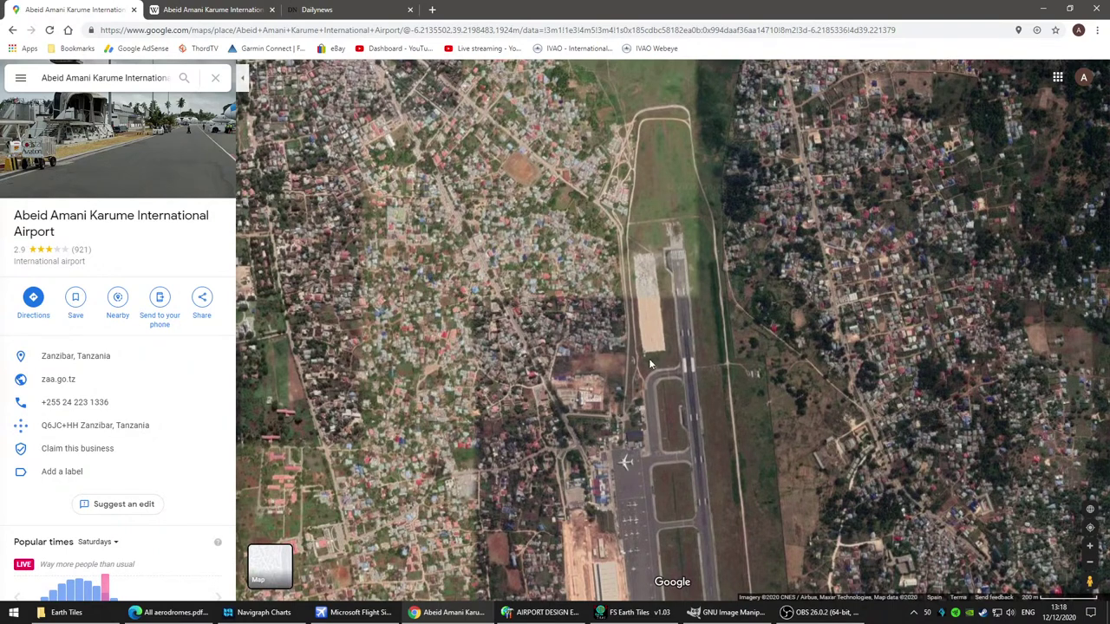
Step: Zoom the Google Maps satellite view and pan south, then back north, along the airport runway
scroll(784, 474, "up", 1)
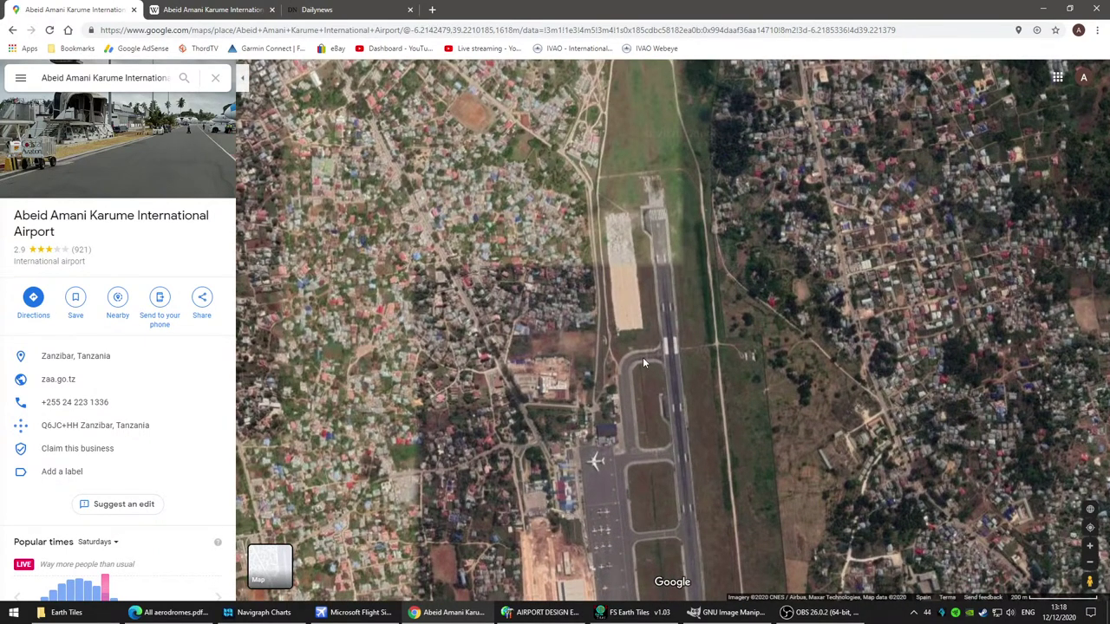
left_click_drag(811, 537, 806, 375)
left_click_drag(763, 216, 769, 360)
scroll(823, 462, "down", 3)
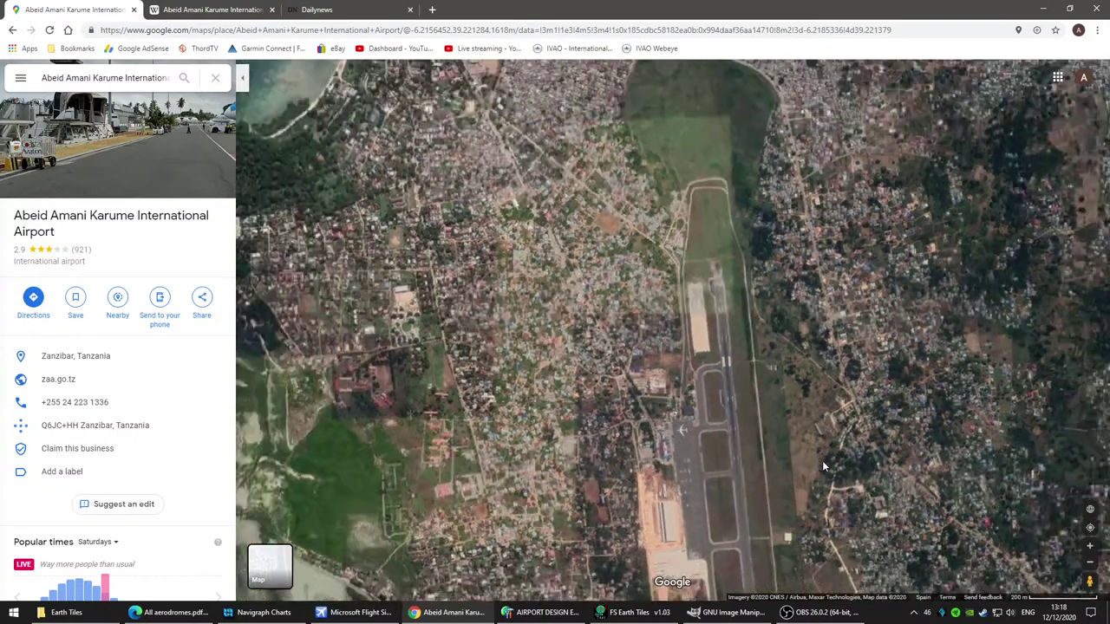
left_click_drag(820, 461, 621, 218)
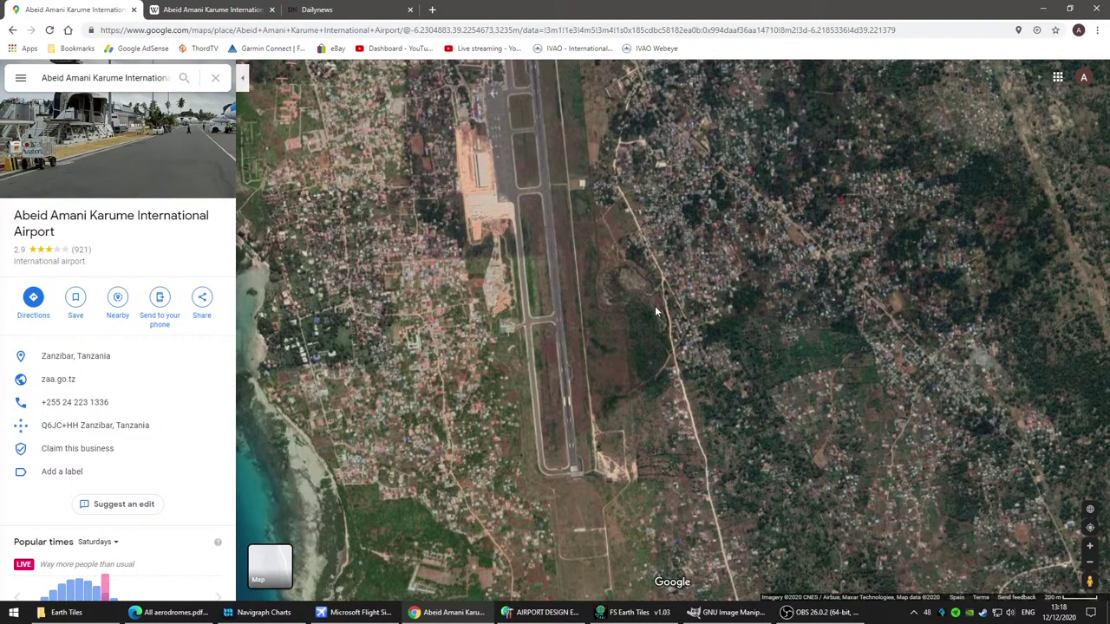
Step: Survey the airport's north end, recentre on the runway, then bring up the Earth Tiles folder
left_click_drag(361, 91, 444, 240)
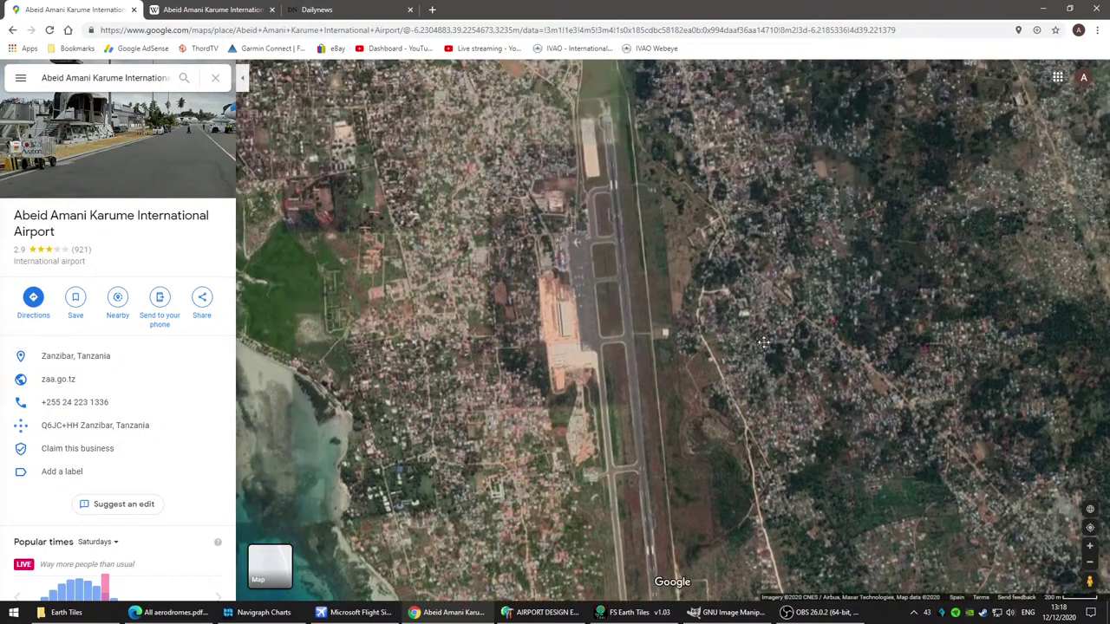
scroll(661, 341, "up", 3)
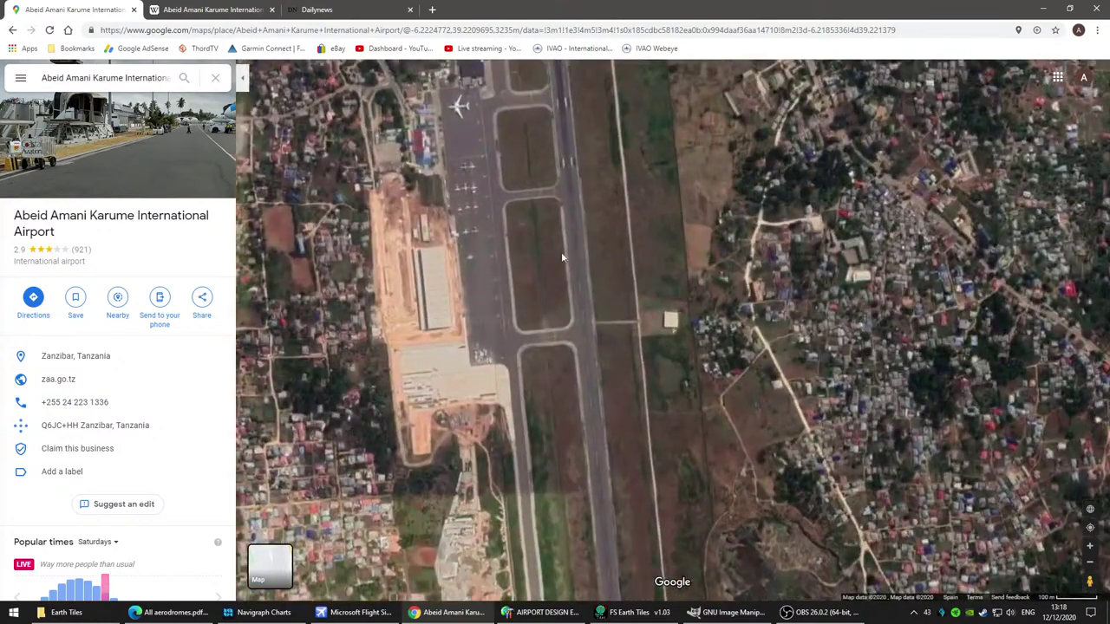
scroll(650, 414, "up", 3)
left_click_drag(758, 193, 800, 438)
scroll(790, 446, "down", 3)
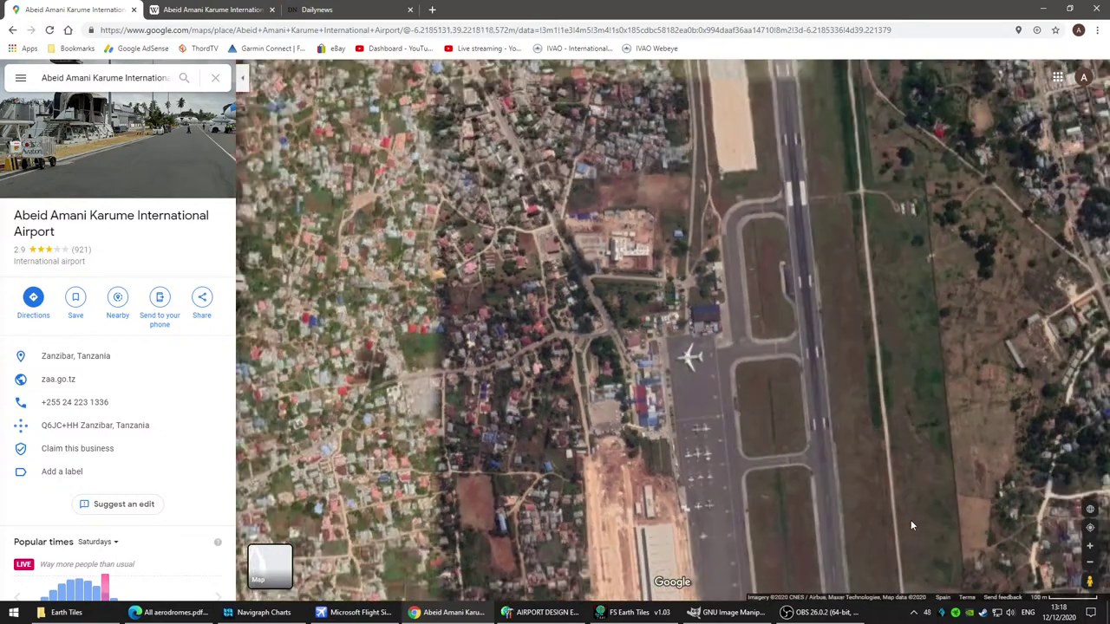
left_click_drag(911, 519, 844, 335)
scroll(844, 335, "down", 2)
left_click_drag(874, 494, 696, 484)
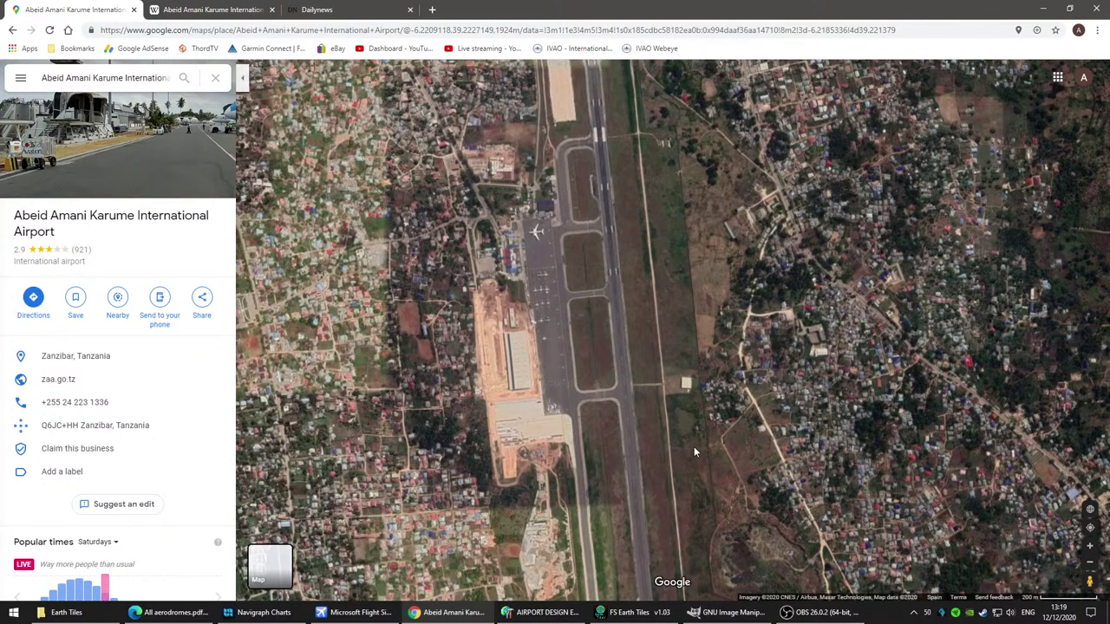
left_click(66, 612)
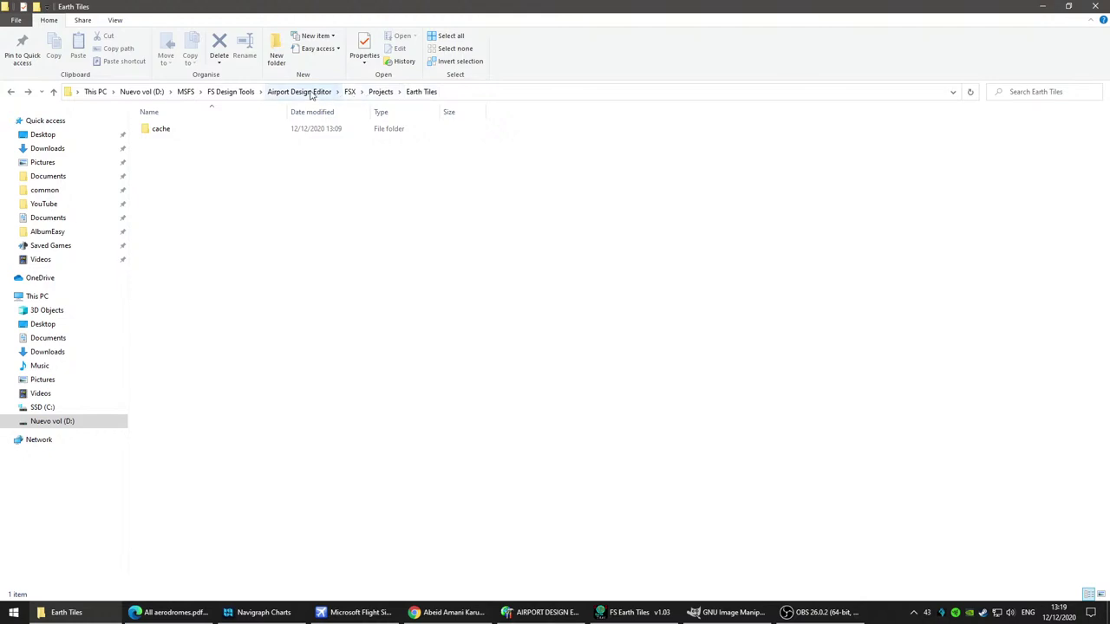
Step: Go up to Projects and open the Tanzania folder
left_click(380, 92)
double_click(178, 179)
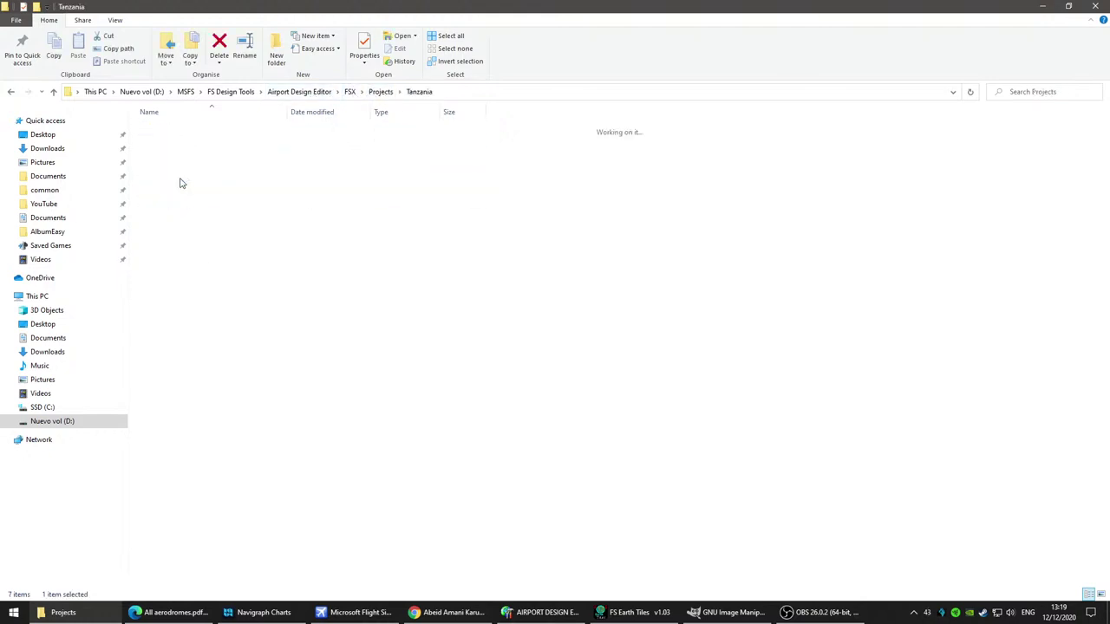
scroll(463, 495, "down", 10)
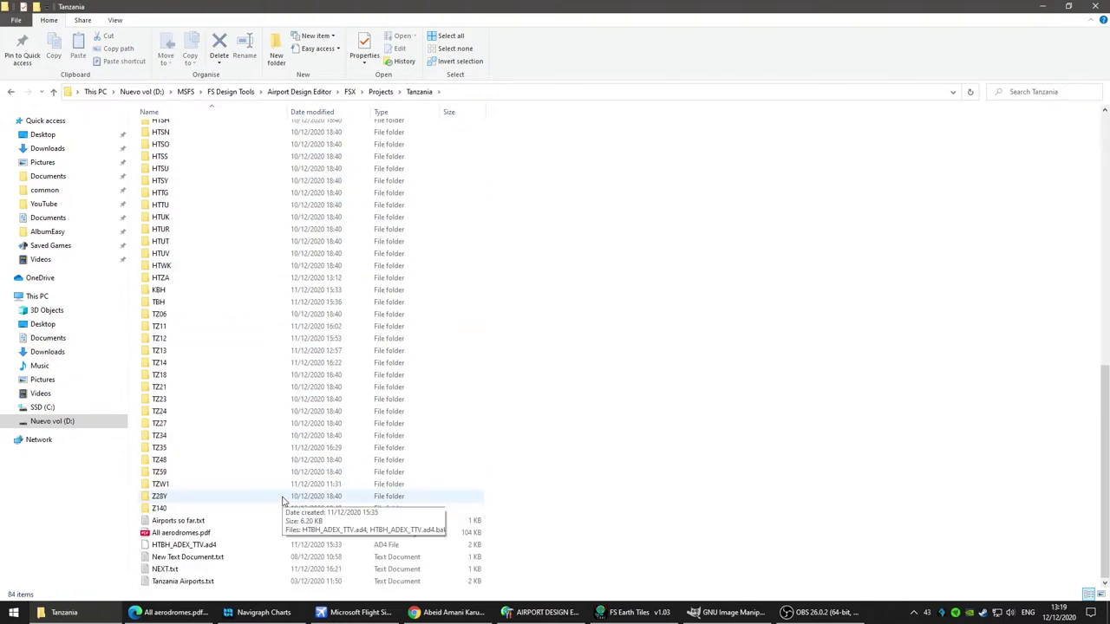
Step: Read the Airports so far.txt notes listing 75 airports in Notepad, then close it
left_click(213, 560)
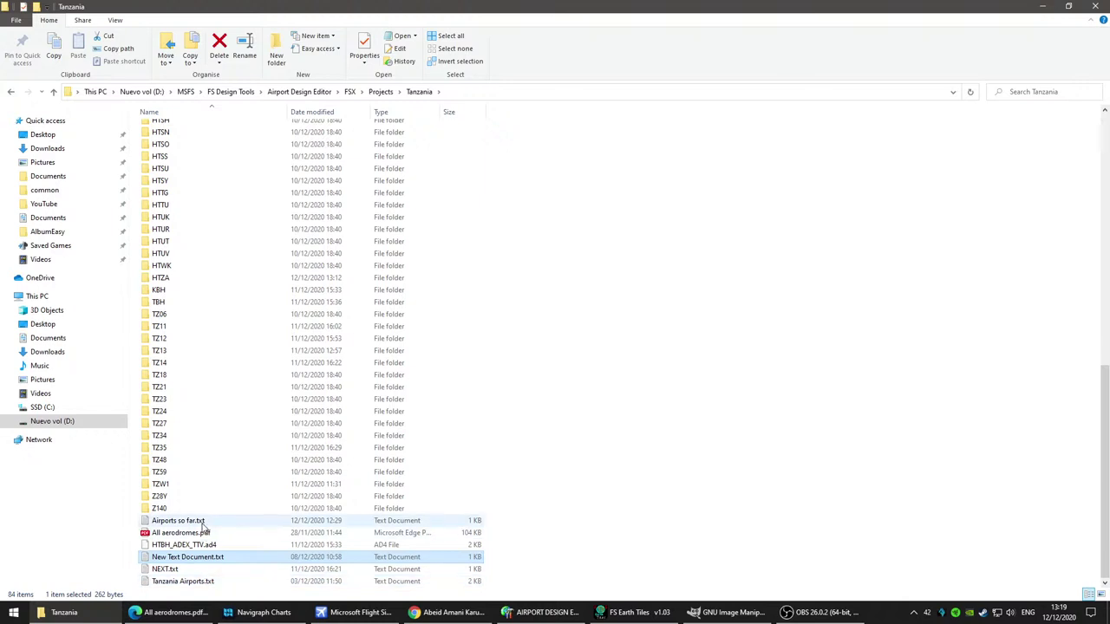
left_click(201, 523)
double_click(201, 523)
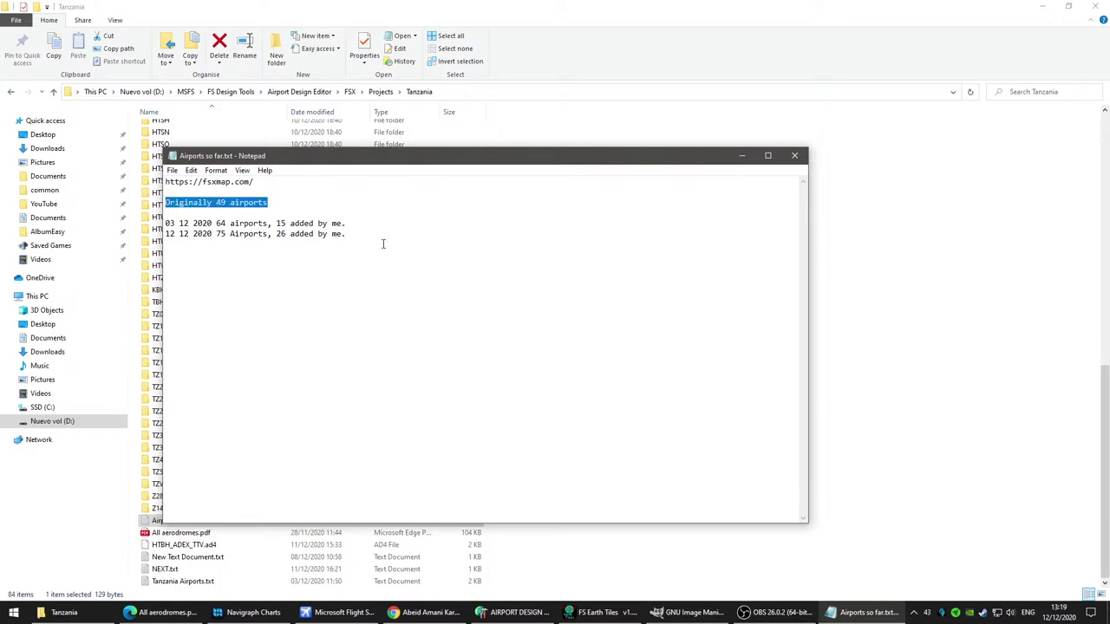
left_click_drag(347, 235, 180, 240)
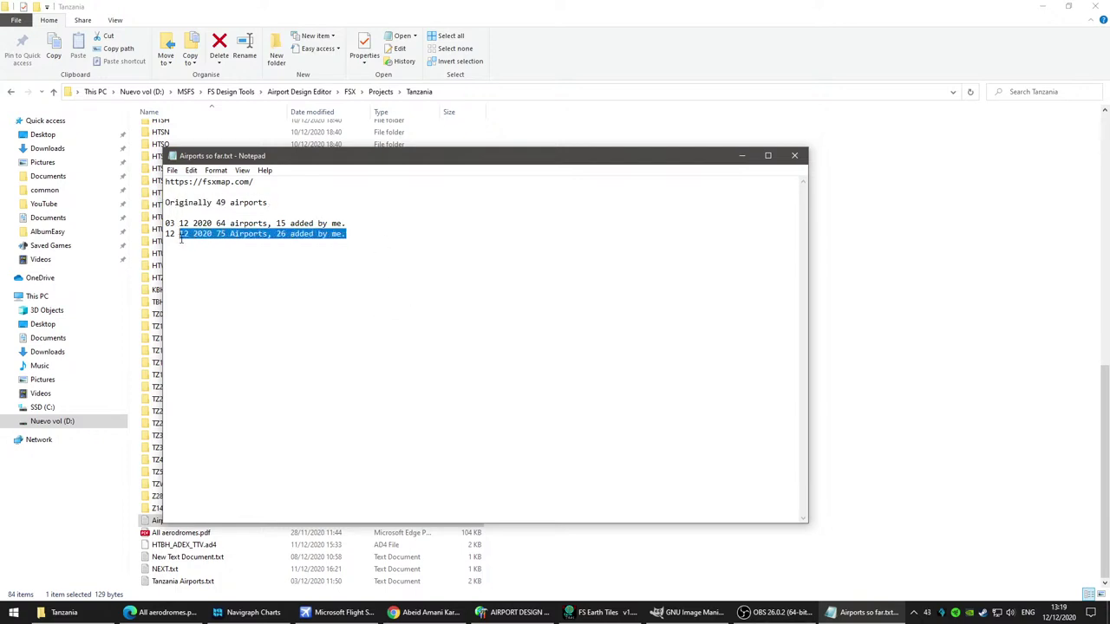
left_click(361, 235)
left_click(796, 157)
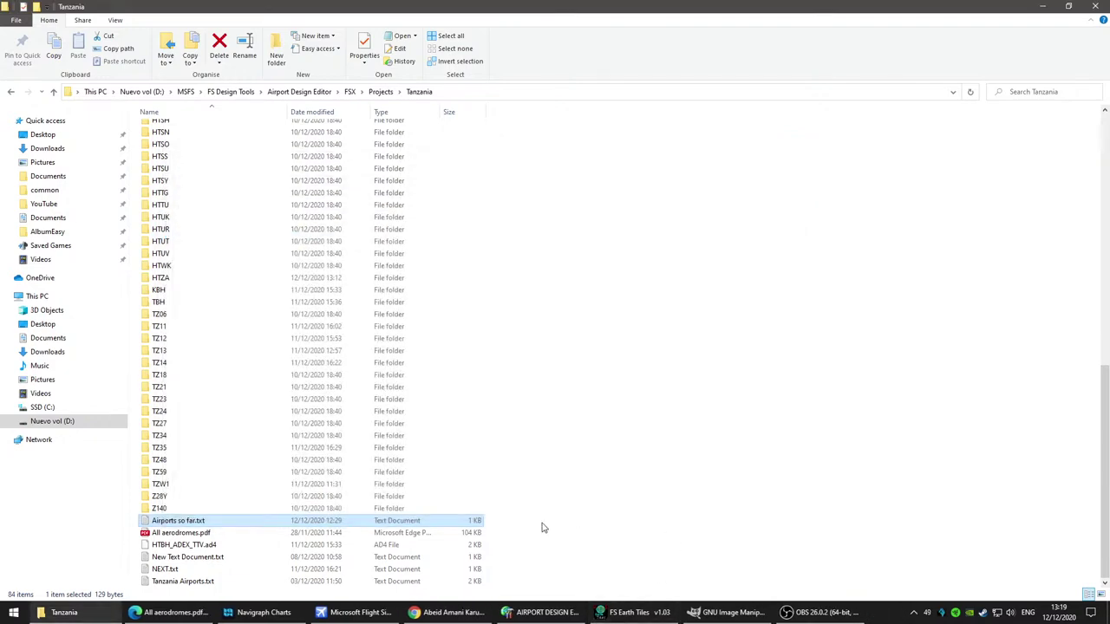
Step: In FSX, swing the outside camera around the Cessna to survey the Zanzibar airfield
left_click(358, 613)
key("shift+KP_7")
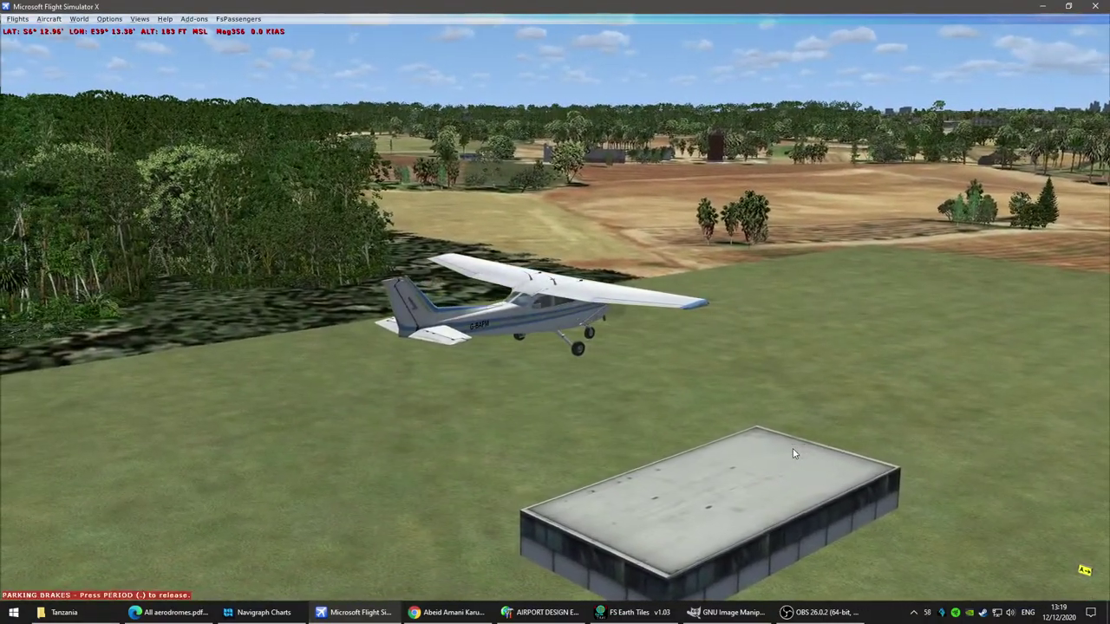
key("ctrl+shift+Right")
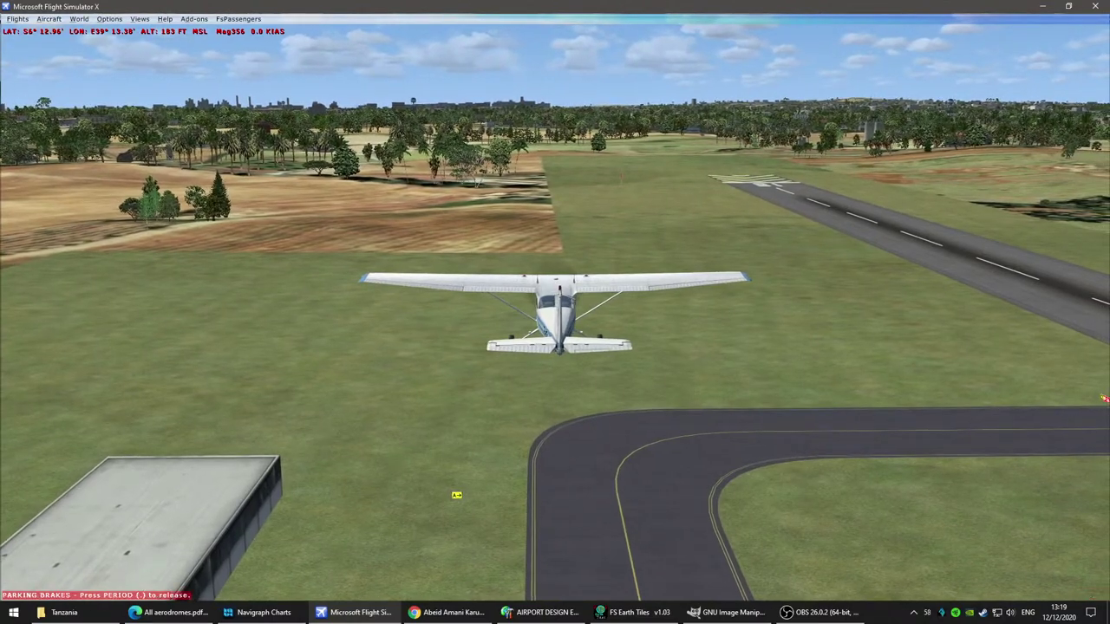
key("shift+KP_7")
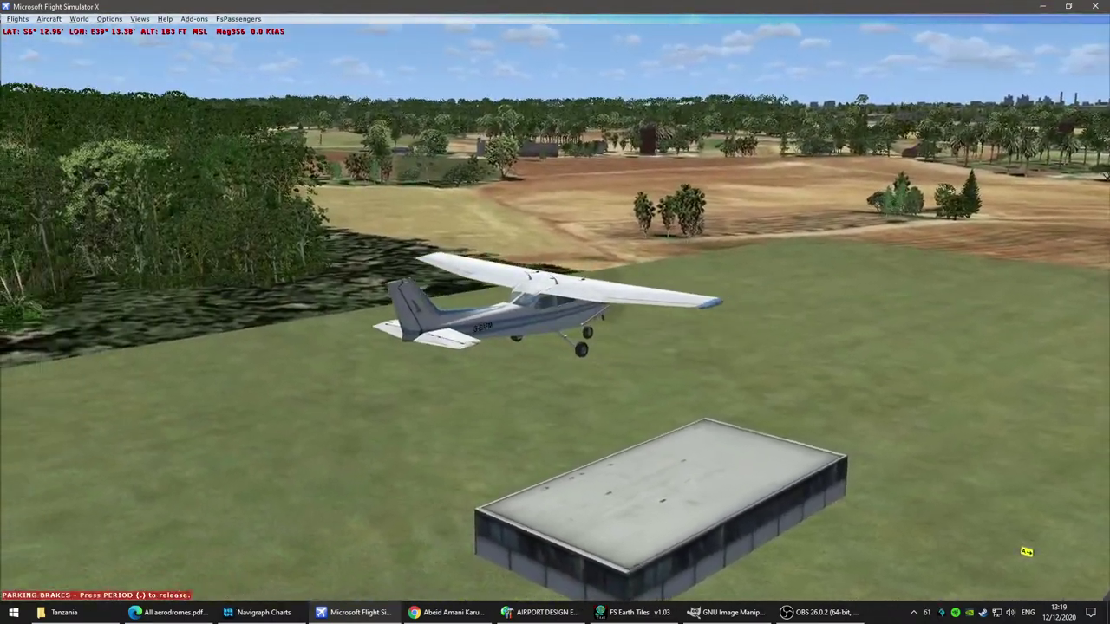
key("ctrl+shift+Right")
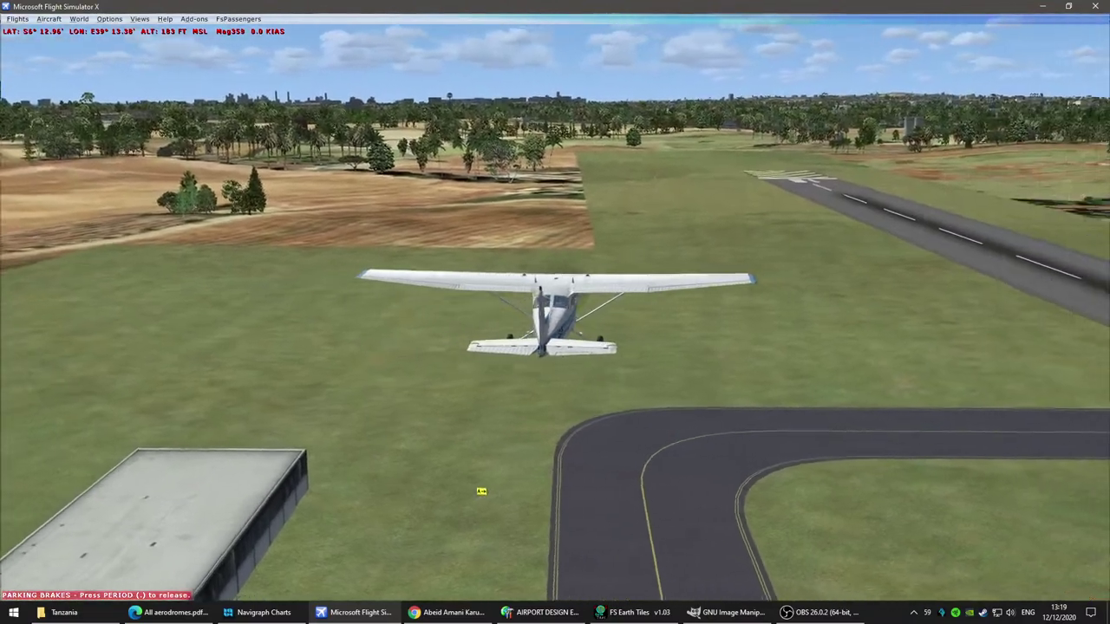
key("KP_3")
key("a")
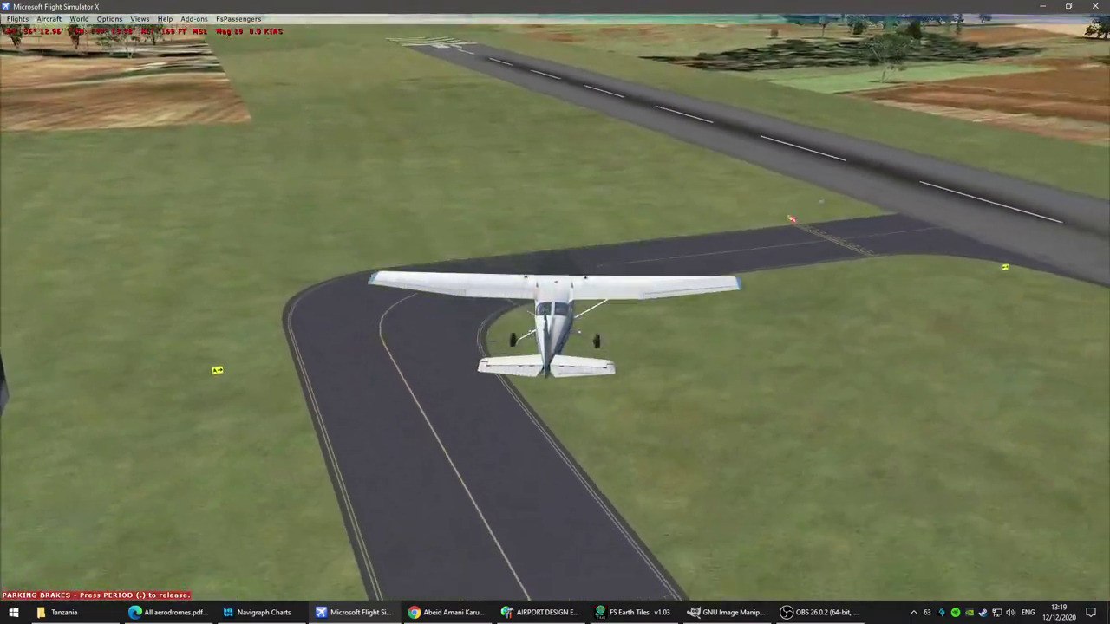
key("ctrl+shift+Down")
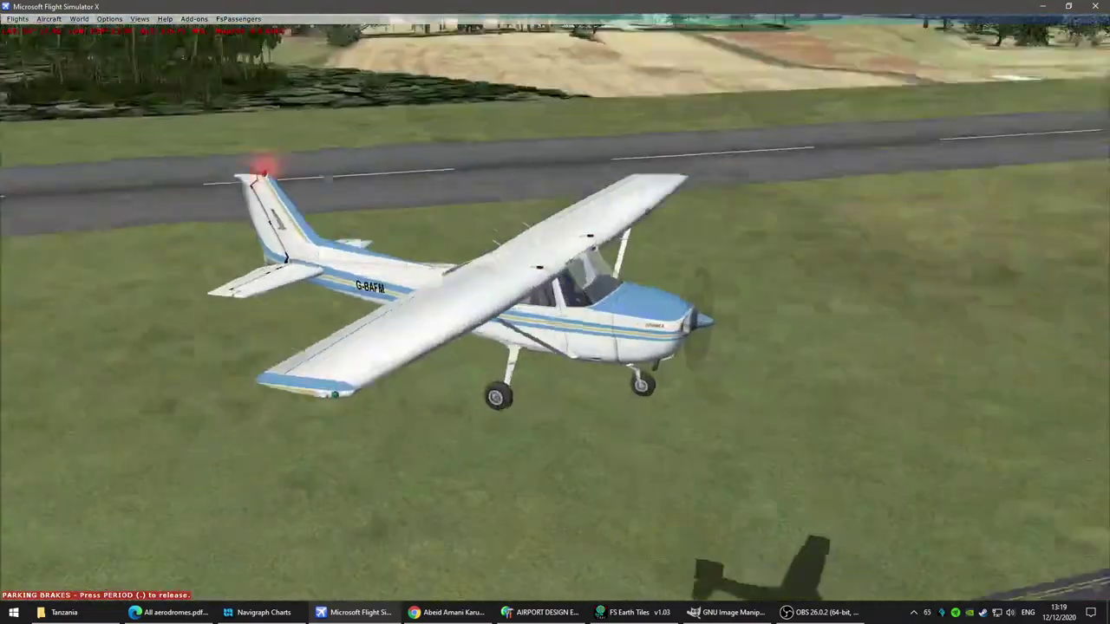
key("ctrl+shift+Right")
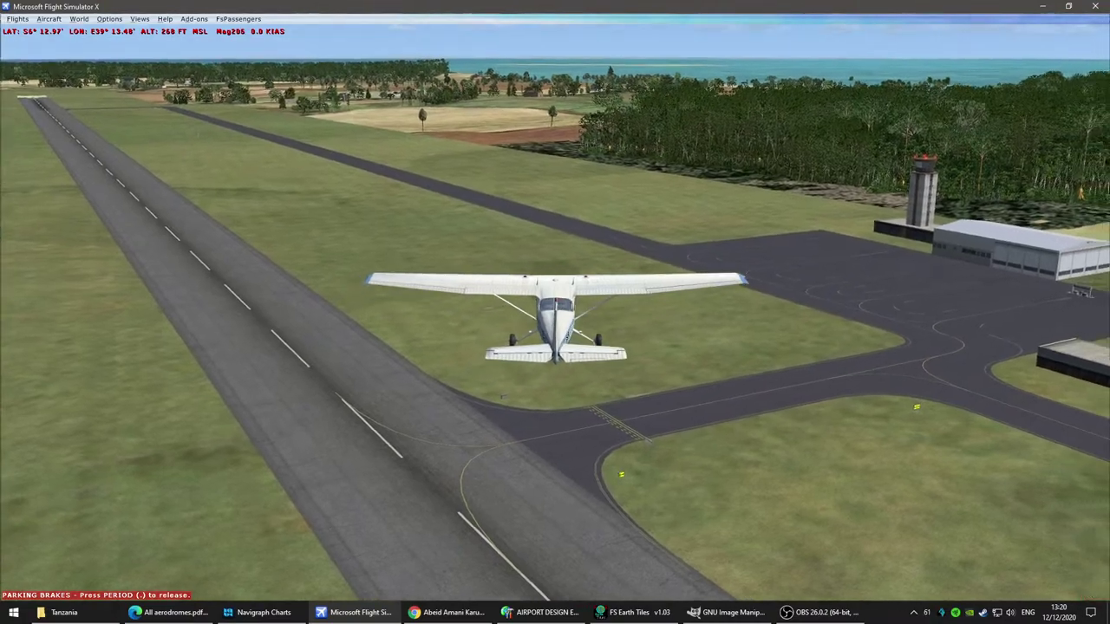
Step: Turn the aircraft to heading 200, facing down the runway beside the tower
key("KP_3")
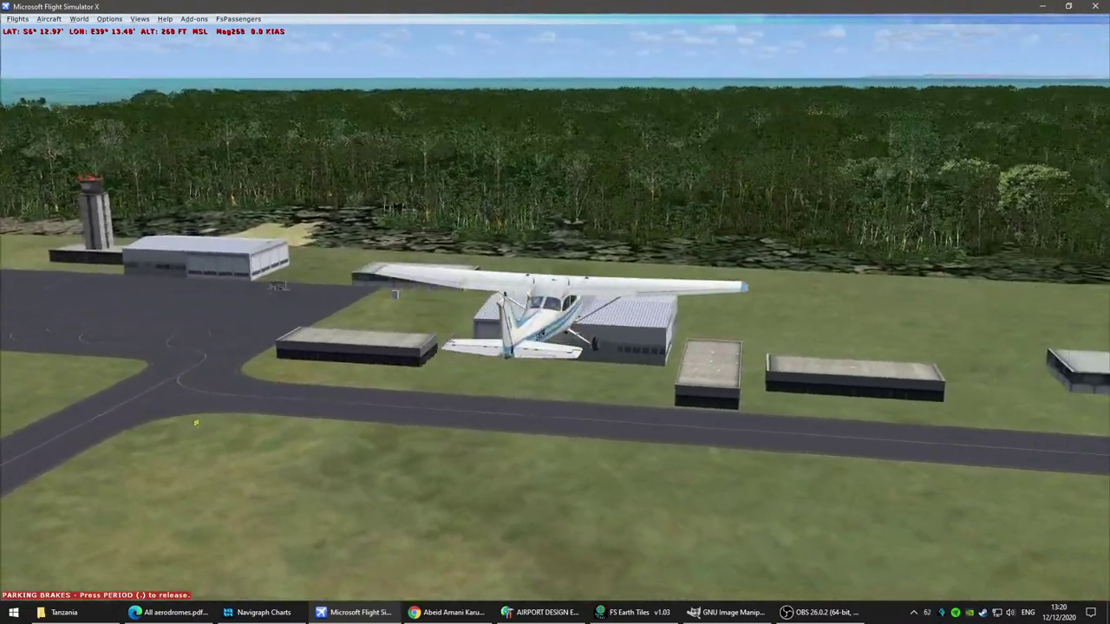
key("KP_5")
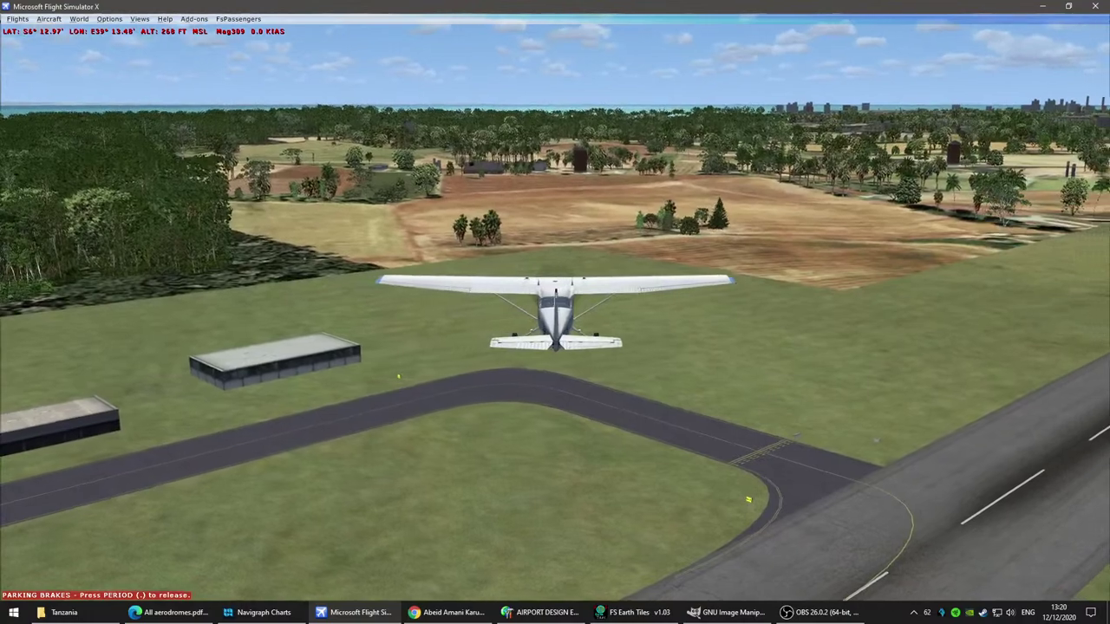
key("KP_1")
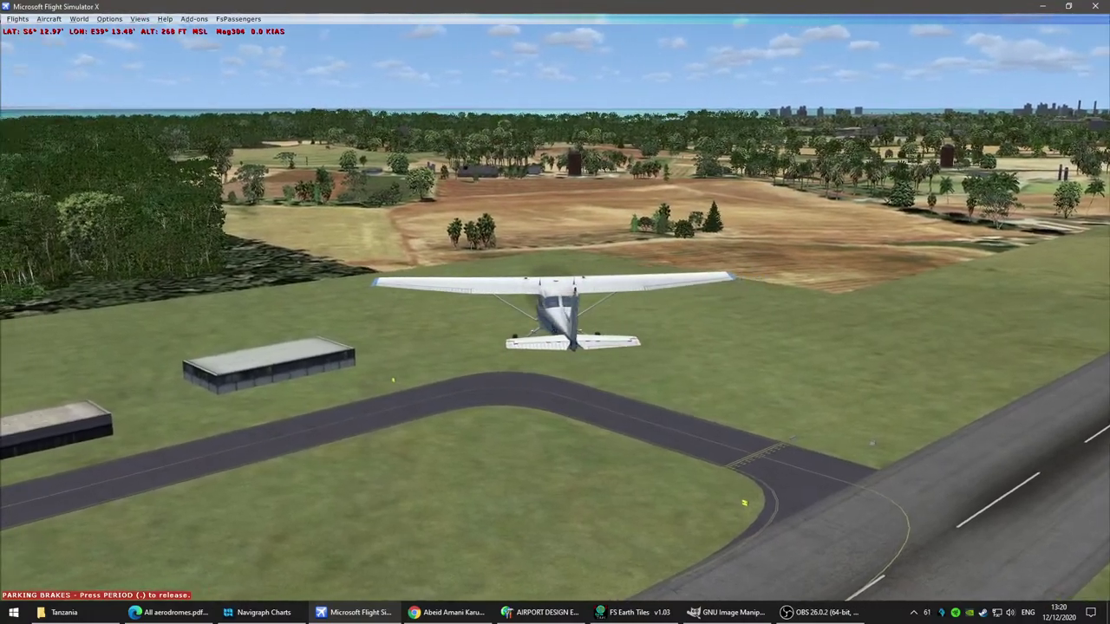
key("KP_1")
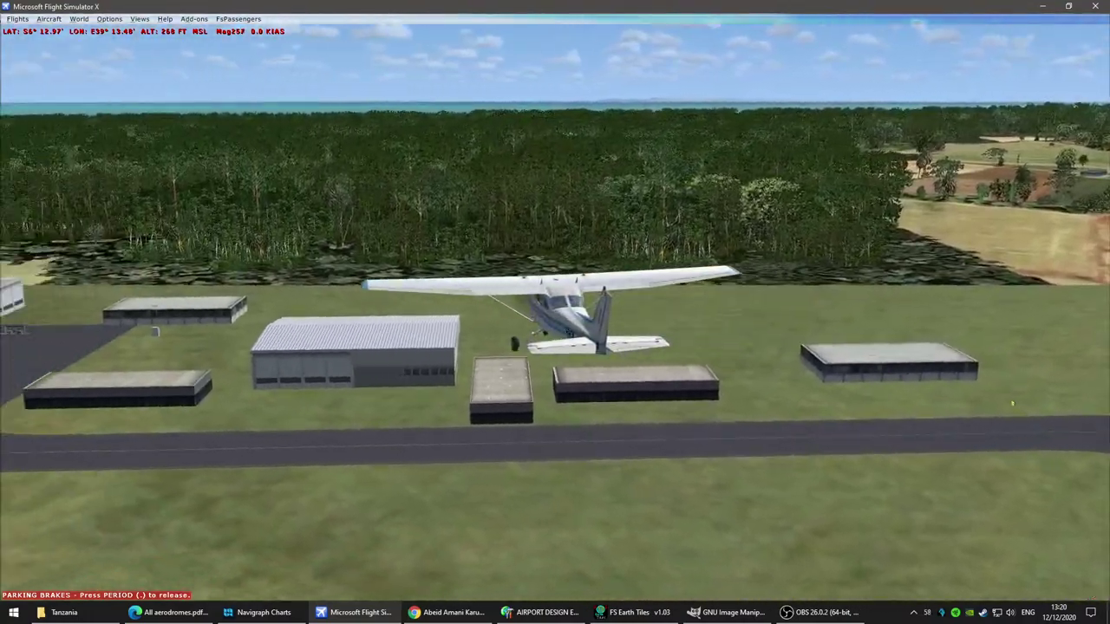
key("KP_1")
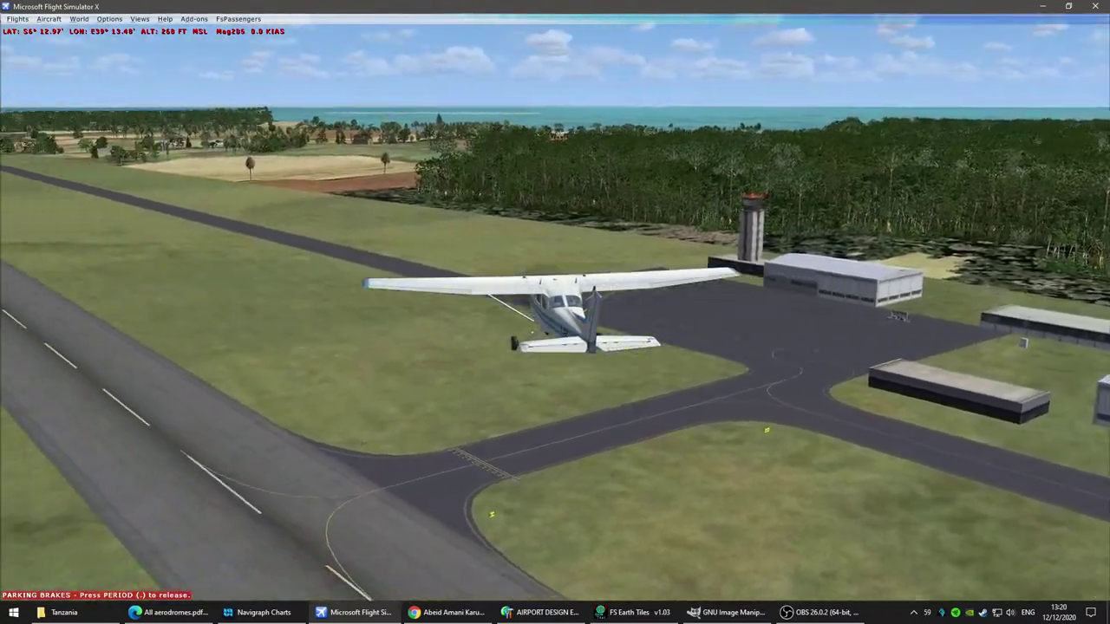
key("KP_5")
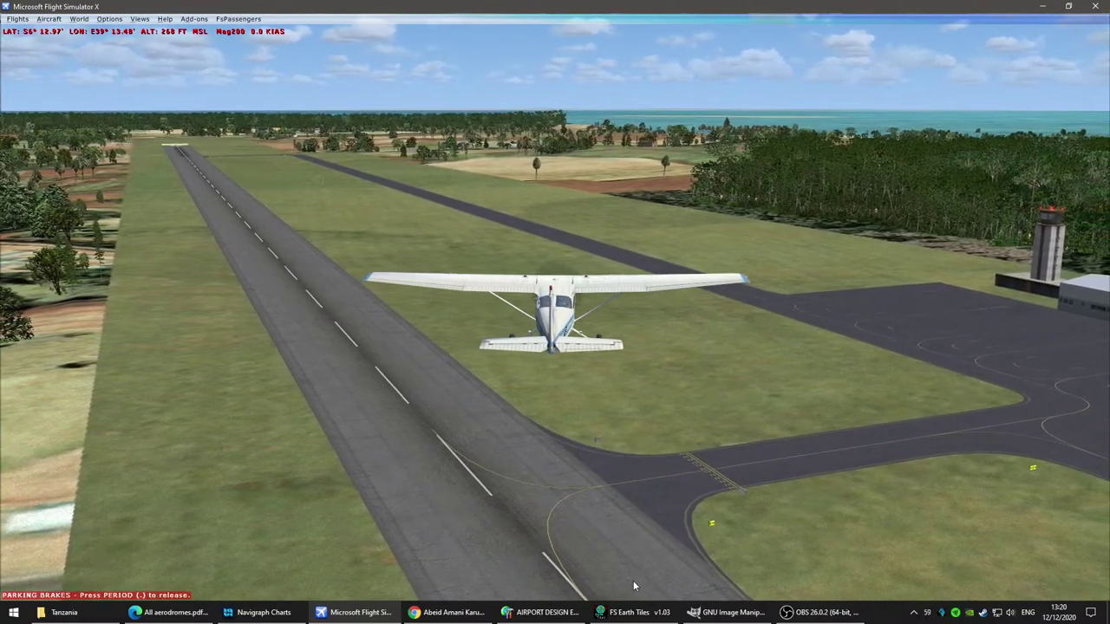
Step: In Google Maps, inspect the apron, terminal, fuel tanks and hangar north of the apron
left_click(445, 613)
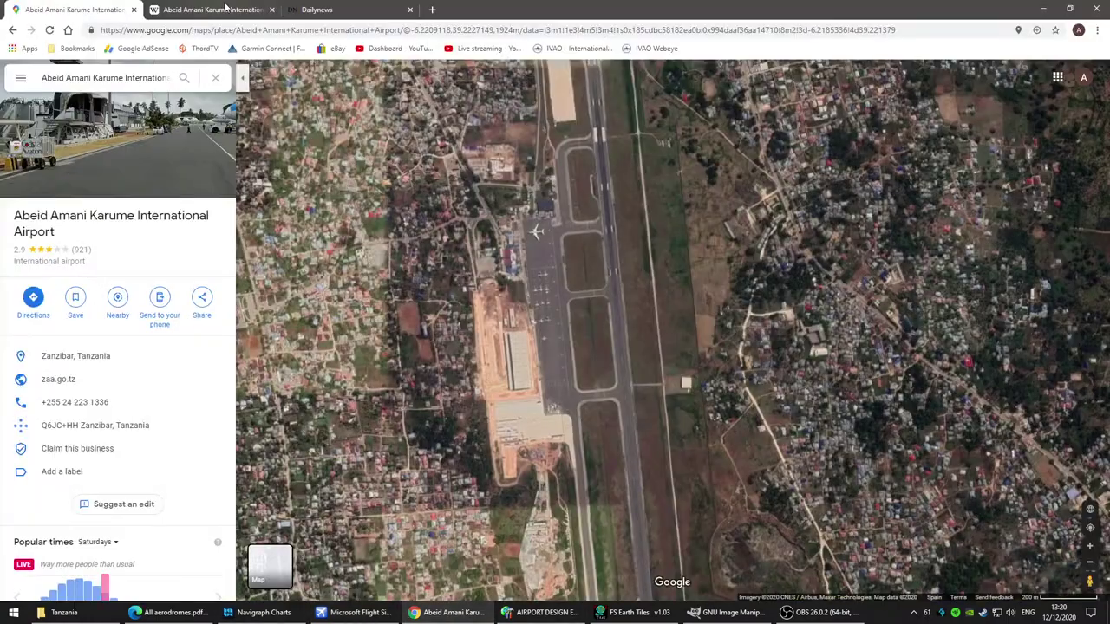
scroll(694, 245, "up", 2)
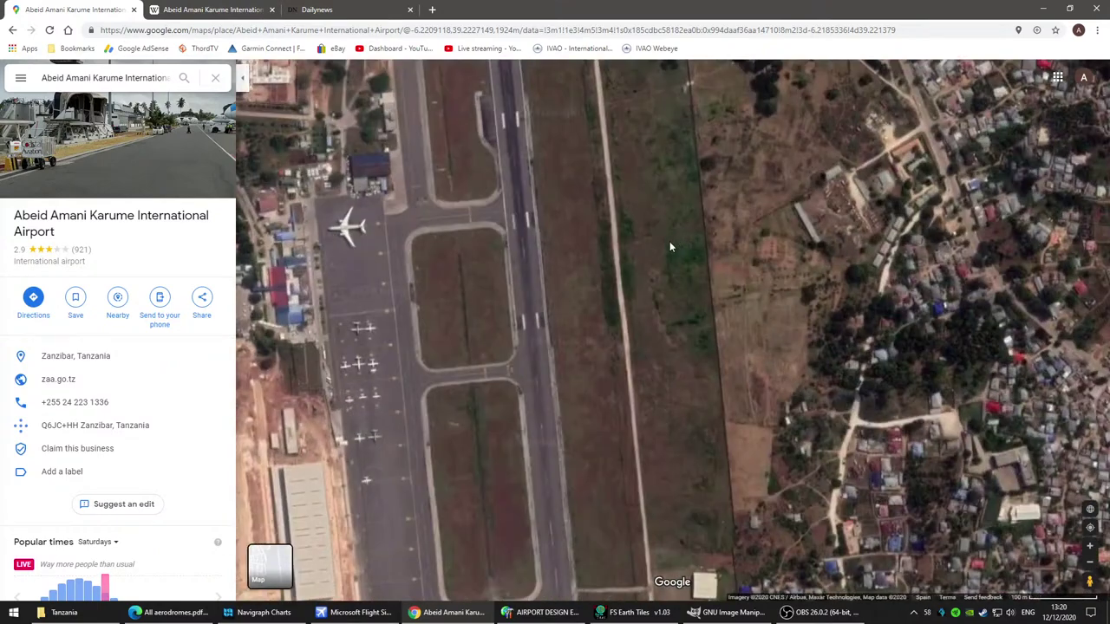
left_click_drag(355, 252, 808, 334)
scroll(808, 333, "up", 2)
left_click_drag(720, 214, 800, 529)
left_click_drag(954, 447, 879, 501)
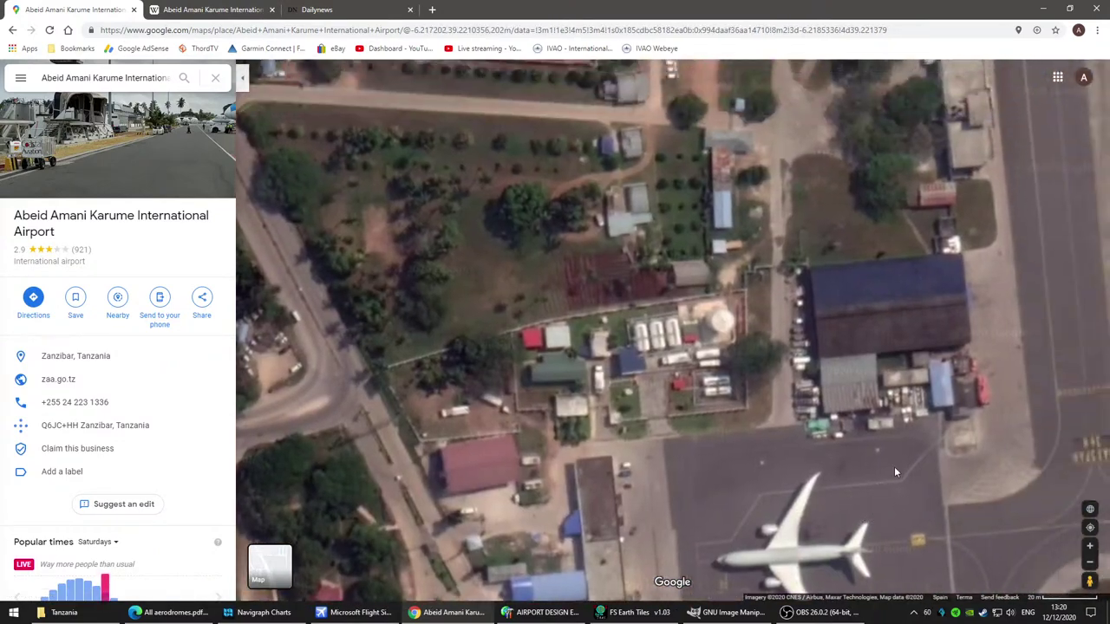
scroll(909, 475, "down", 1)
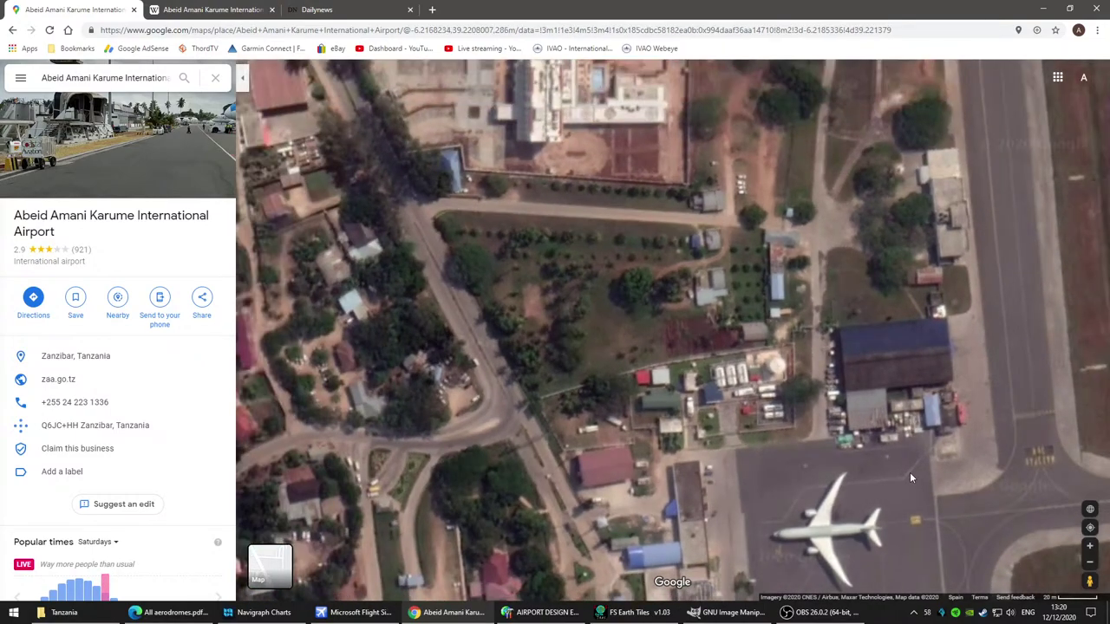
scroll(909, 476, "down", 1)
left_click_drag(907, 479, 855, 98)
scroll(755, 384, "up", 2)
left_click_drag(863, 451, 802, 147)
scroll(848, 417, "down", 2)
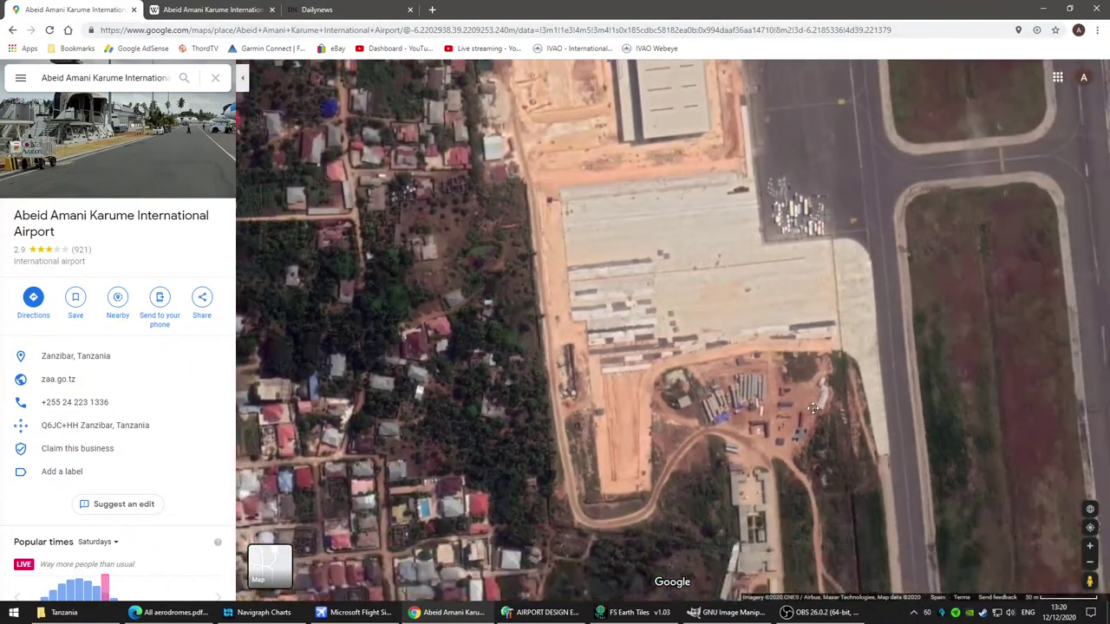
left_click_drag(812, 409, 732, 116)
Step: Survey the long hangar, runway's north end and town, ending on the apron's small planes
left_click_drag(739, 413, 769, 422)
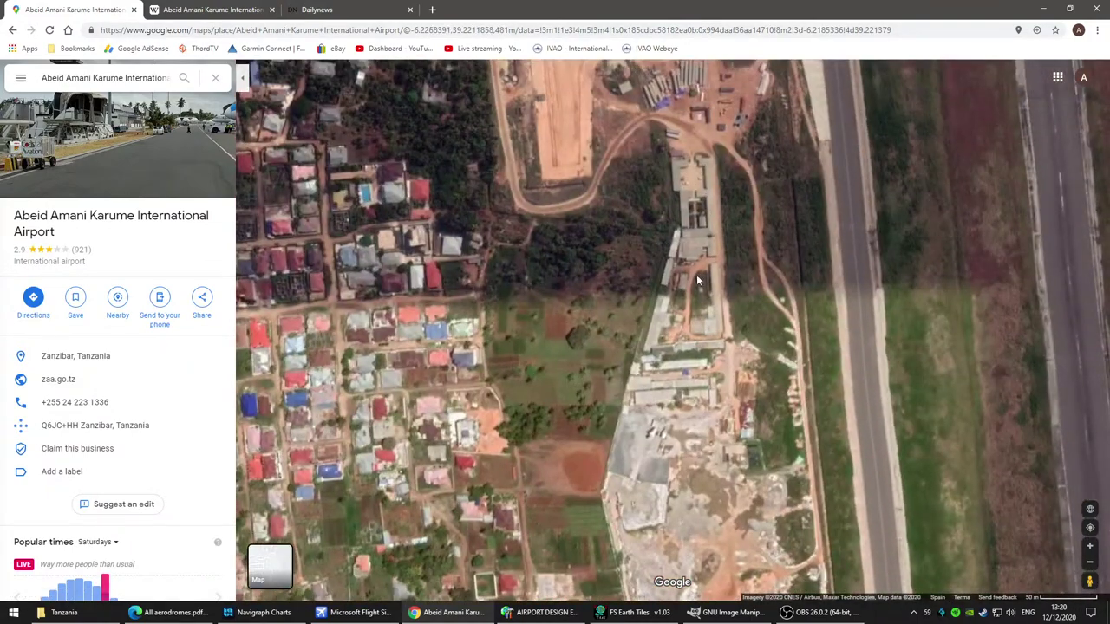
left_click_drag(698, 217, 711, 511)
left_click_drag(729, 191, 637, 440)
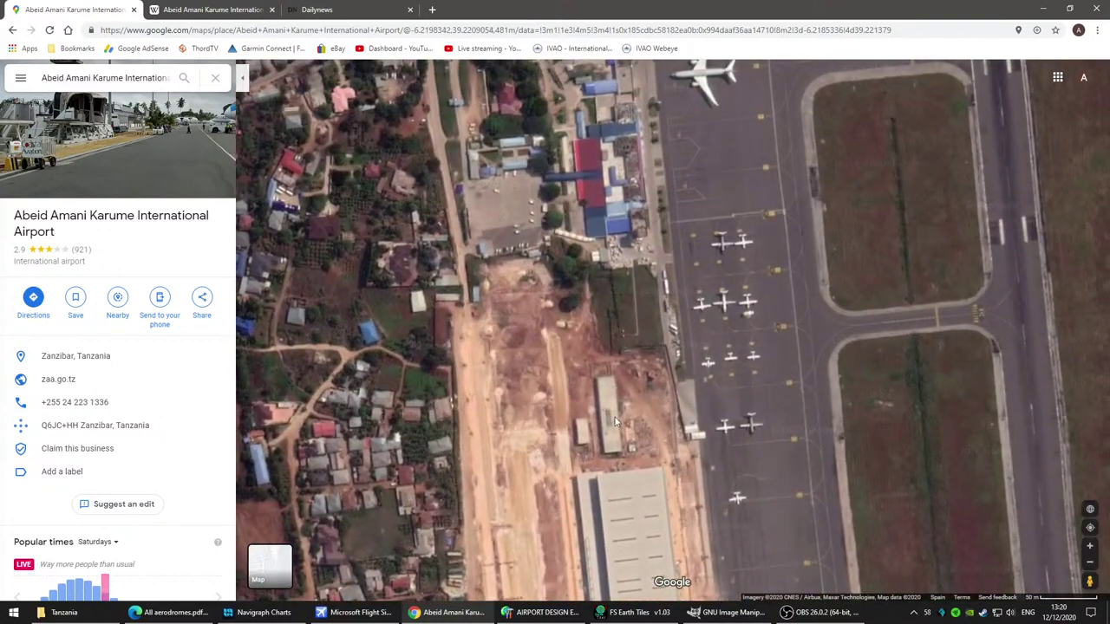
scroll(578, 404, "up", 3)
scroll(632, 505, "down", 2)
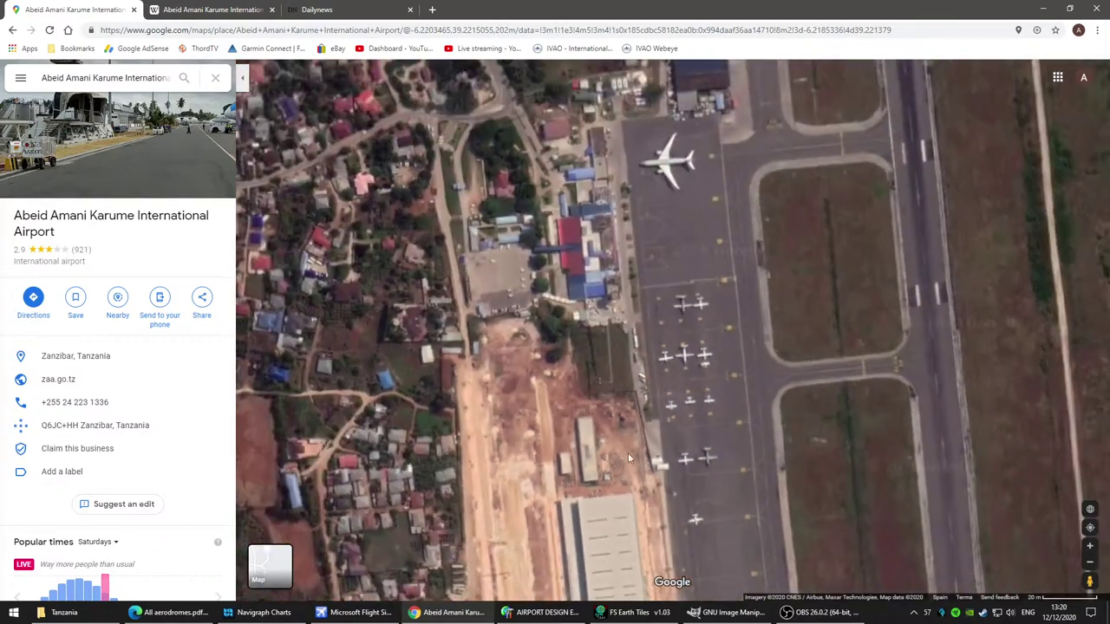
left_click_drag(691, 182, 711, 545)
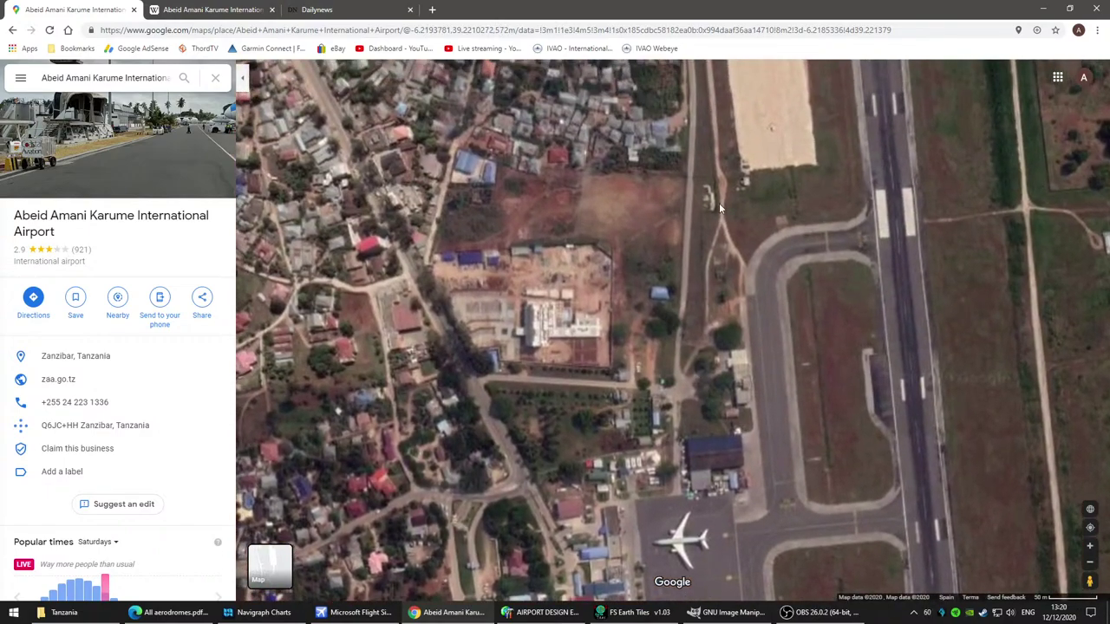
left_click_drag(719, 201, 653, 391)
scroll(669, 416, "up", 4)
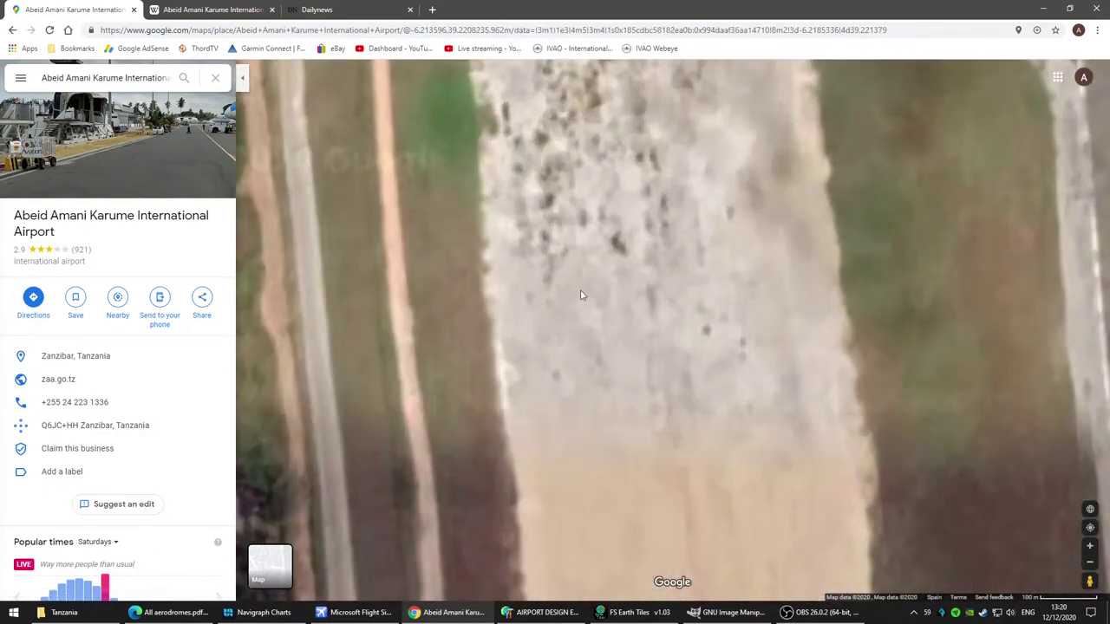
scroll(699, 286, "down", 4)
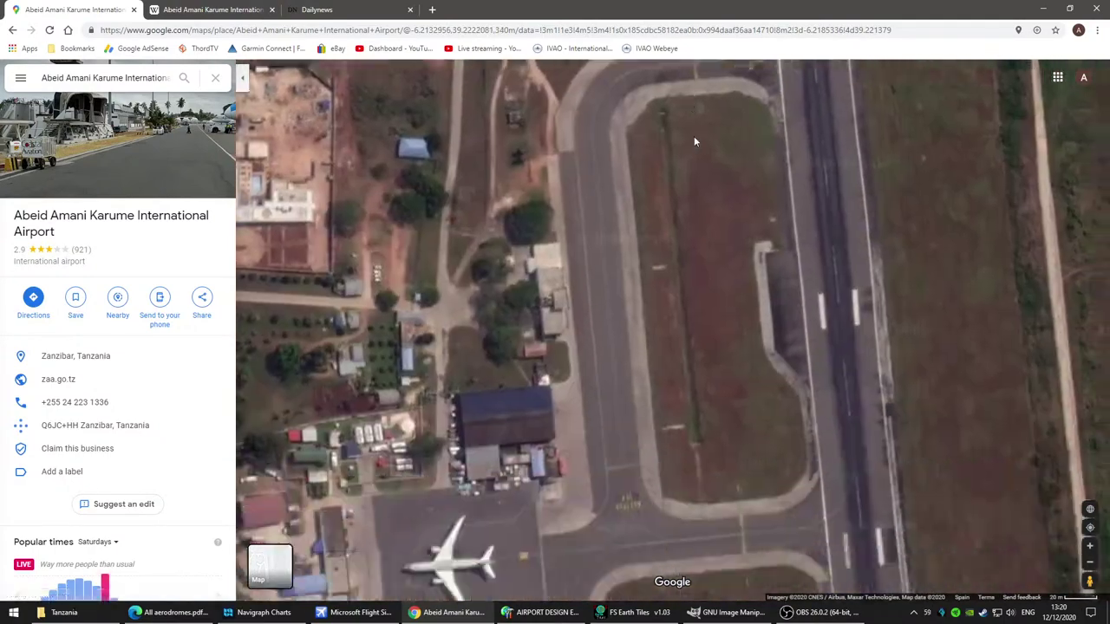
left_click_drag(699, 255, 680, 282)
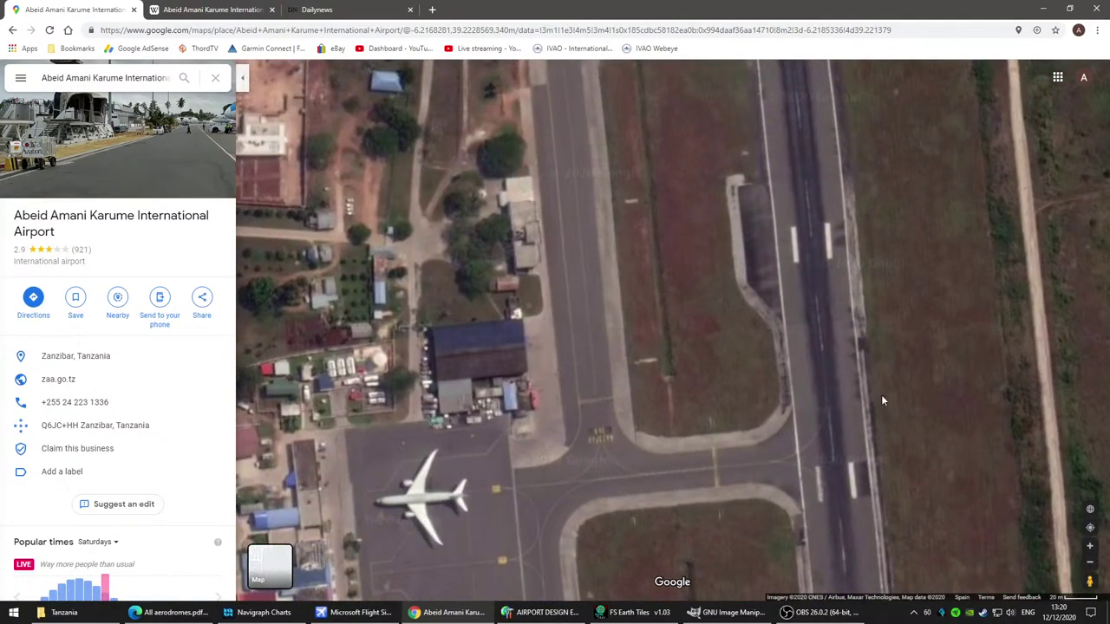
left_click_drag(733, 553, 665, 75)
left_click_drag(667, 450, 674, 376)
left_click(355, 613)
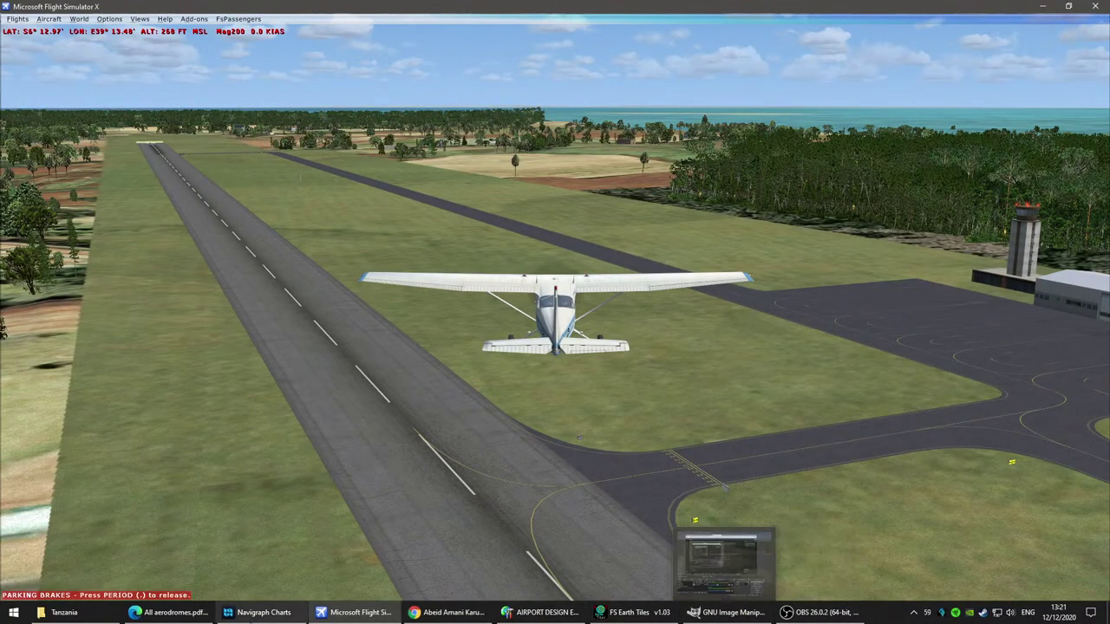
Step: Pause Flight Simulator X and enter slew mode with P and Y
key("y")
key("p")
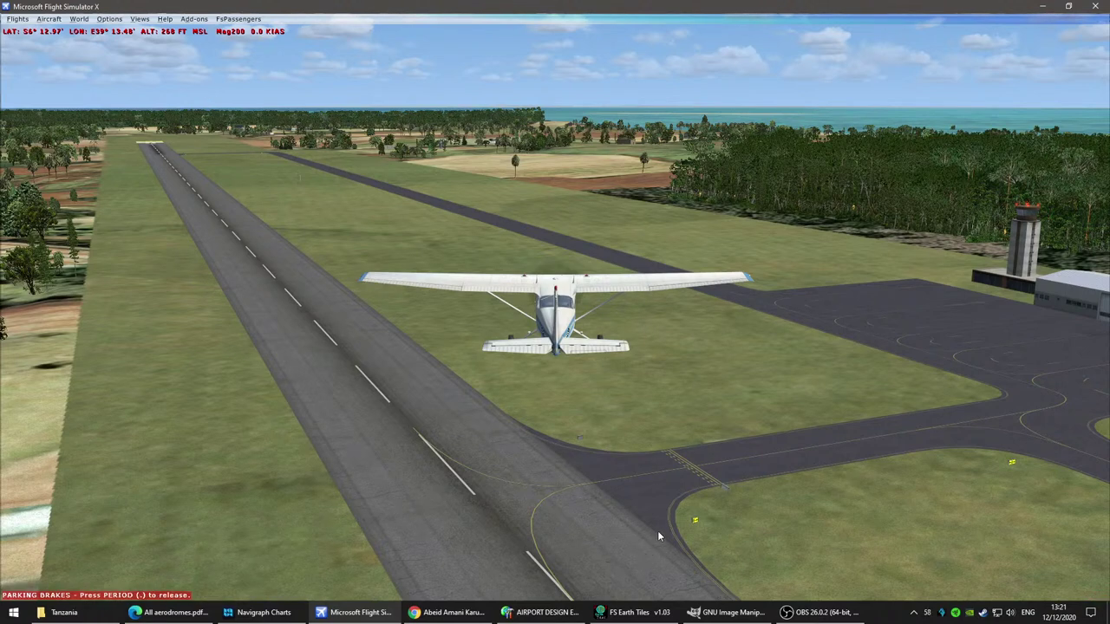
mouse_move(645, 620)
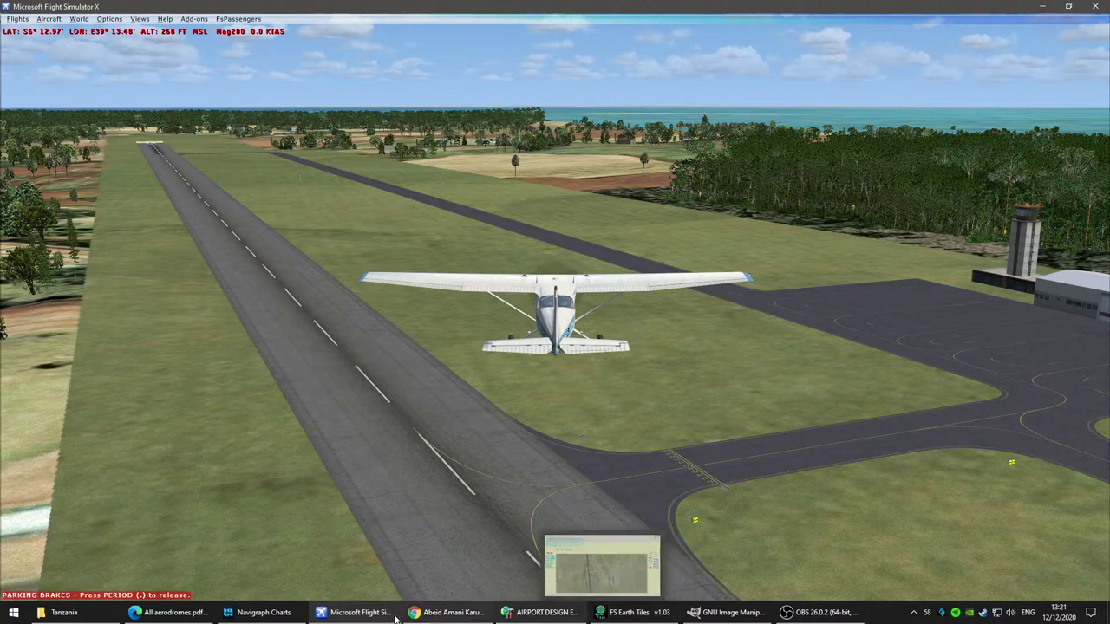
Step: Zoom the satellite map out to see the whole runway, then back in
left_click(446, 612)
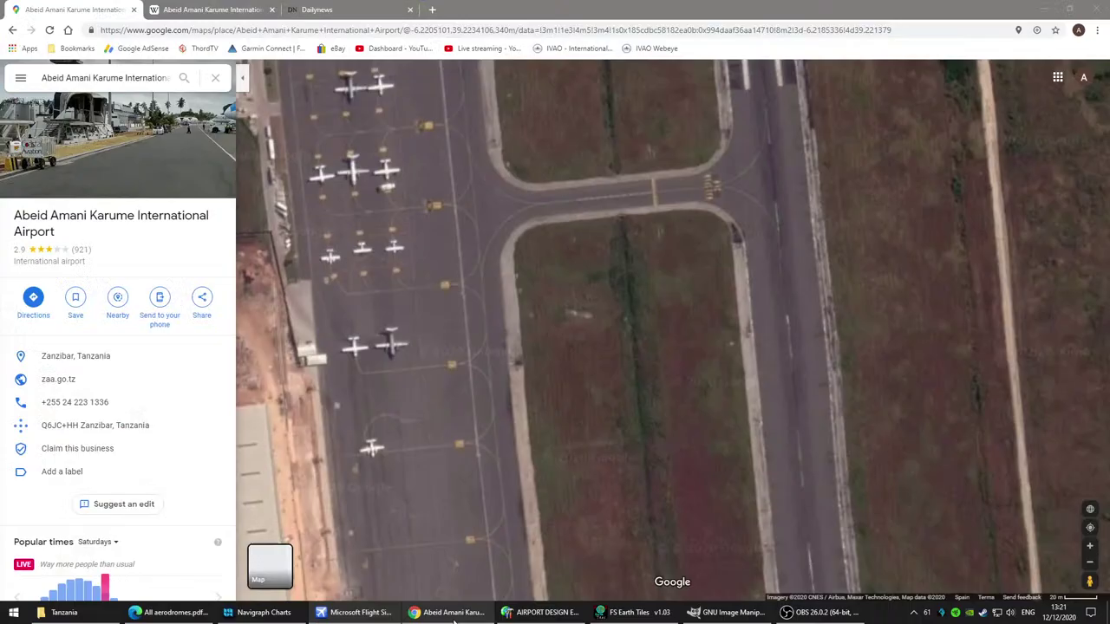
scroll(606, 444, "down", 5)
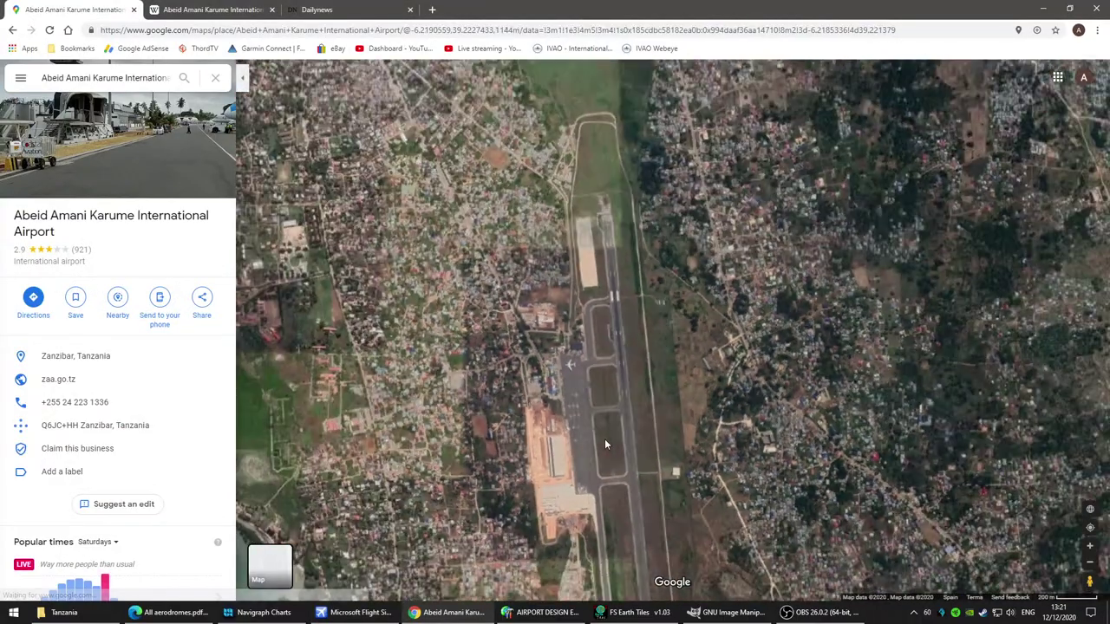
scroll(679, 325, "down", 3)
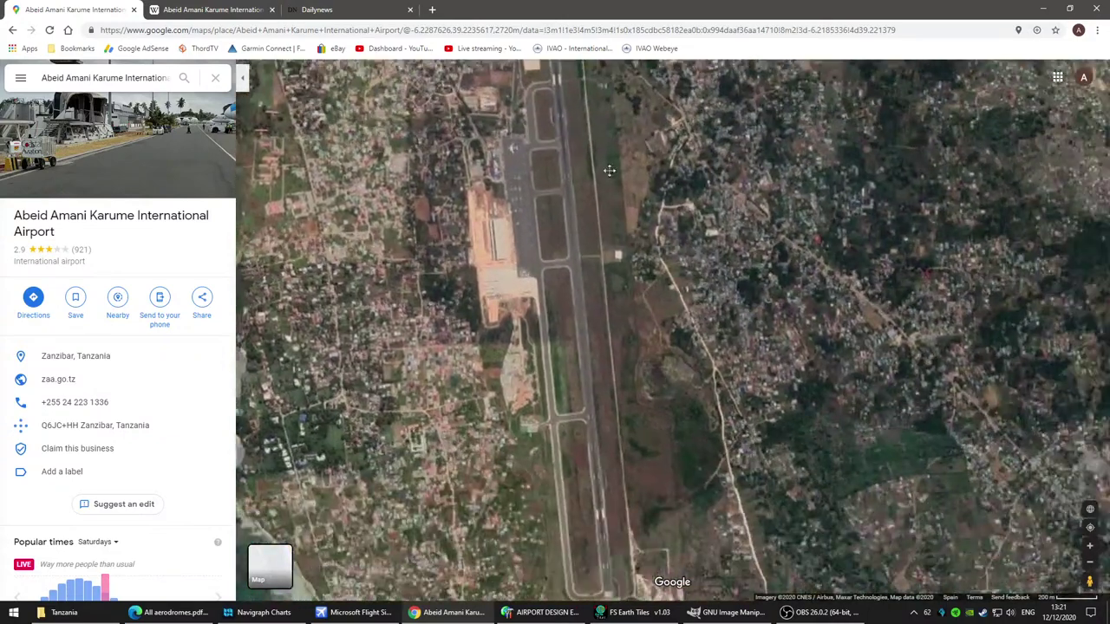
scroll(679, 325, "down", 2)
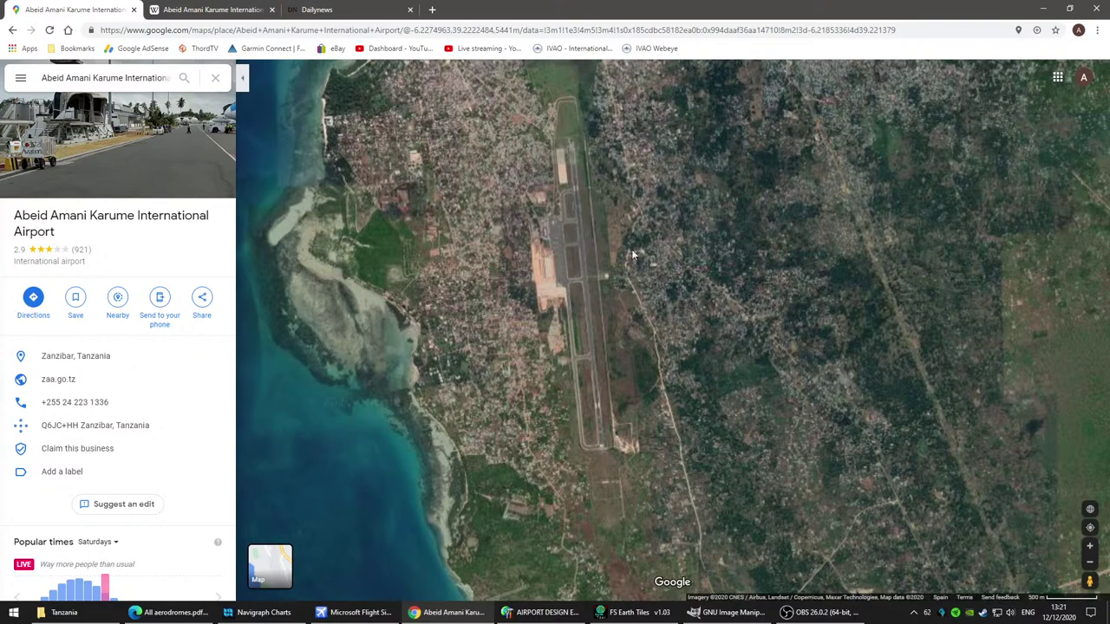
scroll(645, 405, "up", 5)
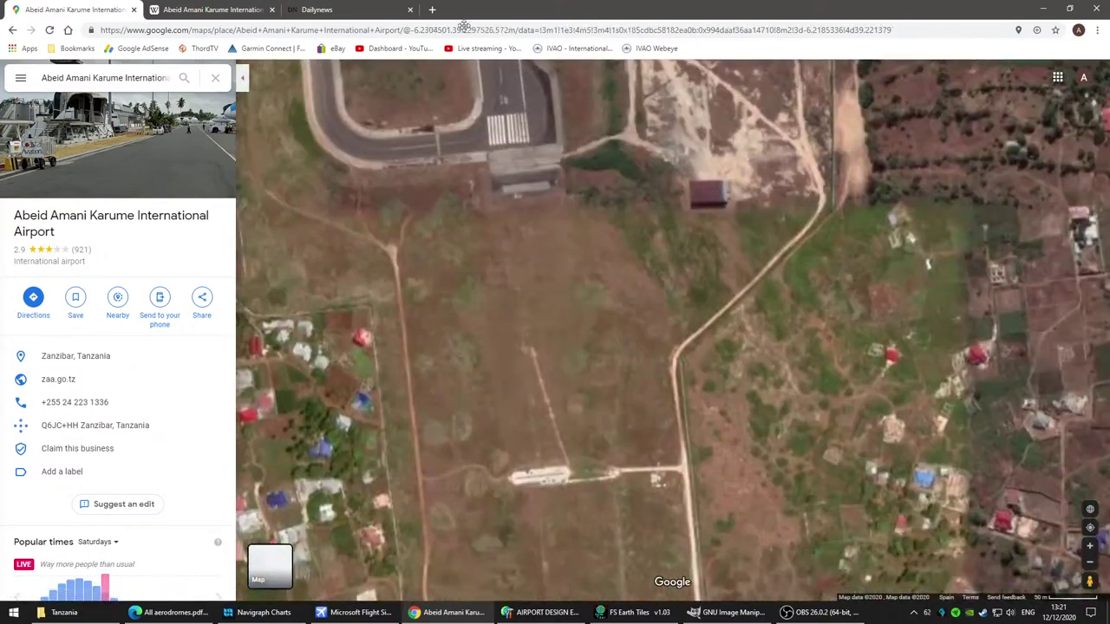
Step: Pan north along the runway to the apron with the parked airliner and recentre there
left_click_drag(464, 26, 664, 583)
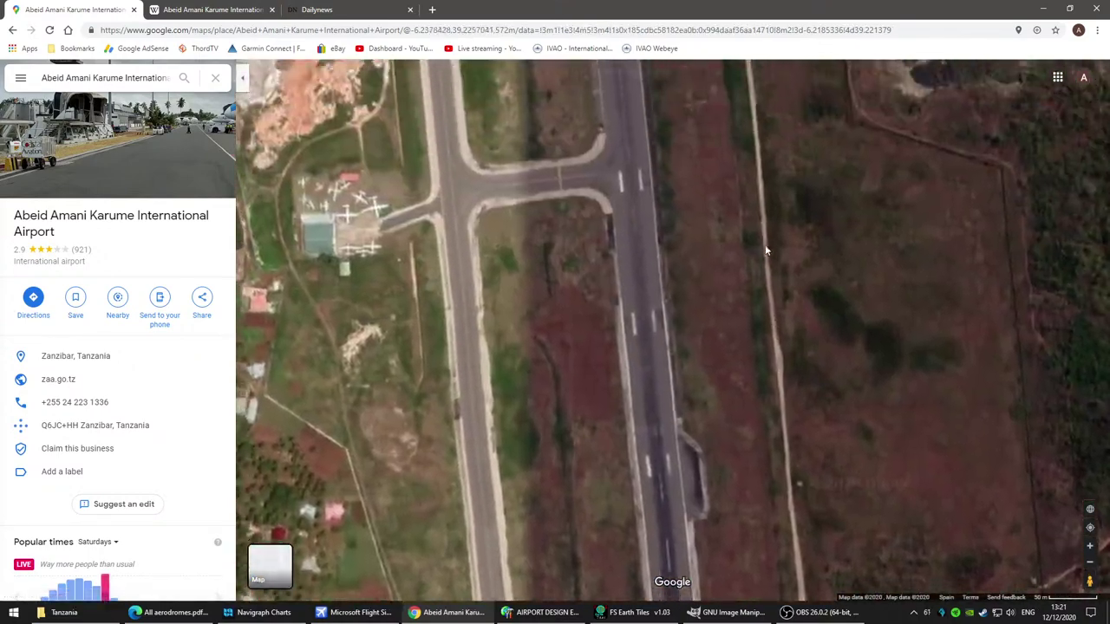
left_click_drag(731, 288, 781, 422)
left_click_drag(607, 216, 706, 535)
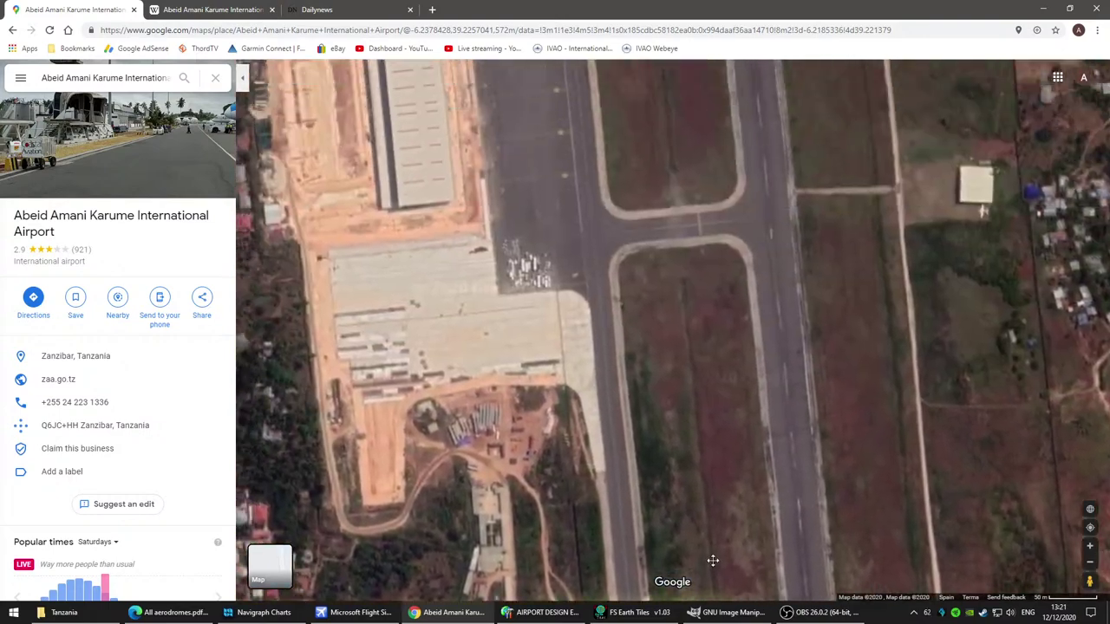
left_click_drag(721, 192, 728, 529)
left_click_drag(679, 208, 680, 460)
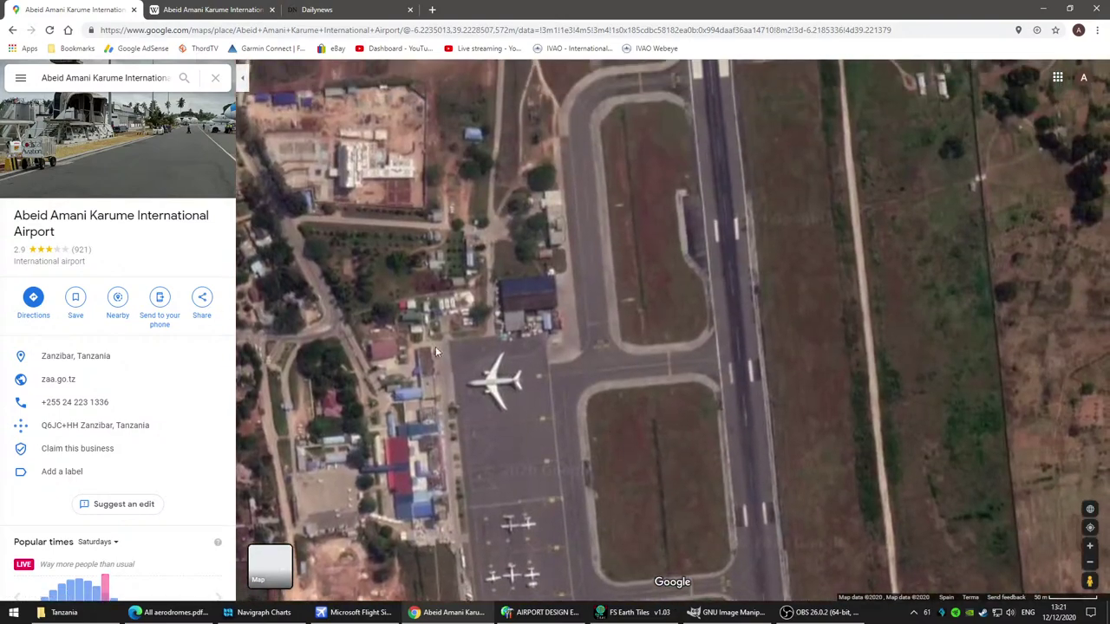
scroll(558, 334, "up", 2)
scroll(557, 347, "up", 5)
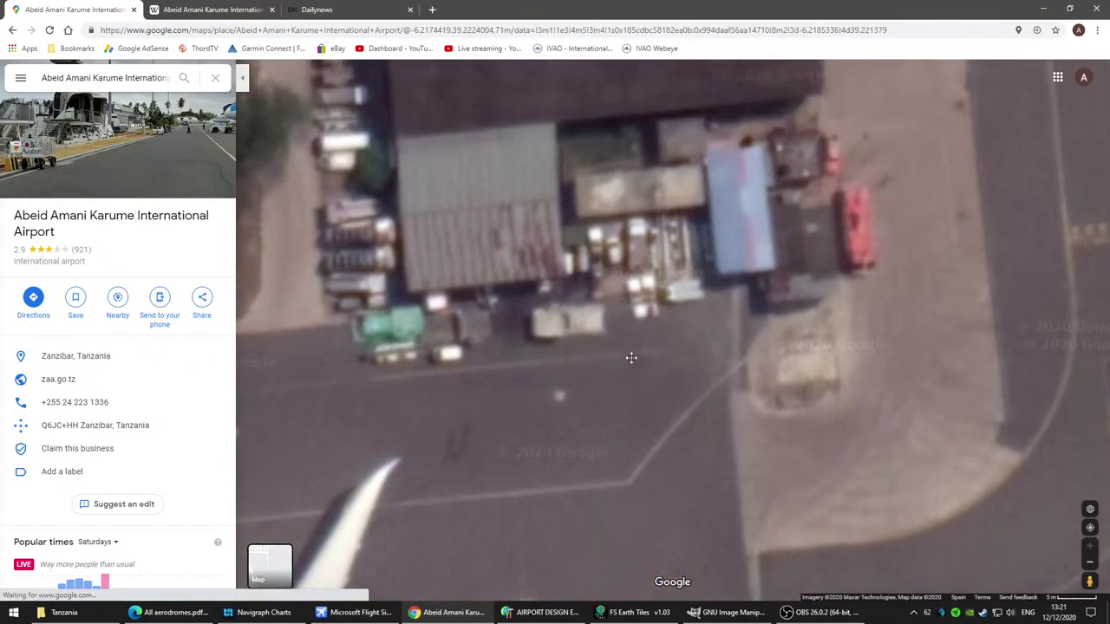
scroll(725, 415, "down", 5)
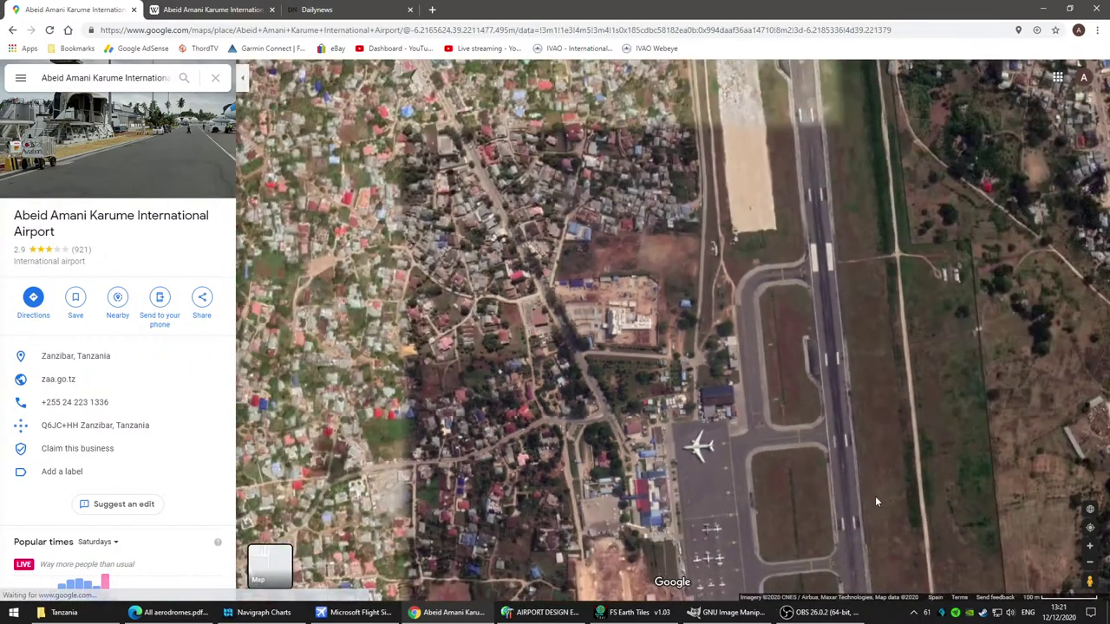
left_click_drag(875, 501, 755, 390)
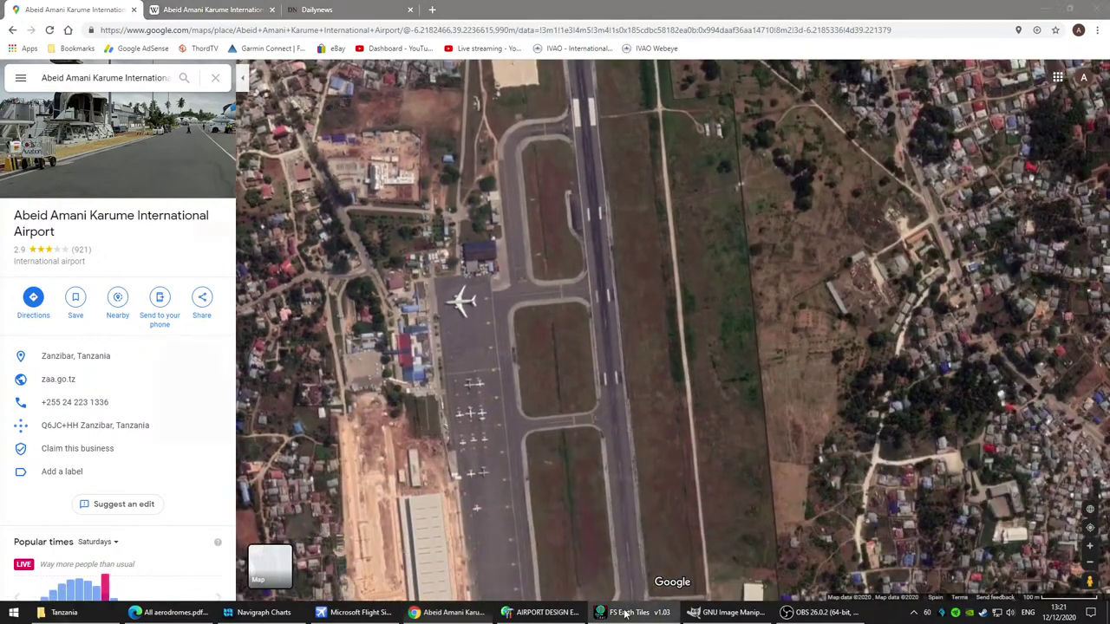
left_click(627, 612)
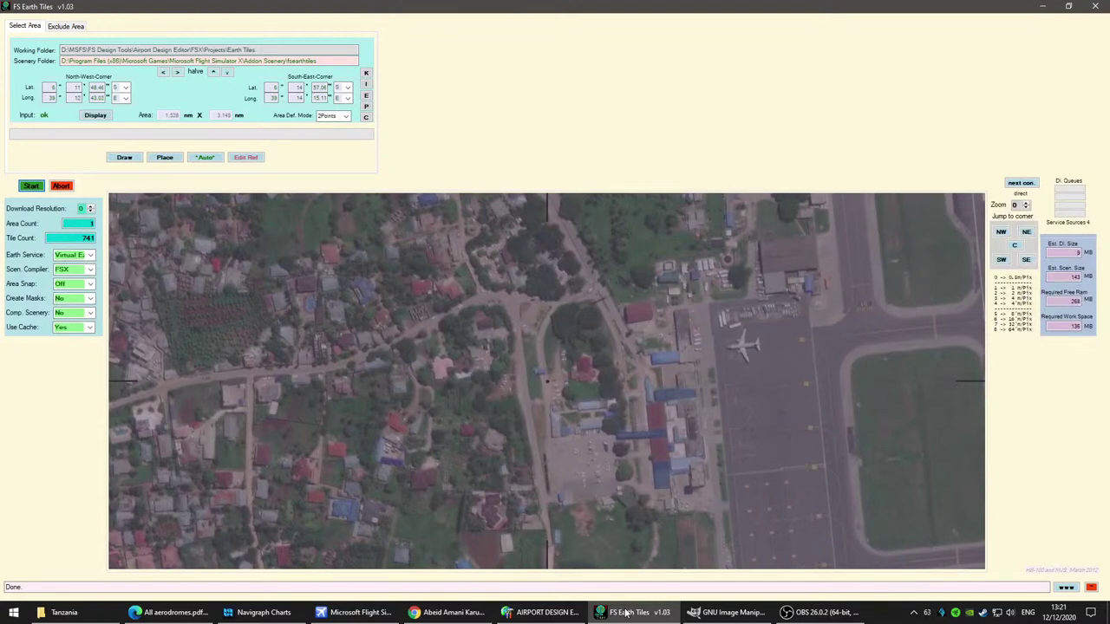
Step: Zoom the FS Earth Tiles preview out and display the download area around the Zanzibar runway
left_click(626, 612)
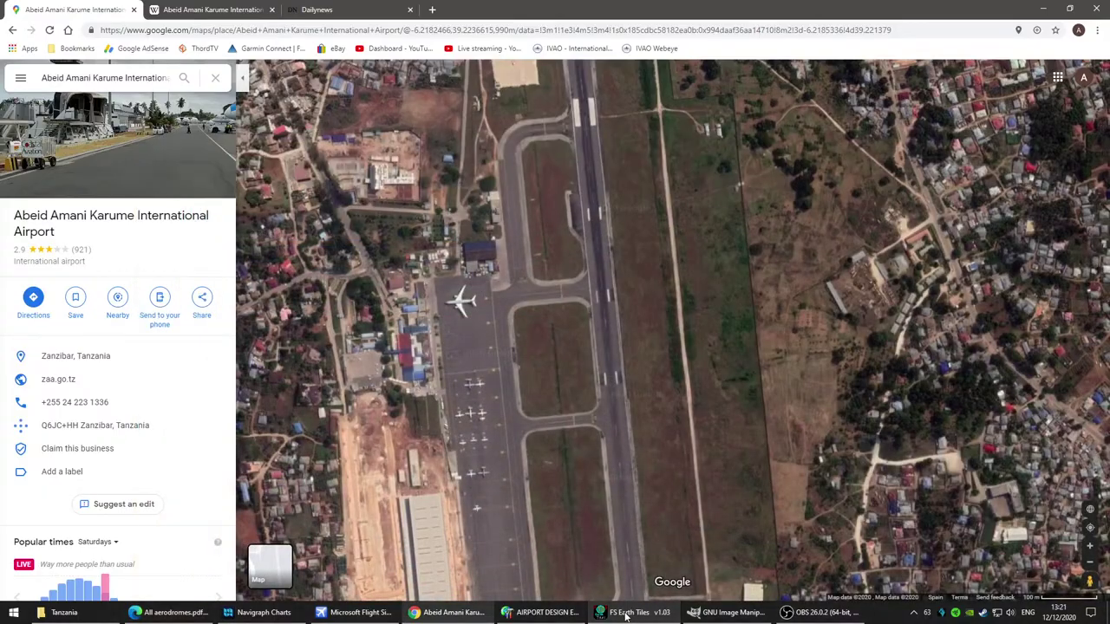
left_click(626, 612)
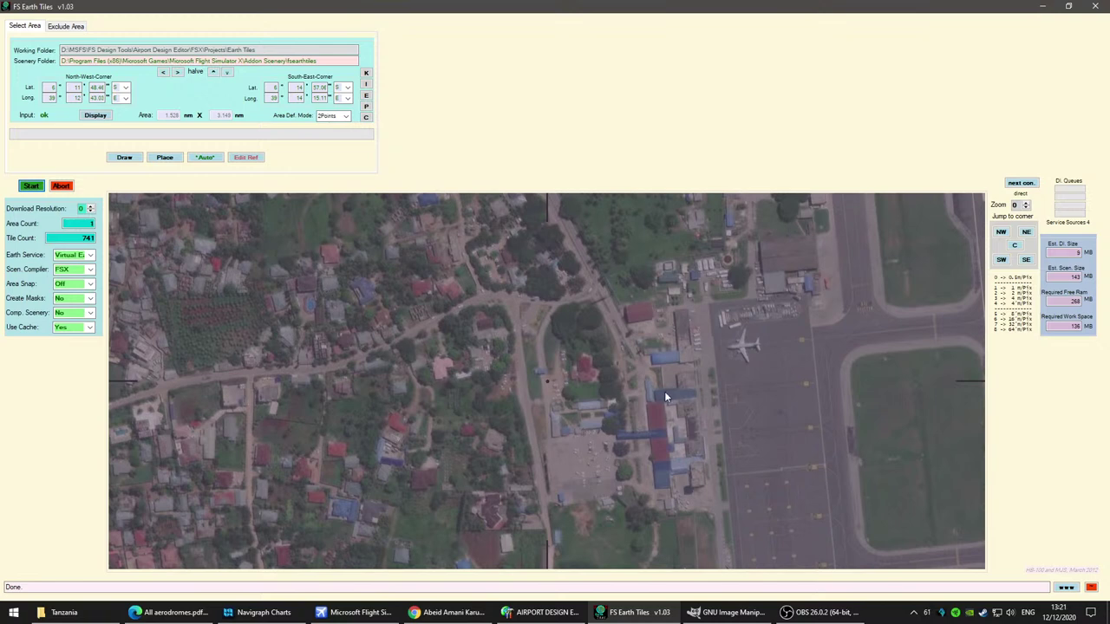
left_click(1026, 203)
left_click(1026, 203)
left_click(1026, 203)
left_click(1026, 203)
left_click(1026, 203)
left_click(1025, 203)
left_click(1026, 203)
left_click(1026, 203)
scroll(1027, 209, "down", 4)
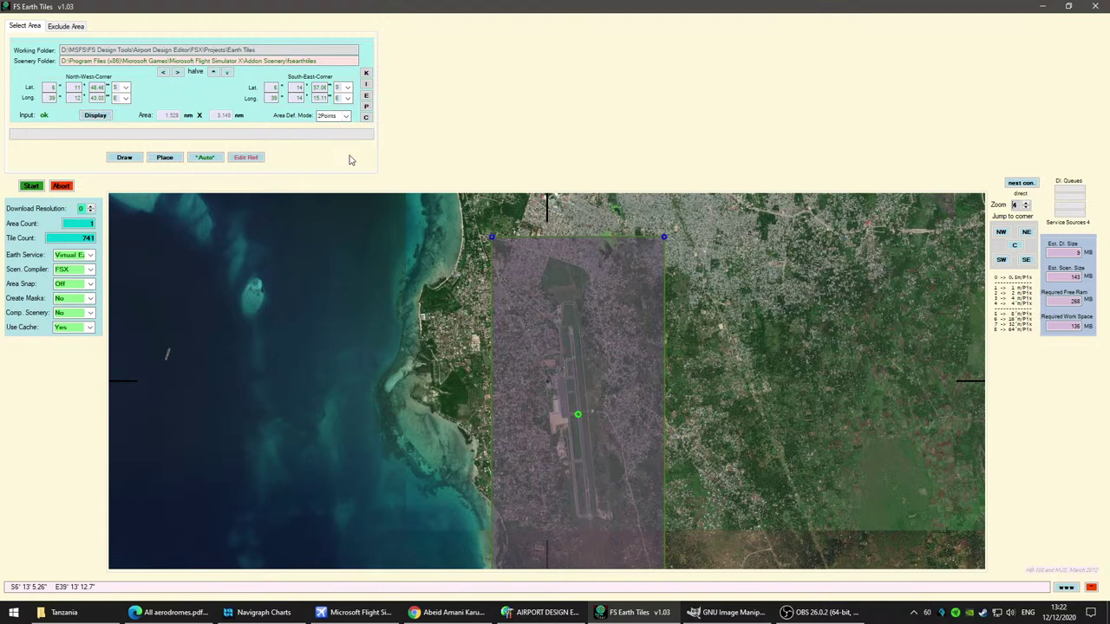
left_click(87, 116)
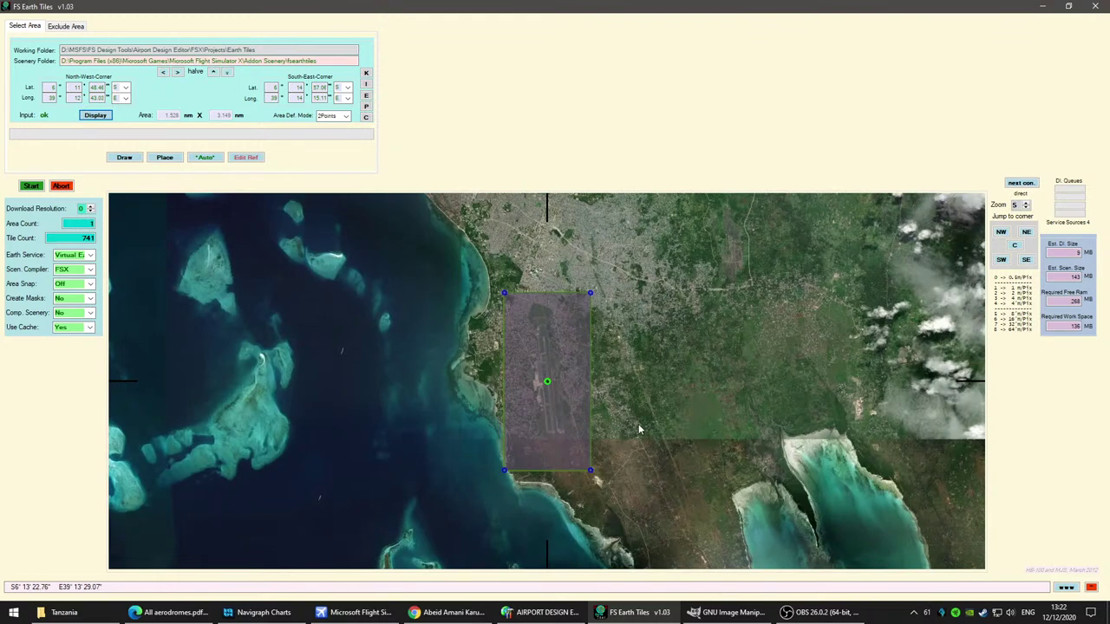
Step: Draw a new download area around the airport and extend its north-east and south-east corners
left_click(124, 157)
left_click_drag(477, 284, 569, 428)
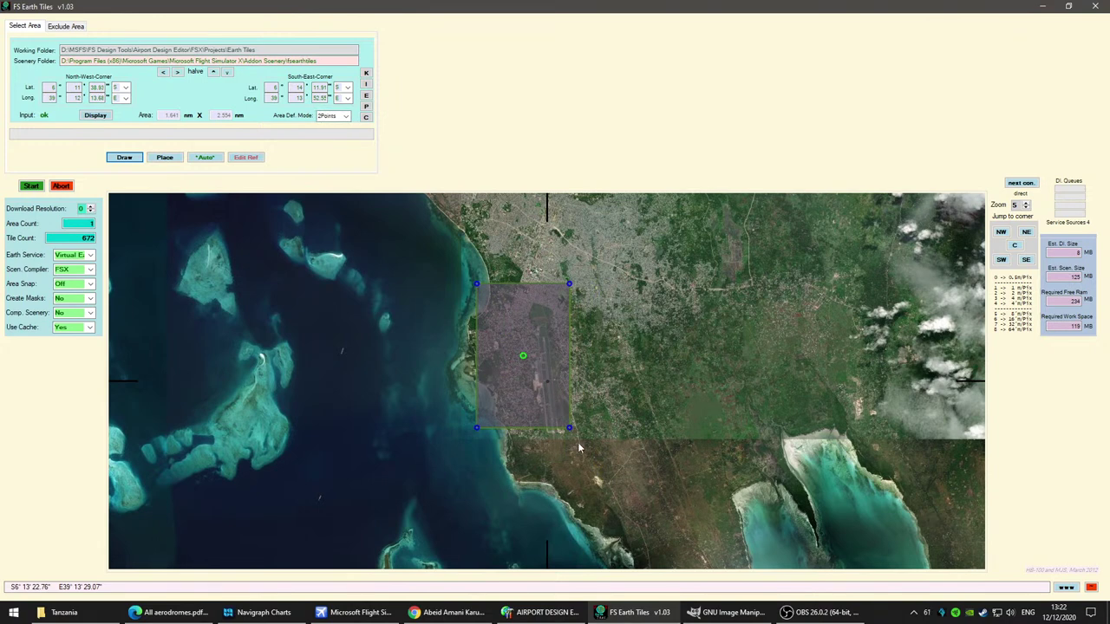
left_click_drag(570, 433, 590, 465)
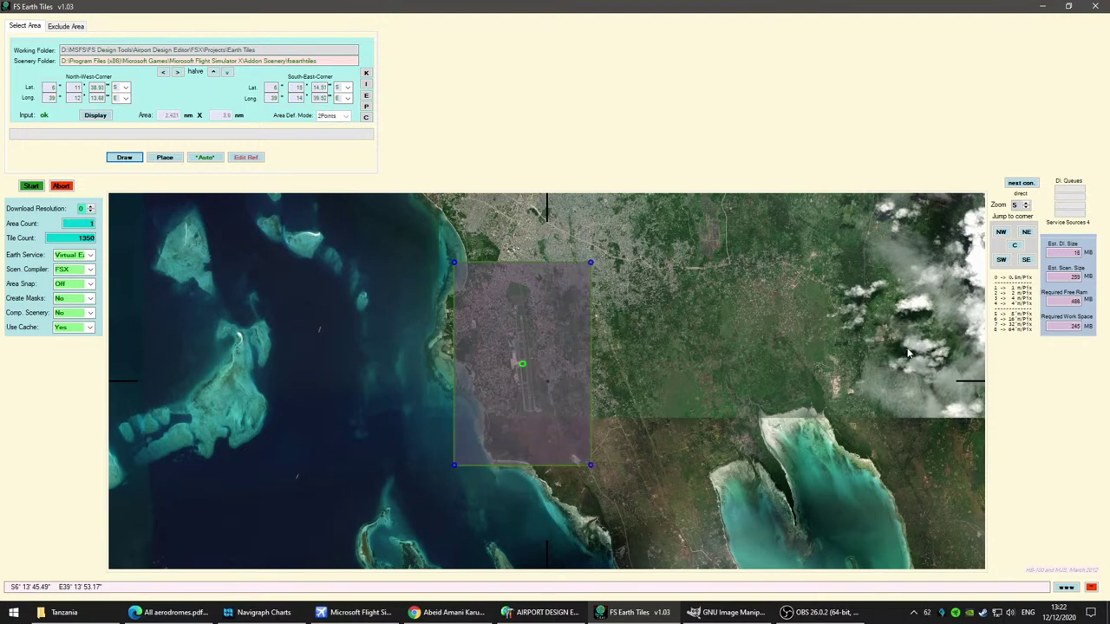
left_click(1025, 207)
left_click(1026, 207)
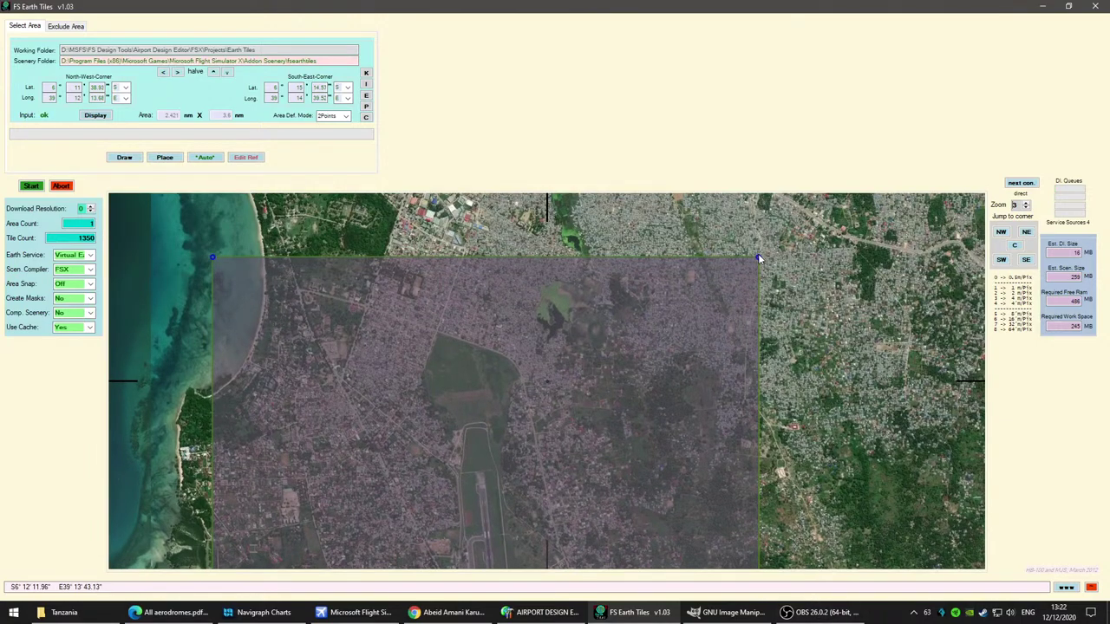
left_click_drag(758, 259, 693, 318)
left_click_drag(821, 433, 720, 200)
left_click_drag(708, 433, 634, 273)
left_click_drag(652, 324, 646, 360)
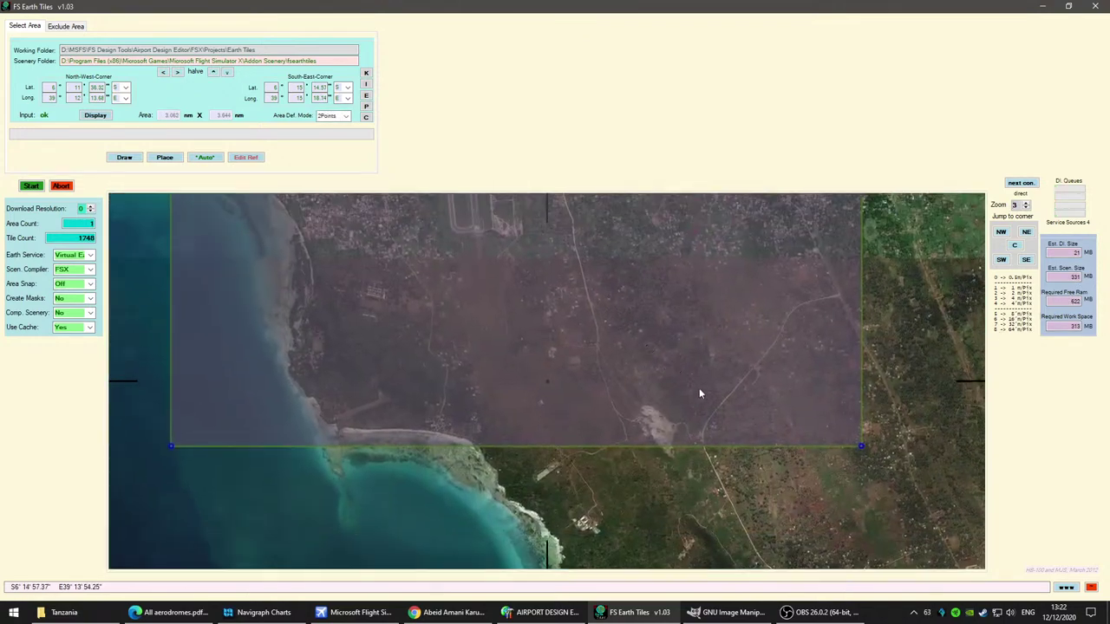
left_click_drag(861, 446, 867, 480)
Step: Pull the area's north-east and north-west corners in tight around the runway, then zoom in
left_click_drag(902, 370, 955, 596)
left_click_drag(763, 305, 807, 614)
left_click_drag(734, 318, 605, 389)
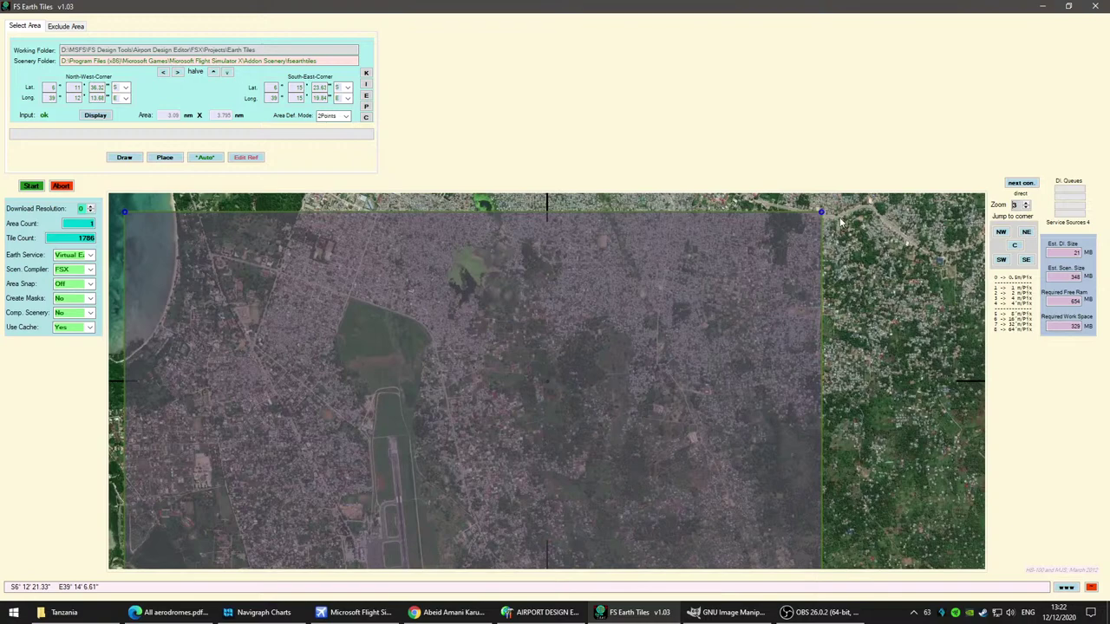
left_click_drag(820, 211, 571, 230)
left_click_drag(688, 483, 749, 225)
left_click_drag(763, 472, 763, 271)
left_click_drag(685, 545, 986, 565)
left_click_drag(560, 252, 574, 565)
left_click_drag(611, 290, 592, 473)
left_click_drag(583, 389, 485, 301)
left_click_drag(371, 269, 526, 290)
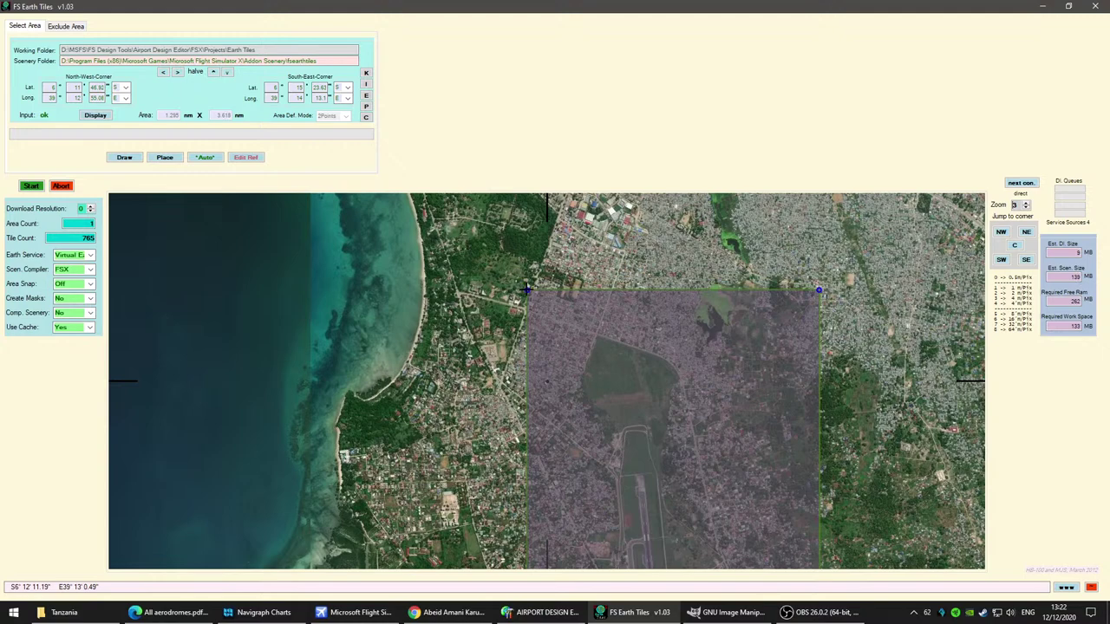
left_click_drag(788, 535, 792, 228)
left_click_drag(782, 367, 780, 201)
mouse_move(771, 440)
left_mouse_down()
mouse_move(755, 255)
mouse_move(724, 469)
left_mouse_up()
mouse_move(719, 243)
left_mouse_down()
mouse_move(735, 361)
mouse_move(729, 486)
left_mouse_up()
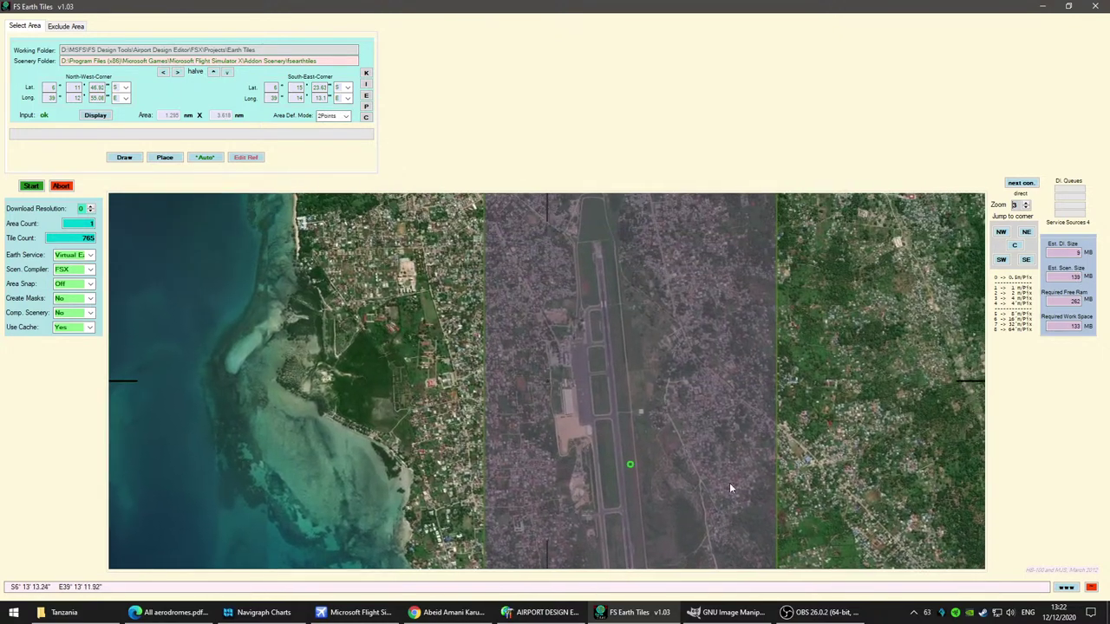
left_click(1025, 207)
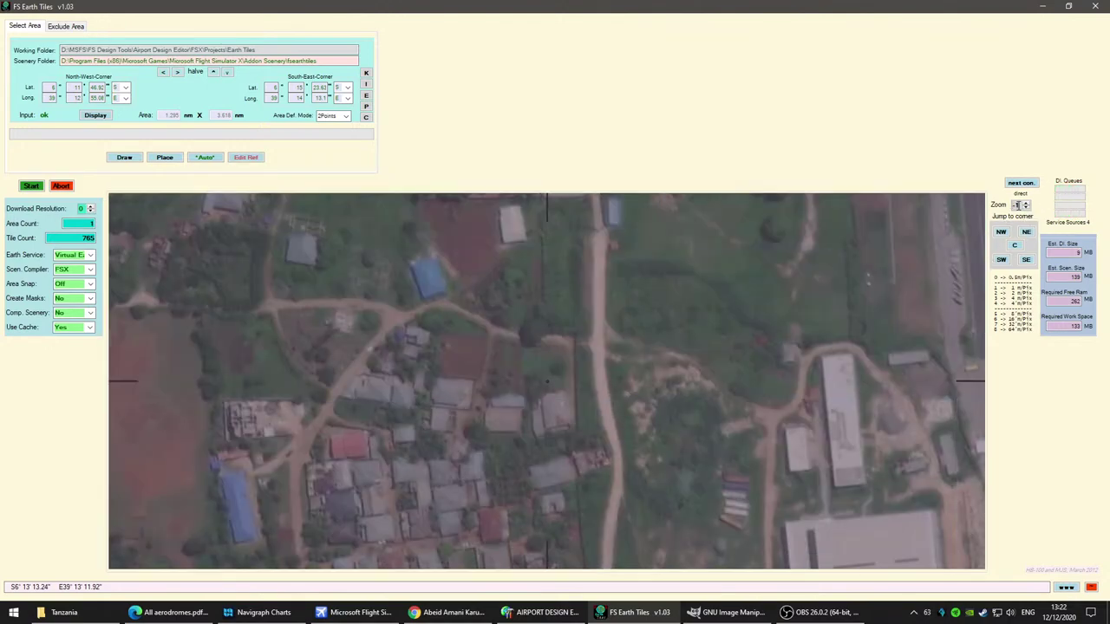
Step: Set the download resolution to -1, giving 2848 tiles
left_click(1026, 208)
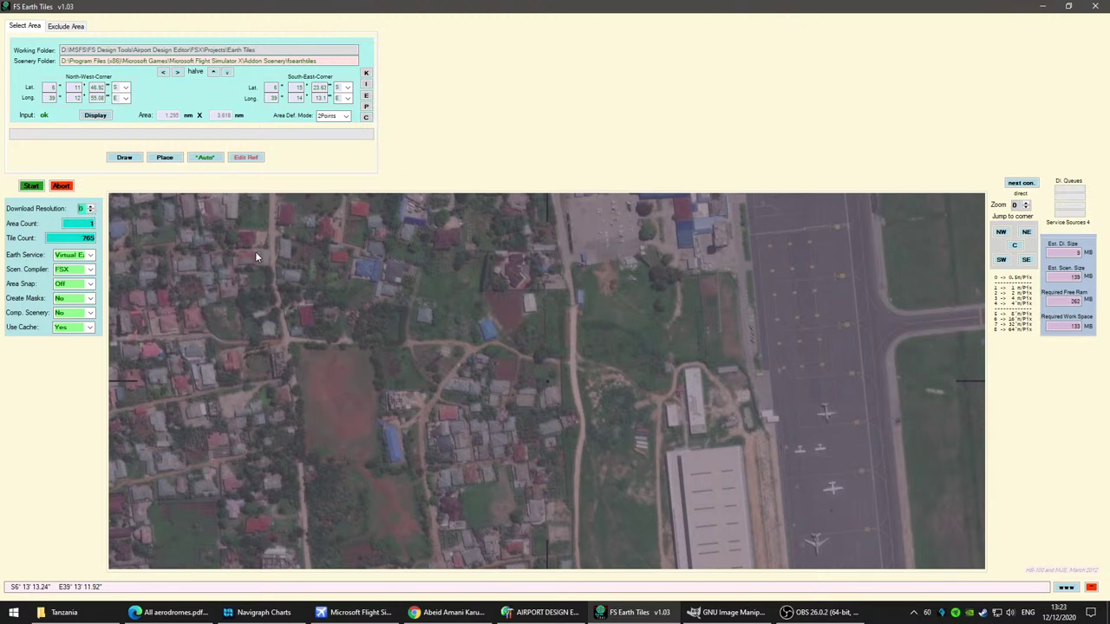
left_click(92, 214)
double_click(90, 213)
left_click(91, 212)
left_click(90, 207)
left_click(1026, 207)
left_click(1026, 207)
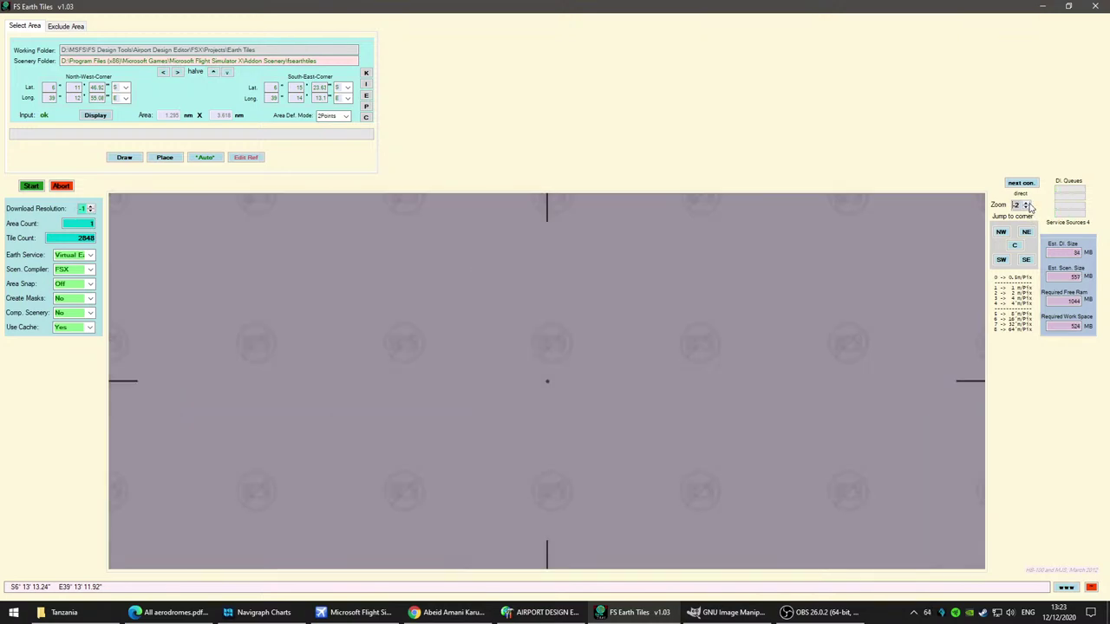
left_click(1026, 203)
left_click(1026, 203)
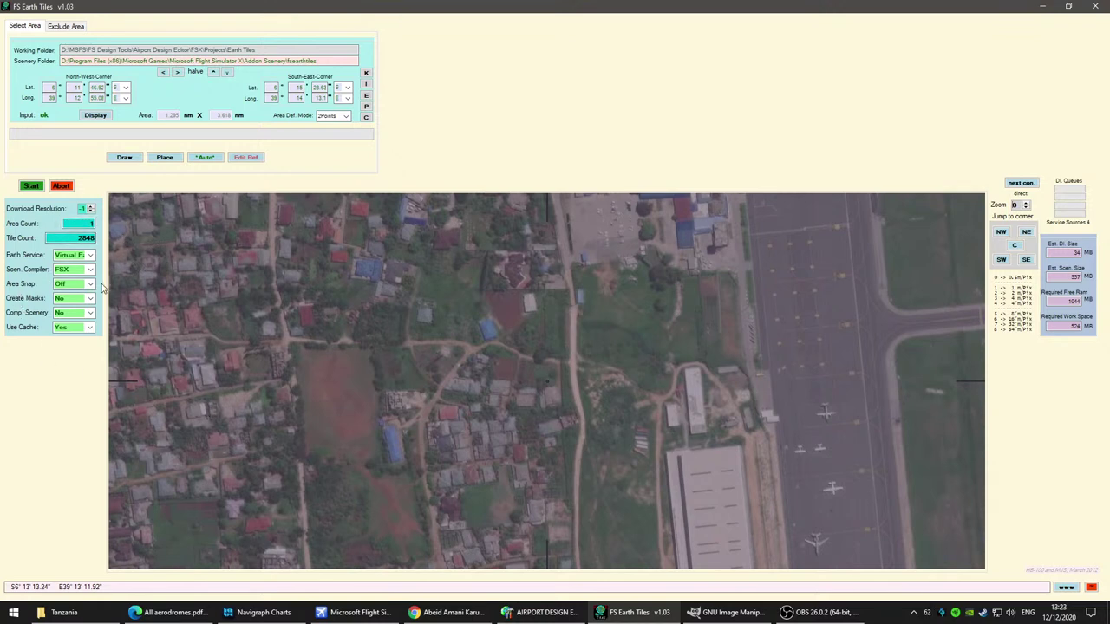
Step: Keep compiled scenery at No and Virtual Earth as the imagery service, then start downloading
left_click(89, 315)
left_click(91, 316)
left_click(90, 255)
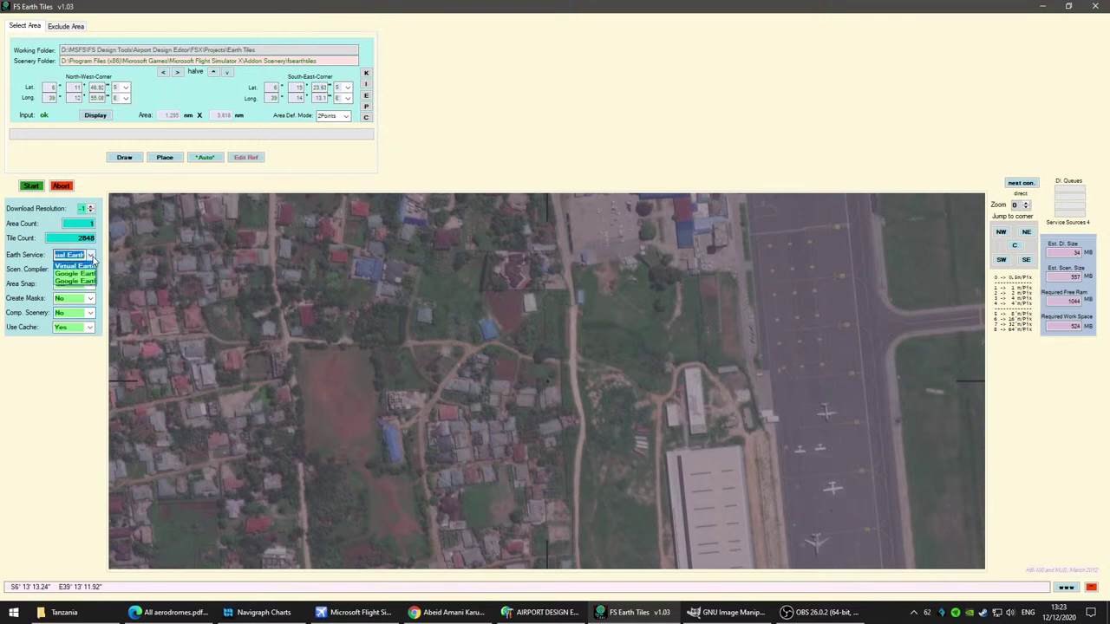
left_click(91, 256)
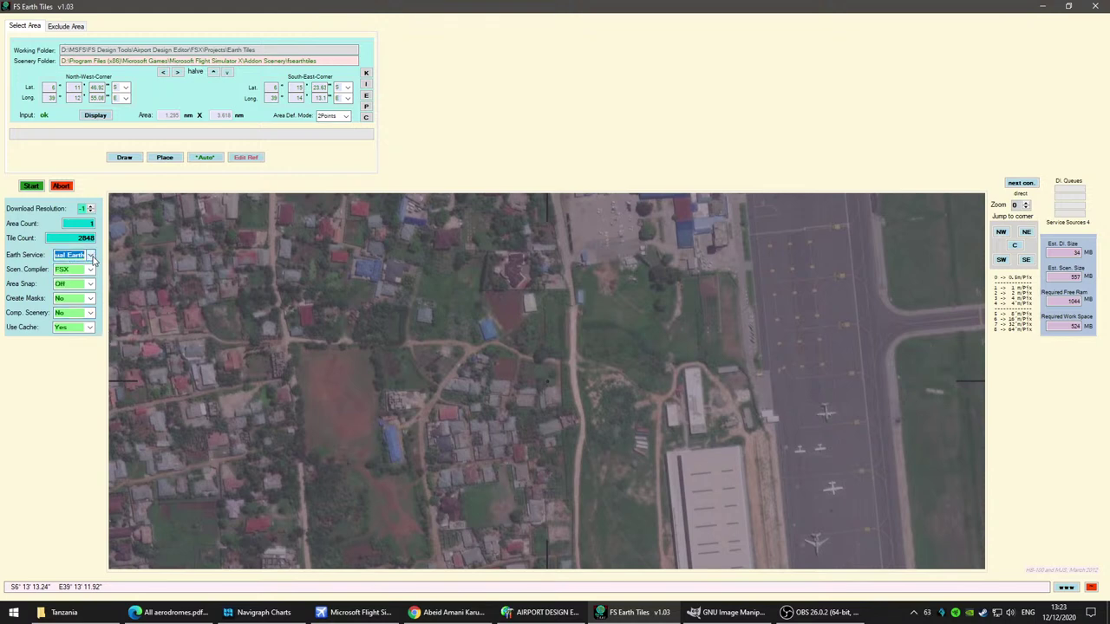
left_click(31, 186)
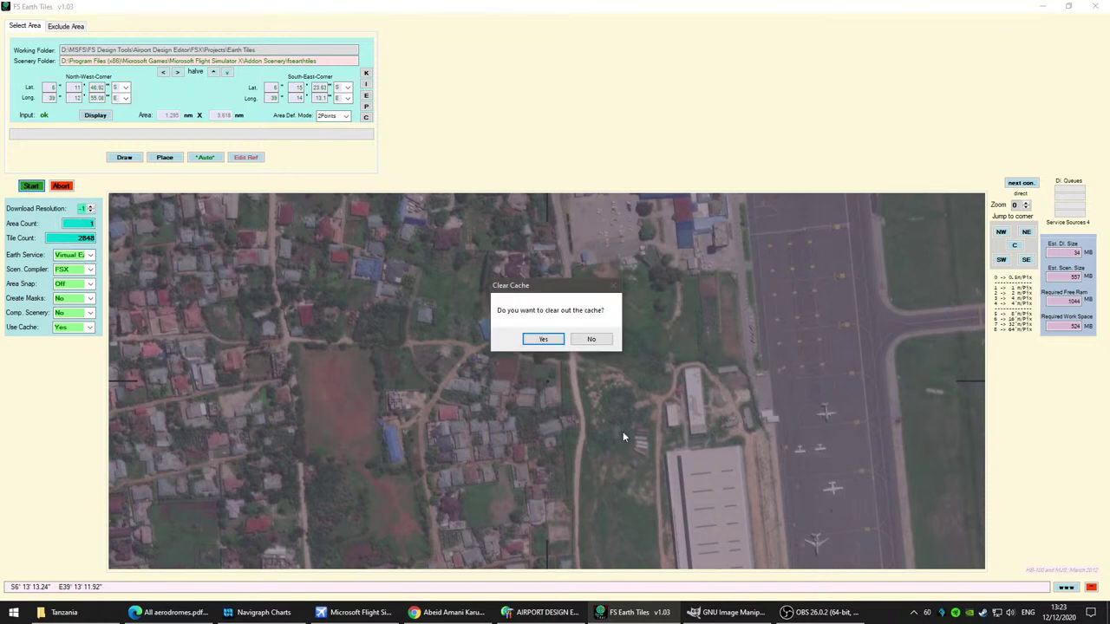
Step: Confirm clearing the cache and let the download run to tile 1162 of 2848
left_click(538, 339)
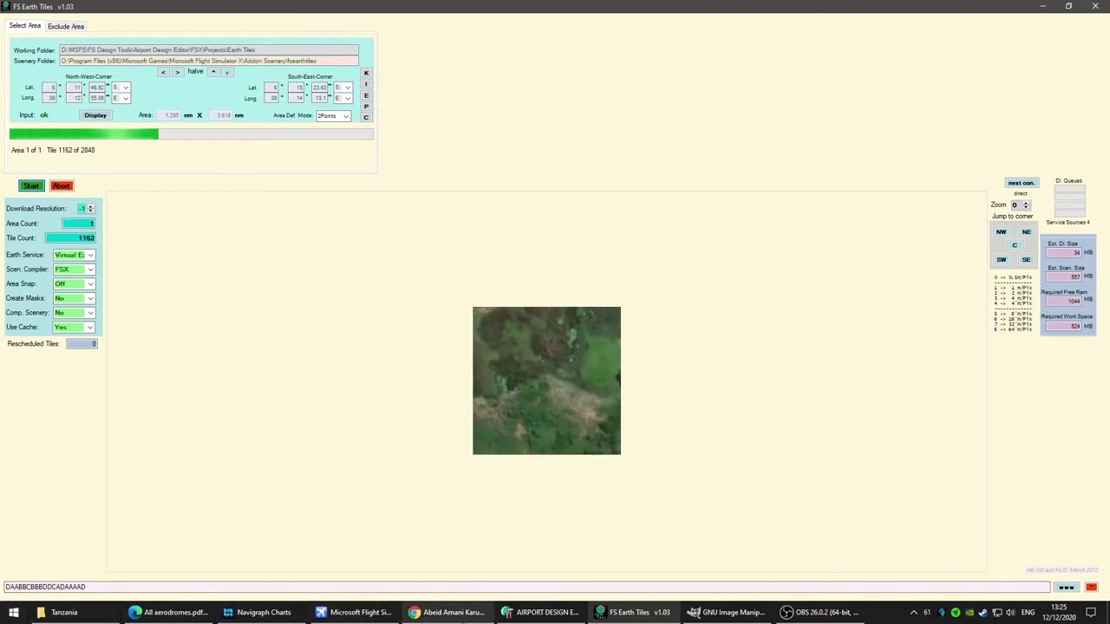
left_click(455, 614)
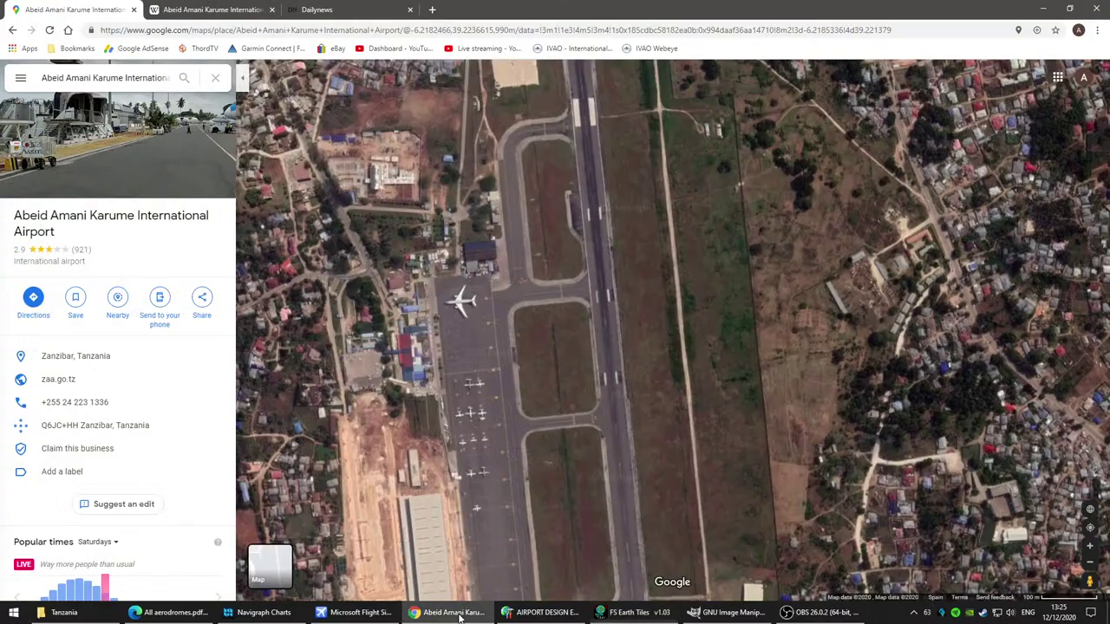
Step: Bring up the HTZA 10-9 taxi chart in Navigraph Charts and fit the whole page in view
left_click(236, 11)
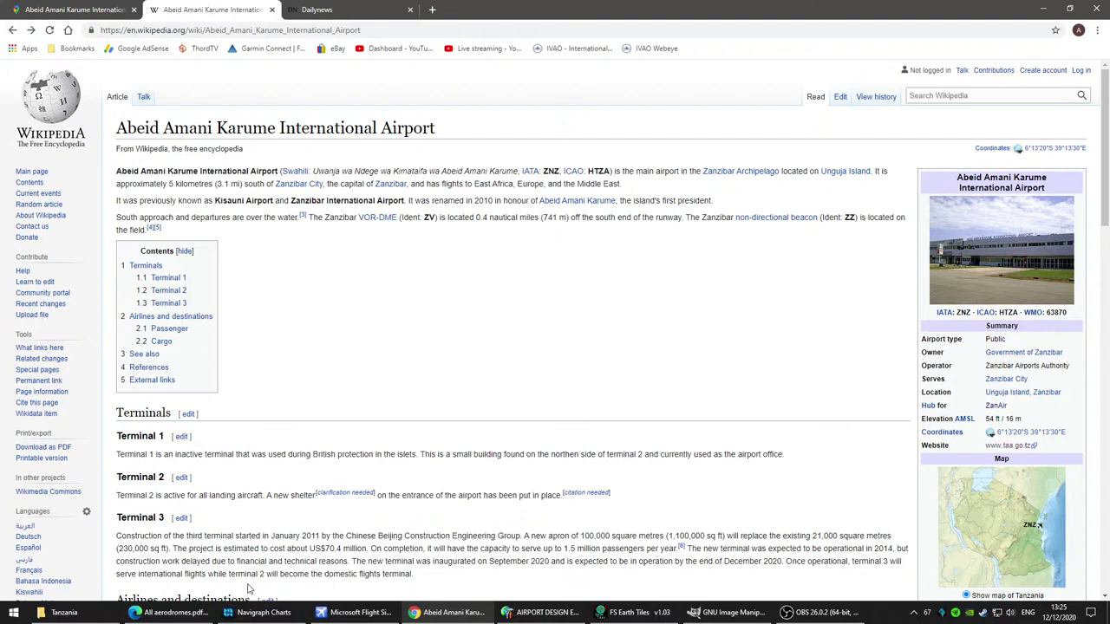
left_click(260, 612)
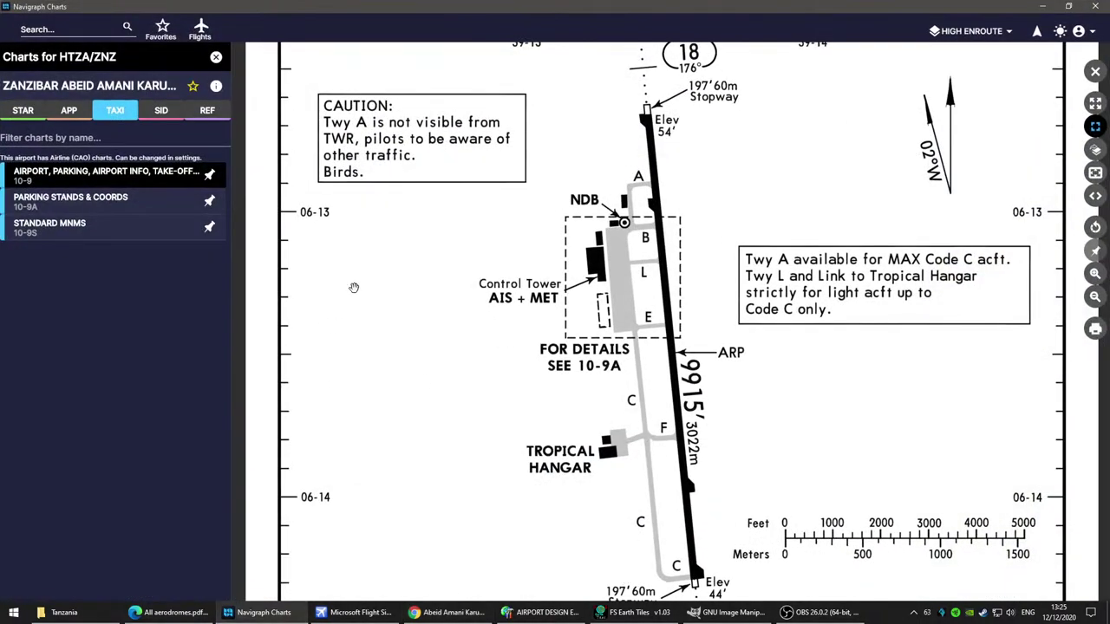
left_click_drag(687, 173, 658, 314)
scroll(738, 348, "down", 3)
left_click_drag(672, 461, 578, 381)
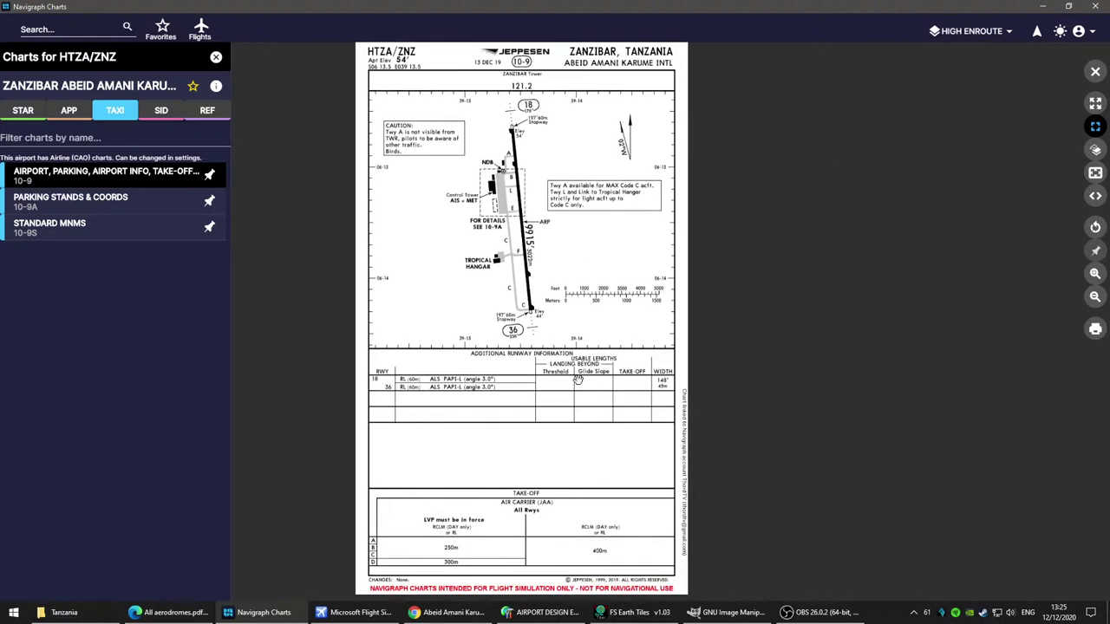
Step: Zoom the chart and pan across the runway, caution boxes, header, Tropical Hangar and runway 36 stopway
scroll(577, 475, "up", 3)
scroll(578, 476, "down", 2)
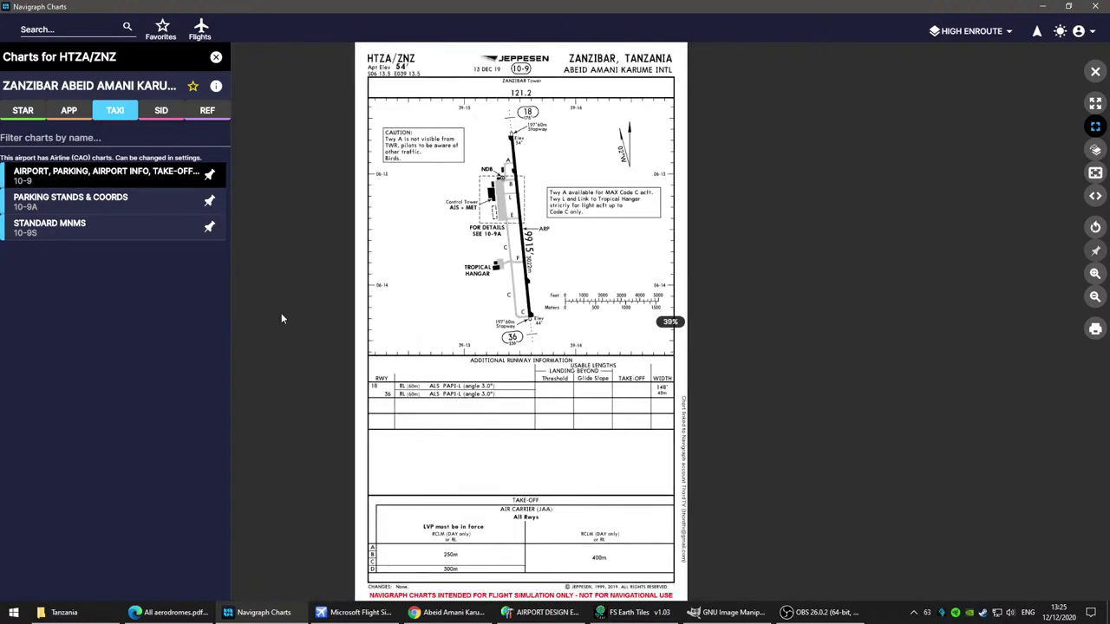
scroll(580, 425, "up", 3)
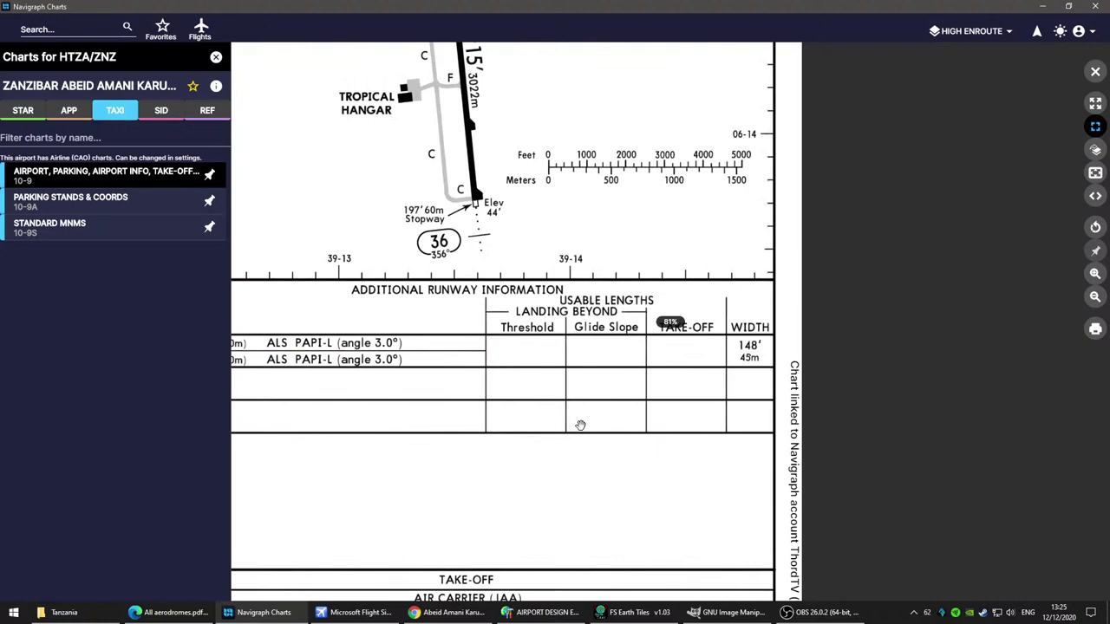
left_click_drag(518, 87, 578, 417)
scroll(660, 452, "up", 2)
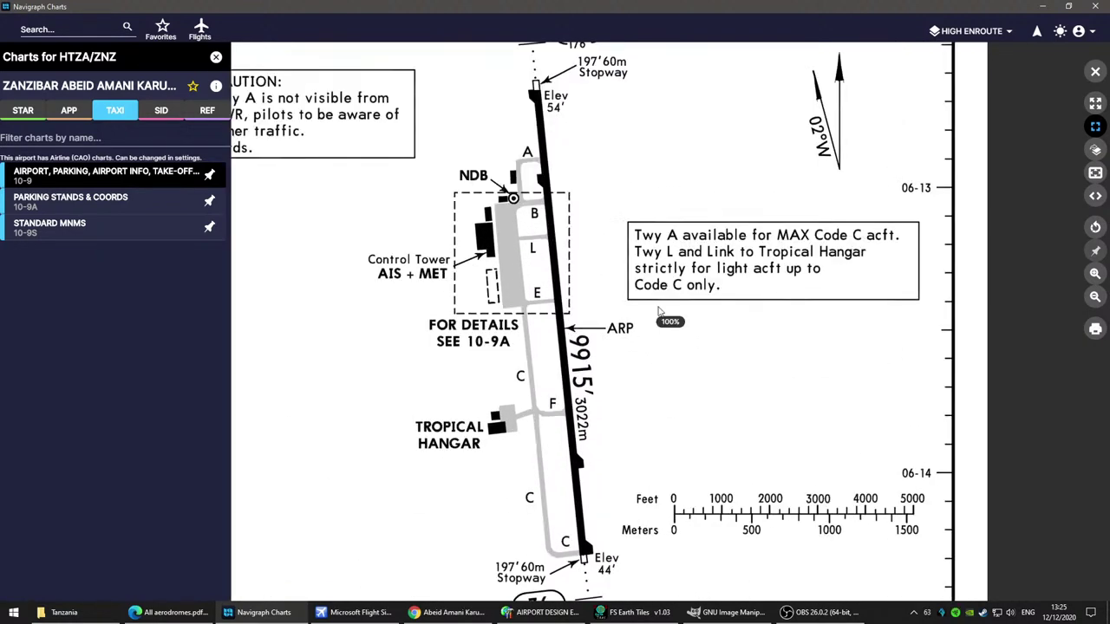
left_click_drag(614, 203, 664, 416)
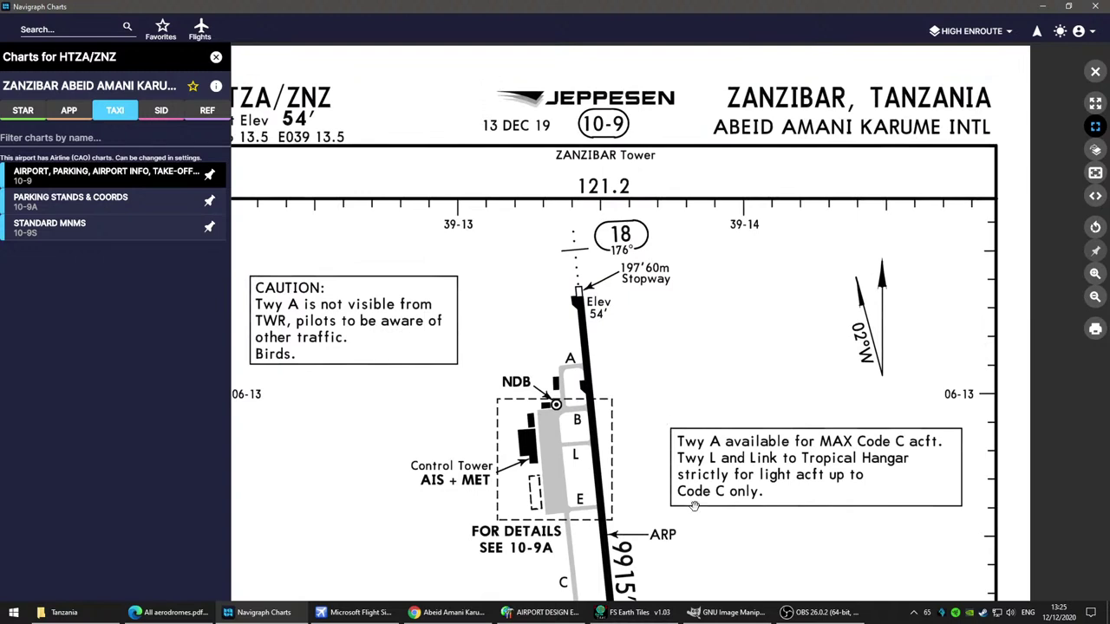
left_click_drag(742, 550, 683, 363)
left_click_drag(693, 491, 645, 414)
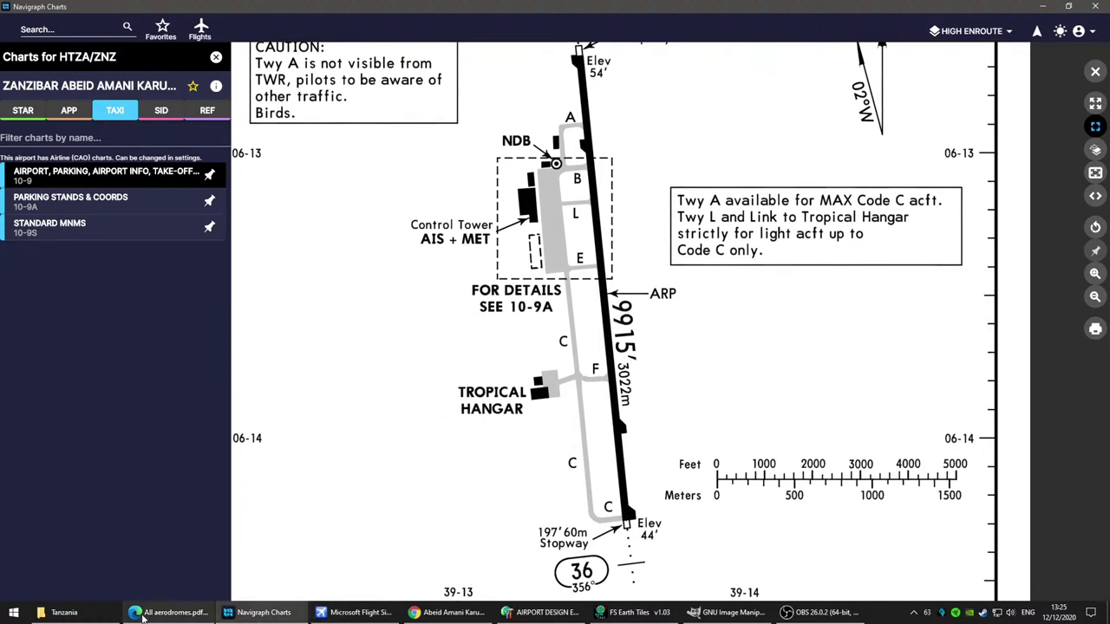
Step: Unpause FSX and show HTZA's Facility Information from the World map, selecting its runway 18/36 details
left_click(355, 612)
key("p")
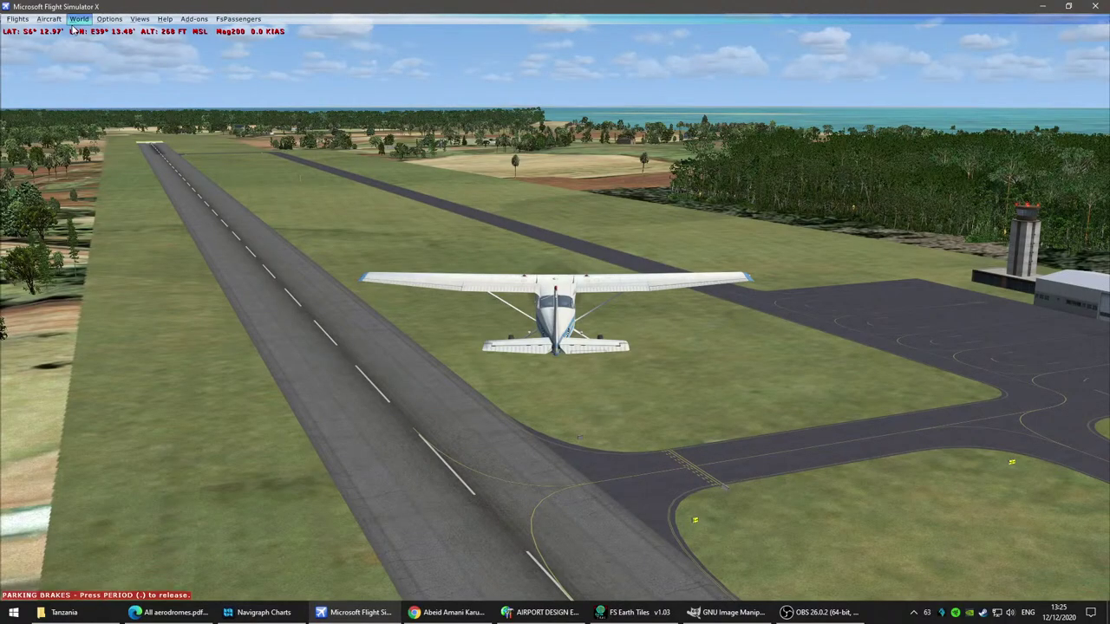
left_click(76, 19)
left_click(100, 50)
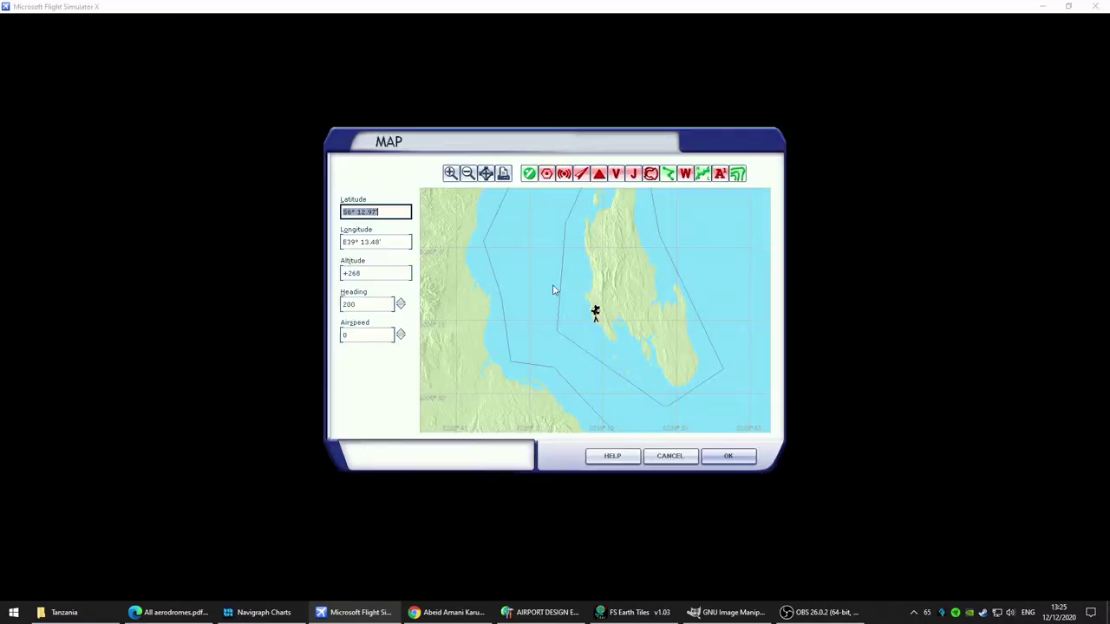
left_click(594, 314)
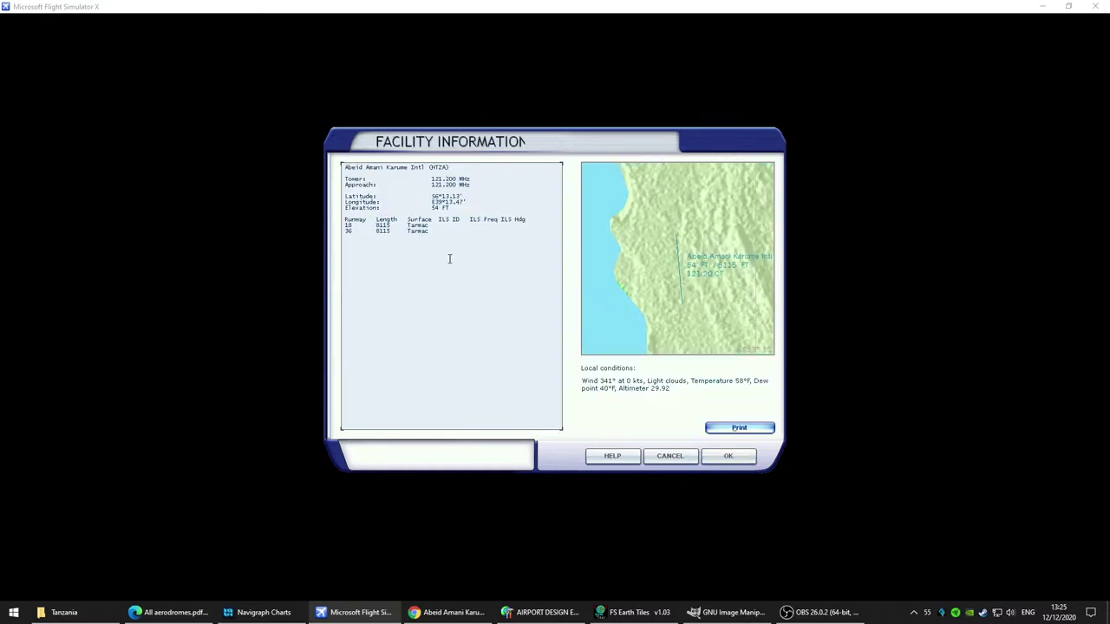
left_click_drag(344, 166, 472, 393)
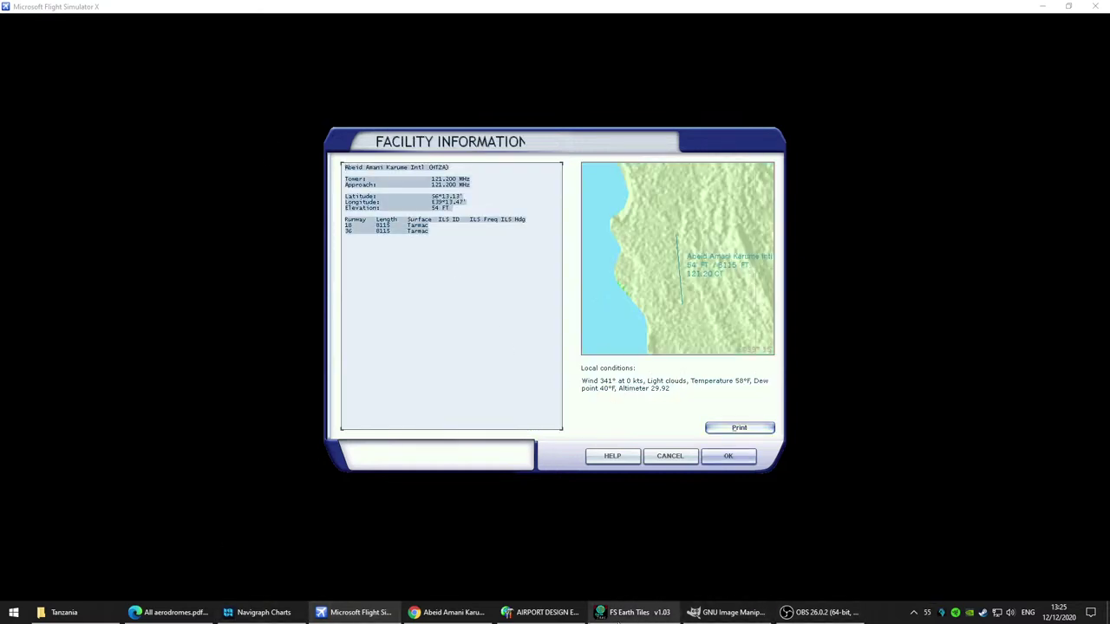
Step: Review the HTZA 10-9 chart from the header and runway 18 down to runway 36, then bring Chrome forward
mouse_move(546, 619)
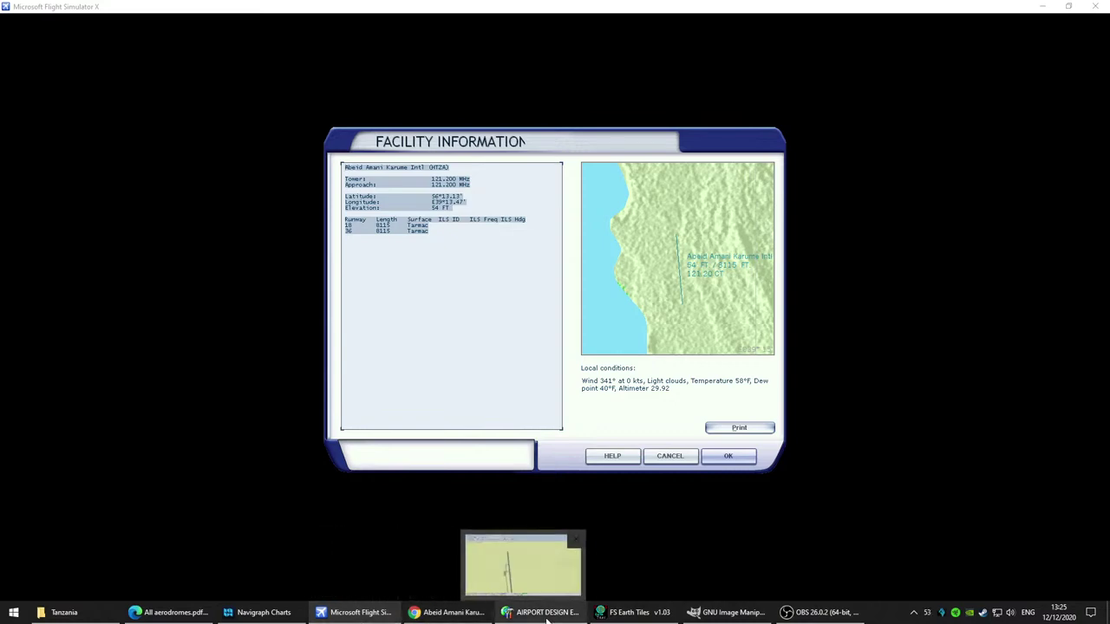
left_click(287, 615)
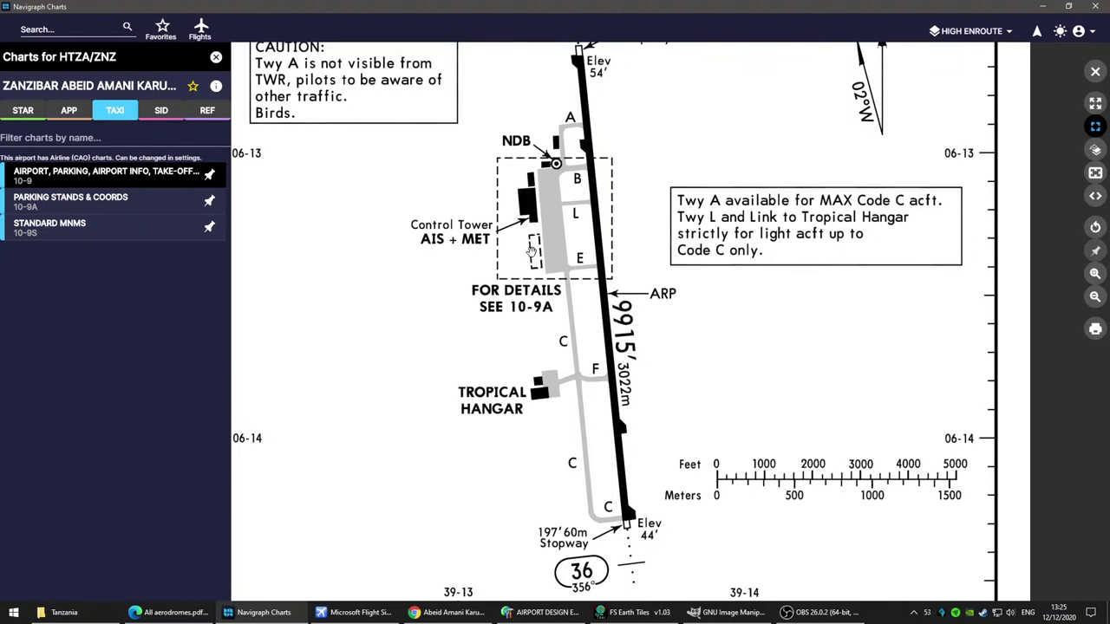
left_click_drag(691, 173, 686, 357)
scroll(555, 381, "up", 1)
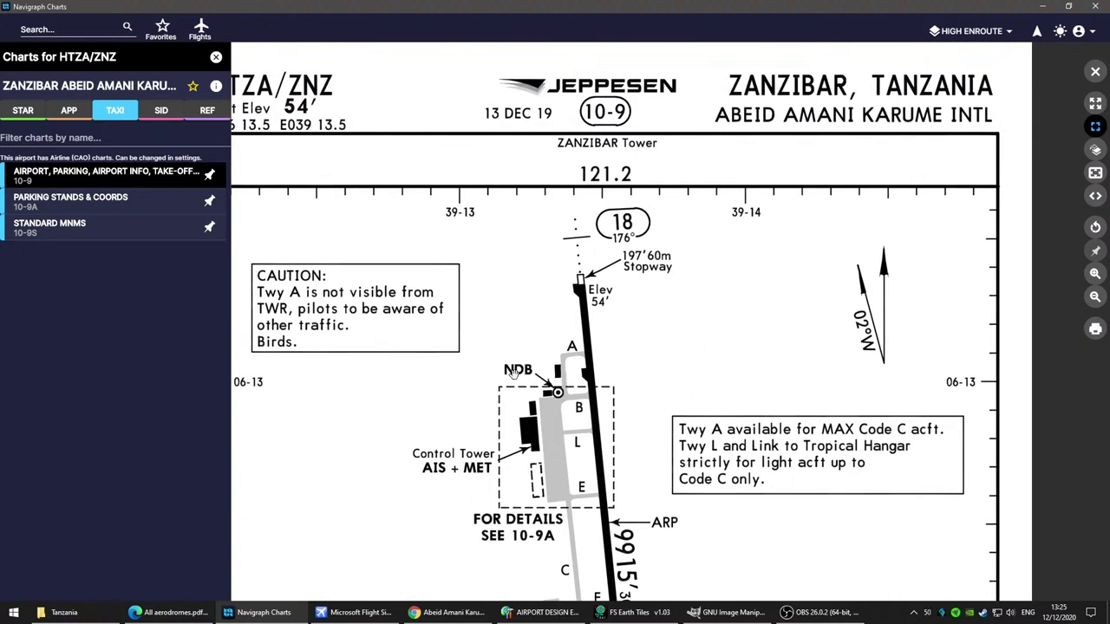
left_click_drag(662, 412, 645, 365)
scroll(637, 390, "down", 1)
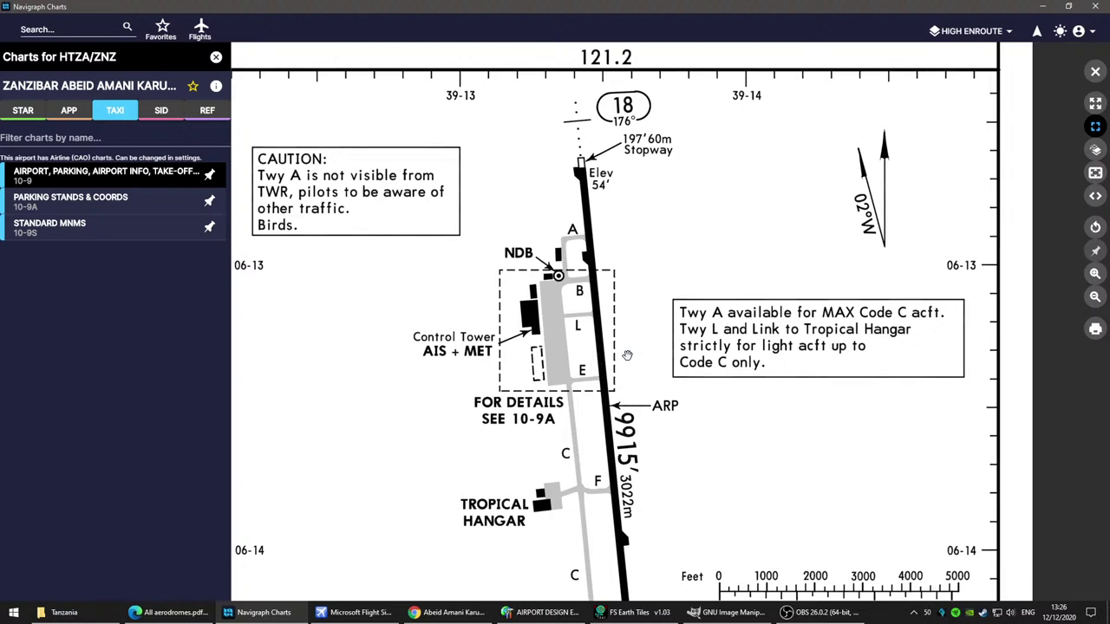
scroll(702, 448, "down", 1)
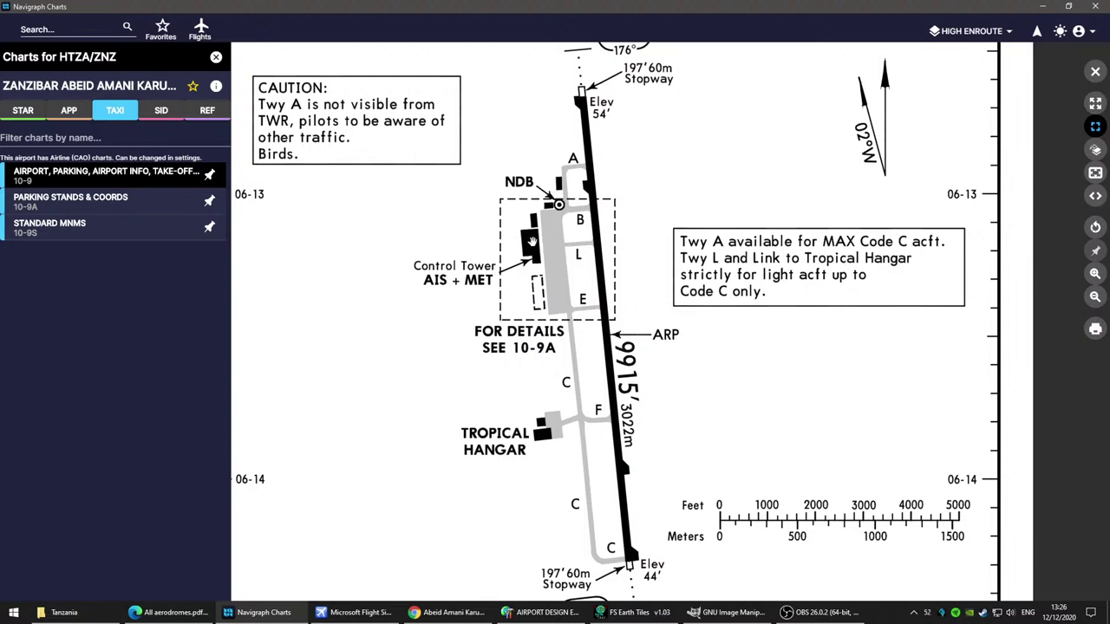
scroll(681, 328, "up", 1)
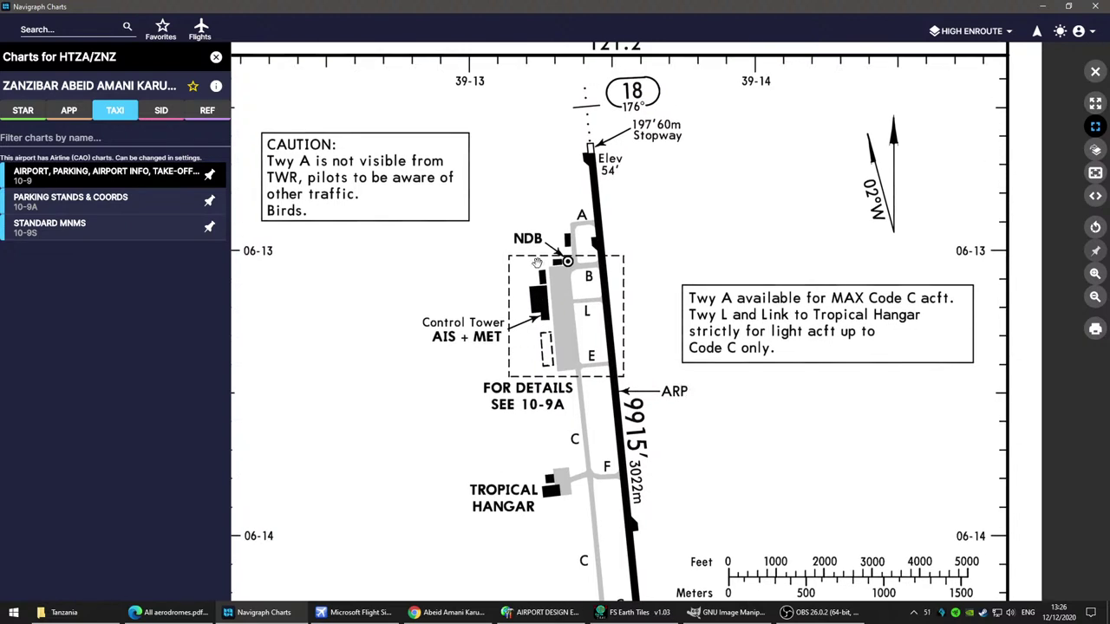
scroll(743, 464, "down", 1)
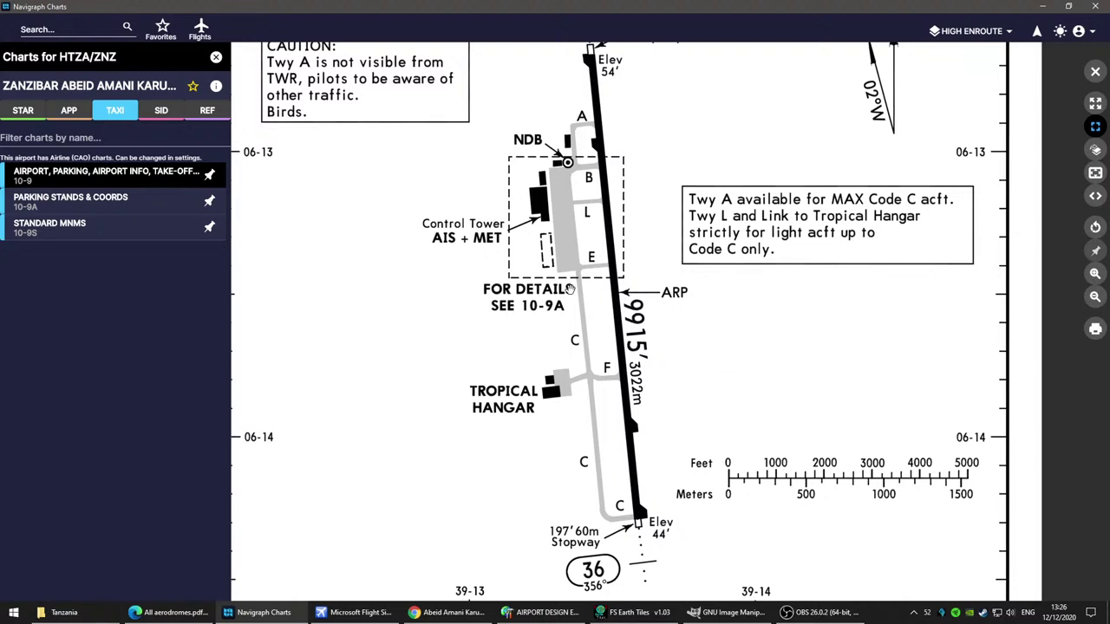
scroll(779, 449, "down", 1)
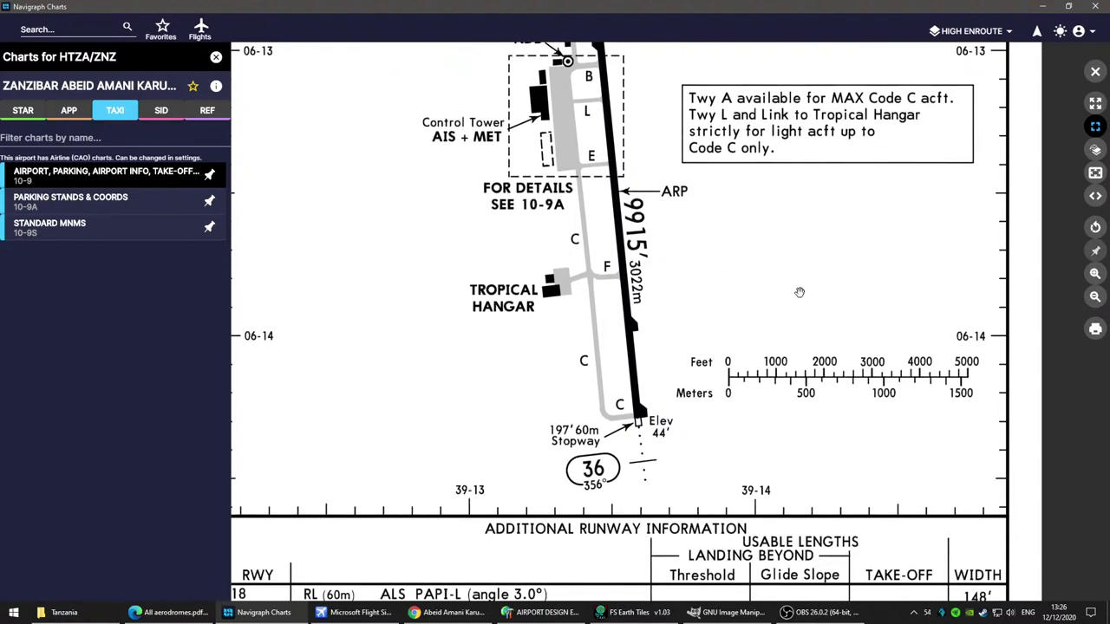
scroll(801, 296, "up", 1)
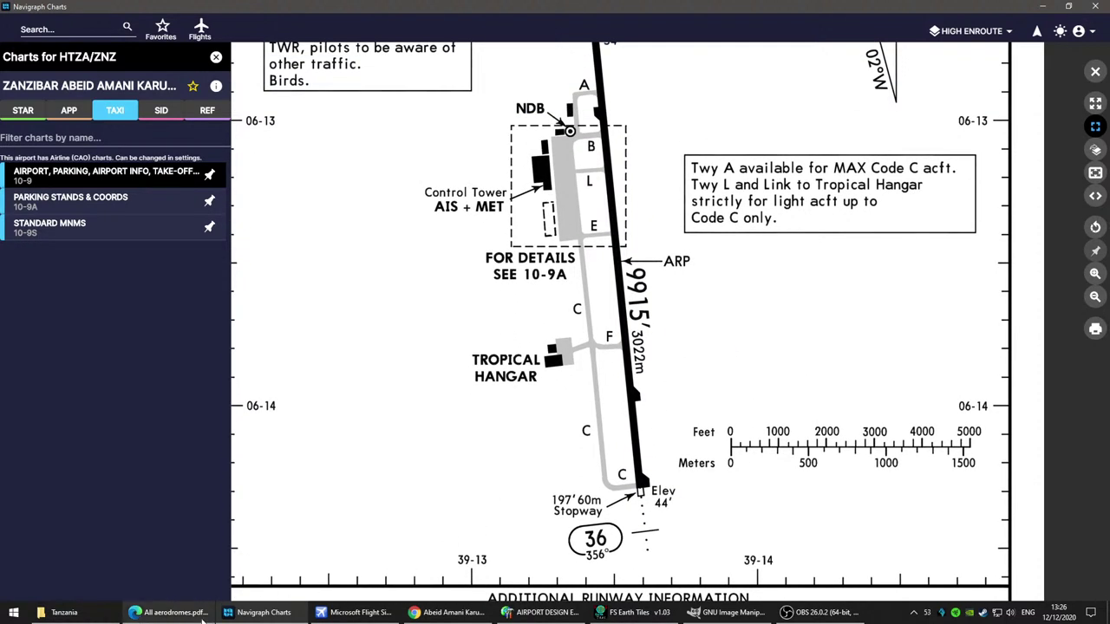
left_click(447, 612)
Step: Open the Google Maps satellite view and zoom in on the hangar, parked aircraft and nearby houses
left_click(74, 9)
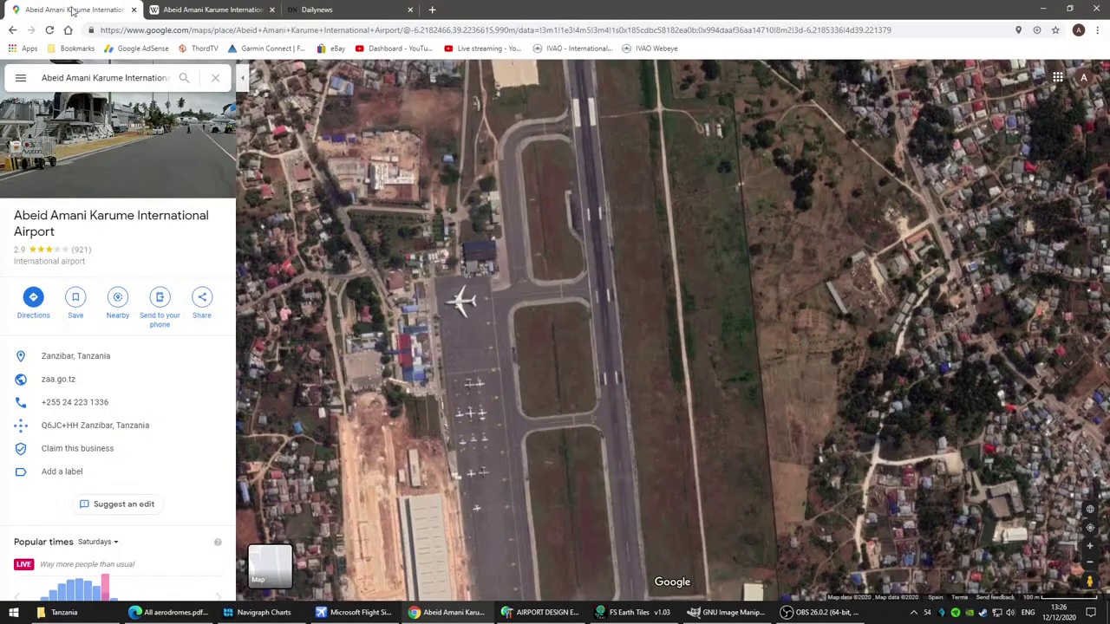
scroll(607, 509, "up", 3)
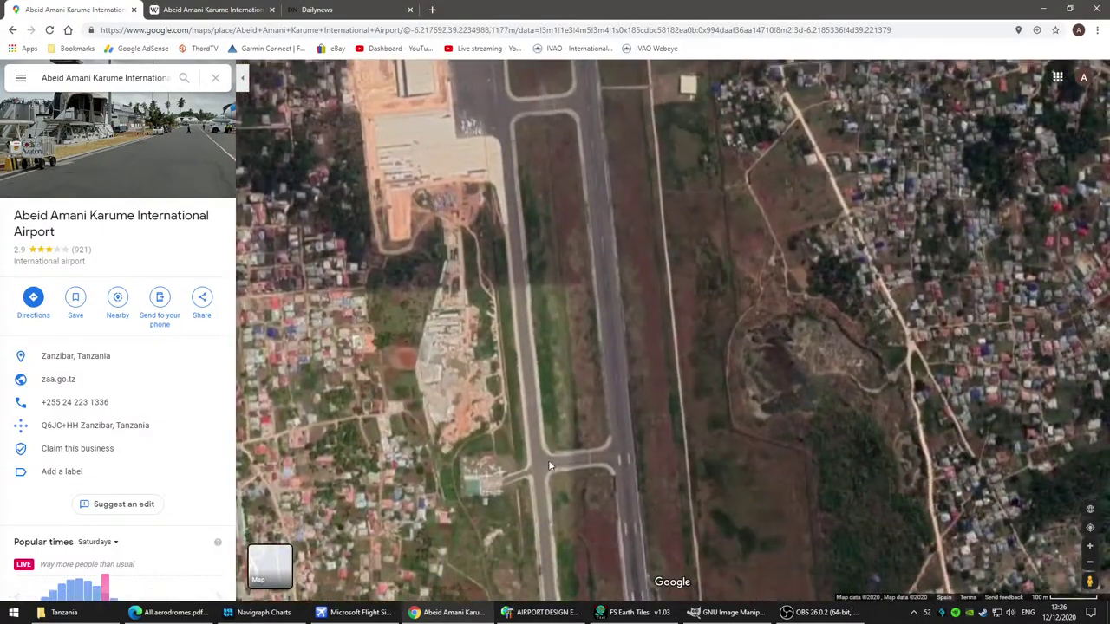
scroll(550, 194, "up", 5)
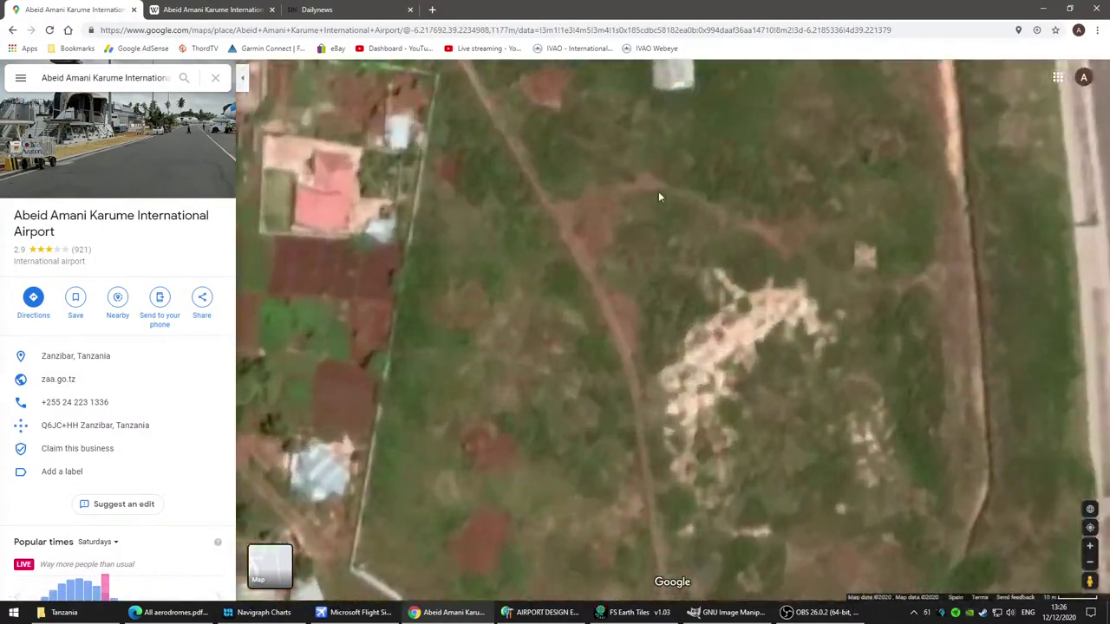
left_click_drag(693, 156, 689, 491)
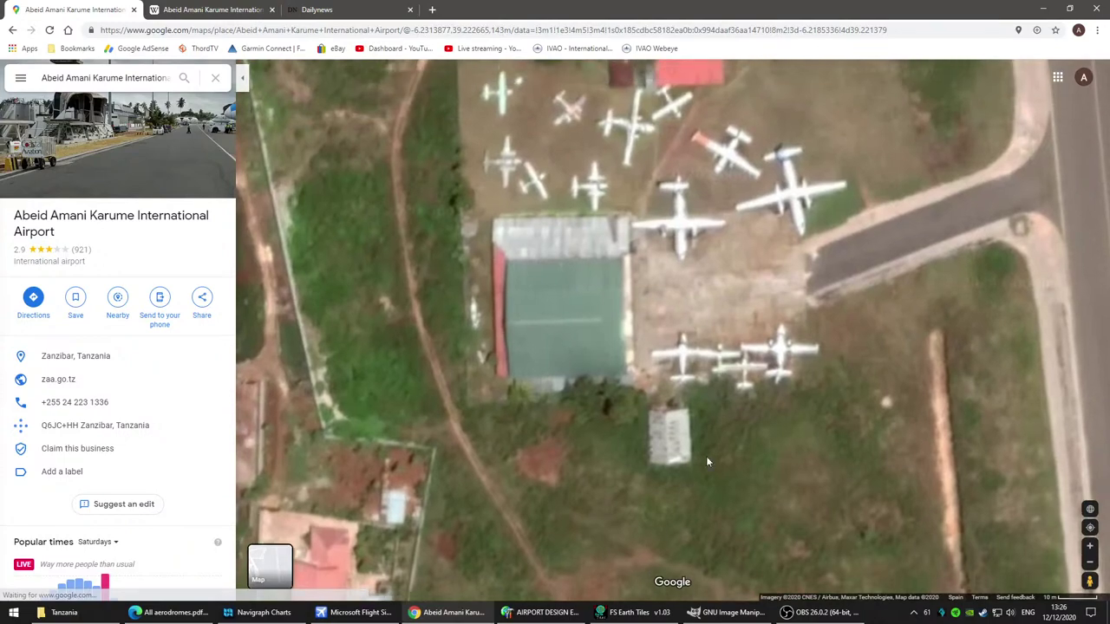
scroll(707, 260, "down", 1)
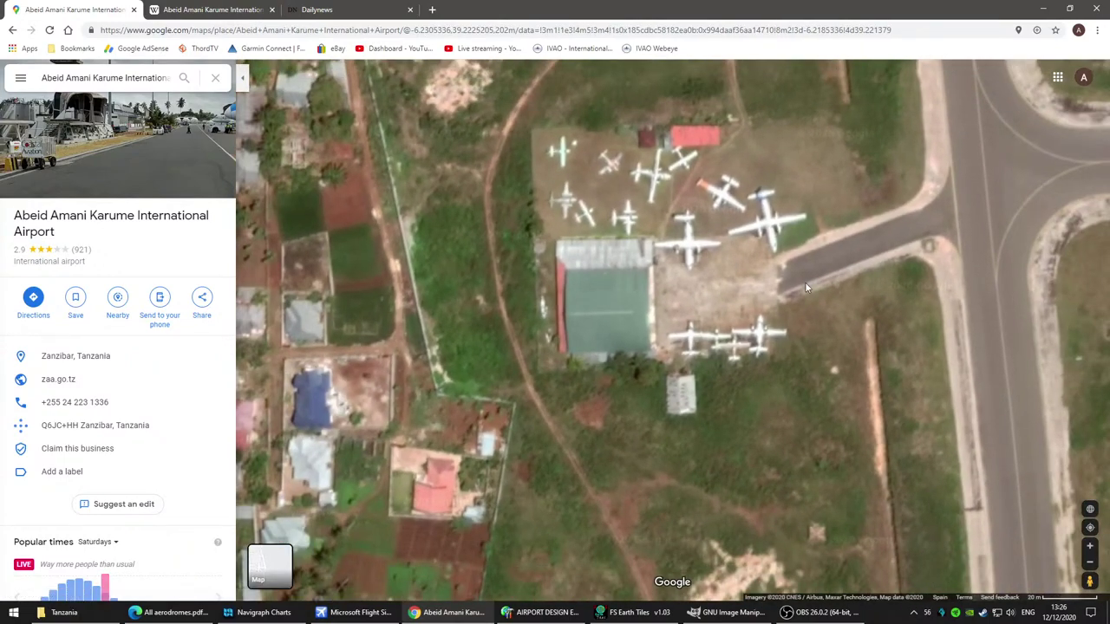
scroll(774, 224, "up", 2)
left_click_drag(774, 223, 779, 319)
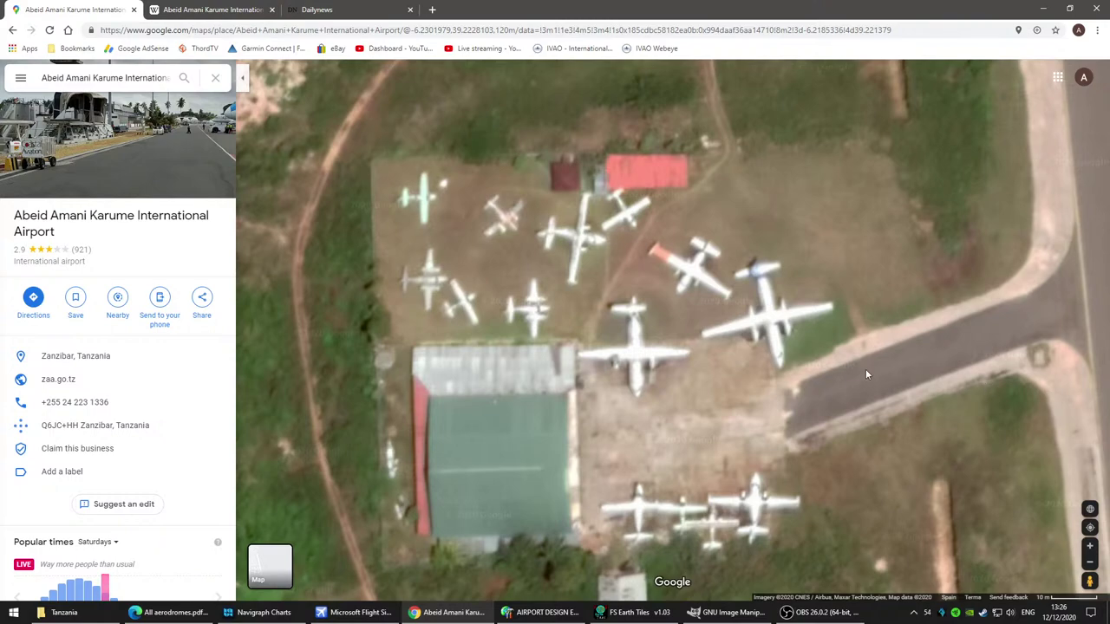
left_click_drag(866, 389, 838, 283)
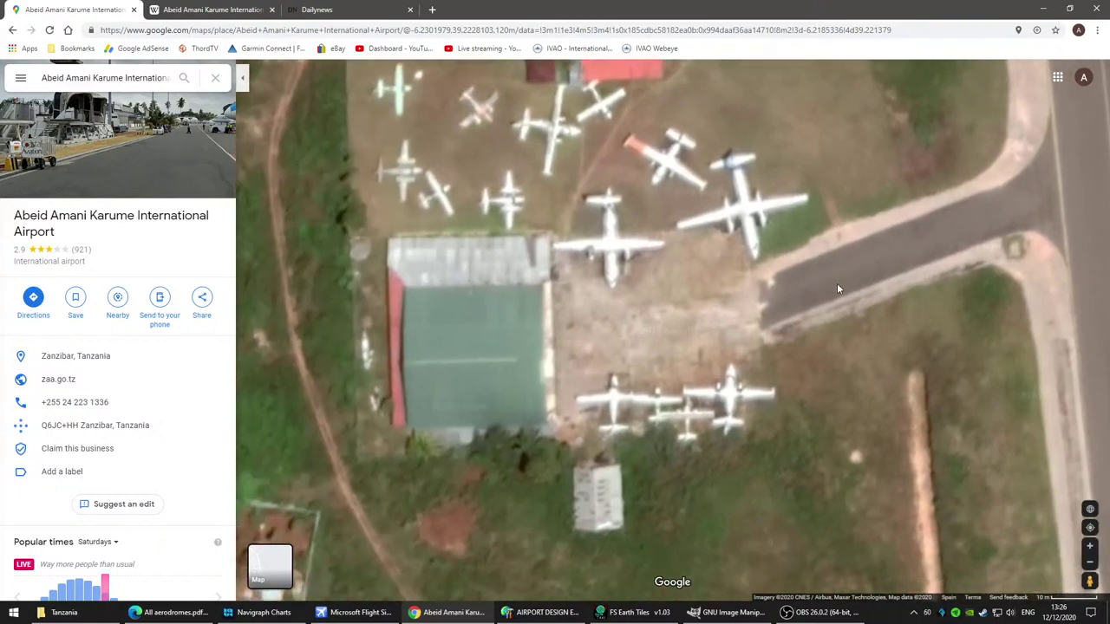
scroll(839, 284, "down", 2)
scroll(874, 262, "down", 1)
Step: Pan north of the hangar to the buildings and construction areas, then to the compound south of the apron
left_click_drag(882, 187, 908, 484)
scroll(755, 407, "up", 3)
left_click_drag(549, 164, 597, 445)
left_click_drag(838, 133, 743, 175)
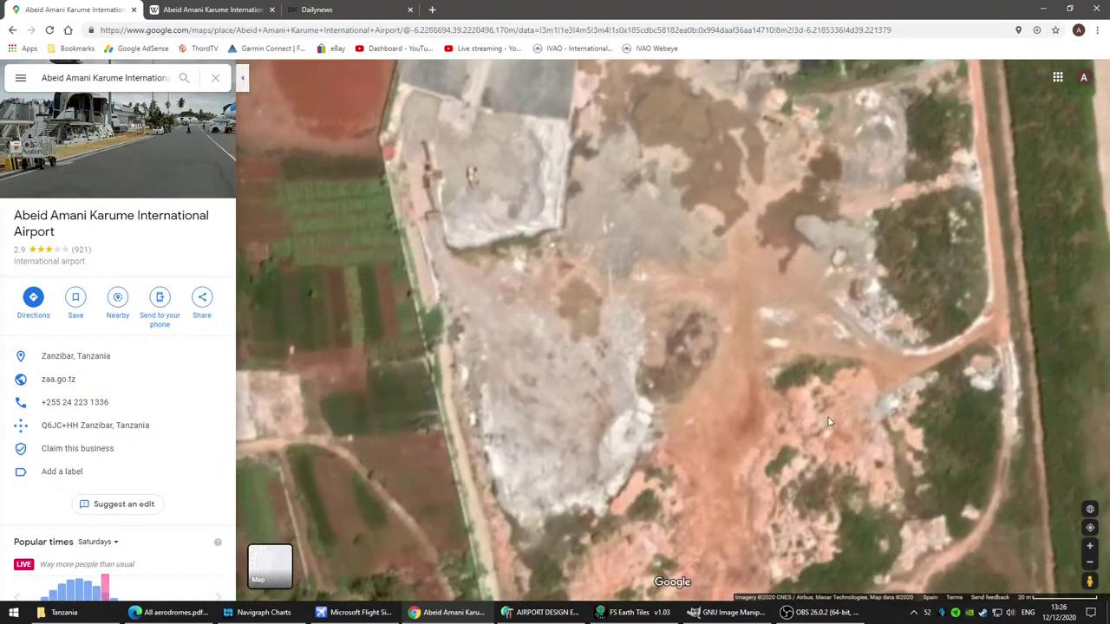
scroll(829, 417, "down", 2)
scroll(737, 442, "down", 3)
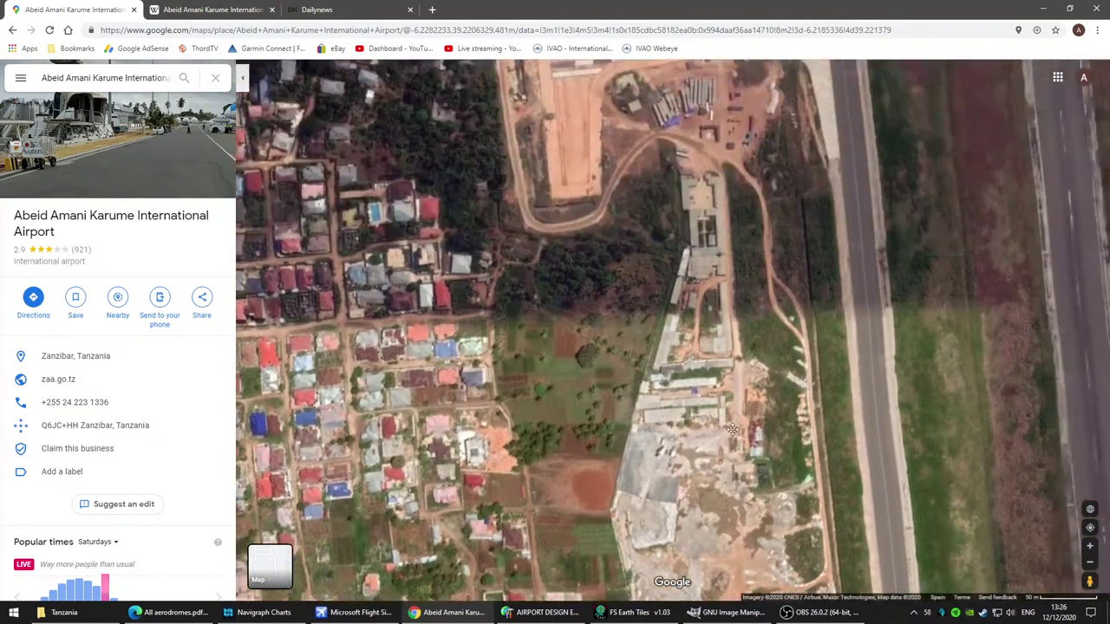
left_click_drag(669, 314, 681, 479)
scroll(631, 389, "up", 1)
scroll(631, 389, "down", 1)
left_click_drag(632, 394, 646, 264)
scroll(633, 400, "up", 2)
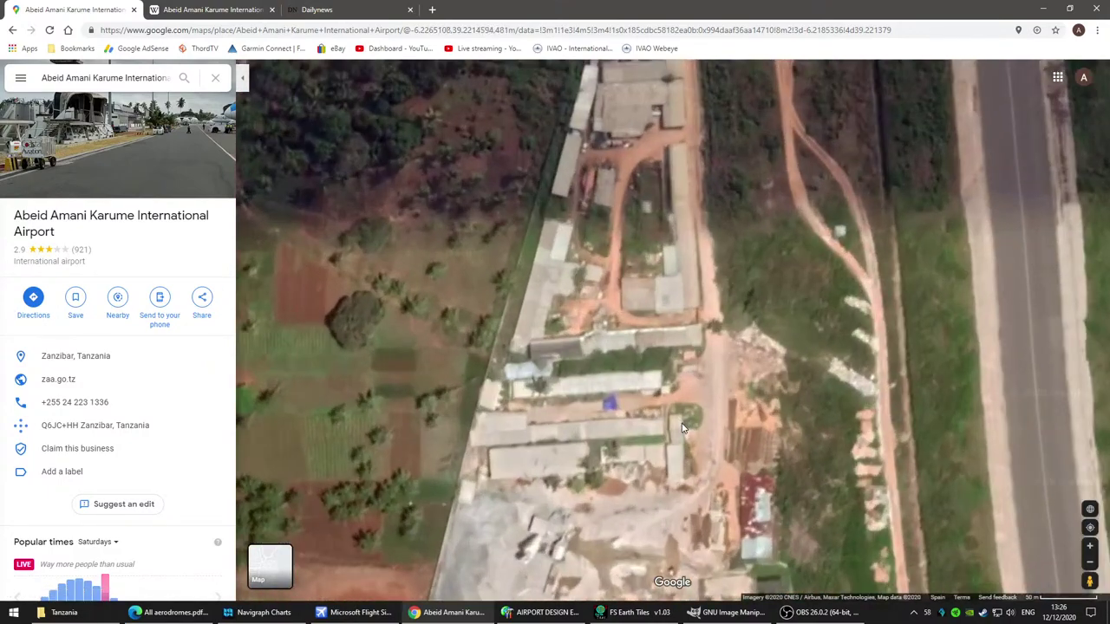
scroll(705, 364, "down", 2)
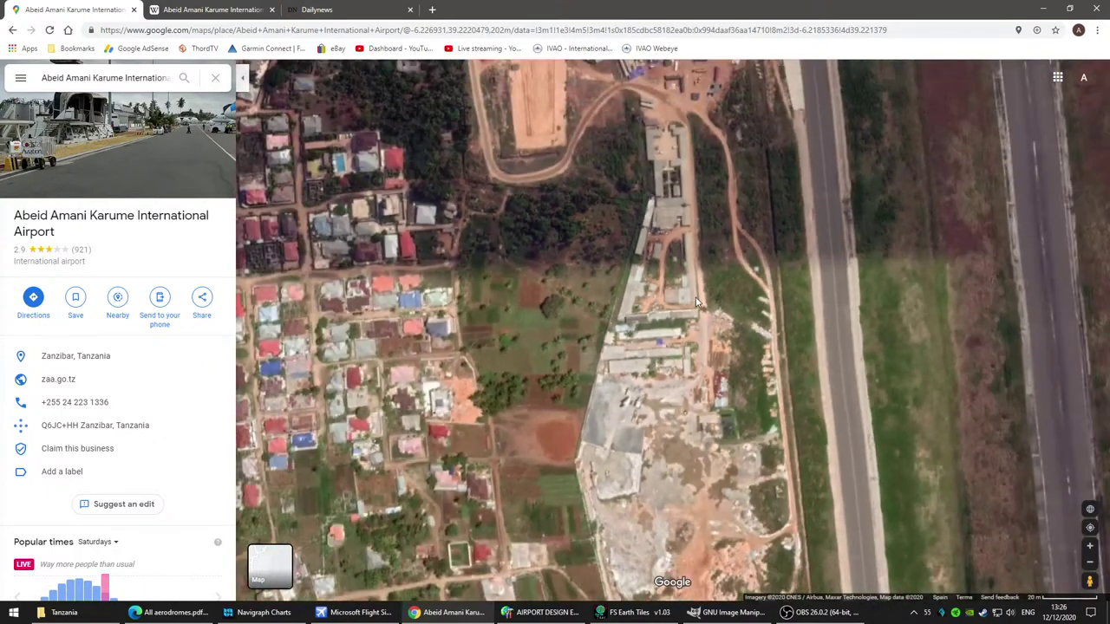
Step: Bring the apron back, centre the large hangar, and settle on the terminal beside the apron
left_click_drag(719, 180, 712, 461)
left_click_drag(701, 270, 735, 365)
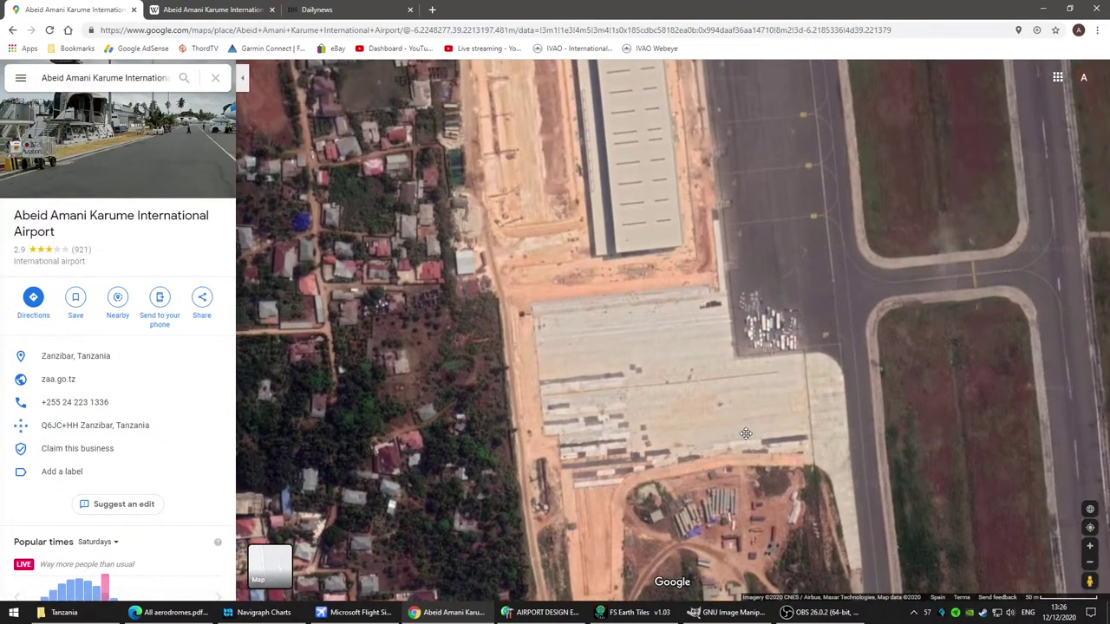
scroll(706, 402, "down", 2)
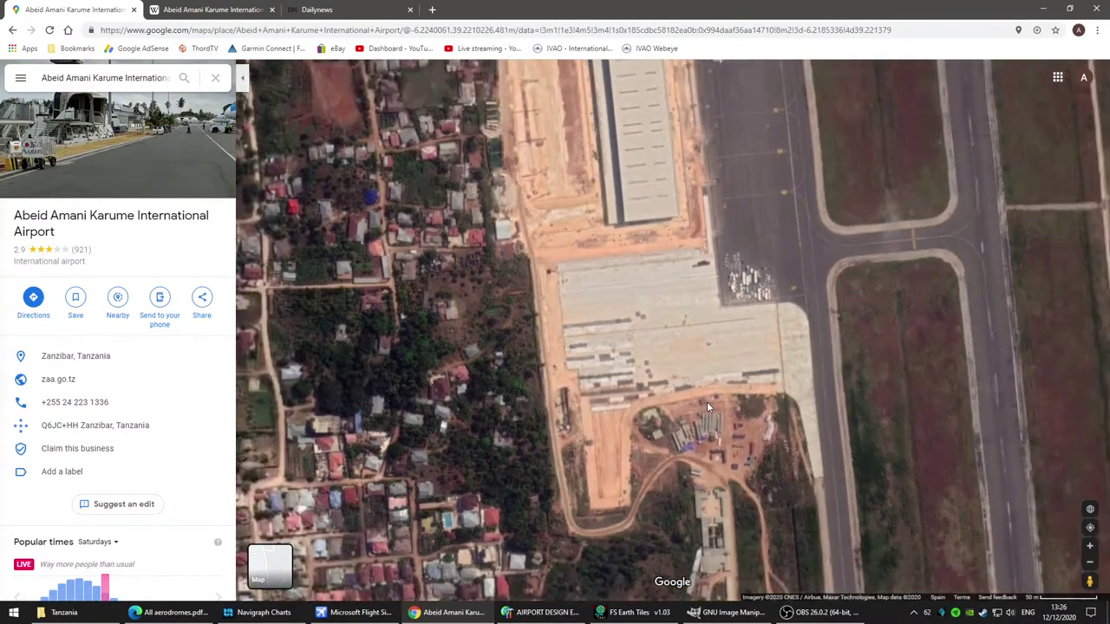
scroll(630, 358, "up", 2)
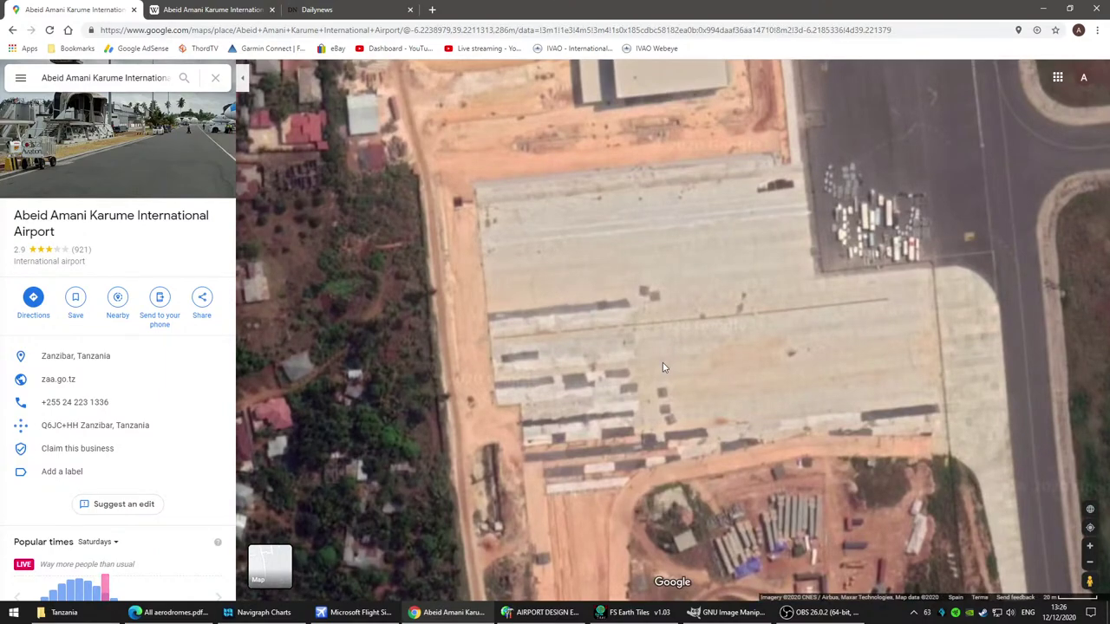
scroll(663, 363, "down", 2)
left_click_drag(650, 228, 663, 382)
scroll(662, 381, "up", 2)
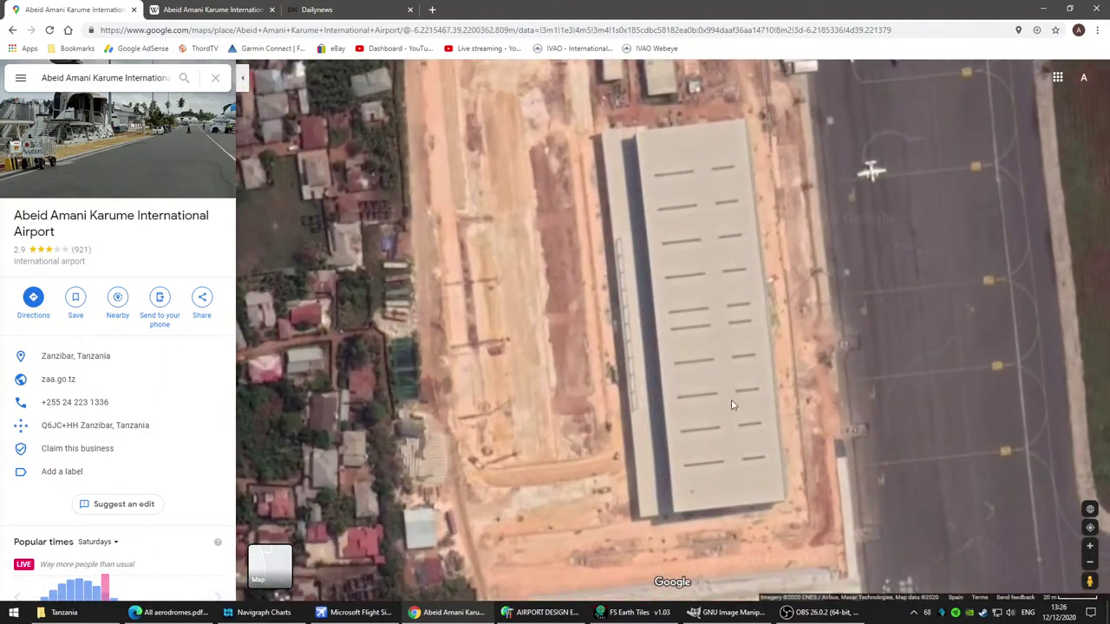
scroll(701, 356, "down", 2)
left_click_drag(673, 156, 686, 390)
scroll(686, 390, "up", 2)
left_click_drag(718, 265, 546, 313)
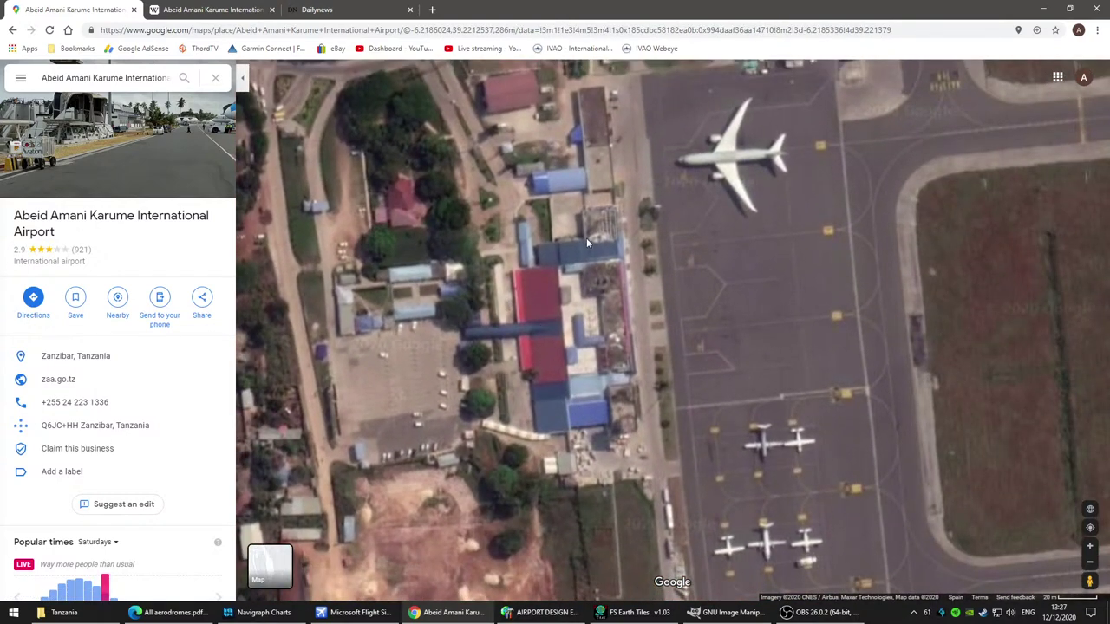
Step: Pan the satellite map around the airliner, the terminal and the hangar above it
left_click_drag(675, 164, 689, 366)
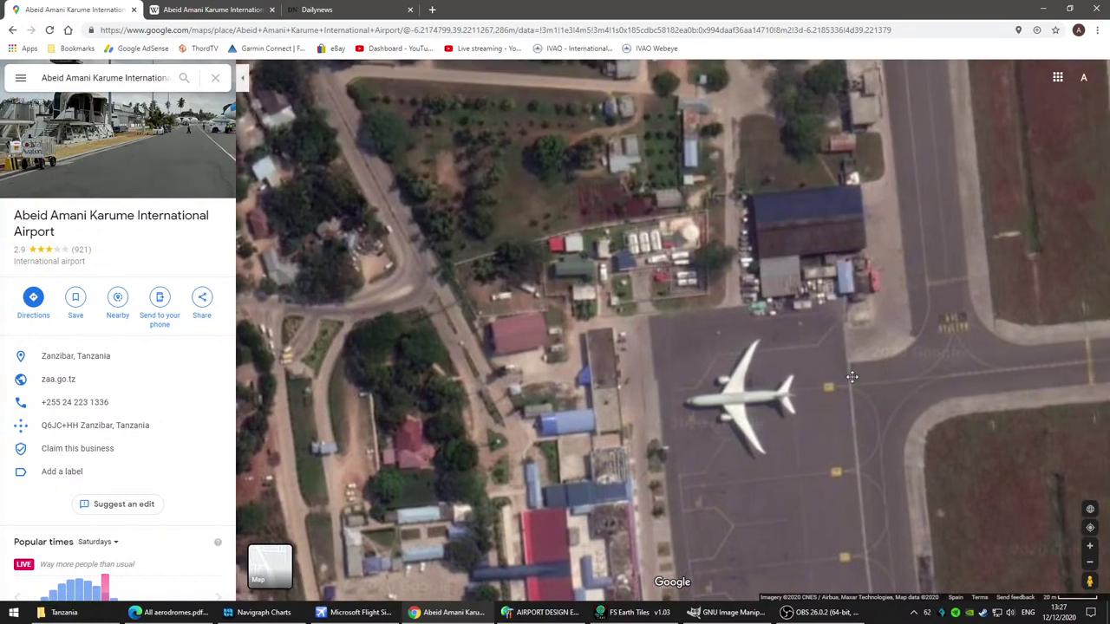
left_click_drag(853, 378, 799, 392)
left_click_drag(659, 447, 779, 247)
left_click_drag(870, 194, 658, 555)
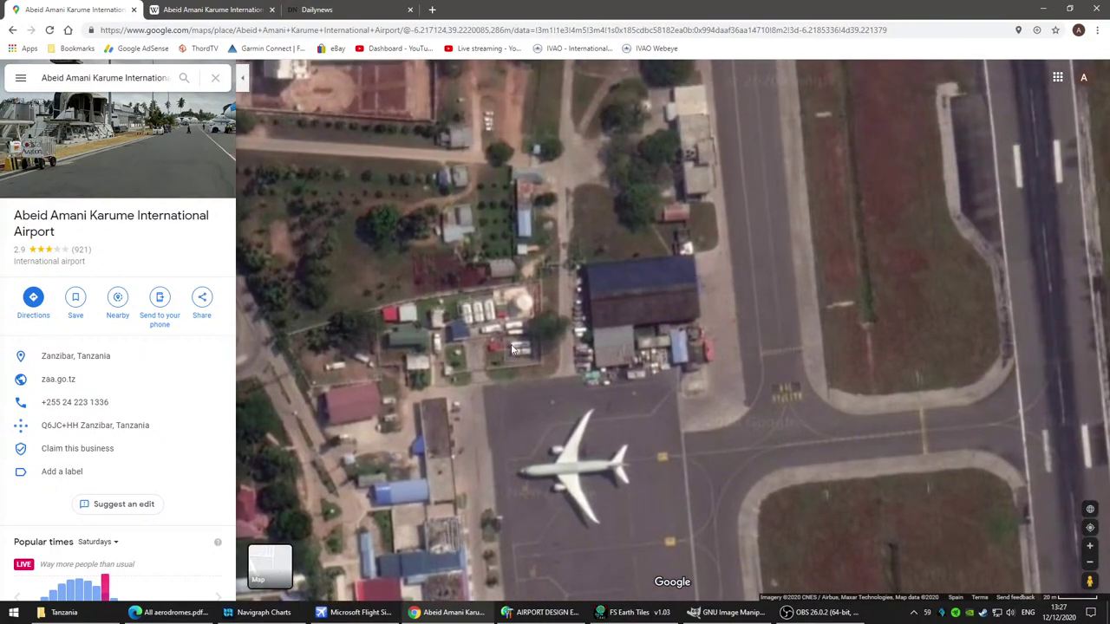
scroll(645, 344, "up", 2)
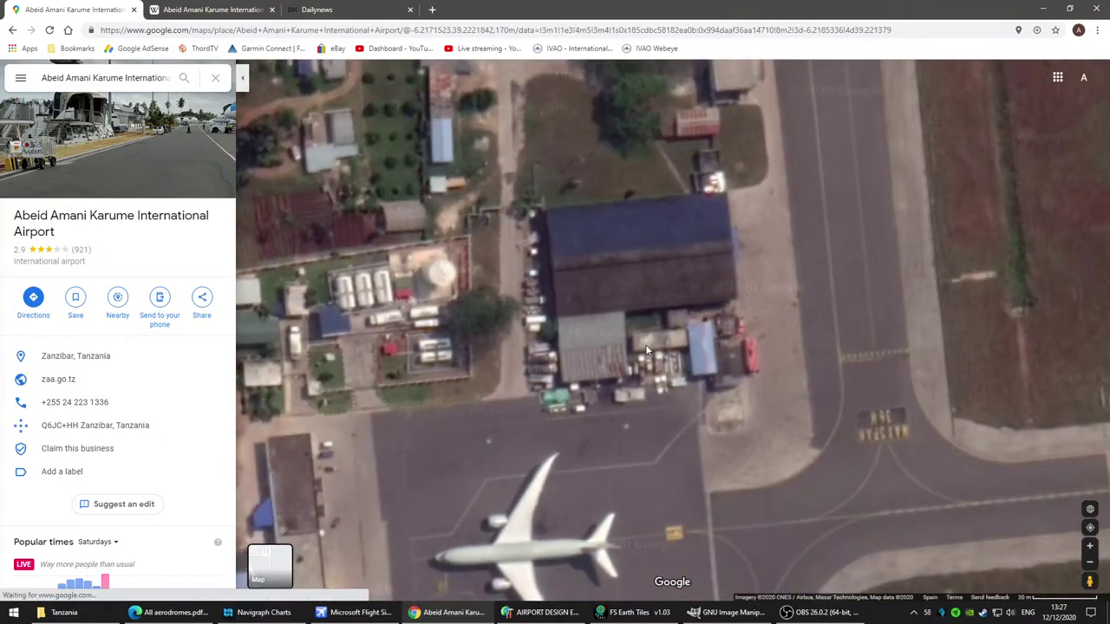
scroll(645, 345, "down", 3)
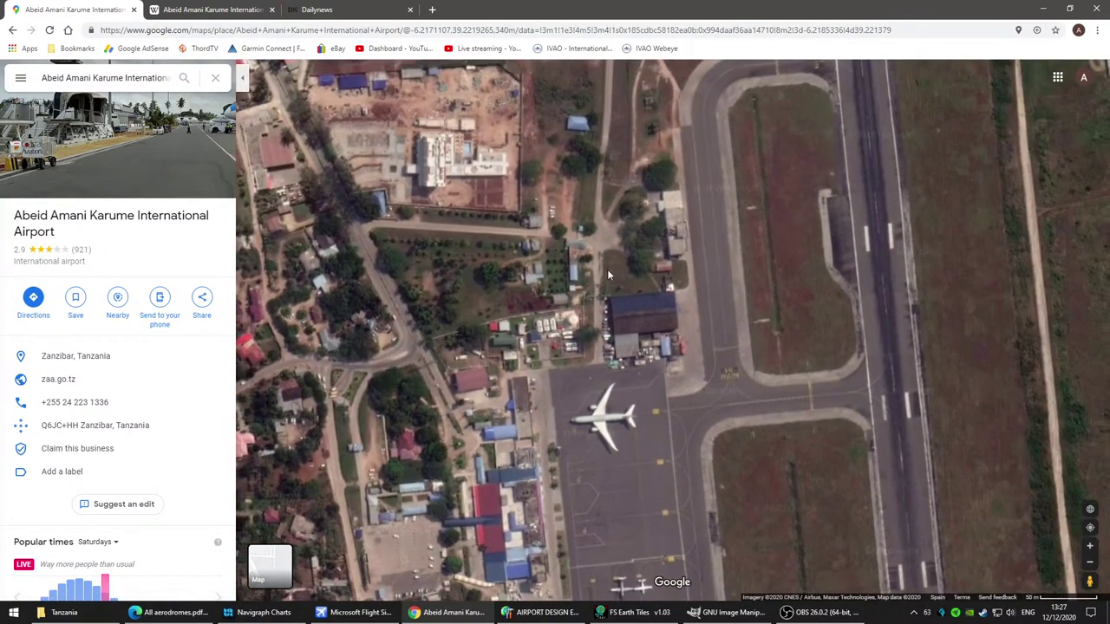
Step: Centre the construction site, pan to the runway and hangar, zoom out along the apron, and minimise Chrome
left_click_drag(465, 131, 637, 281)
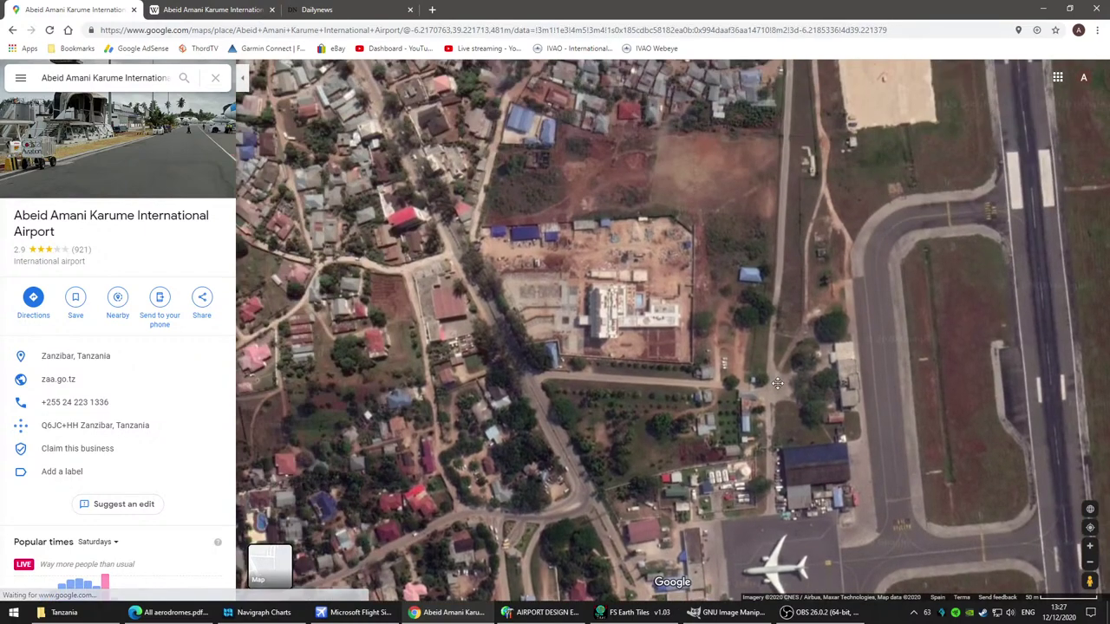
scroll(577, 339, "up", 1)
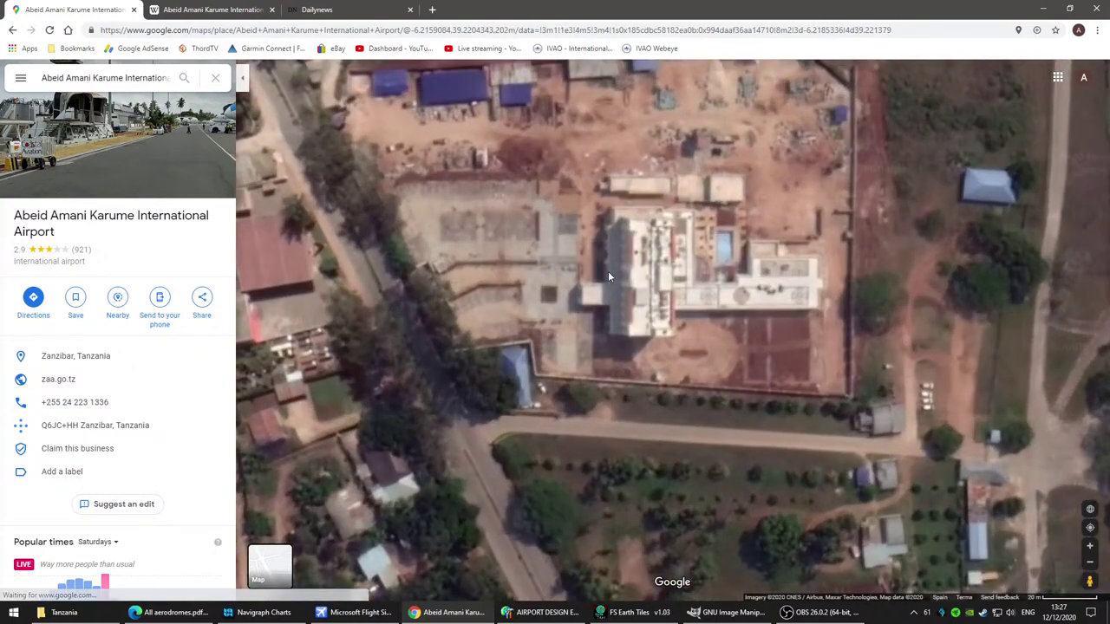
scroll(870, 318, "up", 1)
left_click_drag(625, 297, 260, 225)
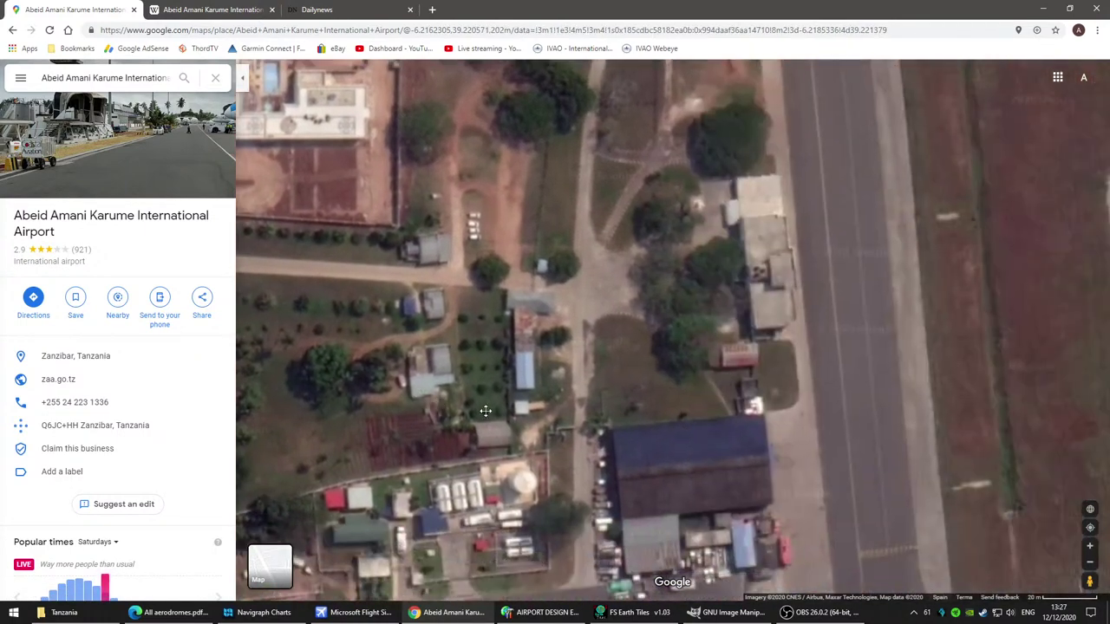
left_click_drag(706, 443, 593, 469)
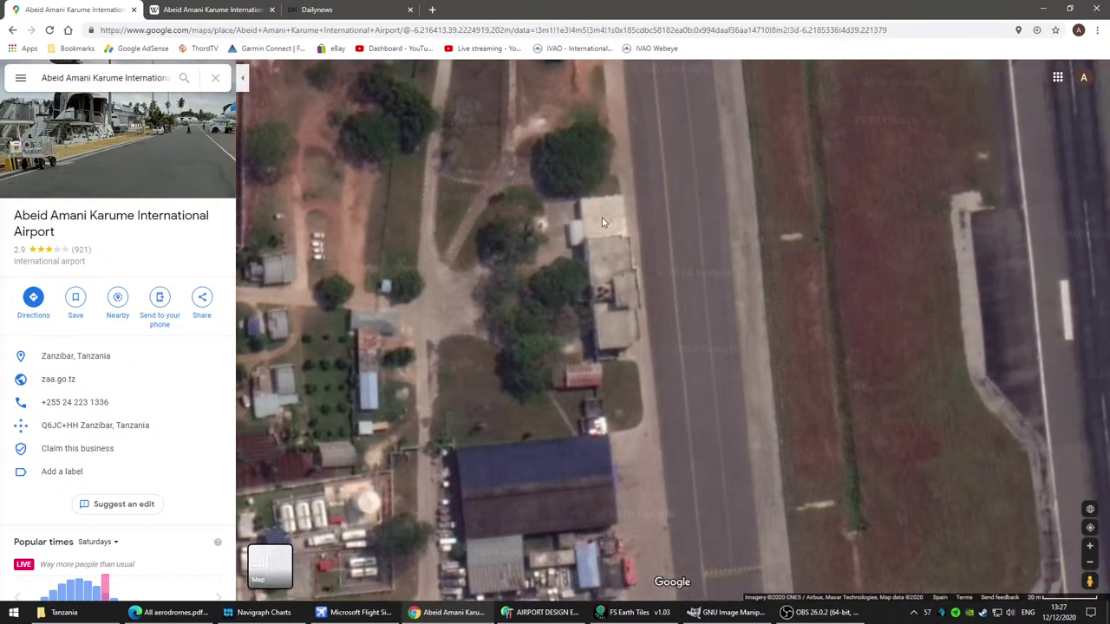
scroll(559, 363, "down", 2)
left_click_drag(624, 559, 663, 188)
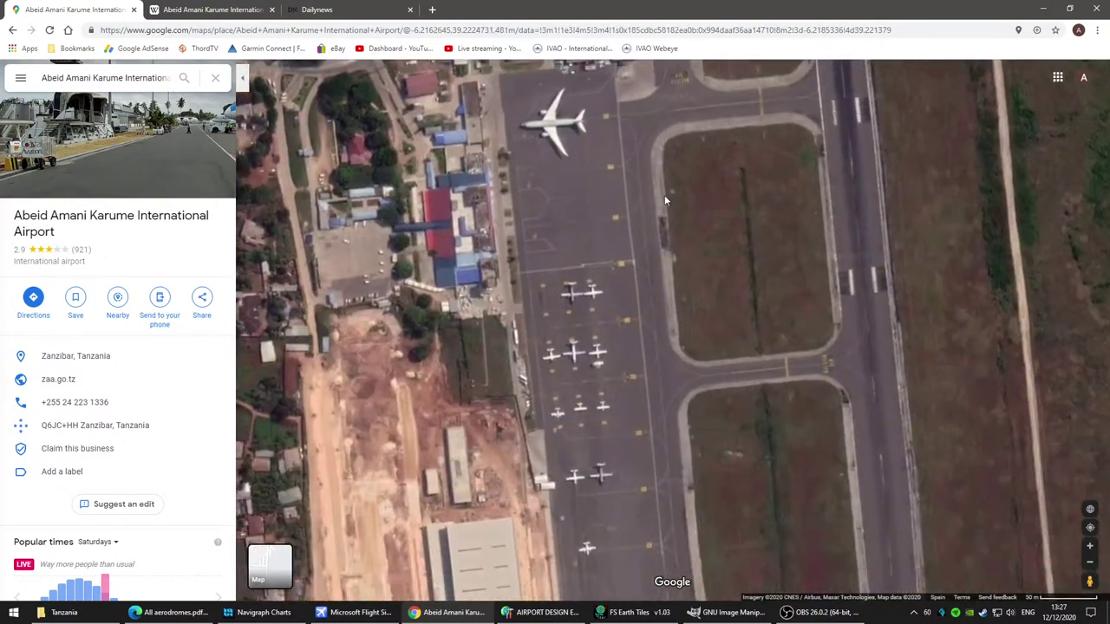
scroll(728, 406, "down", 1)
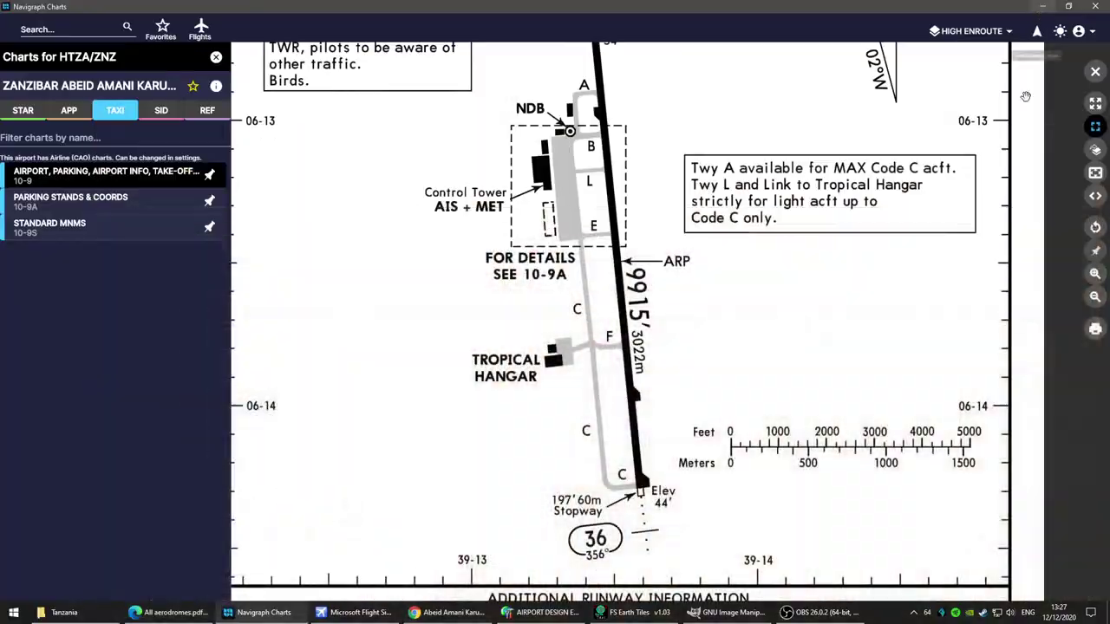
left_click(1043, 9)
Step: Minimise the chart viewer, close FSX's Facility Information and Map dialogs, then minimise FSX and FS Earth Tiles
left_click(1042, 6)
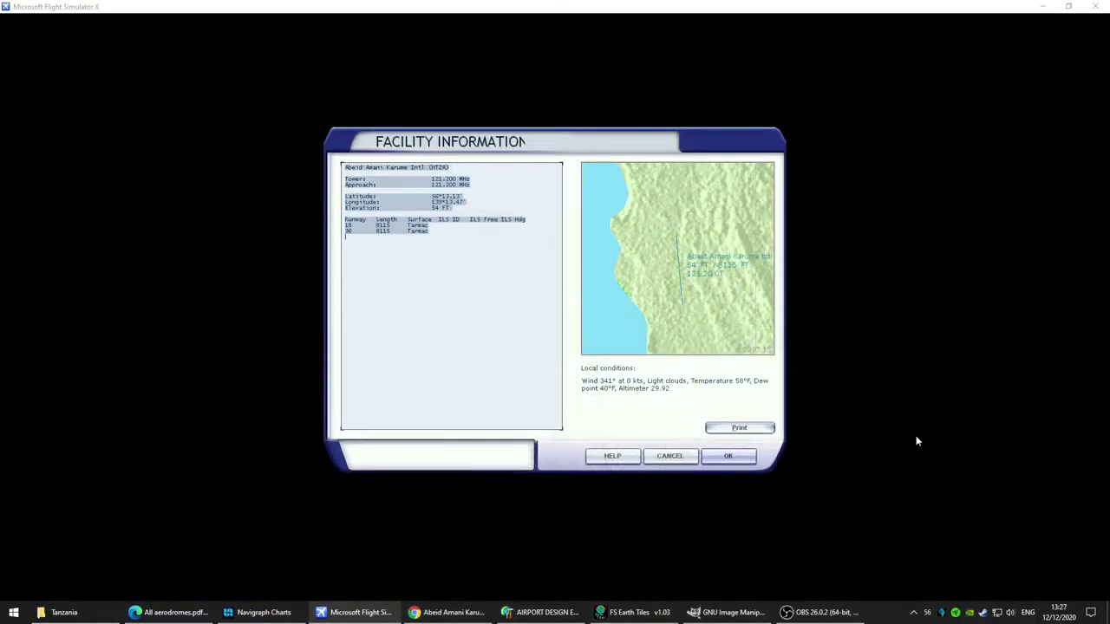
left_click(677, 460)
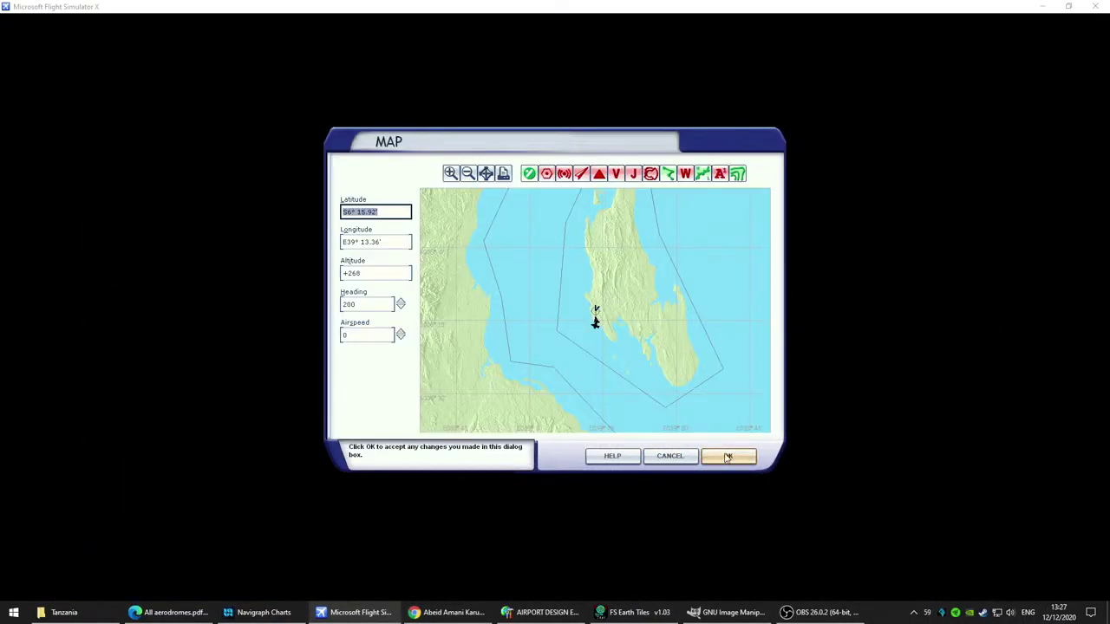
left_click(670, 456)
left_click(1042, 6)
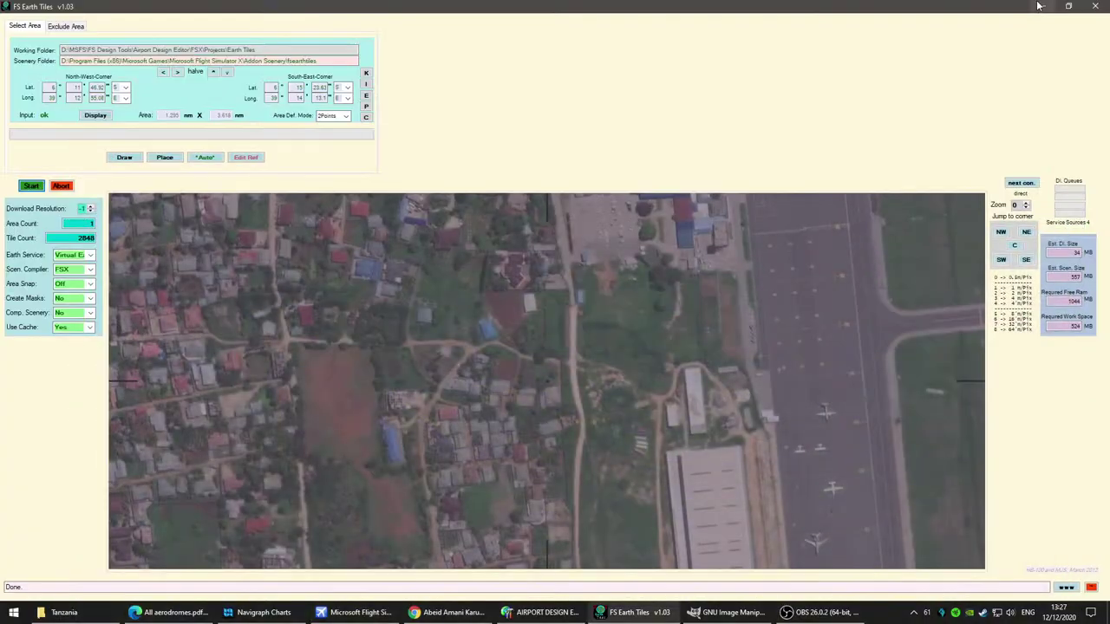
left_click(1042, 6)
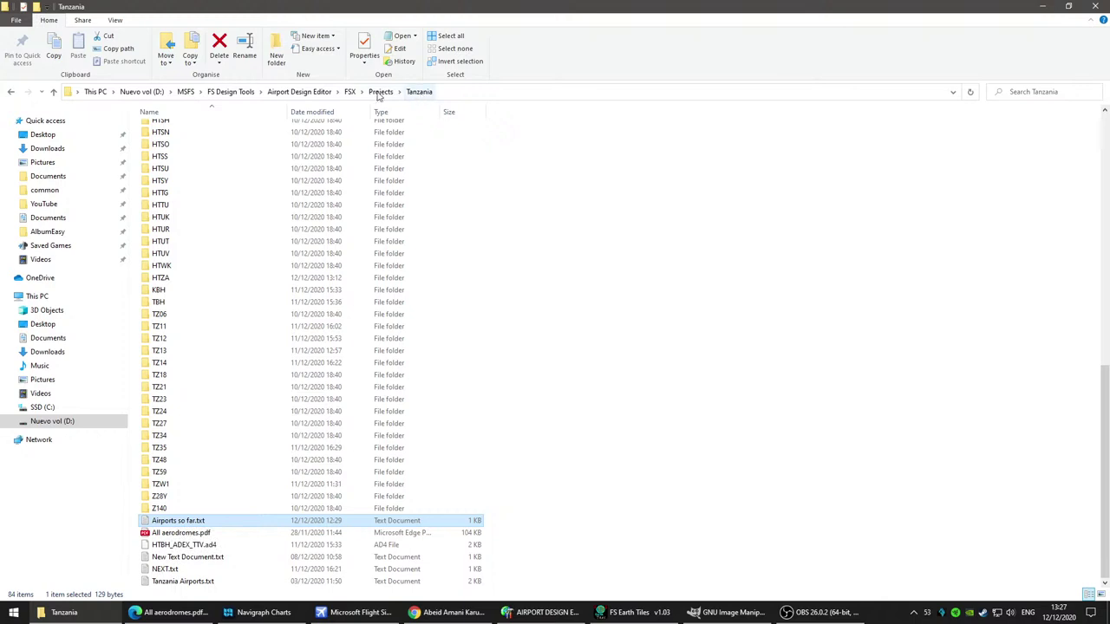
Step: Go to Projects > Earth Tiles and open the 389 MB Area_Lm1_SnapOff BMP
left_click(380, 92)
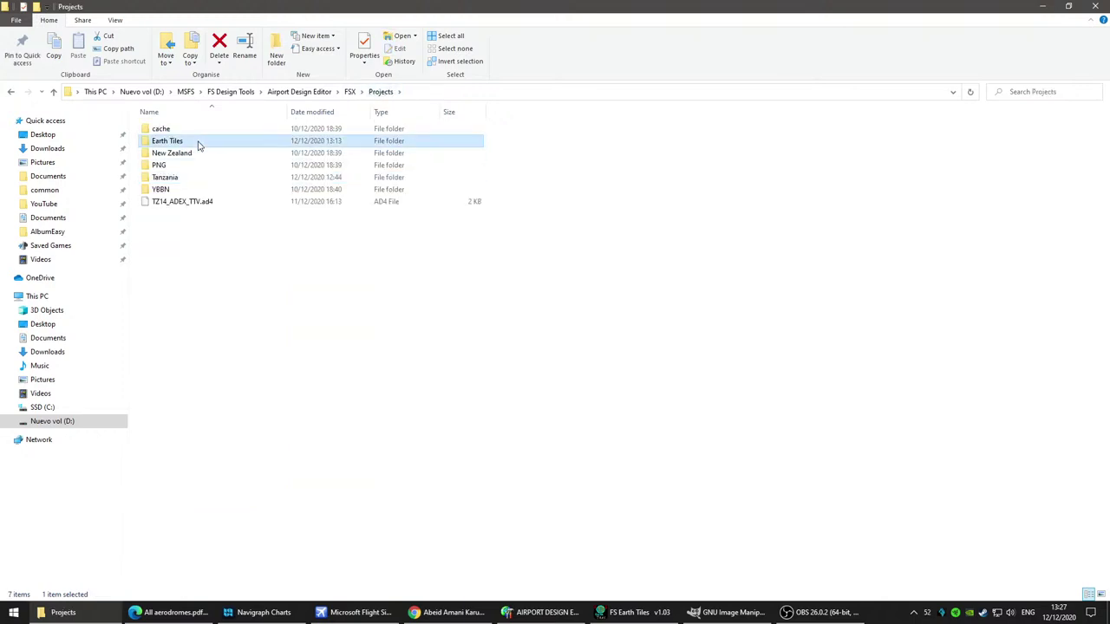
double_click(169, 141)
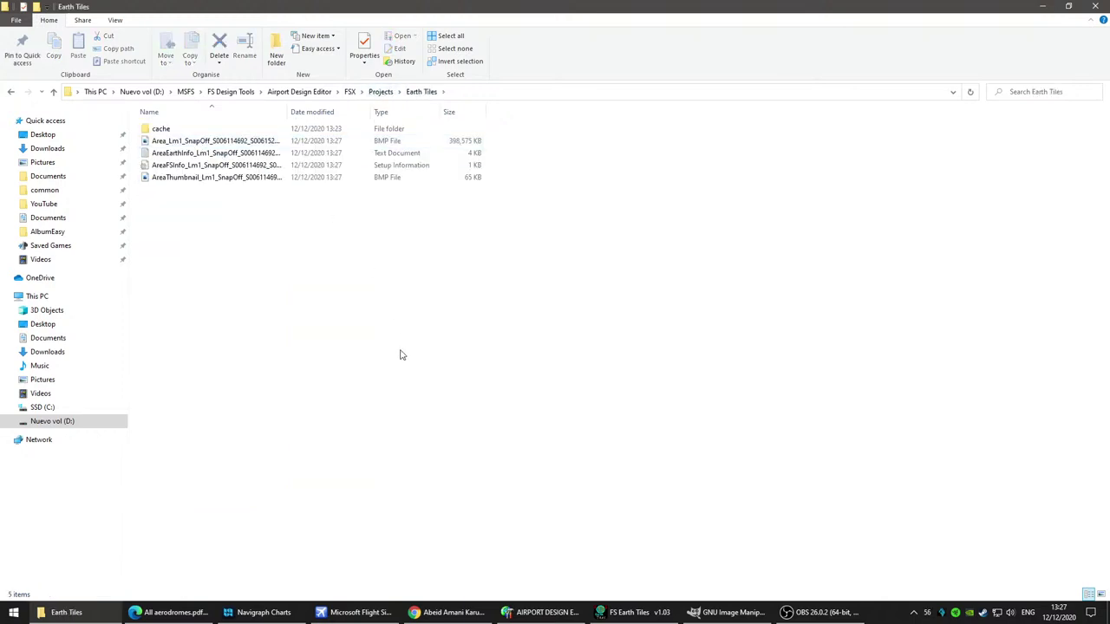
left_click(186, 141)
left_click(221, 179)
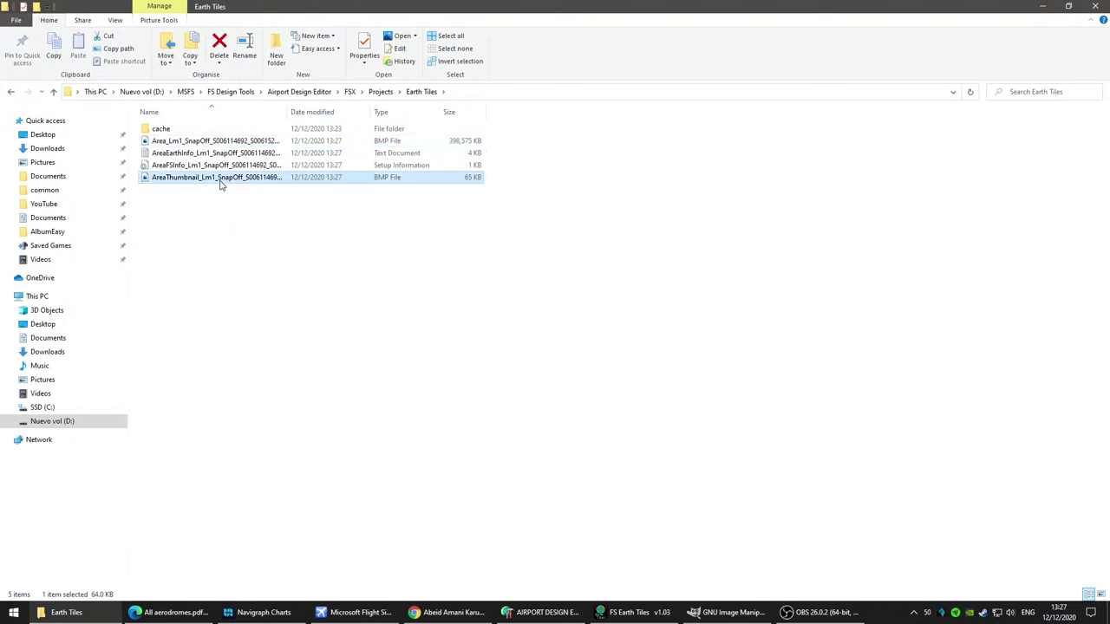
left_click(251, 235)
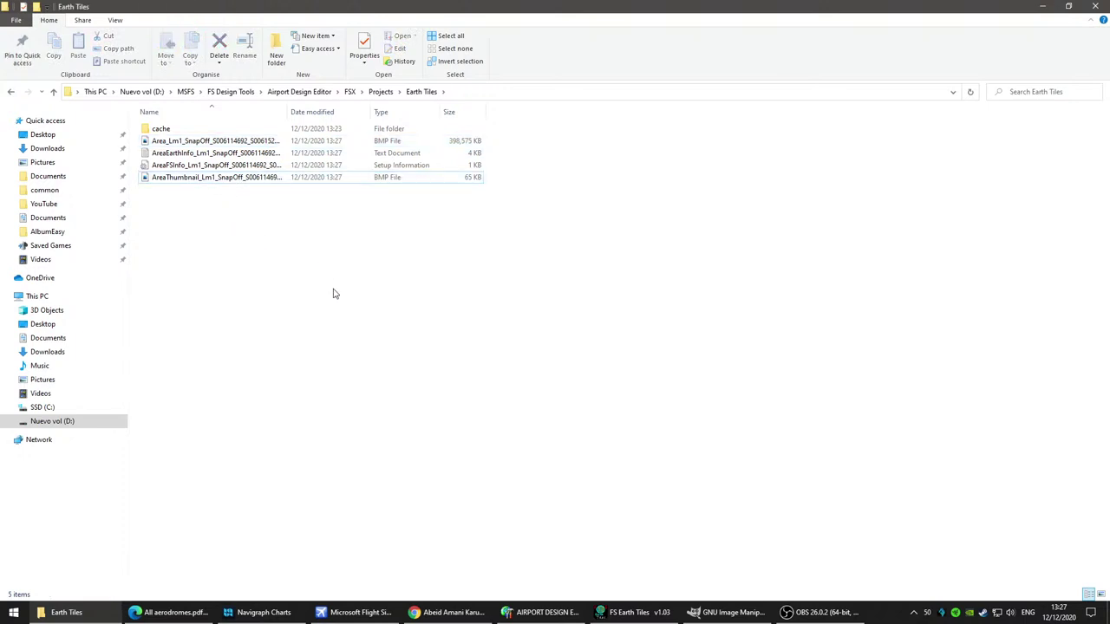
left_click(232, 144)
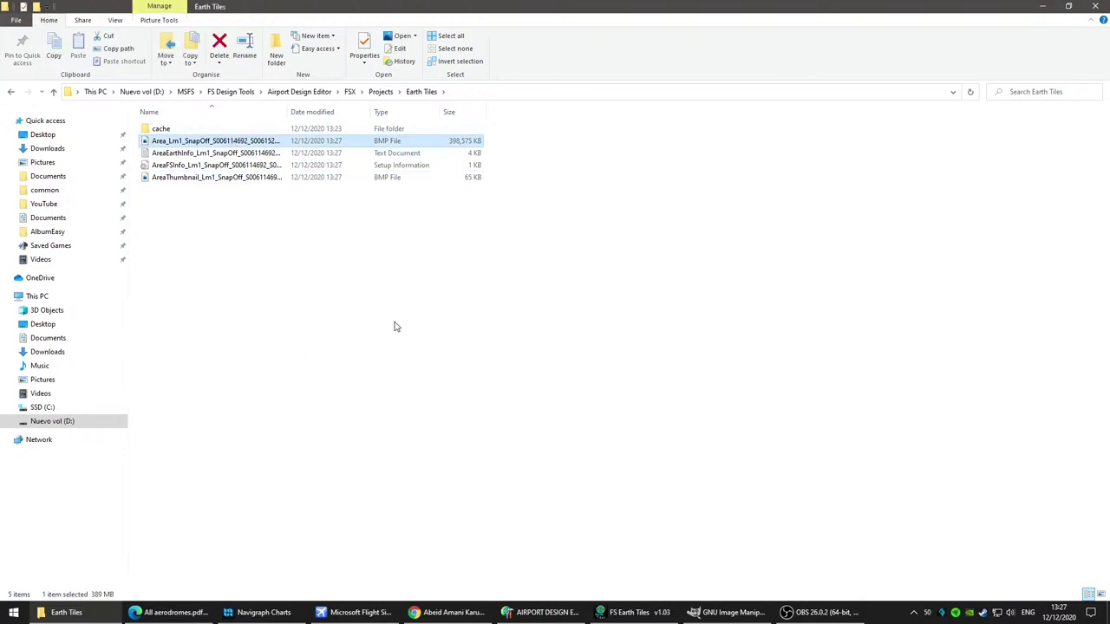
double_click(294, 144)
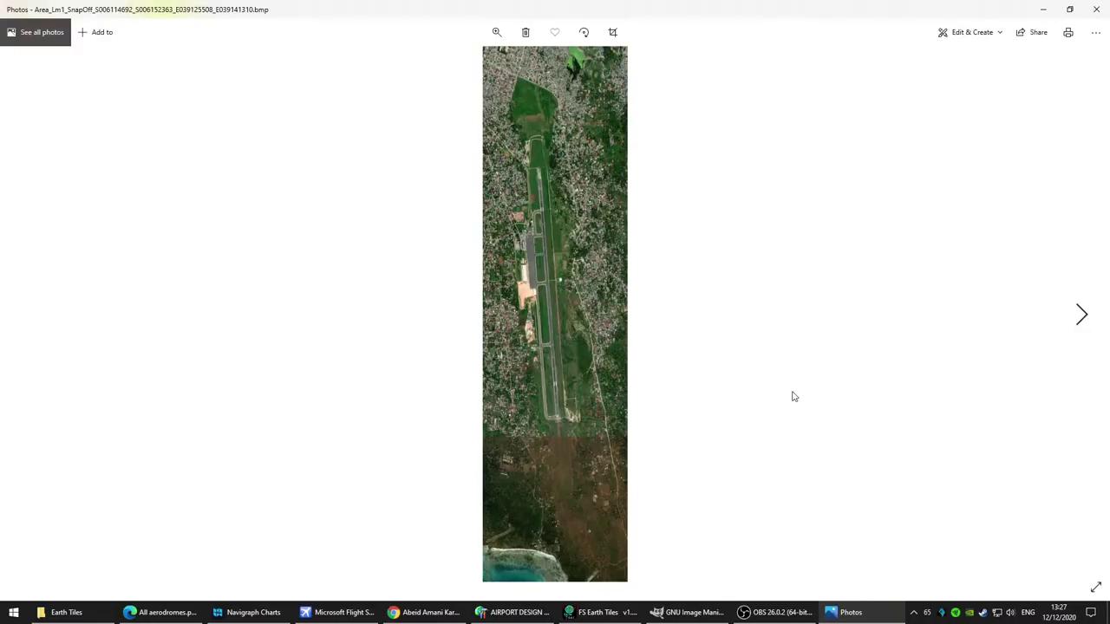
Step: Zoom into the satellite BMP in Photos and pan to the buildings left of the runway
scroll(571, 319, "up", 10)
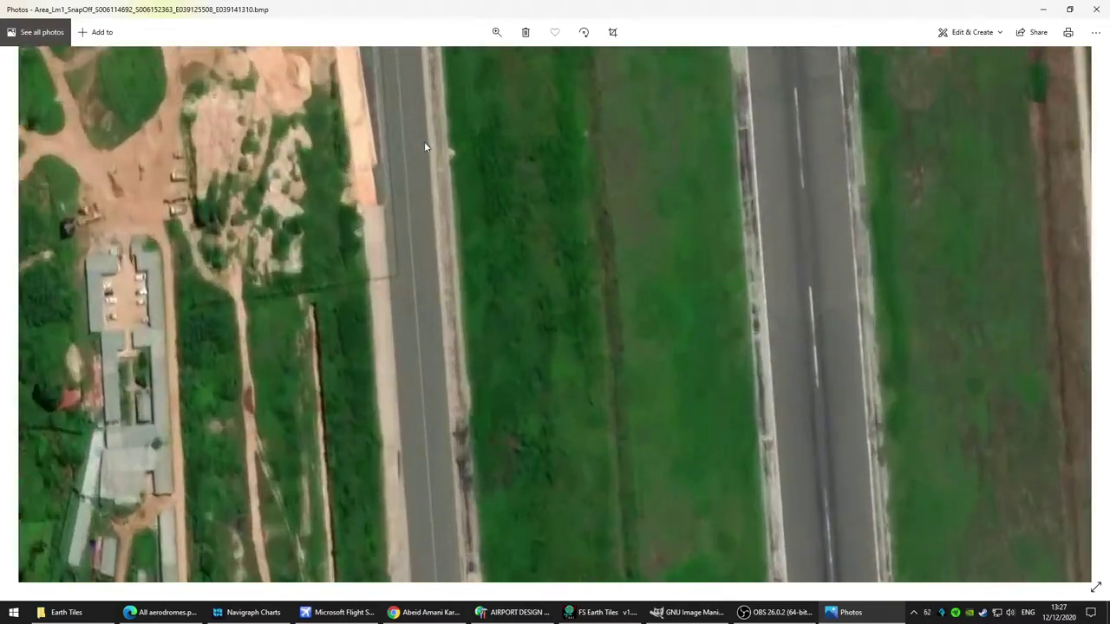
scroll(424, 147, "up", 3)
left_click_drag(389, 199, 876, 216)
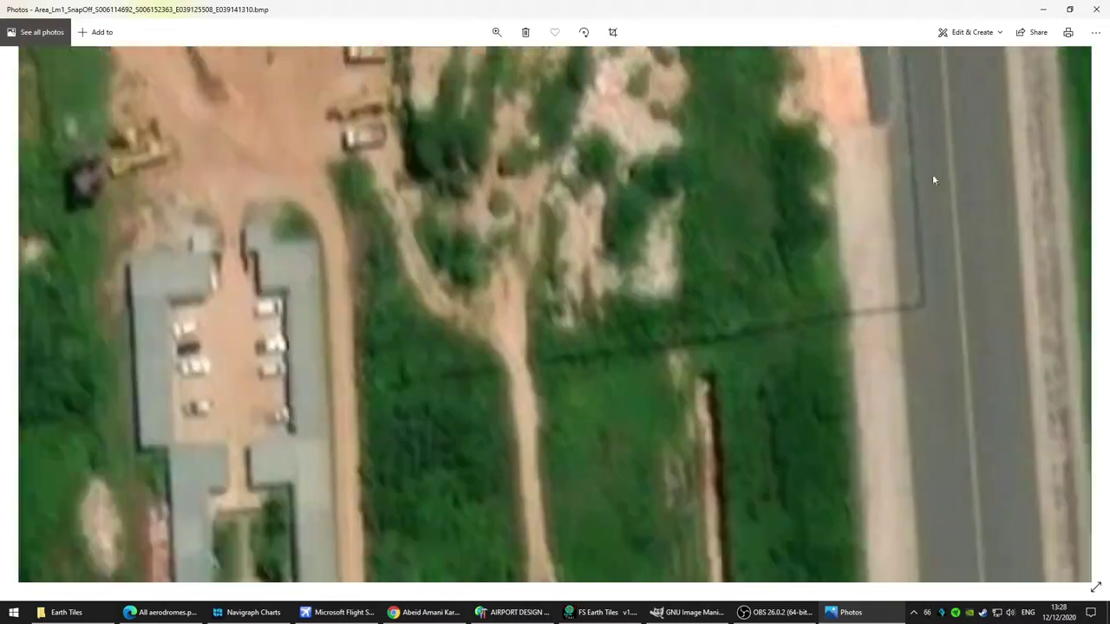
scroll(546, 321, "up", 2)
scroll(546, 322, "down", 1)
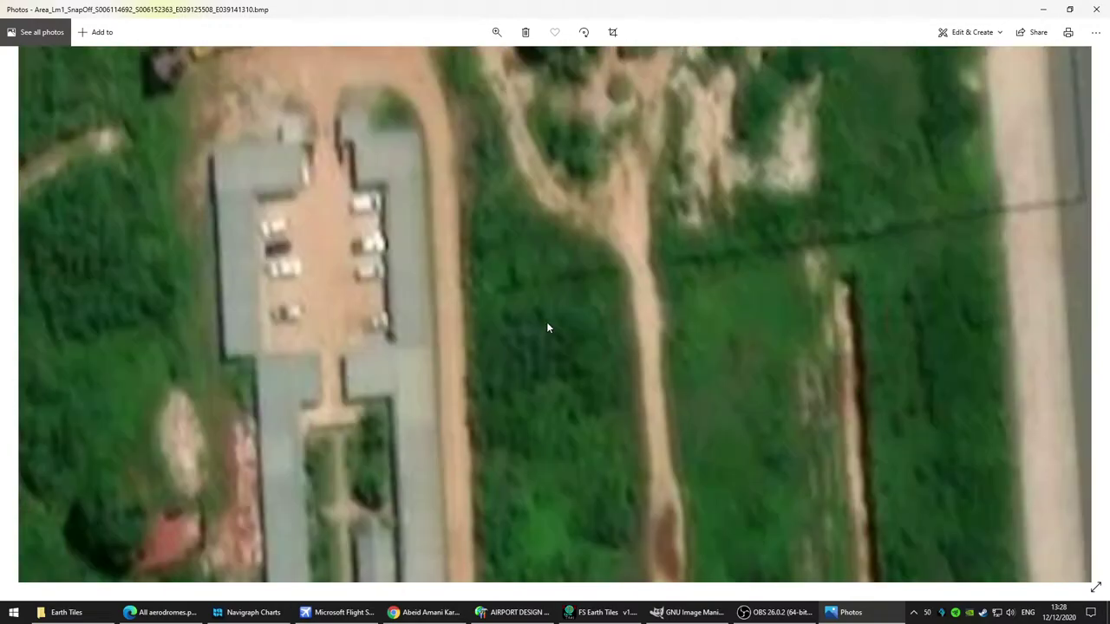
scroll(547, 321, "down", 2)
scroll(547, 326, "down", 6)
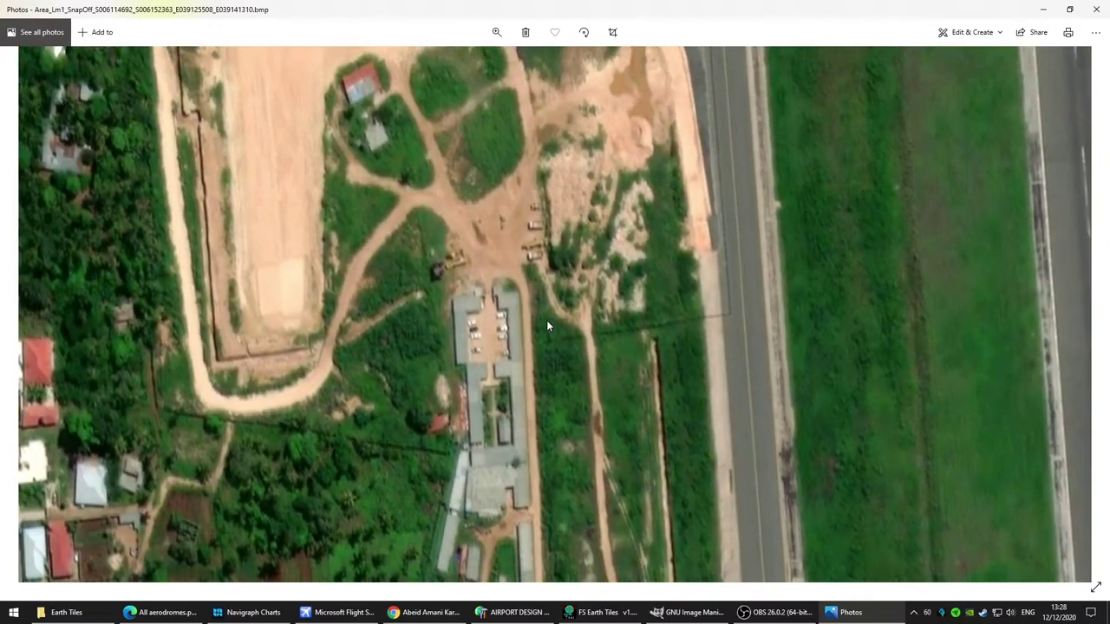
scroll(558, 318, "down", 4)
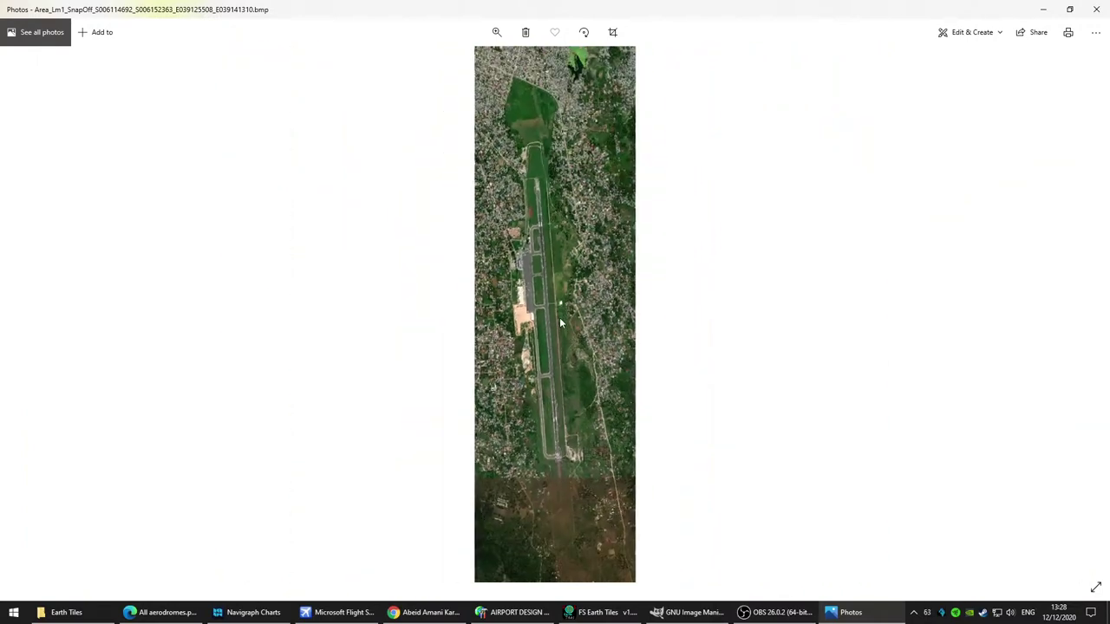
scroll(568, 178, "down", 1)
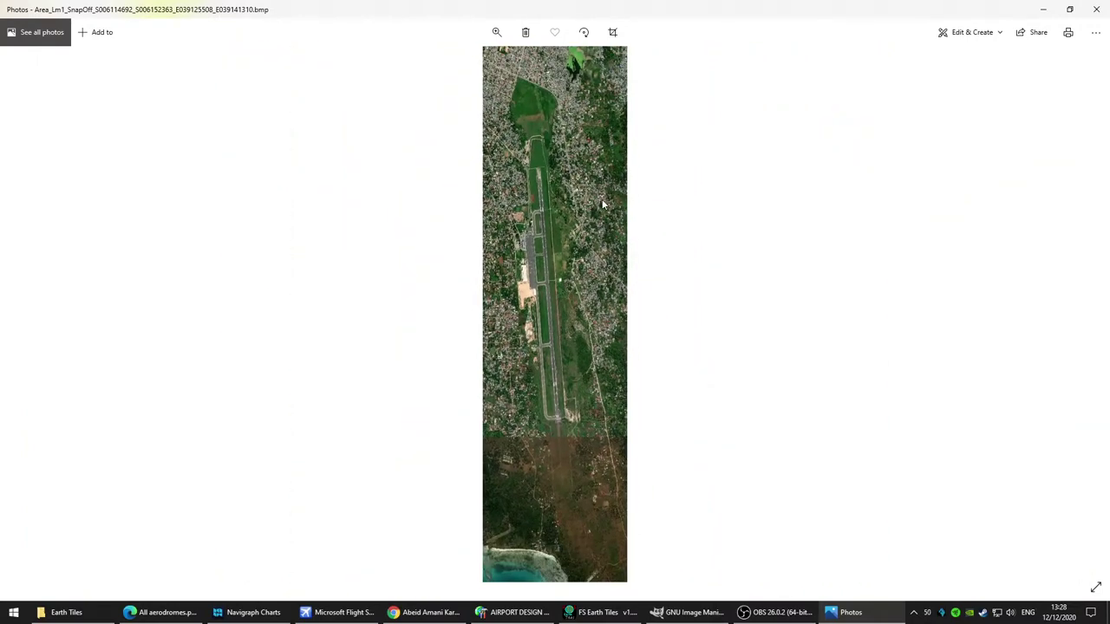
scroll(581, 509, "up", 6)
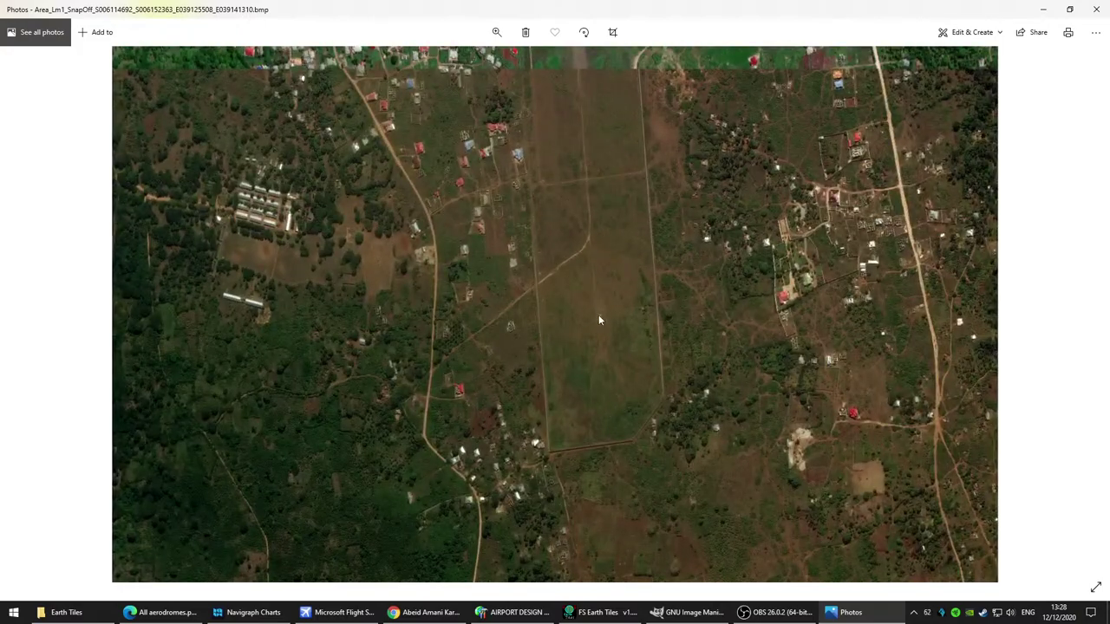
Step: Pan toward the lower runway end and back, zooming until the runway sits sharply mid-view
left_click_drag(599, 288, 605, 152)
scroll(623, 304, "up", 2)
left_click_drag(607, 280, 673, 567)
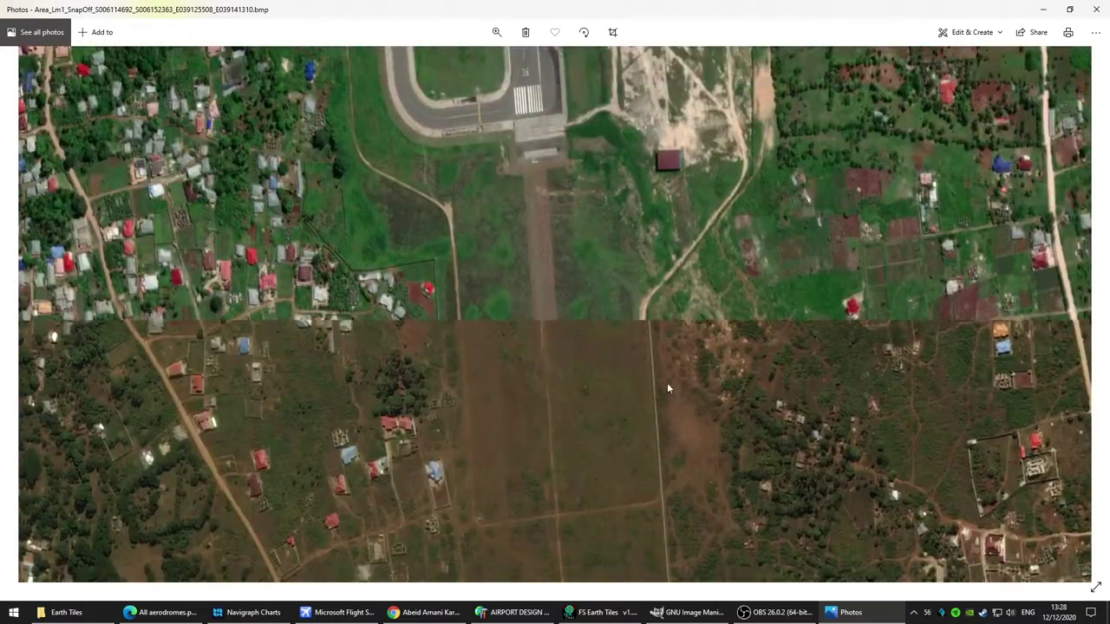
left_click_drag(598, 314, 567, 200)
scroll(624, 379, "down", 7)
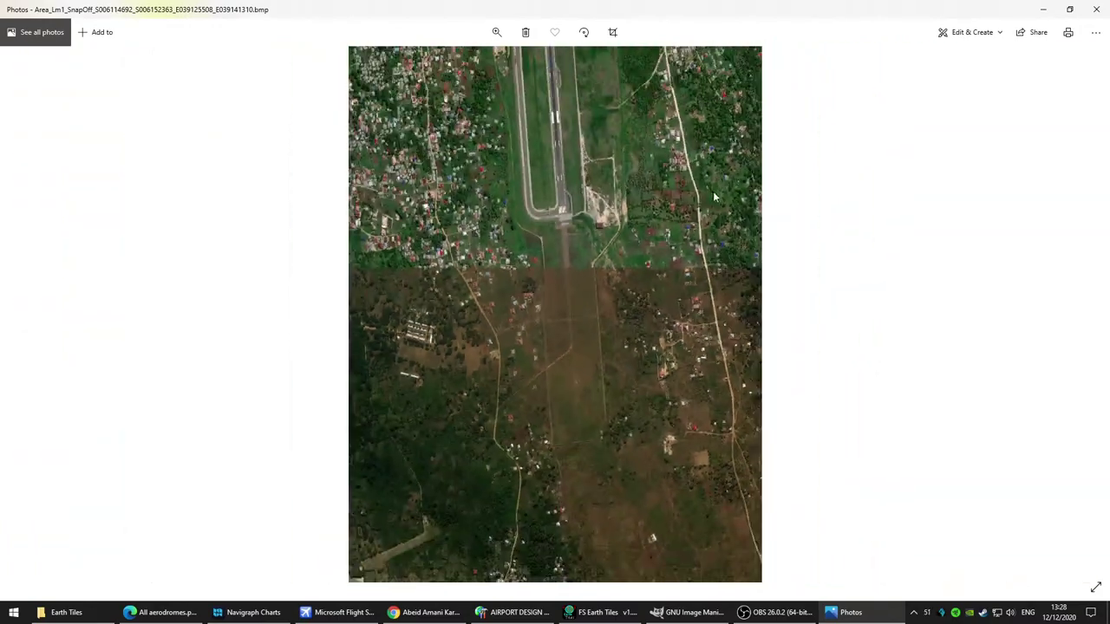
left_click_drag(714, 198, 699, 444)
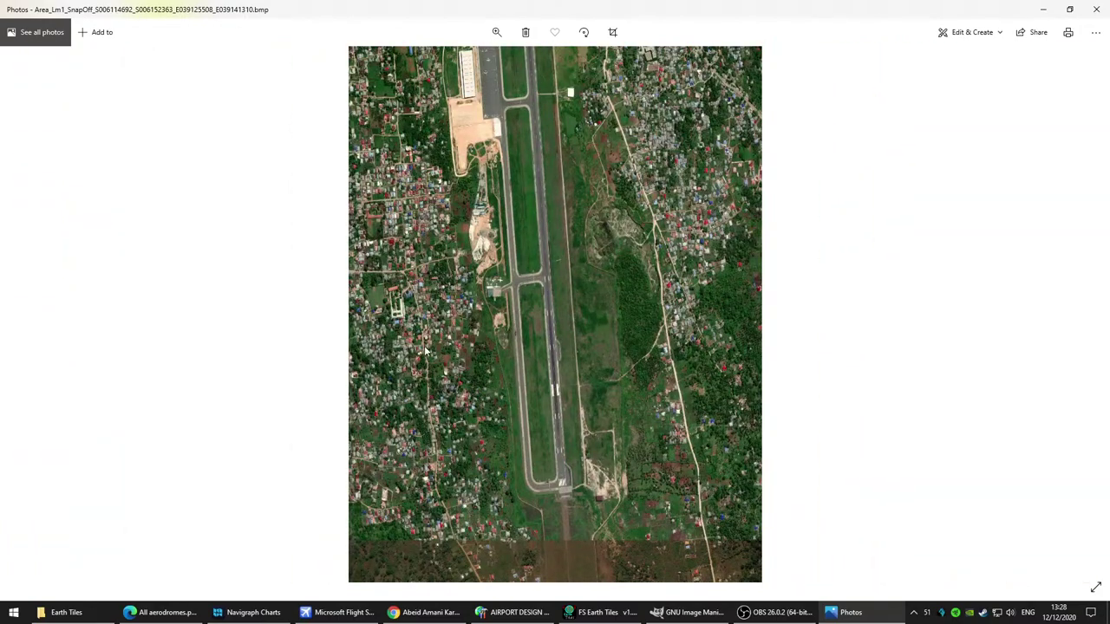
scroll(522, 327, "up", 7)
scroll(481, 271, "up", 1)
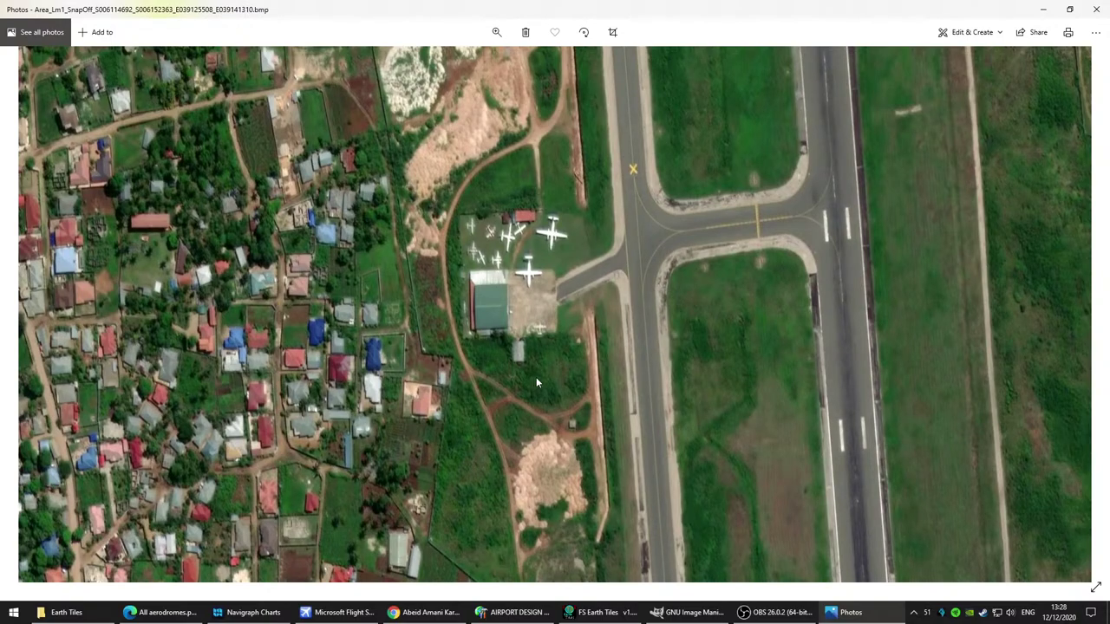
Step: Switch to Google Maps and centre the satellite view on the small-plane apron
key("alt+Tab")
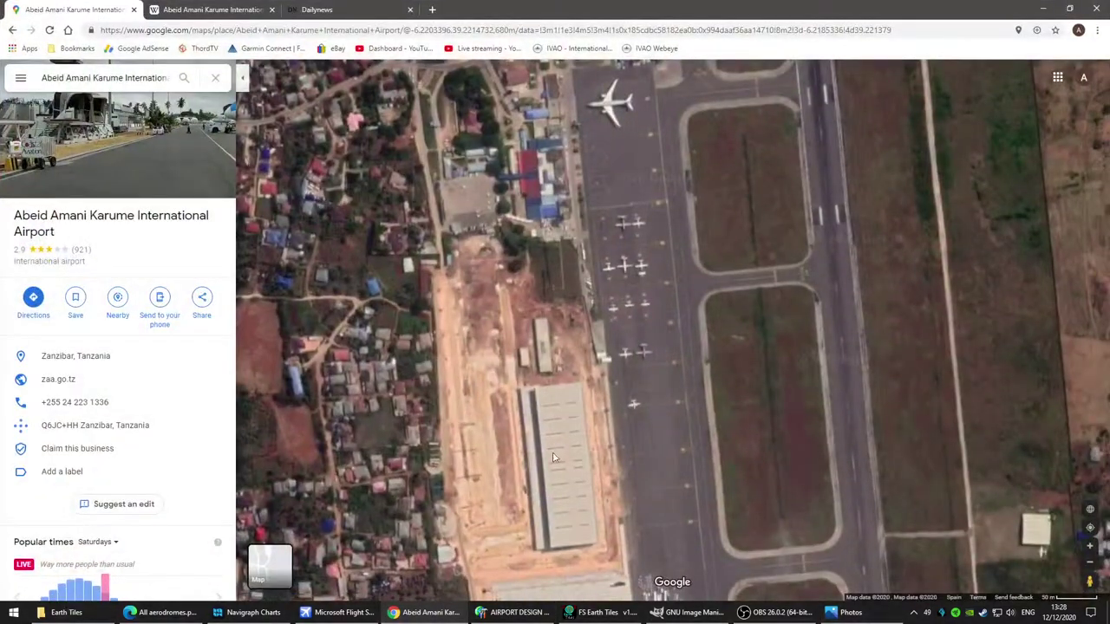
key("Down")
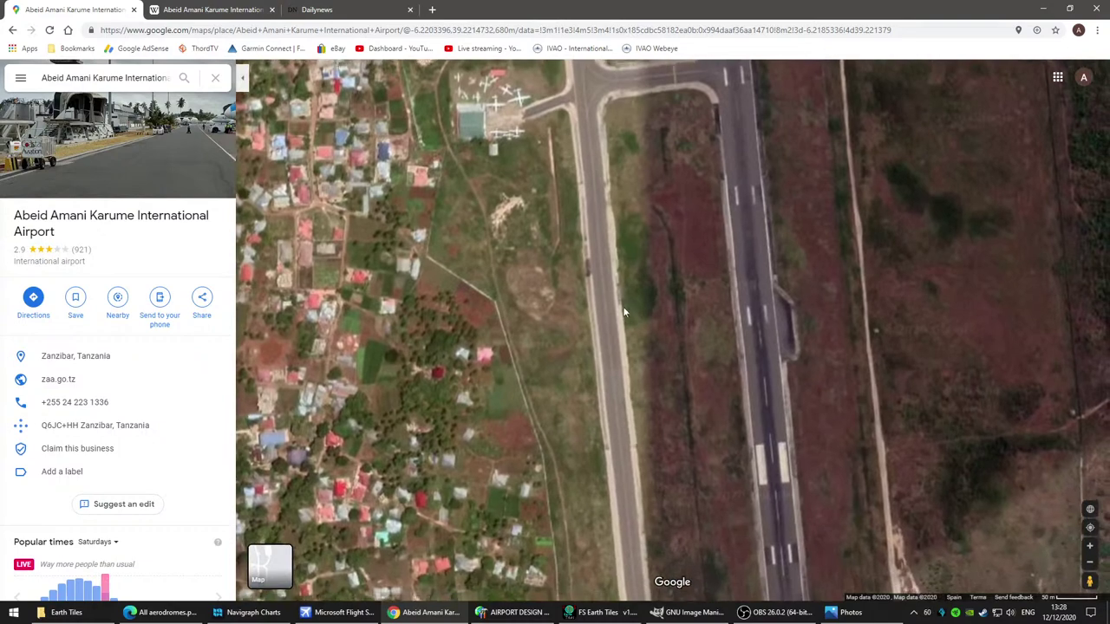
left_click_drag(572, 211, 638, 423)
scroll(568, 329, "up", 4)
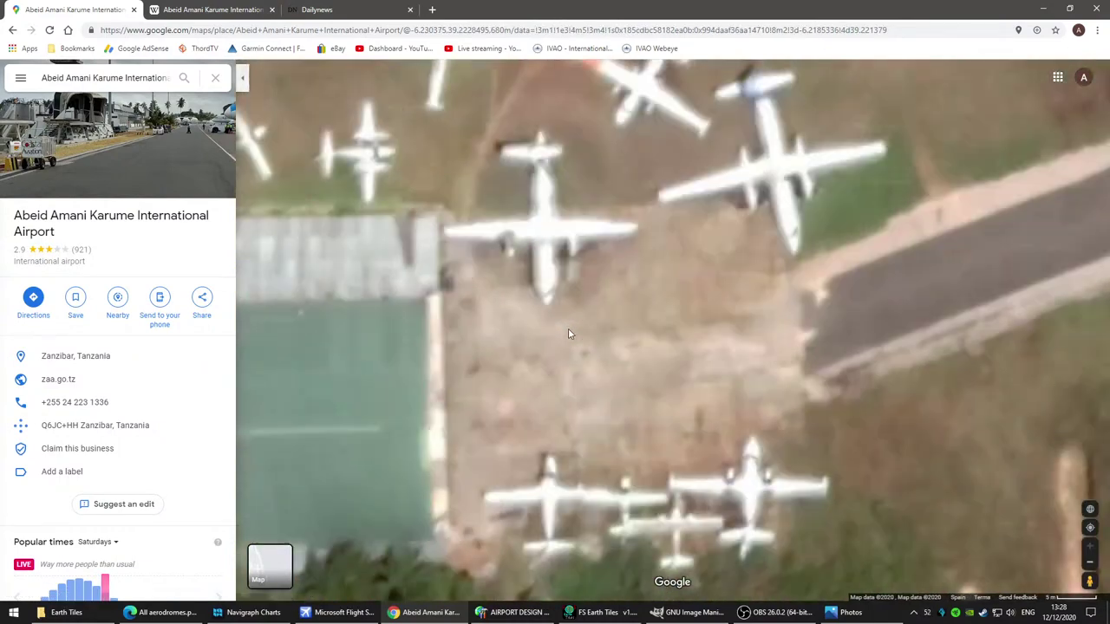
scroll(569, 334, "down", 2)
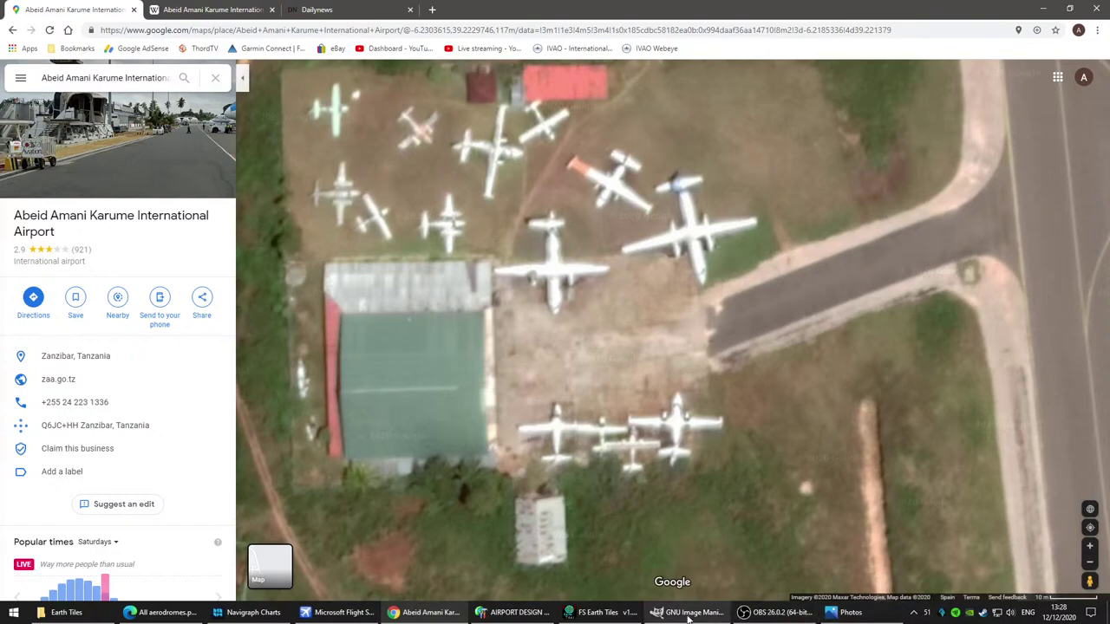
Step: Compare the area further north in Photos, then close Photos and return to the Earth Tiles folder
mouse_move(689, 618)
left_click(847, 614)
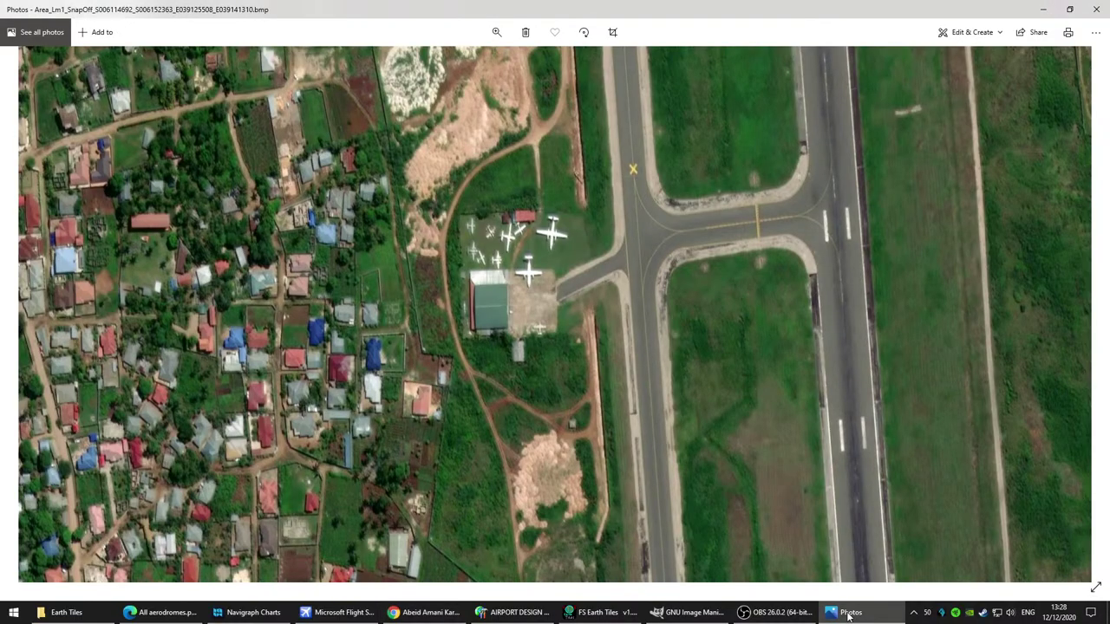
left_click_drag(675, 165, 728, 436)
left_click_drag(787, 259, 867, 488)
left_click(1098, 10)
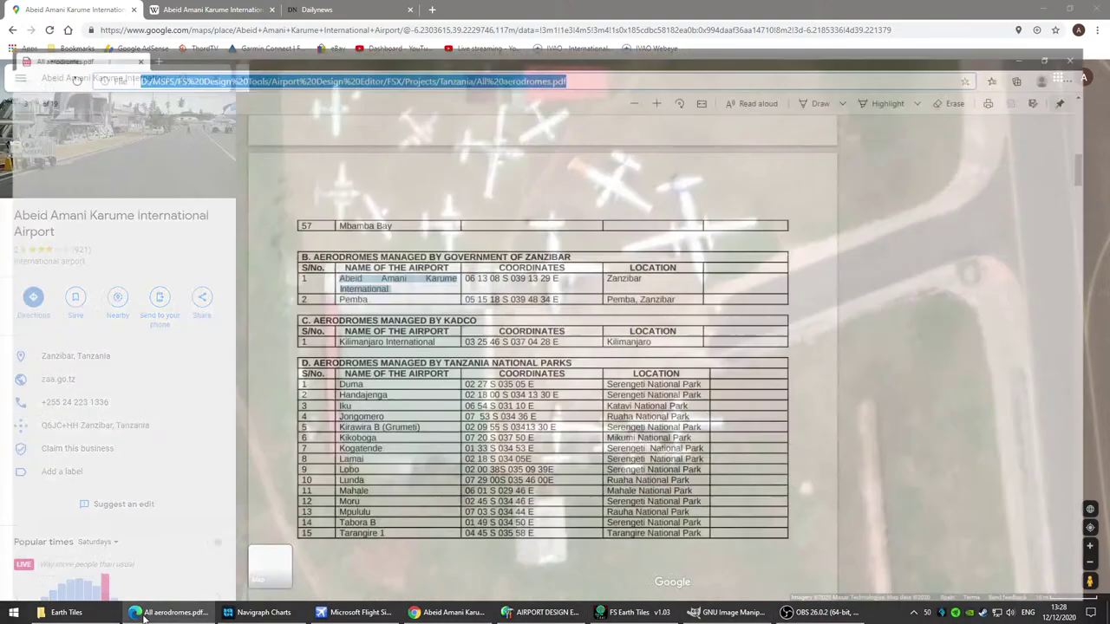
left_click(62, 612)
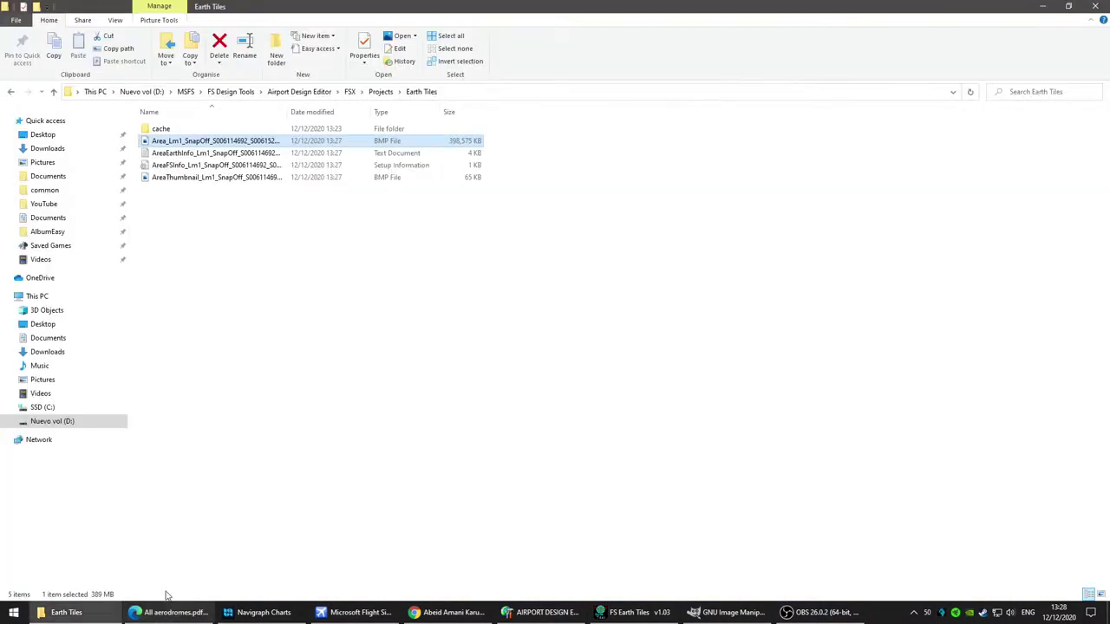
Step: Open the Area_Lm1_SnapOff BMP in GIMP via Open with
right_click(371, 141)
mouse_move(491, 321)
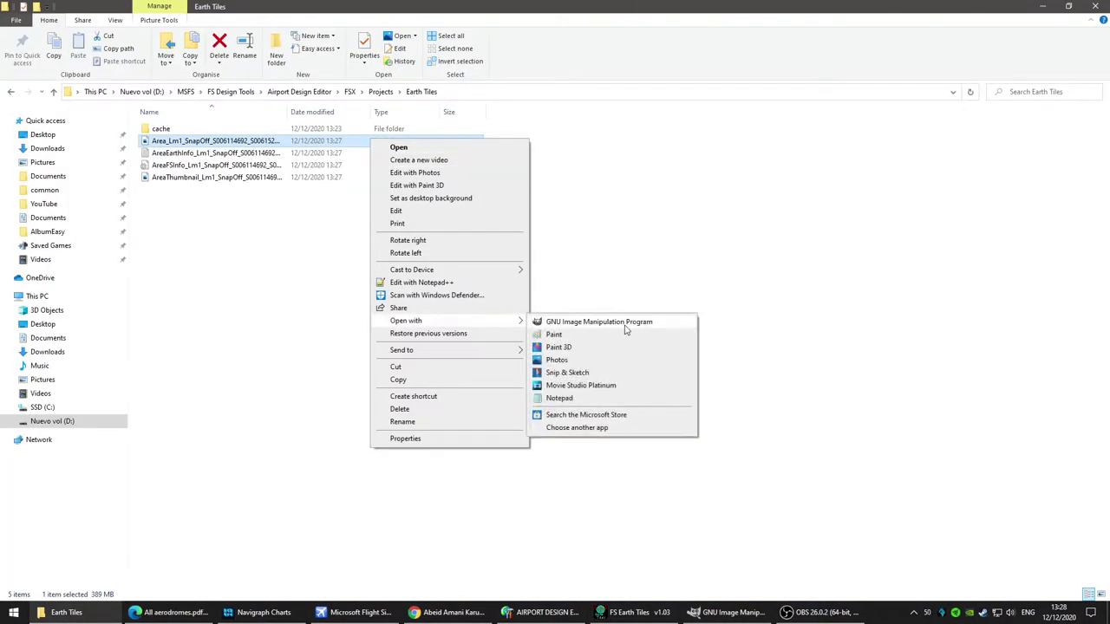
left_click(657, 322)
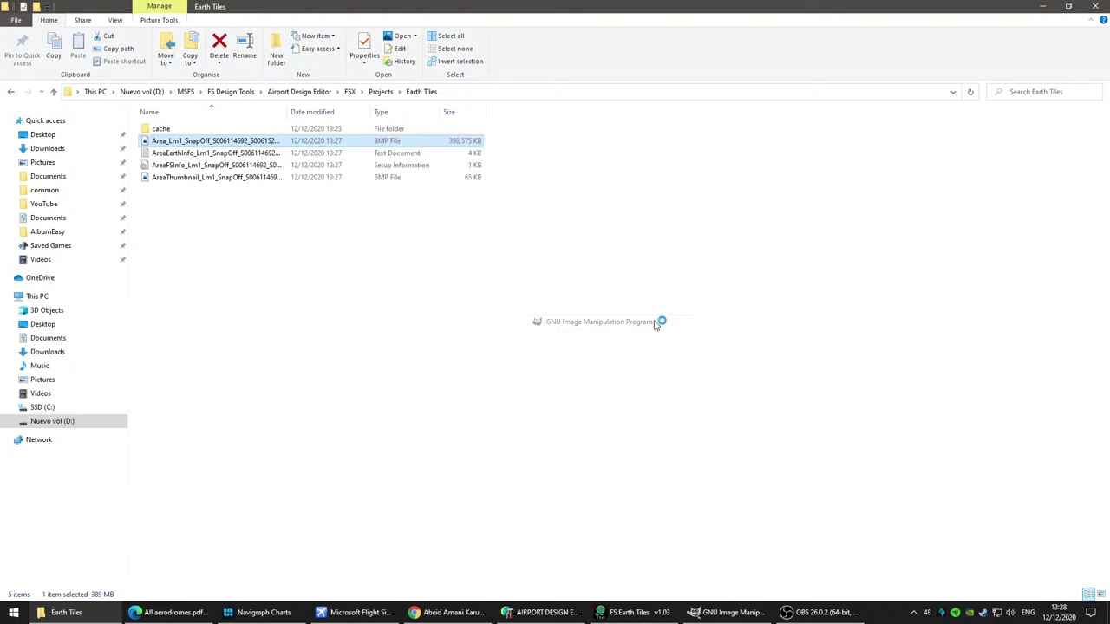
Step: Check the BMP's Properties details to confirm 6061 x 22445 pixels, then return to GIMP
right_click(244, 142)
left_click(295, 442)
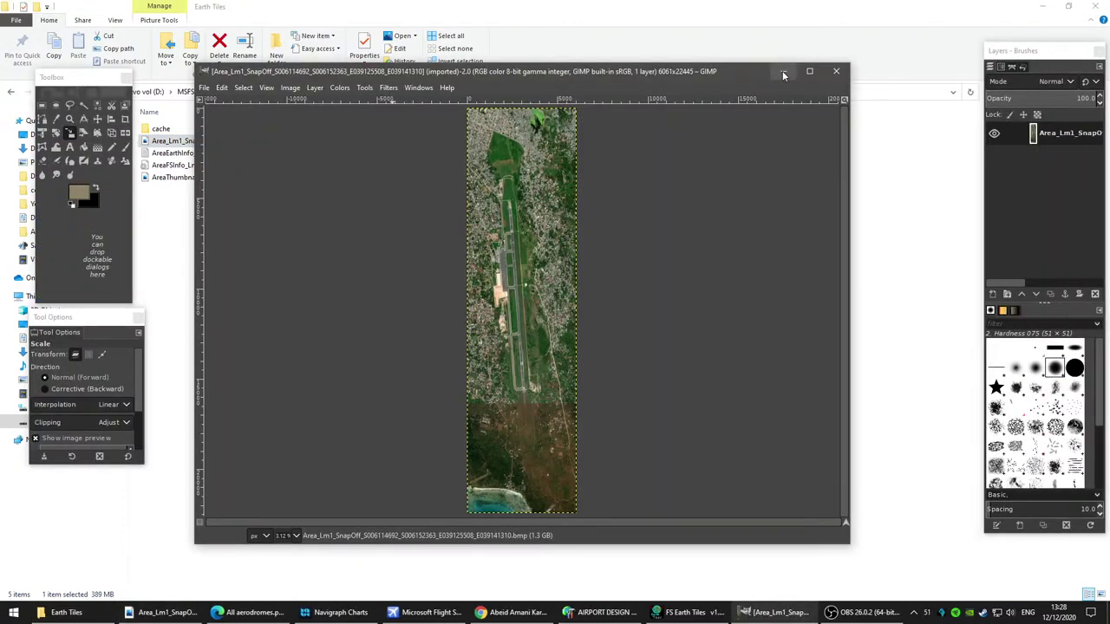
left_click(783, 72)
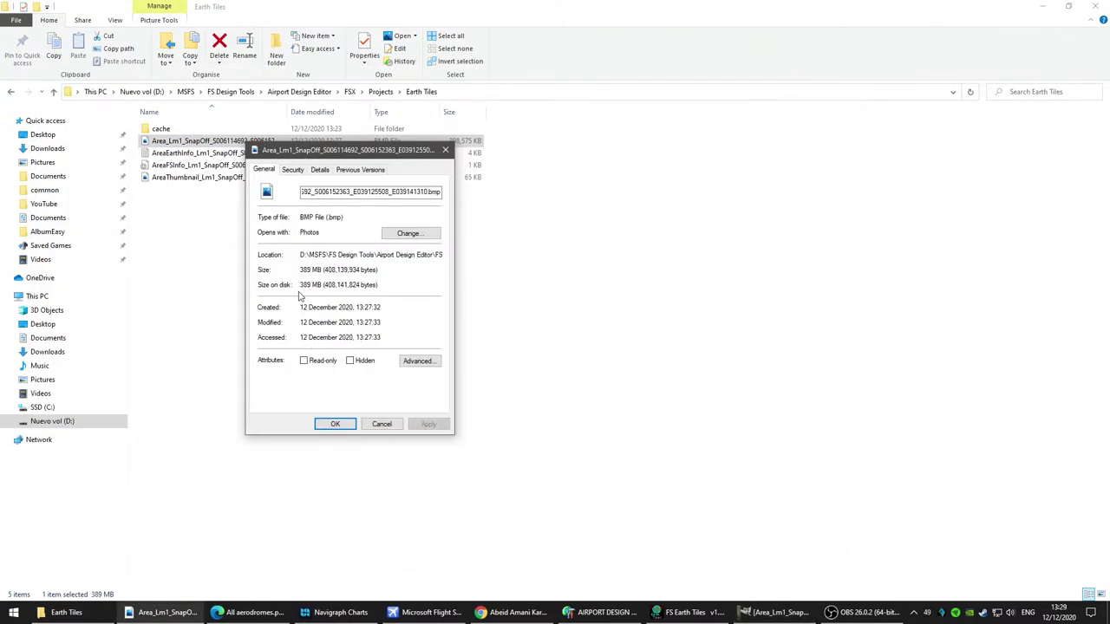
left_click(321, 170)
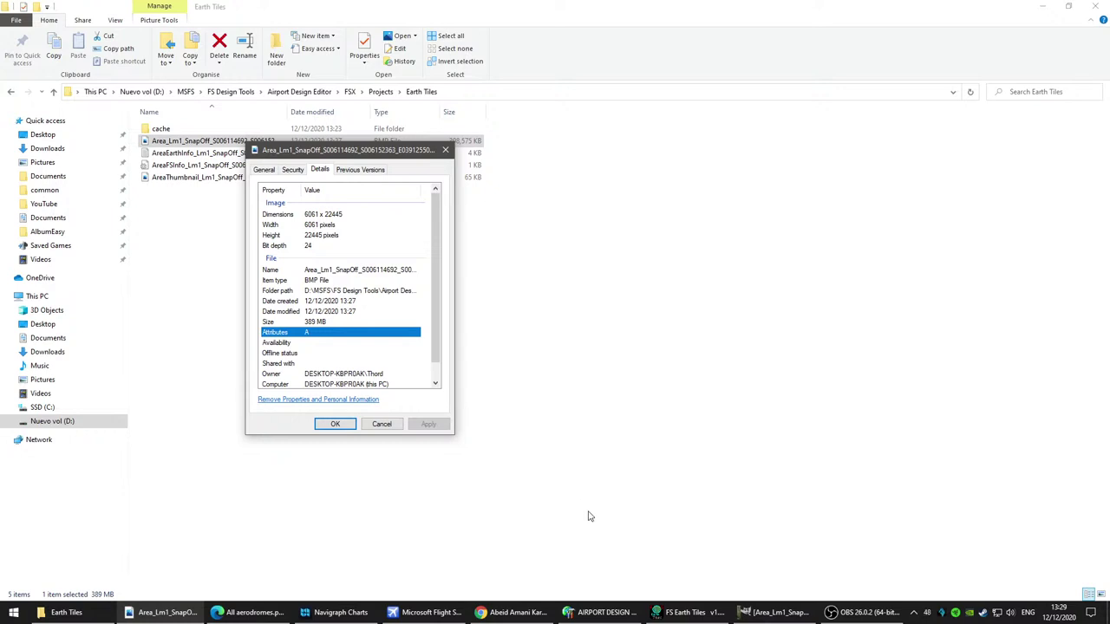
left_click(382, 424)
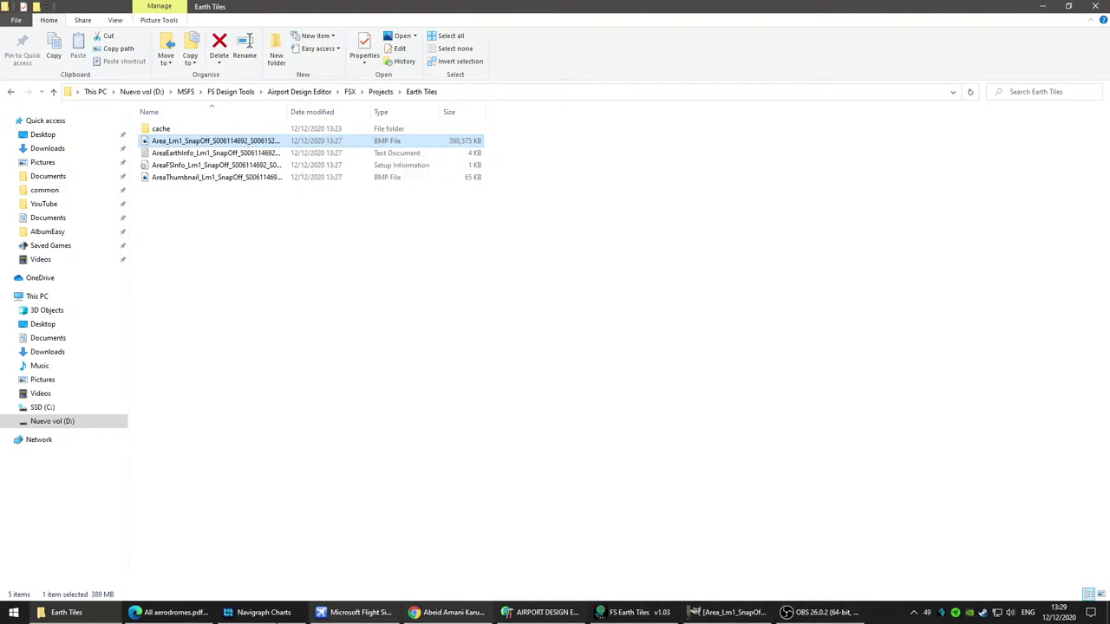
left_click(729, 613)
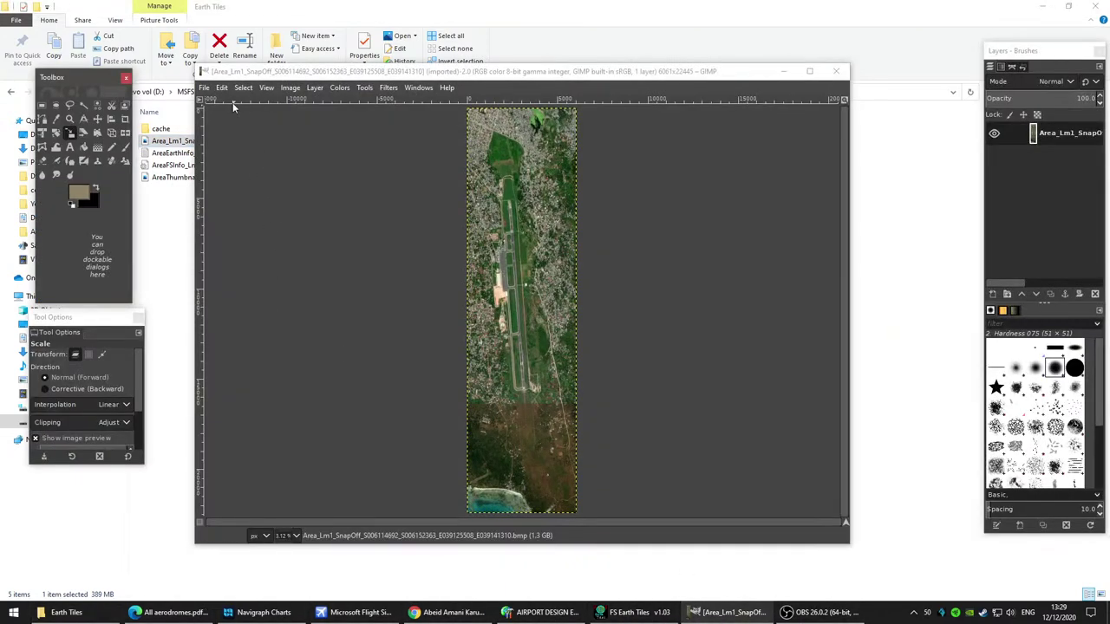
Step: Inspect the satellite image's pixel and print size in Image Properties
left_click(291, 88)
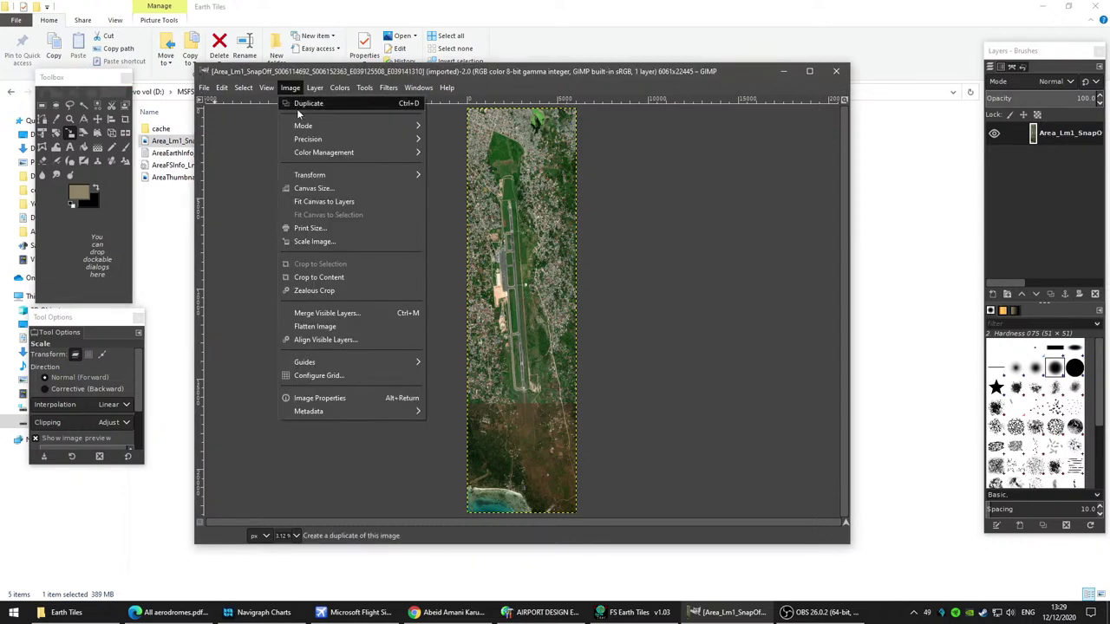
left_click(336, 399)
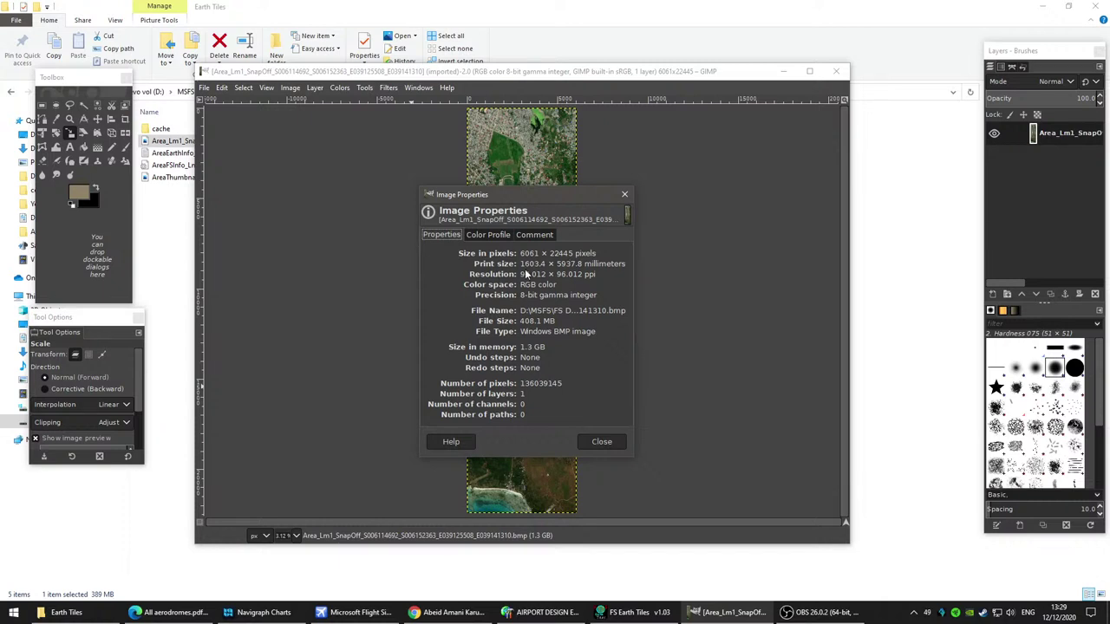
left_click_drag(521, 264, 544, 265)
left_click_drag(556, 263, 609, 263)
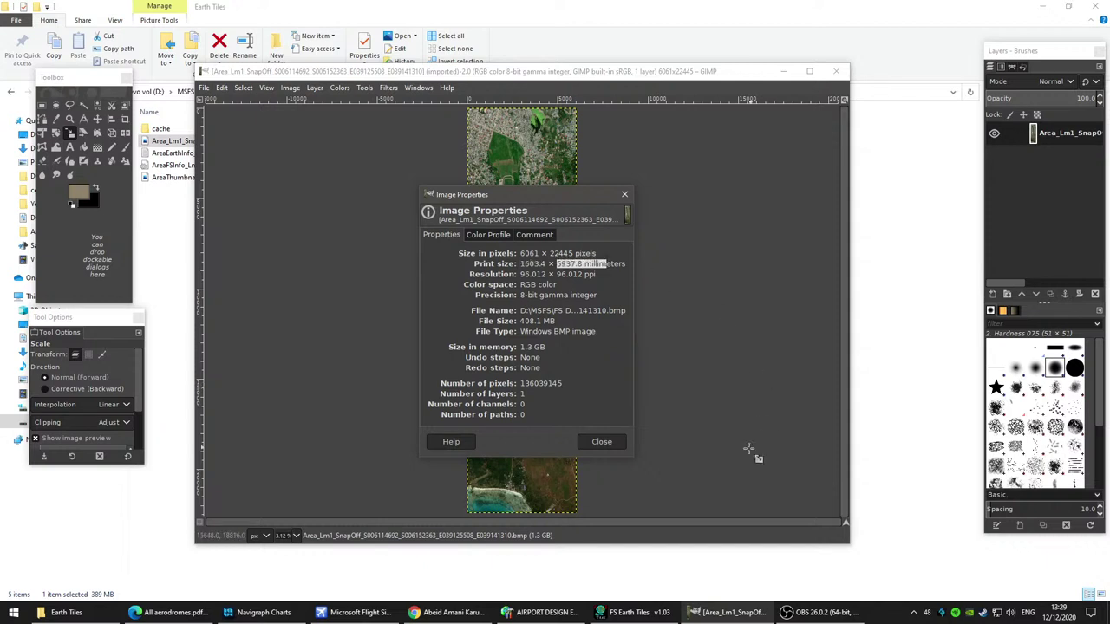
left_click(624, 263)
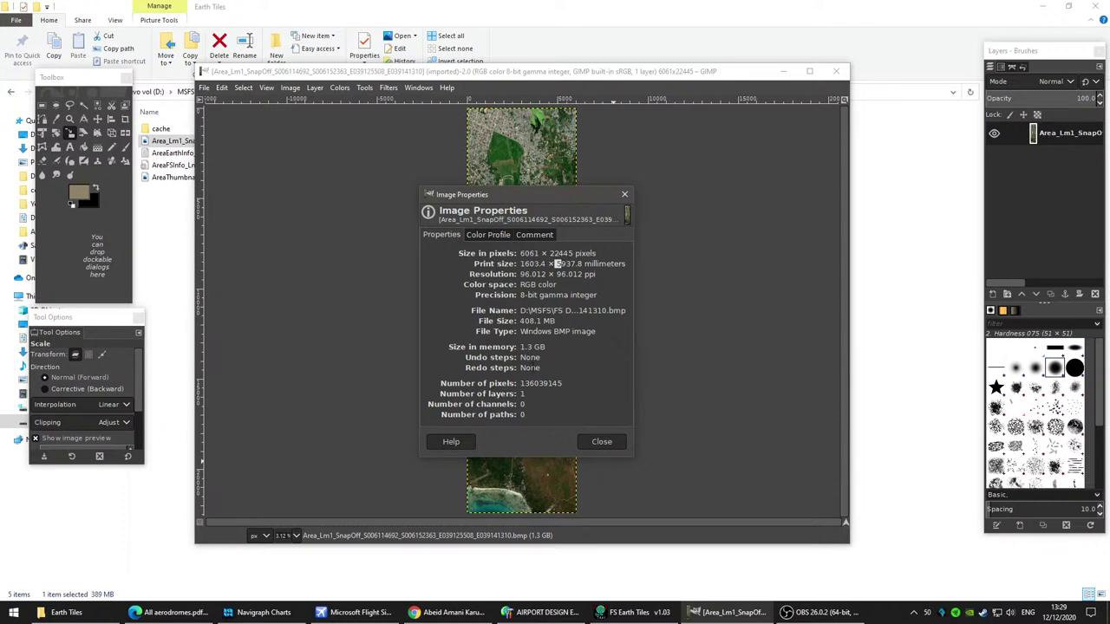
left_click(599, 441)
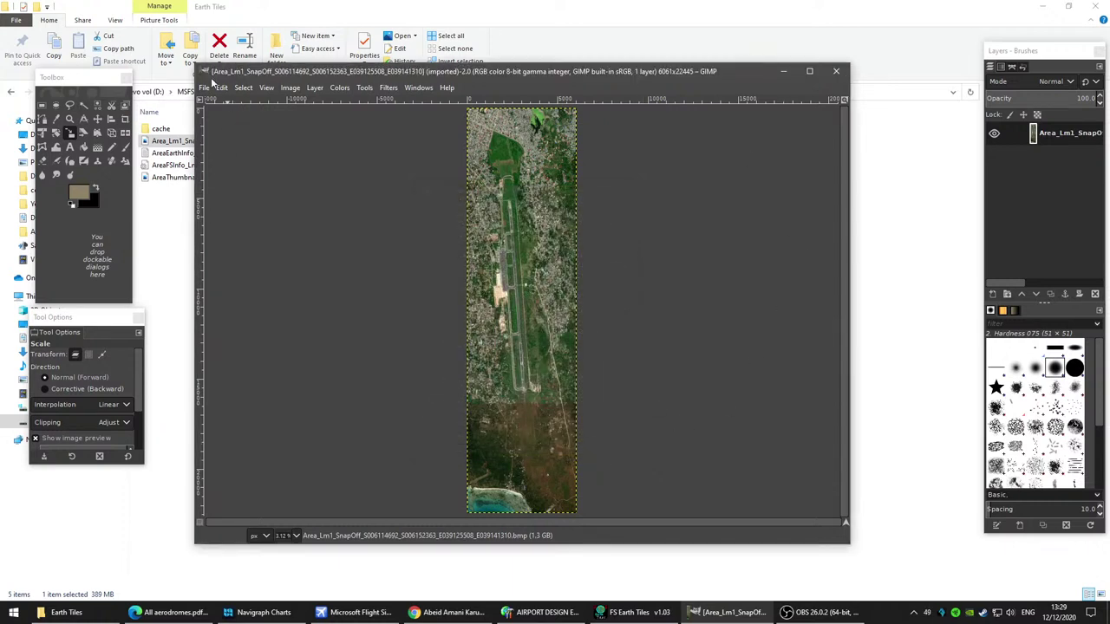
Step: Scale the image to 3000 pixels wide
left_click(292, 89)
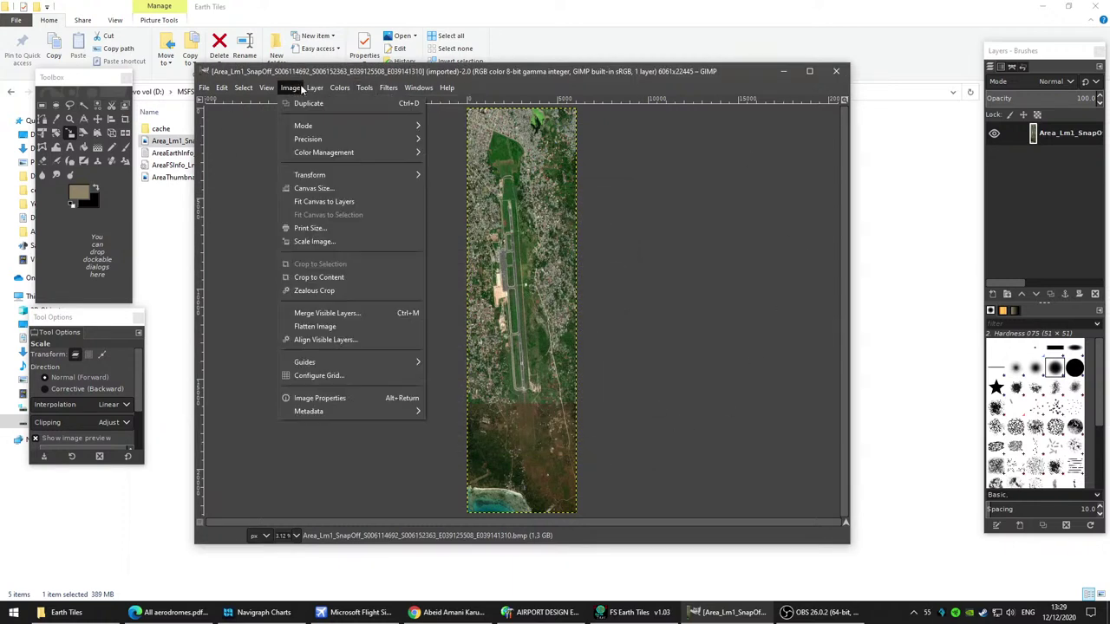
left_click(314, 241)
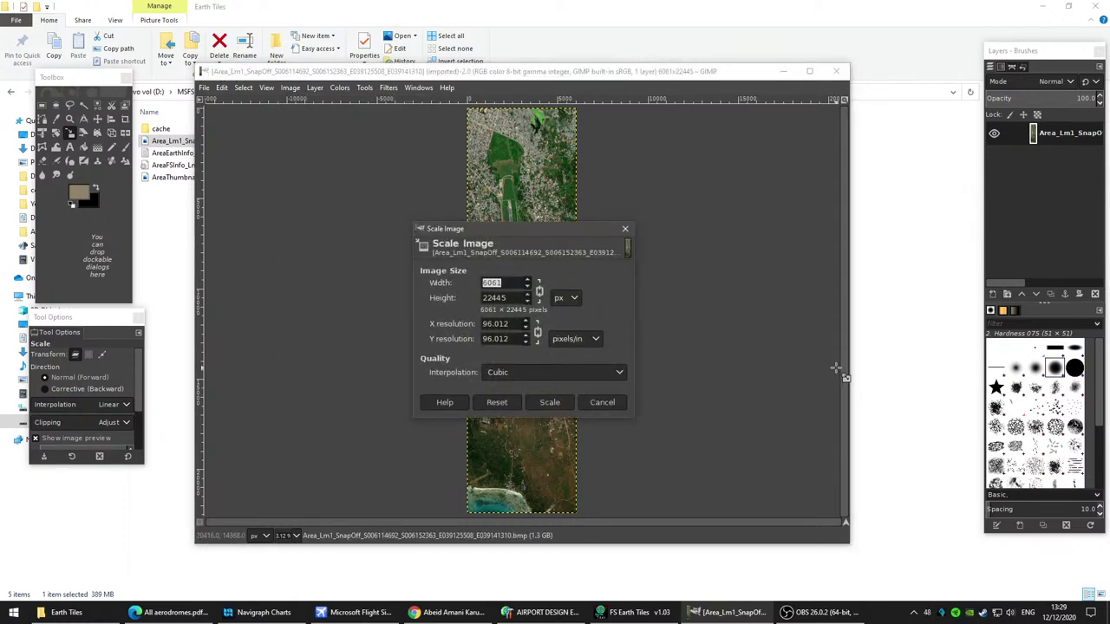
type("6051")
left_click_drag(505, 284, 441, 282)
type("3000")
left_click(560, 403)
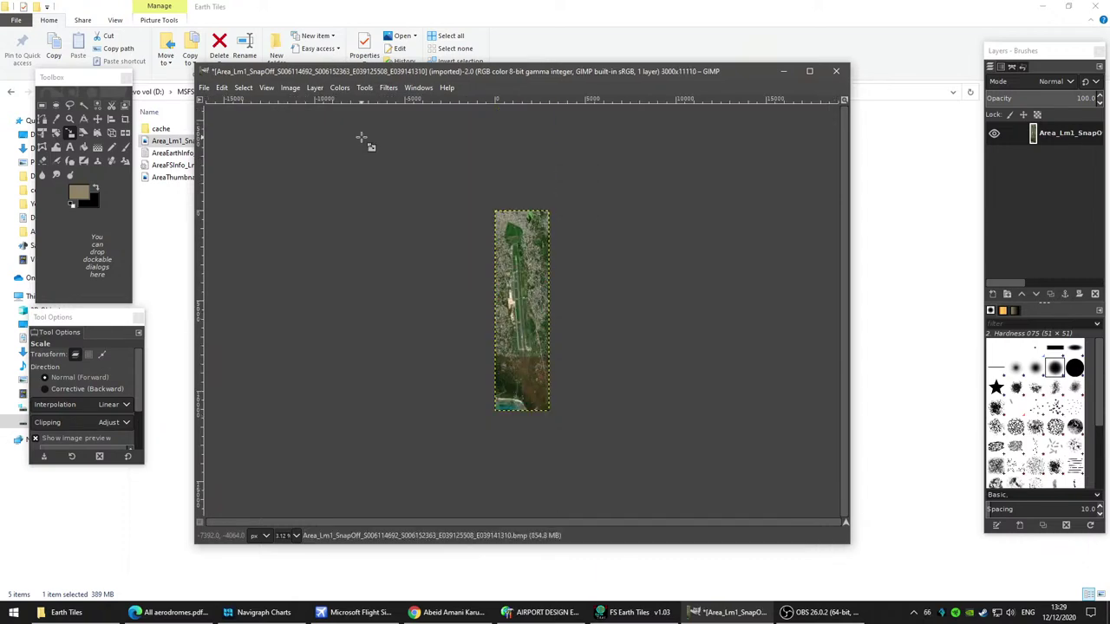
Step: Recheck the image properties, noting the file path and 408.1 MB size
left_click(290, 88)
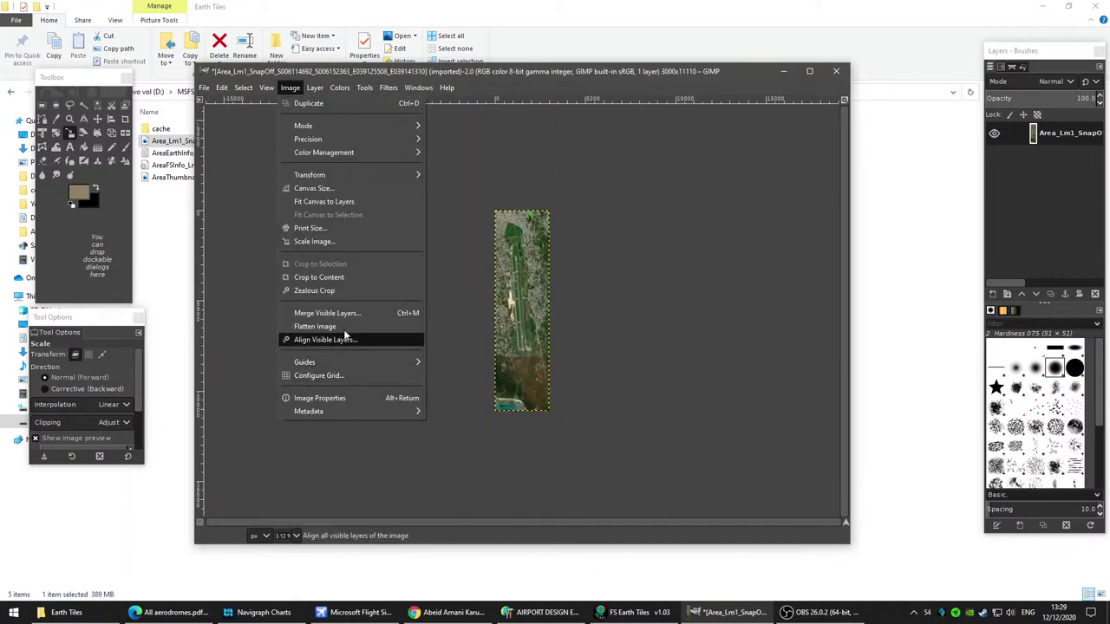
left_click(346, 398)
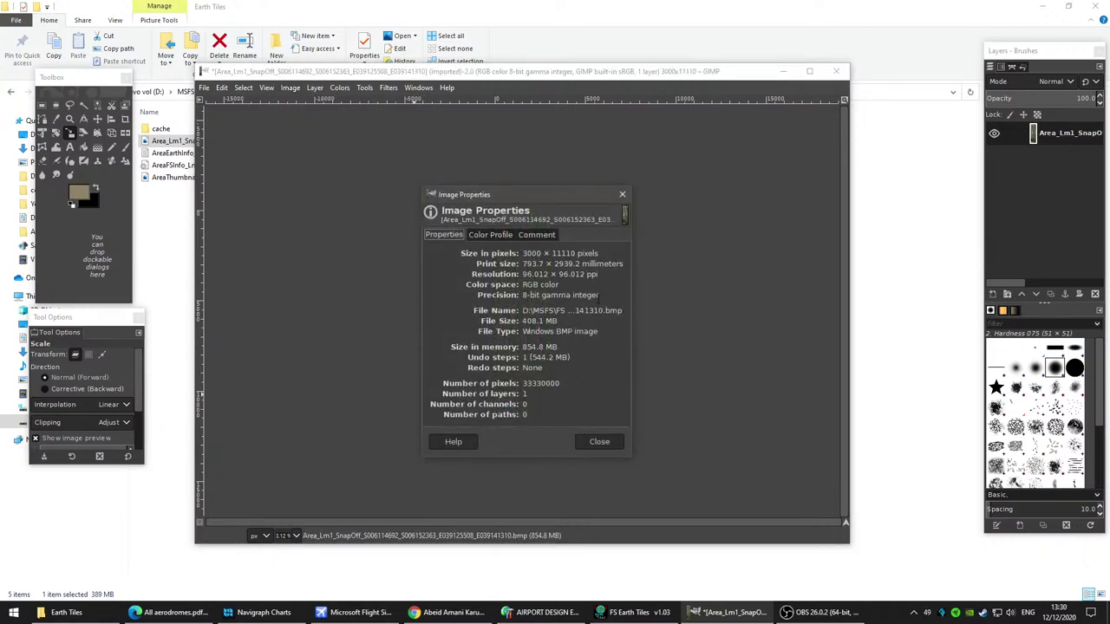
left_click_drag(597, 310, 511, 396)
left_click_drag(521, 321, 567, 425)
left_click(597, 443)
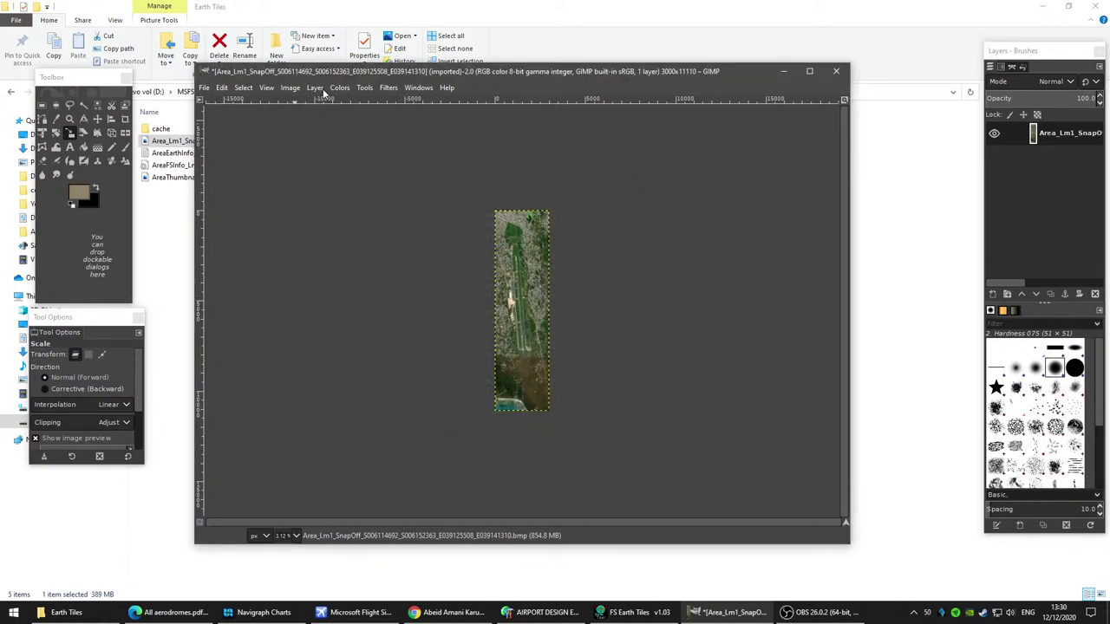
Step: Scale the image further down to 2000 pixels wide (2000 × 7407)
left_click(289, 88)
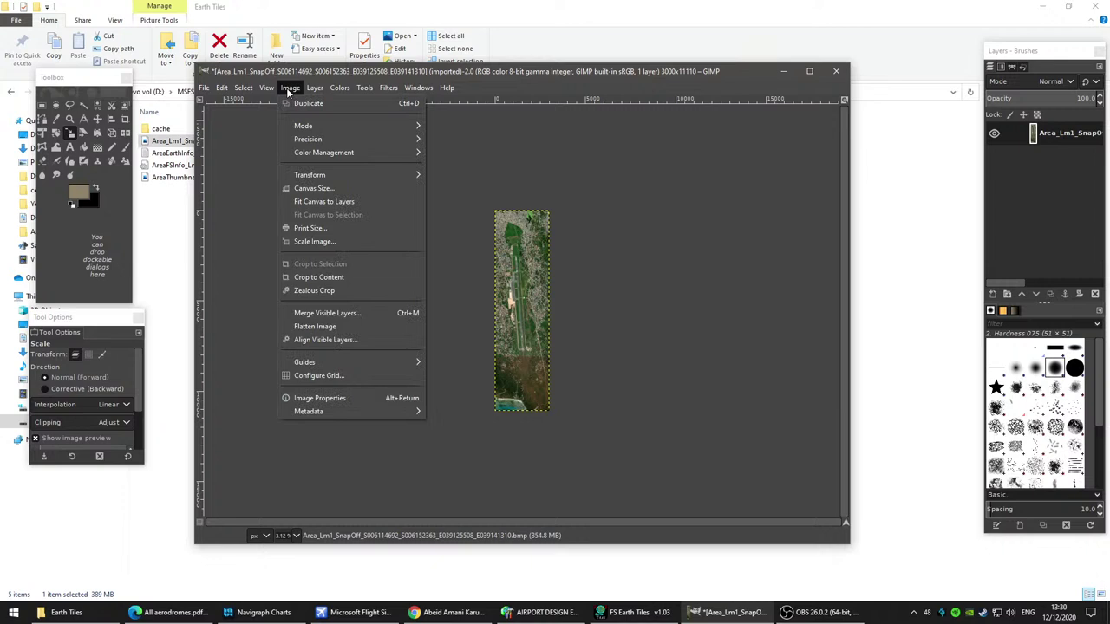
left_click(340, 243)
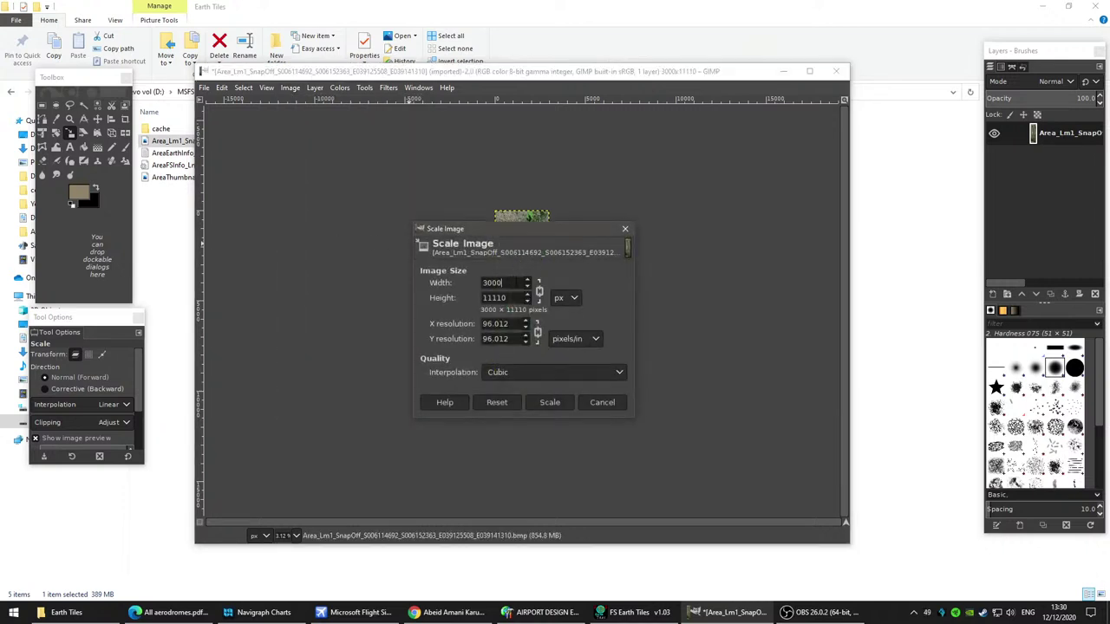
type("2000")
left_click(554, 404)
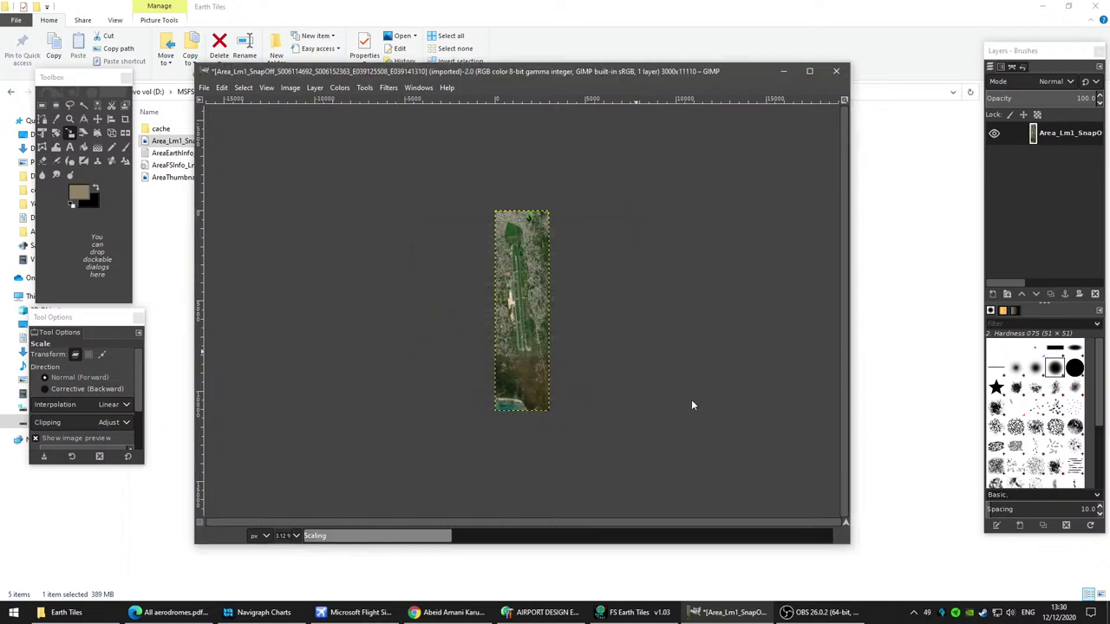
left_click(204, 89)
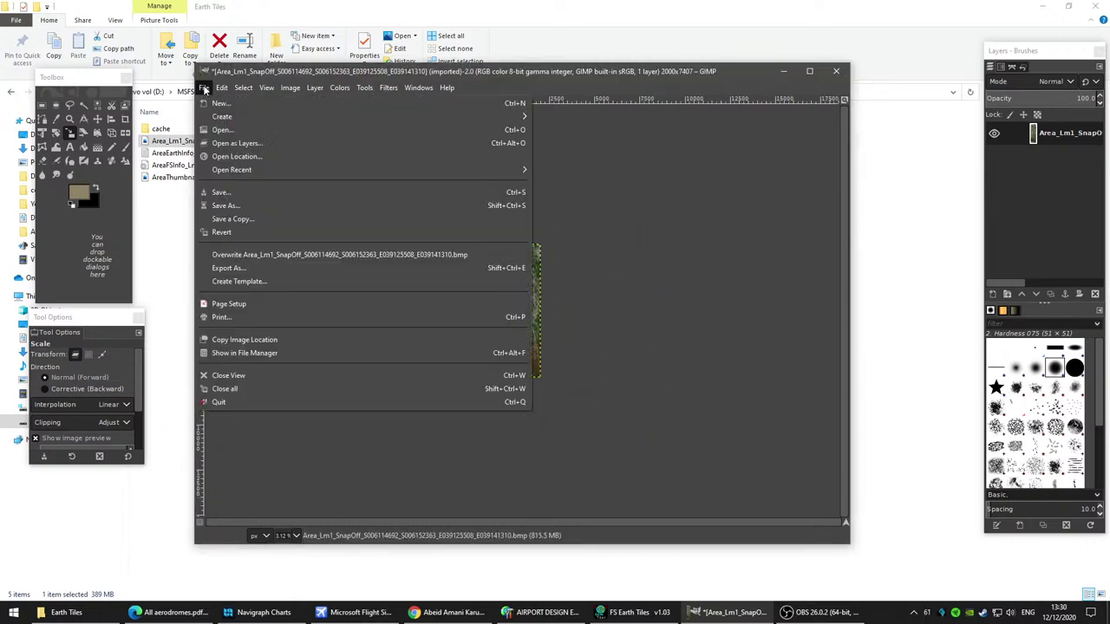
Step: In the export dialog, browse to Projects > Tanzania > HTZA
left_click(269, 270)
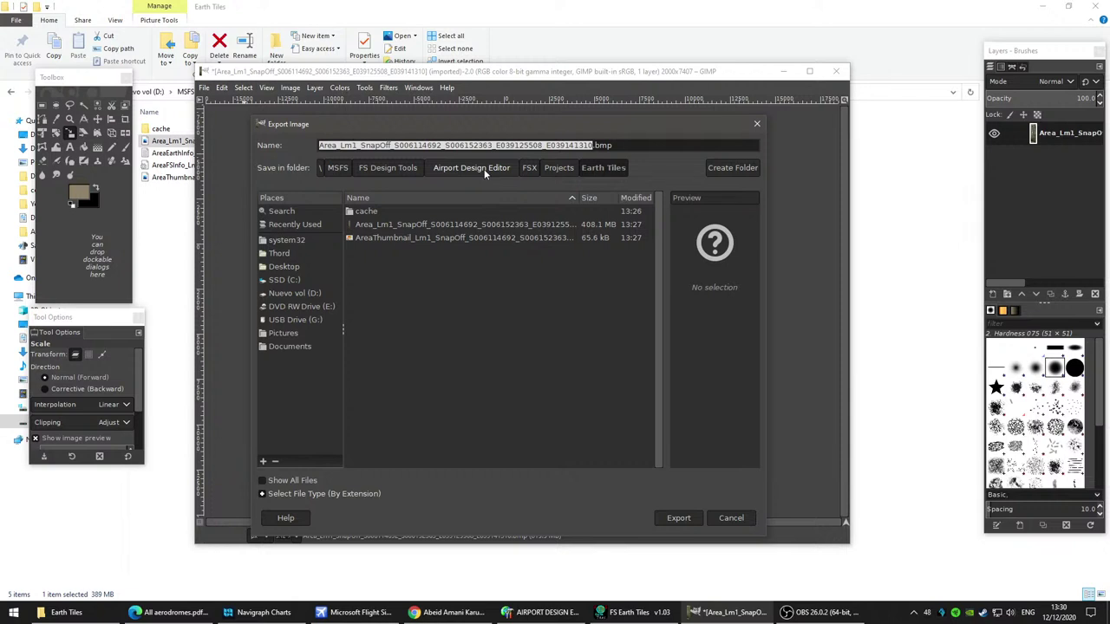
left_click(559, 168)
double_click(371, 265)
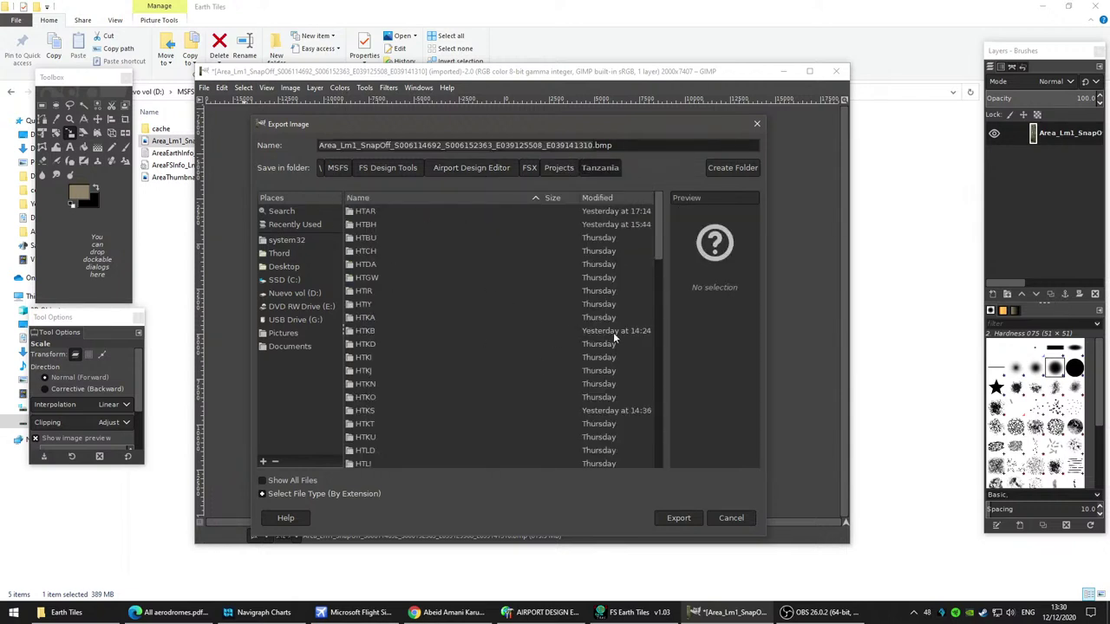
scroll(620, 338, "down", 2)
scroll(618, 333, "down", 6)
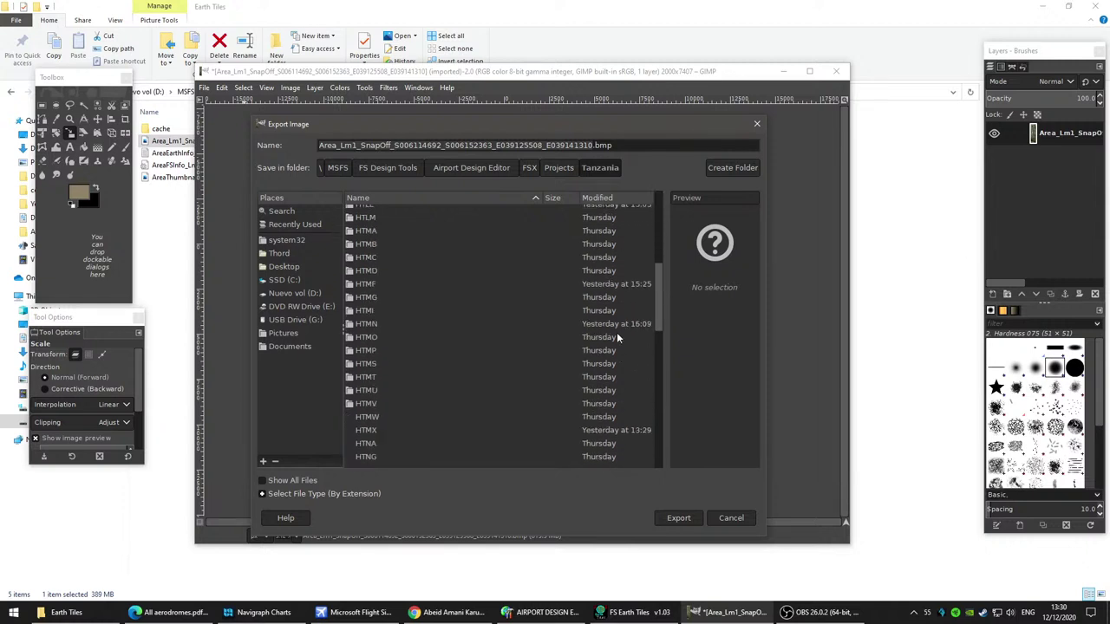
scroll(617, 338, "down", 4)
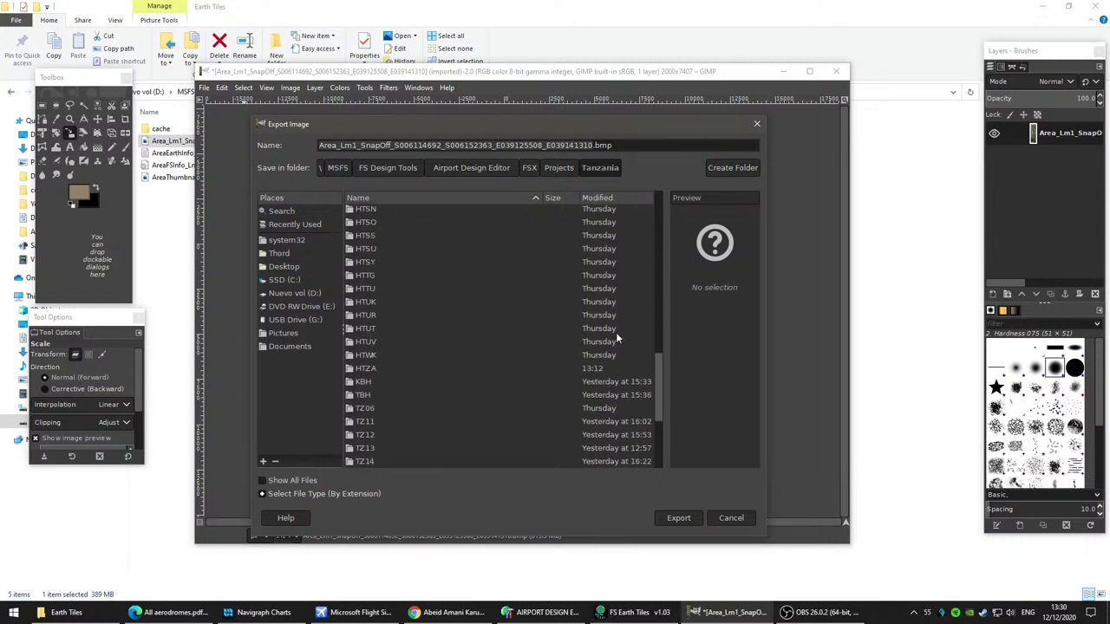
double_click(376, 365)
Step: Inspect the existing Zanzibar aerial file, cancel the export, and bring File Explorer forward
left_click(458, 210)
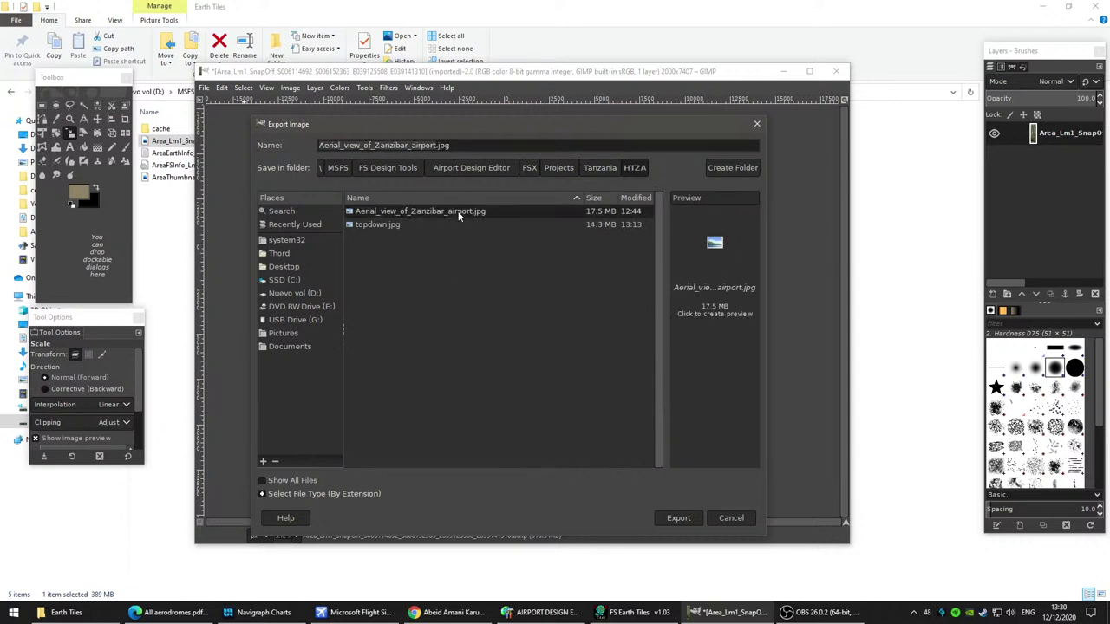
right_click(458, 210)
left_click(405, 252)
right_click(428, 211)
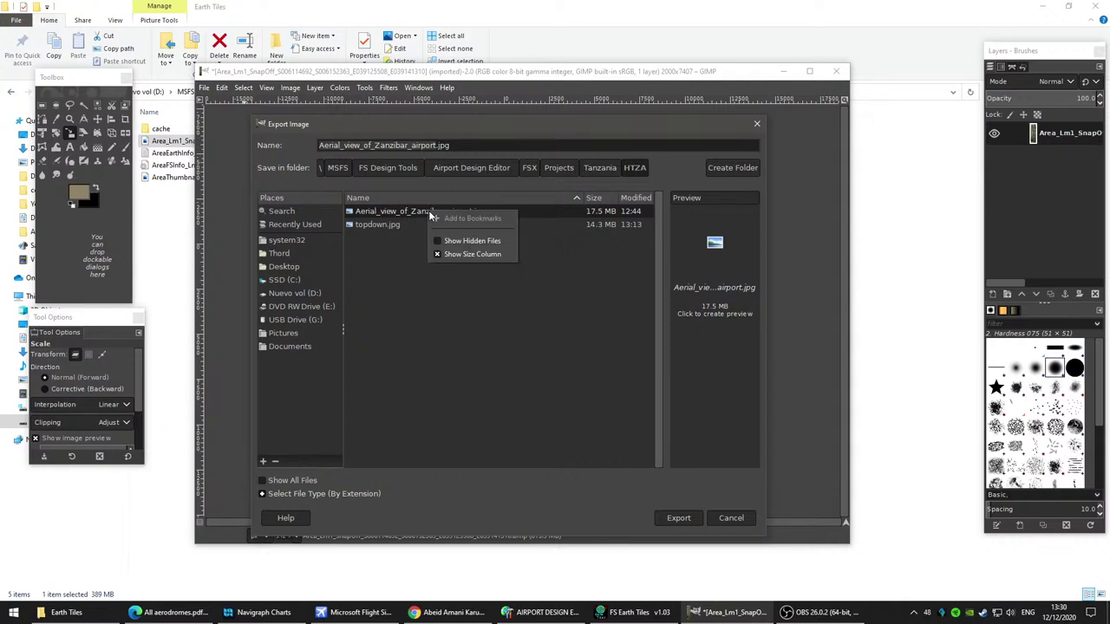
left_click(434, 380)
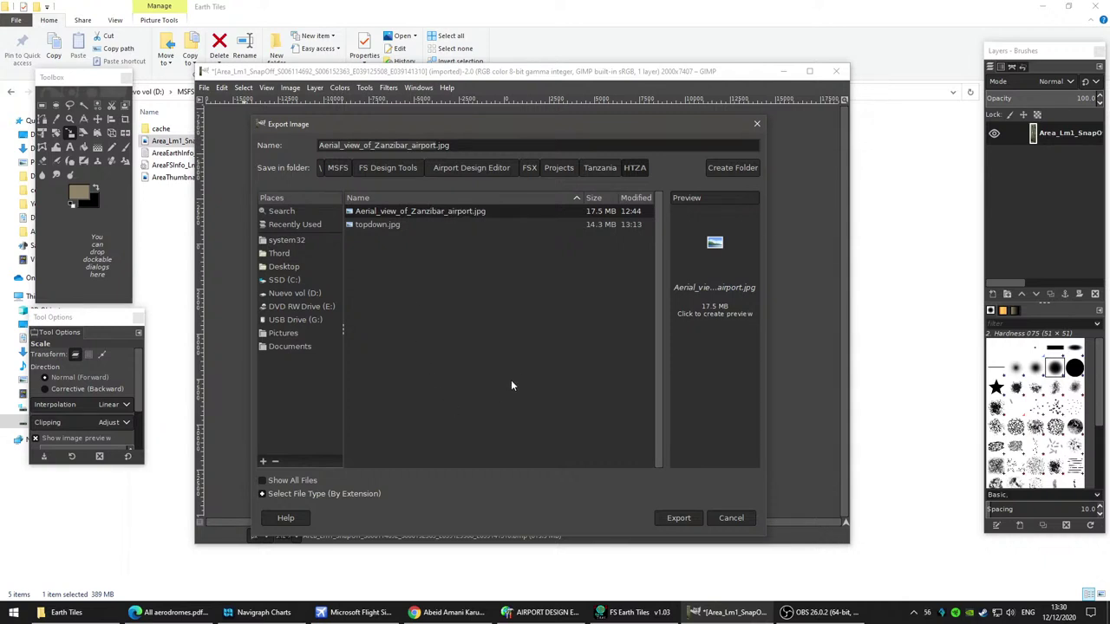
left_click(731, 518)
left_click(87, 619)
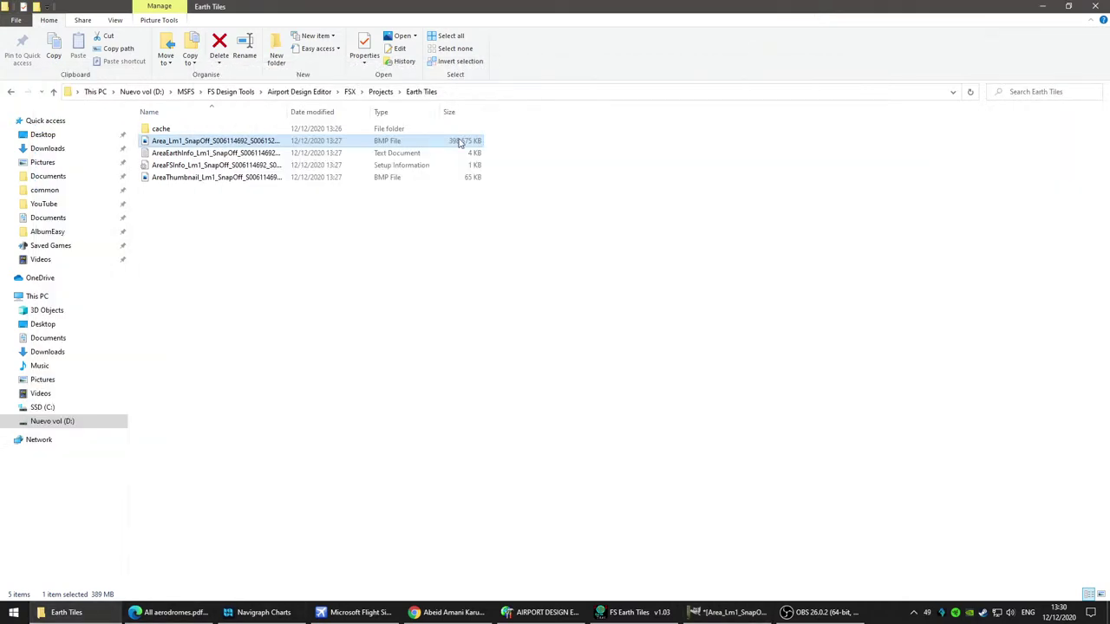
Step: Go to Projects > Tanzania > HTZA and delete topdown.jpg, keeping the aerial JPG and ad4 file
left_click(380, 91)
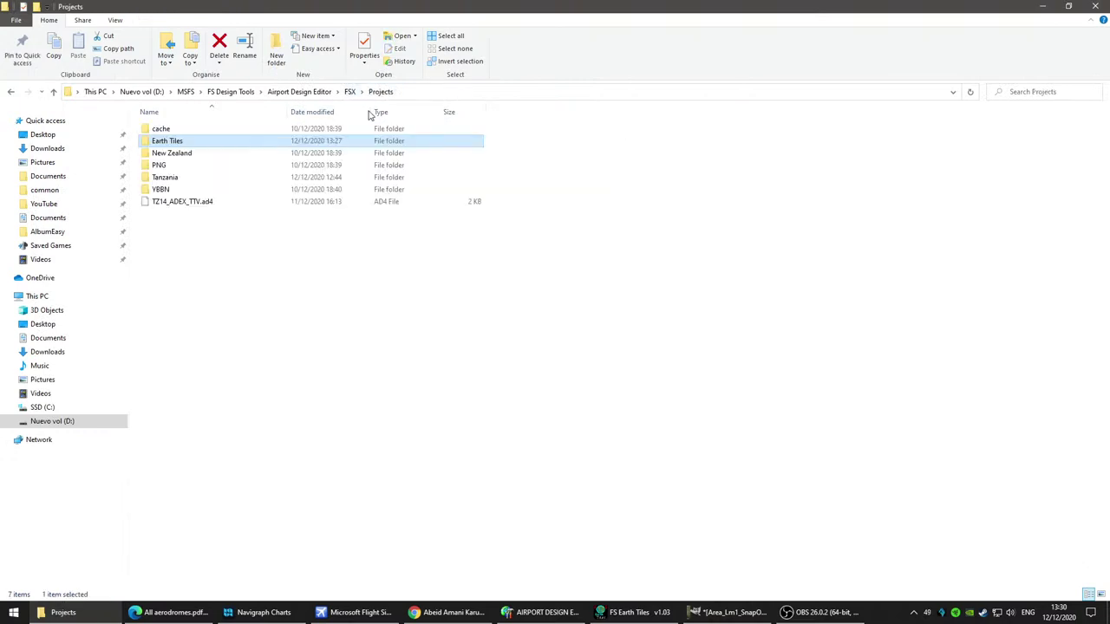
double_click(203, 178)
scroll(367, 473, "down", 6)
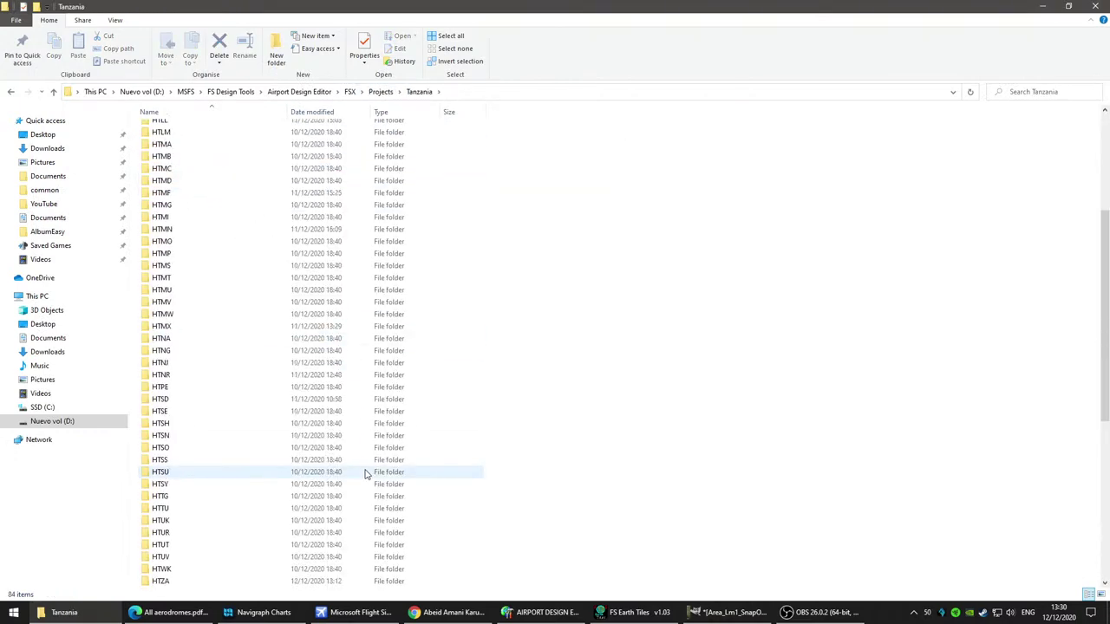
scroll(365, 473, "down", 6)
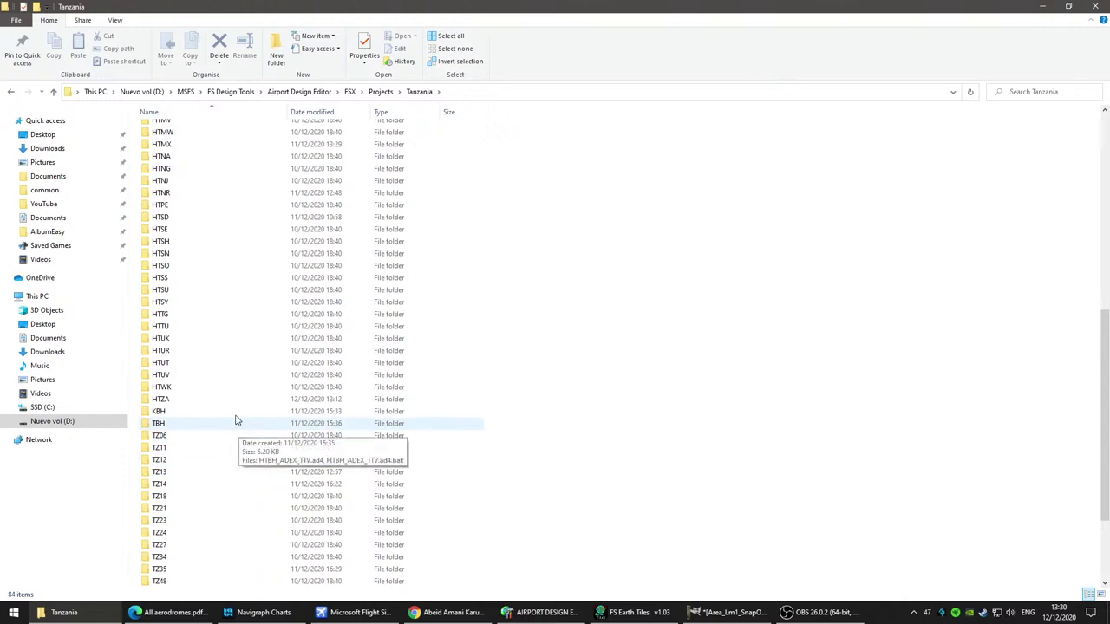
double_click(230, 399)
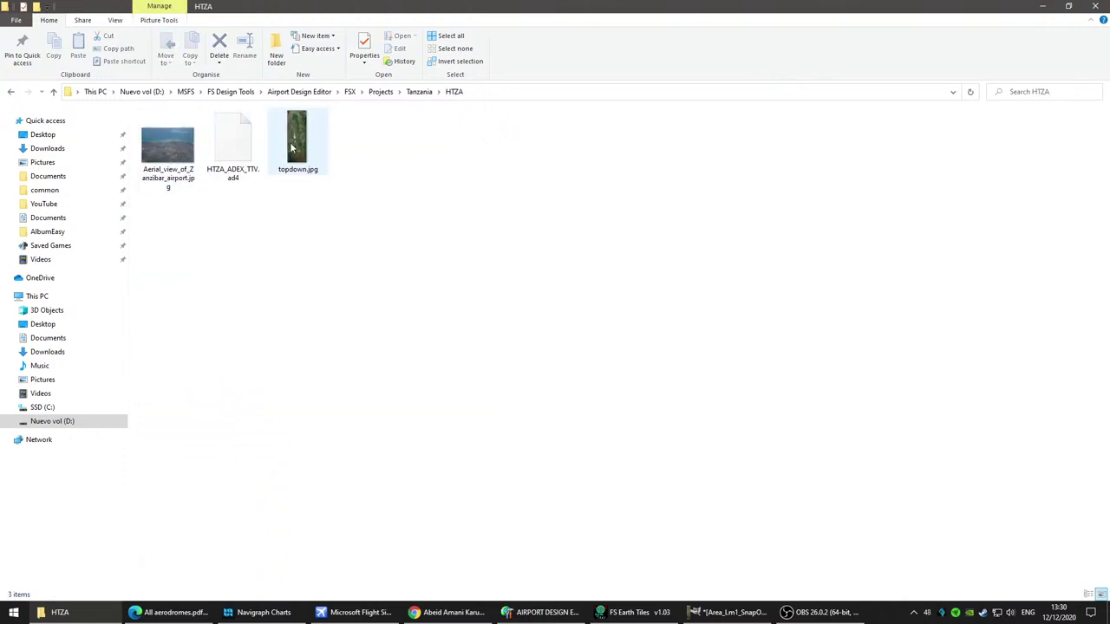
right_click(292, 144)
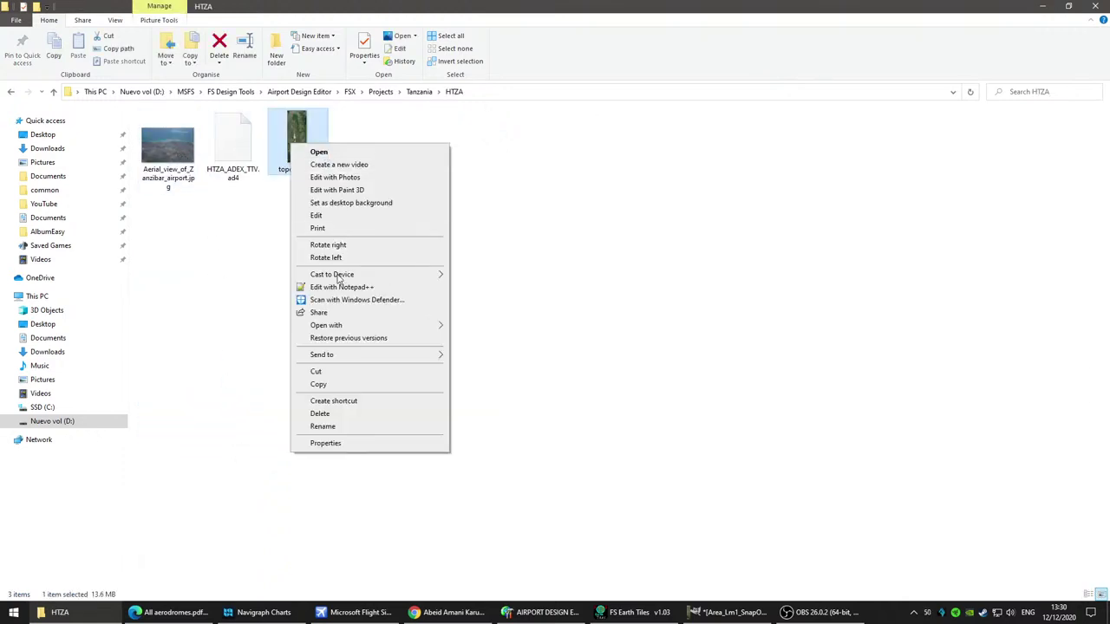
left_click(339, 415)
left_click(600, 353)
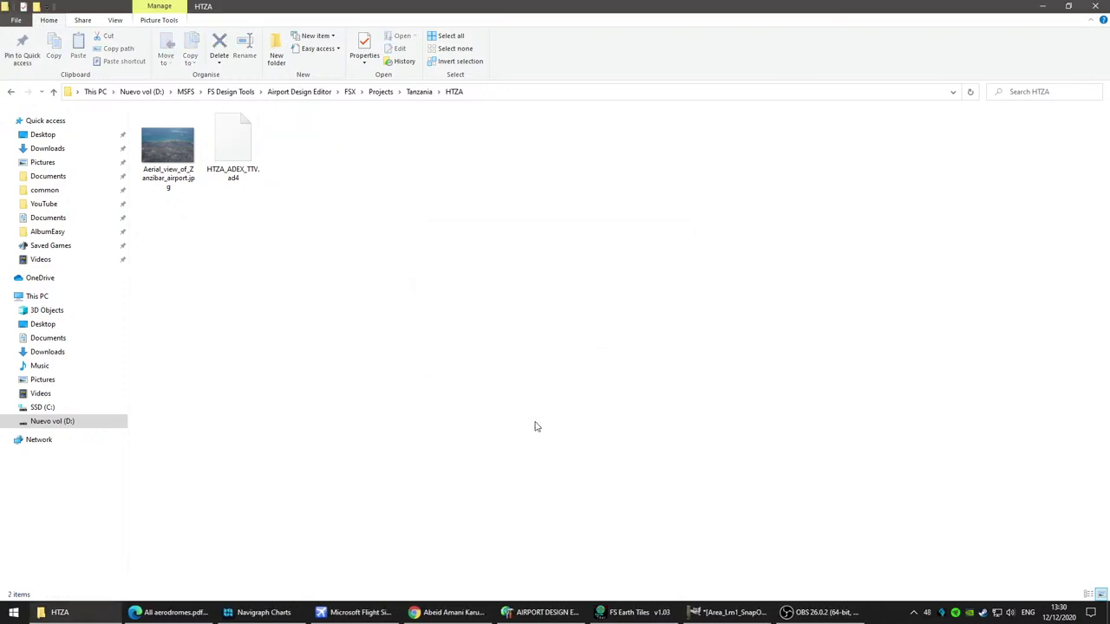
Step: Export the scaled image as topdown.jpg with default JPEG settings
left_click(731, 612)
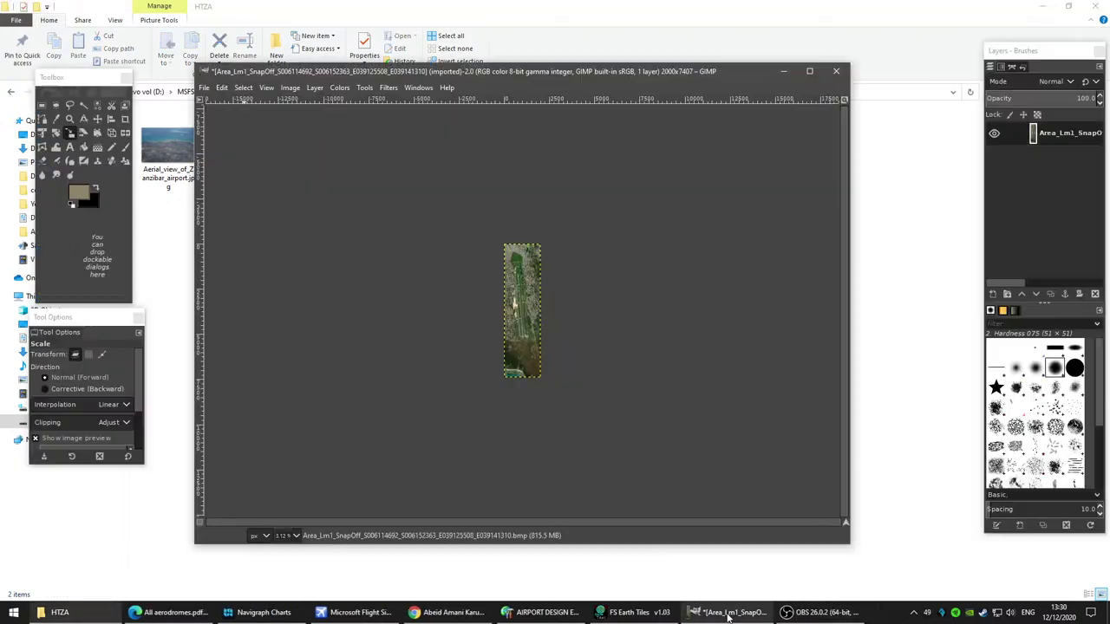
left_click(205, 90)
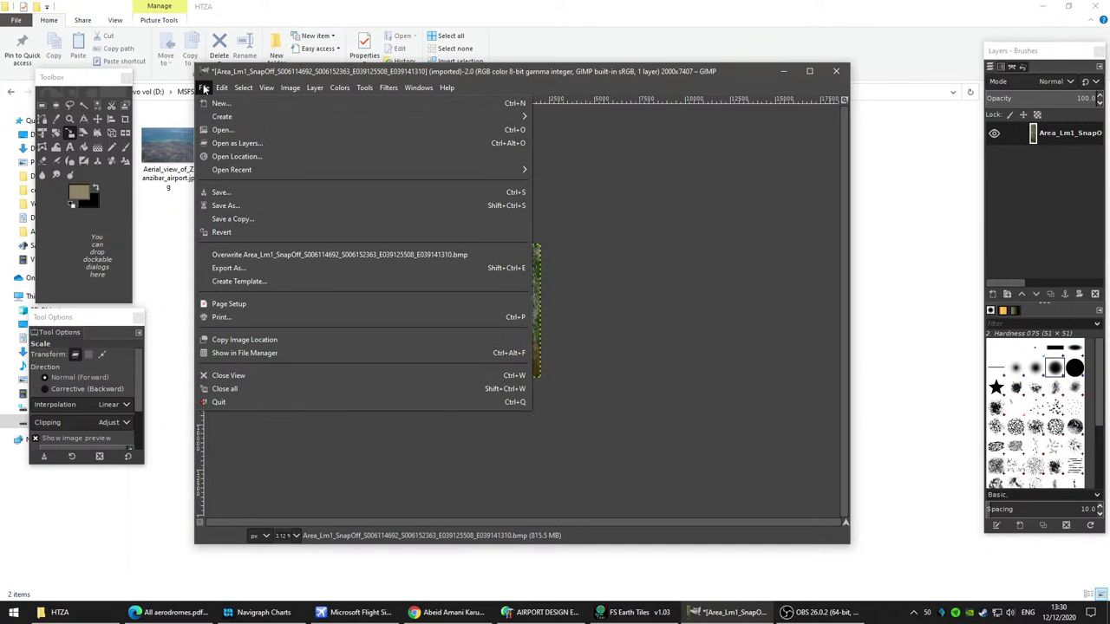
left_click(243, 270)
left_click_drag(619, 145, 287, 153)
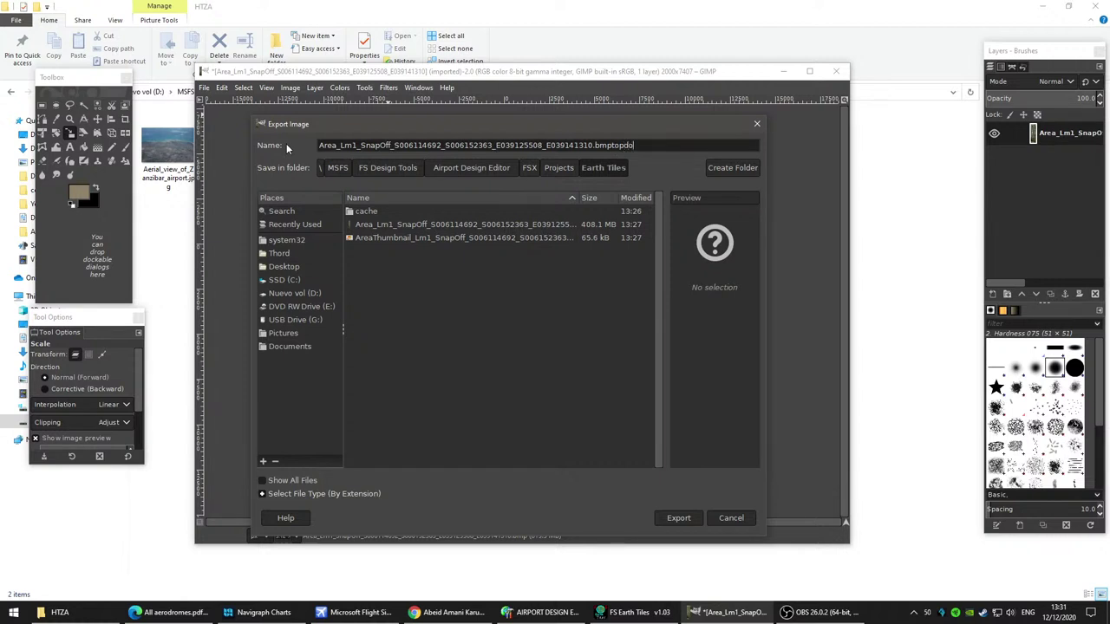
type("topdown.jpg")
left_click_drag(611, 145, 657, 144)
left_click_drag(442, 162, 319, 145)
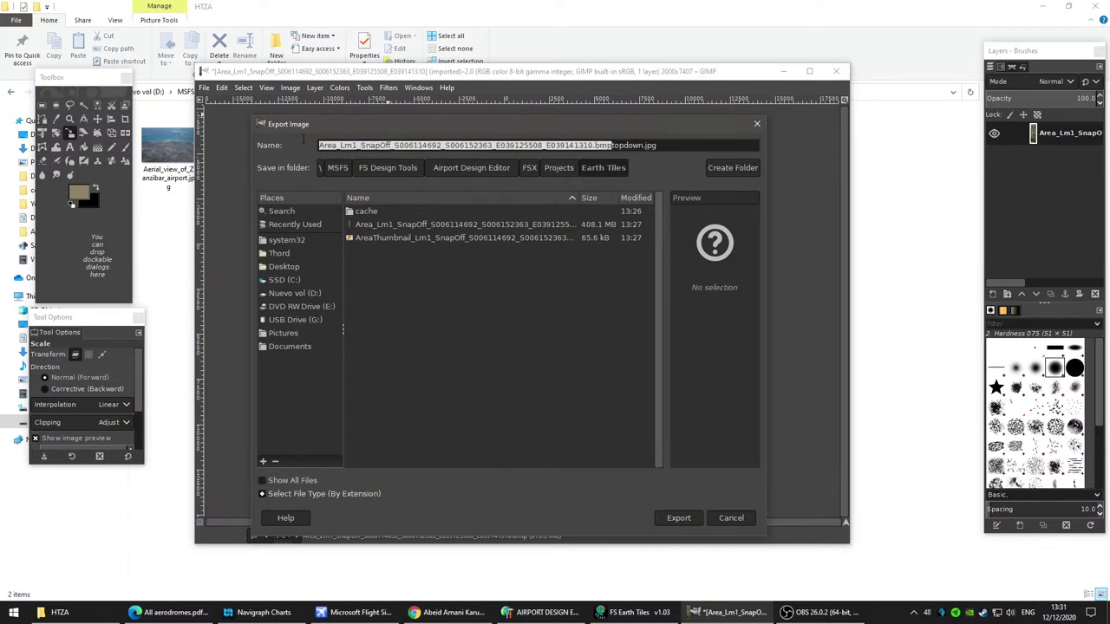
key("Delete")
left_click(442, 287)
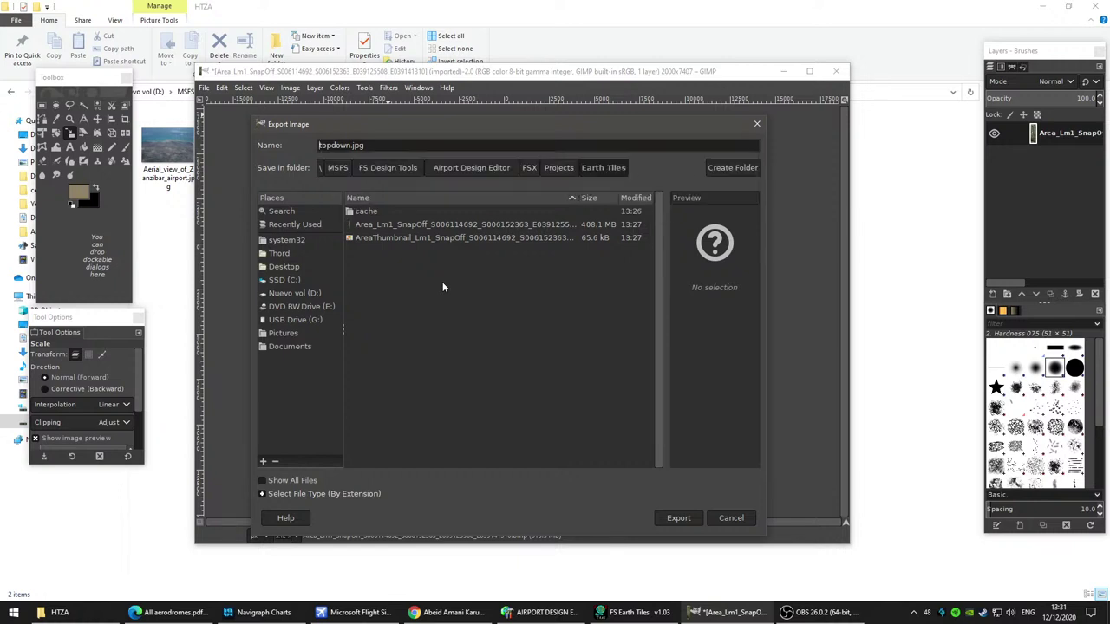
left_click(678, 517)
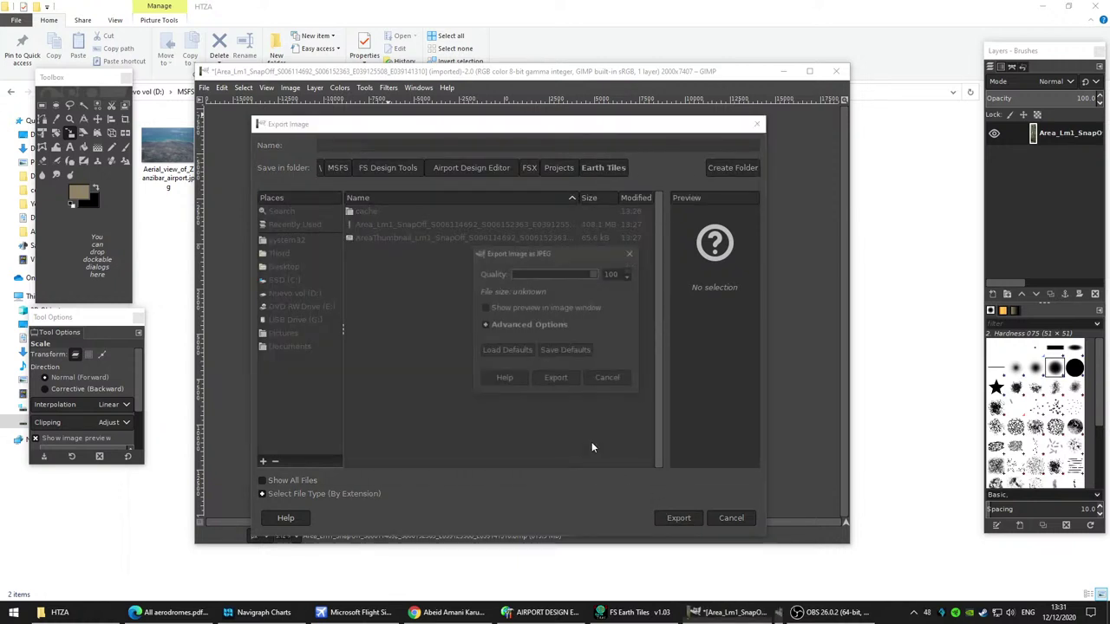
left_click(576, 382)
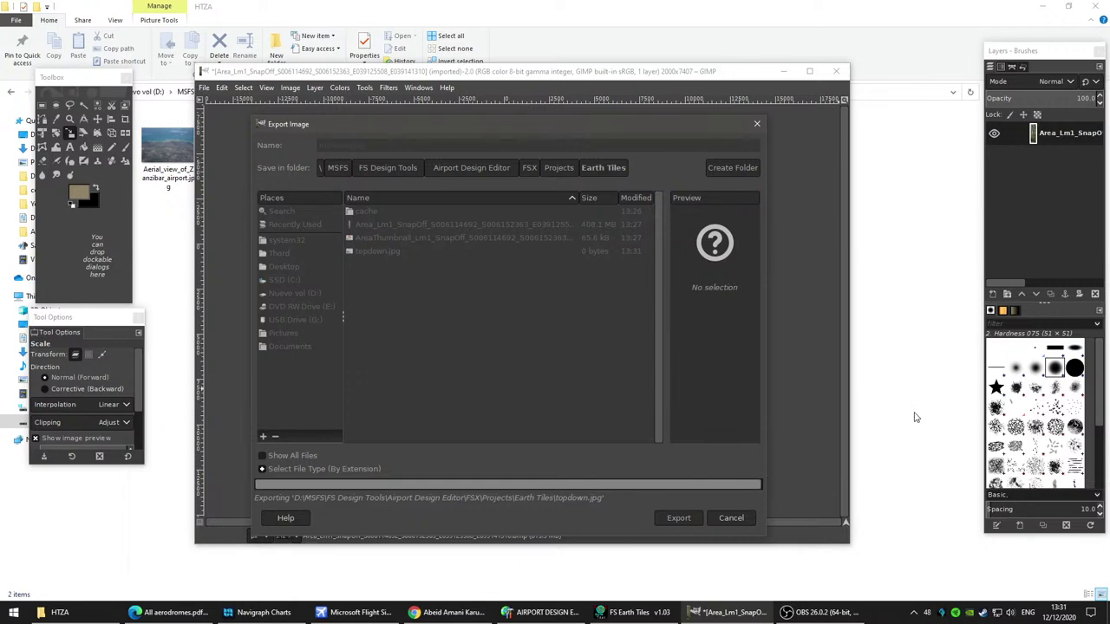
Step: Check the folder, cancel a repeat export of topdown.jpg, and return to File Explorer
left_click(782, 71)
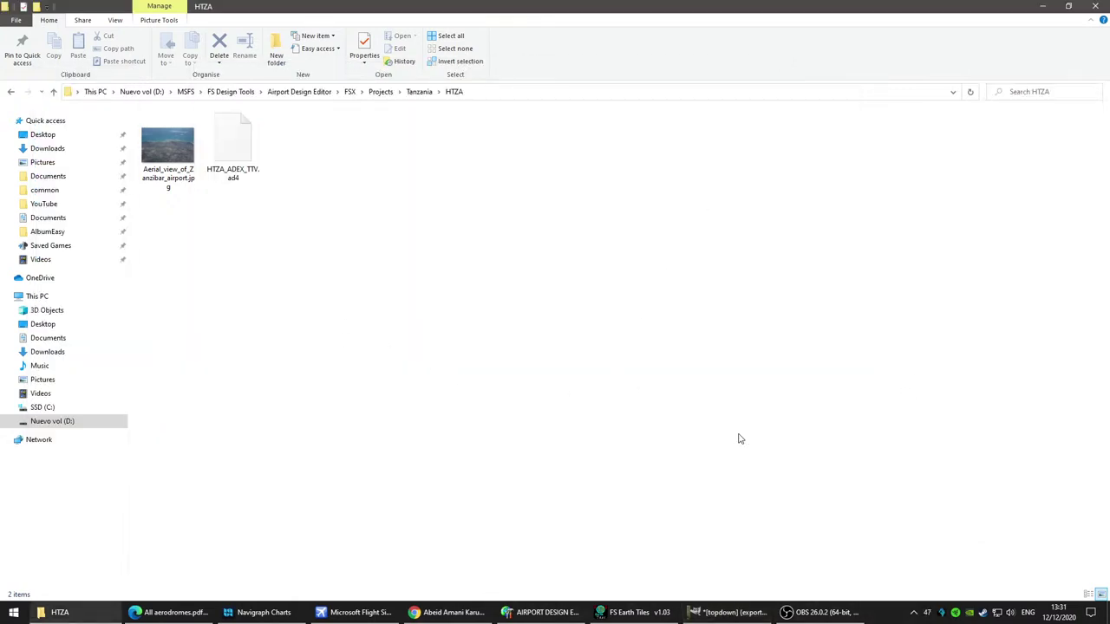
left_click(731, 613)
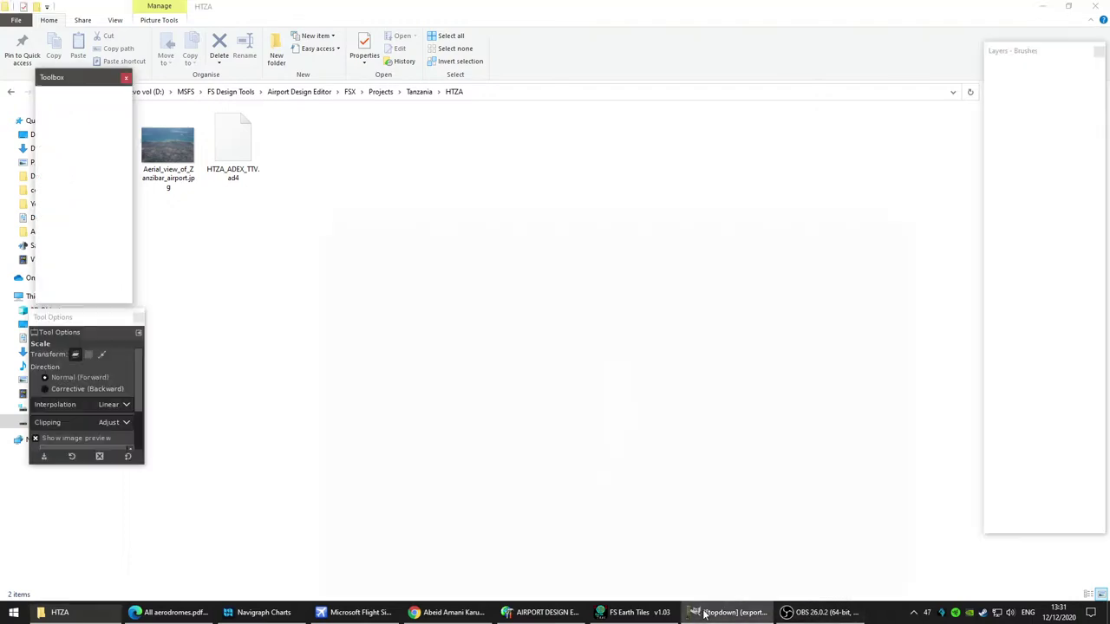
left_click(204, 88)
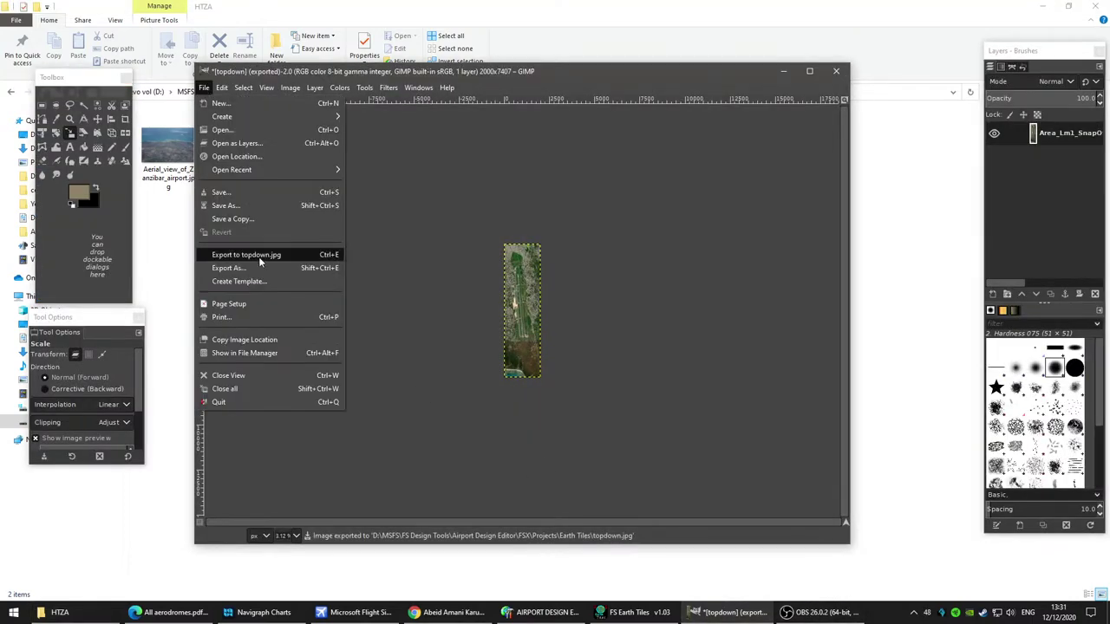
left_click(233, 268)
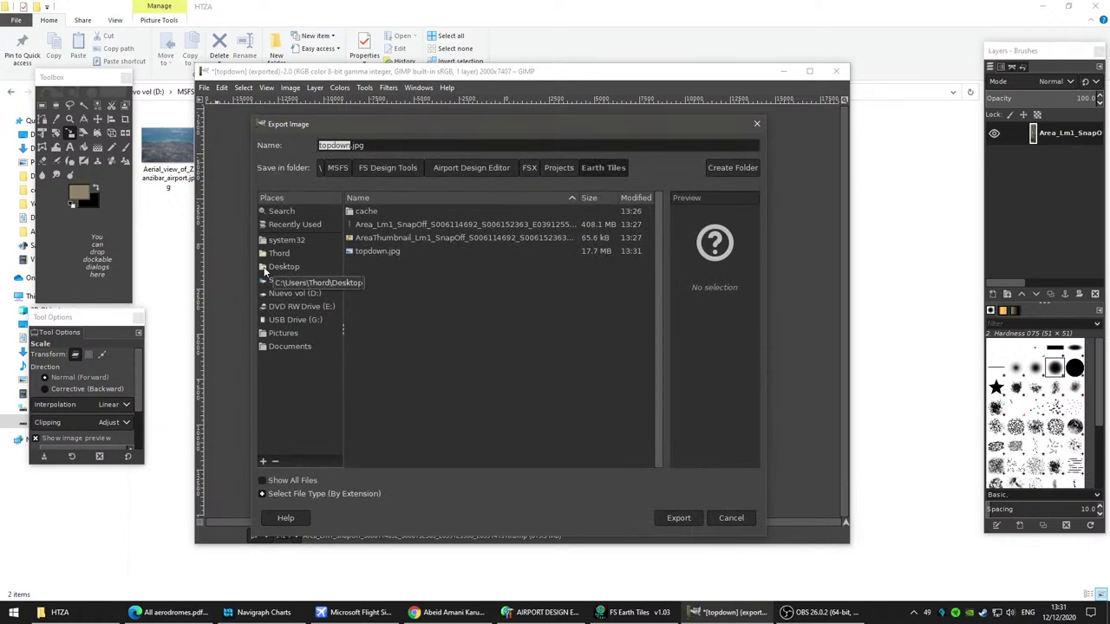
left_click(744, 520)
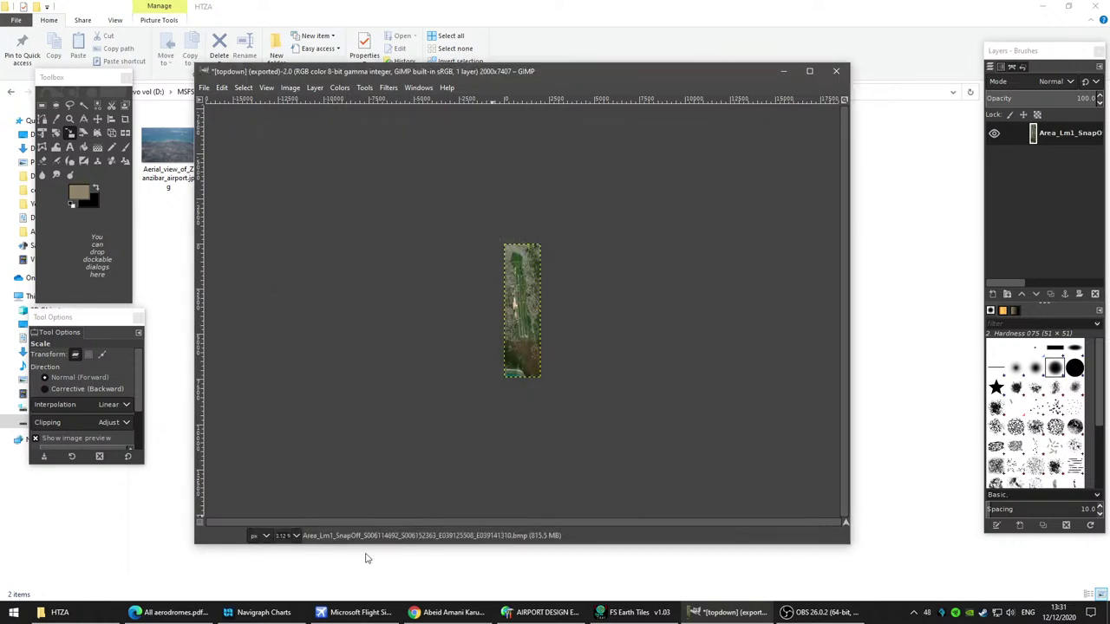
left_click(60, 612)
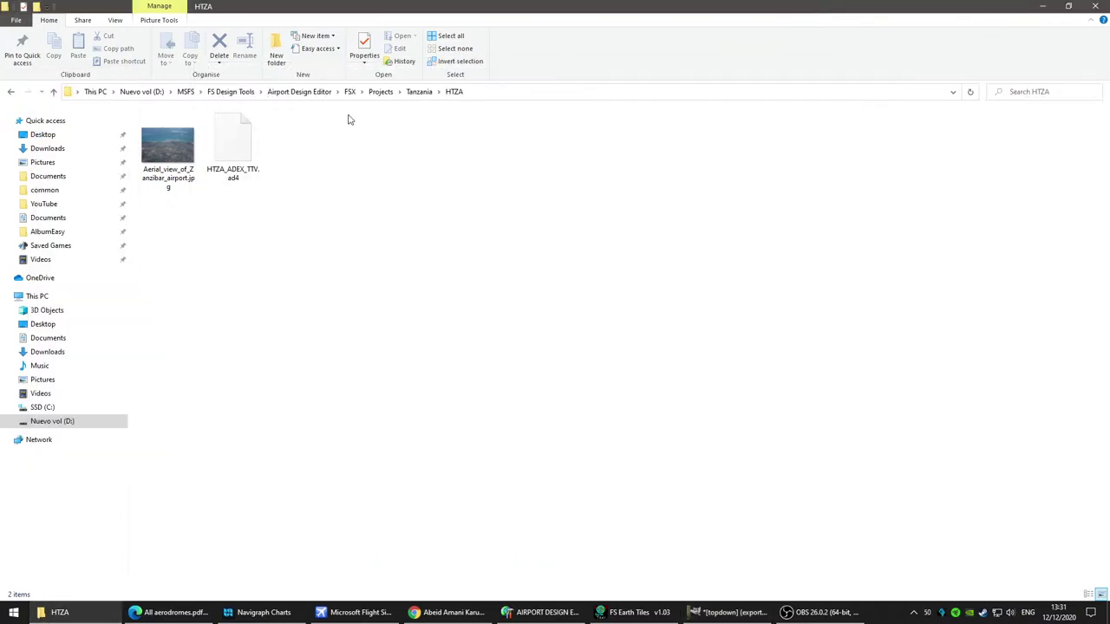
Step: Open the Earth Tiles folder and select the exported topdown.jpg
left_click(386, 92)
double_click(229, 142)
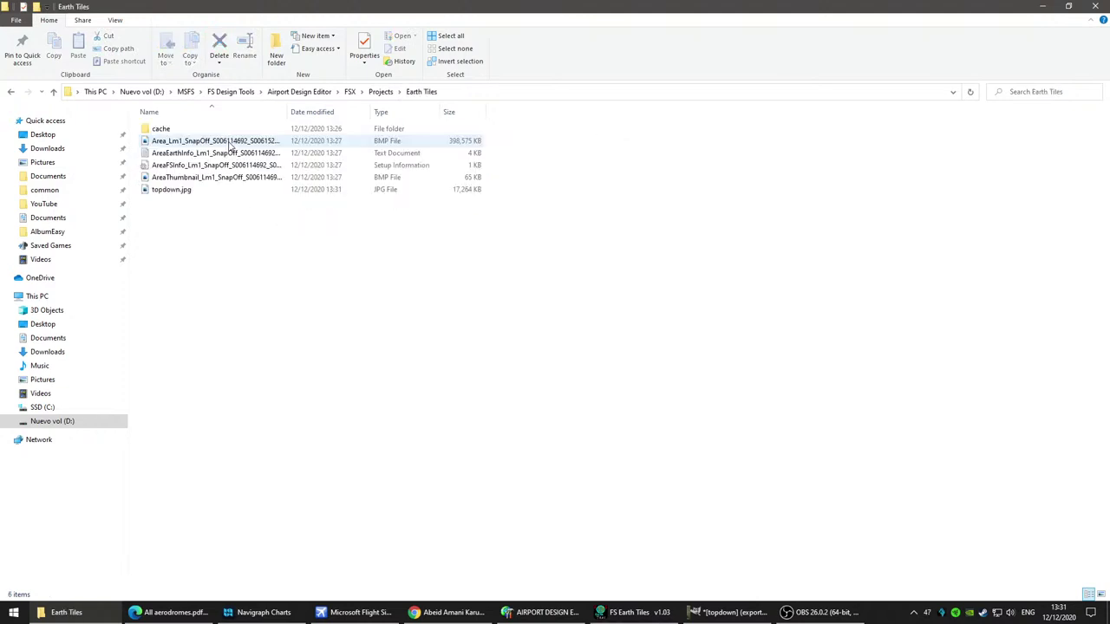
right_click(258, 192)
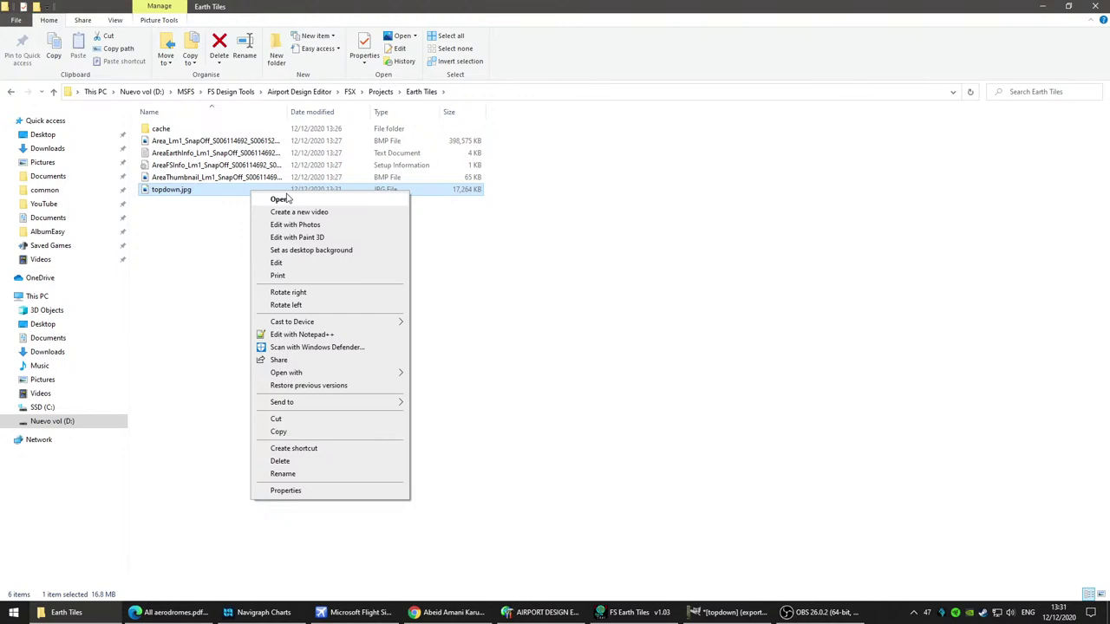
left_click(166, 226)
left_click(195, 196)
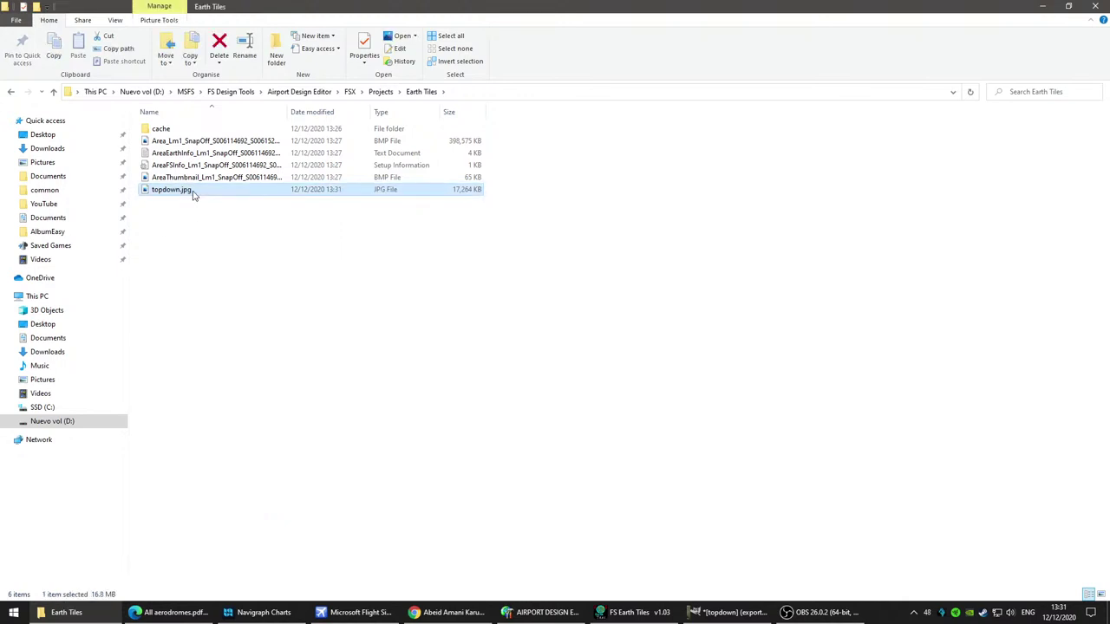
Step: Undo the last Scale Image in GIMP, restoring 3000 × 11110
left_click(768, 612)
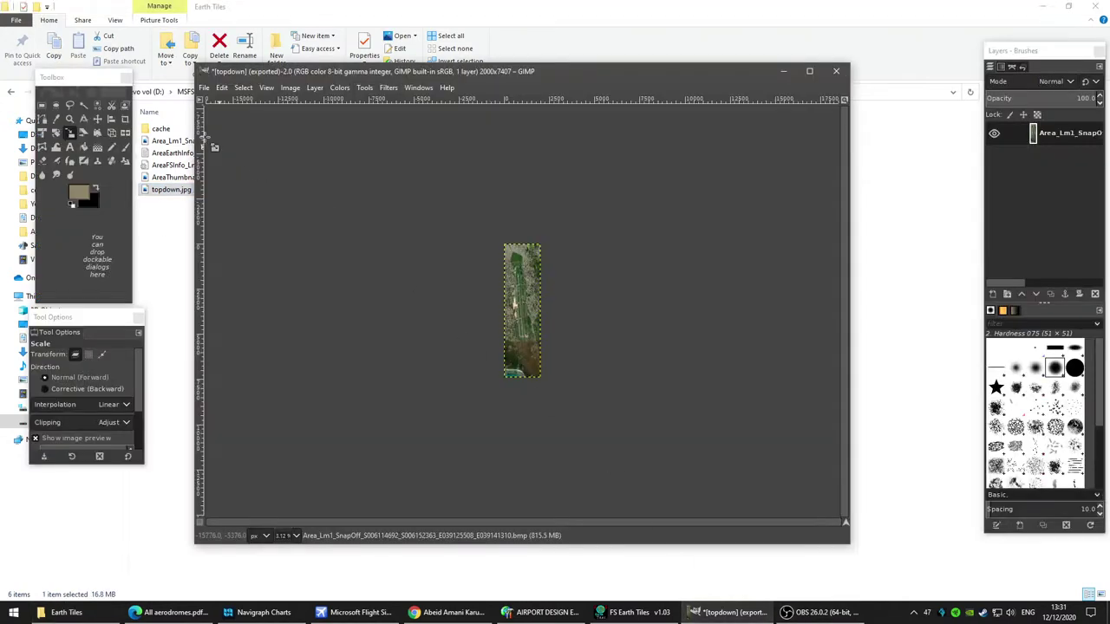
left_click(222, 87)
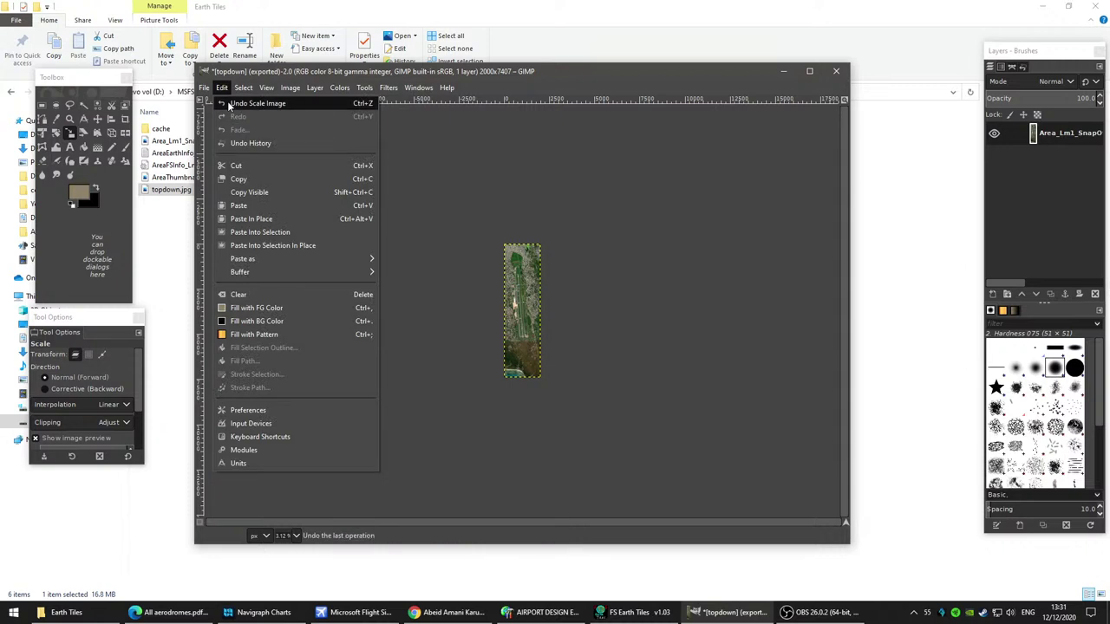
left_click(257, 104)
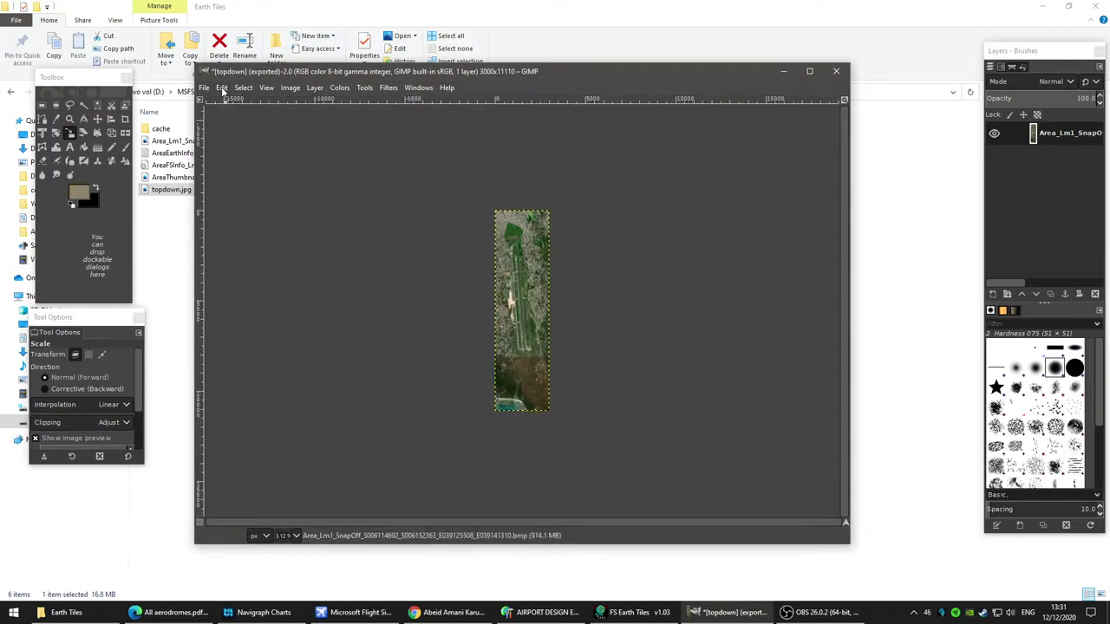
Step: Open topdown.jpg from the Earth Tiles folder to view it
left_click(742, 612)
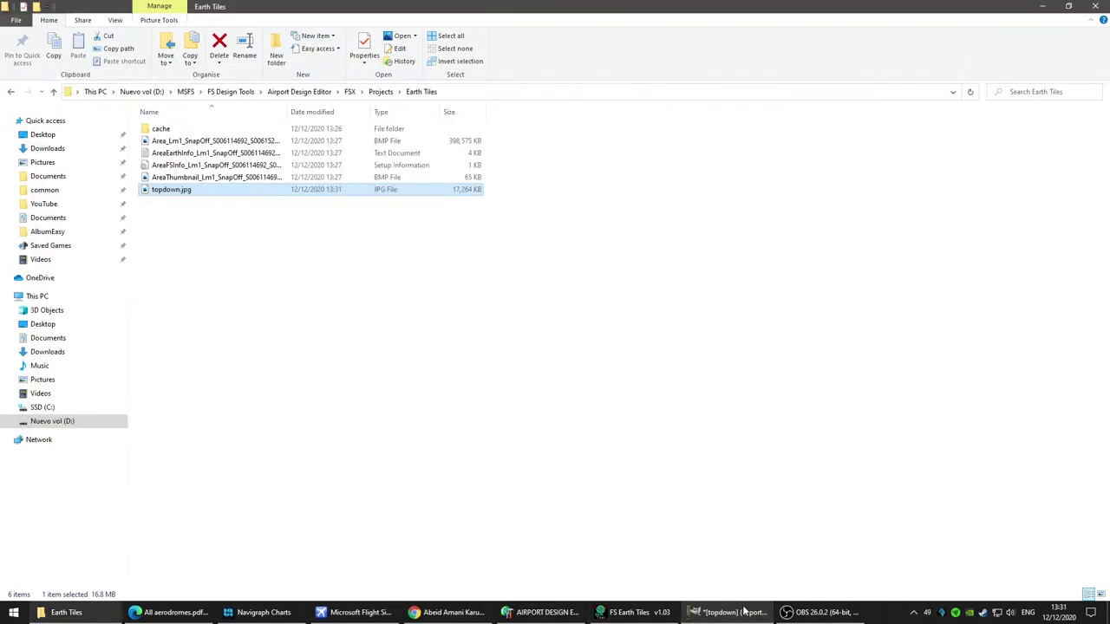
right_click(202, 191)
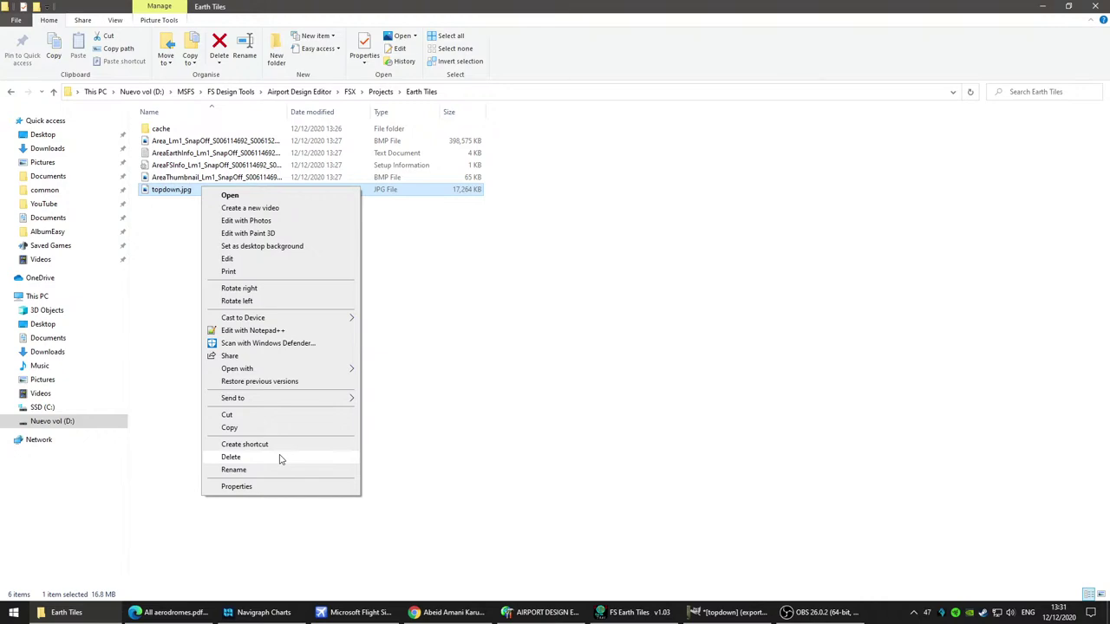
left_click(382, 399)
double_click(211, 193)
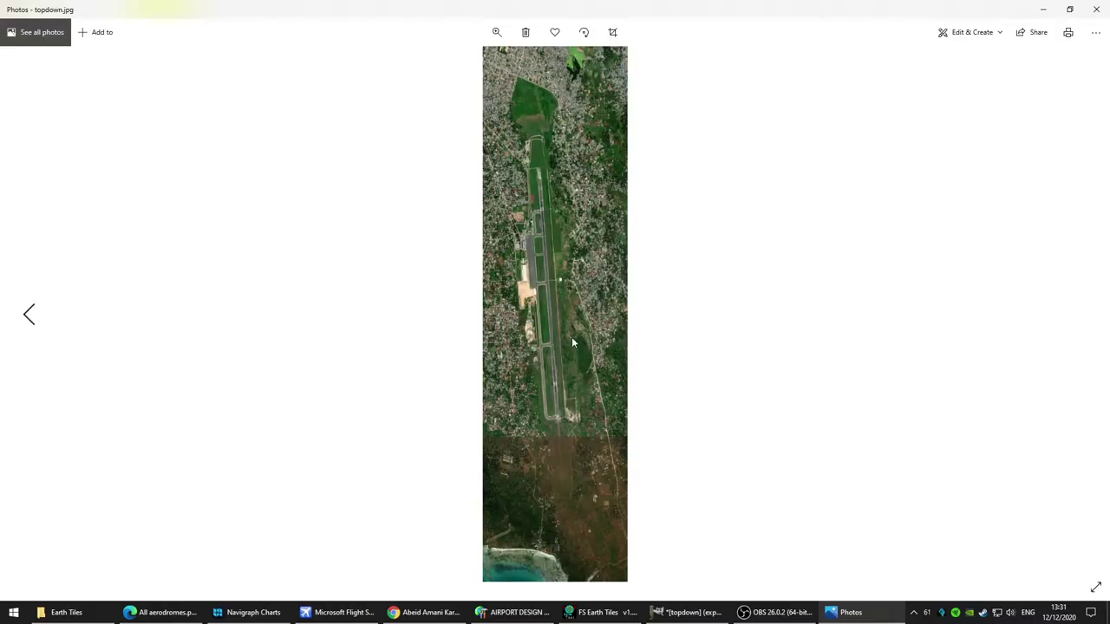
Step: Zoom in and out on topdown.jpg to judge its quality, then close Photos
scroll(573, 343, "up", 8)
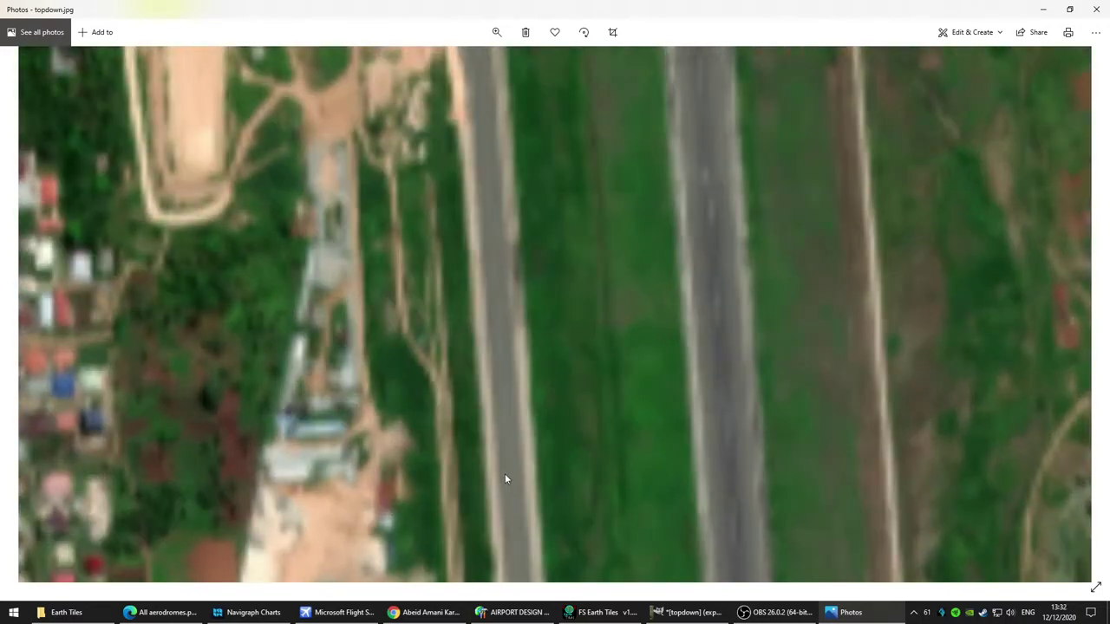
scroll(599, 165, "down", 3)
scroll(463, 361, "up", 4)
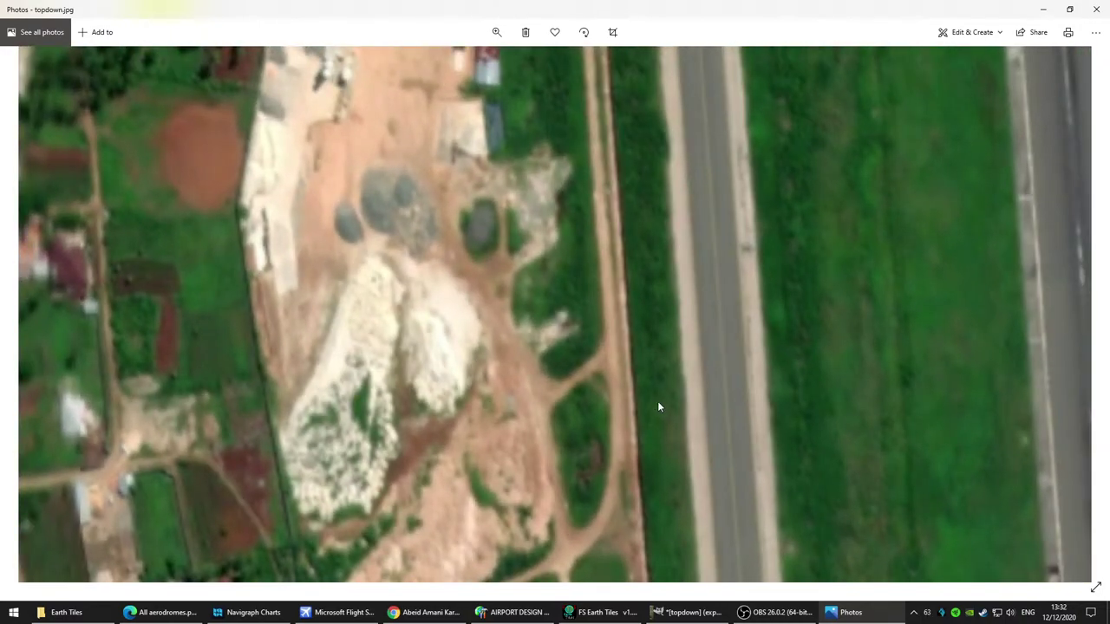
scroll(602, 210, "down", 2)
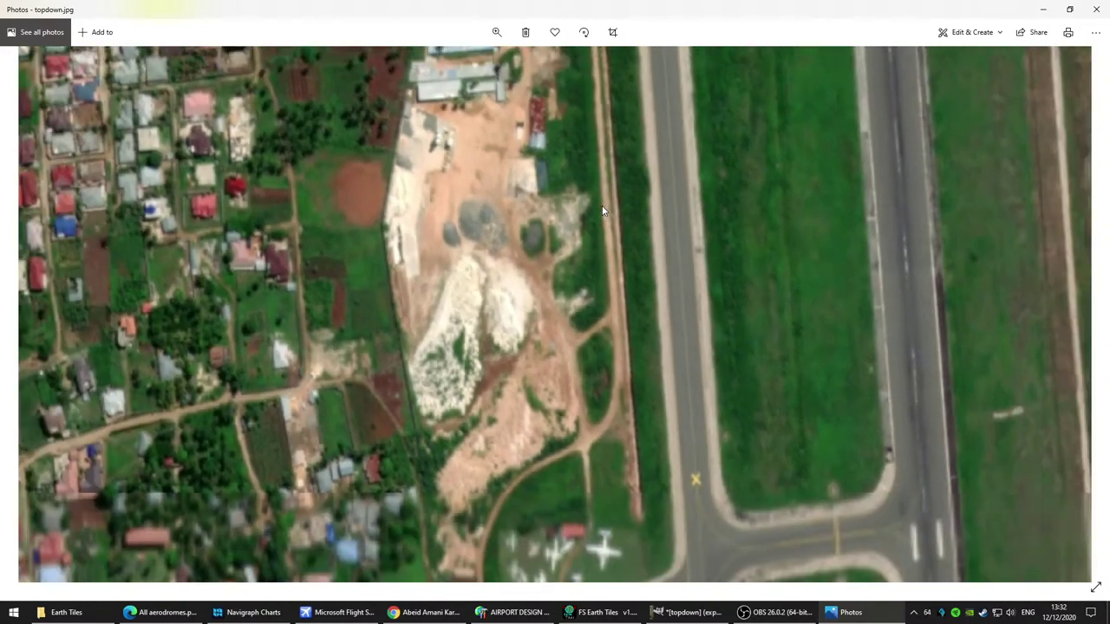
scroll(602, 210, "down", 2)
left_click(1095, 10)
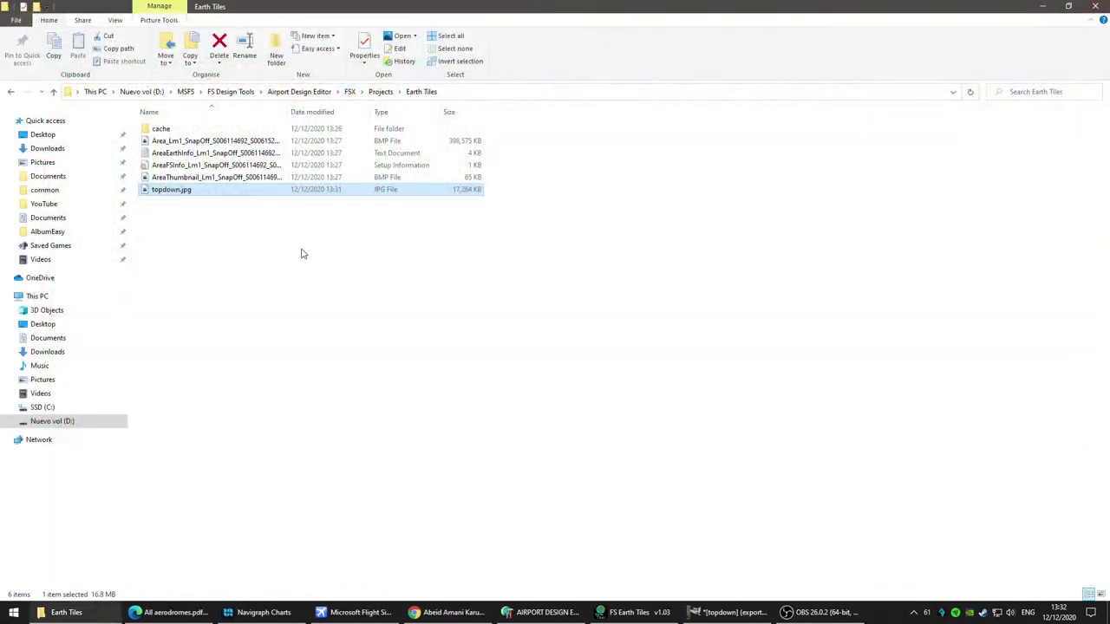
Step: Delete topdown.jpg from the Earth Tiles folder
right_click(168, 191)
left_click(257, 461)
left_click(588, 355)
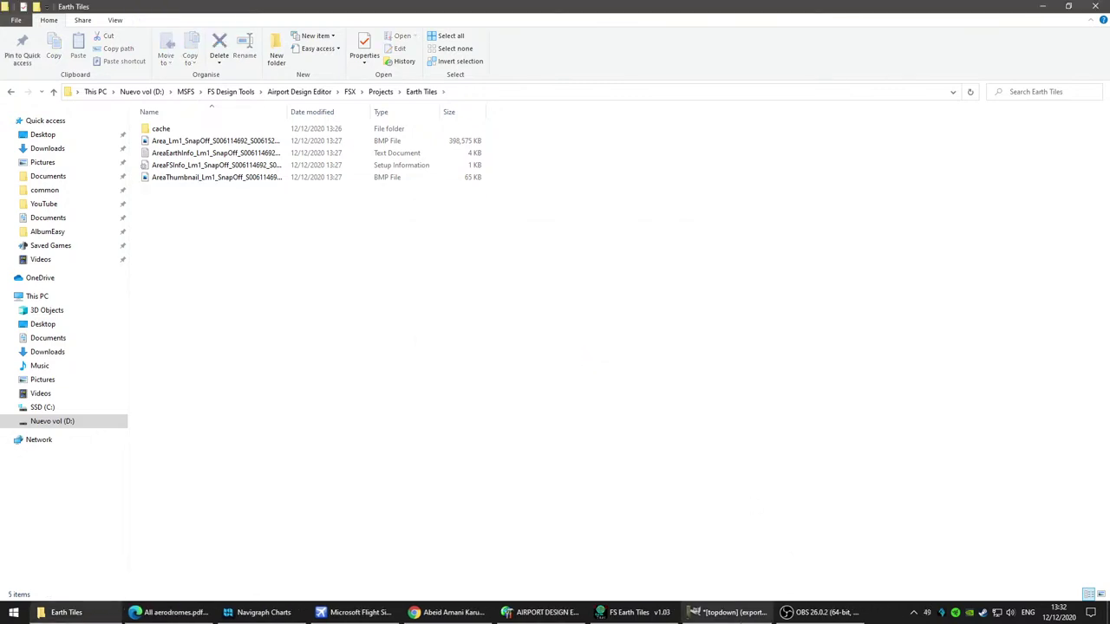
Step: Close the topdown image in GIMP, discarding its changes
left_click(733, 613)
left_click(838, 71)
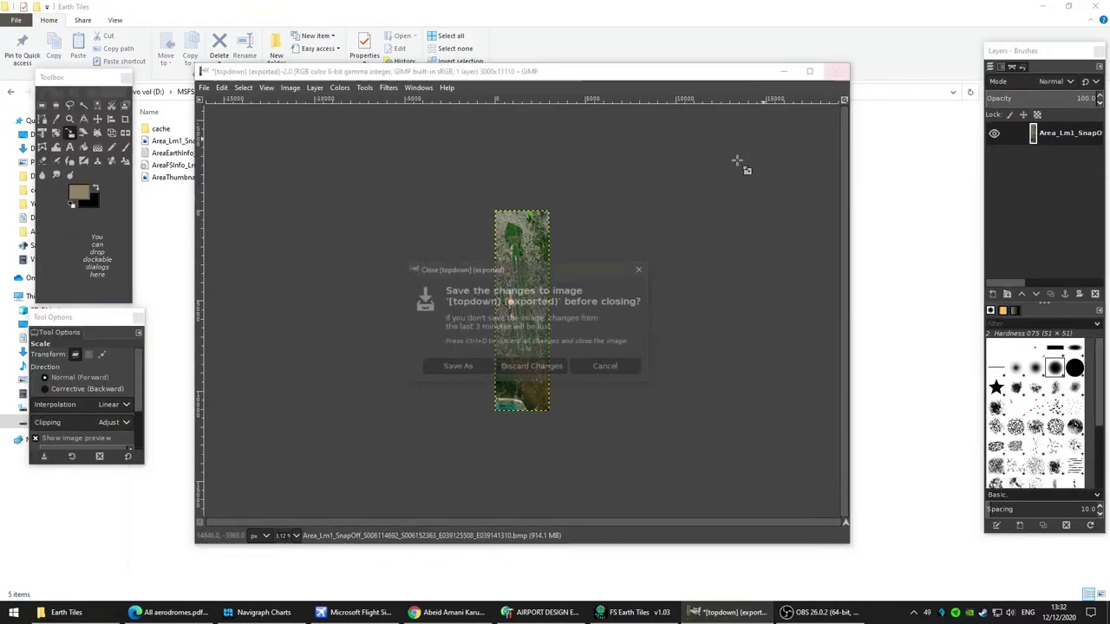
left_click(535, 365)
Step: Open the large Area_Lm1_SnapOff satellite BMP in GIMP via Open with
left_click(916, 330)
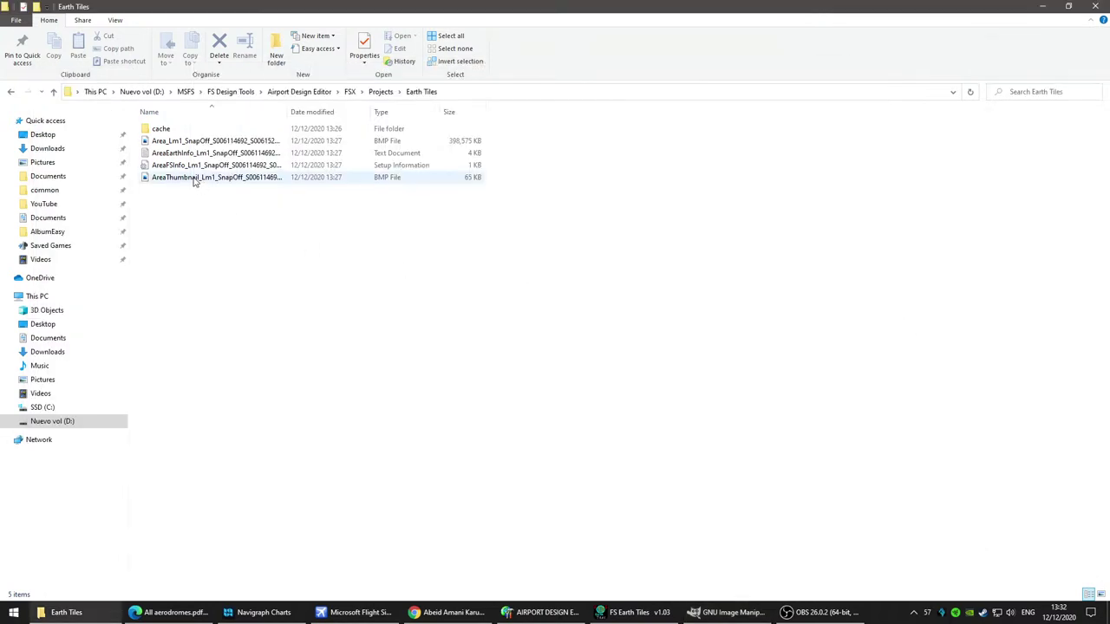
right_click(194, 142)
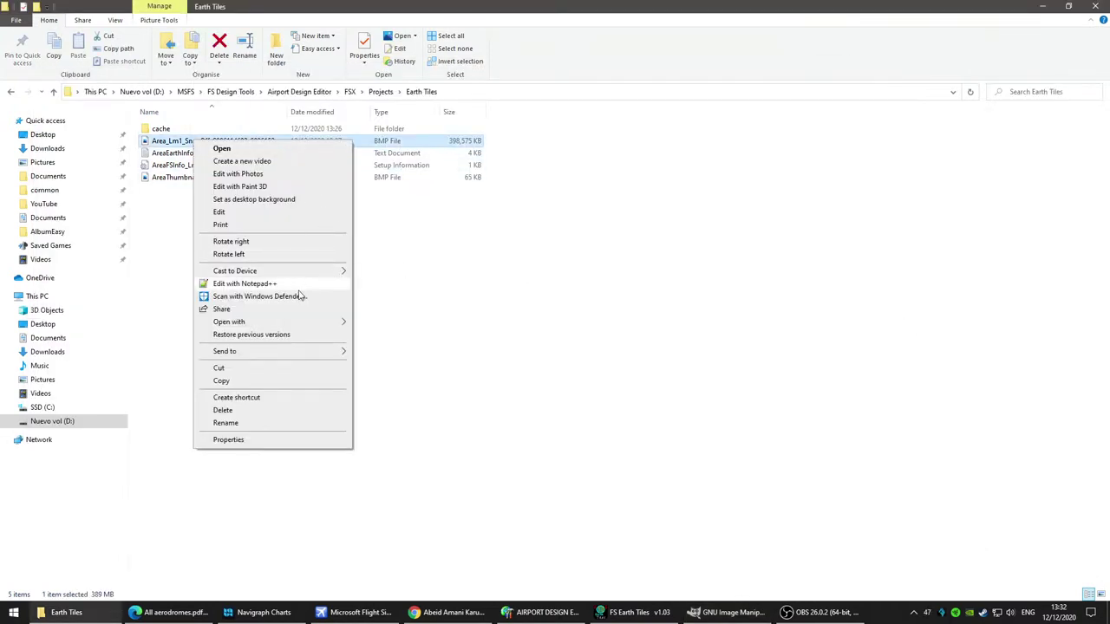
mouse_move(286, 321)
left_click(445, 324)
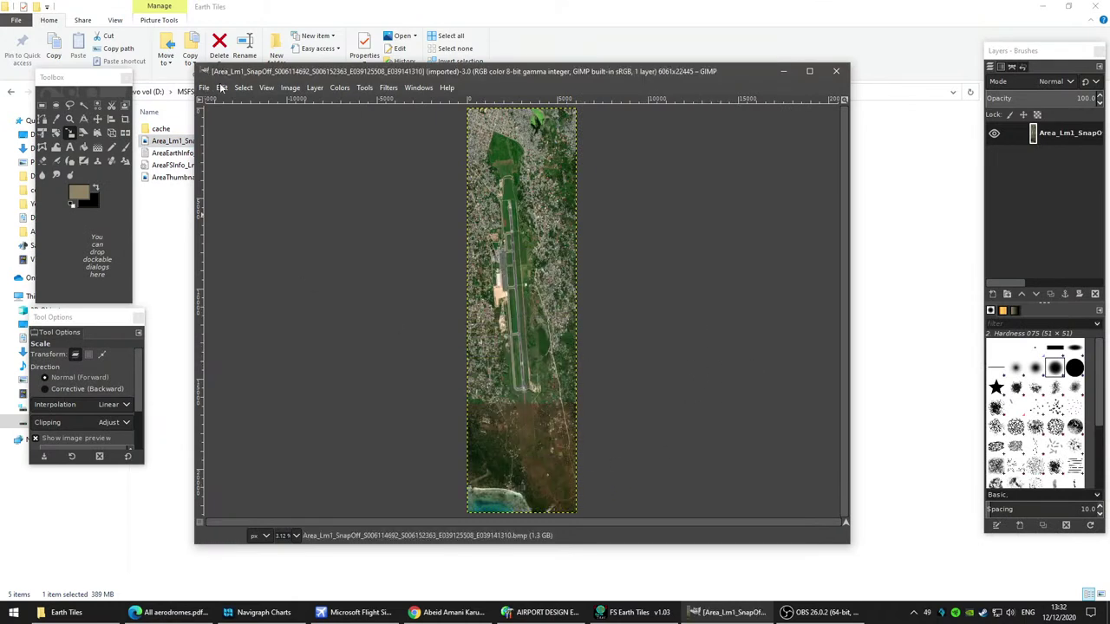
left_click(291, 88)
left_click(290, 87)
left_click(291, 88)
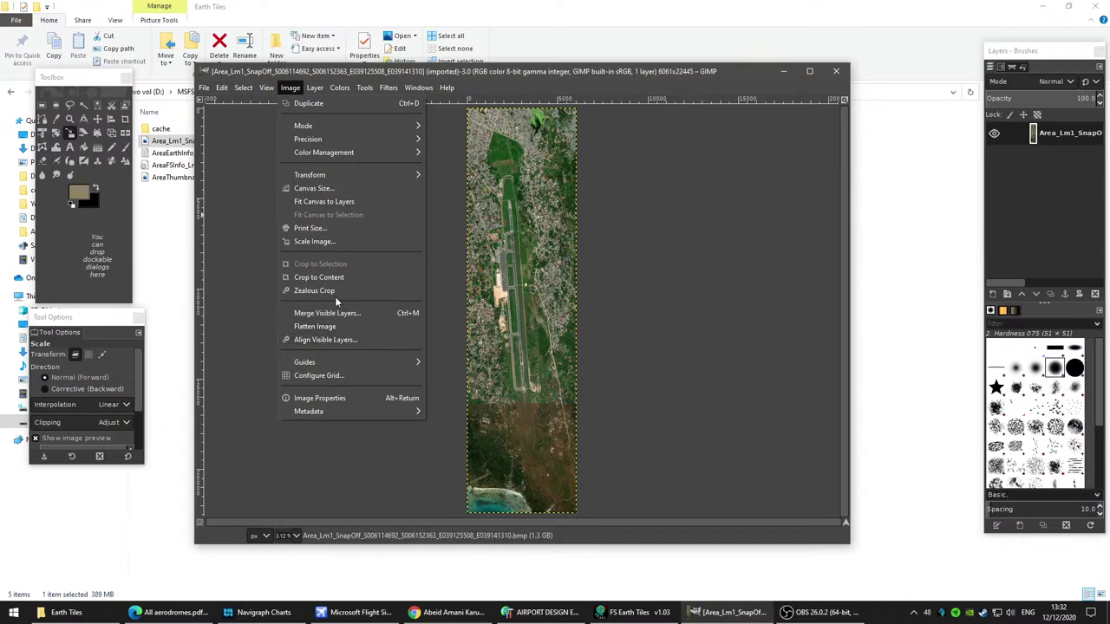
left_click(332, 241)
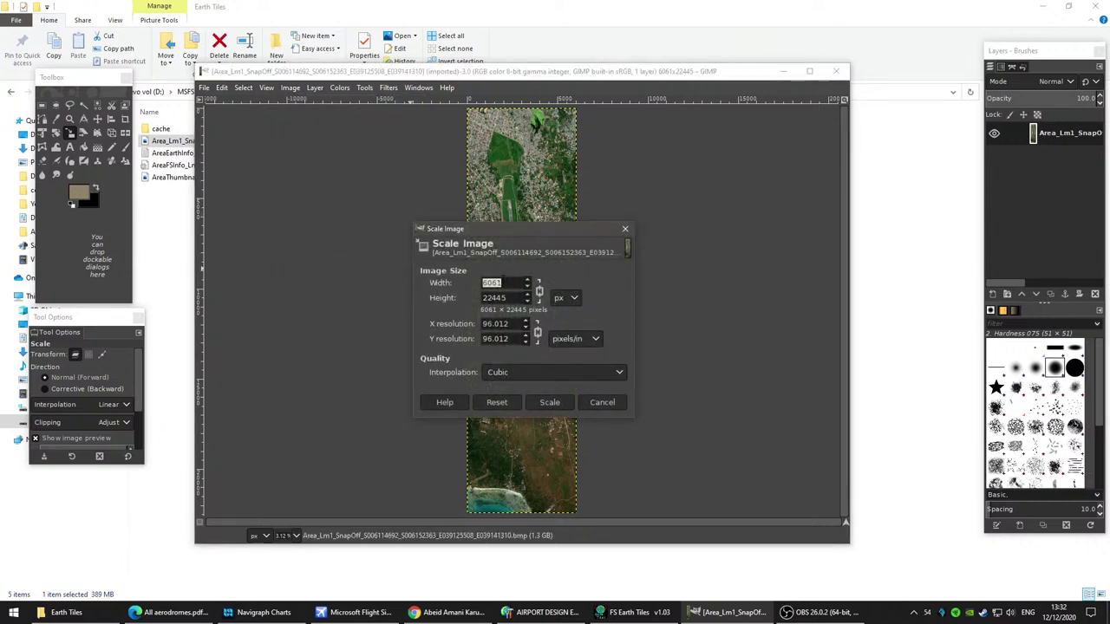
type("4000")
left_click(603, 402)
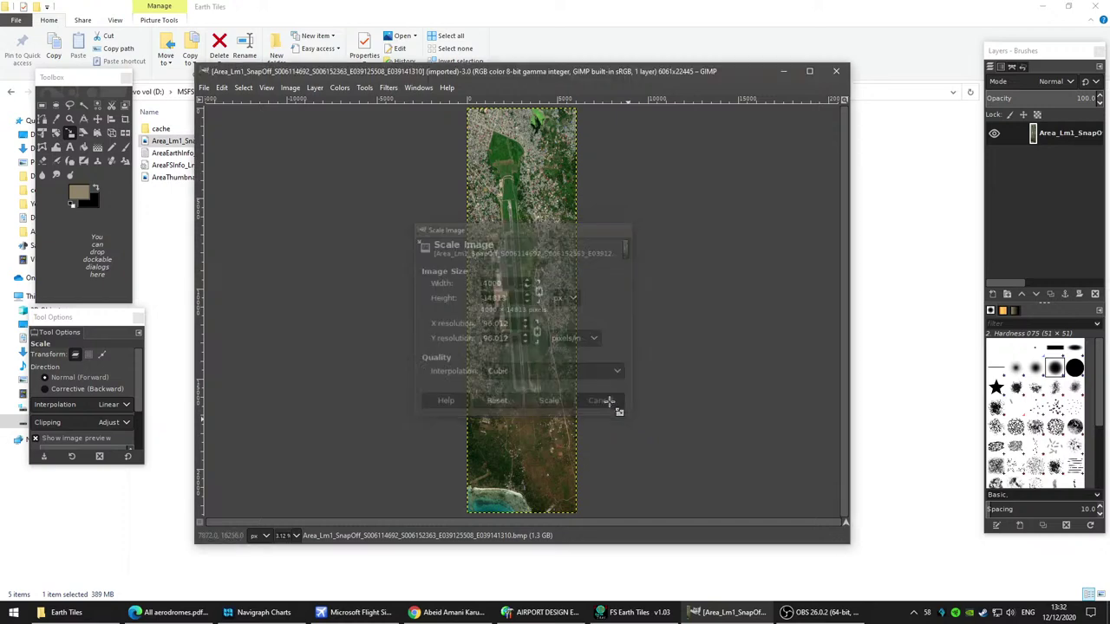
Step: Start Export As and browse to Projects > Tanzania > HTZA
left_click(203, 88)
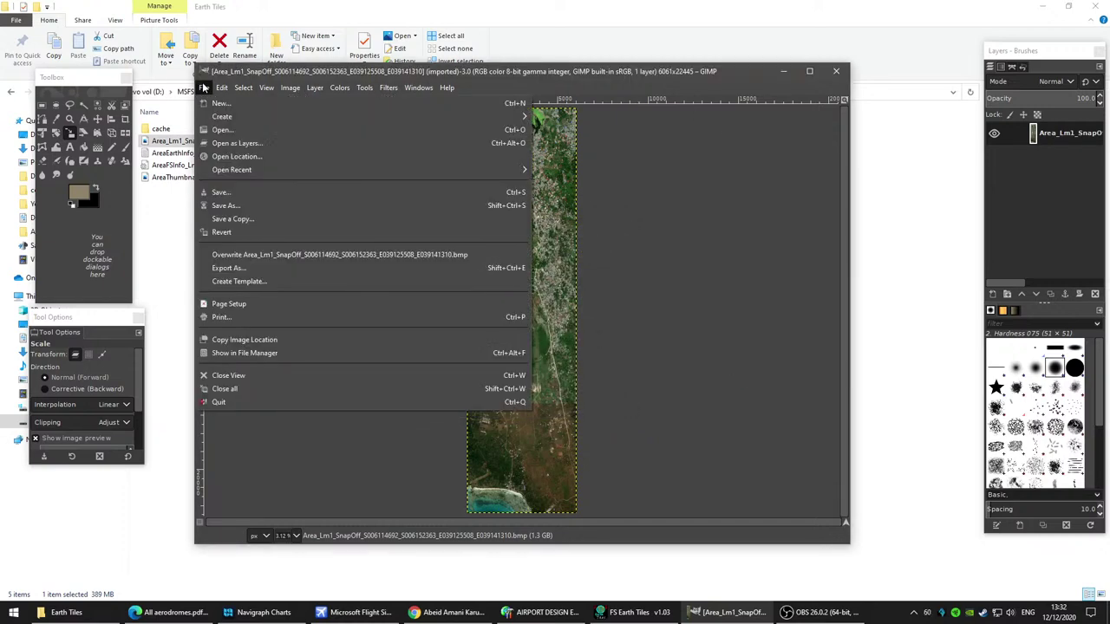
left_click(279, 269)
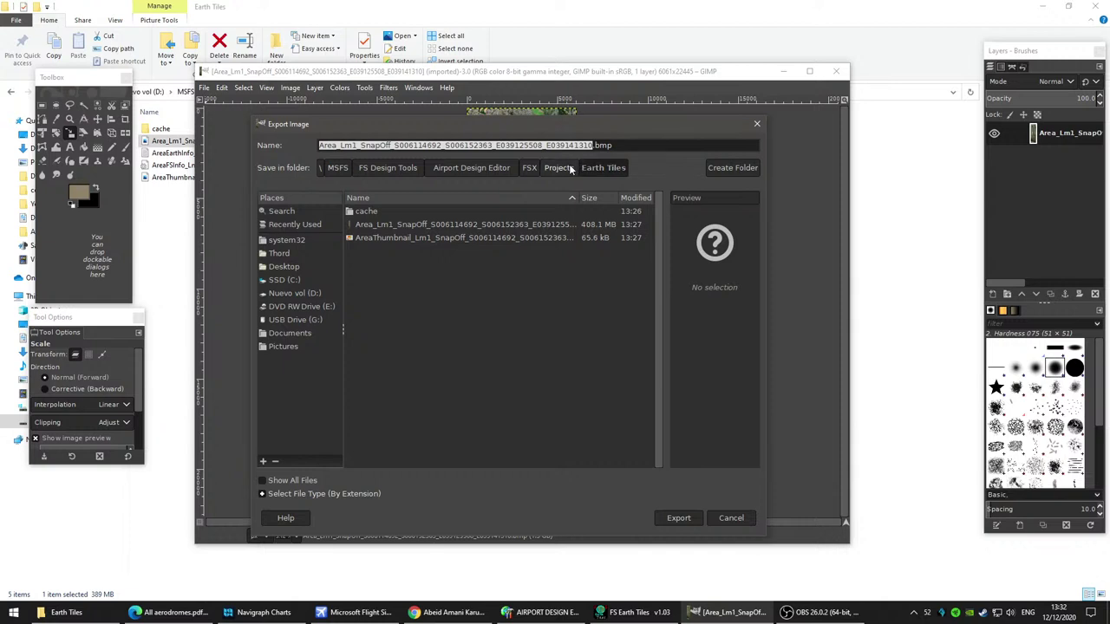
left_click(564, 168)
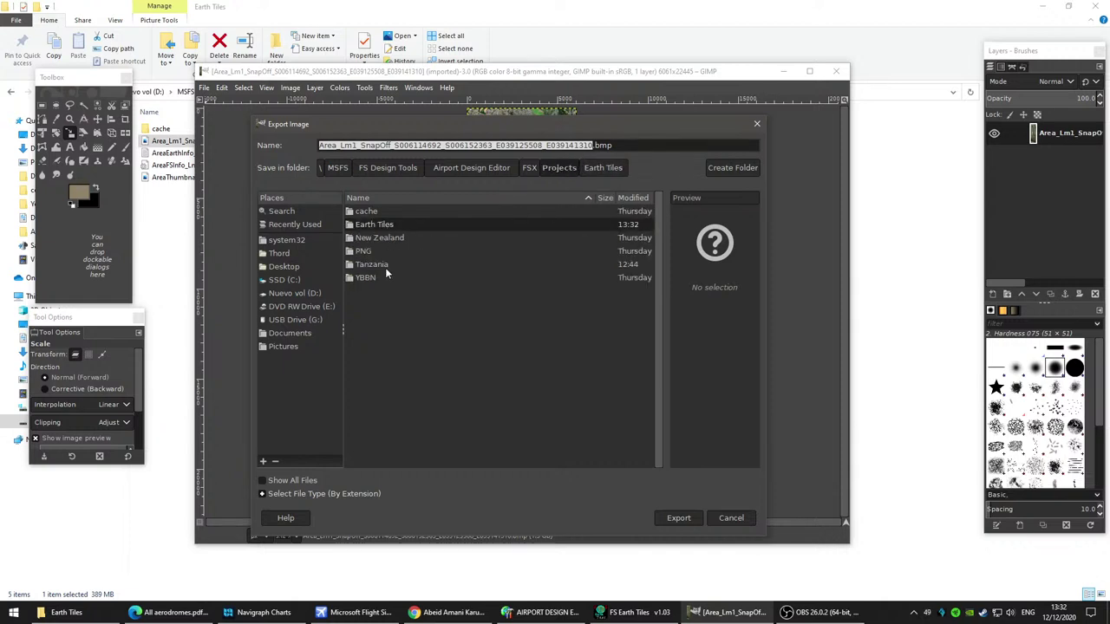
double_click(385, 267)
scroll(555, 368, "down", 5)
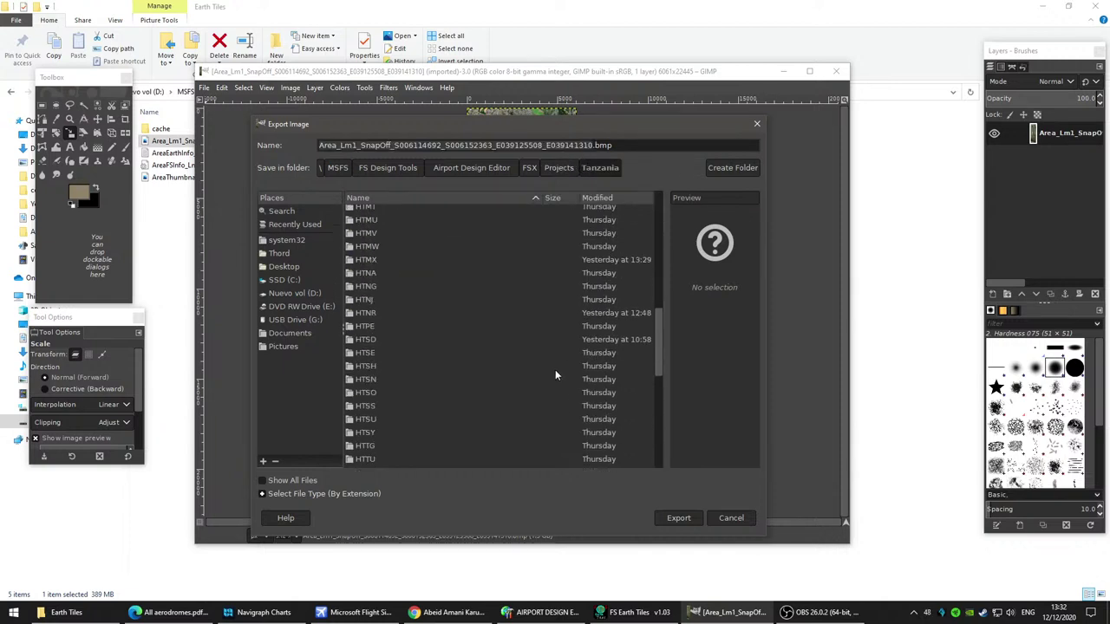
scroll(556, 375, "down", 4)
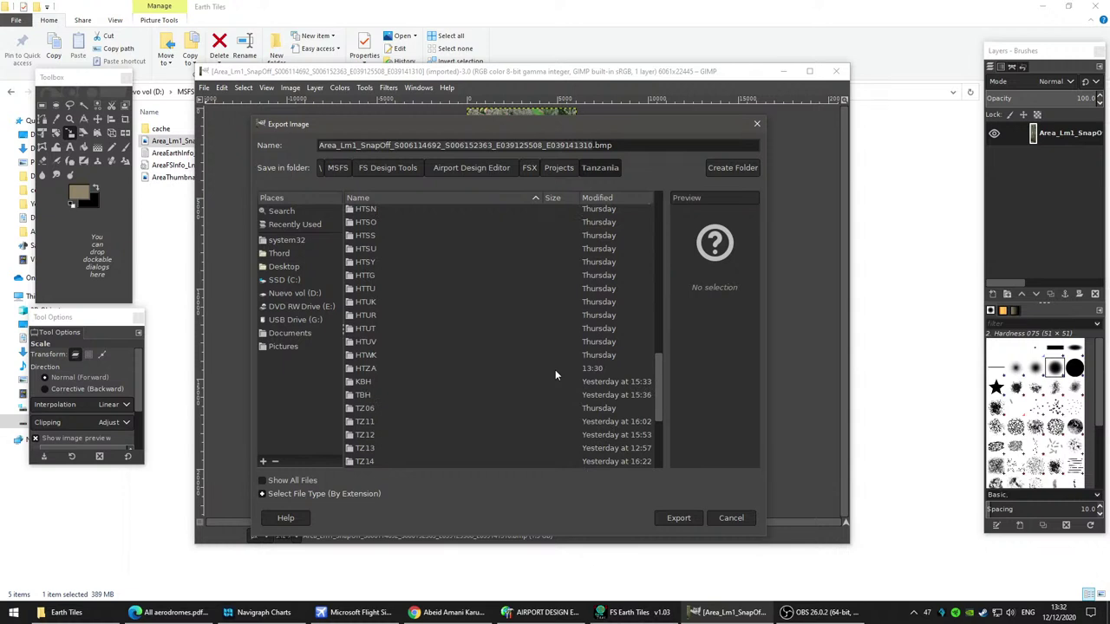
double_click(372, 367)
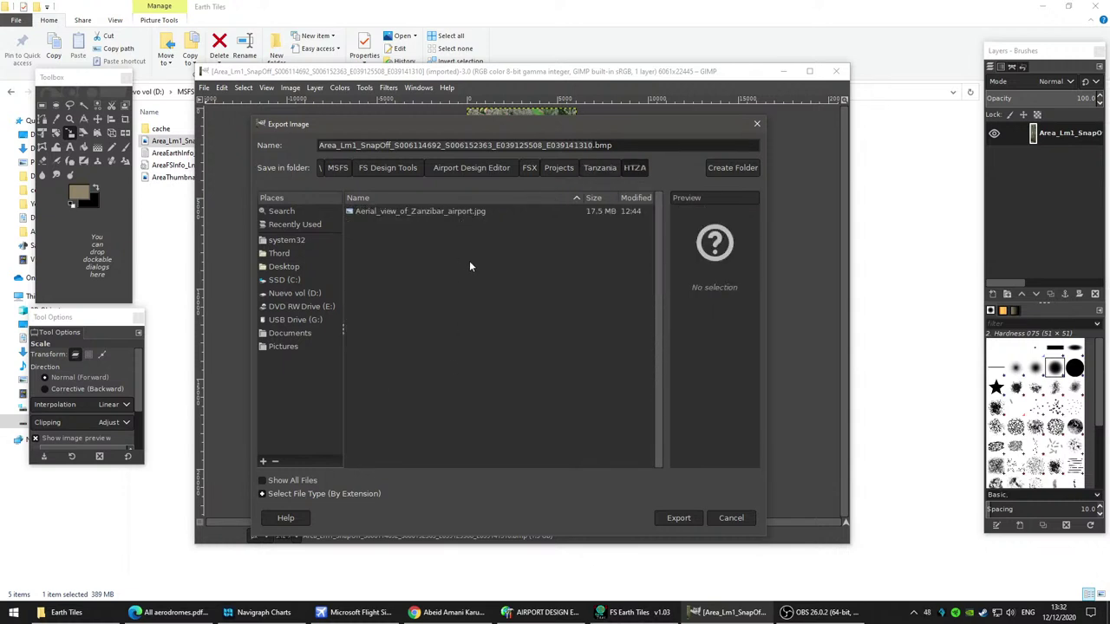
Step: Export the full-size image there as topdown.jpg with default JPEG settings
left_click(614, 145)
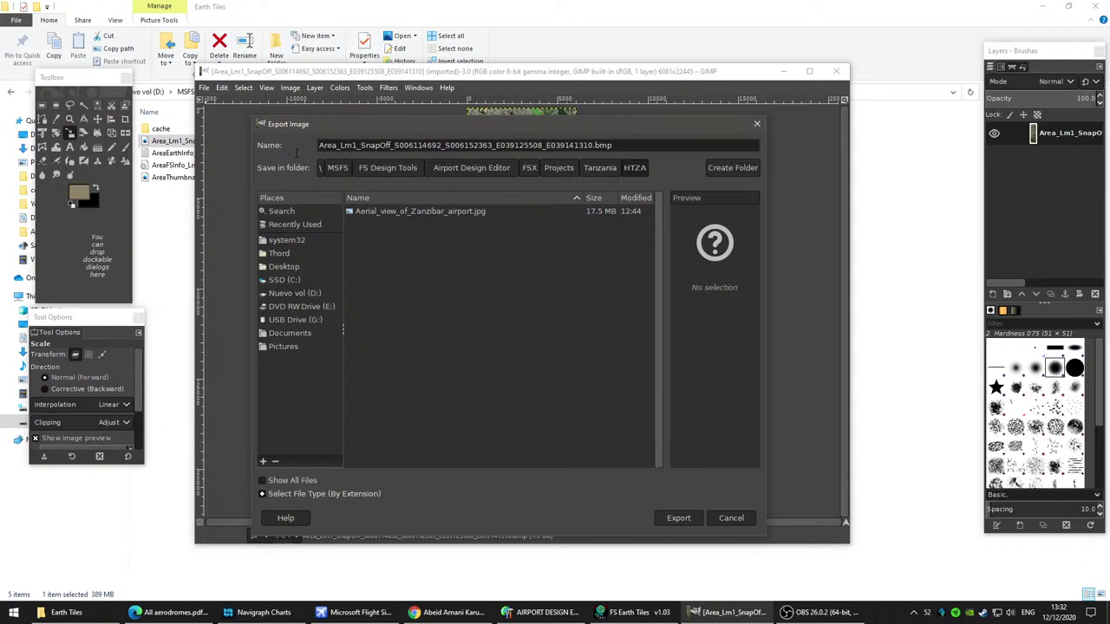
left_click_drag(296, 152, 294, 144)
type("topd")
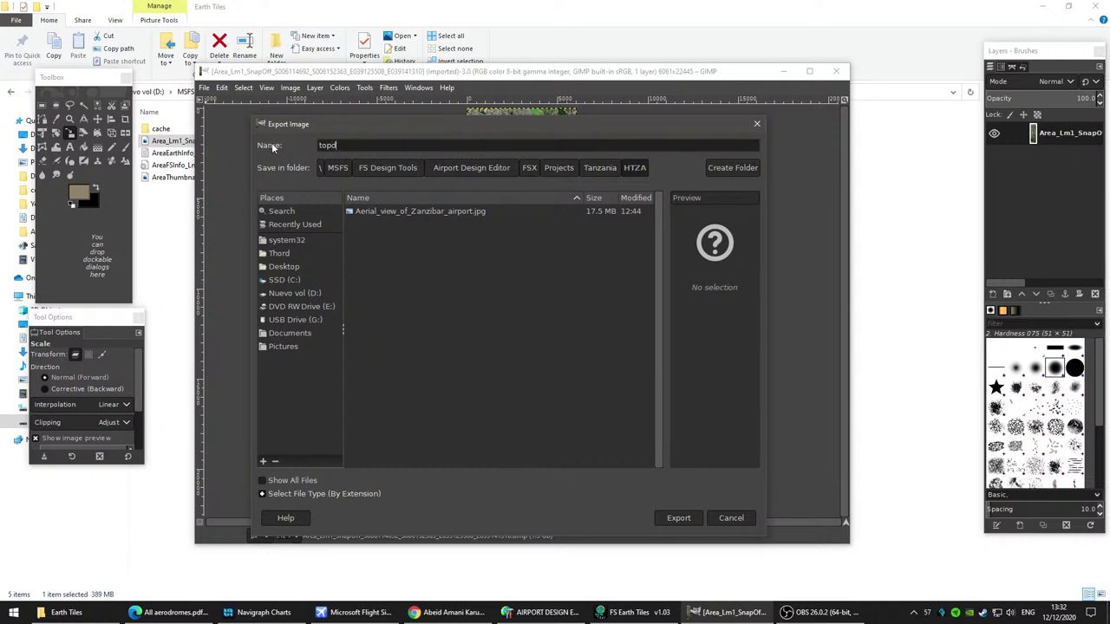
type("own.jpg")
left_click(680, 519)
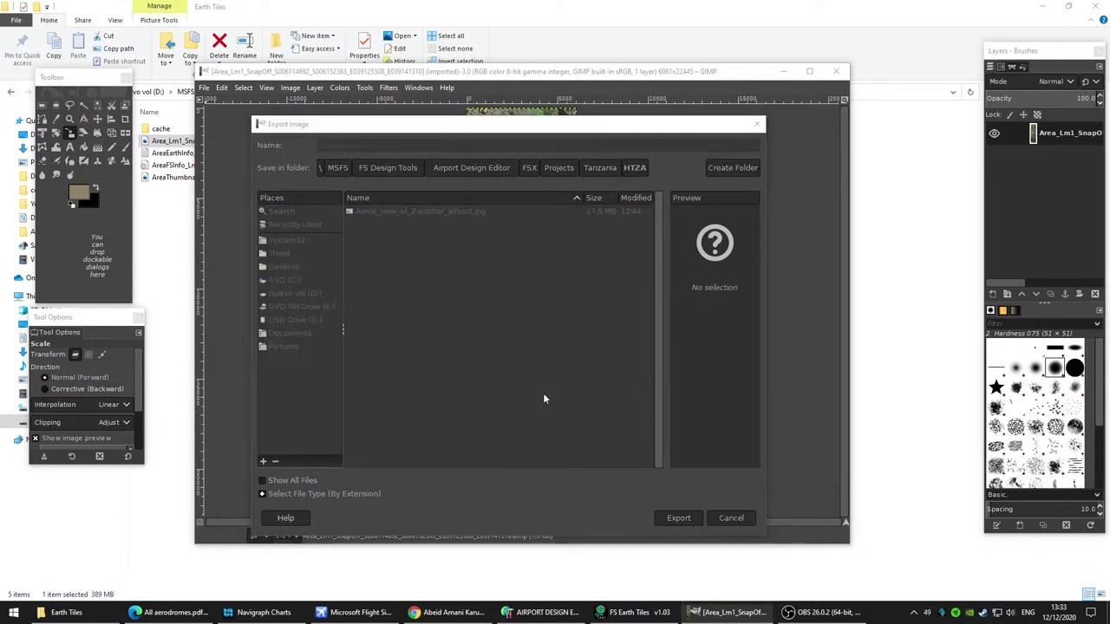
left_click(550, 383)
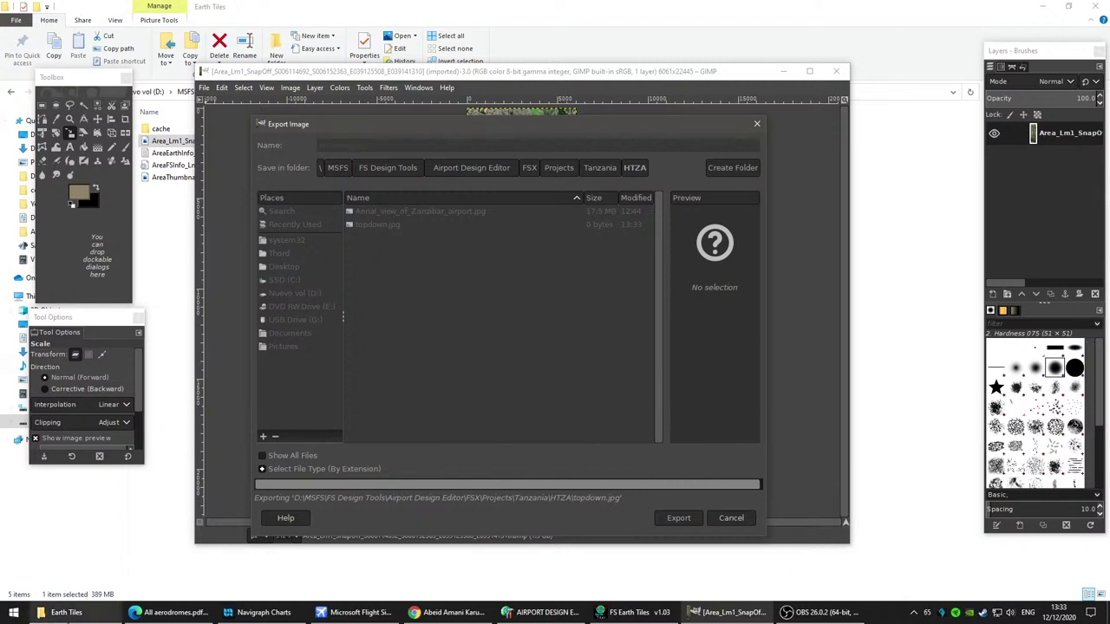
mouse_move(77, 612)
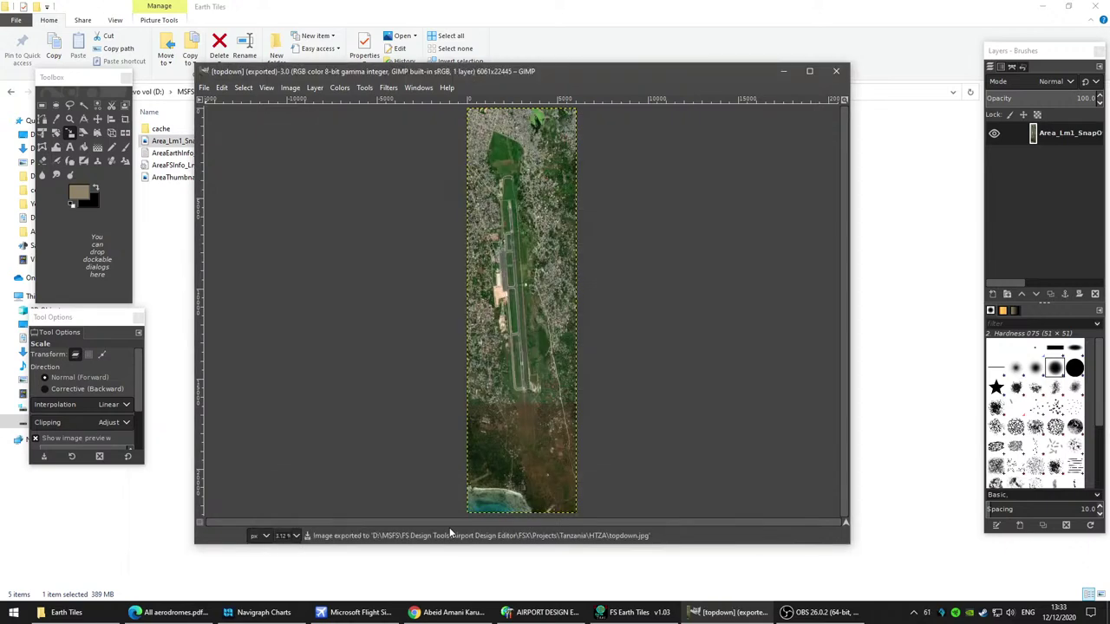
Step: Open Projects > Tanzania > HTZA in Explorer, check topdown.jpg's file size, then return to GIMP
left_click(511, 40)
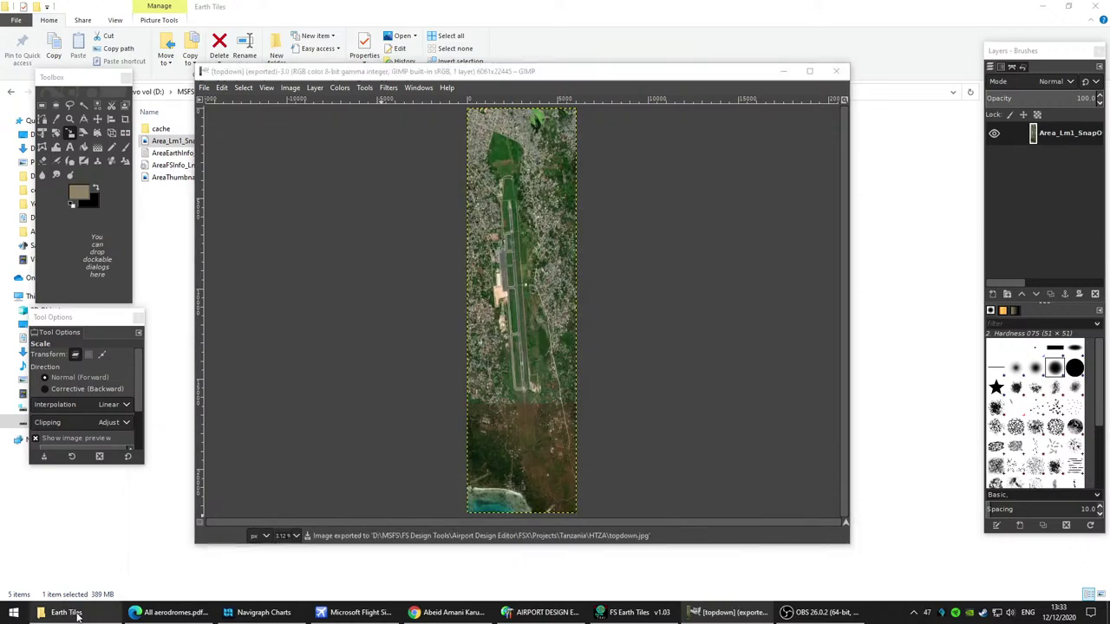
left_click(380, 91)
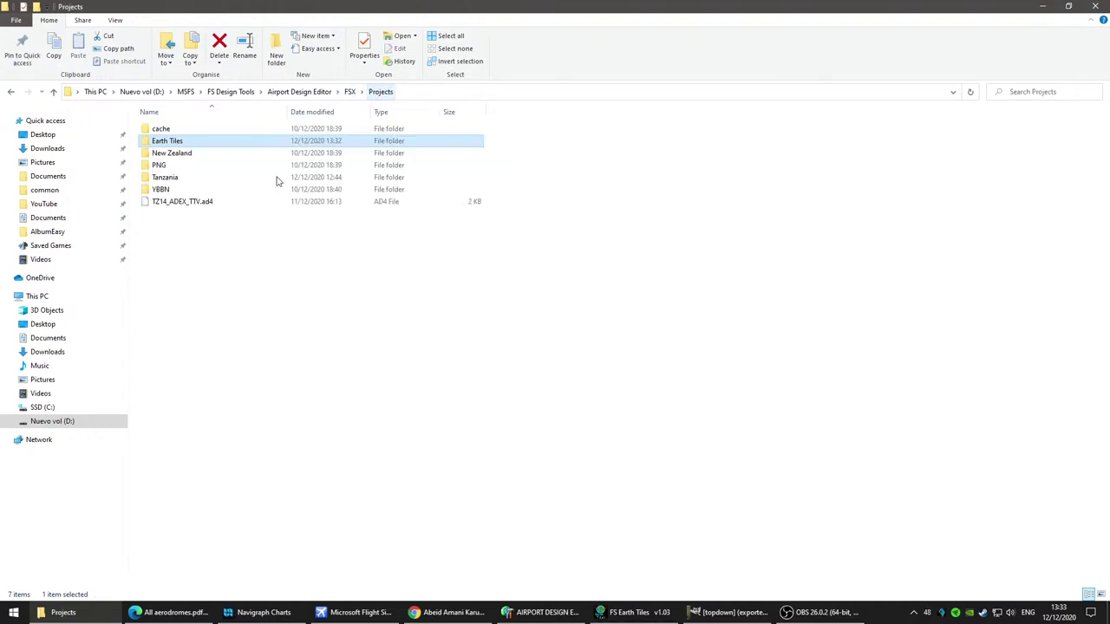
double_click(209, 177)
scroll(428, 362, "down", 15)
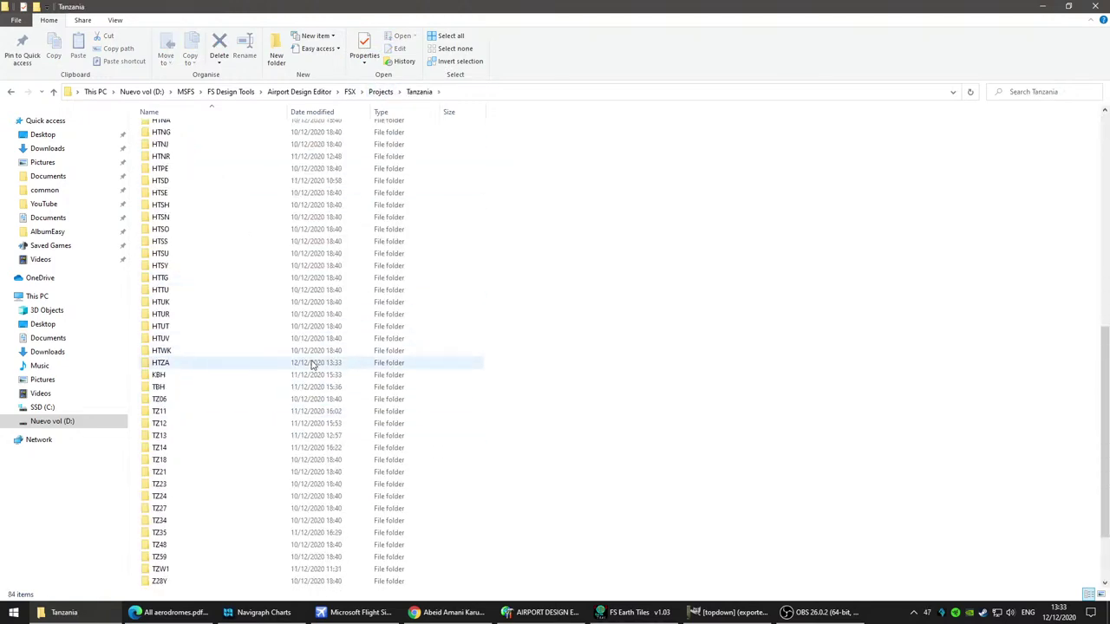
double_click(349, 362)
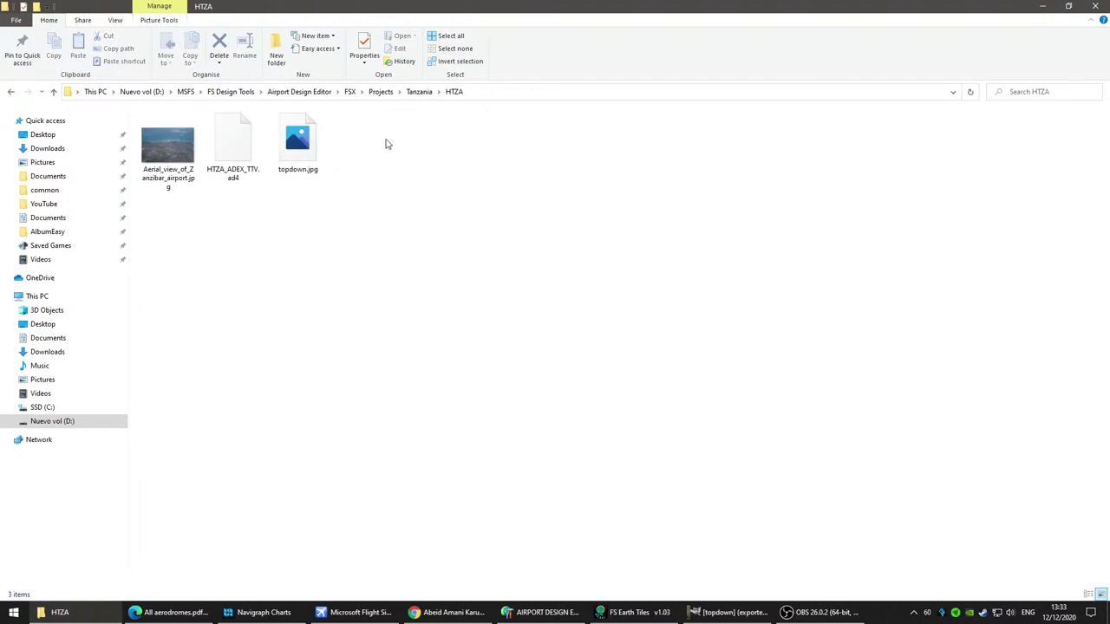
left_click(313, 149)
left_click(544, 316)
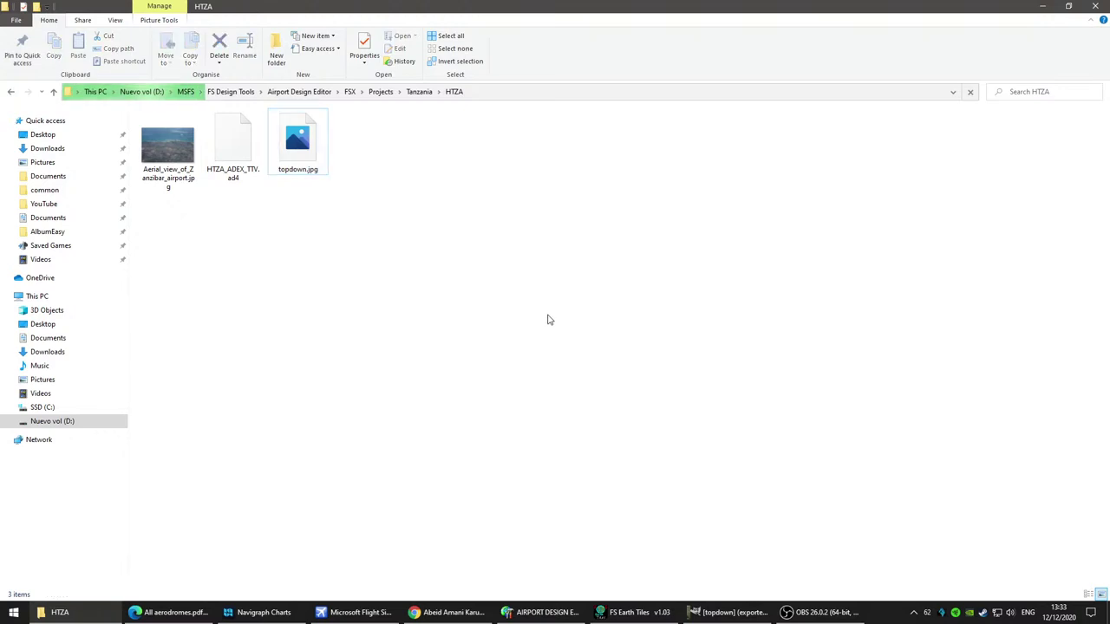
left_click(737, 616)
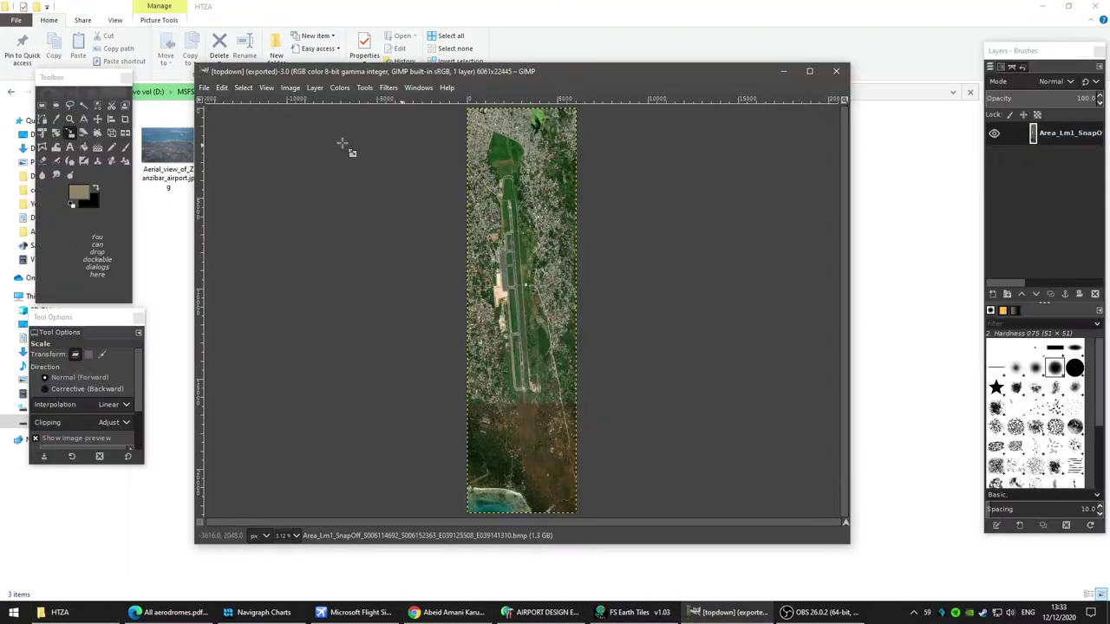
Step: Scale the image to 4000 pixels wide (4000 × 14813)
left_click(290, 87)
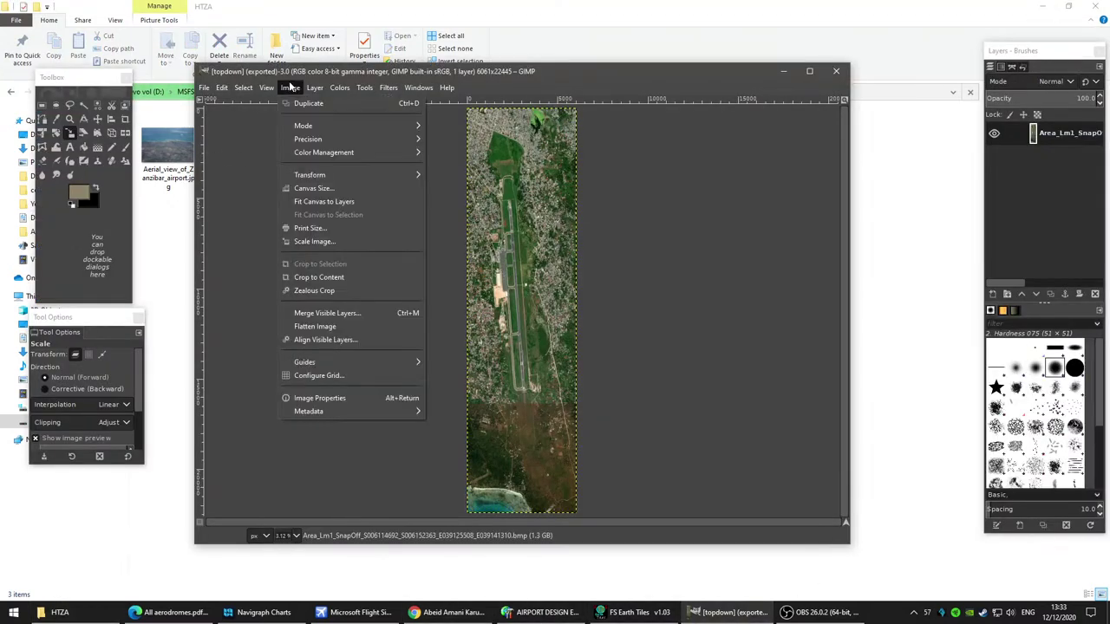
left_click(314, 241)
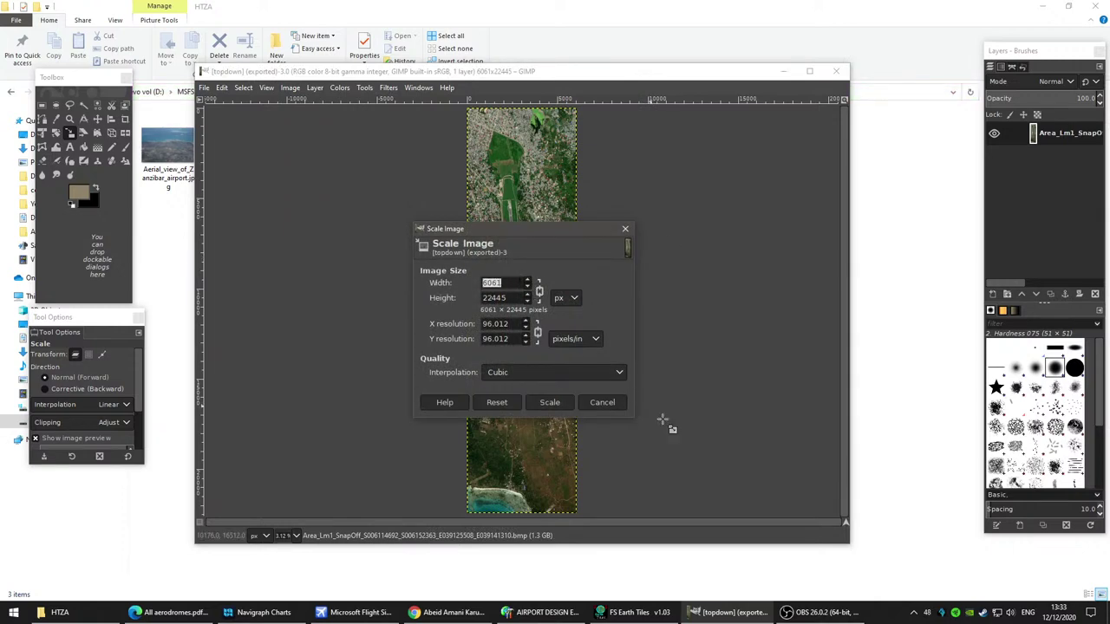
type("4000")
left_click(551, 402)
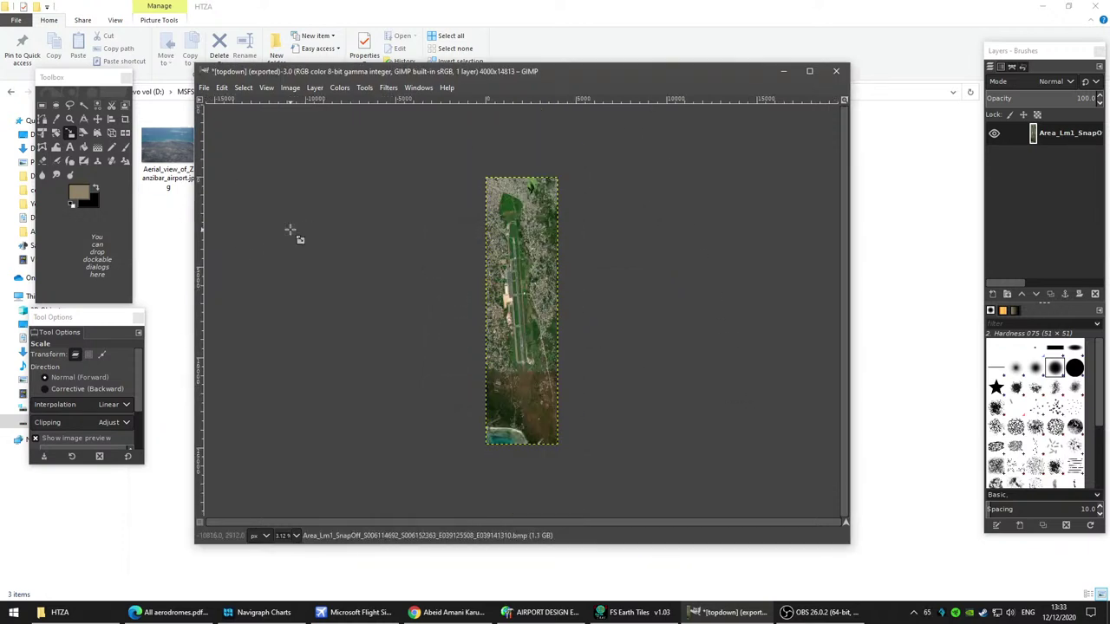
Step: Re-export over topdown.jpg and confirm in Explorer it is now 56.8 MB
left_click(204, 88)
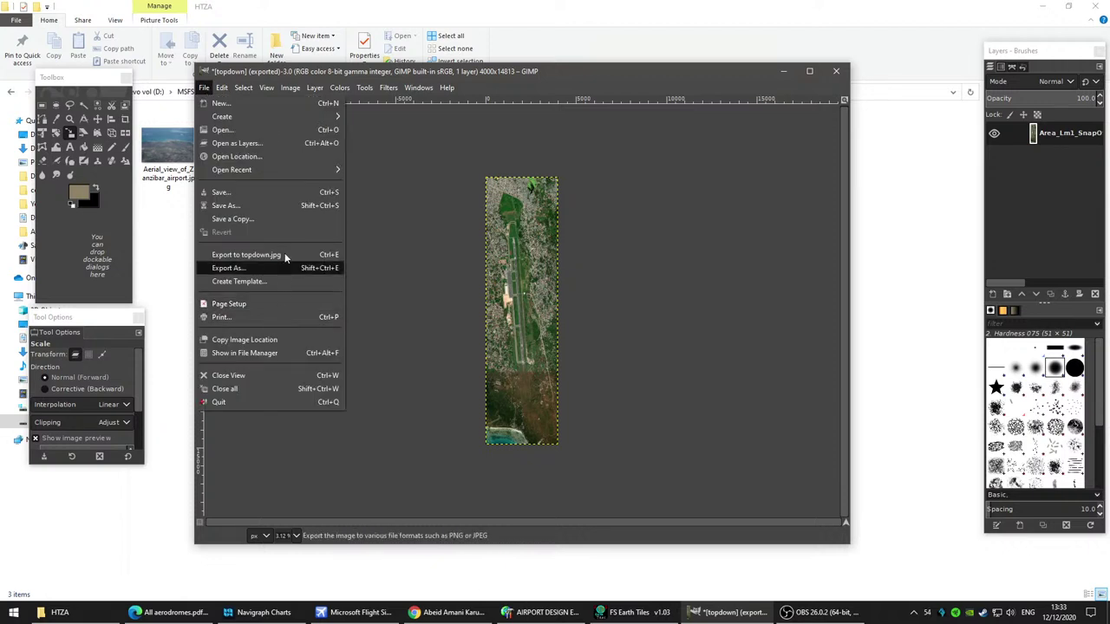
left_click(260, 254)
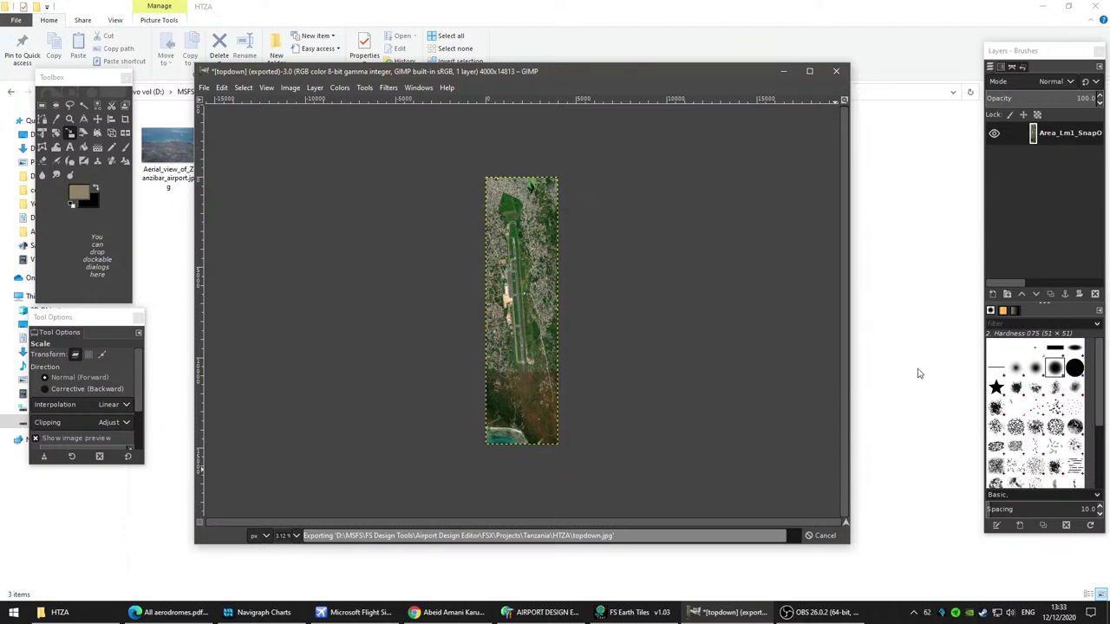
left_click(920, 319)
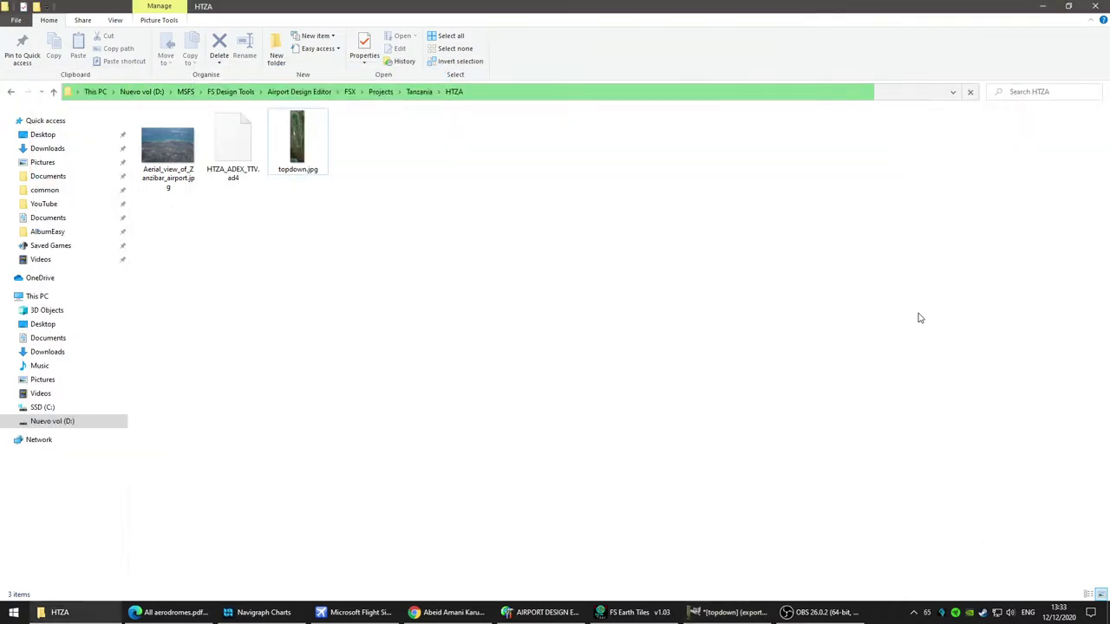
left_click(317, 150)
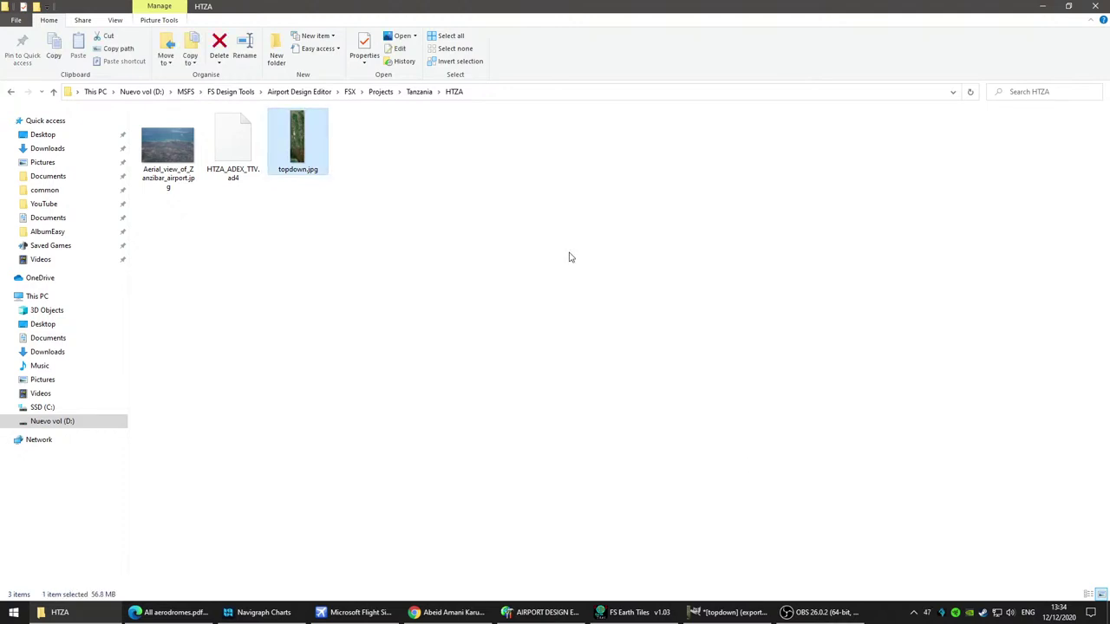
left_click(730, 612)
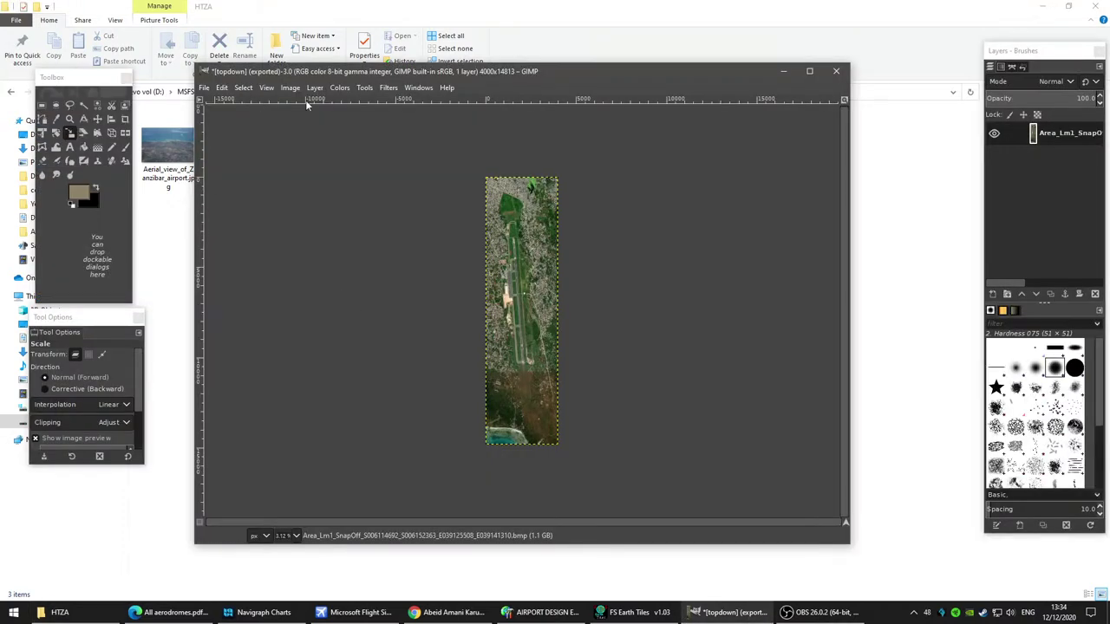
Step: In GIMP, scale the image to 3500 pixels wide (3500×12961)
left_click(293, 90)
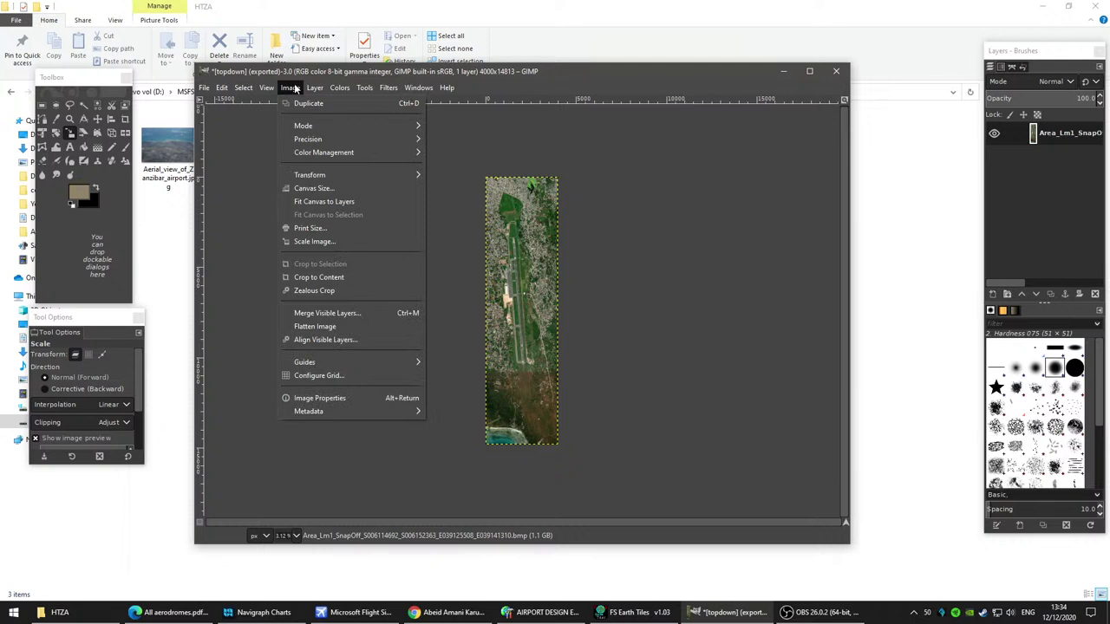
left_click(337, 242)
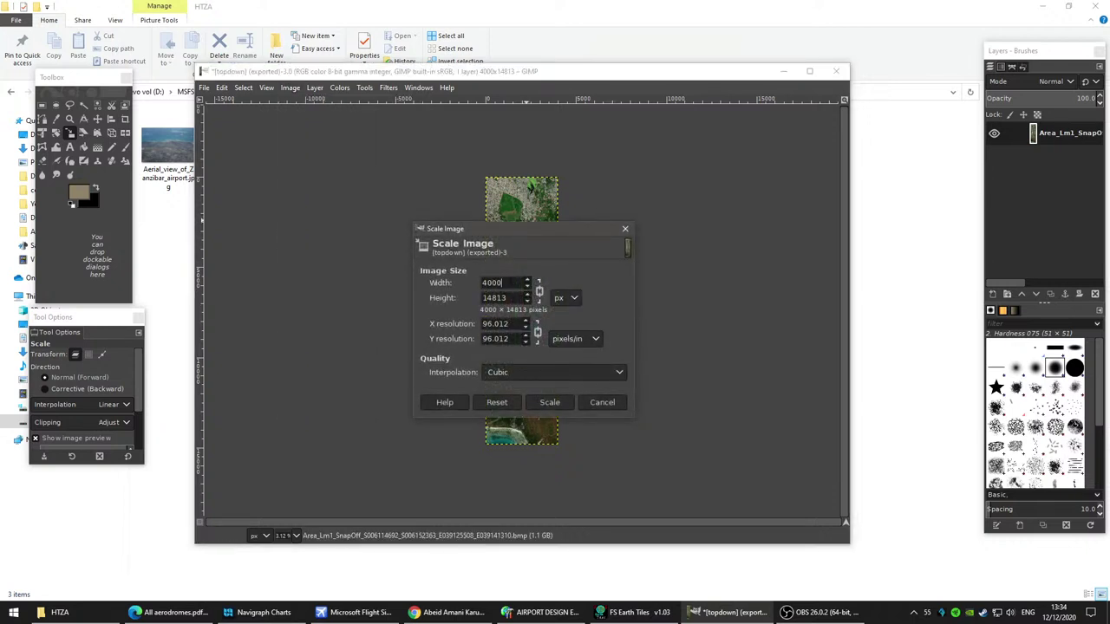
type("3500")
left_click(553, 402)
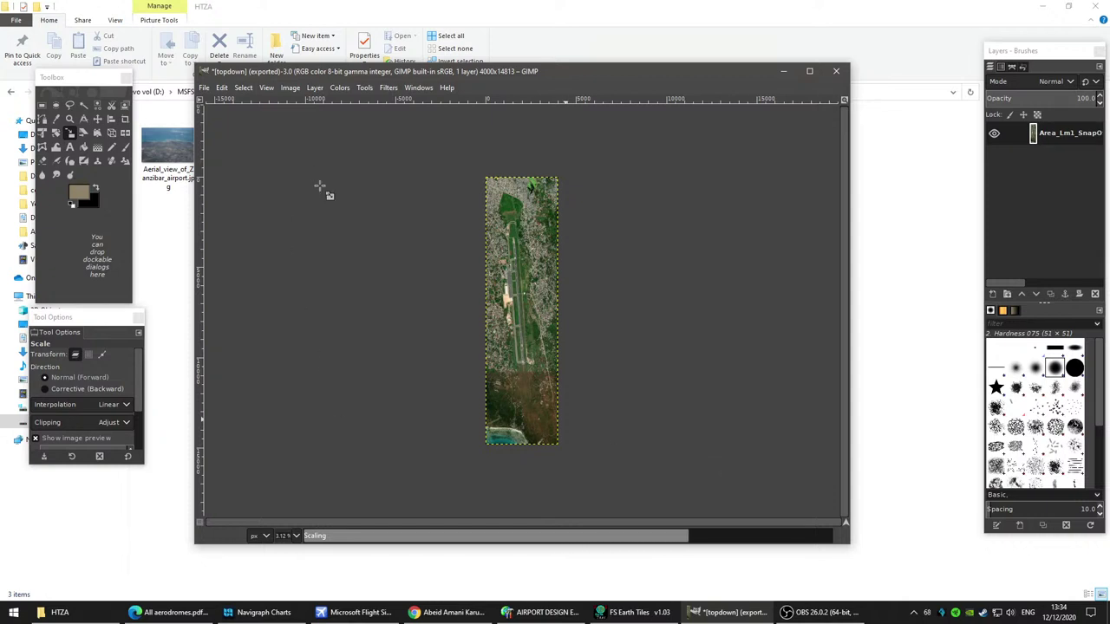
Step: Re-export the smaller image as topdown.jpg and return to the airport editor
left_click(205, 87)
left_click(264, 265)
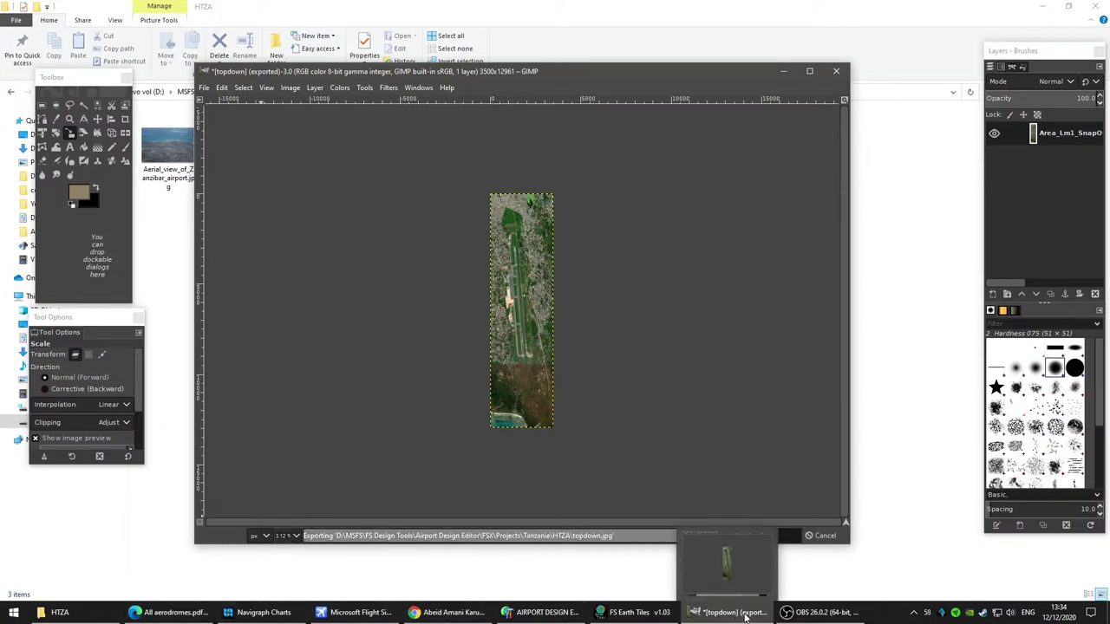
left_click(551, 614)
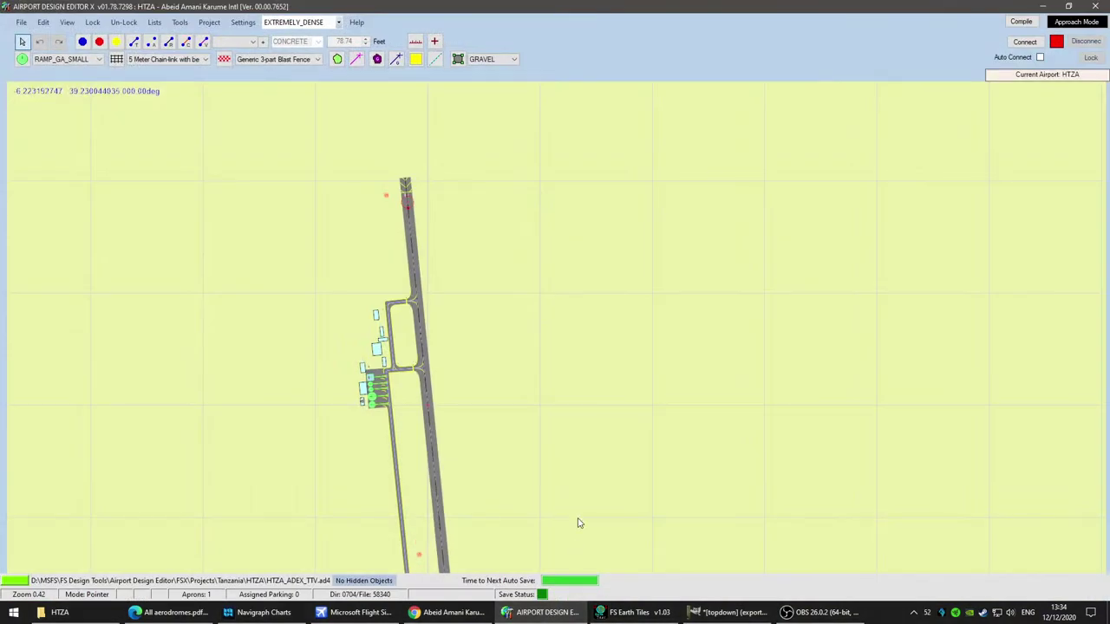
Step: Save the airport project as HTZA_ADEX_TTV, overwriting the existing project file
scroll(588, 438, "down", 1)
left_click_drag(618, 503, 545, 367)
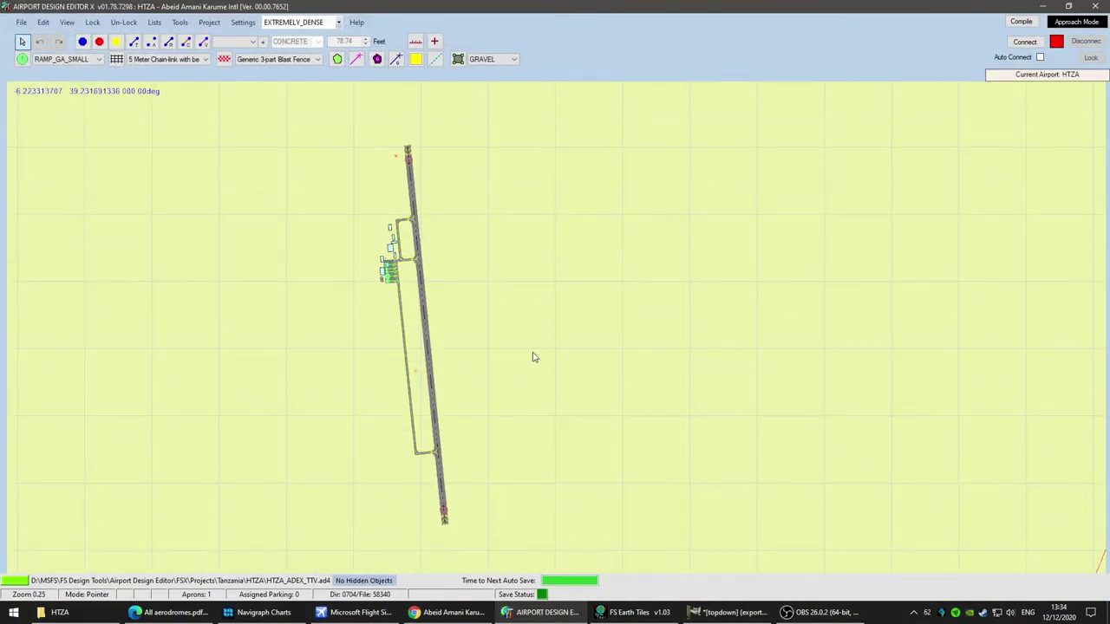
left_click(21, 24)
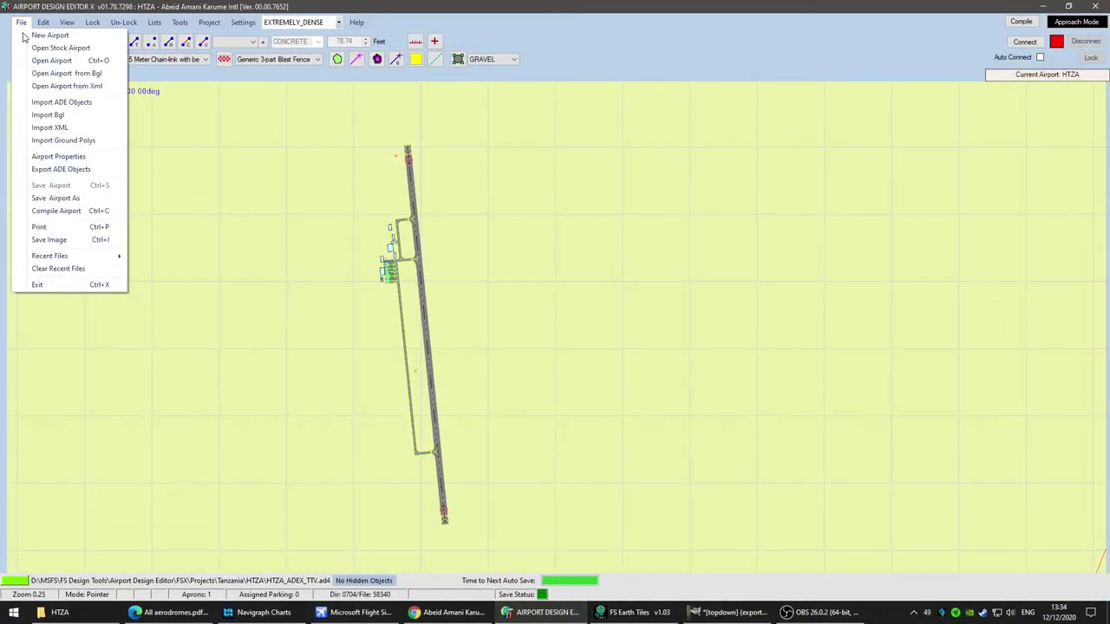
left_click(65, 196)
left_click(640, 308)
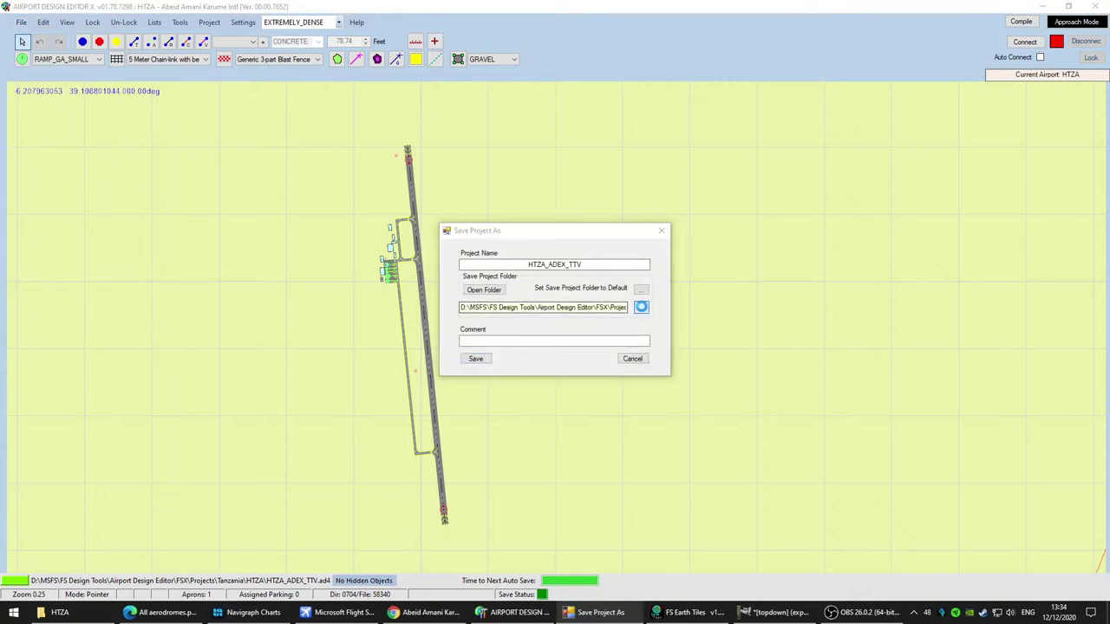
left_click(955, 532)
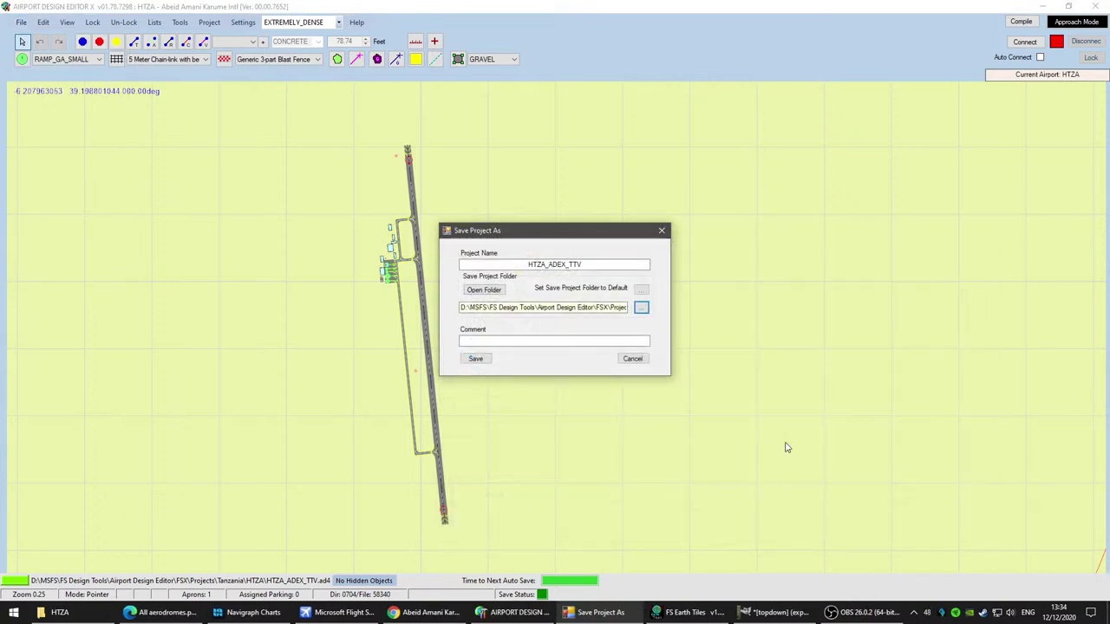
left_click(476, 359)
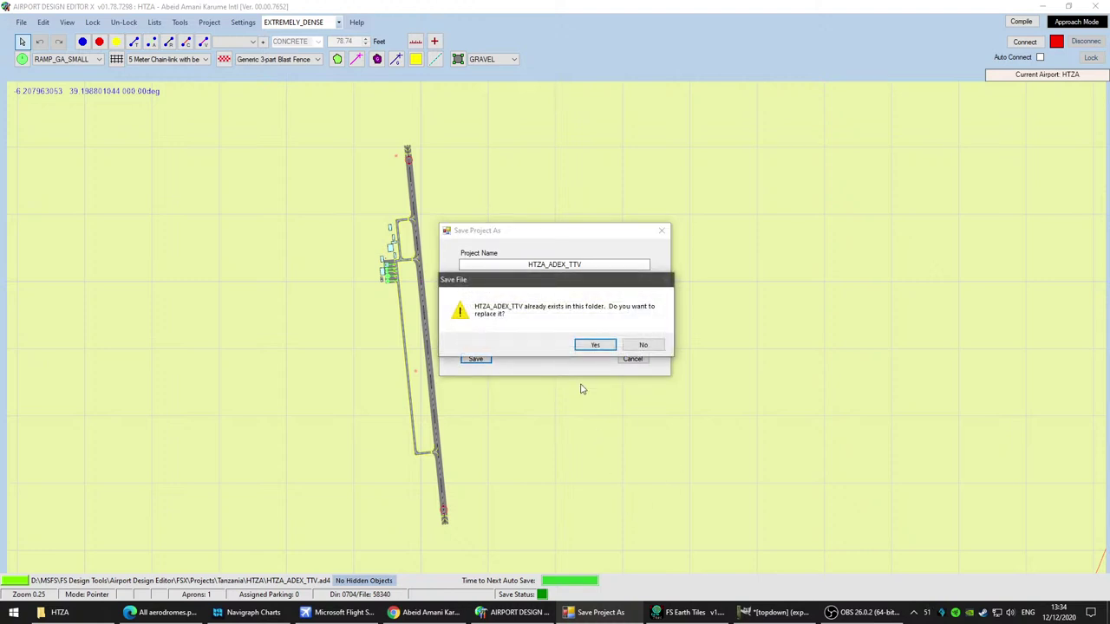
left_click(595, 345)
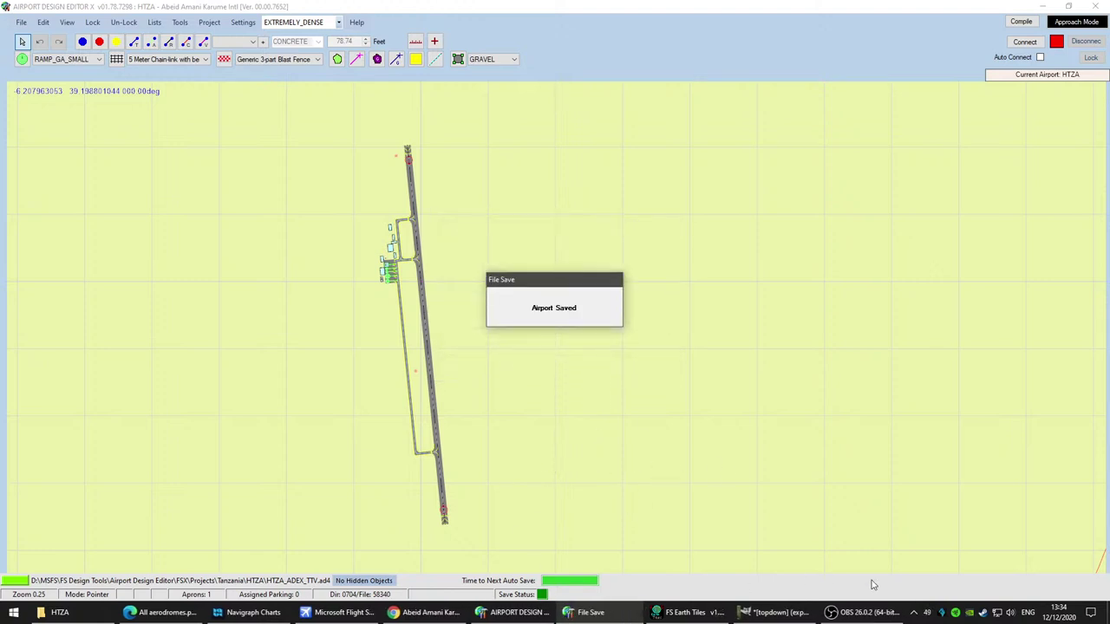
Step: Check the exported topdown.jpg in the HTZA project folder, then return to the airport editor
left_click(721, 616)
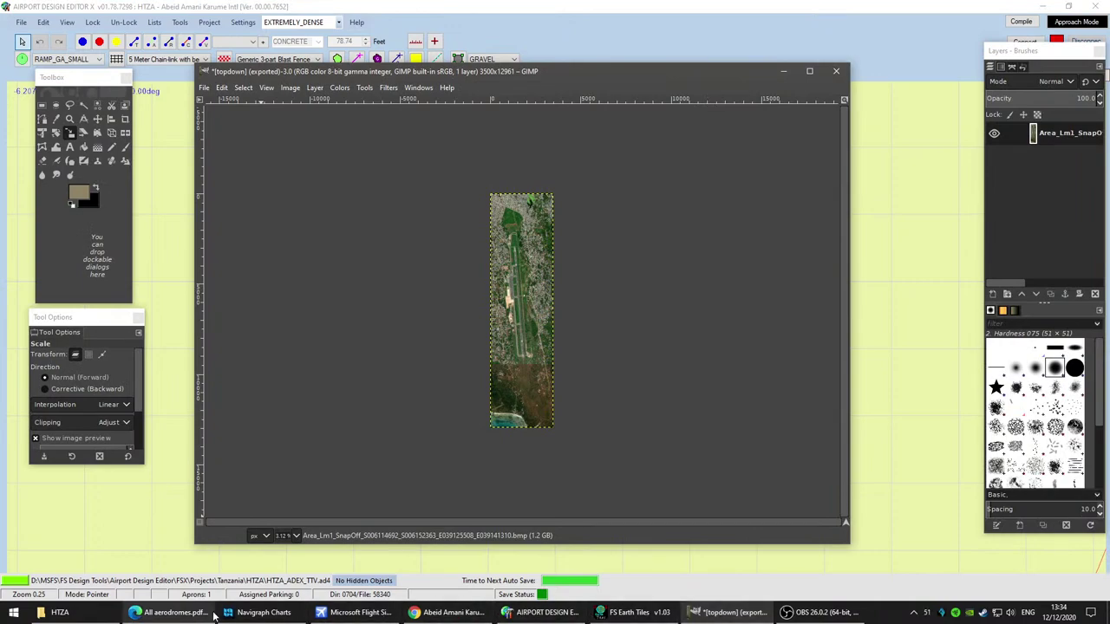
left_click(91, 615)
left_click(298, 139)
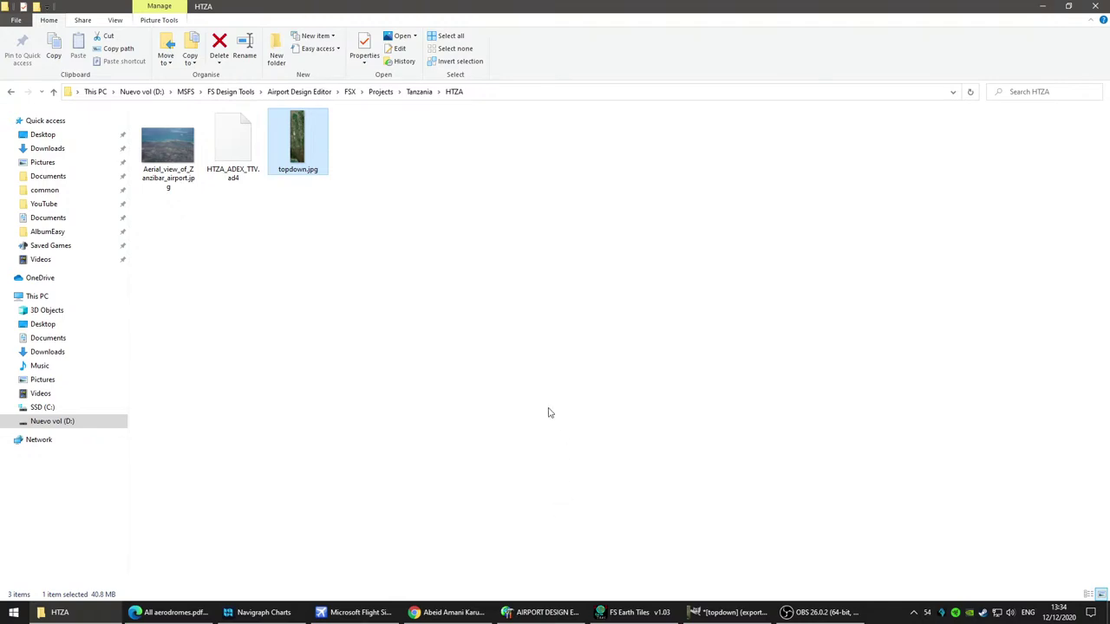
left_click(551, 613)
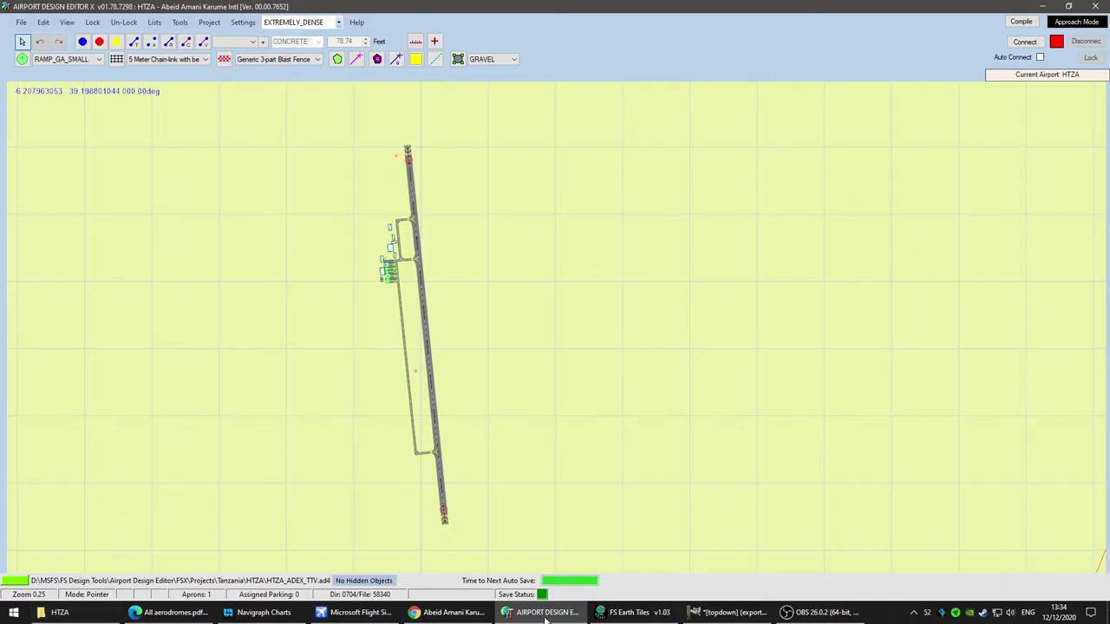
Step: Add a new background image and browse the Tanzania projects folder, looking into HTMV
right_click(469, 300)
mouse_move(555, 339)
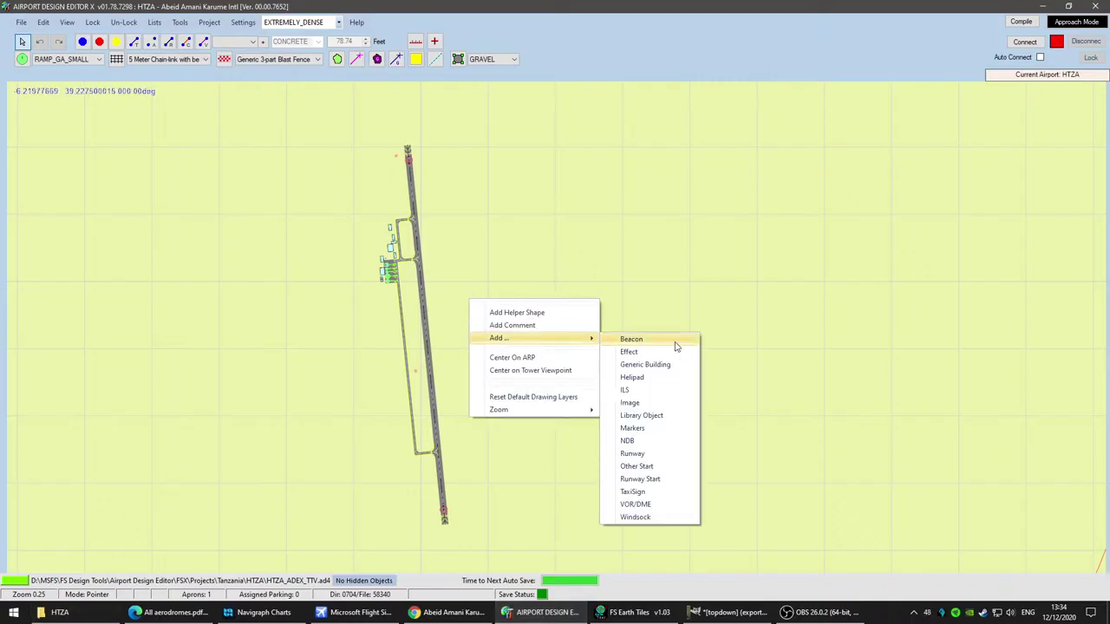
left_click(672, 403)
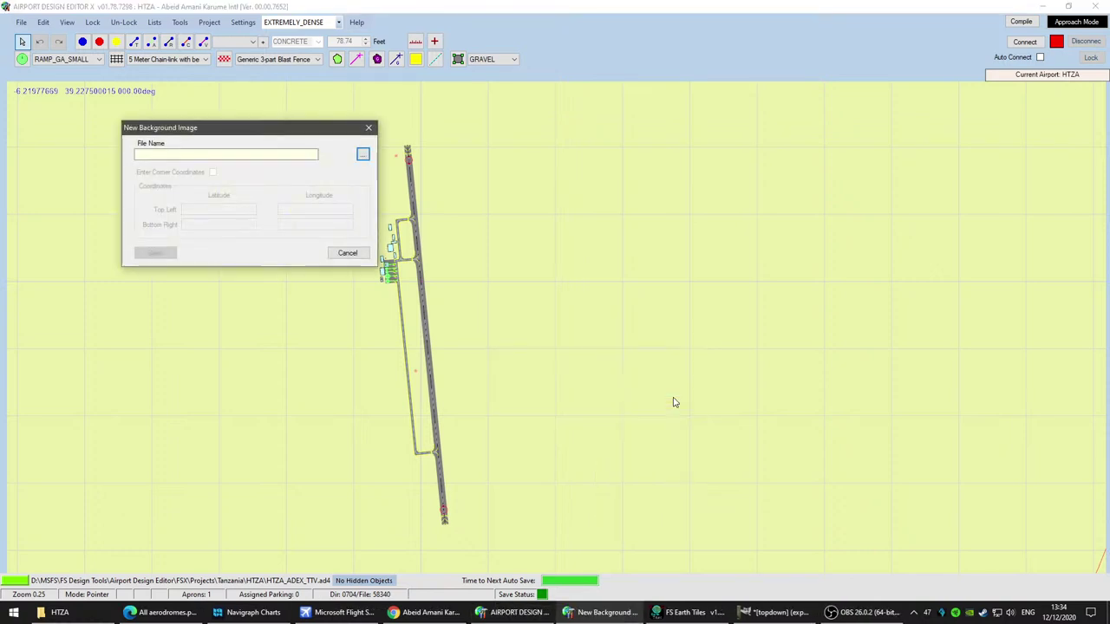
left_click(364, 154)
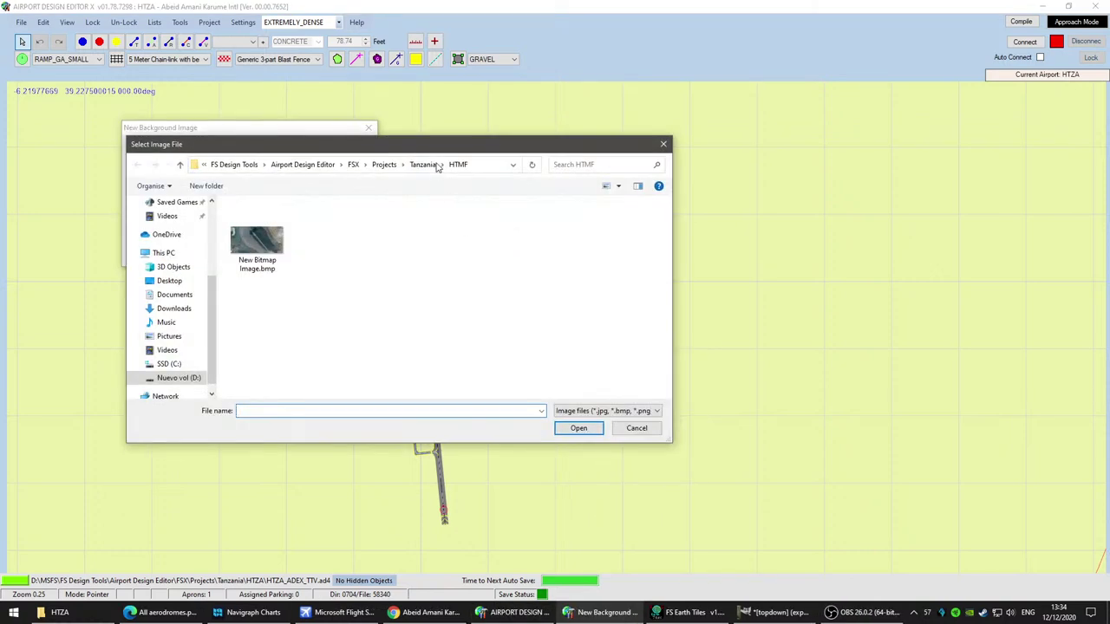
left_click(423, 167)
scroll(357, 345, "down", 6)
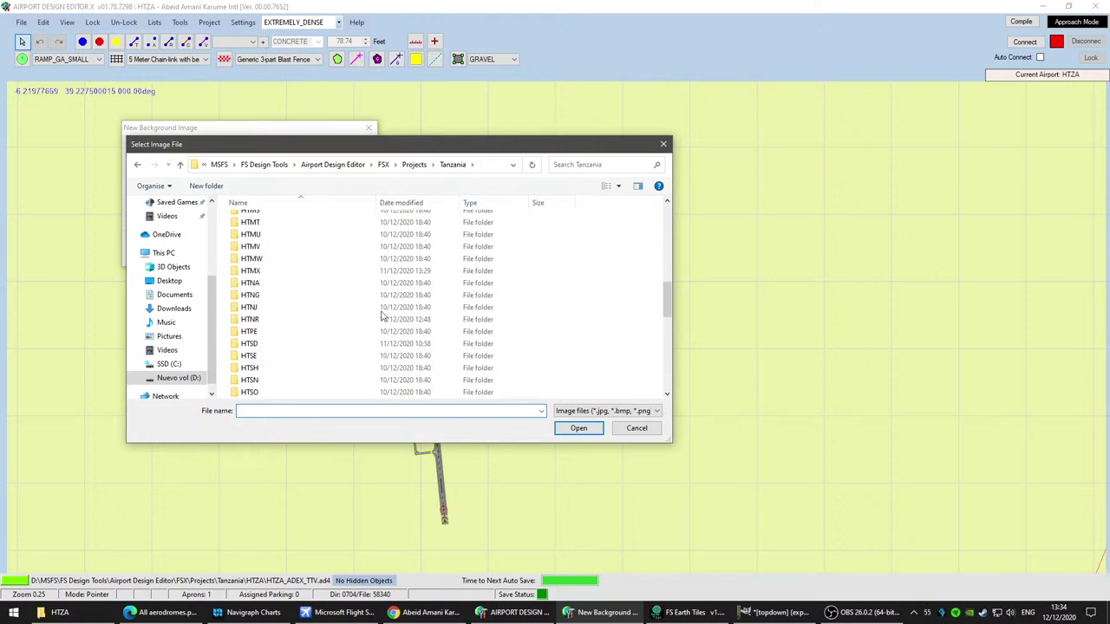
double_click(251, 247)
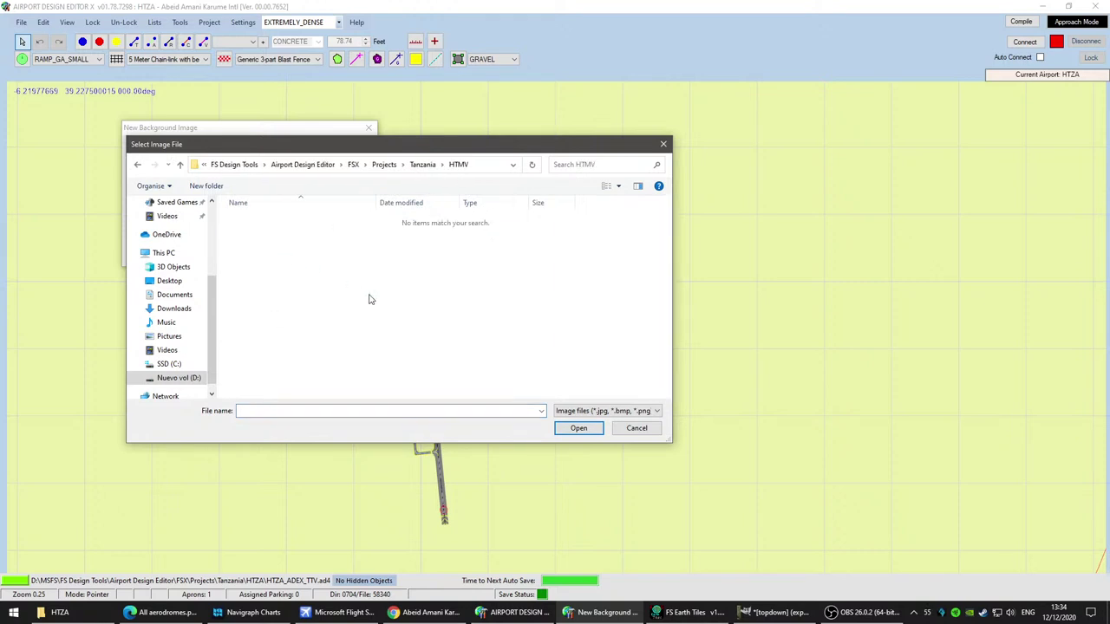
Step: Open the HTAR folder and inspect the properties of HTAR Ground.jpg
left_click(422, 165)
scroll(347, 309, "up", 10)
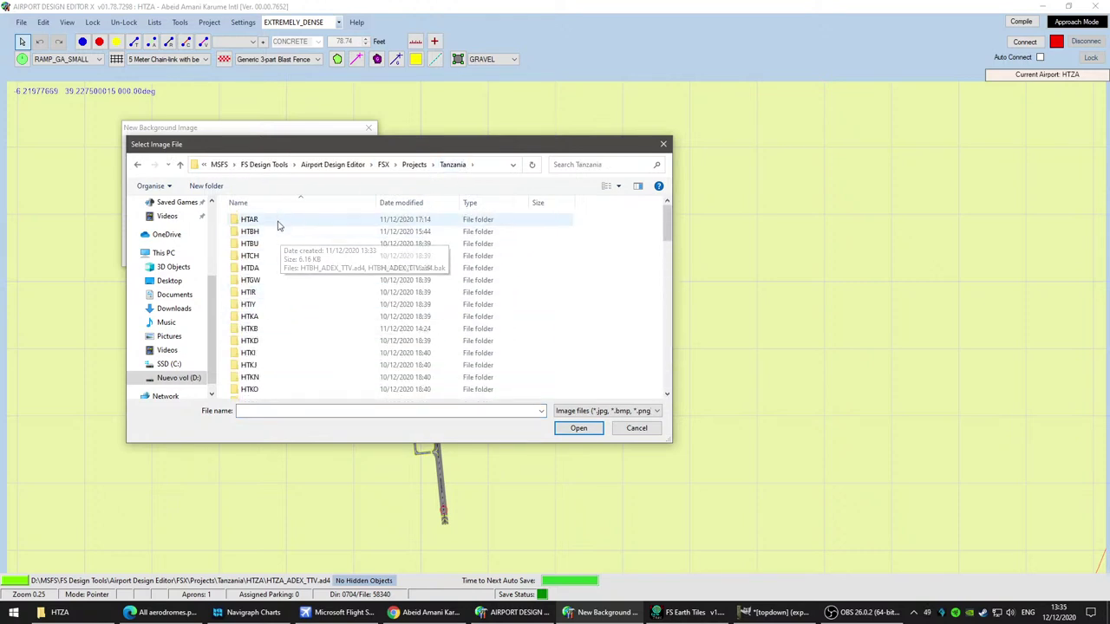
double_click(276, 220)
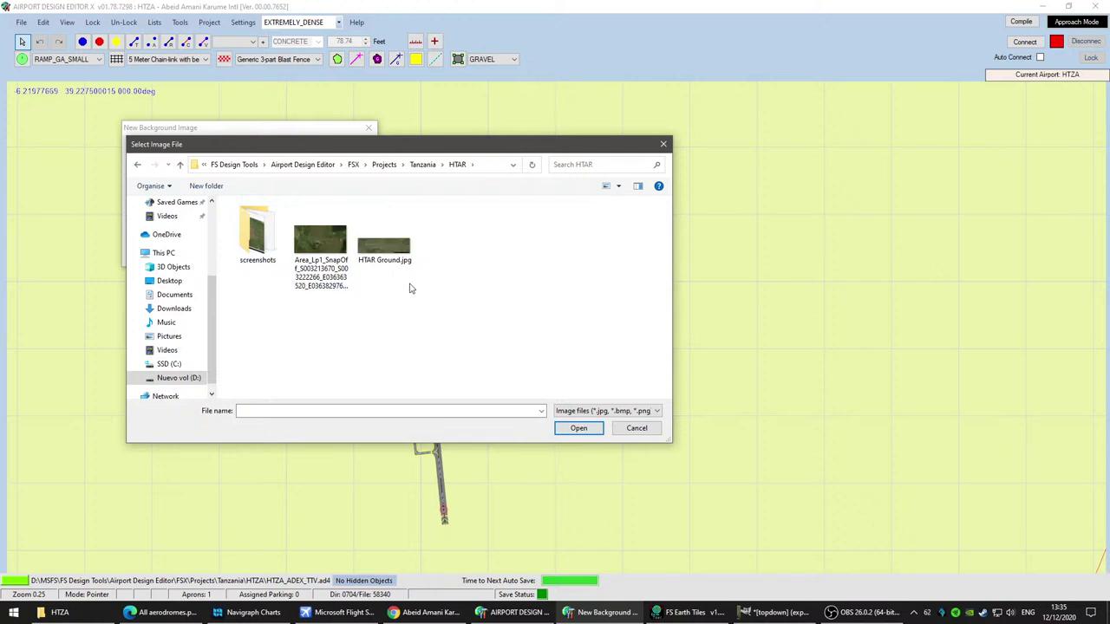
left_click(396, 255)
right_click(397, 255)
left_click(468, 533)
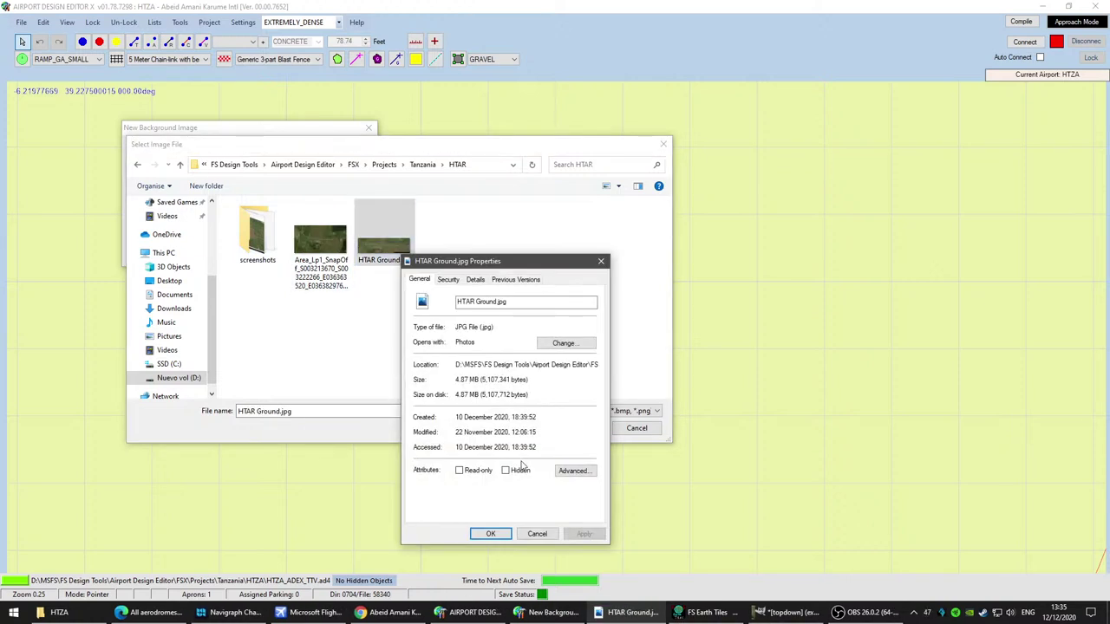
left_click(537, 533)
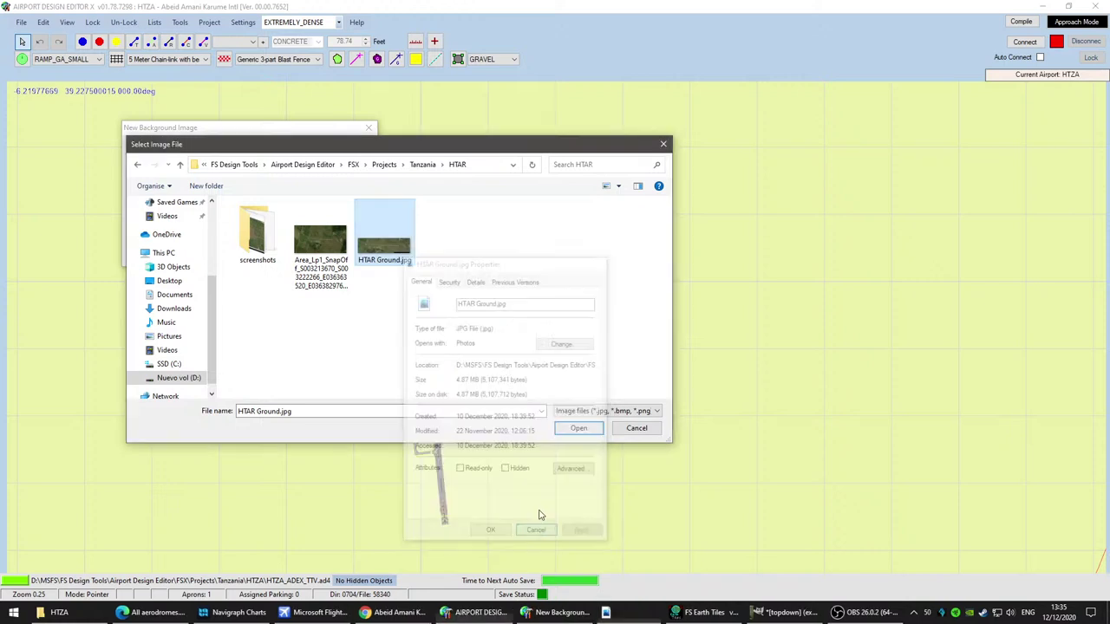
Step: Open the HTZA folder and choose topdown.jpg as the background image file
left_click(422, 165)
scroll(422, 320, "down", 3)
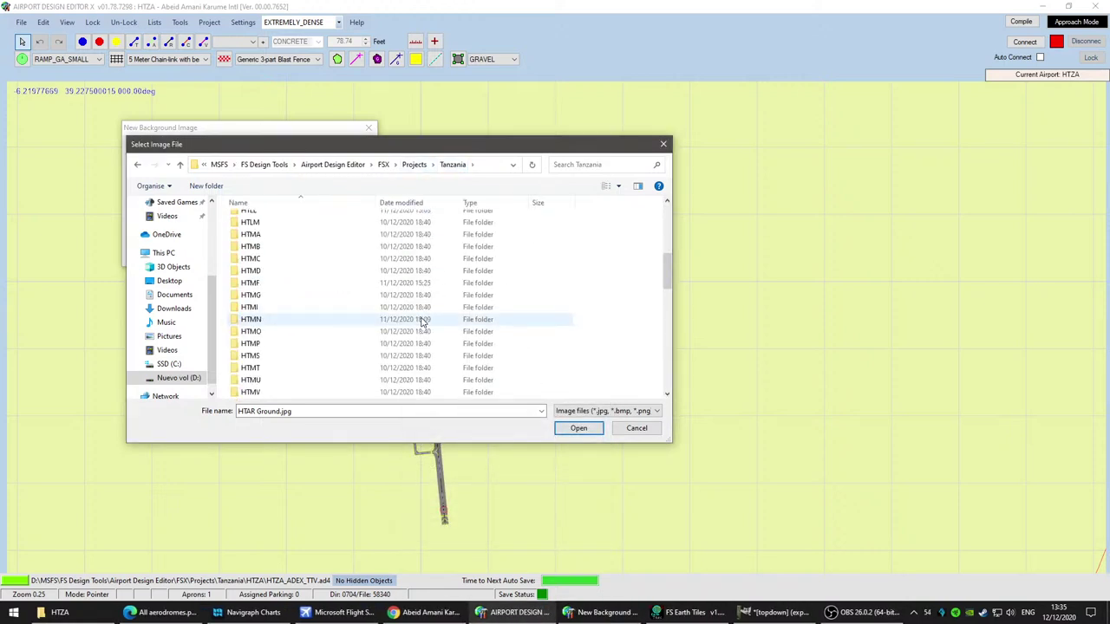
scroll(423, 321, "down", 5)
scroll(312, 356, "down", 4)
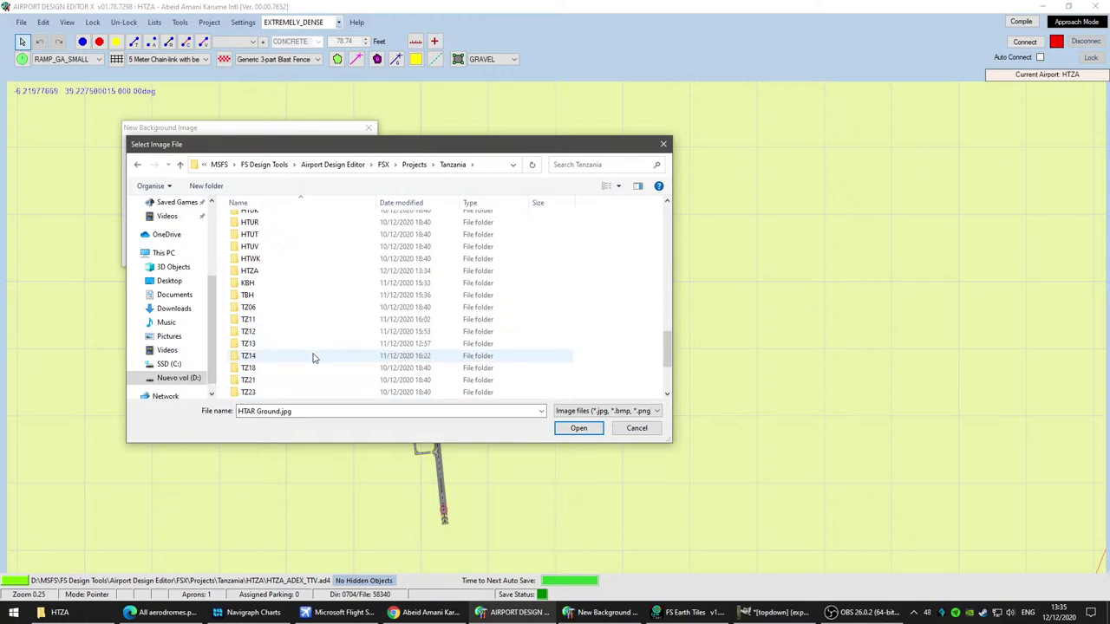
double_click(249, 301)
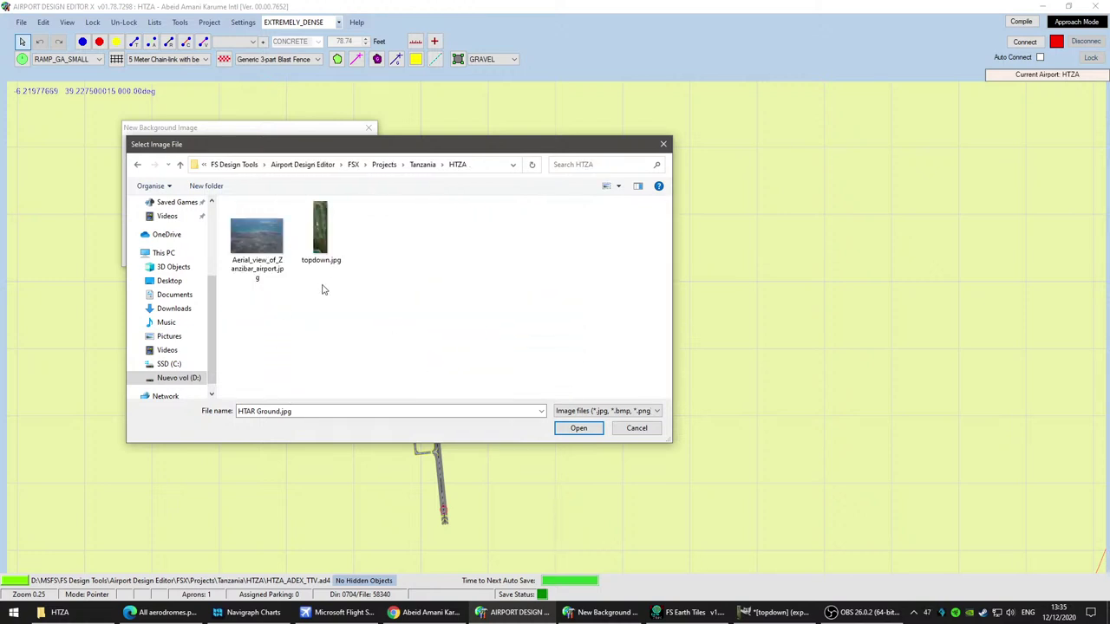
double_click(321, 242)
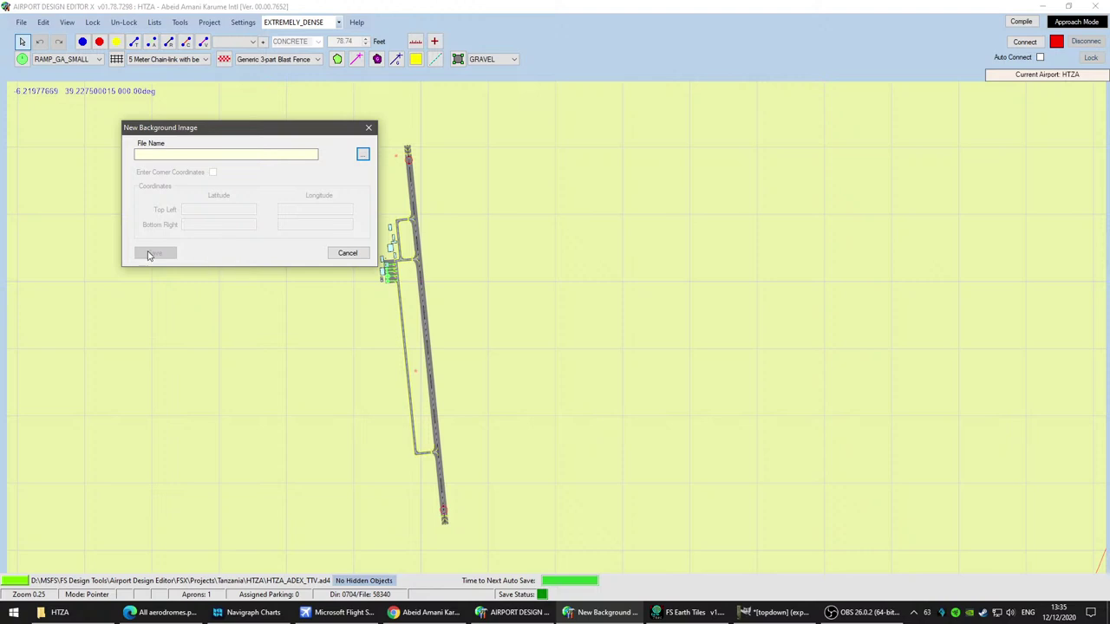
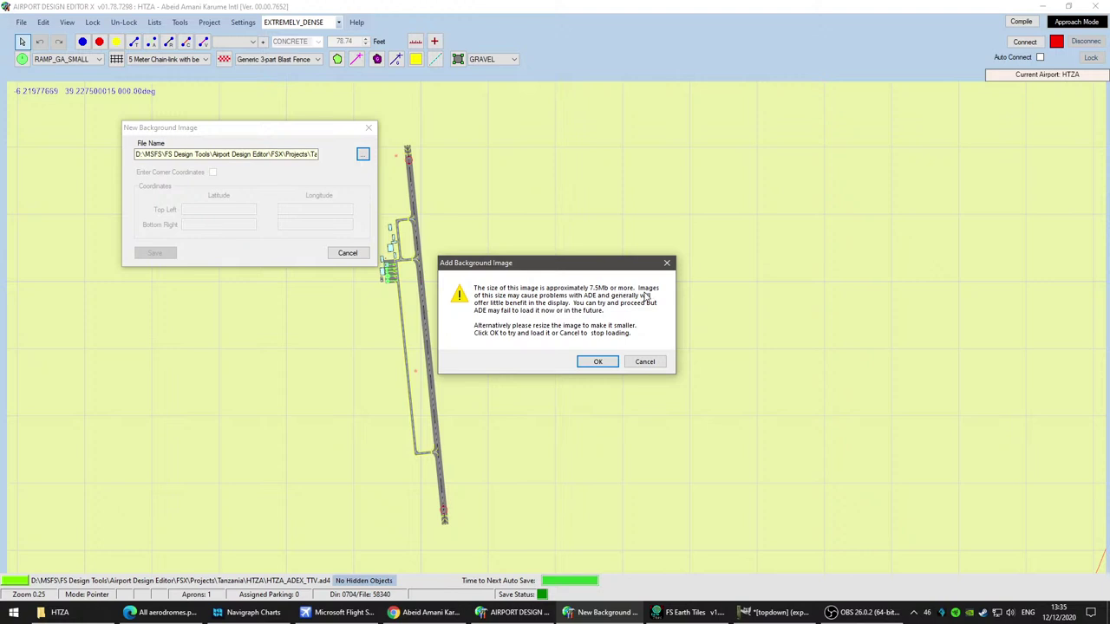
Step: Cancel the oversized-image warning and close the New Background Image dialog
left_click(645, 362)
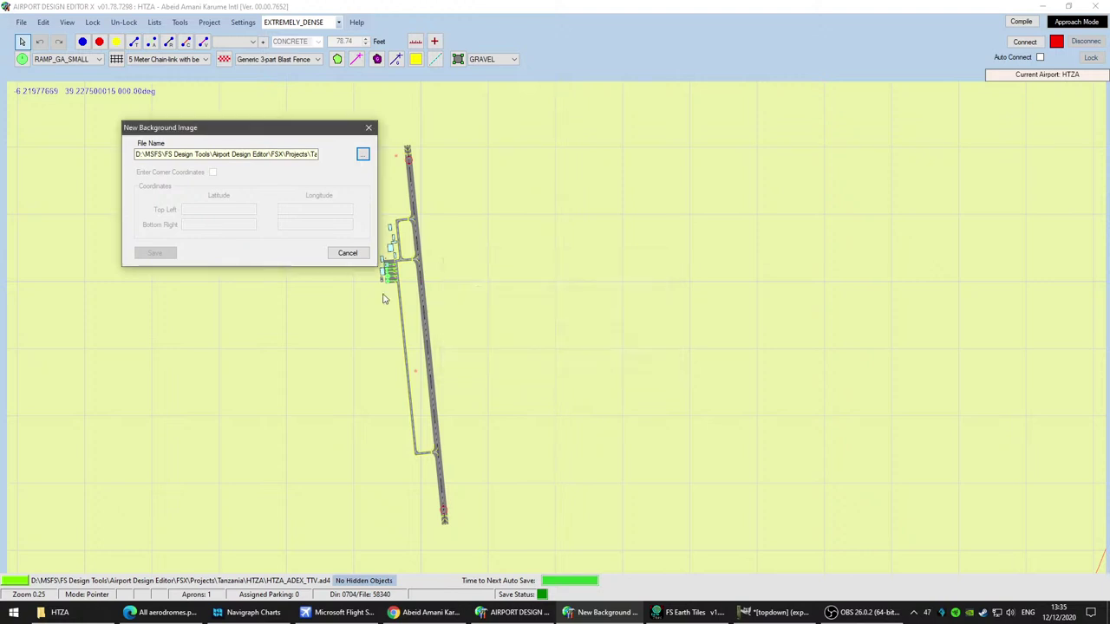
left_click(347, 252)
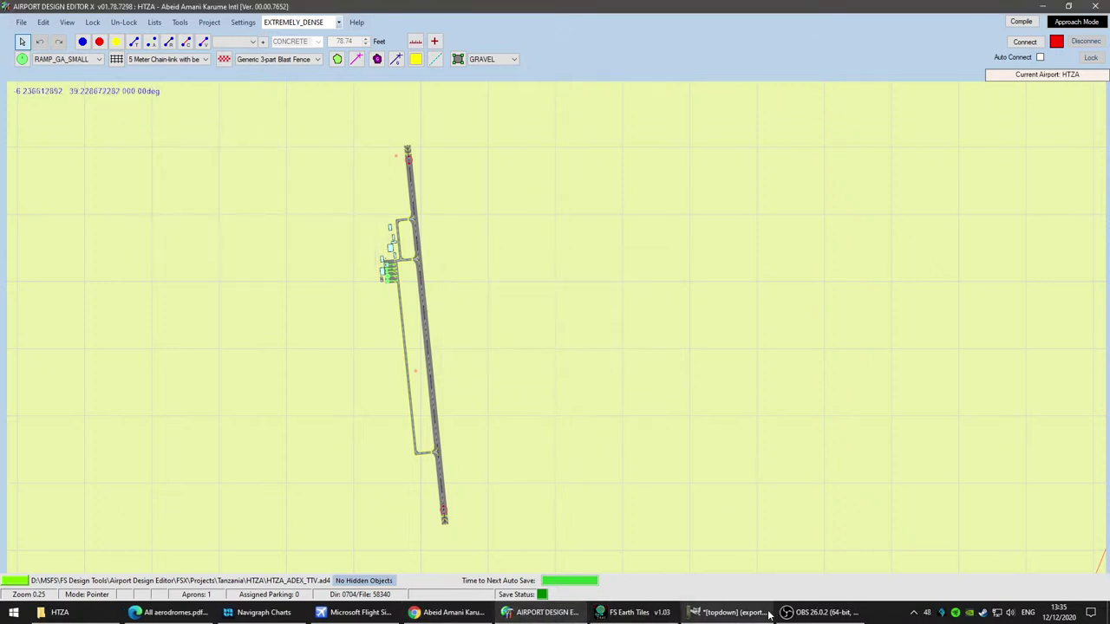
Step: Open topdown.jpg from the HTZA folder in Photos, zoom in to check its detail, then close it
left_click(60, 612)
double_click(297, 141)
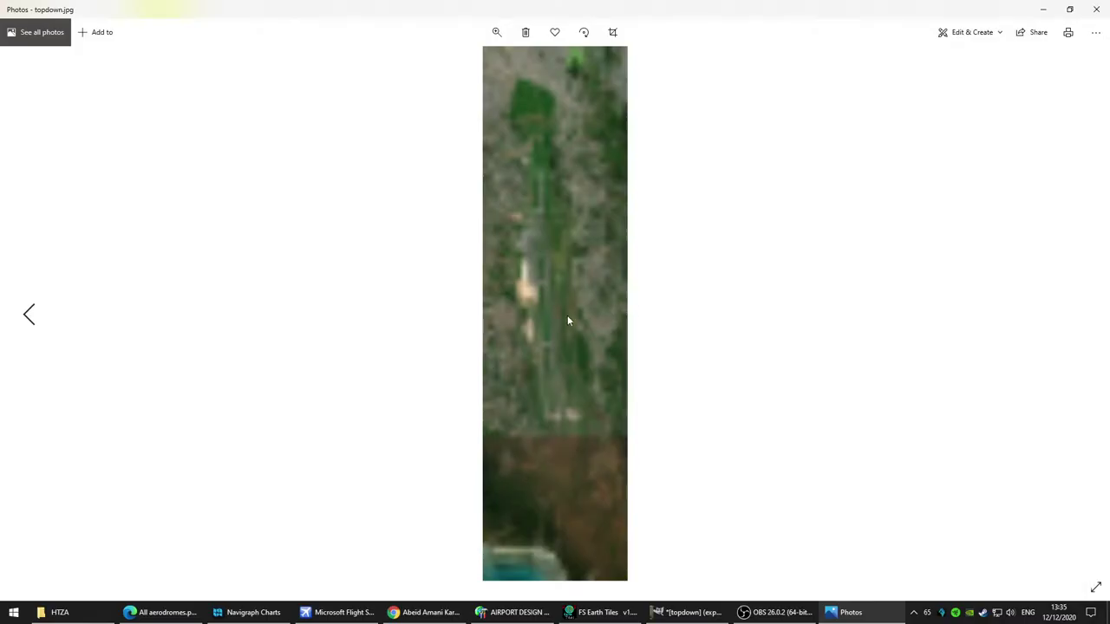
scroll(567, 315, "up", 5)
scroll(509, 326, "up", 1)
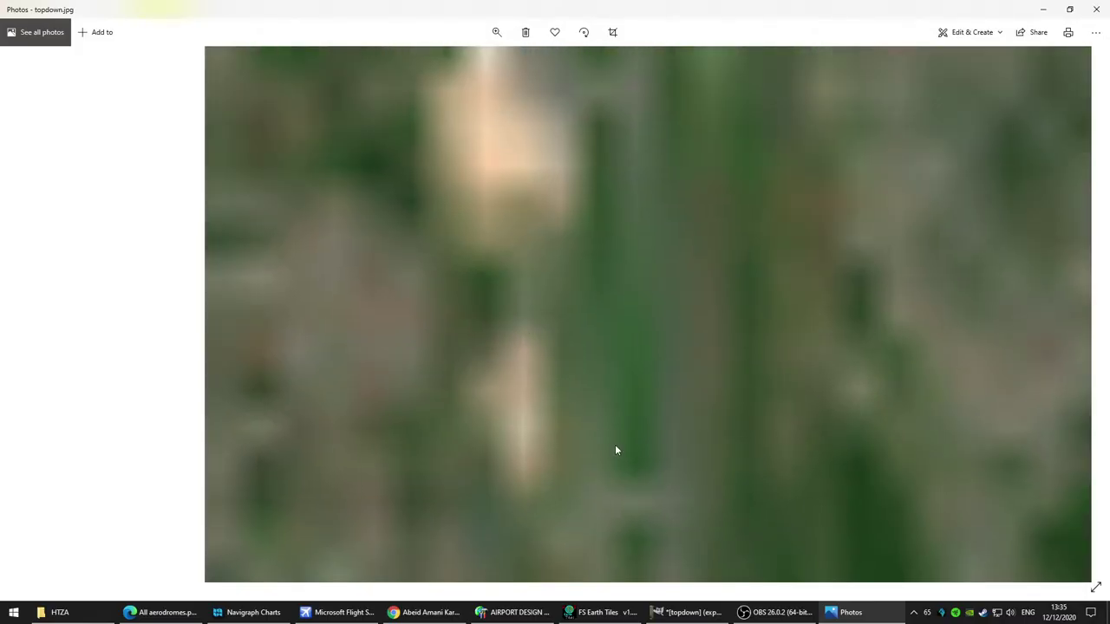
scroll(615, 448, "down", 5)
scroll(512, 436, "up", 4)
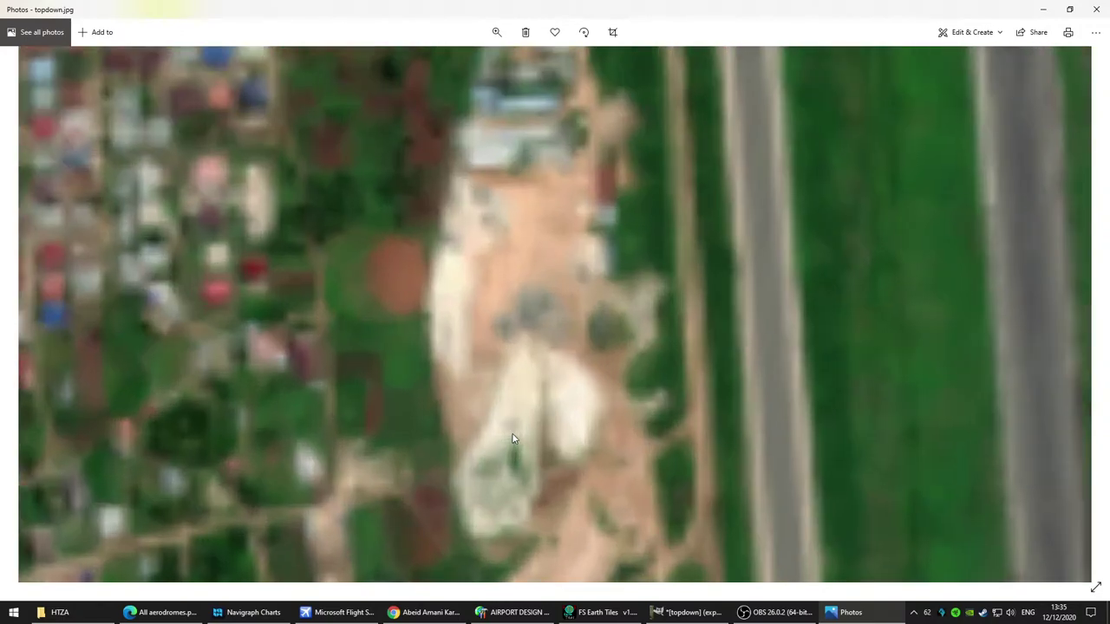
scroll(512, 437, "up", 1)
scroll(702, 412, "down", 1)
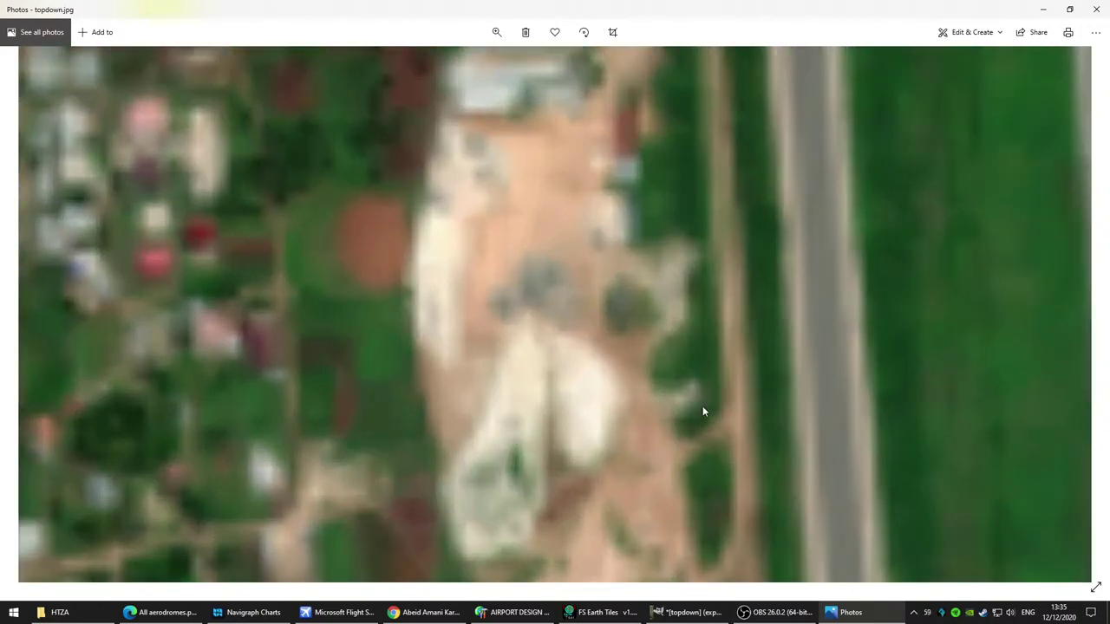
left_click(1096, 9)
left_click(394, 299)
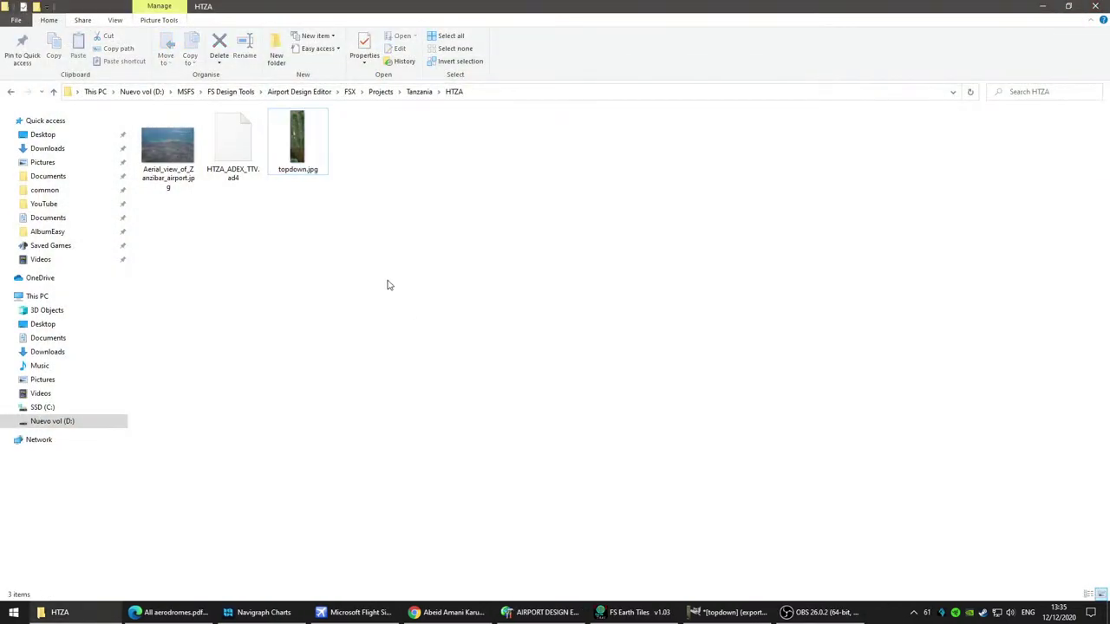
Step: Scale the topdown image in GIMP to 2500 pixels wide (2500 × 9258)
left_click(713, 615)
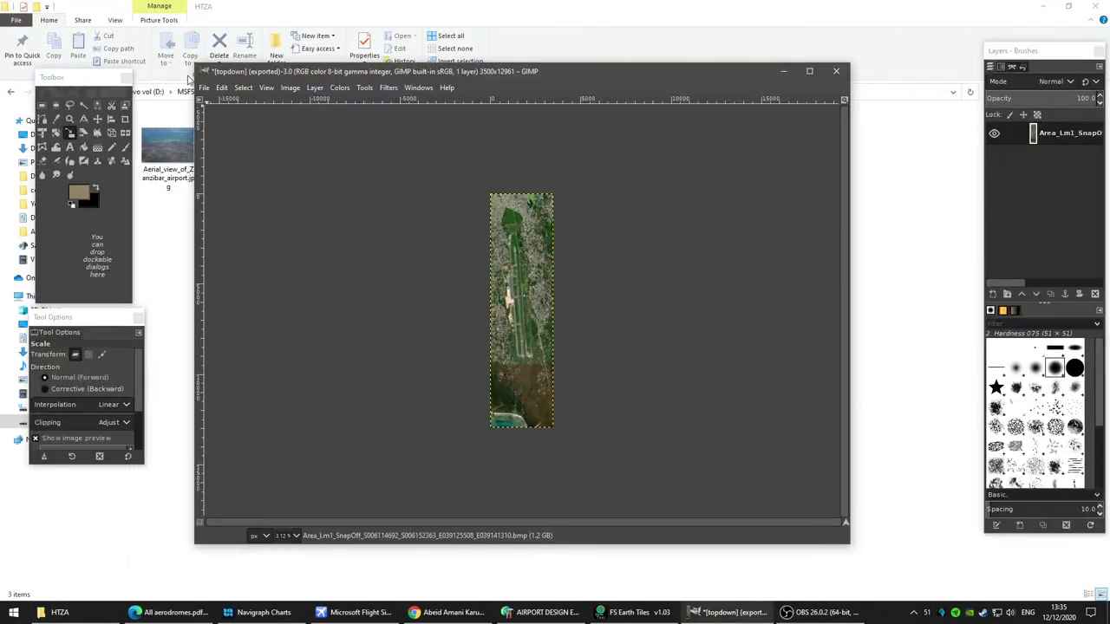
left_click(289, 88)
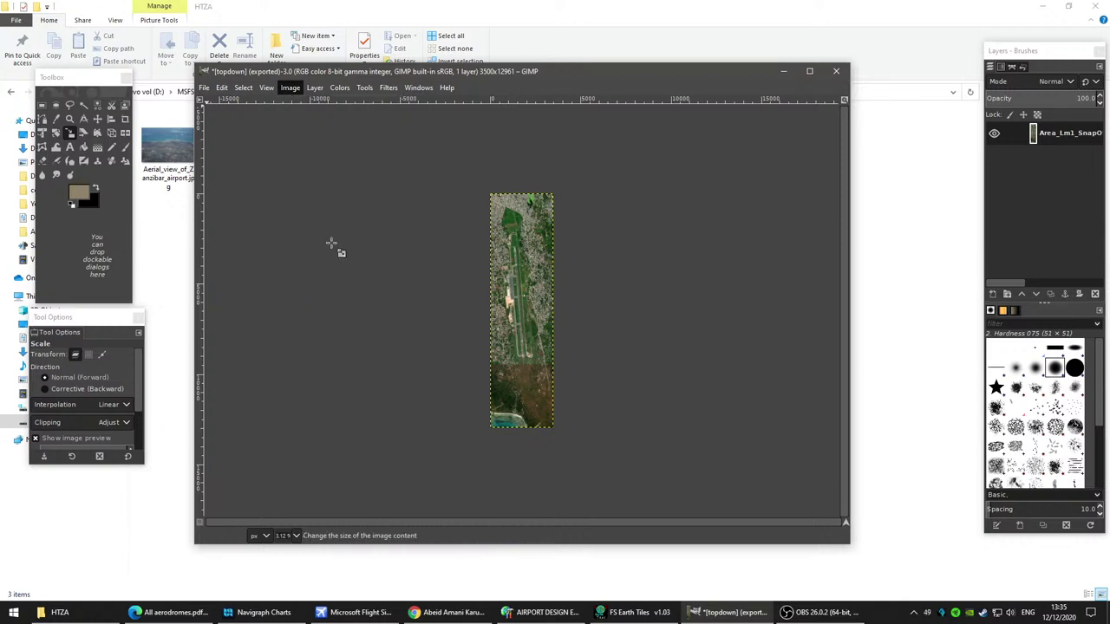
left_click(314, 241)
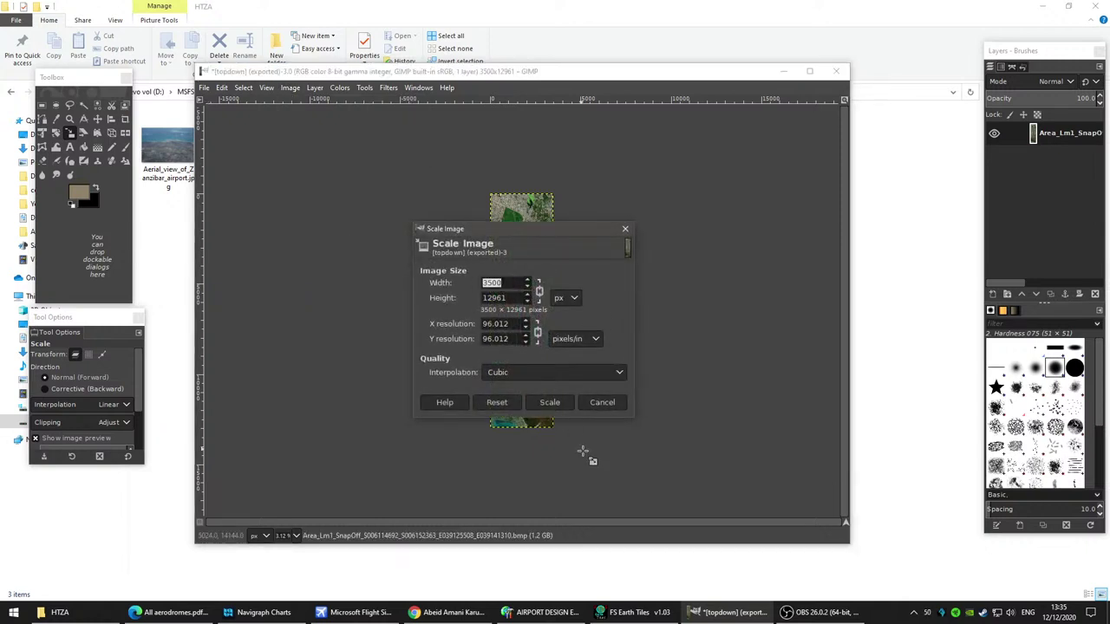
type("250")
left_click(550, 401)
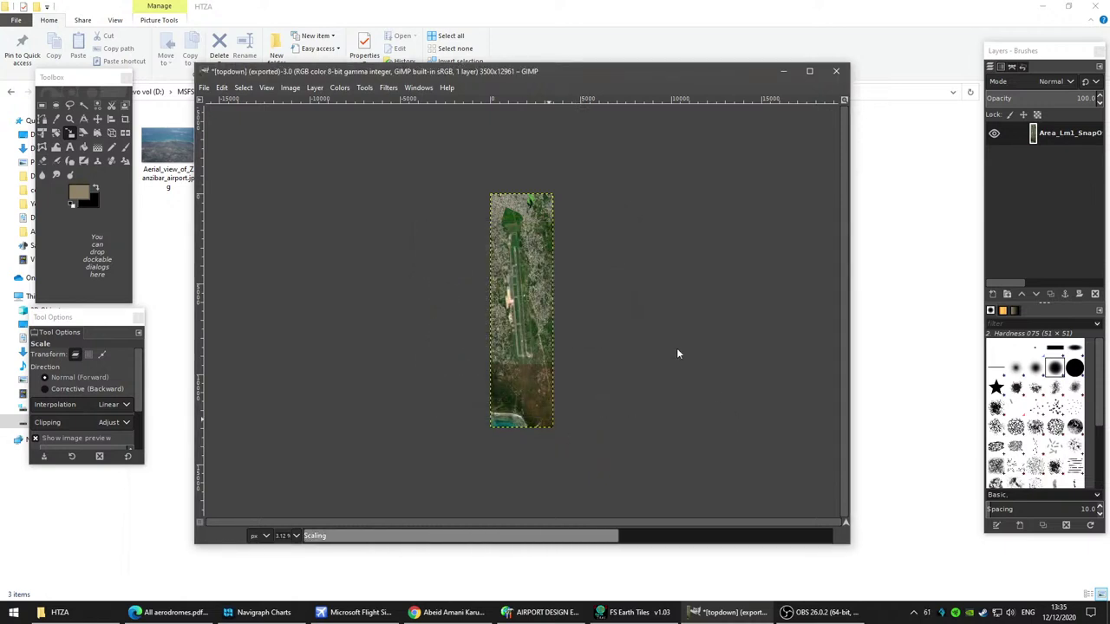
Step: Export the scaled image over topdown.jpg in the HTZA folder
left_click(205, 89)
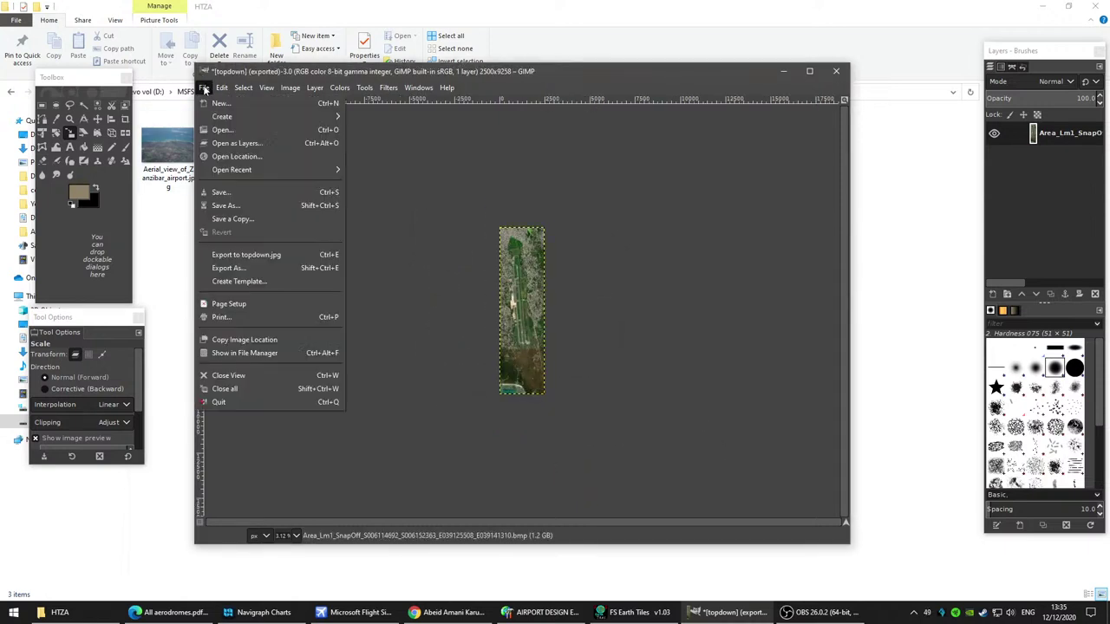
left_click(239, 254)
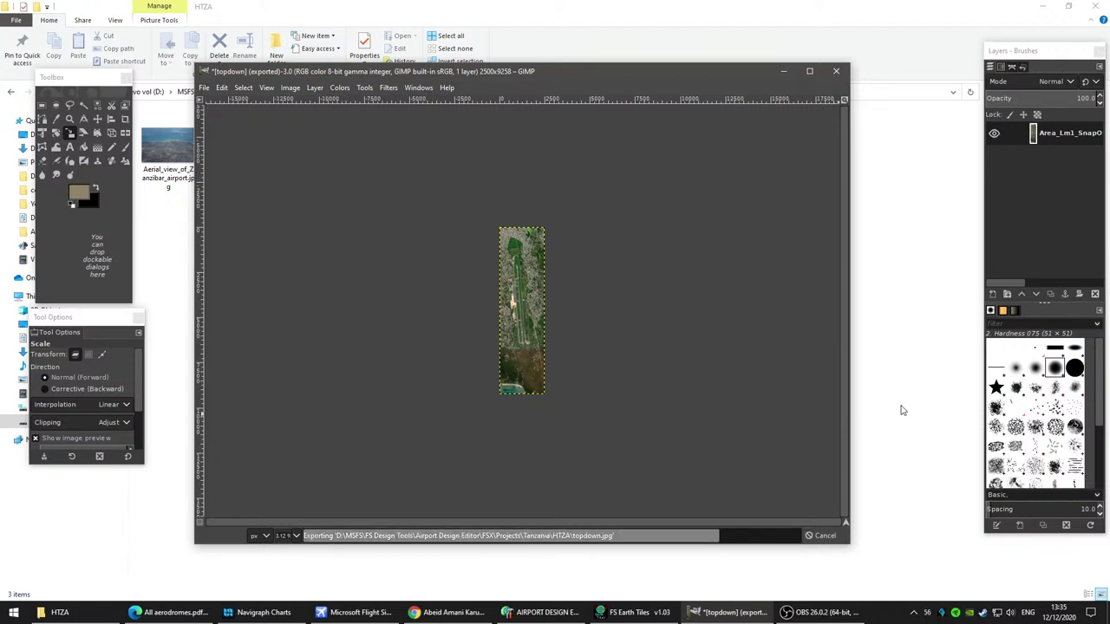
key("alt+Tab")
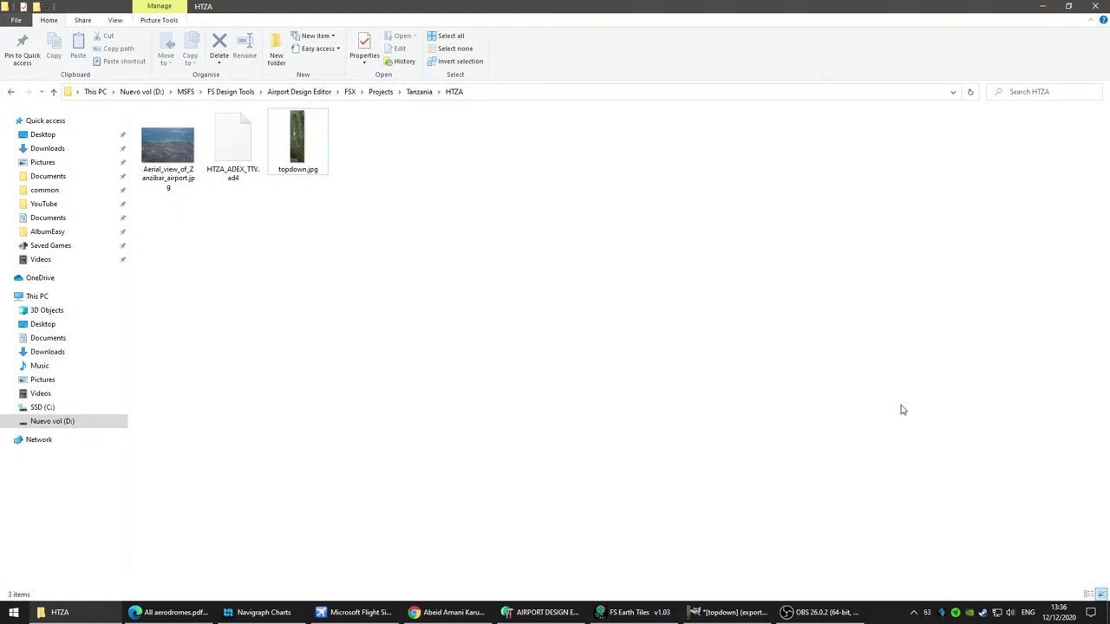
left_click(287, 154)
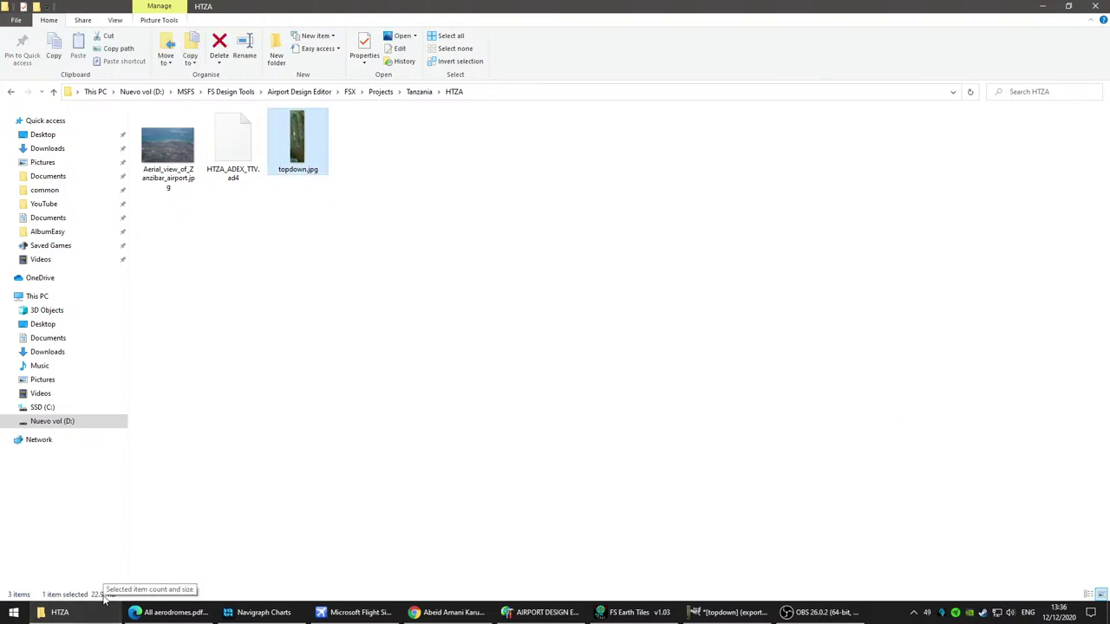
double_click(318, 160)
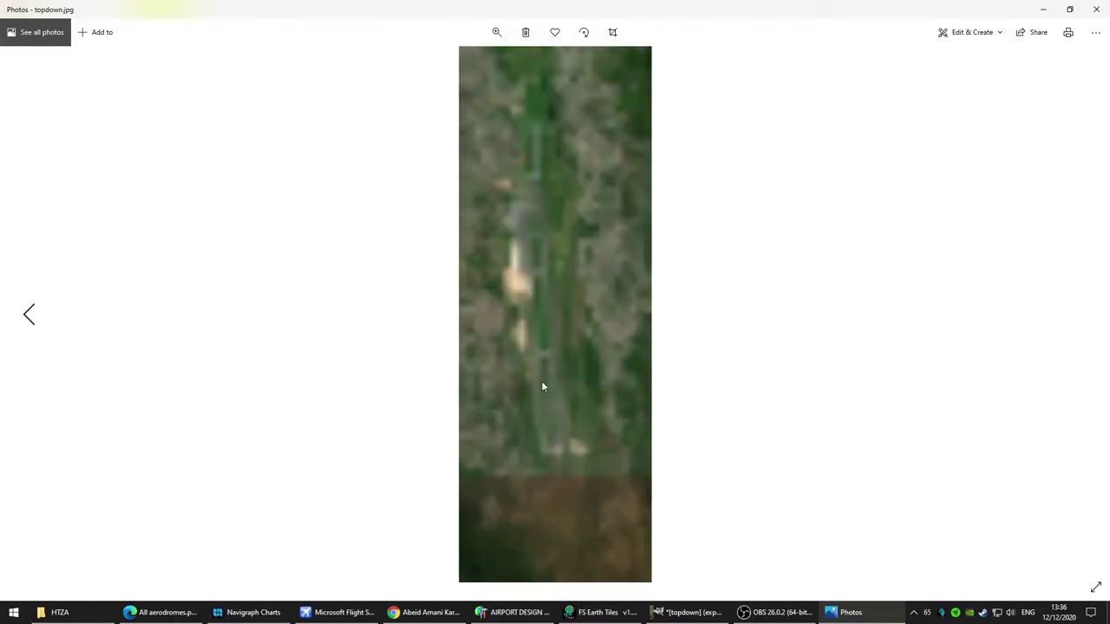
scroll(521, 355, "up", 5)
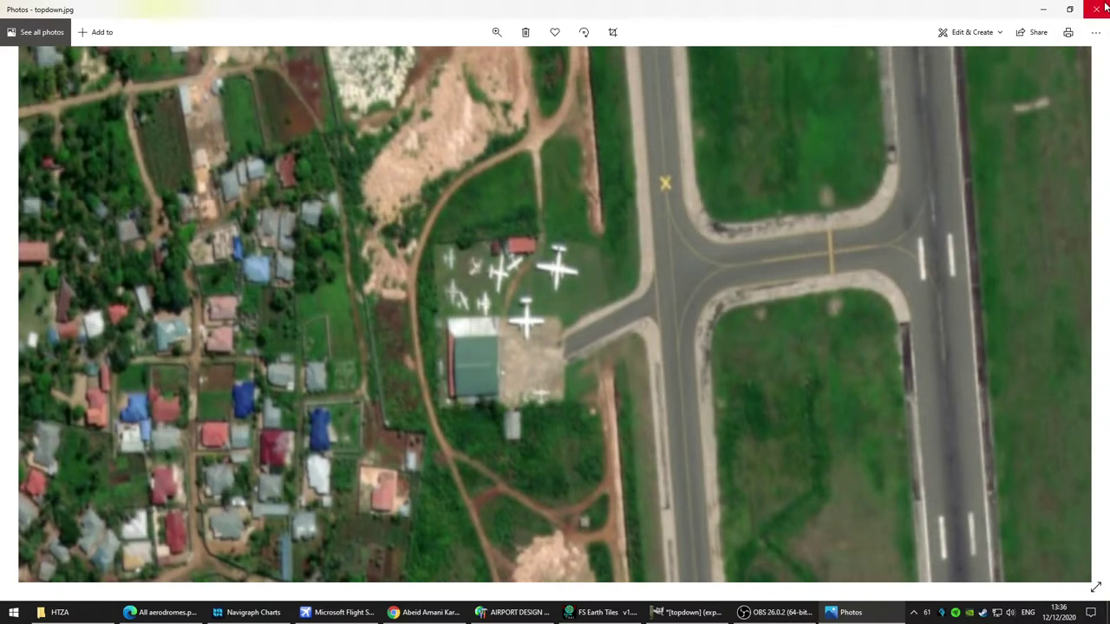
left_click(839, 618)
right_click(833, 610)
left_click(810, 589)
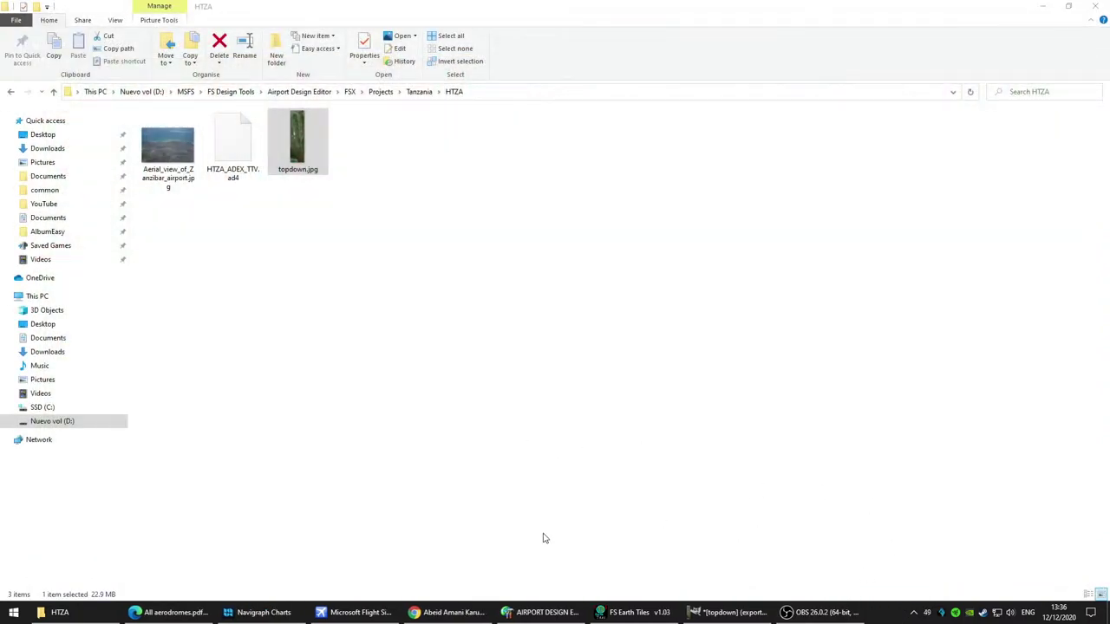
Step: Scale the topdown image in GIMP down to 1900 pixels wide (1900 × 7036)
left_click(767, 612)
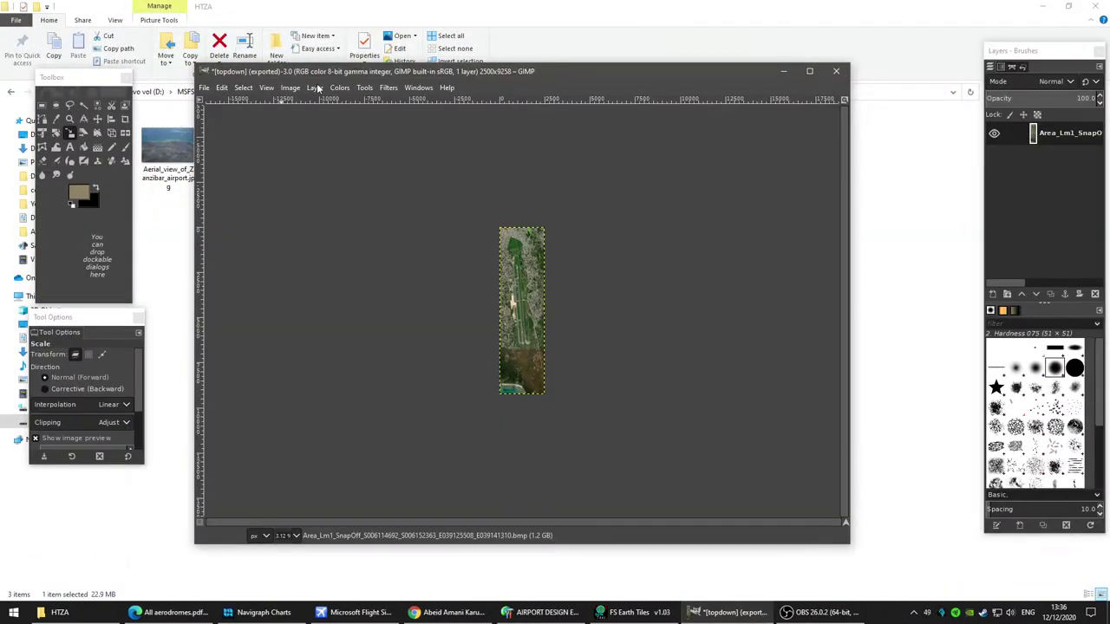
left_click(289, 88)
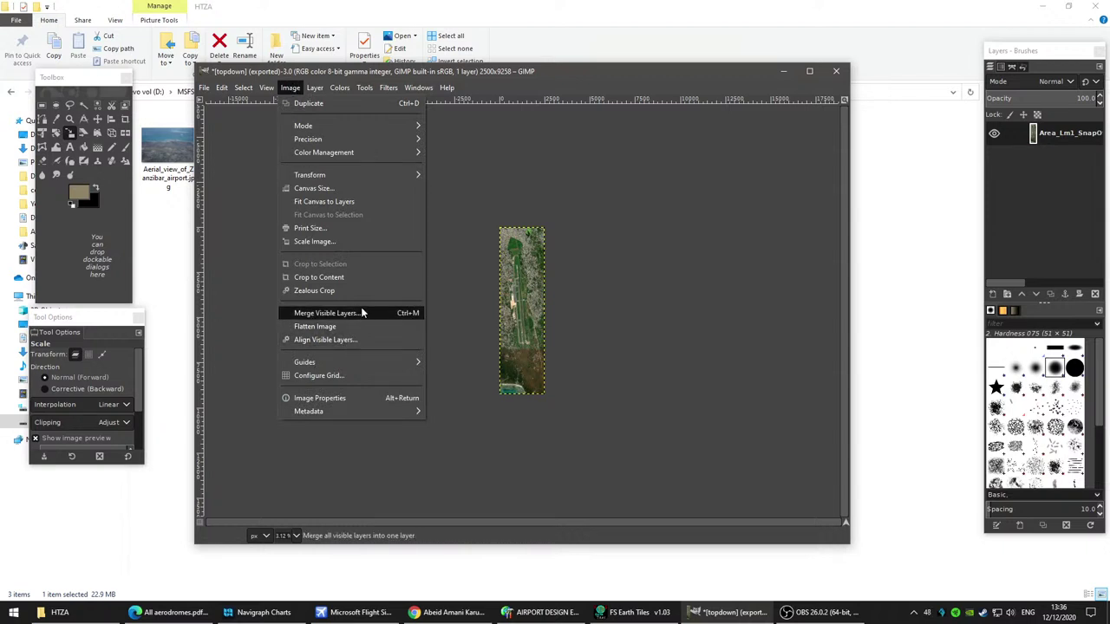
left_click(348, 242)
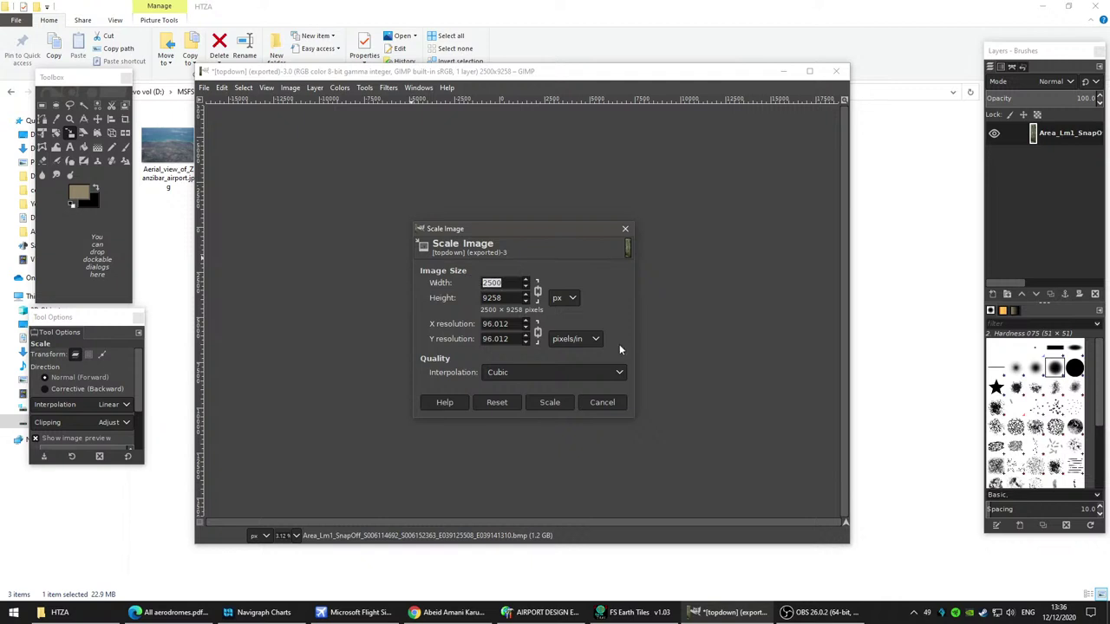
type("1900")
left_click(555, 403)
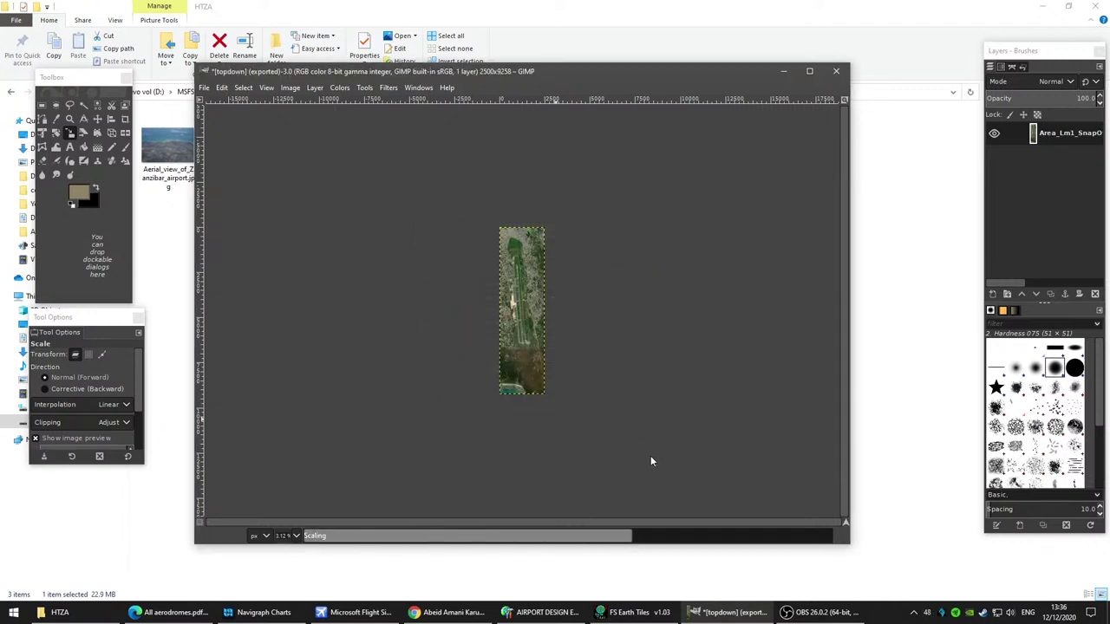
Step: Export it over topdown.jpg and check the file's new 13.8 MB size
left_click(204, 90)
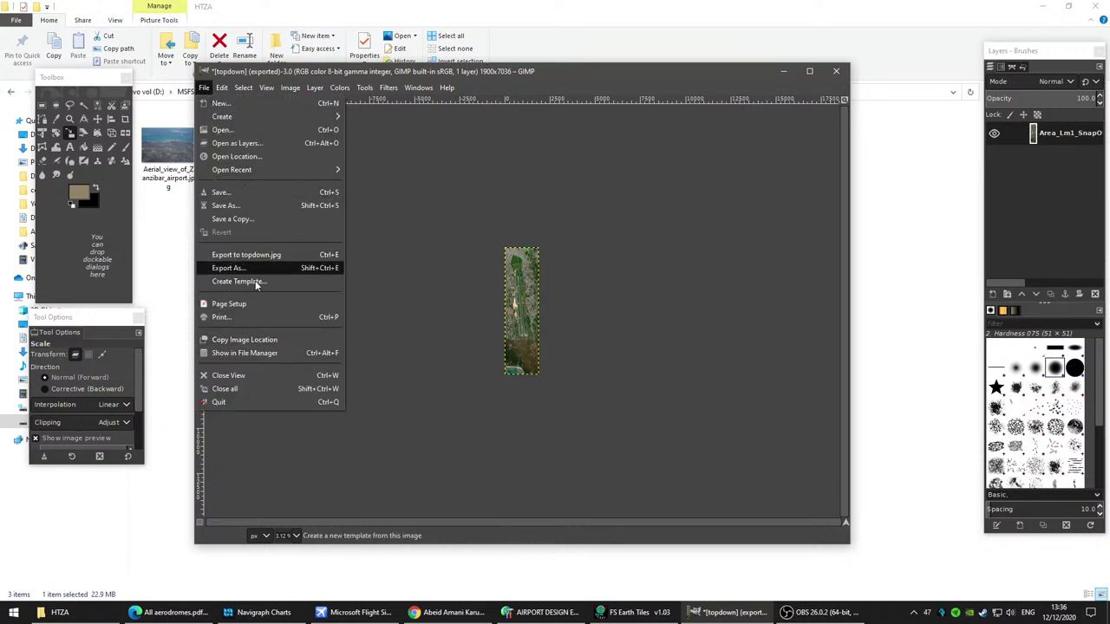
left_click(260, 255)
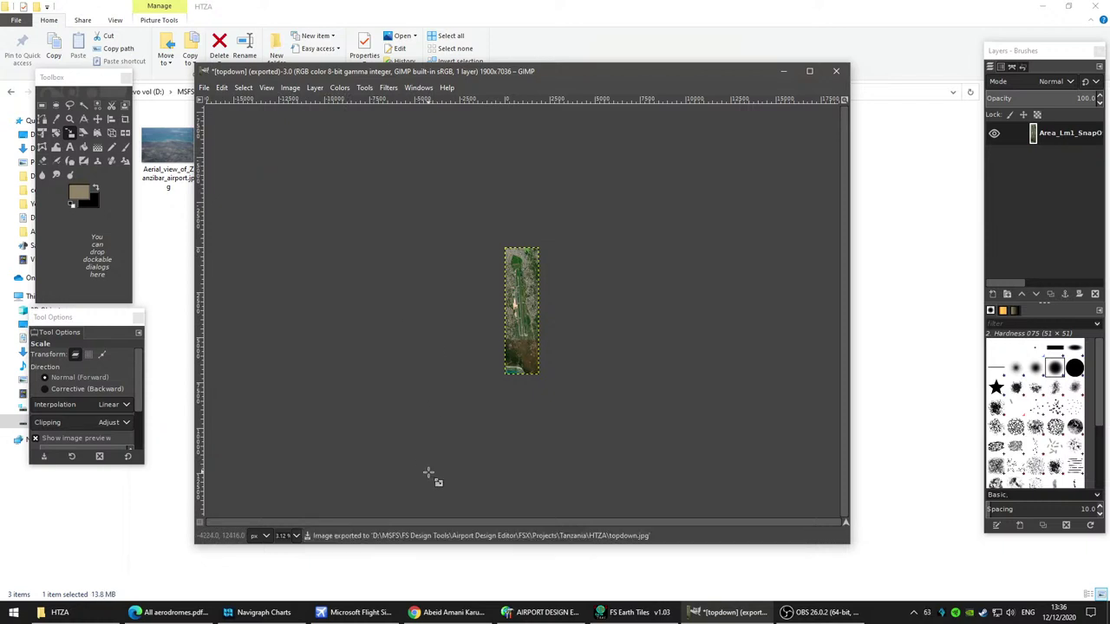
left_click(893, 434)
left_click(299, 141)
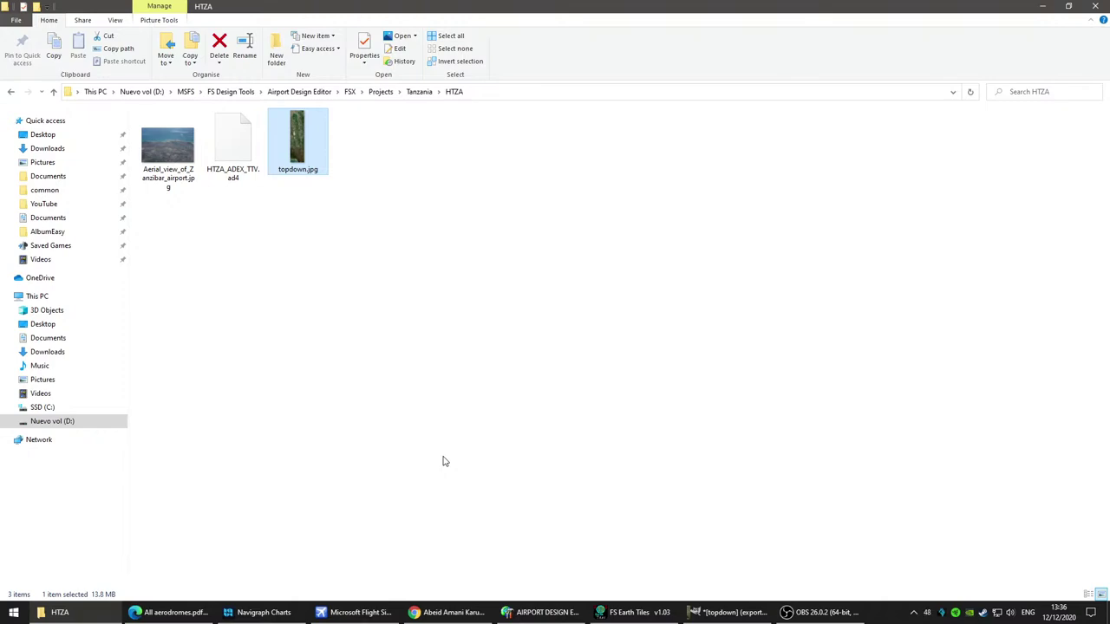
left_click(545, 612)
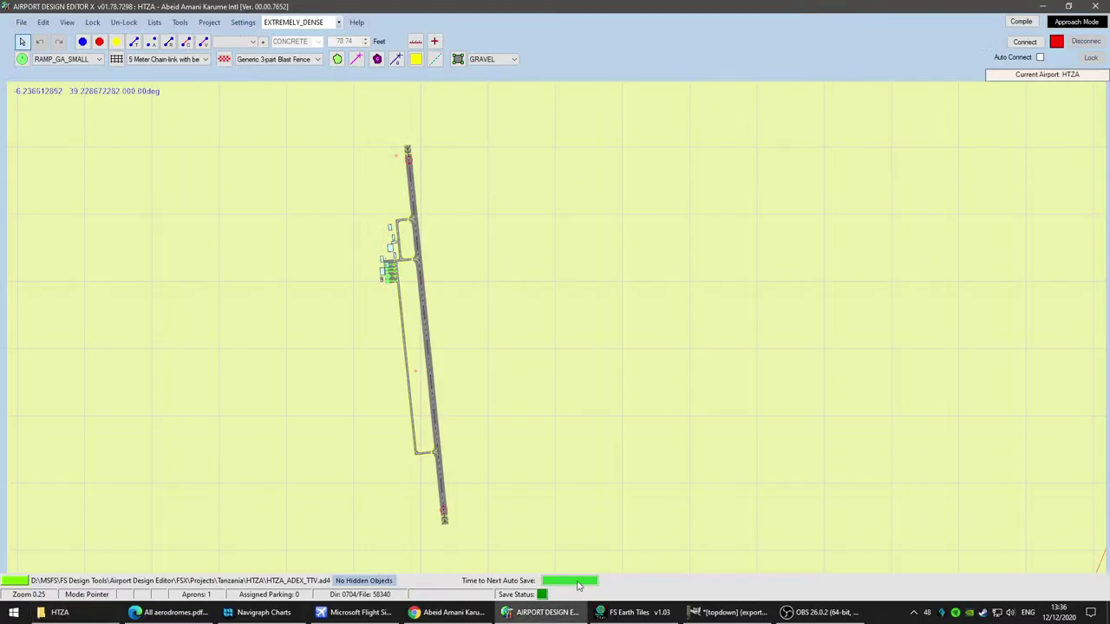
right_click(484, 367)
mouse_move(547, 407)
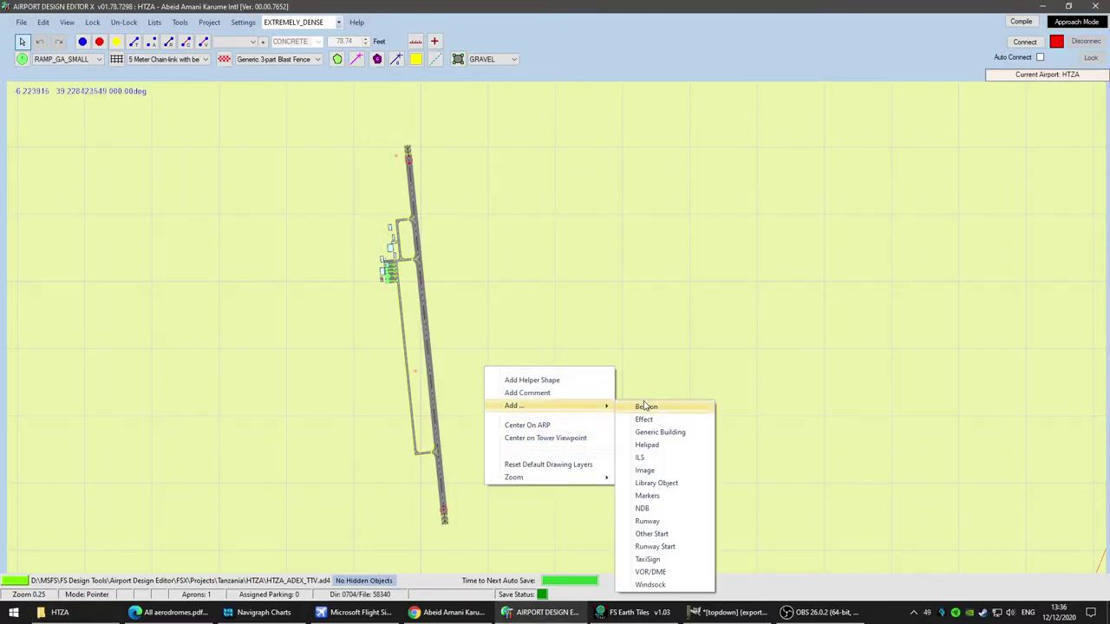
left_click(667, 471)
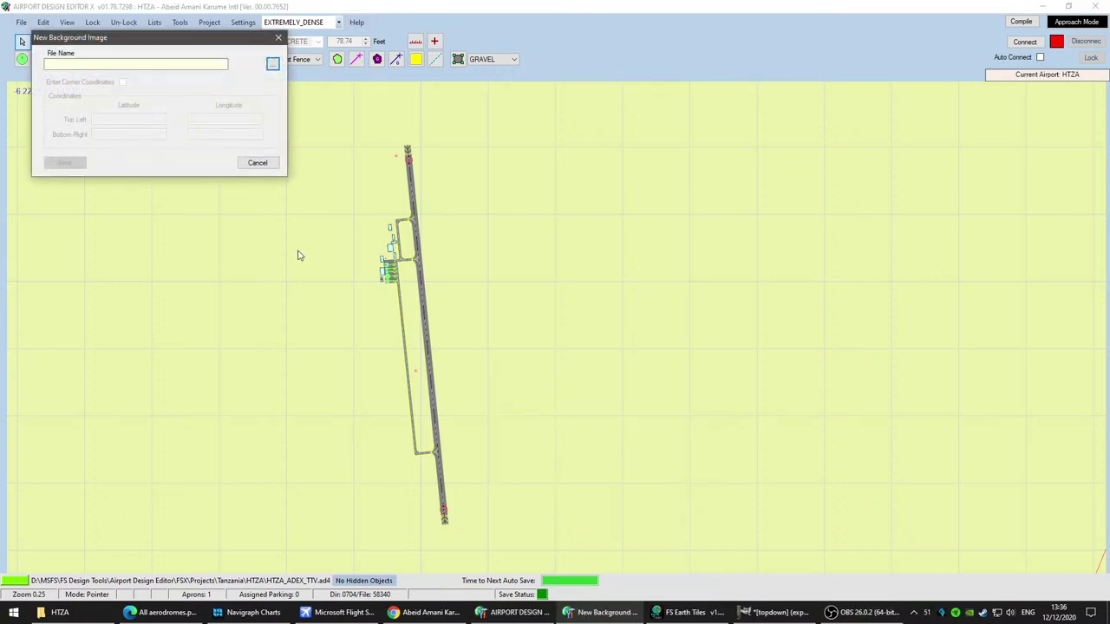
left_click(272, 64)
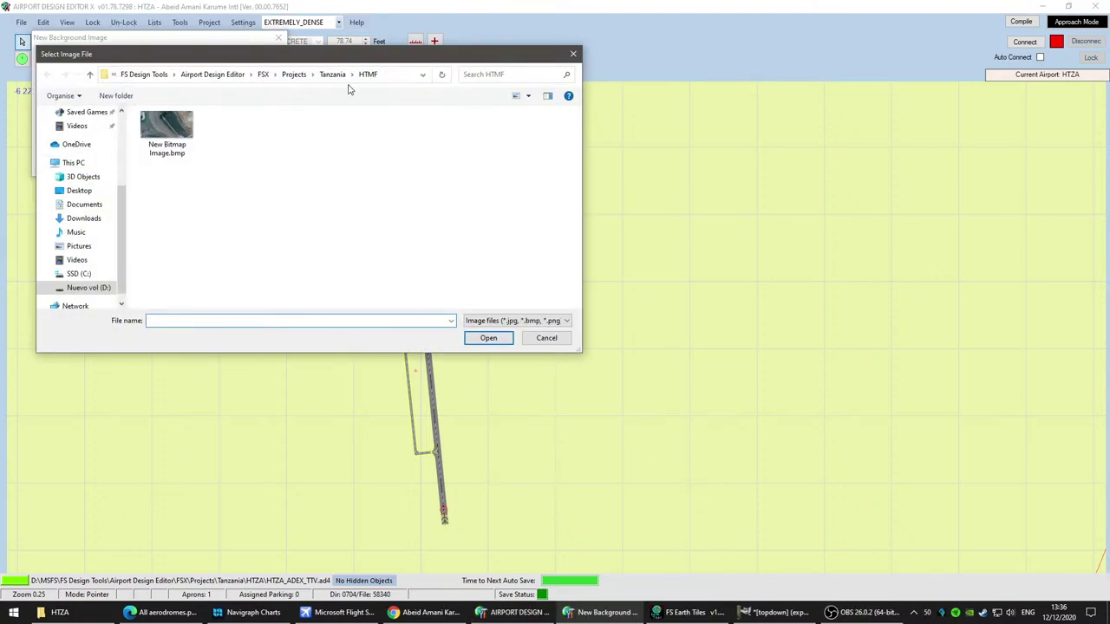
left_click(332, 74)
scroll(402, 223, "down", 3)
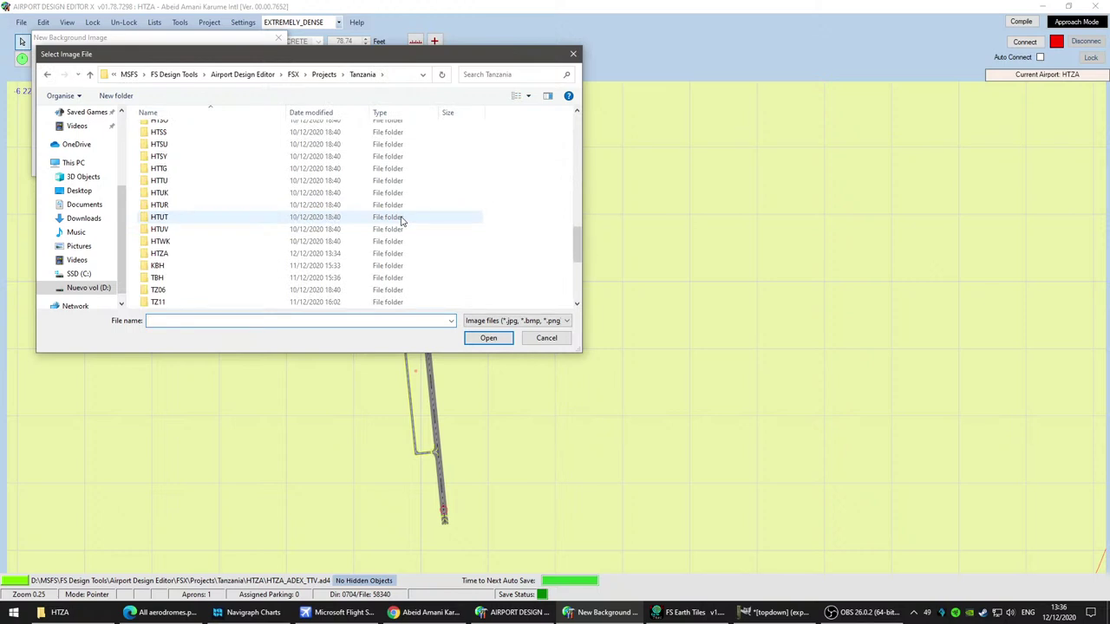
double_click(184, 253)
double_click(231, 143)
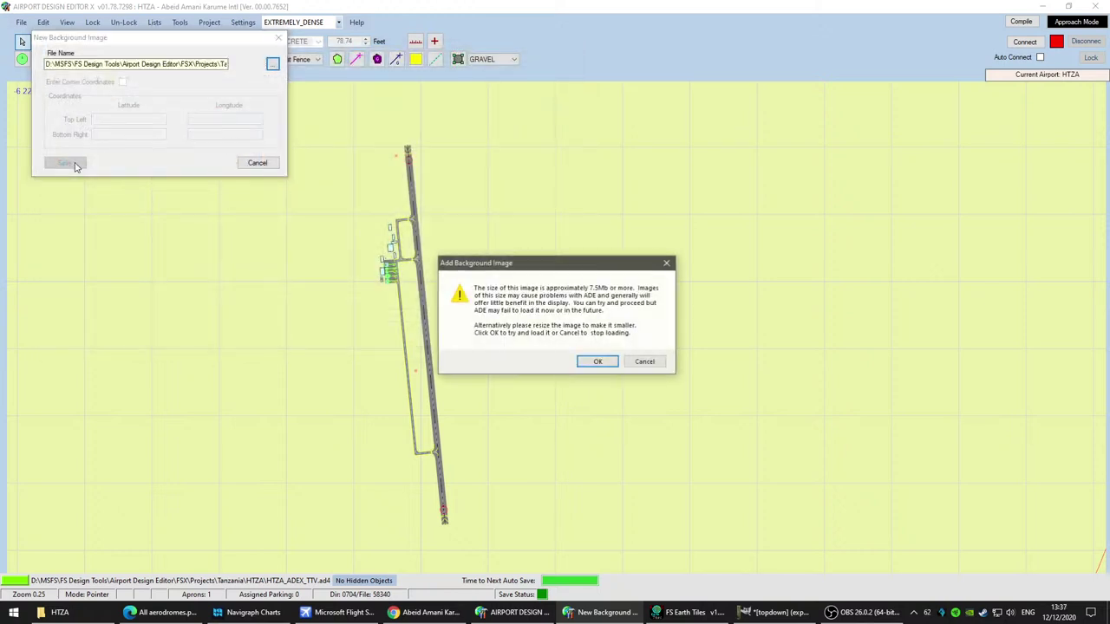
left_click(595, 362)
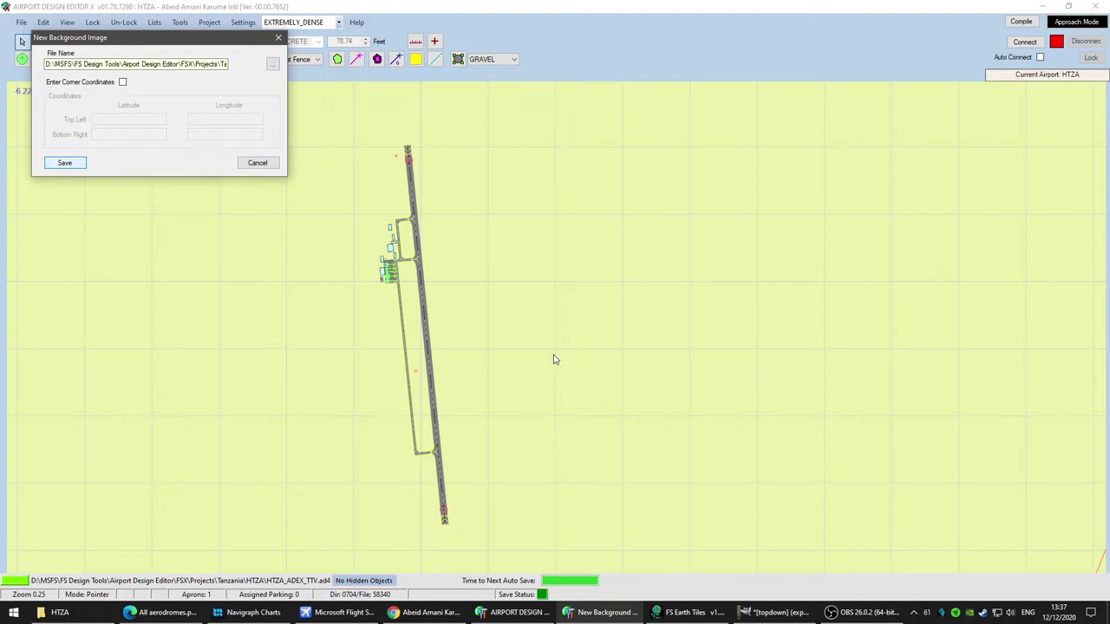
key("Return")
scroll(536, 248, "down", 2)
scroll(537, 254, "up", 8)
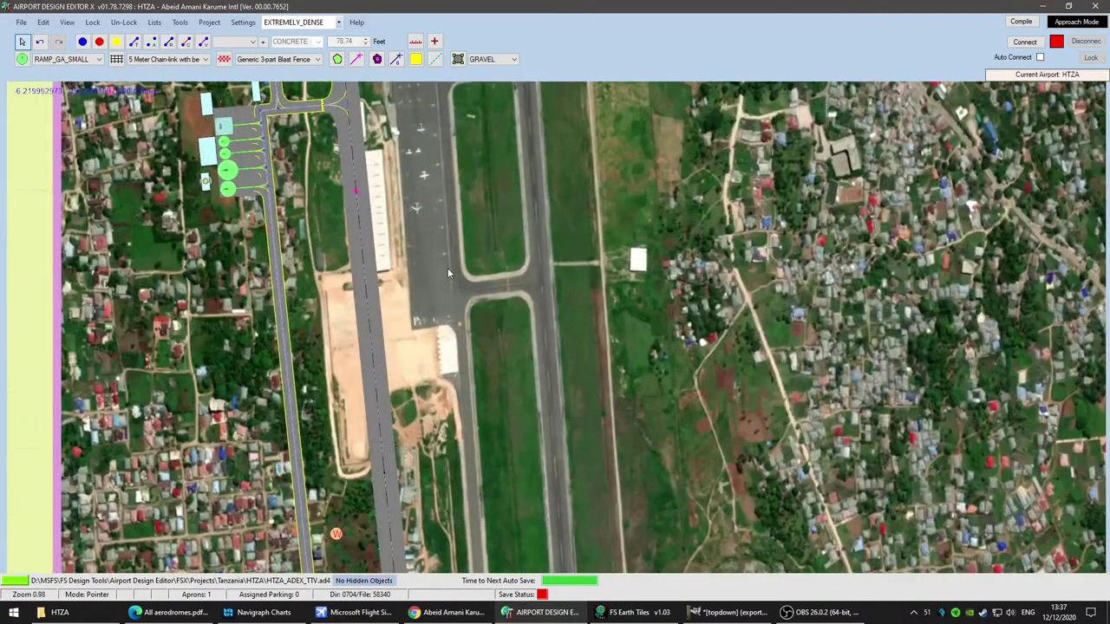
scroll(447, 274, "up", 5)
left_click_drag(441, 277, 659, 533)
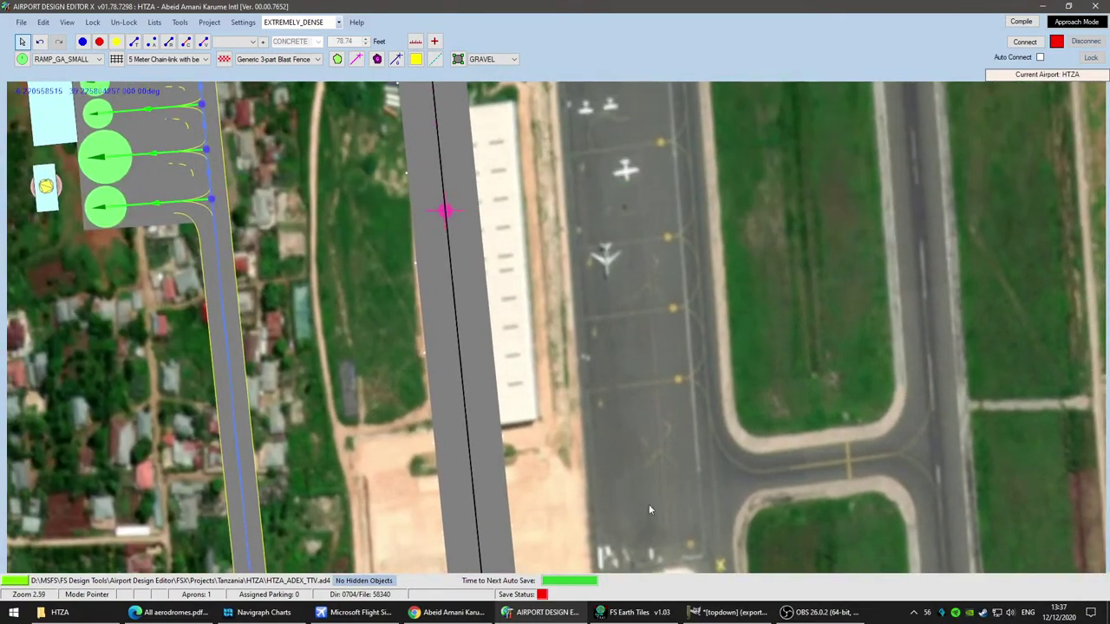
scroll(615, 403, "up", 3)
scroll(615, 404, "down", 10)
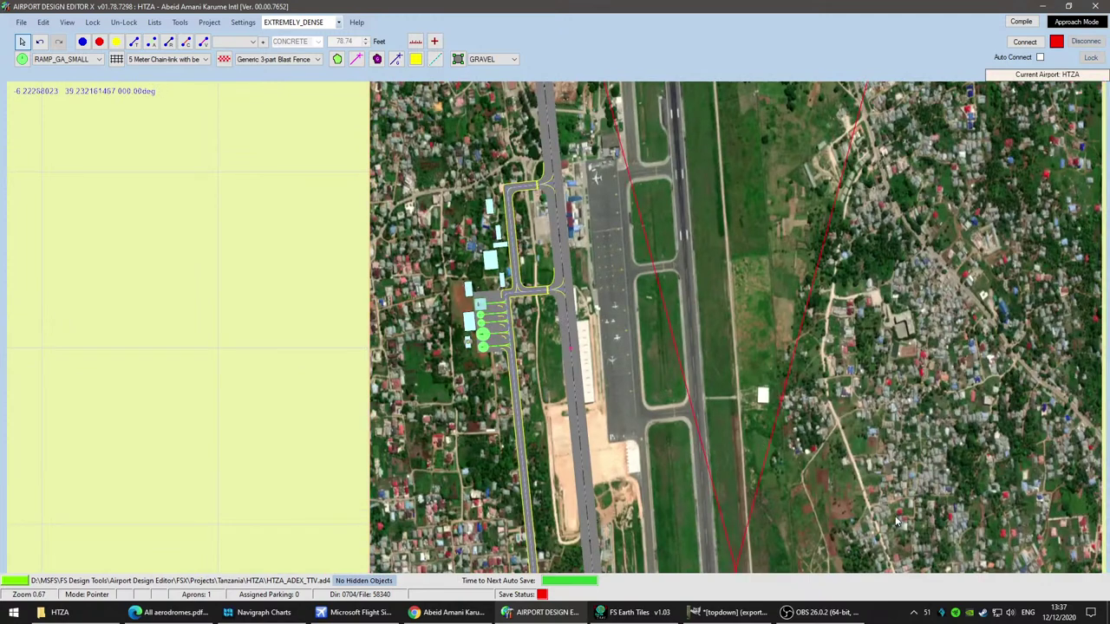
key("b")
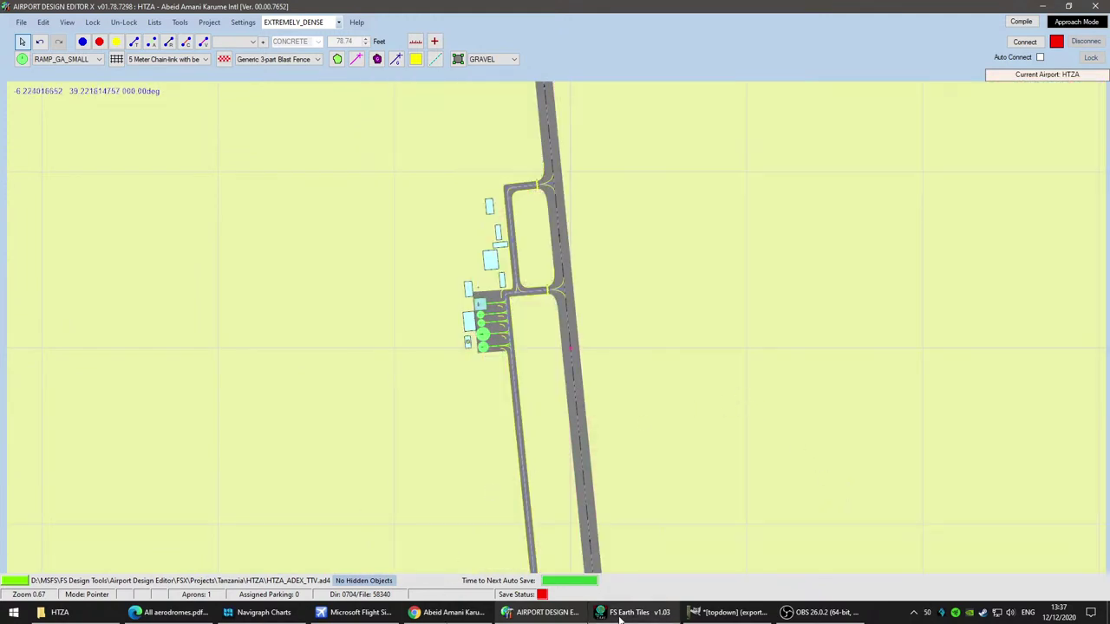
left_click(713, 614)
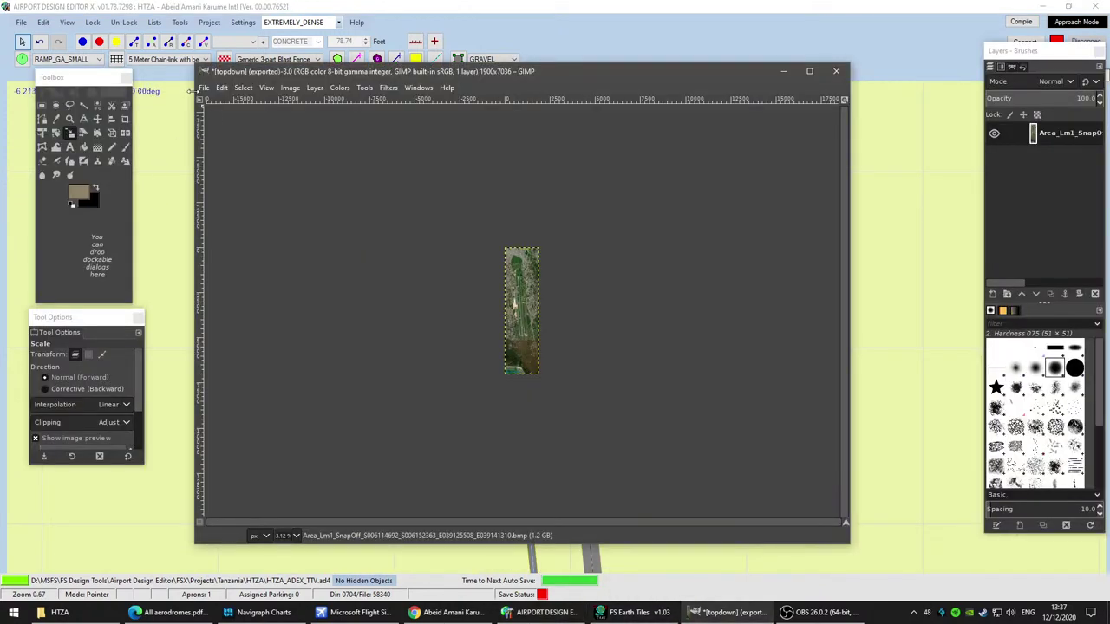
Step: Scale the runway image from 1900×7036 to 1400×5184 pixels
left_click(287, 89)
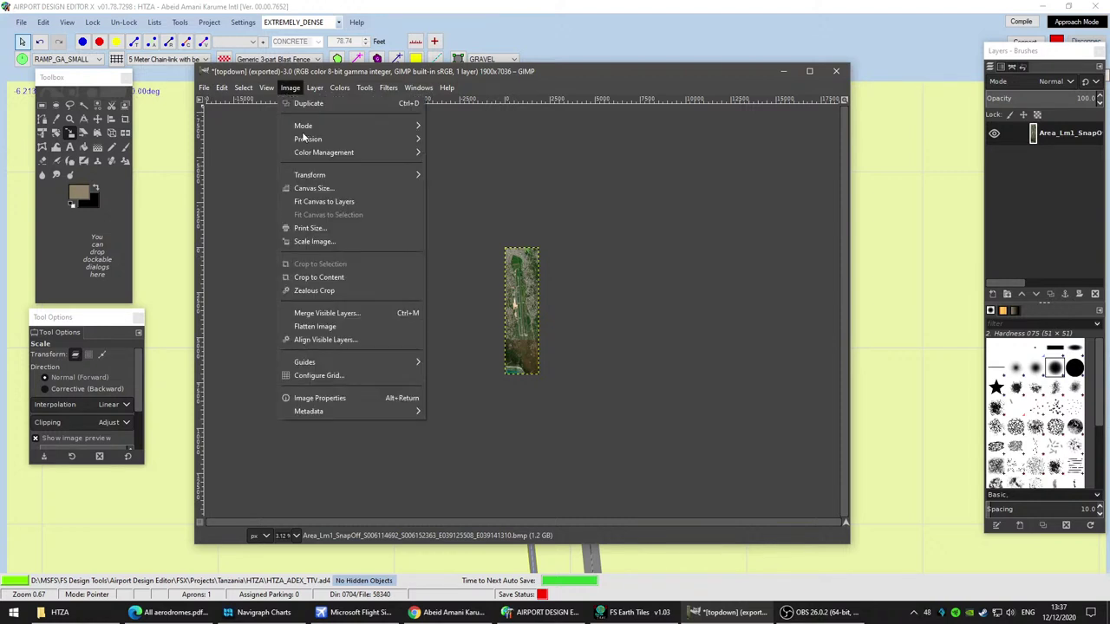
left_click(346, 242)
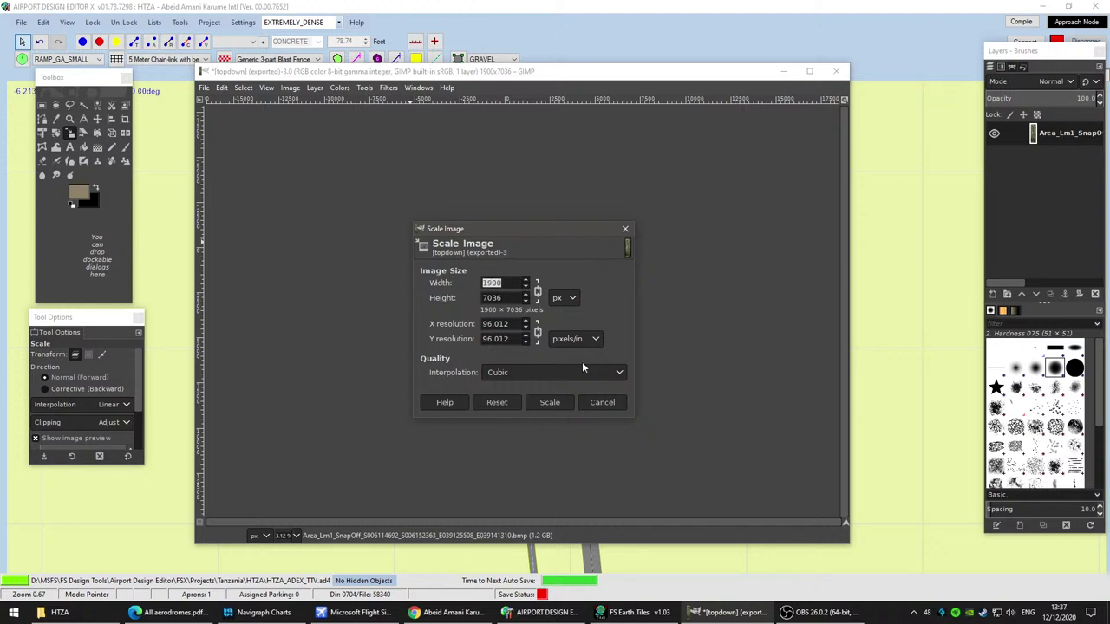
type("1400")
left_click(541, 403)
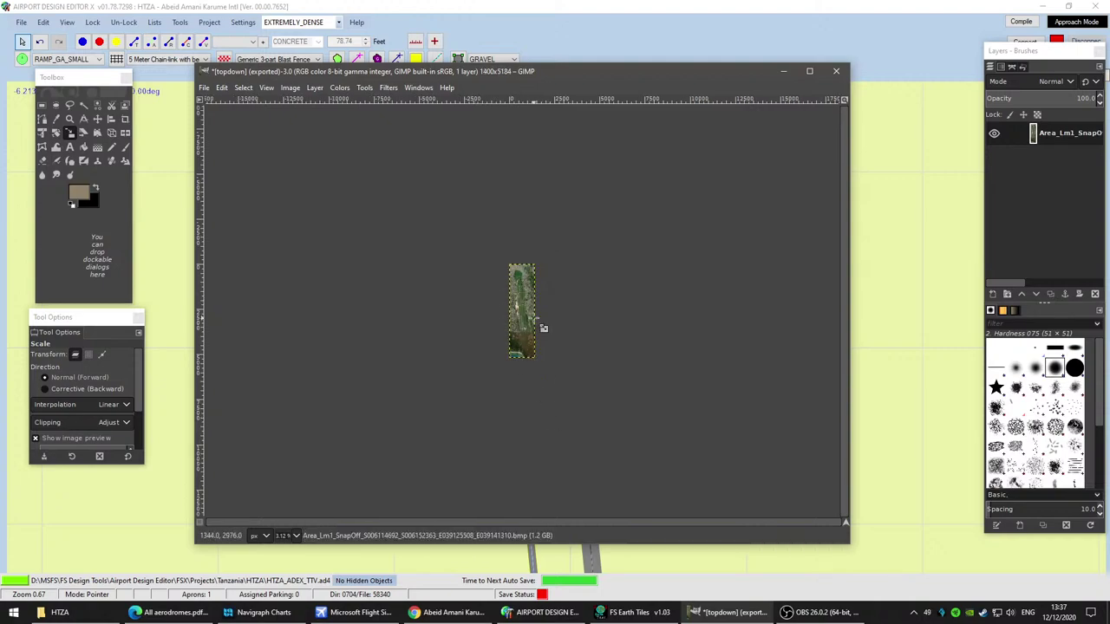
scroll(544, 328, "up", 20, "ctrl")
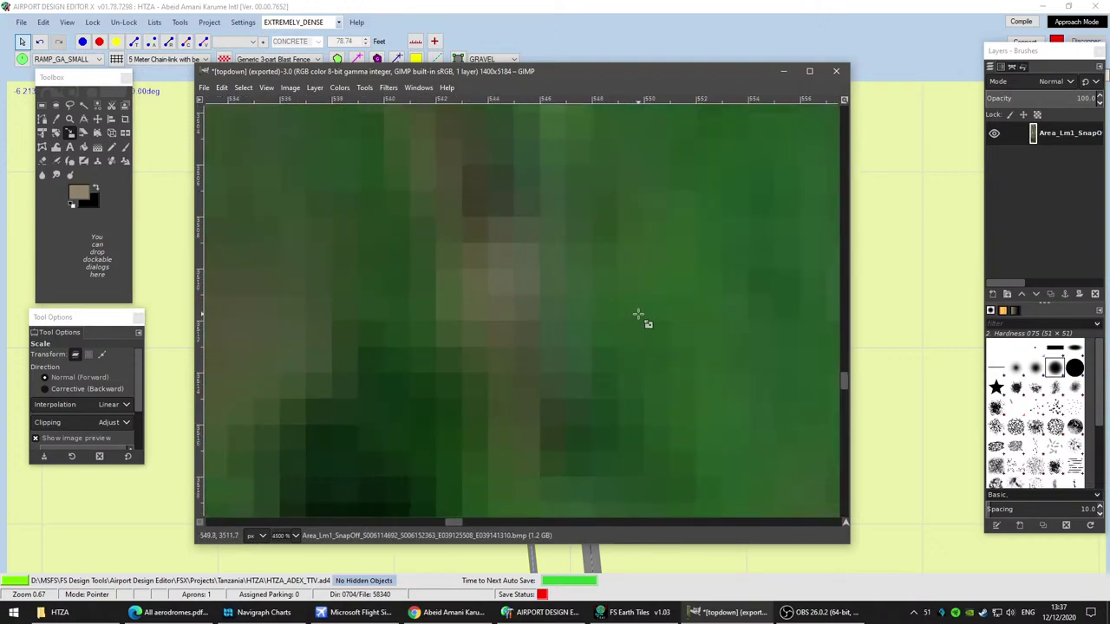
scroll(637, 314, "down", 15, "ctrl")
scroll(650, 401, "down", 3, "ctrl")
scroll(520, 351, "up", 6, "ctrl")
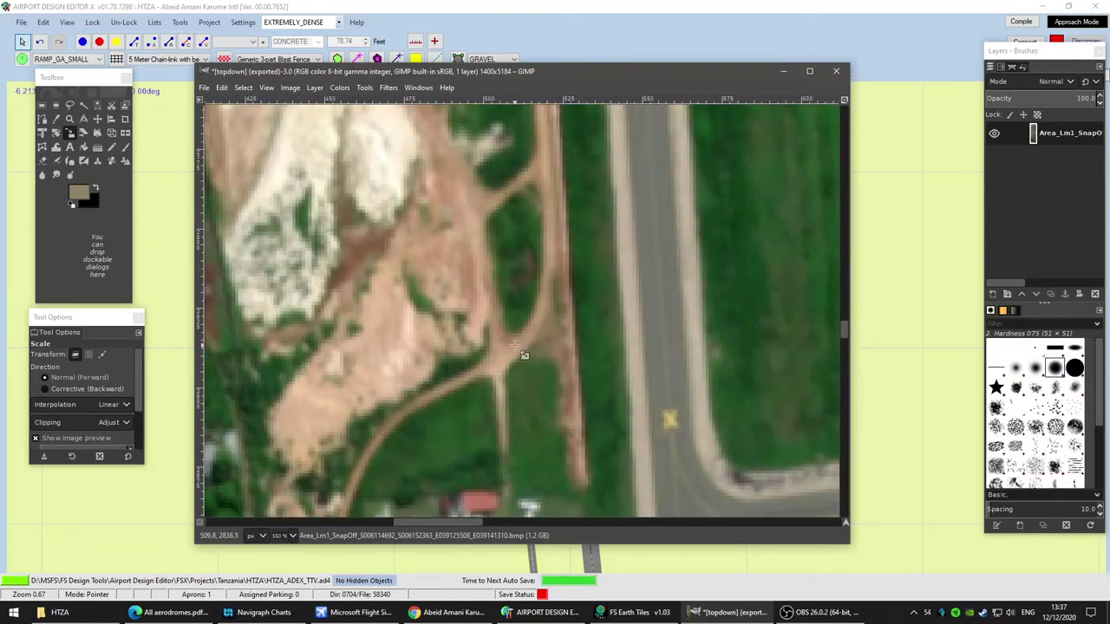
scroll(520, 350, "down", 5, "ctrl")
scroll(520, 350, "up", 6, "ctrl")
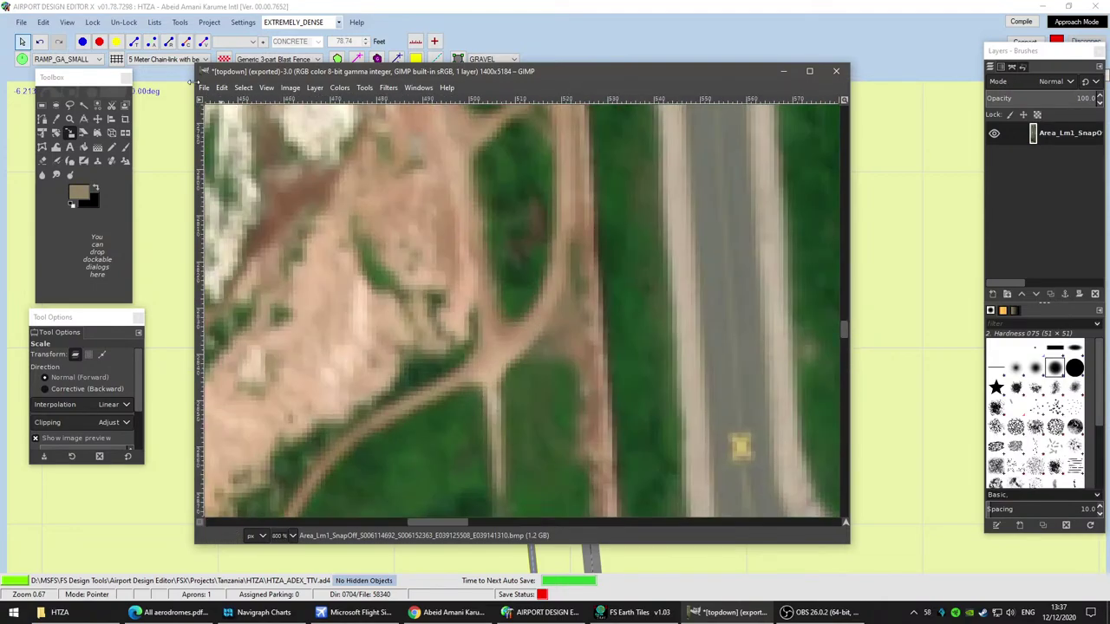
Step: Export the rescaled image as topdown2.jpg in the HTZA folder, confirming the JPEG settings
left_click(204, 88)
left_click(251, 265)
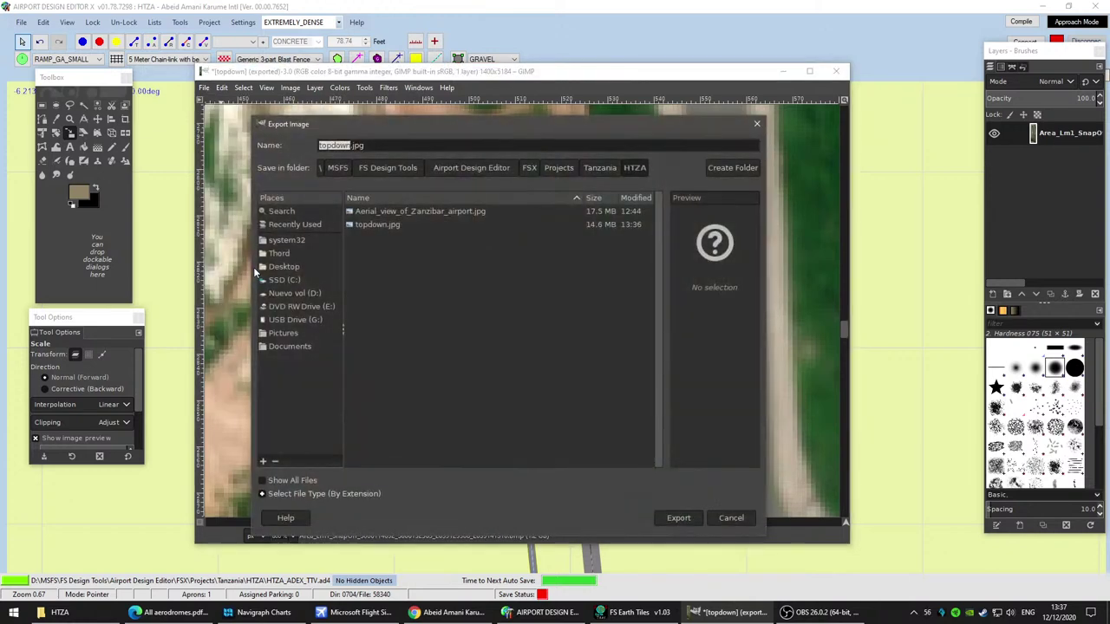
left_click(386, 224)
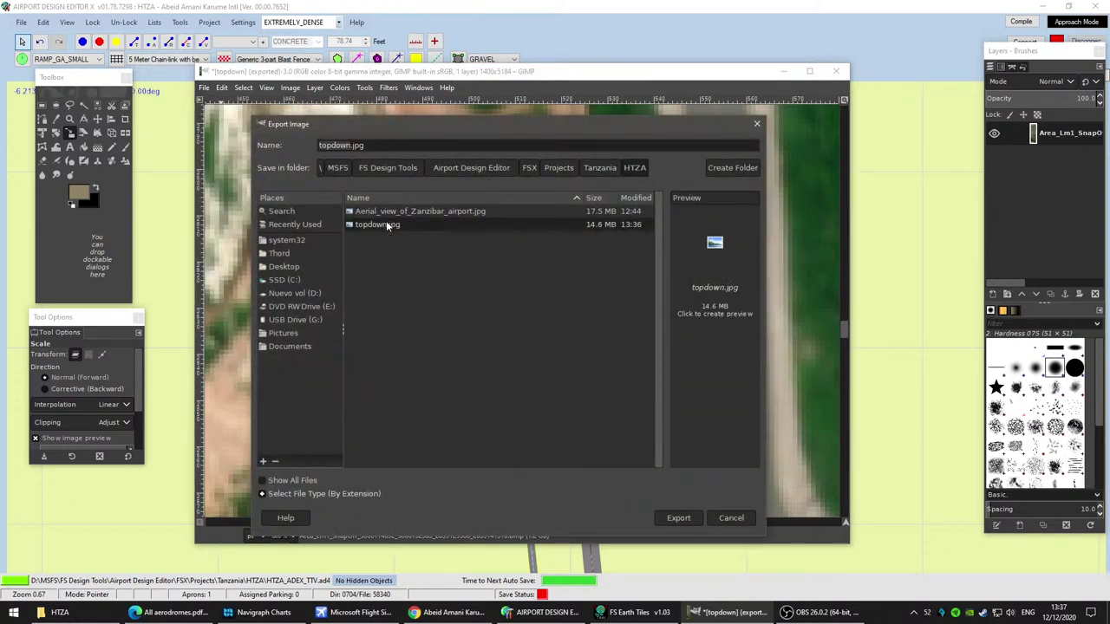
left_click(430, 145)
key("BackSpace")
key("BackSpace")
key("BackSpace")
key("BackSpace")
type("2.jp")
key("BackSpace")
key("BackSpace")
key("BackSpace")
key("BackSpace")
type("2.jpg")
left_click(679, 518)
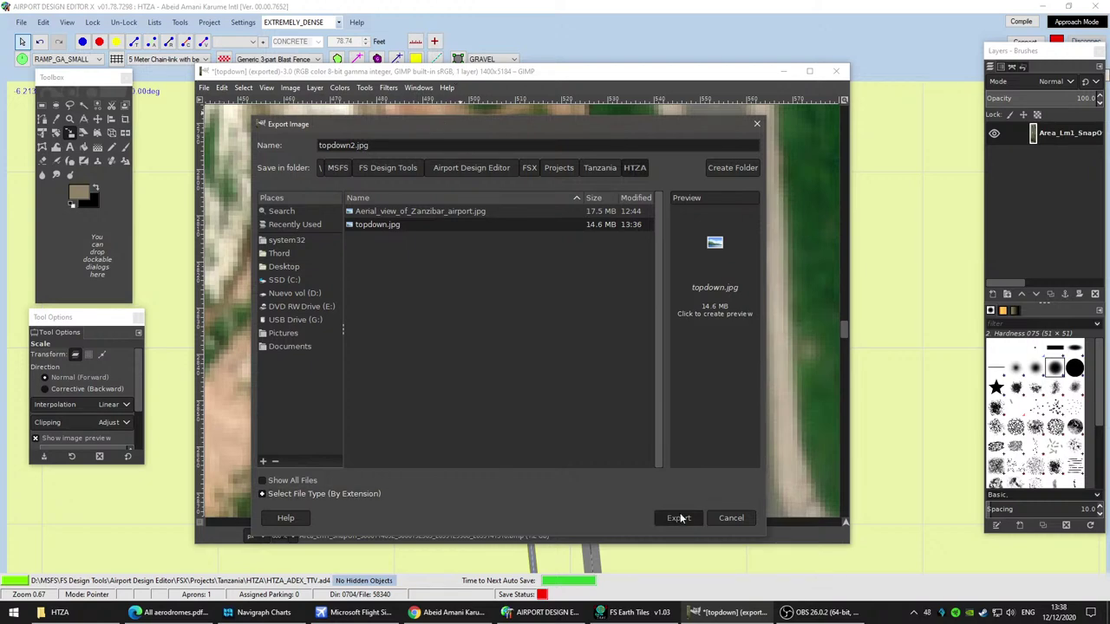
left_click(556, 377)
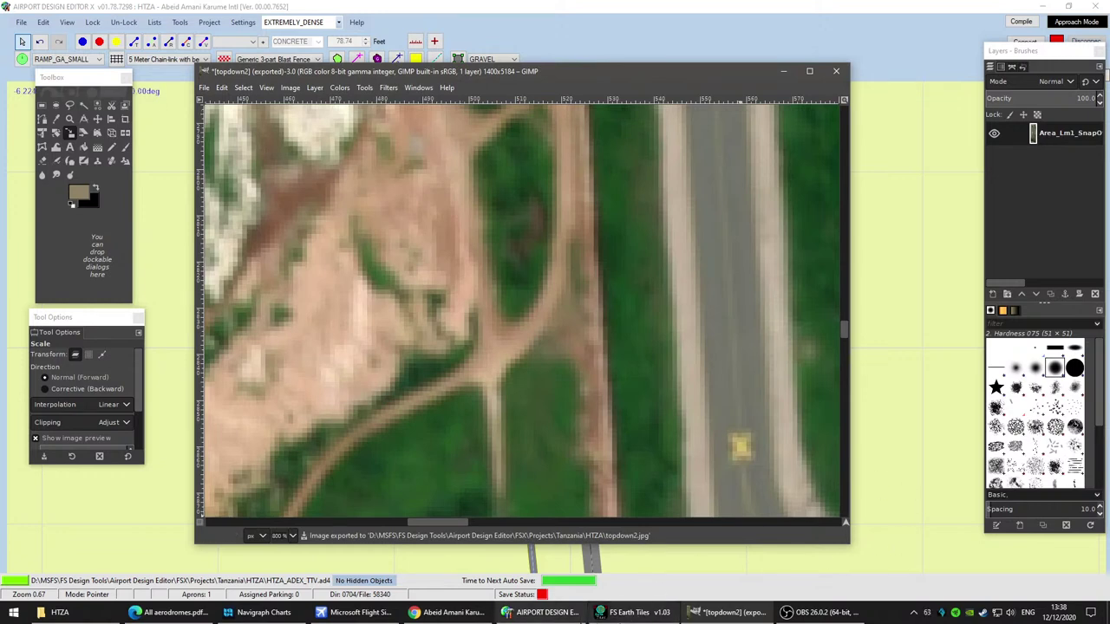
left_click(545, 612)
Step: Check the file size of topdown2.jpg in the HTZA folder
right_click(655, 343)
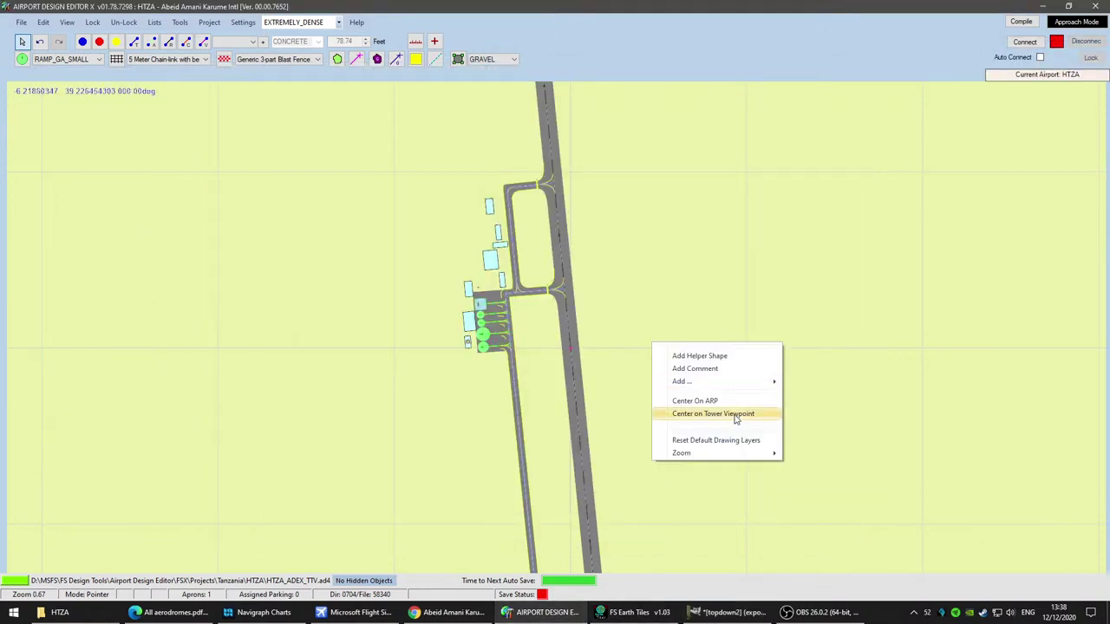
mouse_move(735, 382)
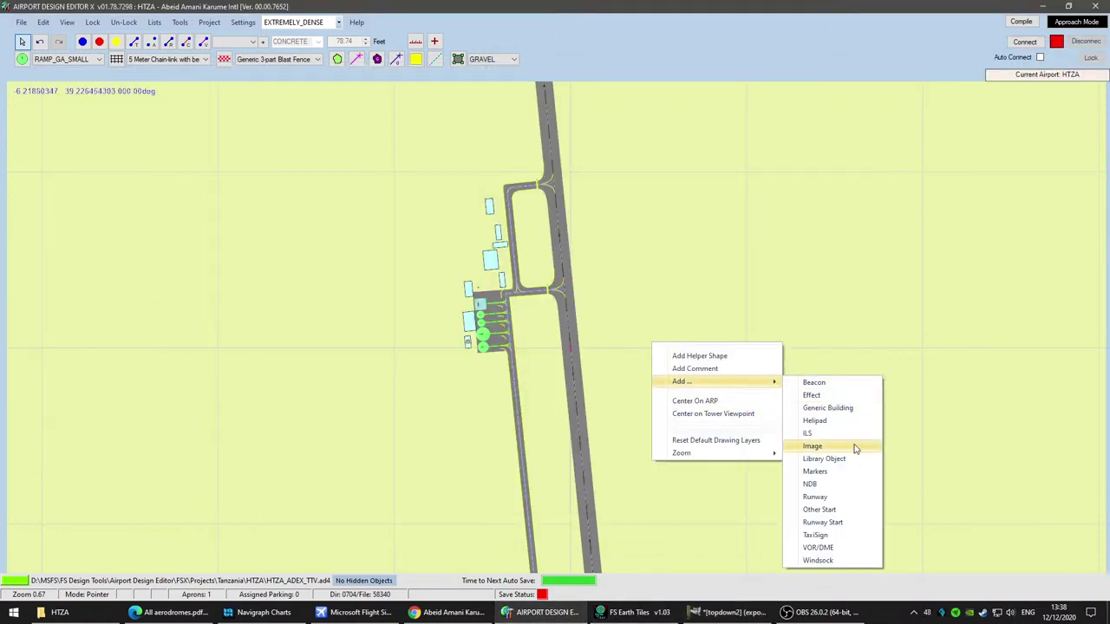
left_click(59, 612)
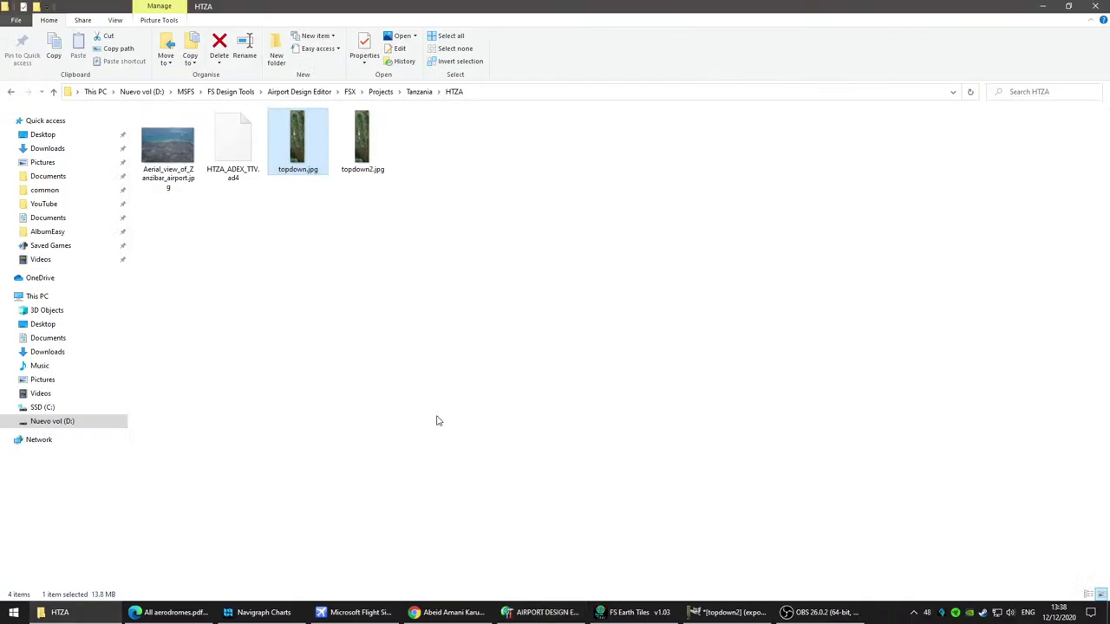
left_click(359, 154)
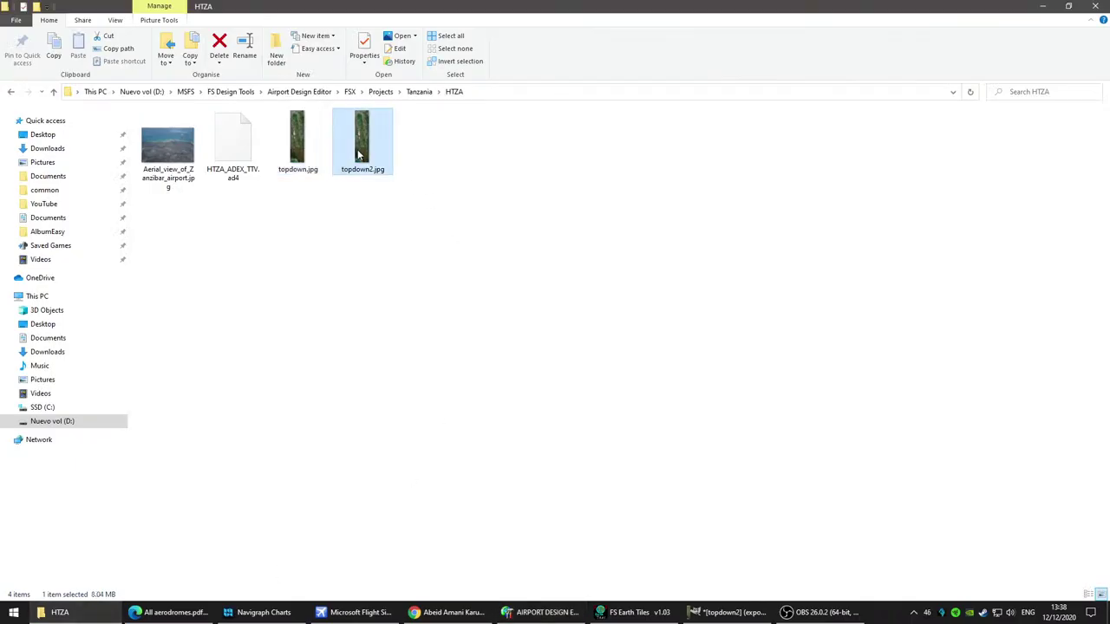
left_click(627, 446)
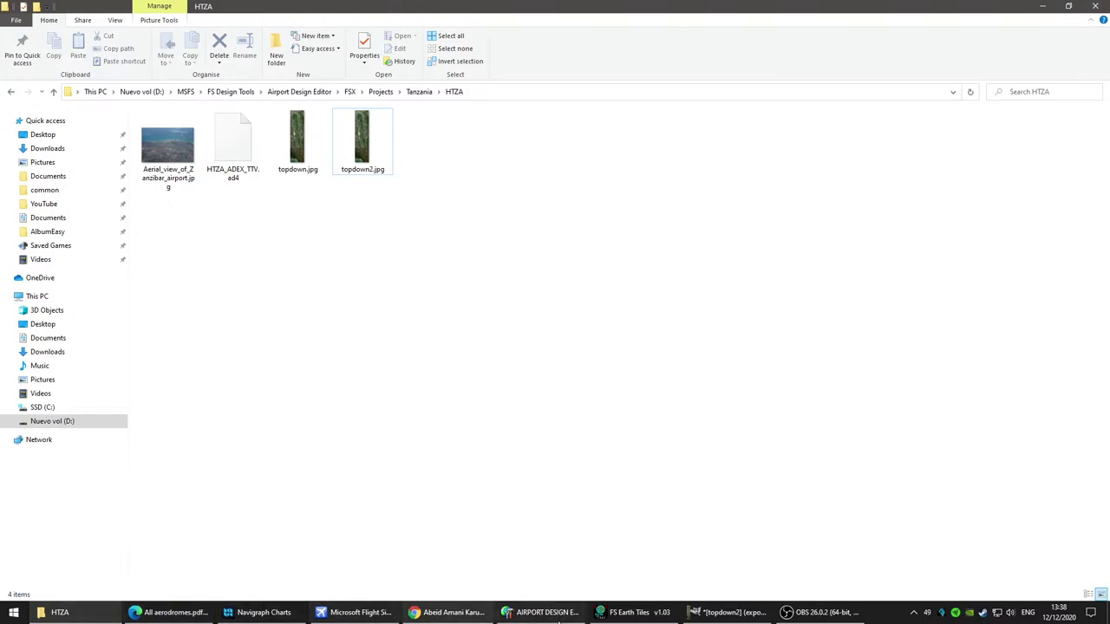
left_click(542, 612)
Step: Add topdown2.jpg as the background image and accept the large-image warning
right_click(691, 363)
mouse_move(768, 397)
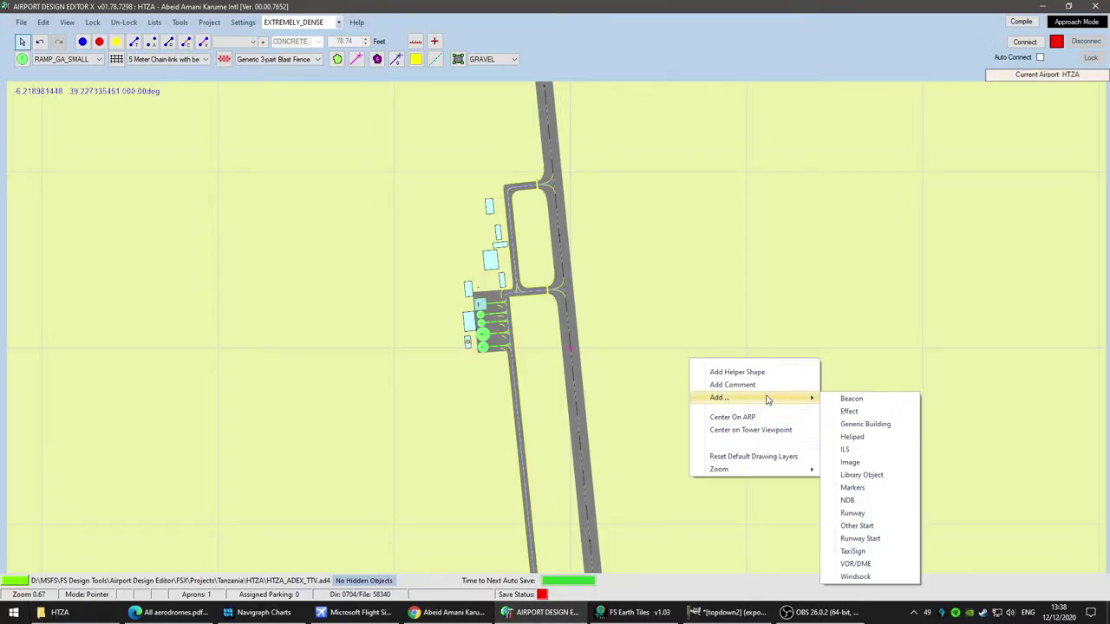
left_click(890, 463)
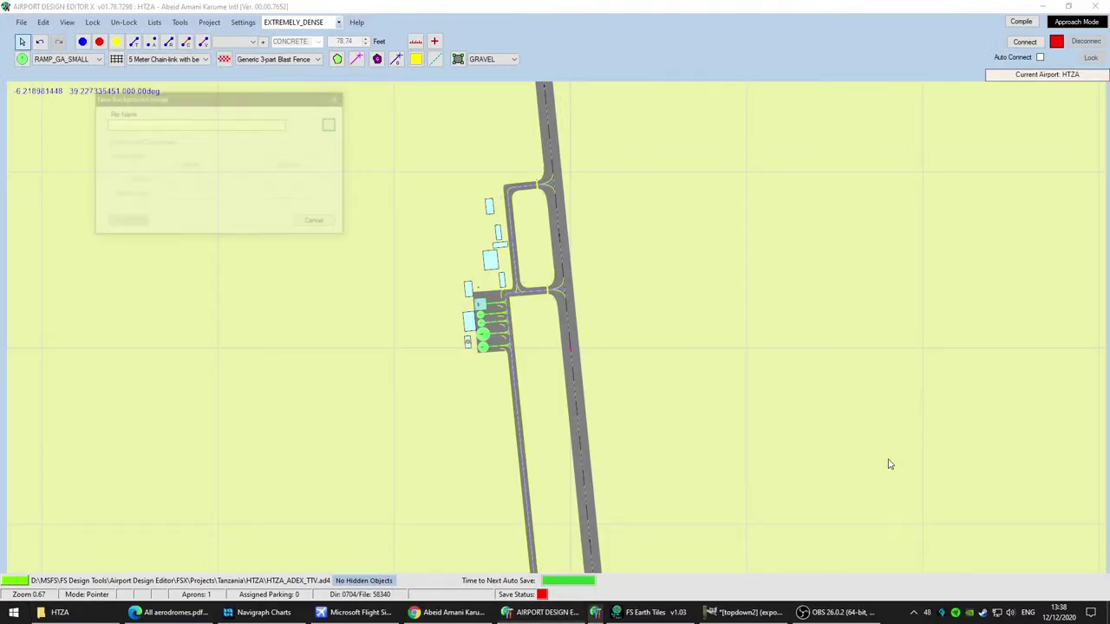
left_click(333, 124)
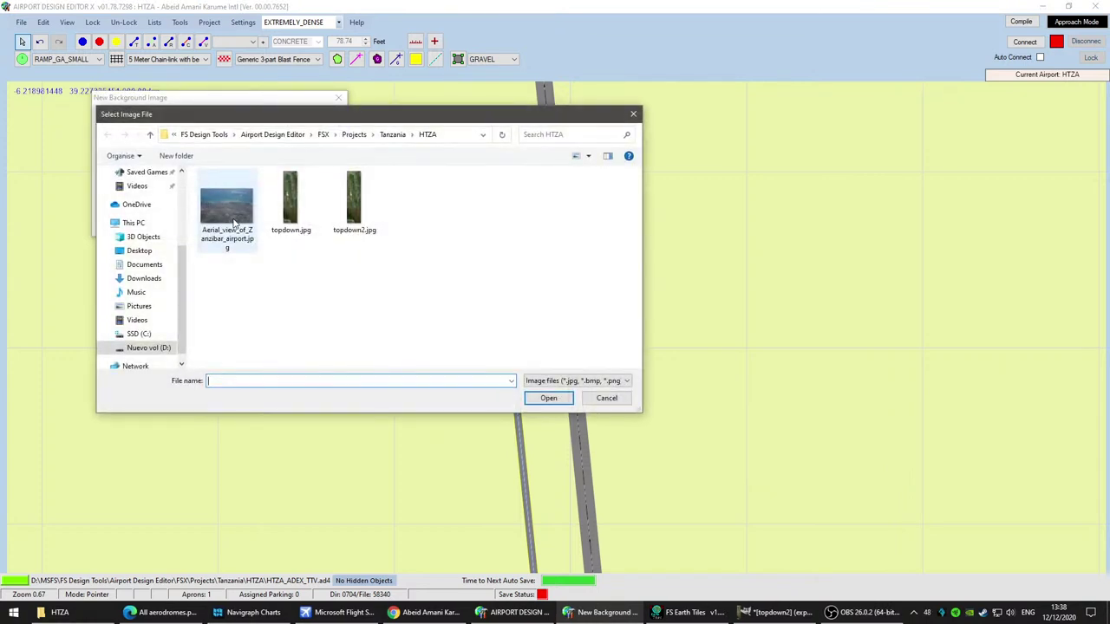
left_click(353, 202)
double_click(353, 202)
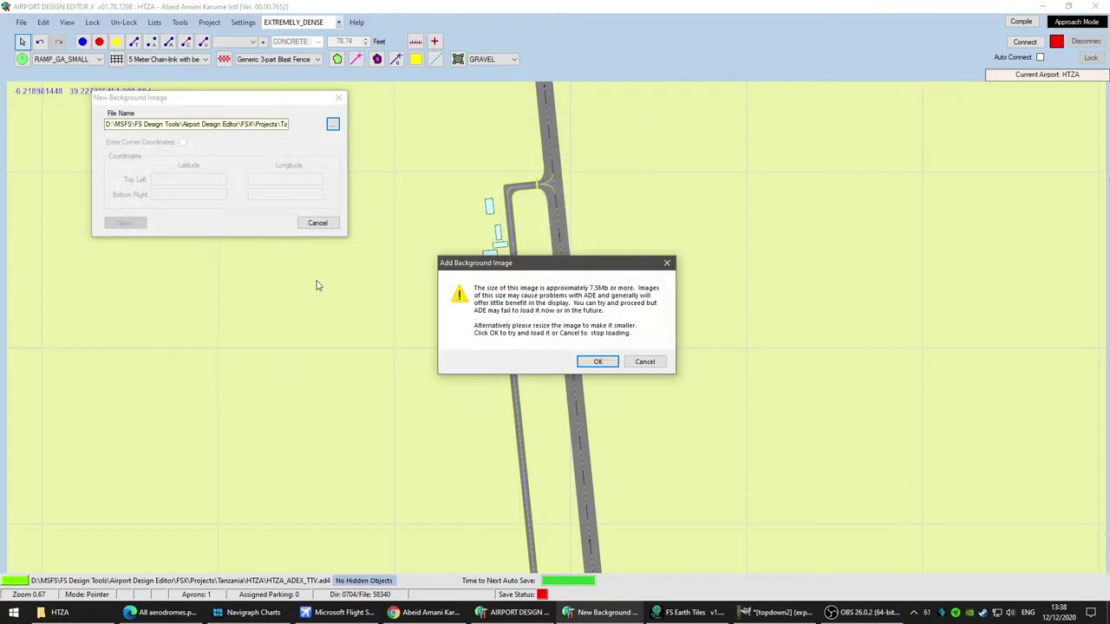
left_click(596, 361)
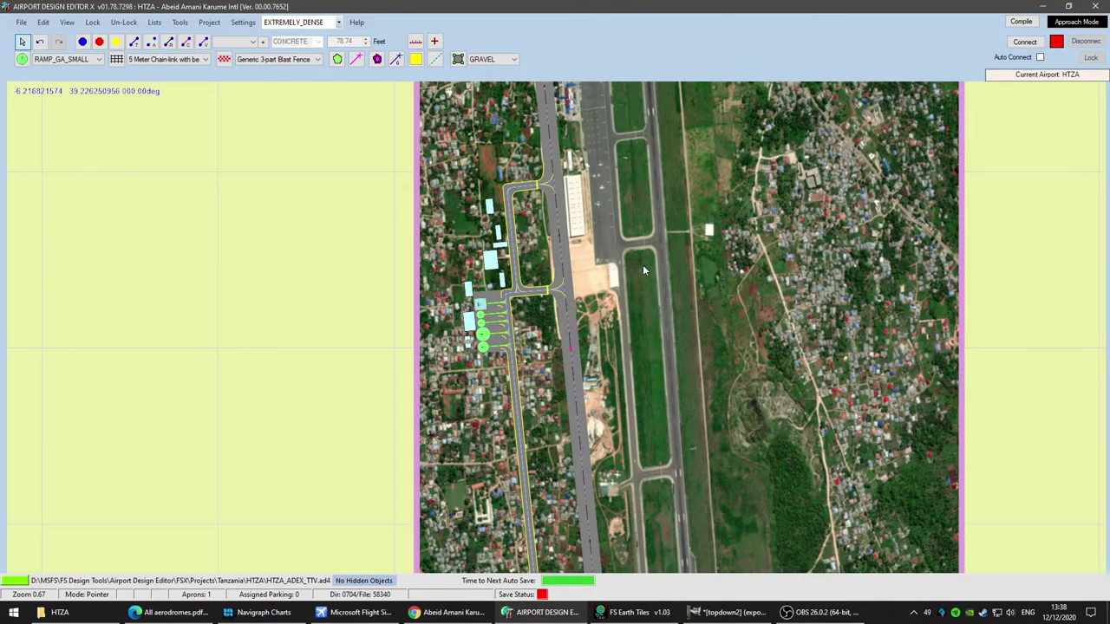
Step: Drag the topdown2 satellite background roughly into line with the drawn runway
scroll(584, 248, "up", 6)
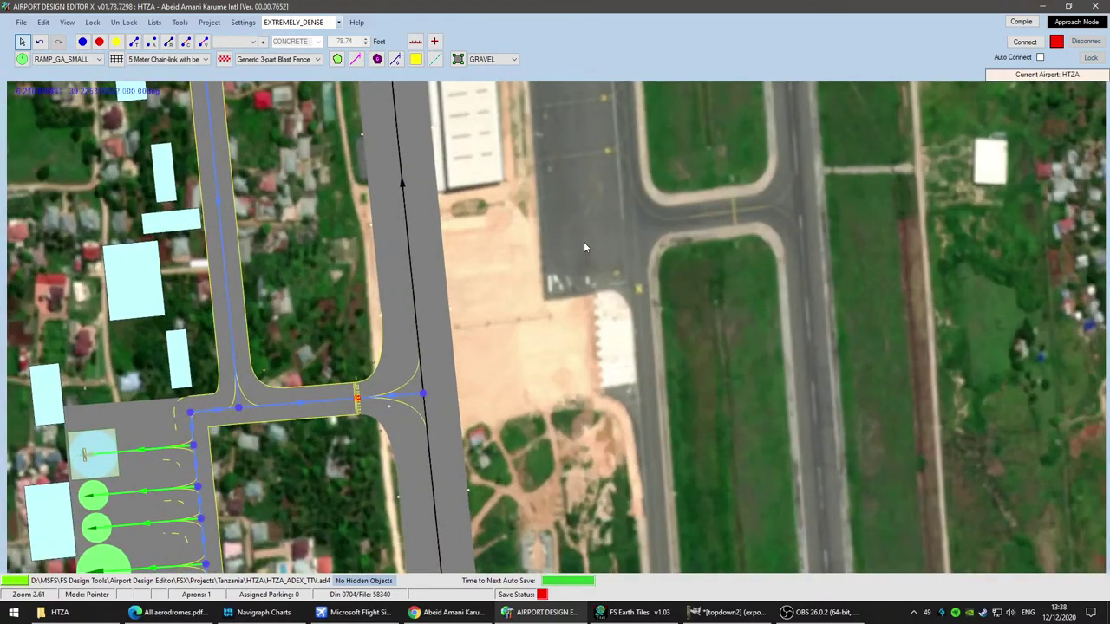
scroll(585, 248, "down", 8)
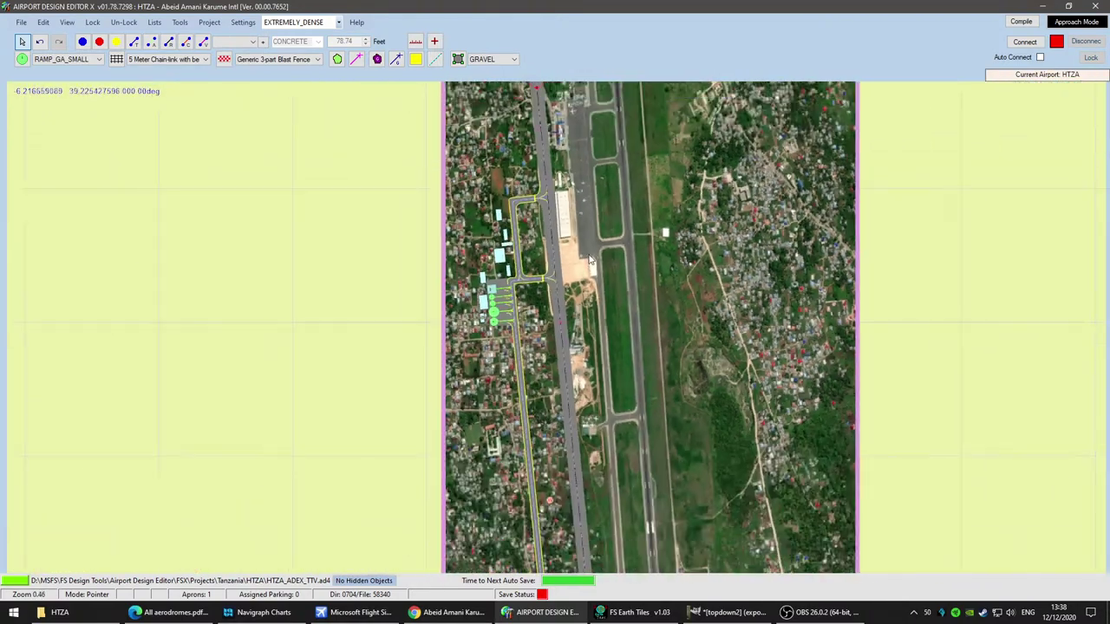
scroll(589, 259, "down", 3)
left_click_drag(754, 321, 705, 265)
left_click_drag(595, 209, 599, 270)
scroll(598, 275, "down", 2)
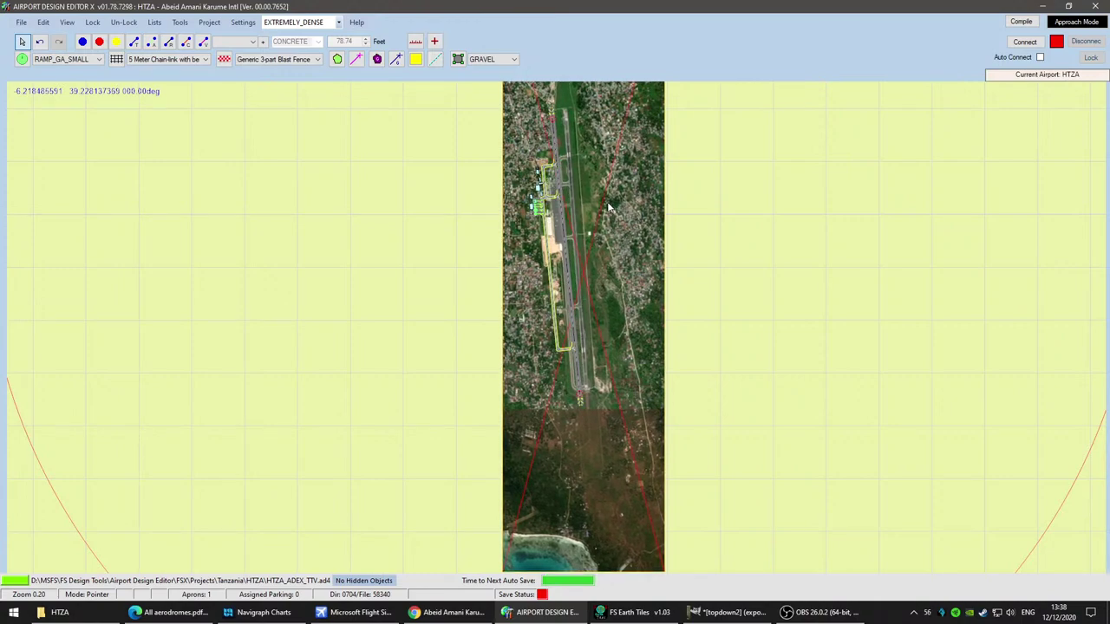
scroll(607, 201, "up", 5)
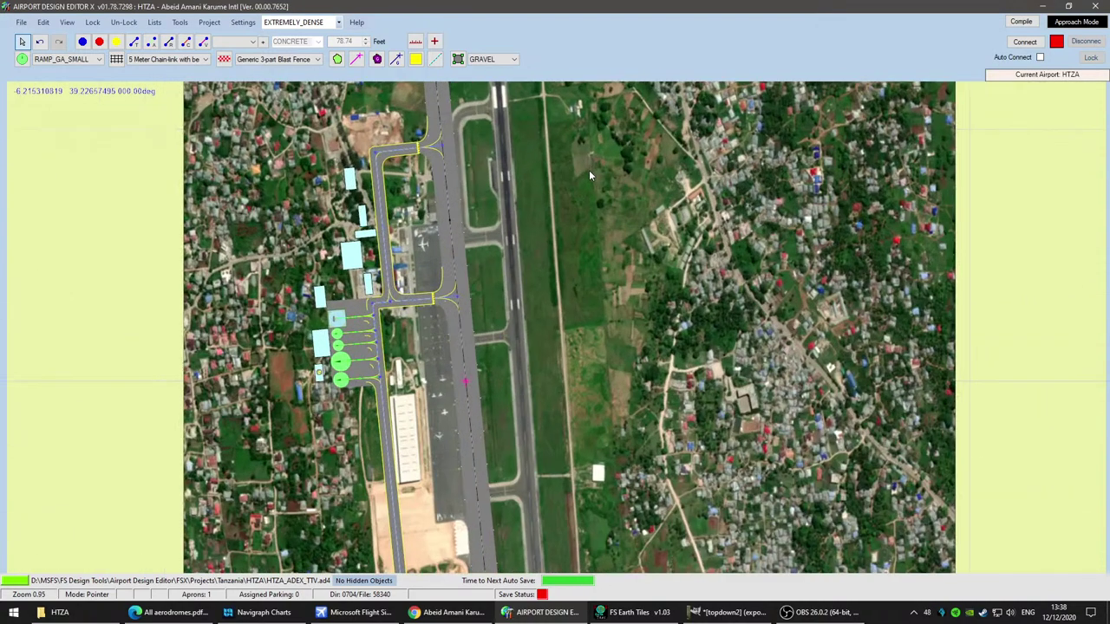
scroll(589, 170, "up", 3)
scroll(560, 283, "down", 2)
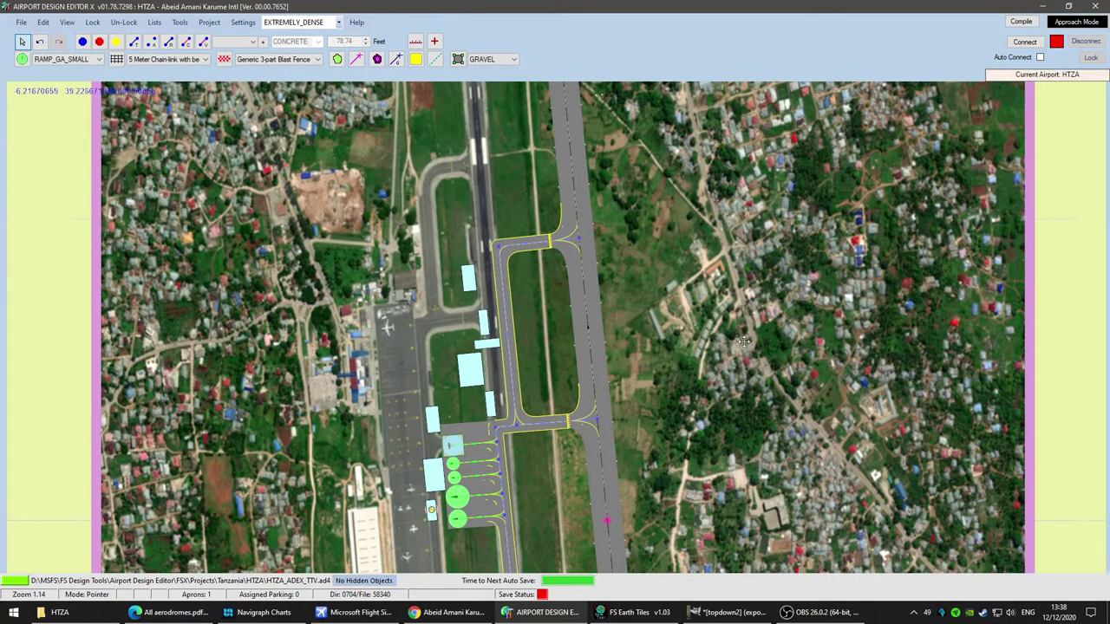
scroll(757, 364, "down", 5)
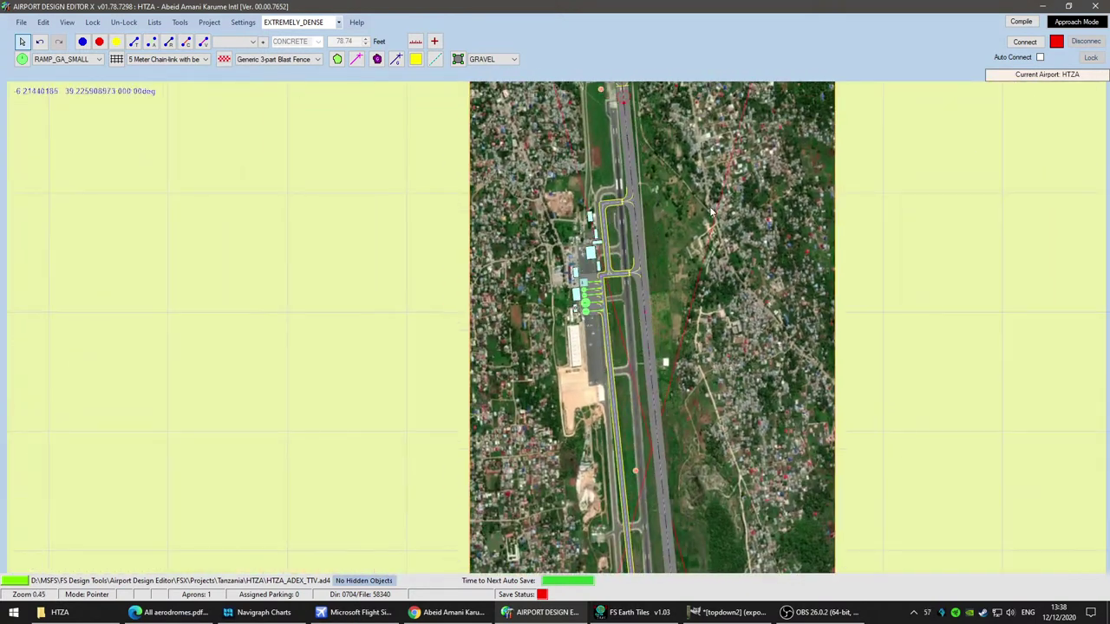
left_click_drag(729, 472, 711, 226)
left_click_drag(711, 369, 722, 469)
left_click_drag(695, 109, 709, 324)
Step: Fine-tune the background's alignment along the runway's north and south ends
scroll(708, 317, "down", 1)
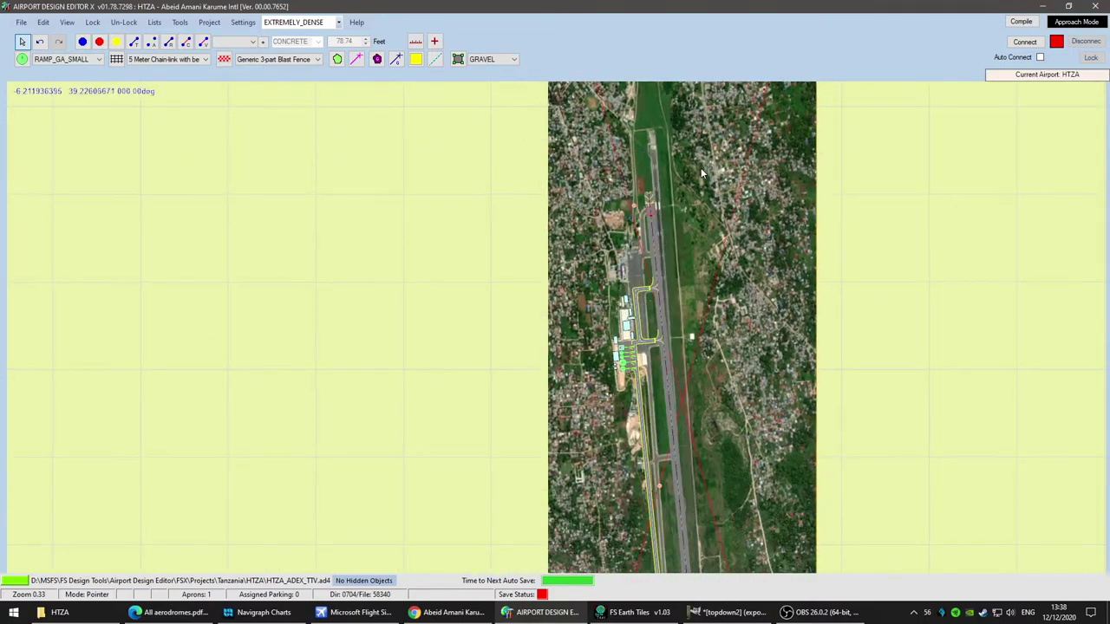
middle_click_drag(701, 169, 734, 252)
scroll(704, 214, "up", 6)
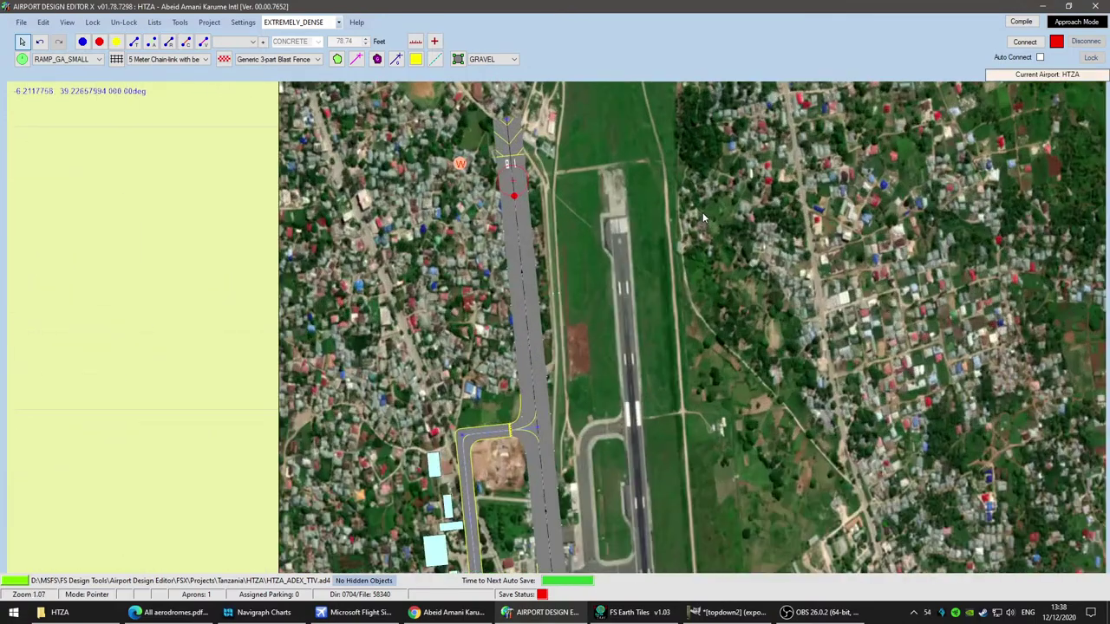
left_click_drag(754, 336, 627, 333)
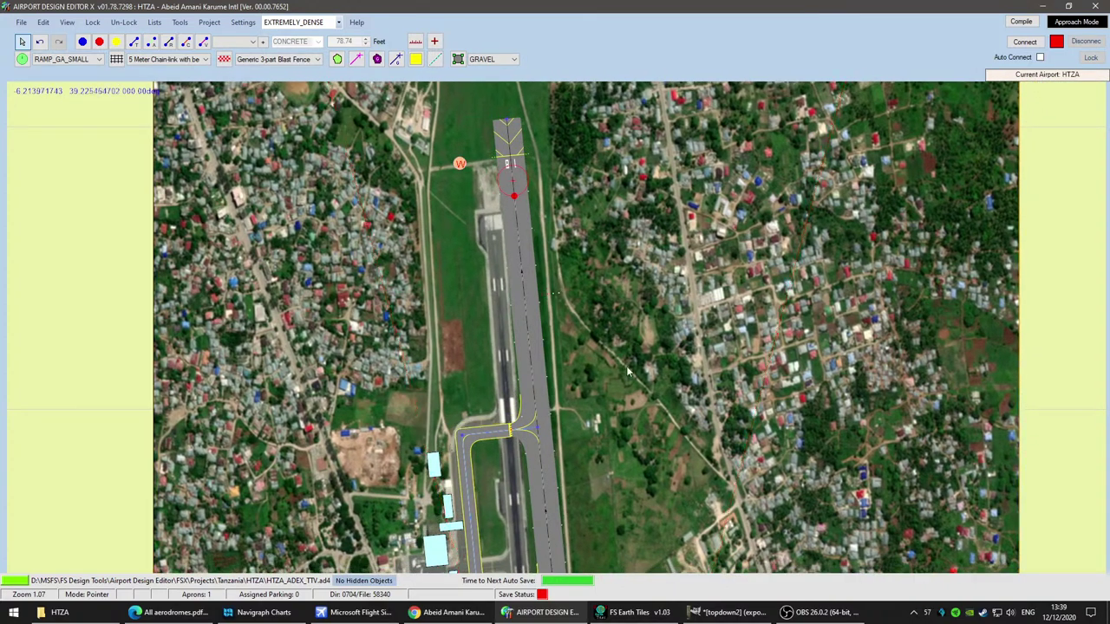
middle_click_drag(628, 337, 659, 188)
scroll(620, 291, "up", 3)
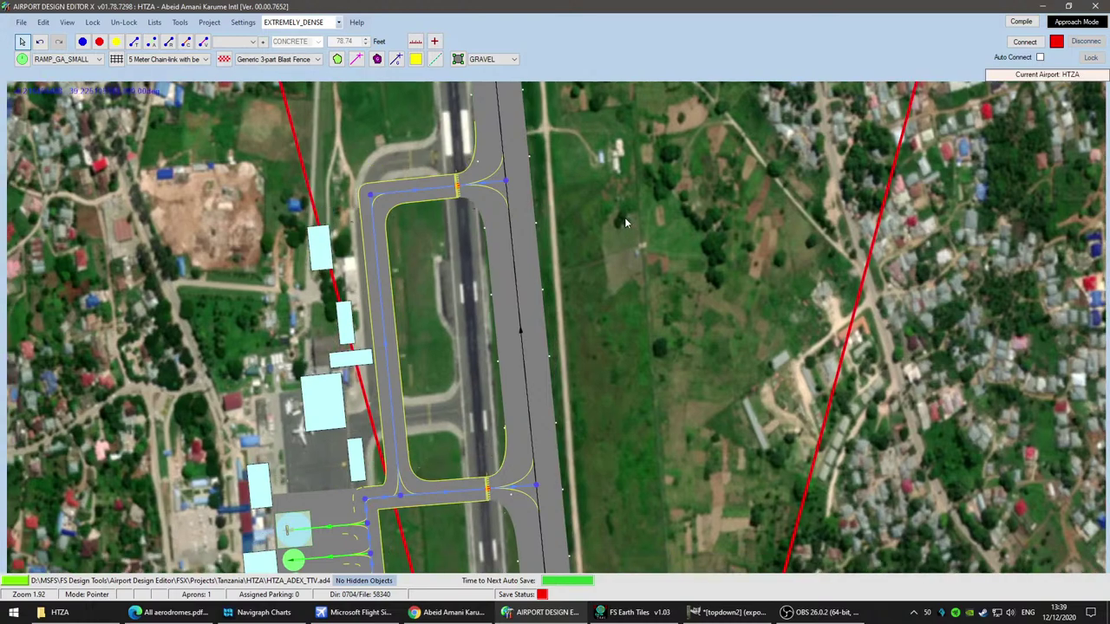
scroll(658, 309, "down", 4)
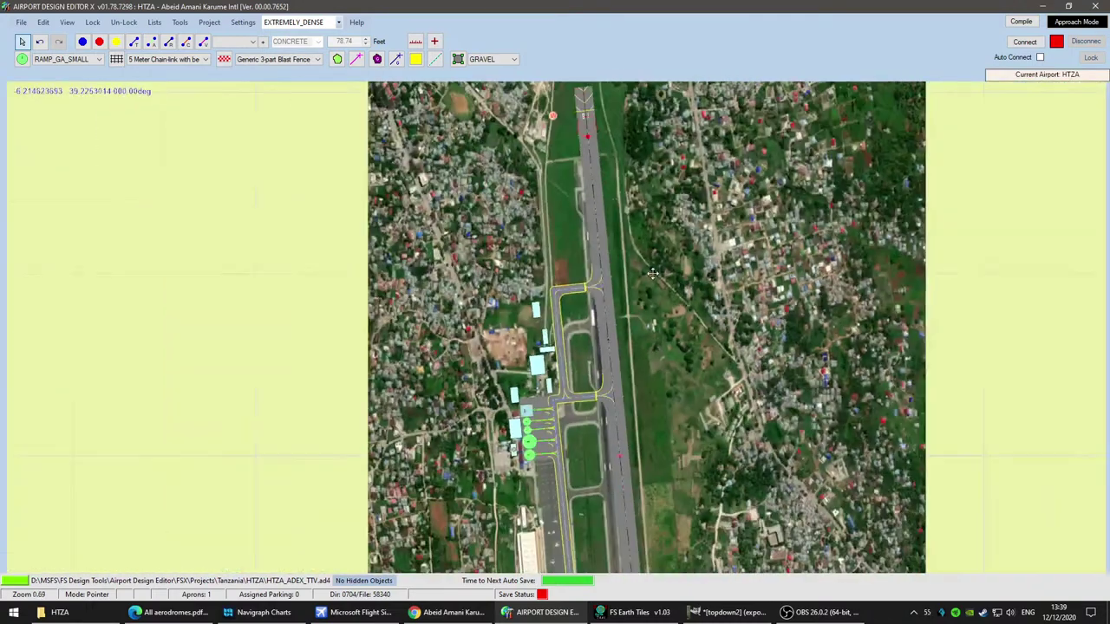
middle_click_drag(653, 275, 675, 328)
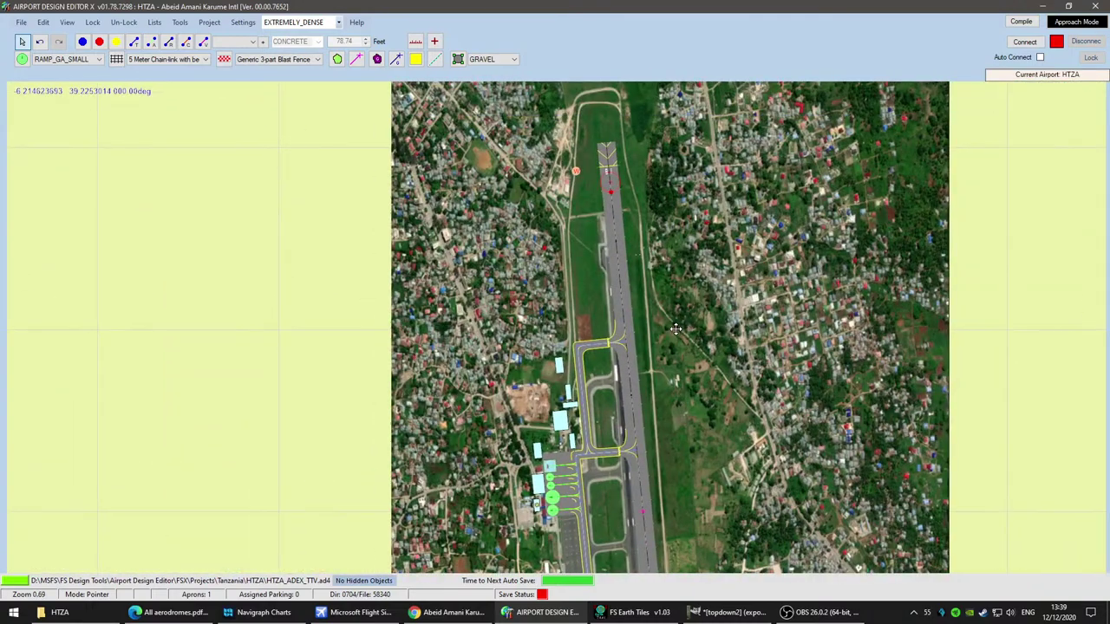
left_click_drag(676, 329, 628, 110)
left_click_drag(713, 429, 674, 141)
scroll(700, 326, "down", 3)
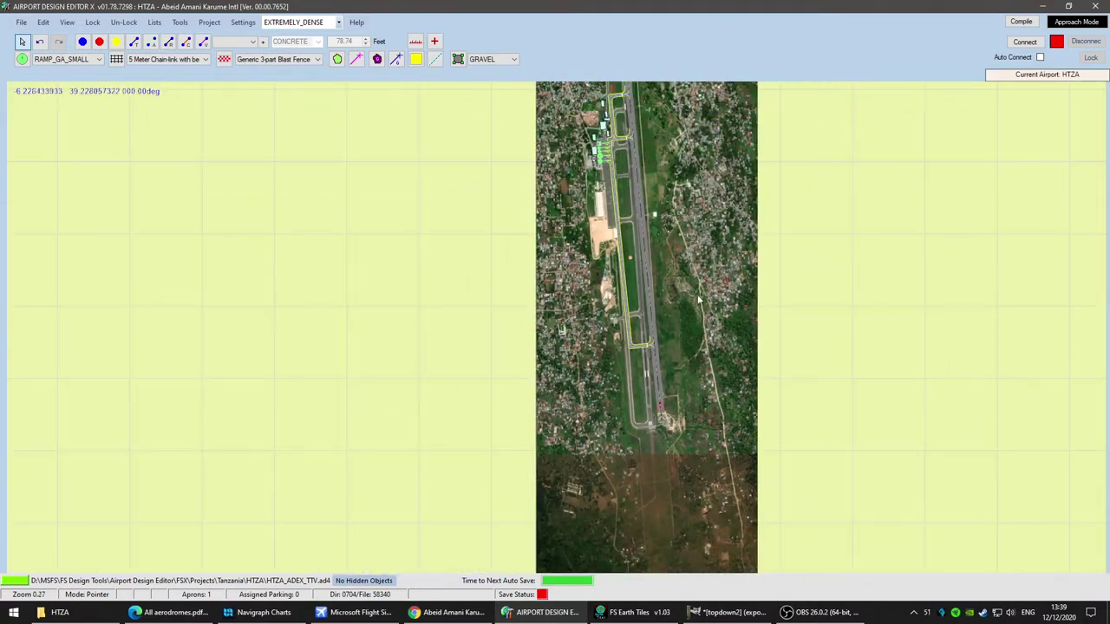
left_click_drag(698, 261, 634, 417)
left_click_drag(661, 522, 645, 418)
scroll(583, 295, "up", 4)
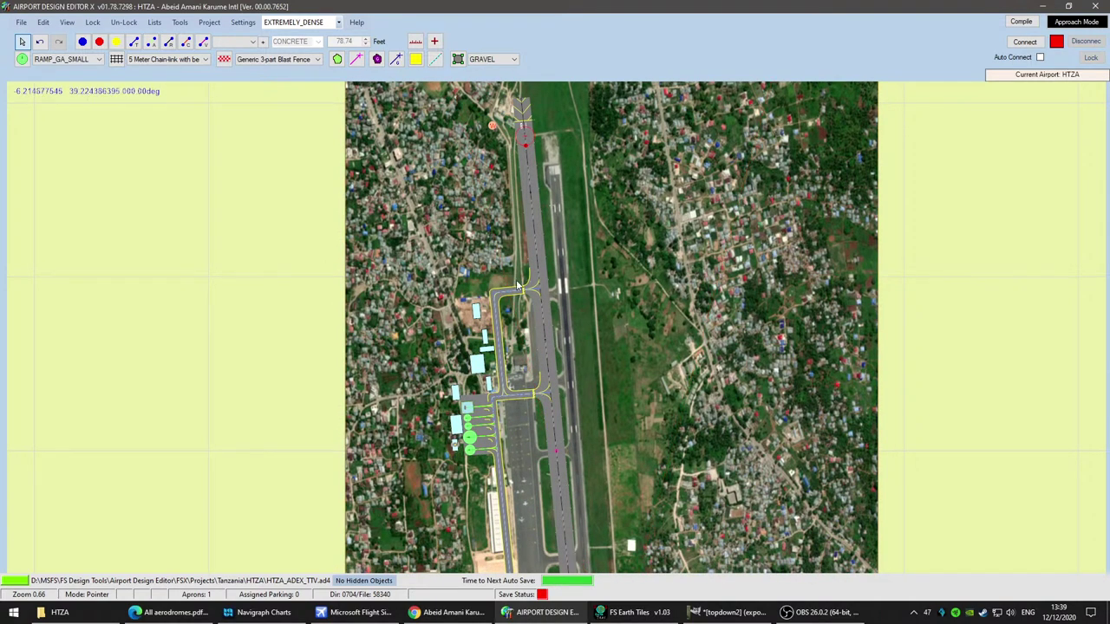
Step: Review the Jeppesen 10-9 Zanzibar airport chart, then return to the HTZA folder
left_click(280, 614)
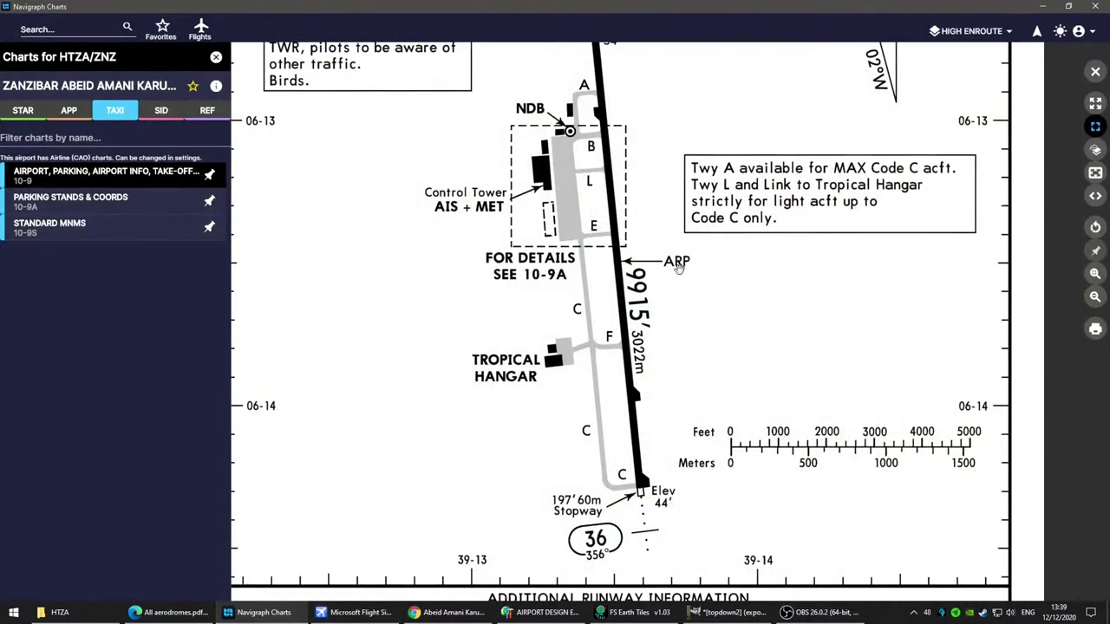
scroll(689, 265, "down", 3)
scroll(475, 228, "up", 3)
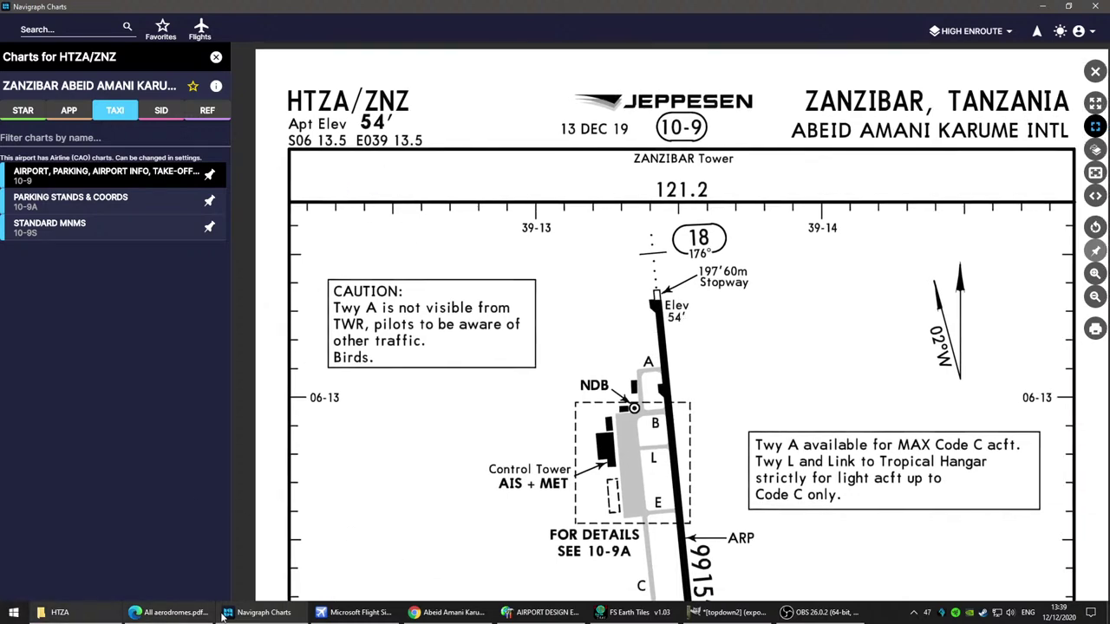
left_click(85, 618)
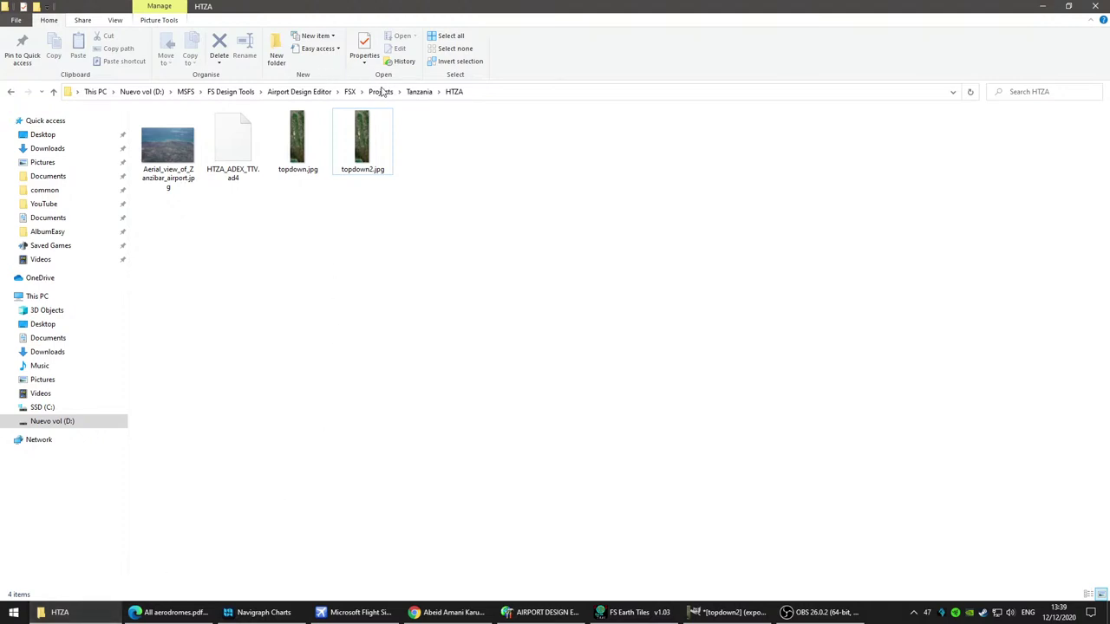
Step: Open Projects > Earth Tiles > AreaEarthInfo text file and select its four corner coordinate lines
left_click(415, 92)
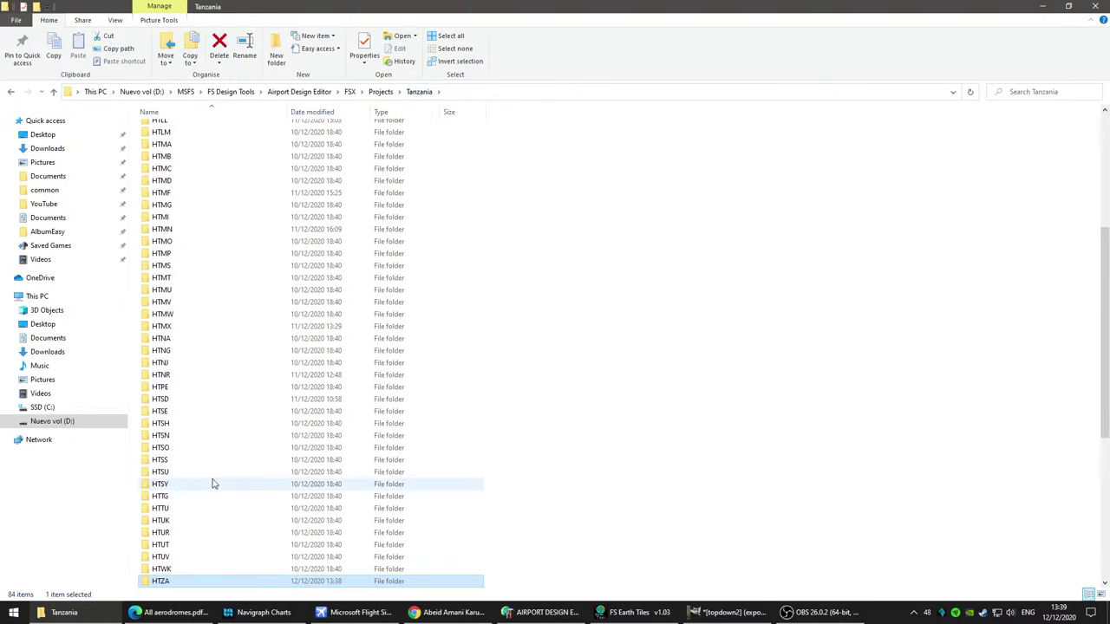
scroll(213, 483, "down", 5)
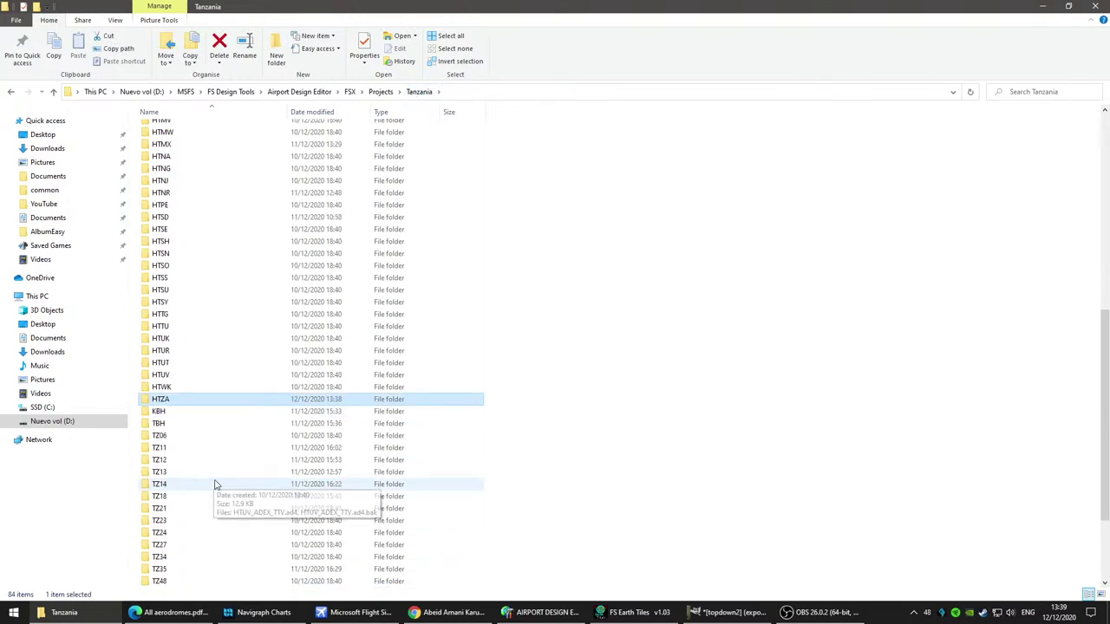
left_click(381, 92)
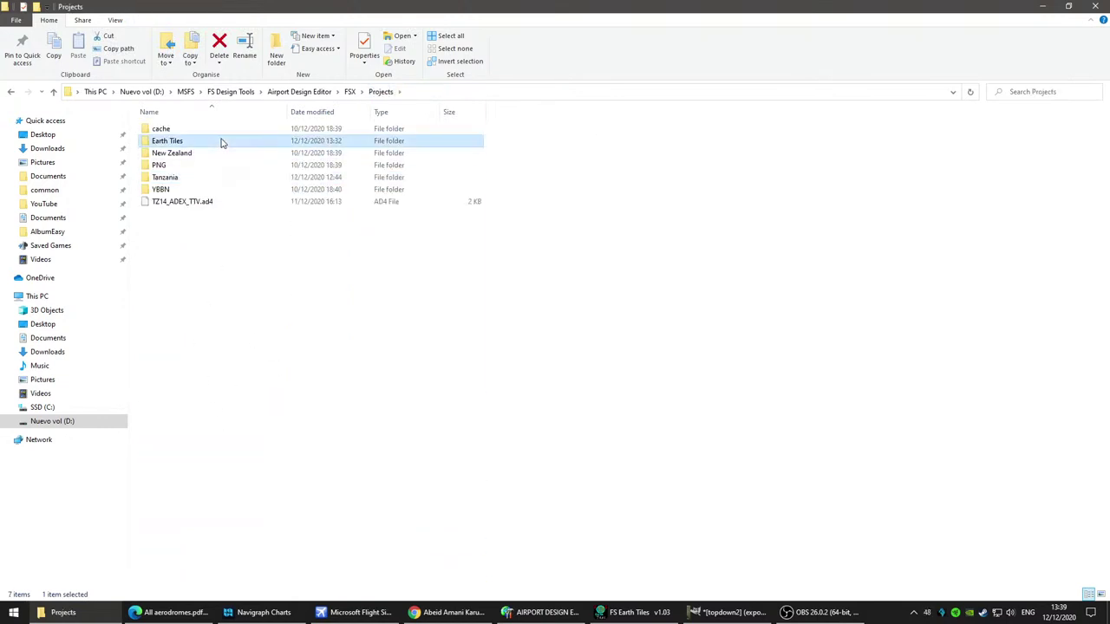
double_click(223, 141)
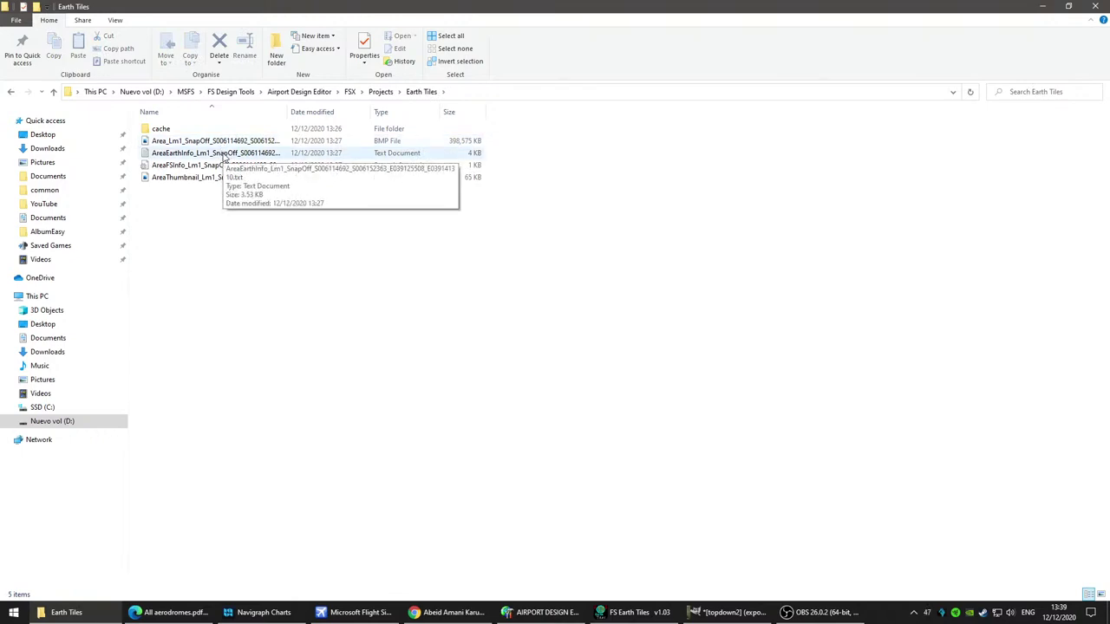
double_click(224, 154)
scroll(675, 347, "down", 9)
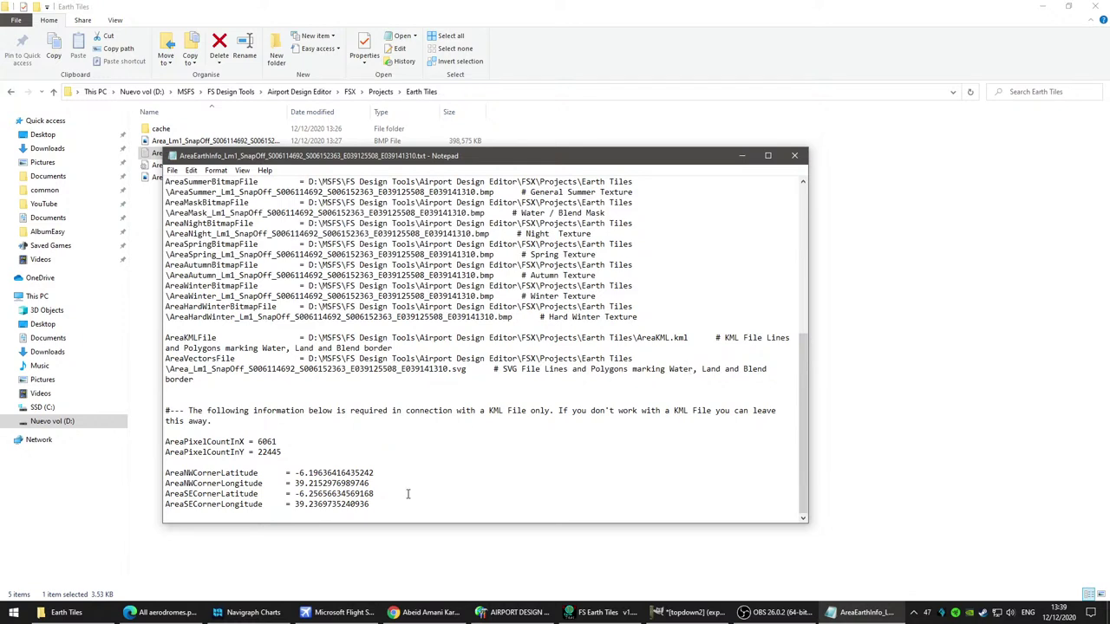
left_click_drag(372, 505, 164, 473)
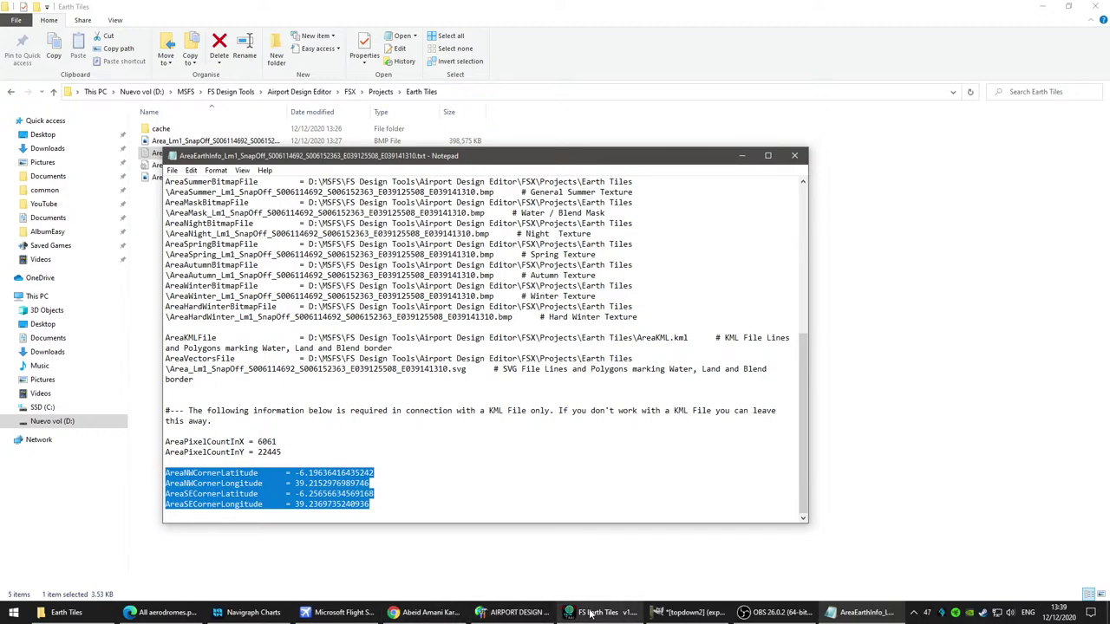
Step: Inspect the satellite image's Position Image and Edit Object settings, closing both unchanged
left_click(518, 612)
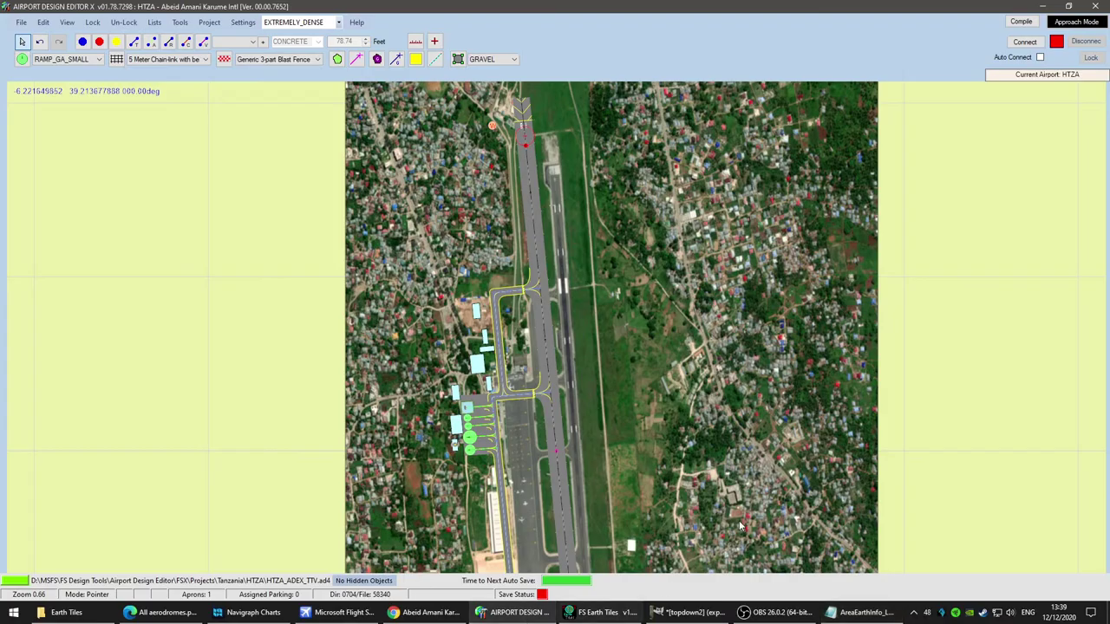
right_click(729, 343)
left_click(796, 432)
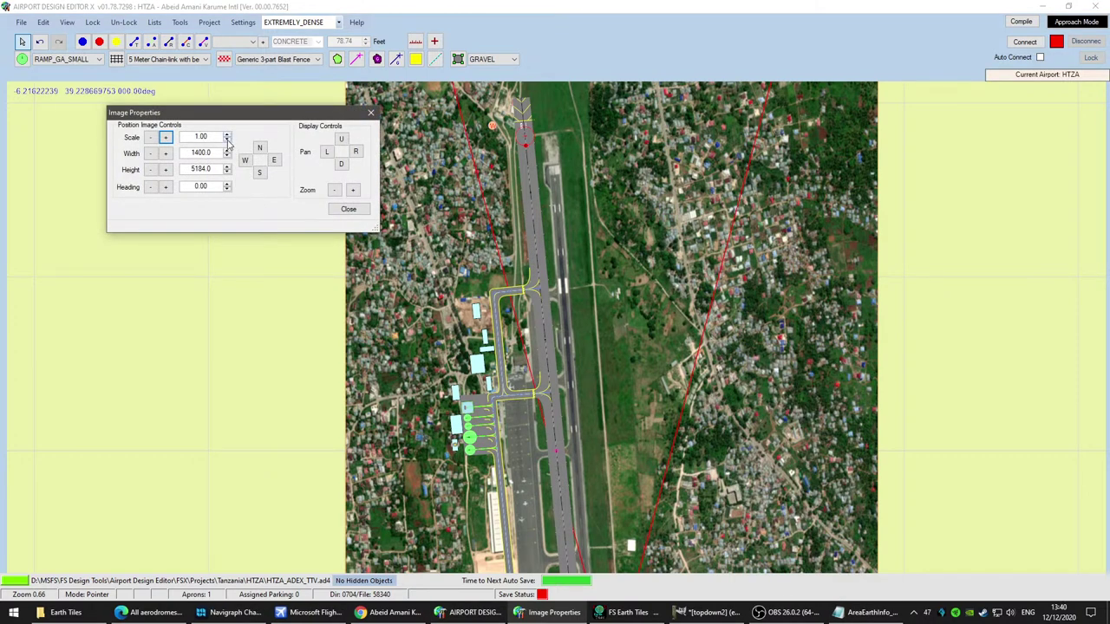
left_click(348, 209)
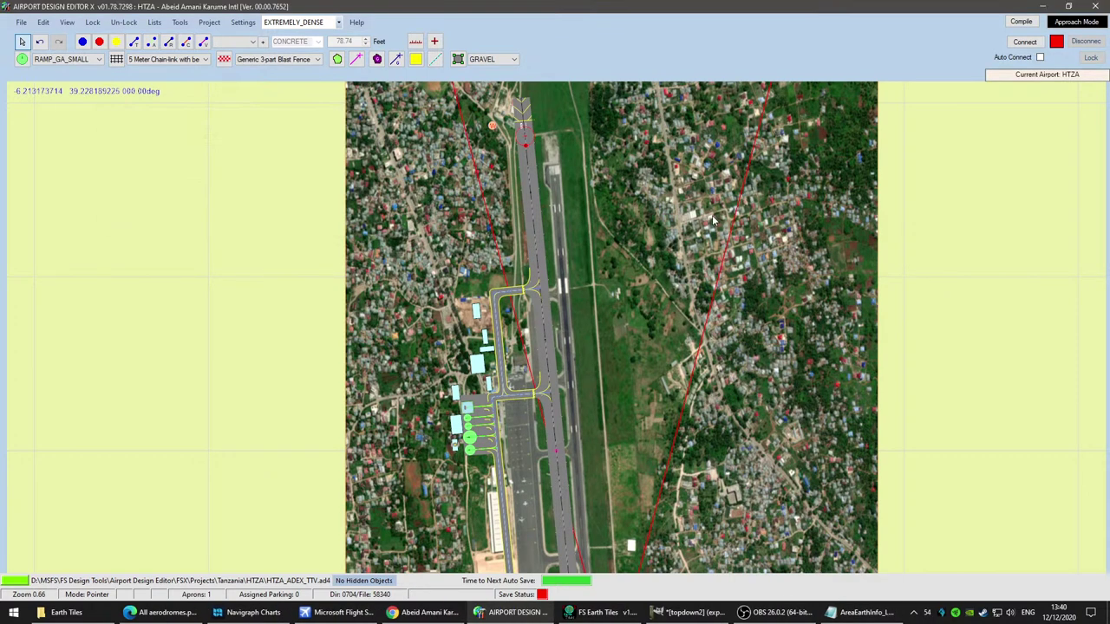
right_click(719, 220)
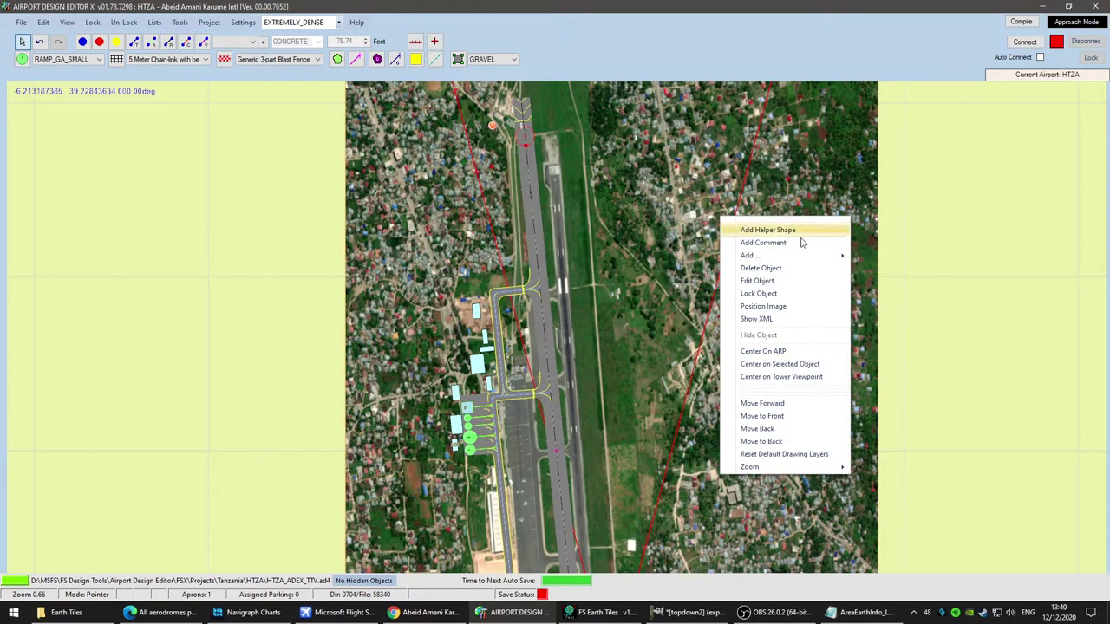
left_click(819, 282)
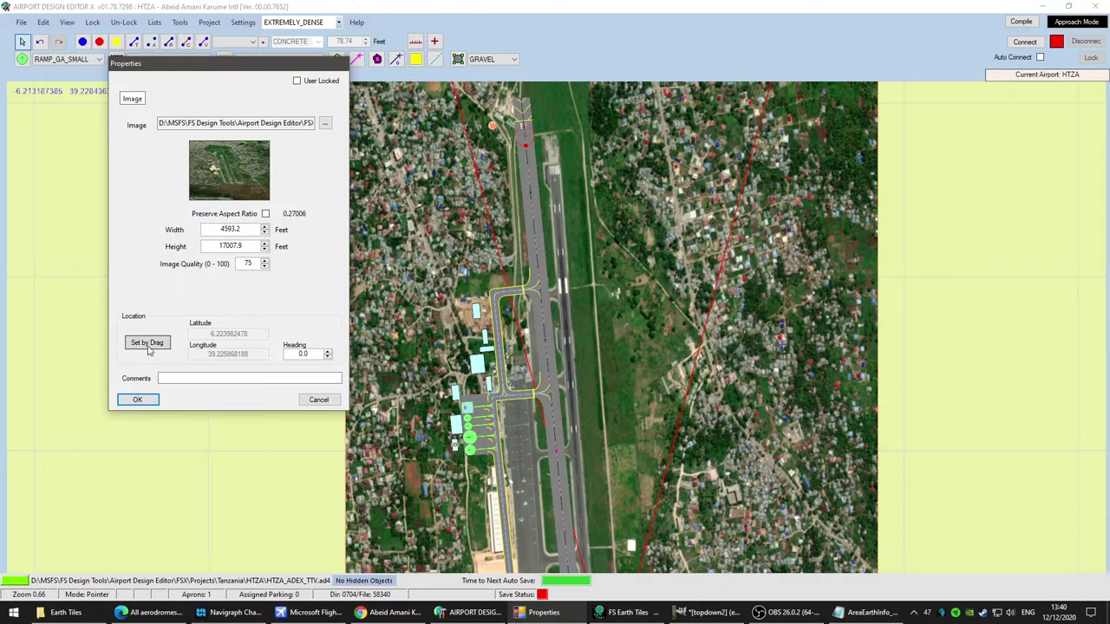
left_click(147, 344)
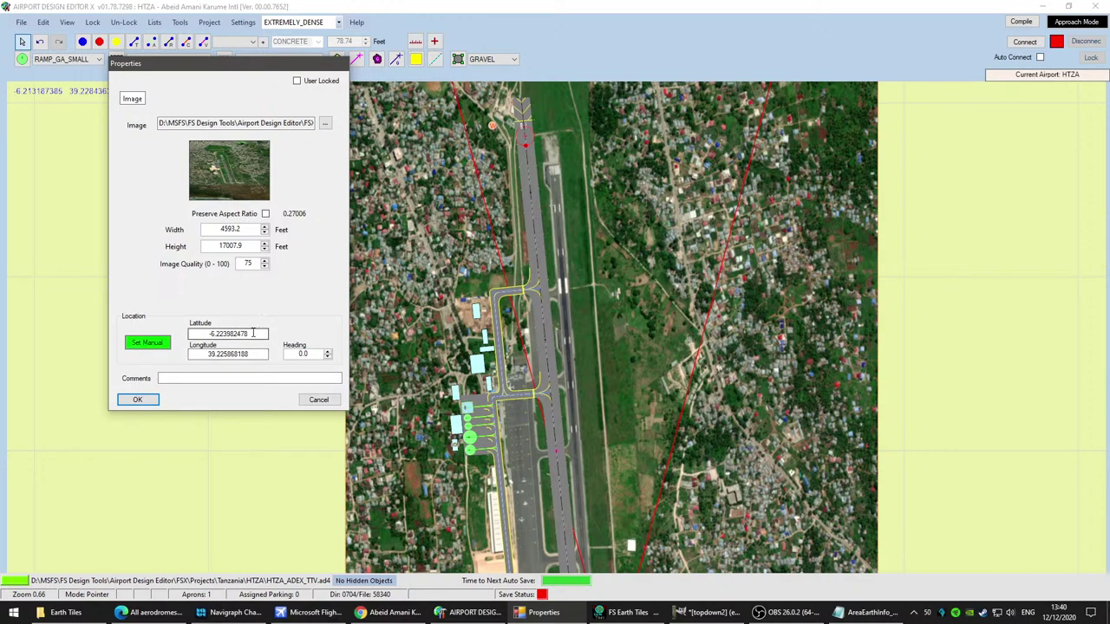
left_click(148, 343)
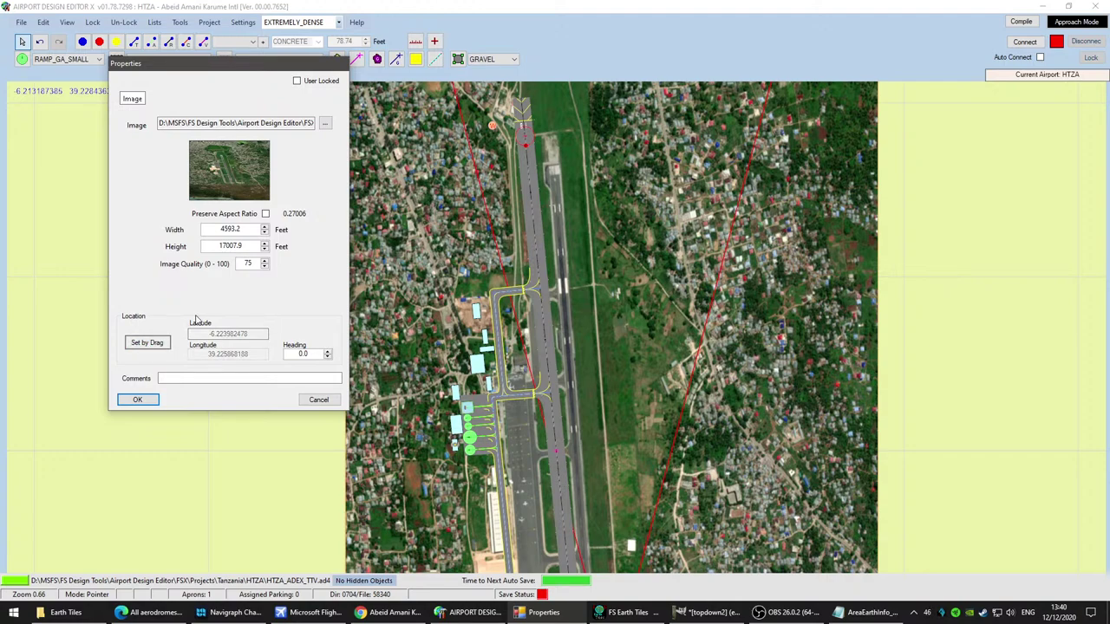
left_click(318, 401)
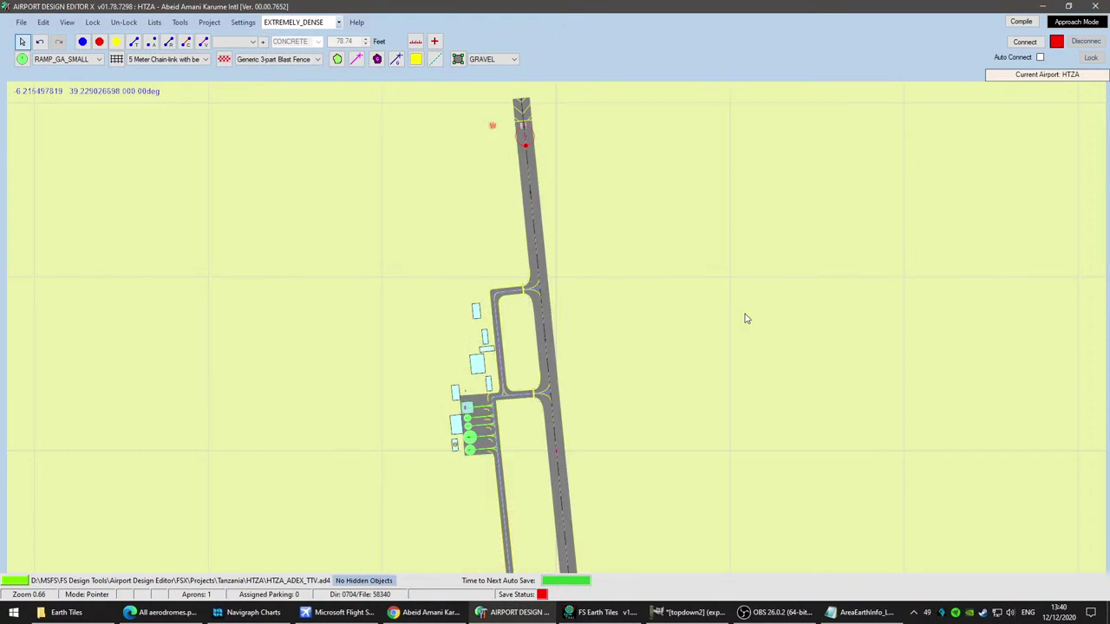
Step: Add a new background image using topdown2.jpg as the file
right_click(671, 292)
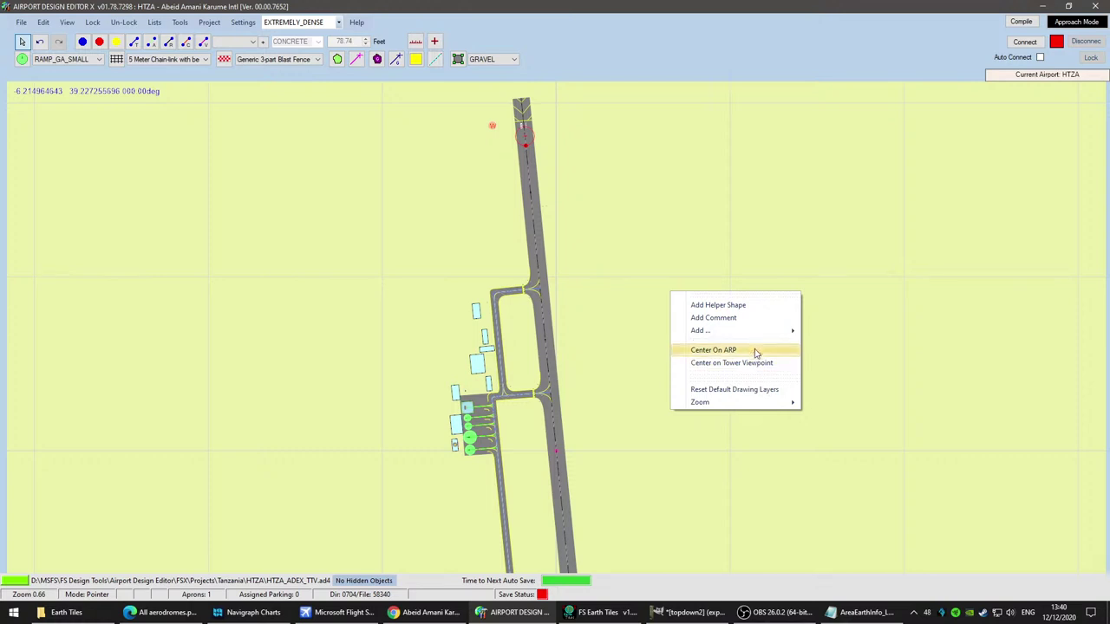
mouse_move(755, 331)
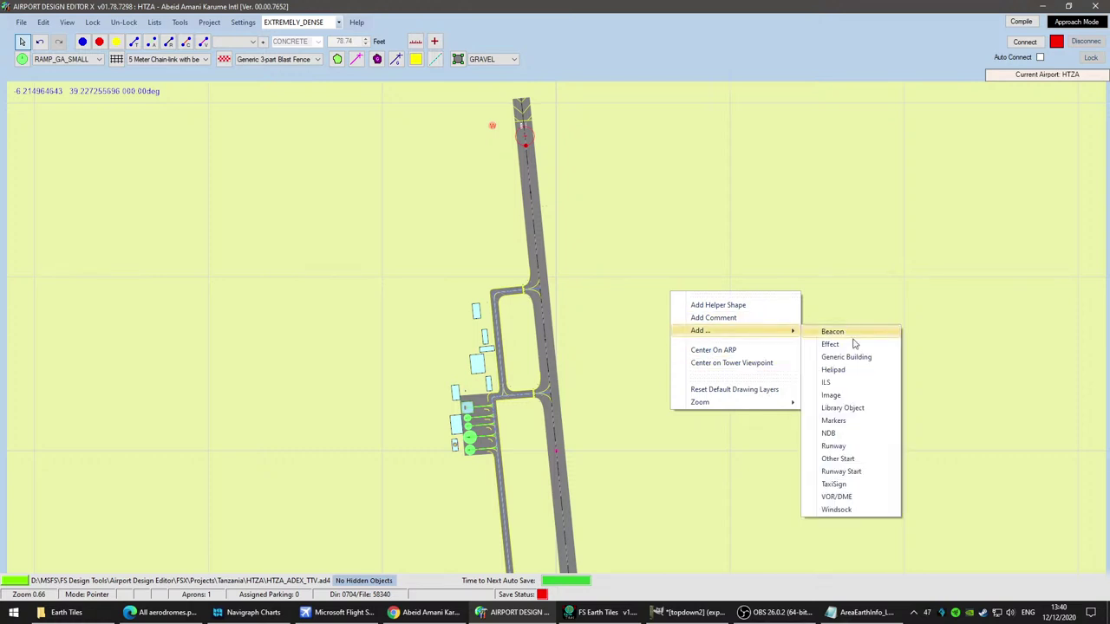
left_click(866, 397)
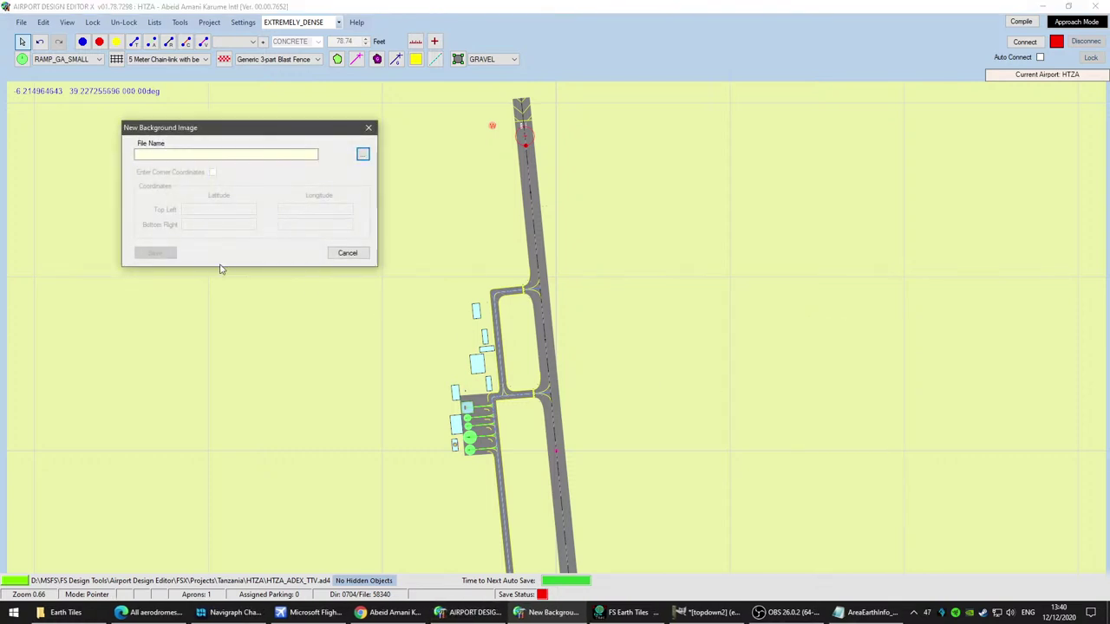
left_click(363, 155)
left_click(387, 242)
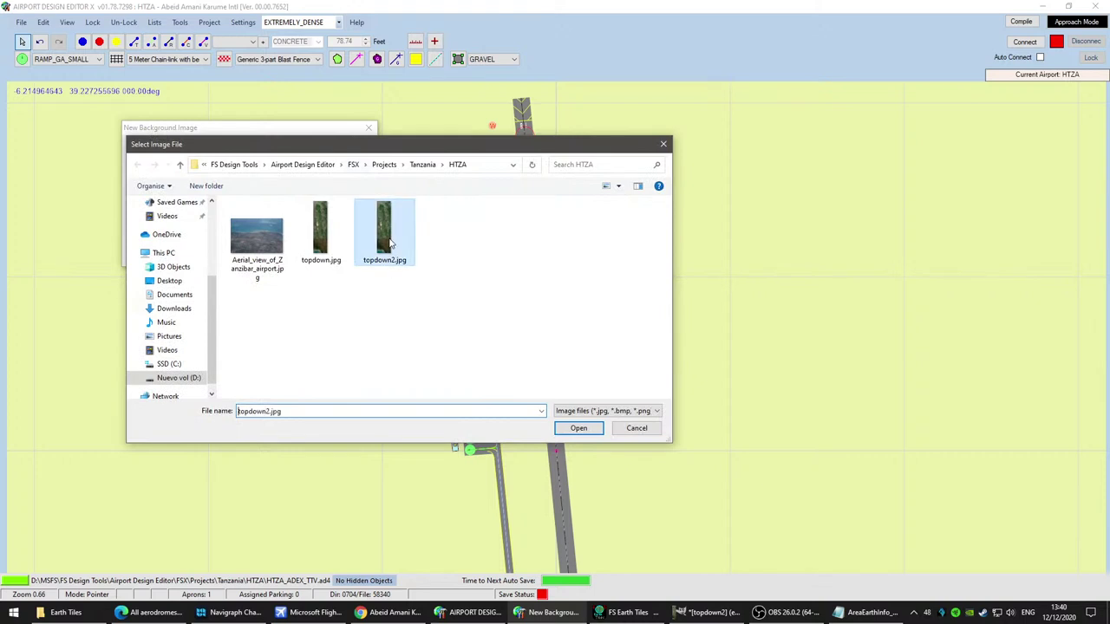
left_click(578, 429)
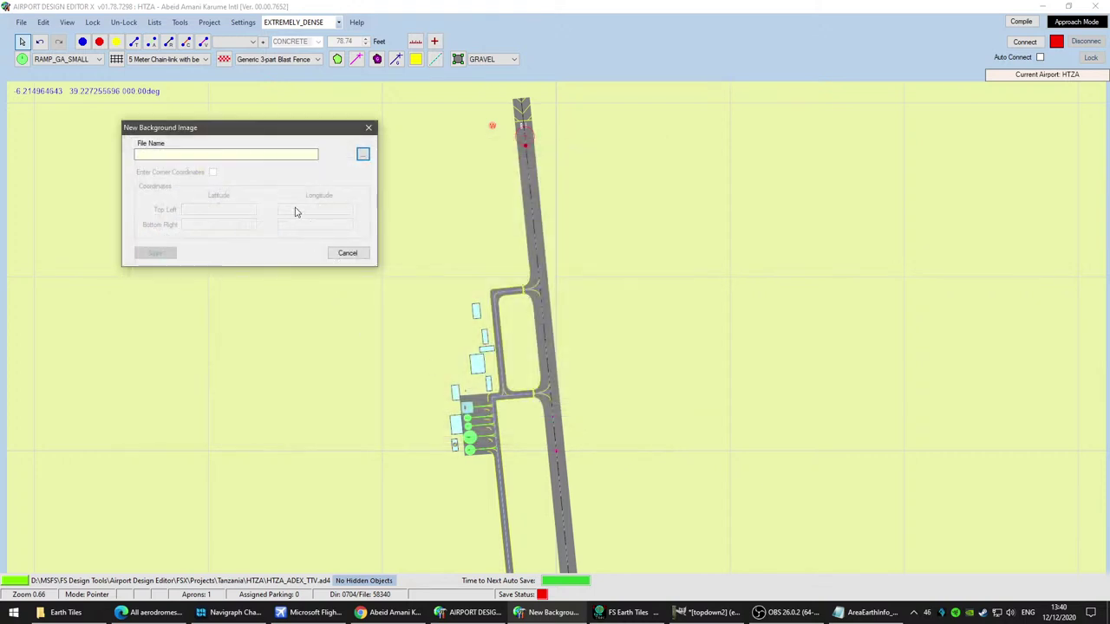
Step: Enable corner coordinates and paste the AreaEarthInfo NW latitude into the Top Left latitude
left_click(596, 362)
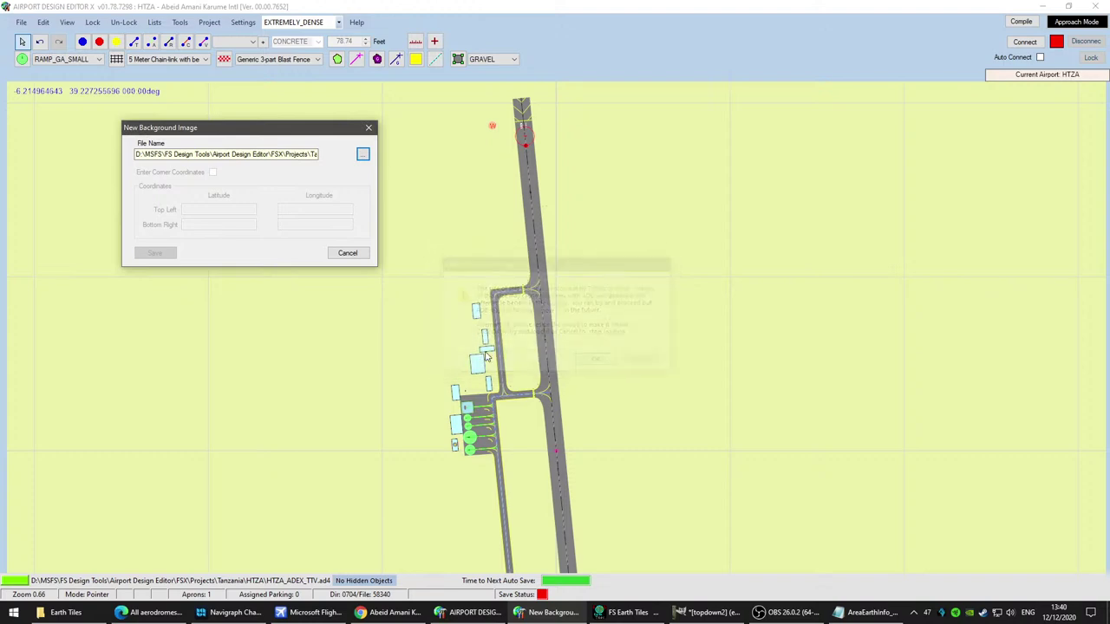
left_click(211, 173)
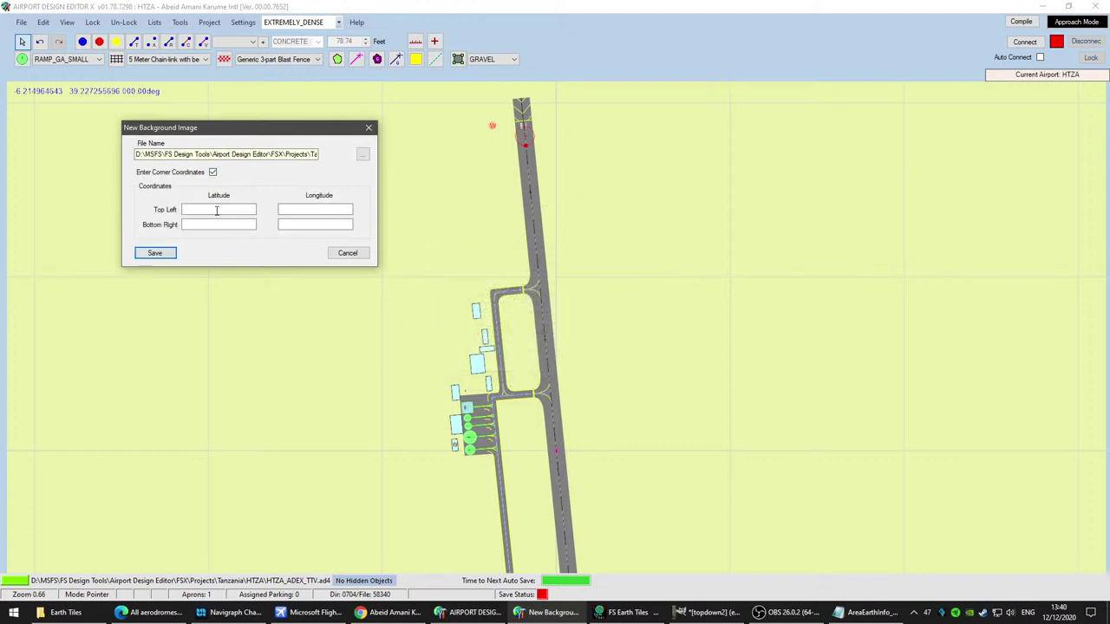
left_click(855, 613)
left_click(391, 473)
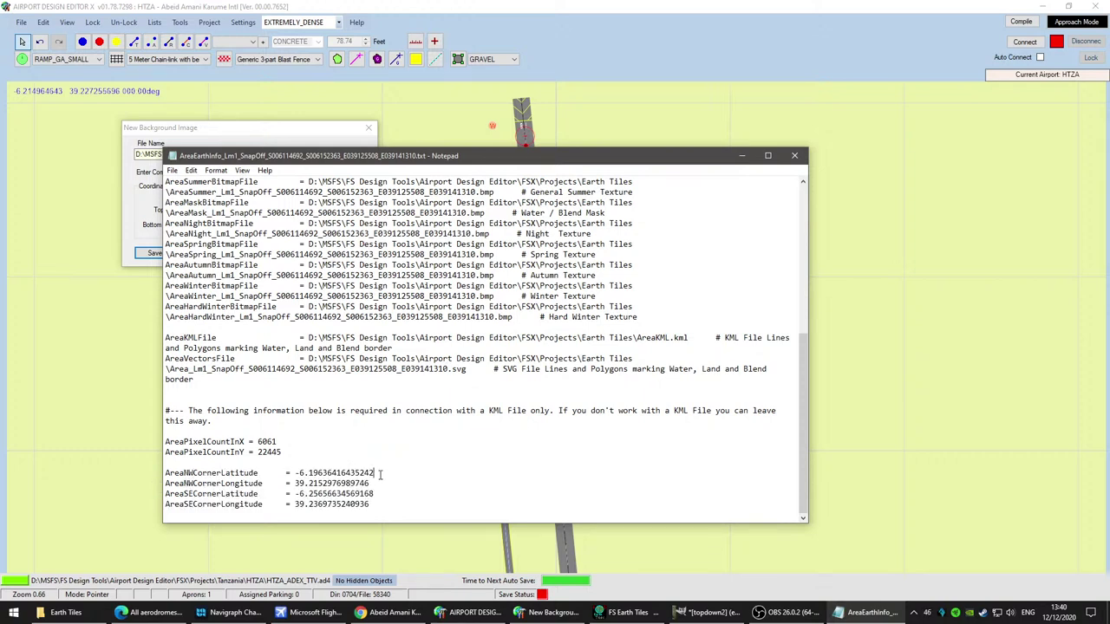
left_click_drag(379, 474, 299, 473)
right_click(306, 473)
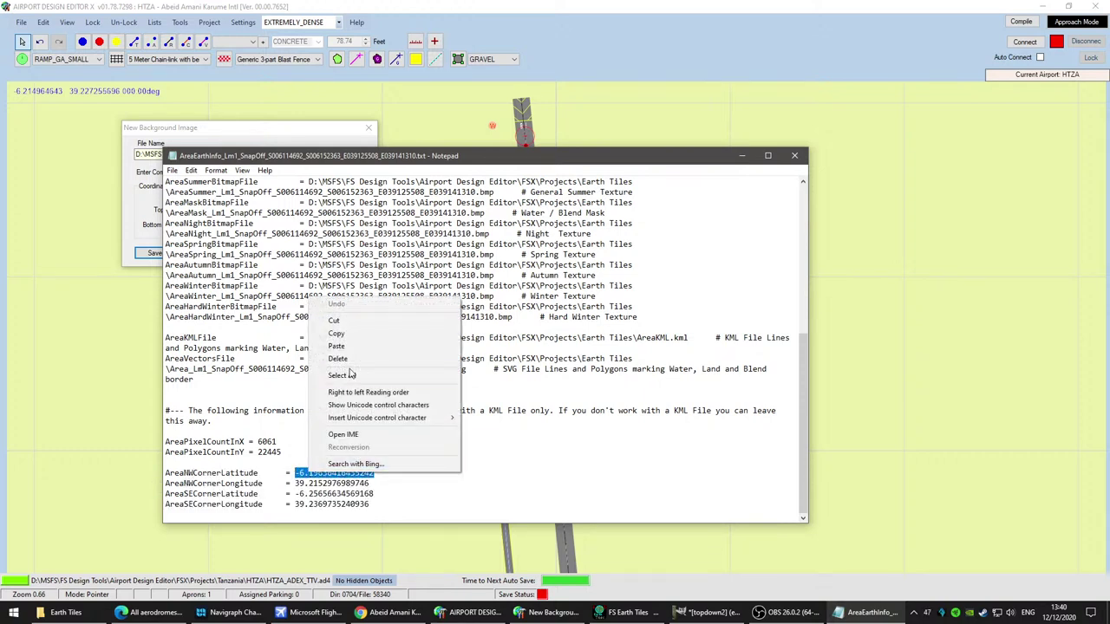
left_click(337, 334)
left_click(742, 156)
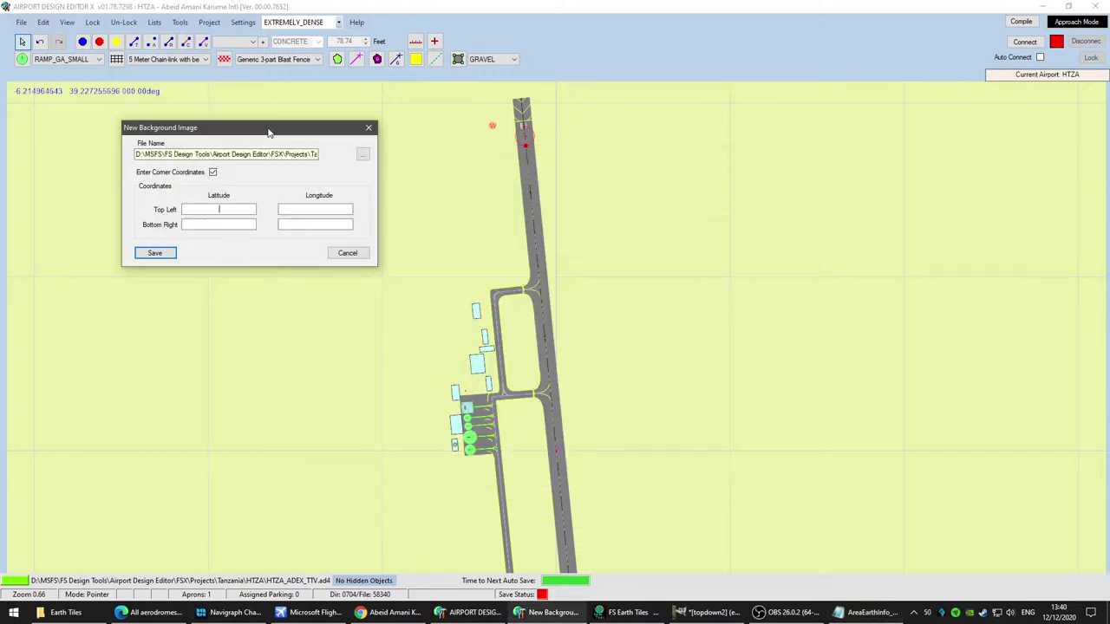
left_click(221, 209)
key("ctrl+v")
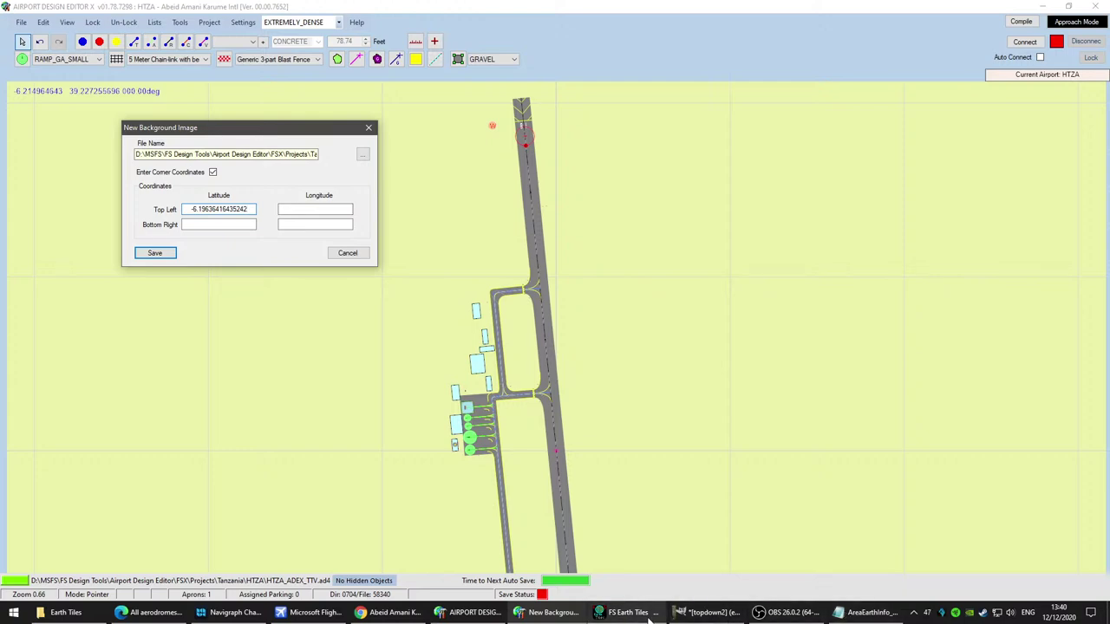
Step: Copy the NW corner longitude for the Top Left longitude field
left_click(867, 612)
left_click_drag(380, 484, 327, 483)
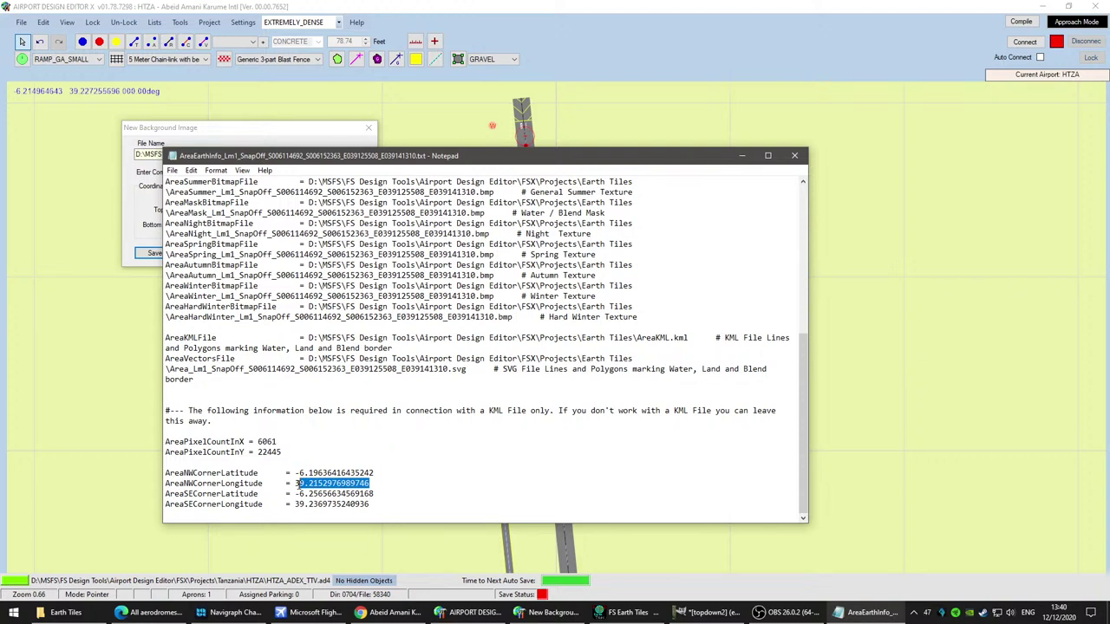
right_click(316, 484)
left_click(347, 345)
left_click(252, 131)
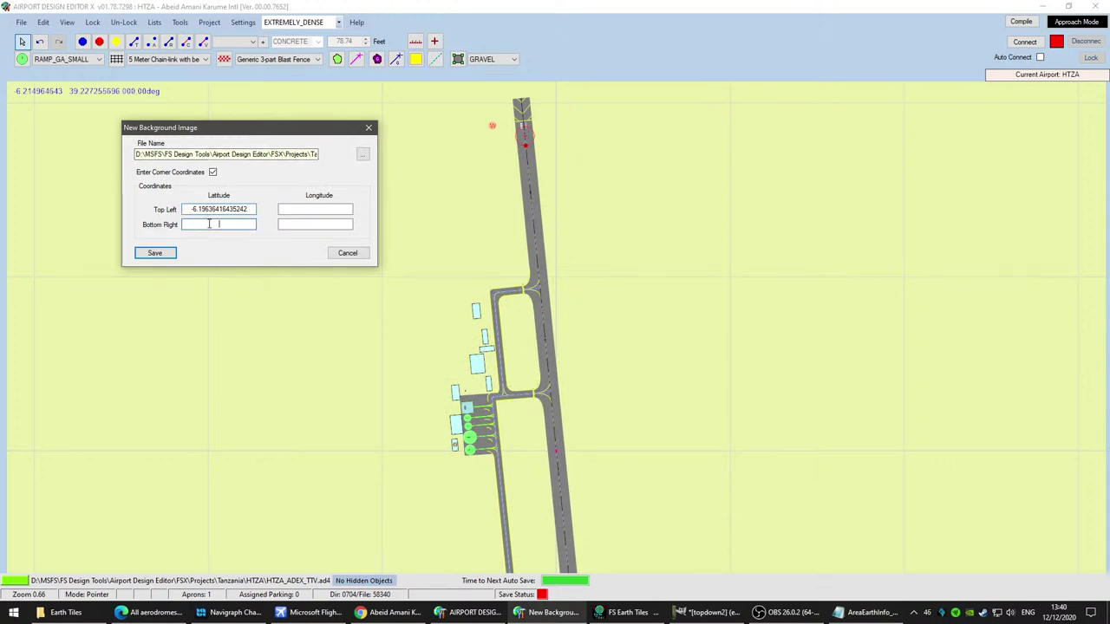
left_click(295, 208)
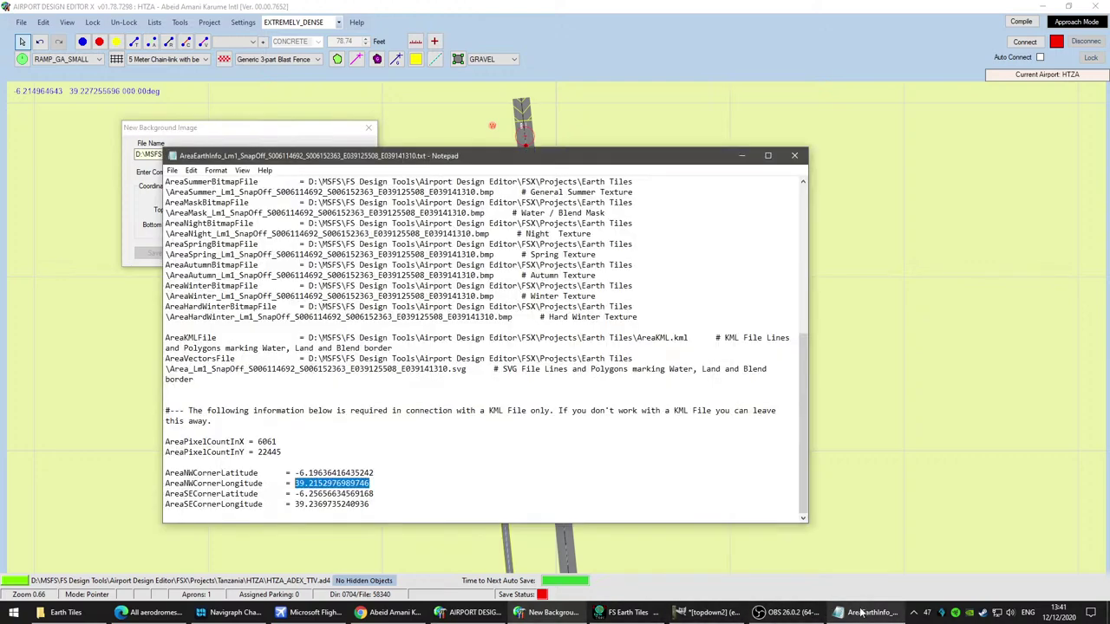
Step: Paste the SE corner latitude into the Bottom Right latitude field
left_click(868, 612)
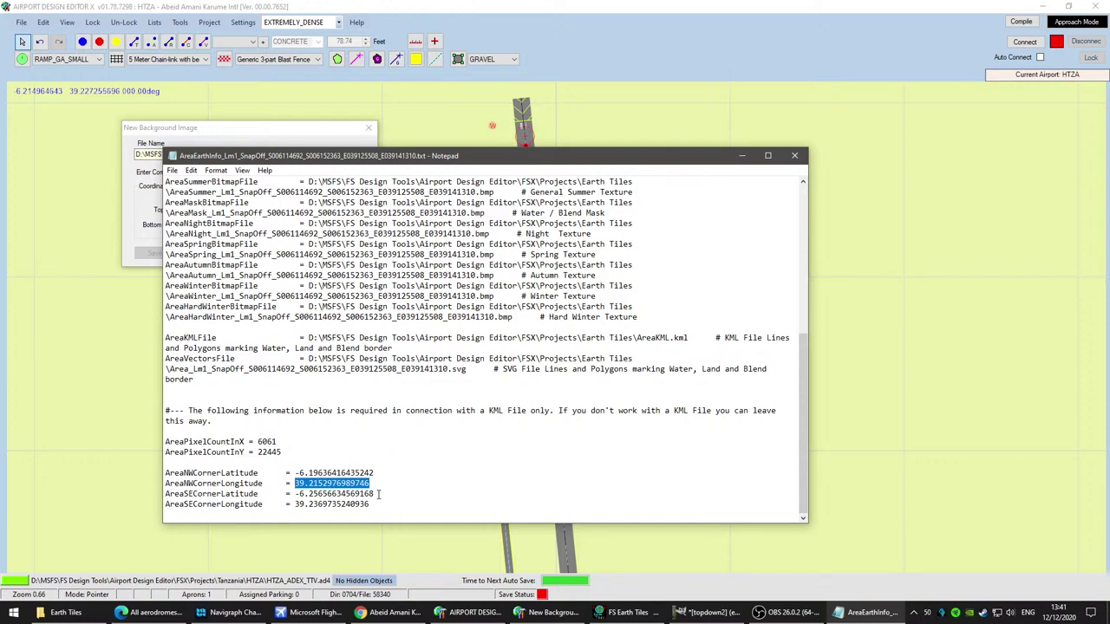
left_click_drag(378, 494, 295, 493)
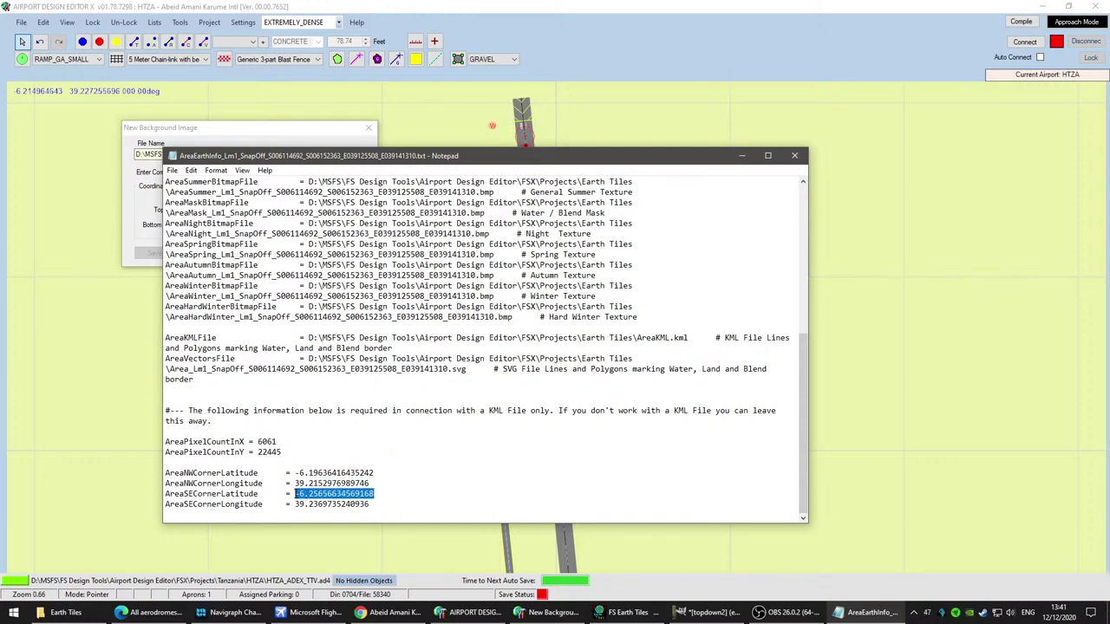
left_click(867, 612)
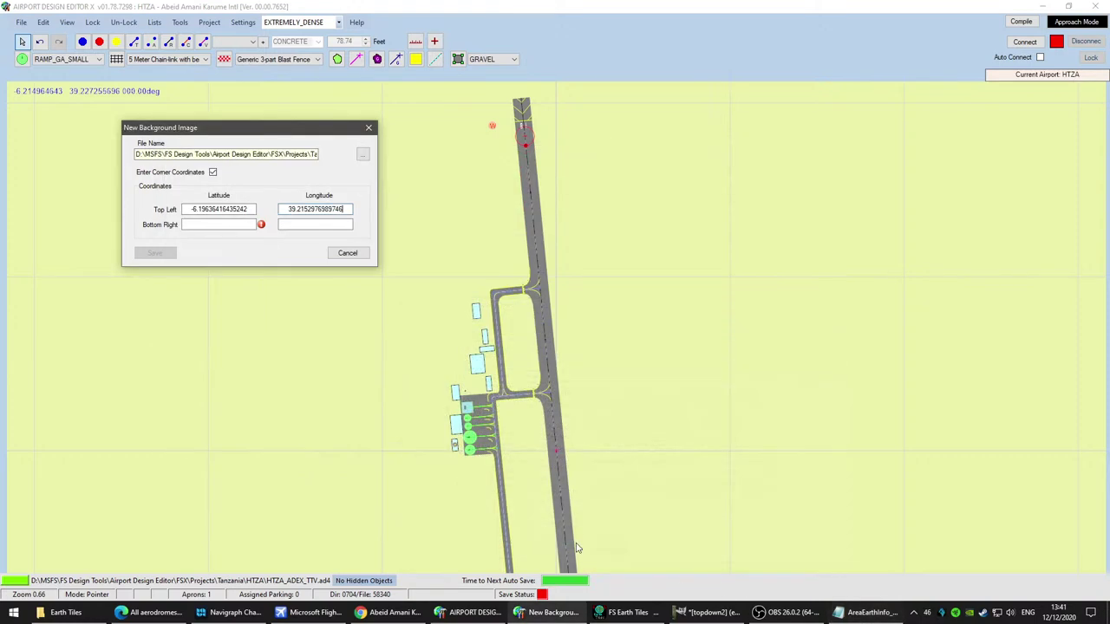
left_click(228, 226)
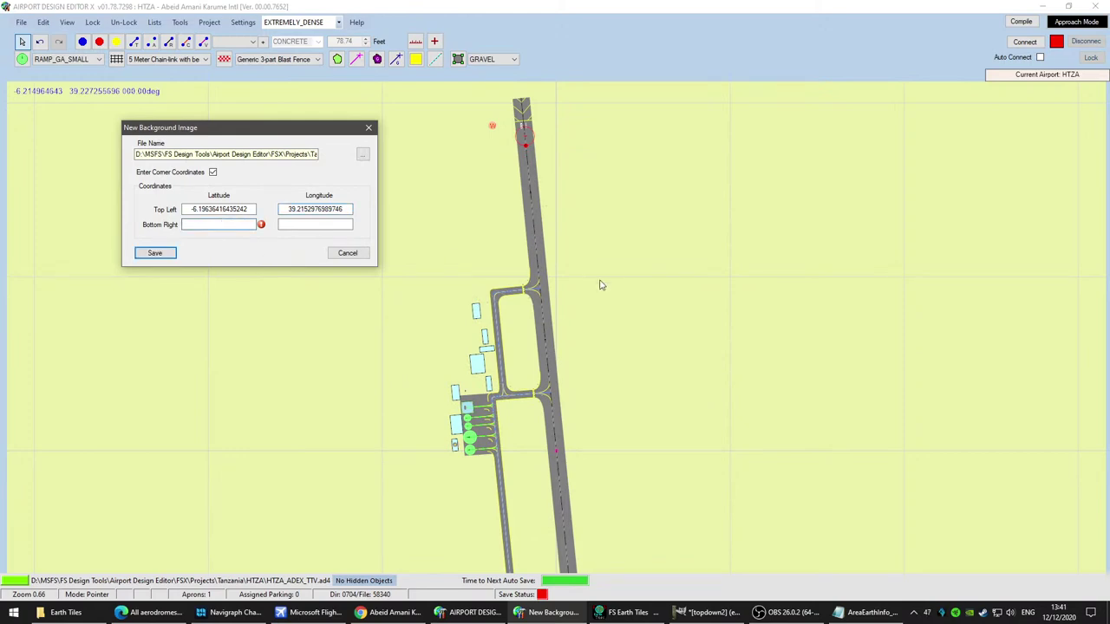
key("ctrl+v")
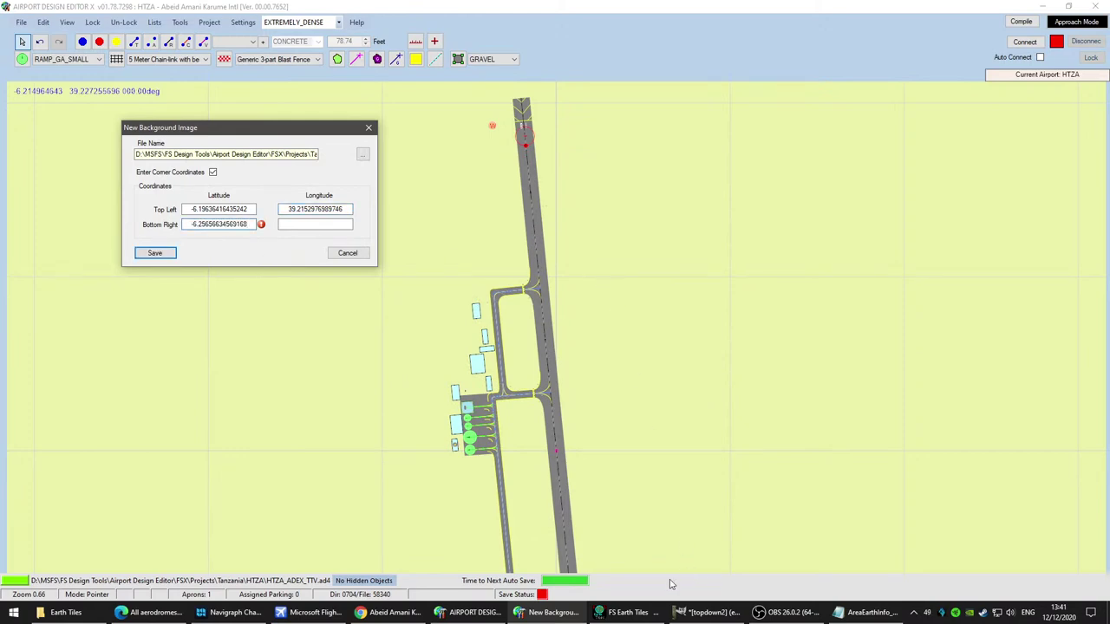
Step: Paste the SE corner longitude into the Bottom Right longitude field
left_click(867, 612)
left_click_drag(374, 504, 303, 507)
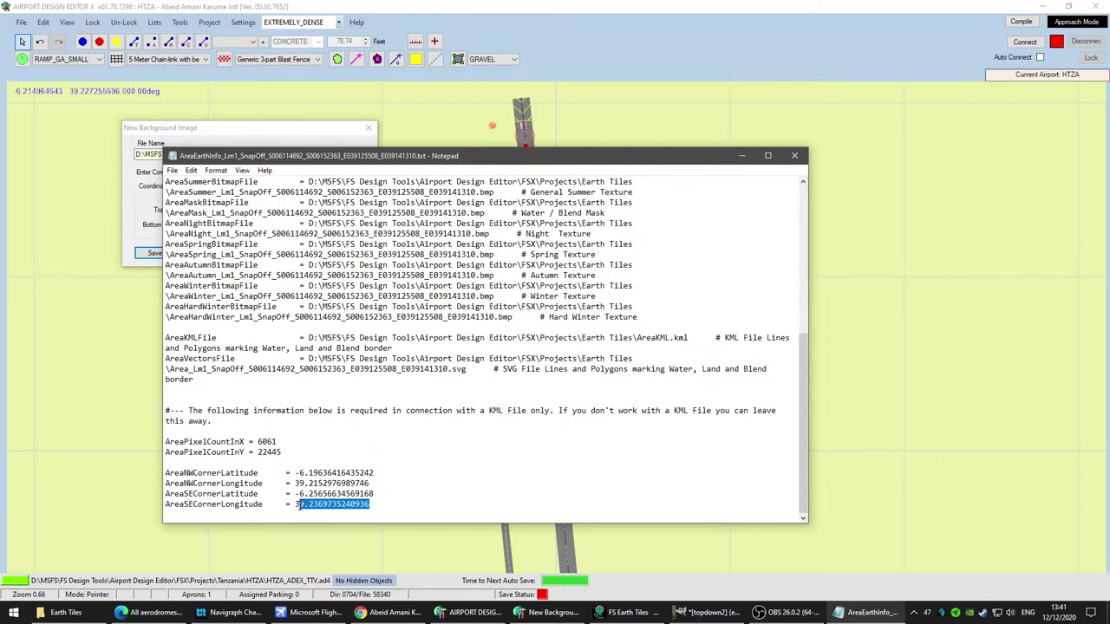
right_click(317, 504)
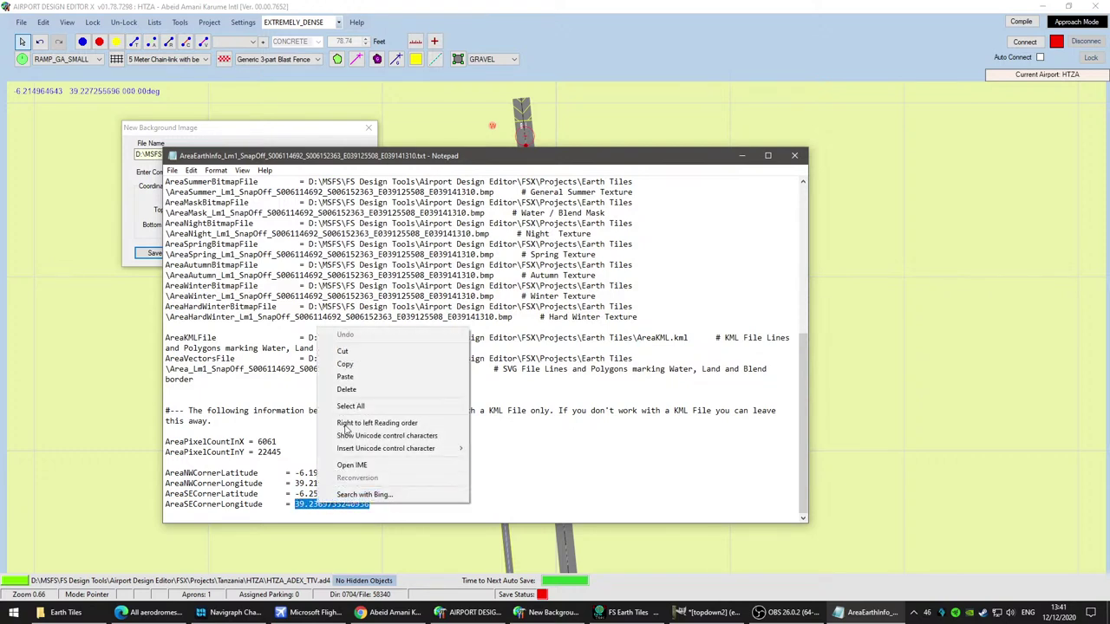
left_click(347, 365)
left_click(251, 130)
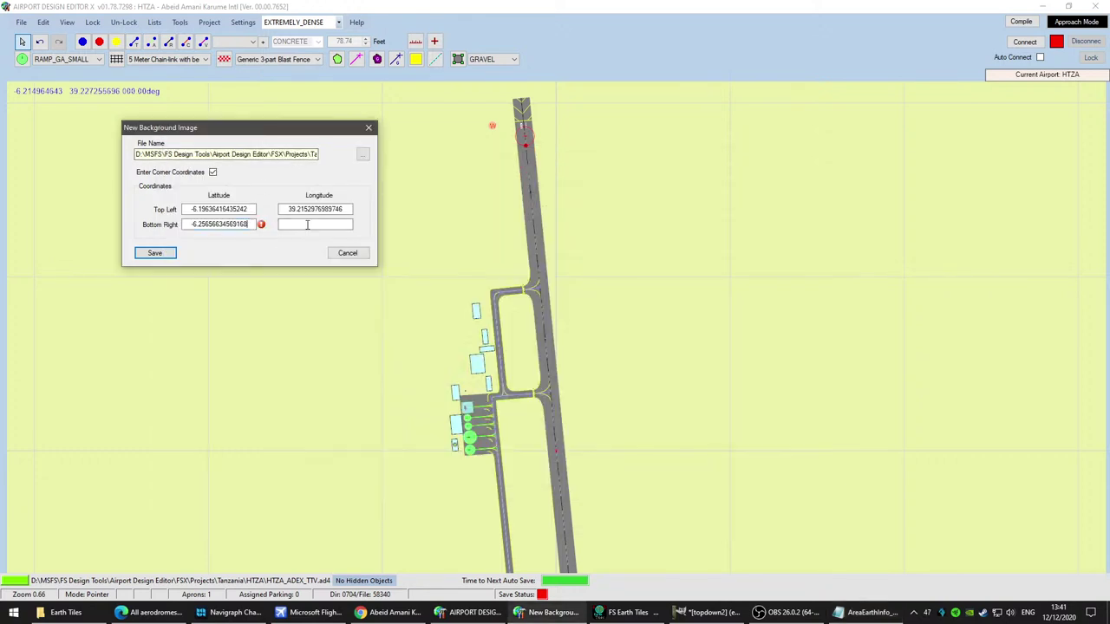
left_click(334, 224)
key("ctrl+v")
Step: Load the satellite background and inspect the runway's south end and 36 threshold
key("Return")
scroll(673, 369, "down", 2)
scroll(675, 369, "down", 1)
left_click_drag(674, 370, 558, 121)
left_click_drag(611, 437, 627, 283)
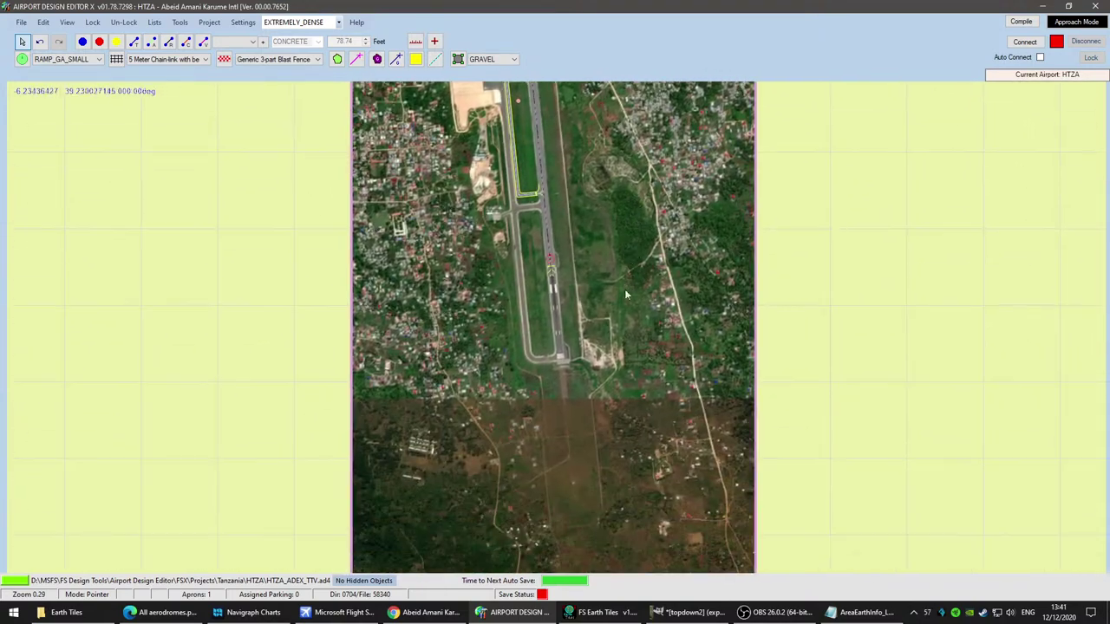
scroll(626, 283, "up", 4)
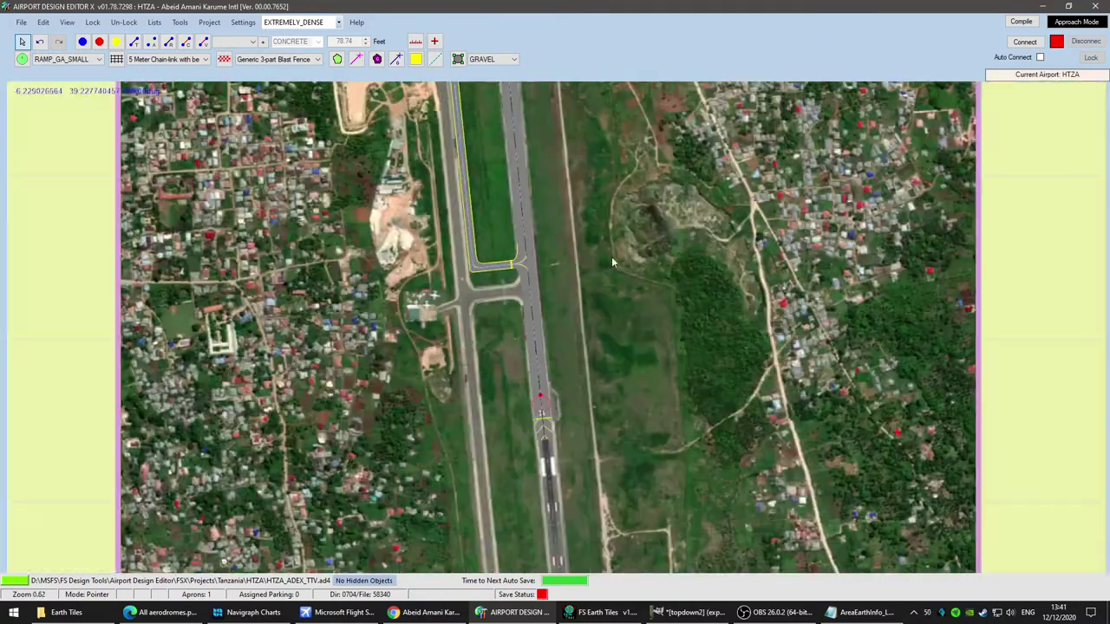
scroll(678, 494, "up", 1)
left_click_drag(678, 494, 665, 274)
scroll(546, 338, "up", 7)
left_click_drag(556, 235, 578, 357)
scroll(667, 257, "down", 8)
Step: Check imagery alignment over the terminal apron, taxiways and the runway's northern end
left_click_drag(668, 257, 705, 477)
left_click_drag(668, 321, 686, 533)
left_click_drag(674, 242, 737, 573)
left_click_drag(681, 205, 693, 255)
scroll(693, 250, "up", 8)
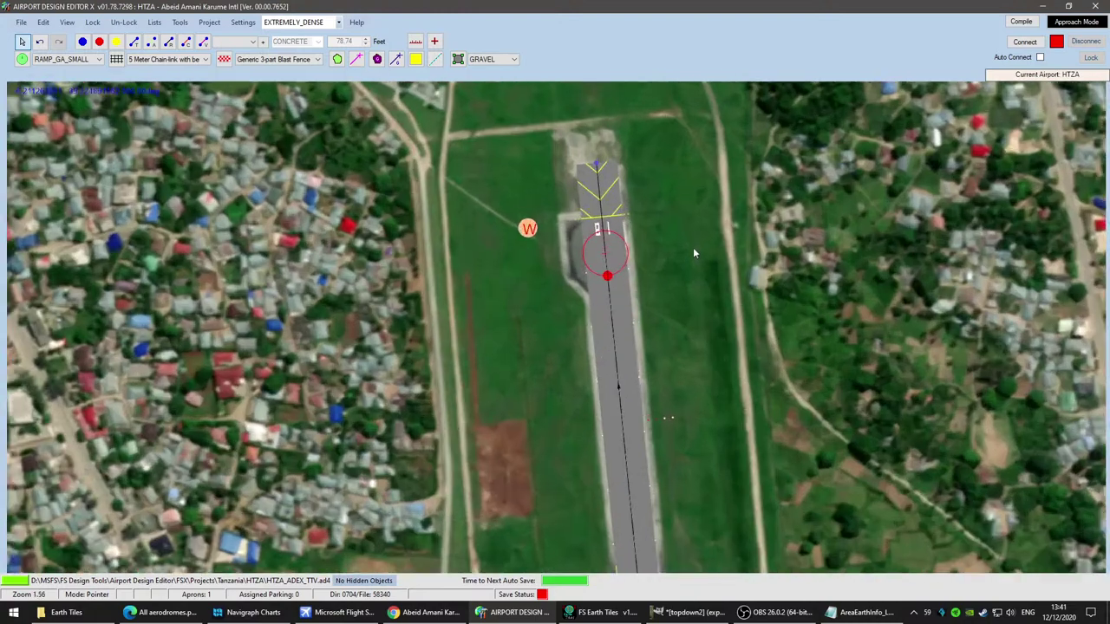
scroll(721, 258, "down", 3)
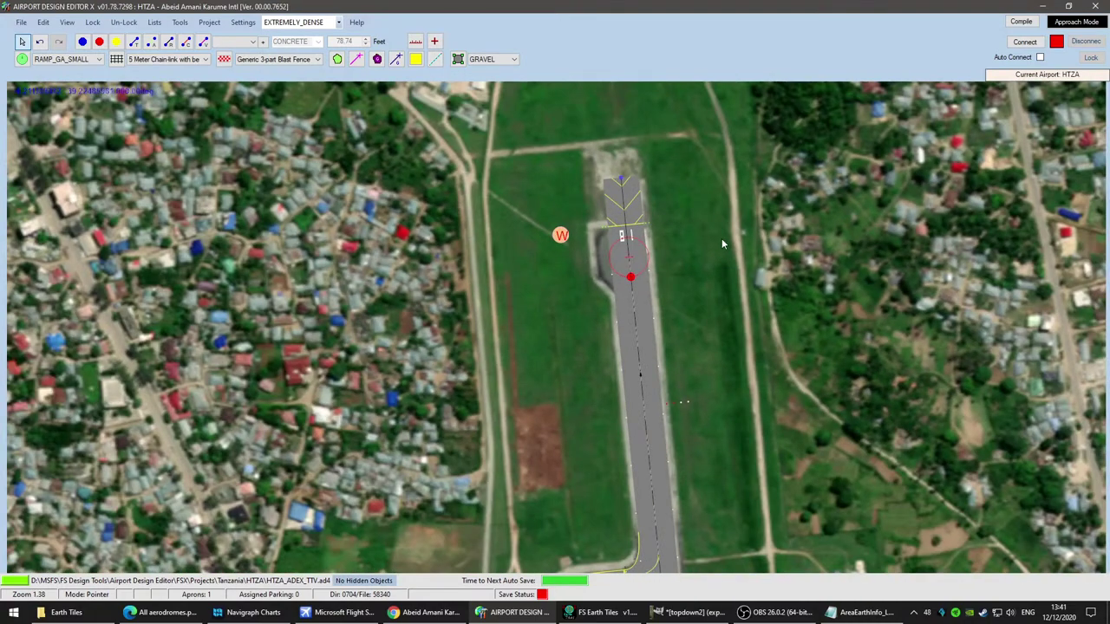
scroll(722, 241, "down", 2)
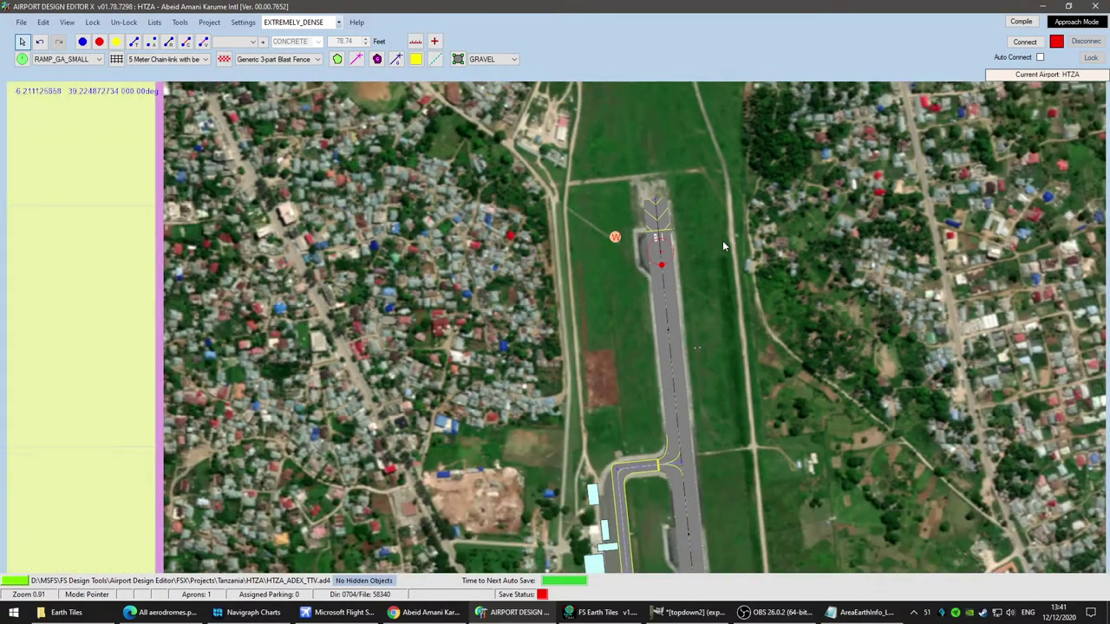
left_click_drag(859, 472, 727, 210)
left_click_drag(694, 428, 622, 180)
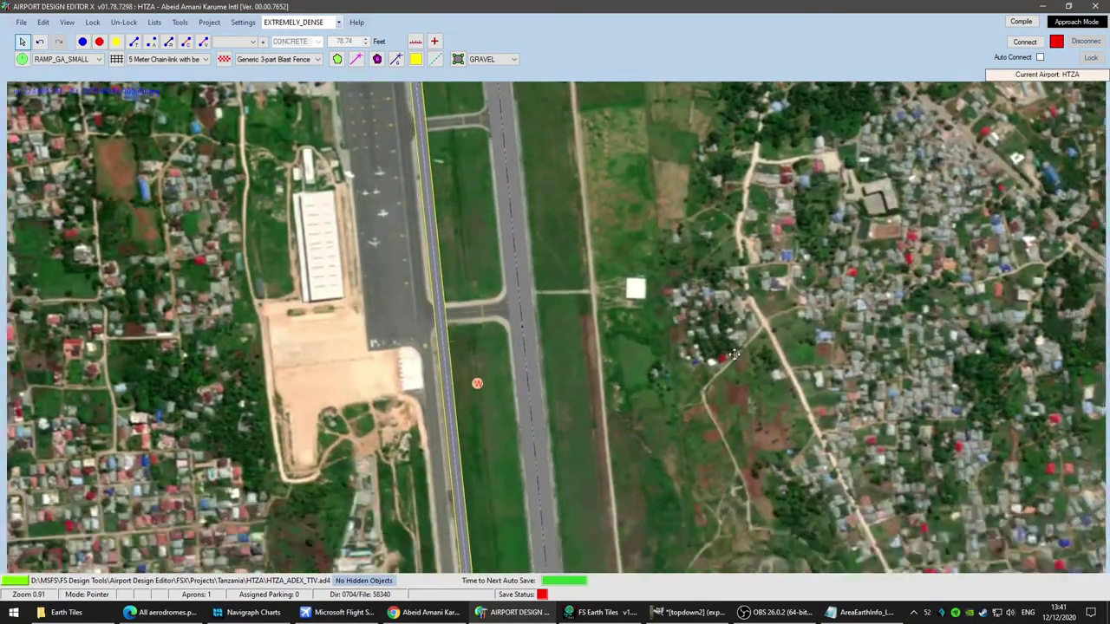
left_click_drag(734, 355, 834, 546)
left_click_drag(710, 157, 761, 455)
left_click_drag(708, 112, 751, 368)
scroll(708, 270, "up", 7)
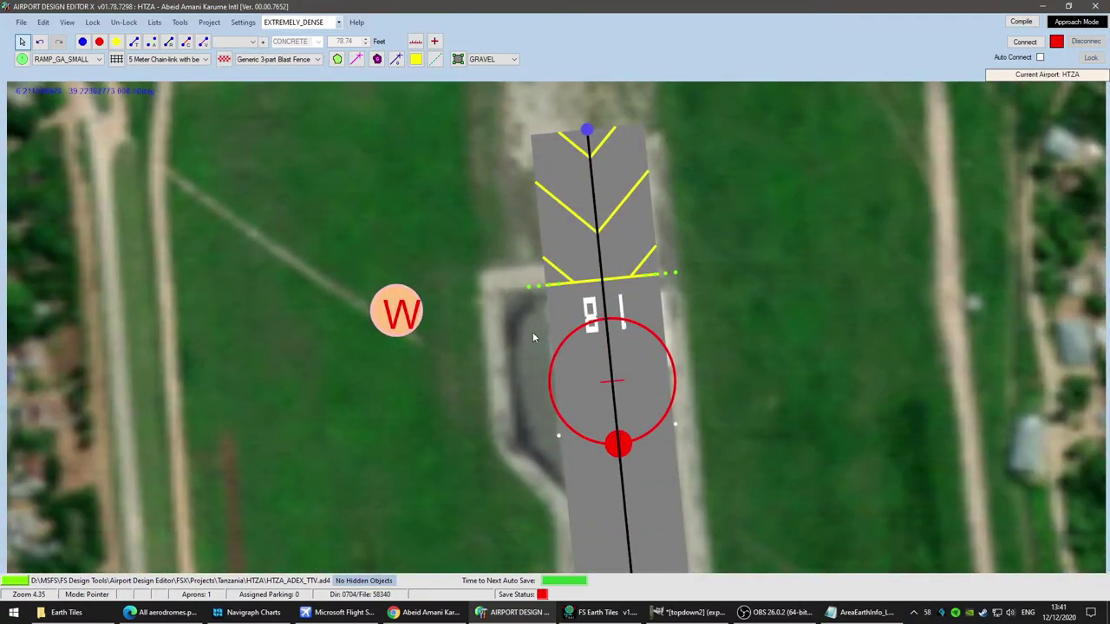
scroll(766, 376, "down", 8)
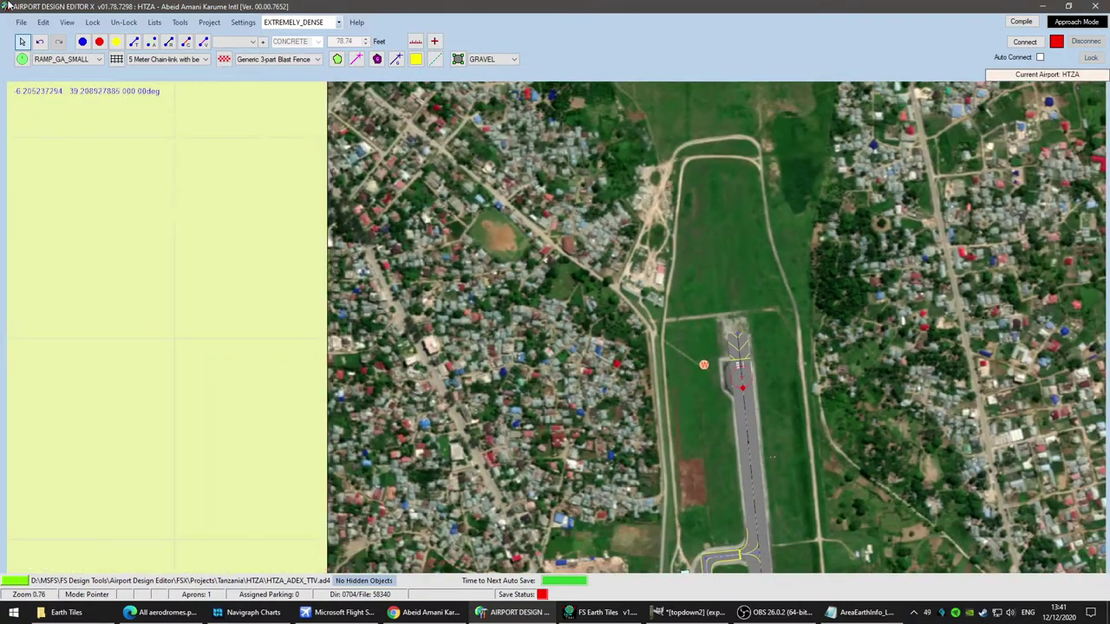
left_click(21, 22)
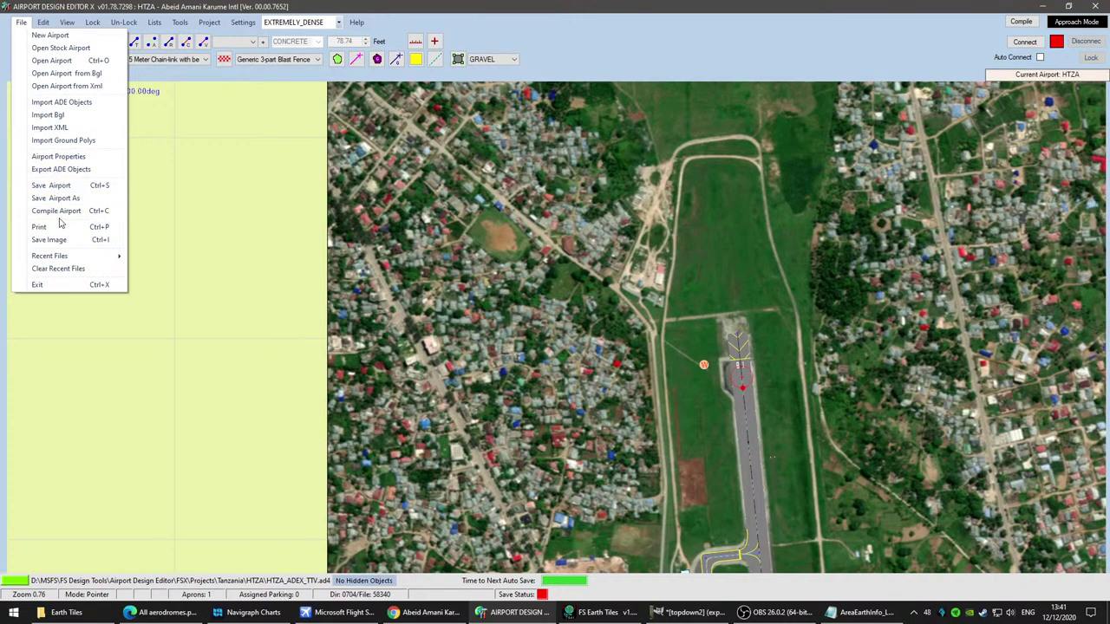
Step: Save the HTZA airport project and look back along the runway over the imagery
left_click(52, 185)
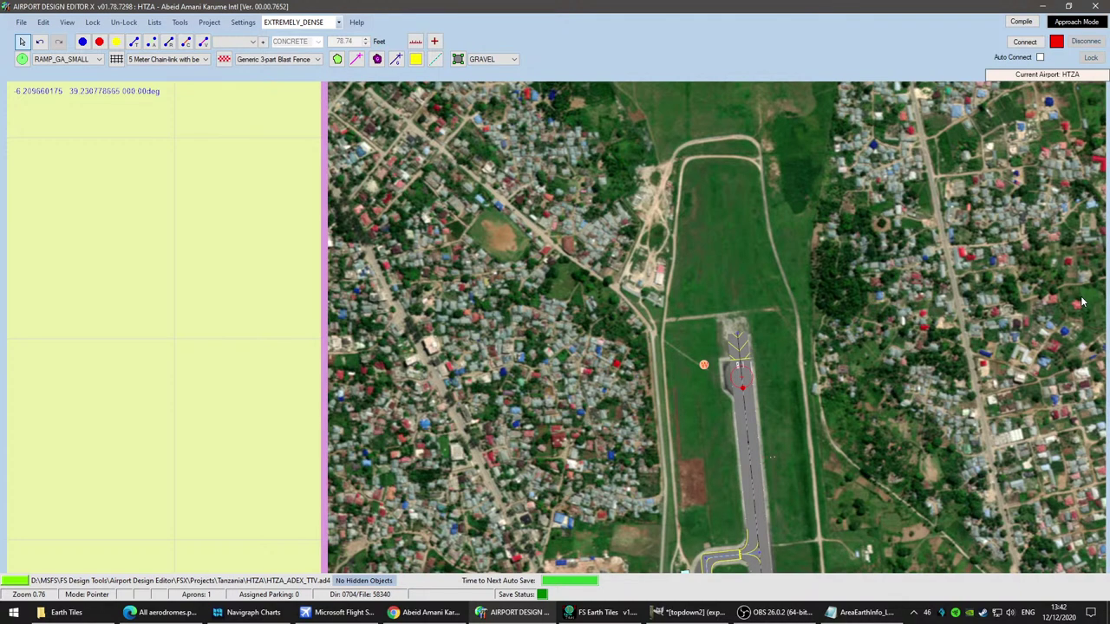
scroll(794, 336, "up", 5)
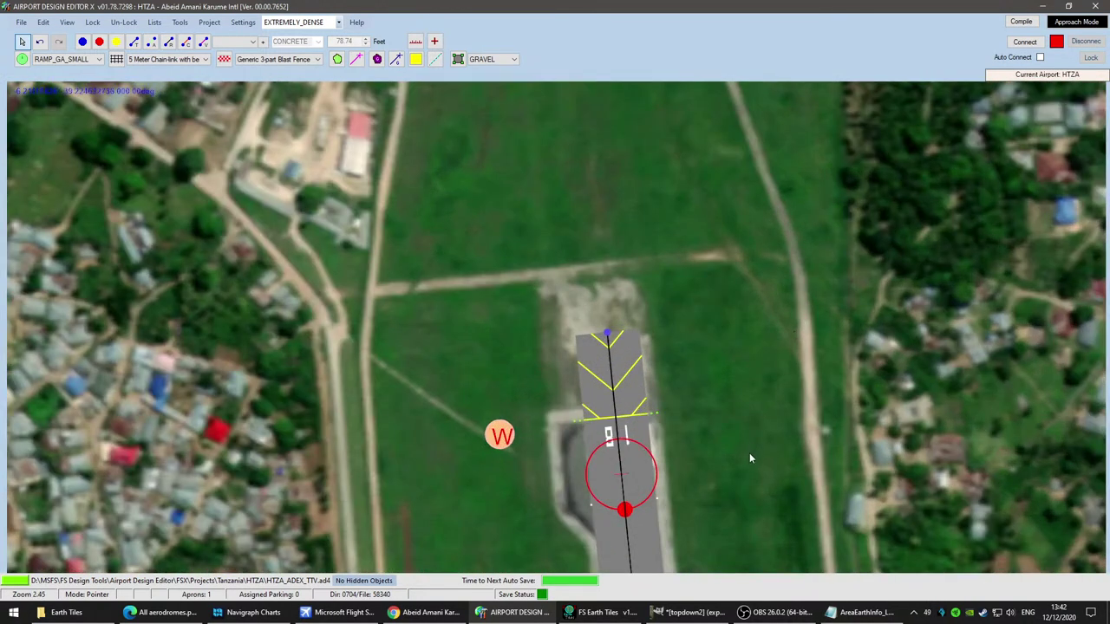
left_click_drag(748, 456, 691, 198)
scroll(701, 218, "down", 5)
scroll(701, 218, "down", 2)
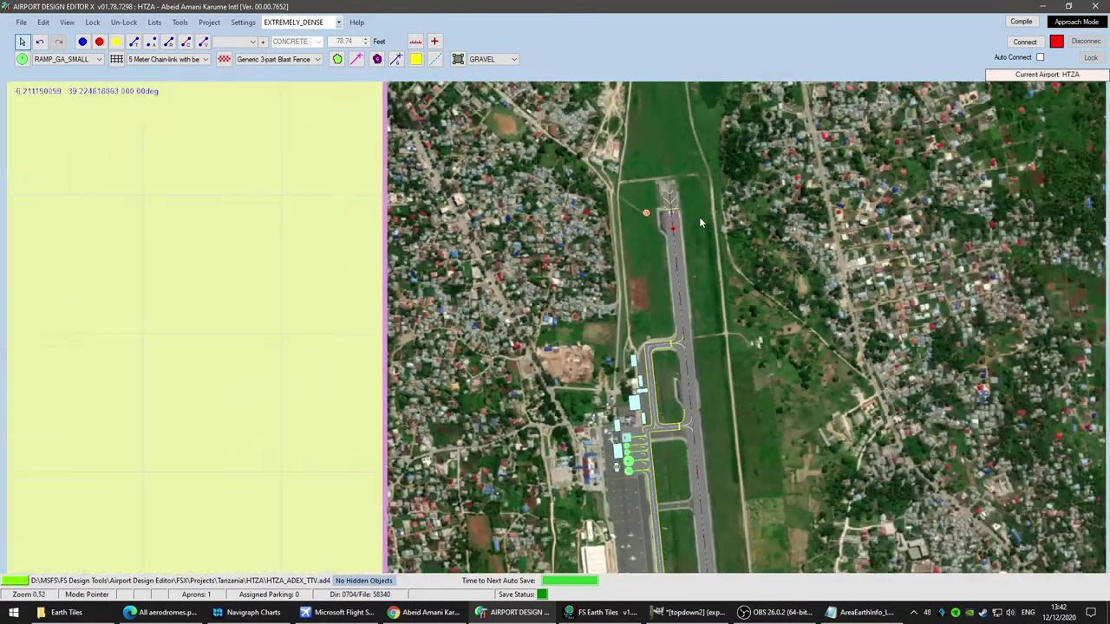
Step: Set the runway length to 9915 feet in its Properties dialog, checked against the chart
left_click(679, 244)
double_click(679, 245)
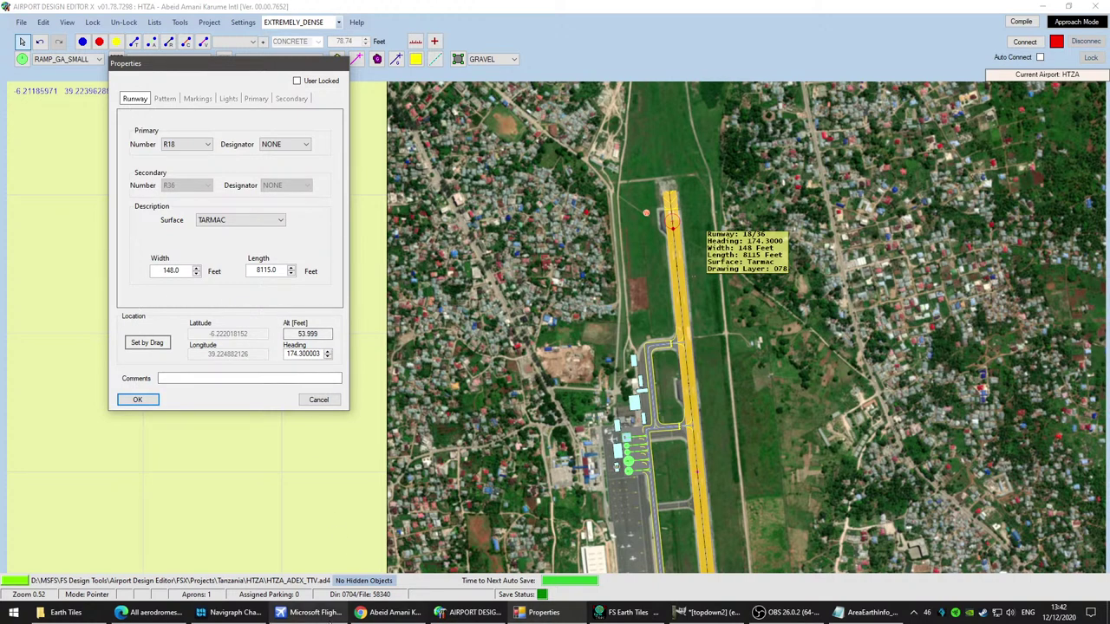
left_click(232, 613)
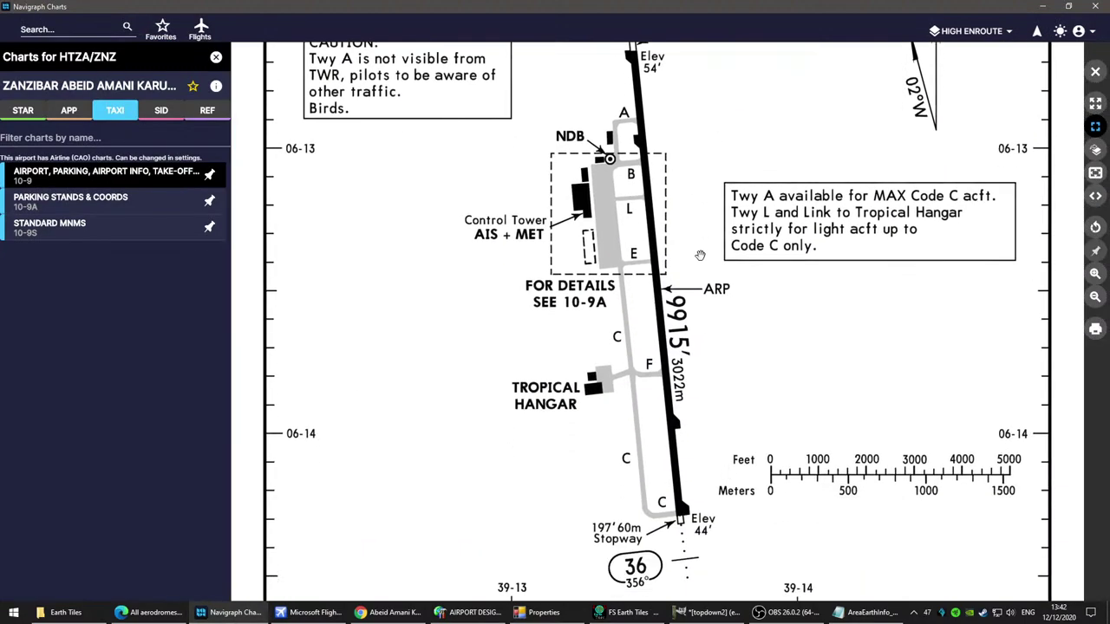
left_click(236, 613)
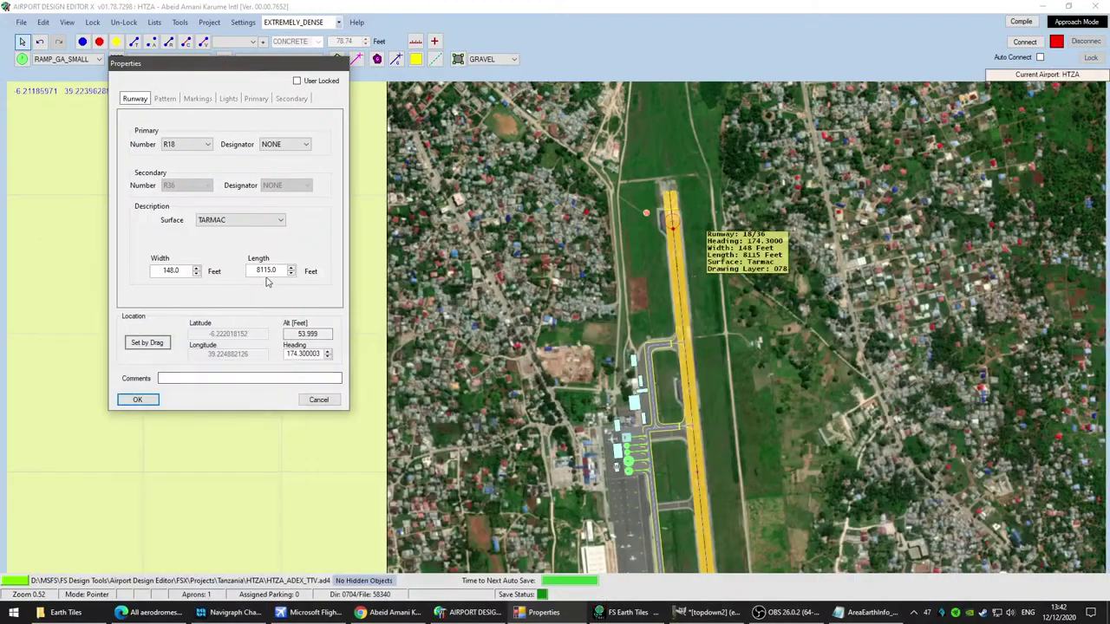
type("9915")
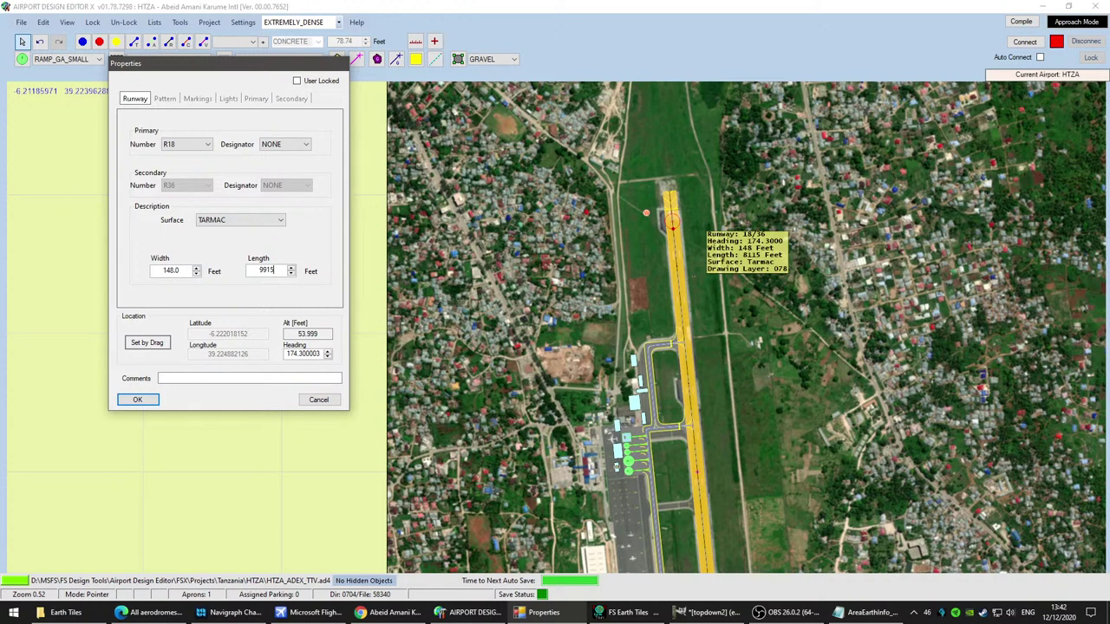
left_click(137, 398)
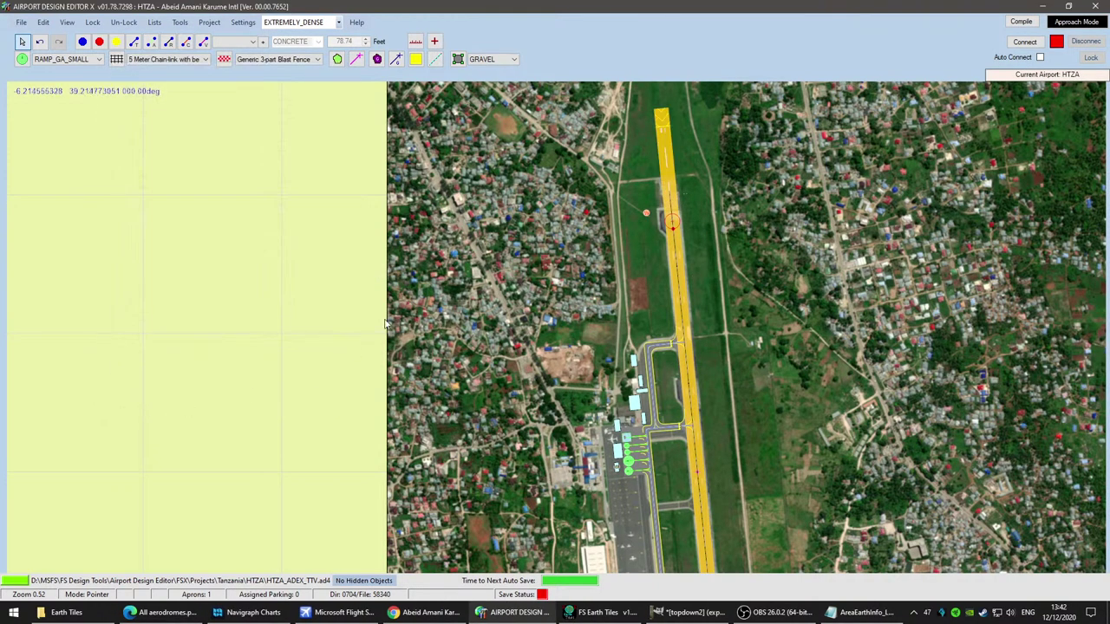
scroll(521, 304, "down", 1)
scroll(555, 252, "up", 5)
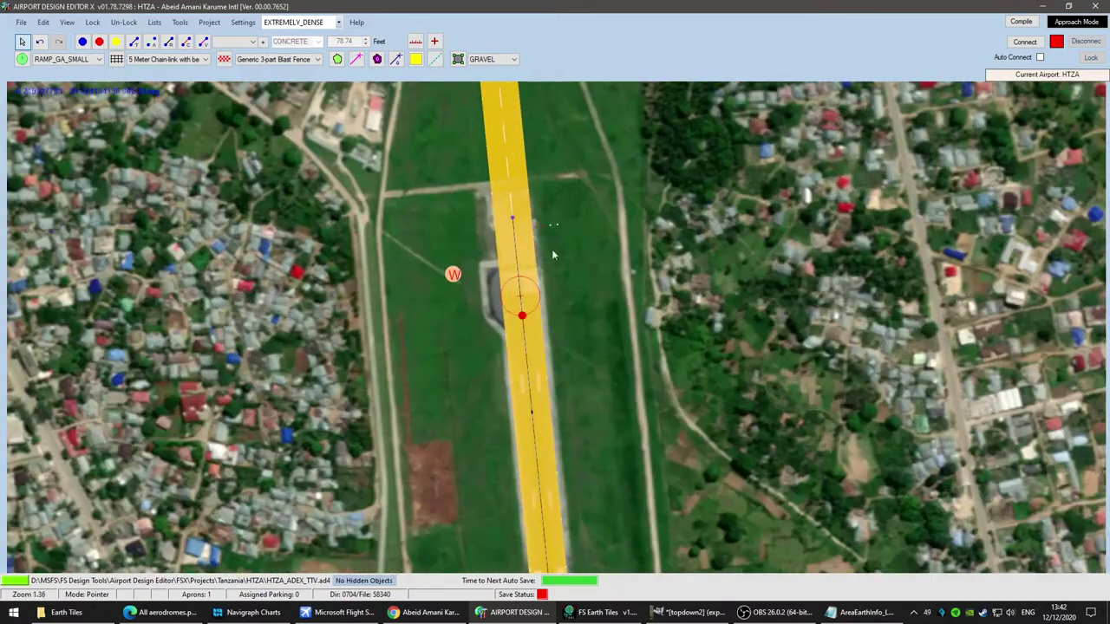
Step: Move the runway 36 start position onto the threshold in the imagery
left_click_drag(581, 235, 608, 387)
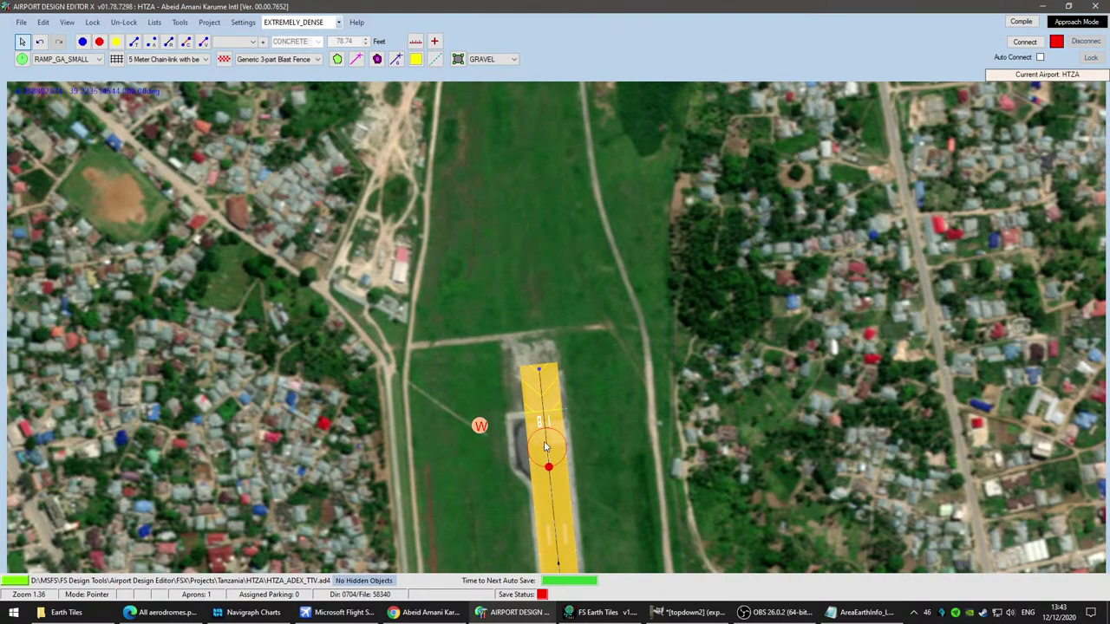
scroll(543, 447, "down", 8)
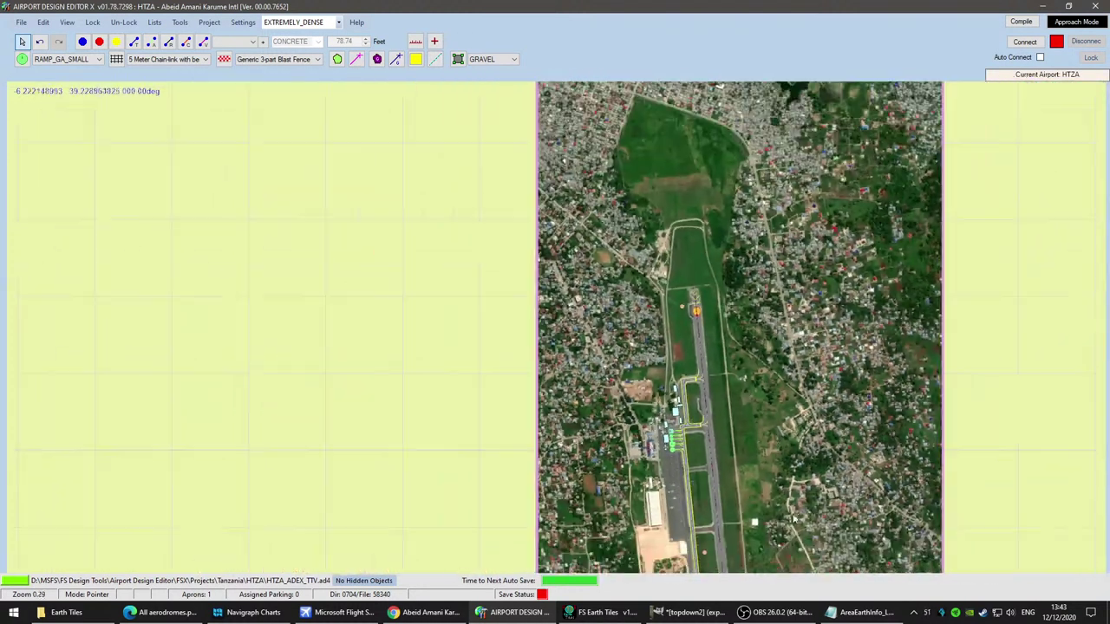
scroll(681, 208, "up", 3)
scroll(673, 211, "up", 3)
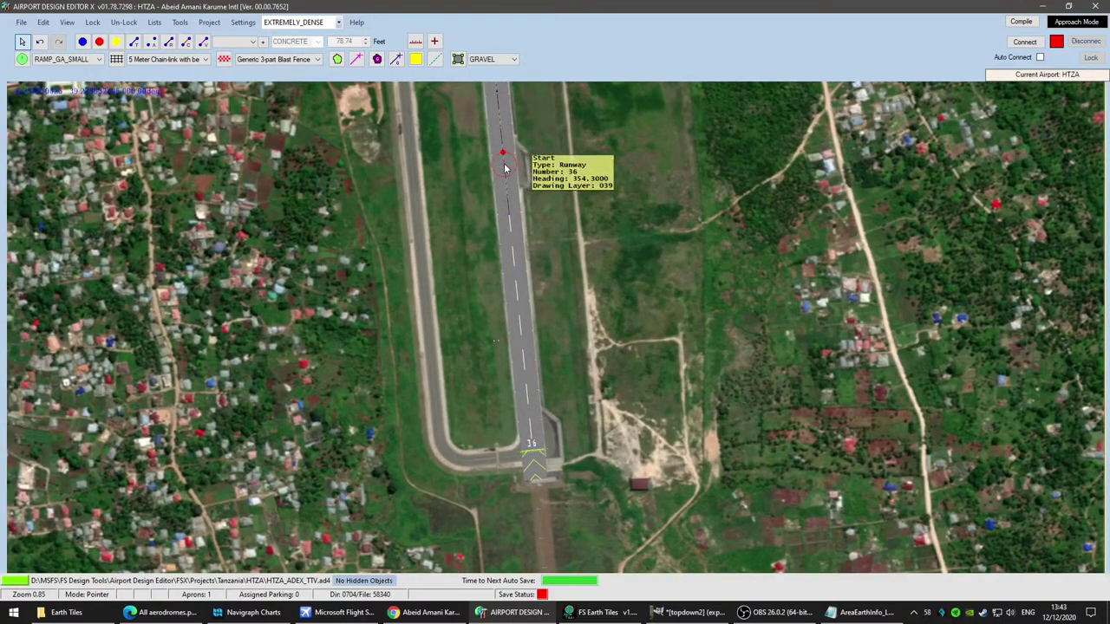
left_click_drag(503, 168, 532, 449)
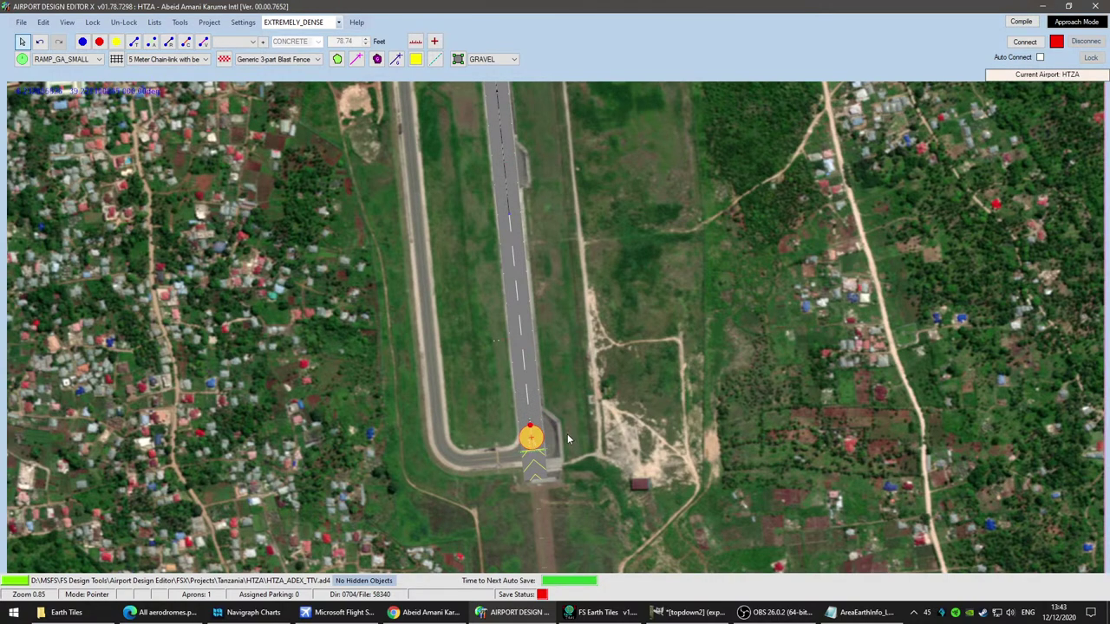
scroll(569, 433, "up", 7)
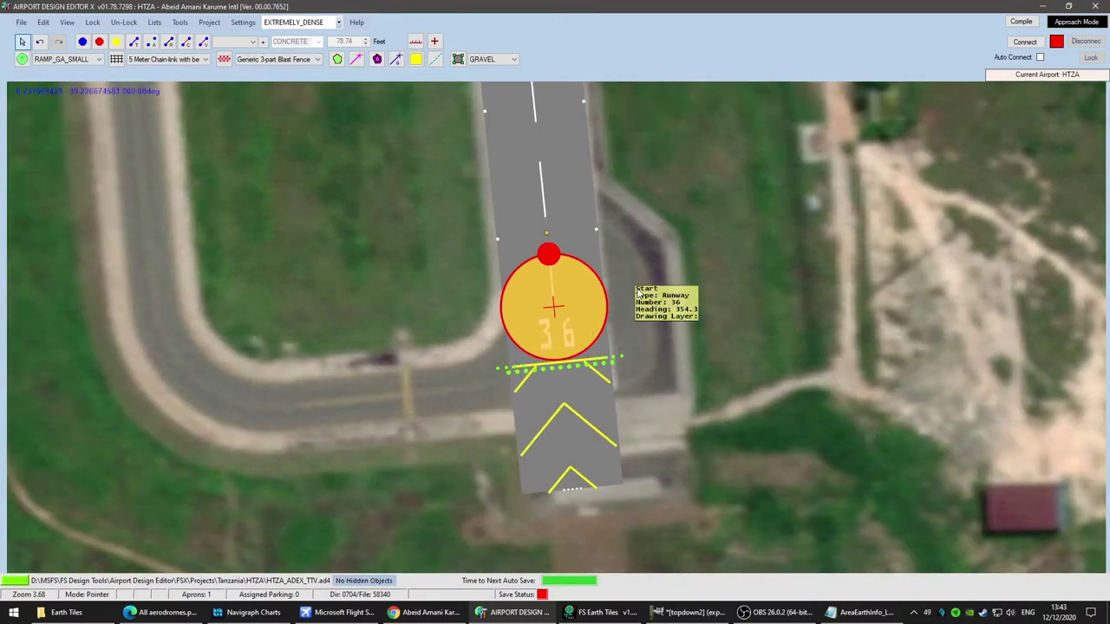
left_click_drag(578, 307, 578, 304)
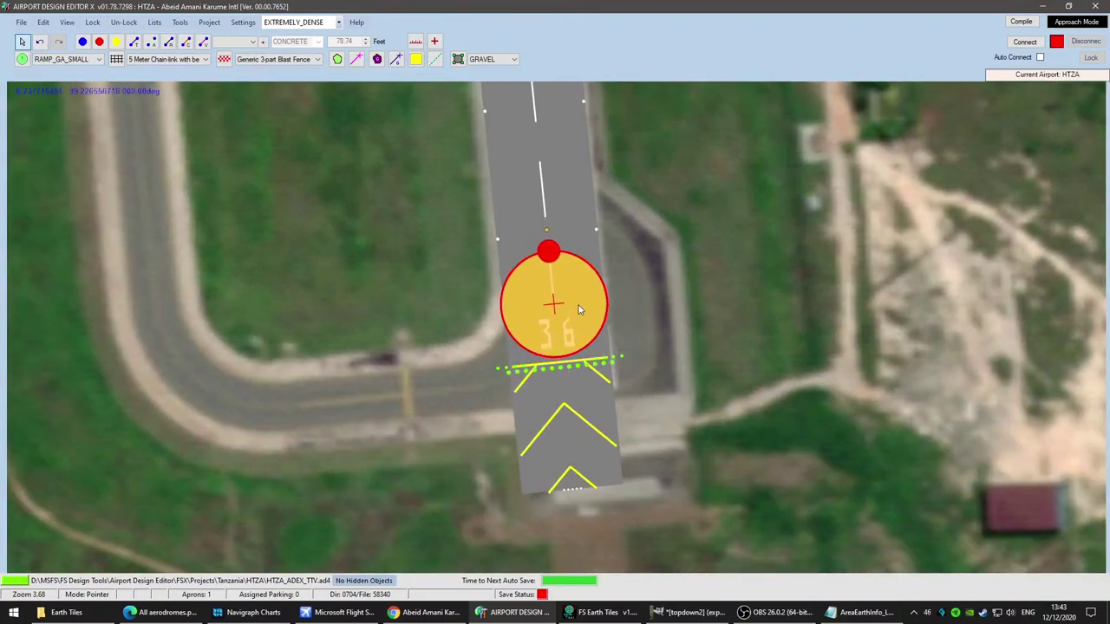
scroll(709, 291, "down", 3)
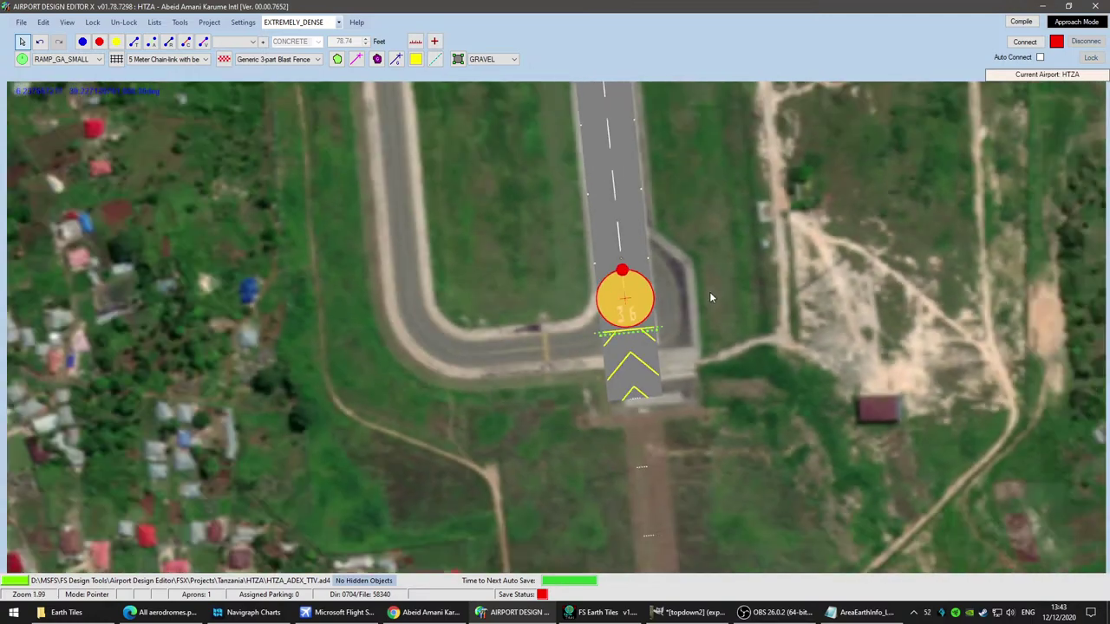
scroll(709, 292, "down", 5)
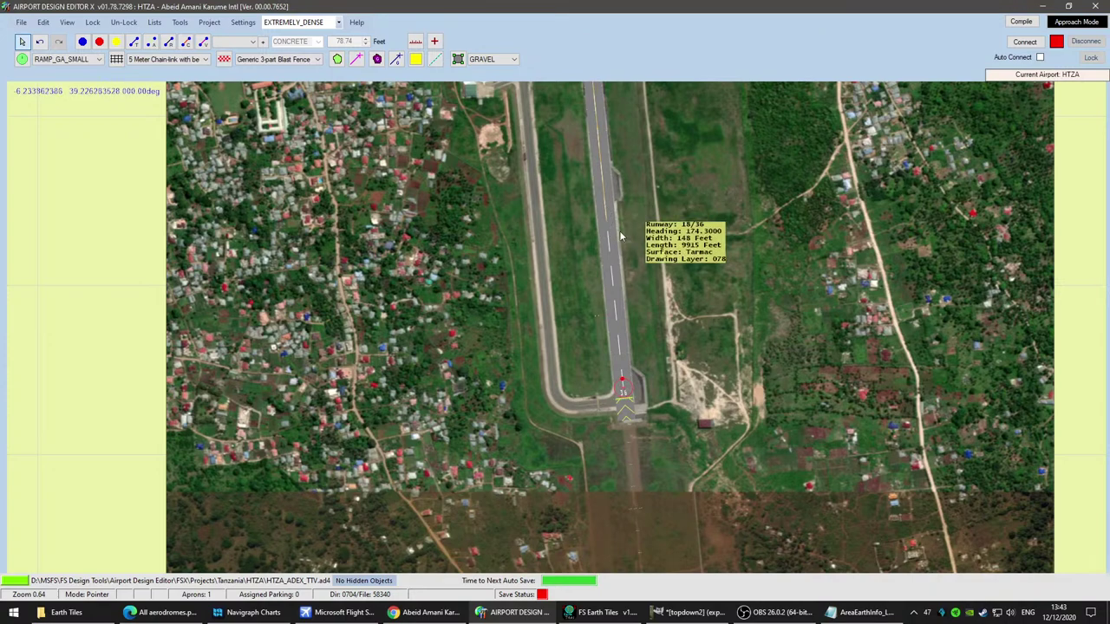
scroll(614, 227, "up", 3)
scroll(615, 223, "up", 1)
Step: Drag the runway's south end node onto the 36 threshold, aligned with the centreline
left_click_drag(593, 216, 617, 481)
left_click(619, 482)
left_click_drag(717, 505, 703, 242)
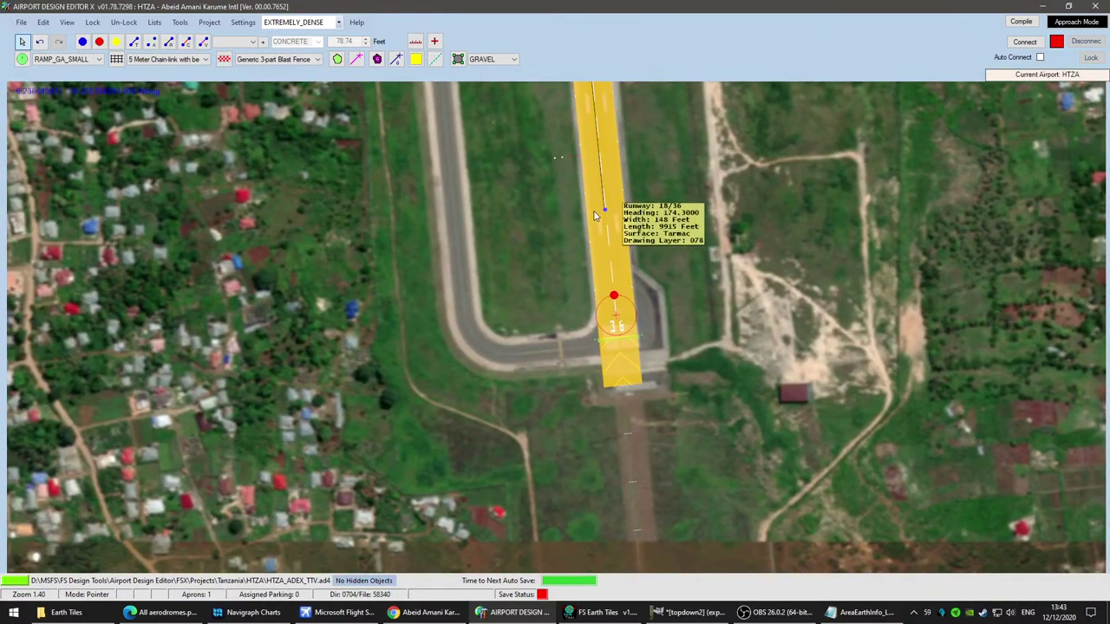
left_click_drag(605, 213, 620, 342)
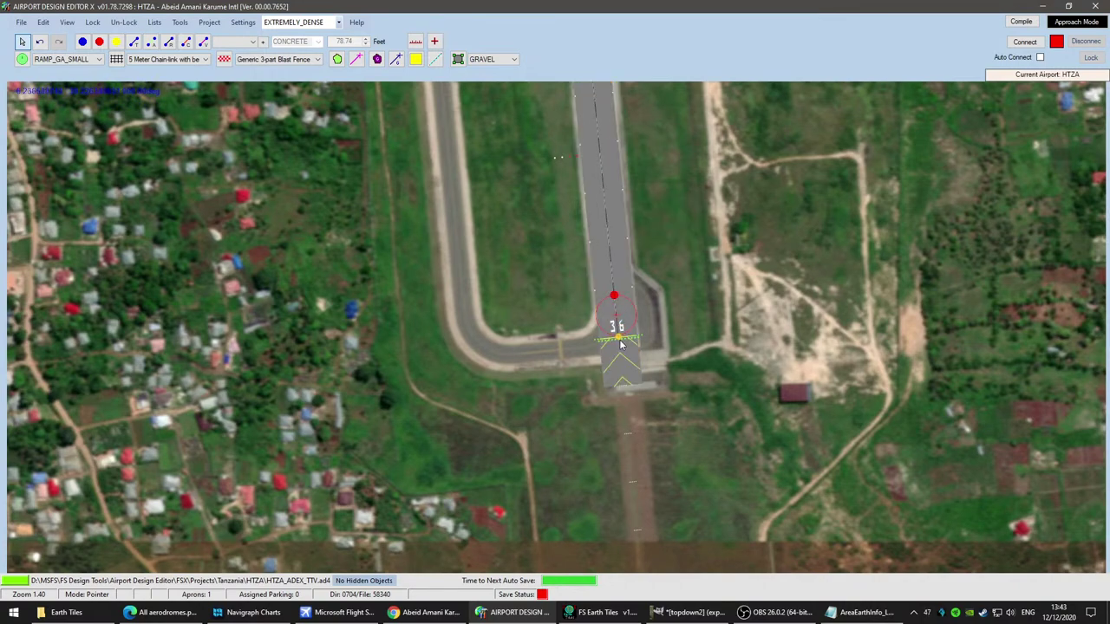
left_click_drag(718, 182, 718, 438)
scroll(712, 442, "up", 9)
left_click_drag(649, 426, 694, 182)
scroll(667, 416, "up", 1)
left_click_drag(665, 424, 723, 234)
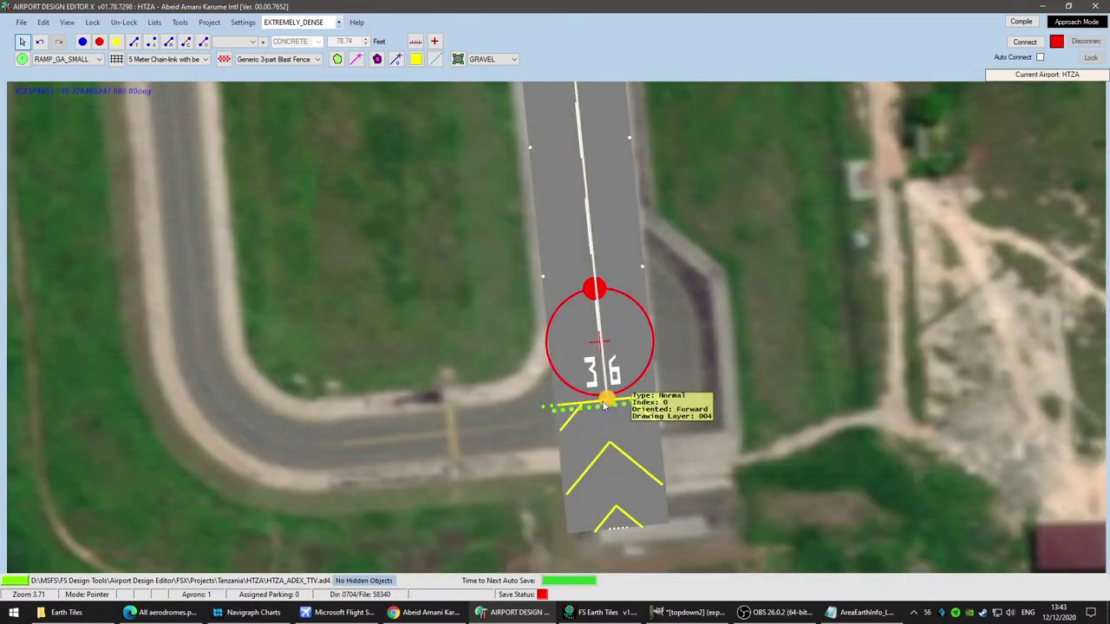
left_click_drag(601, 403, 599, 404)
scroll(763, 303, "down", 2)
Step: Review the taxiway junction, apron parking stands and buildings over the satellite background
left_click_drag(737, 187, 775, 476)
scroll(754, 225, "down", 2)
left_click_drag(754, 247, 763, 548)
scroll(746, 223, "down", 5)
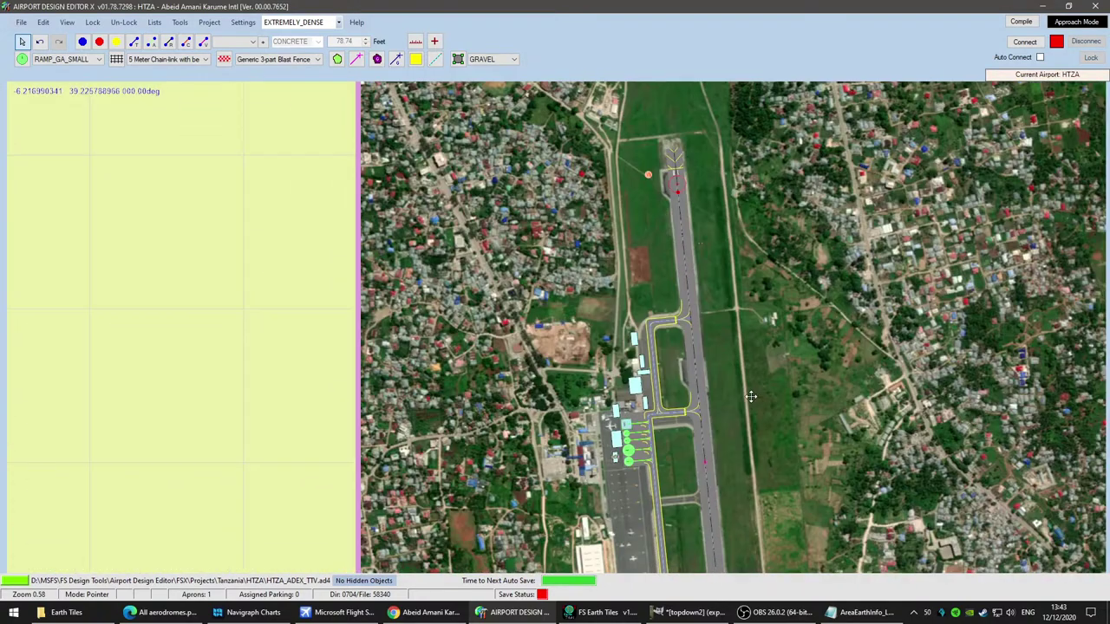
scroll(733, 246, "up", 7)
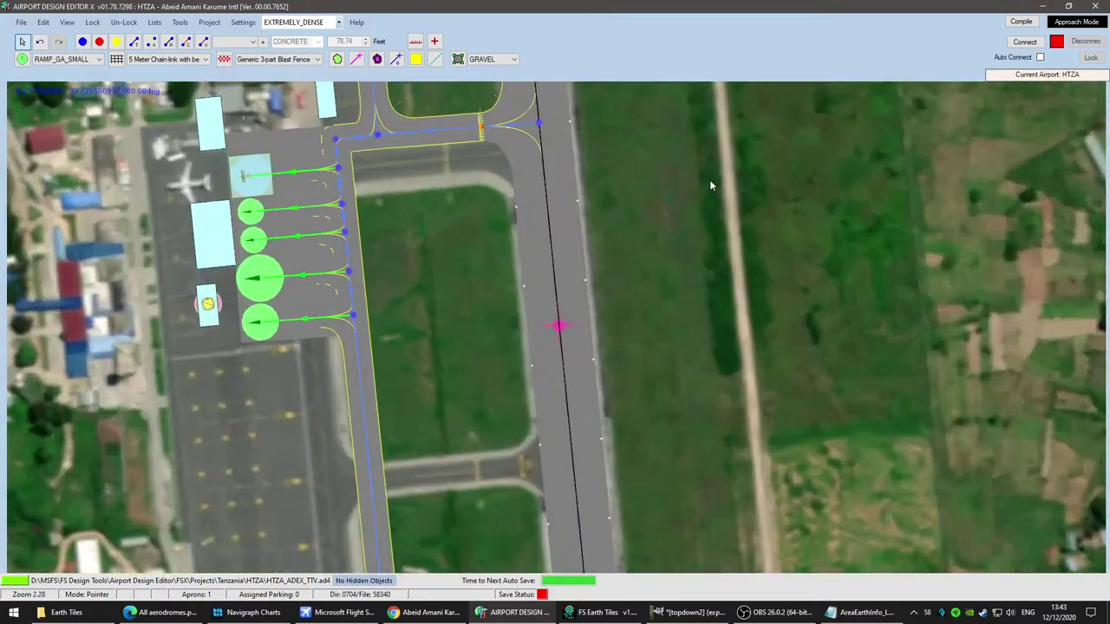
scroll(709, 180, "down", 3)
left_click_drag(676, 120, 719, 140)
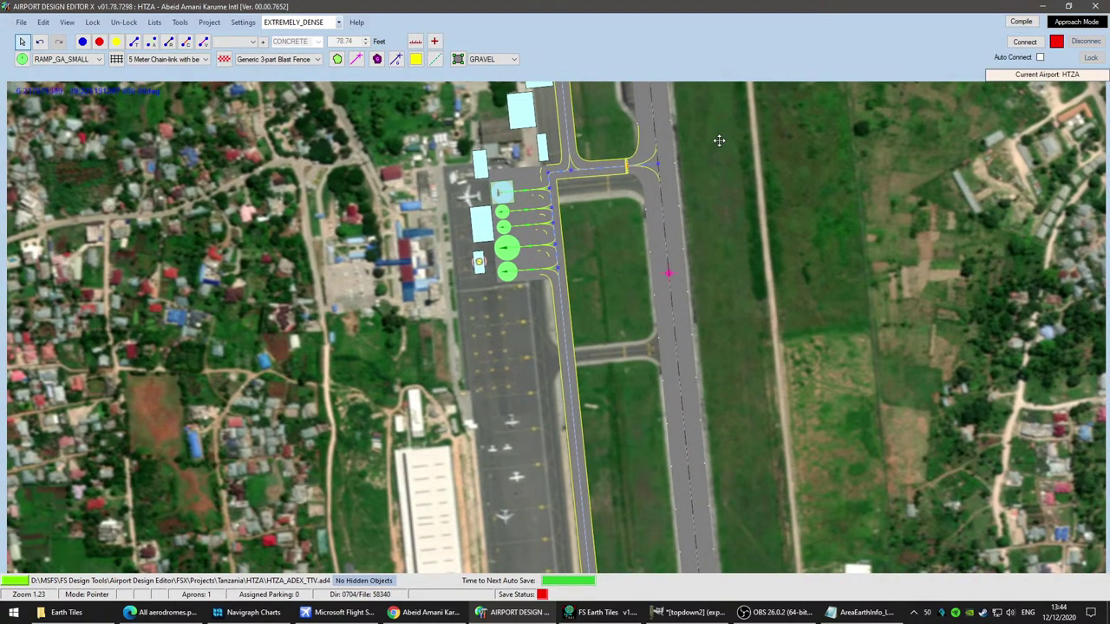
left_click_drag(719, 140, 746, 239)
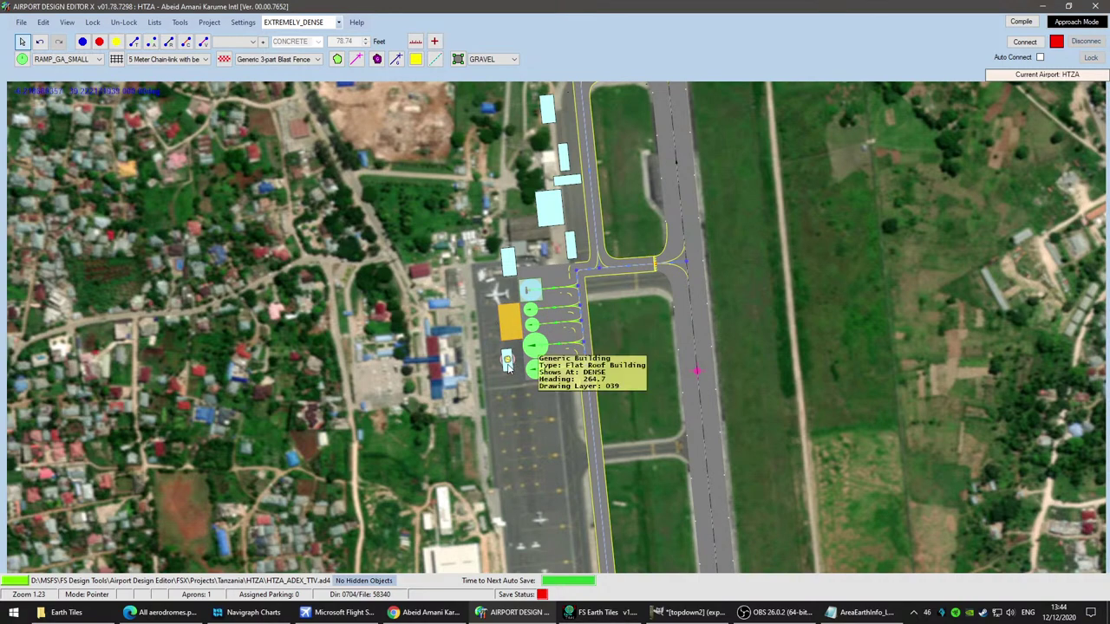
left_click(338, 613)
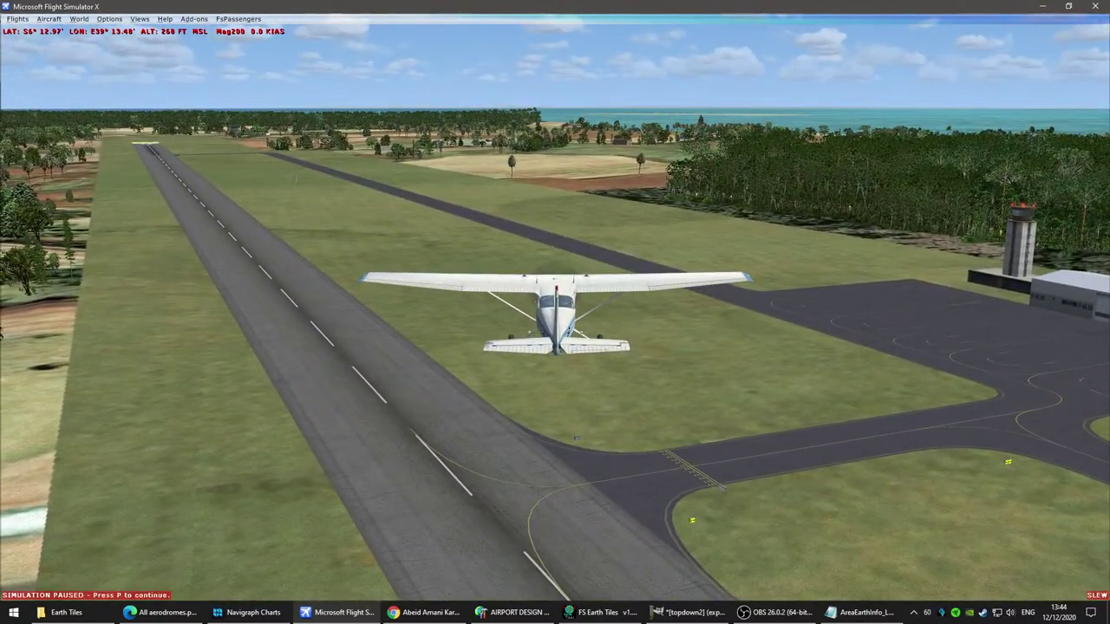
Step: Unpause FSX, slew the Cessna over the apron toward the hangars, and pause again
key("p")
key("KP_3")
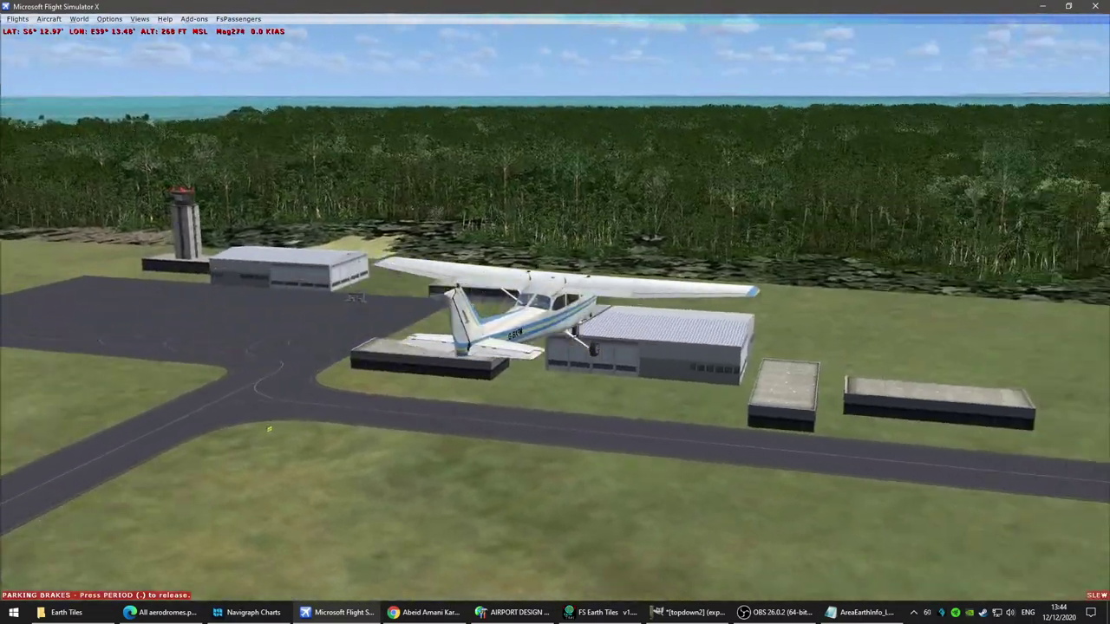
key("KP_4")
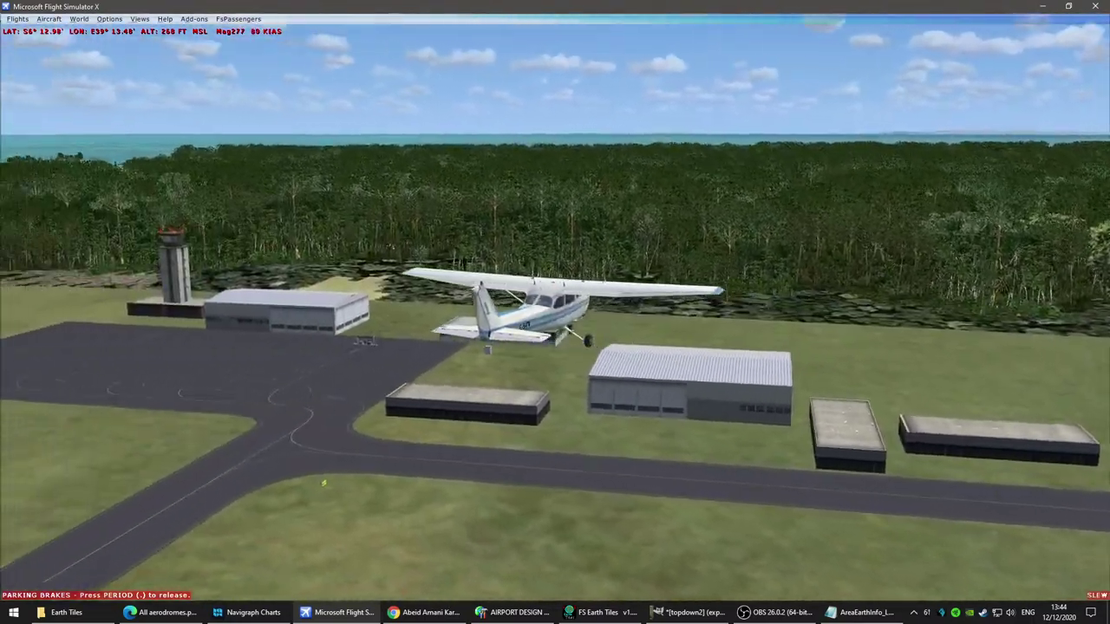
key("KP_5")
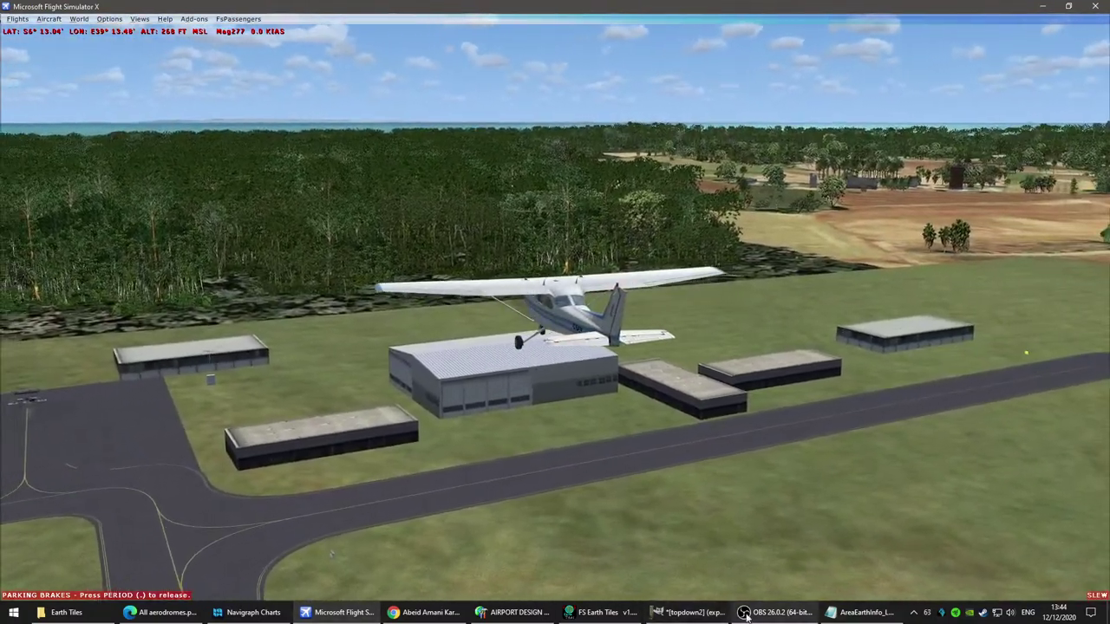
key("p")
mouse_move(602, 618)
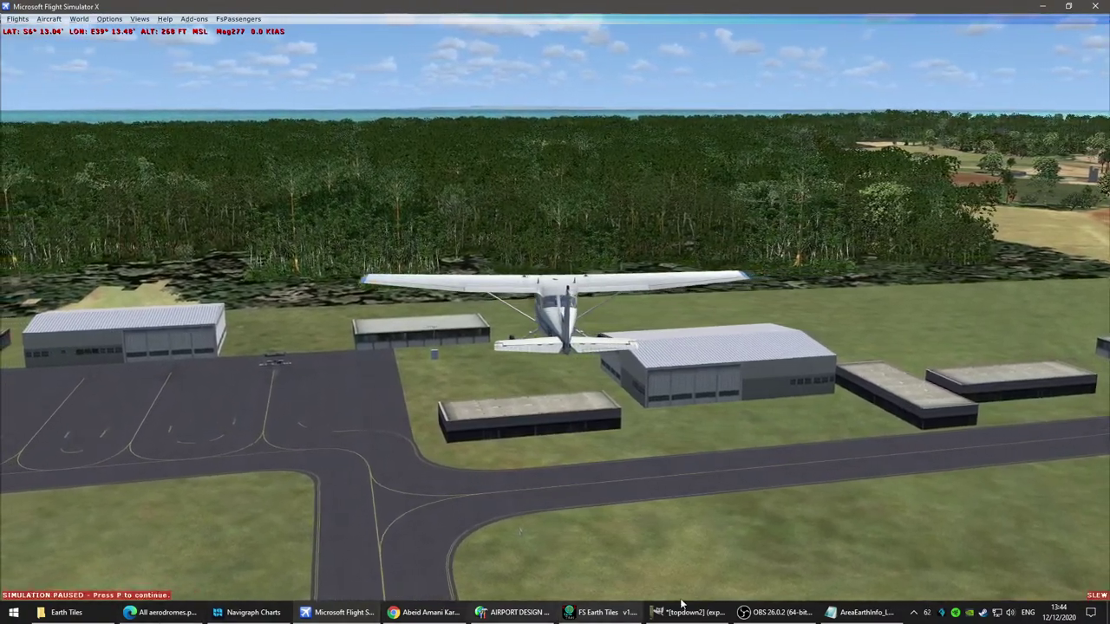
left_click(498, 613)
Step: Survey the southern airport and taxiway end, then open Lists > Taxi Designators
scroll(571, 335, "up", 5)
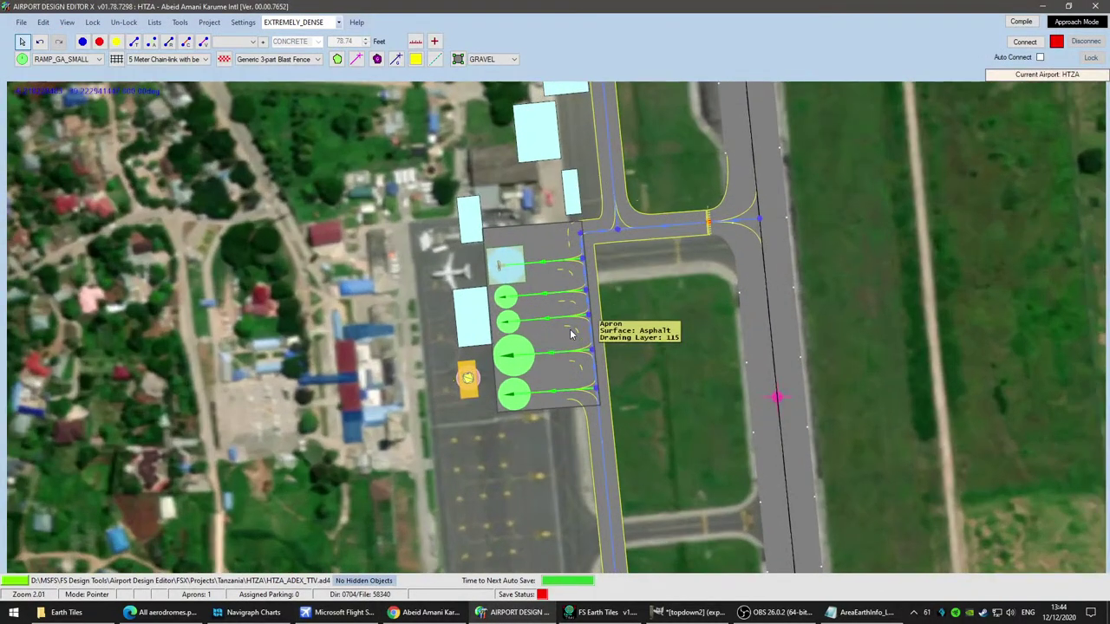
scroll(749, 415, "down", 2)
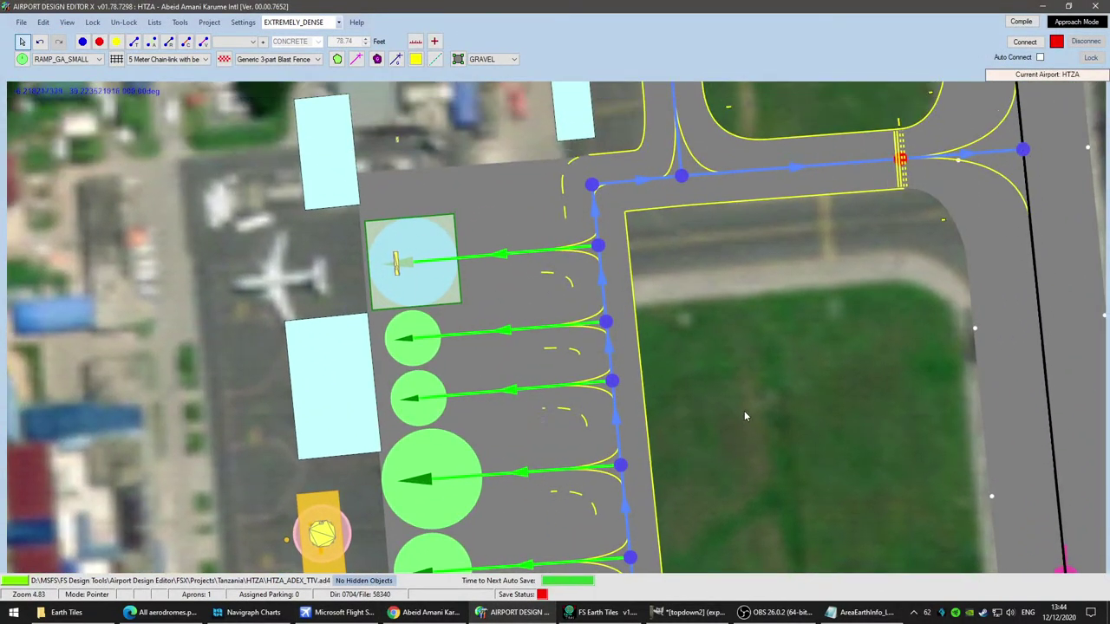
scroll(739, 411, "down", 2)
scroll(757, 412, "down", 2)
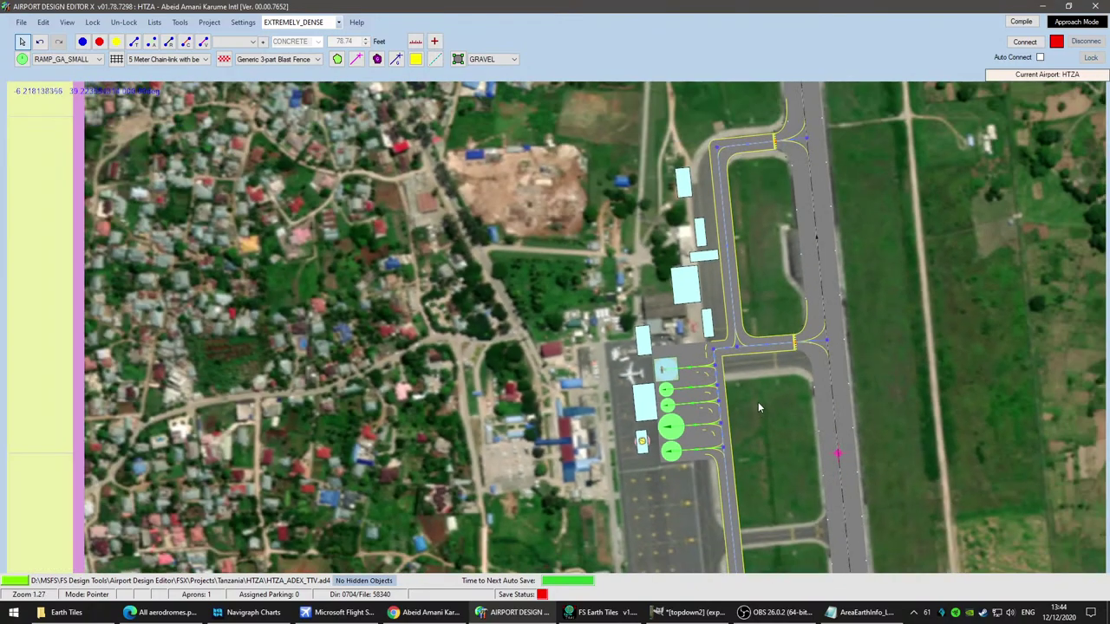
scroll(767, 398, "down", 2)
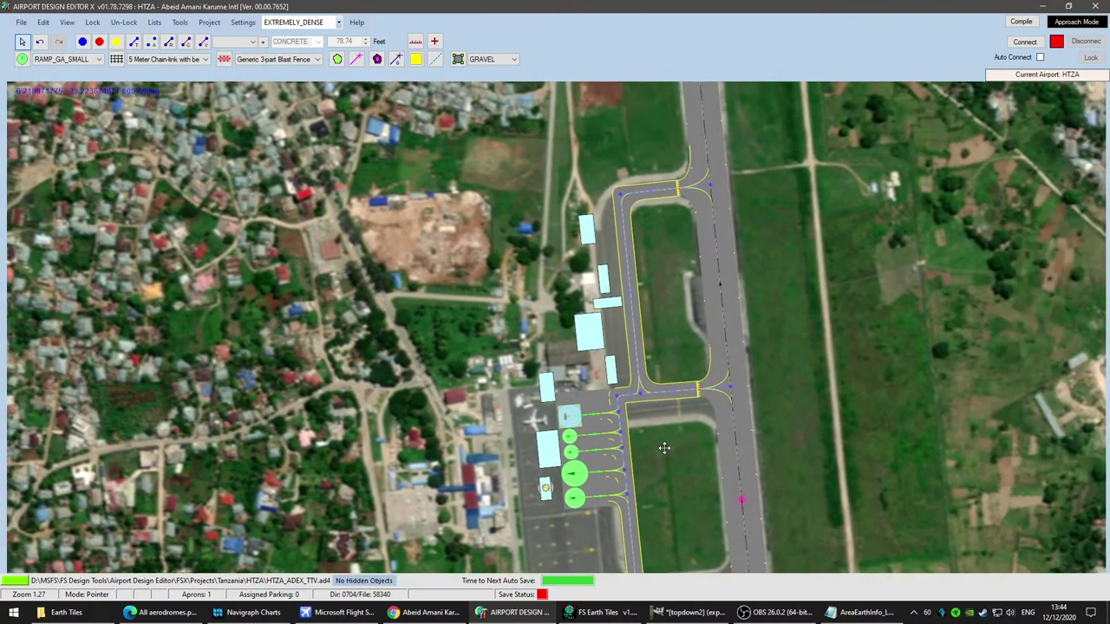
left_click_drag(795, 536, 743, 80)
scroll(727, 374, "down", 1)
scroll(747, 406, "up", 2)
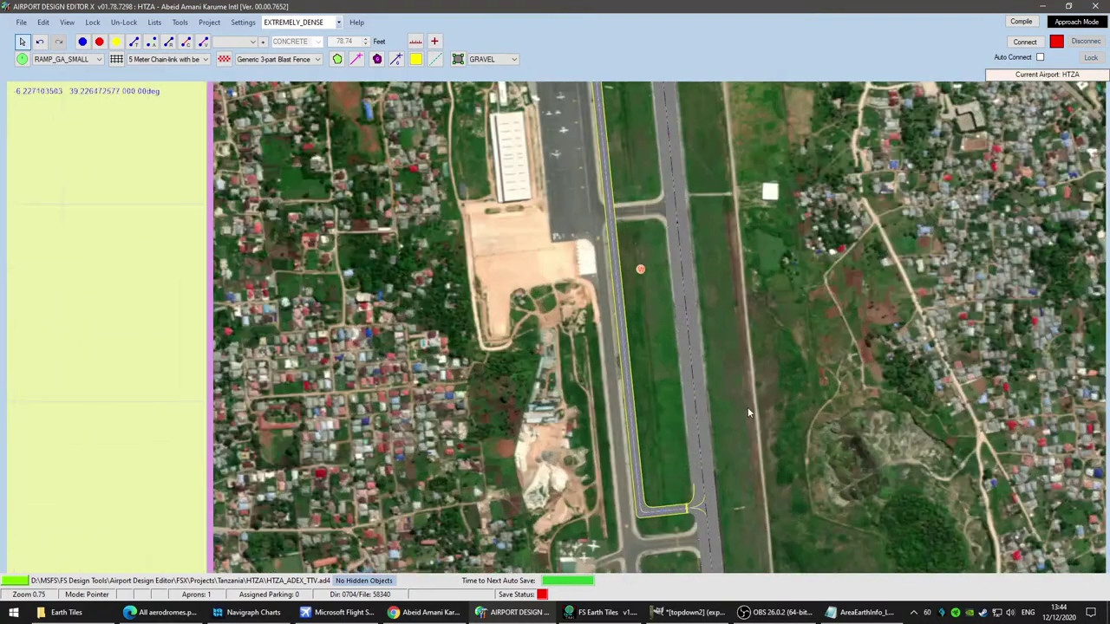
left_click_drag(753, 566, 758, 278)
scroll(759, 287, "down", 2)
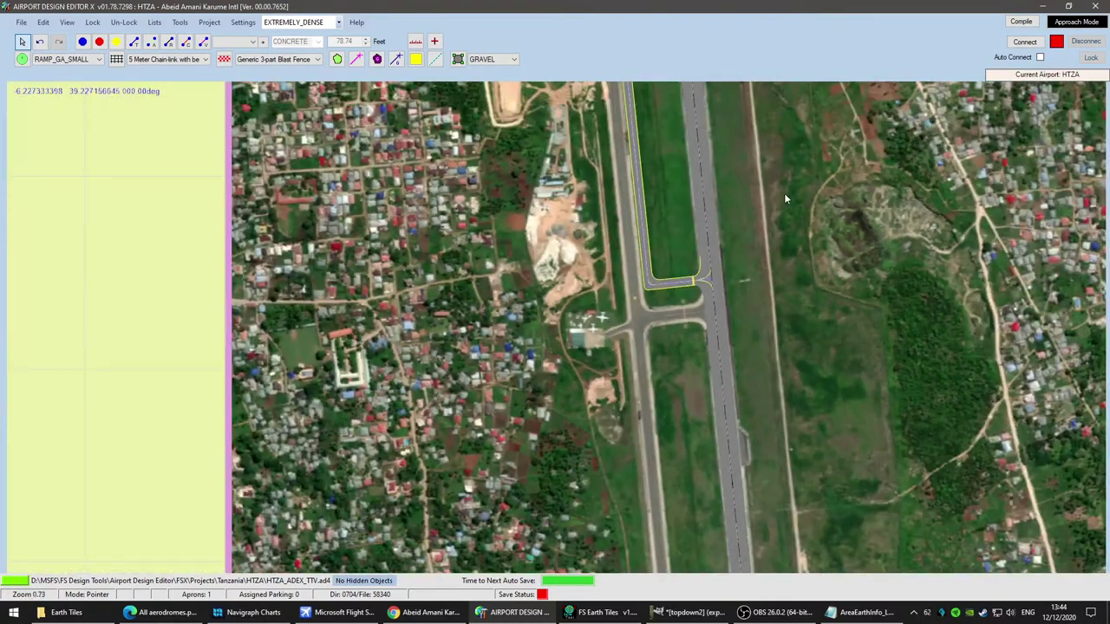
scroll(785, 362, "down", 2)
scroll(824, 488, "down", 1)
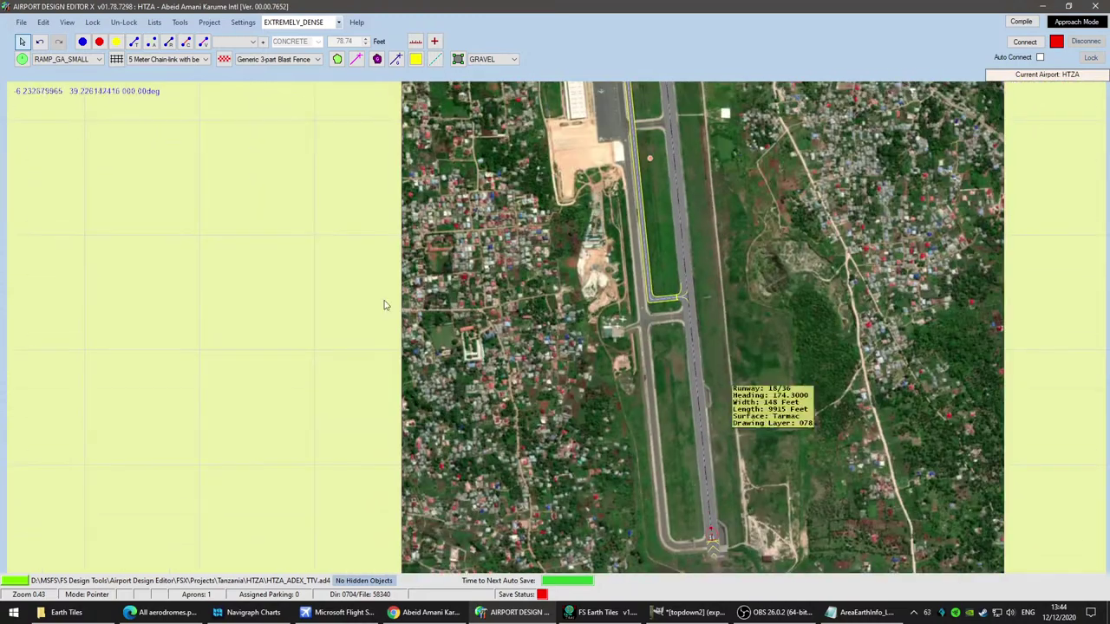
left_click(154, 23)
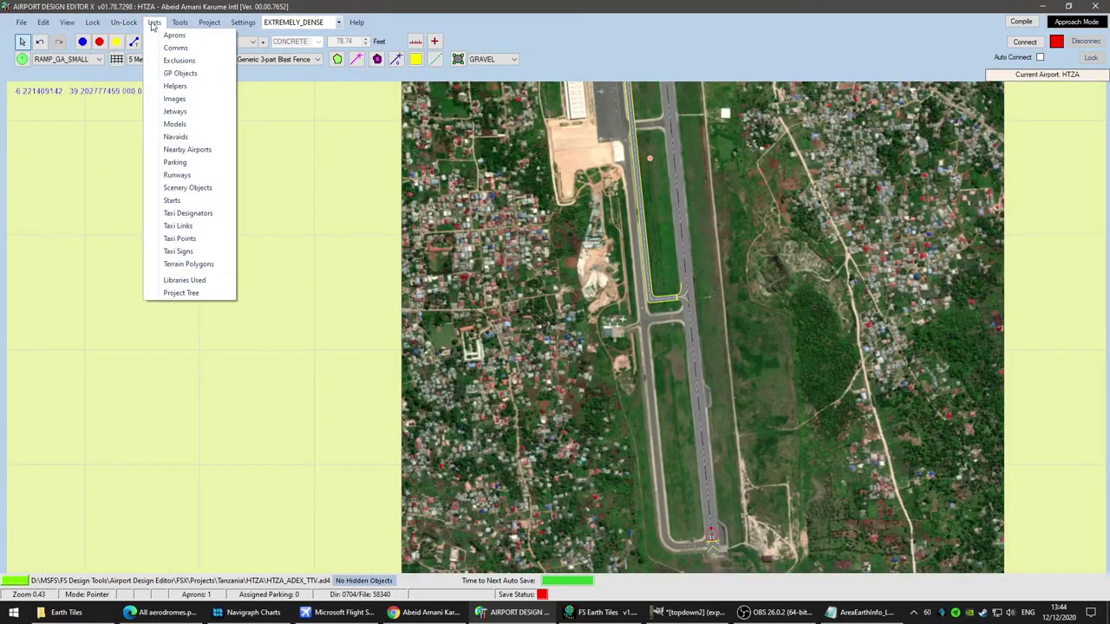
left_click(183, 215)
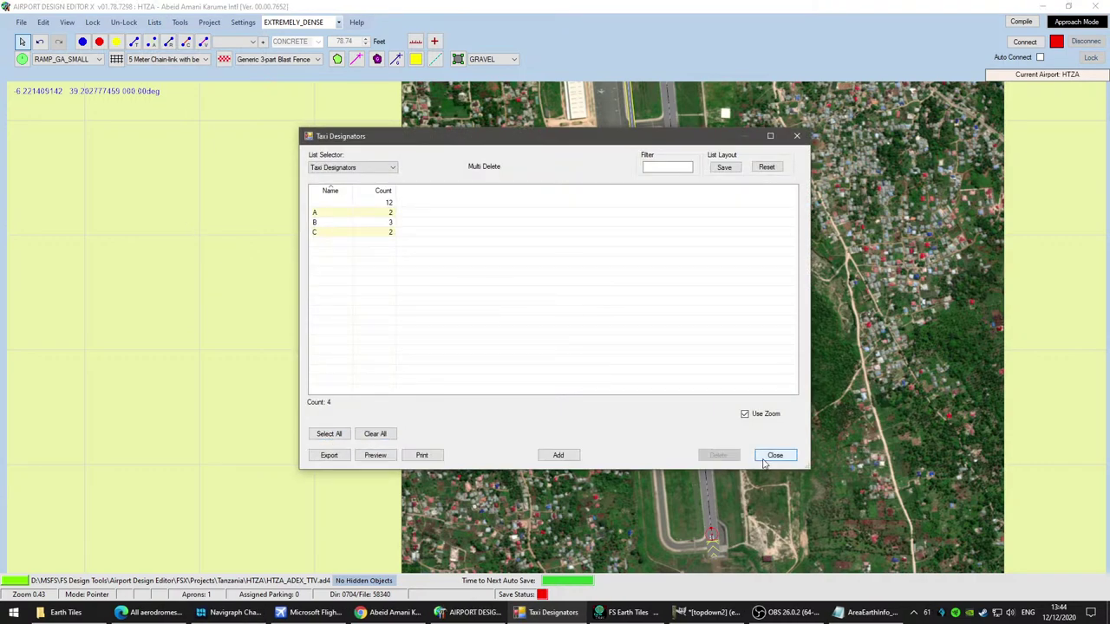
Step: Check the Zanzibar chart, then start a new taxi designator entry in ADE
left_click(225, 614)
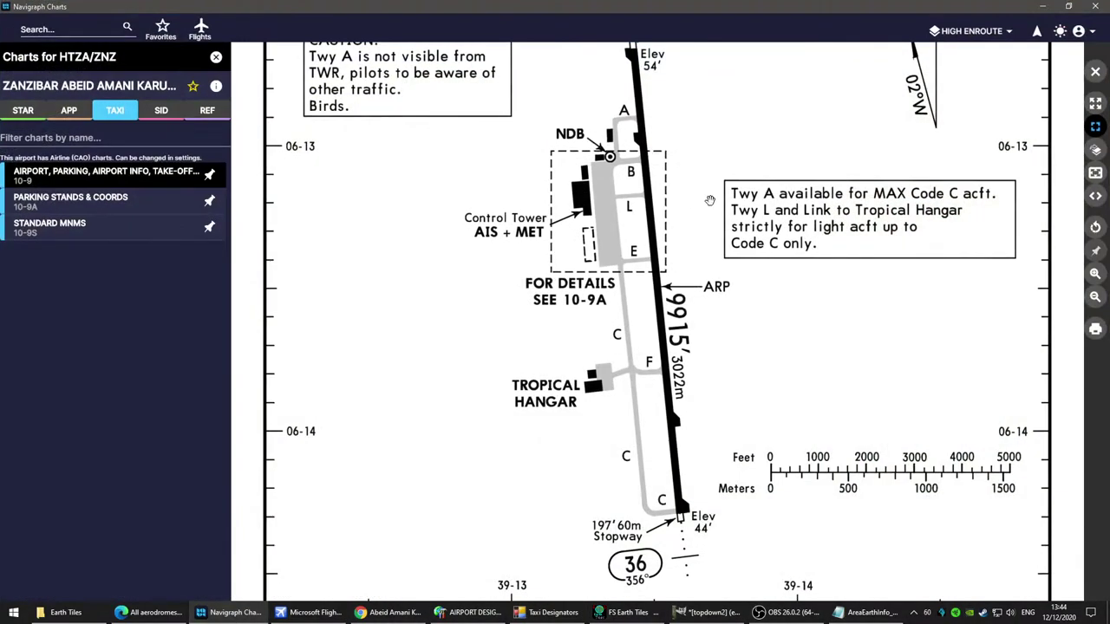
scroll(610, 318, "up", 3)
scroll(666, 422, "down", 2)
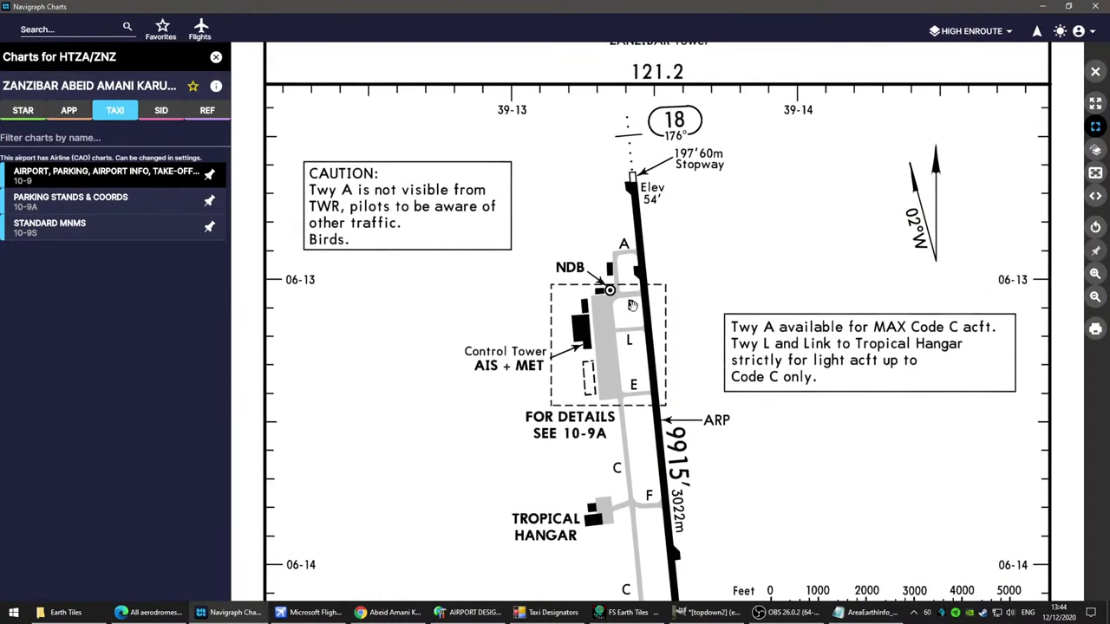
scroll(632, 306, "down", 3)
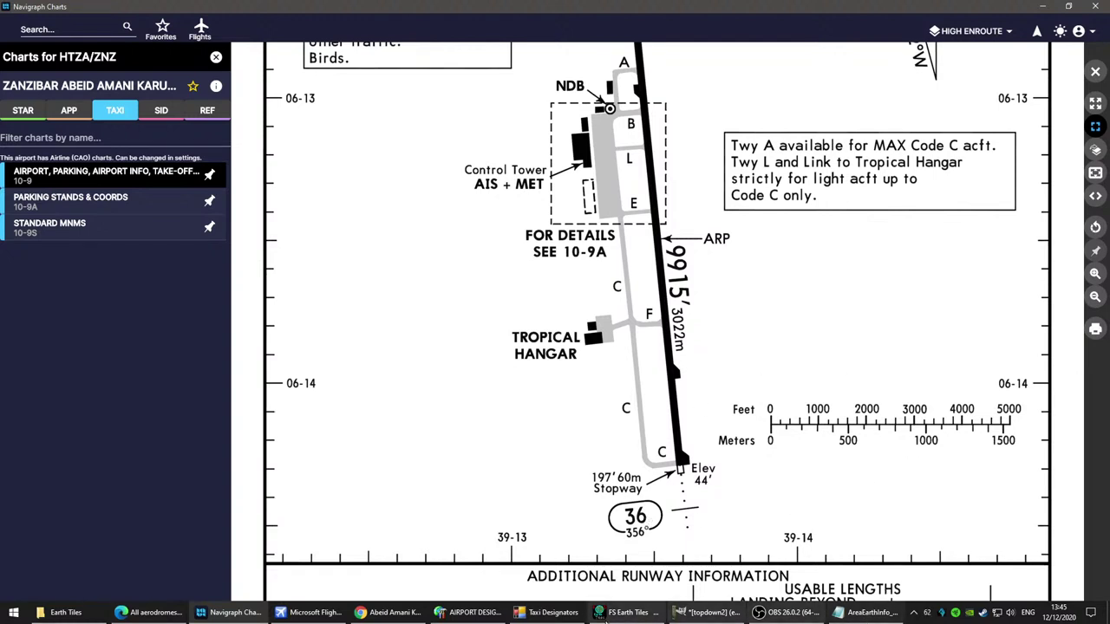
left_click(469, 616)
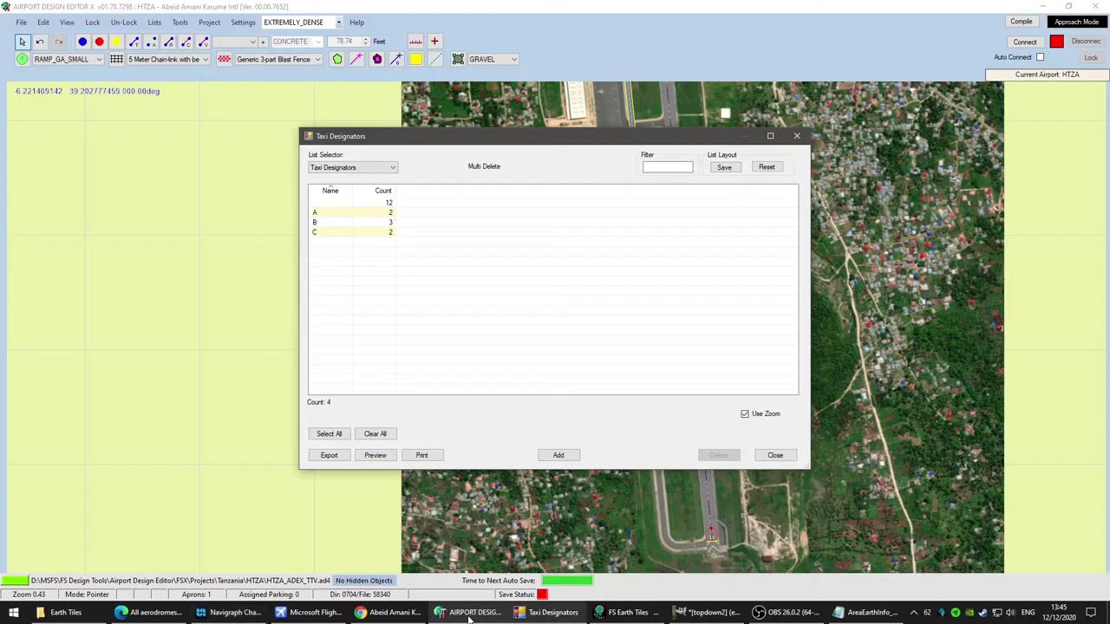
left_click(559, 455)
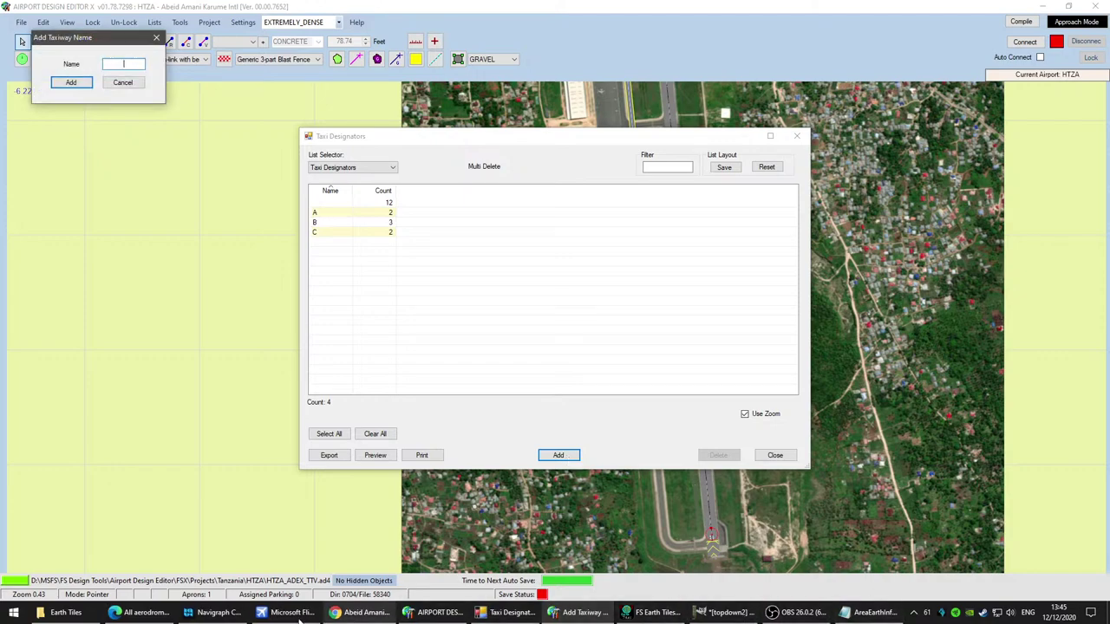
Step: Pan the Navigraph taxi chart across the runway 18 and 36 ends and southern taxiways
left_click(228, 616)
left_click_drag(806, 268, 807, 398)
scroll(652, 310, "down", 1)
left_click_drag(651, 351, 710, 321)
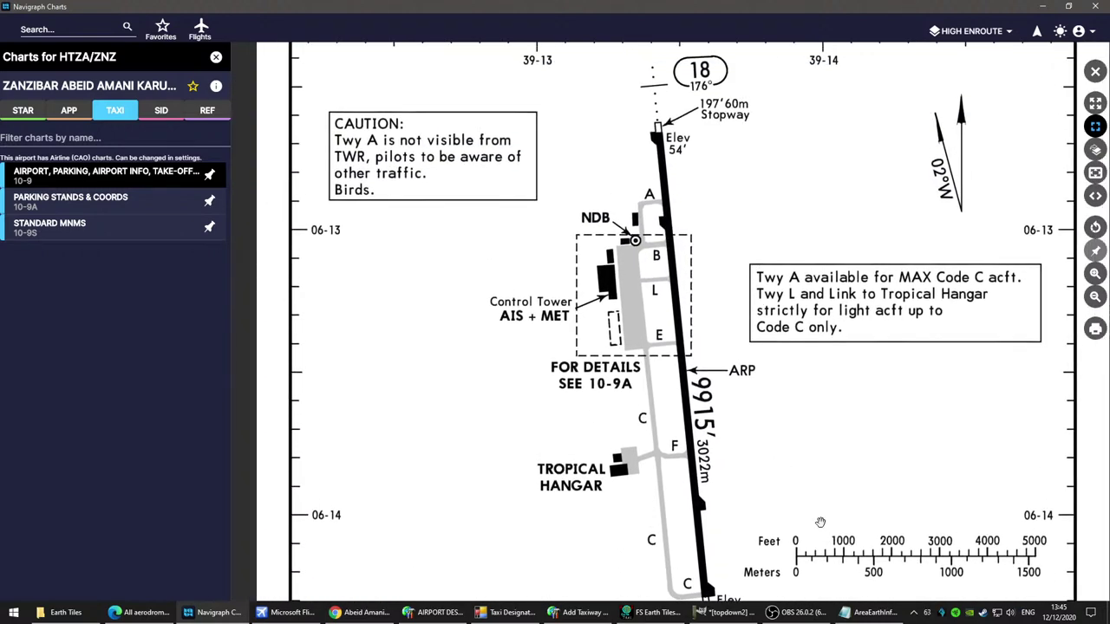
left_click_drag(820, 521, 796, 369)
left_click_drag(649, 251, 646, 323)
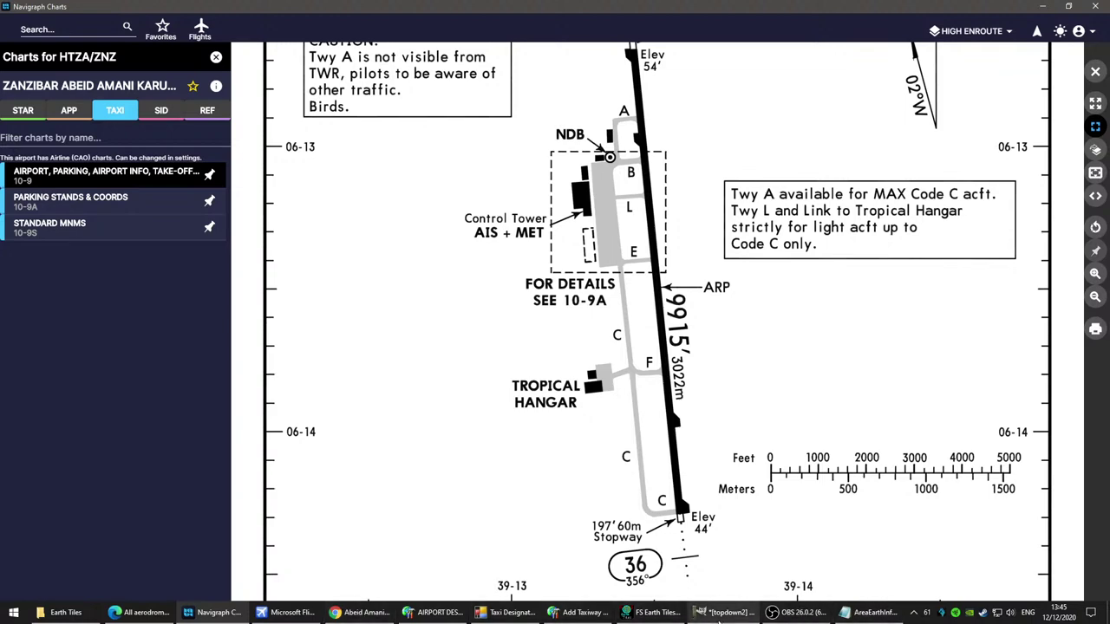
Step: Close GIMP's aerial image without saving changes and return to Airport Design Editor
left_click(727, 613)
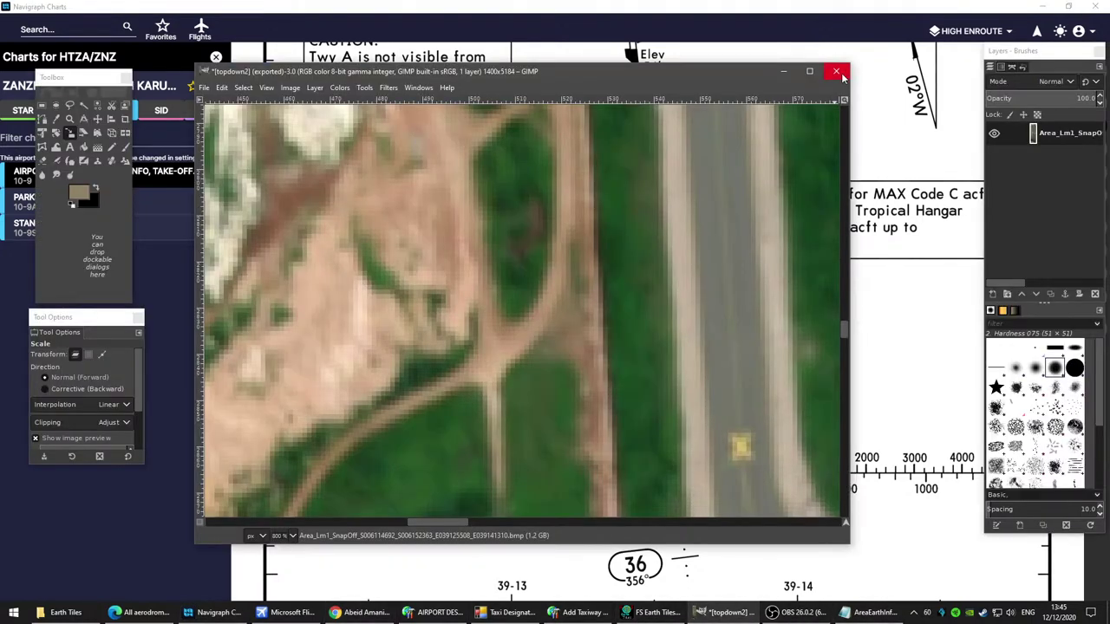
left_click(838, 74)
left_click(534, 391)
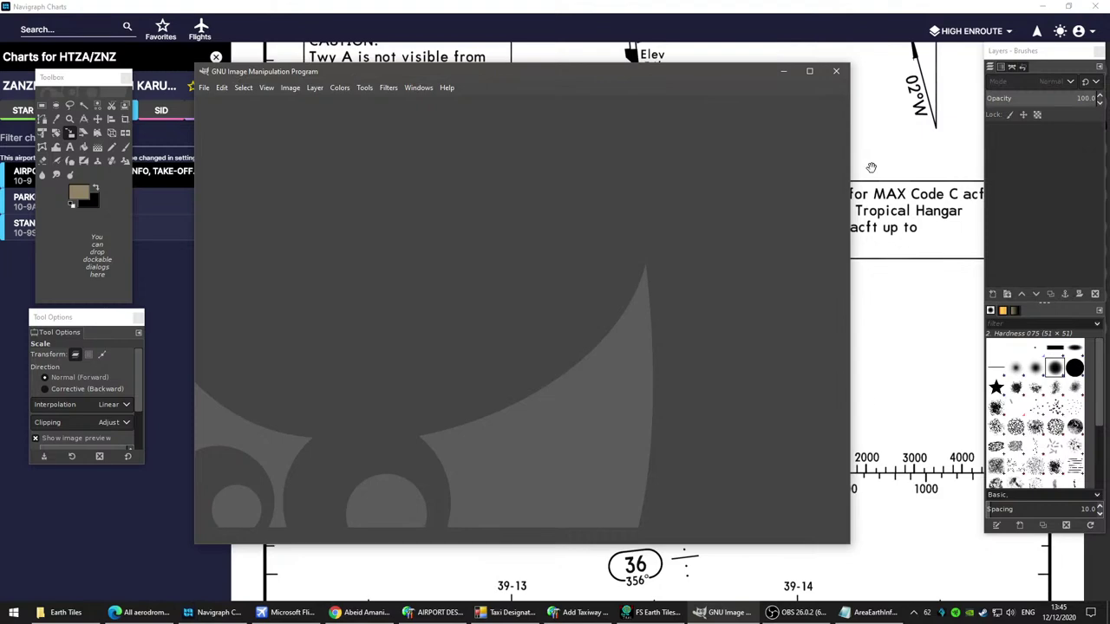
left_click(836, 73)
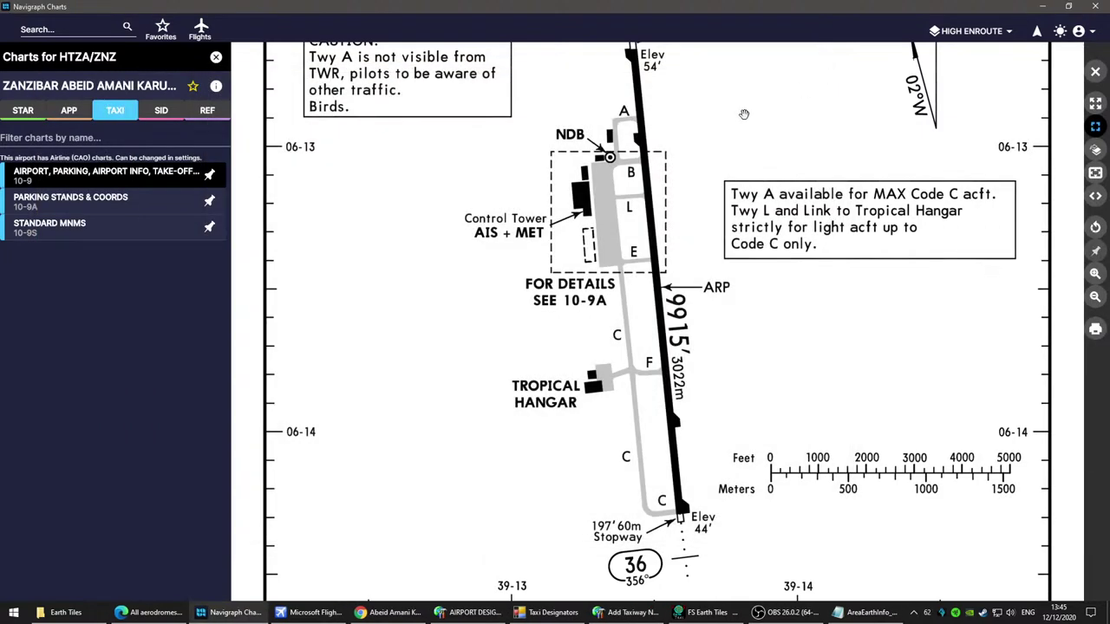
scroll(664, 285, "up", 2)
scroll(670, 316, "down", 1)
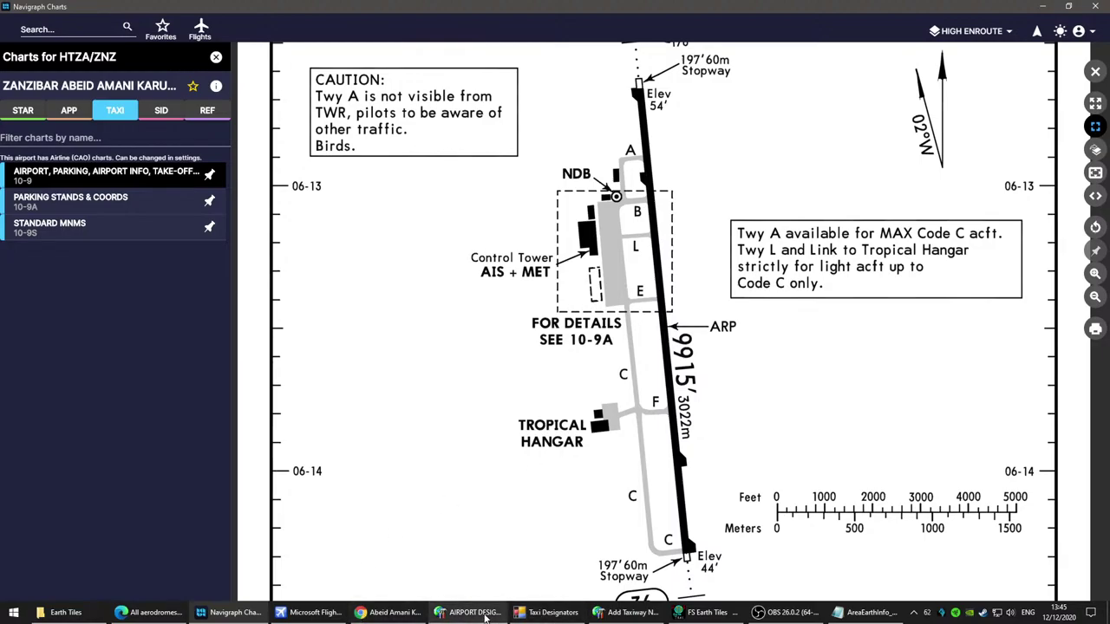
left_click(546, 612)
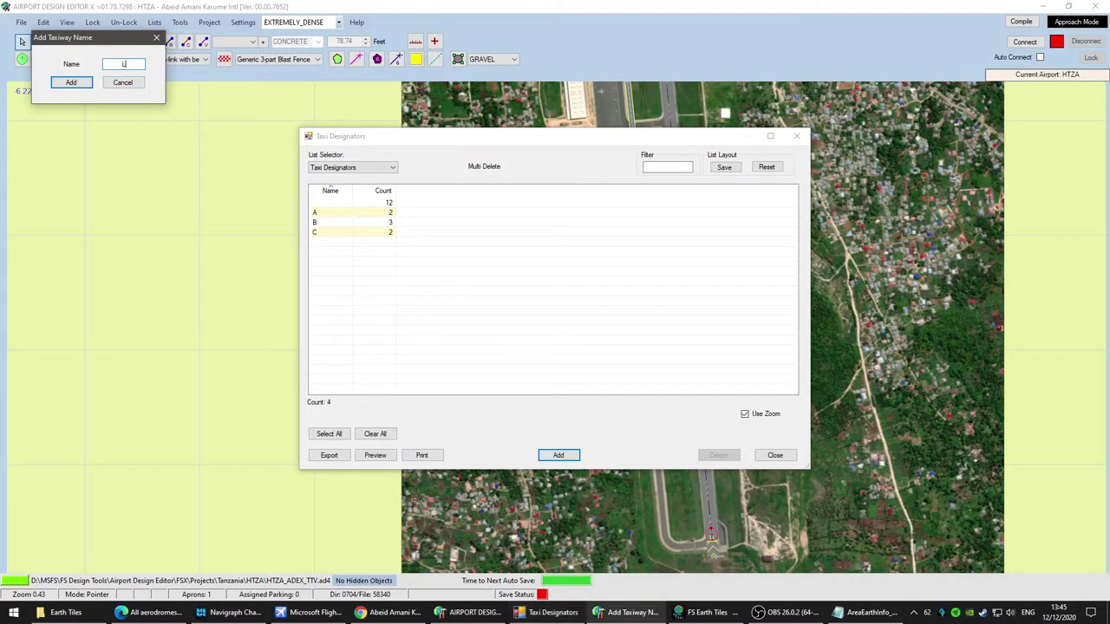
Step: Add taxiway designators L, E and F, then close the Taxi Designators list
type("L")
left_click(71, 82)
left_click(576, 456)
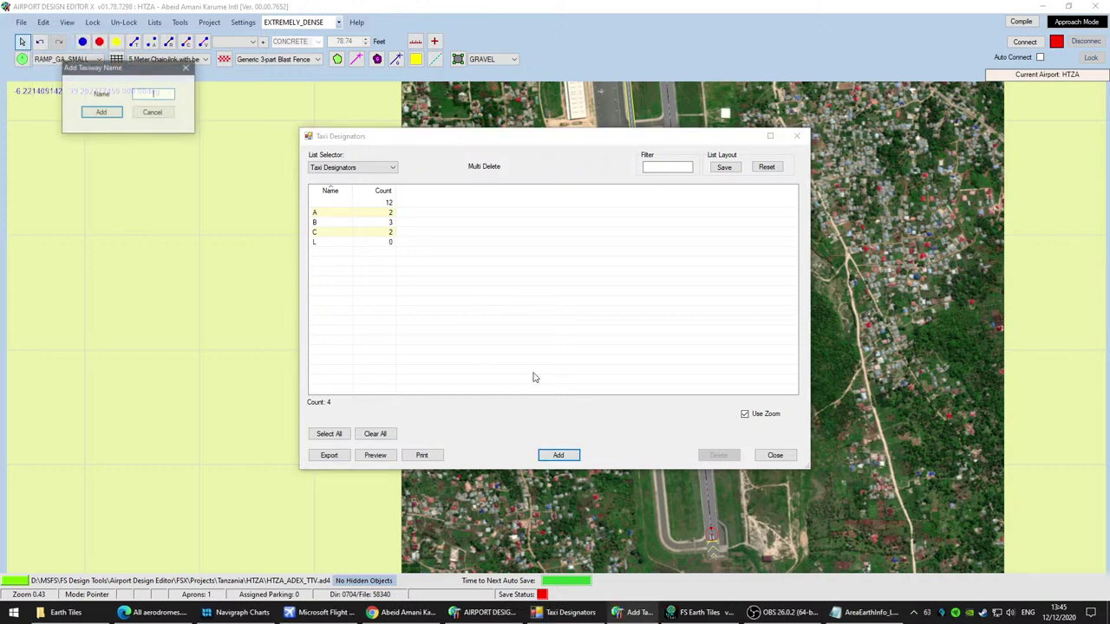
type("E")
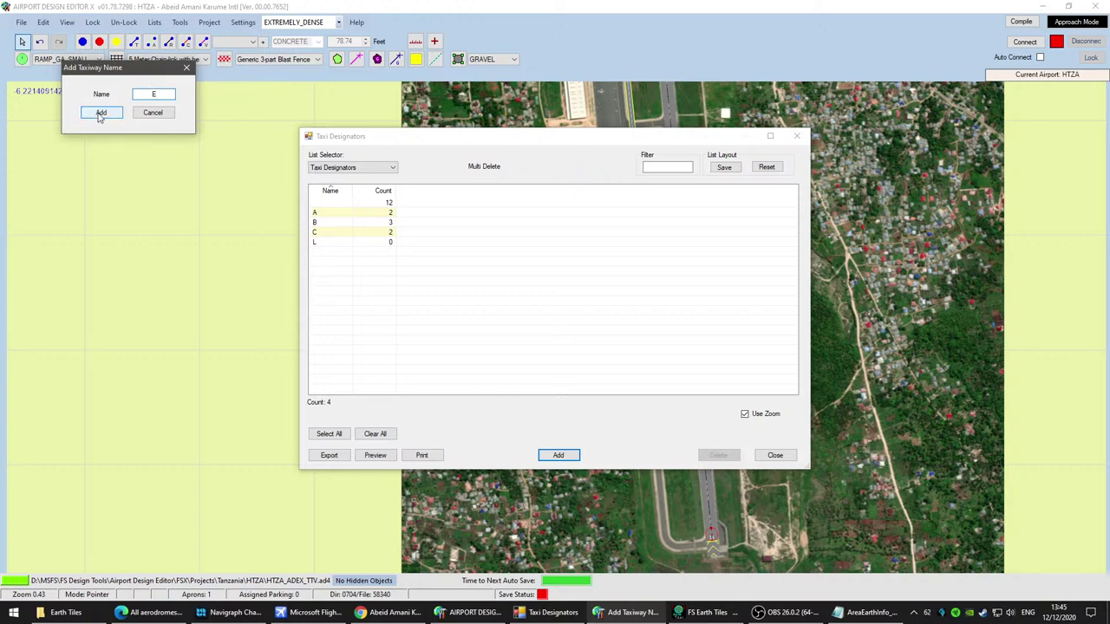
left_click(101, 112)
left_click(558, 455)
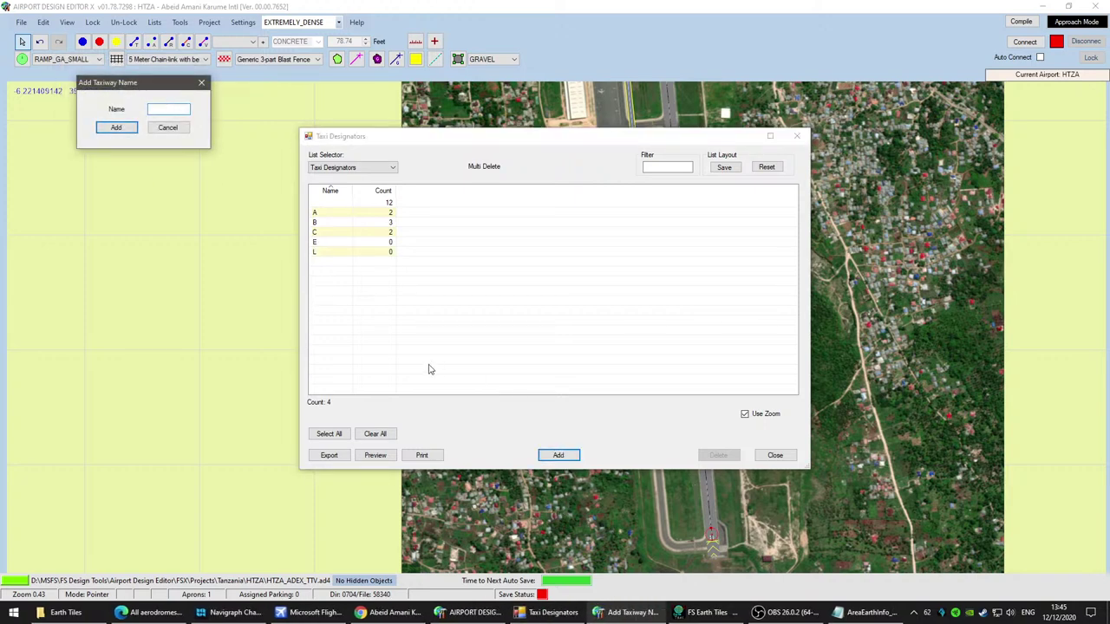
type("F")
left_click(115, 128)
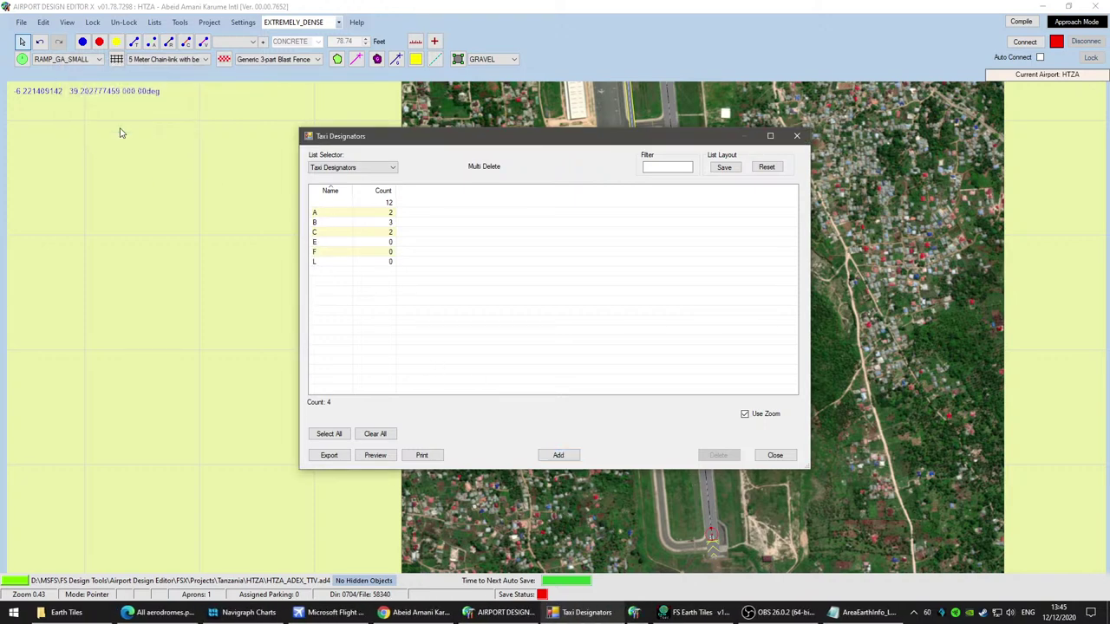
left_click(775, 456)
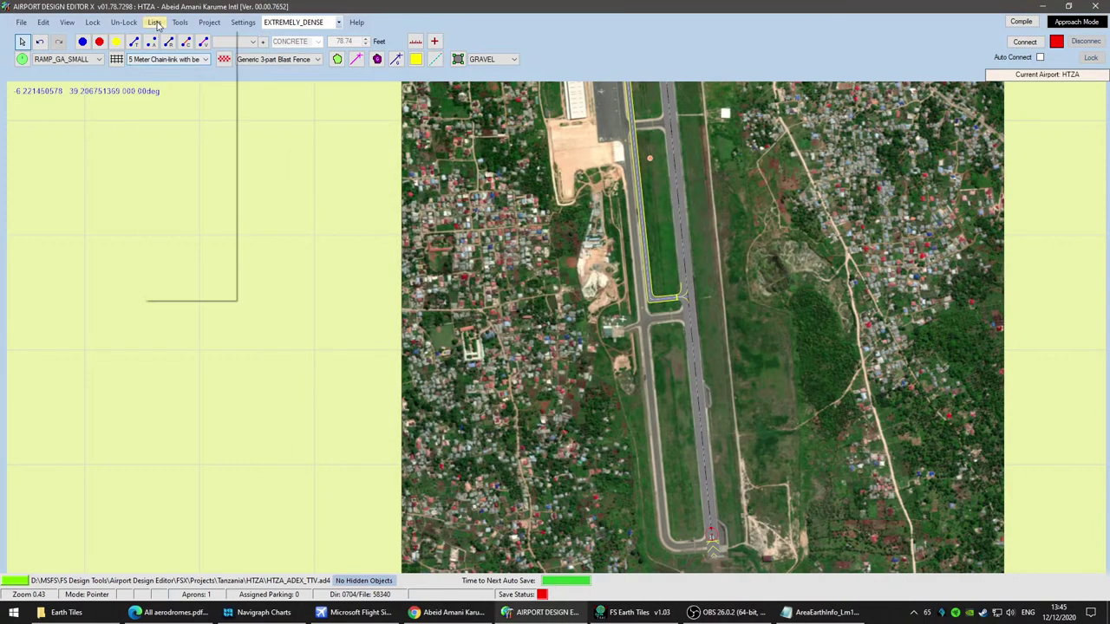
Step: Delete all taxi links from the Taxi Links list
left_click(154, 21)
left_click(211, 228)
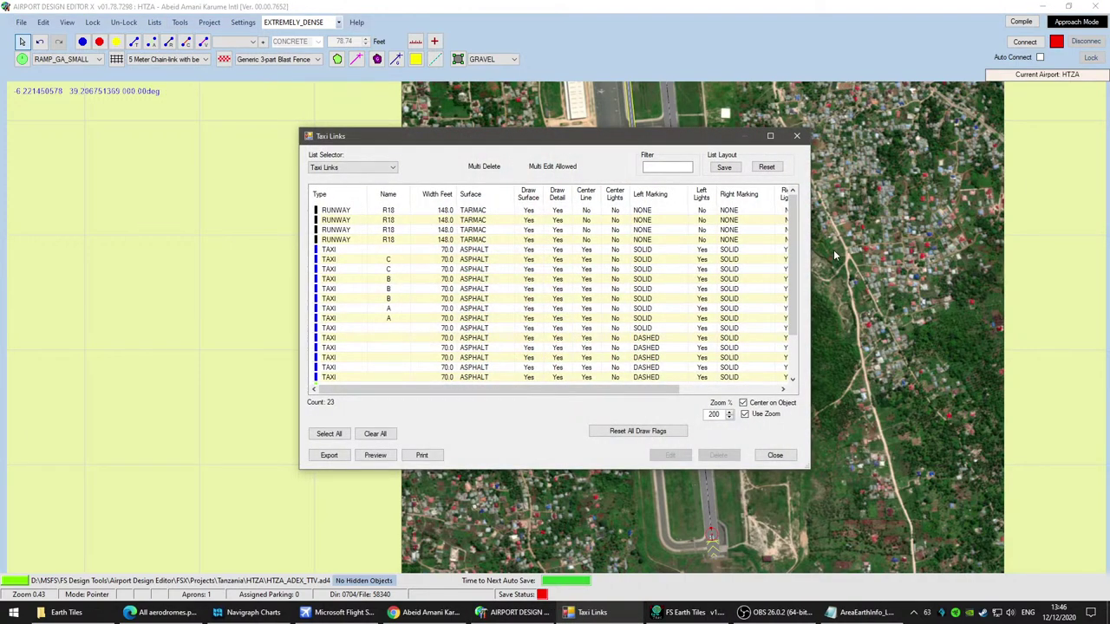
scroll(792, 261, "down", 2)
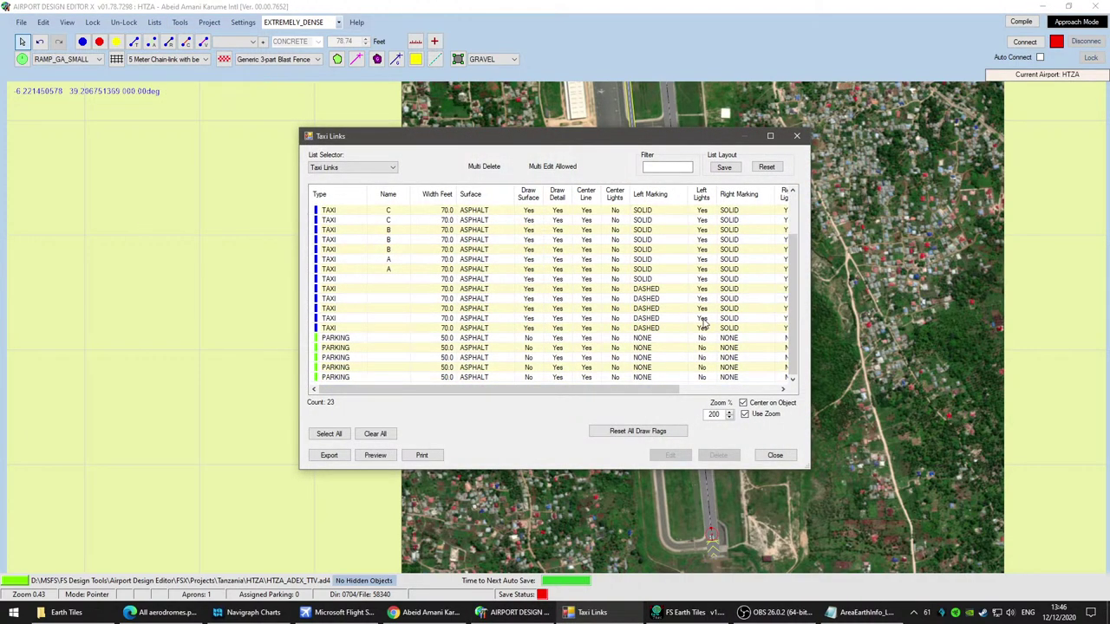
left_click(329, 433)
left_click(719, 457)
Step: Delete all taxi points and all taxi signs
left_click(351, 168)
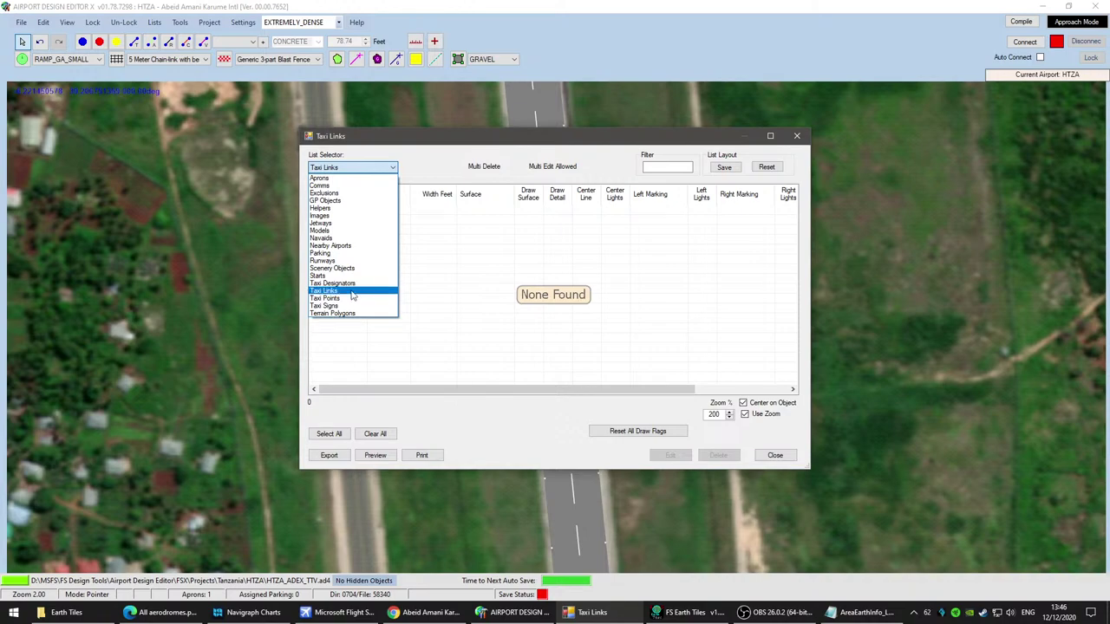
left_click(354, 299)
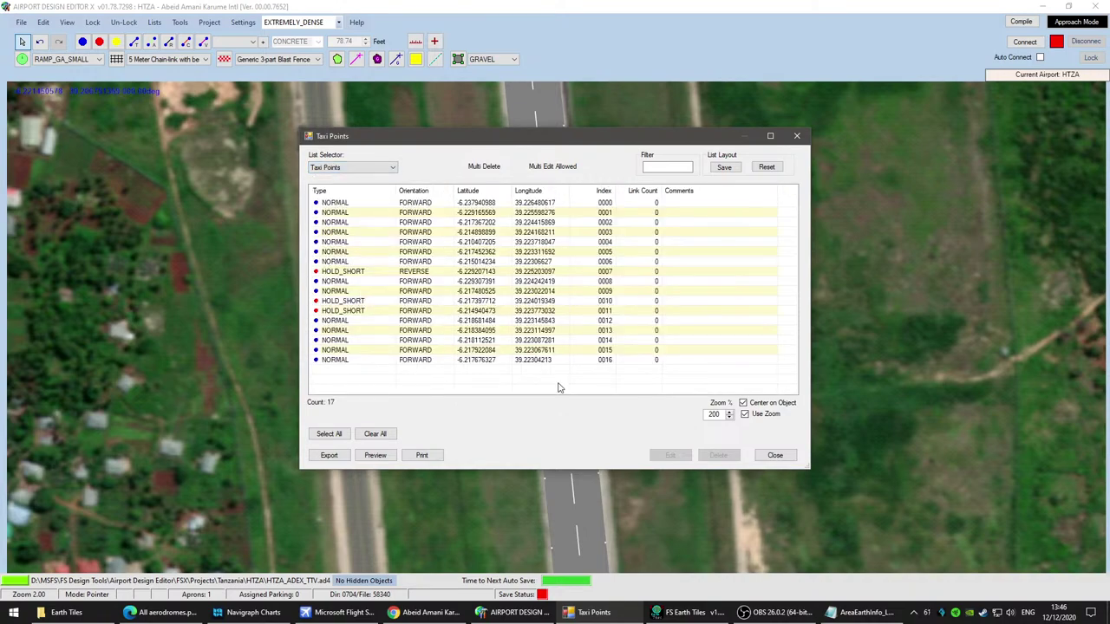
left_click(329, 434)
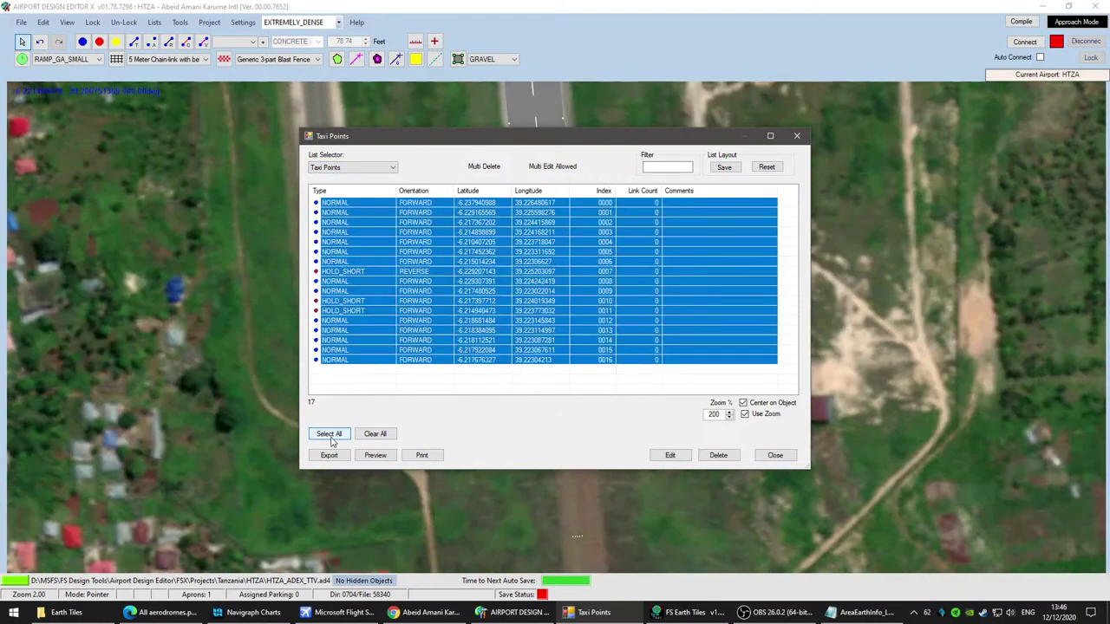
left_click(717, 457)
left_click(393, 168)
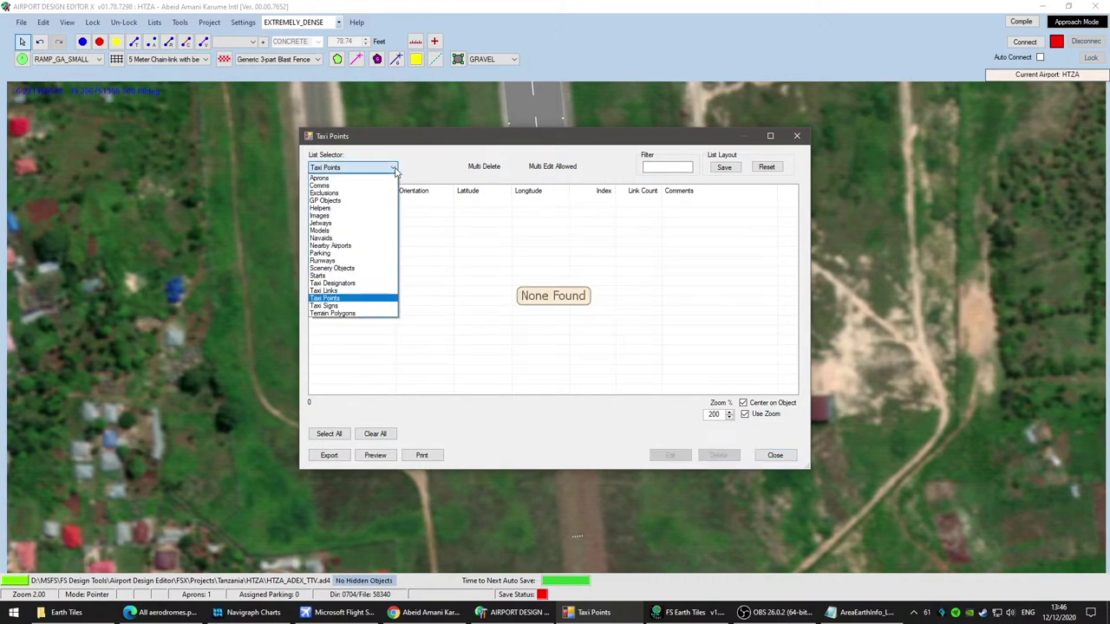
left_click(353, 306)
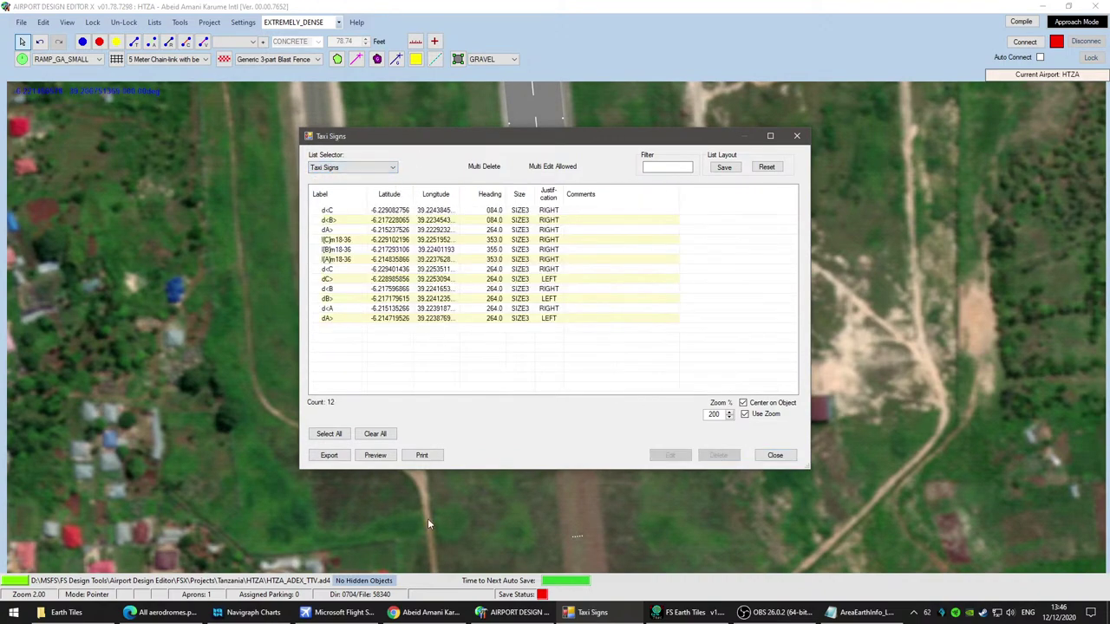
left_click(327, 434)
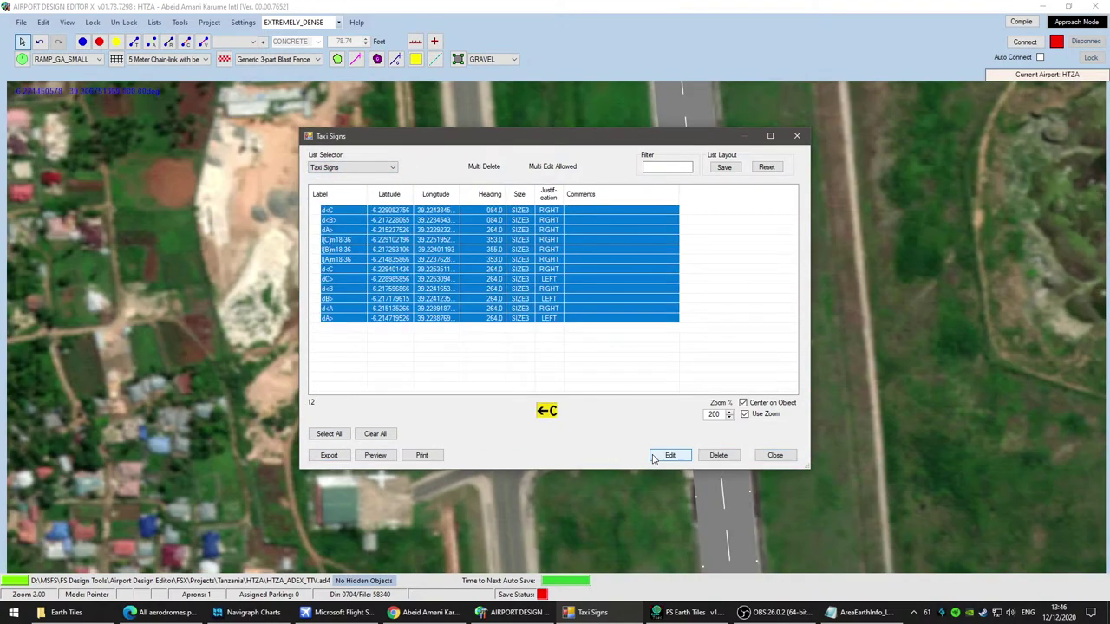
left_click(718, 457)
Step: Delete the ASPHALT apron from the Aprons list
left_click(342, 169)
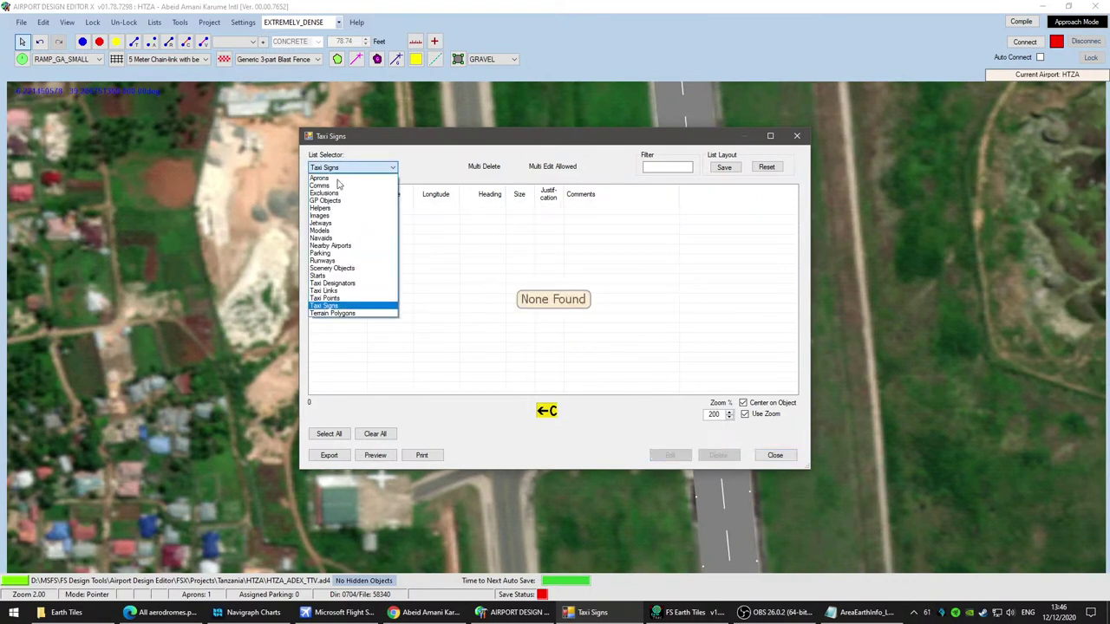
left_click(335, 314)
left_click(363, 171)
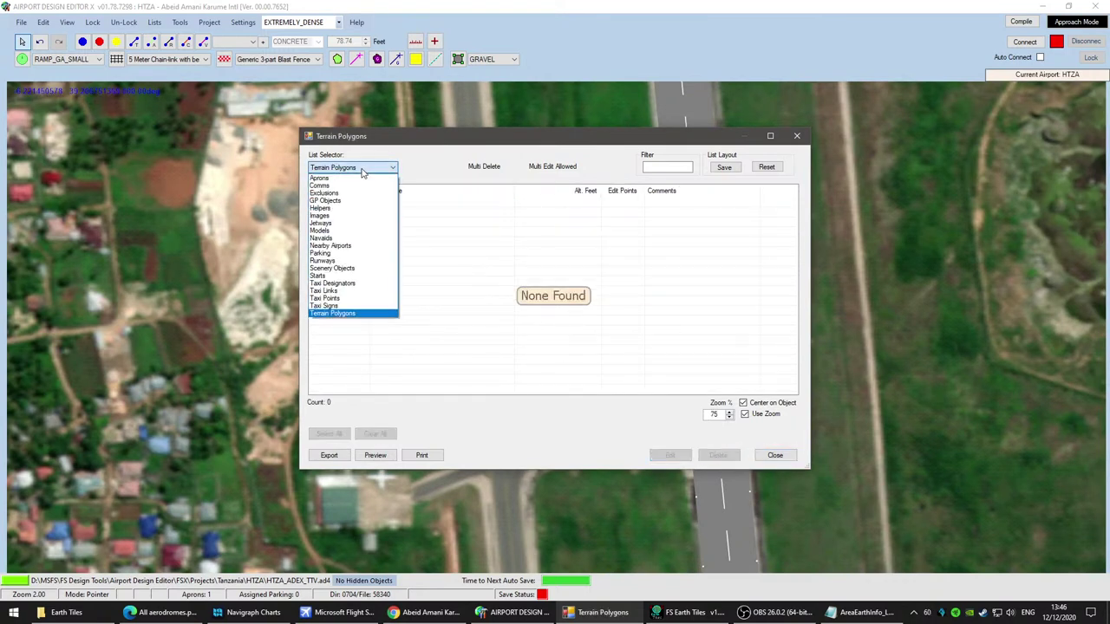
left_click(364, 180)
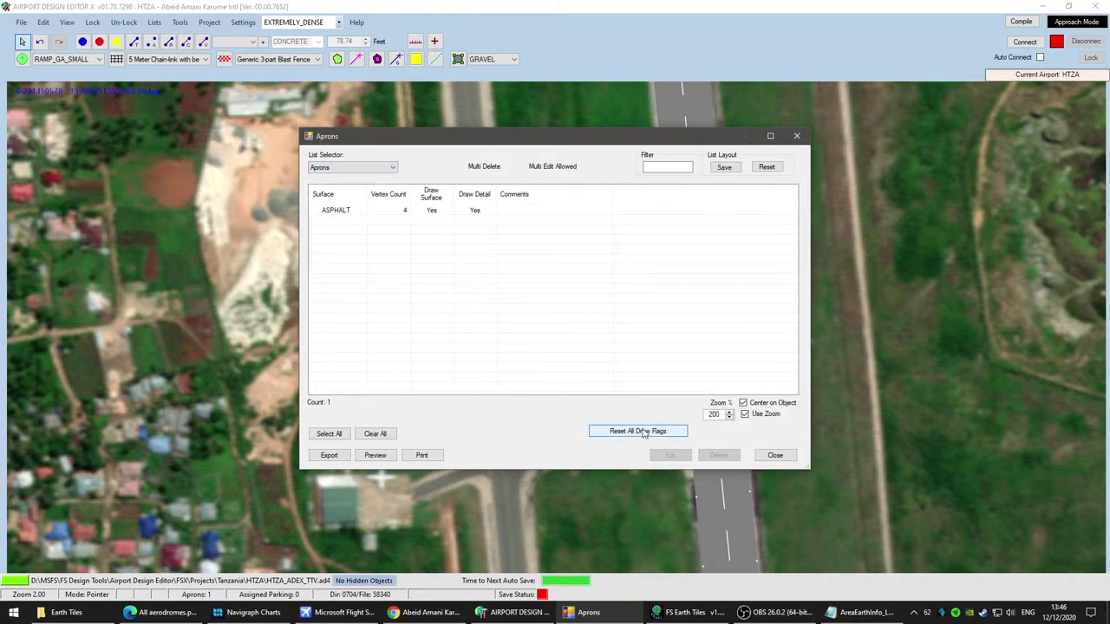
left_click(335, 212)
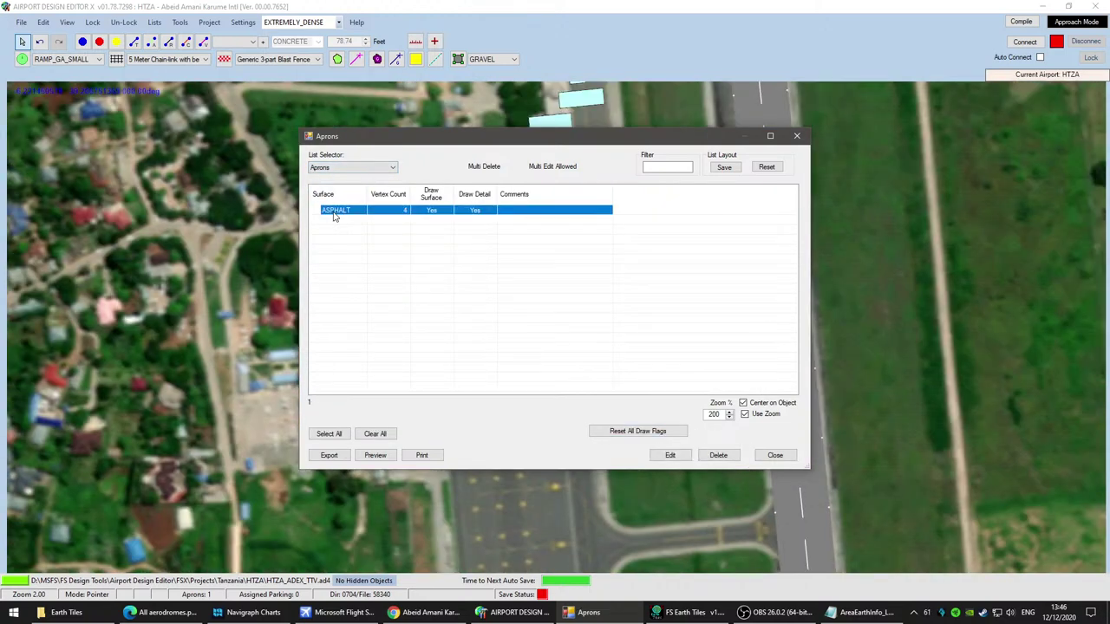
left_click(722, 457)
Step: Show the airport's Comms list and bring the Zanzibar taxi chart back up
left_click(391, 169)
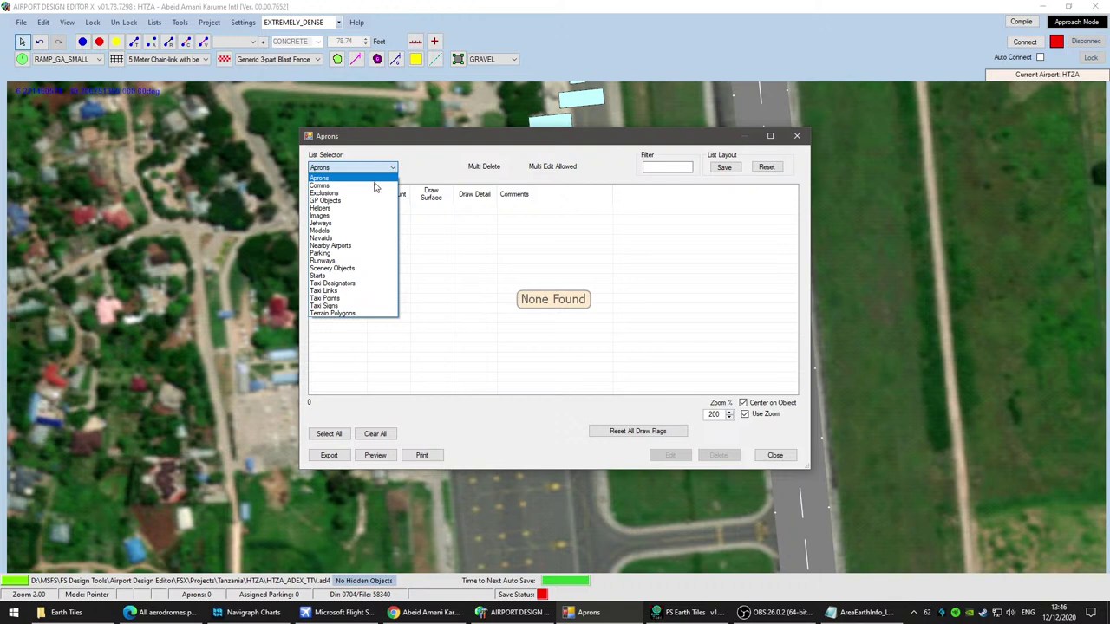
left_click(369, 185)
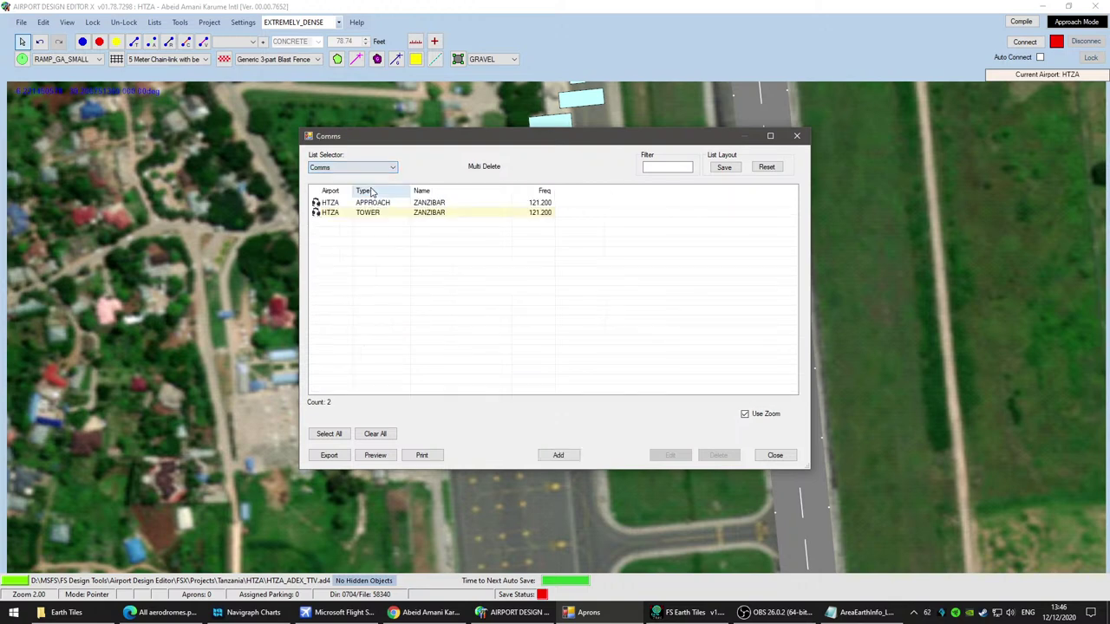
left_click(249, 612)
Step: Pan the Zanzibar chart to check the runway table, take-off minimums and runway 36
scroll(778, 261, "down", 1)
left_click_drag(777, 228, 666, 203)
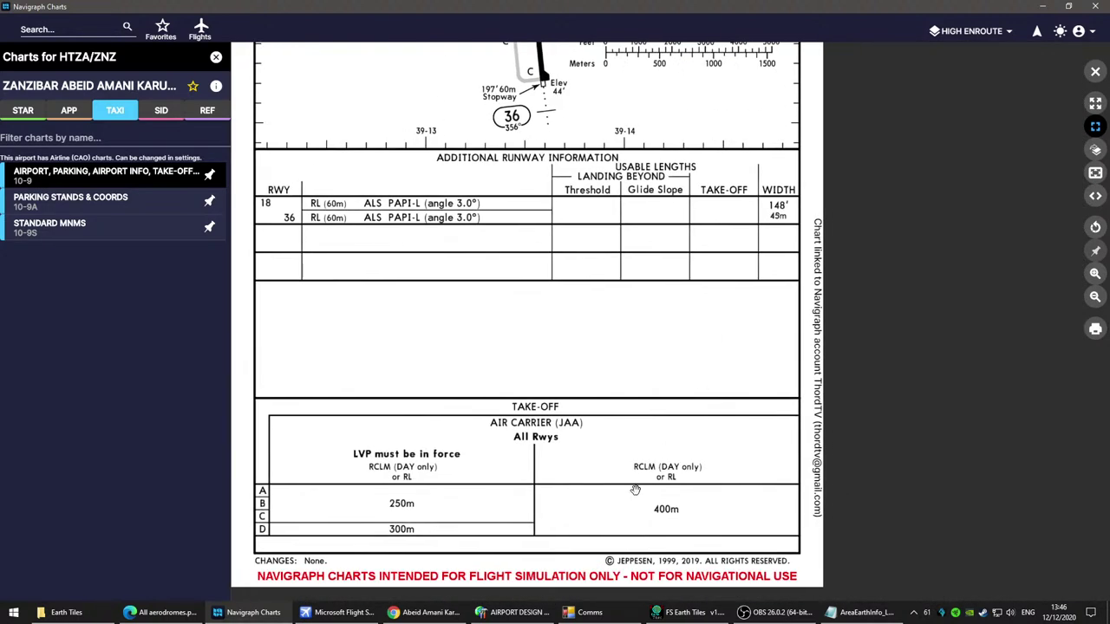
scroll(644, 494, "up", 2)
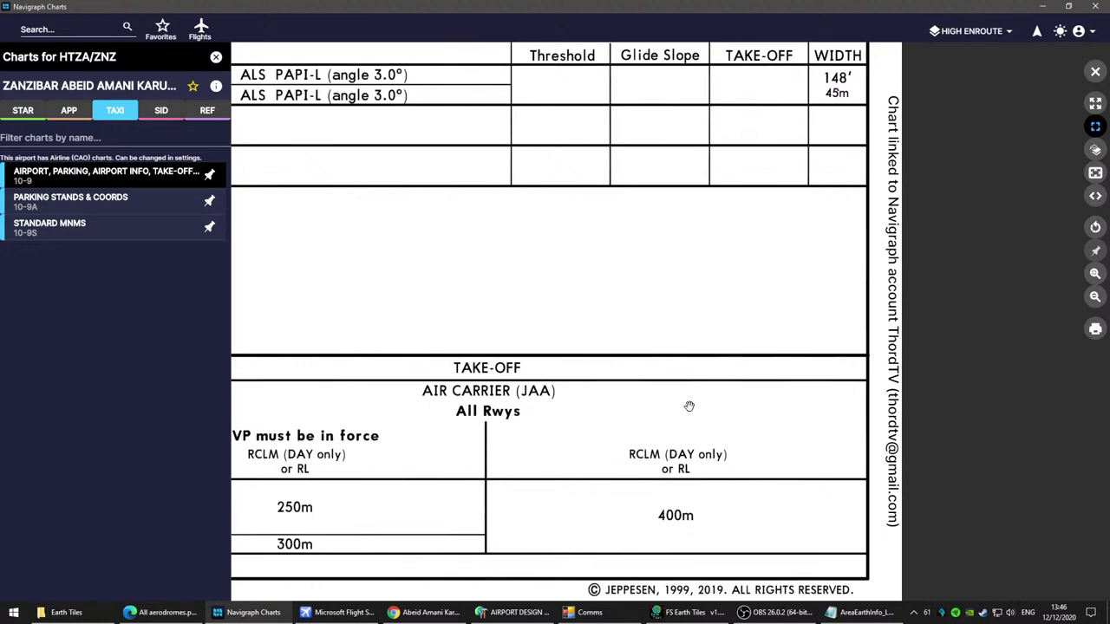
left_click_drag(674, 411, 858, 380)
scroll(858, 380, "down", 2)
scroll(862, 409, "up", 2)
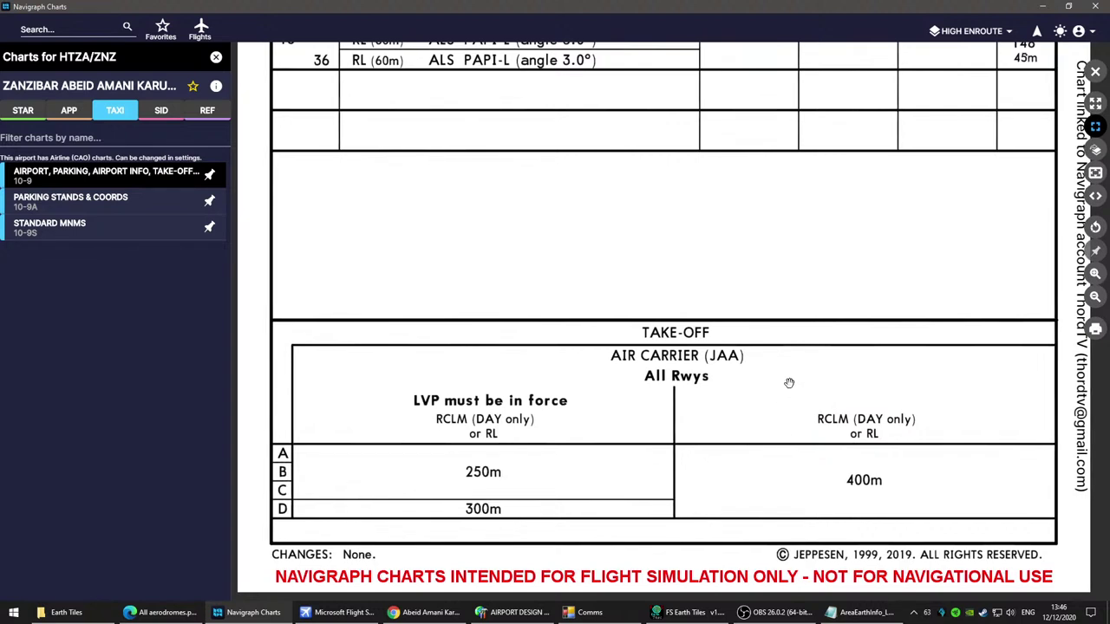
scroll(783, 314, "down", 2)
scroll(783, 313, "up", 2)
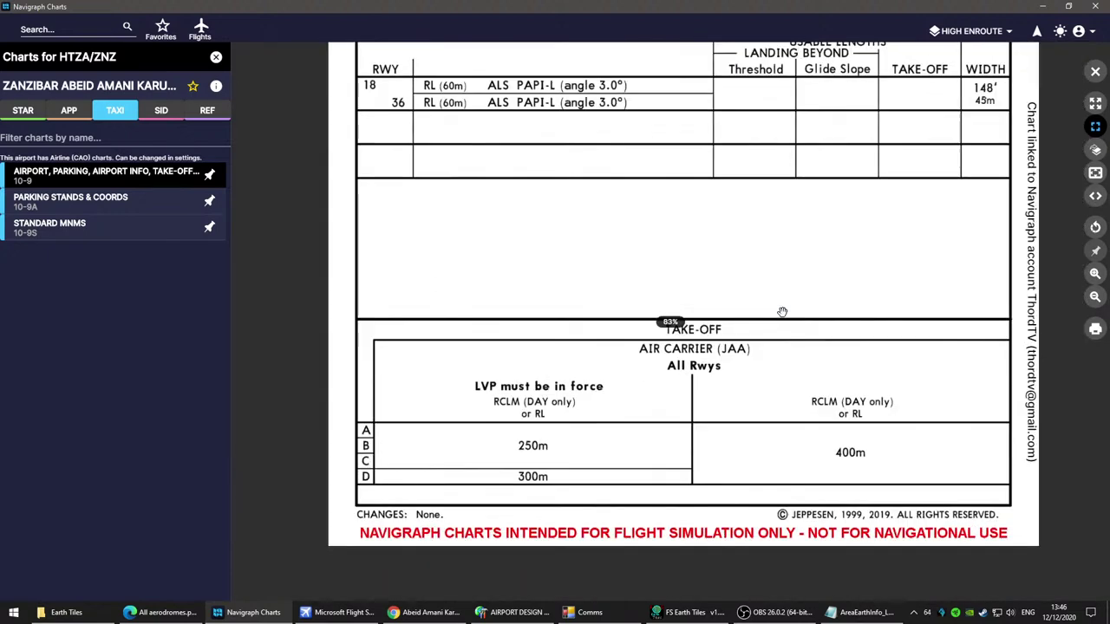
left_click_drag(779, 174, 794, 471)
scroll(781, 199, "up", 3)
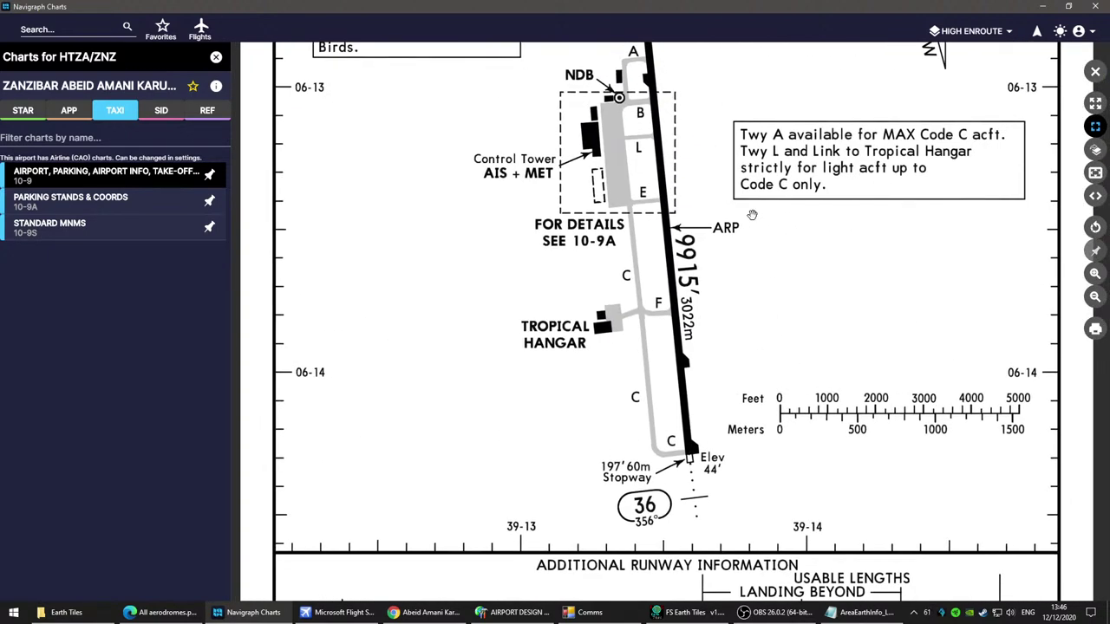
Step: Open the RNAV (GNSS) RWY 18 approach chart and read its header frequencies
left_click(65, 113)
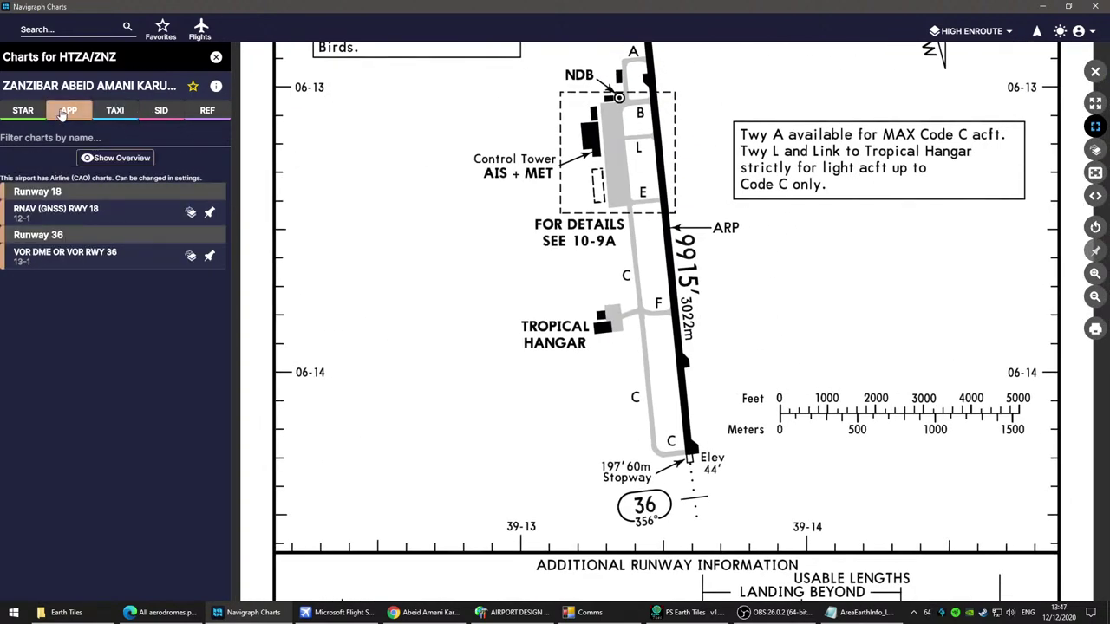
left_click(94, 214)
scroll(714, 150, "up", 4)
left_click_drag(626, 196, 773, 443)
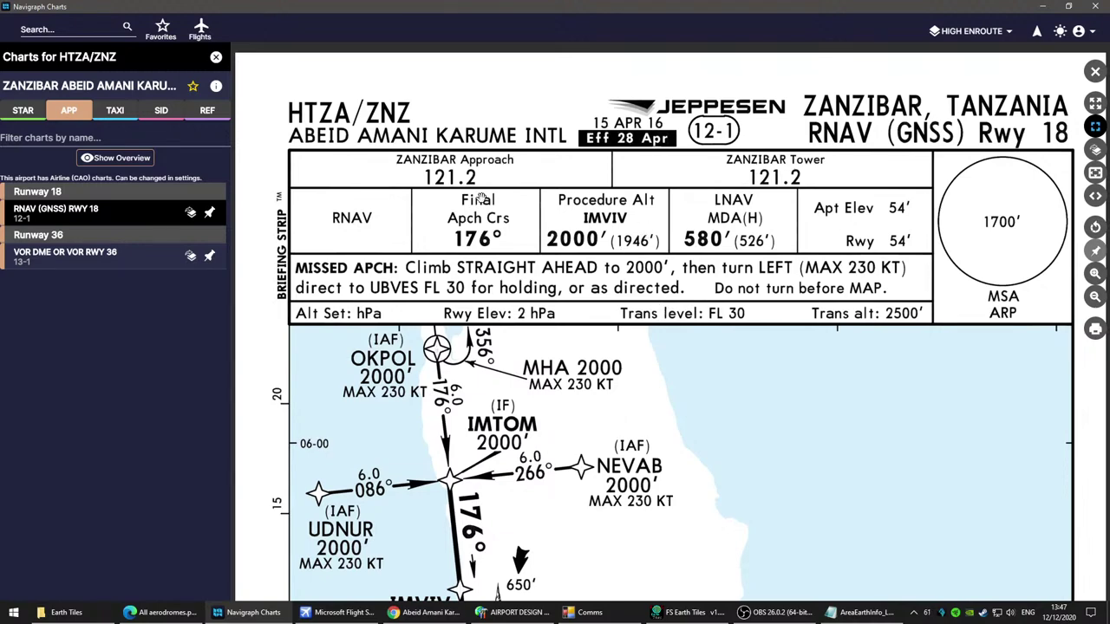
scroll(811, 243, "down", 6)
scroll(811, 243, "down", 4)
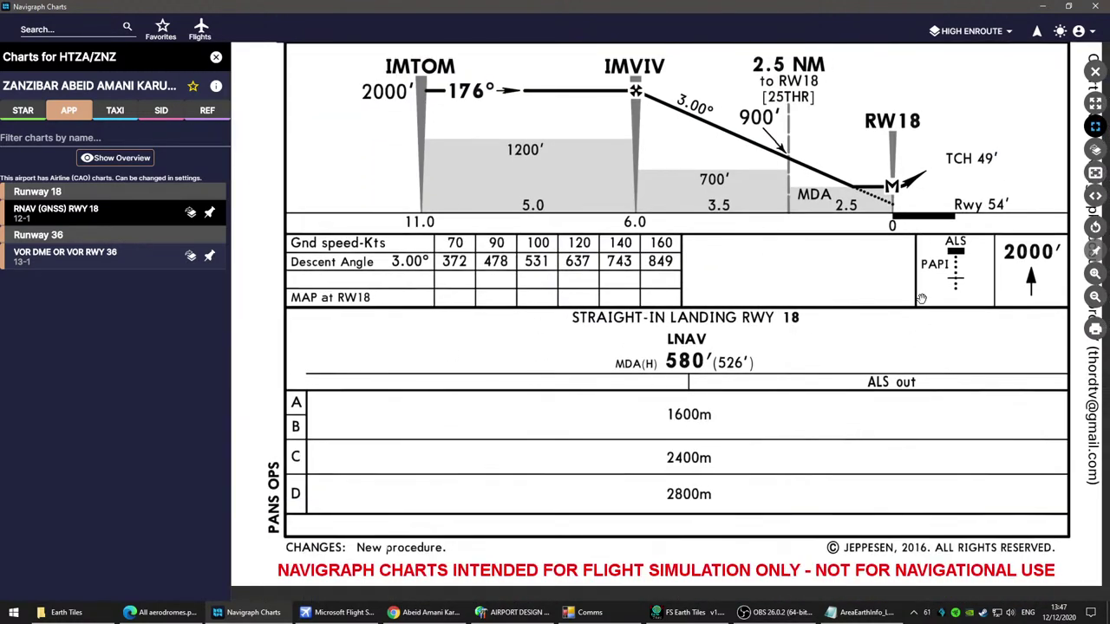
scroll(908, 225, "down", 1)
left_click_drag(876, 156, 886, 431)
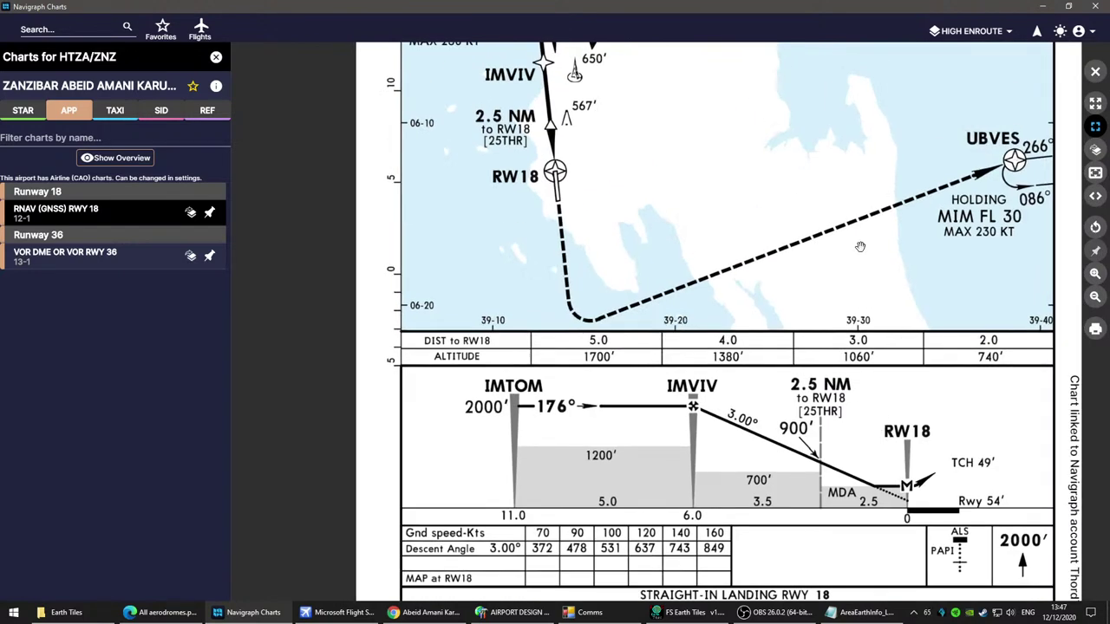
scroll(882, 293, "up", 3)
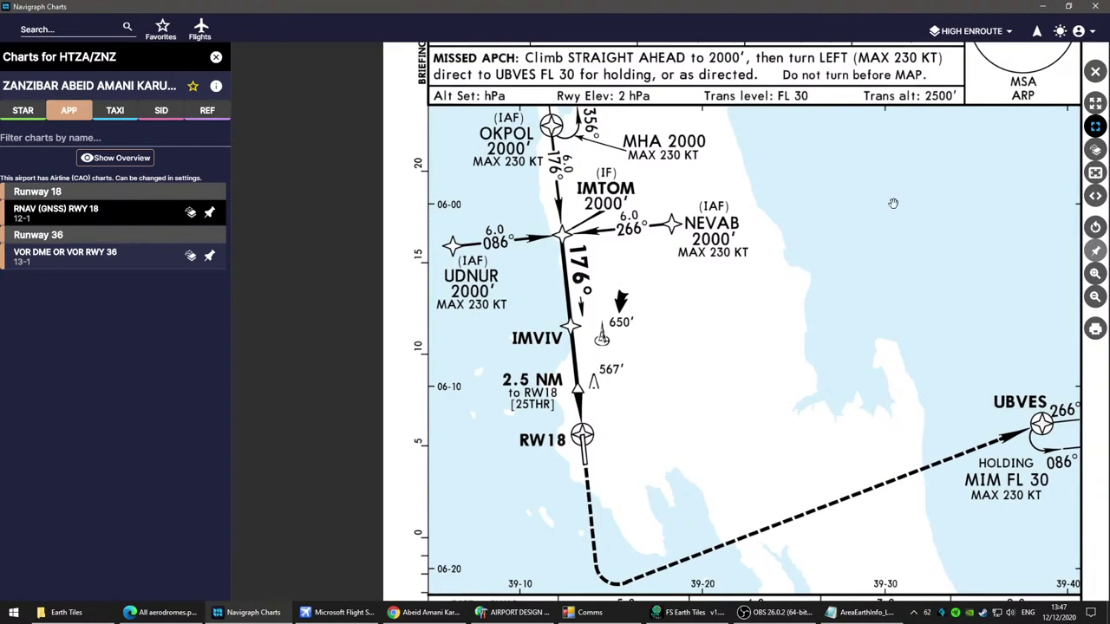
scroll(869, 212, "up", 3)
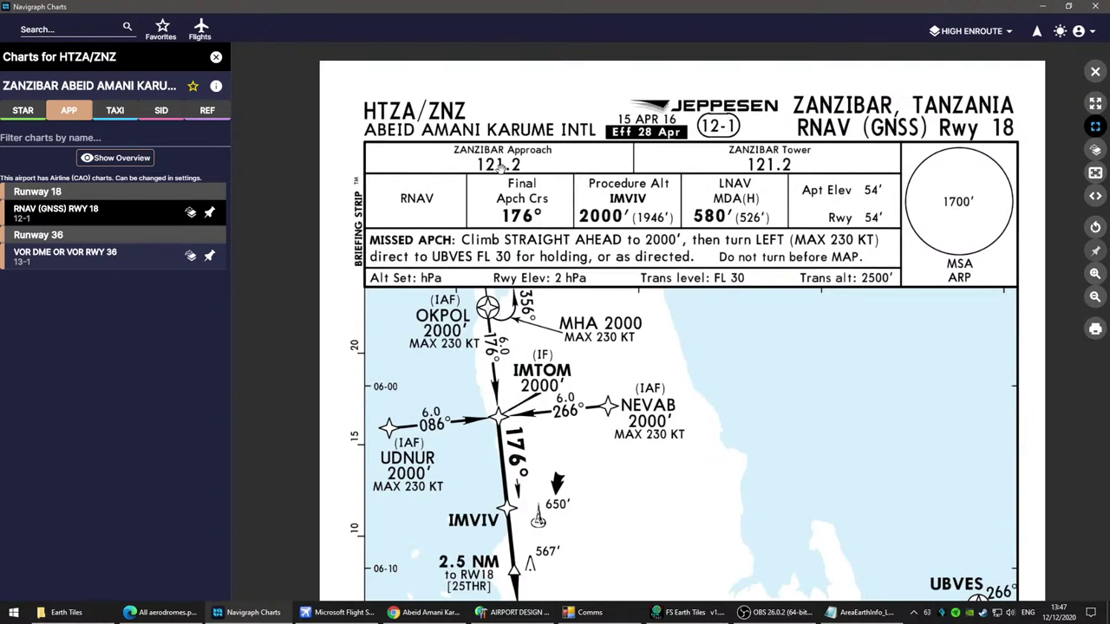
Step: Compare ADE's APPROACH and TOWER entries (121.200) against the approach chart
left_click(589, 613)
left_click(380, 204)
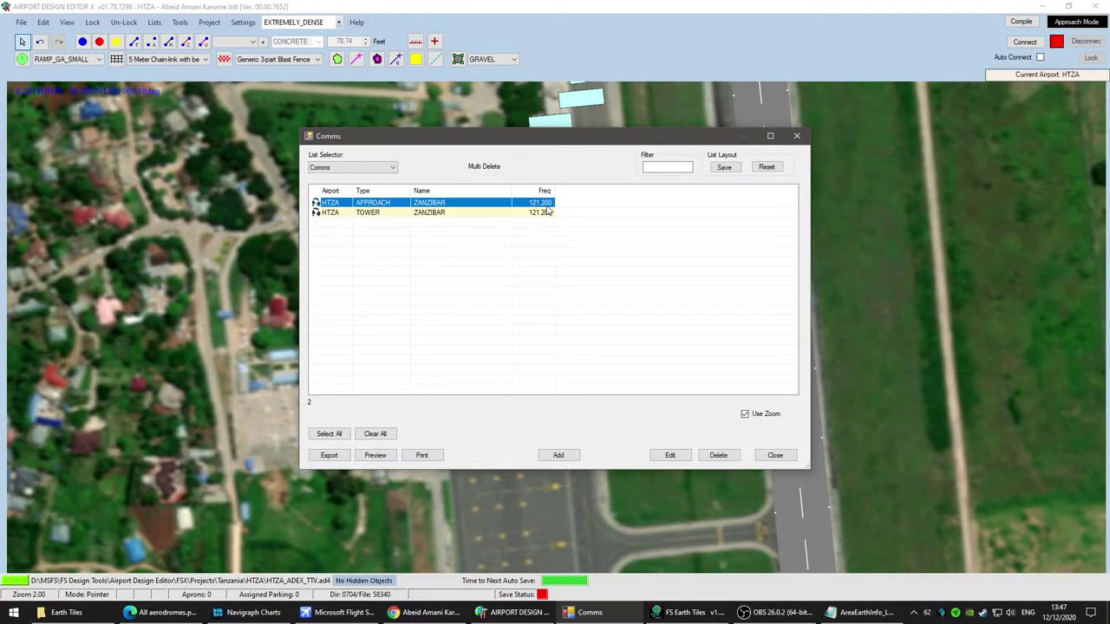
left_click(538, 213)
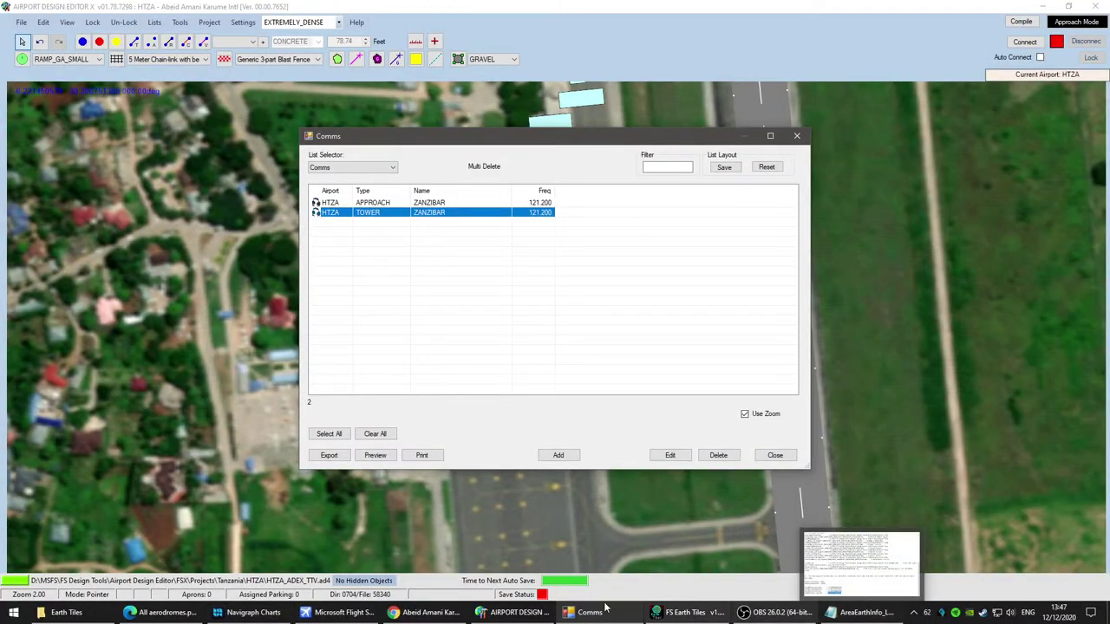
left_click(274, 614)
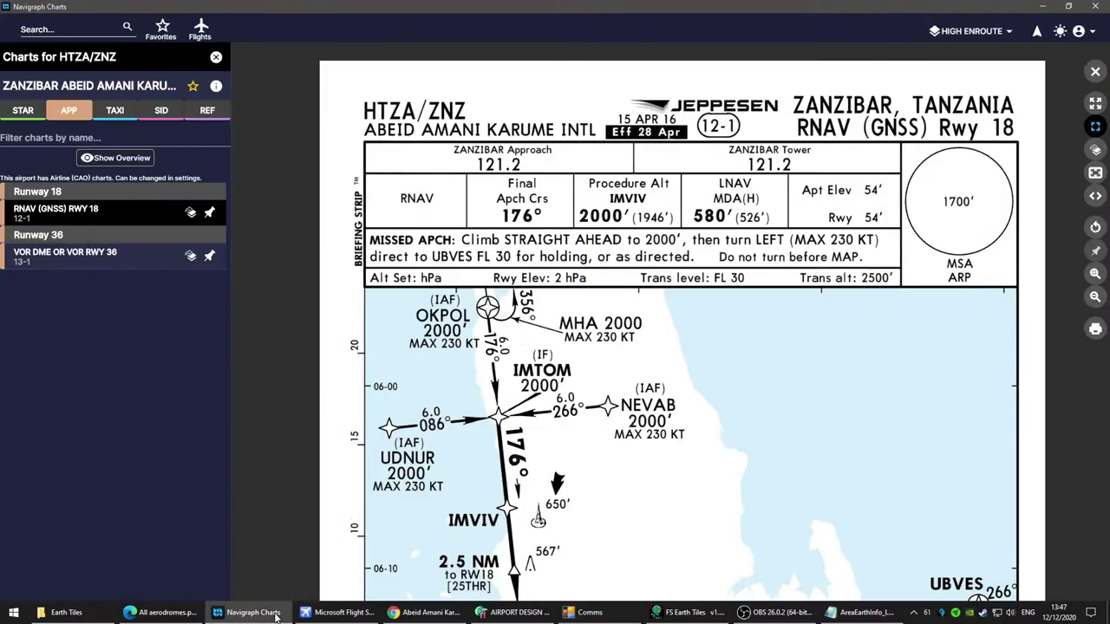
Step: Review the STANDARD MNMS, PARKING STANDS & COORDS and 10-9 airport charts
left_click(121, 108)
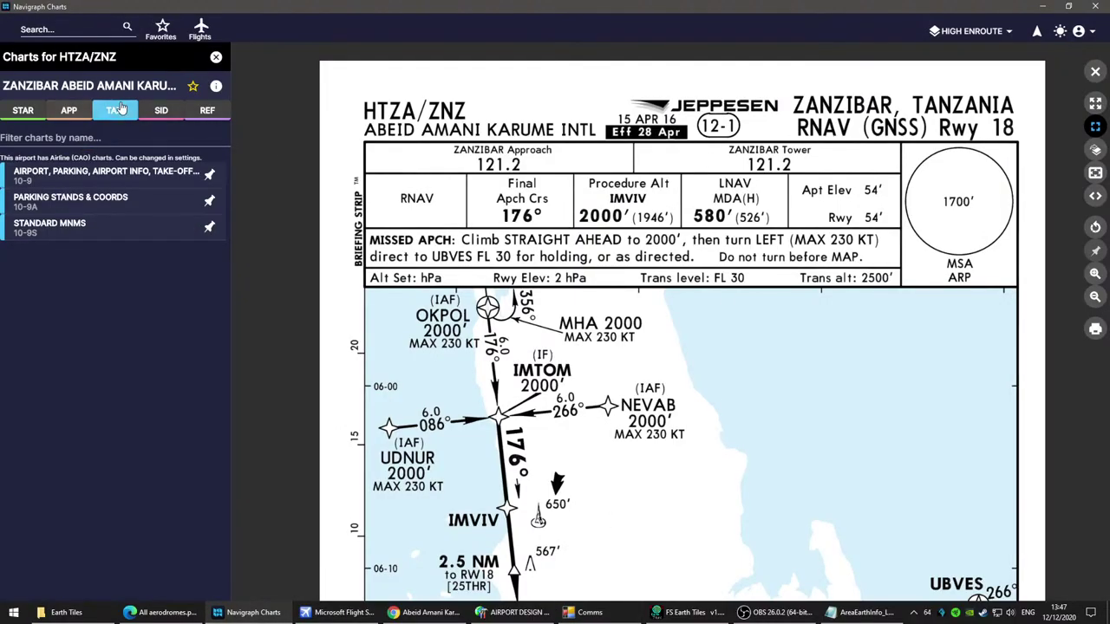
left_click(108, 227)
left_click(109, 201)
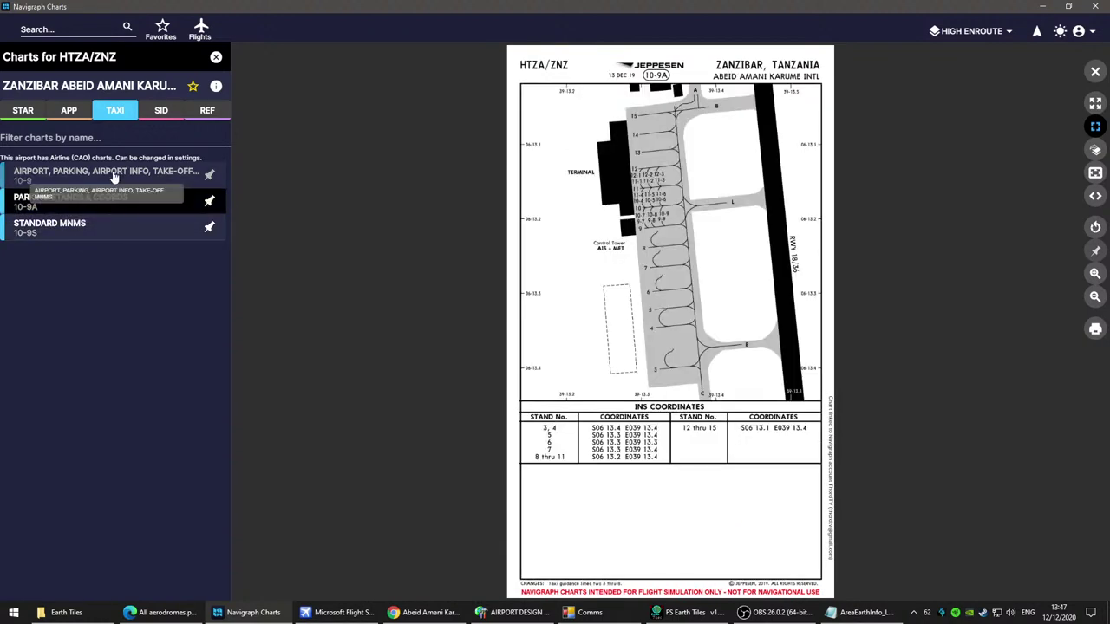
left_click(113, 176)
scroll(707, 180, "up", 3)
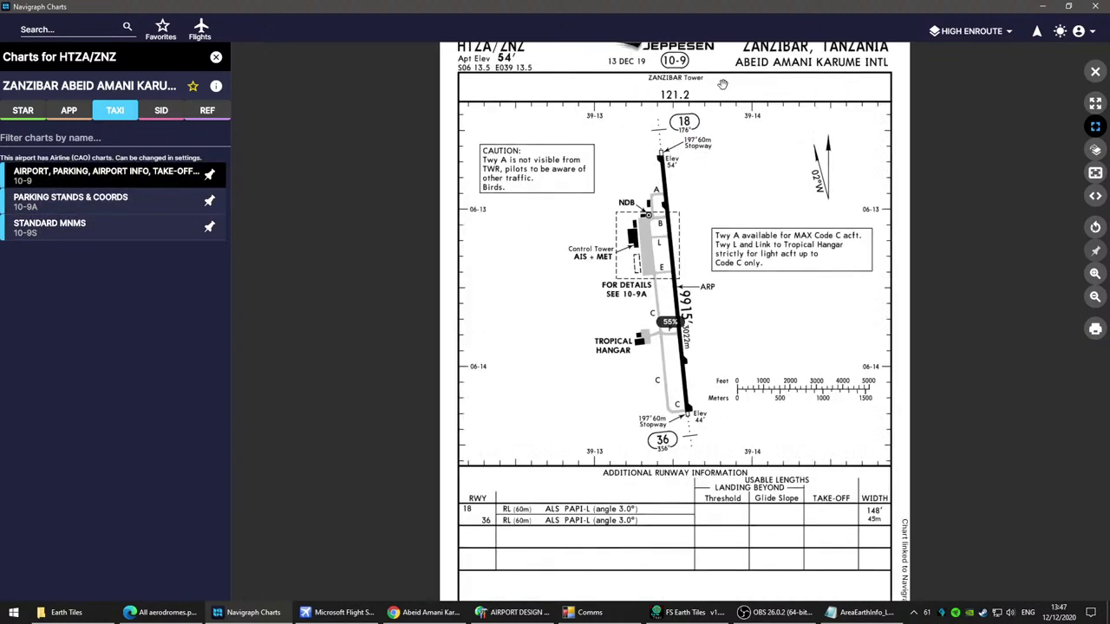
left_click_drag(745, 519, 747, 258)
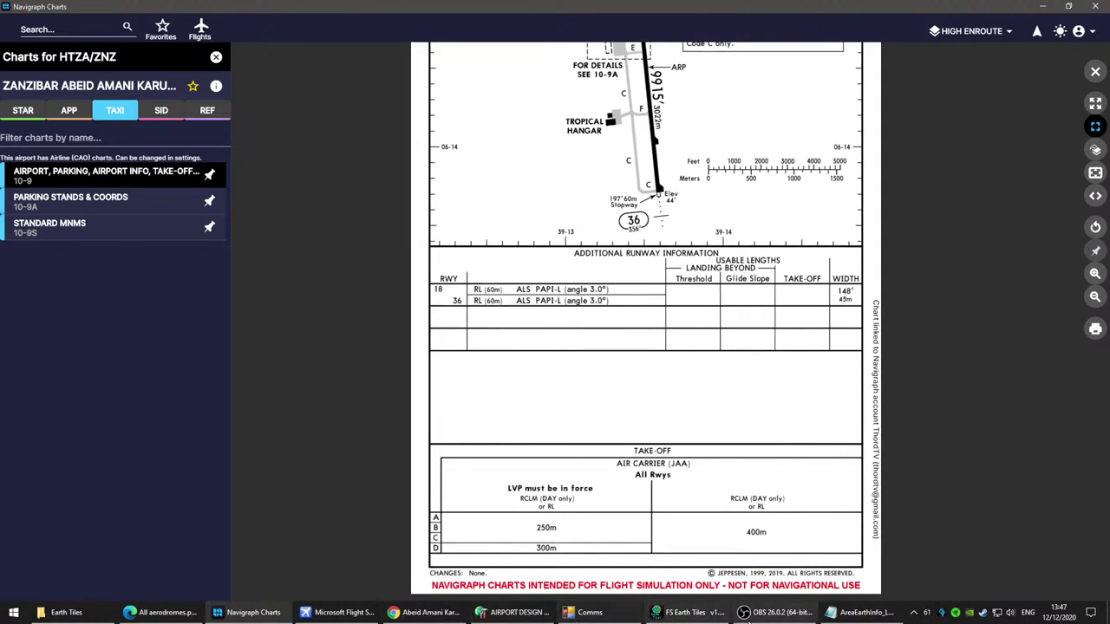
left_click(590, 612)
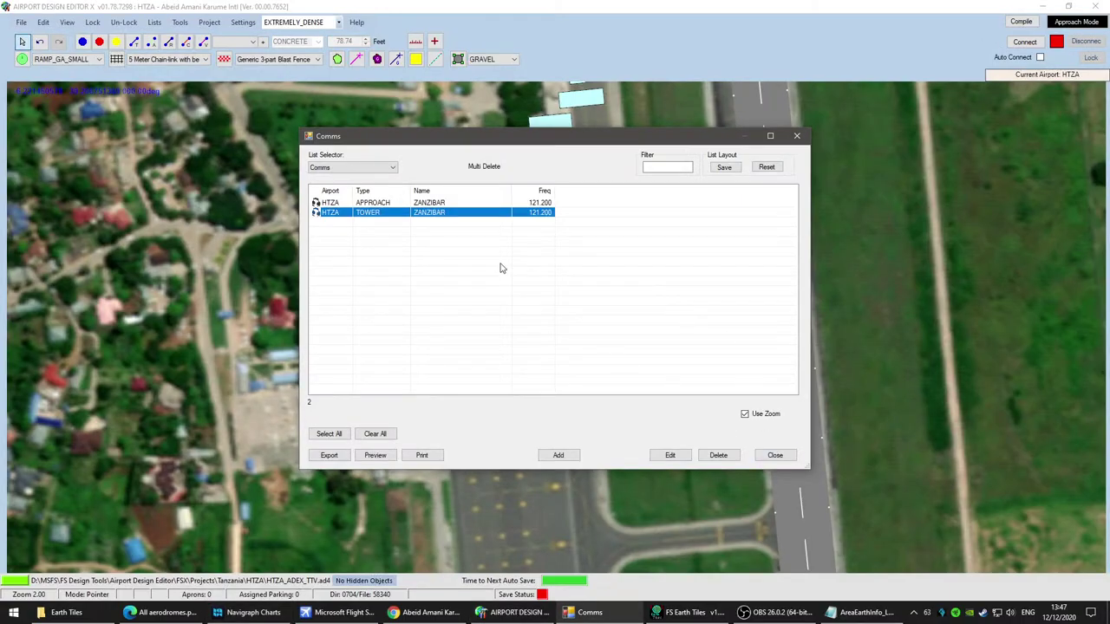
Step: Browse the Exclusions, GP Objects, Helpers, Jetways, Models and Navaids lists
left_click(370, 168)
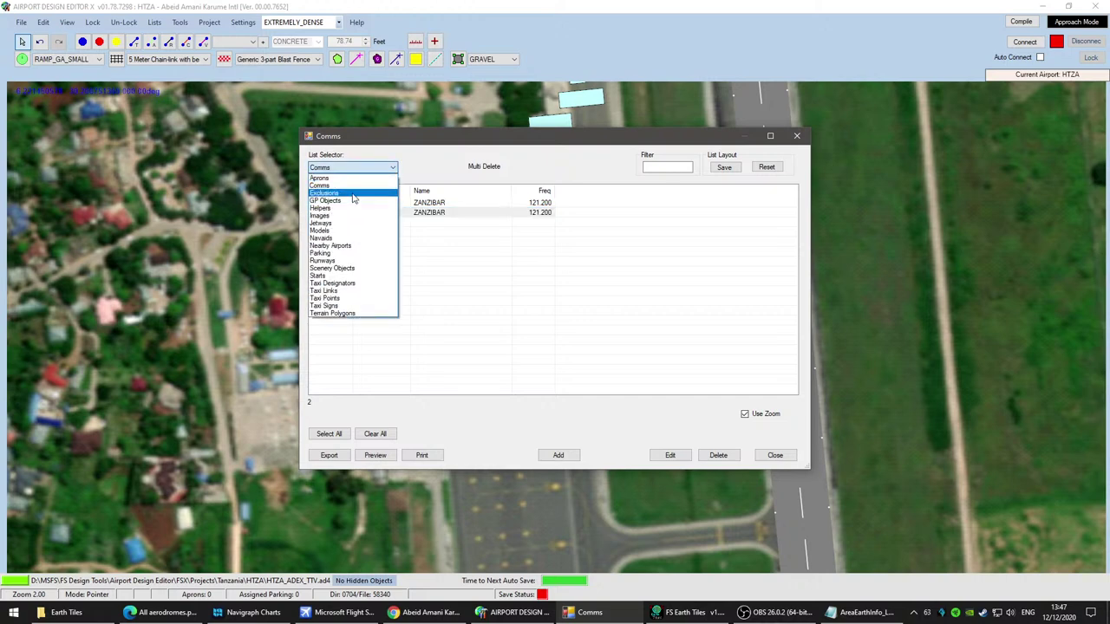
left_click(352, 193)
left_click(355, 167)
left_click(347, 200)
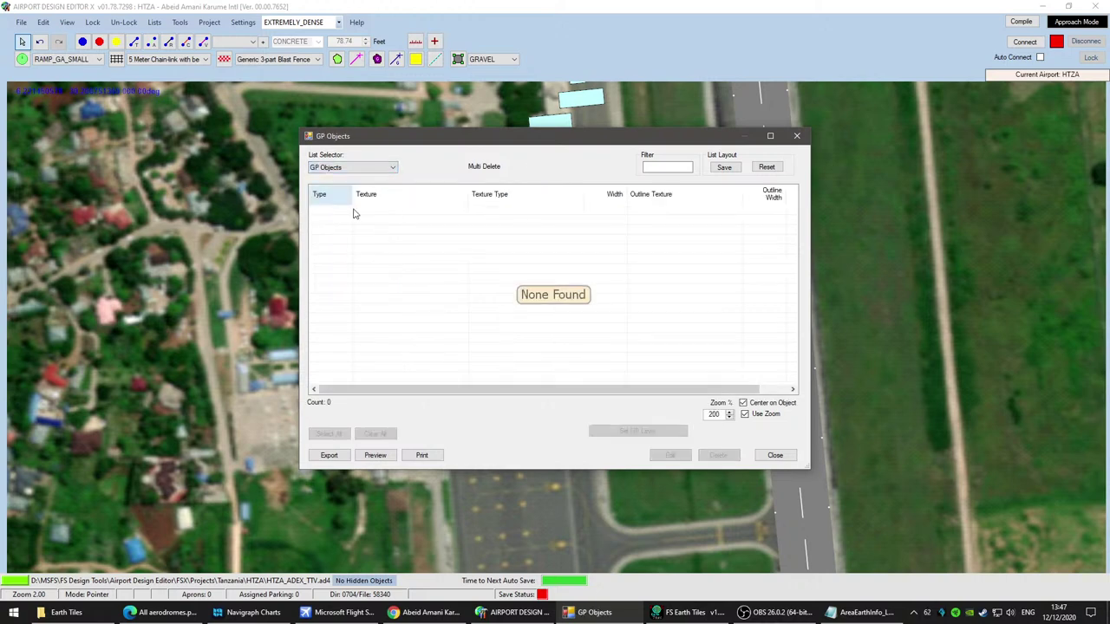
left_click(392, 168)
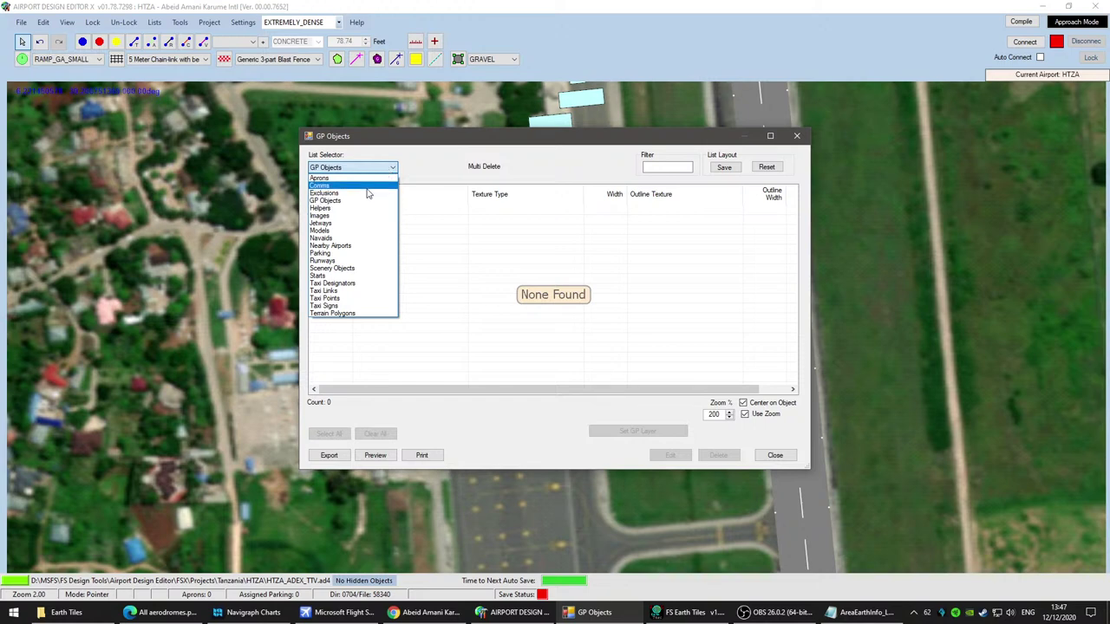
left_click(352, 212)
left_click(352, 167)
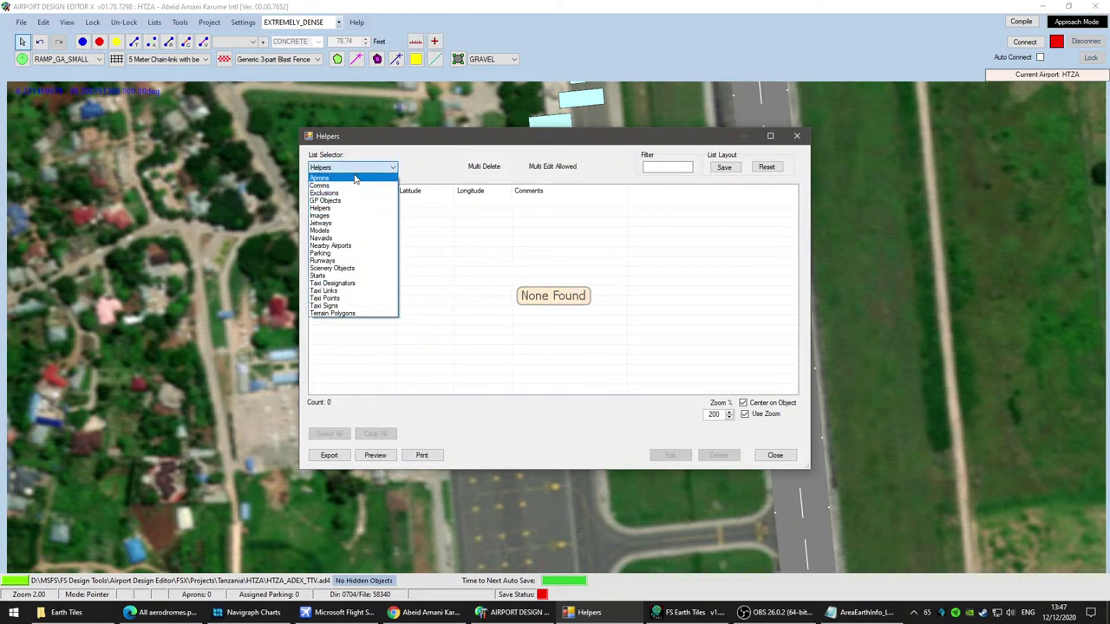
left_click(323, 224)
left_click(364, 168)
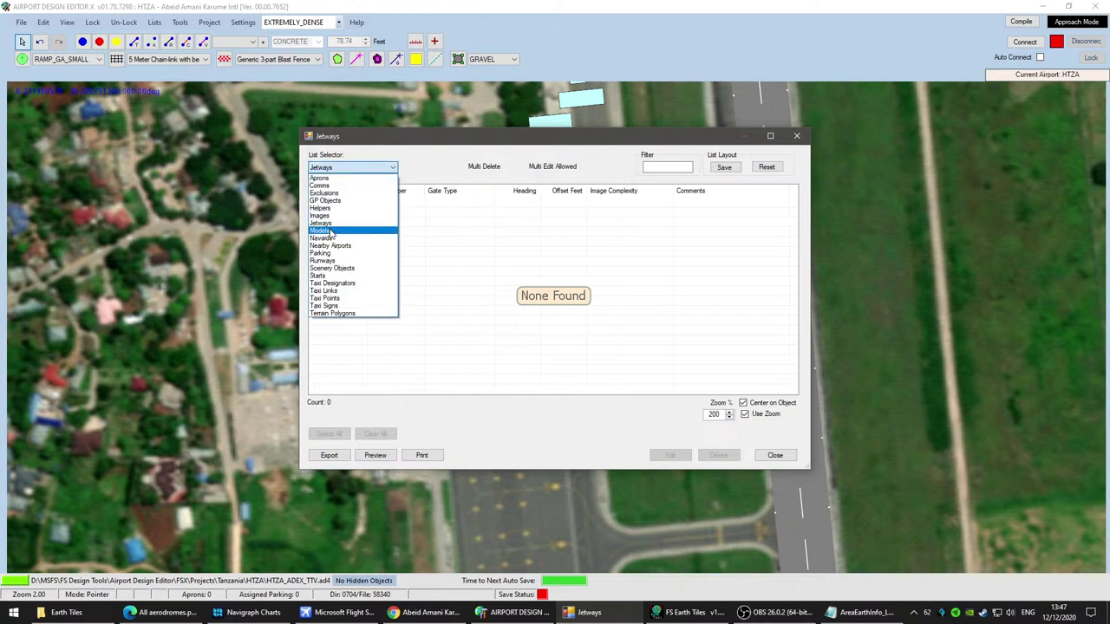
left_click(330, 232)
left_click(352, 167)
left_click(322, 238)
Step: Select and delete all five parking spots in the Parking list
left_click(357, 169)
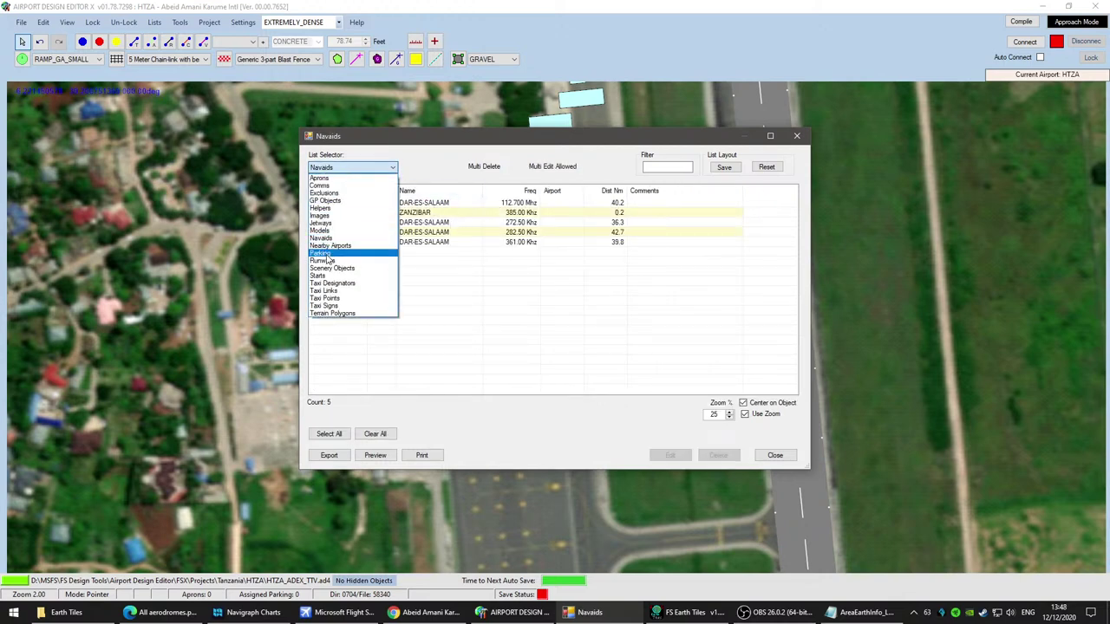
left_click(327, 256)
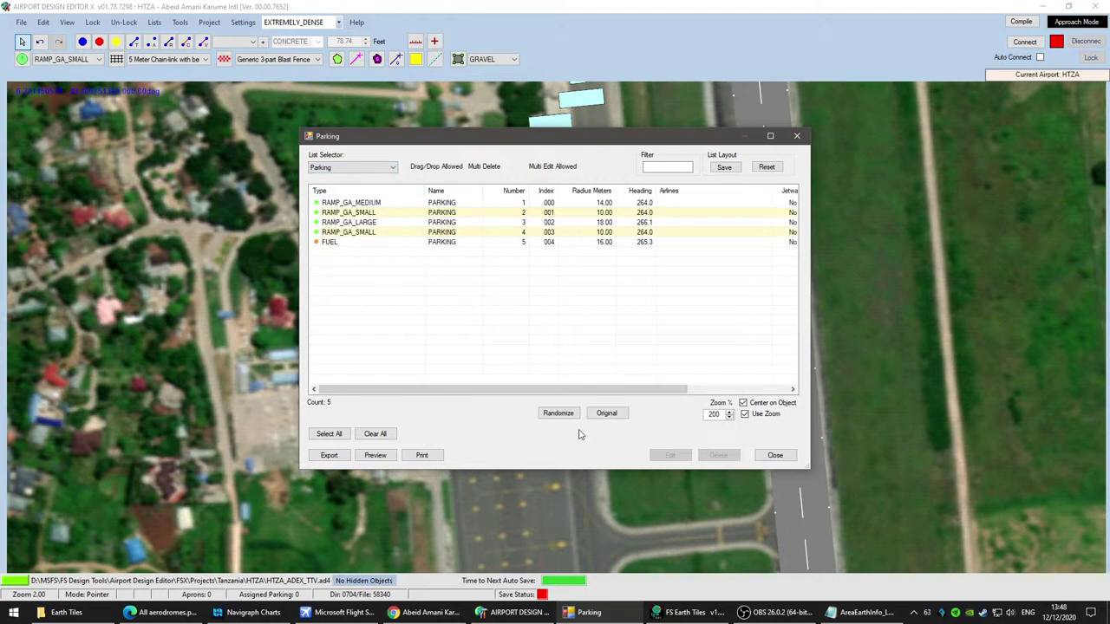
left_click(346, 435)
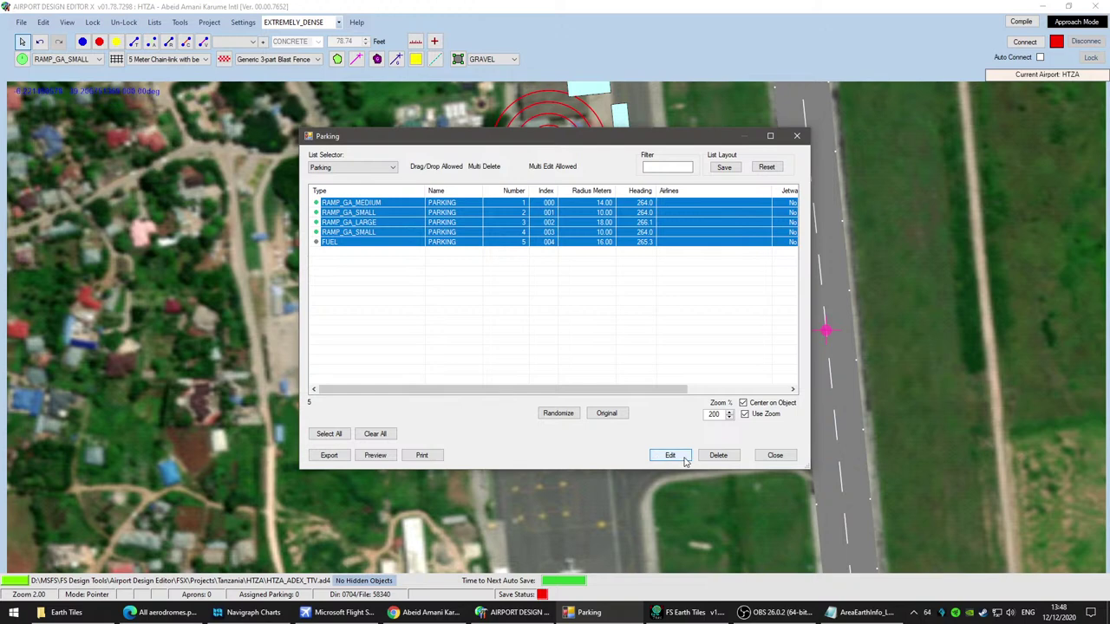
left_click(718, 454)
left_click(359, 169)
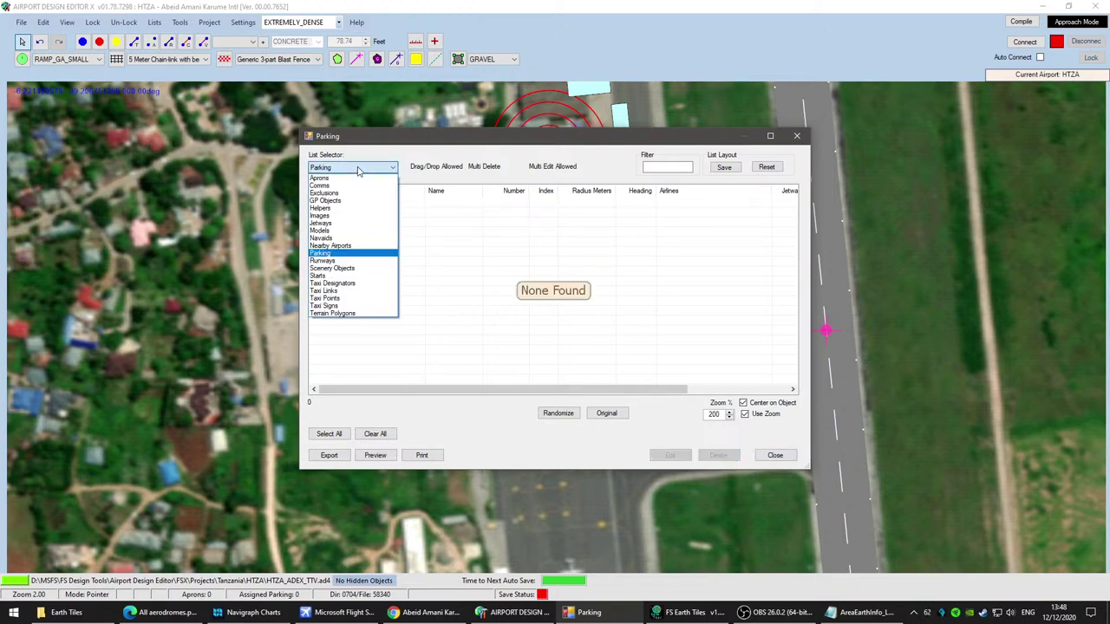
Step: Delete the Fuel trigger and medium fuel station from the Scenery Objects list
left_click(332, 268)
left_click(351, 203)
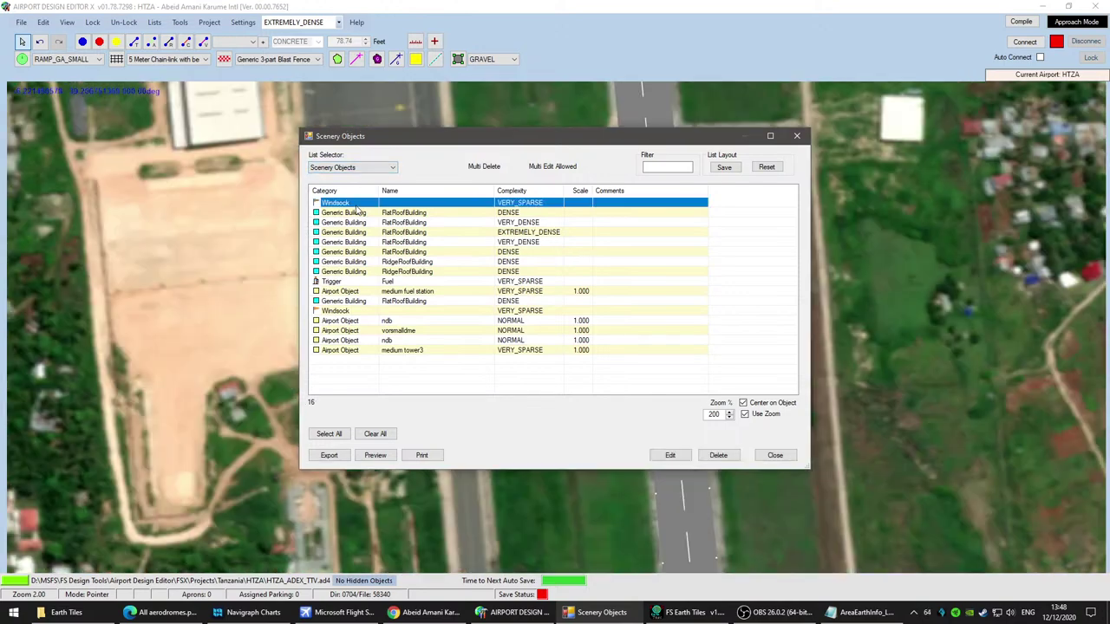
left_click(342, 282)
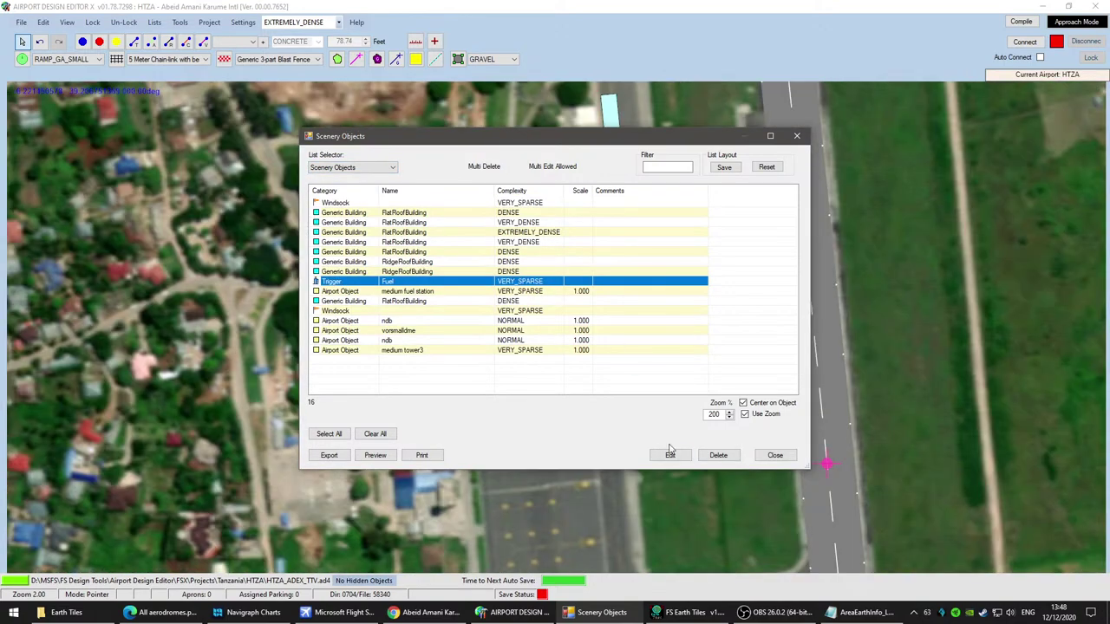
left_click(711, 452)
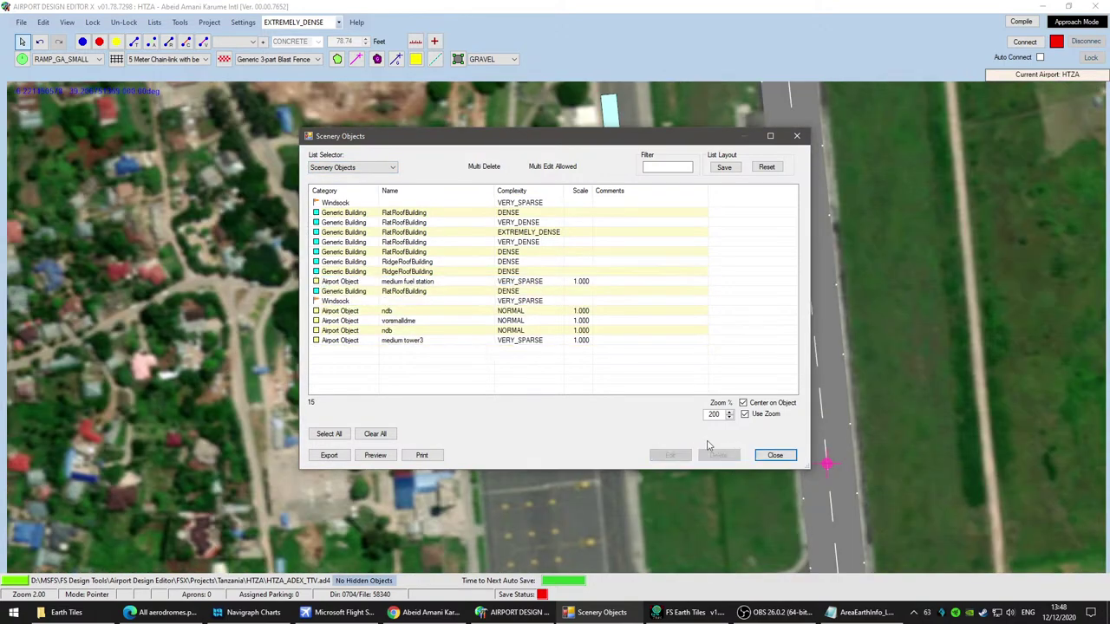
left_click(341, 300)
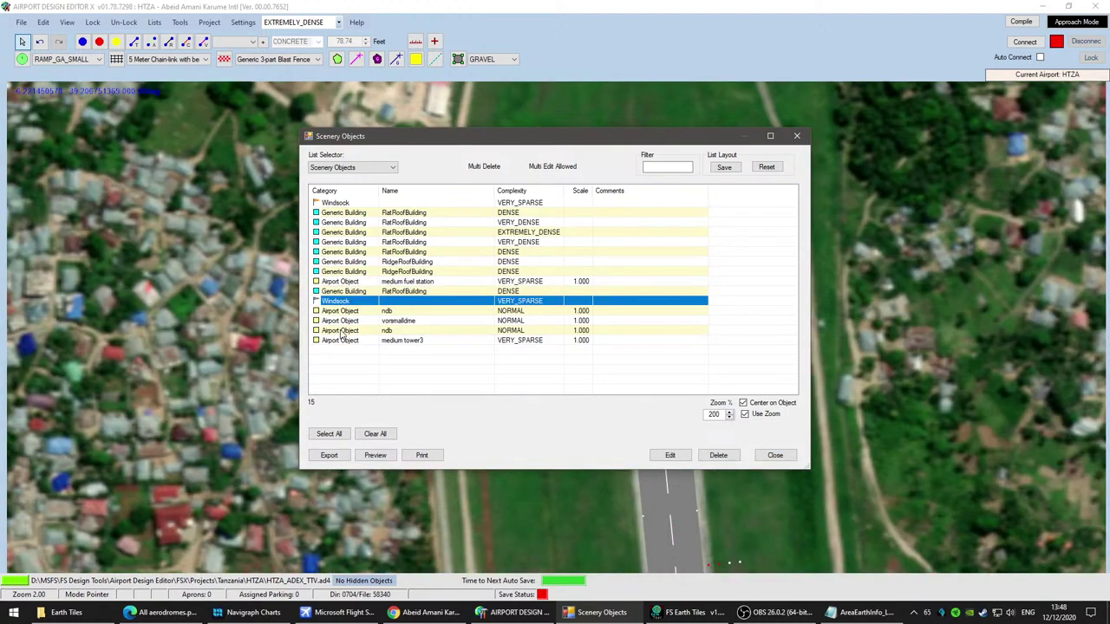
left_click(495, 282)
left_click(717, 455)
left_click(403, 283)
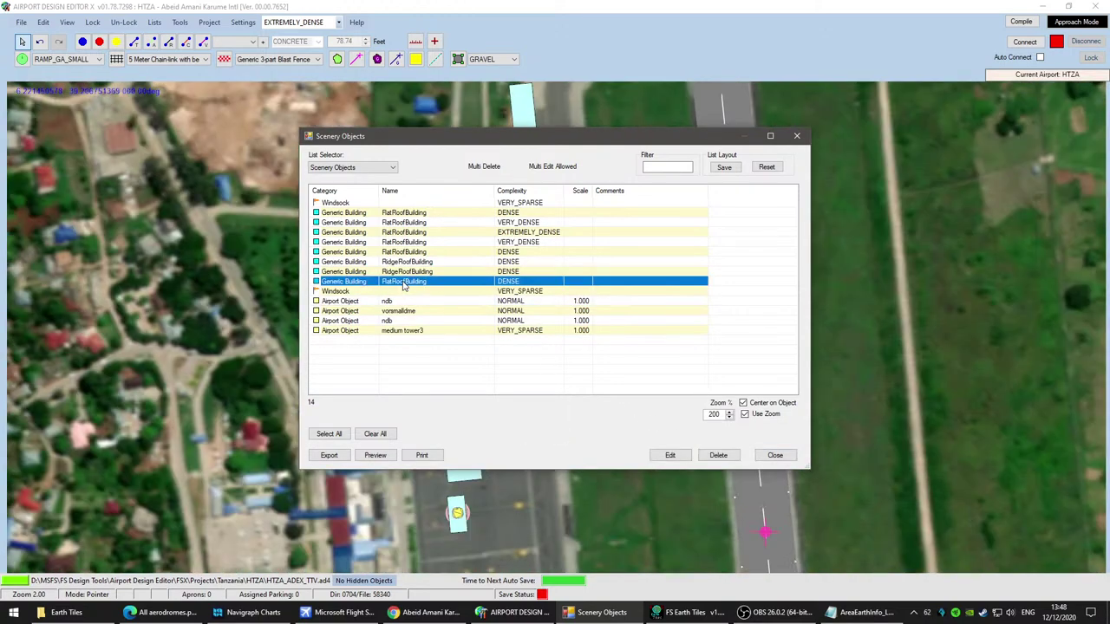
left_click(405, 331)
Step: Review the Starts, Taxi Designators and Taxi Links lists
left_click(364, 168)
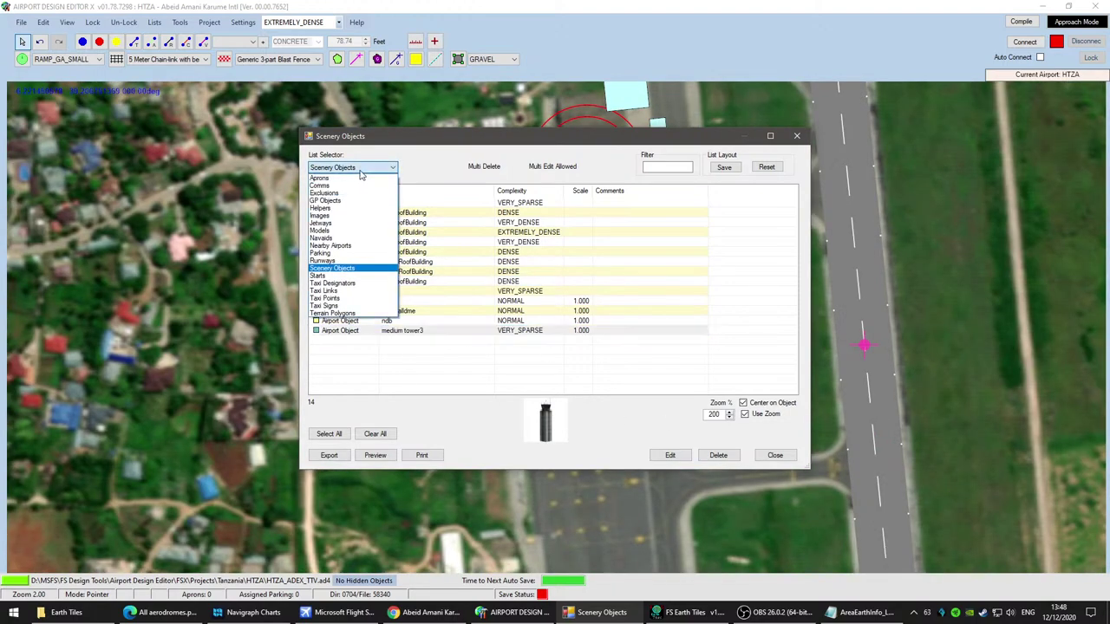
left_click(333, 278)
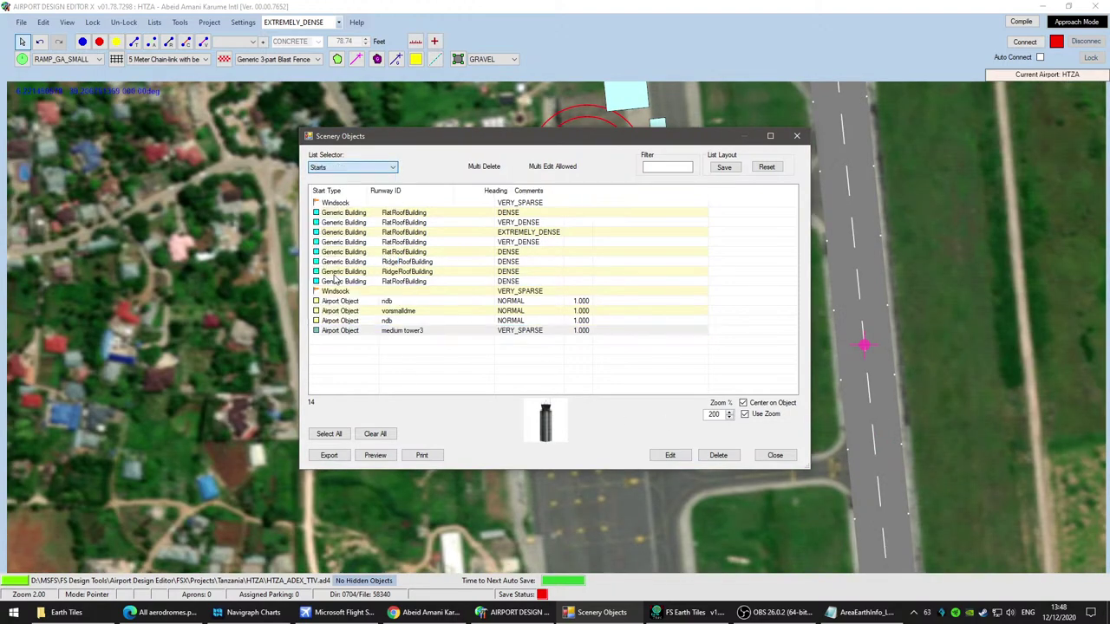
left_click(356, 168)
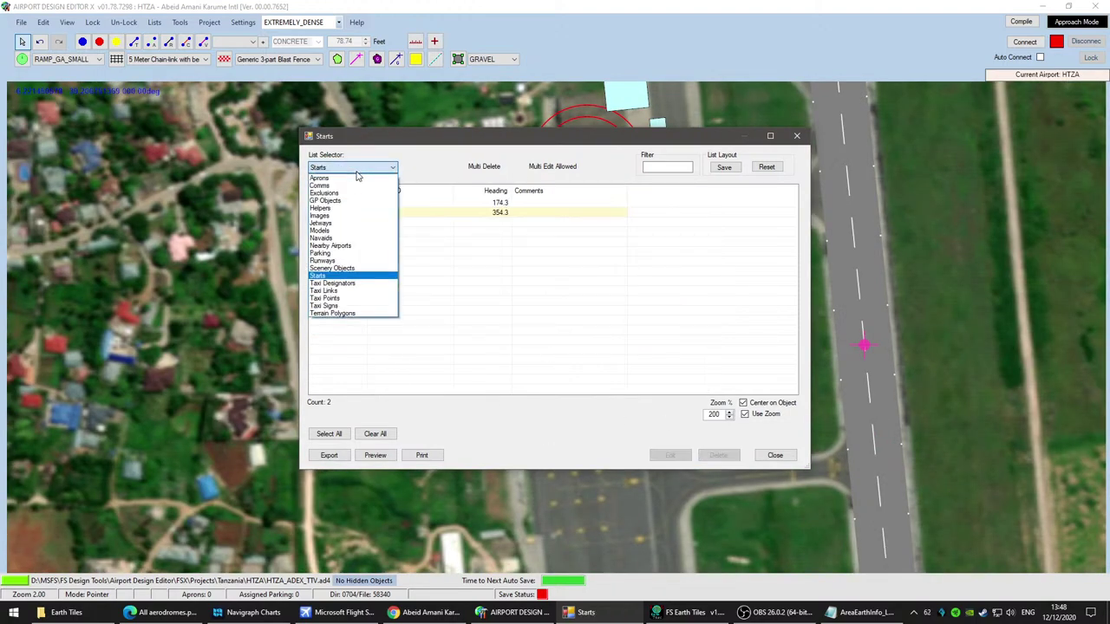
left_click(334, 283)
left_click(357, 169)
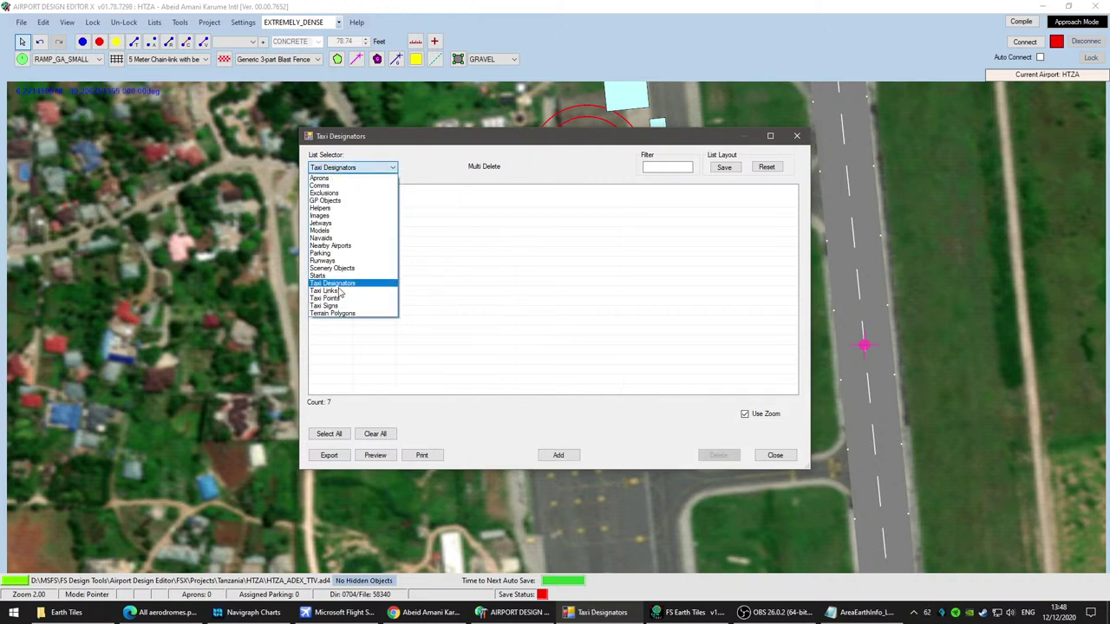
left_click(340, 293)
Step: Check the Taxi Points, Taxi Signs and Terrain Polygons lists, then close the lists window
left_click(376, 168)
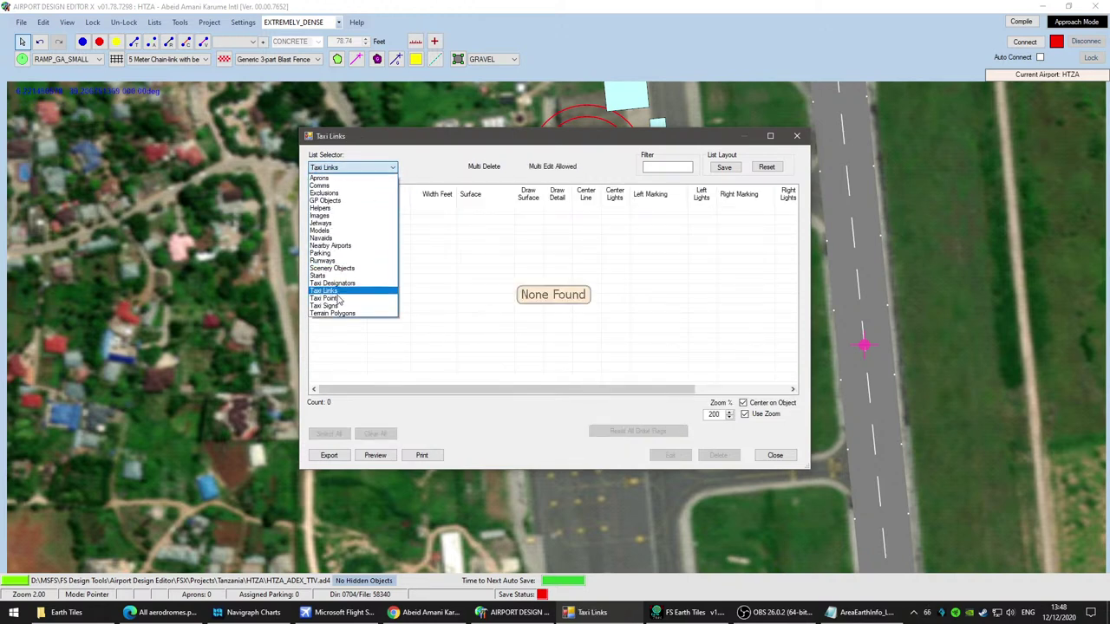
left_click(376, 300)
left_click(382, 169)
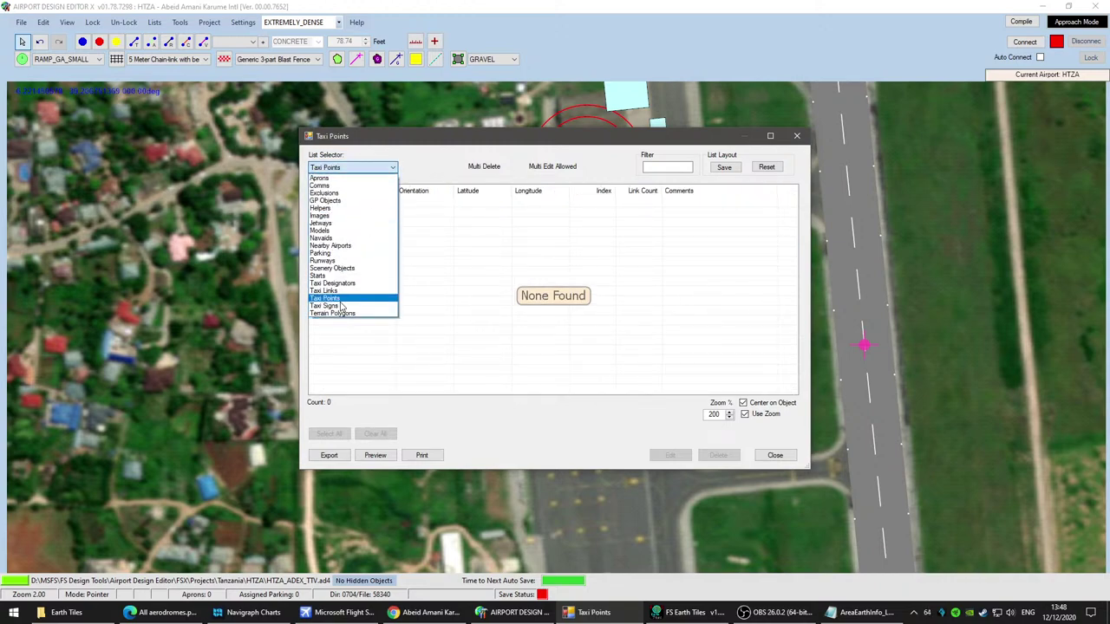
left_click(340, 305)
left_click(373, 168)
left_click(339, 313)
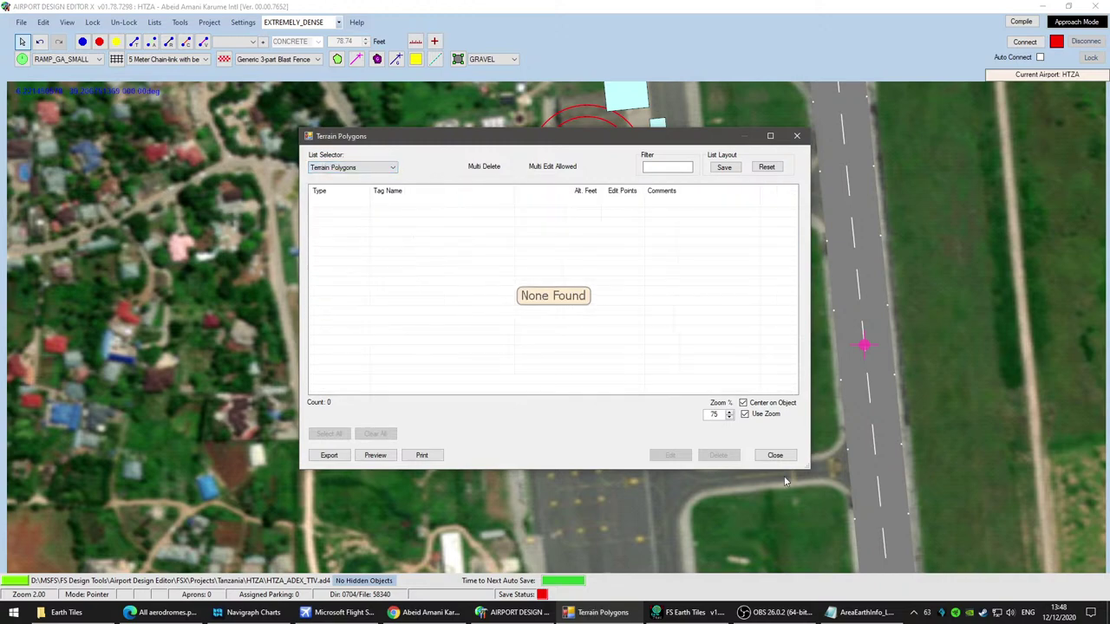
left_click(775, 455)
left_click(20, 23)
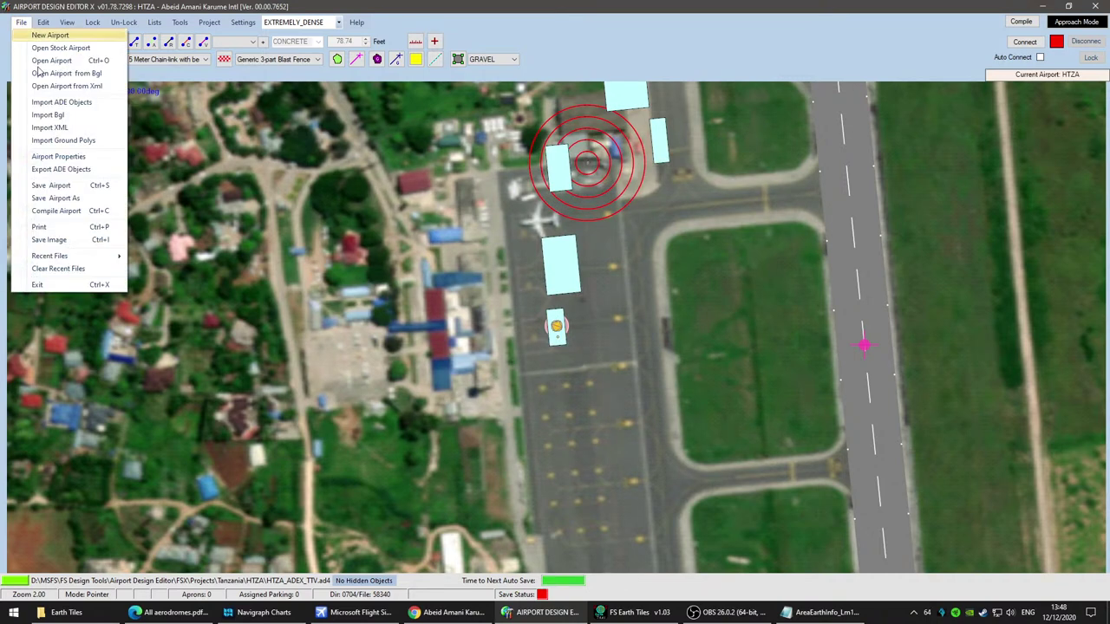
Step: Save the airport project and hide navaids from the map
left_click(74, 187)
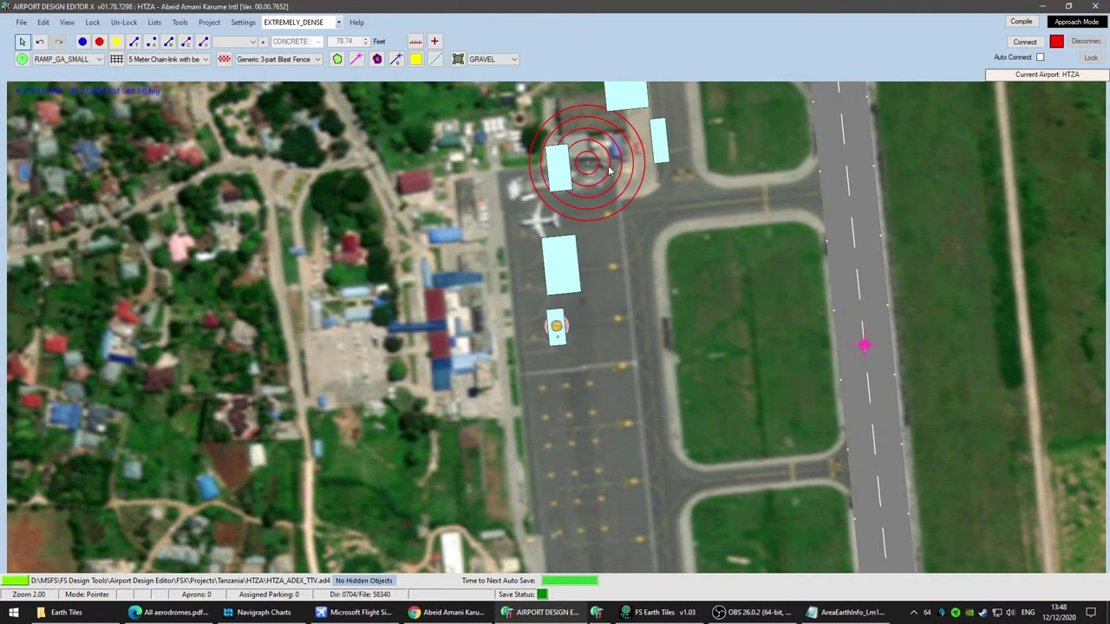
left_click(67, 22)
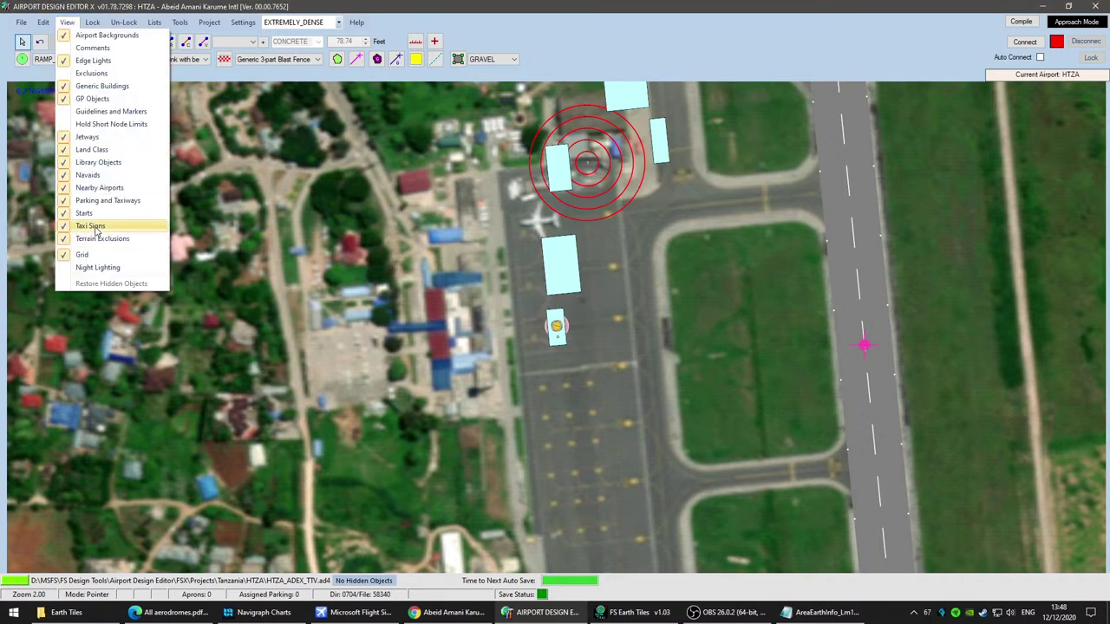
left_click(99, 177)
scroll(894, 401, "down", 4)
left_click_drag(932, 390, 608, 101)
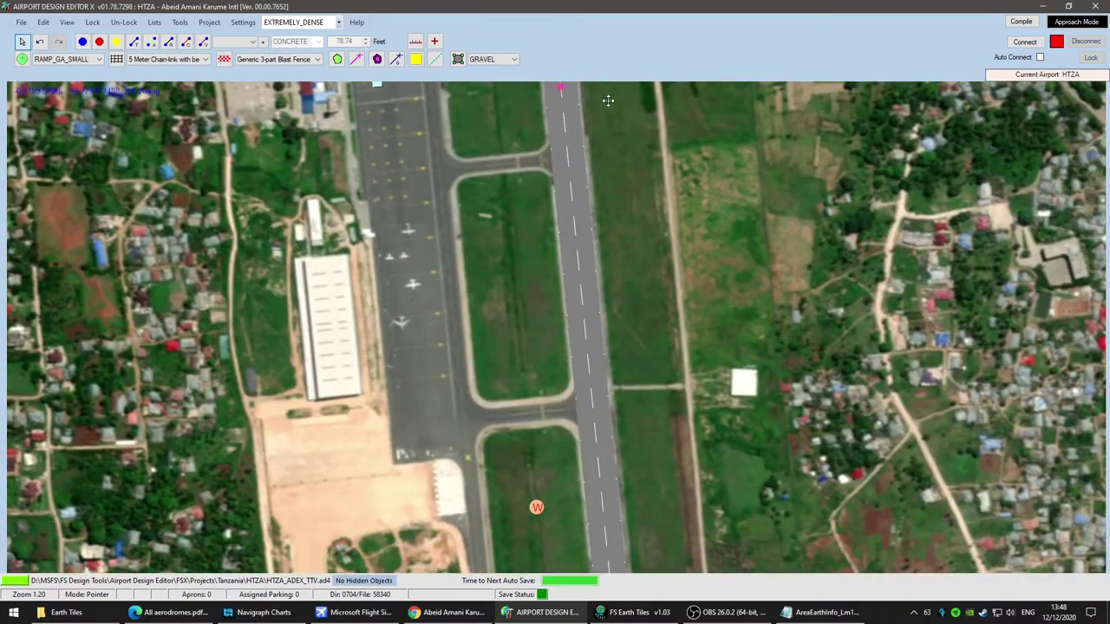
Step: Toggle the display of hold short node limits
left_click(67, 23)
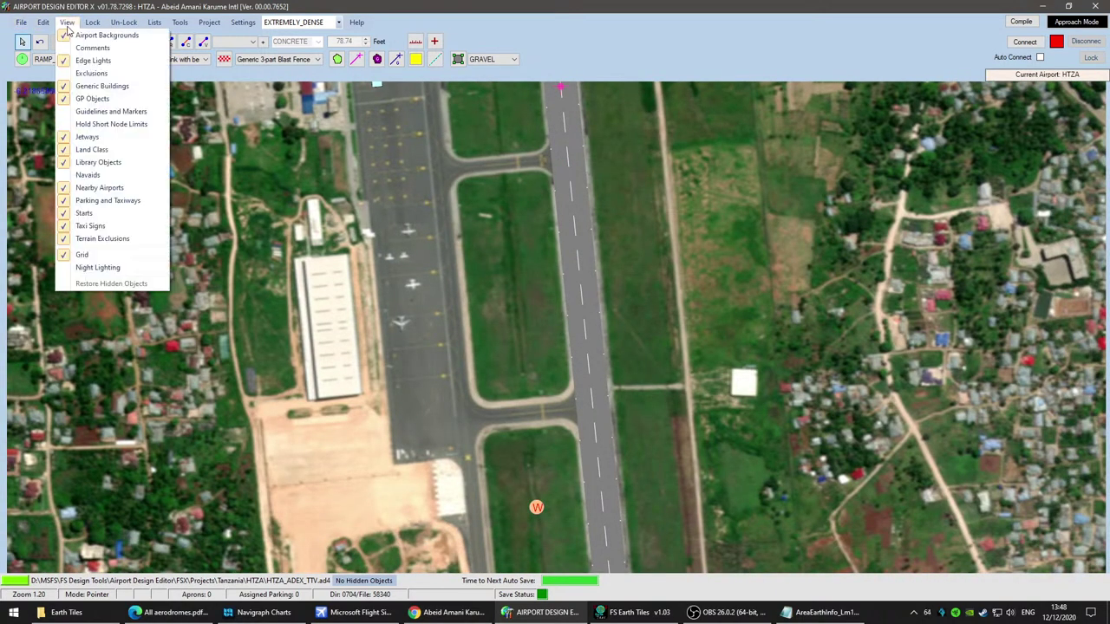
left_click(100, 124)
scroll(697, 359, "down", 4)
Step: Lock the runway against accidental edits
scroll(692, 350, "down", 2)
left_click_drag(841, 446, 583, 194)
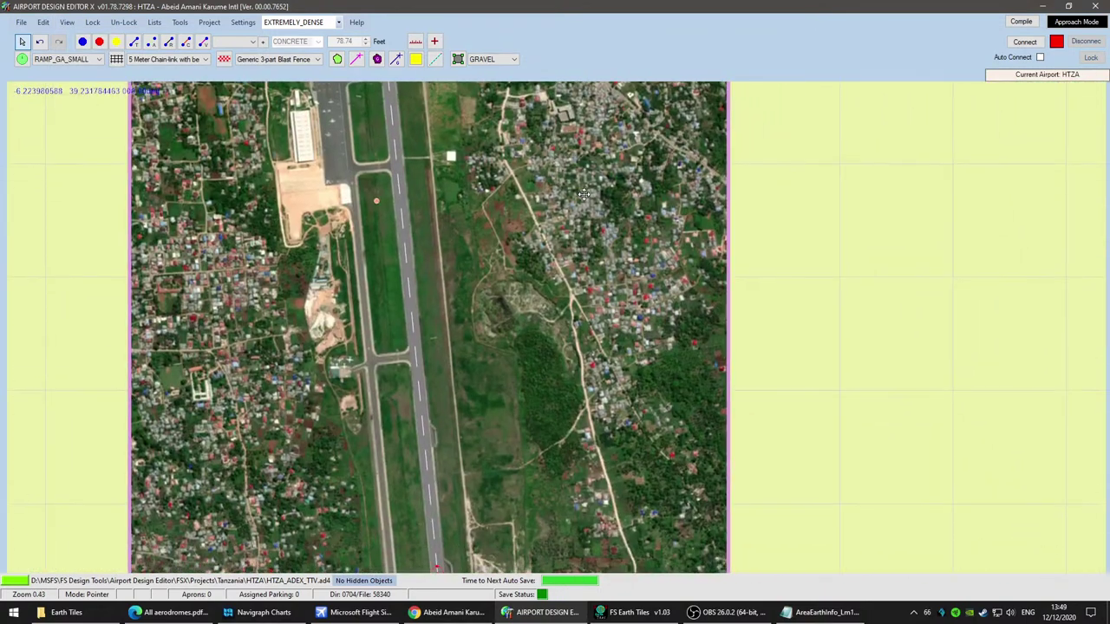
left_click(410, 268)
right_click(410, 267)
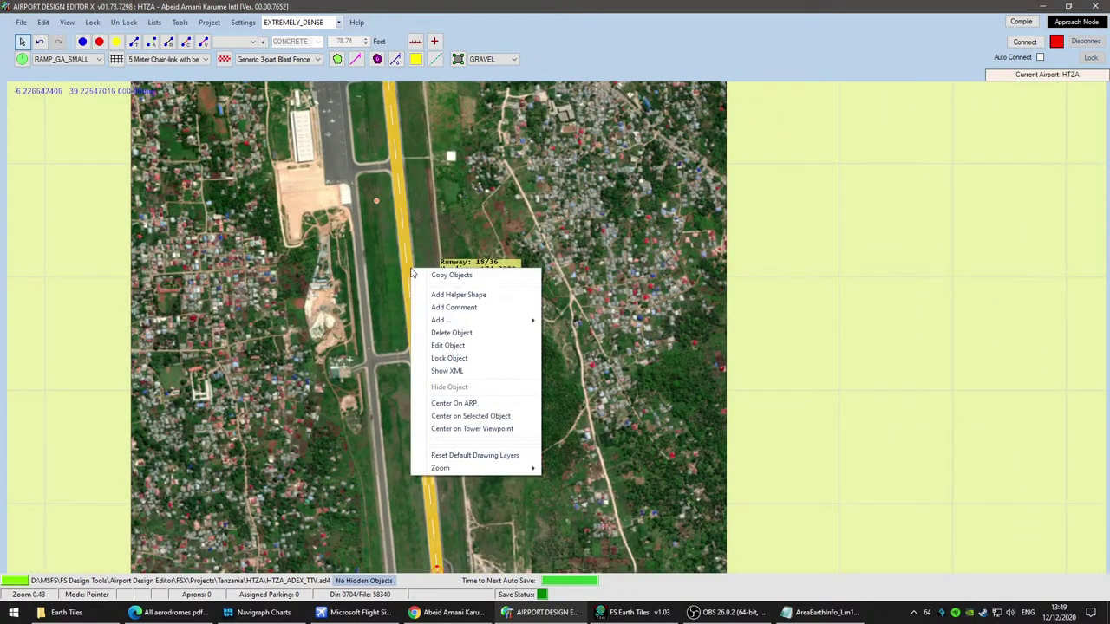
left_click(482, 360)
Step: Centre the airport and ready the Taxi Link tool with ASPHALT surface
scroll(570, 365, "down", 4)
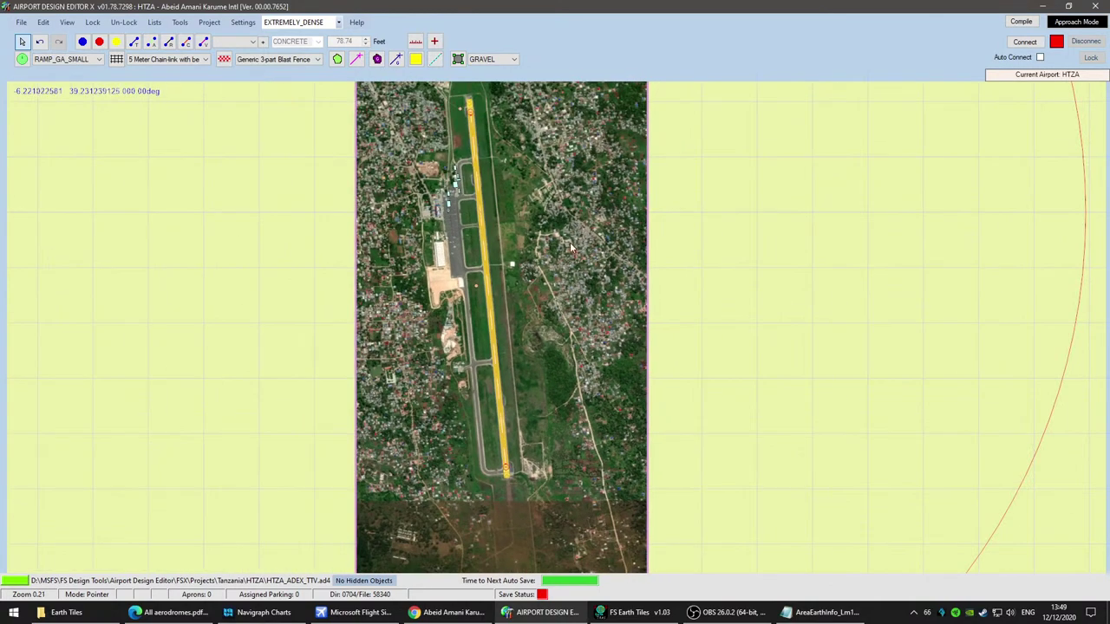
scroll(570, 252, "down", 1)
left_click_drag(570, 252, 600, 371)
scroll(603, 366, "down", 3)
left_click_drag(615, 418, 589, 339)
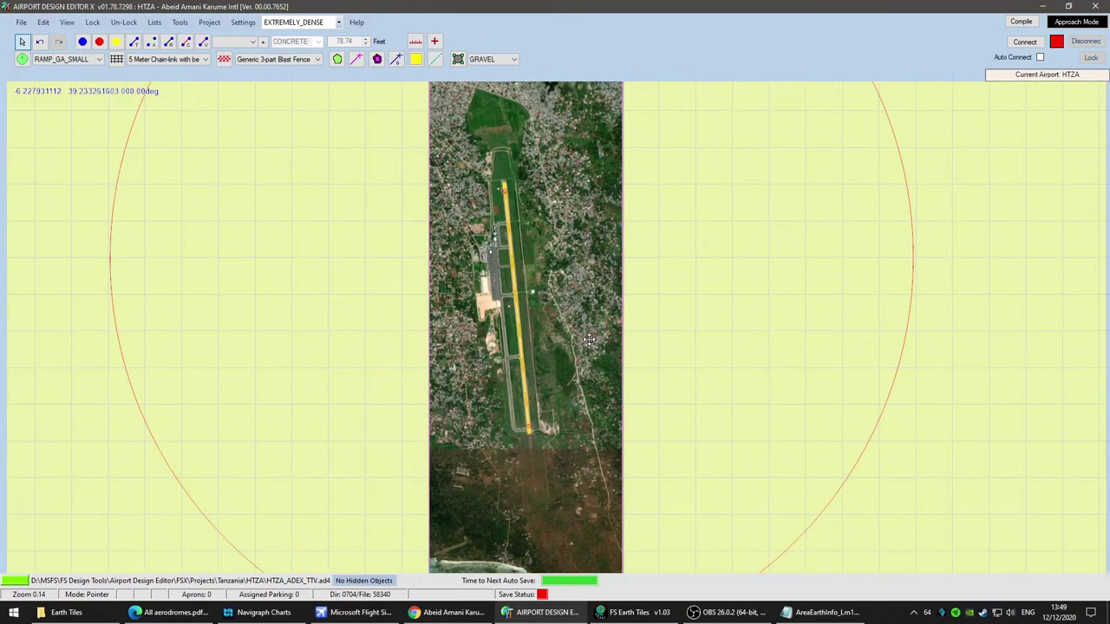
scroll(535, 404, "up", 5)
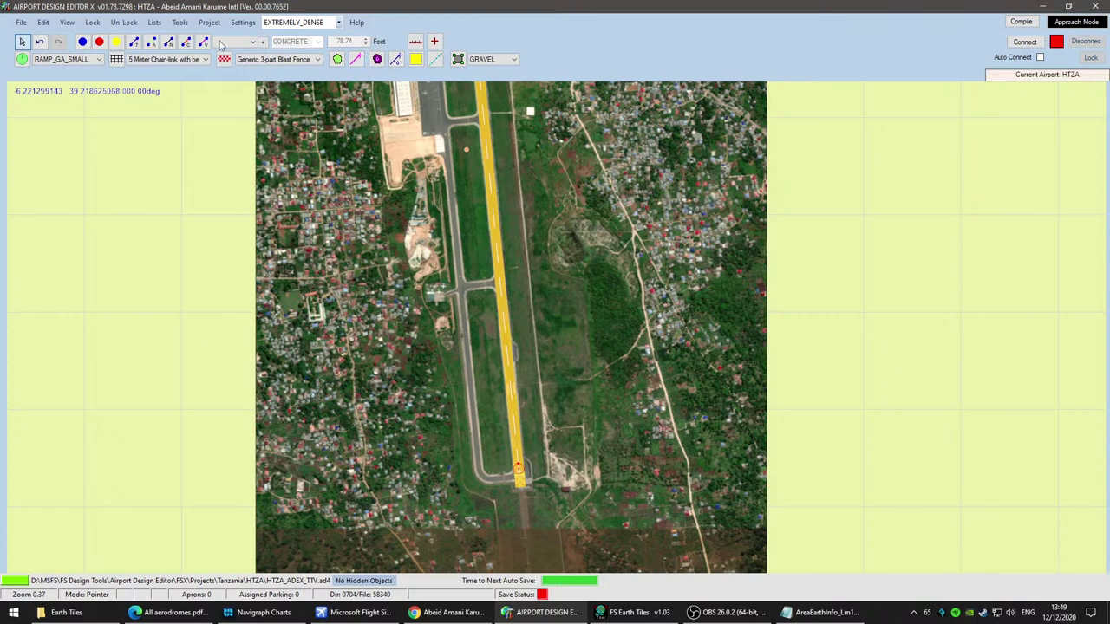
left_click(135, 43)
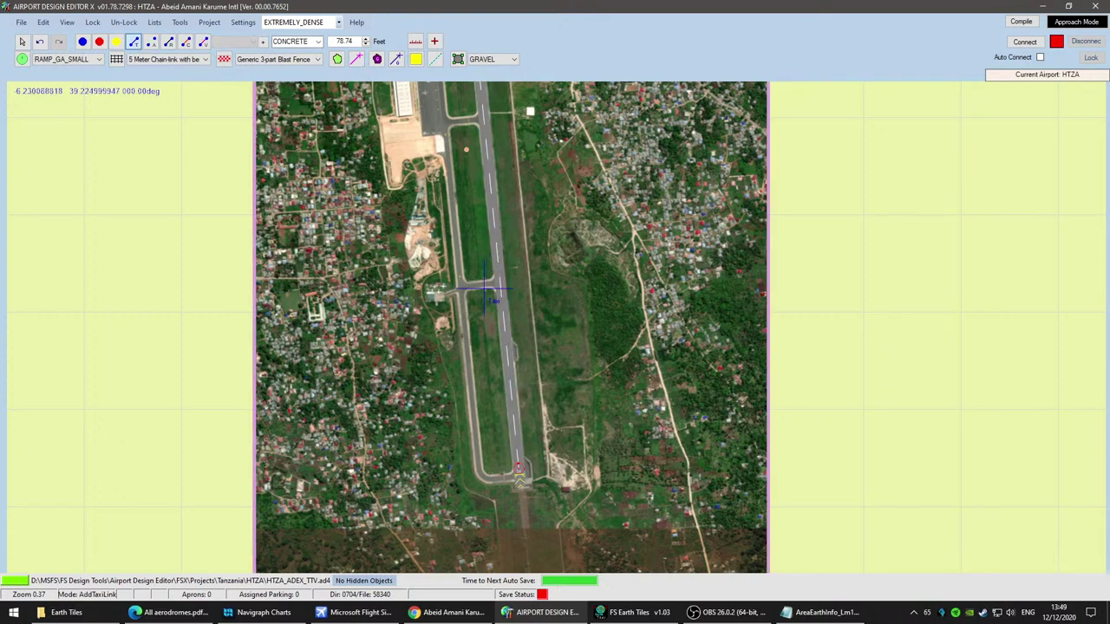
left_click(318, 41)
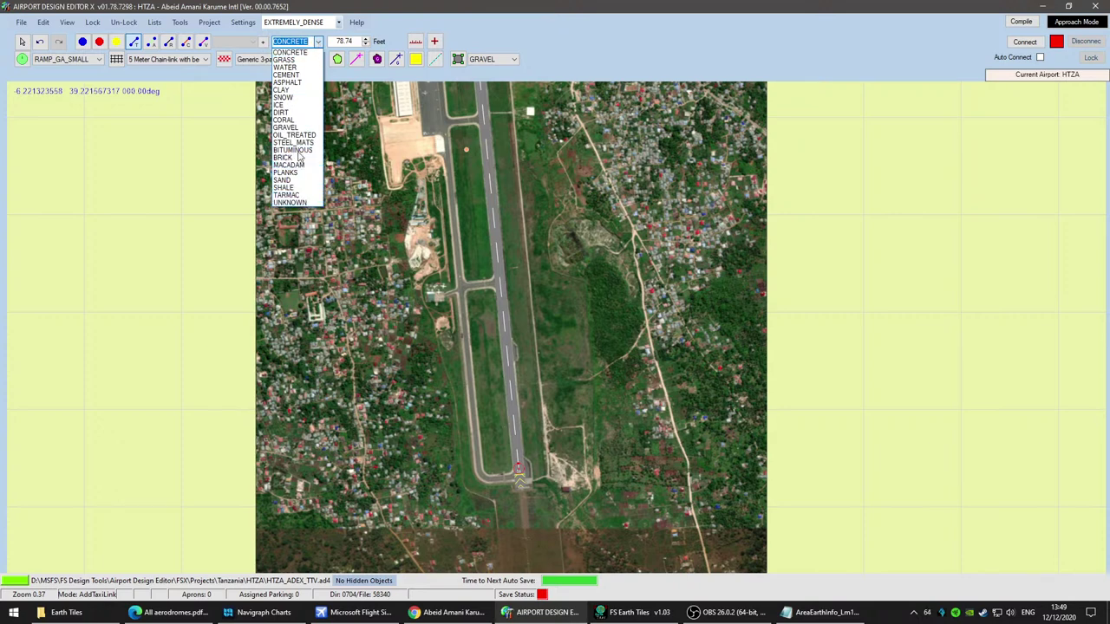
left_click(287, 82)
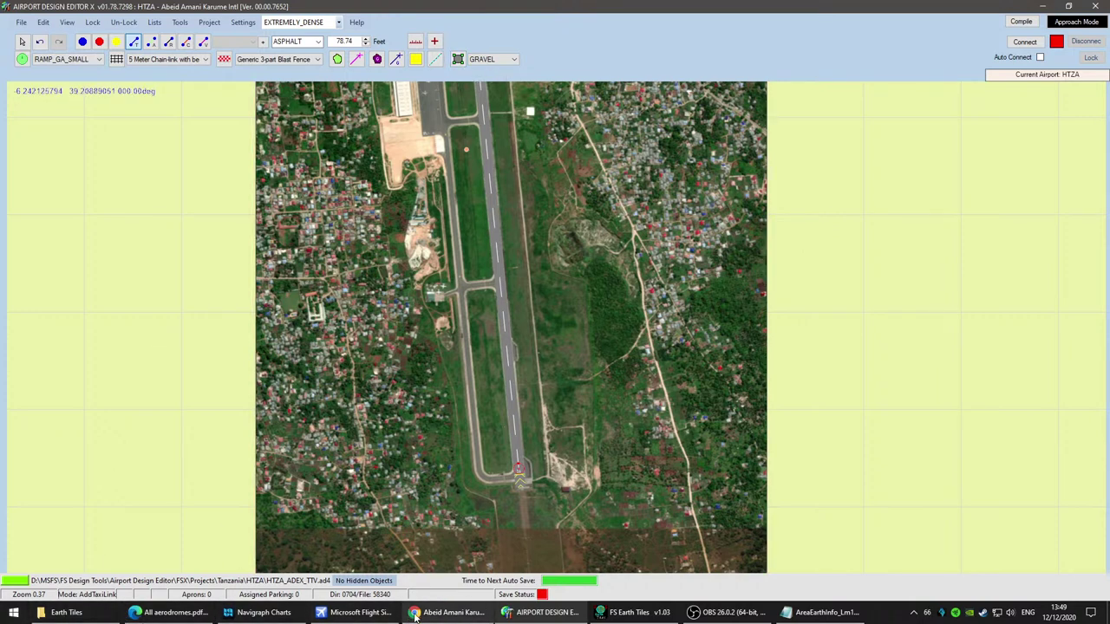
Step: Close the FS Earth Tiles window and bring up Google Maps in the browser
left_click(661, 613)
right_click(661, 613)
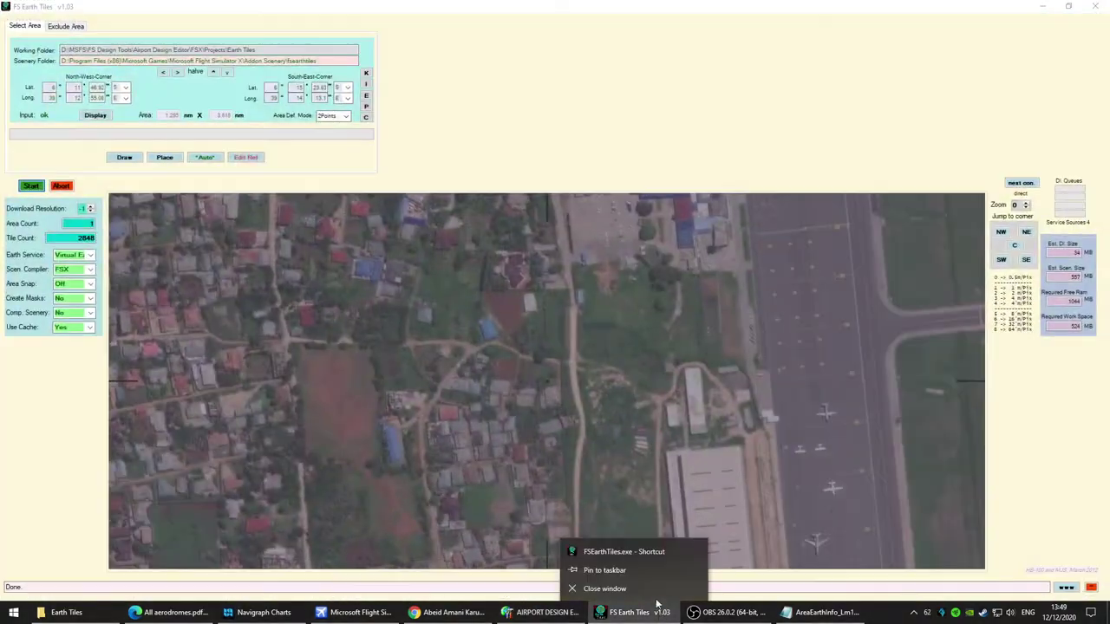
left_click(654, 587)
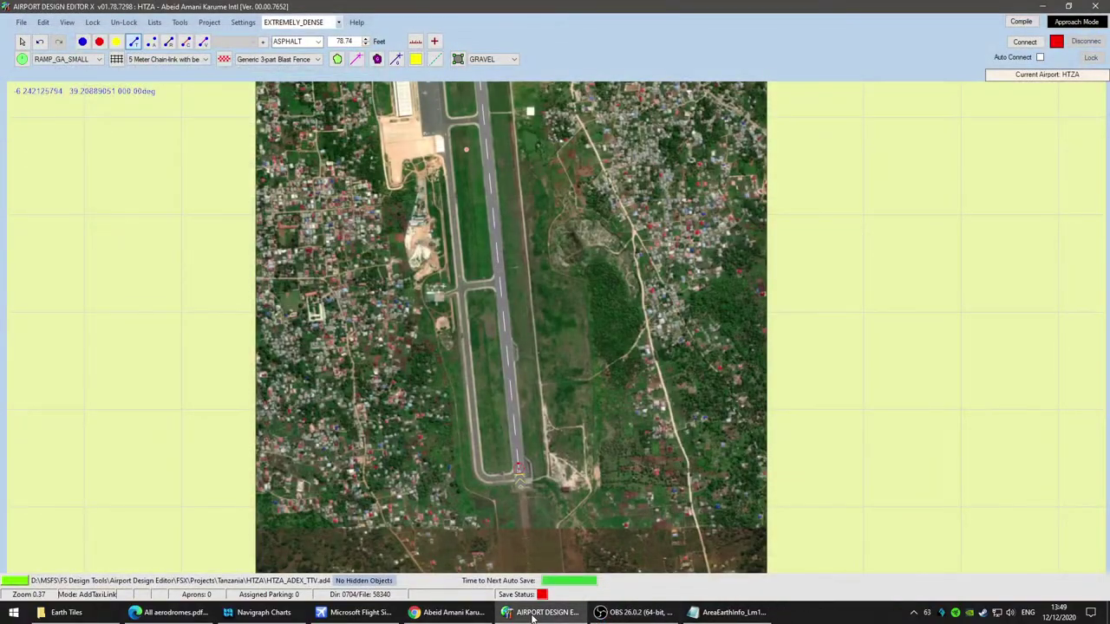
left_click(453, 617)
Step: Pan the satellite view from the runway's southern end north along the runway to the apron
scroll(579, 358, "down", 3)
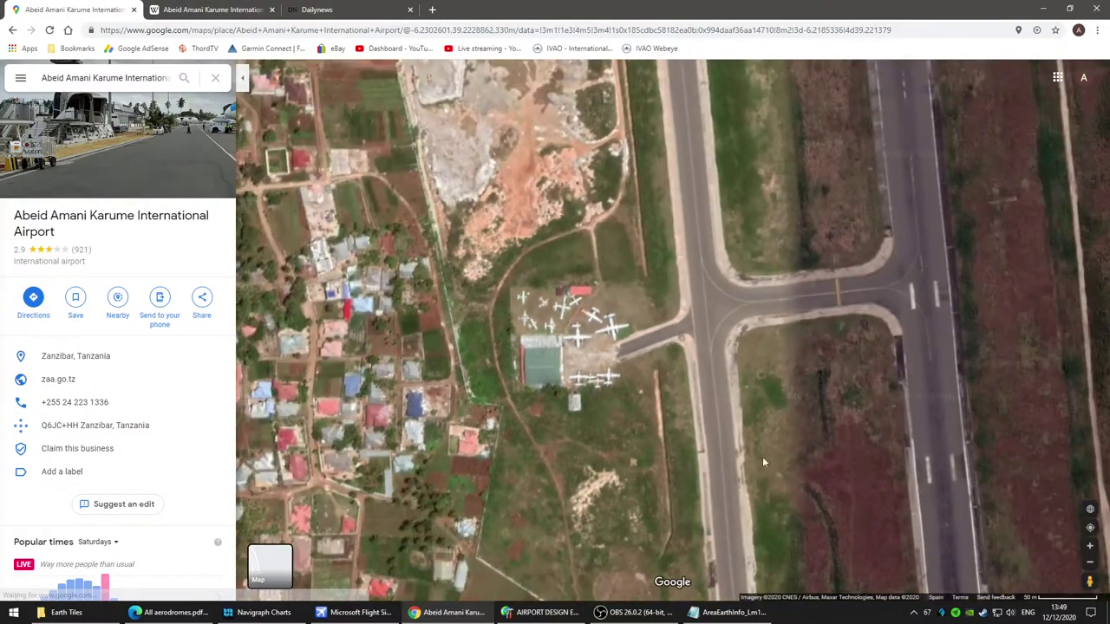
left_click_drag(763, 462, 659, 247)
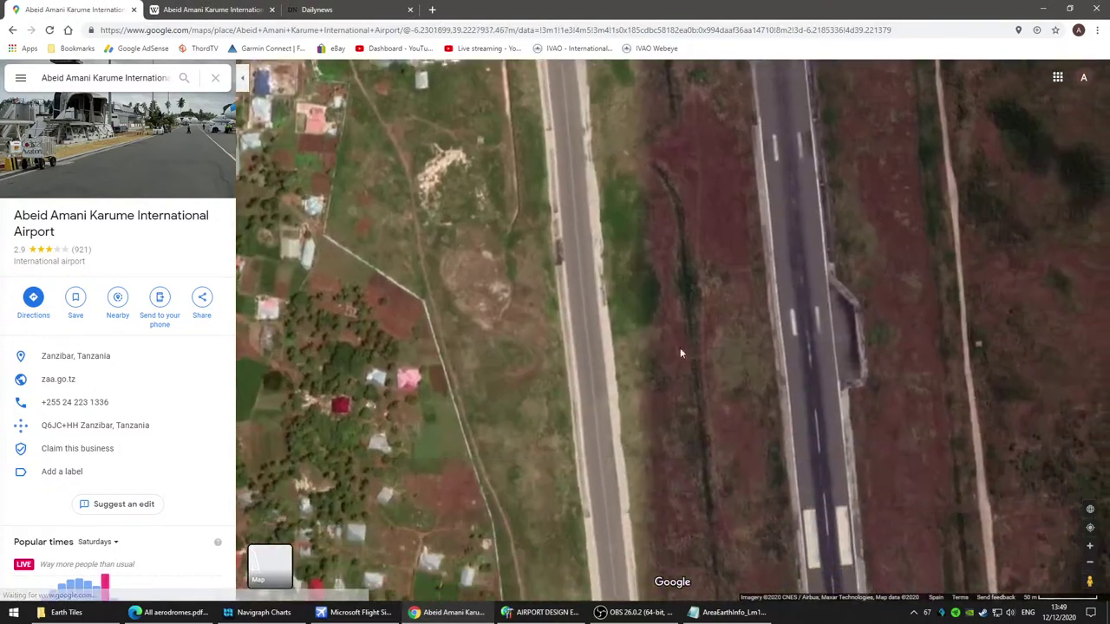
scroll(701, 408, "down", 2)
left_click_drag(699, 463, 595, 193)
scroll(578, 330, "up", 5)
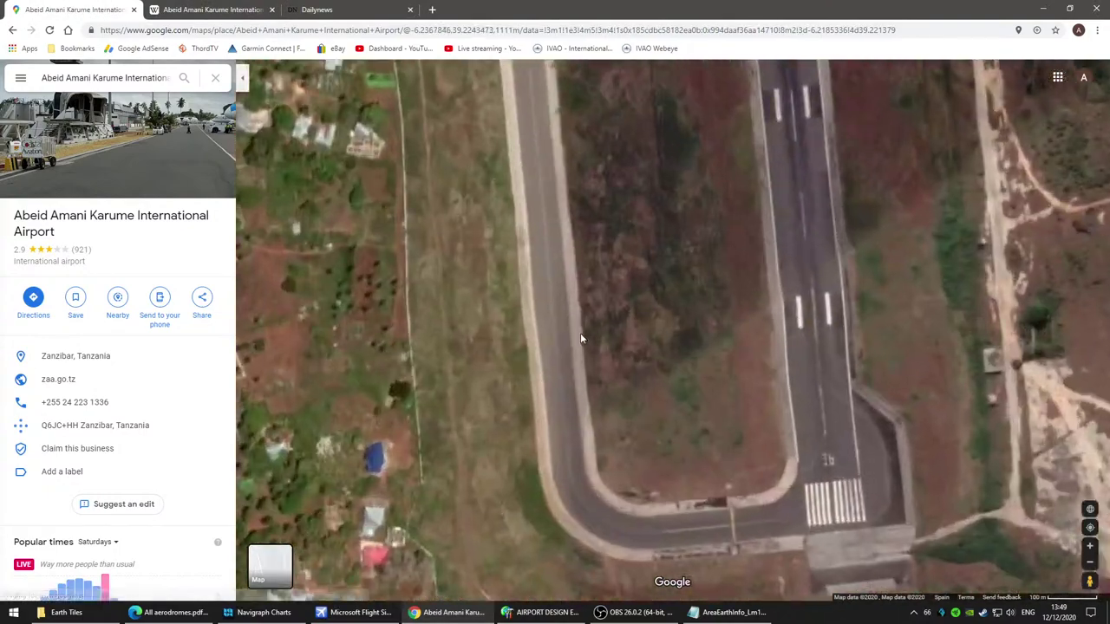
scroll(521, 357, "down", 1)
left_click_drag(548, 312, 568, 538)
left_click_drag(541, 200, 573, 529)
left_click_drag(547, 173, 742, 542)
left_click_drag(715, 294, 687, 477)
Step: Follow the runway back south past the general-aviation area to the runway 36 threshold, then return to the editor
scroll(607, 386, "up", 3)
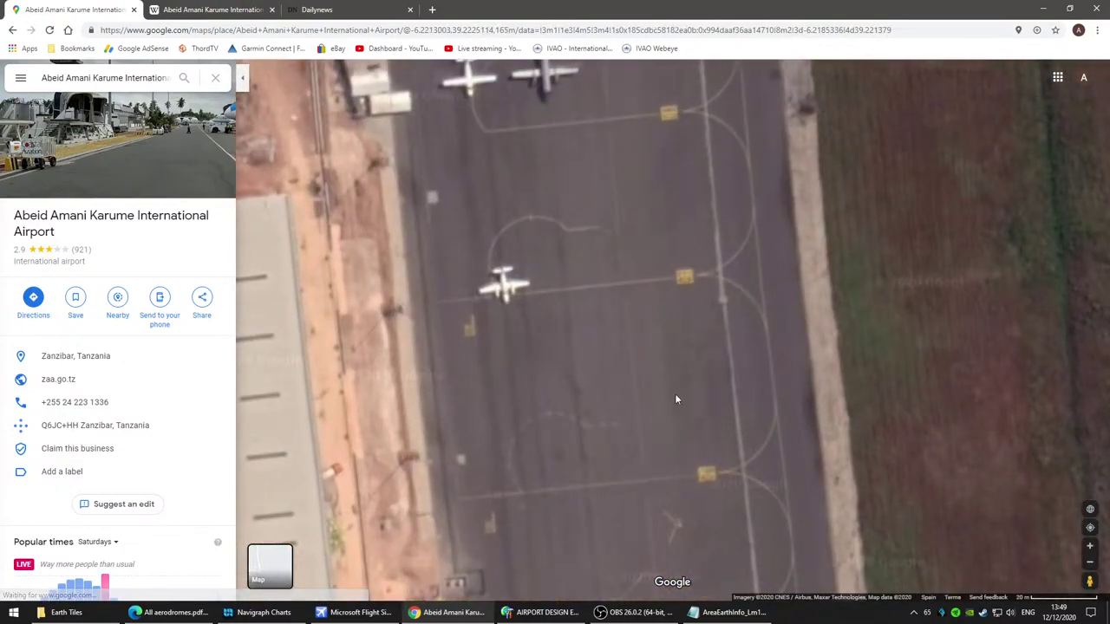
scroll(668, 391, "down", 2)
scroll(677, 509, "up", 1)
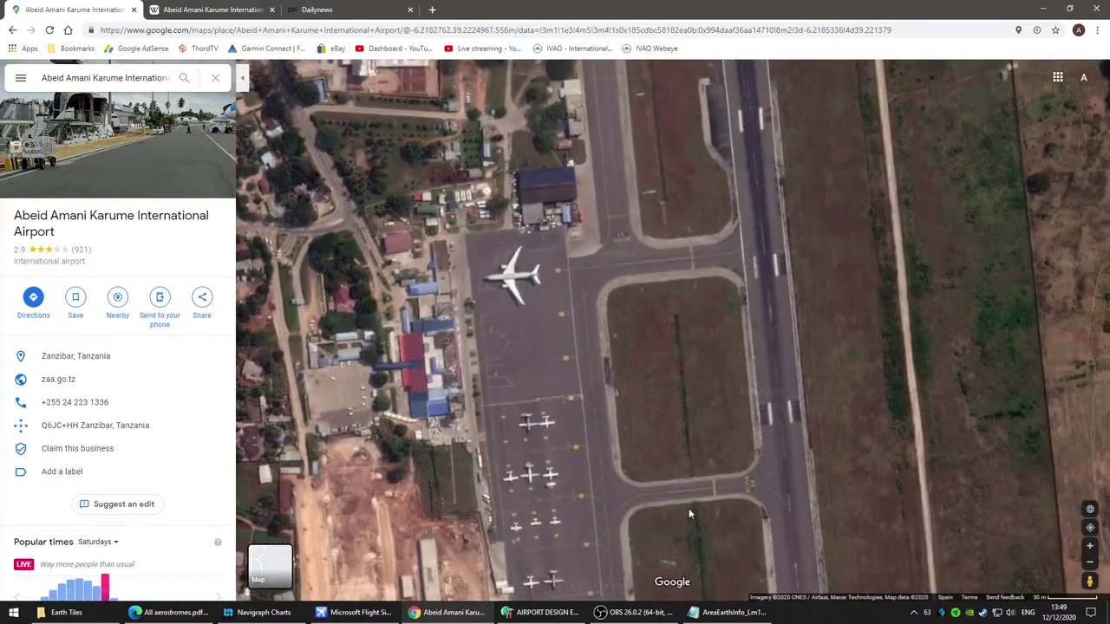
left_click_drag(679, 487, 666, 237)
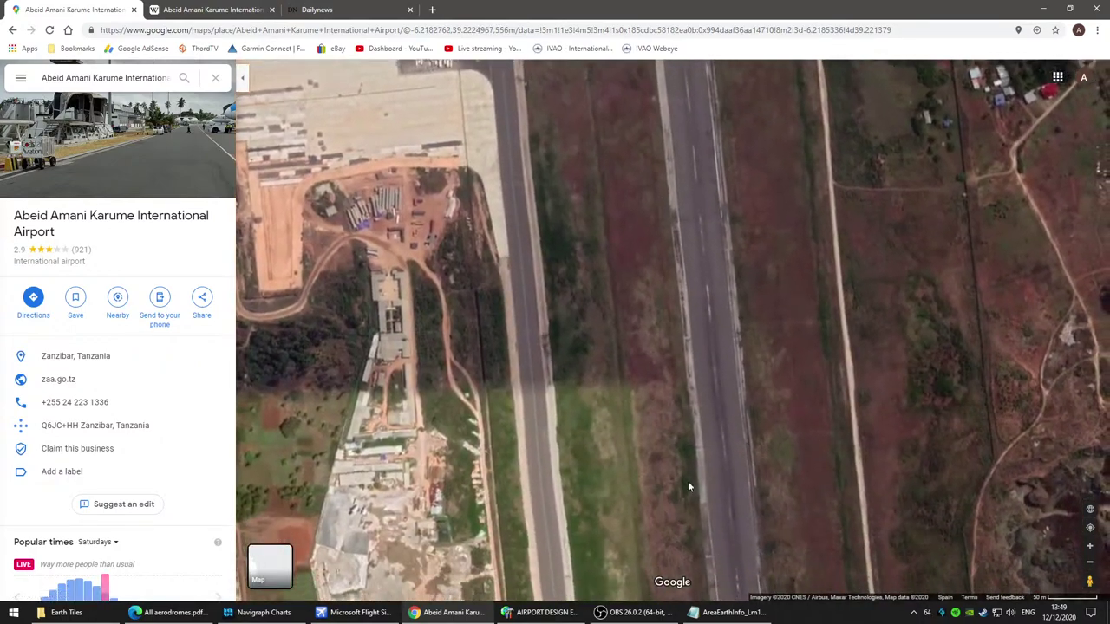
left_click_drag(687, 480, 648, 241)
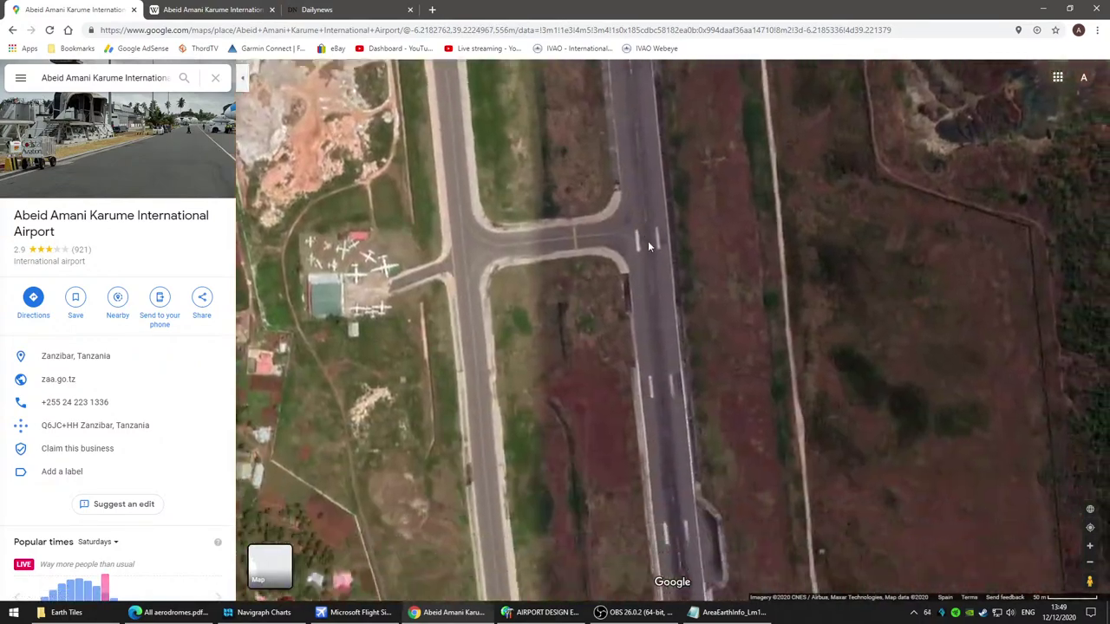
left_click_drag(612, 456, 642, 243)
left_click_drag(711, 486, 690, 422)
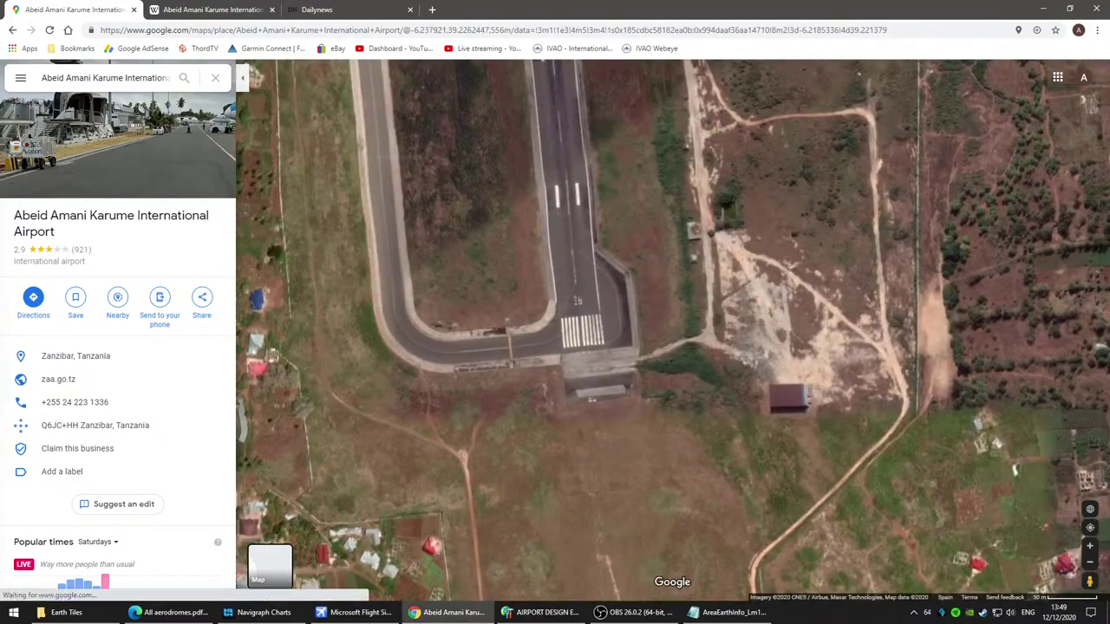
left_click(526, 620)
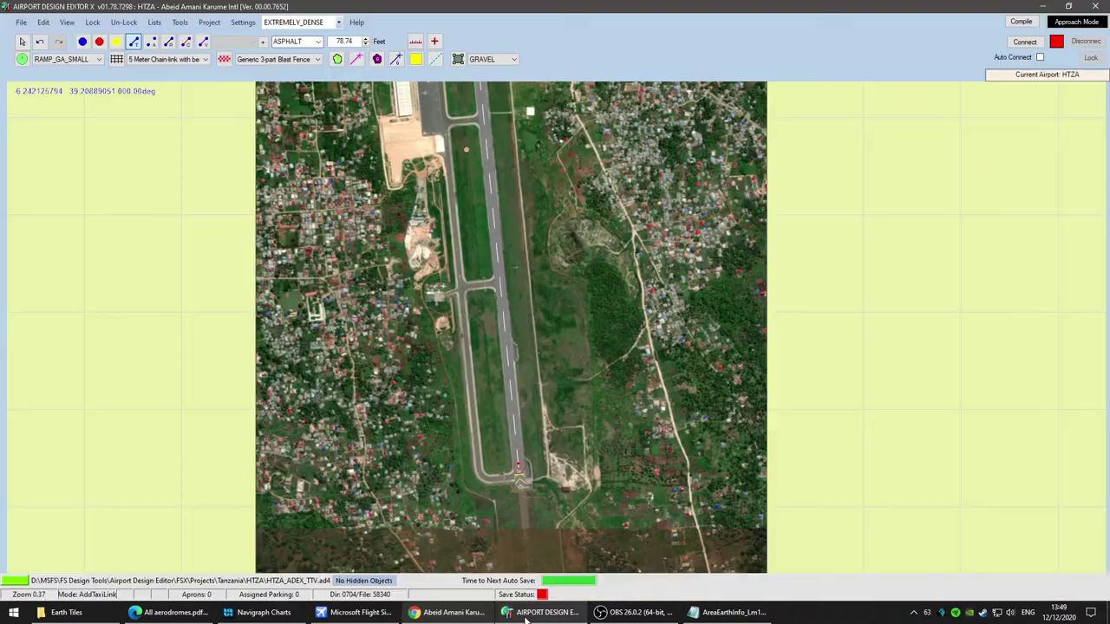
Step: Set the new taxi link's surface type to Tarmac
left_click(319, 42)
left_click(287, 195)
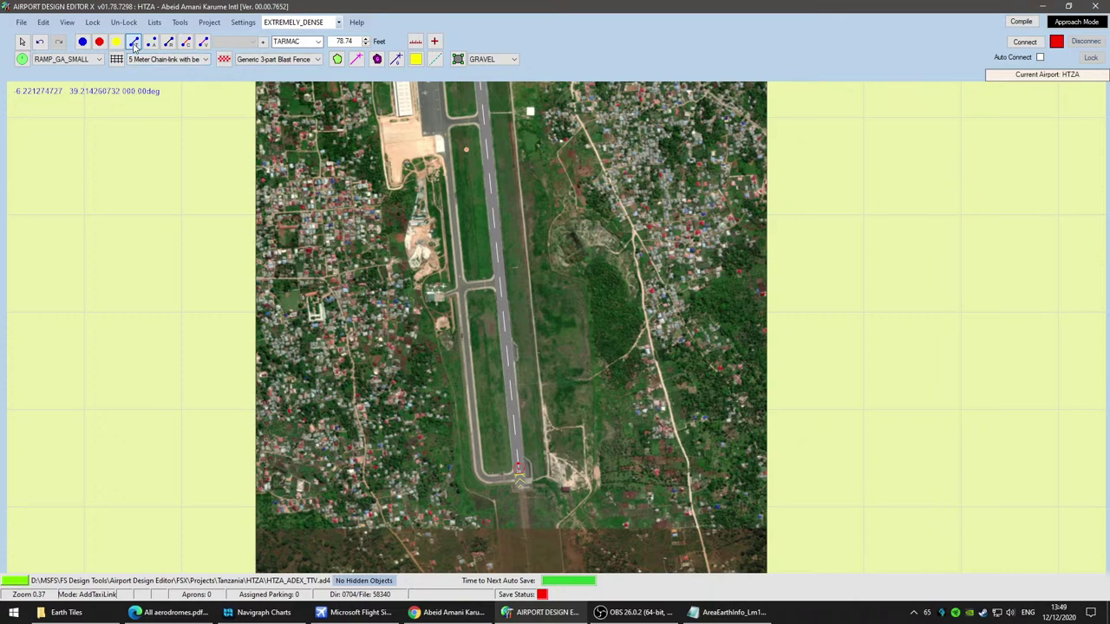
scroll(549, 251, "down", 2)
right_click_drag(653, 240, 649, 345)
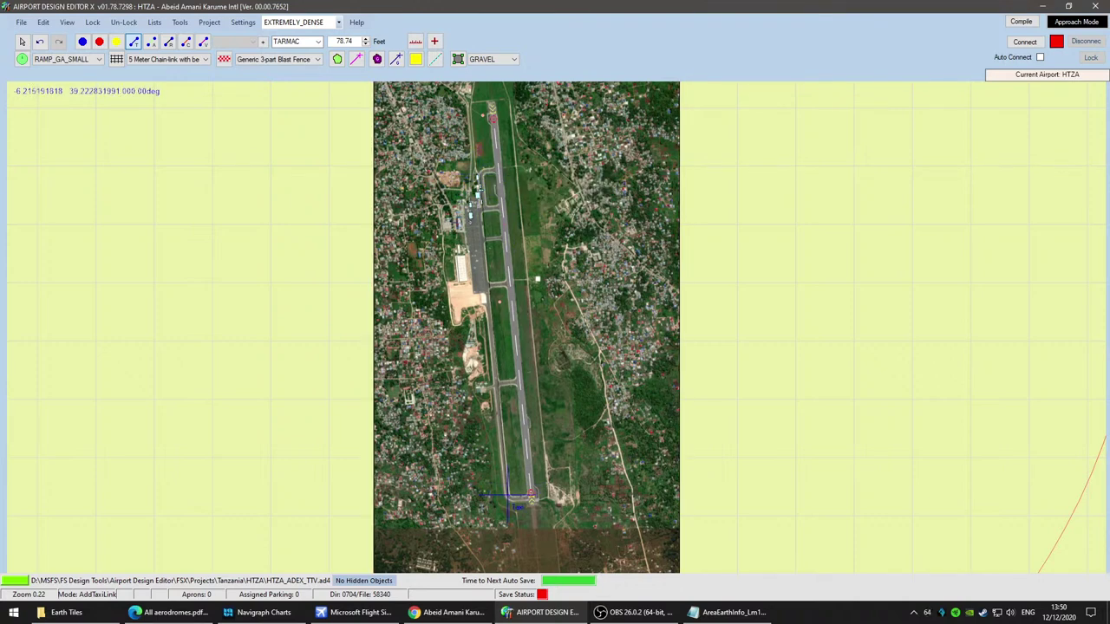
Step: With the Pointer tool, open the new taxi link's properties (Taxi, Tarmac, 78.74 ft wide)
left_click(23, 43)
scroll(530, 337, "up", 4)
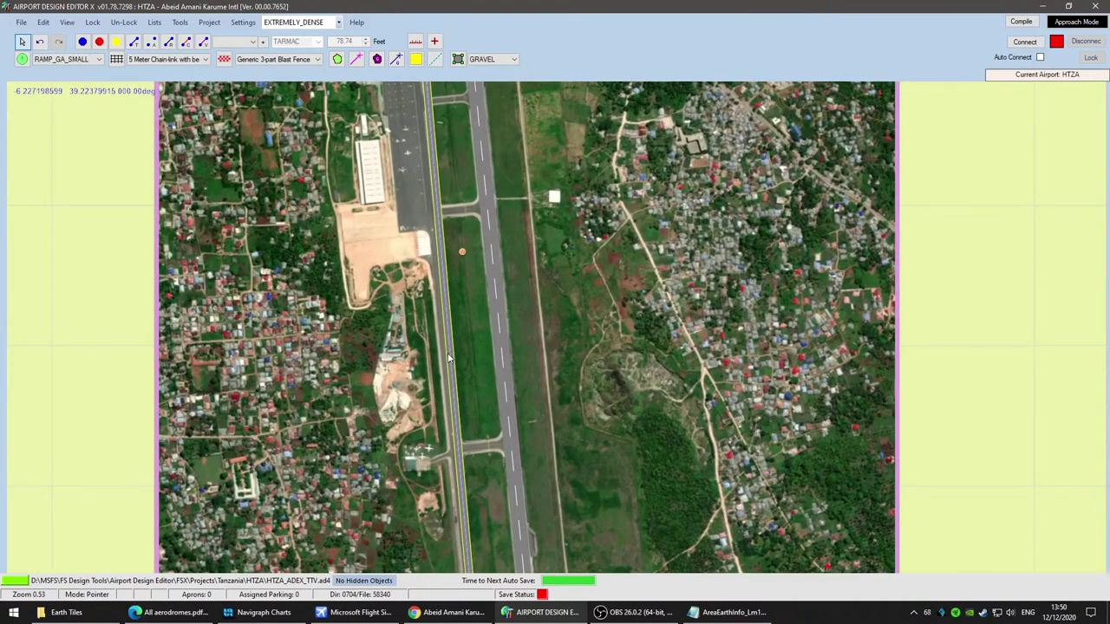
double_click(449, 358)
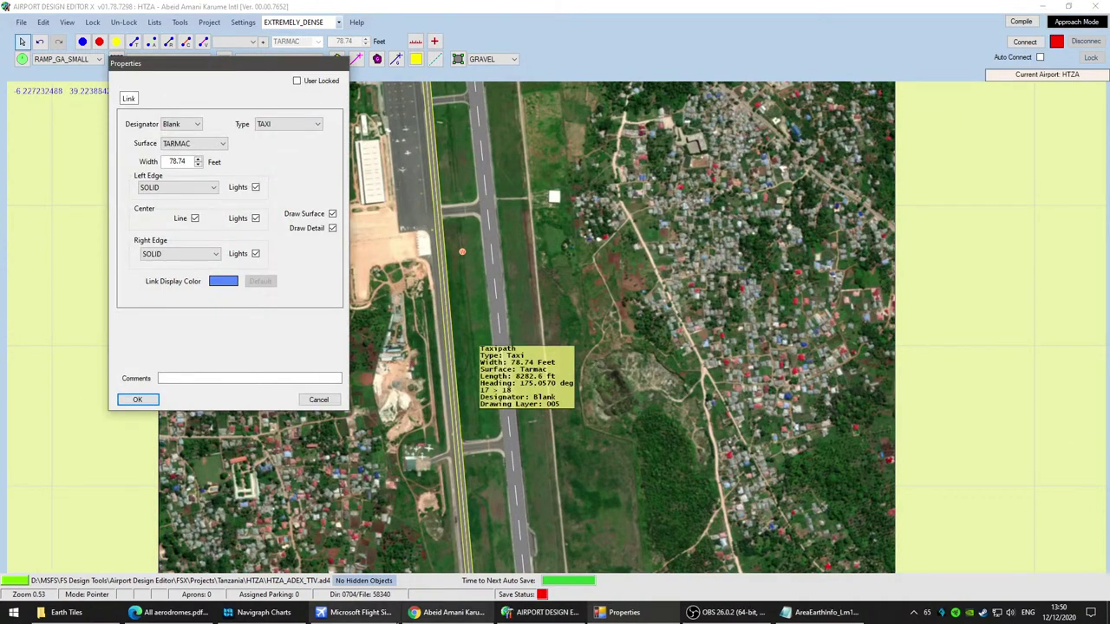
Step: Bring Google Maps forward and pan the imagery along the taxiway
left_click(444, 614)
scroll(396, 245, "up", 3)
left_click_drag(395, 204, 478, 475)
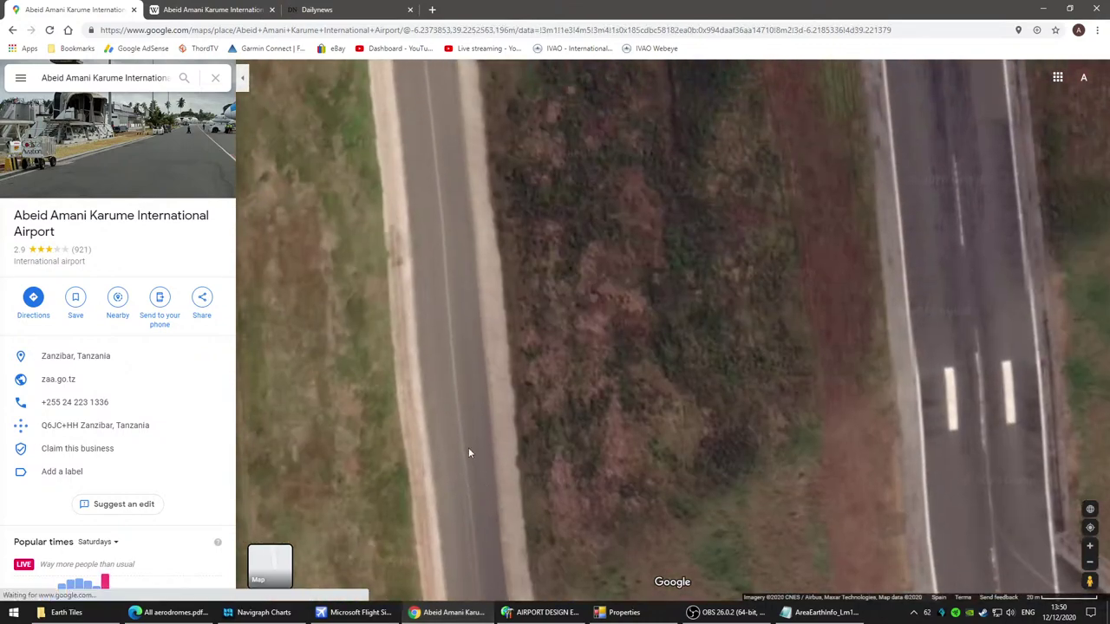
Step: Inspect the taxiway intersection in satellite view, then return to the taxi link's properties
left_click_drag(436, 164, 495, 520)
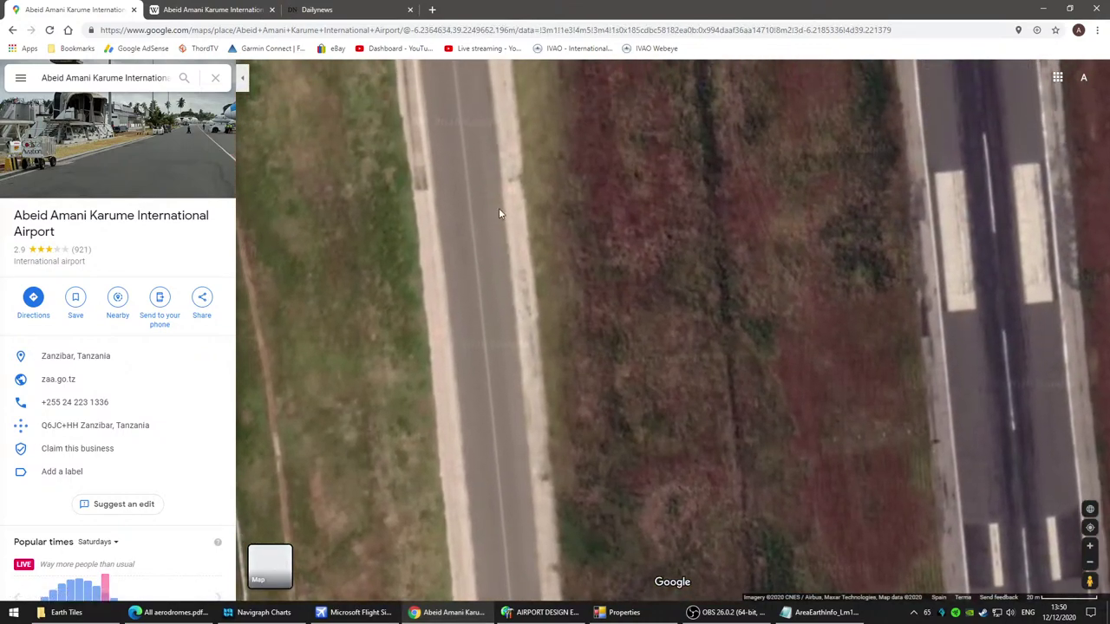
scroll(469, 381, "up", 3)
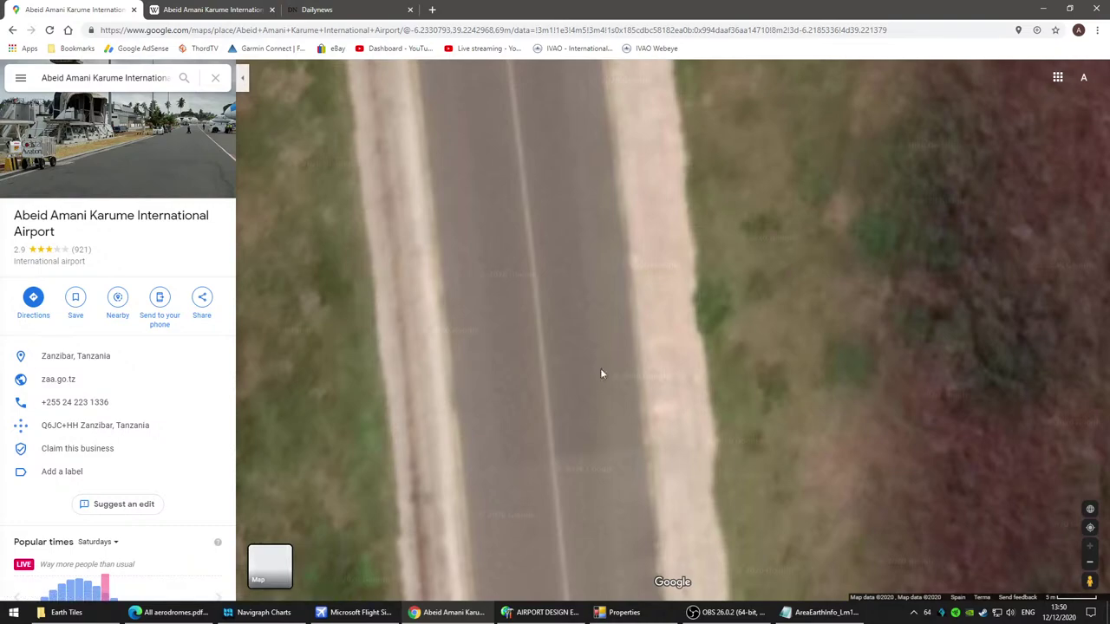
scroll(625, 377, "down", 5)
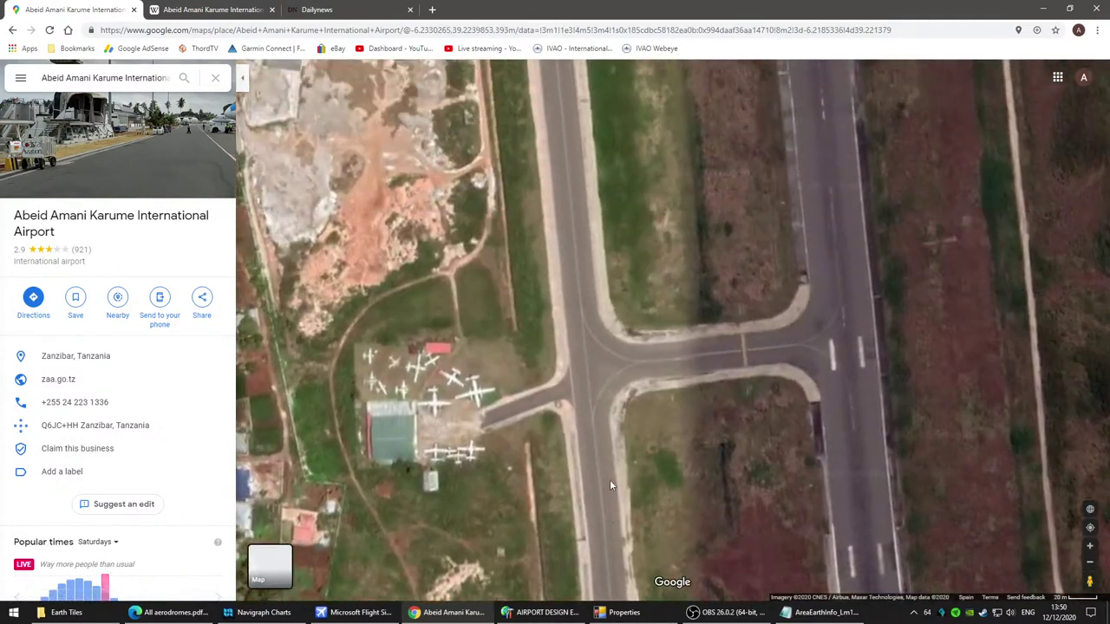
scroll(609, 486, "up", 5)
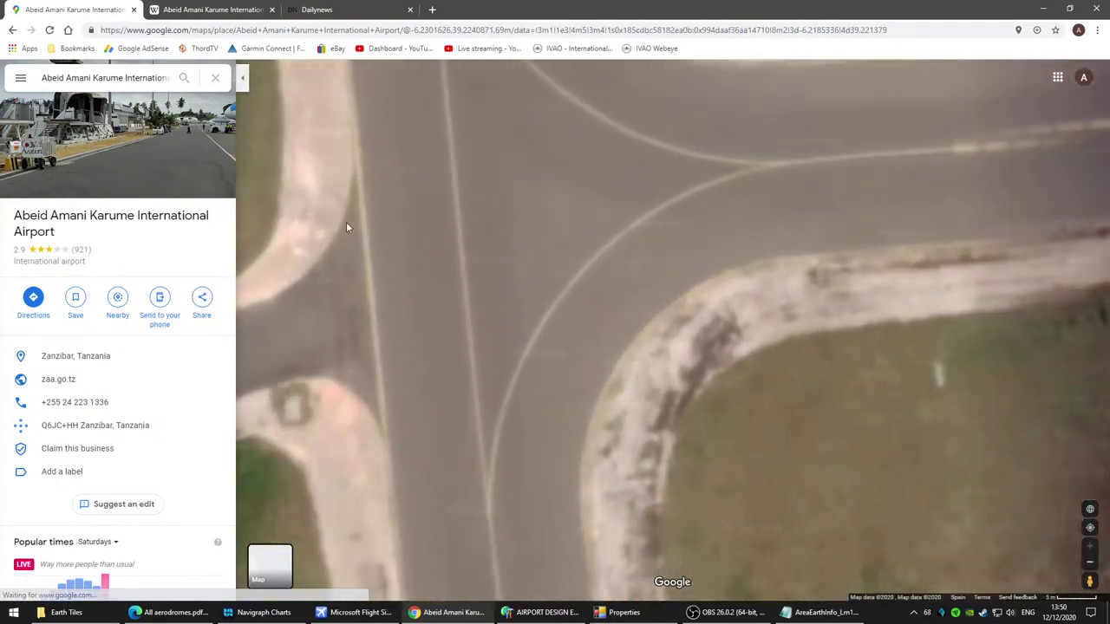
scroll(528, 354, "down", 3)
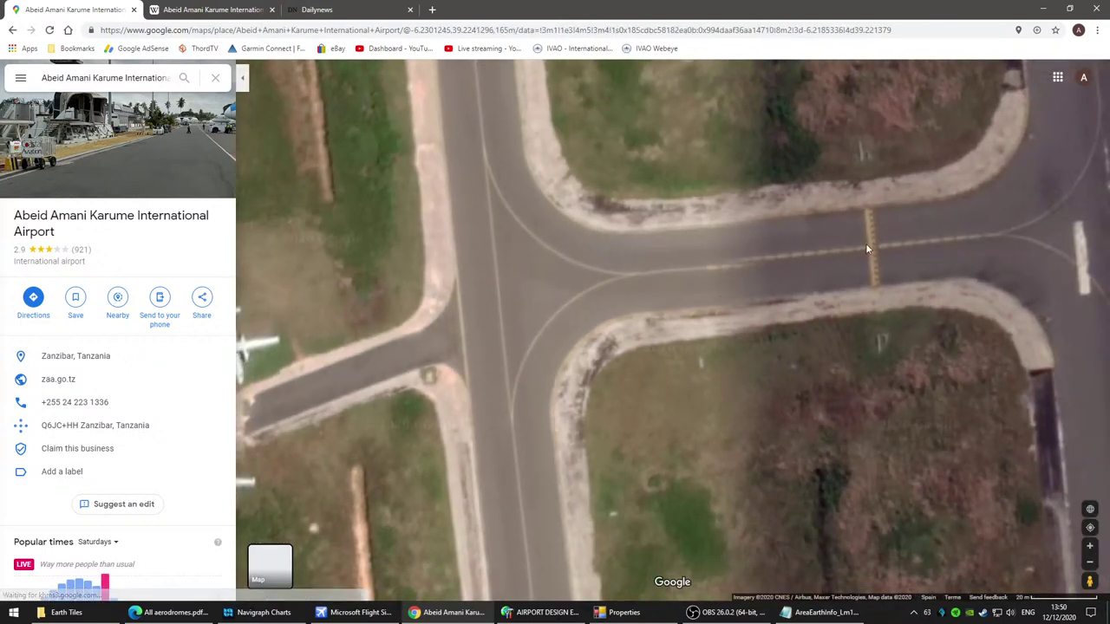
scroll(619, 384, "up", 3)
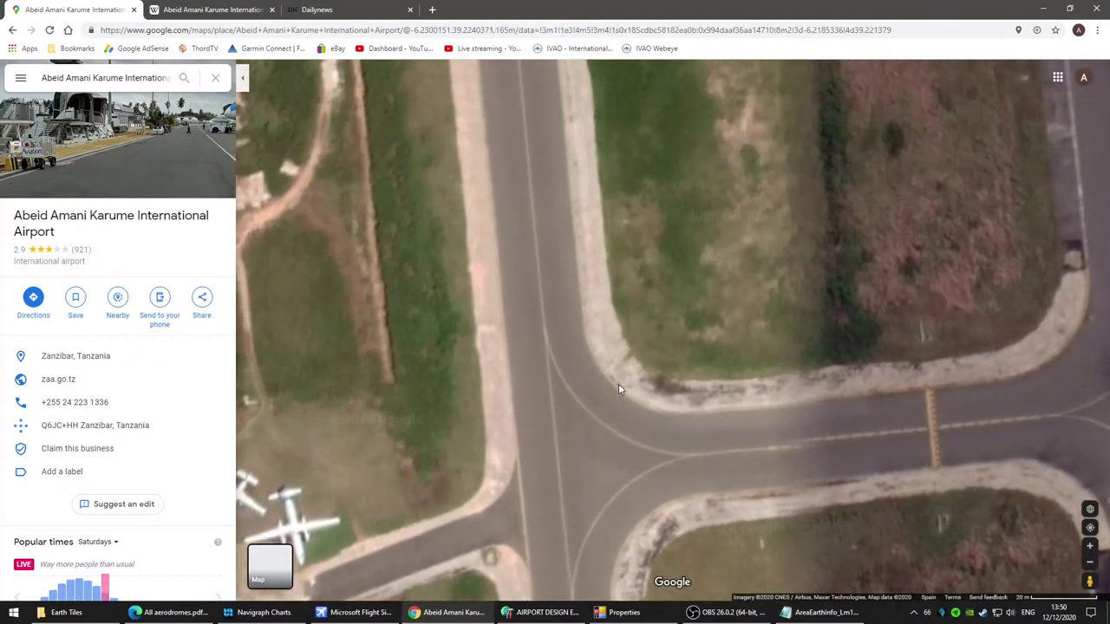
scroll(612, 303, "down", 3)
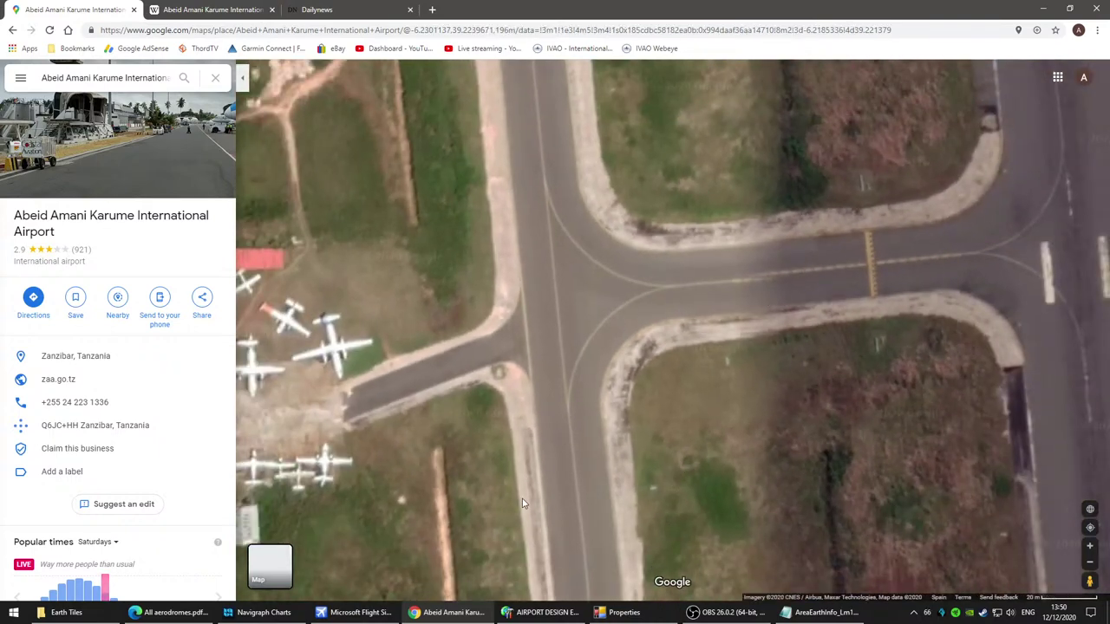
left_click(623, 612)
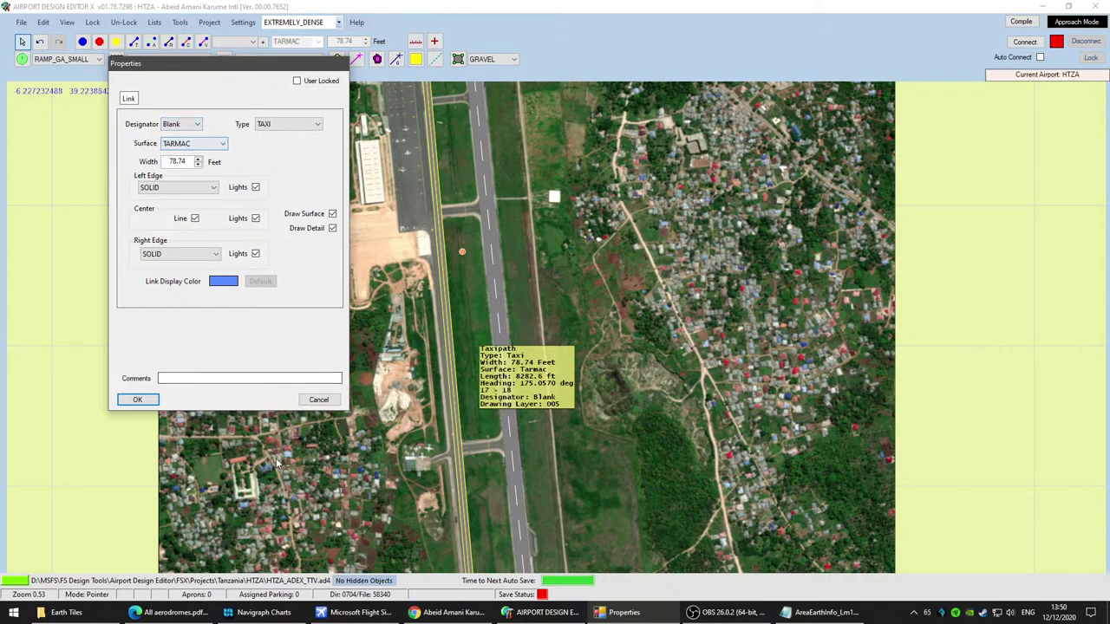
Step: Accept the taxi link properties, check its southern end node at runway 36, and return to Google Maps
left_click(147, 405)
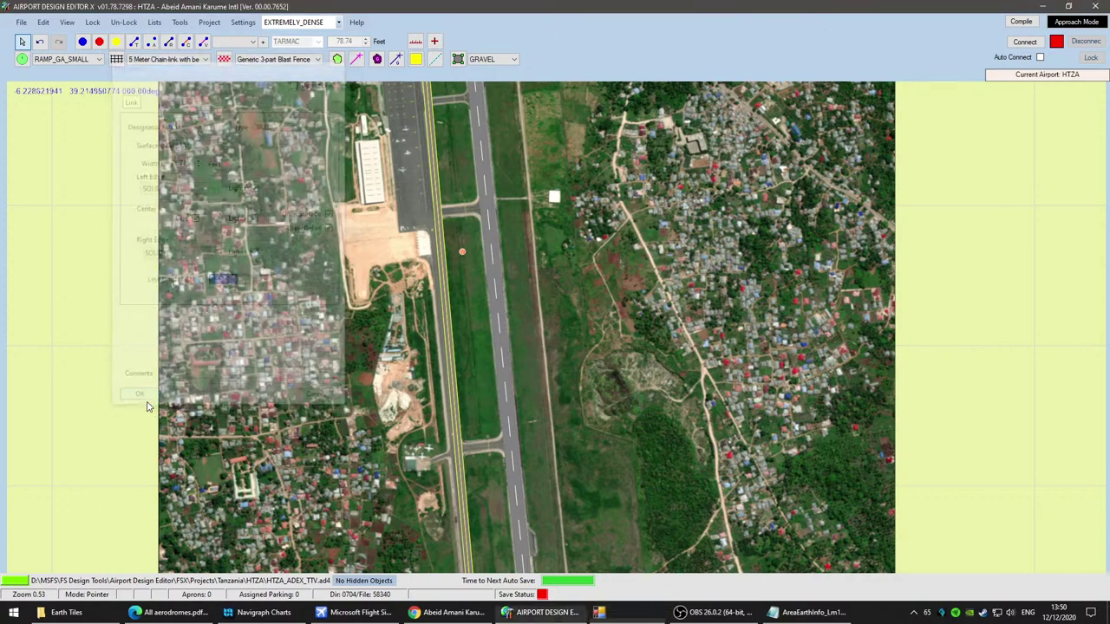
left_click_drag(535, 496, 510, 103)
left_click_drag(546, 349, 542, 340)
scroll(541, 338, "up", 5)
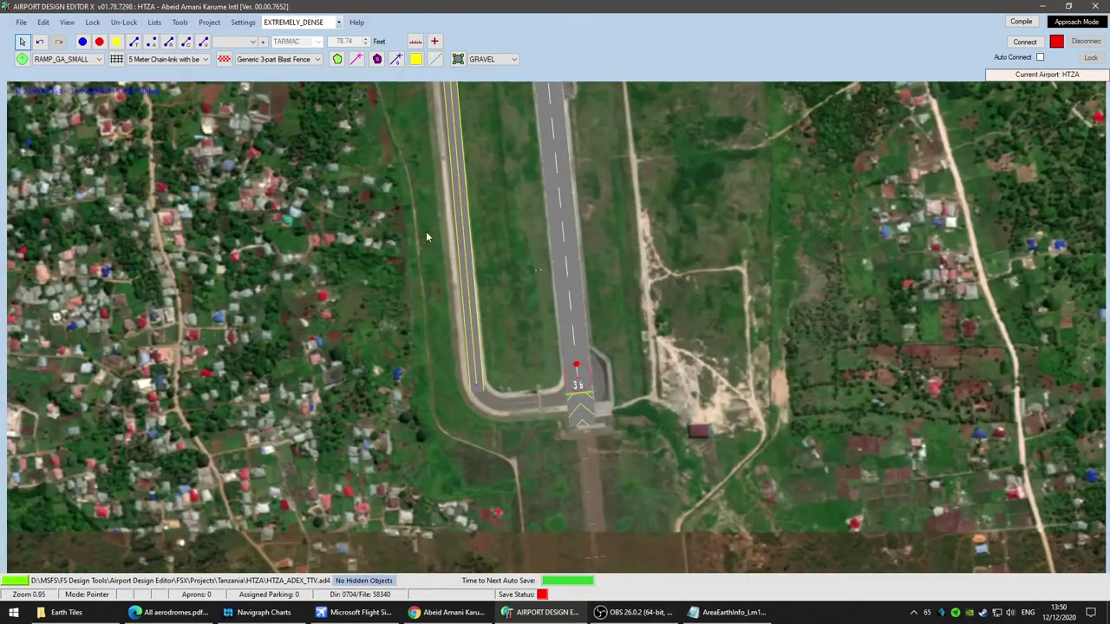
scroll(501, 318, "up", 3)
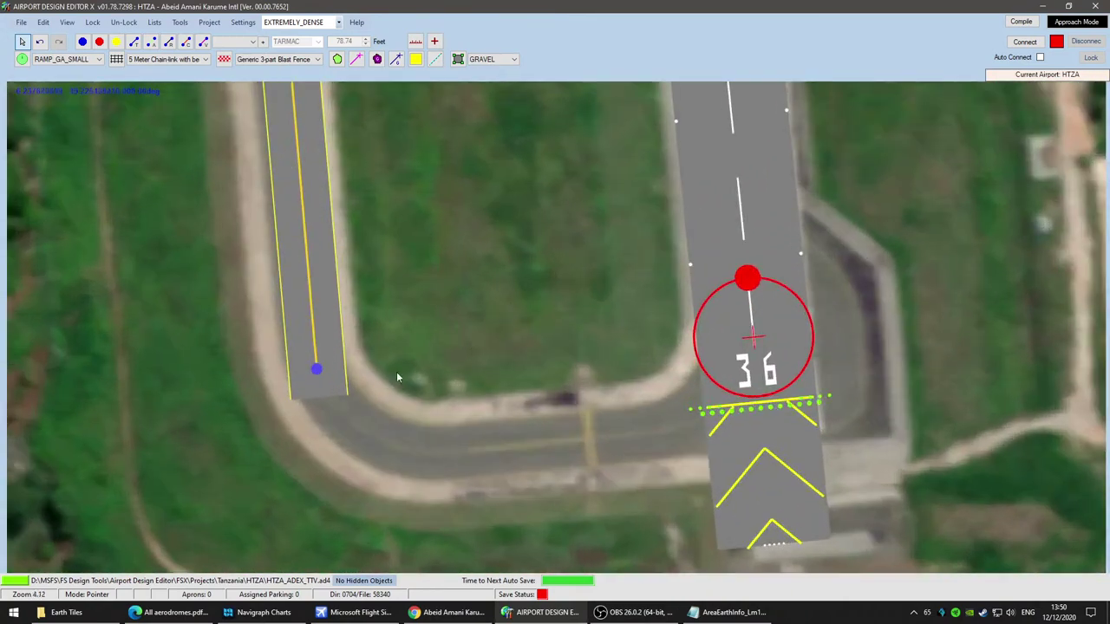
left_click(302, 375)
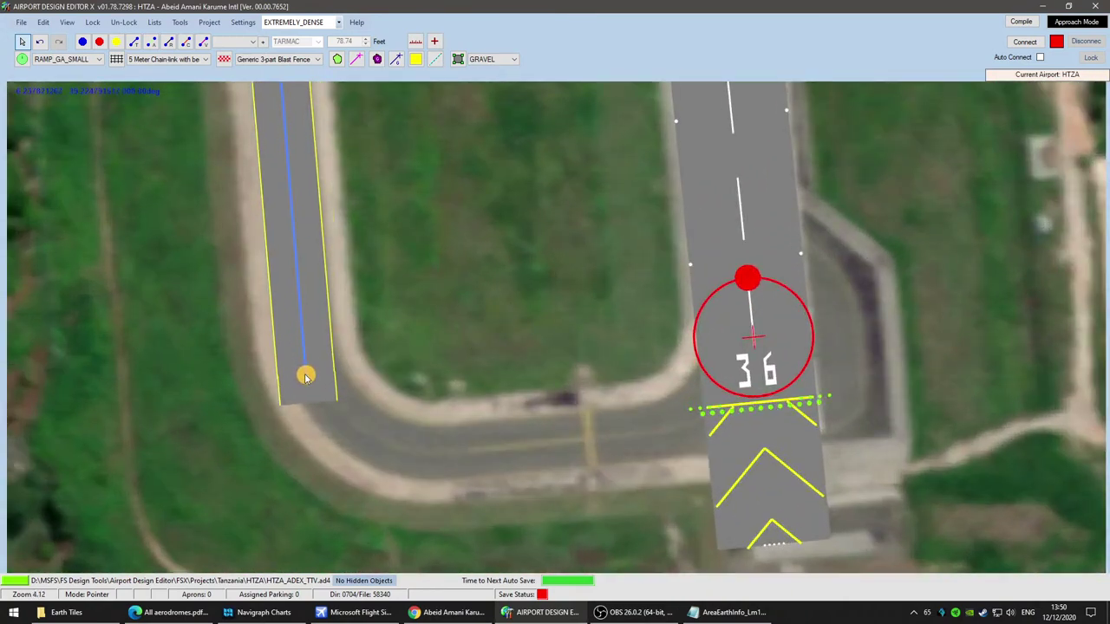
scroll(413, 325, "down", 3)
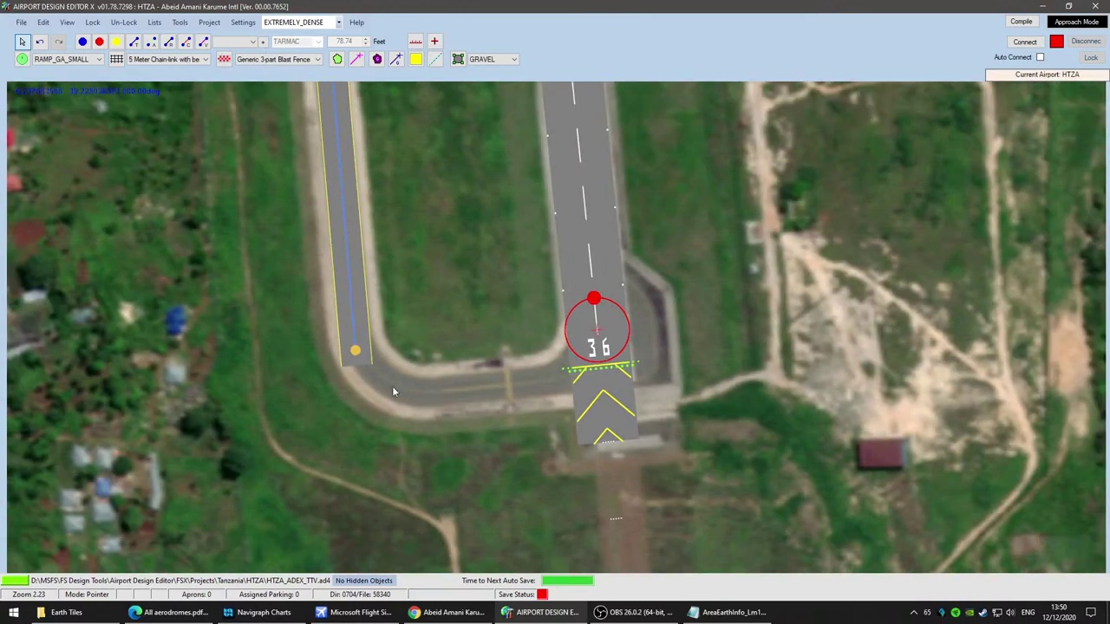
left_click(447, 612)
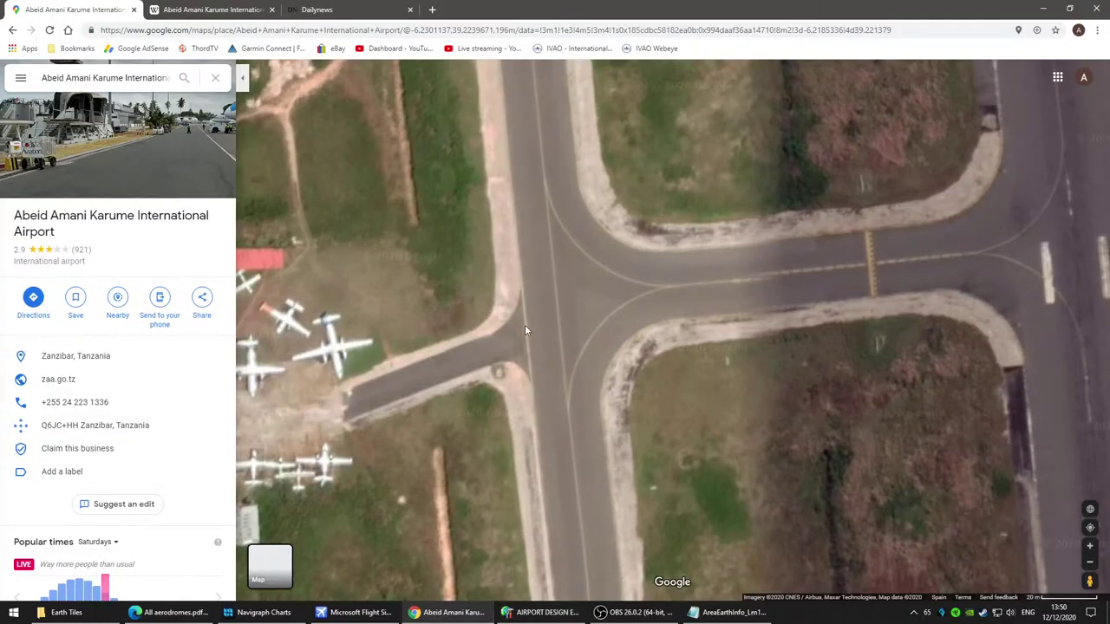
Step: Measure the taxiway width from its west edge to its east edge: 25.50 m (83.67 ft)
scroll(524, 325, "down", 2)
scroll(528, 355, "up", 4)
left_click_drag(769, 451, 587, 309)
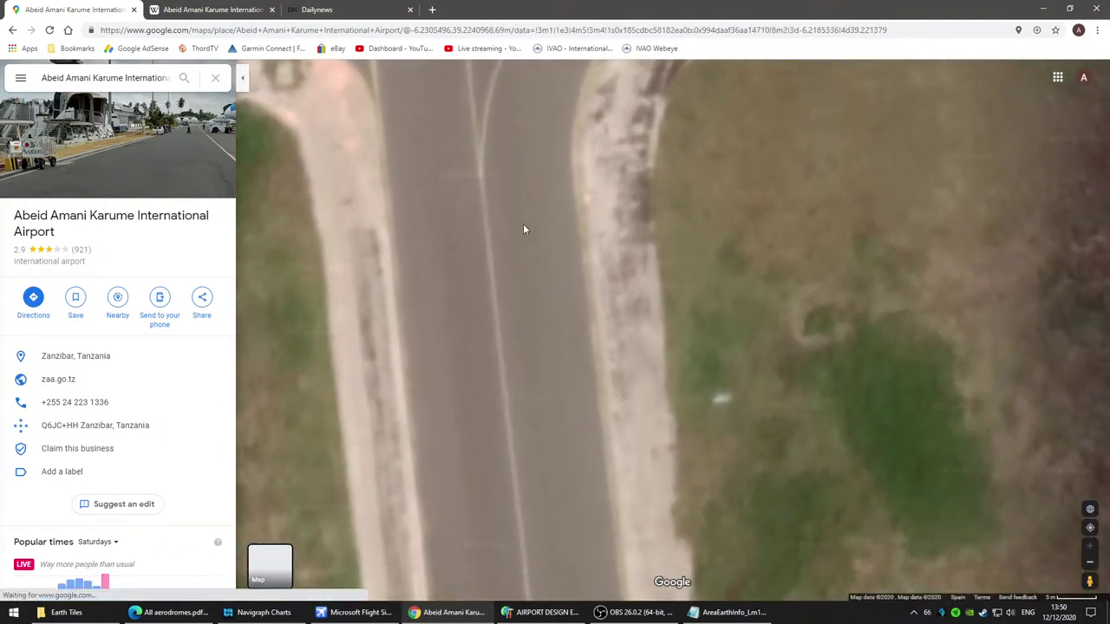
scroll(523, 228, "down", 1)
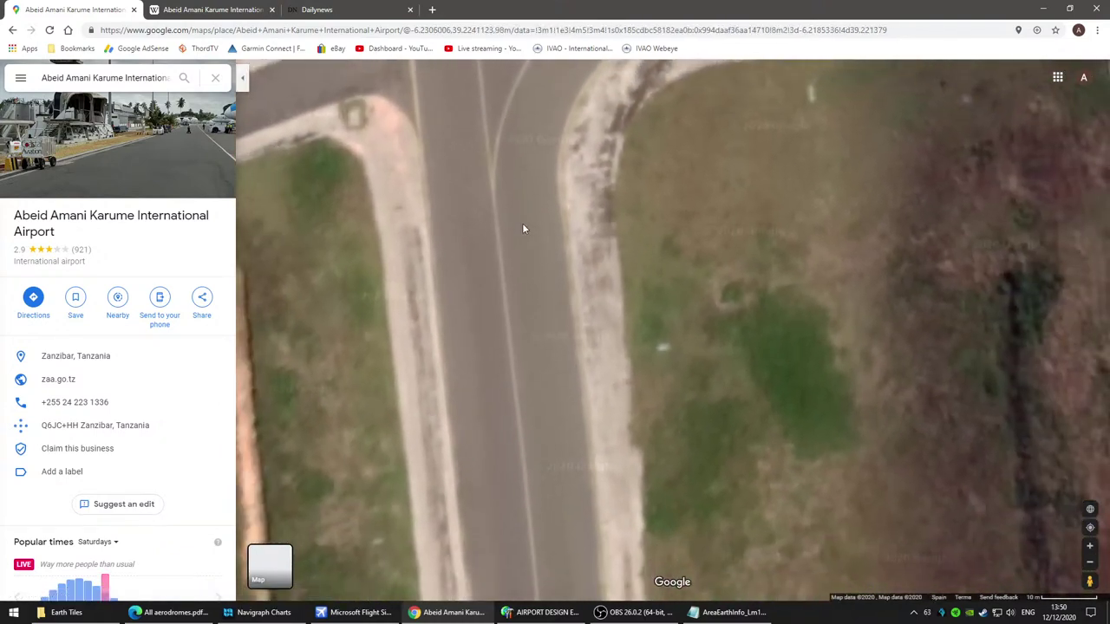
scroll(523, 228, "up", 1)
scroll(523, 228, "down", 1)
right_click(434, 319)
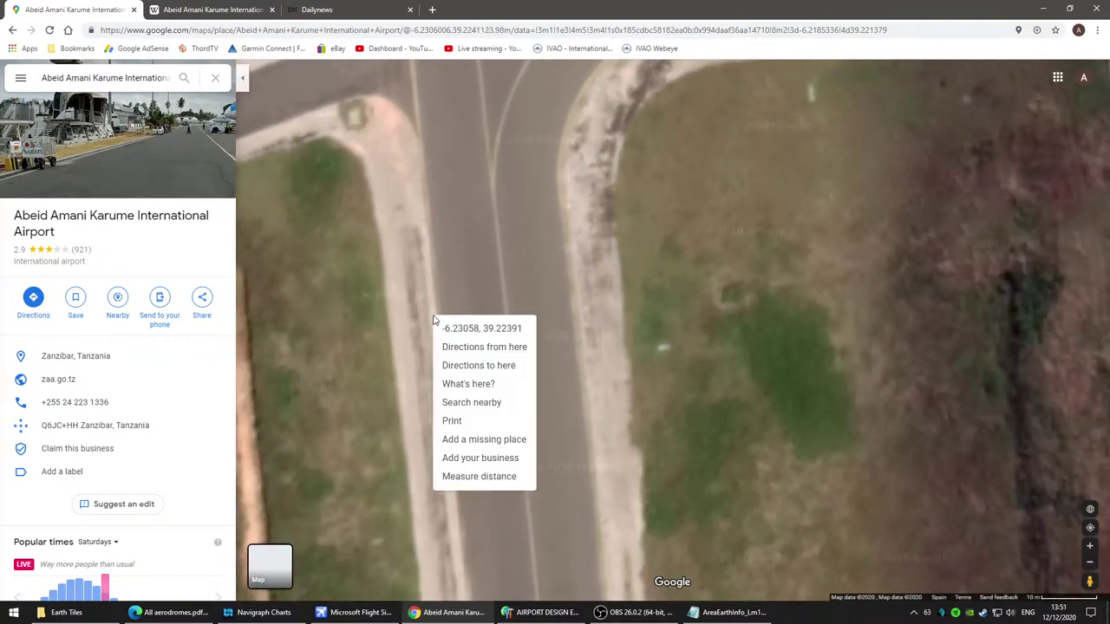
left_click(484, 482)
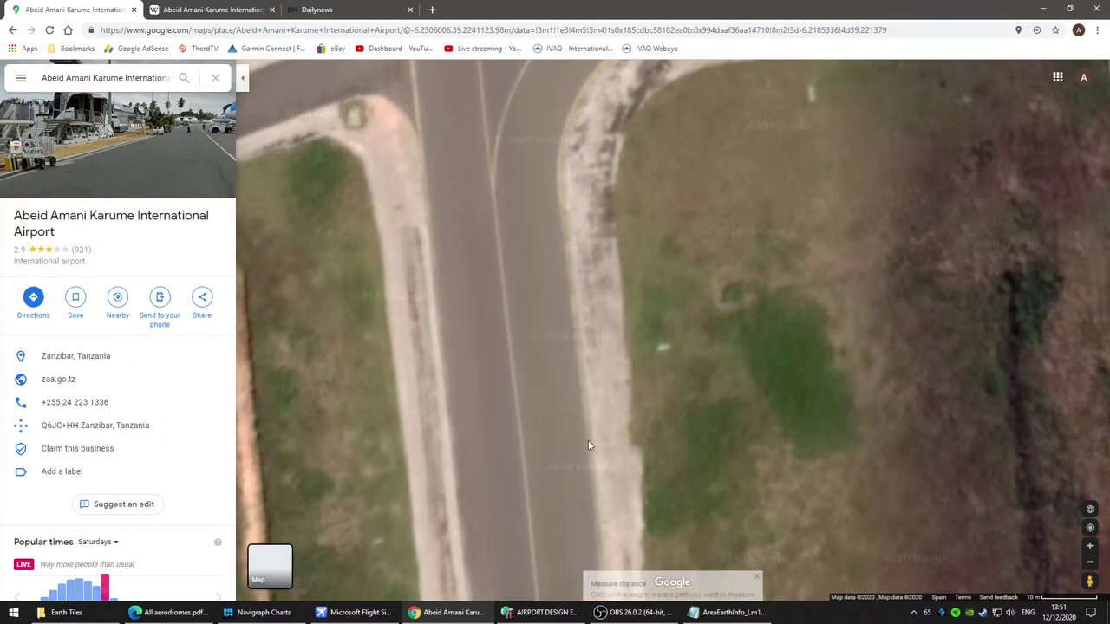
right_click(574, 320)
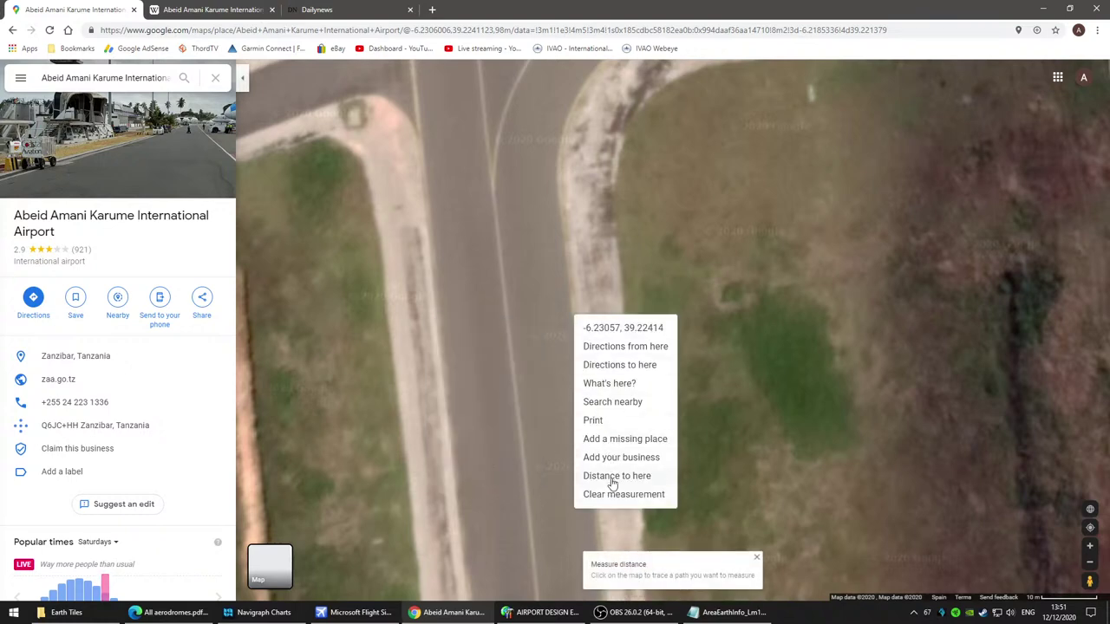
left_click(610, 477)
mouse_move(574, 316)
left_mouse_down()
mouse_move(575, 303)
mouse_move(585, 315)
mouse_move(574, 310)
left_mouse_up()
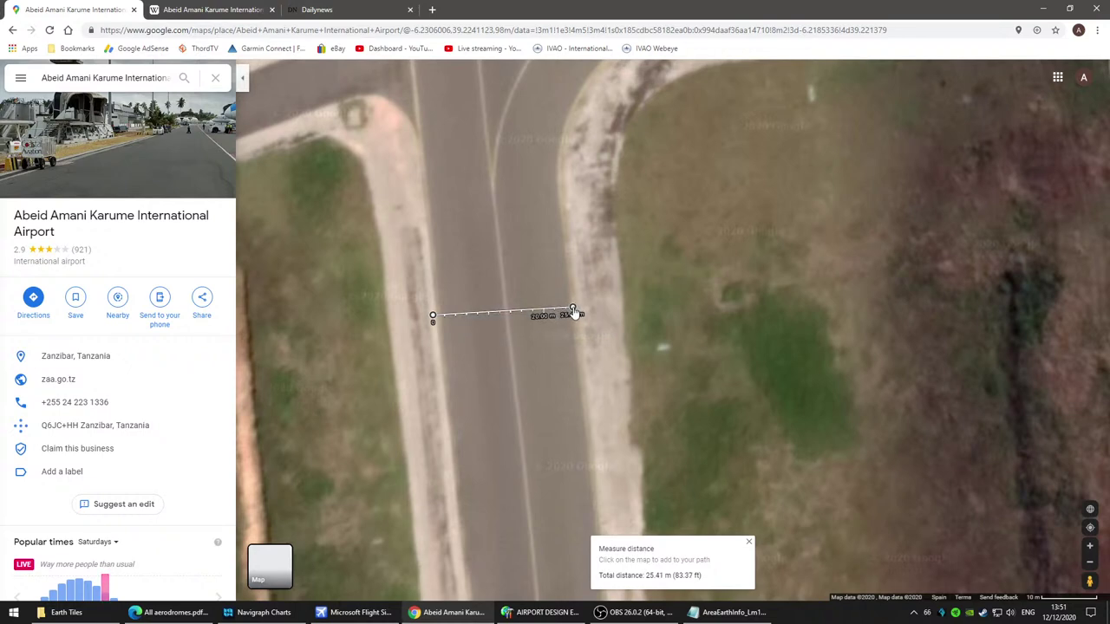
Step: Clear the taxiway width measurement and return to the HTZA project at the runway 36 end
left_click(749, 544)
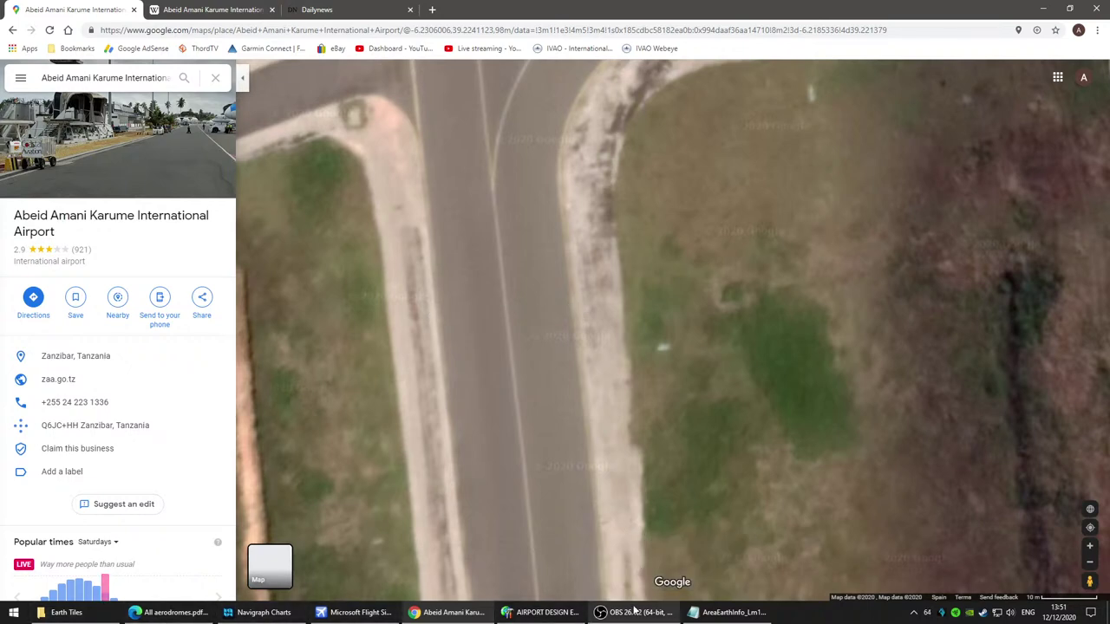
left_click(541, 612)
left_click(352, 271)
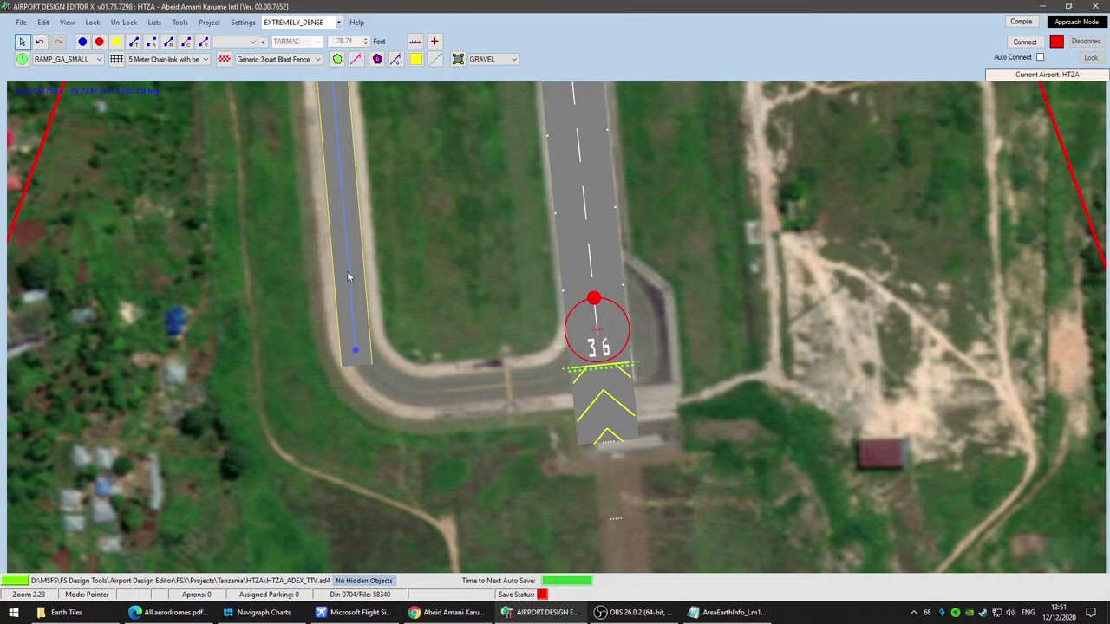
Step: Check the background image's Lock Object option without changing it
right_click(221, 315)
left_click(153, 373)
right_click(153, 367)
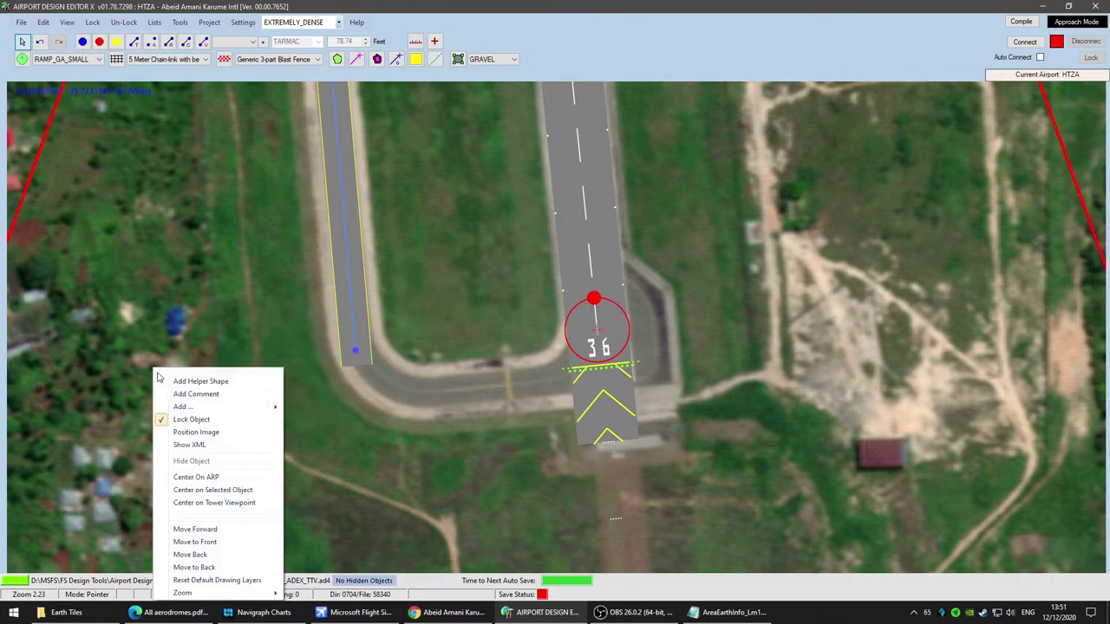
left_click(351, 282)
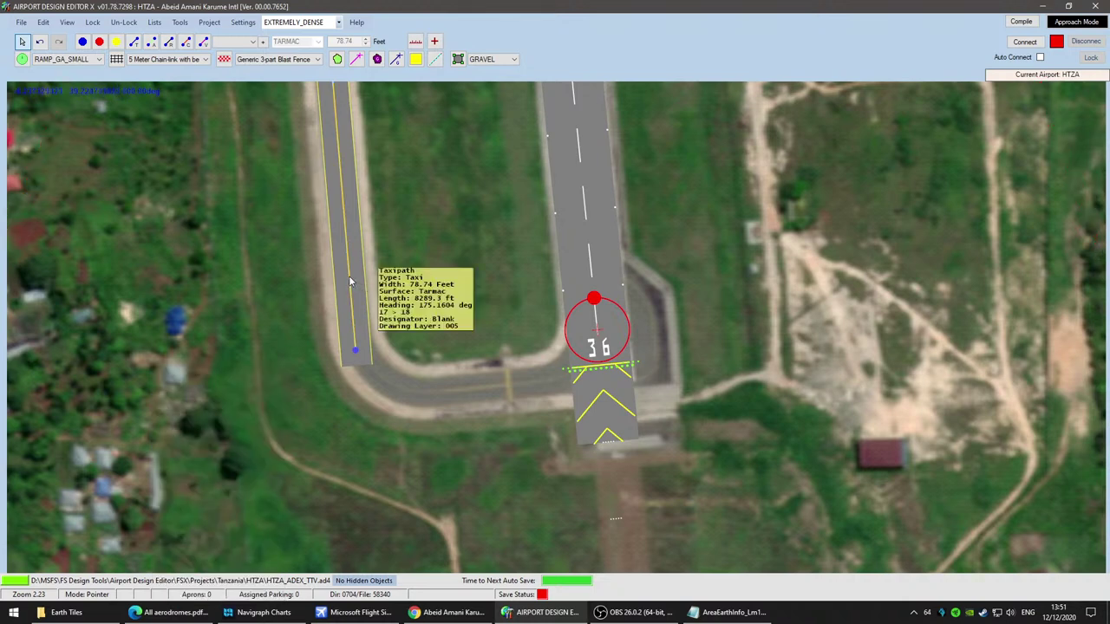
Step: Set the parallel taxipath's width to 83 feet instead of 78.74
double_click(351, 281)
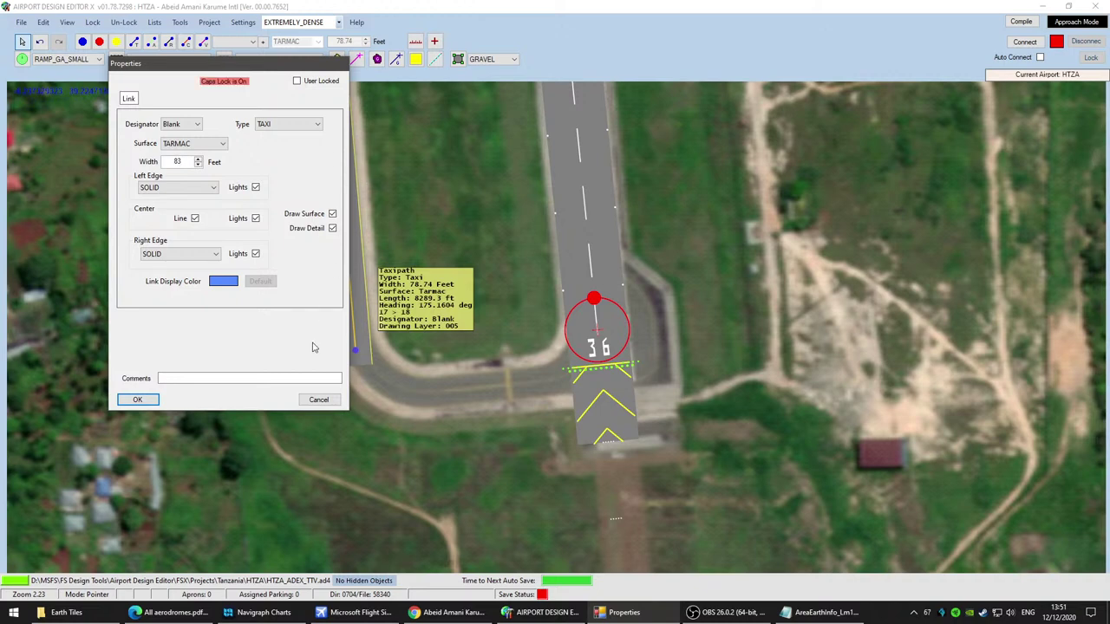
left_click(144, 398)
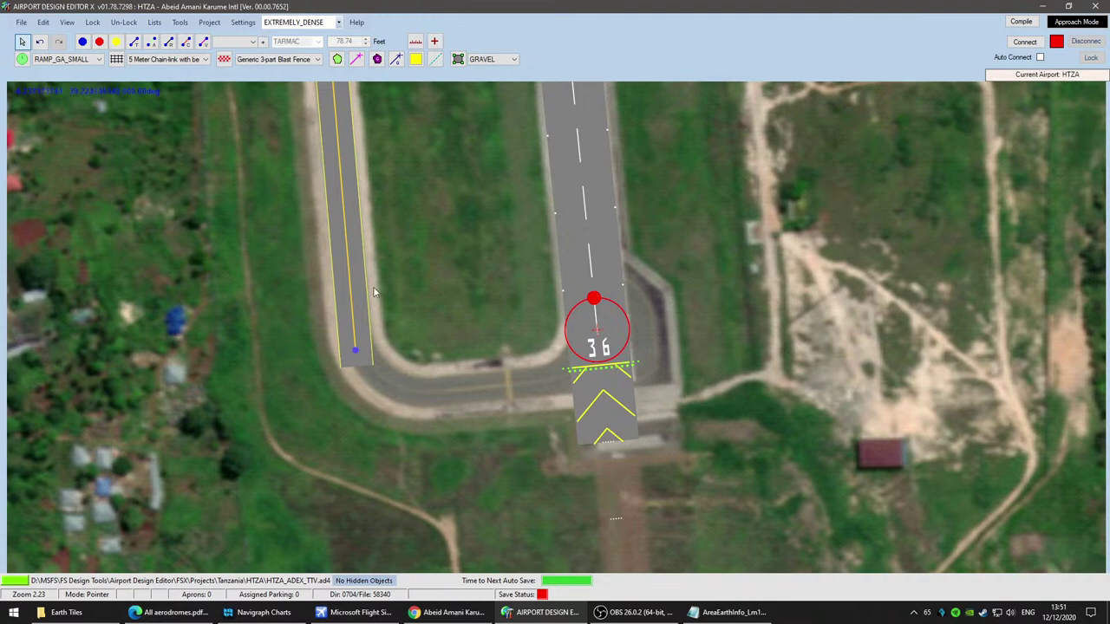
scroll(391, 219, "up", 2)
scroll(391, 221, "down", 2)
Step: Shorten the parallel taxipath by dragging its end vertex up to match the imagery
left_click_drag(355, 348, 353, 294)
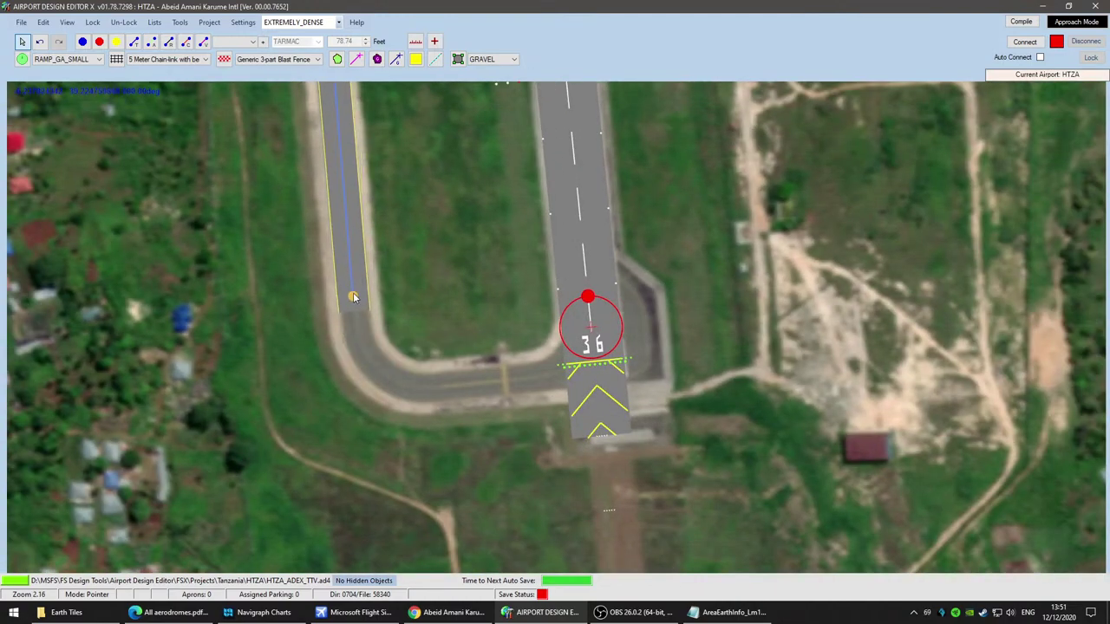
scroll(352, 298, "up", 5)
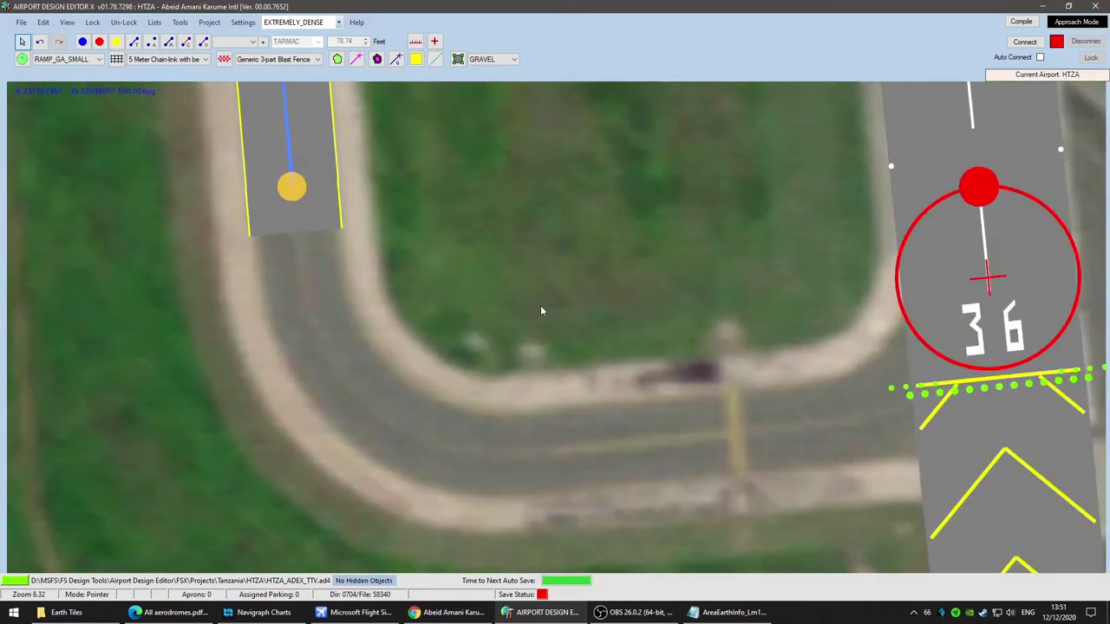
scroll(510, 292, "down", 5)
scroll(723, 322, "down", 5)
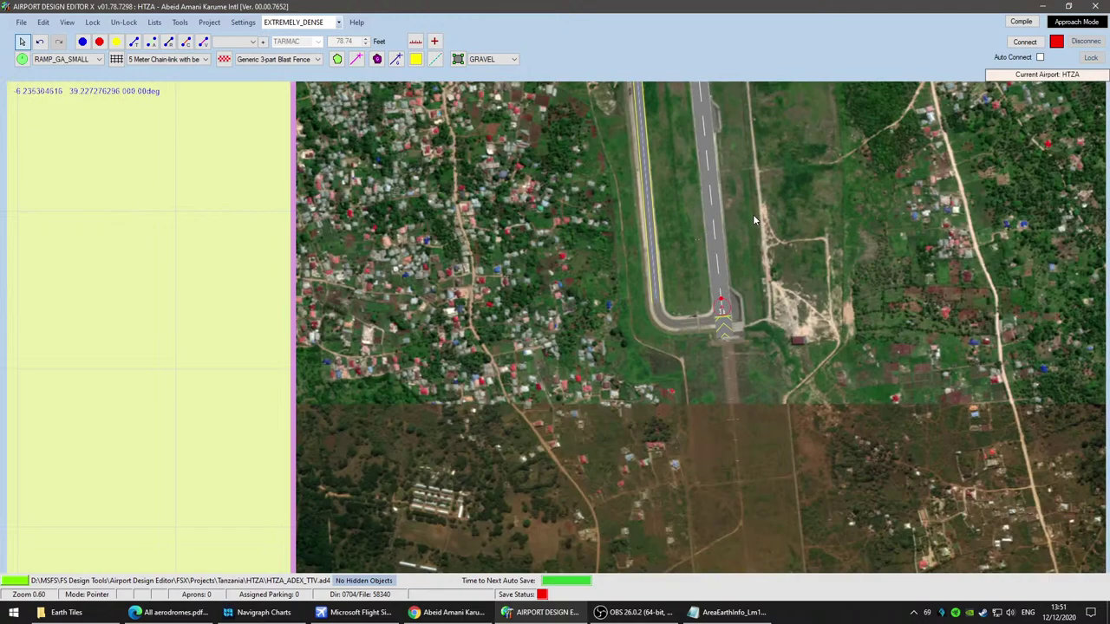
scroll(753, 216, "down", 2)
Step: Add a normal point at the junction and shift it left onto the taxiway centreline
left_click_drag(779, 164, 736, 427)
scroll(651, 396, "up", 1)
scroll(650, 400, "up", 6)
left_click_drag(703, 387, 652, 339)
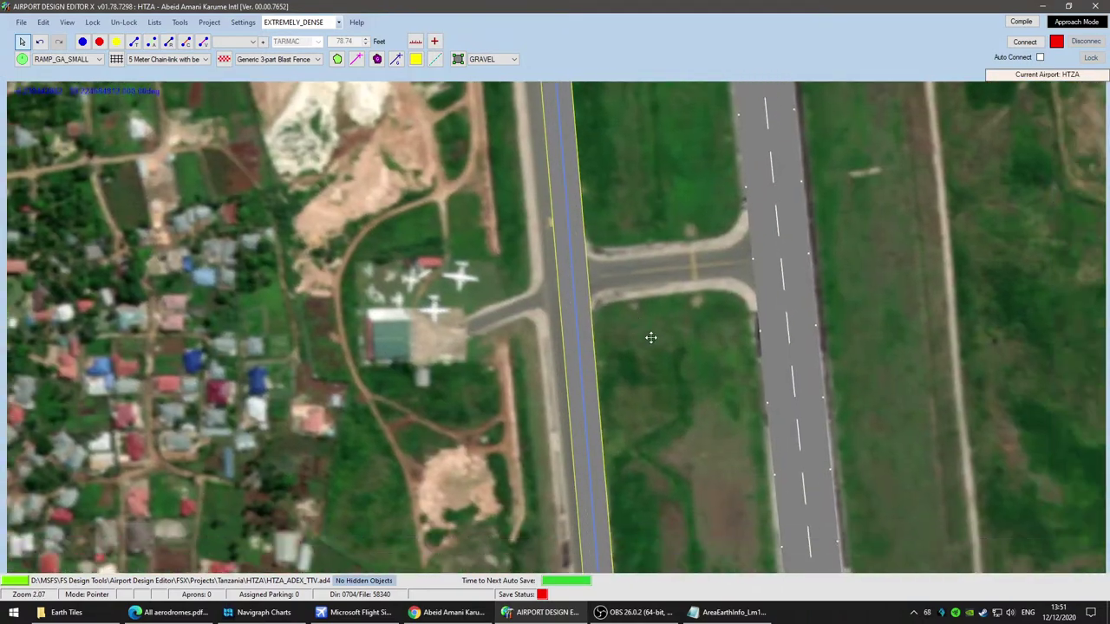
left_click(82, 42)
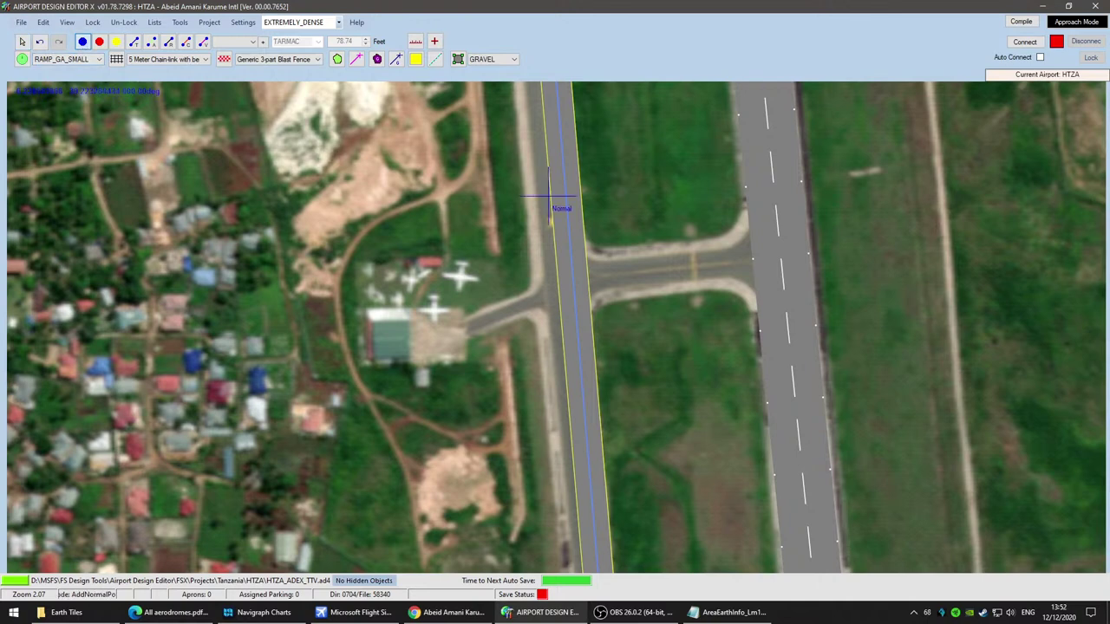
left_click(572, 293)
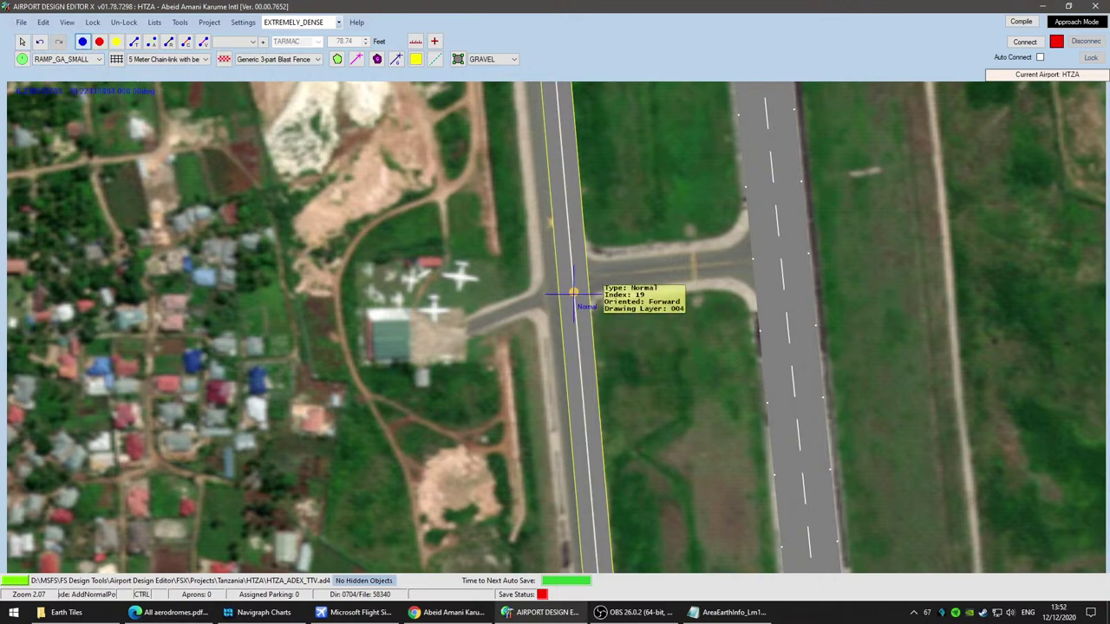
left_click(22, 42)
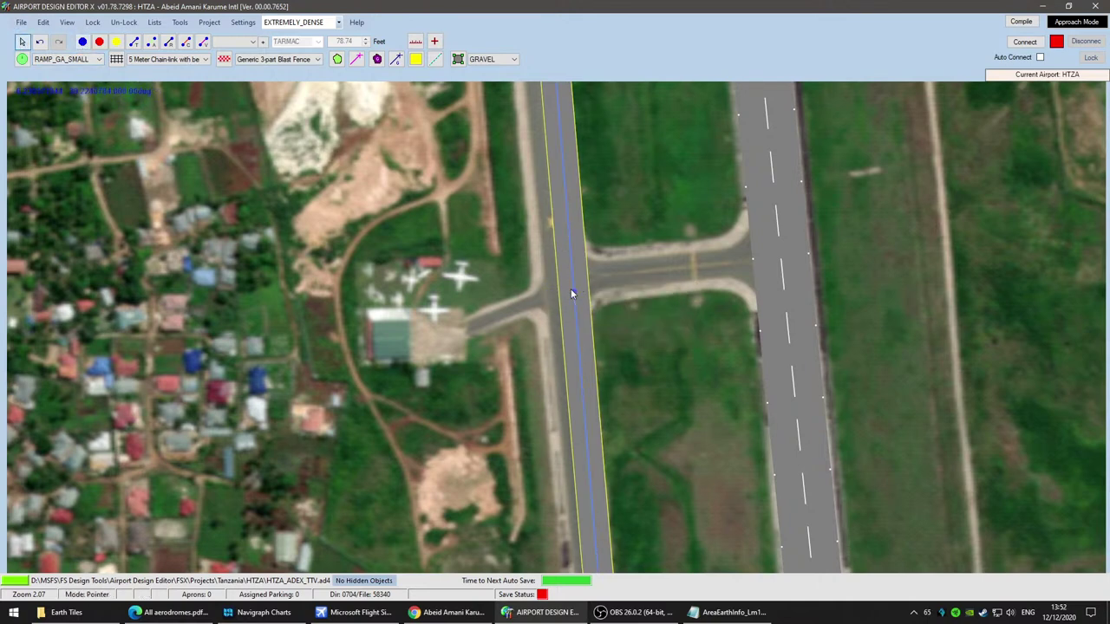
left_click_drag(574, 292, 560, 293)
Step: Add a second point beside the apron and move it left onto the taxiway centreline
left_click_drag(650, 452, 652, 115)
left_click_drag(666, 211, 709, 503)
scroll(710, 503, "up", 1)
left_click_drag(684, 200, 712, 432)
left_click_drag(684, 265, 648, 568)
mouse_move(636, 181)
left_mouse_down()
mouse_move(666, 417)
mouse_move(612, 250)
left_mouse_up()
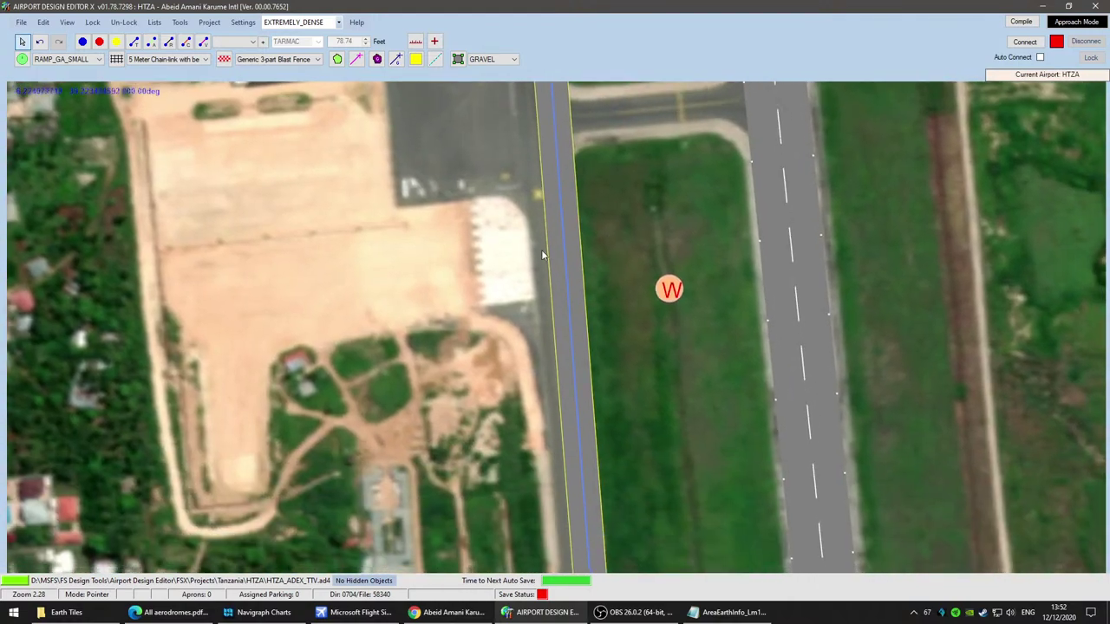
left_click(82, 41)
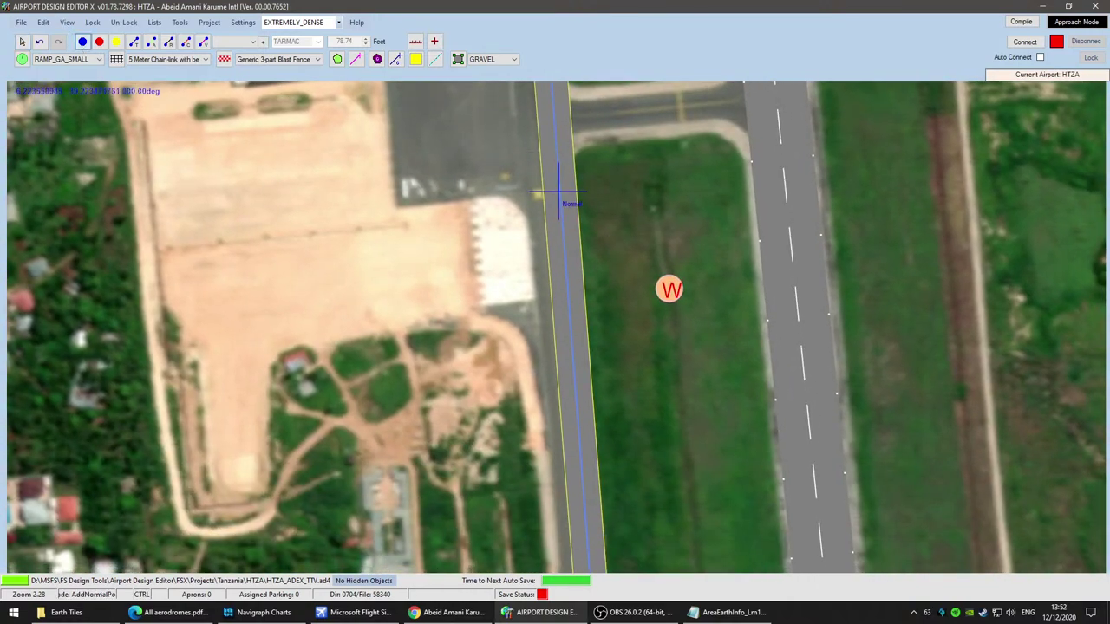
left_click(559, 193)
left_click(22, 41)
left_click_drag(559, 194, 542, 193)
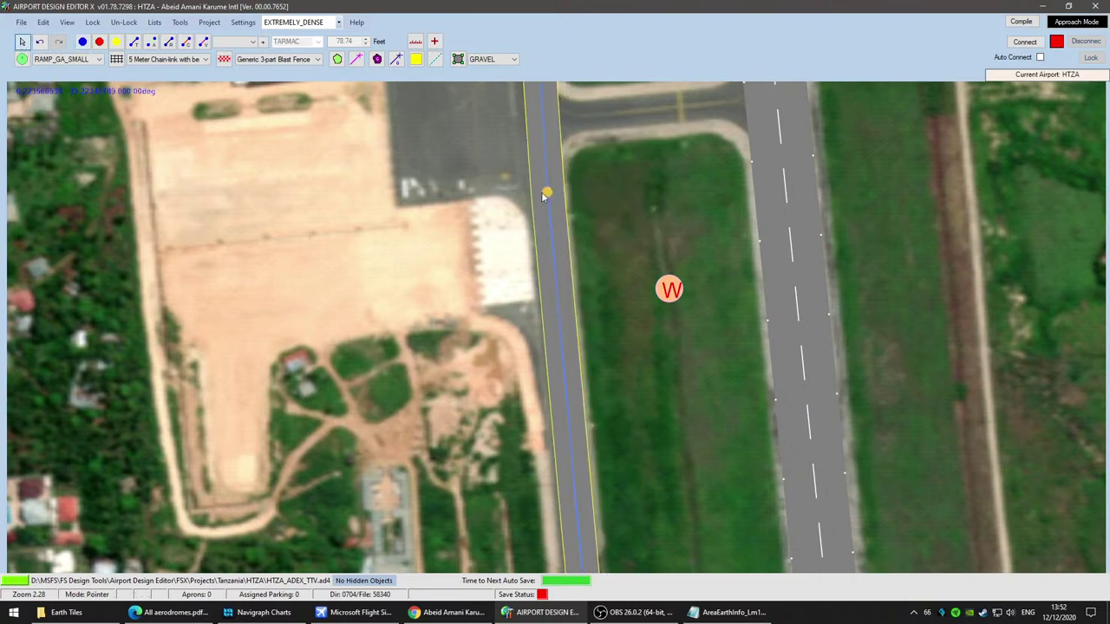
Step: Compare against the Google Maps satellite view, panning north along the taxiway
left_click_drag(721, 450, 711, 527)
scroll(711, 227, "down", 3)
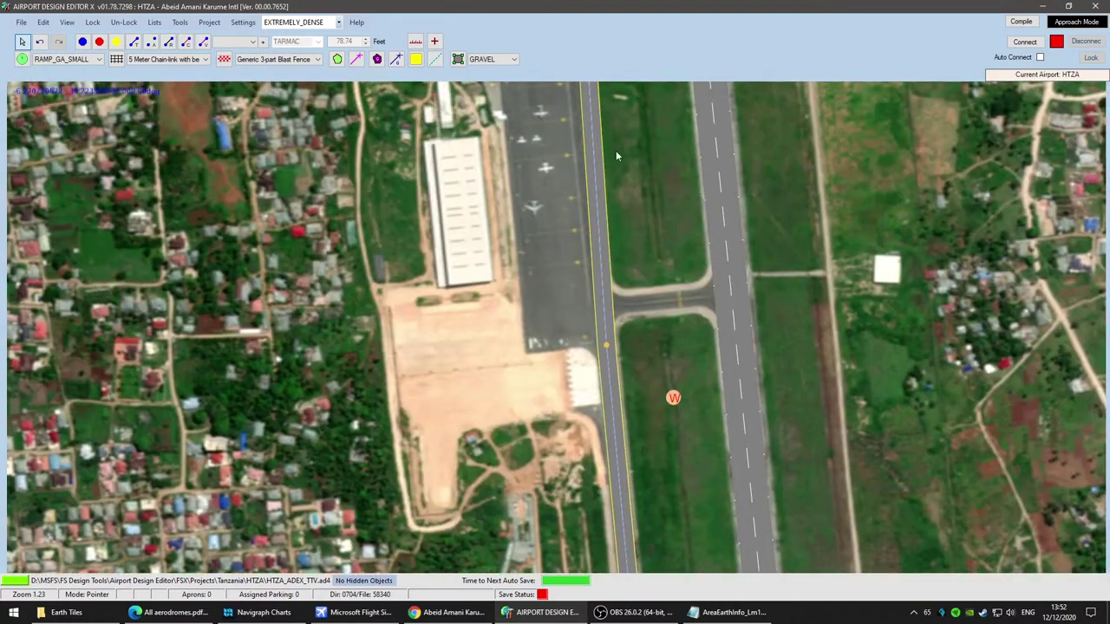
left_click_drag(603, 122, 630, 355)
left_click_drag(607, 155, 709, 212)
scroll(599, 428, "up", 7)
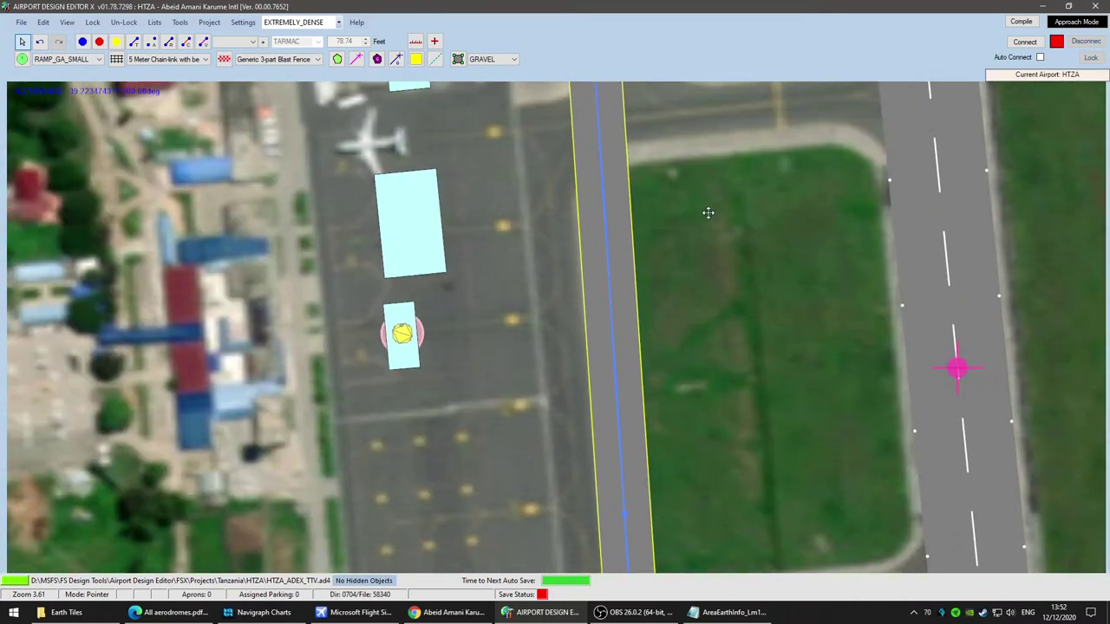
left_click(446, 612)
scroll(516, 254, "down", 3)
left_click_drag(585, 304, 547, 480)
left_click_drag(529, 242, 663, 490)
Step: Check the northern apron and next junction in satellite view, then return to Airport Design Editor
left_click_drag(605, 174, 599, 407)
left_click_drag(582, 193, 555, 408)
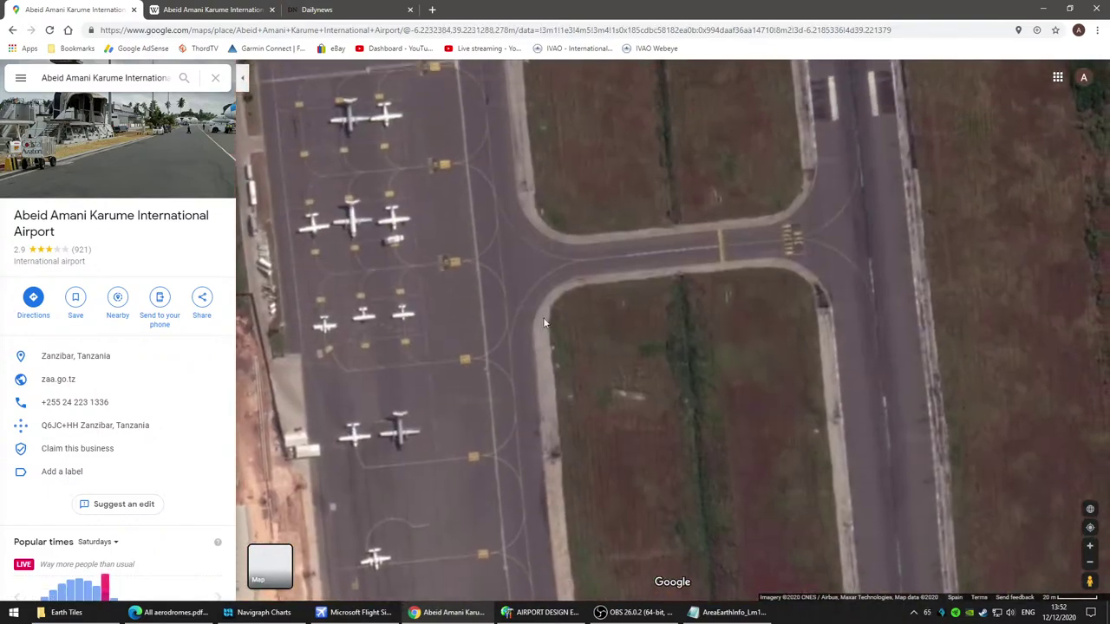
left_click_drag(555, 260, 579, 485)
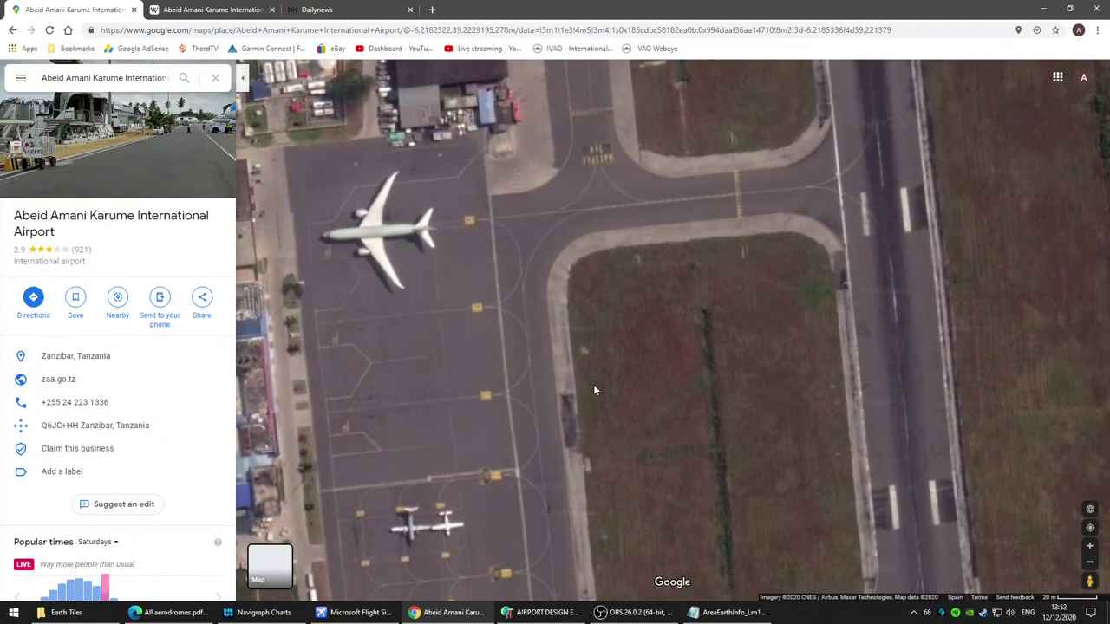
left_click_drag(592, 126, 604, 327)
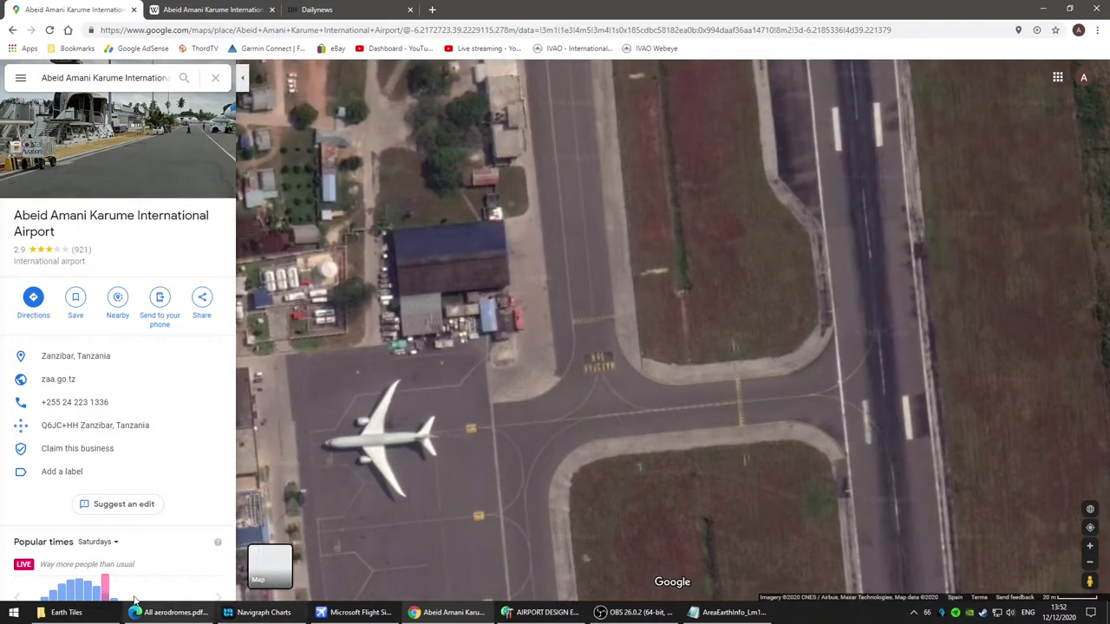
left_click(542, 613)
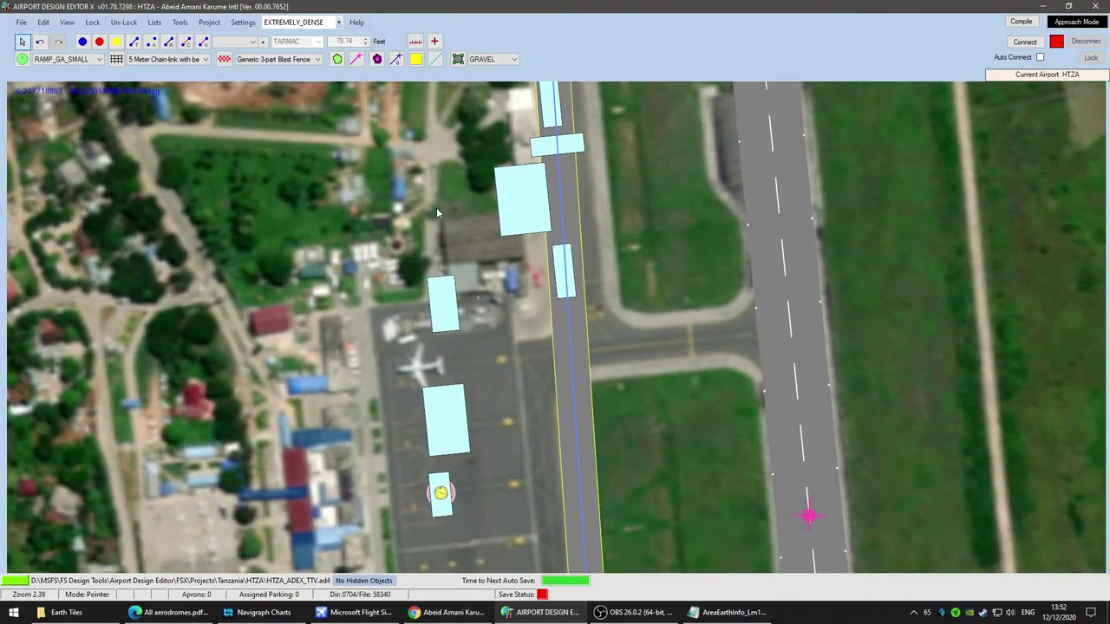
left_click(83, 43)
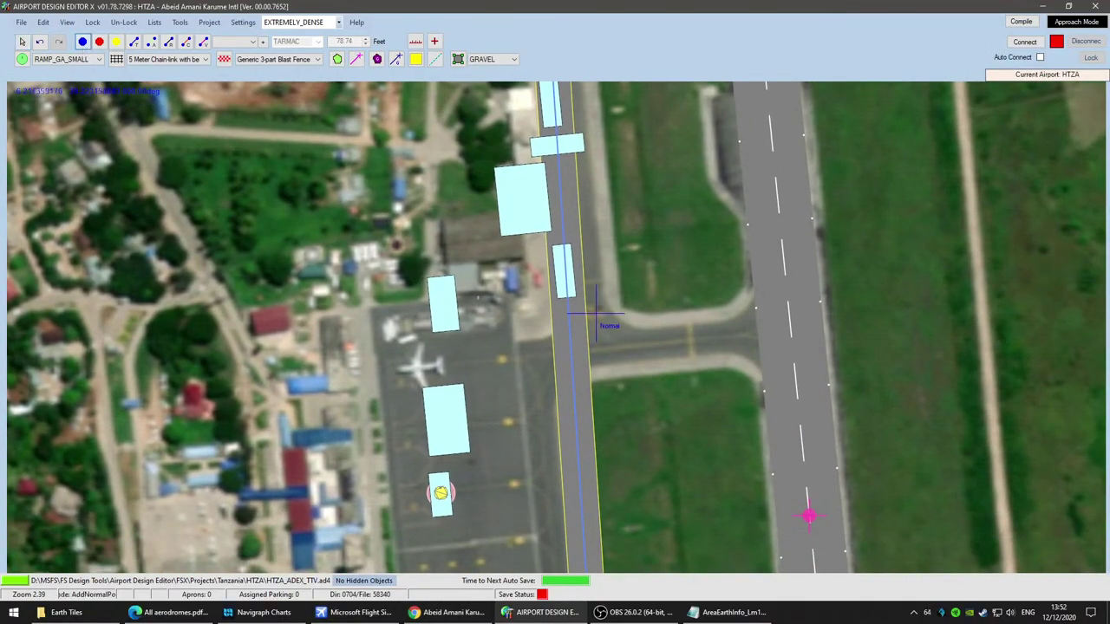
left_click(571, 358)
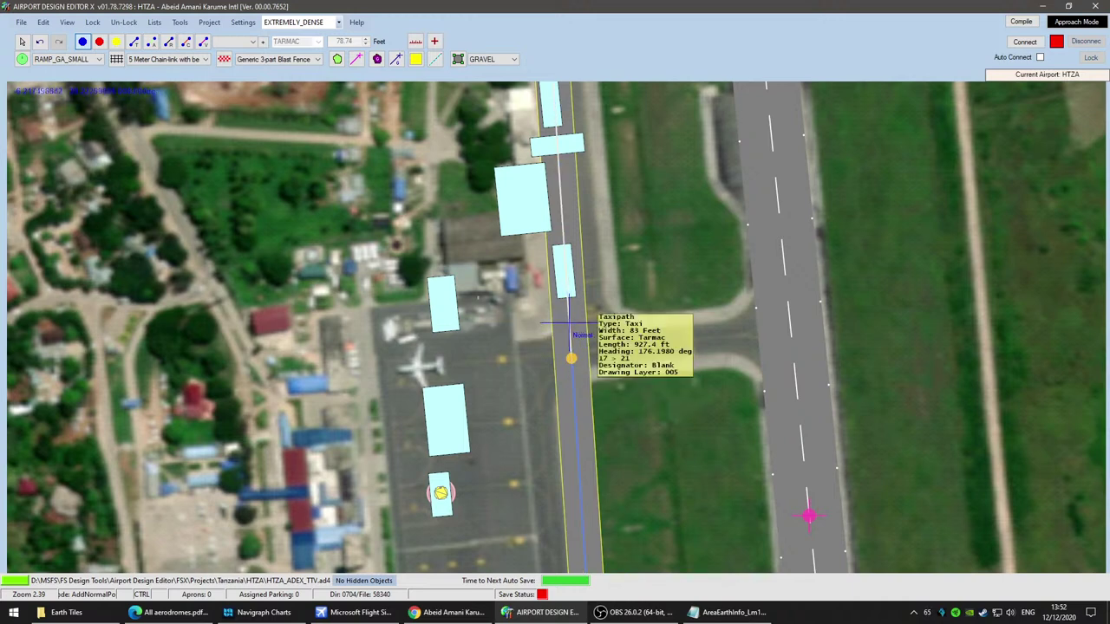
left_click(568, 323)
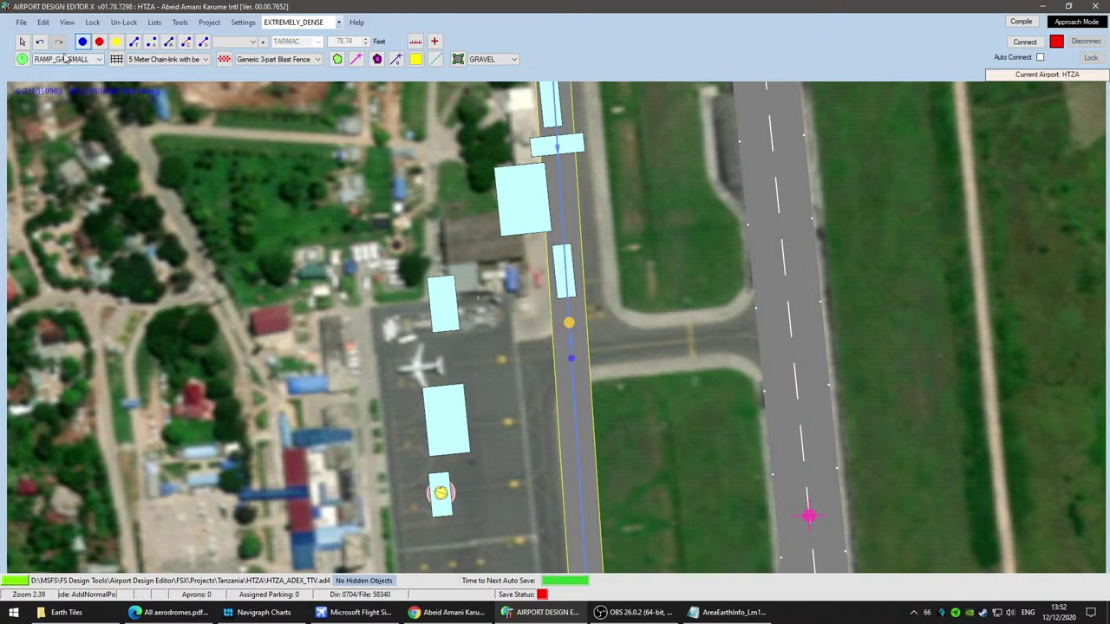
left_click(23, 41)
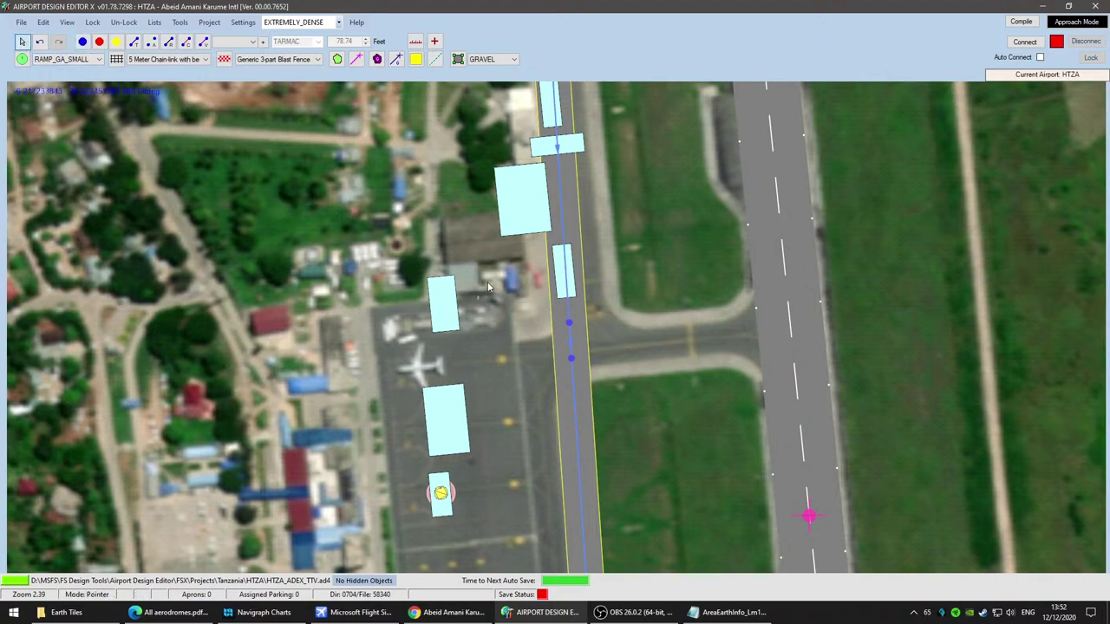
scroll(488, 287, "up", 2)
scroll(488, 287, "up", 2)
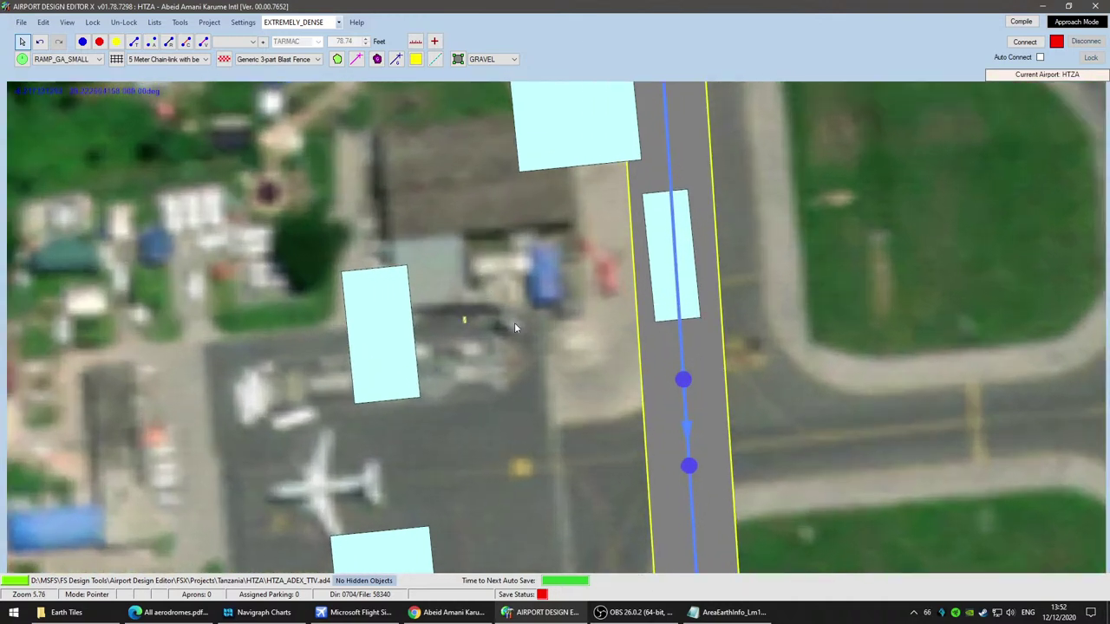
left_click_drag(902, 390, 688, 328)
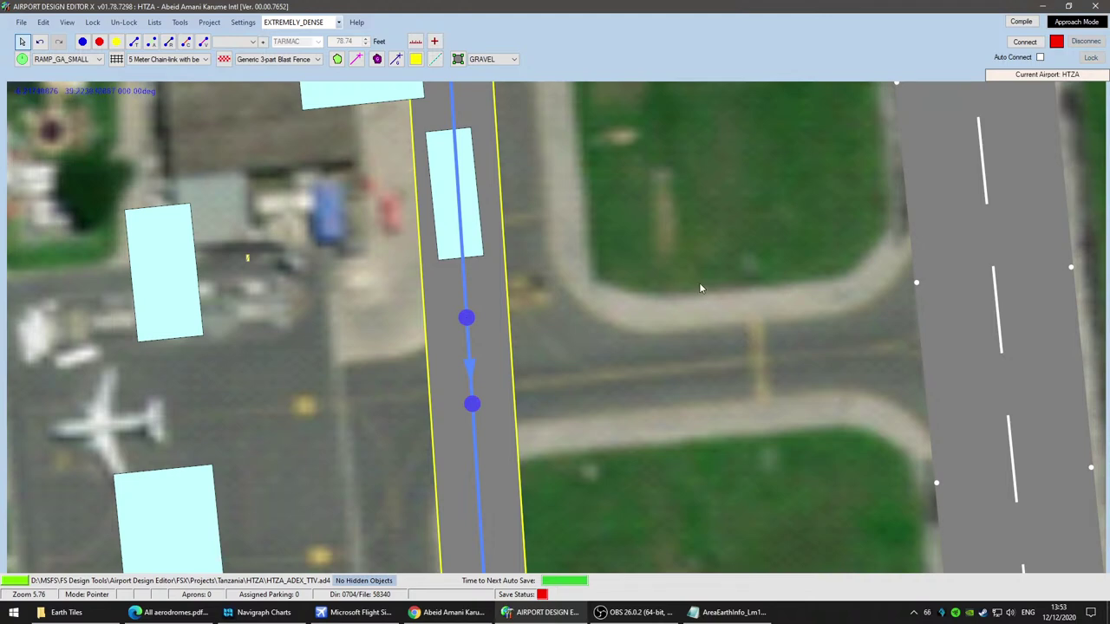
left_click_drag(467, 321, 512, 216)
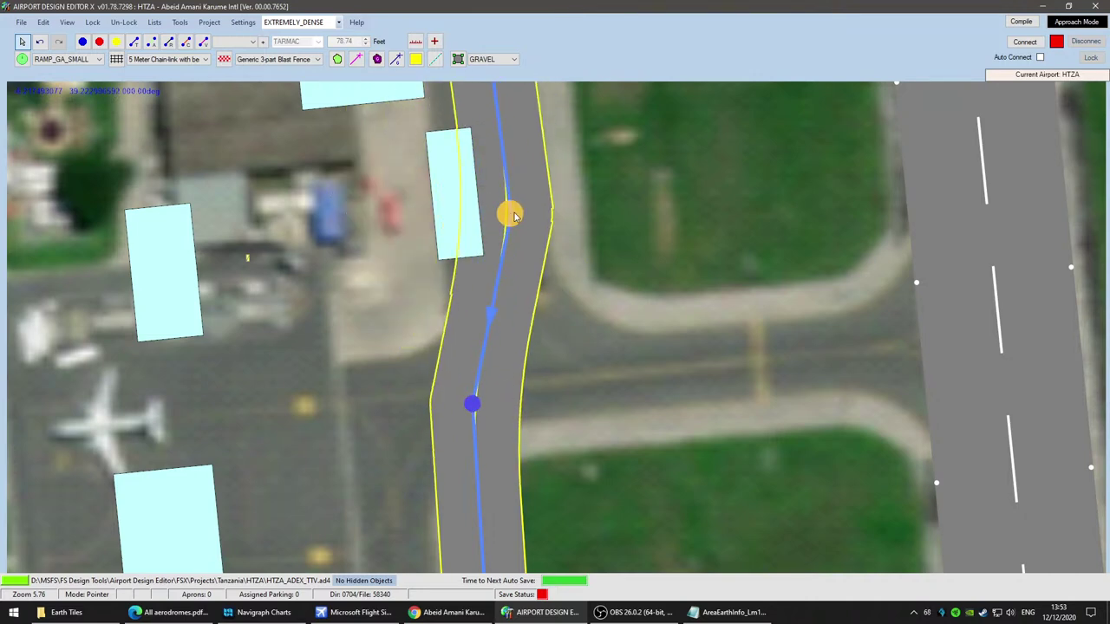
left_click_drag(631, 425, 754, 304)
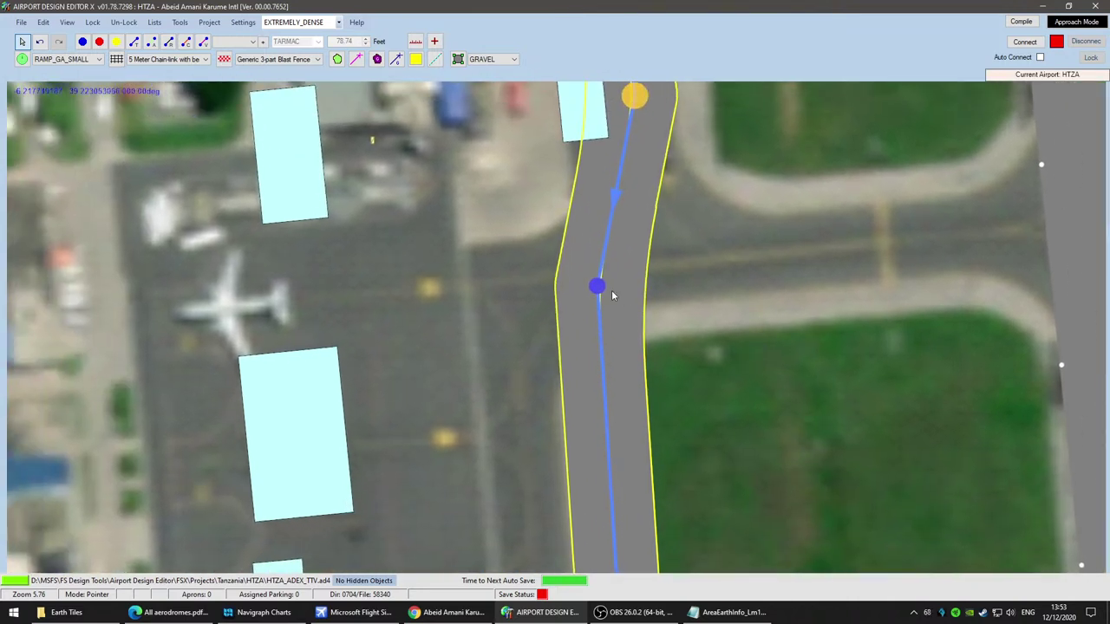
left_click_drag(598, 286, 524, 360)
left_click_drag(766, 318, 508, 422)
scroll(518, 459, "down", 3)
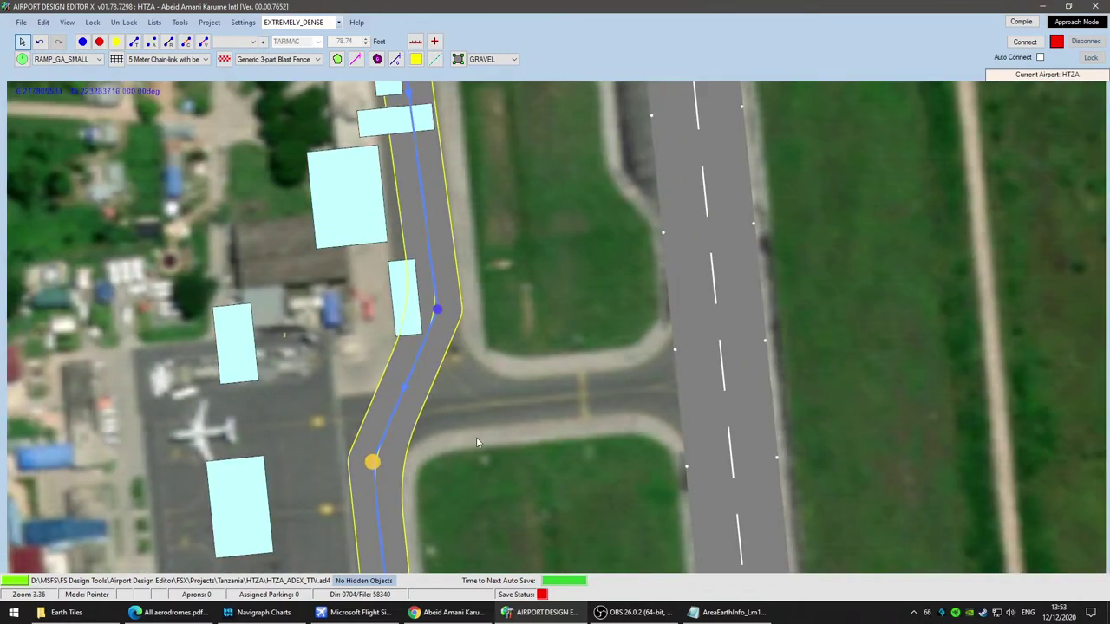
scroll(476, 441, "up", 3)
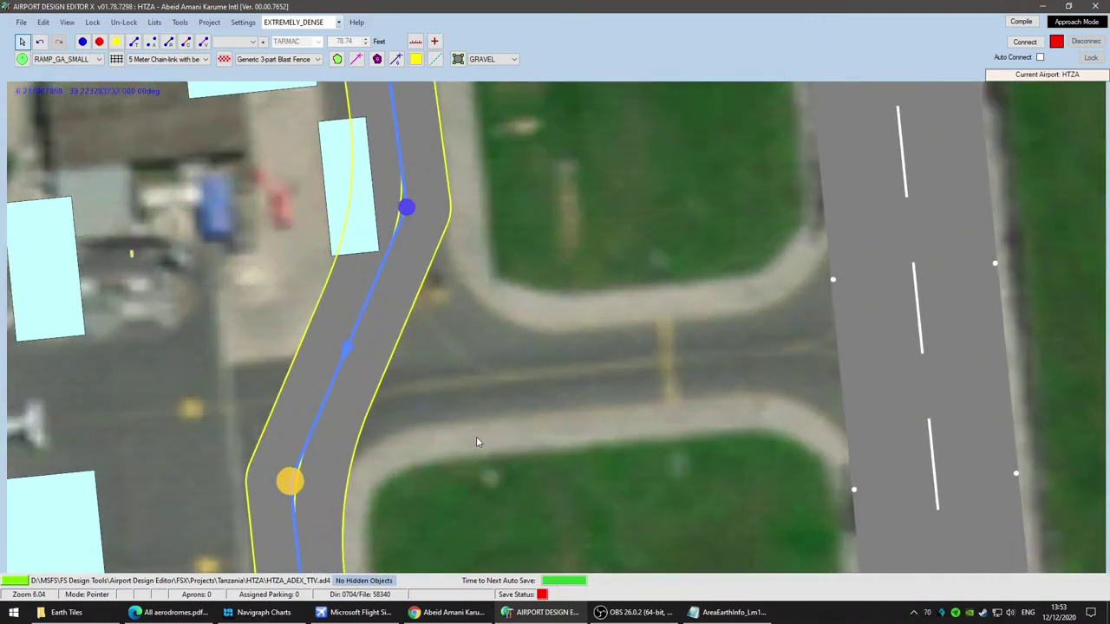
scroll(476, 441, "up", 2)
left_click_drag(477, 439, 721, 354)
scroll(750, 346, "down", 3)
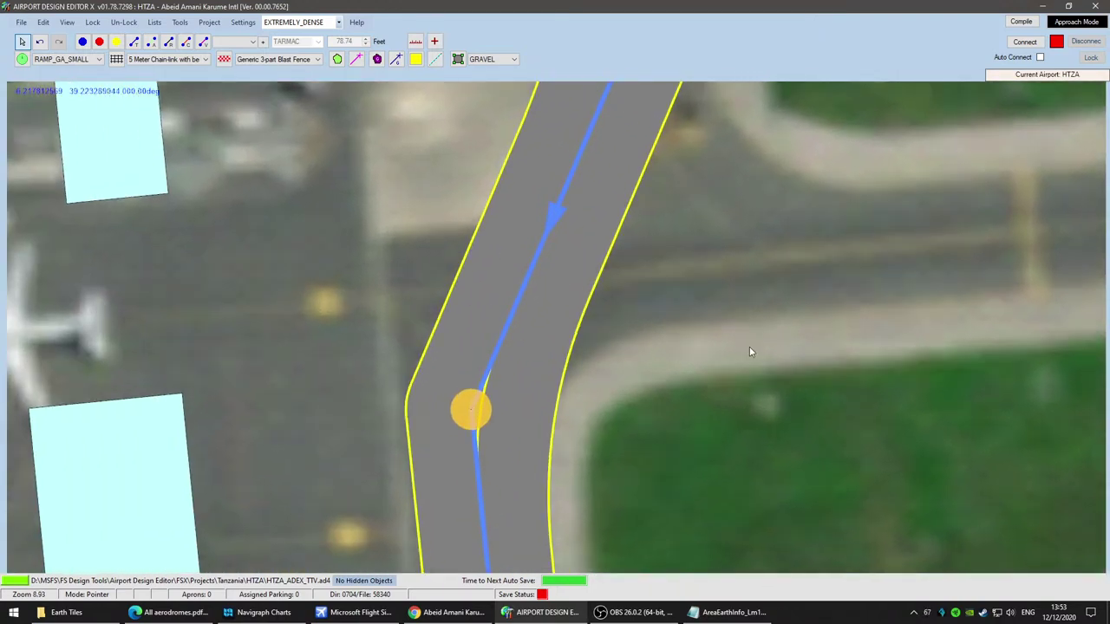
left_click(468, 612)
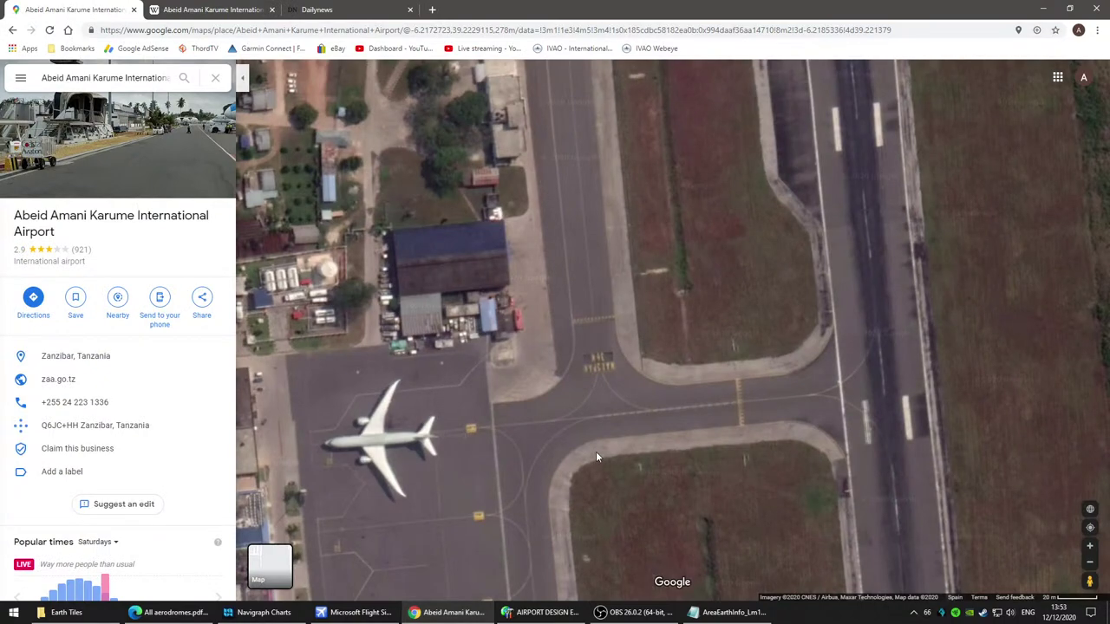
scroll(595, 446, "up", 3)
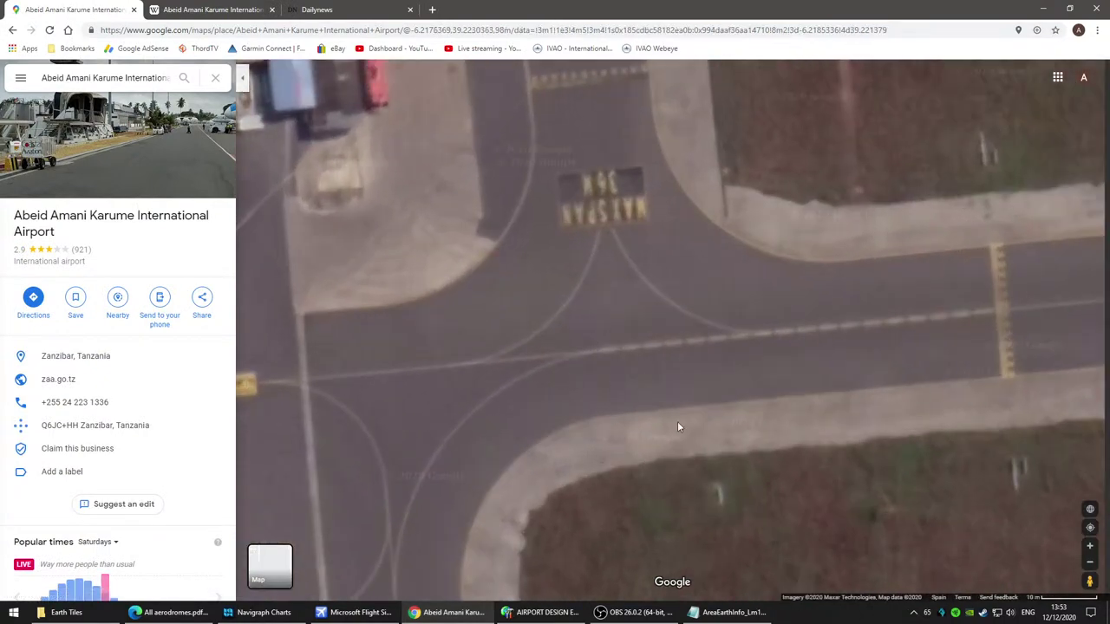
scroll(679, 438, "down", 2)
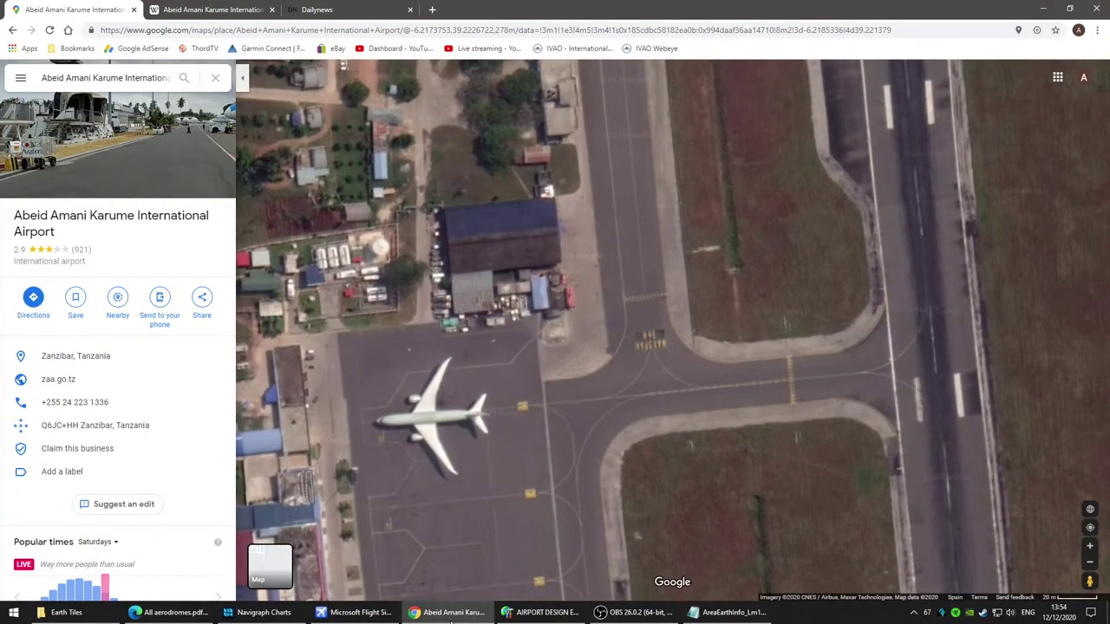
left_click(542, 612)
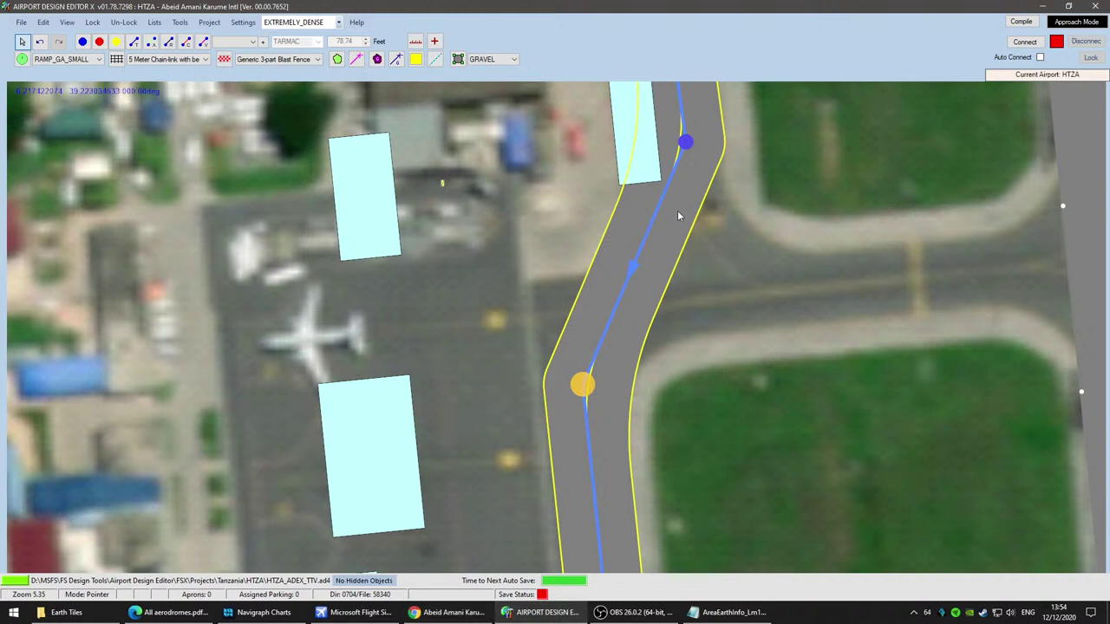
Step: Insert a new node midway along the curved apron taxipath, splitting it in two
left_click(685, 140)
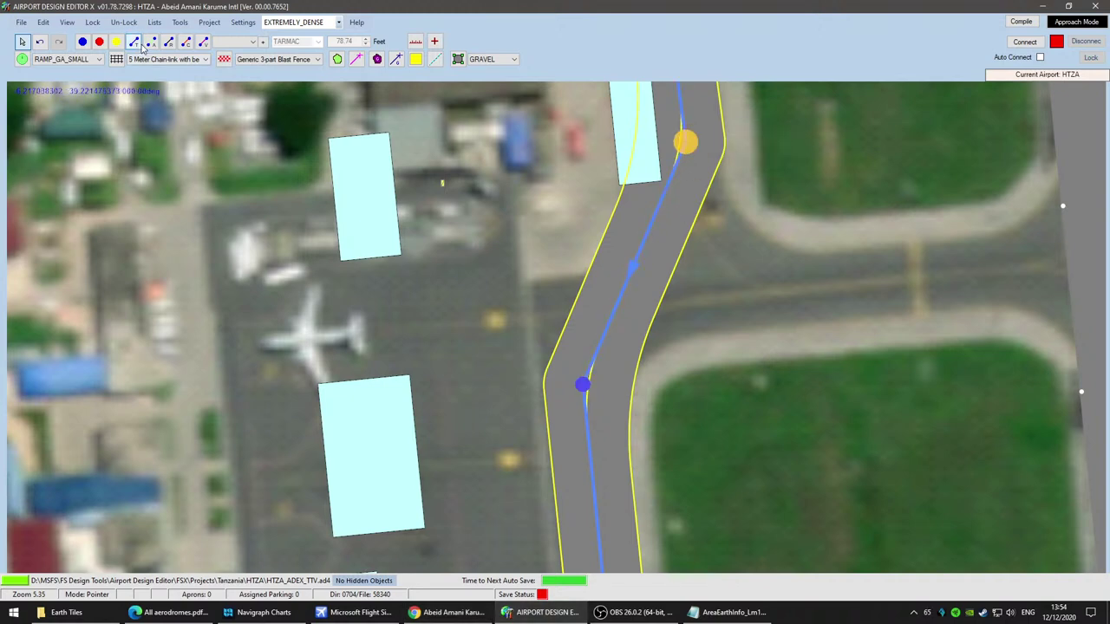
left_click(82, 41)
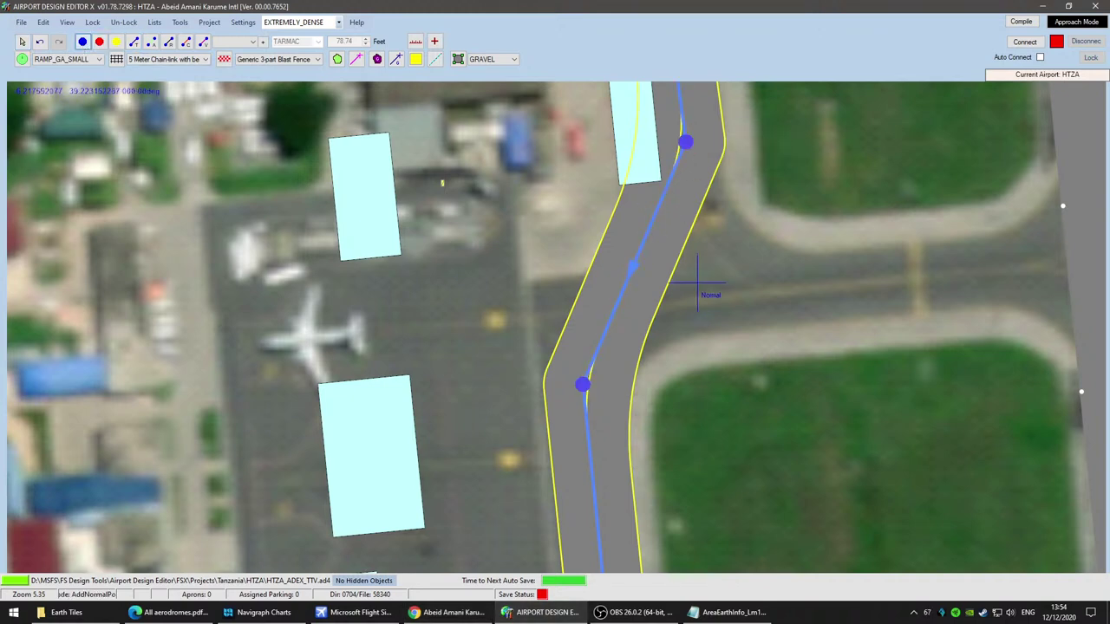
left_click(631, 271)
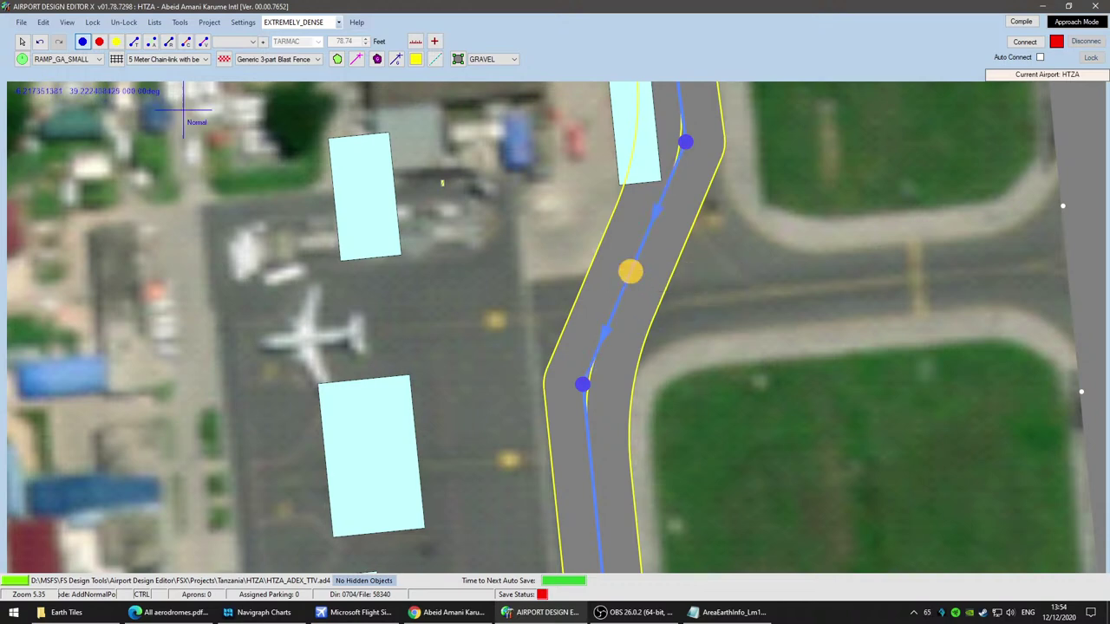
left_click(21, 40)
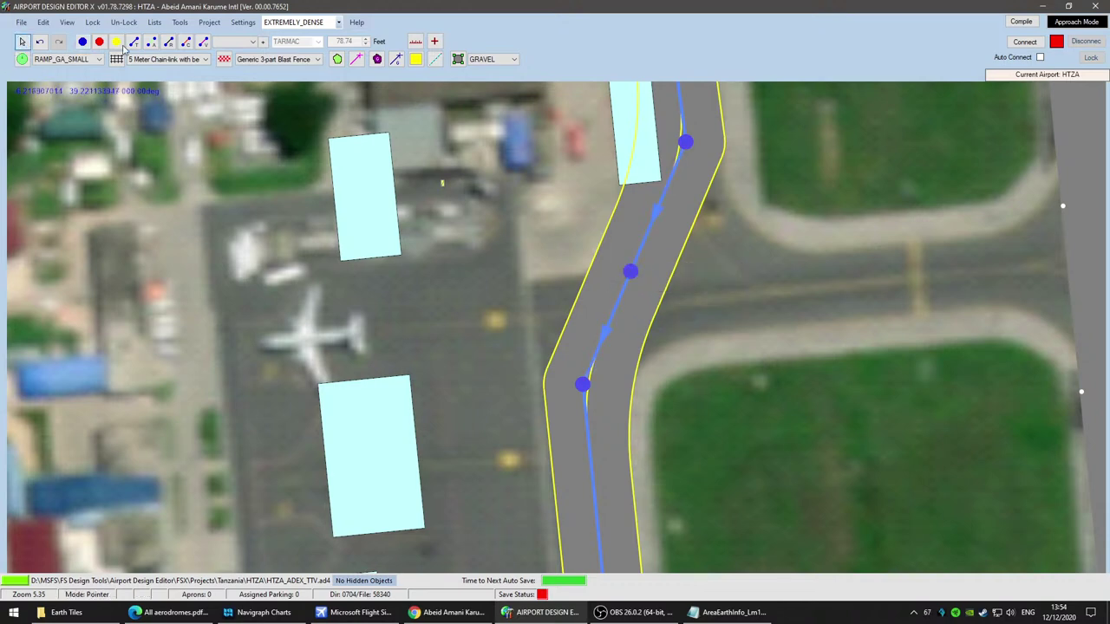
left_click(613, 321)
Step: Delete both curved taxipath segments and the leftover middle node at the connector
key("Delete")
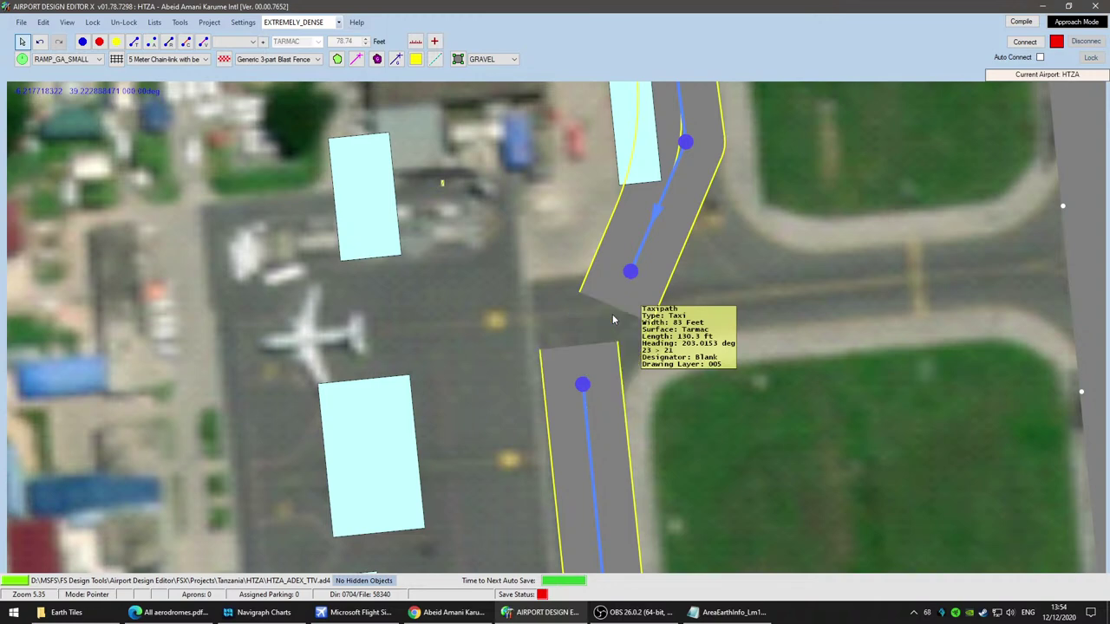
left_click(645, 246)
key("Delete")
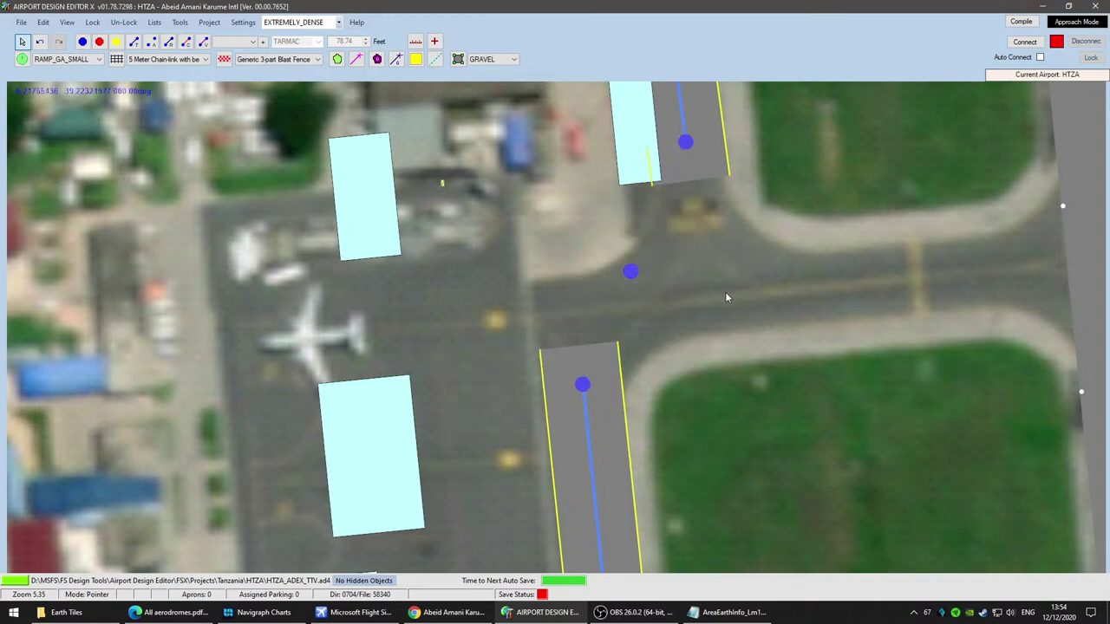
left_click(630, 271)
key("Delete")
Step: Pull the lower taxiway stub's top node down to shorten it
scroll(781, 339, "down", 3)
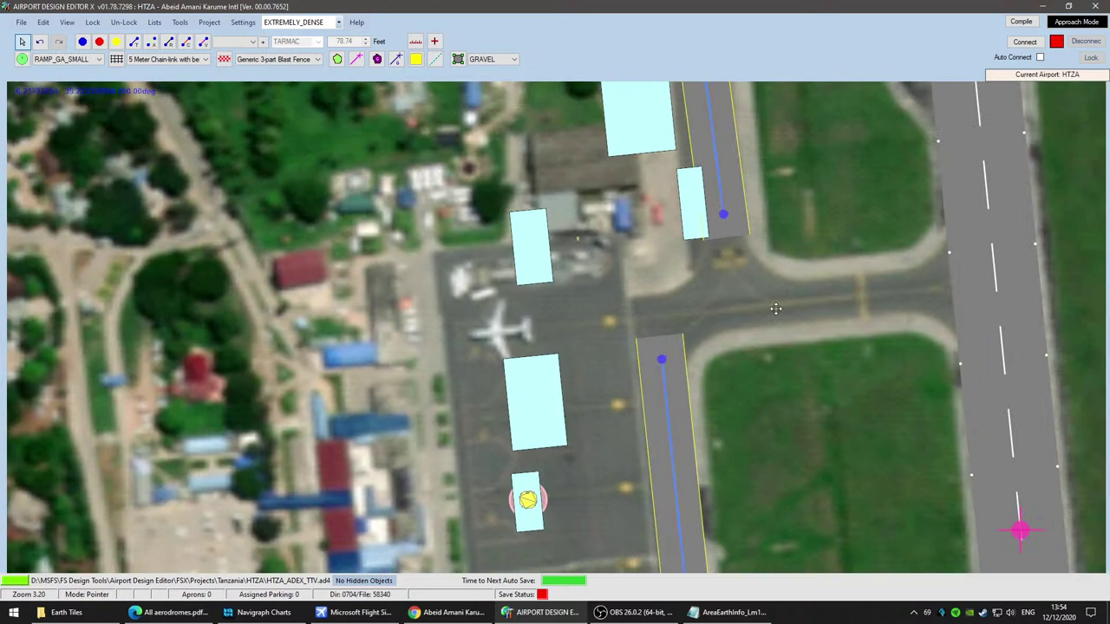
left_click_drag(628, 270, 623, 313)
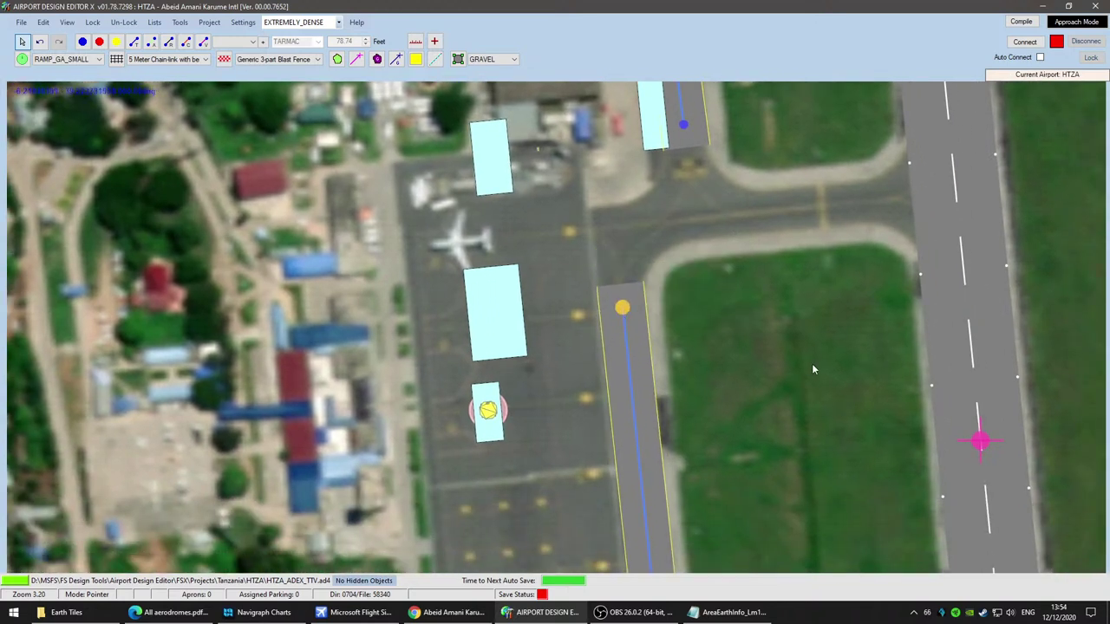
scroll(812, 365, "up", 3)
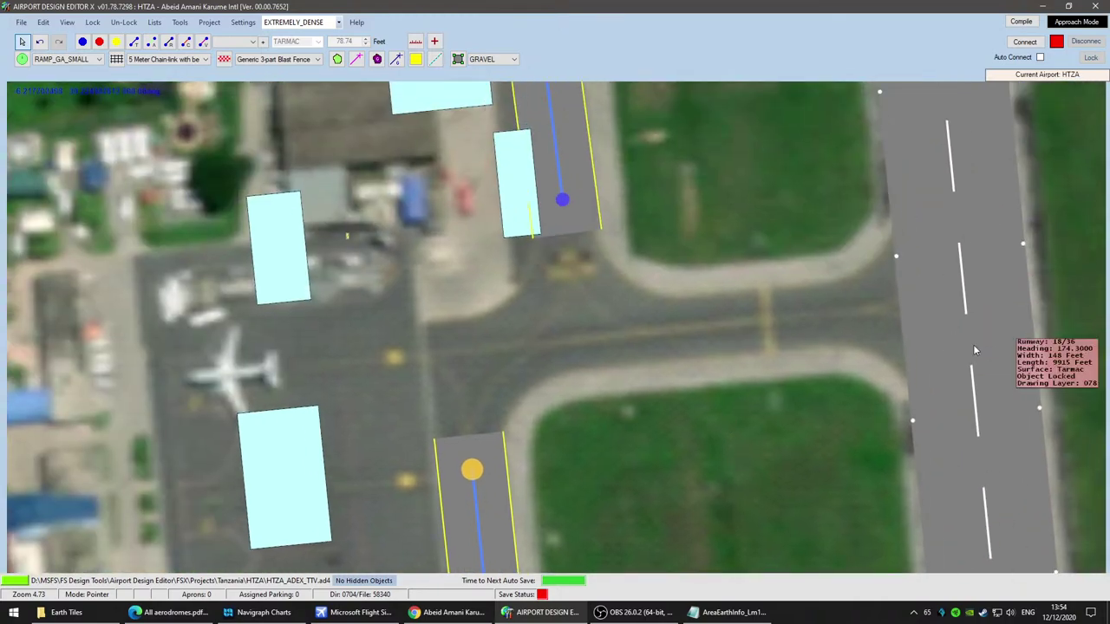
scroll(982, 356, "down", 6)
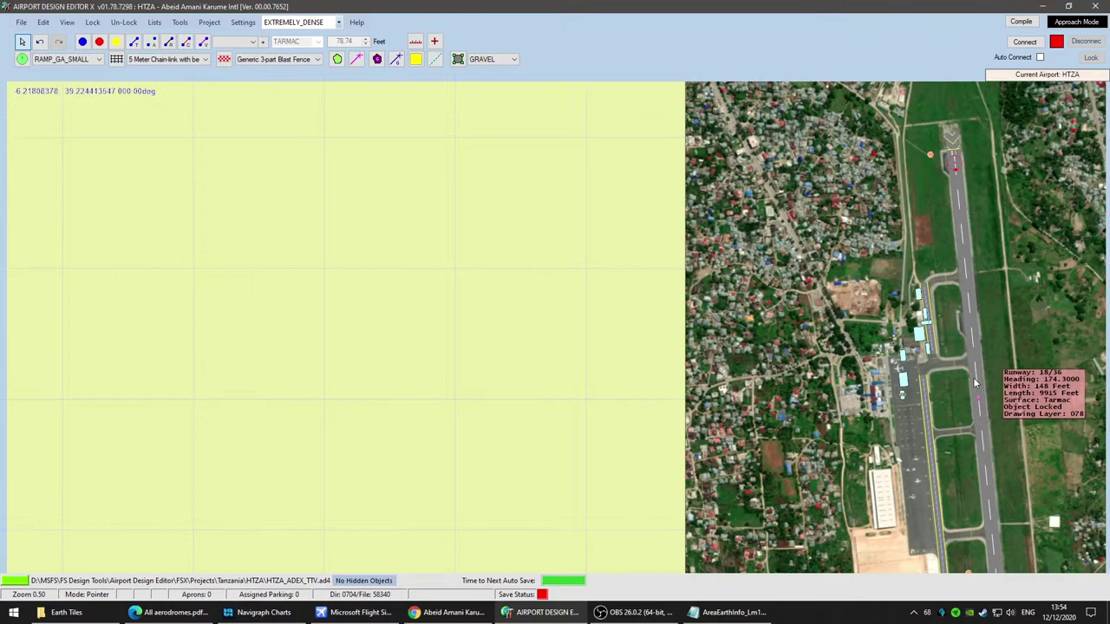
Step: Draw a runway line from the 18 end southward and set its north end on the 18 marking
scroll(976, 377, "down", 3)
scroll(643, 326, "down", 3)
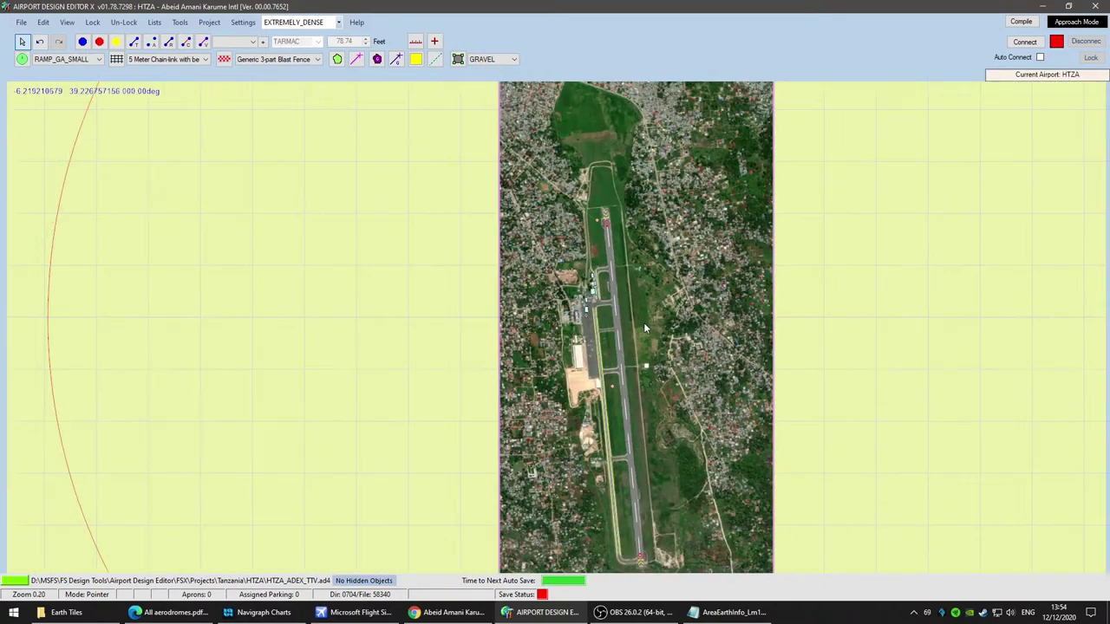
left_click(168, 42)
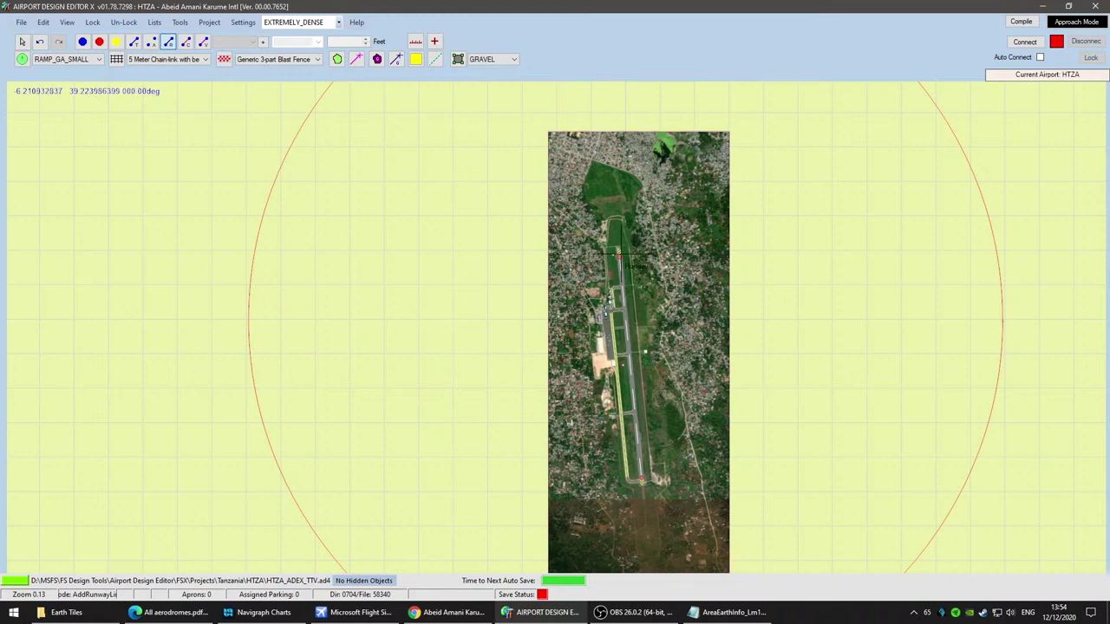
left_click_drag(619, 254, 652, 470)
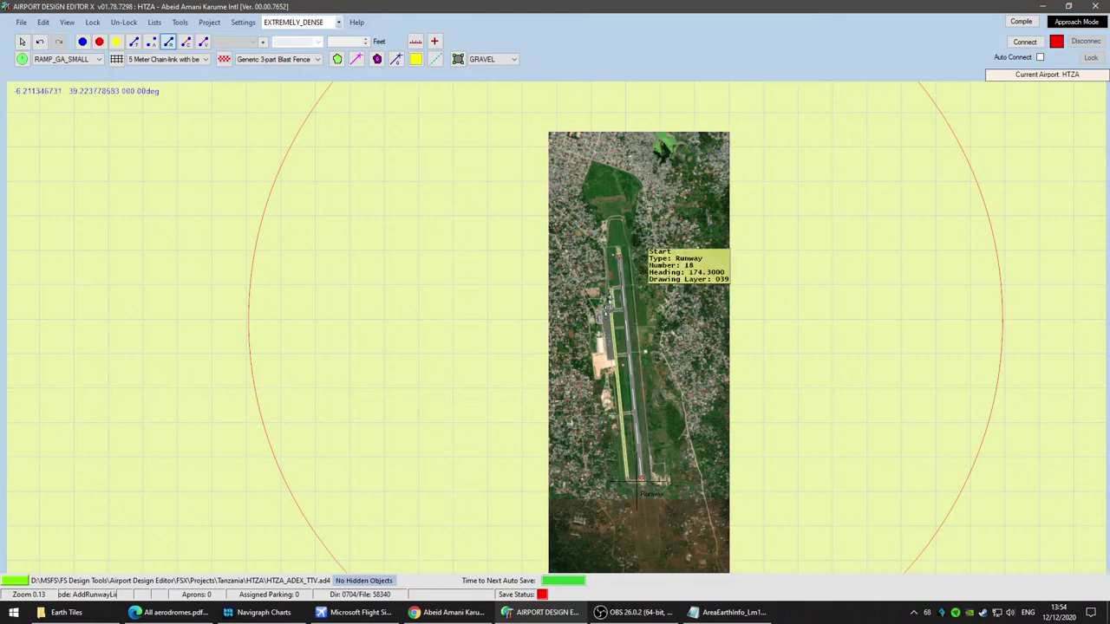
left_click(642, 479)
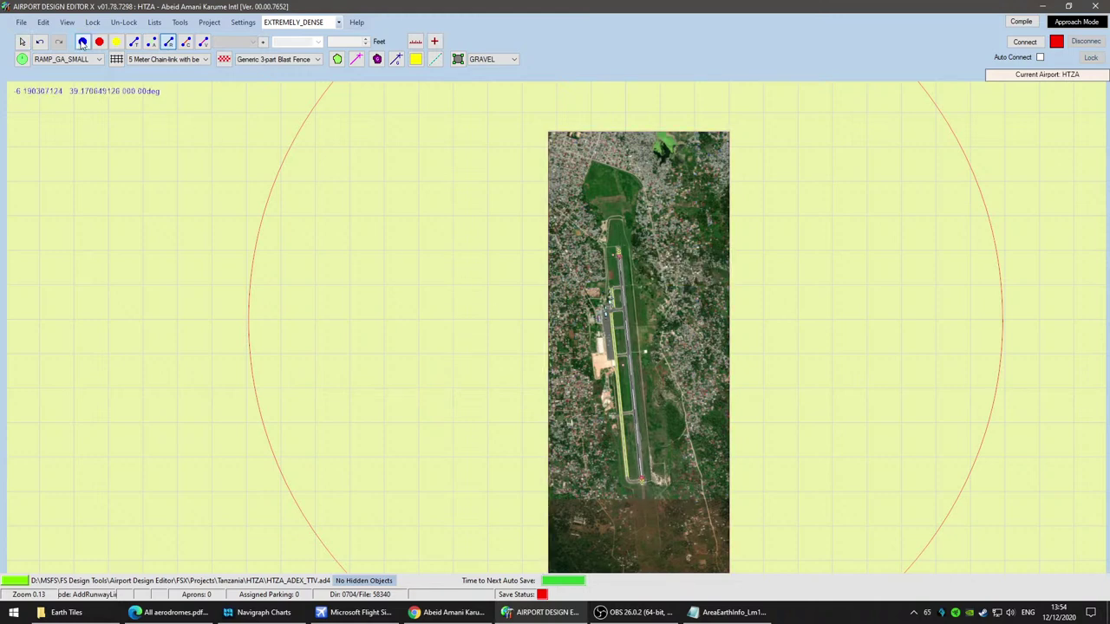
left_click(21, 41)
scroll(614, 221, "up", 5)
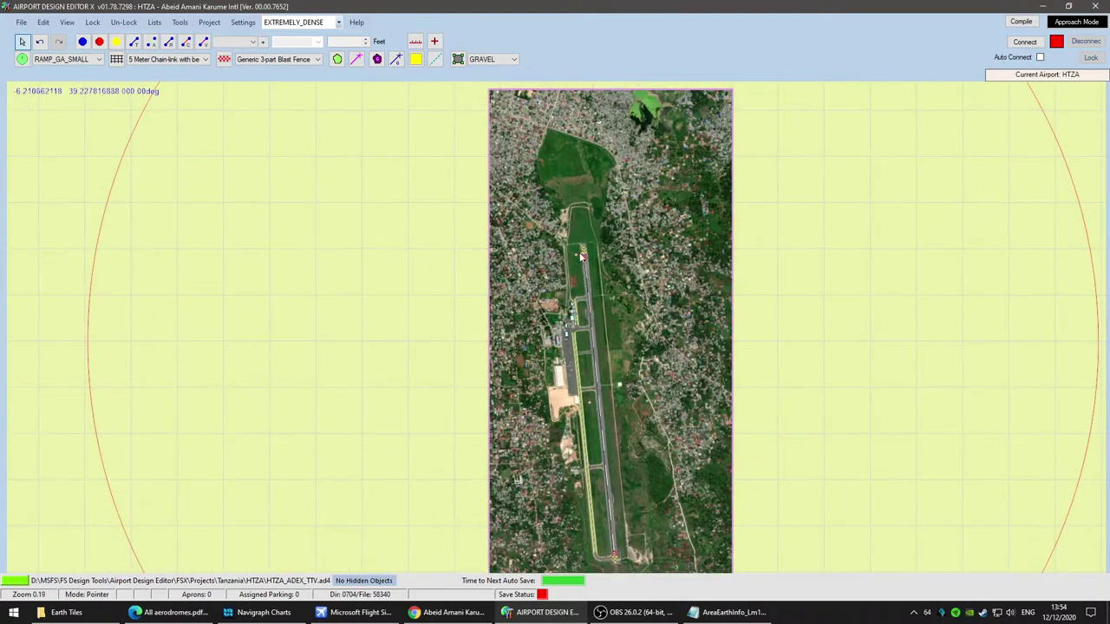
scroll(598, 252, "up", 5)
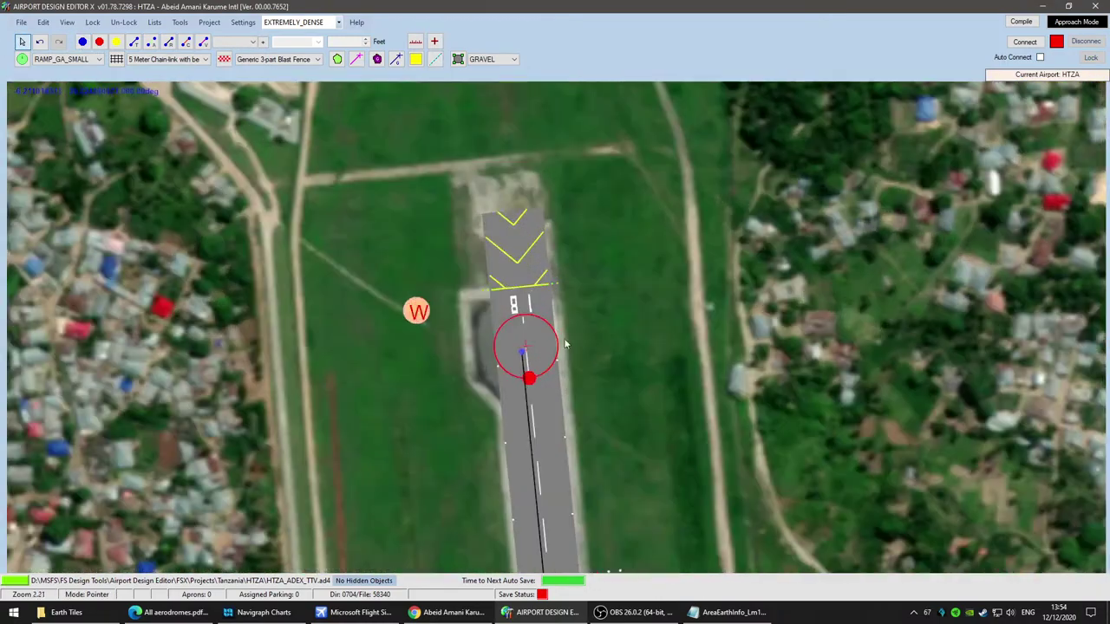
left_click_drag(523, 348, 523, 298)
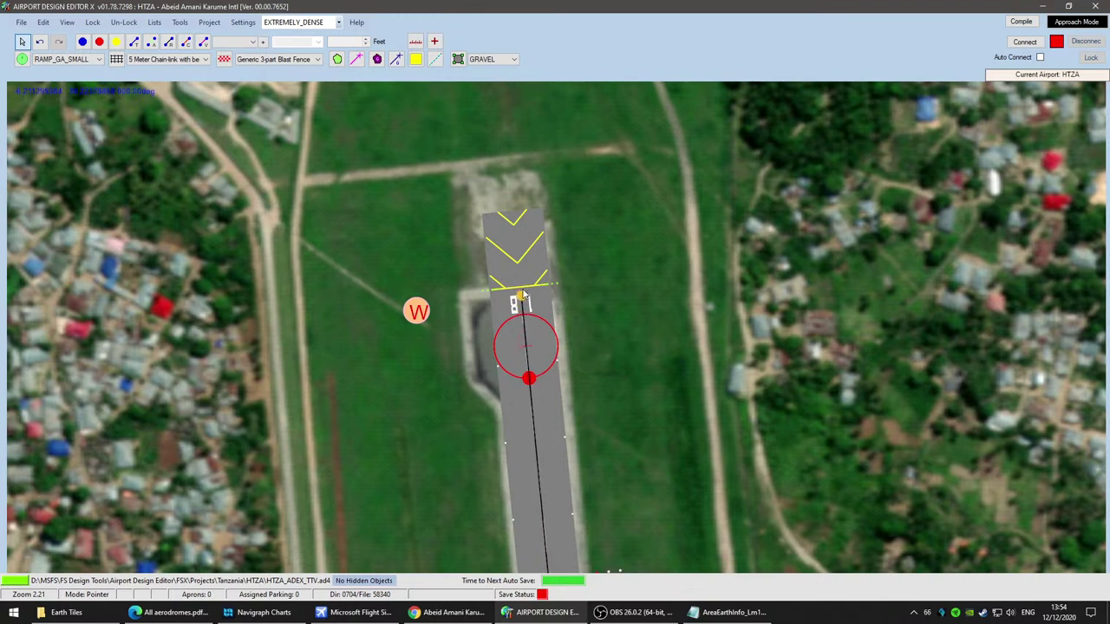
Step: Move the runway line's south end onto the runway 36 marking at the threshold
scroll(642, 419, "down", 1)
left_click_drag(689, 490, 657, 173)
left_click_drag(698, 564, 659, 173)
left_click_drag(685, 512, 650, 130)
left_click_drag(685, 512, 657, 191)
scroll(685, 413, "up", 1)
scroll(609, 274, "up", 5)
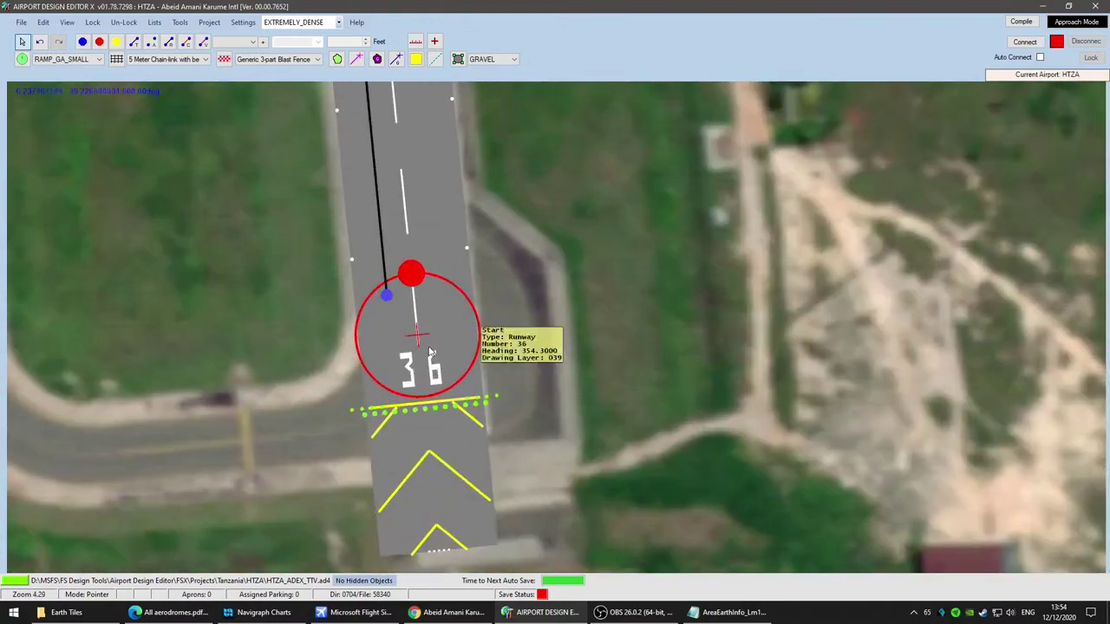
left_click_drag(391, 303, 422, 368)
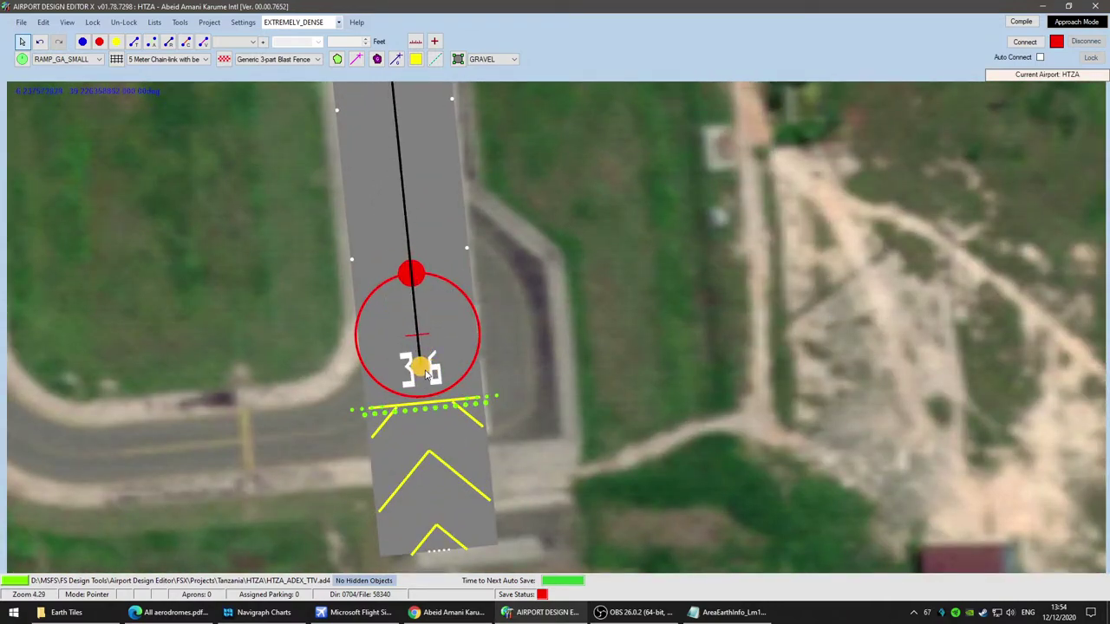
scroll(568, 293, "down", 8)
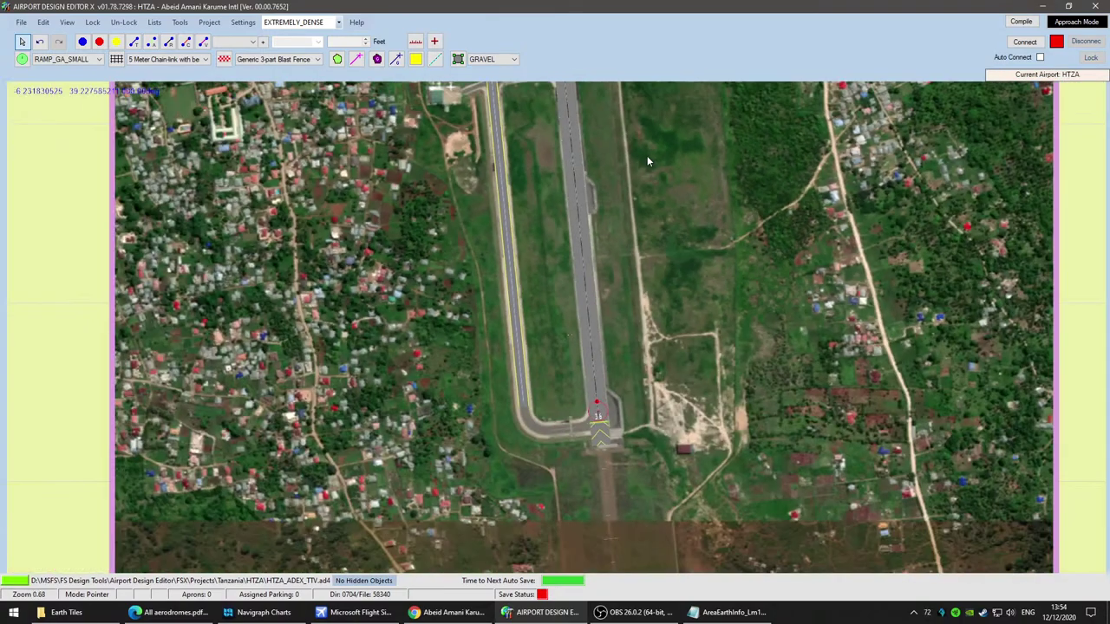
Step: Drag the upper apron taxiway stub's end node down to the cross taxiway's edge
left_click_drag(689, 160, 508, 402)
scroll(387, 243, "up", 1)
left_click_drag(387, 243, 436, 471)
scroll(435, 470, "up", 12)
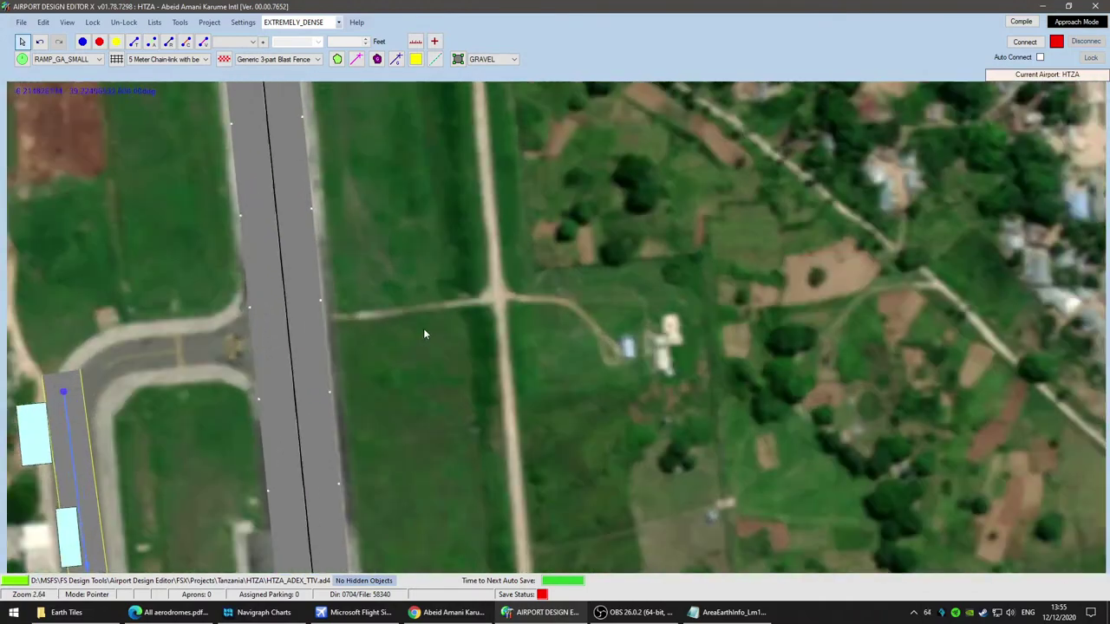
left_click_drag(424, 334, 684, 378)
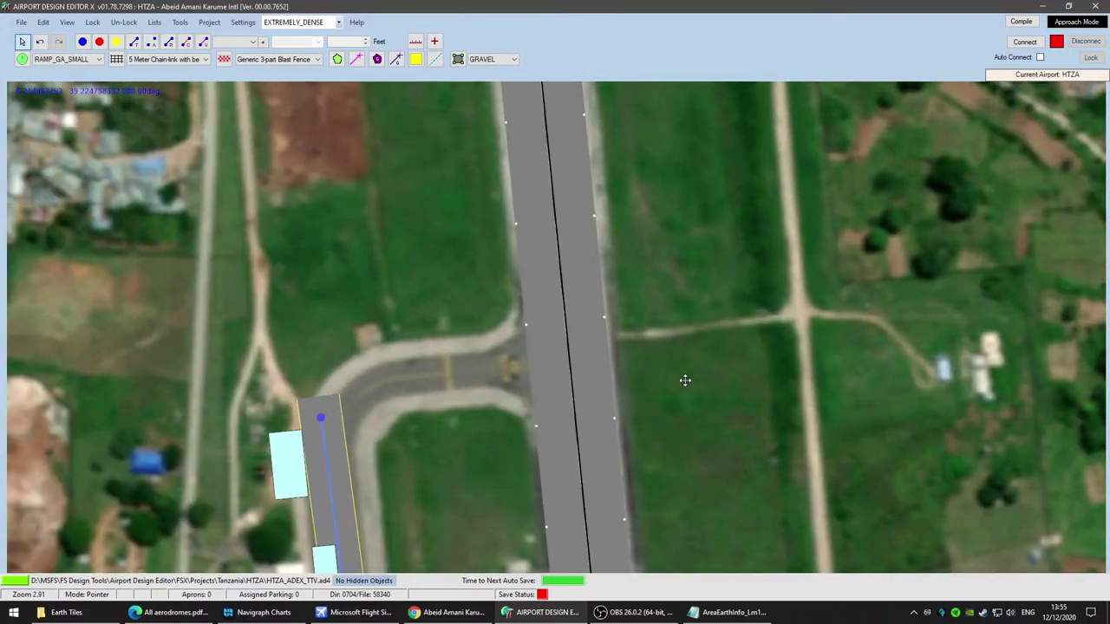
scroll(684, 379, "up", 2)
scroll(685, 379, "down", 15)
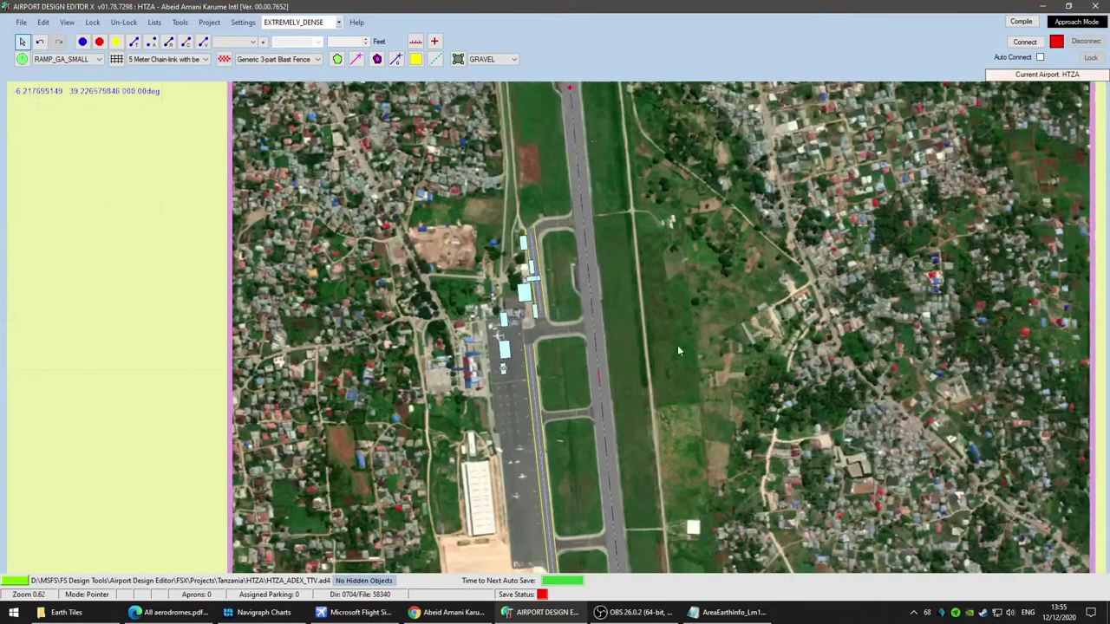
scroll(642, 334, "up", 5)
scroll(564, 307, "up", 2)
left_click_drag(564, 380, 733, 326)
scroll(732, 326, "down", 3)
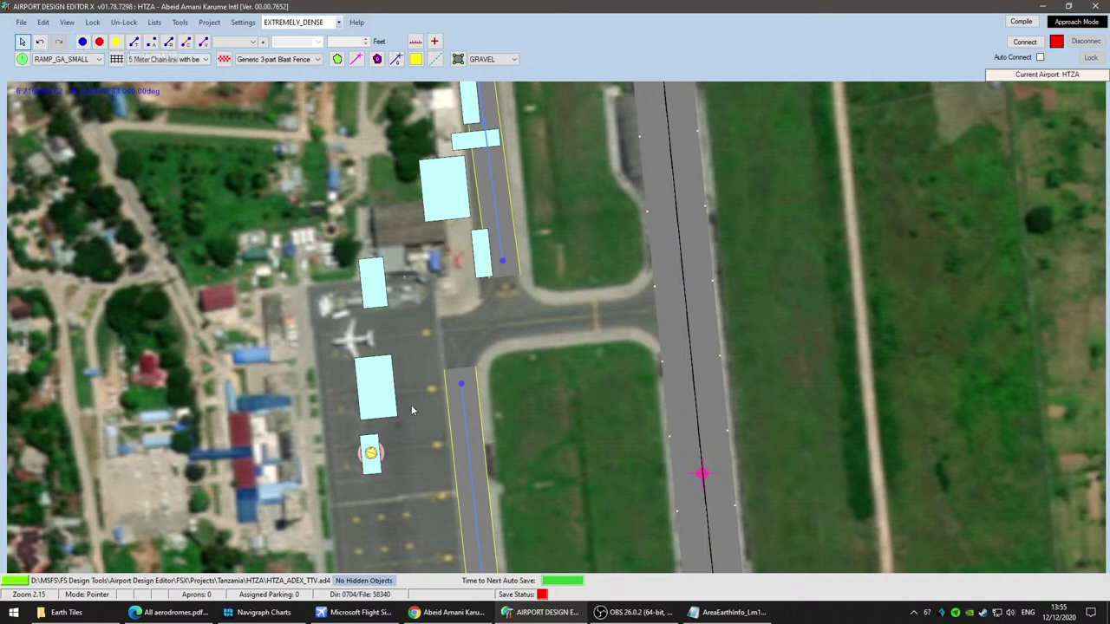
left_click_drag(463, 385, 458, 330)
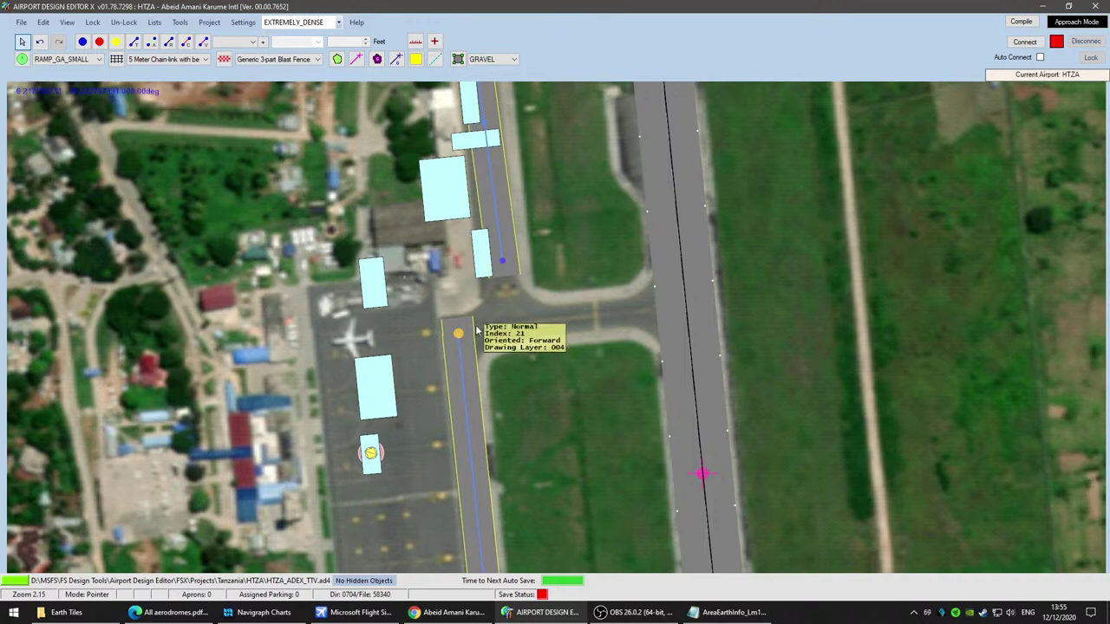
scroll(601, 327, "up", 5)
left_click_drag(353, 155, 360, 315)
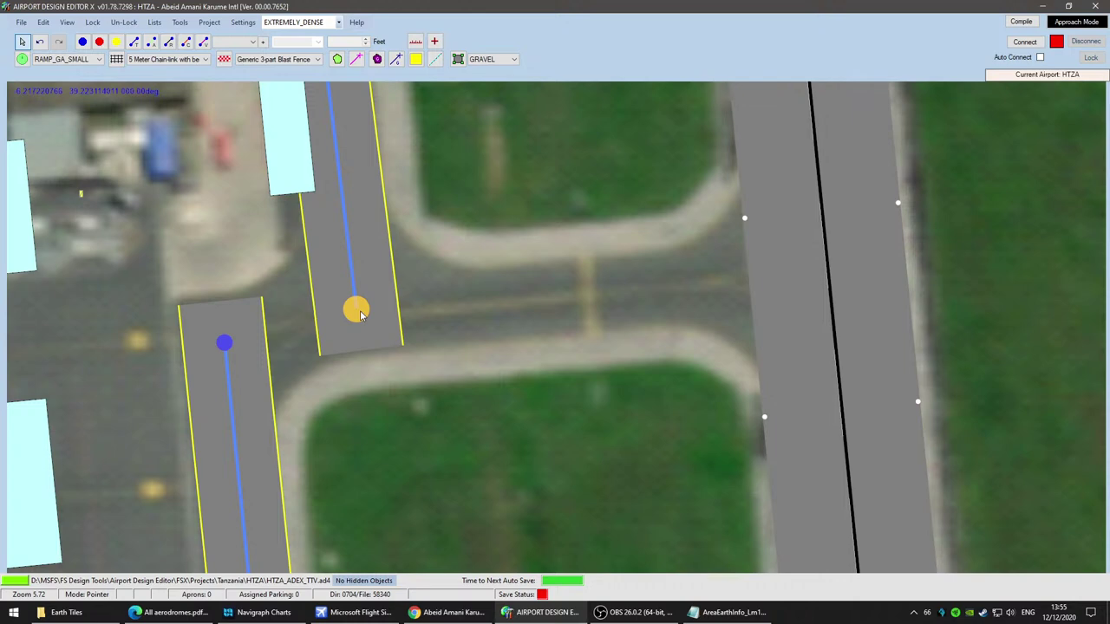
Step: Draw taxi links joining the apron taxiway node to the runway and the two apron nodes together
left_click(134, 41)
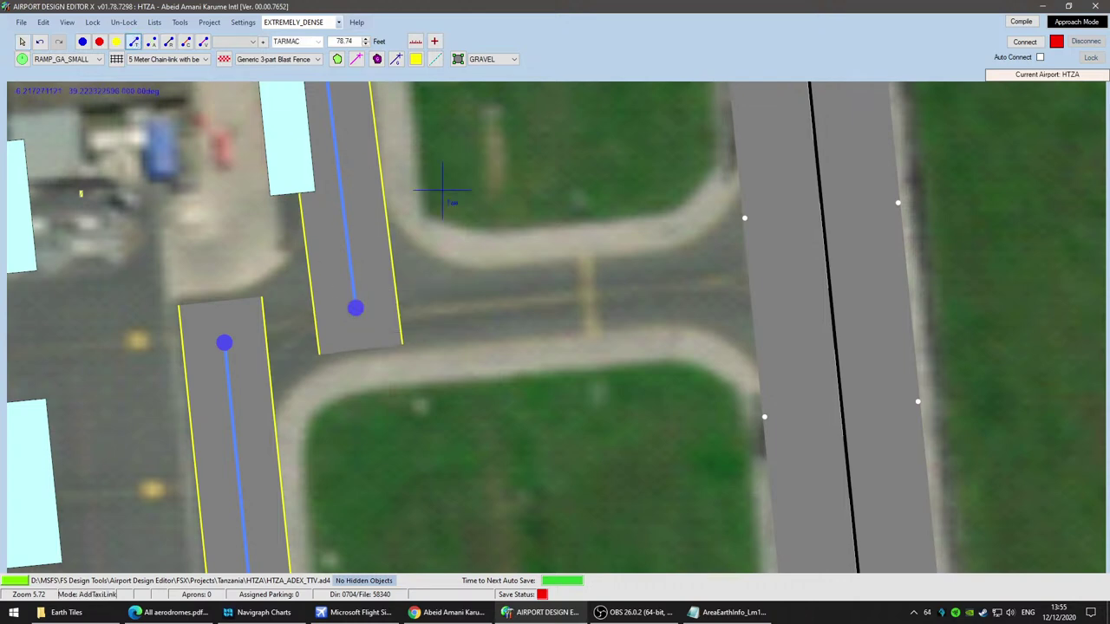
left_click(355, 308)
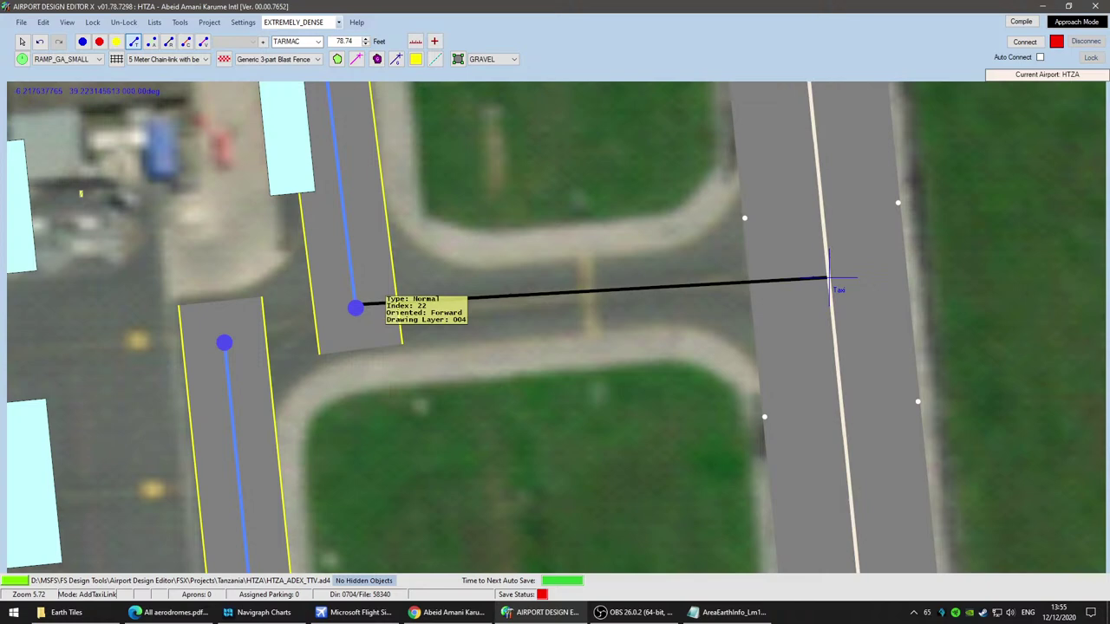
left_click(829, 278)
left_click(223, 344)
left_click(355, 308)
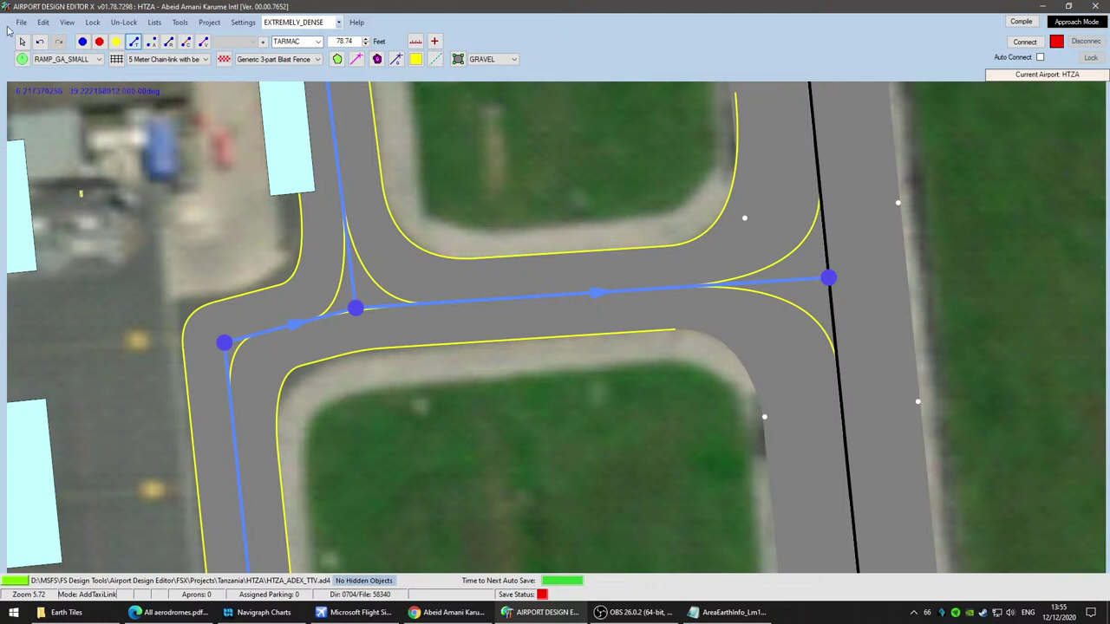
left_click(23, 43)
Step: Reposition the corner and junction nodes along the taxiway curve and connector
mouse_move(227, 348)
left_mouse_down()
mouse_move(224, 340)
mouse_move(238, 374)
mouse_move(230, 358)
left_mouse_up()
scroll(372, 442, "down", 2)
left_click_drag(476, 468, 541, 383)
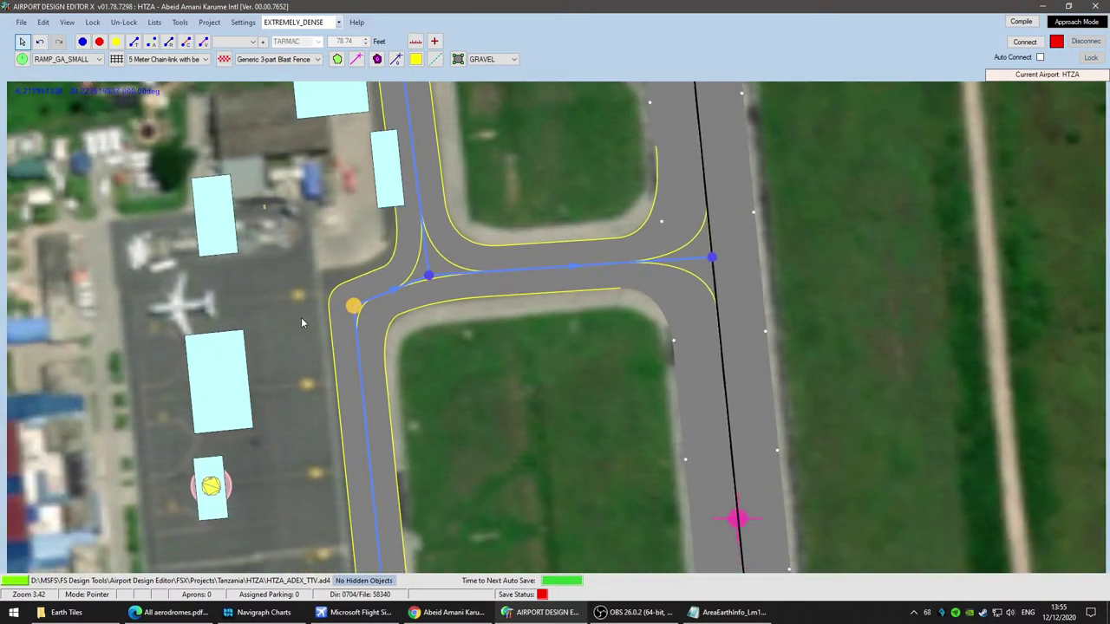
scroll(424, 358, "up", 5)
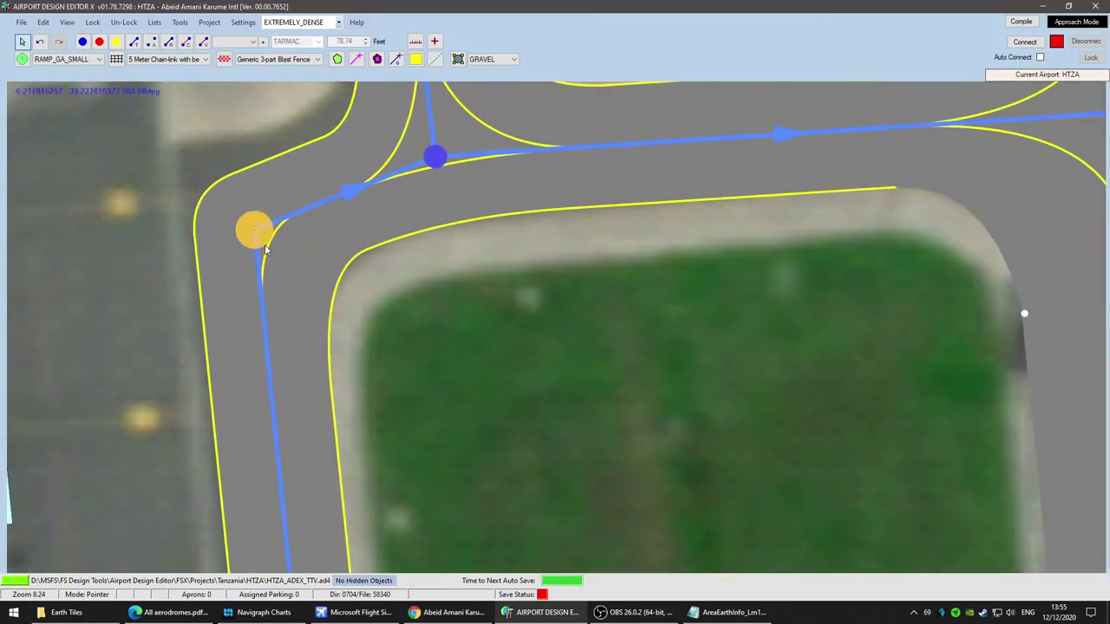
mouse_move(253, 233)
left_mouse_down()
mouse_move(248, 209)
mouse_move(259, 214)
left_mouse_up()
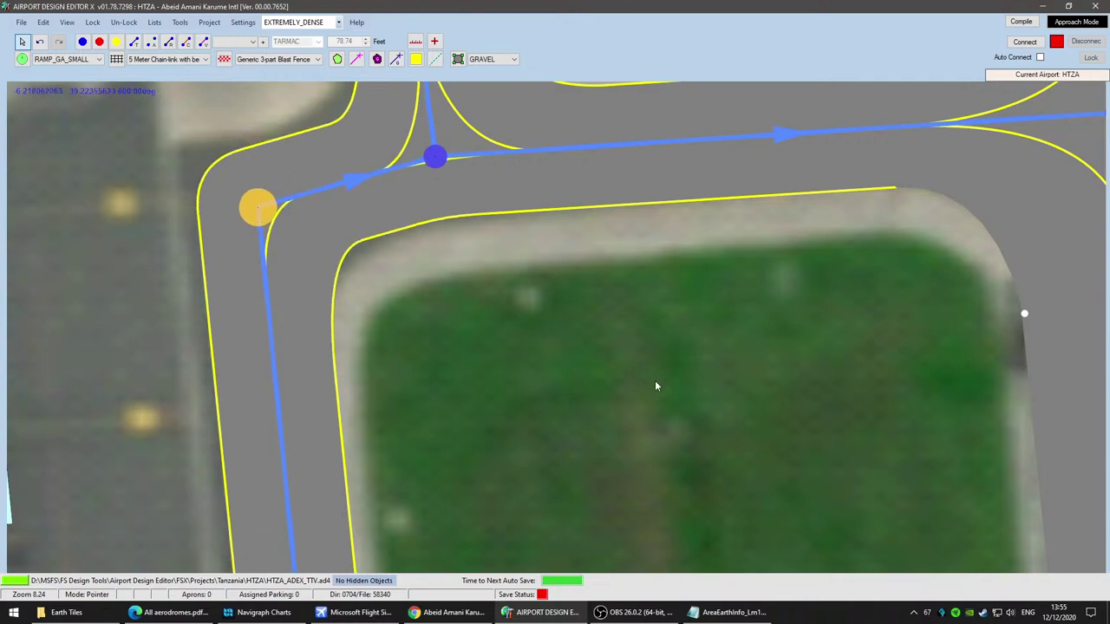
scroll(653, 377, "down", 3)
left_click_drag(540, 307, 492, 392)
left_click_drag(474, 343, 470, 346)
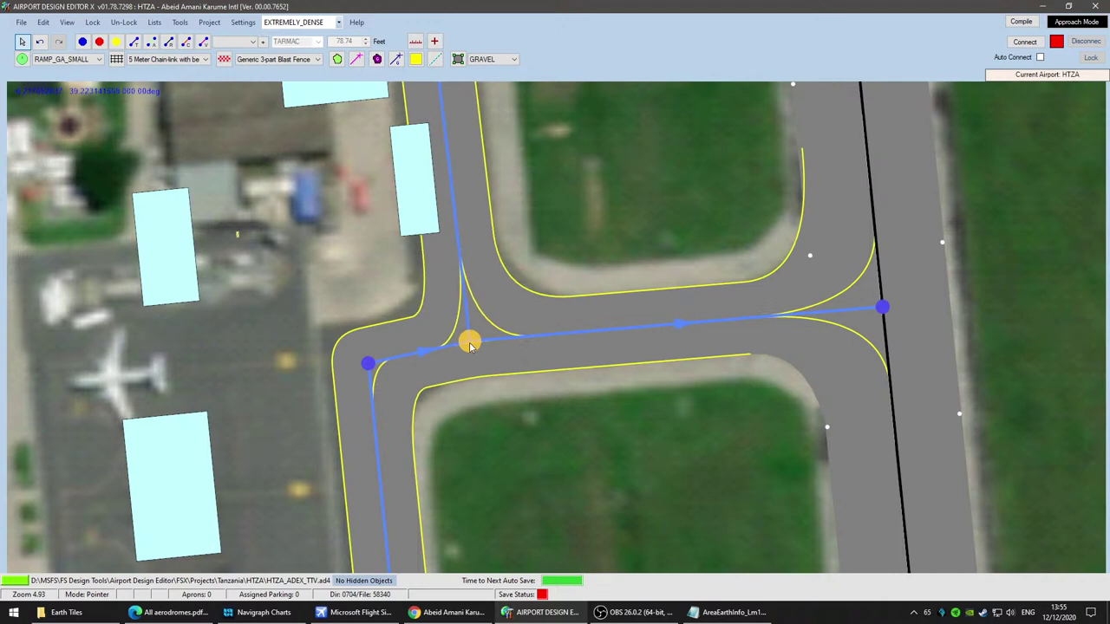
left_click_drag(534, 419, 503, 284)
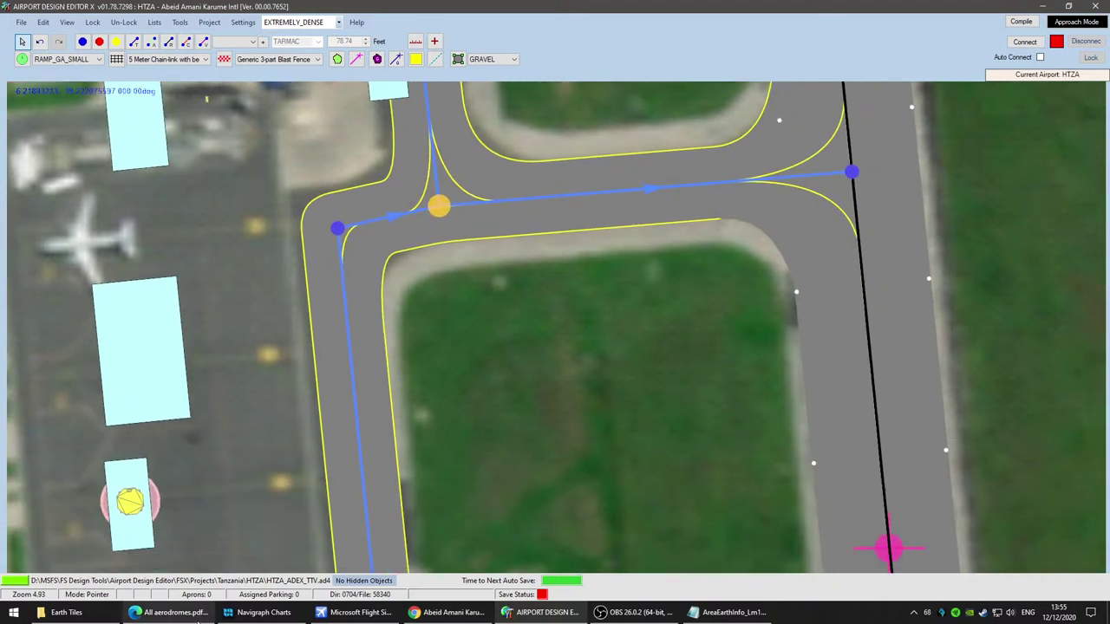
Step: Compare the layout in Flight Simulator X, then come back to Airport Design Editor
left_click(380, 612)
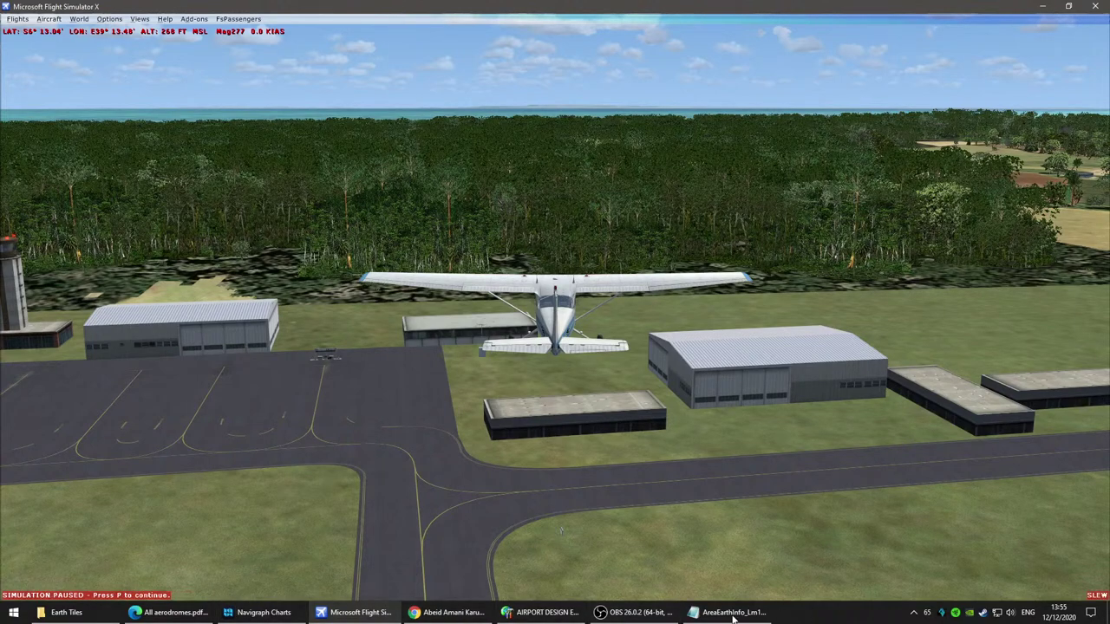
left_click(546, 612)
scroll(593, 318, "down", 4)
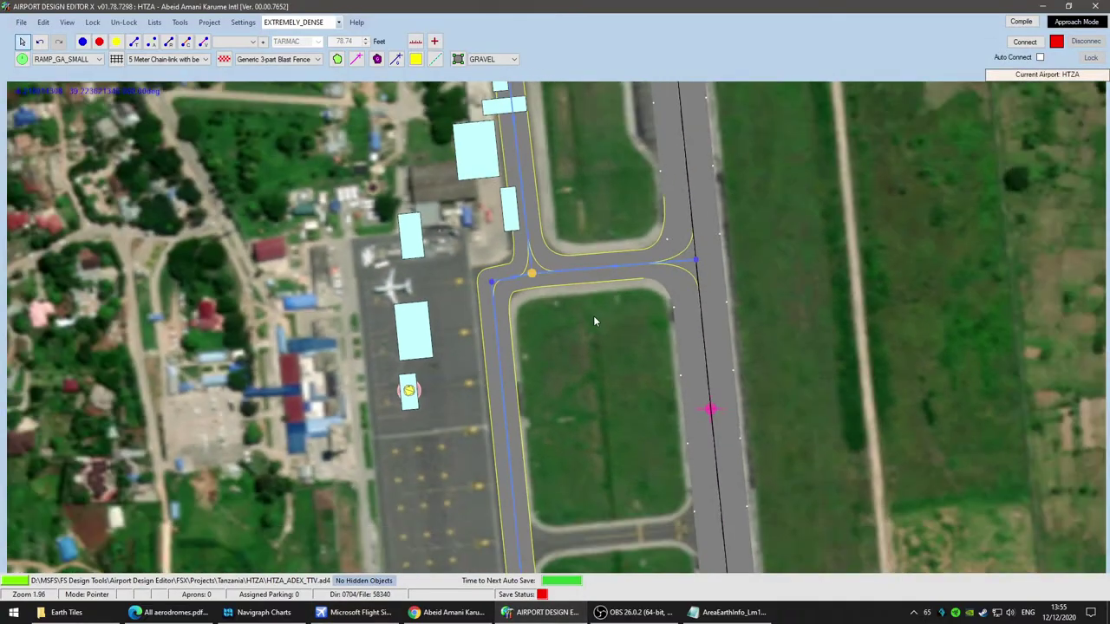
Step: Draw a short two-node taxi link on the apron beside the parallel taxiway
scroll(607, 443, "down", 1)
scroll(598, 449, "up", 2)
left_click(133, 40)
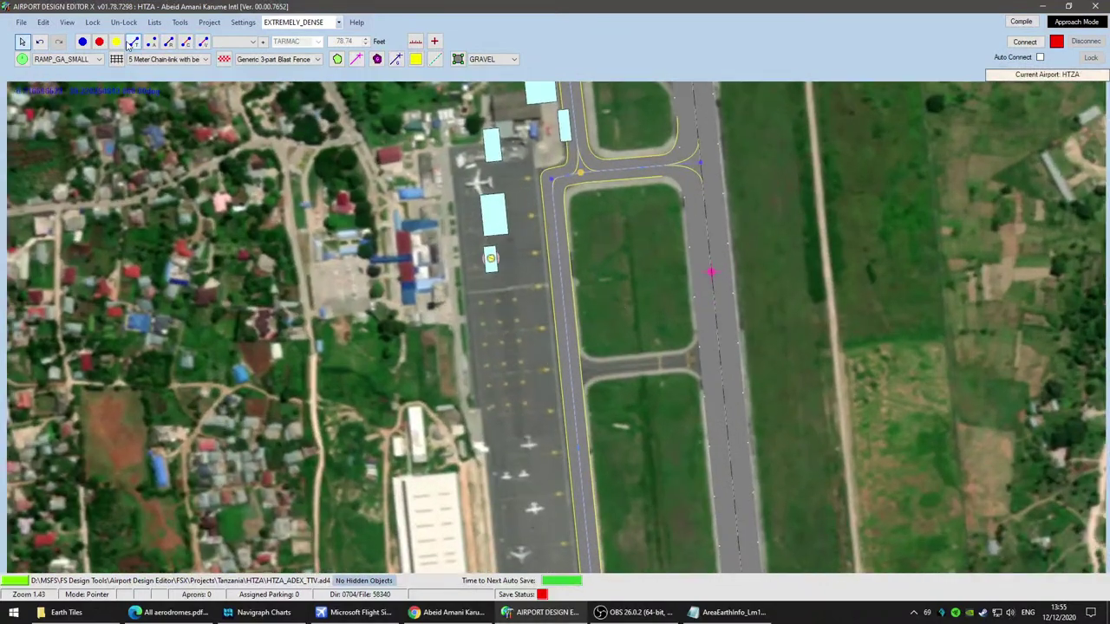
scroll(532, 475, "up", 5)
left_click(527, 160)
left_click(560, 400)
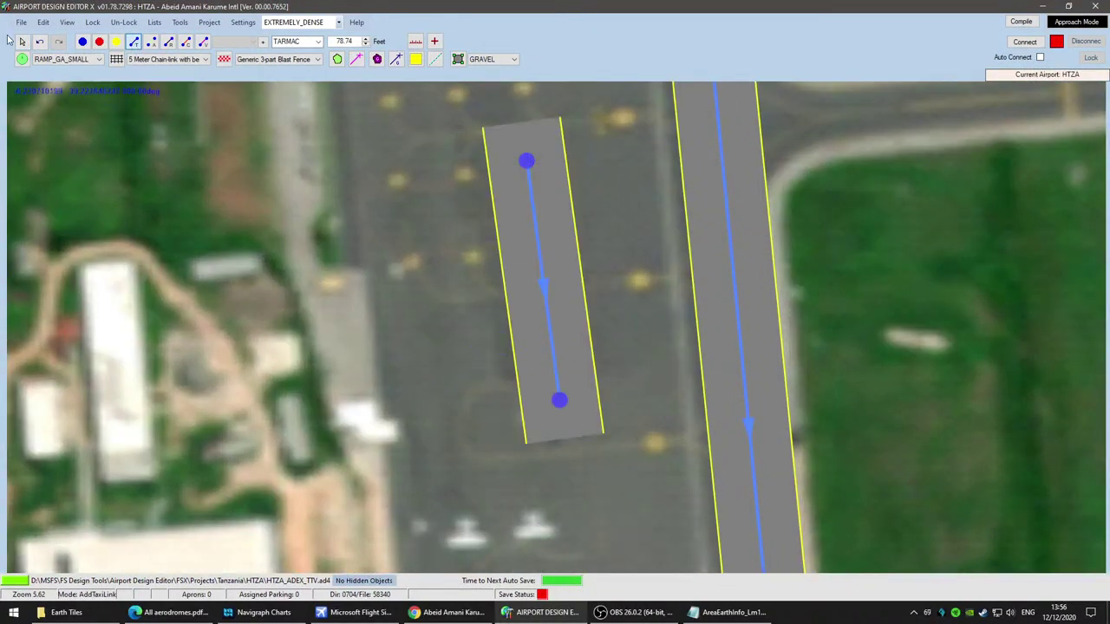
left_click(22, 41)
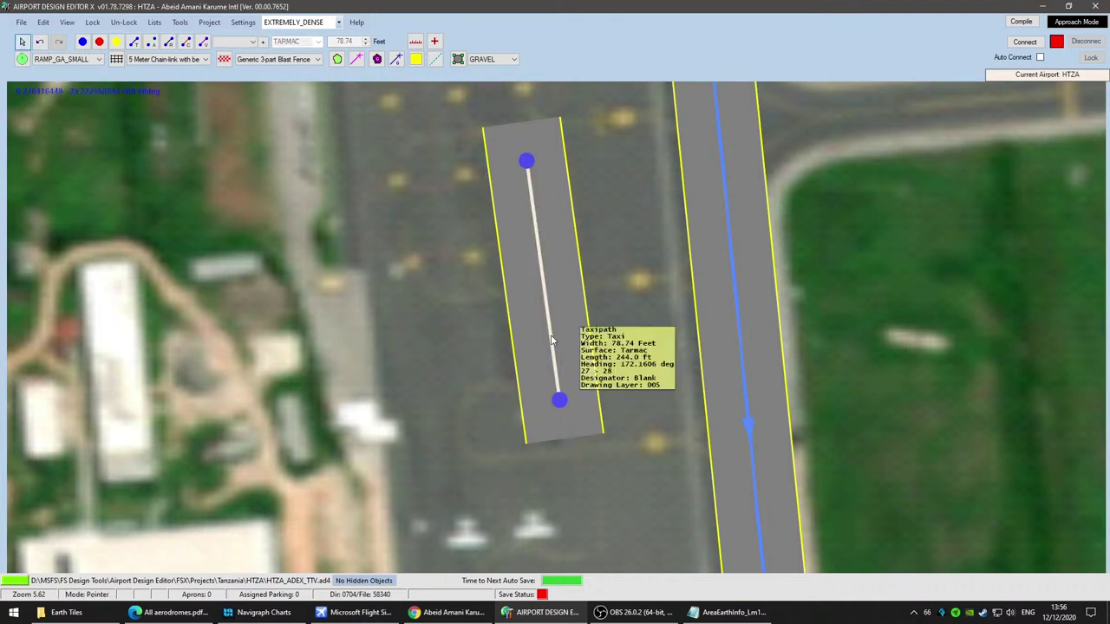
Step: Confirm the new link's surface remains TARMAC in its properties, closing without changes
double_click(551, 340)
left_click(177, 145)
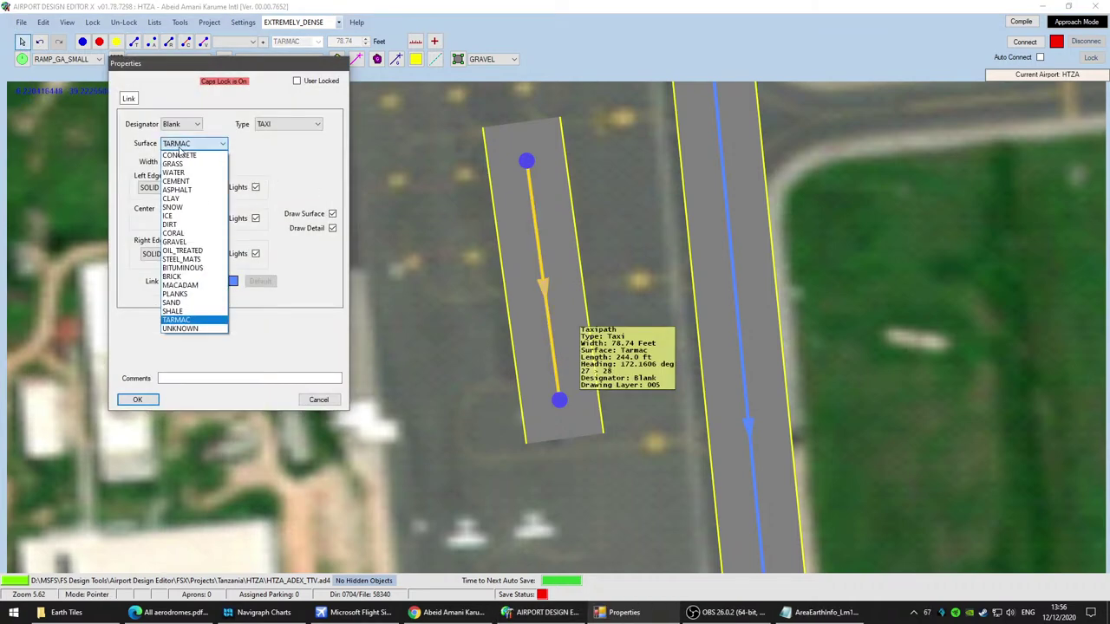
left_click(178, 146)
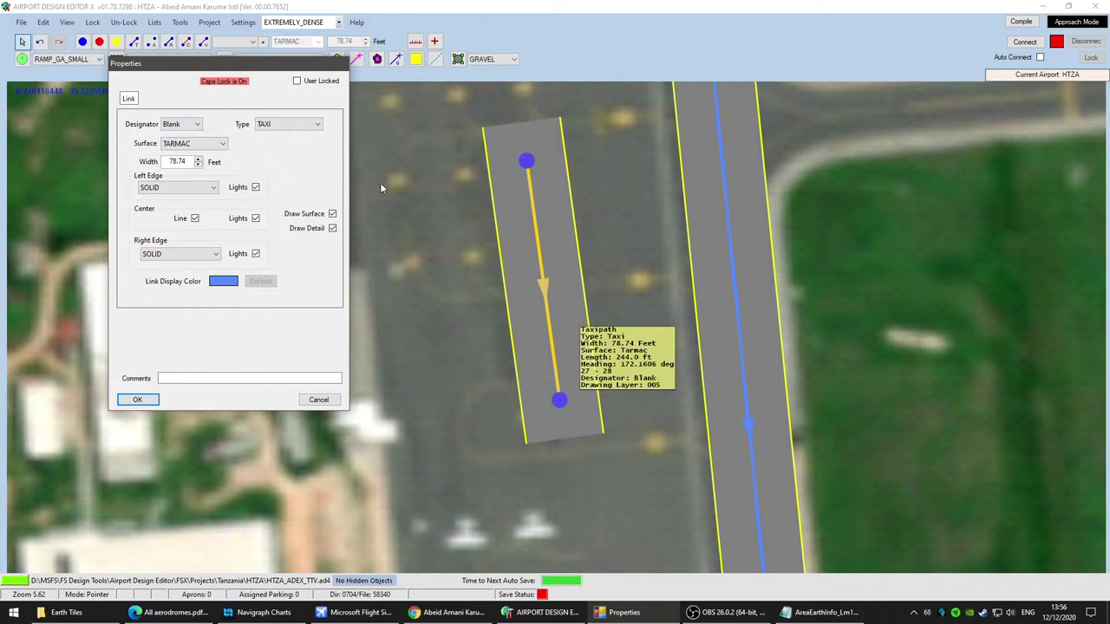
left_click(326, 401)
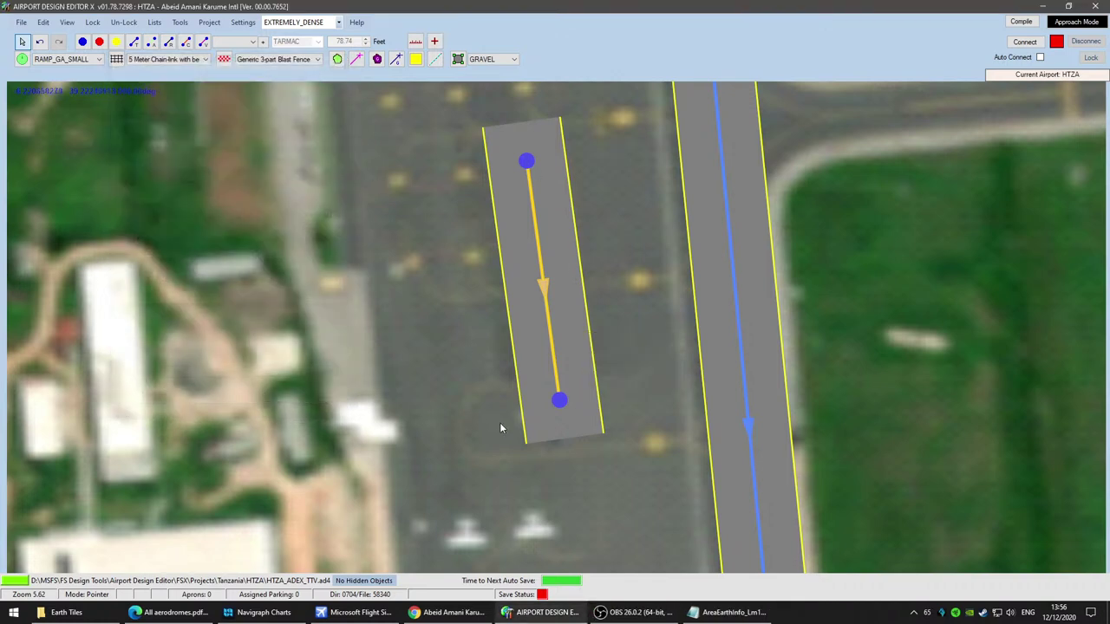
scroll(499, 420, "down", 2)
left_click_drag(505, 390, 454, 71)
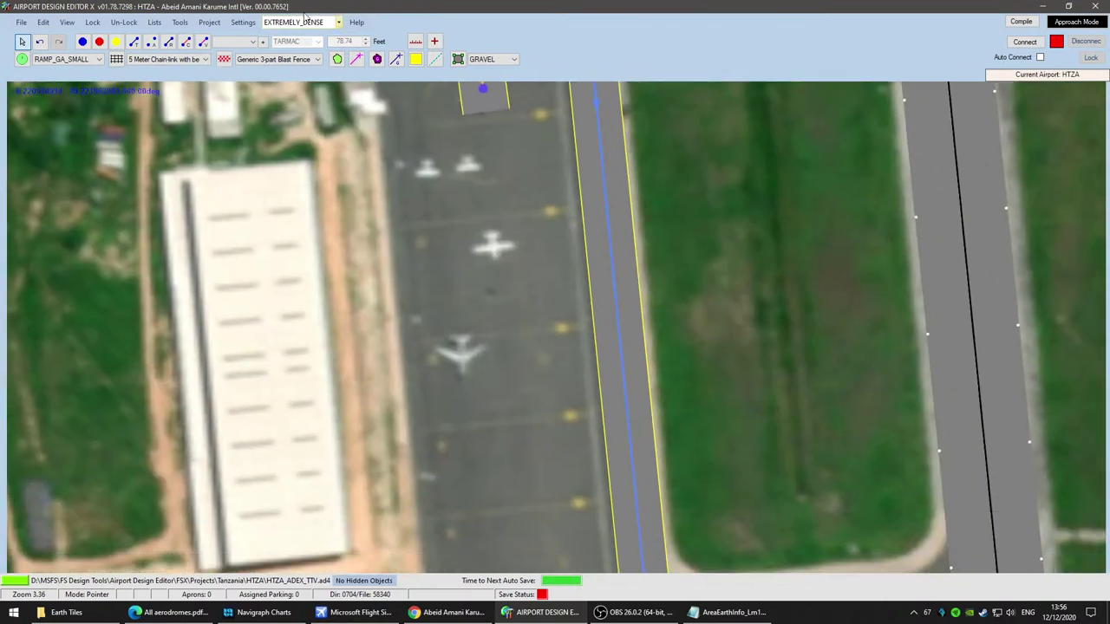
Step: Draw a small four-sided Tarmac apron on the ramp and drag the taxi link's end node onto it
left_click(458, 58)
left_click(492, 219)
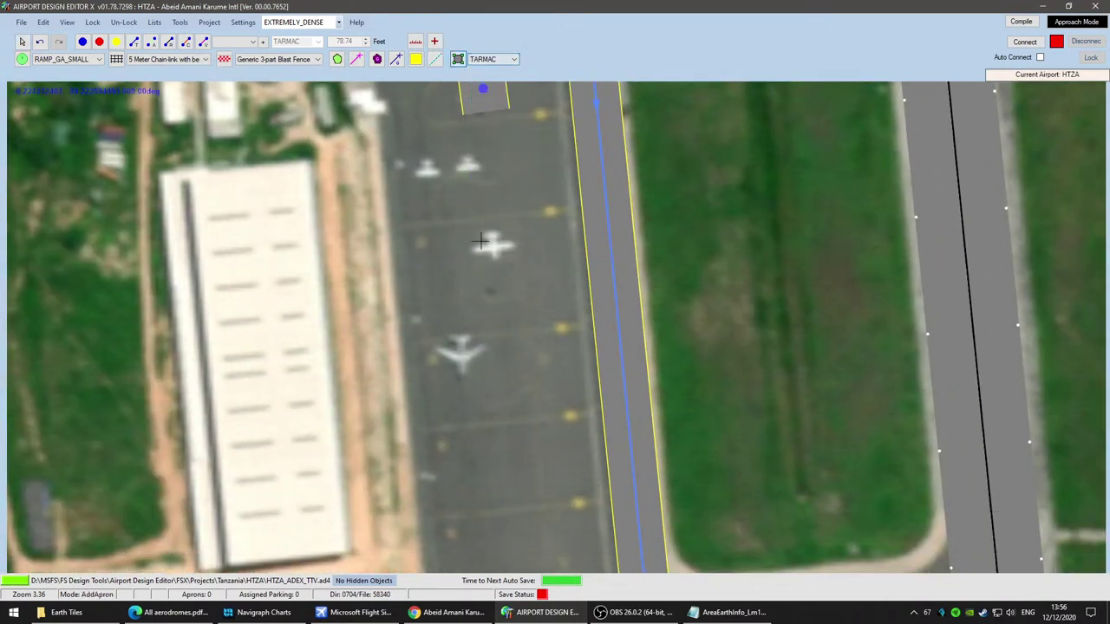
double_click(434, 334)
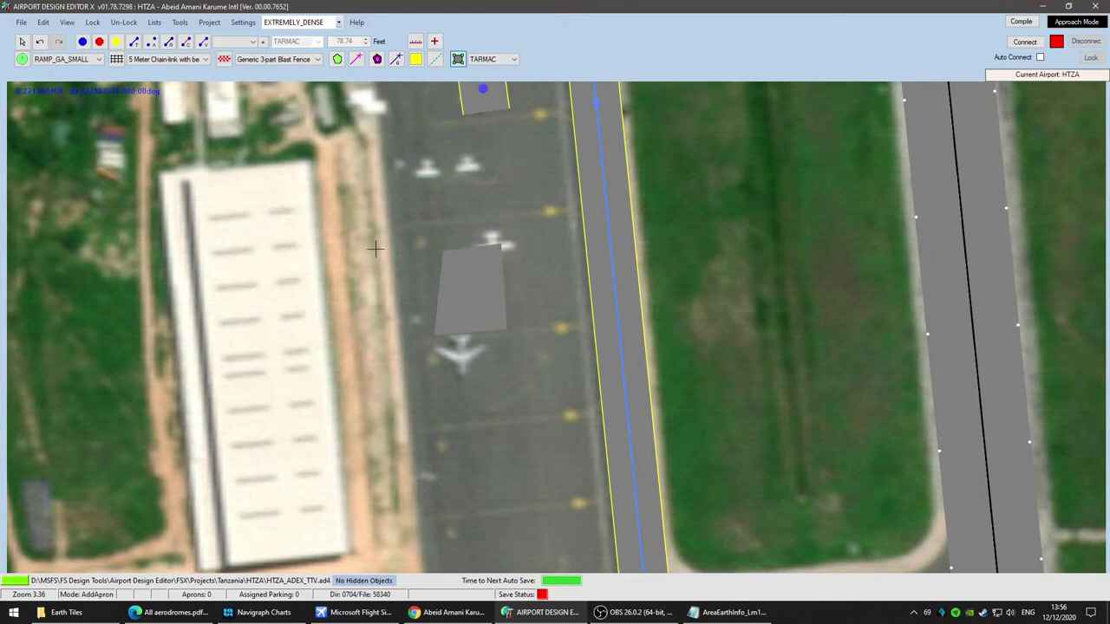
left_click(22, 42)
left_click_drag(481, 97, 473, 301)
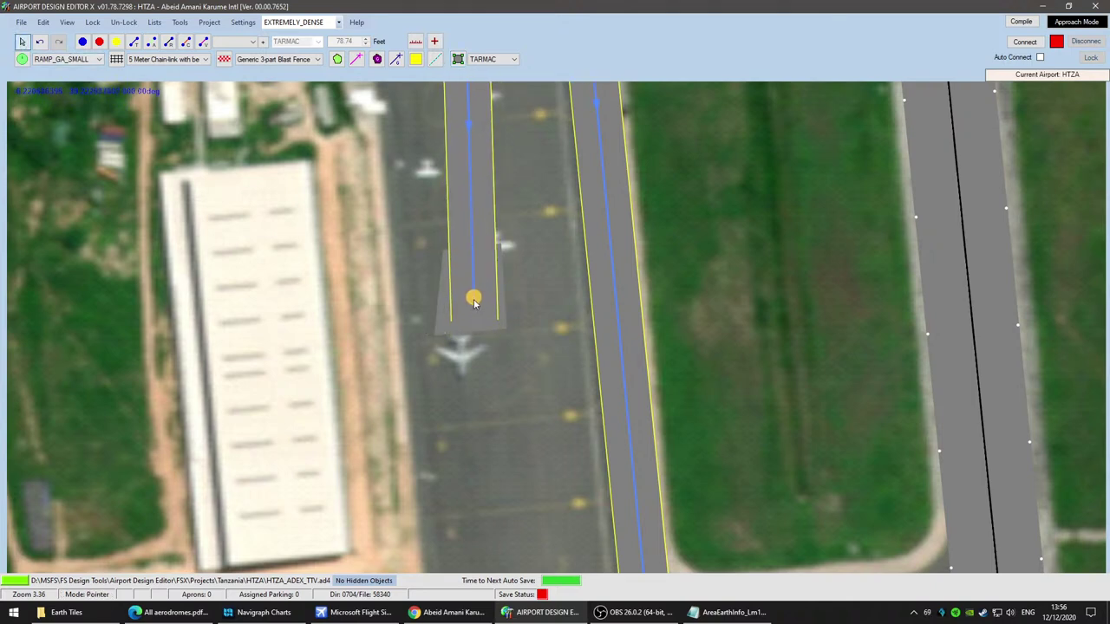
scroll(473, 301, "up", 4)
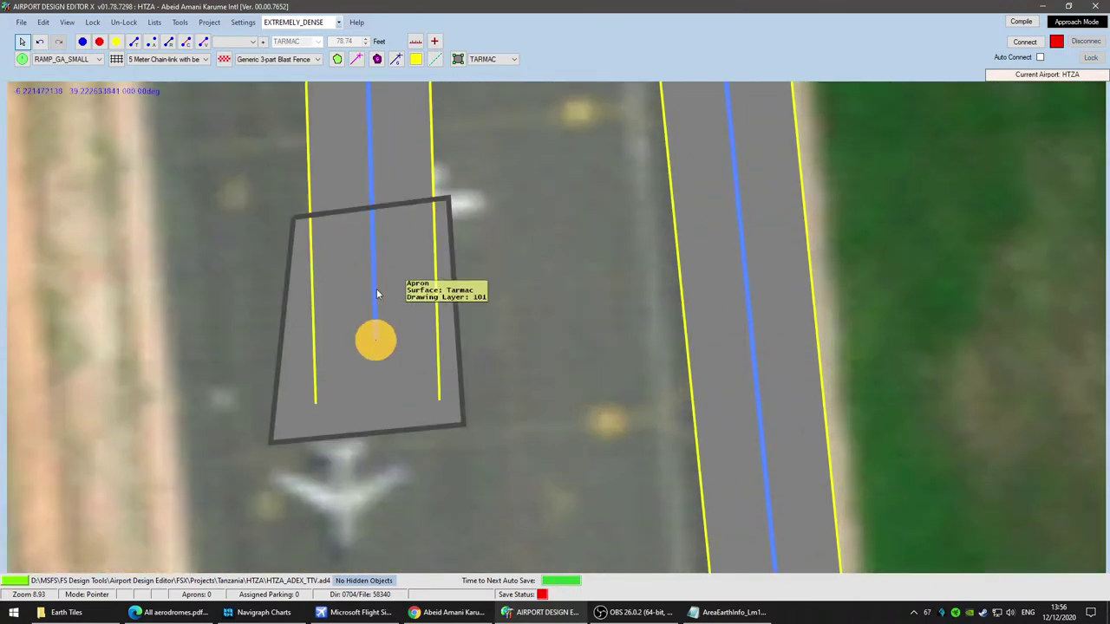
Step: Give the apron taxi link 1.00 ft width, no left or right edge lines, and no centre line or lights
double_click(375, 293)
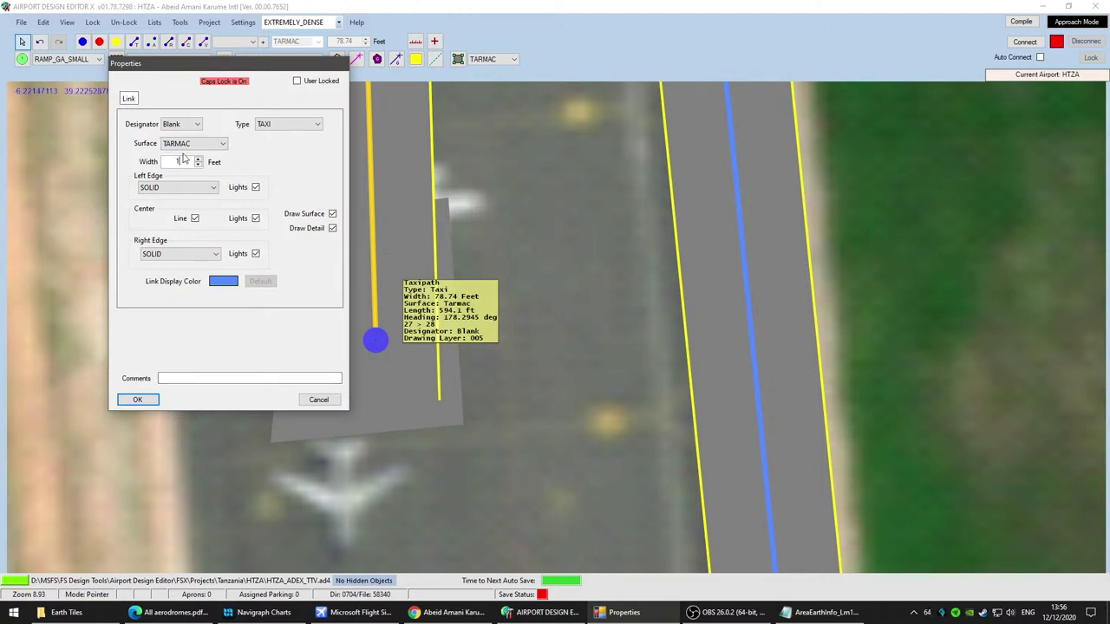
left_click(211, 187)
left_click(199, 198)
left_click(182, 253)
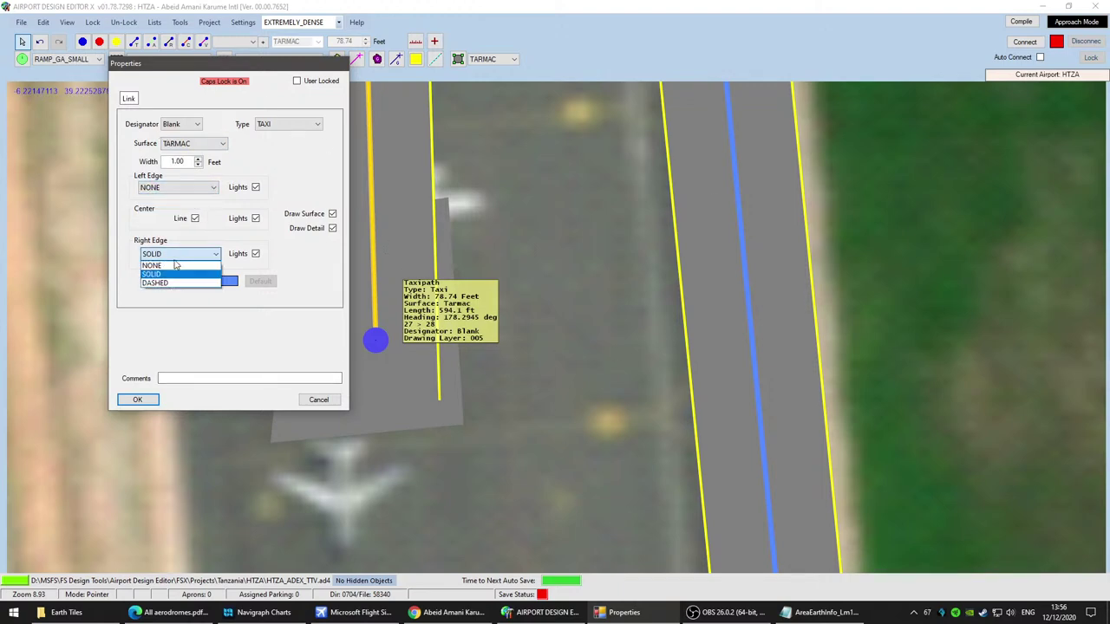
left_click(174, 267)
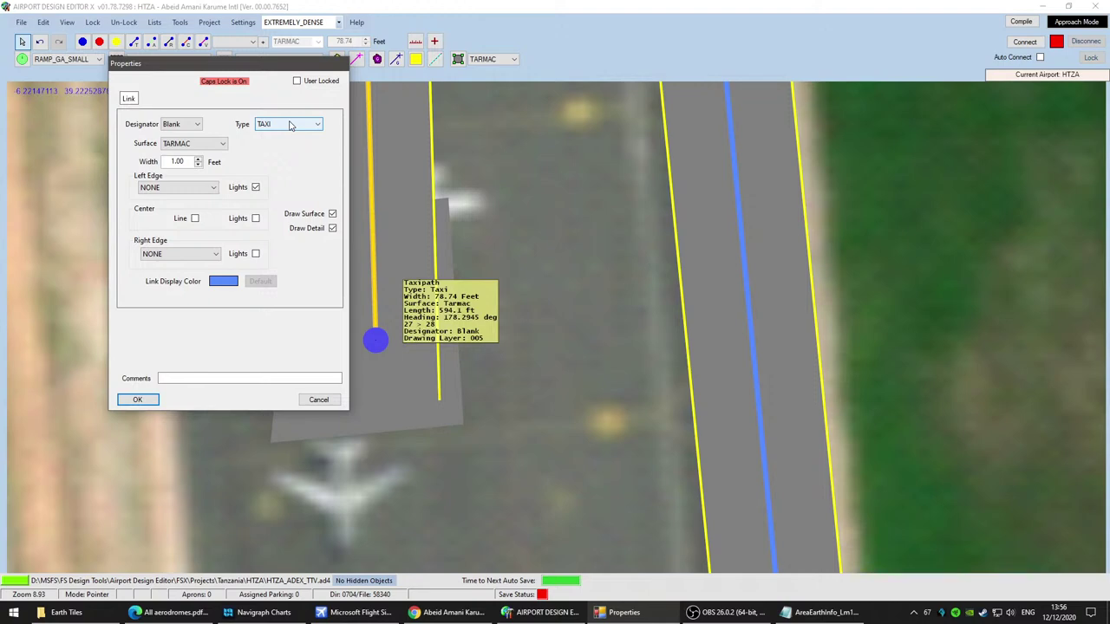
left_click(137, 400)
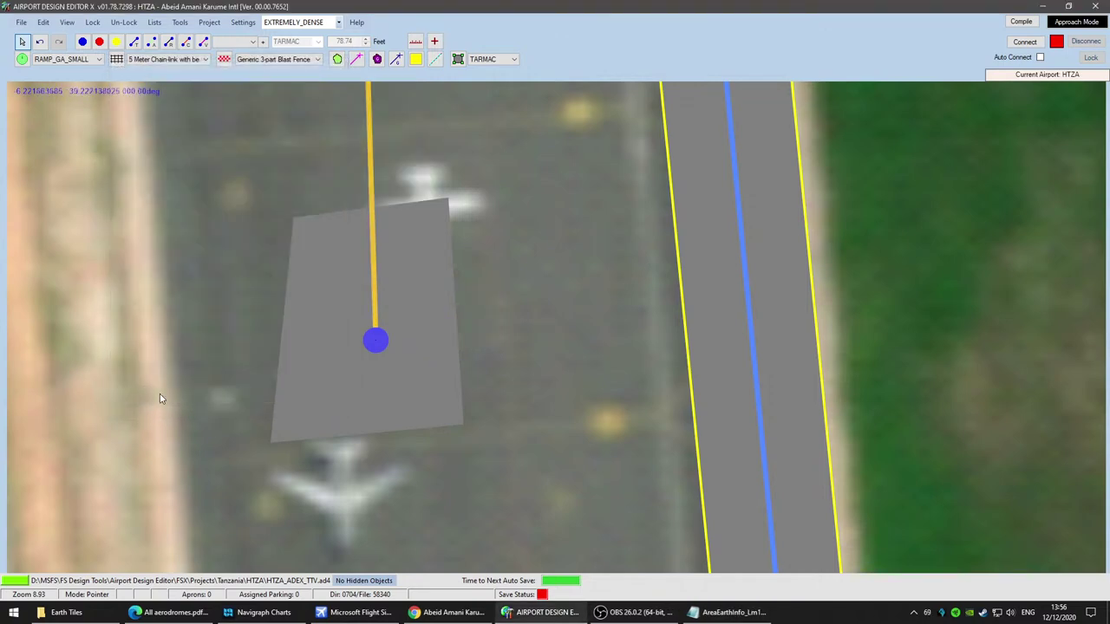
Step: Hide parking and taxiway links from the display and centre the apron in view
left_click(508, 231)
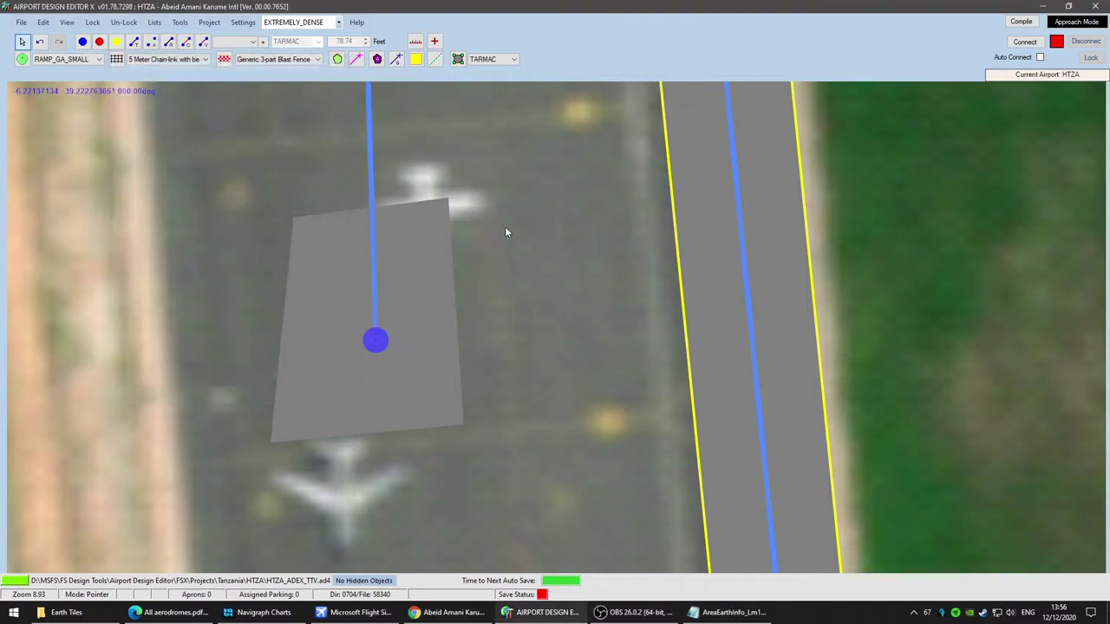
left_click(67, 23)
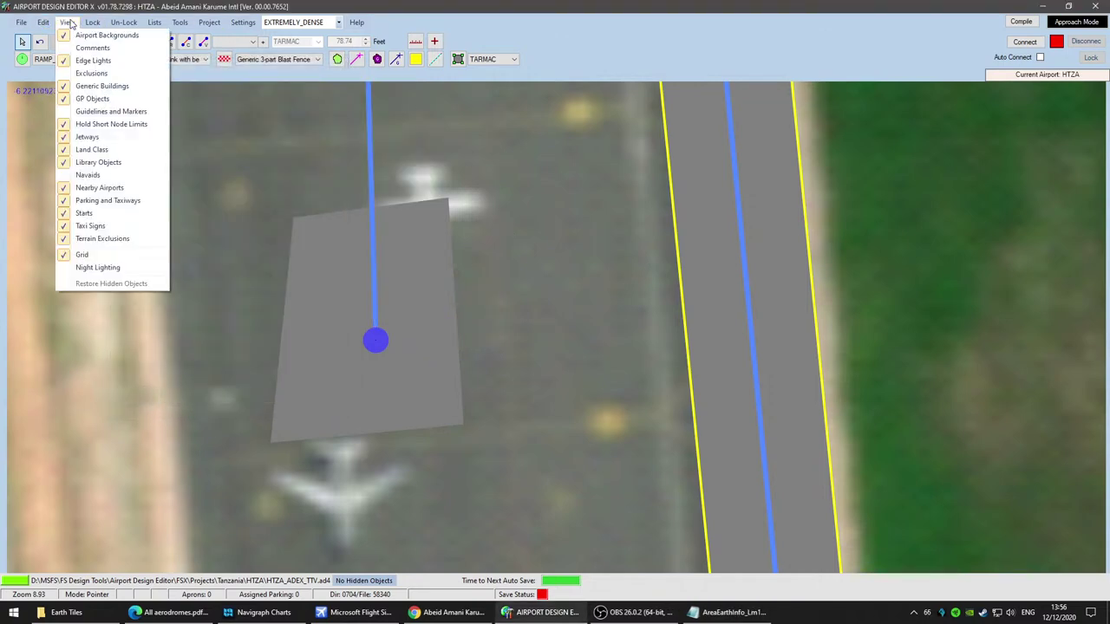
left_click(106, 201)
scroll(423, 204, "up", 6)
left_click_drag(385, 123, 444, 297)
scroll(444, 300, "up", 1)
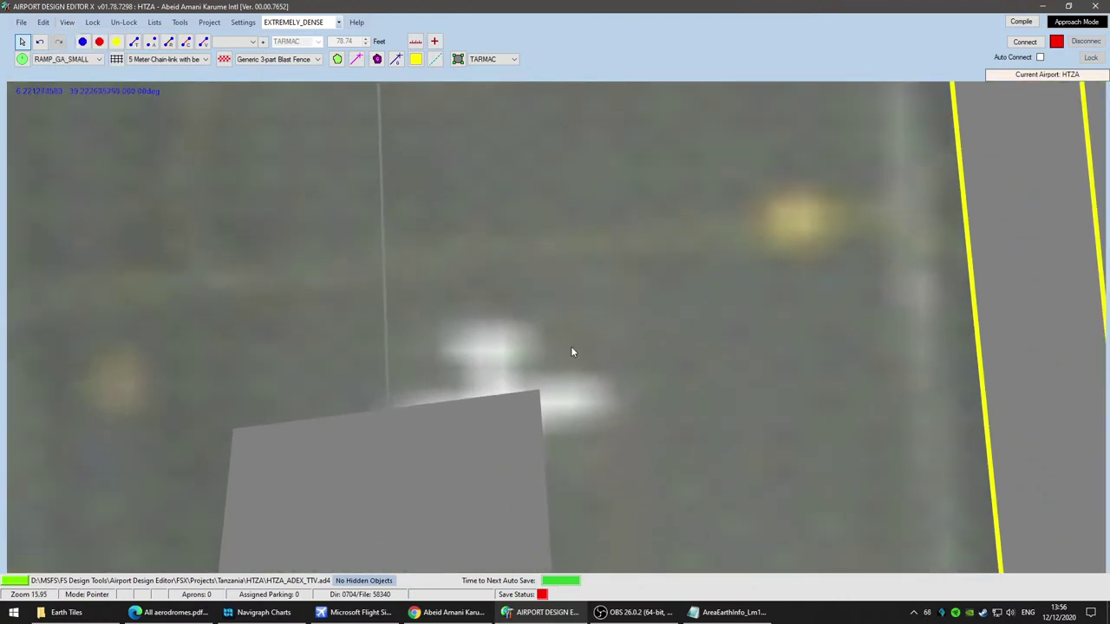
scroll(575, 346, "down", 14)
scroll(590, 347, "down", 4)
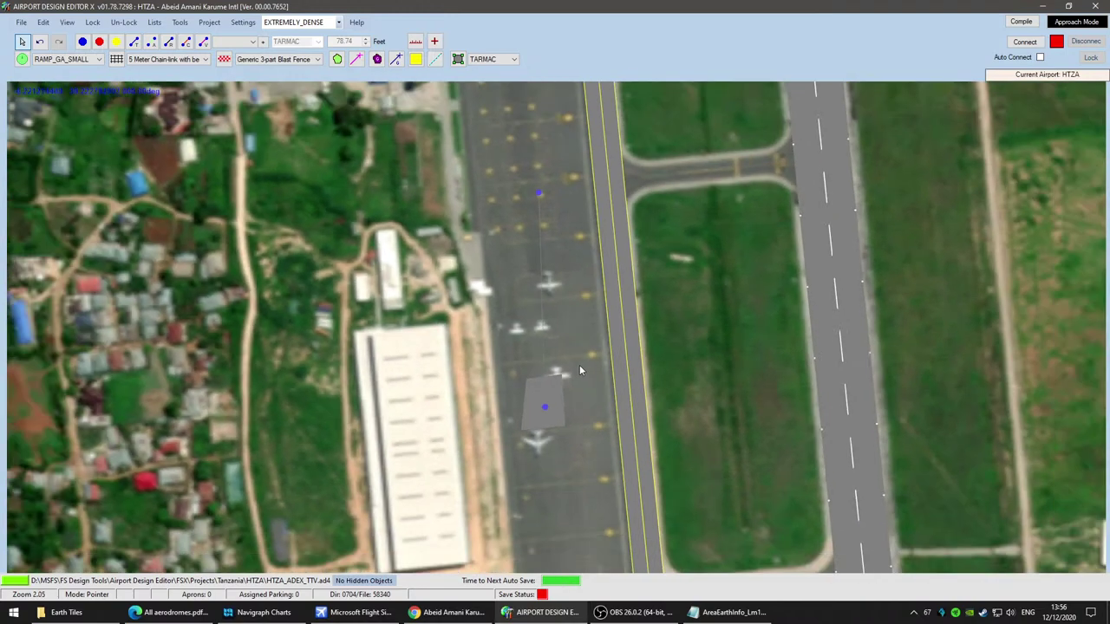
left_click_drag(717, 392, 628, 380)
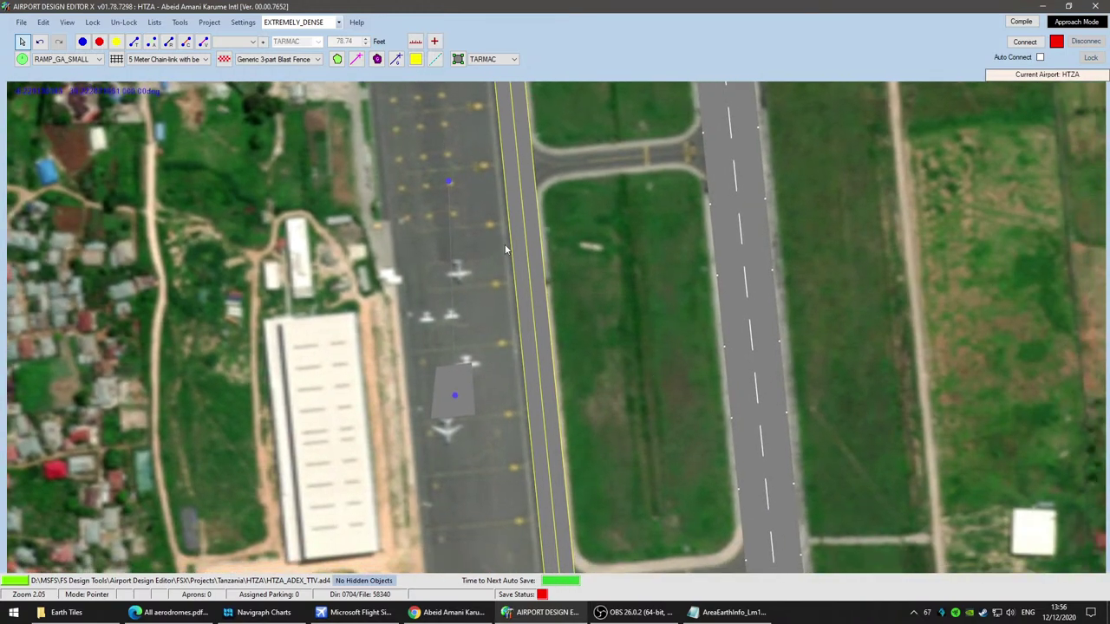
scroll(473, 304, "up", 3)
Step: Draw an elongated, bent Tarmac apron along the ramp's taxi line, north of the first patch
left_click(458, 59)
scroll(455, 362, "up", 3)
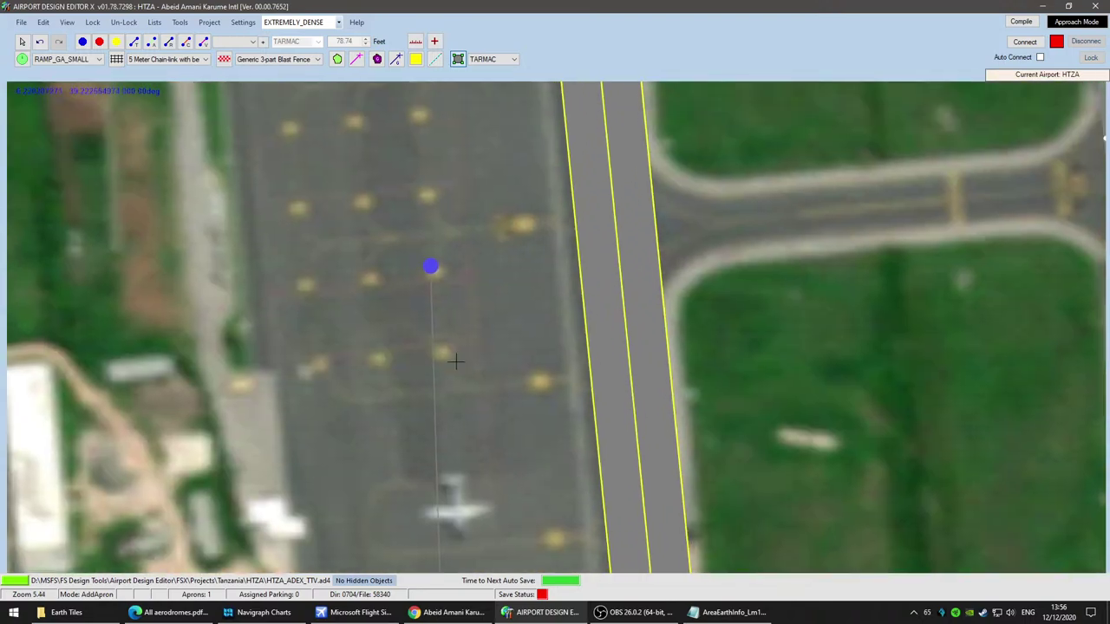
scroll(508, 367, "down", 3)
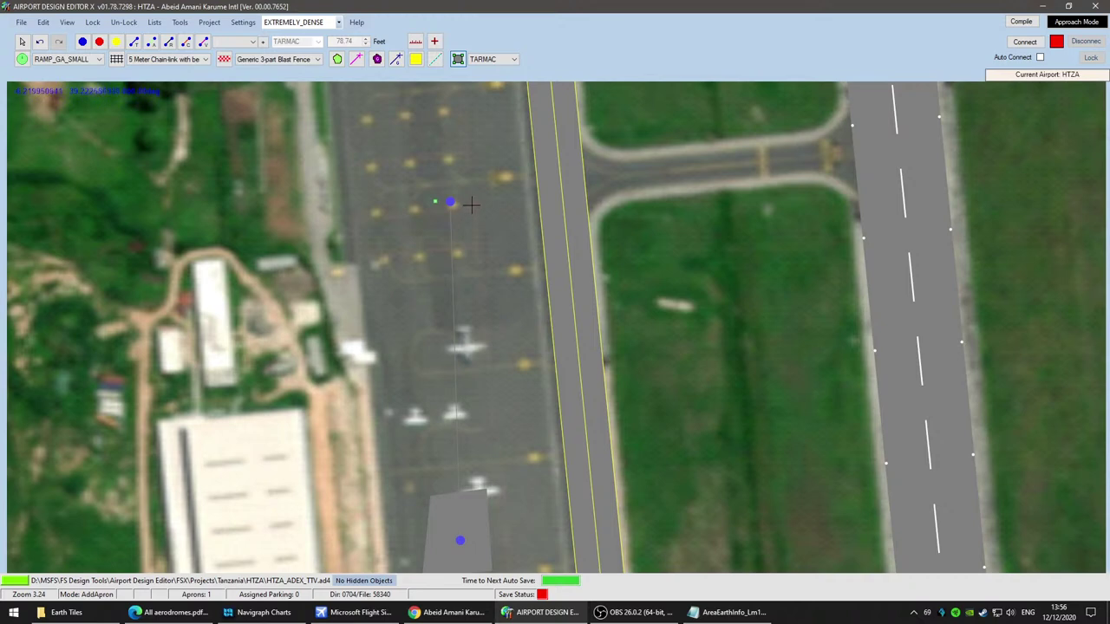
left_click(421, 345)
left_click(448, 473)
right_click(436, 229)
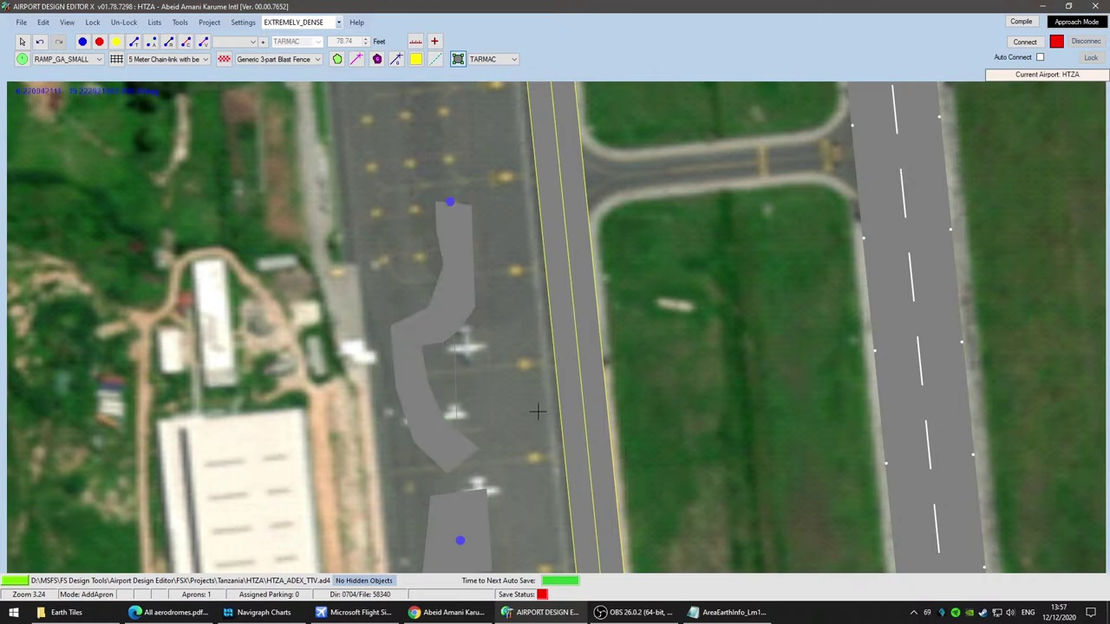
scroll(552, 411, "up", 2)
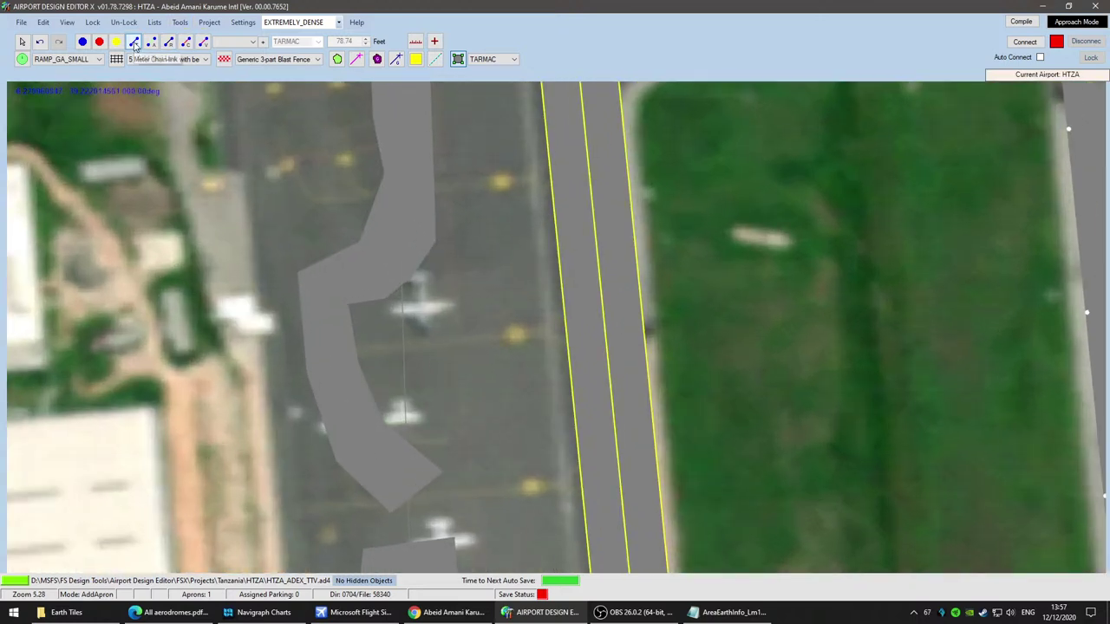
Step: Insert two new points on the apron taxipath, one upper and one lower
left_click(22, 42)
left_click(84, 42)
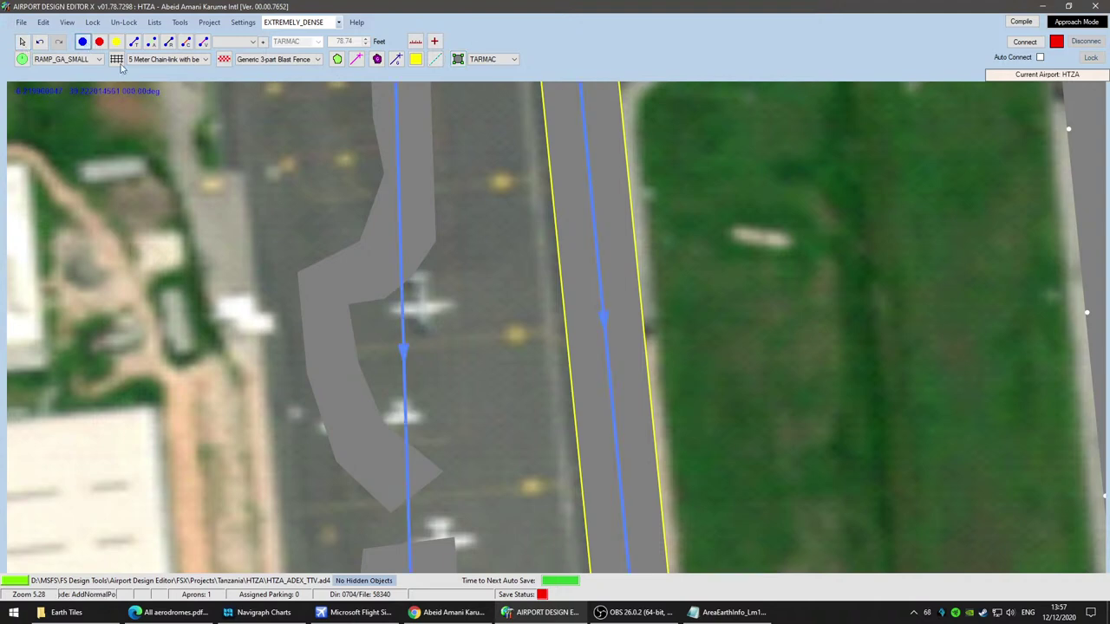
left_click(400, 249)
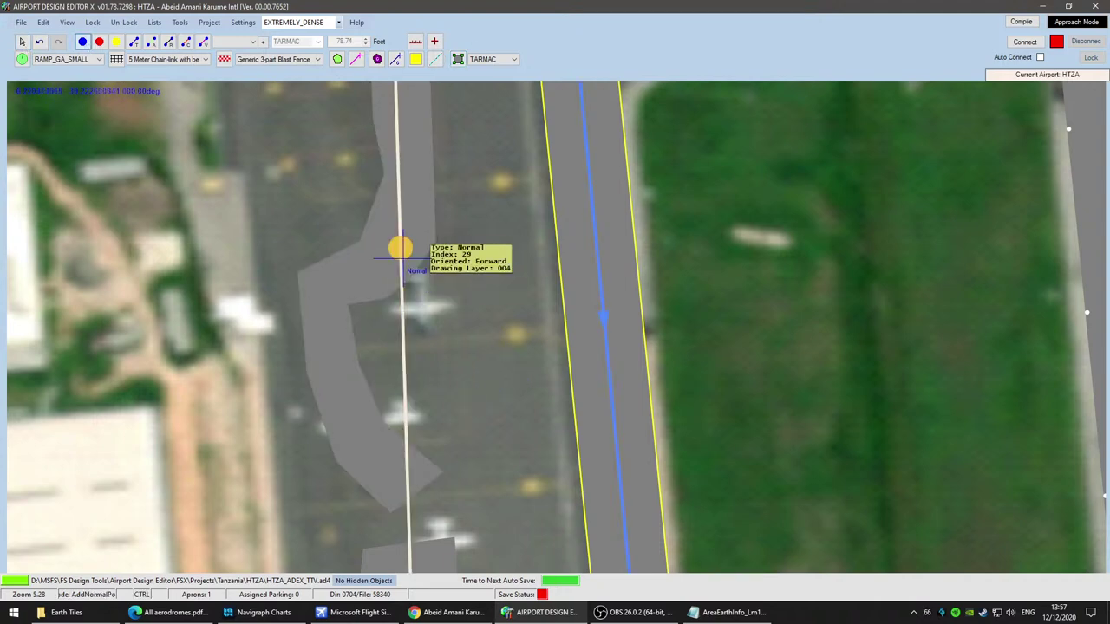
left_click(405, 414)
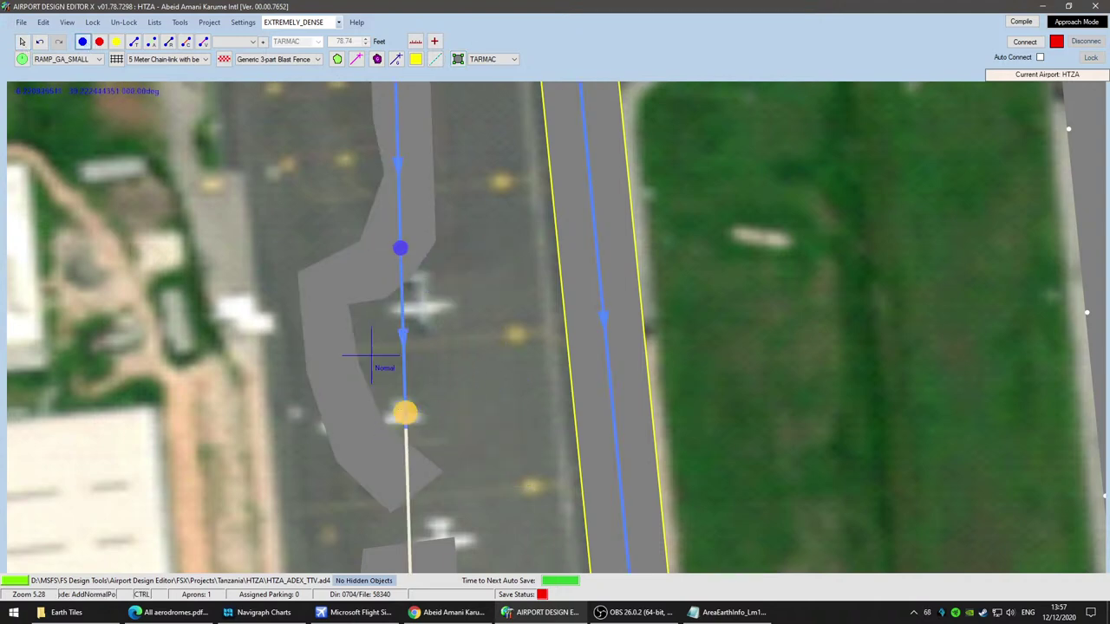
key("Escape")
Step: Drag the lower taxipath point up-left so the path follows the curved apron
left_click_drag(405, 413, 324, 288)
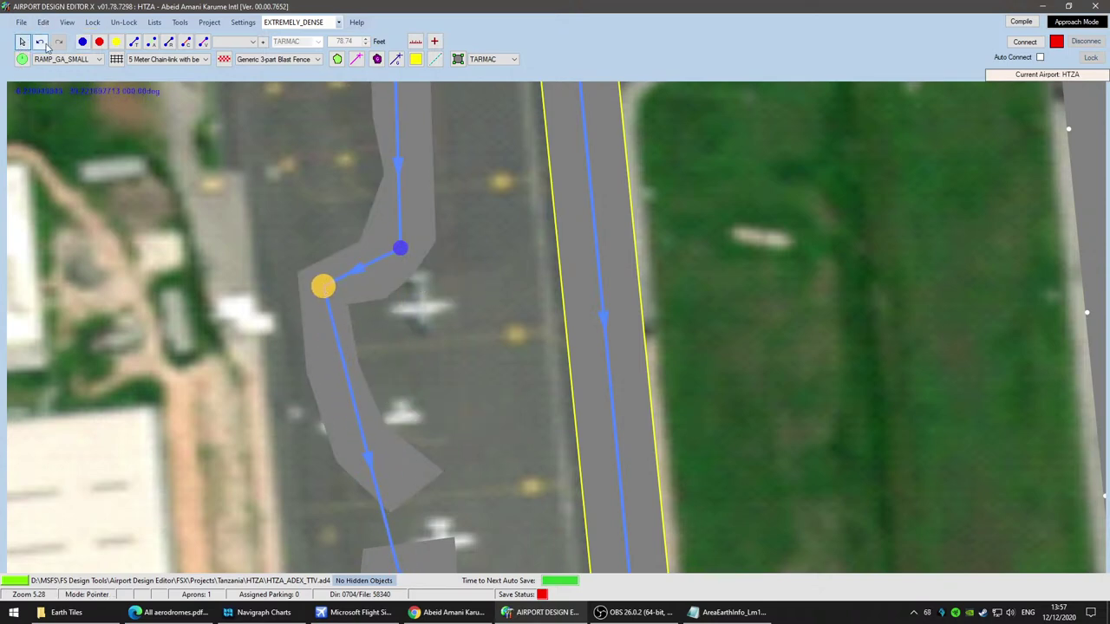
scroll(515, 382, "down", 2)
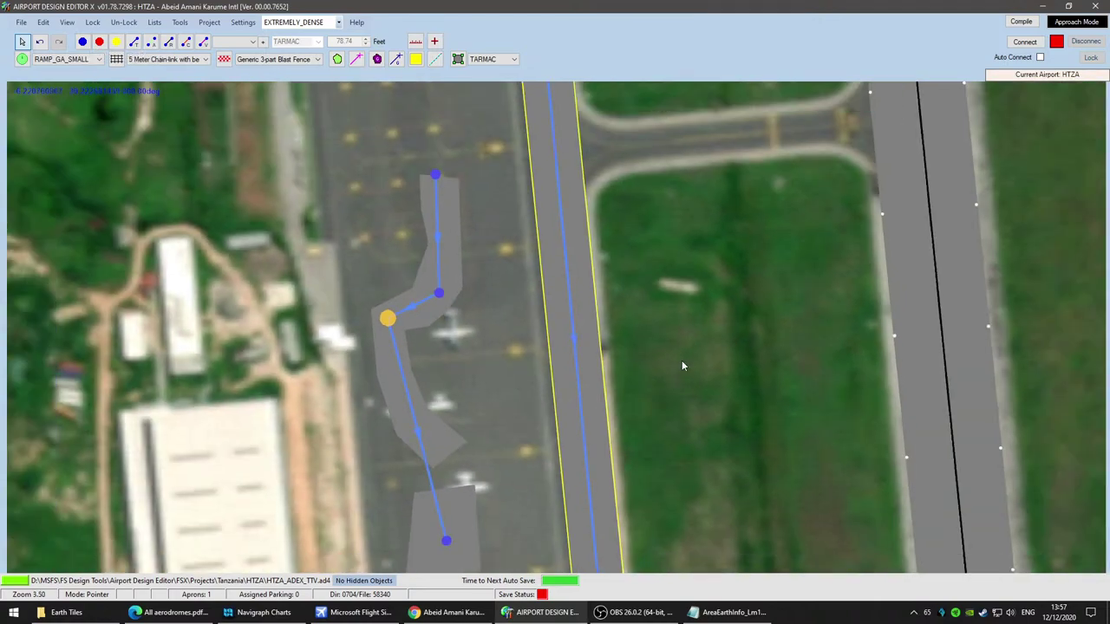
scroll(679, 377, "down", 2)
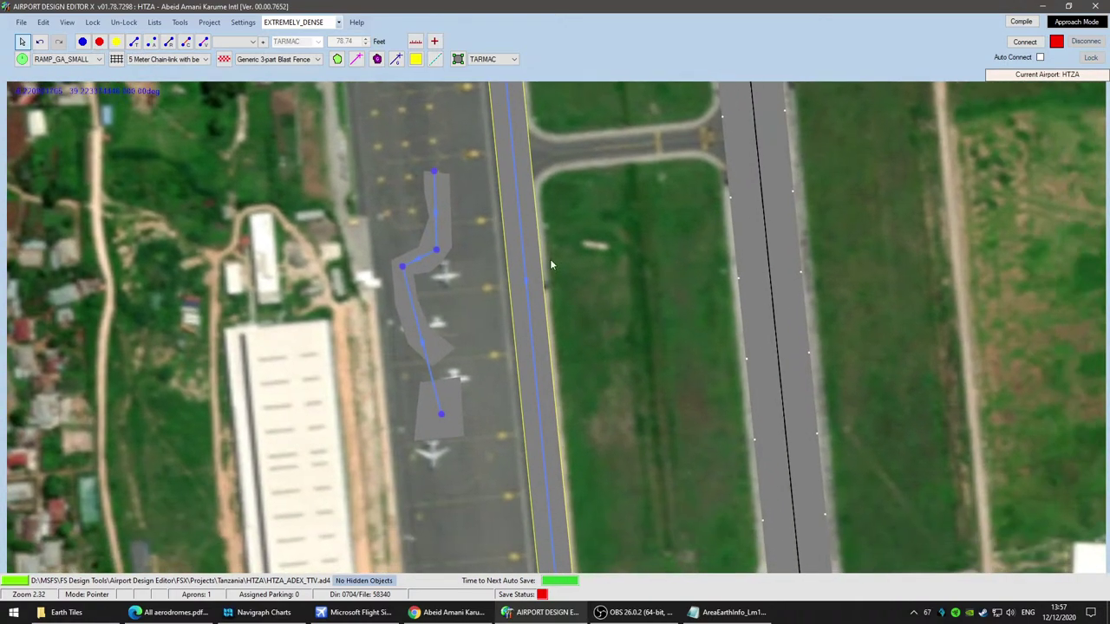
scroll(434, 247, "up", 2)
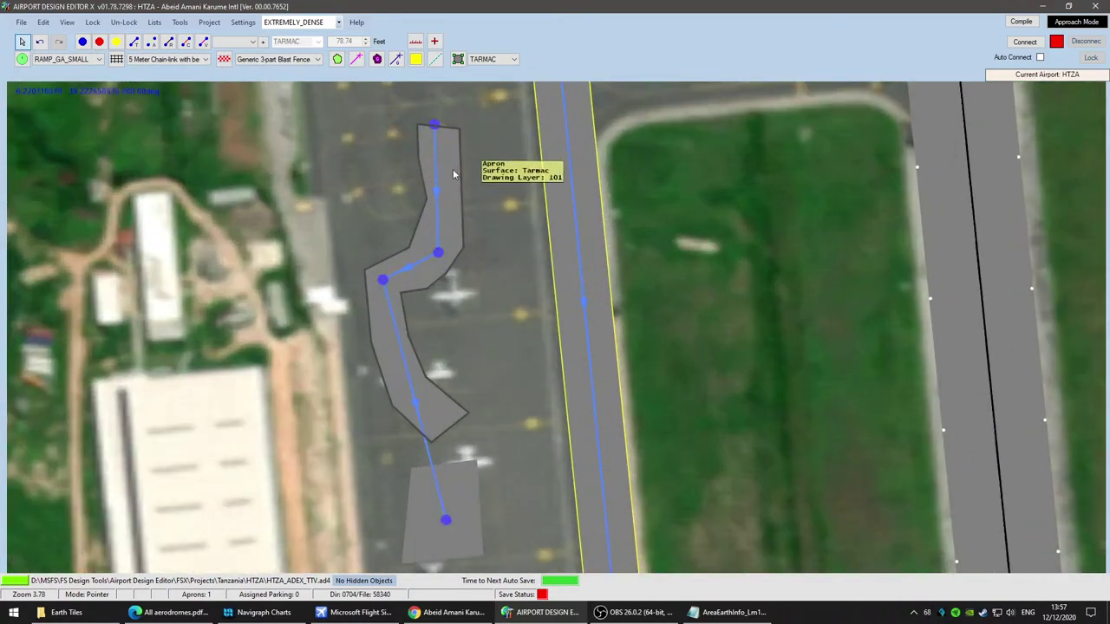
scroll(506, 390, "down", 3)
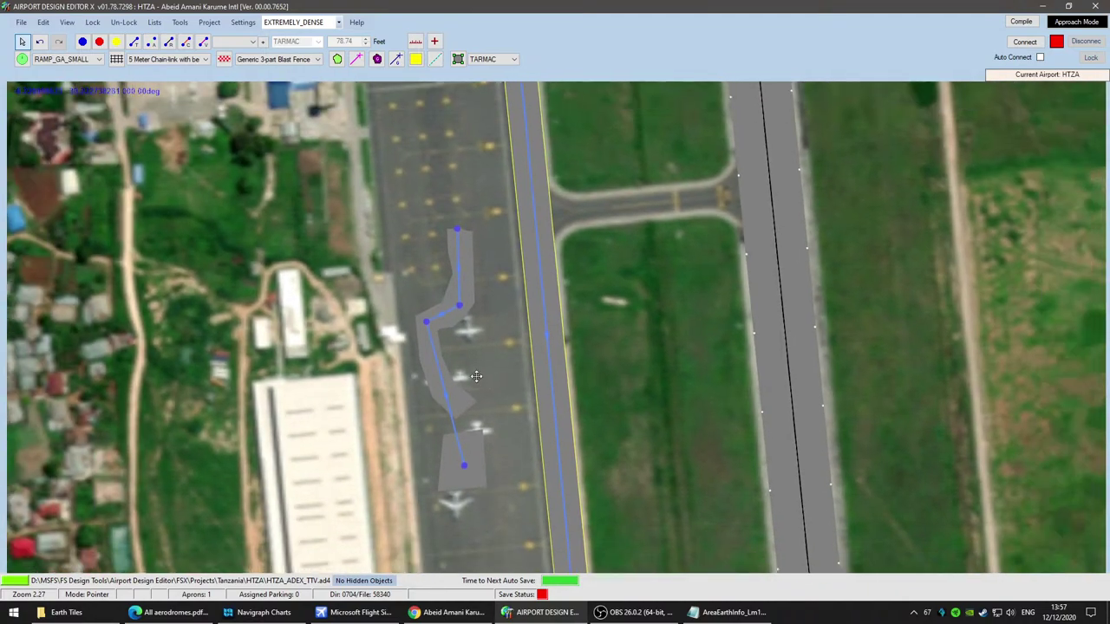
left_click_drag(491, 384, 388, 385)
scroll(407, 326, "up", 6)
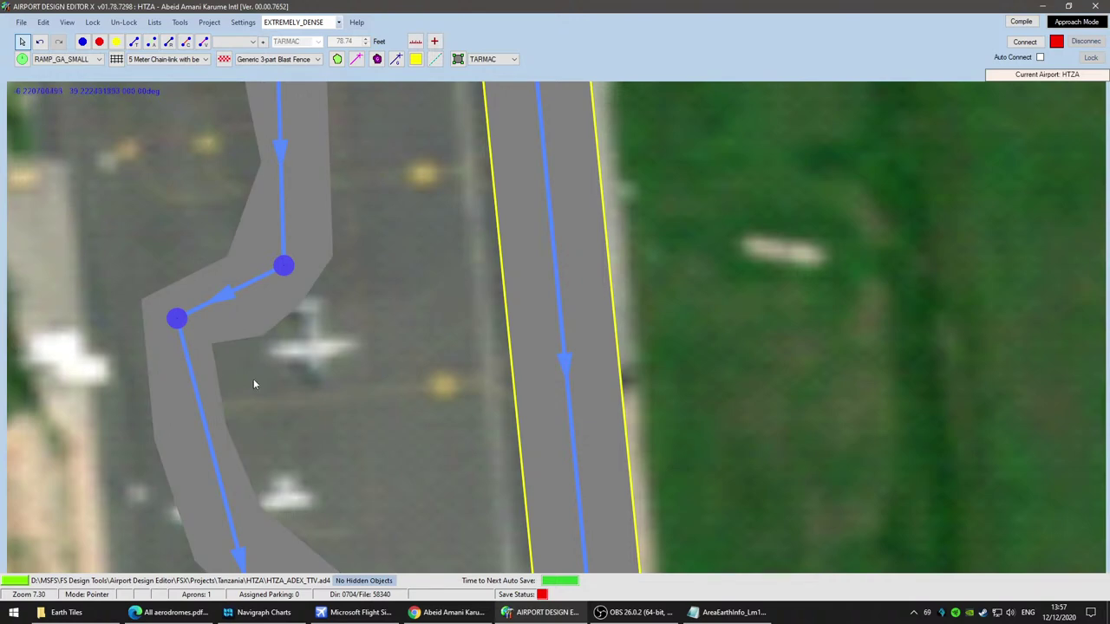
left_click_drag(384, 440, 569, 234)
scroll(569, 243, "down", 5)
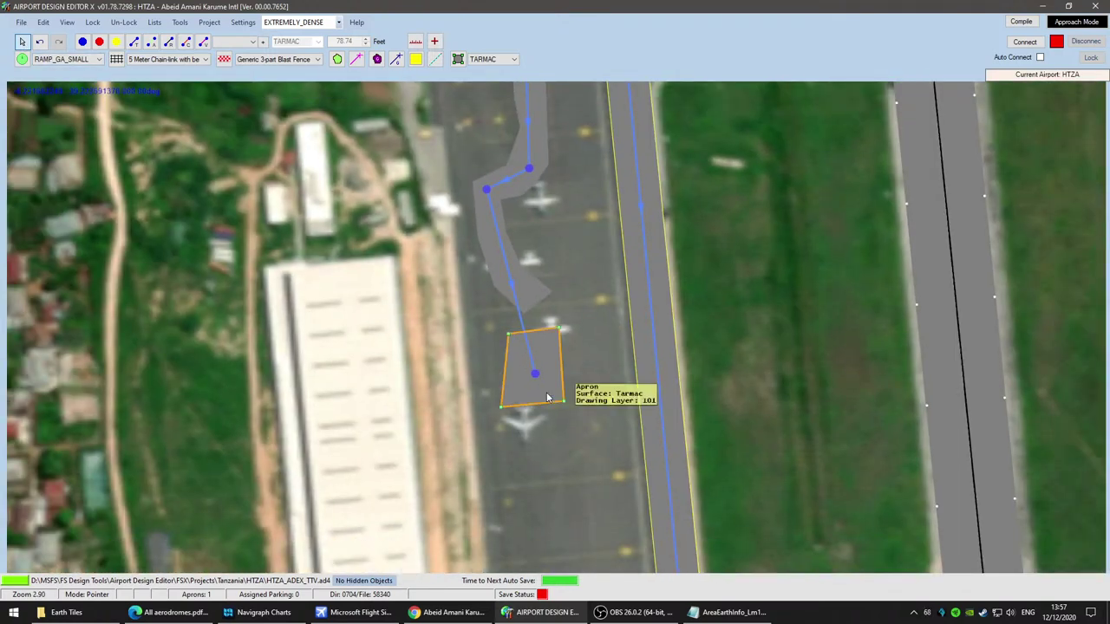
Step: Delete both aprons and the apron taxipath's nodes, leaving zero aprons
key("Delete")
left_click(536, 375)
key("Delete")
key("Delete")
left_click(486, 189)
key("Delete")
left_click(528, 170)
key("Delete")
Step: Pan to the taxiway crossing and compare it with a Google Maps close-up of the junction
left_click_drag(579, 161, 581, 508)
left_click(529, 420)
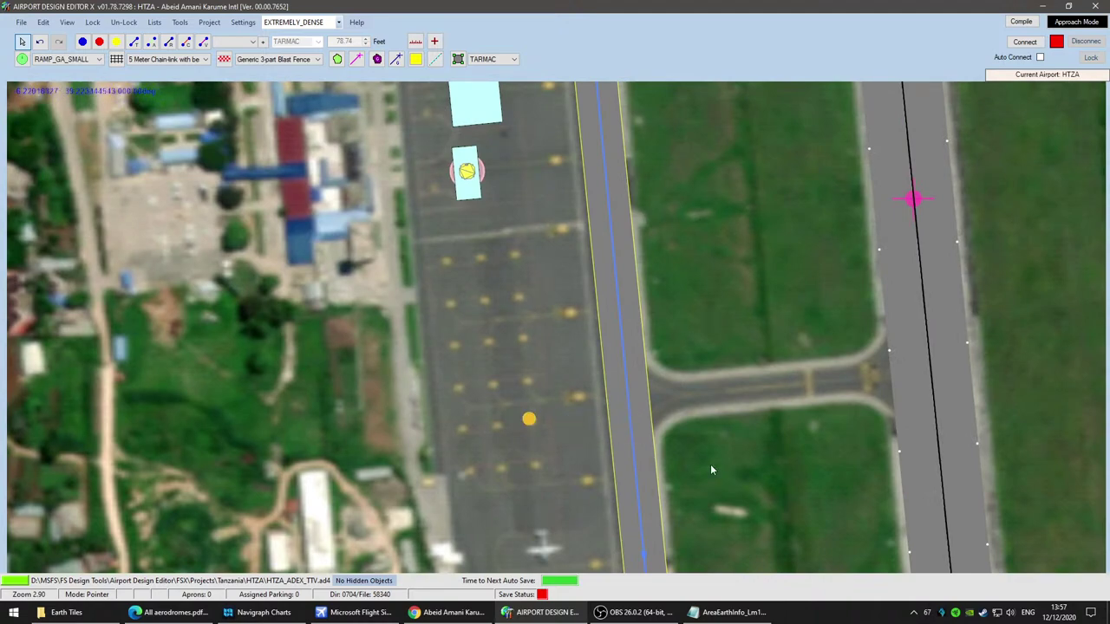
scroll(722, 446, "down", 3)
right_click_drag(711, 262, 585, 341)
scroll(704, 416, "up", 6)
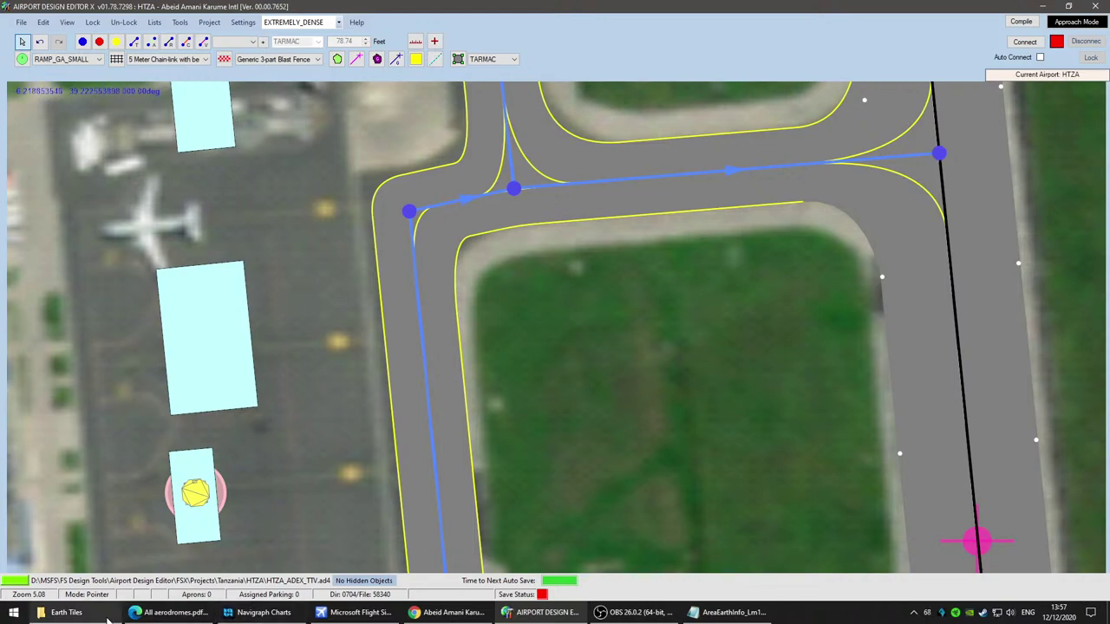
left_click(461, 612)
scroll(653, 331, "up", 4)
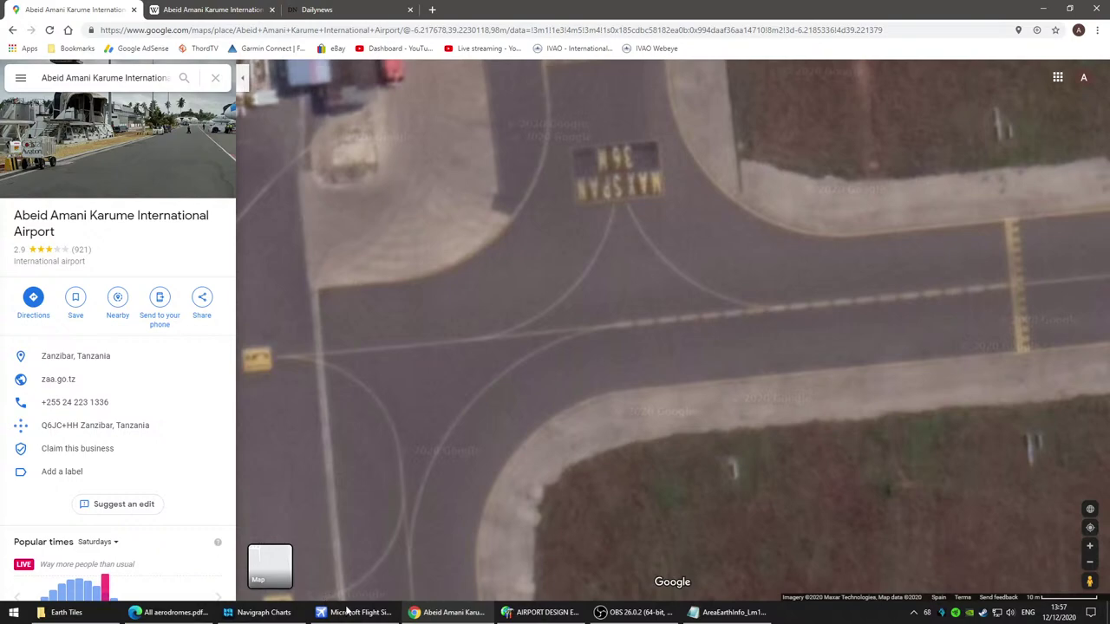
left_click(542, 612)
Step: Nudge the taxiway corner and junction nodes to match the imagery
left_click_drag(619, 371, 633, 555)
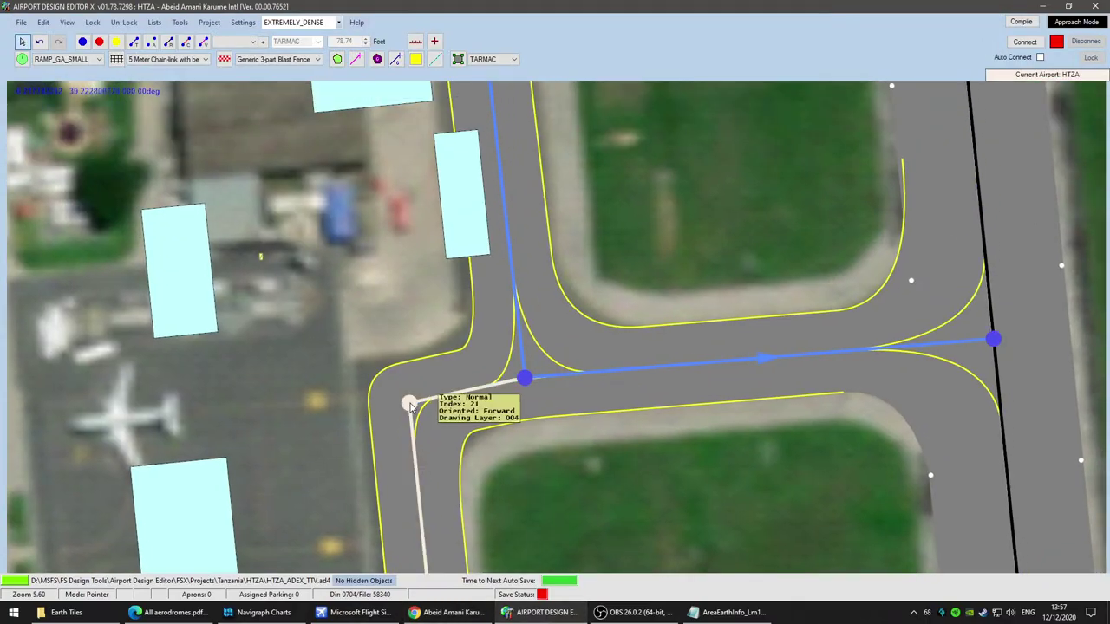
left_click_drag(408, 404, 402, 396)
left_click_drag(526, 379, 532, 373)
scroll(667, 481, "down", 2)
left_click_drag(667, 484, 451, 169)
scroll(586, 424, "down", 5)
left_click_drag(583, 422, 534, 270)
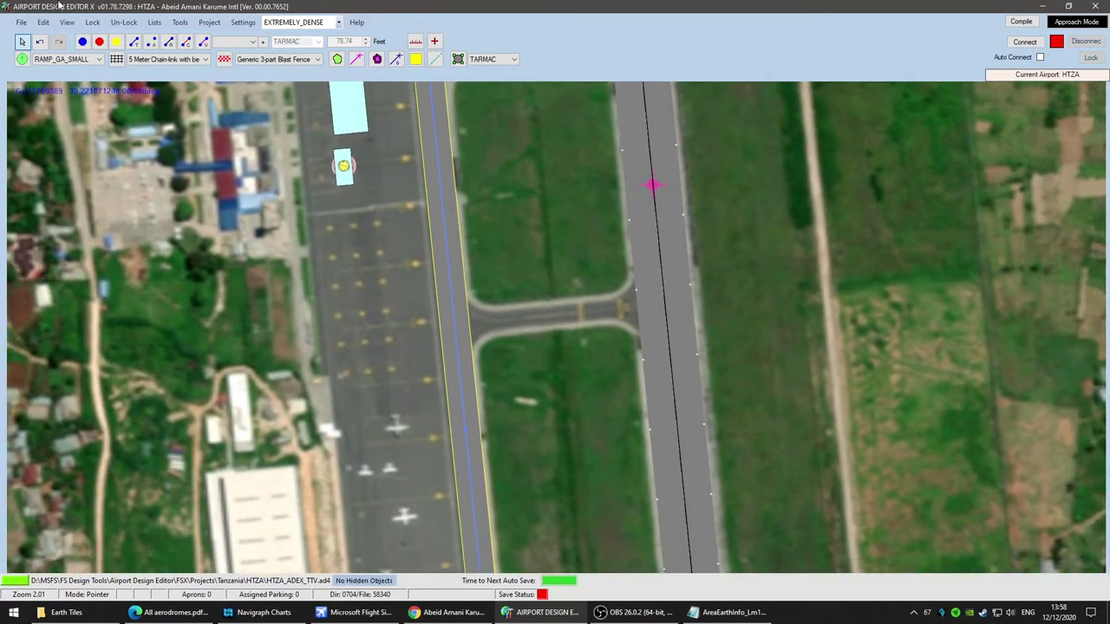
Step: Draw a taxi link from the parallel taxiway to the runway centreline at the southern crossing
left_click(135, 42)
scroll(555, 340, "up", 5)
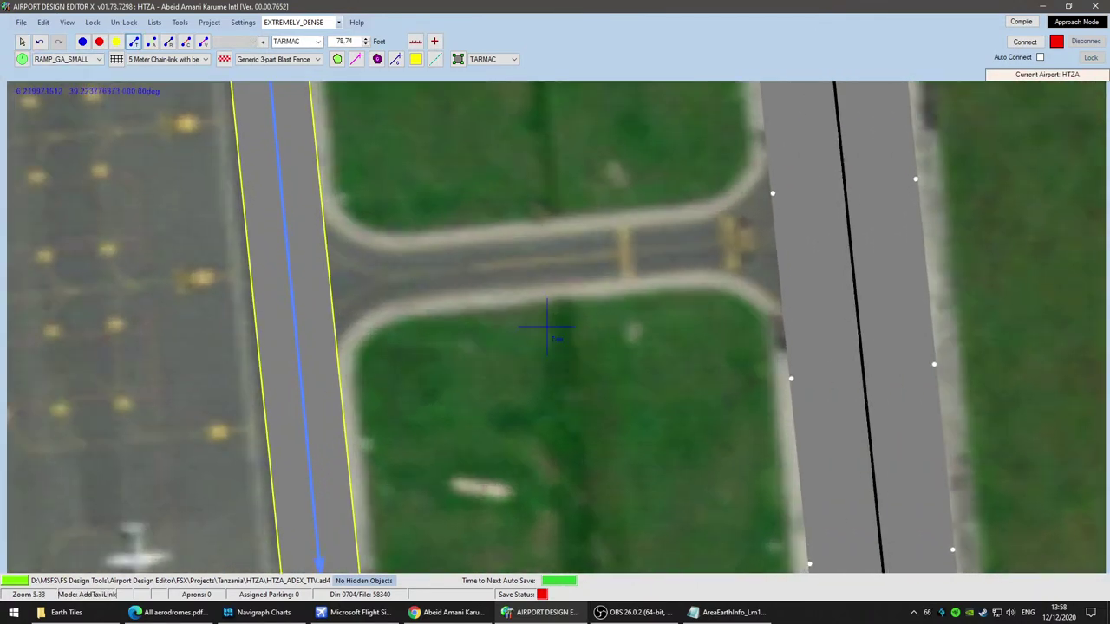
left_click(291, 282)
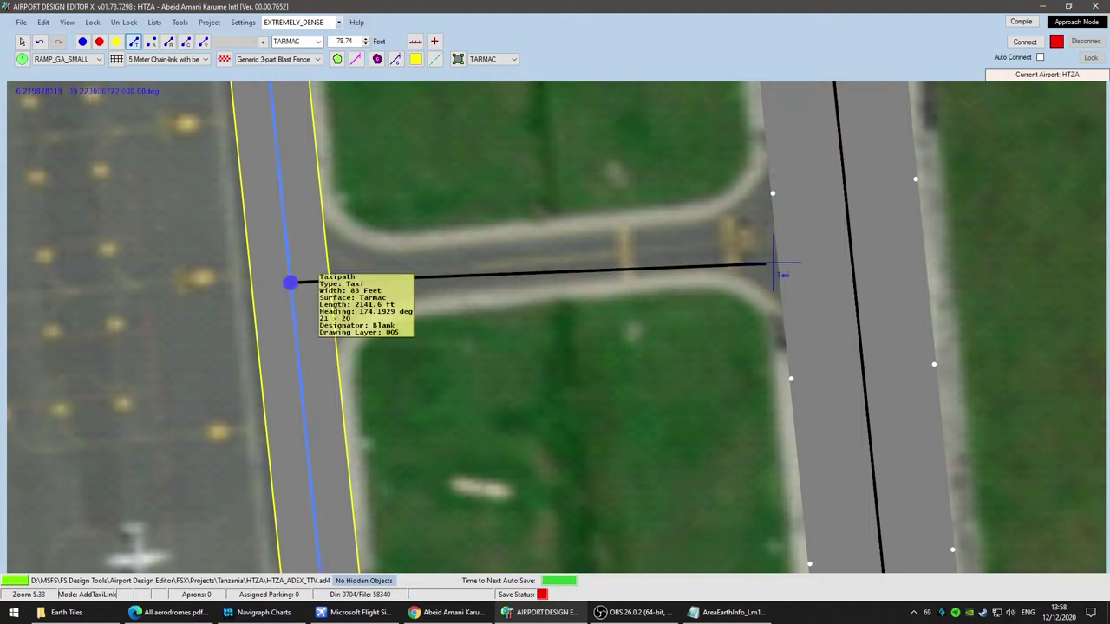
left_click(849, 235)
Step: Add a second taxi link joining the parallel taxiway to the runway at the next connector
scroll(709, 538, "down", 3)
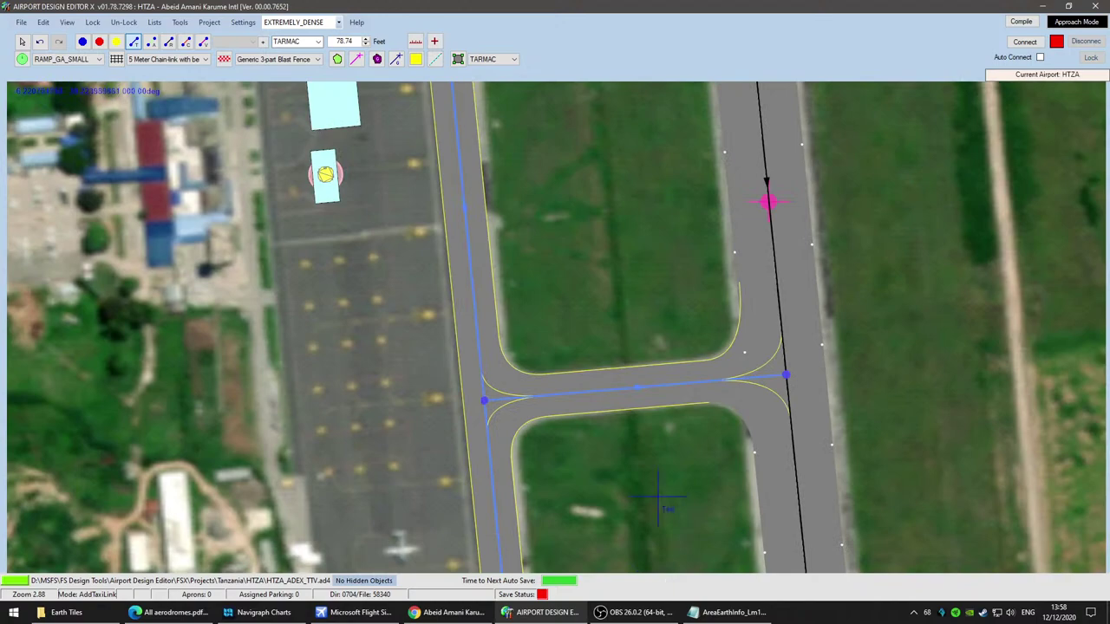
middle_click_drag(662, 352, 616, 55)
middle_click_drag(677, 542, 660, 184)
middle_click_drag(650, 261, 612, 468)
scroll(518, 379, "up", 5)
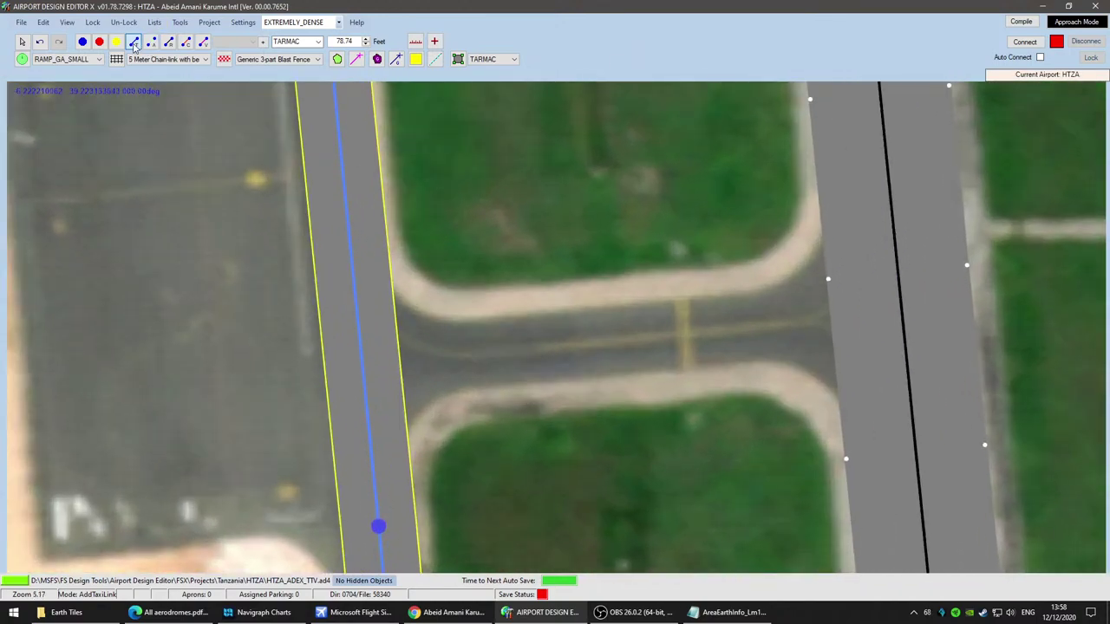
mouse_move(363, 371)
scroll(590, 362, "down", 3)
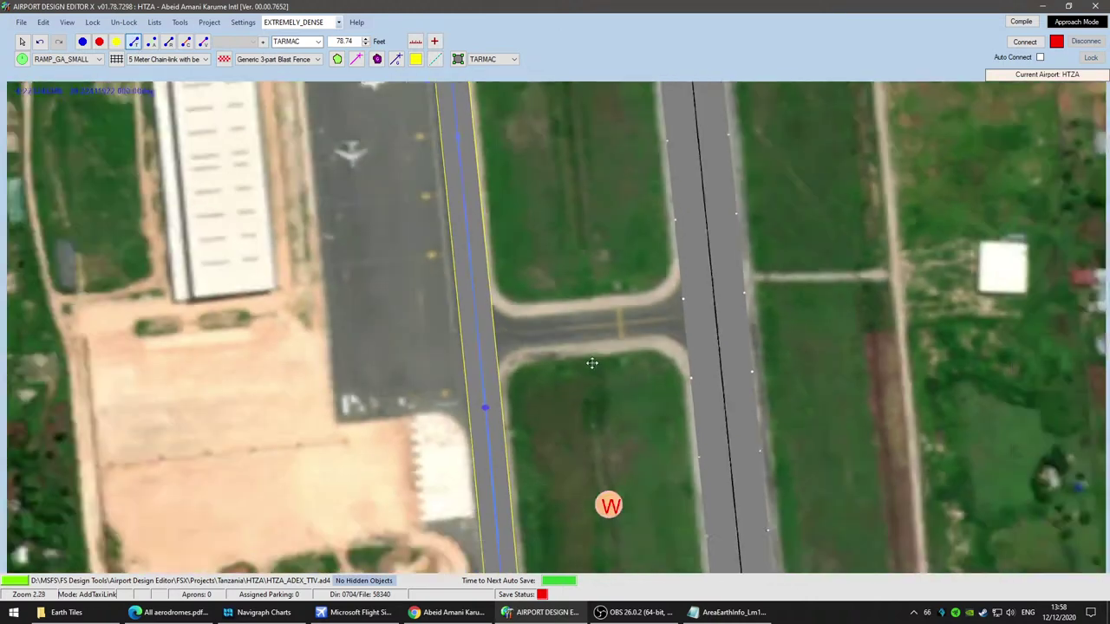
right_click(606, 375)
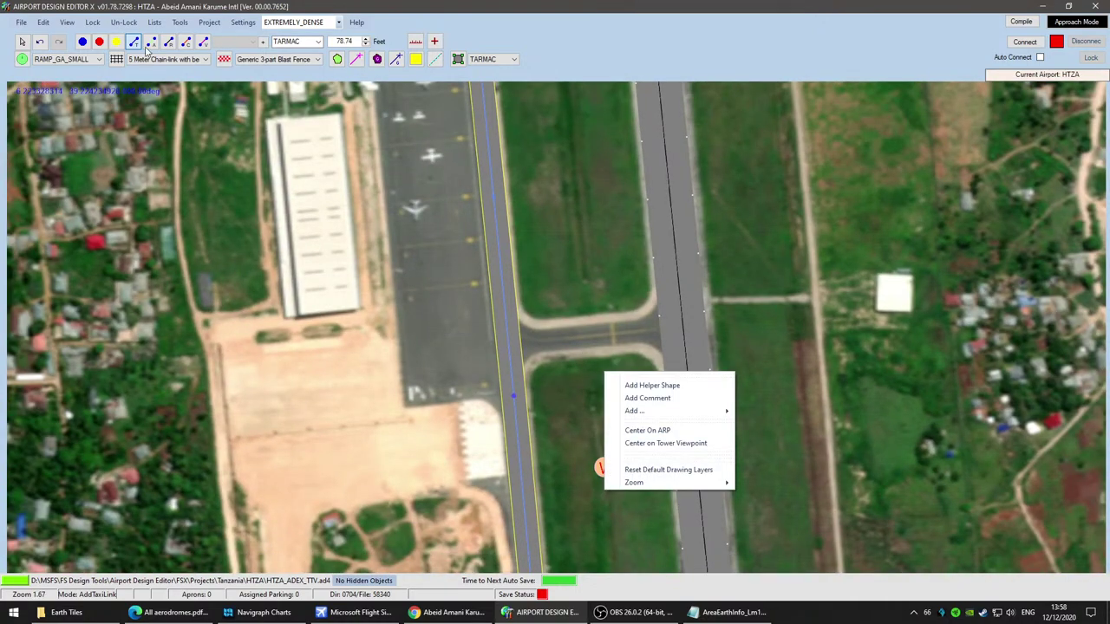
left_click(151, 42)
scroll(655, 387, "up", 2)
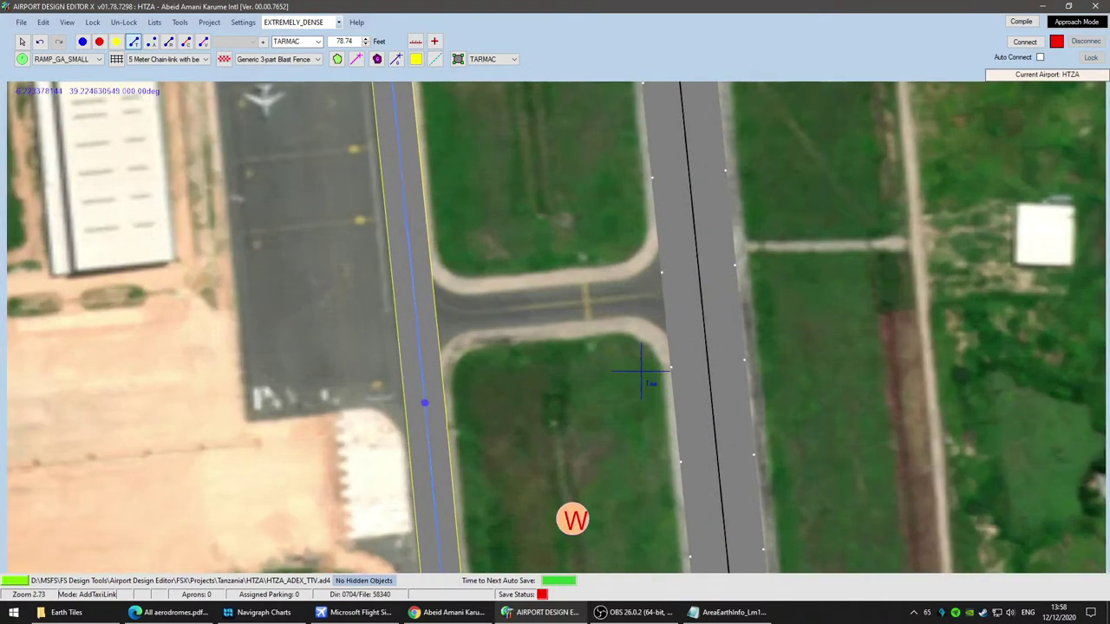
left_click(416, 315)
left_click(701, 295)
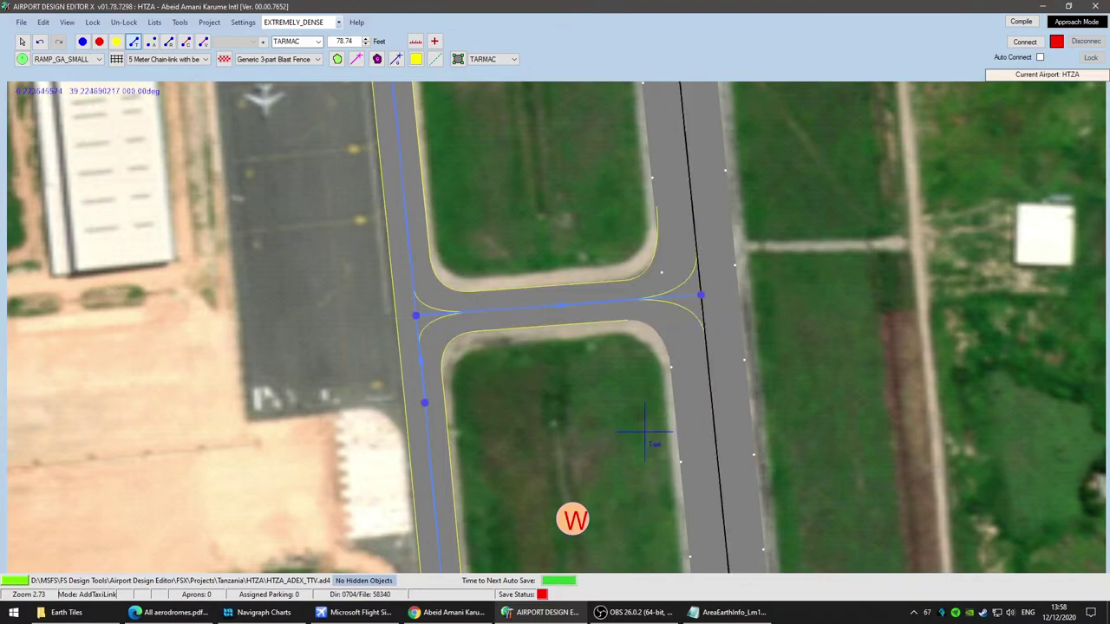
Step: Link taxi node 19 to the runway and move its junction node onto the connector centreline
scroll(597, 423, "down", 3)
right_click_drag(598, 421, 611, 365)
scroll(612, 364, "down", 3)
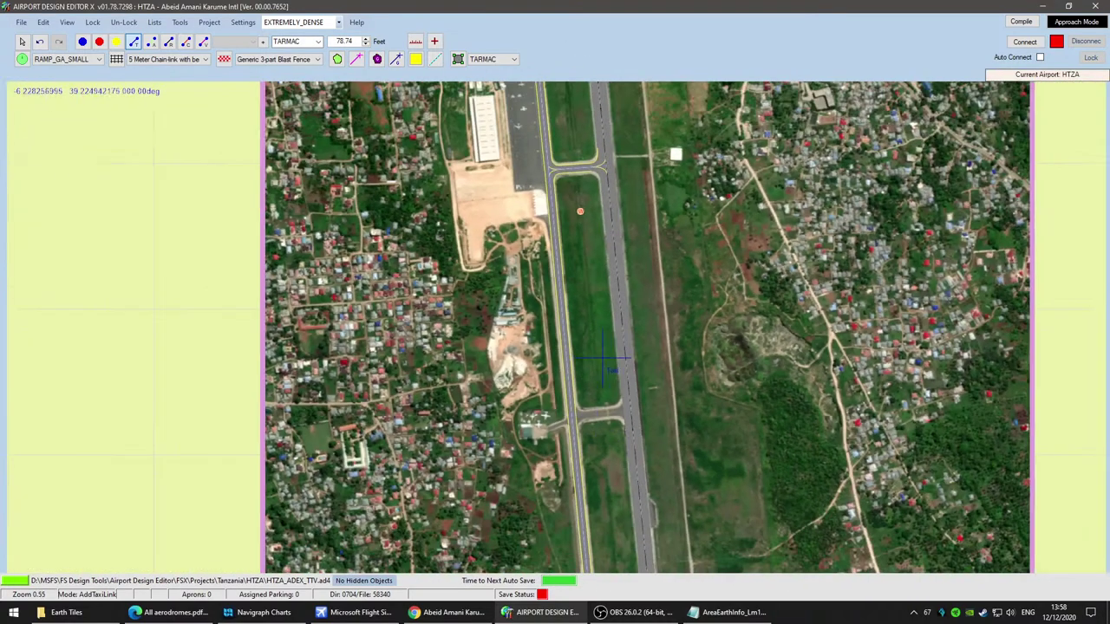
scroll(588, 255, "up", 4)
scroll(588, 256, "up", 3)
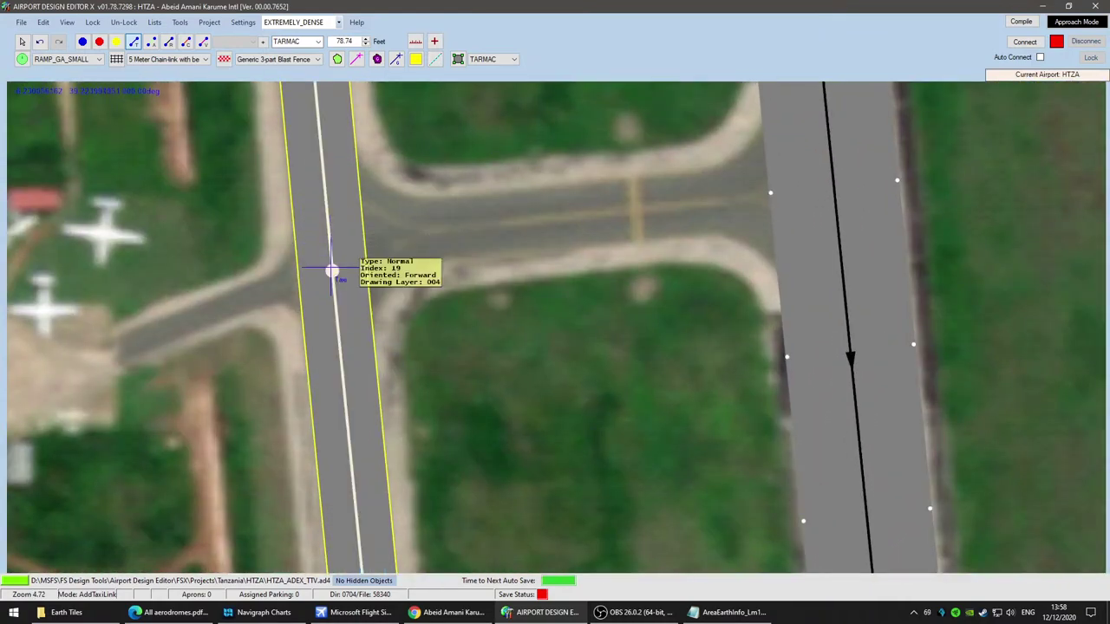
left_click_drag(333, 272, 834, 193)
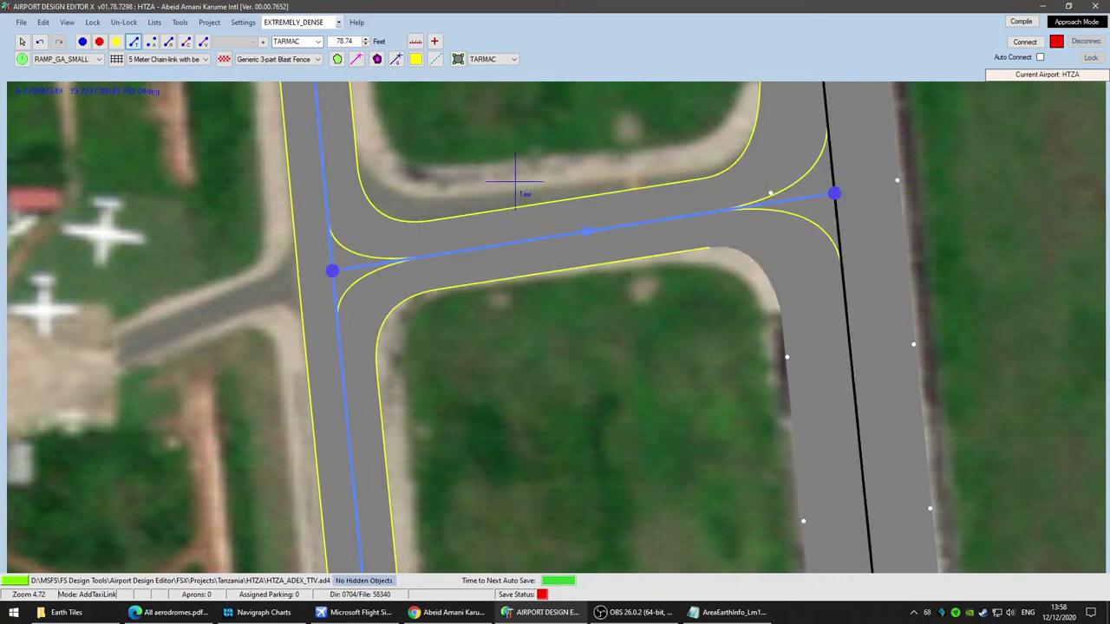
left_click(22, 41)
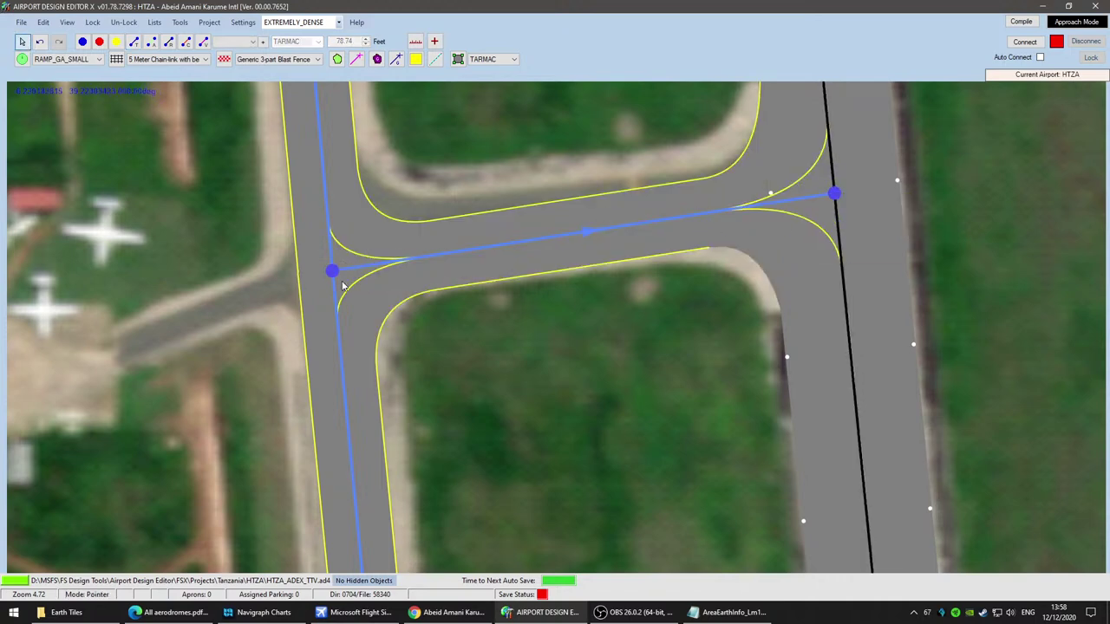
mouse_move(334, 260)
left_mouse_down()
mouse_move(334, 230)
mouse_move(332, 241)
left_mouse_up()
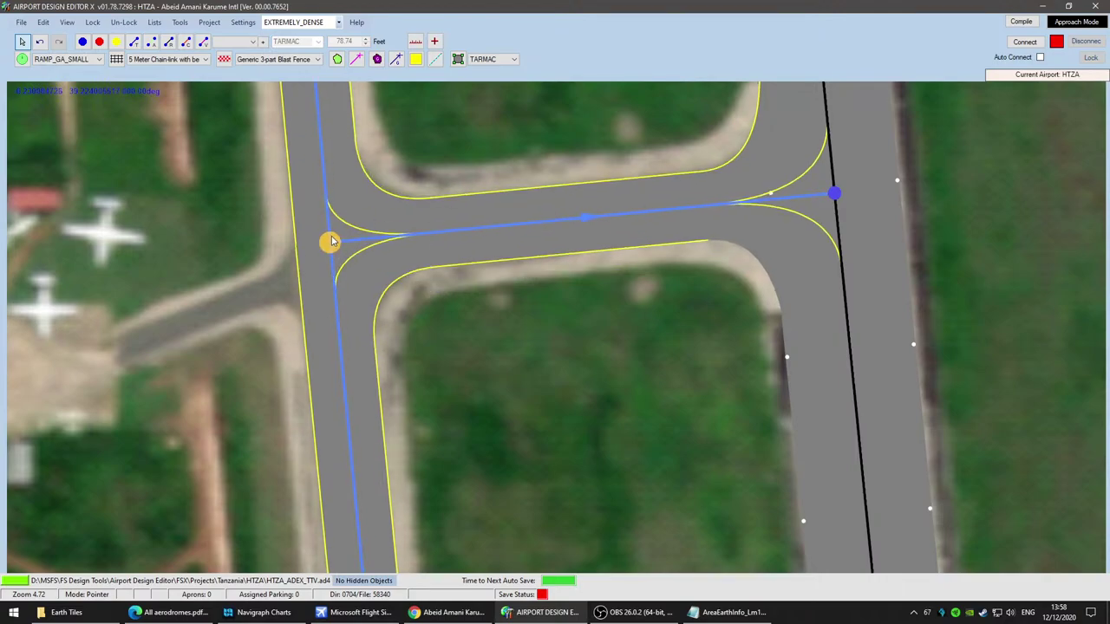
scroll(524, 399, "down", 3)
scroll(607, 399, "down", 5)
Step: Pan along runway 18/36 from south of the 36 end up to its north end
scroll(433, 327, "up", 8)
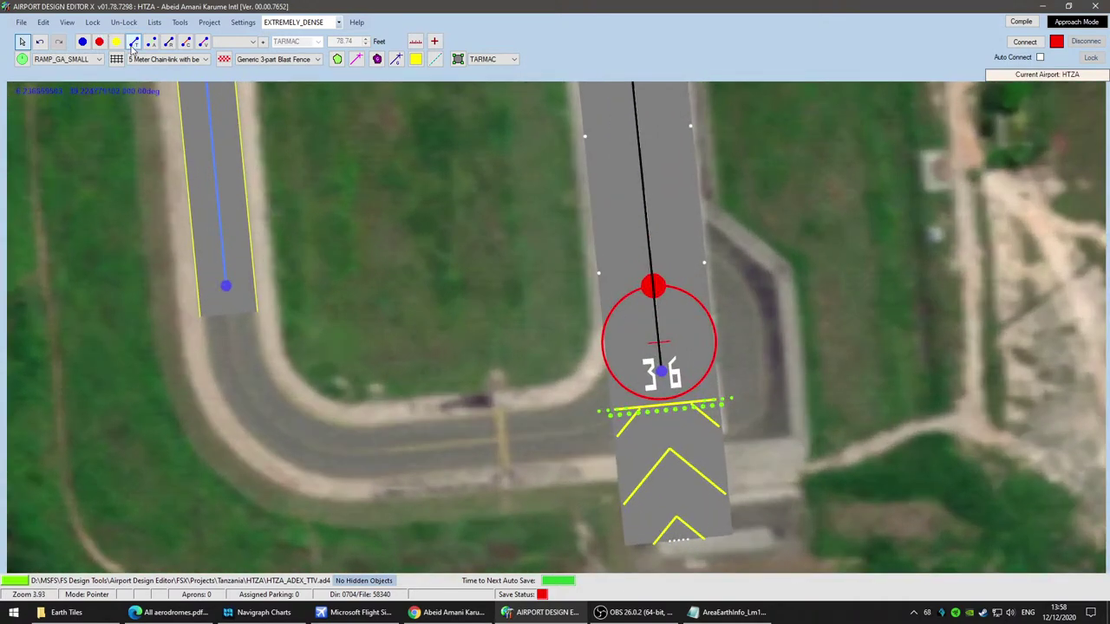
left_click(134, 43)
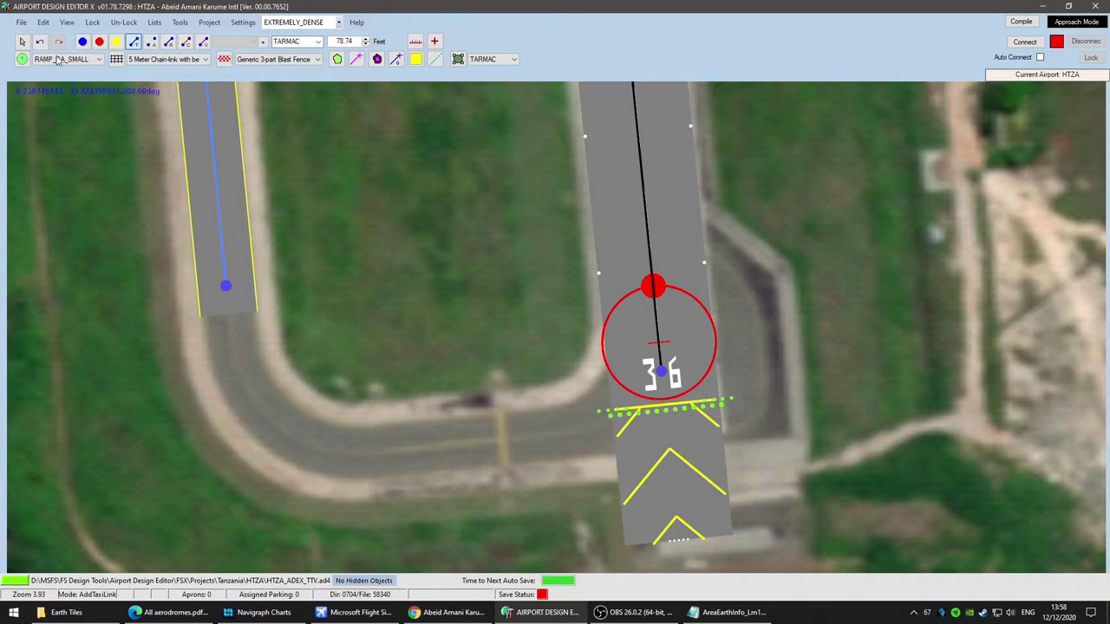
left_click(21, 41)
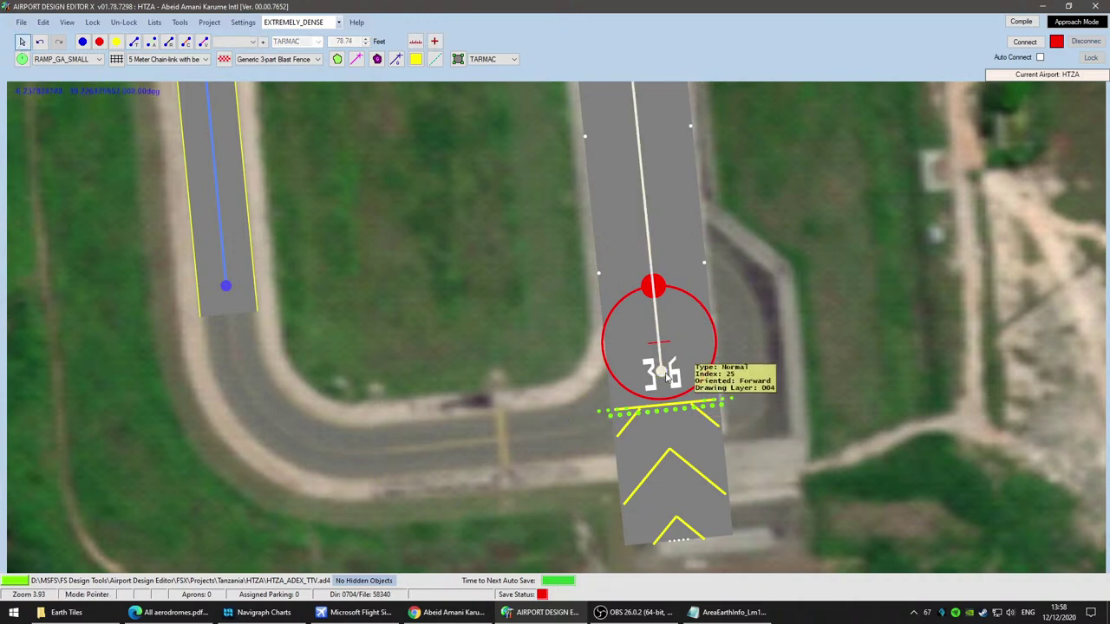
left_click_drag(882, 462, 717, 218)
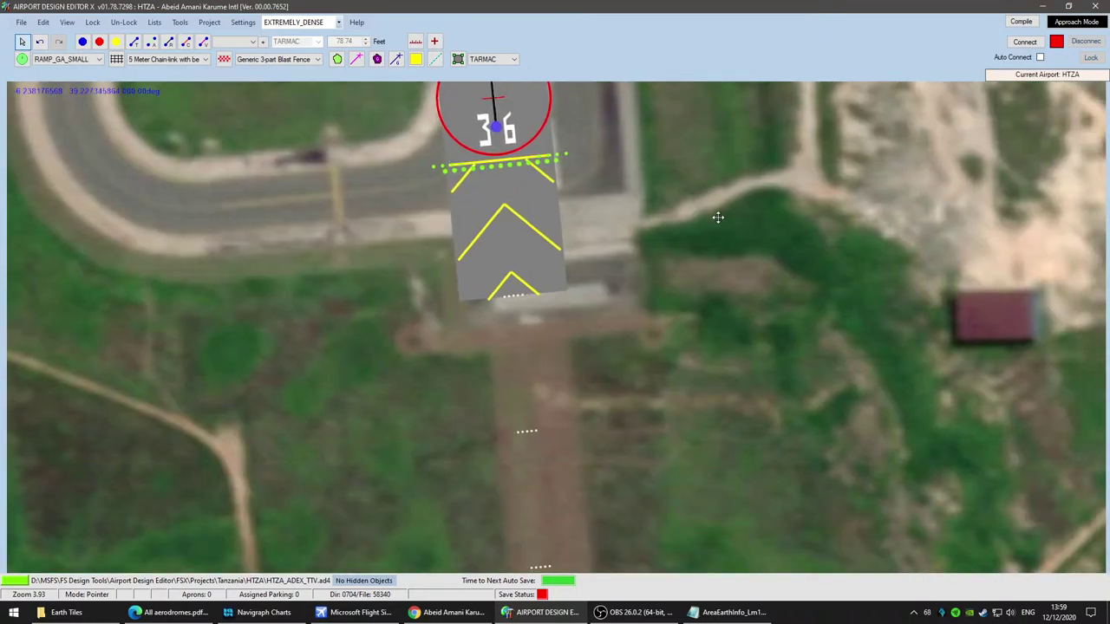
scroll(726, 220, "down", 4)
scroll(754, 239, "down", 3)
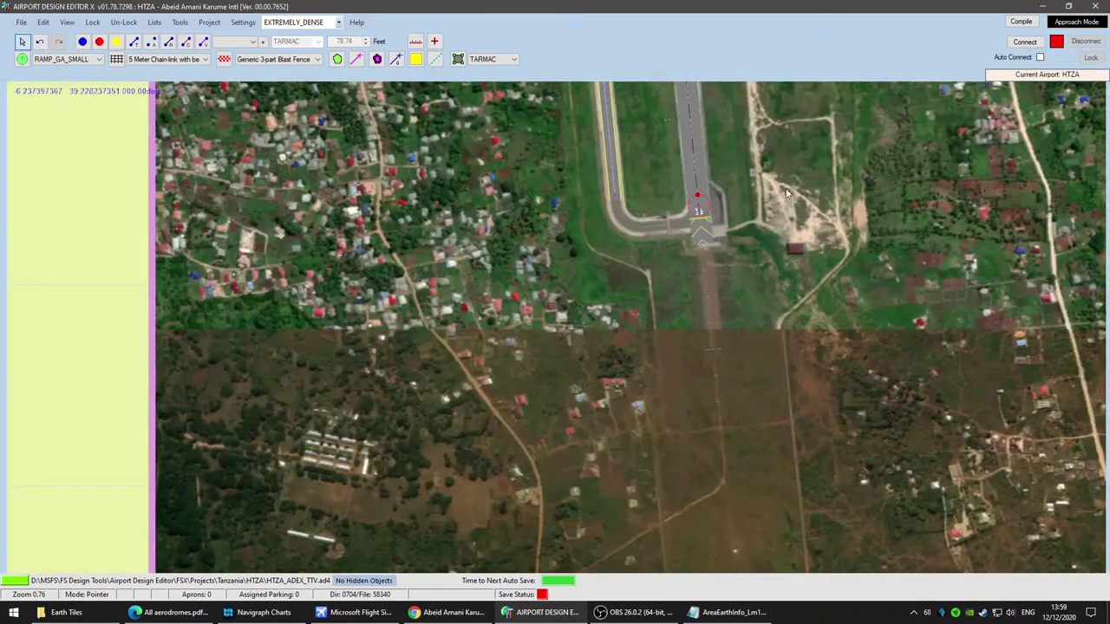
left_click_drag(777, 97, 732, 376)
scroll(723, 217, "down", 2)
left_click_drag(730, 208, 683, 514)
left_click_drag(653, 271, 652, 568)
scroll(625, 199, "down", 3)
scroll(615, 156, "up", 4)
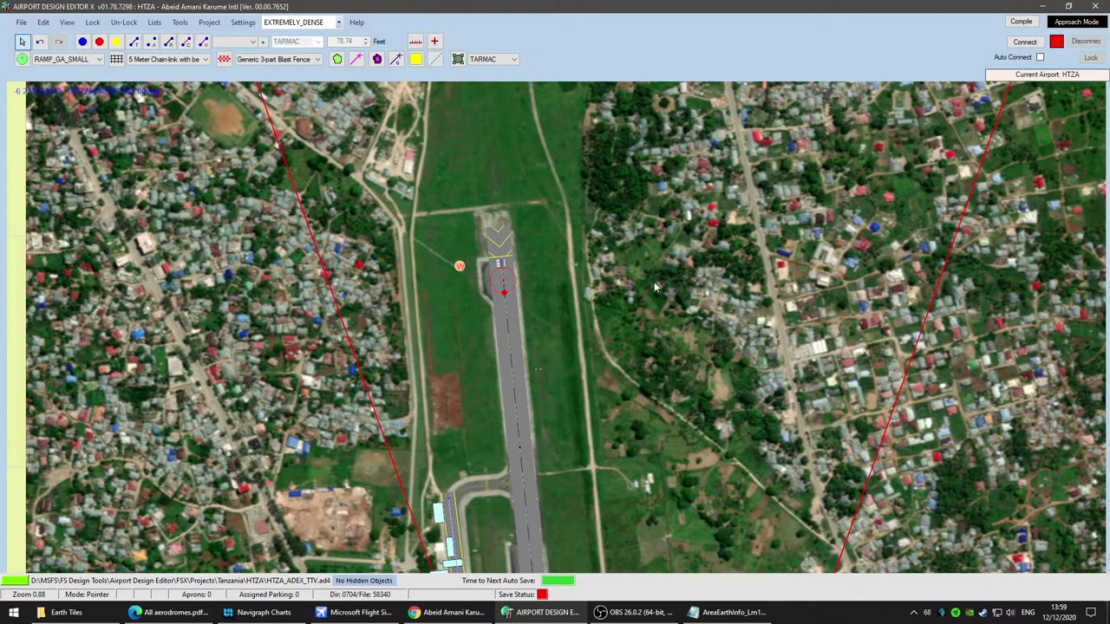
Step: Lock runway 18/36 in place using Lock Object from its context menu
right_click(656, 287)
left_click(722, 337)
scroll(569, 294, "up", 4)
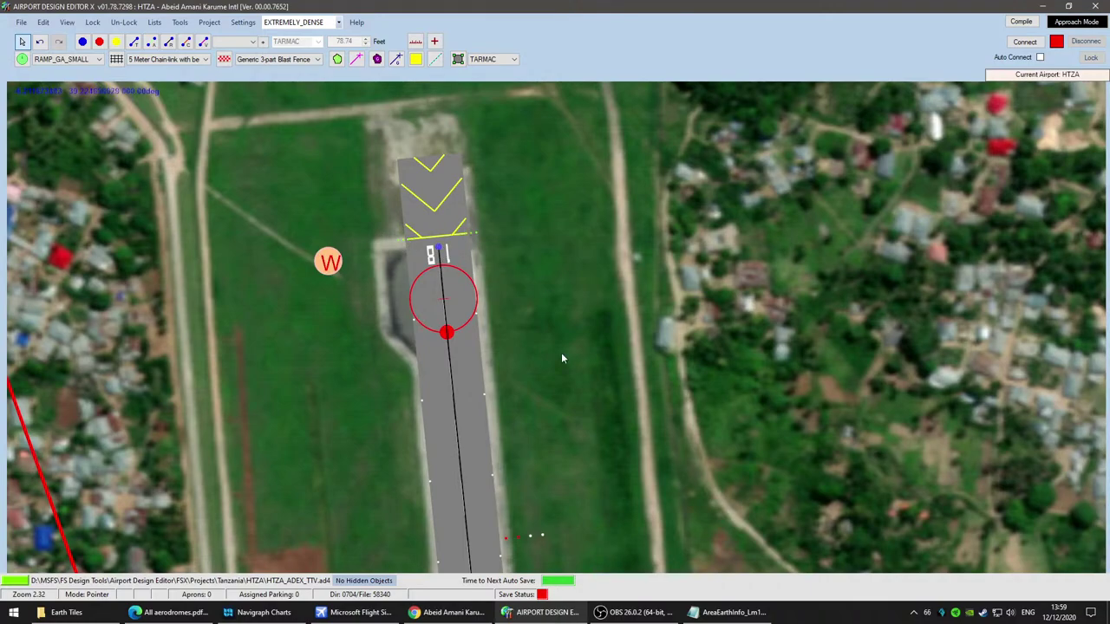
scroll(564, 353, "down", 6)
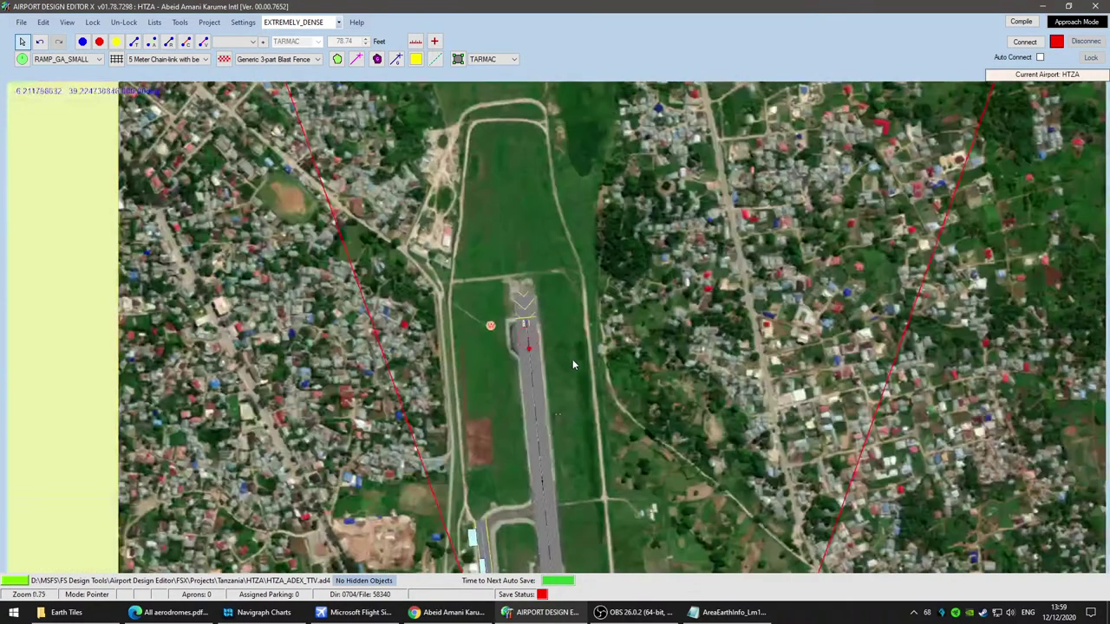
scroll(629, 138, "up", 5)
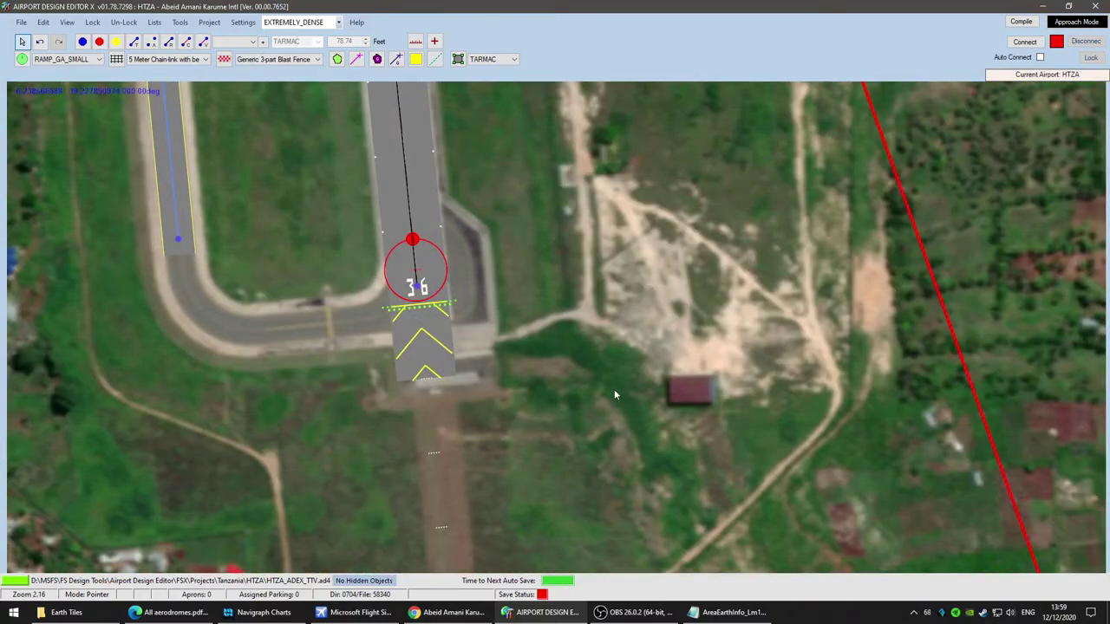
Step: Raise the background image's Scale slightly in Image Properties and close it
right_click(614, 395)
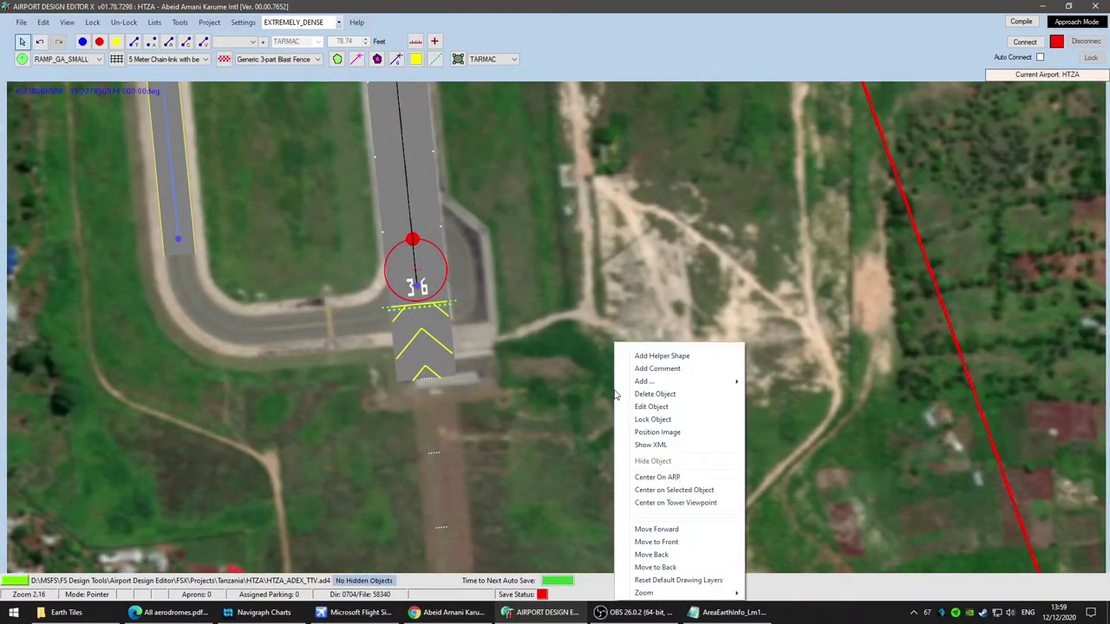
left_click(657, 432)
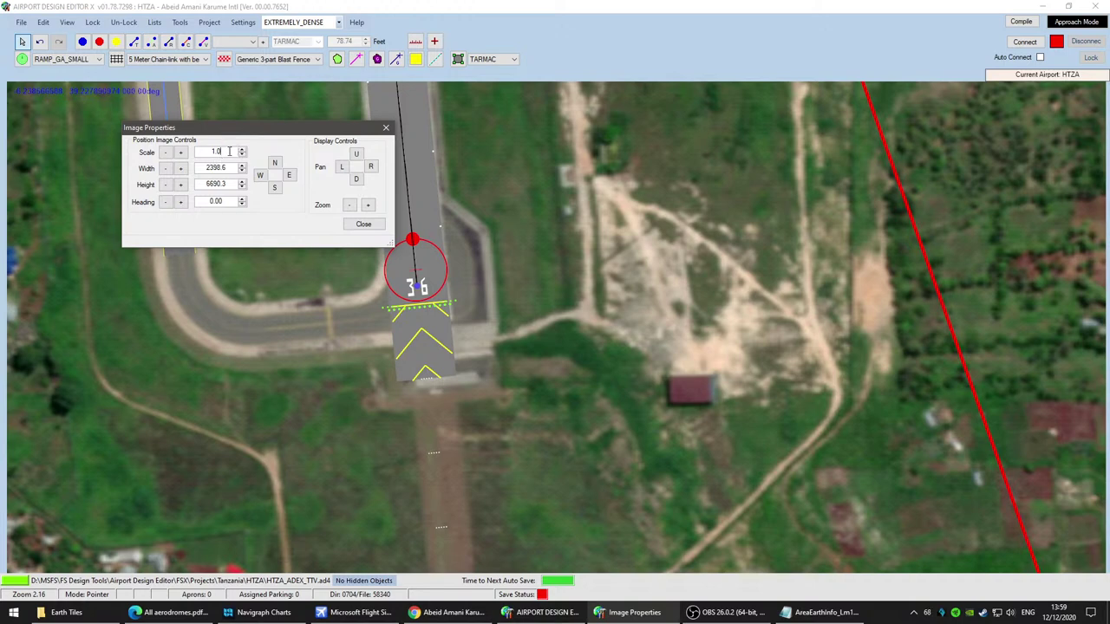
left_click(364, 229)
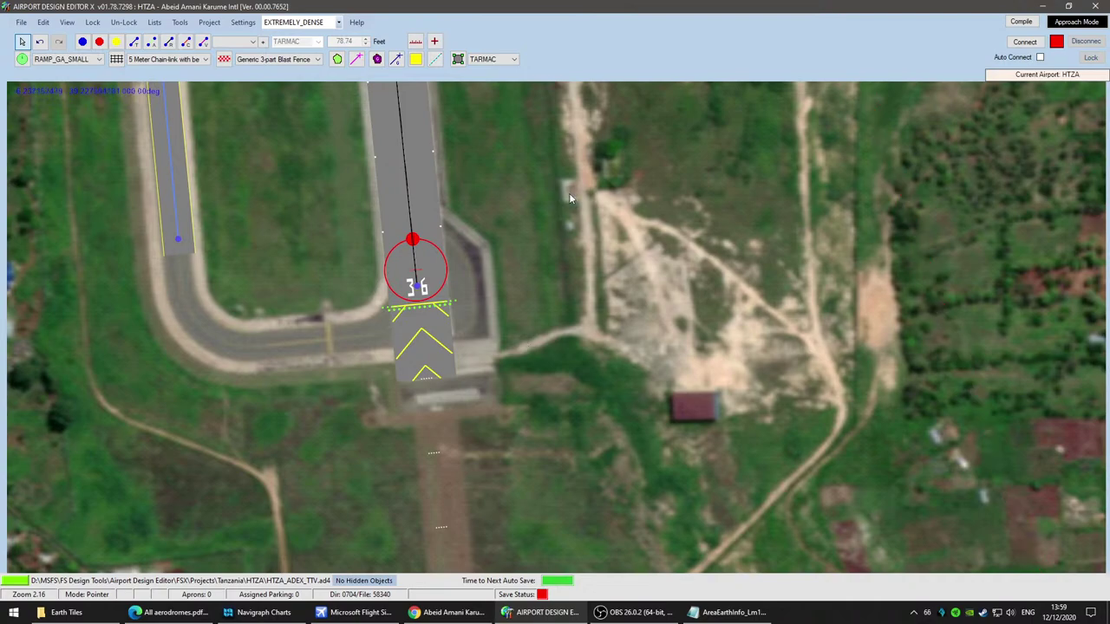
scroll(569, 198, "up", 3)
scroll(568, 198, "down", 5)
Step: Pan north across the airport to check the rescaled imagery
left_click_drag(557, 144, 591, 507)
scroll(555, 139, "down", 1)
left_click_drag(555, 138, 573, 520)
left_click_drag(568, 104, 590, 459)
left_click_drag(577, 161, 580, 182)
key("Down")
key("Down")
key("Down")
key("Down")
key("Down")
key("Down")
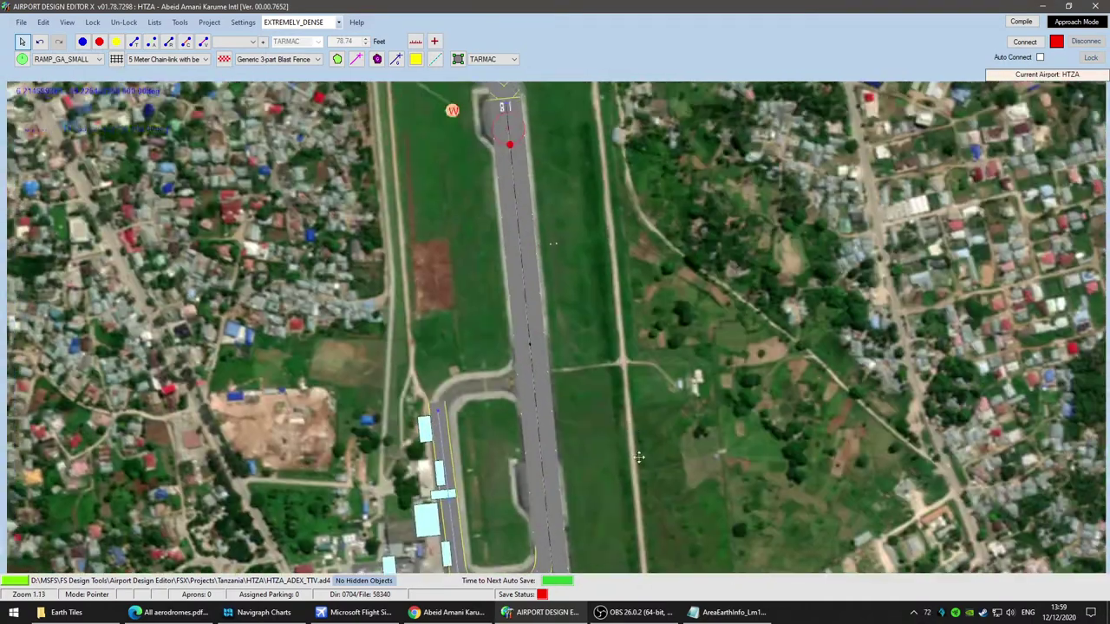
scroll(619, 345, "up", 3)
scroll(619, 346, "up", 3)
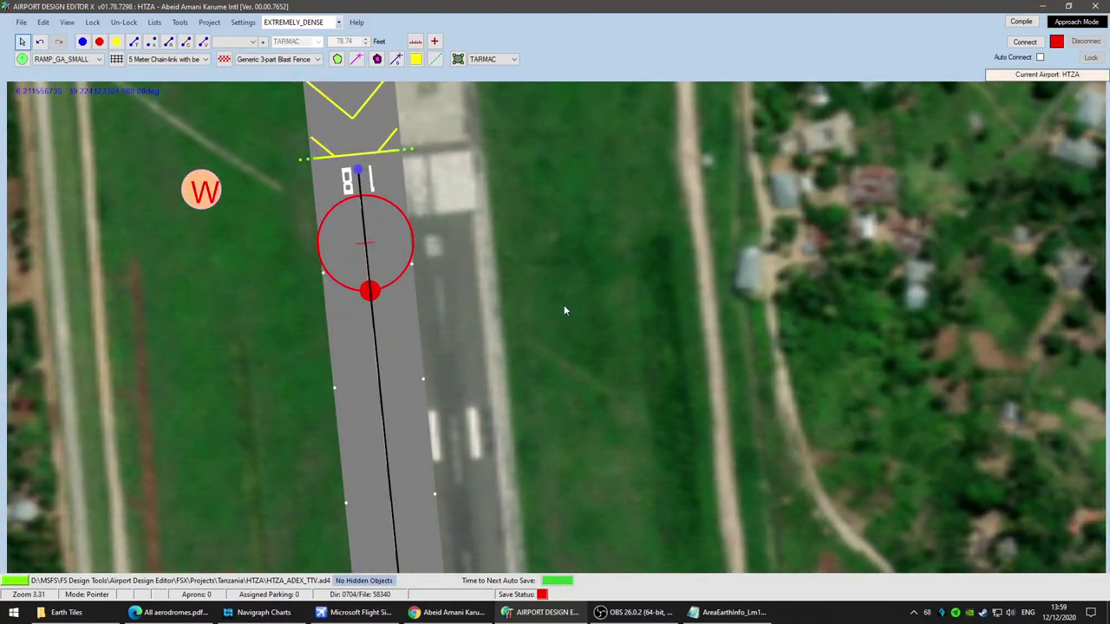
scroll(637, 388, "down", 3)
Step: Follow the runway south to inspect alignment at the runway 36 threshold and overrun
left_click_drag(731, 492, 647, 147)
left_click_drag(620, 355, 562, 91)
left_click_drag(648, 559, 611, 155)
scroll(611, 155, "down", 1)
key("Down")
key("Down")
key("Down")
key("Down")
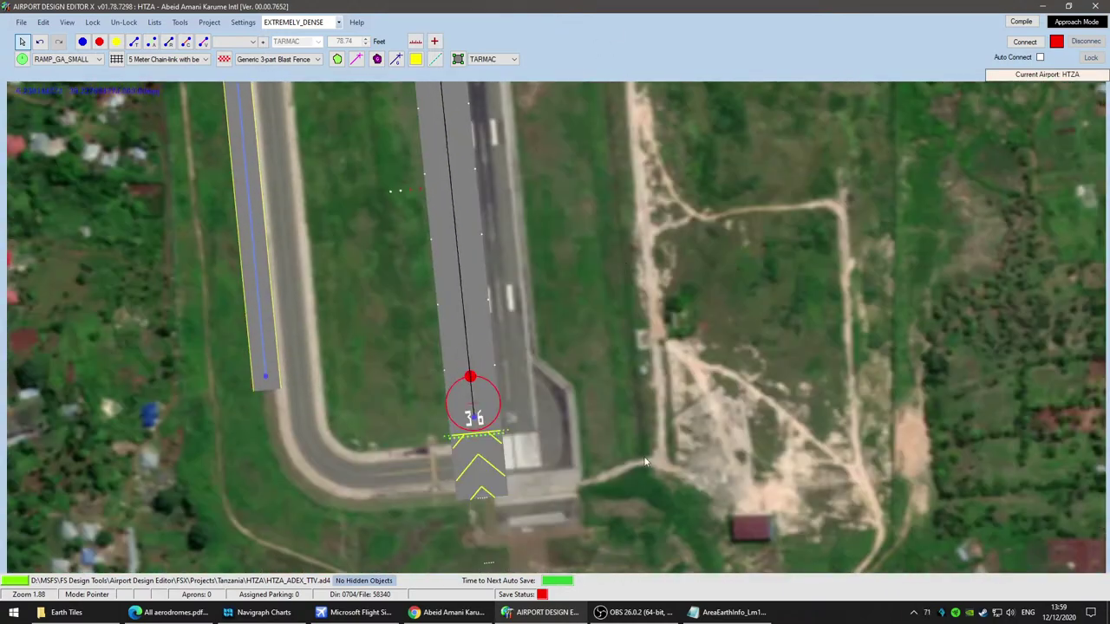
left_click_drag(642, 397, 622, 223)
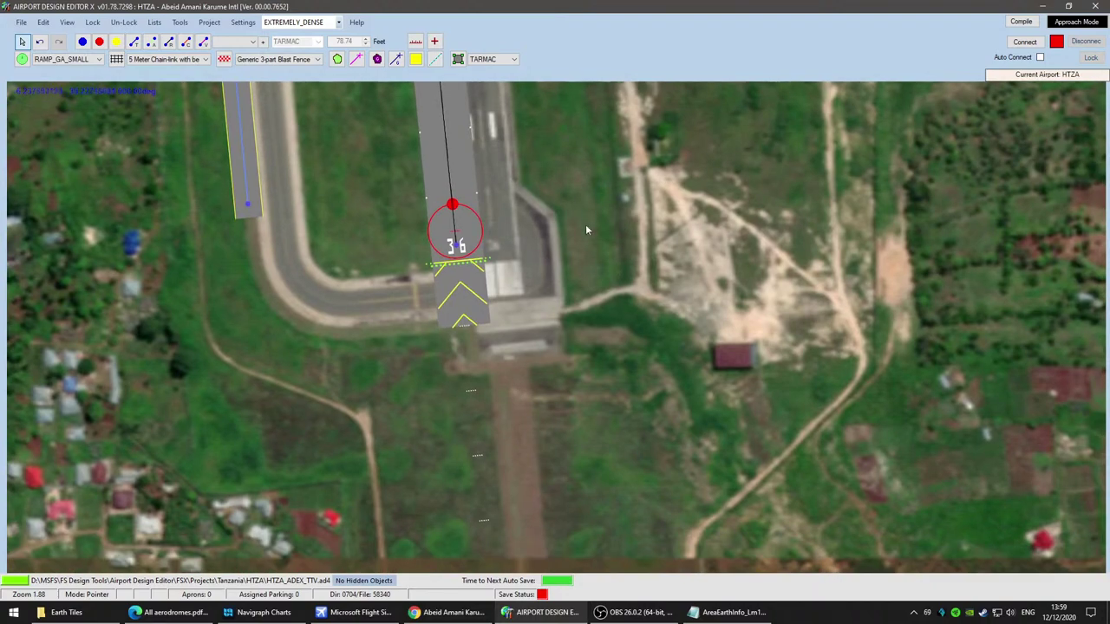
scroll(531, 251, "up", 6)
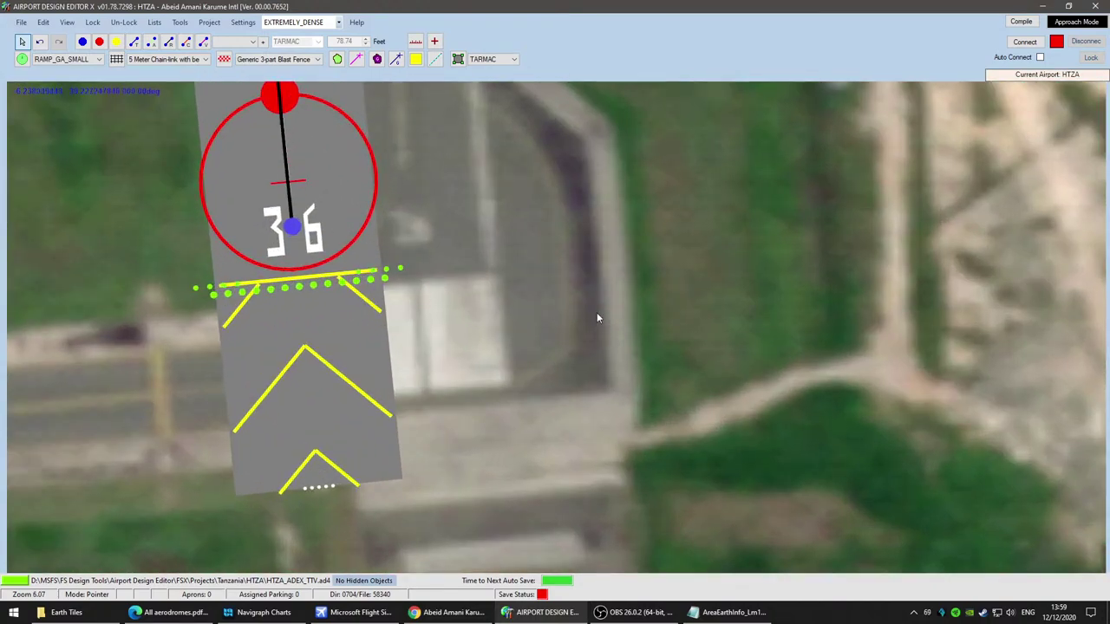
scroll(598, 314, "down", 5)
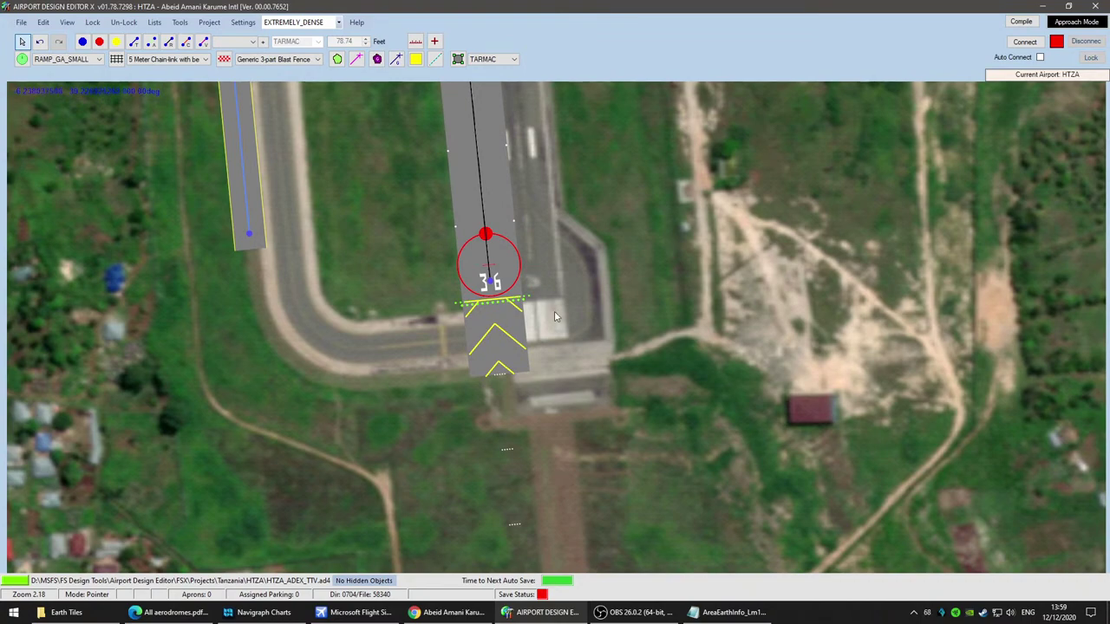
scroll(556, 316, "up", 2)
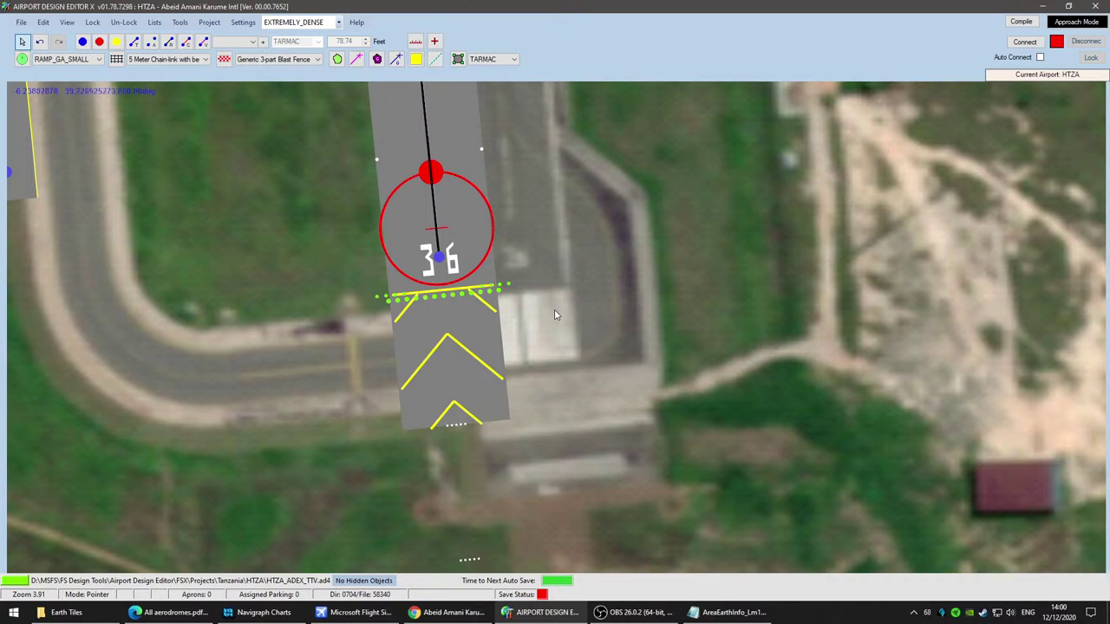
scroll(556, 317, "down", 5)
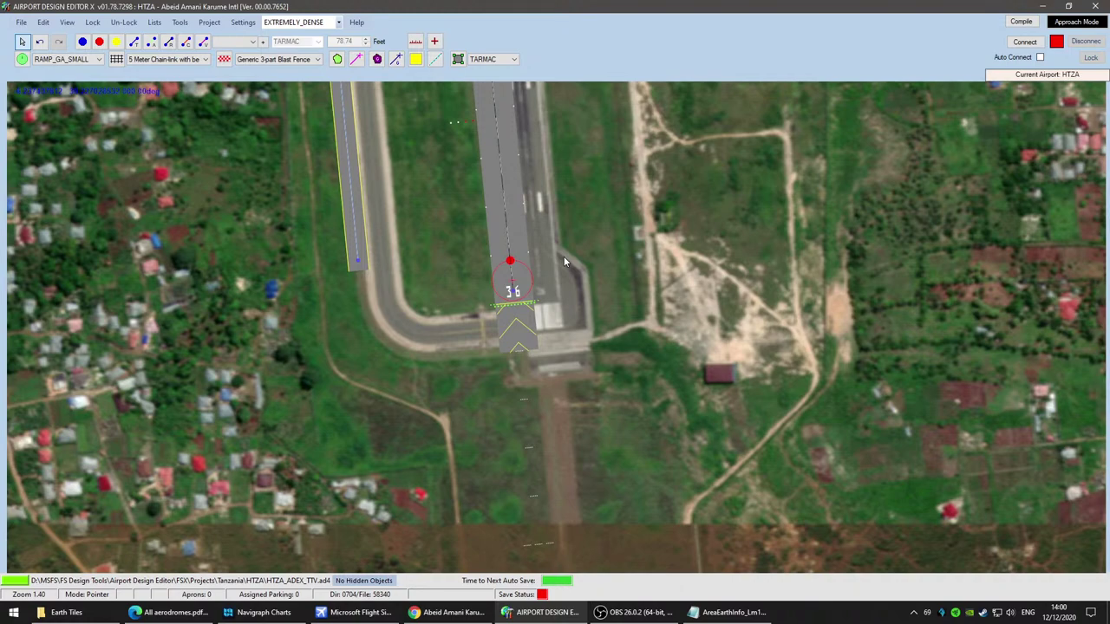
left_click_drag(660, 187, 645, 303)
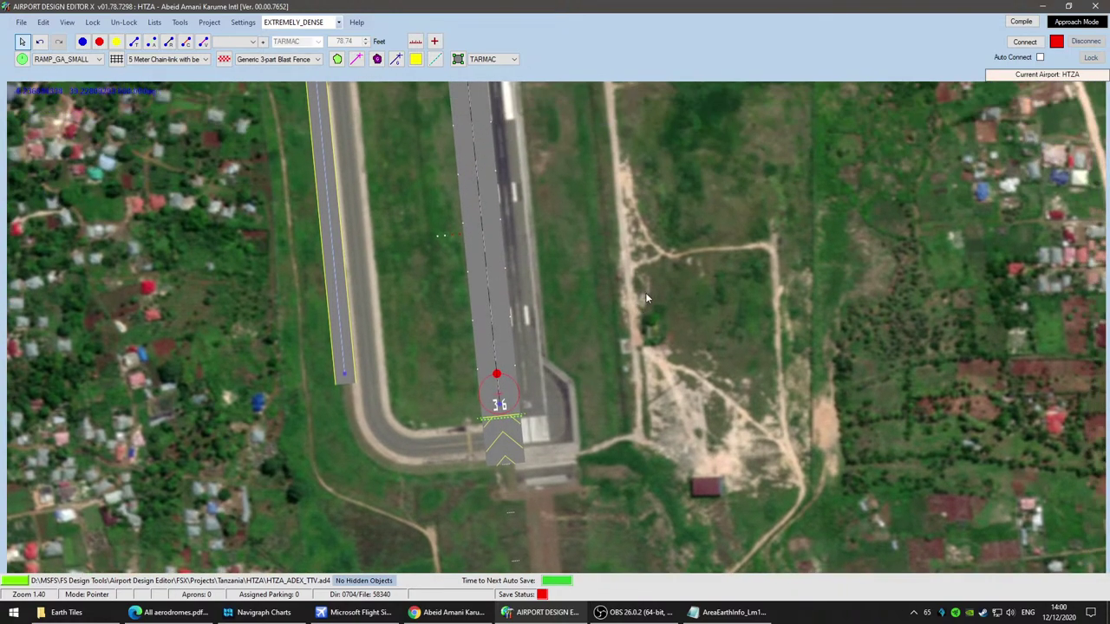
scroll(623, 371, "up", 3)
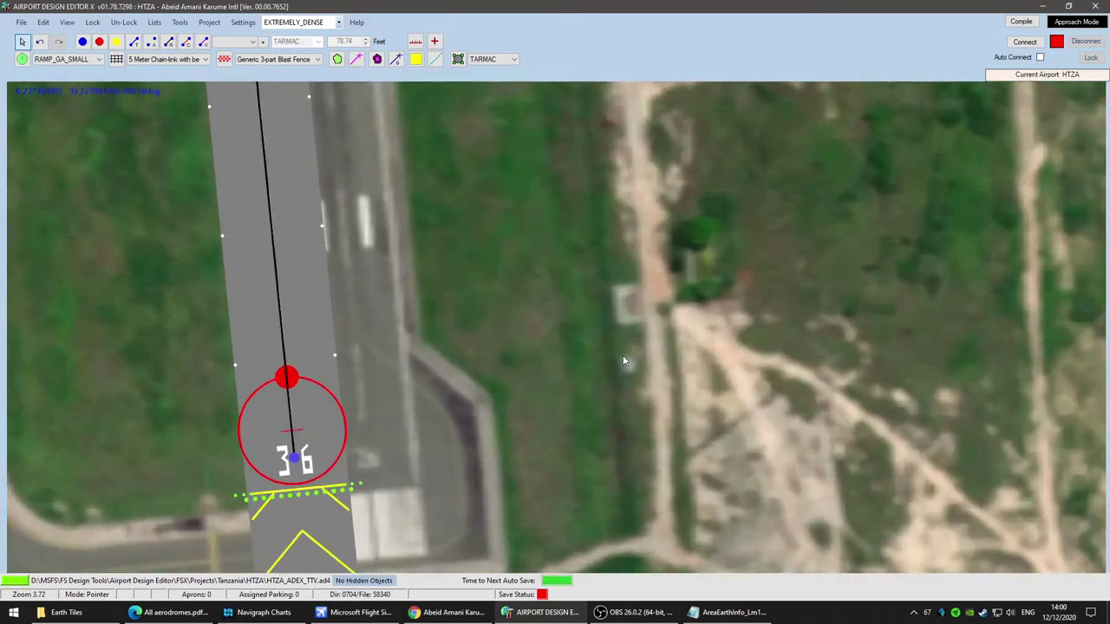
scroll(623, 352, "down", 4)
Step: Set the background aerial image scale to 1.02 via Position Image
right_click(615, 303)
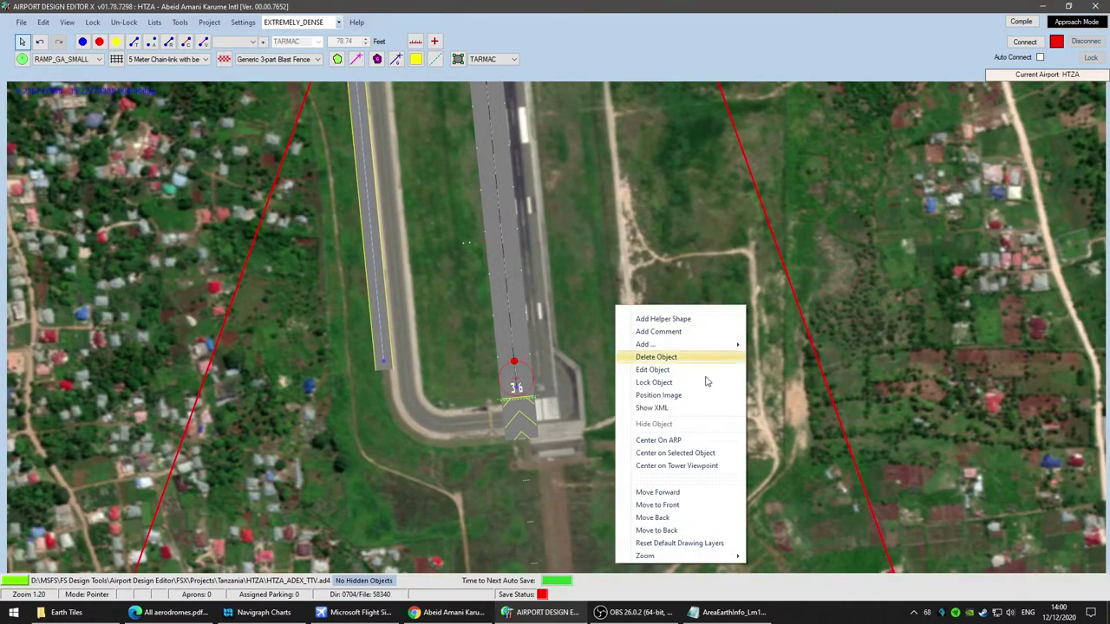
left_click(708, 397)
left_click(244, 169)
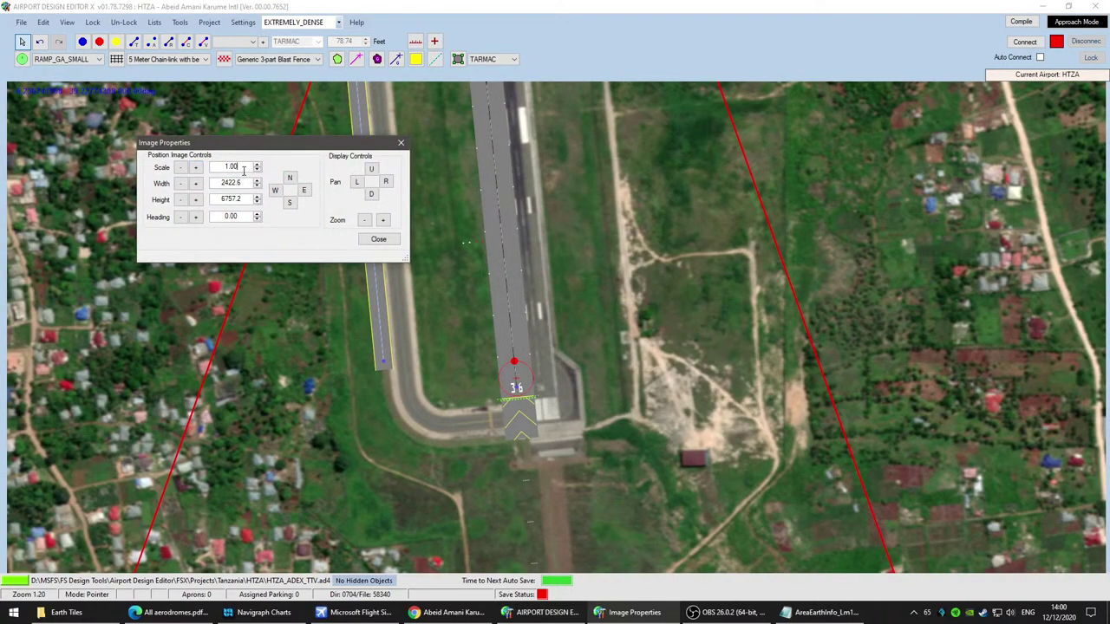
key("BackSpace")
type("2")
left_click(379, 240)
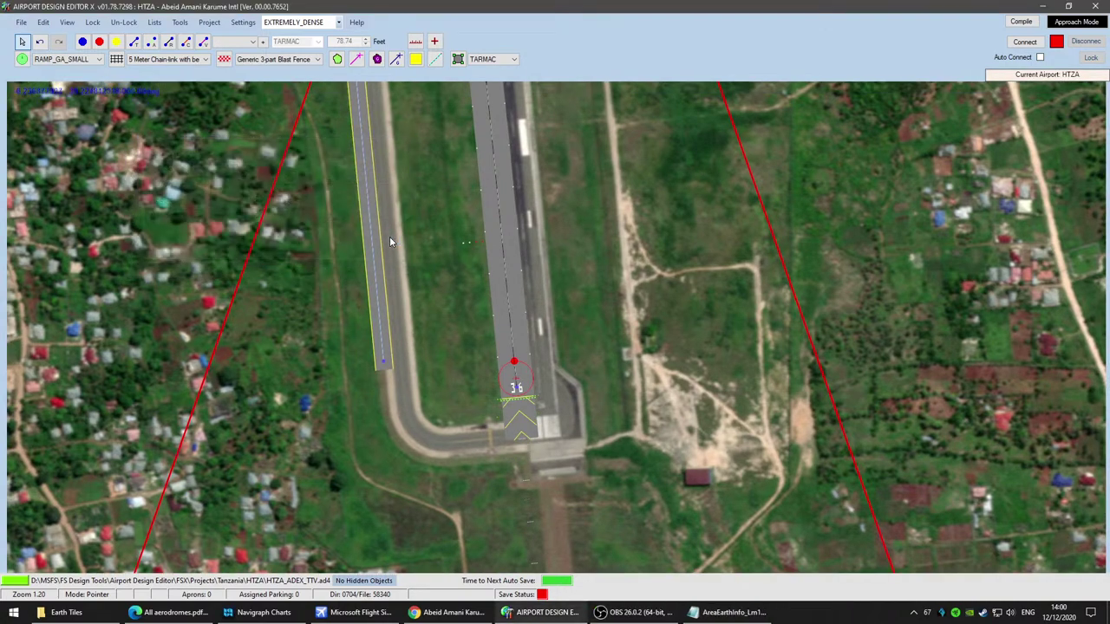
scroll(682, 395, "up", 5)
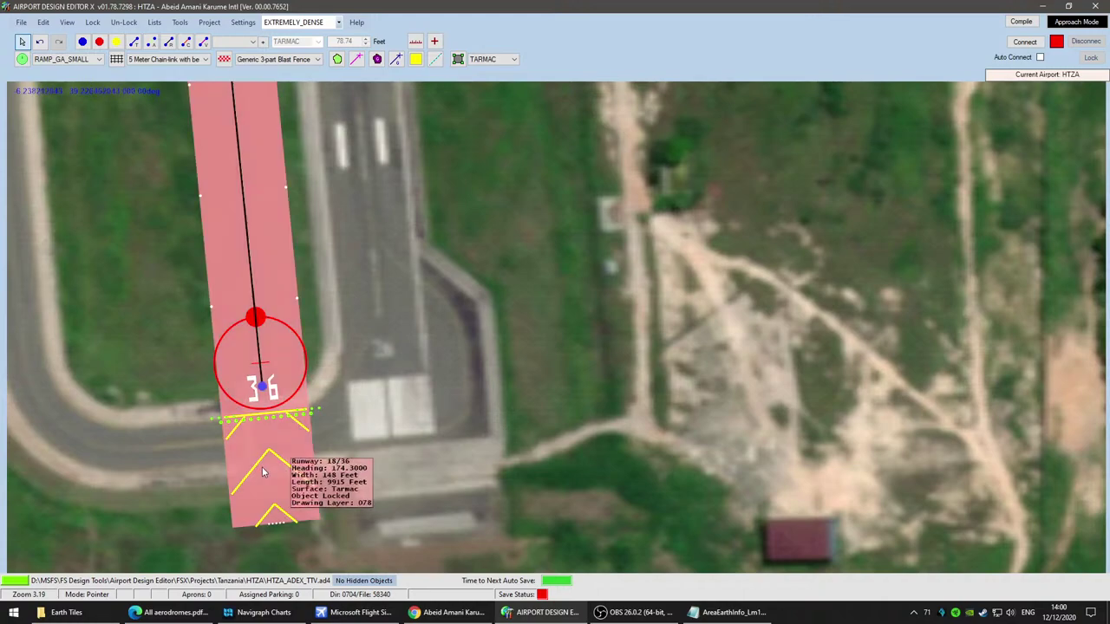
scroll(568, 503, "down", 5)
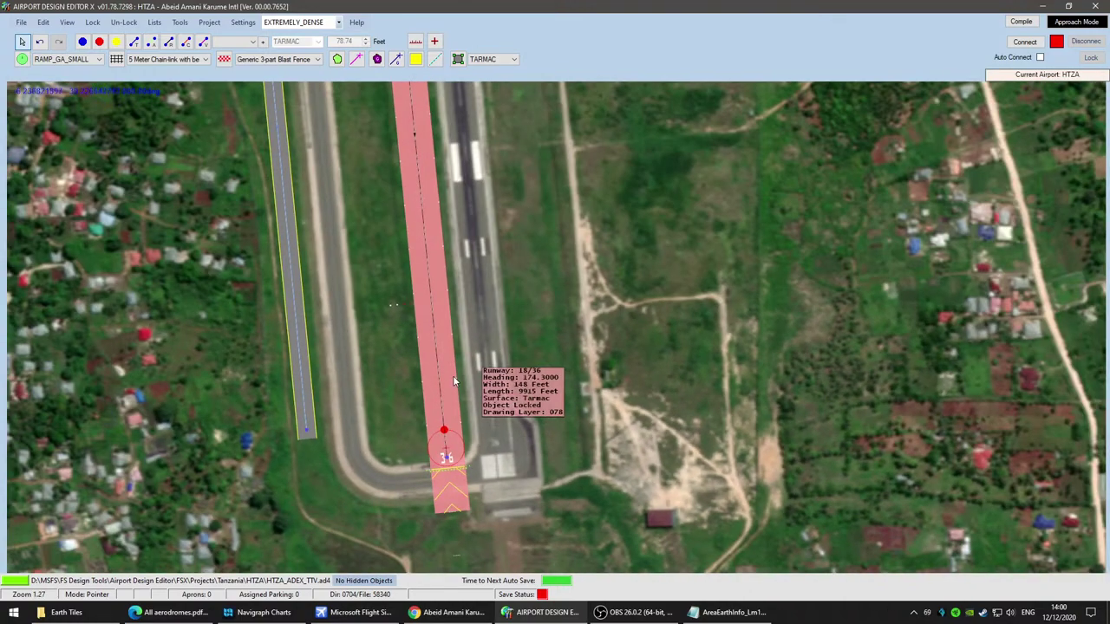
Step: Unlock runway 18/36 and open its properties
right_click(454, 382)
left_click(499, 440)
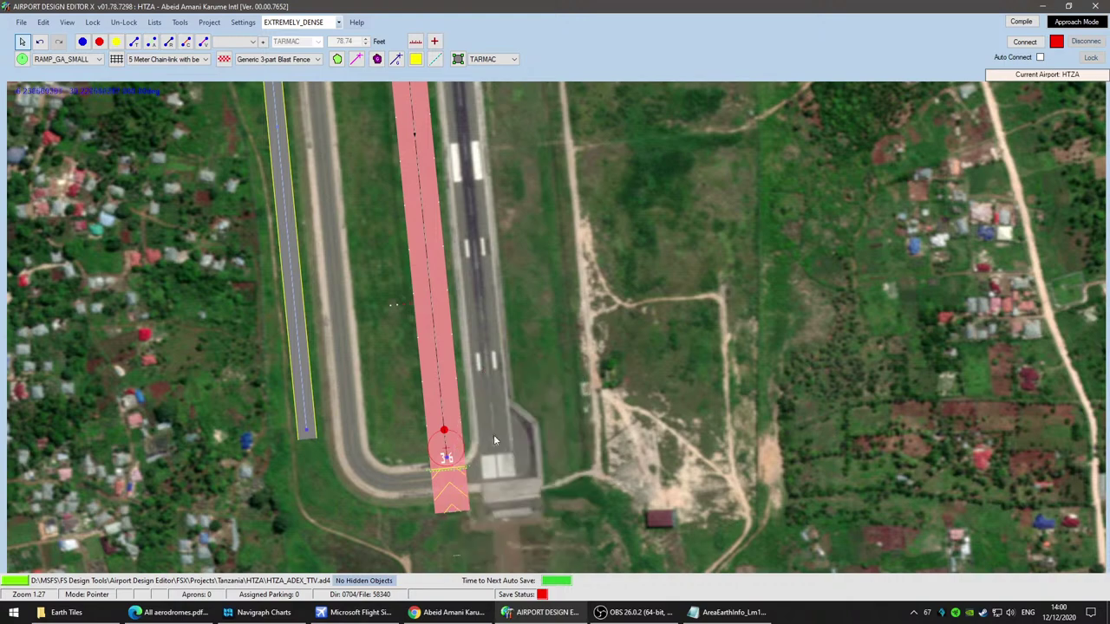
double_click(445, 386)
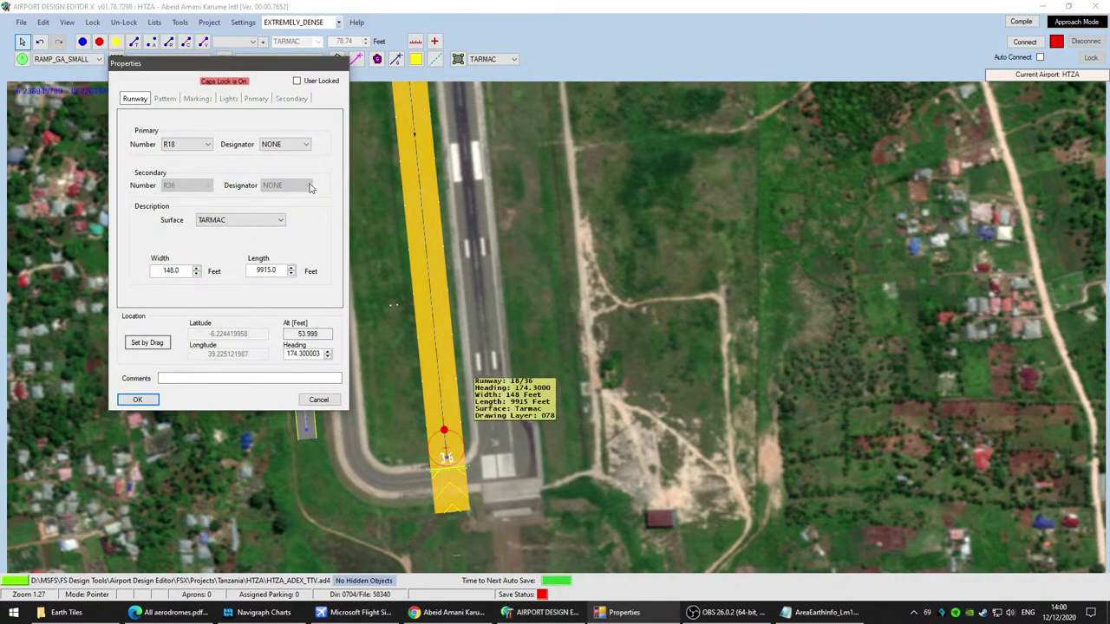
Step: On runway 18/36's Markings tab, toggle the Ident marking off and back on
left_click(226, 98)
left_click(197, 99)
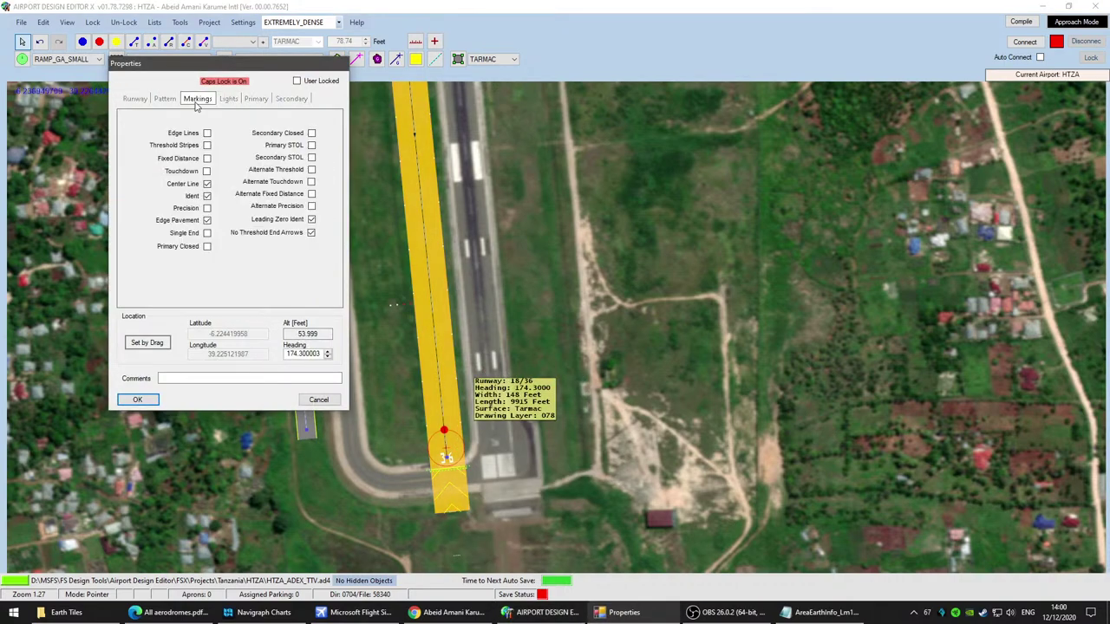
left_click(206, 196)
left_click(206, 196)
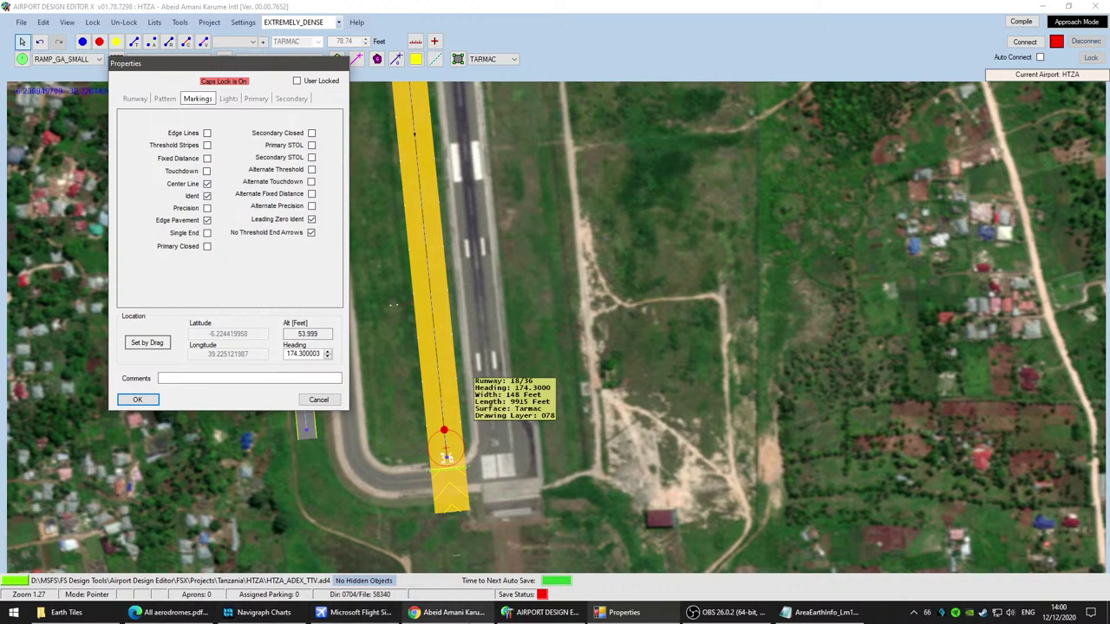
Step: Compare the real runway's south end in Google Maps satellite view, then return to the properties
left_click(450, 612)
scroll(581, 416, "down", 5)
left_click_drag(659, 425, 629, 174)
scroll(482, 387, "up", 3)
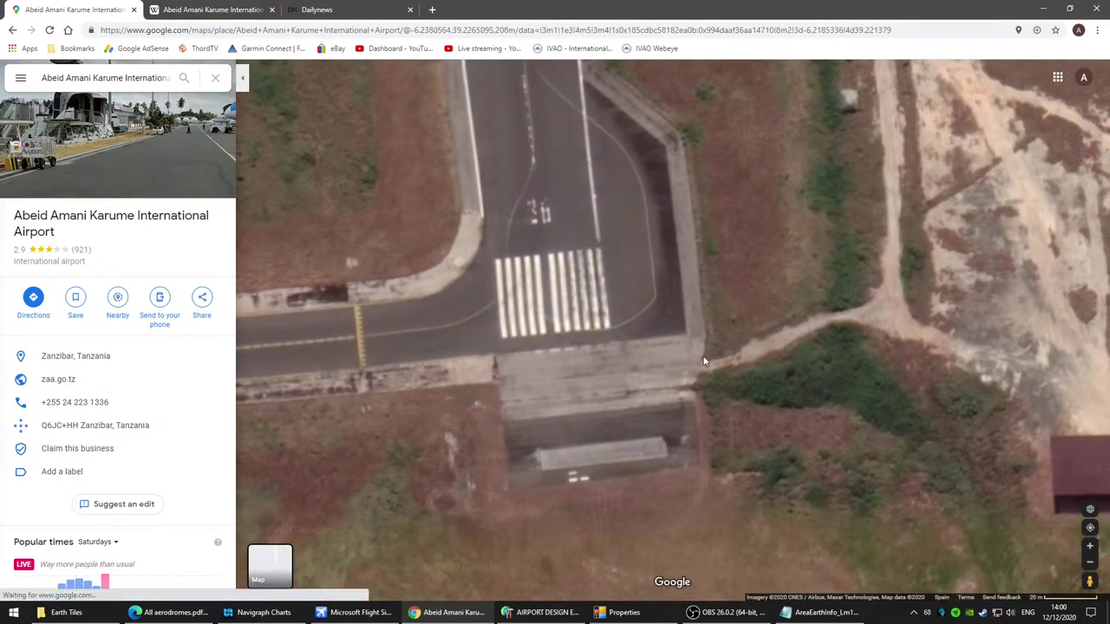
left_click(542, 612)
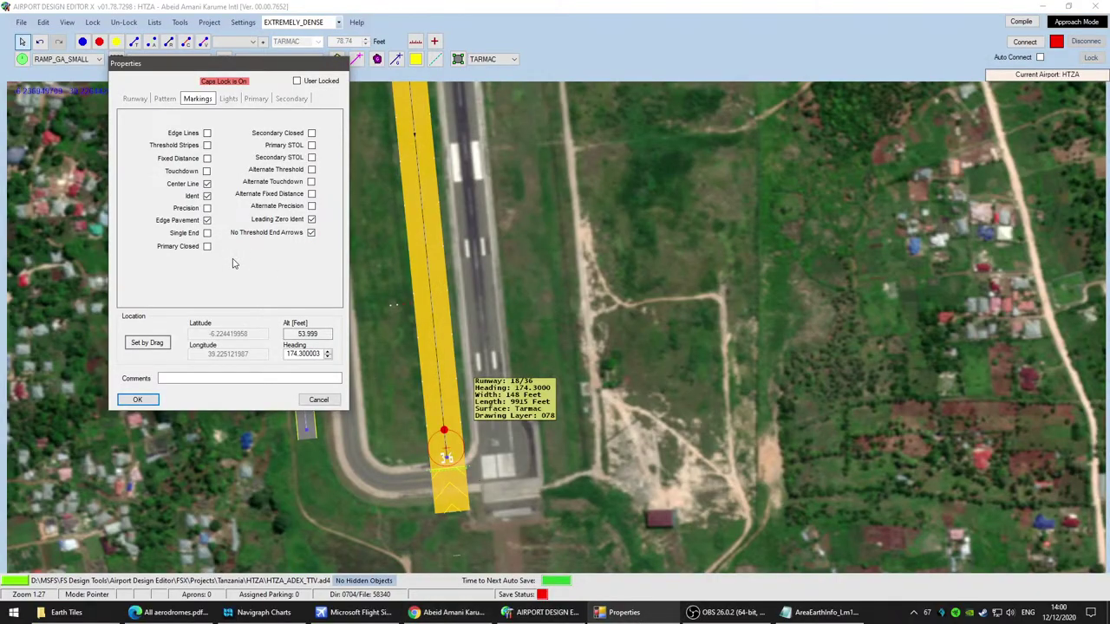
Step: Enable threshold end arrows and a leading zero ident on runway 18/36, and apply
left_click(310, 233)
left_click(312, 222)
left_click(138, 399)
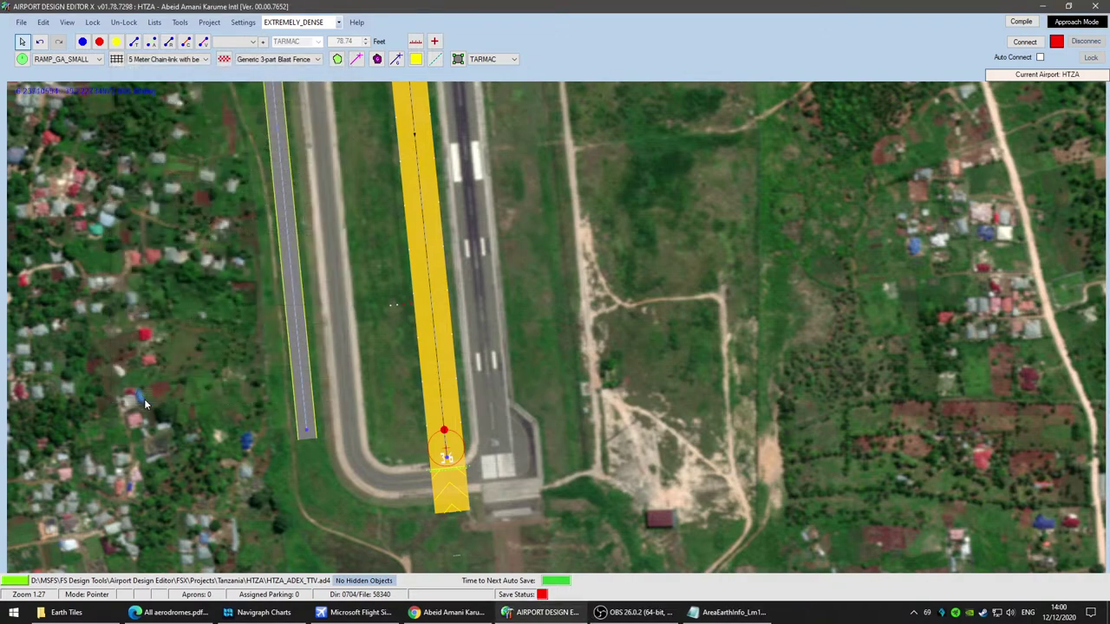
double_click(450, 386)
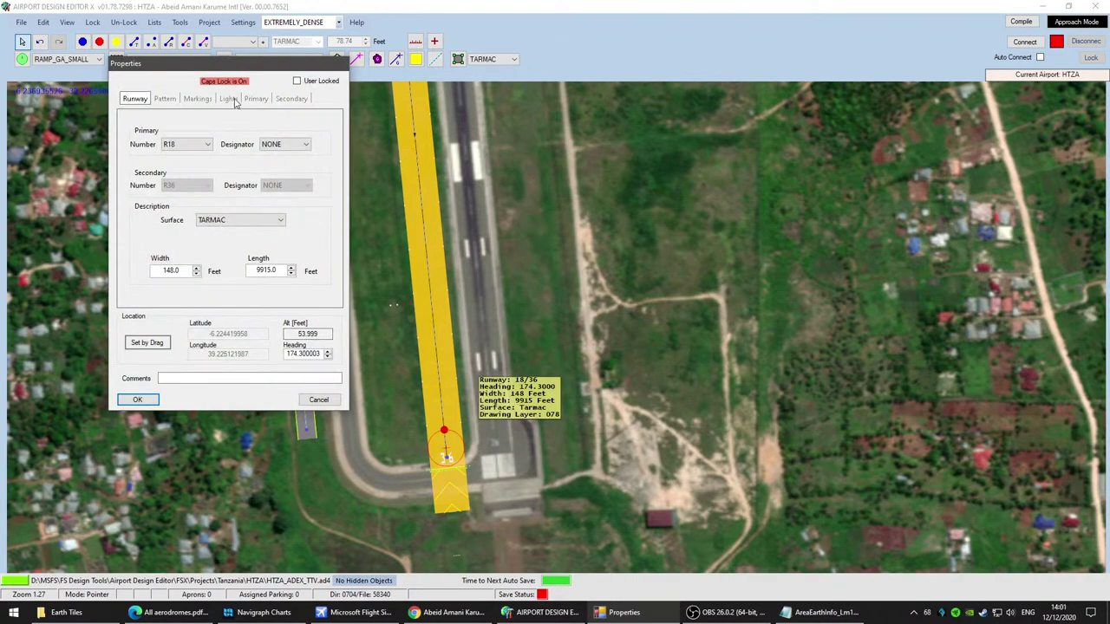
left_click(208, 100)
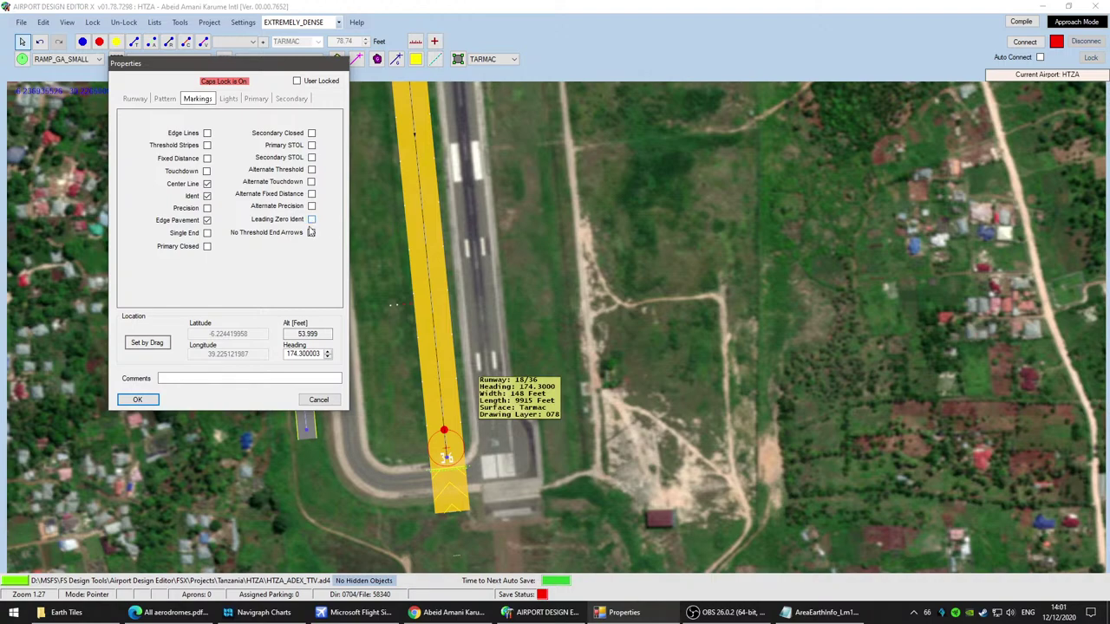
left_click(143, 399)
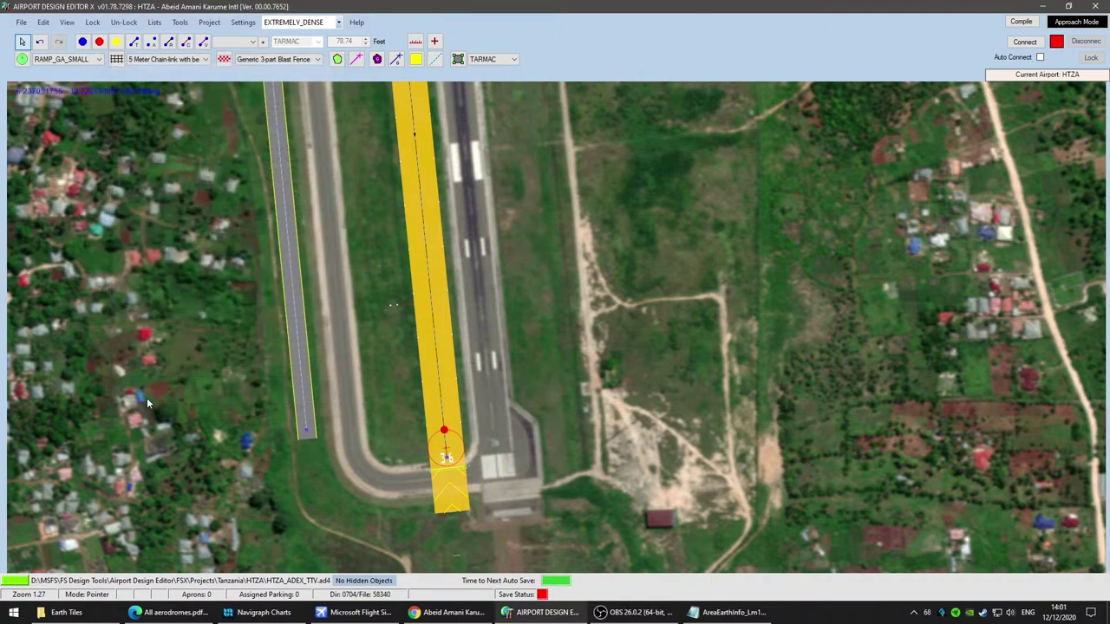
Step: Turn off the runway's Ident and Edge Pavement markings and apply
double_click(453, 379)
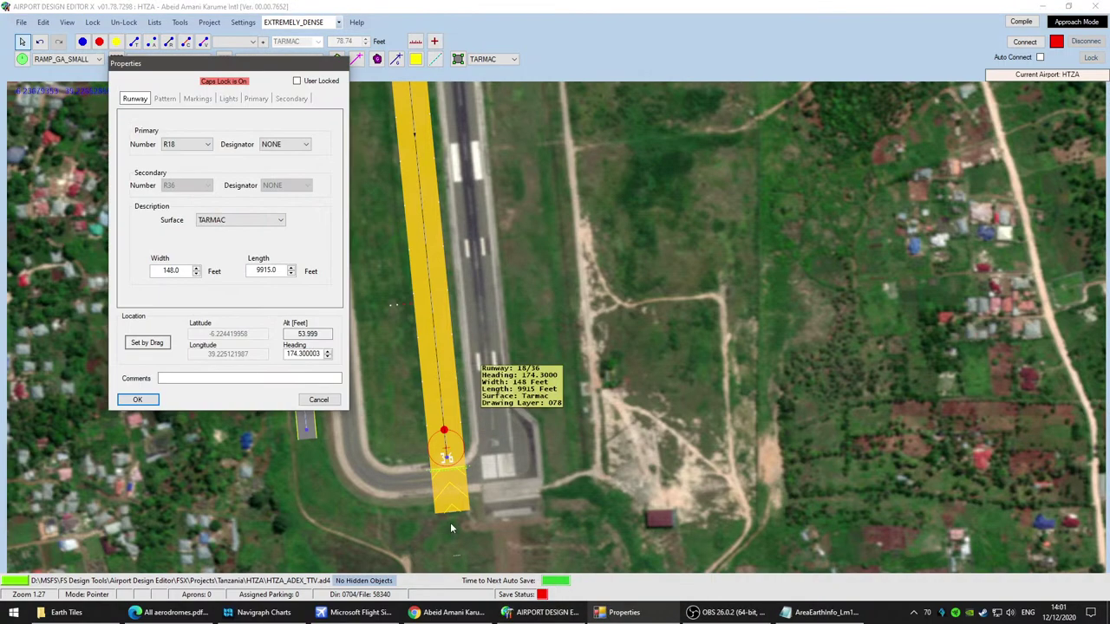
left_click(228, 99)
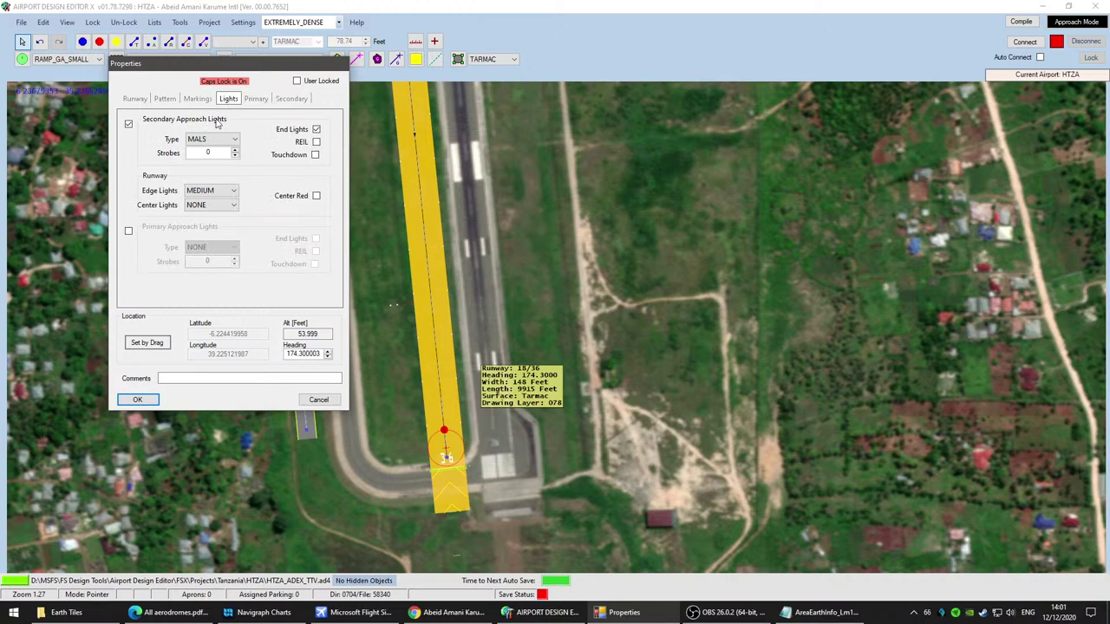
left_click(198, 98)
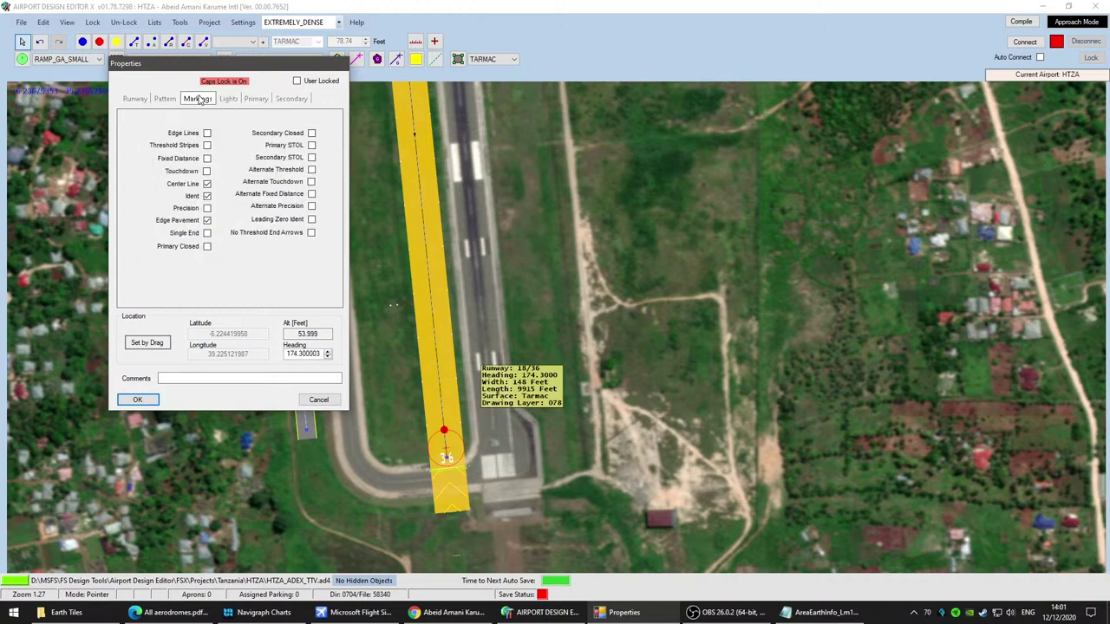
left_click(207, 197)
left_click(207, 222)
left_click(134, 399)
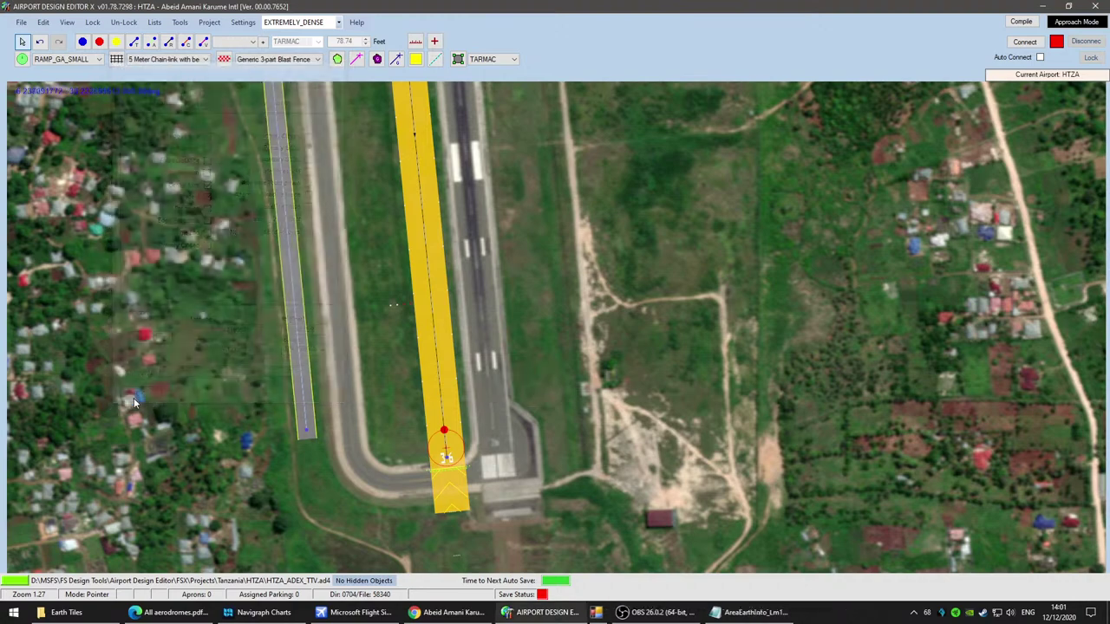
Step: Turn on Edge Pavement, Center Line and Threshold Stripes markings for runway 18/36
double_click(448, 379)
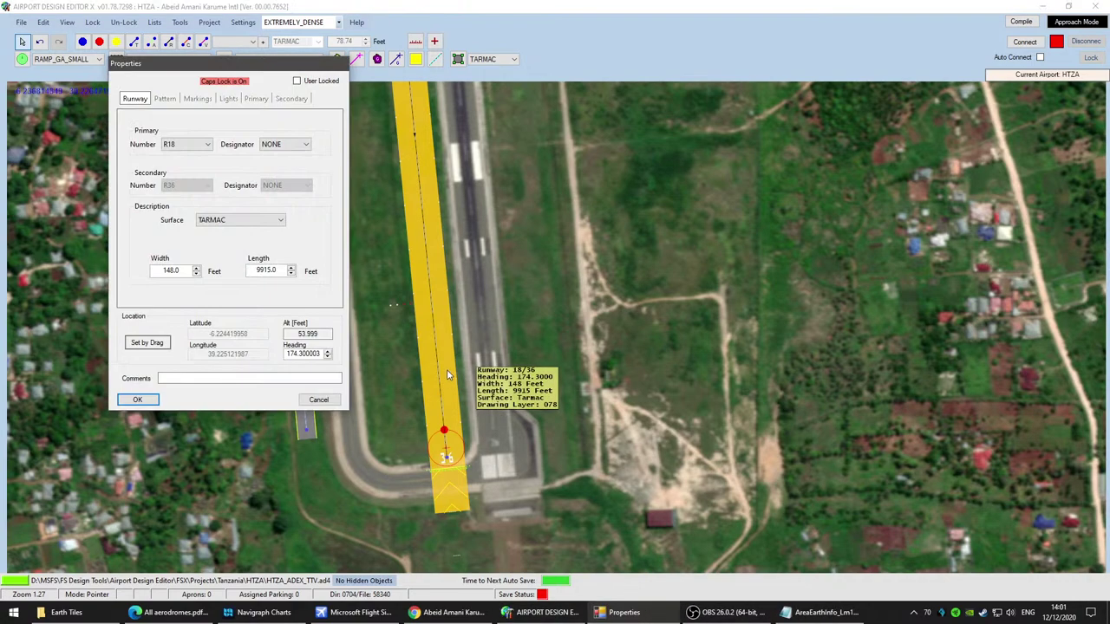
left_click(197, 99)
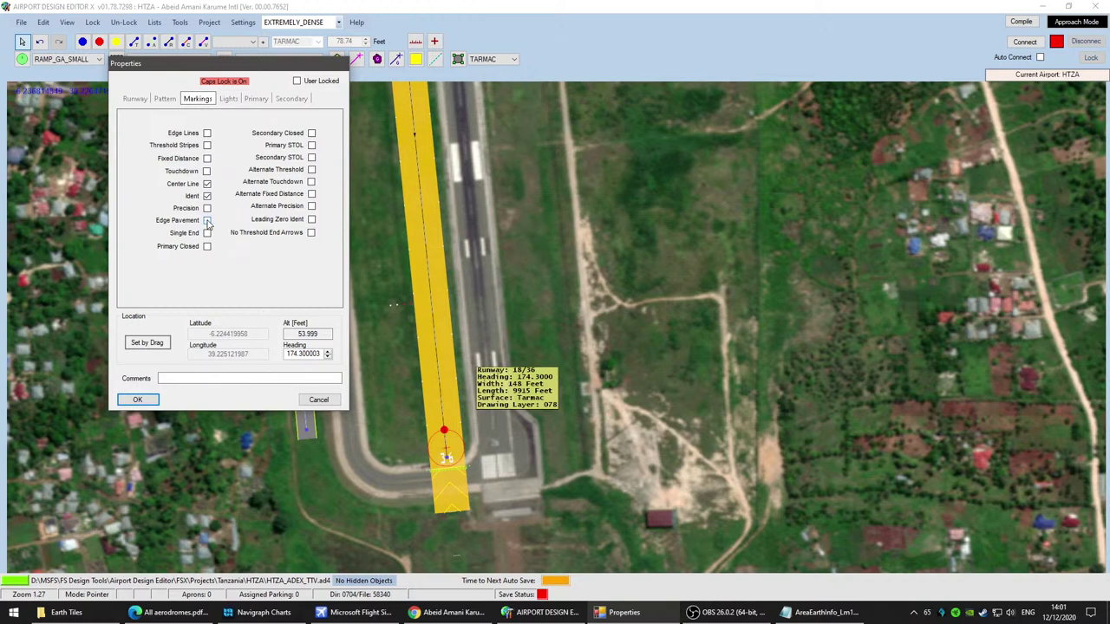
left_click(136, 400)
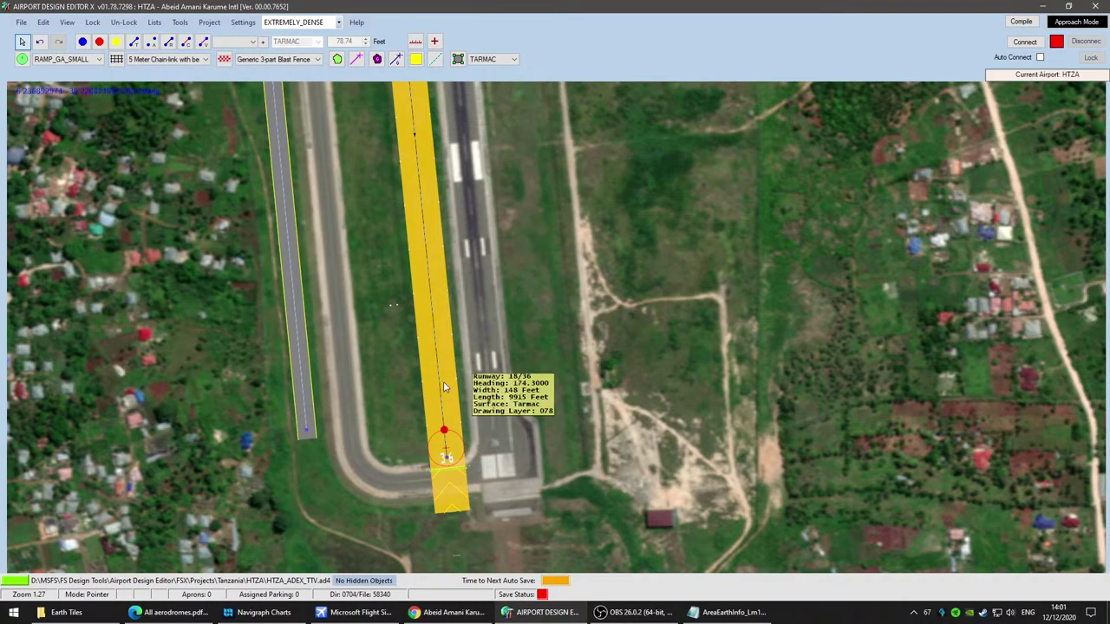
double_click(443, 388)
left_click(198, 99)
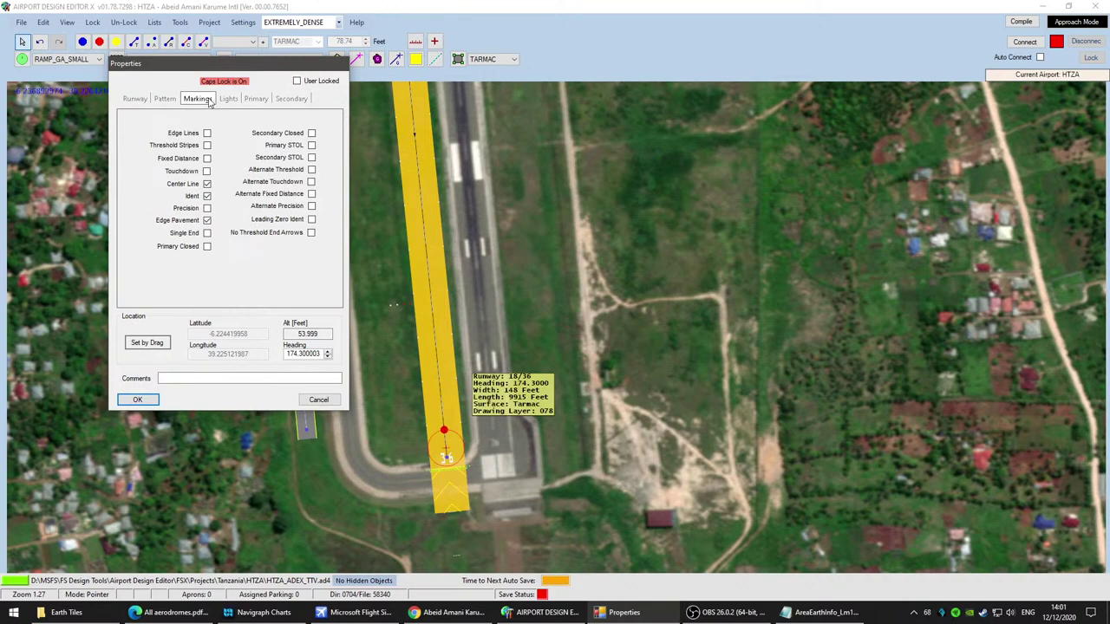
left_click(207, 221)
left_click(208, 183)
left_click(207, 145)
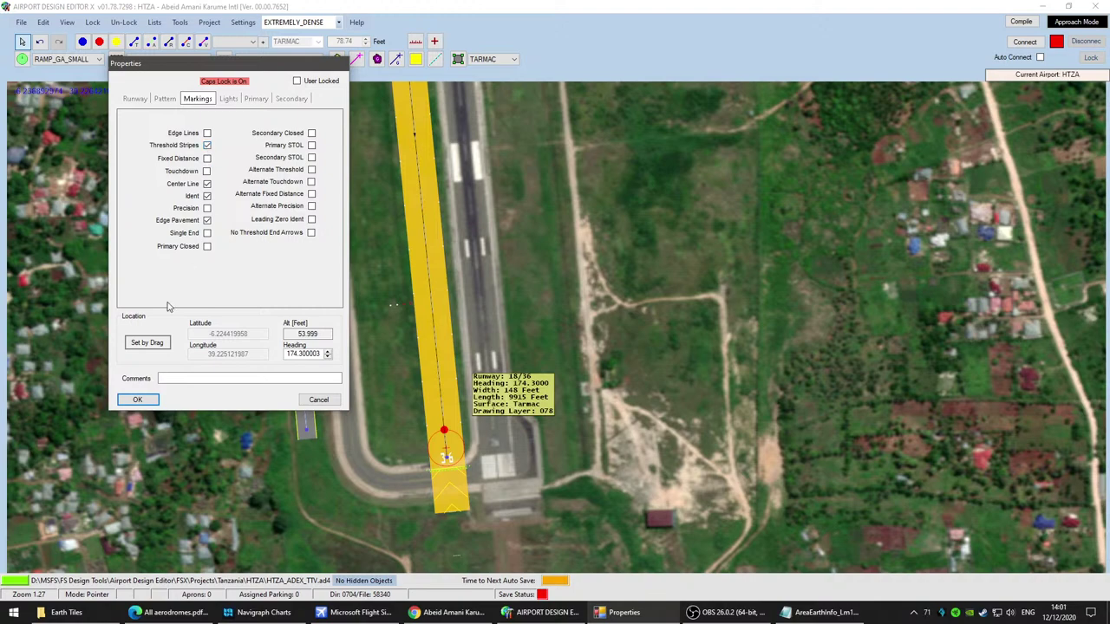
left_click(138, 400)
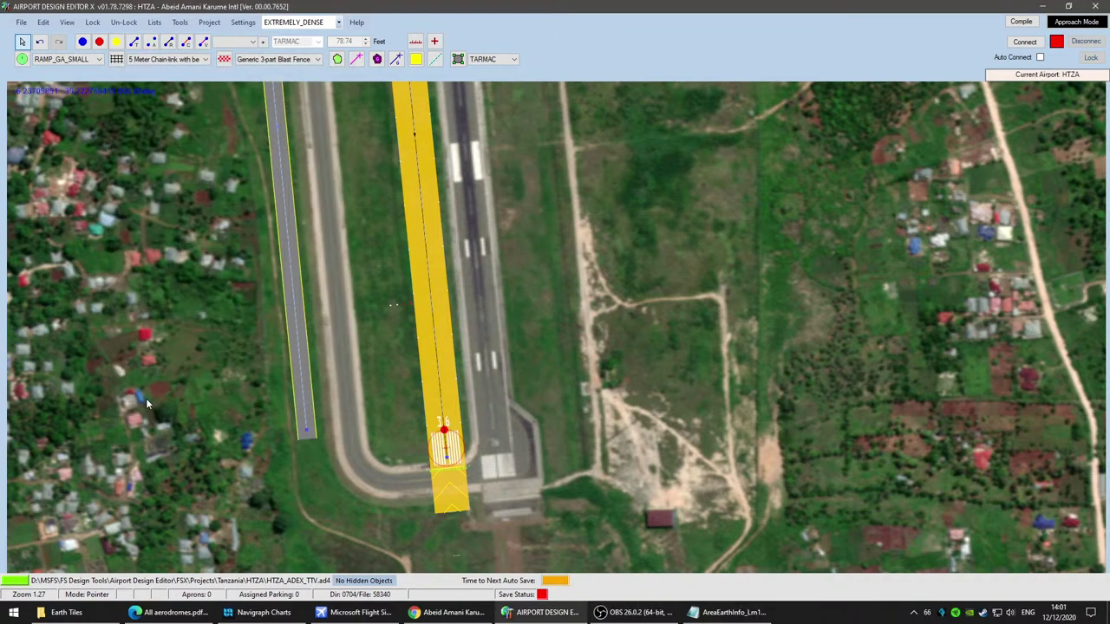
Step: View the runway 36 end and check runway 18/36's lighting options
scroll(539, 426, "up", 3)
left_click_drag(503, 329, 464, 187)
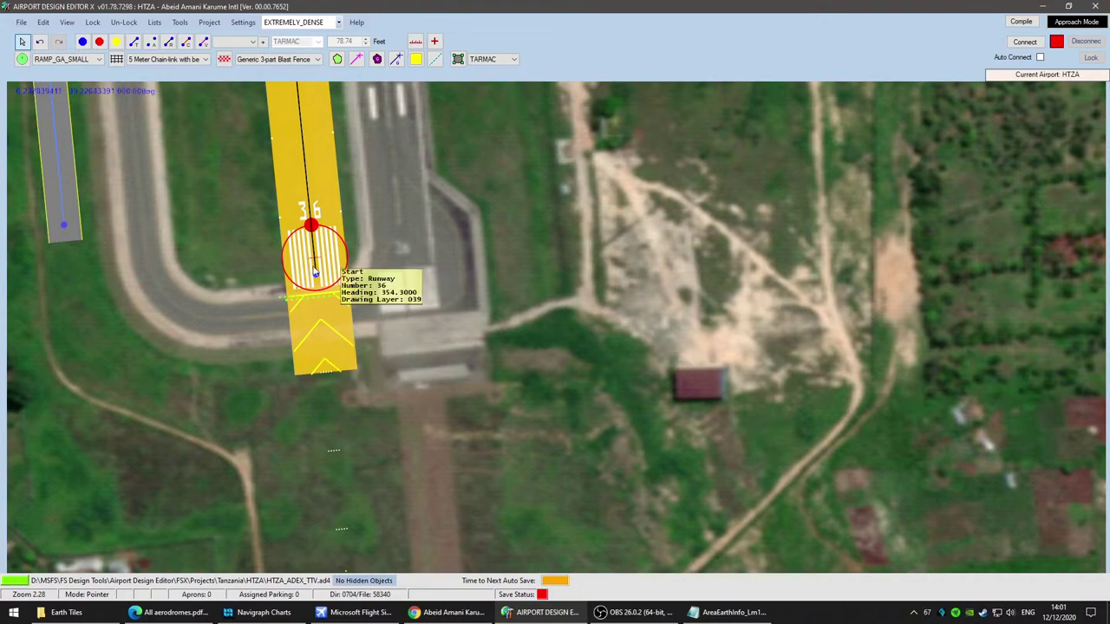
double_click(318, 145)
left_click(228, 99)
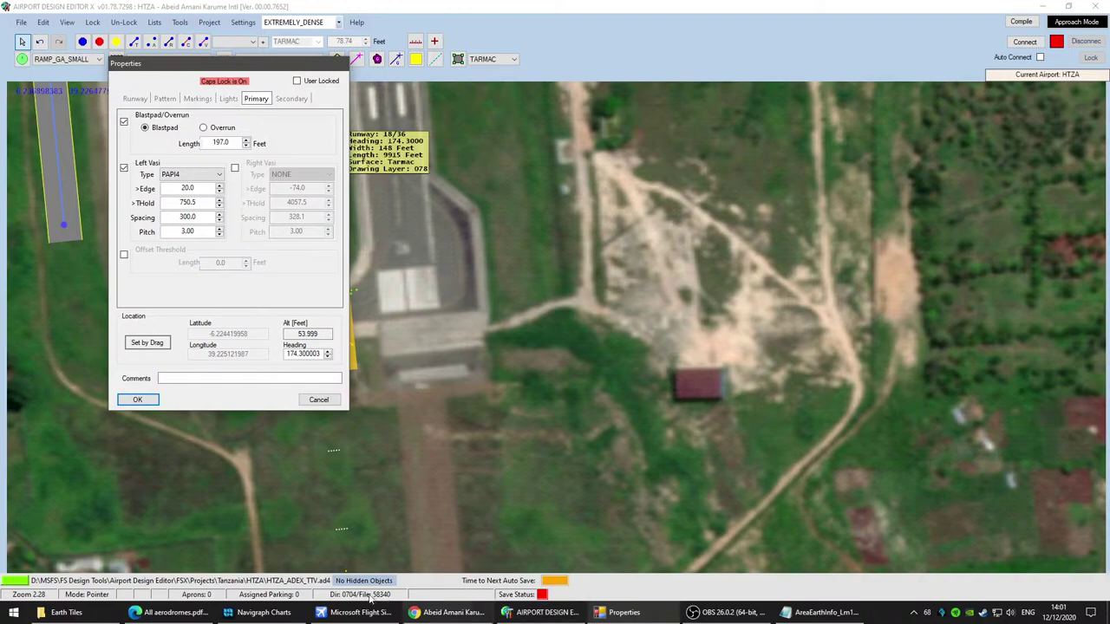
Step: Bring up the HTZA taxi chart in Navigraph Charts with the airport diagram in view
left_click(260, 612)
left_click_drag(741, 176, 731, 450)
scroll(658, 234, "up", 2)
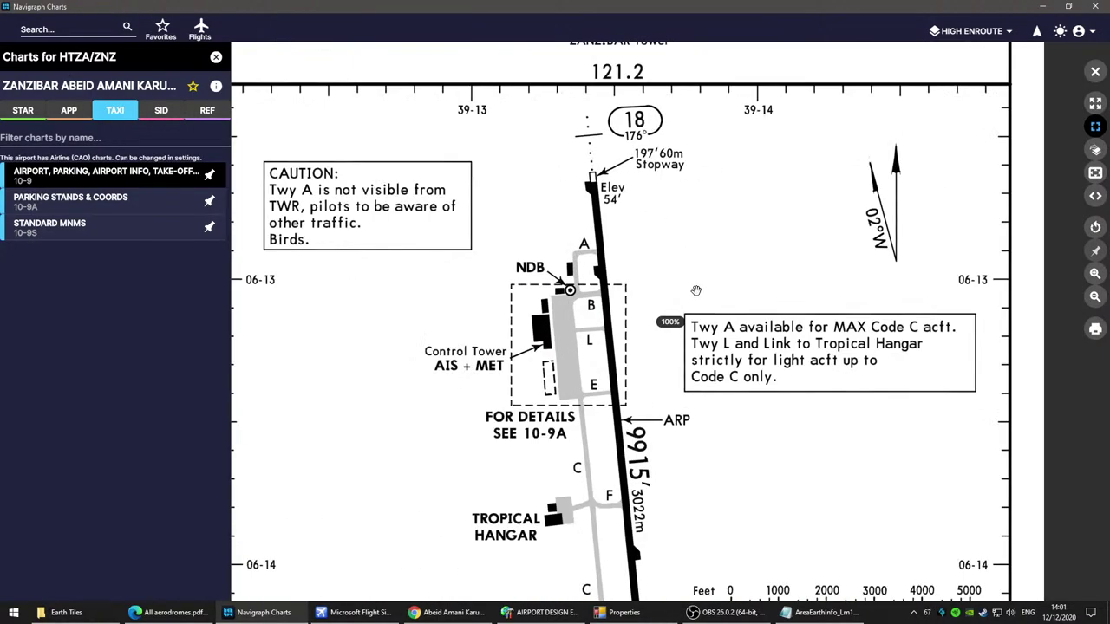
Step: Check the HTZA taxi chart at both runway ends, then apply runway 18/36's properties
left_click_drag(689, 165, 669, 195)
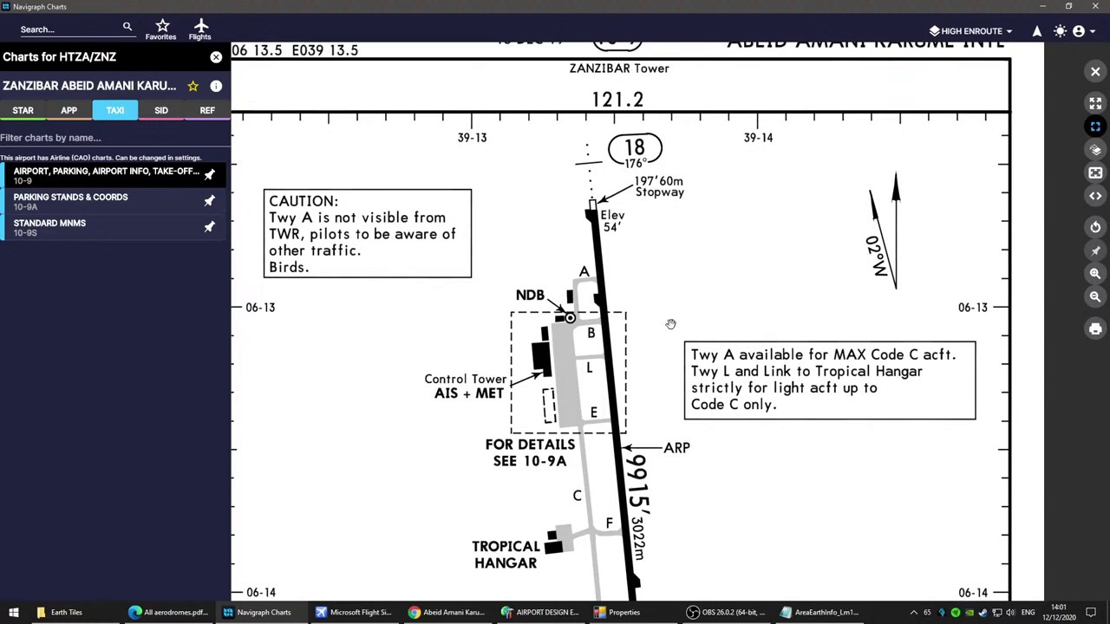
scroll(670, 325, "down", 5)
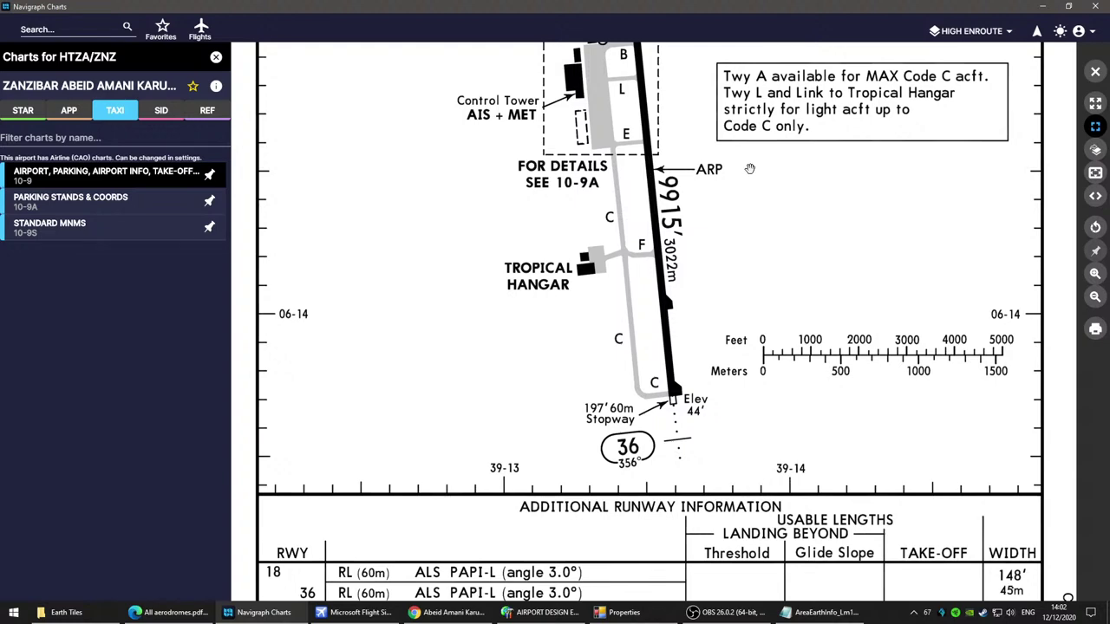
scroll(749, 168, "up", 5)
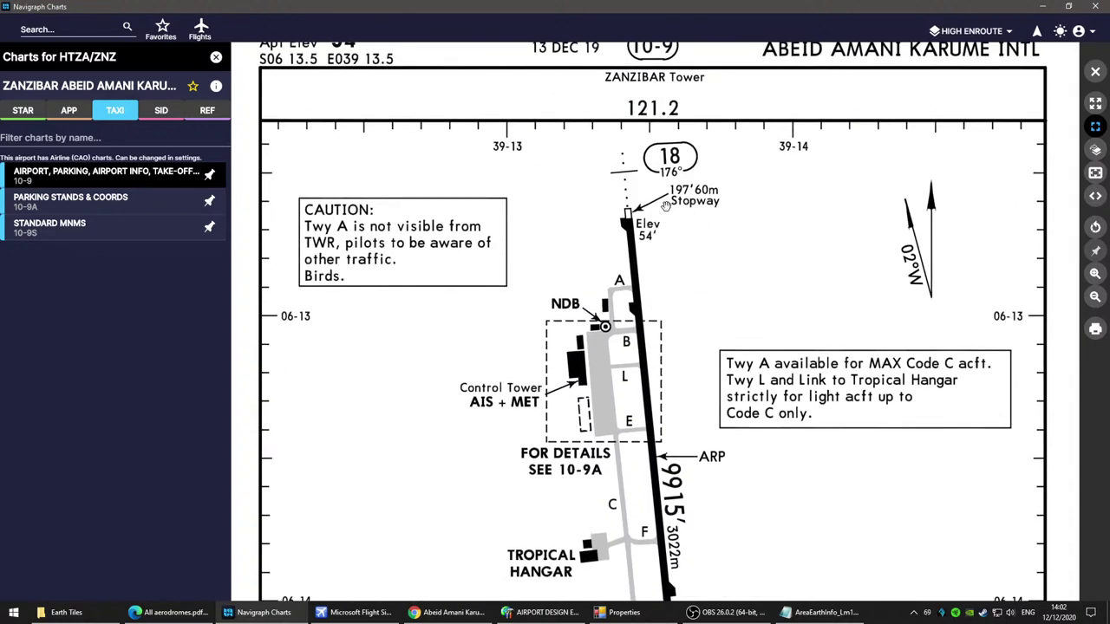
scroll(707, 468, "down", 5)
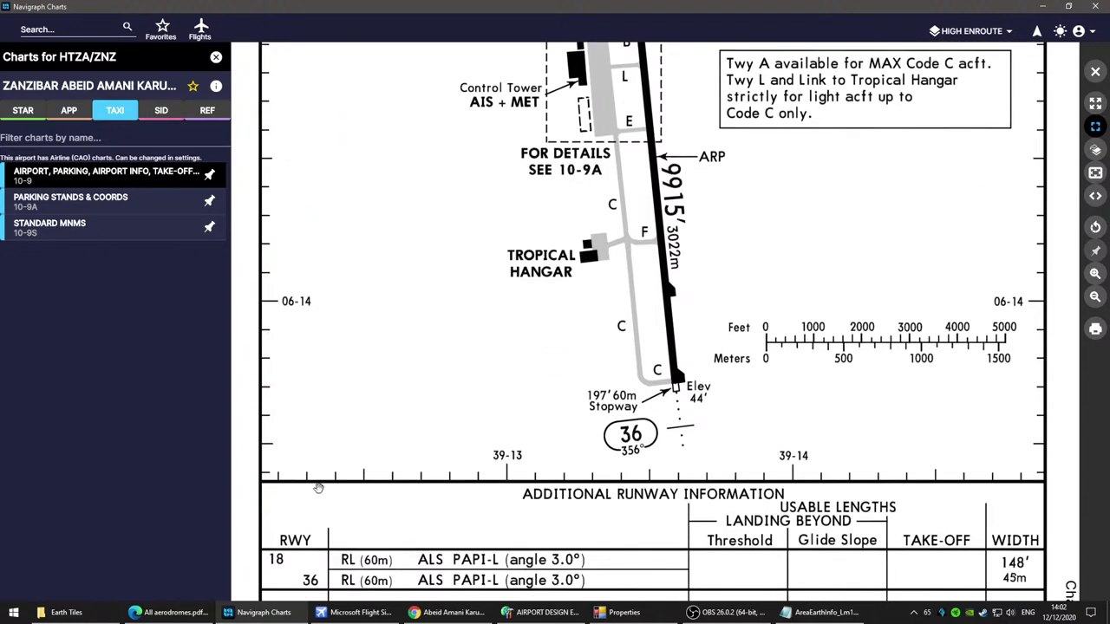
left_click(620, 613)
left_click(138, 400)
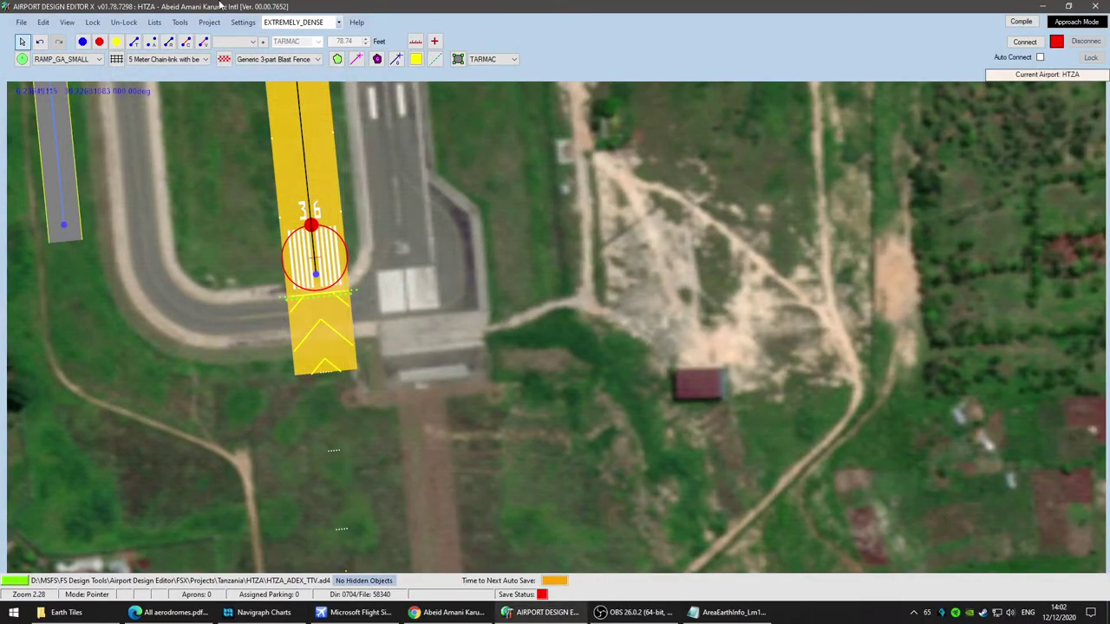
Step: Set Dimensions to Meters on the Units tab of Settings > Options and save
left_click(237, 24)
left_click(242, 35)
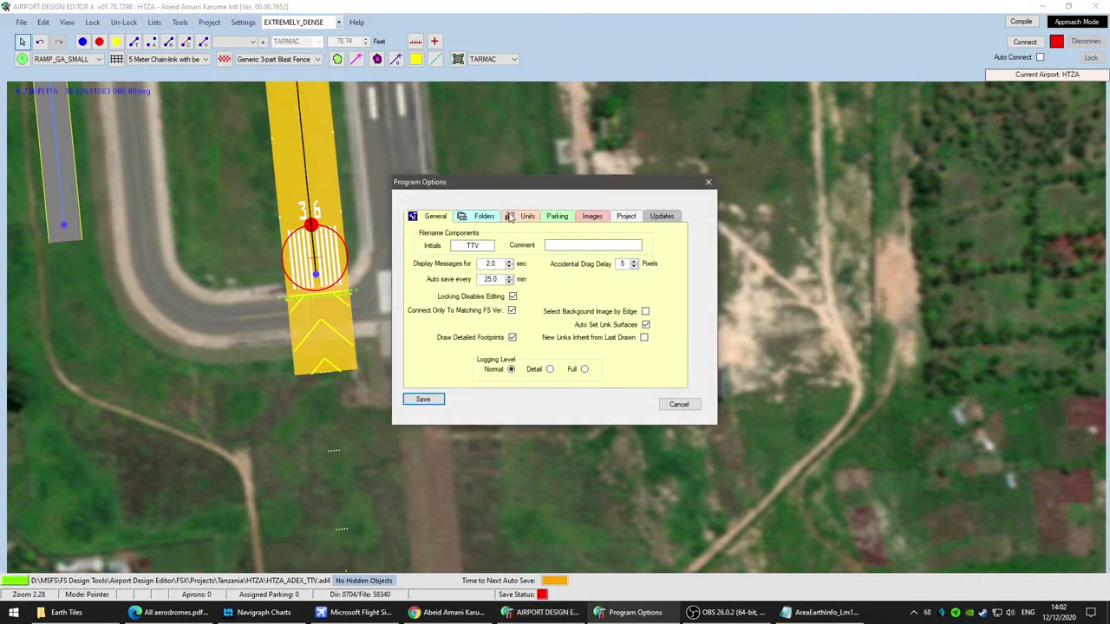
left_click(511, 217)
left_click(523, 280)
left_click(514, 291)
left_click(515, 298)
left_click(424, 404)
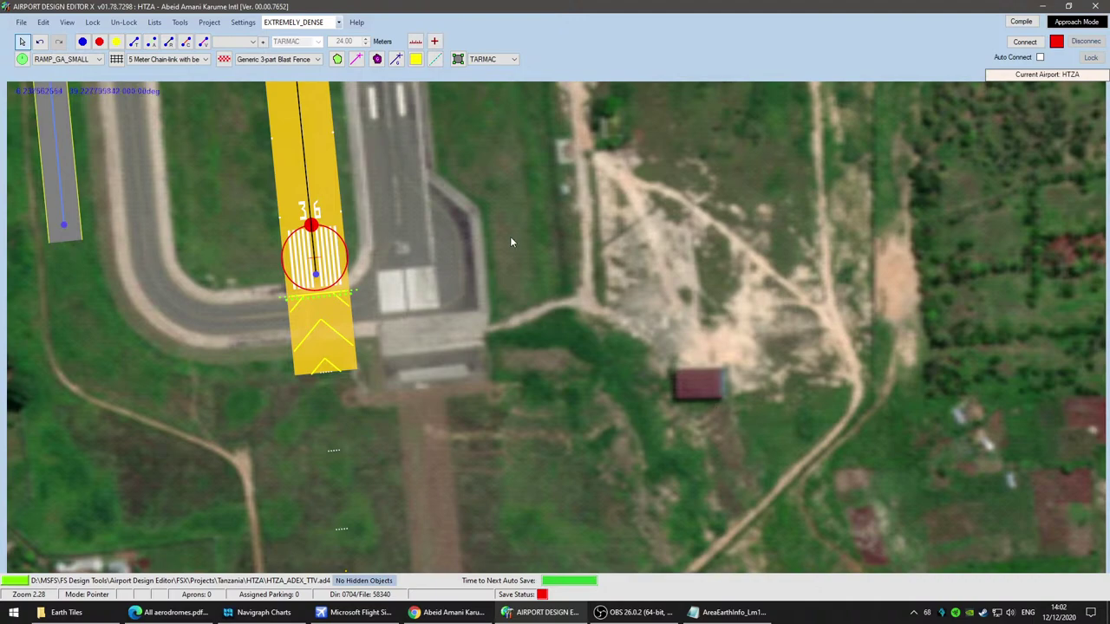
Step: Move the satellite imagery so the real runway's north end sits under the drawn runway
scroll(513, 240, "up", 2)
scroll(515, 238, "down", 10)
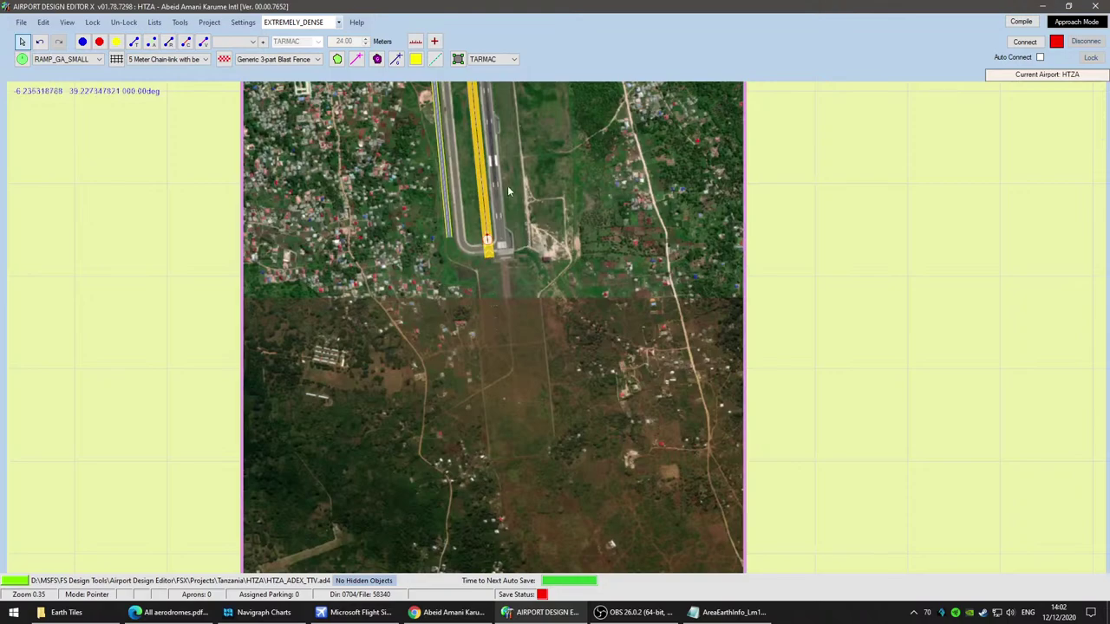
left_click_drag(508, 186, 550, 447)
mouse_move(544, 231)
left_mouse_down()
mouse_move(577, 390)
mouse_move(568, 305)
left_mouse_up()
scroll(576, 248, "up", 3)
scroll(560, 230, "up", 2)
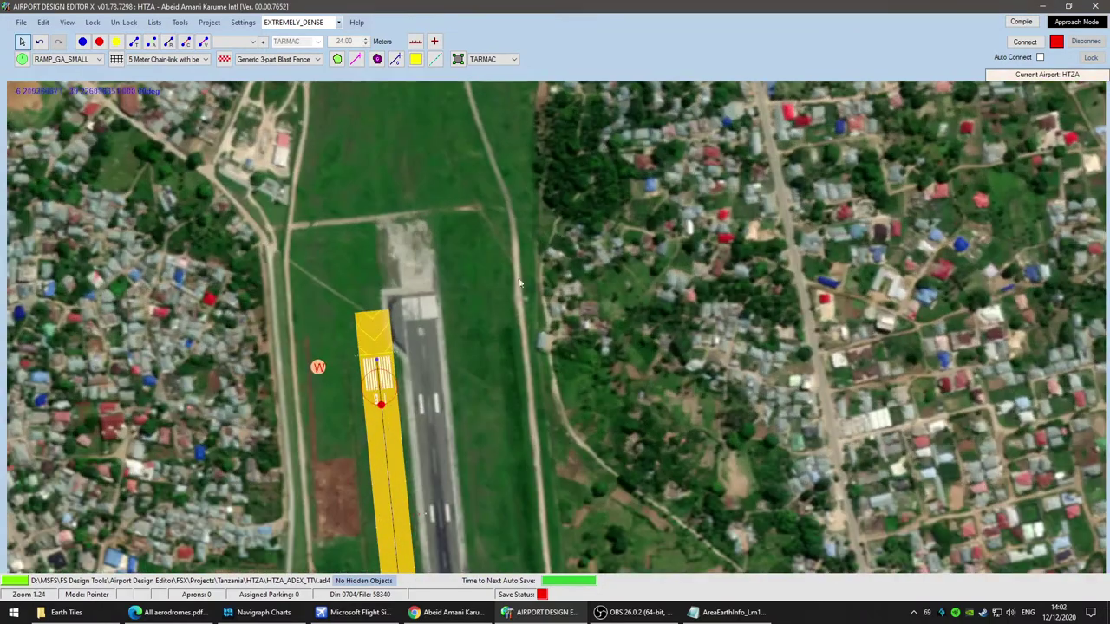
left_click(428, 421)
right_click(429, 421)
left_click(451, 356)
left_click_drag(451, 357, 428, 419)
Step: Check runway 18/36's overrun and PAPI settings against the HTZA taxi chart, then close properties
scroll(490, 431, "down", 2)
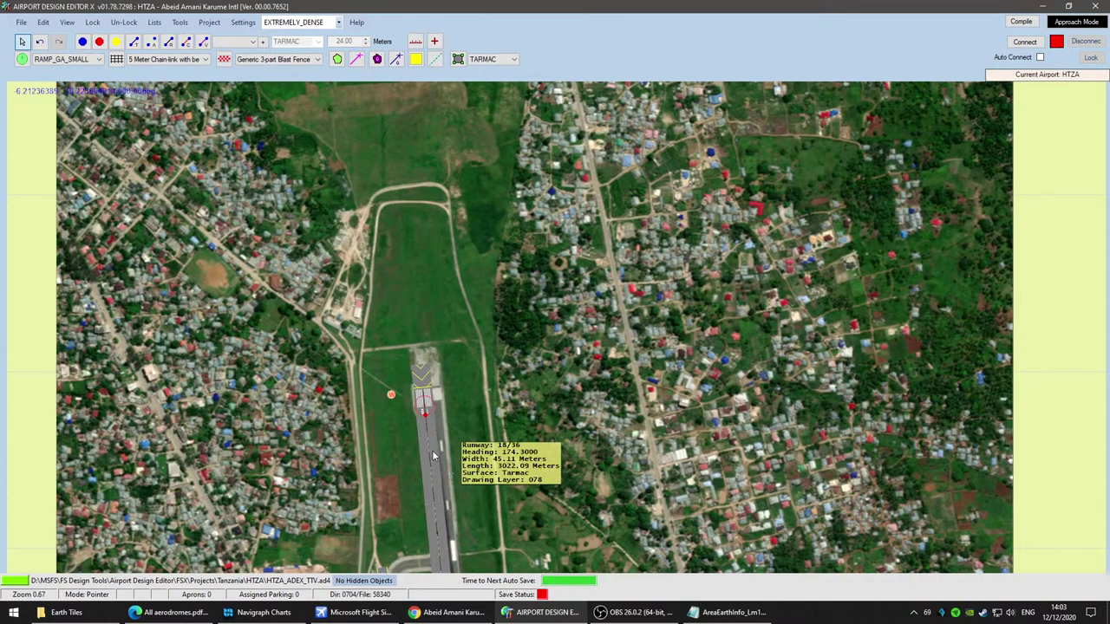
double_click(431, 452)
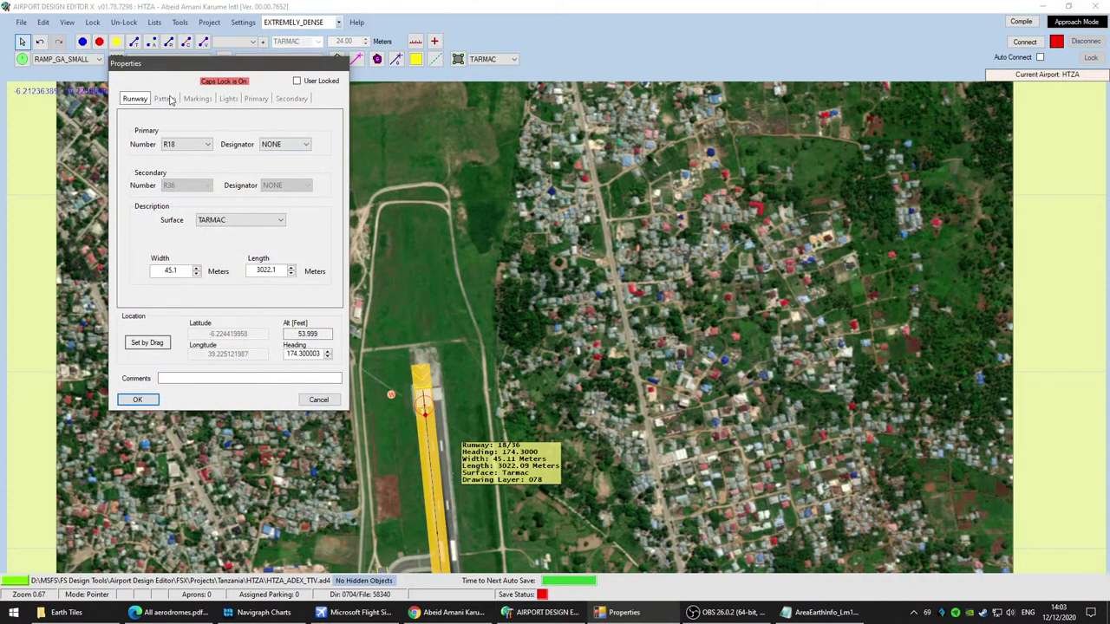
left_click(262, 101)
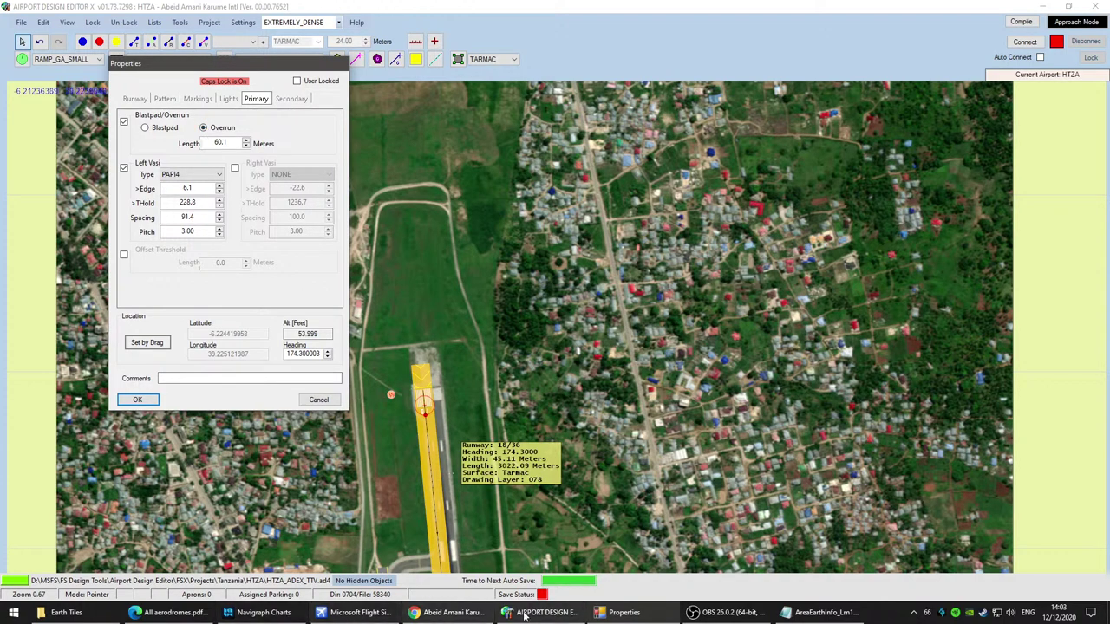
left_click(264, 613)
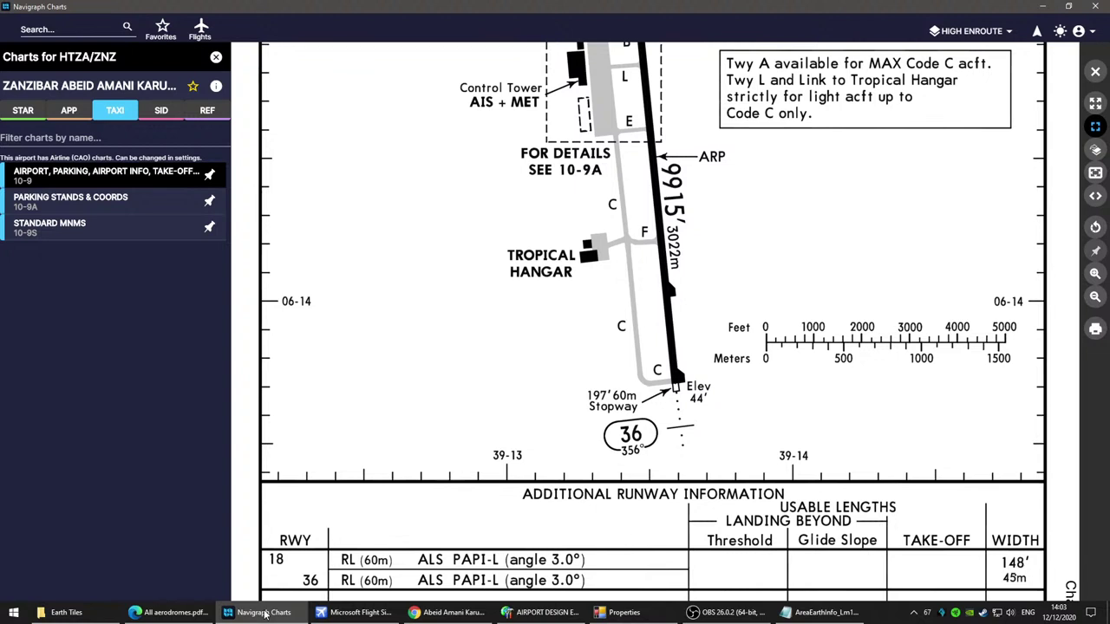
left_click_drag(591, 410, 436, 404)
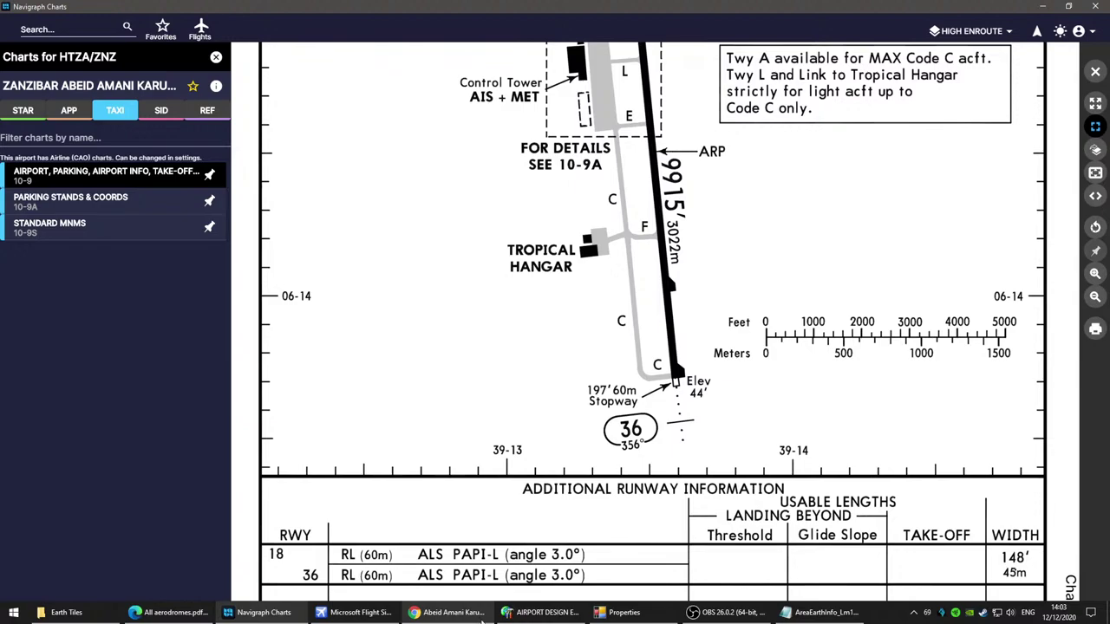
left_click(594, 616)
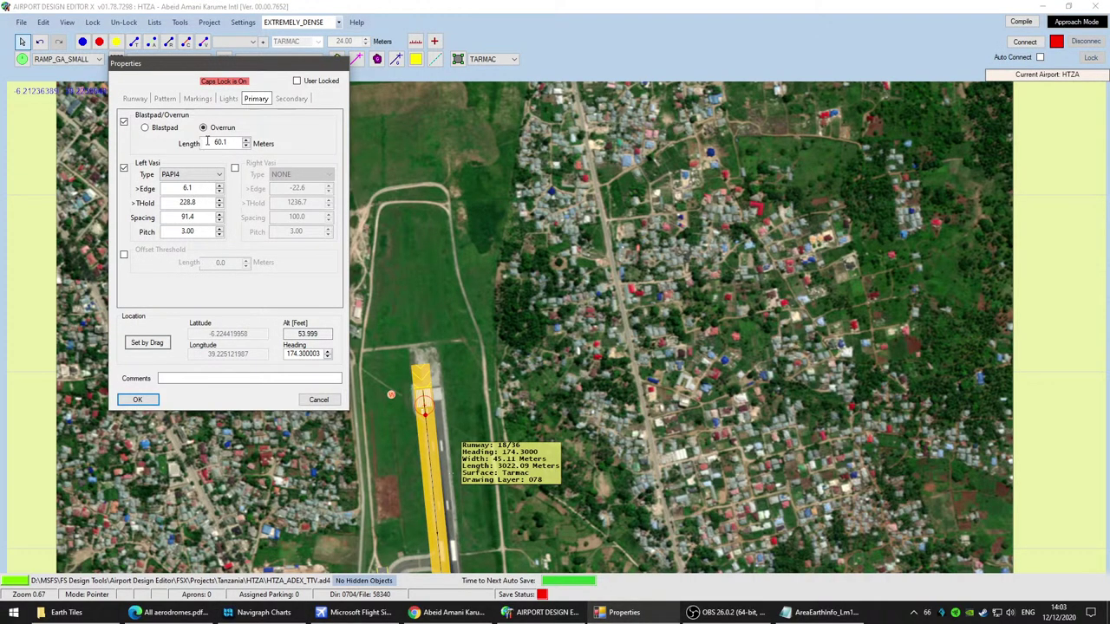
left_click(136, 404)
left_click_drag(567, 457, 565, 403)
left_click(463, 333)
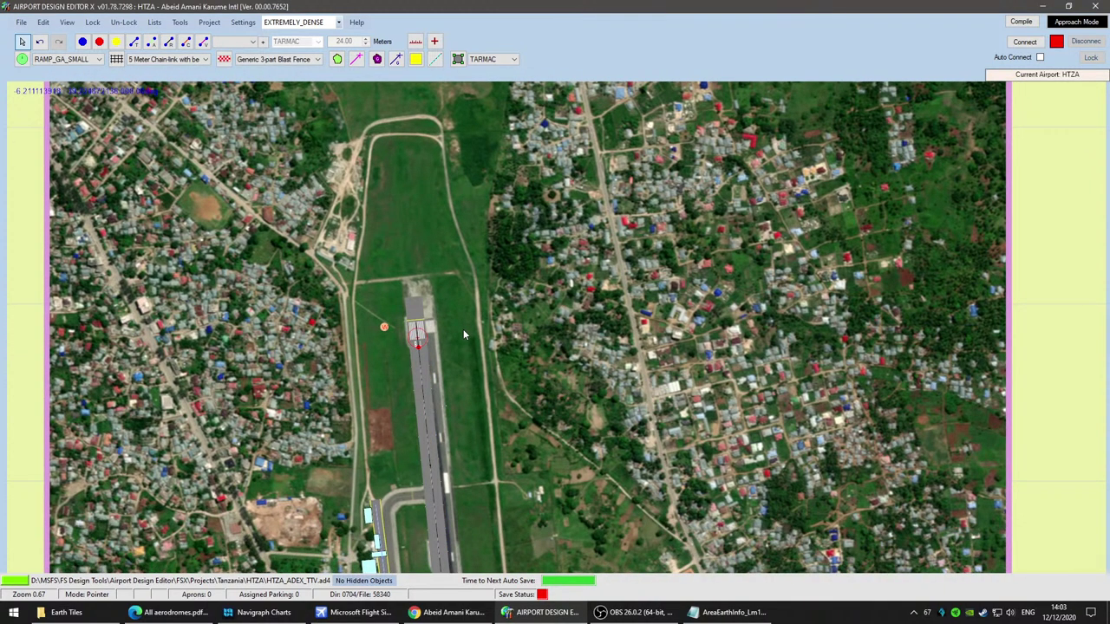
Step: Zoom out from the runway 18 threshold, pan south, and zoom in on the runway 36 threshold
mouse_move(416, 312)
scroll(447, 333, "up", 5)
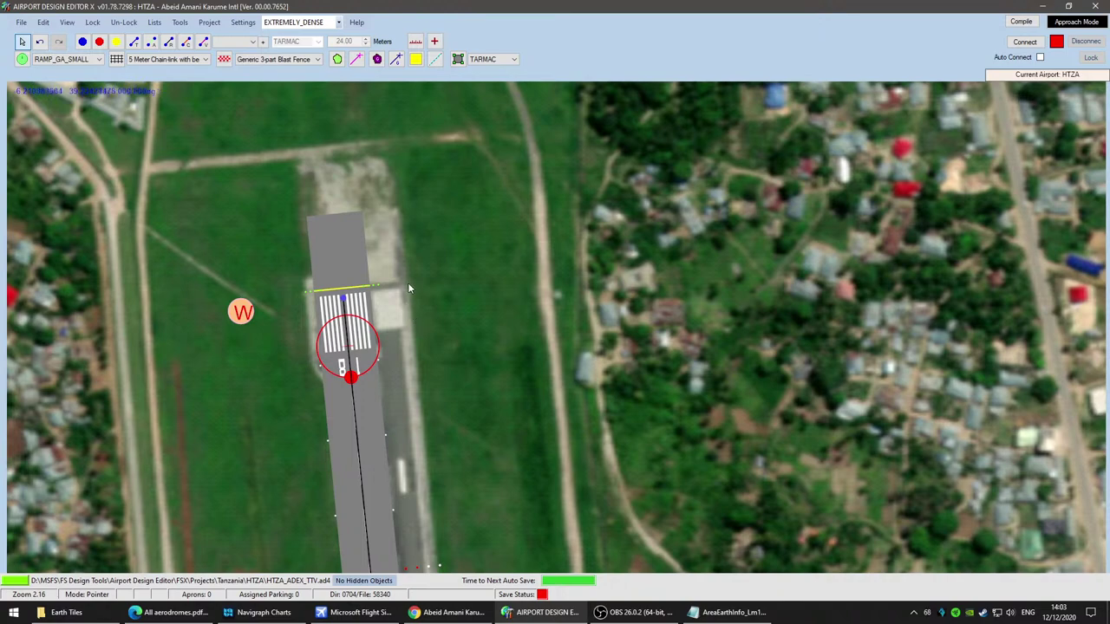
scroll(409, 289, "up", 2)
left_click_drag(454, 258, 625, 337)
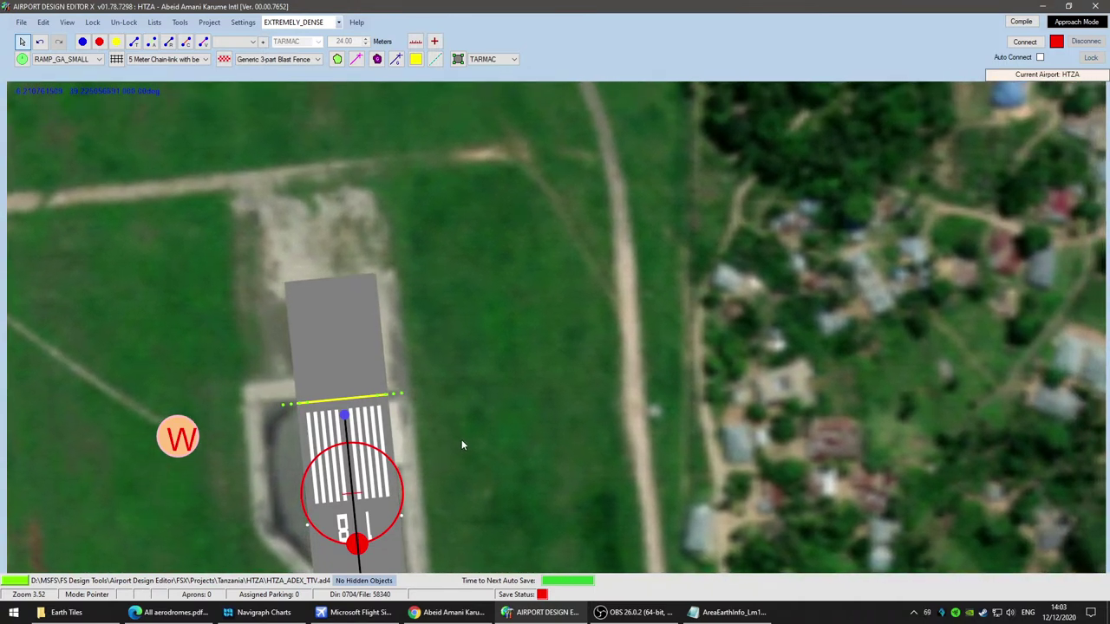
scroll(543, 457, "down", 1)
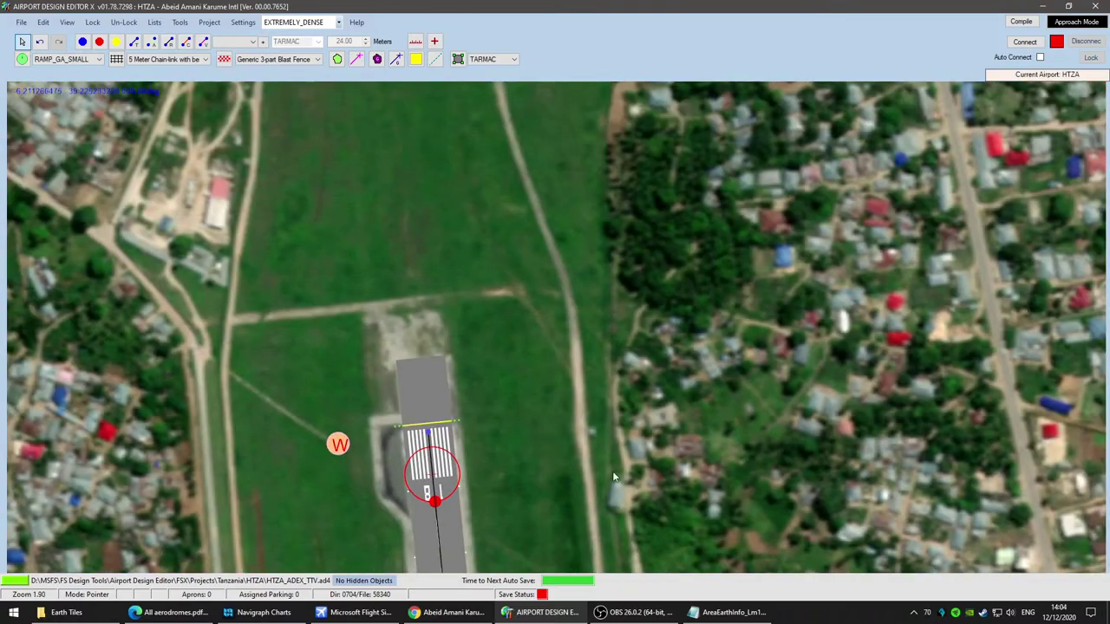
scroll(610, 472, "down", 4)
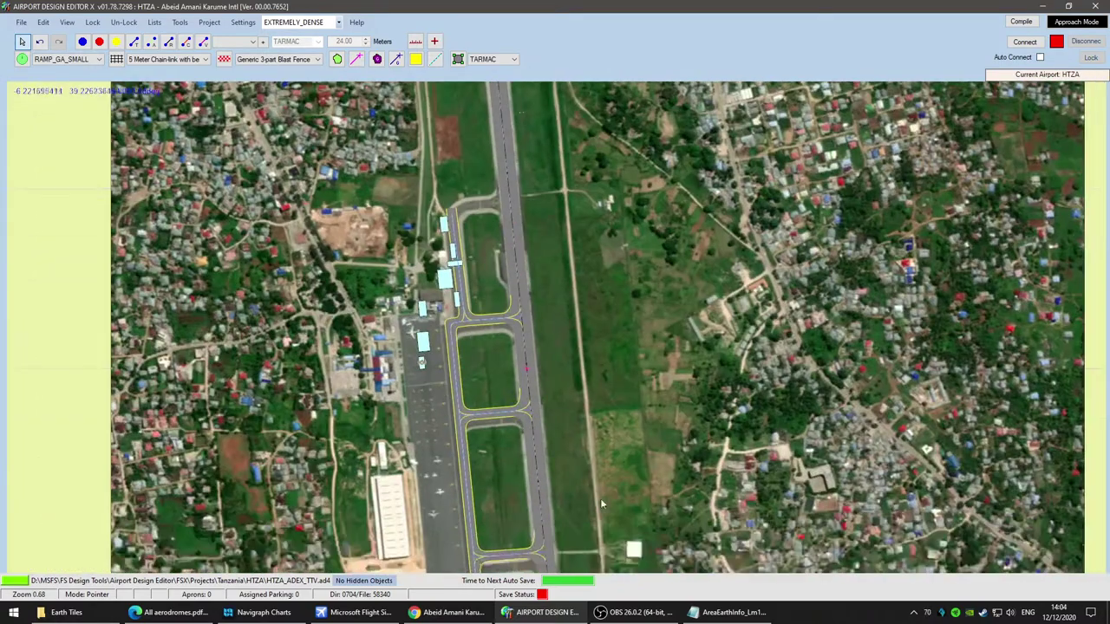
left_click_drag(601, 503, 591, 212)
left_click_drag(575, 485, 587, 262)
left_click_drag(659, 555, 635, 234)
left_click_drag(701, 432, 693, 459)
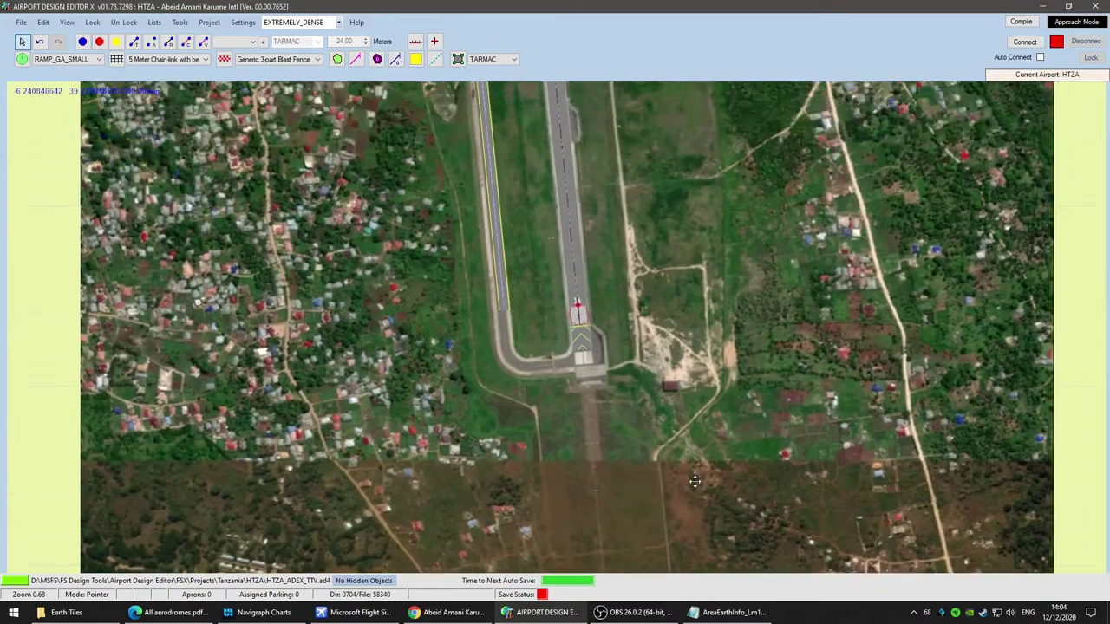
scroll(611, 373, "up", 3)
scroll(644, 356, "up", 2)
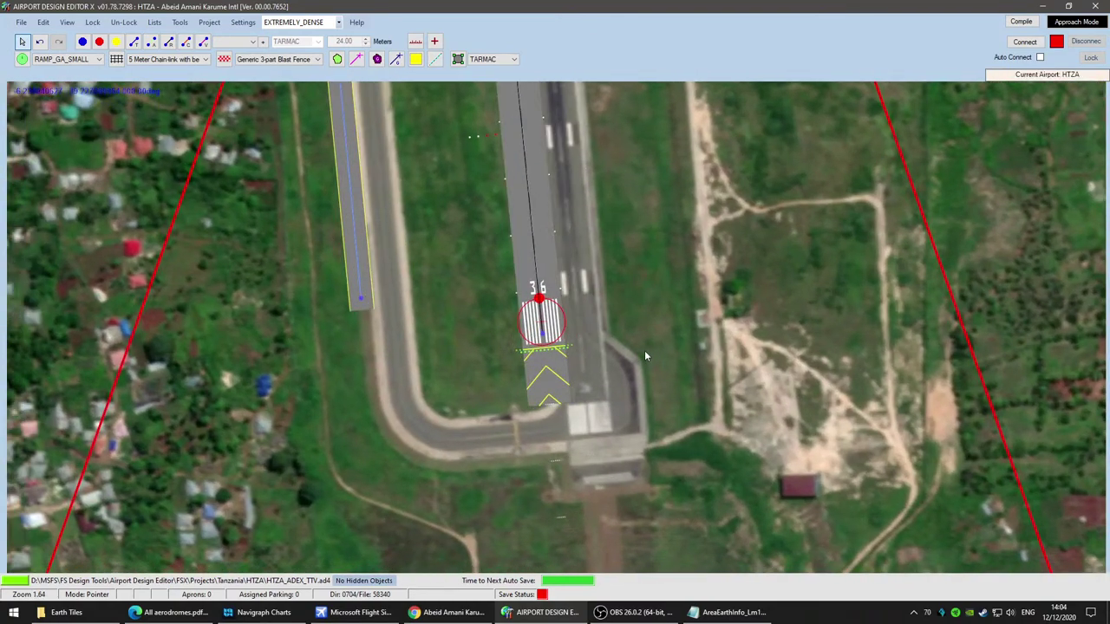
Step: Shrink the aerial image scale to 0.95 and shift it left under the runway
right_click(674, 331)
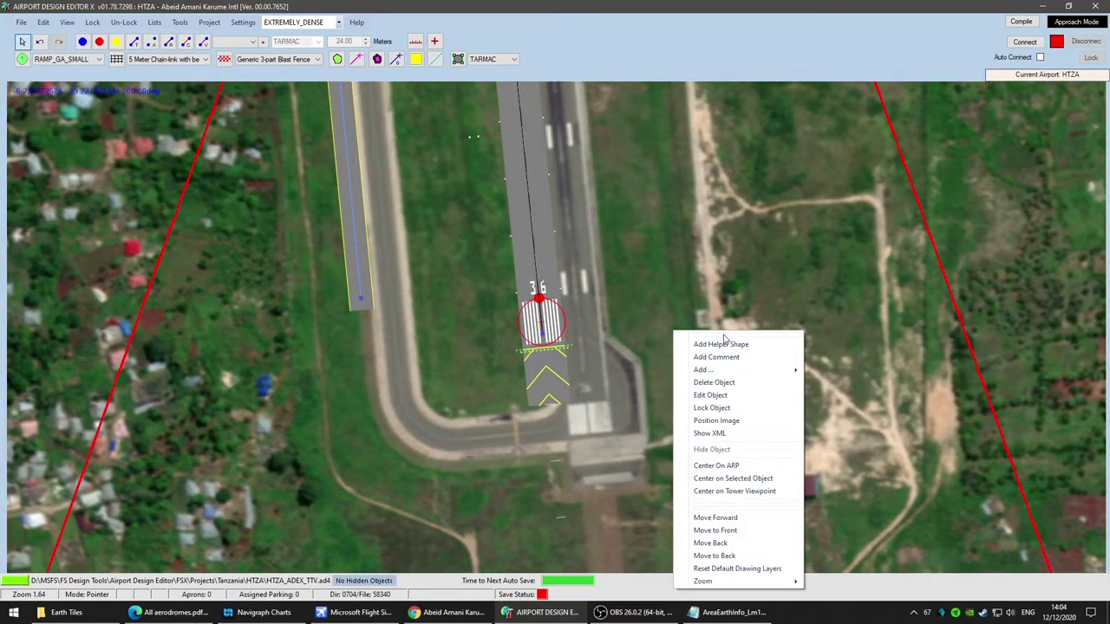
left_click(716, 420)
left_click(76, 63)
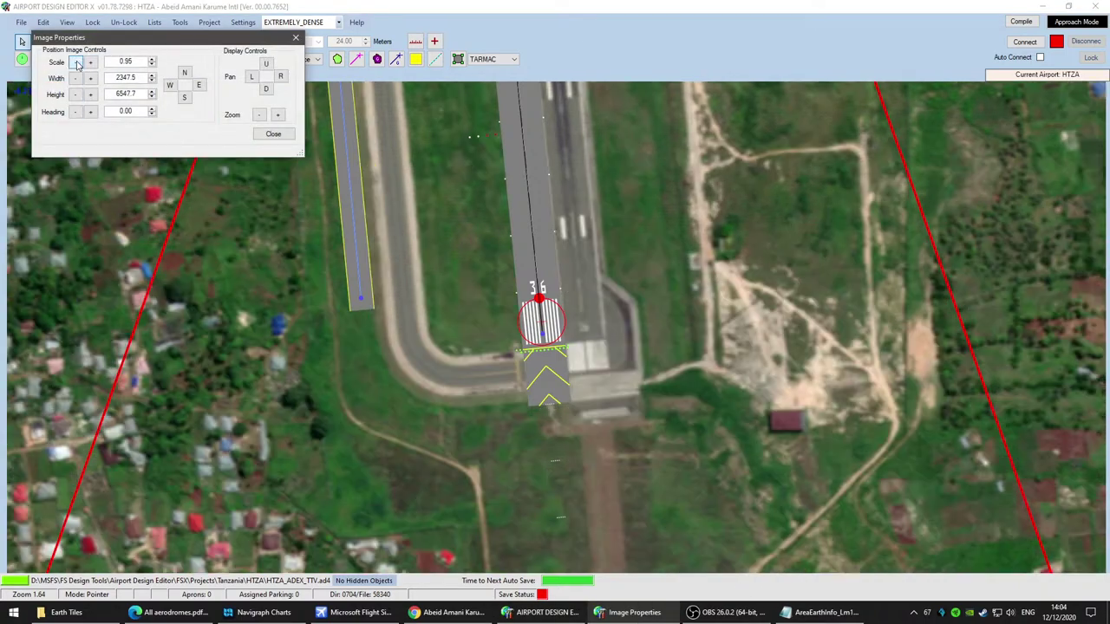
left_click(274, 135)
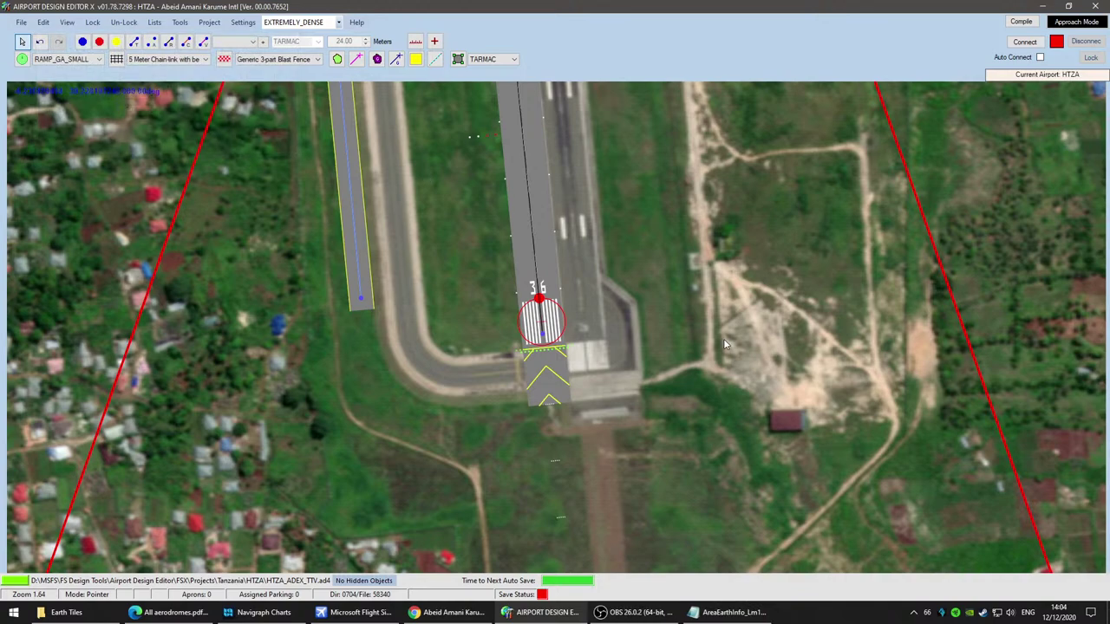
left_click_drag(709, 311, 676, 319)
Step: Inspect the runway's north end, readjust the image positioning, then pan to the terminal area
scroll(699, 302, "down", 2)
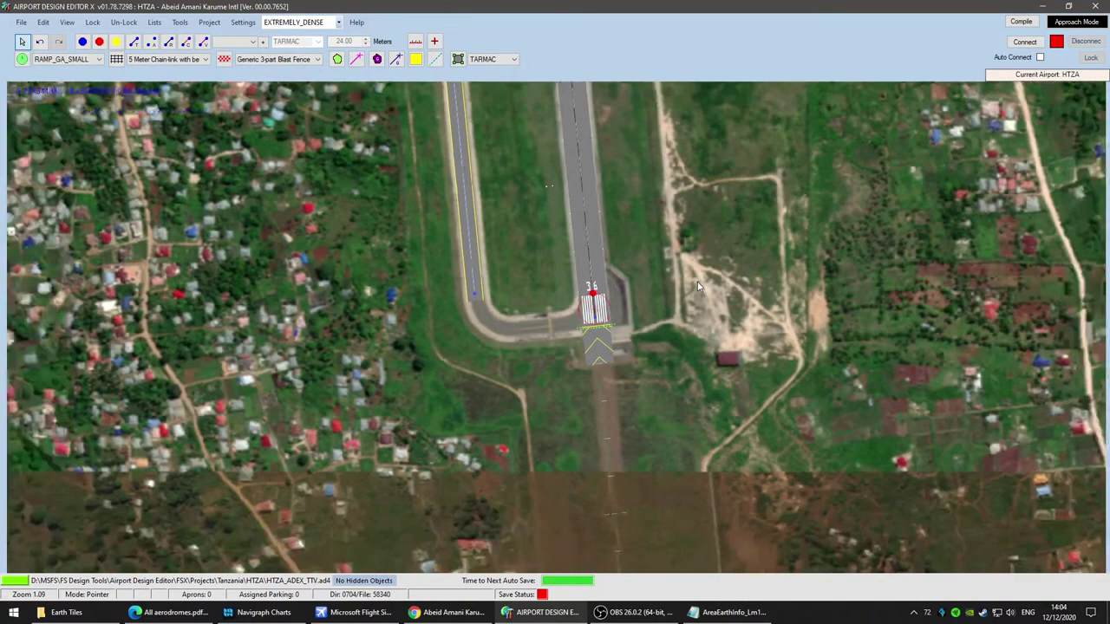
scroll(685, 222, "down", 1)
left_click_drag(685, 113, 690, 238)
left_click_drag(688, 182, 705, 337)
scroll(660, 286, "up", 3)
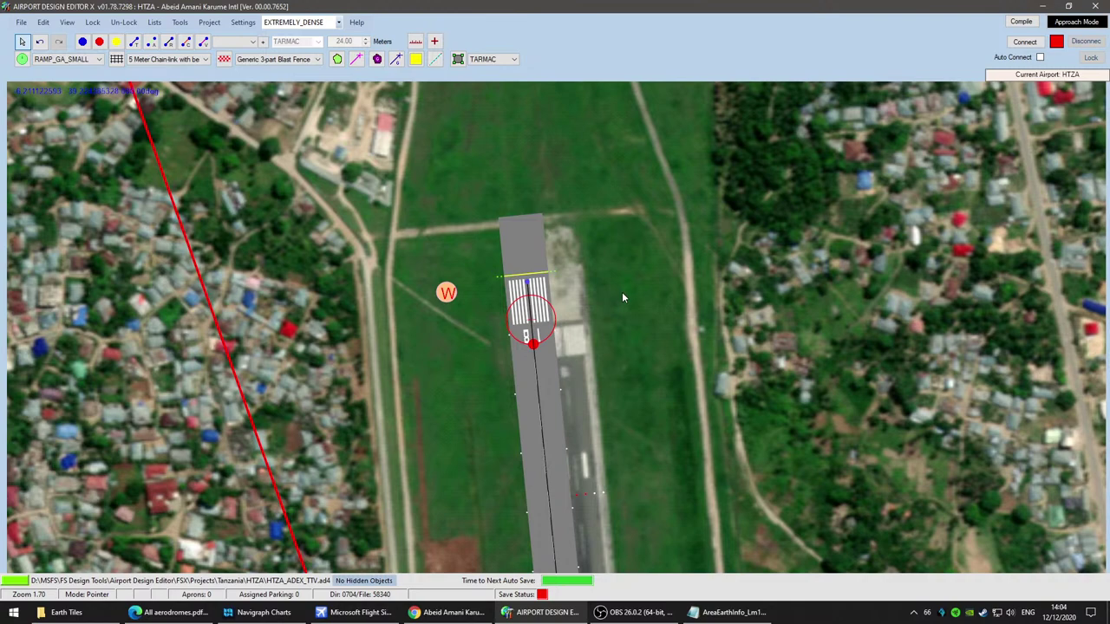
right_click(622, 292)
left_click(665, 383)
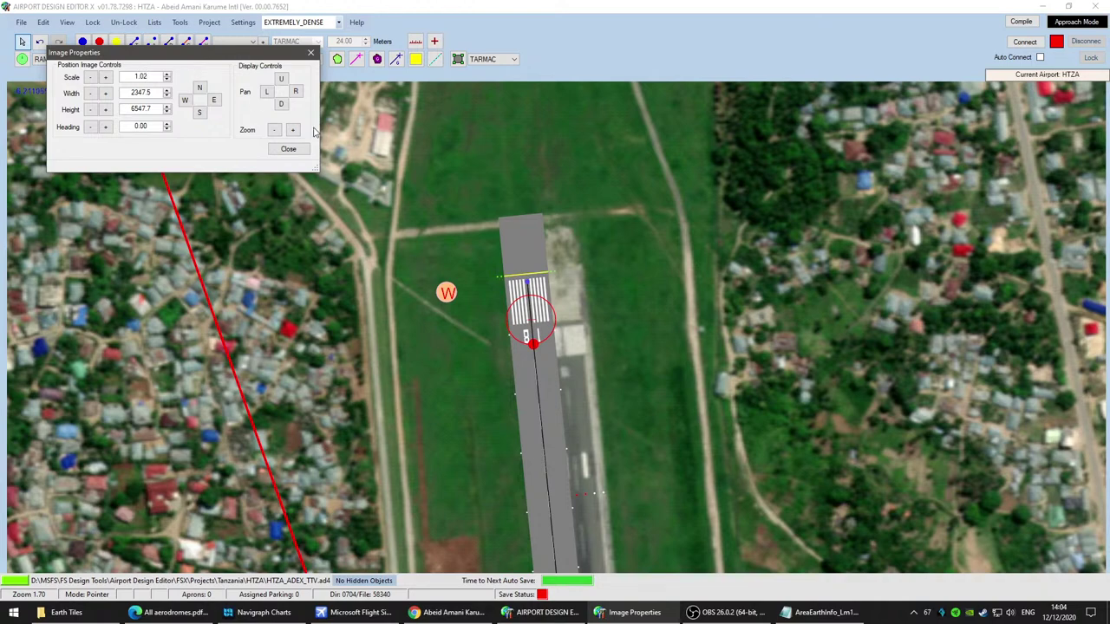
left_click(291, 149)
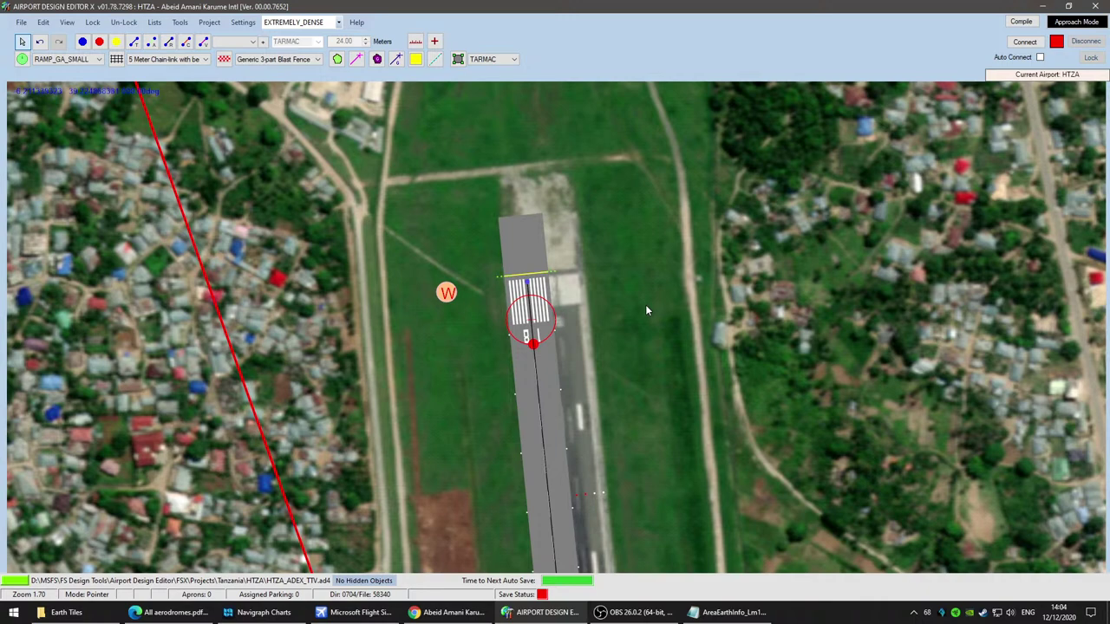
scroll(645, 307, "down", 5)
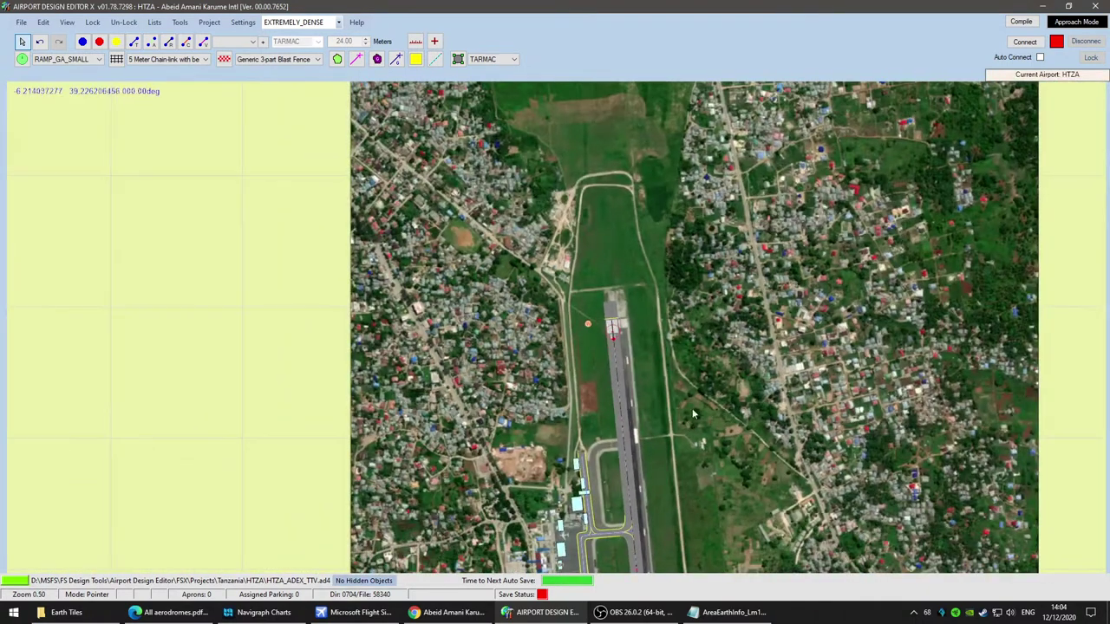
left_click_drag(688, 418, 694, 184)
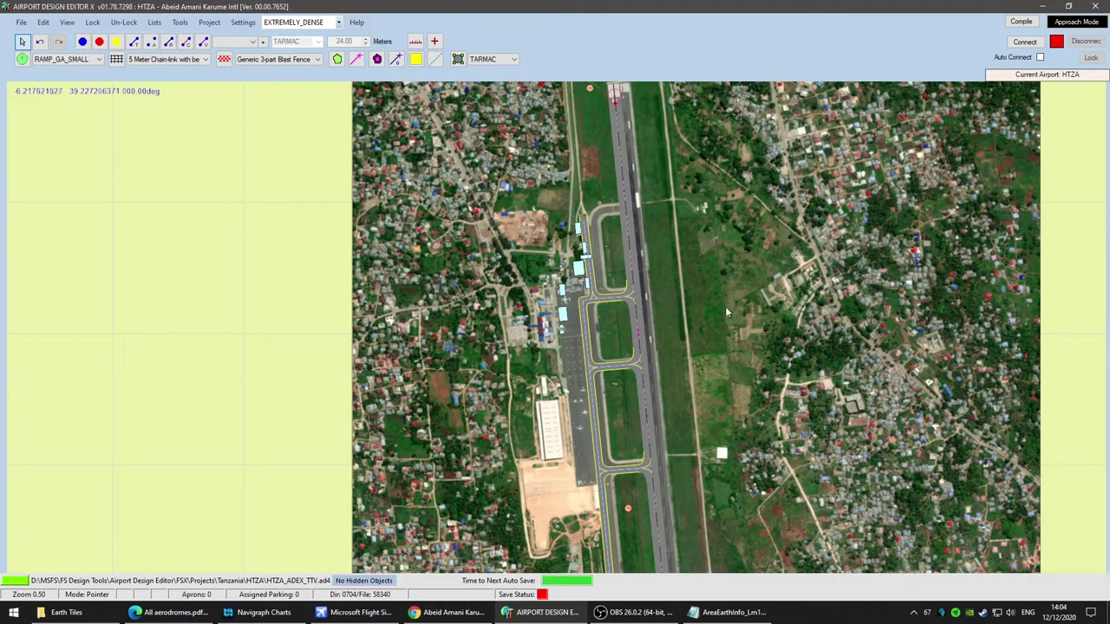
left_click_drag(781, 455, 765, 169)
left_click_drag(738, 500, 736, 270)
left_click_drag(723, 416, 682, 362)
scroll(663, 338, "up", 5)
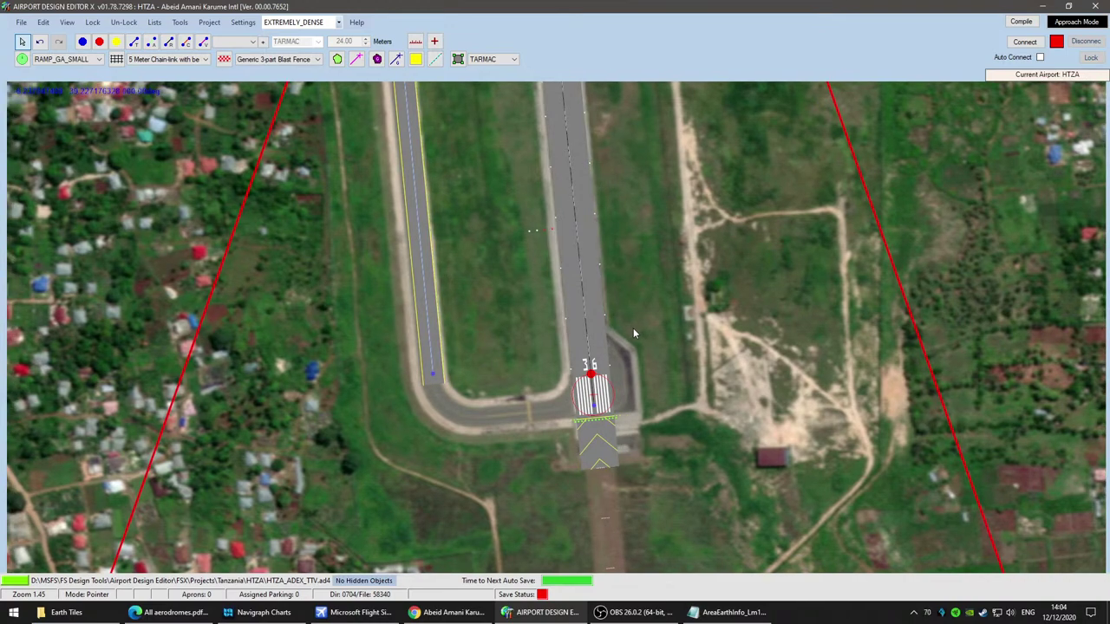
scroll(633, 329, "down", 3)
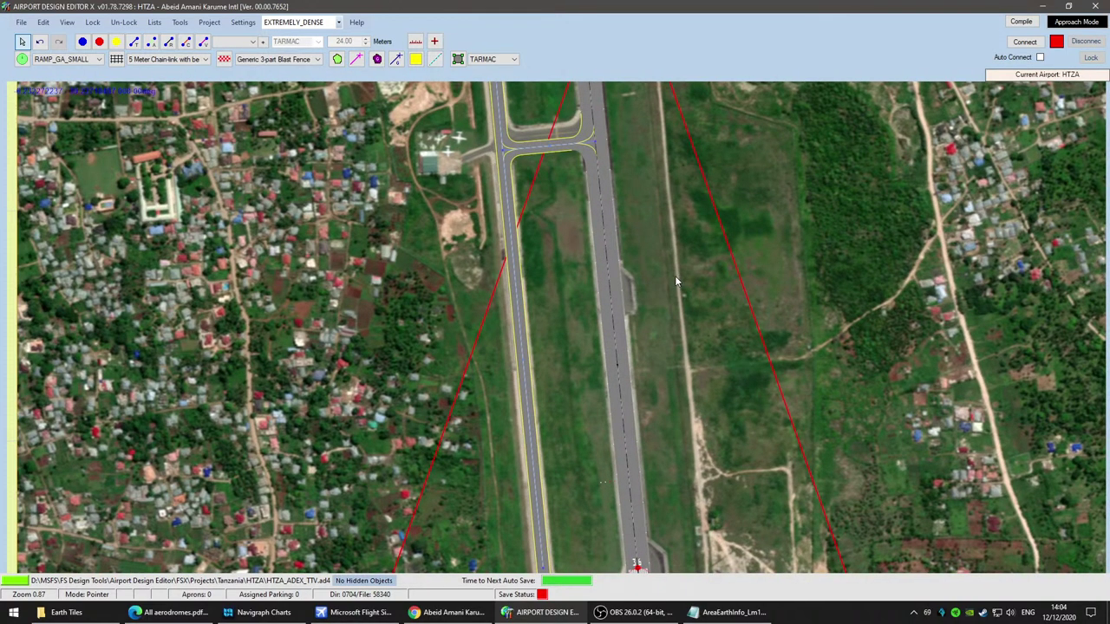
scroll(671, 246, "down", 2)
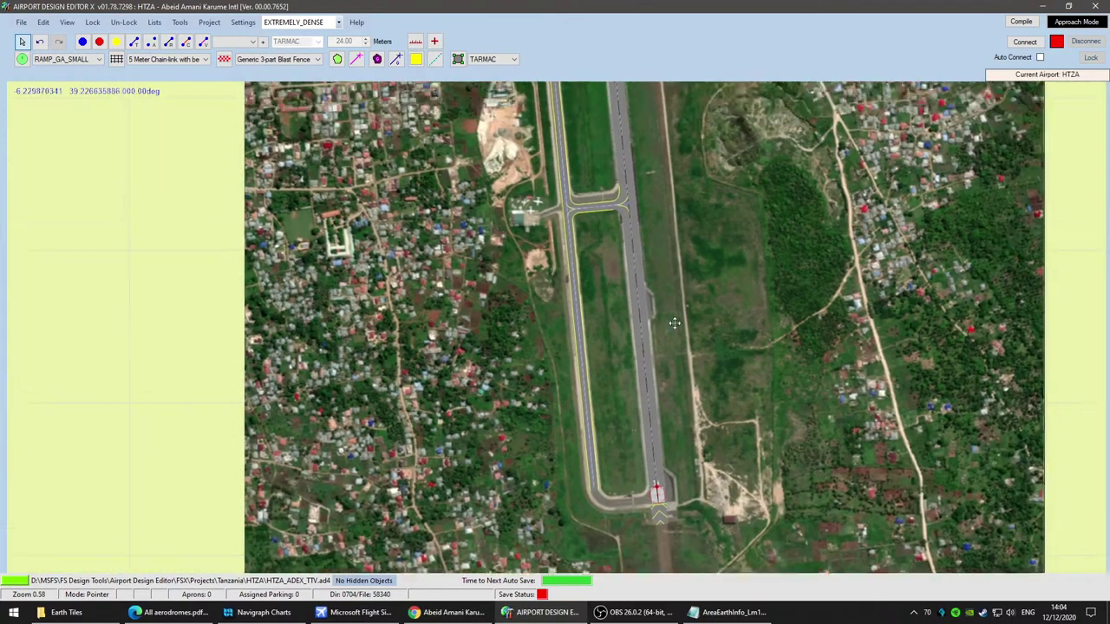
scroll(665, 315, "up", 5)
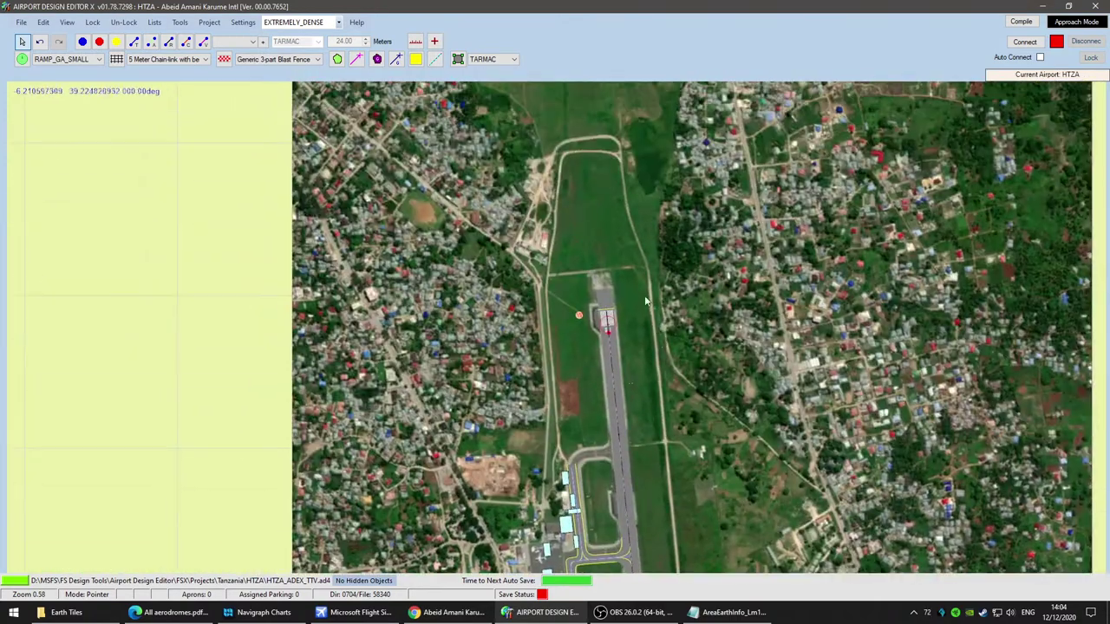
scroll(642, 296, "up", 1)
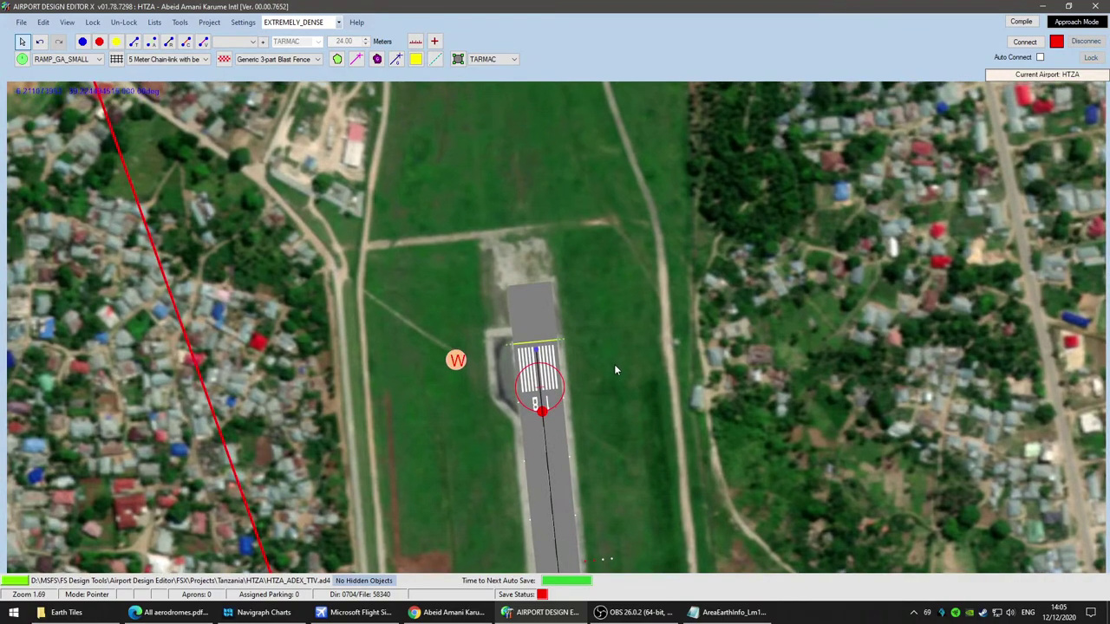
scroll(613, 367, "down", 3)
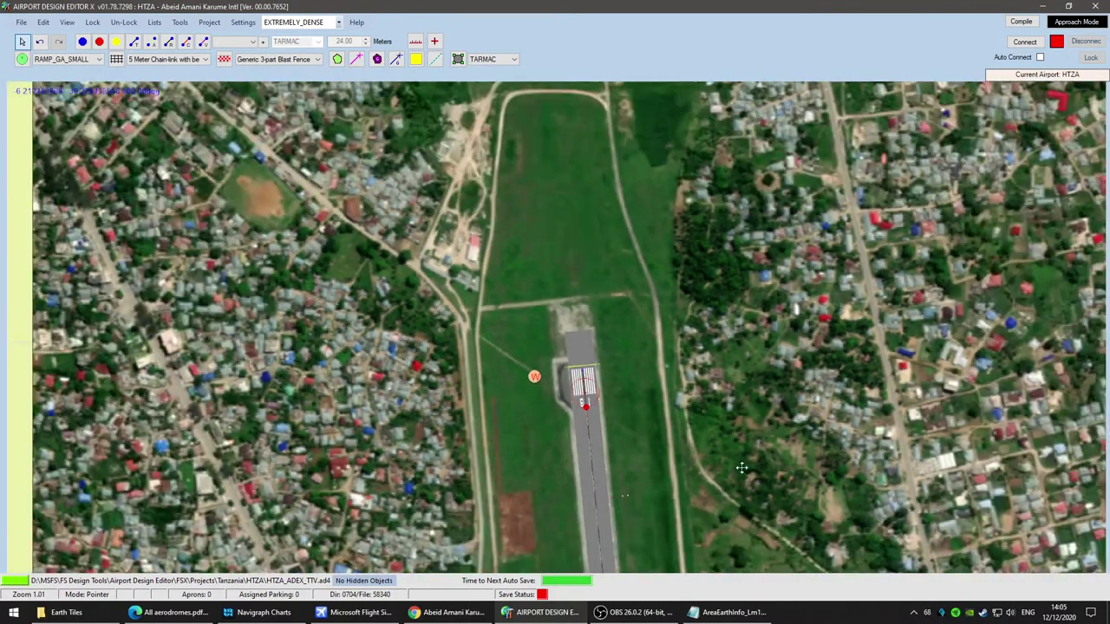
left_click_drag(741, 467, 641, 60)
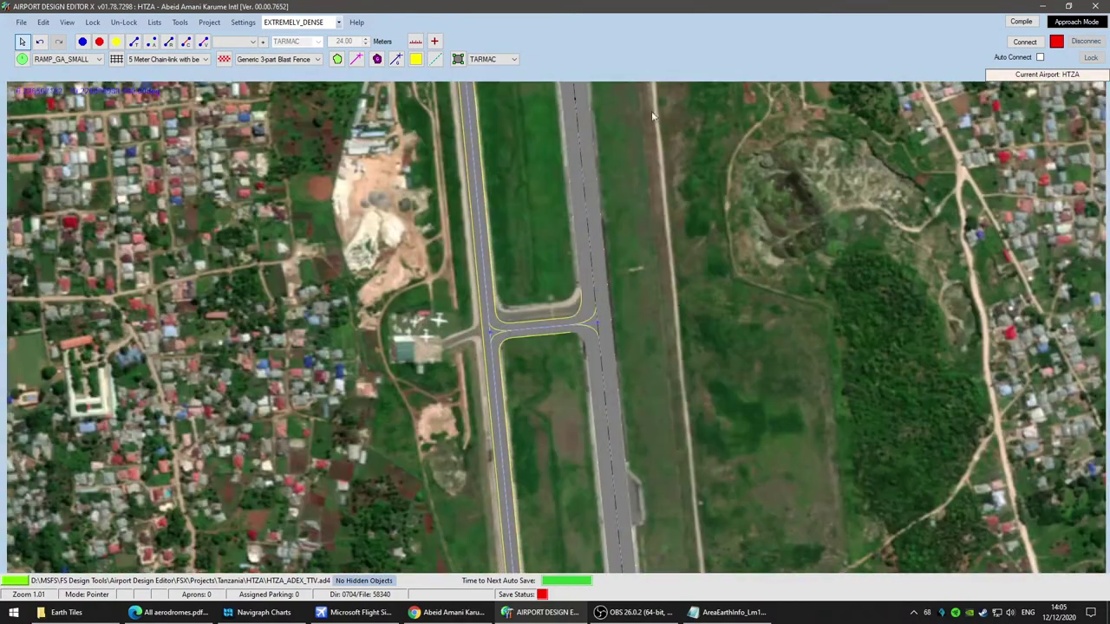
scroll(655, 113, "up", 1)
left_click_drag(662, 384, 656, 110)
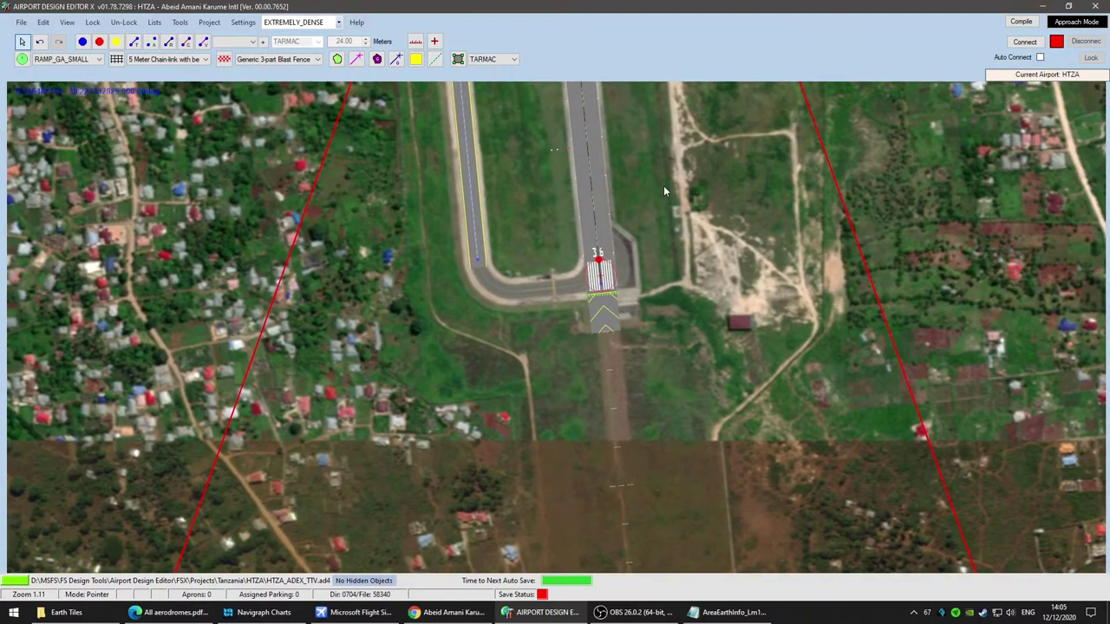
right_click(664, 188)
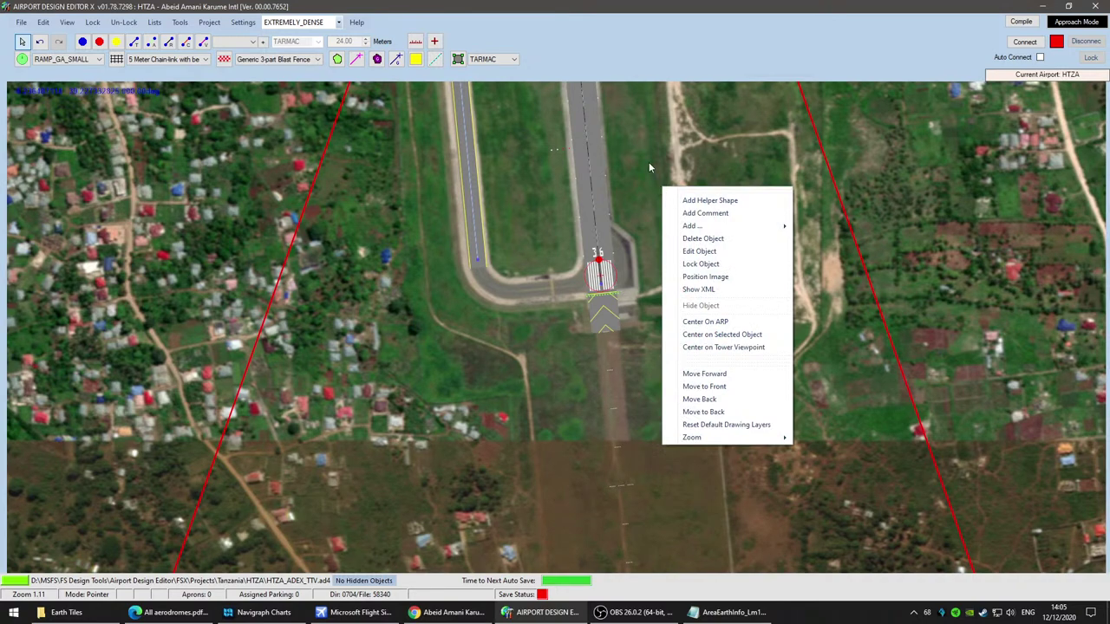
left_click(649, 162)
scroll(653, 165, "up", 5)
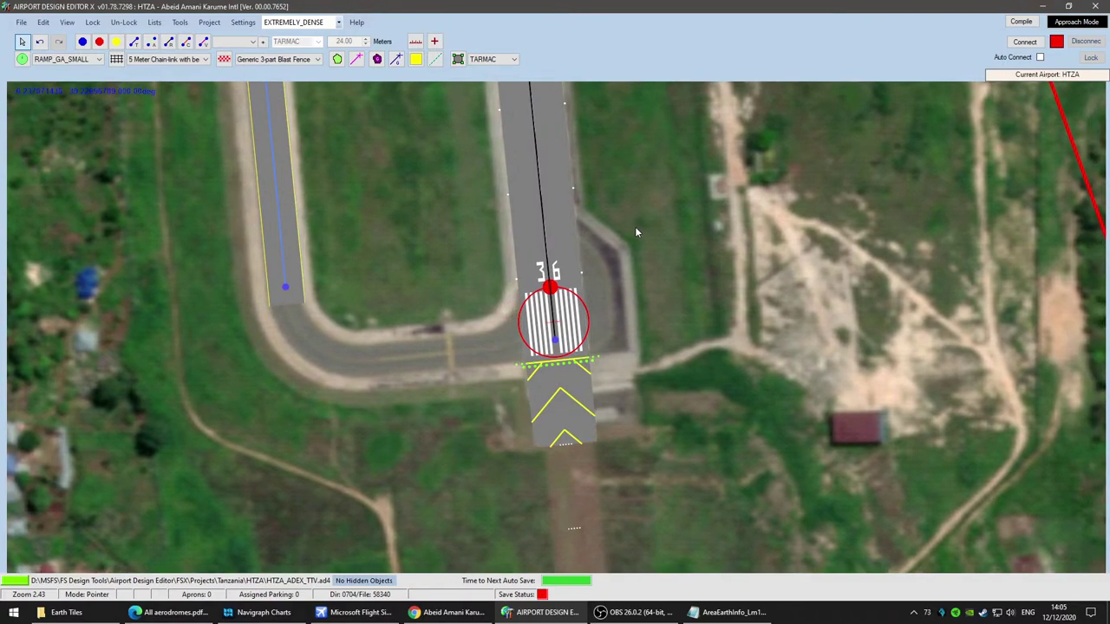
scroll(647, 239, "down", 5)
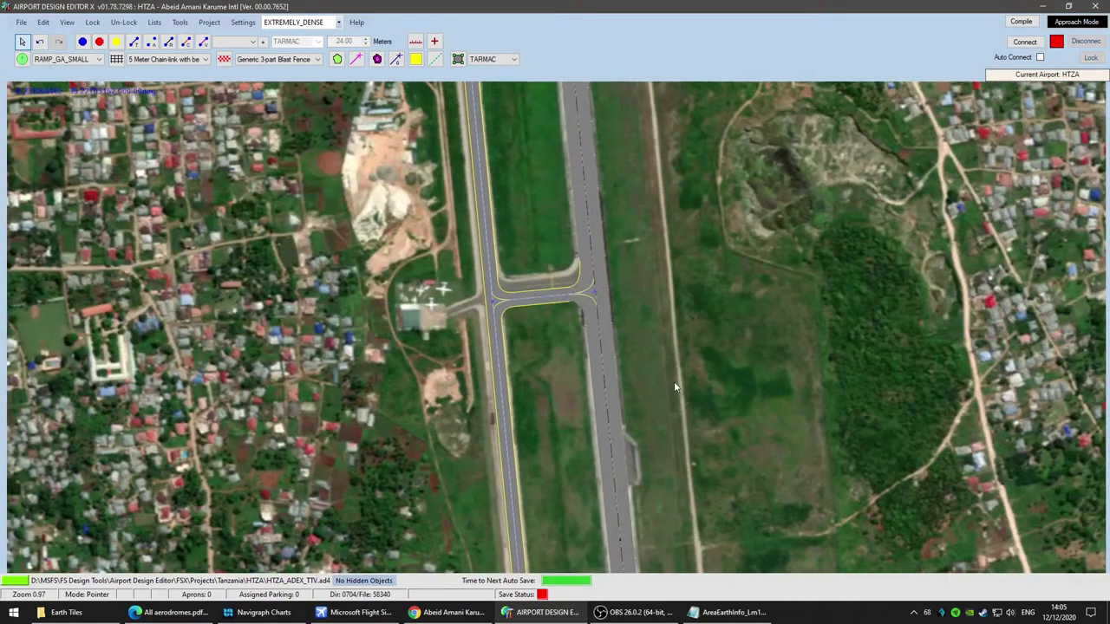
left_click_drag(630, 294, 649, 555)
left_click_drag(626, 272, 646, 533)
left_click_drag(630, 248, 647, 459)
left_click_drag(633, 274, 656, 395)
scroll(631, 188, "up", 5)
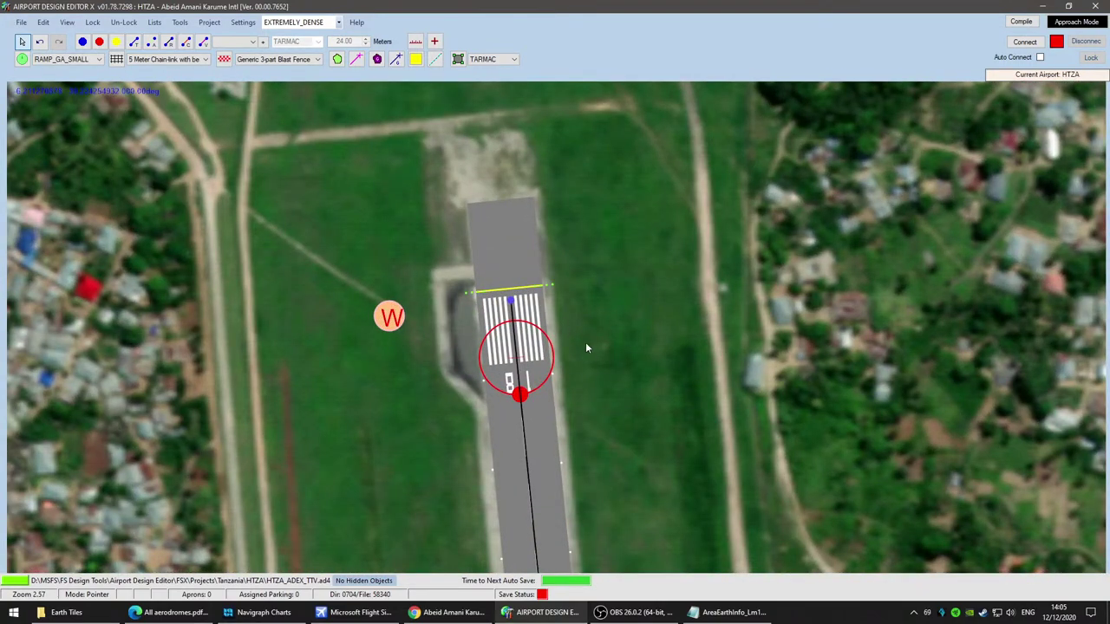
scroll(612, 423, "down", 3)
scroll(633, 426, "down", 2)
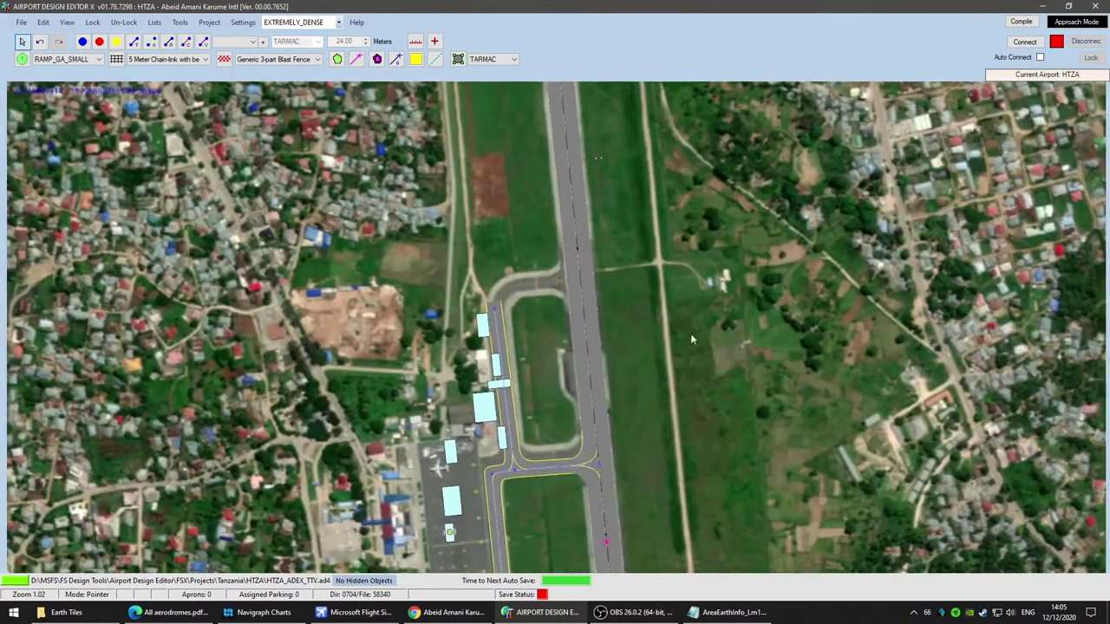
left_click_drag(682, 486, 689, 331)
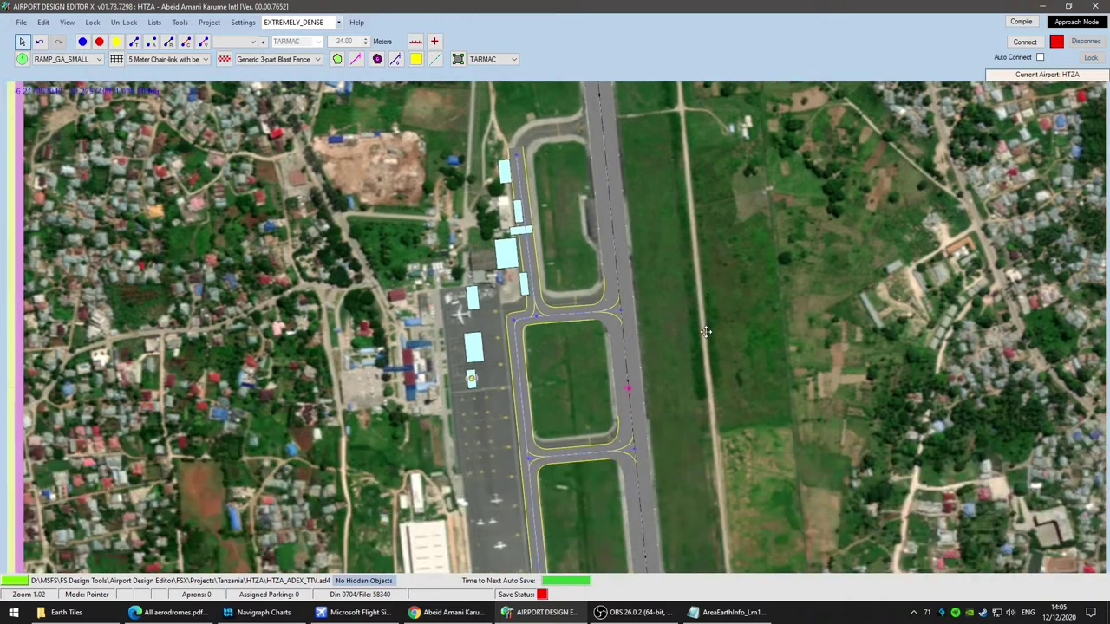
scroll(689, 330, "up", 3)
mouse_move(546, 319)
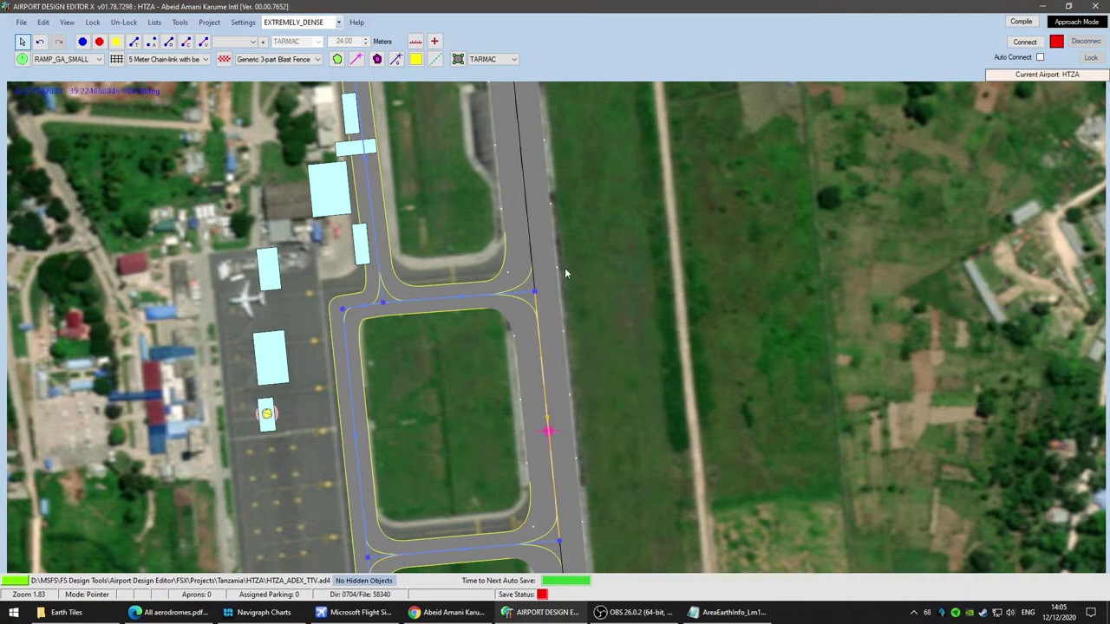
mouse_move(532, 253)
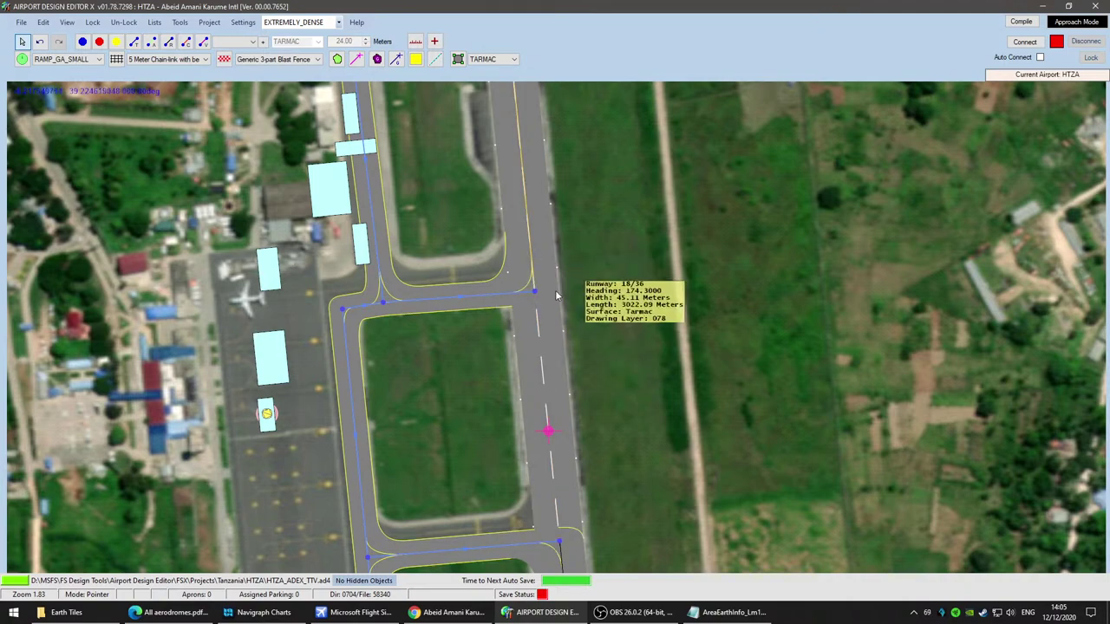
scroll(607, 236, "down", 3)
scroll(574, 244, "up", 2)
left_click_drag(655, 514, 661, 141)
left_click_drag(670, 466, 671, 365)
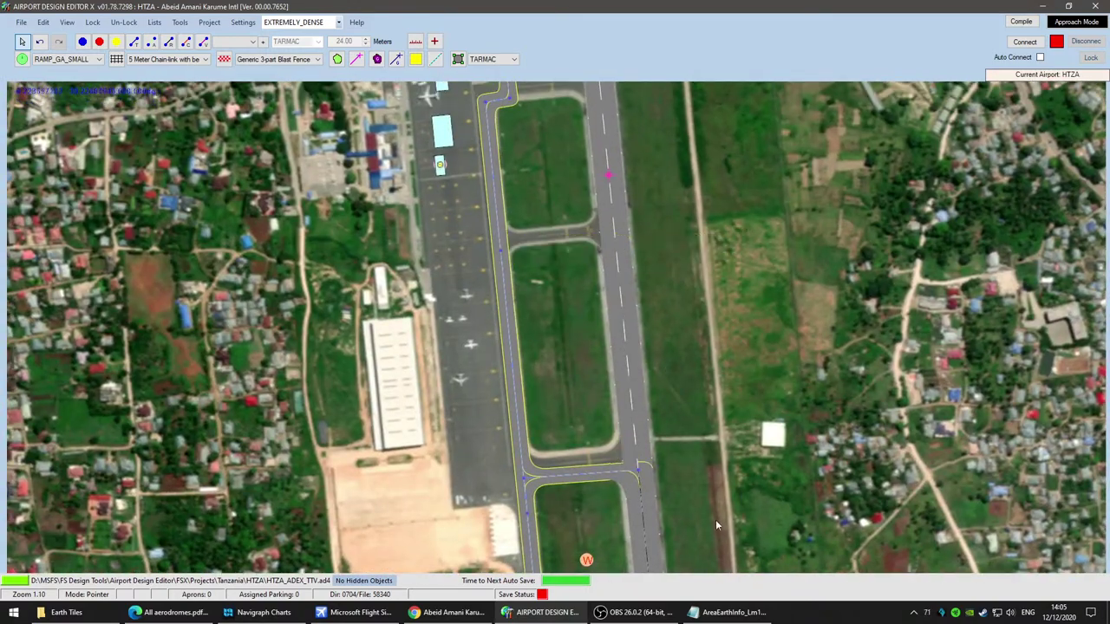
left_click_drag(689, 492, 671, 222)
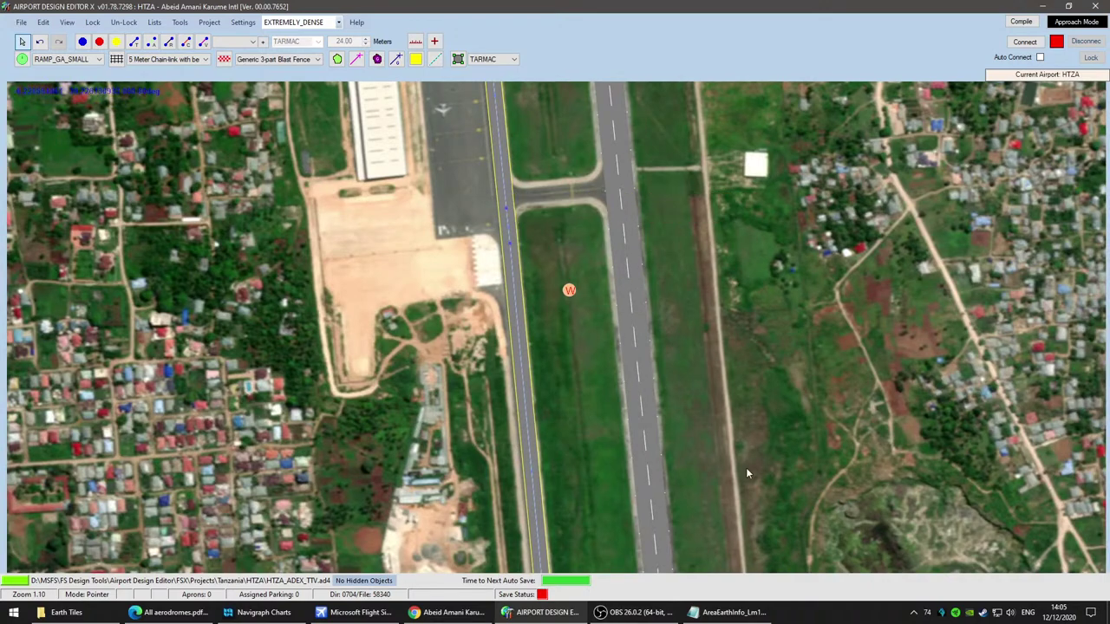
left_click_drag(741, 451, 744, 139)
left_click_drag(654, 398, 652, 293)
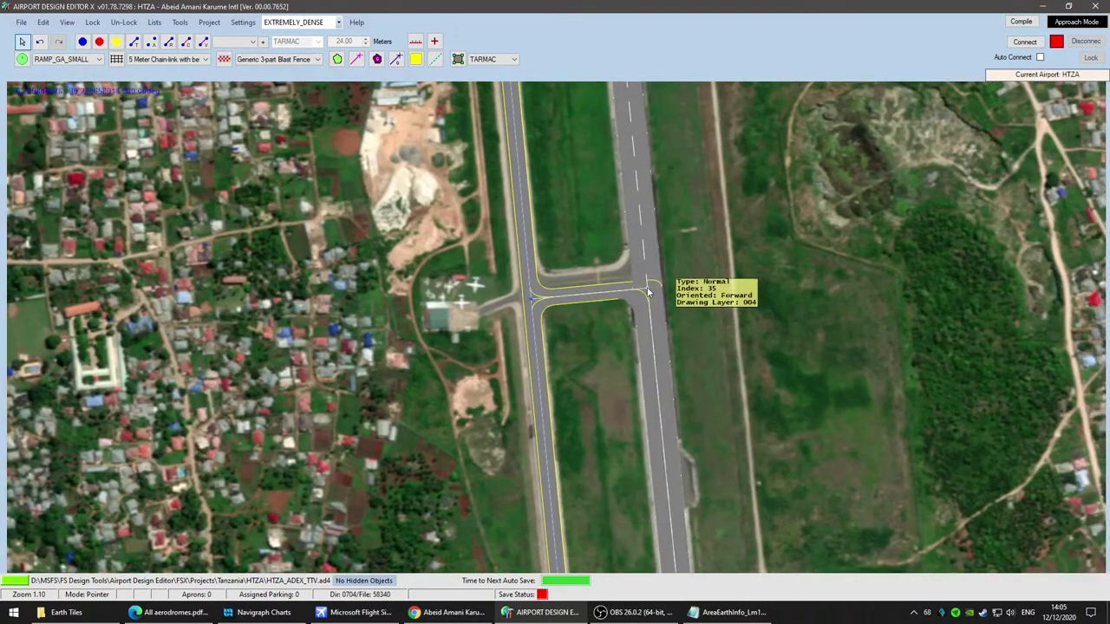
left_click_drag(771, 442, 765, 256)
left_click_drag(744, 390, 765, 483)
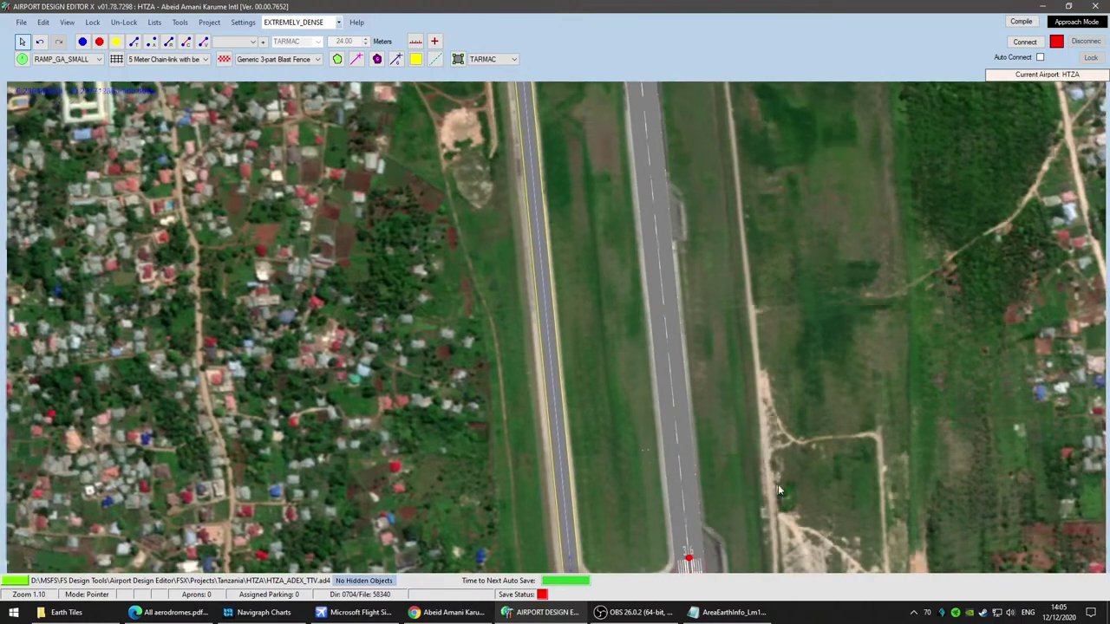
scroll(743, 450, "up", 8)
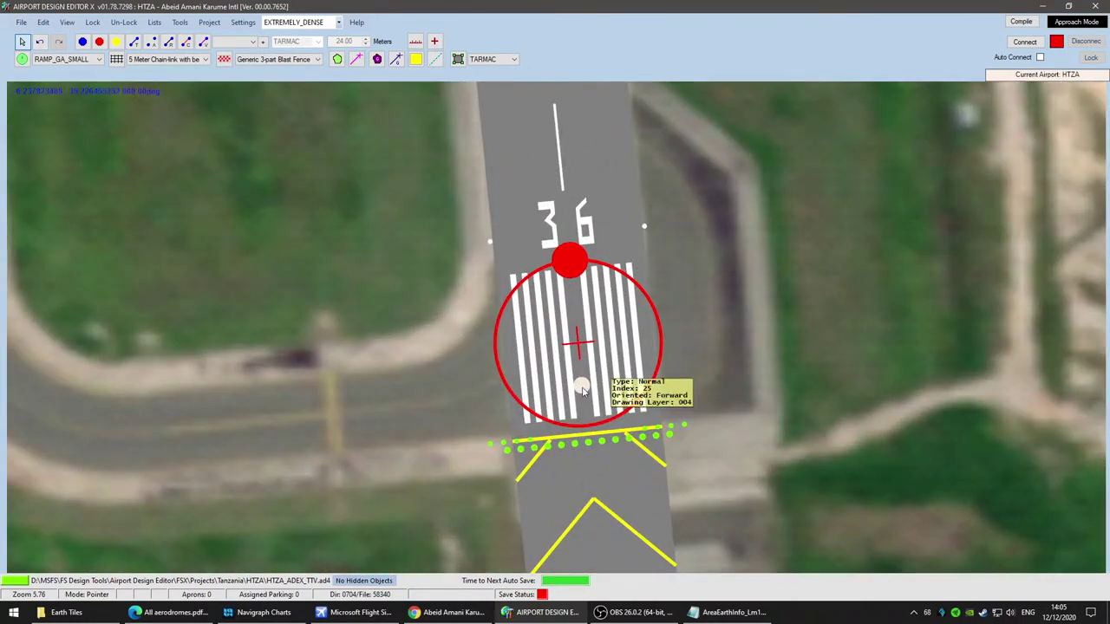
scroll(776, 295, "down", 7)
scroll(780, 302, "down", 1)
left_click_drag(792, 252, 810, 478)
left_click_drag(741, 104, 771, 451)
left_click_drag(731, 104, 759, 430)
left_click_drag(739, 104, 749, 216)
key("Up")
key("Up")
key("Up")
key("Up")
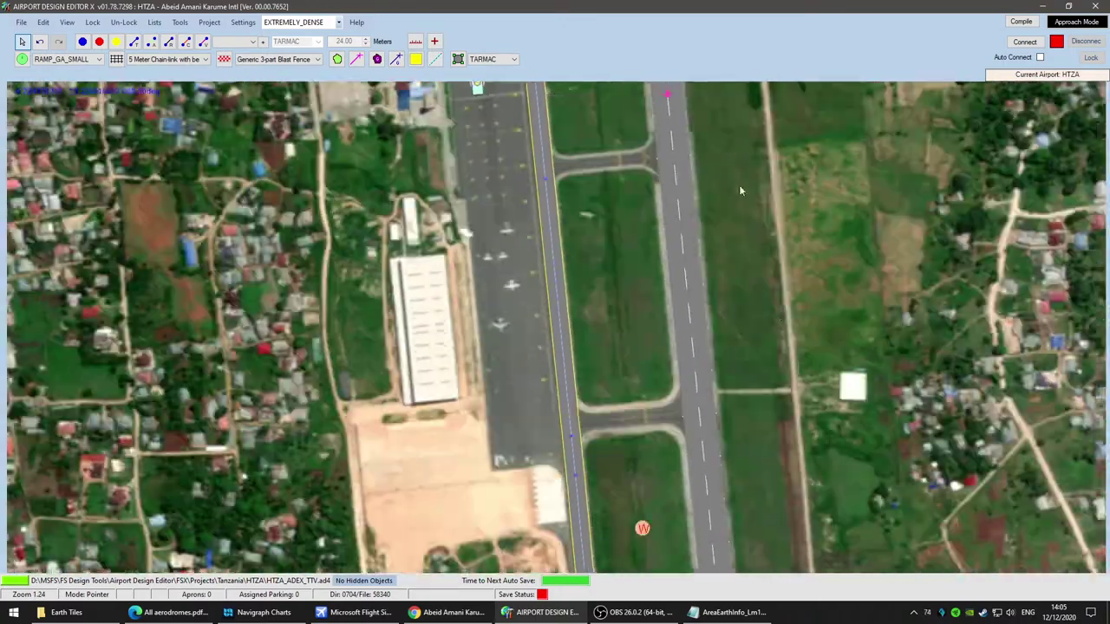
scroll(778, 356, "up", 5)
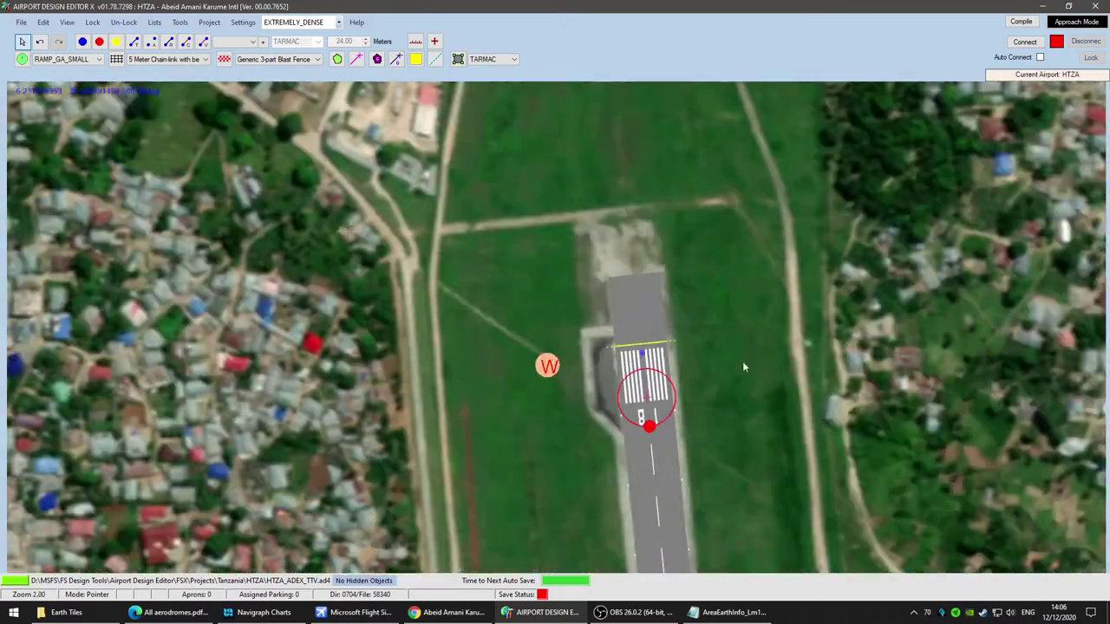
scroll(800, 450, "down", 2)
scroll(798, 445, "down", 6)
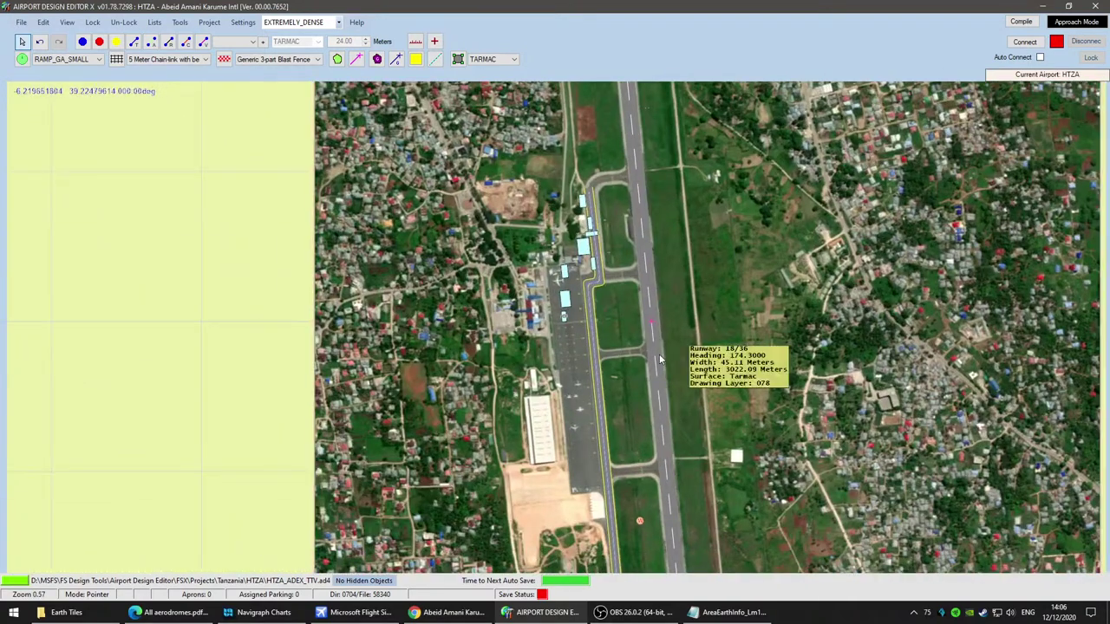
Step: Lock runway 18/36 against accidental edits
left_click(674, 359)
right_click(674, 359)
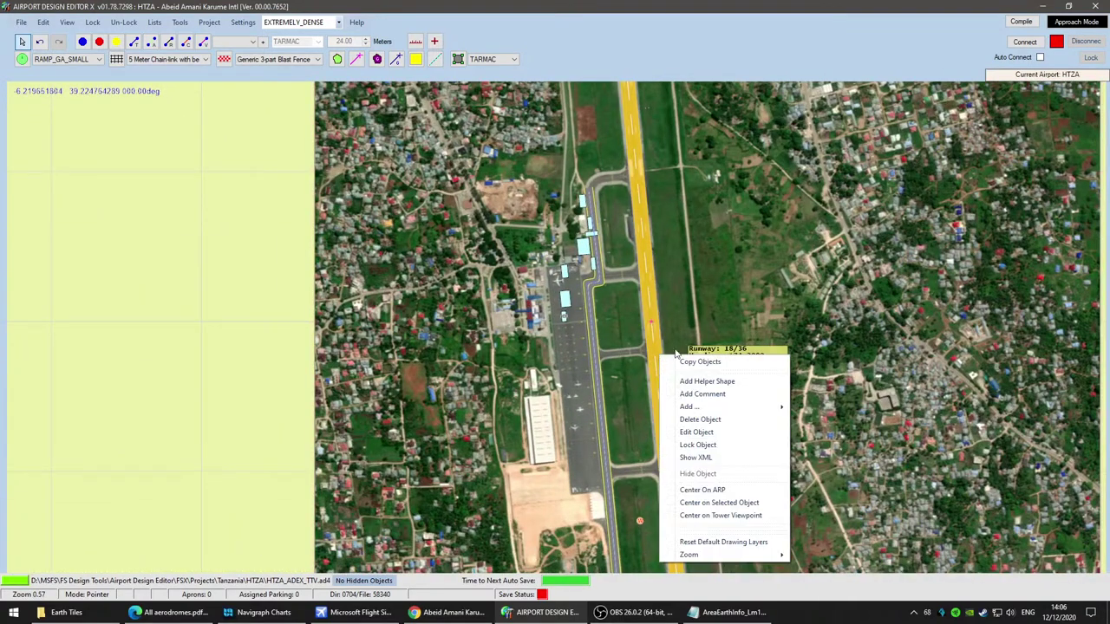
left_click(720, 446)
scroll(836, 355, "down", 4)
left_click_drag(874, 375, 714, 324)
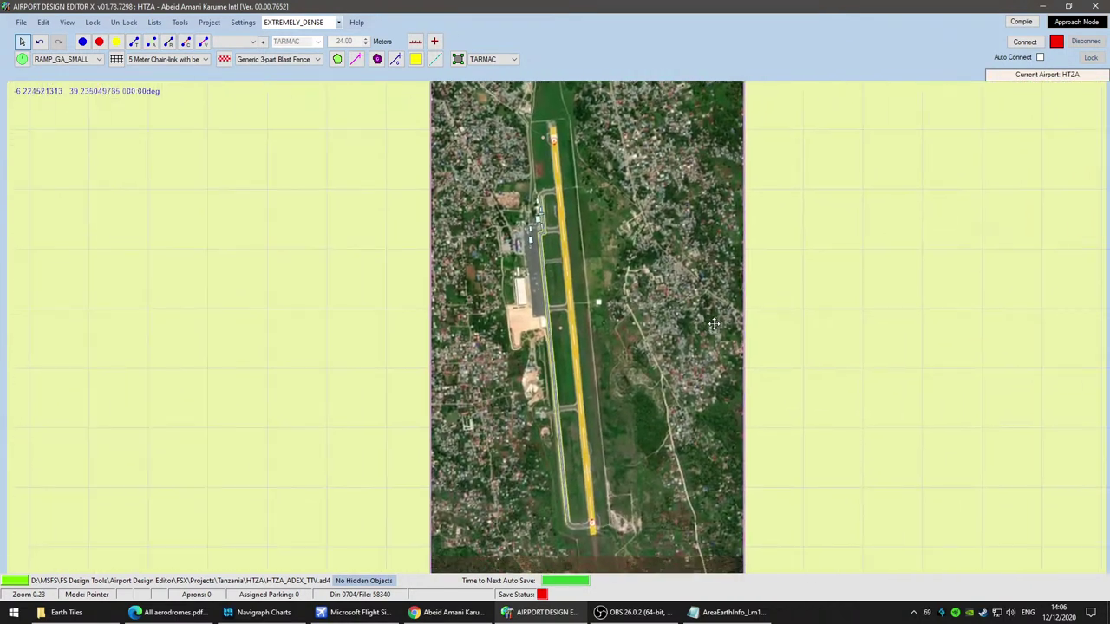
Step: Add a runway link along the centreline and extend it to the 18 threshold
left_click(170, 43)
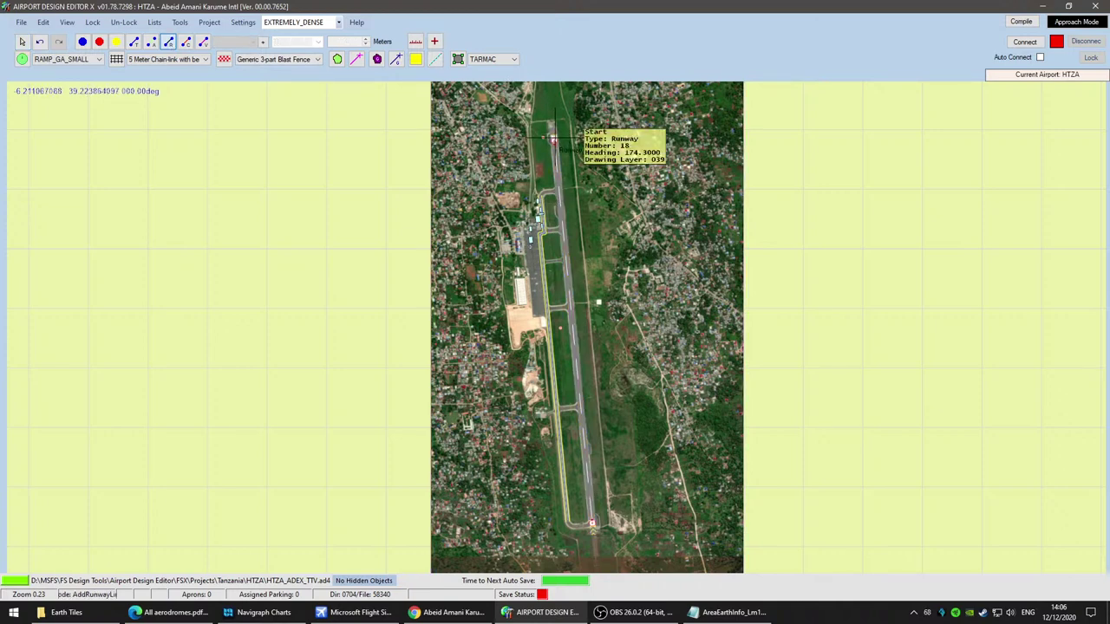
right_click(578, 224)
left_click(167, 41)
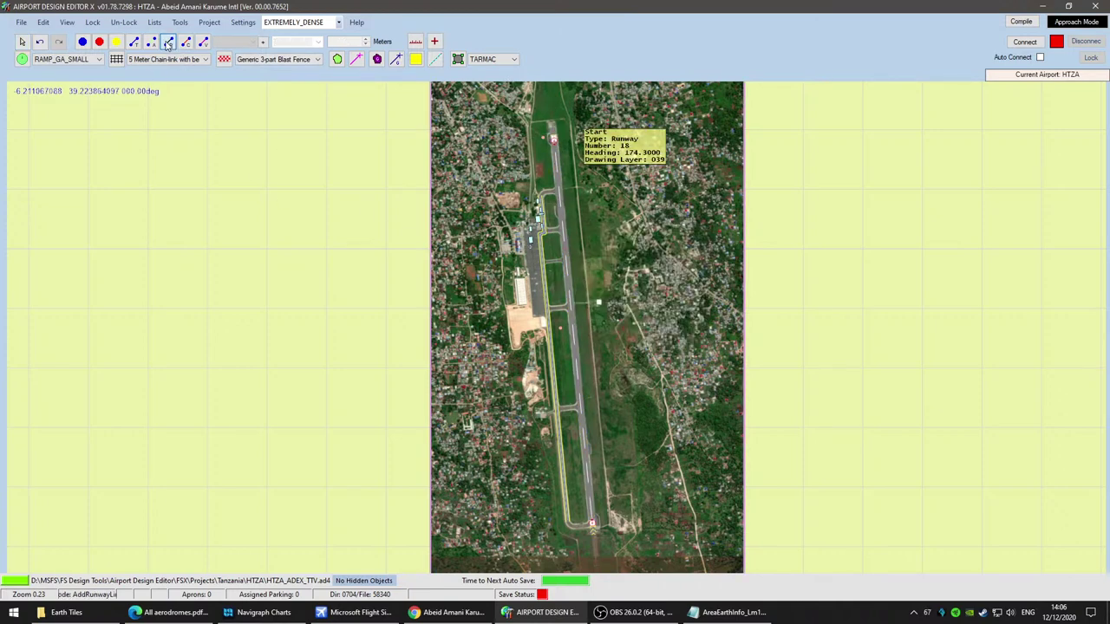
scroll(552, 146, "up", 5)
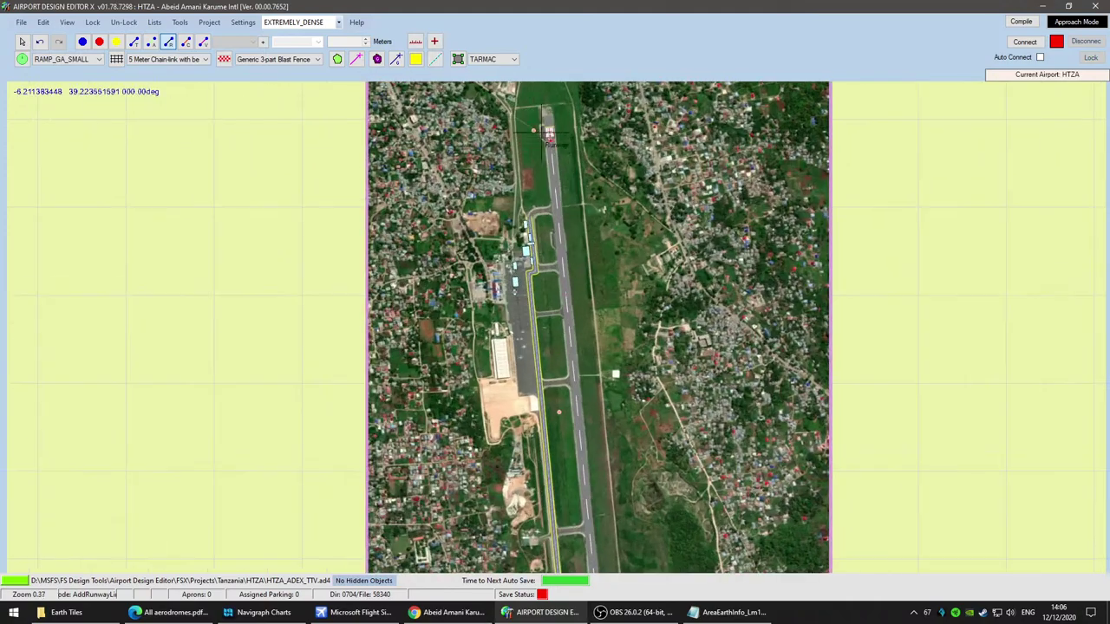
scroll(552, 145, "down", 2)
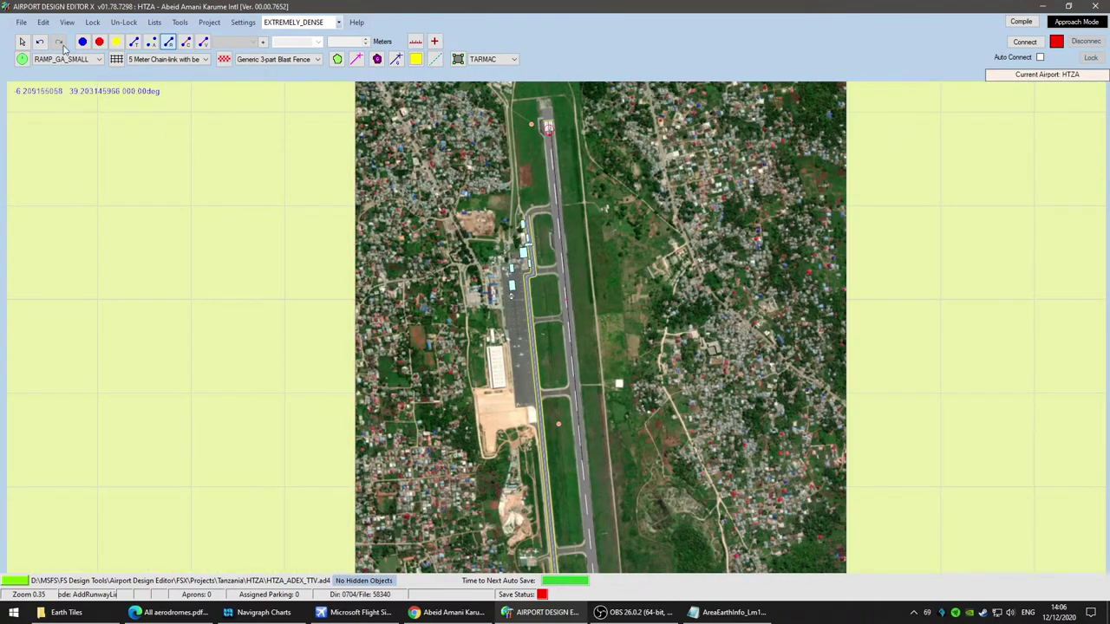
left_click(22, 42)
scroll(537, 130, "up", 10)
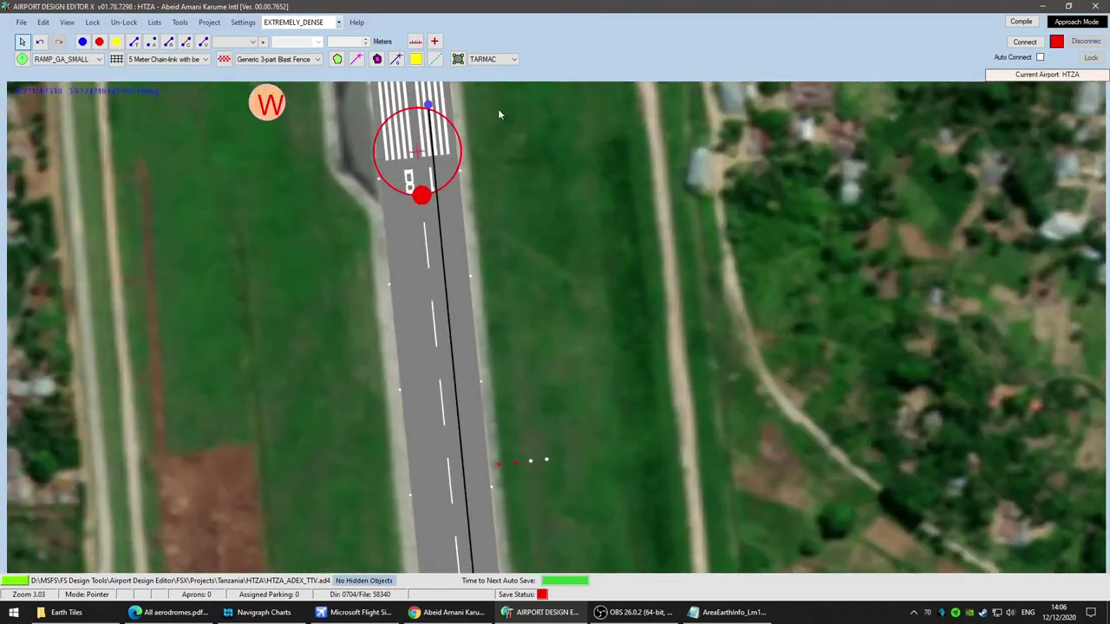
left_click_drag(499, 114, 585, 313)
scroll(586, 324, "up", 3)
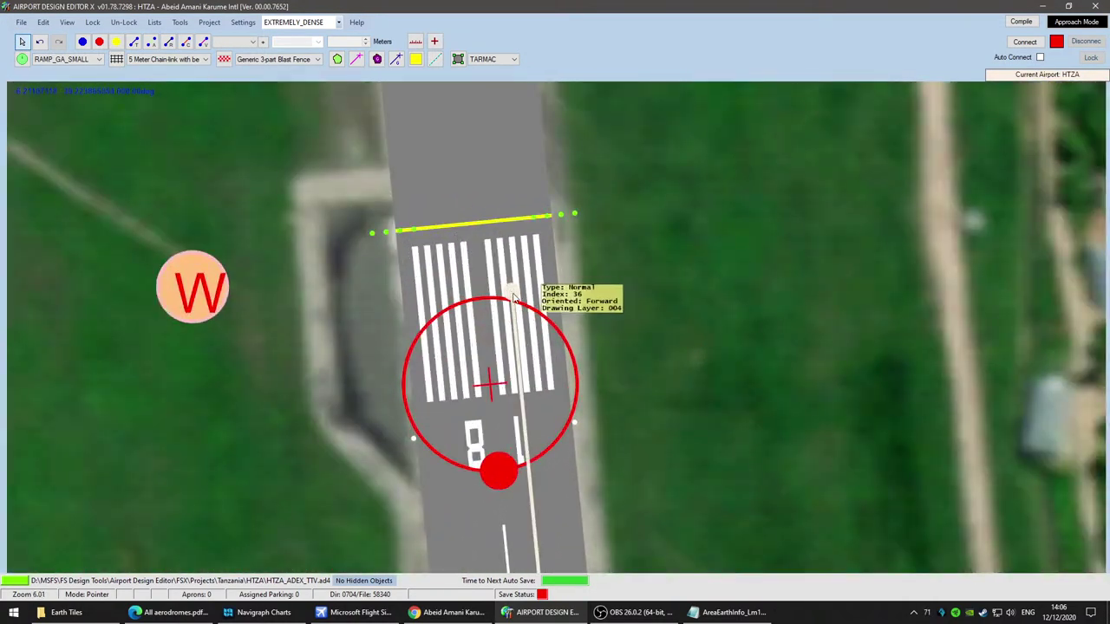
left_click_drag(466, 300, 470, 256)
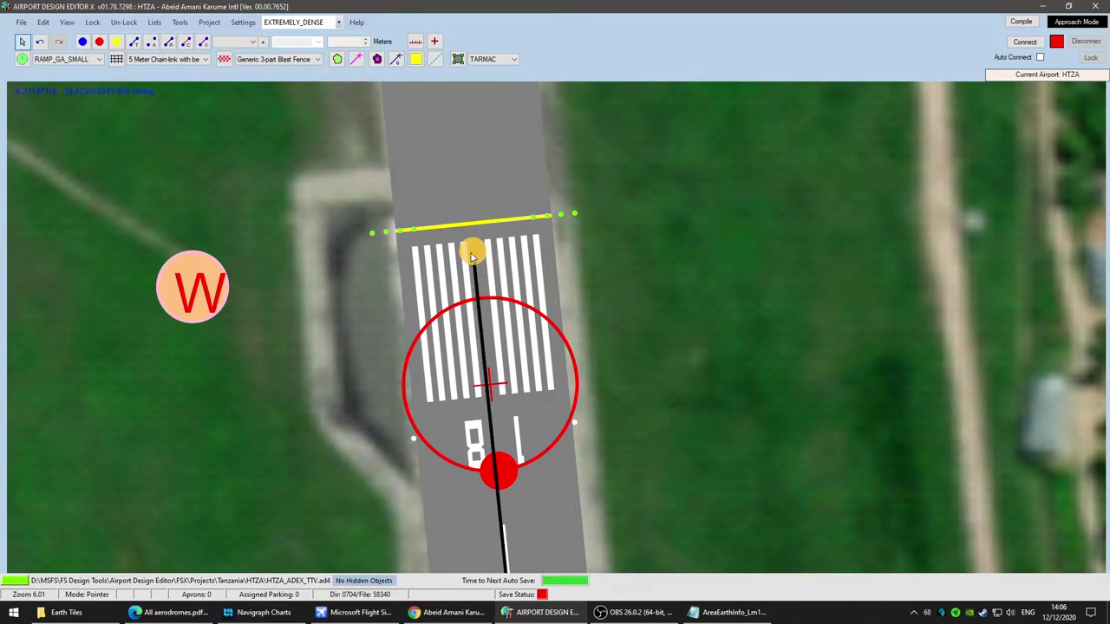
Step: Follow the runway south past the taxiway junction to the runway 36 threshold
scroll(696, 474, "down", 4)
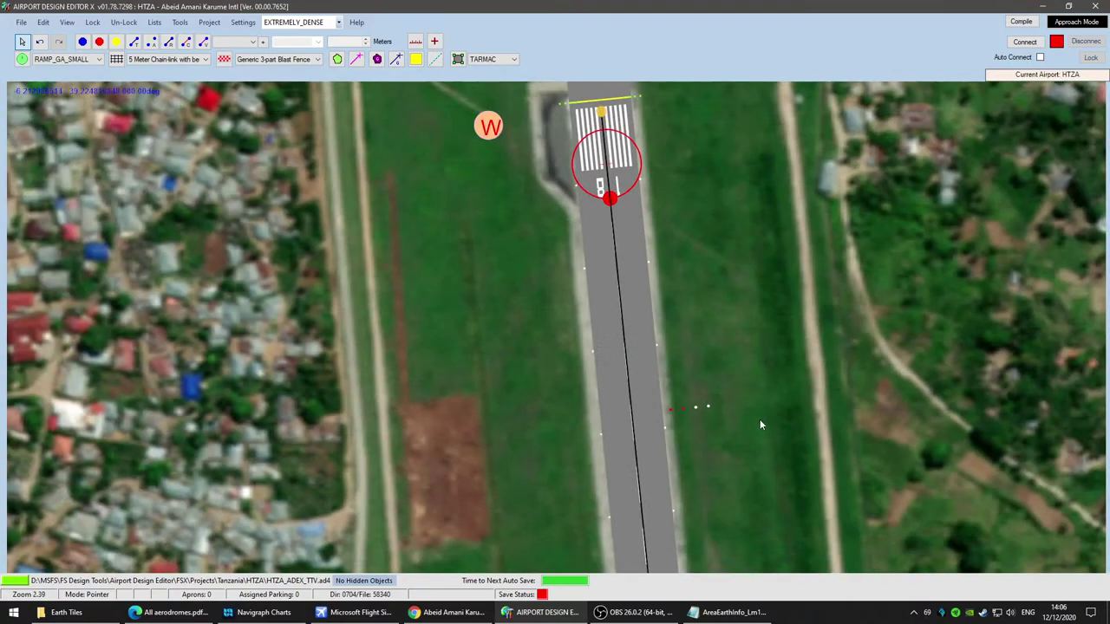
scroll(758, 430, "down", 5)
left_click_drag(798, 491, 717, 97)
left_click_drag(831, 484, 723, 92)
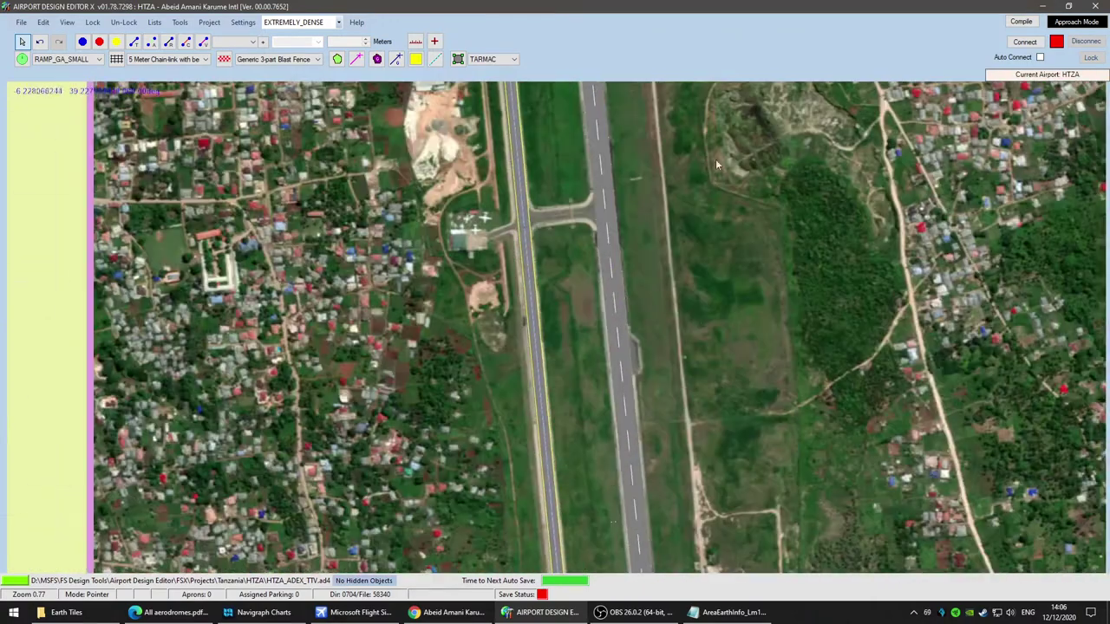
left_click_drag(709, 232, 751, 498)
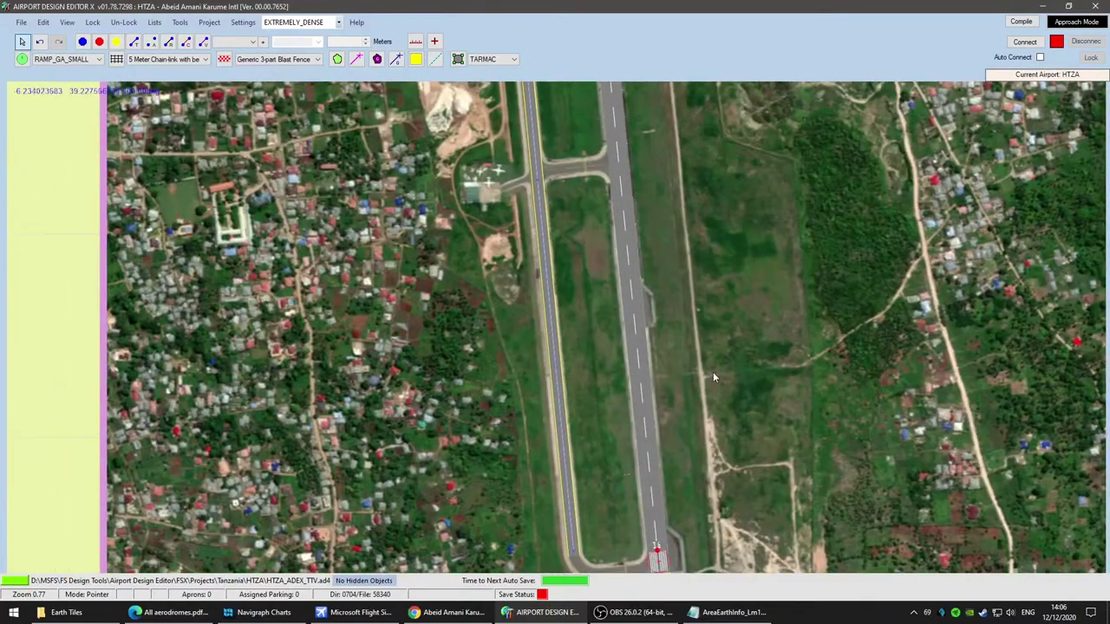
scroll(715, 389, "up", 2)
left_click_drag(634, 86, 726, 475)
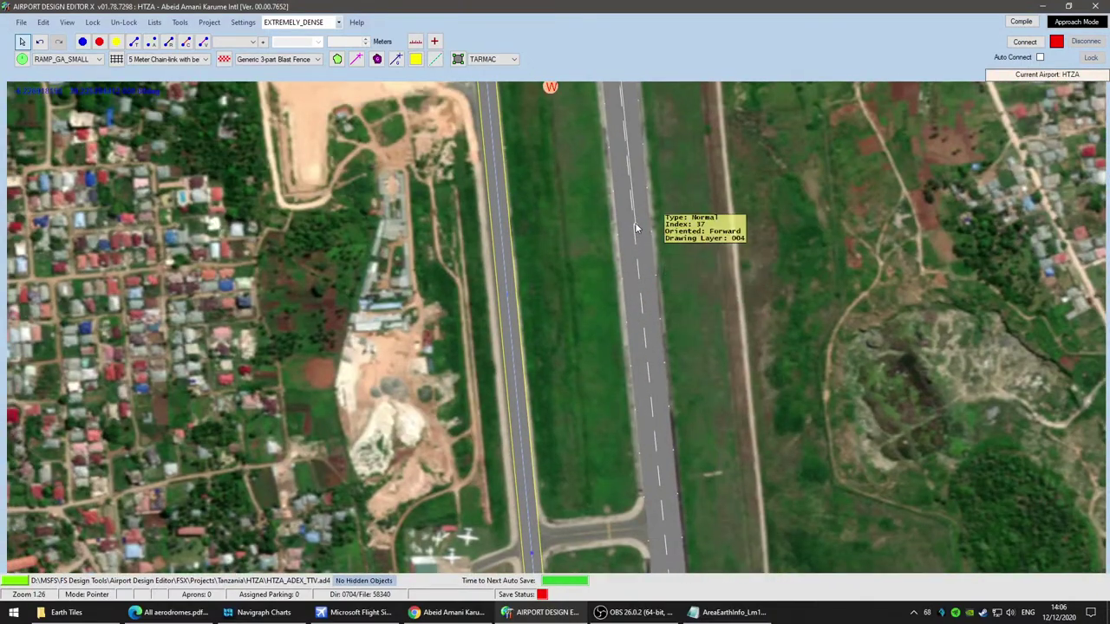
left_click_drag(692, 551, 726, 170)
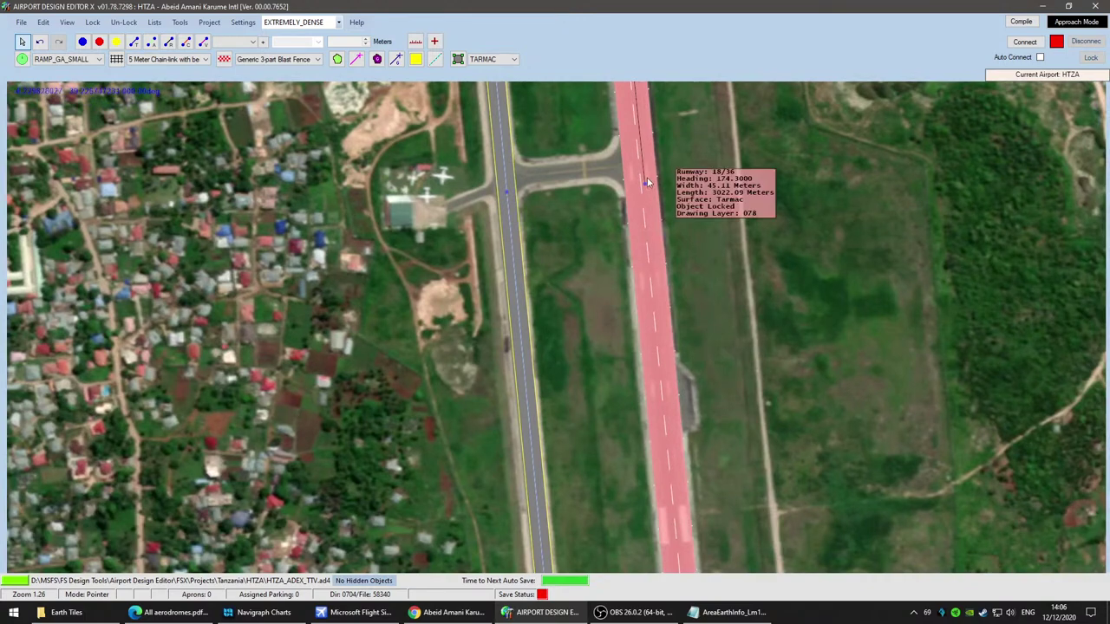
left_click_drag(839, 529, 811, 310)
scroll(814, 241, "down", 1)
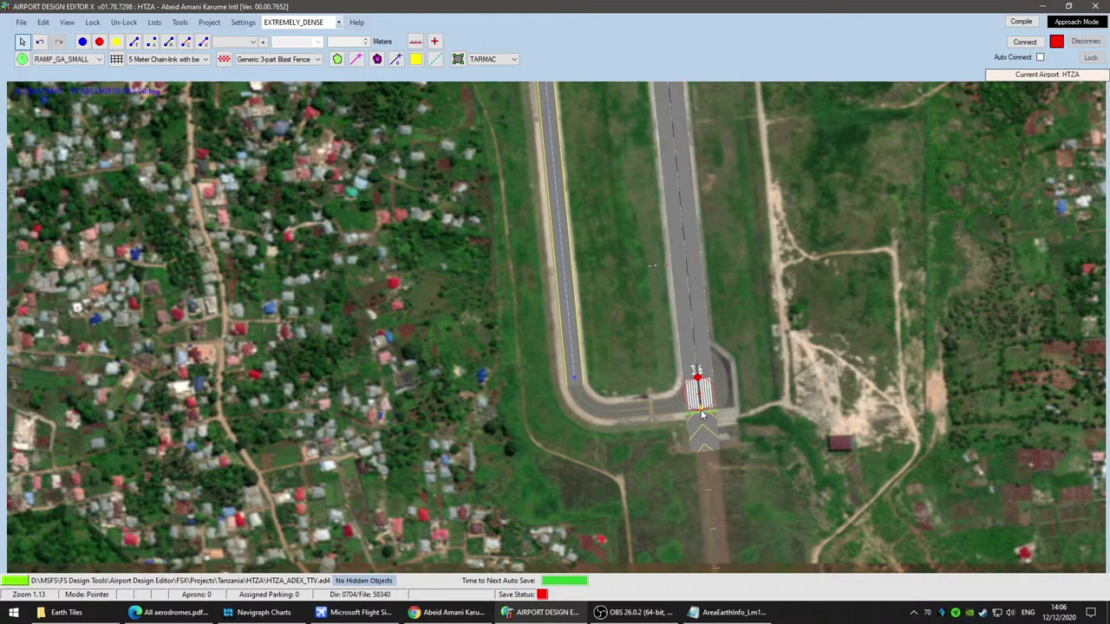
Step: Dismiss the Add Helper Shape dialog without adding a shape
key("h")
scroll(742, 347, "up", 1)
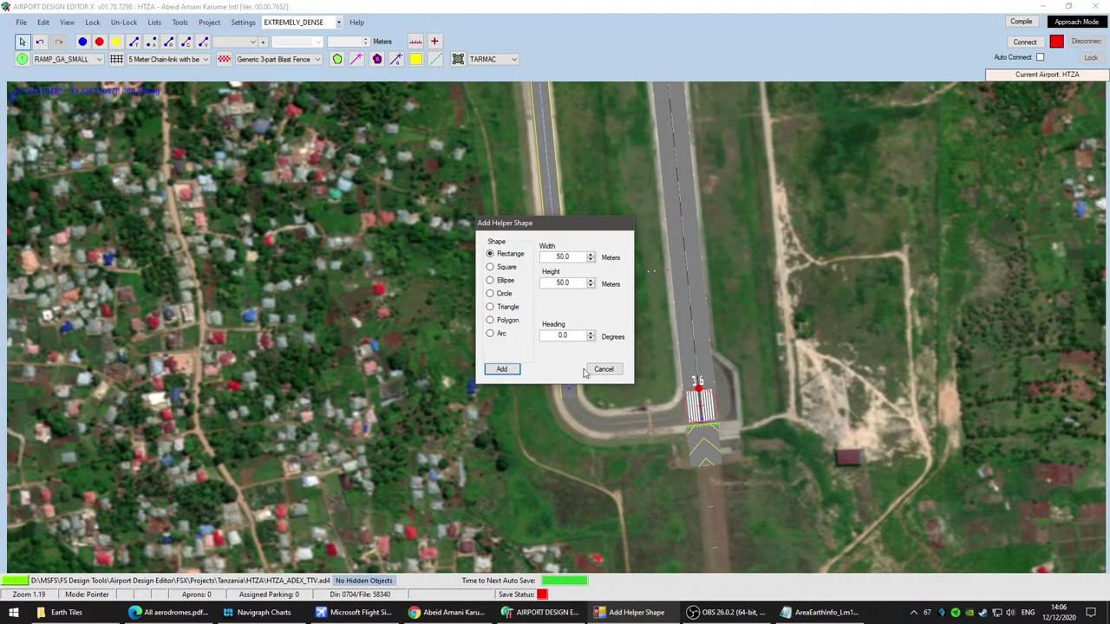
left_click(602, 369)
scroll(777, 355, "up", 5)
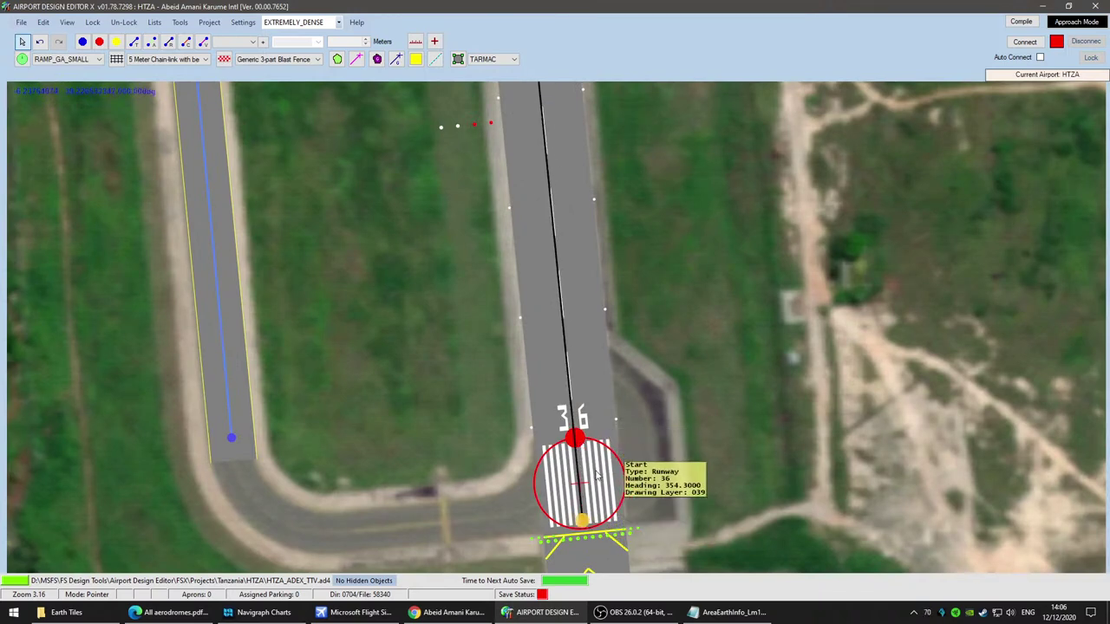
Step: Move the runway 36 start up onto the 36 threshold numbers
left_click_drag(597, 475, 588, 421)
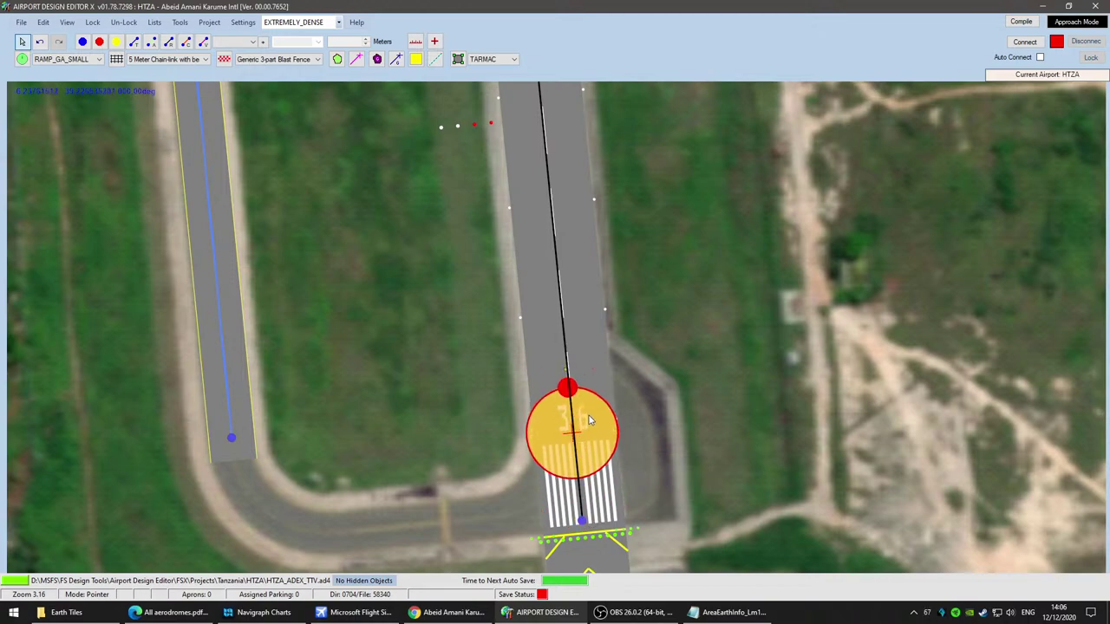
scroll(763, 453, "down", 5)
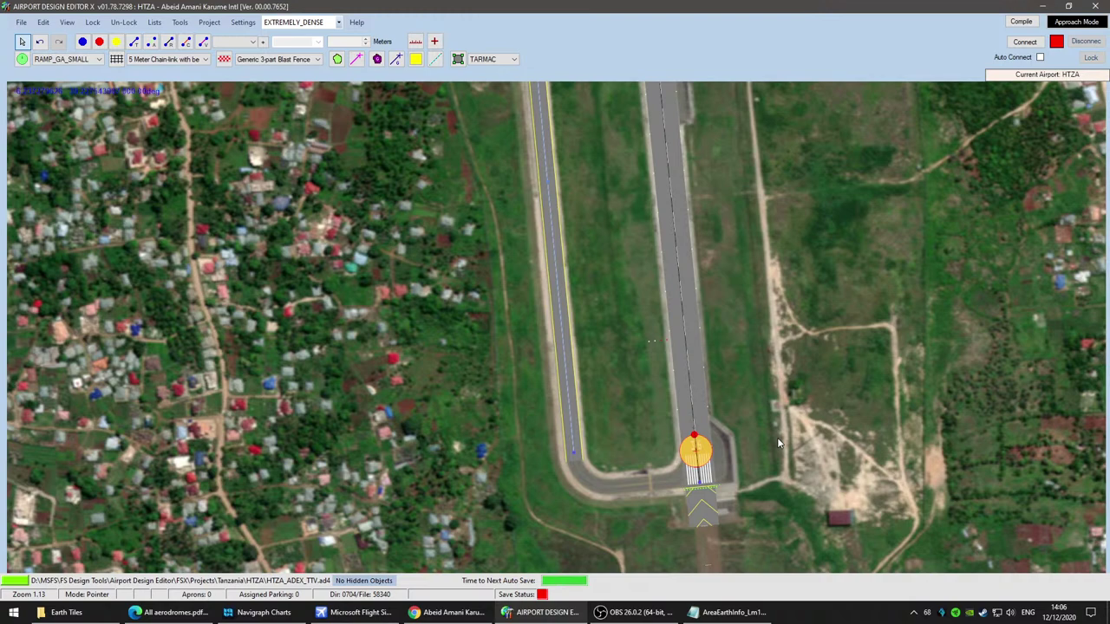
scroll(711, 459, "up", 5)
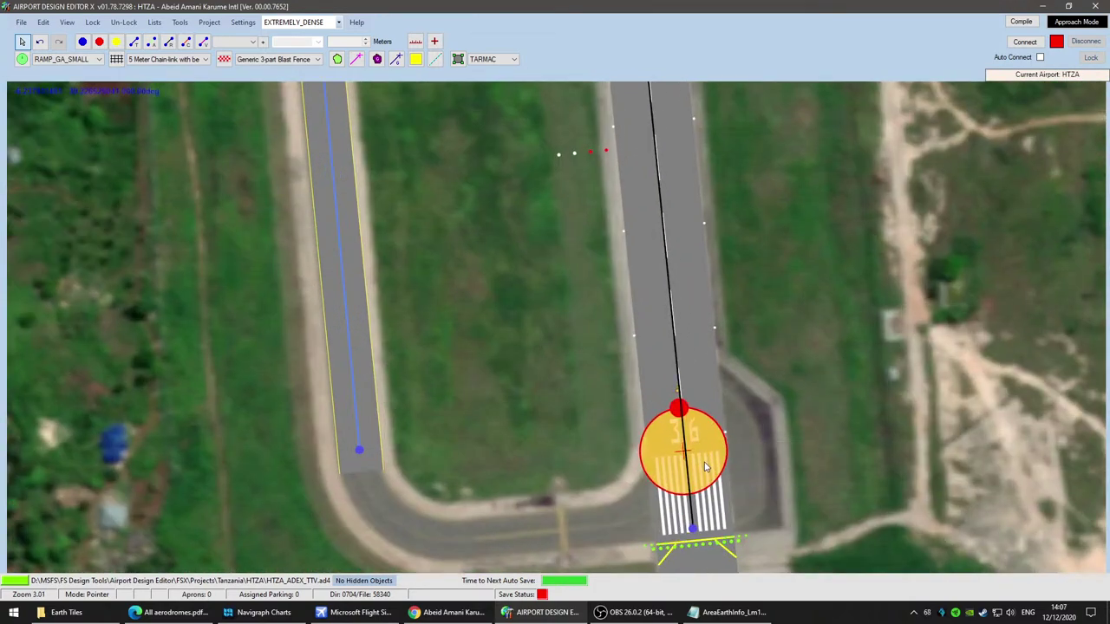
scroll(714, 459, "down", 2)
left_click_drag(830, 459, 812, 345)
scroll(812, 351, "up", 3)
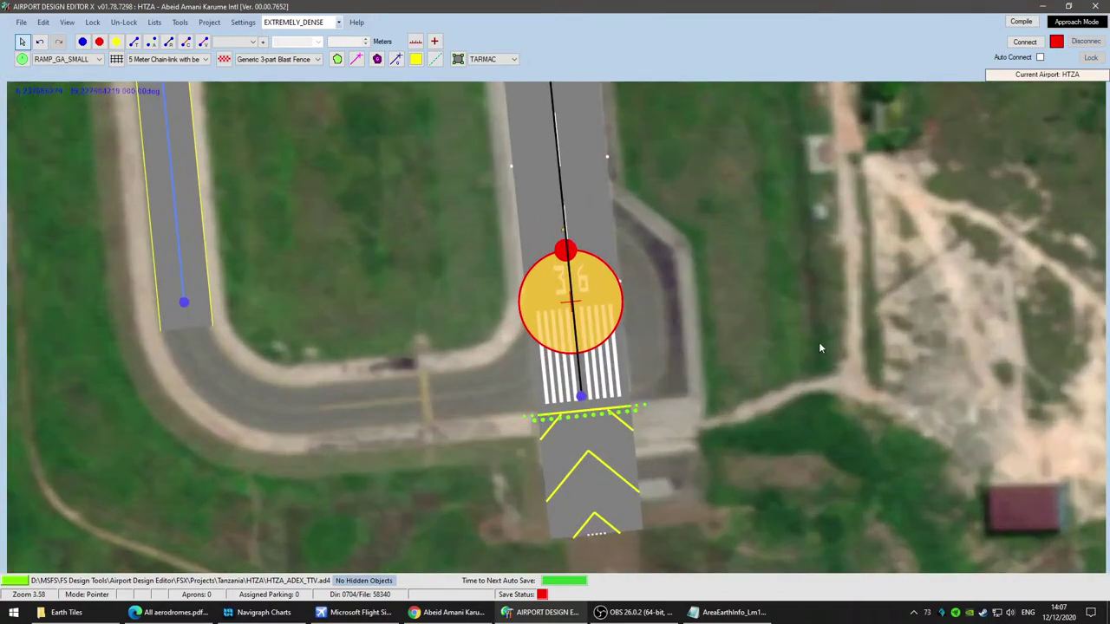
Step: Save the HTZA airport and select the Add TaxiLink tool near the runway 36 end
left_click(14, 24)
left_click(45, 189)
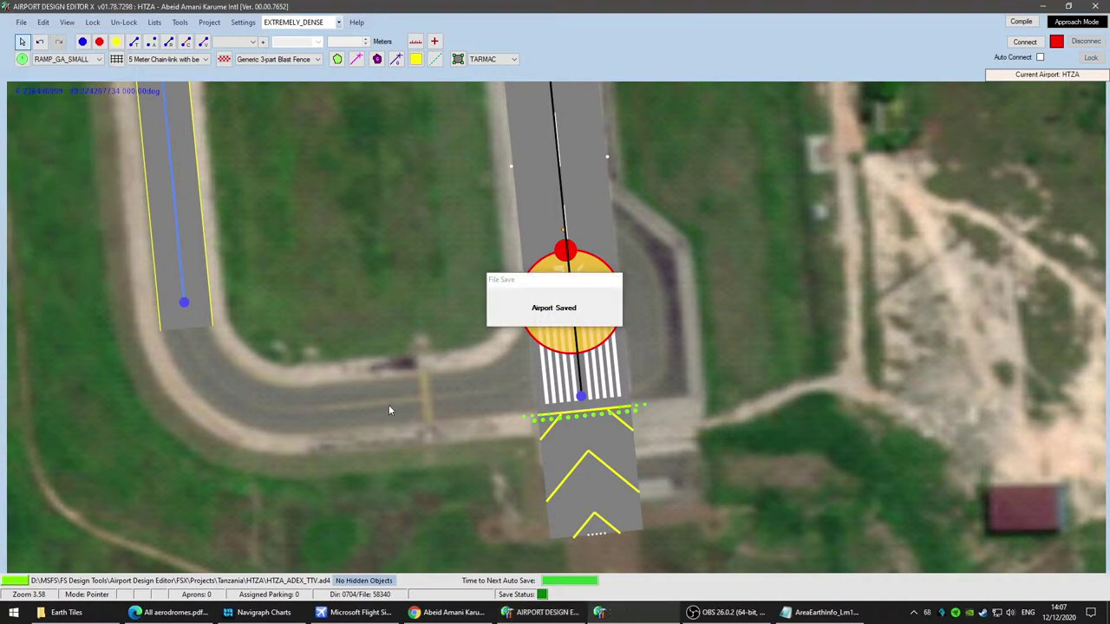
scroll(388, 407, "down", 1)
left_click_drag(377, 310, 394, 397)
left_click(135, 43)
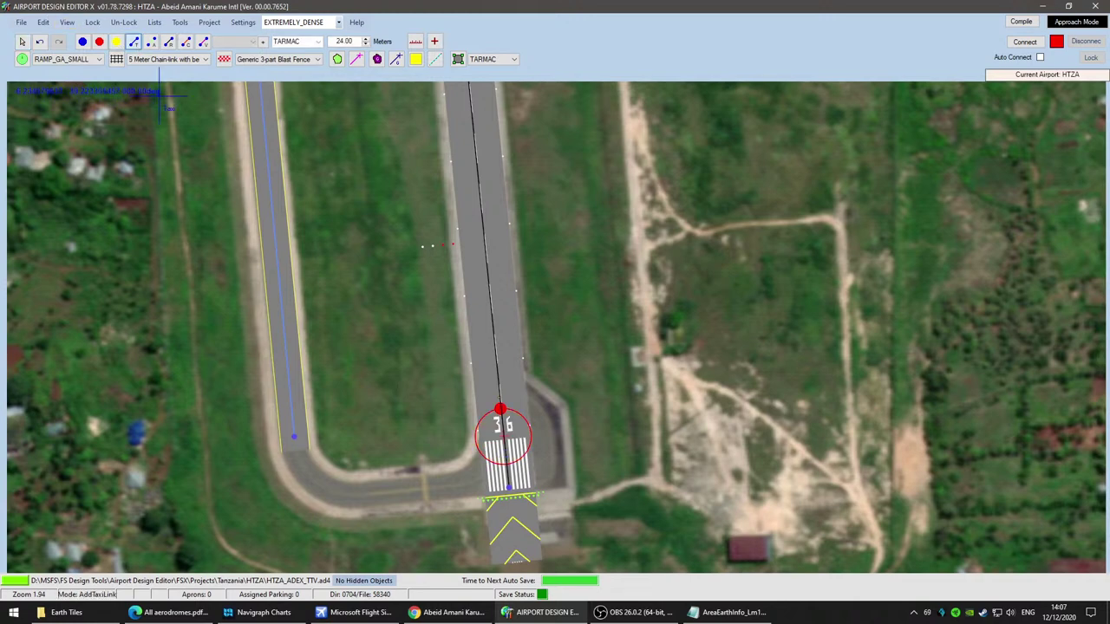
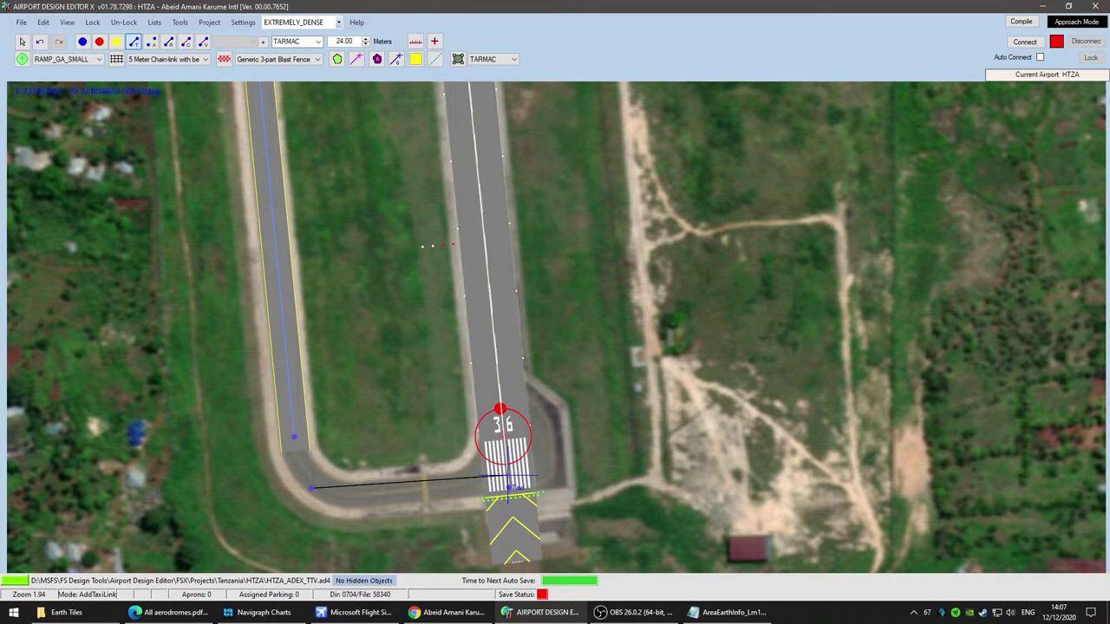
Step: Link the parallel taxiway's south end to the runway 36 threshold via the corner node
left_click(509, 487)
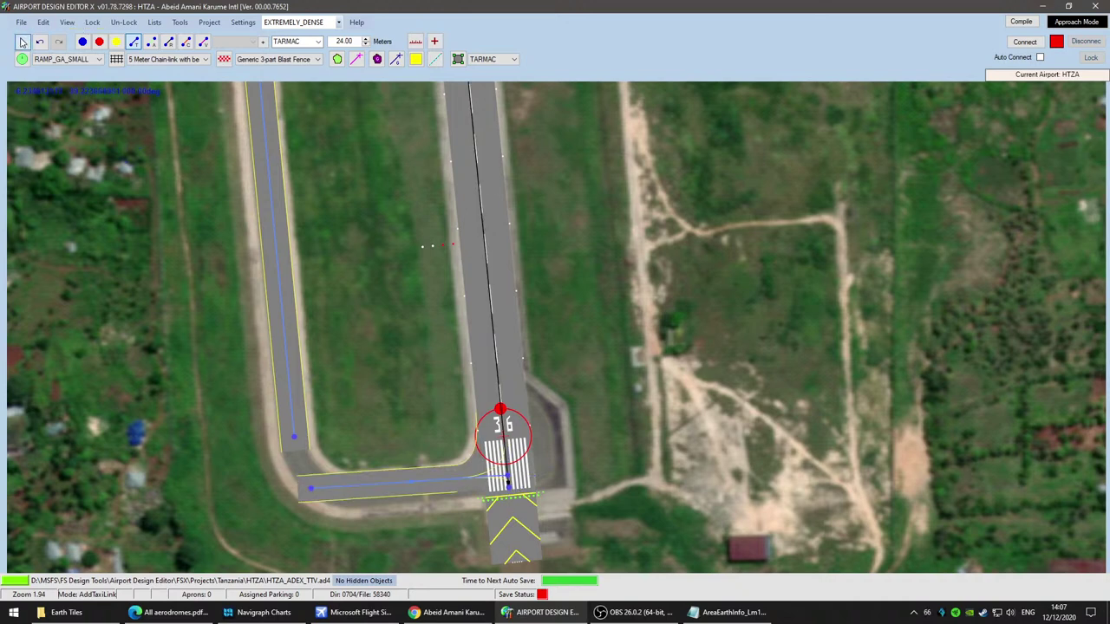
left_click_drag(310, 488, 360, 491)
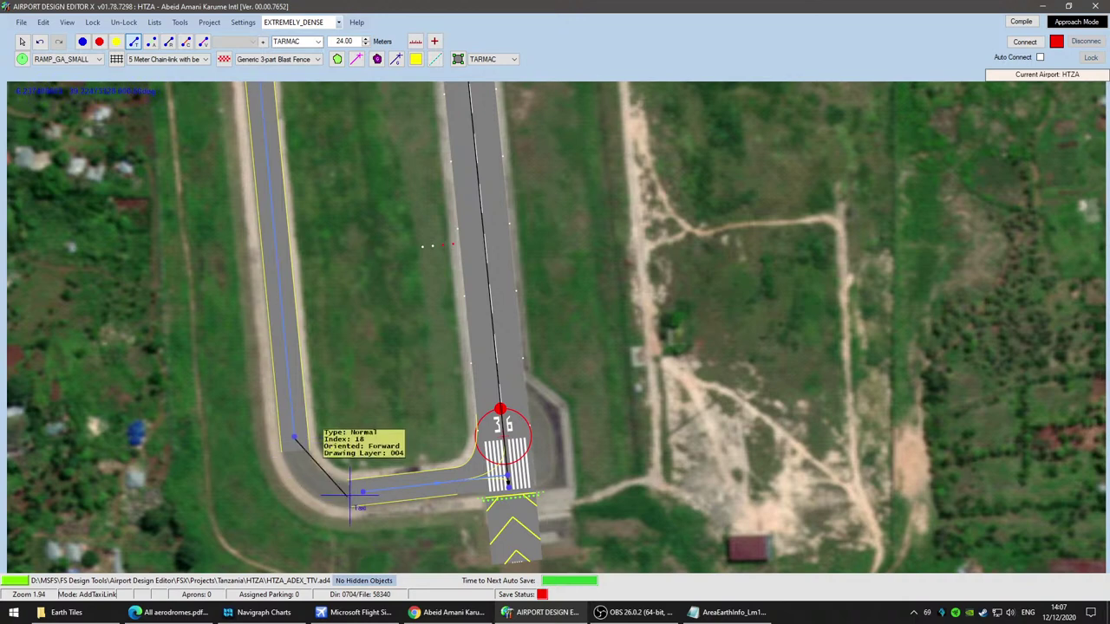
left_click(362, 492)
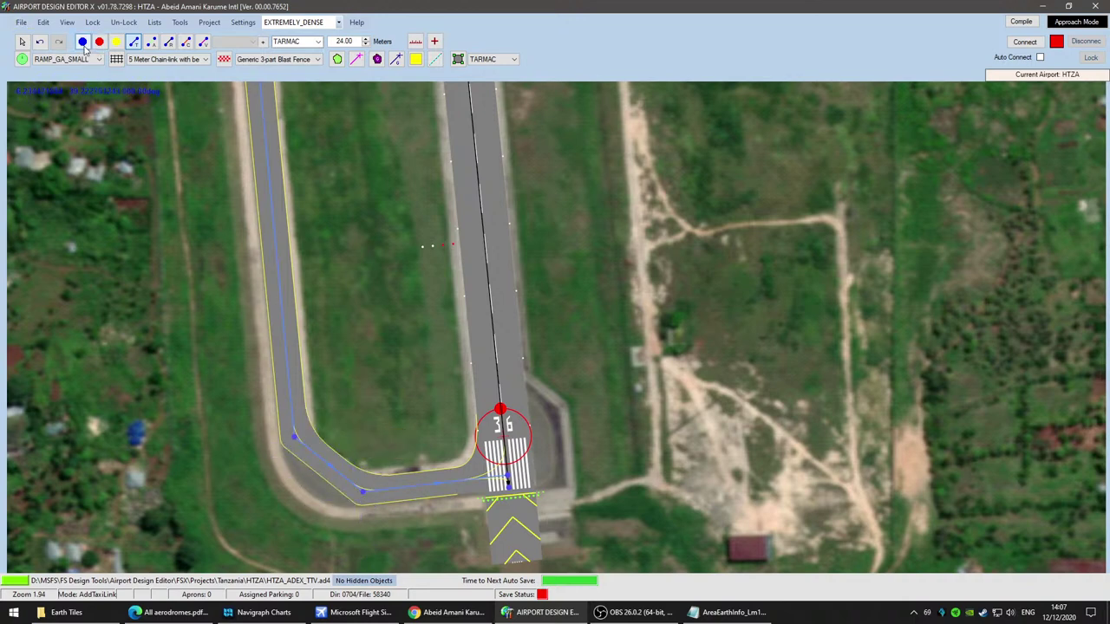
Step: Insert six extra nodes along the diagonal corner taxi link toward runway 36
scroll(291, 486, "up", 6)
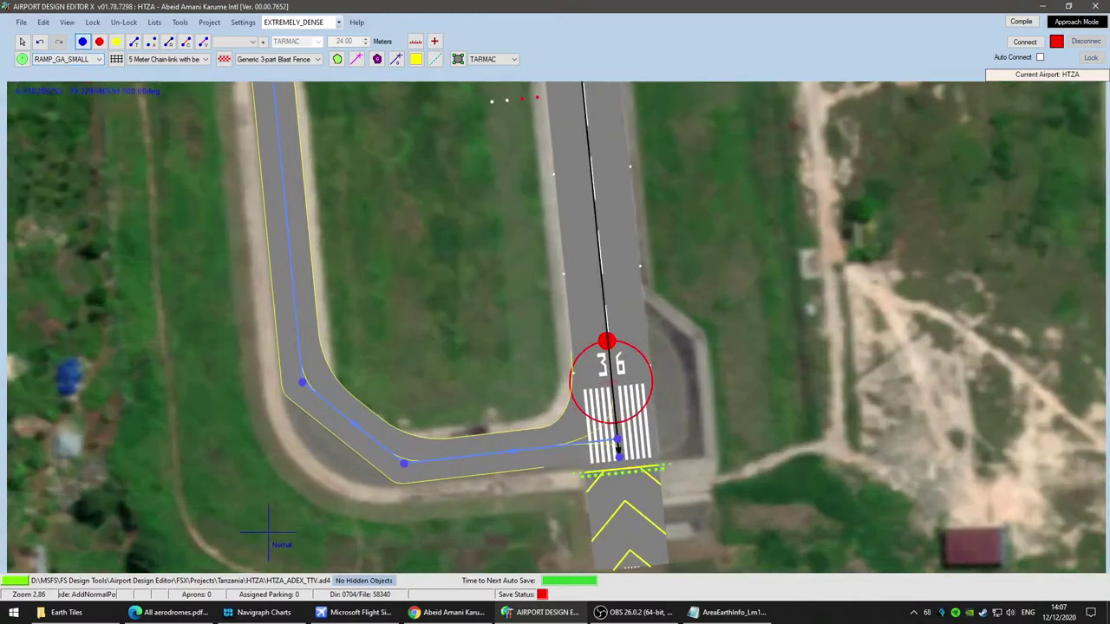
scroll(347, 486, "up", 2)
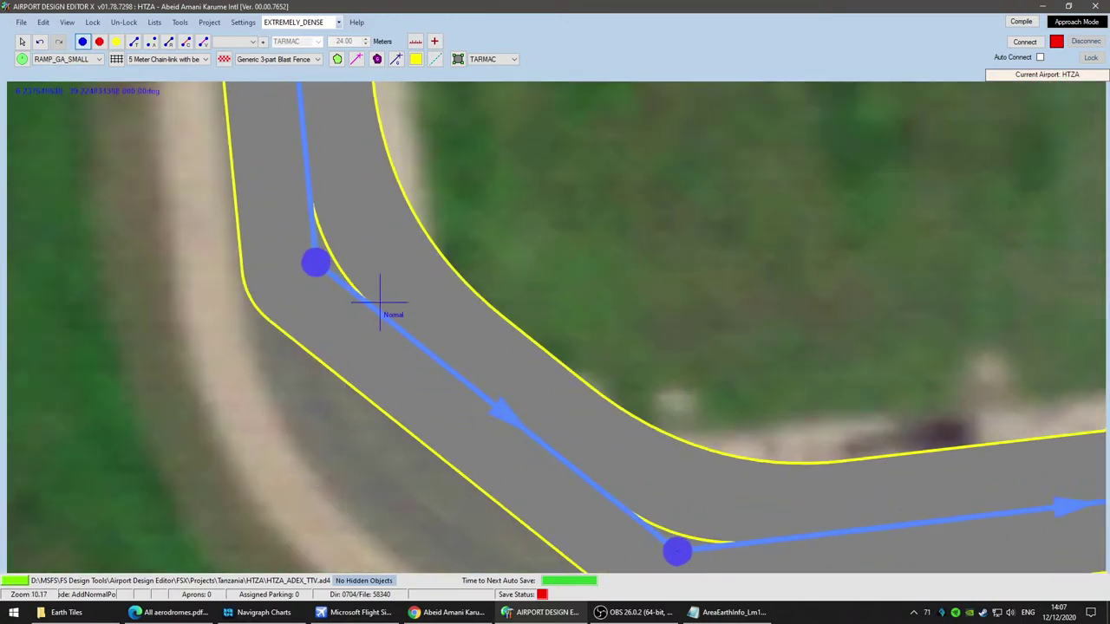
left_click(425, 351)
left_click(451, 373)
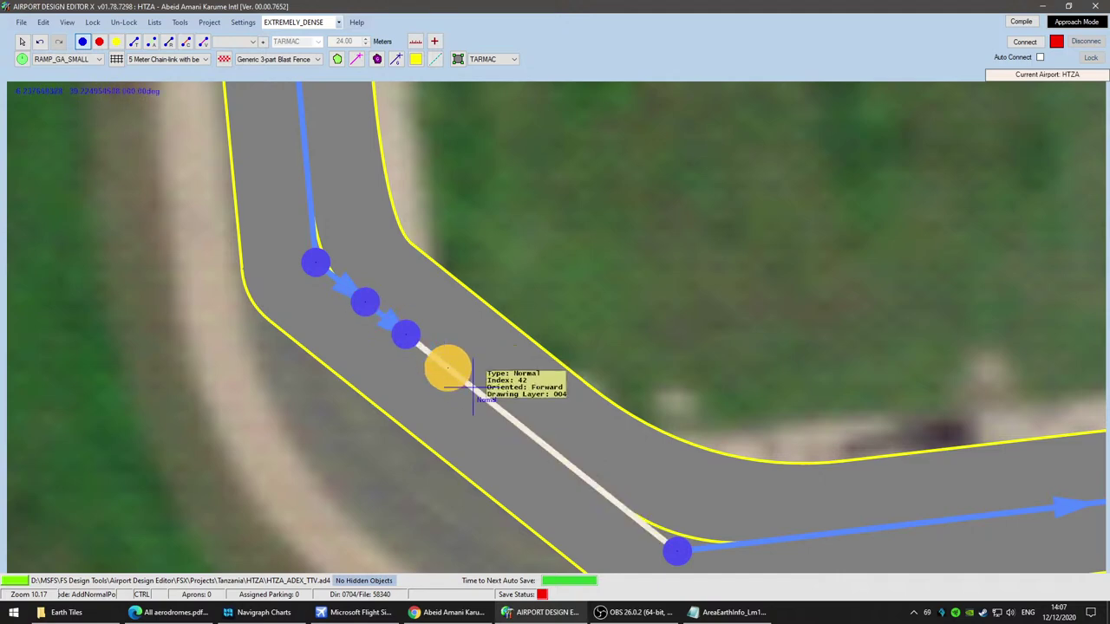
left_click(491, 403)
left_click(525, 438)
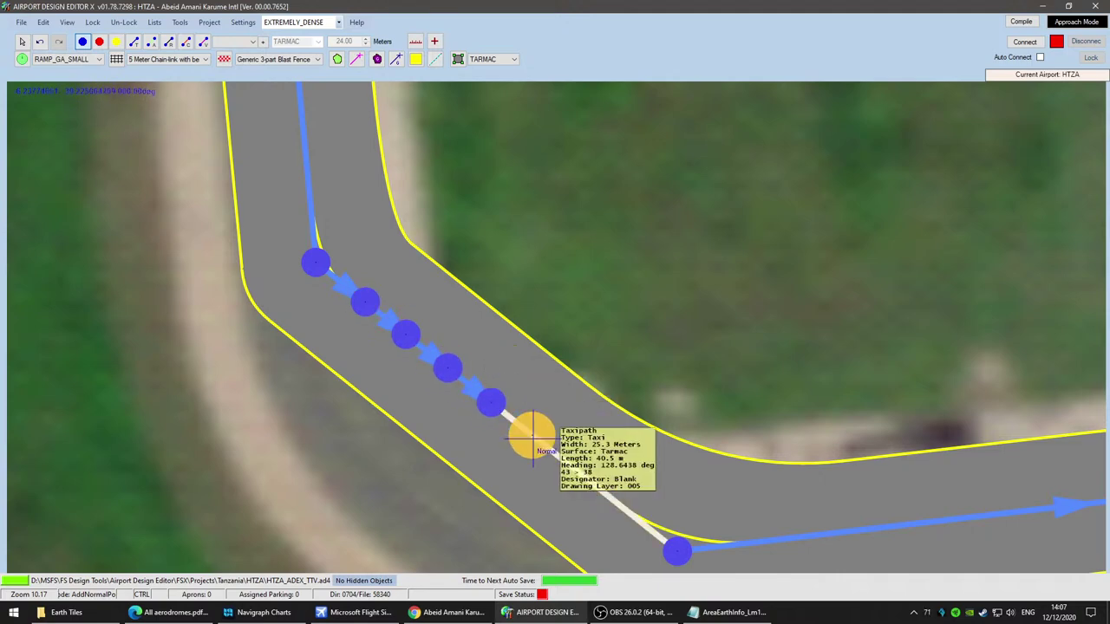
left_click(569, 471)
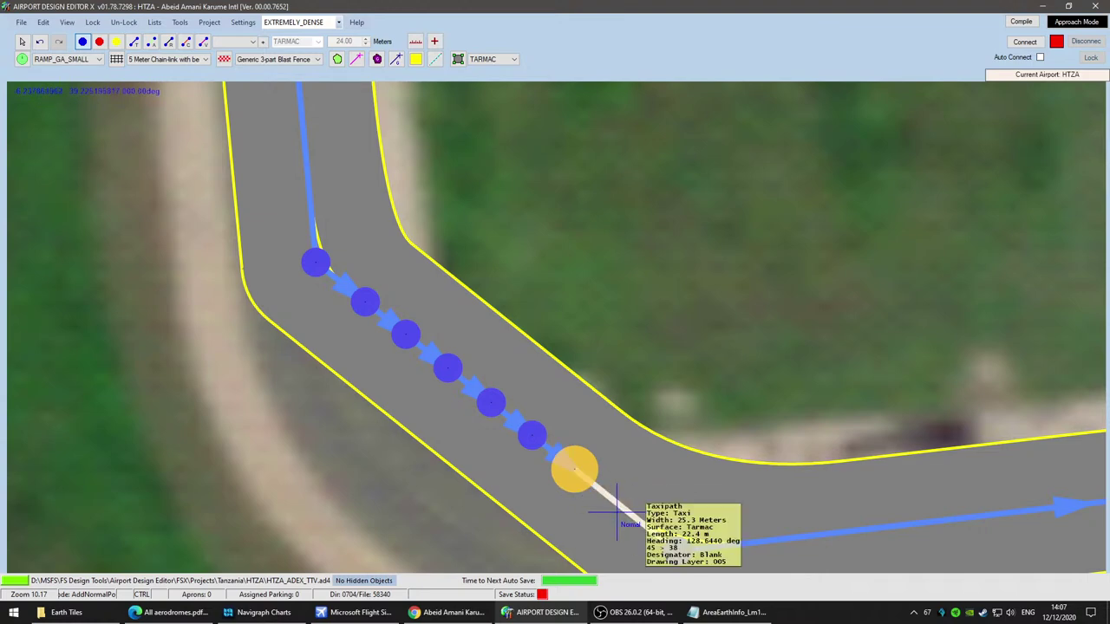
left_click(605, 496)
scroll(728, 493, "down", 2)
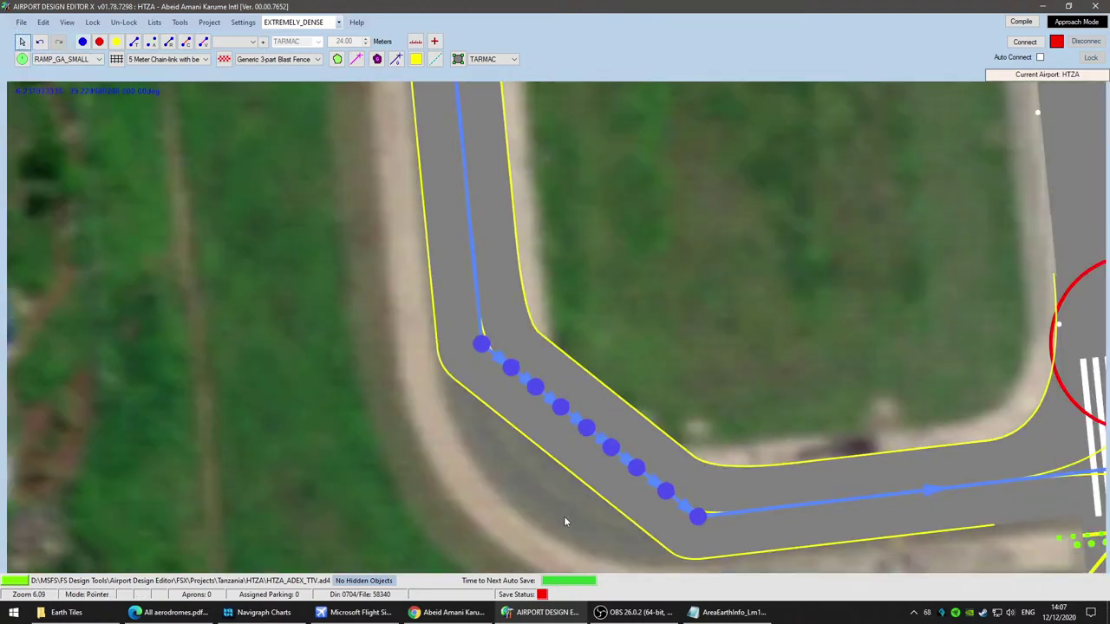
Step: Drag the corner link's nodes onto the curved bend and pull the kinked node back into line
mouse_move(586, 427)
left_mouse_down()
mouse_move(550, 503)
mouse_move(561, 486)
left_mouse_up()
left_click_drag(561, 407, 535, 451)
left_click_drag(539, 390, 509, 427)
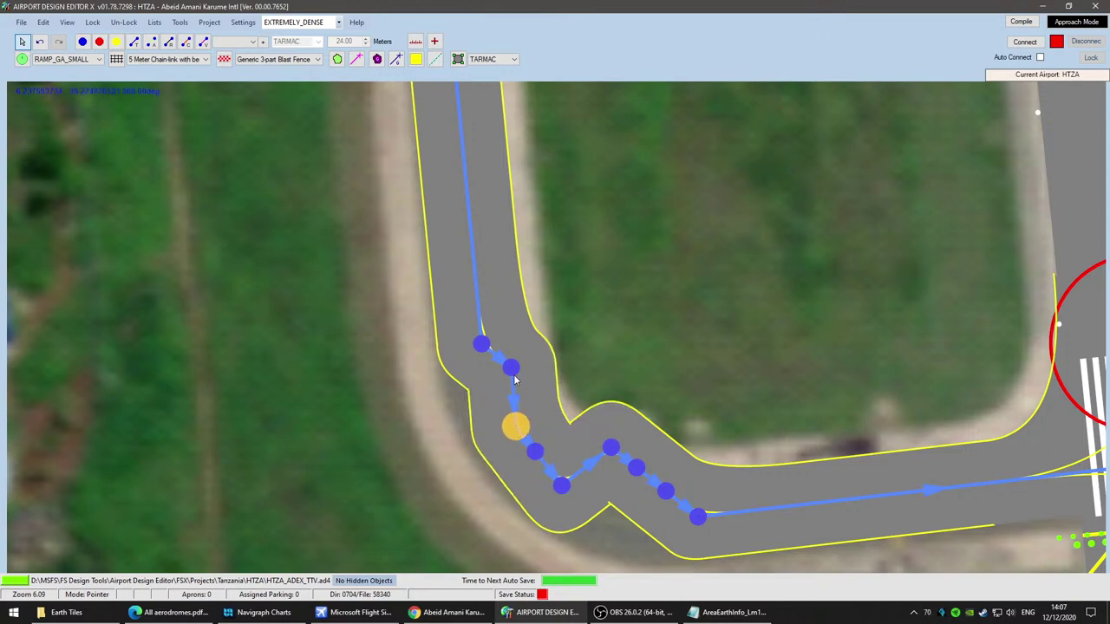
left_click_drag(511, 369, 491, 405)
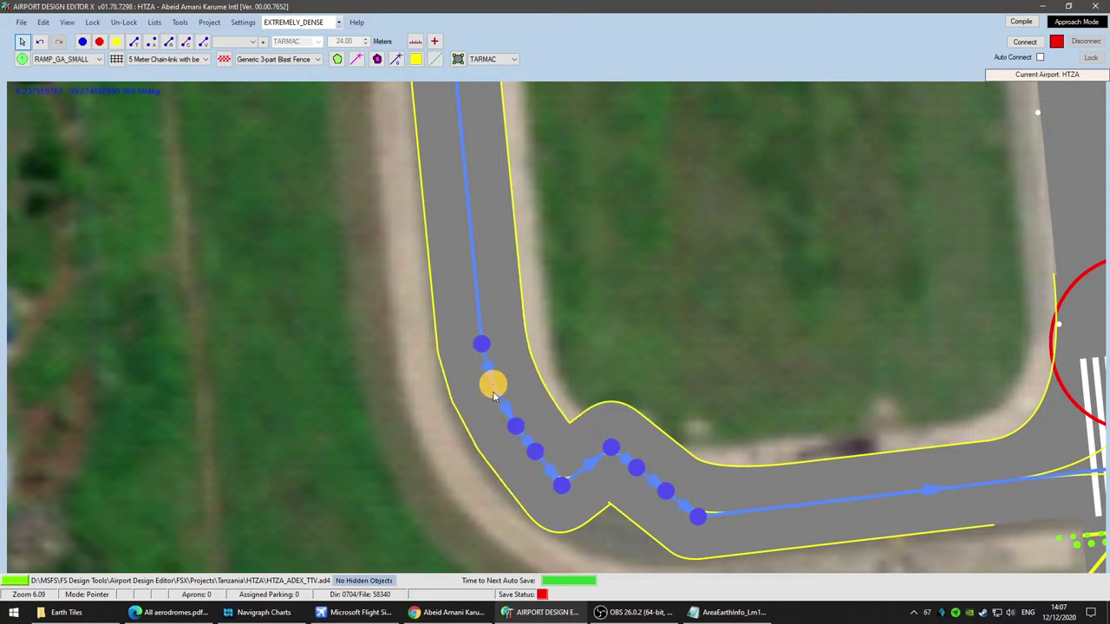
left_click_drag(632, 540, 393, 353)
scroll(394, 354, "down", 1)
left_click_drag(371, 269, 419, 339)
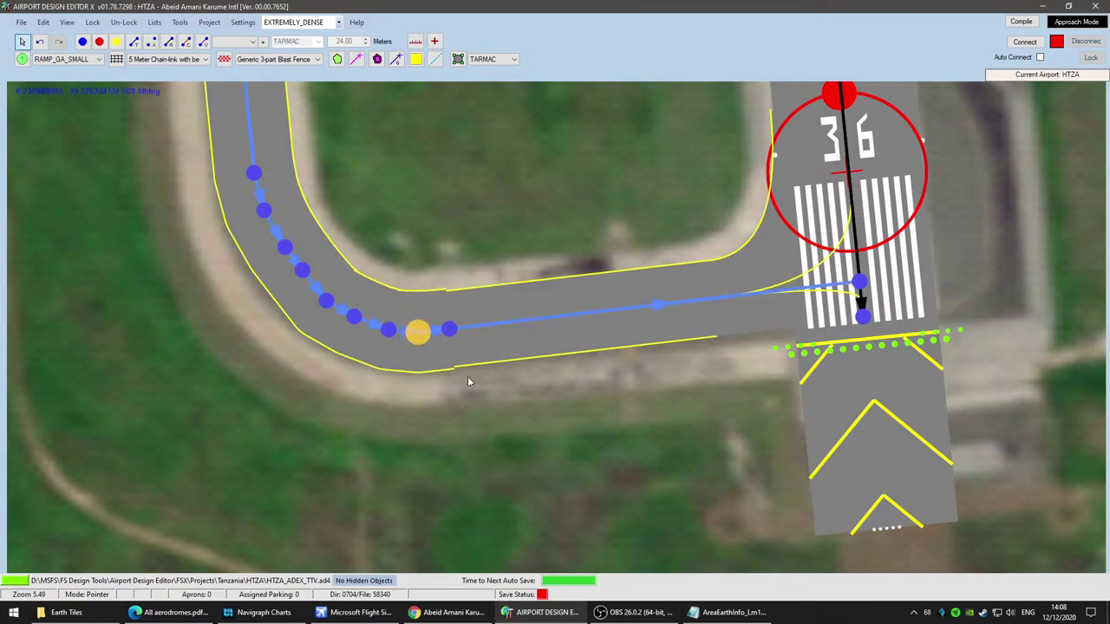
Step: Recentre on the runway 36 threshold and check the corner node's options without changing anything
scroll(482, 406, "up", 2)
scroll(482, 377, "down", 2)
left_click_drag(347, 407, 513, 496)
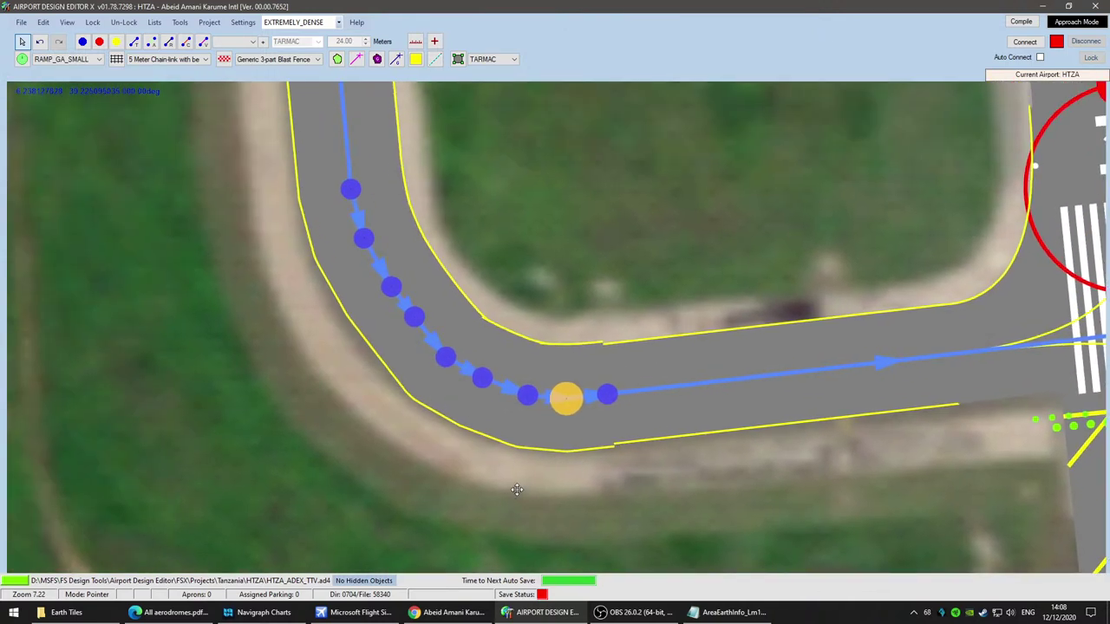
scroll(513, 496, "down", 1)
mouse_move(566, 415)
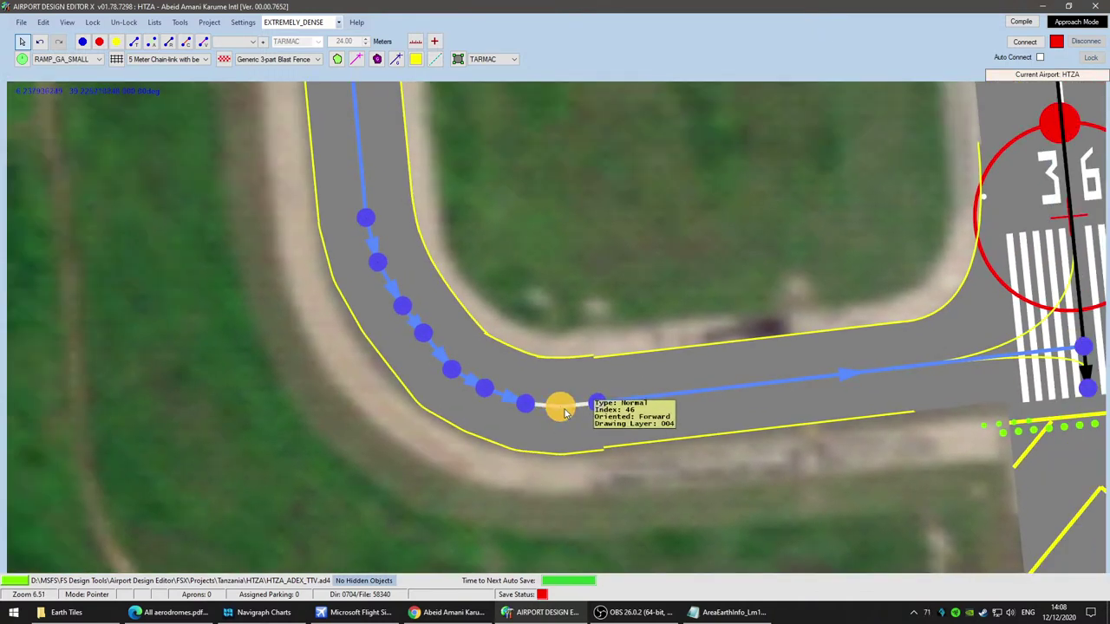
right_click(563, 412)
left_click(467, 489)
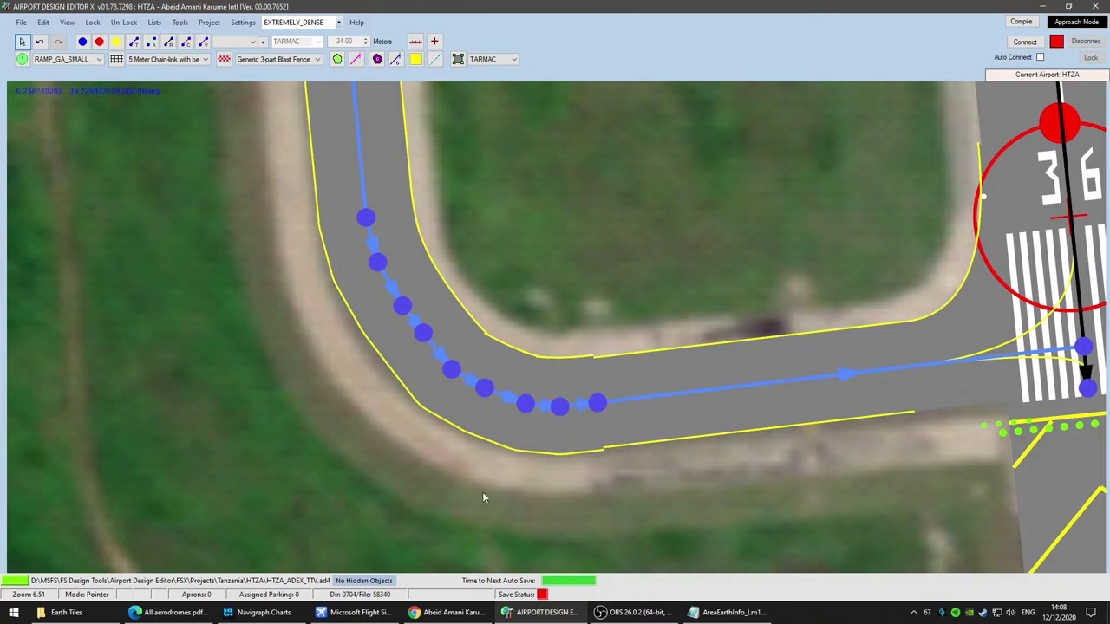
scroll(583, 465, "up", 1)
scroll(581, 459, "down", 3)
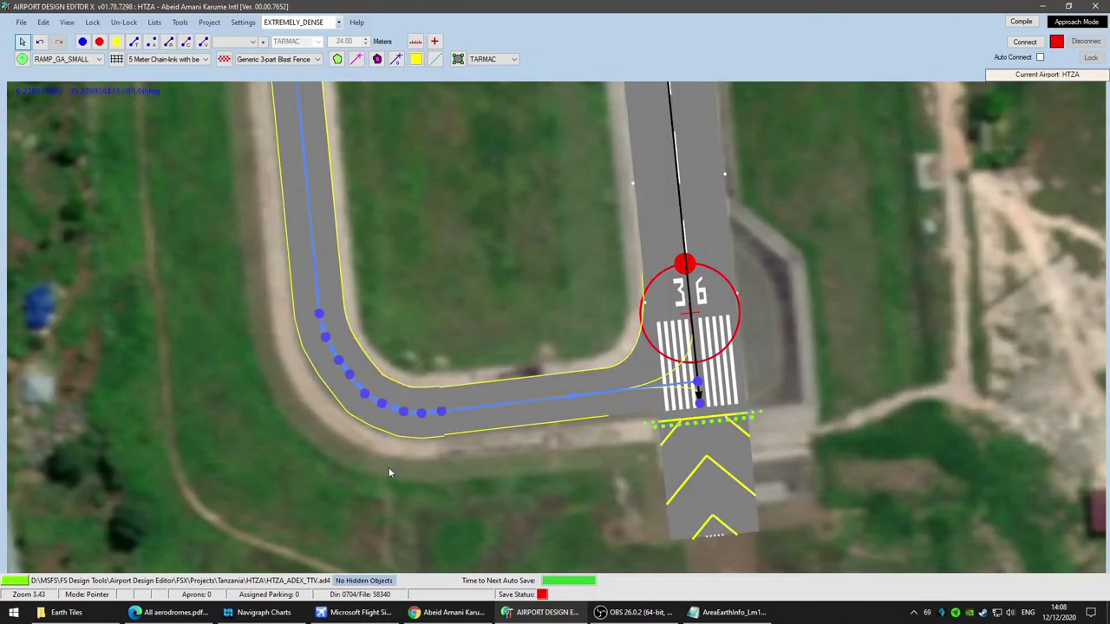
scroll(515, 472, "down", 3)
scroll(350, 150, "up", 3)
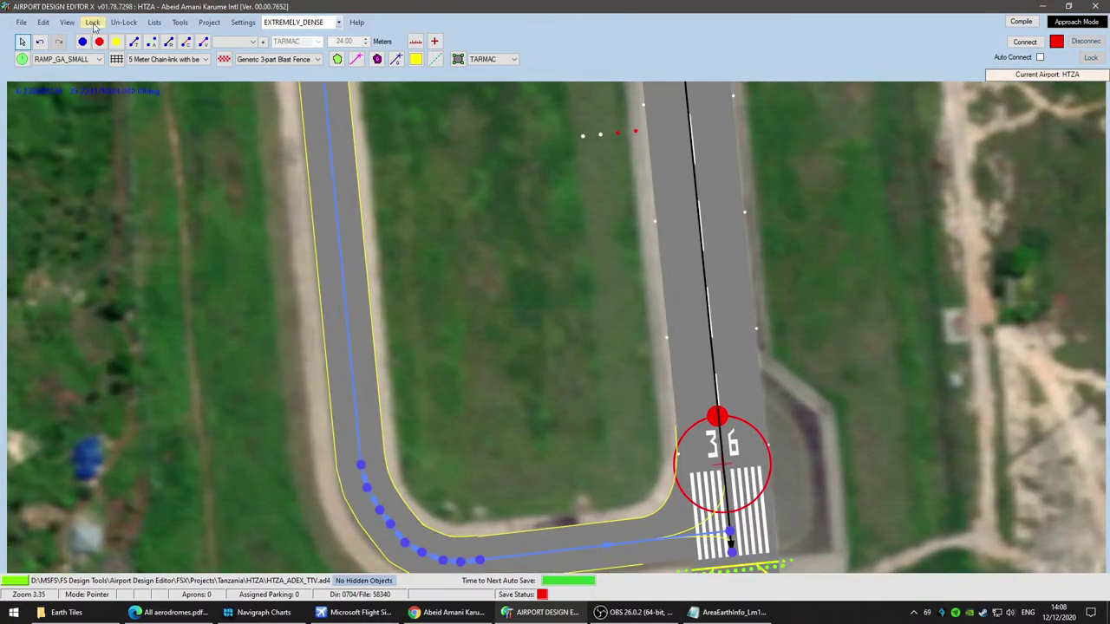
Step: Hide the taxi paths to check the corner pavement, then show them again
left_click(67, 22)
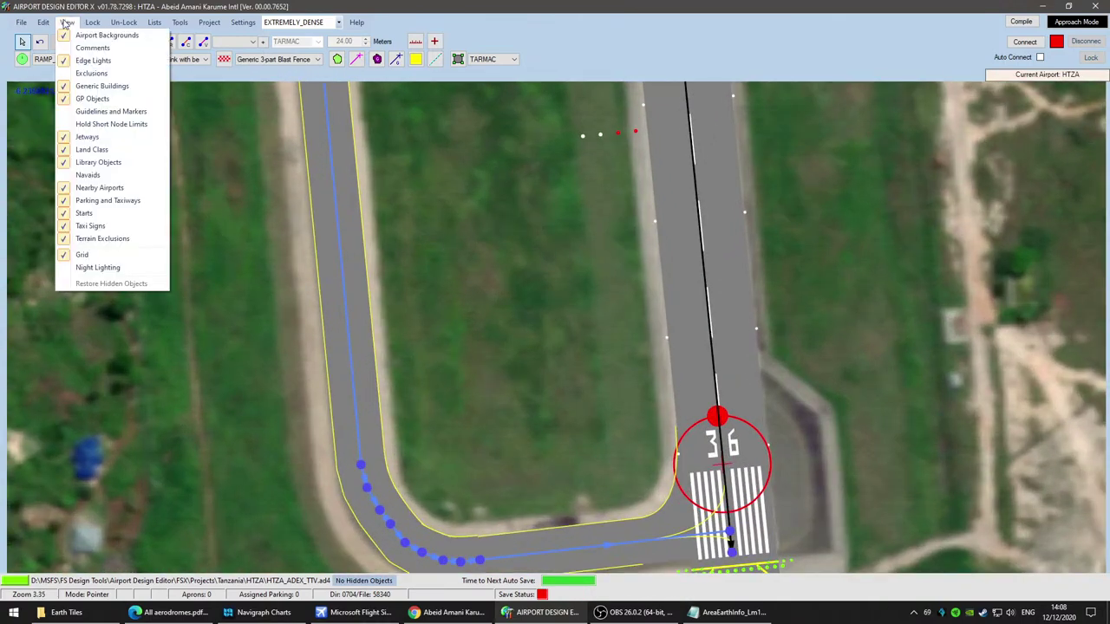
left_click(97, 200)
scroll(515, 494, "up", 3)
left_click_drag(438, 408, 549, 213)
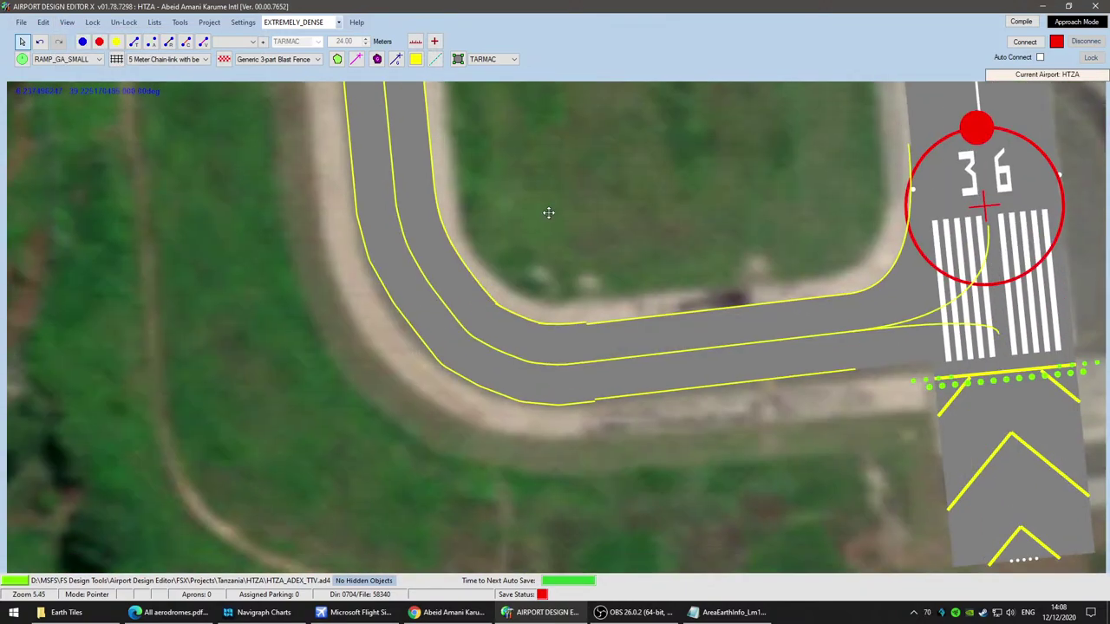
scroll(587, 276, "down", 5)
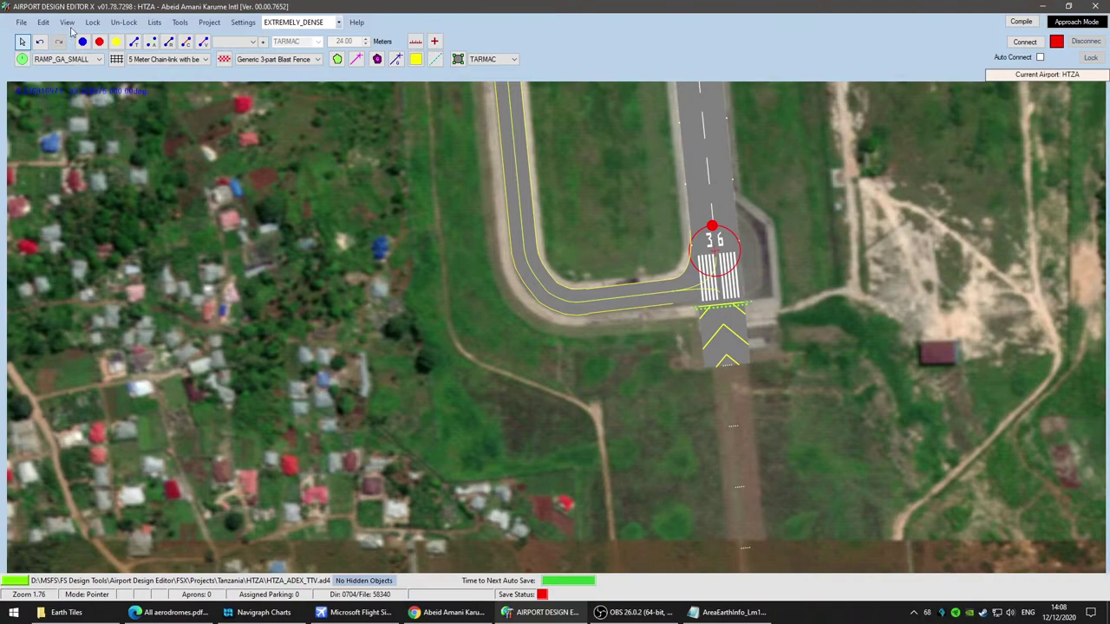
left_click(68, 22)
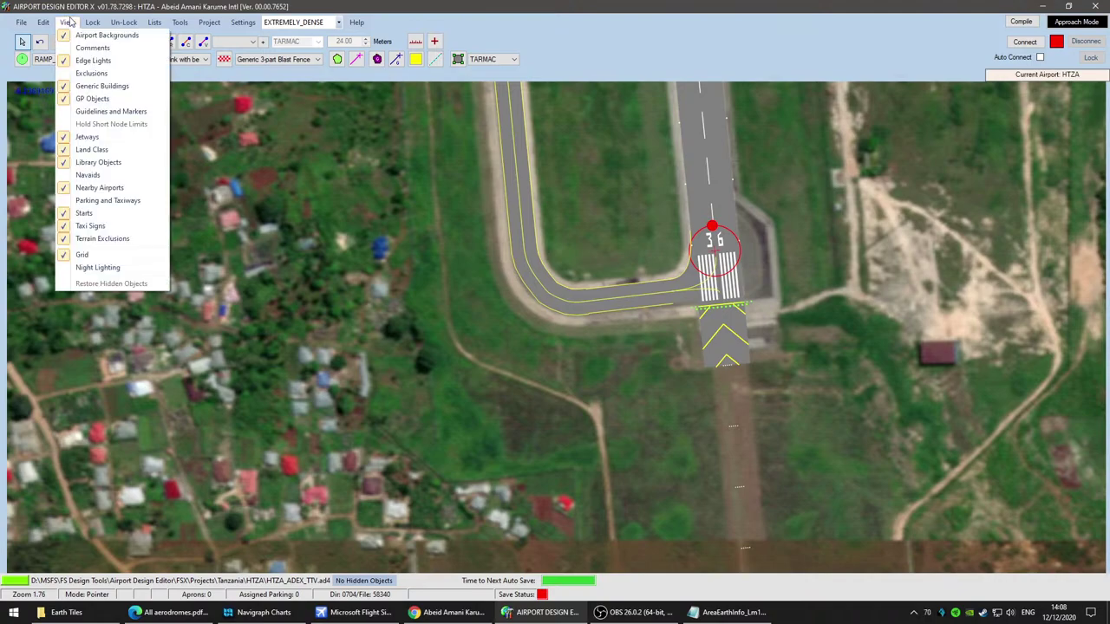
left_click(107, 200)
scroll(454, 406, "down", 5)
scroll(631, 228, "up", 1)
left_click_drag(600, 151, 605, 490)
scroll(471, 430, "up", 5)
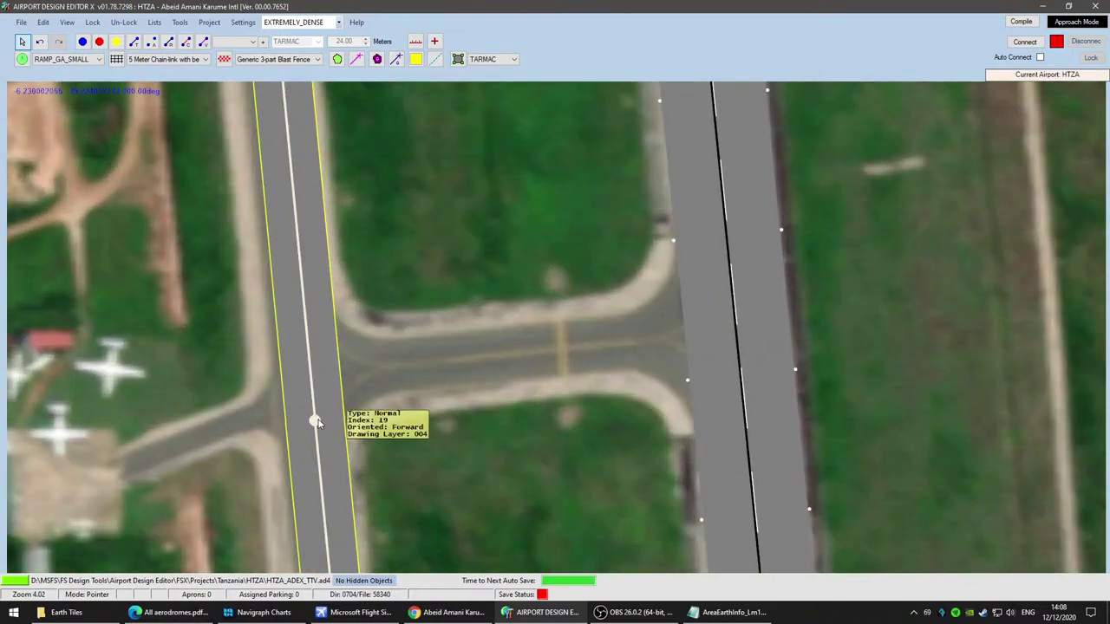
Step: Draw a connector taxi link from the parallel taxiway to the runway centreline
left_click_drag(318, 422, 305, 398)
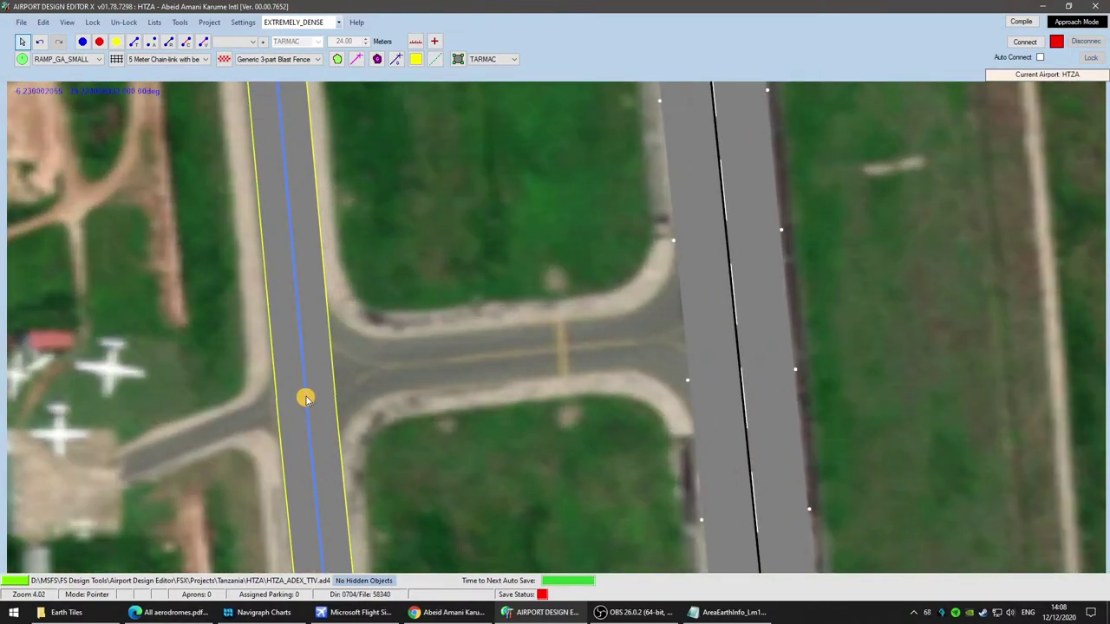
left_click(134, 42)
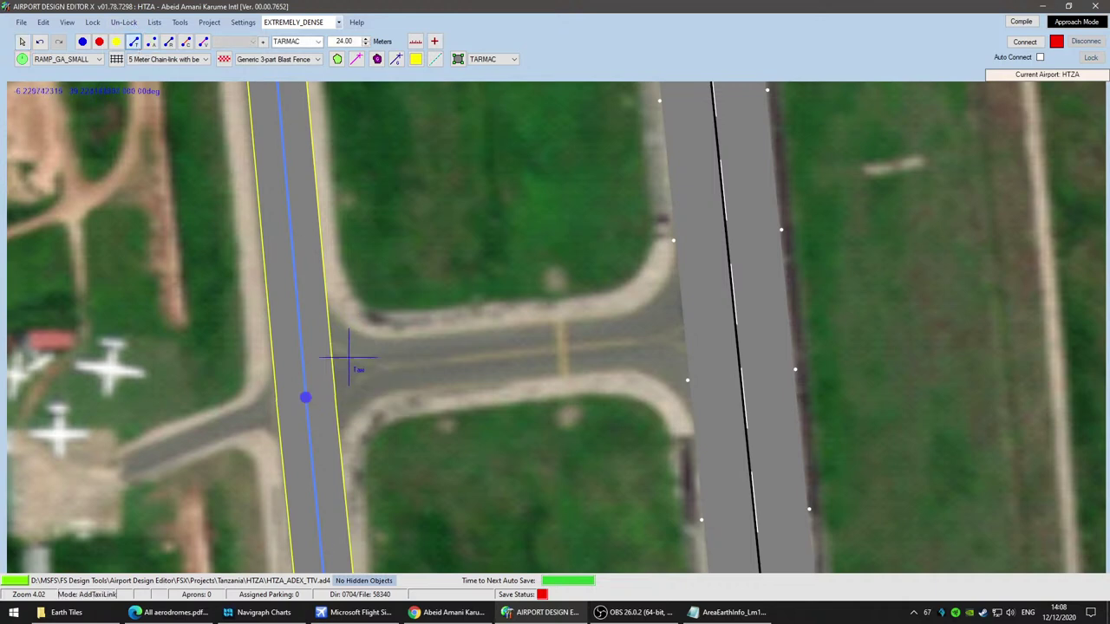
left_click(304, 377)
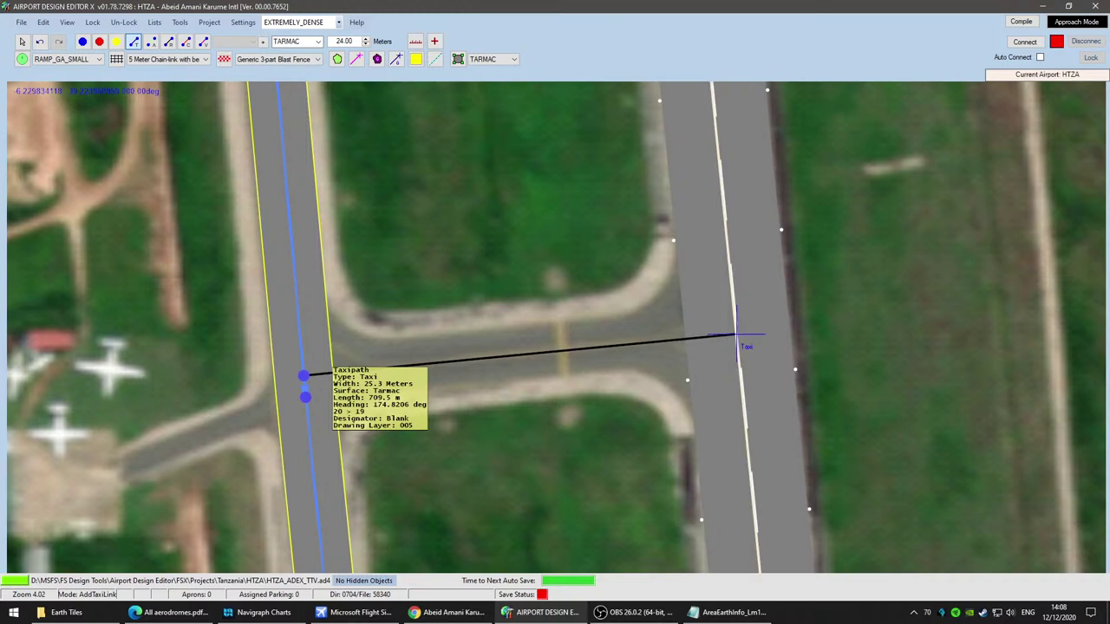
left_click(735, 334)
left_click(22, 43)
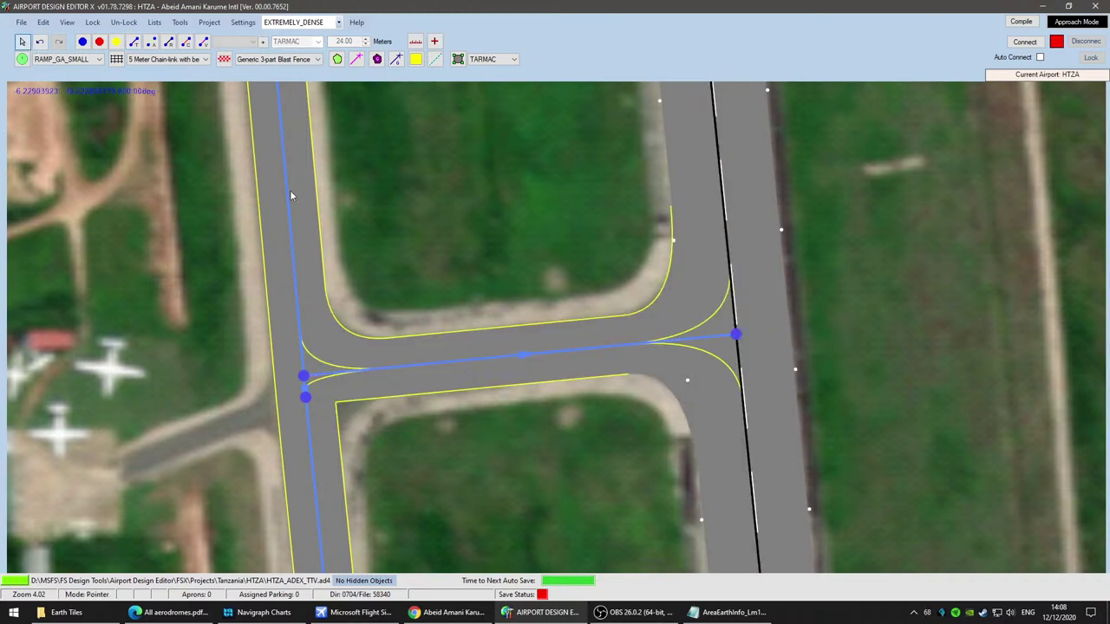
left_click(305, 399)
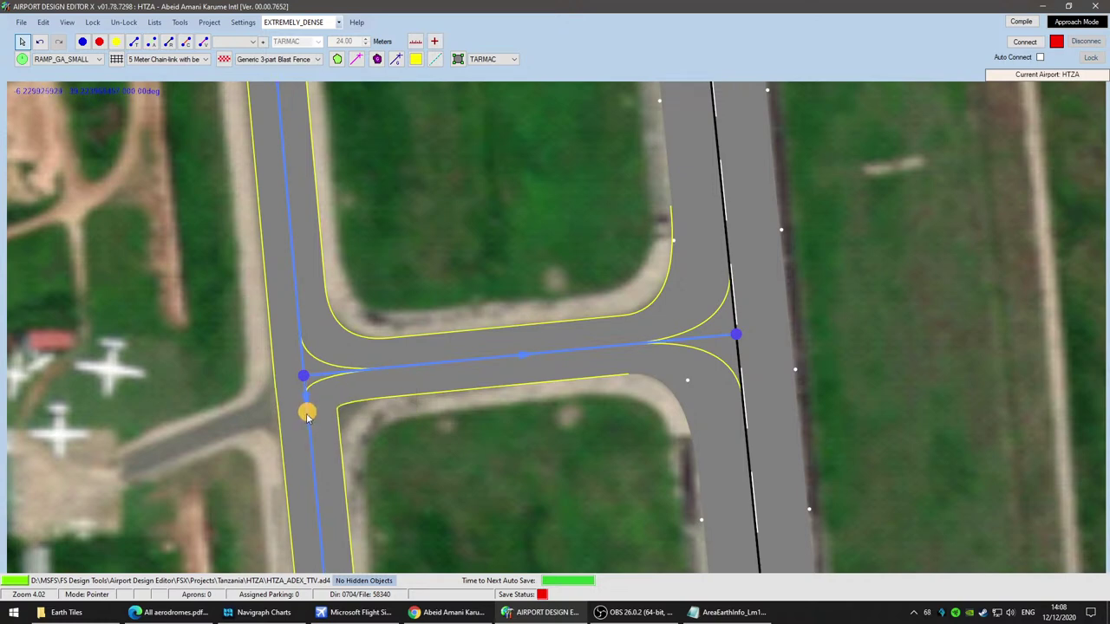
left_click(304, 383)
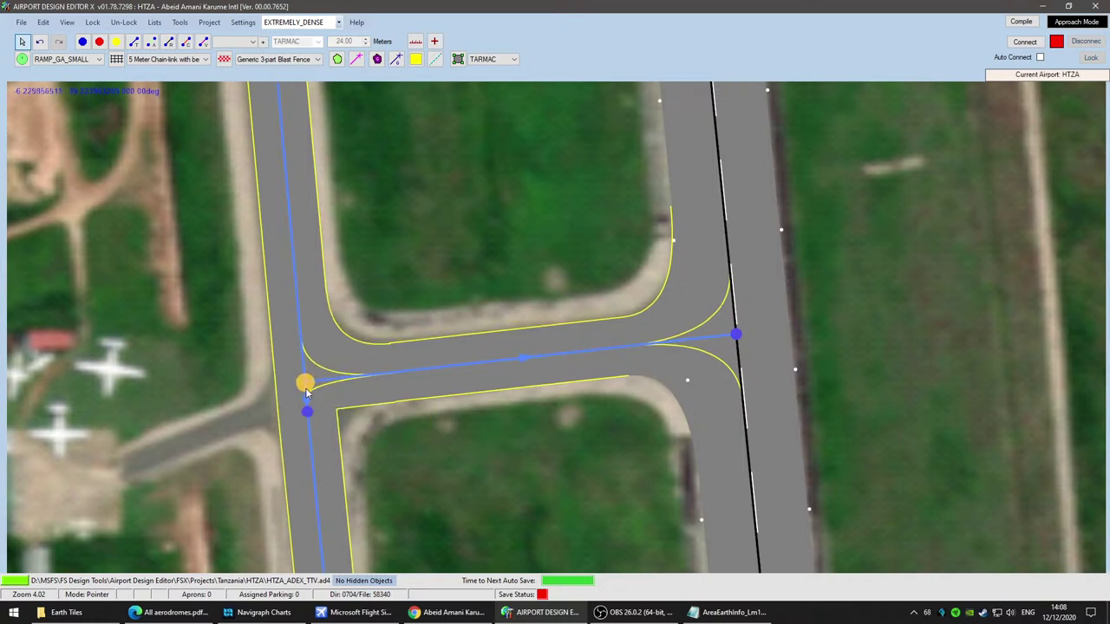
Step: Nudge the parallel taxiway node up and fix the connector's end on the runway centreline
scroll(480, 250, "down", 5)
left_click_drag(490, 252, 503, 434)
left_click_drag(503, 141, 495, 408)
left_click_drag(460, 108, 496, 411)
left_click_drag(442, 205, 433, 436)
left_click_drag(328, 412, 326, 399)
left_click(134, 41)
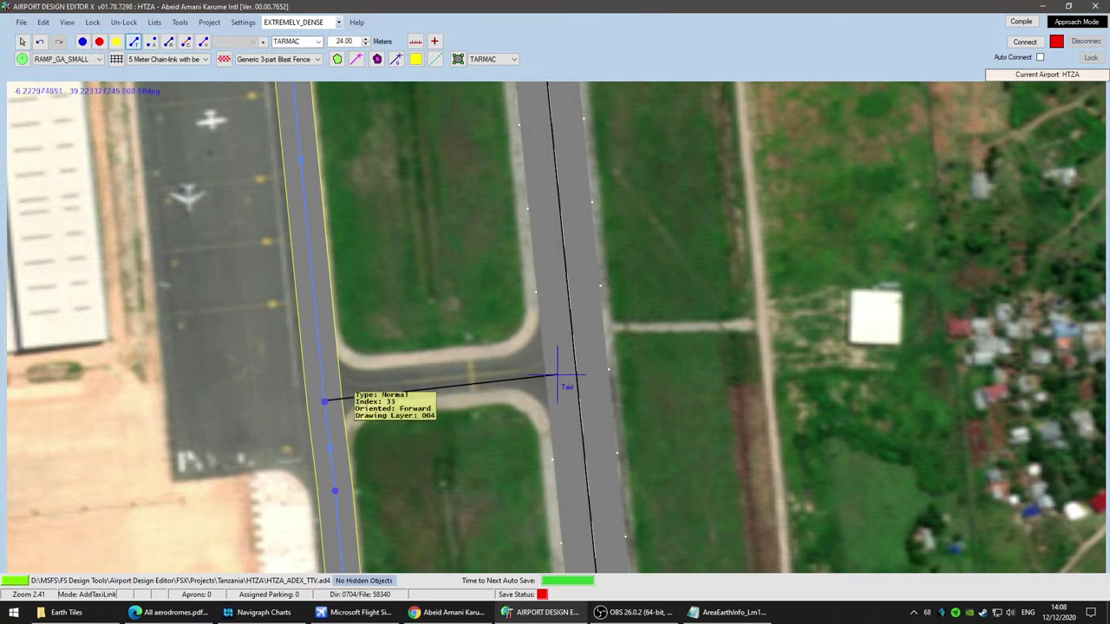
left_click(575, 369)
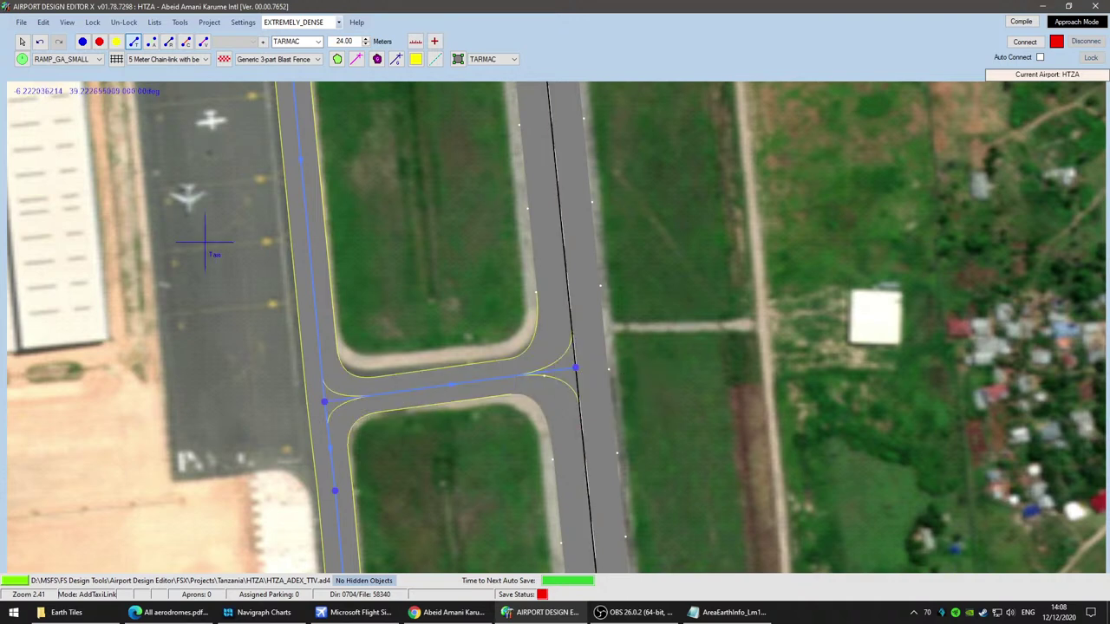
key("Escape")
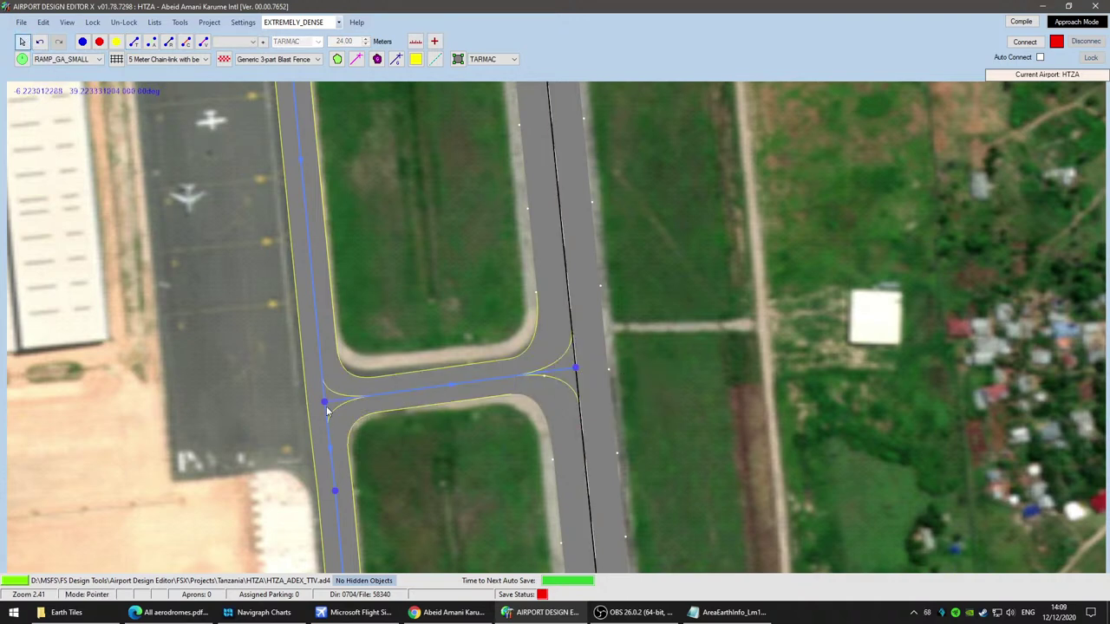
Step: Move the connector's western node slightly north and pan the view farther north
left_click_drag(325, 402, 327, 395)
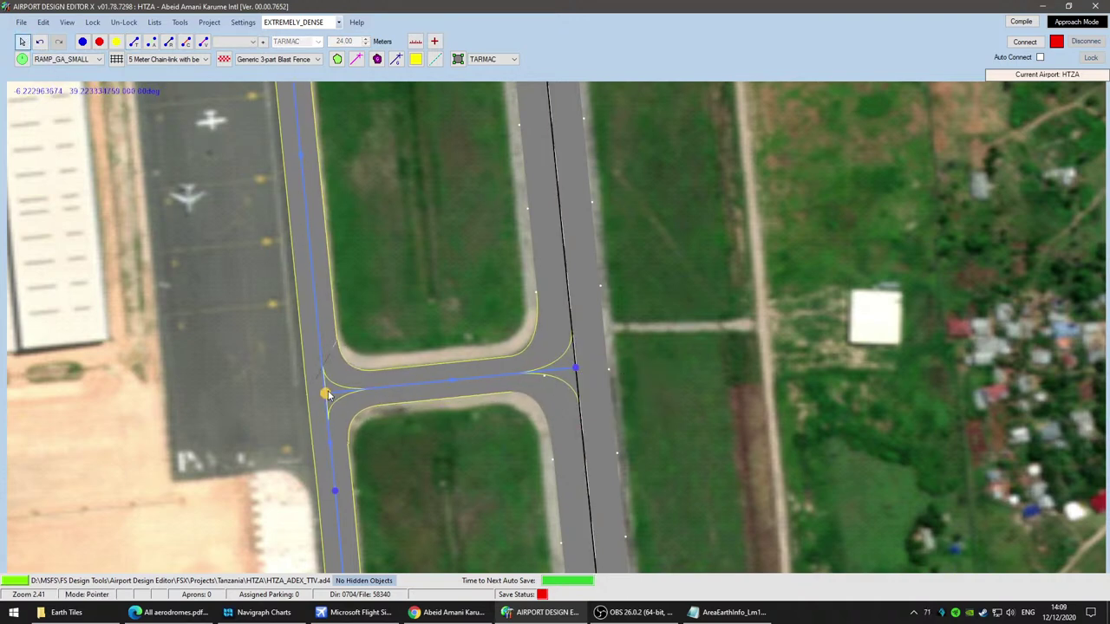
right_click(327, 395)
left_click(386, 286)
left_click_drag(395, 154, 420, 401)
left_click_drag(382, 122, 398, 392)
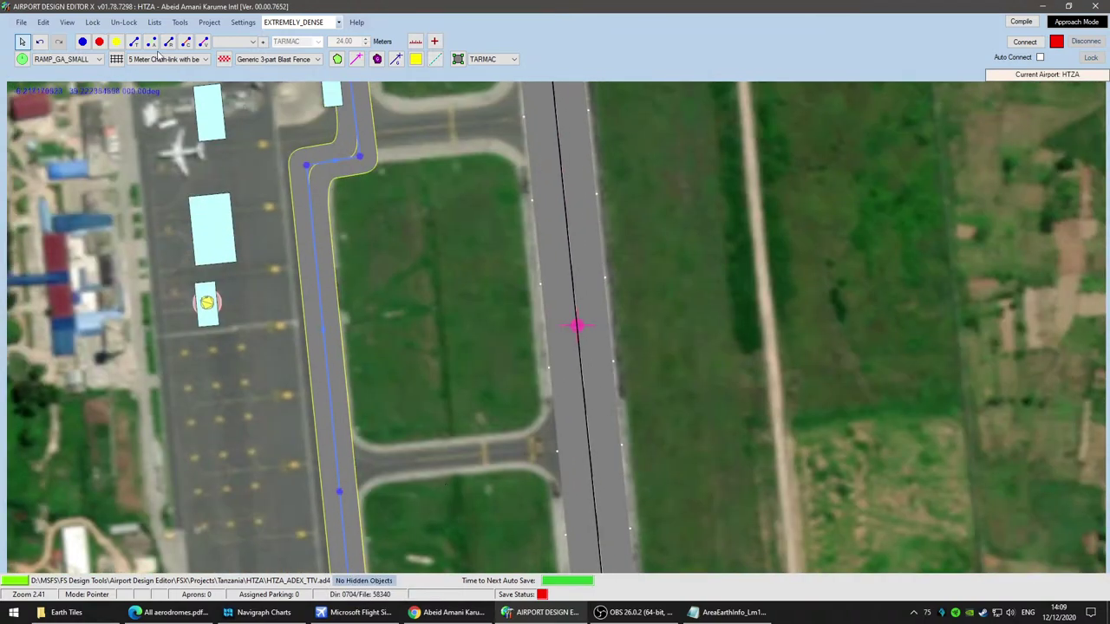
Step: Draw a connector from the parallel taxiway node to the runway centreline and move its western node up
left_click(133, 41)
left_click(339, 491)
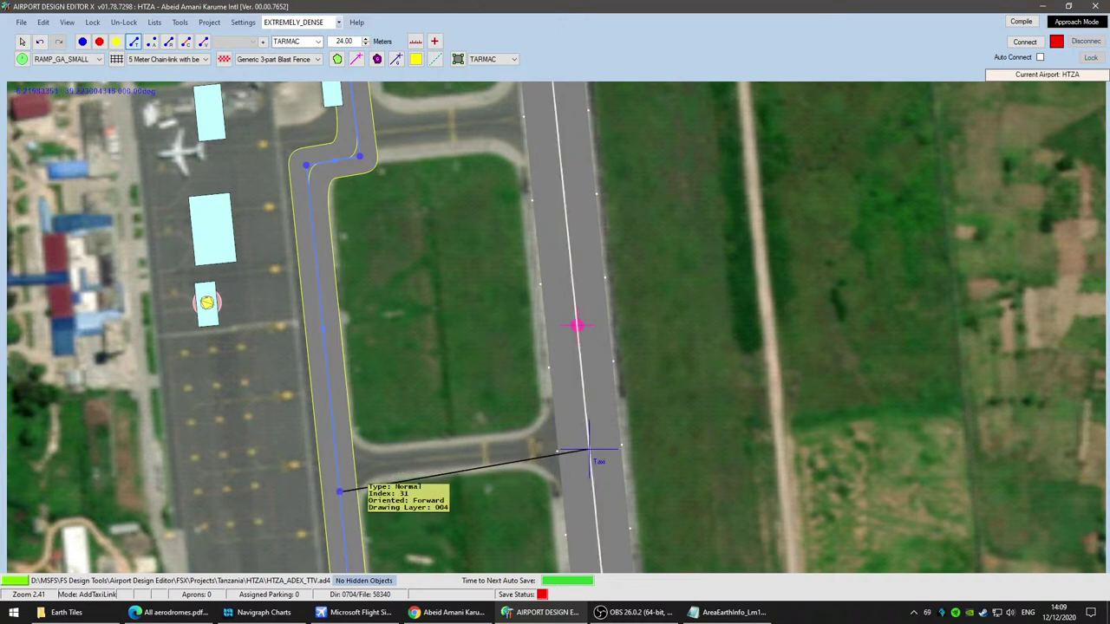
left_click(589, 446)
left_click(22, 41)
left_click_drag(337, 492, 330, 470)
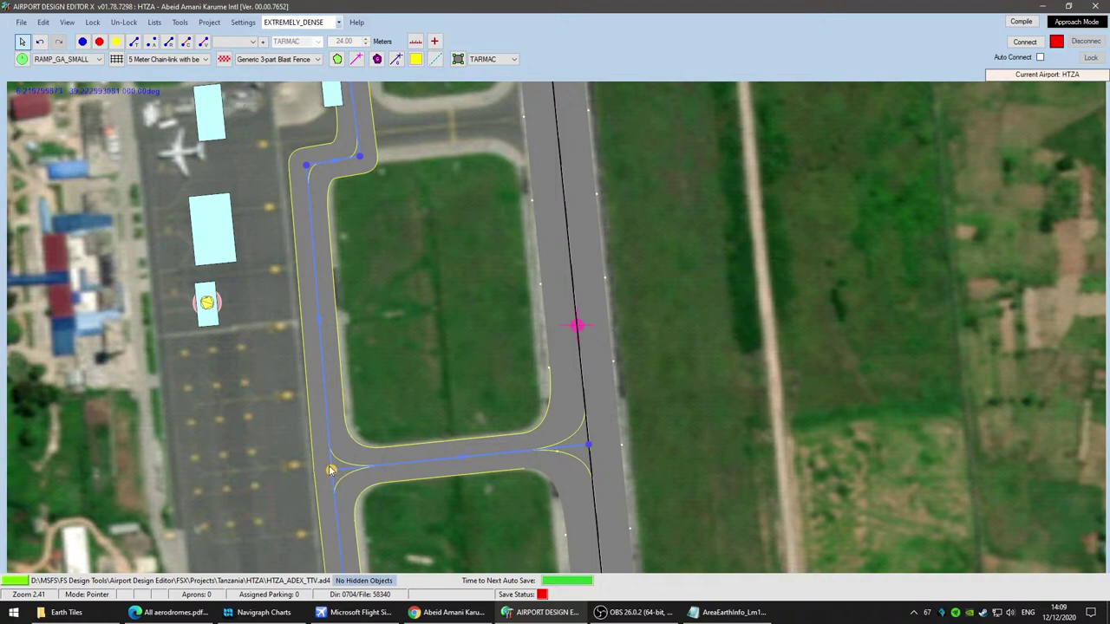
Step: Reposition the northern corner node up-left and shift the connector's corner node northward
scroll(377, 309, "down", 2)
left_click_drag(399, 247, 419, 470)
scroll(420, 458, "up", 4)
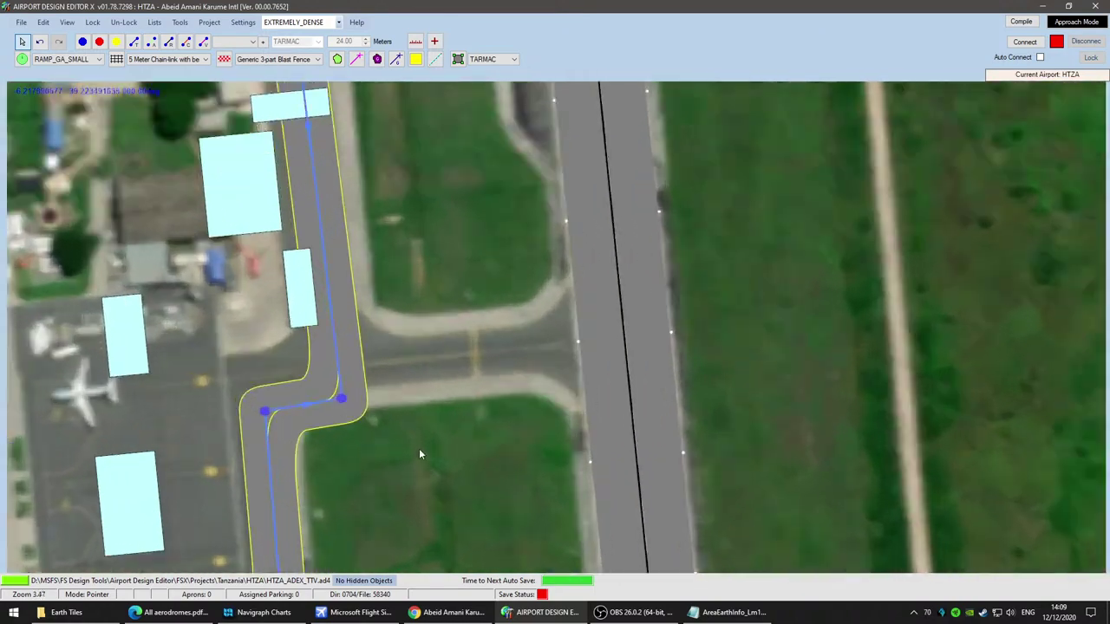
left_click_drag(250, 410, 240, 376)
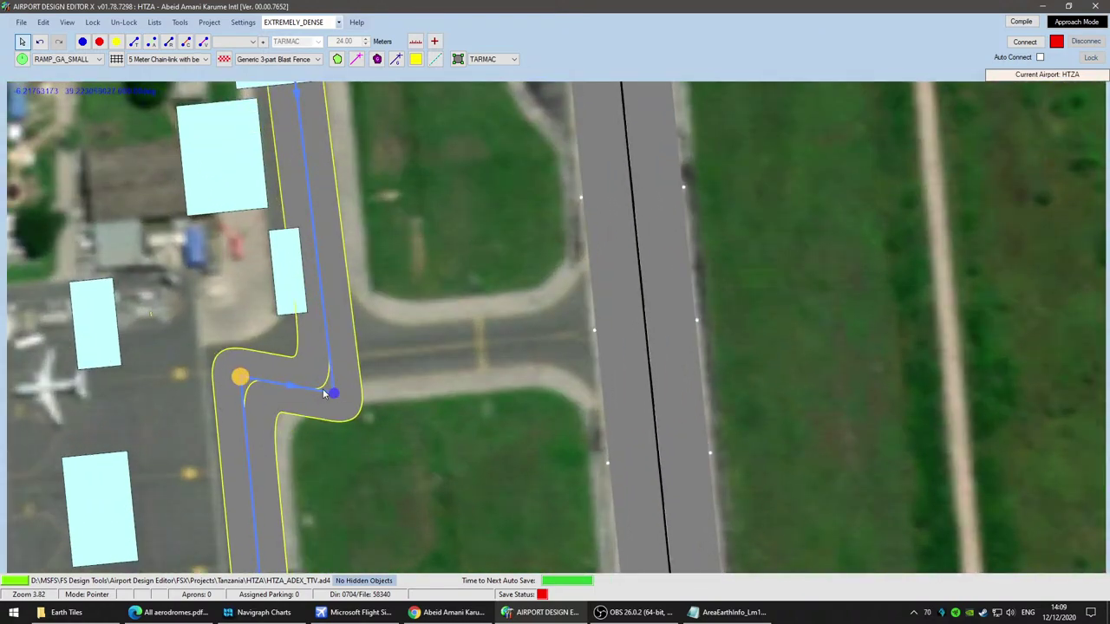
left_click_drag(334, 395, 330, 362)
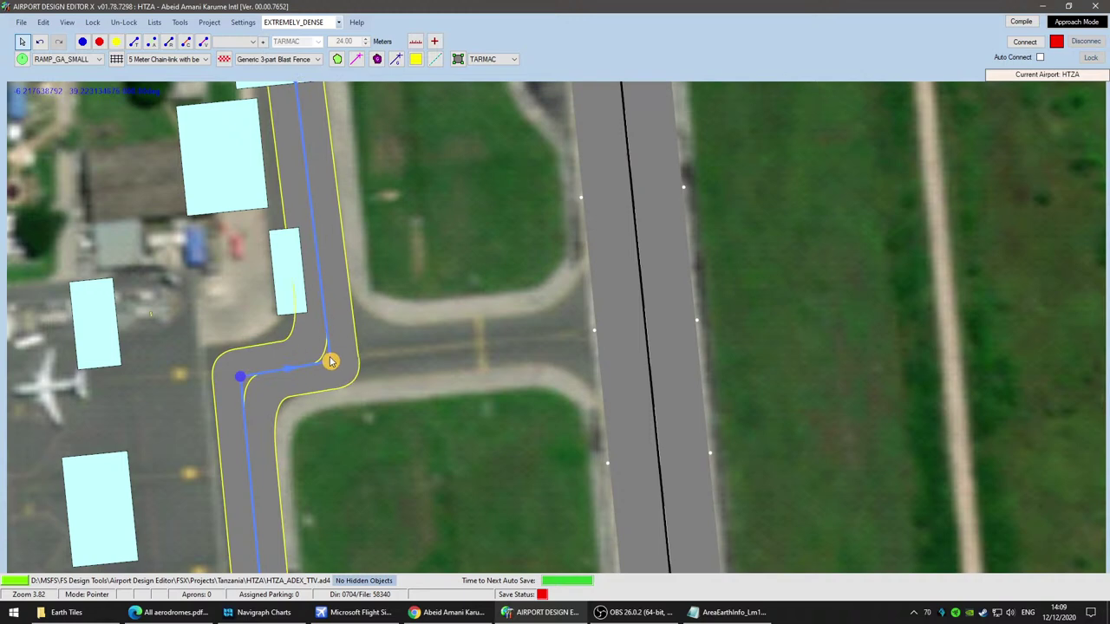
right_click(330, 357)
left_click(527, 431)
scroll(523, 422, "down", 2)
left_click_drag(522, 424, 406, 486)
Step: Add a second link from the taxiway corner node to the runway centreline and fine-tune its junction node
left_click(135, 43)
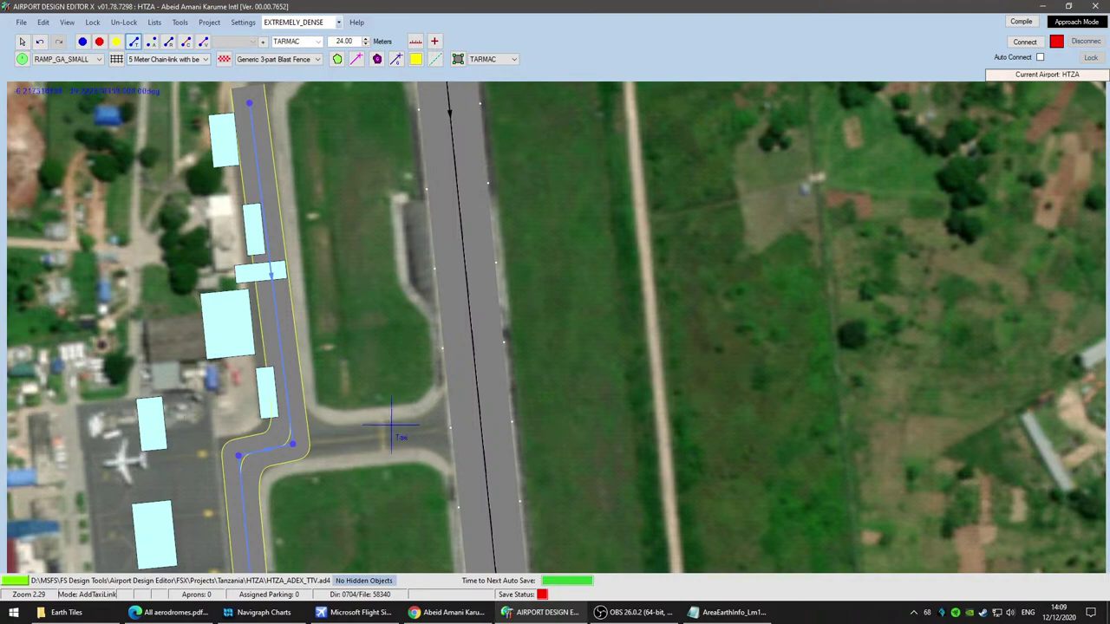
left_click(291, 445)
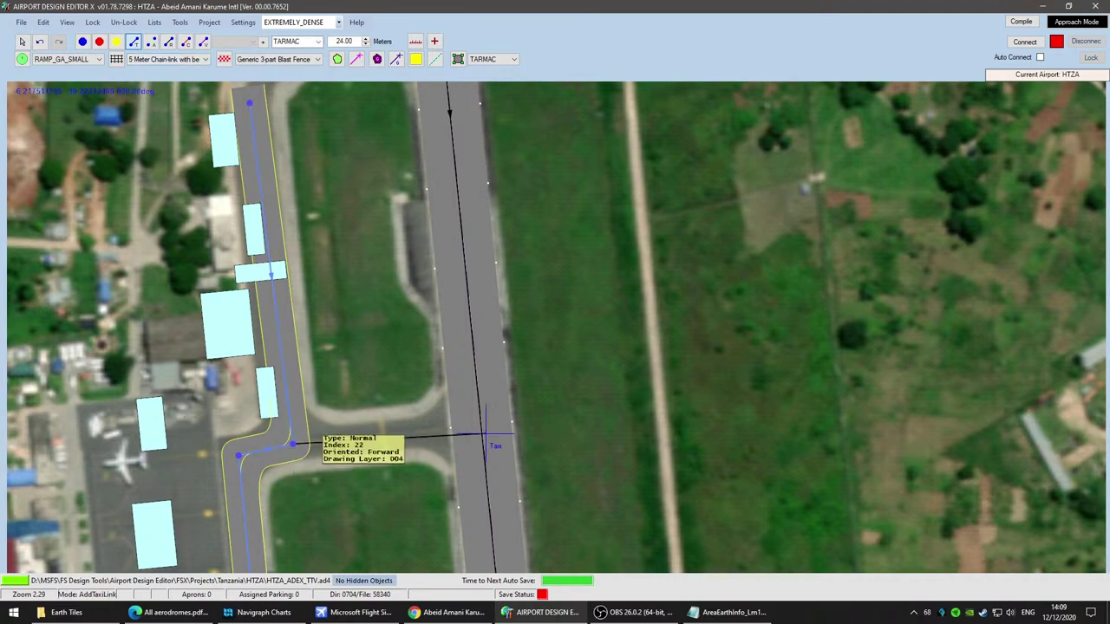
left_click(484, 428)
scroll(486, 430, "up", 2)
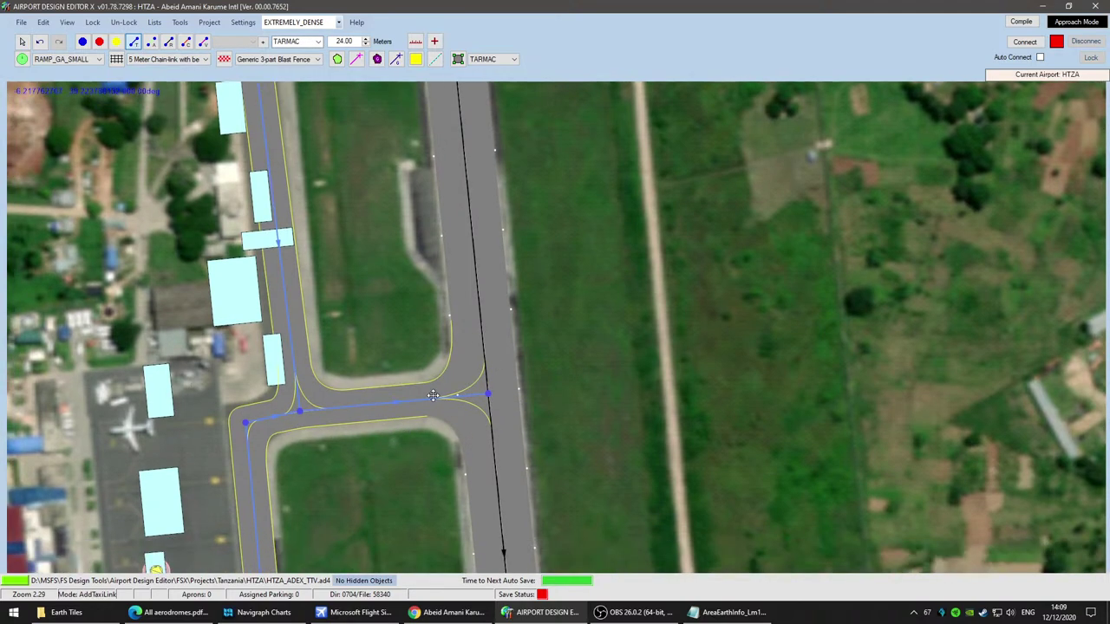
scroll(170, 86, "up", 1)
left_click(22, 42)
scroll(572, 479, "up", 2)
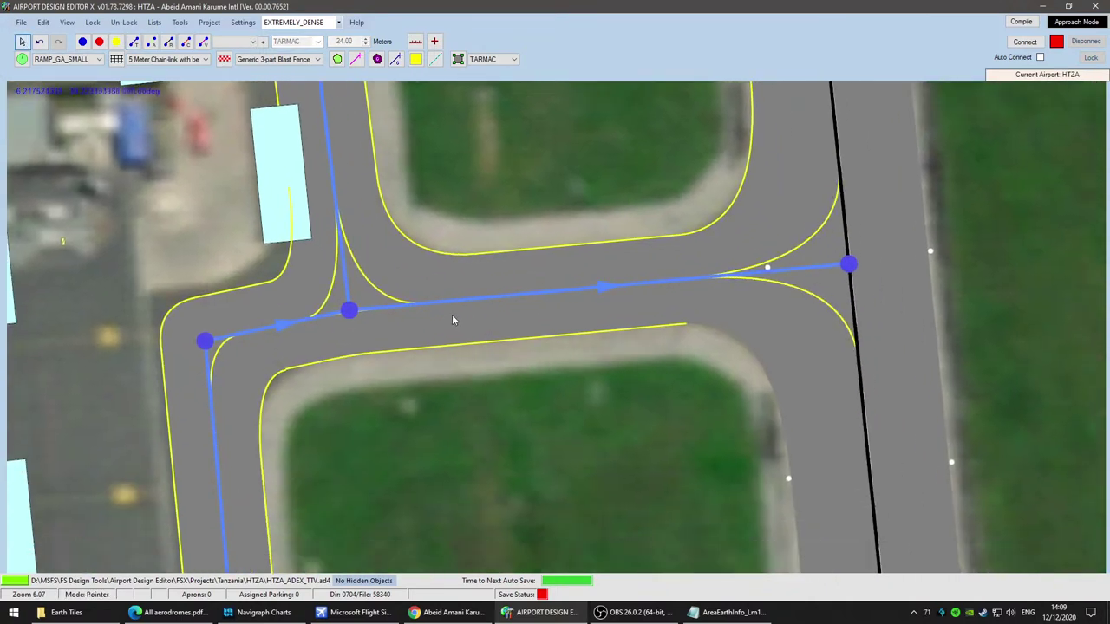
scroll(429, 227, "up", 2)
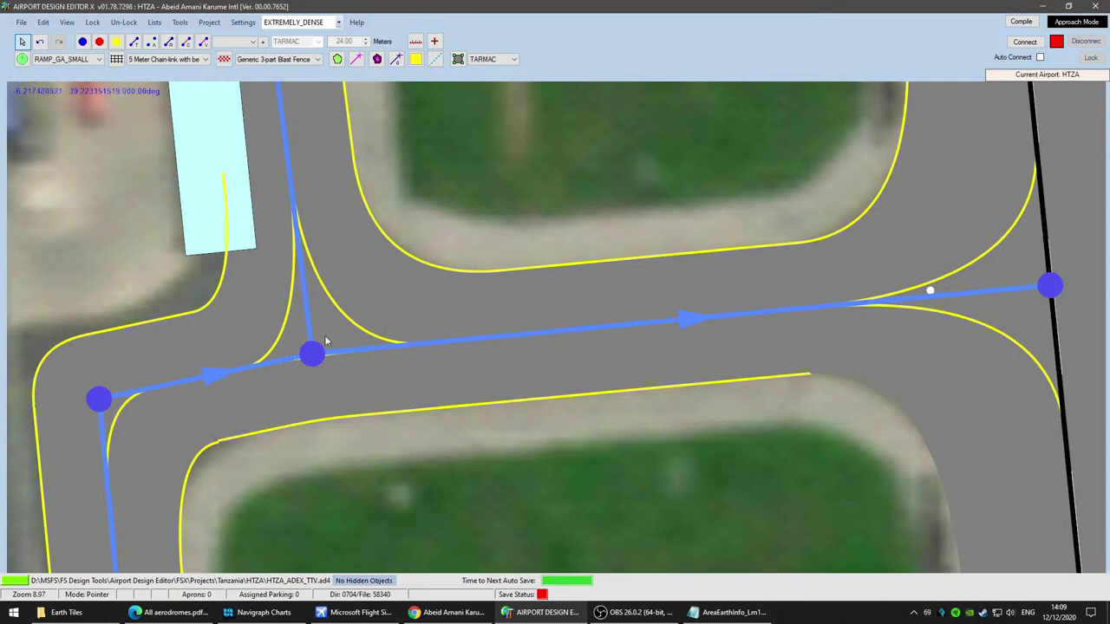
left_click_drag(311, 365, 308, 354)
right_click(309, 357)
left_click(439, 210)
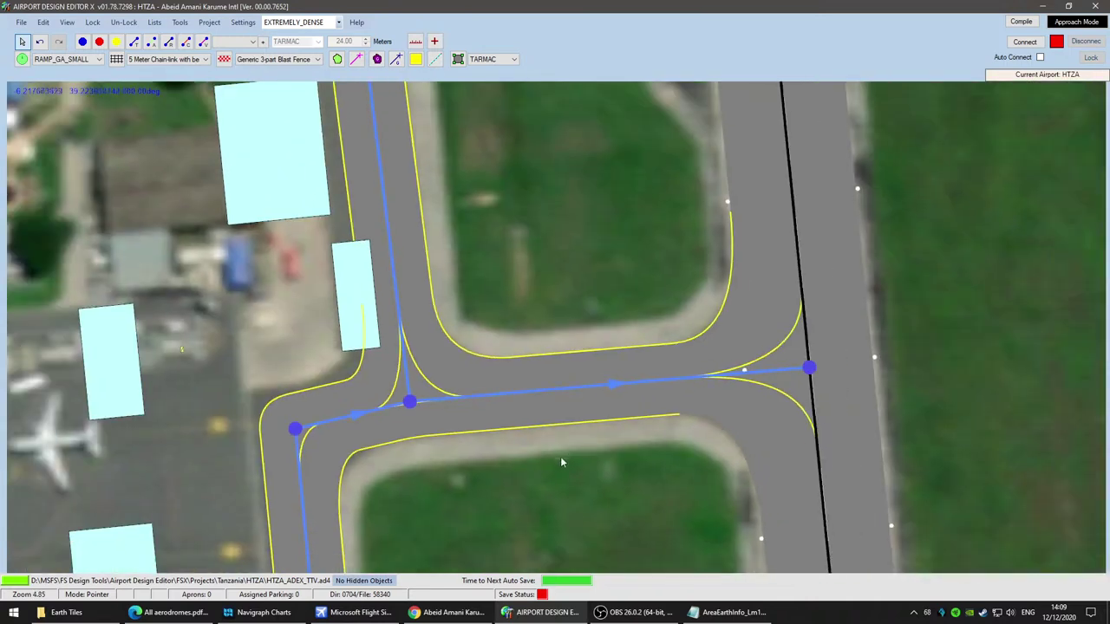
Step: Nudge the connector's corner node into place, then bring up the Google Maps satellite imagery
scroll(560, 456, "down", 3)
left_click_drag(531, 533, 696, 472)
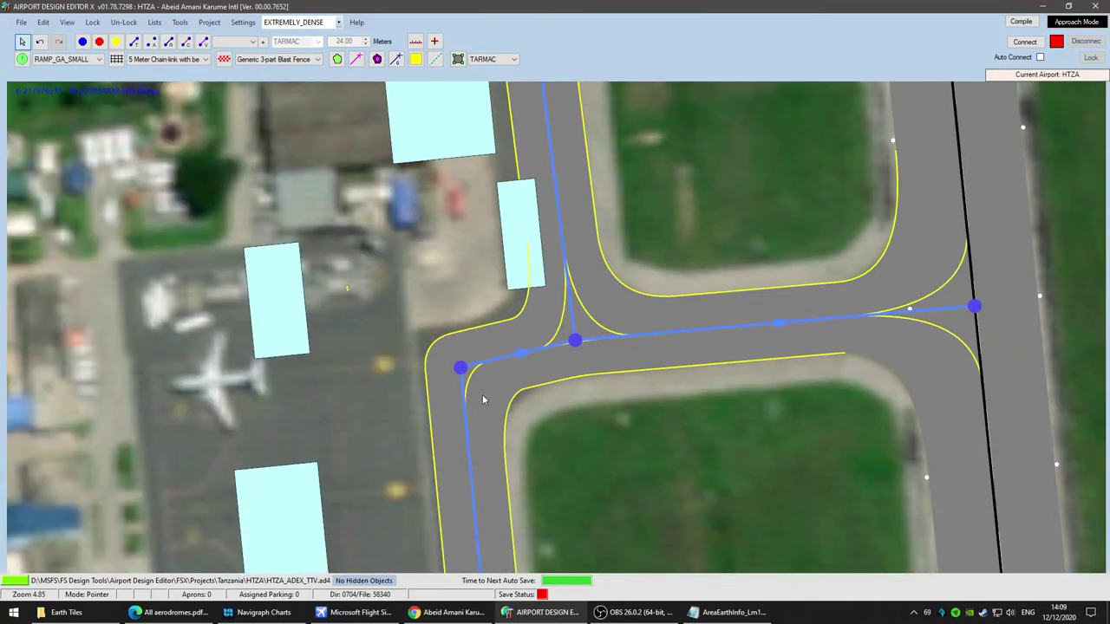
left_click(453, 365)
left_click_drag(452, 364, 458, 368)
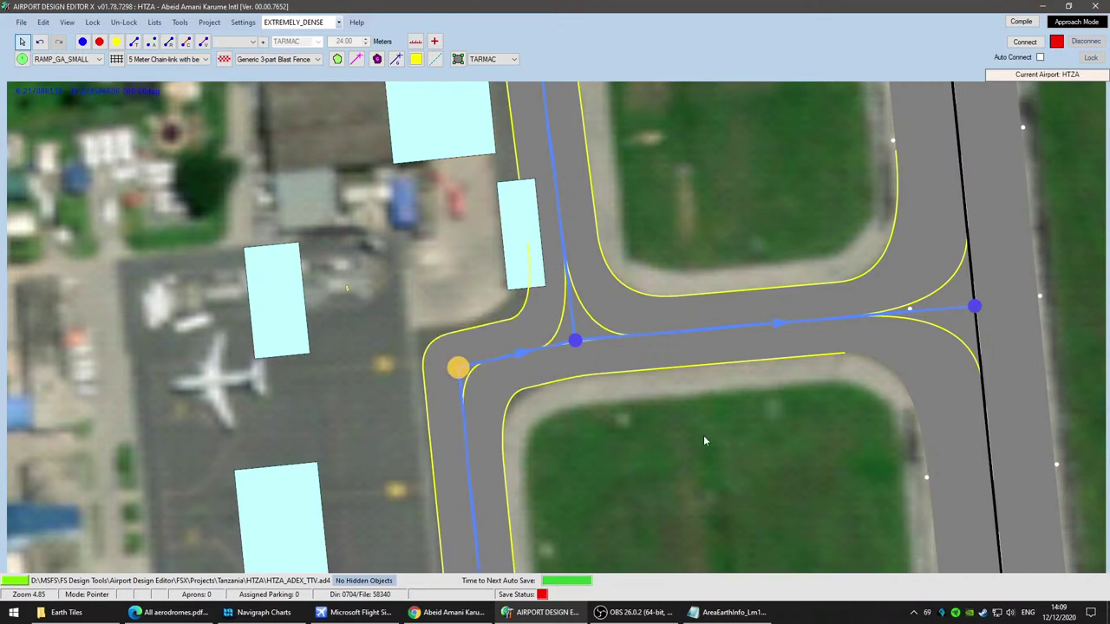
scroll(669, 449, "up", 3)
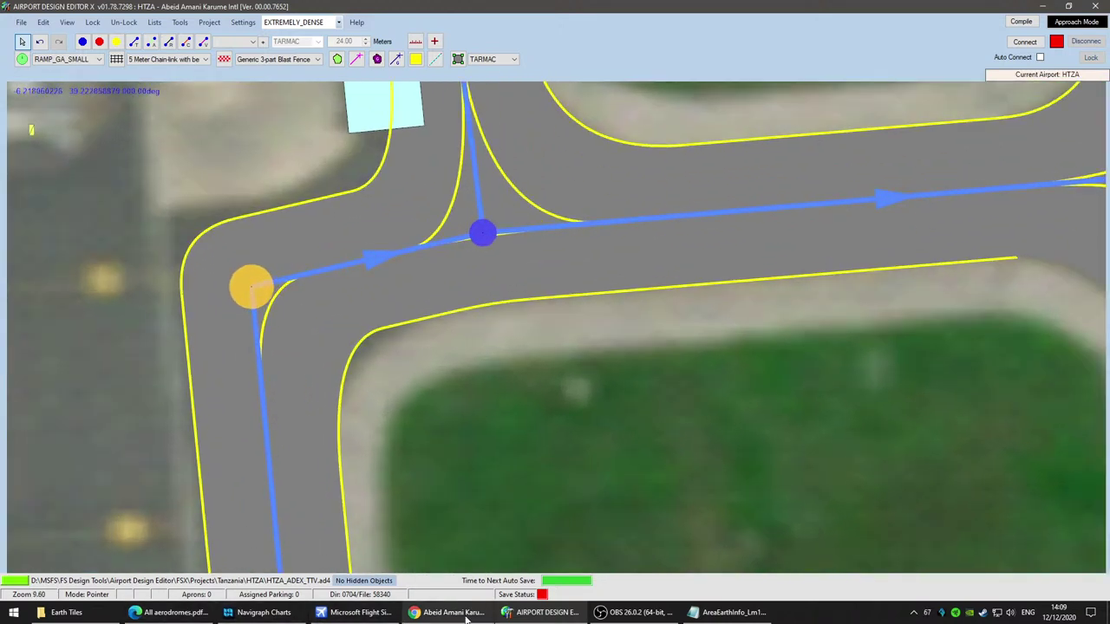
left_click(451, 612)
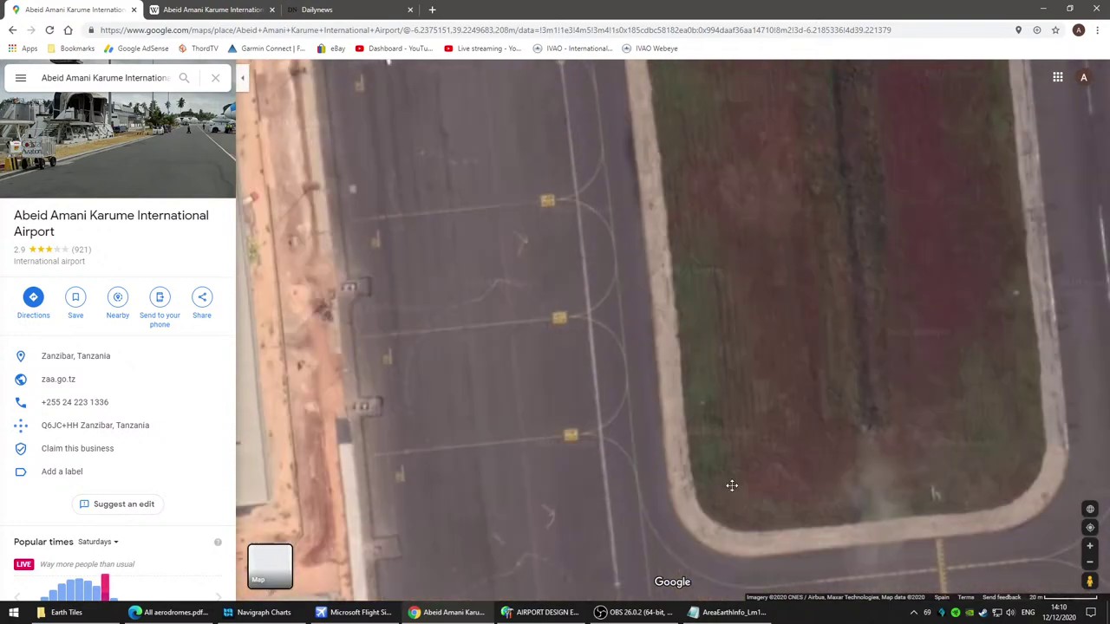
Step: Pan the satellite view north to the apron taxiway junction, drop a reference pin, and return to ADE
left_click_drag(732, 486, 735, 529)
left_click_drag(707, 224, 691, 337)
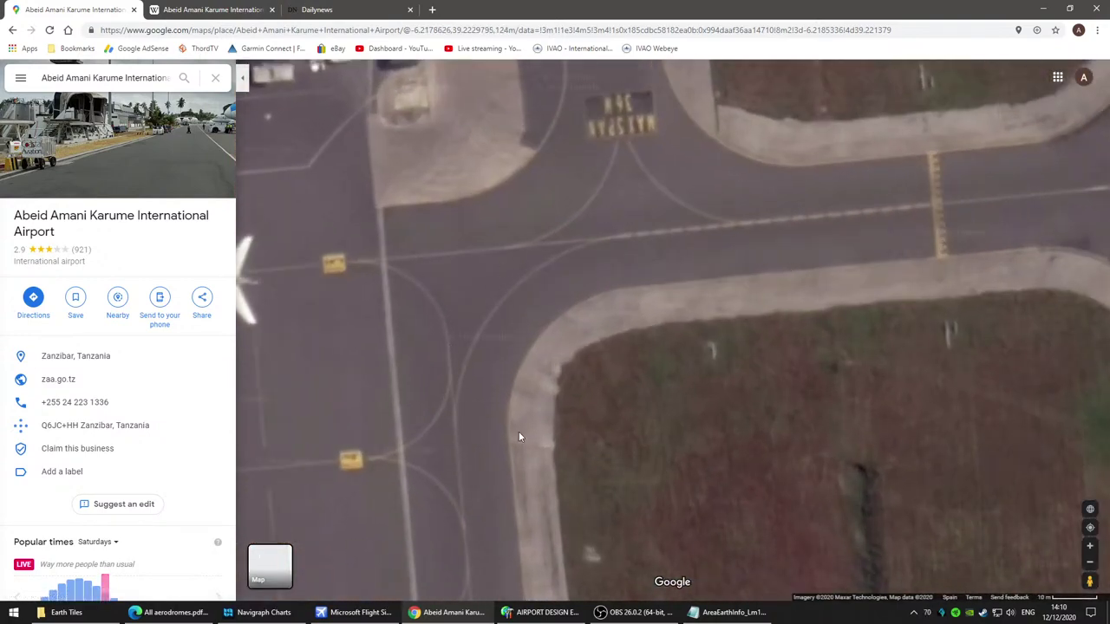
left_click(450, 424)
left_click(542, 612)
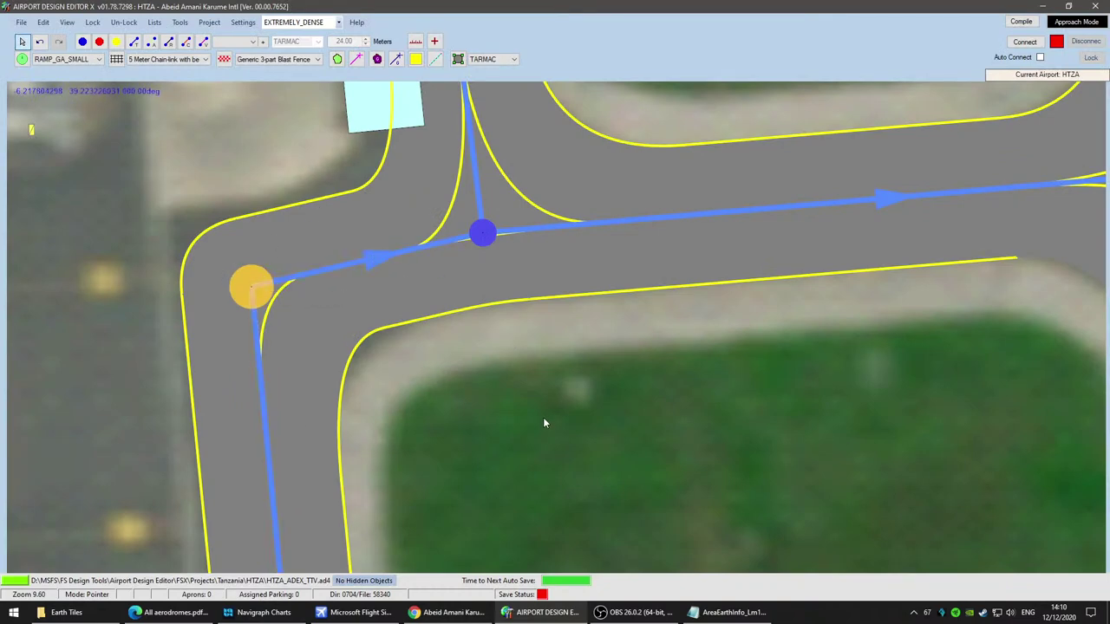
Step: Delete the northern taxipath segment
scroll(543, 417, "down", 2)
left_click_drag(544, 410, 622, 411)
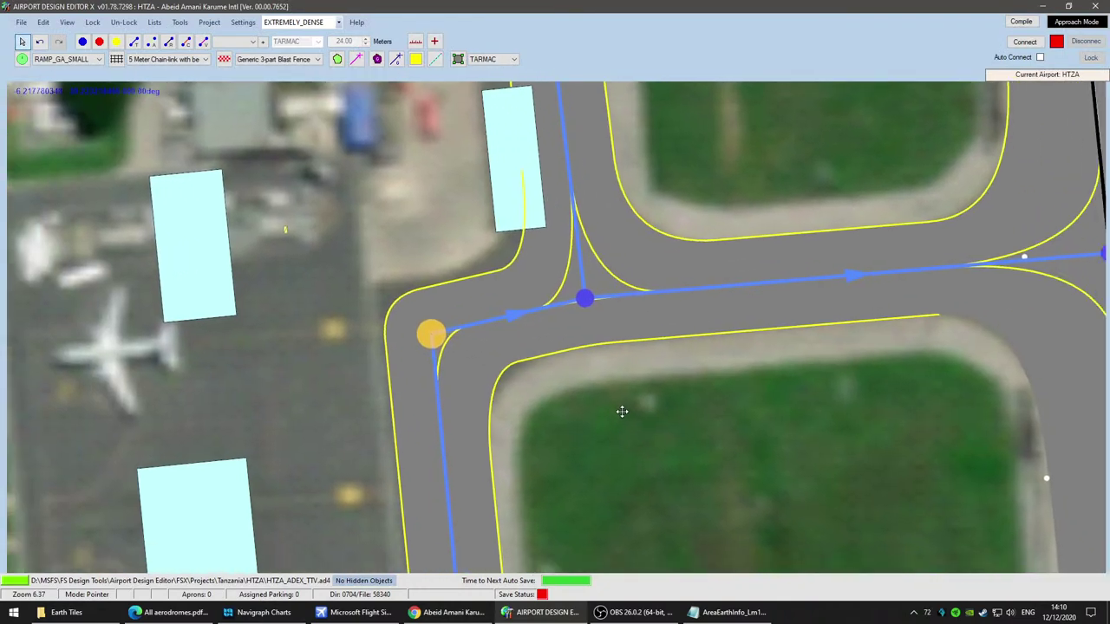
left_click(82, 41)
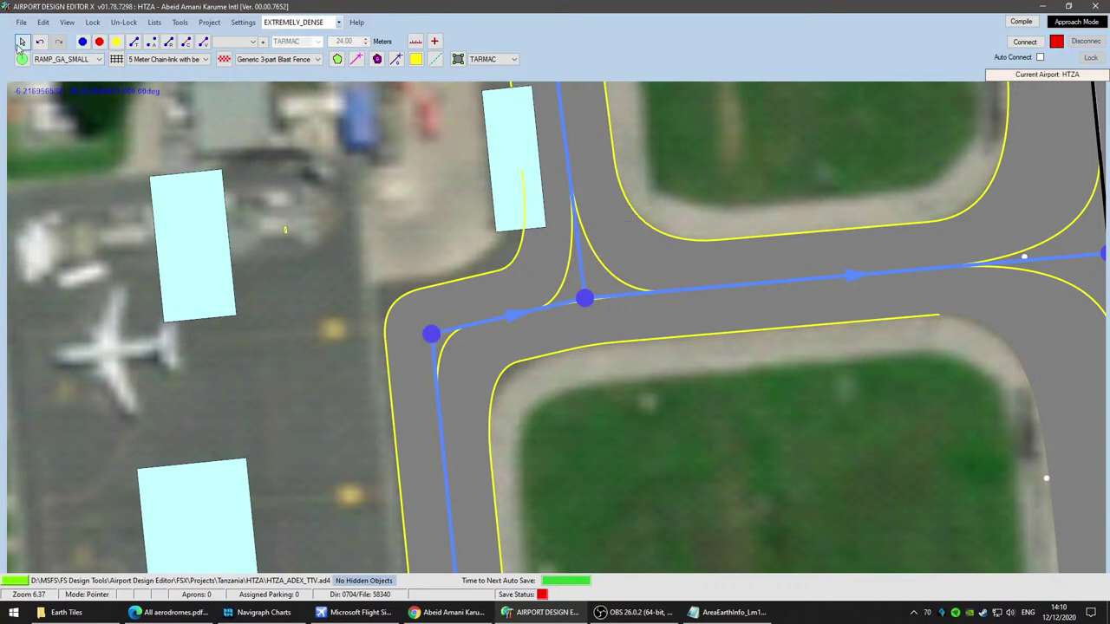
left_click(581, 265)
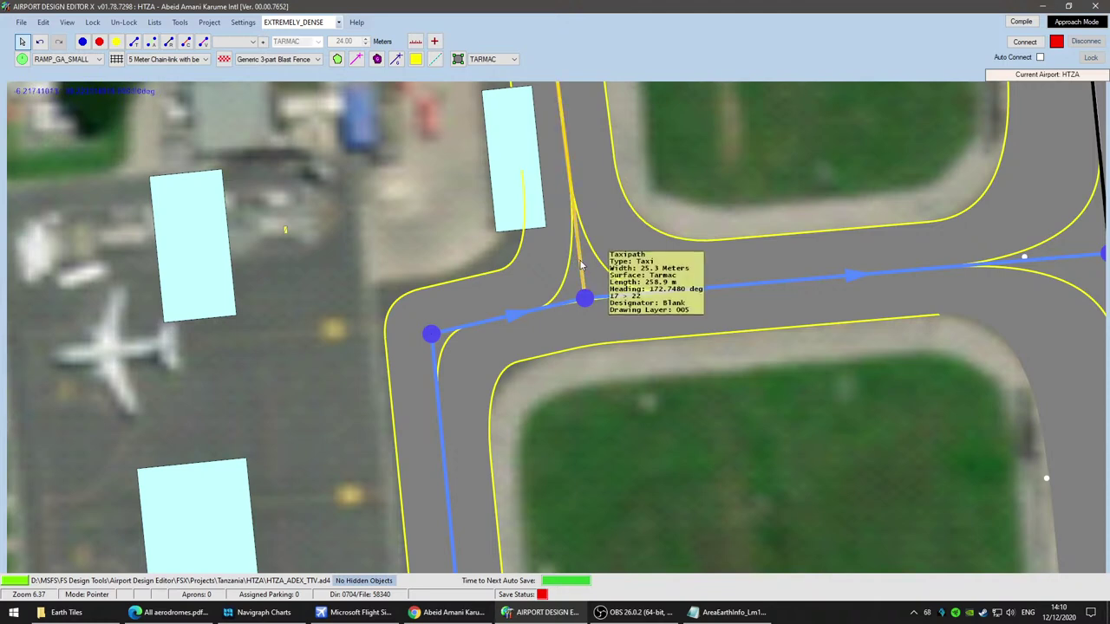
key("Delete")
Step: Delete the leftover node at the northern end of the removed taxipath
left_click_drag(621, 158, 682, 564)
left_click_drag(692, 94, 732, 313)
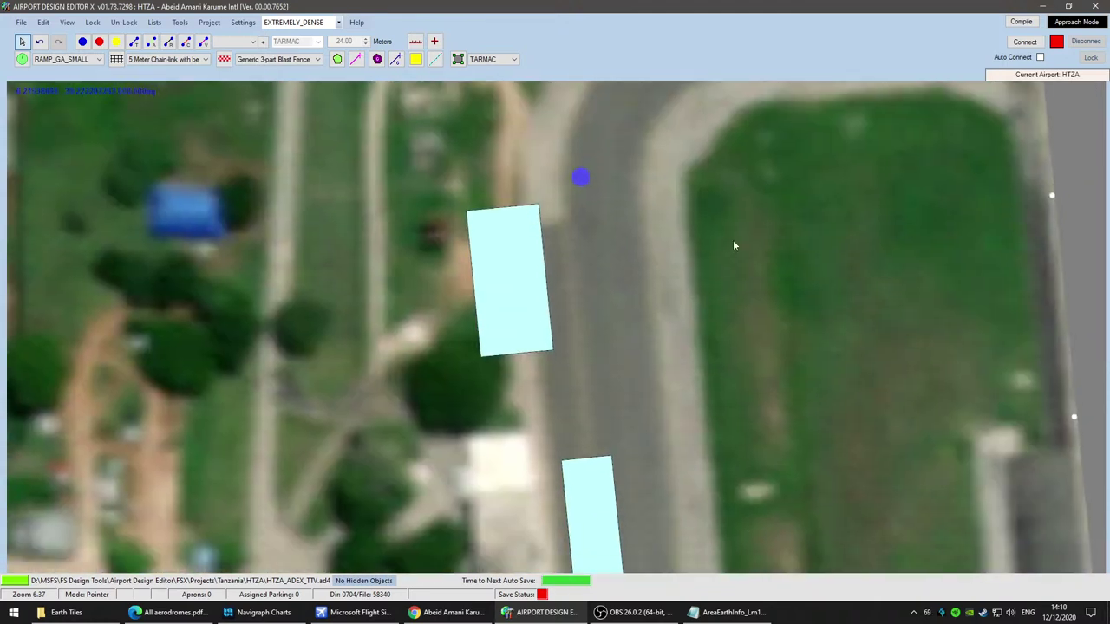
key("Up")
key("Up")
left_click(593, 298)
key("Delete")
Step: Drag the corner path nodes so the taxiway bend near the apron runs diagonally
key("Down")
key("Down")
key("Down")
left_click_drag(749, 223, 783, 1)
left_click_drag(757, 424, 622, 369)
key("Up")
key("Left")
key("Up")
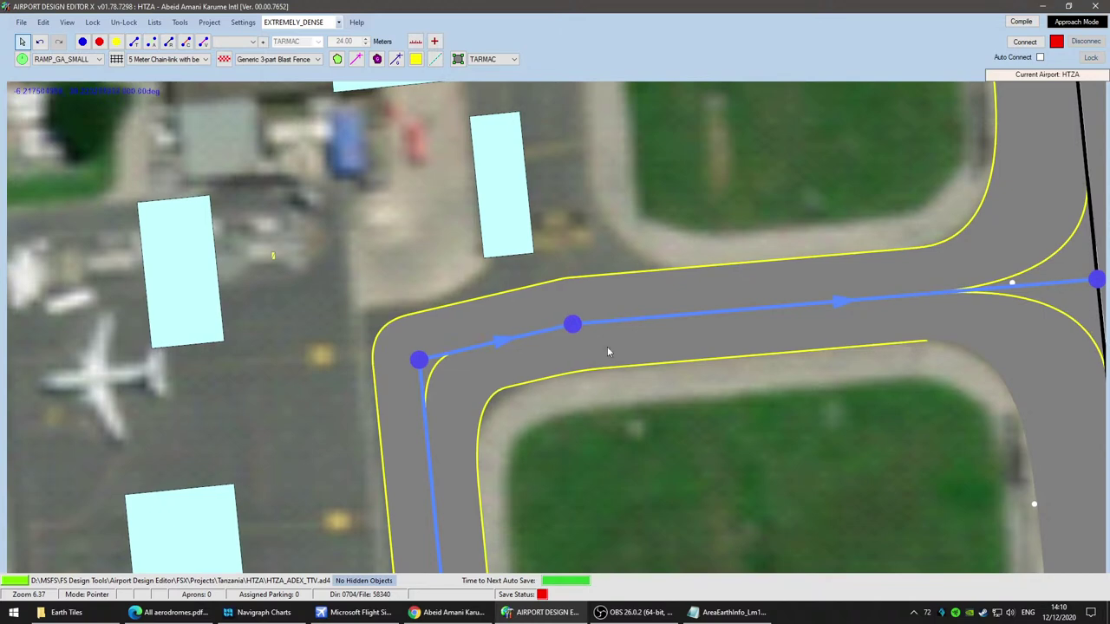
mouse_move(578, 324)
left_mouse_down()
mouse_move(661, 481)
mouse_move(596, 307)
mouse_move(611, 318)
mouse_move(588, 324)
left_mouse_up()
left_click_drag(628, 424, 859, 210)
left_click_drag(646, 146, 652, 252)
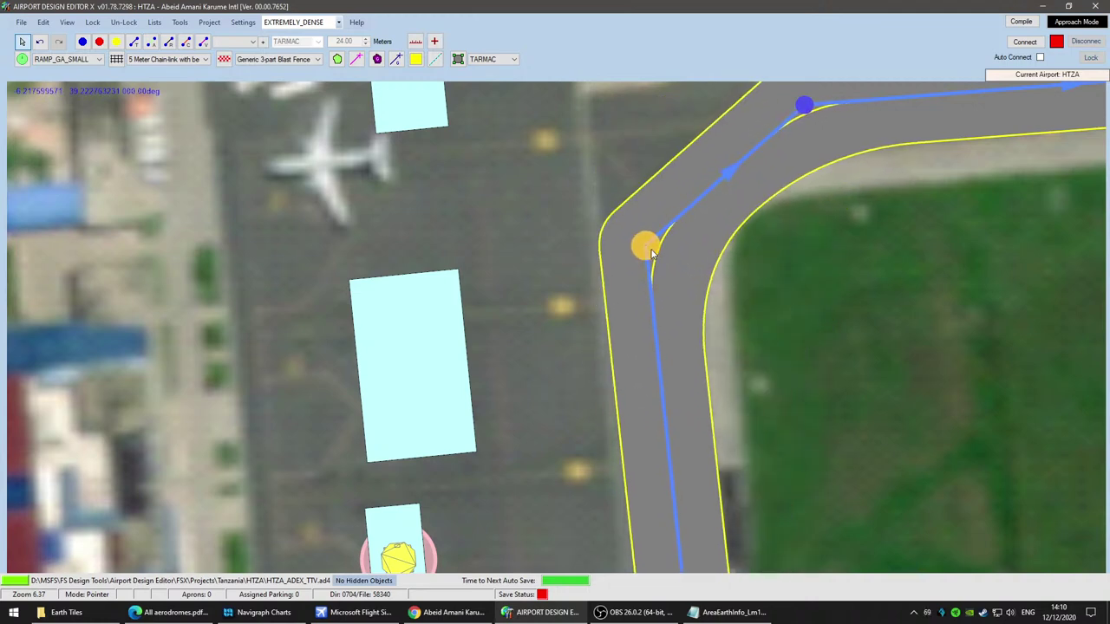
left_click_drag(901, 243, 716, 354)
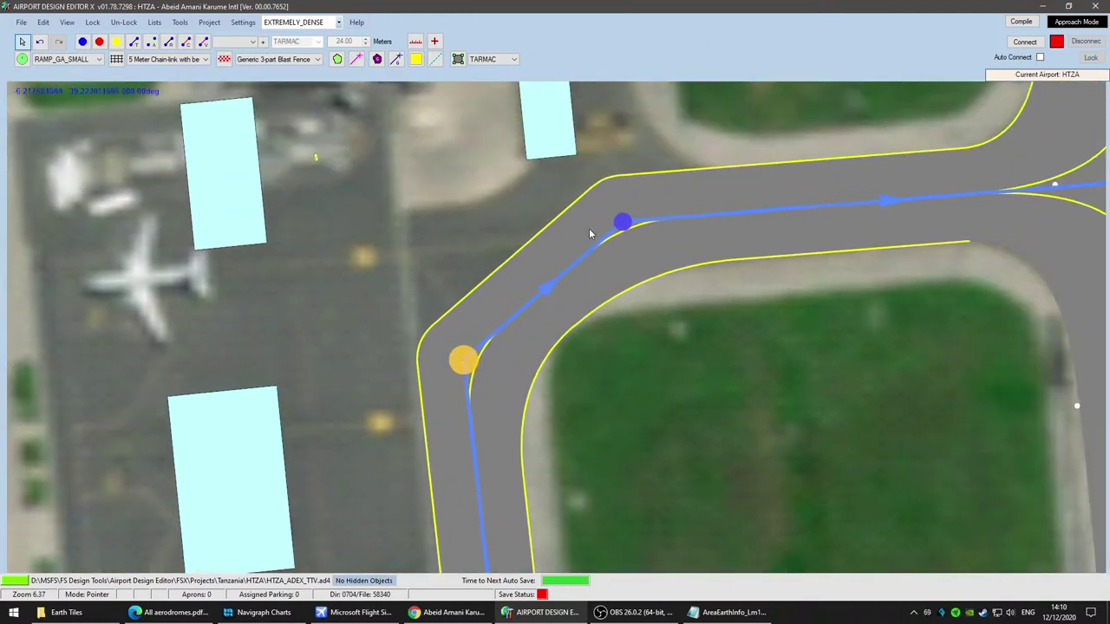
left_click(623, 222)
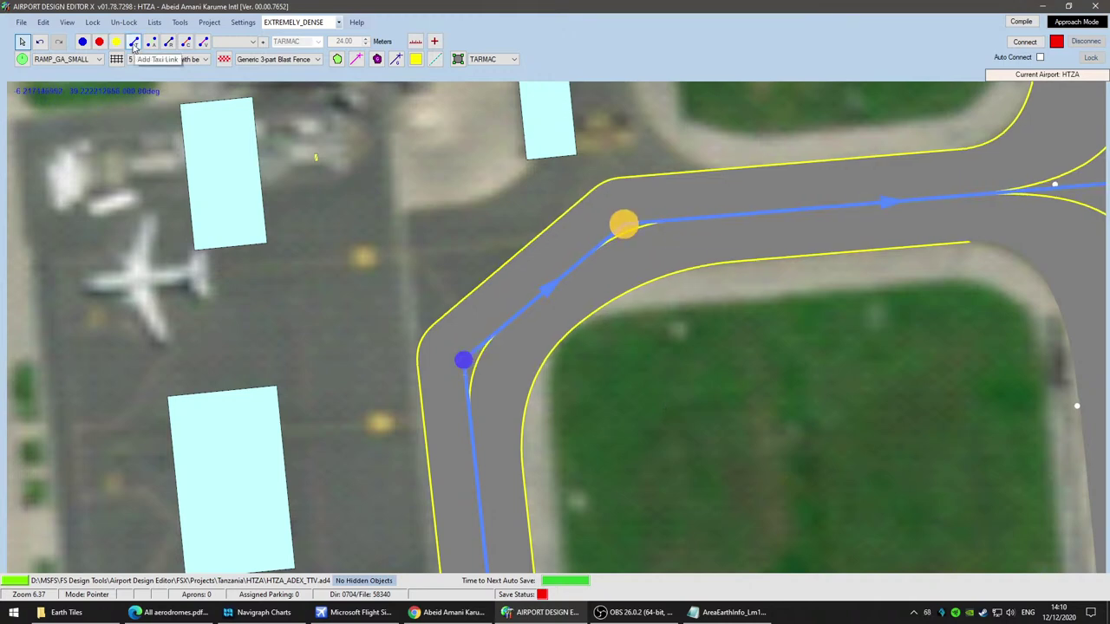
left_click(83, 40)
Step: Add five nodes along the diagonal taxi path around the bend
scroll(503, 345, "up", 4)
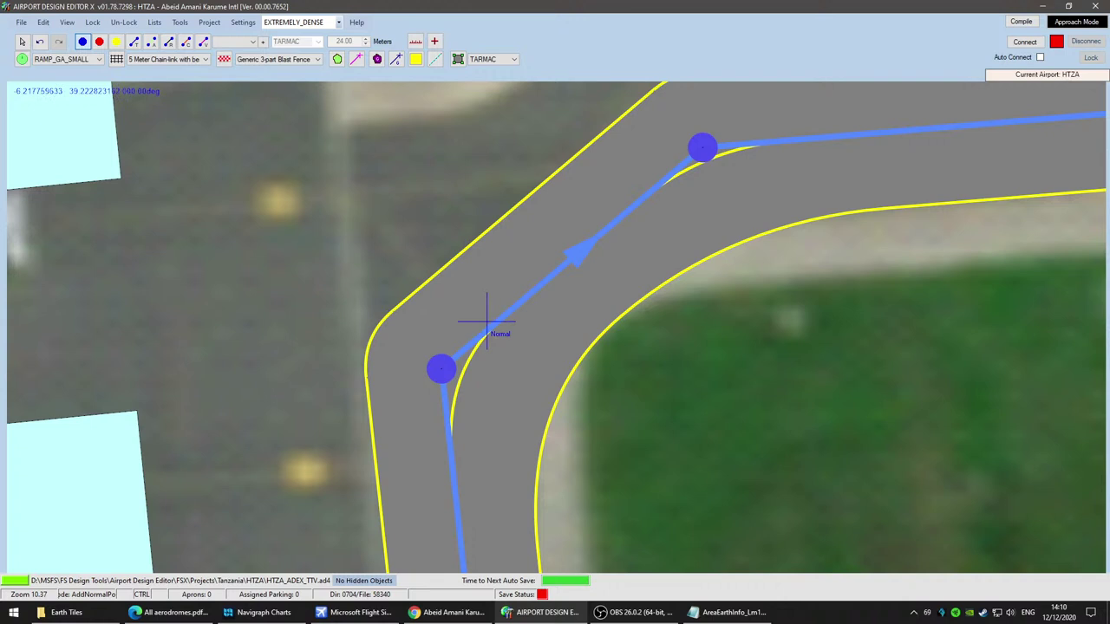
left_click(490, 326)
left_click(529, 292)
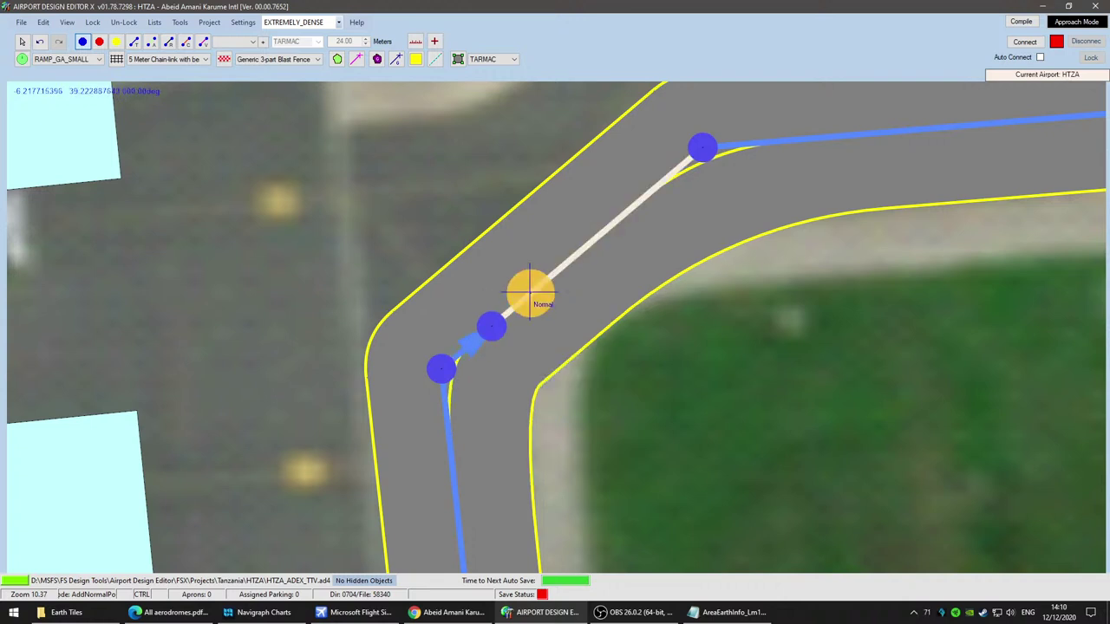
left_click(566, 263)
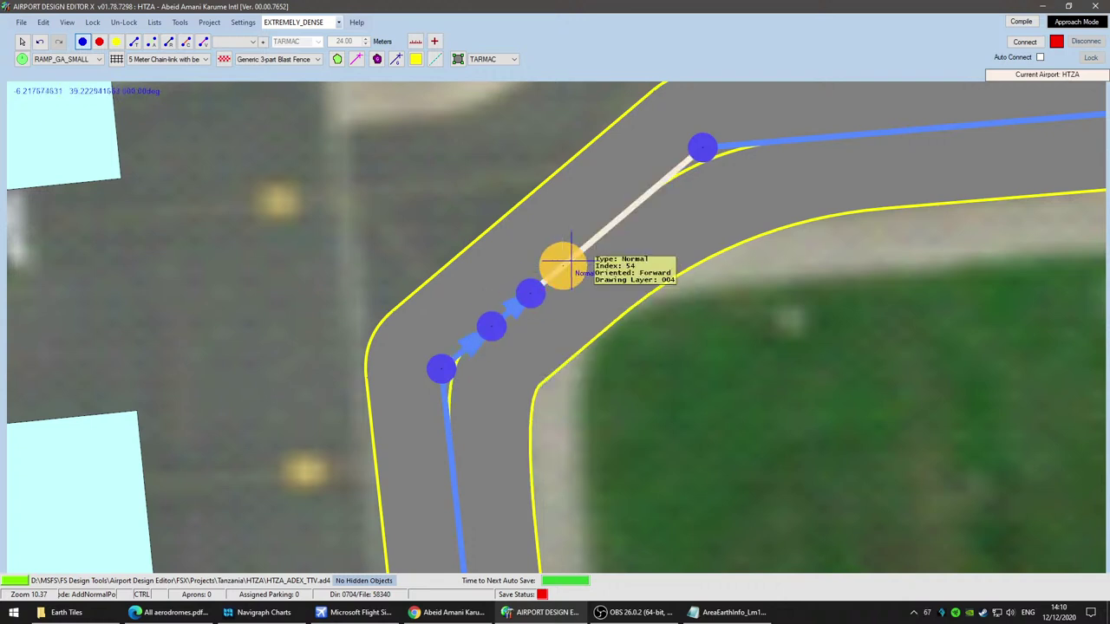
left_click(604, 232)
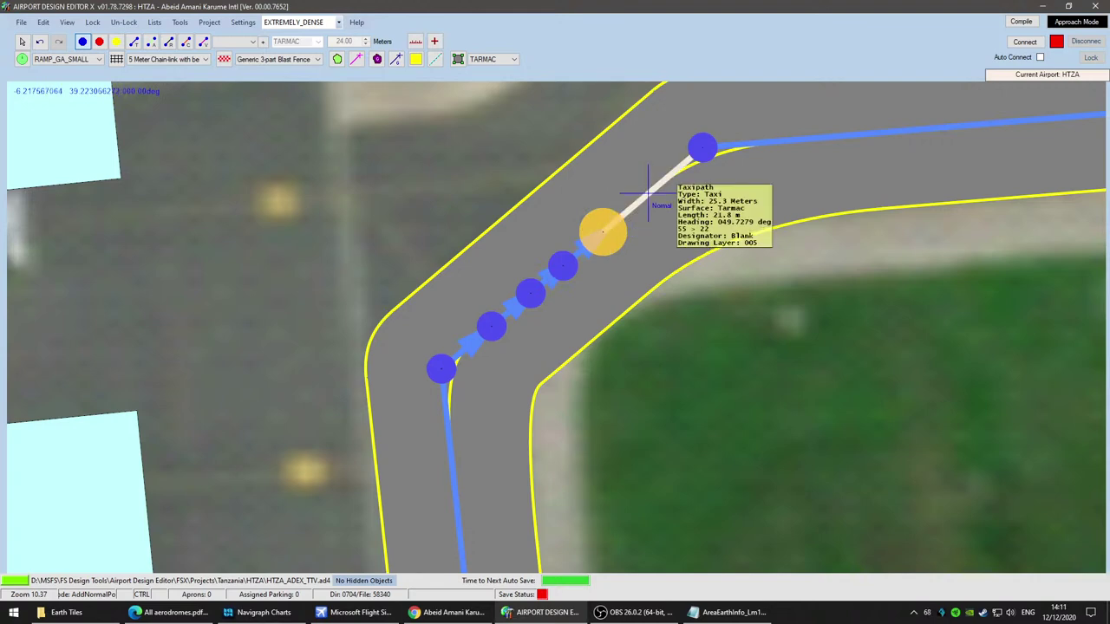
left_click(647, 196)
Step: Drag each bend node onto the curved pavement toward the eastbound taxiway
left_click(23, 41)
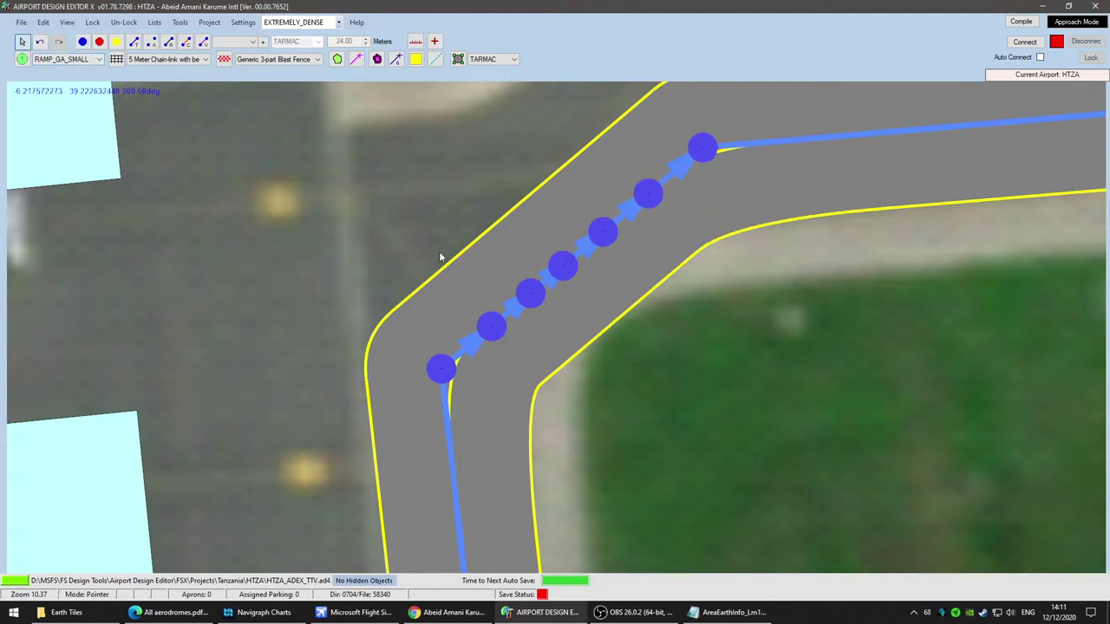
left_click_drag(681, 332, 588, 456)
left_click_drag(466, 387, 439, 347)
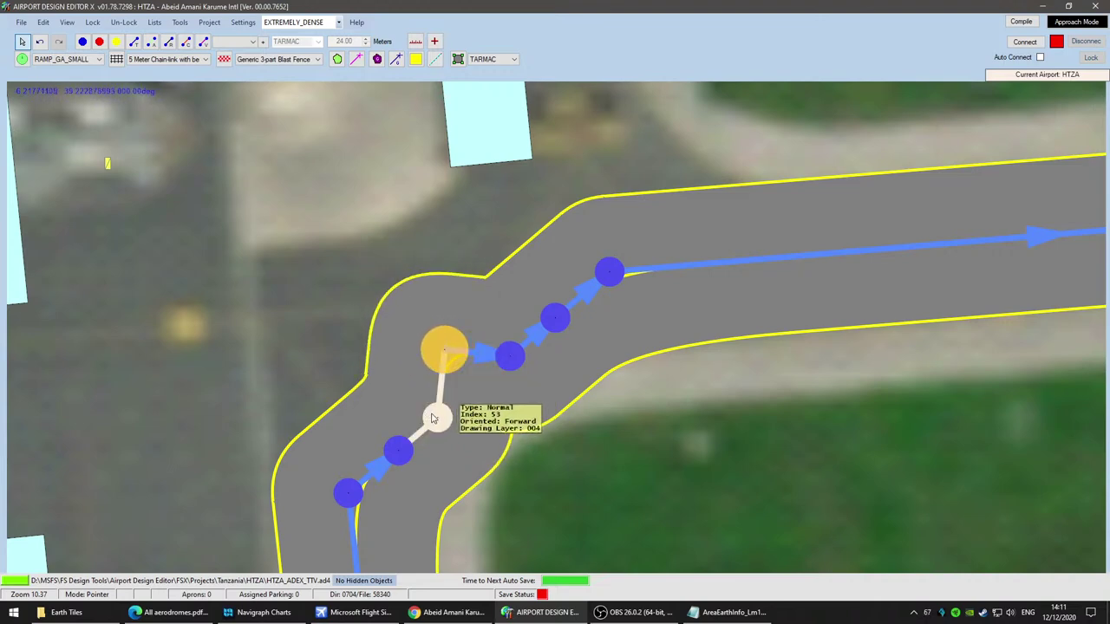
left_click_drag(435, 417, 391, 388)
left_click_drag(390, 451, 352, 452)
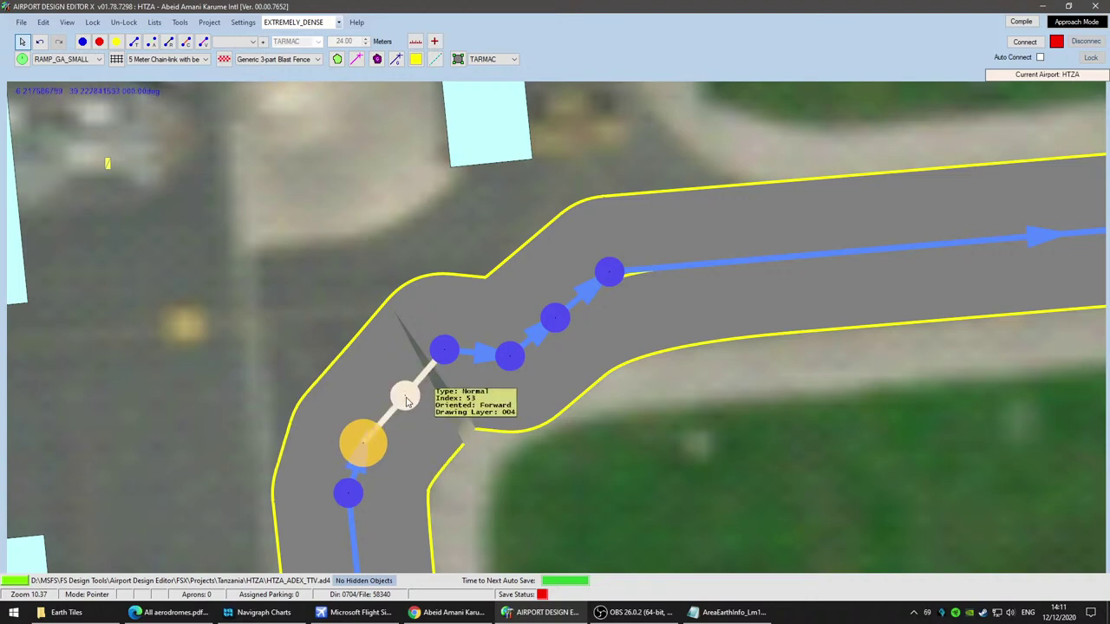
left_click_drag(404, 395, 402, 394)
left_click_drag(505, 349, 492, 302)
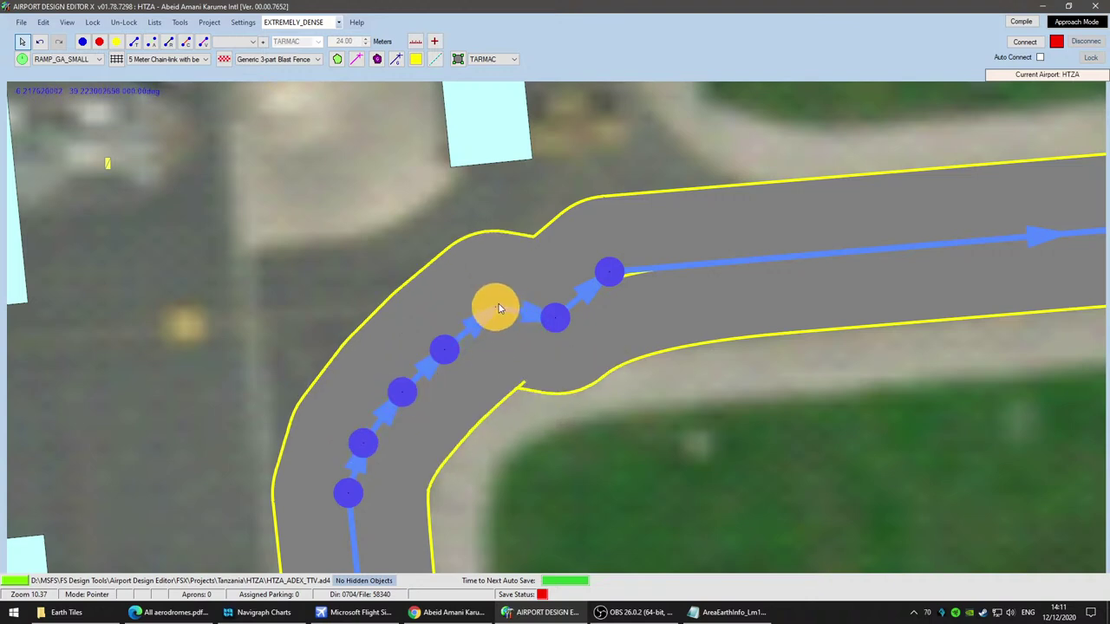
left_click_drag(555, 318, 547, 291)
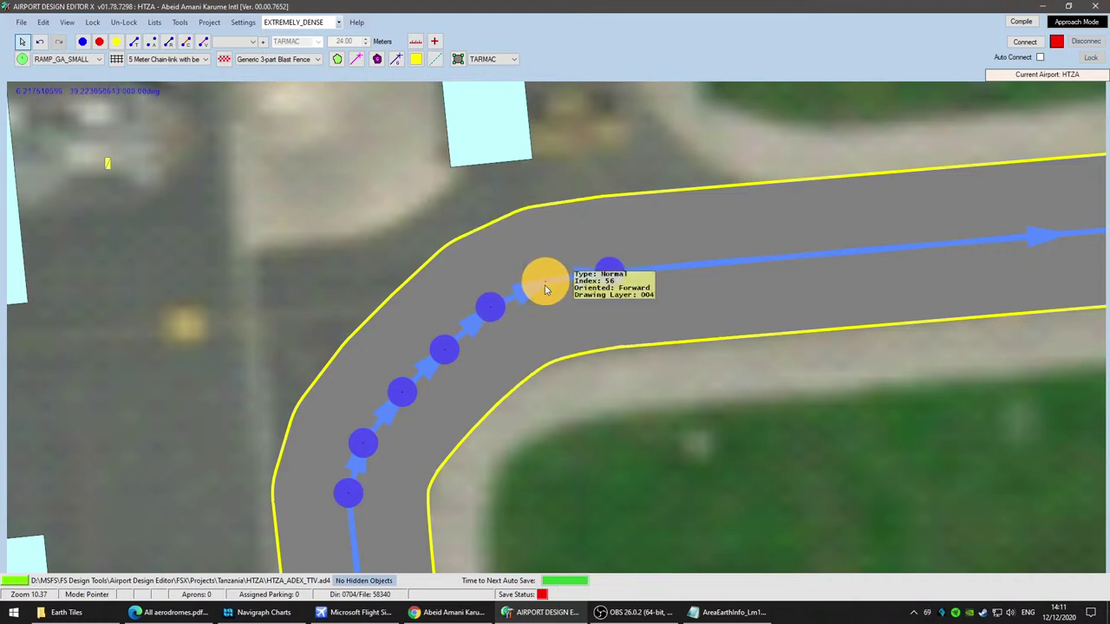
Step: Compare the full taxiway curve with the Google Maps satellite photo, then return to ADE
scroll(703, 448, "down", 2)
left_click_drag(702, 448, 780, 385)
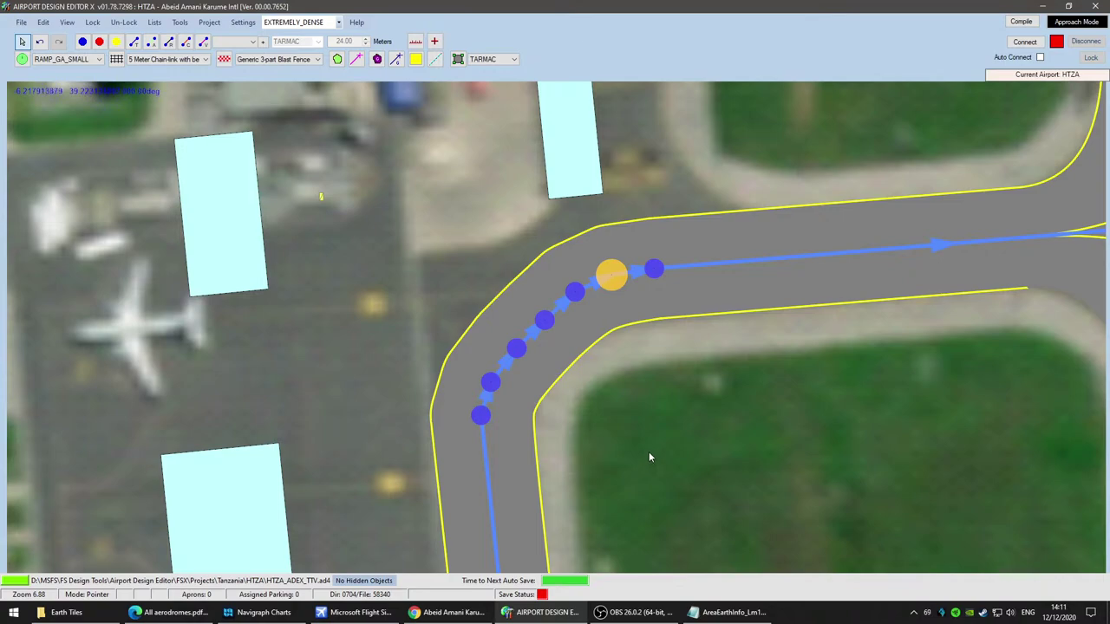
scroll(652, 445, "down", 1)
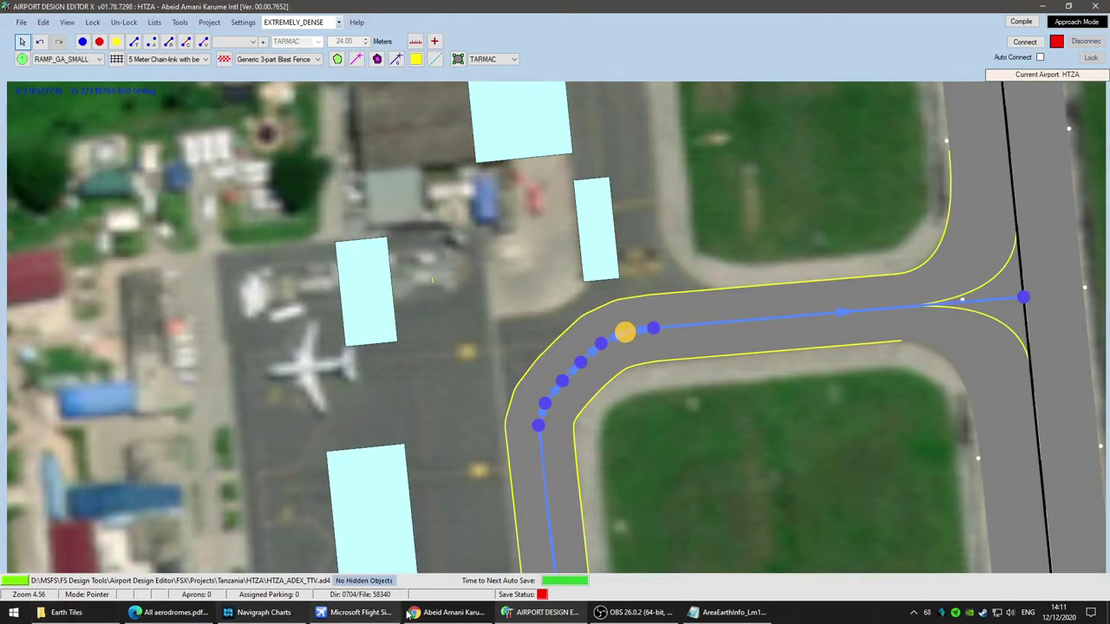
left_click(447, 613)
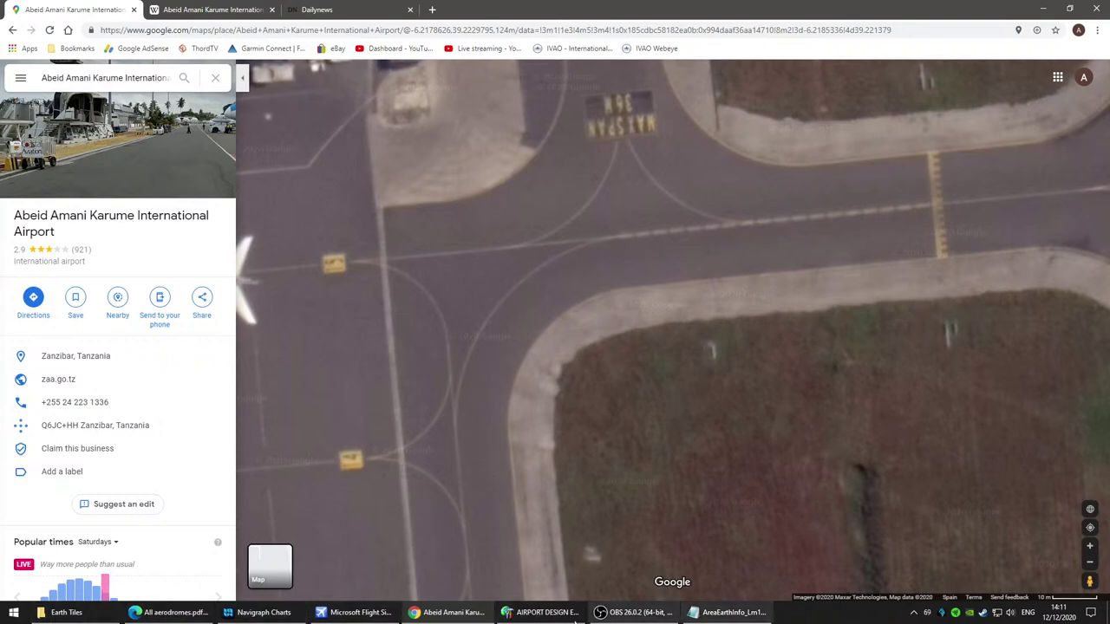
left_click(545, 613)
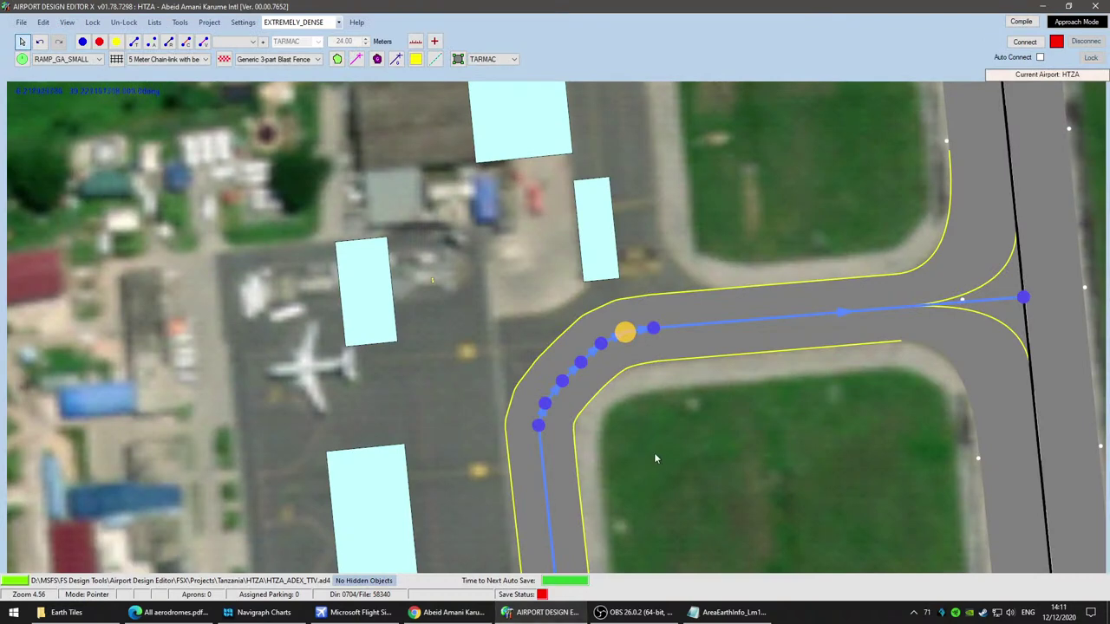
Step: Draw a short westward taxi link from the curve's top node to a new node
scroll(660, 447, "up", 5)
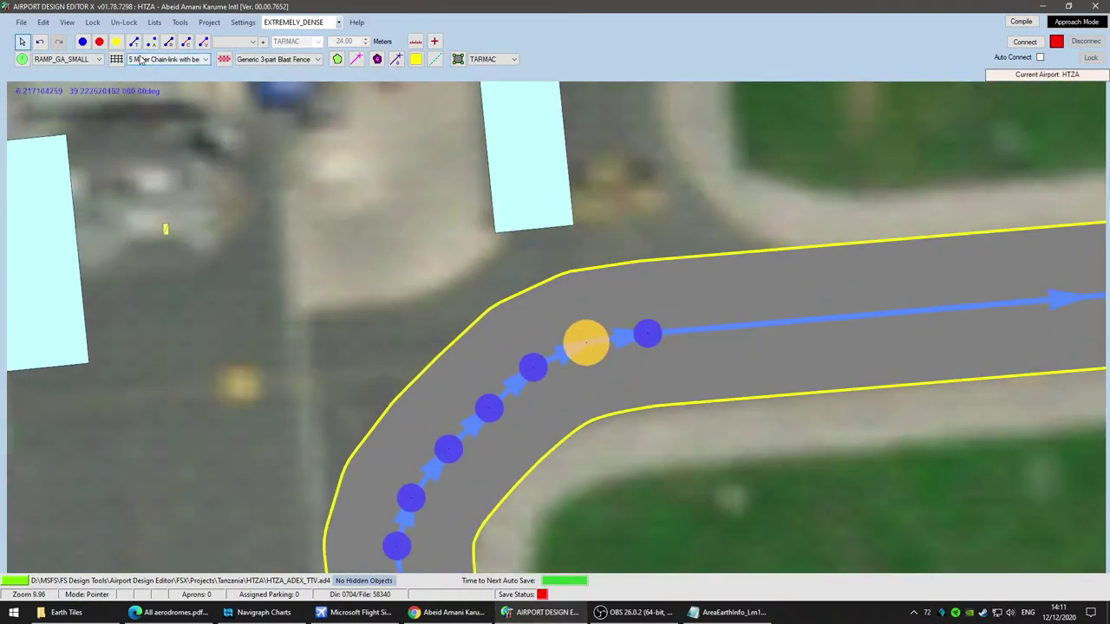
left_click(134, 42)
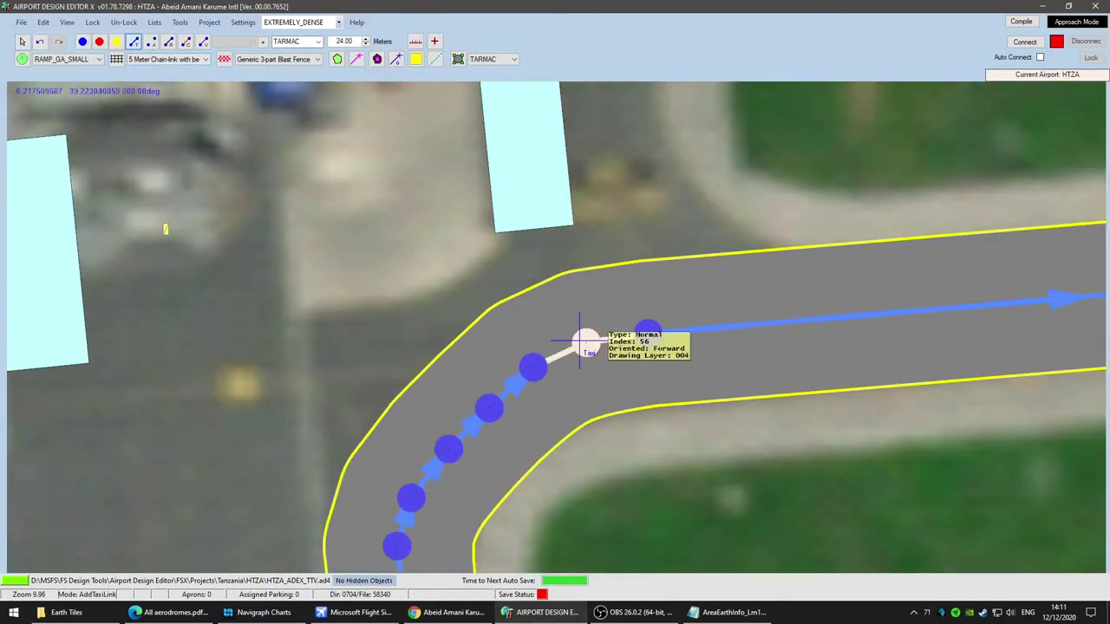
middle_click_drag(697, 454, 686, 362)
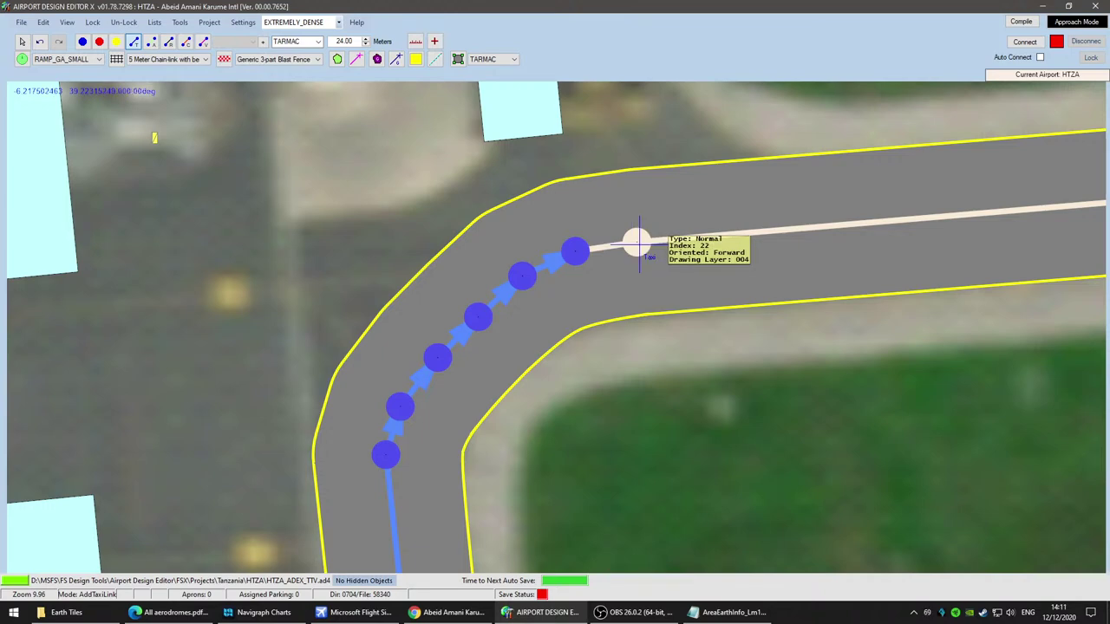
left_click(574, 251)
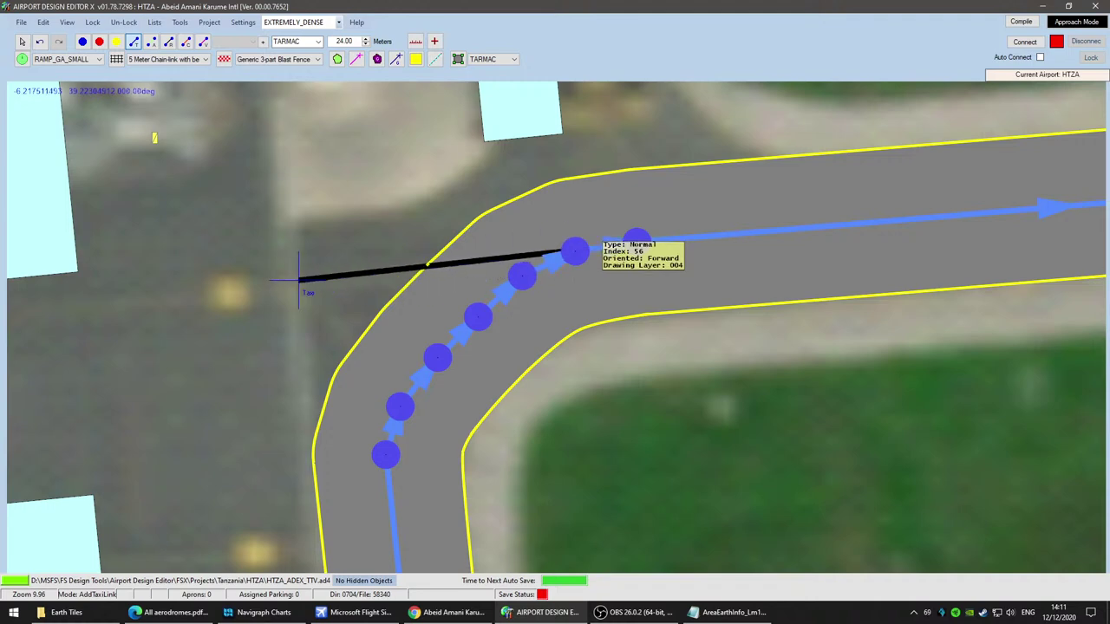
left_click(289, 280)
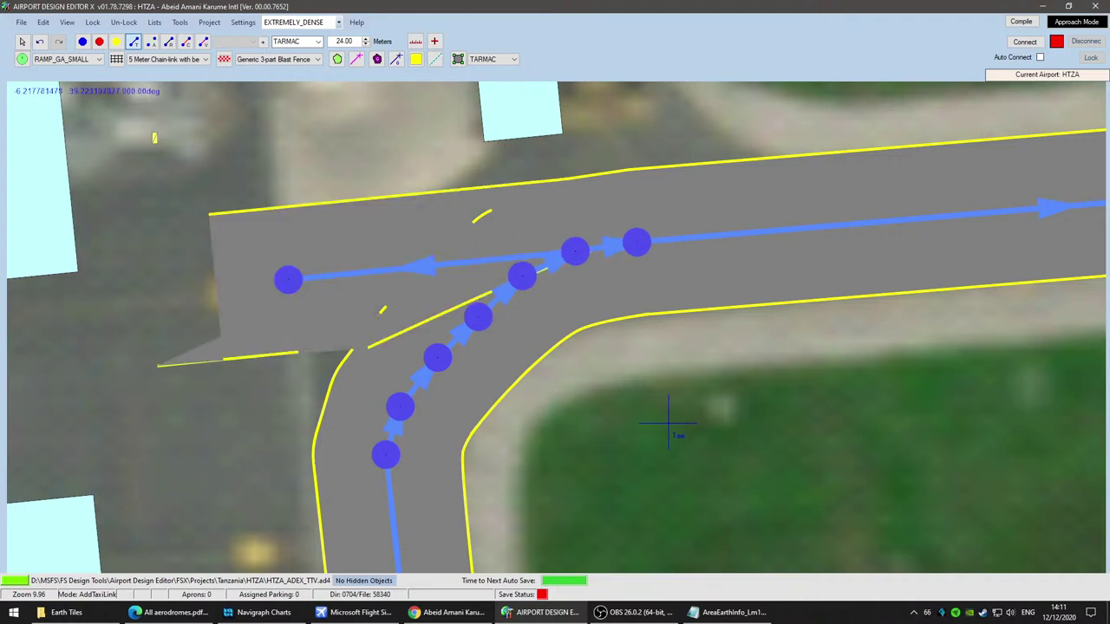
left_click(22, 41)
Step: Delete the curve node, the next node and both branch nodes of the connector
scroll(621, 456, "up", 3)
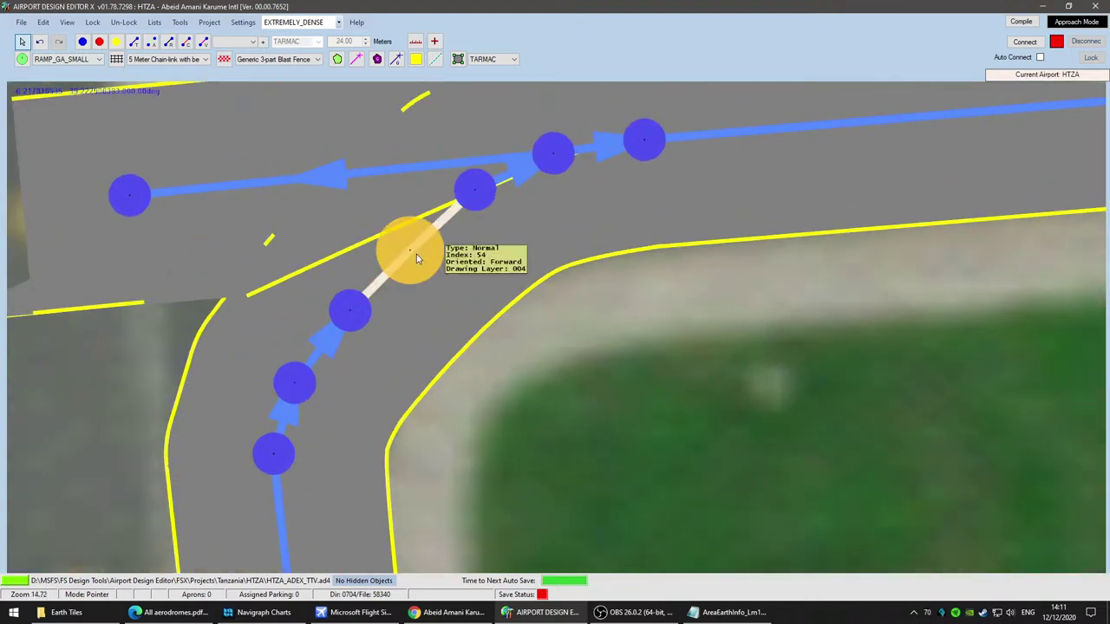
key("Delete")
left_click(476, 199)
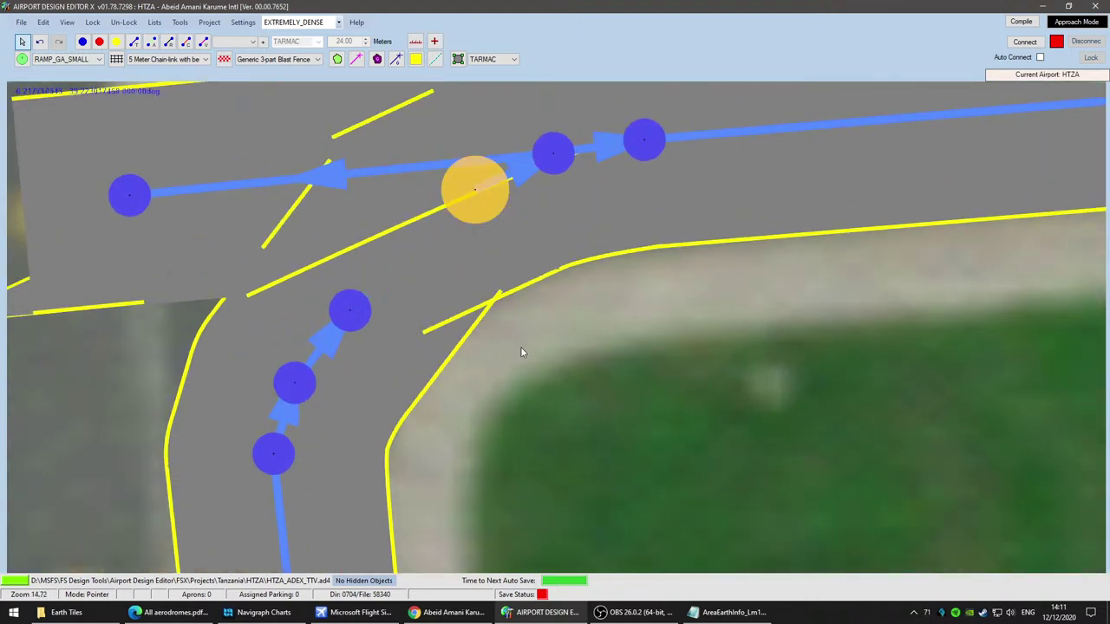
key("Delete")
scroll(604, 371, "down", 4)
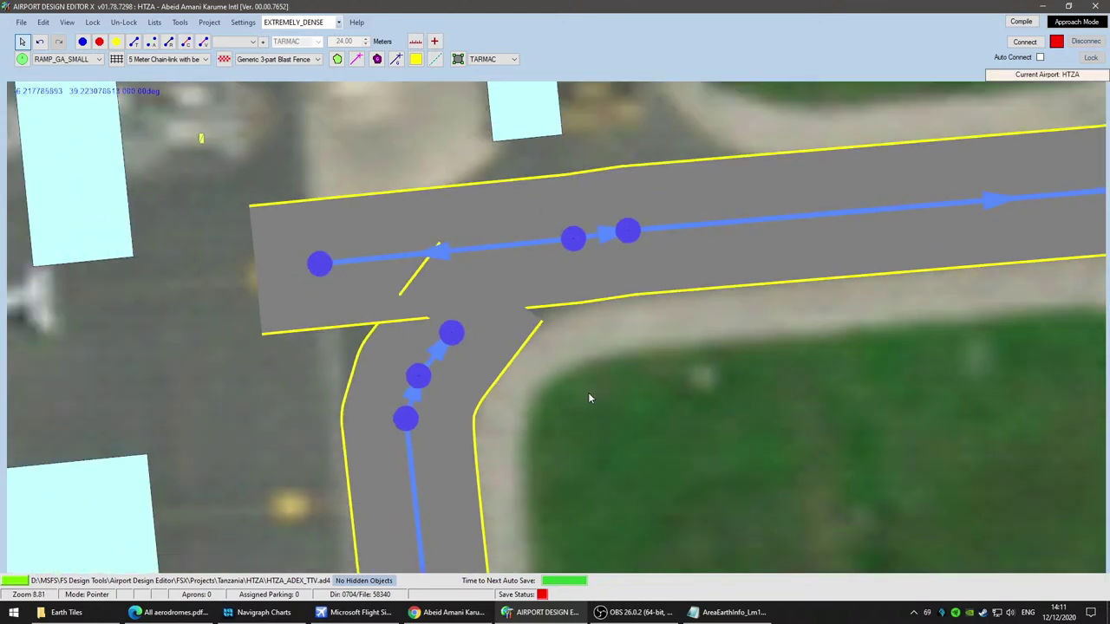
left_click(451, 333)
key("Delete")
left_click(417, 374)
key("Delete")
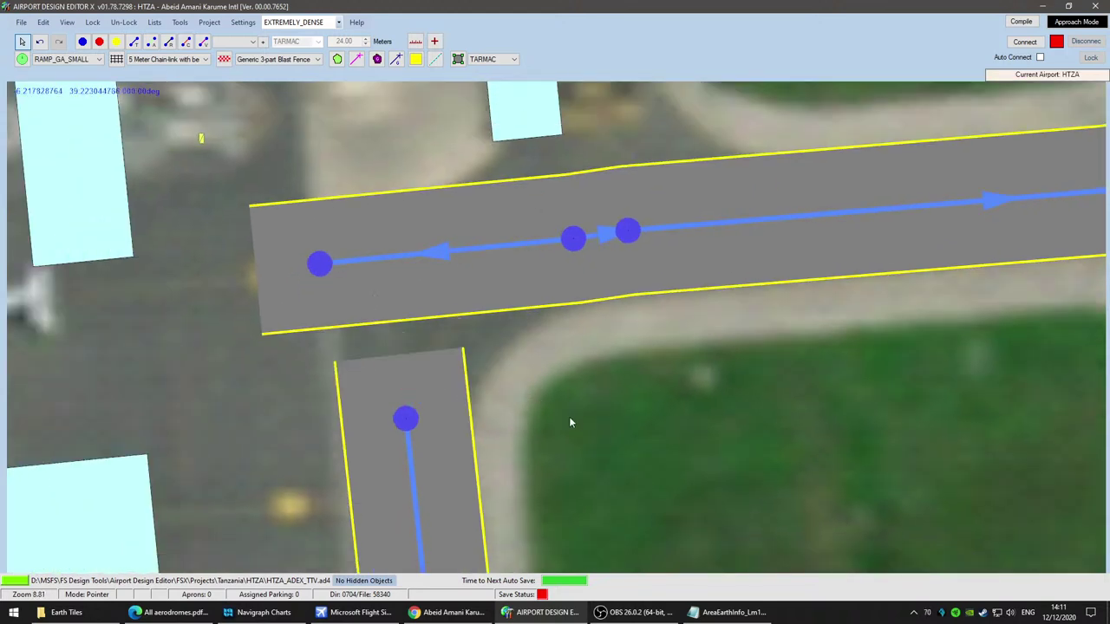
Step: Delete the junction node on the straight taxiway and the western stub node
left_click(133, 42)
key("Escape")
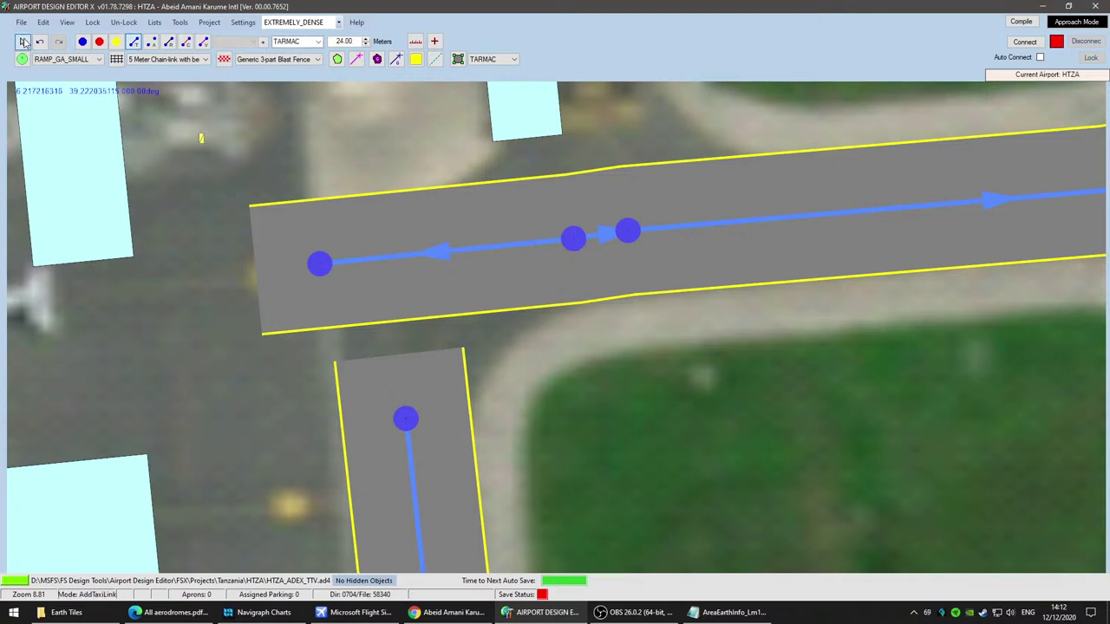
left_click(573, 239)
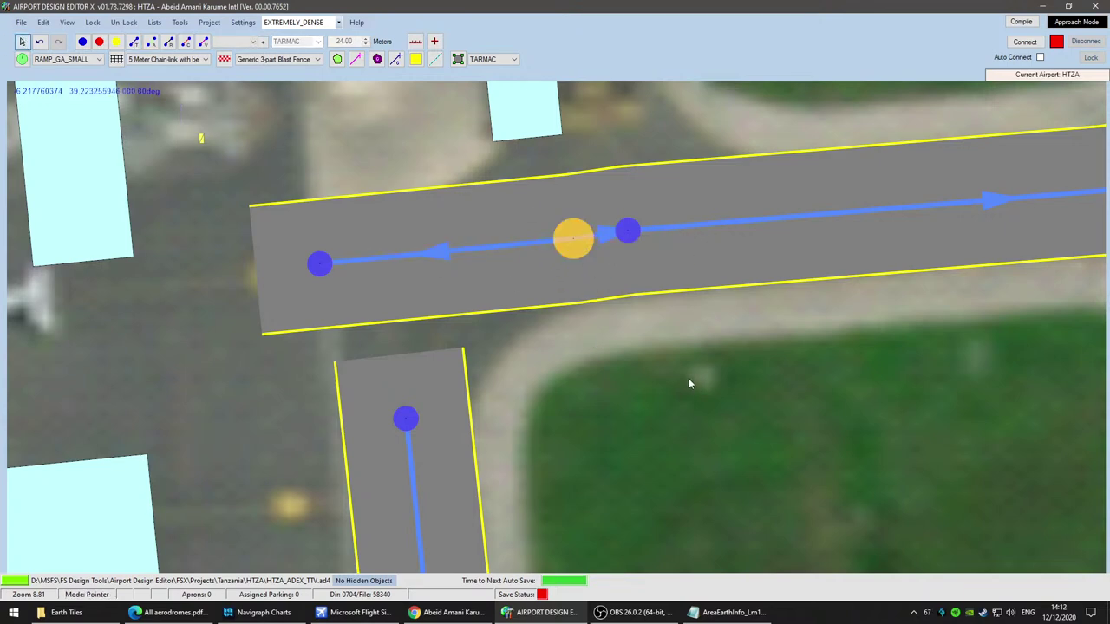
key("Delete")
left_click(321, 263)
key("Delete")
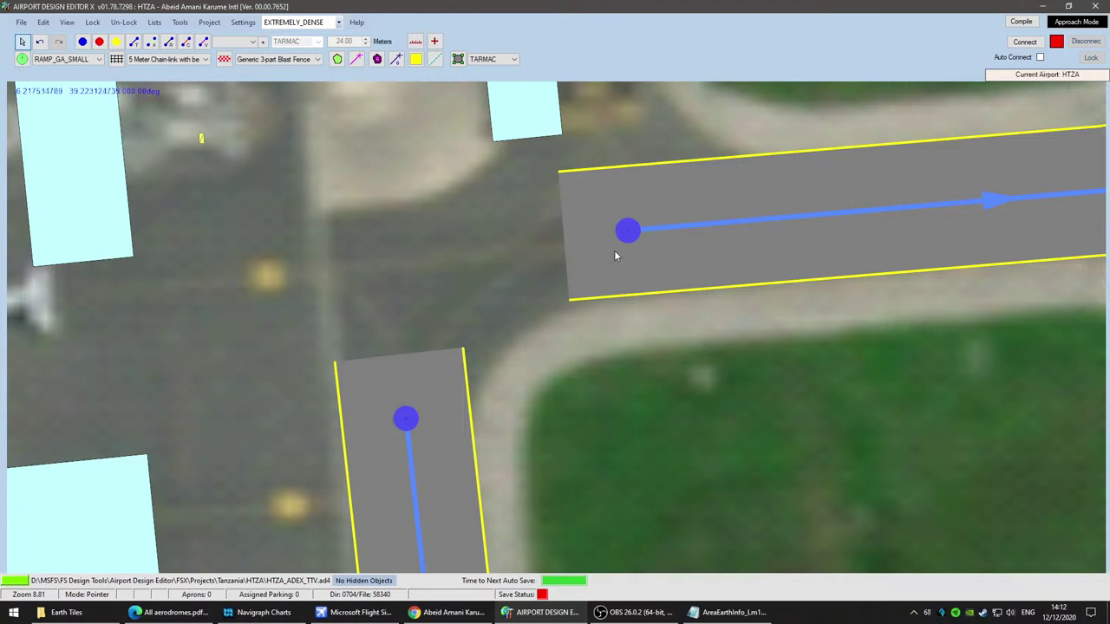
left_click(626, 231)
Step: Drag the straight taxiway's end node west and link the southern taxiway end diagonally onto it
left_click_drag(626, 231, 365, 259)
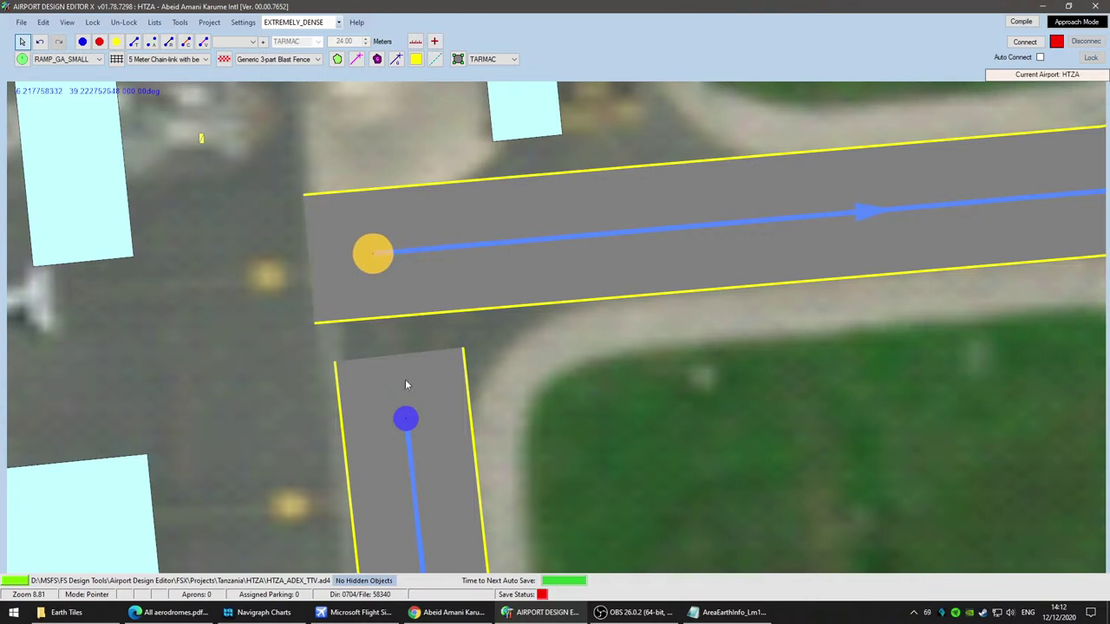
left_click(134, 41)
left_click(406, 419)
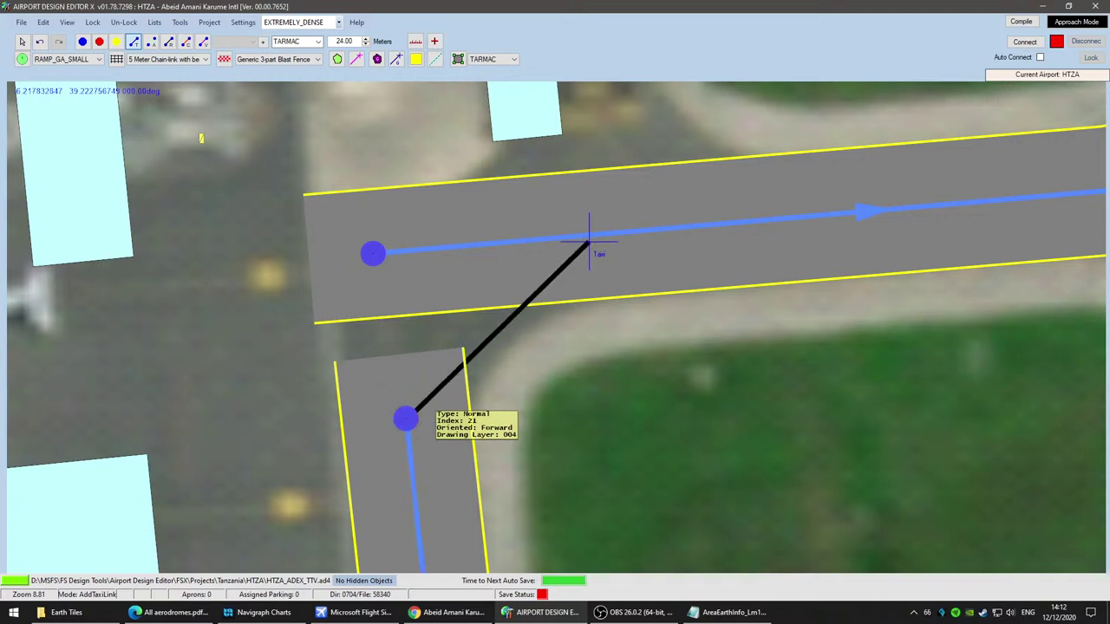
left_click(592, 234)
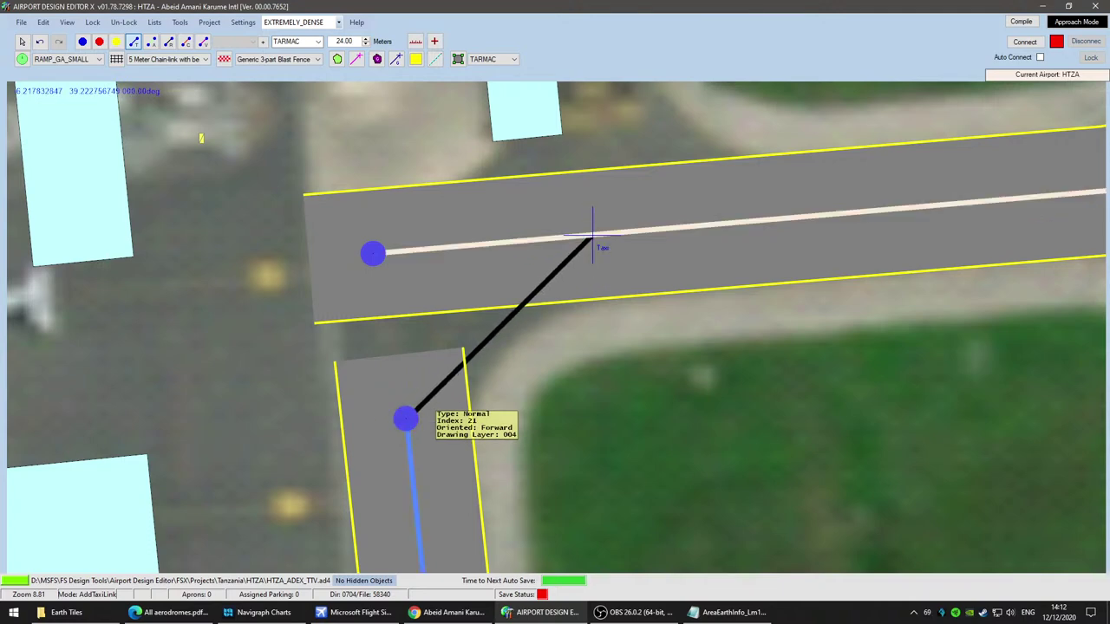
scroll(602, 273, "up", 1)
right_click_drag(645, 375, 612, 355)
scroll(602, 273, "down", 4)
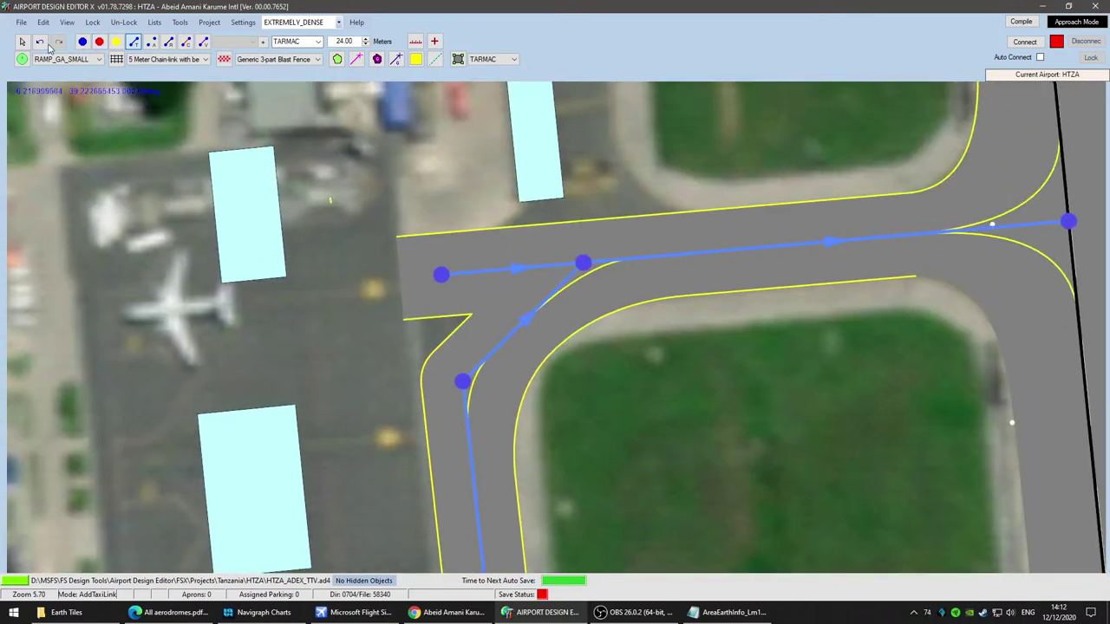
left_click(82, 41)
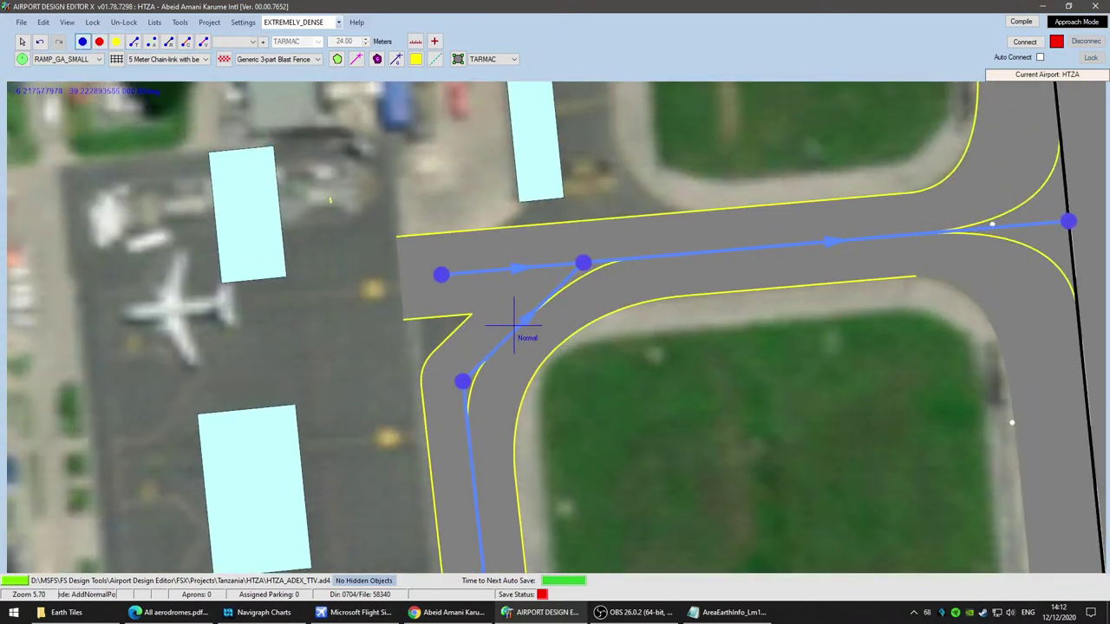
Step: Split the diagonal link with a new node and pull it toward the taxiway corner
mouse_move(512, 333)
left_click(519, 325, "ctrl")
left_click(22, 41)
scroll(444, 296, "up", 3)
left_click_drag(422, 261, 397, 252)
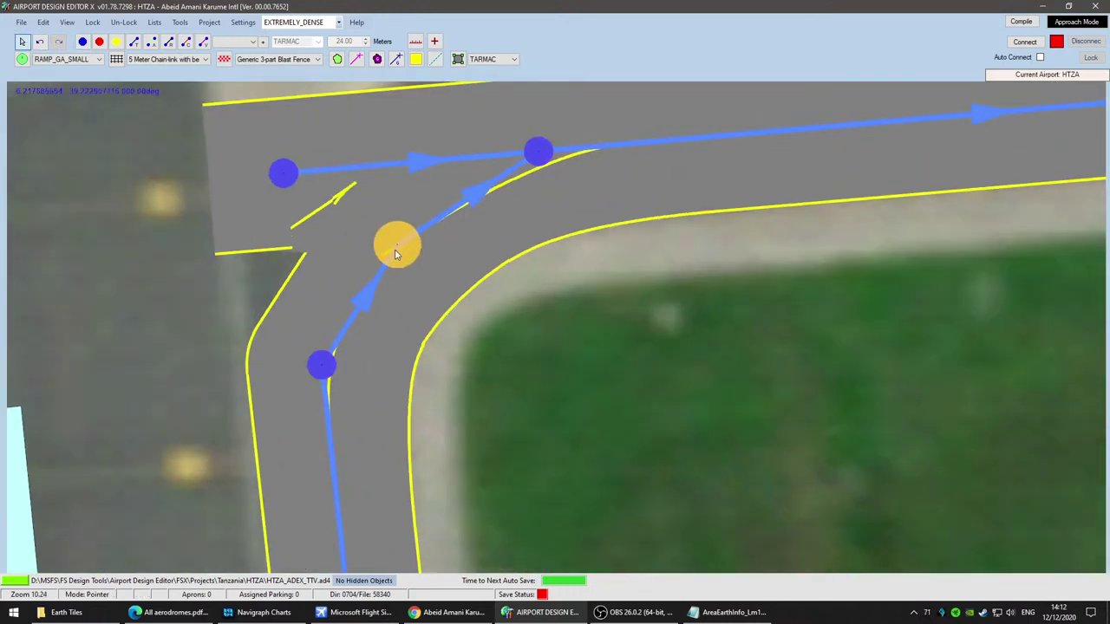
scroll(530, 381, "down", 3)
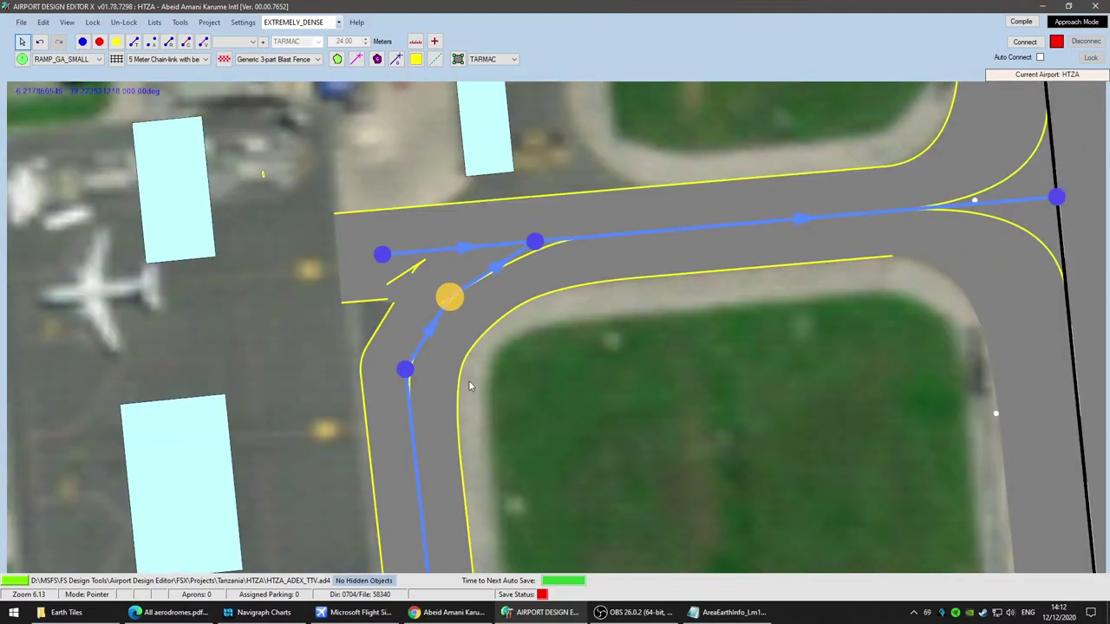
Step: Add two points on the curved connector and nudge the lower one up-left
left_click(405, 369)
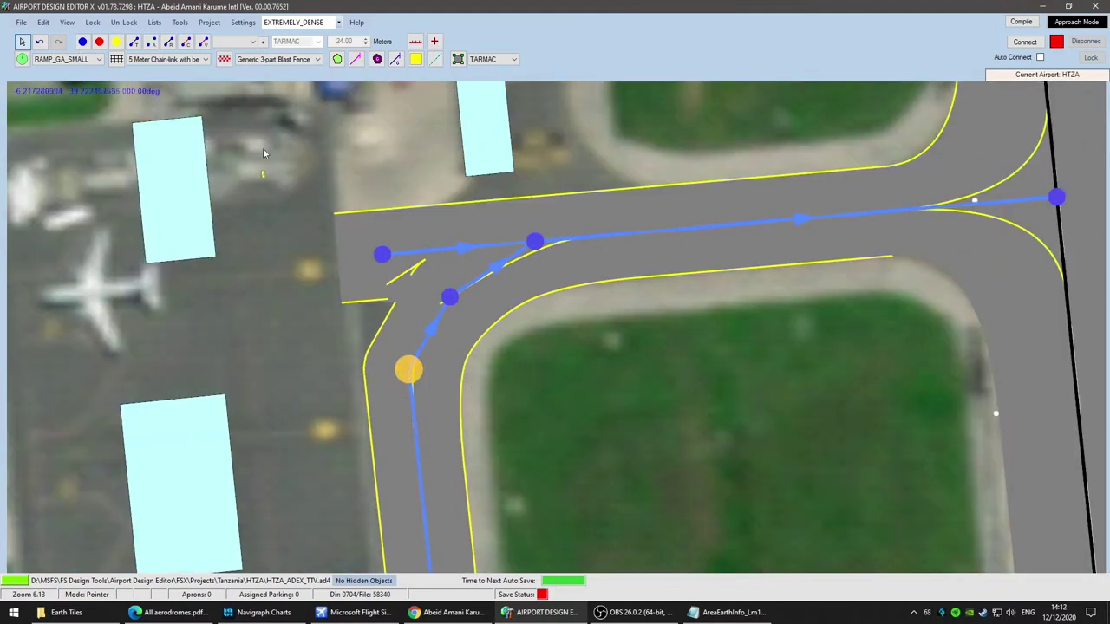
left_click(83, 41)
scroll(485, 394, "up", 3)
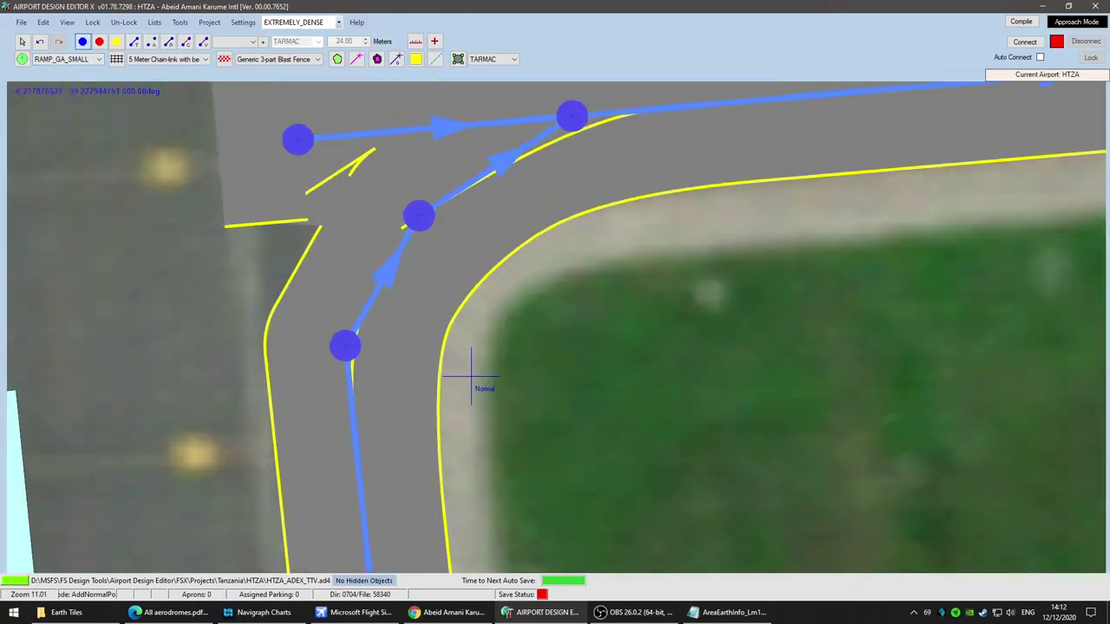
left_click(378, 281)
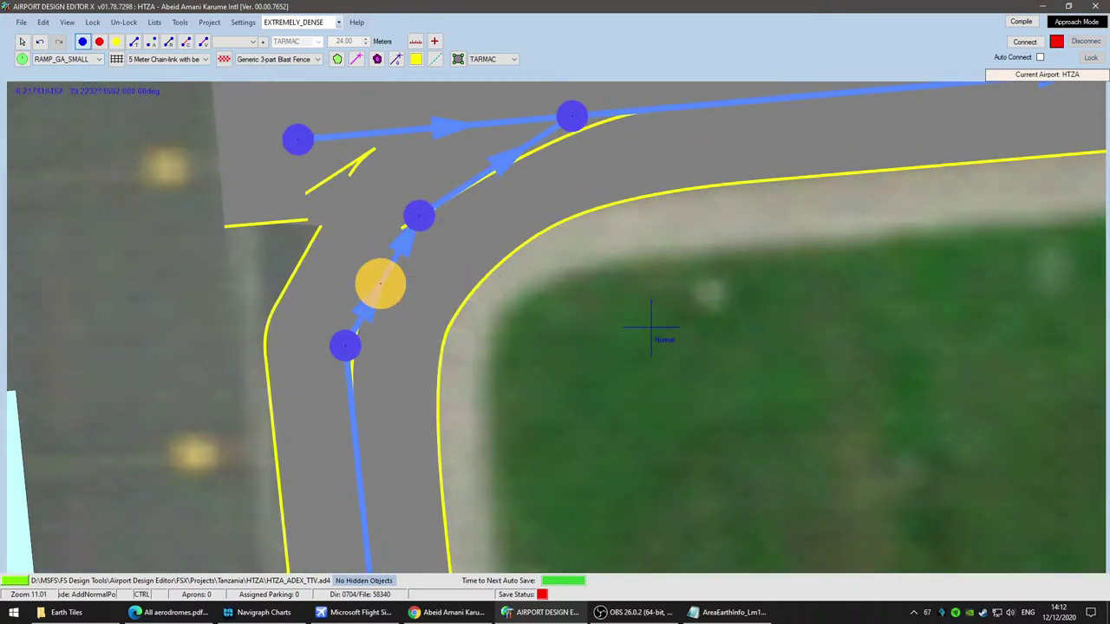
left_click(486, 174)
key("Escape")
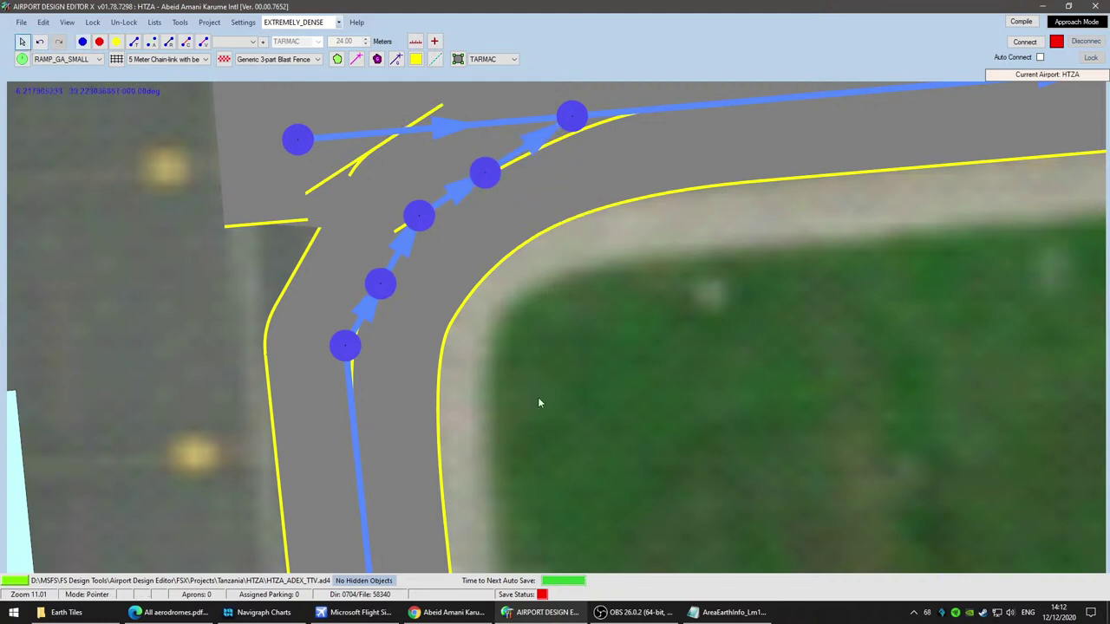
left_click_drag(378, 282, 366, 279)
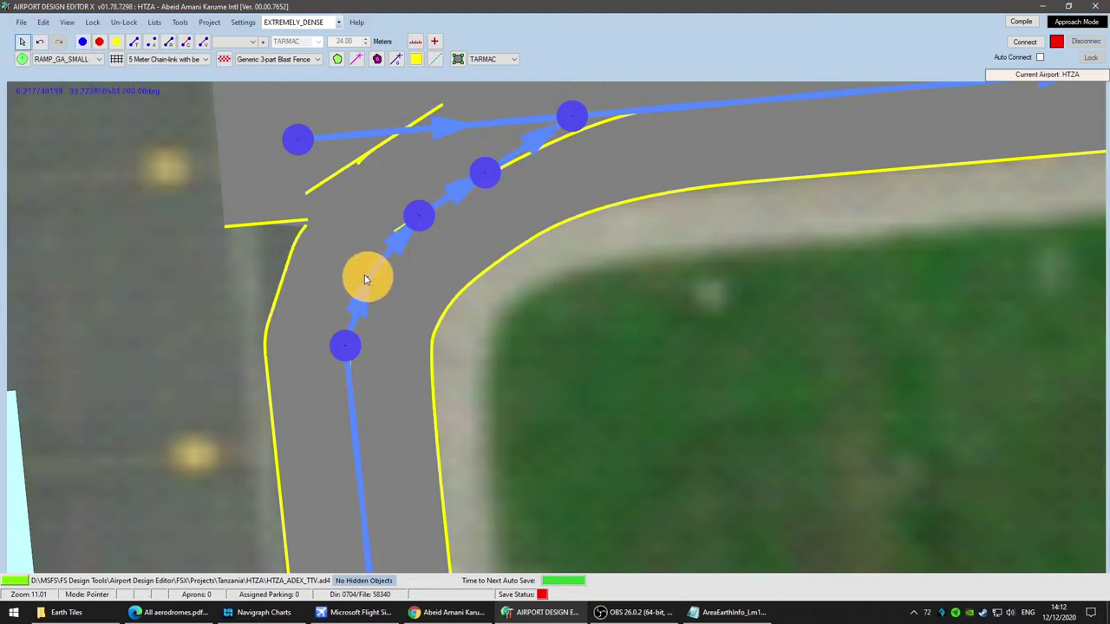
left_click(662, 337)
Step: Delete the three connector nodes and the leftover node at the taxiway's western tip
scroll(666, 340, "down", 3)
left_click(505, 304)
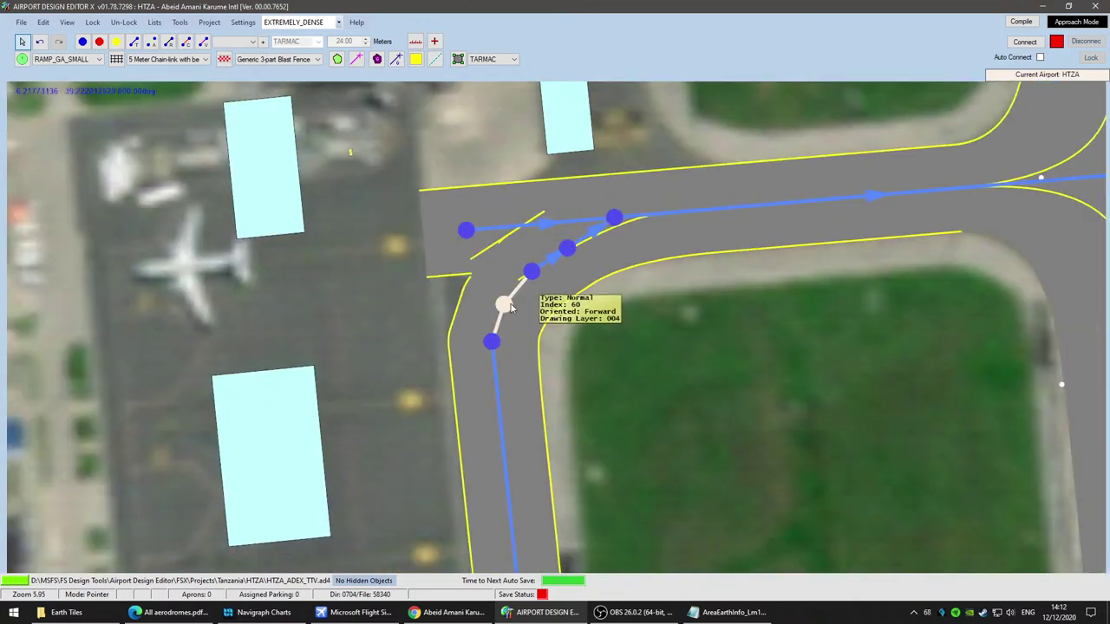
key("Delete")
left_click(531, 271)
key("Delete")
left_click(567, 249)
key("Delete")
left_click(466, 229)
key("Delete")
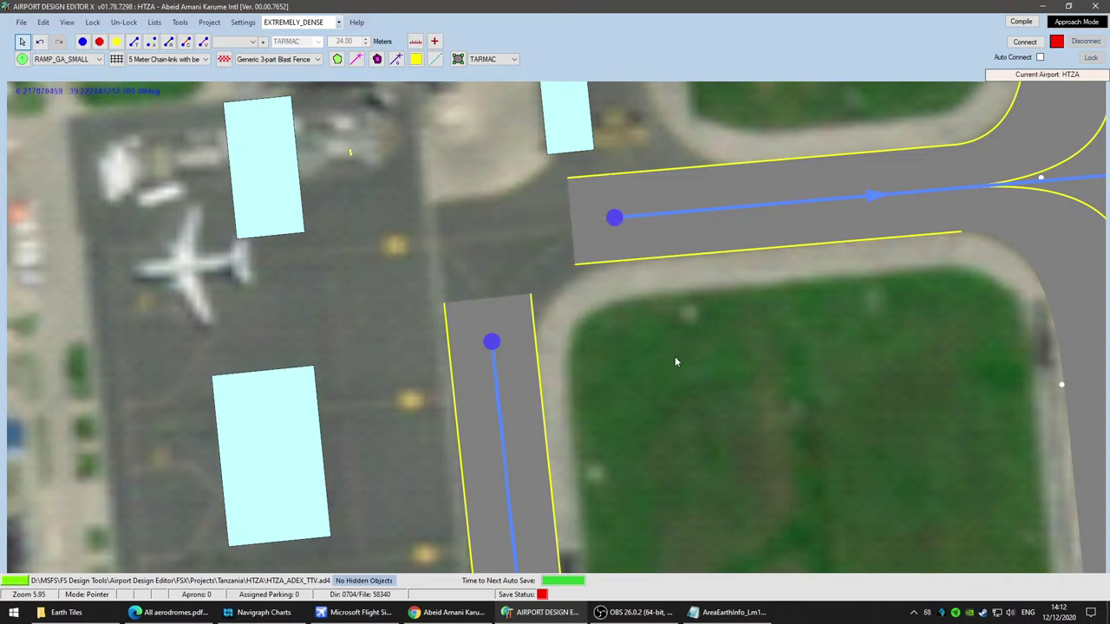
Step: Move the east-west taxiway's end node east to the pavement edge and shift the southern end node north
left_click(615, 217)
left_click_drag(615, 217, 643, 217)
left_click_drag(493, 340, 494, 318)
scroll(694, 433, "down", 2)
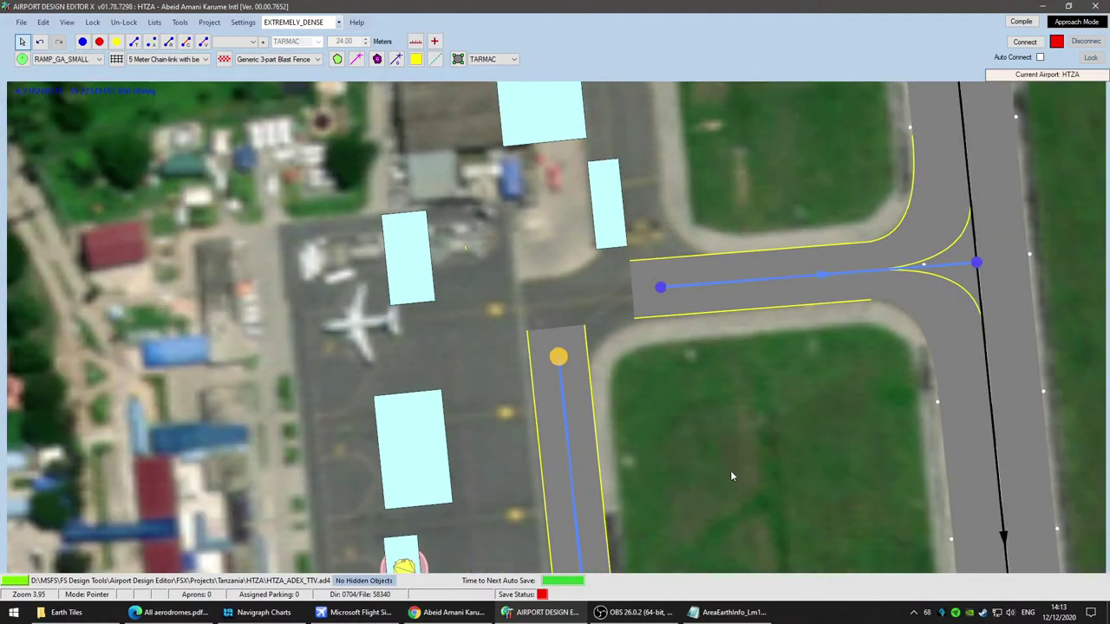
left_click_drag(732, 470, 703, 99)
left_click_drag(700, 339, 670, 243)
scroll(670, 243, "up", 1)
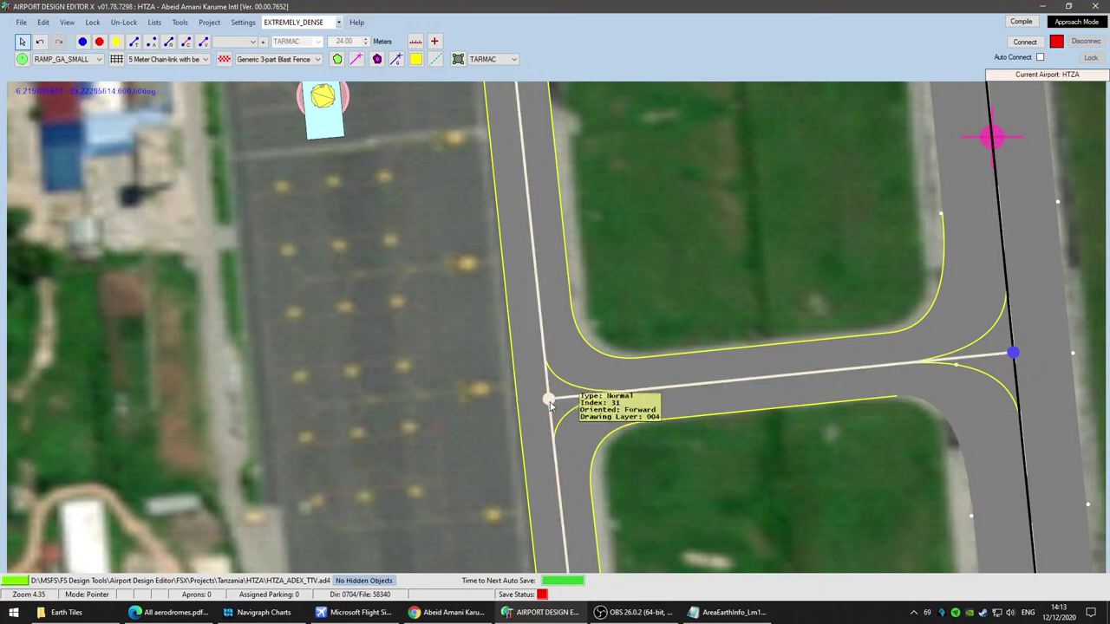
scroll(611, 216, "down", 1)
left_click_drag(611, 217, 640, 470)
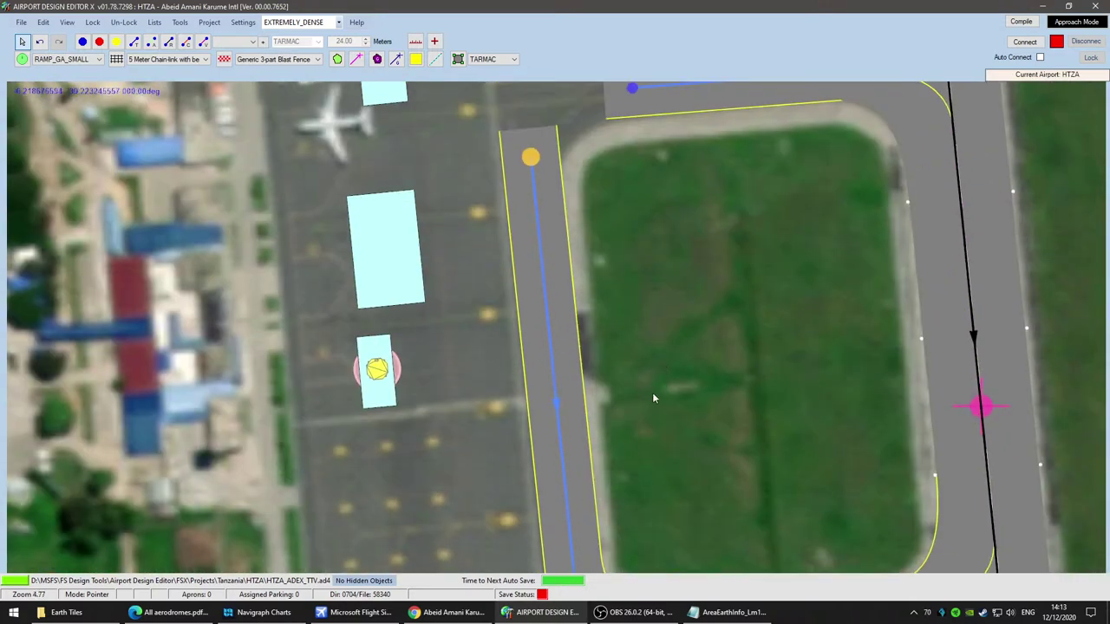
scroll(654, 393, "up", 3)
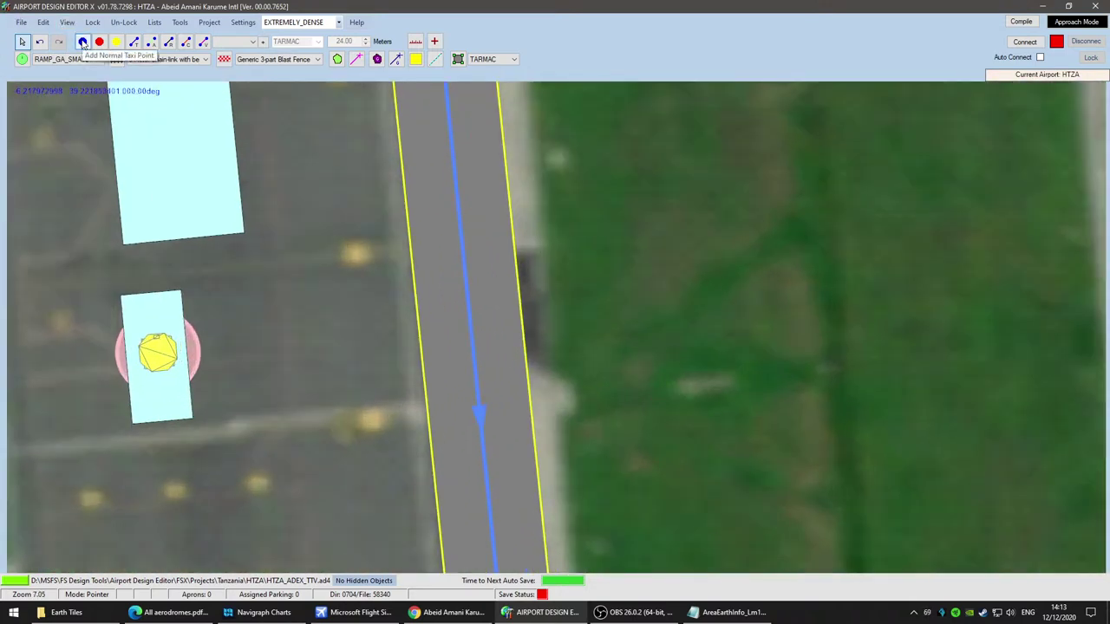
right_click_drag(601, 117, 638, 500)
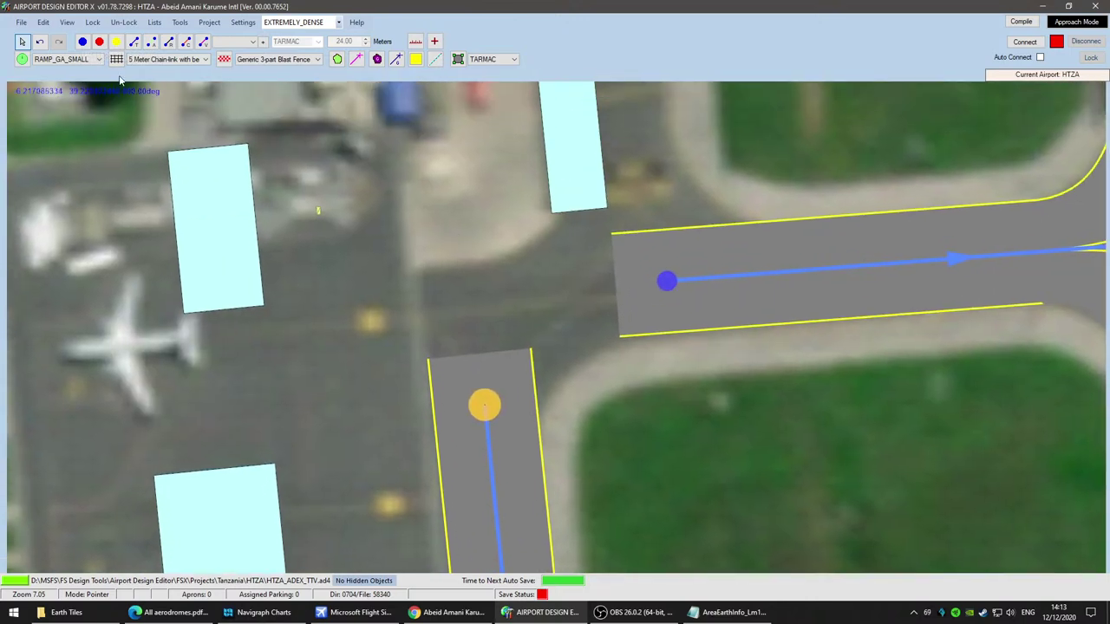
Step: Draw a curved taxi link from the southern taxiway end node to the east-west taxiway node
left_click(134, 41)
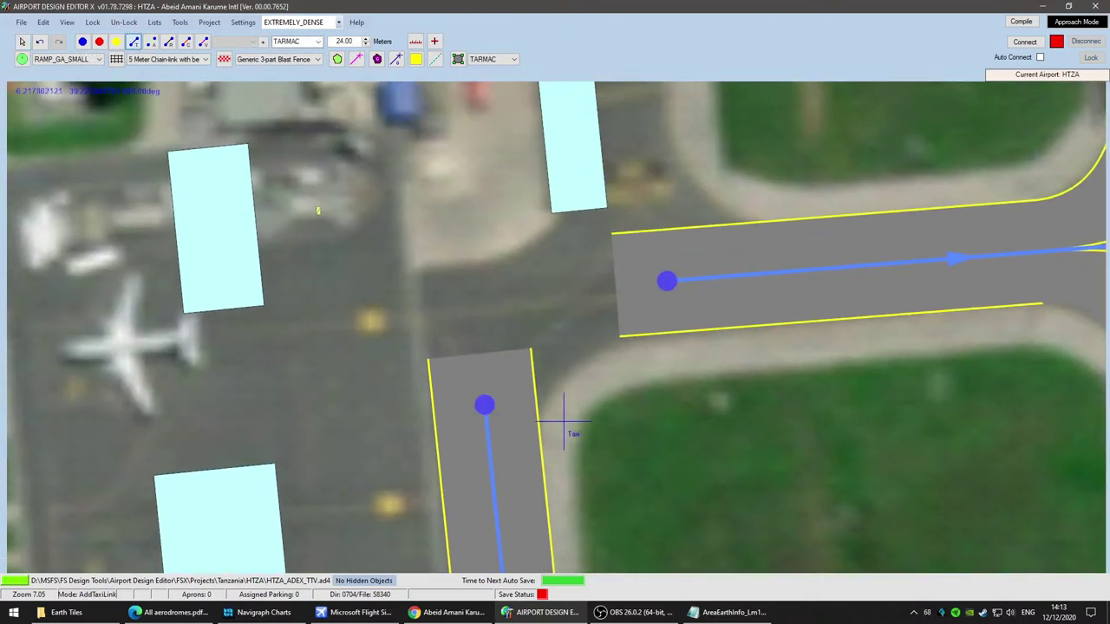
left_click(484, 405)
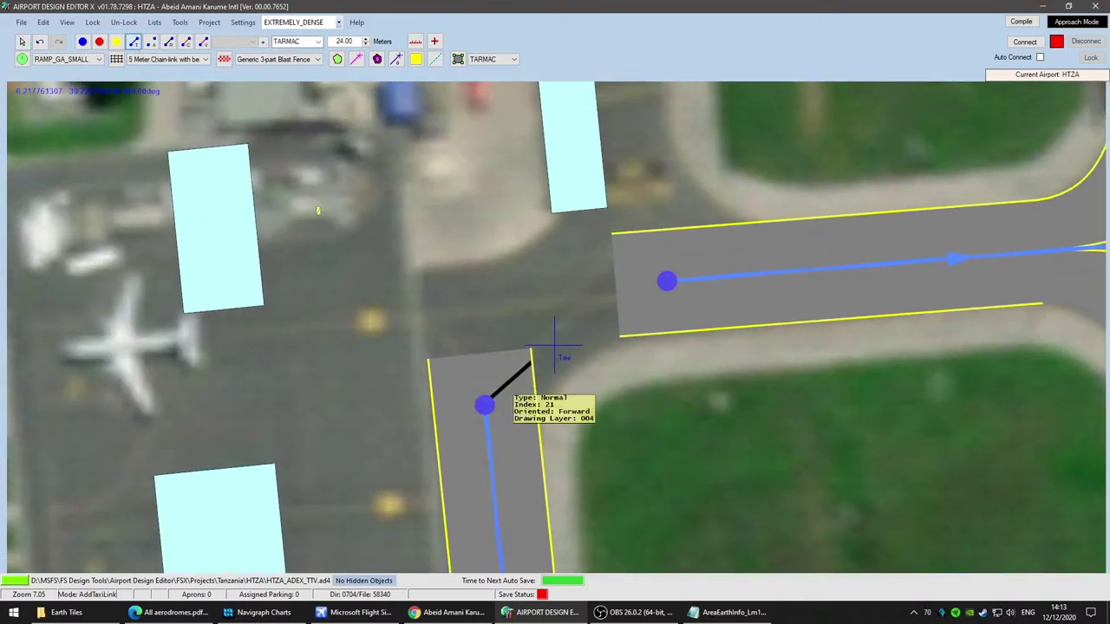
left_click(666, 280)
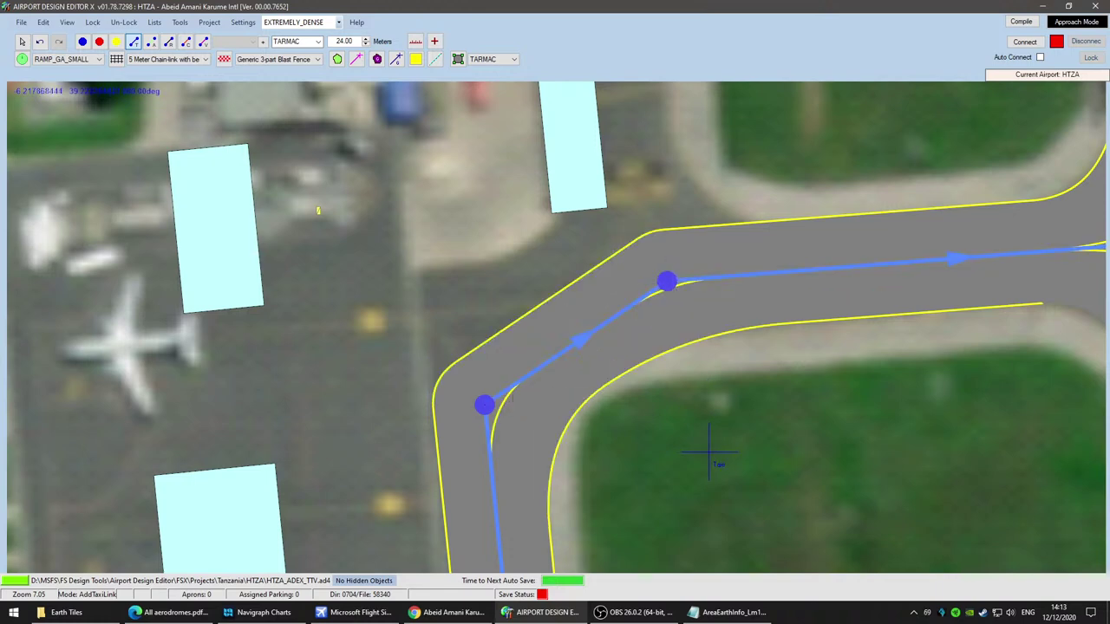
Step: Remove the accidental extra link and its stray node on the apron
left_click(666, 280)
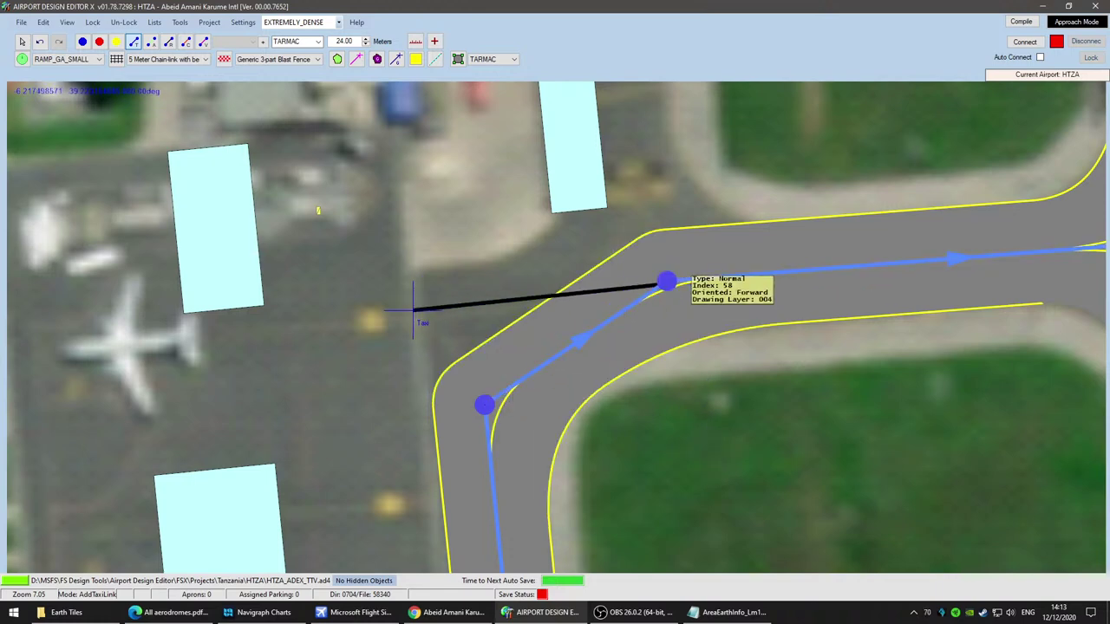
left_click(413, 309)
scroll(760, 499, "down", 5)
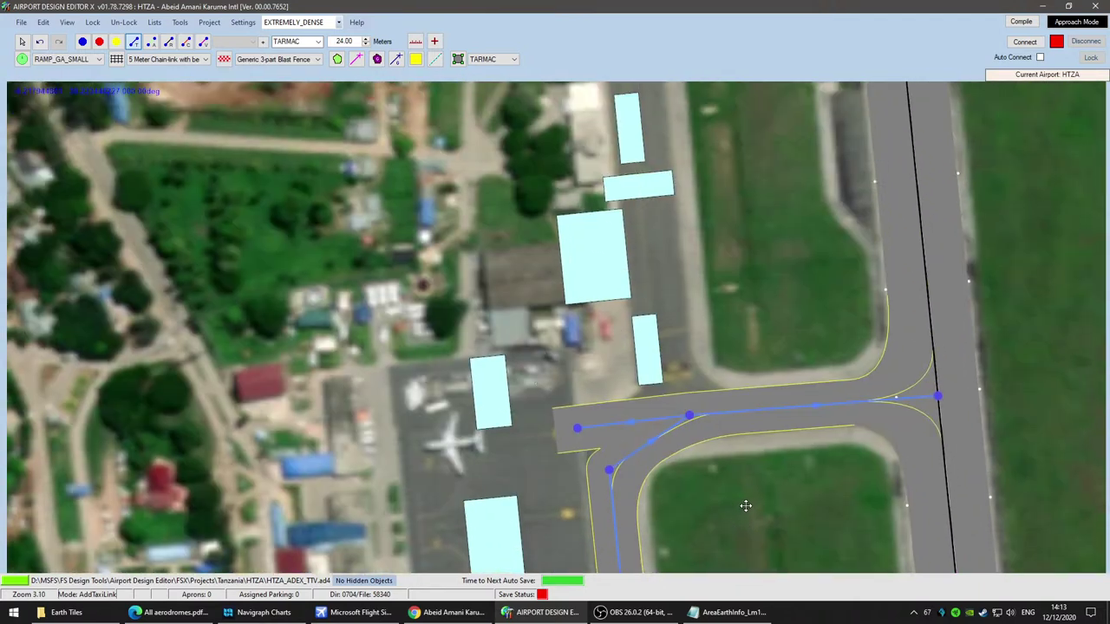
key("Escape")
left_click(577, 428)
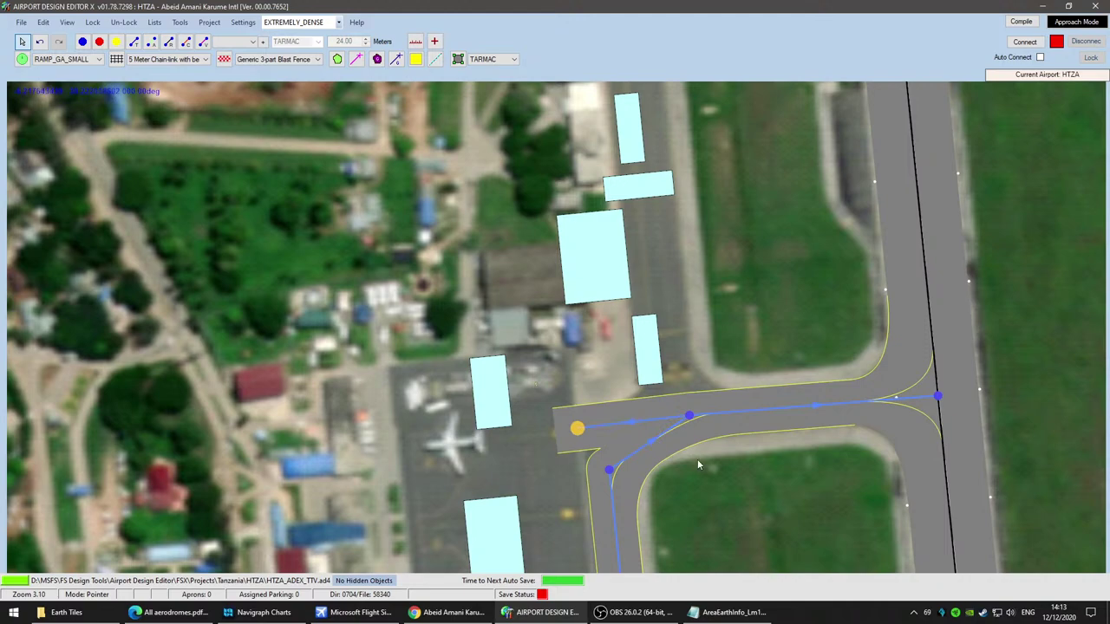
key("Delete")
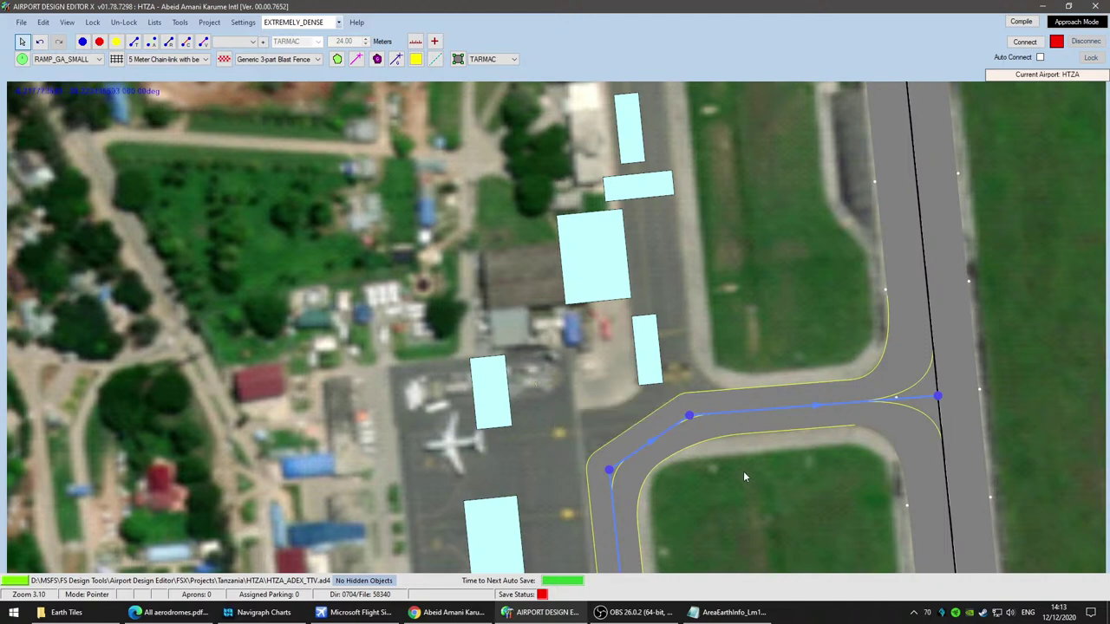
scroll(743, 476, "up", 2)
scroll(721, 482, "up", 3)
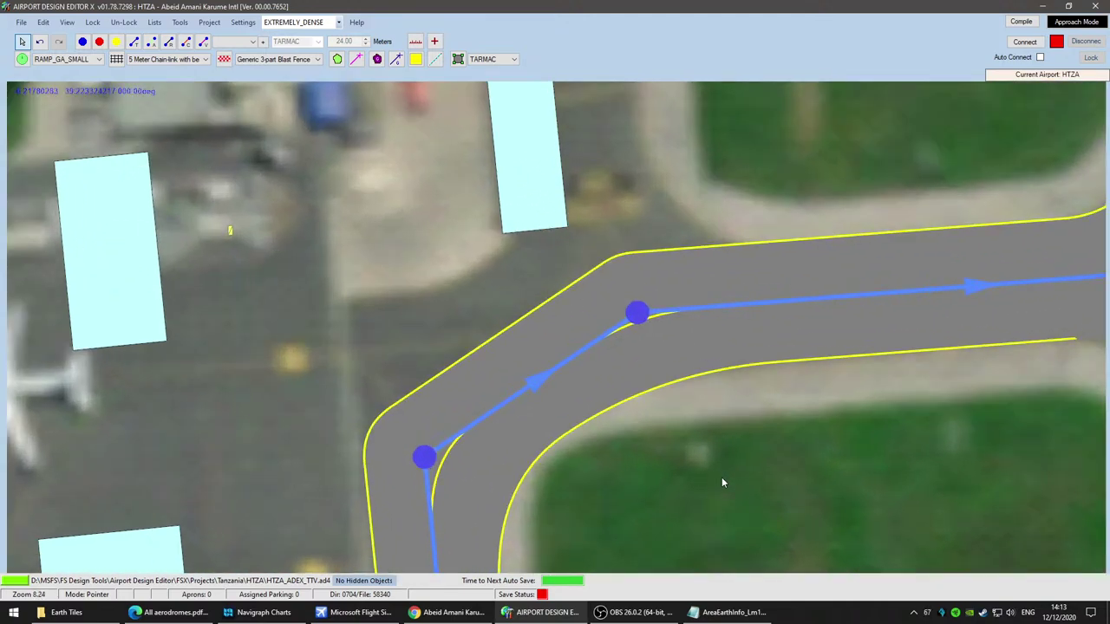
scroll(718, 470, "down", 2)
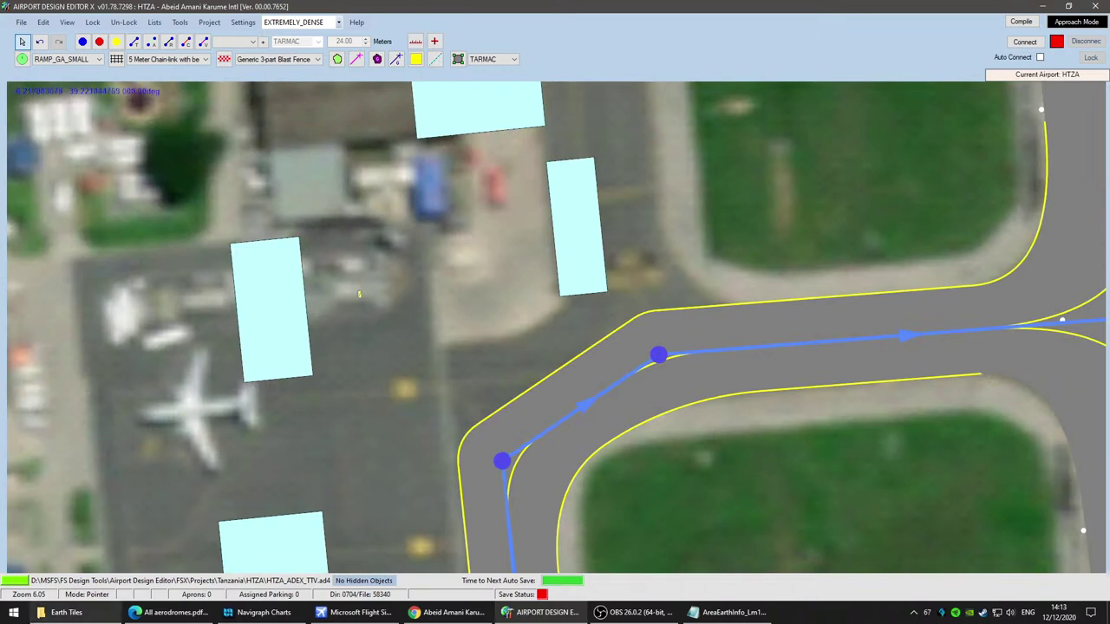
Step: In the browser's Dailynews tab, search for 'AQUA DIENT' from the address bar
left_click(452, 612)
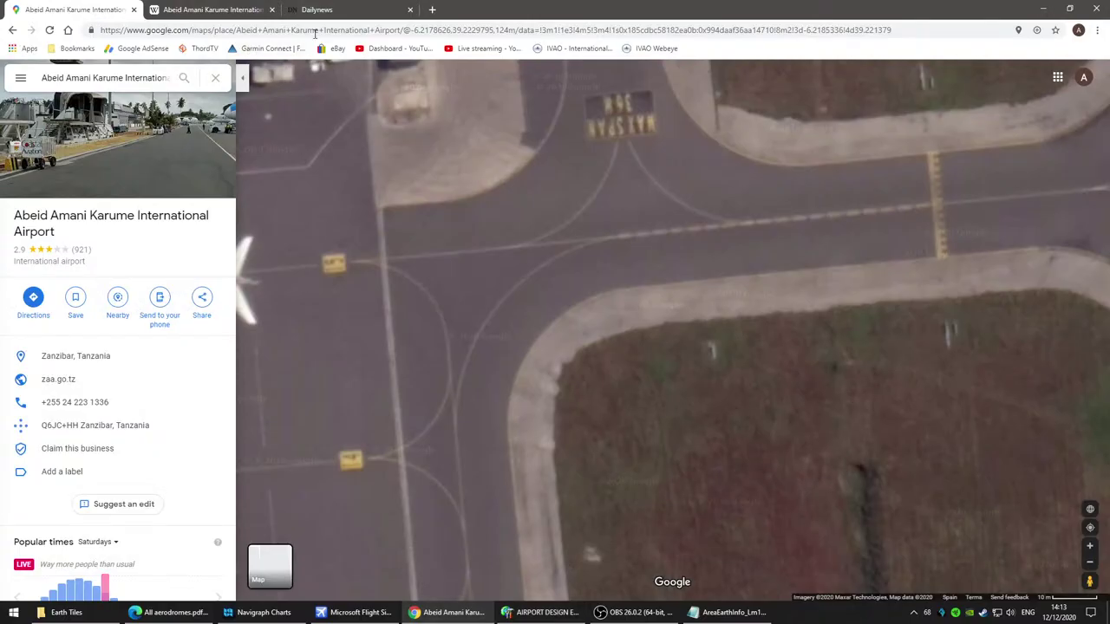
left_click(342, 10)
left_click(451, 31)
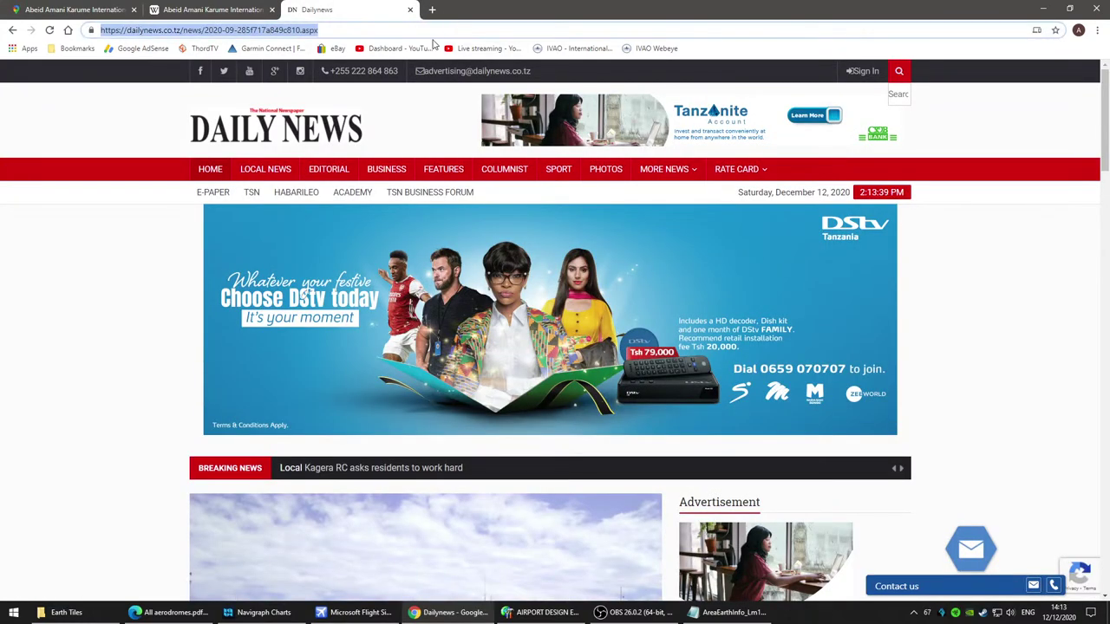
type("A")
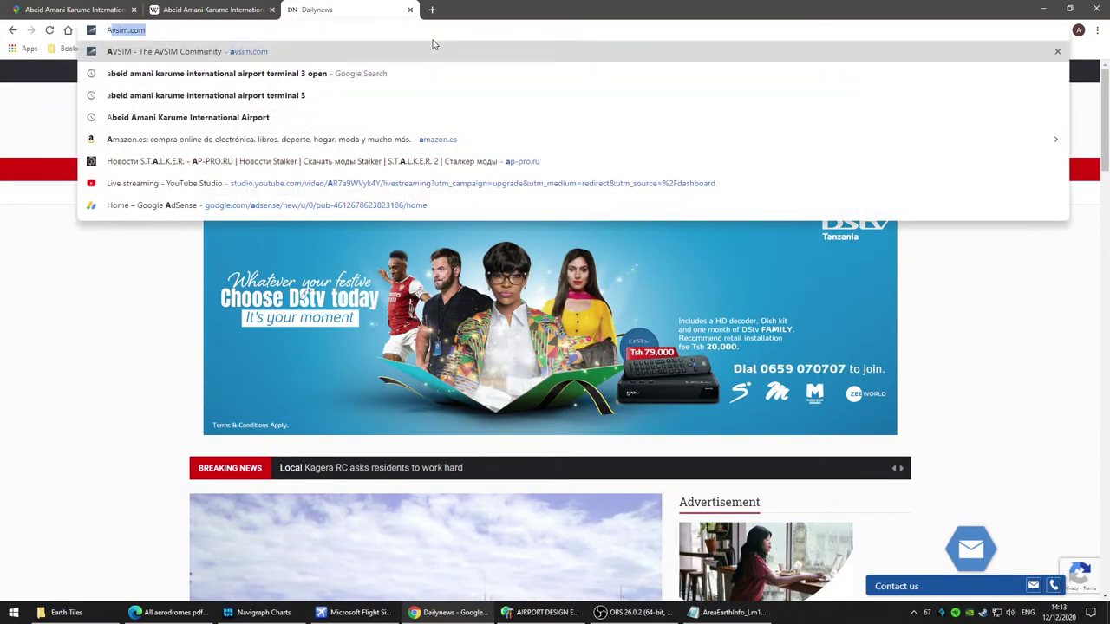
type("QUA DIENT")
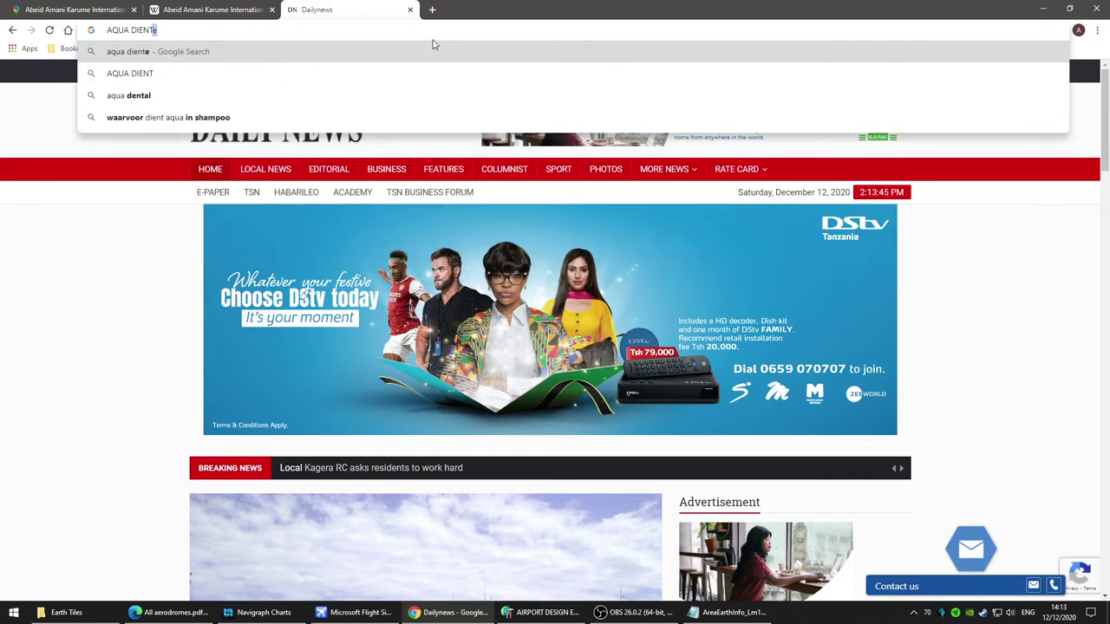
key("Return")
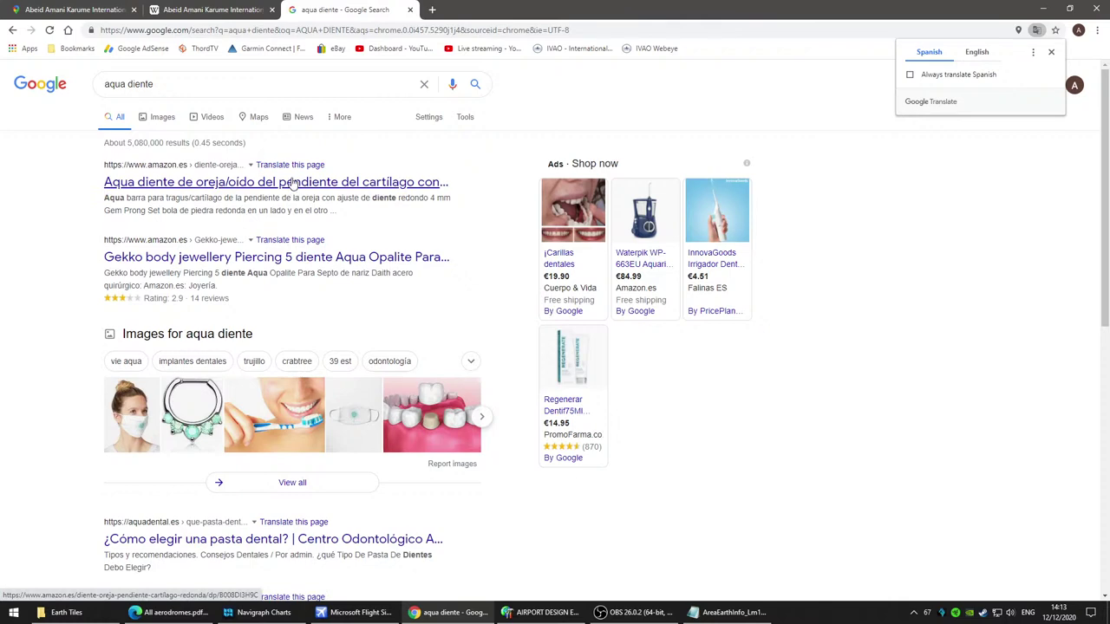
Step: Check the first result, then refine the search to 'aqua diente DRINK'
left_click(293, 182)
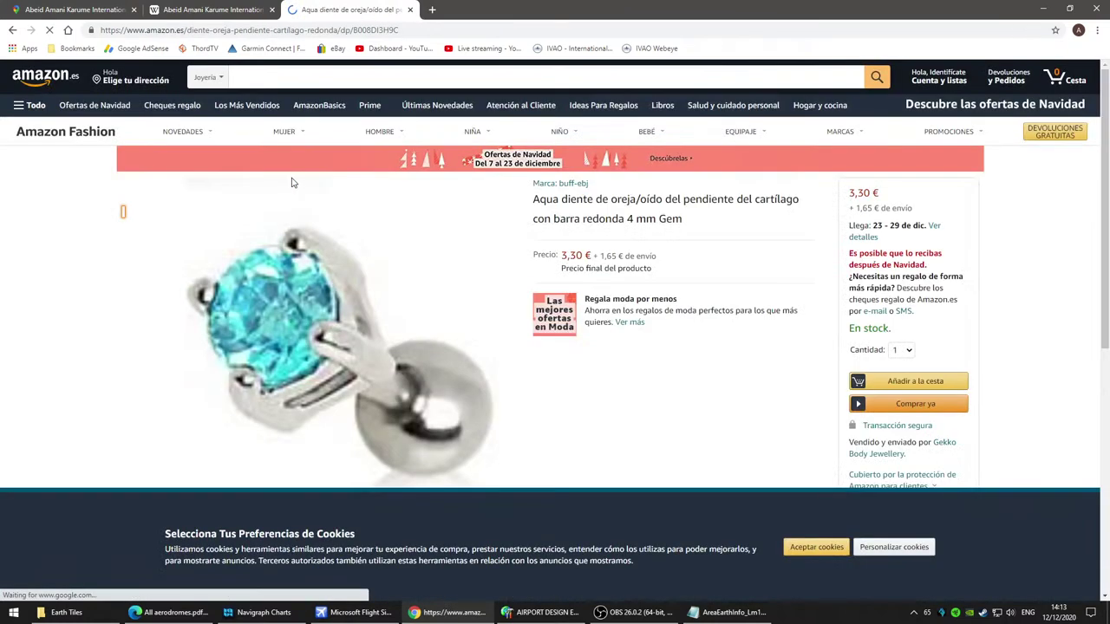
key("alt+Left")
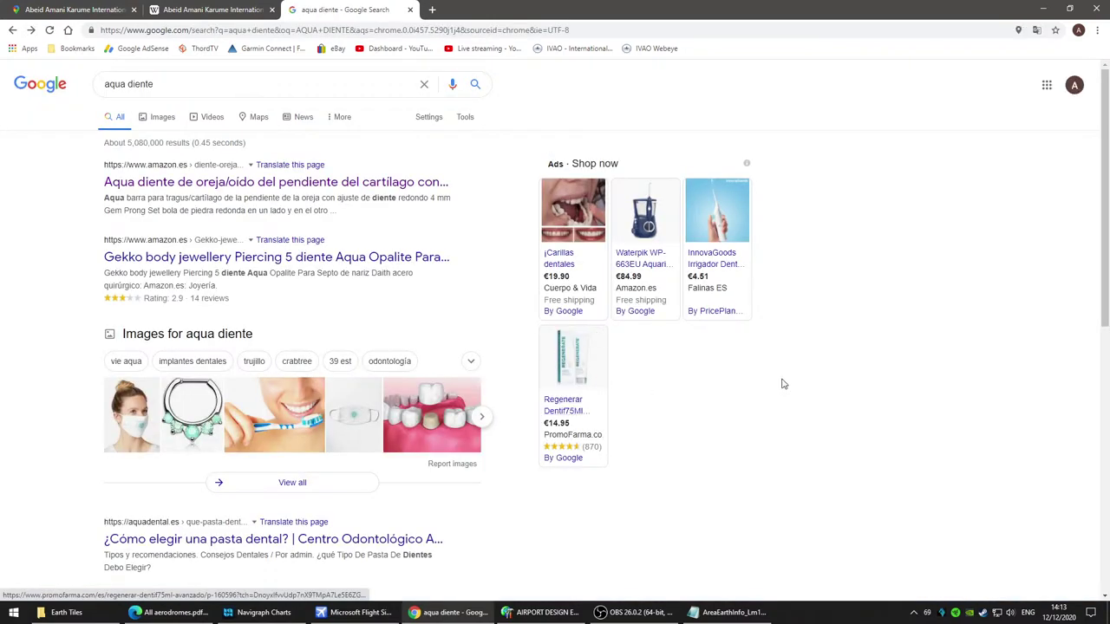
scroll(783, 384, "down", 3)
scroll(826, 385, "up", 3)
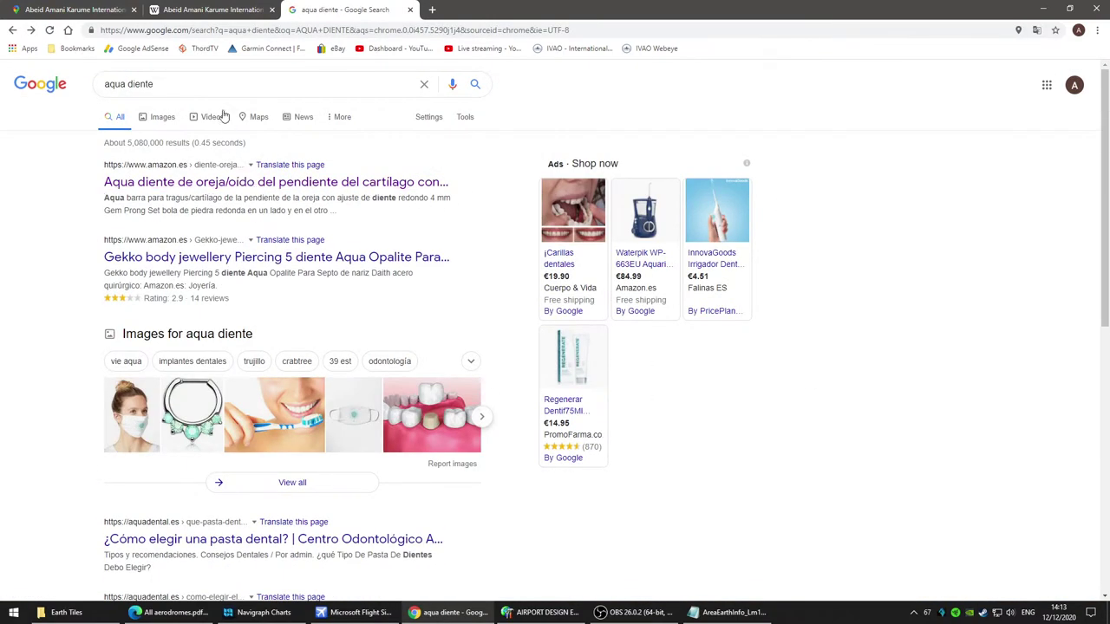
left_click(229, 79)
type("DR")
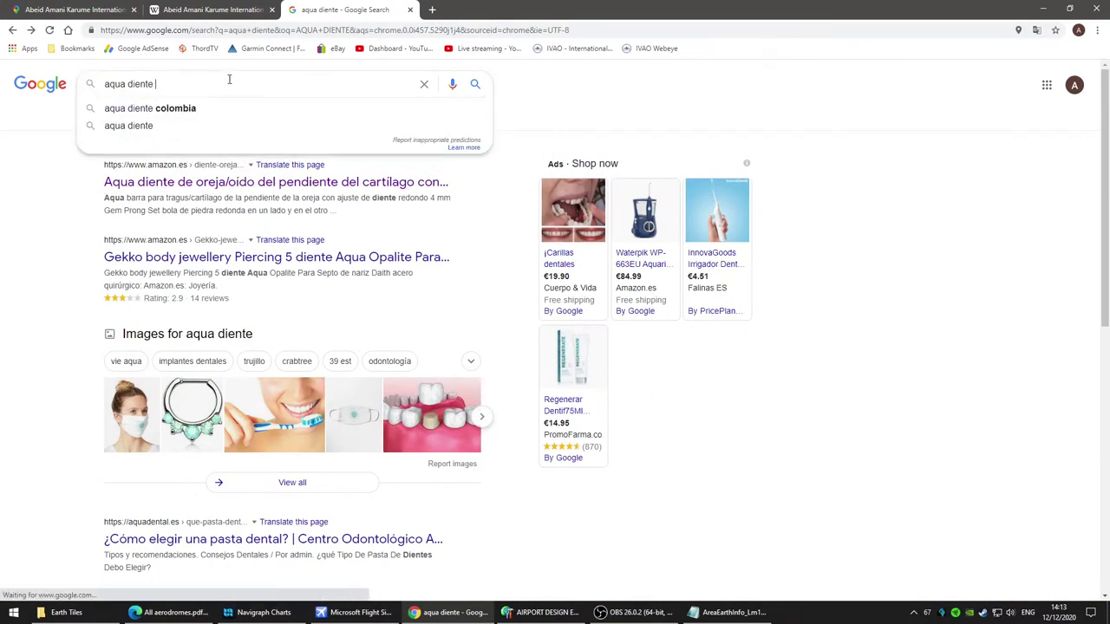
type("INK")
key("Return")
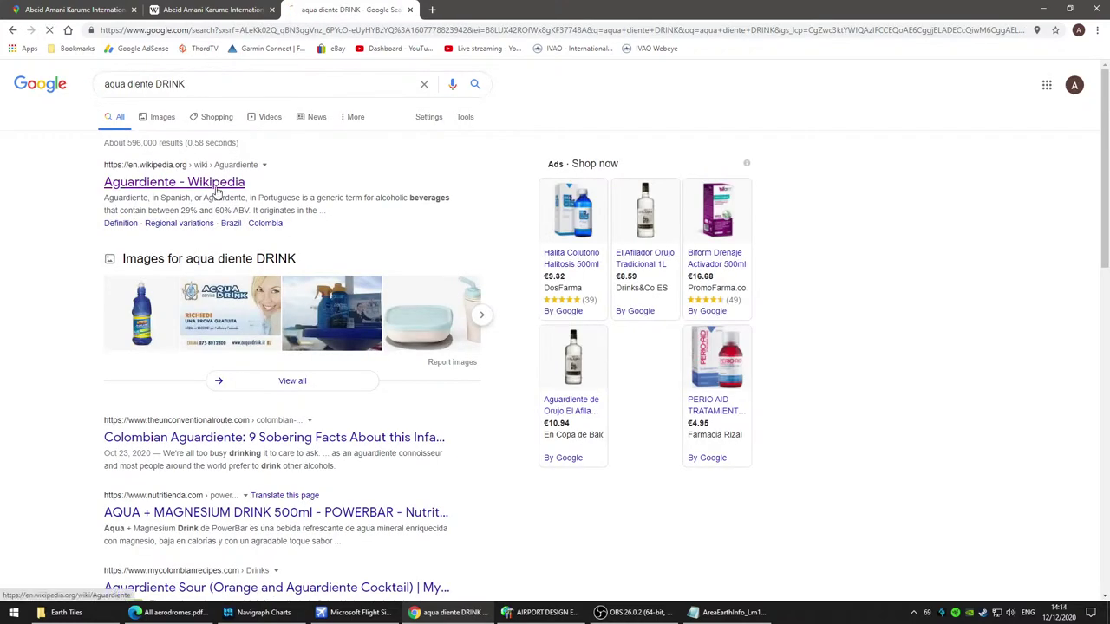
Step: Open the Aguardiente Wikipedia article and highlight the 29% to 60% alcohol range
left_click(215, 184)
scroll(380, 325, "down", 3)
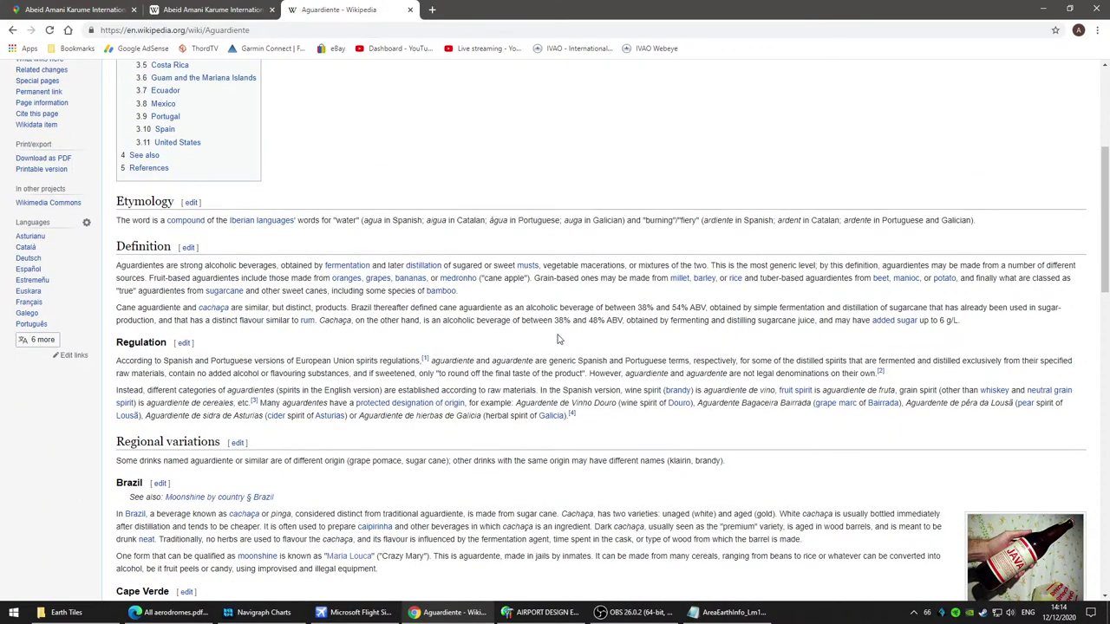
scroll(562, 343, "up", 3)
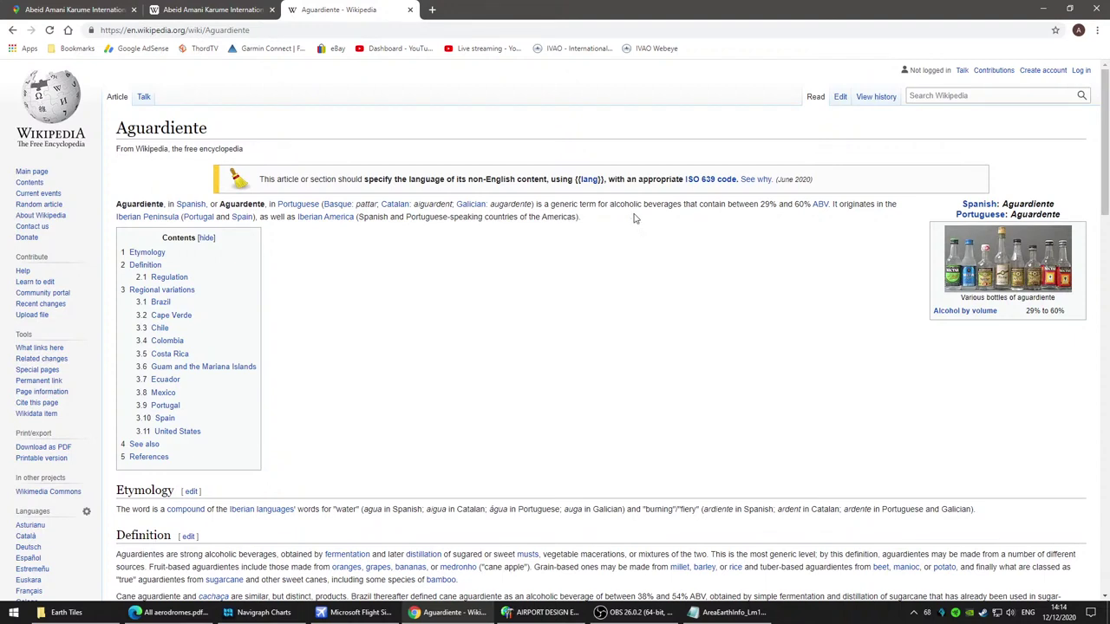
left_click_drag(760, 204, 807, 207)
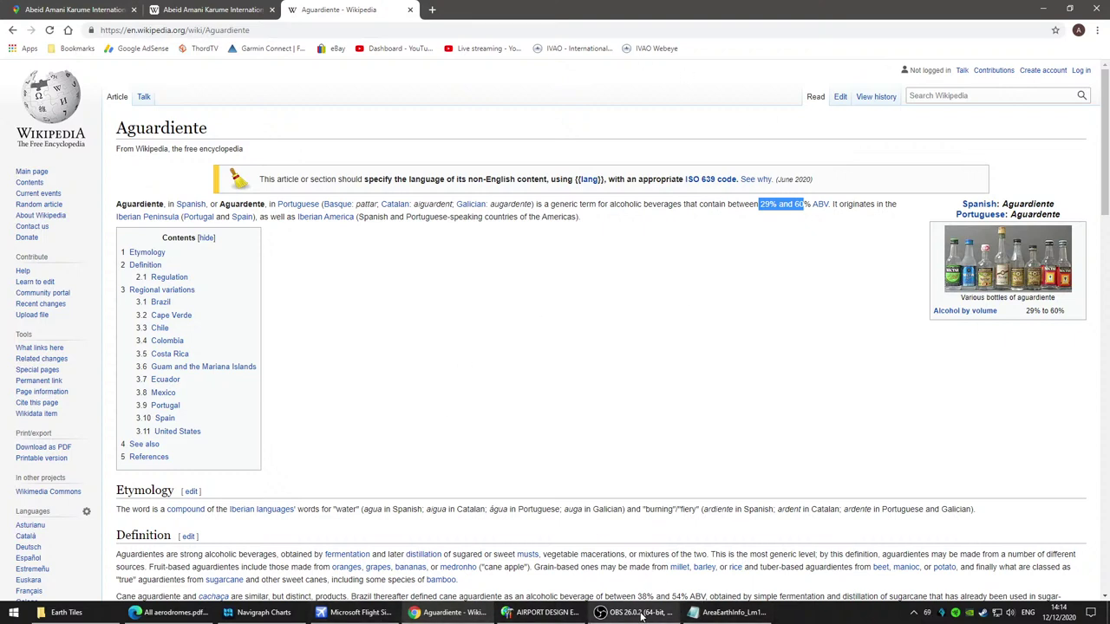
Step: Back in Airport Design Editor, frame the airfield and move the taxiway bend node slightly up
mouse_move(642, 614)
left_click(540, 615)
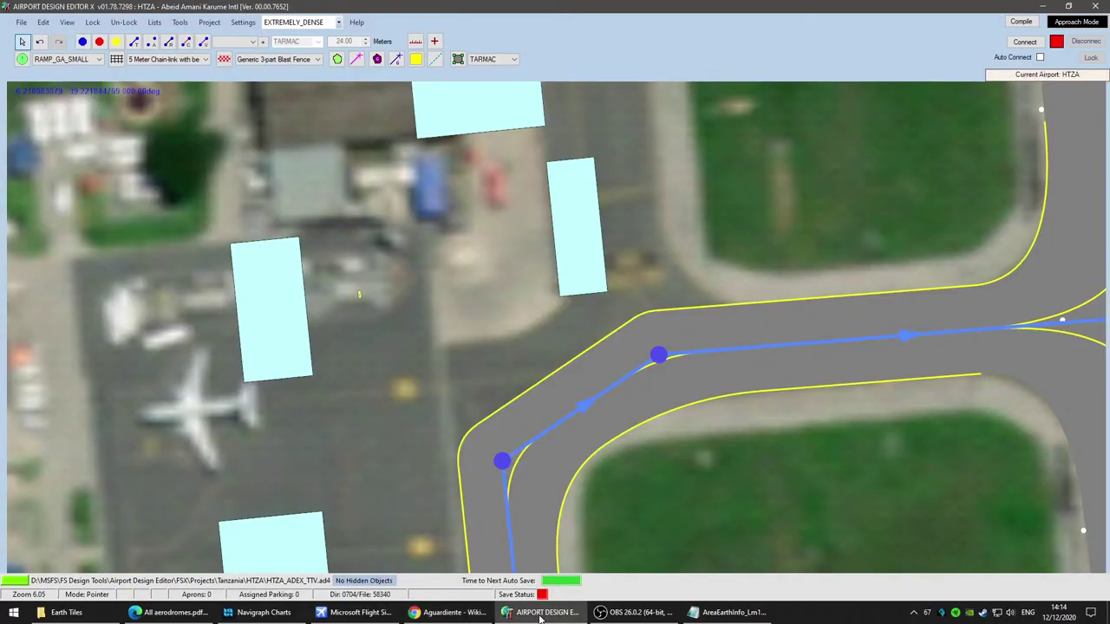
scroll(704, 488, "down", 2)
scroll(610, 411, "up", 1)
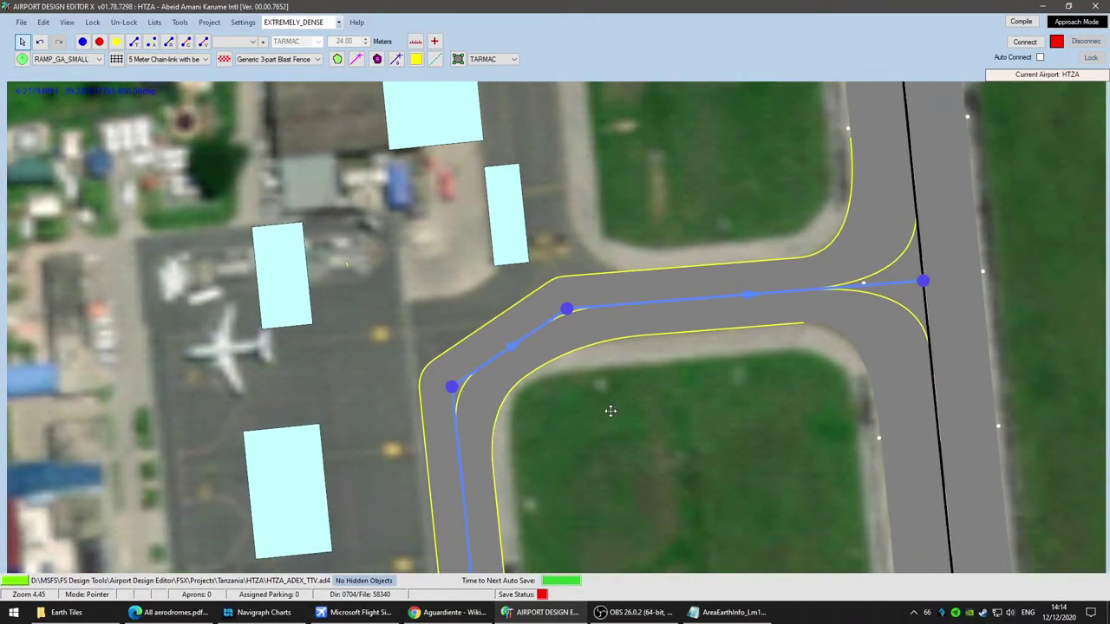
left_click_drag(620, 408, 633, 398)
scroll(568, 442, "up", 2)
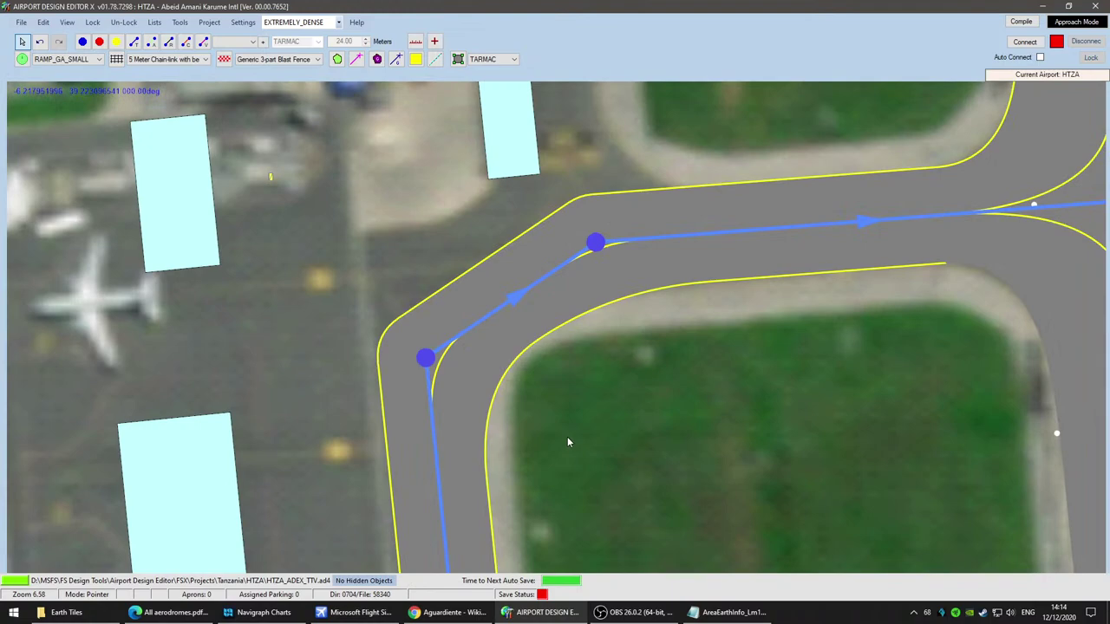
scroll(644, 438, "down", 4)
left_click_drag(671, 499, 622, 354)
scroll(621, 352, "down", 3)
left_click_drag(624, 303, 615, 357)
scroll(615, 358, "up", 5)
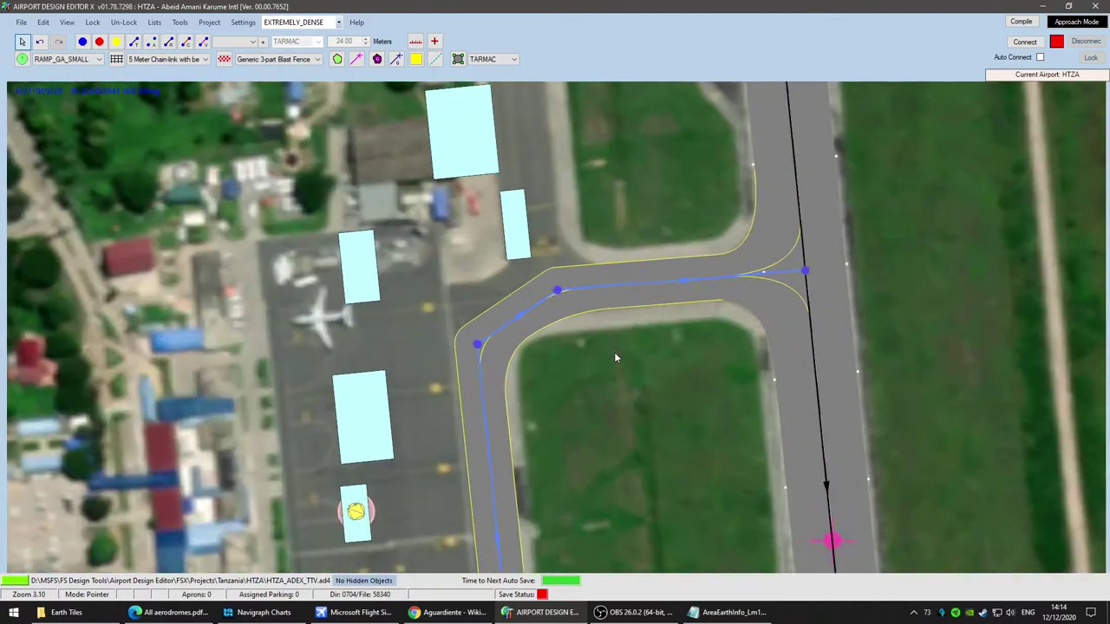
left_click_drag(477, 345, 472, 320)
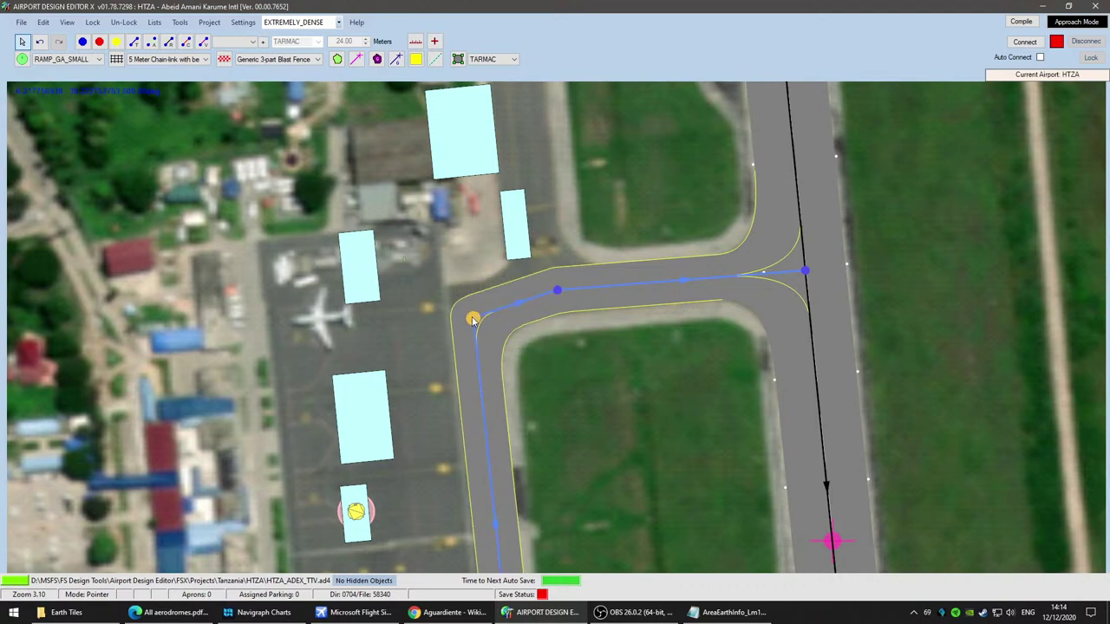
Step: Draw a taxi link north from the connector junction
scroll(570, 366, "up", 6)
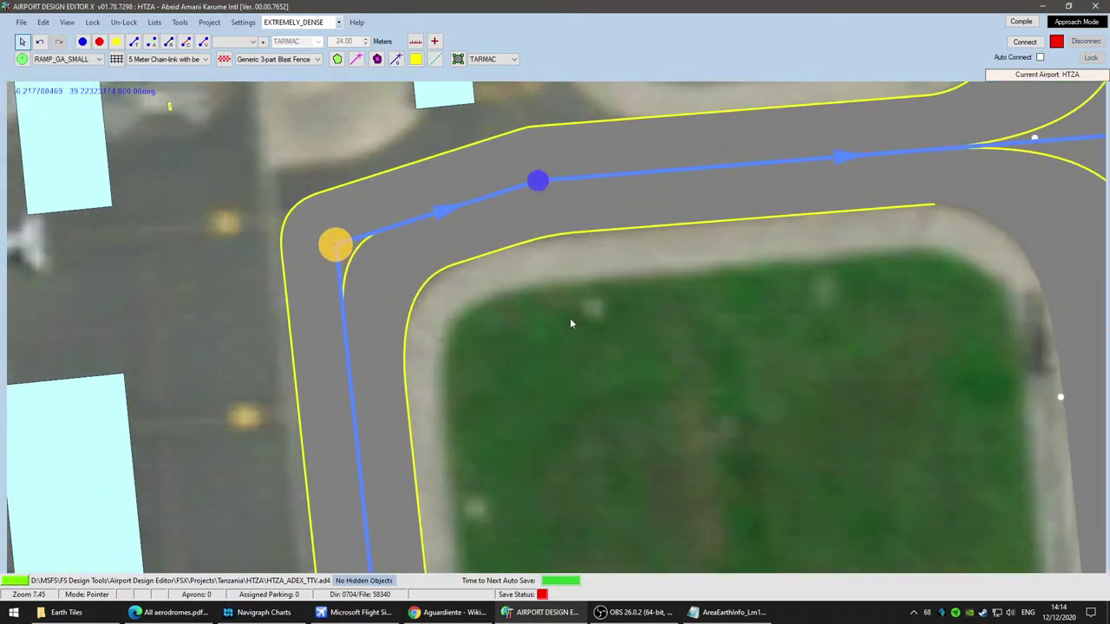
scroll(617, 503, "down", 8)
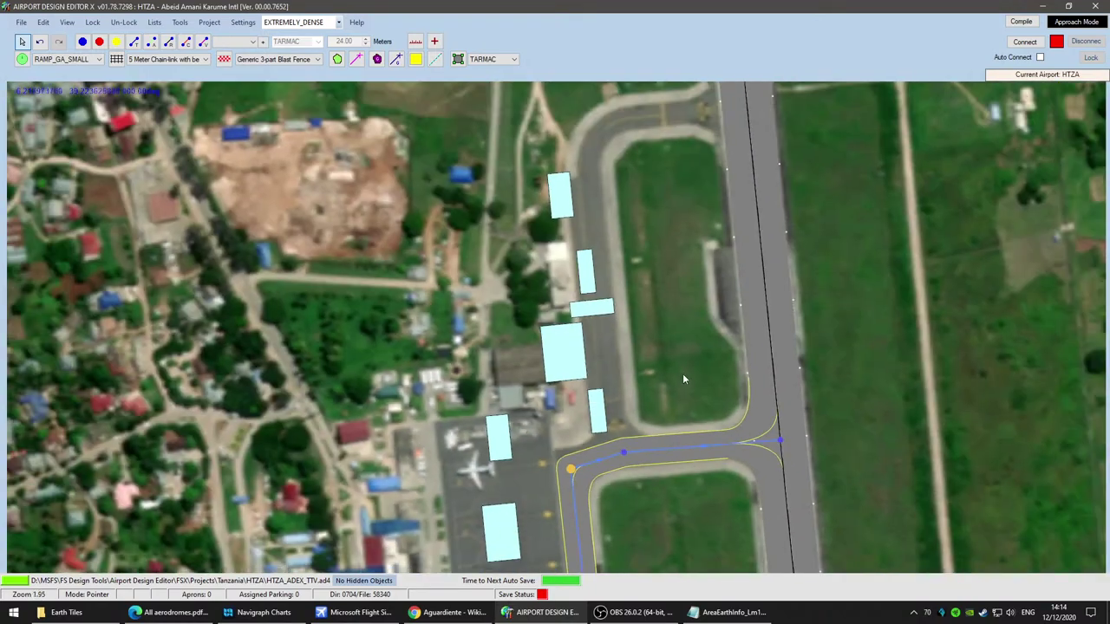
scroll(680, 337, "down", 3)
left_click_drag(680, 339, 576, 351)
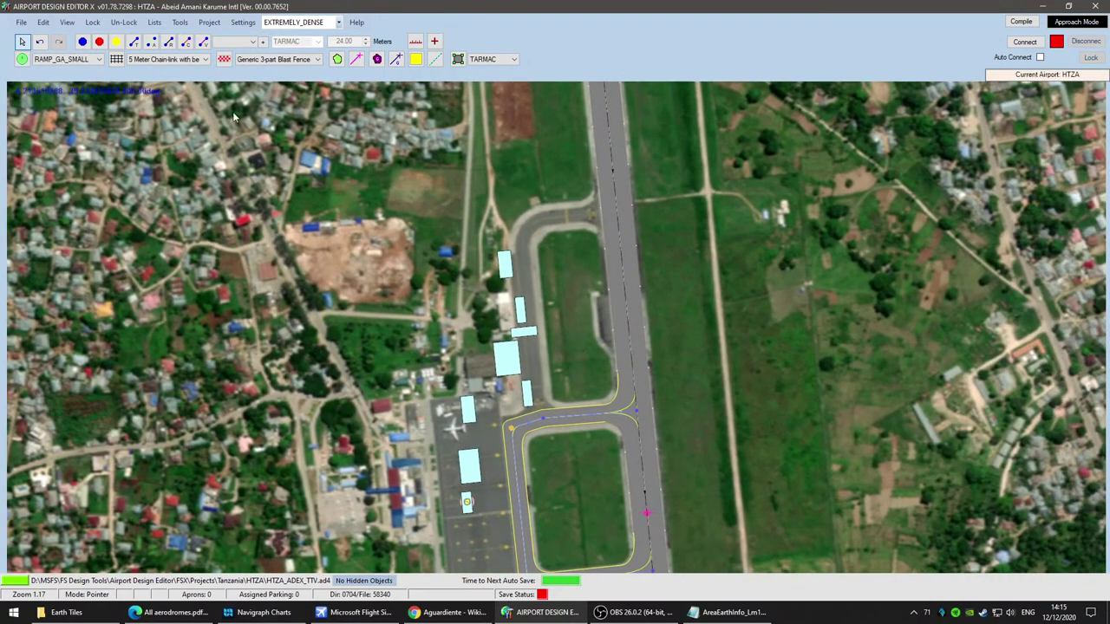
left_click(134, 41)
left_click_drag(544, 425, 521, 227)
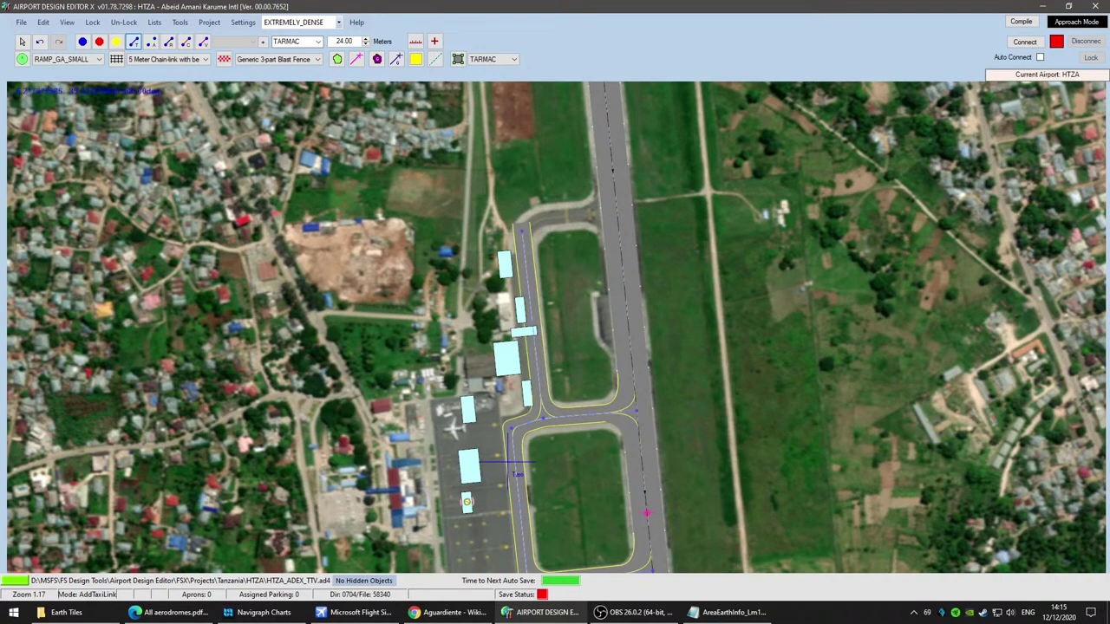
Step: Centre the junction node on the taxiway and fine-tune the bend node's position
left_click(21, 41)
scroll(556, 541, "up", 5)
scroll(546, 399, "up", 1)
mouse_move(542, 446)
left_mouse_down()
mouse_move(514, 446)
mouse_move(526, 446)
left_mouse_up()
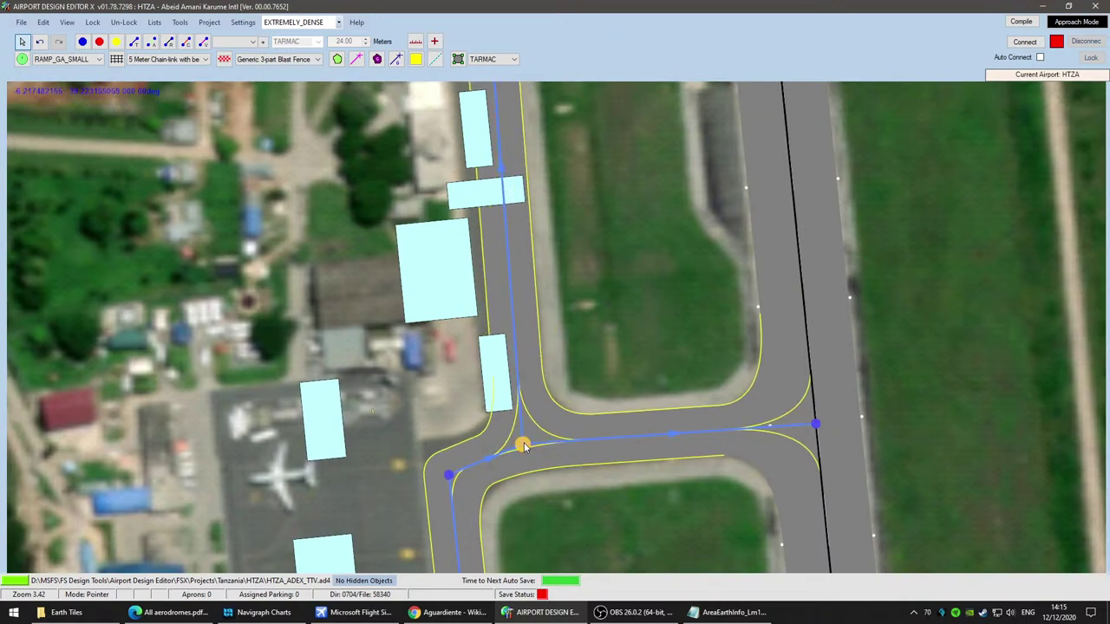
left_click_drag(449, 474, 449, 465)
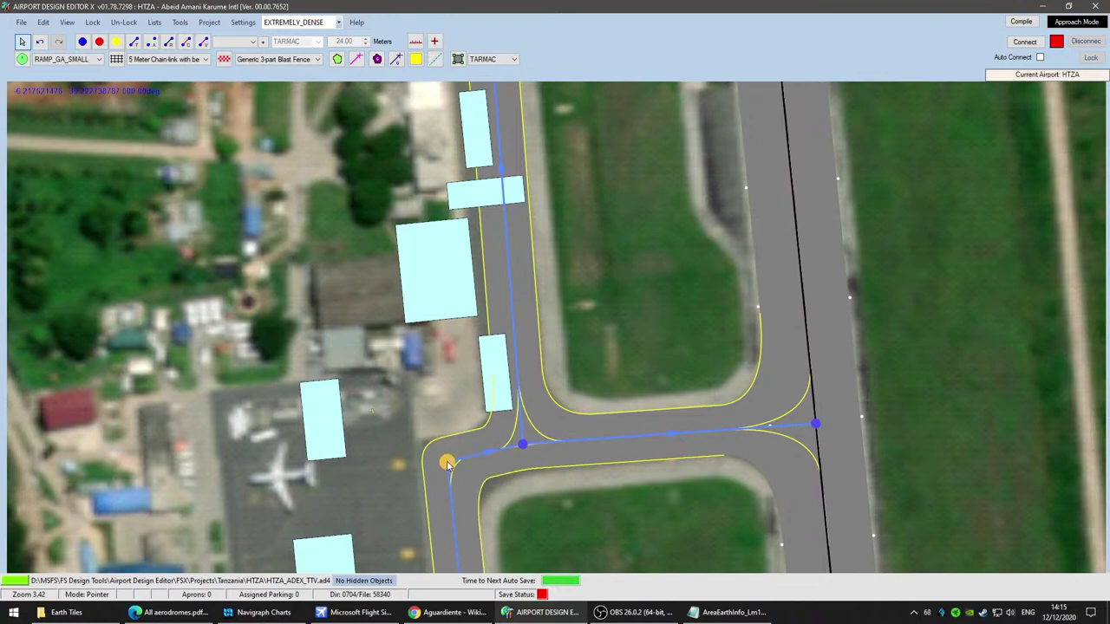
scroll(570, 507, "down", 3)
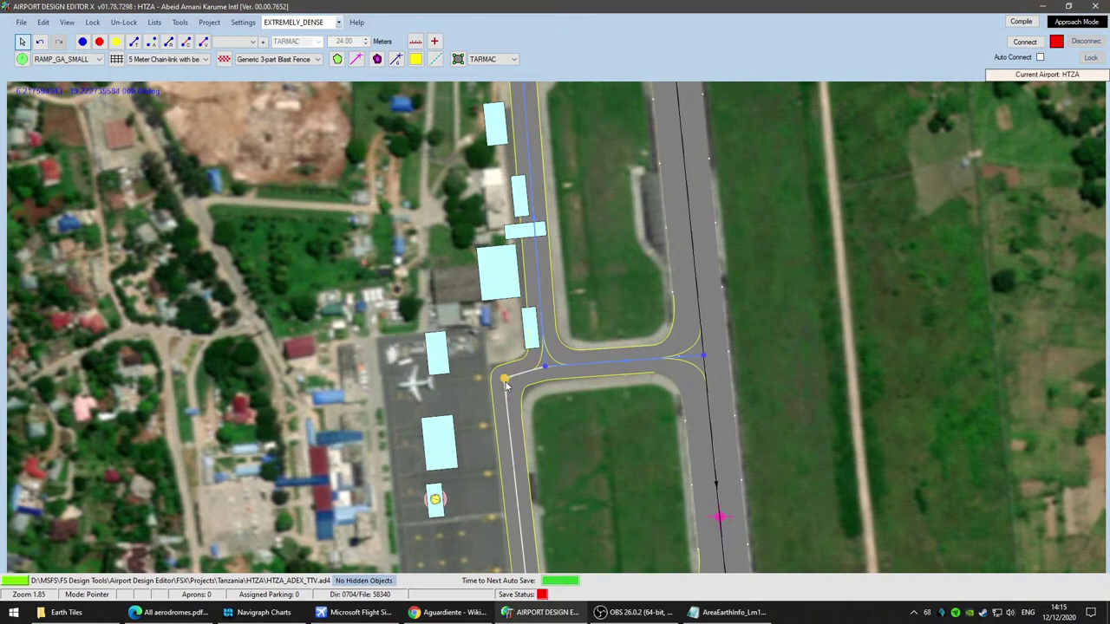
left_click_drag(505, 382, 508, 384)
scroll(614, 458, "up", 5)
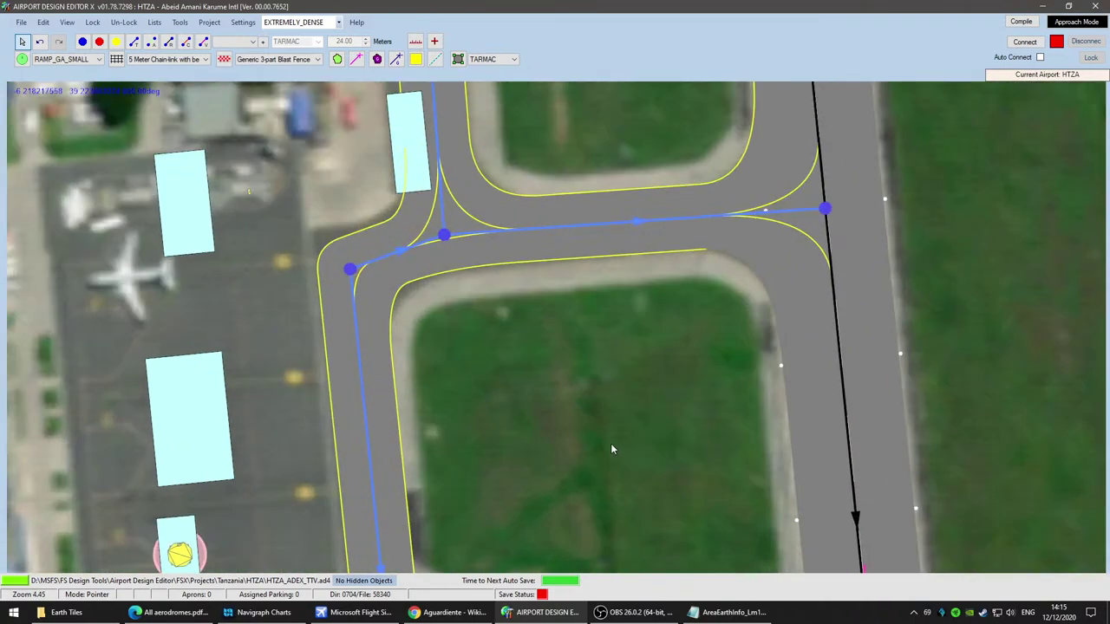
Step: Hide and re-show taxiway paths and nodes, then move the taxiway end node further south
left_click(66, 22)
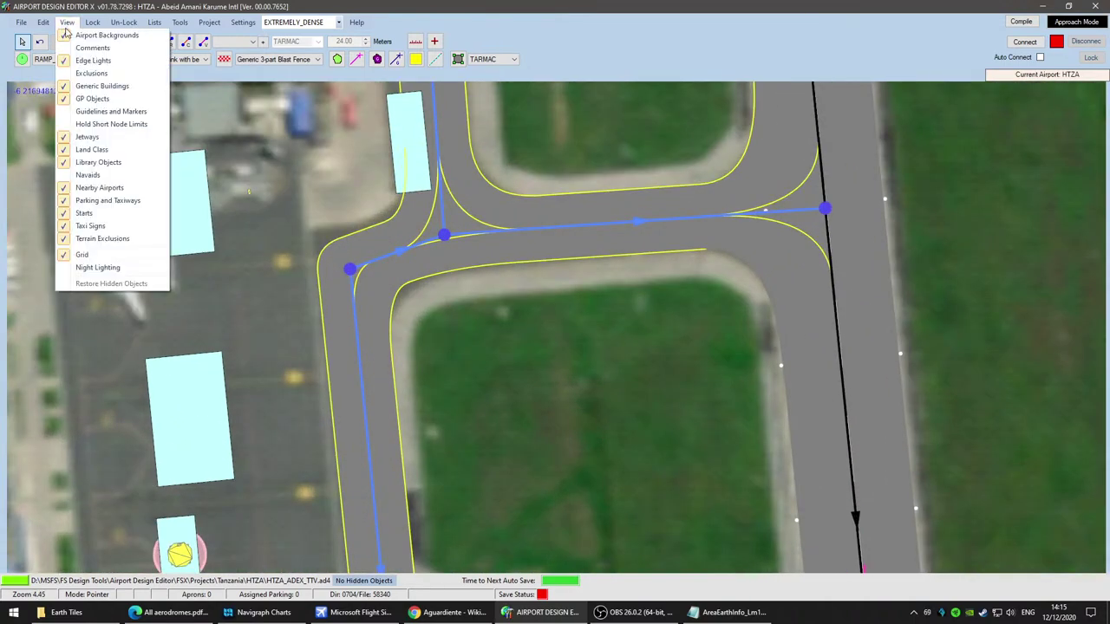
left_click(138, 202)
scroll(484, 375, "down", 5)
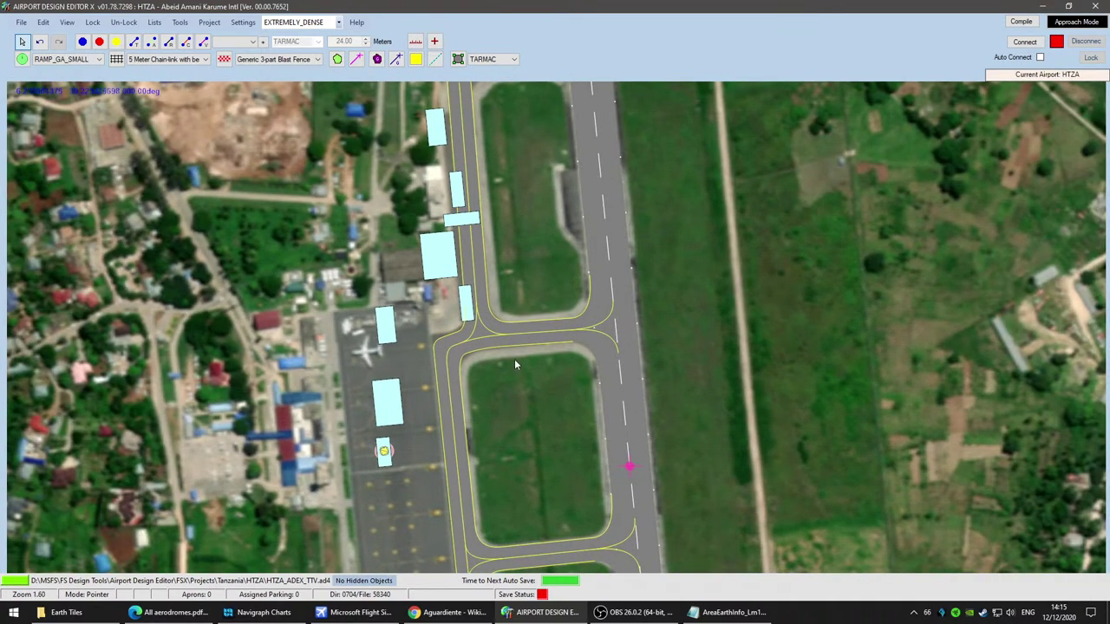
left_click(78, 24)
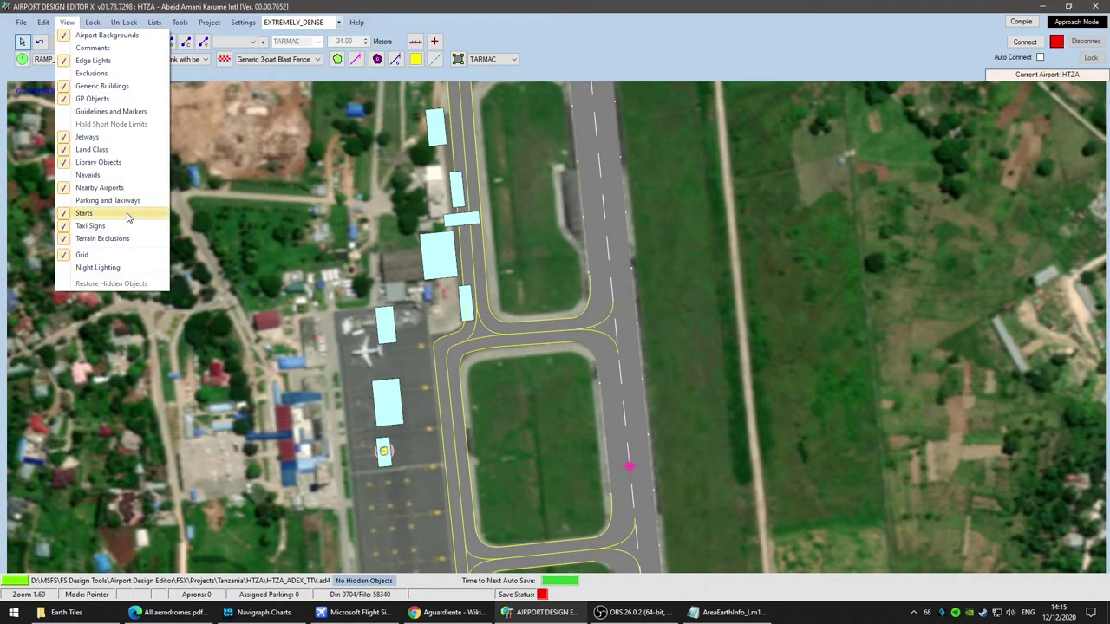
left_click(156, 202)
scroll(516, 250, "up", 5)
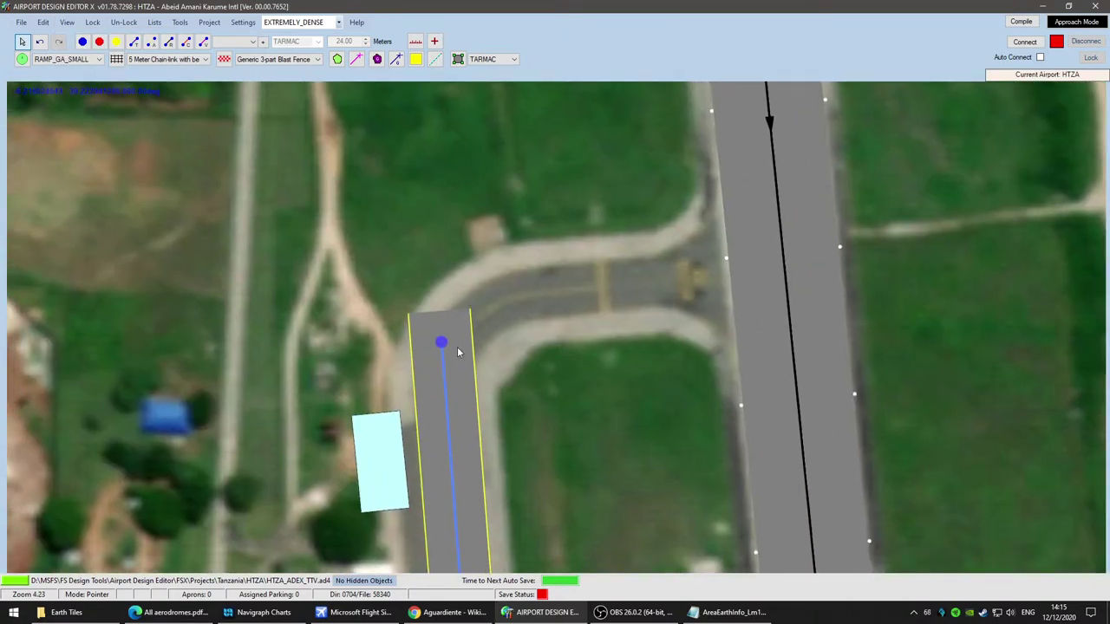
left_click_drag(442, 344, 431, 434)
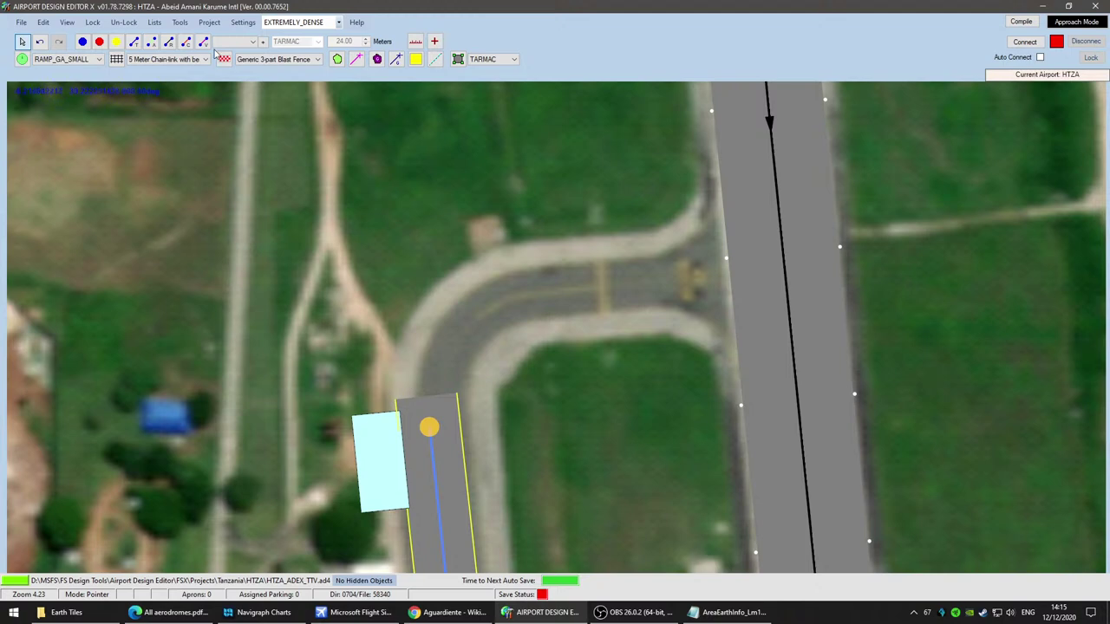
Step: Draw a connector link to the runway centreline and shorten it from its start node
left_click(134, 42)
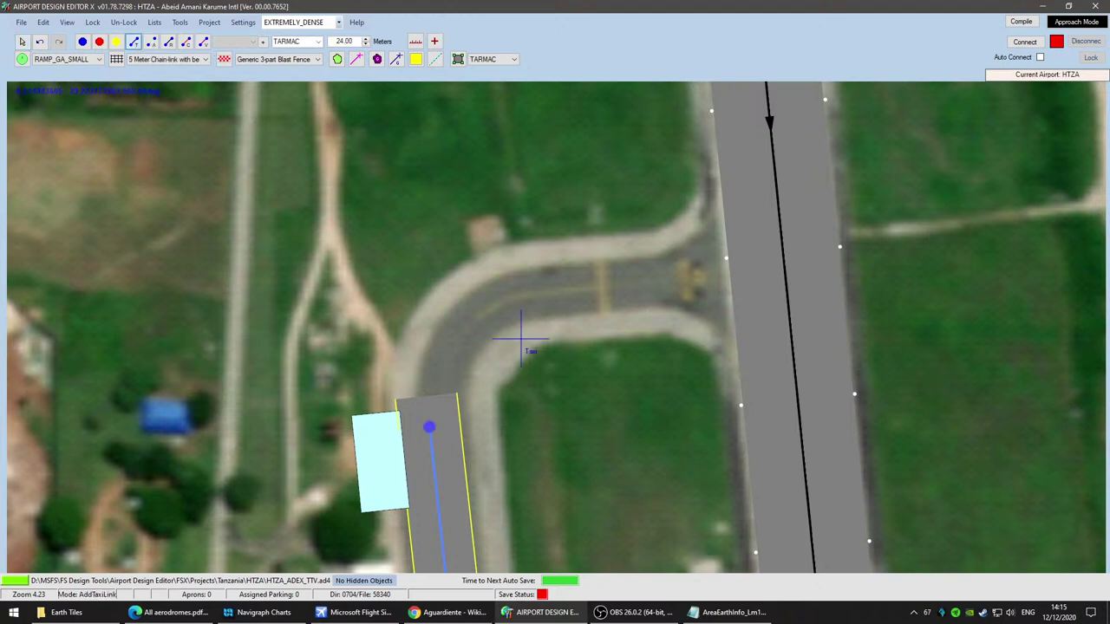
left_click(468, 300)
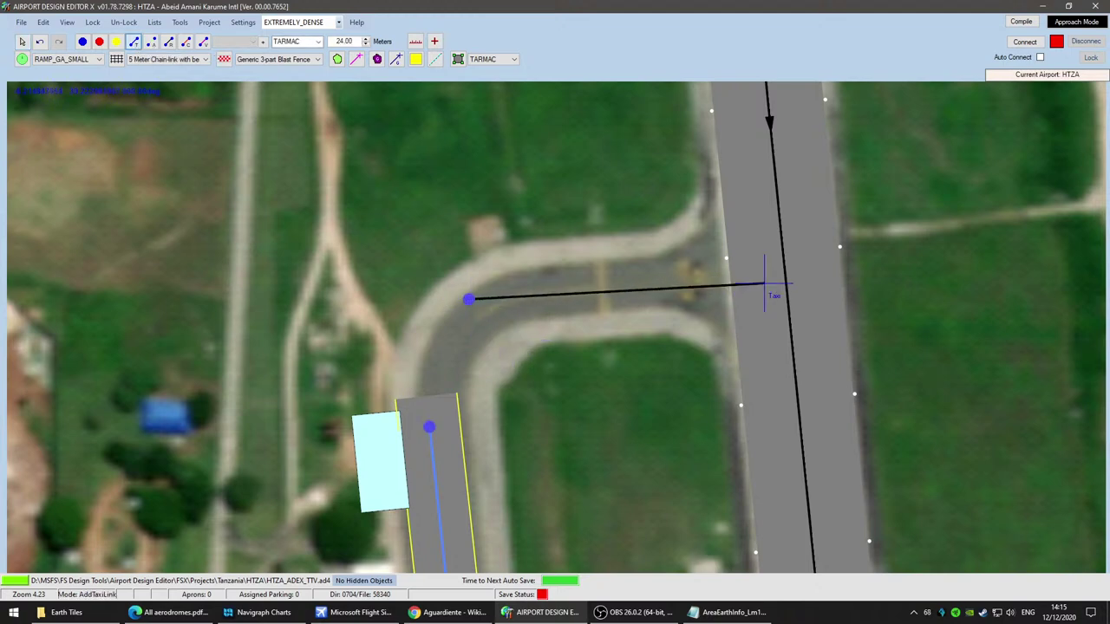
left_click(784, 278)
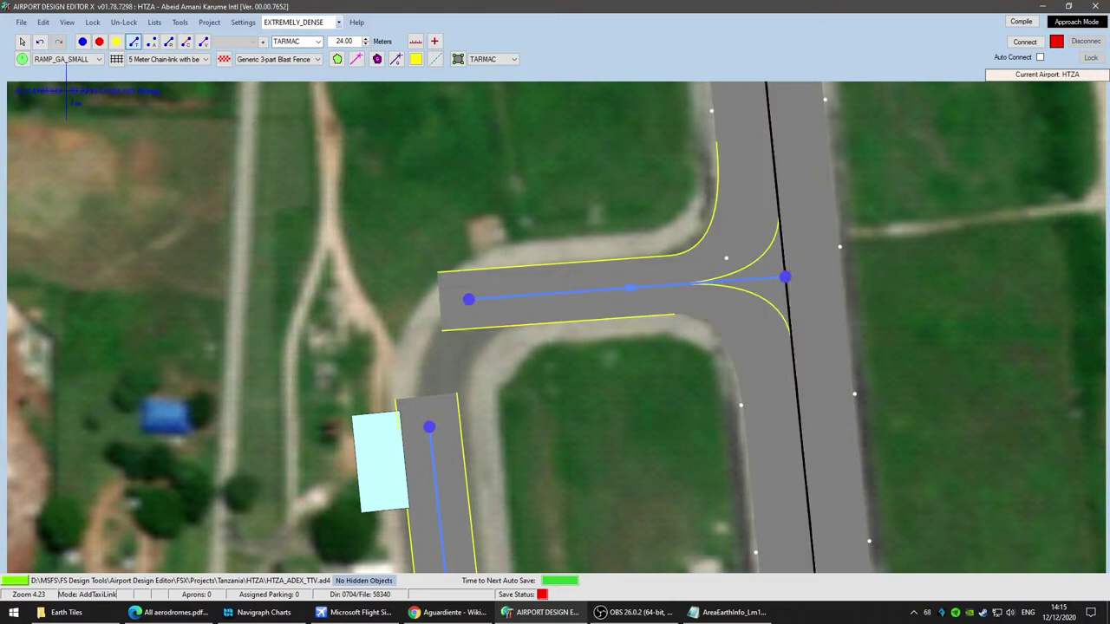
left_click(23, 42)
left_click_drag(469, 300, 532, 300)
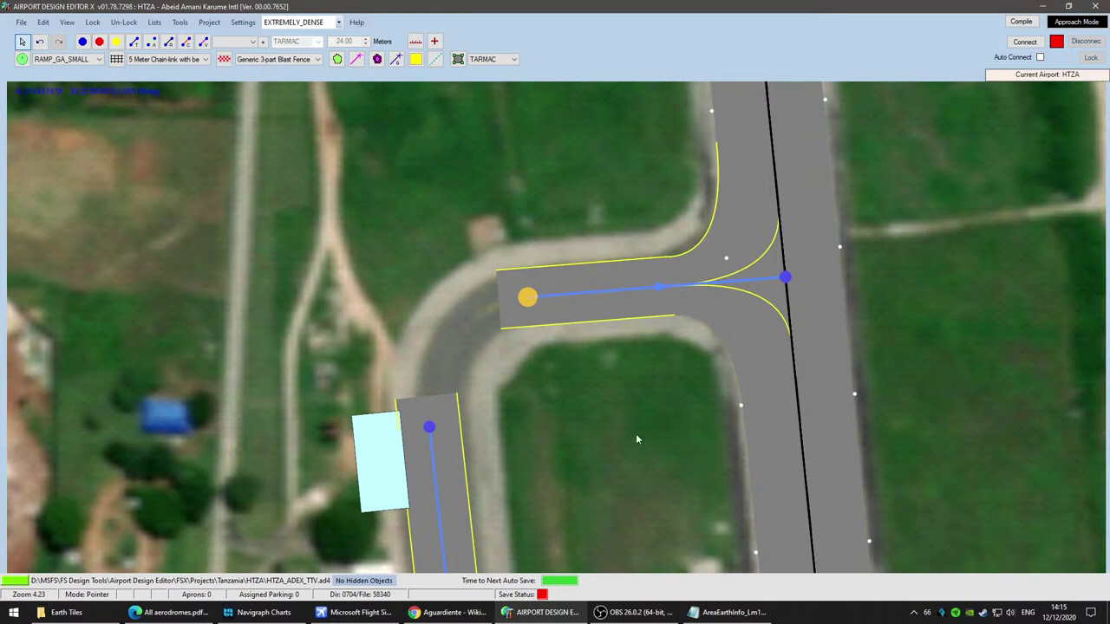
Step: Link the lower taxiway node up to the new connector
mouse_move(633, 456)
left_mouse_down()
mouse_move(603, 392)
mouse_move(622, 467)
left_mouse_up()
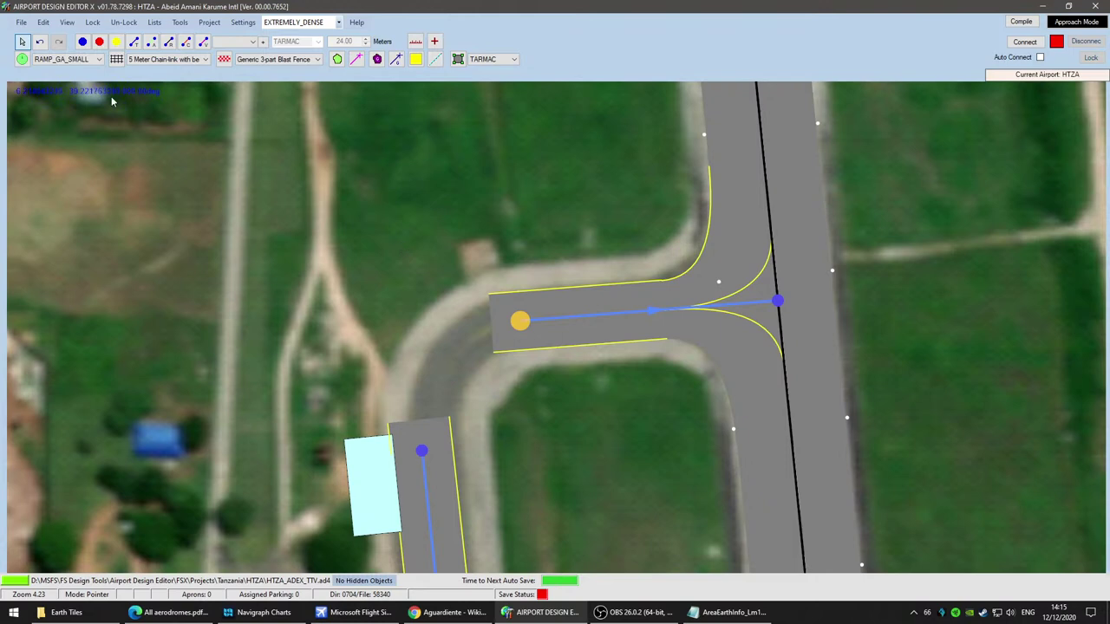
left_click(133, 42)
mouse_move(420, 450)
left_mouse_down()
mouse_move(451, 389)
mouse_move(519, 321)
left_mouse_up()
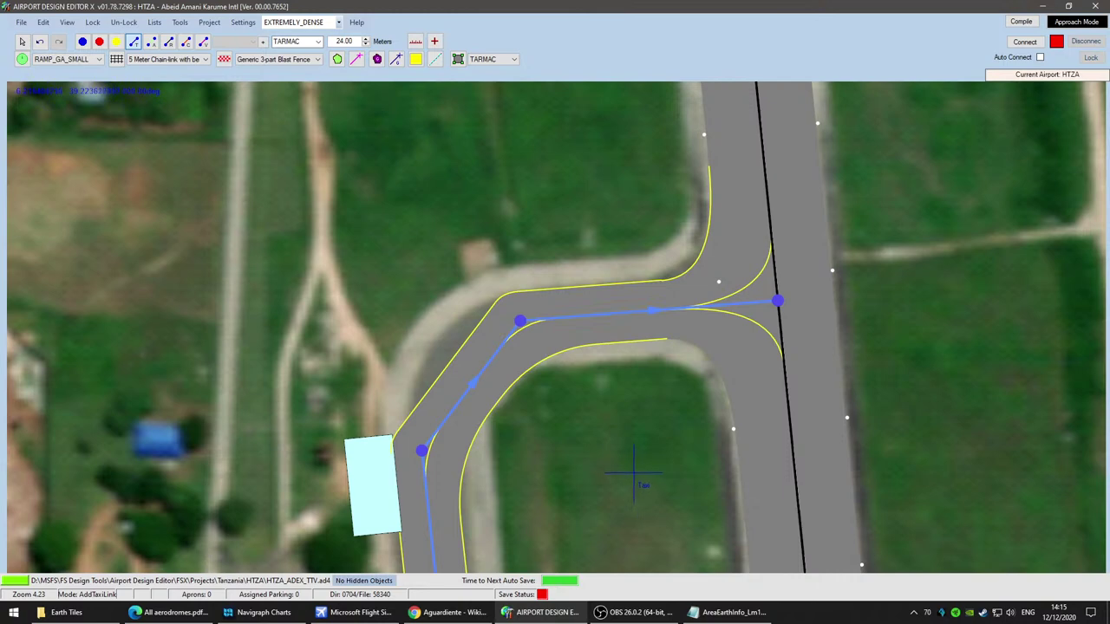
Step: Add nodes on the connector bend, undo the two stray ones, and move the bend node onto the curve
left_click(82, 42)
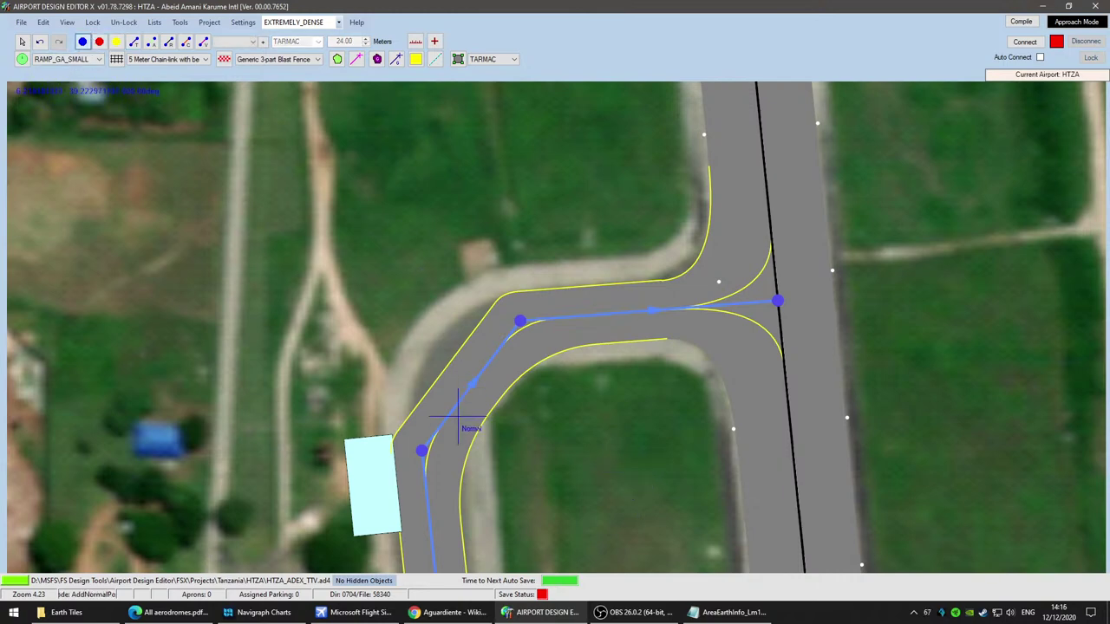
left_click(468, 392)
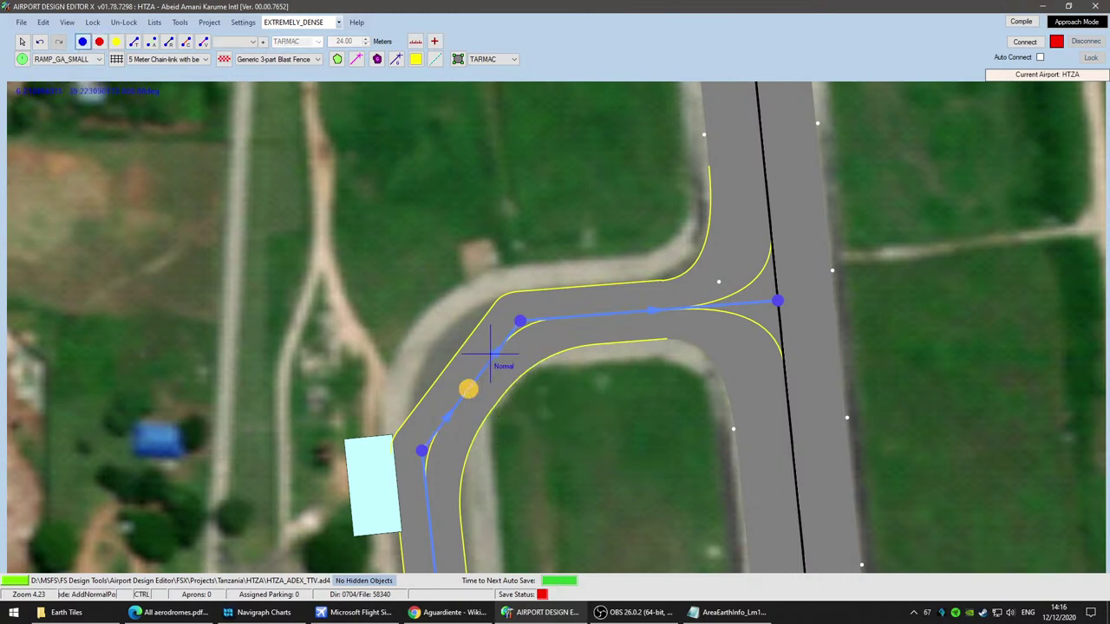
double_click(491, 355)
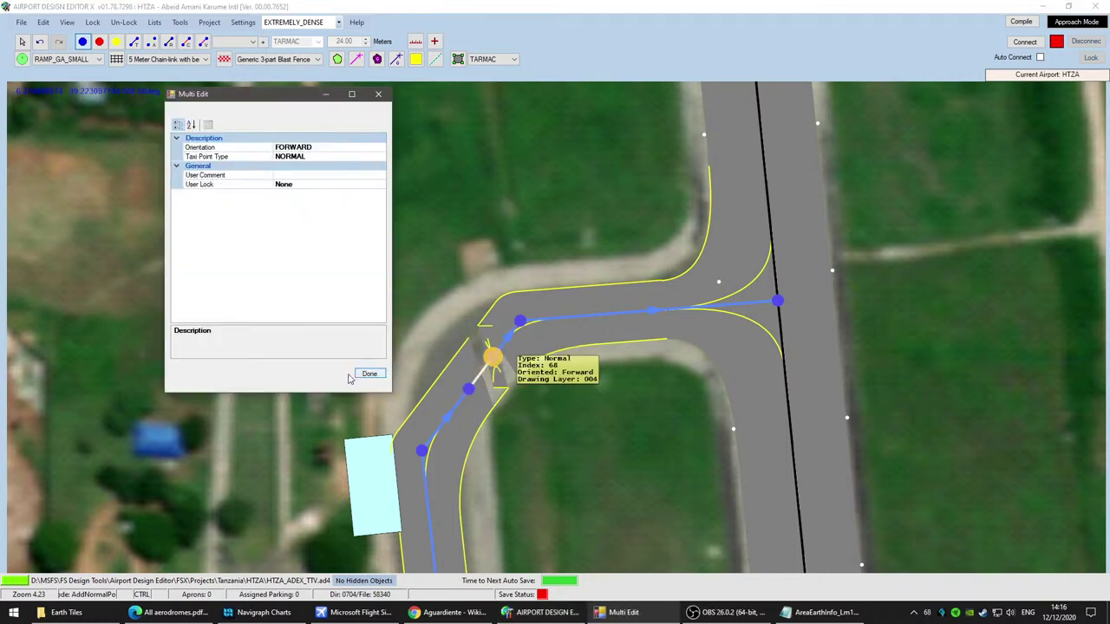
left_click(369, 375)
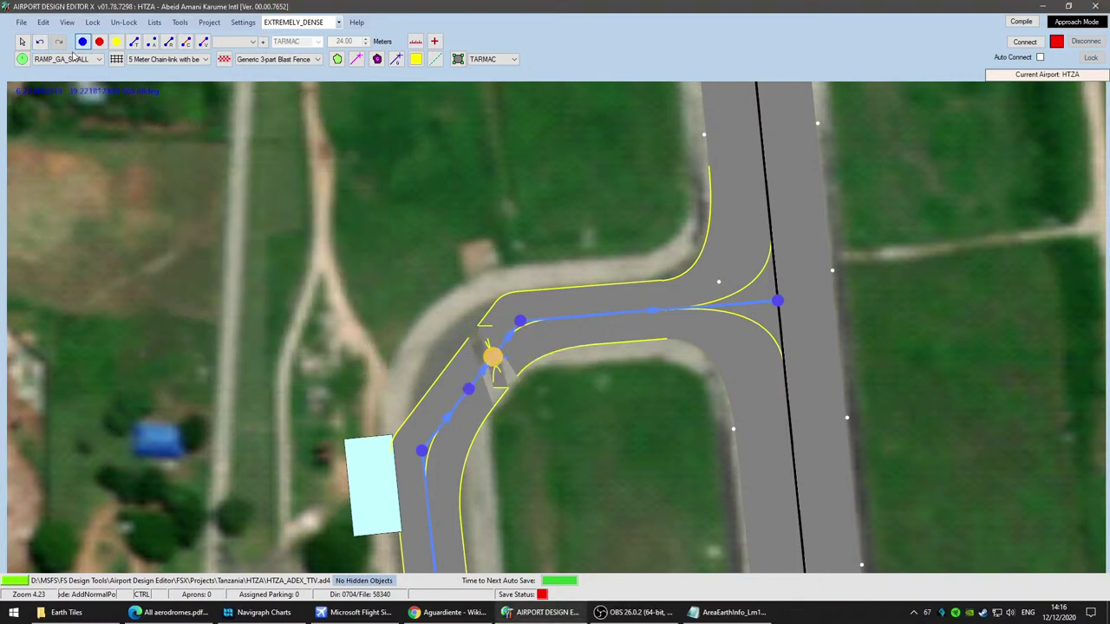
left_click(39, 43)
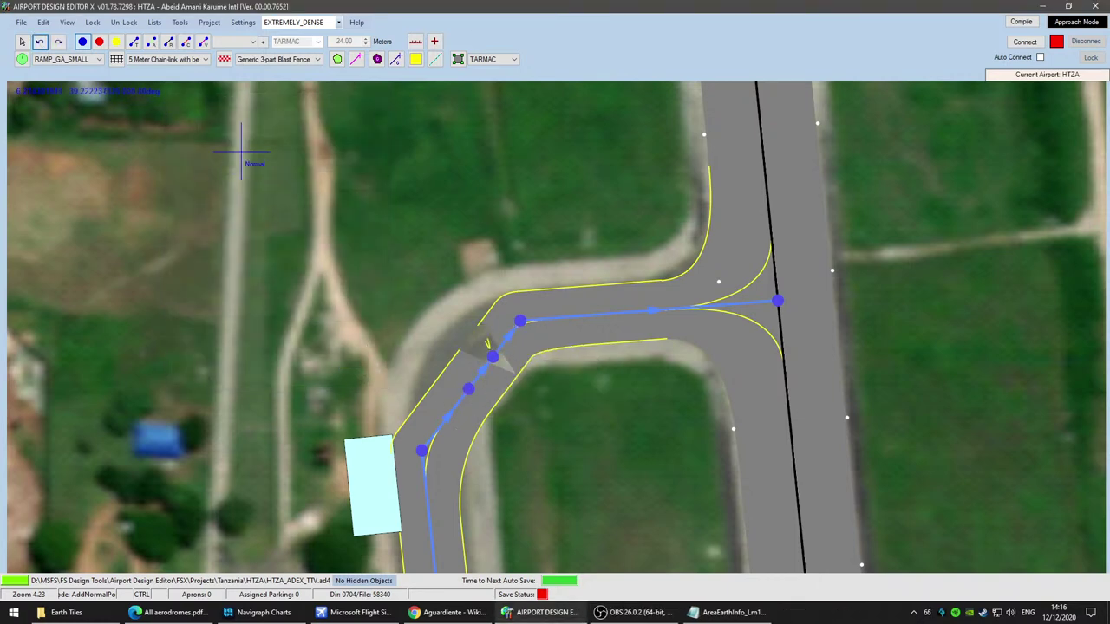
left_click(39, 43)
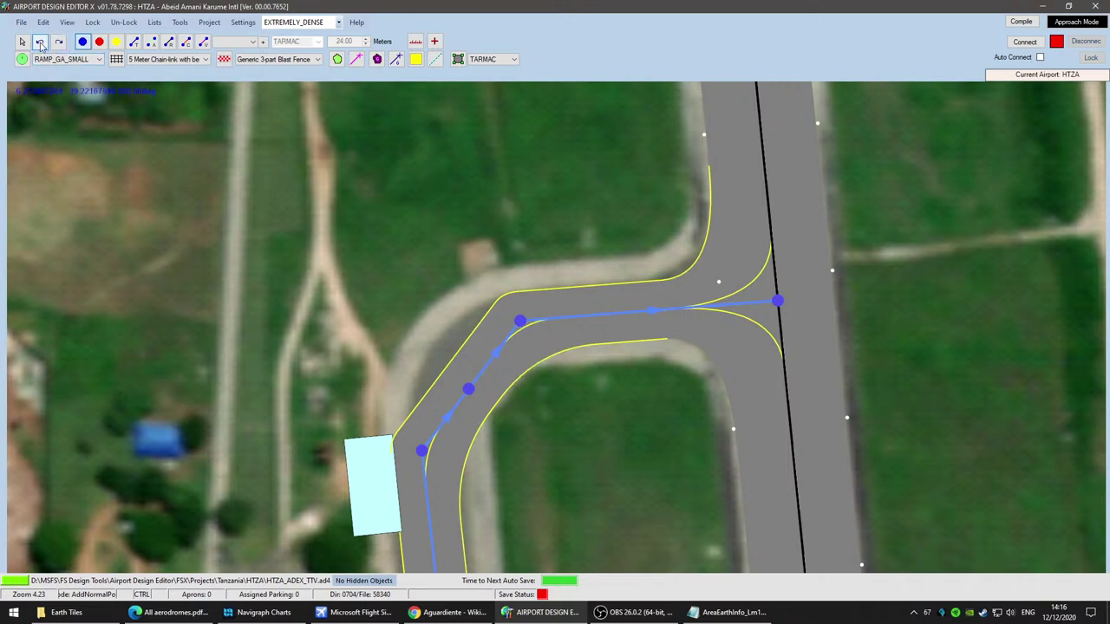
left_click(23, 42)
left_click_drag(468, 389, 441, 362)
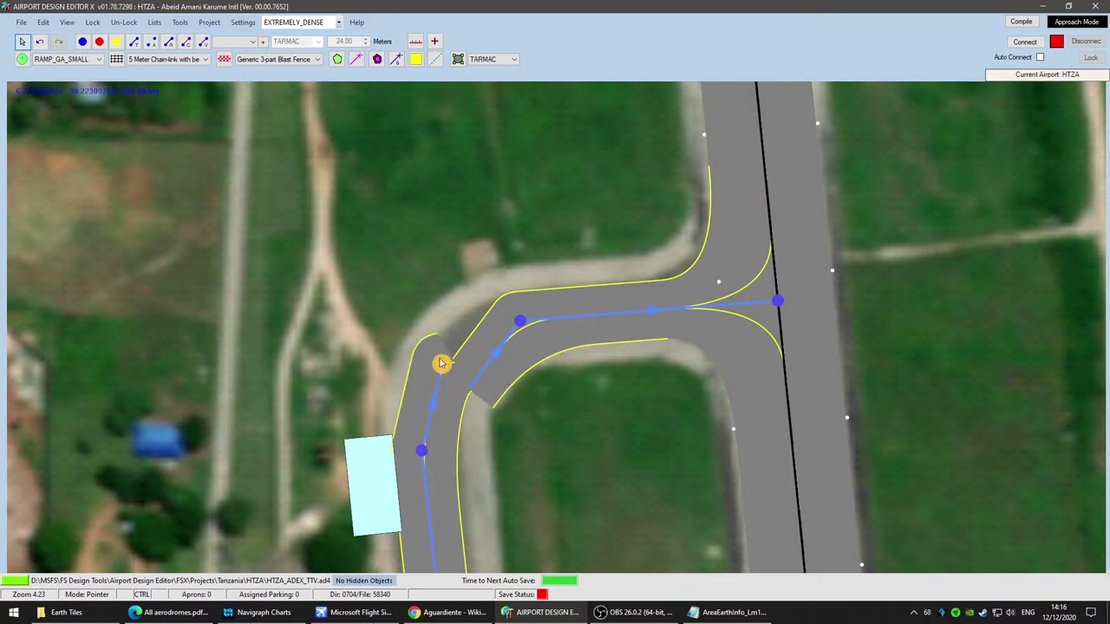
left_click(569, 427)
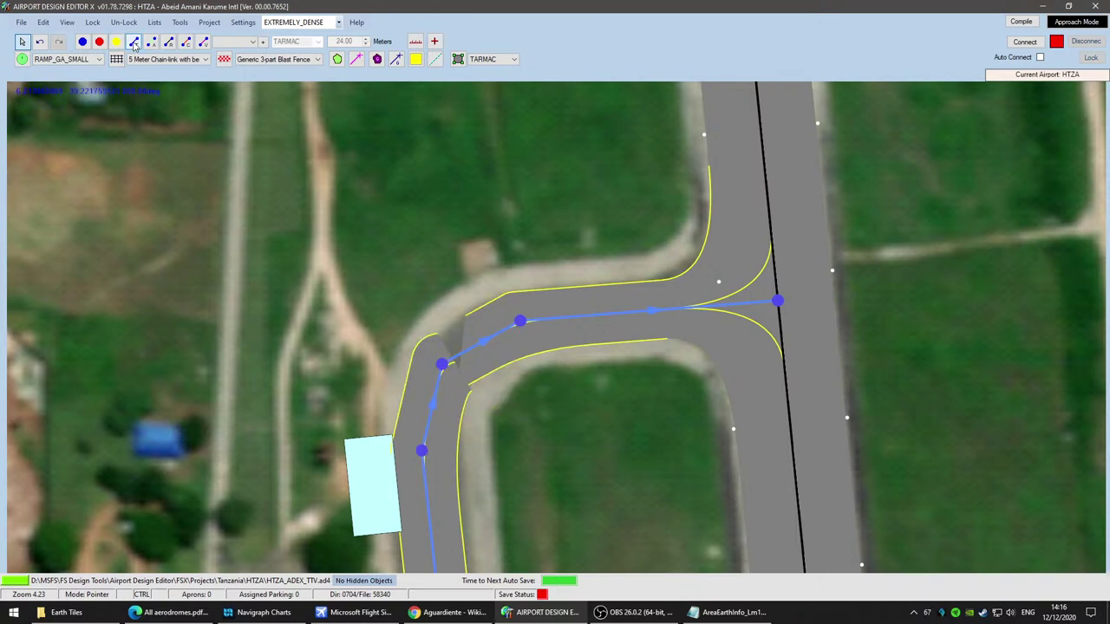
Step: Add nodes on the upper and lower parts of the bend and drag them onto the curve
left_click(82, 42)
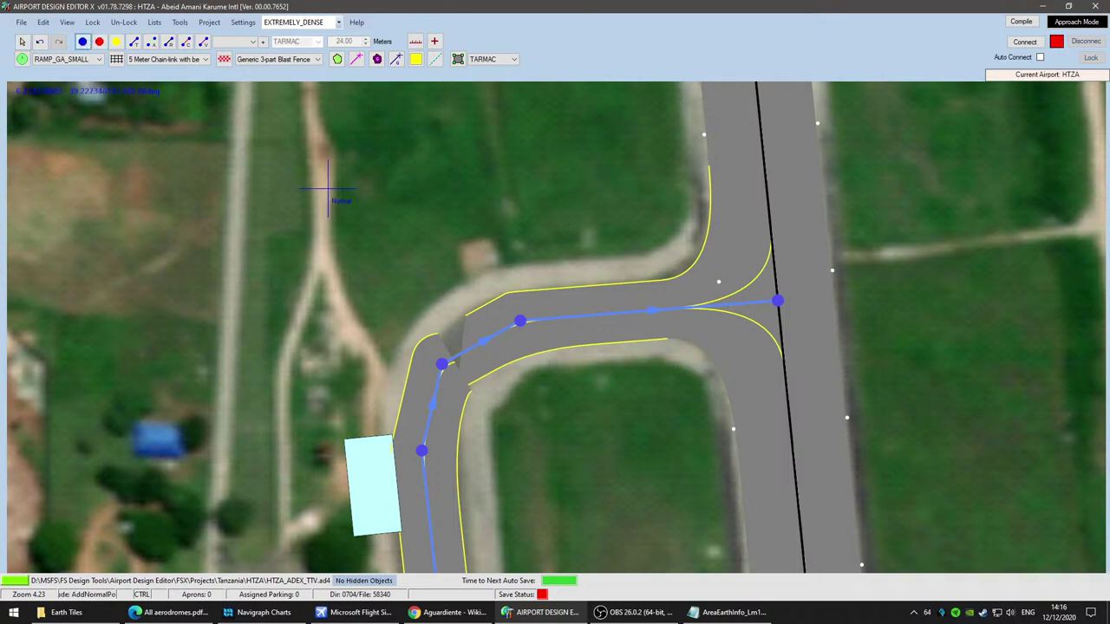
left_click(482, 341)
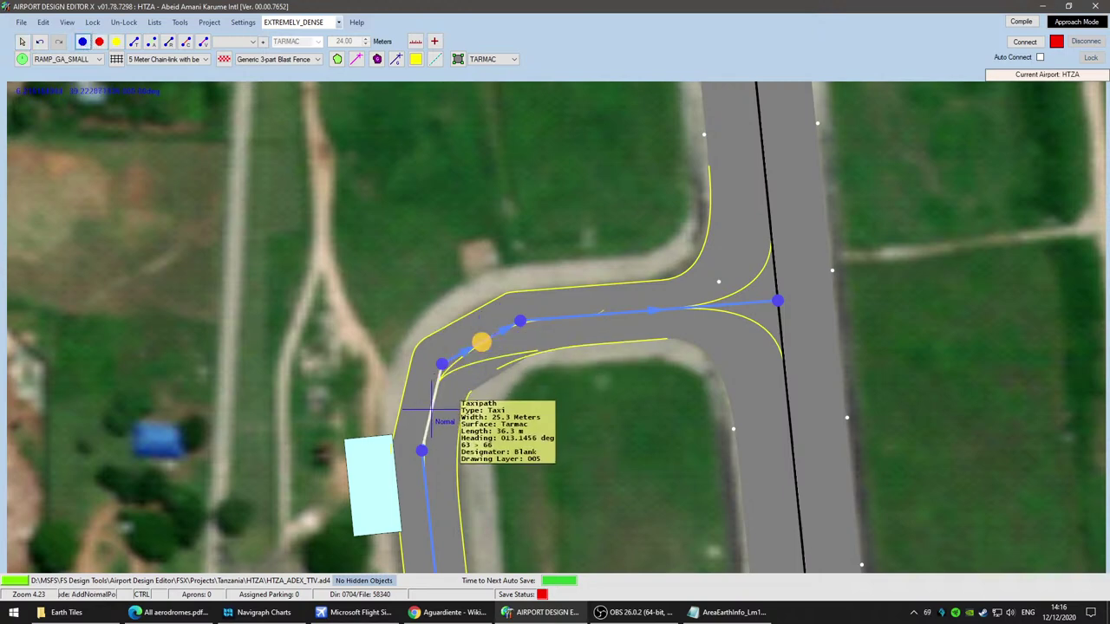
left_click(431, 409)
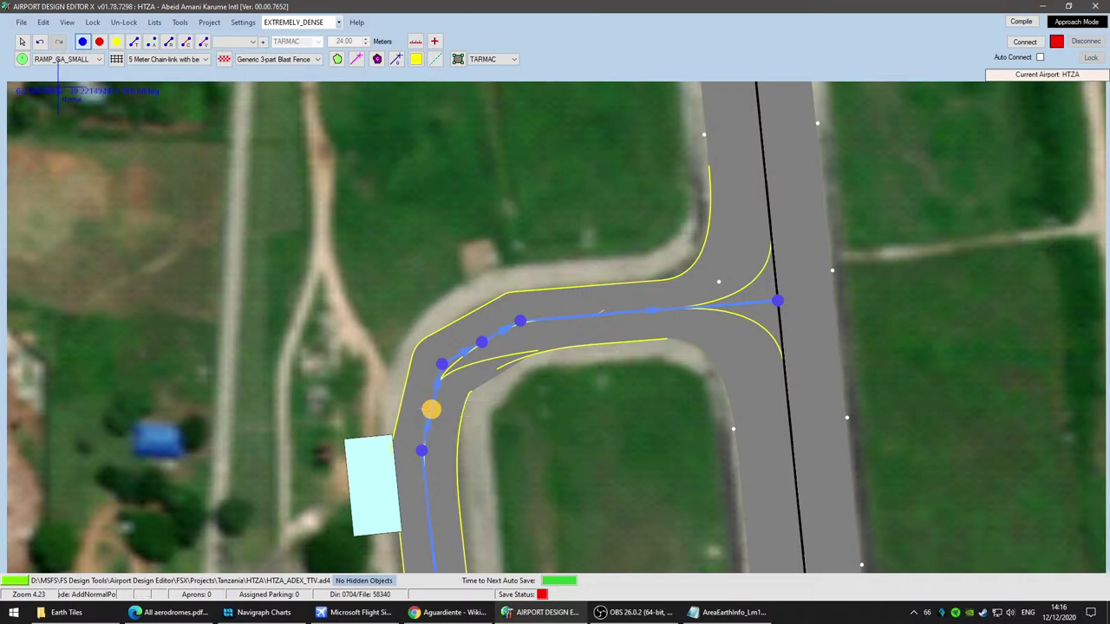
left_click(23, 42)
left_click_drag(431, 409, 420, 407)
mouse_move(481, 342)
left_mouse_down()
mouse_move(475, 332)
mouse_move(464, 343)
left_mouse_up()
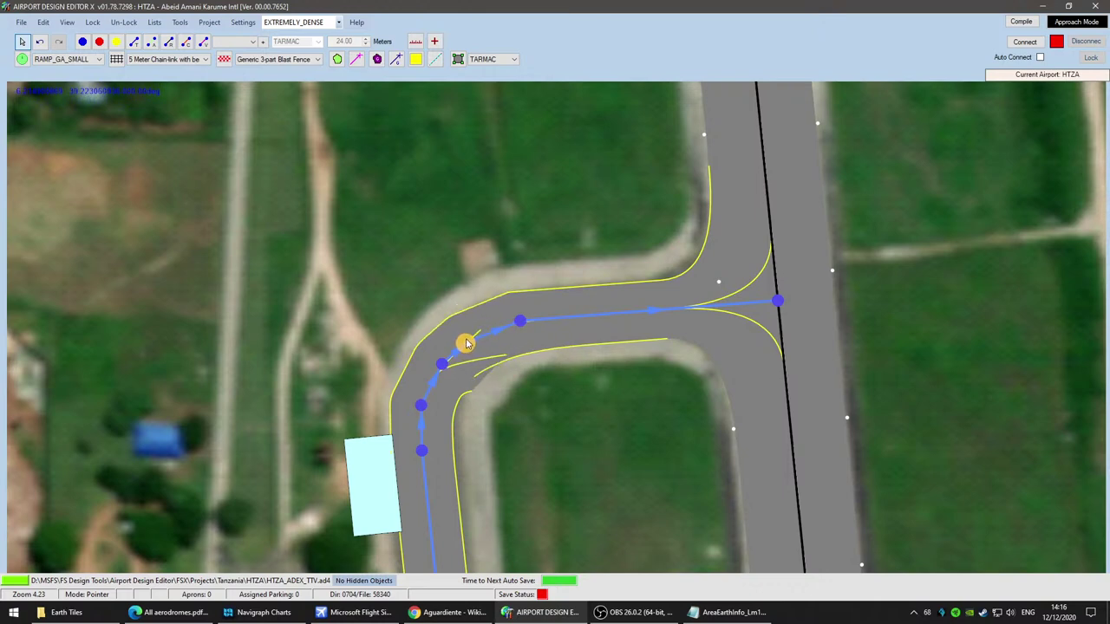
left_click_drag(422, 406, 426, 390)
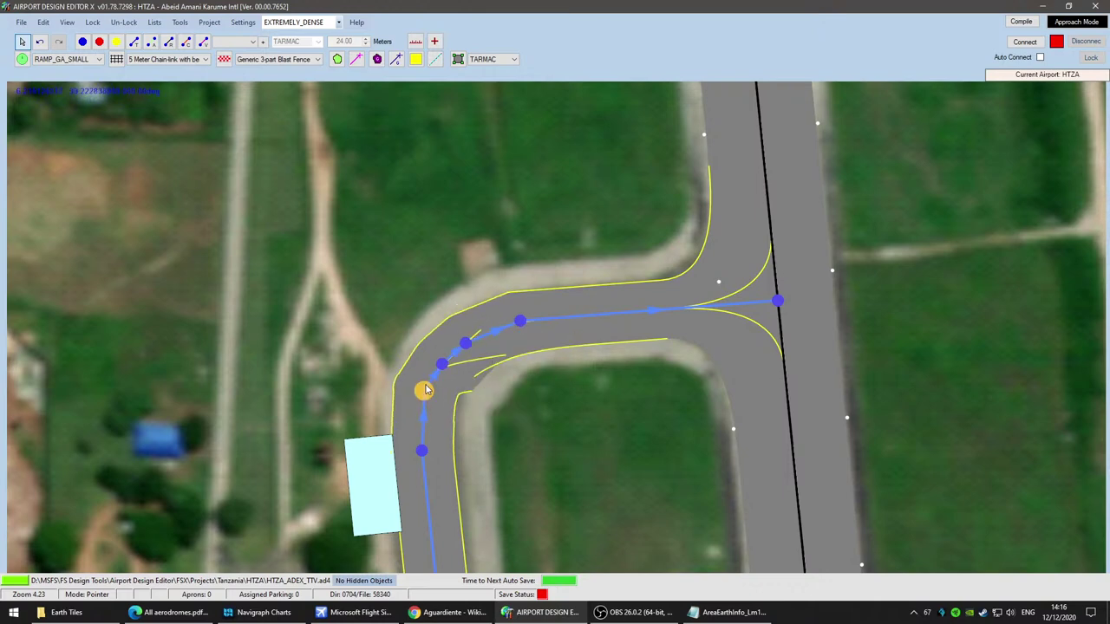
Step: Add two more nodes near the top and bottom of the bend and adjust them to smooth it
left_click(83, 42)
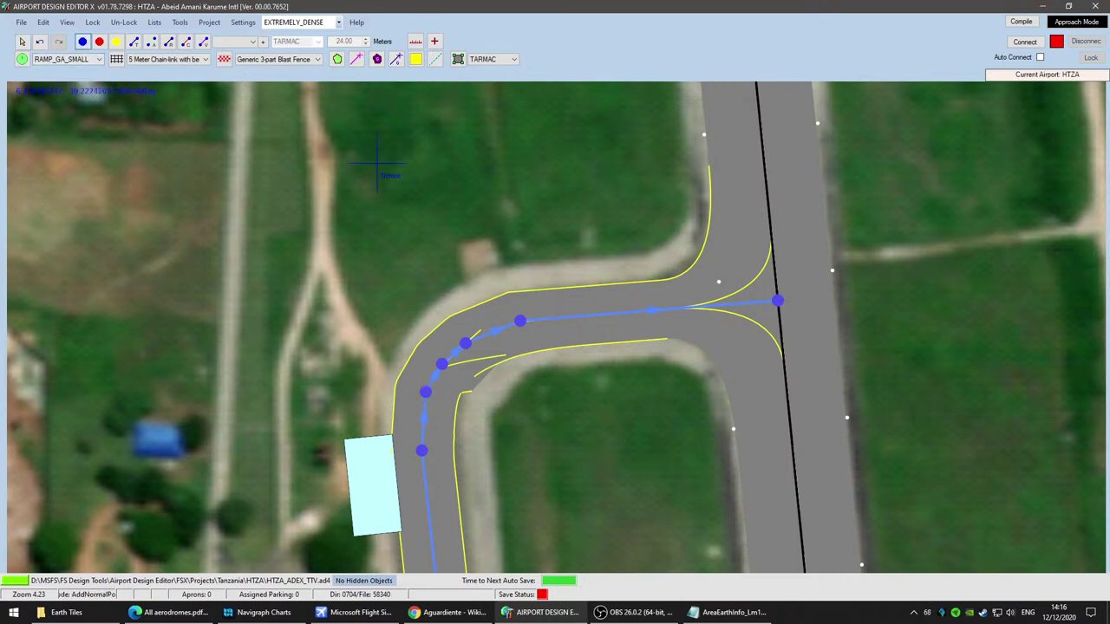
left_click(493, 330)
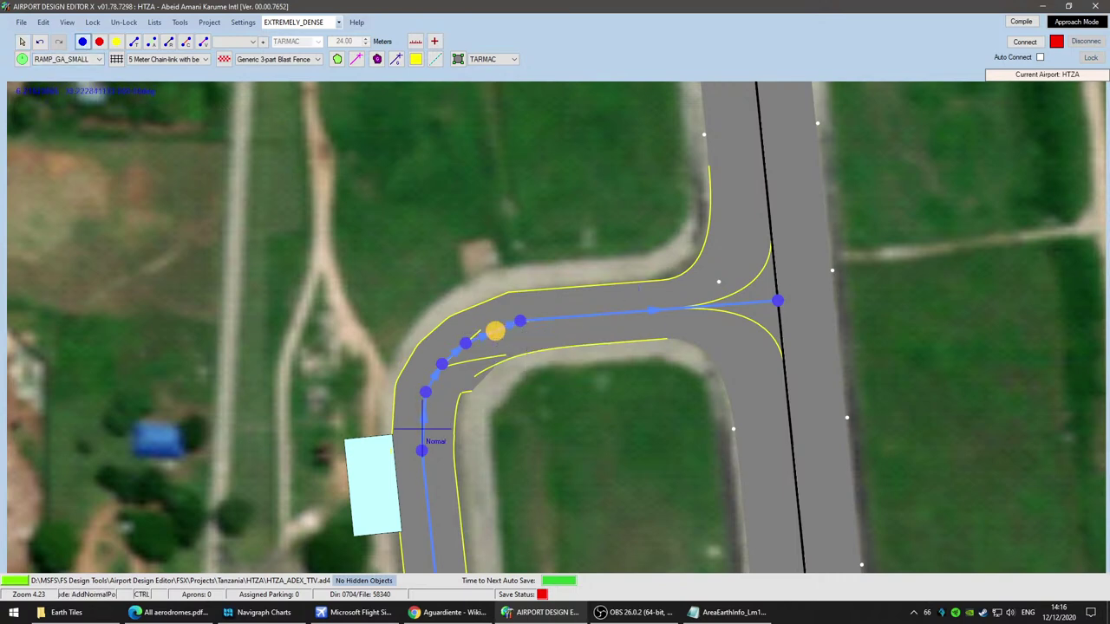
left_click(423, 421)
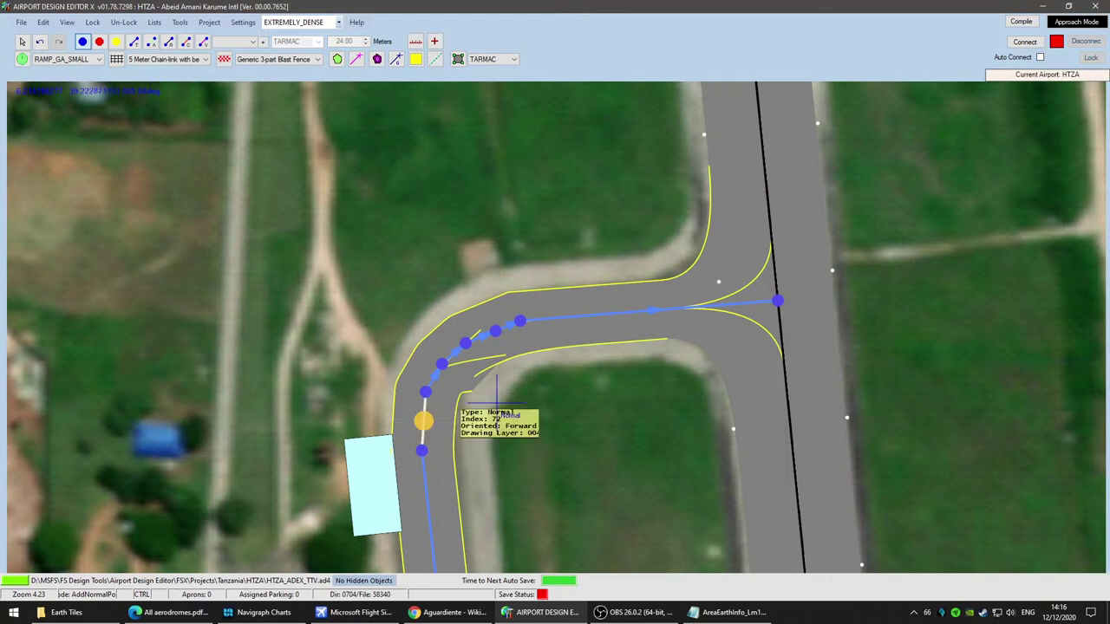
left_click(23, 42)
left_click_drag(424, 421, 422, 416)
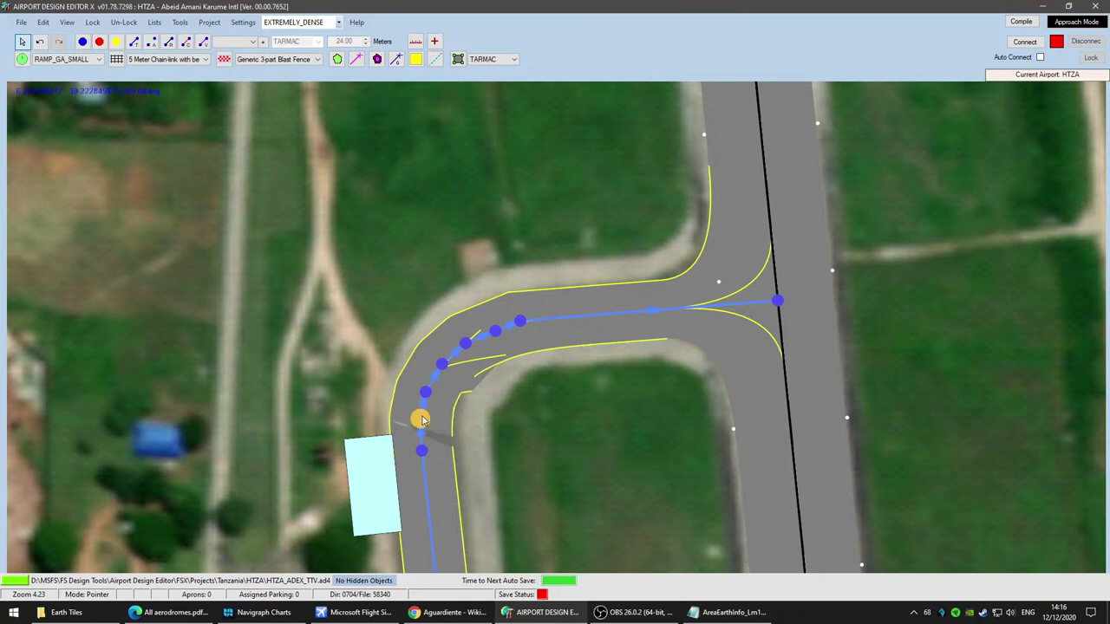
left_click(465, 345)
left_click(471, 350)
left_click(494, 331)
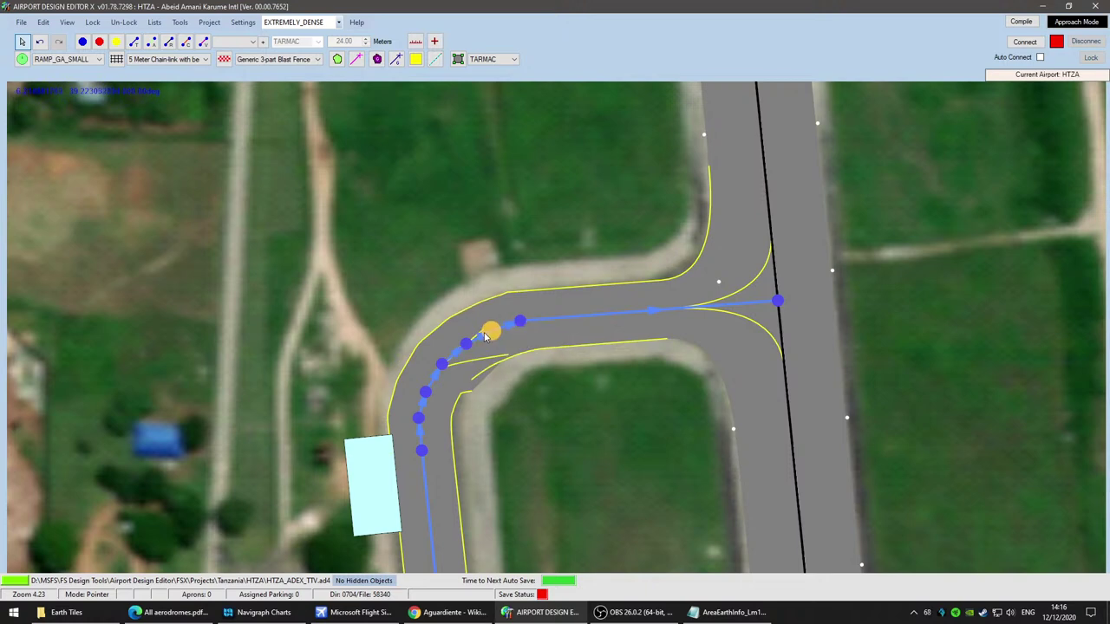
left_click(537, 430)
scroll(548, 432, "up", 3)
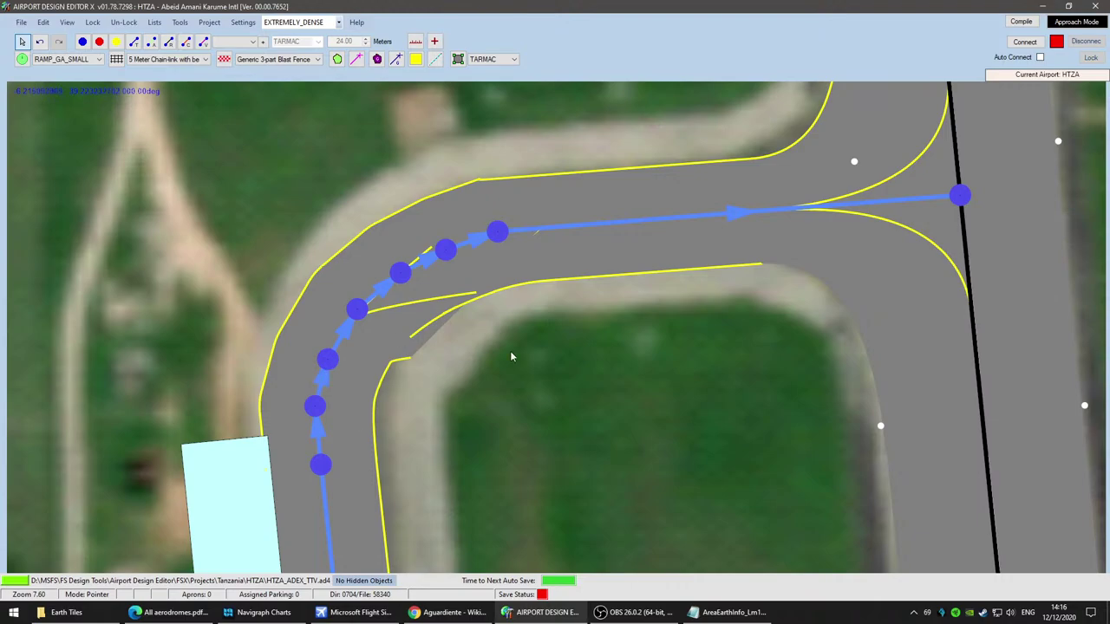
scroll(574, 471, "down", 8)
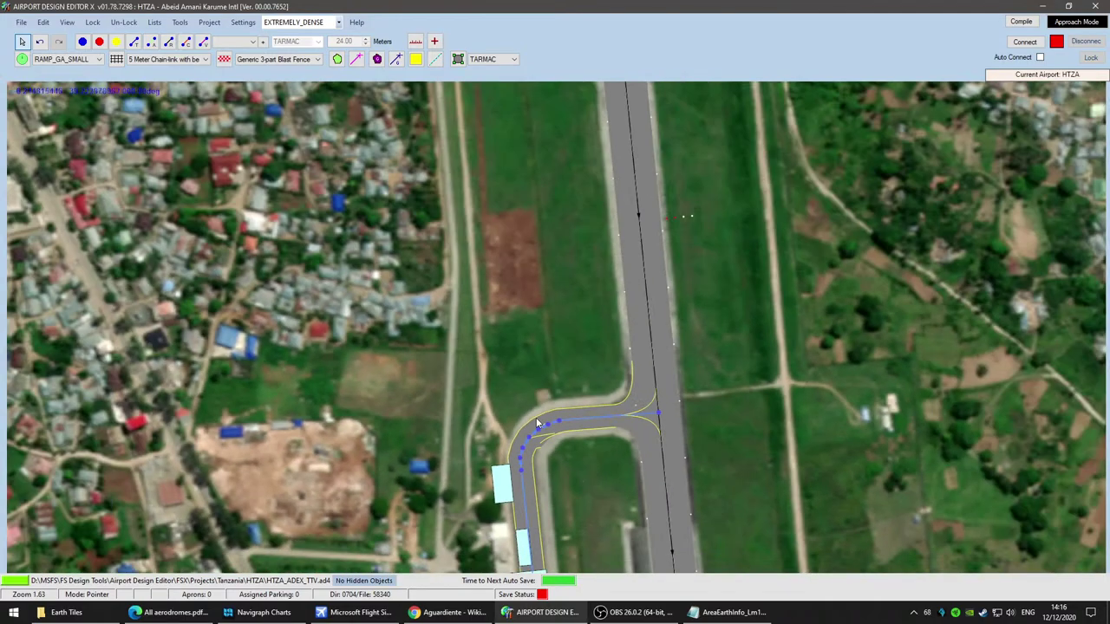
left_click_drag(588, 500, 569, 121)
scroll(568, 122, "down", 2)
left_click_drag(539, 408, 482, 160)
scroll(522, 331, "up", 1)
scroll(527, 336, "down", 2)
left_click_drag(547, 482, 515, 201)
scroll(499, 267, "up", 2)
scroll(512, 247, "up", 5)
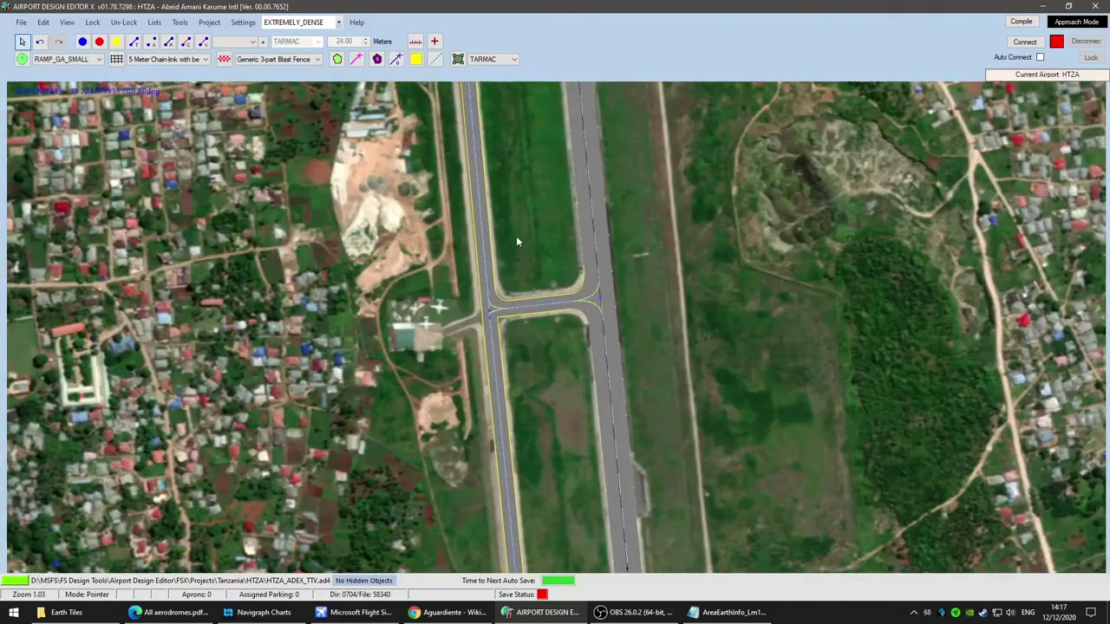
scroll(516, 243, "down", 6)
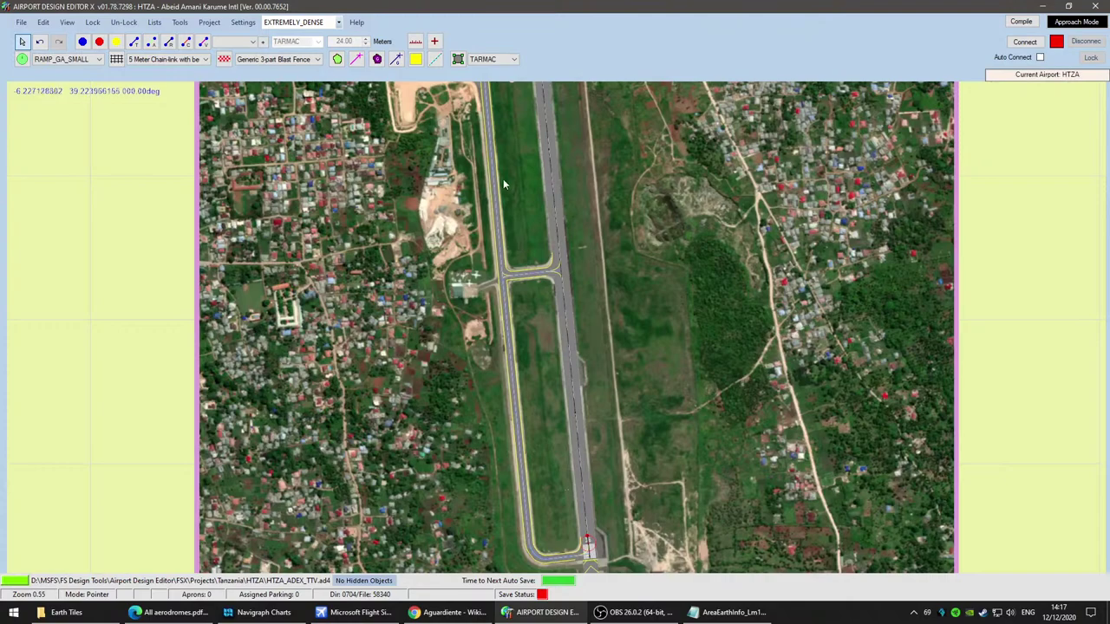
left_click_drag(511, 142, 518, 64)
scroll(555, 509, "up", 3)
scroll(555, 508, "up", 5)
left_click_drag(523, 295, 564, 173)
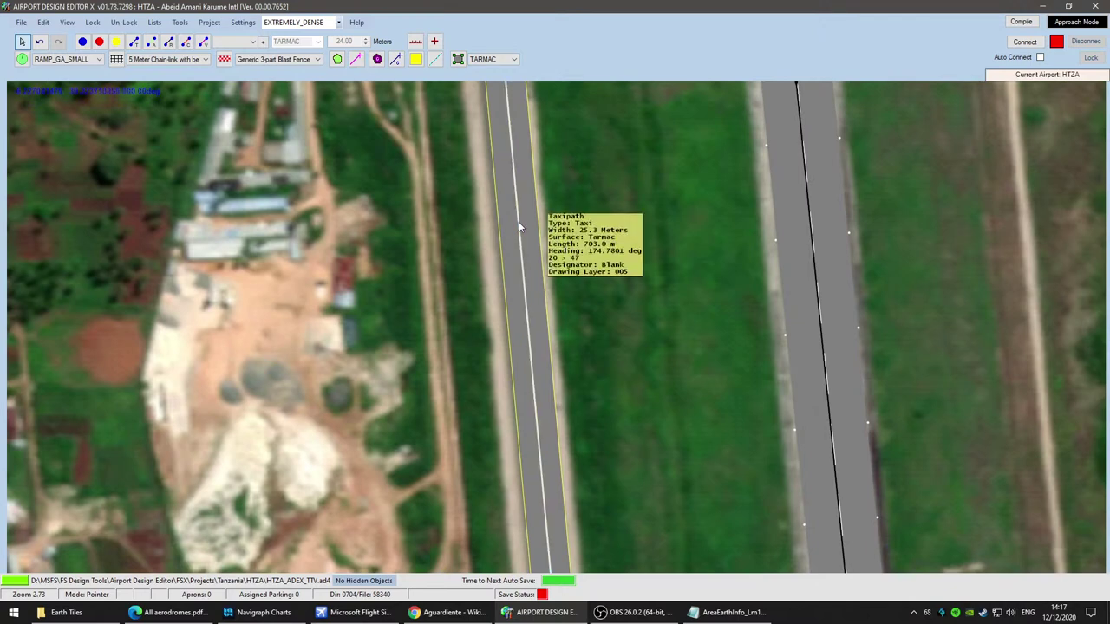
double_click(520, 227)
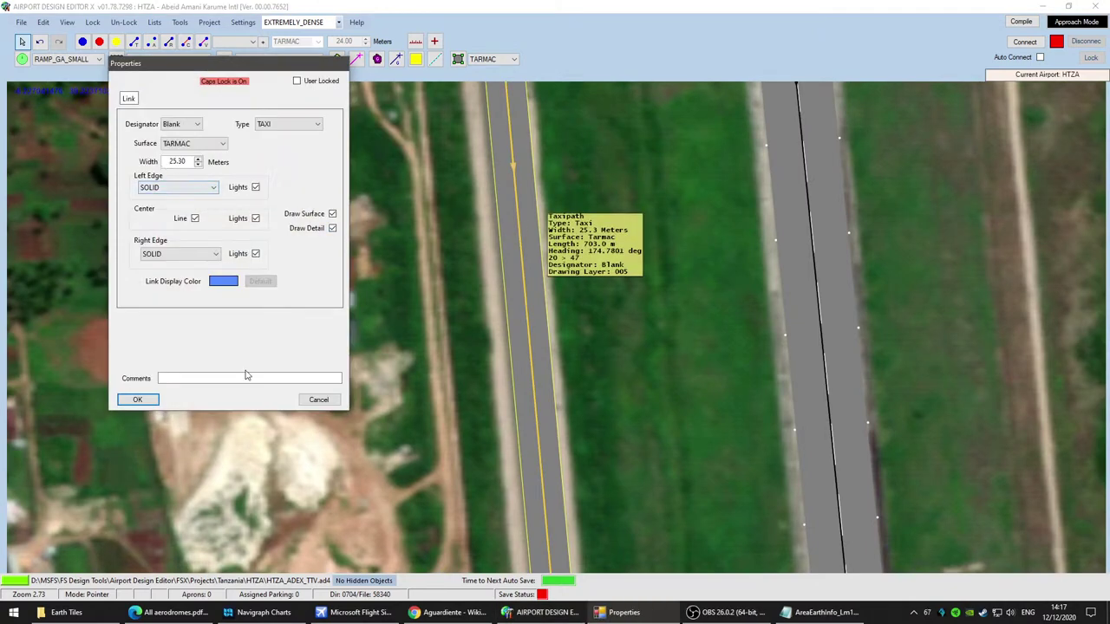
left_click(319, 400)
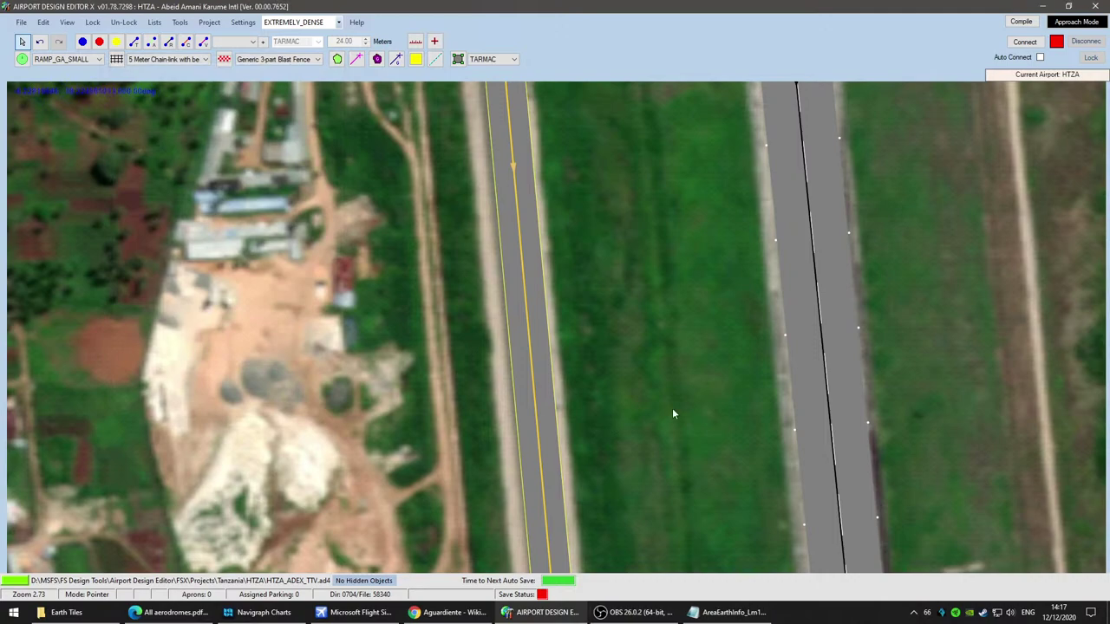
scroll(677, 414, "down", 3)
left_click_drag(698, 441, 525, 180)
scroll(526, 180, "down", 2)
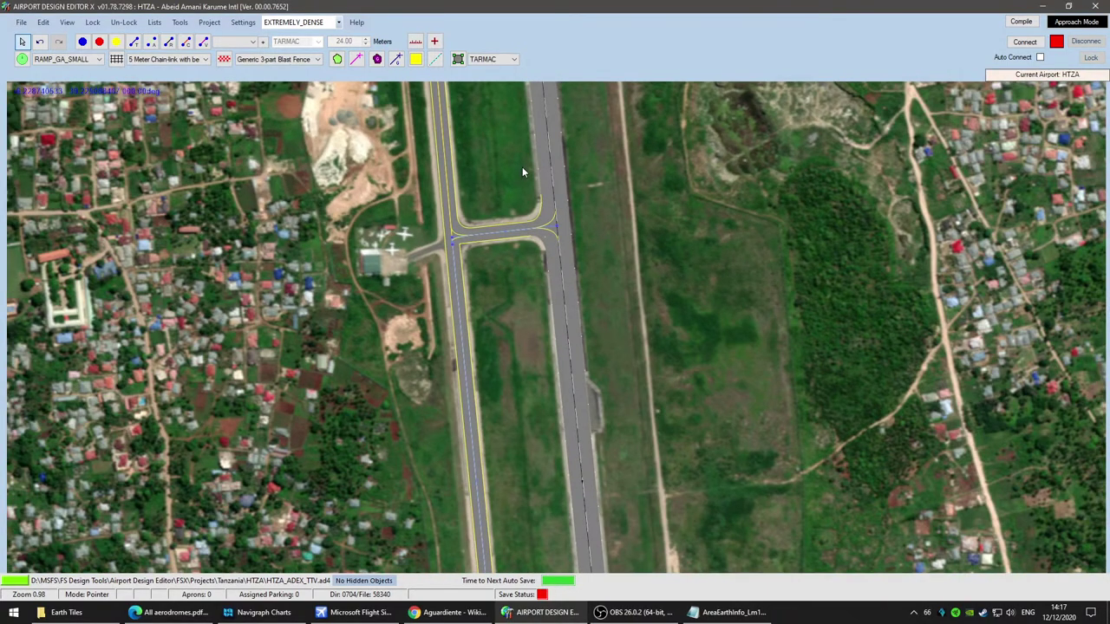
scroll(522, 171, "up", 7)
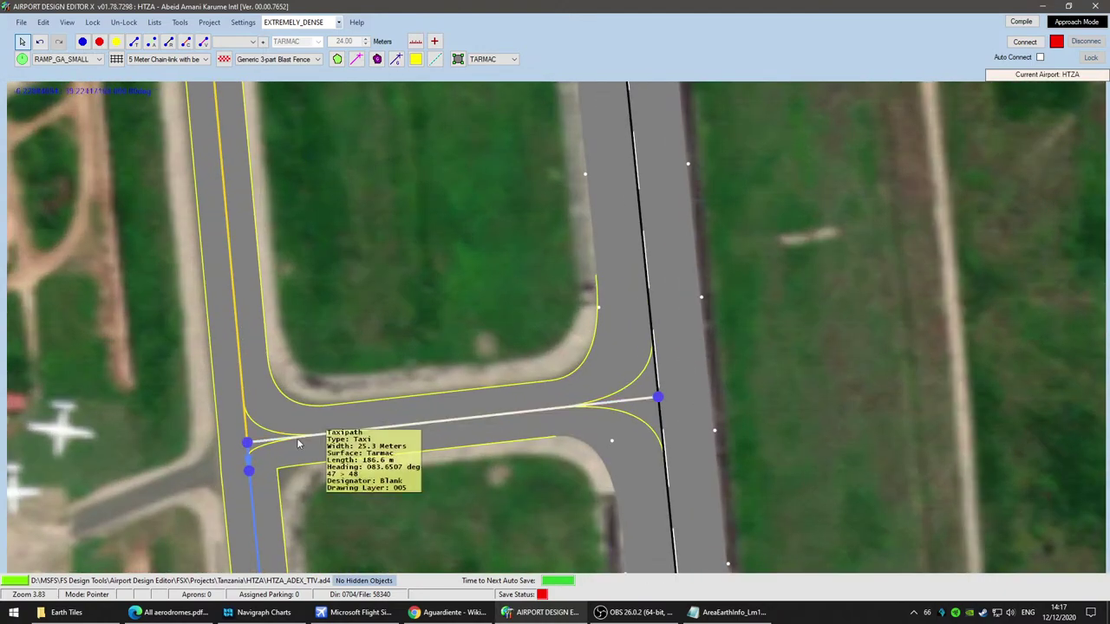
Step: Pan and zoom the Google Maps satellite view along the taxiways, parked aircraft area and both runway ends
left_click(447, 612)
left_click(69, 10)
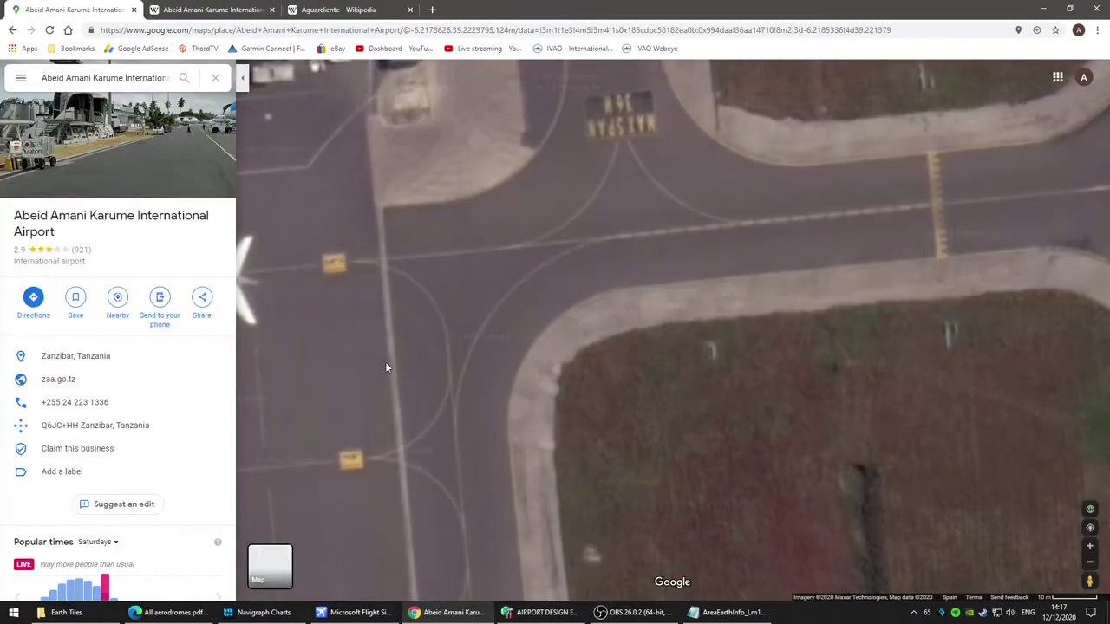
scroll(421, 431, "down", 2)
left_click_drag(478, 241, 523, 405)
scroll(523, 405, "up", 2)
left_click_drag(674, 497, 574, 245)
scroll(557, 403, "down", 2)
scroll(559, 424, "down", 3)
left_click_drag(583, 514, 554, 100)
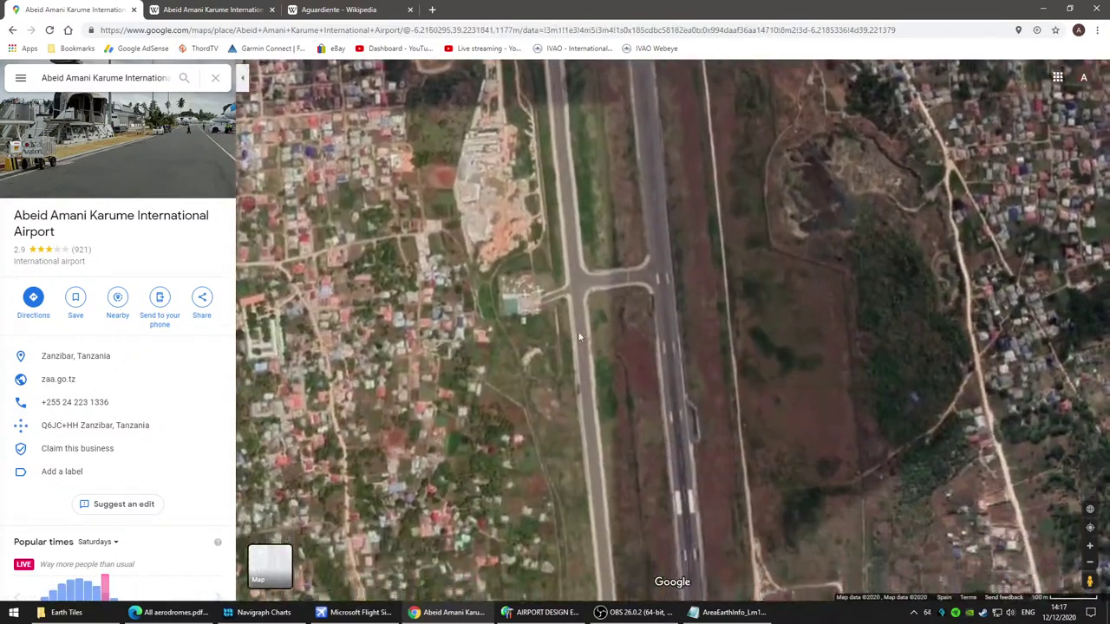
scroll(578, 329, "up", 3)
scroll(579, 326, "up", 2)
scroll(581, 321, "down", 4)
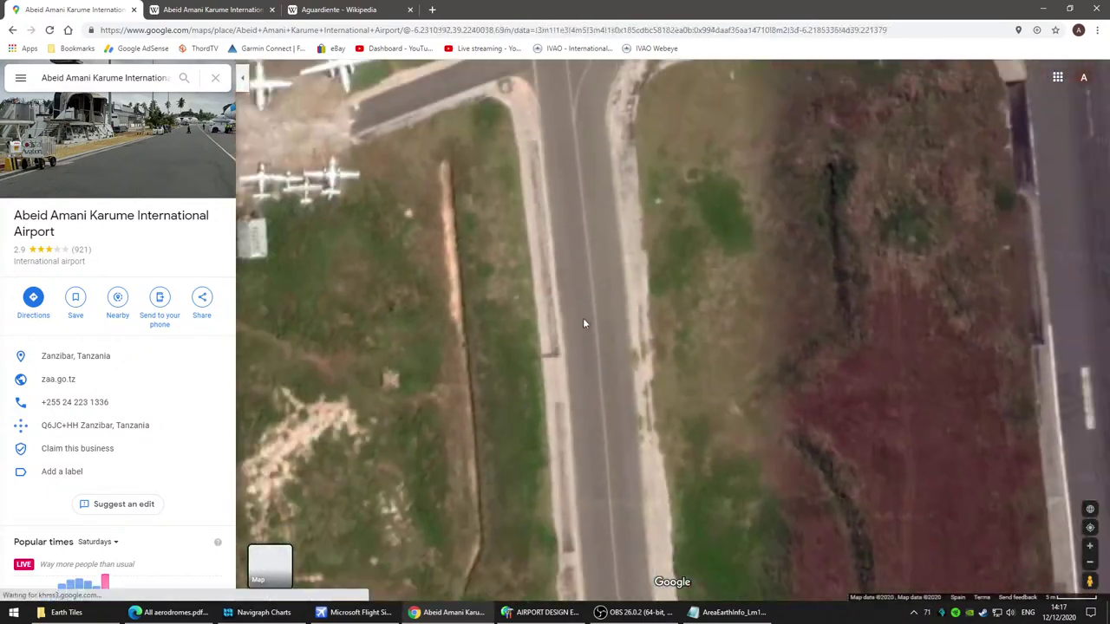
left_click_drag(583, 249, 607, 396)
scroll(607, 395, "up", 3)
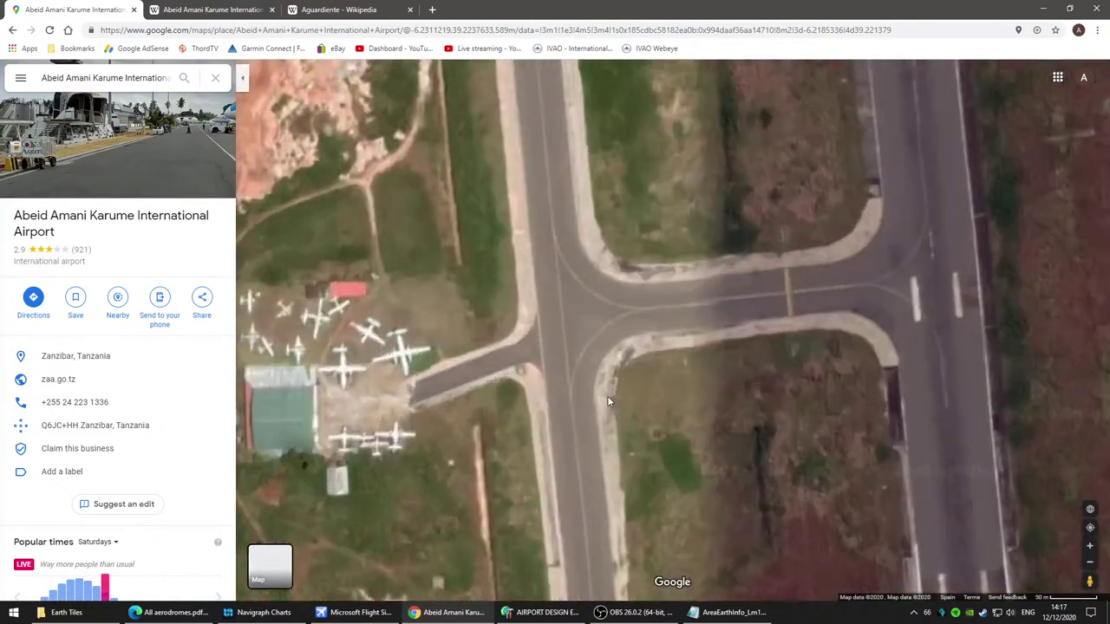
left_click_drag(479, 402, 651, 409)
scroll(548, 372, "up", 3)
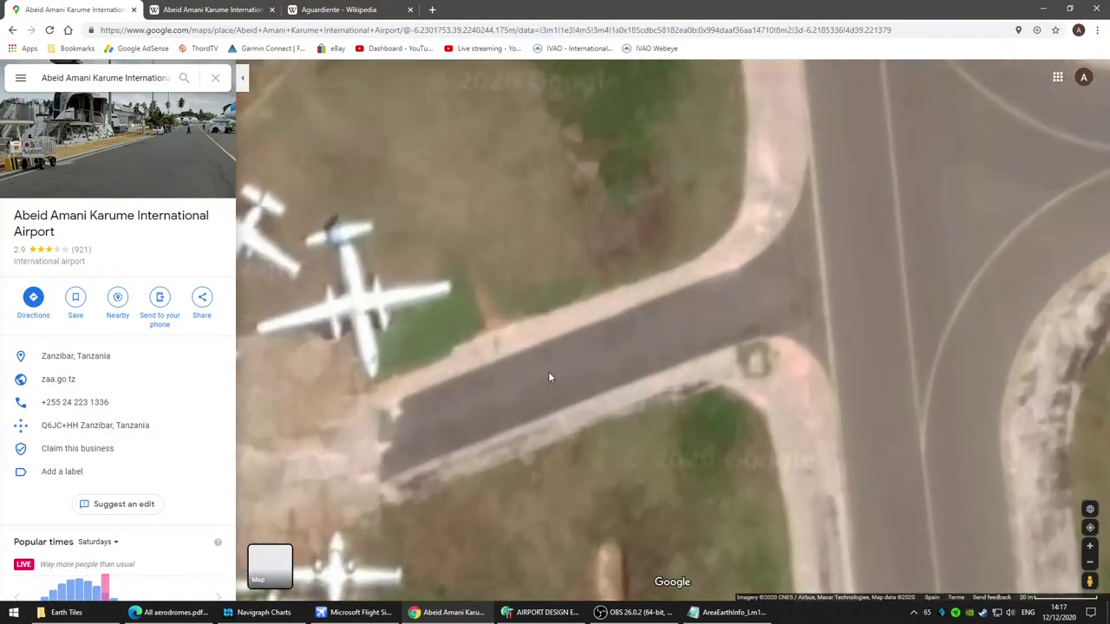
scroll(604, 449, "down", 4)
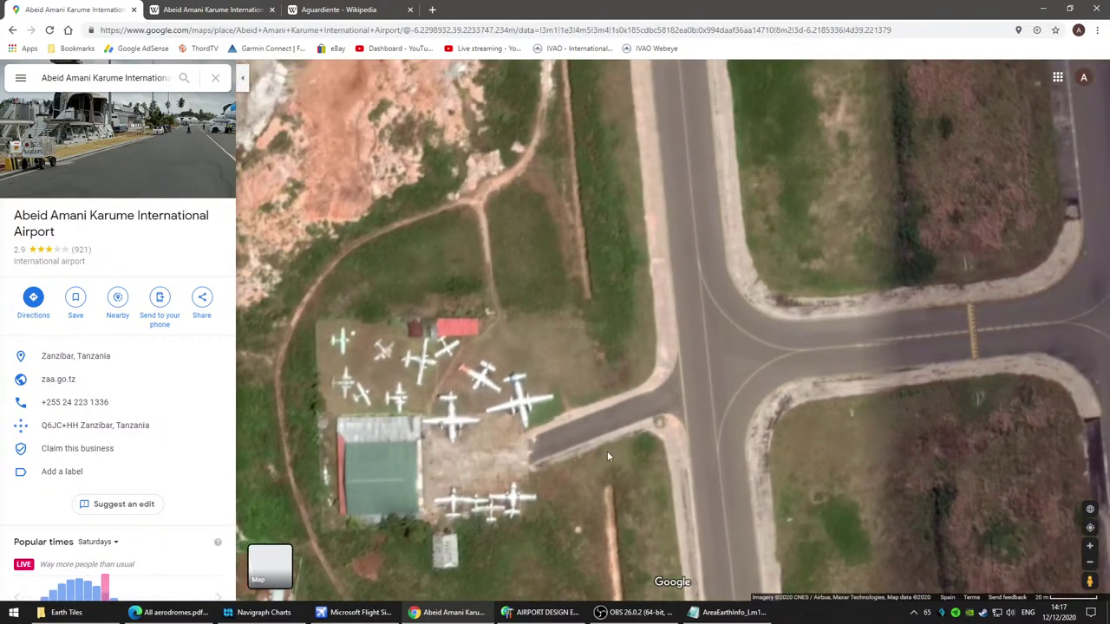
left_click_drag(614, 481, 616, 404)
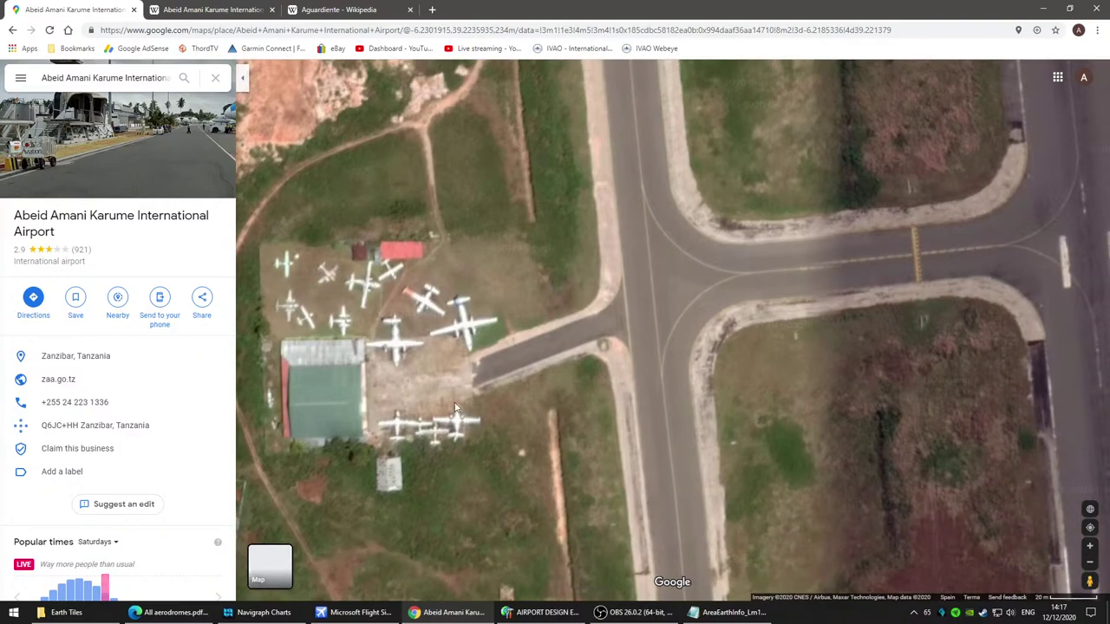
scroll(491, 324, "down", 5)
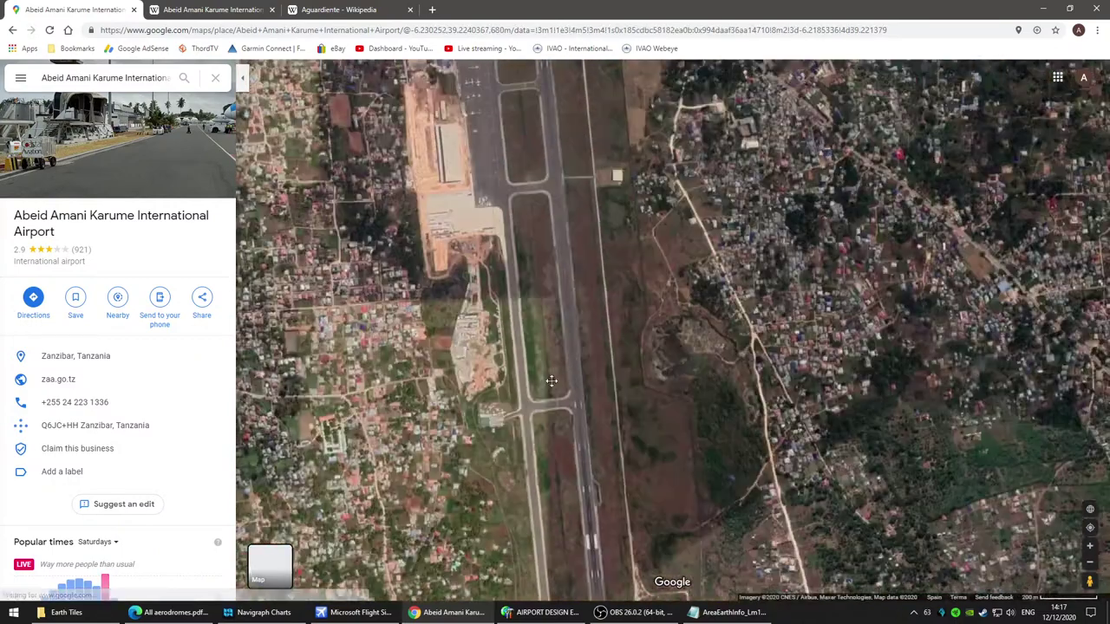
scroll(533, 423, "up", 5)
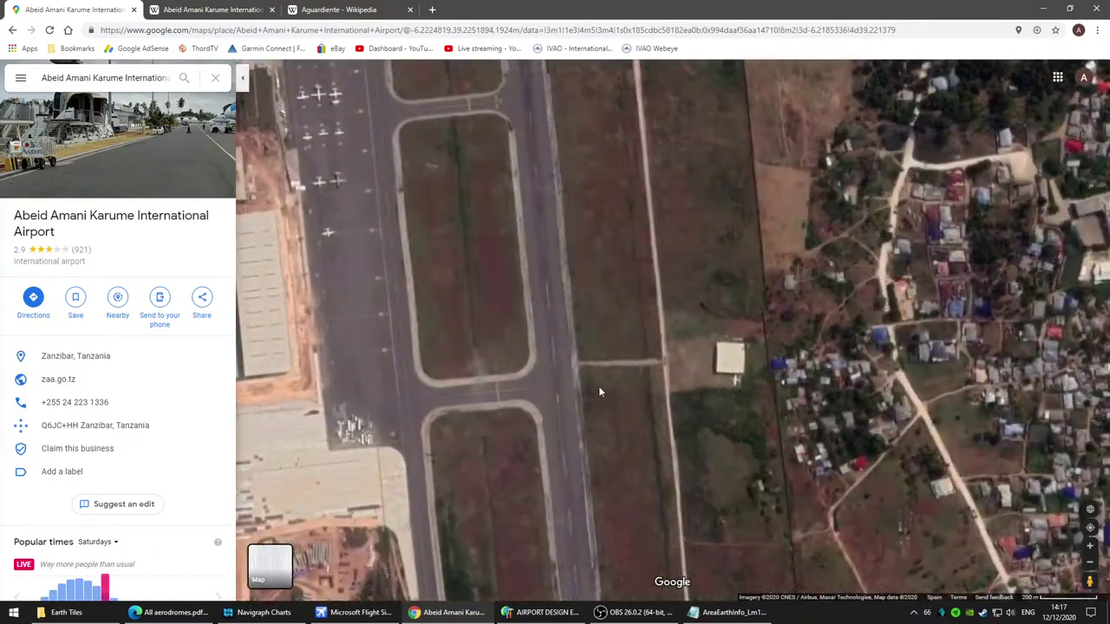
left_click_drag(732, 311, 690, 497)
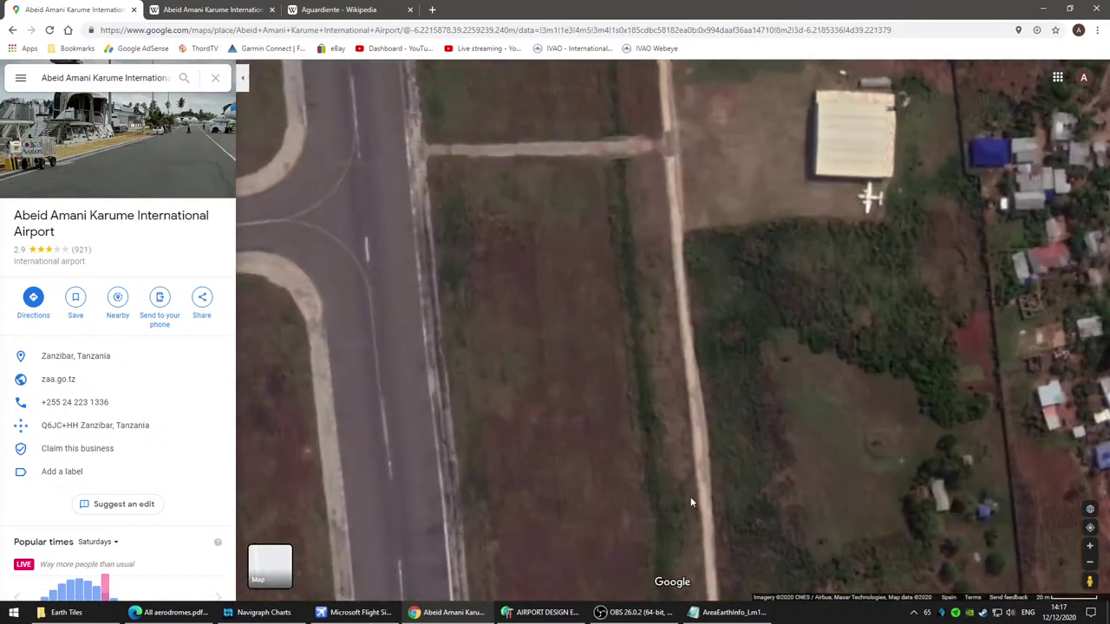
scroll(618, 460, "down", 2)
scroll(669, 453, "up", 1)
scroll(698, 390, "up", 3)
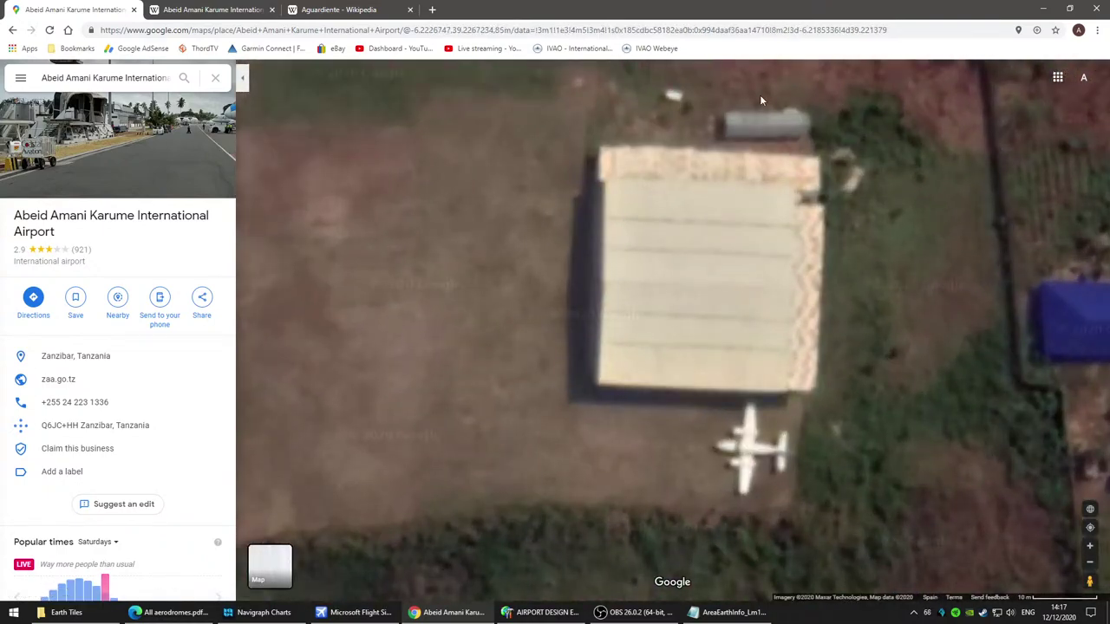
scroll(660, 416, "down", 5)
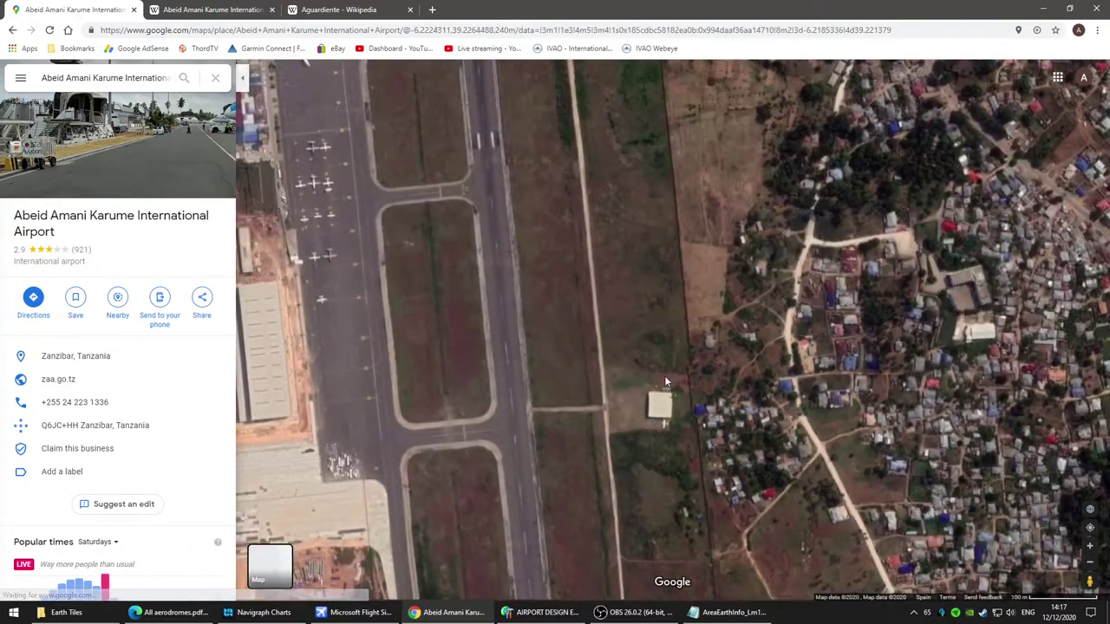
scroll(595, 454, "down", 1)
left_click_drag(594, 493, 568, 481)
left_click_drag(530, 149, 581, 264)
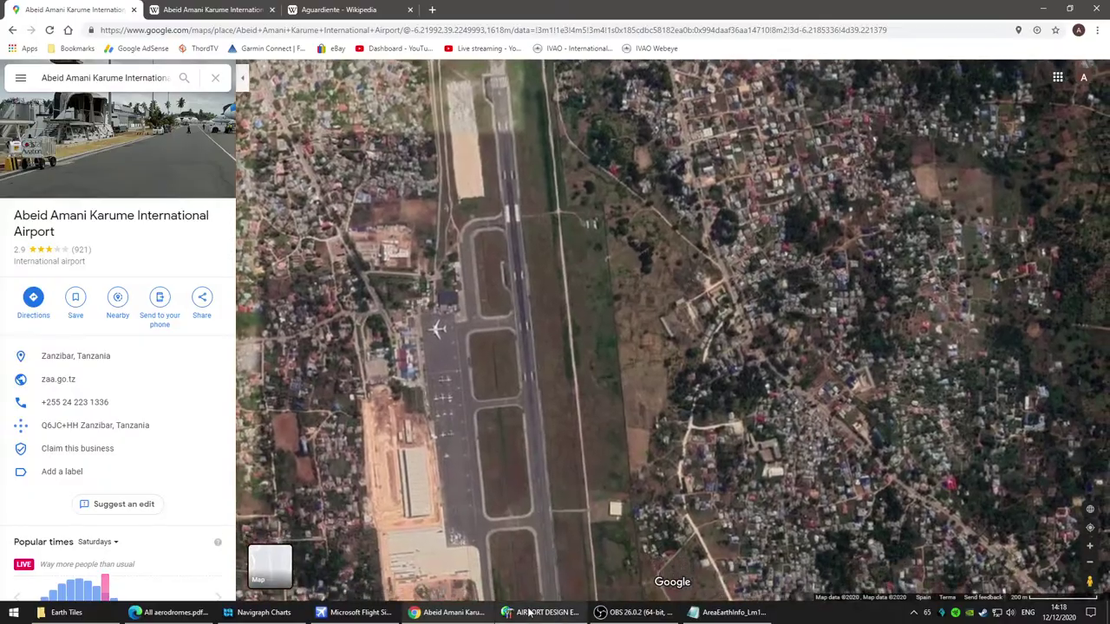
Step: Save the HTZA project in ADE with File > Save Airport and dismiss the confirmation
left_click(528, 612)
scroll(390, 239, "down", 2)
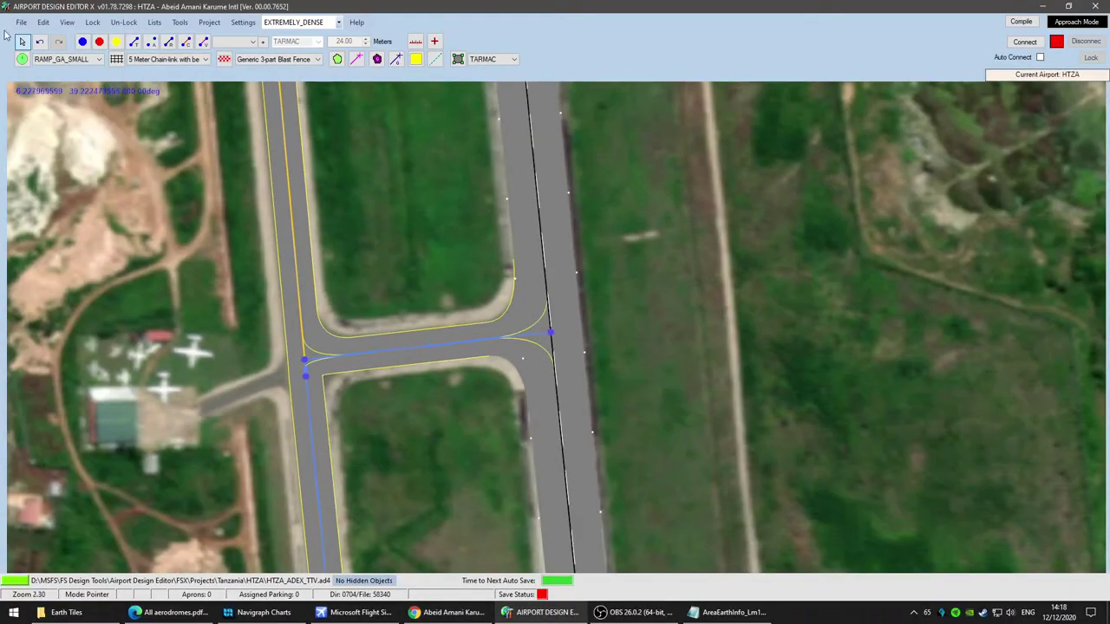
left_click(22, 22)
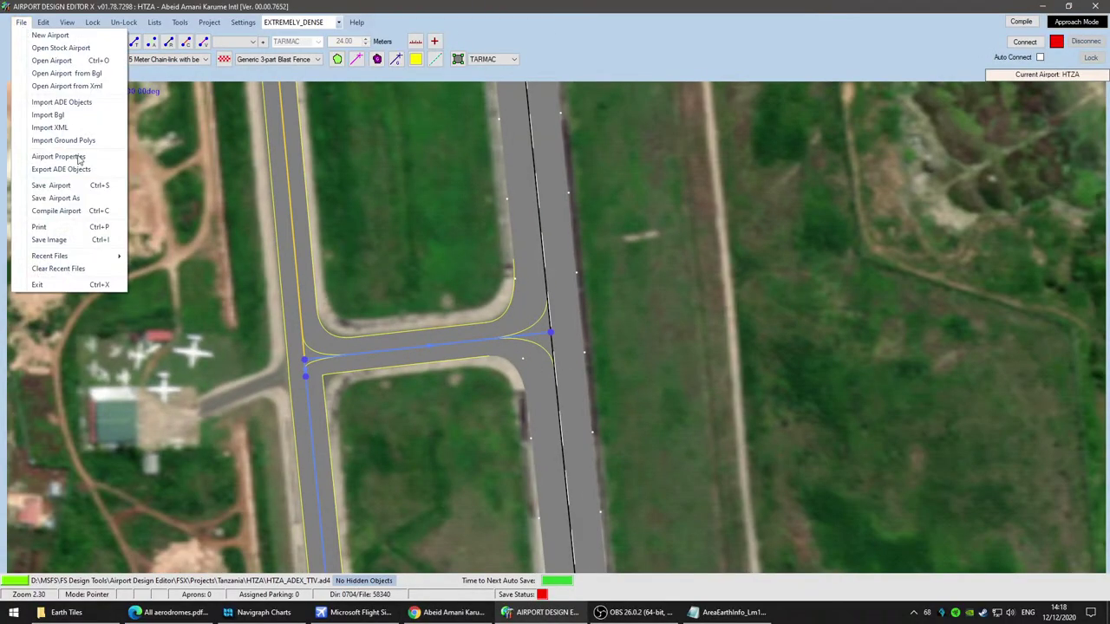
left_click(72, 199)
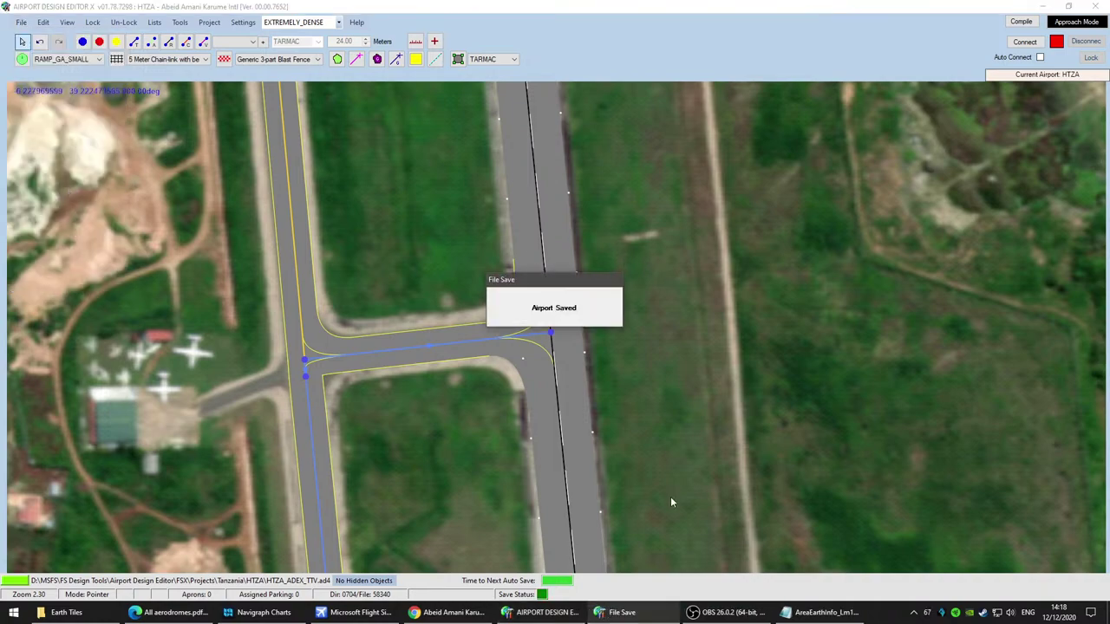
left_click(632, 334)
scroll(630, 302, "down", 3)
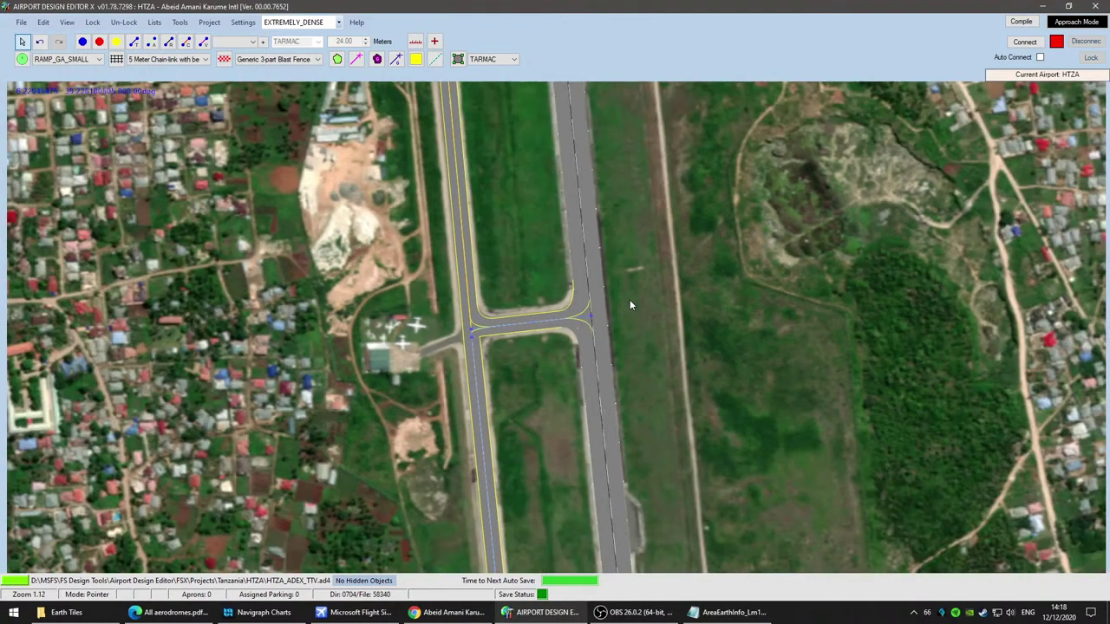
Step: Start a boundary polygon at the northwest corner of the field and trace the curving road
scroll(630, 301, "down", 3)
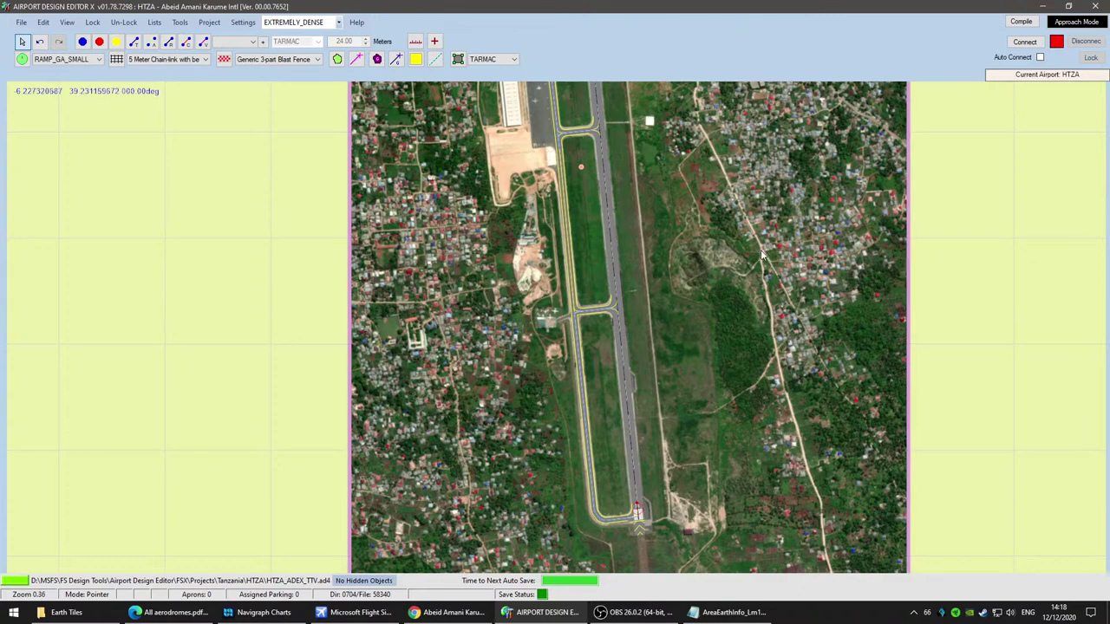
scroll(594, 245, "down", 2)
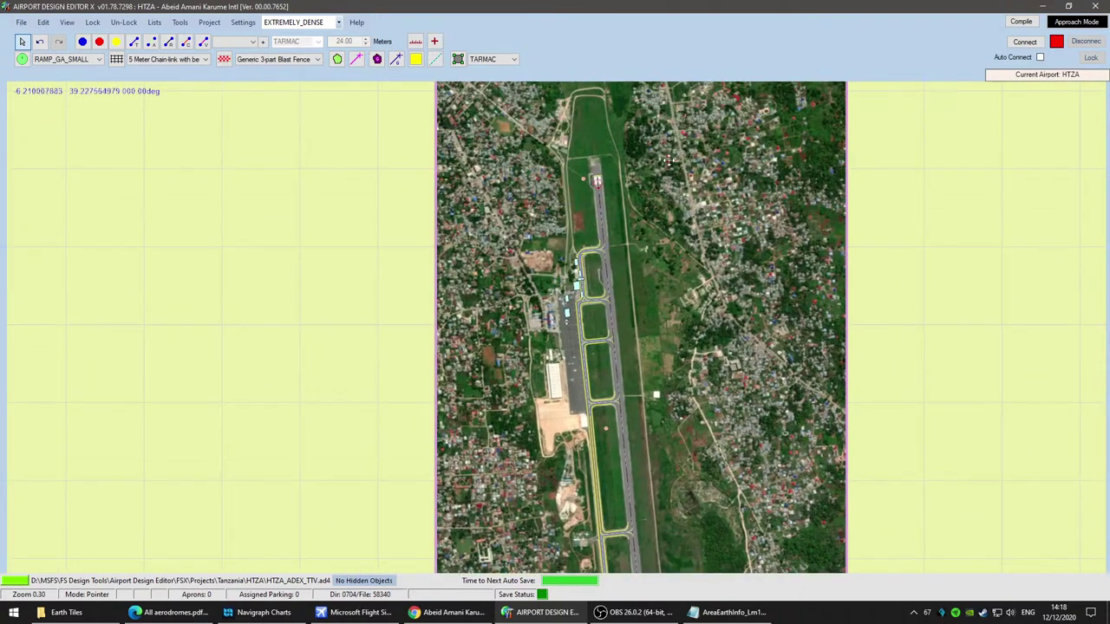
scroll(621, 250, "up", 2)
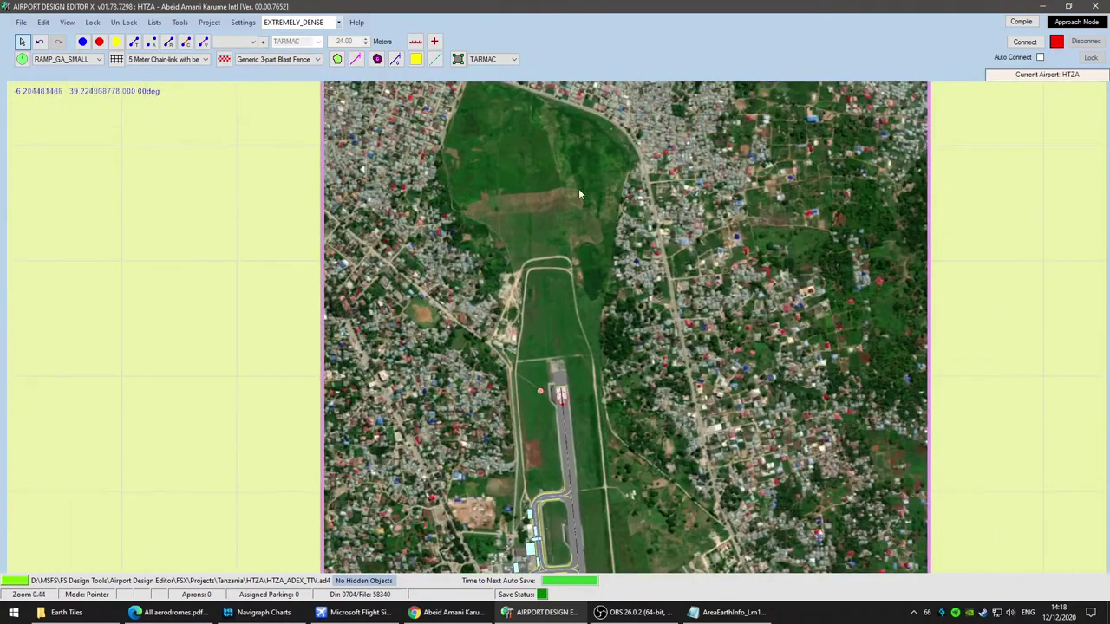
left_click(338, 59)
scroll(633, 272, "up", 2)
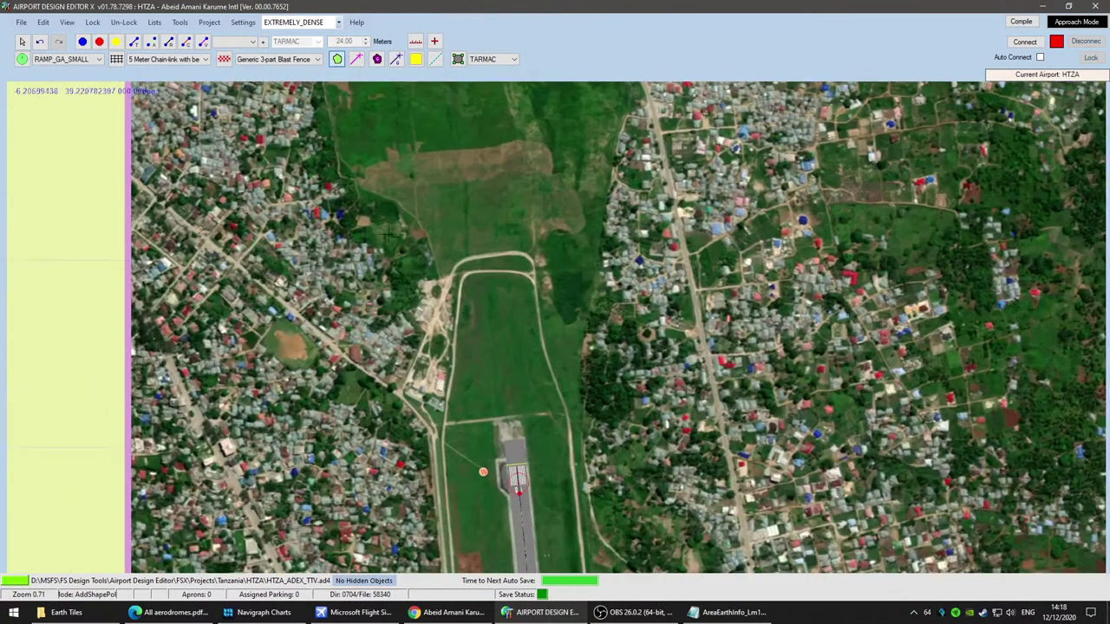
scroll(506, 324, "up", 2)
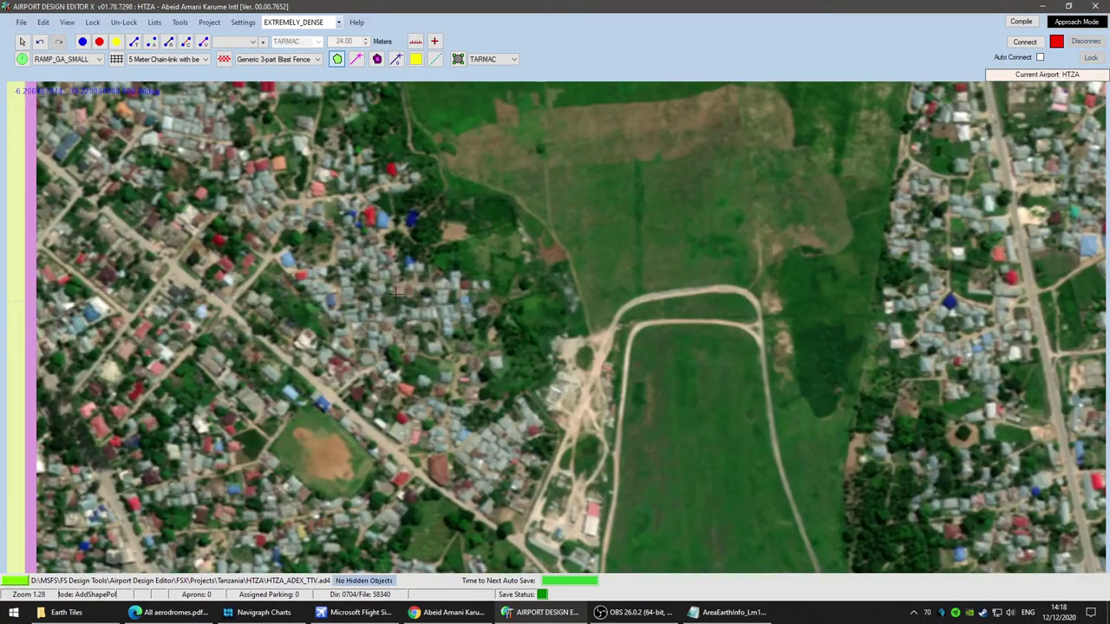
scroll(659, 431, "down", 2)
middle_click_drag(657, 409, 475, 336)
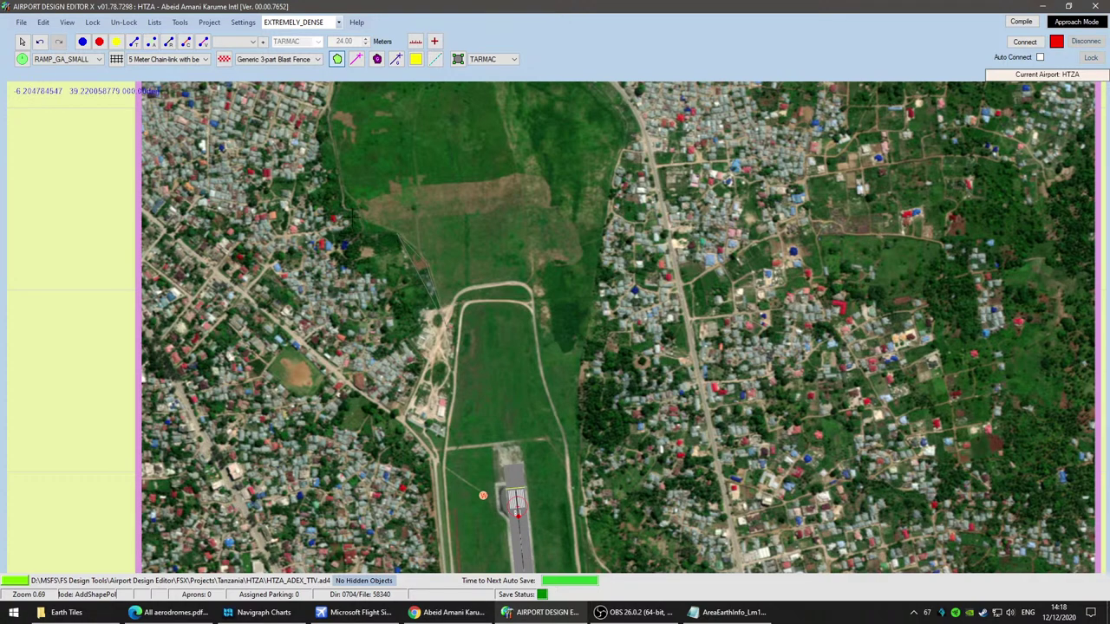
left_click(328, 116)
middle_click_drag(406, 115, 413, 401)
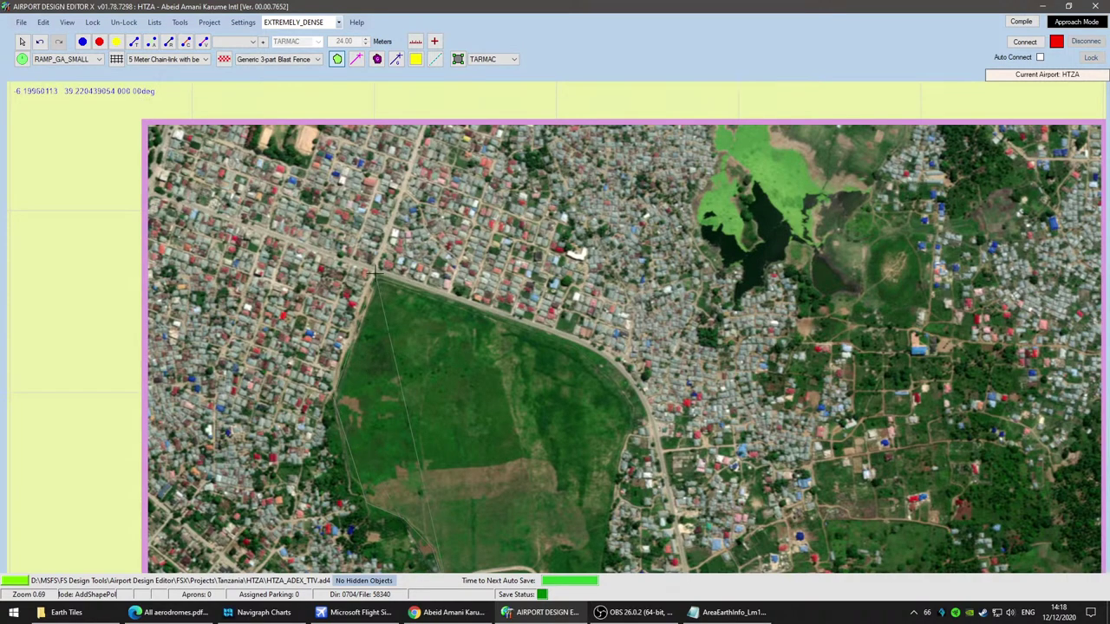
left_click(578, 343)
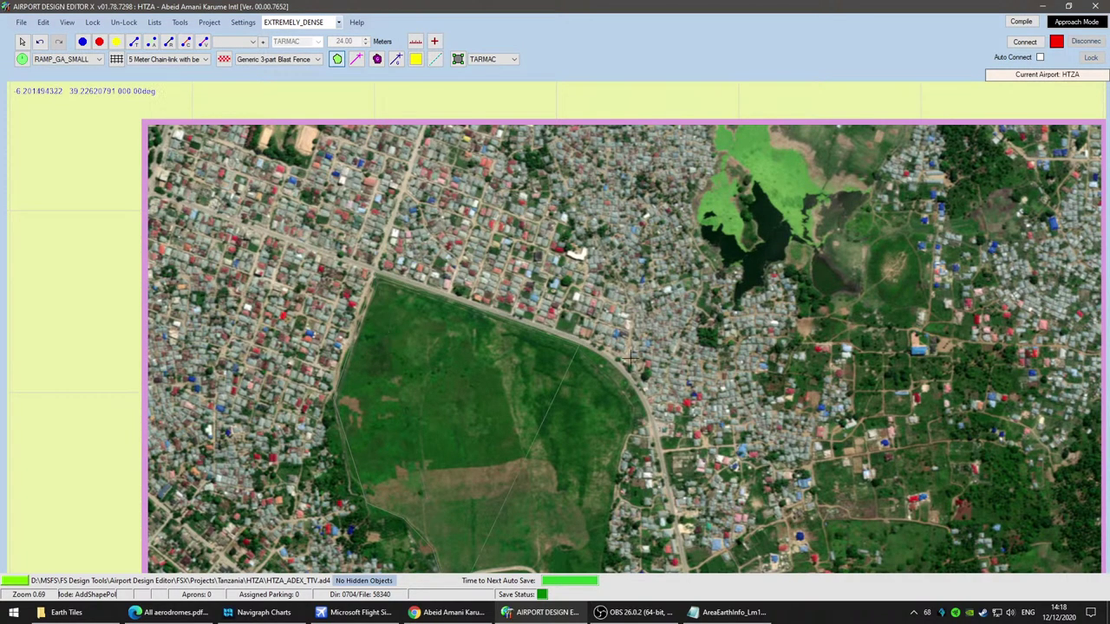
left_click(619, 366)
Step: Add two perimeter vertices along the eastern side of the runway
middle_click_drag(653, 522, 574, 192)
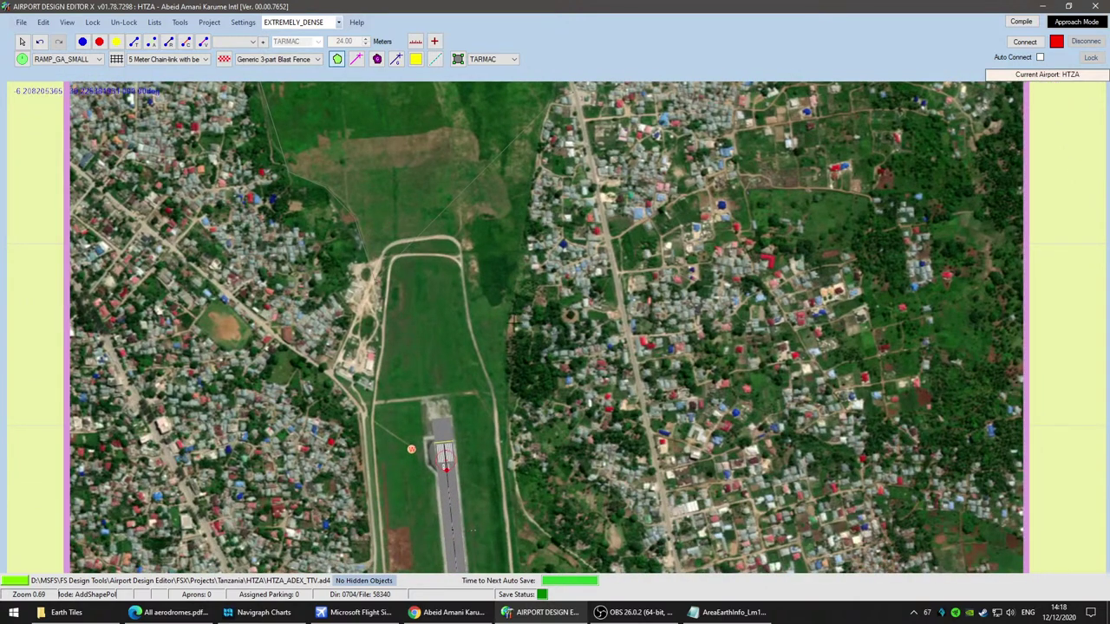
middle_click_drag(473, 529, 451, 390)
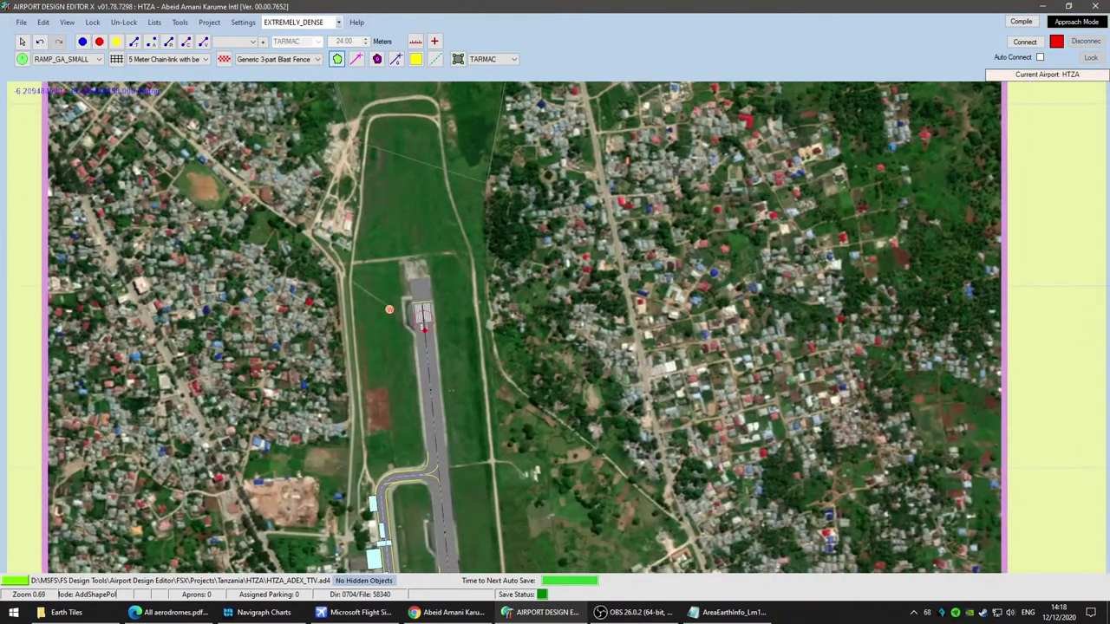
scroll(475, 211, "up", 2)
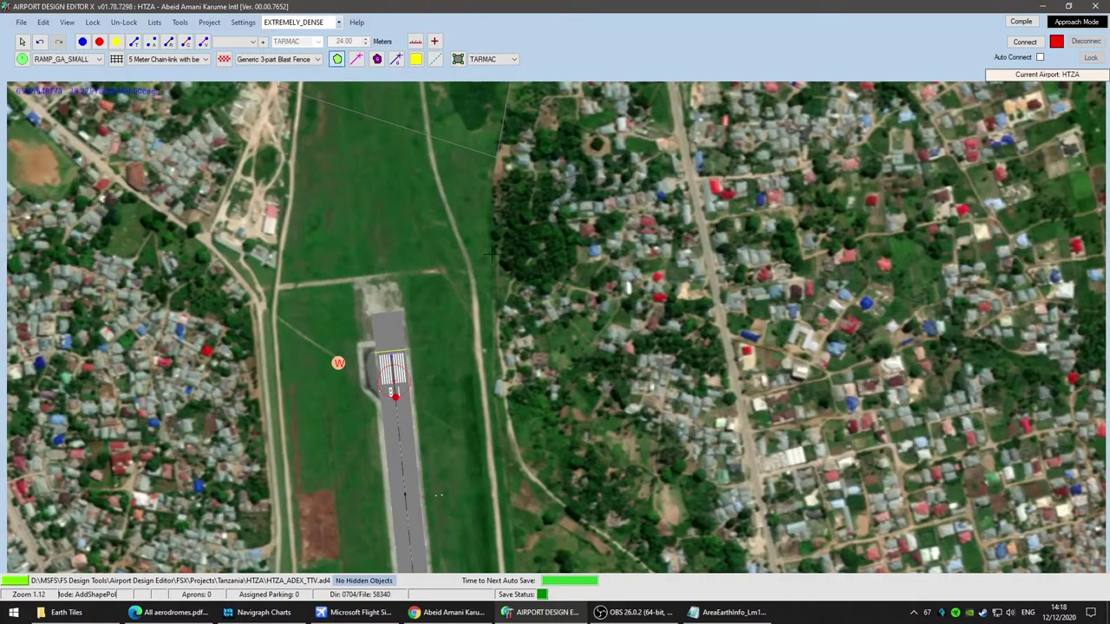
middle_click_drag(572, 426, 601, 281)
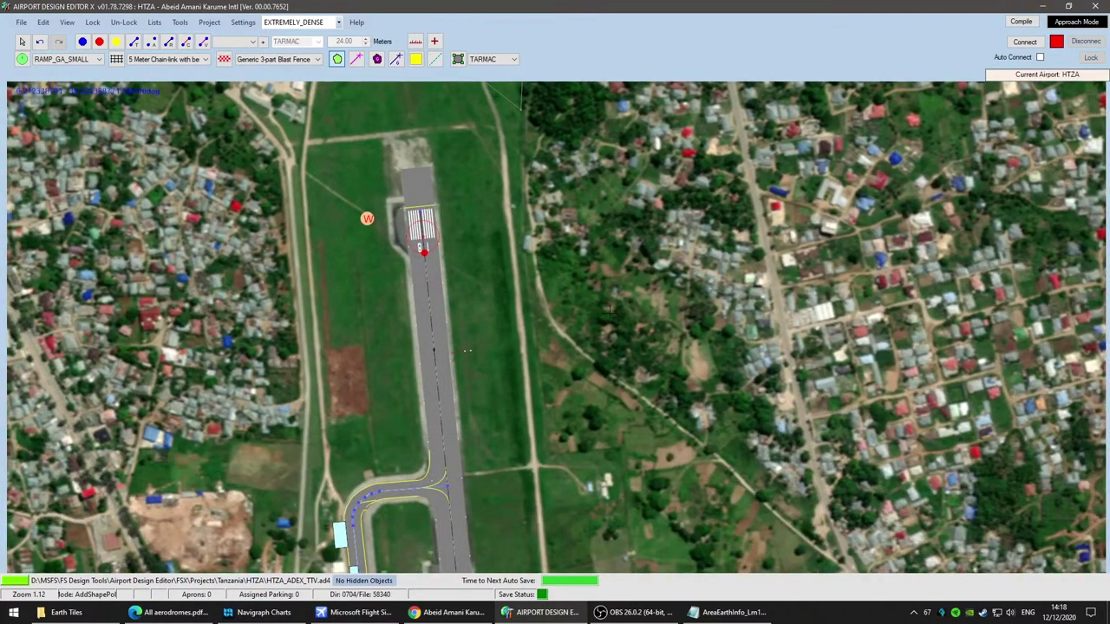
scroll(595, 300, "down", 3)
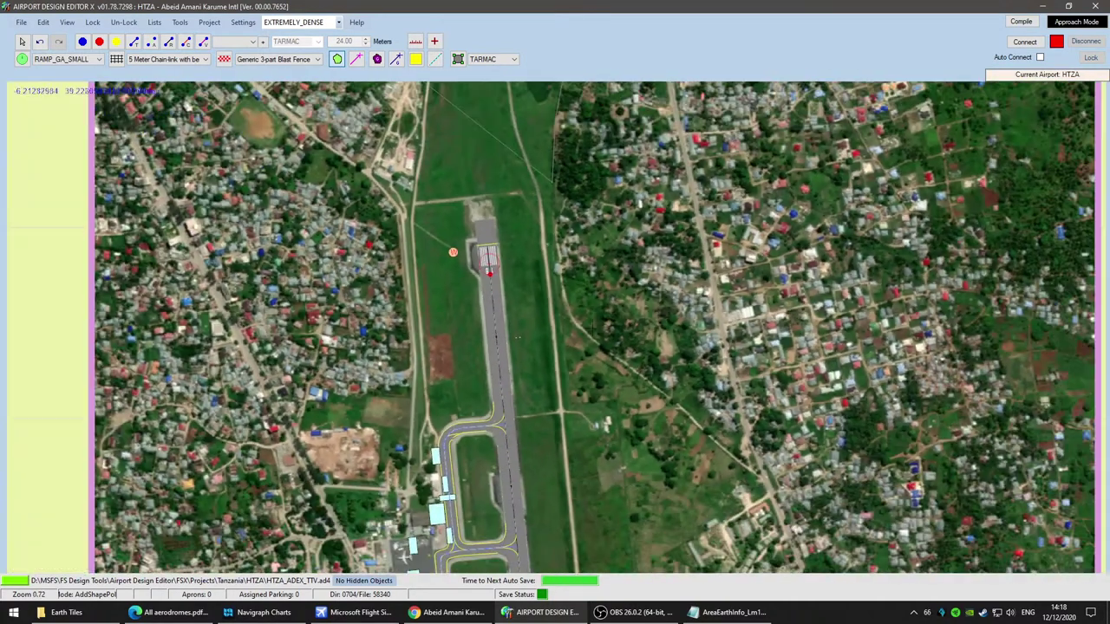
scroll(591, 267, "up", 3)
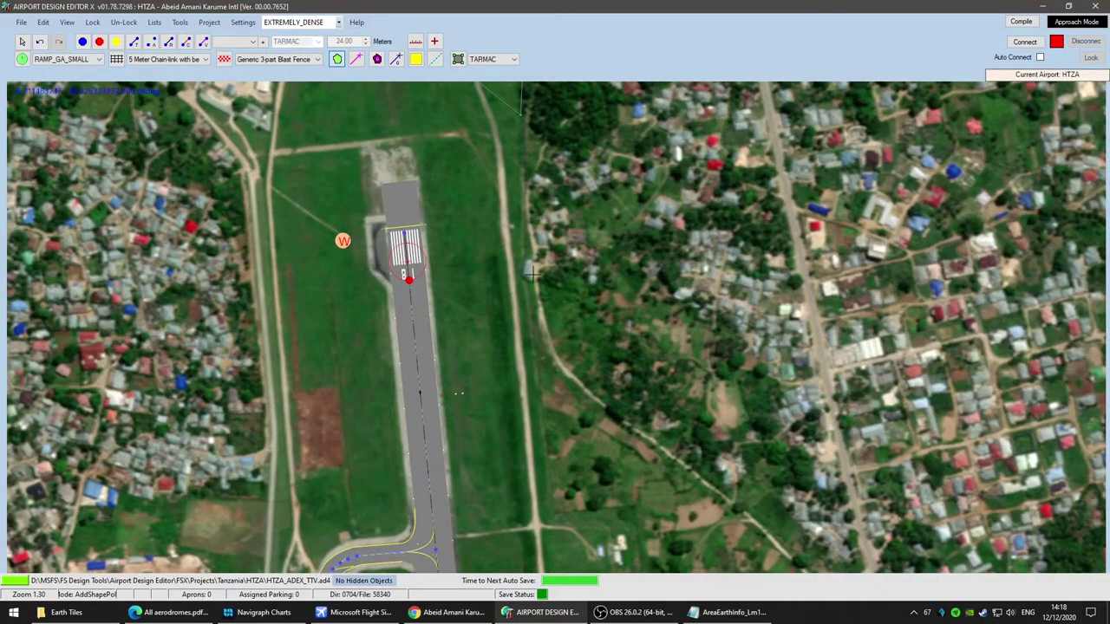
scroll(536, 275, "up", 1)
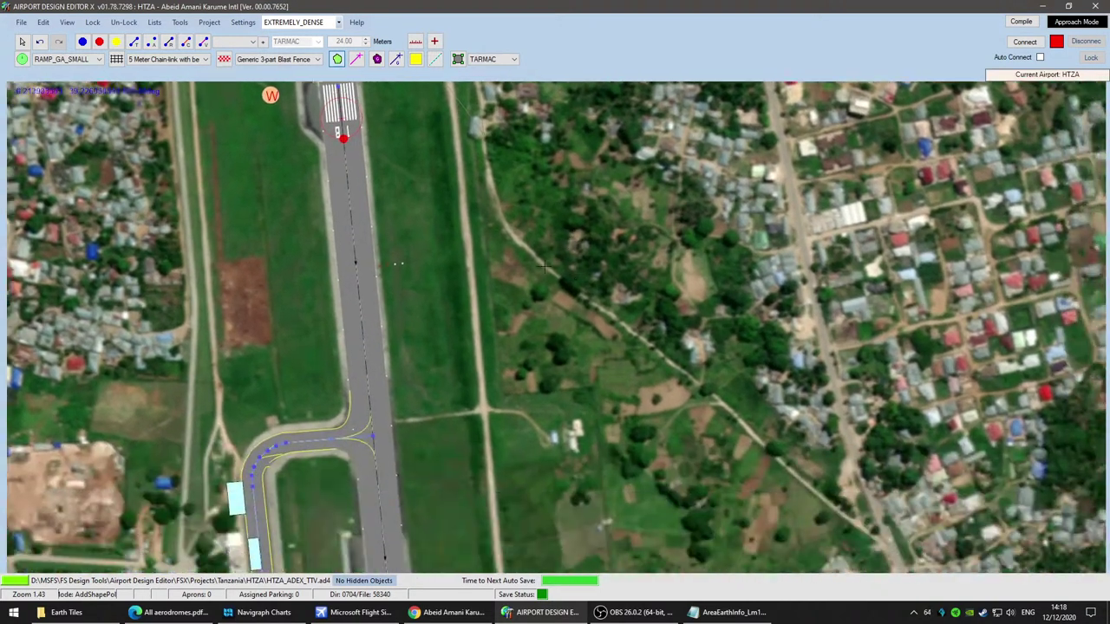
left_click(498, 229)
left_click(594, 387)
middle_click_drag(686, 475, 650, 285)
scroll(565, 331, "up", 2)
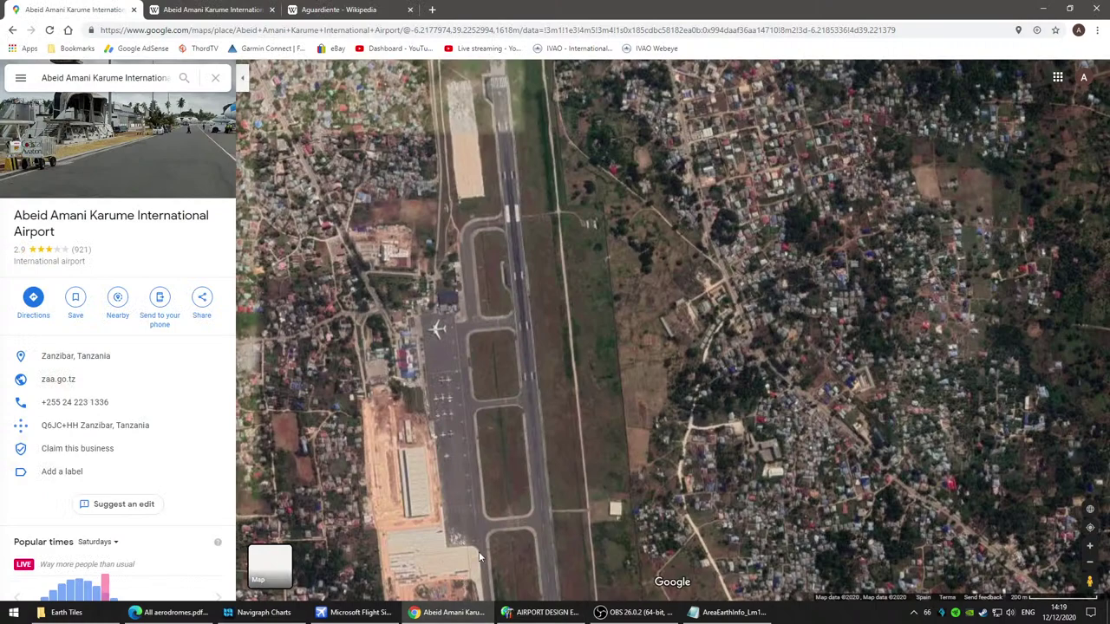
left_click(444, 612)
Step: Pan and zoom the satellite map over the grass strip, small building and village east of the runway
left_click_drag(690, 535, 644, 354)
scroll(644, 354, "up", 1)
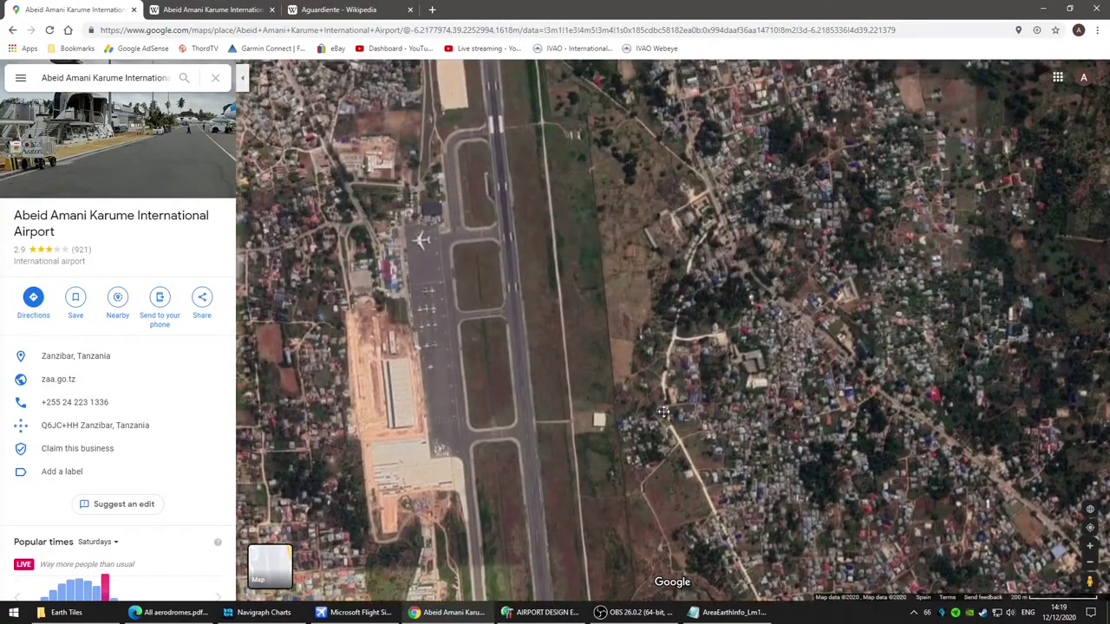
scroll(667, 362, "up", 2)
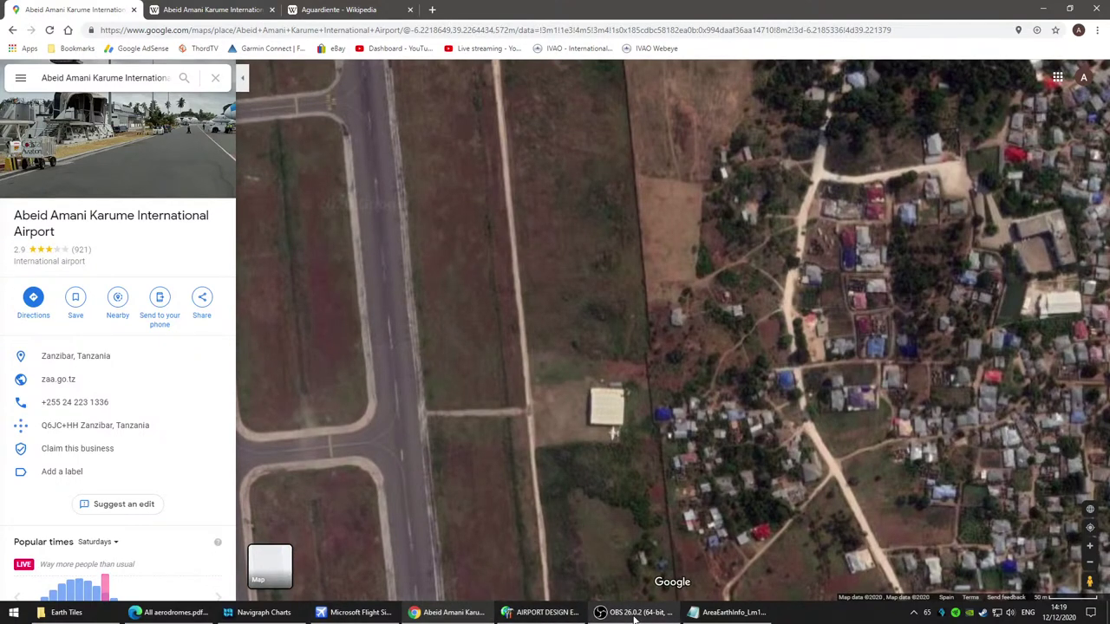
Step: Back in ADE, close the boundary polygon and cancel its Properties dialog
left_click(541, 617)
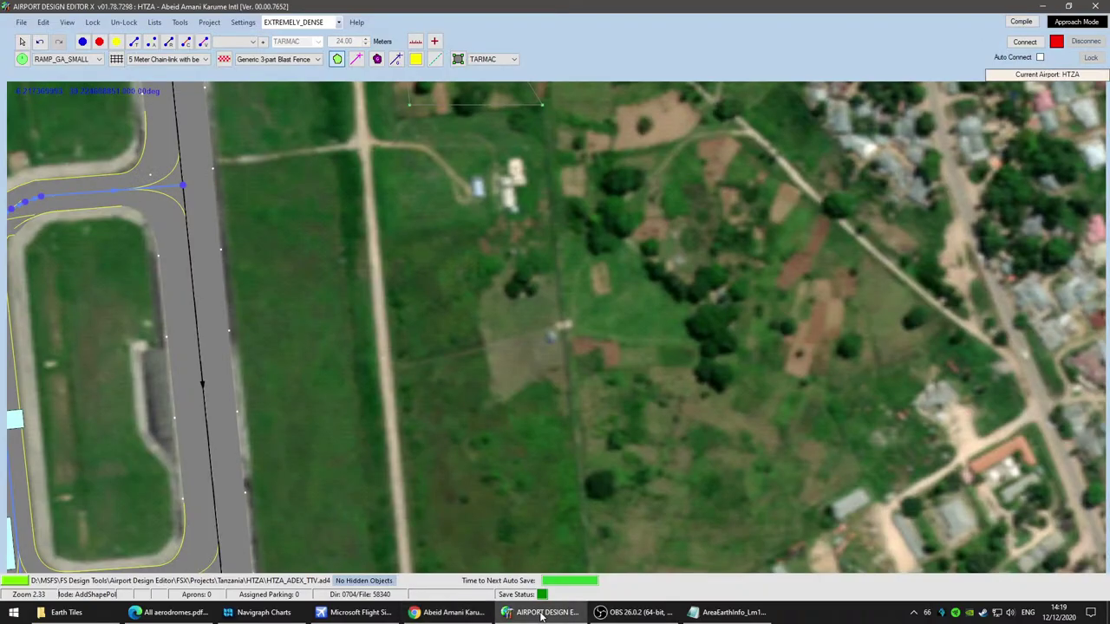
scroll(529, 357, "down", 2)
scroll(526, 219, "down", 2)
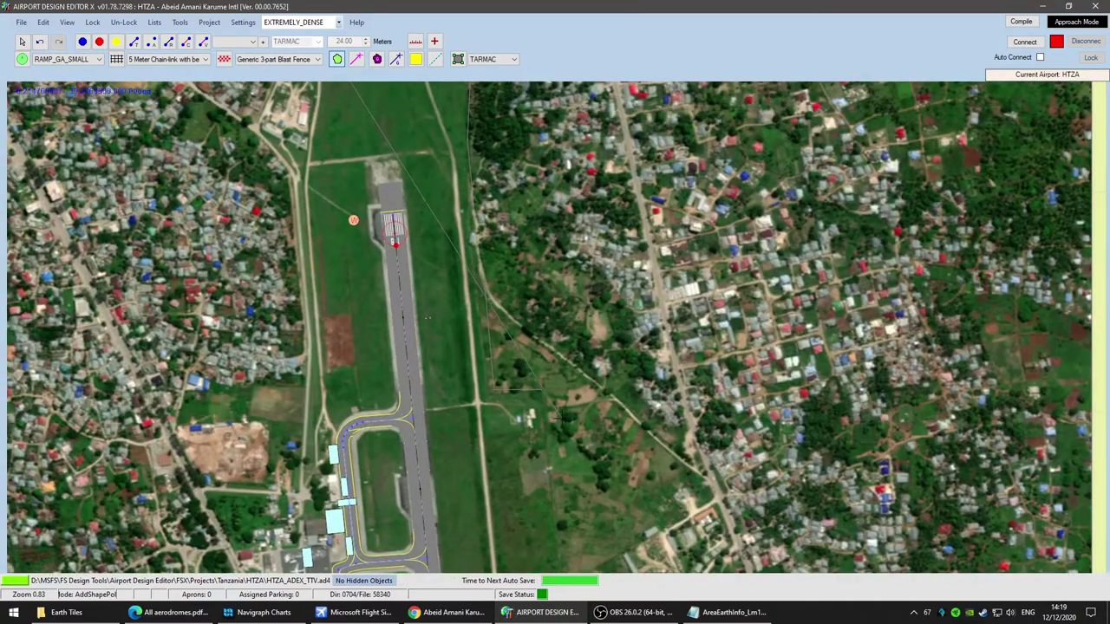
double_click(561, 418)
left_click(319, 400)
Step: Place a vertex in the field east of the runway and pan north to the quarry
scroll(458, 244, "up", 2)
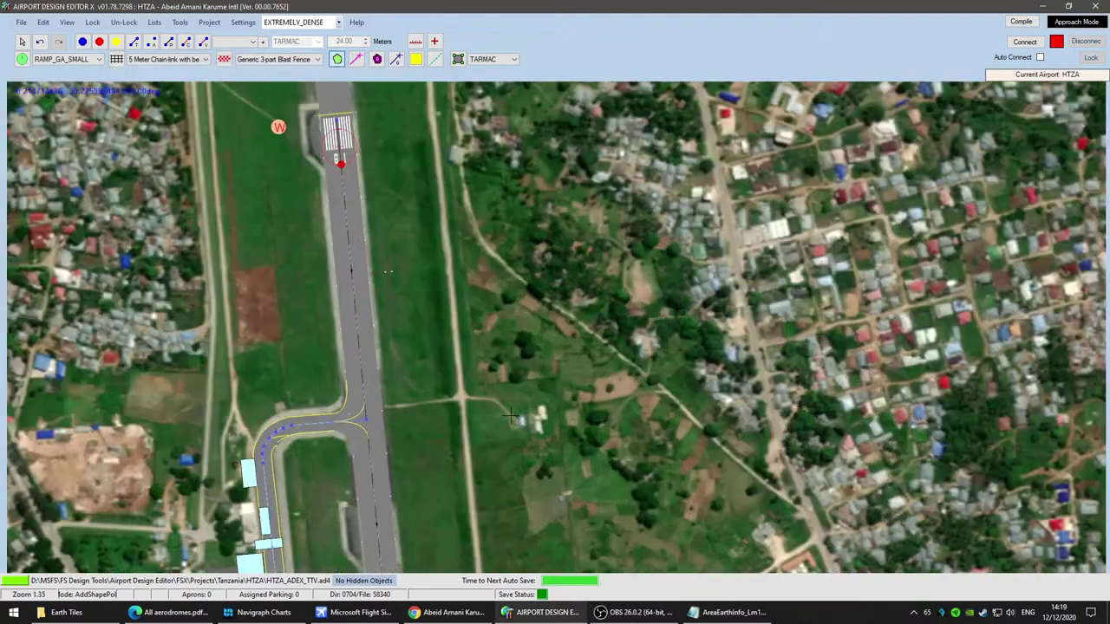
scroll(514, 416, "up", 2)
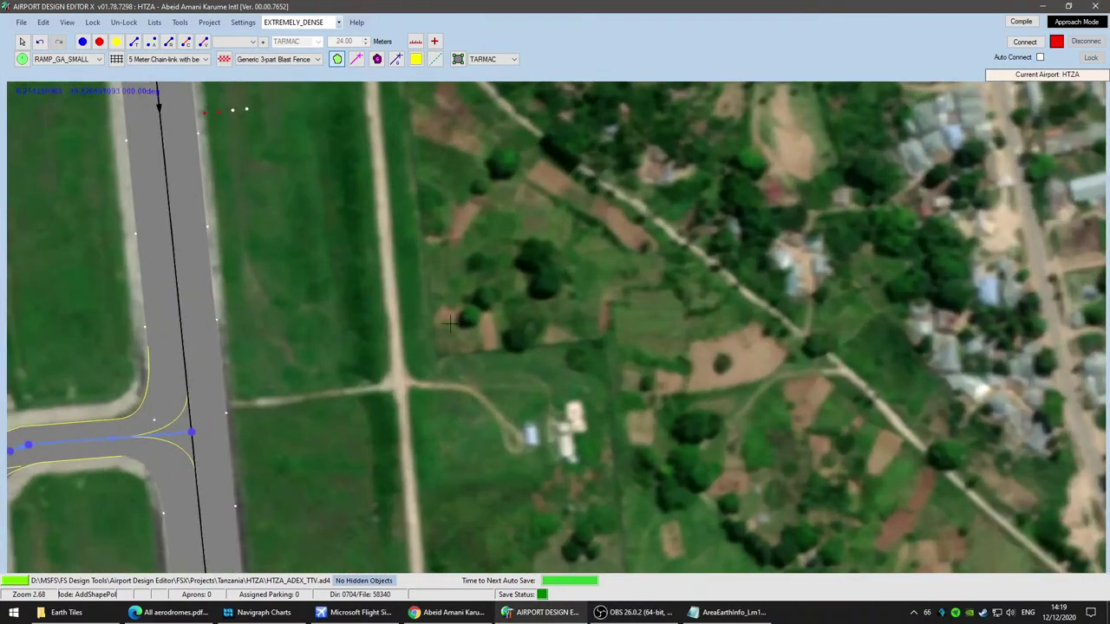
left_click(608, 339)
scroll(730, 497, "down", 2)
middle_click_drag(730, 494, 654, 174)
middle_click_drag(672, 512, 647, 265)
middle_click_drag(666, 422, 626, 226)
middle_click_drag(664, 474, 650, 223)
middle_click_drag(680, 455, 656, 191)
scroll(626, 252, "down", 3)
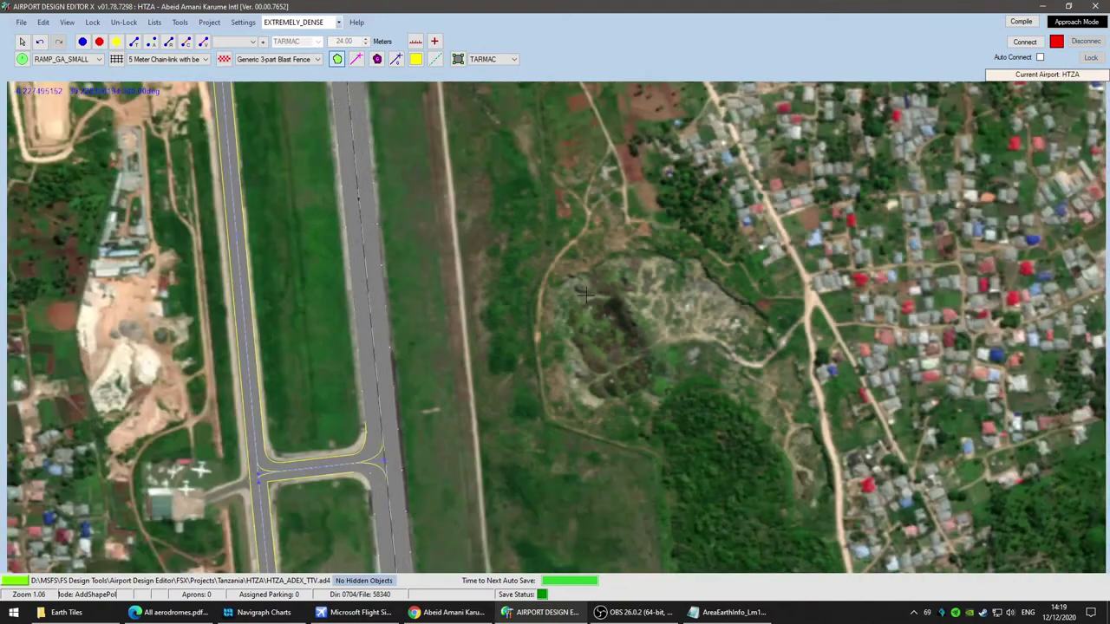
scroll(634, 332, "up", 2)
scroll(635, 332, "up", 3)
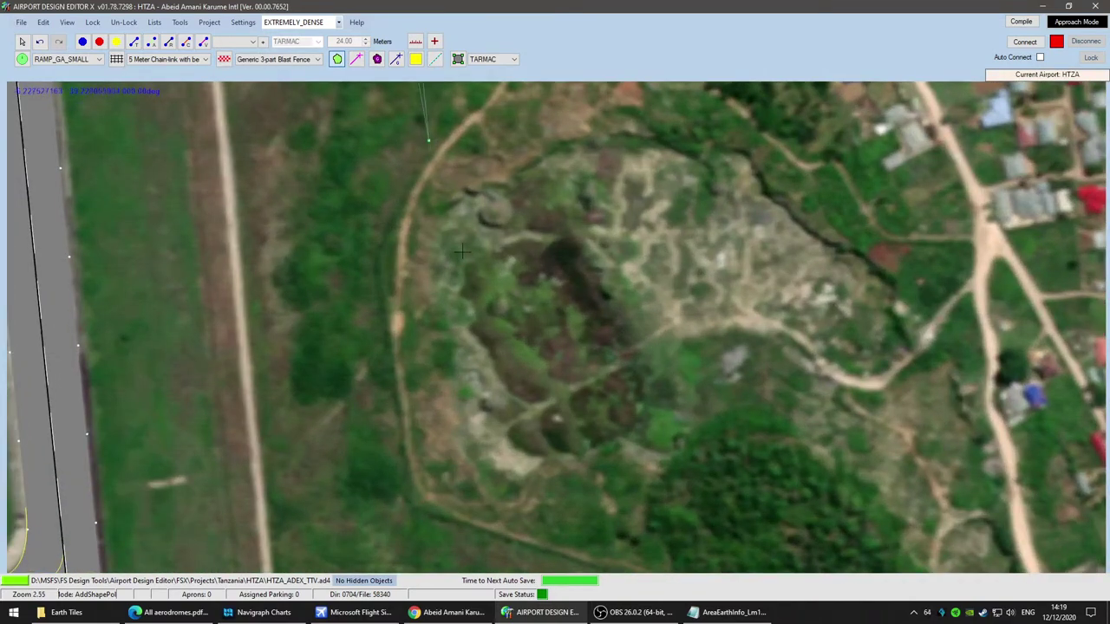
Step: Inspect the quarry east of the runway on the Google Maps satellite view
left_click(447, 612)
left_click_drag(728, 395, 612, 96)
left_click_drag(493, 234, 561, 323)
scroll(561, 323, "up", 1)
scroll(561, 329, "up", 2)
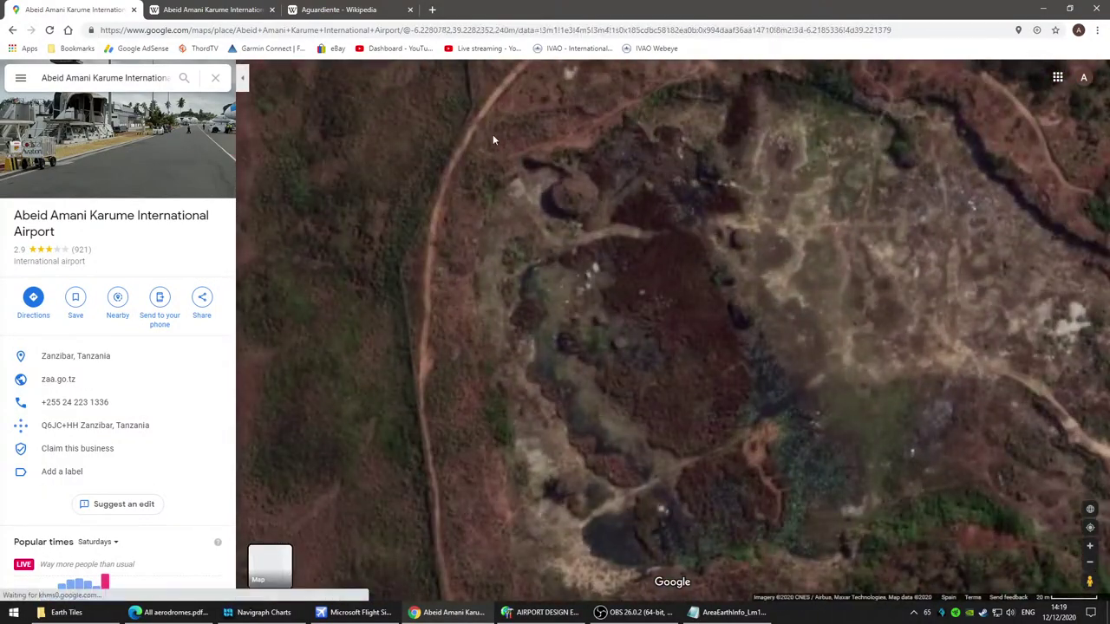
scroll(458, 397, "up", 2)
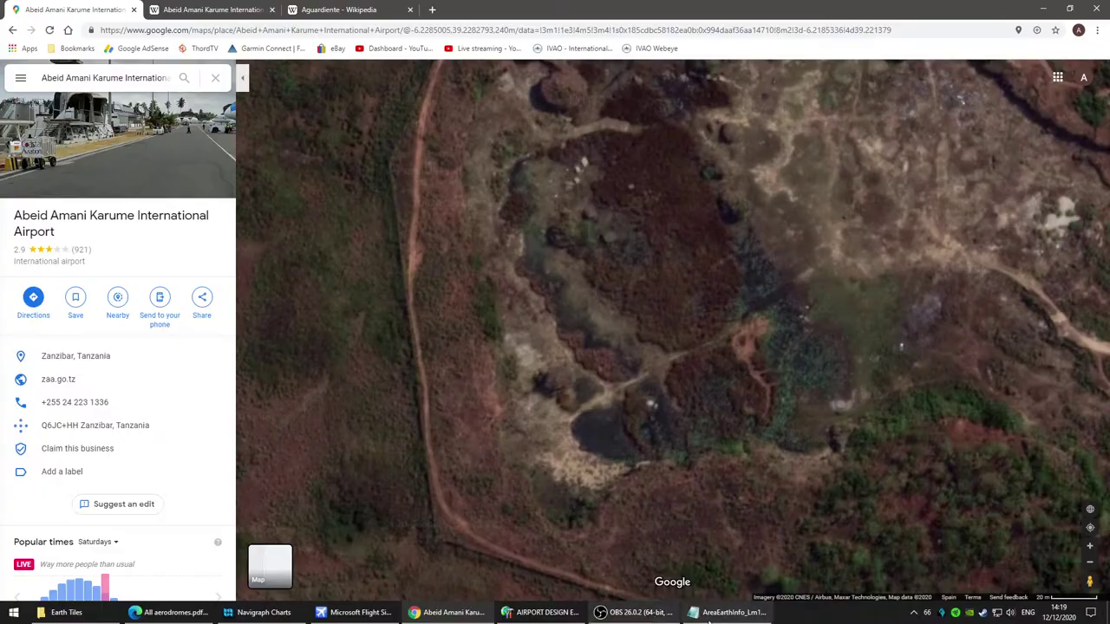
Step: Place boundary vertices at the quarry's western edge and along the dirt trail to its end
left_click(541, 612)
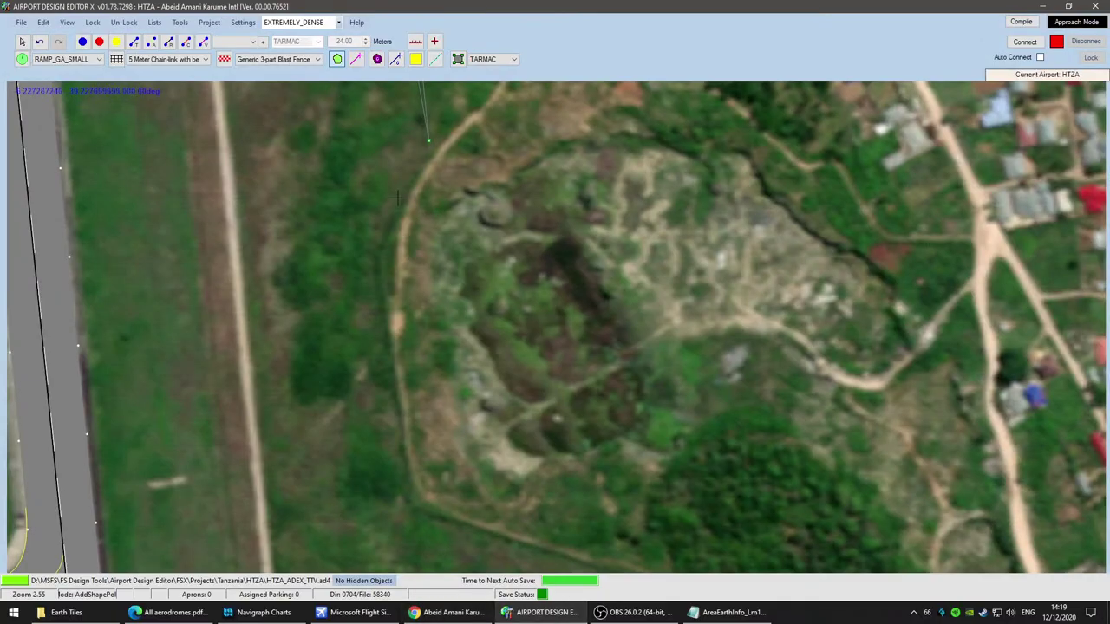
left_click(376, 259)
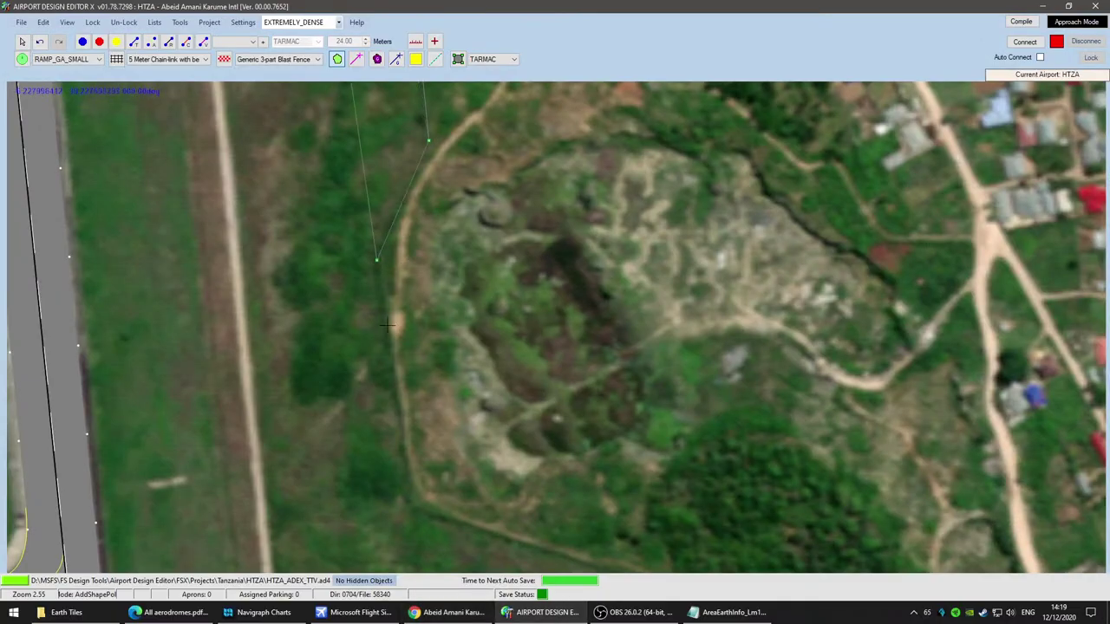
left_click(411, 507)
middle_click_drag(639, 516, 556, 226)
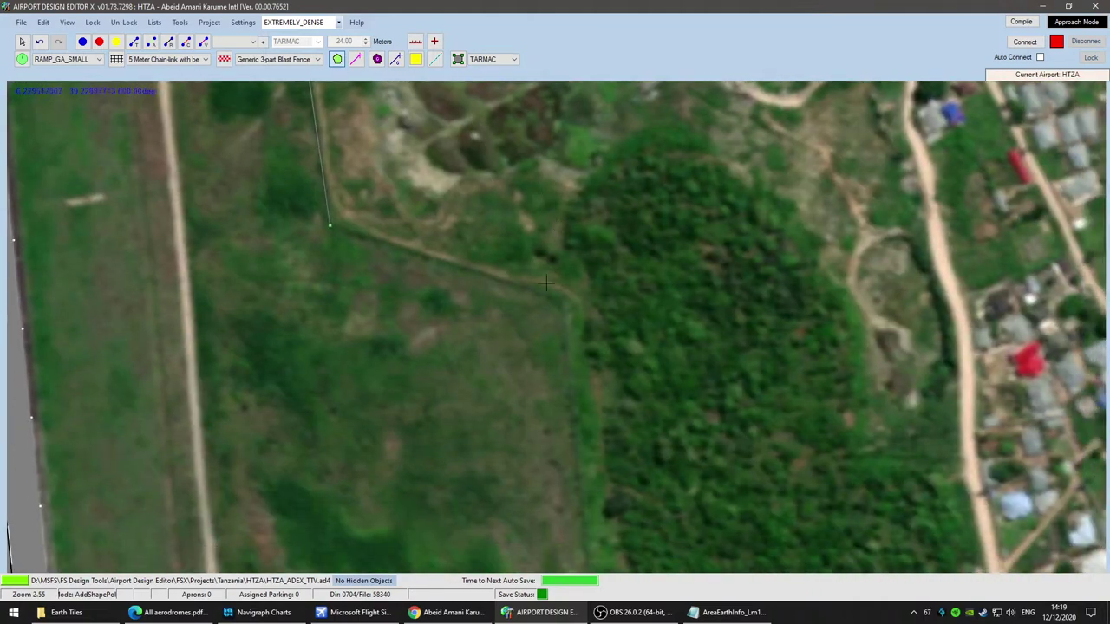
left_click(565, 305)
middle_click_drag(611, 520, 564, 208)
middle_click_drag(638, 490, 595, 294)
middle_click_drag(630, 515, 664, 208)
left_click(528, 377)
middle_click_drag(633, 486, 635, 211)
left_click(549, 516)
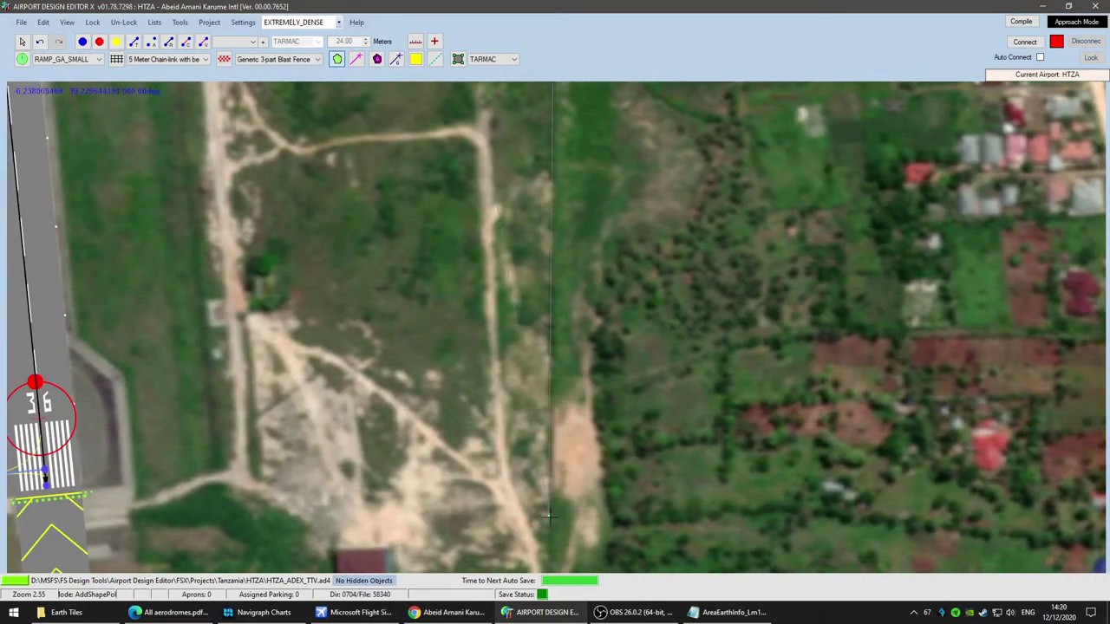
Step: Extend the boundary down the track, through the track junction and along the road past runway 36
middle_click_drag(663, 535, 673, 232)
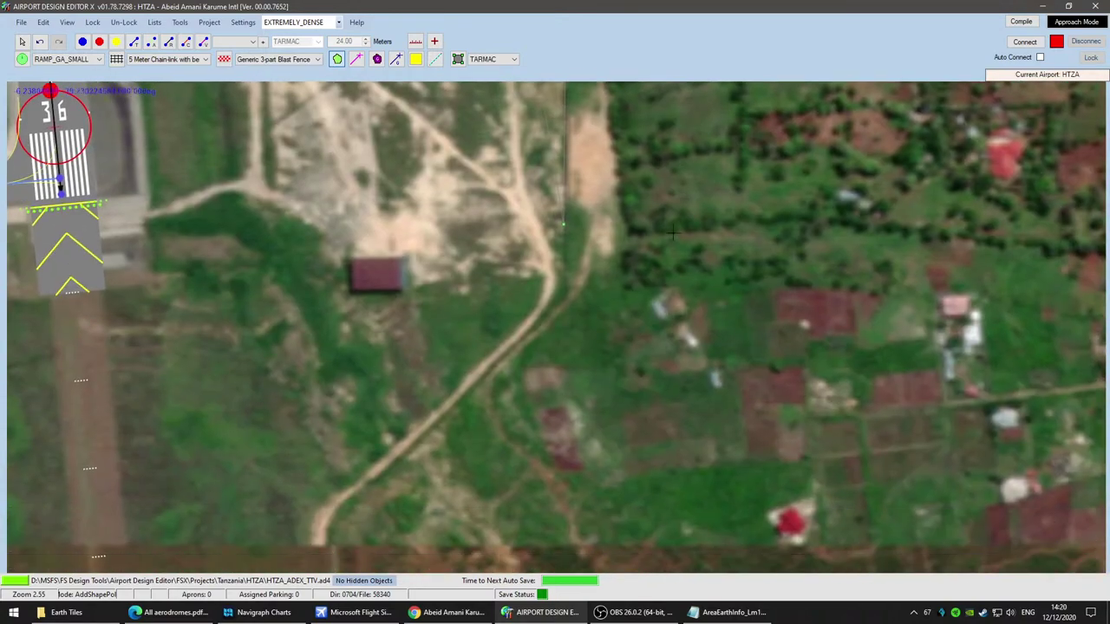
left_click(570, 305)
middle_click_drag(496, 523, 582, 205)
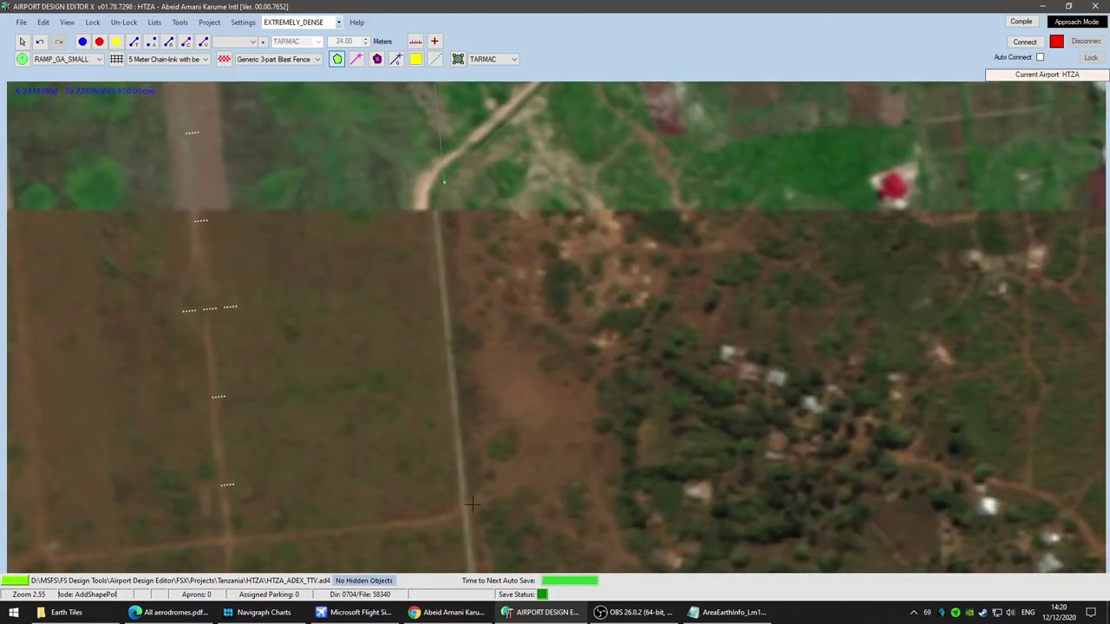
scroll(637, 377, "down", 2)
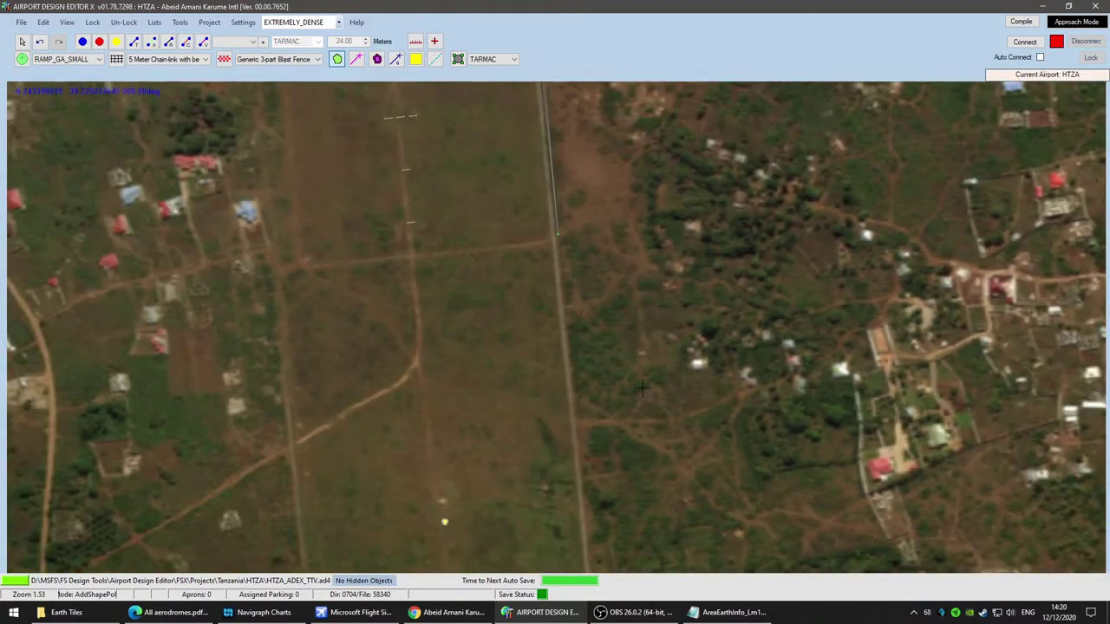
scroll(642, 389, "up", 2)
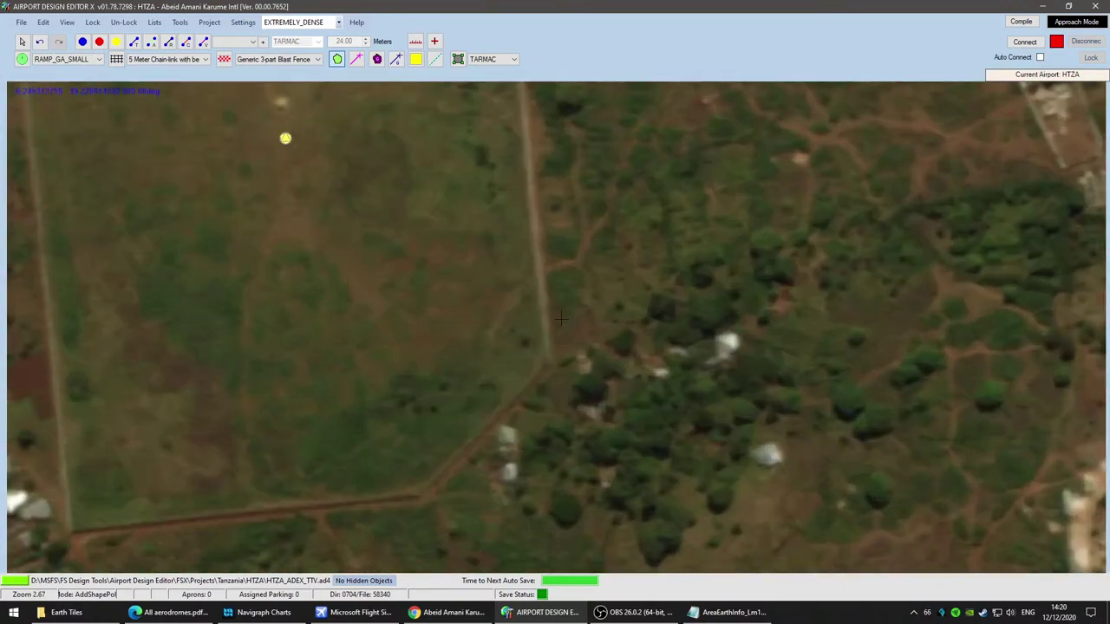
left_click(555, 366)
left_click(417, 510)
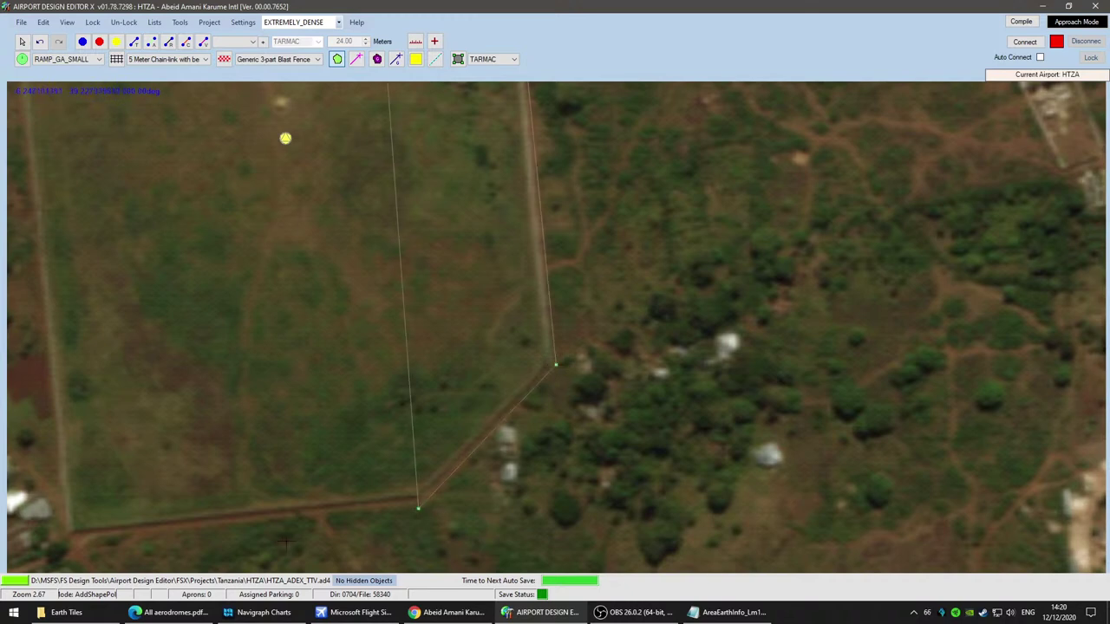
right_click_drag(329, 535, 682, 379)
left_click(511, 380)
right_click_drag(565, 235, 587, 500)
right_click_drag(487, 121, 521, 420)
right_click_drag(505, 169, 520, 191)
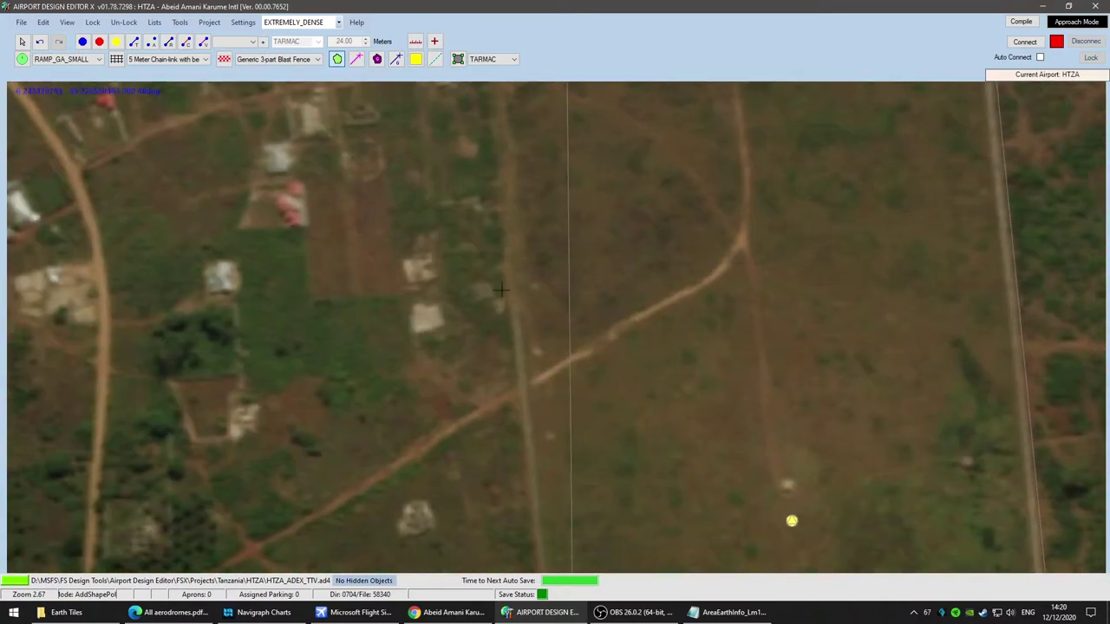
scroll(580, 182, "down", 1)
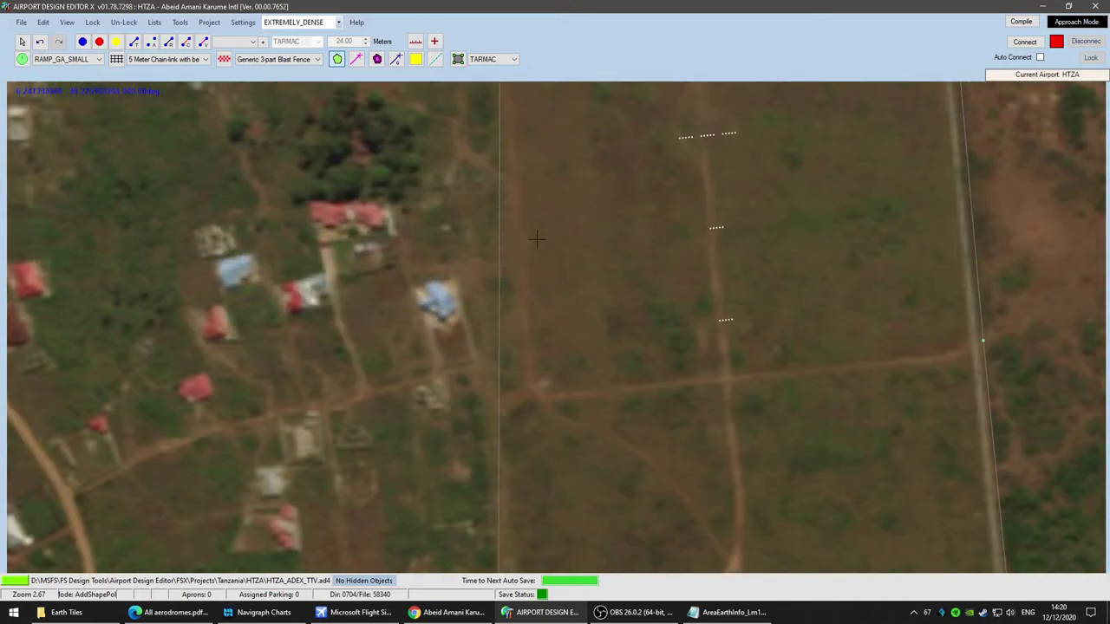
scroll(564, 308, "down", 1)
scroll(566, 315, "down", 1)
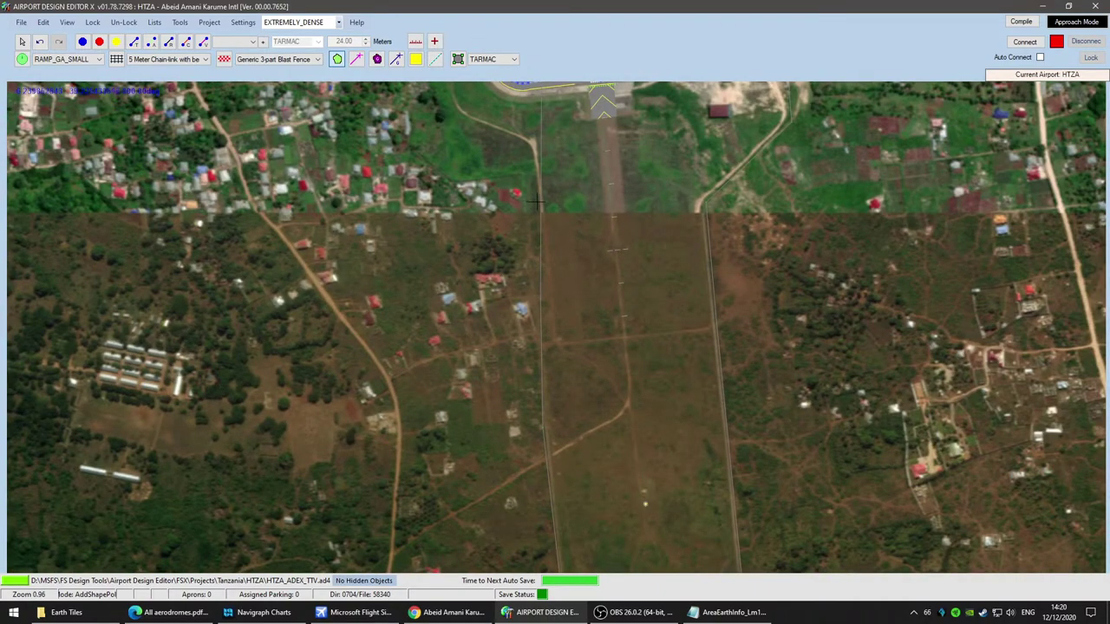
Step: Add boundary vertices south of the runway 36 threshold, west along the track and near the village edge
middle_click_drag(580, 137, 587, 420)
scroll(587, 420, "up", 2)
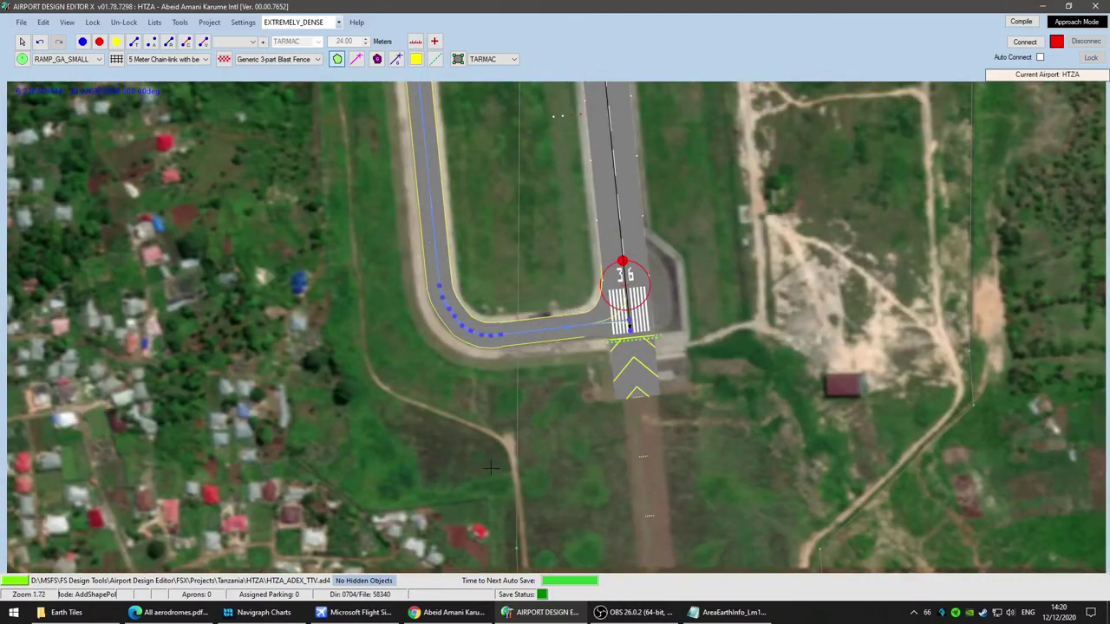
scroll(492, 445, "up", 1)
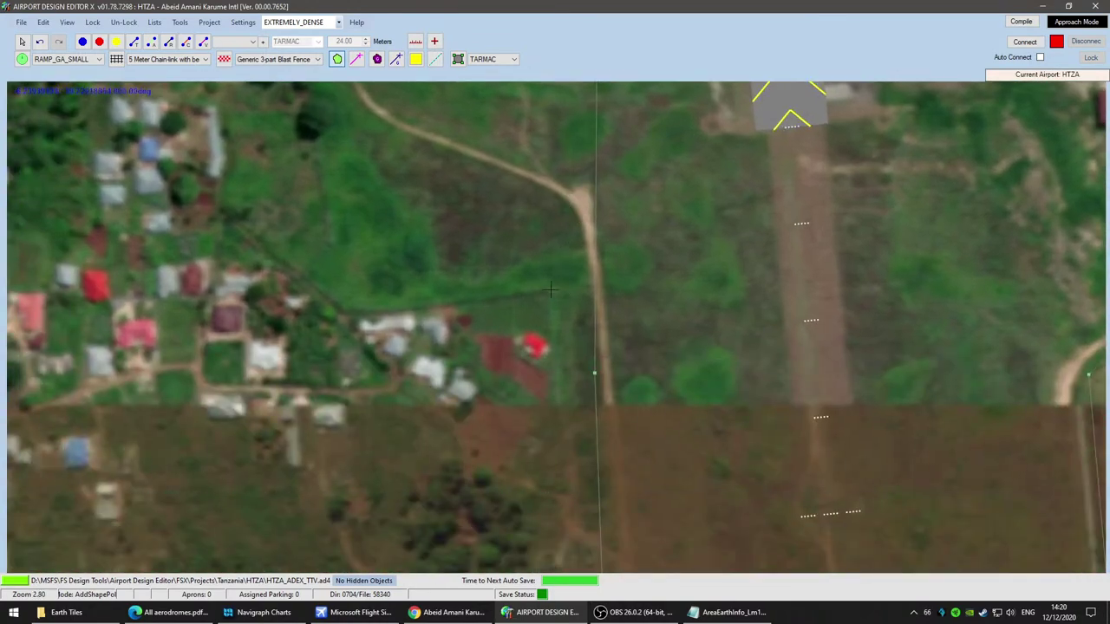
left_click(550, 291)
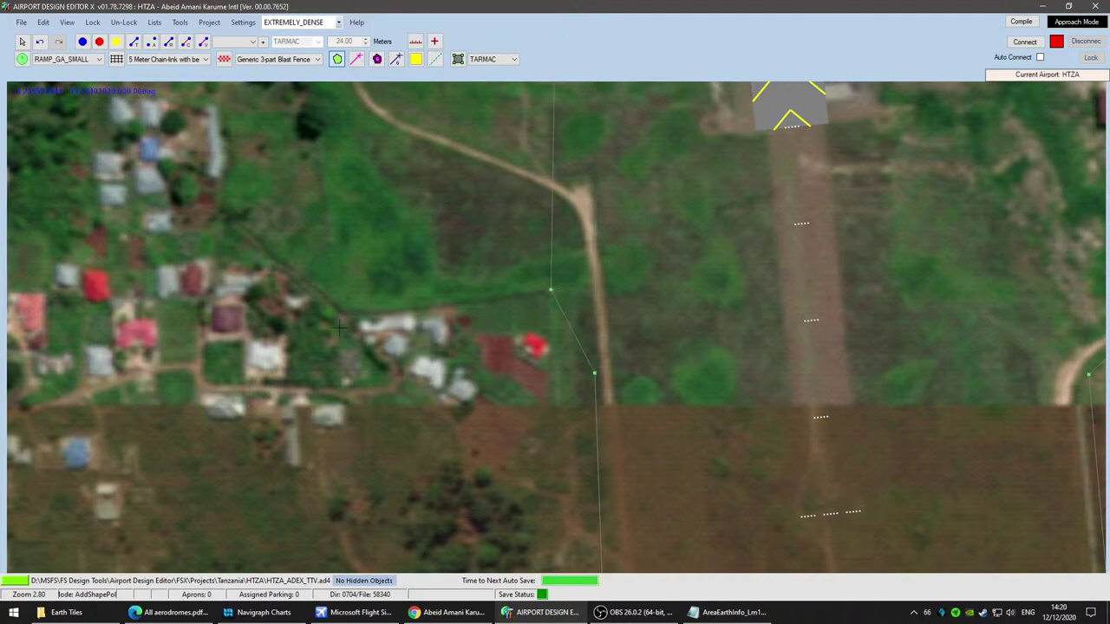
left_click(346, 311)
left_click(230, 214)
Step: Add boundary vertices west of the curved taxiway and along the western edge further north
middle_click_drag(329, 148, 485, 425)
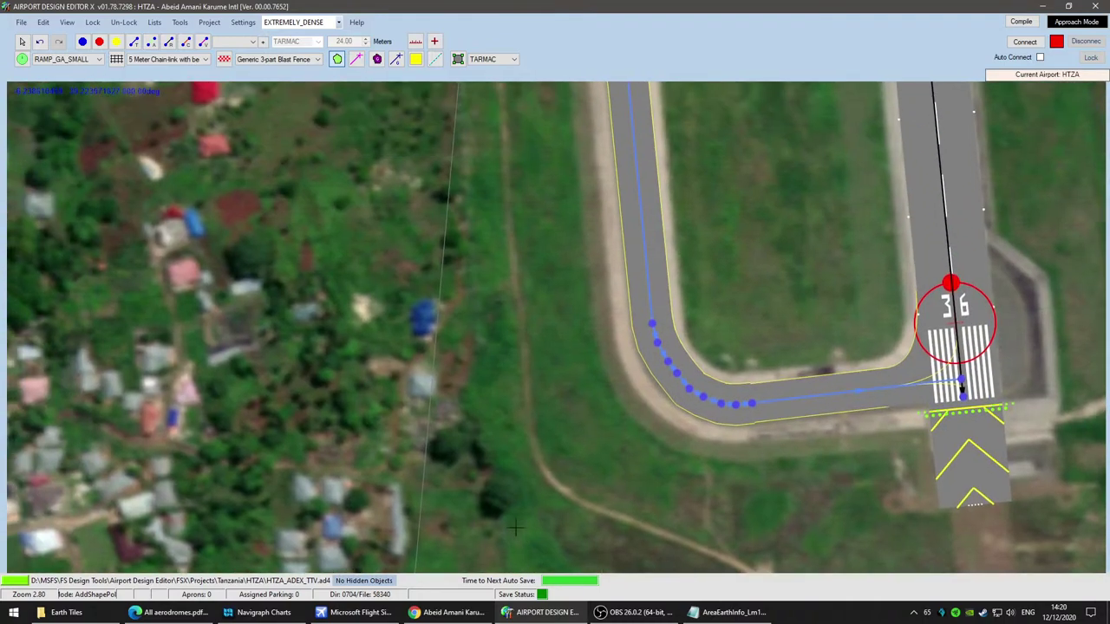
left_click(434, 431)
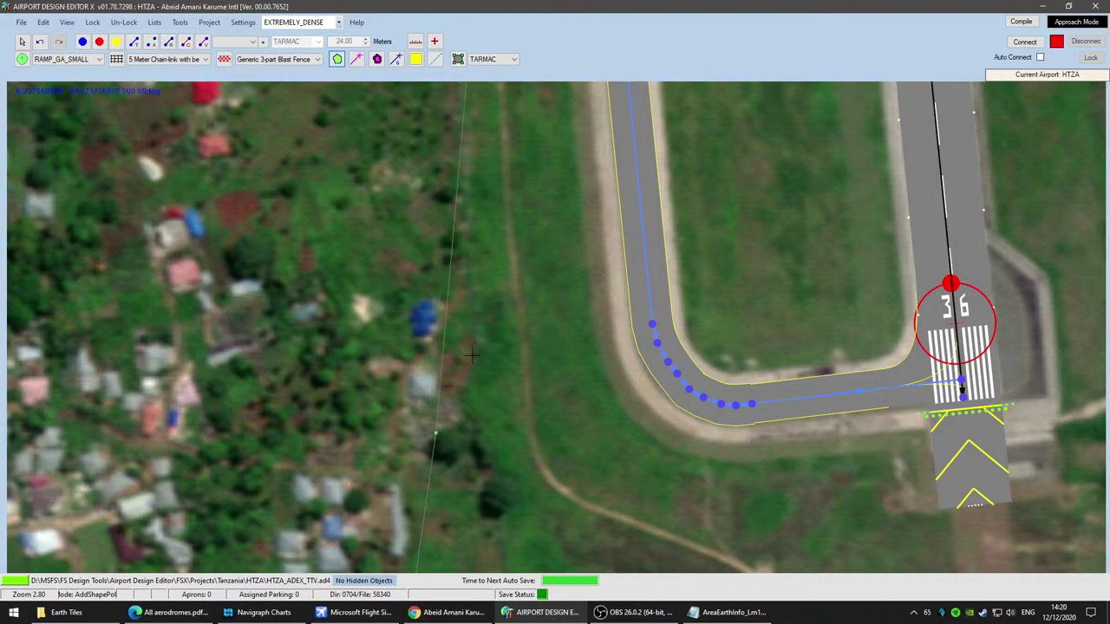
key("Up")
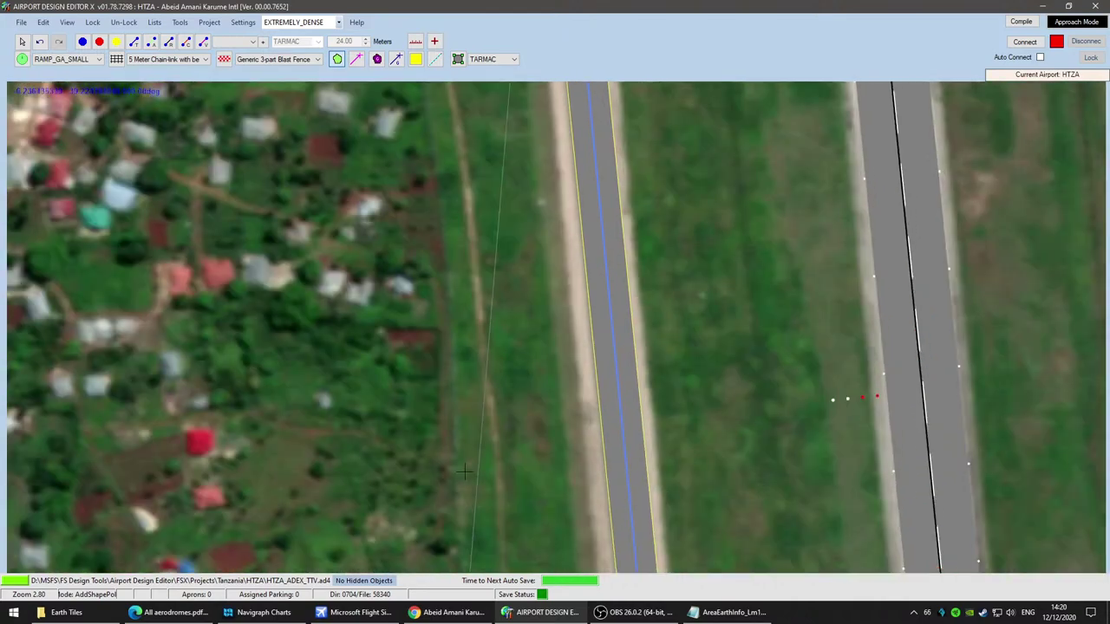
key("Up")
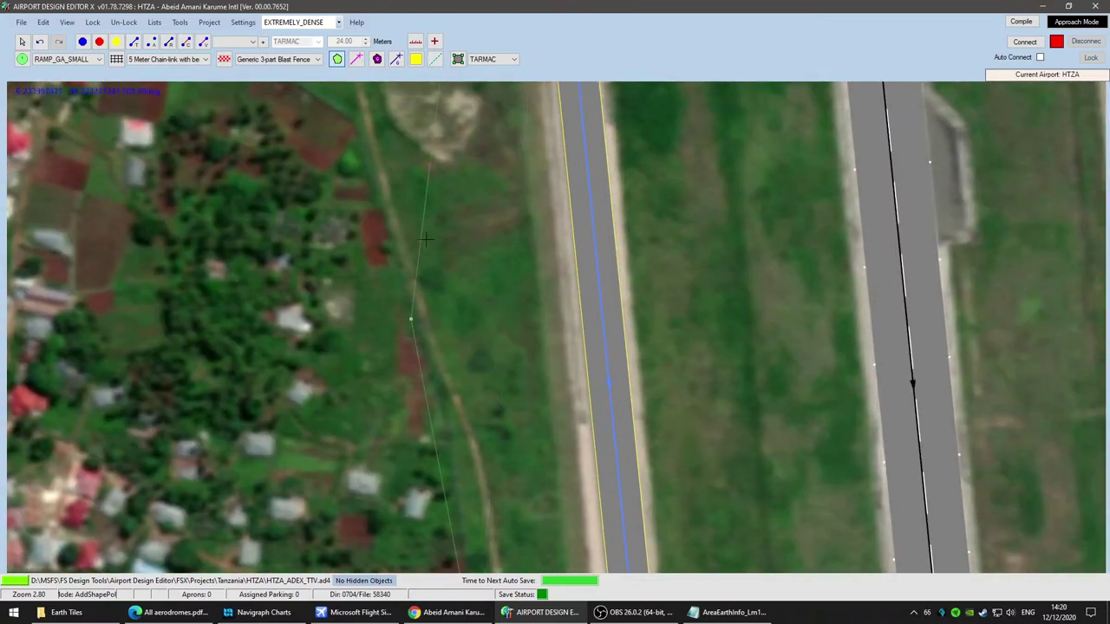
scroll(409, 317, "down", 3)
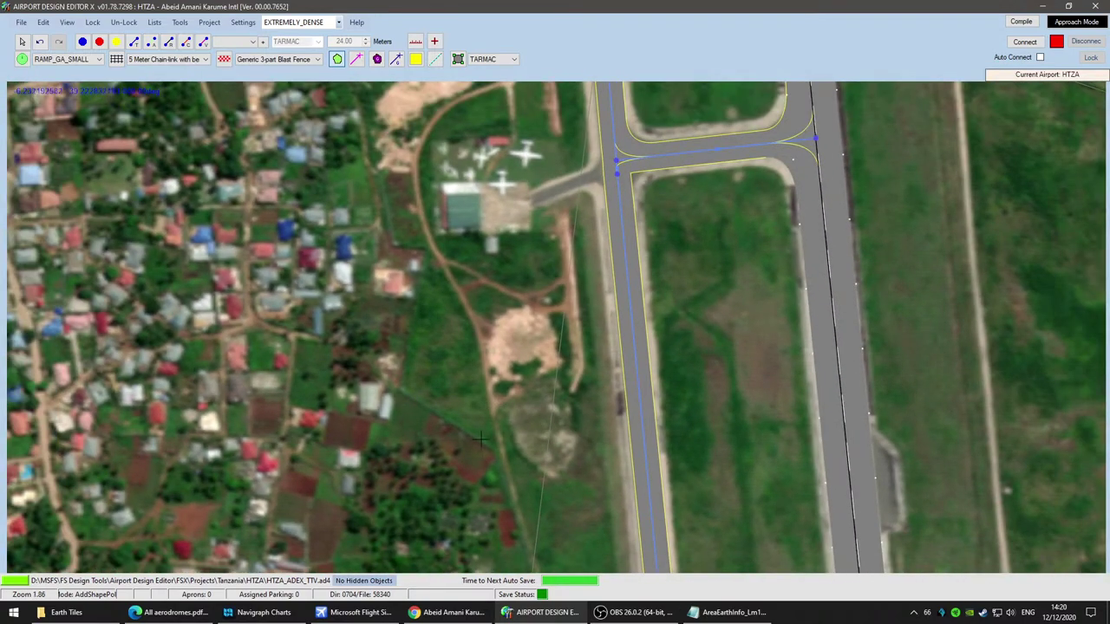
left_click(403, 376)
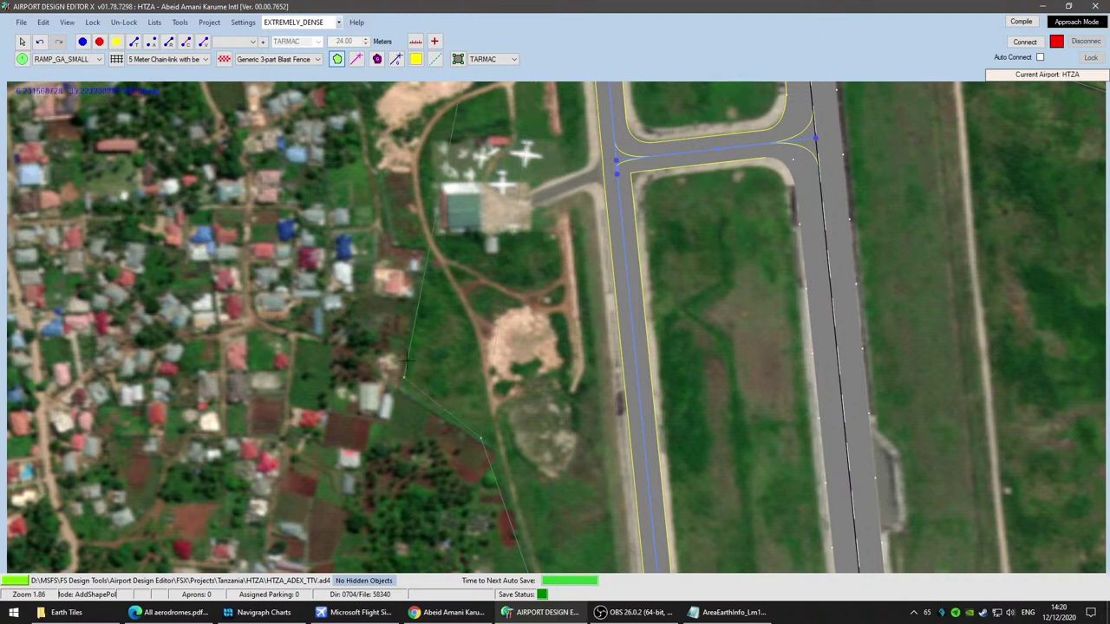
Step: Add two vertices beside the apron road, one north near the apron, and one west of the buildings
left_click(425, 246)
left_click(394, 237)
left_click(368, 116)
middle_click_drag(482, 149, 565, 516)
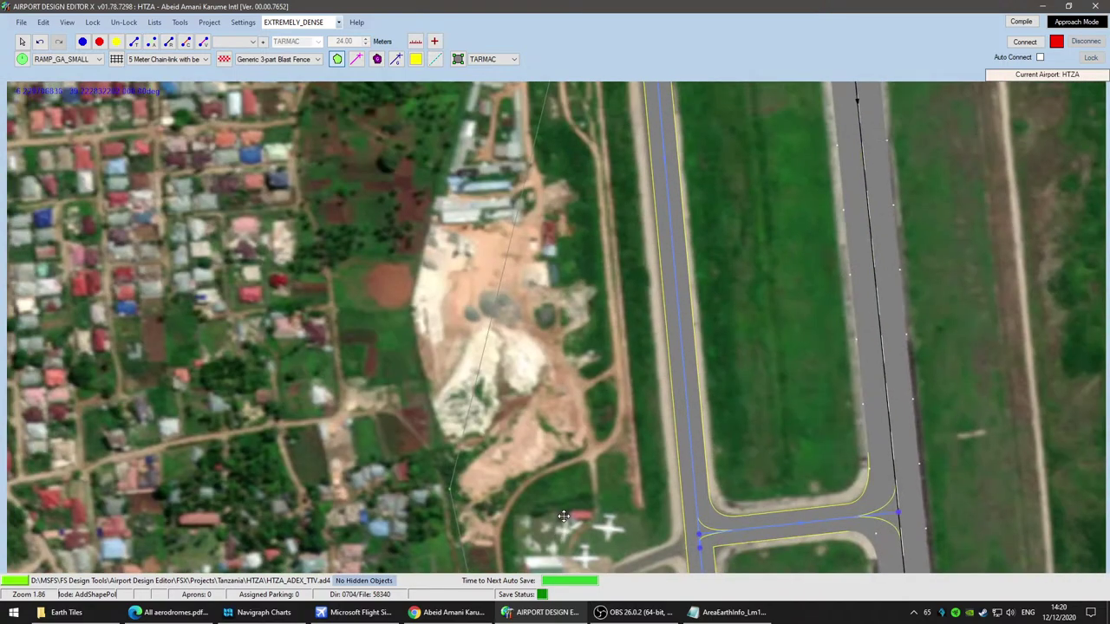
scroll(406, 303, "up", 3)
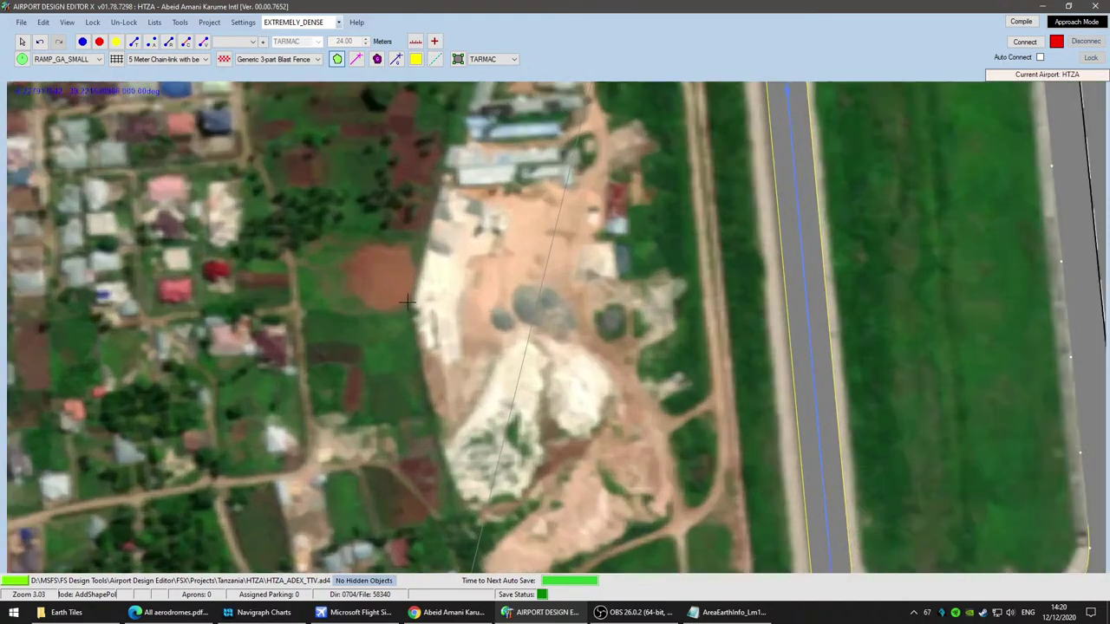
left_click(405, 311)
Step: Adjust the editor view, then switch to the Google Maps satellite view in the browser
middle_click_drag(526, 155, 514, 462)
scroll(513, 462, "up", 1)
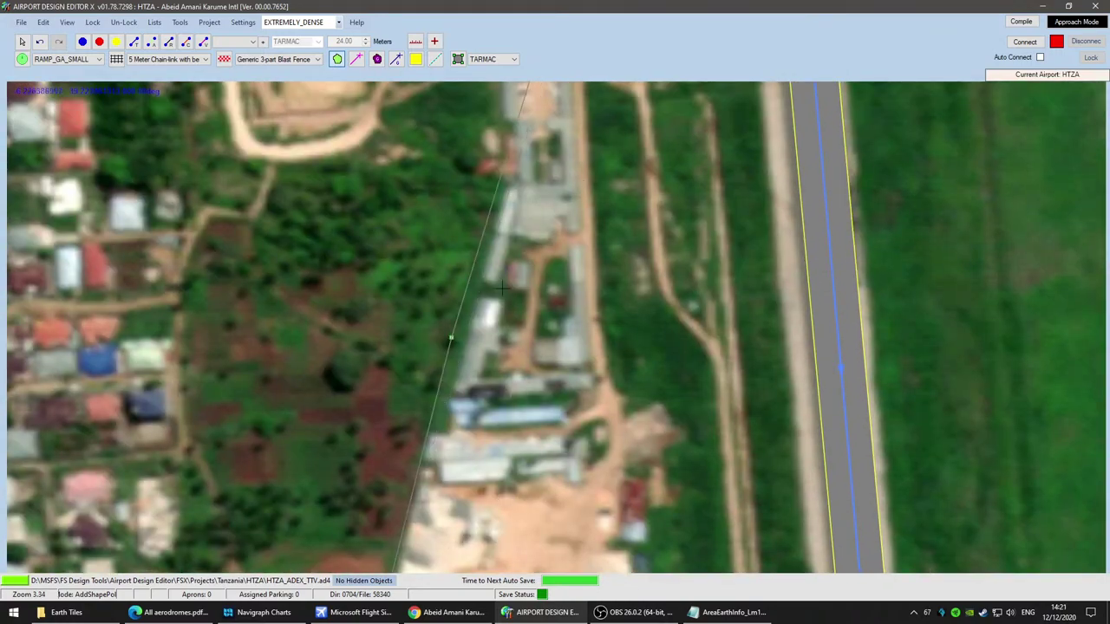
scroll(451, 336, "down", 3)
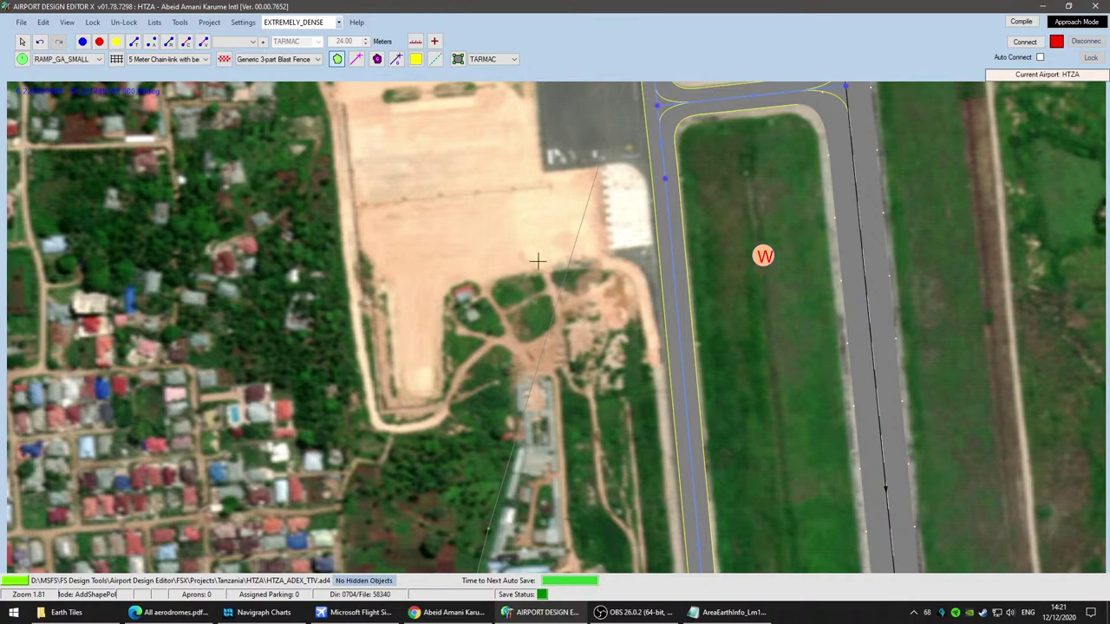
scroll(549, 439, "down", 2)
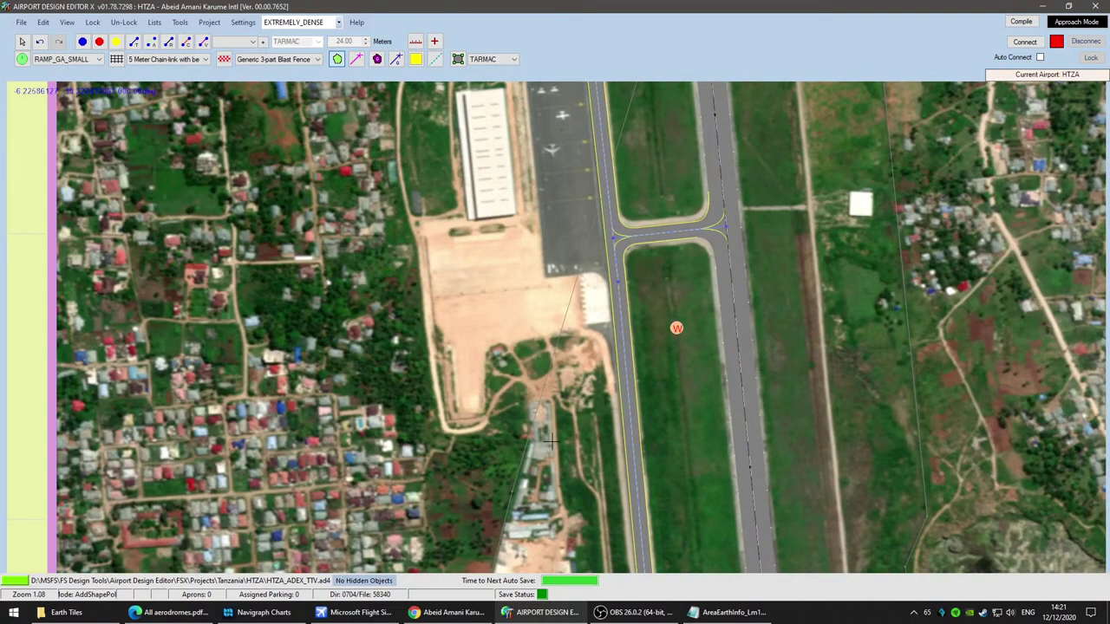
scroll(549, 440, "up", 4)
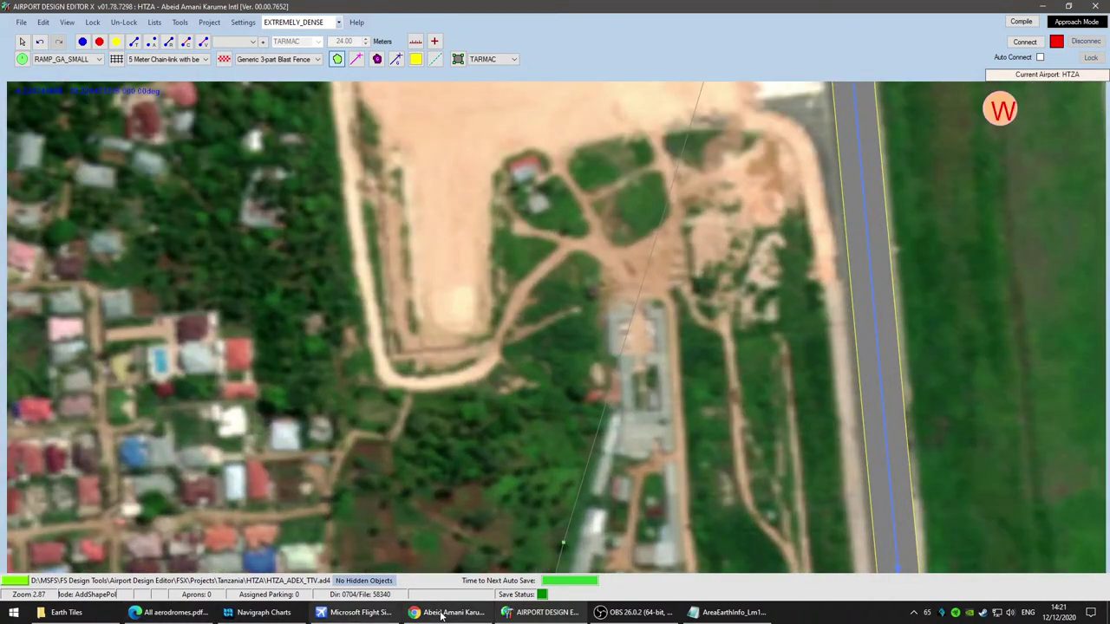
left_click(430, 614)
scroll(521, 403, "down", 3)
Step: Pan the satellite map to the hangar, parked aircraft and open field beside the runway, then return to ADE
left_click_drag(525, 398, 711, 426)
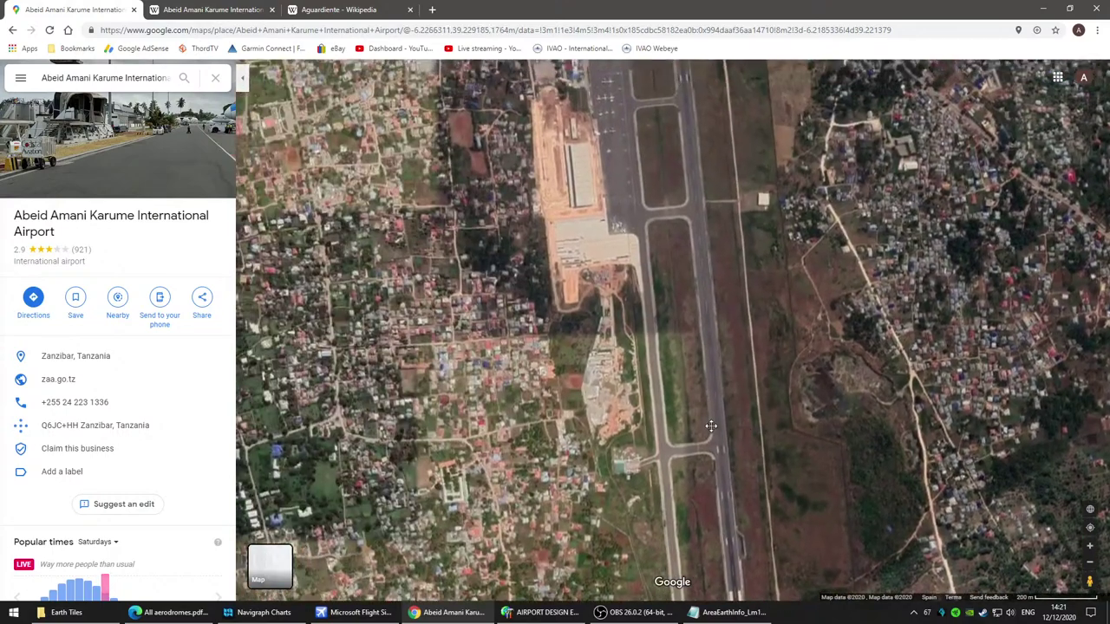
scroll(599, 395, "up", 5)
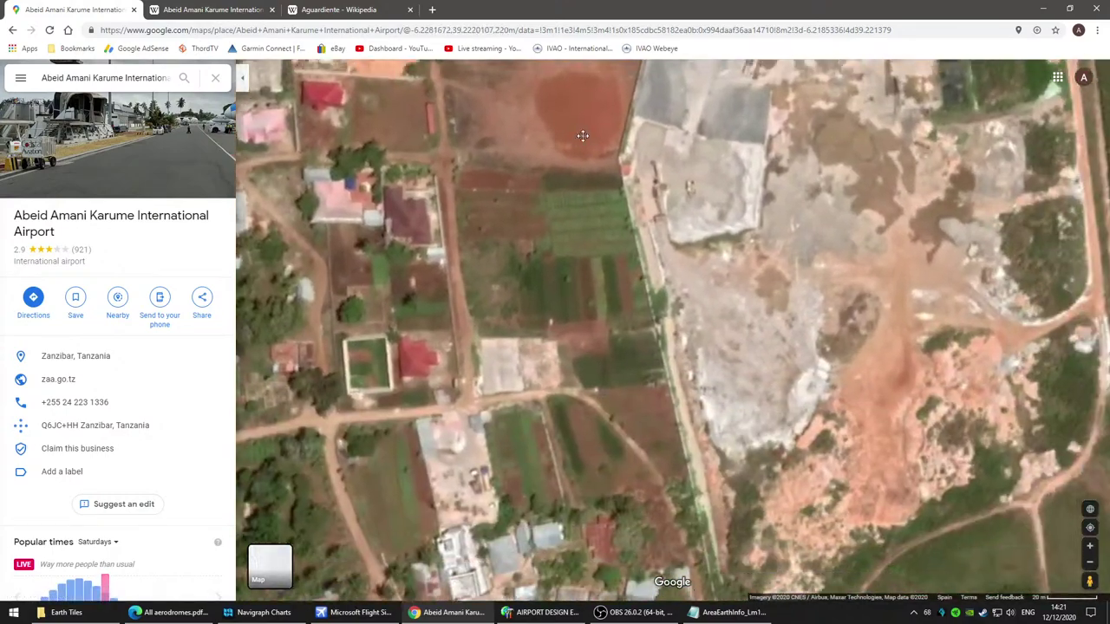
left_click_drag(583, 135, 579, 127)
left_click_drag(738, 478, 629, 156)
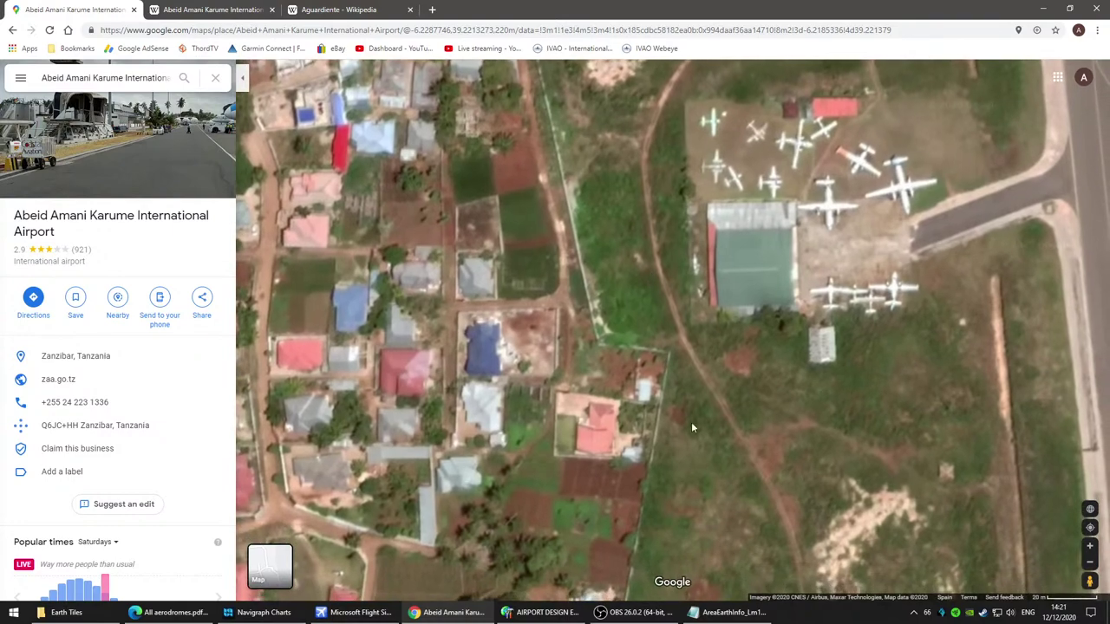
left_click_drag(691, 421, 558, 241)
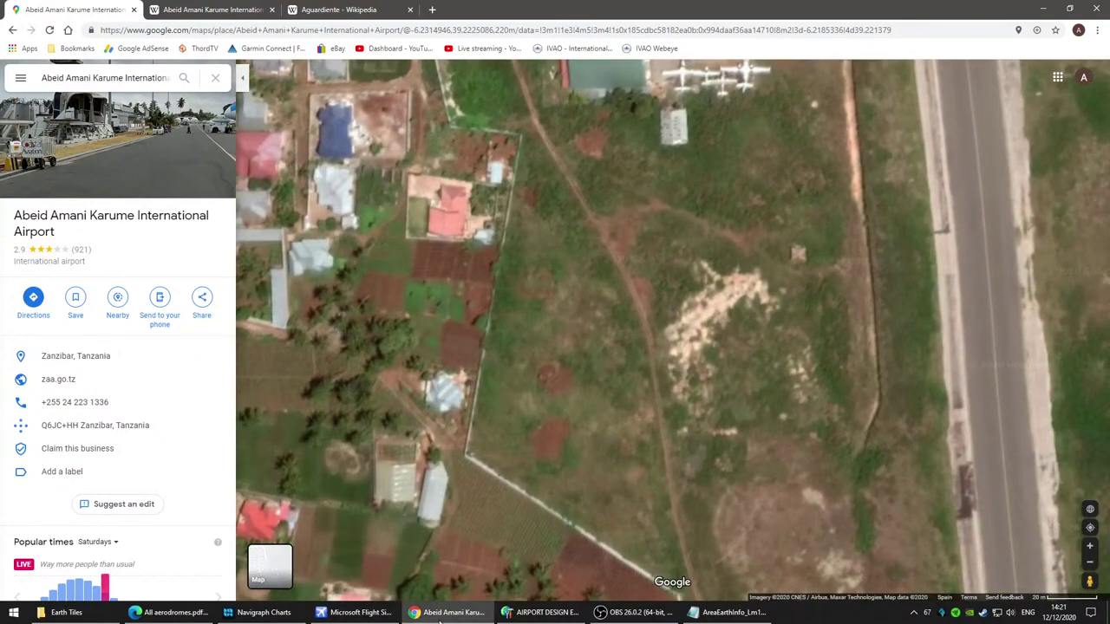
left_click(542, 612)
Step: Shift the editor toward the apron, compare with the satellite view of parked aircraft, and return
scroll(622, 343, "down", 3)
scroll(621, 342, "up", 5)
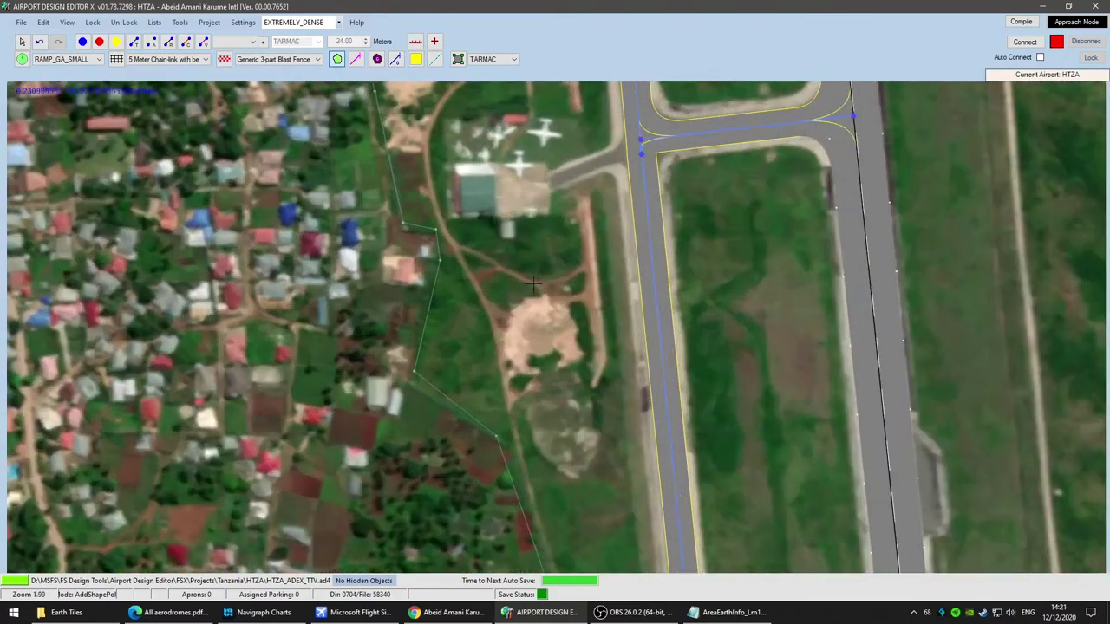
right_click_drag(452, 146, 487, 342)
left_click(445, 612)
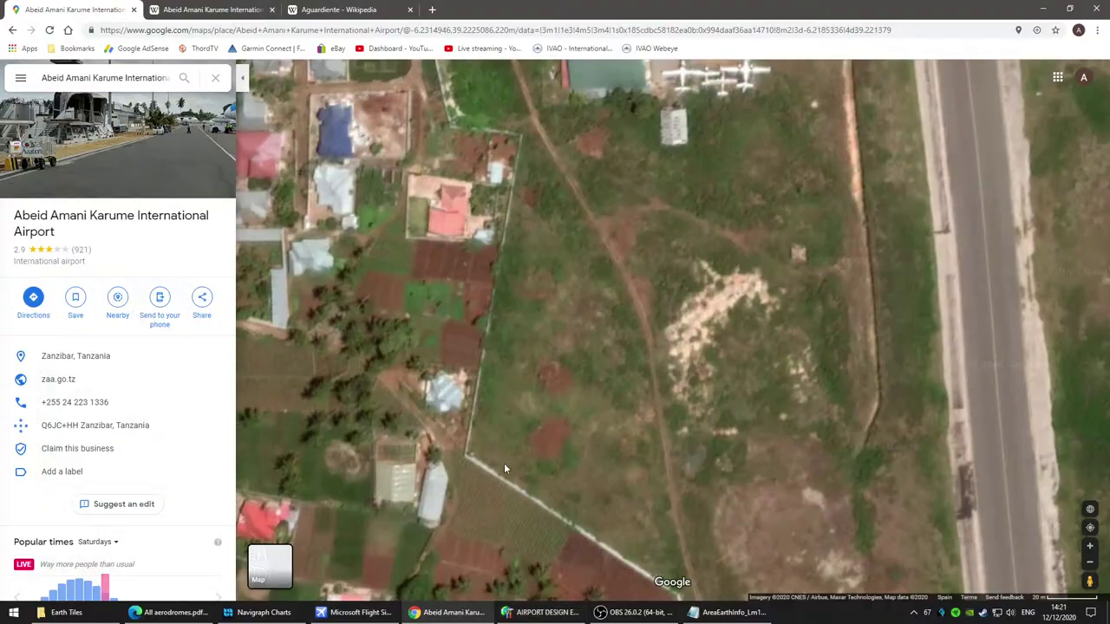
left_click_drag(614, 323, 650, 564)
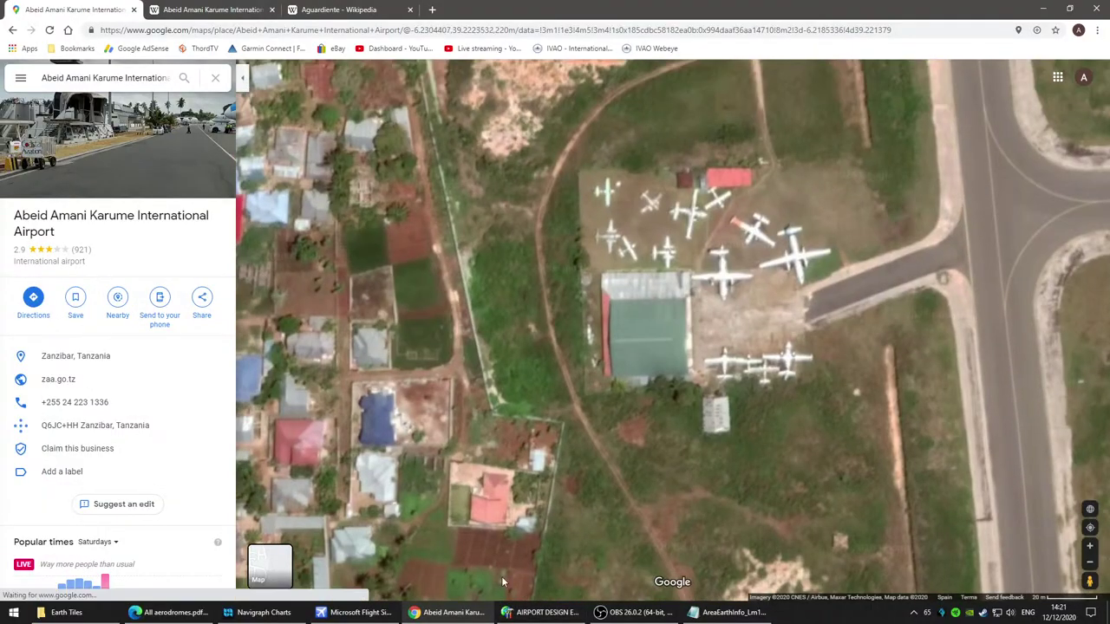
left_click(542, 612)
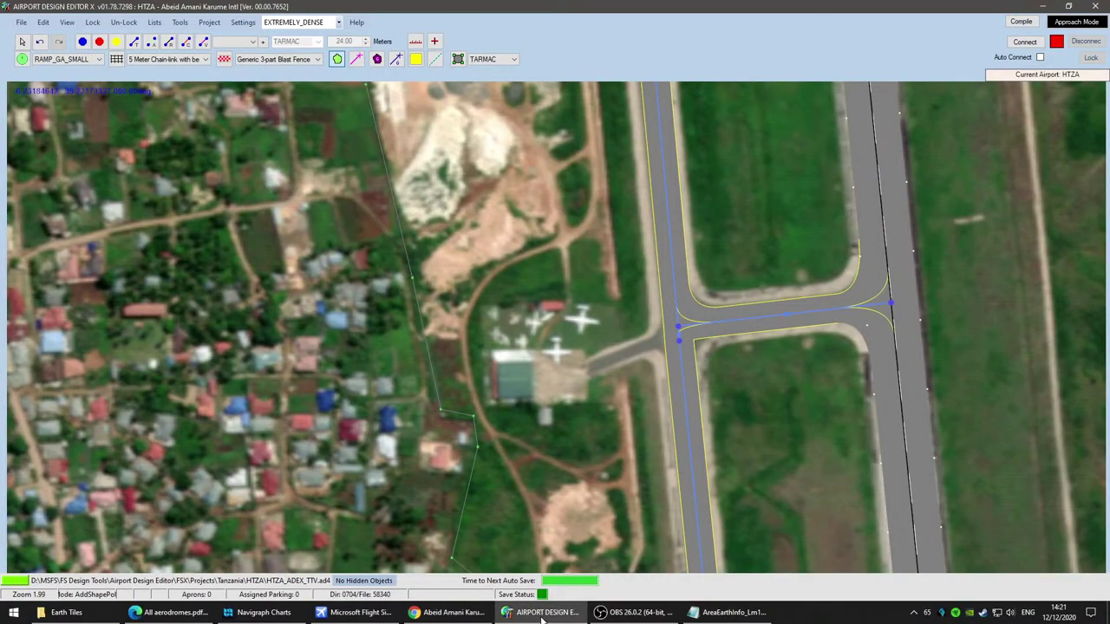
Step: Close the boundary polygon and cancel its Properties so it is discarded
double_click(617, 425)
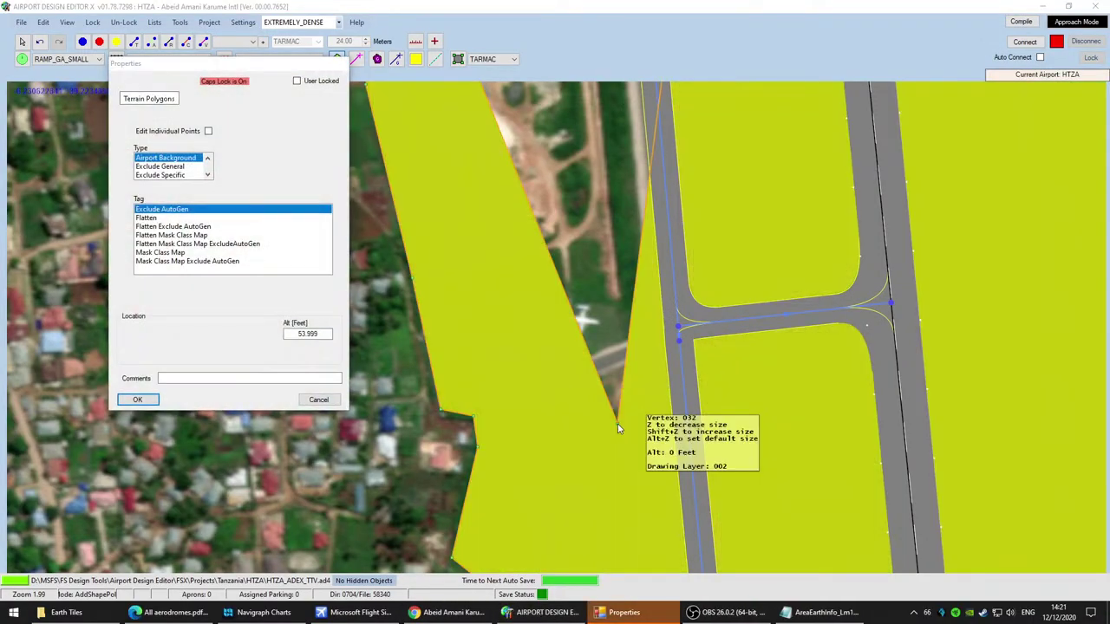
left_click(320, 400)
scroll(536, 465, "up", 3)
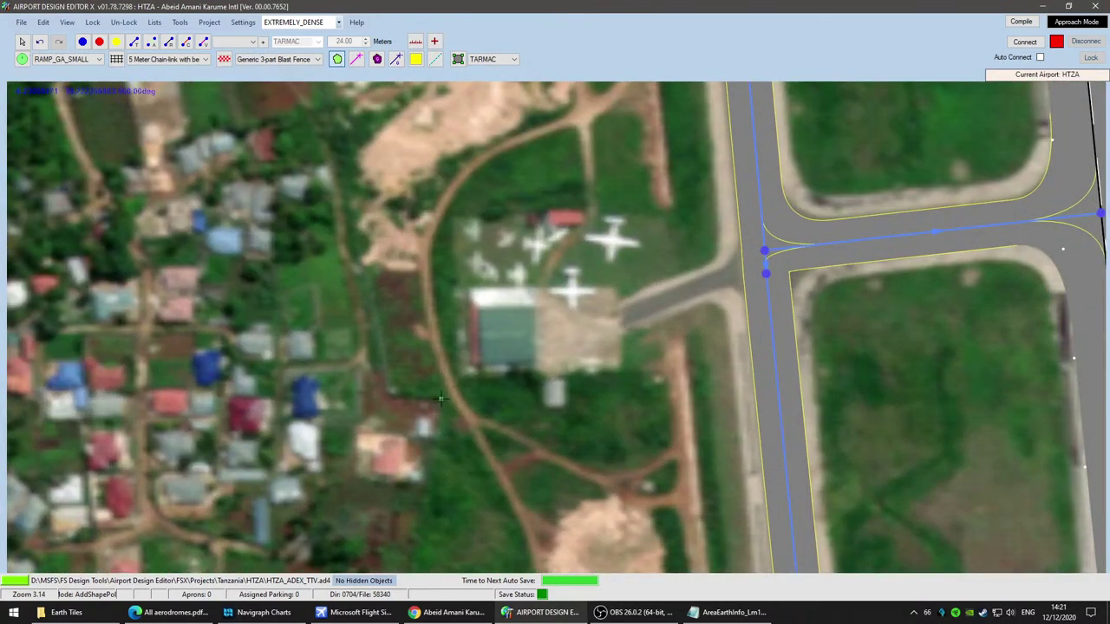
Step: Start a new boundary with three vertices running west and then north across the field
left_click(441, 399)
left_click(365, 397)
left_click(300, 141)
left_click_drag(356, 203, 422, 287)
scroll(488, 416, "down", 5)
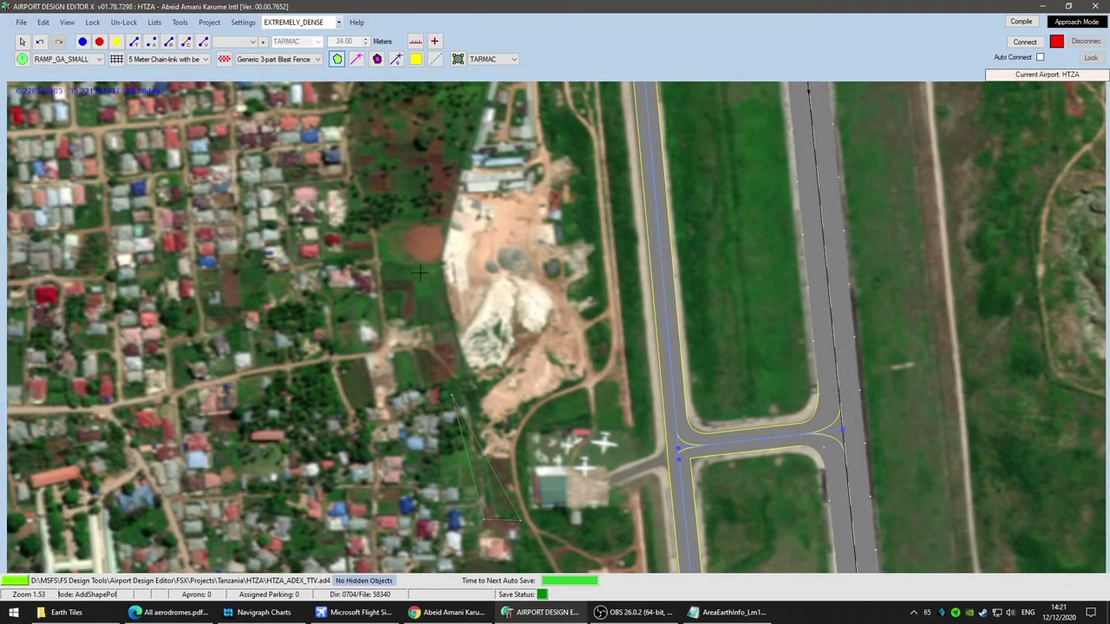
left_click_drag(528, 251, 498, 573)
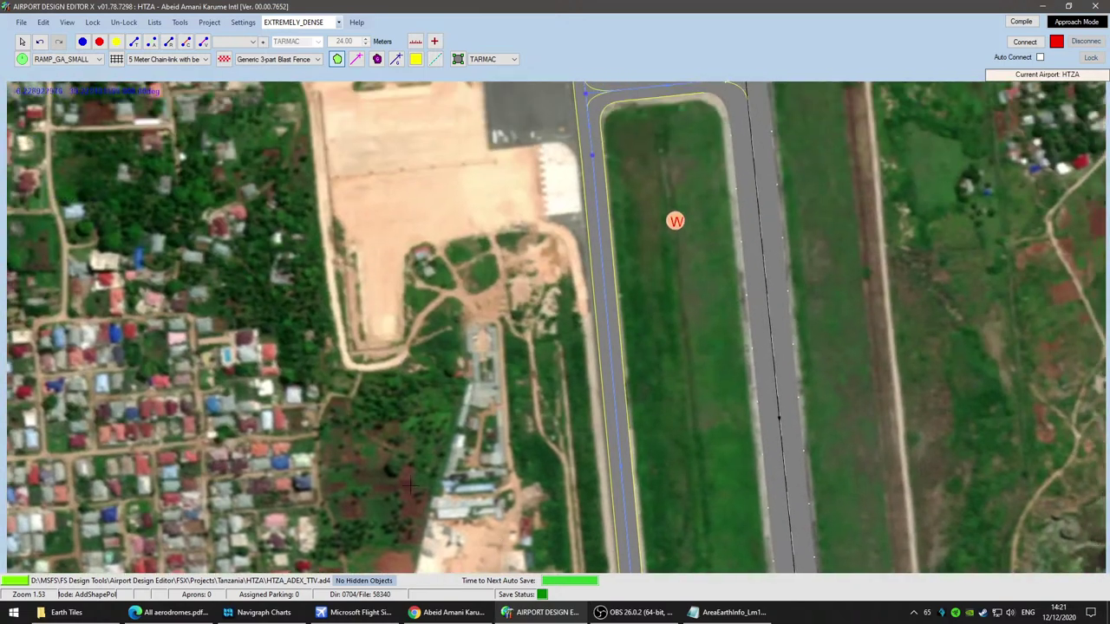
Step: Check the quarry area and walled building complex on the satellite map, then return to ADE
left_click(433, 613)
left_click_drag(540, 227, 562, 470)
left_click_drag(546, 174, 579, 377)
scroll(572, 404, "up", 3)
scroll(561, 491, "down", 5)
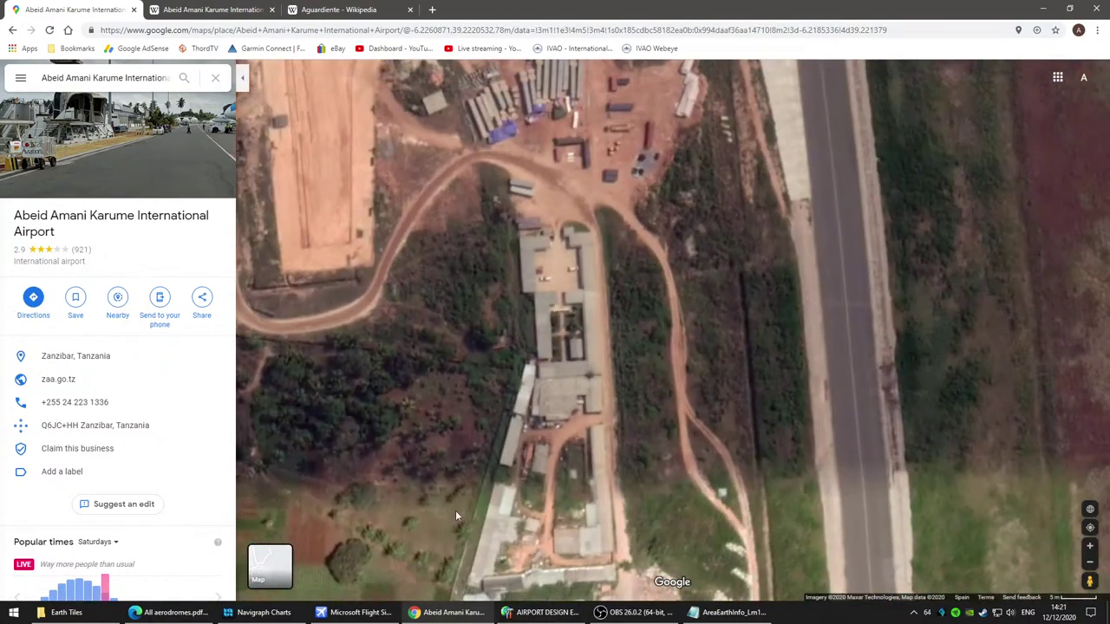
left_click(539, 612)
scroll(535, 444, "up", 5)
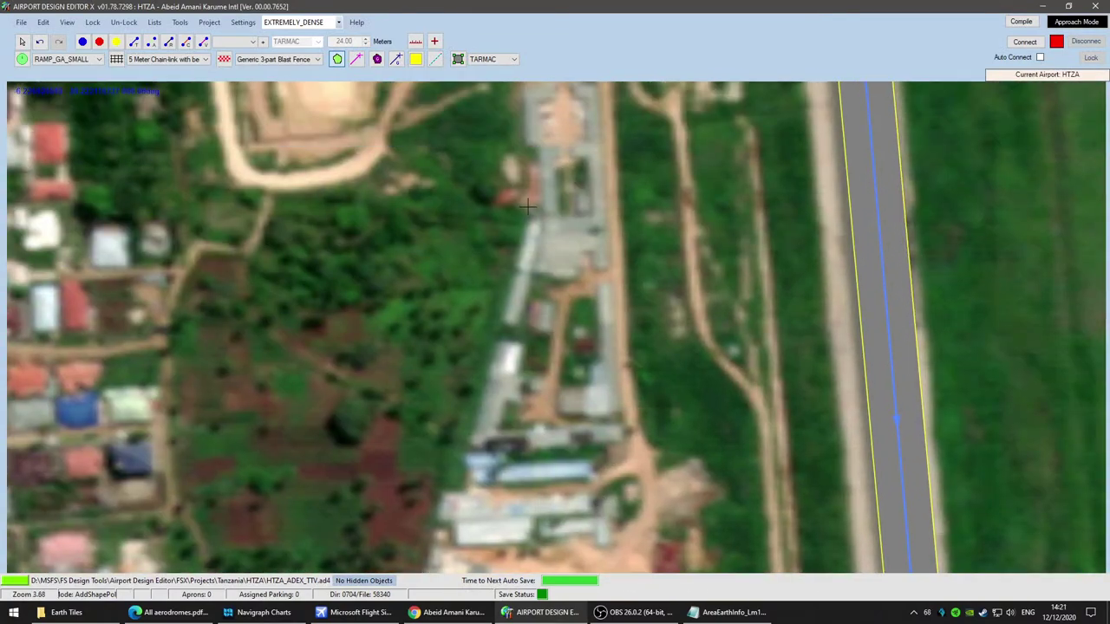
Step: Add two boundary vertices beside and along the walled compound's edge
left_click(519, 222)
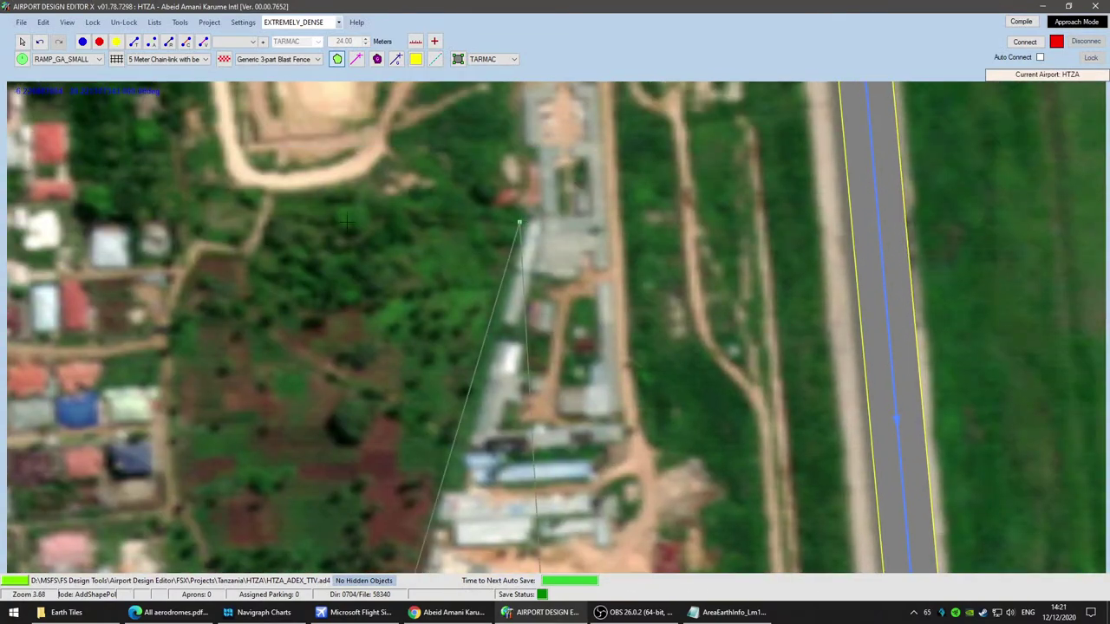
left_click(154, 189)
scroll(480, 493, "down", 4)
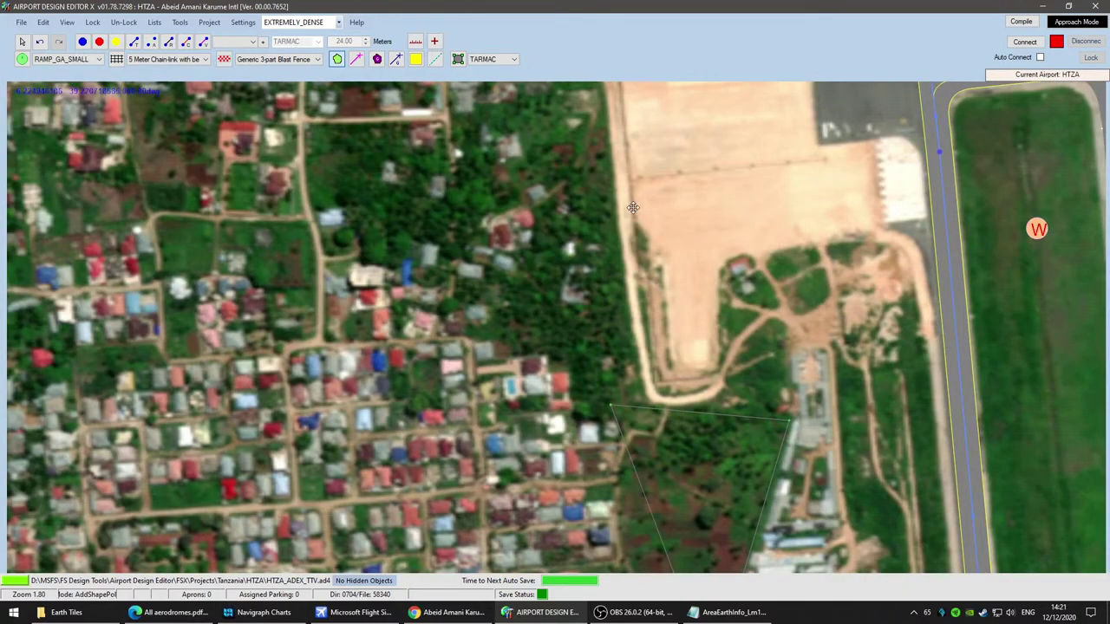
Step: Pan north past the hangar and fix a boundary vertex west of the terminal buildings
middle_click_drag(633, 196, 577, 569)
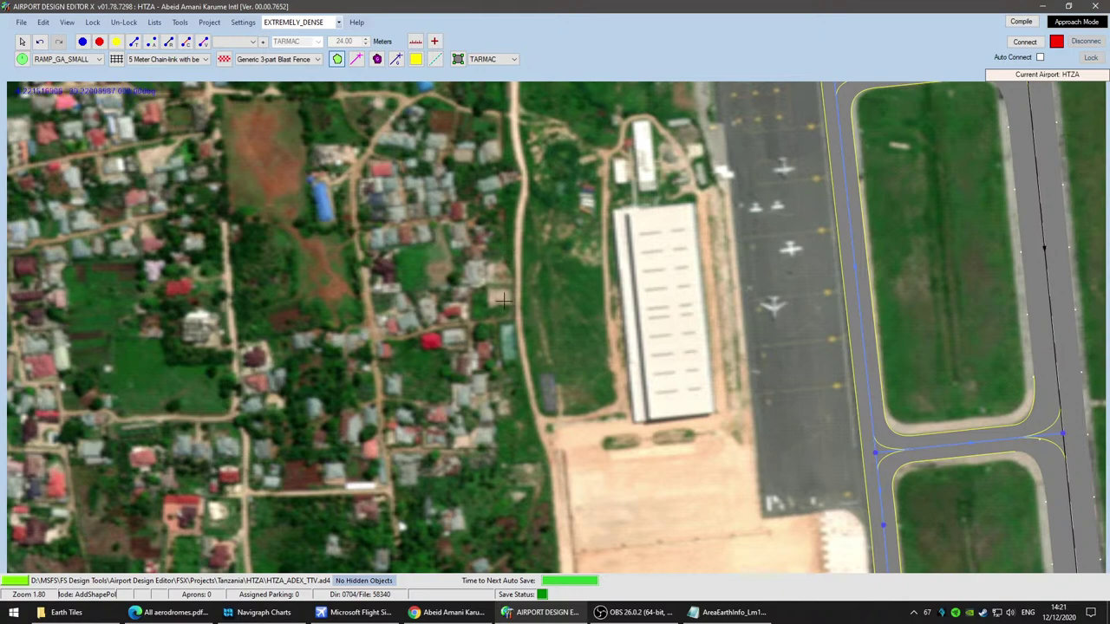
middle_click_drag(587, 193, 528, 481)
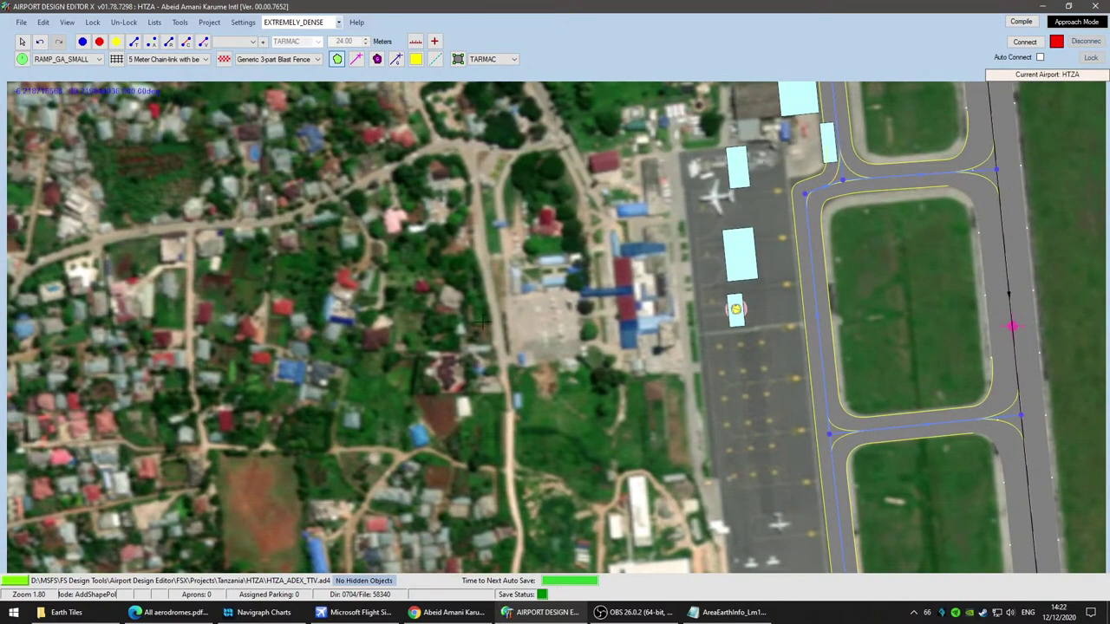
middle_click_drag(547, 423, 425, 253)
left_click(401, 239)
middle_click_drag(497, 136, 528, 460)
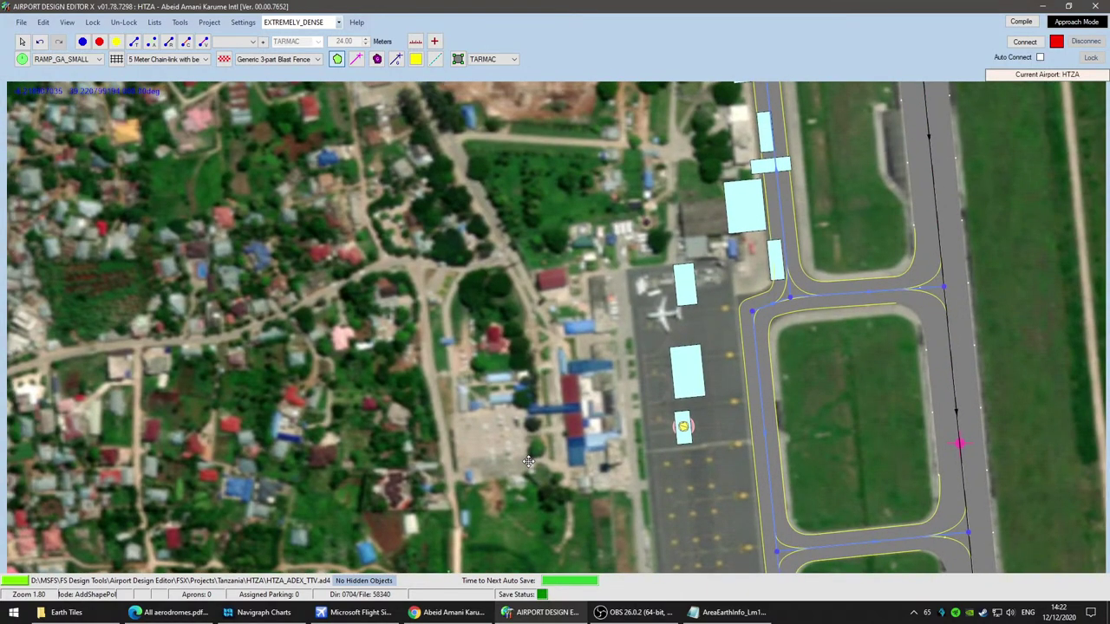
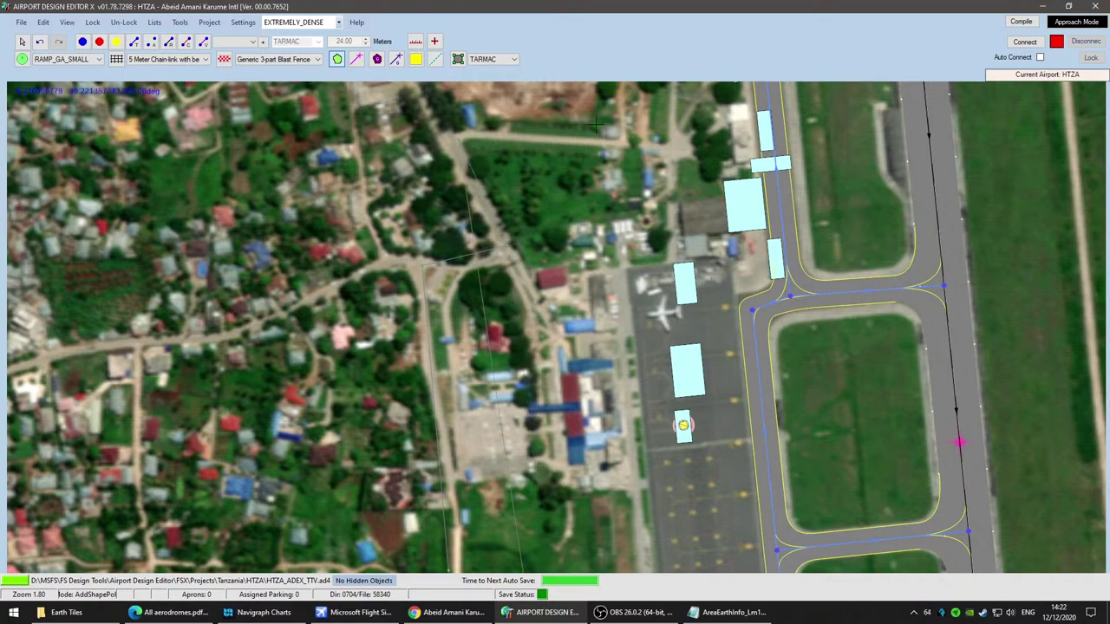
Step: Pan the ADE map north over the construction site, then bring up Google Maps' airport imagery
middle_click_drag(652, 167, 645, 512)
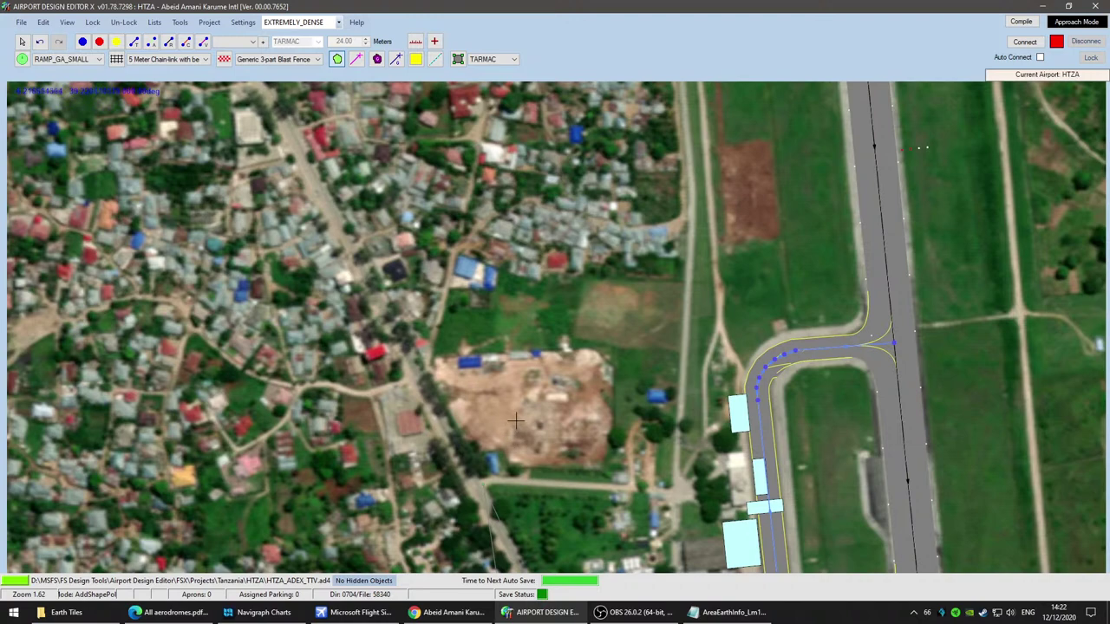
scroll(516, 421, "up", 1)
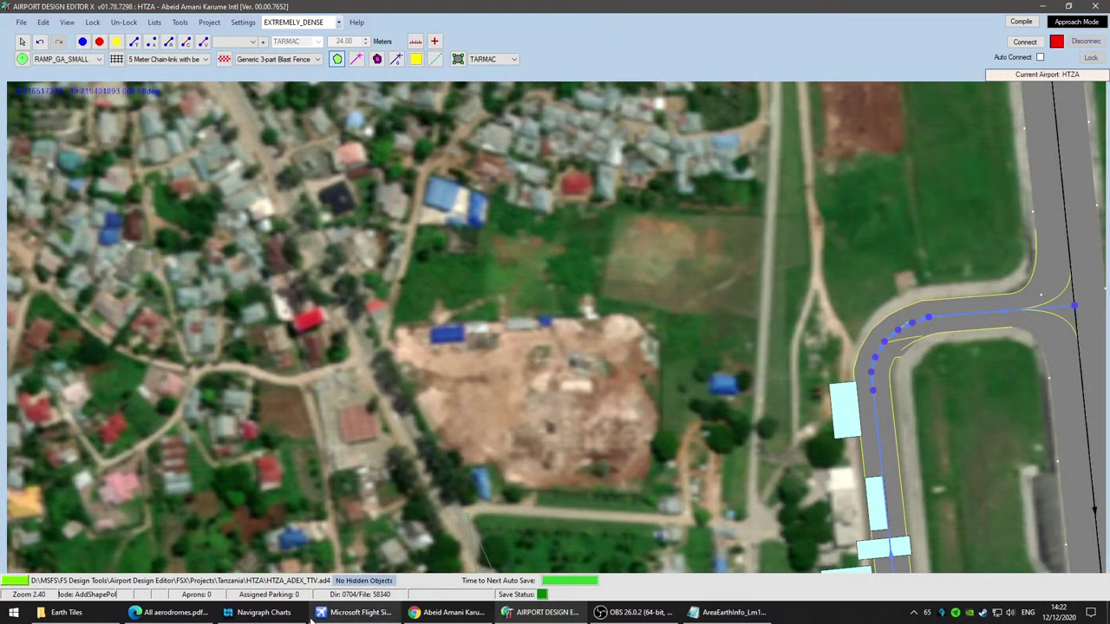
left_click(428, 611)
scroll(600, 223, "down", 2)
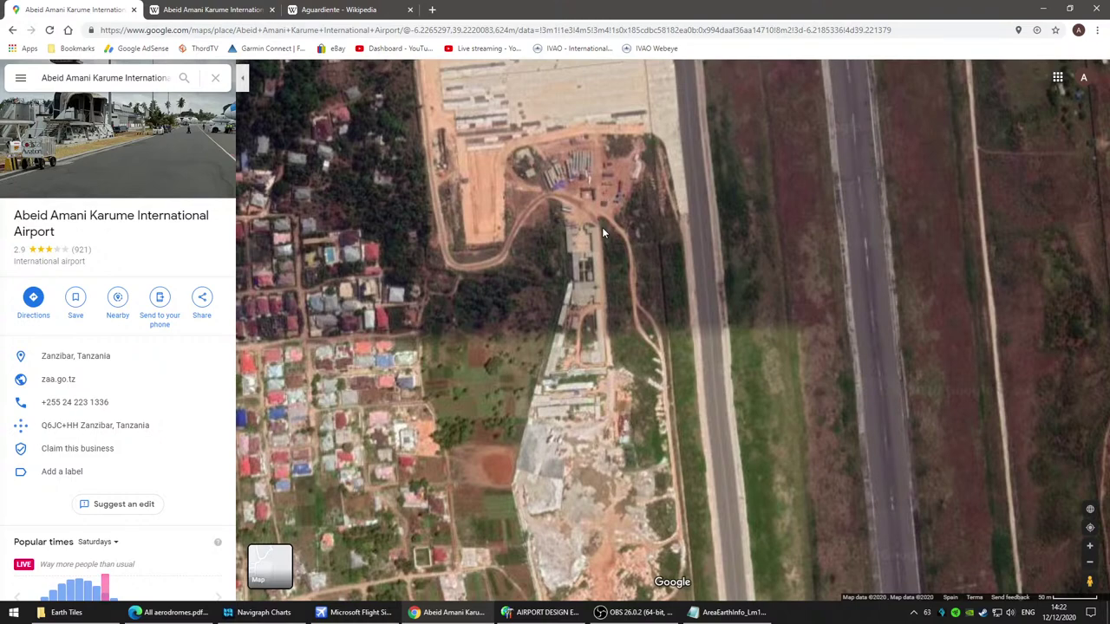
scroll(605, 361, "down", 3)
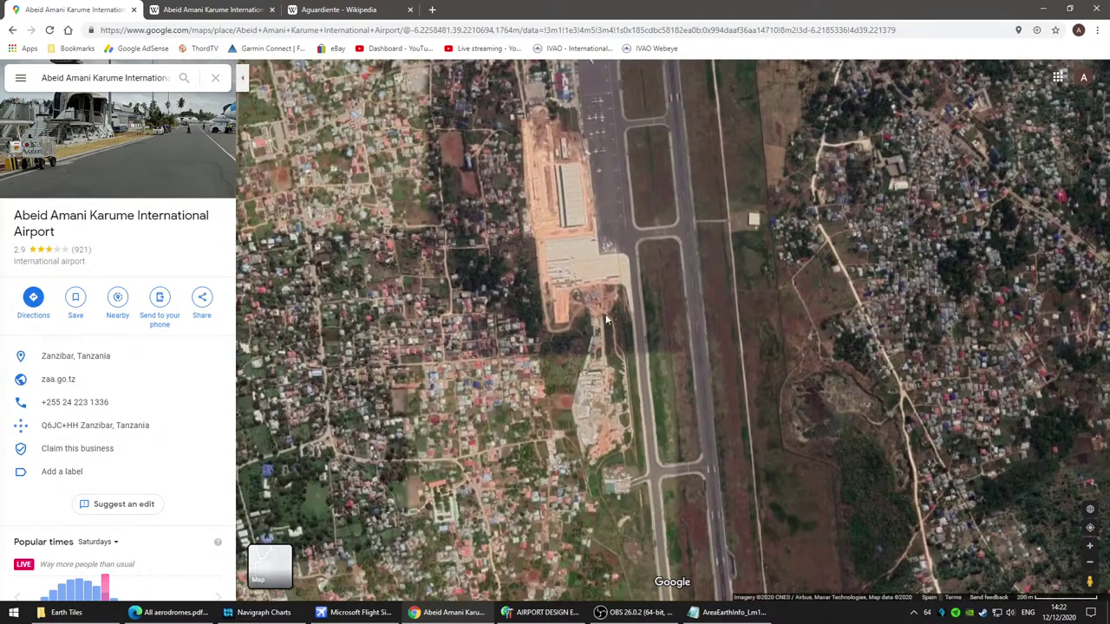
left_click_drag(631, 399, 596, 268)
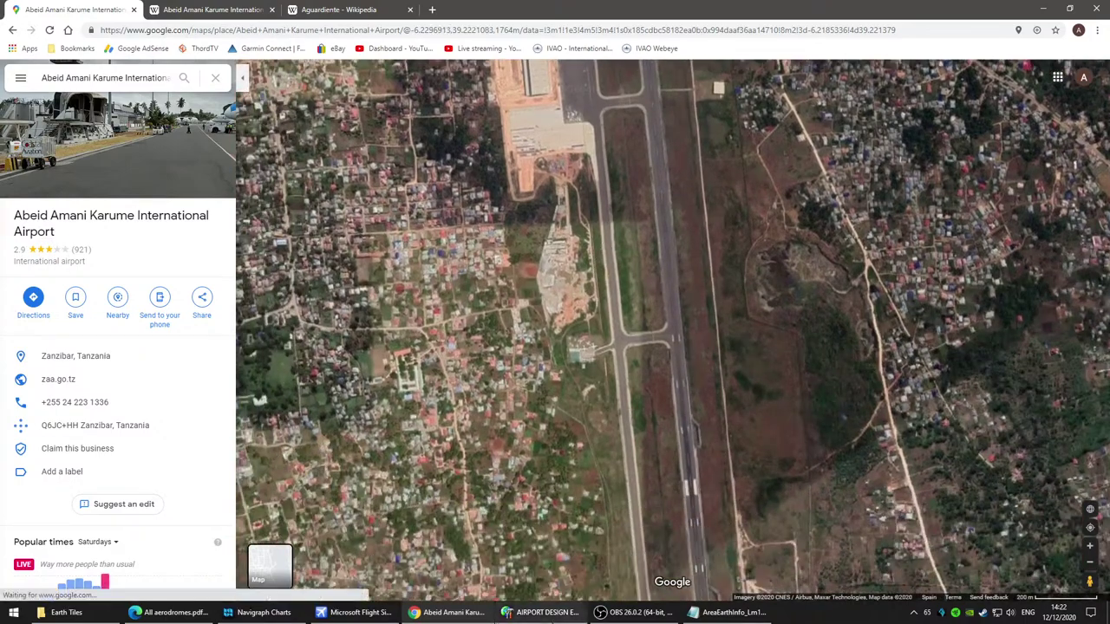
scroll(539, 175, "up", 3)
left_click_drag(539, 175, 710, 533)
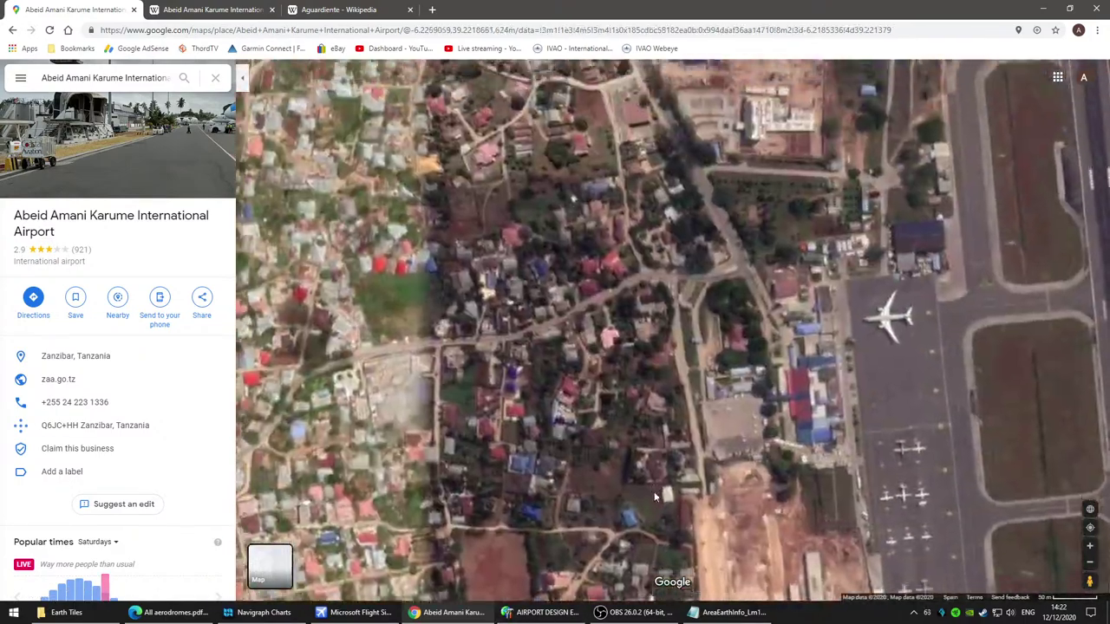
scroll(666, 408, "down", 3)
scroll(666, 406, "up", 2)
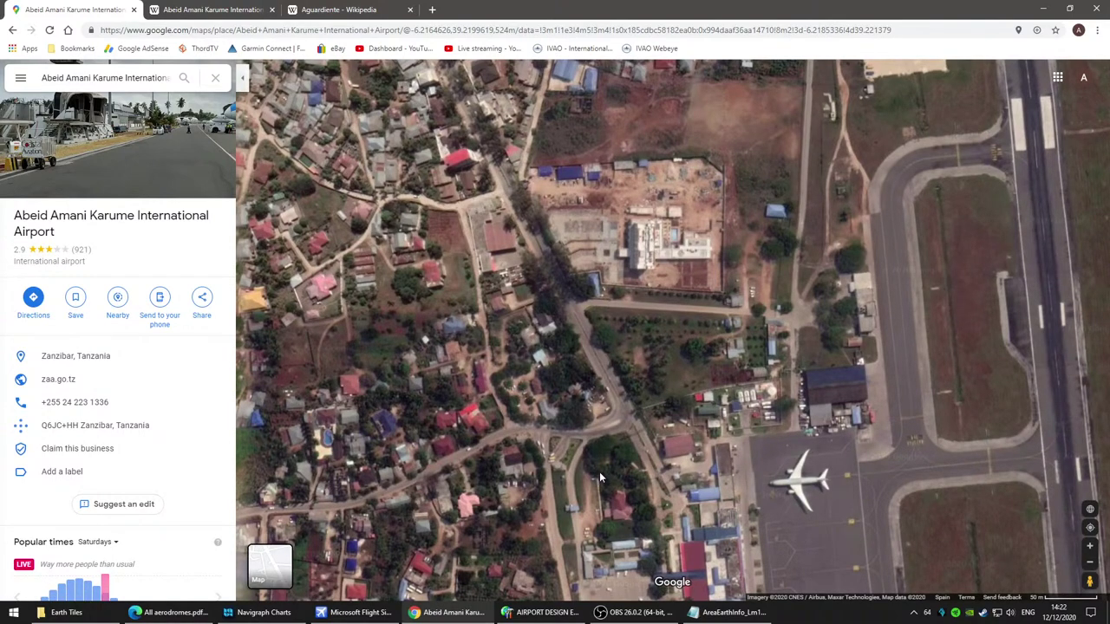
left_click_drag(600, 472, 431, 374)
scroll(505, 374, "up", 3)
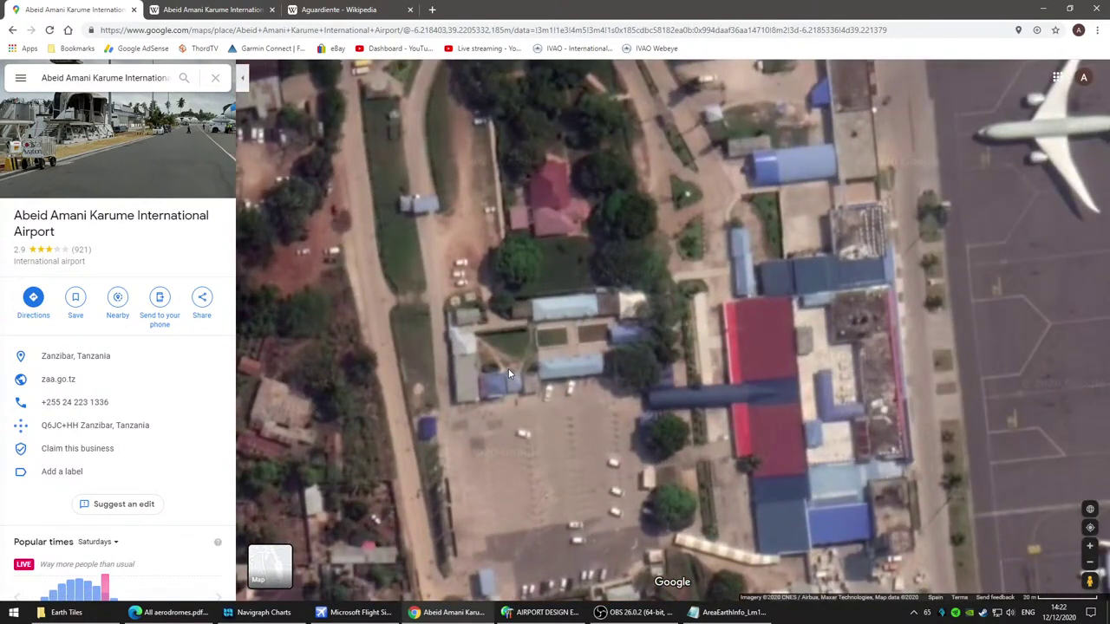
scroll(509, 374, "down", 2)
left_click_drag(509, 375, 494, 201)
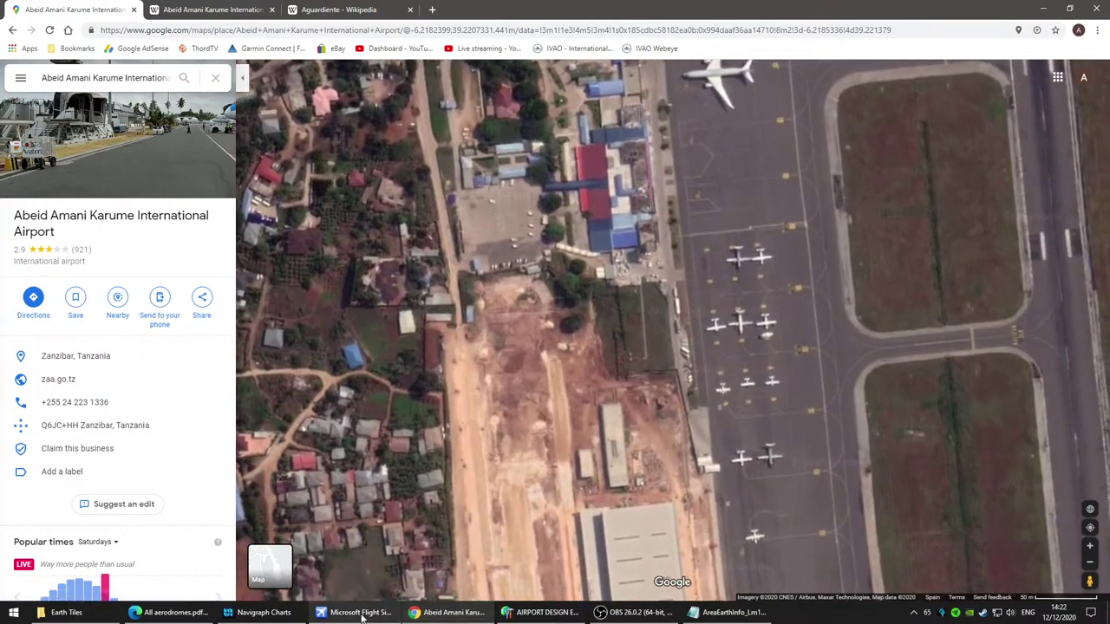
left_click(542, 612)
Step: Close and cancel the yellow terrain polygon, re-centre the runway, and return to Google Maps
right_click(698, 363)
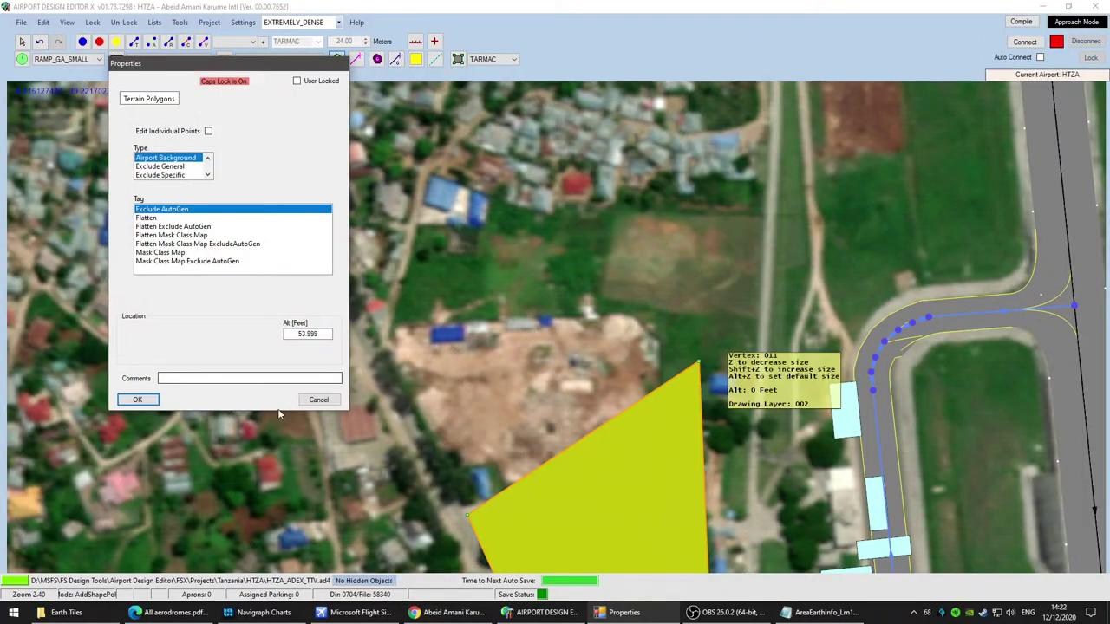
left_click(319, 399)
scroll(625, 371, "down", 2)
middle_click_drag(648, 260, 420, 261)
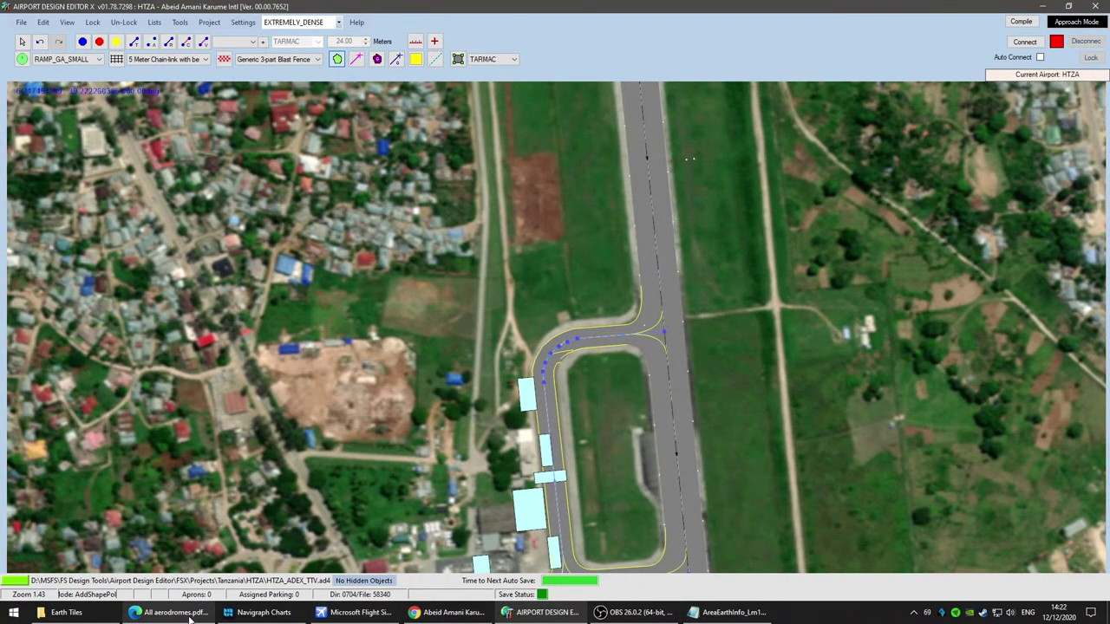
left_click(446, 612)
scroll(612, 369, "up", 2)
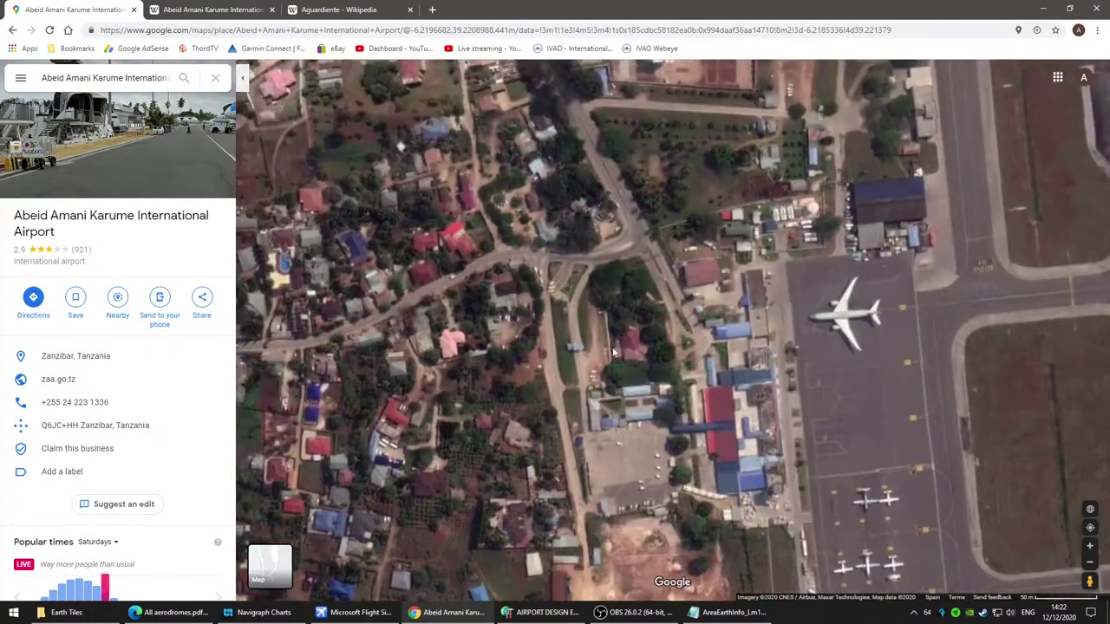
Step: Examine the road junction by the blue-roofed building and the streets northwest of it
scroll(615, 338, "down", 2)
scroll(438, 469, "up", 4)
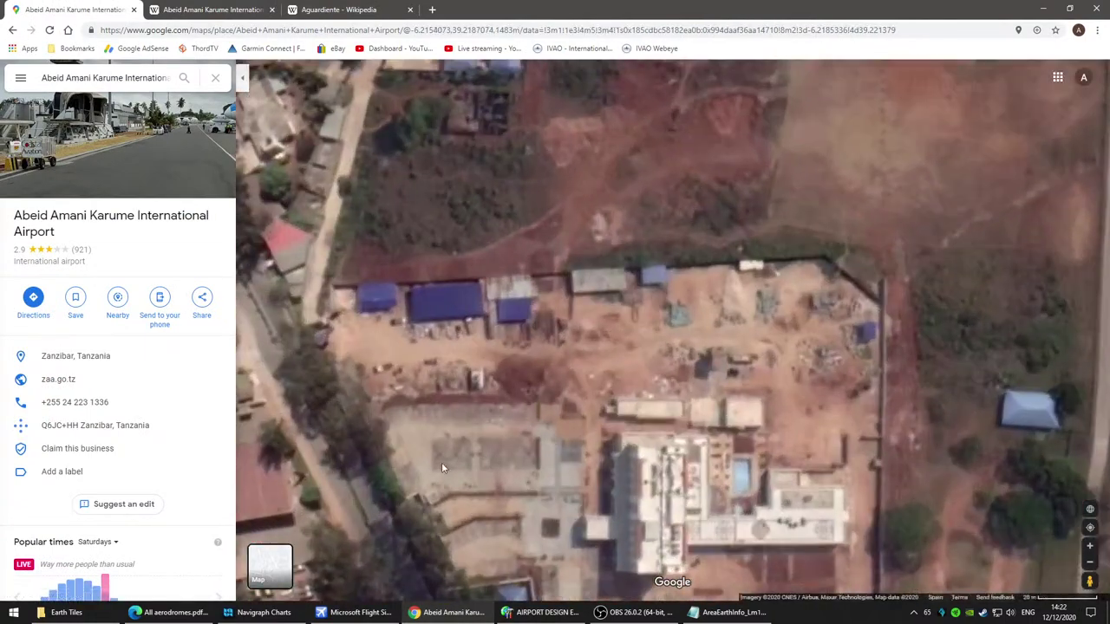
left_click_drag(438, 469, 599, 154)
scroll(717, 374, "up", 2)
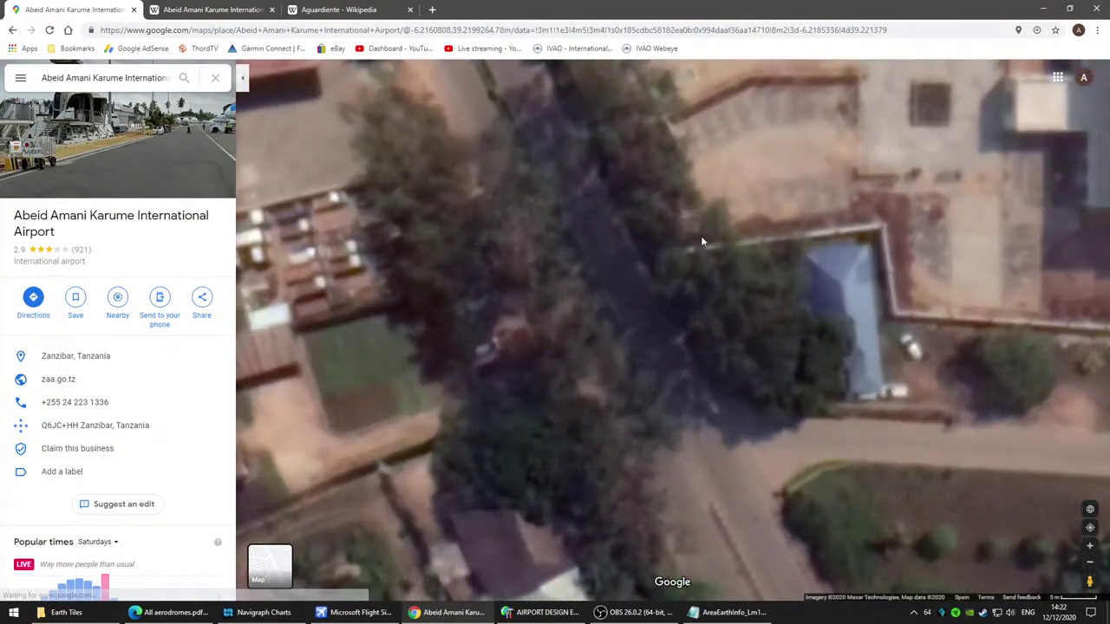
scroll(703, 291, "down", 2)
left_click_drag(583, 310, 778, 314)
left_click_drag(711, 143, 739, 373)
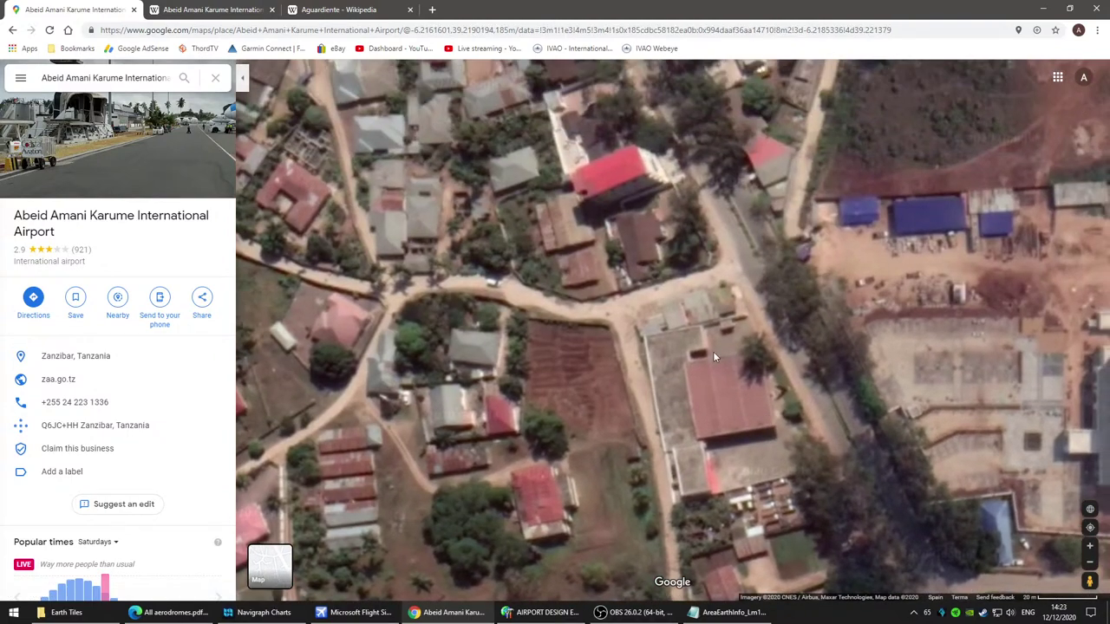
left_click_drag(637, 189, 589, 200)
Step: Inspect the apron with the parked airliner, the car park and the terminal
left_click_drag(567, 460, 520, 208)
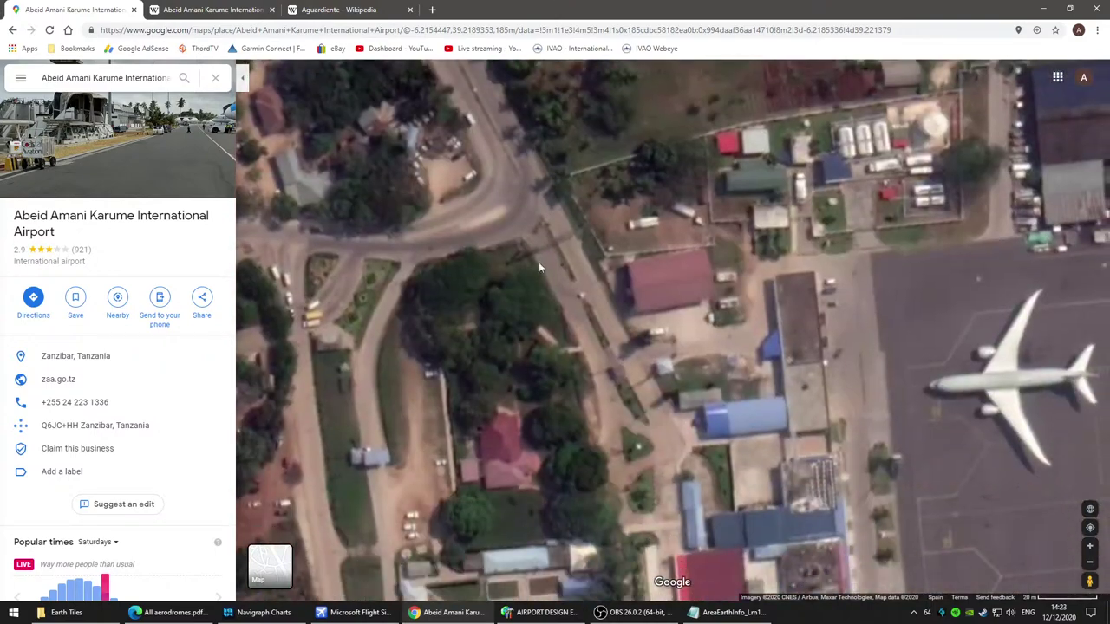
left_click_drag(511, 404, 731, 198)
scroll(646, 391, "down", 3)
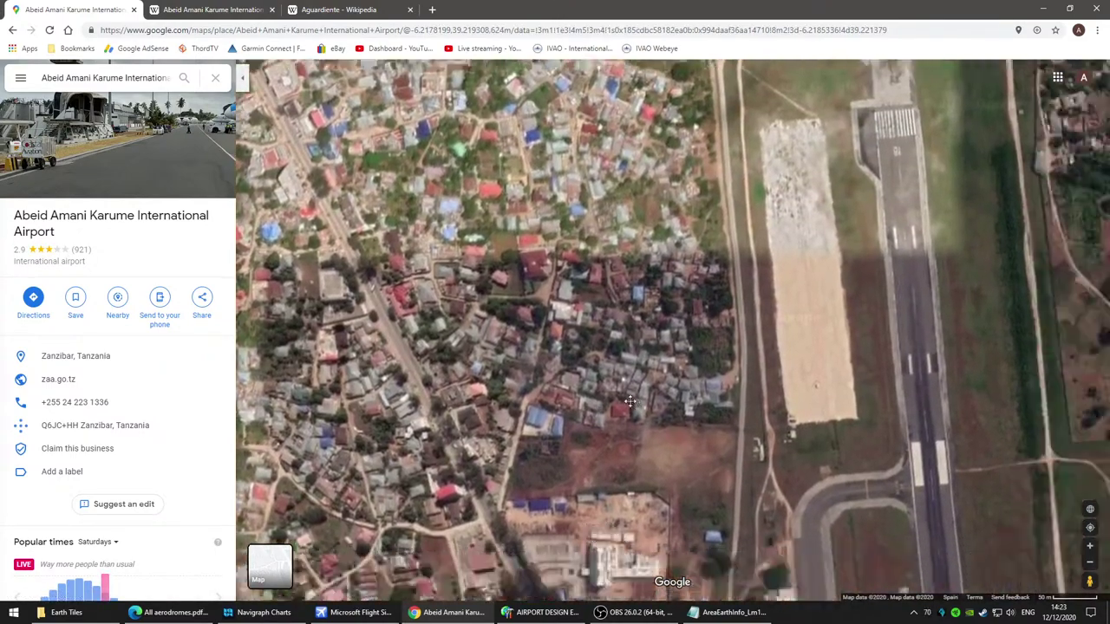
left_click_drag(630, 402, 578, 355)
left_click_drag(635, 523, 629, 287)
scroll(630, 288, "down", 1)
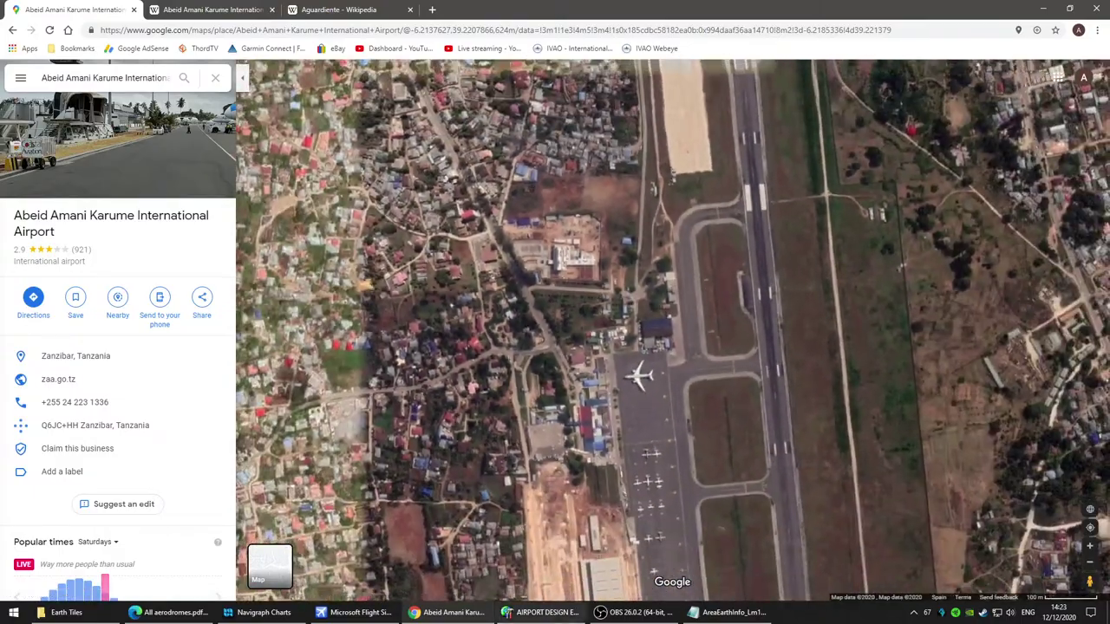
Step: Return to ADE and frame the runway on the editor map
left_click(542, 612)
scroll(570, 460, "down", 4)
right_click_drag(495, 345, 592, 311)
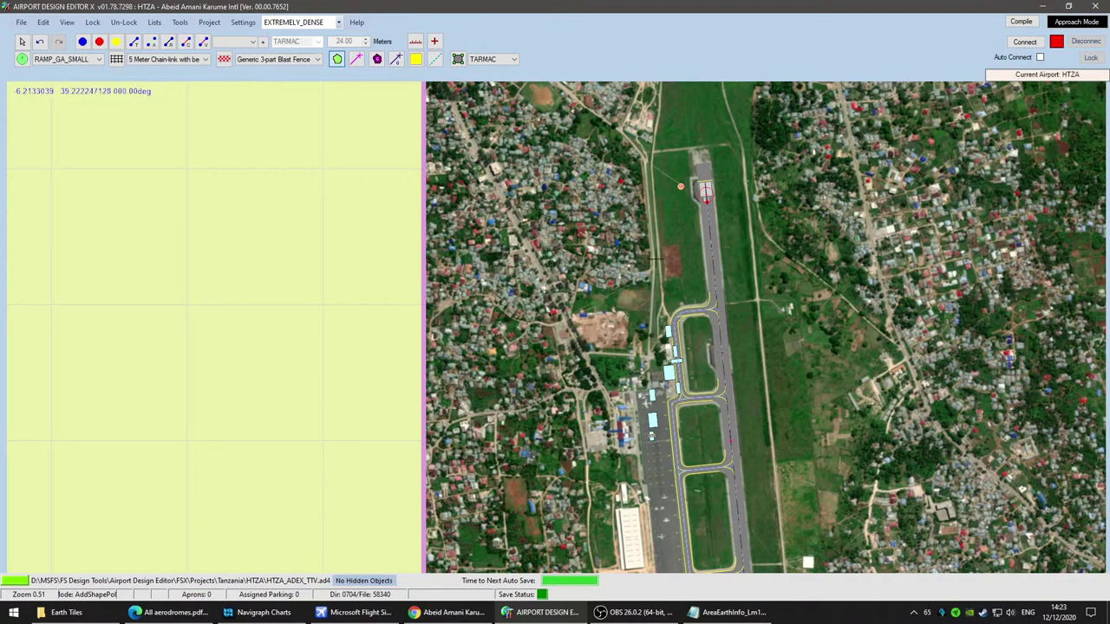
Step: Place two terrain polygon corners east of the field north of the runway
right_click_drag(713, 120, 713, 566)
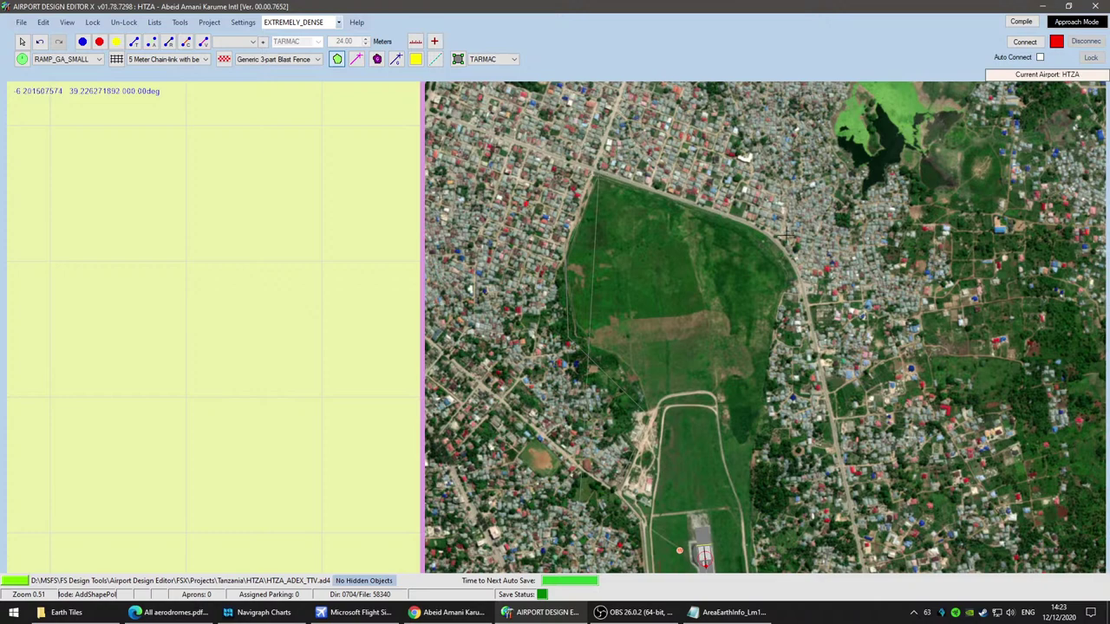
left_click(752, 229)
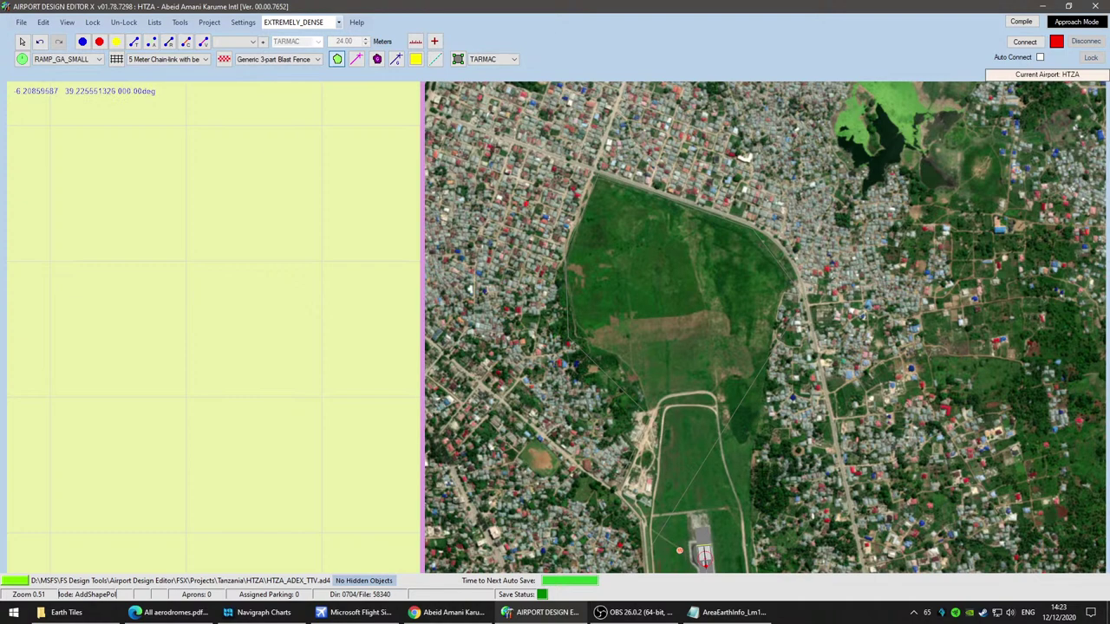
left_click(753, 477)
Step: Follow the runway south to the coastline and add two polygon corners south of it
middle_click_drag(849, 482, 715, 149)
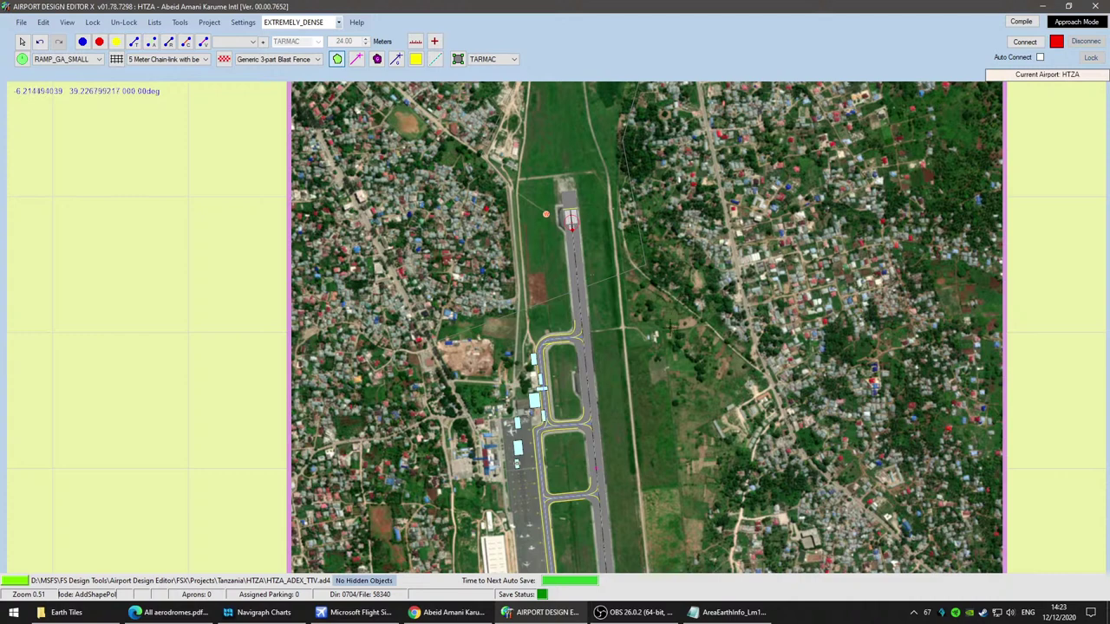
middle_click_drag(702, 490, 711, 230)
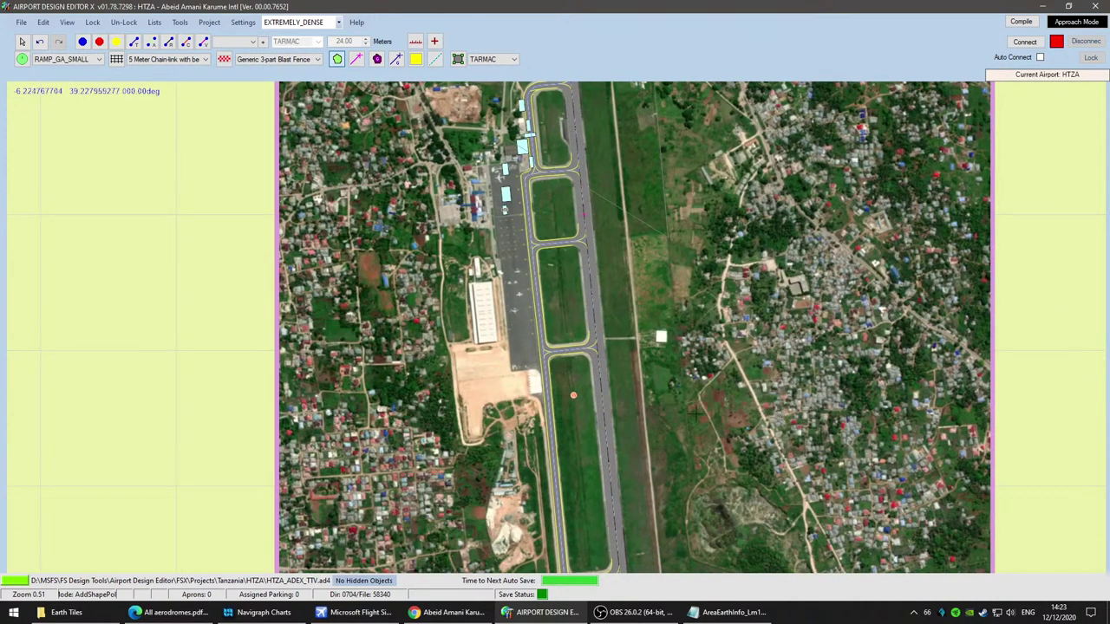
middle_click_drag(693, 438, 685, 300)
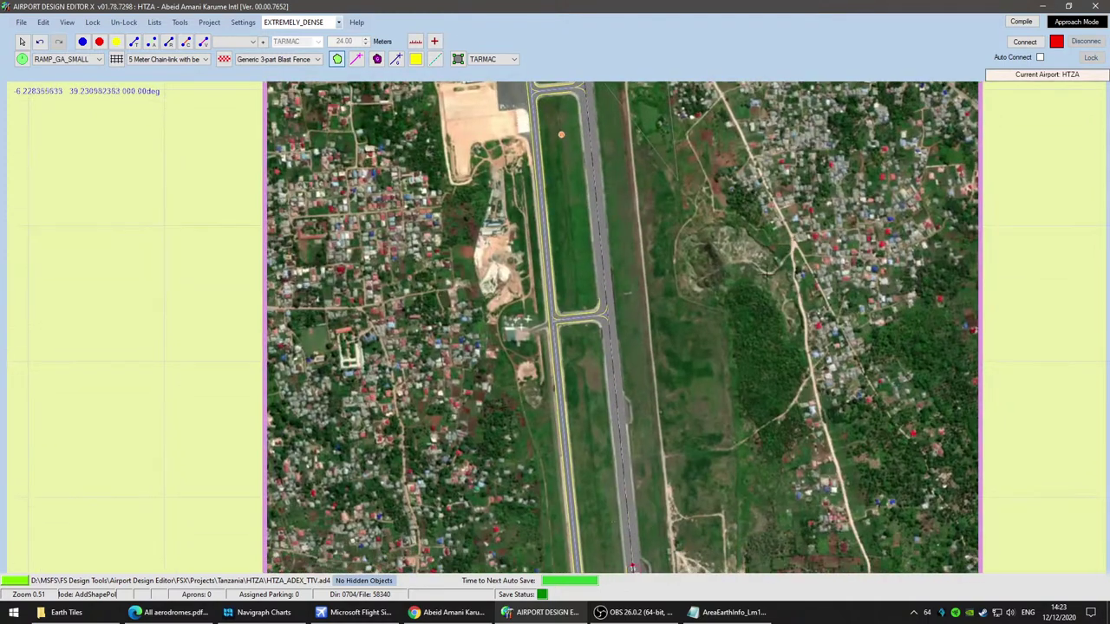
middle_click_drag(692, 343, 675, 253)
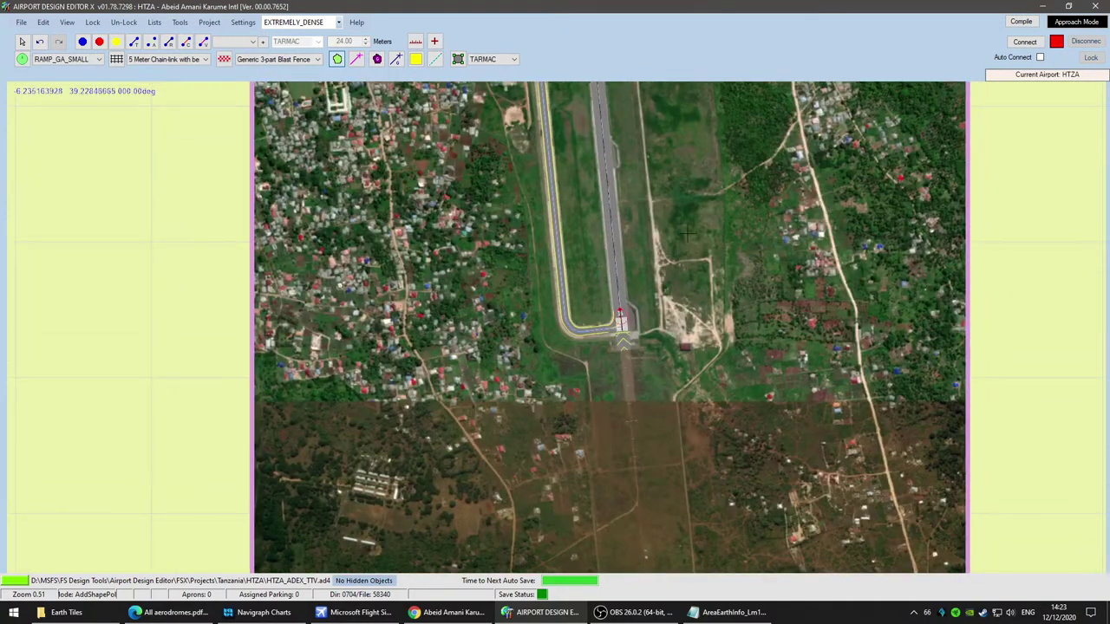
middle_click_drag(746, 176, 737, 429)
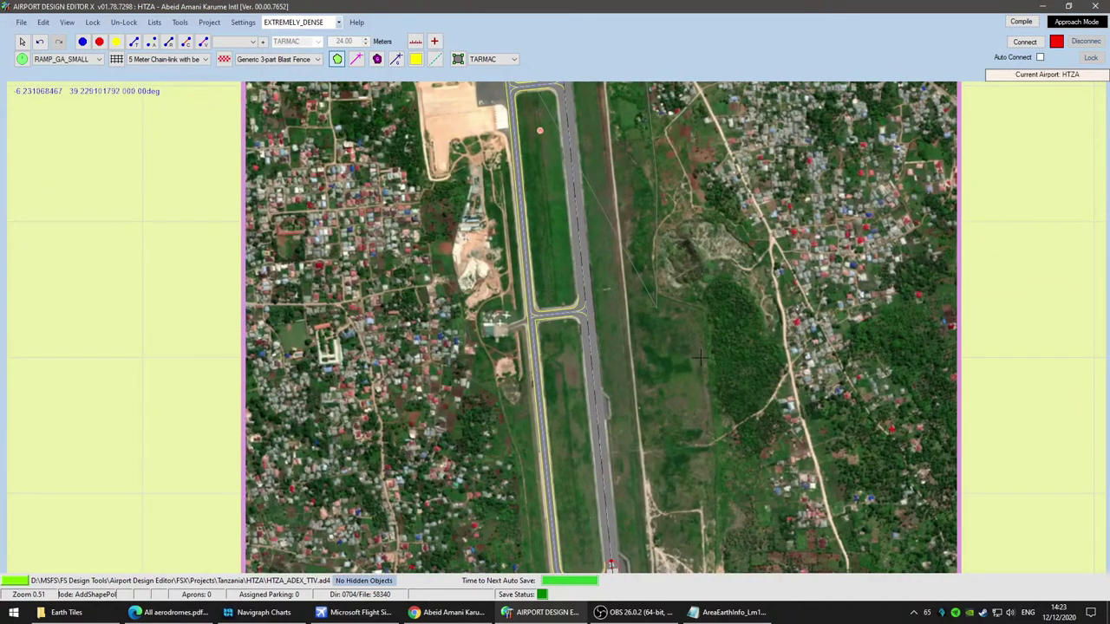
middle_click_drag(775, 472, 759, 264)
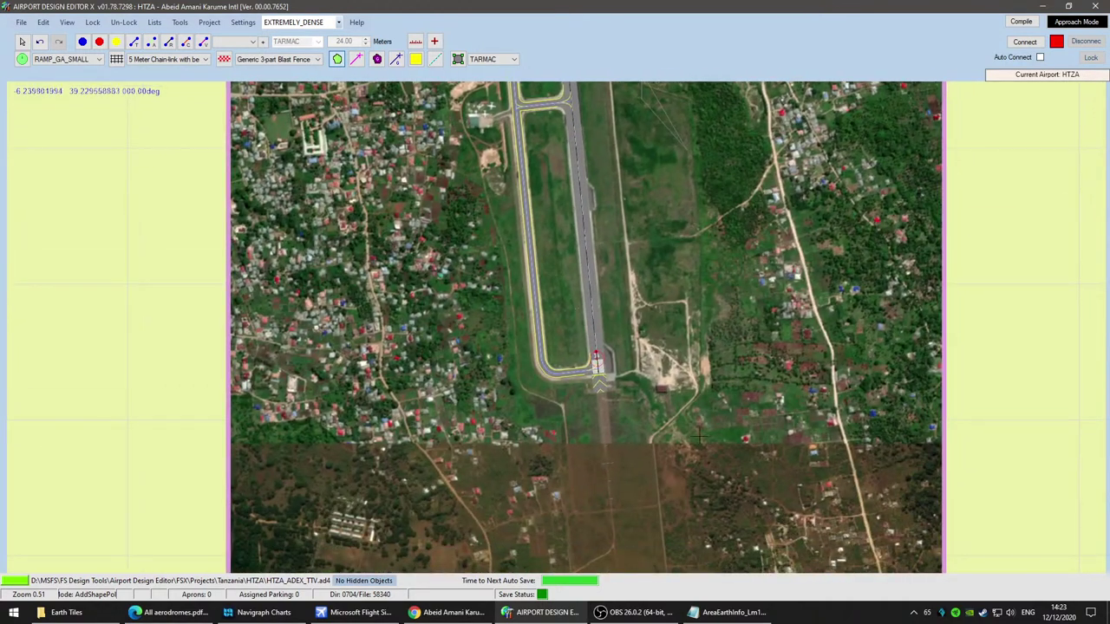
middle_click_drag(699, 463, 769, 381)
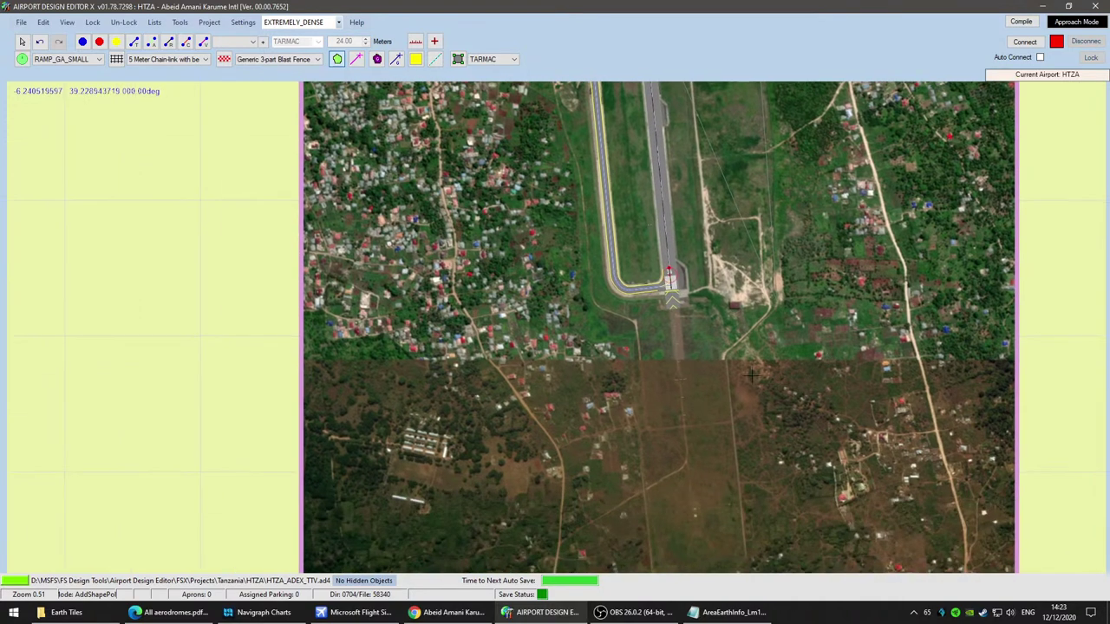
middle_click_drag(844, 512, 789, 217)
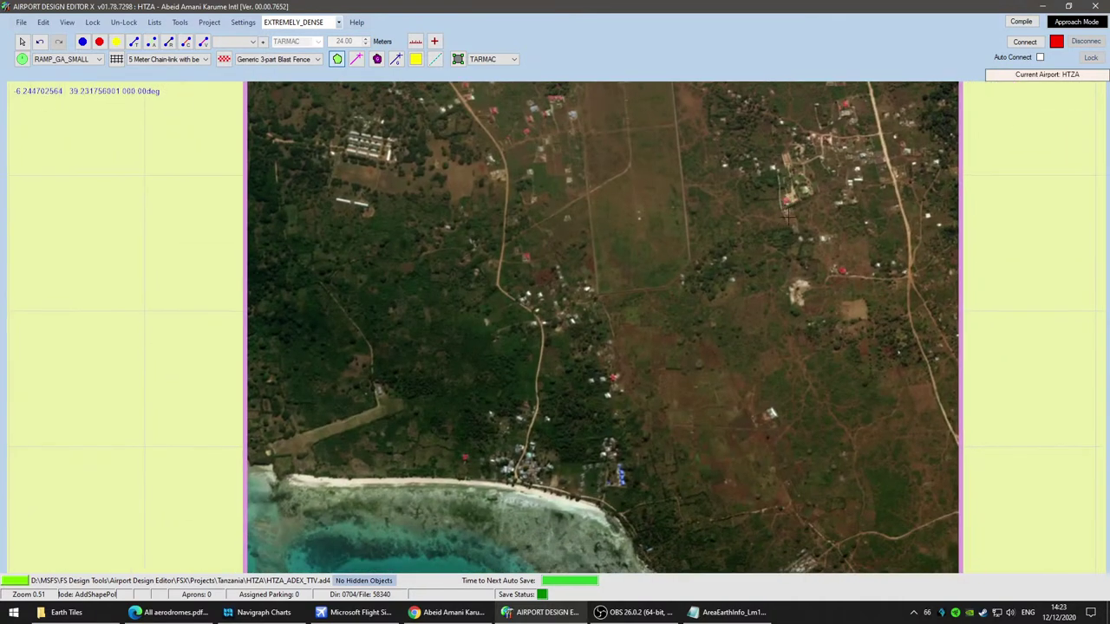
left_click(699, 287)
left_click(596, 294)
Step: Pan back north over the runway and apron and close the terrain polygon
middle_click_drag(590, 143, 650, 412)
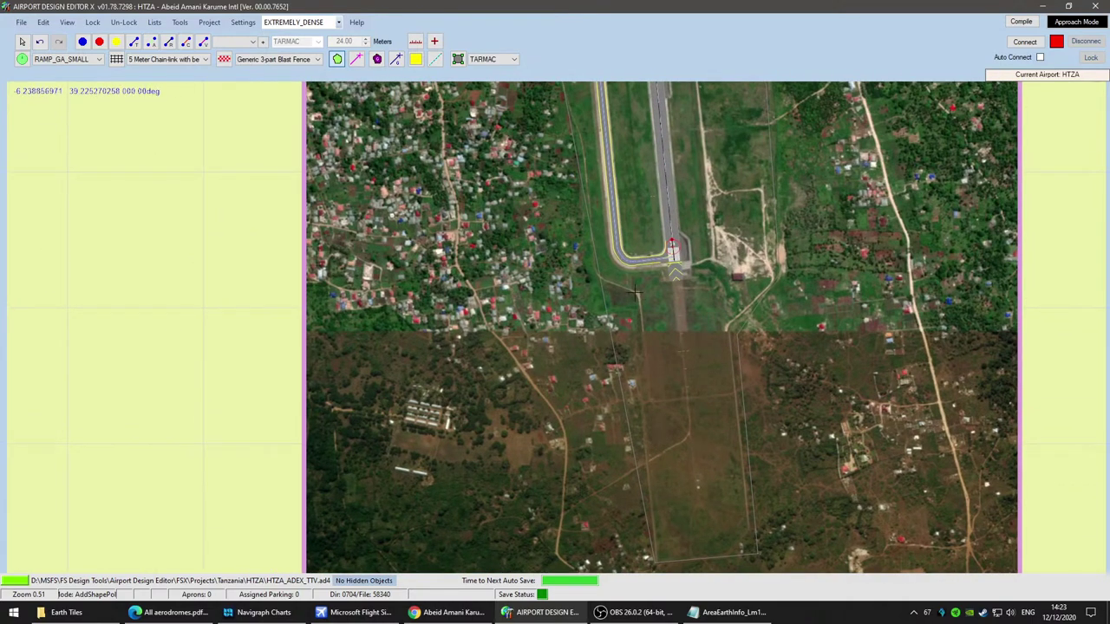
middle_click_drag(563, 143, 610, 420)
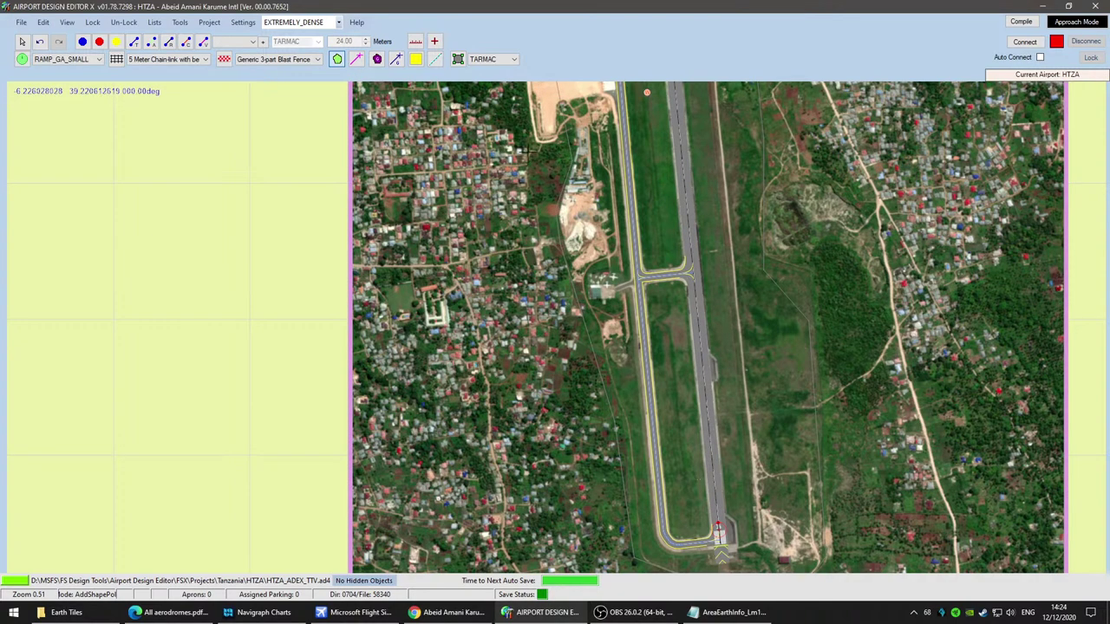
left_click_drag(537, 119, 560, 455)
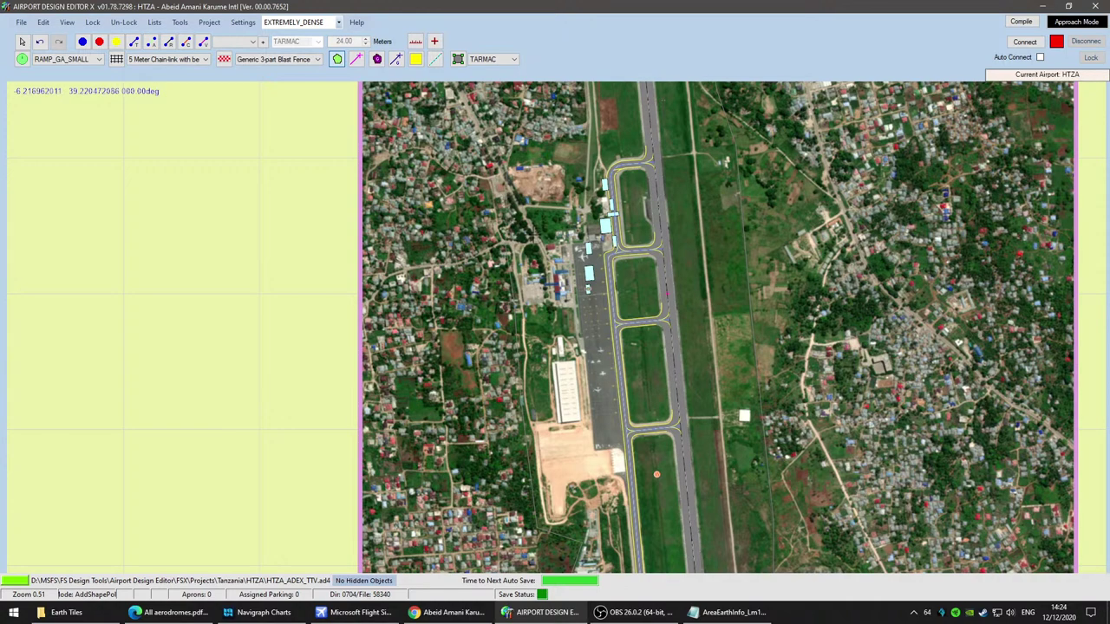
middle_click_drag(603, 191, 586, 386)
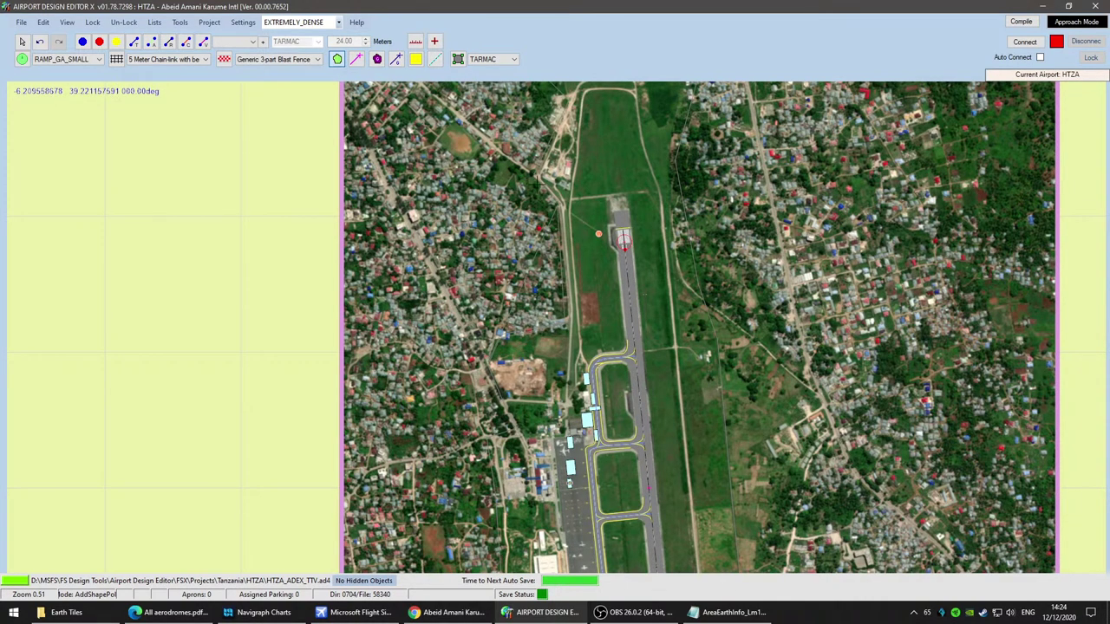
left_click(598, 233)
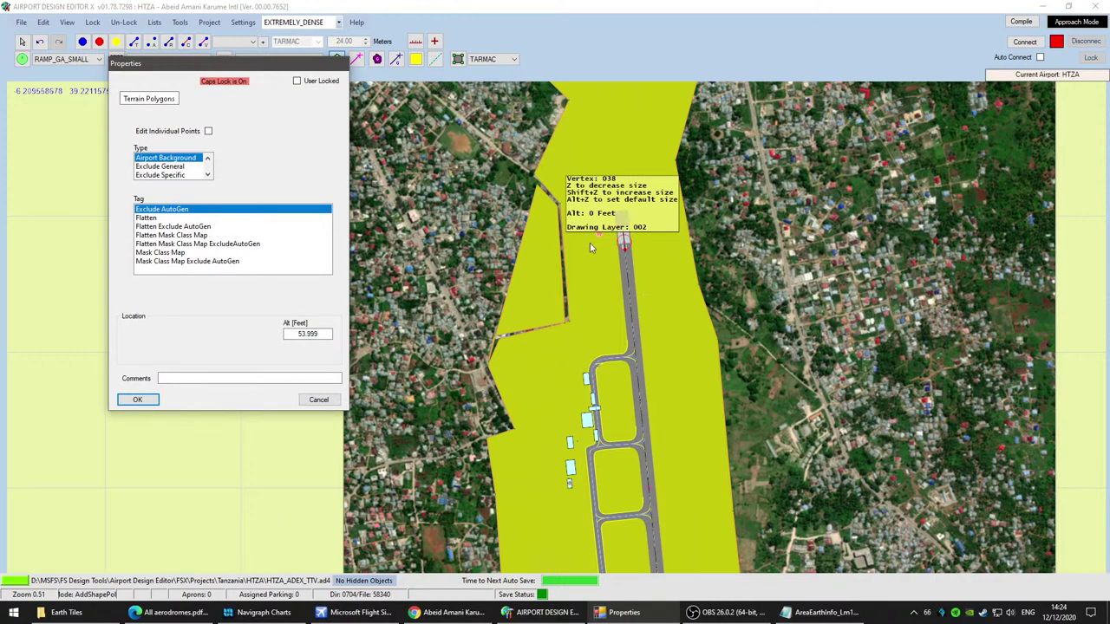
Step: Discard the first polygon and start a new outline on the north field's edge and road
left_click(319, 400)
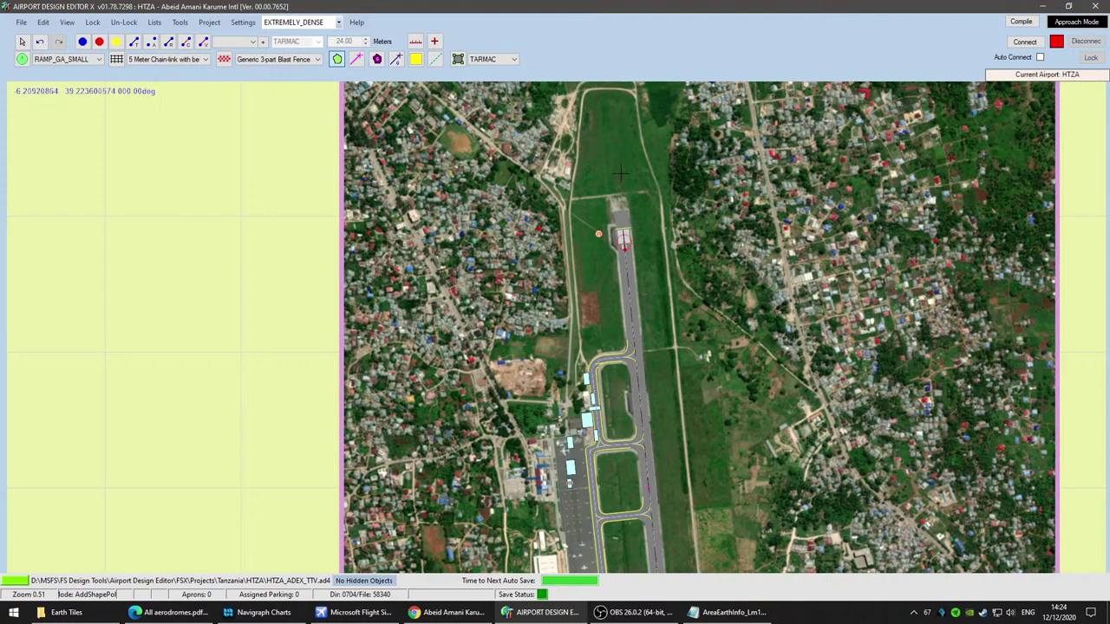
middle_click_drag(643, 170, 566, 438)
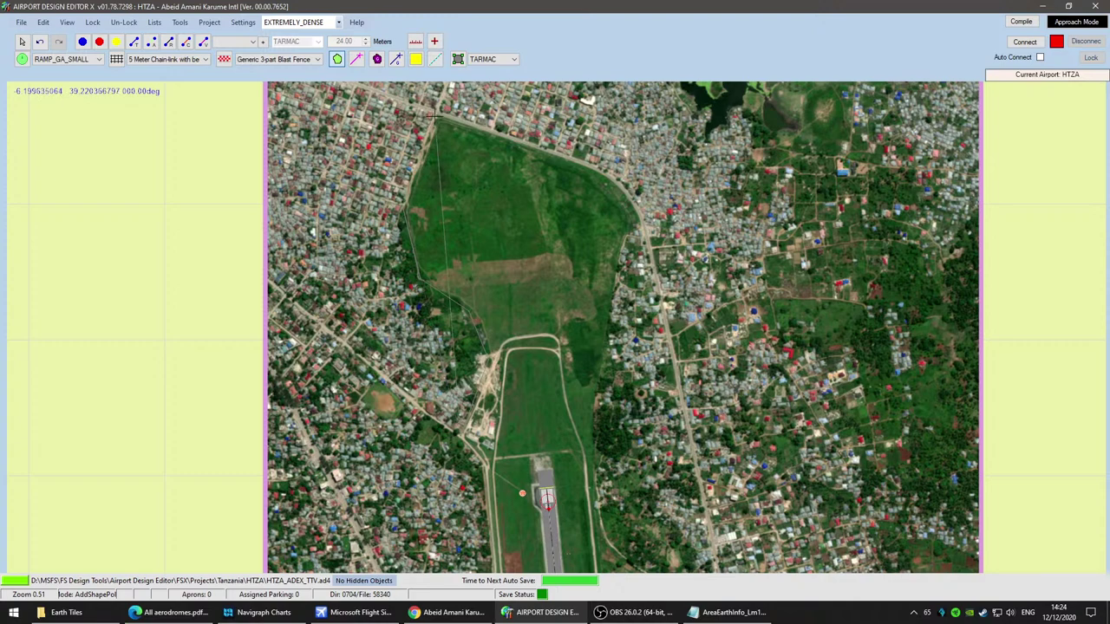
left_click(609, 177)
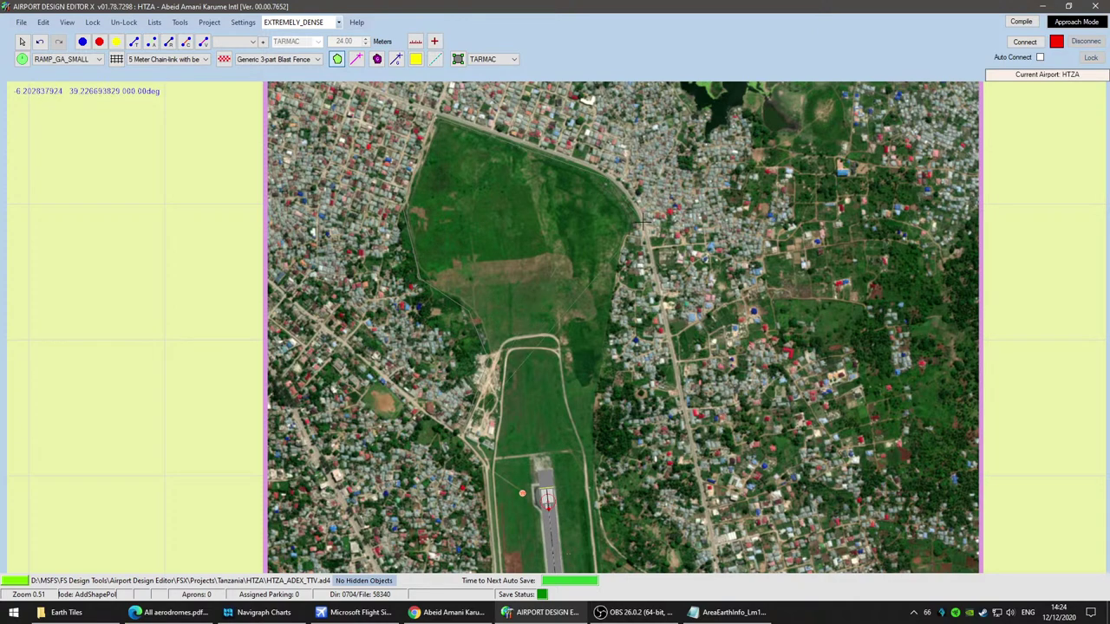
left_click(594, 436)
Step: Close the outline near the southern runway and discard that polygon too
middle_click_drag(731, 481, 682, 165)
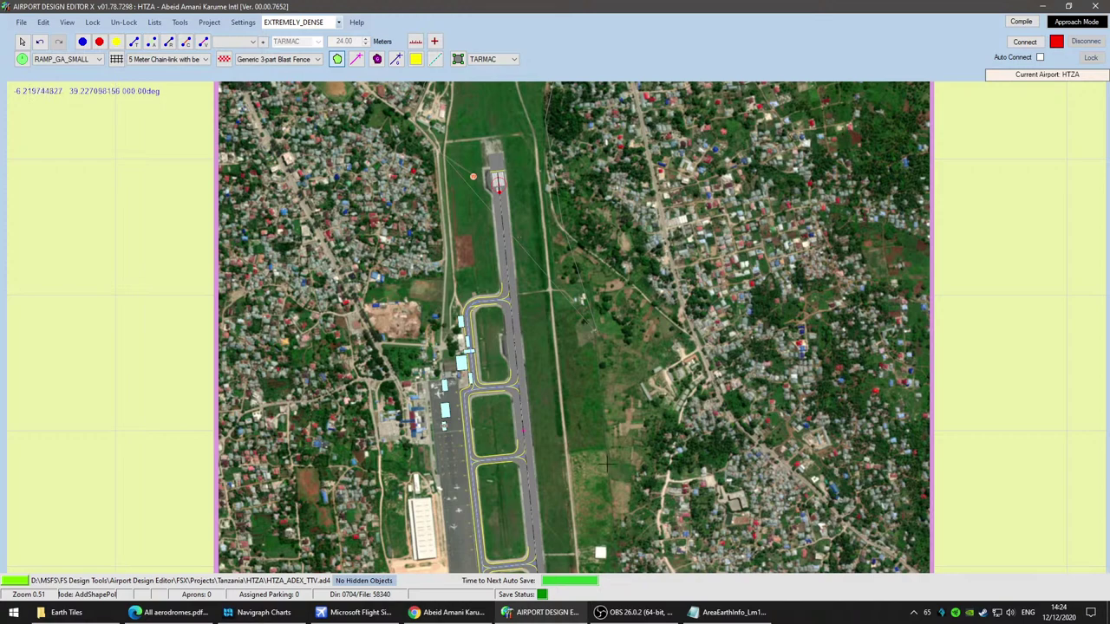
right_click_drag(606, 464, 631, 174)
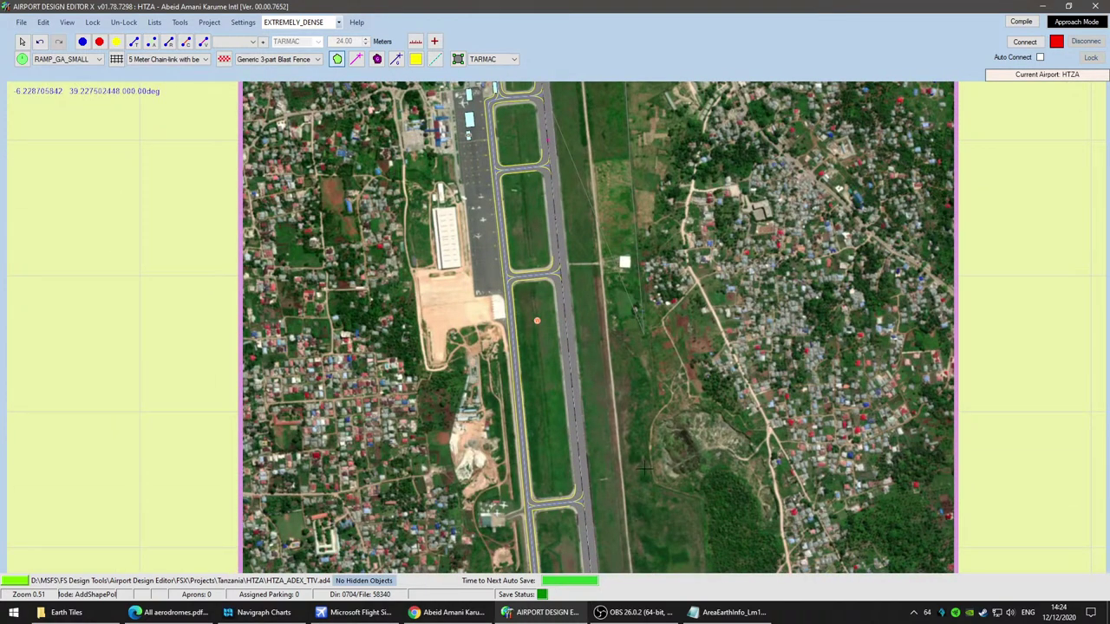
scroll(633, 489, "down", 3)
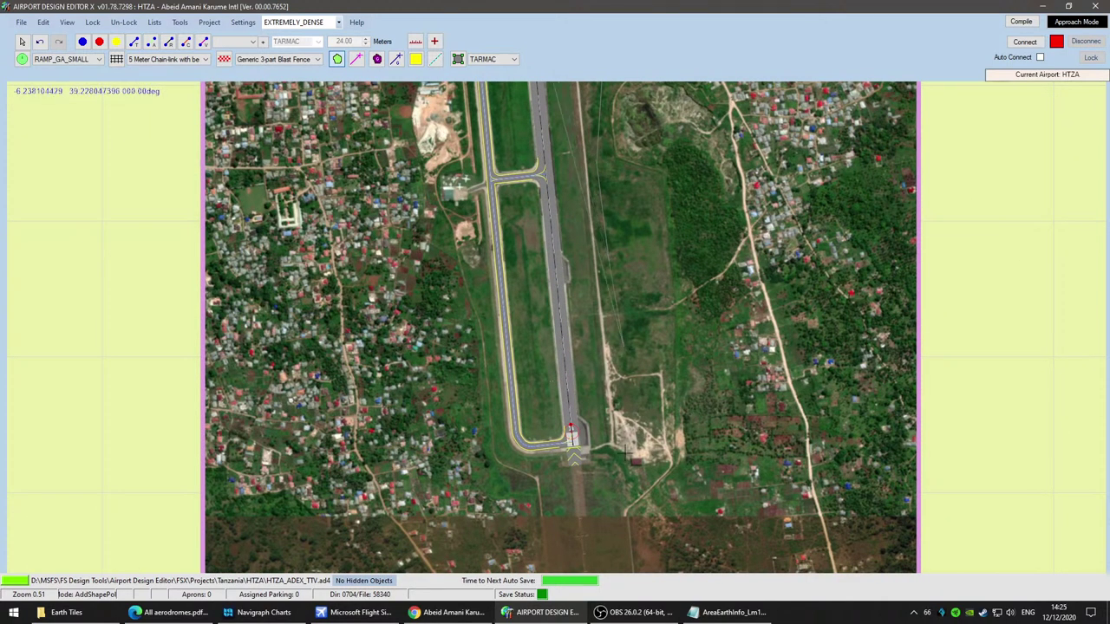
scroll(704, 299, "down", 2)
left_click_drag(705, 299, 705, 326)
double_click(702, 330)
left_click(318, 399)
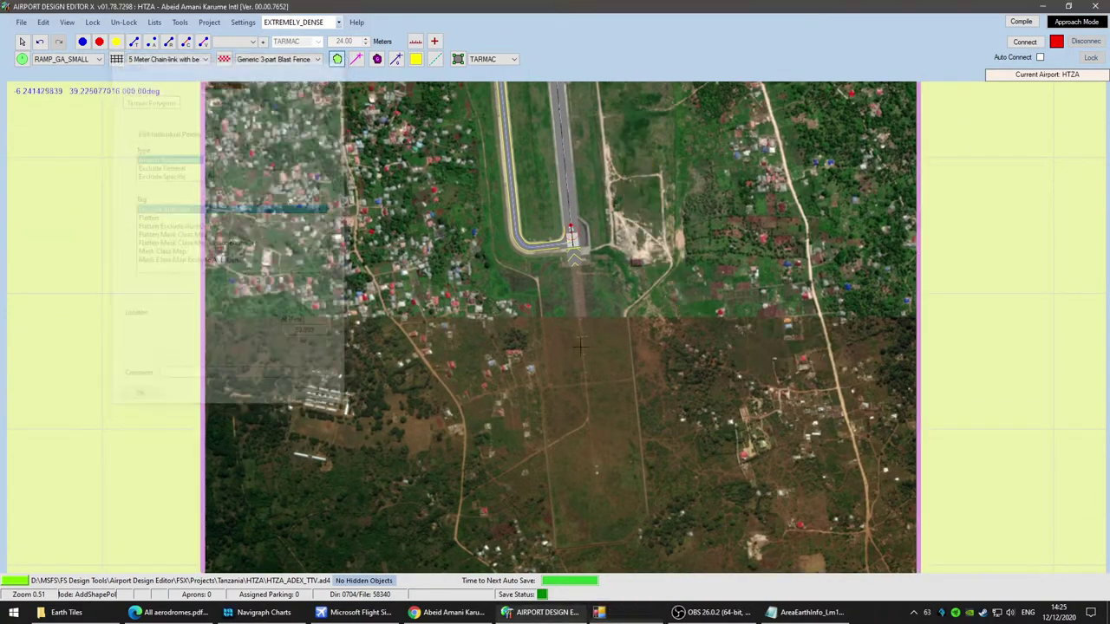
Step: Start another outline with a point south of the runway's south end
scroll(642, 373, "up", 3)
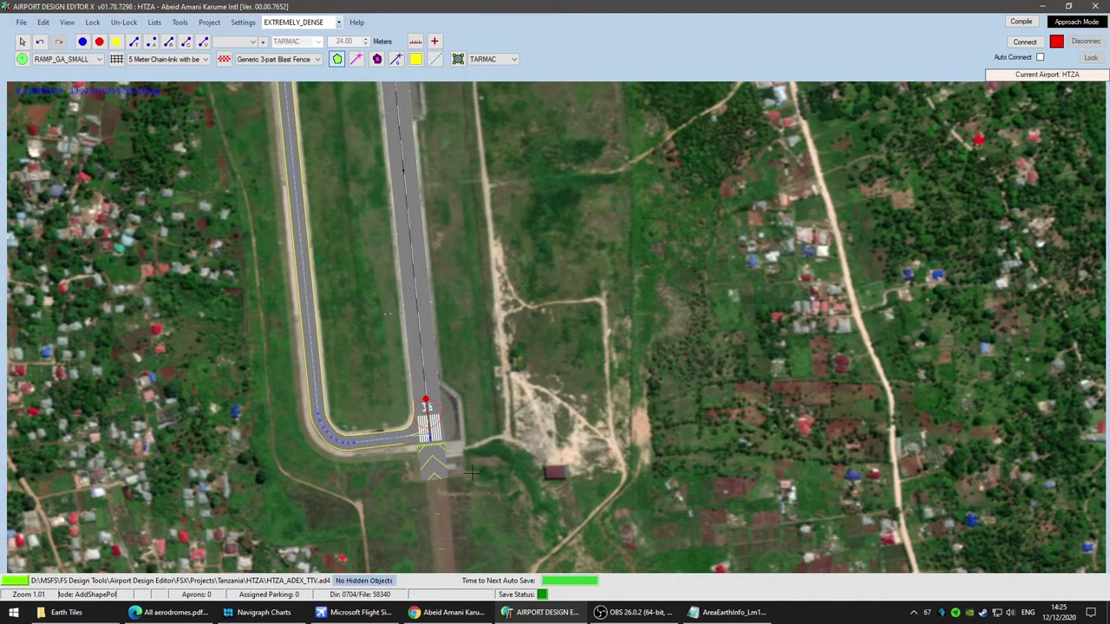
scroll(604, 520, "down", 3)
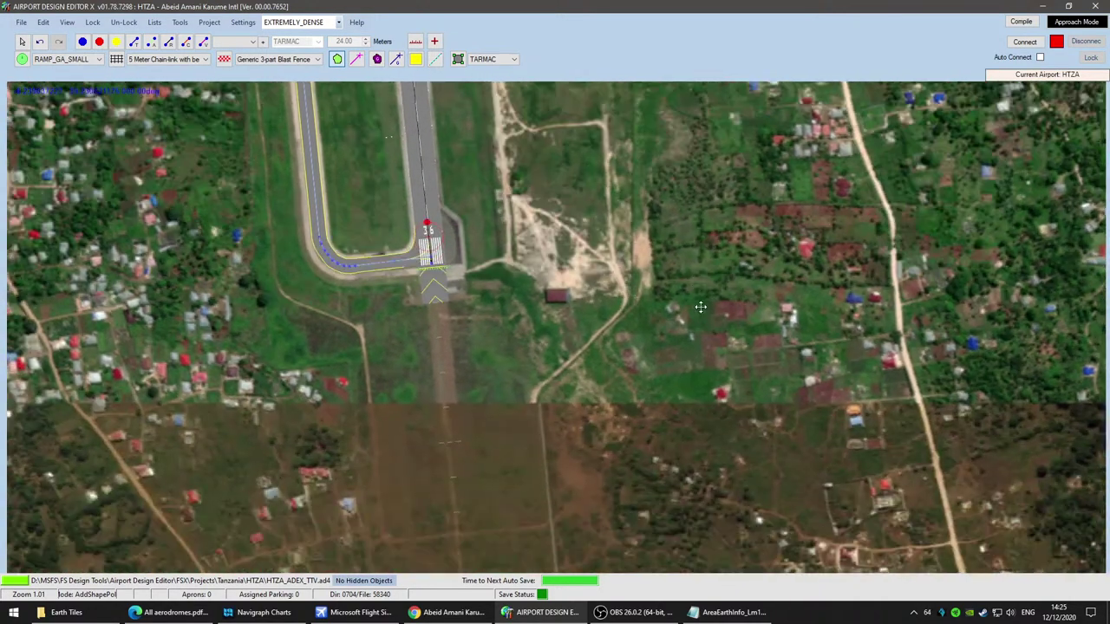
scroll(550, 368, "down", 1)
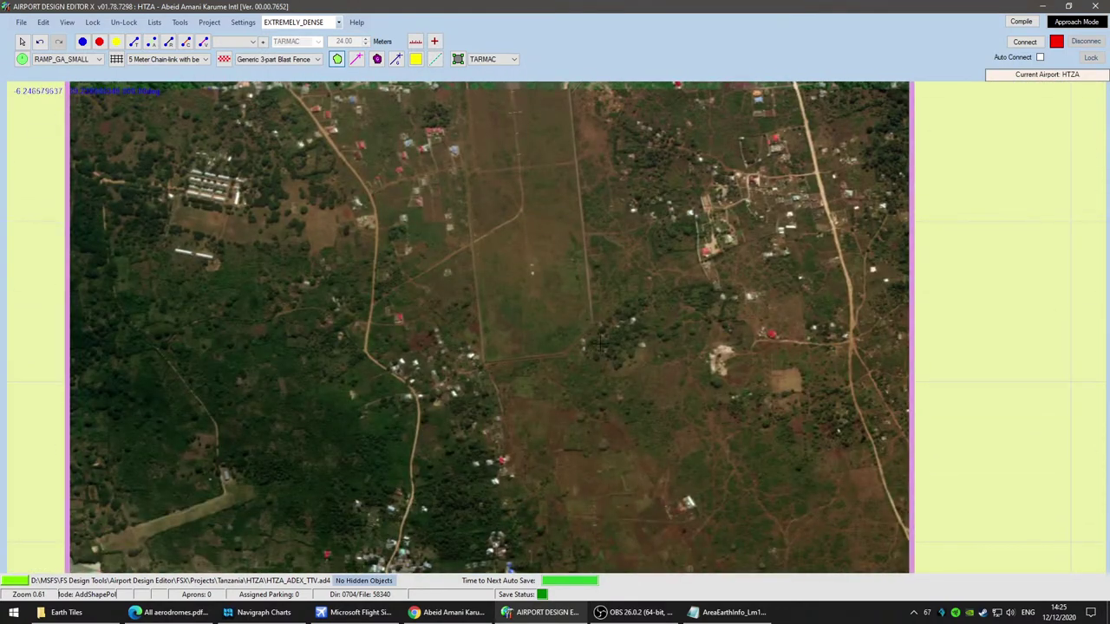
right_click_drag(499, 193, 538, 522)
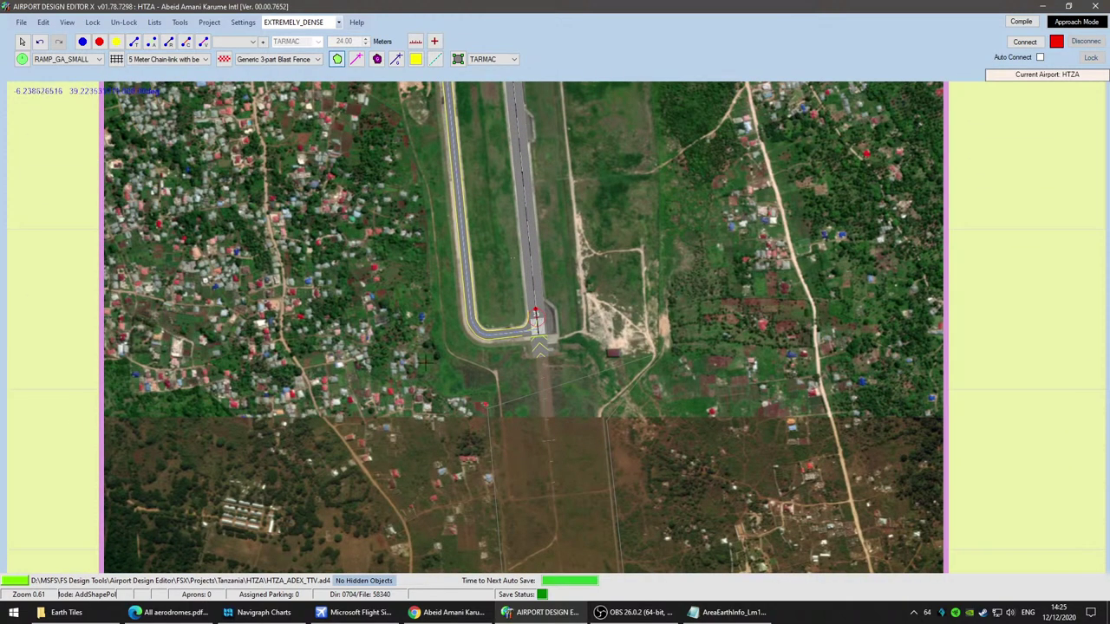
left_click(424, 209)
Step: Add outline points near the runway's north end and at the road bend
right_click_drag(464, 117, 575, 399)
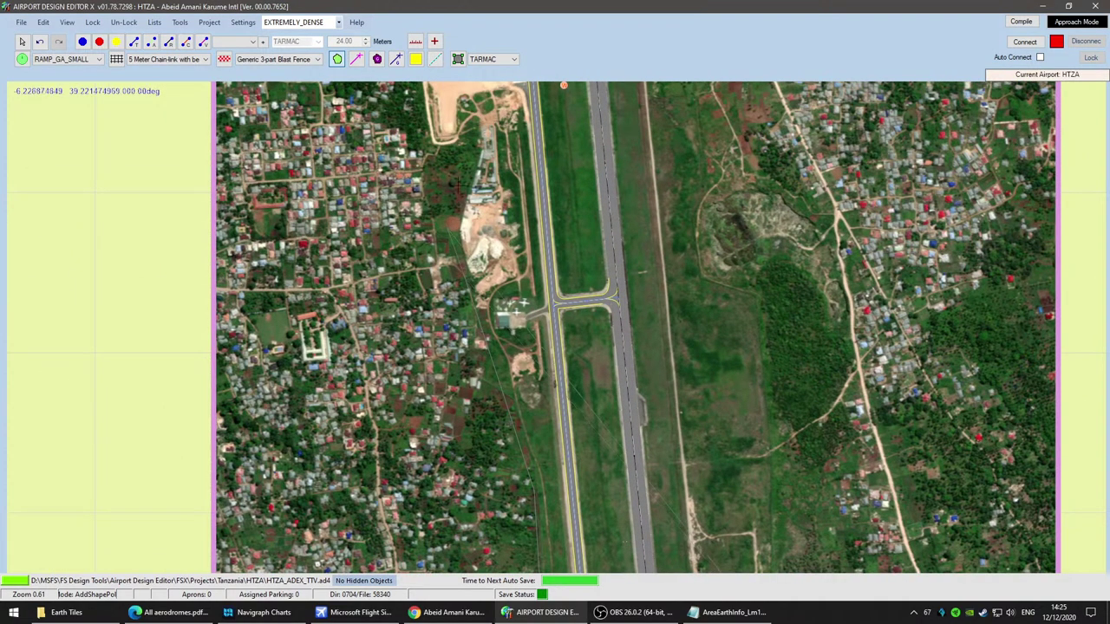
right_click_drag(414, 130, 446, 452)
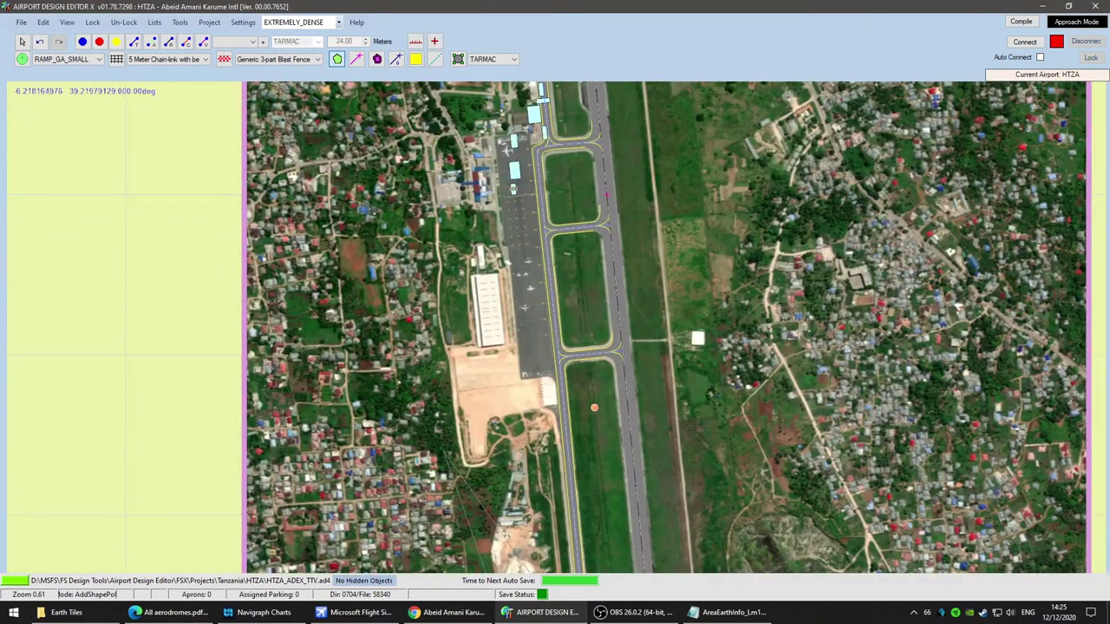
left_click_drag(501, 142, 498, 437)
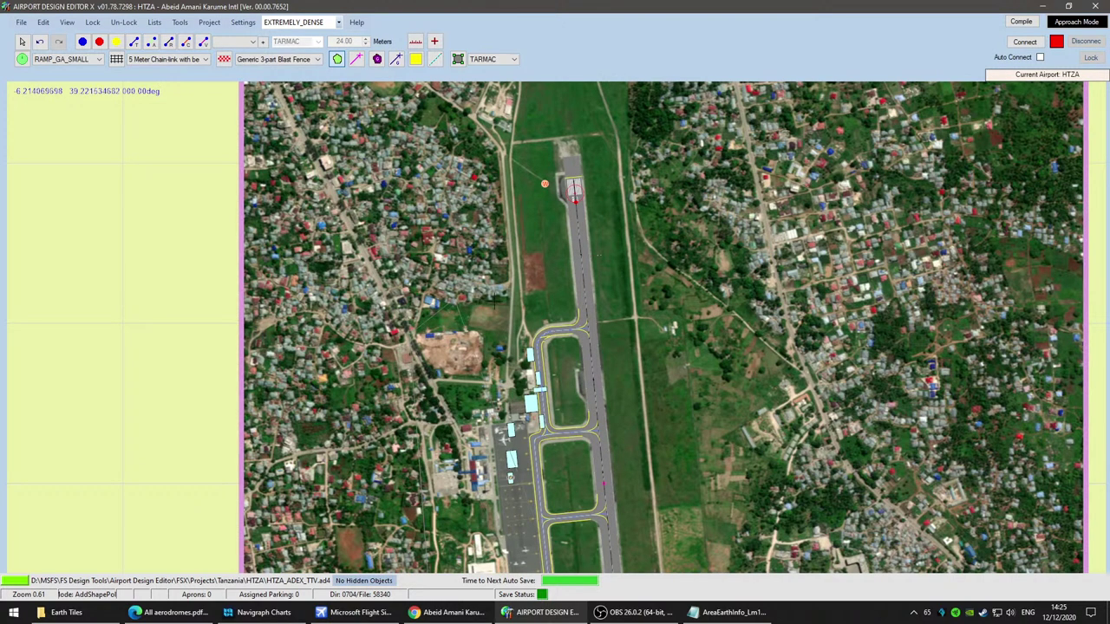
right_click_drag(493, 183, 518, 408)
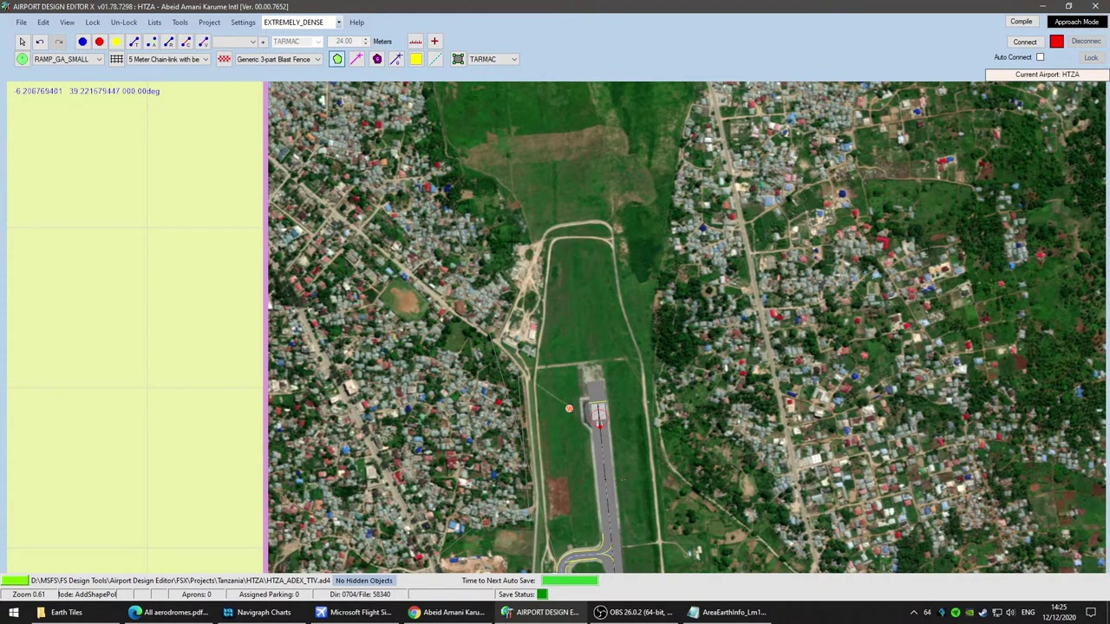
left_click_drag(548, 208, 581, 399)
left_click(464, 381)
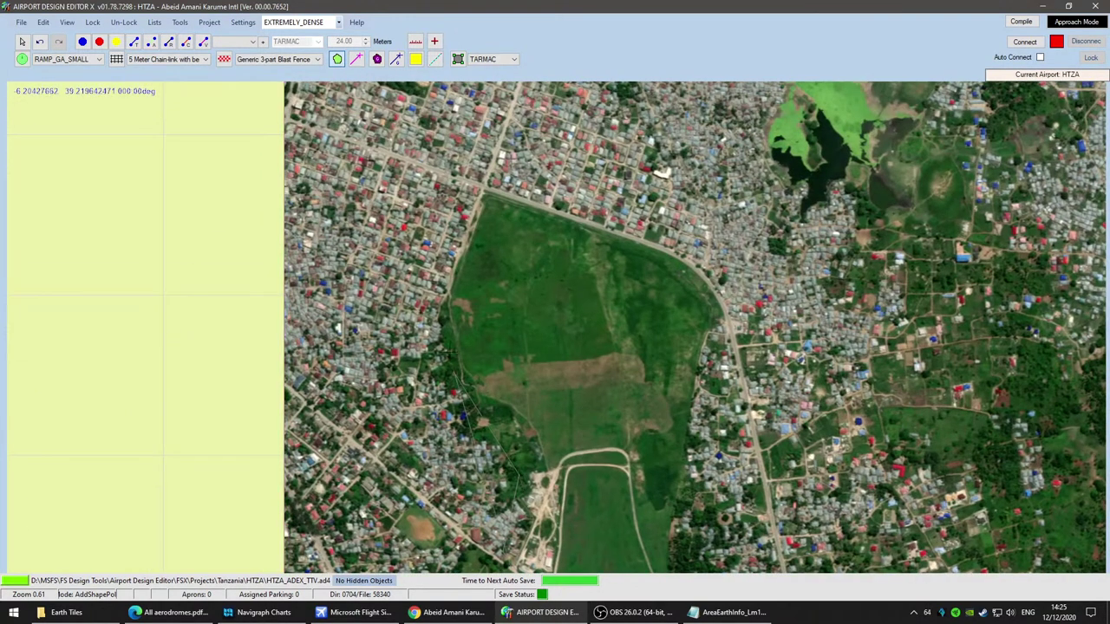
left_click(720, 285)
Step: Move the view south along the runway and apron to the runway's southern end
left_click_drag(682, 546, 682, 314)
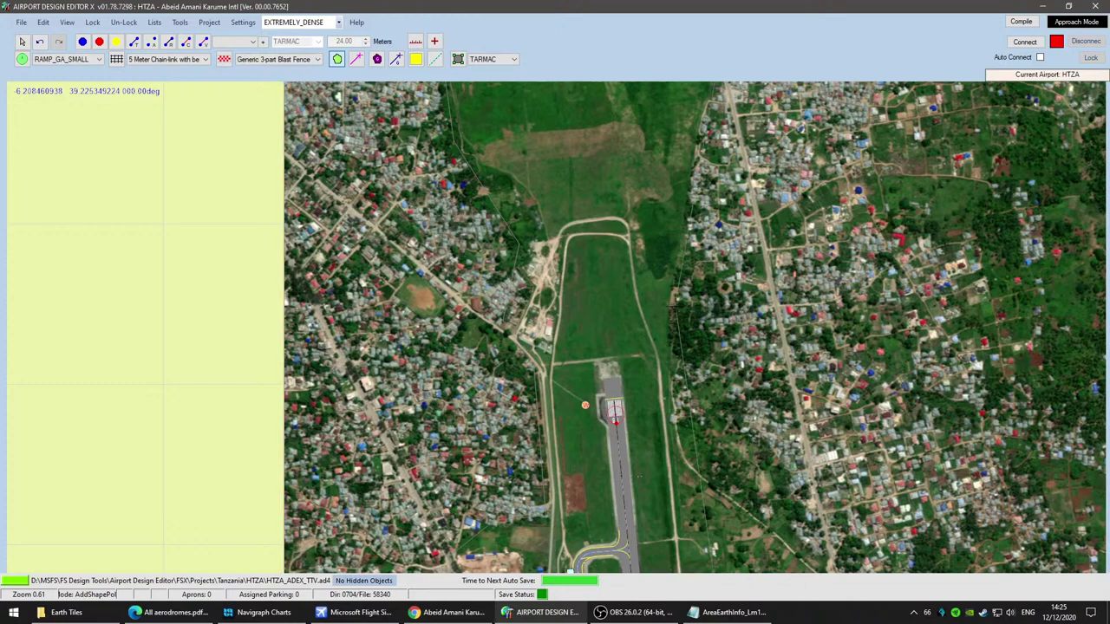
left_click_drag(746, 449, 685, 224)
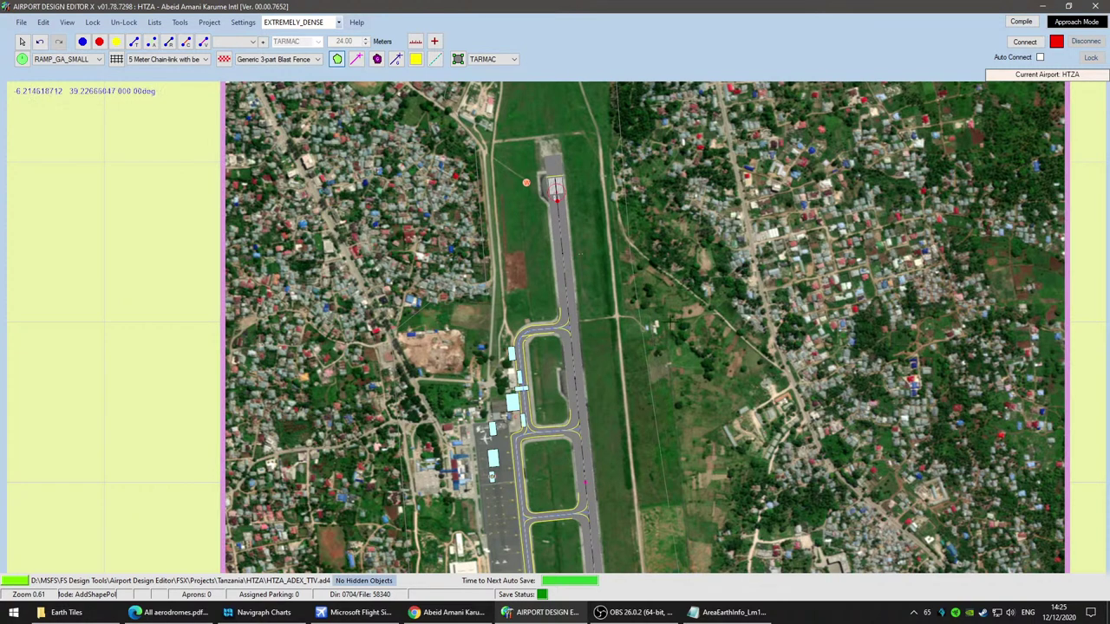
left_click_drag(737, 483, 678, 215)
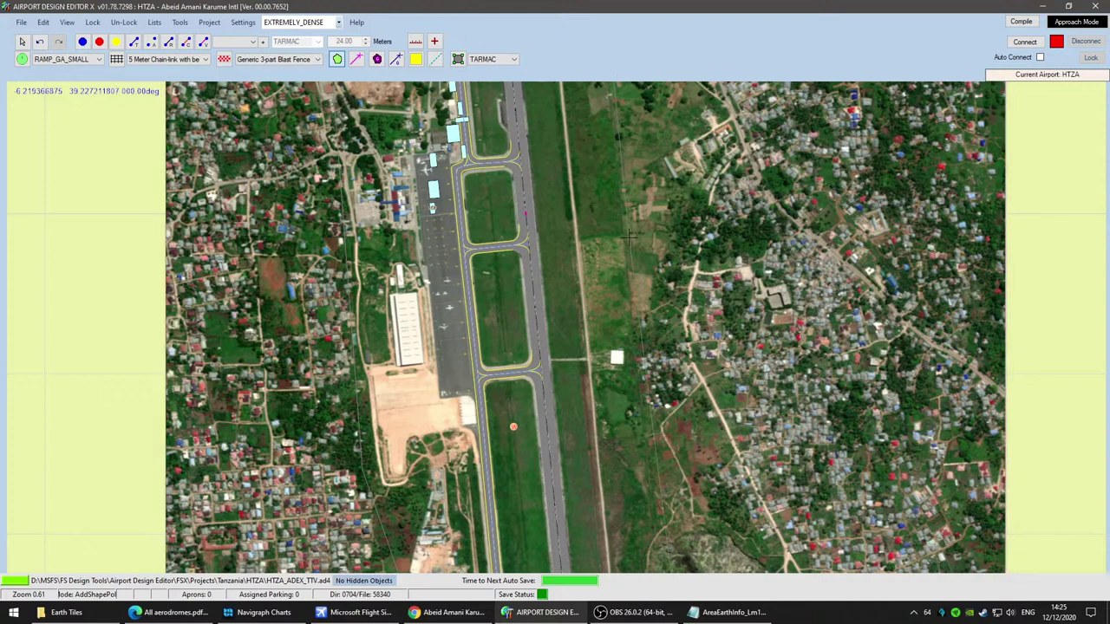
left_click_drag(703, 380, 665, 177)
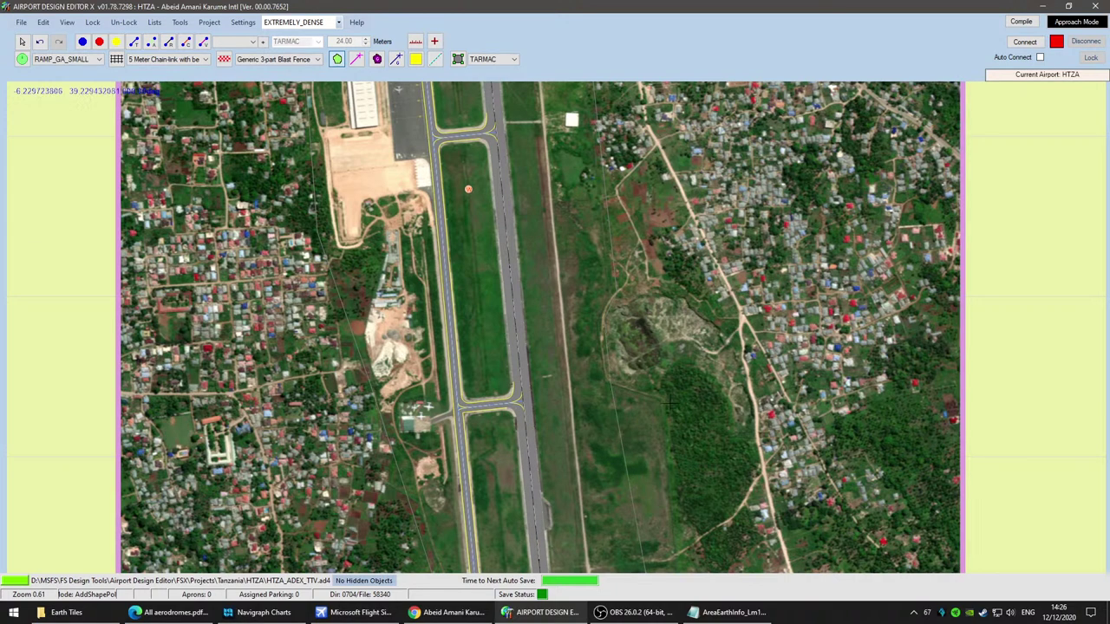
left_click_drag(742, 460, 716, 188)
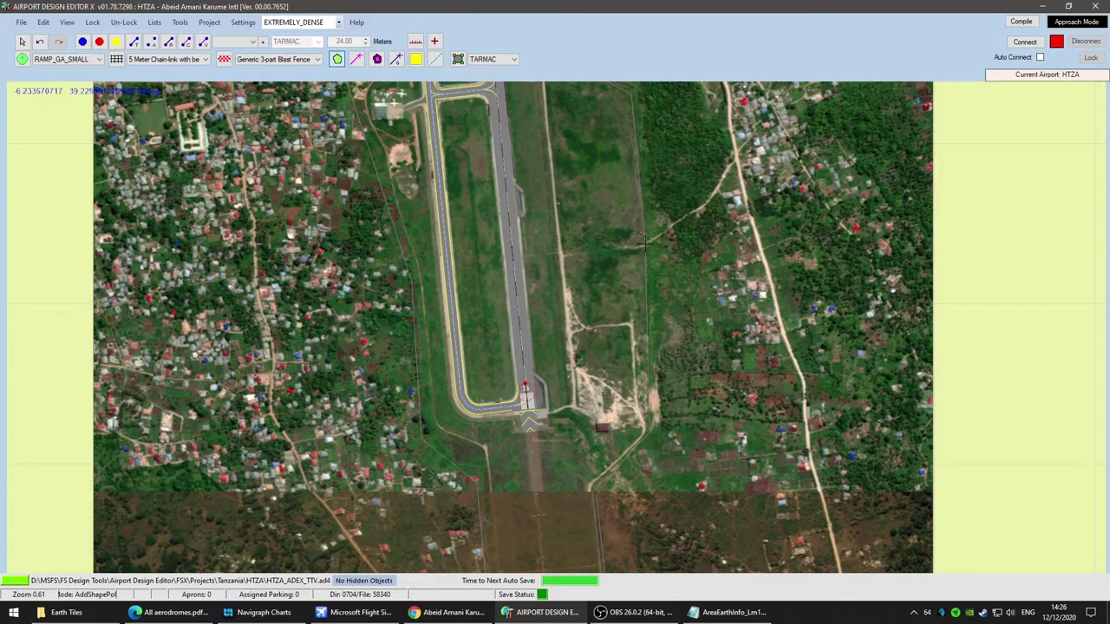
scroll(675, 401, "up", 3)
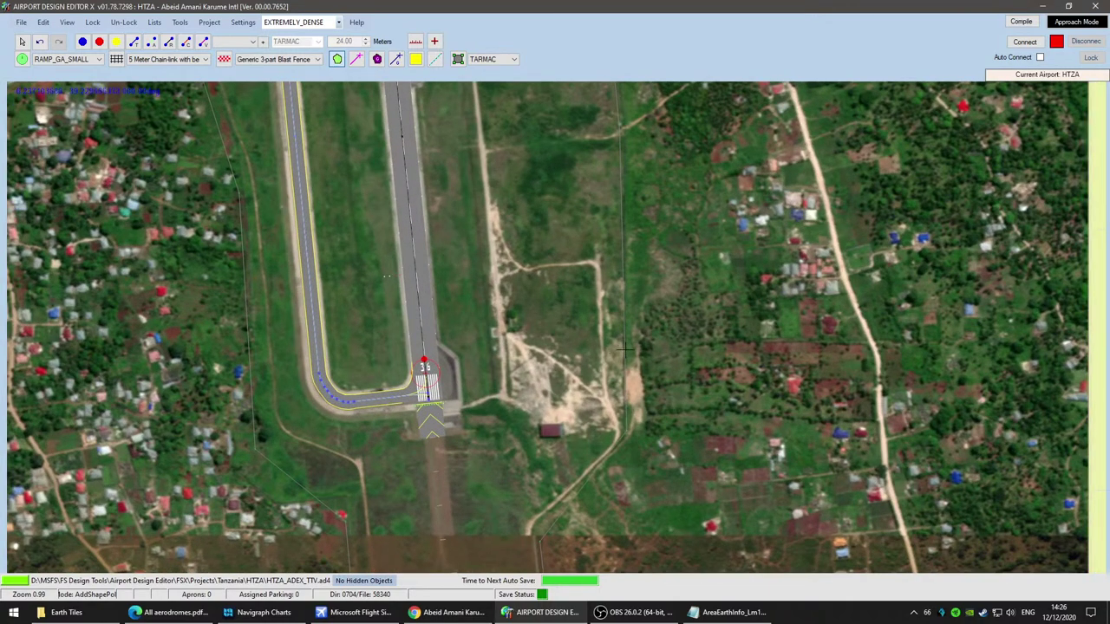
Step: Close the terrain polygon and tag it Flatten Mask Class Map ExcludeAutoGen
double_click(624, 350)
left_click(186, 244)
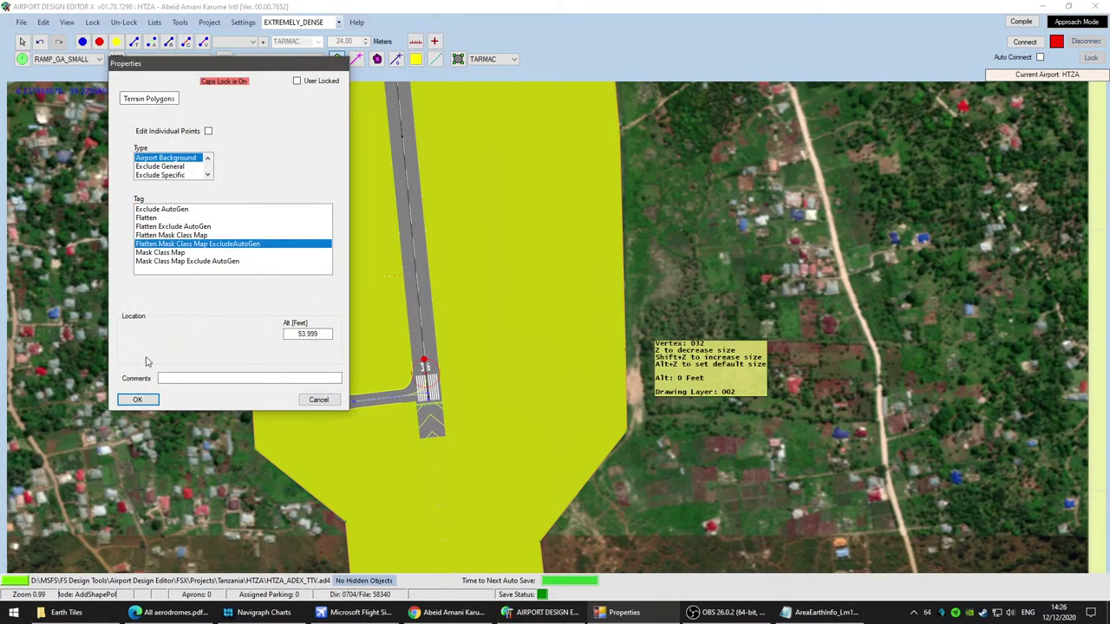
left_click(138, 400)
scroll(702, 450, "down", 7)
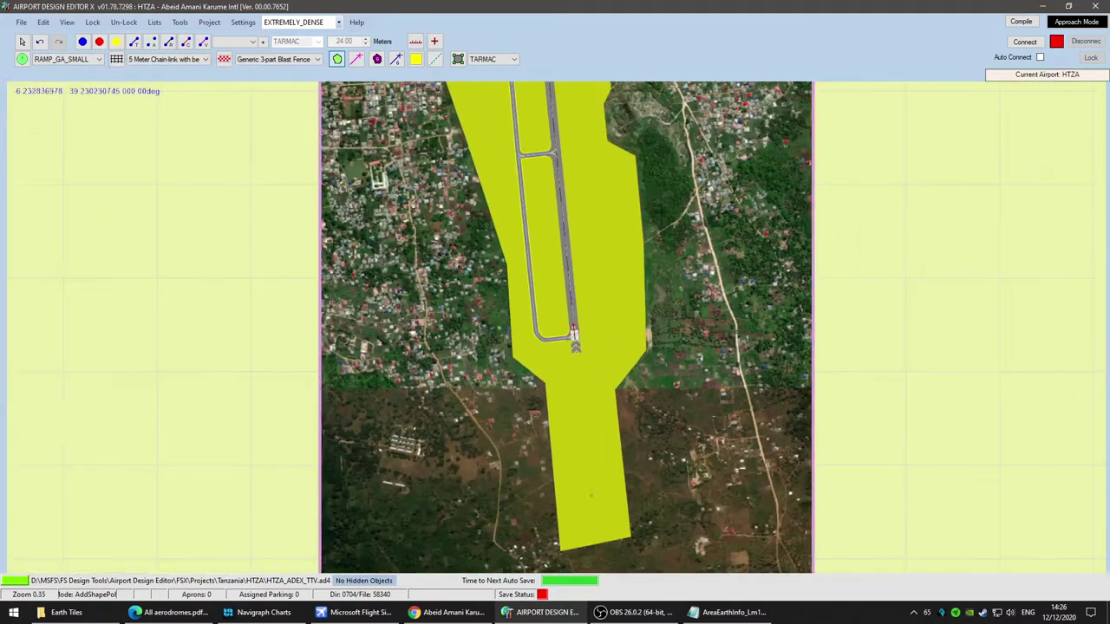
Step: Switch to the Pointer tool and zoom in on the airport's northern polygon edge
middle_click_drag(701, 451, 708, 568)
scroll(702, 451, "down", 1)
middle_click_drag(611, 104, 619, 207)
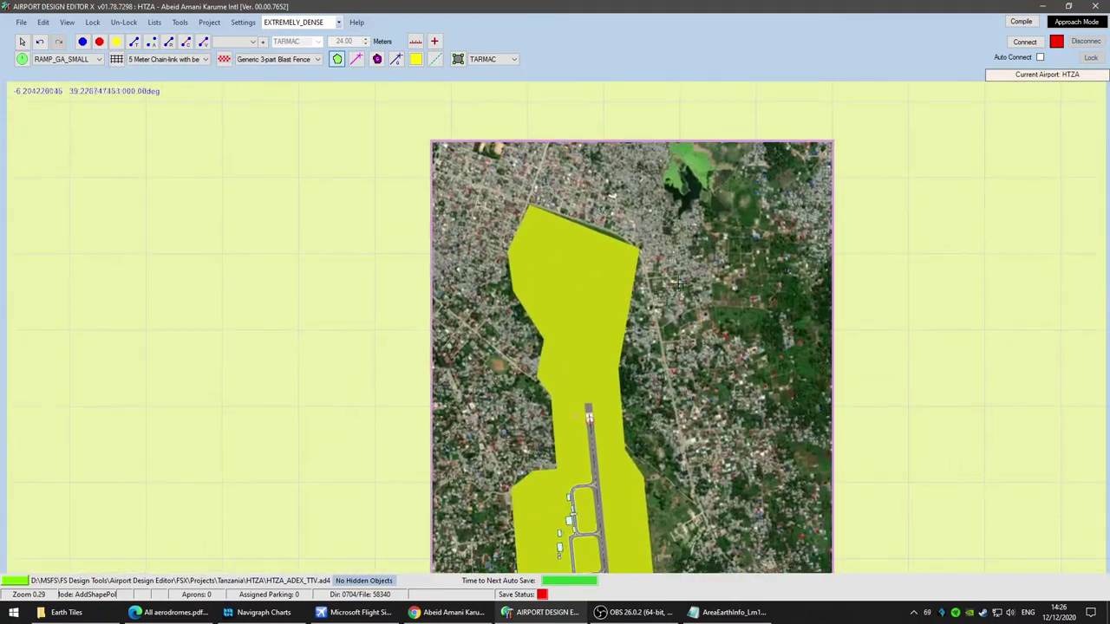
left_click(21, 42)
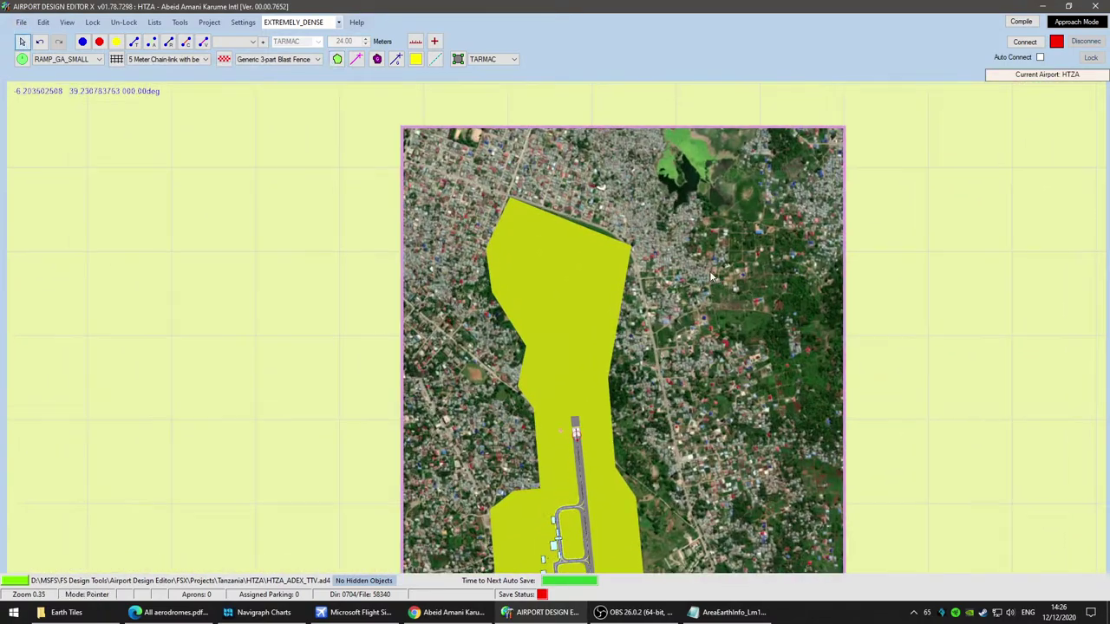
scroll(677, 260, "up", 7)
scroll(511, 295, "up", 5)
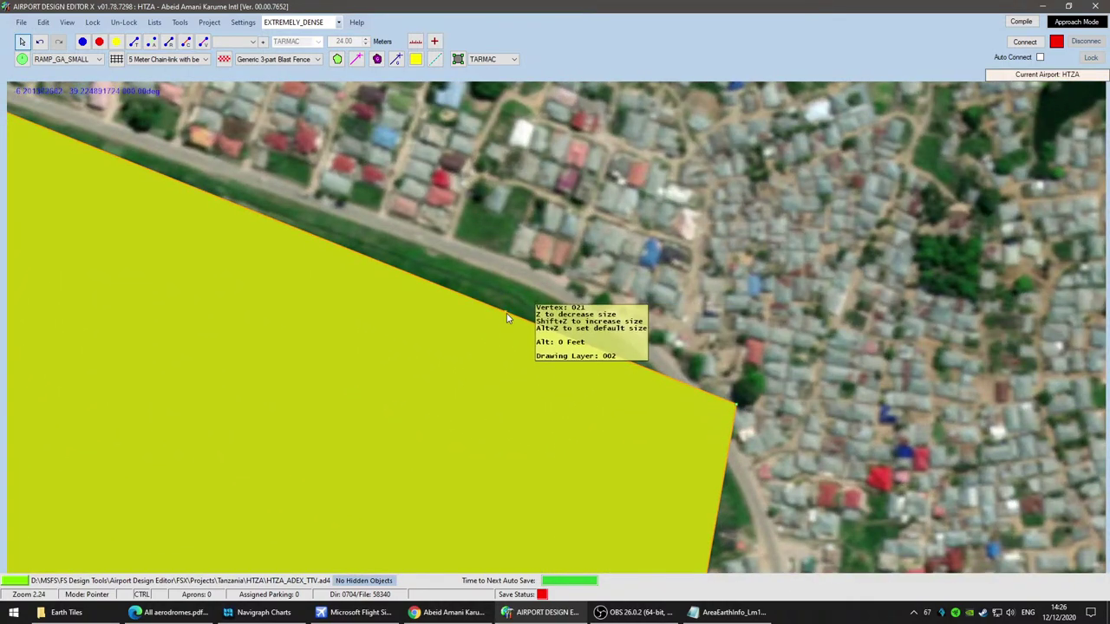
Step: Move vertex 021, the top-left corner and vertex 022 onto the northern boundary road
left_click_drag(508, 305, 516, 275)
left_click_drag(220, 283, 692, 488)
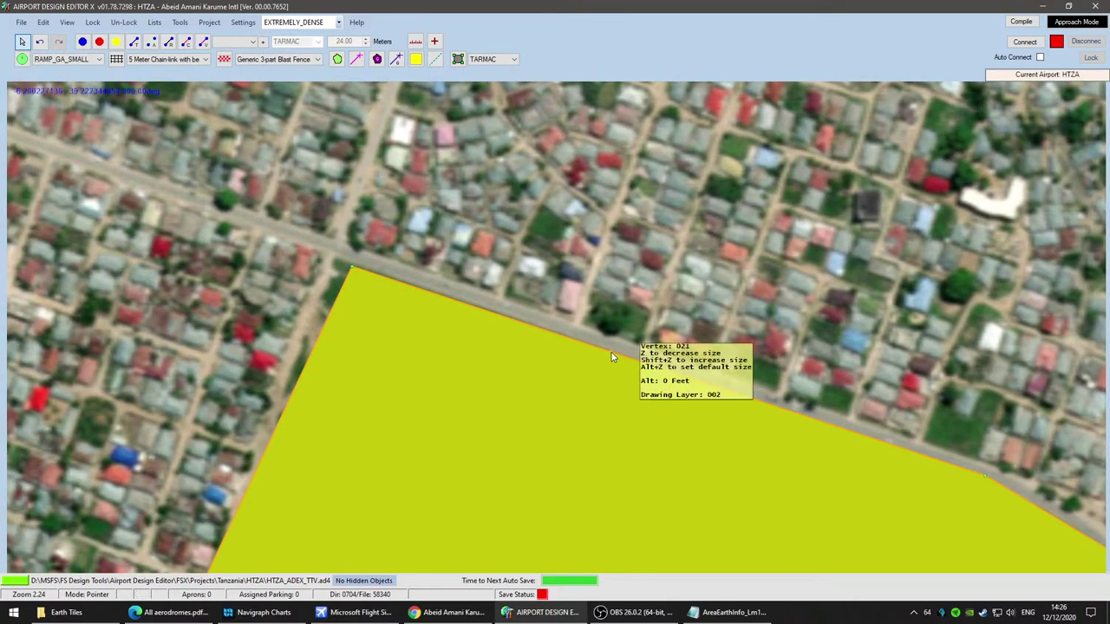
left_click_drag(351, 267, 329, 243)
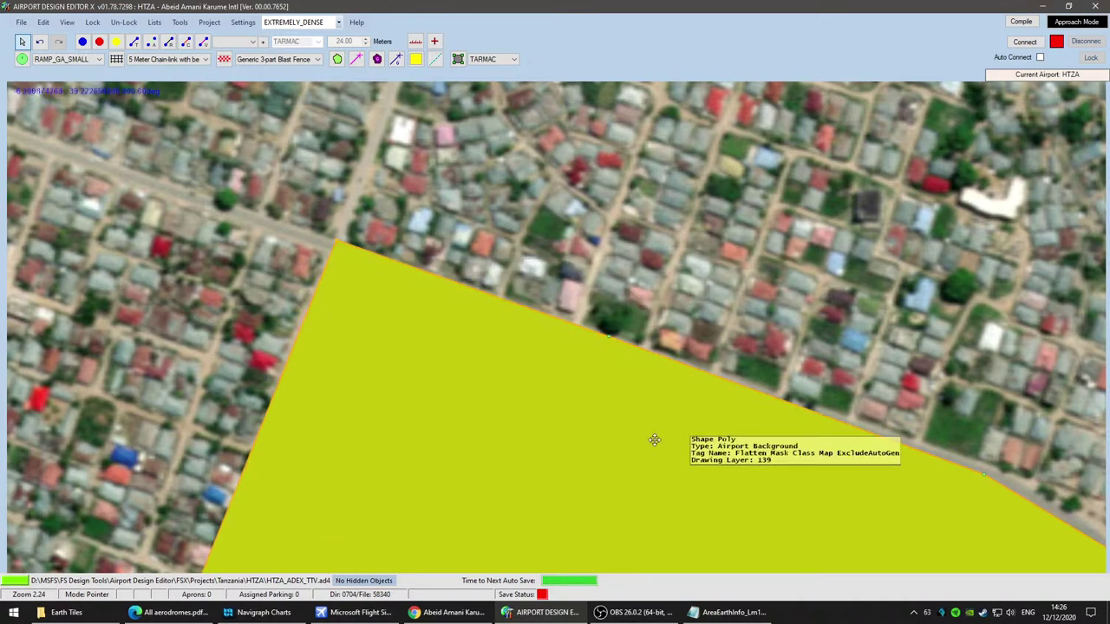
right_click_drag(661, 450, 282, 358)
mouse_move(366, 306)
left_mouse_down()
mouse_move(375, 297)
mouse_move(347, 340)
mouse_move(360, 316)
left_mouse_up()
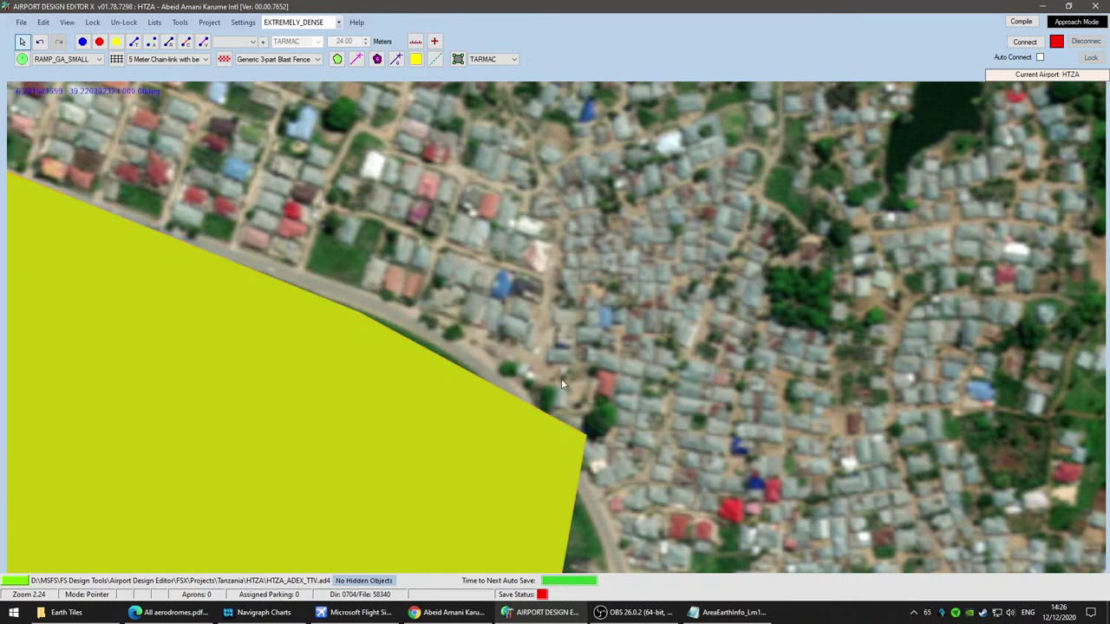
Step: Bend the upper edge onto the road and fine-tune the upper-left vertices
left_click_drag(586, 435, 533, 447)
right_click_drag(190, 312, 650, 464)
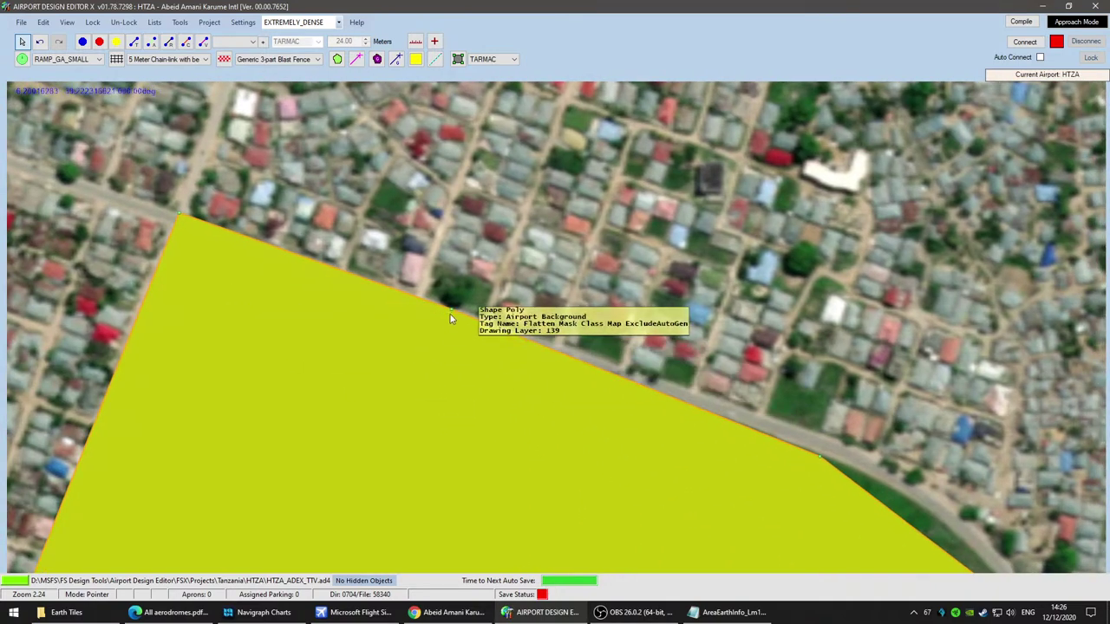
left_click_drag(450, 311, 440, 332)
right_click_drag(267, 335, 419, 378)
left_click_drag(332, 258, 336, 289)
Step: Straighten the western side, settling the left vertices along the tree line
scroll(455, 450, "down", 1)
right_click_drag(440, 436, 481, 364)
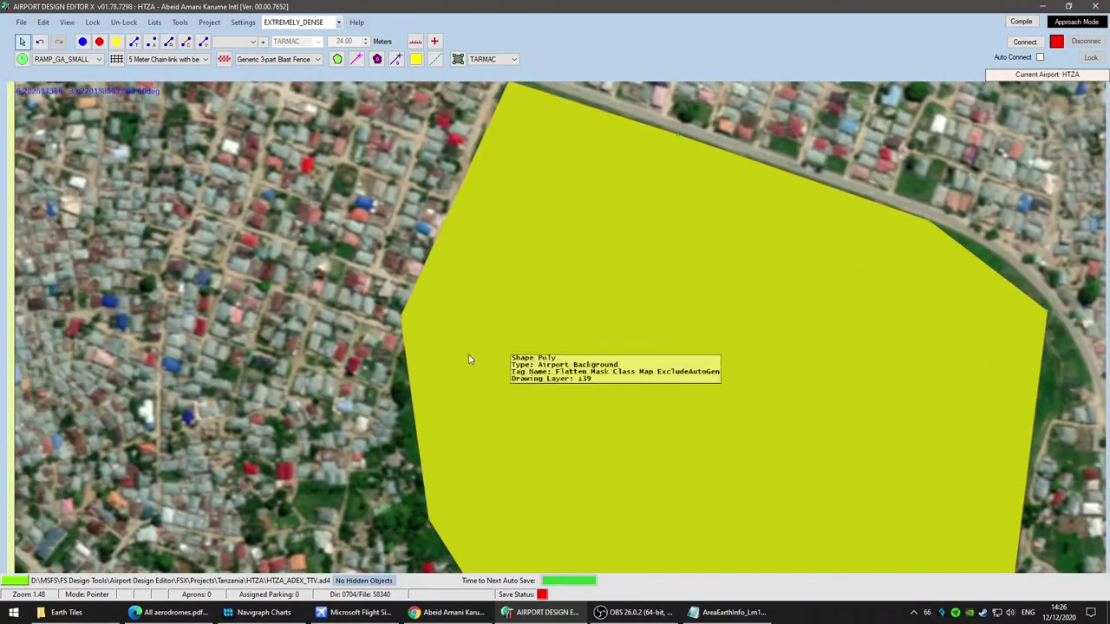
left_click_drag(401, 323, 426, 320)
right_click_drag(515, 481, 560, 305)
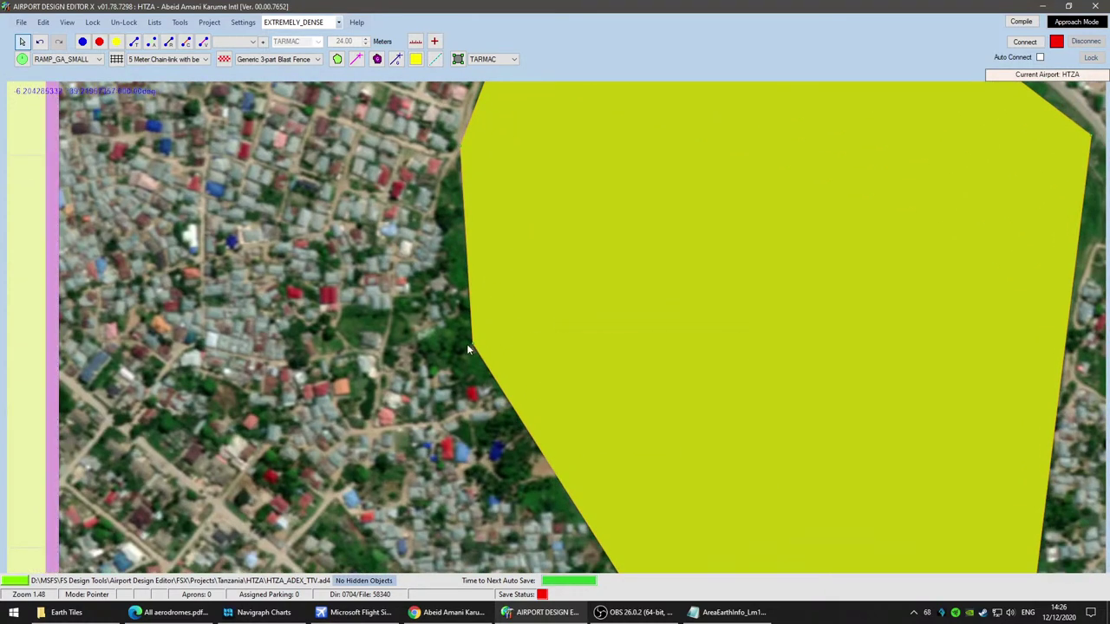
mouse_move(472, 343)
left_mouse_down()
mouse_move(560, 325)
mouse_move(483, 334)
left_mouse_up()
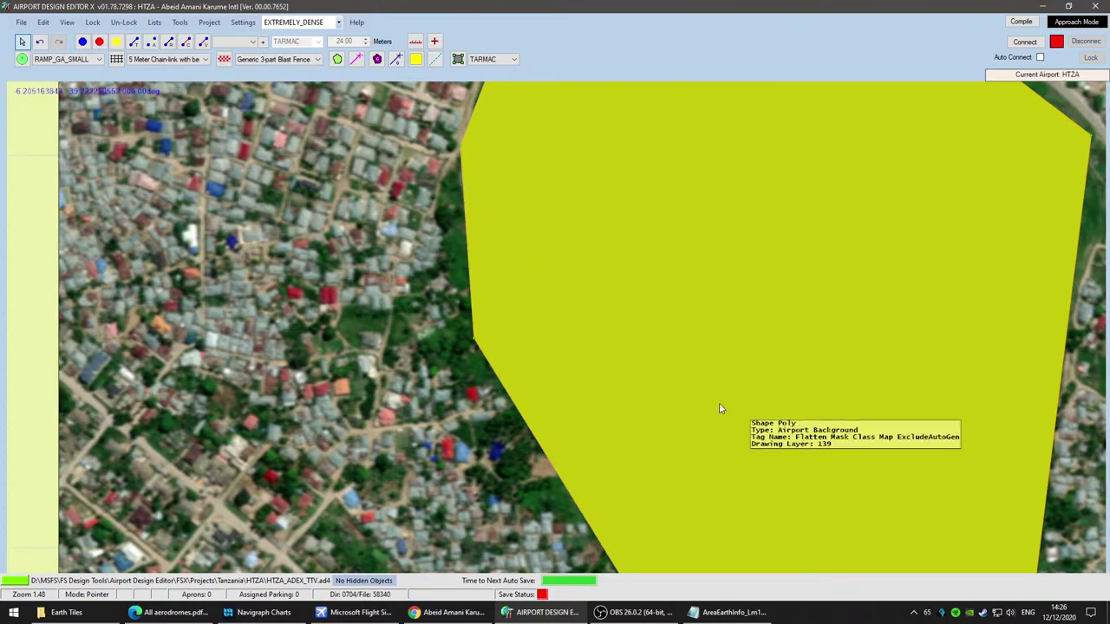
Step: Move vertex 017 right to follow the boundary and bring vertex 016 into view
scroll(708, 345, "down", 1)
scroll(646, 249, "down", 1)
scroll(640, 273, "up", 1)
scroll(618, 299, "up", 3)
left_click_drag(596, 332, 631, 313)
scroll(735, 372, "down", 3)
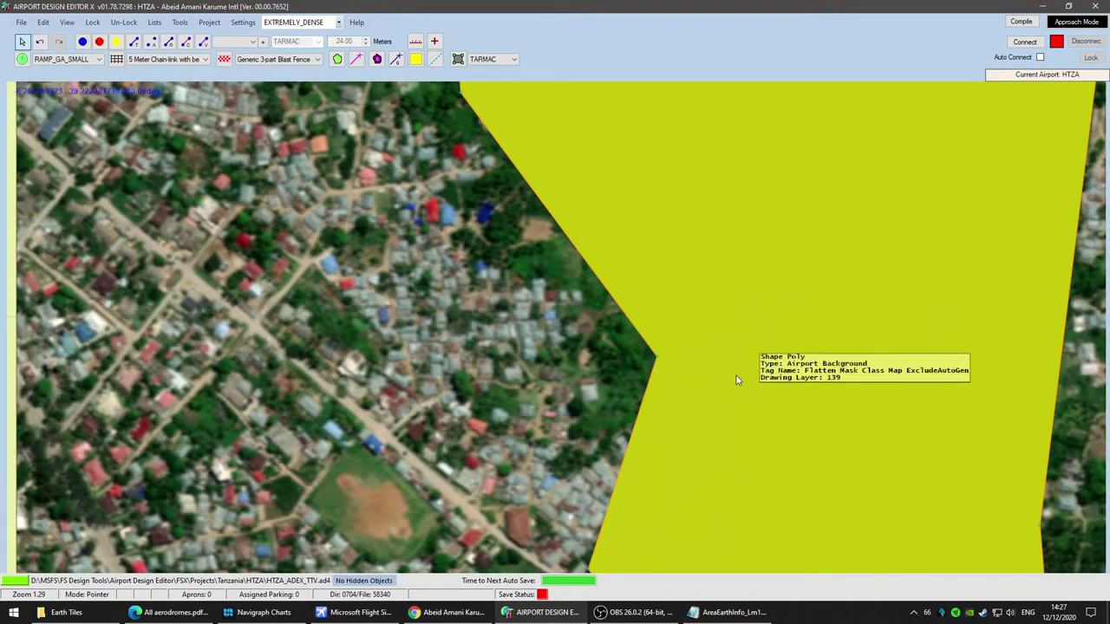
left_click_drag(756, 457, 730, 238)
Step: Reposition vertex 016 and the next western vertex along the boundary
scroll(678, 217, "up", 3)
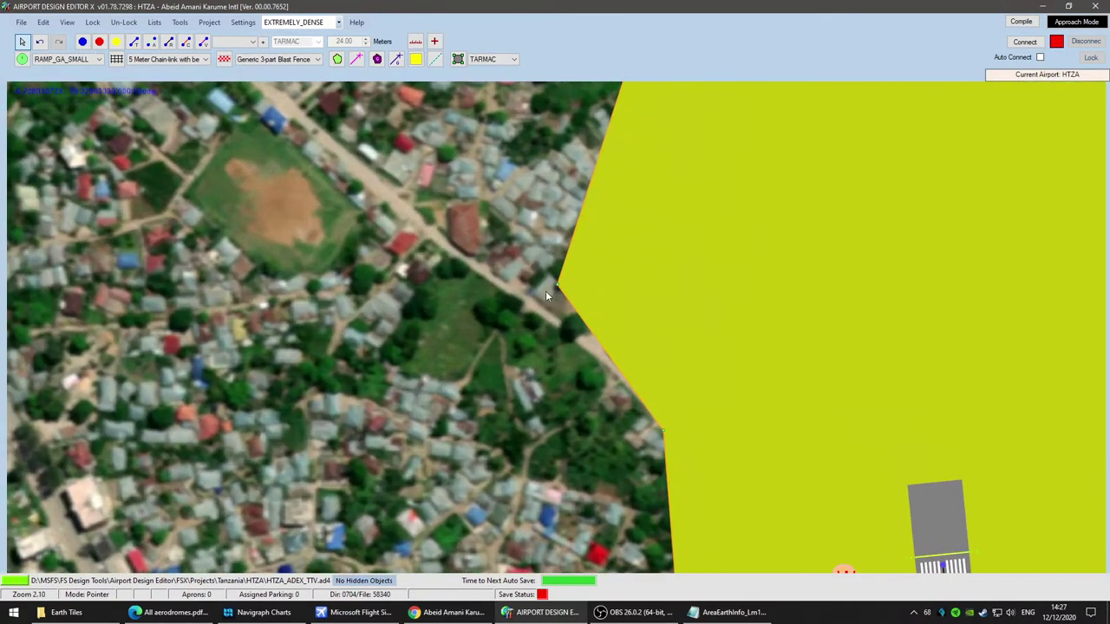
left_click_drag(559, 289, 594, 340)
left_click_drag(785, 502, 734, 258)
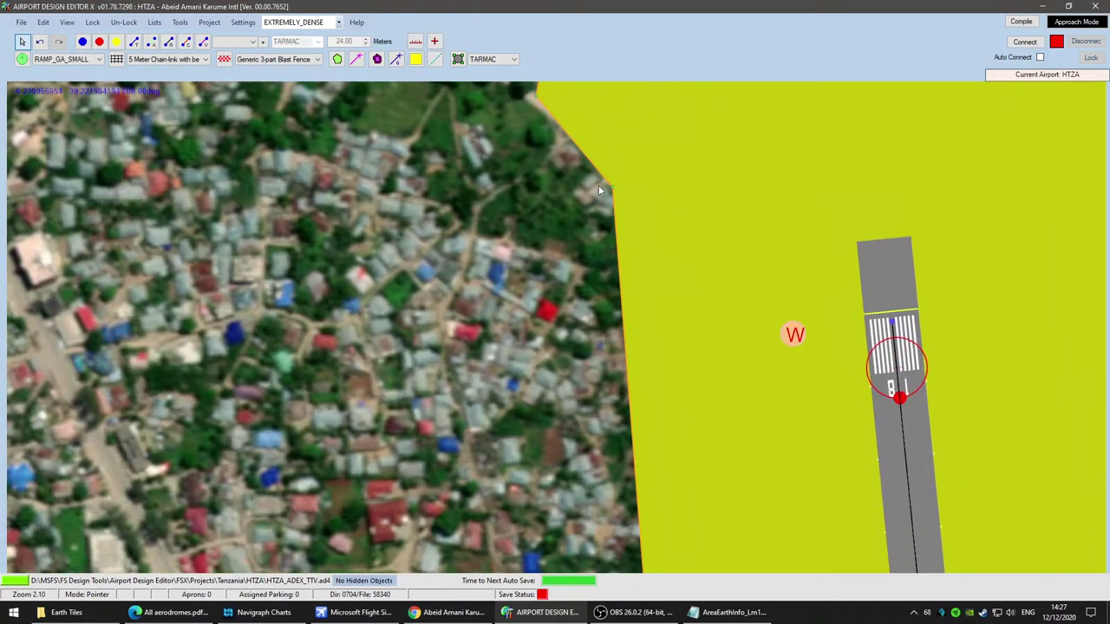
left_click_drag(611, 189, 639, 231)
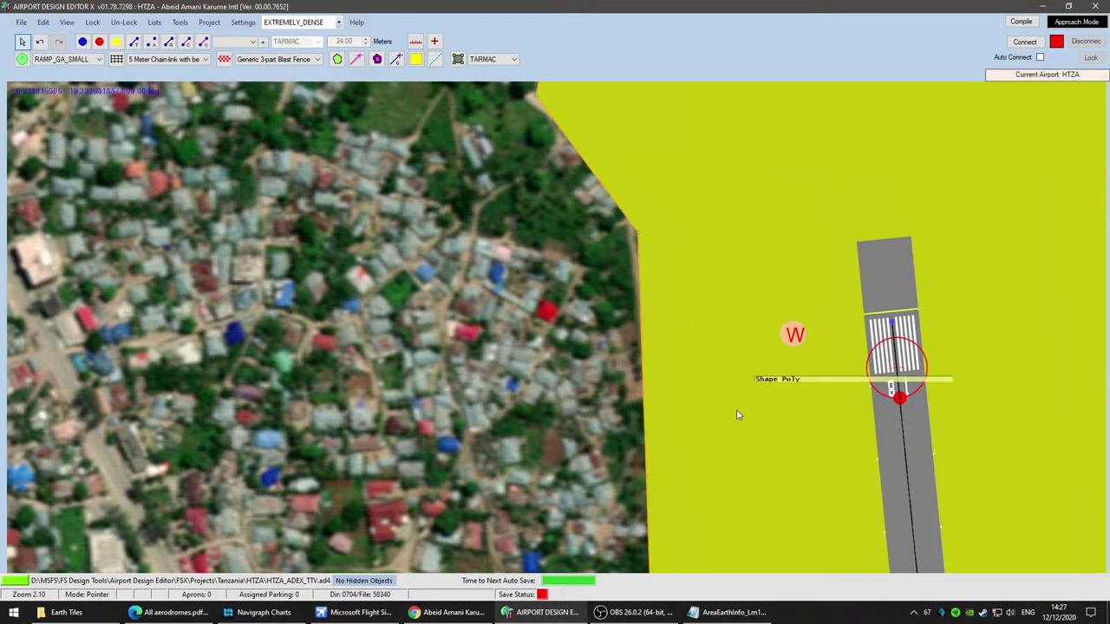
Step: Adjust the vertex beside the taxiways and make the left edge straight and vertical
scroll(725, 437, "down", 3)
left_click_drag(726, 437, 668, 87)
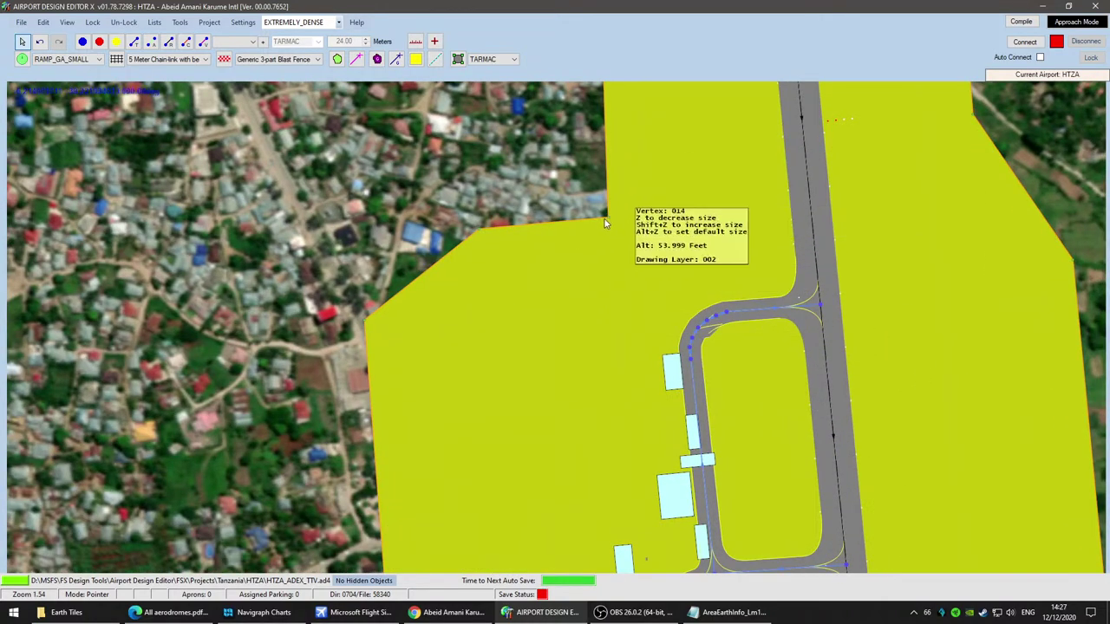
left_click_drag(610, 223, 609, 251)
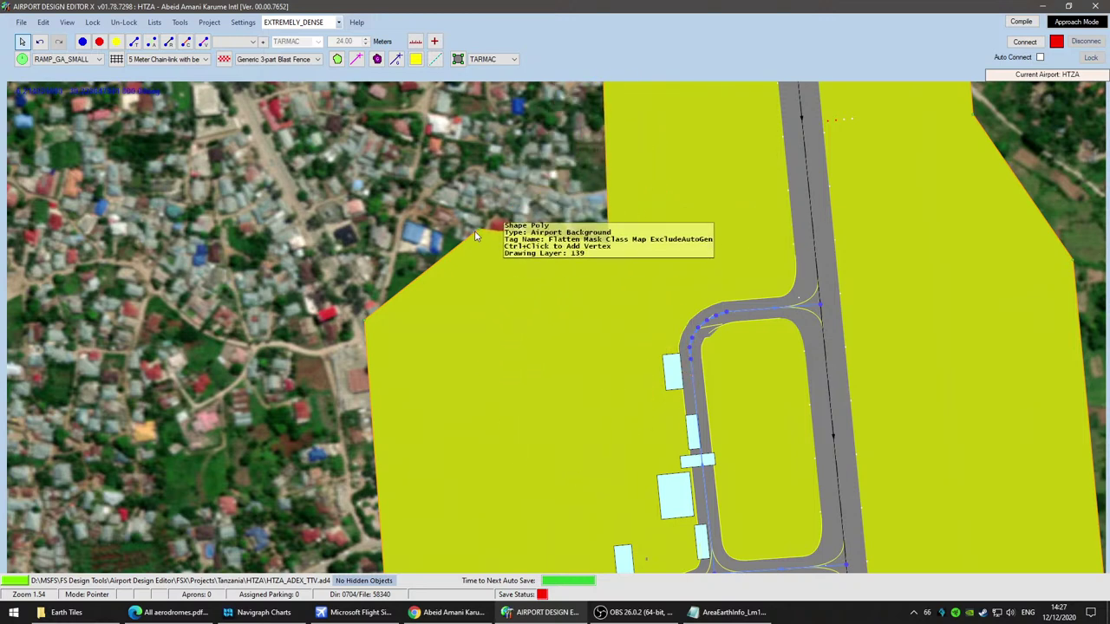
left_click_drag(479, 230, 383, 265)
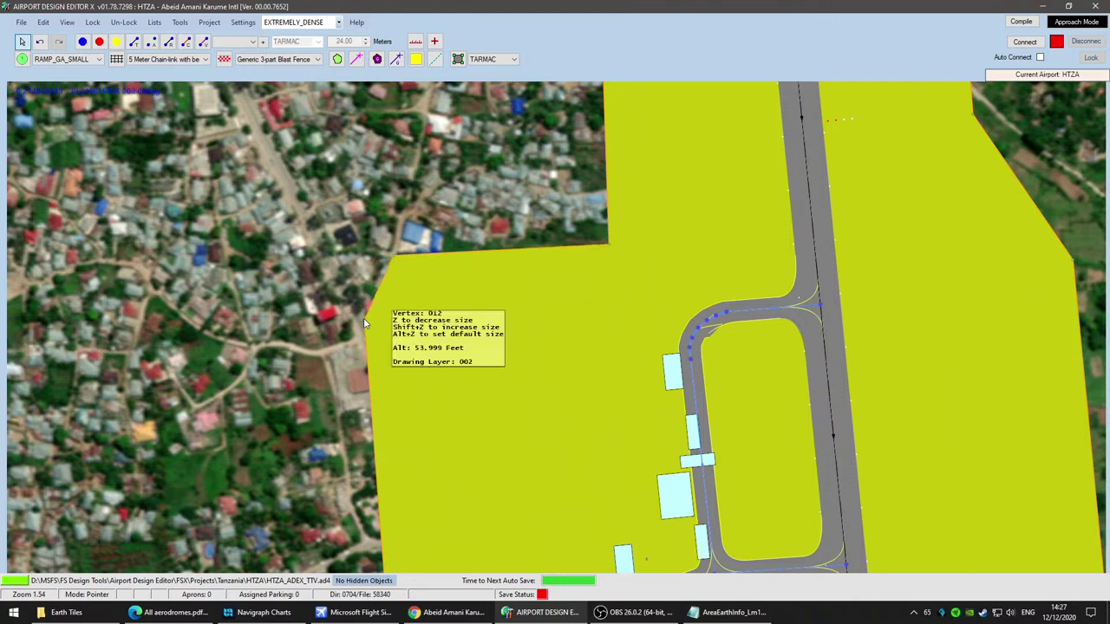
mouse_move(384, 362)
left_mouse_down()
mouse_move(676, 468)
mouse_move(376, 355)
left_mouse_up()
Step: Check vertex 012's coordinate properties and settle it at the field's left edge
left_click_drag(518, 460, 520, 156)
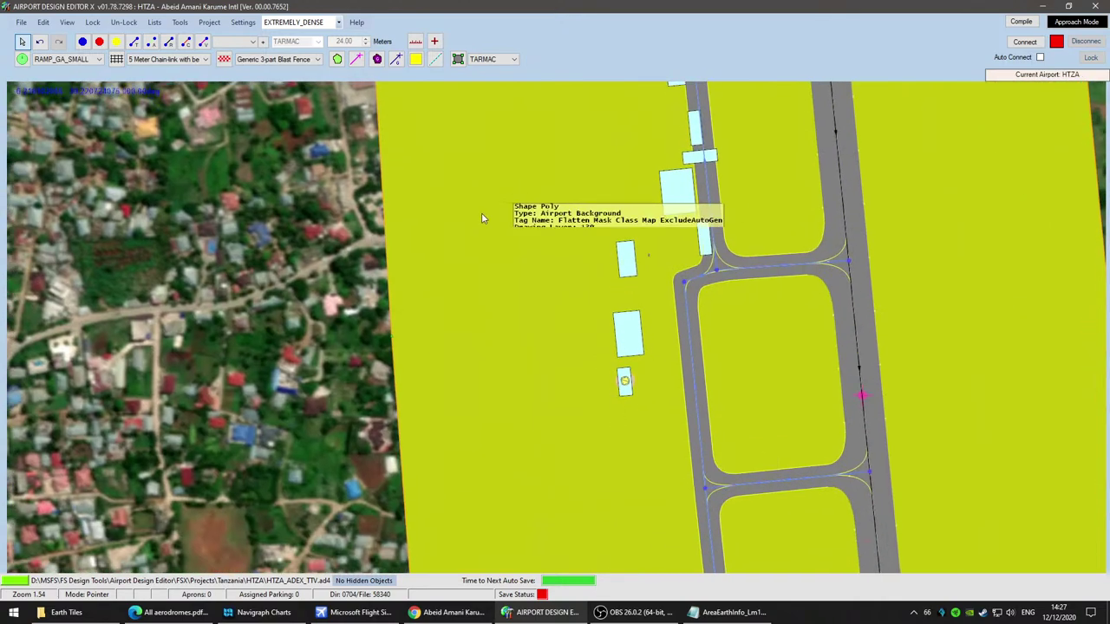
double_click(392, 266)
left_click(319, 399)
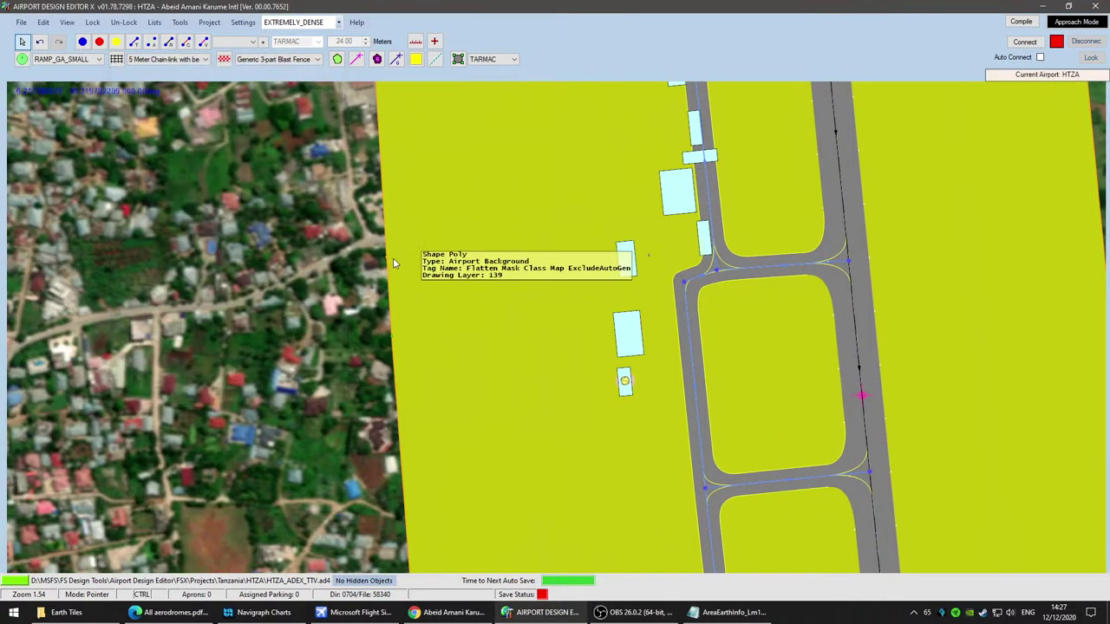
left_click_drag(390, 262, 741, 250)
left_click_drag(730, 305, 395, 243)
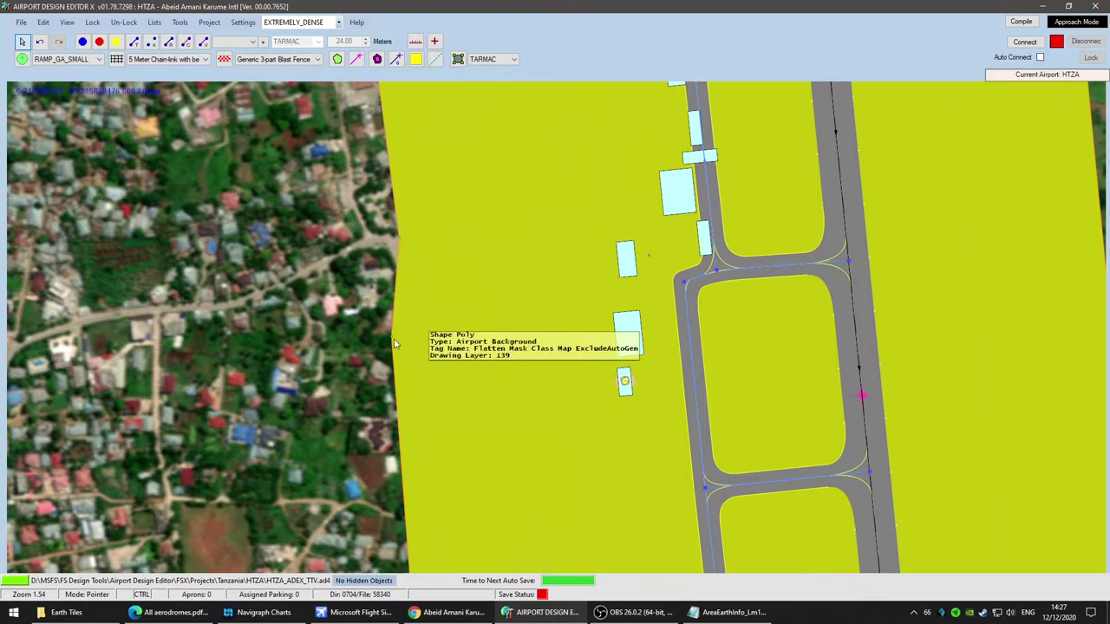
Step: Move vertex 010 to straighten the left edge, then view the southern extension
left_click_drag(399, 341, 434, 481)
middle_click_drag(529, 514, 544, 140)
middle_click_drag(546, 447, 565, 139)
scroll(582, 421, "down", 2)
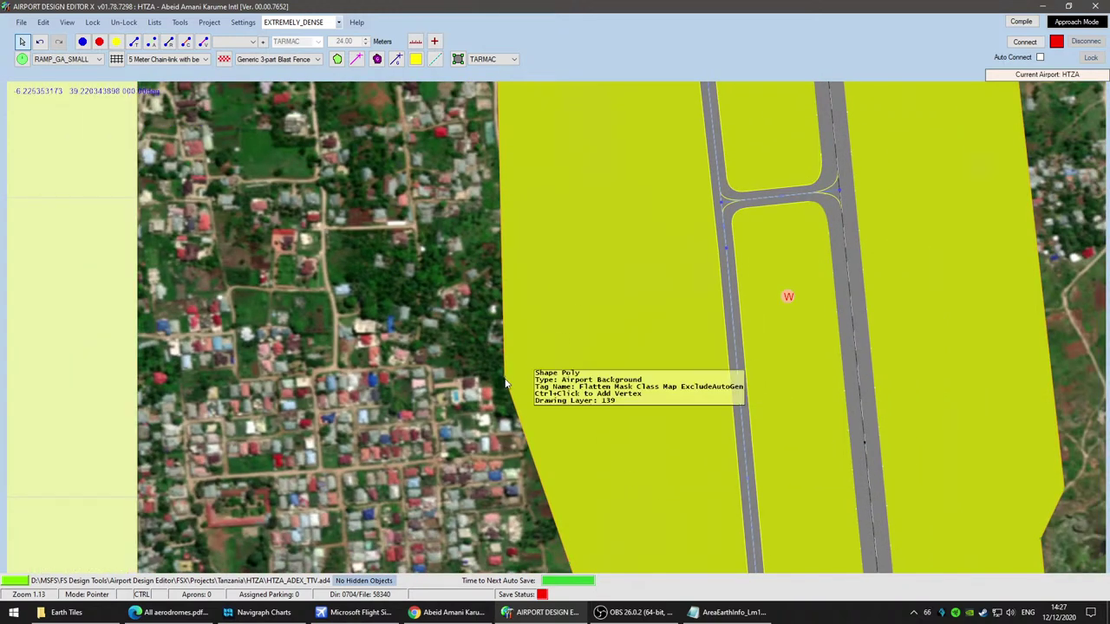
mouse_move(505, 381)
left_mouse_down()
mouse_move(793, 357)
mouse_move(571, 396)
mouse_move(520, 375)
left_mouse_up()
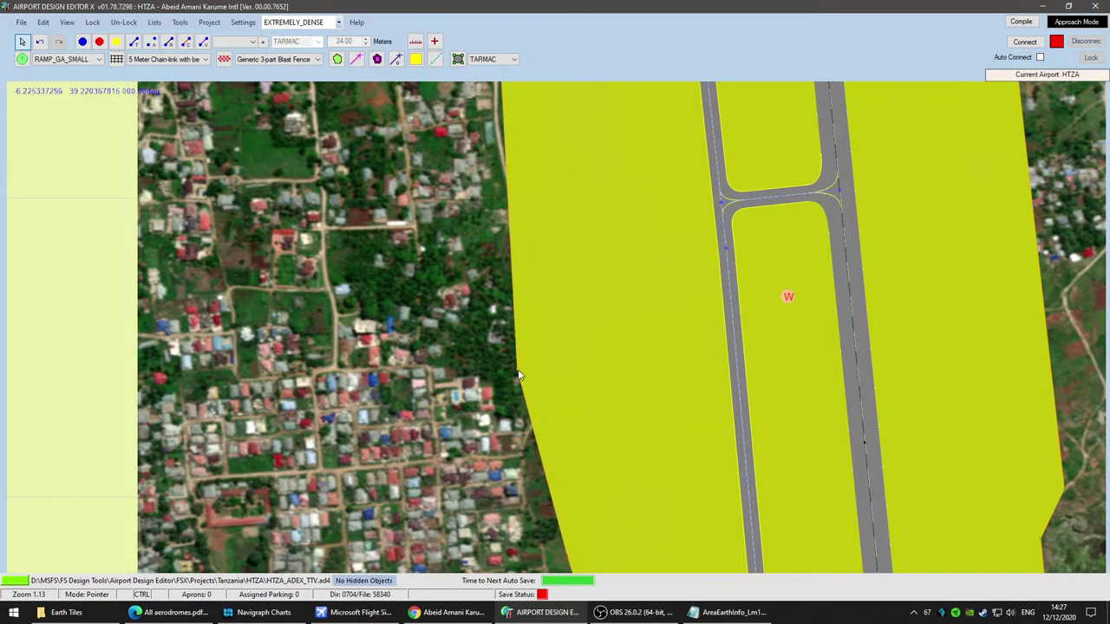
scroll(518, 374, "down", 3)
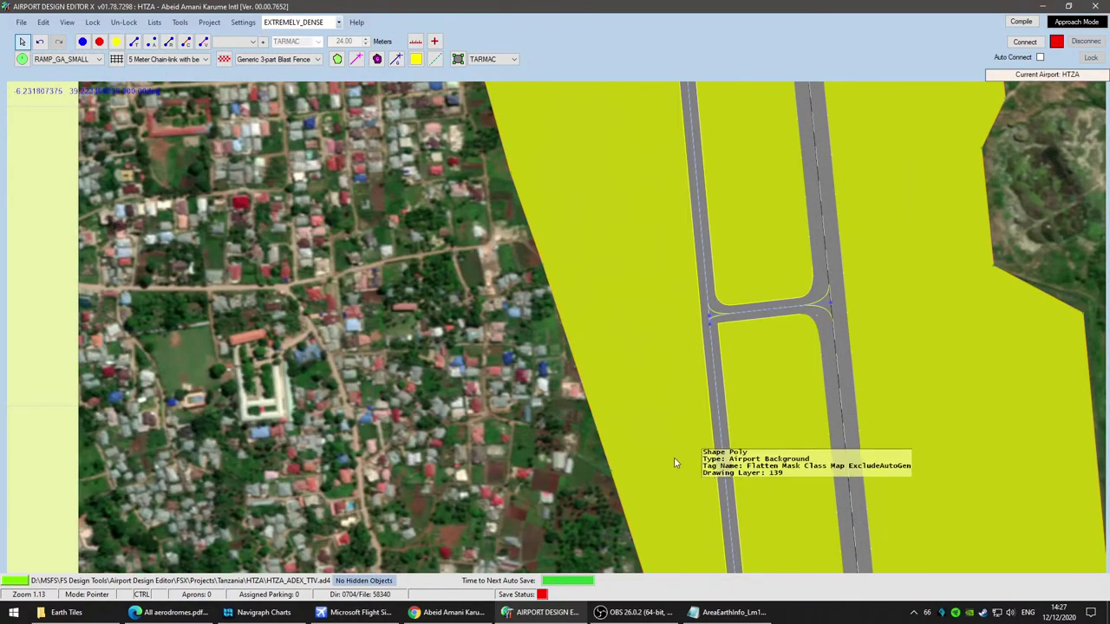
scroll(746, 475, "down", 1)
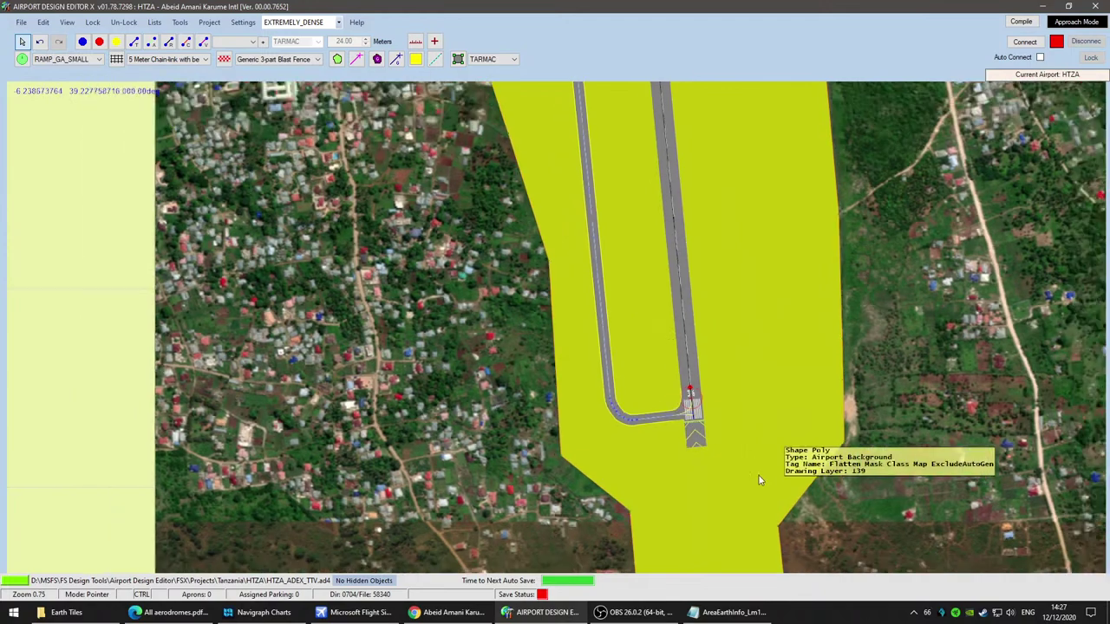
scroll(759, 479, "down", 3)
middle_click_drag(758, 479, 523, 295)
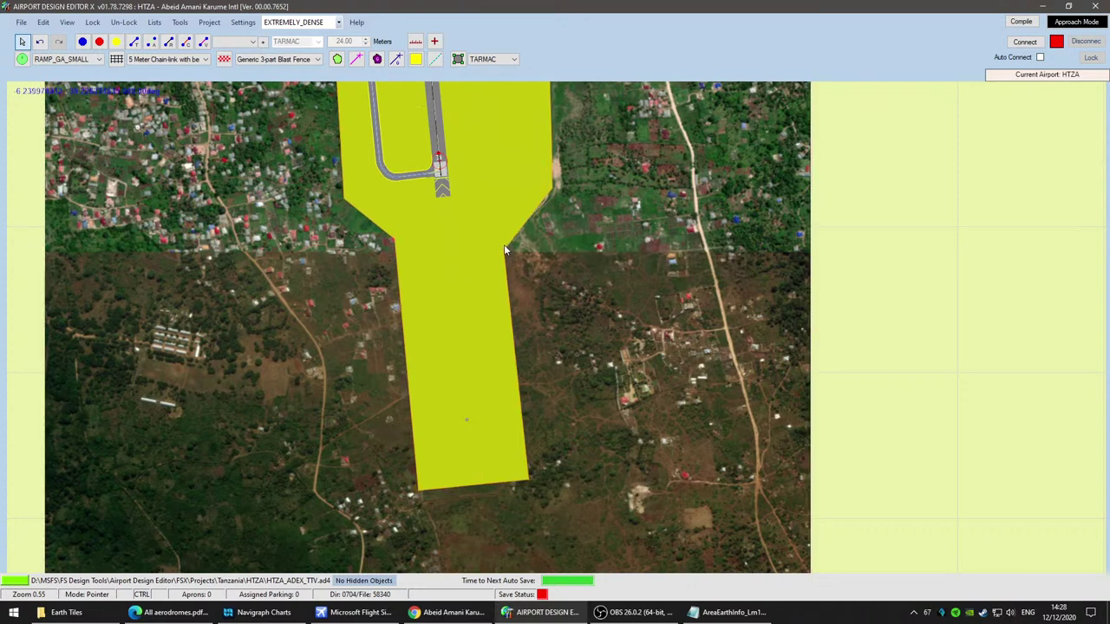
Step: Undo the last vertex change and lock the satellite image in place
key("ctrl+z")
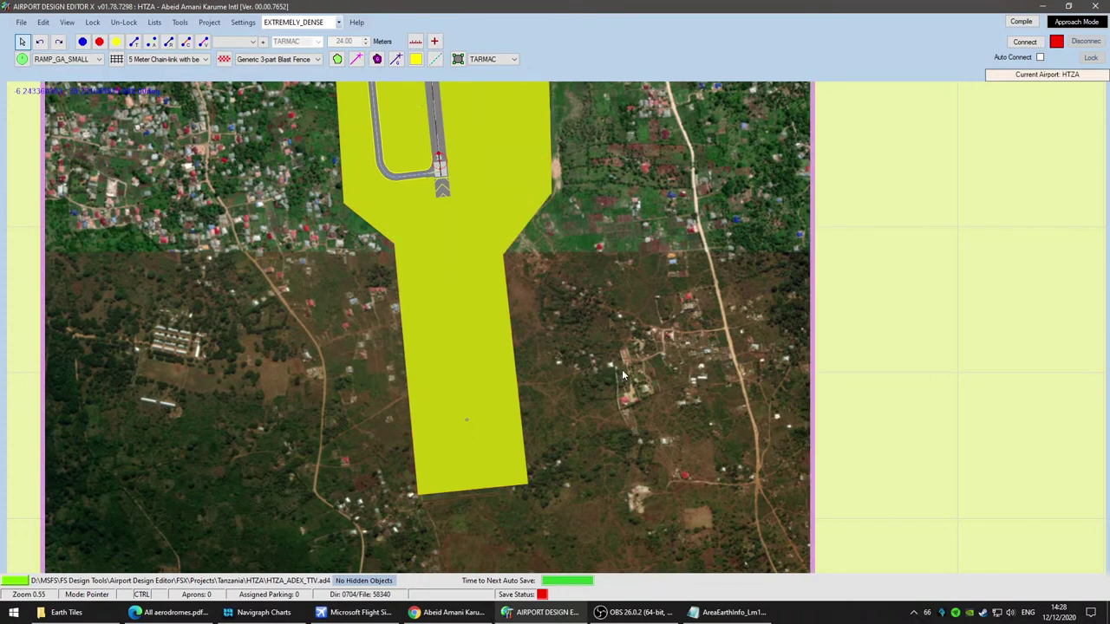
left_click_drag(640, 125, 702, 490)
left_click_drag(640, 126, 680, 563)
right_click(608, 232)
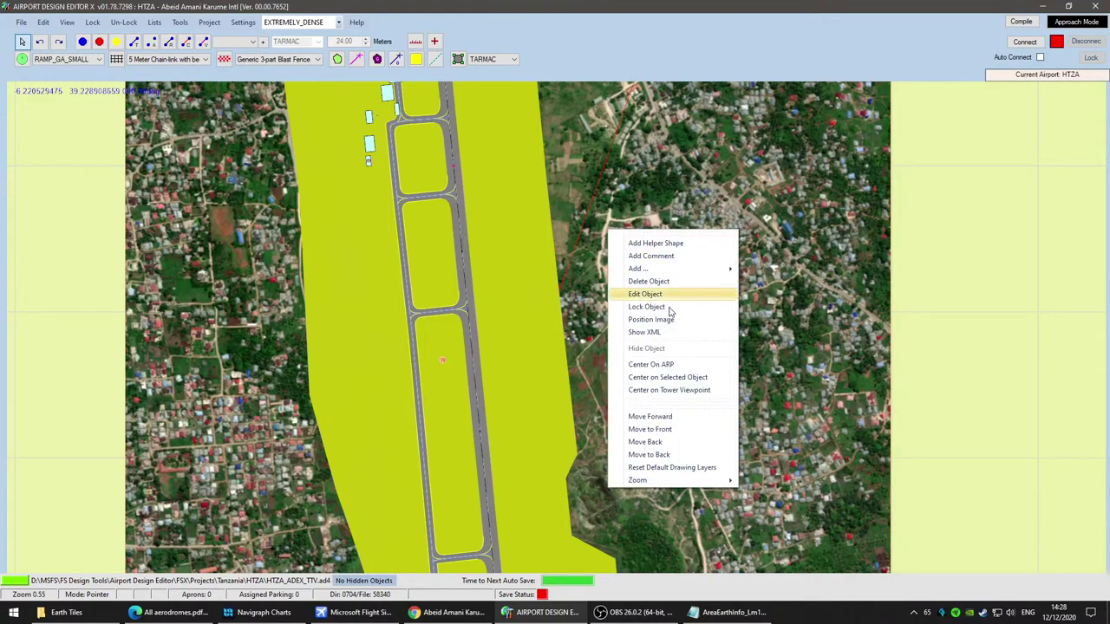
left_click(641, 305)
Step: Move a background polygon vertex near the runway's north end onto the boundary line
left_click_drag(559, 91, 652, 366)
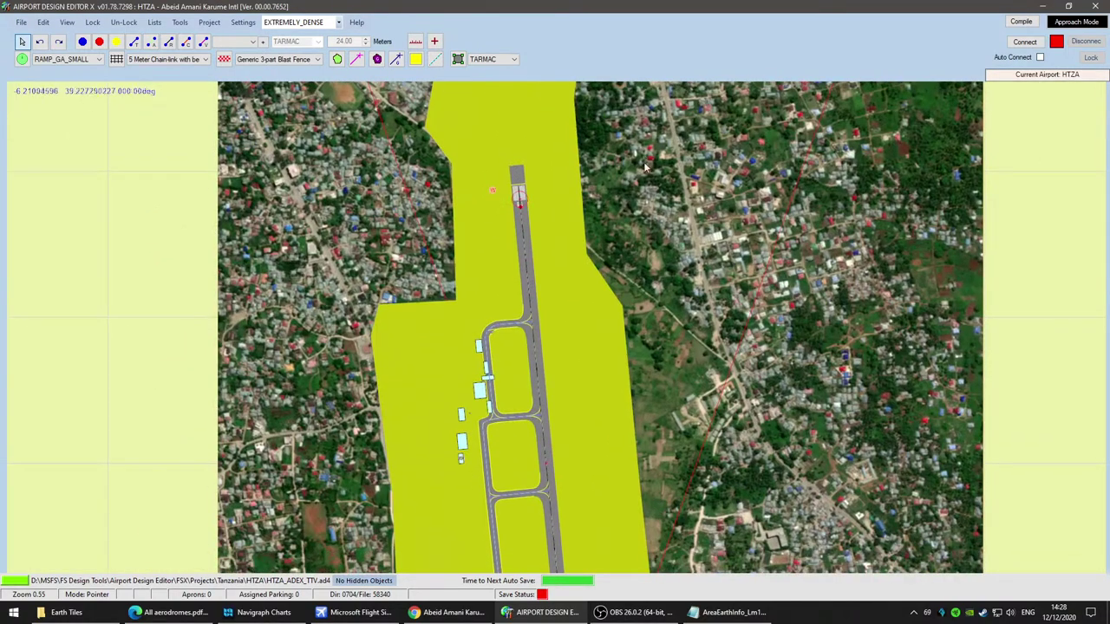
left_click_drag(644, 159, 669, 386)
left_click_drag(660, 315, 658, 448)
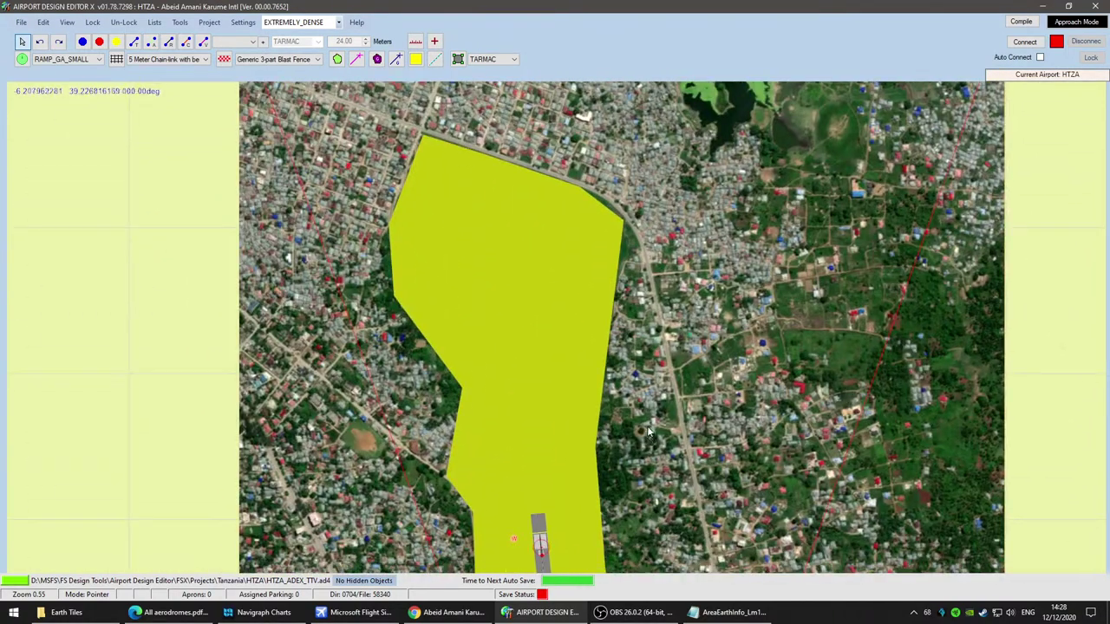
scroll(647, 433, "up", 1)
left_click_drag(440, 471, 648, 299)
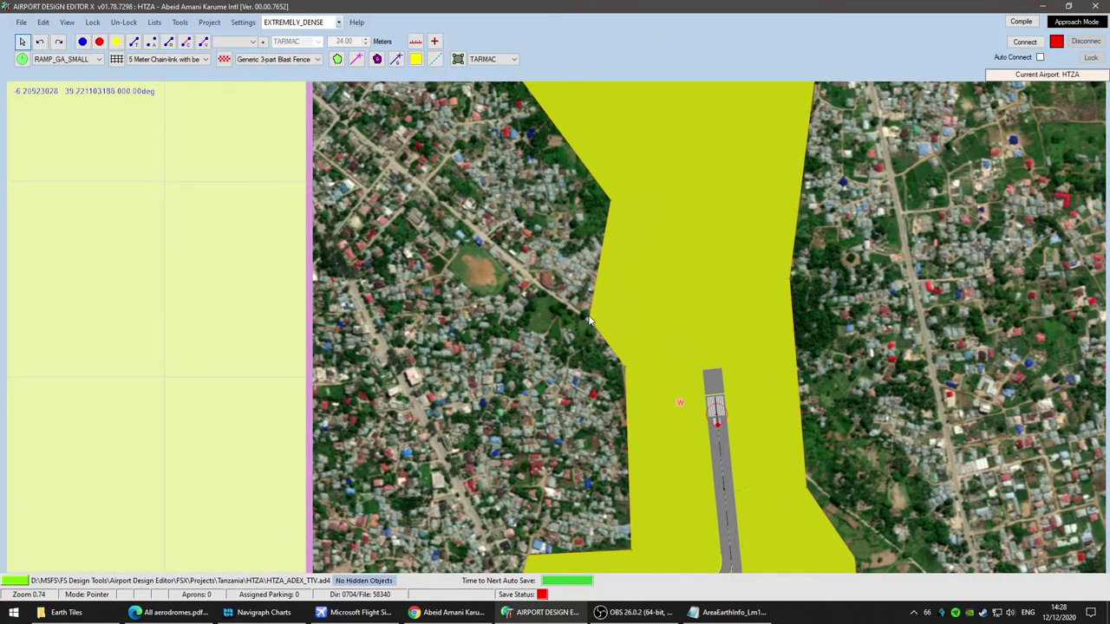
scroll(591, 323, "up", 6)
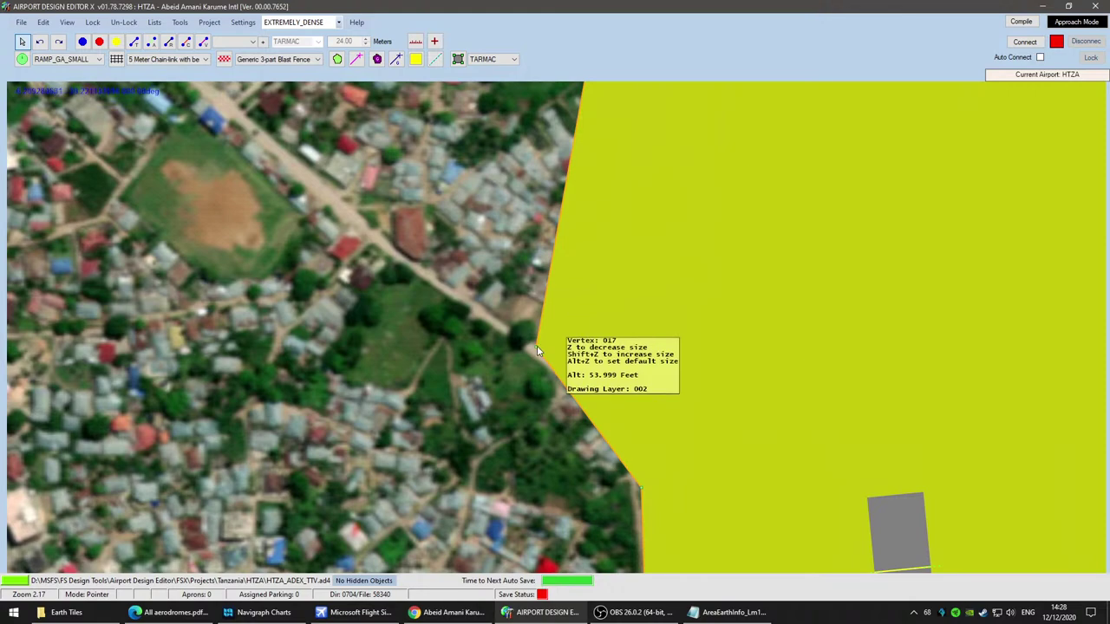
left_click_drag(534, 348, 557, 363)
Step: Reshape the polygon's lower-left edge along the tree line, then zoom out to check it
scroll(693, 359, "down", 2)
left_click_drag(796, 259, 769, 466)
scroll(638, 405, "up", 1)
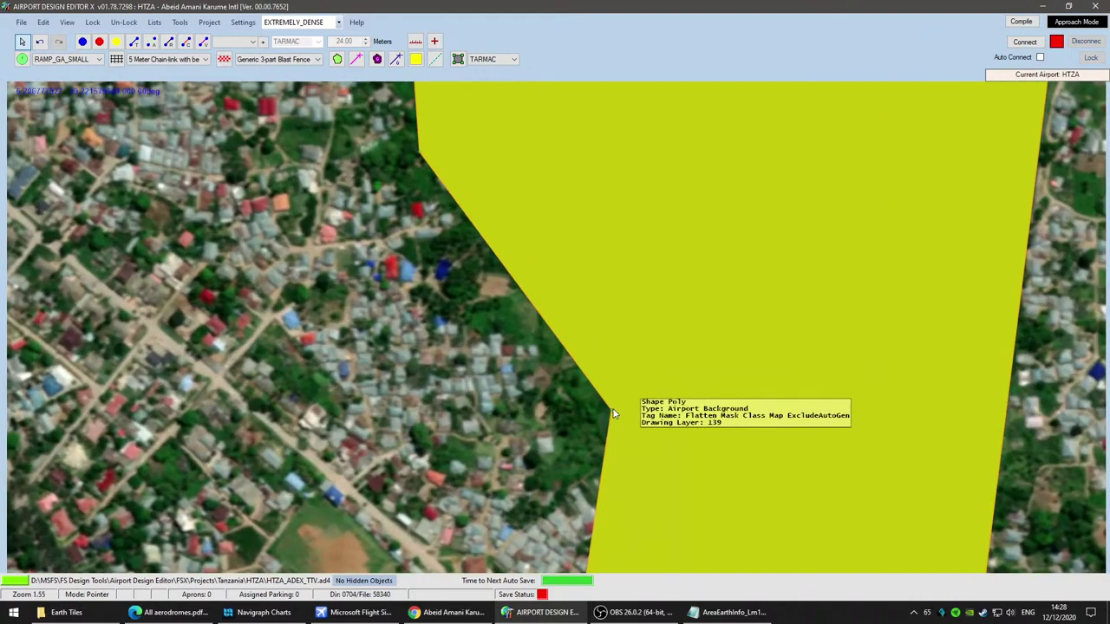
left_click_drag(611, 410, 616, 408)
left_click_drag(707, 404, 537, 424)
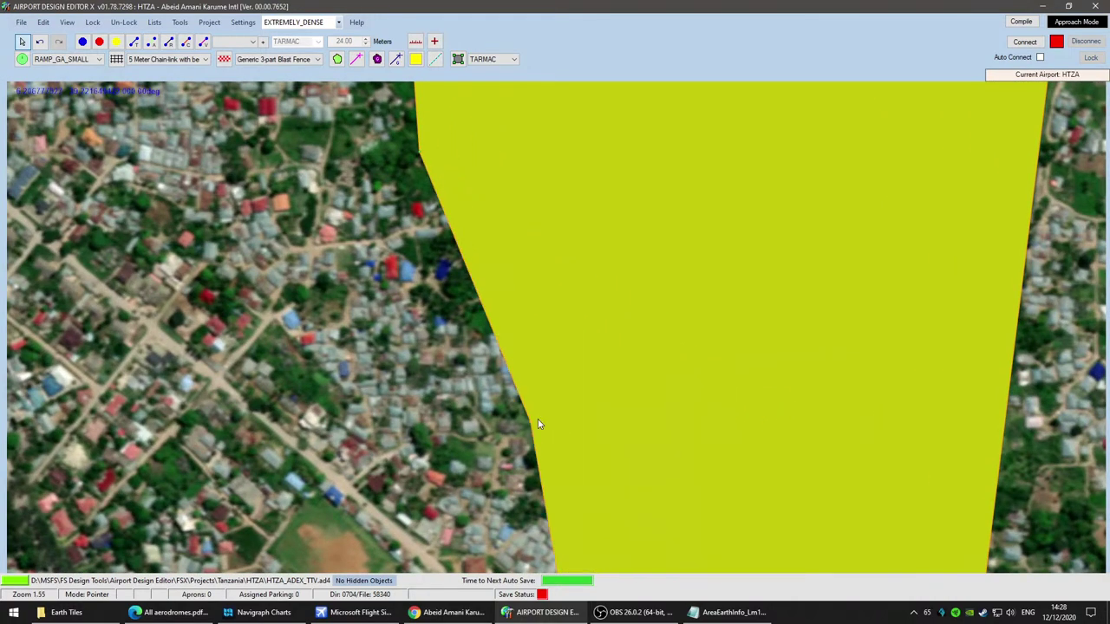
scroll(670, 405, "down", 1)
scroll(669, 403, "down", 3)
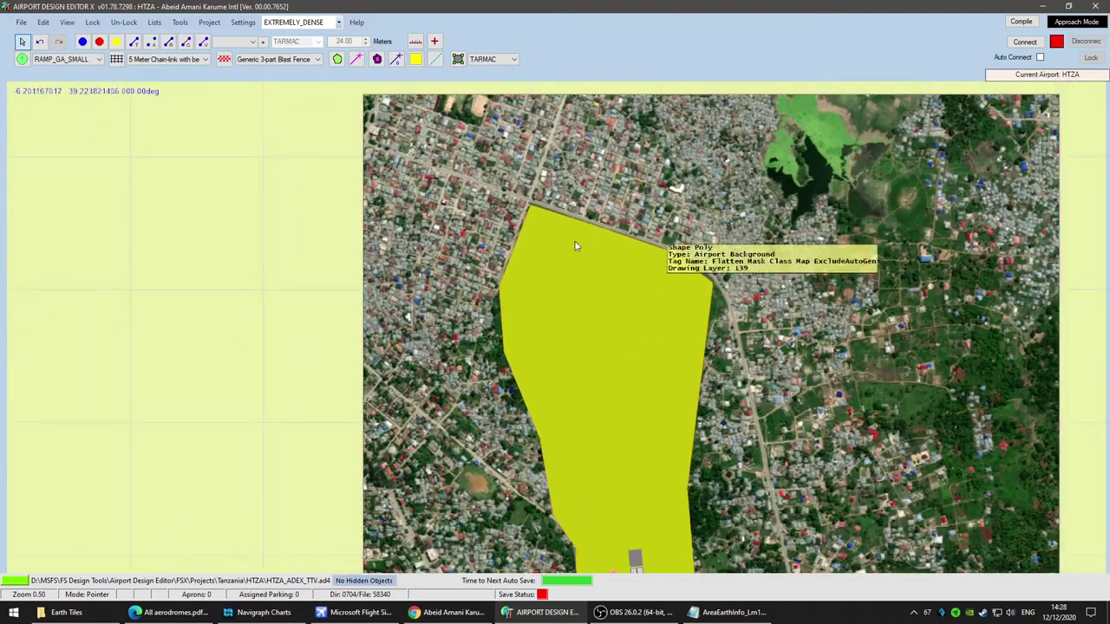
left_click_drag(758, 538, 727, 407)
scroll(827, 446, "down", 1)
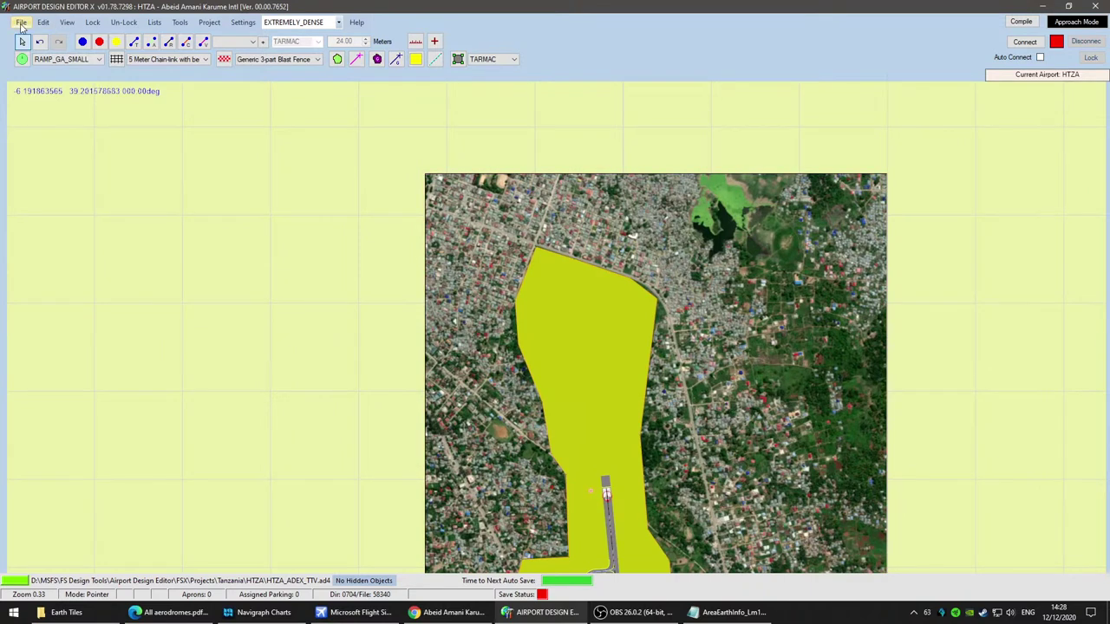
Step: Save the airport and lock the airport background polygon
left_click(20, 24)
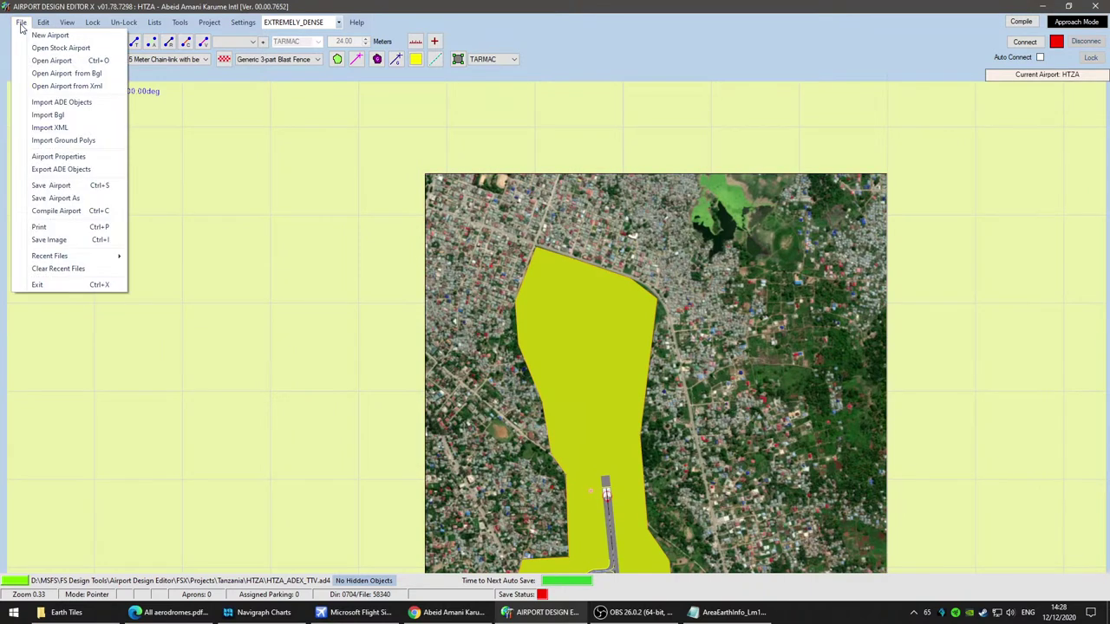
left_click(52, 186)
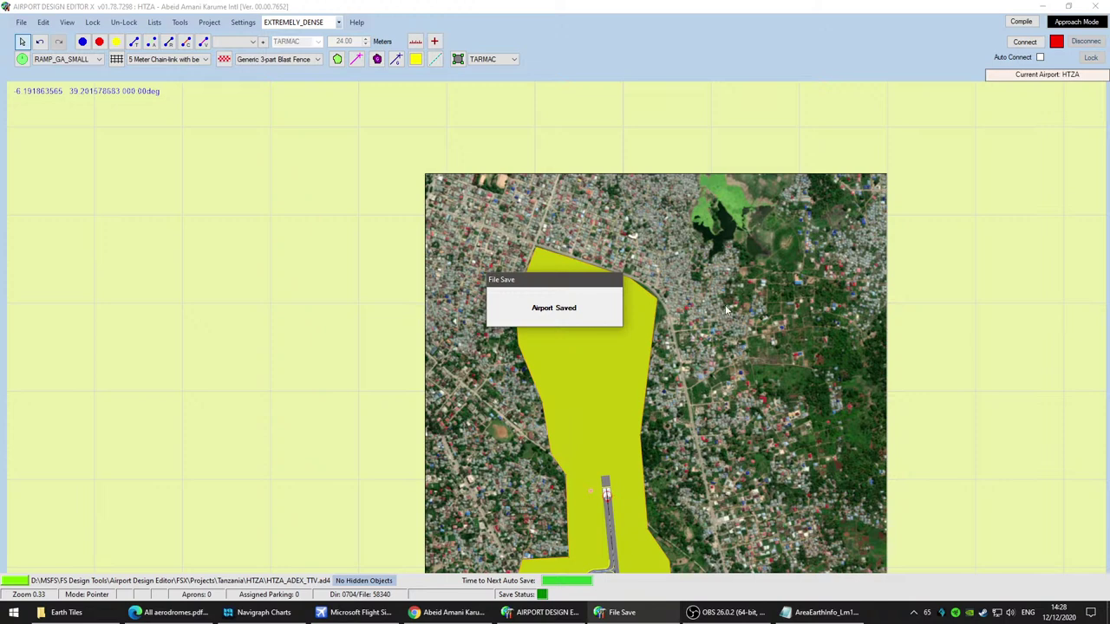
right_click(578, 317)
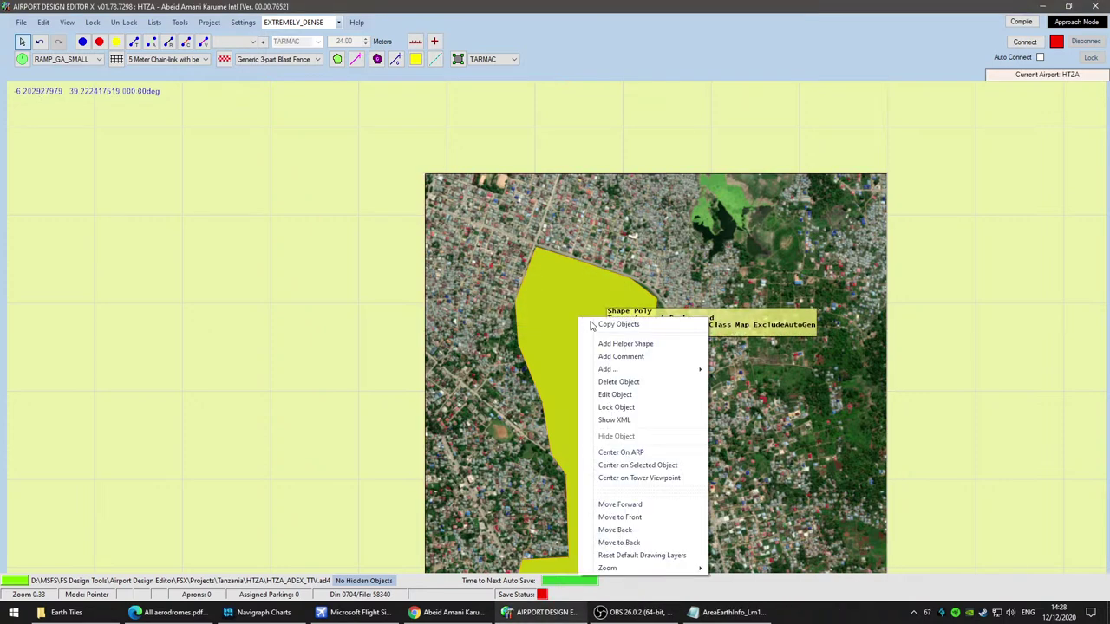
left_click(631, 408)
Step: Paste a copy of the polygon and set its type to Exclude General
right_click(584, 318)
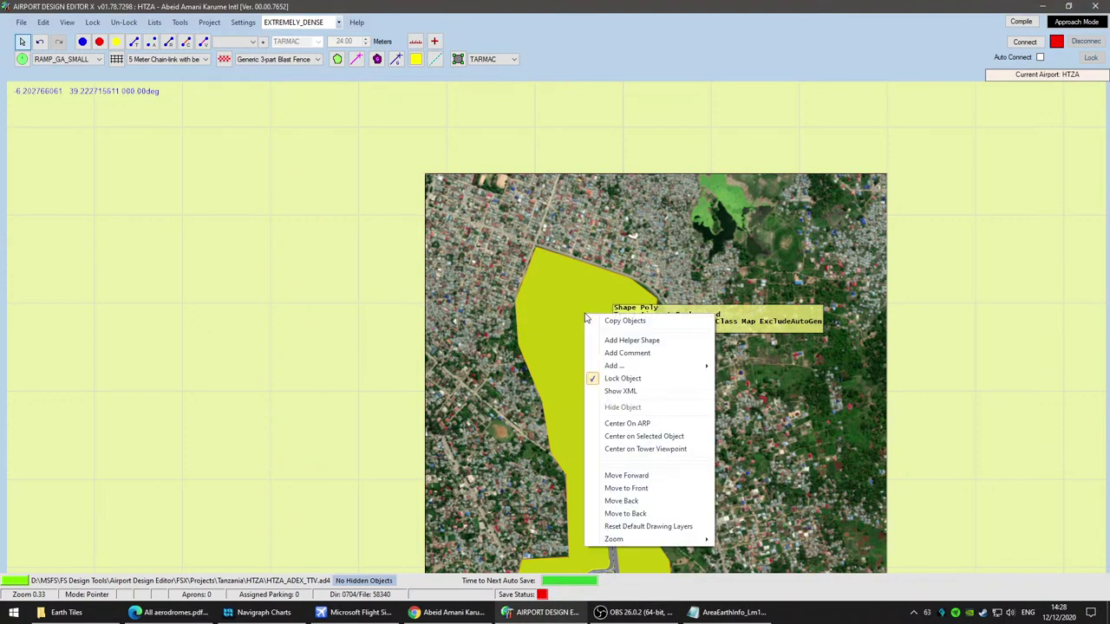
left_click(596, 303)
right_click(597, 303)
left_click(624, 324)
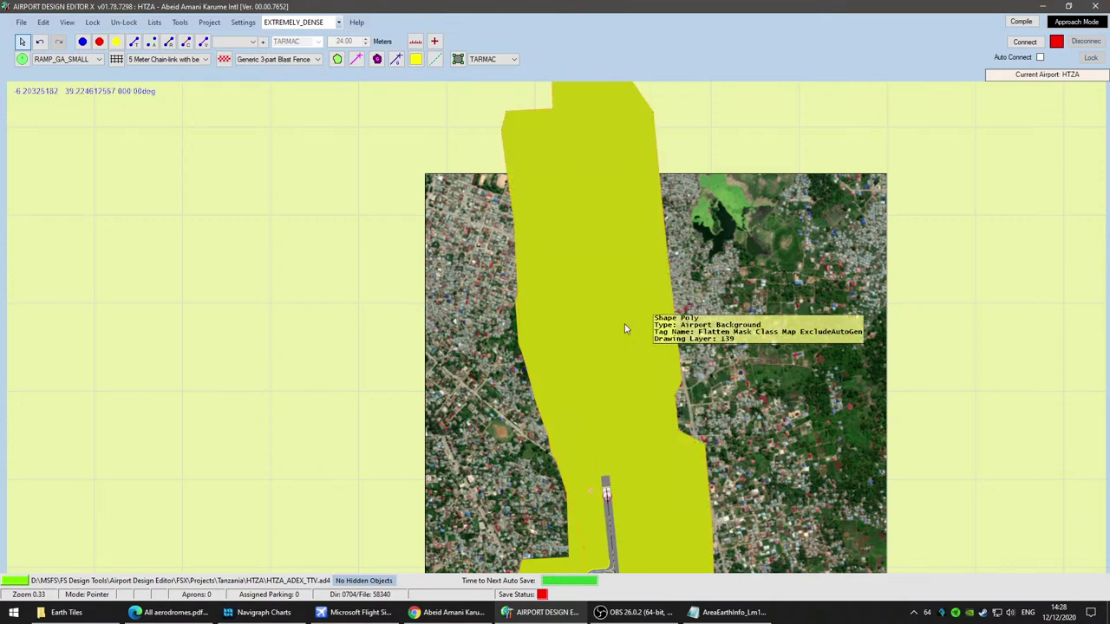
double_click(570, 186)
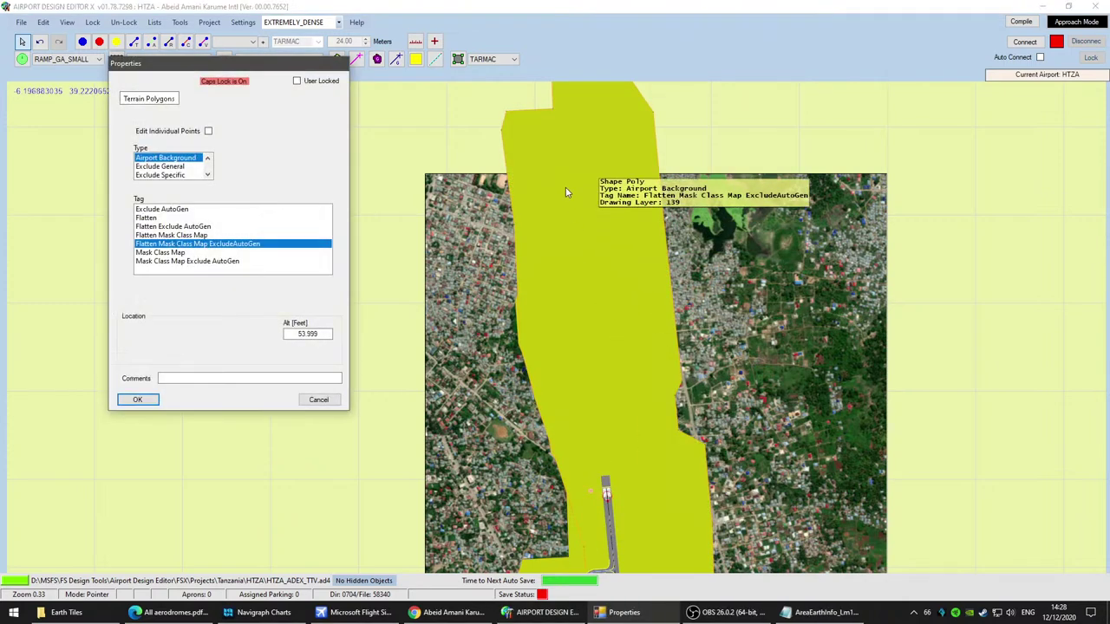
left_click(161, 166)
left_click(137, 400)
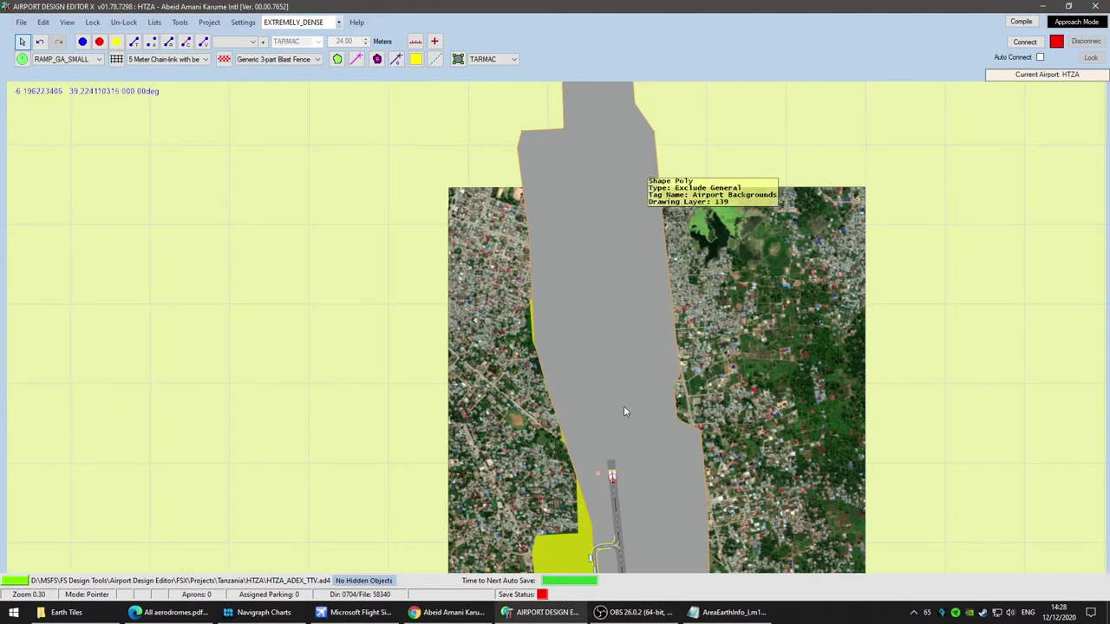
Step: Drag the Exclude General polygon down over the airfield
left_click_drag(624, 376, 629, 449)
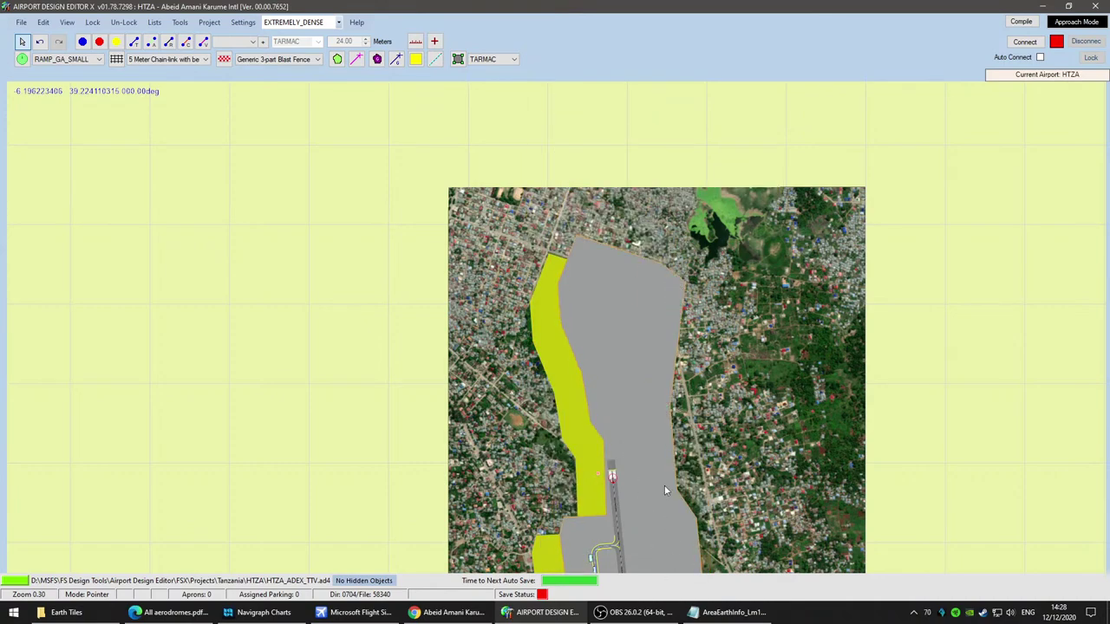
scroll(620, 260, "up", 3)
scroll(462, 292, "up", 1)
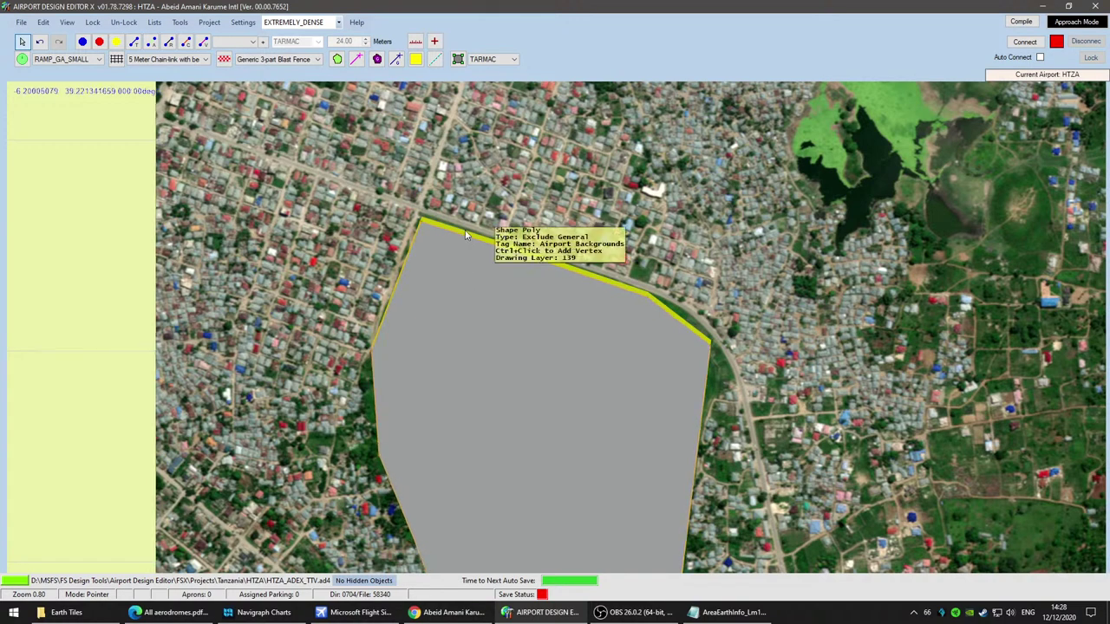
scroll(466, 234, "up", 3)
scroll(319, 174, "up", 2)
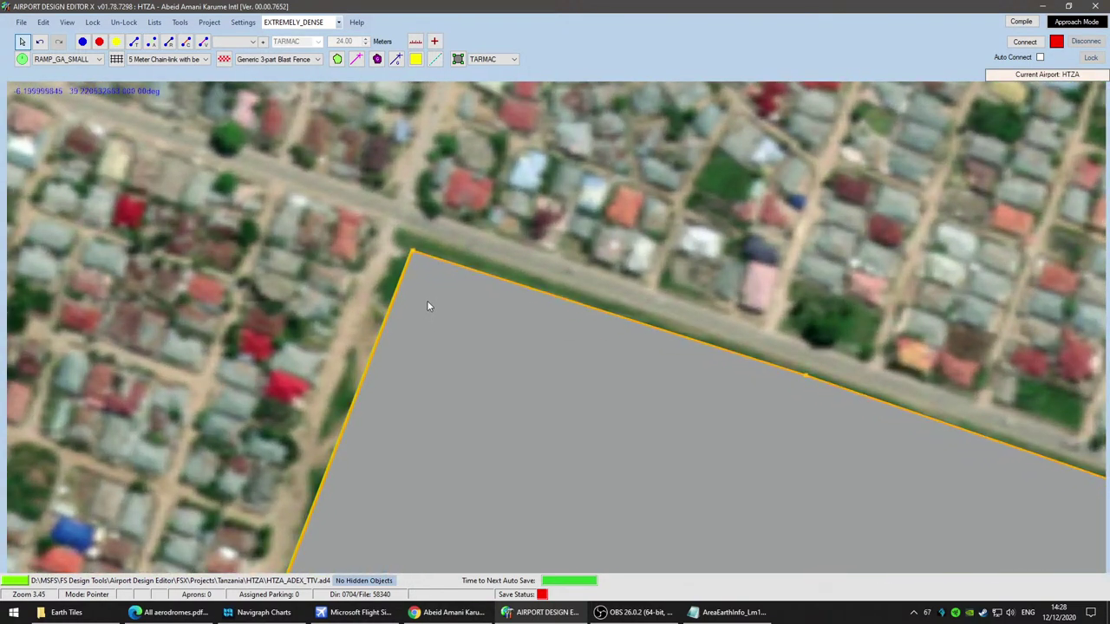
Step: Hide the Airport Backgrounds and Terrain Exclusions layers in the View menu
right_click(427, 300)
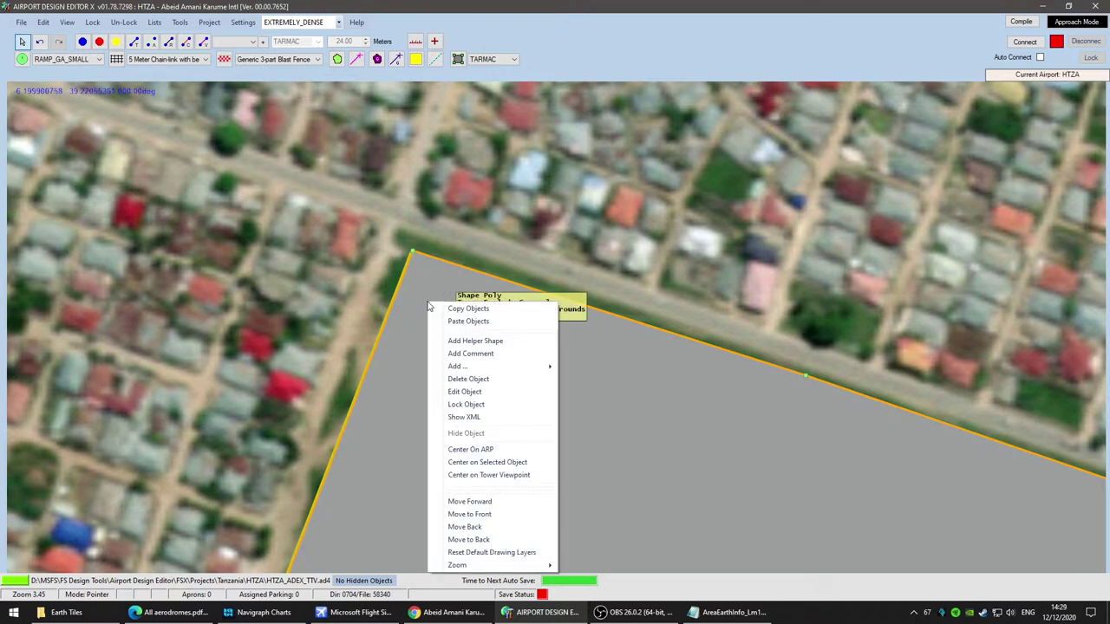
left_click(492, 405)
left_click(67, 22)
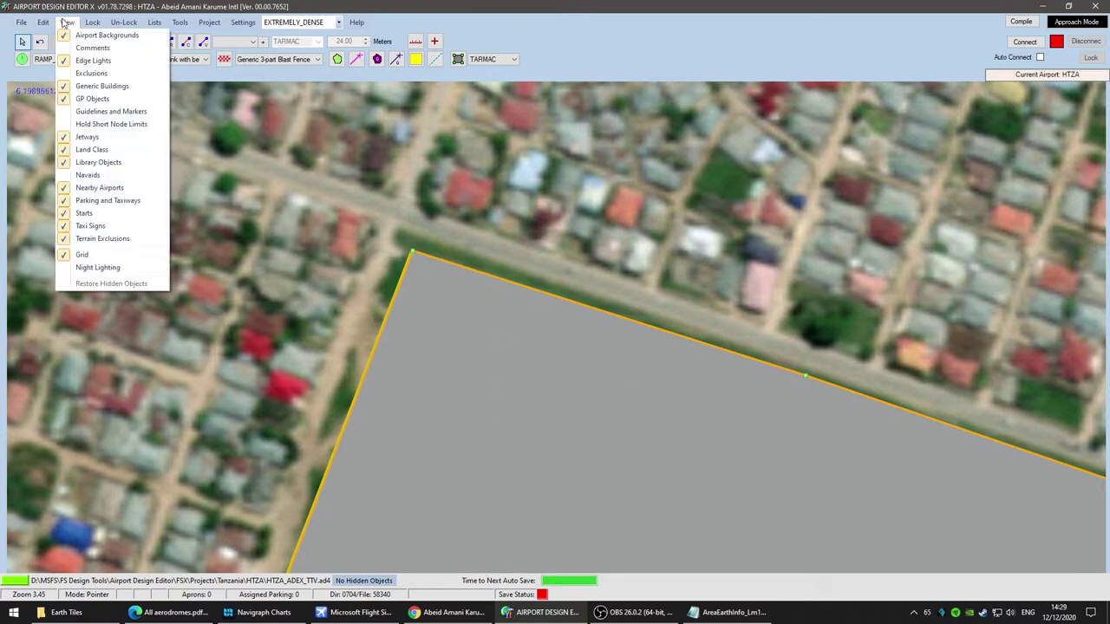
left_click(106, 35)
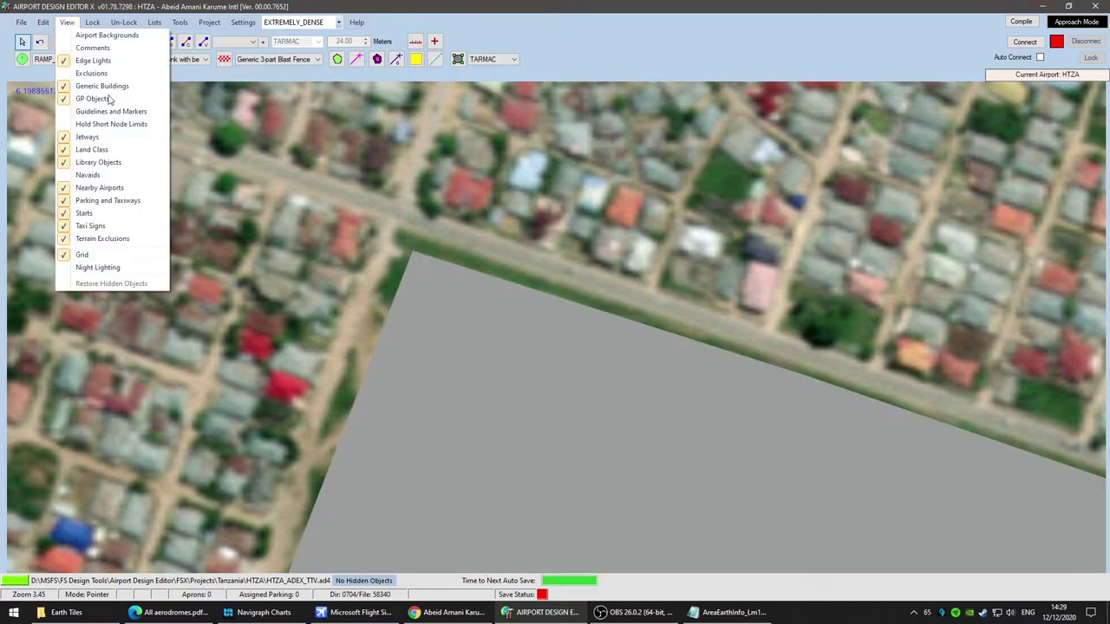
left_click(102, 238)
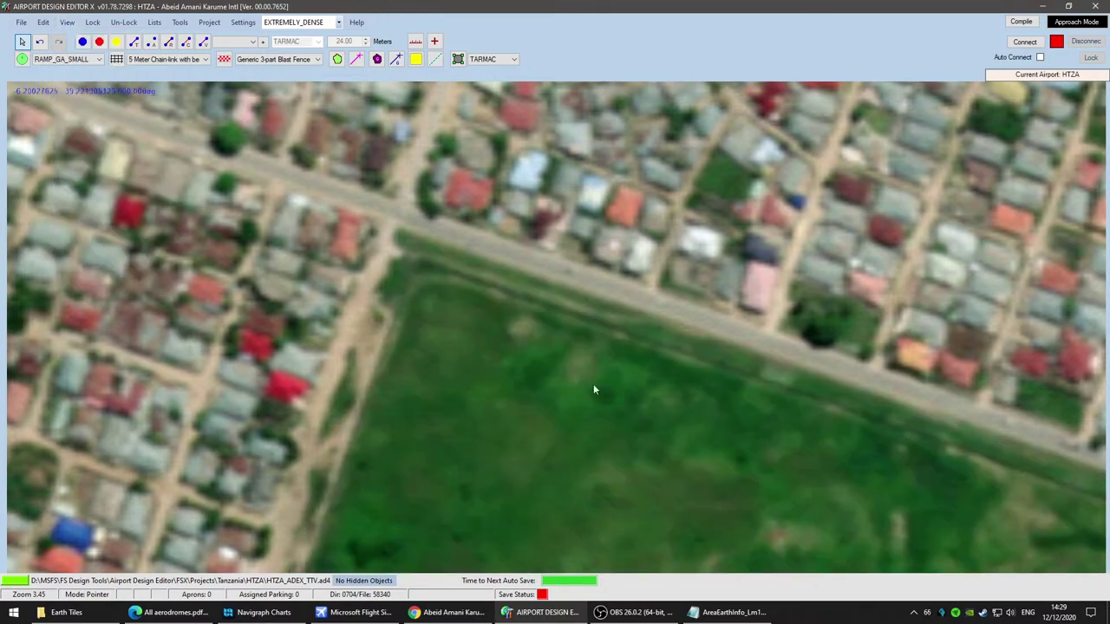
Step: Recentre the map on the runway and save the airport again
scroll(592, 377, "down", 5)
left_click_drag(704, 496, 672, 177)
left_click_drag(747, 563, 709, 398)
left_click(21, 22)
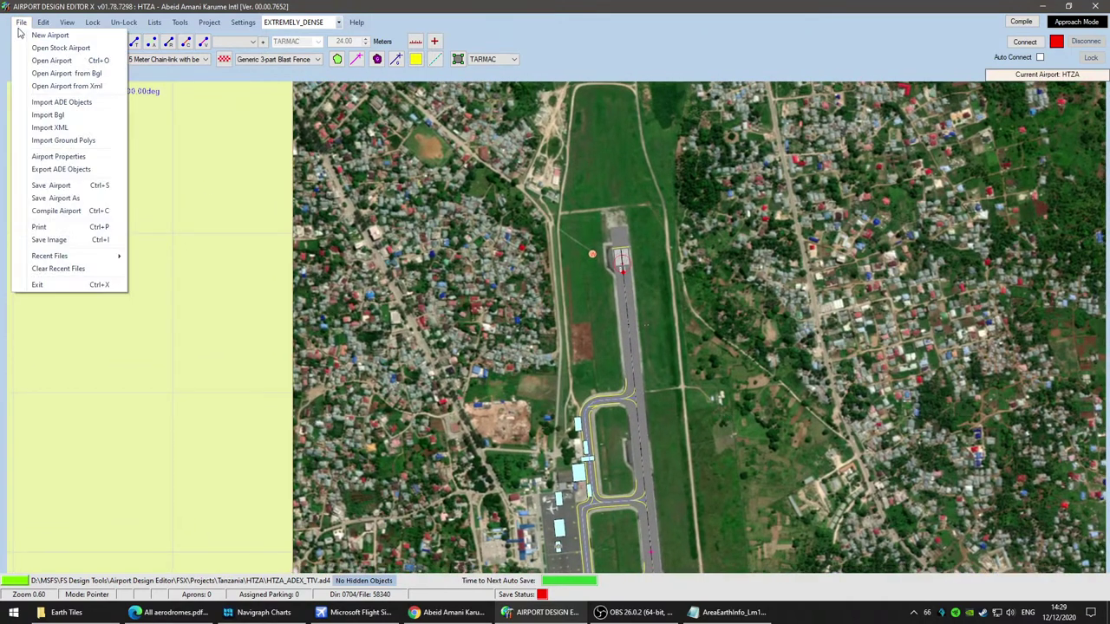
left_click(52, 185)
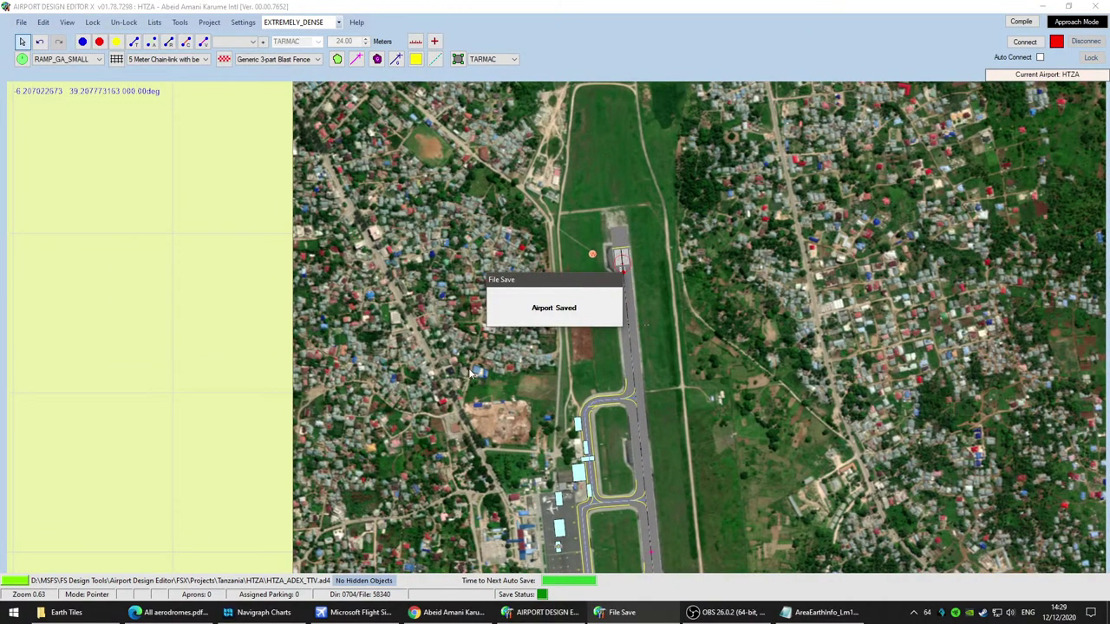
scroll(471, 373, "up", 2)
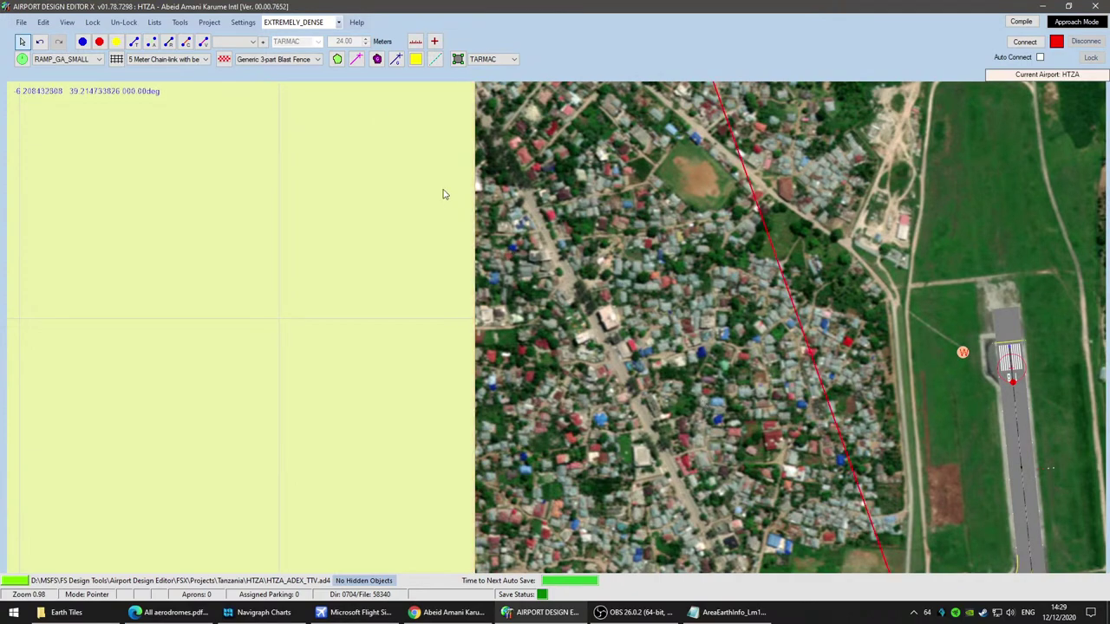
Step: Move the tower marker off the apron building to sit just below it
left_click_drag(751, 443, 430, 289)
scroll(425, 355, "up", 4)
scroll(427, 364, "up", 2)
left_click(600, 496)
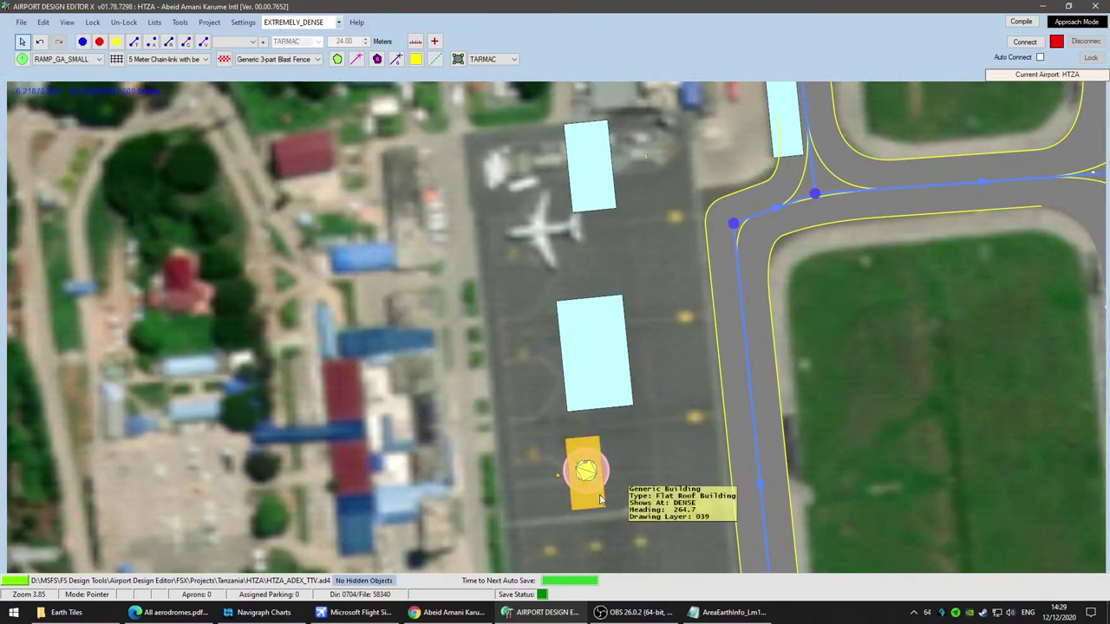
scroll(674, 488, "up", 1)
left_click_drag(674, 488, 679, 371)
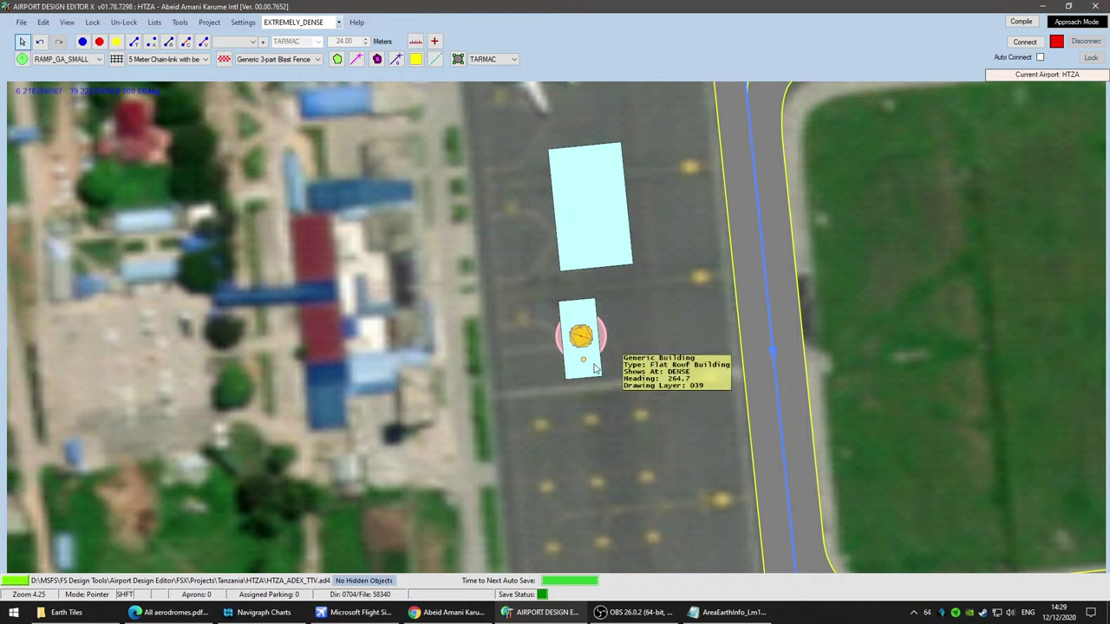
left_click_drag(579, 342, 415, 377)
left_click_drag(585, 337, 429, 422)
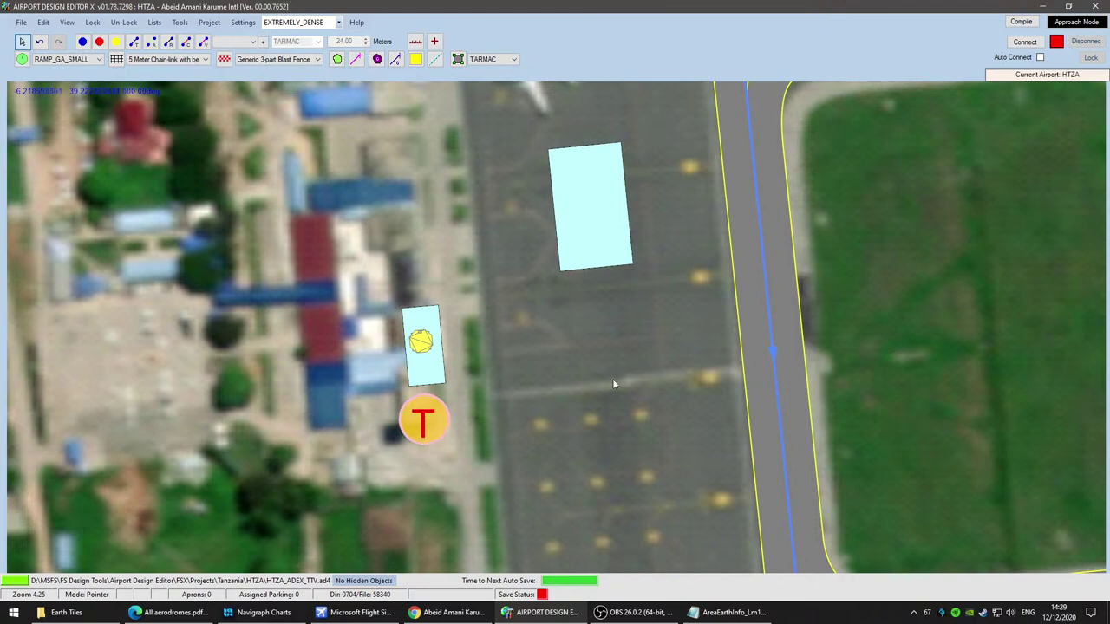
scroll(640, 266, "down", 2)
Step: Move two generic buildings beside the terminal
left_click_drag(640, 252, 506, 259)
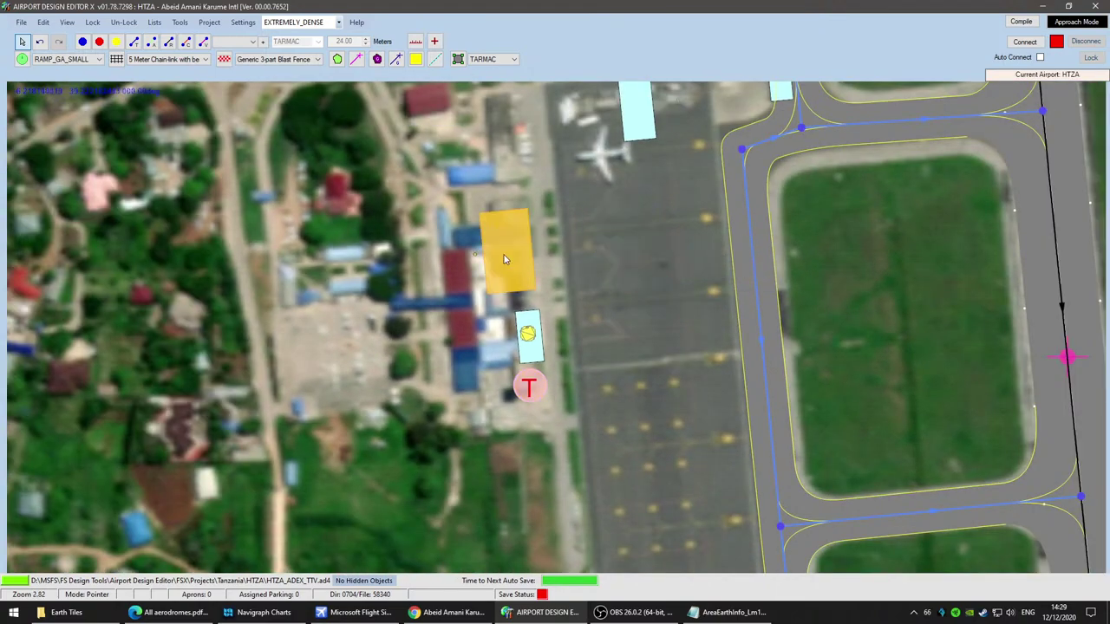
left_click_drag(650, 185, 649, 398)
left_click_drag(636, 323, 496, 345)
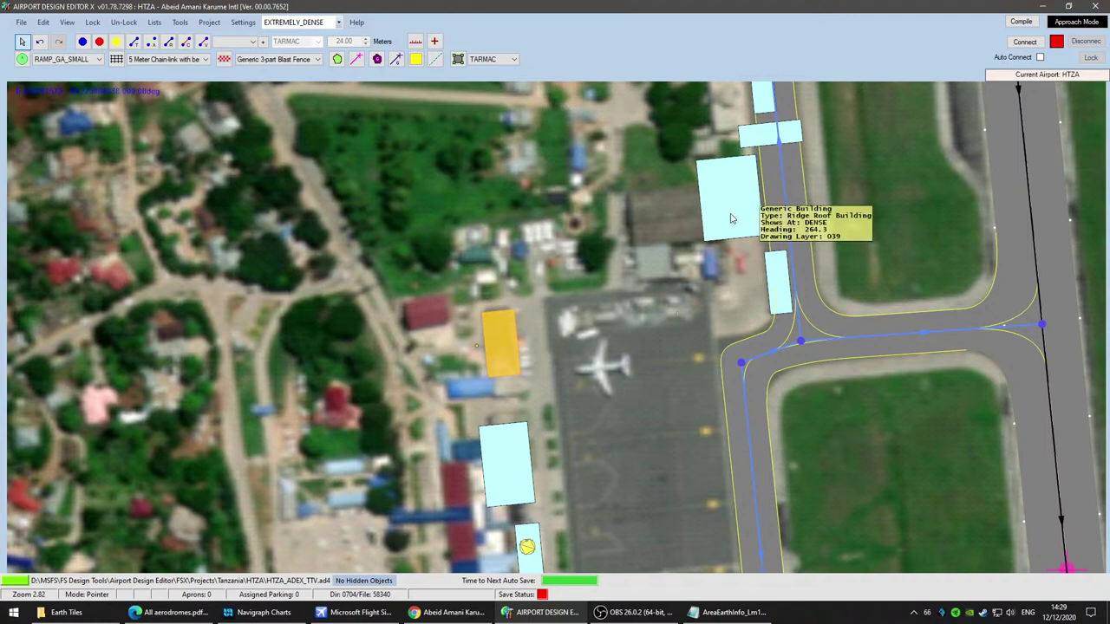
scroll(907, 176, "down", 1)
Step: Place the western generic buildings off the taxiway onto their matching rooftops
left_click_drag(908, 177, 589, 291)
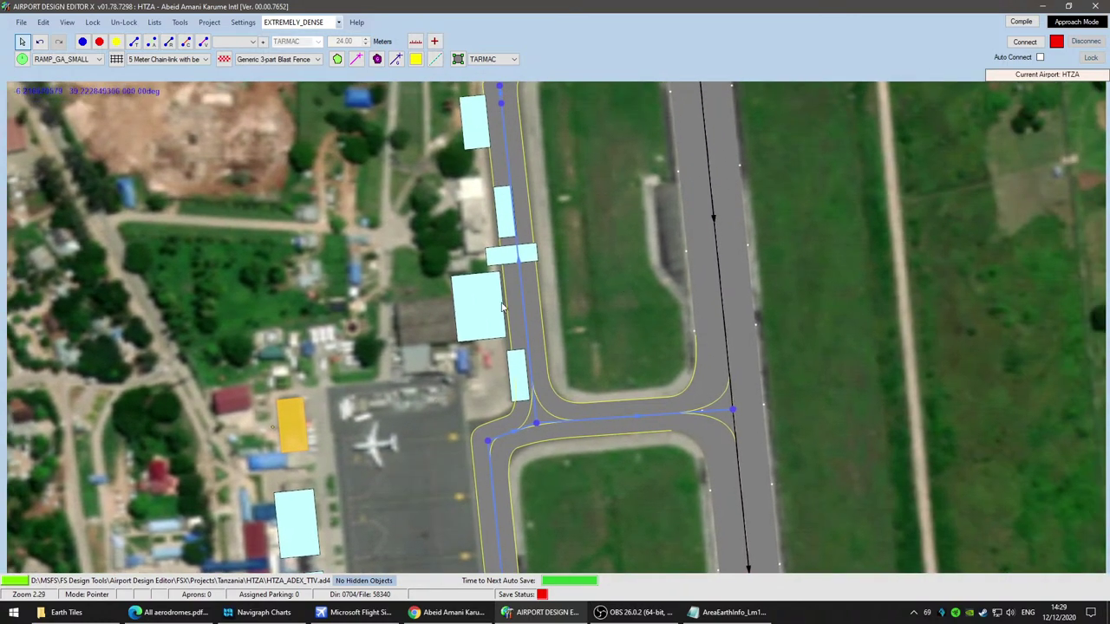
left_click_drag(488, 305, 334, 301)
left_click_drag(511, 368, 232, 326)
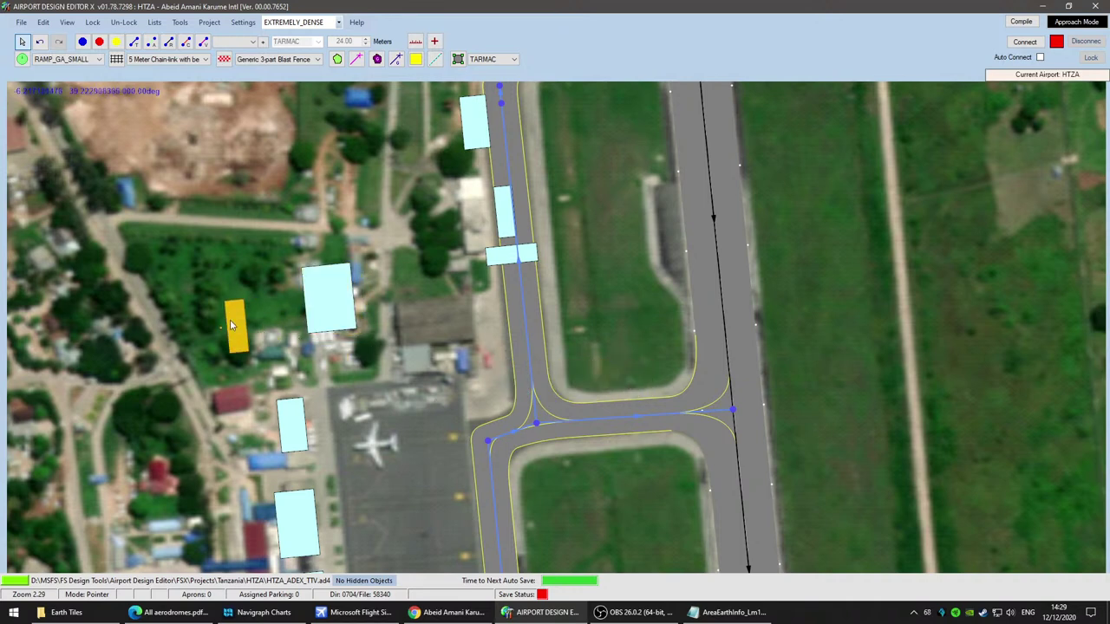
left_click_drag(516, 253, 297, 230)
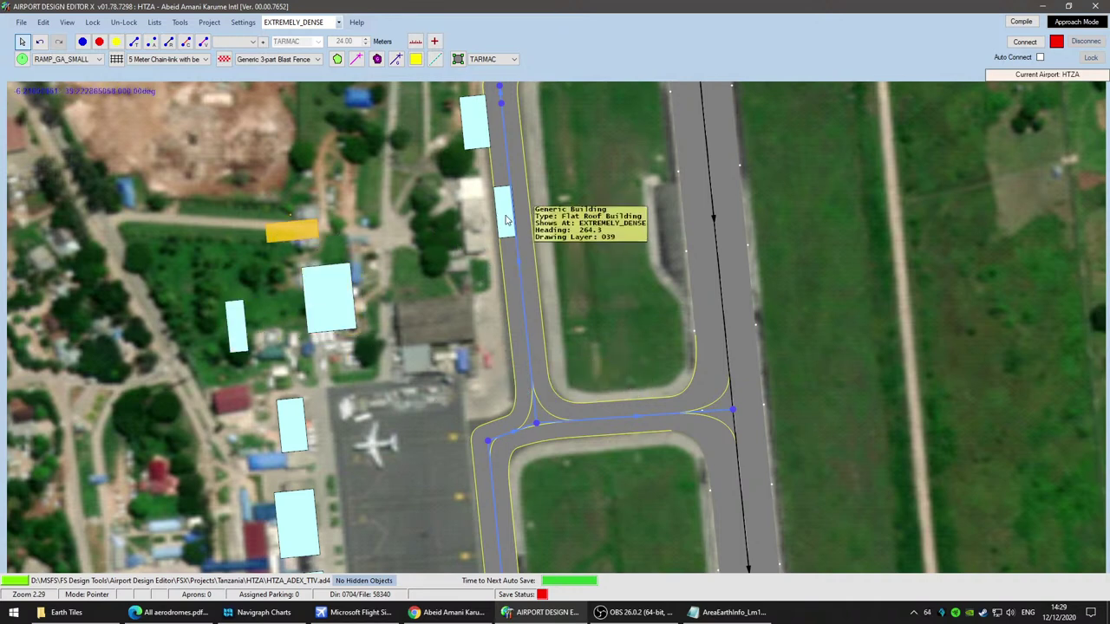
left_click_drag(505, 212, 278, 244)
left_click_drag(477, 119, 291, 156)
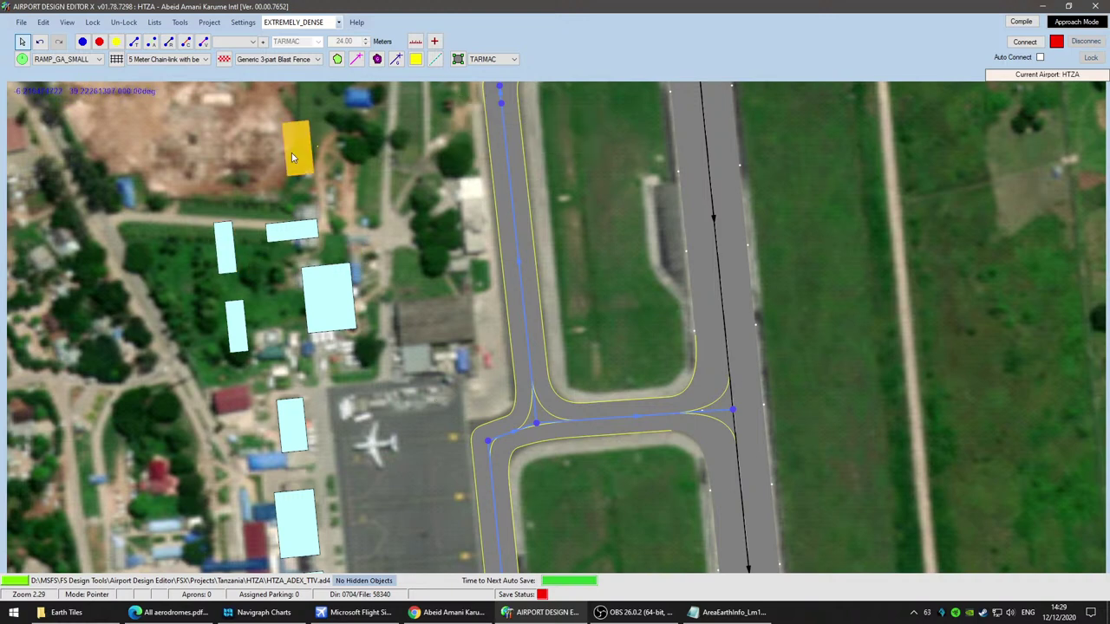
scroll(574, 392, "down", 1)
left_click(315, 323)
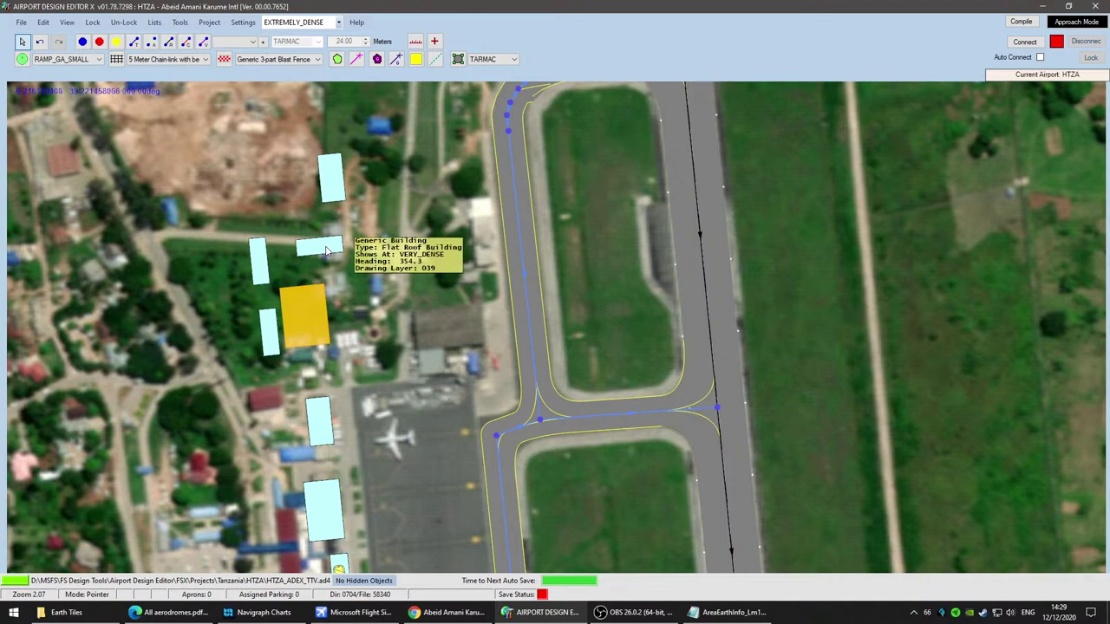
left_click_drag(328, 245, 301, 241)
Step: Centre the view on the hangar and apron and save the airport
left_click_drag(622, 510, 694, 280)
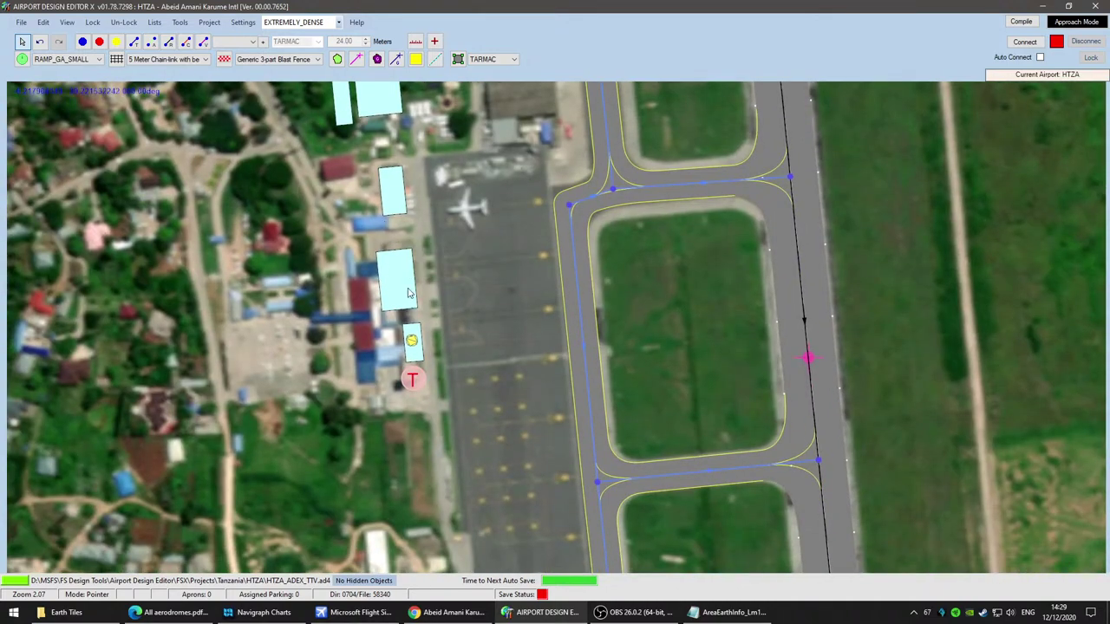
scroll(461, 398, "down", 5)
right_click_drag(526, 513, 518, 490)
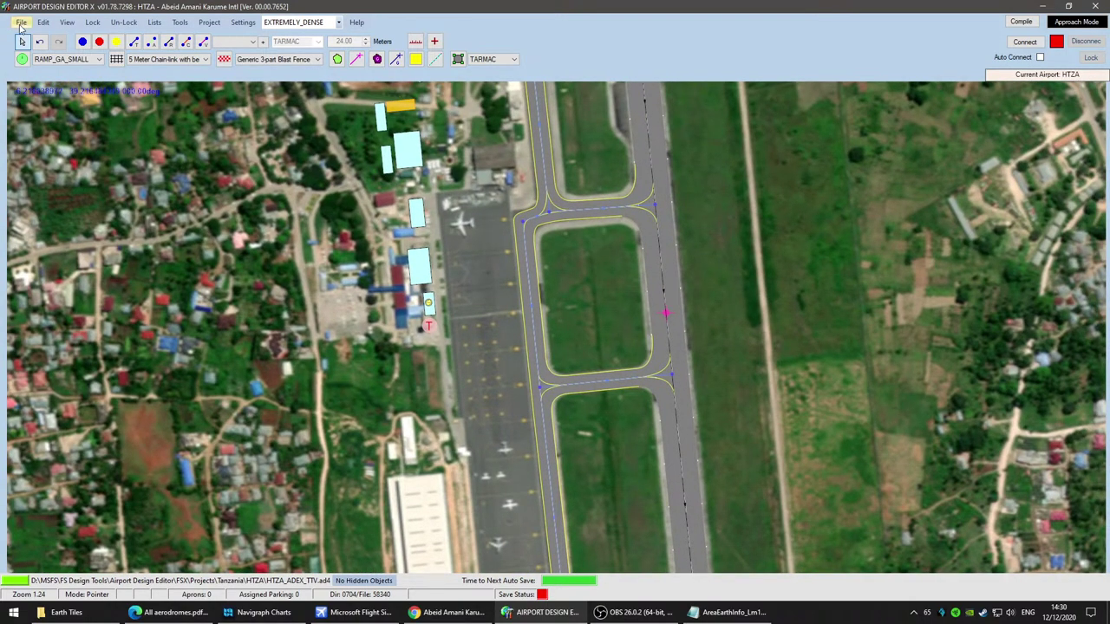
left_click(22, 23)
left_click(43, 182)
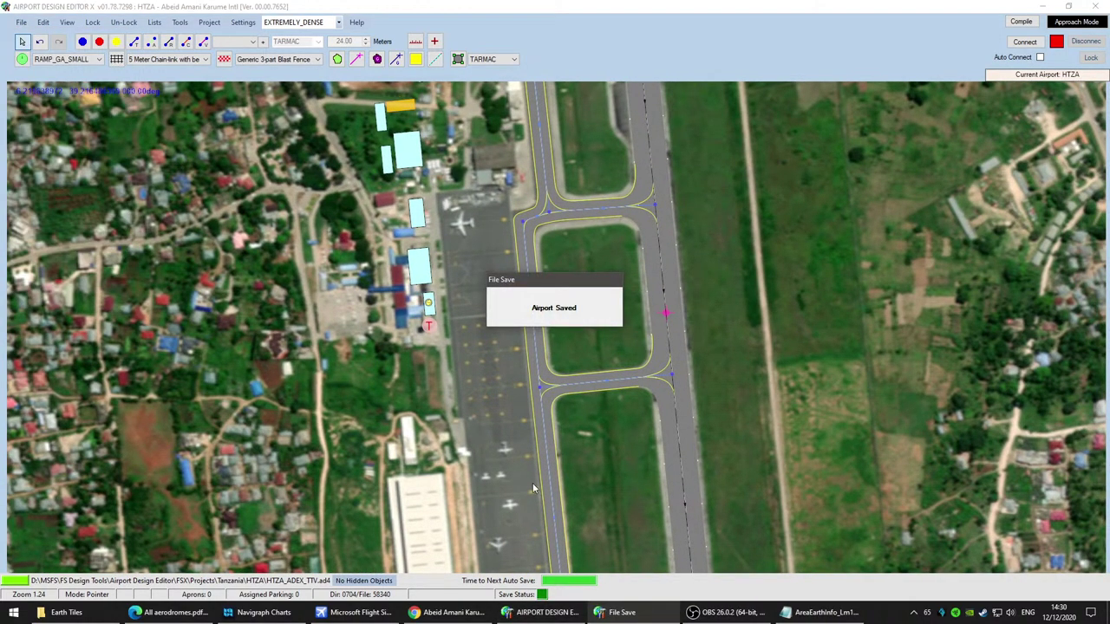
scroll(473, 364, "up", 3)
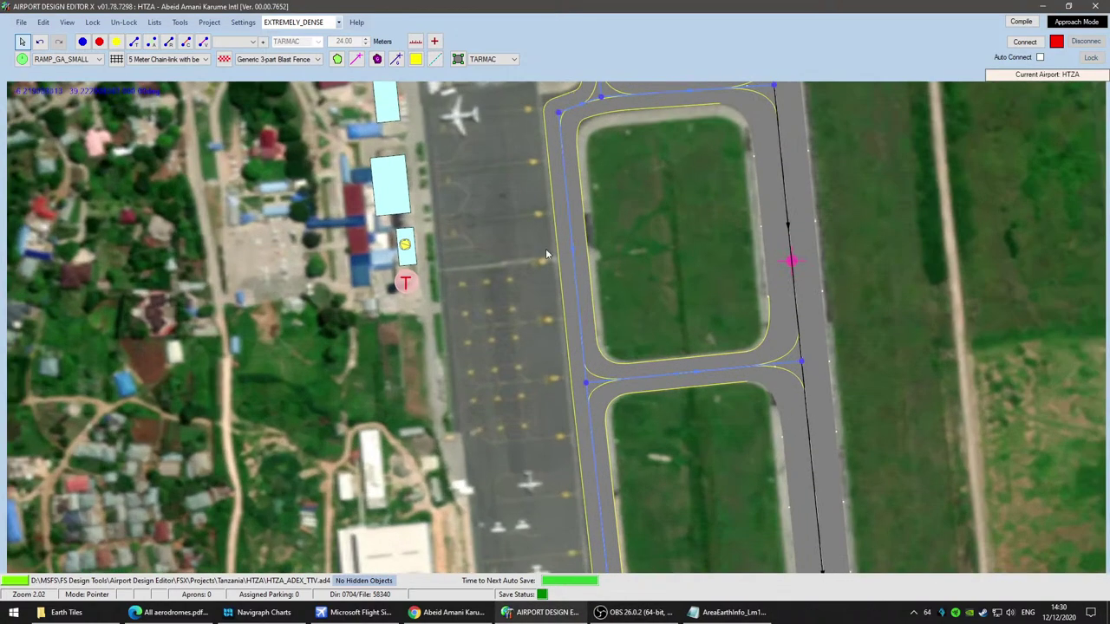
scroll(550, 305, "down", 3)
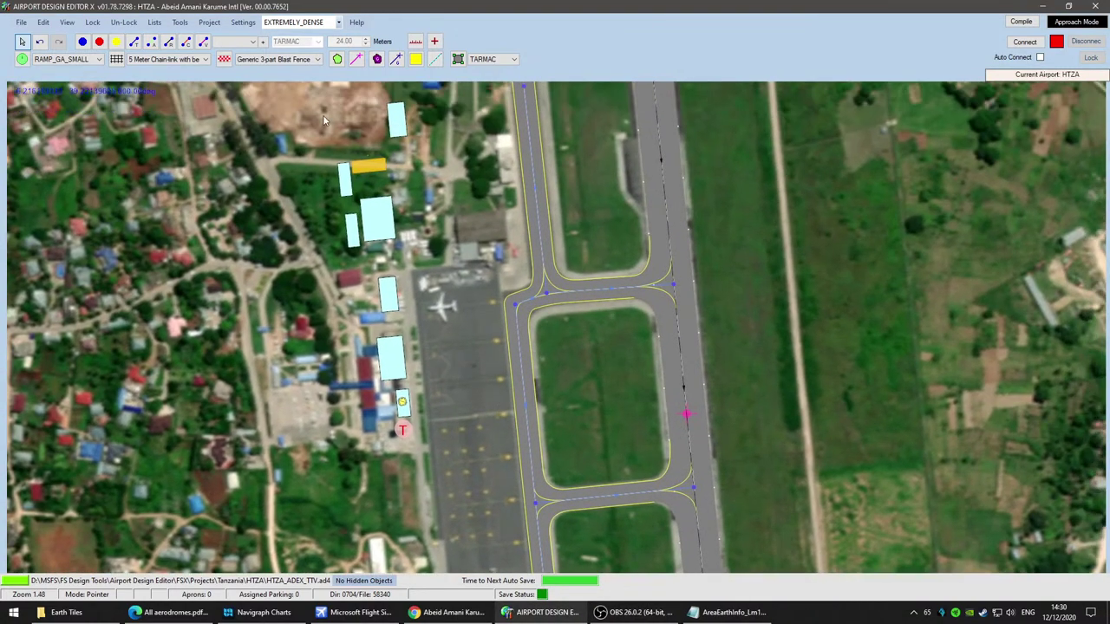
Step: Trace the northern apron outline up to the taxiway junction with the Apron tool and close it
left_click(458, 60)
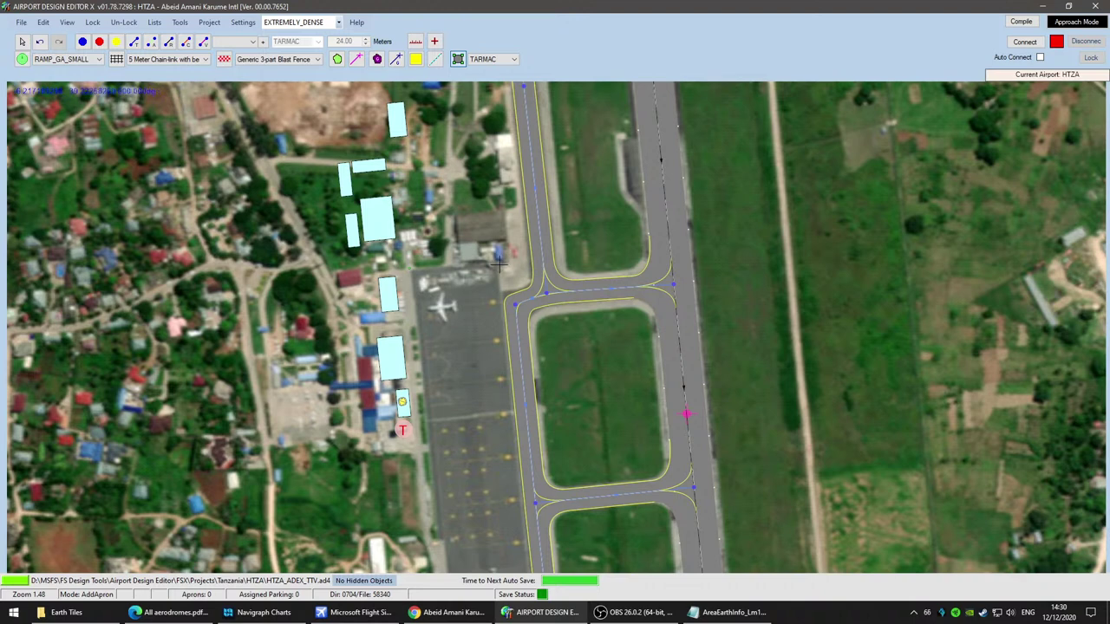
middle_click_drag(600, 423, 574, 31)
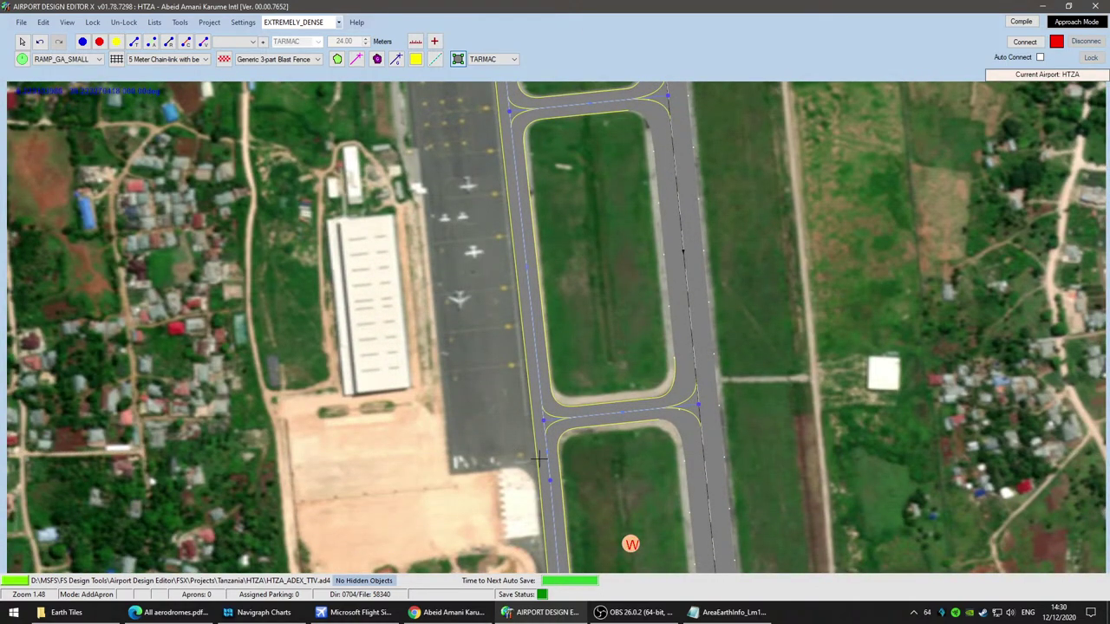
scroll(596, 468, "up", 2)
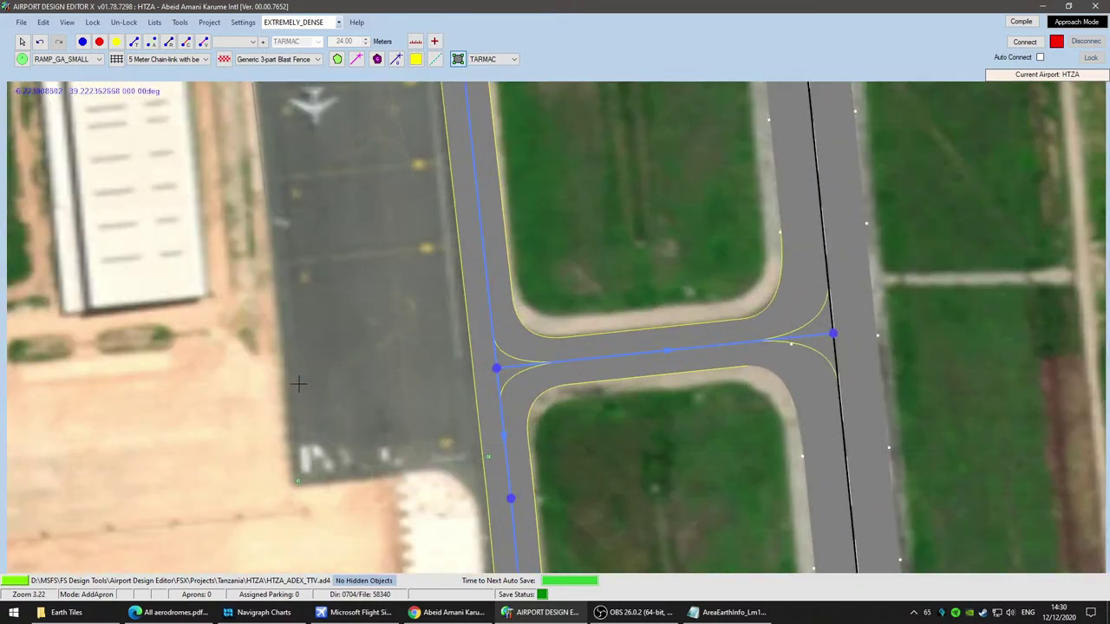
key("Up")
key("Up")
key("Up")
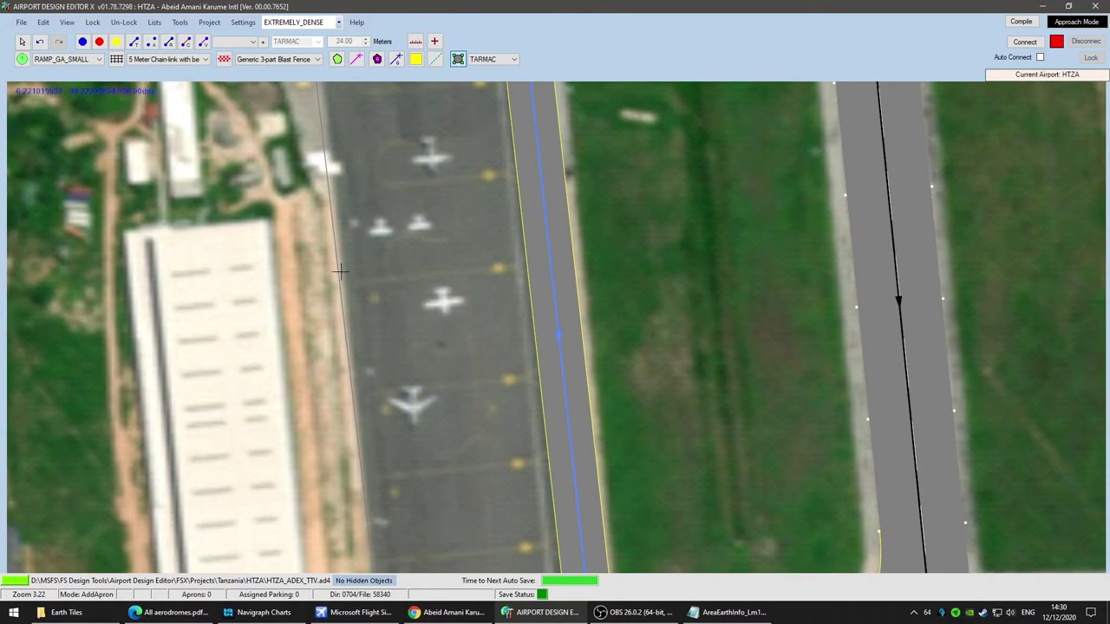
key("Up")
key("Up")
key("Up")
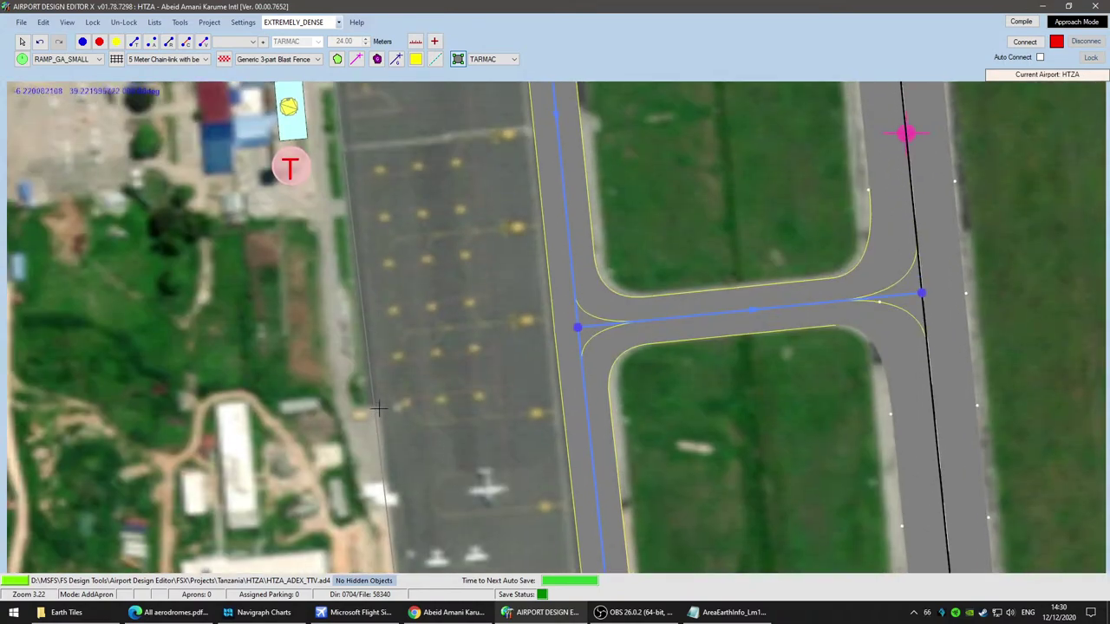
middle_click_drag(390, 186, 403, 449)
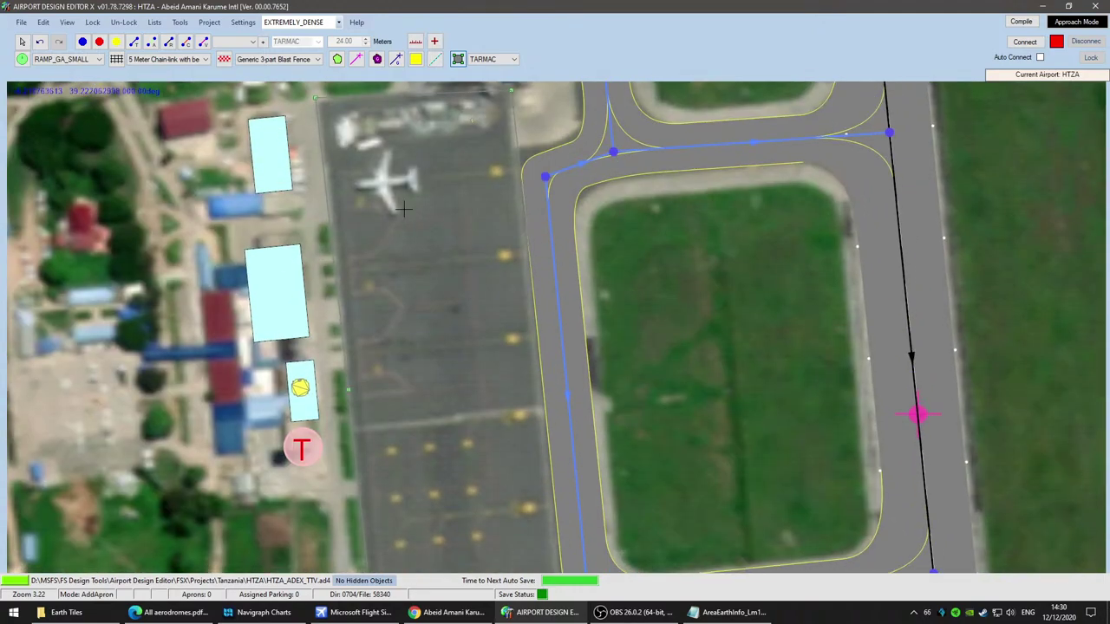
right_click_drag(403, 208, 427, 443)
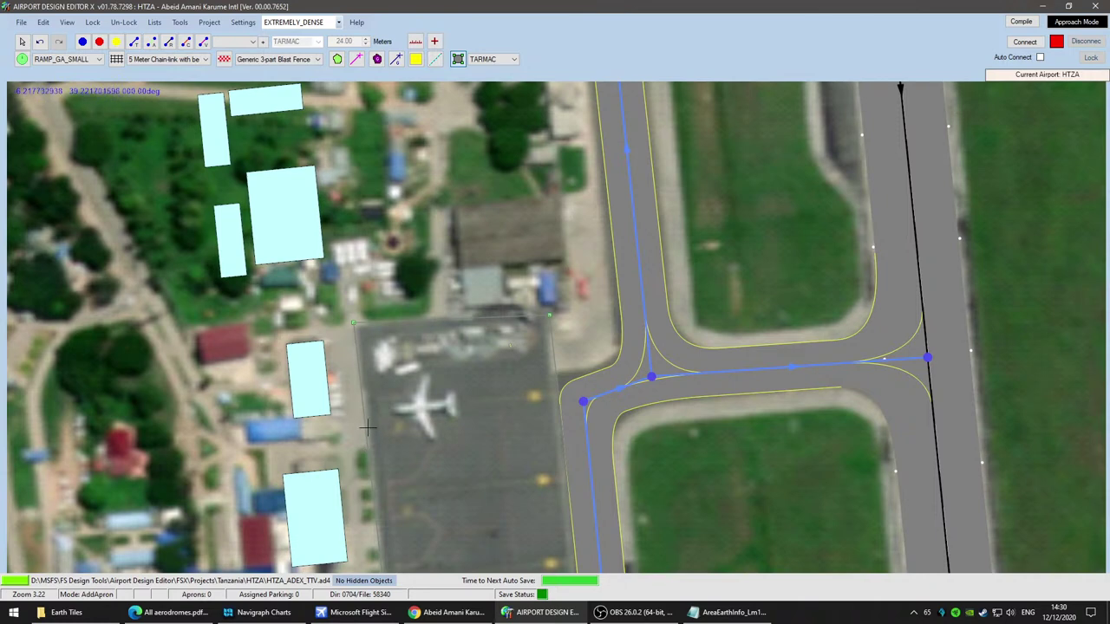
double_click(360, 369)
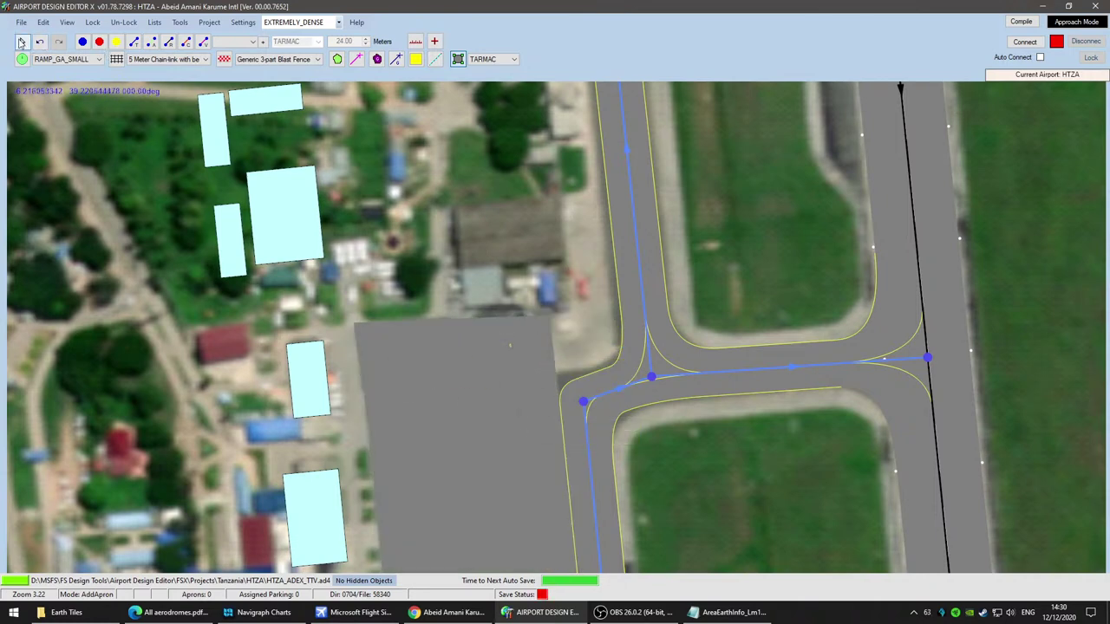
Step: Return to the Pointer tool and glance at the layer visibility options without changes
left_click(22, 41)
scroll(504, 347, "up", 4)
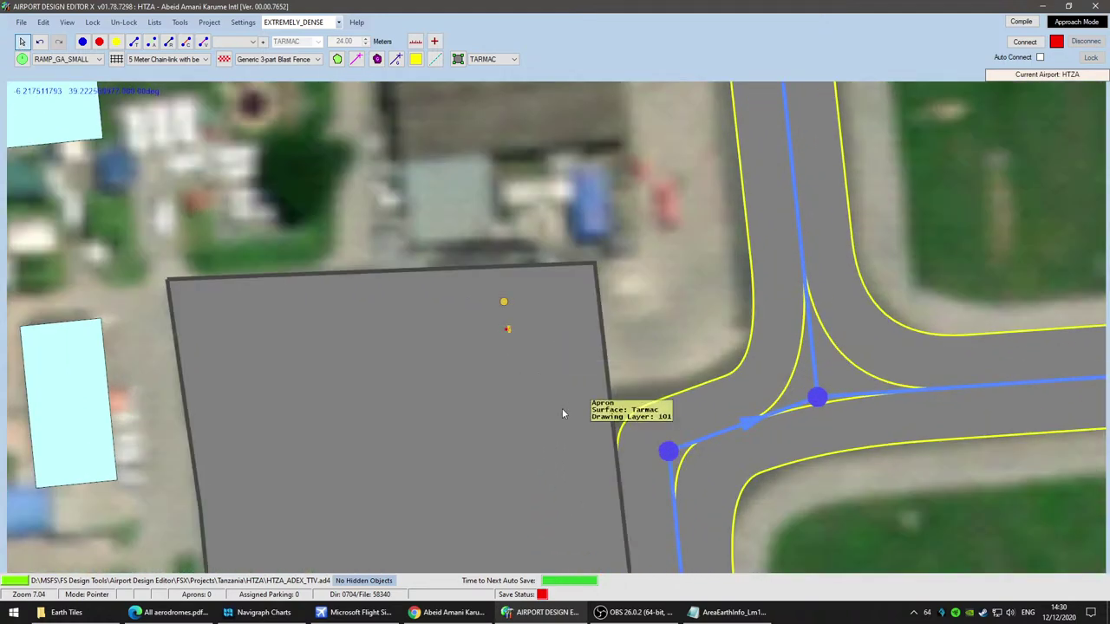
scroll(564, 411, "down", 3)
scroll(566, 408, "down", 2)
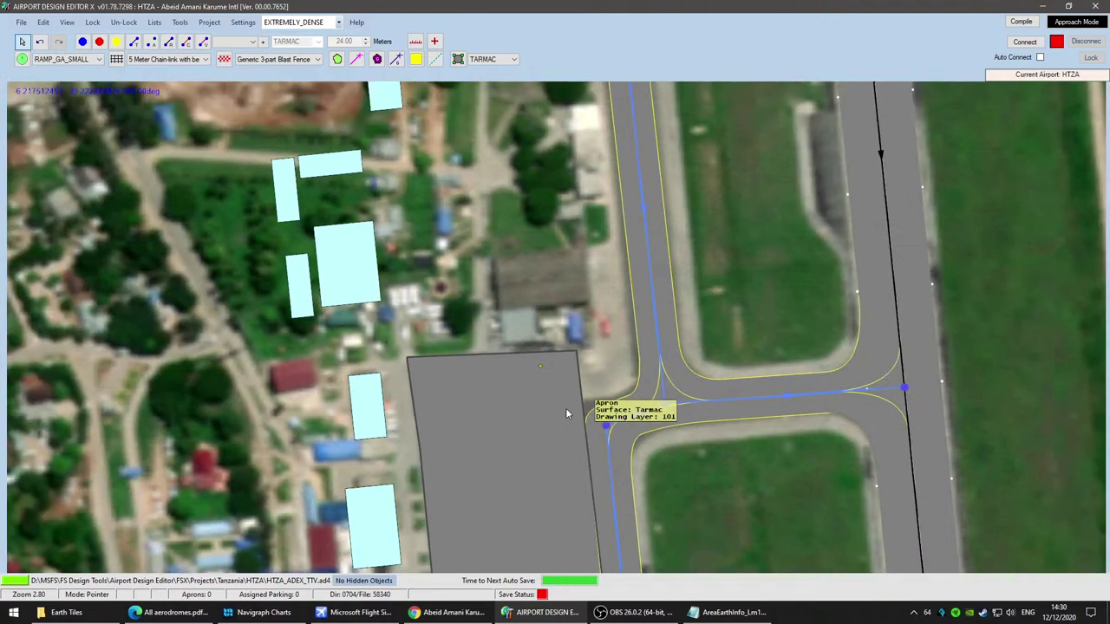
left_click(67, 26)
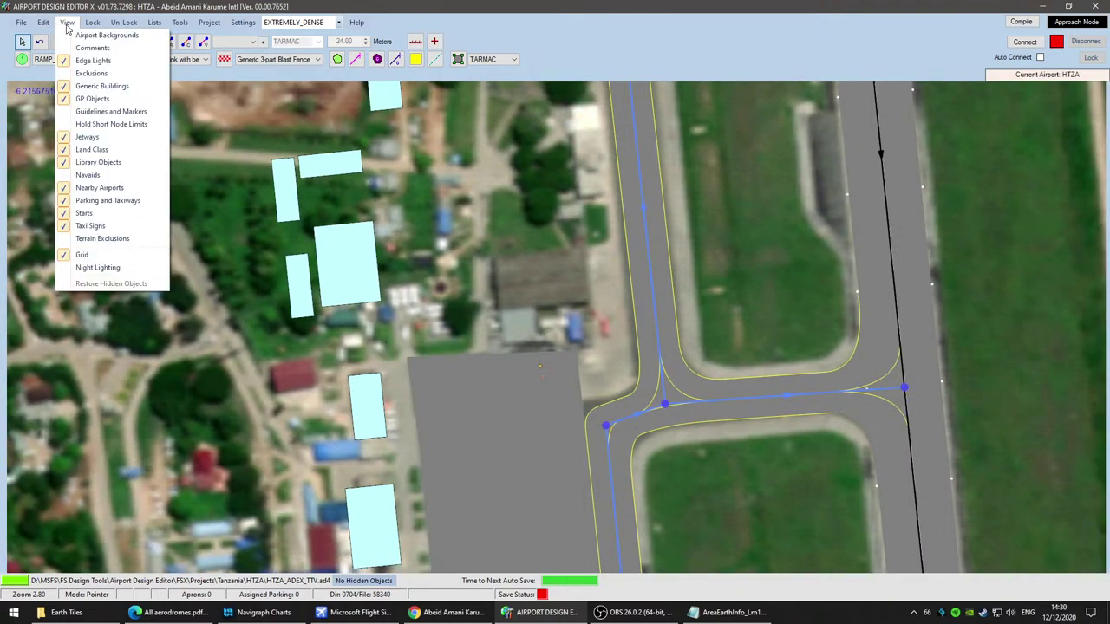
left_click(67, 26)
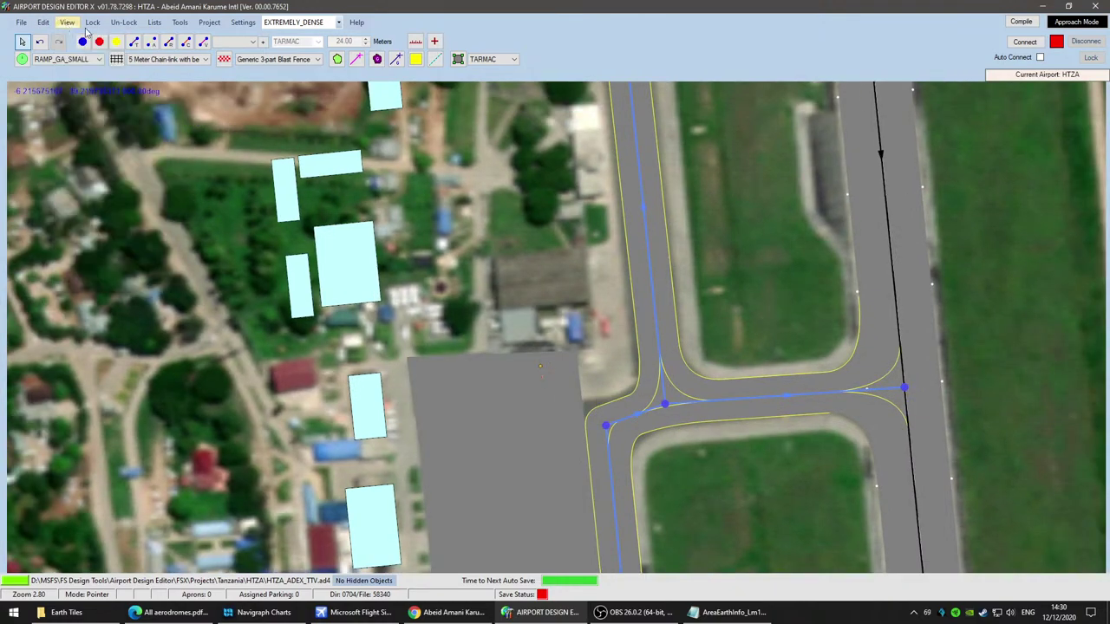
scroll(548, 356, "up", 6)
Step: Move the two small library objects just above the apron's top edge, then select the apron
left_click_drag(529, 405, 533, 373)
left_click_drag(534, 331, 524, 331)
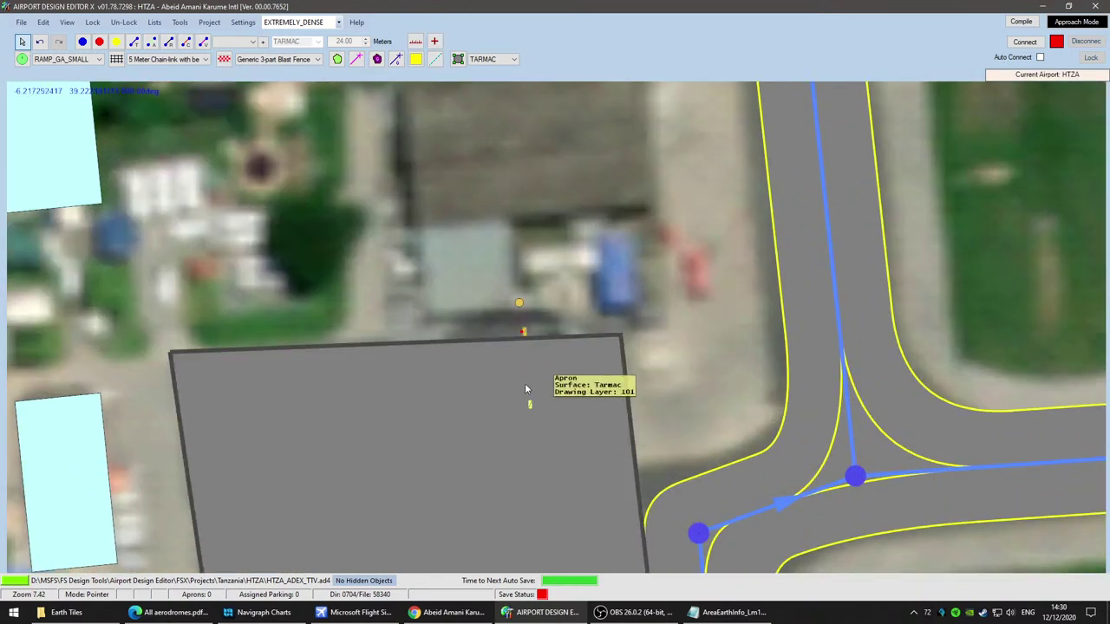
left_click_drag(529, 404, 524, 353)
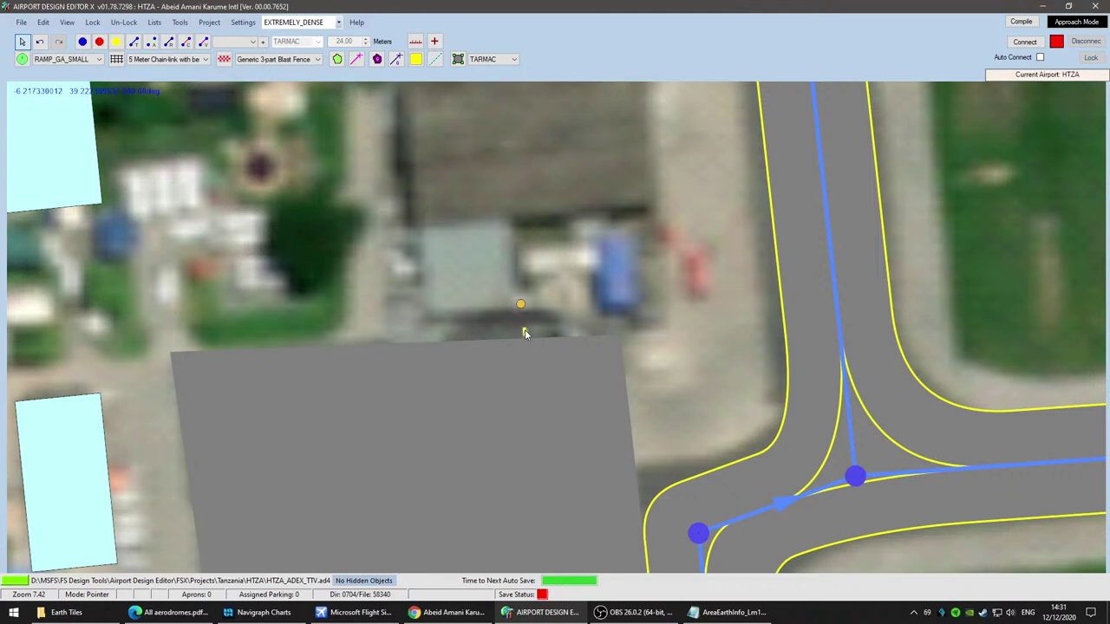
scroll(598, 414, "up", 3)
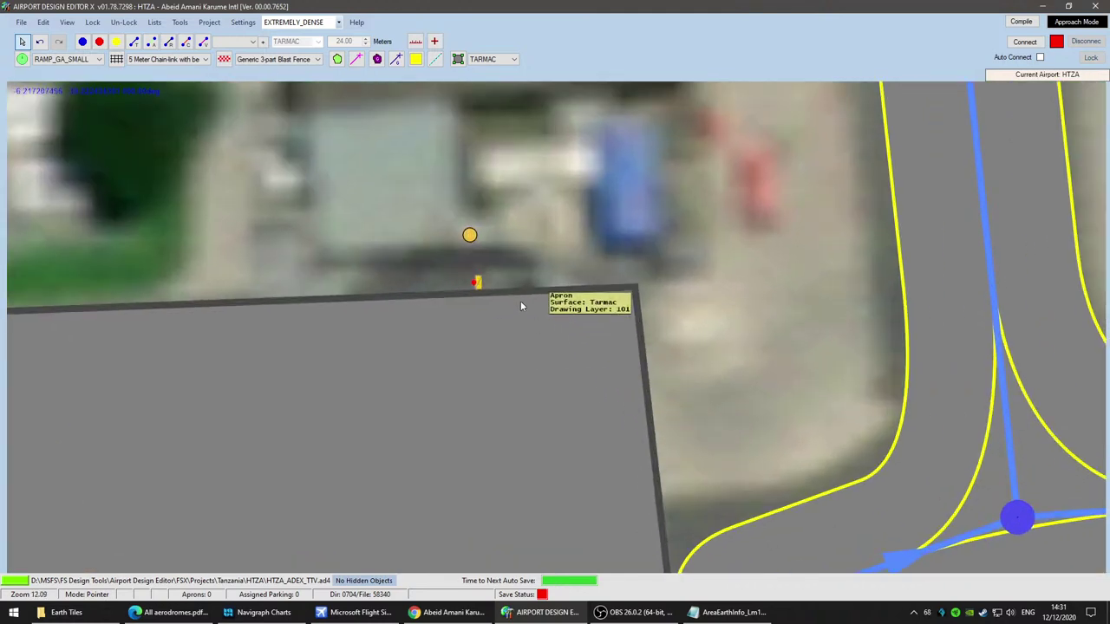
scroll(763, 363, "down", 3)
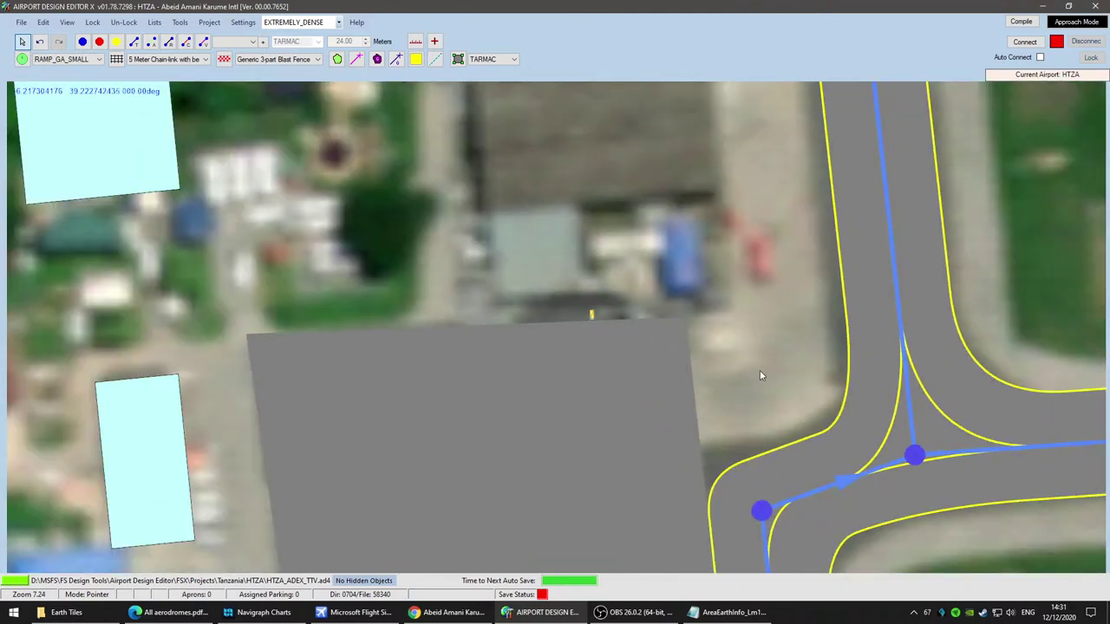
scroll(761, 375, "down", 8)
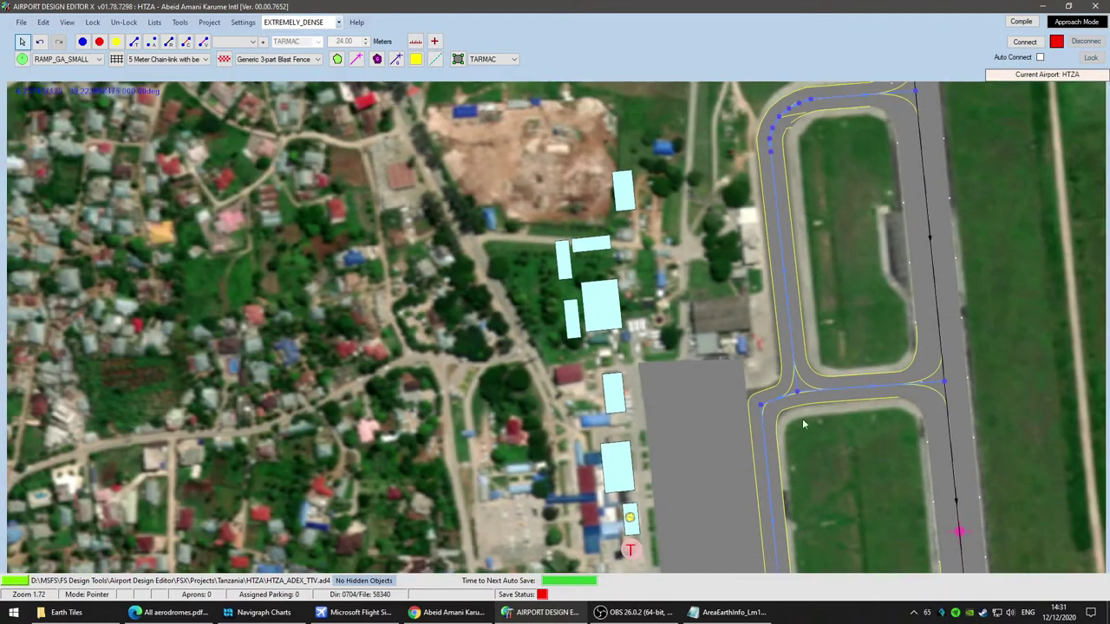
left_click_drag(867, 460, 601, 422)
scroll(545, 403, "up", 5)
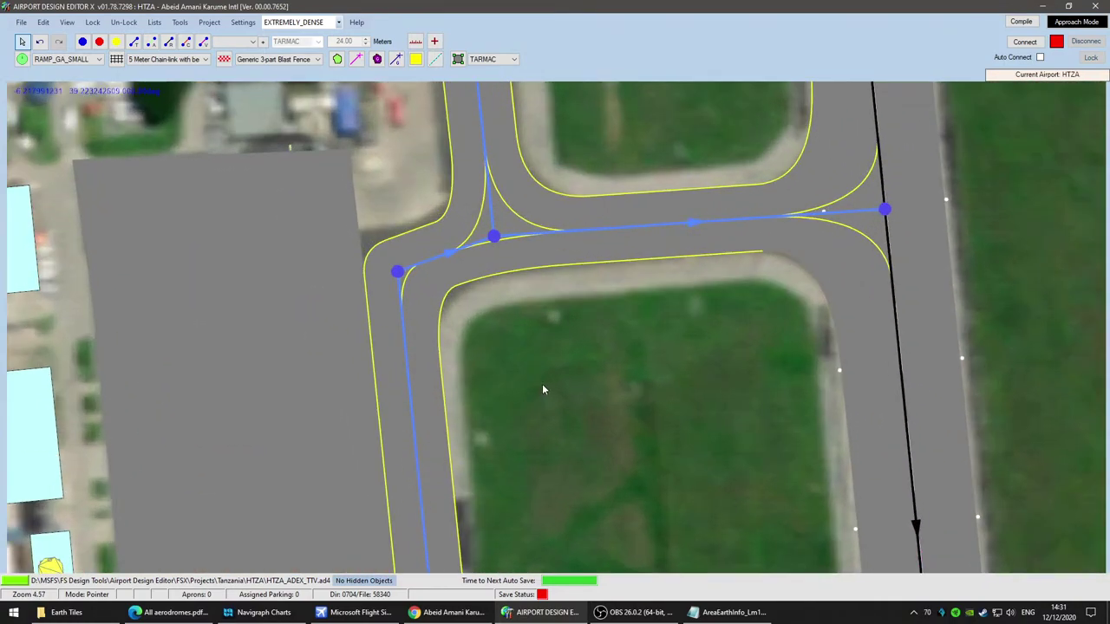
right_click_drag(512, 338, 692, 427)
left_click(373, 307)
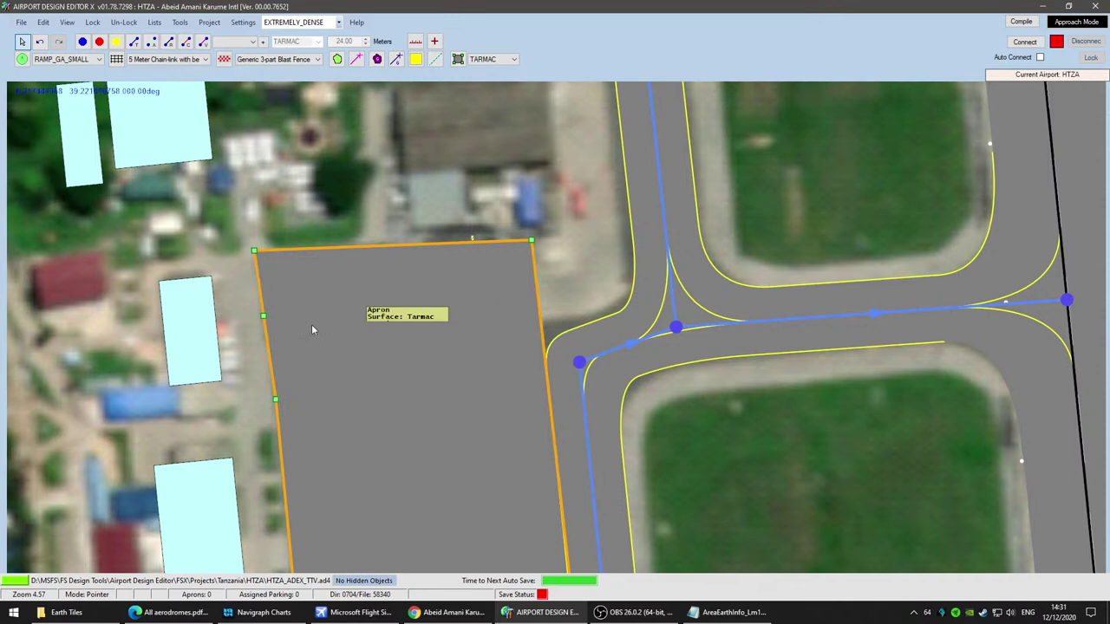
Step: Adjust the apron's top-left corner, undoing an unwanted notch vertex
mouse_move(254, 250)
left_mouse_down()
mouse_move(425, 355)
mouse_move(266, 278)
mouse_move(261, 258)
left_mouse_up()
left_click_drag(263, 316, 351, 365)
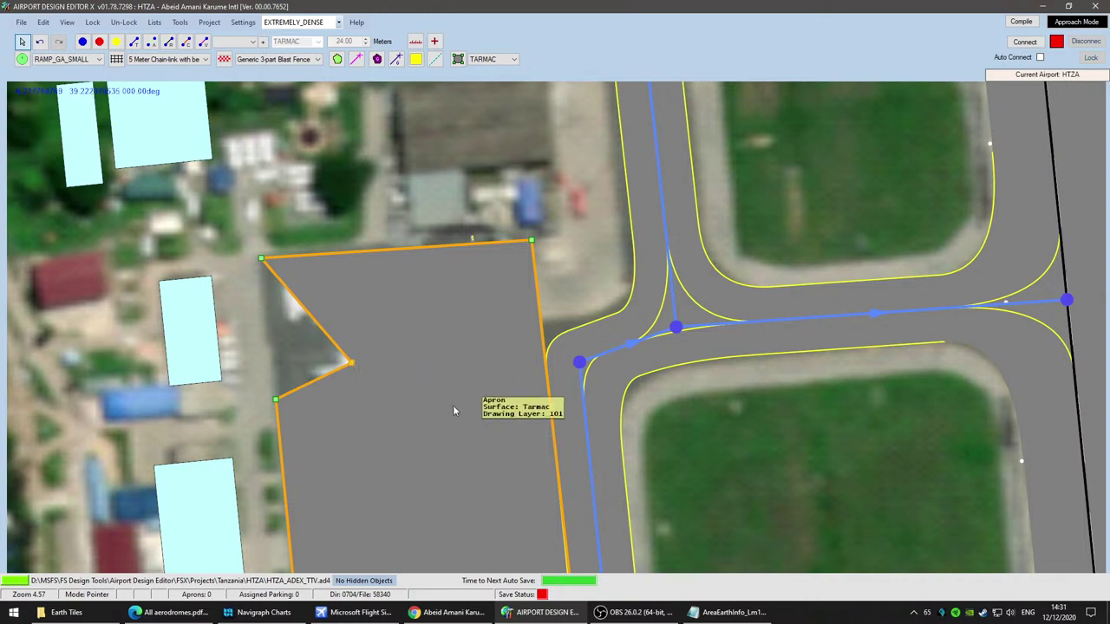
key("ctrl+z")
scroll(391, 408, "up", 1)
middle_click_drag(393, 410, 551, 209)
scroll(552, 304, "down", 3)
middle_click_drag(560, 465, 546, 483)
Step: Straighten the apron's western edge so it follows the pavement border
mouse_move(451, 259)
left_mouse_down()
mouse_move(500, 248)
mouse_move(456, 258)
left_mouse_up()
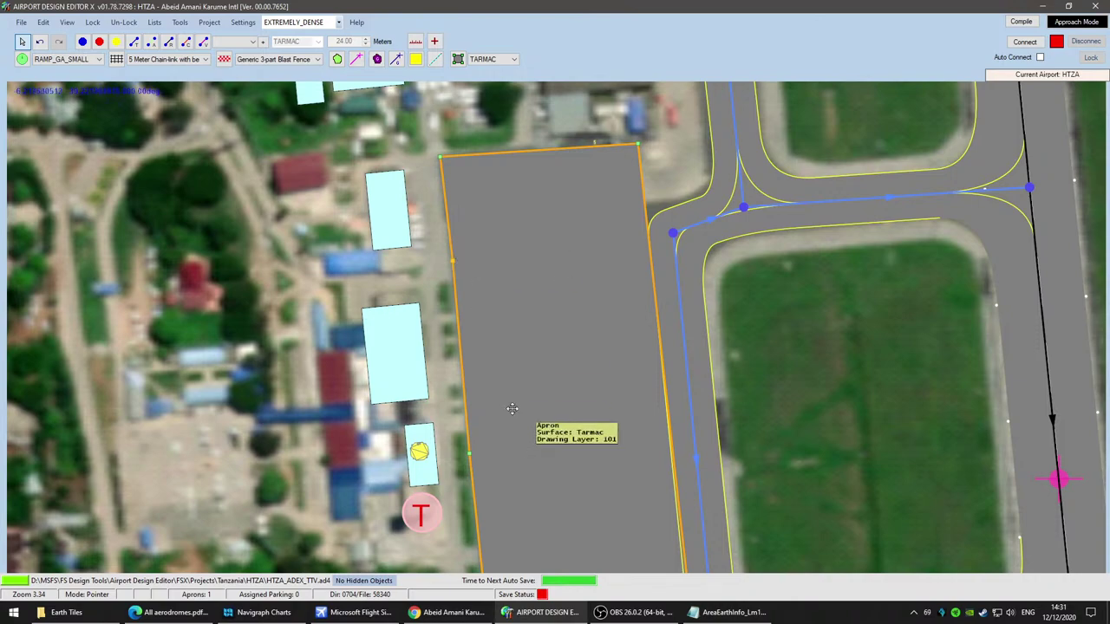
right_click_drag(507, 429, 517, 349)
scroll(517, 349, "up", 3)
mouse_move(449, 342)
left_mouse_down()
mouse_move(501, 333)
mouse_move(461, 341)
left_mouse_up()
scroll(529, 494, "up", 1)
right_click_drag(531, 486, 552, 117)
scroll(555, 382, "down", 6)
right_click_drag(607, 483, 603, 297)
scroll(535, 370, "up", 1)
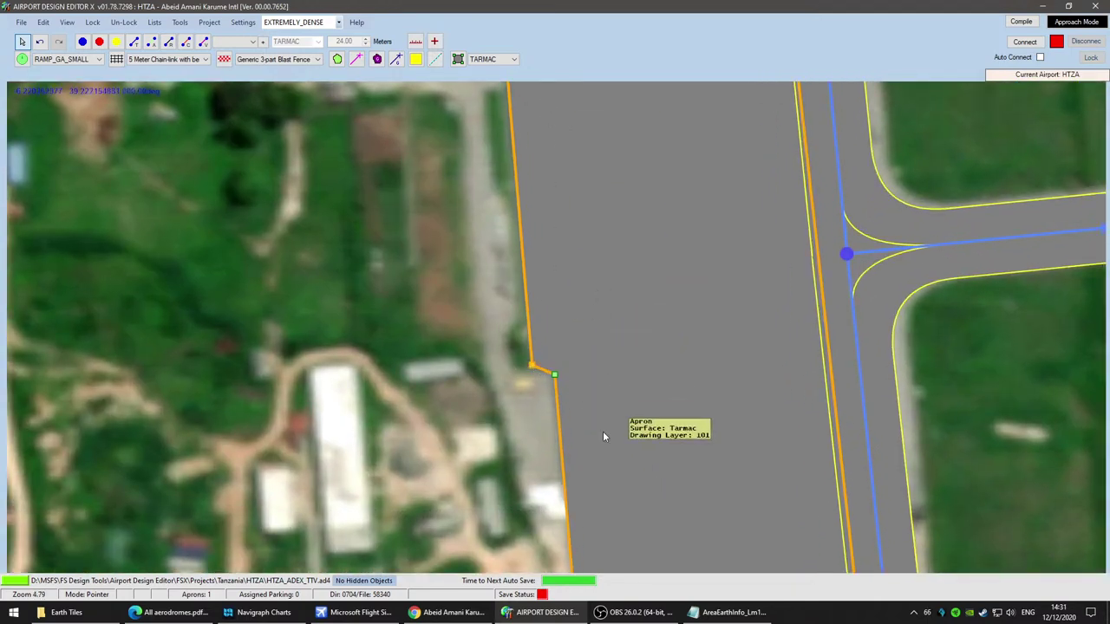
right_click_drag(609, 443, 523, 312)
scroll(525, 311, "up", 1)
left_click_drag(458, 237, 436, 240)
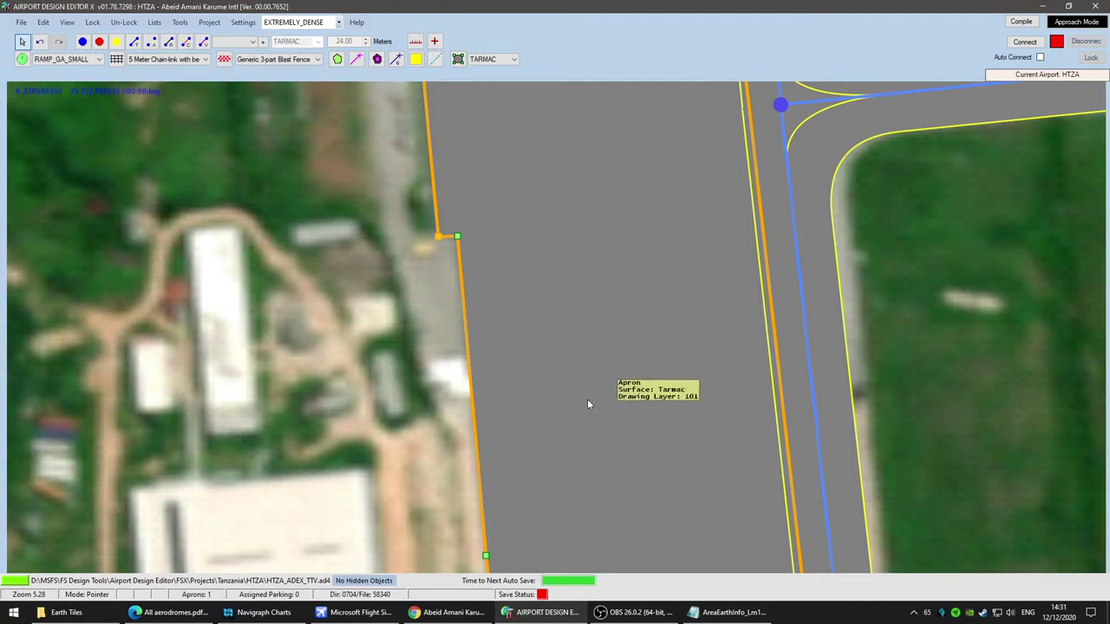
Step: Pull the apron's southwest corner further south and lower its southeast corner slightly
scroll(604, 367, "down", 2)
left_click_drag(585, 473, 580, 163)
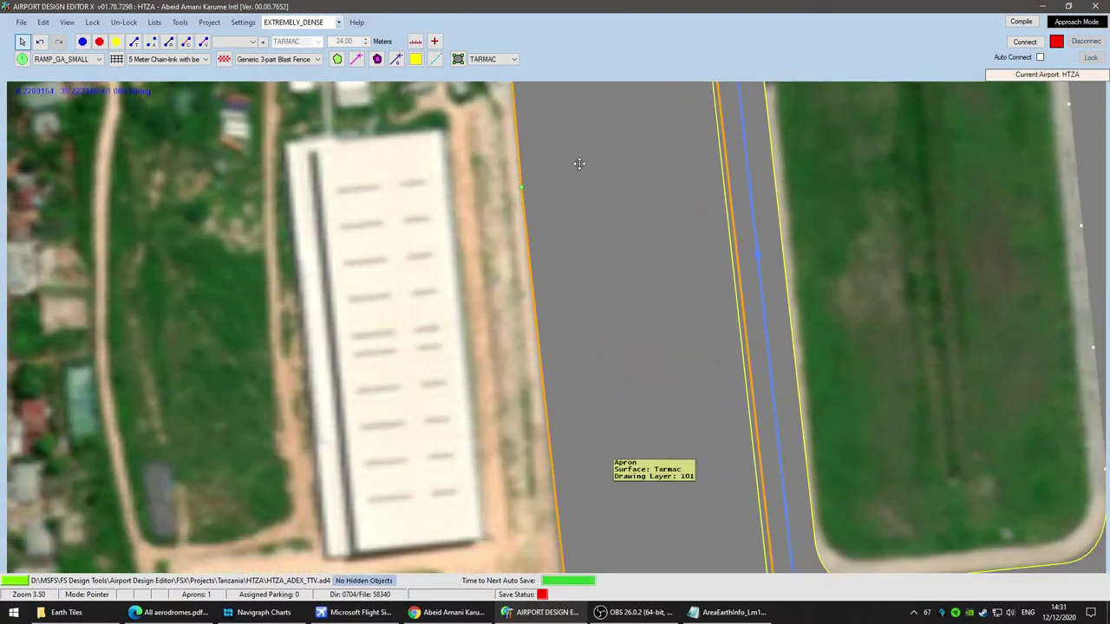
left_click_drag(521, 187, 536, 310)
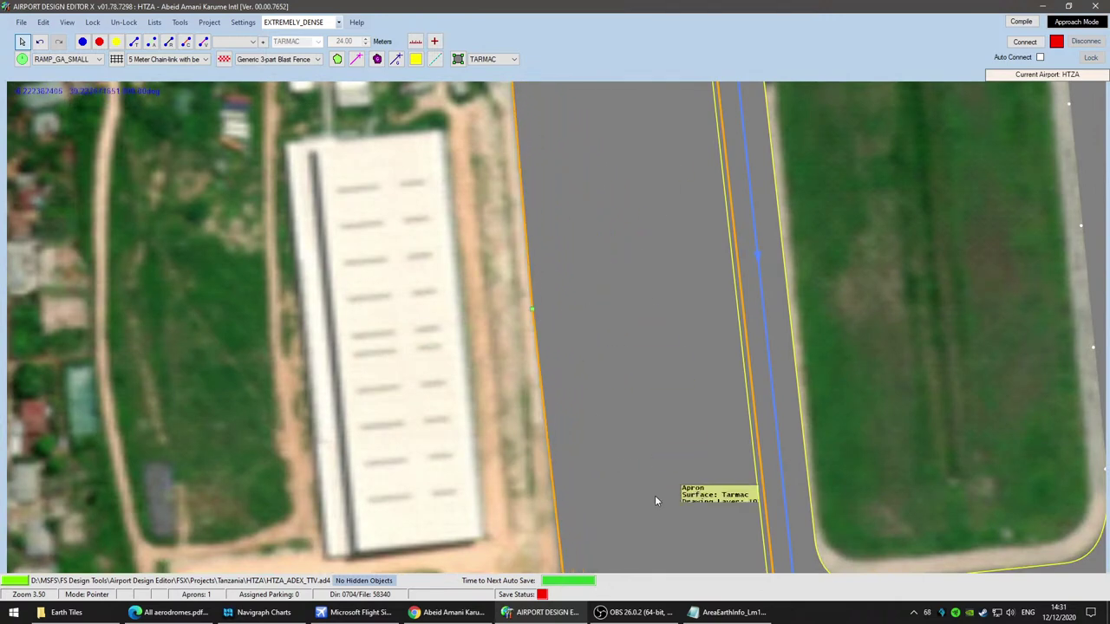
left_click_drag(647, 489, 656, 234)
mouse_move(592, 349)
left_mouse_down()
mouse_move(613, 332)
mouse_move(590, 360)
mouse_move(597, 333)
mouse_move(594, 350)
left_mouse_up()
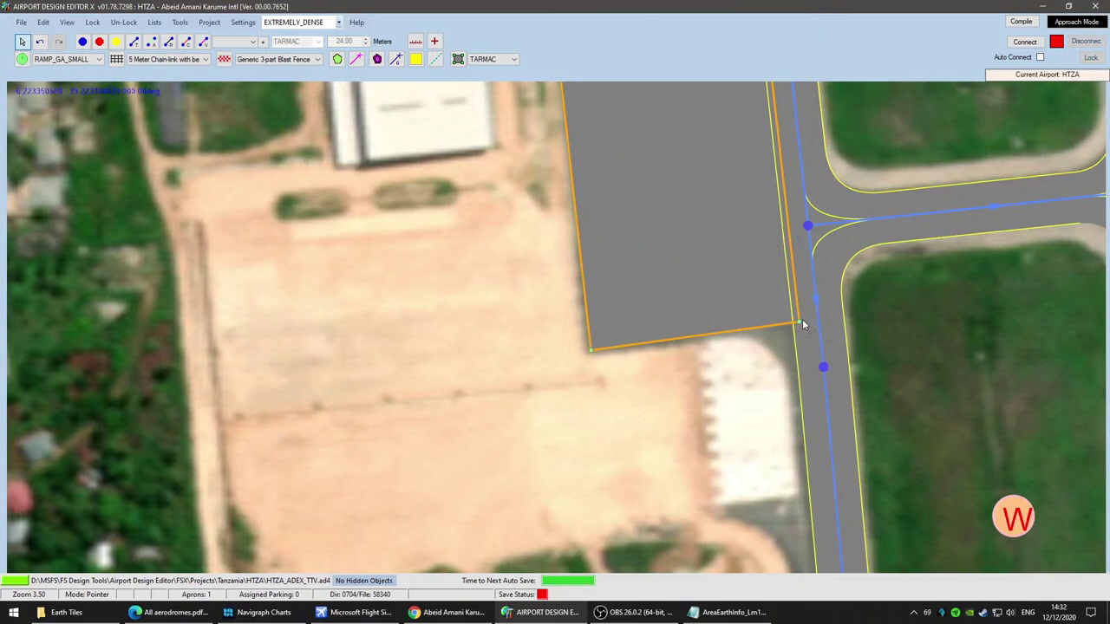
left_click_drag(802, 319, 801, 329)
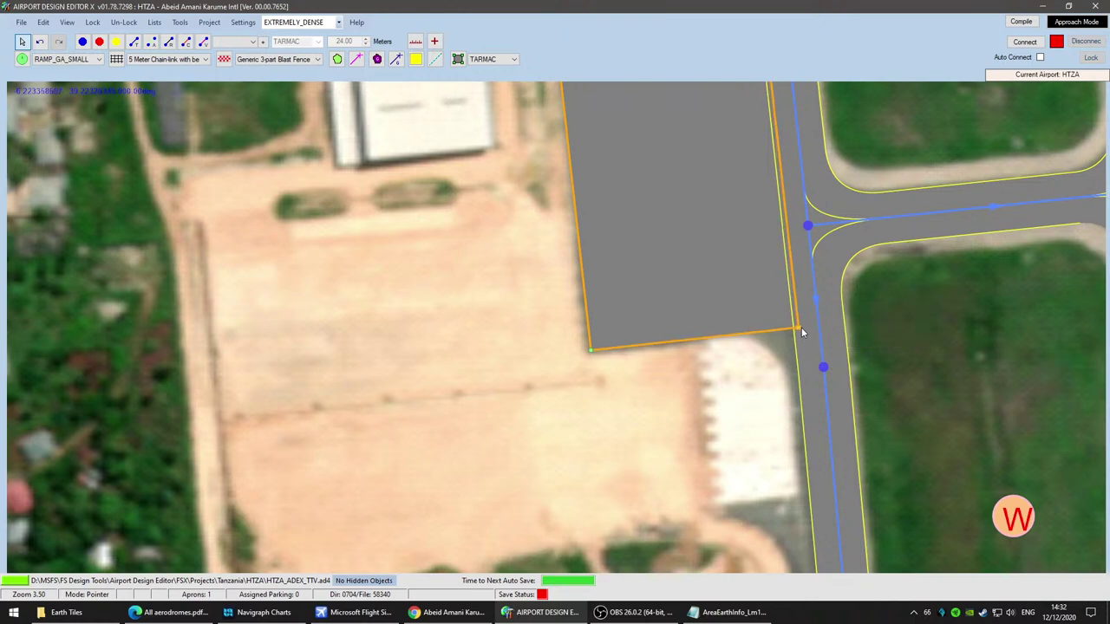
Step: Push the apron's top-right corner outward and lower its top-left corner slightly
left_click(917, 153)
left_click_drag(916, 154, 864, 493)
left_click_drag(832, 153, 669, 301)
left_click(526, 290)
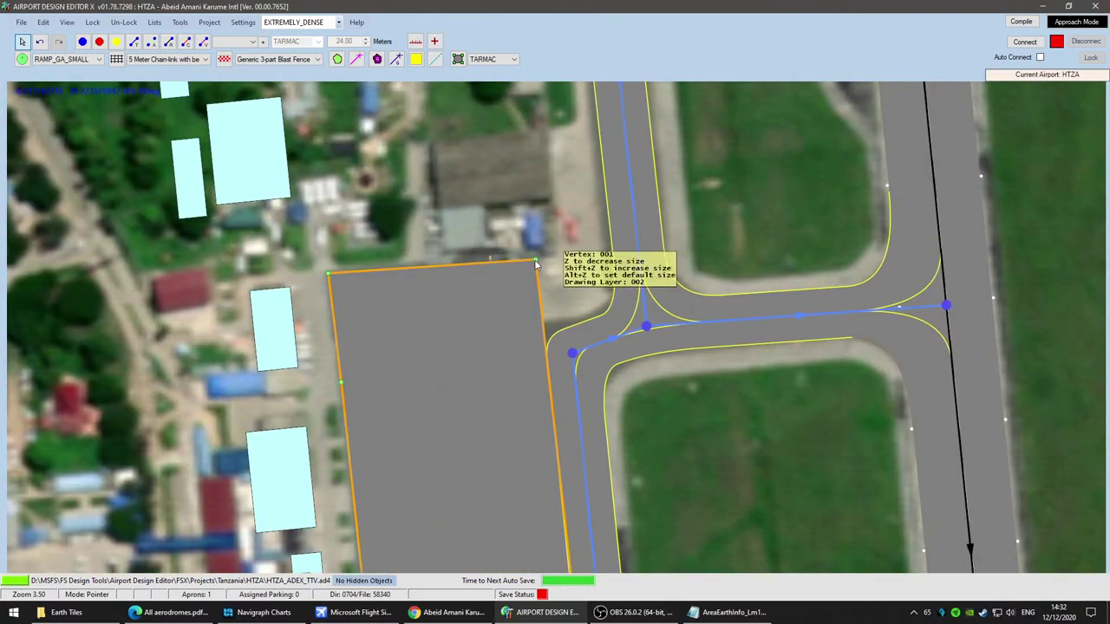
left_click_drag(539, 263, 545, 263)
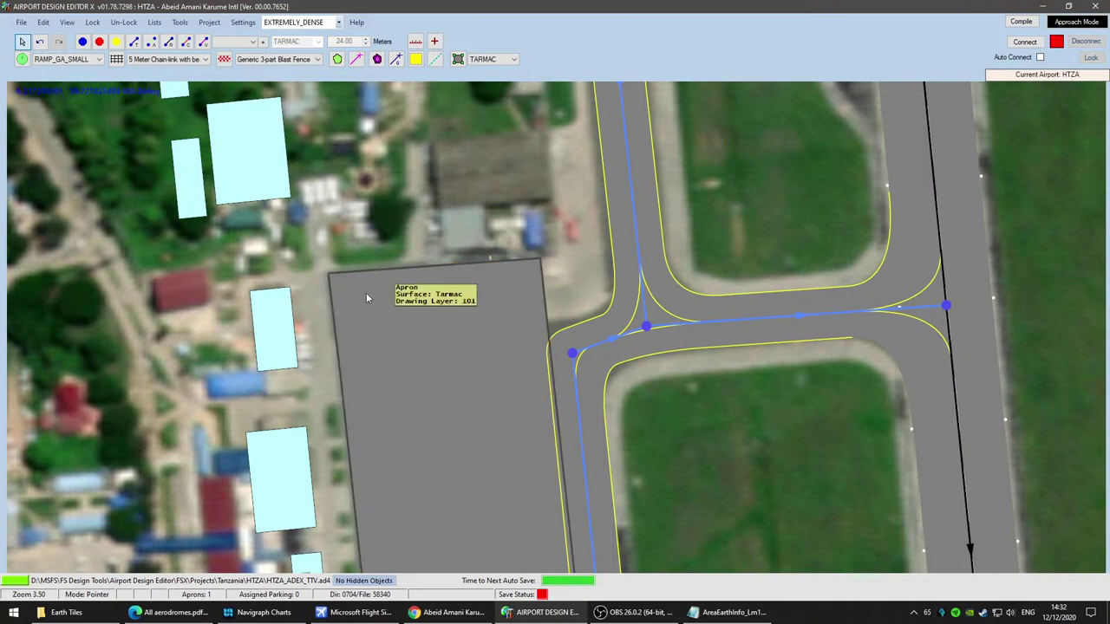
left_click_drag(329, 276, 329, 281)
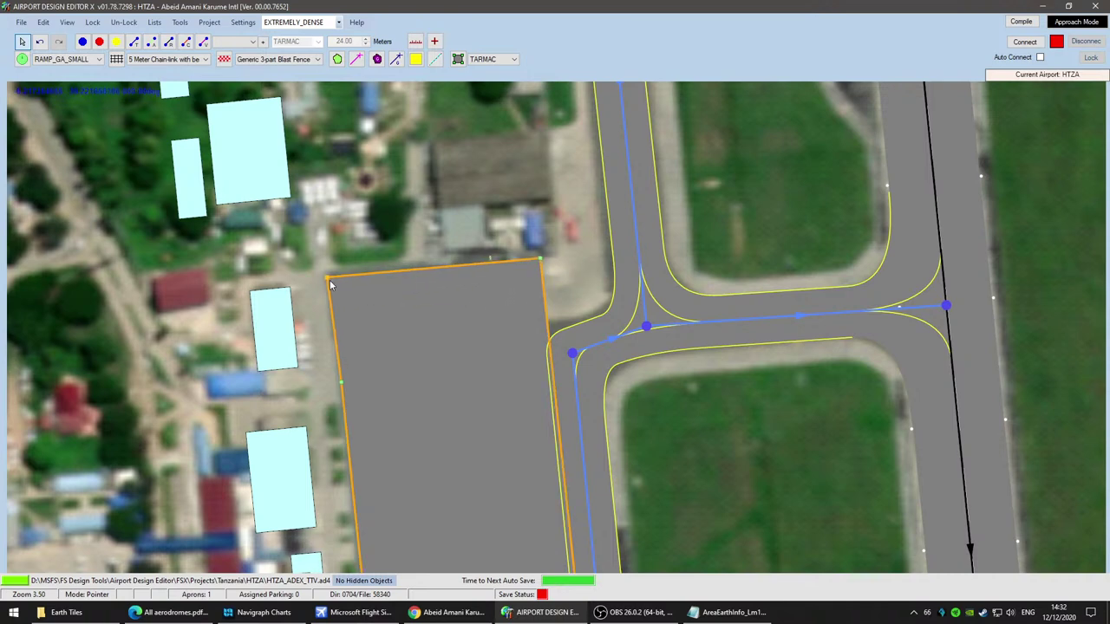
Step: Check the apron properties and delete the stray vertex on its left edge
double_click(347, 389)
left_click(326, 401)
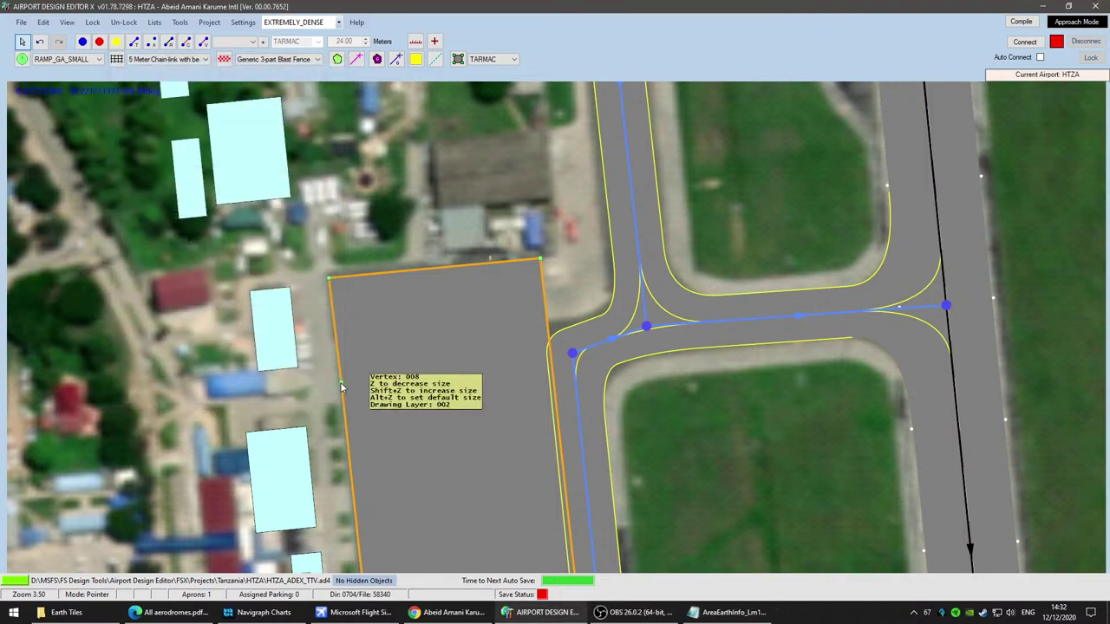
key("Delete")
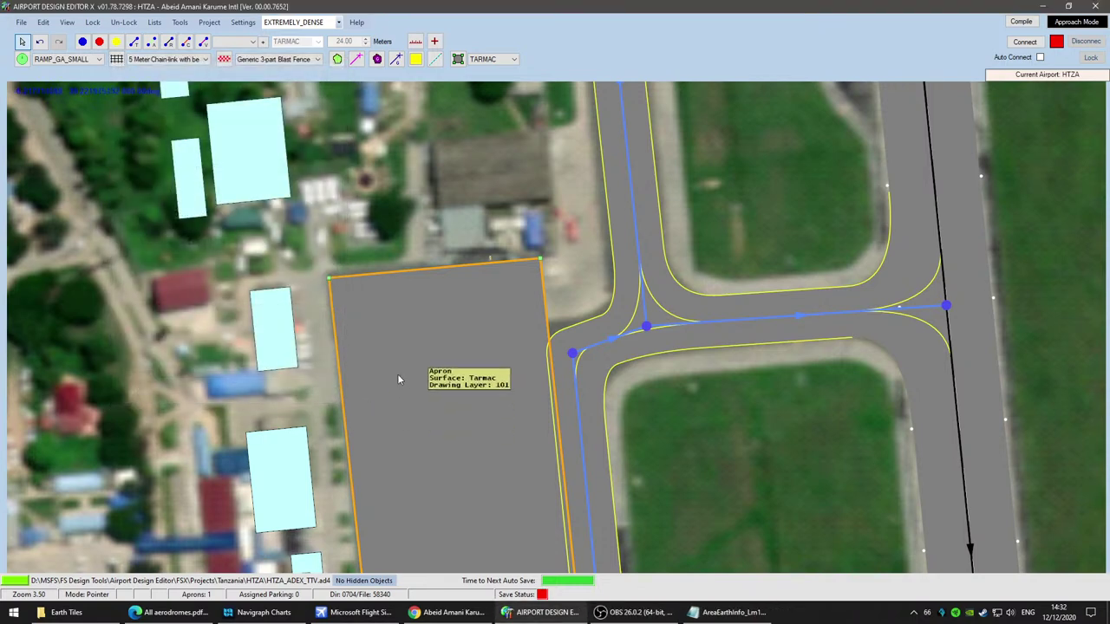
scroll(460, 398, "down", 2)
left_click_drag(450, 419, 460, 132)
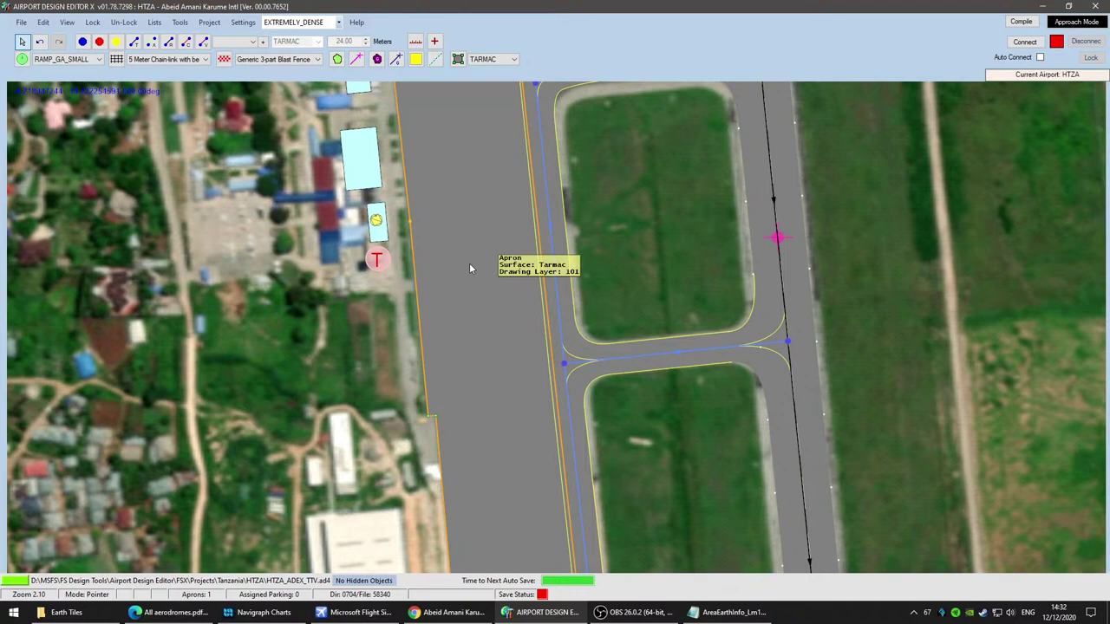
middle_click_drag(436, 198, 477, 264)
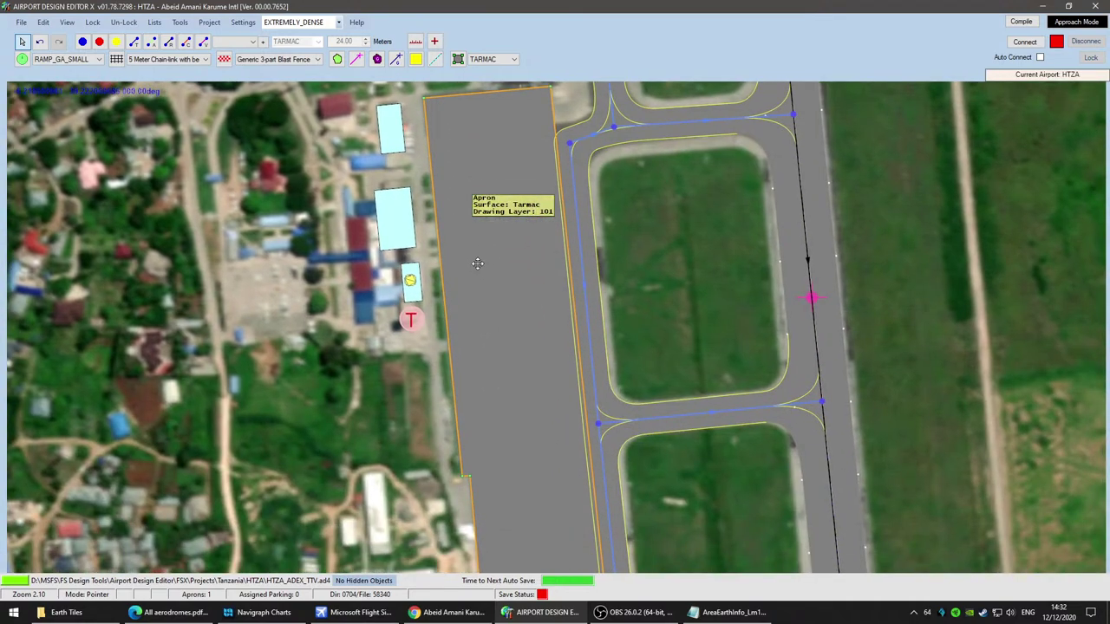
Step: Save the HTZA airport project and zoom in on the taxiway junction beside the apron
left_click(21, 24)
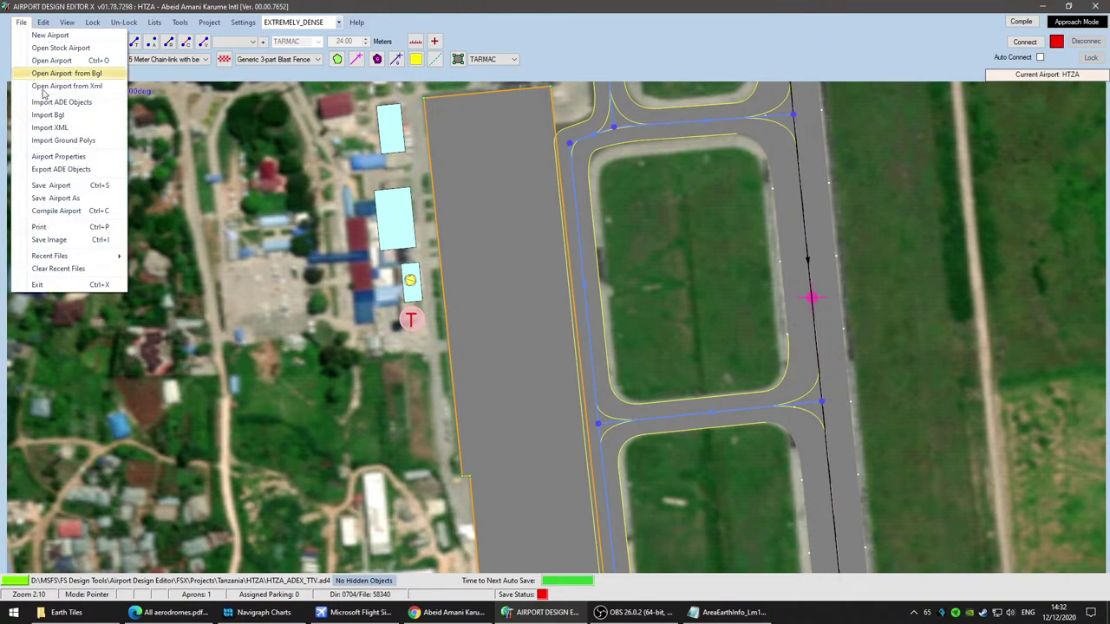
left_click(57, 186)
scroll(662, 223, "up", 3)
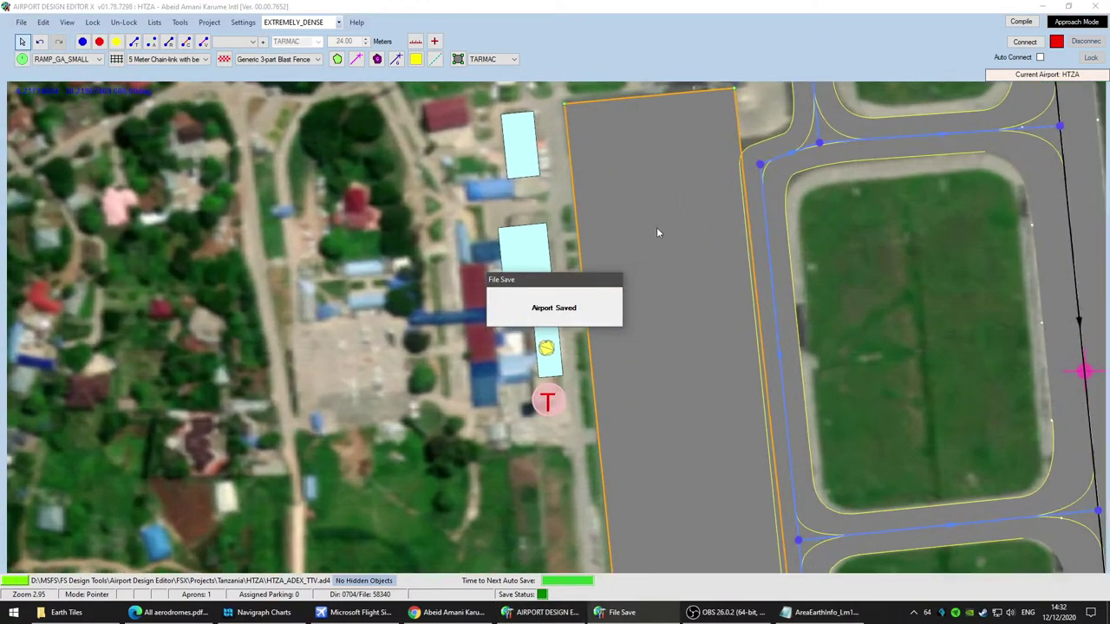
right_click_drag(793, 289, 244, 418)
scroll(438, 260, "up", 8)
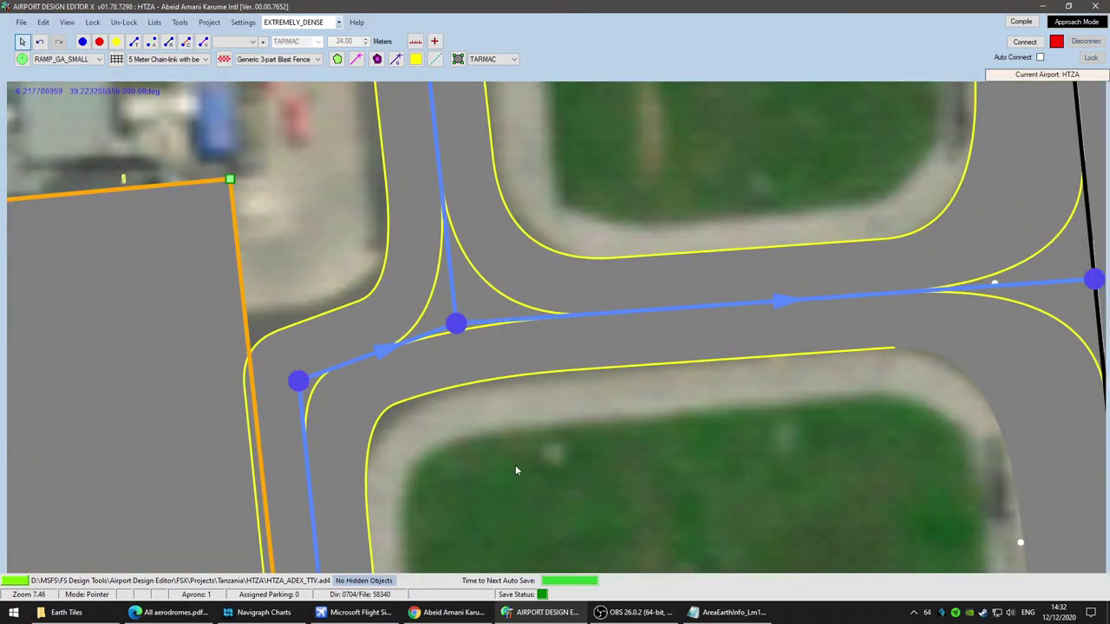
right_click_drag(518, 466, 761, 382)
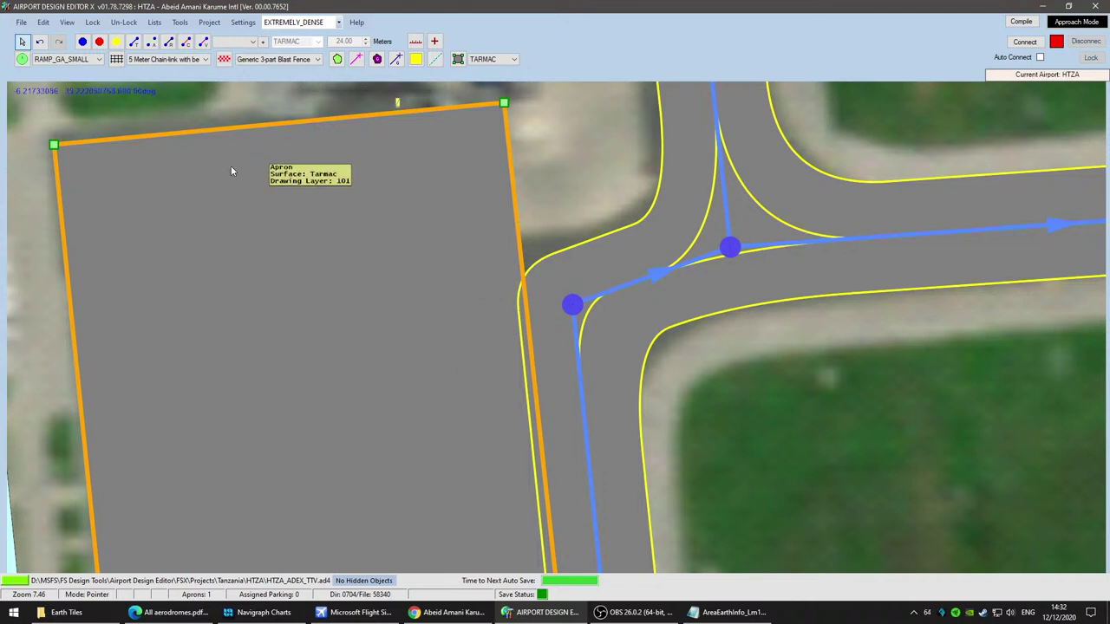
Step: Draw a new three-corner tarmac apron in the gap between the main apron and taxiway junction
left_click(458, 59)
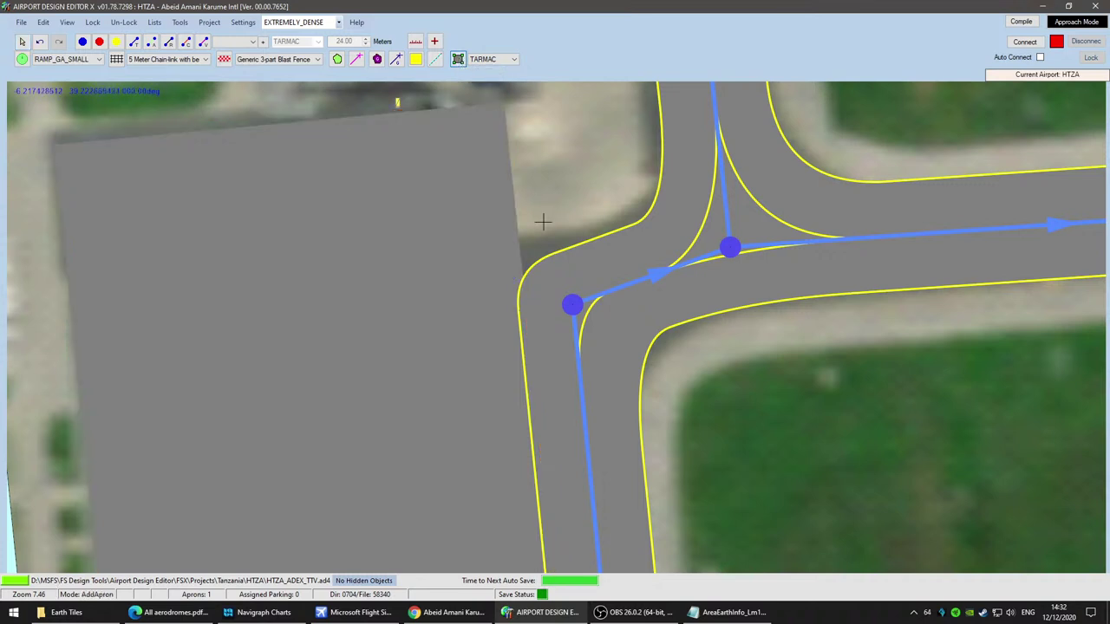
left_click(487, 232)
left_click(618, 339)
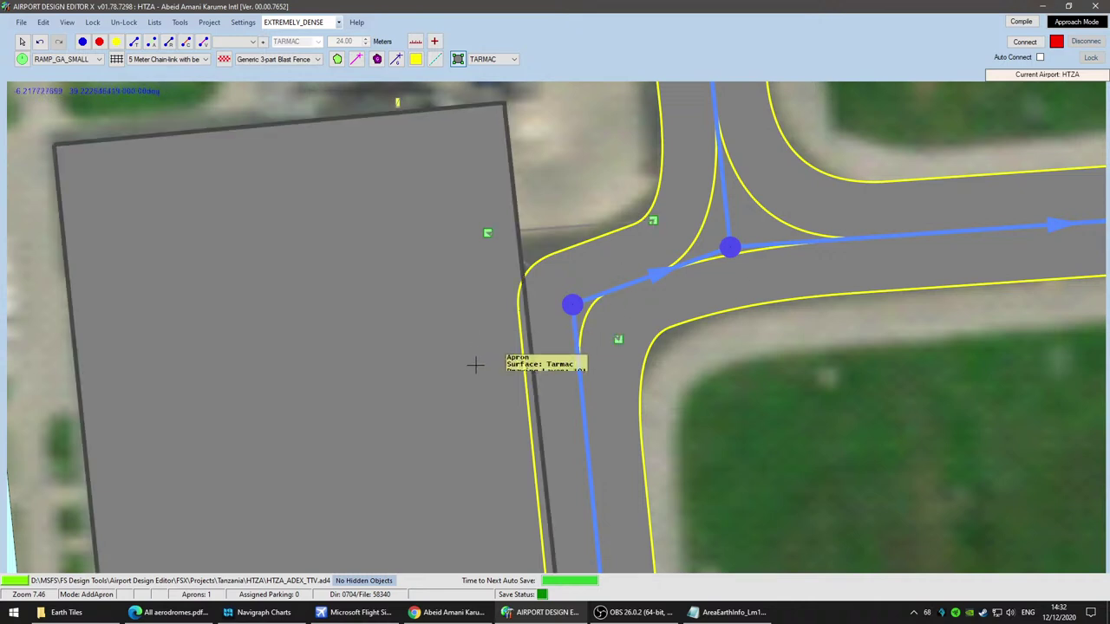
double_click(475, 361)
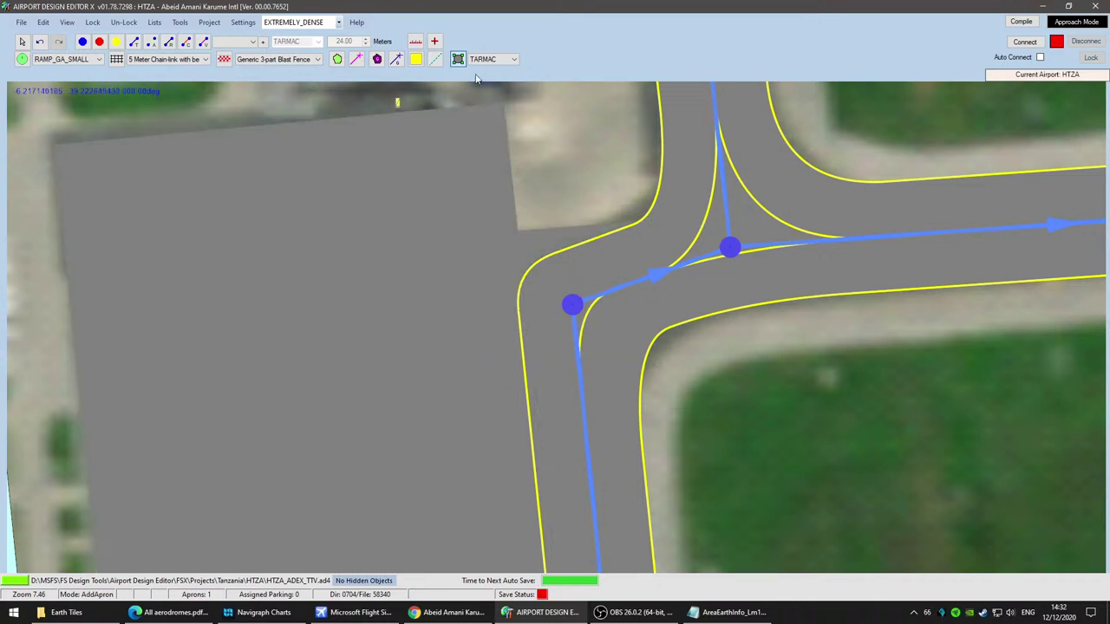
Step: Raise the new small apron's top-right corner so it meets the taxiway junction
scroll(906, 420, "down", 2)
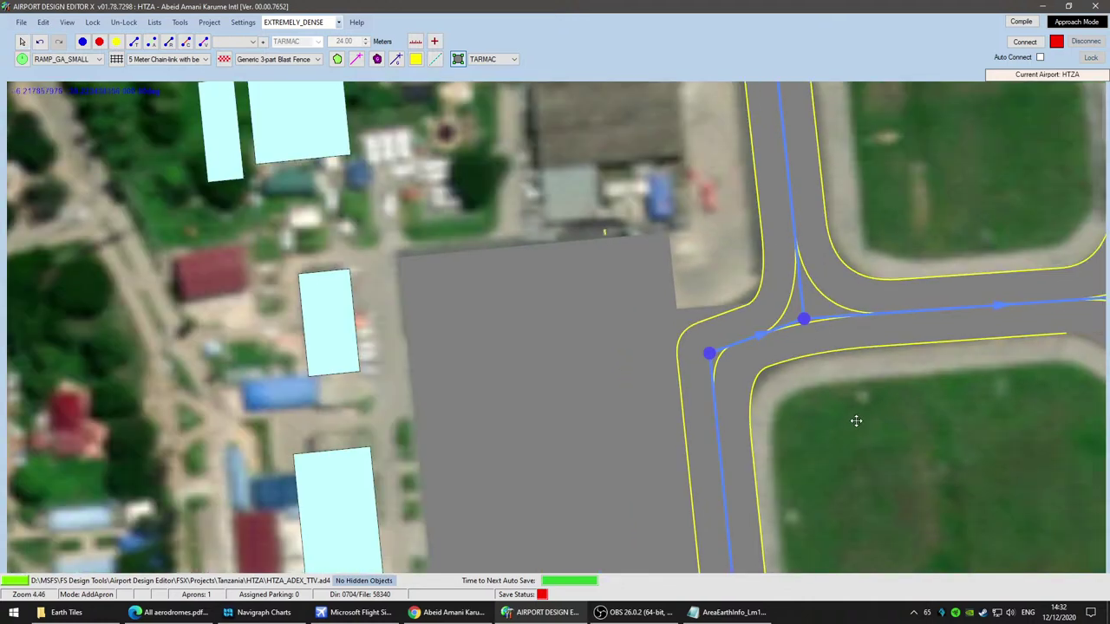
scroll(887, 424, "up", 3)
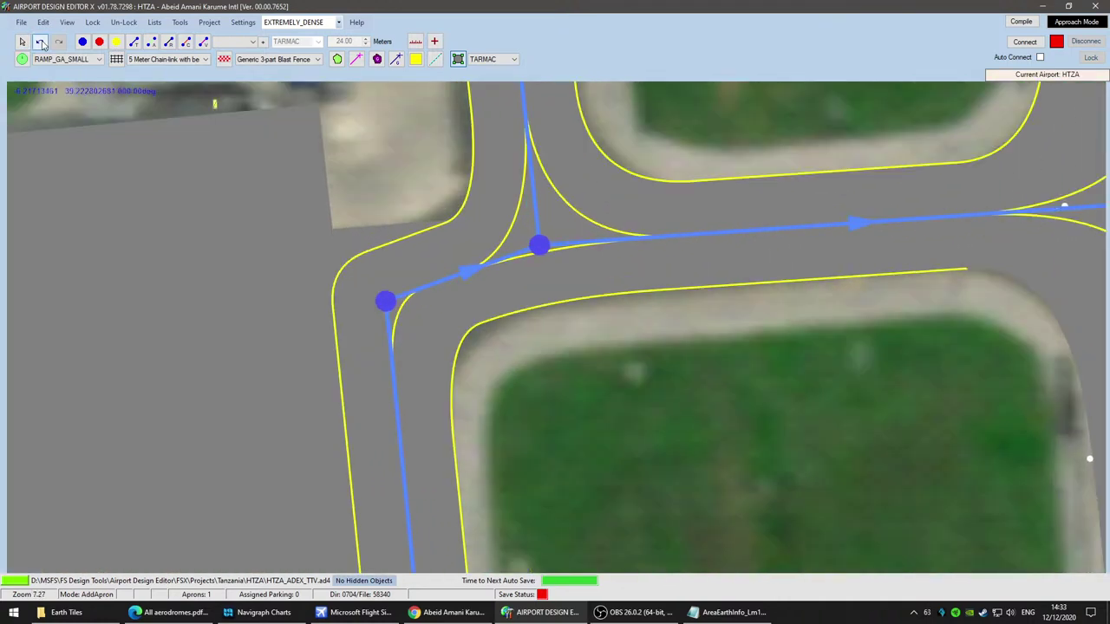
left_click_drag(353, 116, 452, 228)
left_click(471, 348)
left_click_drag(563, 330, 563, 319)
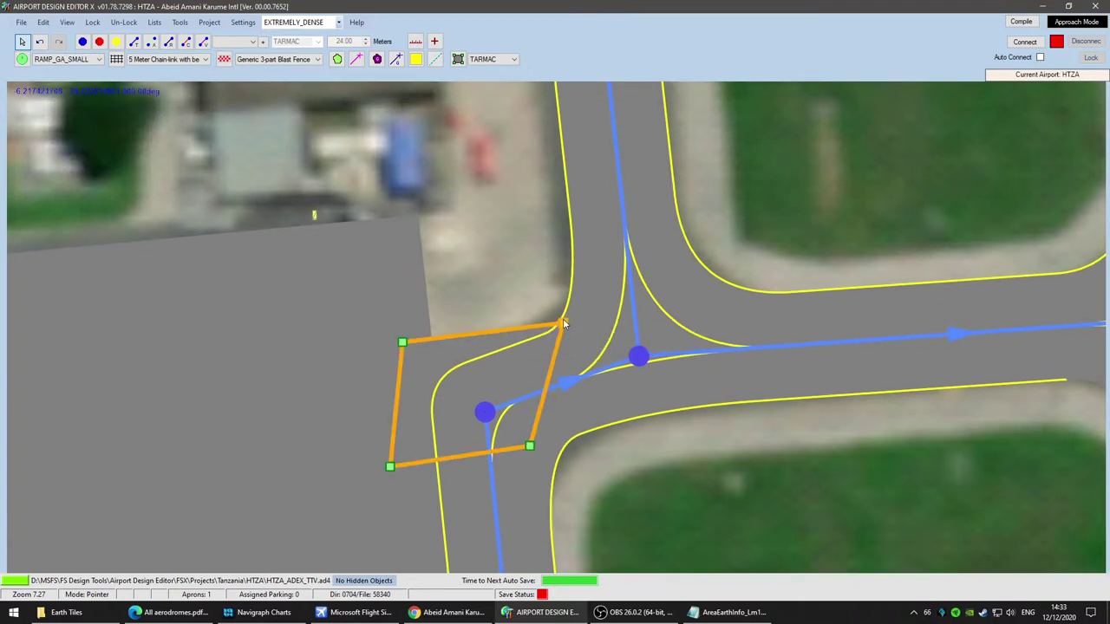
left_click(678, 494)
left_click_drag(701, 486, 680, 444)
scroll(681, 448, "down", 3)
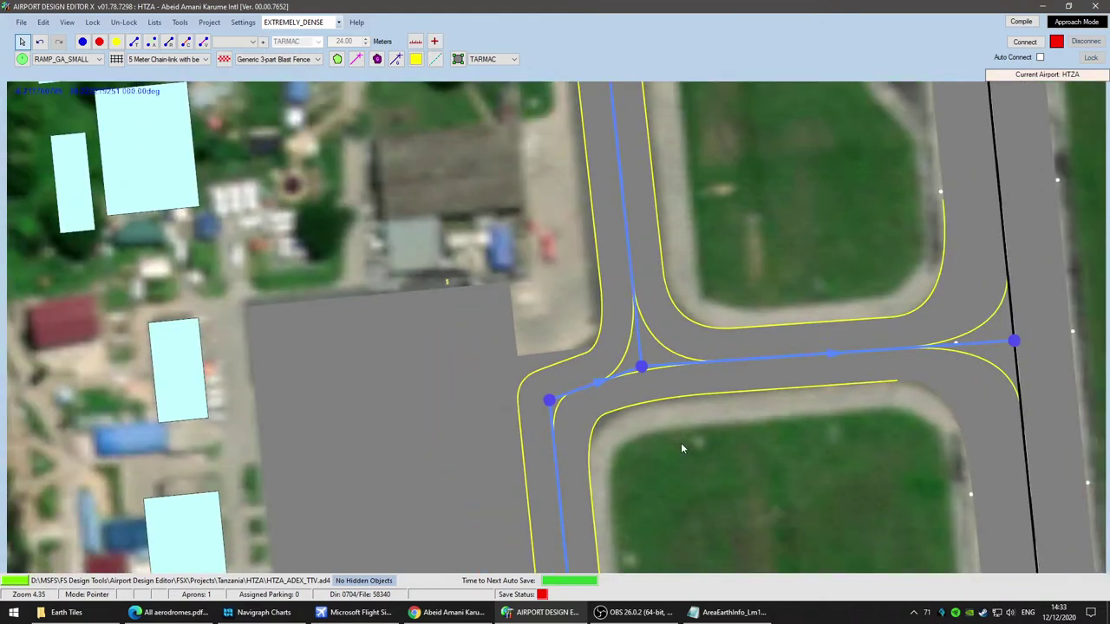
scroll(682, 448, "down", 2)
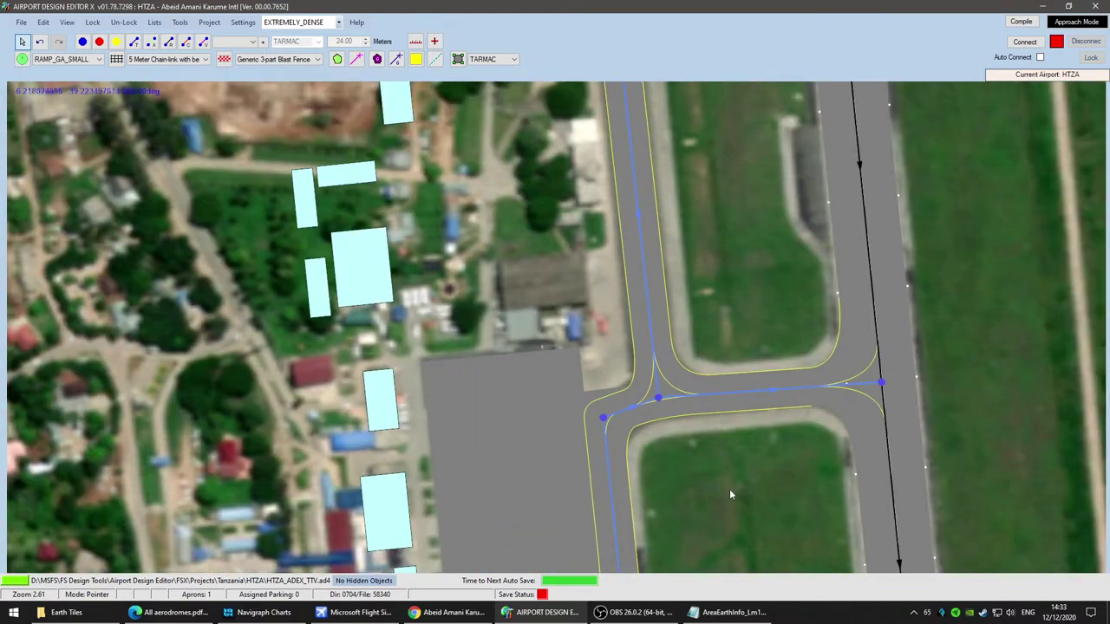
scroll(745, 501, "down", 2)
left_click_drag(778, 505, 608, 69)
left_click_drag(581, 290, 616, 410)
scroll(616, 410, "up", 2)
left_click_drag(551, 231, 640, 348)
left_click(576, 418)
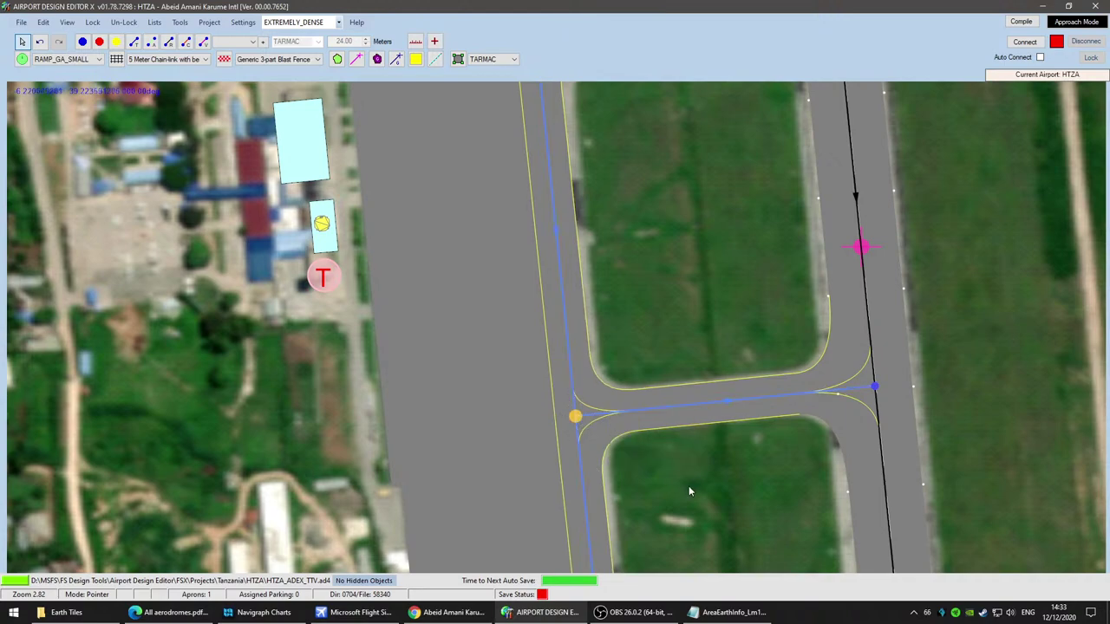
scroll(691, 487, "down", 2)
left_click_drag(706, 528, 560, 141)
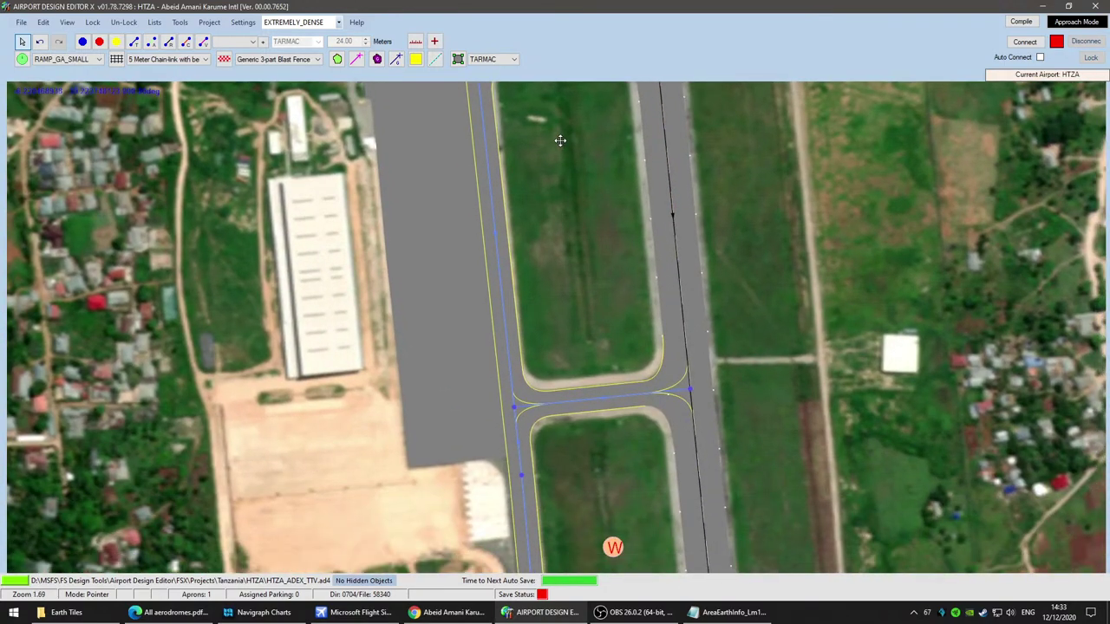
scroll(596, 225, "down", 3)
mouse_move(598, 508)
left_mouse_down()
mouse_move(591, 441)
mouse_move(598, 495)
mouse_move(610, 499)
left_mouse_up()
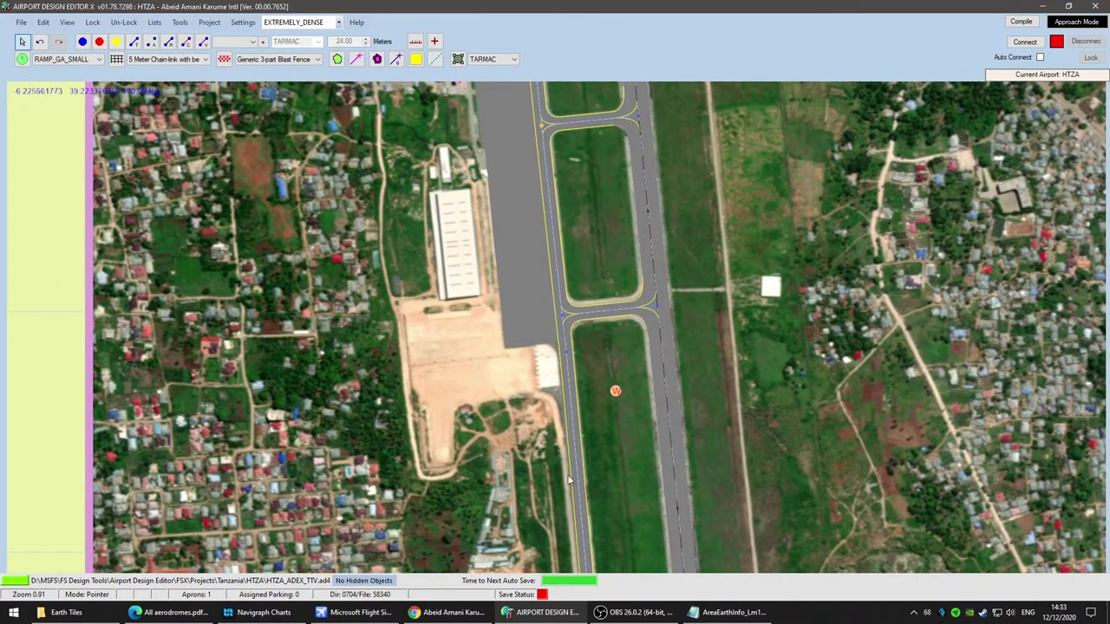
scroll(523, 474, "up", 5)
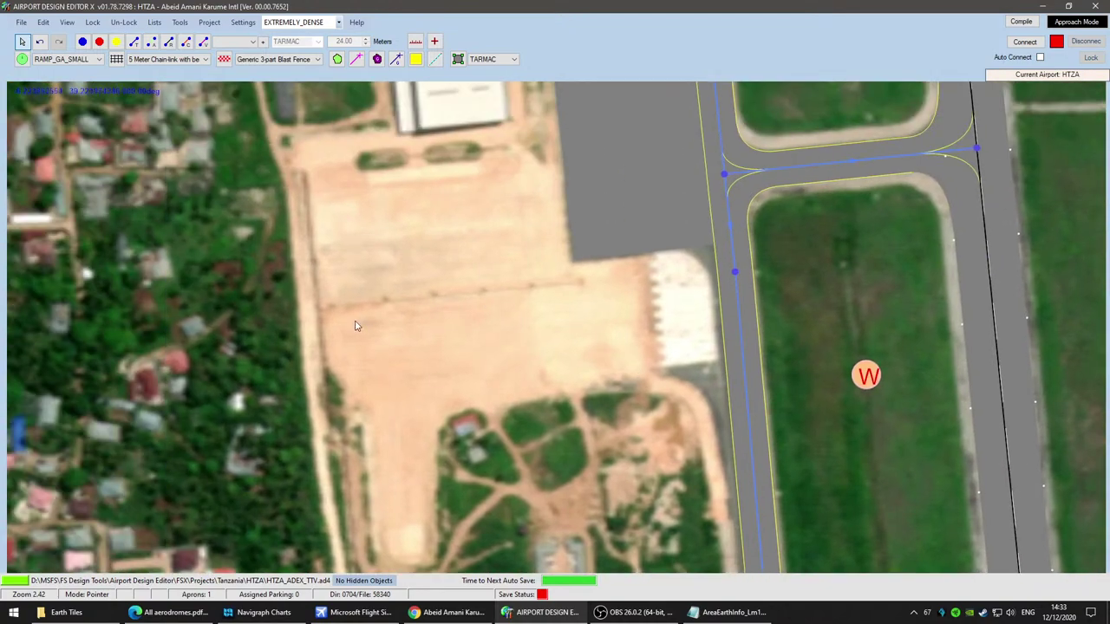
left_click(451, 612)
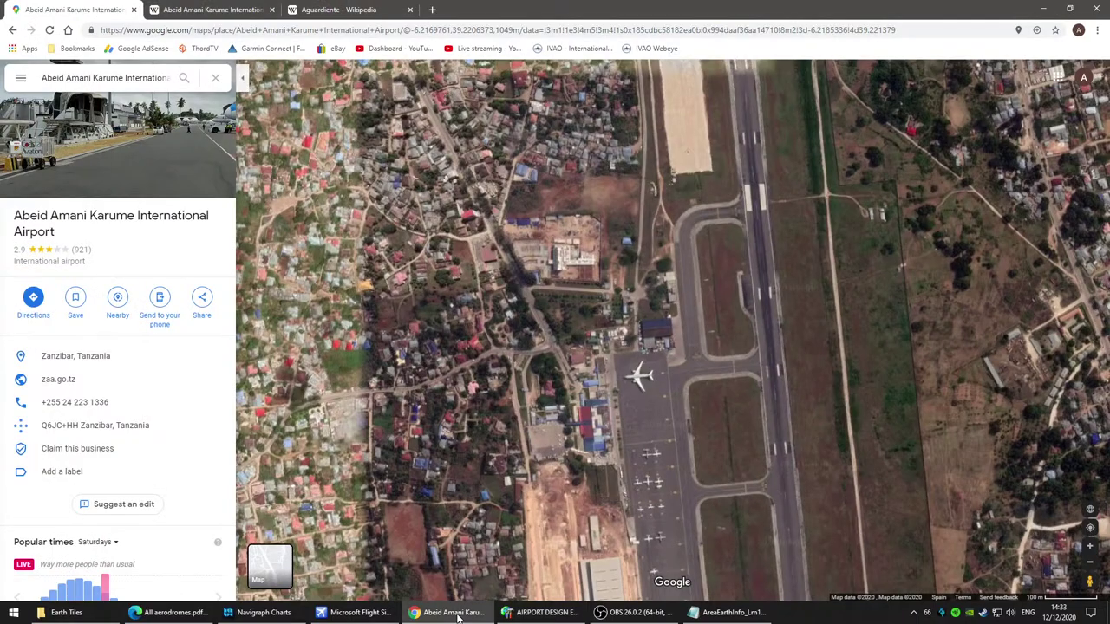
Step: Zoom the satellite map, glance at the ADE project, then open the airport's Wikipedia article
scroll(565, 316, "up", 5)
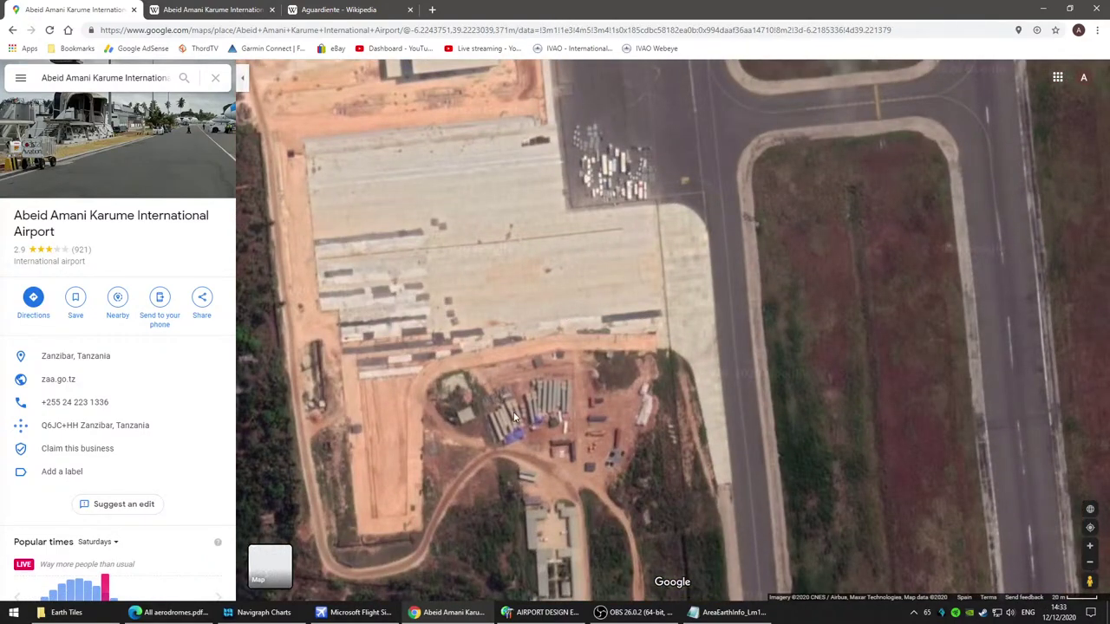
scroll(494, 418, "down", 3)
left_click(529, 612)
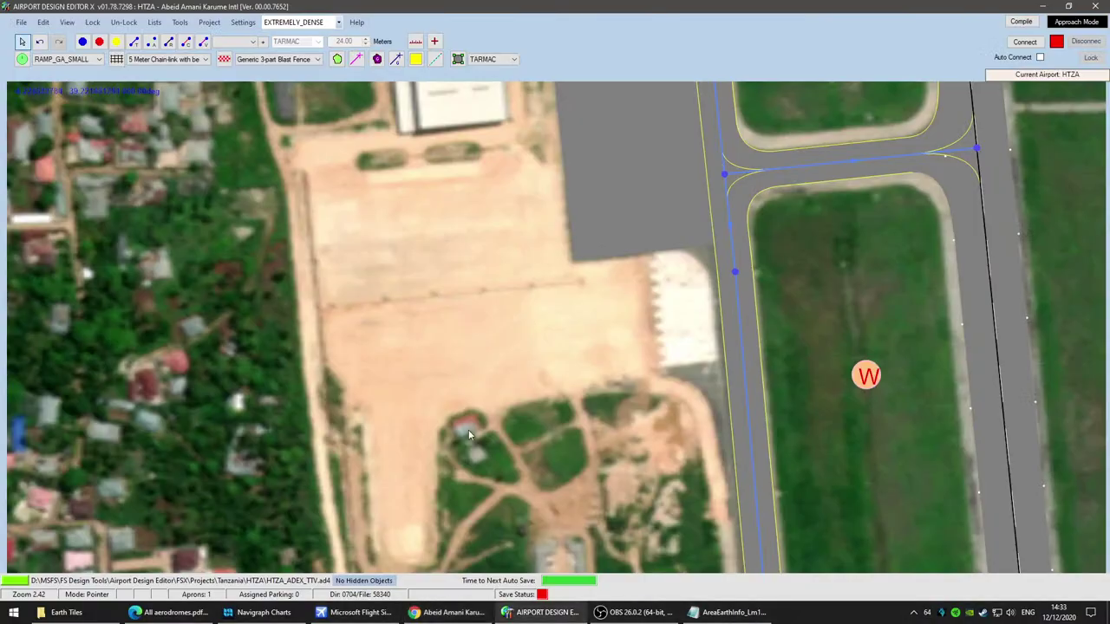
left_click(448, 612)
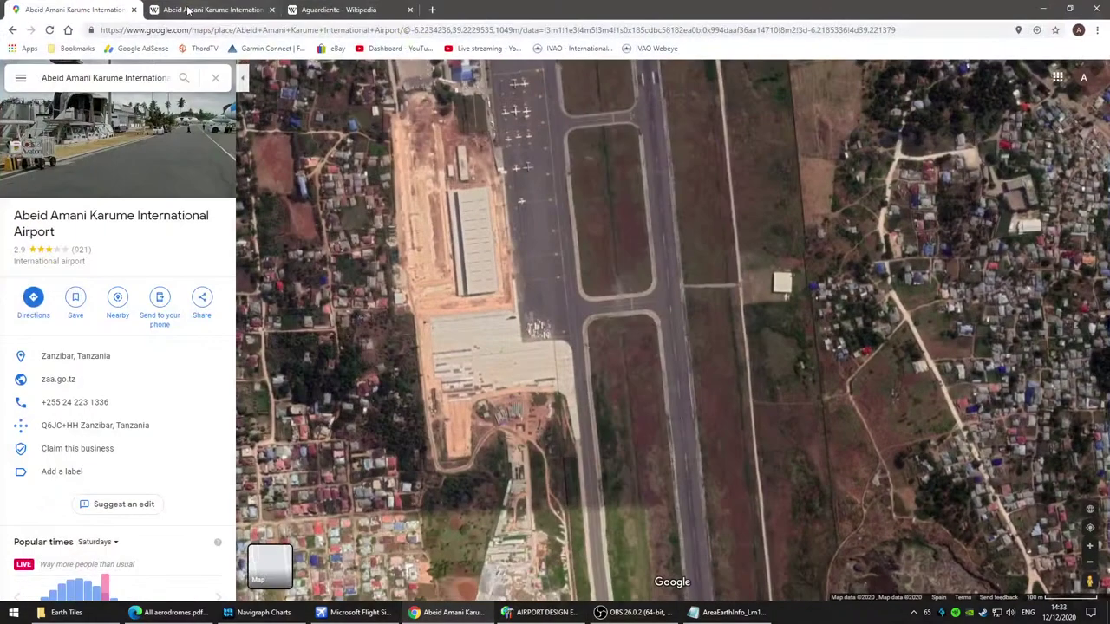
left_click(195, 11)
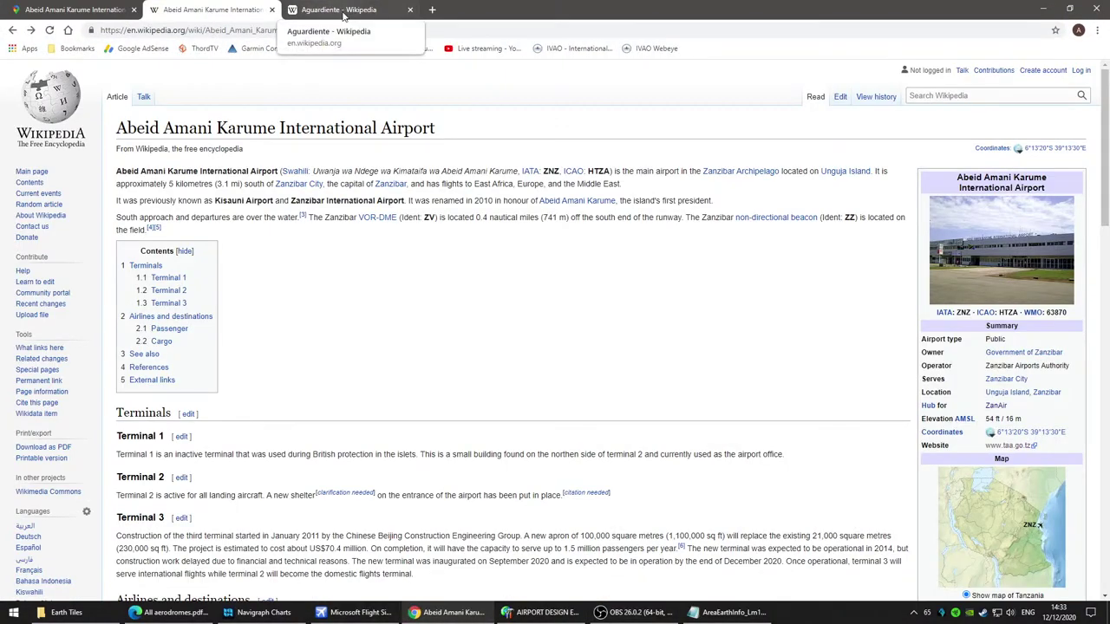
Step: Copy the title 'Abeid Amani Karume International Airport' and paste-and-search it in another tab
left_click_drag(444, 131, 124, 116)
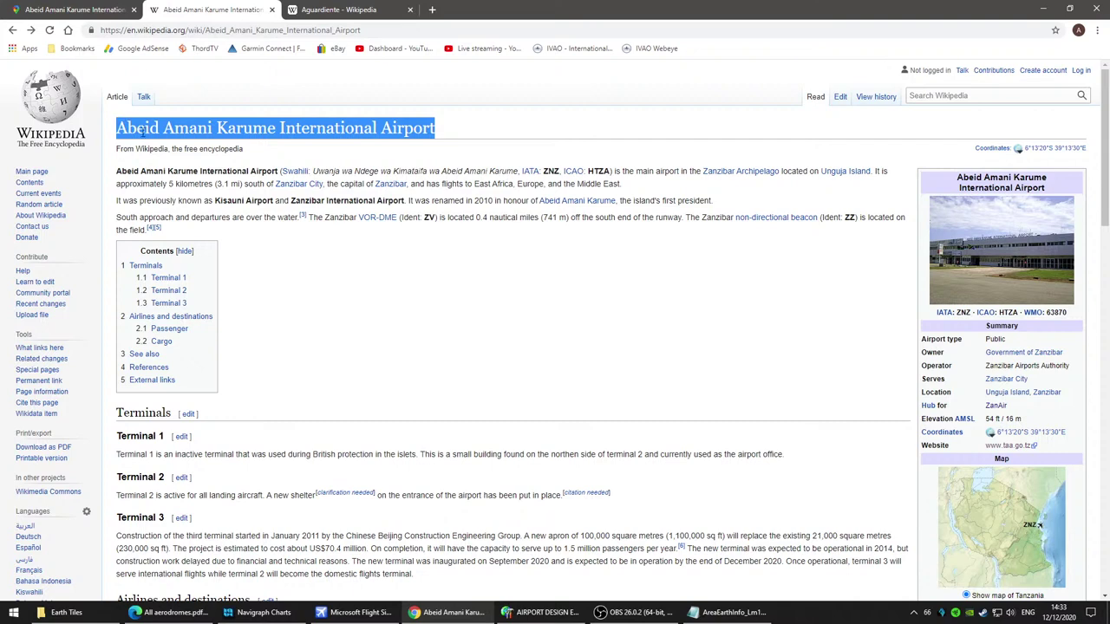
right_click(170, 133)
left_click(189, 142)
left_click(340, 9)
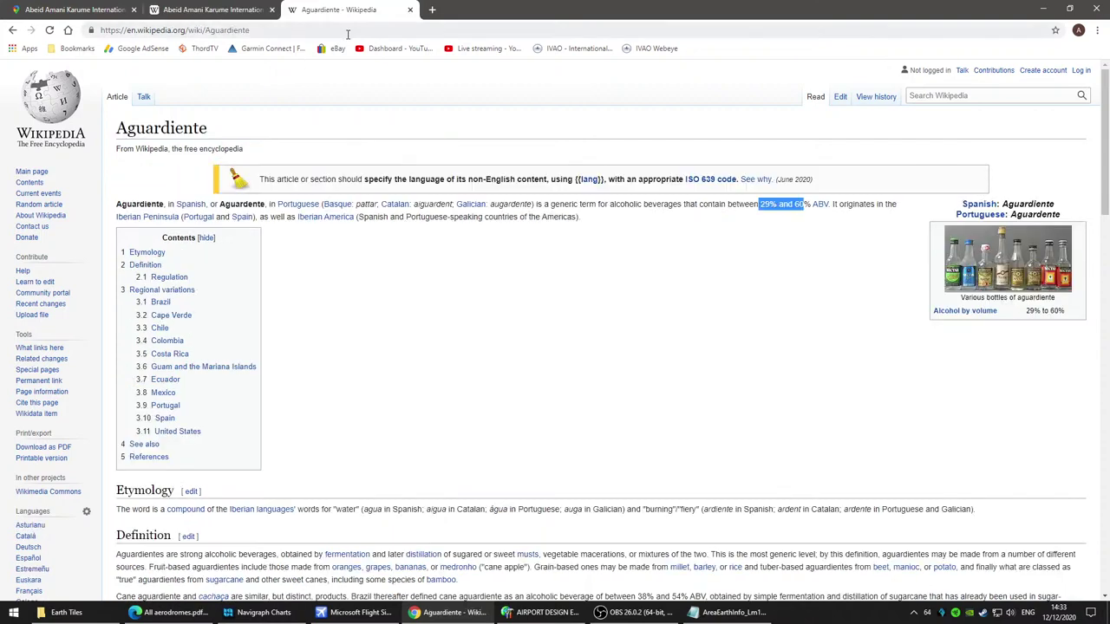
left_click(348, 31)
right_click(347, 33)
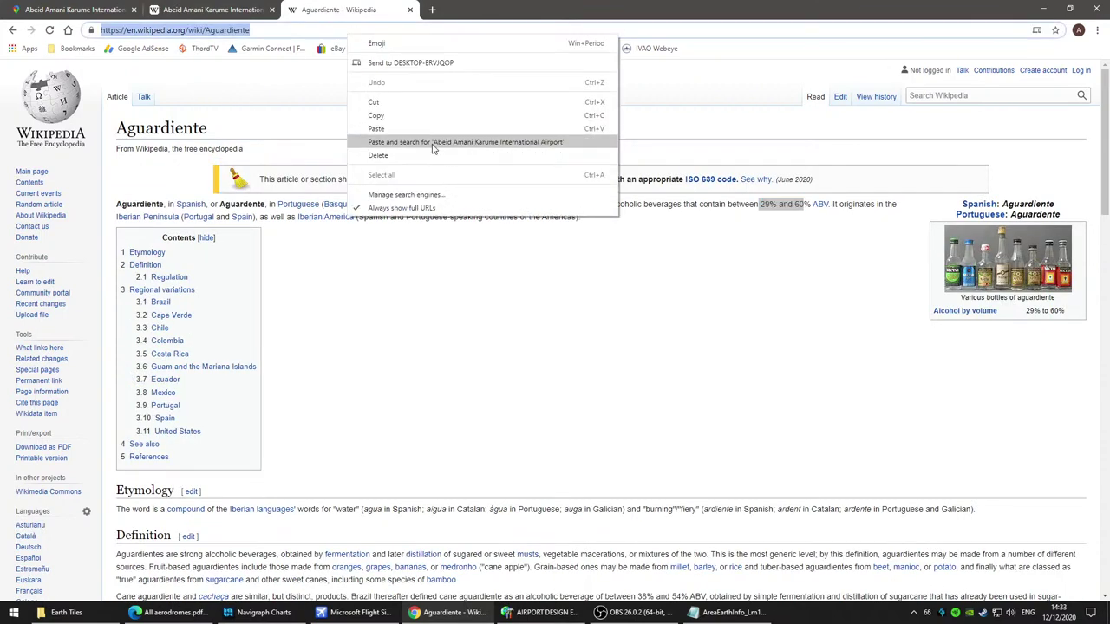
left_click(433, 143)
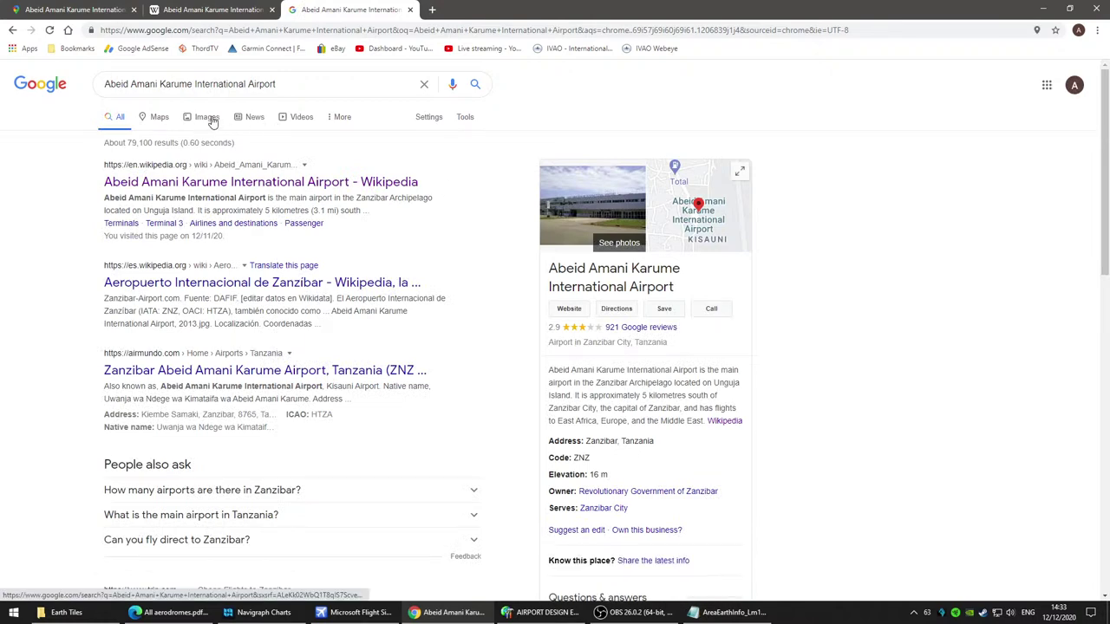
Step: Show image results and preview the Zanzibar airport face-lift picture
left_click(207, 117)
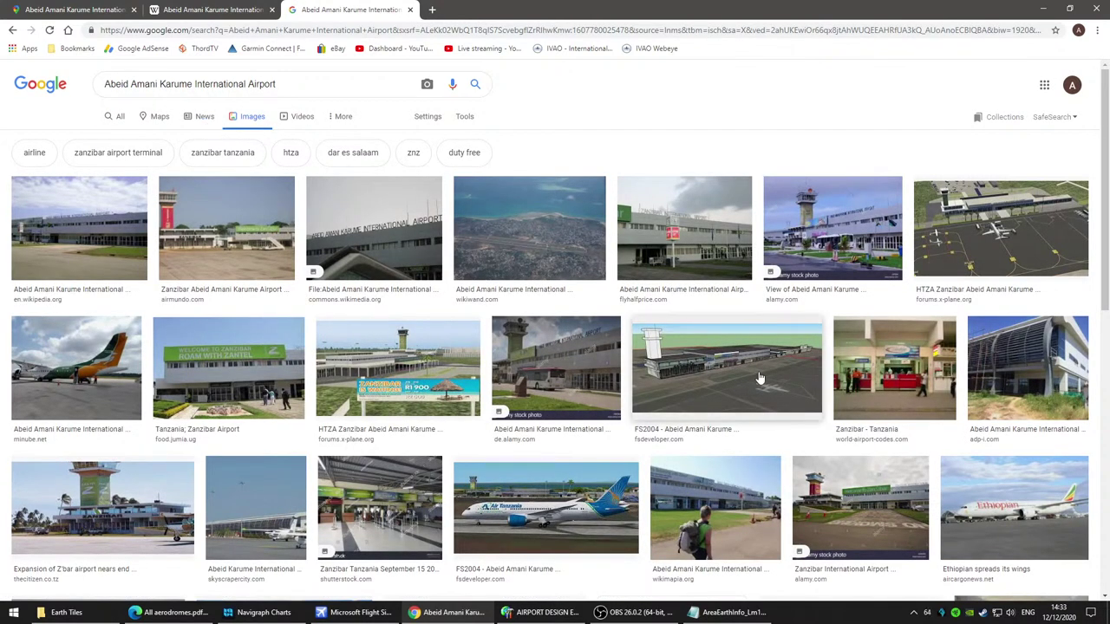
scroll(847, 550, "down", 3)
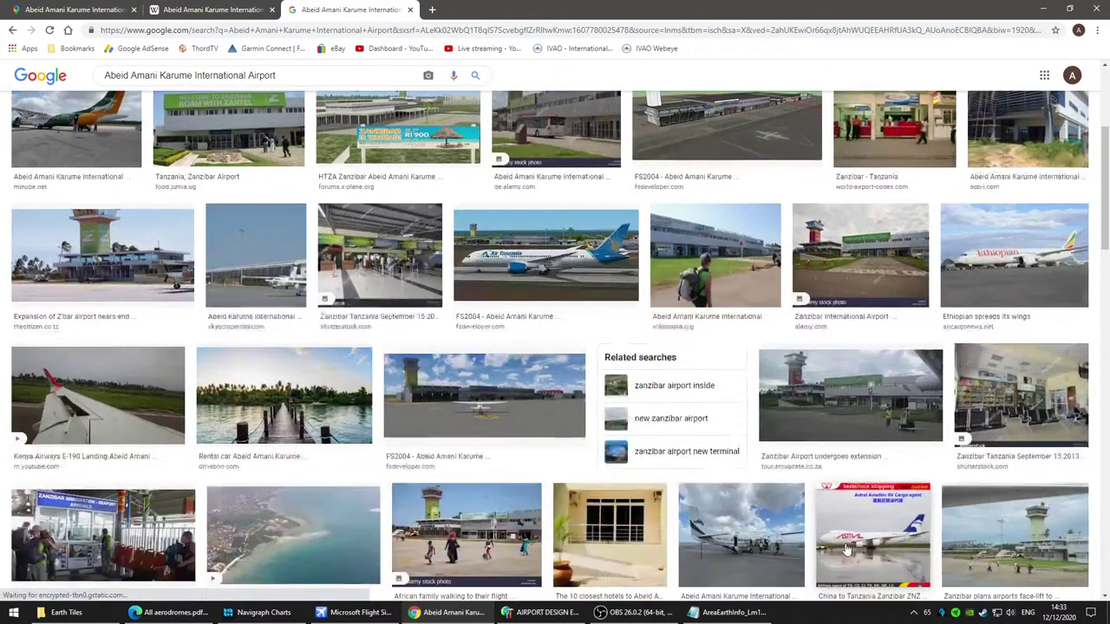
scroll(847, 550, "down", 3)
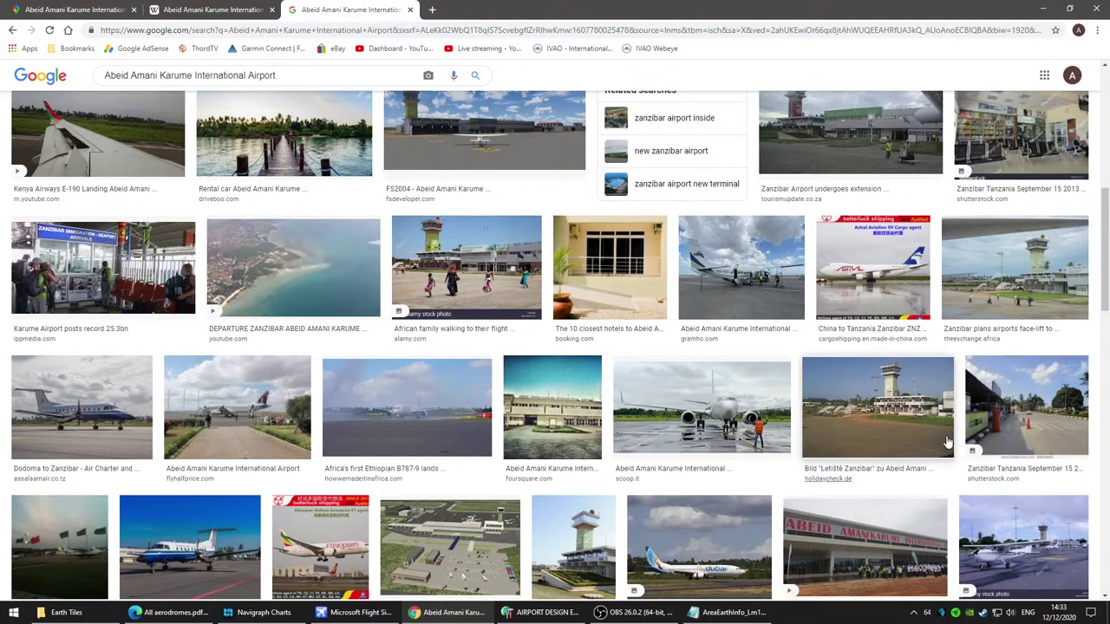
left_click(983, 291)
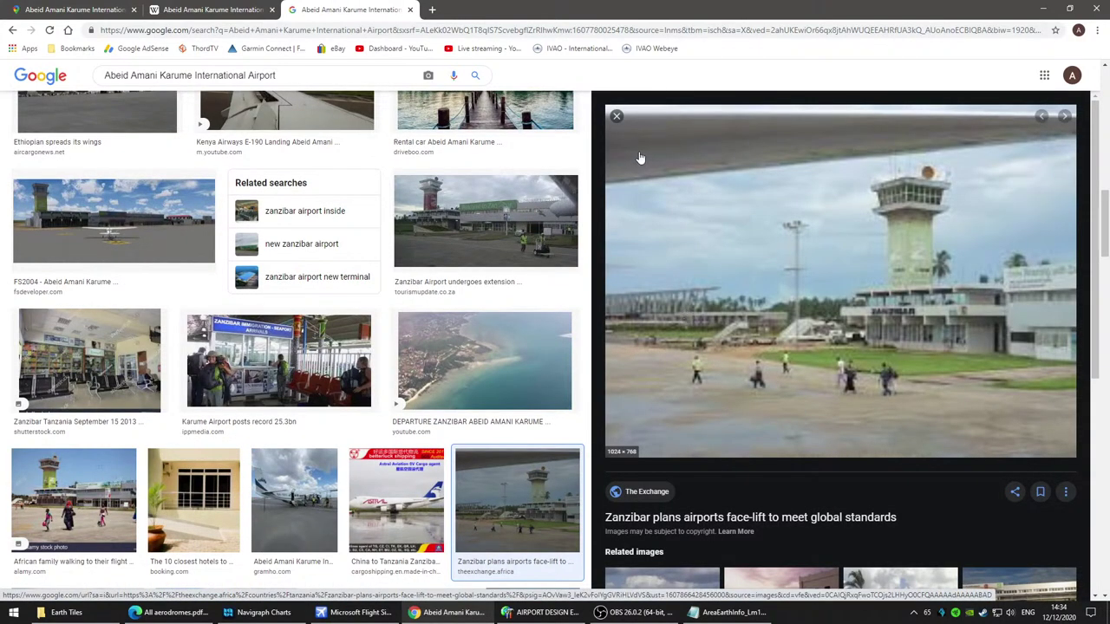
left_click(617, 115)
Step: Preview the HTZA Zanzibar scenery picture, browse further images, then return to Google Maps
scroll(591, 482, "down", 5)
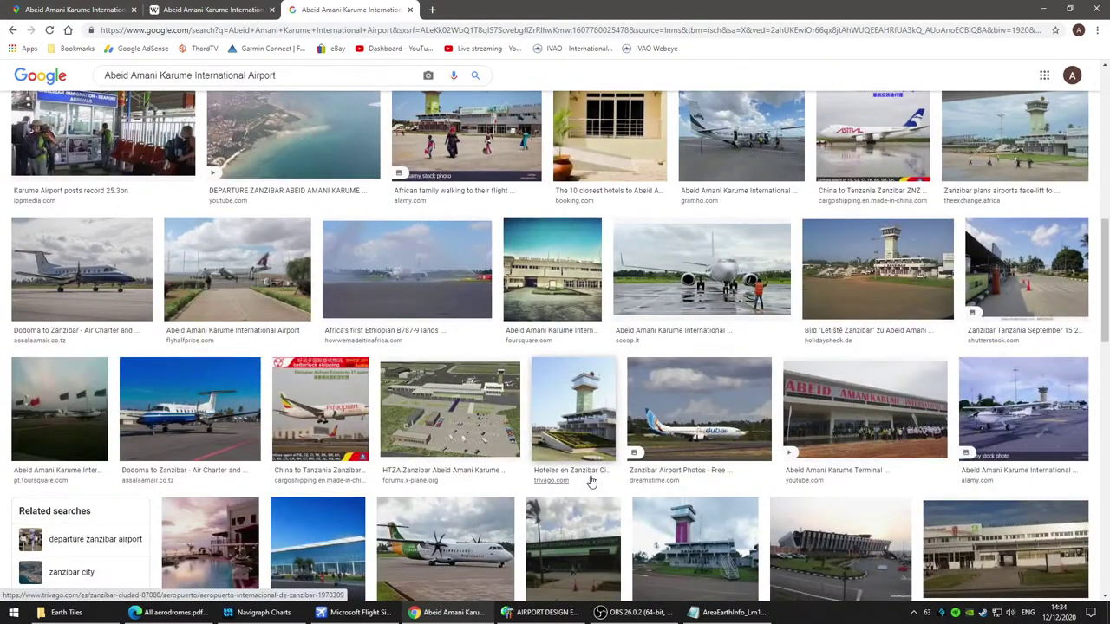
left_click(456, 416)
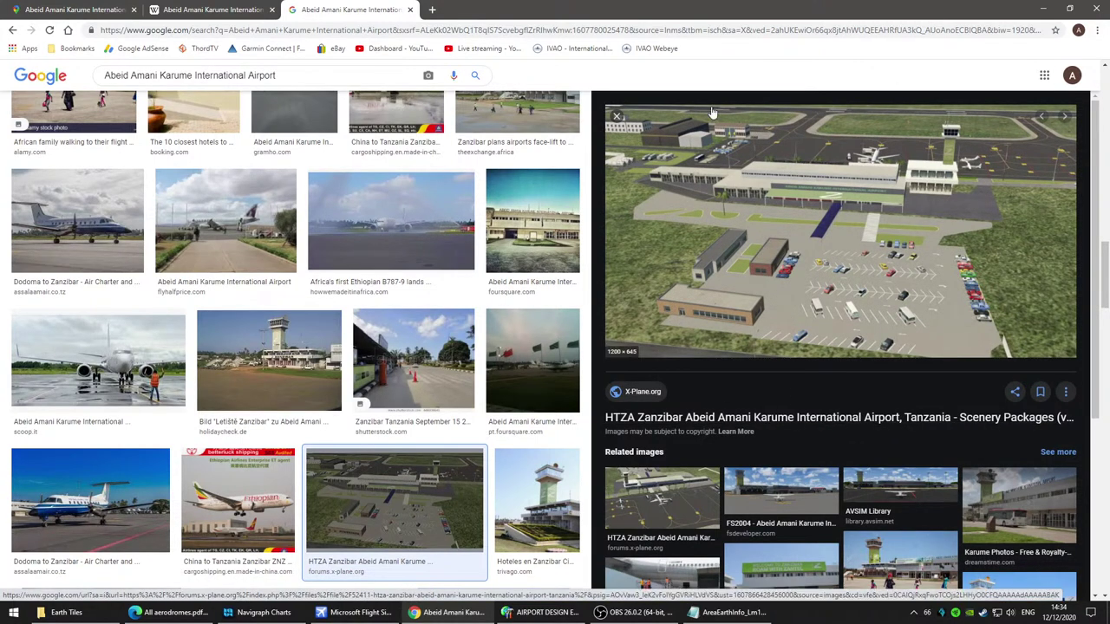
left_click(618, 116)
scroll(752, 508, "down", 3)
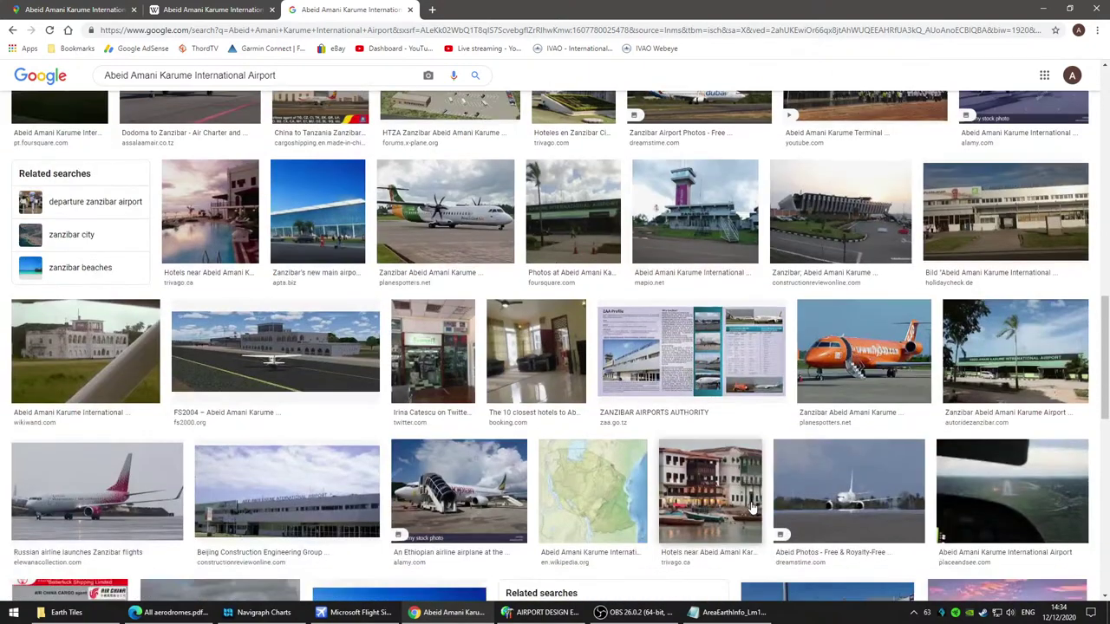
scroll(754, 507, "down", 3)
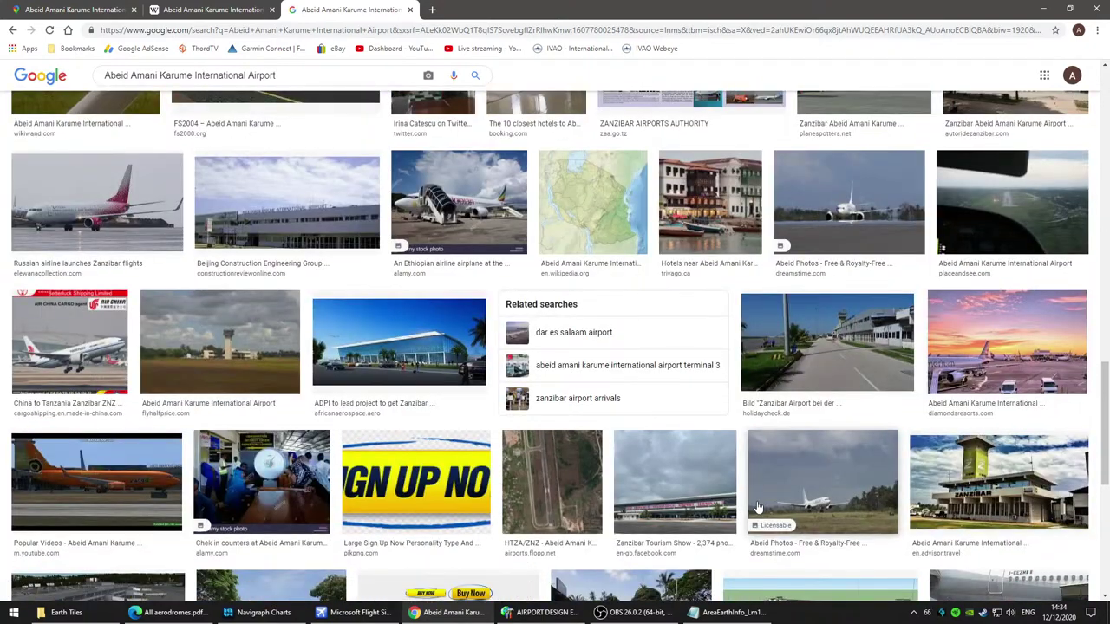
scroll(757, 507, "down", 4)
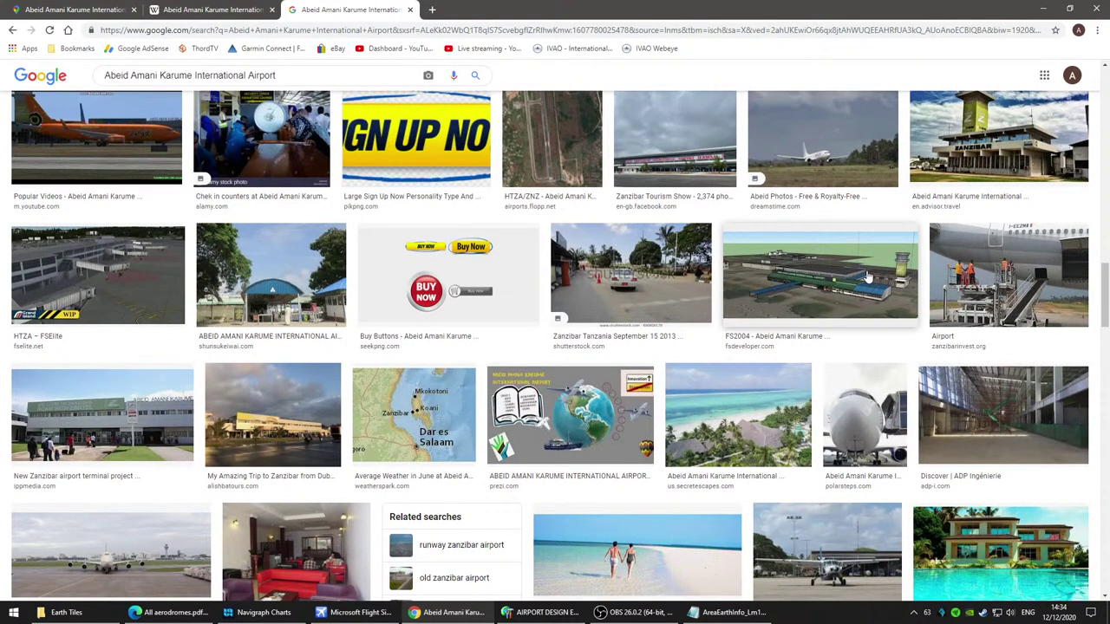
scroll(837, 513, "down", 3)
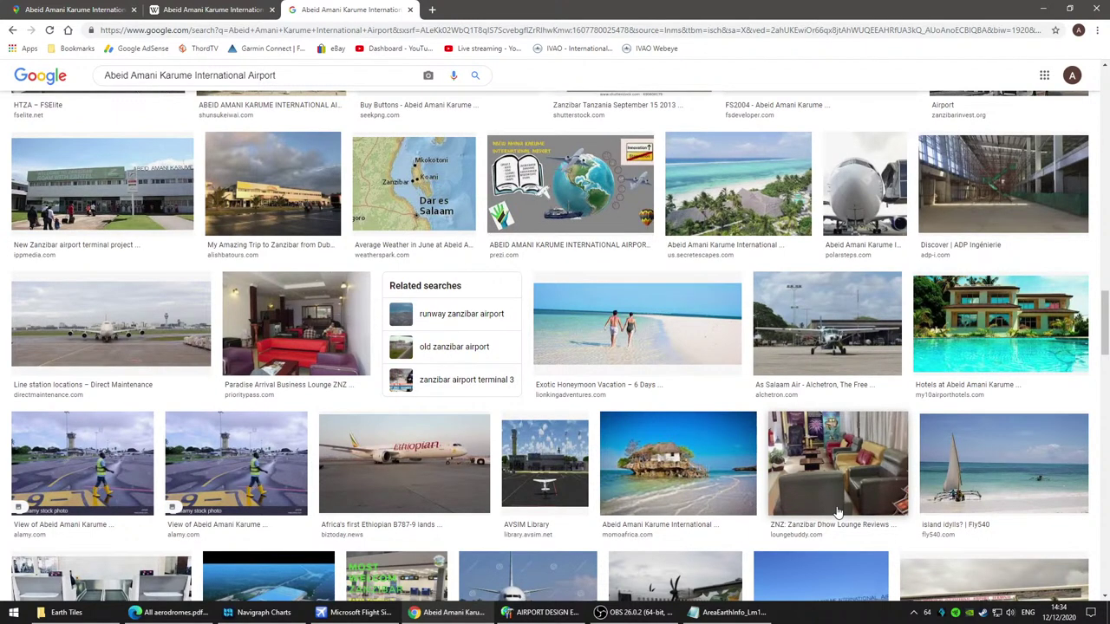
left_click(416, 614)
left_click(417, 614)
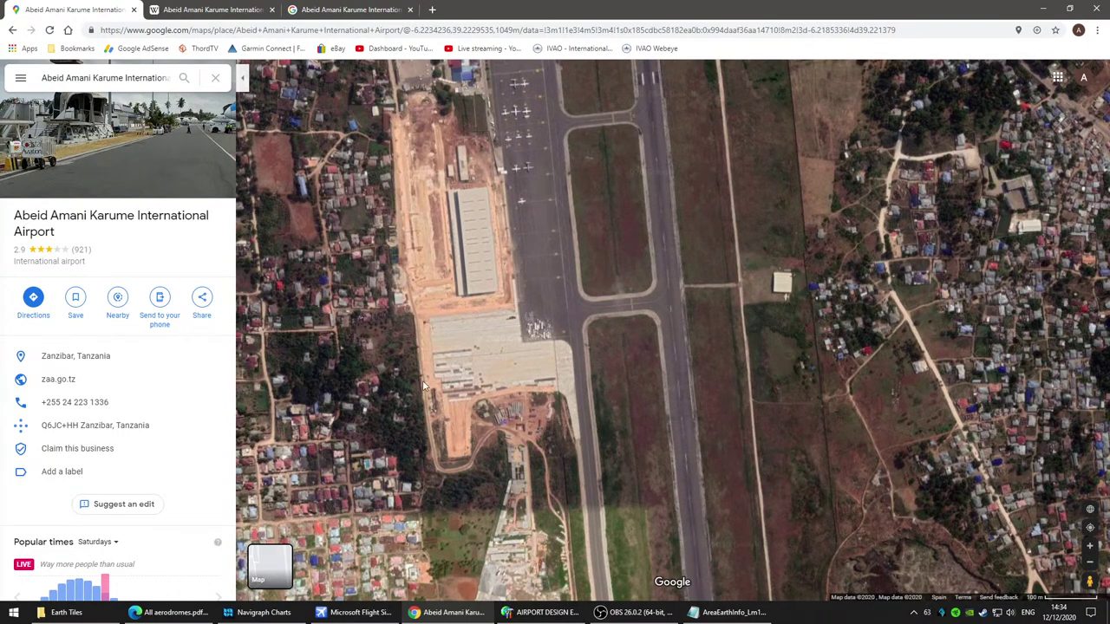
Step: Zoom and pan the satellite map over the southern apron, stands and runway, then return to ADE
scroll(423, 351, "up", 3)
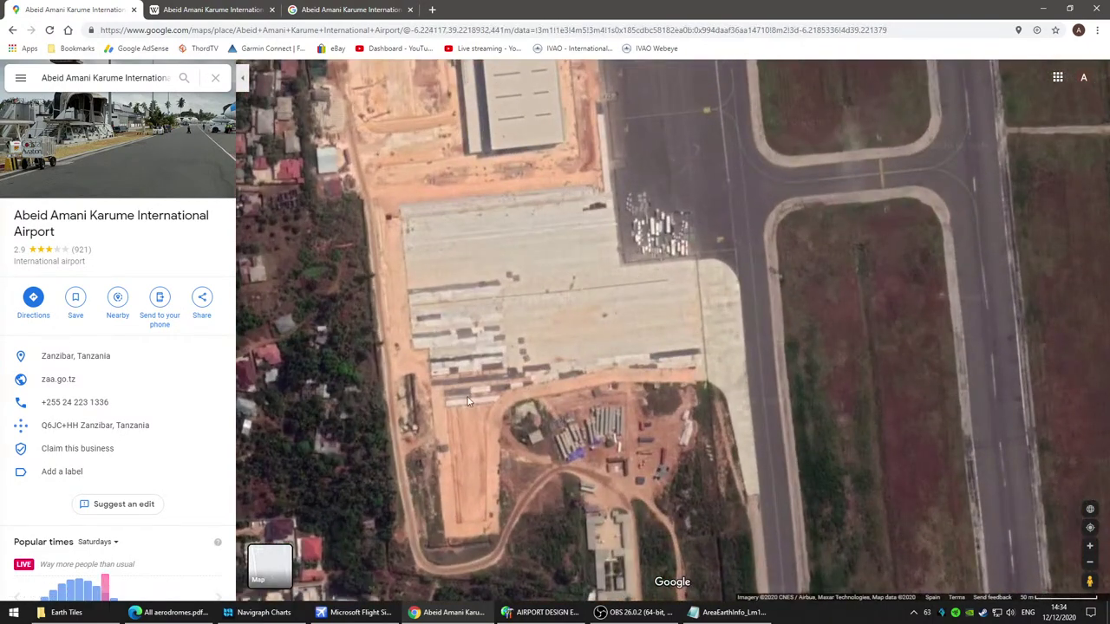
scroll(678, 267, "up", 3)
left_click_drag(572, 165, 606, 404)
left_click_drag(696, 249, 693, 121)
left_click_drag(731, 542, 803, 463)
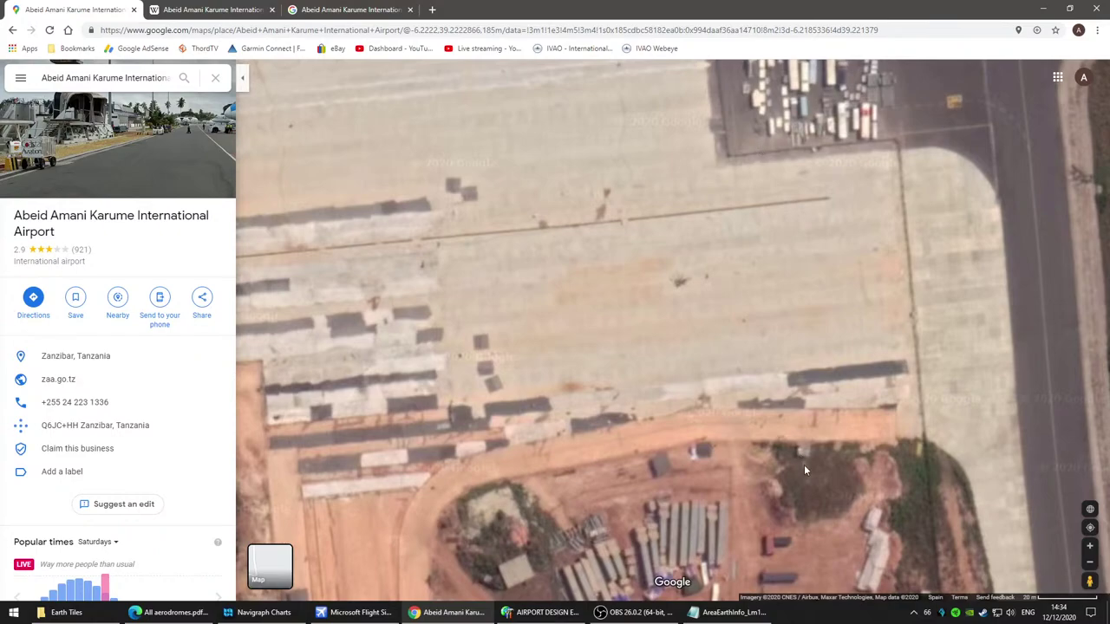
scroll(805, 468, "down", 3)
scroll(804, 474, "down", 2)
left_click_drag(900, 529, 639, 450)
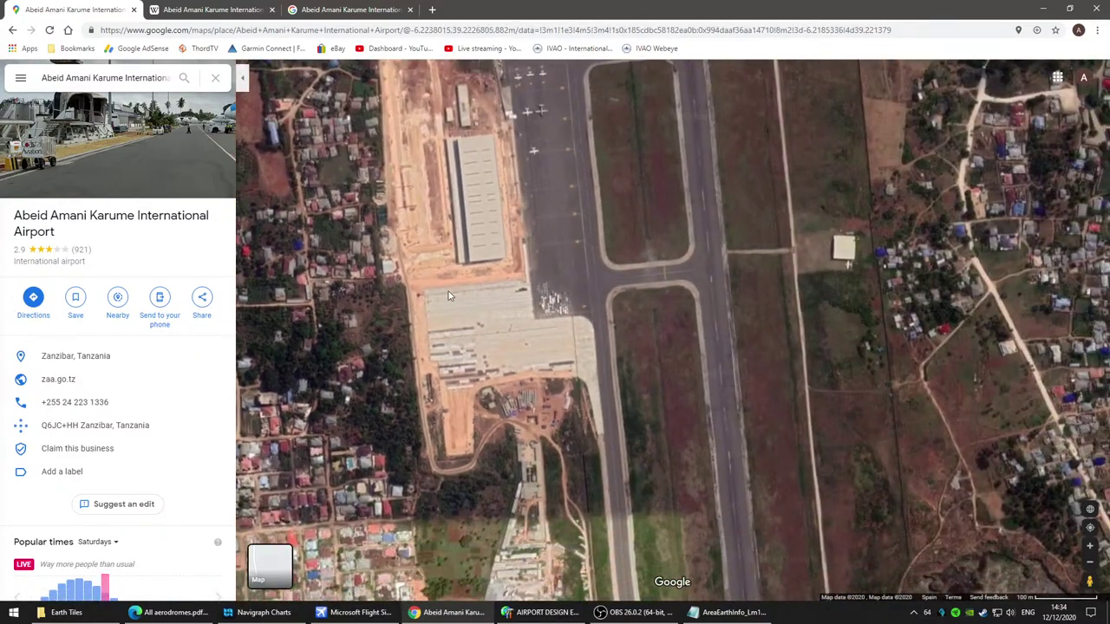
scroll(537, 295, "down", 2)
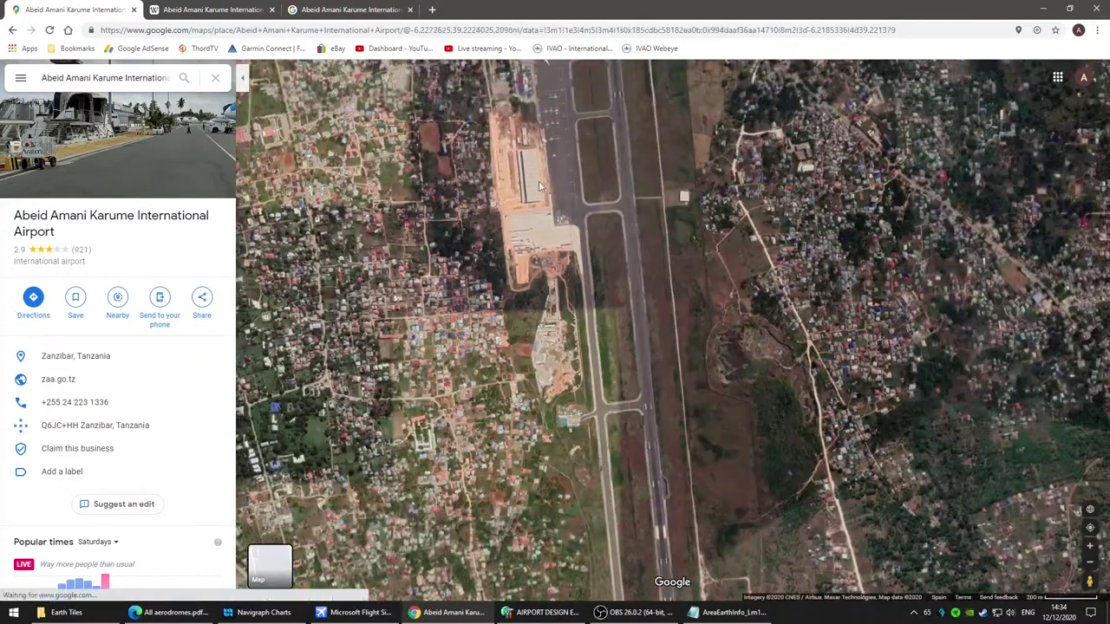
scroll(546, 439, "up", 2)
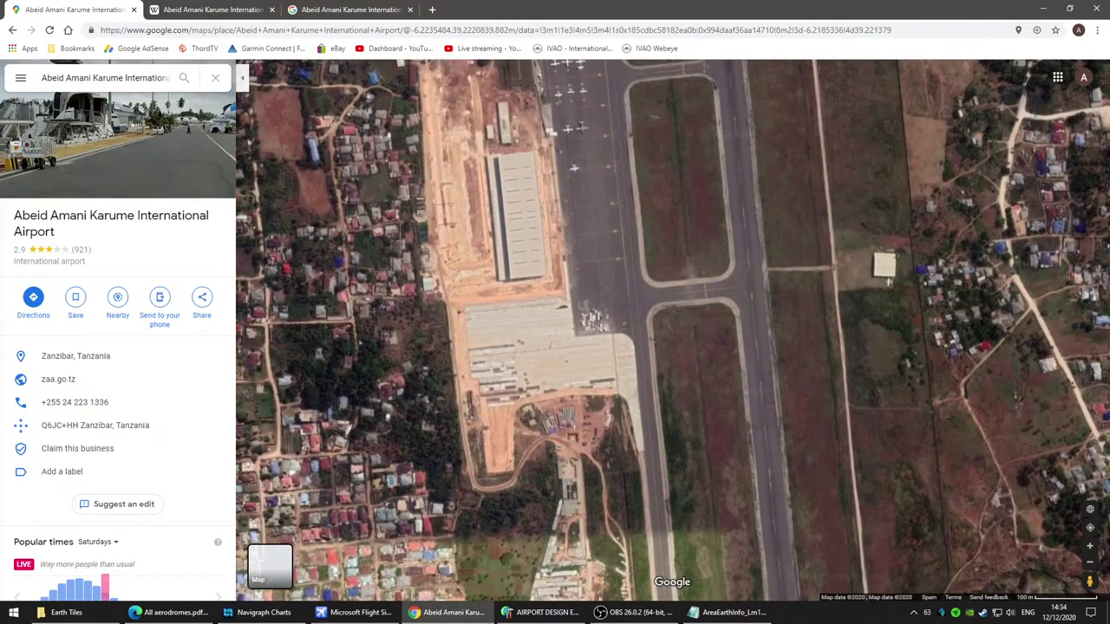
left_click(542, 612)
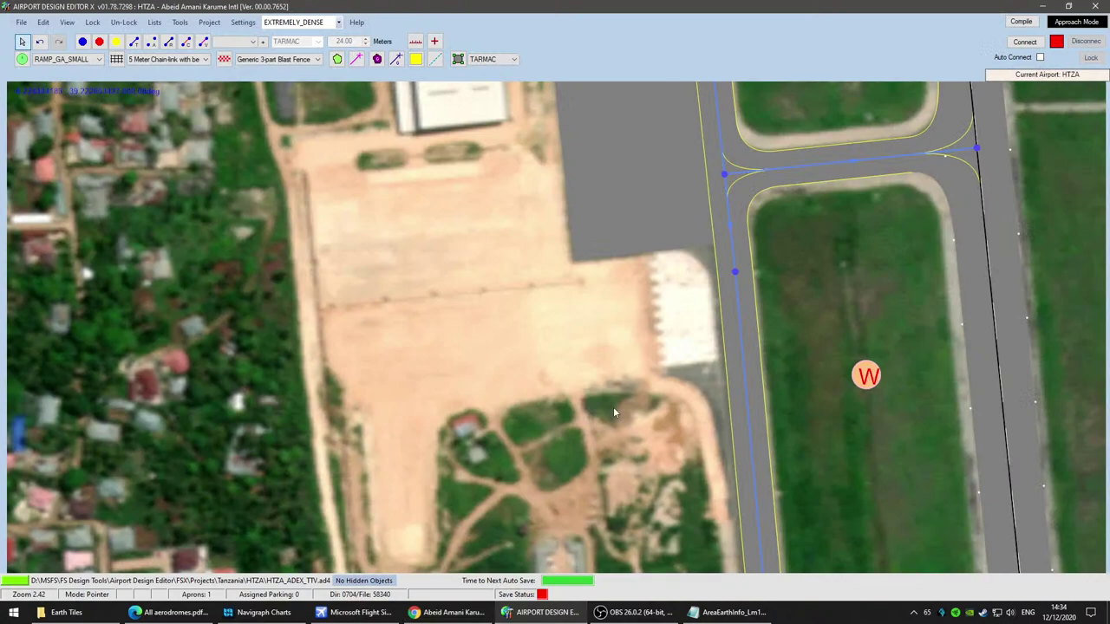
Step: Zoom out the ADE map to show the whole runway, then switch back to Google Maps
scroll(614, 378, "down", 2)
scroll(614, 381, "down", 2)
left_click_drag(569, 397, 533, 469)
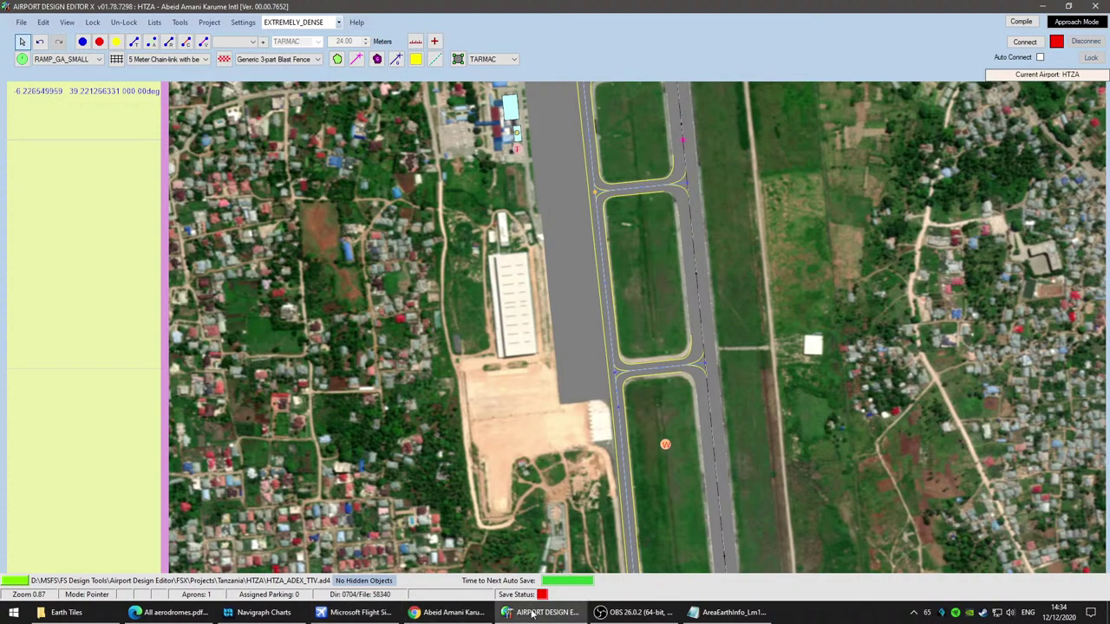
left_click(447, 612)
scroll(607, 442, "up", 3)
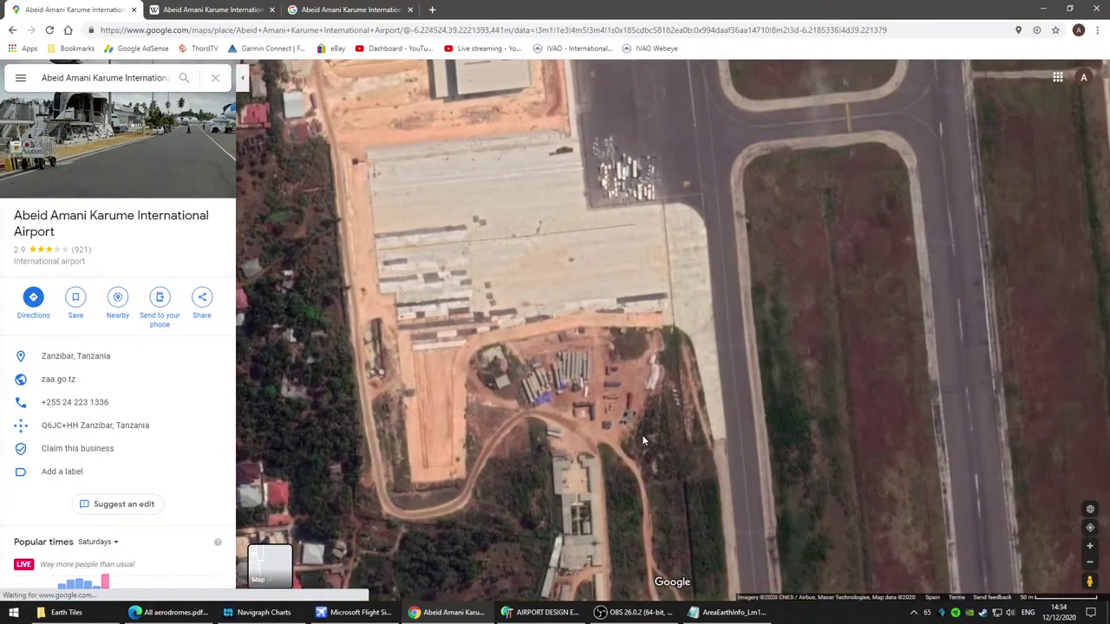
Step: Pan and zoom the satellite map across the southern apron concrete and construction yard
left_click_drag(673, 473, 787, 501)
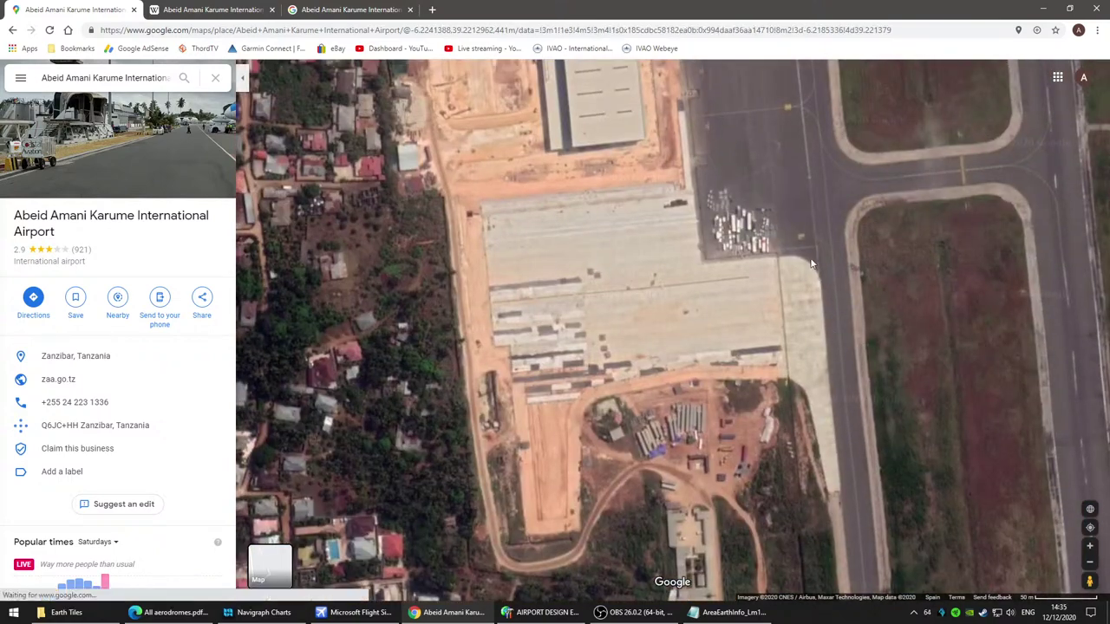
scroll(734, 319, "up", 3)
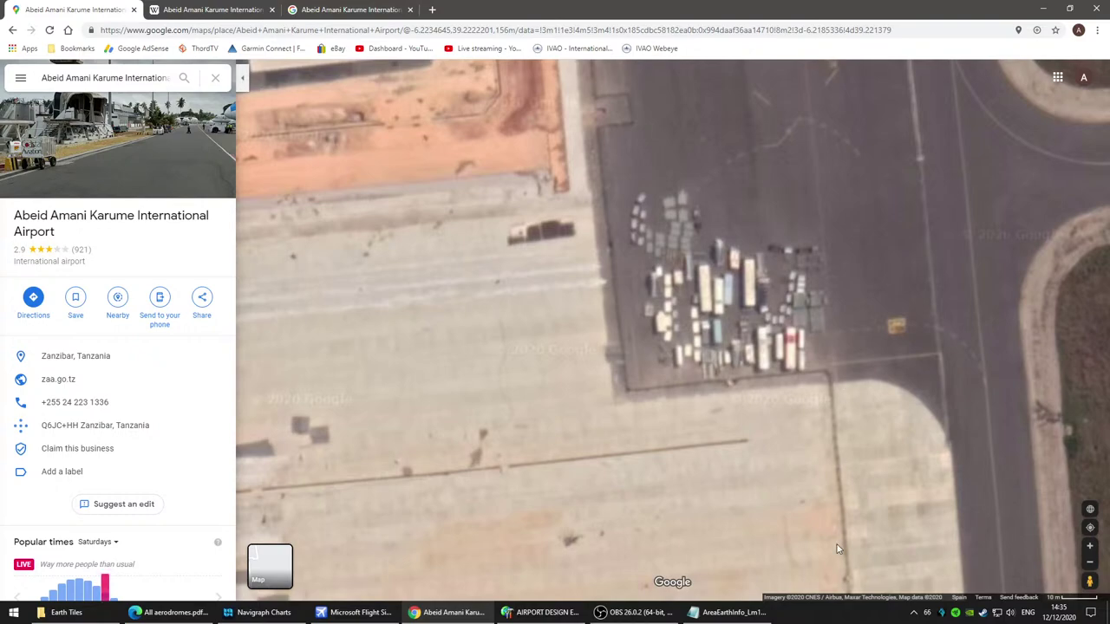
left_click_drag(621, 425, 771, 388)
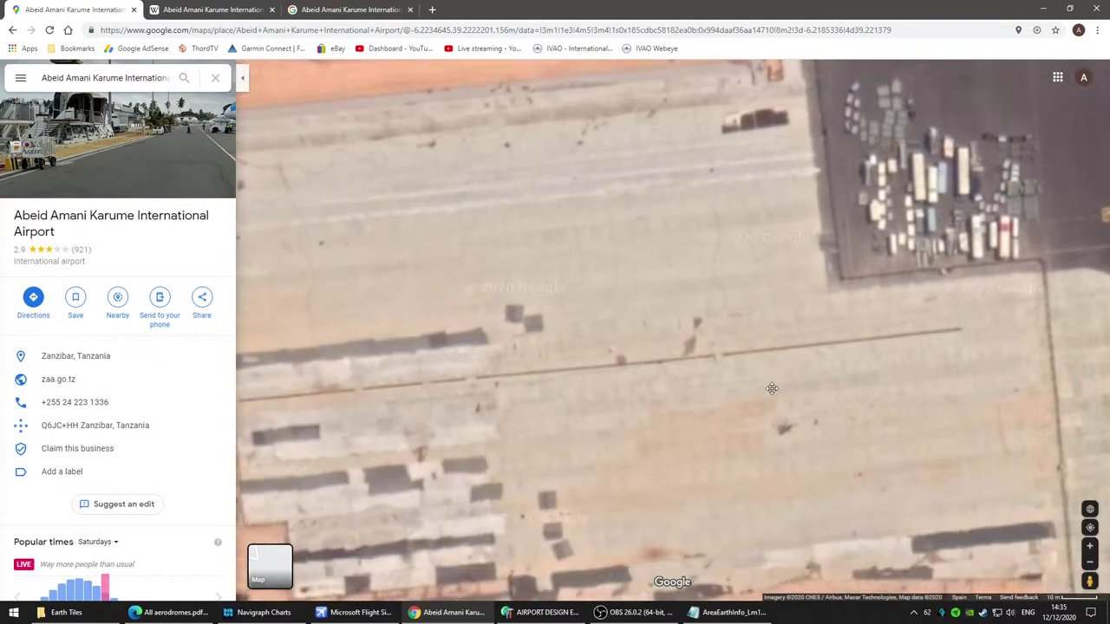
scroll(601, 471, "down", 2)
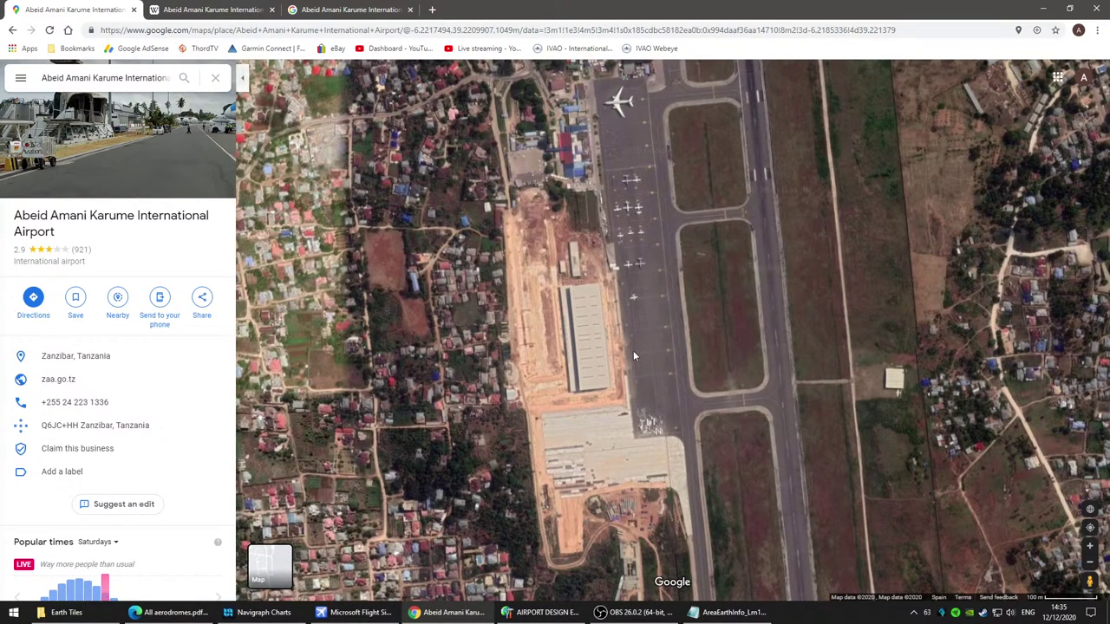
scroll(617, 336, "up", 2)
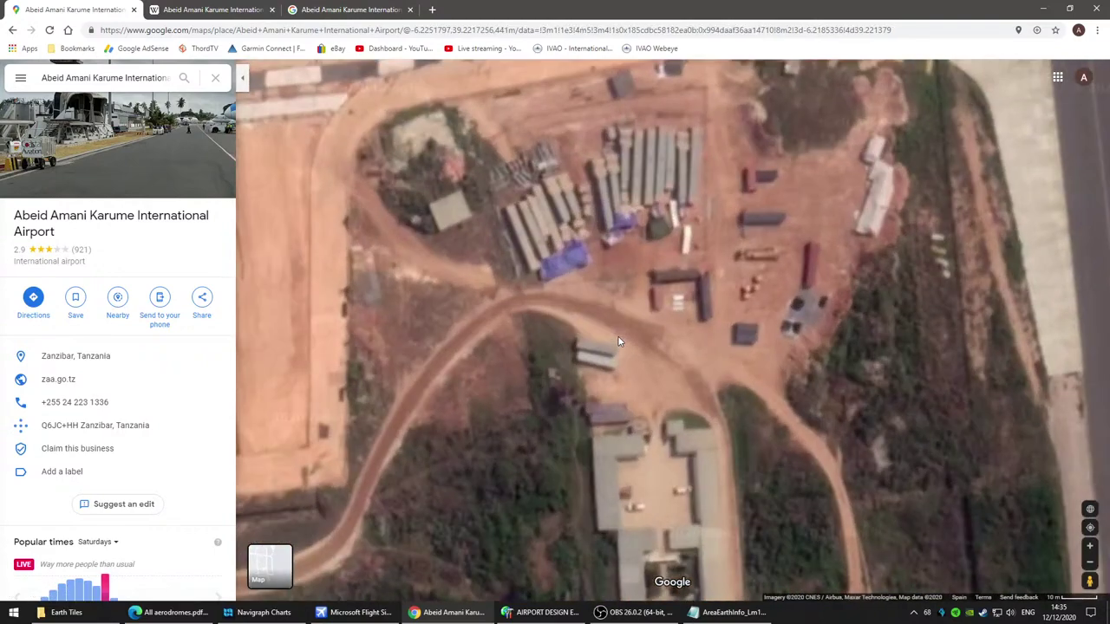
left_click_drag(457, 378, 760, 441)
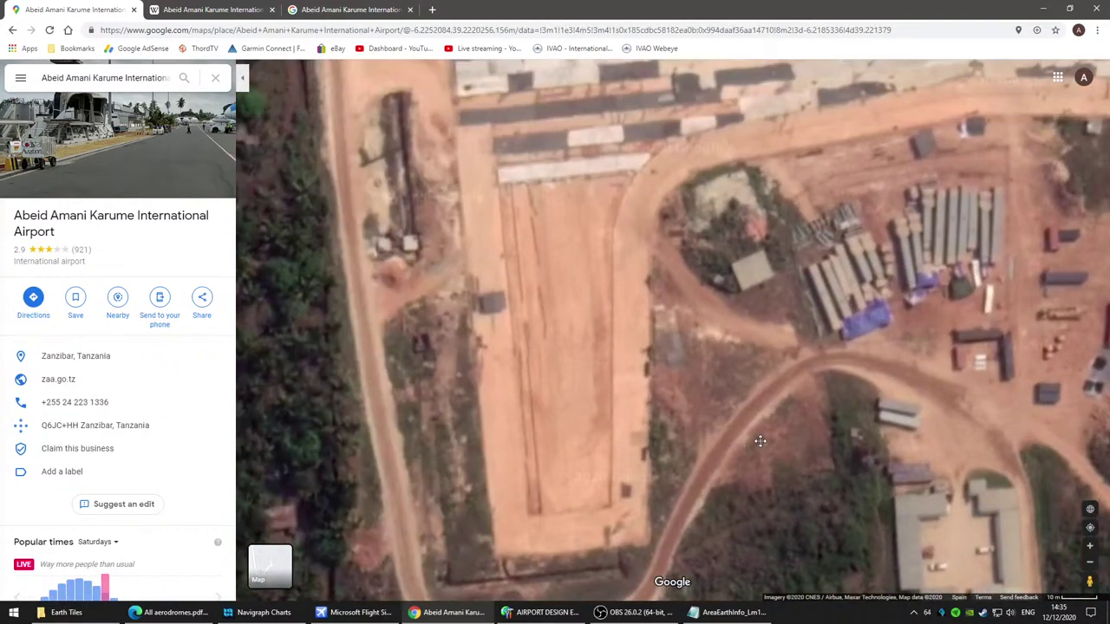
scroll(682, 404, "down", 3)
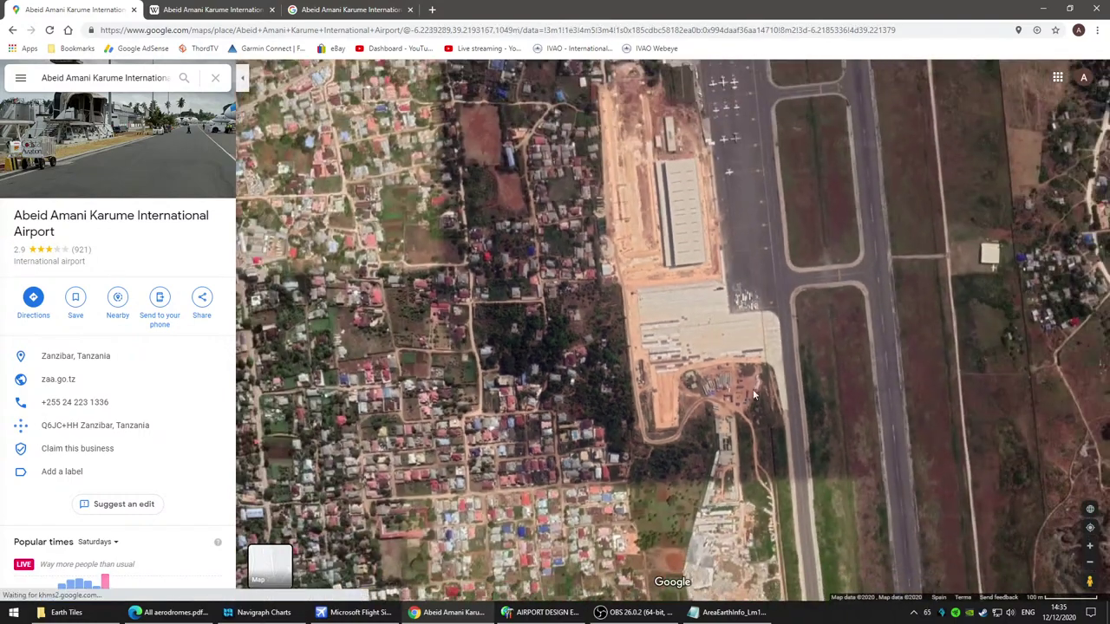
scroll(725, 329, "up", 2)
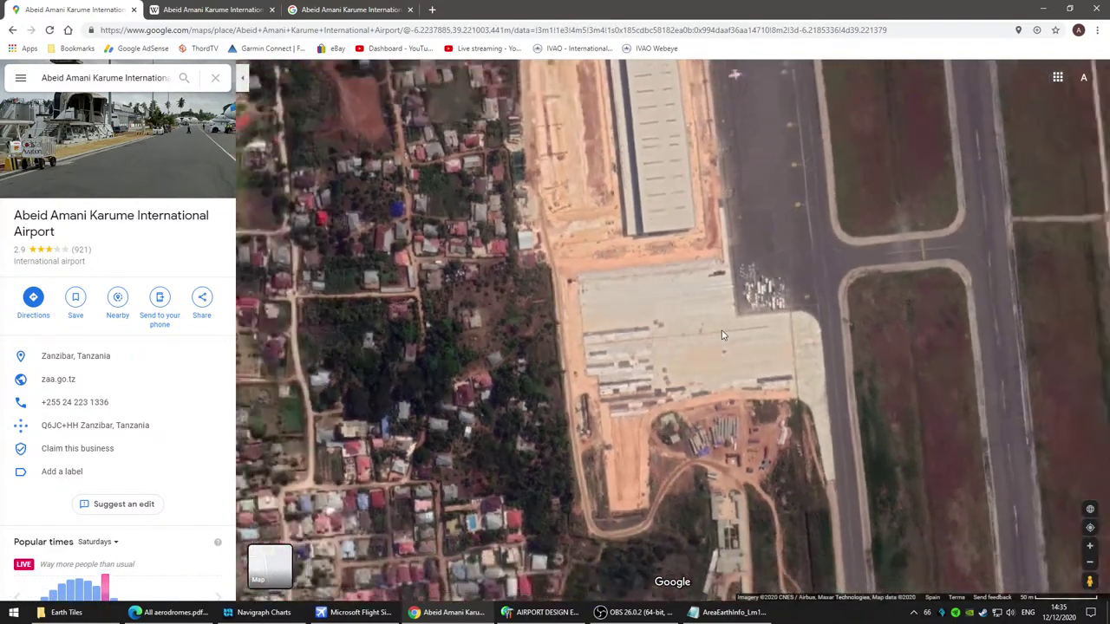
scroll(726, 337, "up", 3)
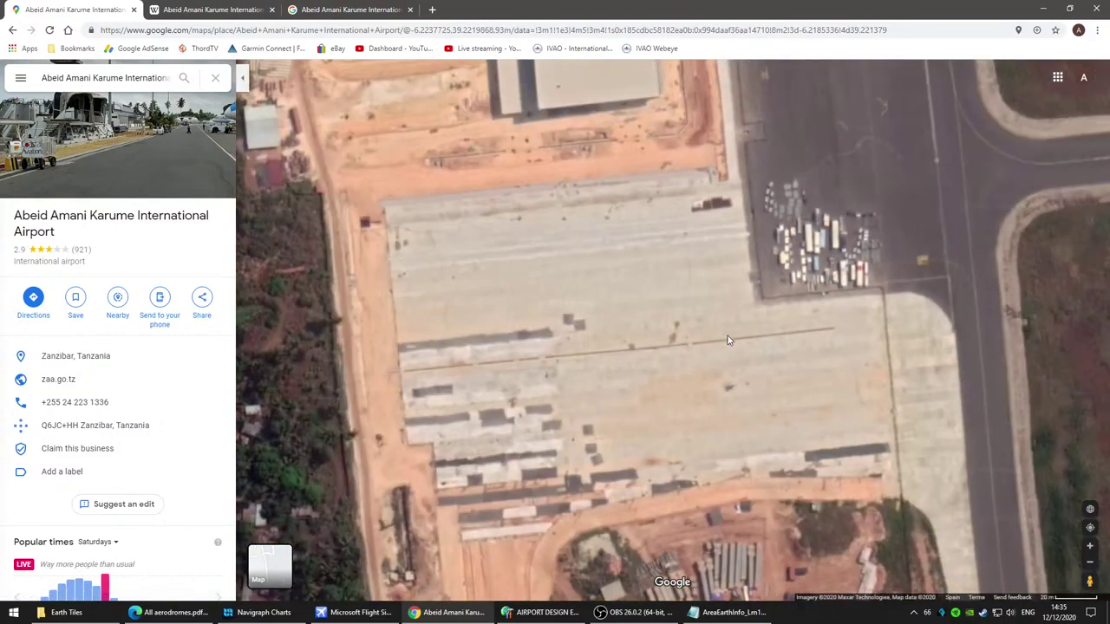
scroll(728, 340, "down", 2)
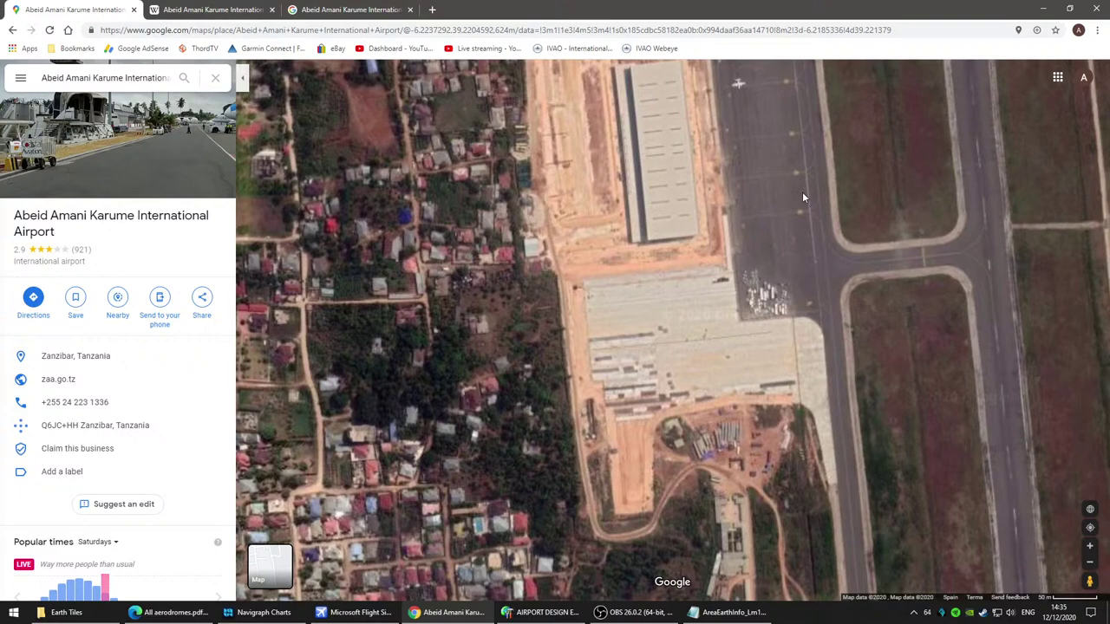
left_click_drag(650, 489, 641, 360)
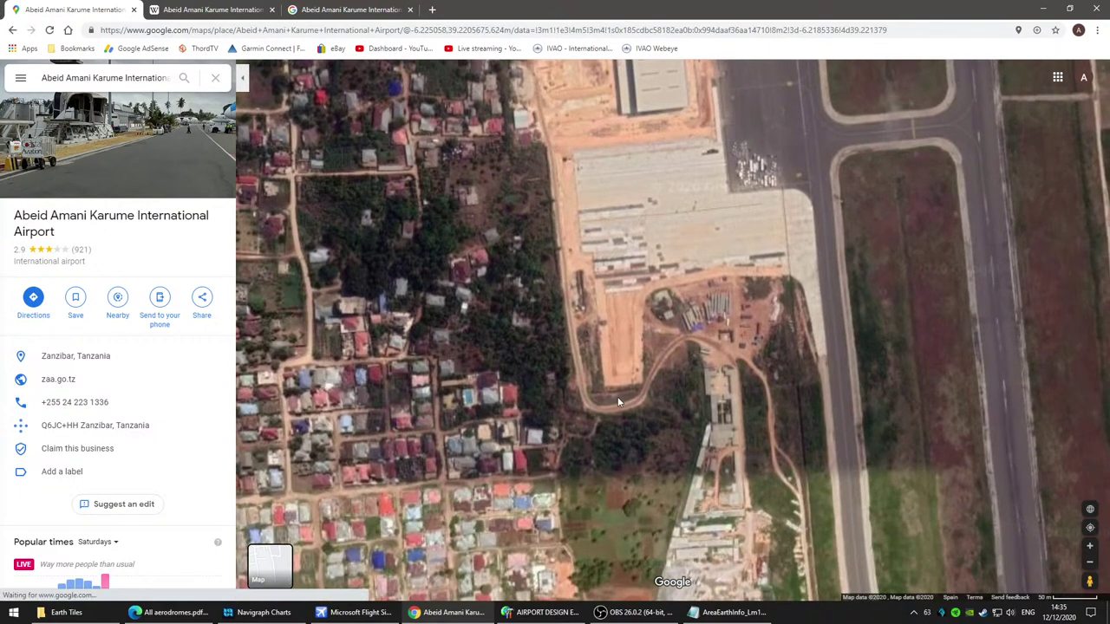
scroll(630, 361, "up", 2)
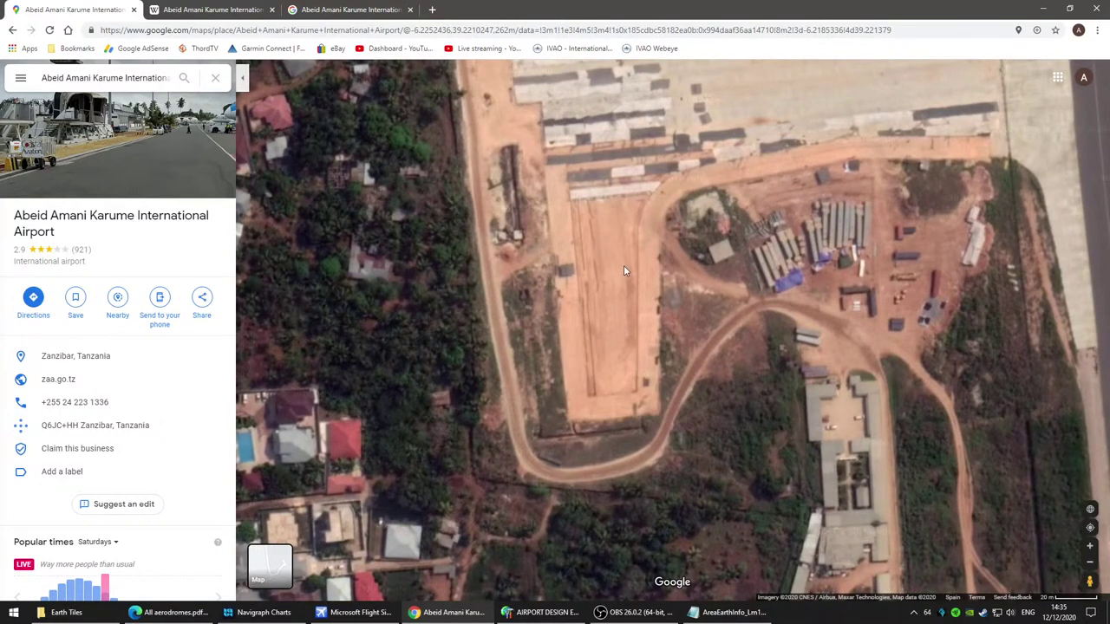
Step: Survey the taxiway and building north of the apron, then zoom out over apron and runway
left_click_drag(611, 154, 598, 343)
left_click_drag(908, 304, 536, 393)
left_click_drag(542, 290, 719, 443)
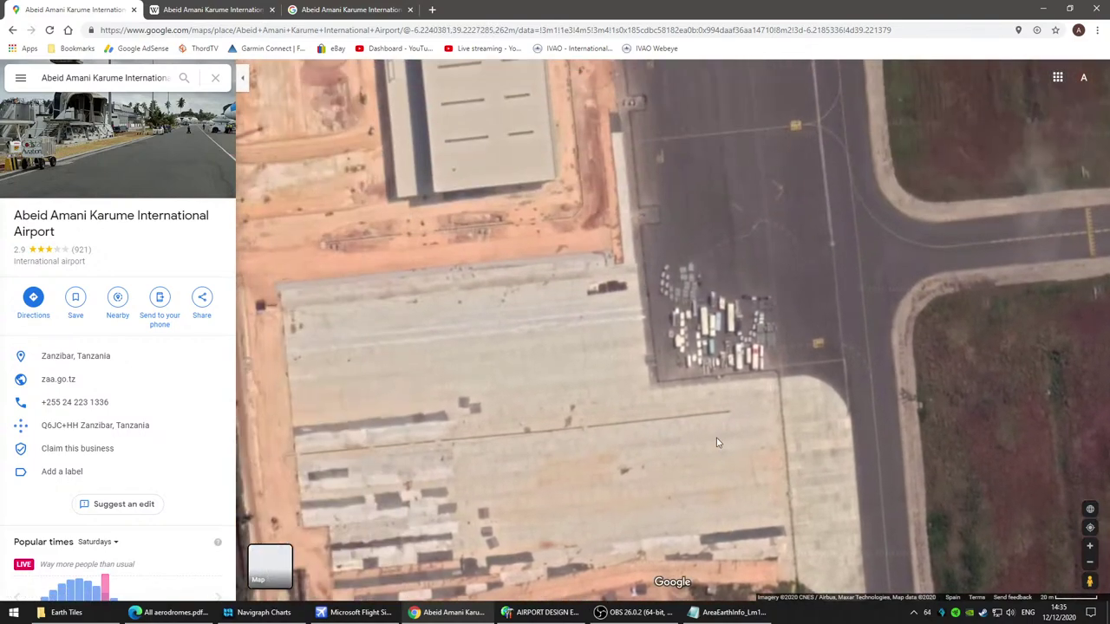
key("Up")
key("Left")
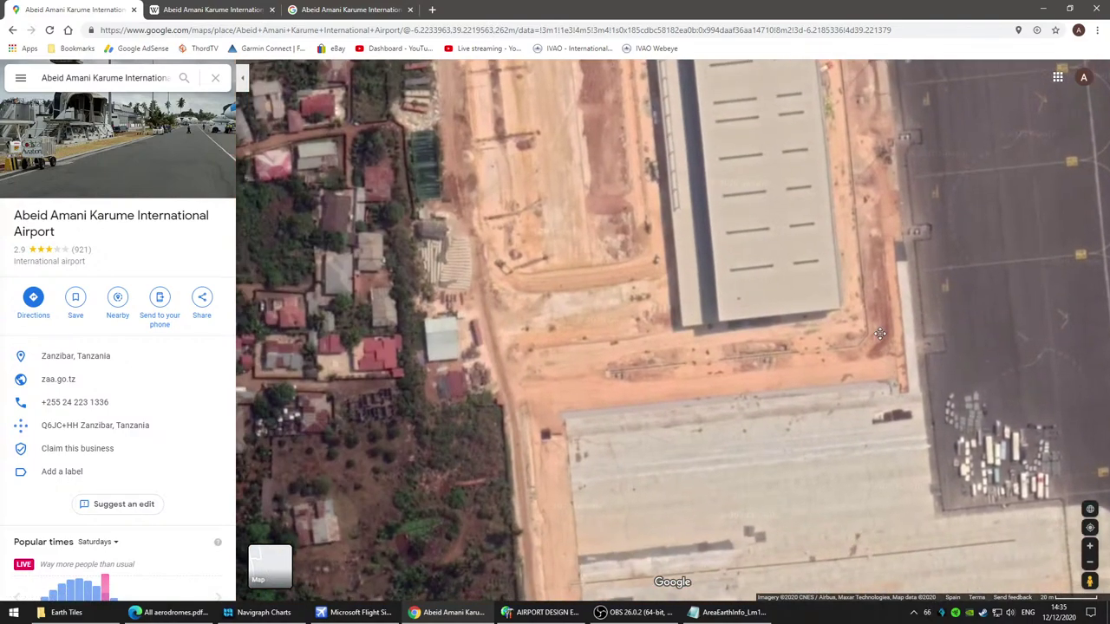
scroll(753, 488, "down", 3)
left_click_drag(751, 329, 632, 163)
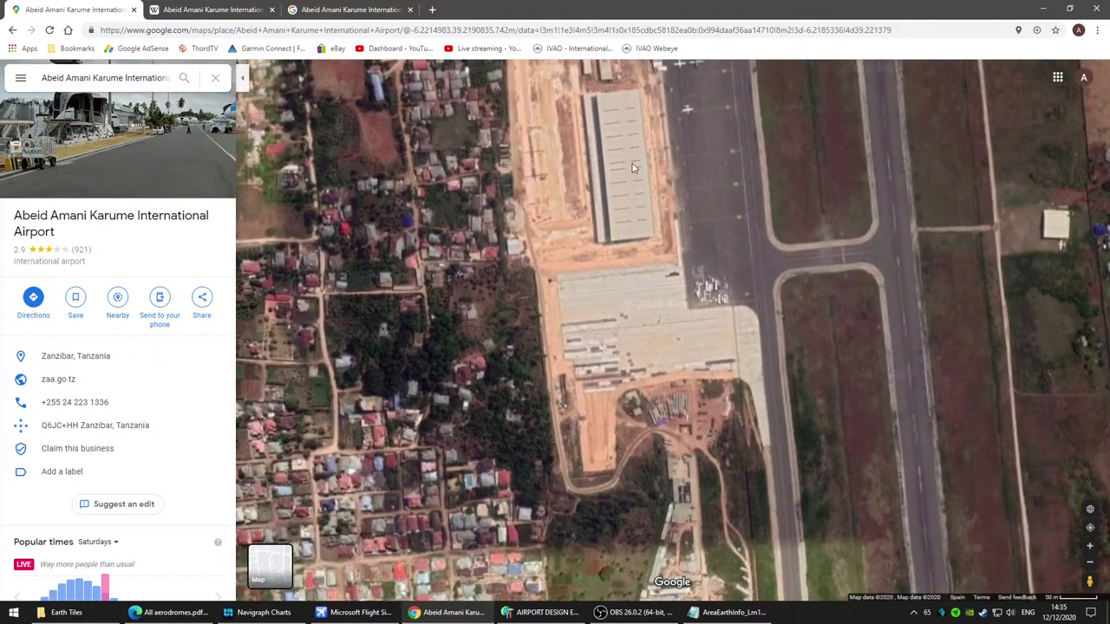
scroll(655, 410, "up", 3)
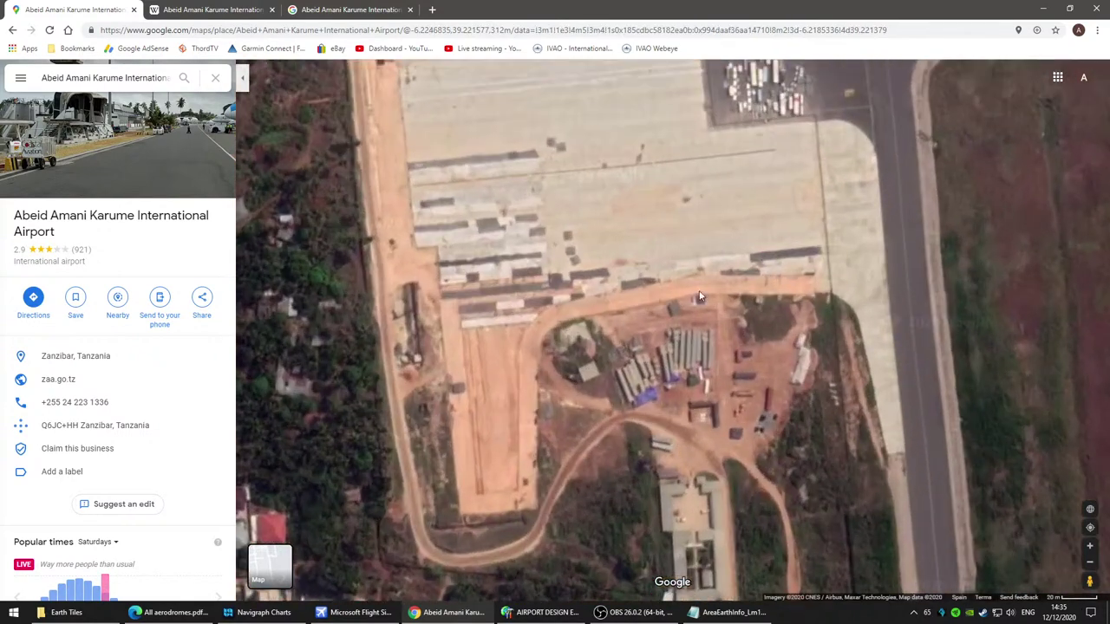
scroll(694, 235, "down", 2)
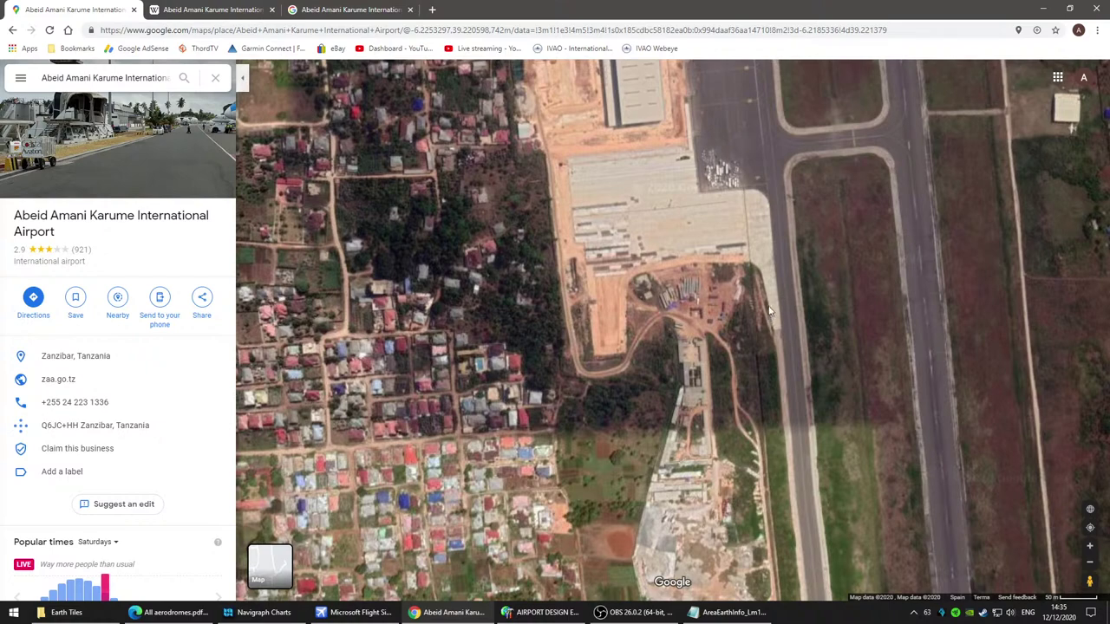
Step: Recentre on the apron, inspect the quarry and small hangar to the south, then switch to ADE
left_click_drag(782, 223, 715, 168)
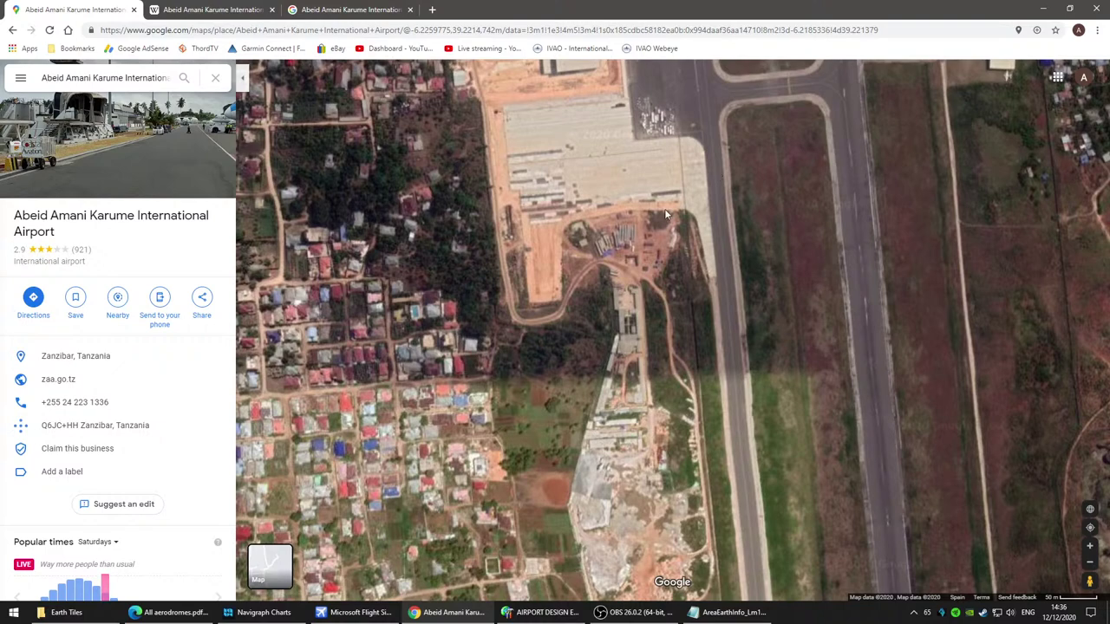
scroll(681, 159, "down", 1)
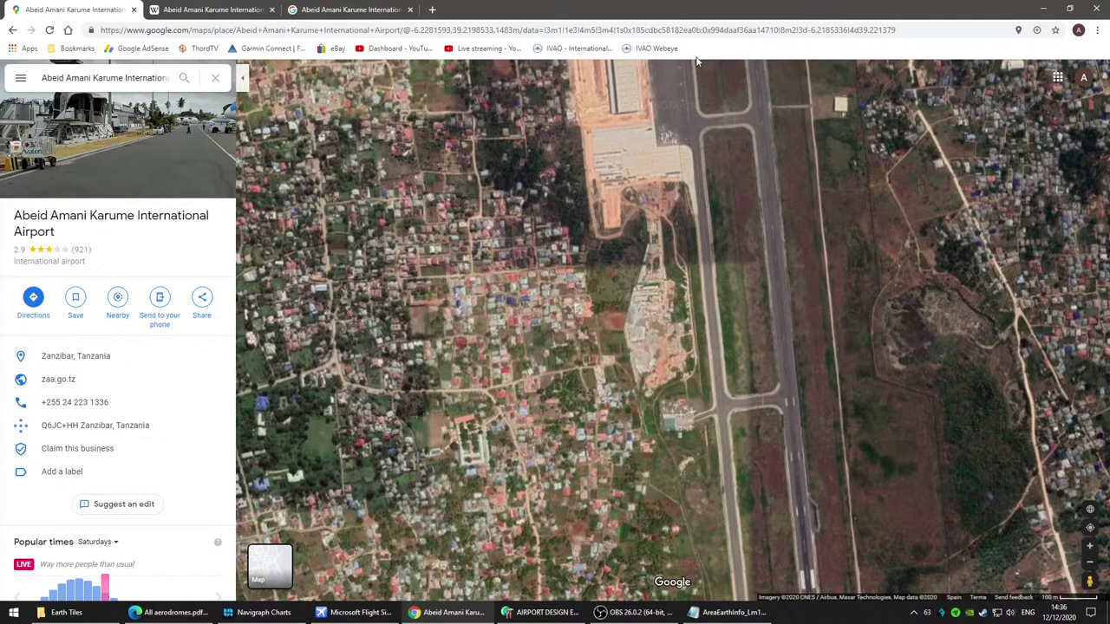
scroll(820, 334, "up", 2)
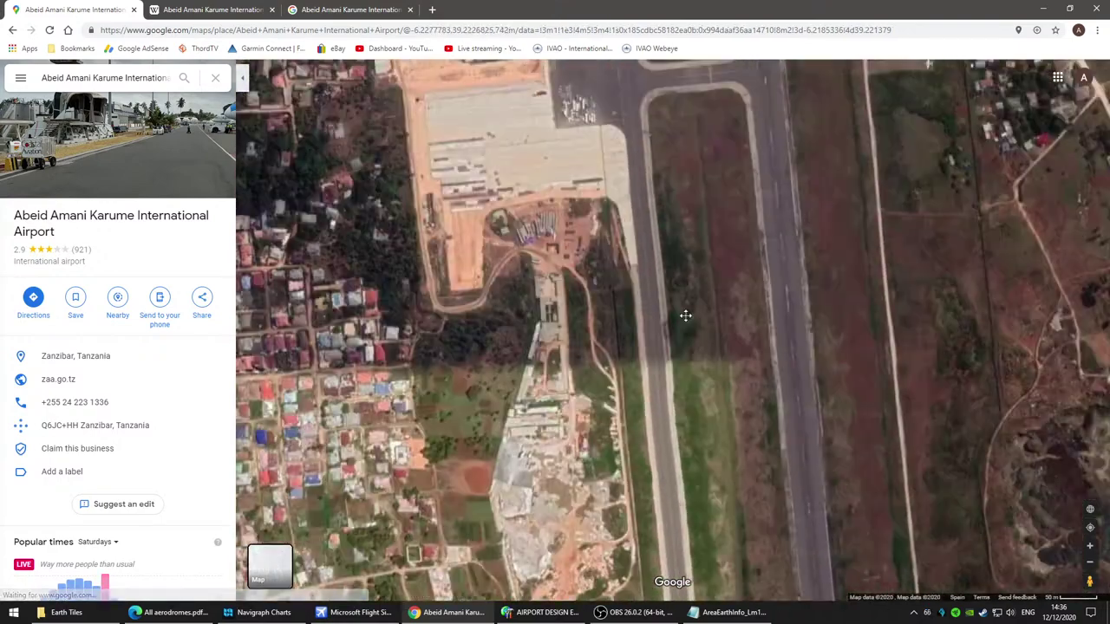
left_click_drag(686, 316, 704, 411)
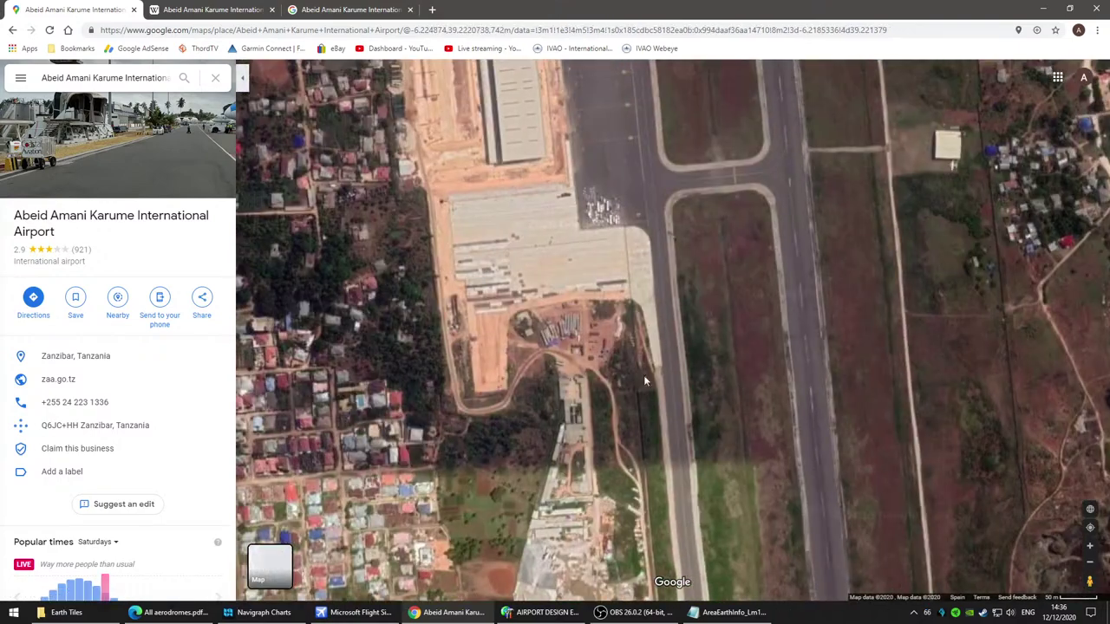
left_click_drag(770, 443, 804, 156)
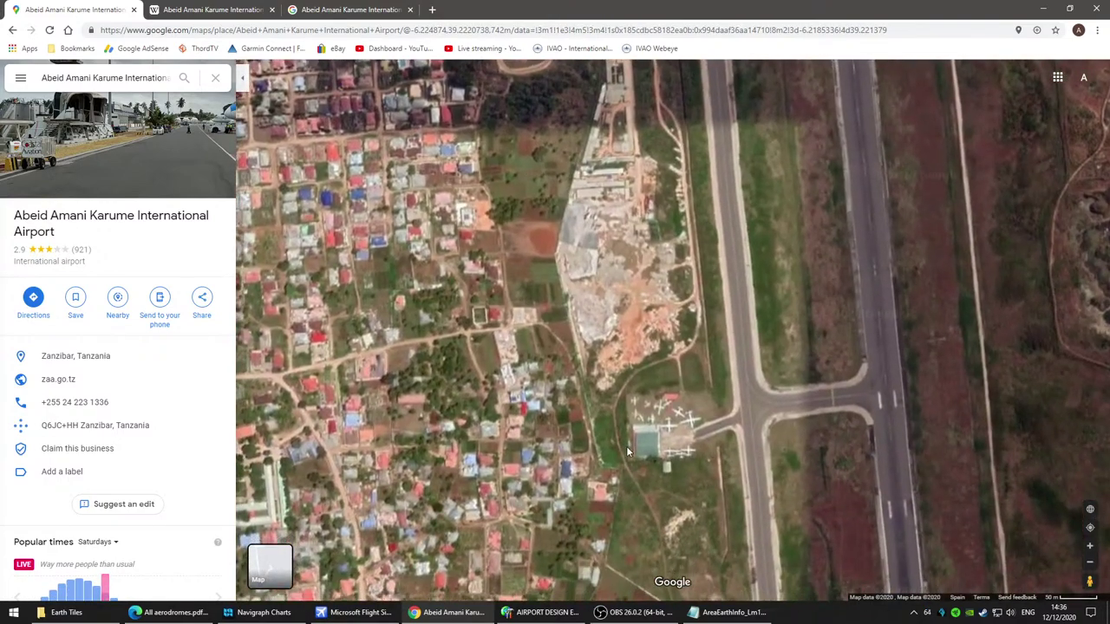
left_click(542, 612)
Step: Pan and zoom the ADE map toward the apron's southern edge, then return to Google Maps
scroll(645, 342, "up", 2)
left_click_drag(645, 343, 529, 196)
scroll(558, 378, "up", 4)
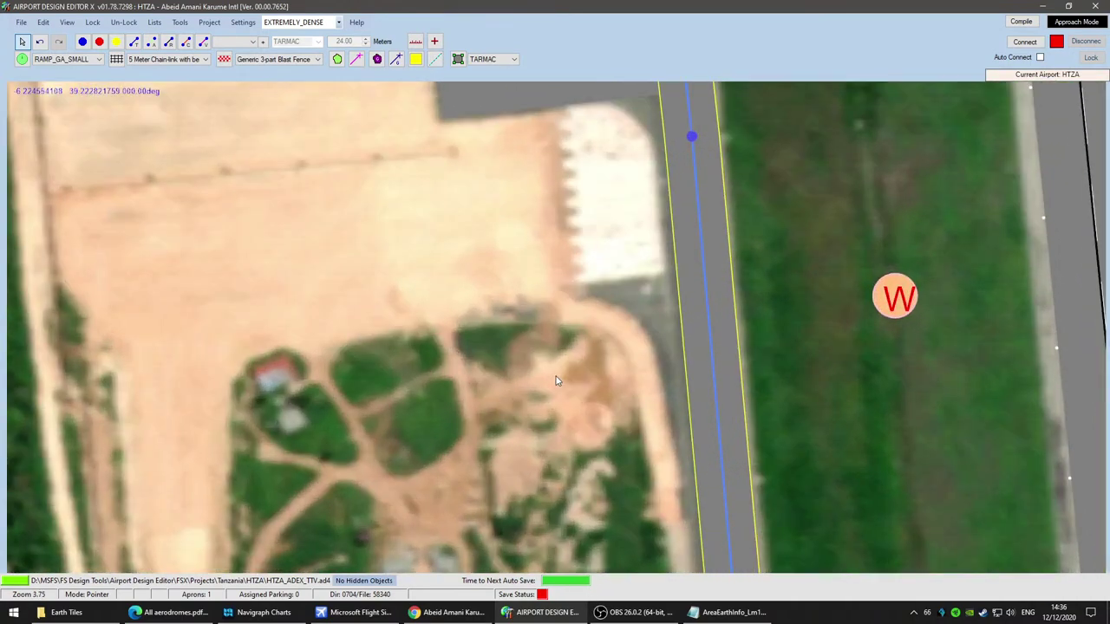
scroll(558, 378, "down", 2)
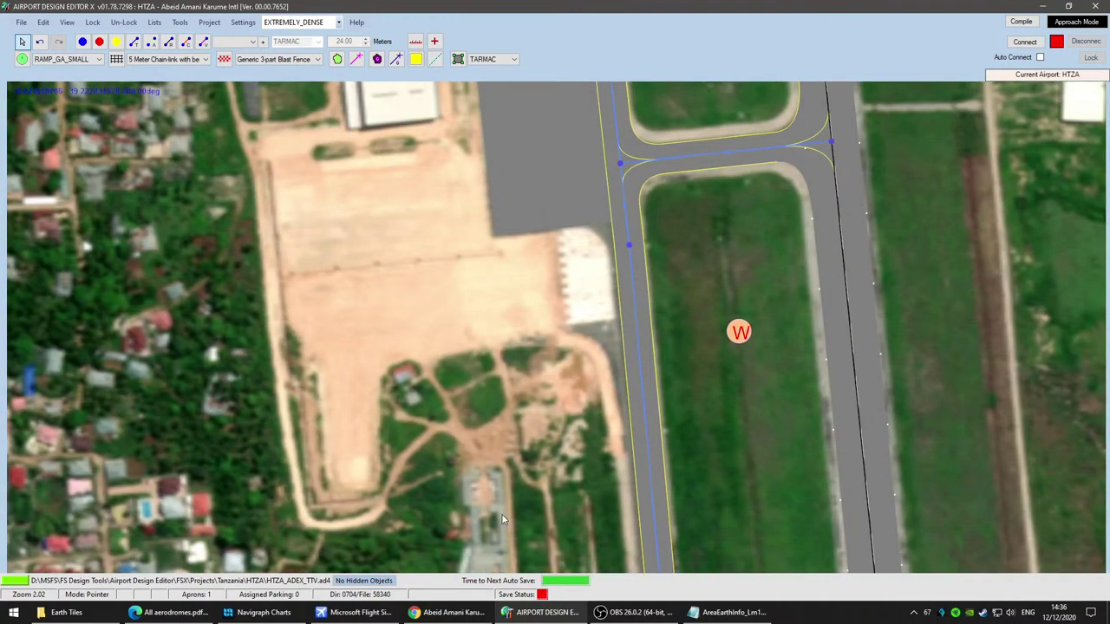
left_click(455, 617)
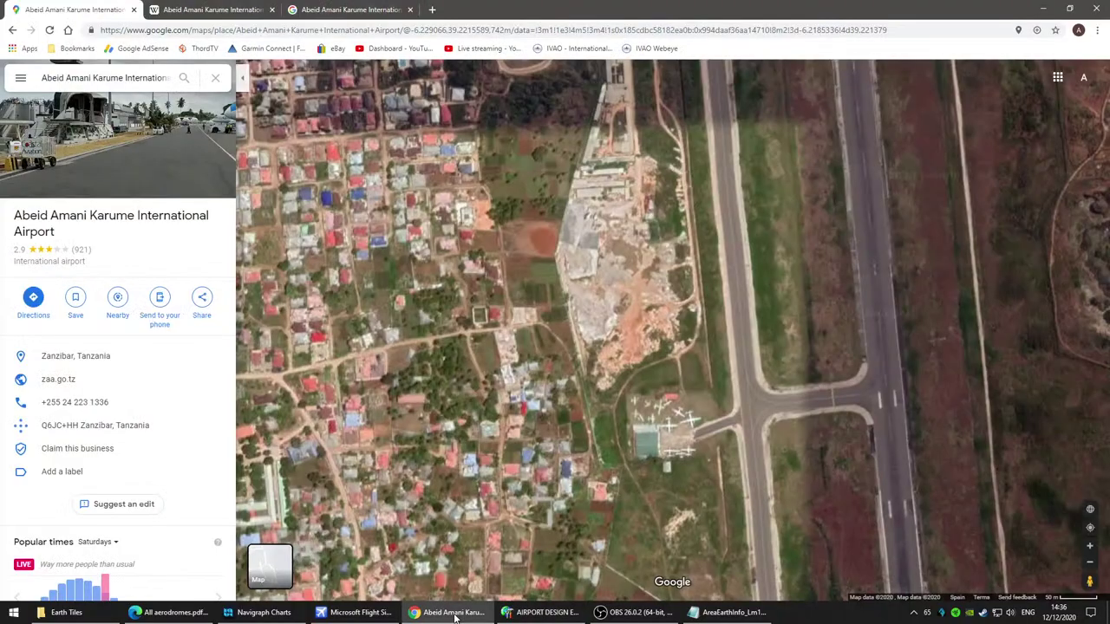
Step: Pan the satellite view over the apron, runway, cargo yard and terminal, then bring ADE forward
scroll(714, 424, "up", 2)
scroll(715, 424, "up", 5)
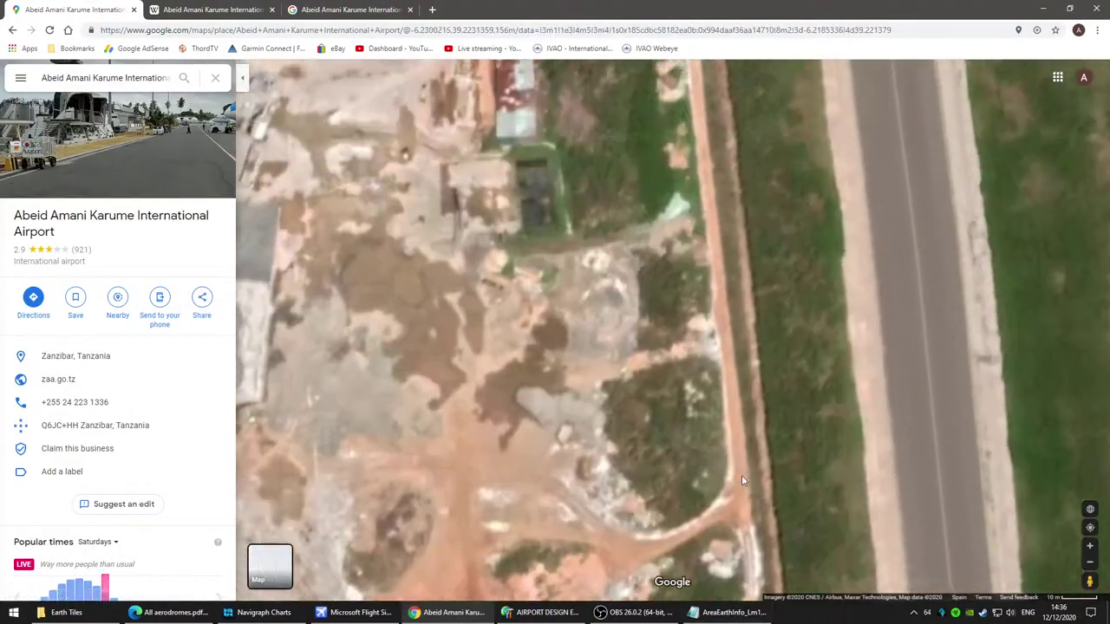
scroll(618, 371, "down", 3)
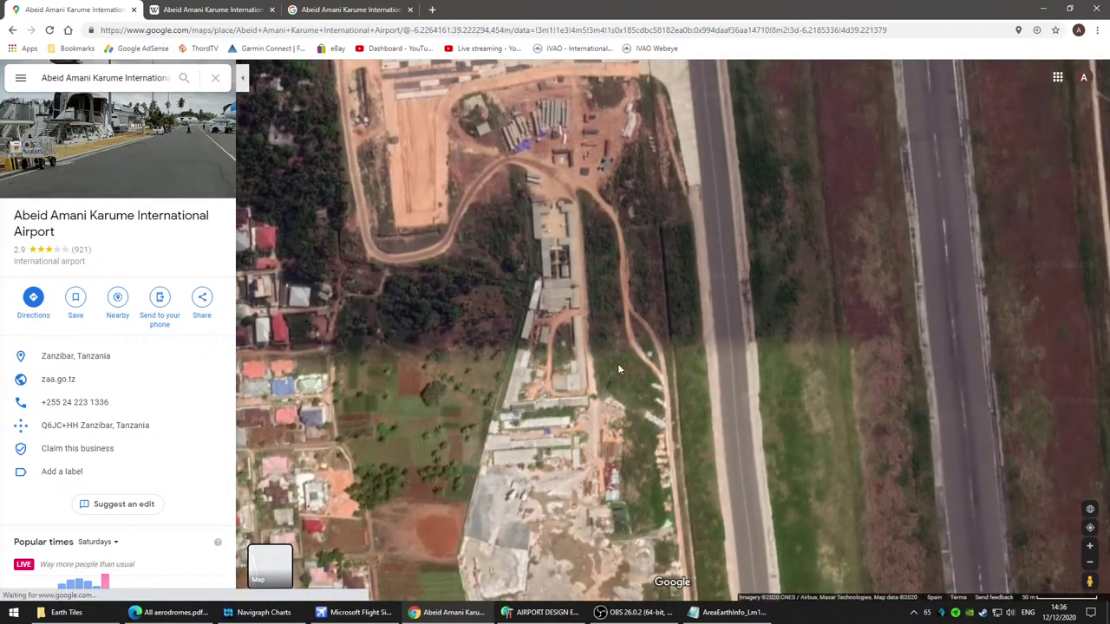
scroll(604, 258, "down", 2)
left_click_drag(606, 205, 634, 454)
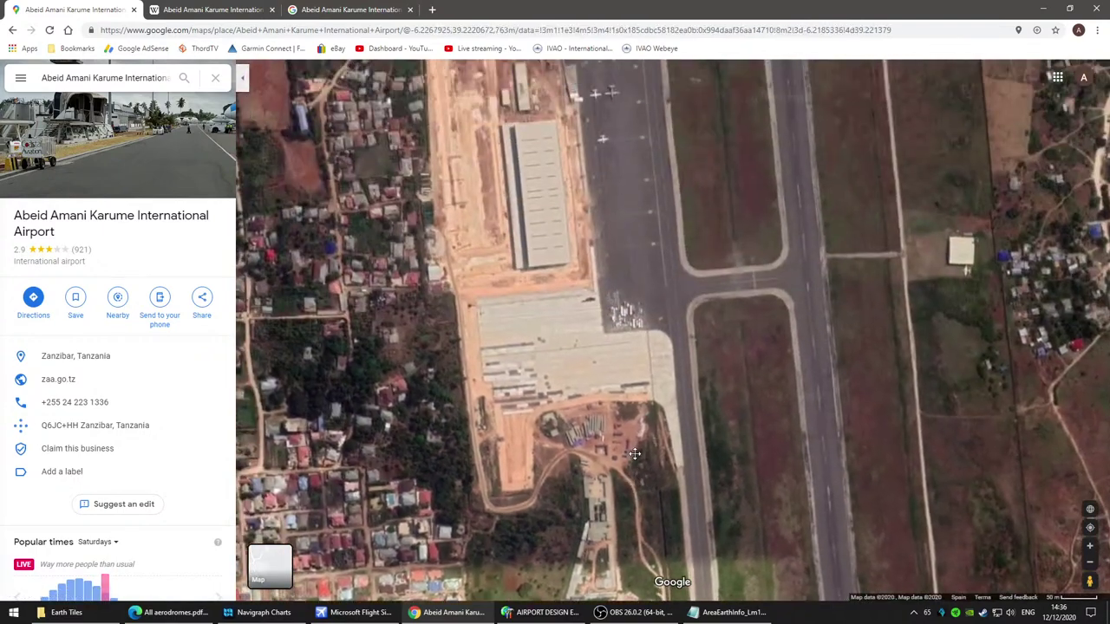
scroll(643, 398, "up", 3)
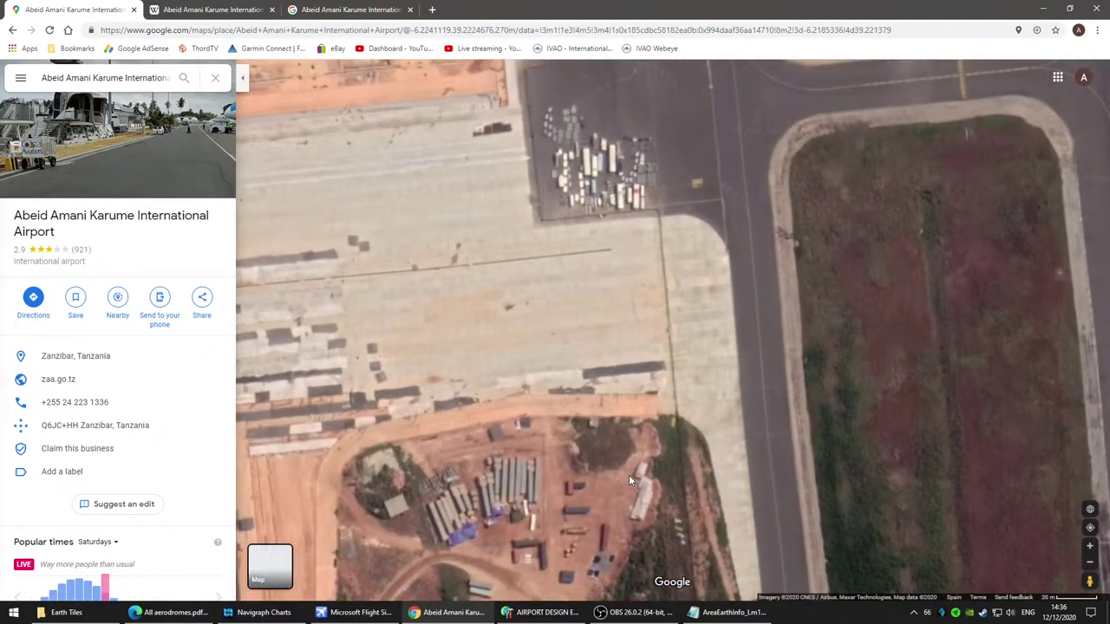
left_click_drag(638, 516, 448, 520)
left_click_drag(557, 466, 572, 319)
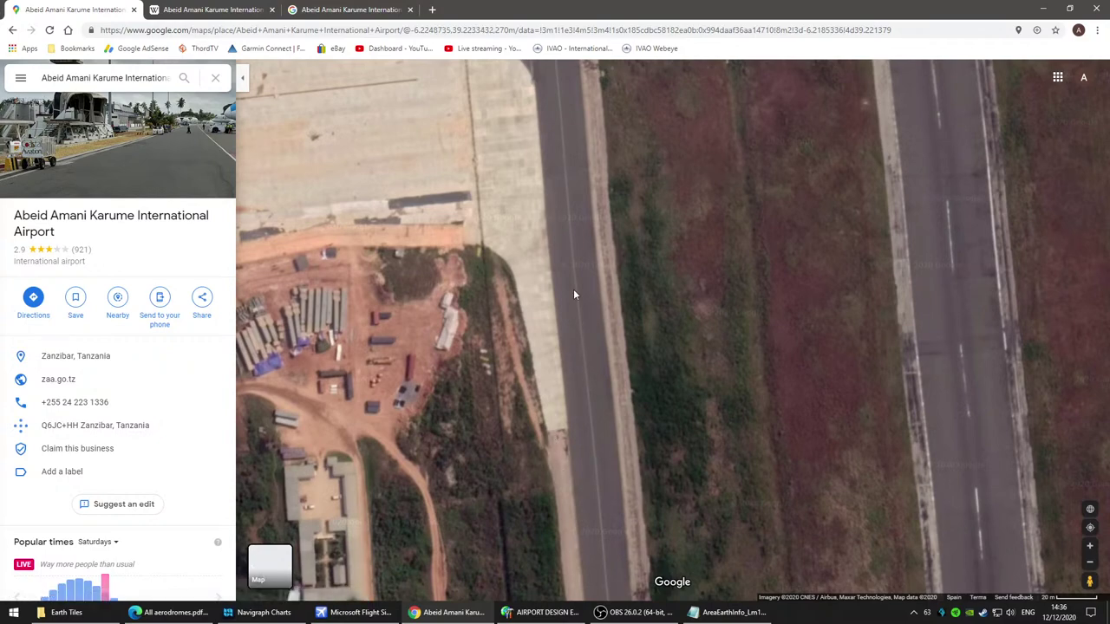
left_click_drag(394, 89, 747, 236)
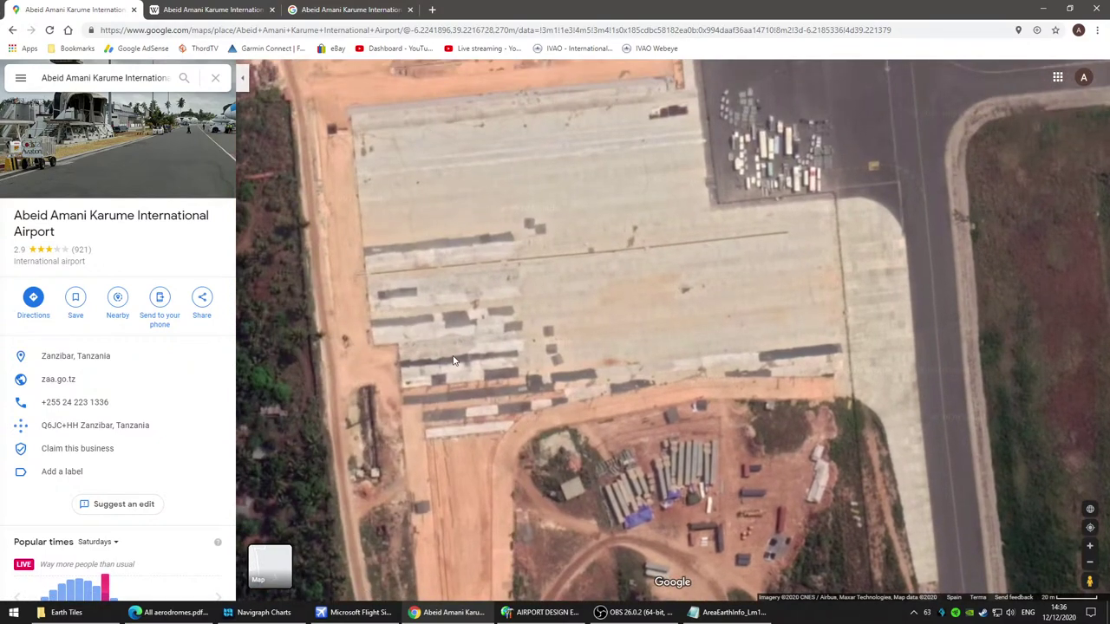
scroll(452, 355, "up", 1)
scroll(542, 418, "down", 1)
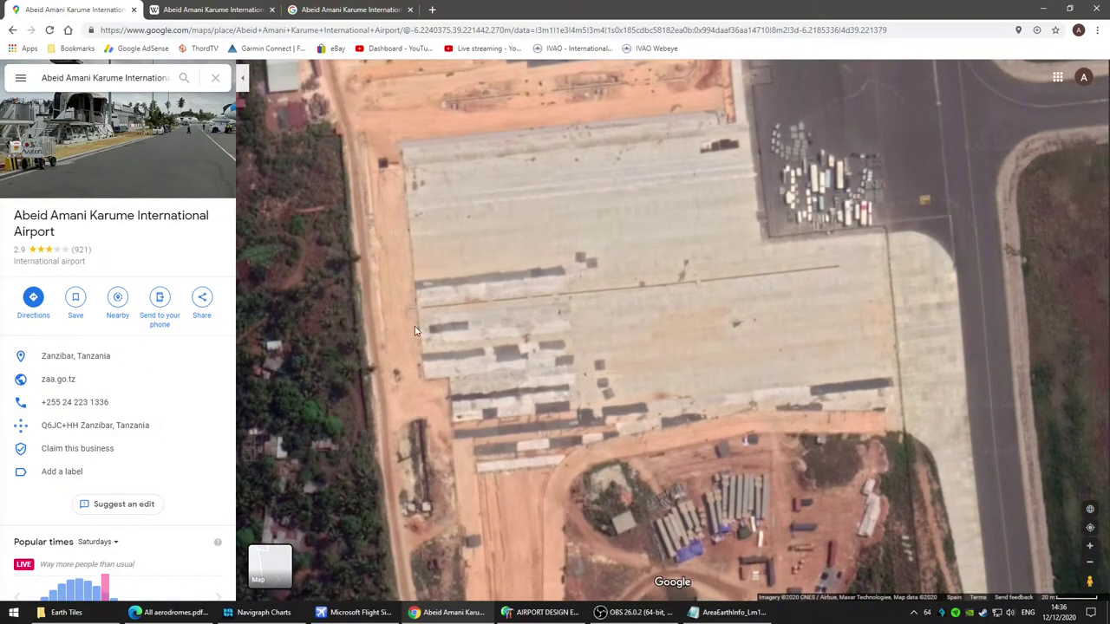
left_click_drag(715, 200, 634, 196)
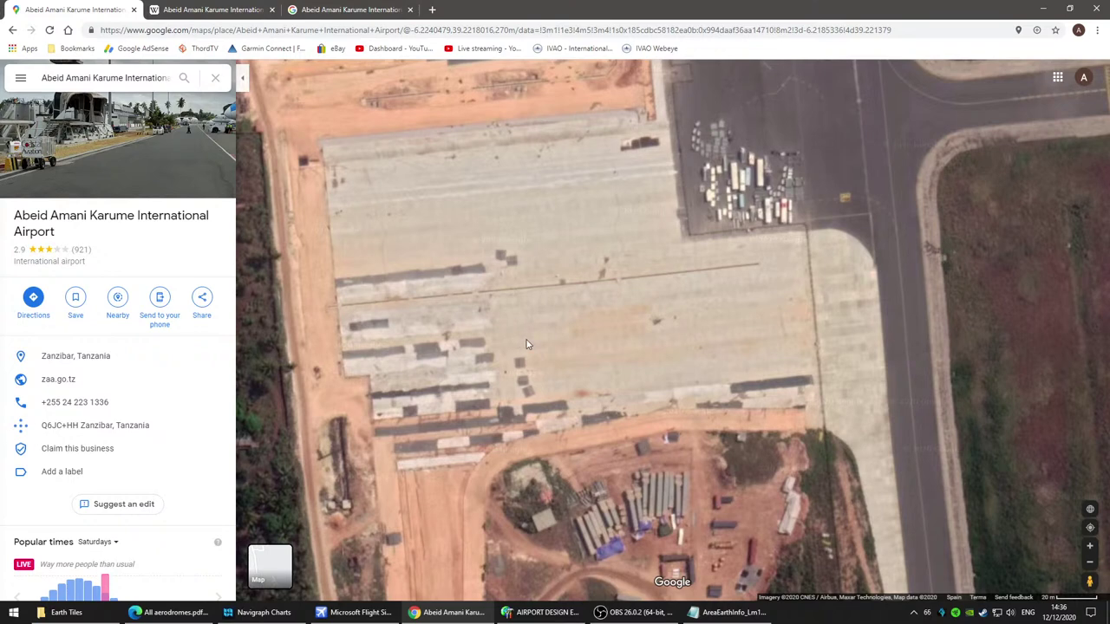
left_click(573, 613)
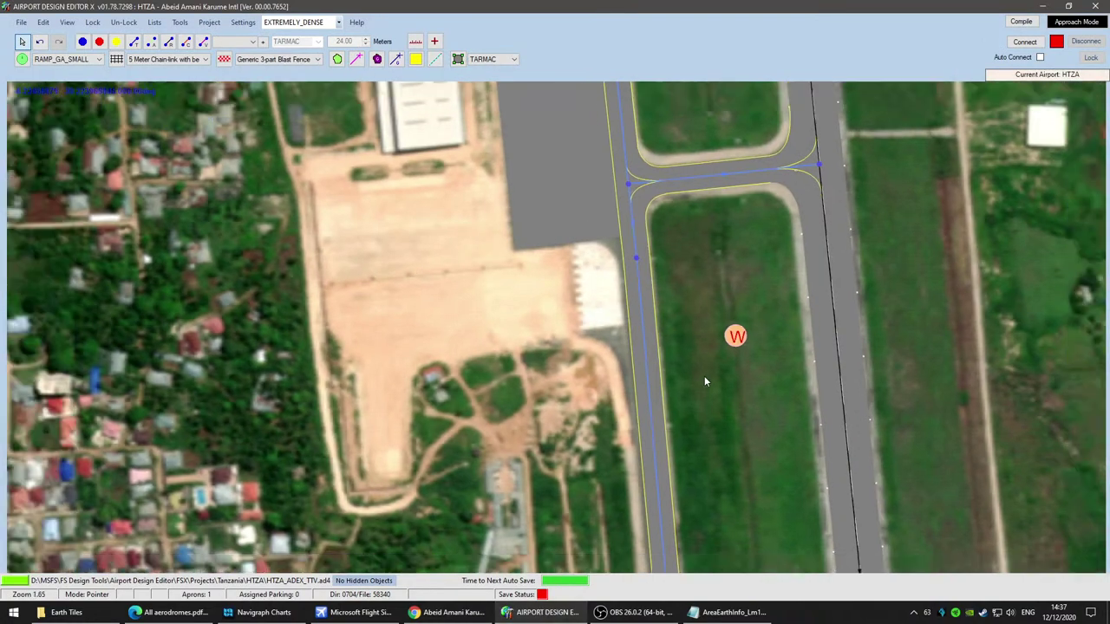
scroll(694, 293, "down", 1)
mouse_move(694, 292)
left_mouse_down()
mouse_move(805, 424)
mouse_move(702, 276)
left_mouse_up()
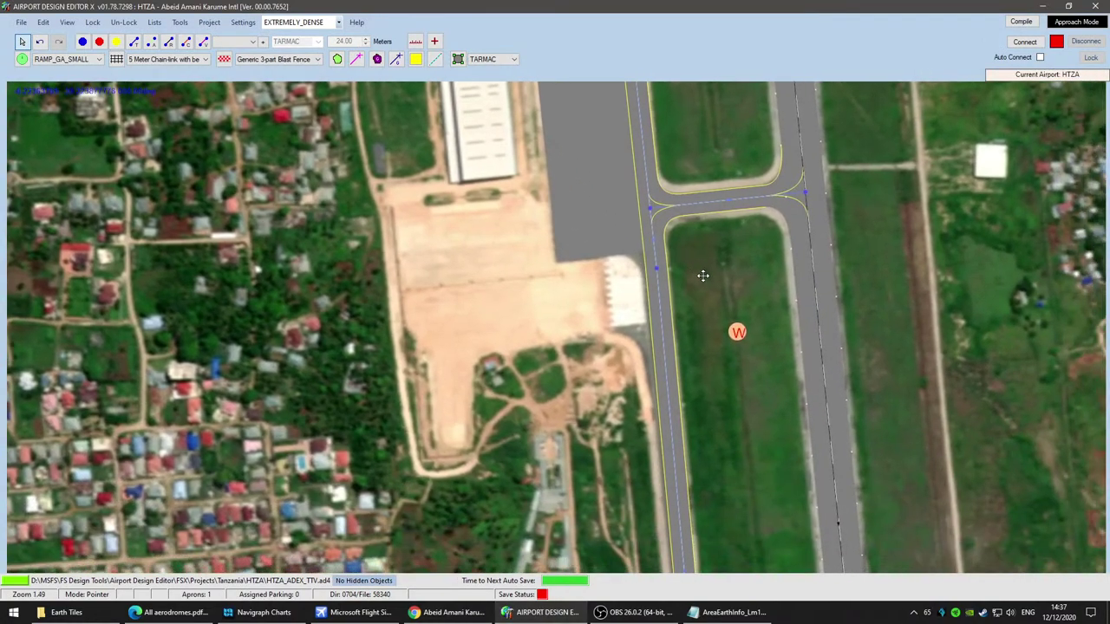
scroll(717, 416, "up", 5)
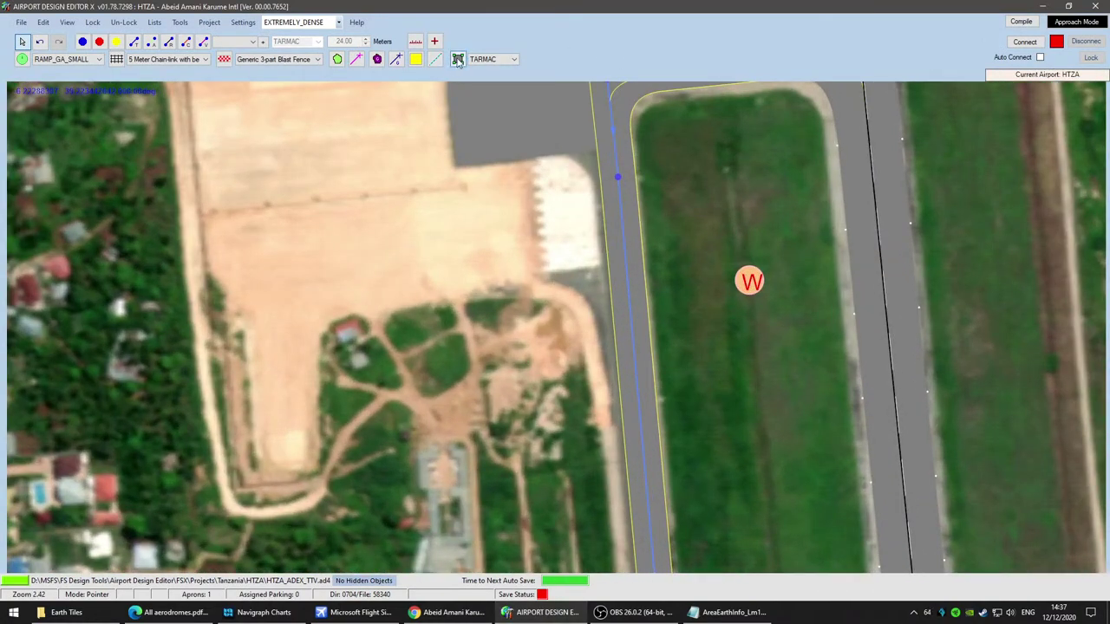
scroll(443, 342, "down", 5)
scroll(425, 333, "down", 5)
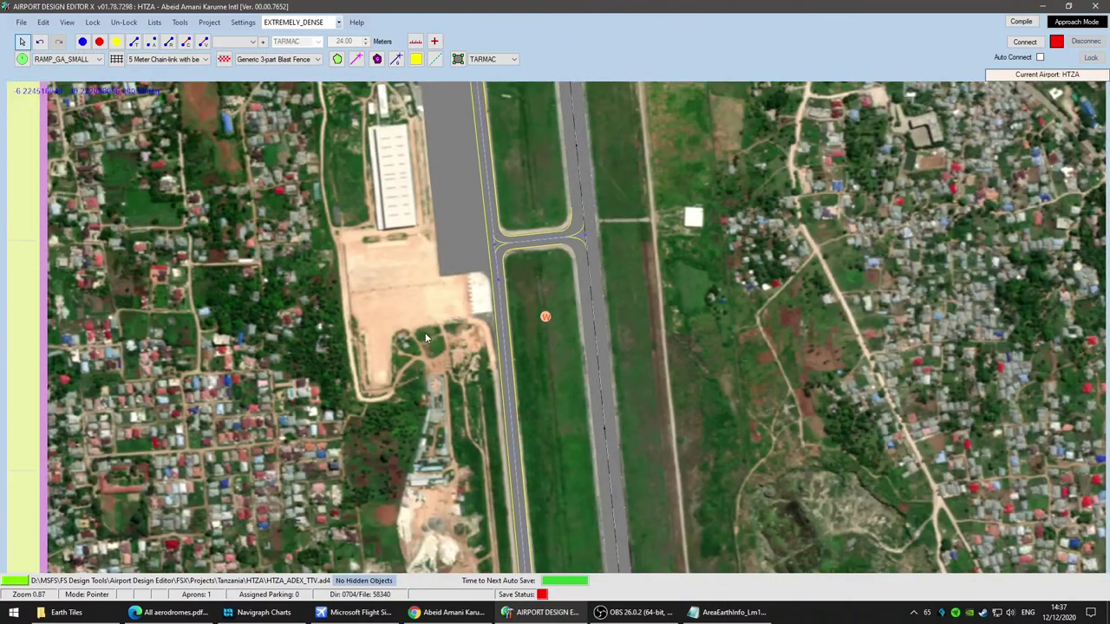
left_click_drag(413, 257, 509, 501)
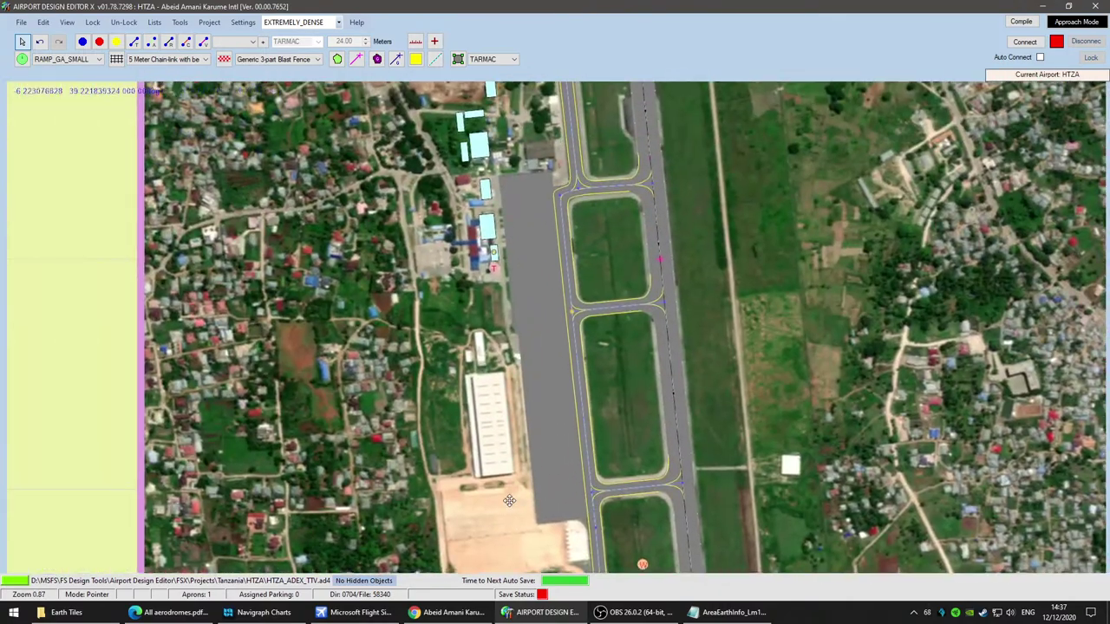
left_click_drag(587, 317, 593, 416)
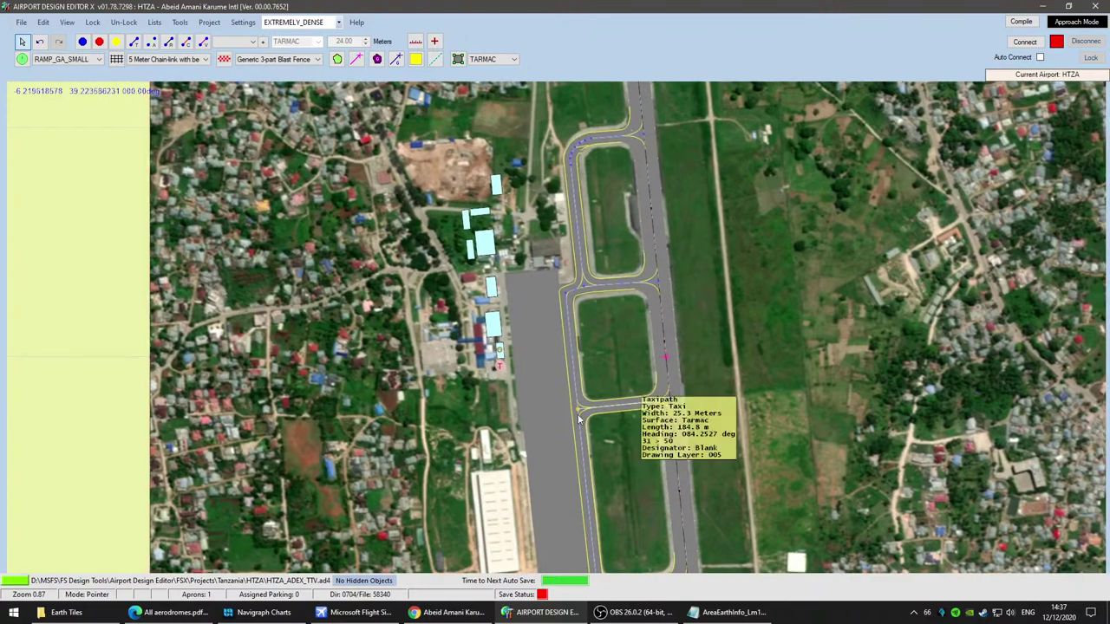
scroll(586, 436, "down", 2, "ctrl")
scroll(586, 436, "up", 8, "ctrl")
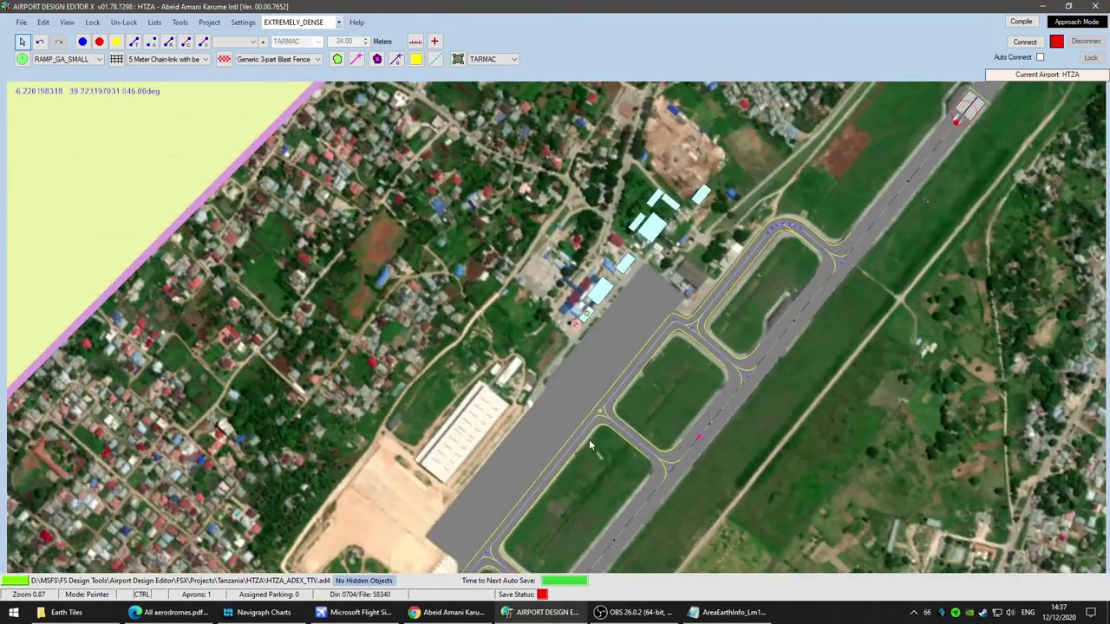
scroll(590, 443, "down", 8, "ctrl")
scroll(590, 443, "up", 2, "ctrl")
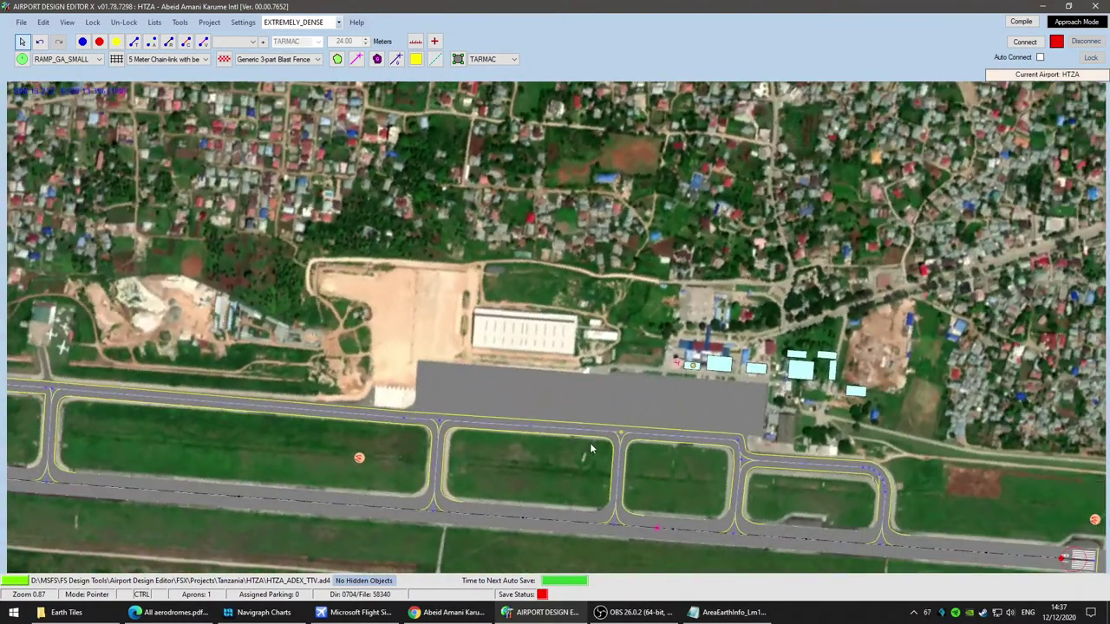
left_click_drag(670, 493, 468, 366)
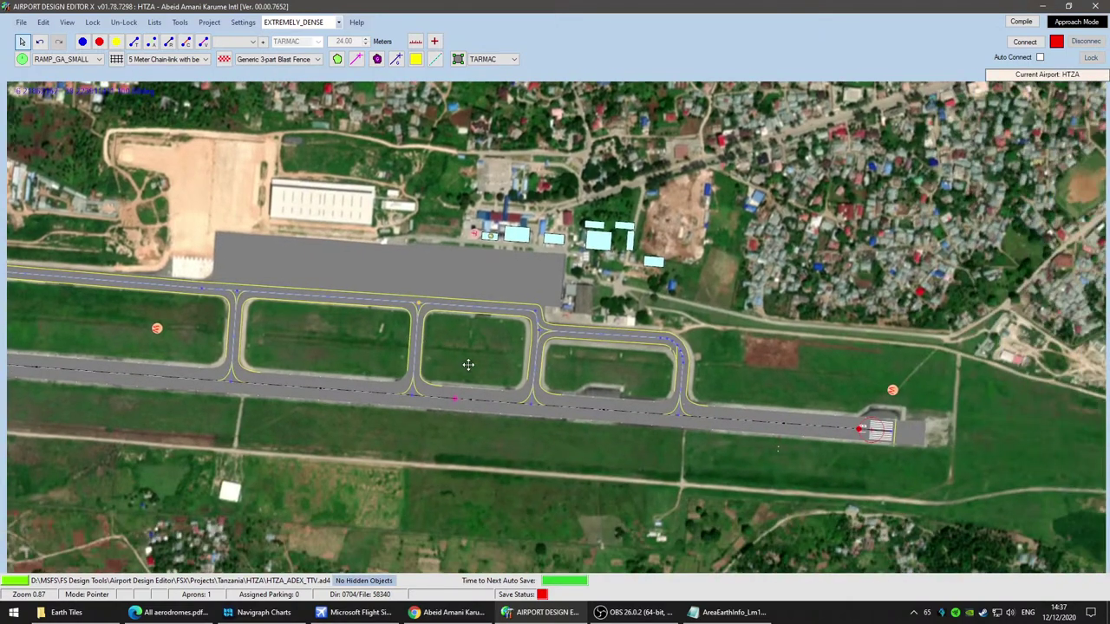
scroll(482, 347, "up", 10)
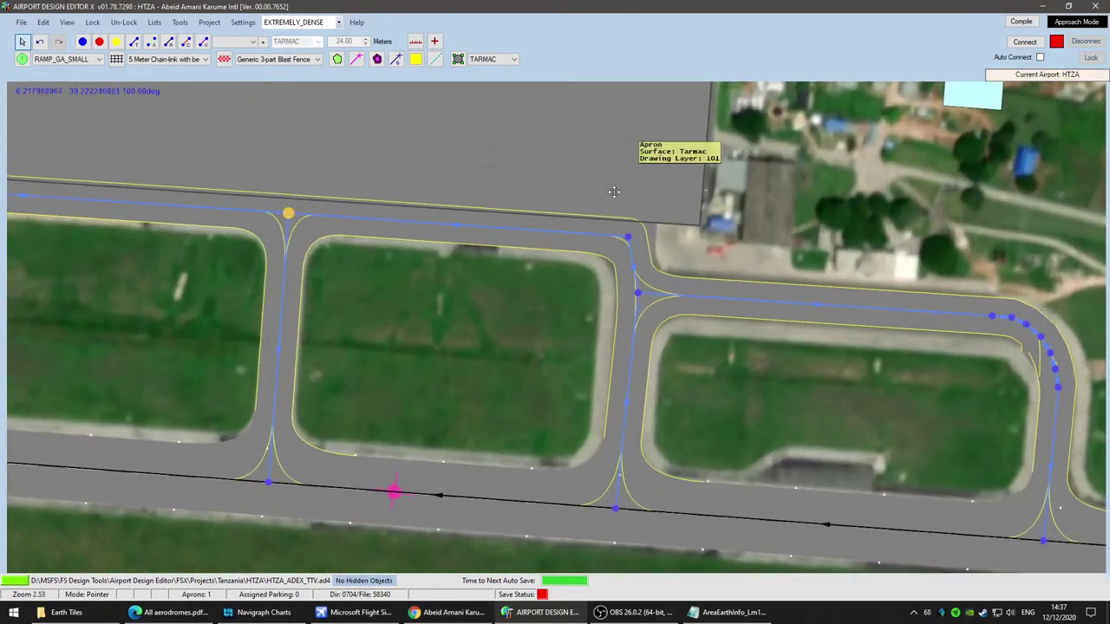
left_click_drag(641, 208, 644, 501)
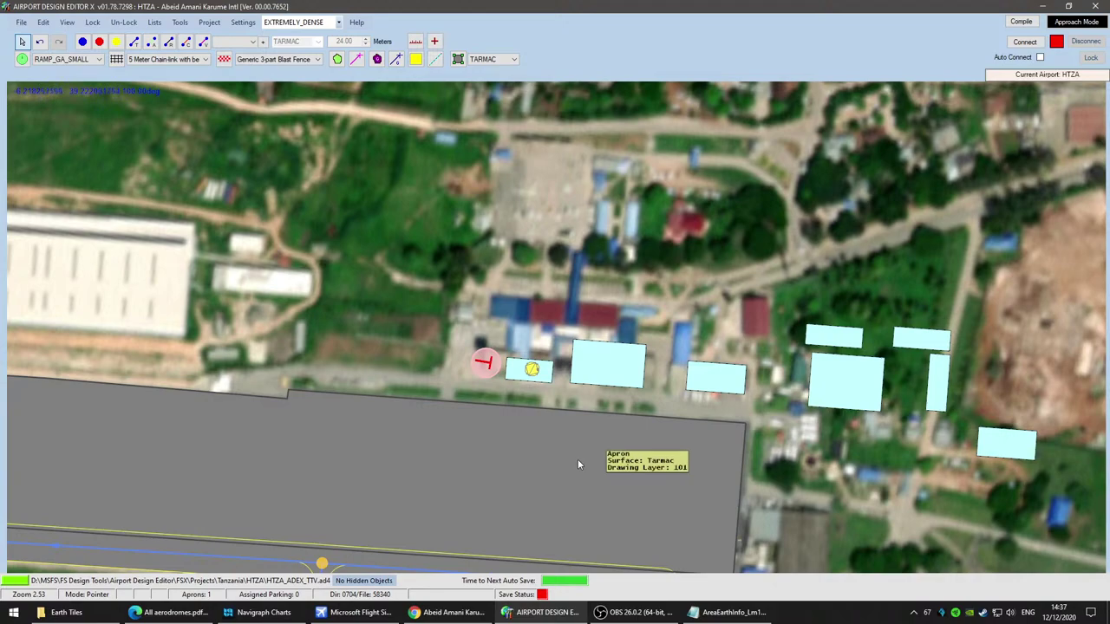
scroll(578, 459, "down", 10)
left_click_drag(751, 457, 809, 297)
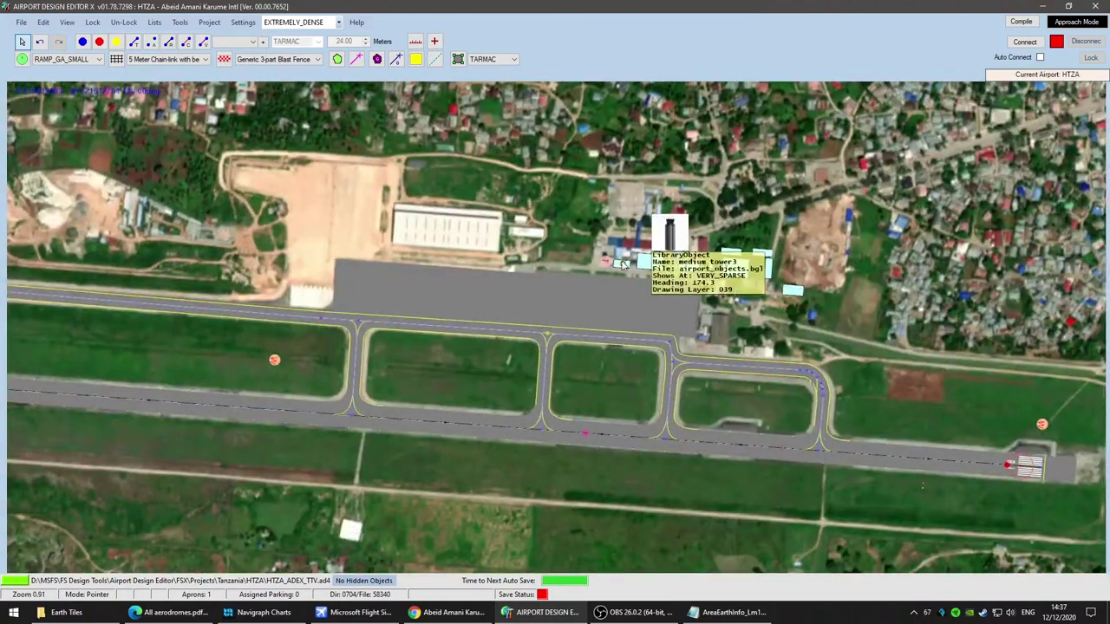
scroll(671, 245, "up", 15)
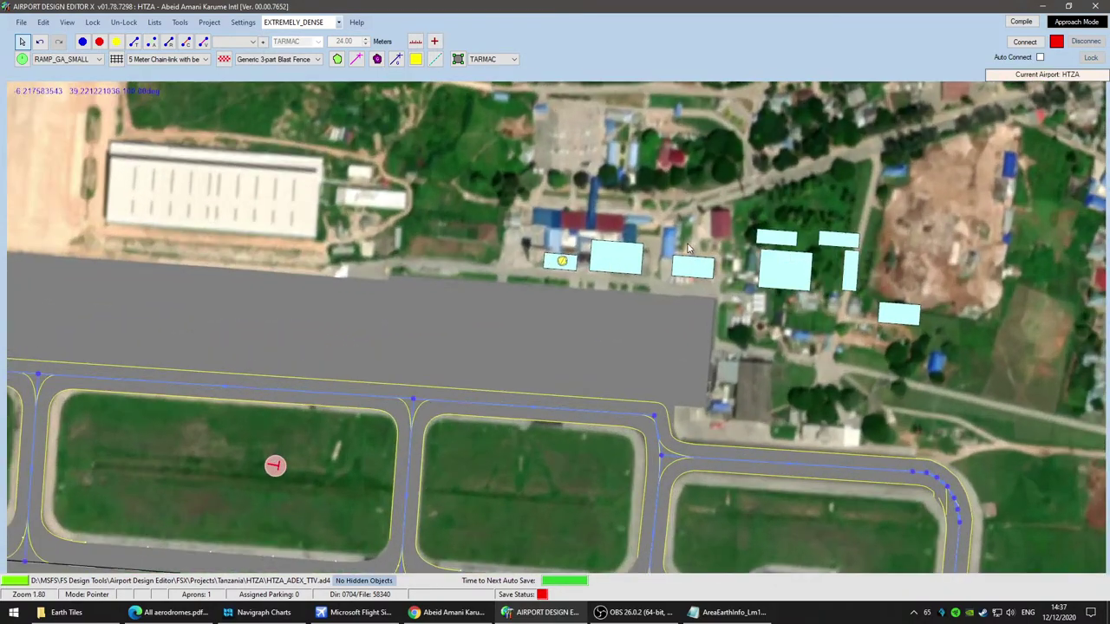
scroll(600, 208, "down", 12)
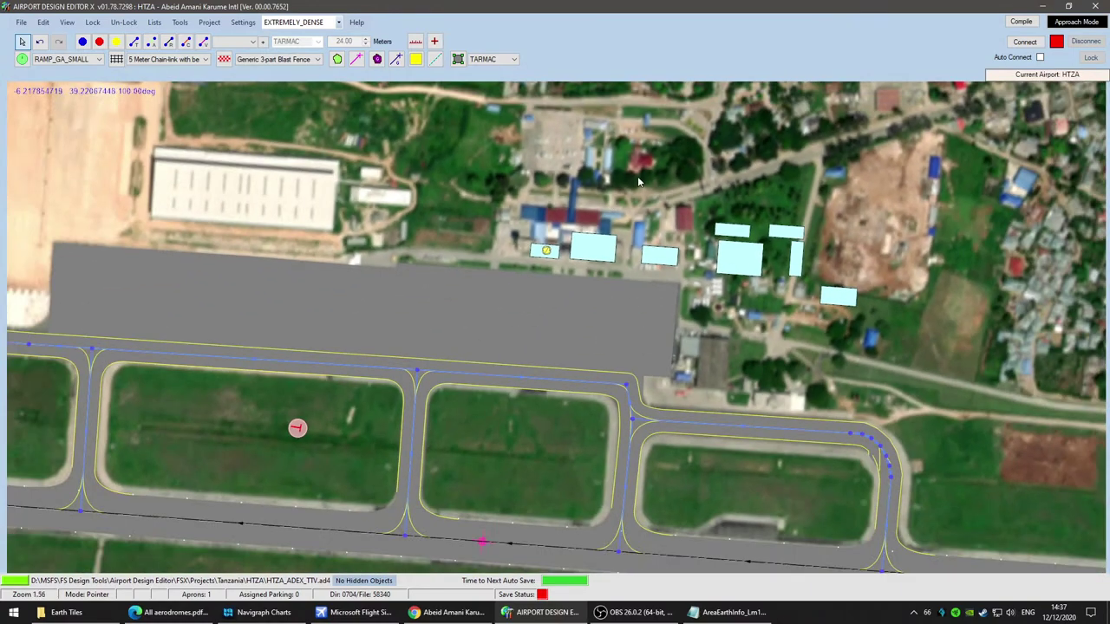
scroll(615, 324, "up", 4)
scroll(611, 378, "up", 6)
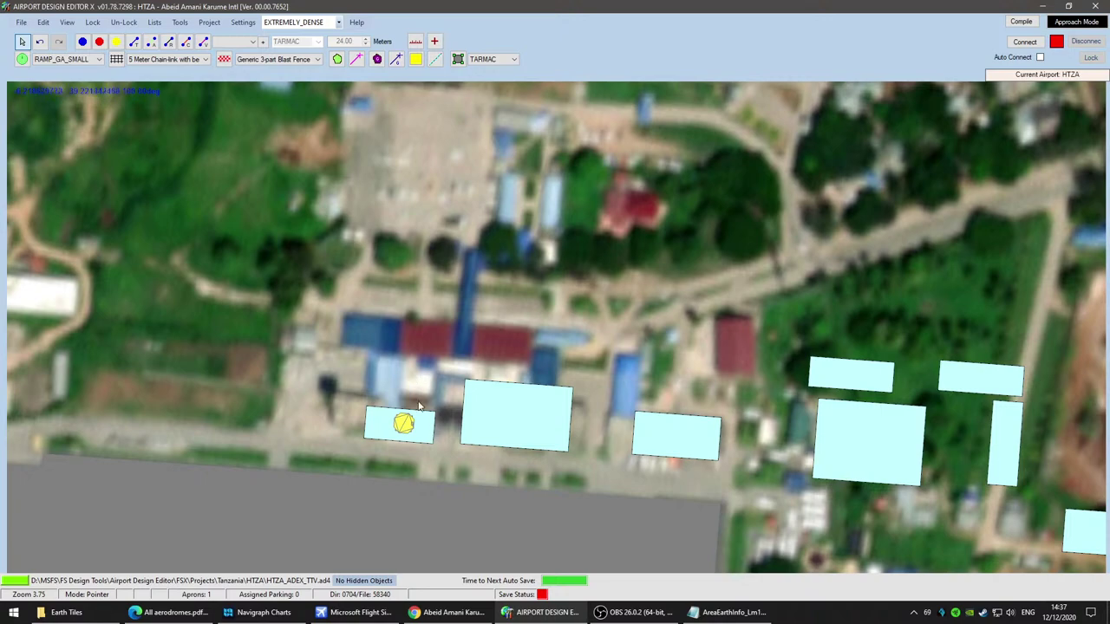
scroll(342, 409, "down", 3)
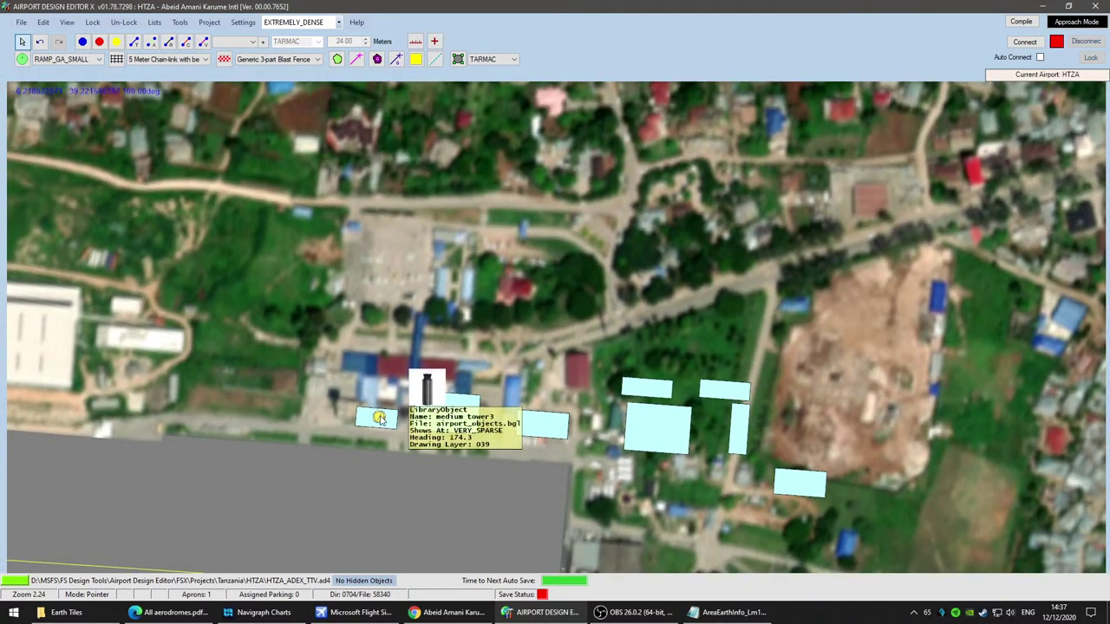
Step: Move the tower and two large building blocks from beside the terminal to north of the road
left_click_drag(371, 422, 233, 312)
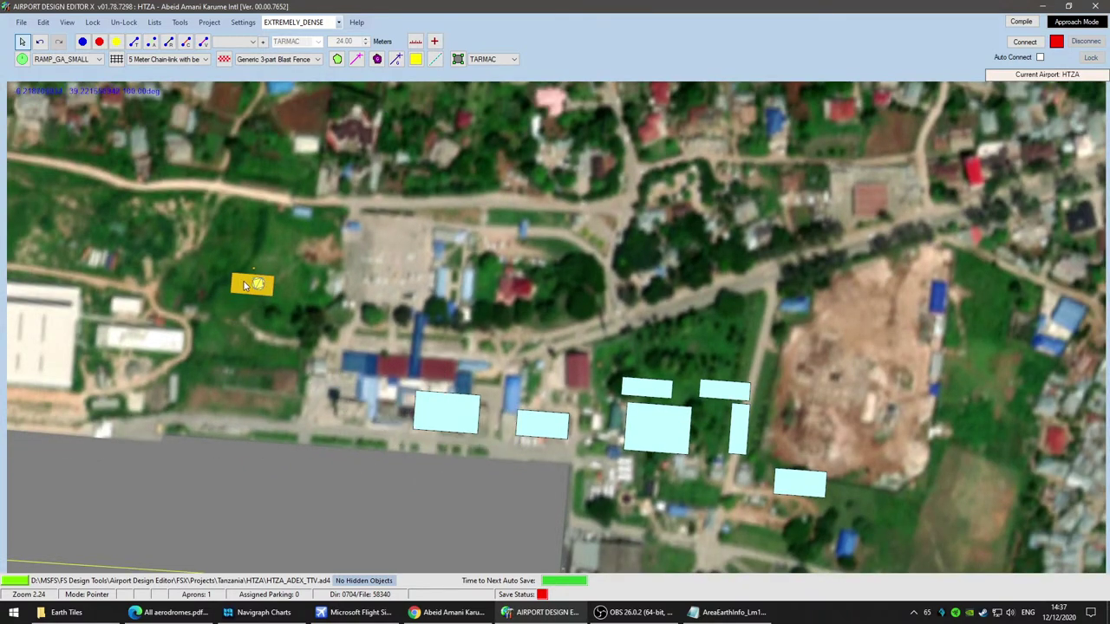
left_click_drag(455, 423, 379, 147)
left_click(276, 145)
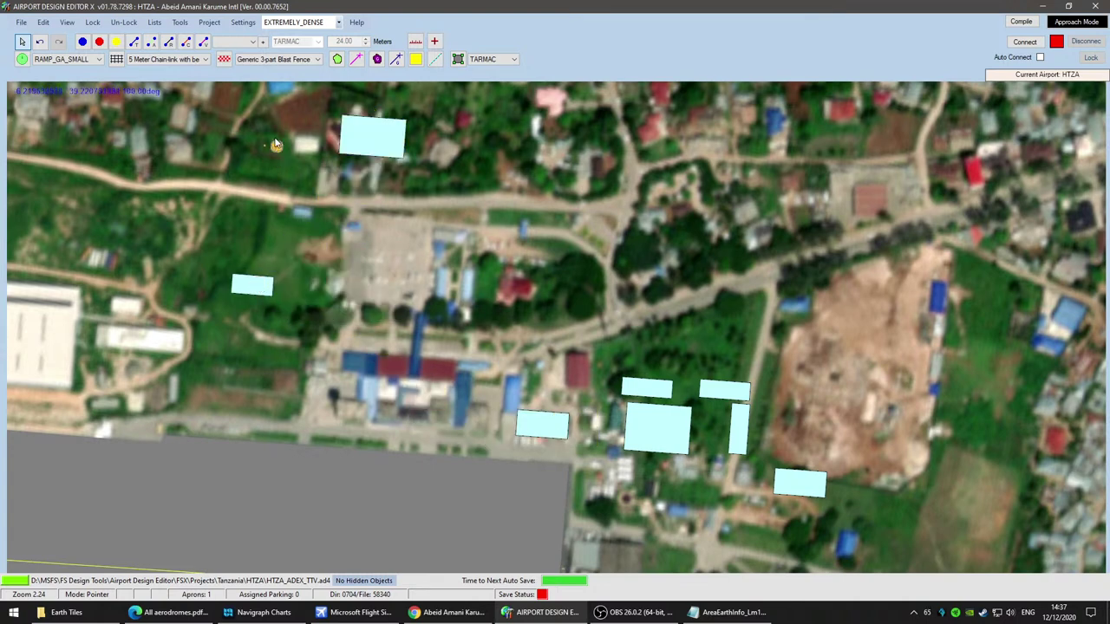
left_click_drag(273, 291, 305, 153)
left_click(532, 374)
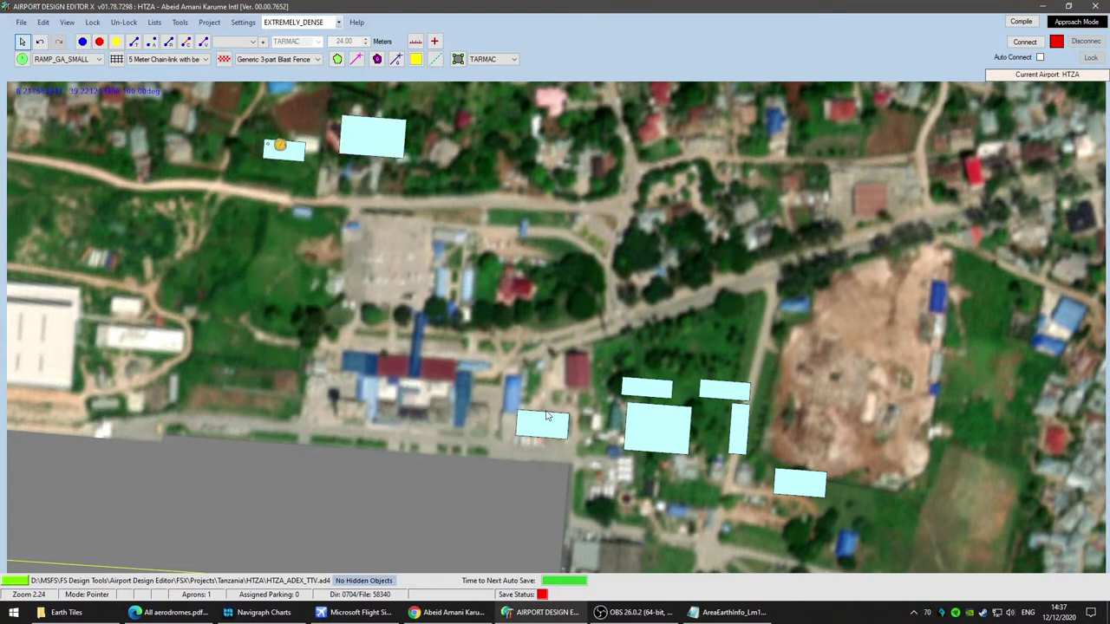
left_click_drag(548, 425, 544, 151)
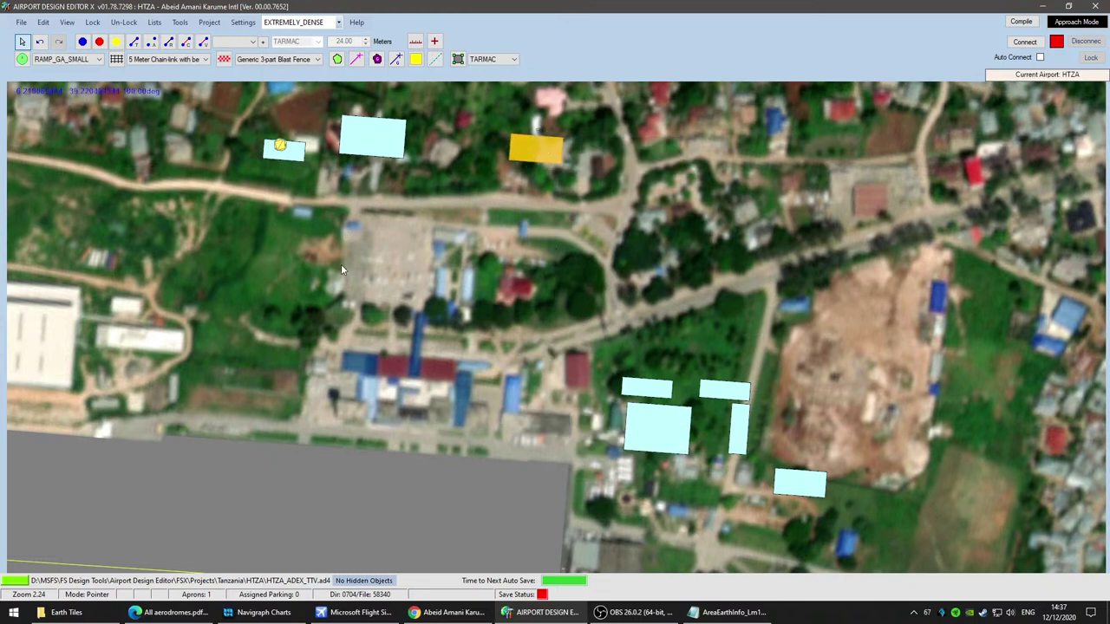
Step: Activate the Add Shape Polygon tool and zoom the view for drawing
left_click(337, 59)
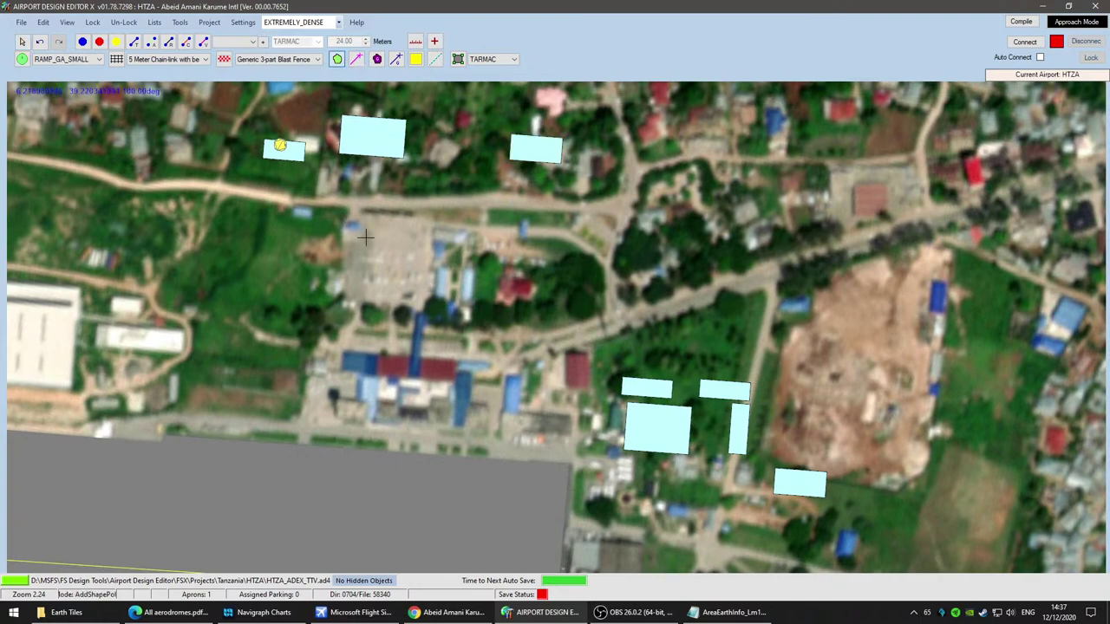
scroll(365, 236, "up", 2)
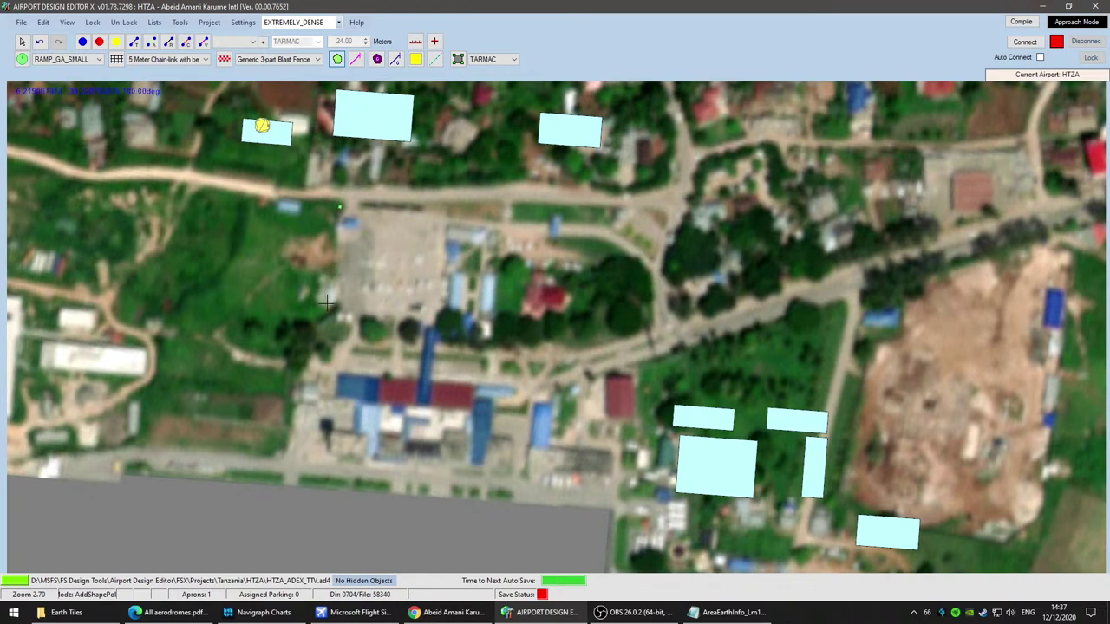
scroll(348, 318, "up", 4)
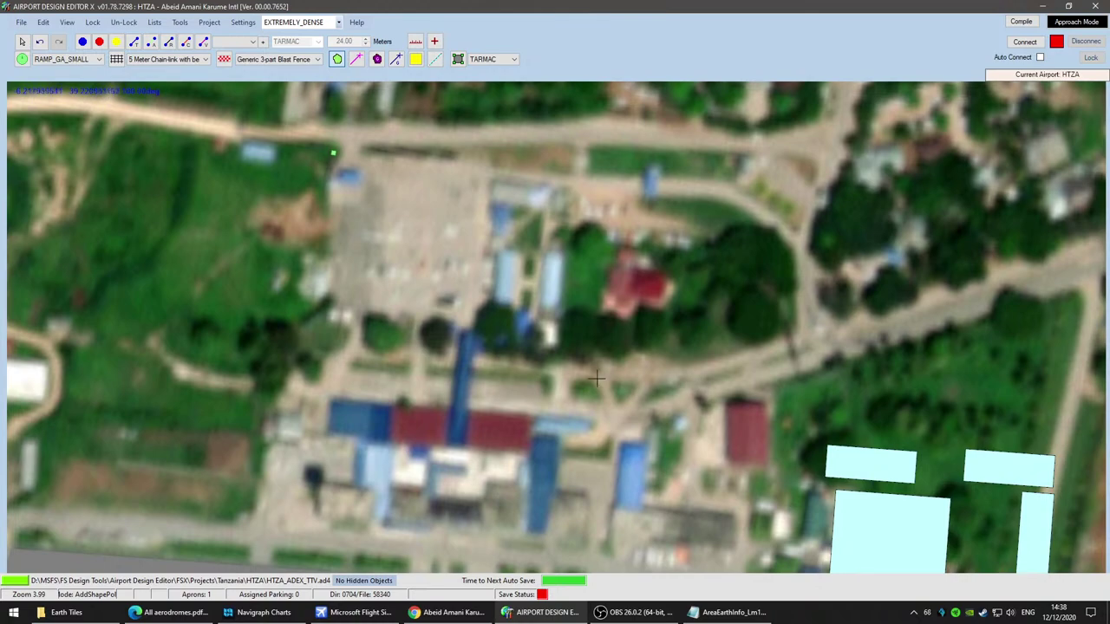
scroll(596, 378, "down", 4)
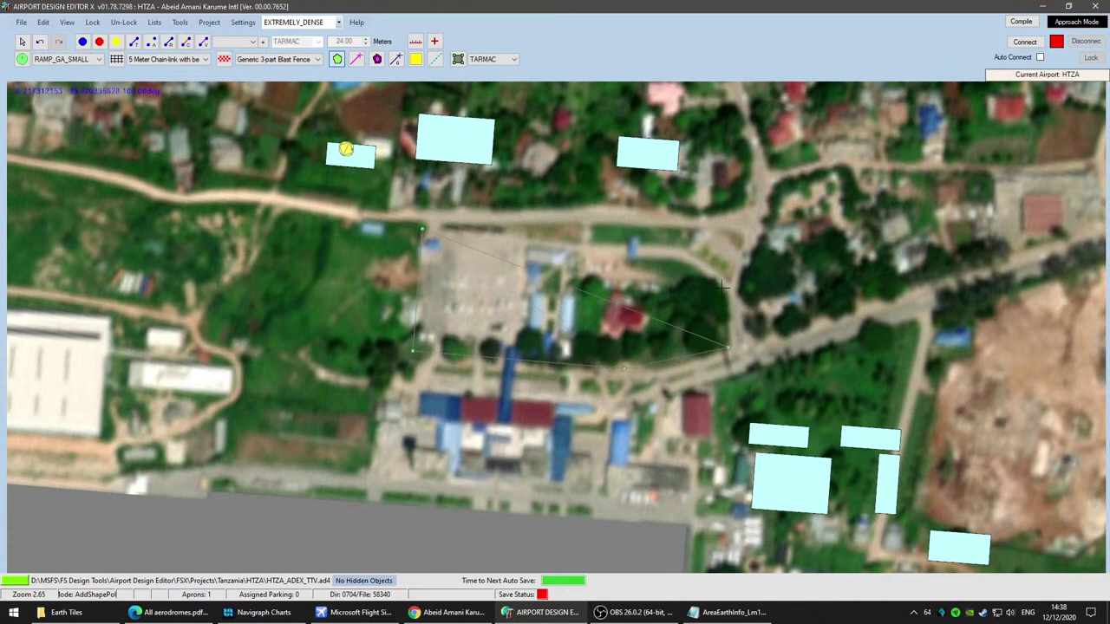
Step: Trace a four-sided terrain polygon over the plot north of the terminal buildings
left_click(690, 266)
double_click(645, 259)
left_click(322, 399)
double_click(426, 350)
Step: Make it a Land Class polygon tagged Cement, then select it with the Pointer tool
left_click(207, 174)
left_click(208, 174)
left_click(170, 168)
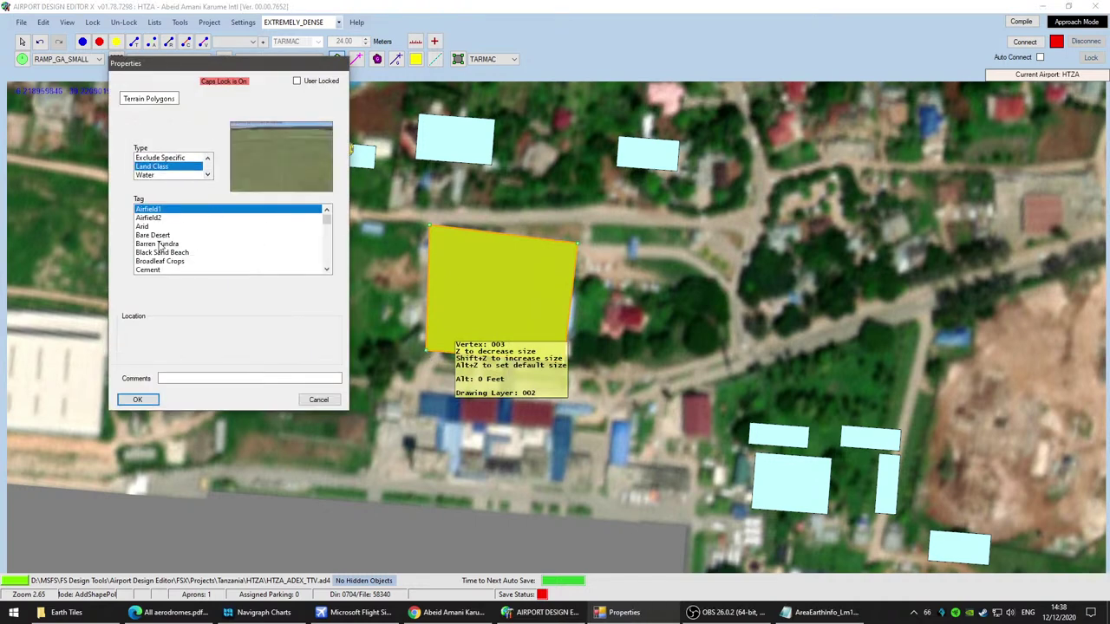
left_click(159, 269)
left_click(140, 400)
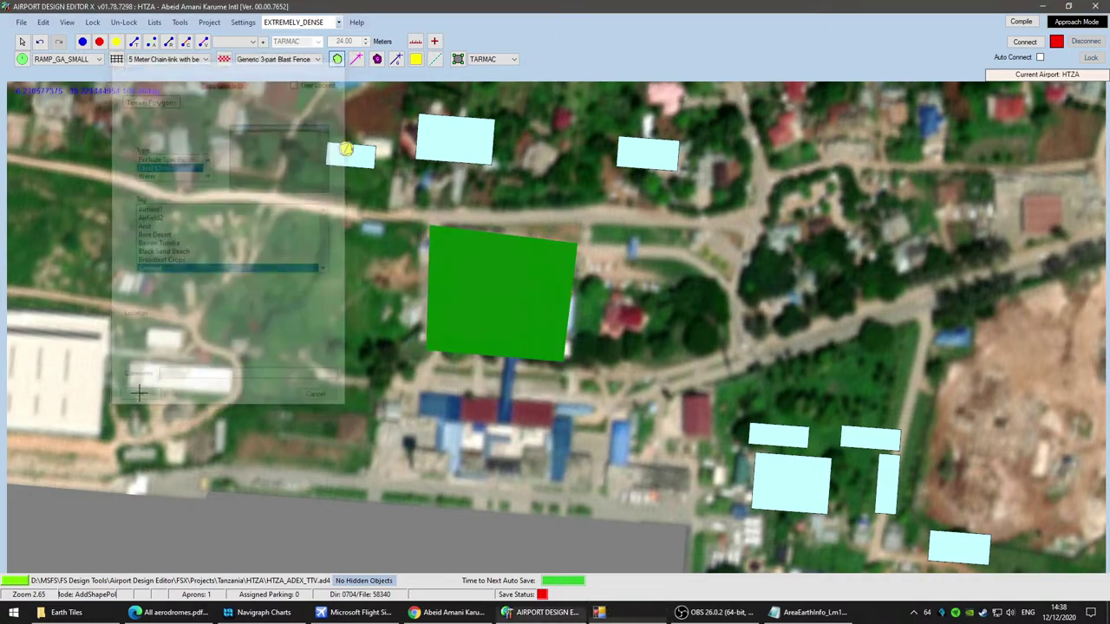
left_click(22, 40)
scroll(428, 273, "up", 5)
left_click(409, 312)
Step: Drag the Cement polygon's four corners roughly onto the plot's edges
left_click_drag(378, 376, 367, 340)
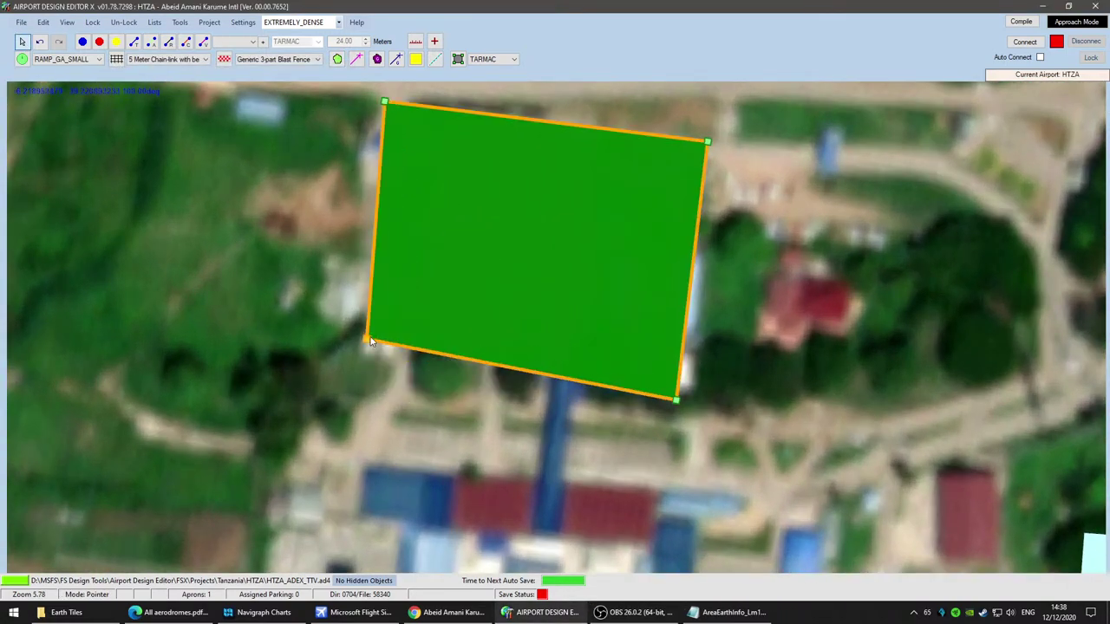
left_click_drag(676, 399, 657, 374)
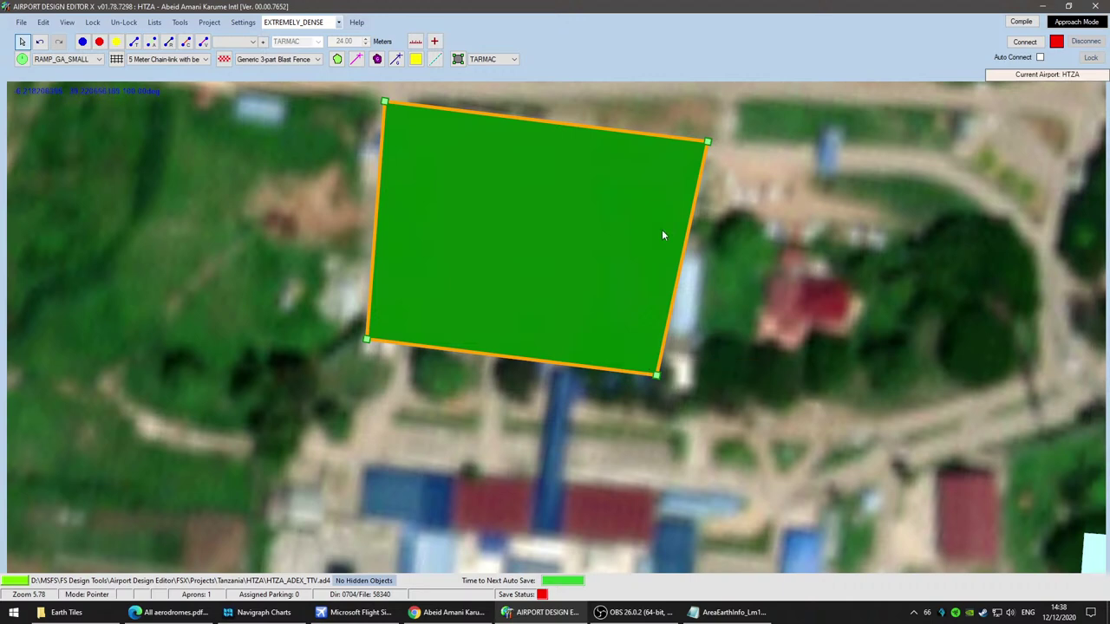
left_click_drag(708, 144, 687, 153)
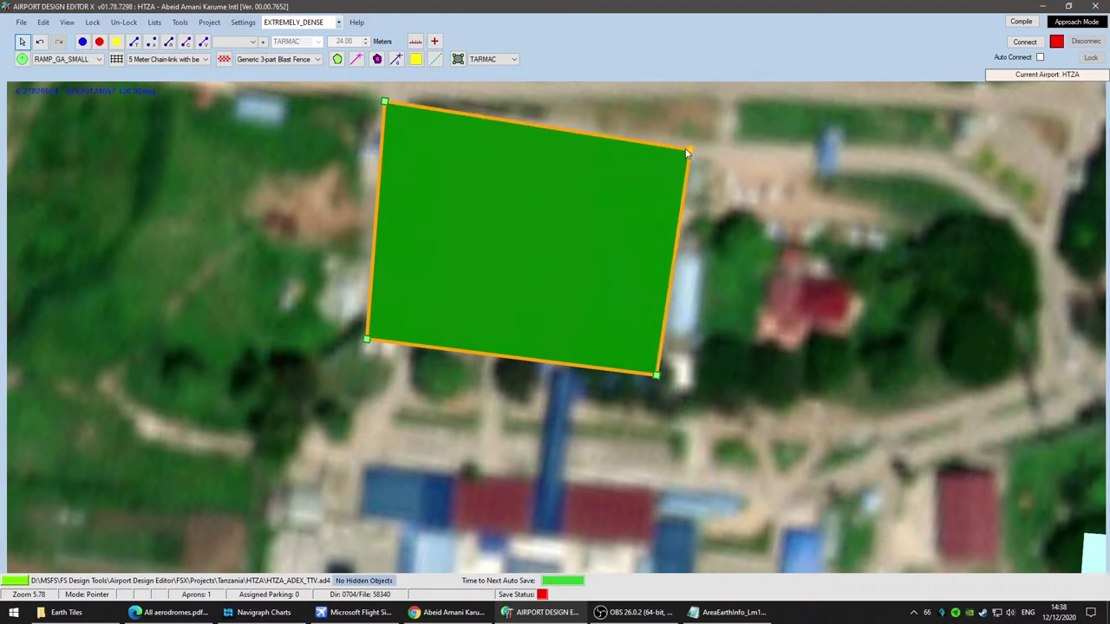
mouse_move(657, 375)
left_mouse_down()
mouse_move(649, 248)
mouse_move(654, 385)
left_mouse_up()
left_click_drag(385, 102, 407, 109)
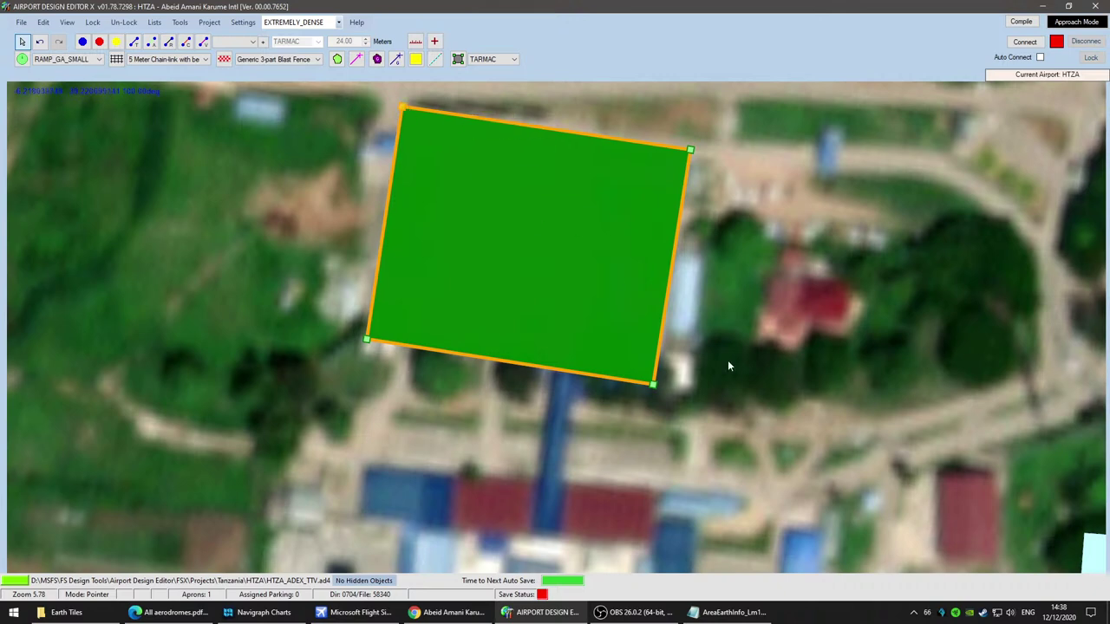
Step: Fine-tune the bottom and top-left corners so they sit exactly on the plot edges
scroll(728, 360, "down", 3)
right_click_drag(718, 366, 658, 276)
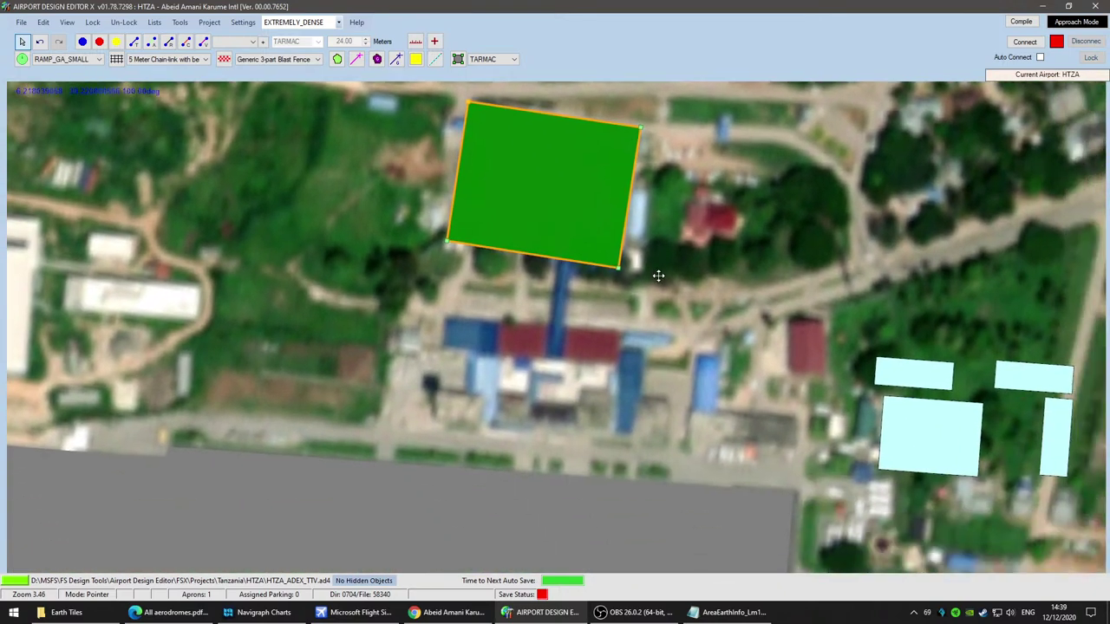
left_click_drag(621, 269, 617, 277)
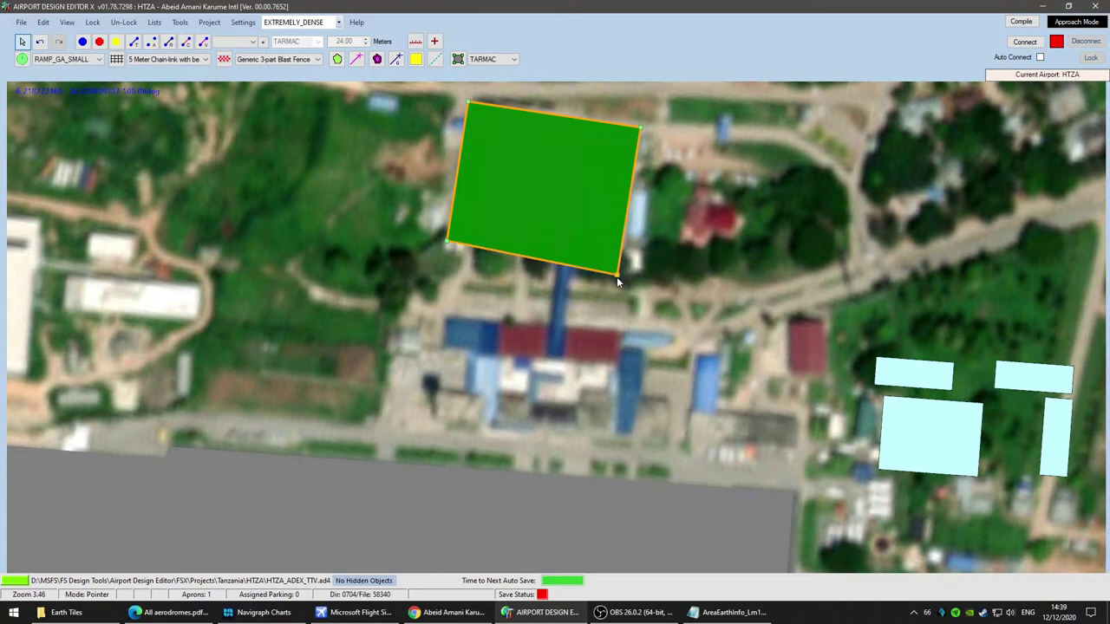
left_click_drag(447, 241, 448, 255)
left_click_drag(466, 104, 470, 103)
scroll(838, 278, "down", 2)
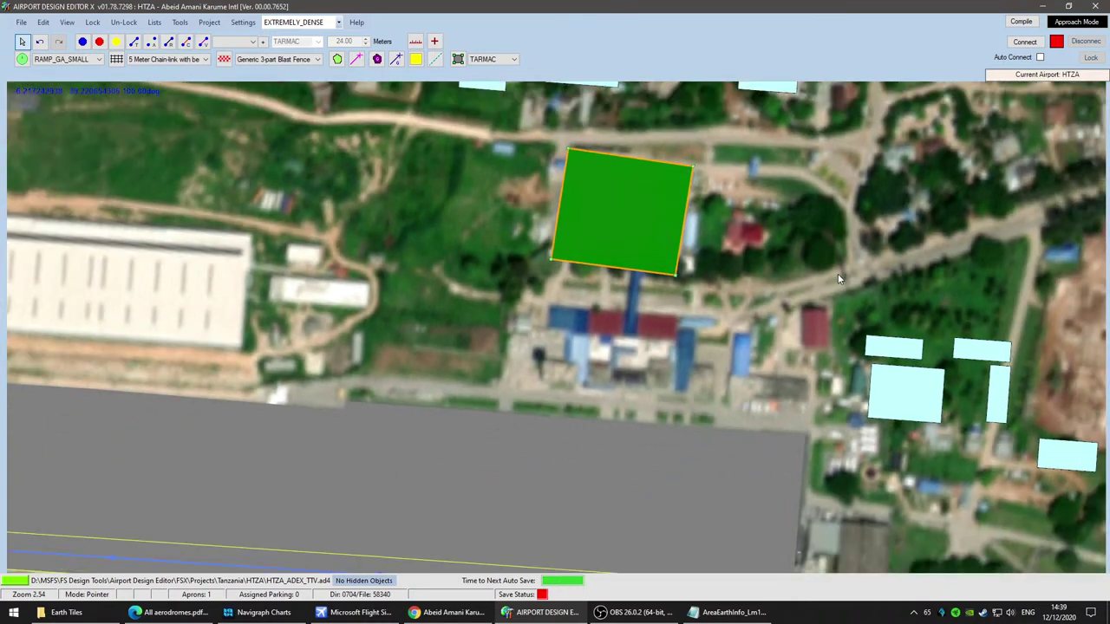
left_click_drag(552, 259, 556, 257)
scroll(685, 260, "up", 5)
scroll(754, 269, "down", 3)
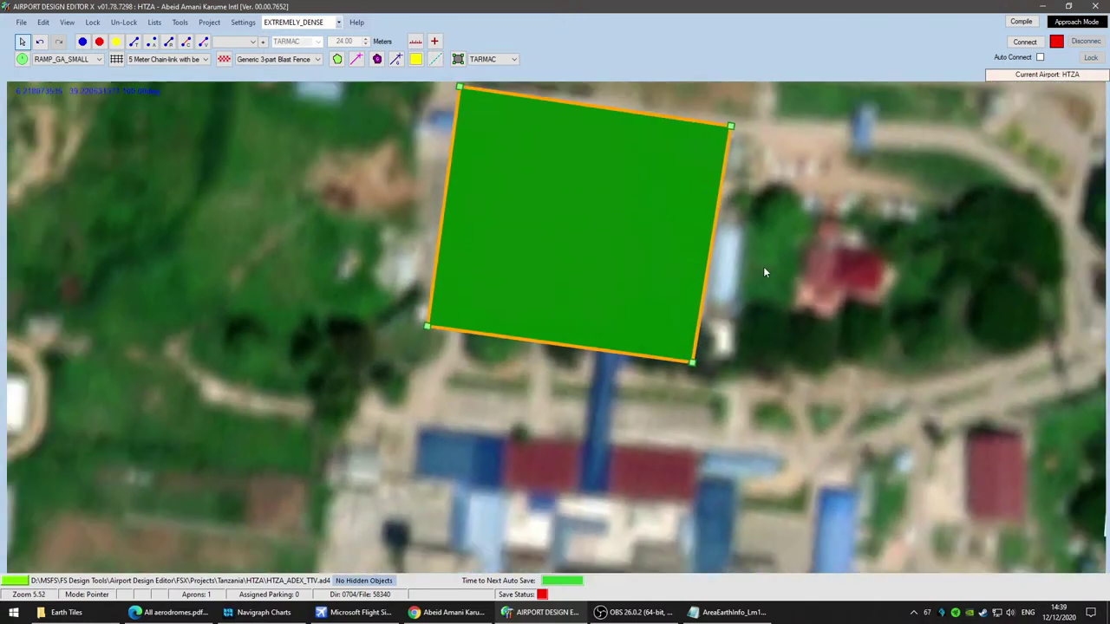
left_click_drag(519, 313, 515, 309)
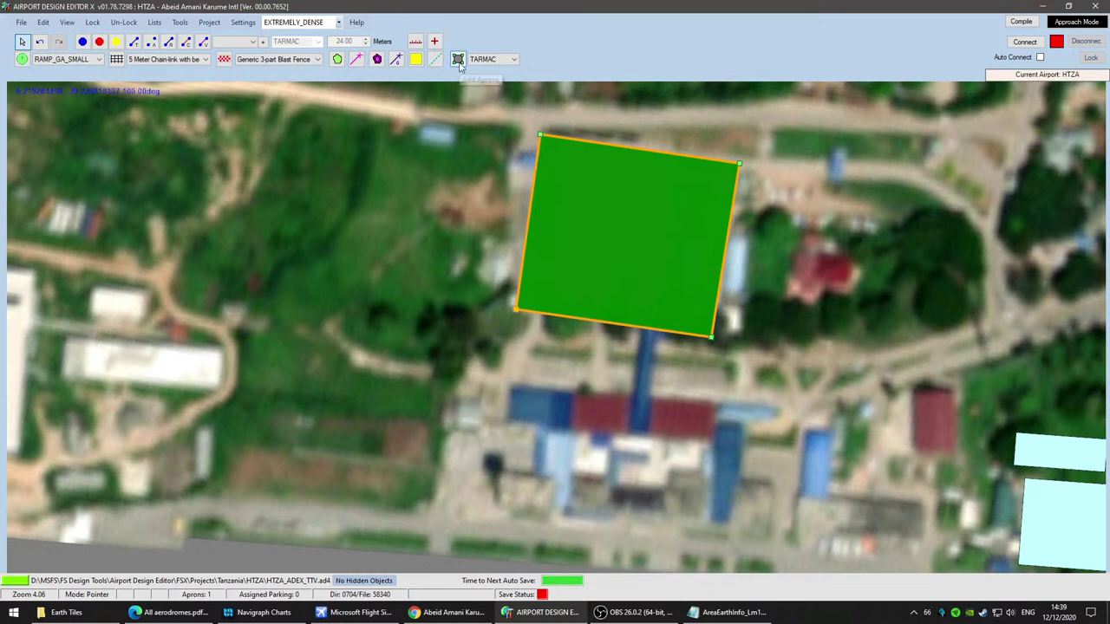
left_click(338, 59)
Step: Trace a notched polygon over the building strip along the apron's north edge
middle_click_drag(771, 494, 641, 300)
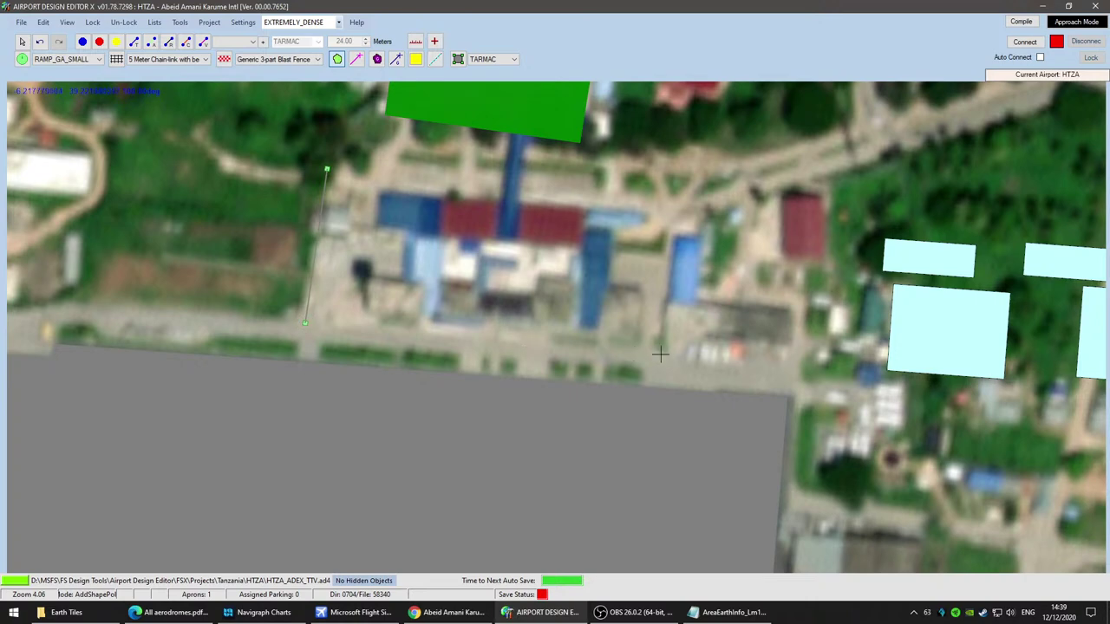
left_click(798, 363)
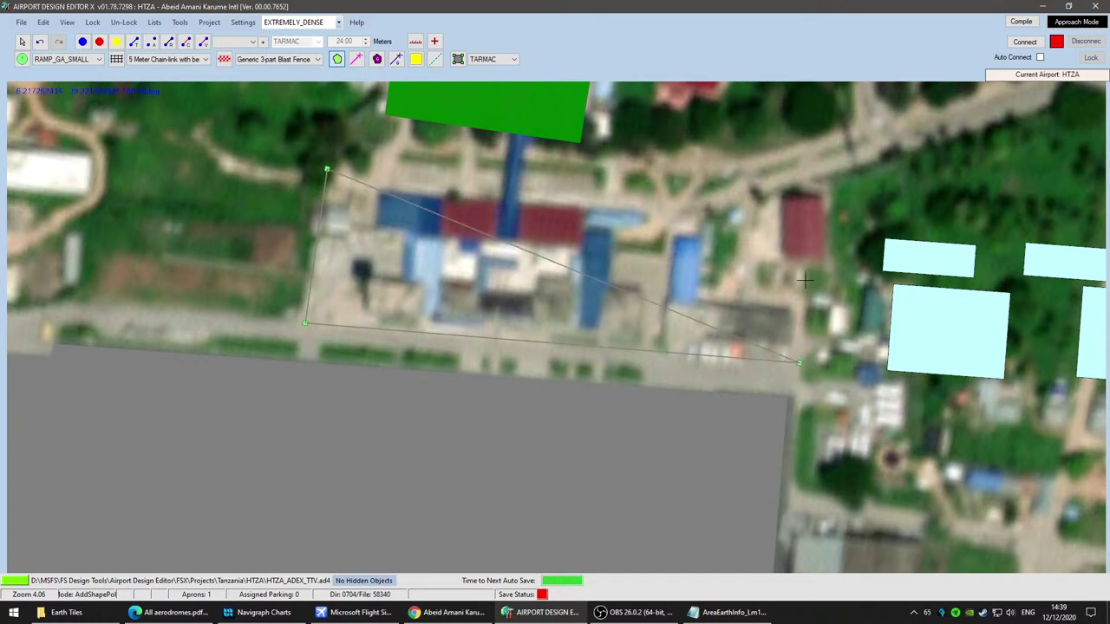
left_click(803, 300)
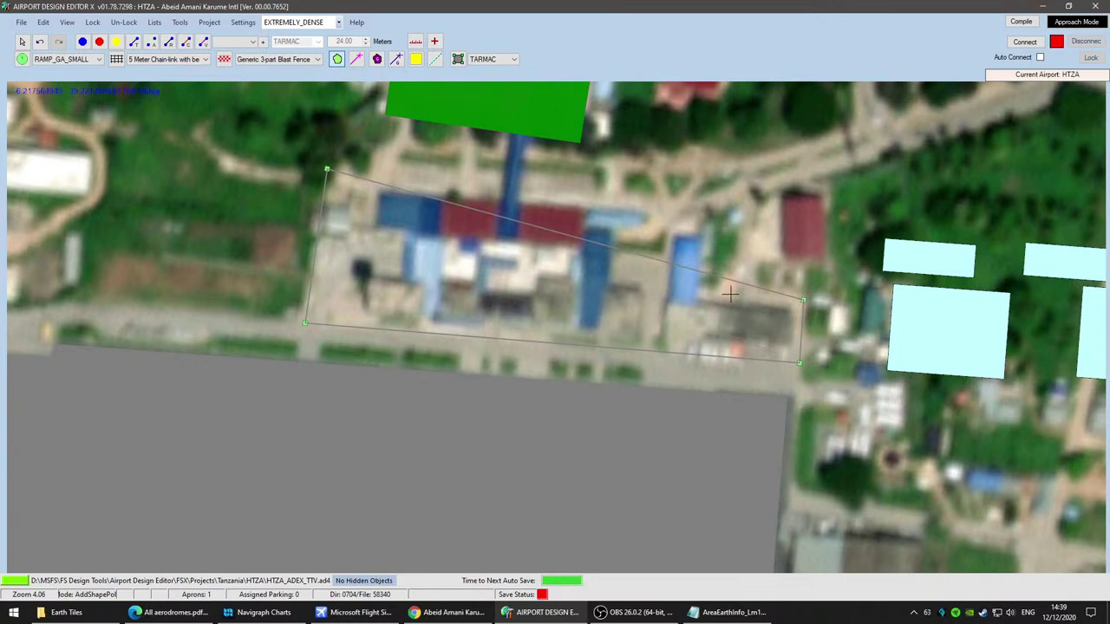
left_click(687, 285)
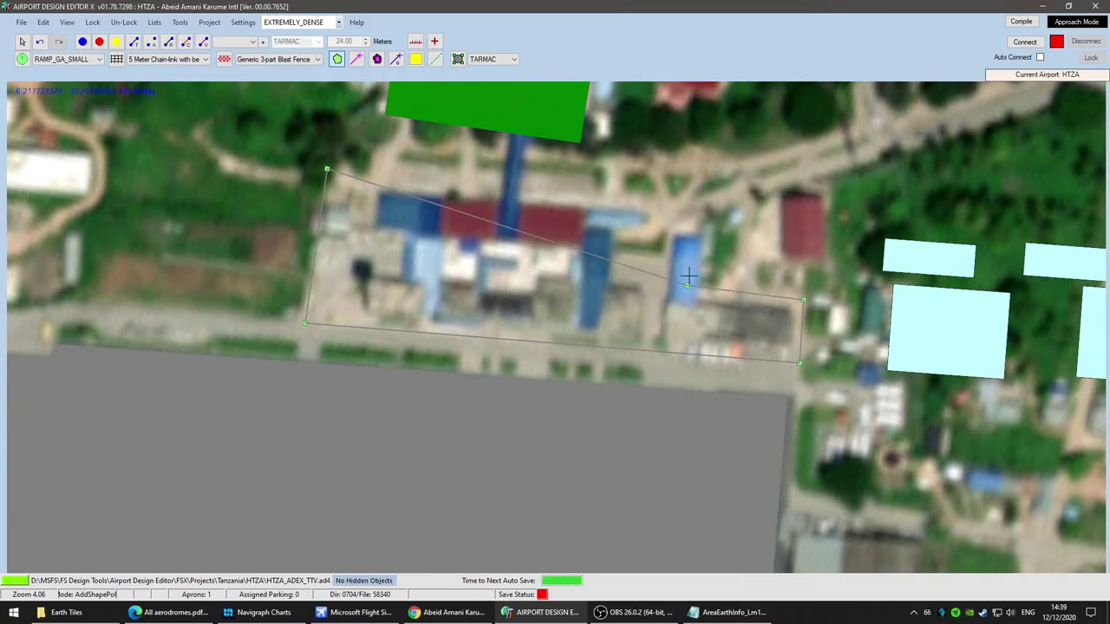
double_click(687, 215)
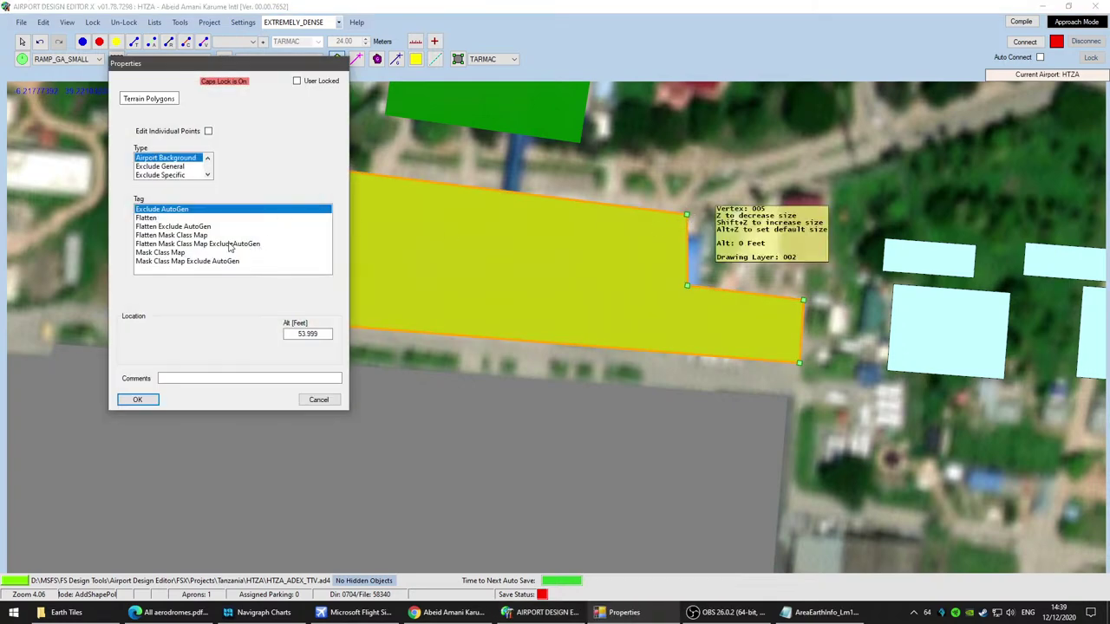
Step: Set the new polygon to Land Class with the Cement tag
left_click(208, 176)
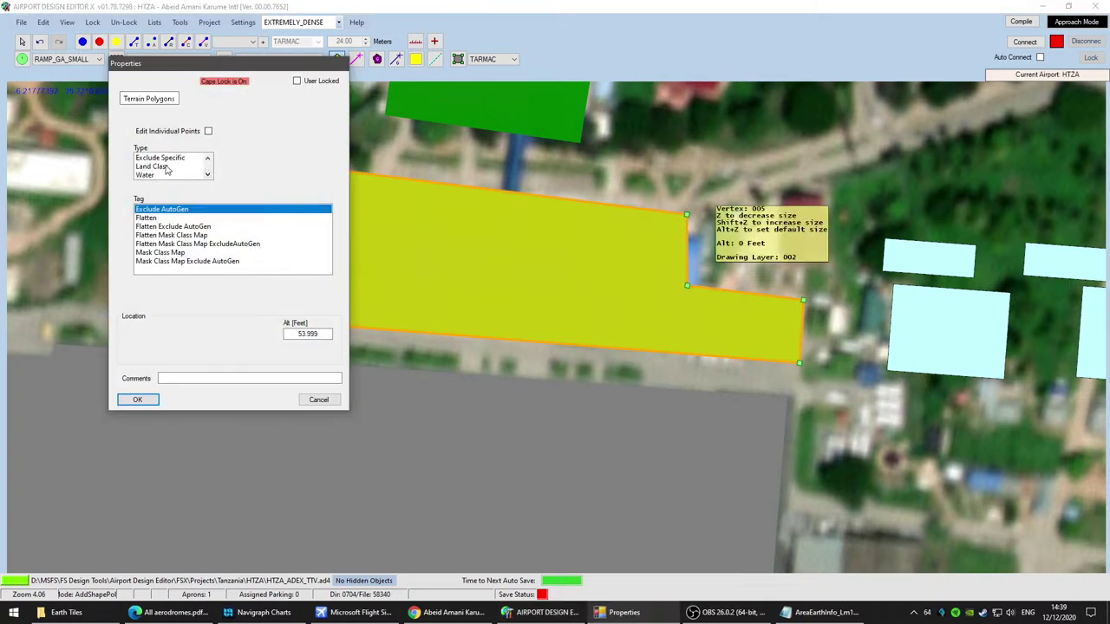
left_click(165, 166)
left_click(155, 272)
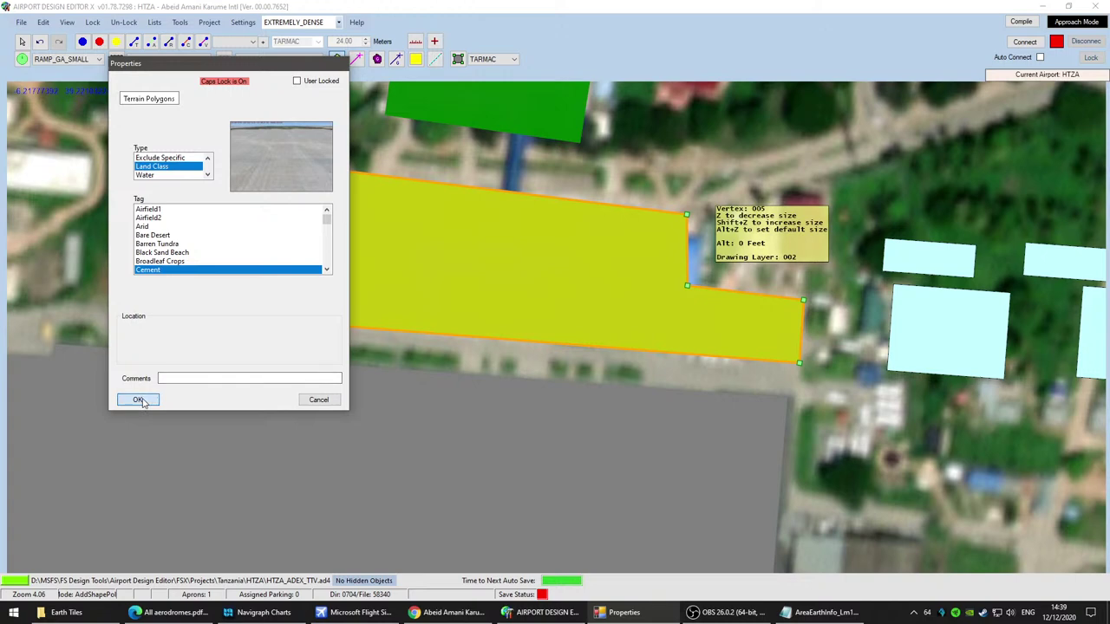
left_click(137, 399)
scroll(575, 128, "up", 2)
Step: Select the new polygon and move the notch's top-right corner rightward
left_click(22, 41)
left_click_drag(817, 313, 601, 359)
left_click(506, 268)
left_click_drag(525, 244, 545, 250)
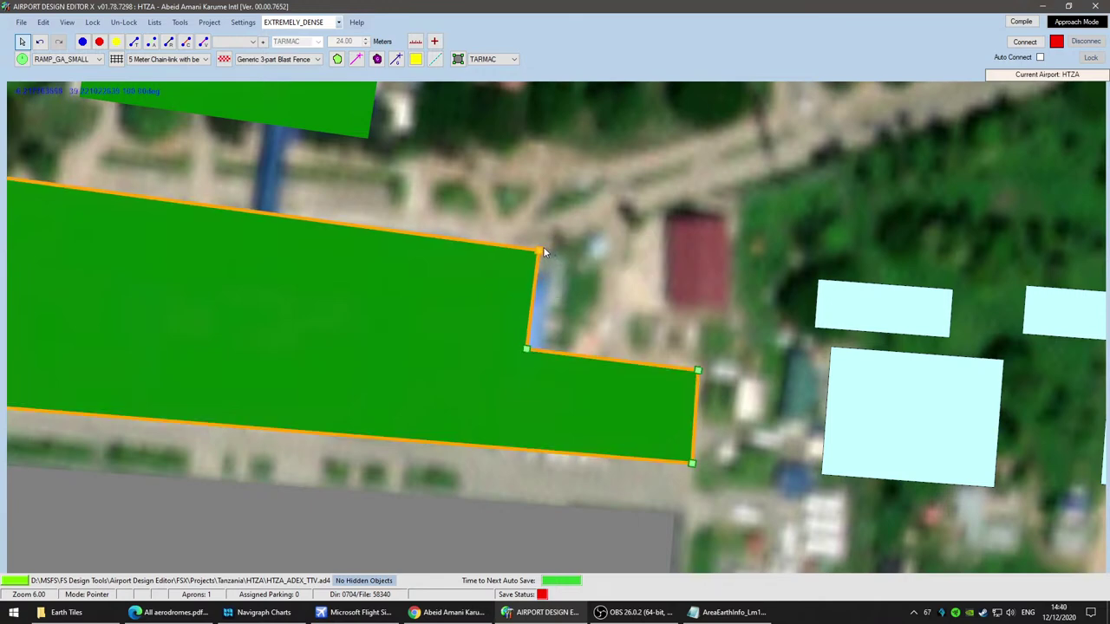
scroll(425, 362, "down", 2)
left_click_drag(402, 356, 555, 357)
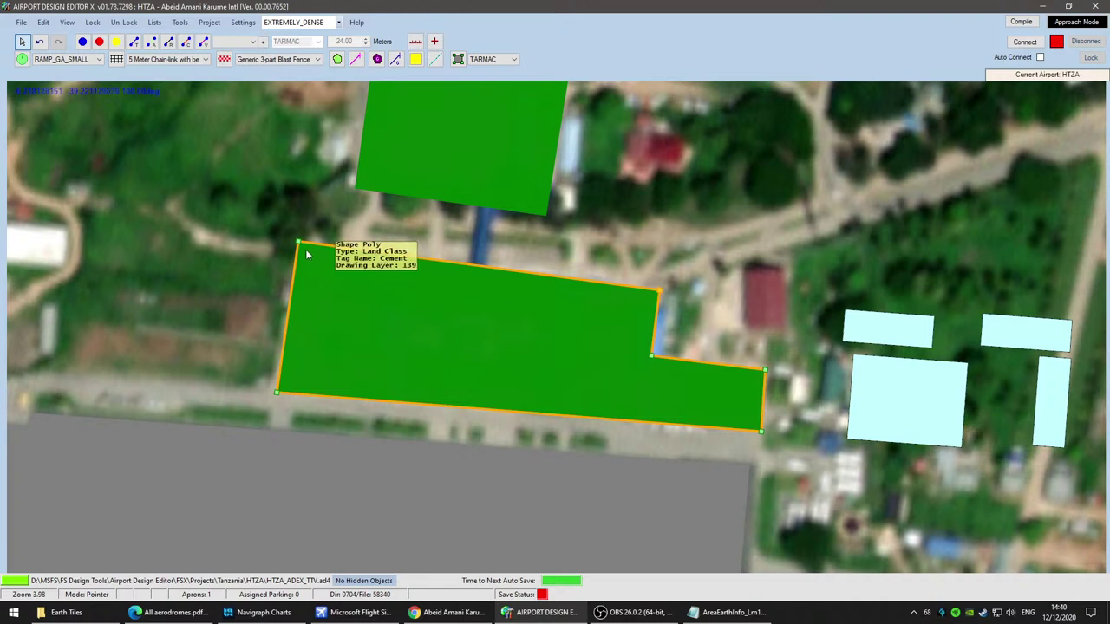
Step: Nudge the polygon's top-left and bottom-right corners into place
mouse_move(299, 243)
left_mouse_down()
mouse_move(292, 254)
mouse_move(288, 234)
mouse_move(291, 243)
left_mouse_up()
scroll(521, 413, "up", 5)
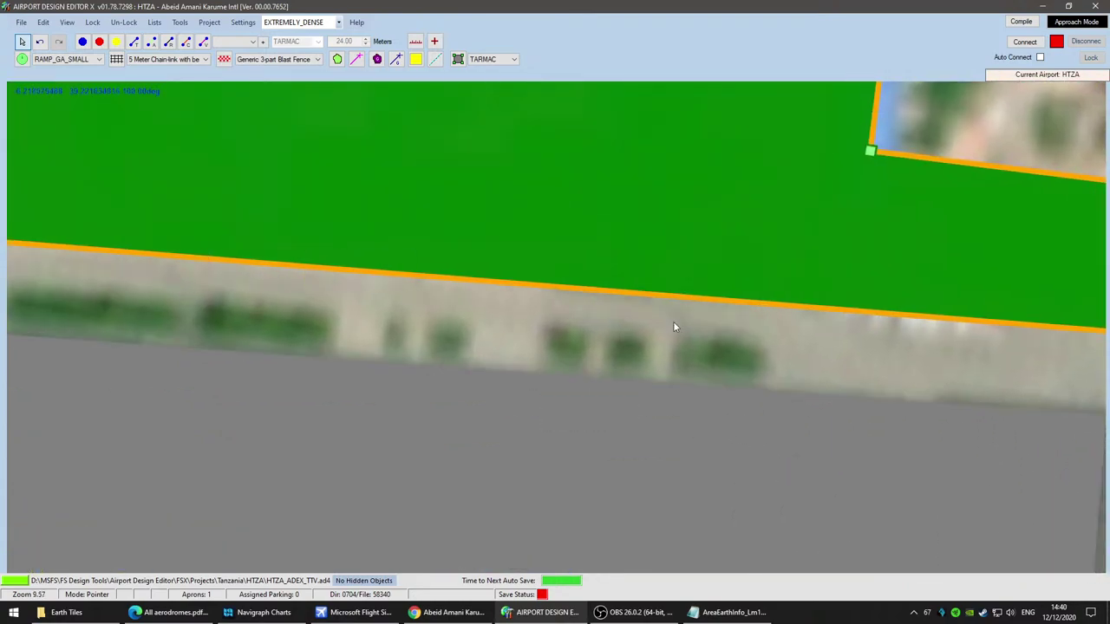
scroll(750, 506, "down", 5)
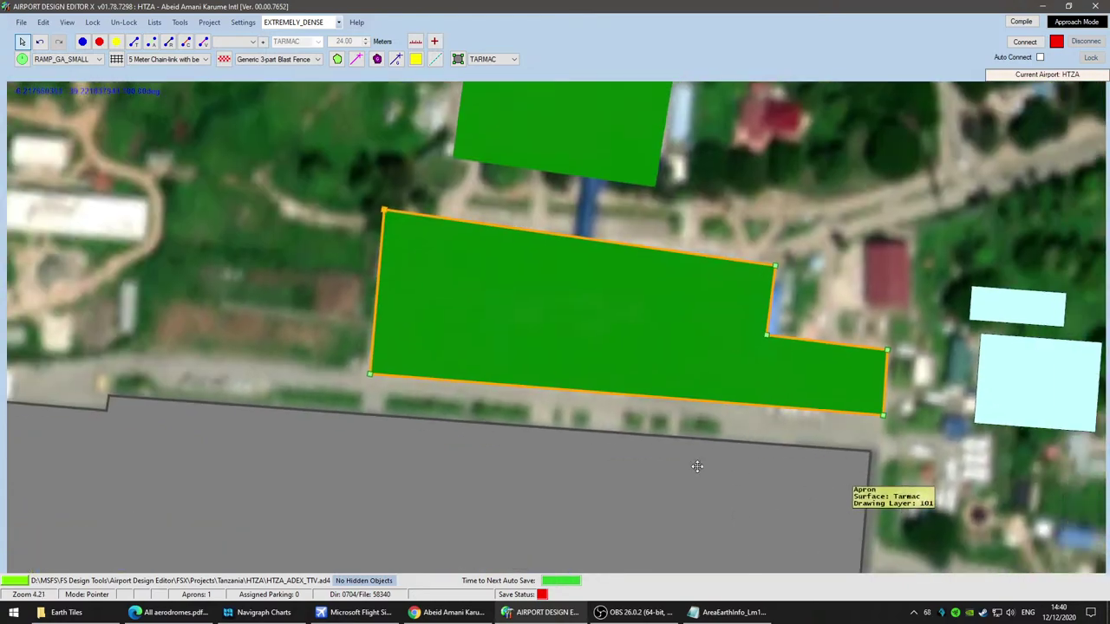
left_click_drag(697, 466, 621, 432)
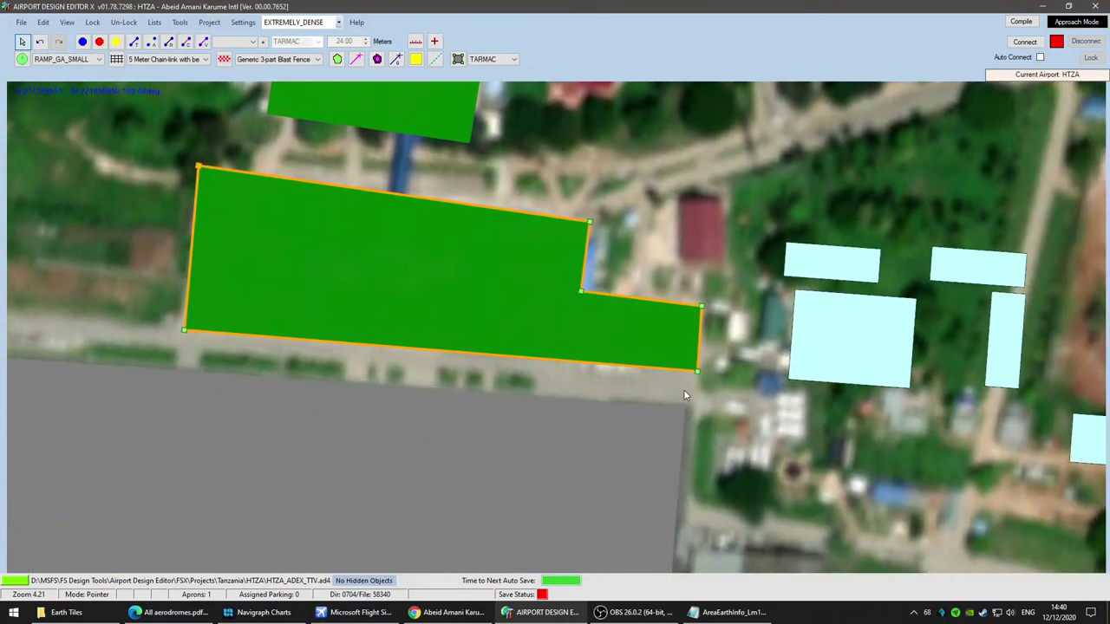
left_click_drag(695, 374, 692, 378)
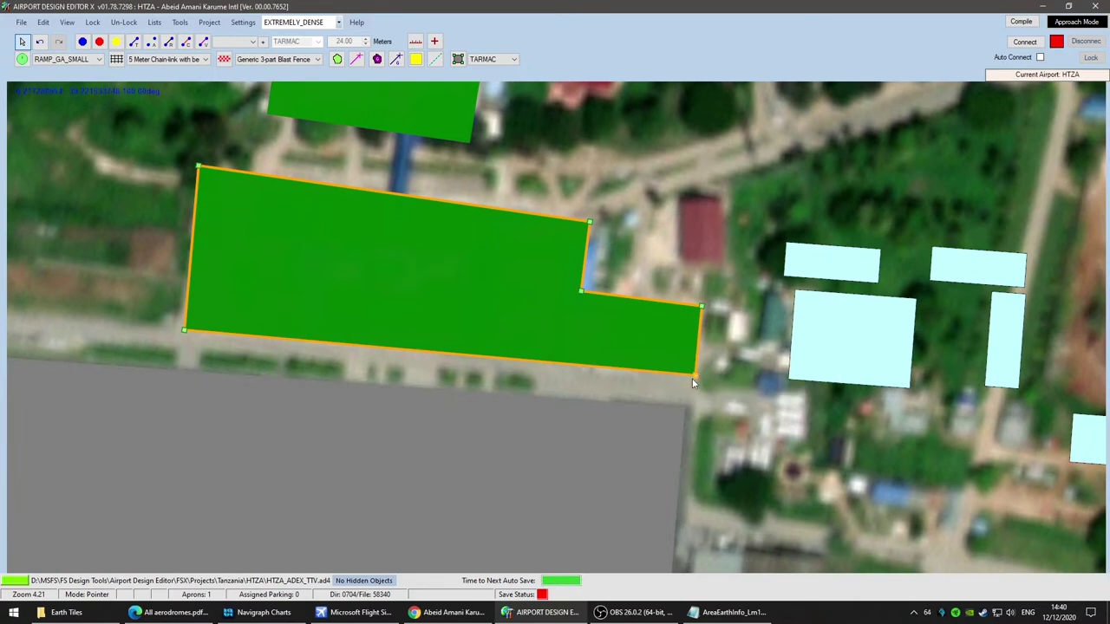
left_click(692, 378)
left_click(336, 61)
scroll(251, 392, "down", 3)
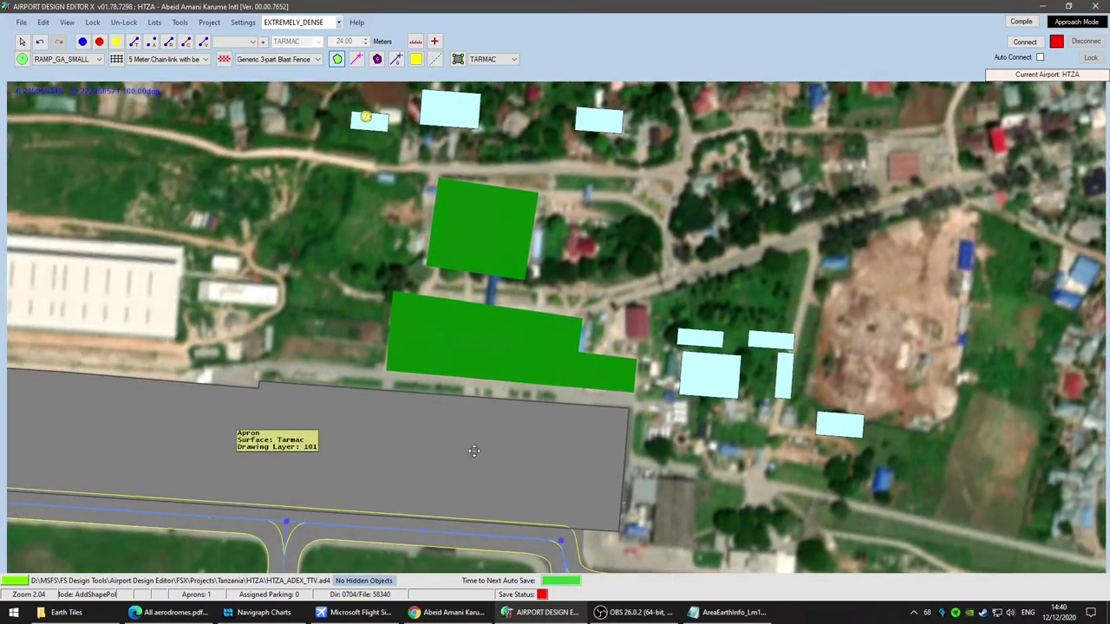
Step: Draw a thin strip polygon along the apron's north edge and make it Land Class
scroll(372, 397, "up", 3)
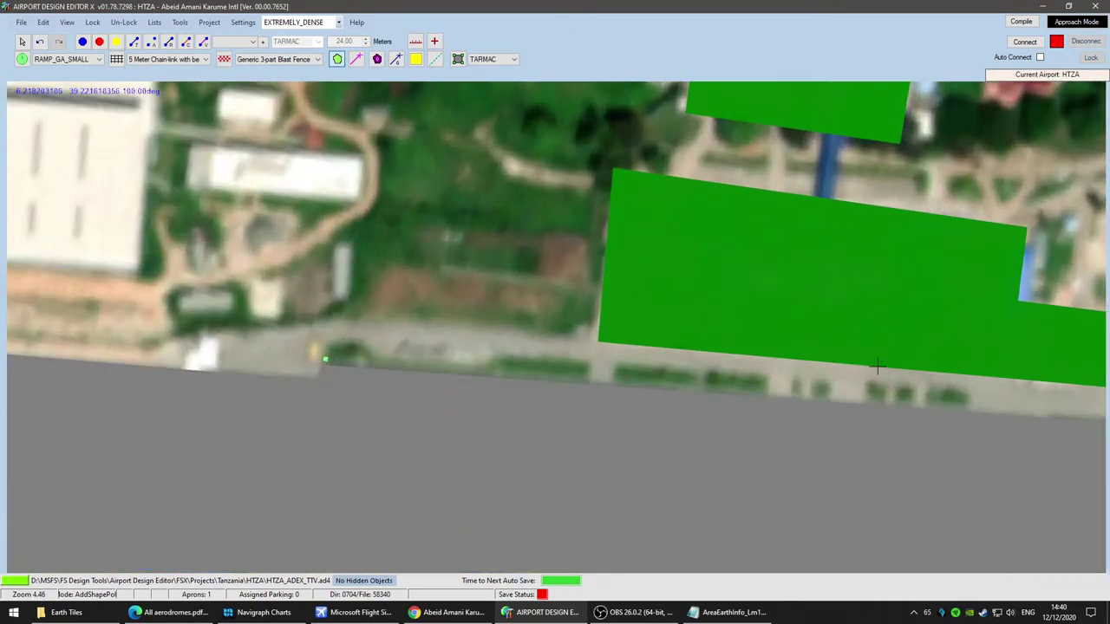
left_click(974, 409)
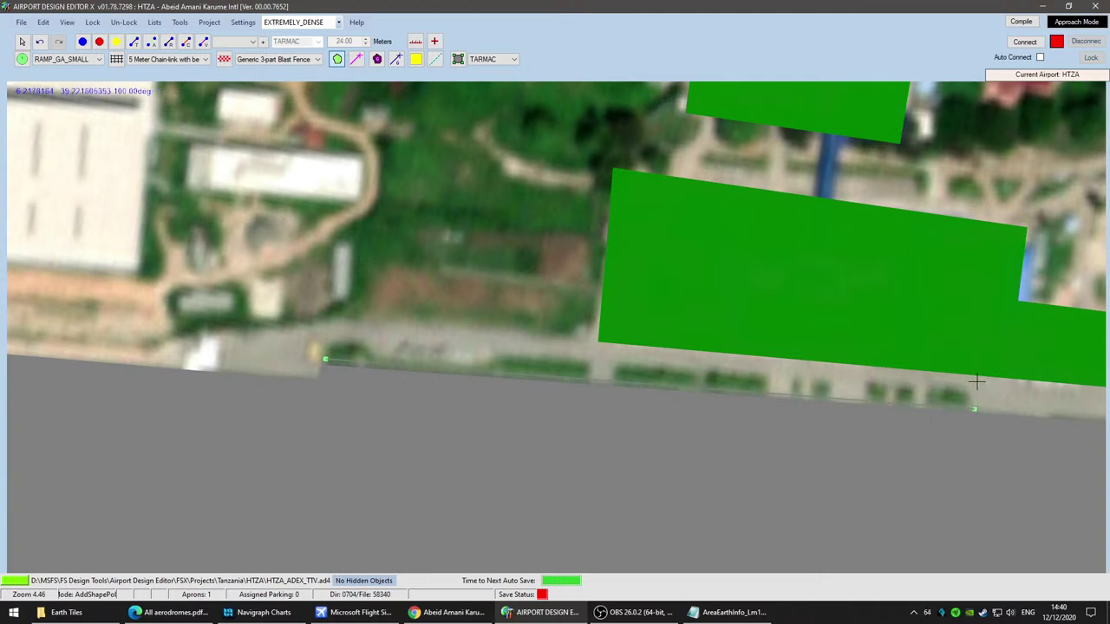
left_click(977, 381)
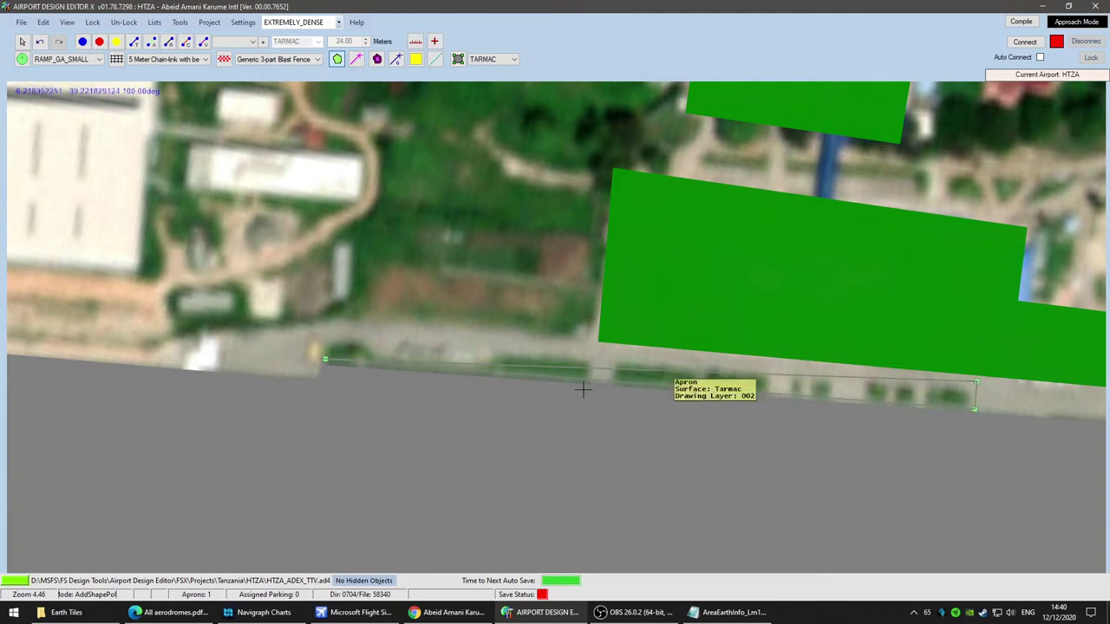
double_click(325, 337)
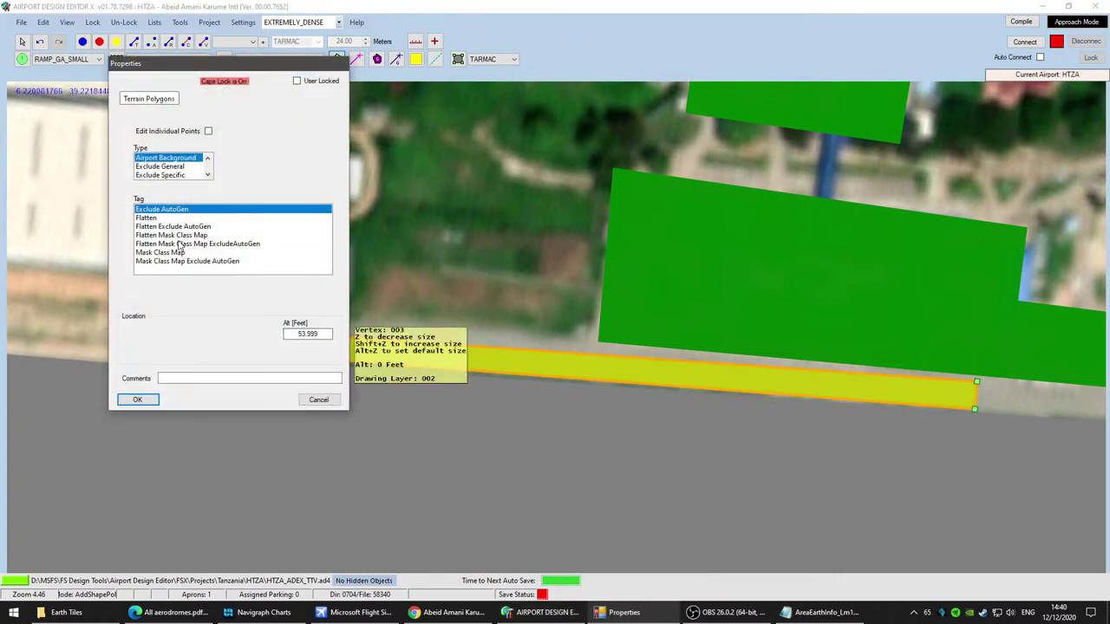
left_click(209, 176)
left_click(208, 176)
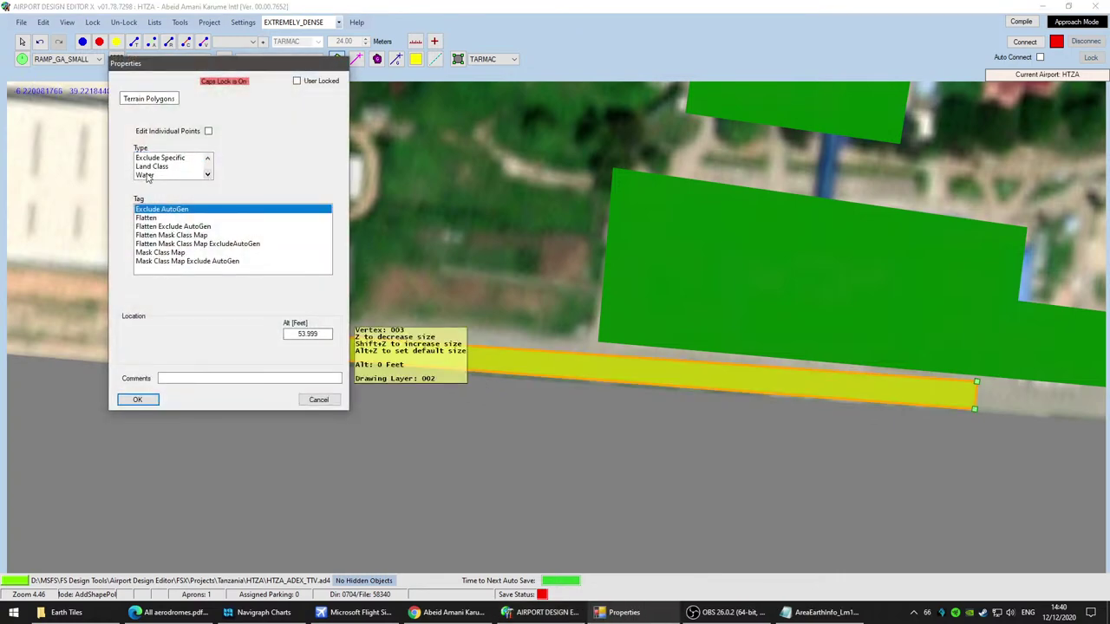
left_click(150, 167)
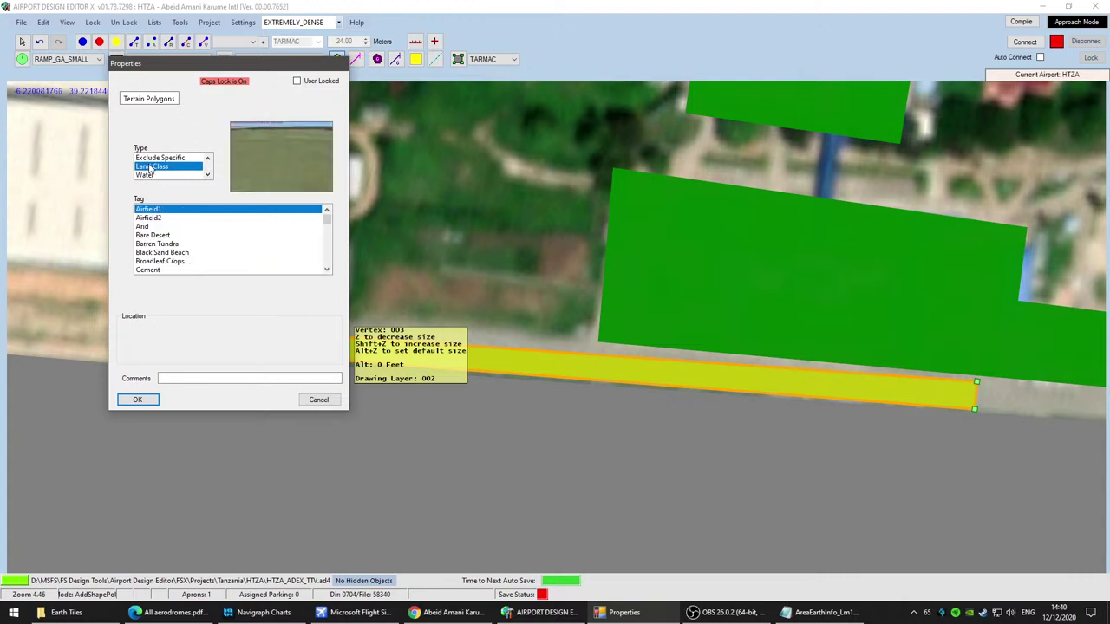
left_click(137, 401)
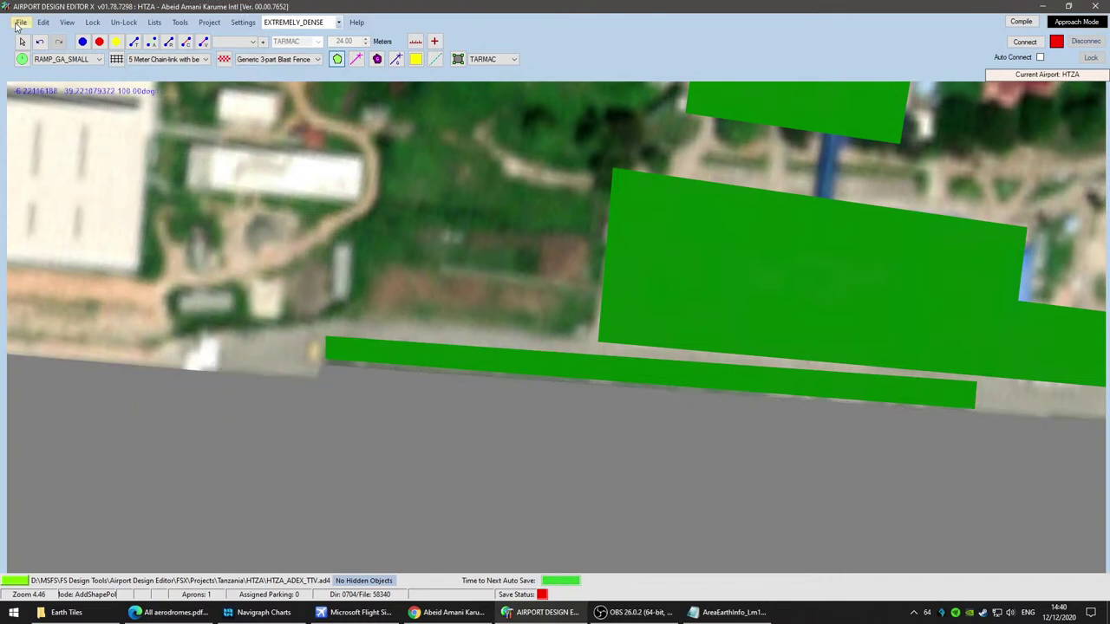
Step: Align the strip's west corners with the apron edge and taper its top-right corner
left_click(328, 352)
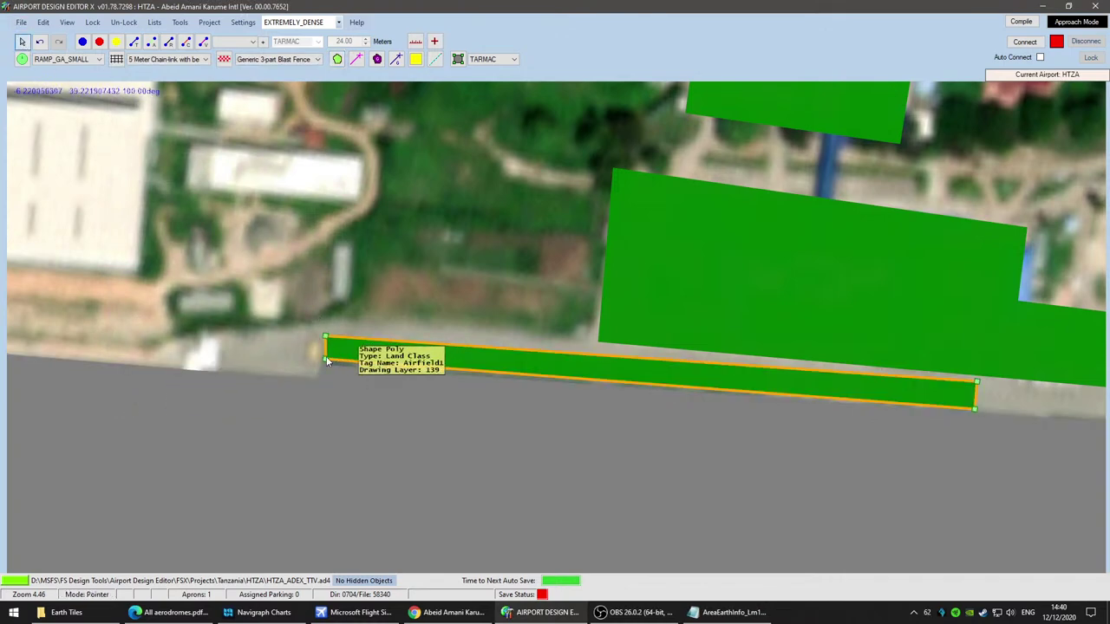
left_click_drag(316, 358, 318, 336)
left_click(349, 351)
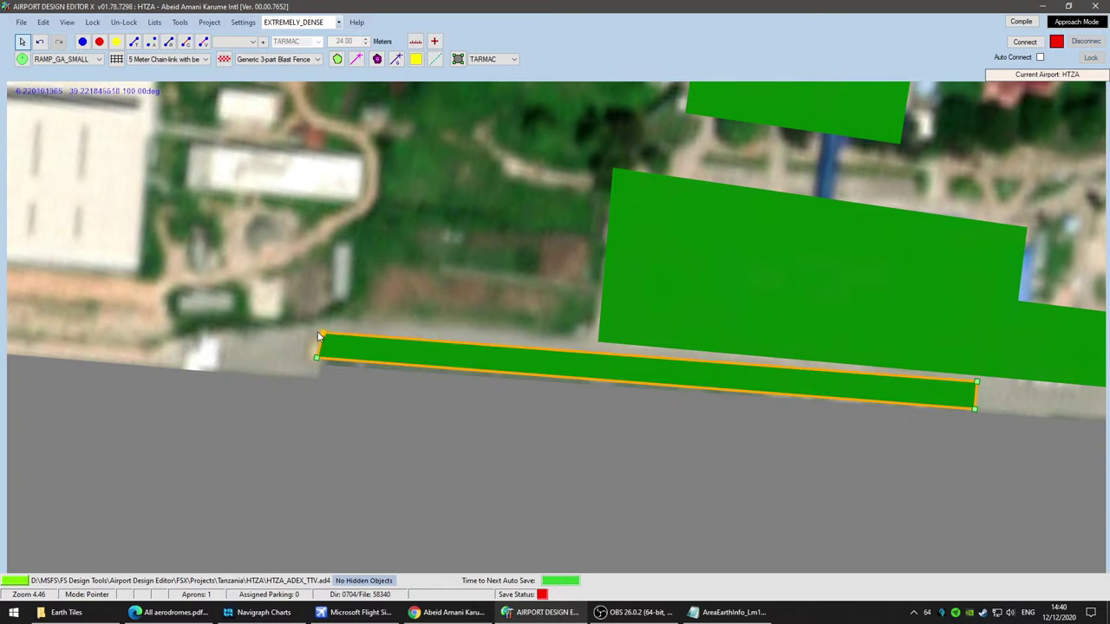
left_click_drag(320, 337, 326, 328)
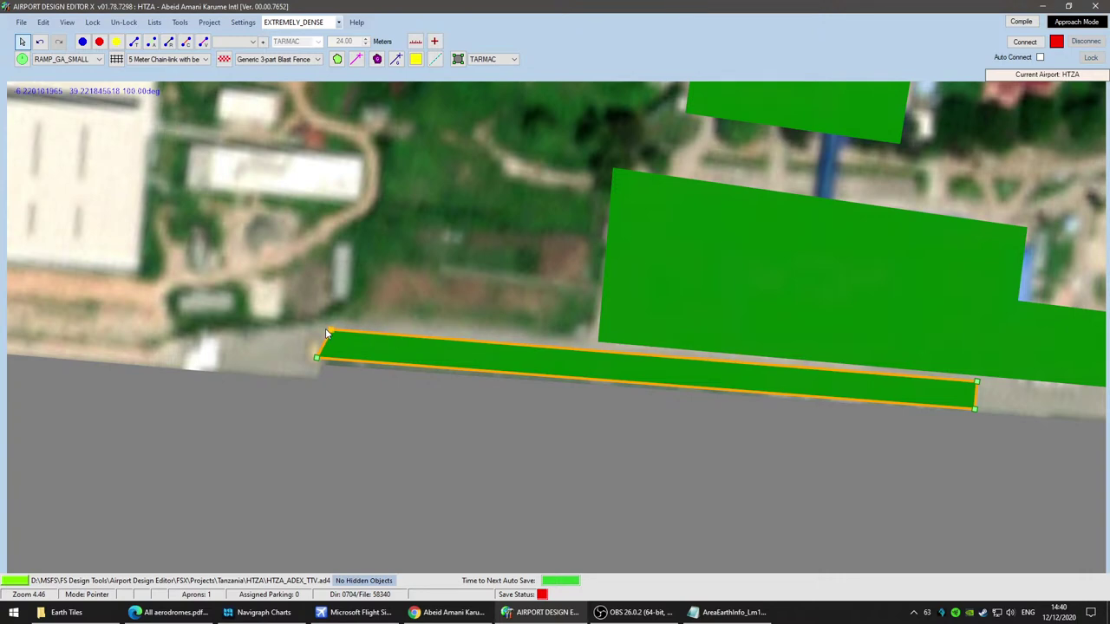
right_click_drag(626, 360, 193, 324)
left_click(541, 351)
mouse_move(544, 346)
left_mouse_down()
mouse_move(547, 391)
mouse_move(548, 345)
mouse_move(548, 375)
mouse_move(471, 354)
mouse_move(560, 370)
mouse_move(507, 364)
mouse_move(541, 369)
mouse_move(521, 345)
mouse_move(535, 343)
left_mouse_up()
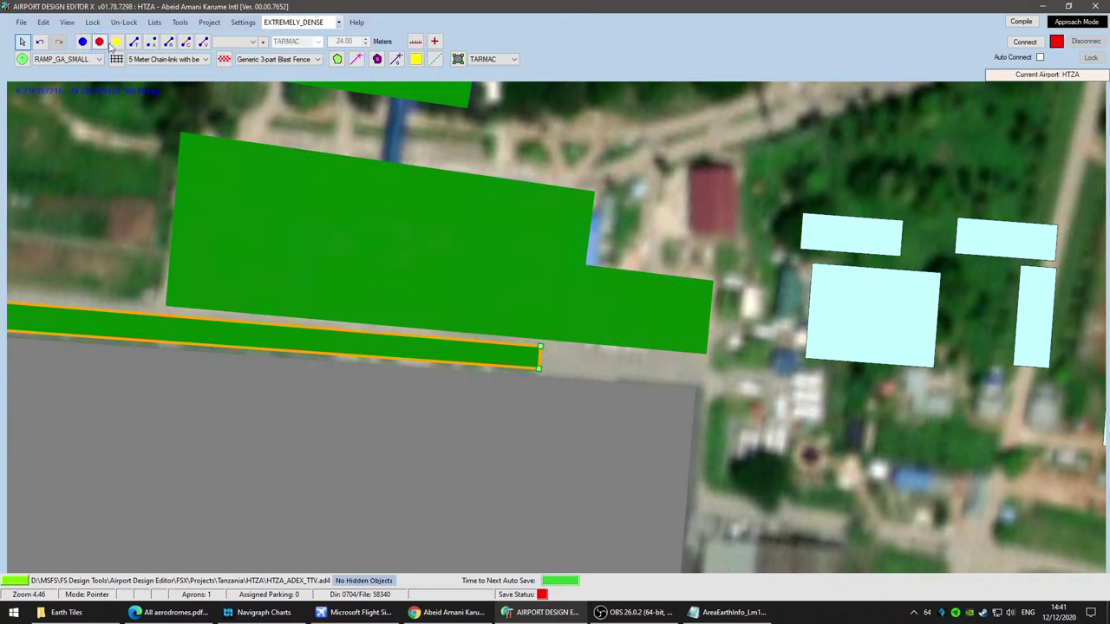
Step: Draw a short strip polygon east of the first and make it Land Class with the Cement tag
left_click(336, 59)
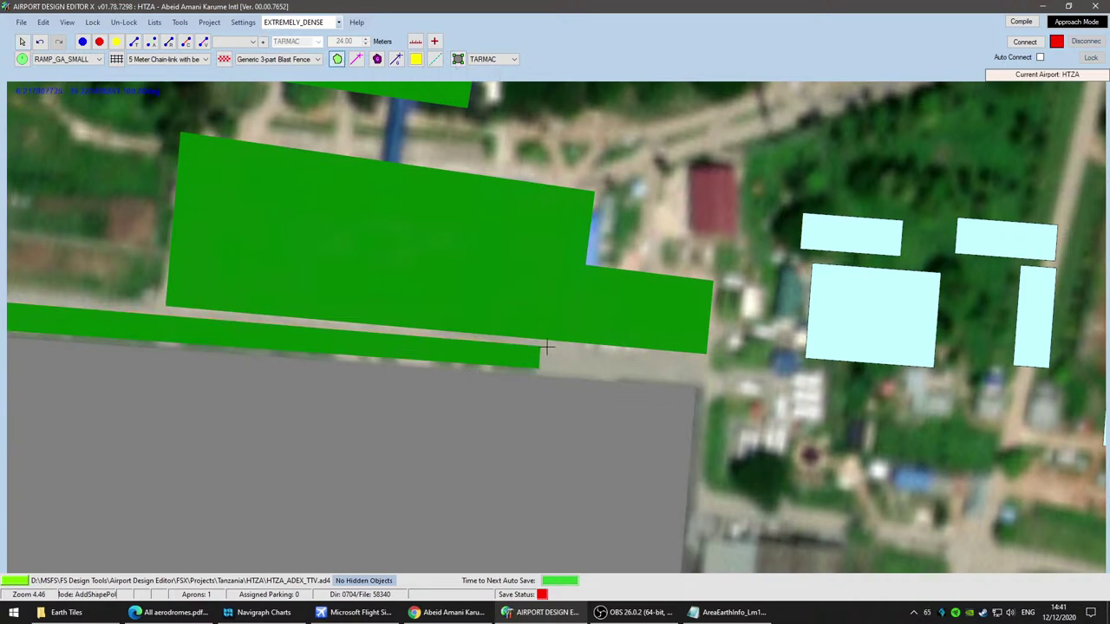
left_click(701, 359)
left_click(697, 382)
double_click(547, 368)
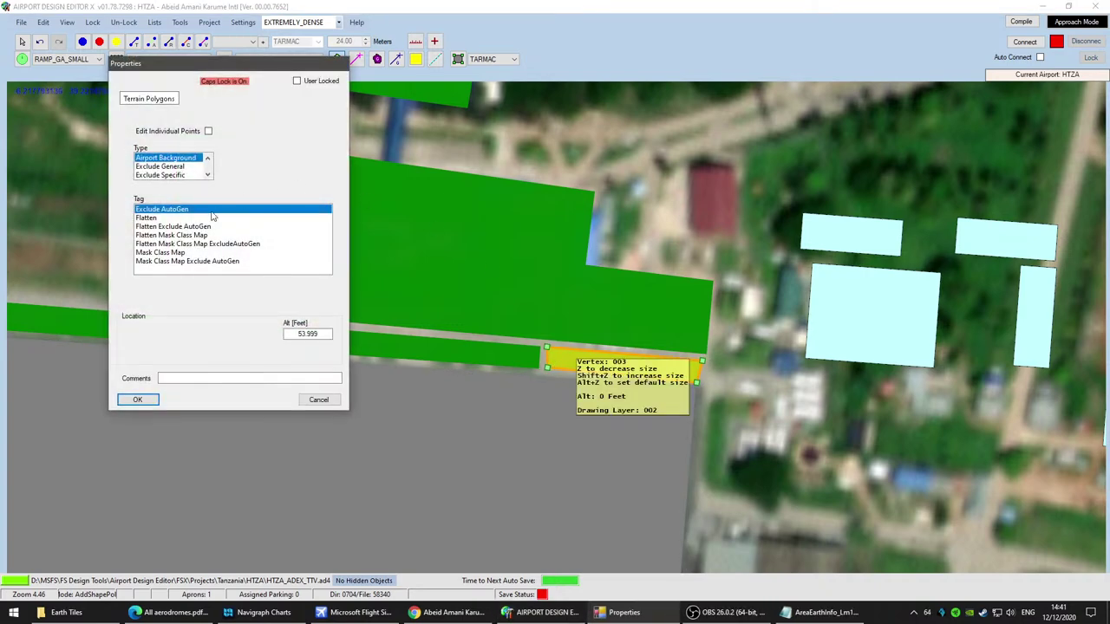
left_click(208, 175)
left_click(208, 175)
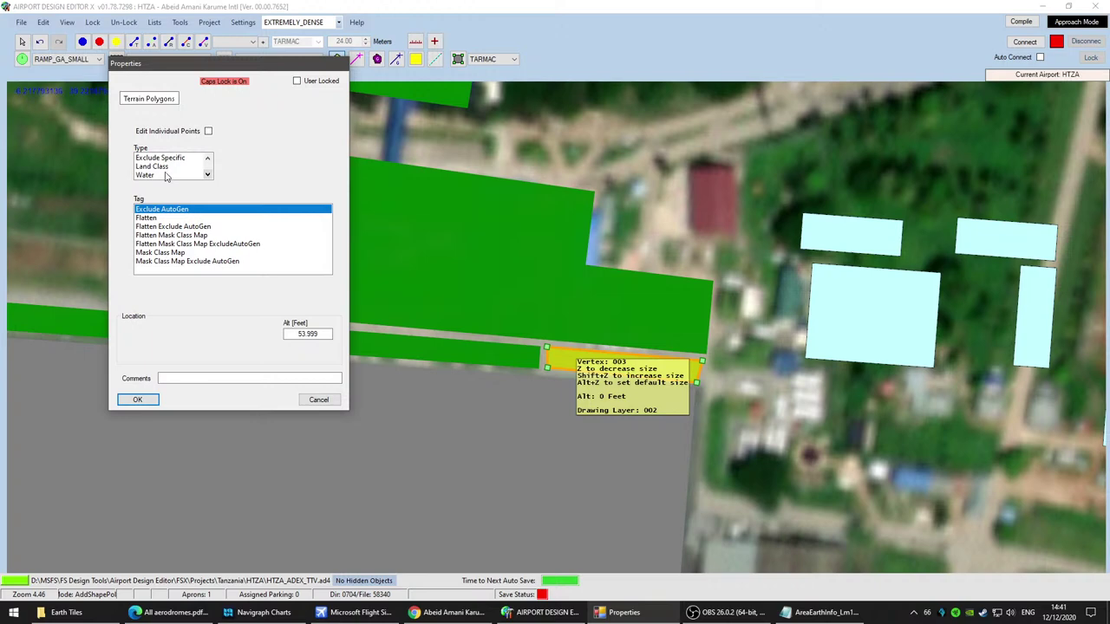
left_click(155, 176)
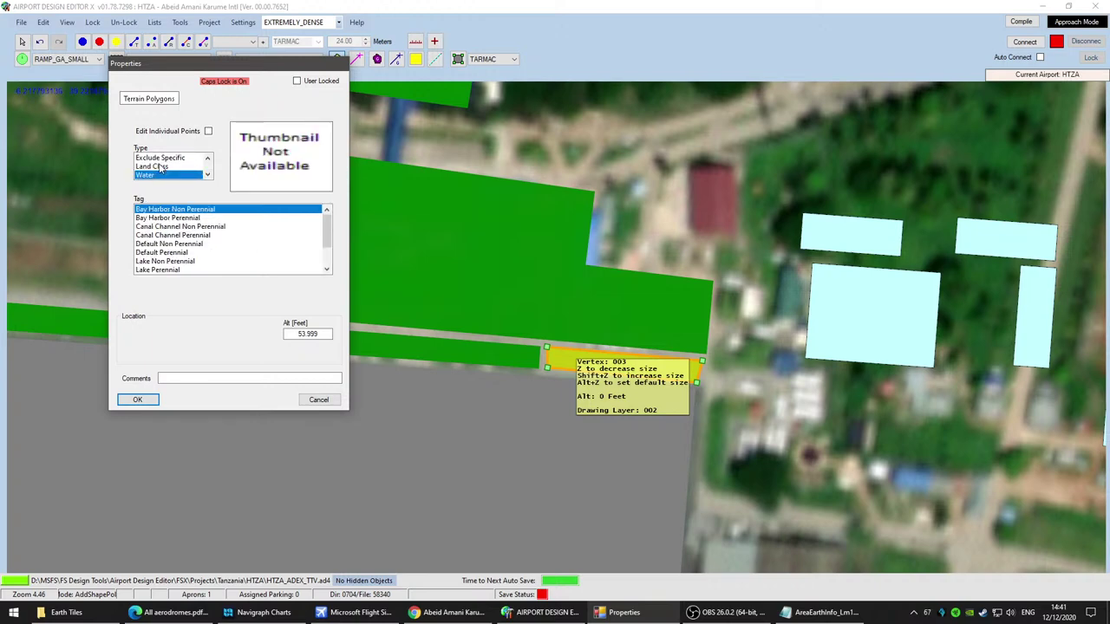
left_click(165, 166)
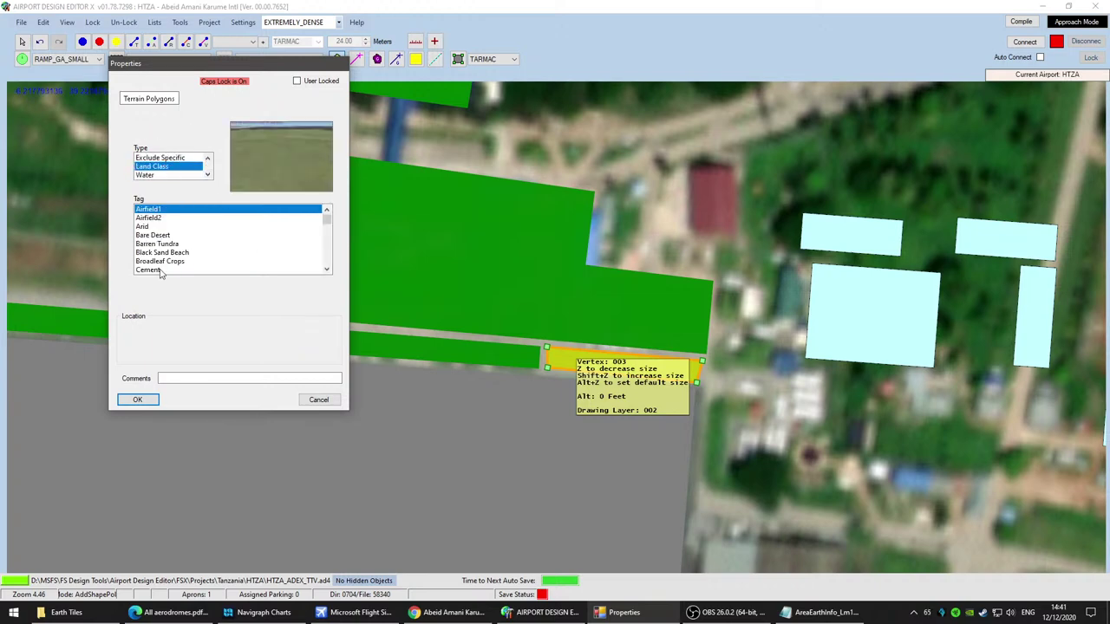
left_click(149, 270)
left_click(137, 400)
Step: Pull the new strip's right-hand corners toward the apron's corner
left_click(22, 42)
scroll(567, 401, "up", 3)
left_click(535, 363)
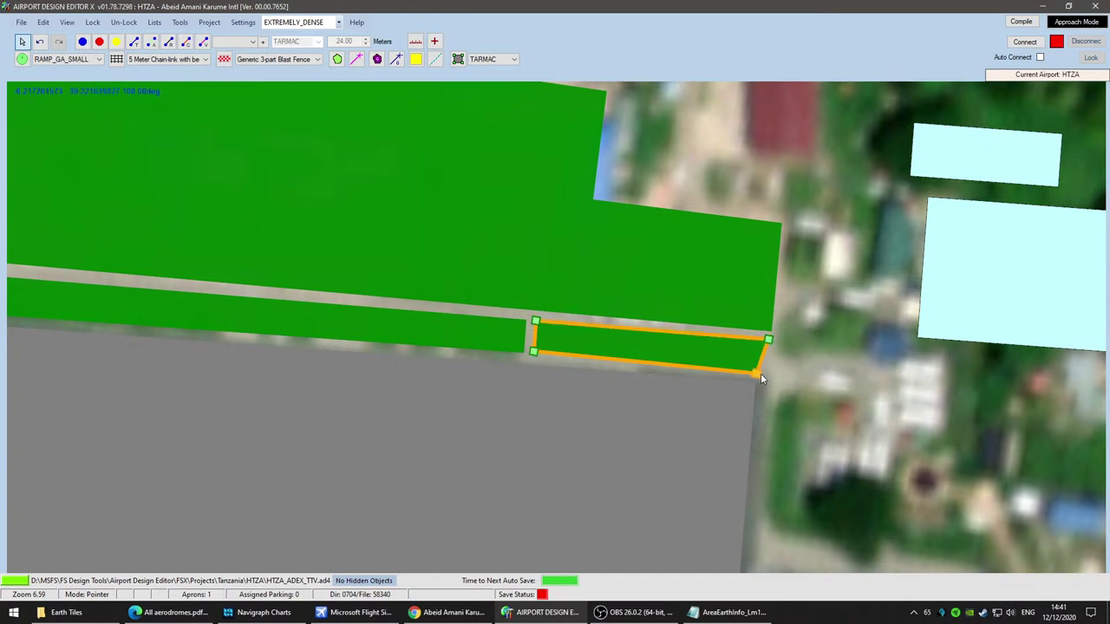
left_click_drag(768, 339, 747, 338)
left_click_drag(762, 374, 771, 374)
Step: Shift the apron's northeast corner slightly east so the strip sits flush against it
left_click_drag(801, 457, 580, 345)
scroll(580, 345, "up", 1)
left_click(530, 258)
left_click_drag(532, 259, 555, 264)
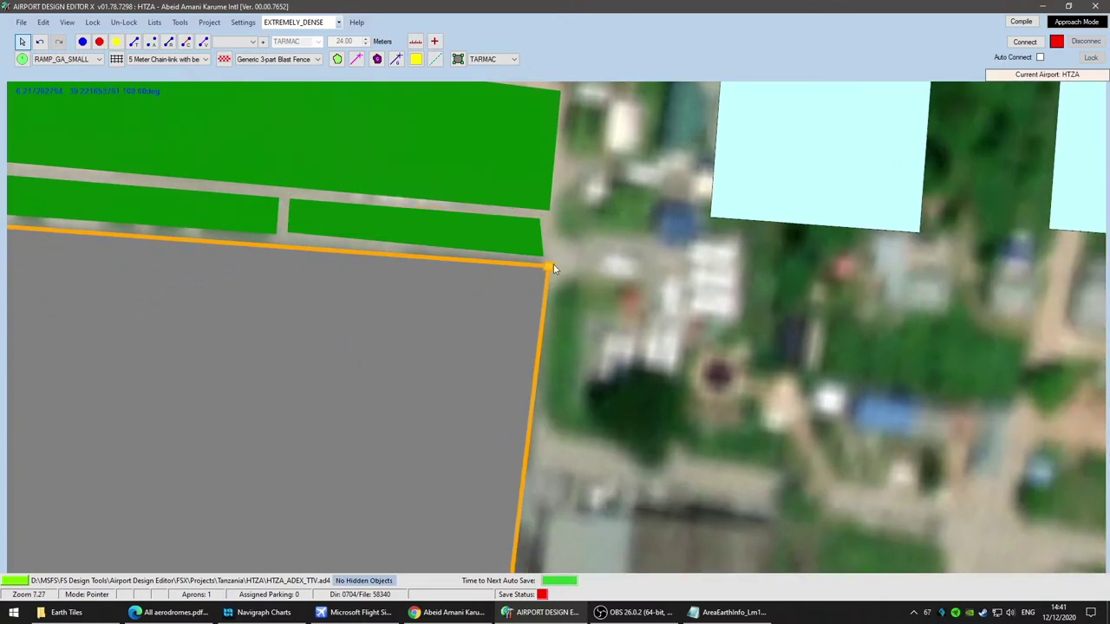
left_click(511, 234)
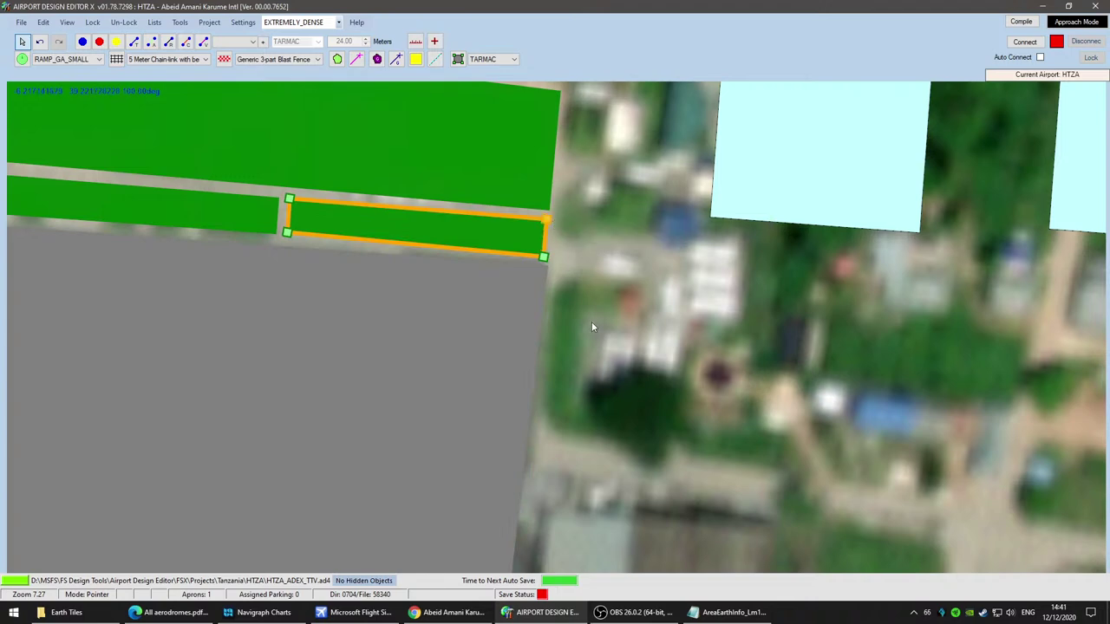
scroll(640, 404, "down", 3)
left_click_drag(578, 545, 597, 259)
left_click_drag(627, 319, 579, 416)
Step: Drag the apron's southeast corner to match the satellite imagery
left_click(503, 368)
scroll(629, 367, "down", 1)
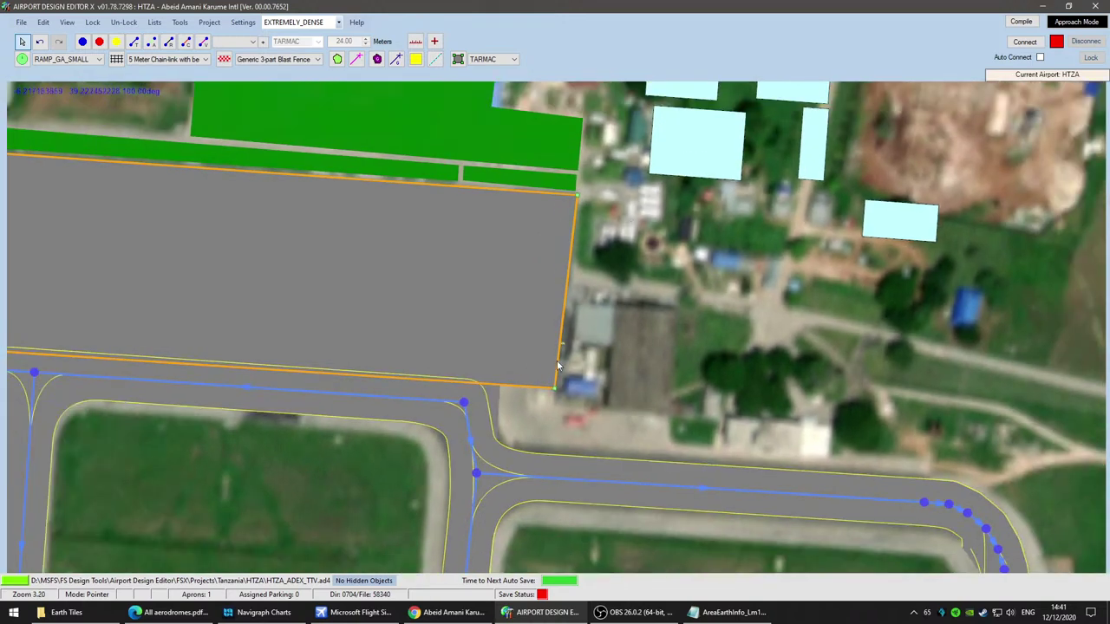
scroll(577, 386, "up", 5)
left_click_drag(517, 387, 535, 372)
scroll(621, 377, "down", 3)
left_click_drag(687, 302, 637, 328)
scroll(545, 357, "up", 4)
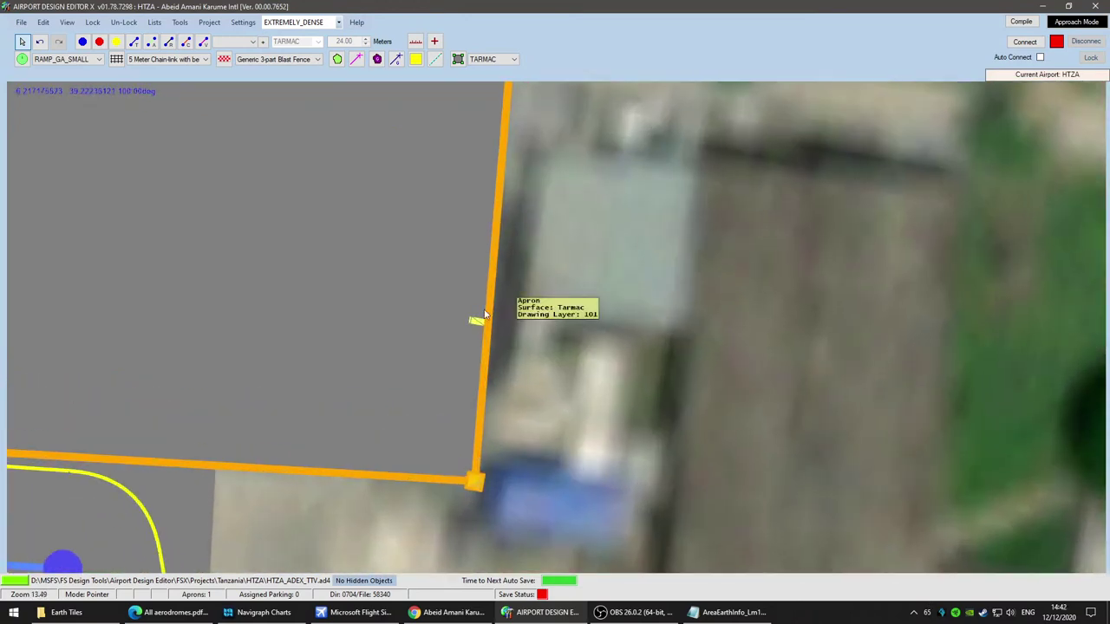
Step: Move the small yellow object off the apron edge and zoom out over the whole apron
left_click_drag(478, 321, 523, 358)
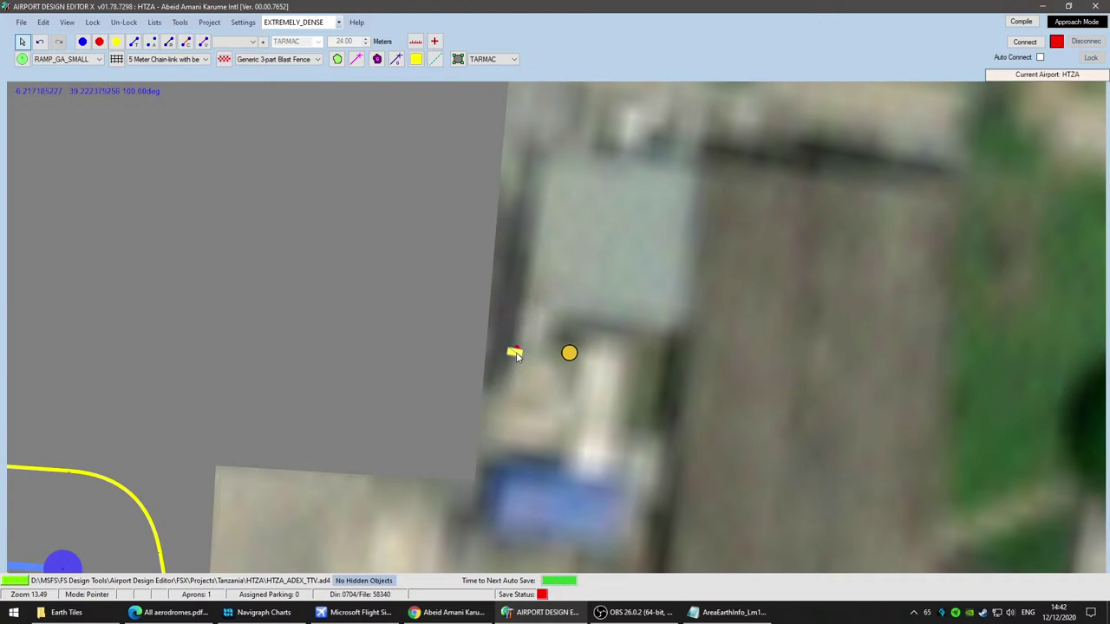
scroll(579, 459, "down", 2)
mouse_move(586, 473)
left_mouse_down()
mouse_move(565, 304)
mouse_move(574, 456)
left_mouse_up()
scroll(532, 385, "up", 1)
scroll(638, 324, "down", 10)
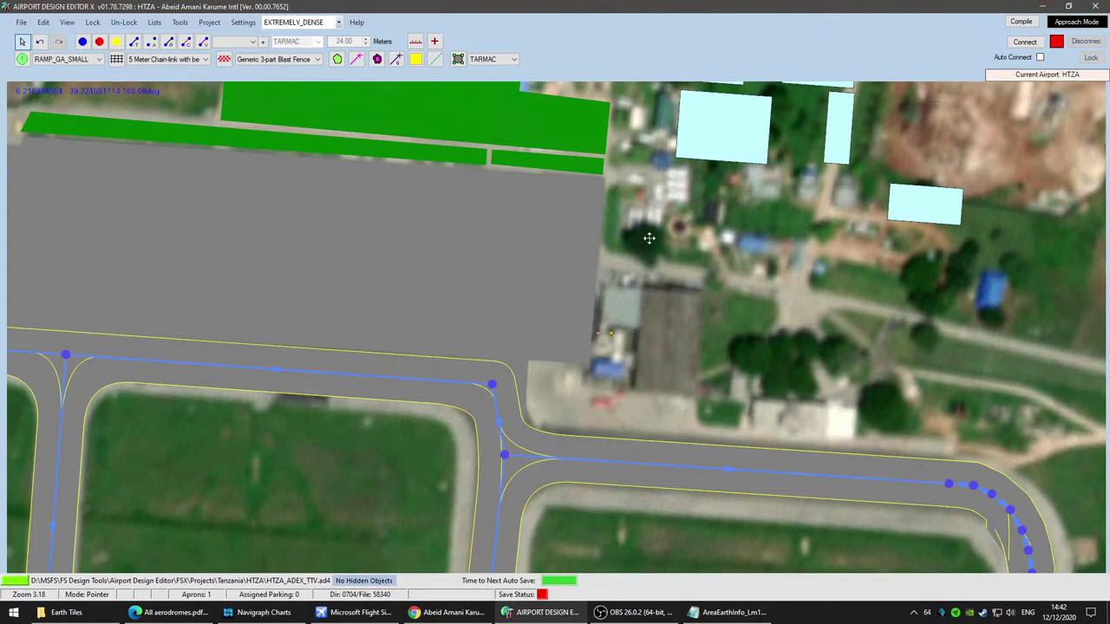
left_click_drag(648, 237, 763, 416)
scroll(280, 258, "down", 2)
left_click_drag(230, 220, 372, 253)
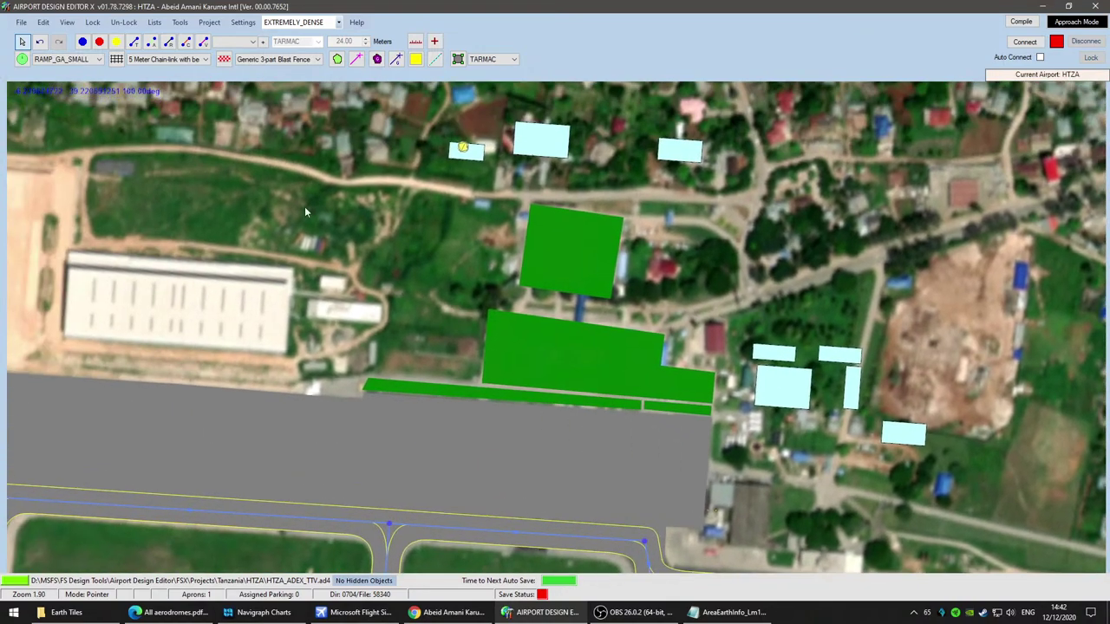
Step: Save the airport project from the File menu
left_click(19, 23)
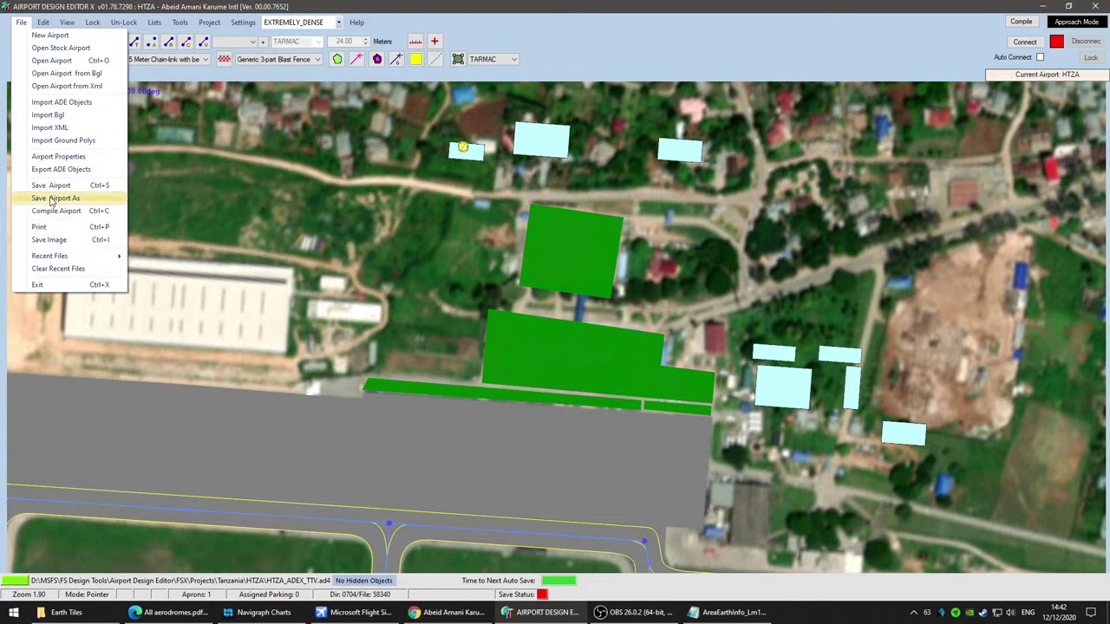
left_click(50, 188)
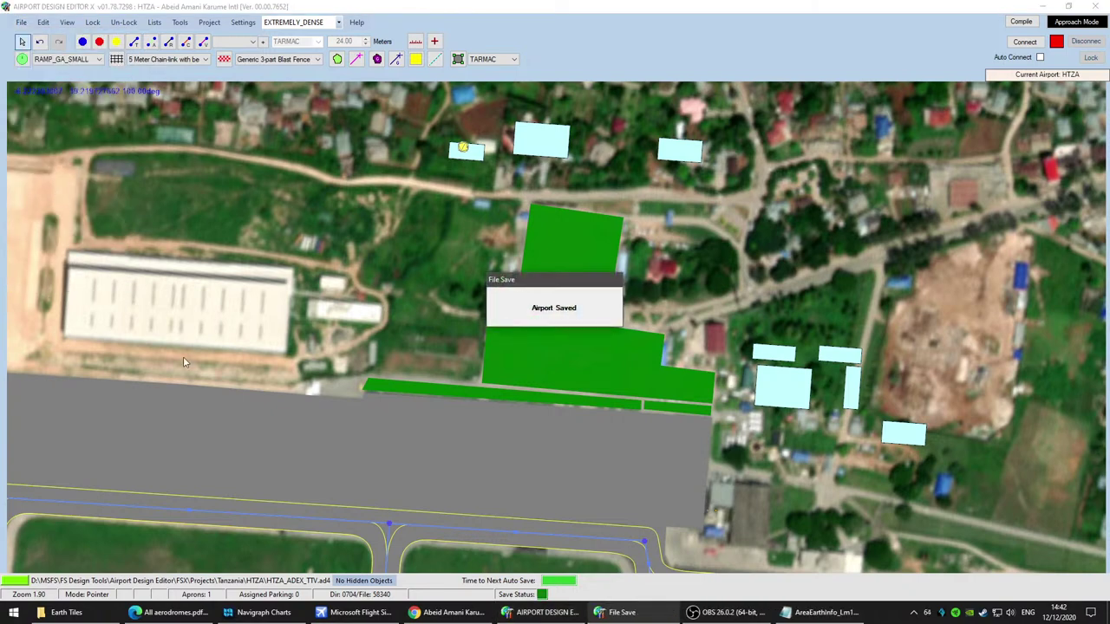
scroll(401, 353, "up", 5)
scroll(401, 358, "down", 2)
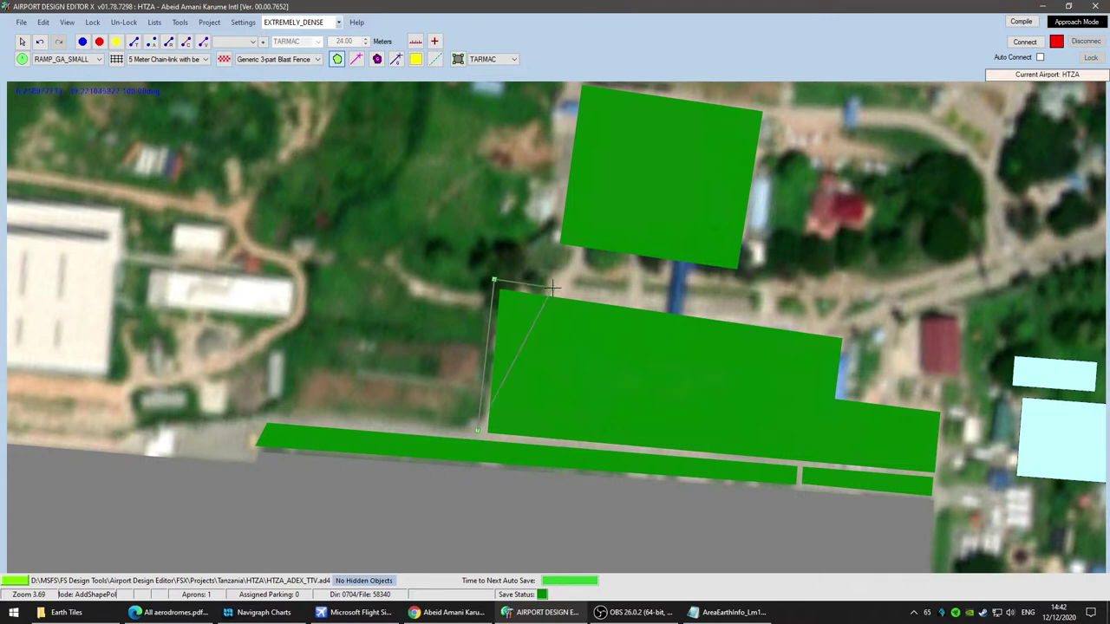
Step: Start a new polygon and place corners westward along the northern road edge
left_click(557, 151)
middle_click_drag(512, 214, 431, 440)
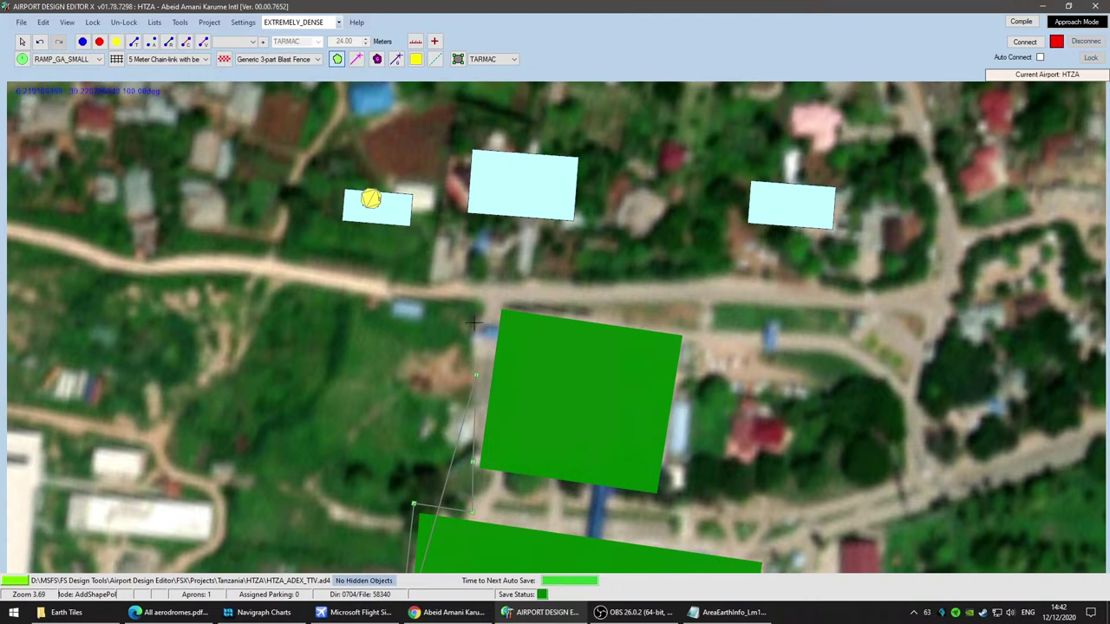
left_click(489, 303)
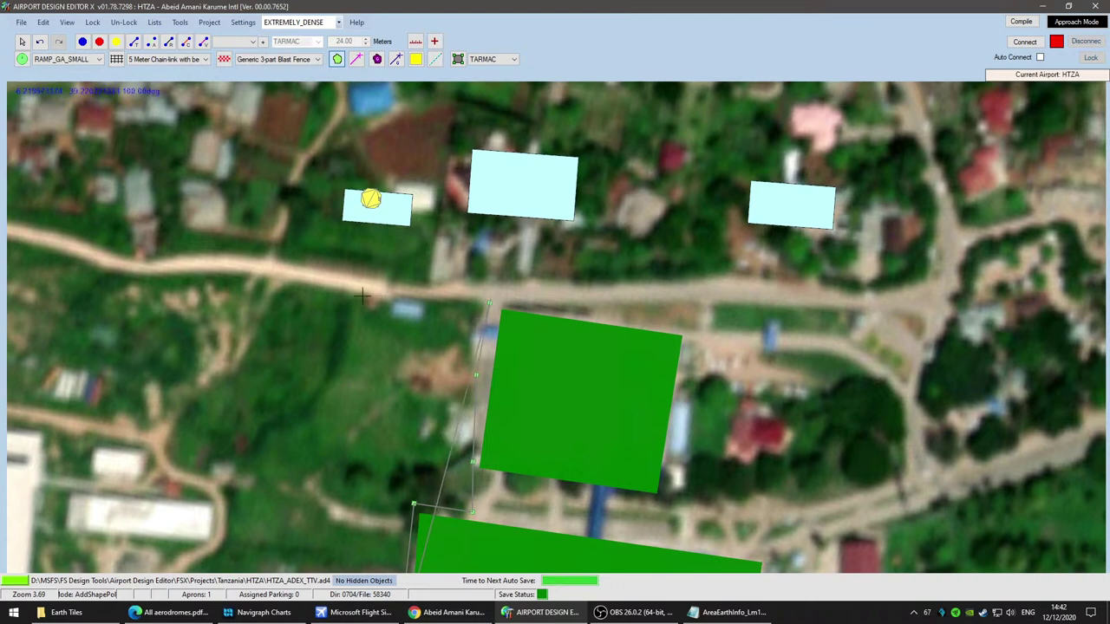
left_click(322, 289)
left_click(202, 276)
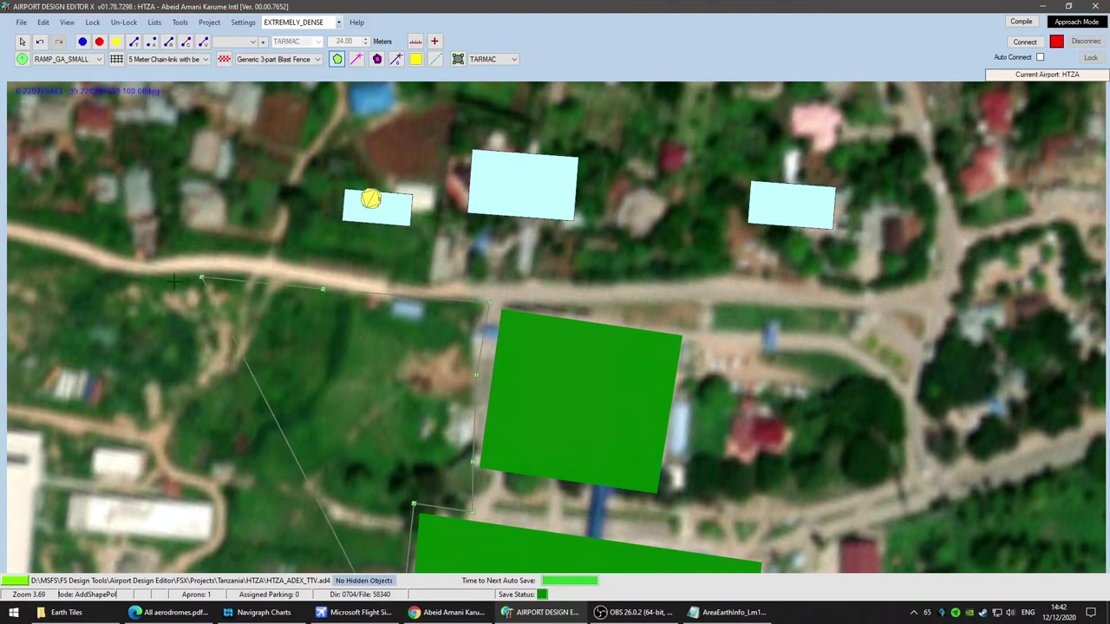
left_click(98, 267)
Step: Continue the outline along the road to its corner and down the field's western edge
middle_click_drag(100, 375, 643, 408)
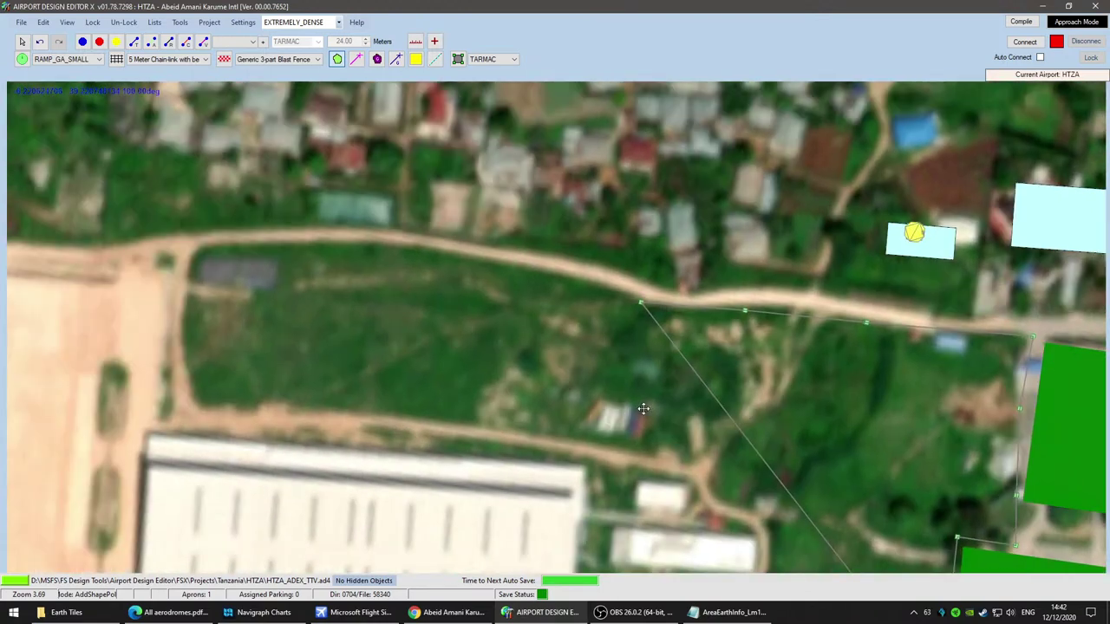
left_click(512, 265)
left_click(405, 249)
left_click(298, 245)
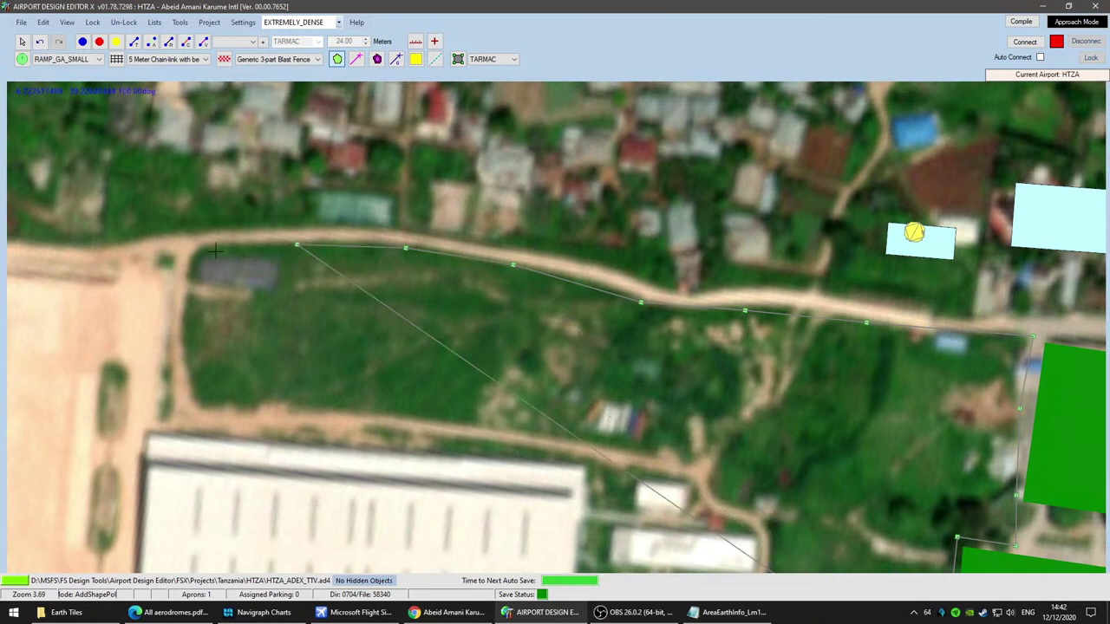
left_click(201, 252)
left_click(189, 273)
left_click(181, 322)
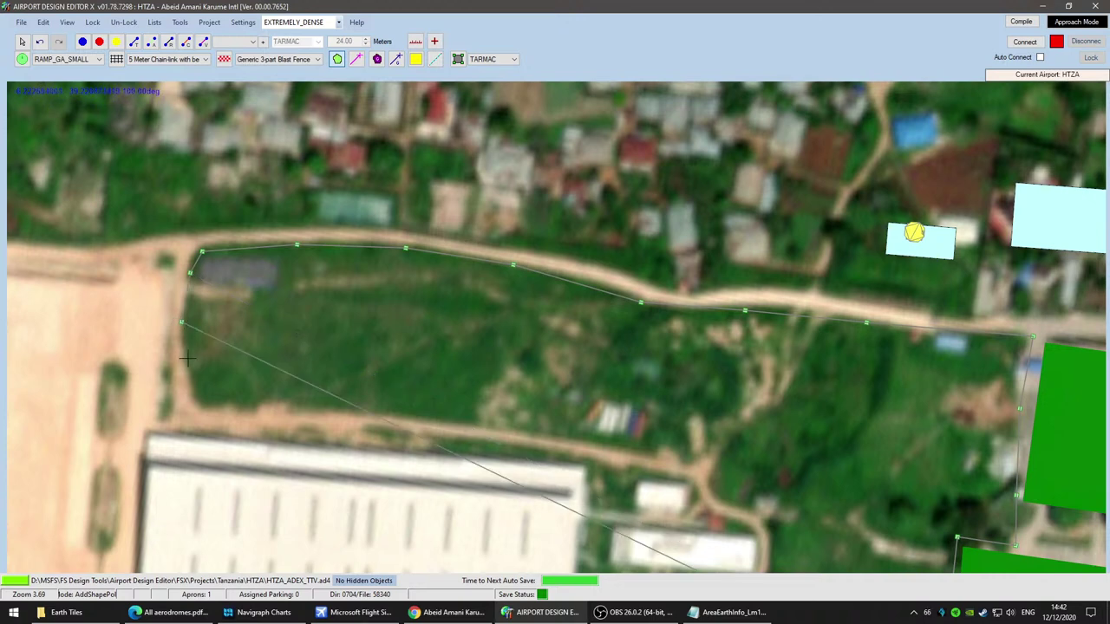
Step: Trace the field's southern edge by the hangar back to the start and close the outline
left_click(201, 405)
left_click(299, 413)
left_click(512, 436)
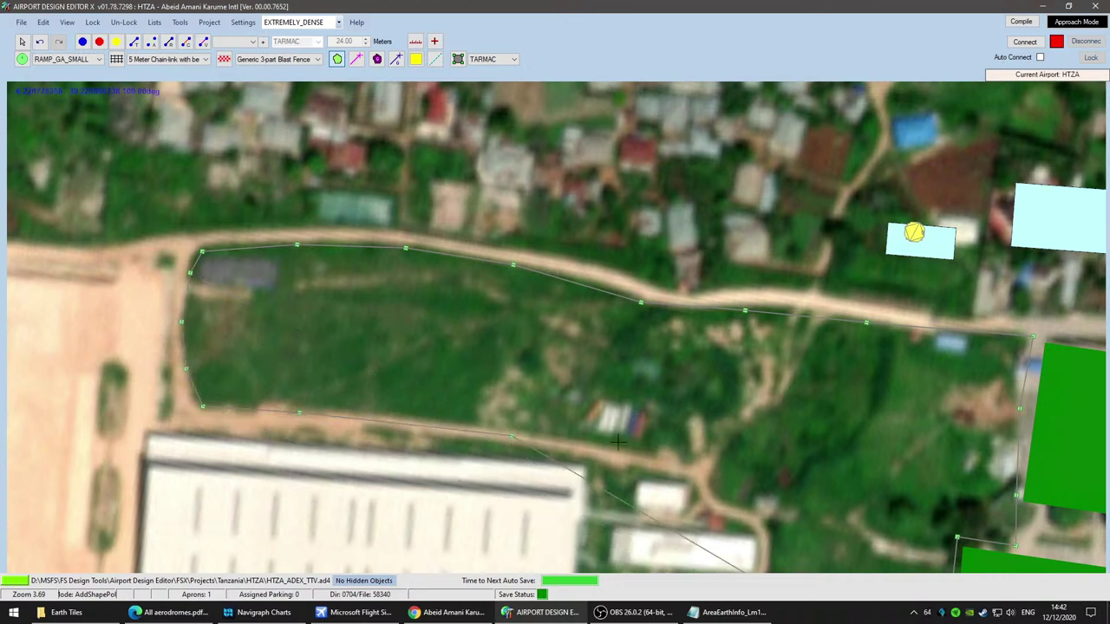
left_click(686, 471)
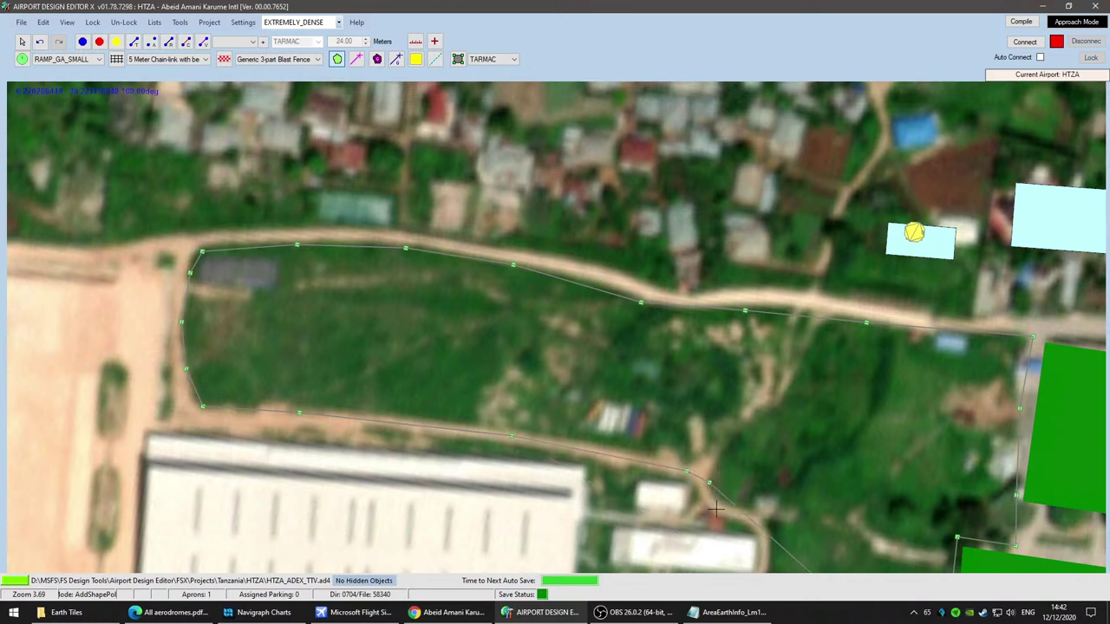
middle_click_drag(867, 502, 561, 241)
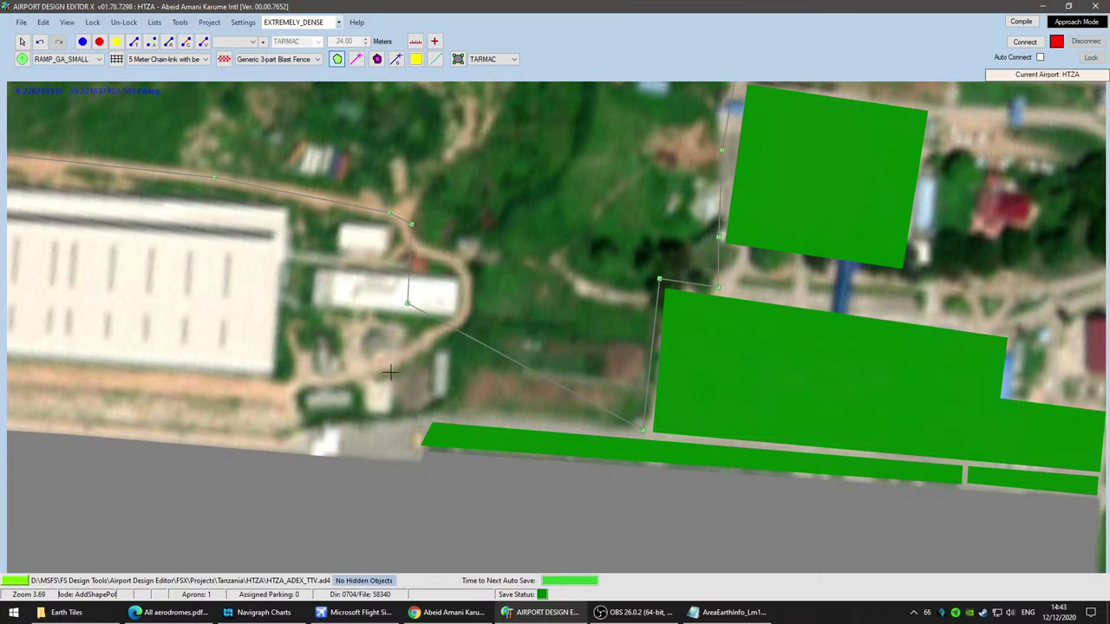
double_click(303, 399)
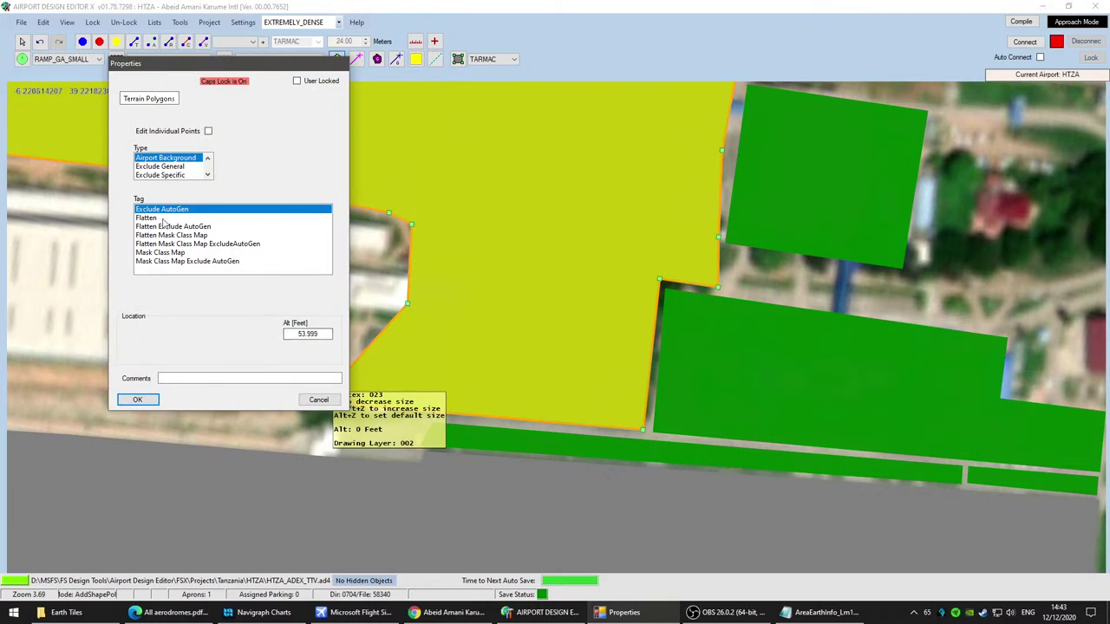
Step: Make the field polygon a Land Class polygon with the Grass Skirting 2 tag
left_click(207, 175)
left_click(207, 174)
left_click(169, 167)
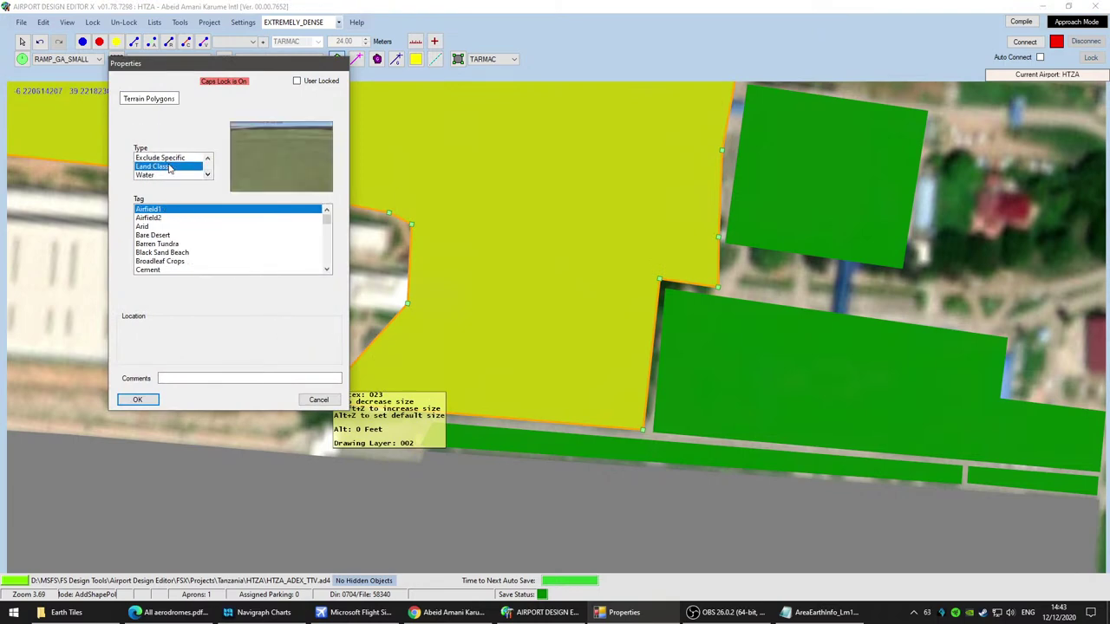
scroll(199, 266, "down", 7)
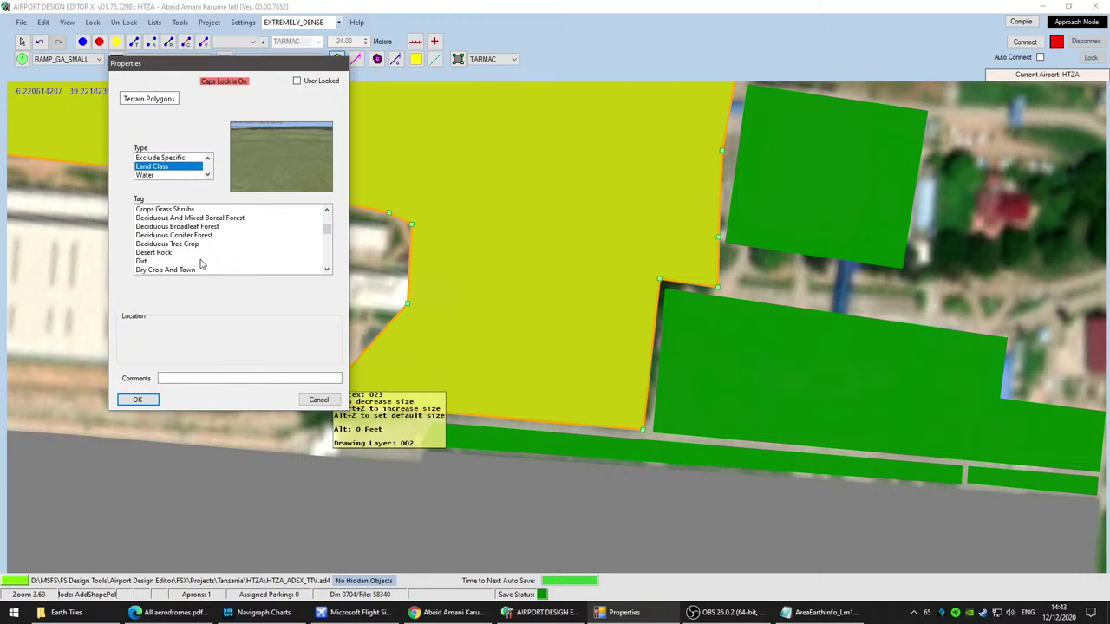
scroll(200, 265, "down", 3)
scroll(196, 260, "down", 5)
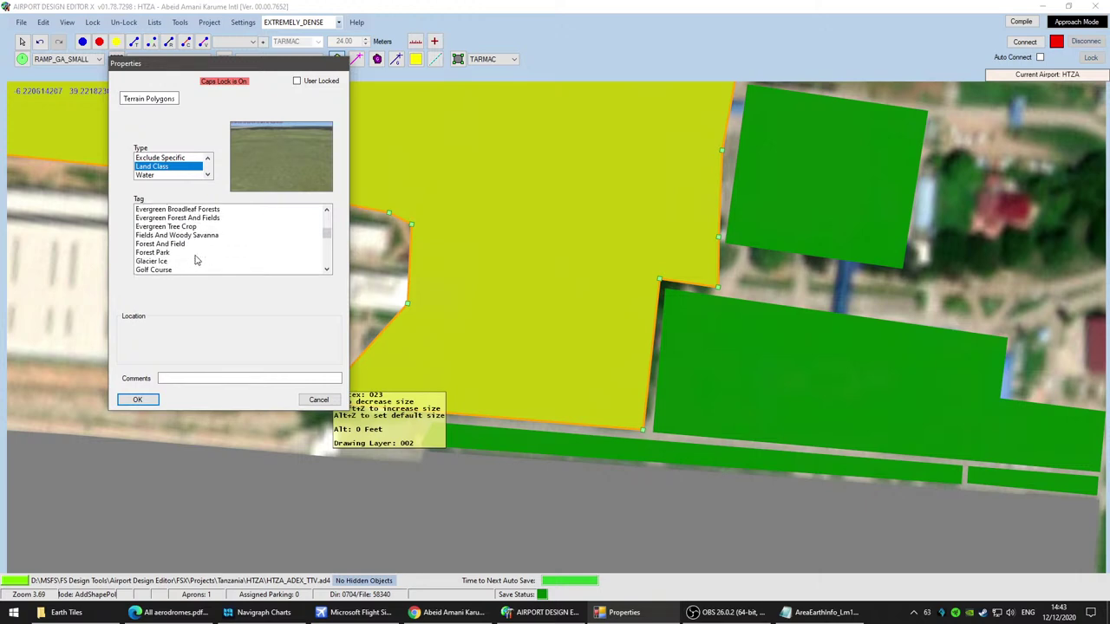
left_click(188, 254)
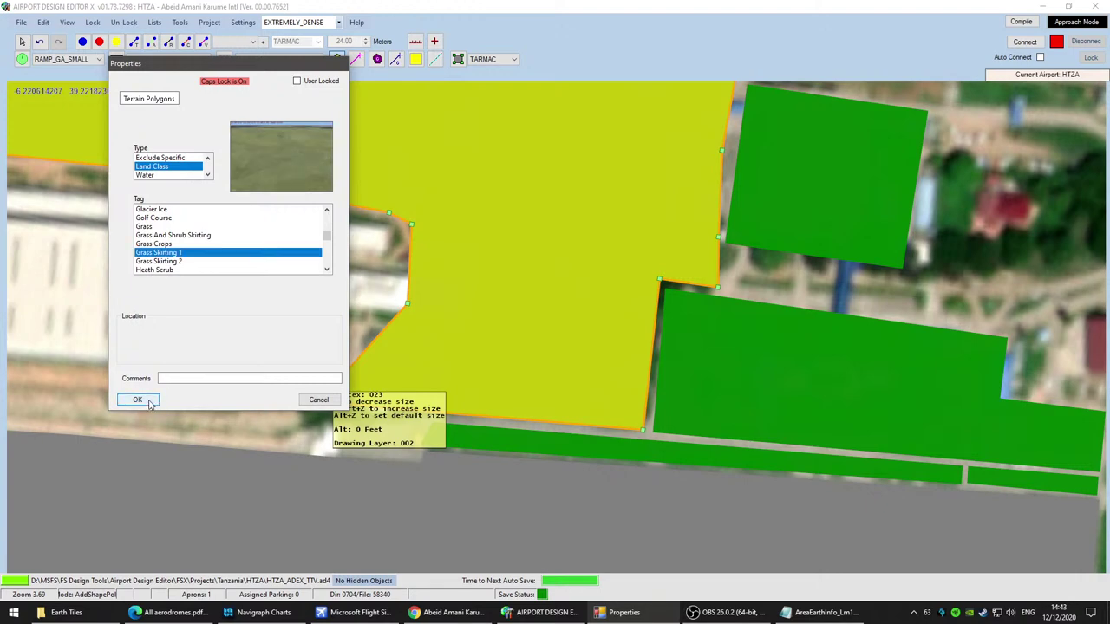
left_click(171, 260)
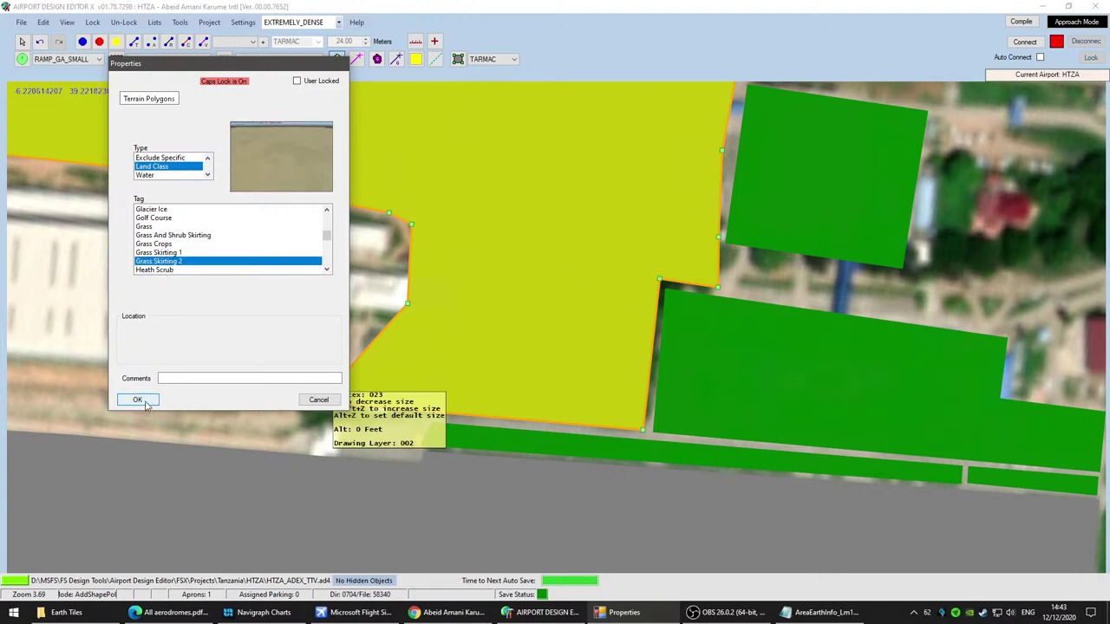
left_click(137, 400)
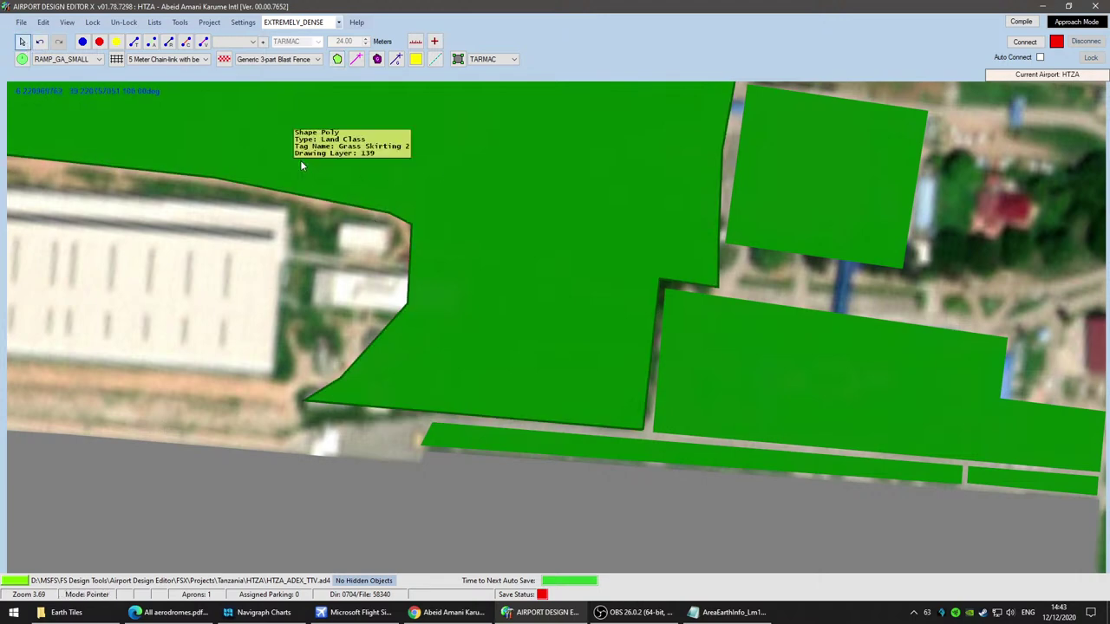
Step: Drag the grass polygon's west-end vertices left and up to reshape its lower-left corners
left_click(396, 353)
left_click_drag(340, 378, 274, 371)
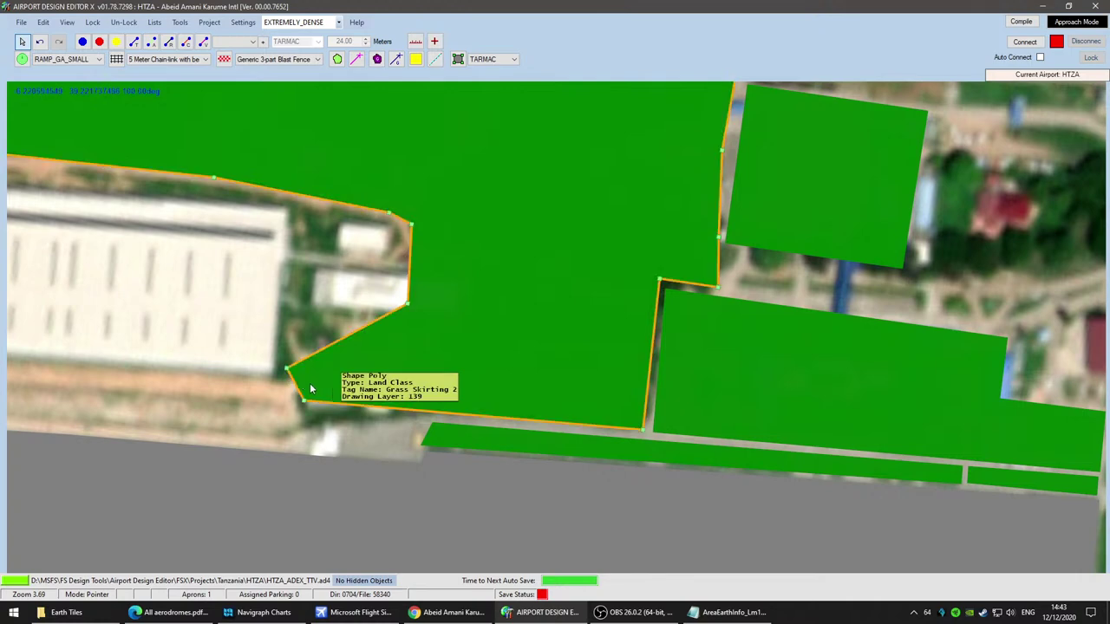
left_click_drag(286, 370, 252, 351)
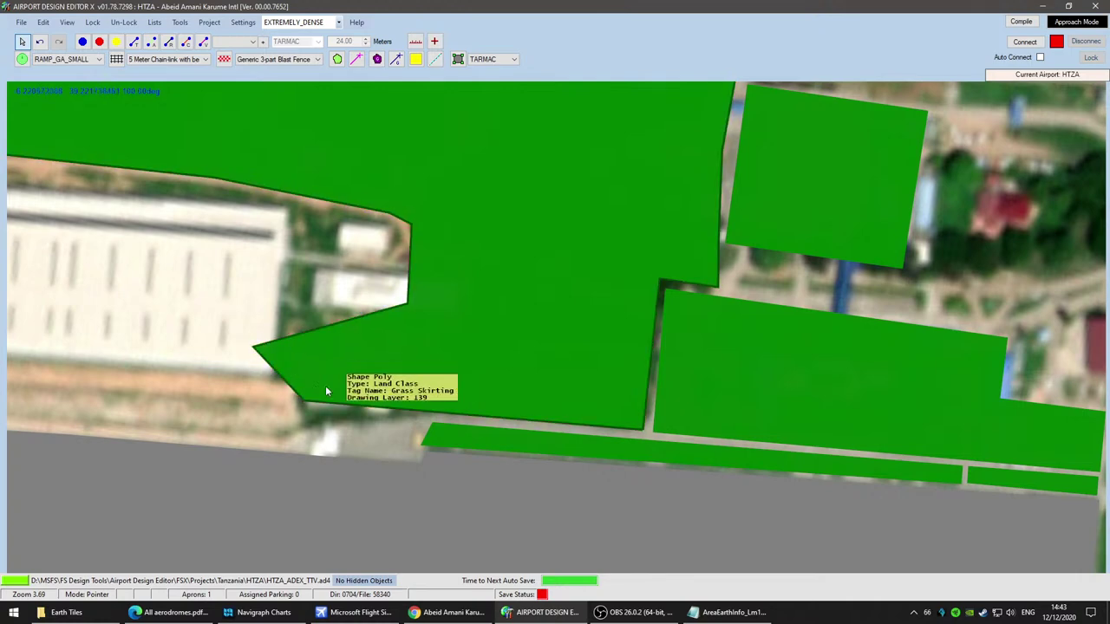
left_click_drag(301, 399, 252, 395)
left_click_drag(408, 308, 275, 279)
Step: Delete one outline vertex and straighten the notch so the edge runs beside the warehouse
left_click(410, 223)
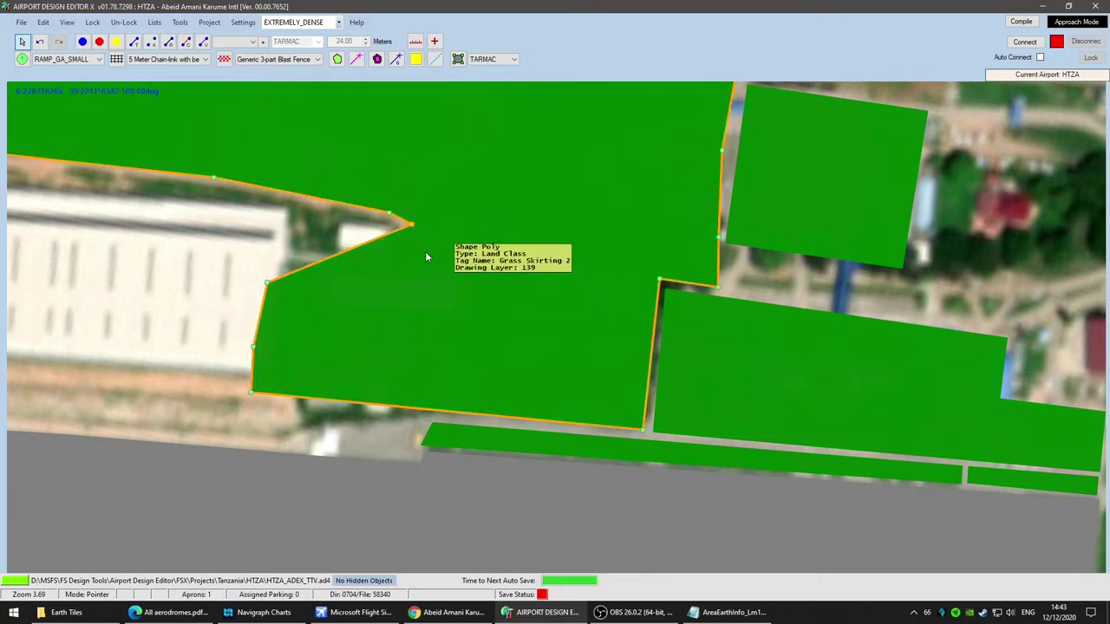
key("Delete")
middle_click_drag(416, 225, 536, 299)
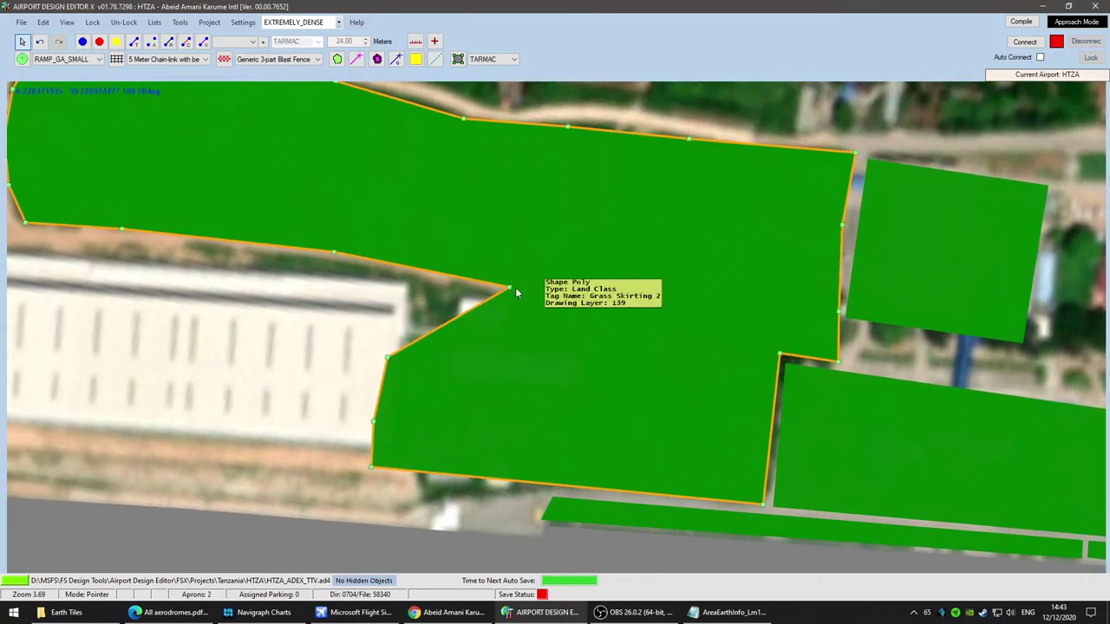
left_click_drag(509, 288, 405, 265)
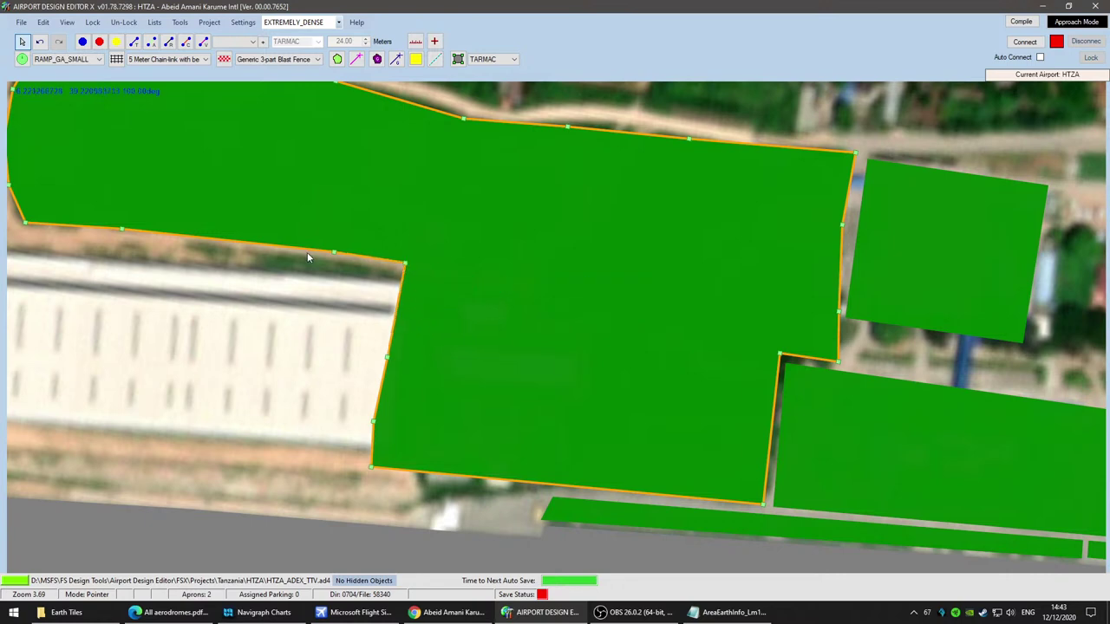
left_click_drag(333, 258, 319, 285)
Step: Move the top-left and left corner vertices down along the warehouse edge, then deselect the polygon
left_click(399, 269)
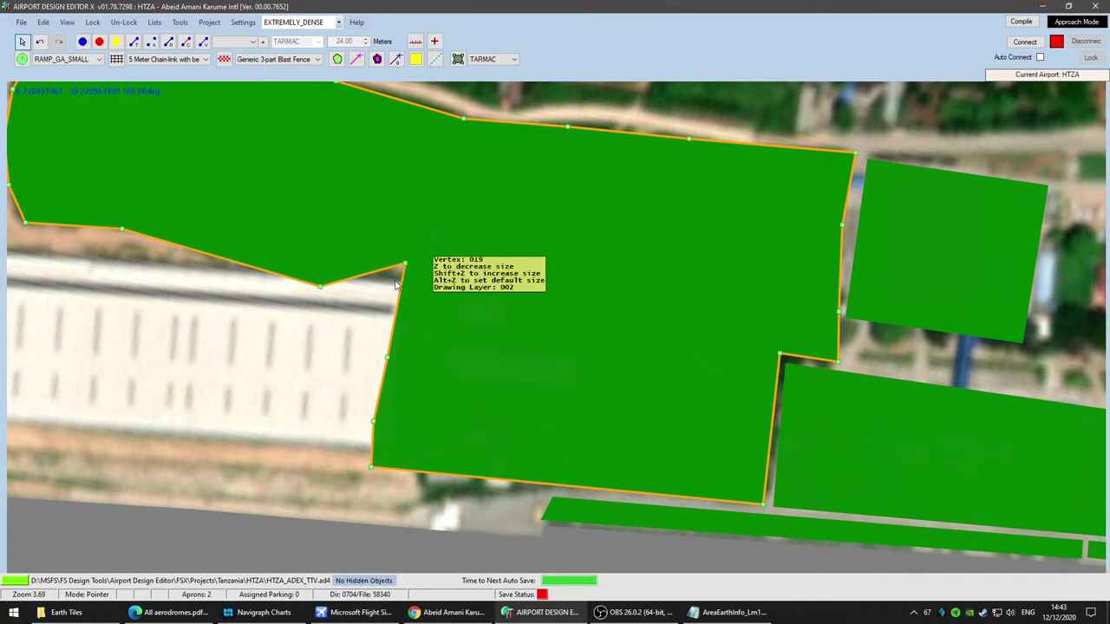
left_click_drag(398, 268, 387, 301)
right_click_drag(496, 380, 875, 430)
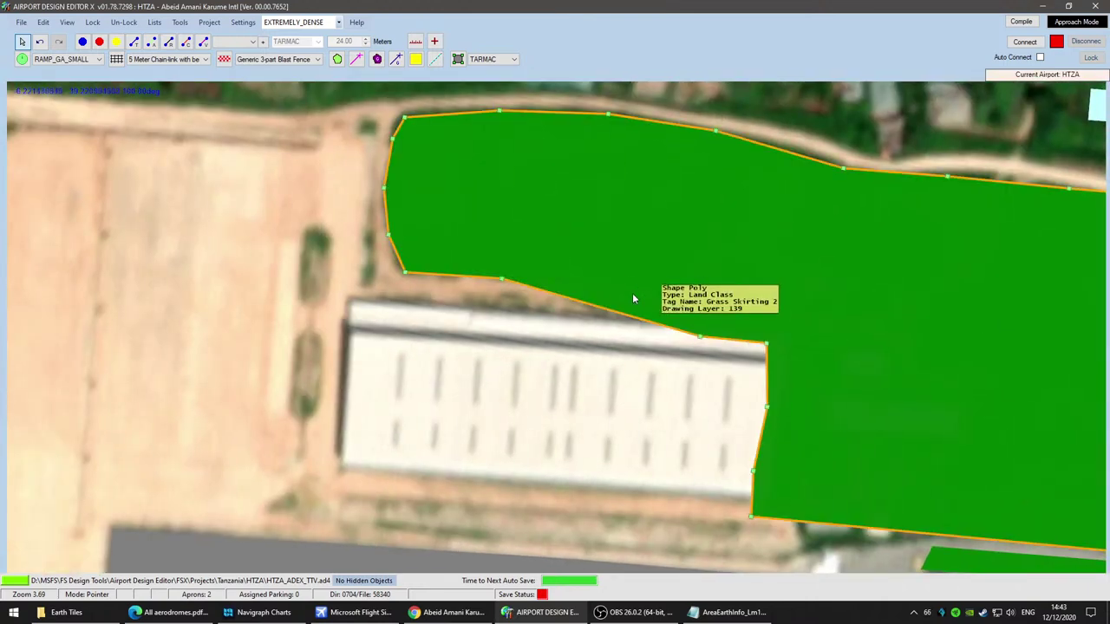
left_click_drag(501, 279, 482, 336)
left_click_drag(405, 273, 357, 319)
left_click(321, 332)
scroll(583, 386, "down", 1)
key("Left")
key("Left")
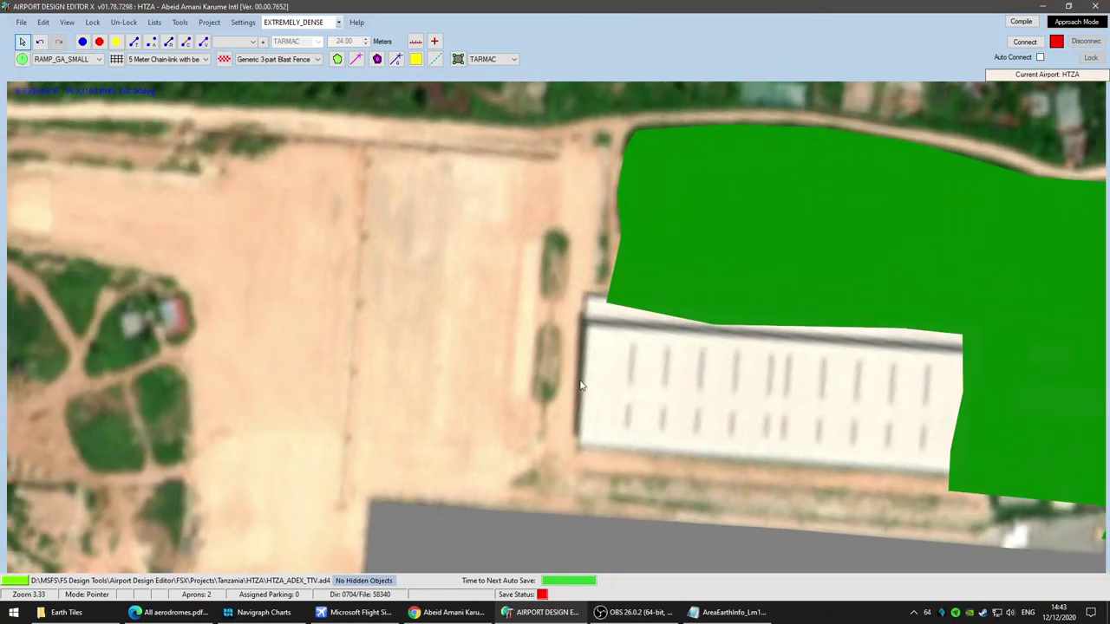
Step: Move vertices 016, 015 and the bottom-left vertex to reshape the polygon's left edge
left_click(613, 319)
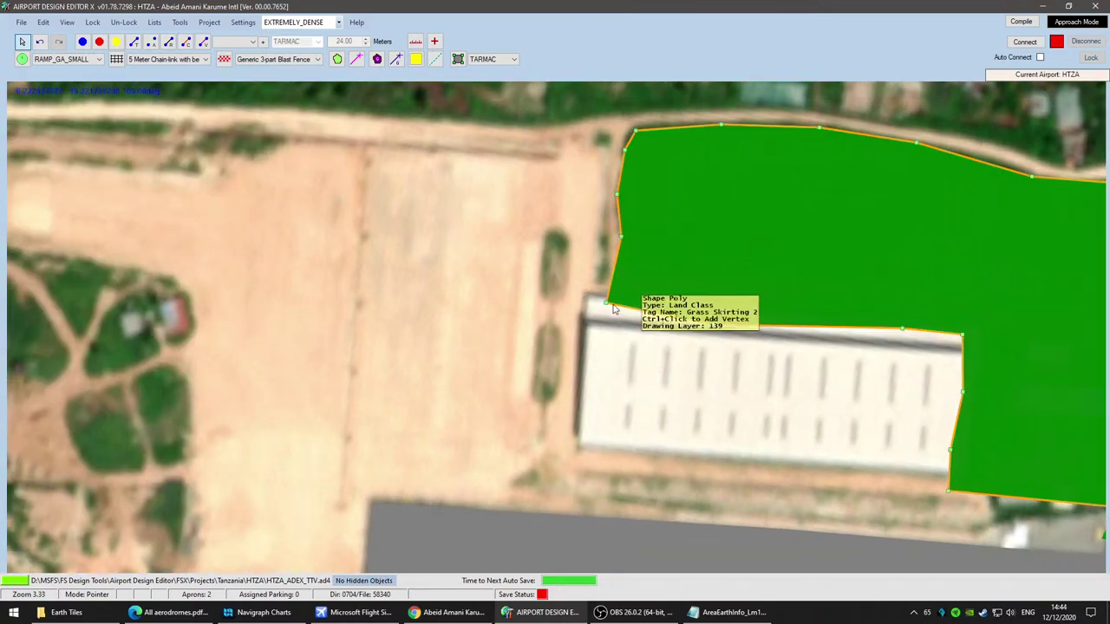
left_click_drag(607, 307, 597, 350)
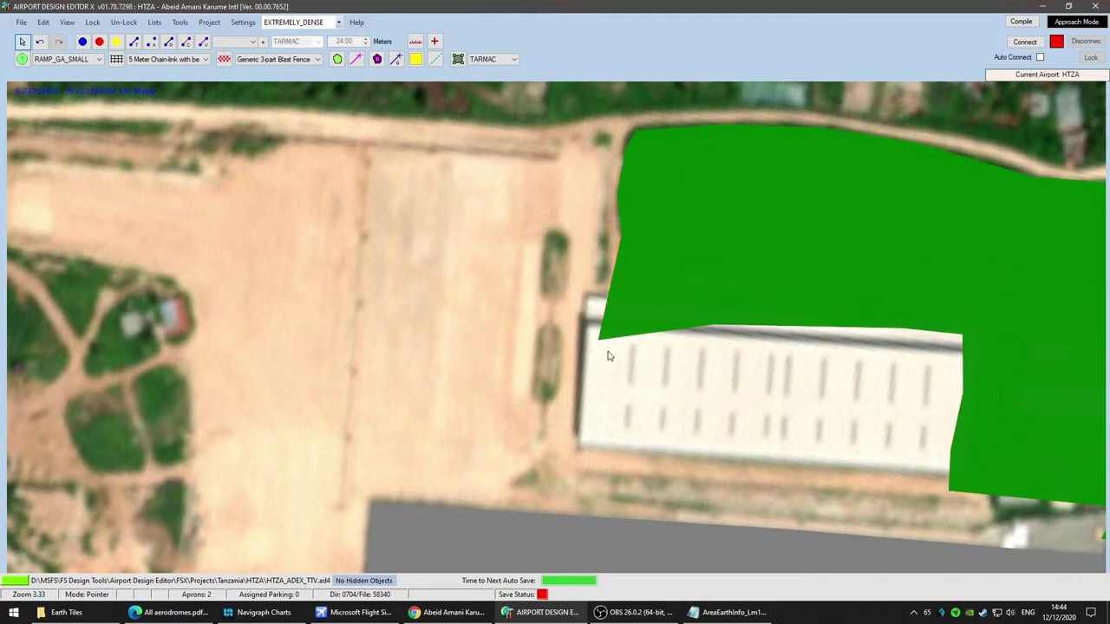
scroll(599, 348, "down", 3)
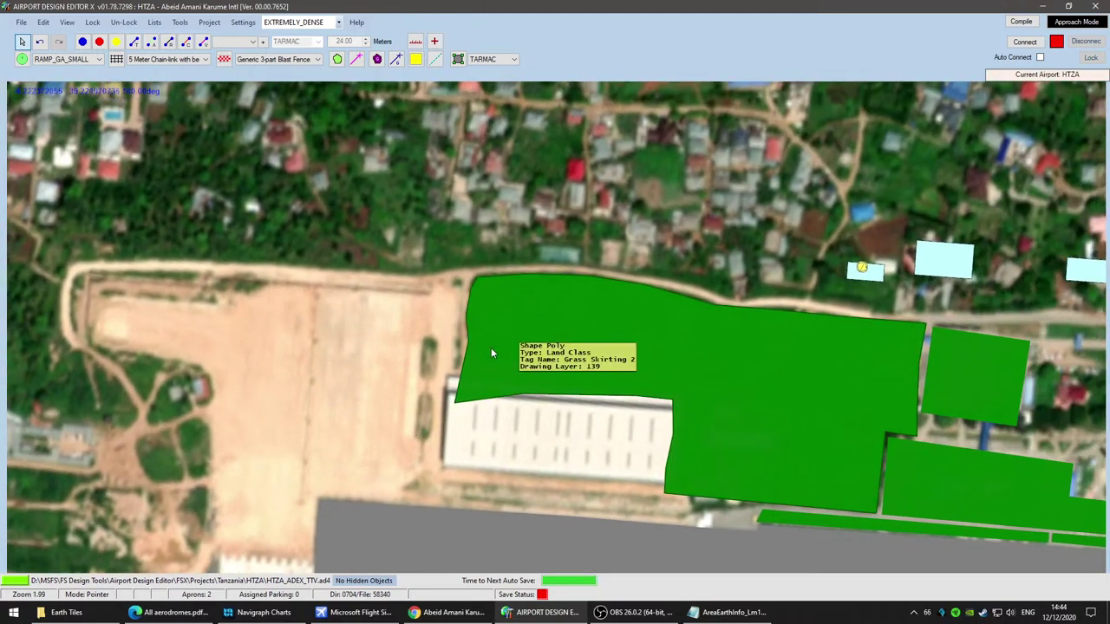
scroll(492, 348, "up", 5)
left_click_drag(431, 333, 392, 330)
left_click(405, 469)
left_click_drag(396, 478, 378, 428)
Step: Pull vertex 013 and the top-edge vertices 009 and 008 up onto the road edge
left_click(424, 271)
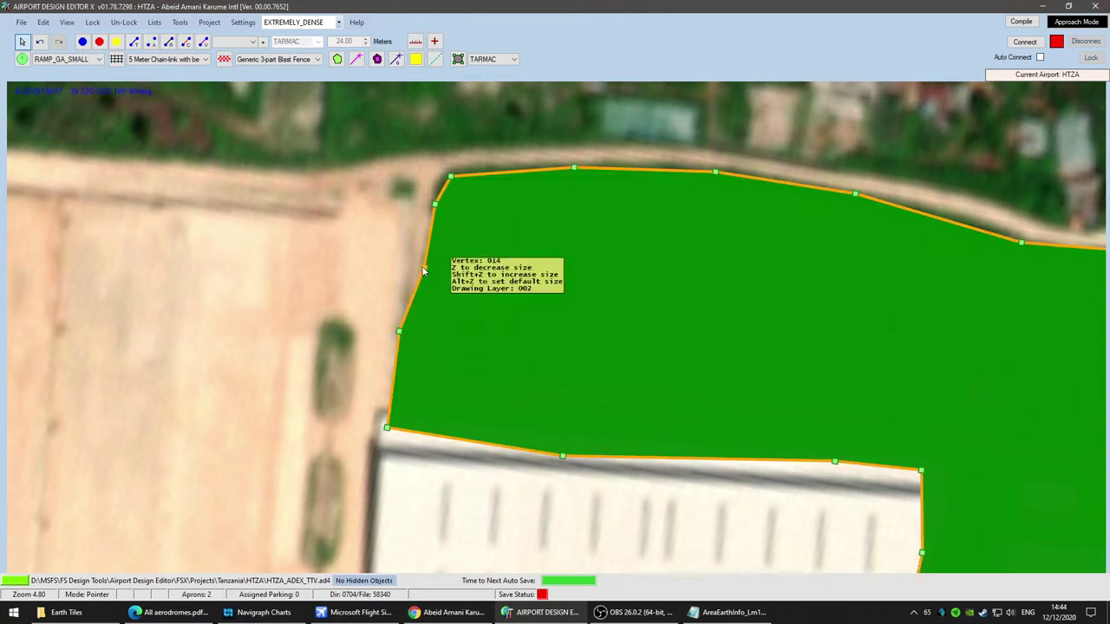
left_click_drag(434, 204, 384, 169)
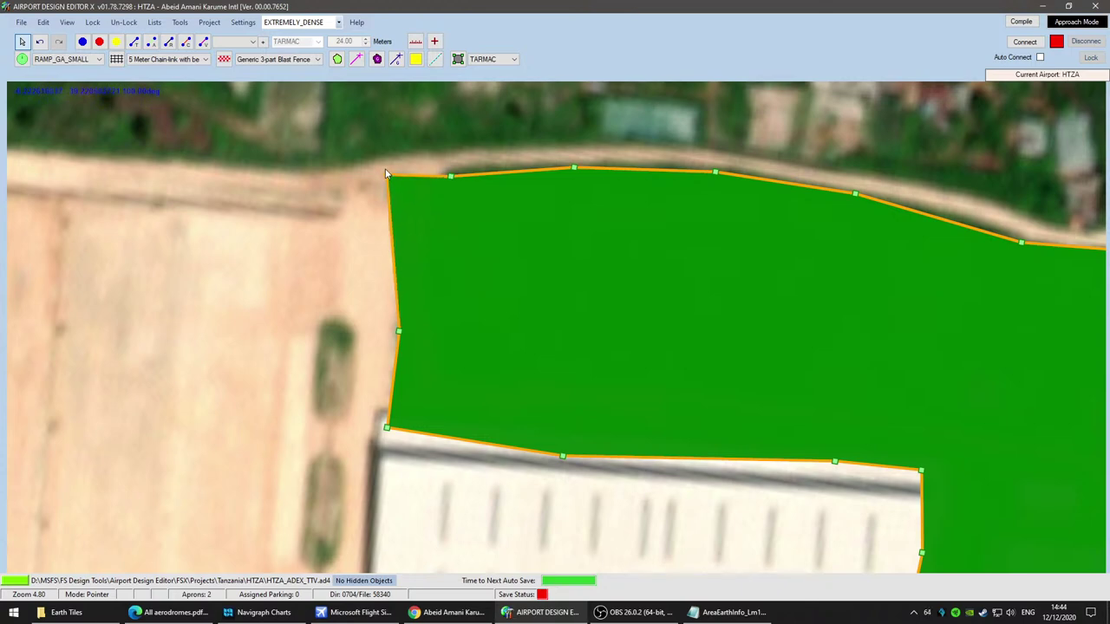
left_click_drag(450, 176, 486, 159)
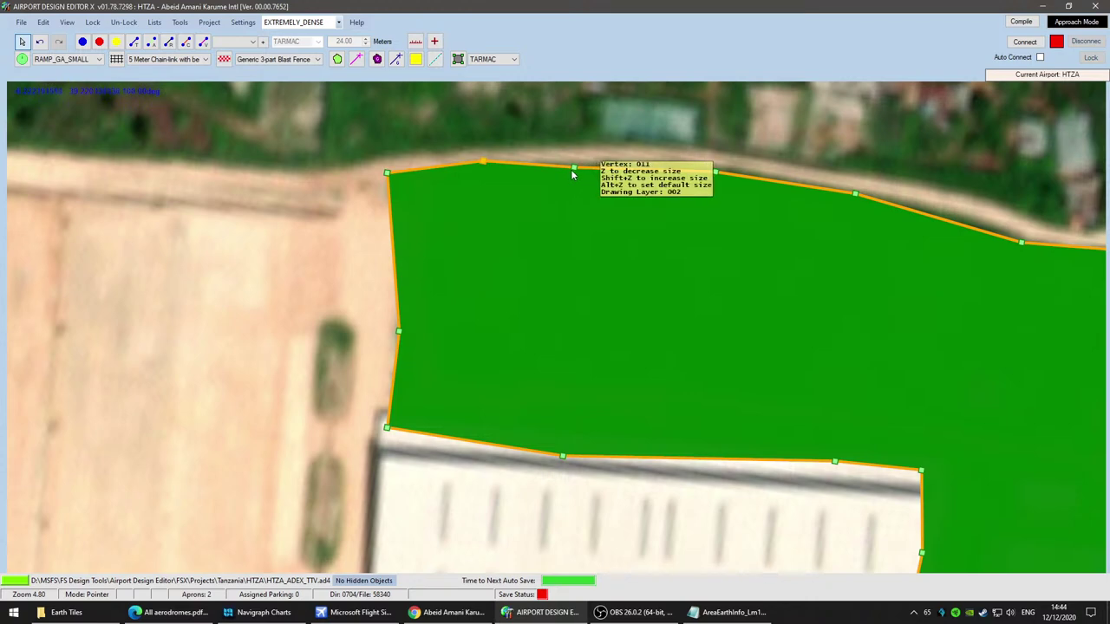
right_click_drag(763, 307, 567, 369)
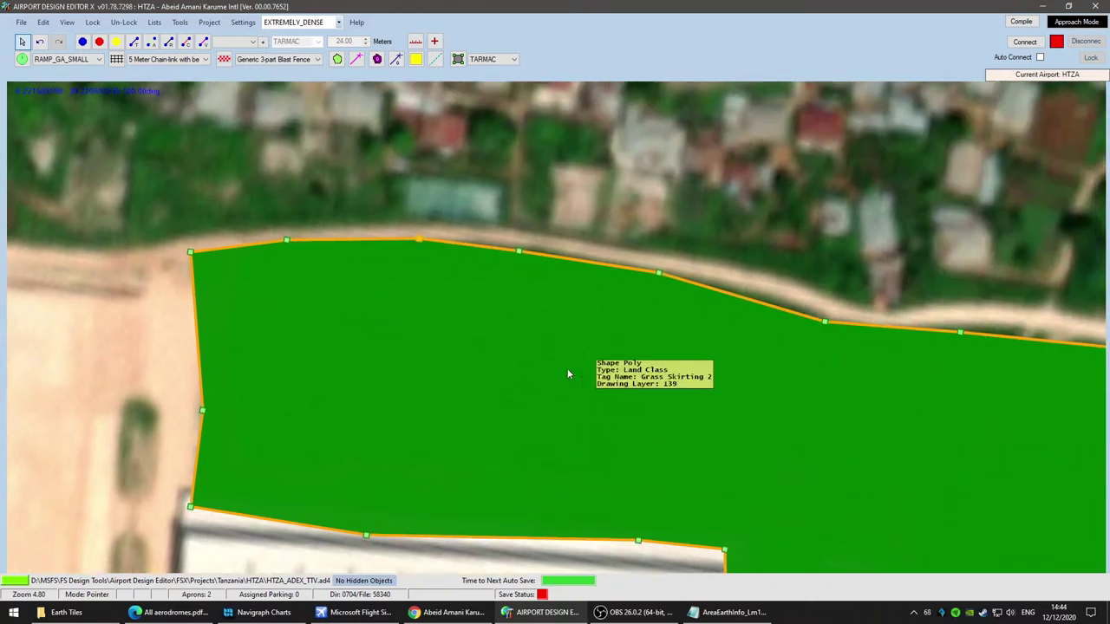
left_click_drag(520, 253, 548, 246)
right_click_drag(757, 362, 553, 419)
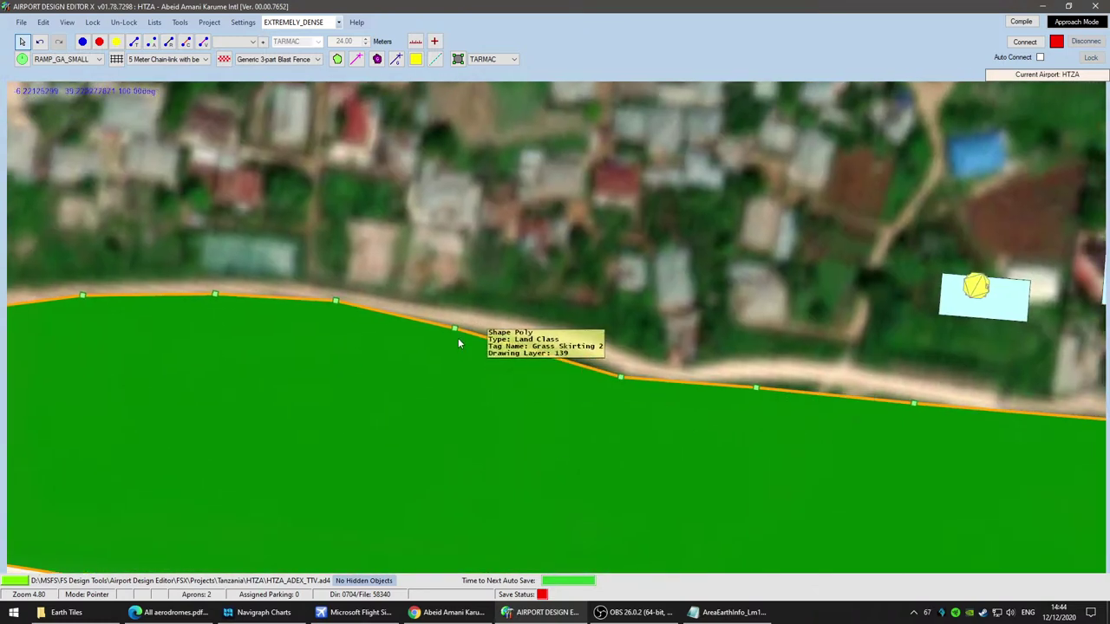
left_click_drag(459, 328, 474, 321)
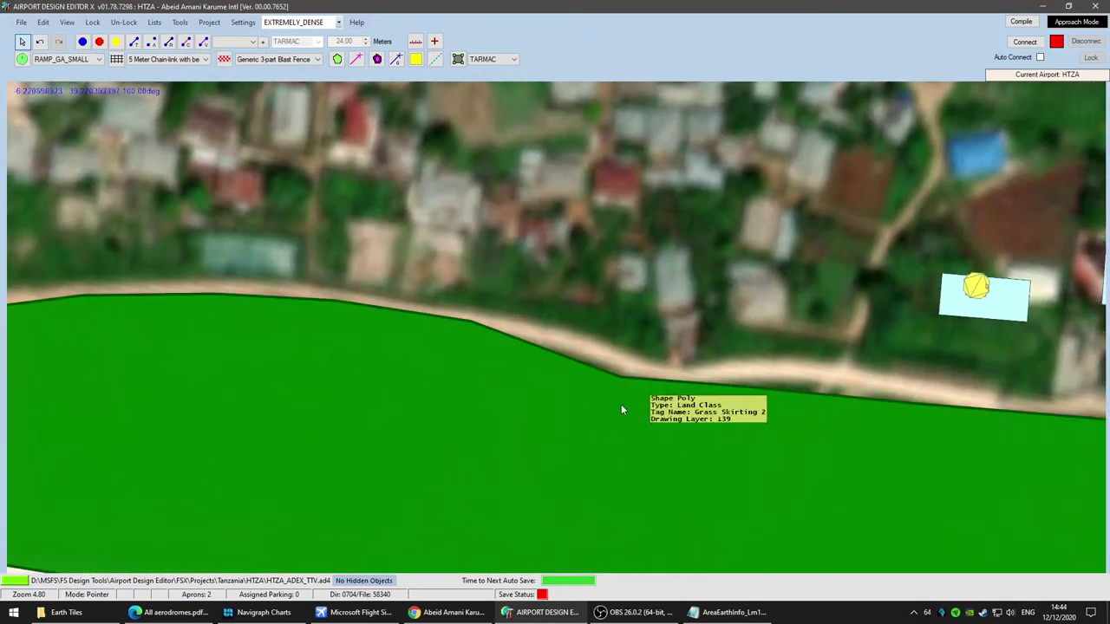
left_click_drag(620, 380, 591, 353)
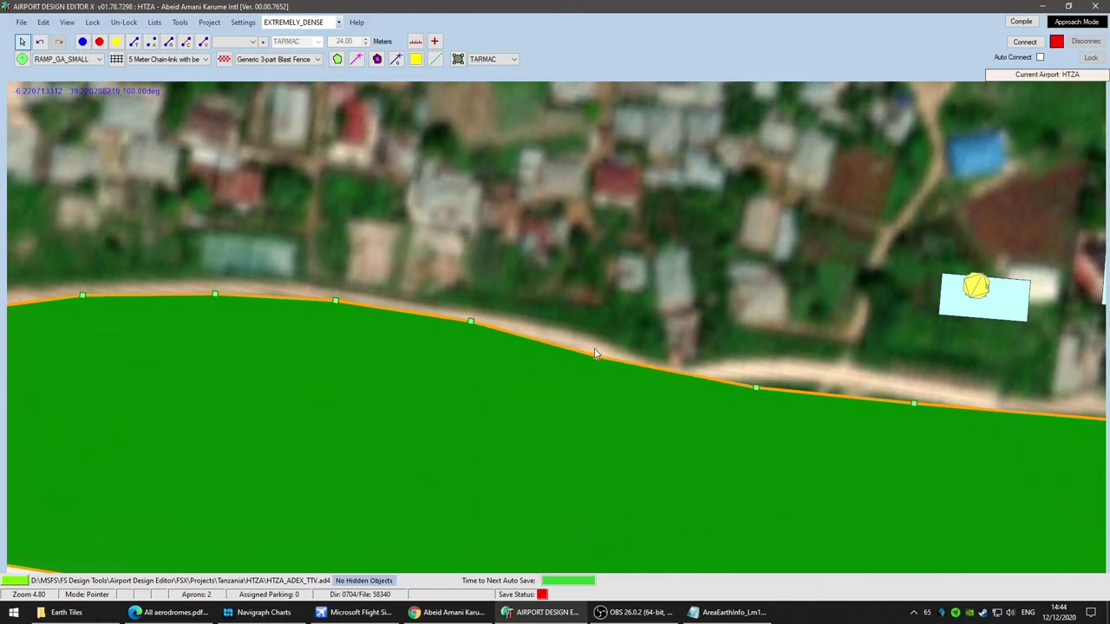
Step: Add a new vertex on the top edge and raise vertex 007 to straighten it along the road
key("ctrl")
left_click(679, 371, "ctrl")
mouse_move(679, 371)
left_mouse_down()
mouse_move(672, 388)
mouse_move(679, 381)
left_mouse_up()
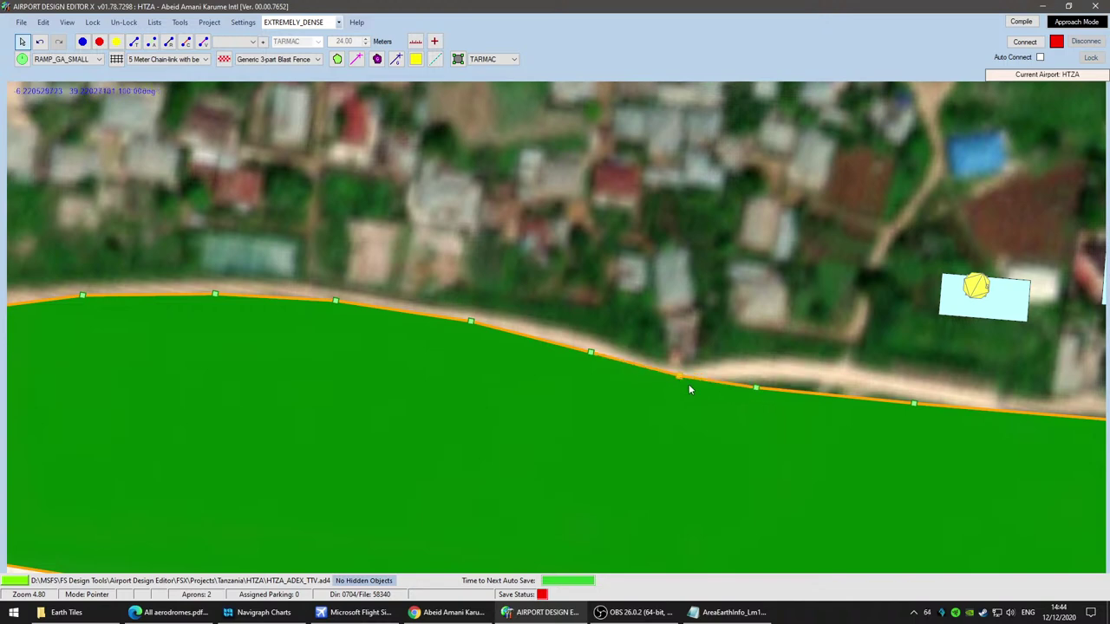
right_click_drag(836, 443, 573, 439)
left_click_drag(496, 402, 537, 381)
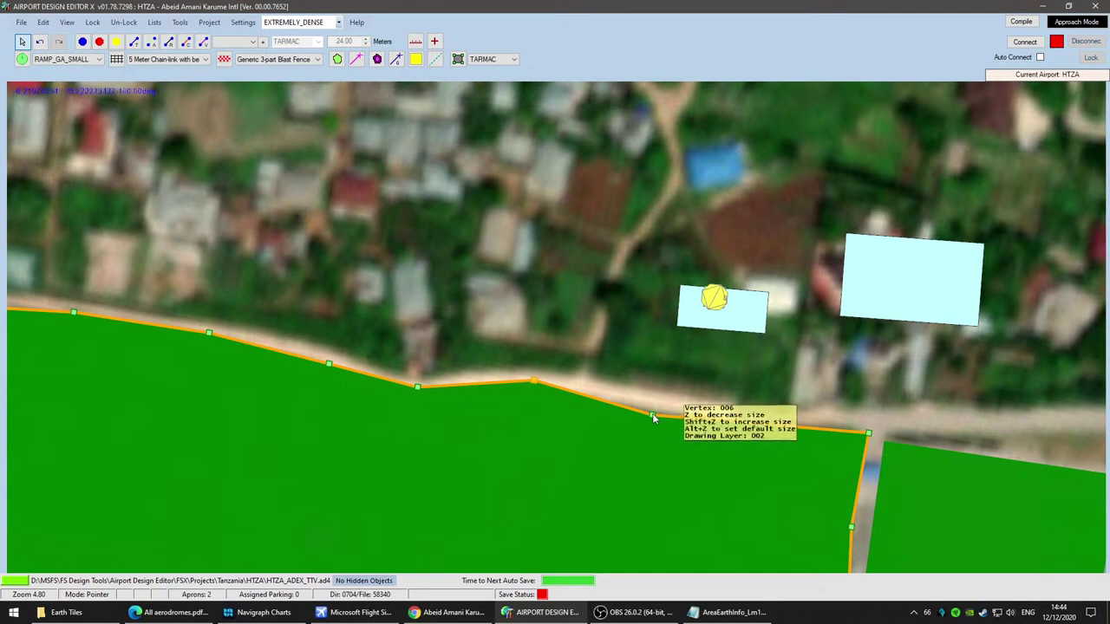
left_click_drag(653, 416, 681, 403)
left_click(701, 421)
Step: Adjust vertex 005 and the corner vertices at the right end beside the square patch
right_click_drag(701, 426, 517, 422)
left_click(517, 423)
mouse_move(572, 394)
left_mouse_down()
mouse_move(528, 414)
mouse_move(569, 393)
left_mouse_up()
right_click_drag(445, 457, 344, 315)
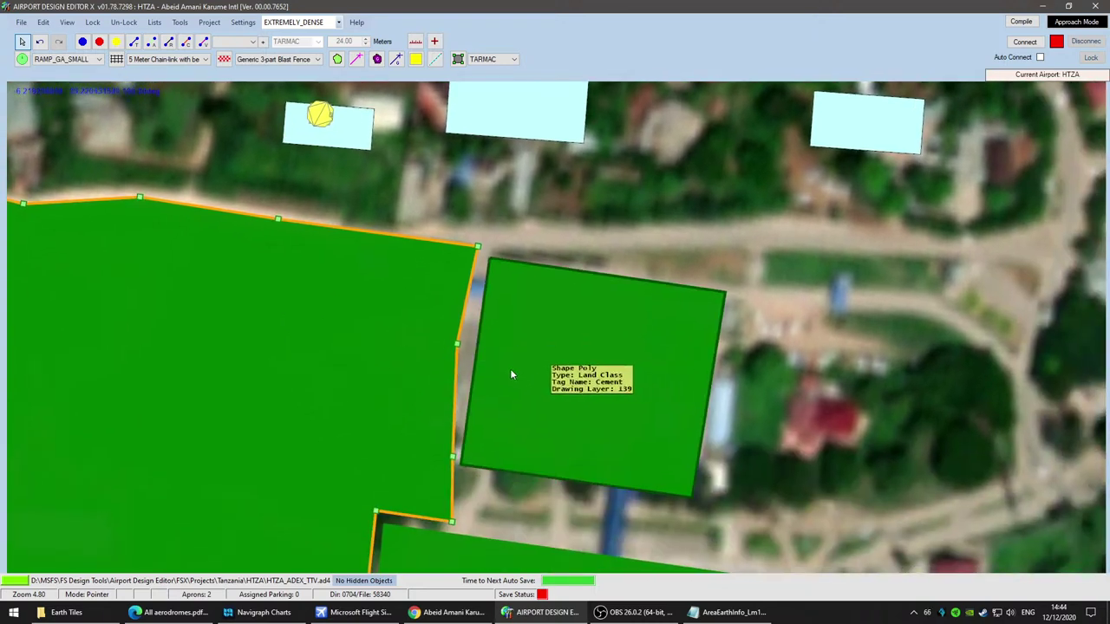
mouse_move(458, 345)
left_mouse_down()
mouse_move(352, 321)
mouse_move(459, 342)
left_mouse_up()
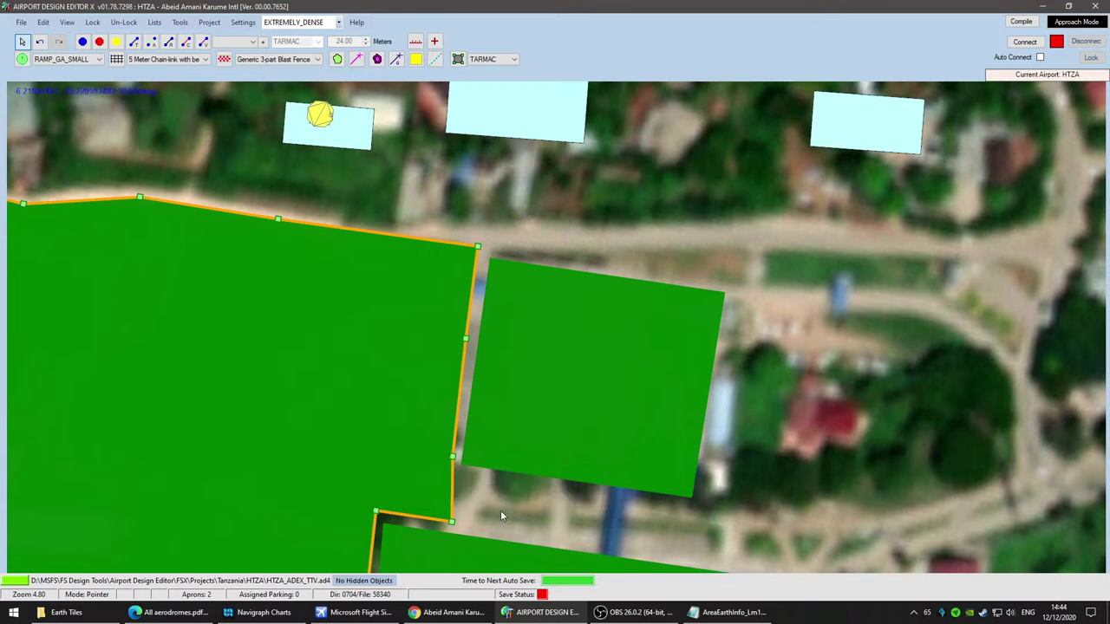
right_click_drag(497, 511, 523, 414)
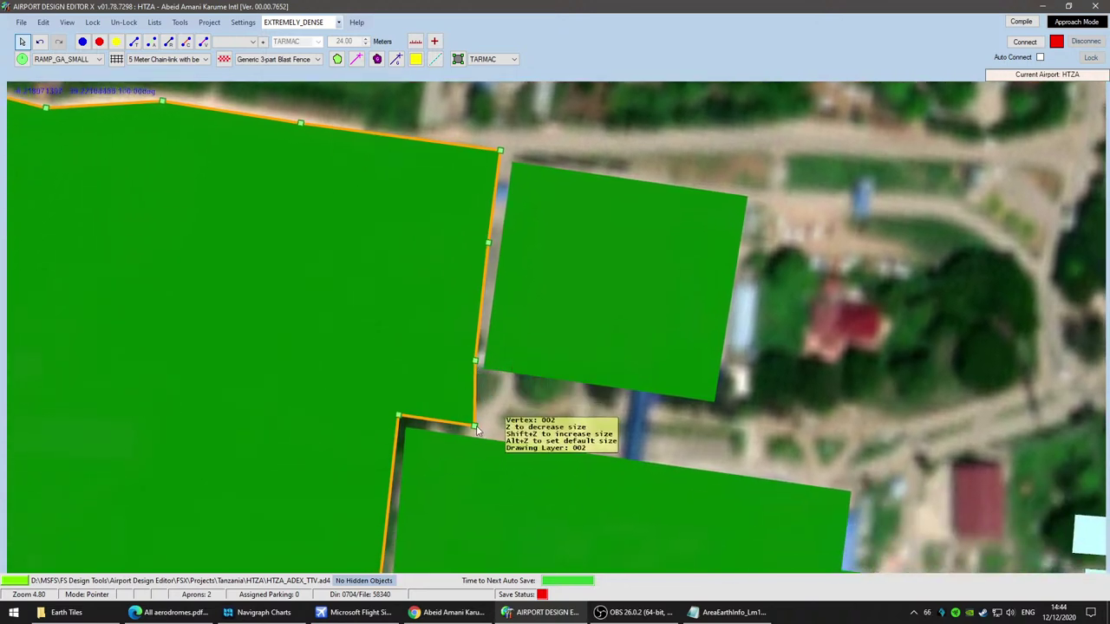
left_click_drag(475, 424, 387, 428)
left_click_drag(458, 430, 463, 423)
left_click_drag(474, 359, 469, 371)
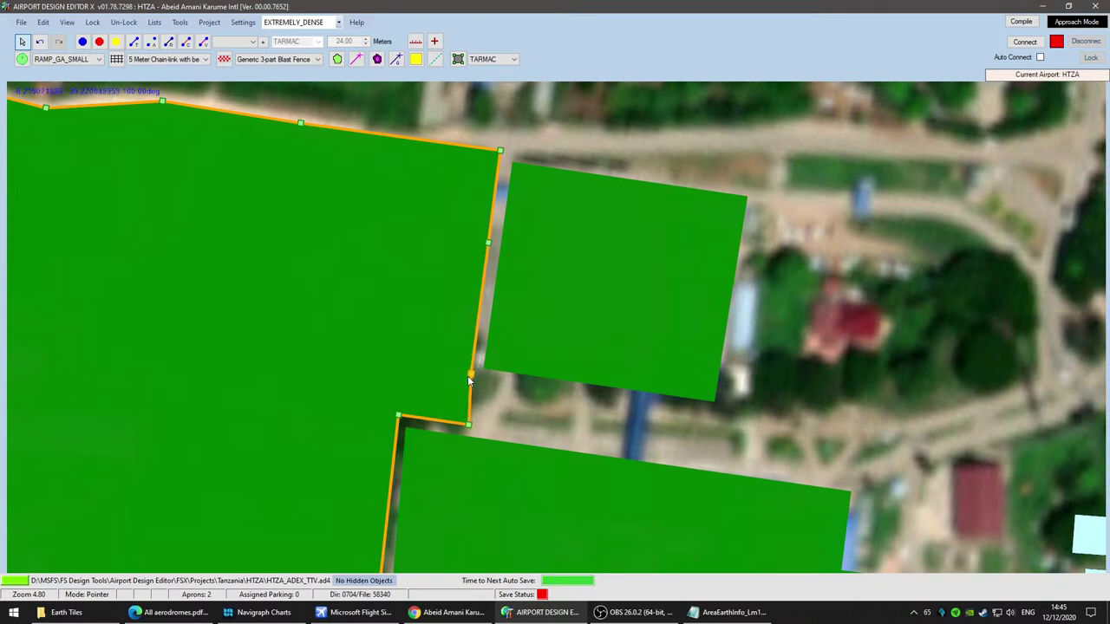
Step: Delete the stray spike vertices 003 and 004 and move vertex 002 onto the lower-left corner
left_click(472, 381, "ctrl")
left_click(470, 417, "ctrl")
left_click_drag(469, 421, 877, 488)
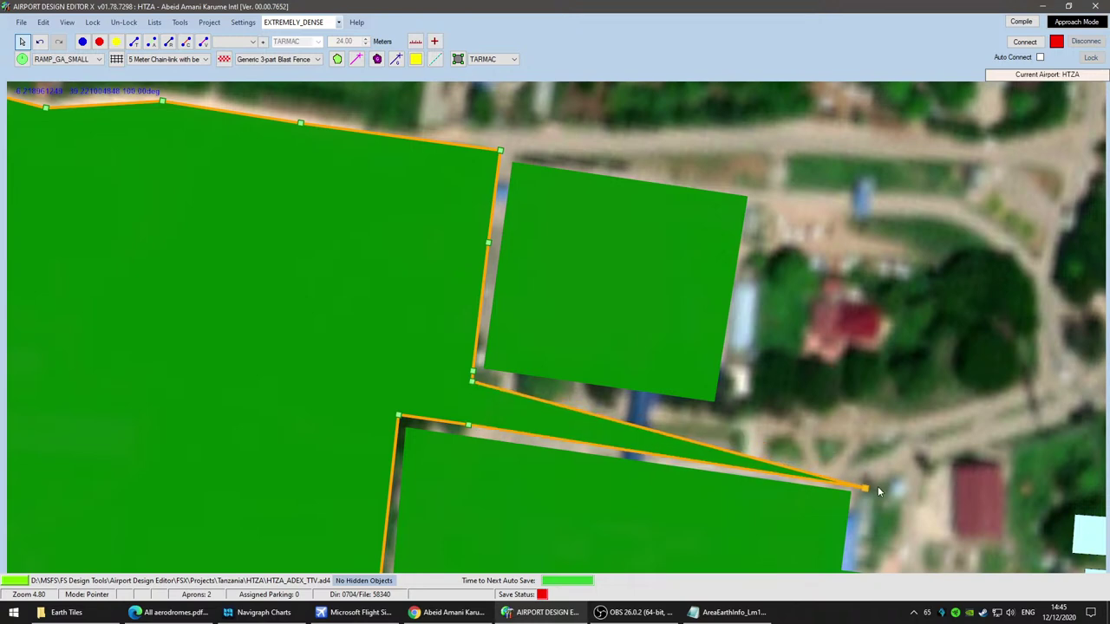
left_click(869, 487)
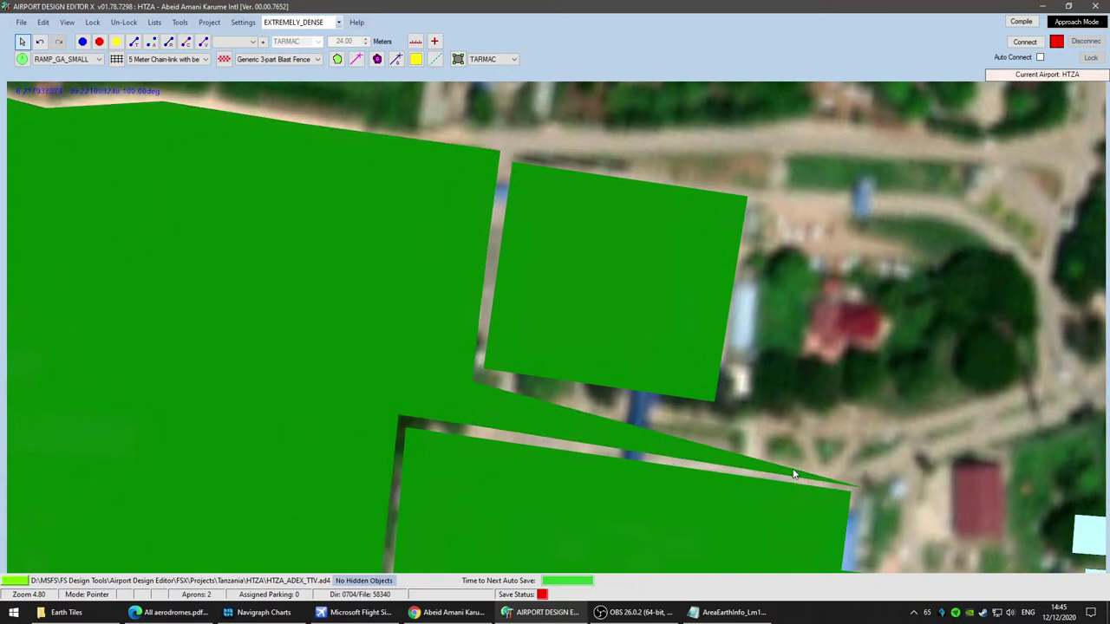
left_click(862, 484)
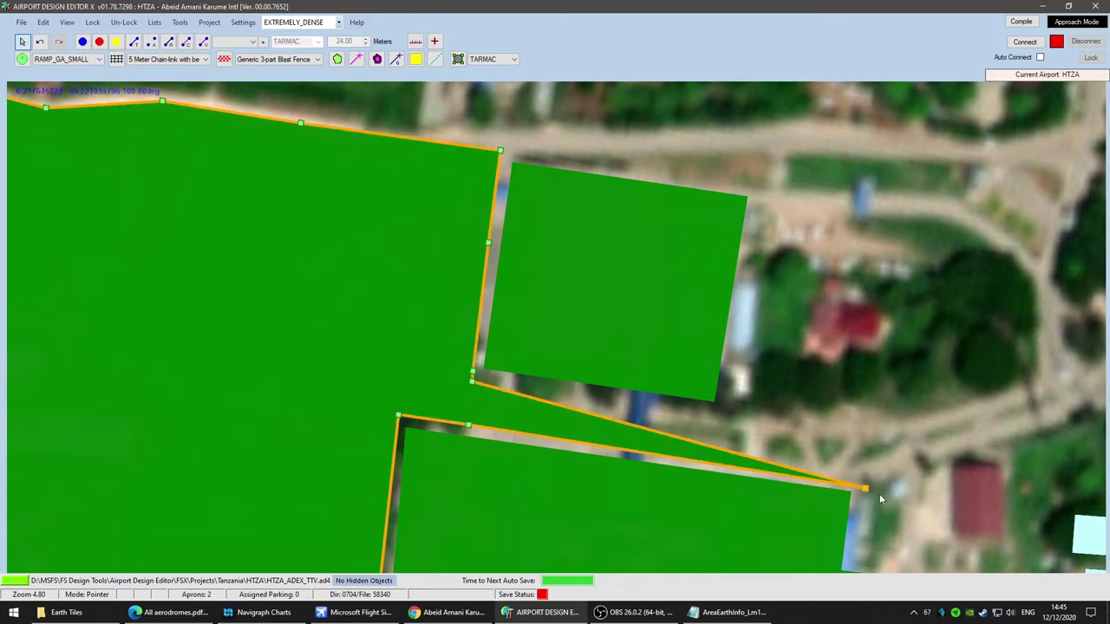
key("Delete")
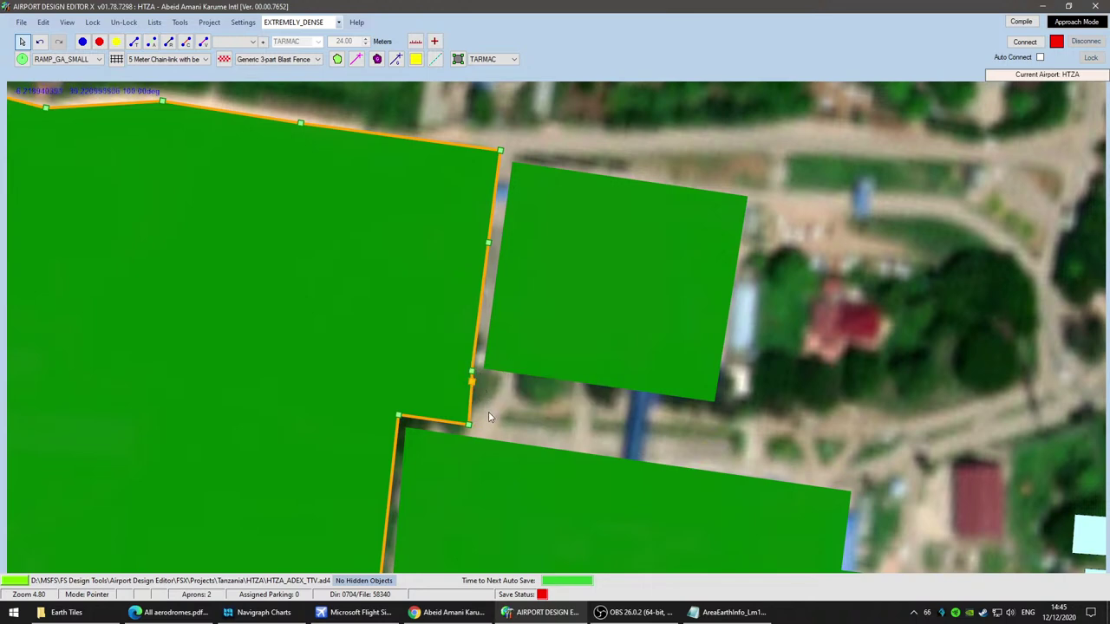
key("Delete")
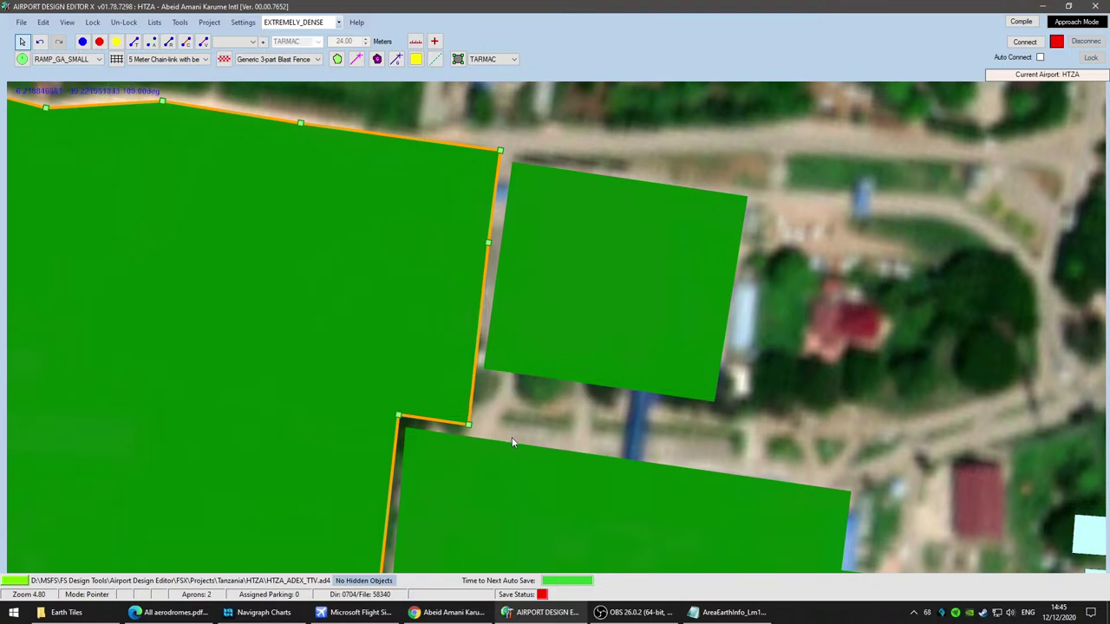
mouse_move(466, 427)
left_mouse_down()
mouse_move(393, 411)
mouse_move(464, 429)
mouse_move(372, 390)
mouse_move(466, 431)
left_mouse_up()
Step: Add two right-edge vertices and pull those corners outward to close the gap with the block
left_click(476, 376, "ctrl")
left_click(471, 422, "ctrl")
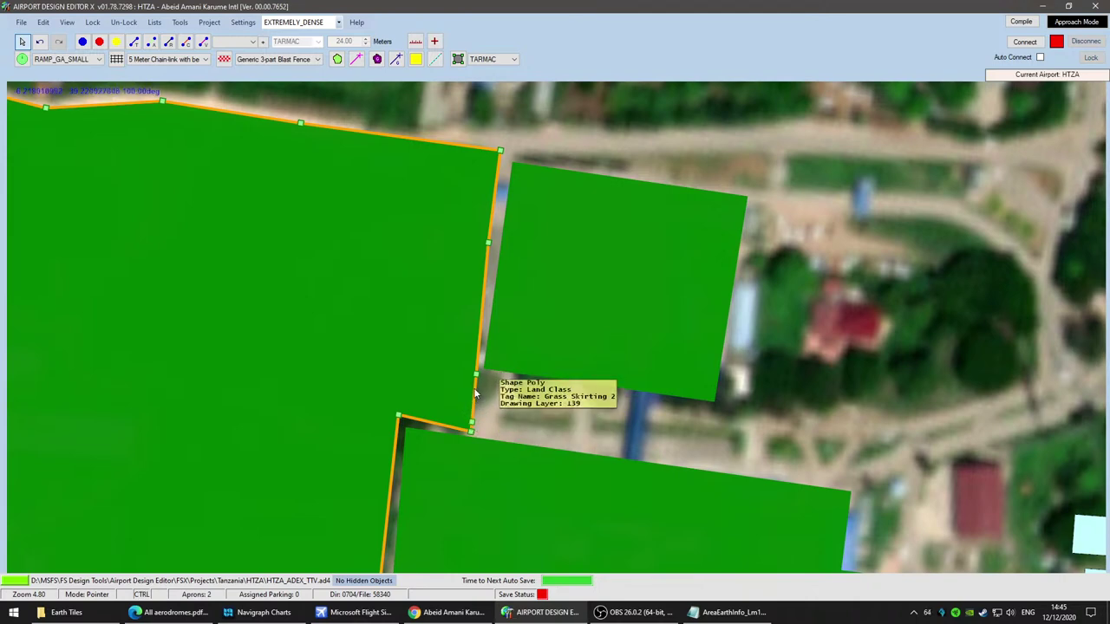
left_click_drag(476, 392, 512, 377)
left_click_drag(472, 422, 493, 435)
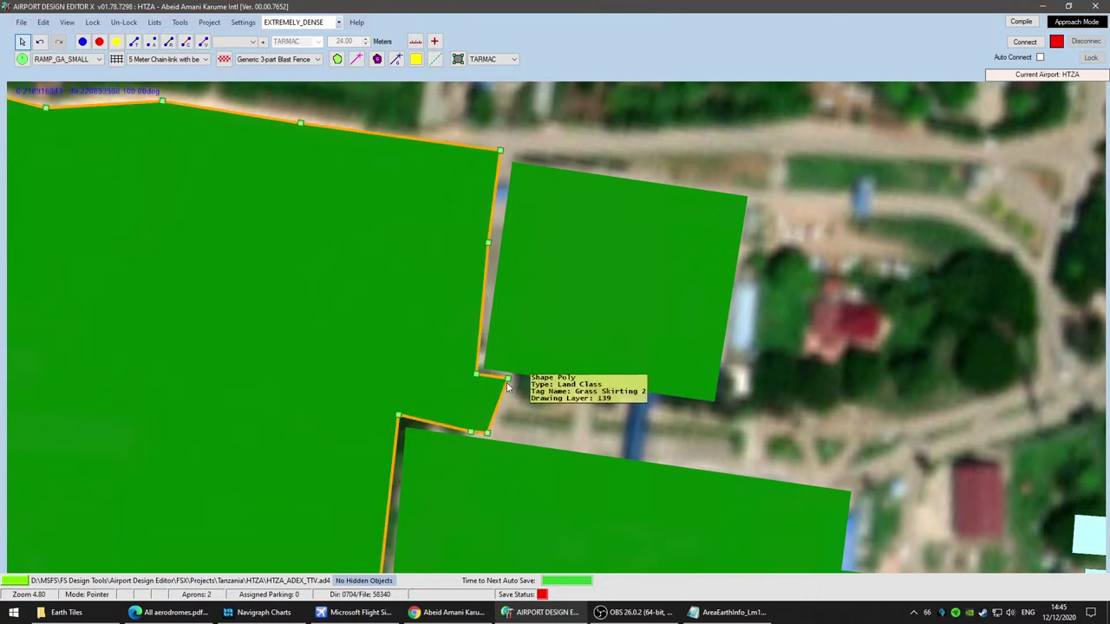
left_click_drag(477, 374, 480, 371)
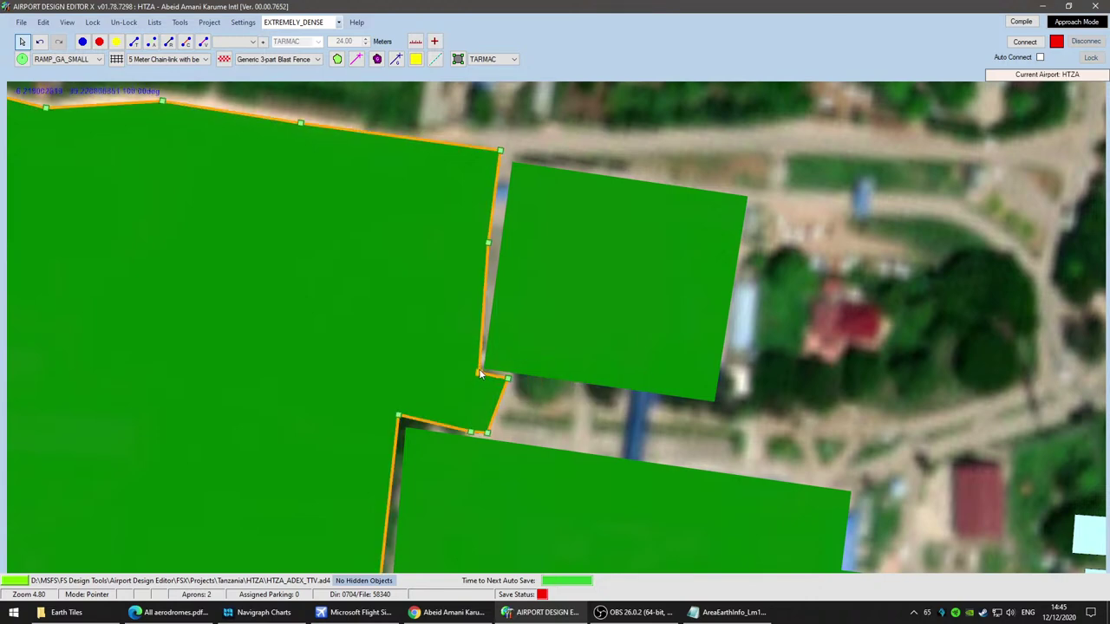
left_click(338, 59)
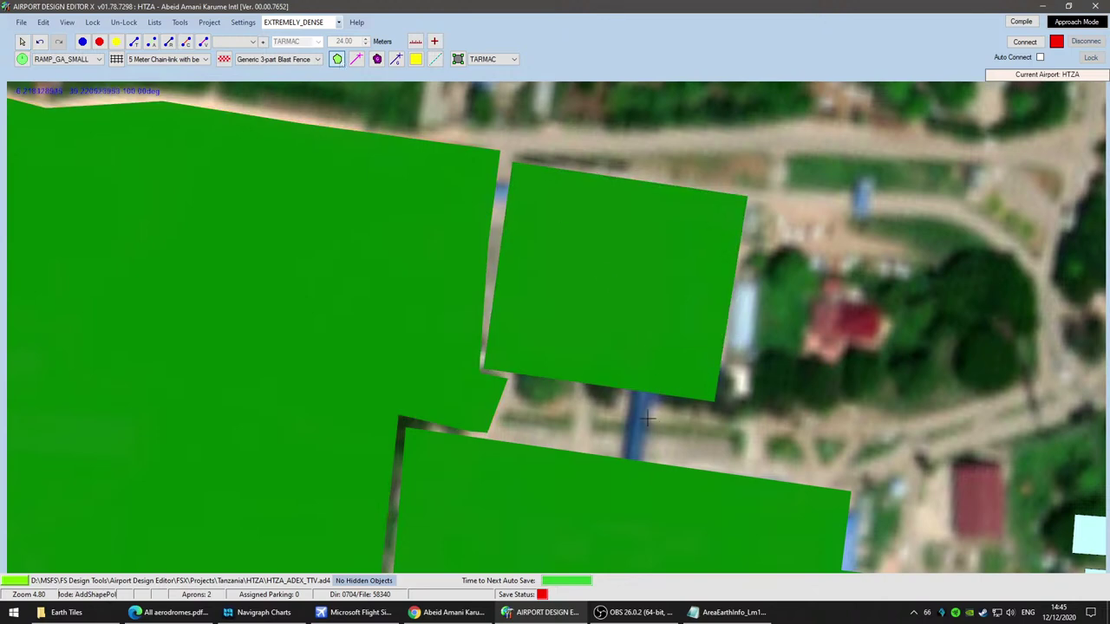
Step: Start a new polygon at the square block's corner and trace the road curve to the junction
middle_click_drag(646, 418, 615, 345)
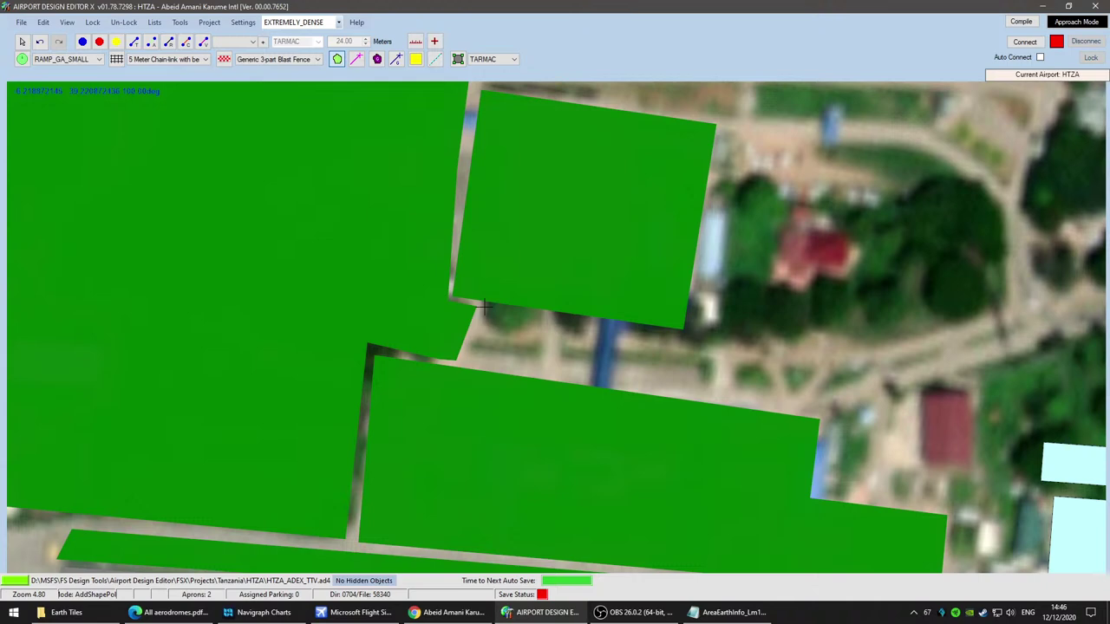
left_click(687, 338)
left_click(727, 123)
middle_click_drag(727, 123, 613, 362)
middle_click_drag(835, 515, 658, 434)
right_click_drag(658, 434, 520, 364)
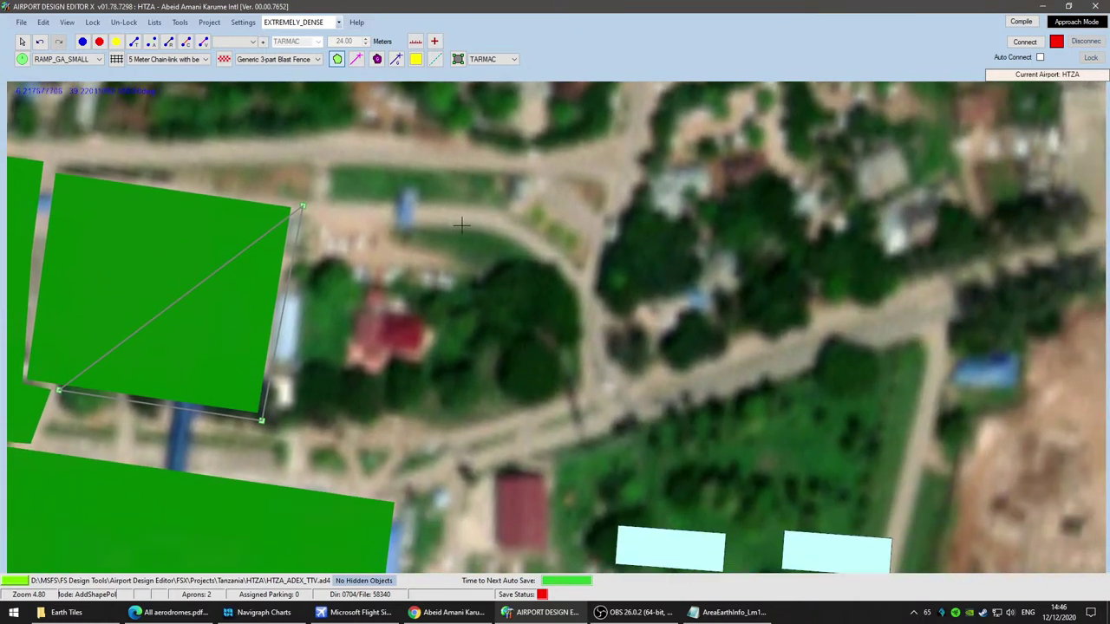
left_click(408, 215)
left_click(497, 225)
left_click(549, 256)
left_click(586, 286)
left_click(591, 364)
left_click(581, 403)
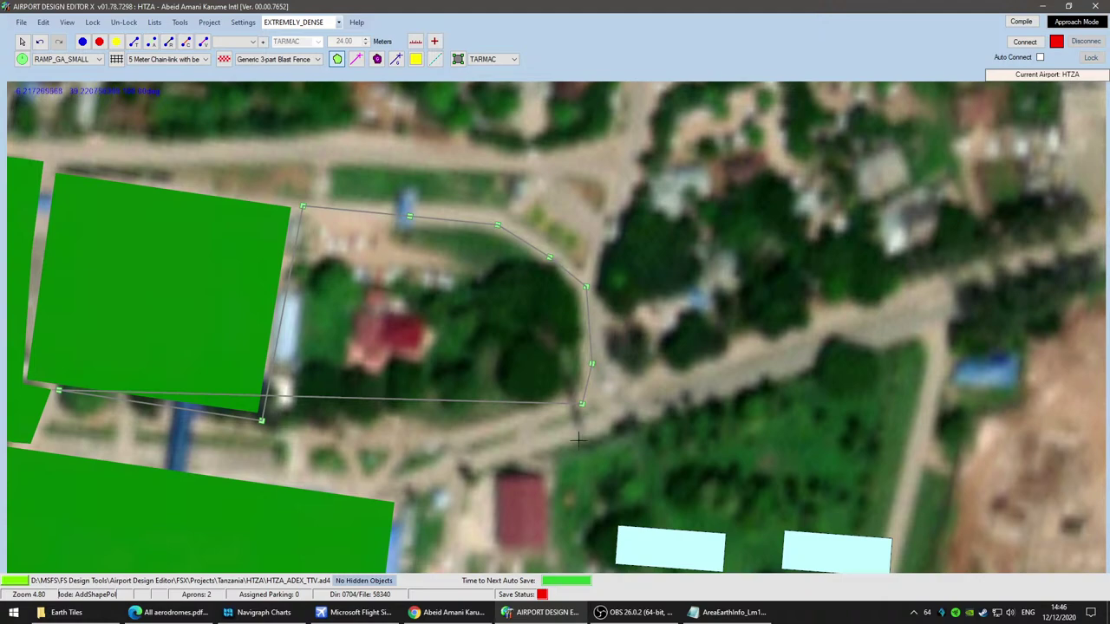
Step: Add corners along the lower road toward the lower green block and close the polygon
scroll(636, 433, "down", 2)
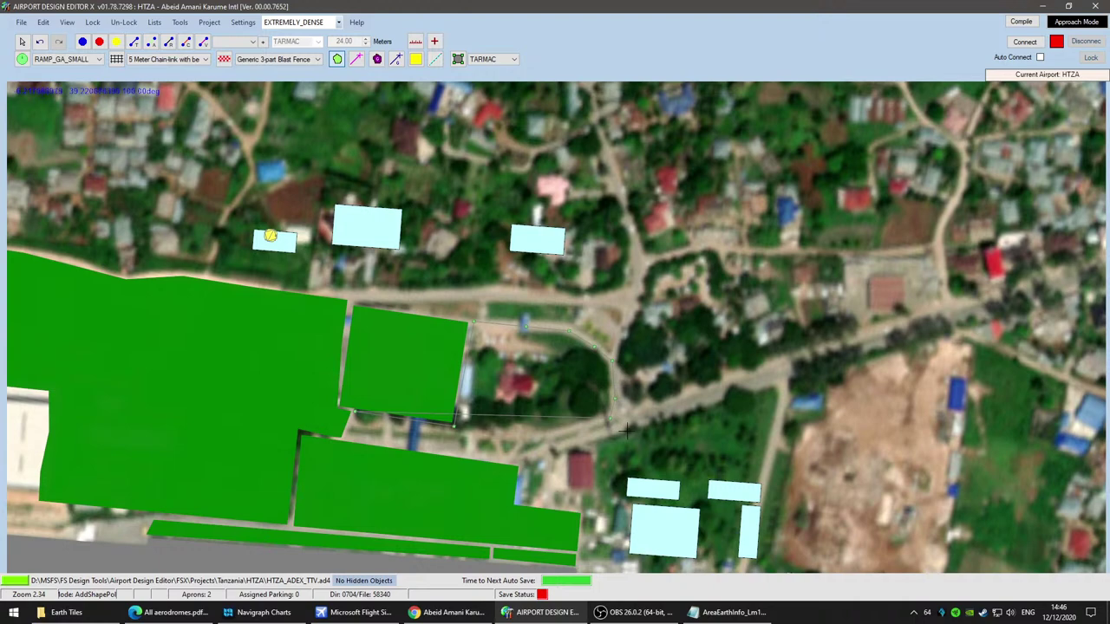
scroll(625, 429, "up", 1)
left_click(603, 422)
left_click(522, 448)
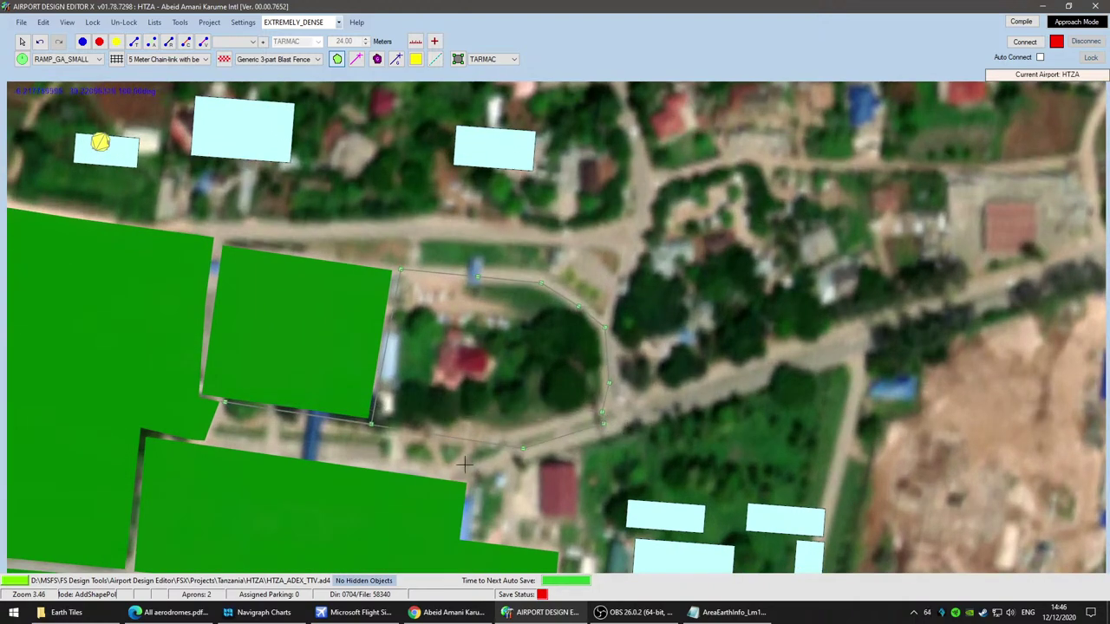
left_click(375, 458)
double_click(211, 438)
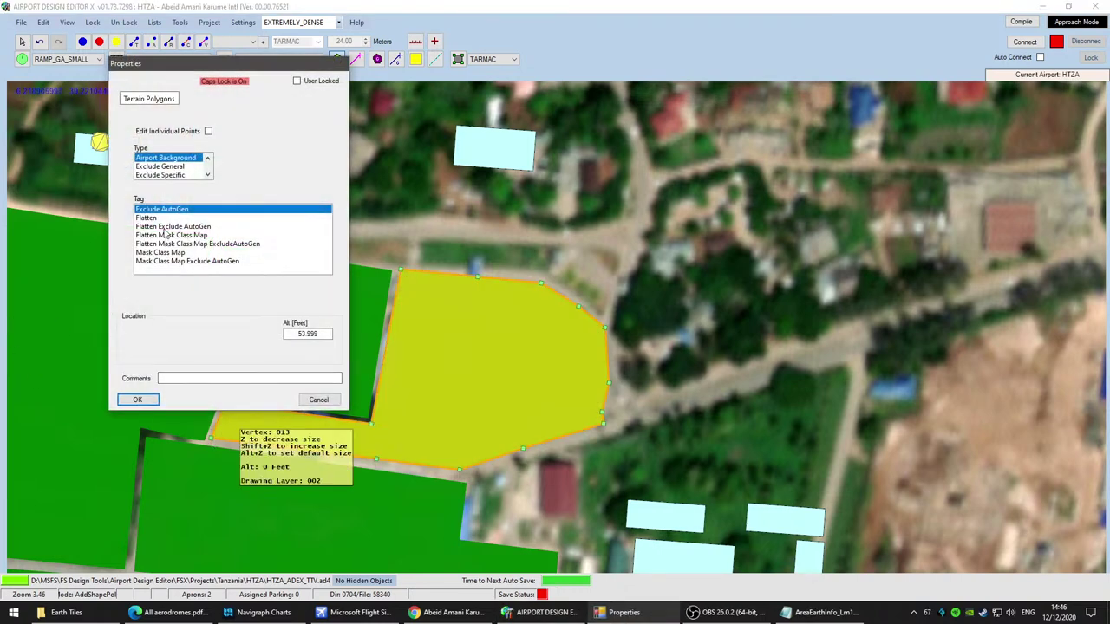
Step: Set the new polygon's type to Land Class with the Grass Skirting 2 tag and confirm
left_click(207, 174)
left_click(207, 174)
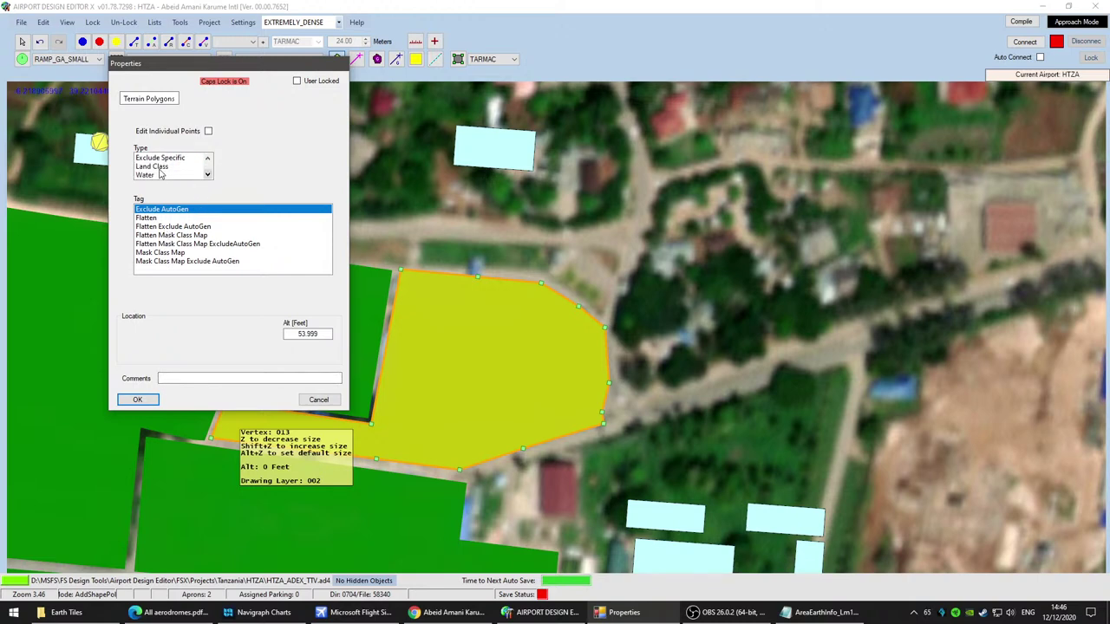
left_click(161, 166)
scroll(234, 226, "down", 3)
scroll(243, 236, "down", 8)
scroll(234, 231, "up", 2)
left_click(189, 211)
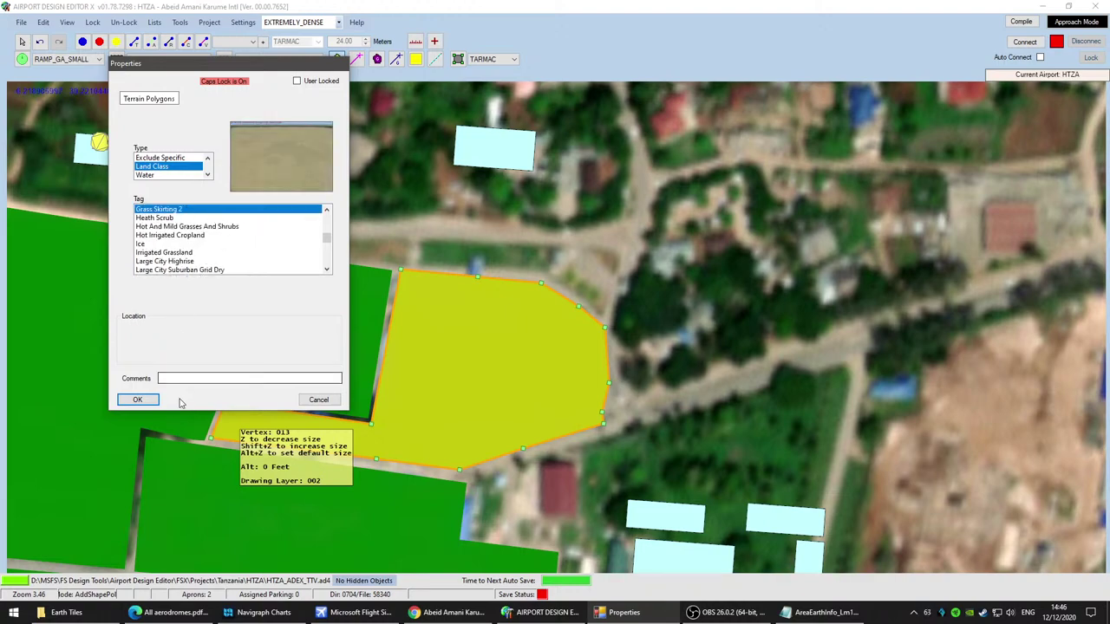
left_click(137, 400)
scroll(162, 396, "up", 3)
right_click_drag(349, 305, 517, 212)
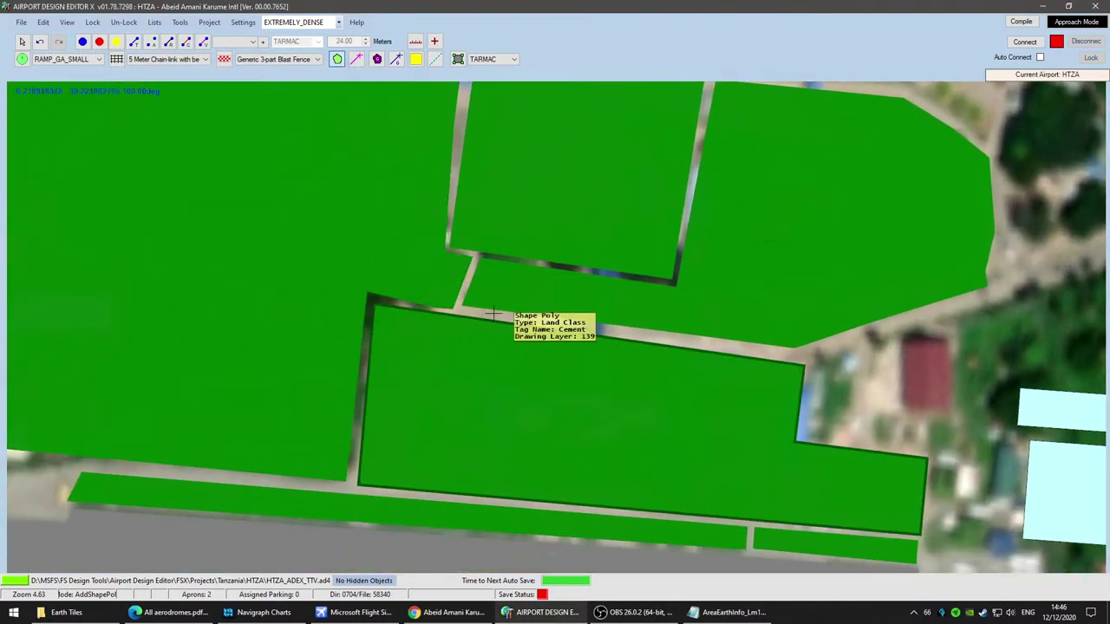
Step: Nudge the new polygon's top-left and lower corners to meet the neighbouring polygons and road
left_click(23, 42)
scroll(543, 247, "up", 3)
left_click(422, 261)
left_click_drag(429, 260, 425, 256)
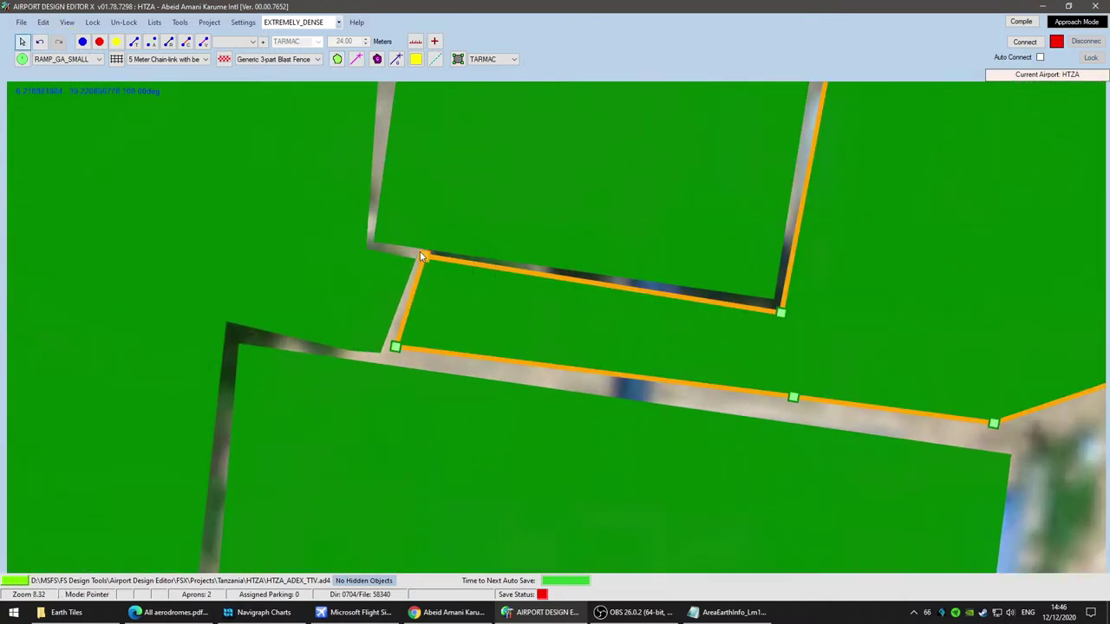
left_click(392, 347)
left_click_drag(793, 398, 795, 406)
left_click_drag(817, 336, 224, 187)
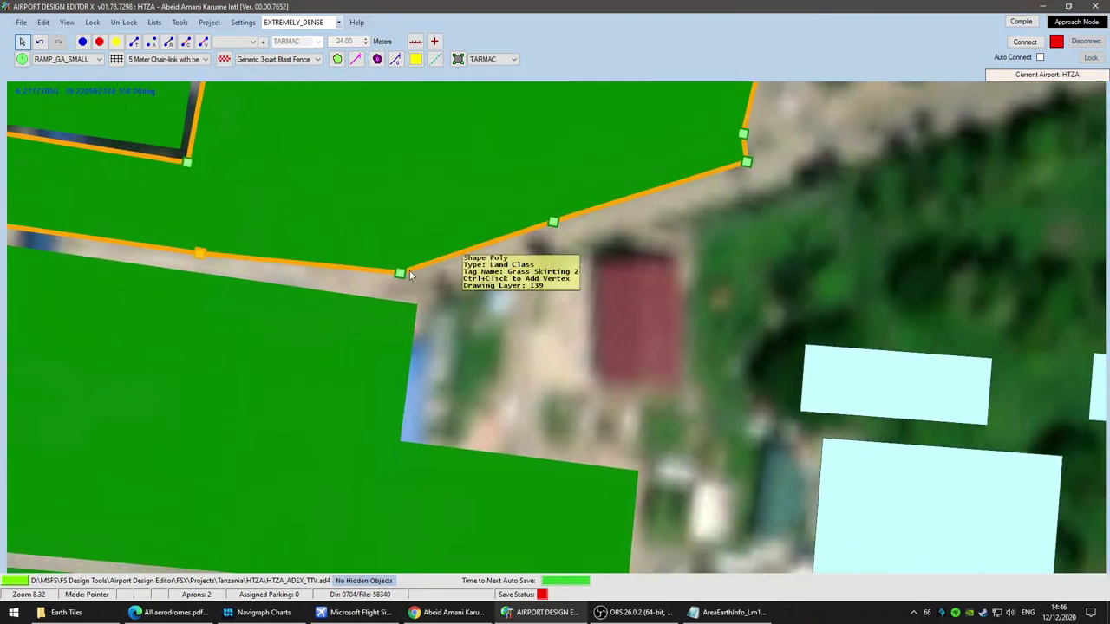
left_click_drag(401, 272, 416, 293)
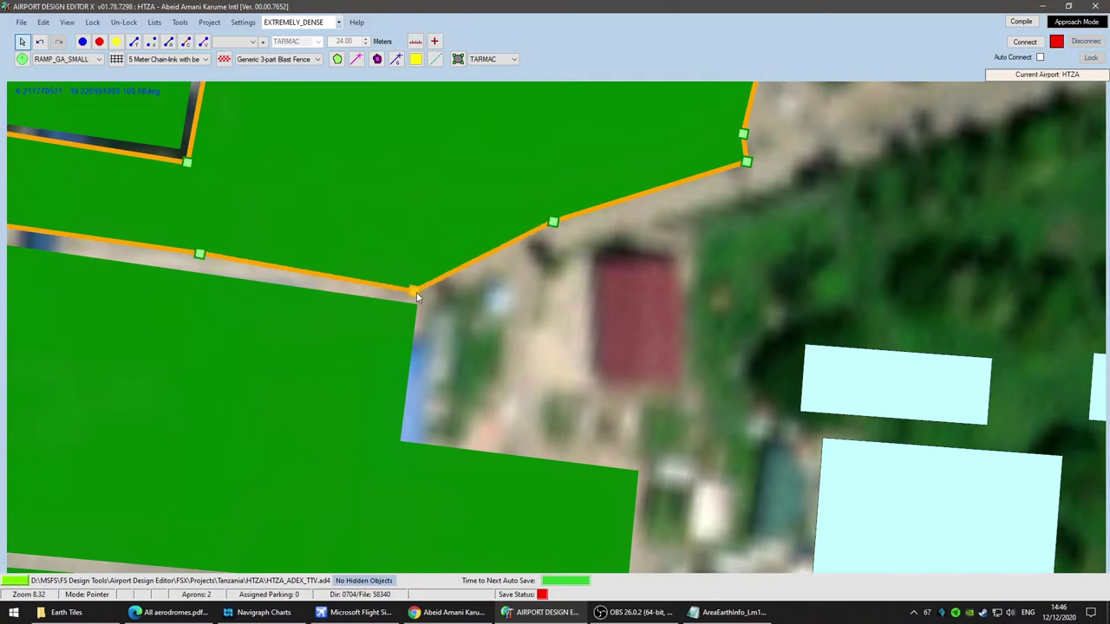
Step: Delete the stray pointed corners on the east edge and move corner 007 to follow the road
left_click(198, 258)
left_click(553, 223)
left_click_drag(808, 237, 466, 400)
scroll(499, 328, "down", 2)
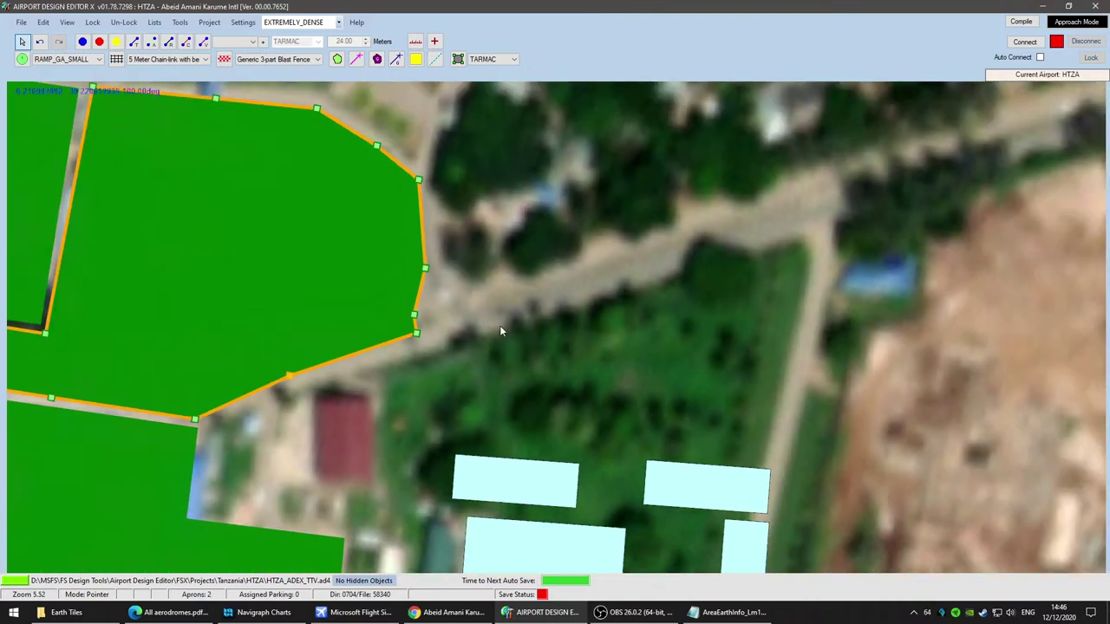
left_click_drag(414, 315, 468, 293)
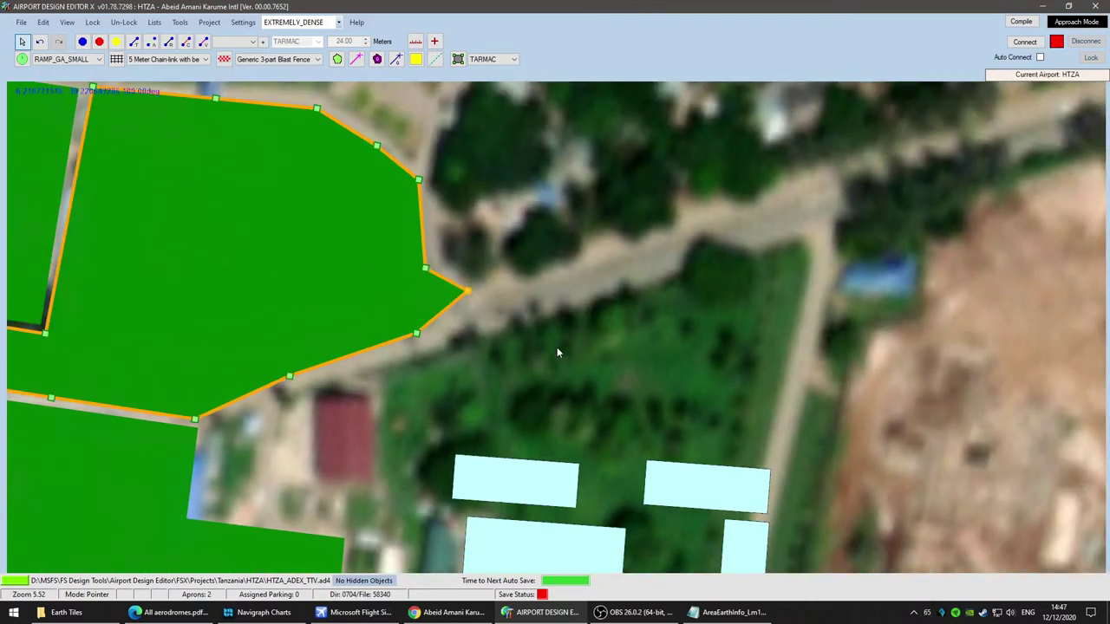
key("Delete")
mouse_move(425, 269)
left_mouse_down()
mouse_move(303, 265)
mouse_move(425, 269)
left_mouse_up()
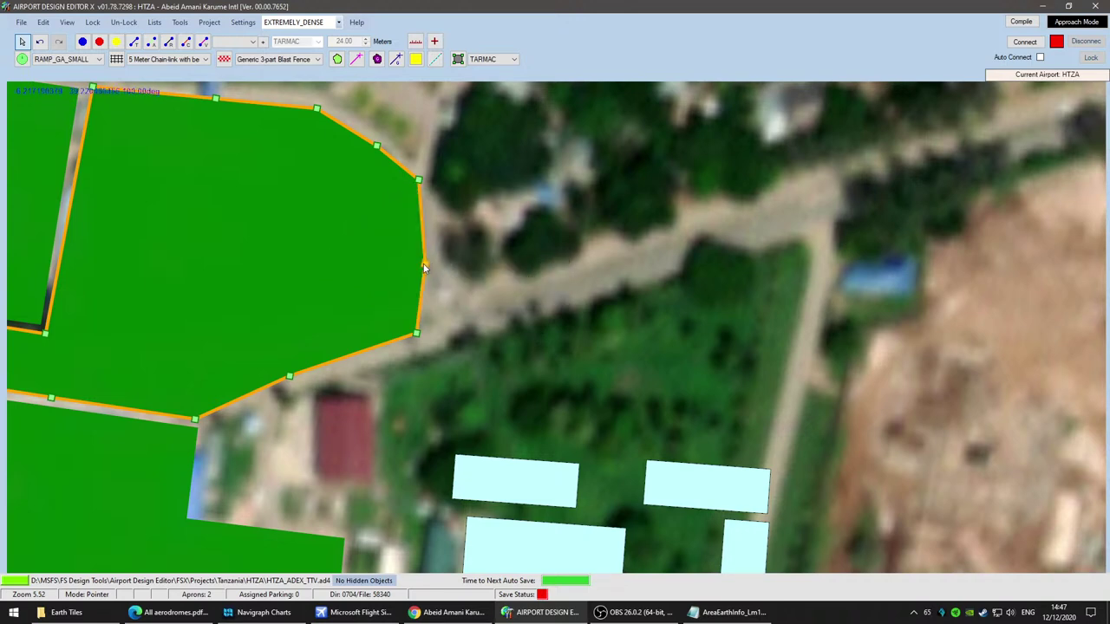
key("Delete")
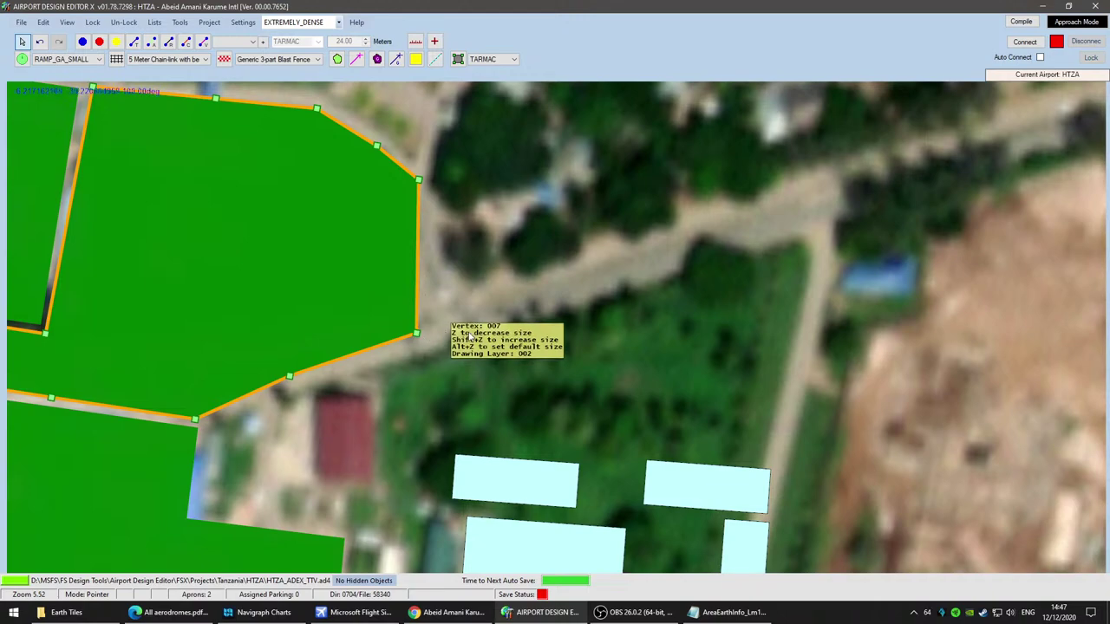
left_click_drag(446, 336, 453, 328)
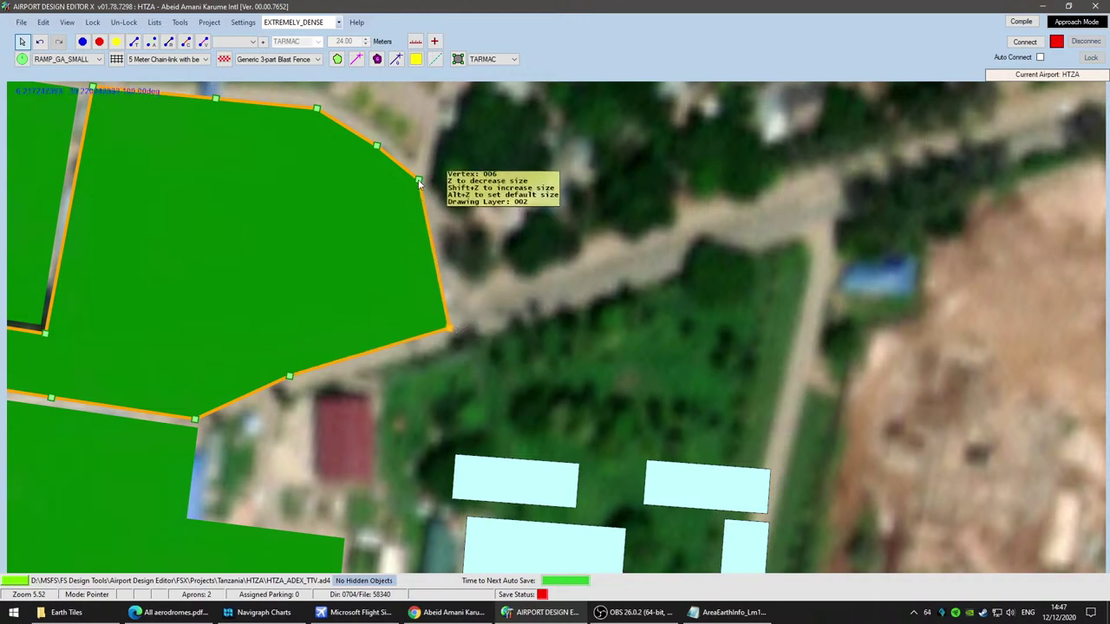
scroll(559, 265, "down", 2)
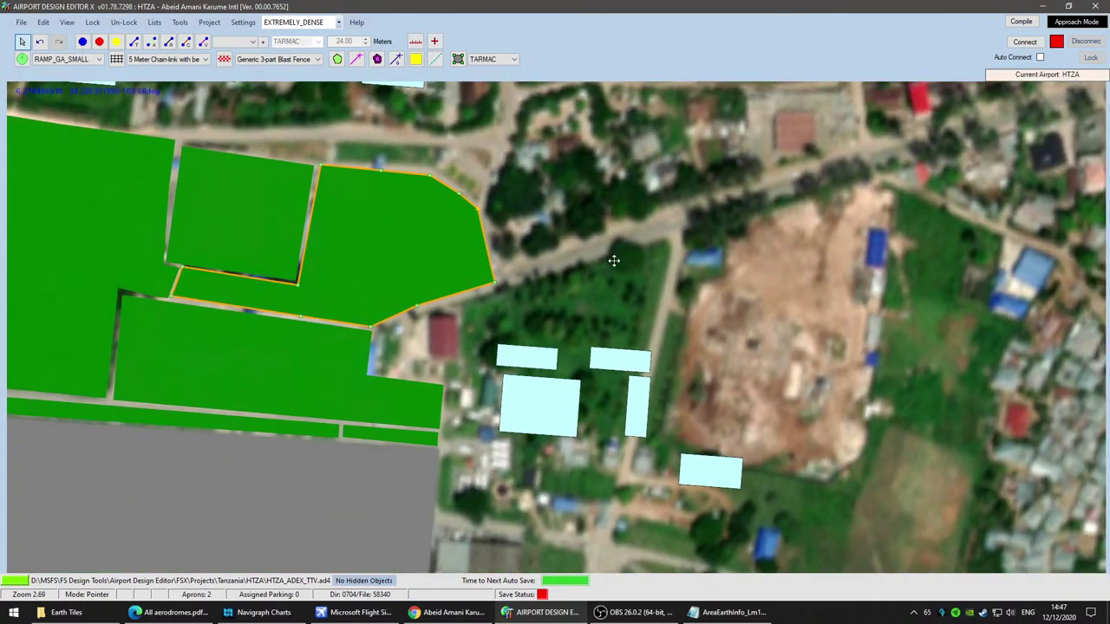
left_click_drag(622, 248, 504, 389)
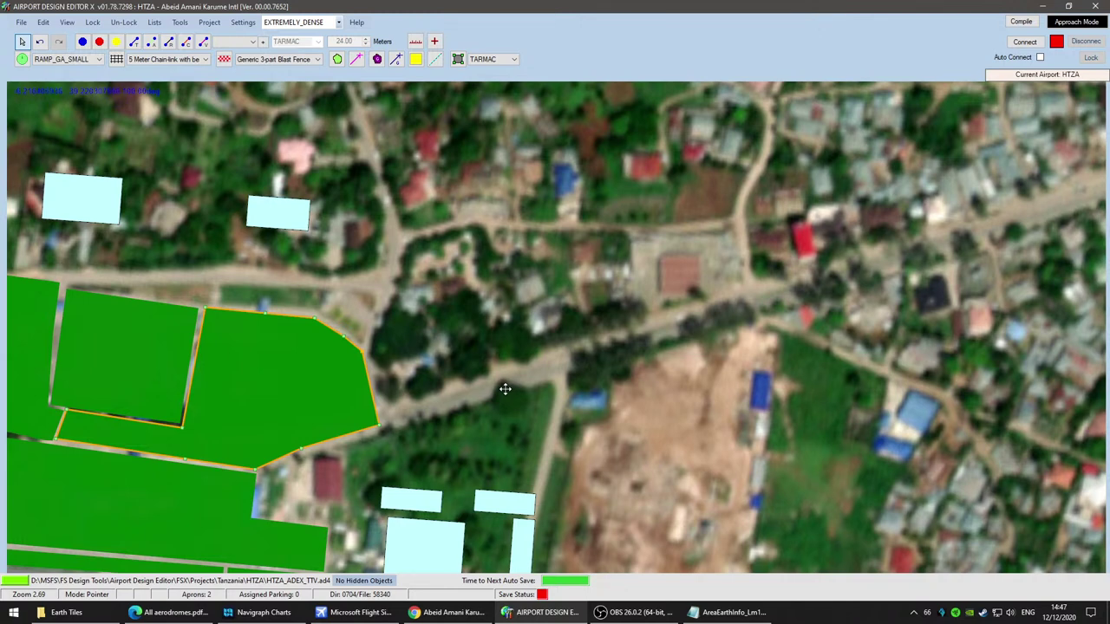
left_click(67, 22)
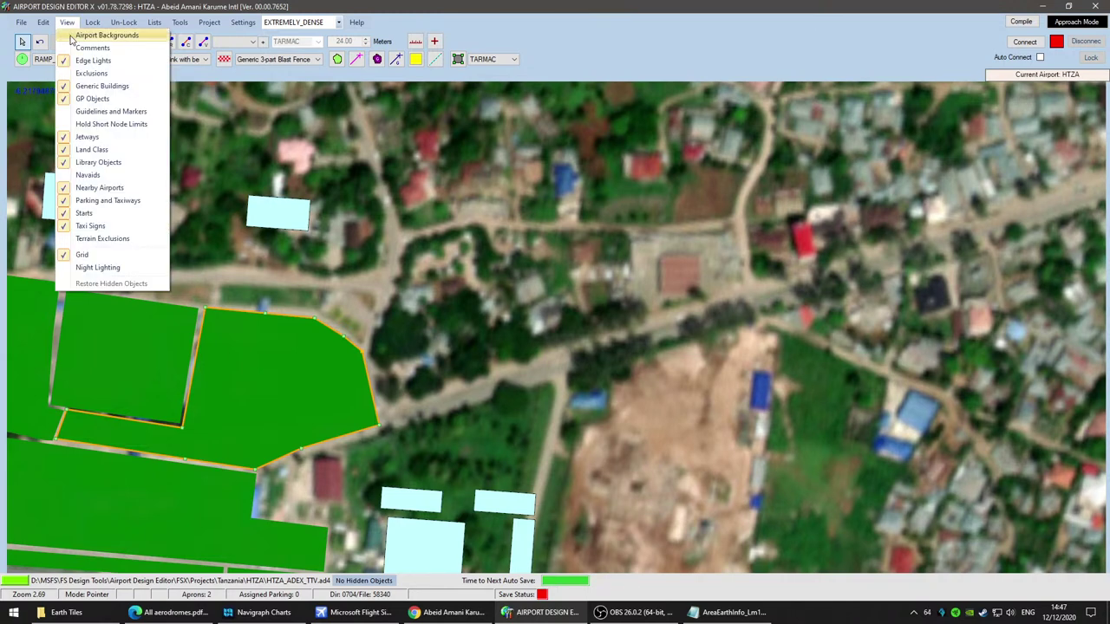
left_click(73, 35)
left_click(67, 22)
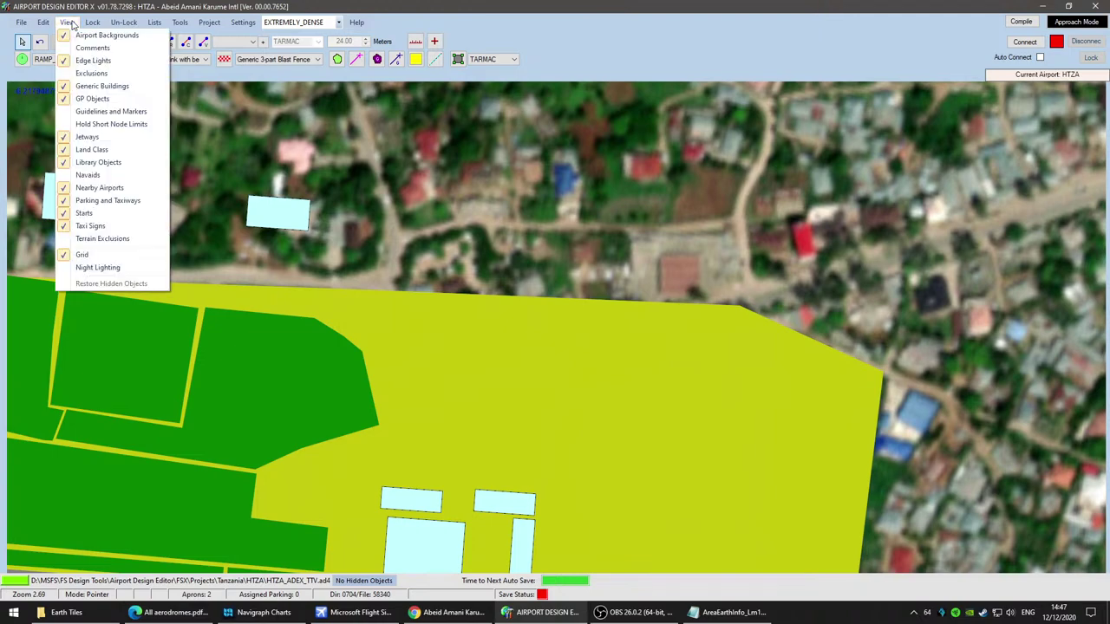
left_click(77, 35)
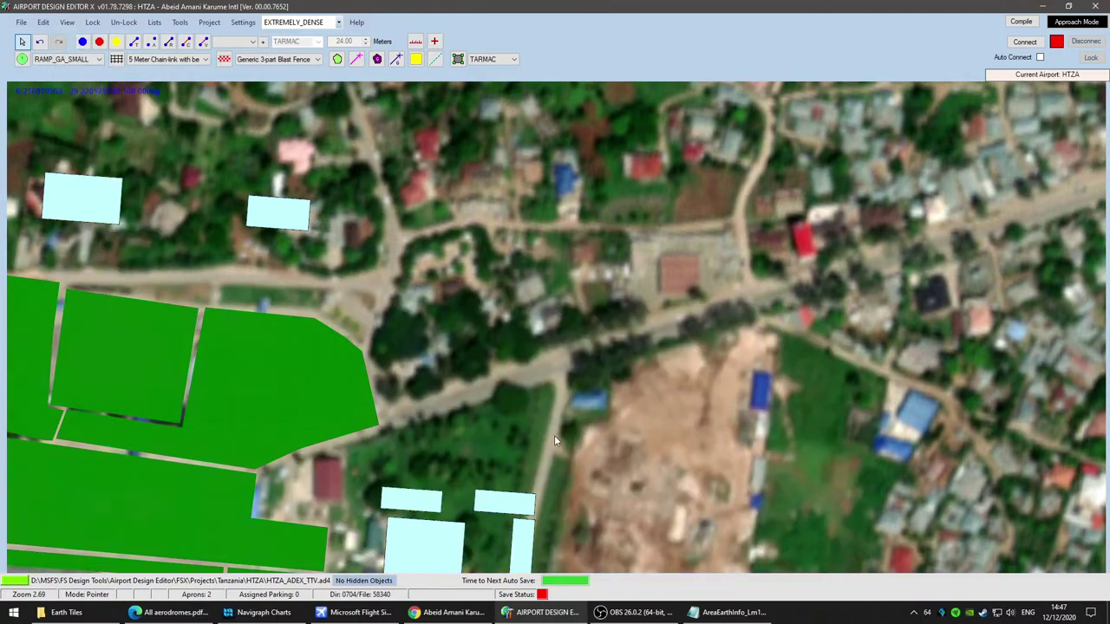
scroll(555, 438, "down", 5)
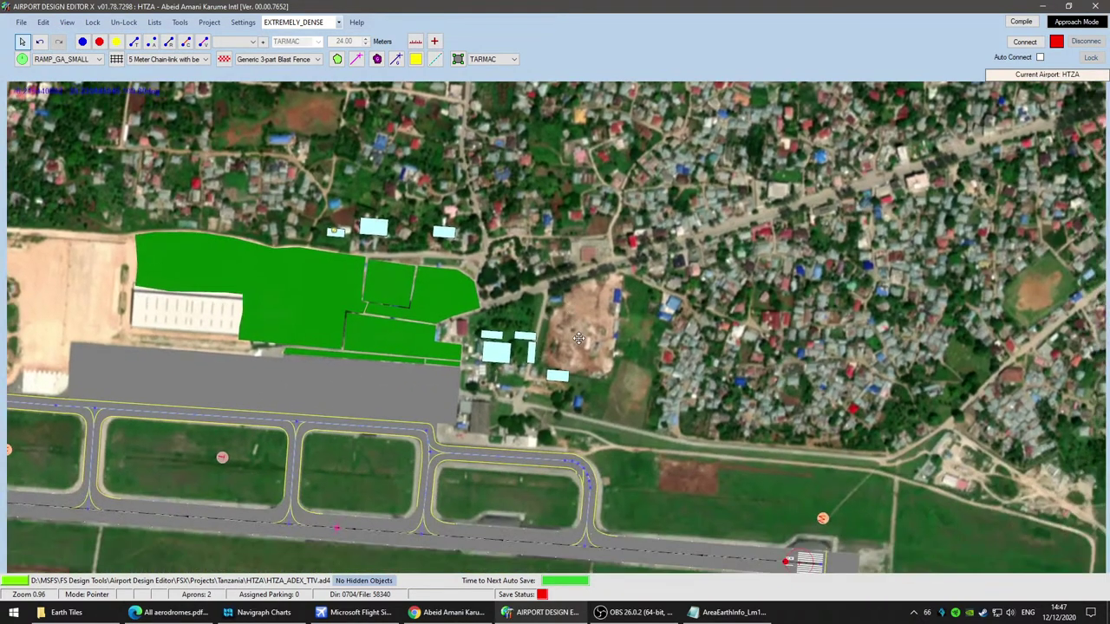
left_click_drag(579, 339, 942, 334)
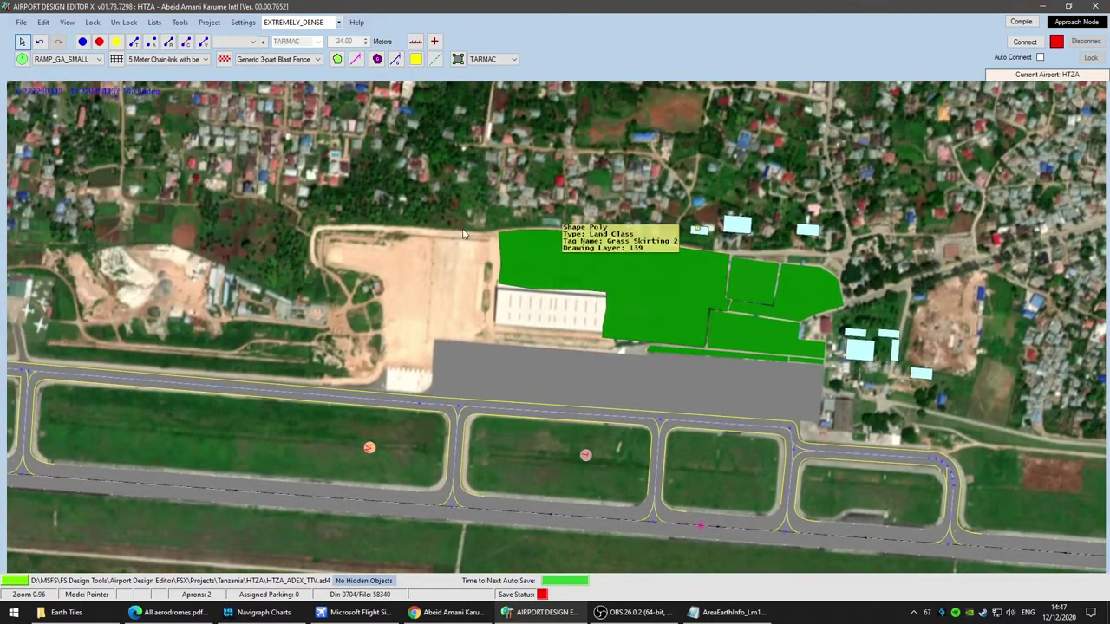
scroll(466, 304, "up", 3)
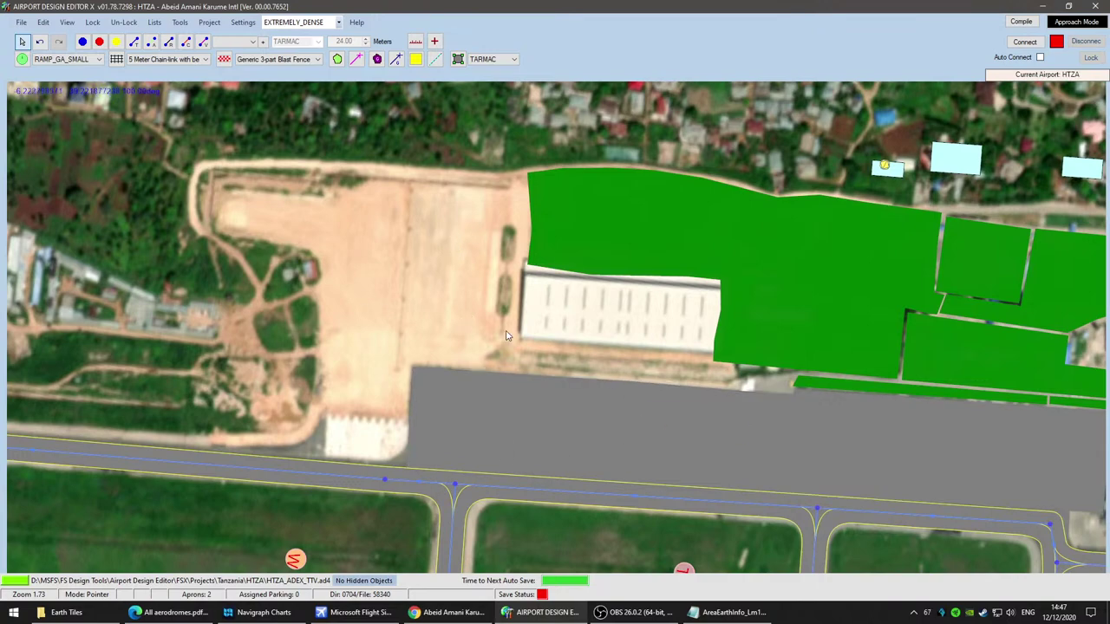
scroll(503, 335, "up", 2)
scroll(507, 336, "down", 3)
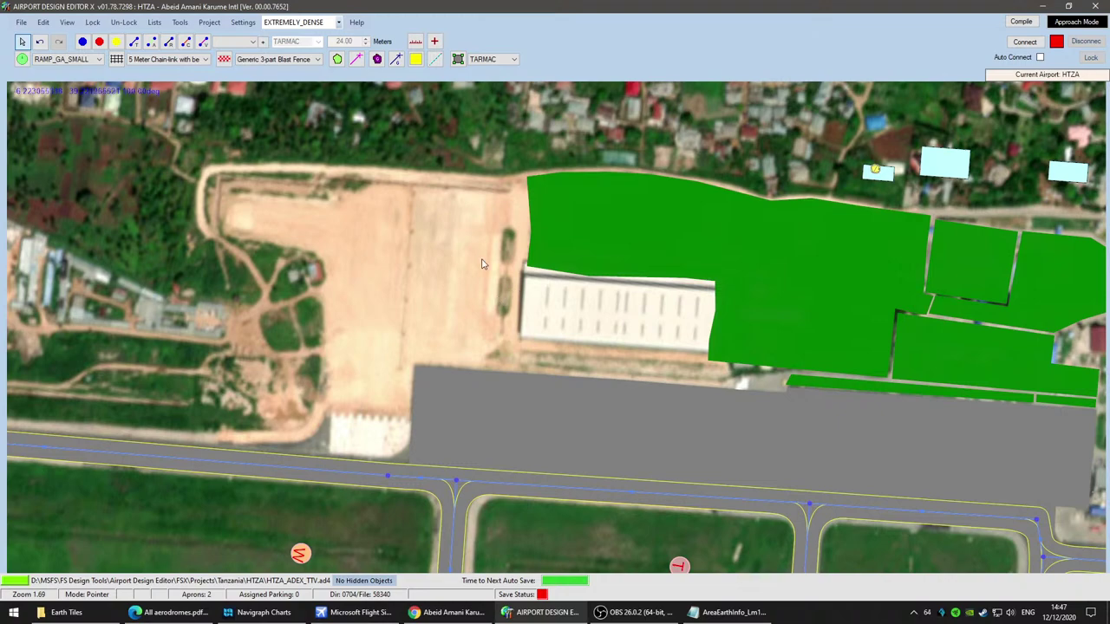
scroll(484, 265, "up", 5)
Step: Shift the polygon's top-left corner right and pull its lower-left corner up beside the hangar
middle_click_drag(753, 137, 728, 294)
left_click_drag(544, 251, 554, 248)
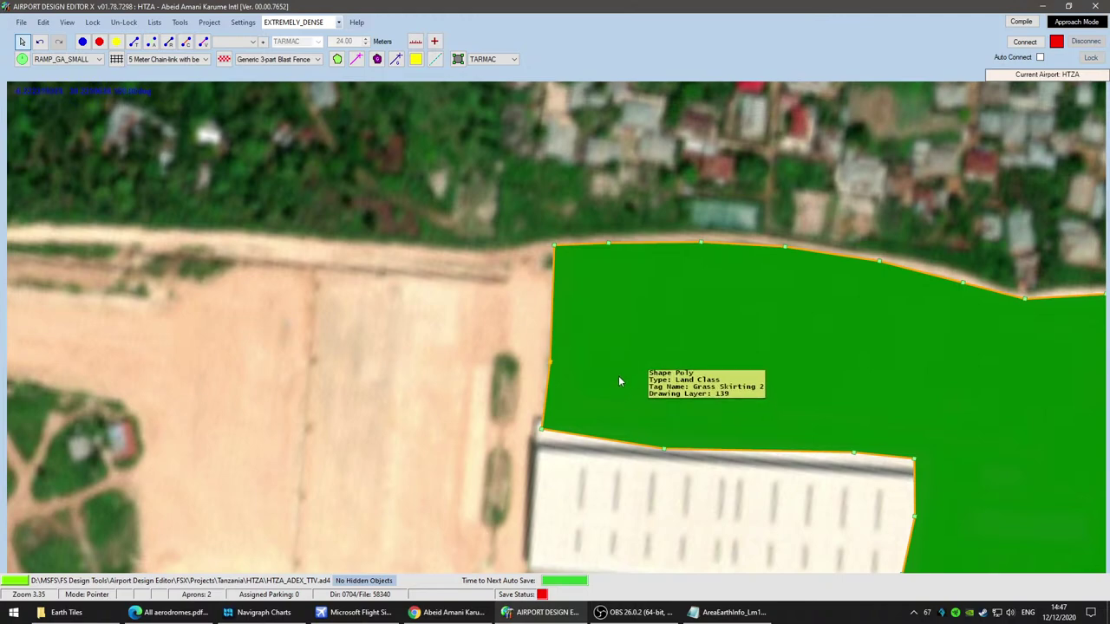
scroll(730, 412, "down", 2)
middle_click_drag(770, 523, 630, 320)
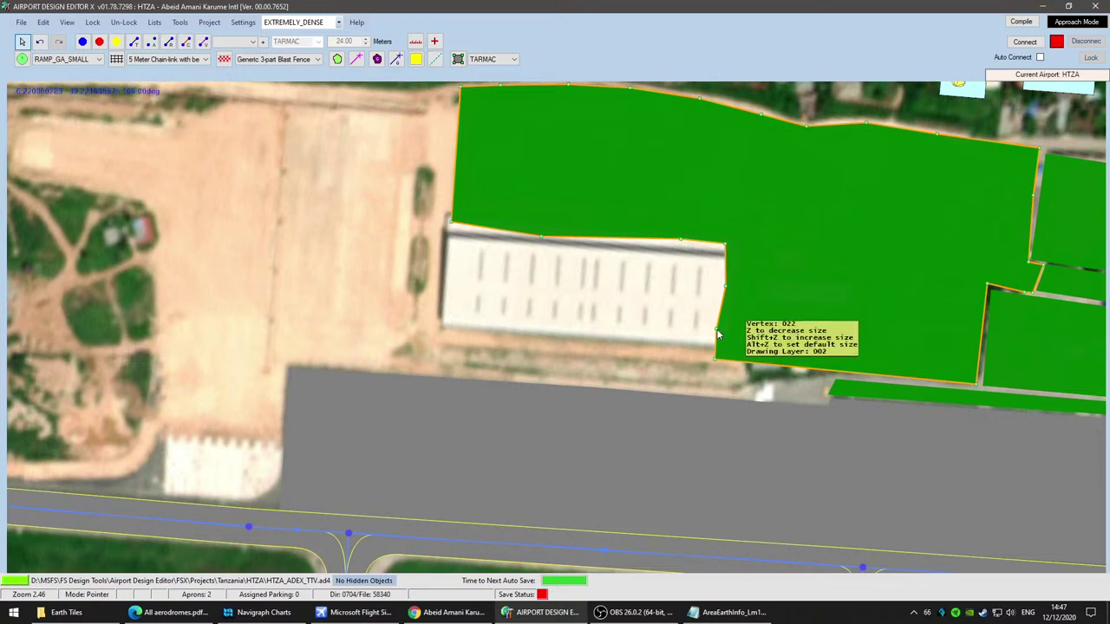
mouse_move(717, 330)
left_mouse_down()
mouse_move(859, 261)
mouse_move(735, 315)
mouse_move(1004, 265)
mouse_move(721, 328)
left_mouse_up()
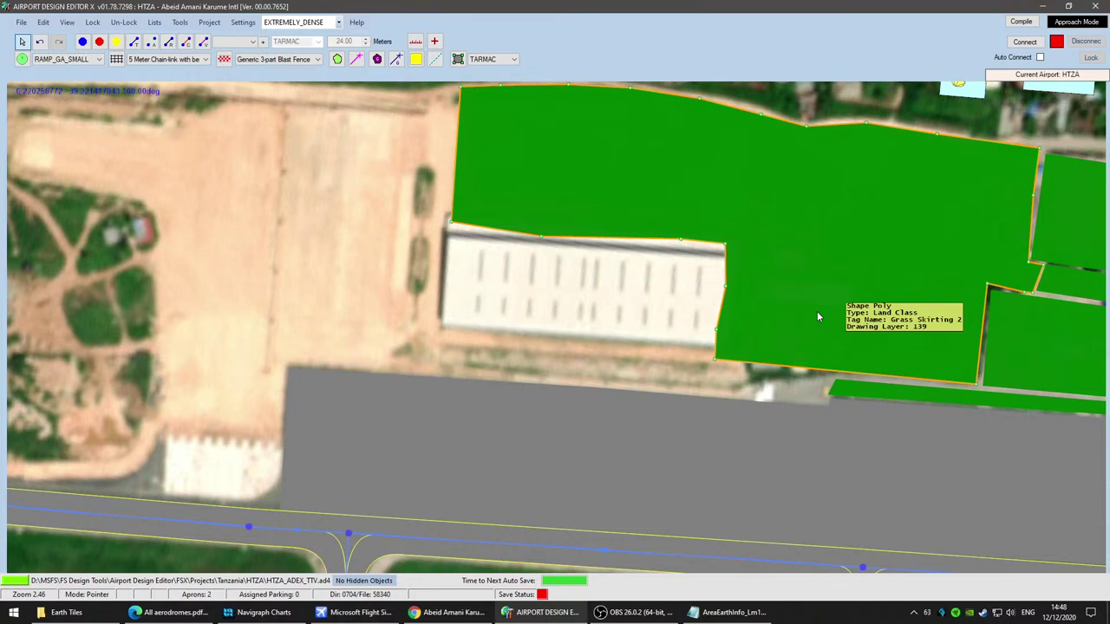
Step: Move a corner onto the hangar's corner and delete the unneeded vertices along its edges
scroll(817, 311, "down", 5, "shift")
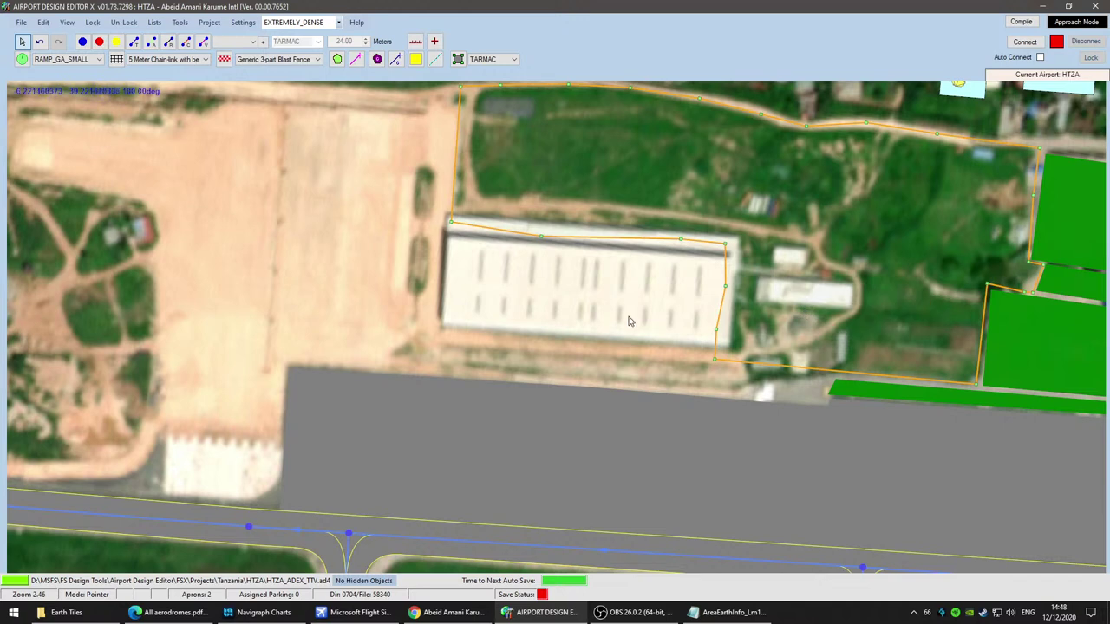
left_click_drag(395, 161, 339, 314)
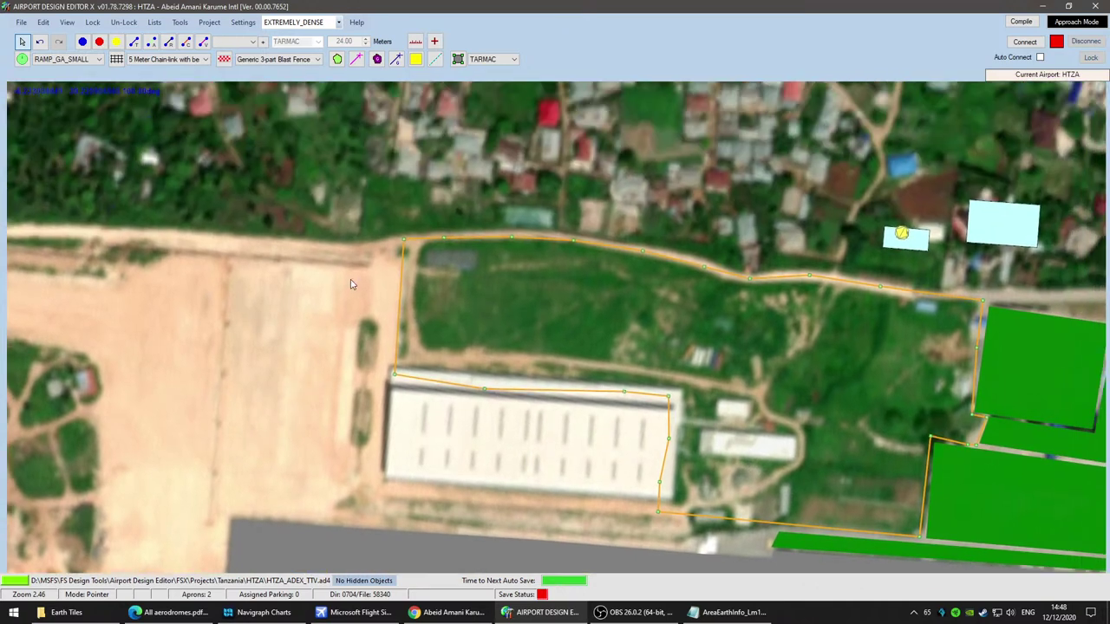
left_click_drag(396, 378, 401, 348)
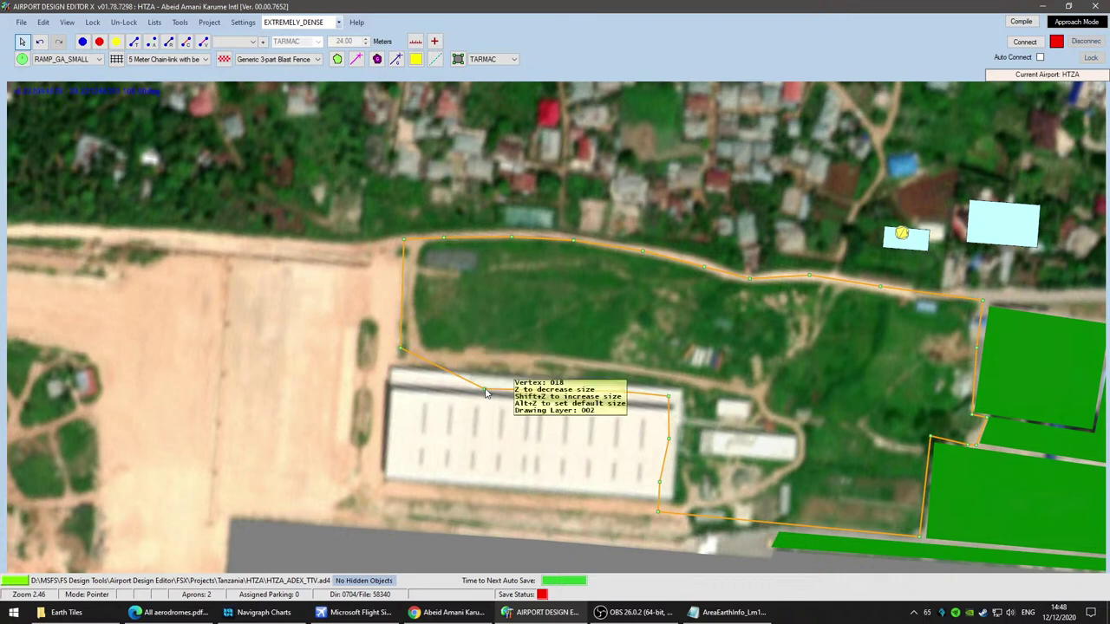
key("Delete")
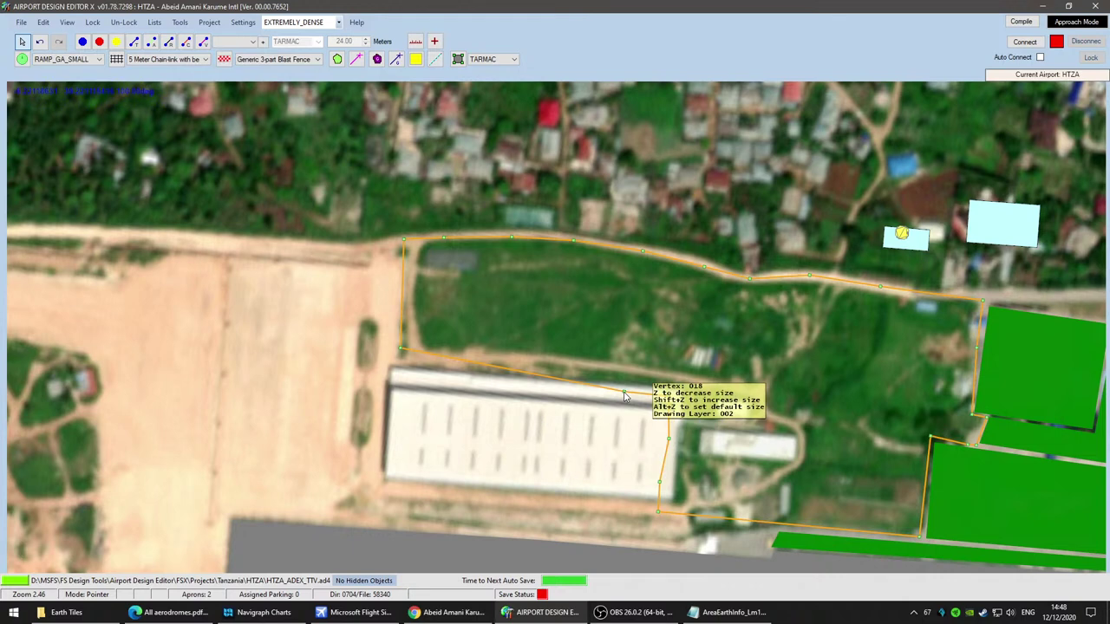
right_click(391, 382)
left_click(313, 361)
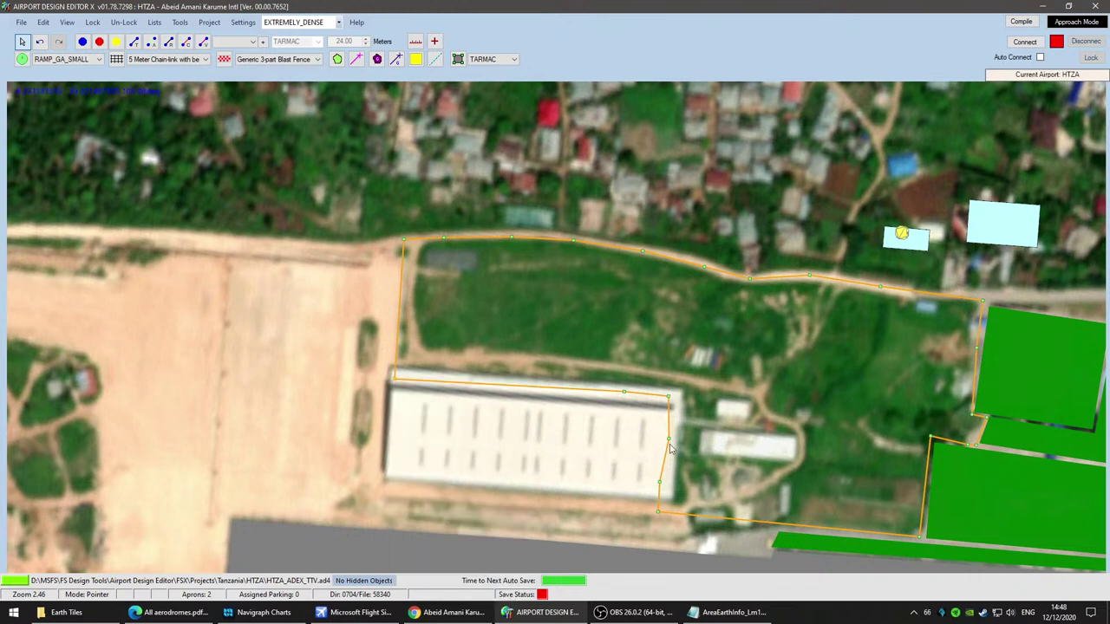
key("Delete")
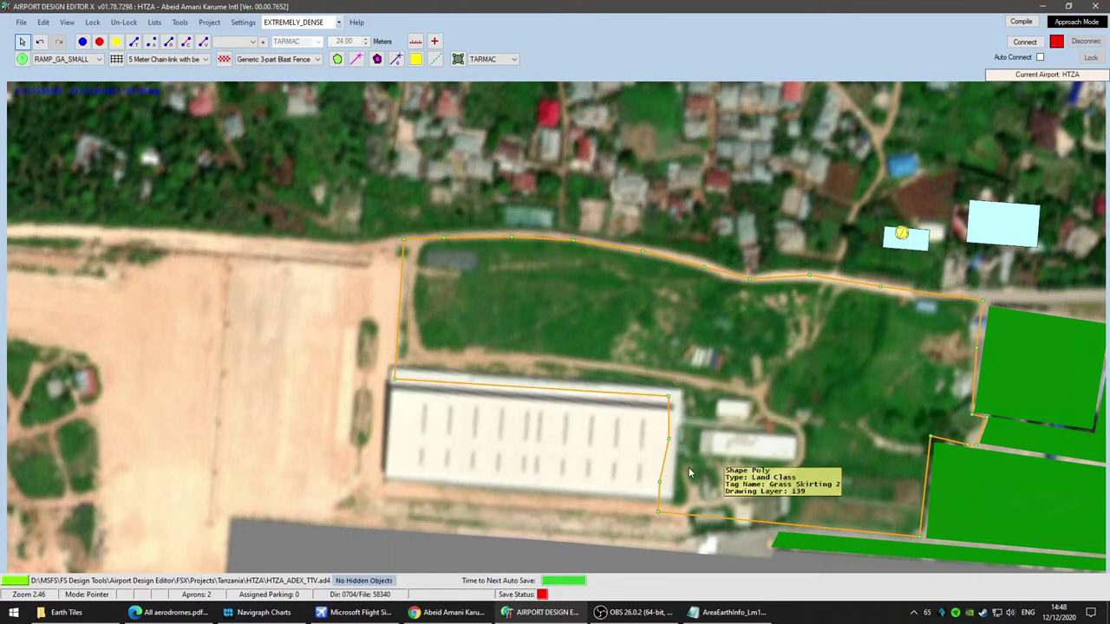
key("Delete")
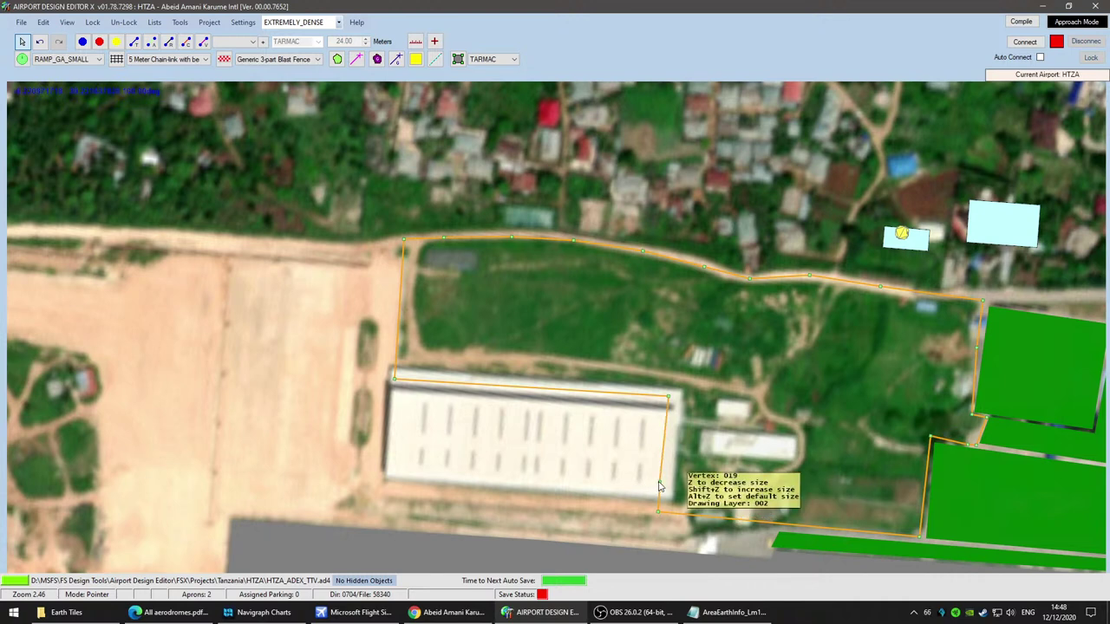
Step: Set the polygon's lower corner vertex against the apron edge
left_click_drag(736, 484, 726, 338)
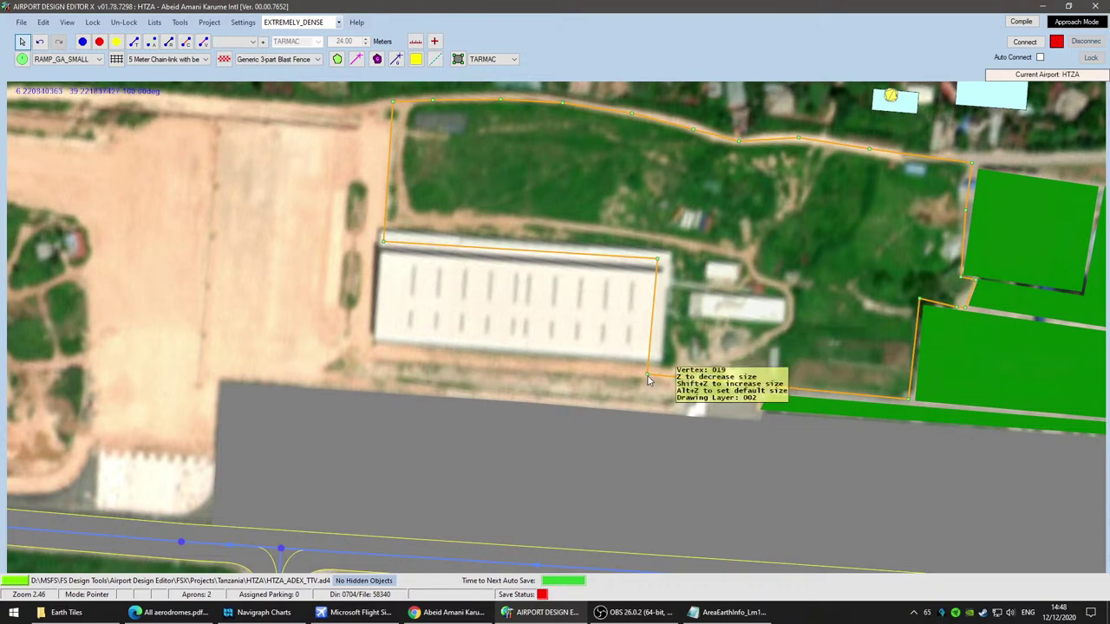
mouse_move(646, 379)
left_mouse_down()
mouse_move(666, 381)
mouse_move(651, 379)
left_mouse_up()
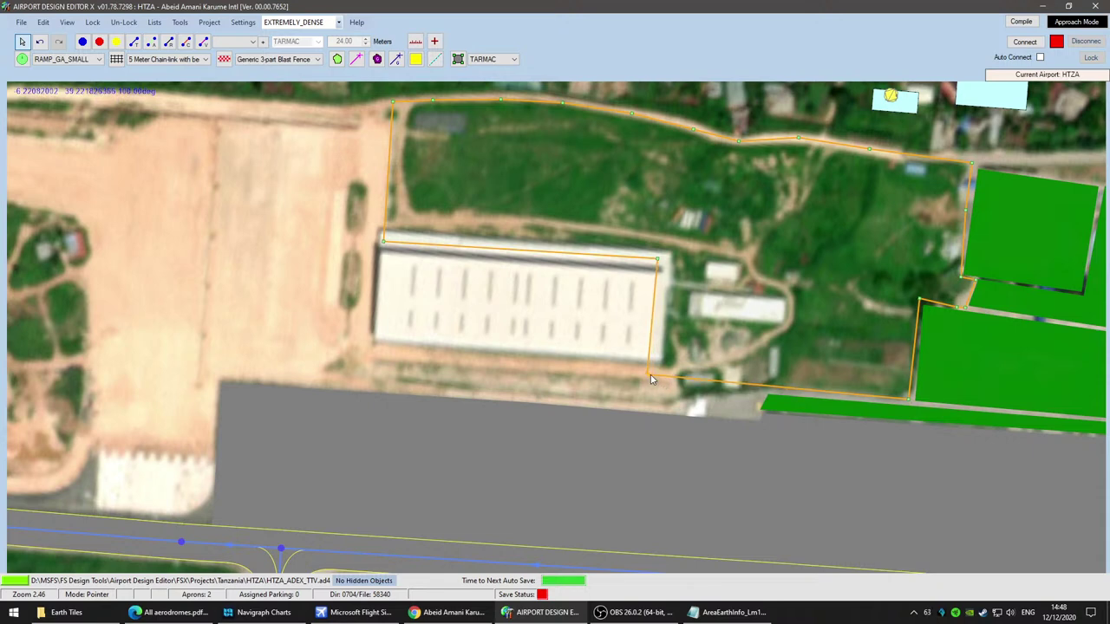
left_click_drag(650, 375, 652, 378)
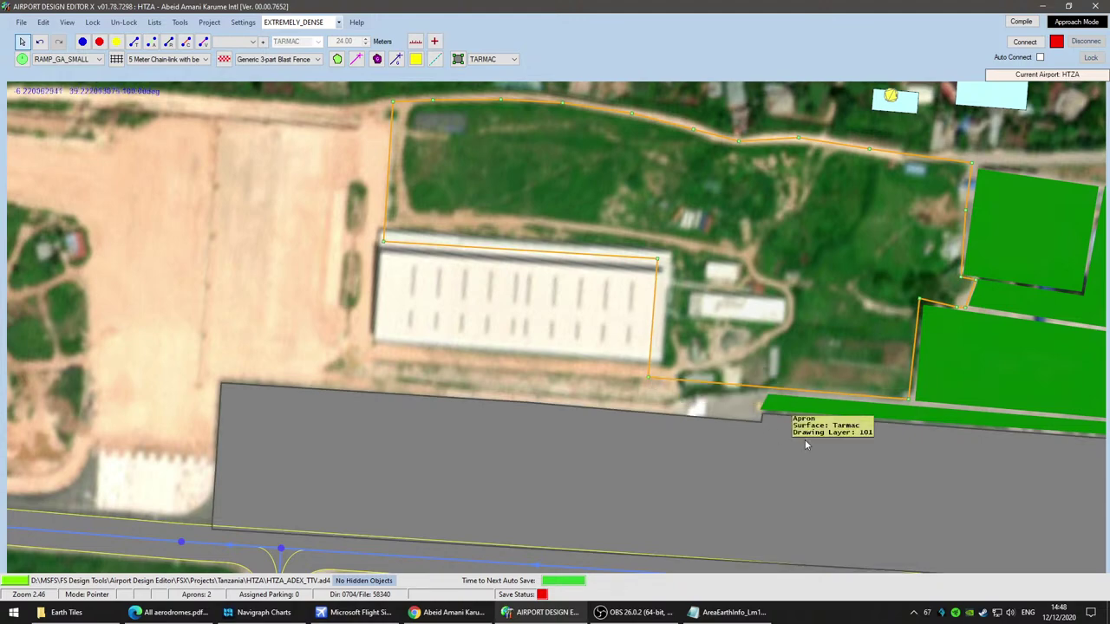
left_click_drag(587, 451, 894, 461)
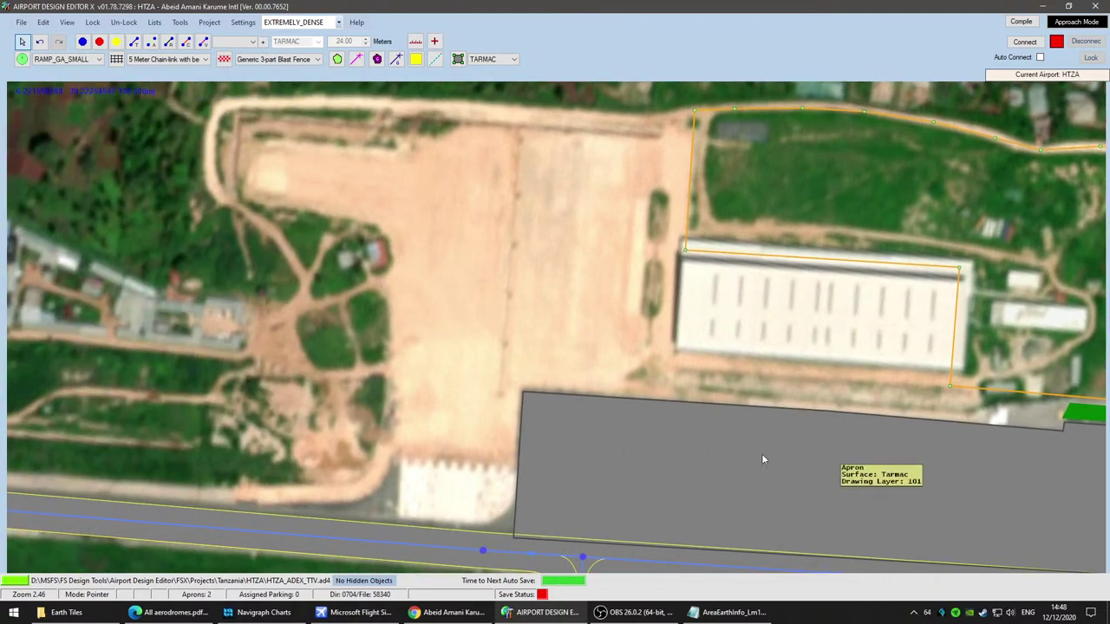
scroll(757, 452, "down", 1)
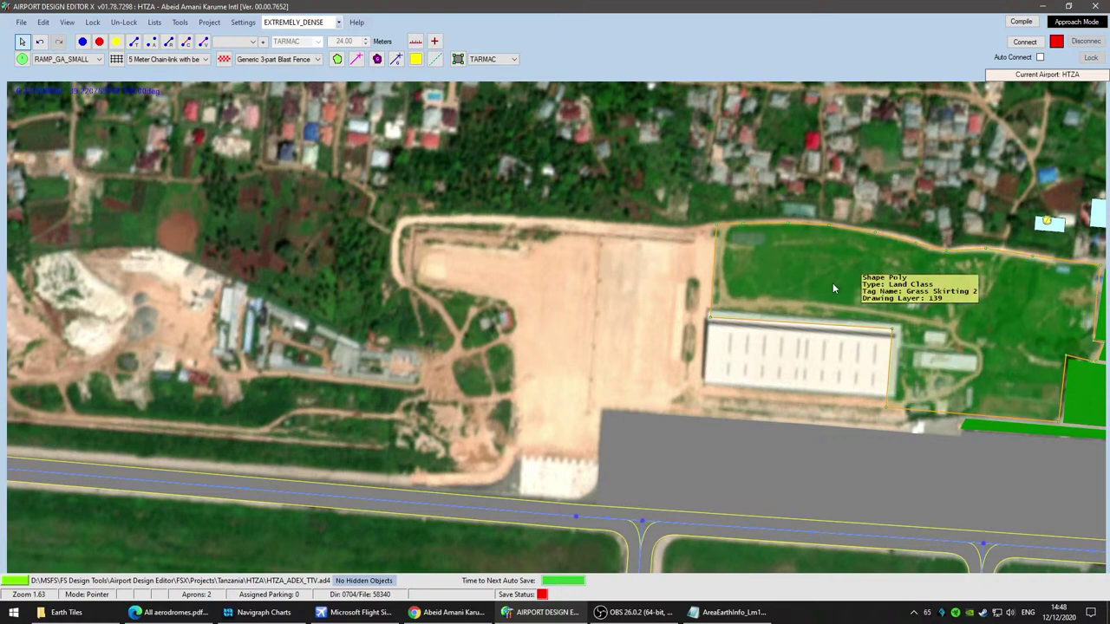
Step: Trace a new shape polygon from the dirt lot's north-west edge down to the apron's top edge
left_click(830, 282)
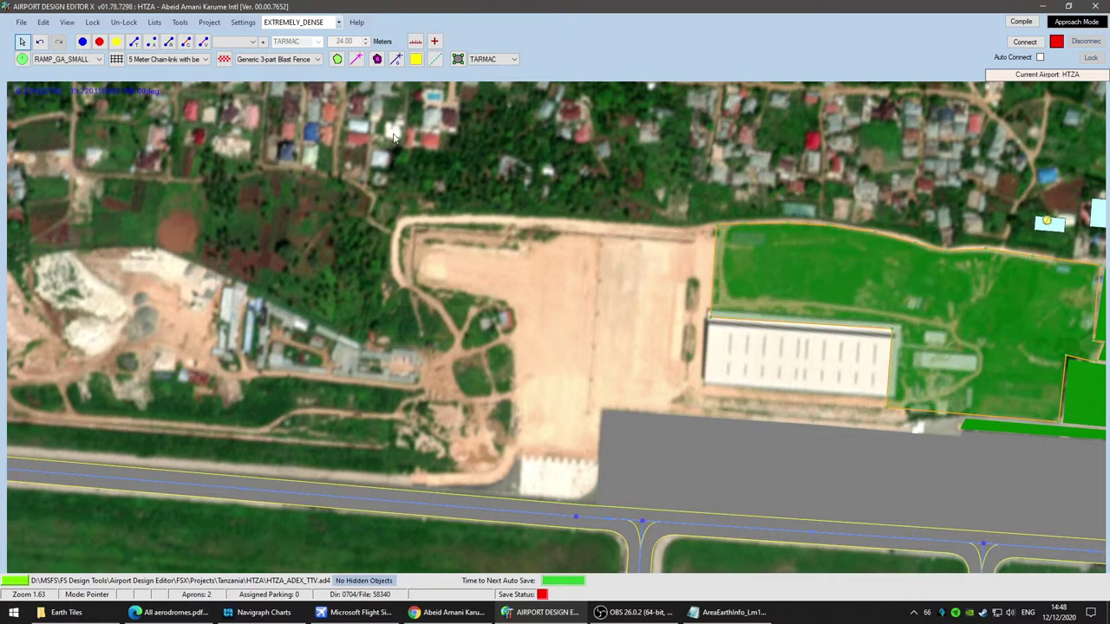
left_click(337, 60)
scroll(720, 299, "up", 2)
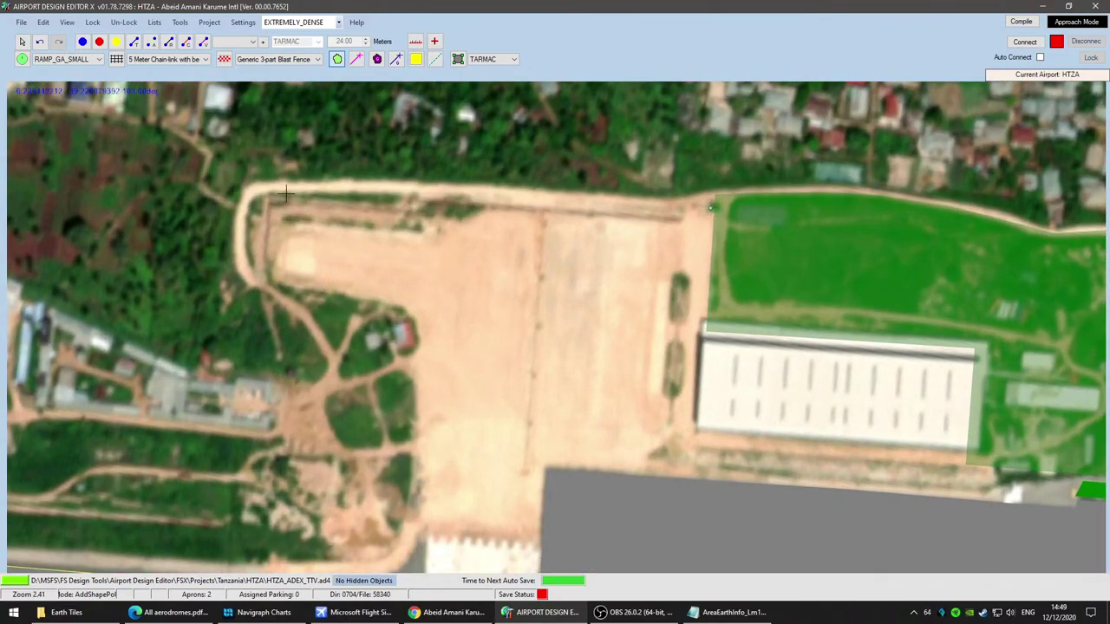
left_click(263, 280)
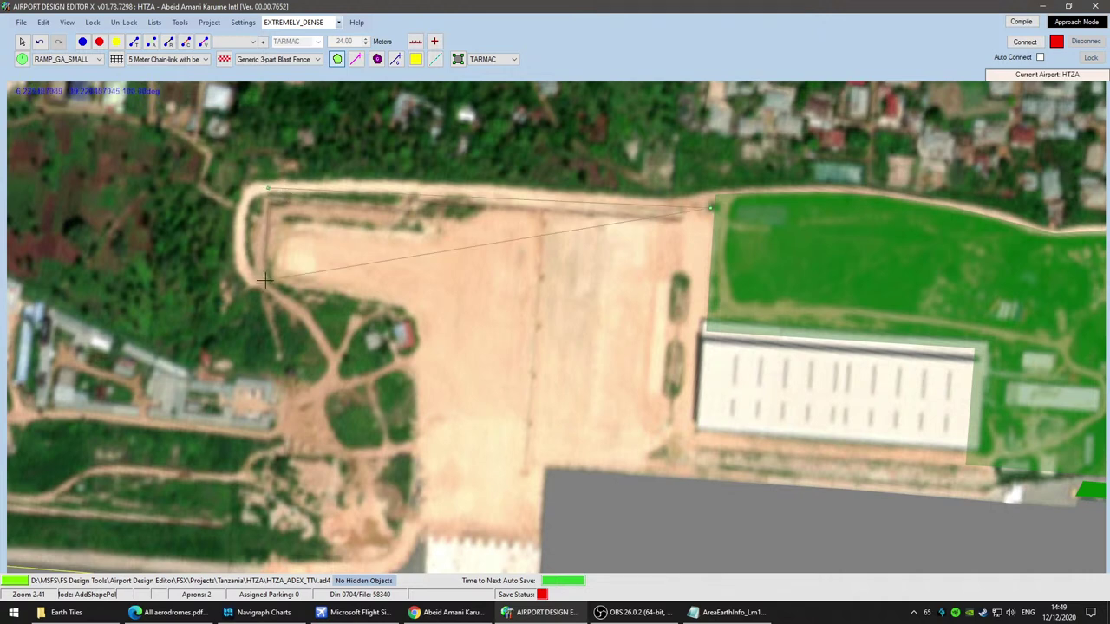
left_click(413, 316)
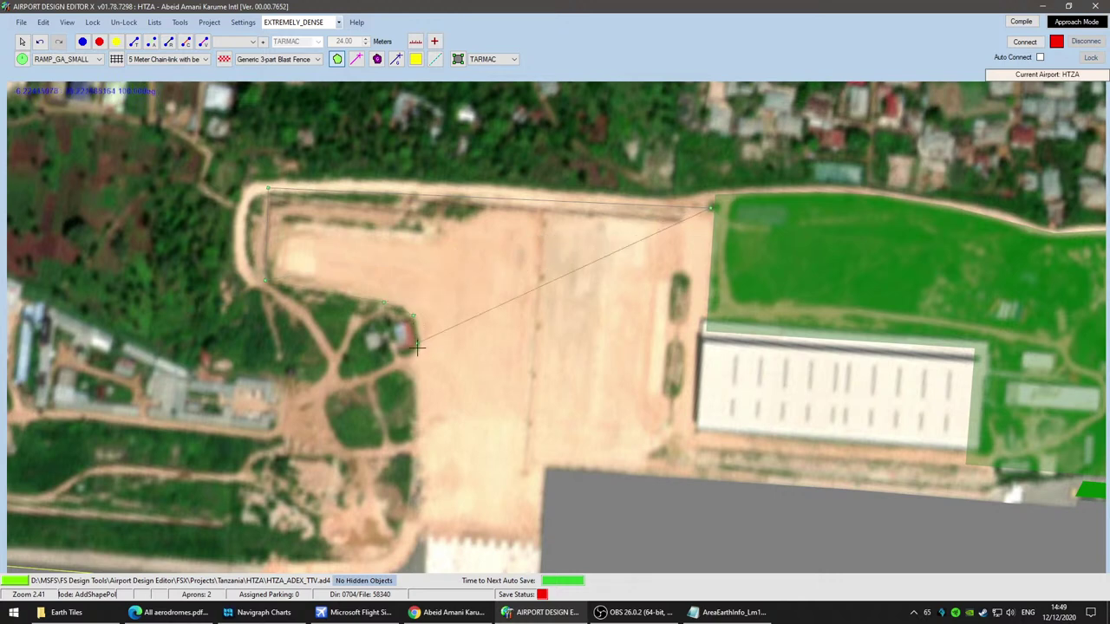
right_click_drag(500, 419, 539, 234)
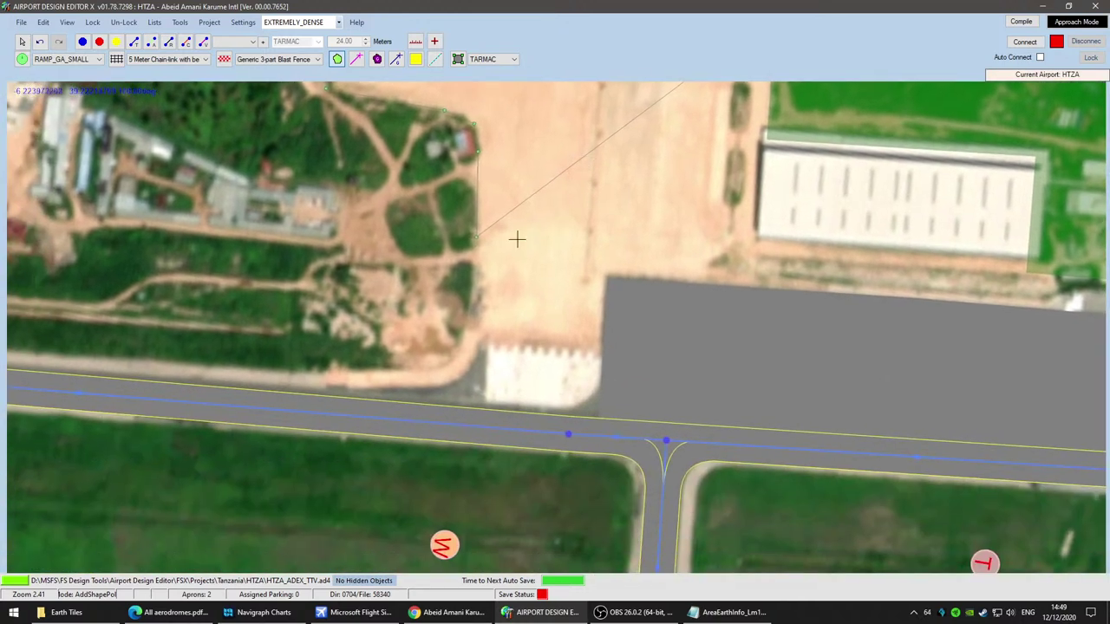
left_click(473, 291)
left_click(460, 344)
left_click(618, 349)
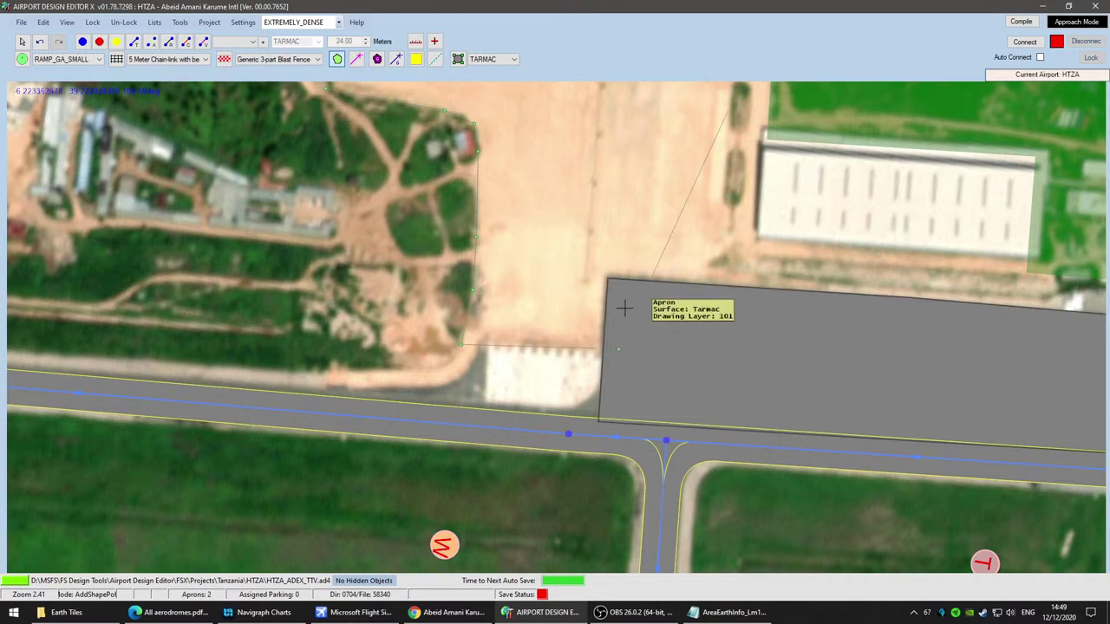
middle_click_drag(797, 341, 503, 433)
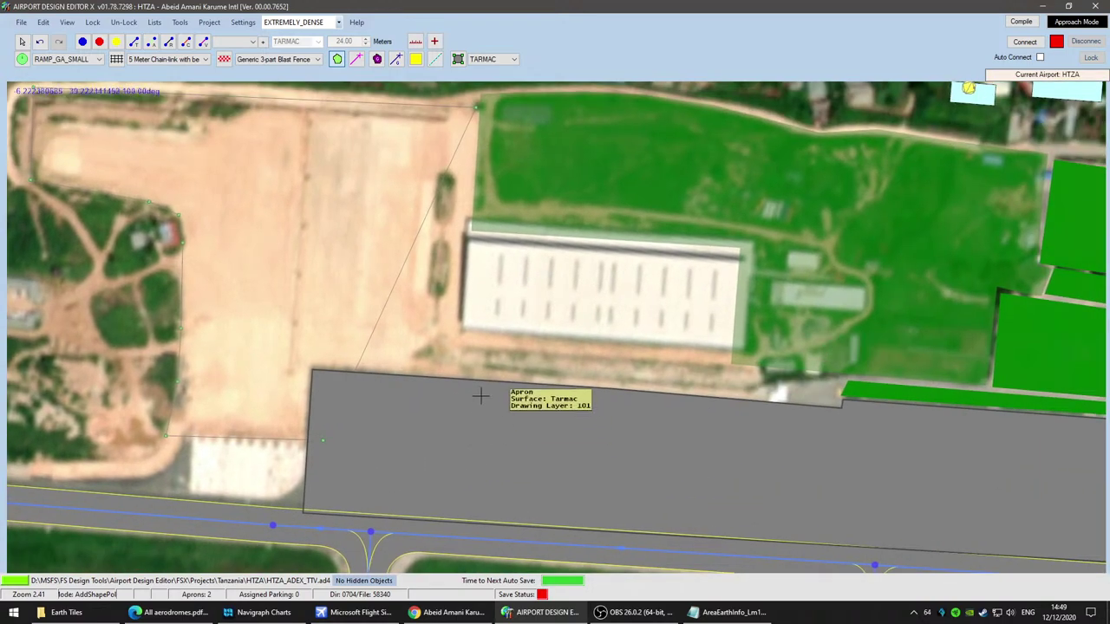
Step: Close the polygon west of the hangar as a Land Class tagged Dirt, then select it
double_click(459, 396)
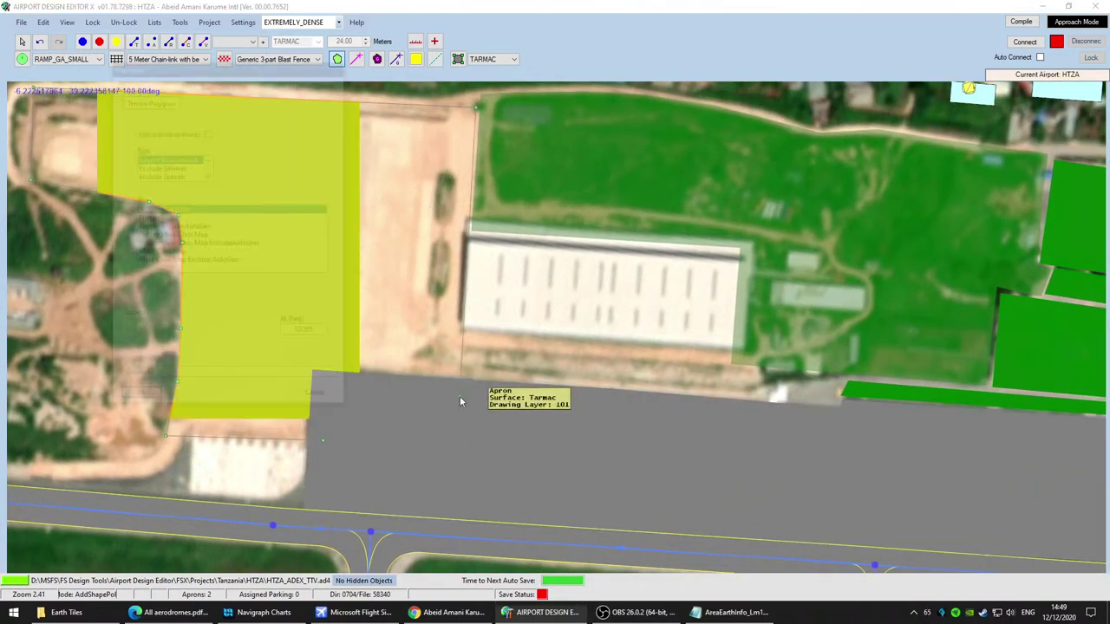
left_click(207, 175)
left_click(208, 174)
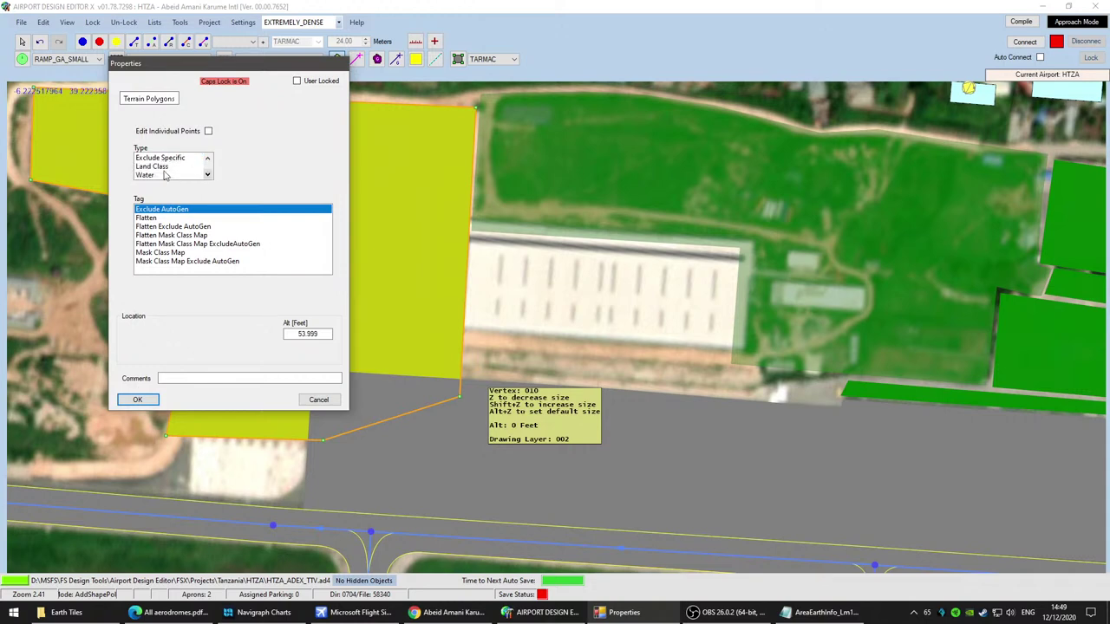
left_click(156, 166)
scroll(210, 256, "down", 10)
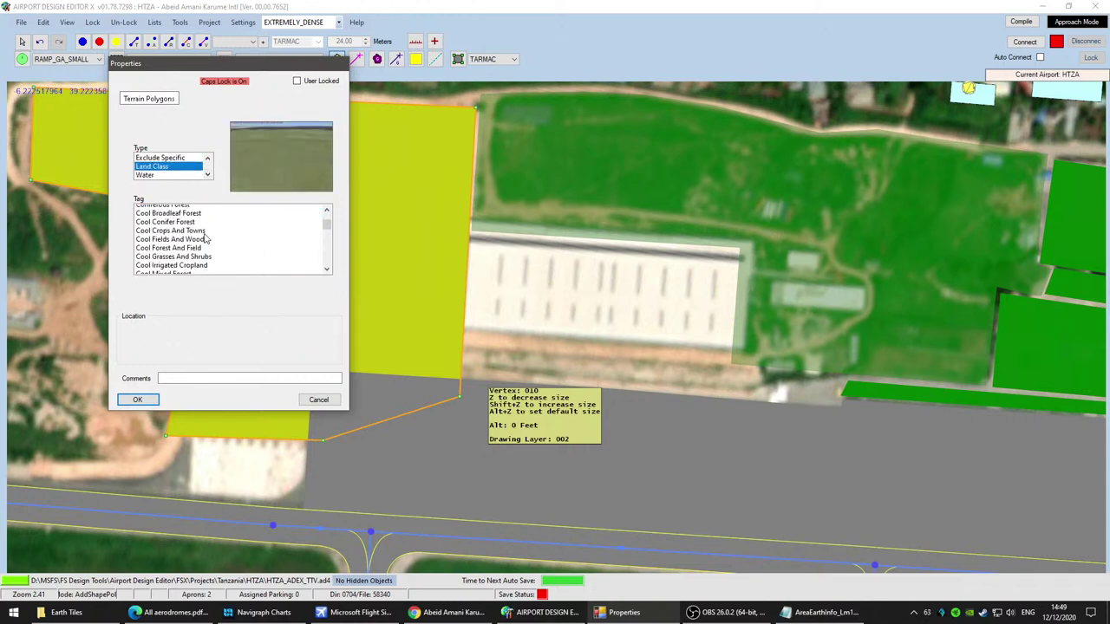
scroll(205, 240, "down", 1)
left_click(140, 237)
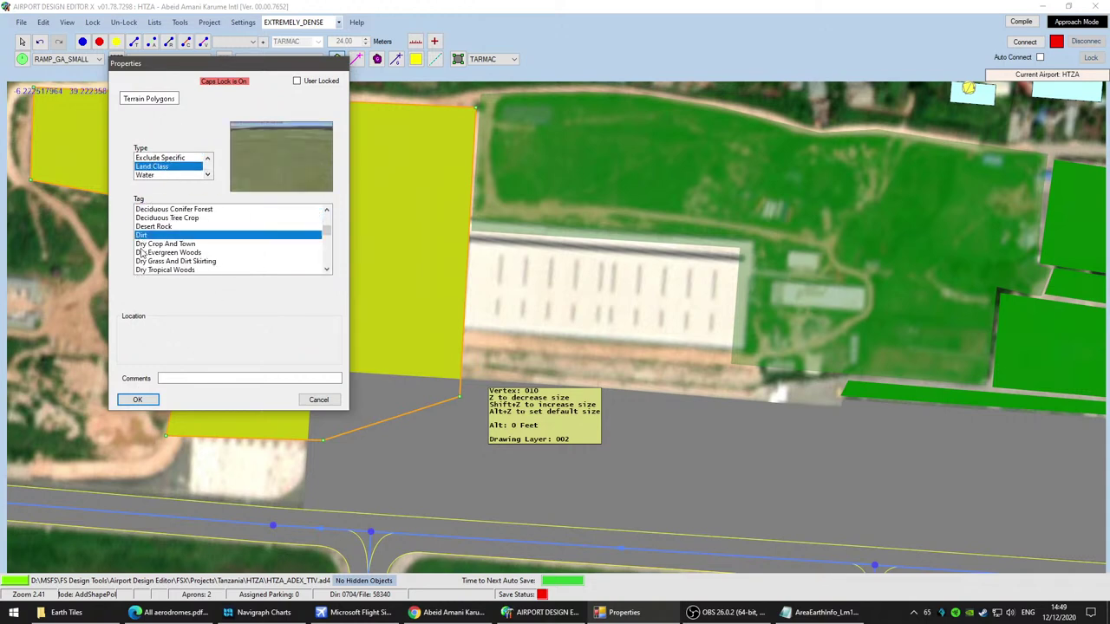
left_click(139, 400)
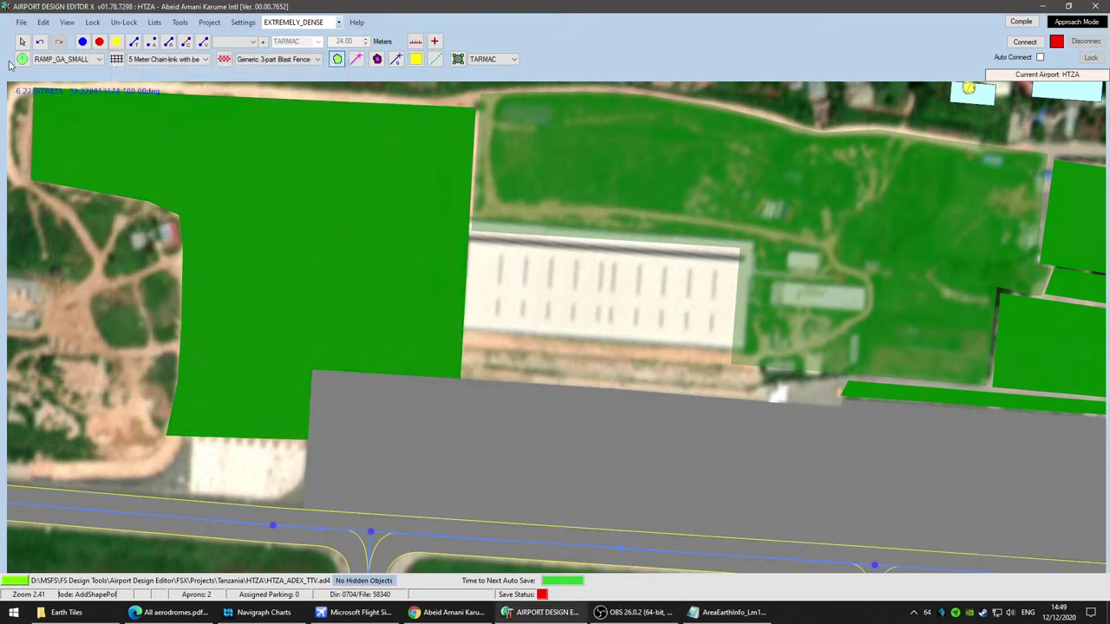
left_click(23, 42)
left_click(435, 306)
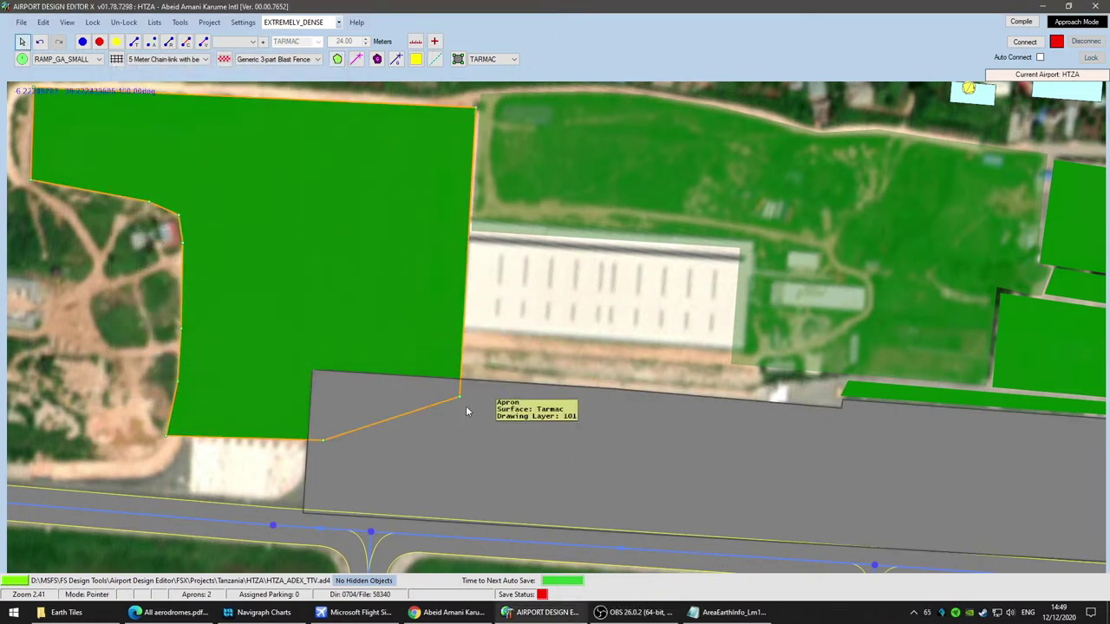
Step: Nudge the Dirt polygon's lower-right corner toward the apron and bring the runway into view
mouse_move(462, 401)
left_mouse_down()
mouse_move(424, 389)
mouse_move(453, 401)
left_mouse_up()
left_click(454, 401)
left_click_drag(421, 160, 361, 362)
scroll(758, 369, "down", 1)
scroll(791, 425, "down", 1)
left_click_drag(854, 460, 655, 167)
scroll(607, 340, "down", 1)
scroll(526, 336, "up", 4)
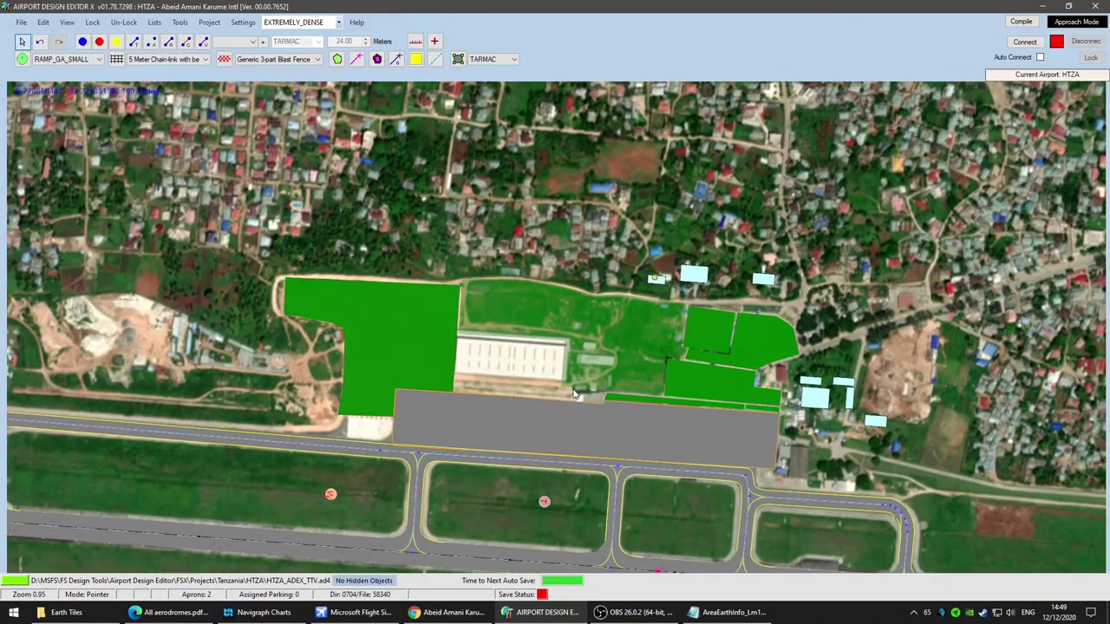
scroll(521, 363, "up", 5)
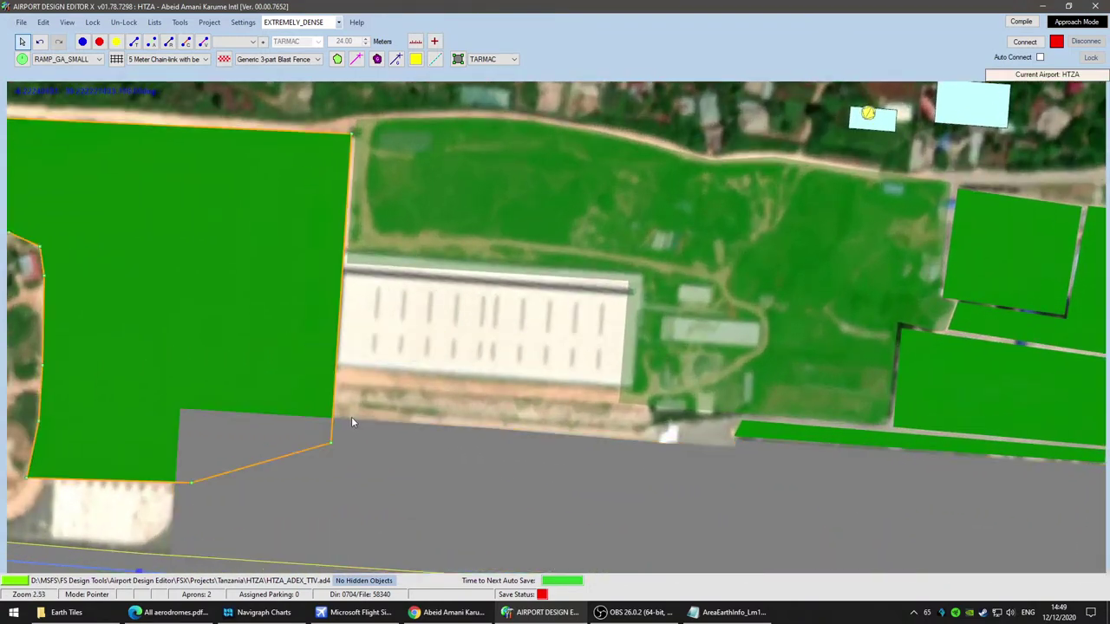
Step: Reshape the Dirt polygon so it reaches the hangar corner and follows the apron edge
left_click(336, 368, "ctrl")
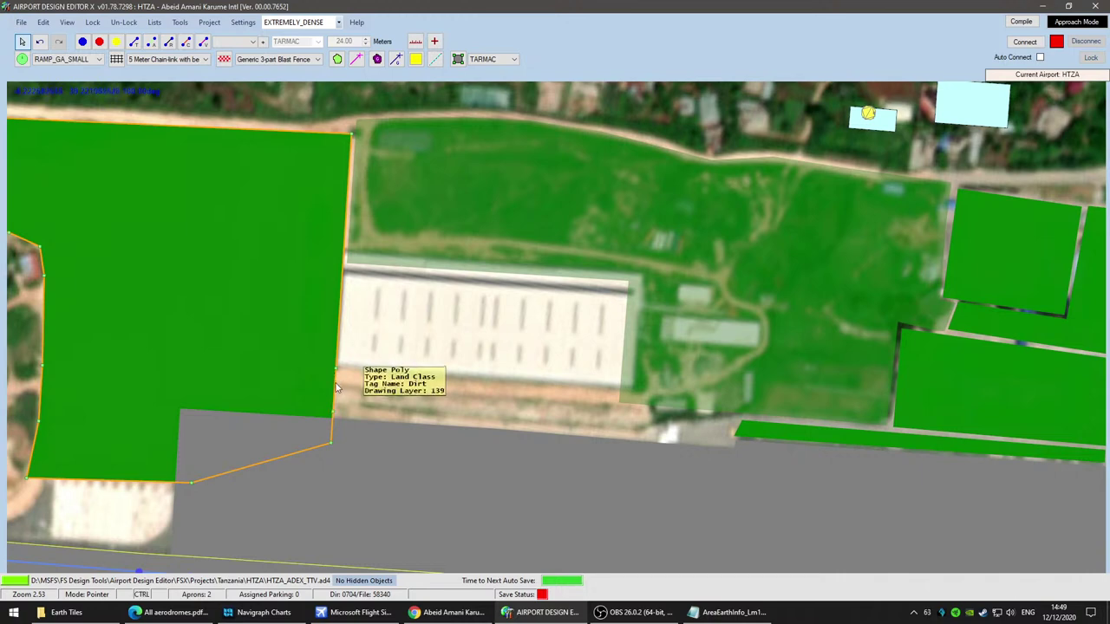
scroll(345, 408, "down", 4, "ctrl")
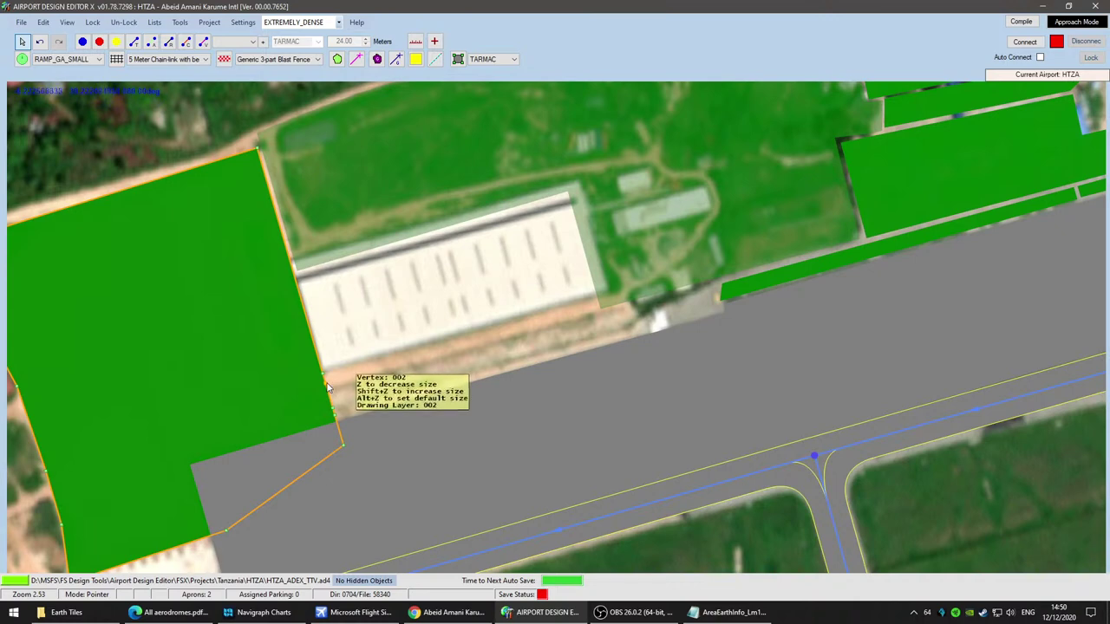
left_click_drag(328, 388, 632, 291)
left_click(632, 290)
left_click(306, 393)
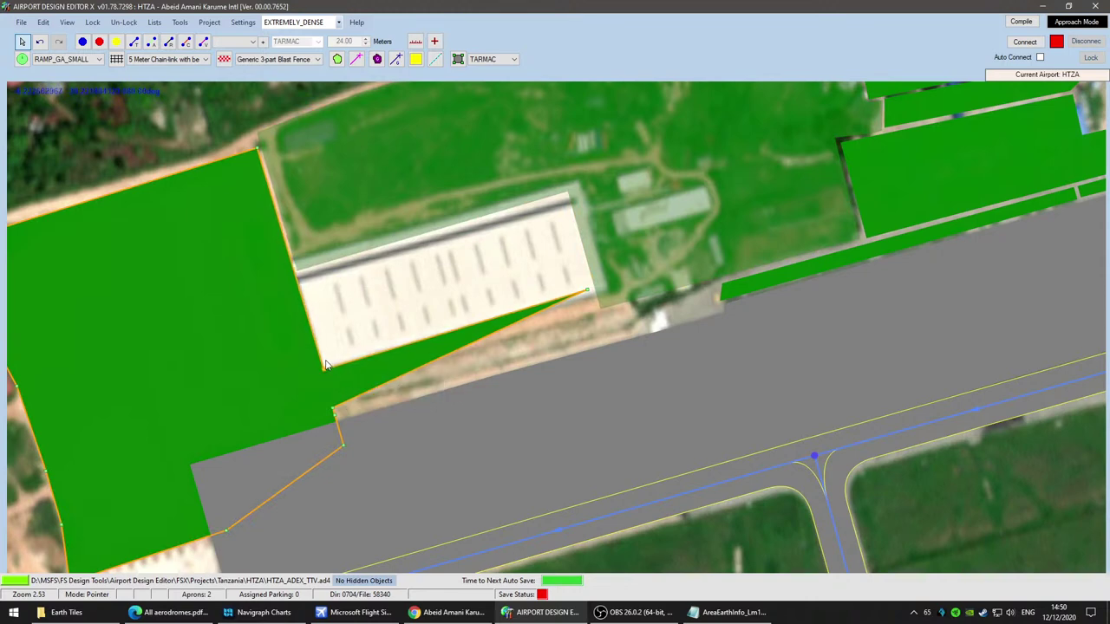
left_click_drag(338, 414, 608, 342)
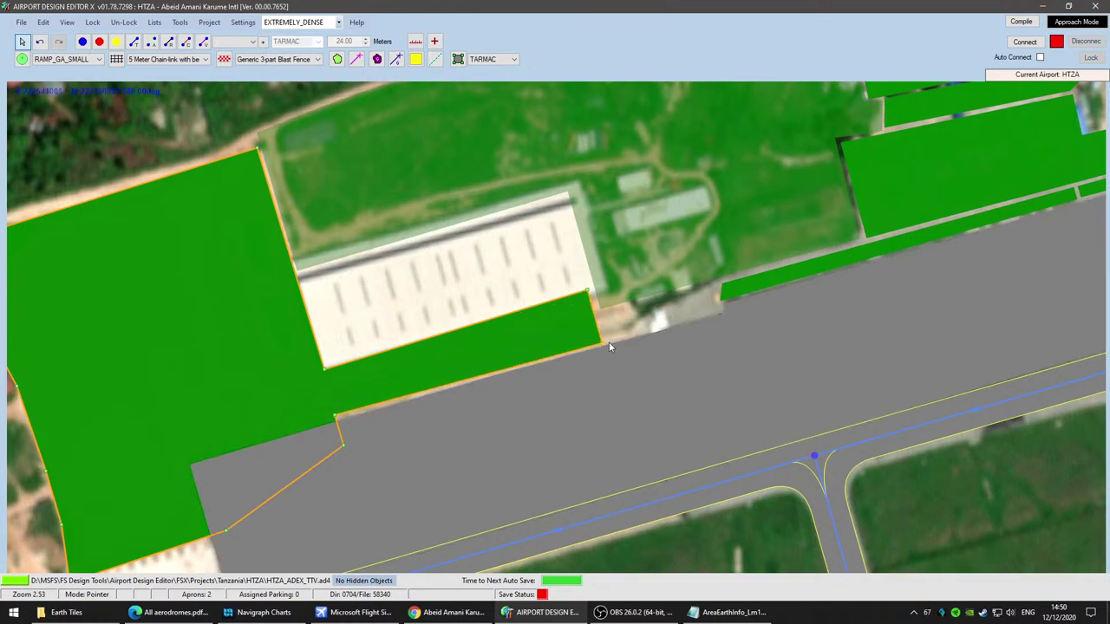
left_click_drag(591, 289, 595, 287)
left_click(598, 290)
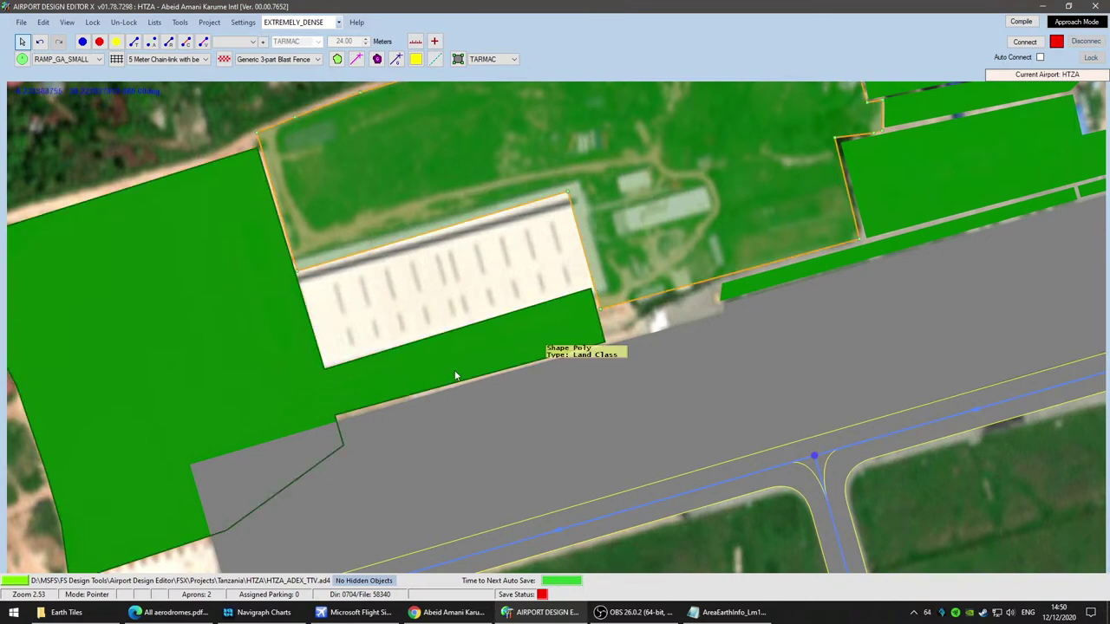
Step: Check the Dirt polygon against the apron, then zoom out over the whole runway
left_click(357, 445)
left_click(562, 347)
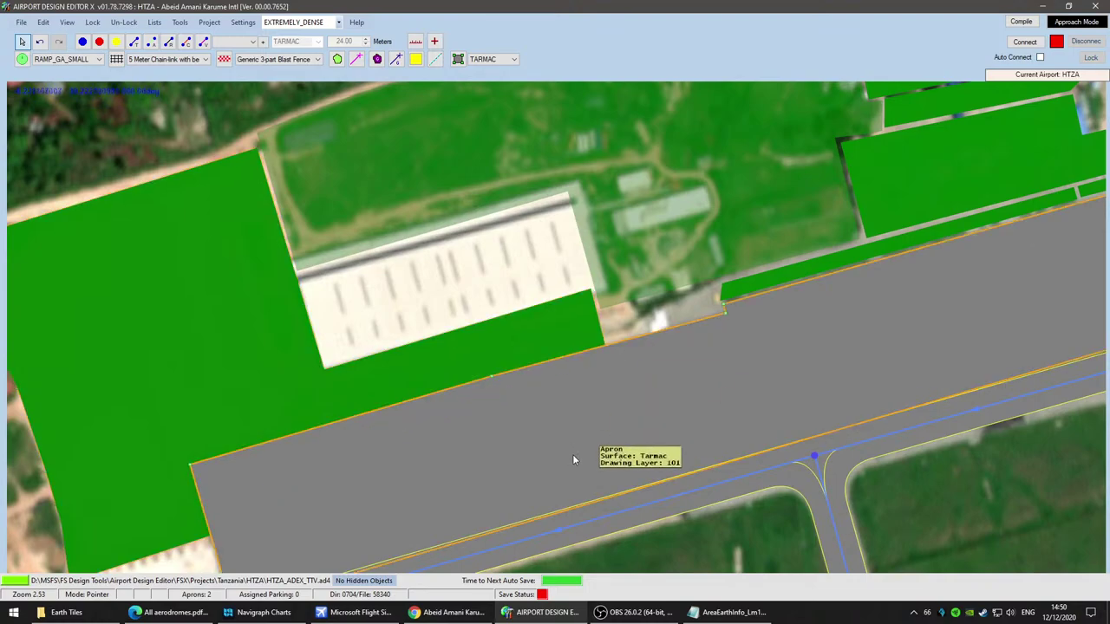
scroll(568, 452, "down", 4)
scroll(698, 405, "down", 3)
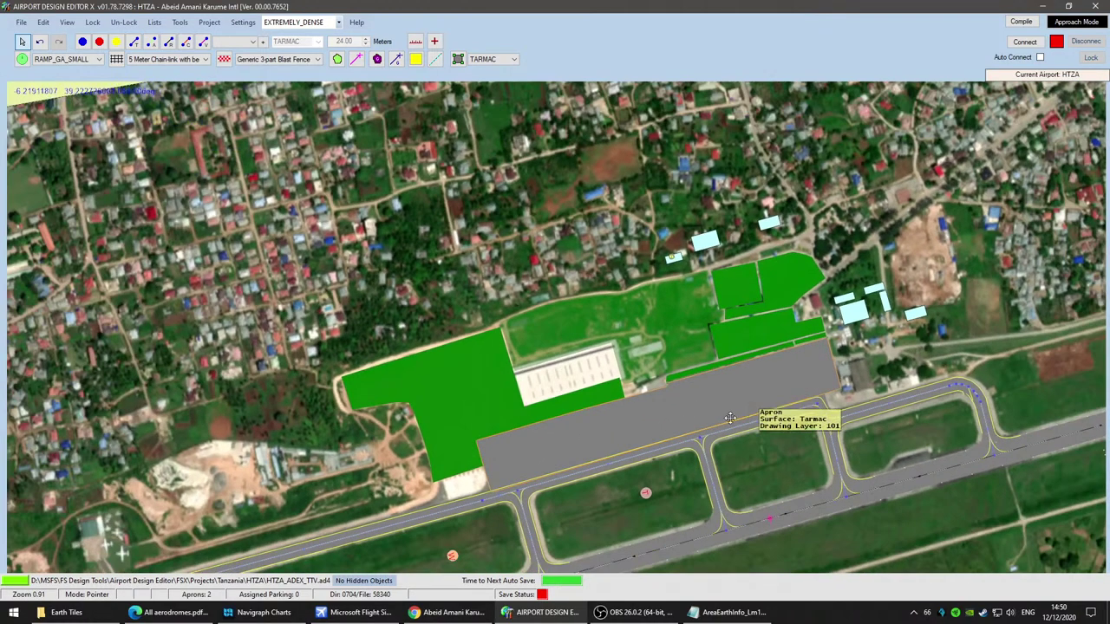
right_click_drag(753, 409, 493, 260)
scroll(515, 290, "down", 2)
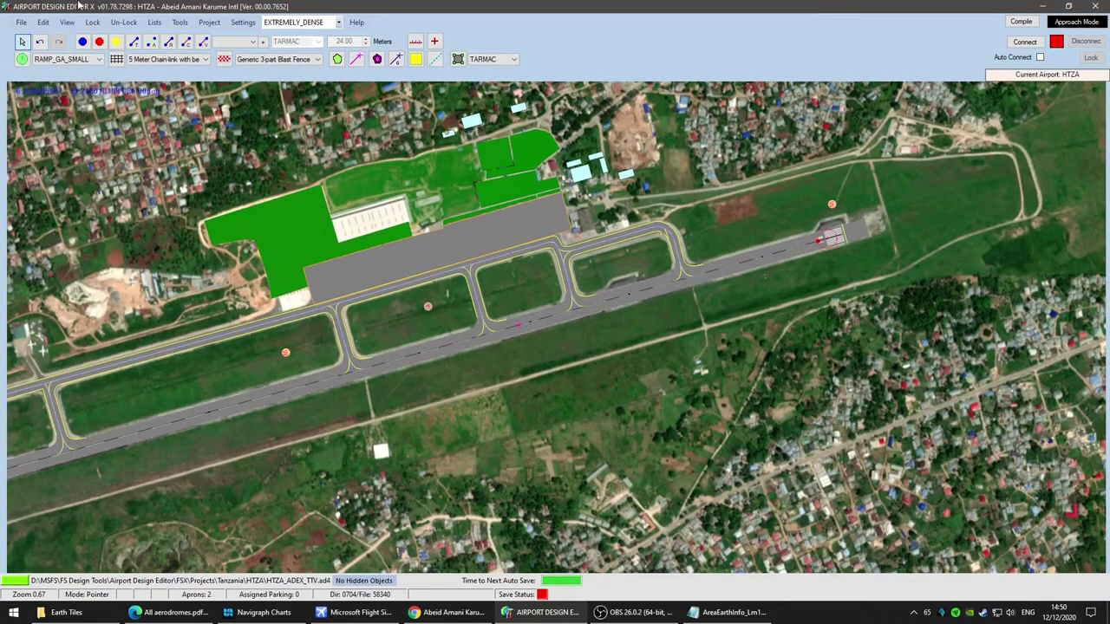
Step: Save the HTZA airport project, then return to FSX and bring up the End Flight prompt
left_click(21, 22)
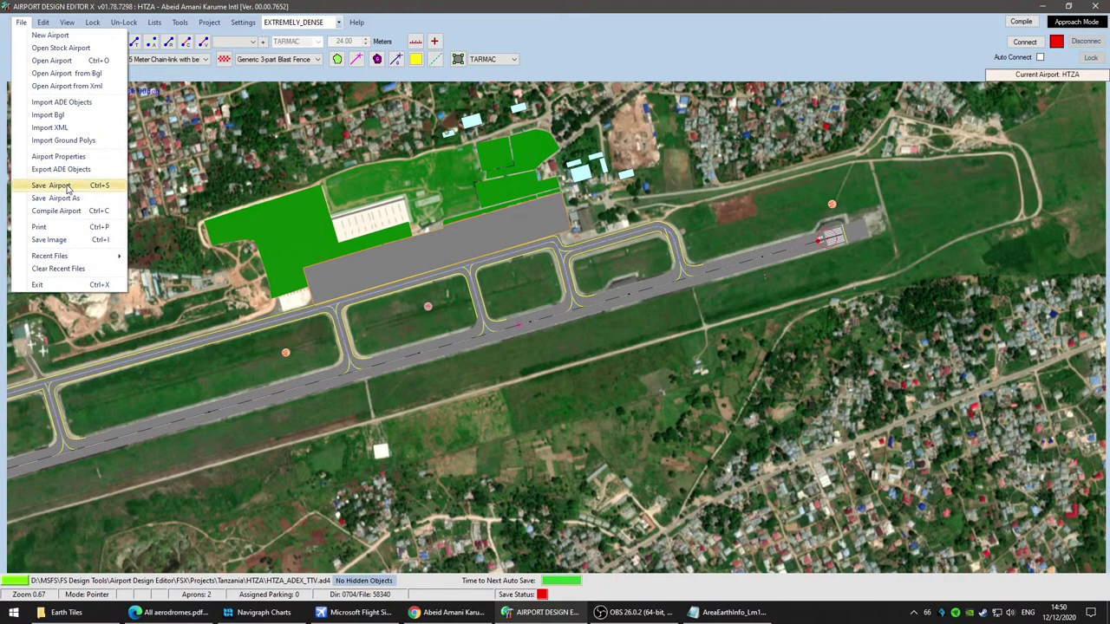
left_click(53, 185)
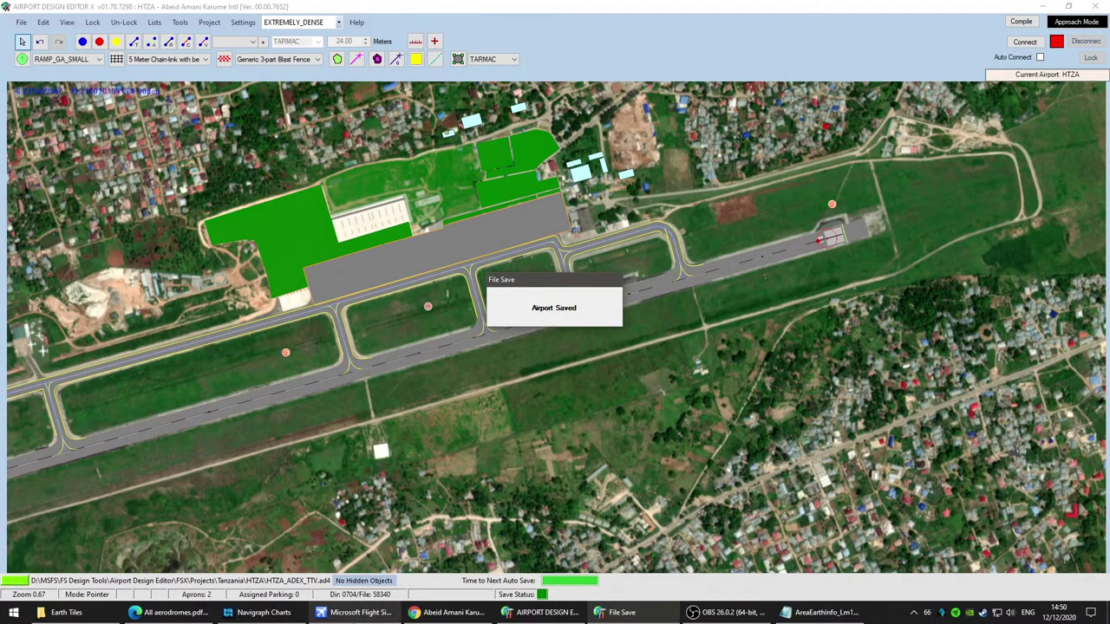
left_click(355, 612)
key("Escape")
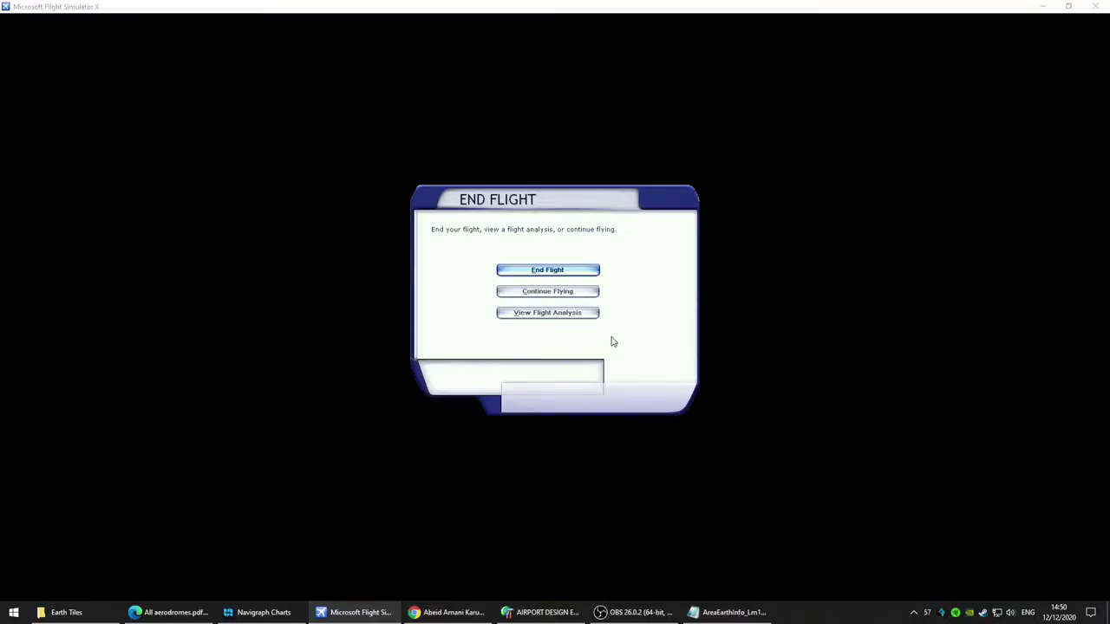
Step: End the current FSX flight and go to Settings > Scenery Library
left_click(575, 270)
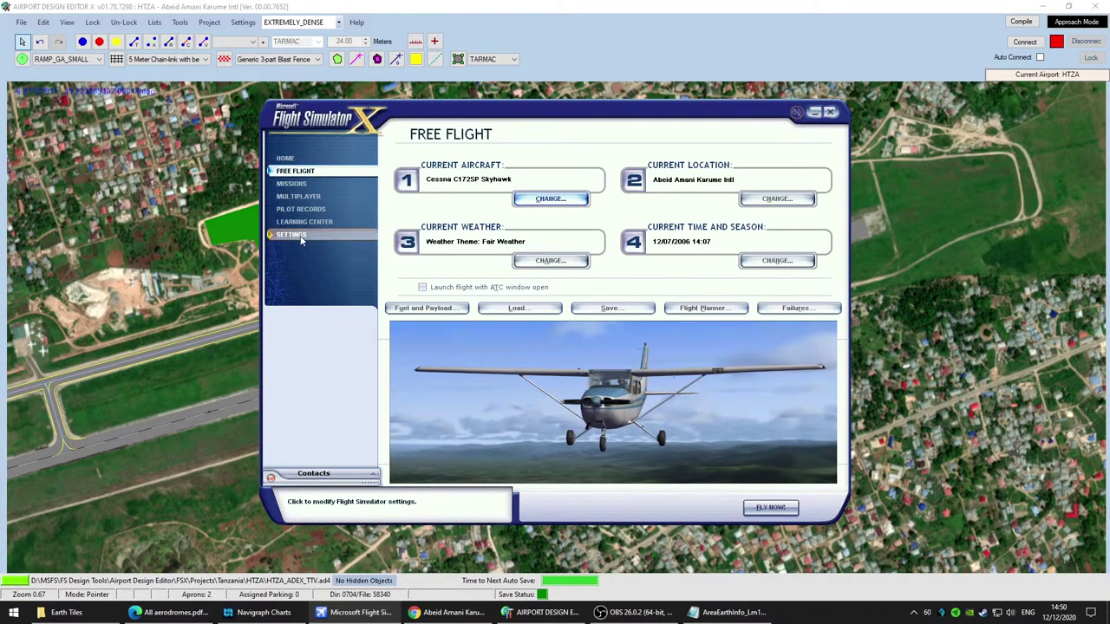
left_click(293, 234)
left_click(751, 272)
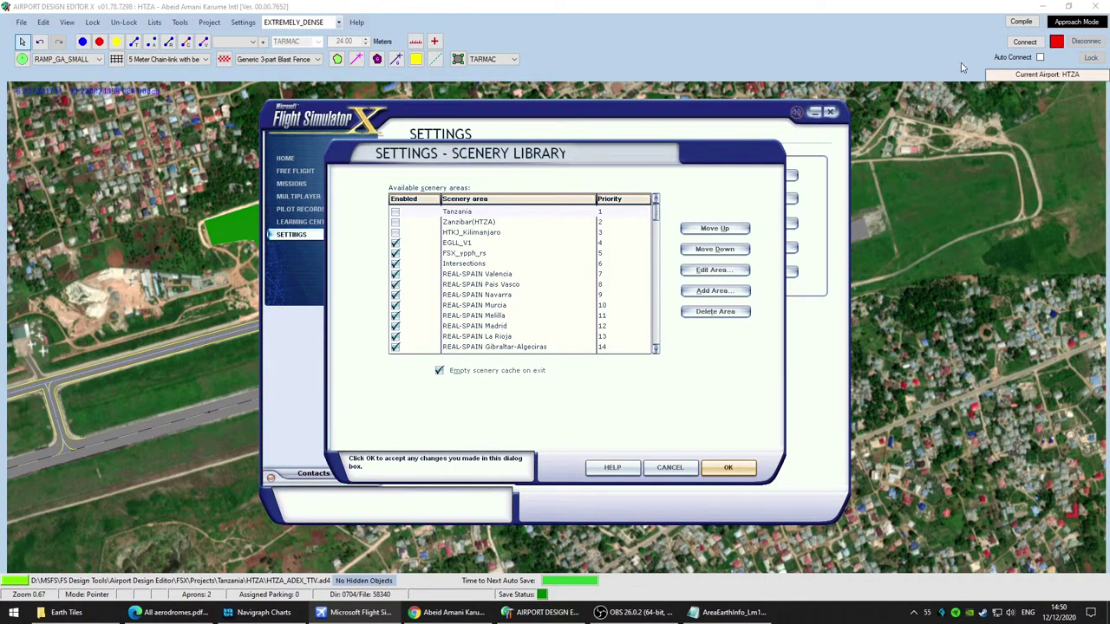
Step: Bring ADE forward and begin choosing the compile file location on drive D:
left_click(880, 8)
left_click(1020, 21)
left_click(217, 212)
left_click(192, 228)
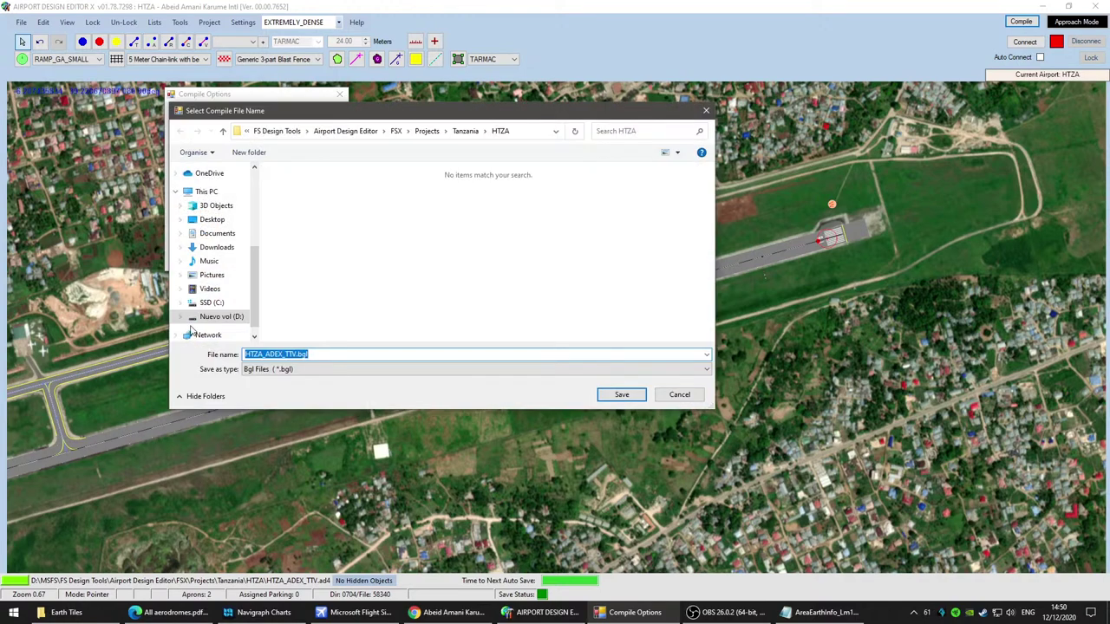
left_click(222, 317)
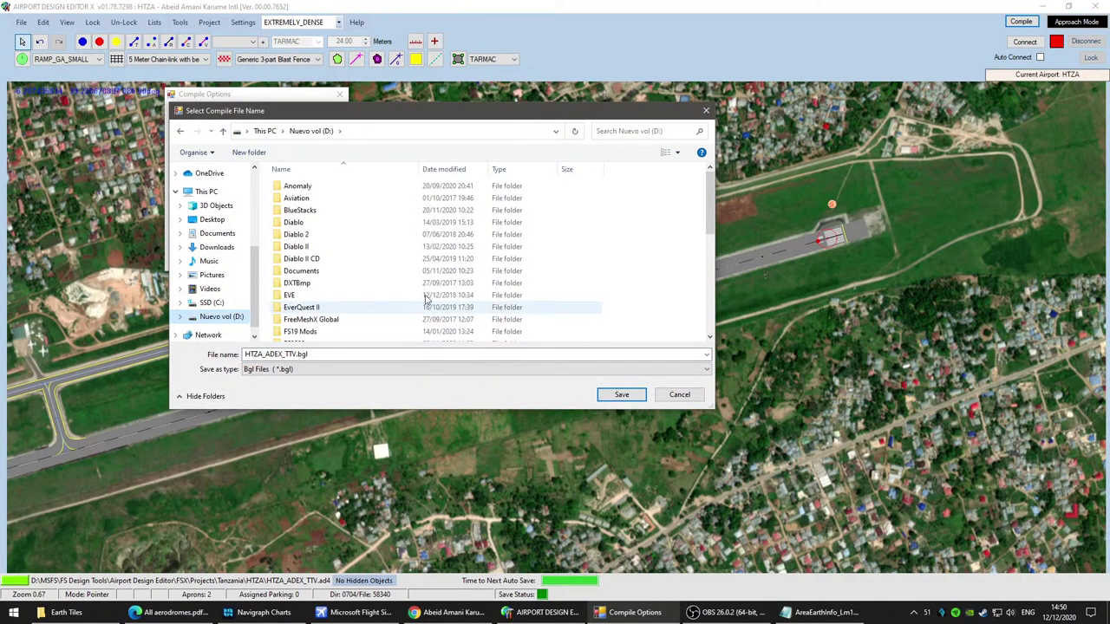
Step: Set the compile folder to FSX's Addon Scenery\Tanzania\scenery and compile HTZA_ADEX_TTV.bgl
scroll(416, 301, "down", 5)
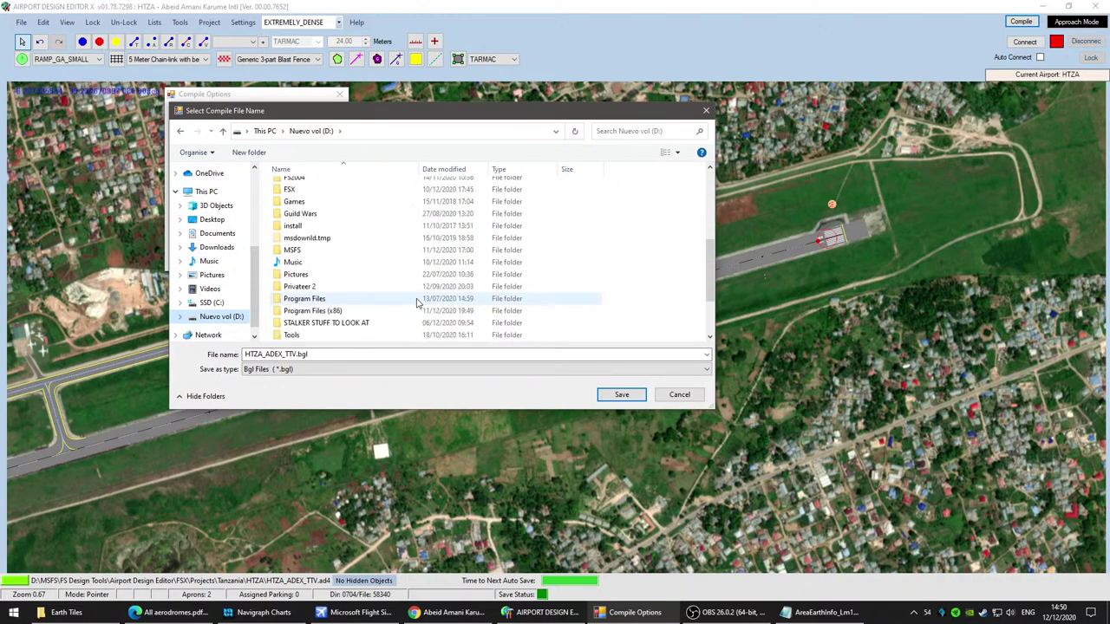
double_click(342, 311)
scroll(338, 295, "down", 2)
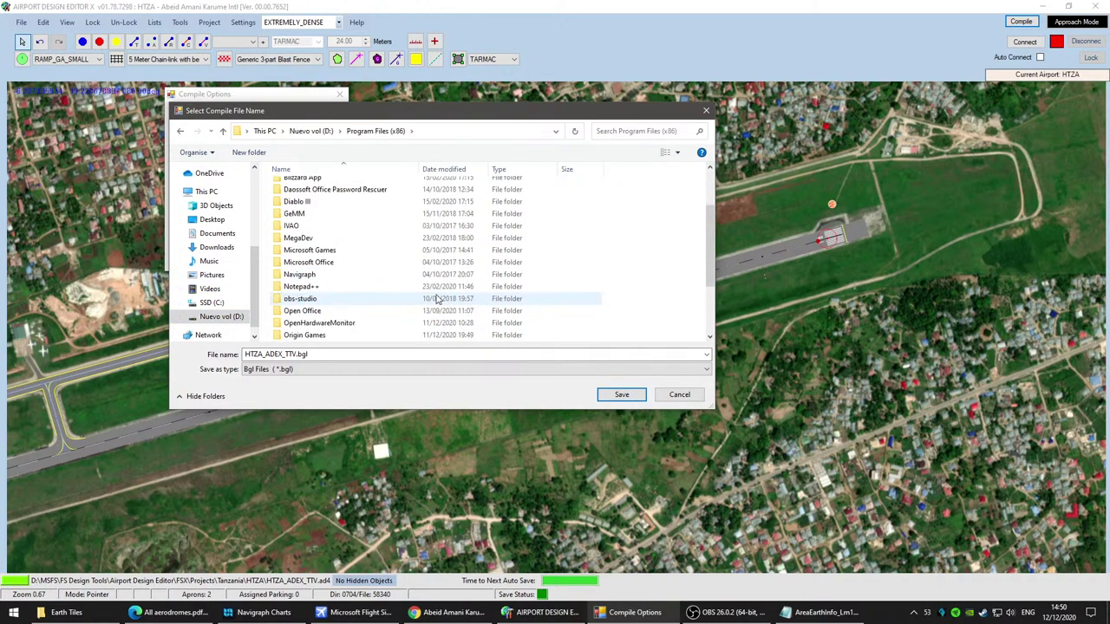
double_click(335, 249)
double_click(326, 199)
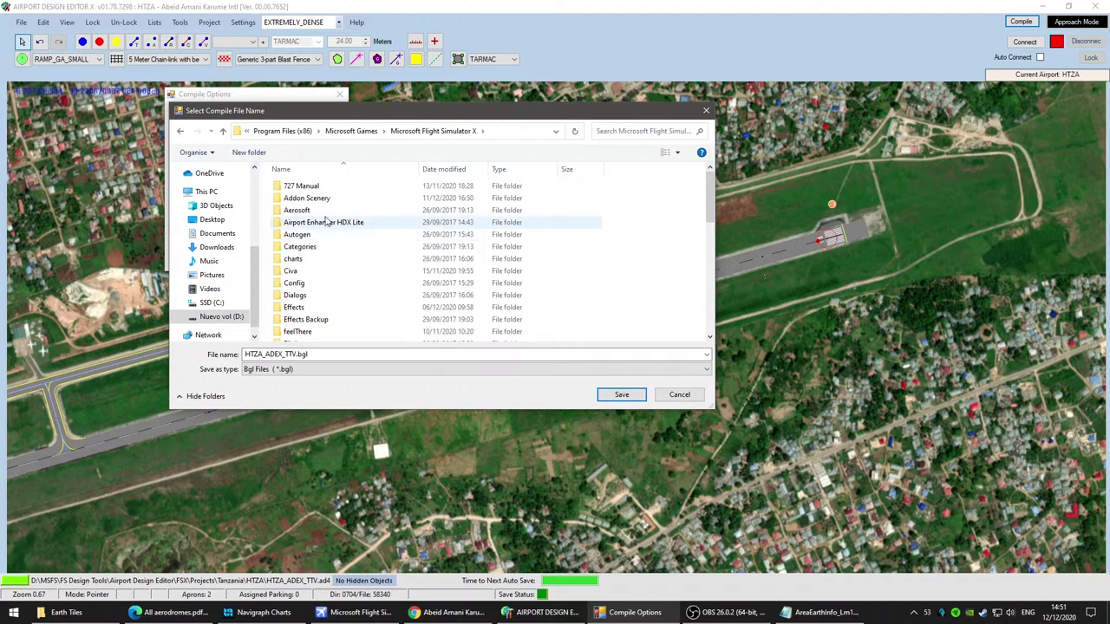
double_click(301, 200)
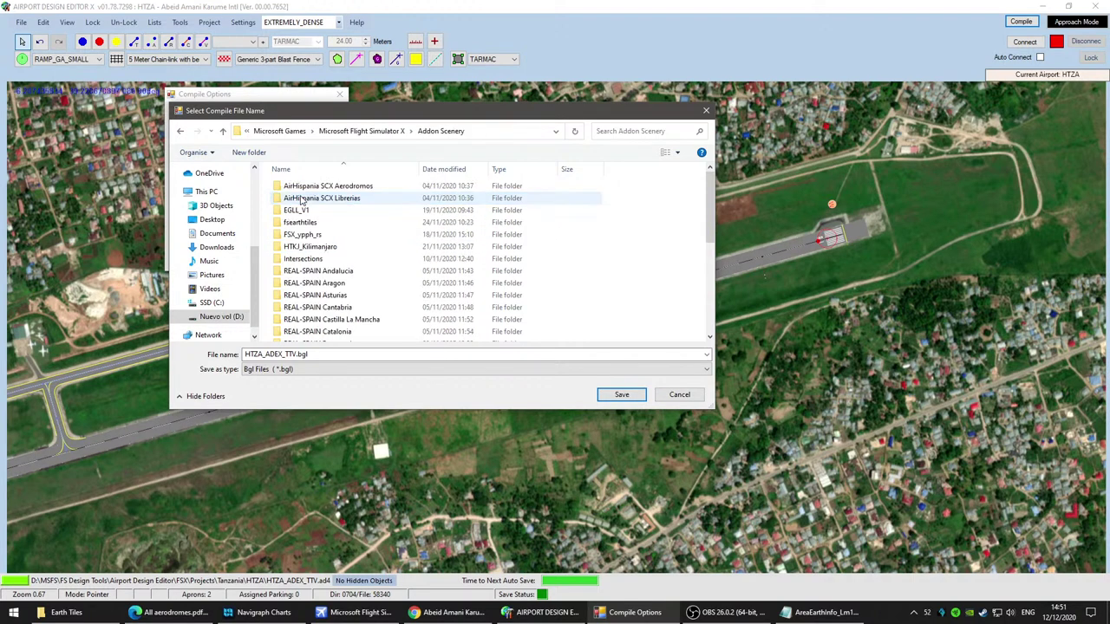
scroll(450, 273, "down", 6)
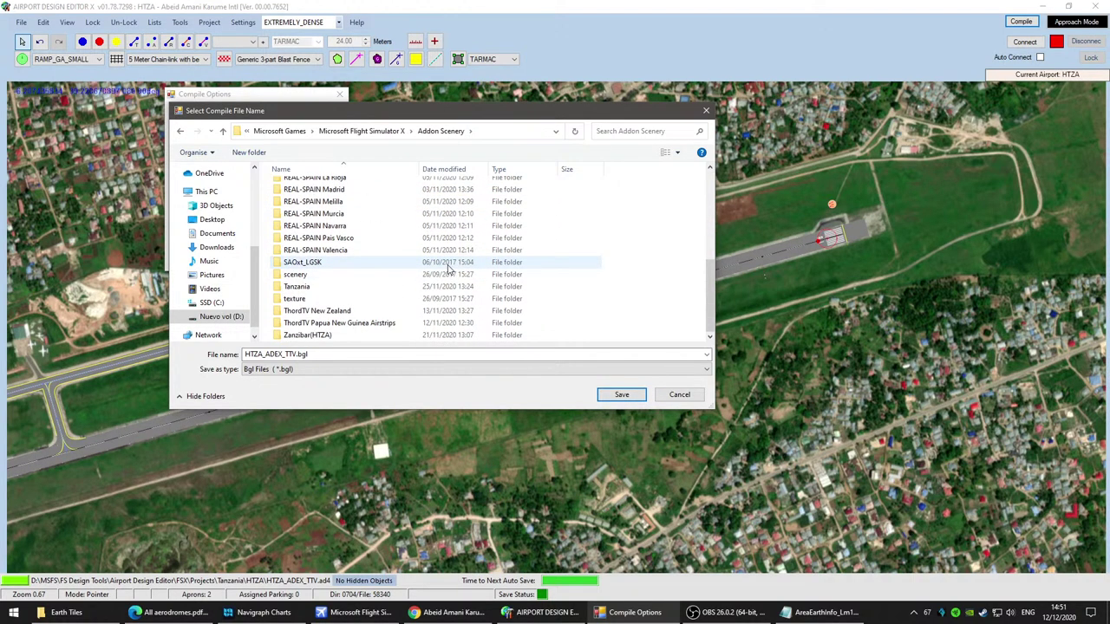
double_click(295, 286)
double_click(295, 186)
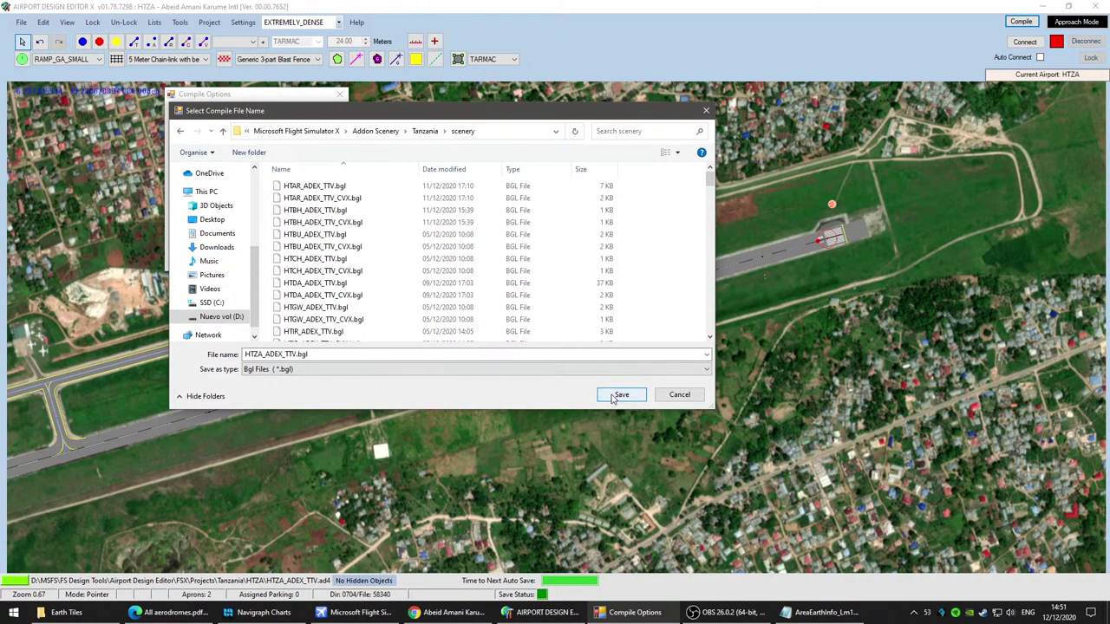
left_click(620, 395)
left_click(187, 256)
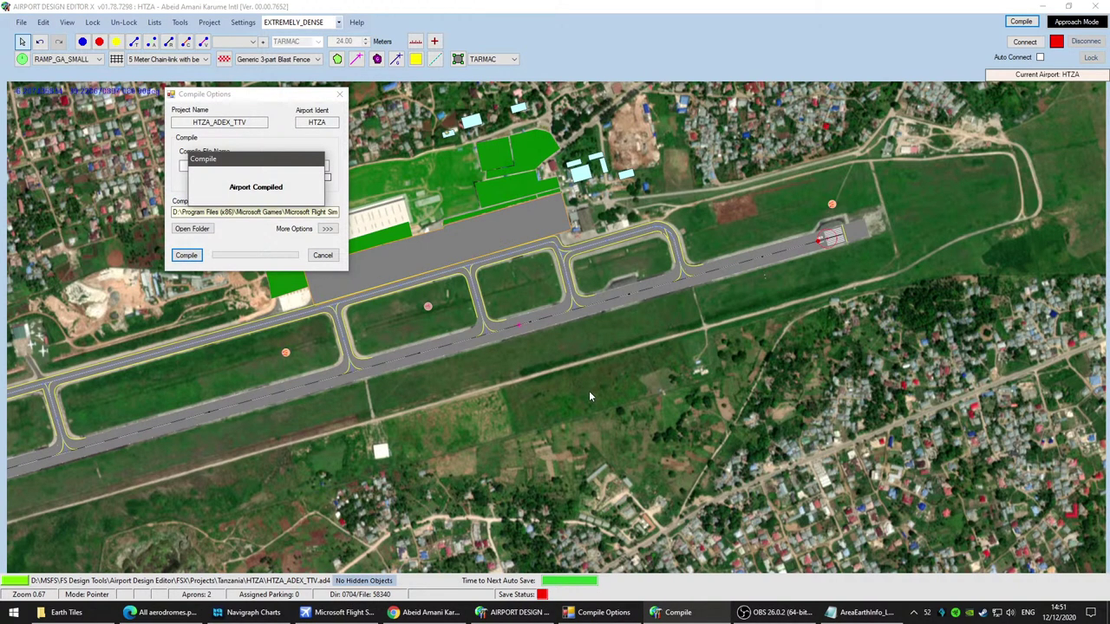
Step: Tick the Tanzania scenery area in FSX's Scenery Library and accept the change
left_click(355, 613)
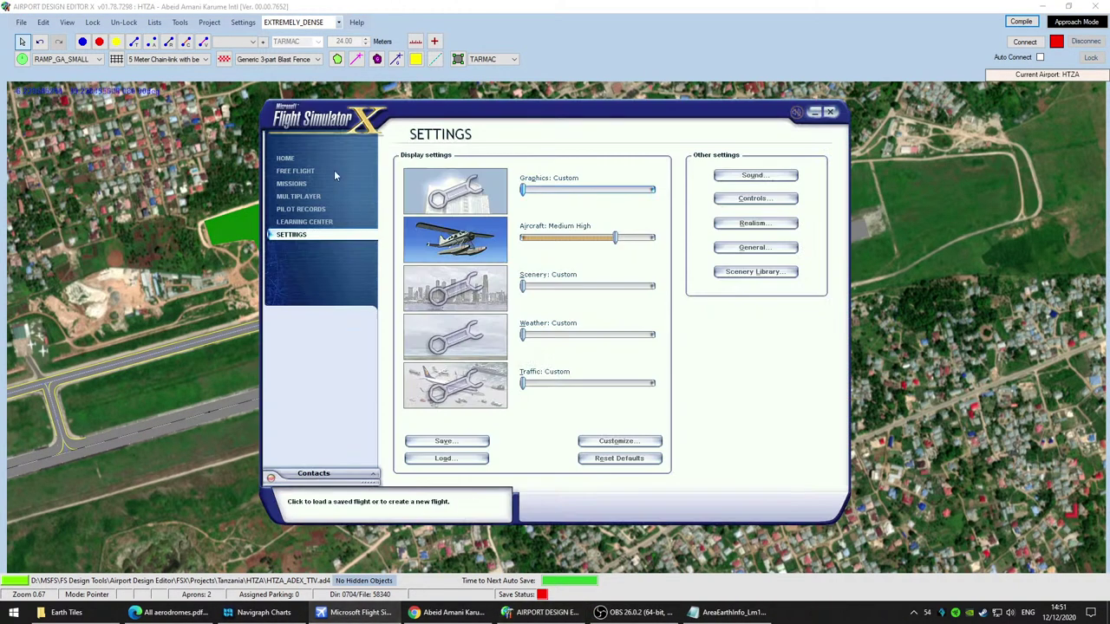
left_click(751, 271)
left_click(395, 214)
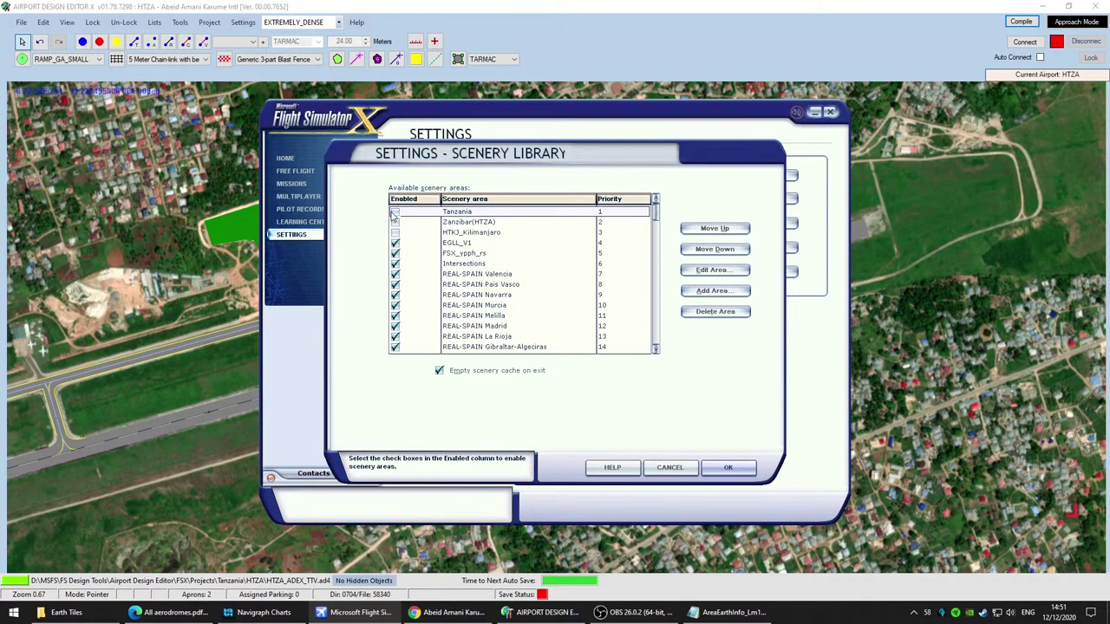
left_click(397, 214)
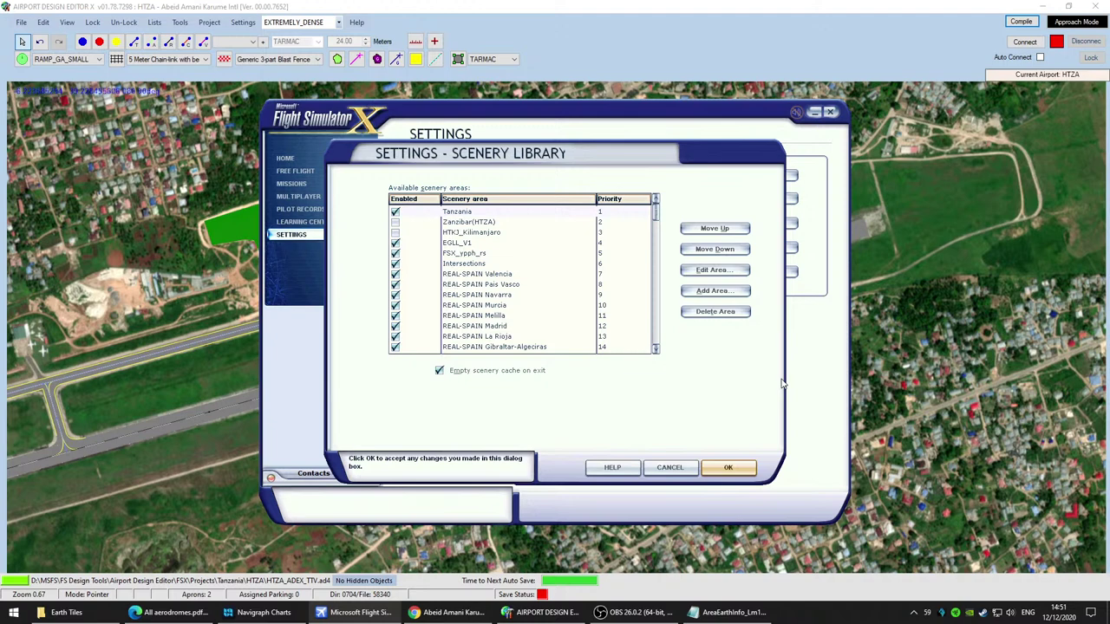
left_click(738, 466)
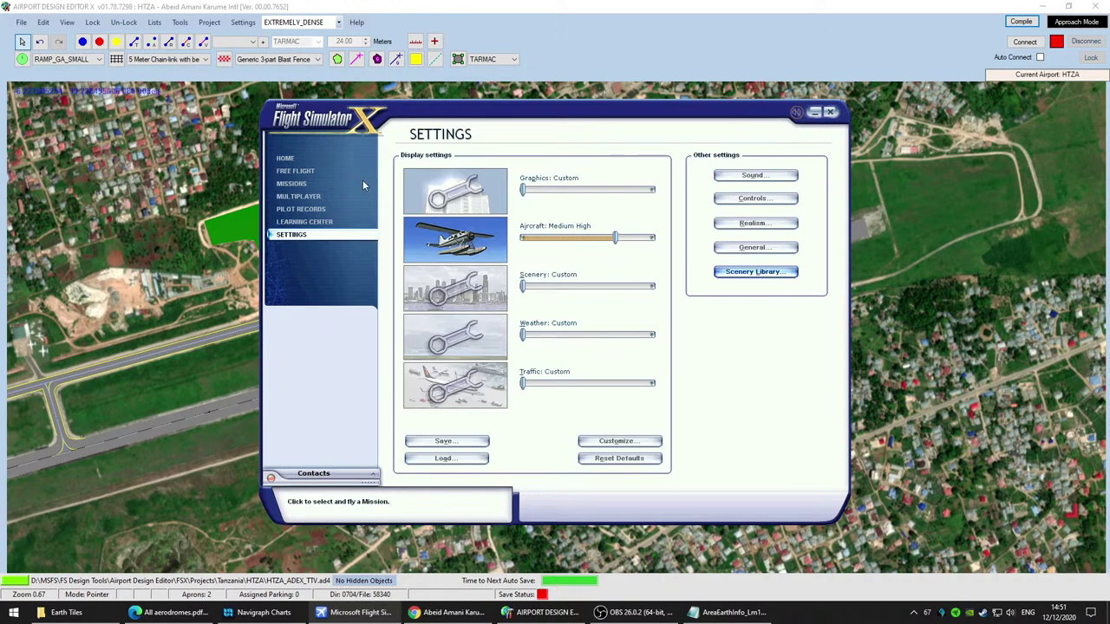
Step: Start a free flight from Abeid Amani Karume Intl
left_click(339, 172)
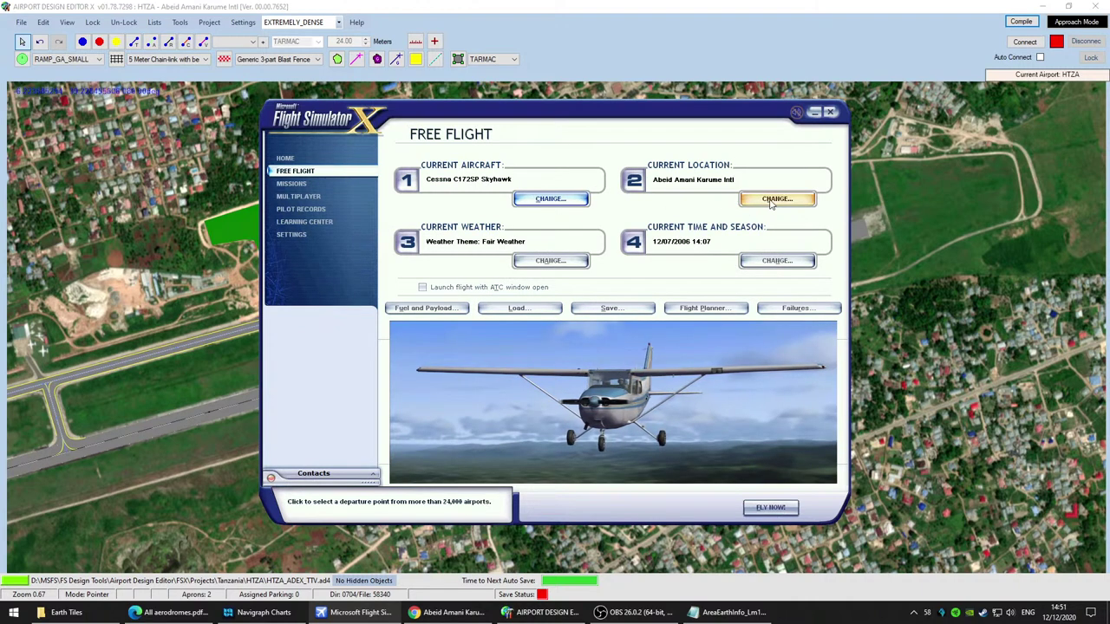
left_click(773, 202)
left_click(593, 253)
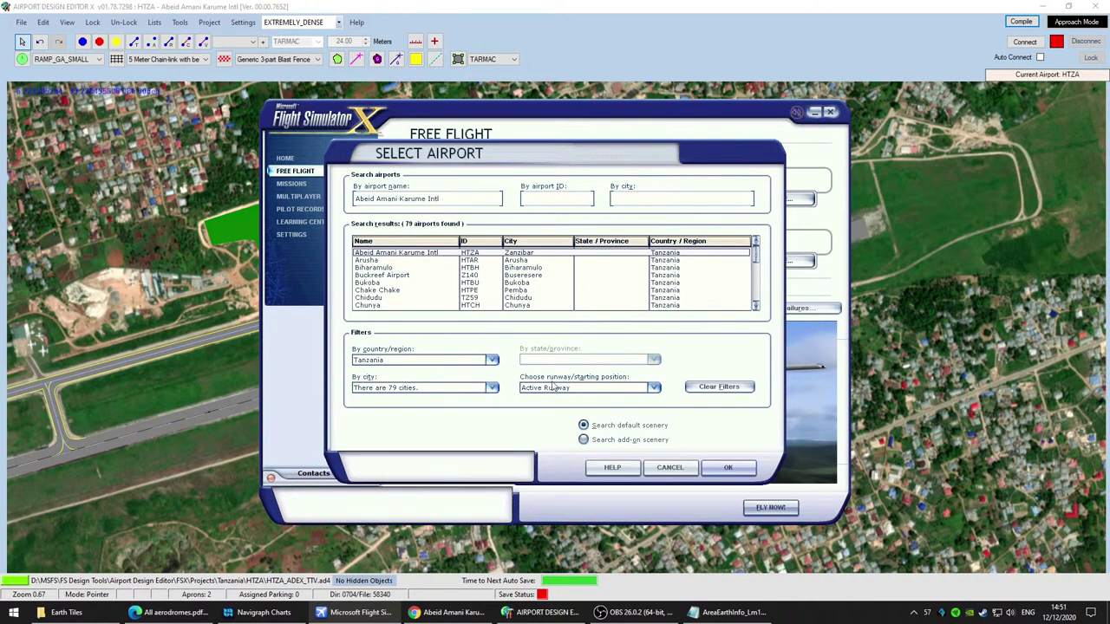
left_click(728, 468)
left_click(770, 507)
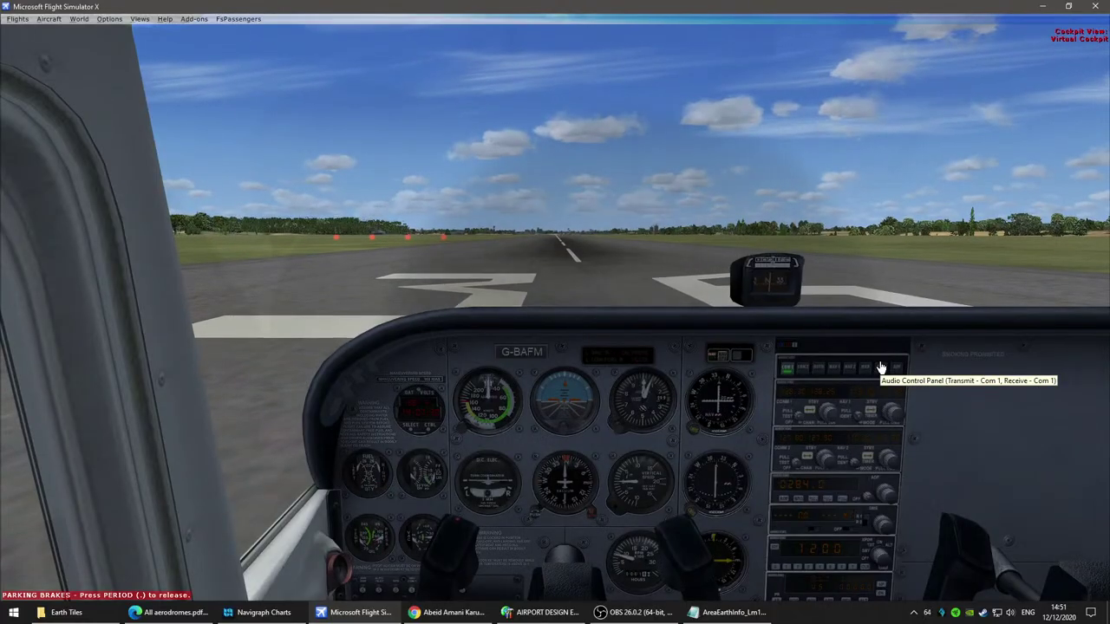
Step: Switch to Spot view and place the camera behind the Cessna on the runway 36 threshold
key("s")
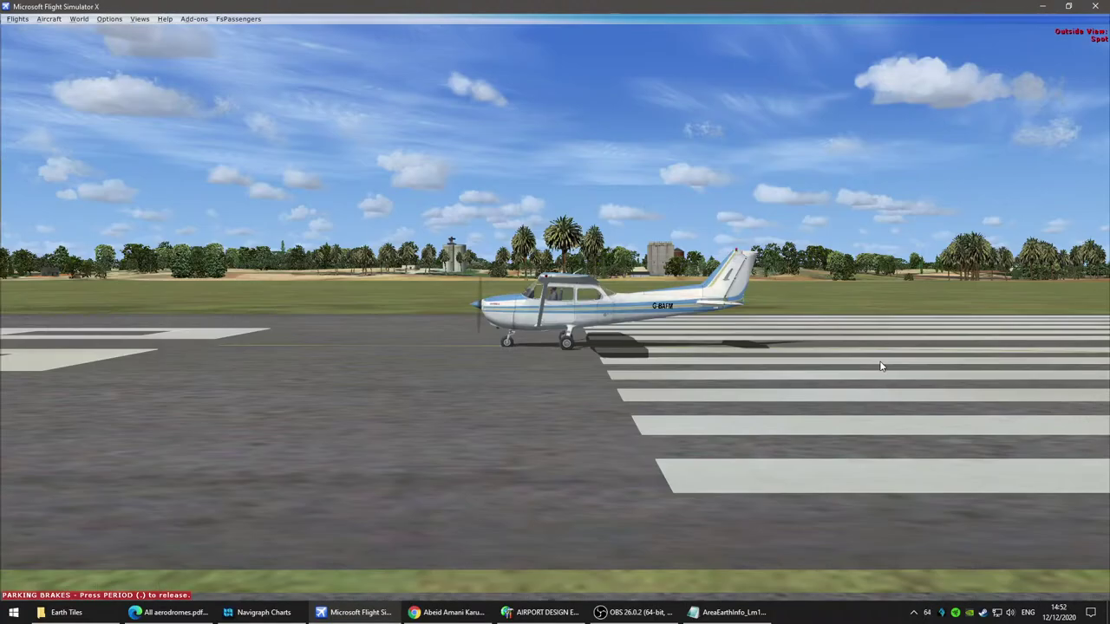
middle_click_drag(881, 366, 469, 392)
scroll(517, 395, "down", 1)
scroll(485, 386, "down", 1)
scroll(485, 389, "down", 2)
right_click_drag(469, 392, 469, 396)
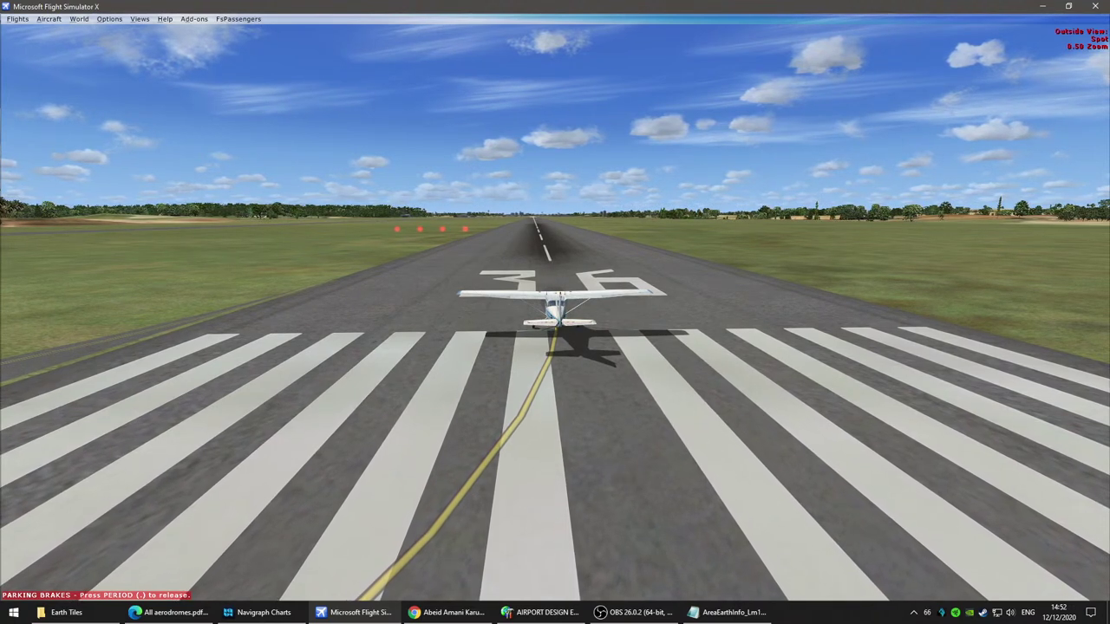
Step: Cycle through tower, wing and outside views while toggling the position readout
key("shift+z")
key("s")
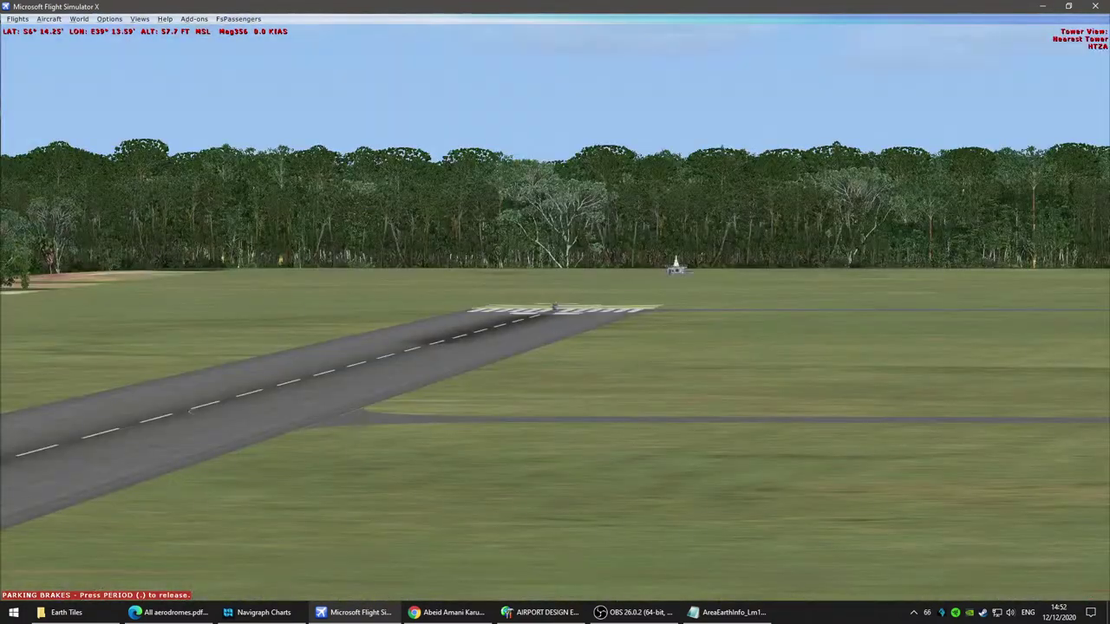
key("s")
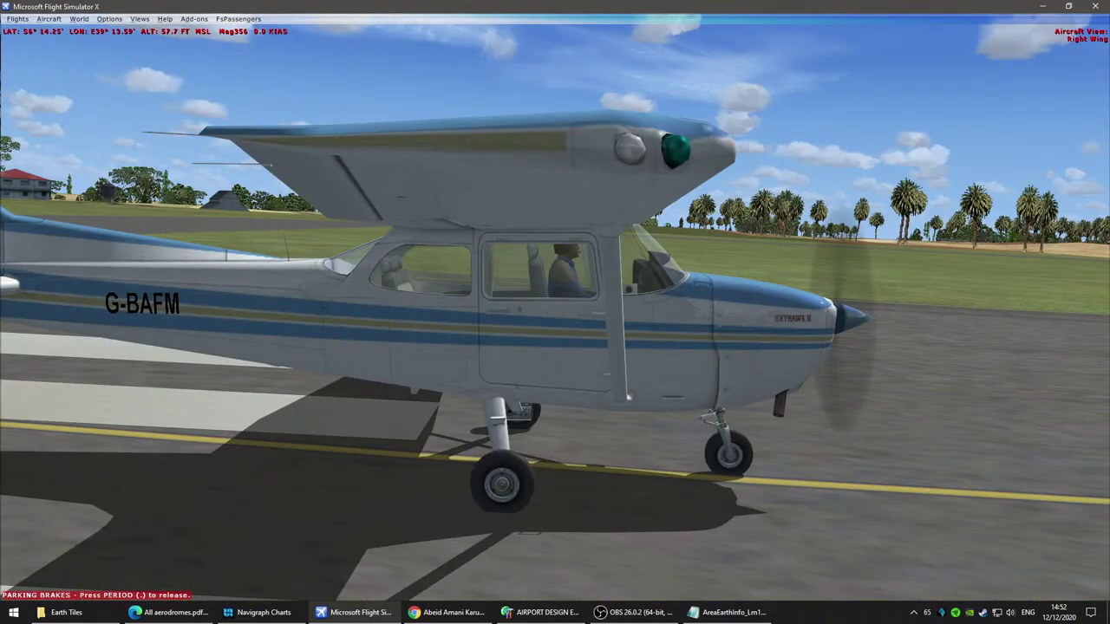
key("shift+z")
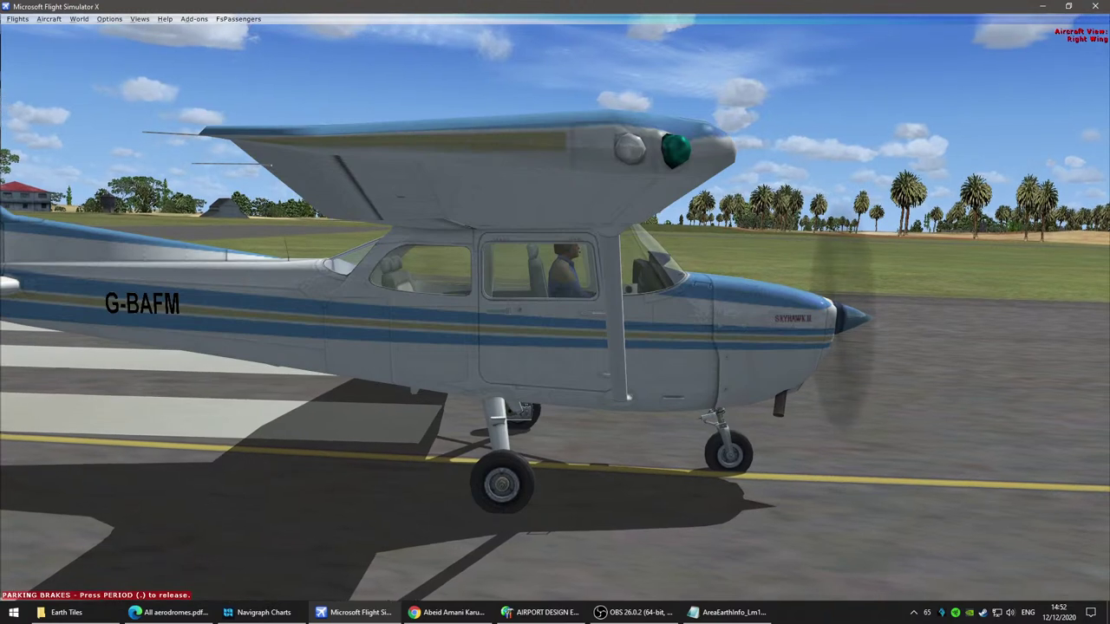
key("s")
key("s")
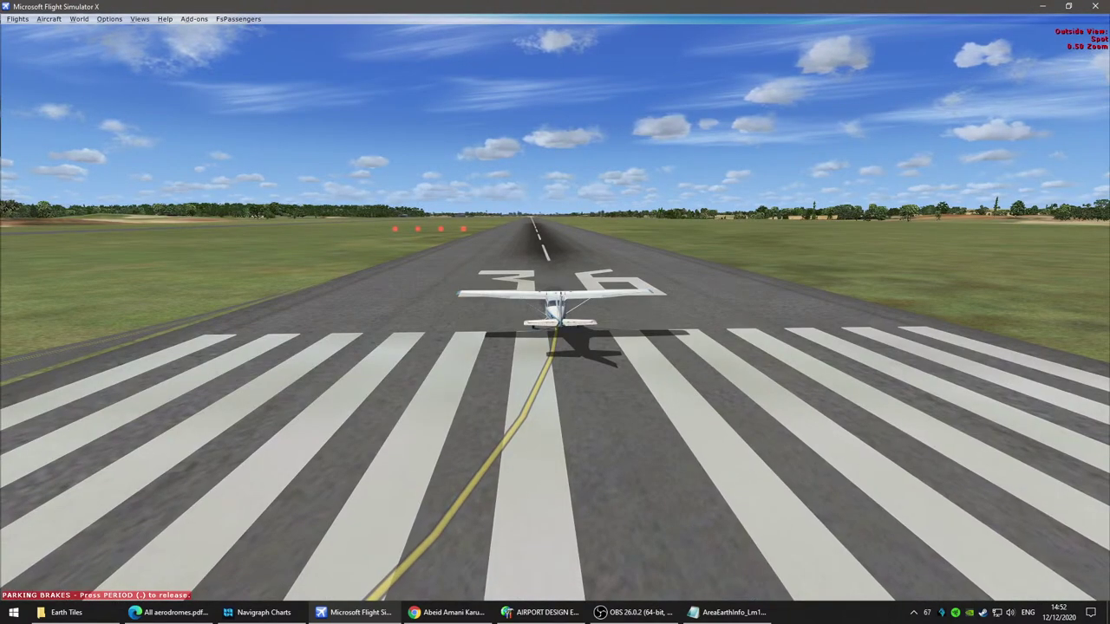
key("shift+z")
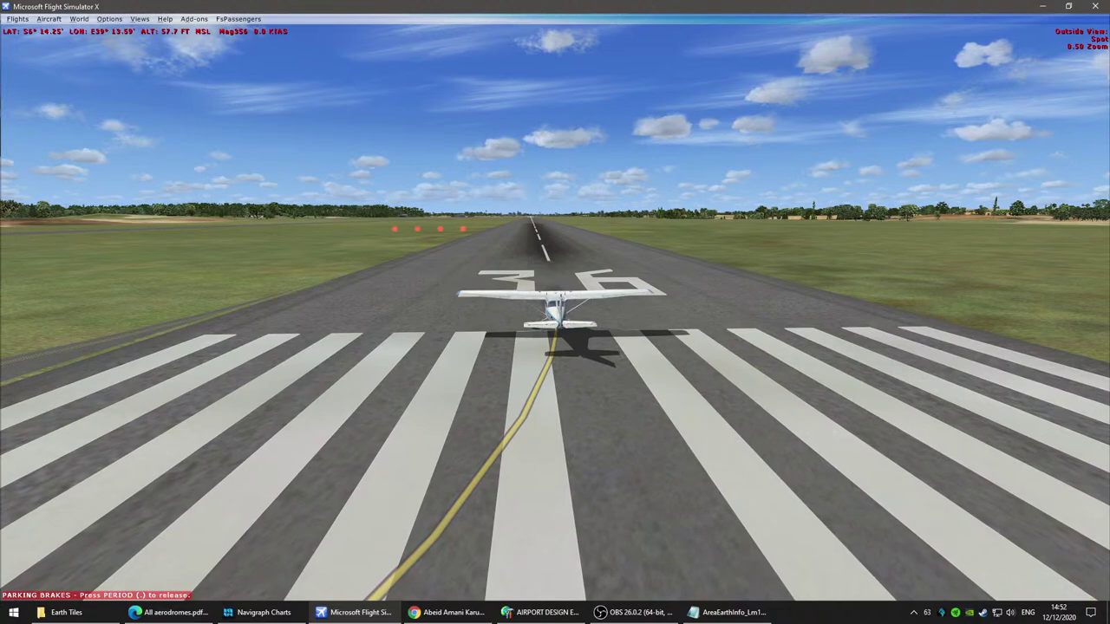
Step: Slew the plane up, turn it to heading 335 and move it forward along the runway
key("F4")
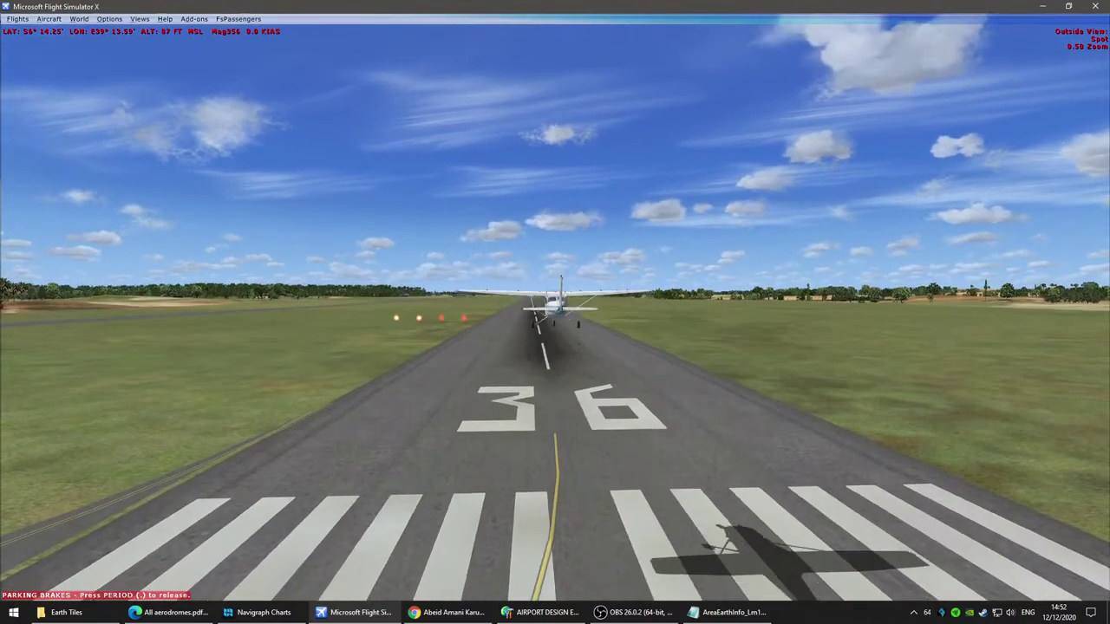
key("KP_5")
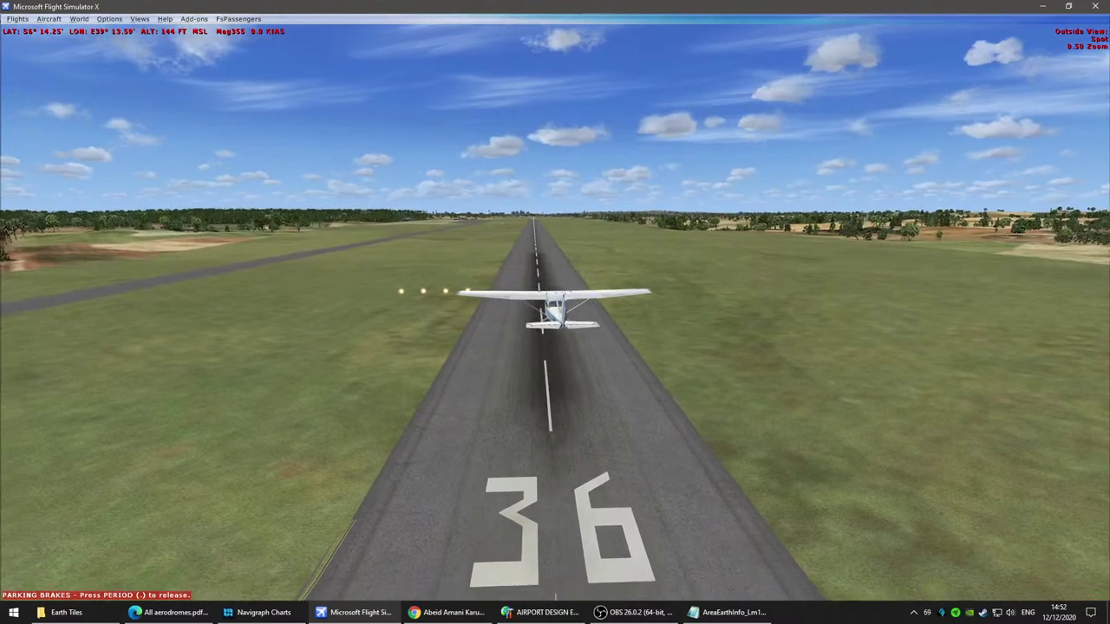
key("KP_1")
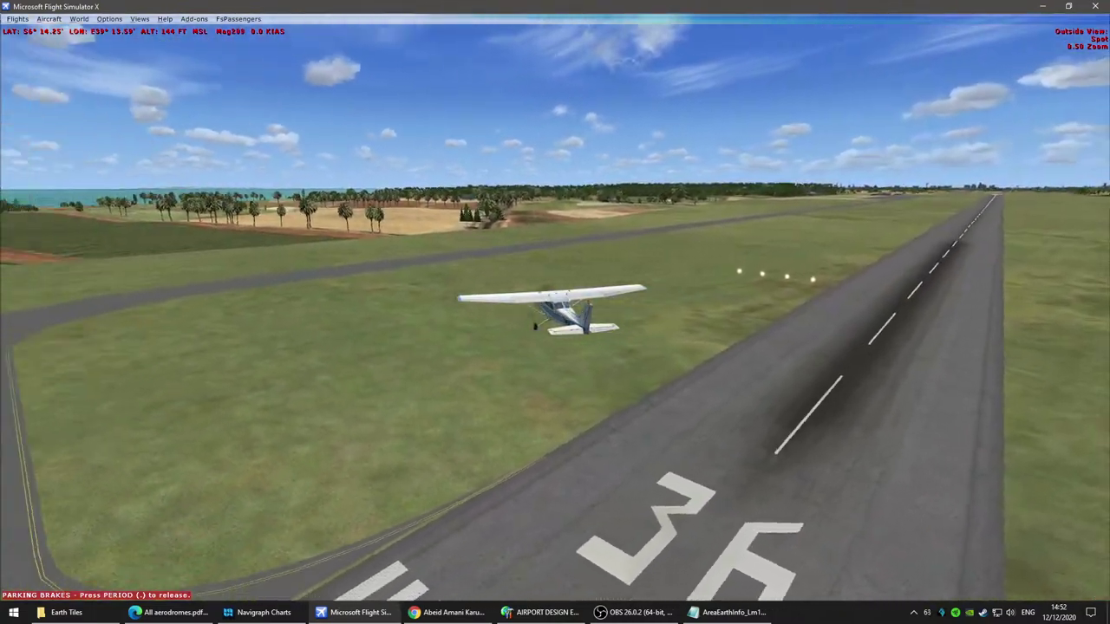
key("KP_5")
key("KP_8")
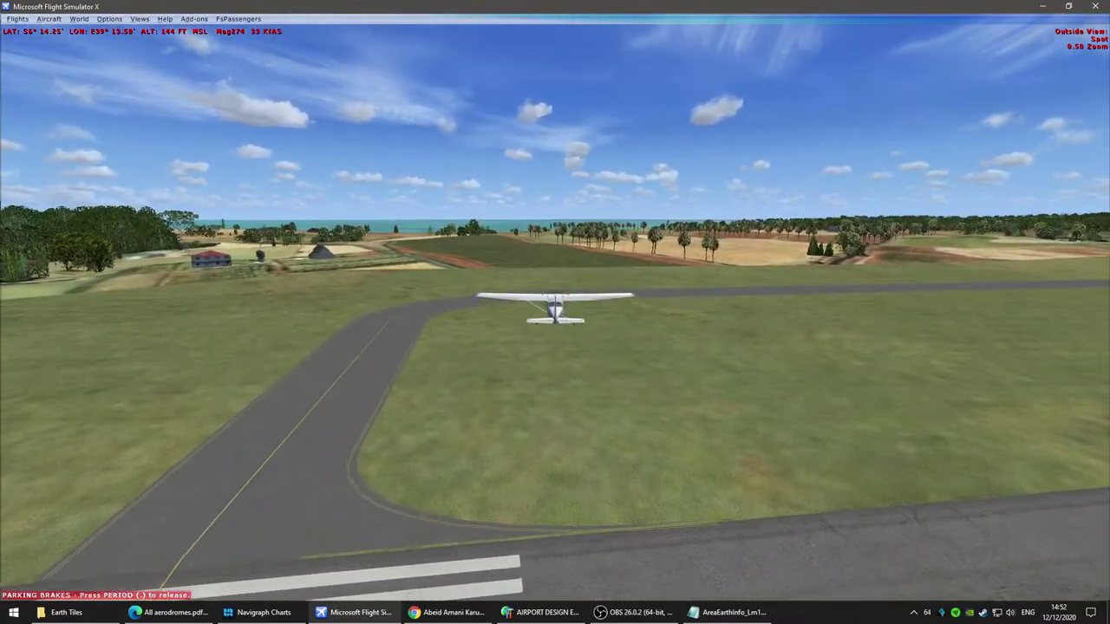
key("KP_5")
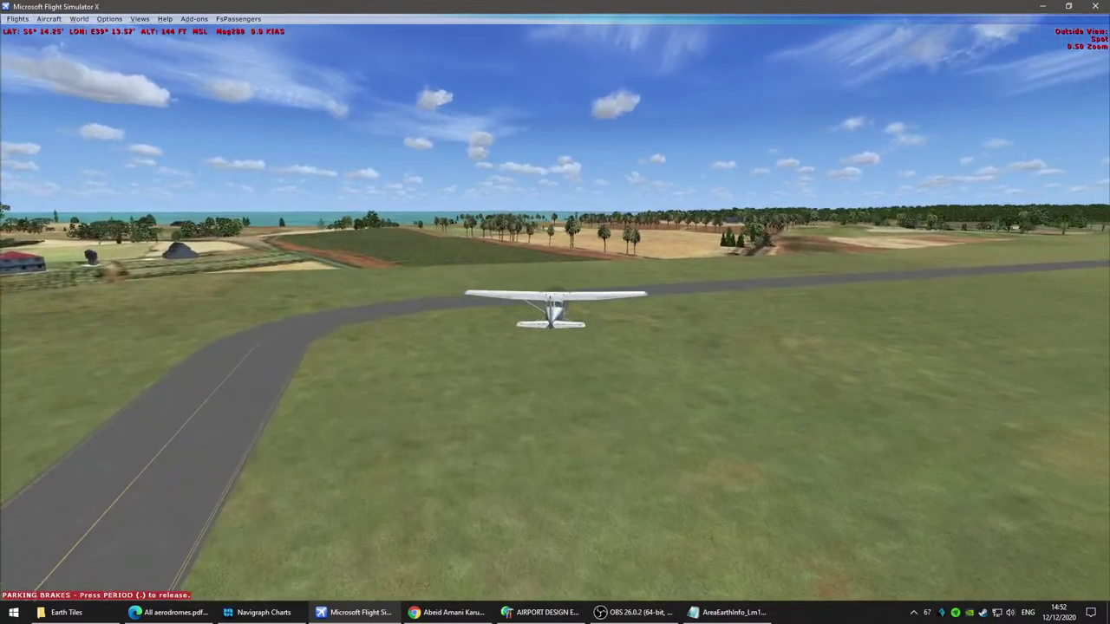
key("KP_3")
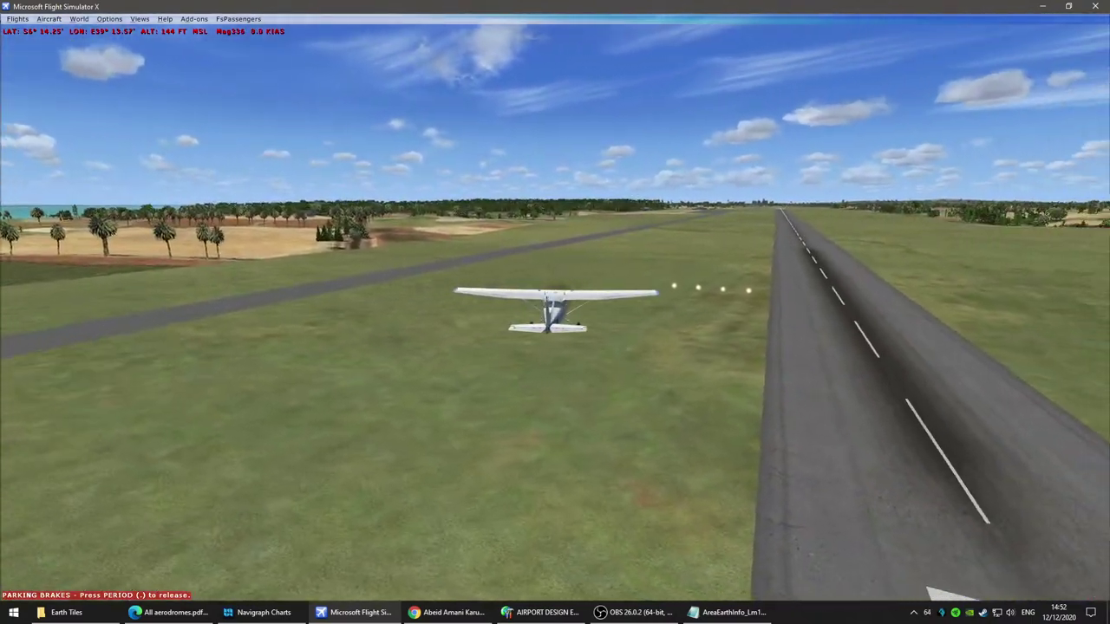
key("KP_5")
key("KP_8")
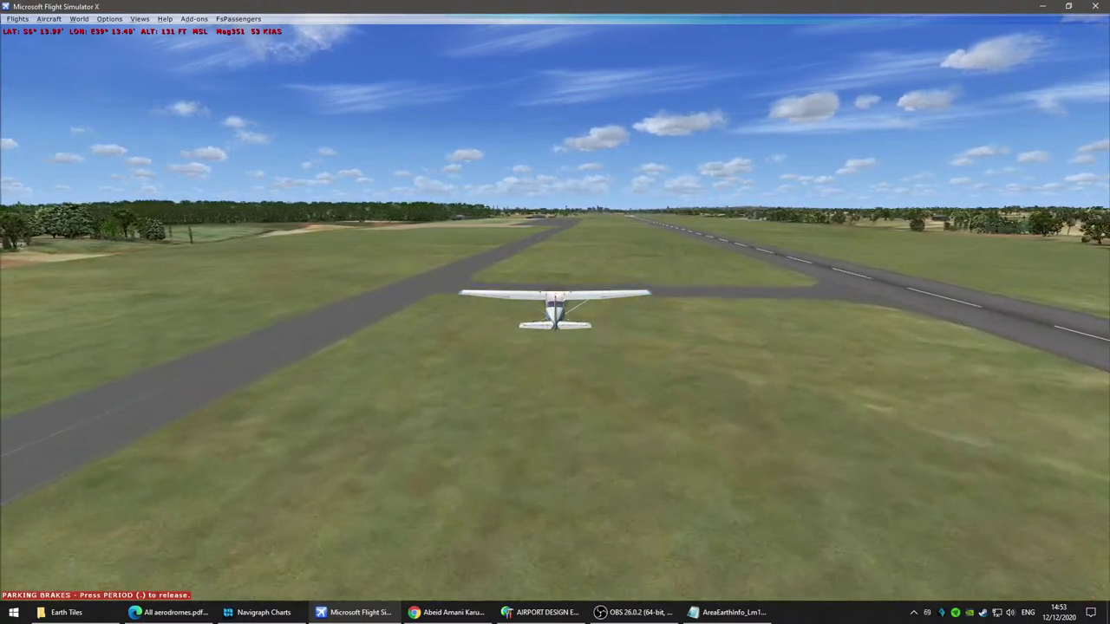
Step: Keep slewing the aircraft past the taxiways up to the apron beside the hangars
key("y")
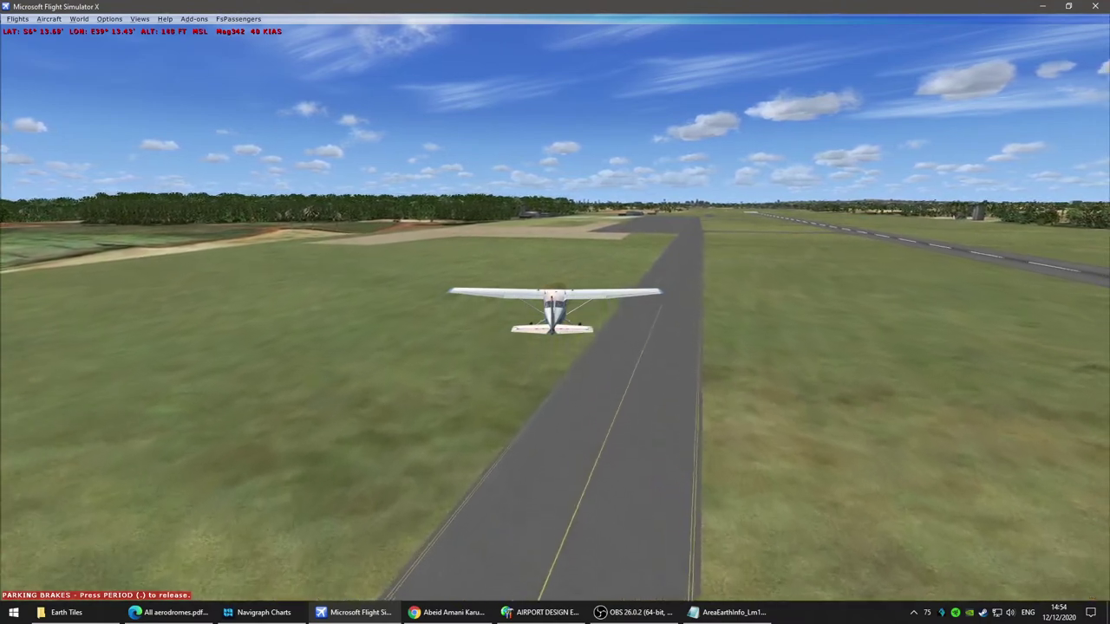
key("F4")
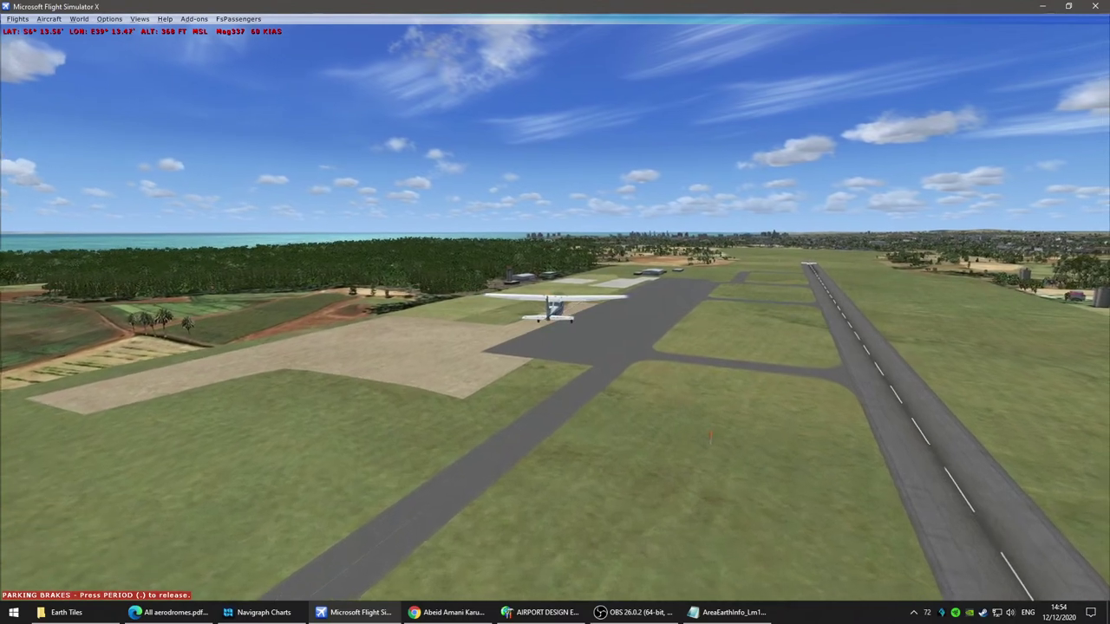
key("y")
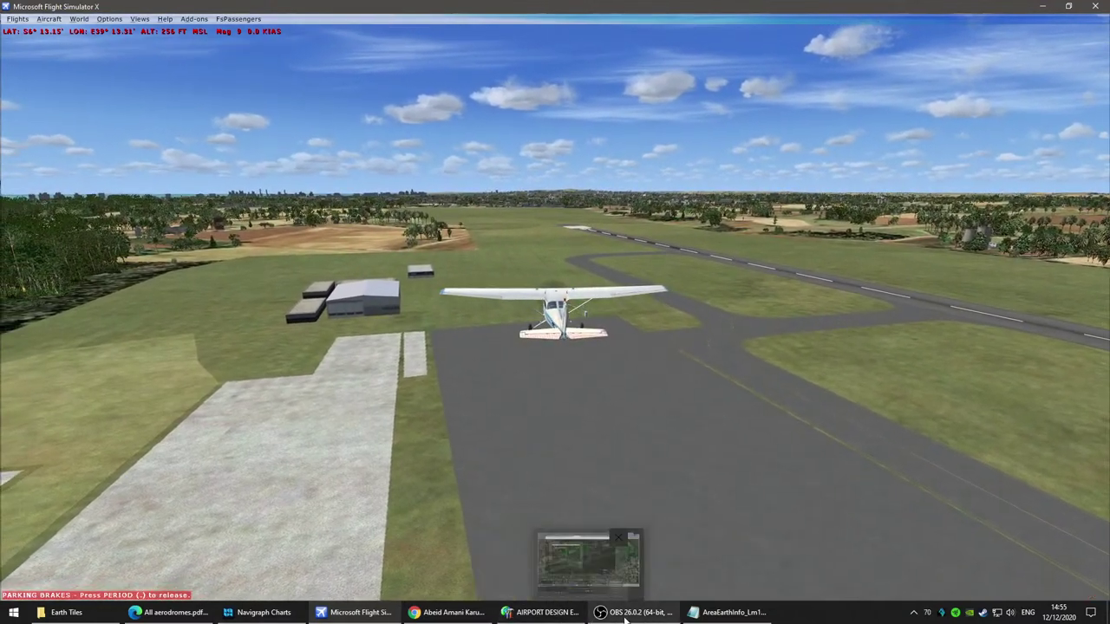
mouse_move(625, 617)
left_click(555, 614)
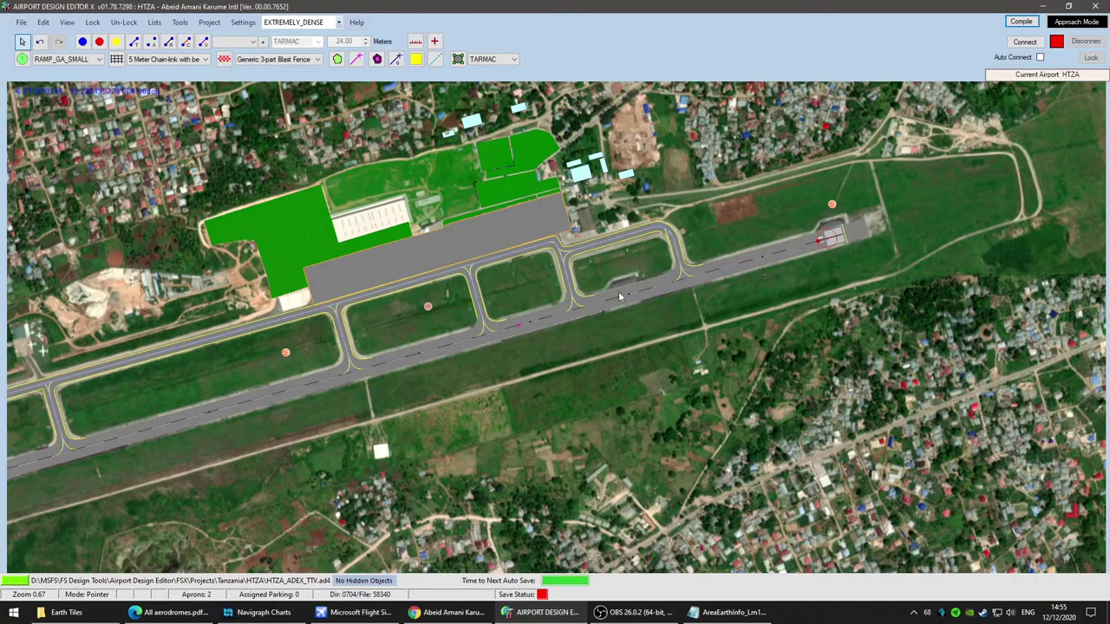
scroll(643, 308, "up", 10)
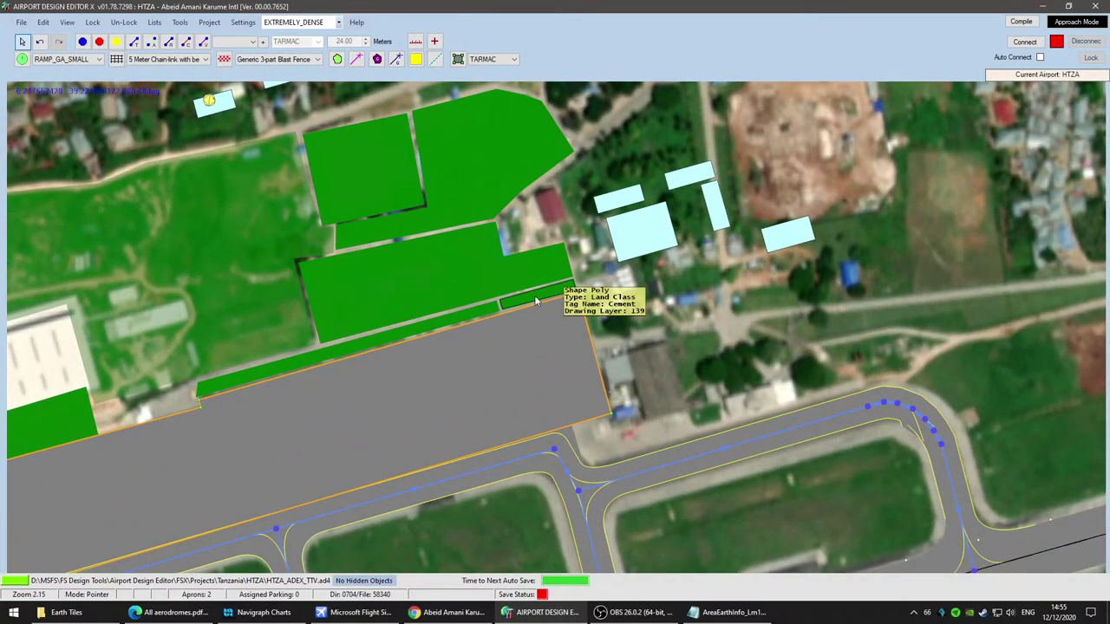
left_click_drag(534, 299, 657, 304)
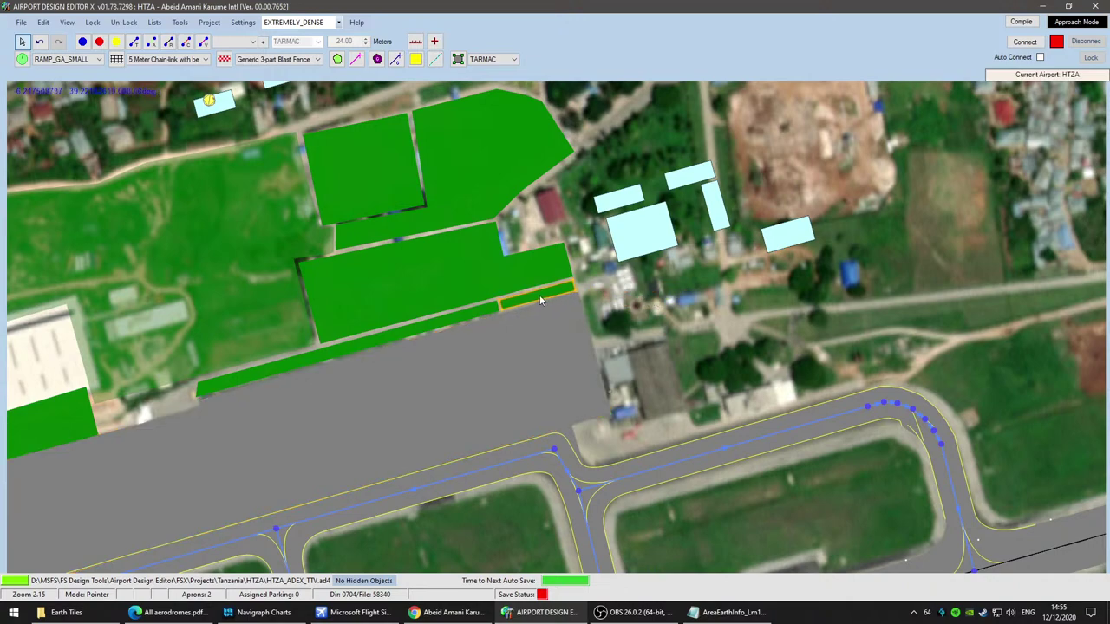
middle_click_drag(442, 409, 717, 403)
scroll(602, 415, "up", 1)
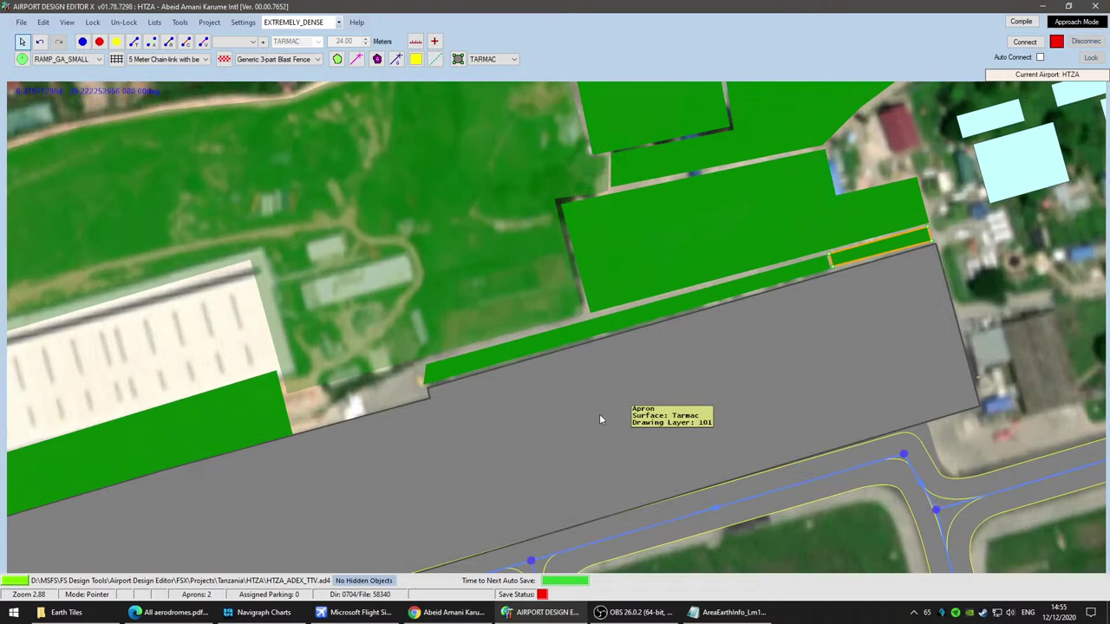
scroll(602, 420, "up", 2)
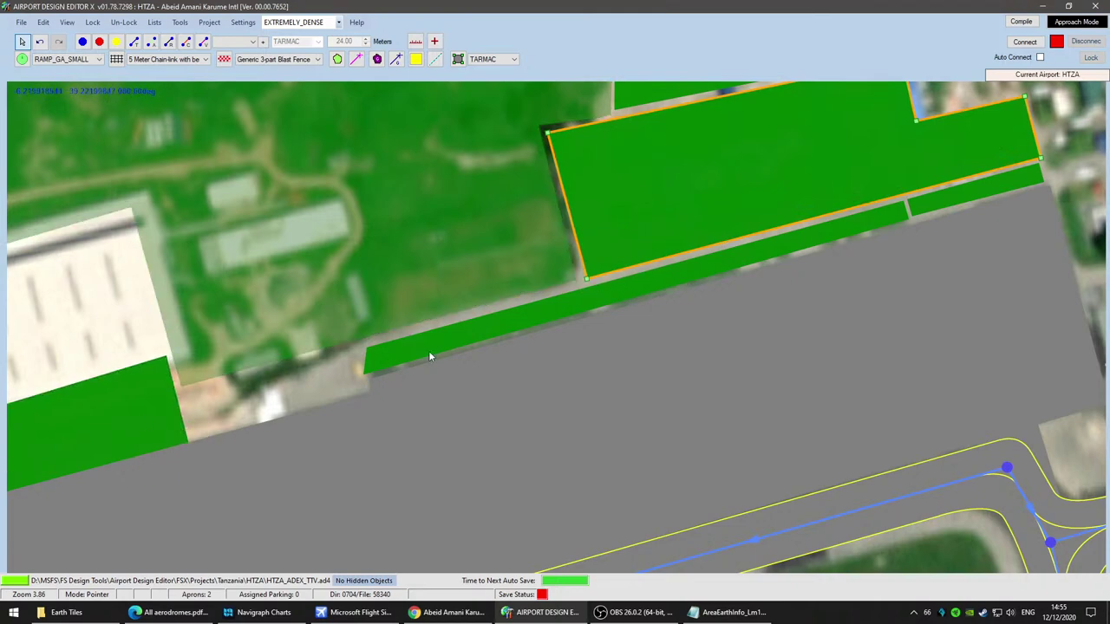
scroll(433, 348, "down", 5)
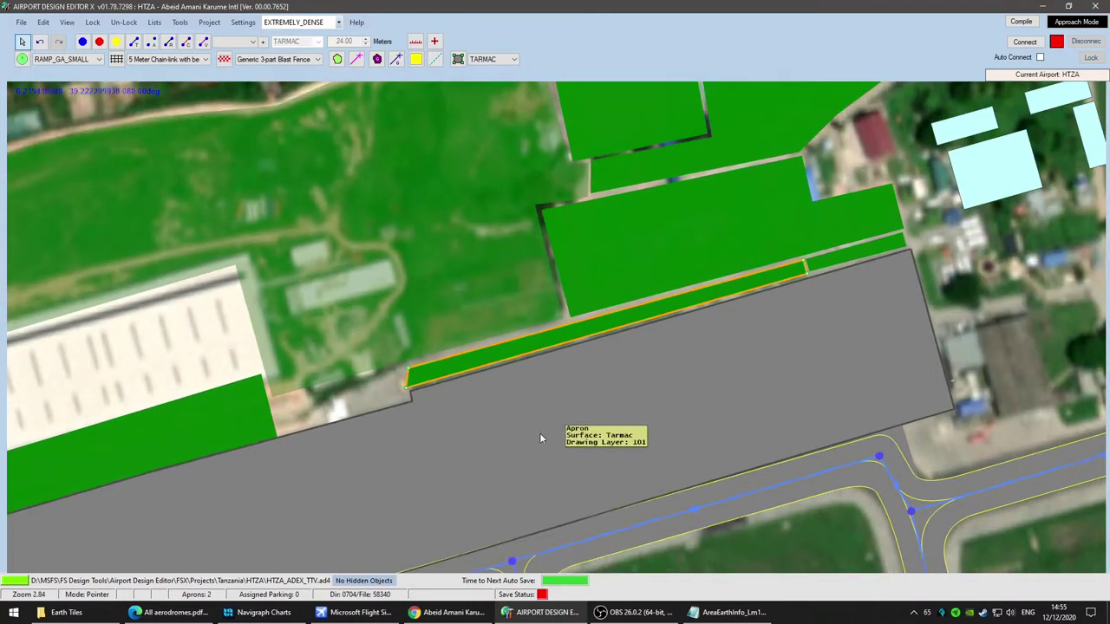
left_click_drag(458, 444, 501, 483)
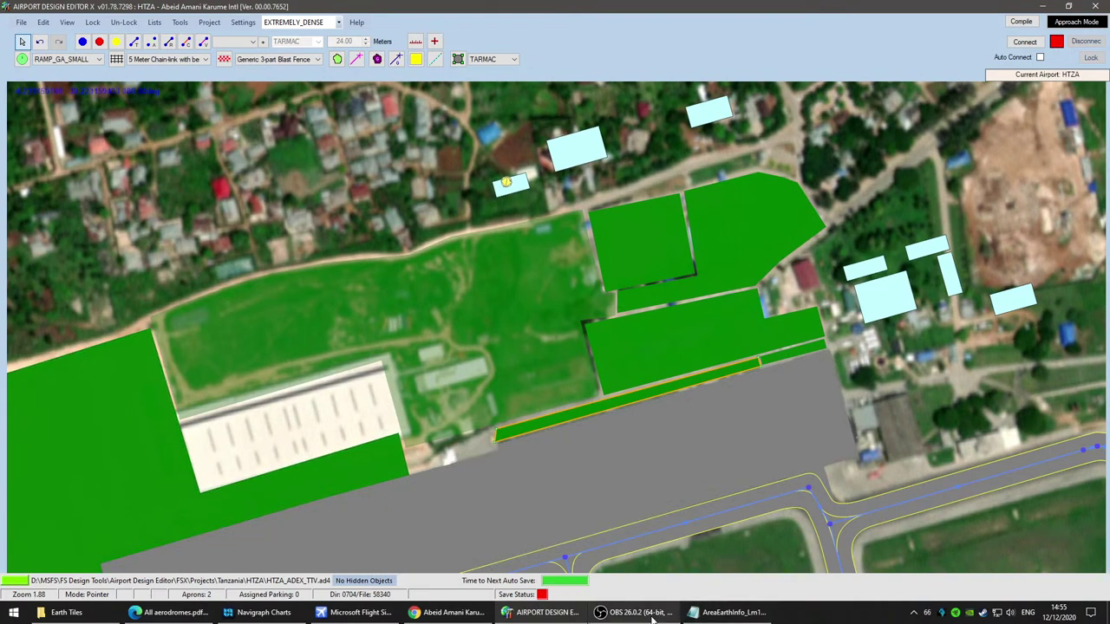
mouse_move(652, 616)
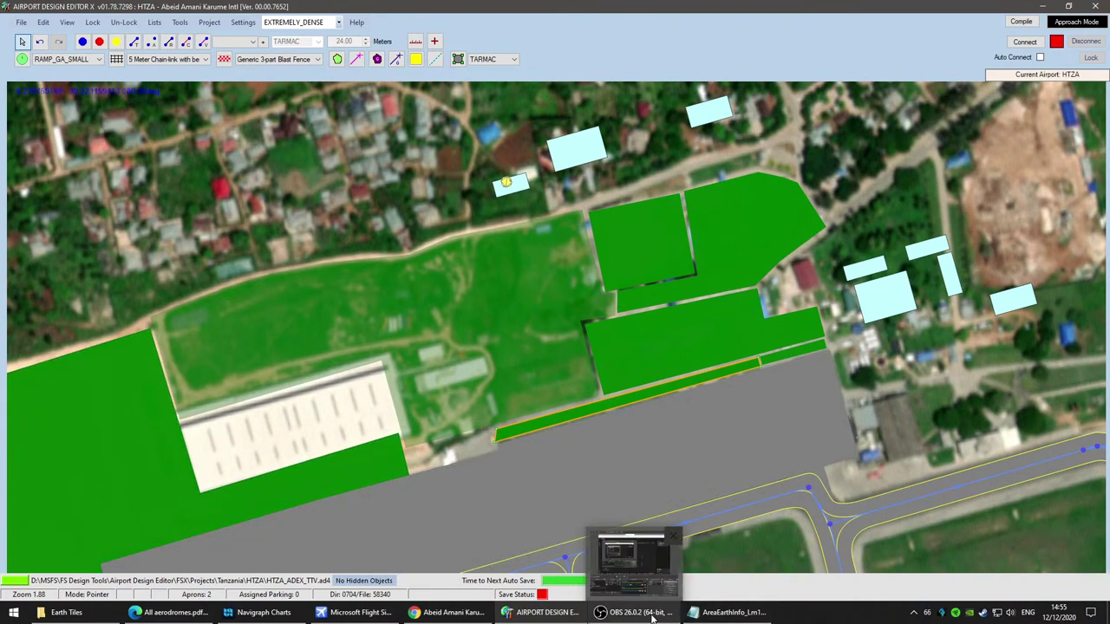
left_click(537, 614)
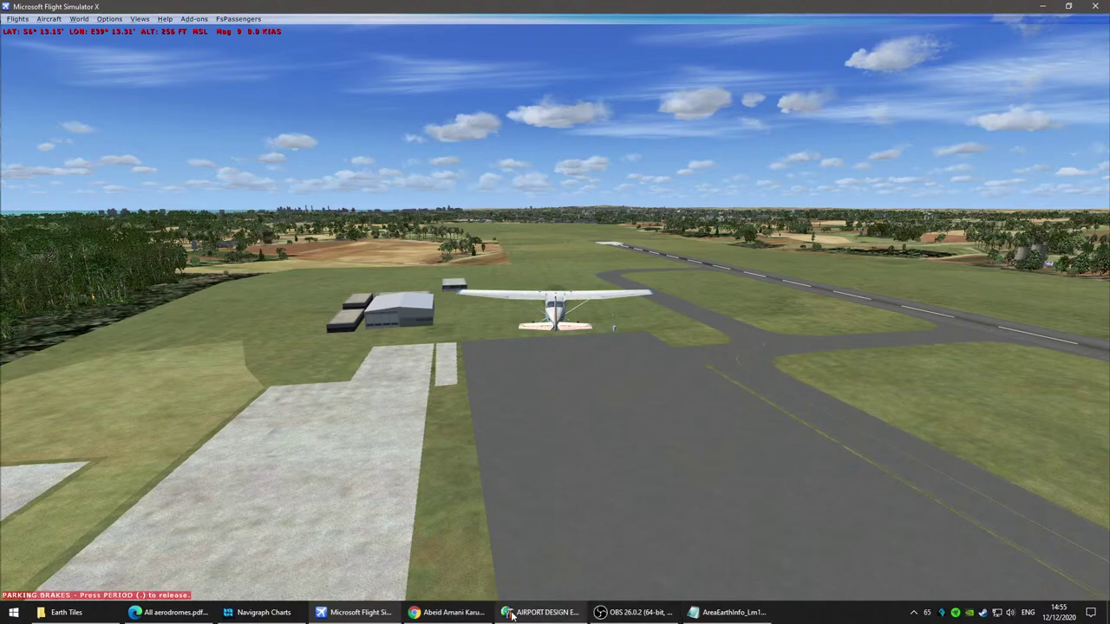
Step: Tag the large grass polygon beside the apron as Grass Skirting 1, then minimise ADE
left_click(512, 614)
double_click(264, 323)
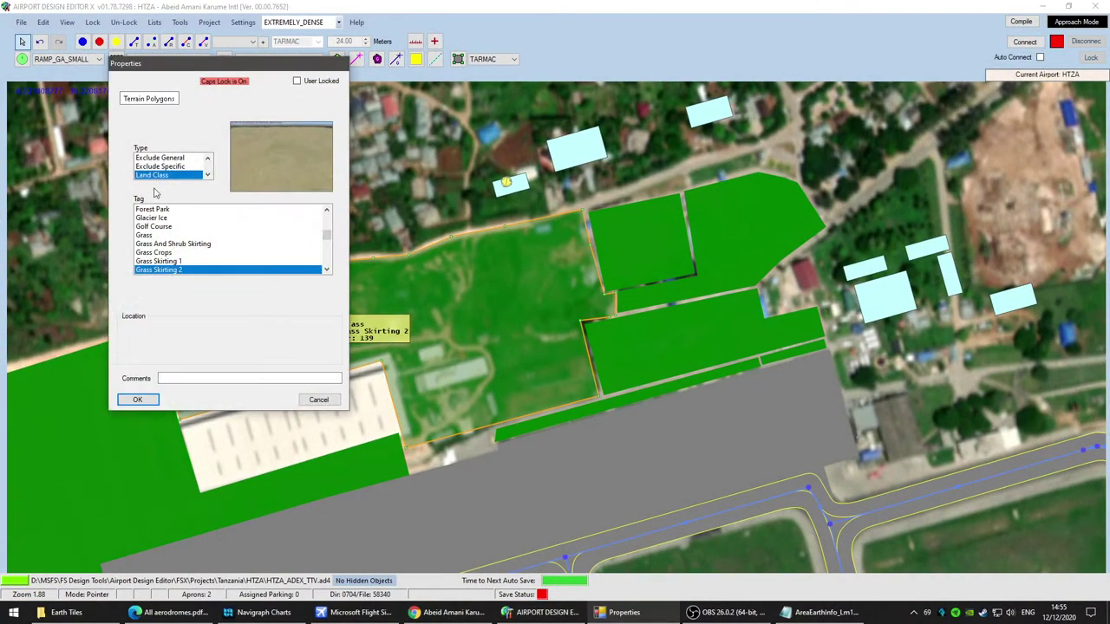
left_click(177, 263)
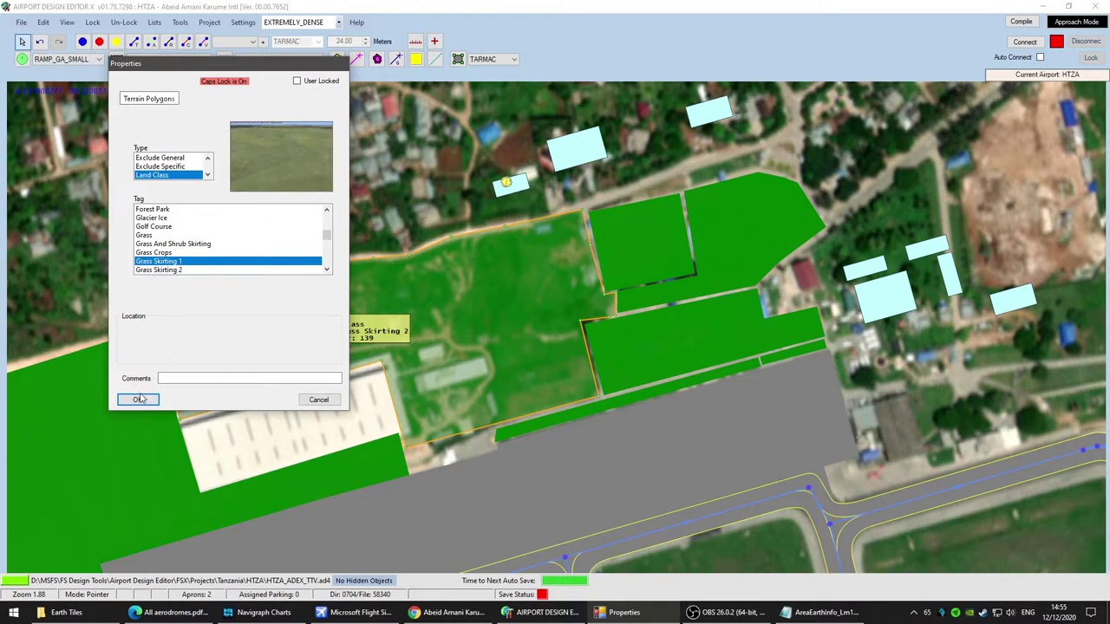
left_click(139, 400)
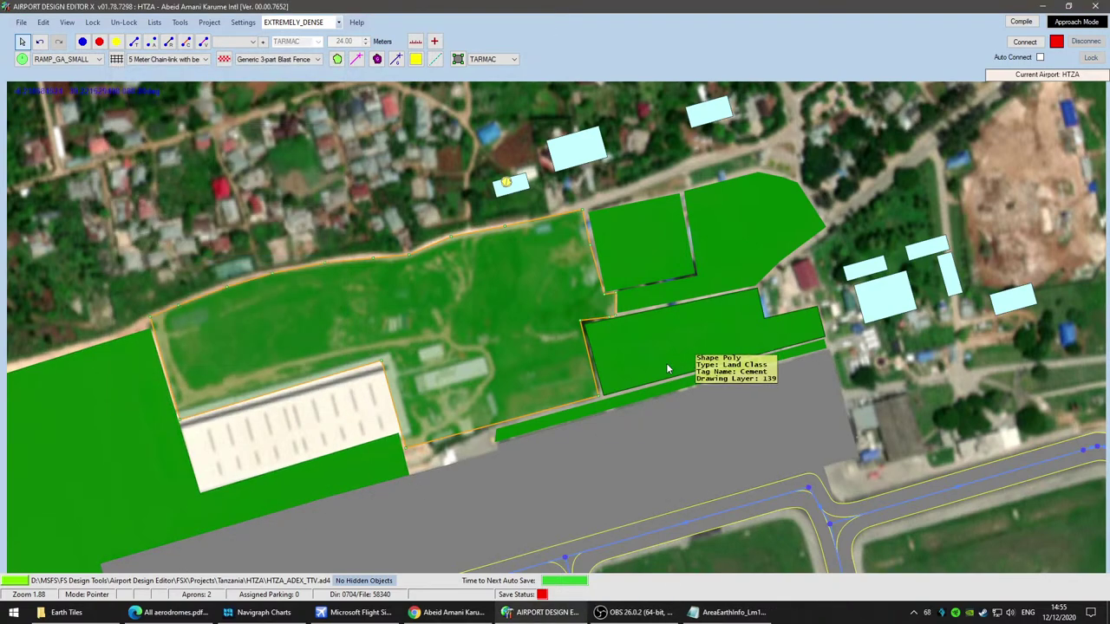
left_click(662, 387)
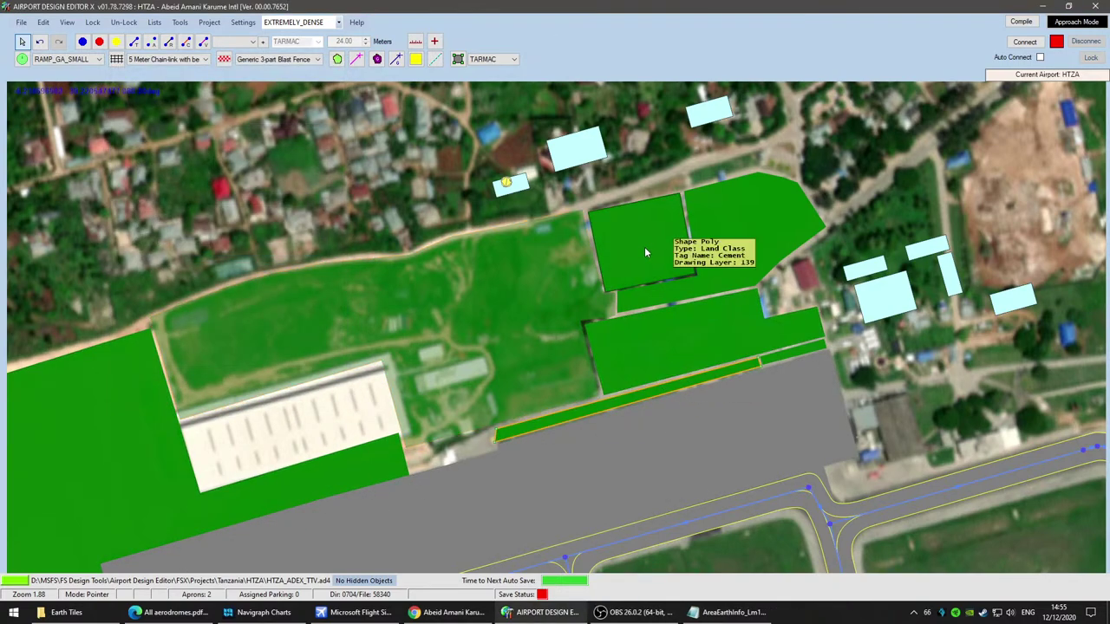
left_click(561, 616)
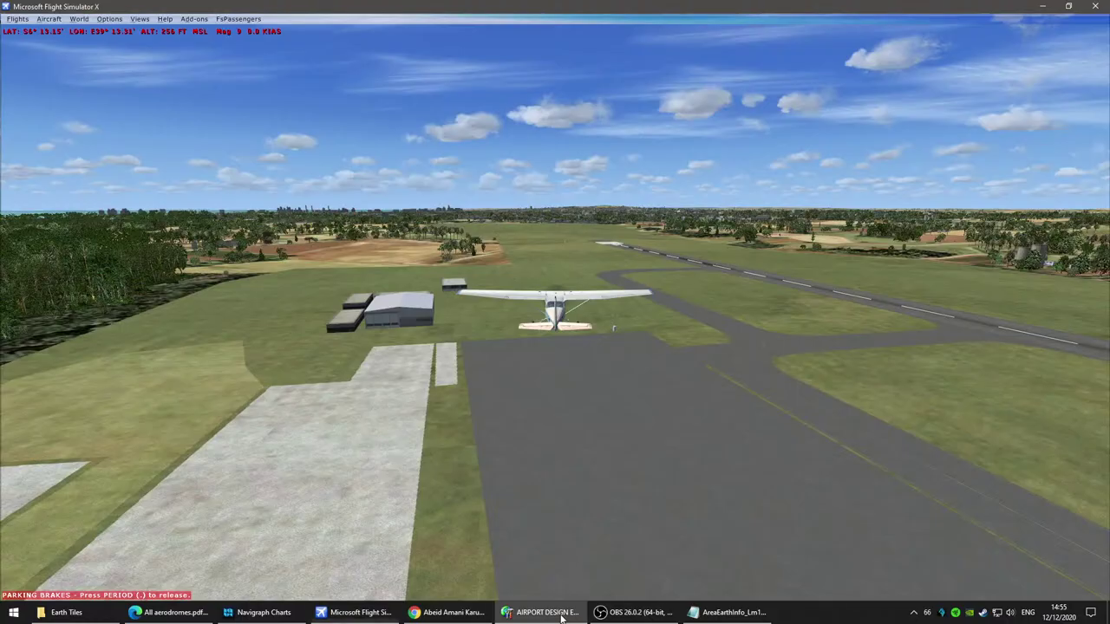
Step: Restore ADE and save the HTZA airport project with File > Save Airport
mouse_move(533, 617)
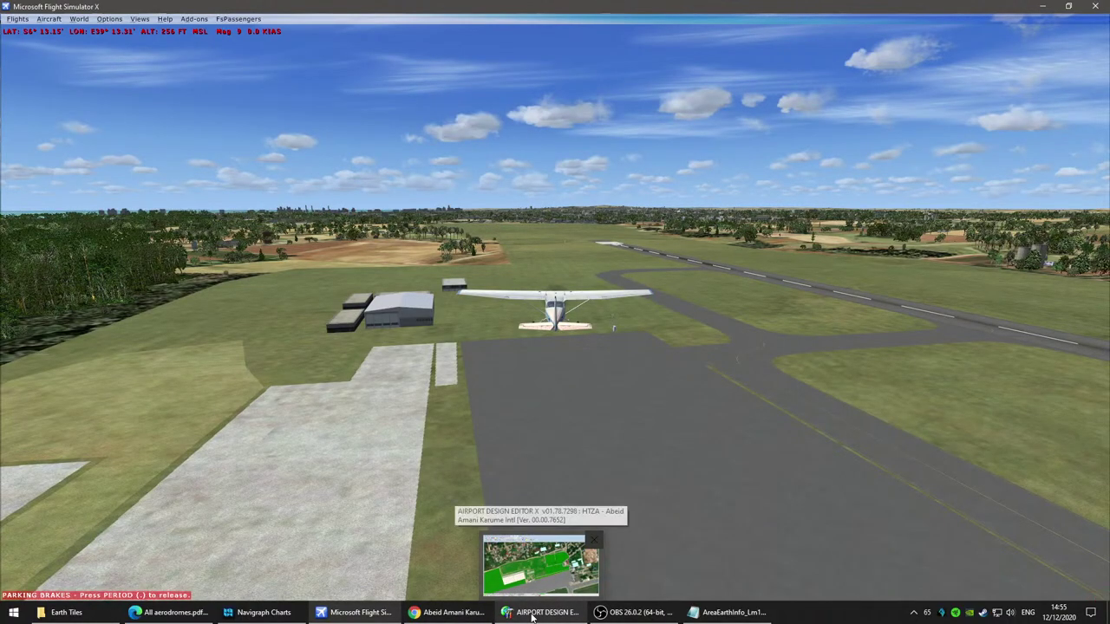
left_click(532, 617)
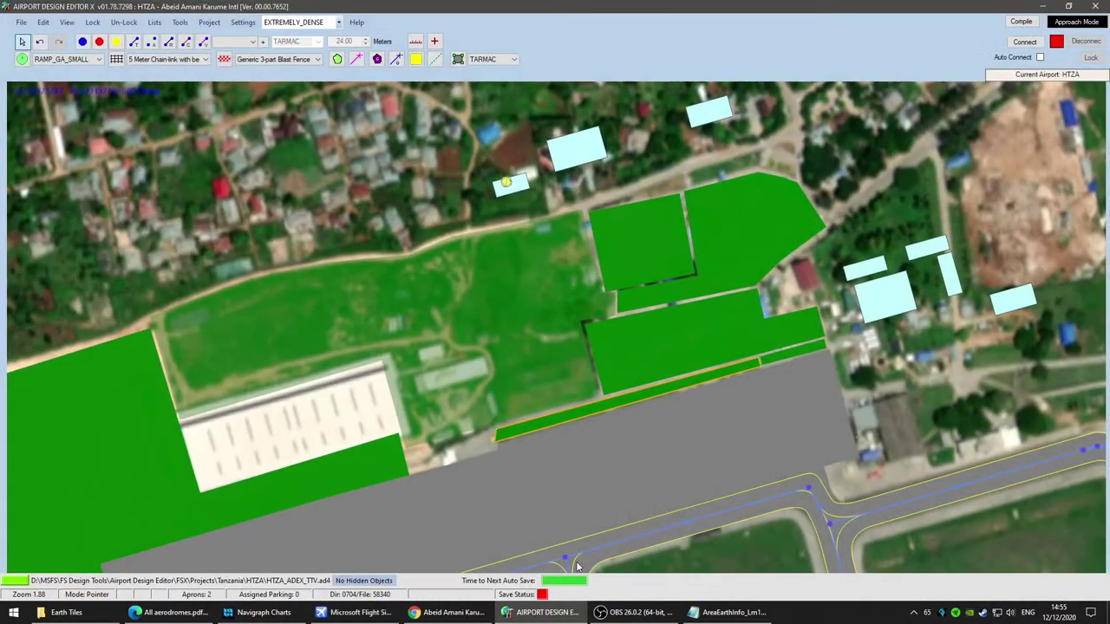
scroll(703, 427, "up", 2)
scroll(698, 426, "up", 1)
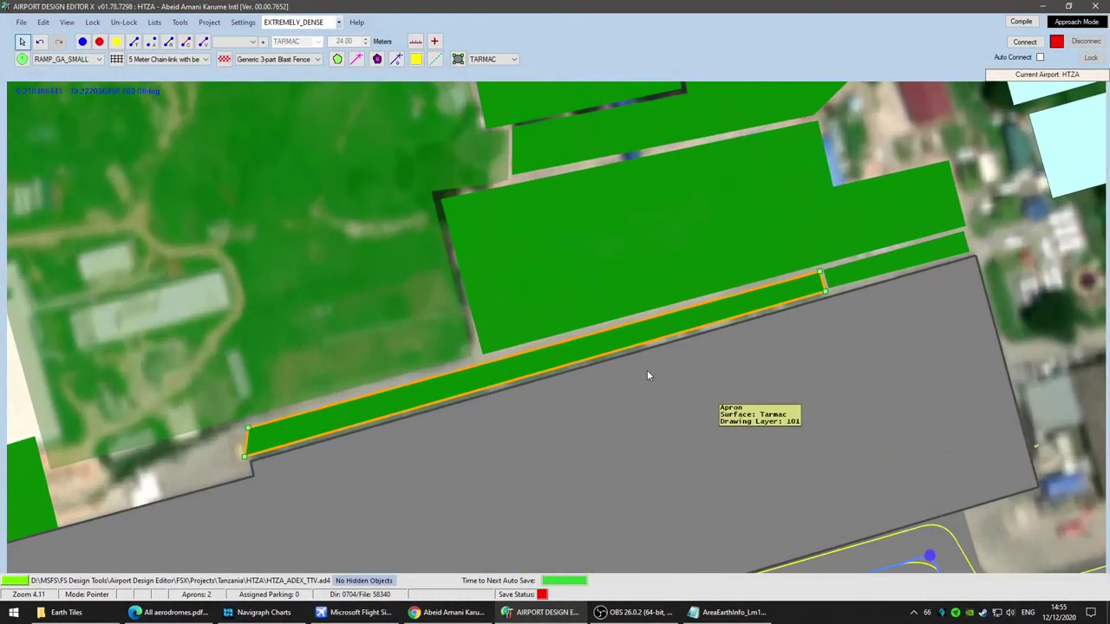
left_click(21, 22)
left_click(51, 185)
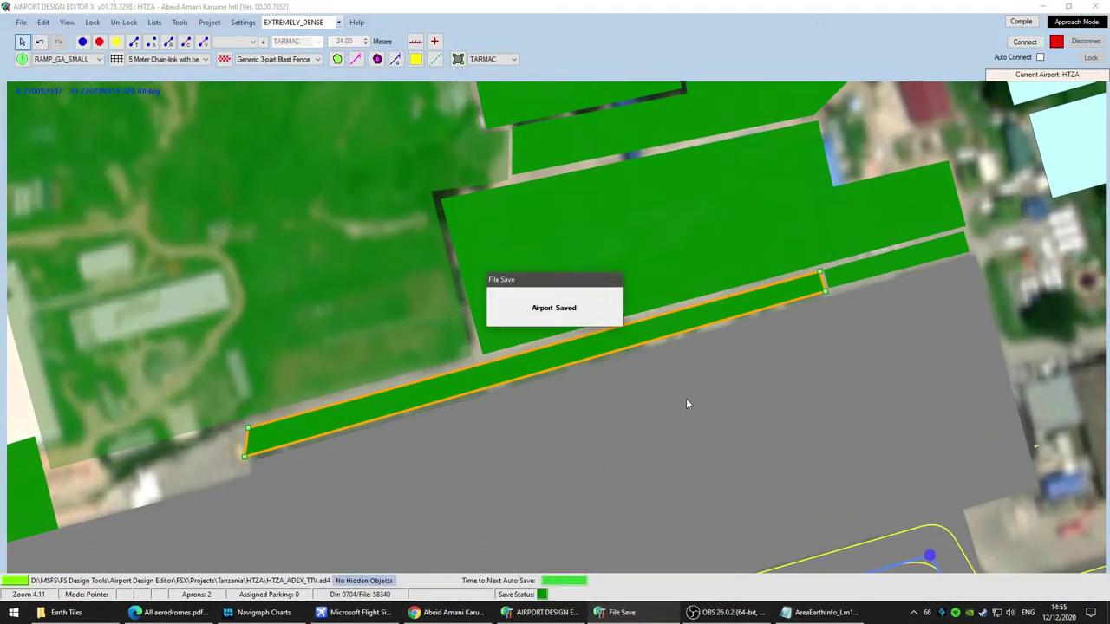
Step: Adjust the map view to show the apron's north edge
scroll(697, 395, "down", 1)
scroll(692, 394, "down", 2, "ctrl")
scroll(691, 394, "up", 6, "ctrl")
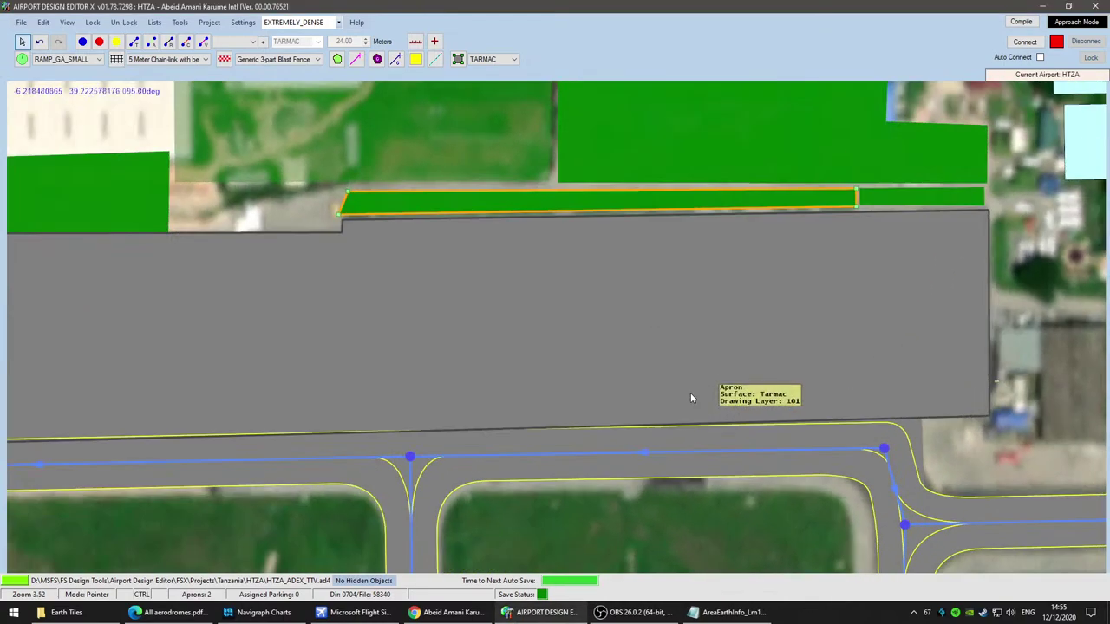
scroll(691, 394, "down", 1, "ctrl")
scroll(690, 394, "down", 1, "ctrl")
scroll(690, 394, "up", 1, "ctrl")
right_click_drag(687, 315, 635, 442)
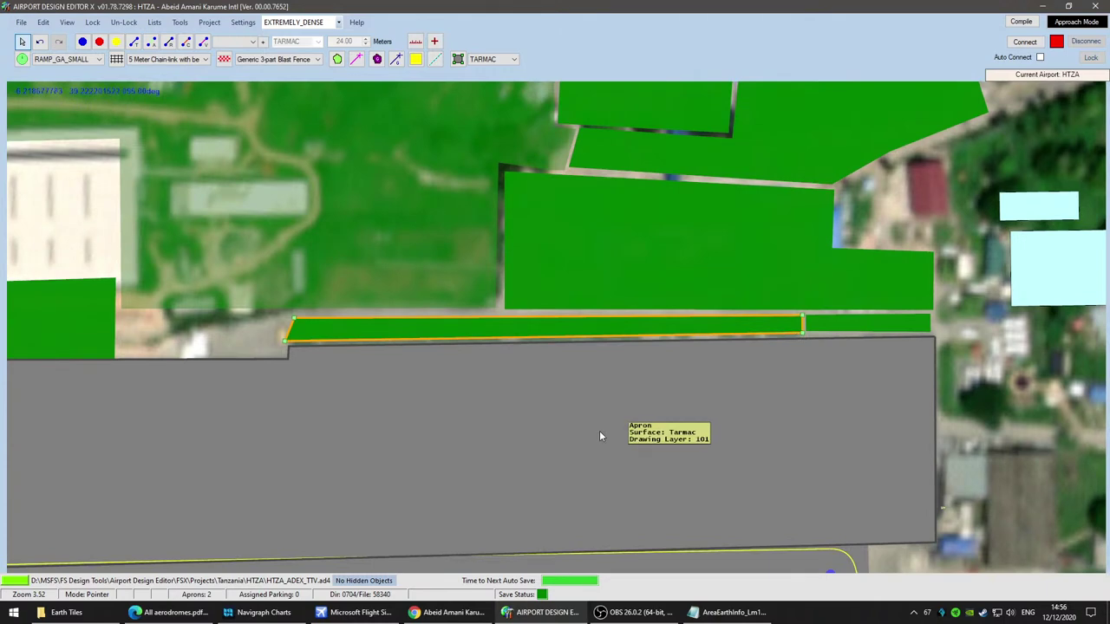
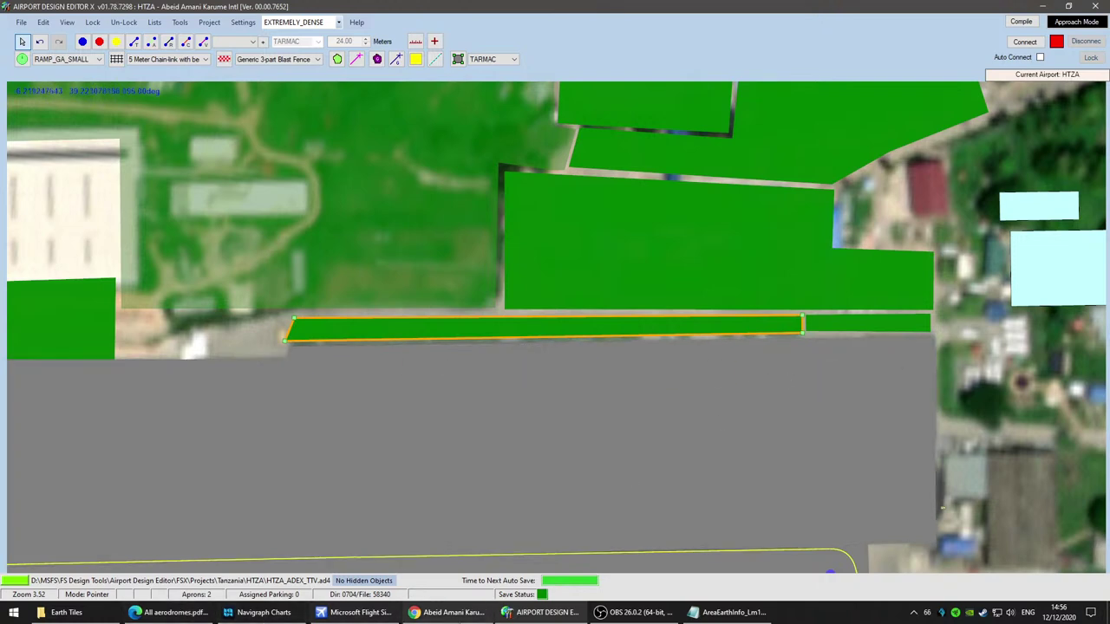
Step: Pan the Google Maps satellite view north across the hangar and old terminal apron
left_click(446, 613)
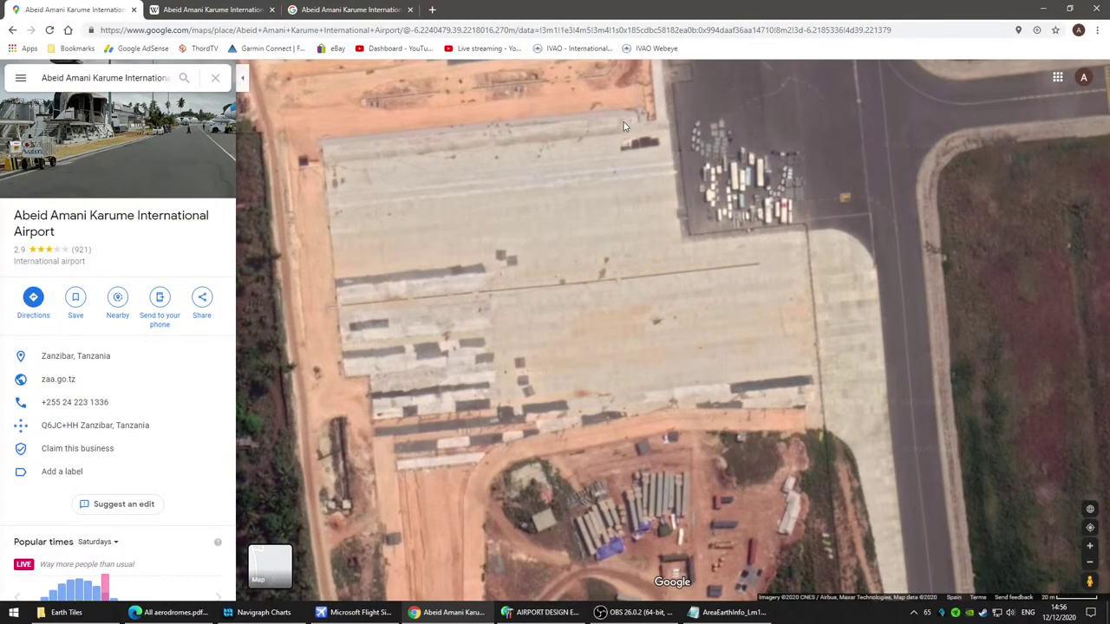
left_click_drag(624, 126, 662, 448)
scroll(612, 204, "down", 1)
left_click_drag(602, 203, 681, 494)
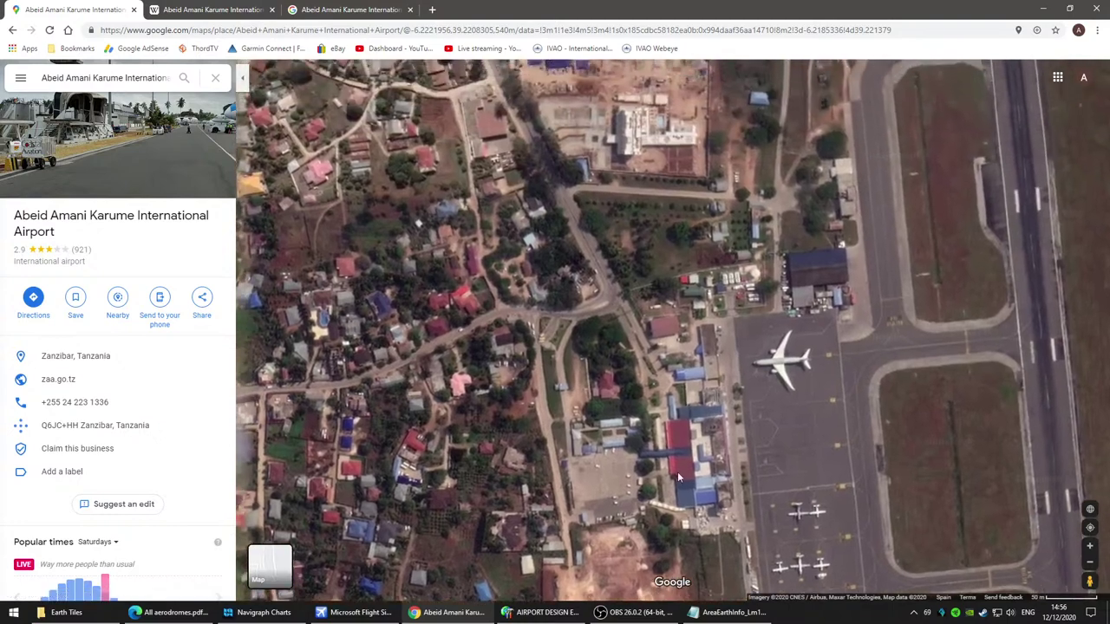
scroll(673, 442, "up", 3)
scroll(720, 368, "down", 2)
left_click_drag(836, 350, 403, 339)
scroll(426, 241, "up", 2)
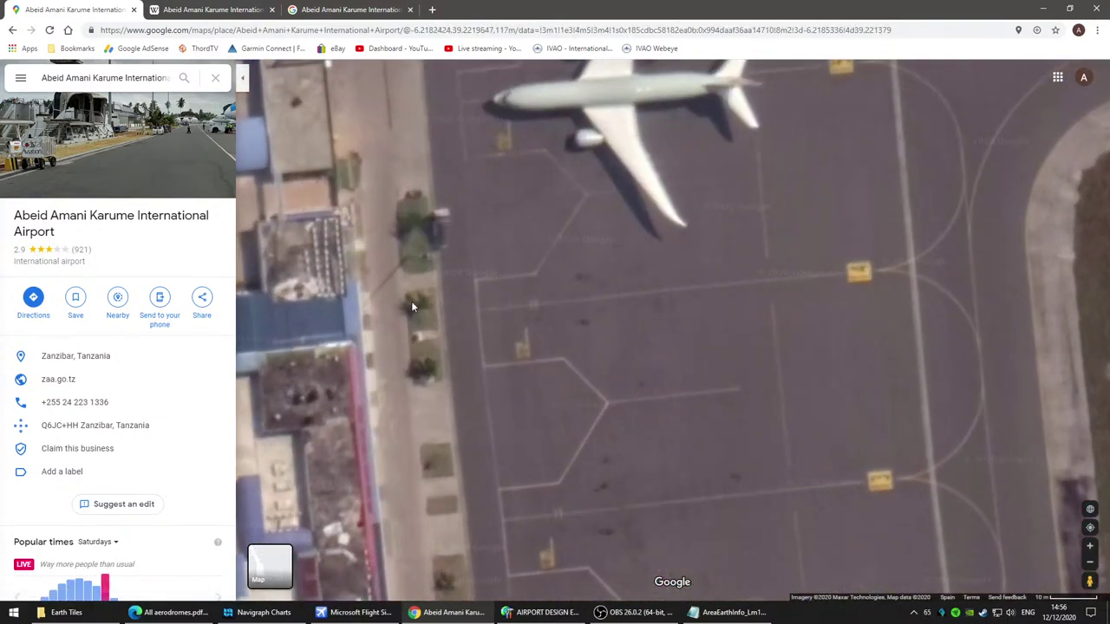
Step: Survey the red-roofed buildings, parked aircraft and buses along the terminal frontage, then return to ADE
left_click_drag(423, 390, 538, 316)
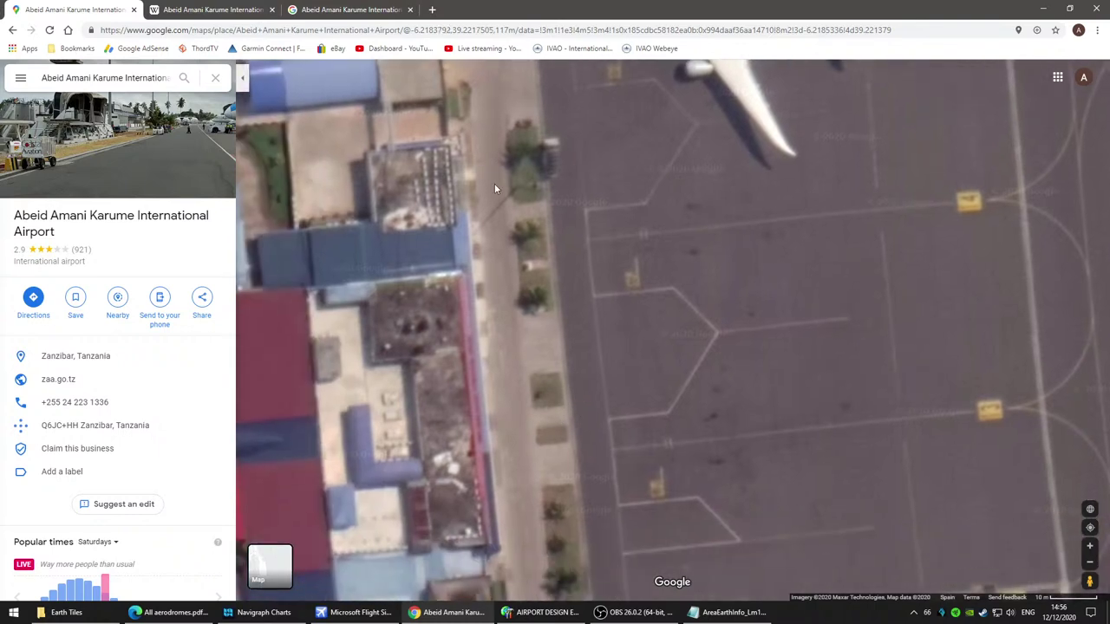
left_click_drag(516, 533, 503, 475)
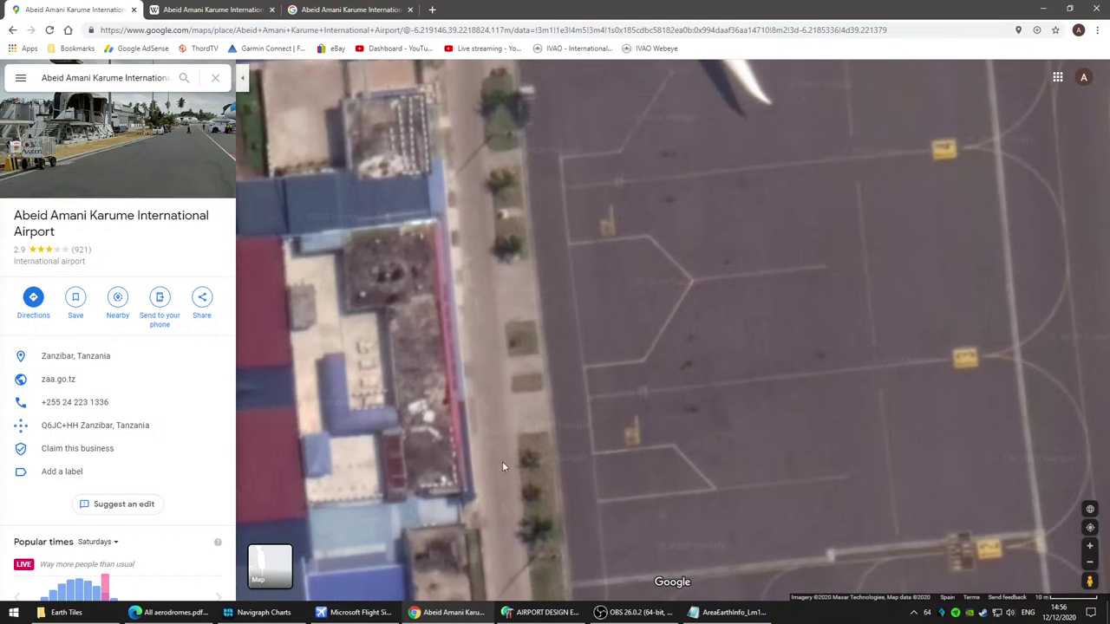
left_click_drag(521, 539, 501, 483)
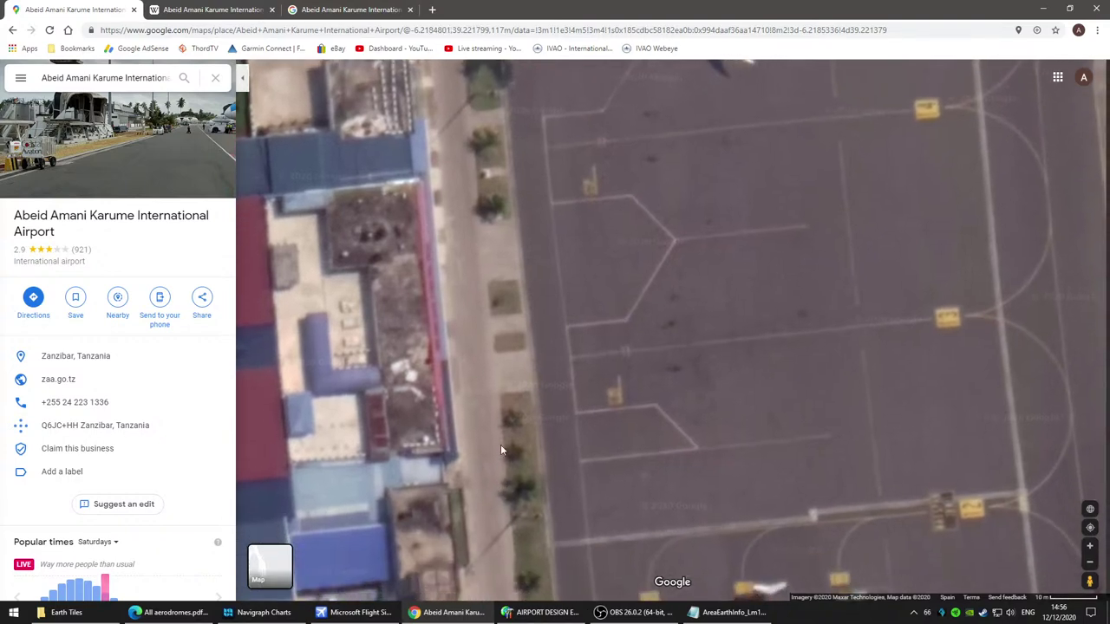
left_click_drag(481, 436, 461, 362)
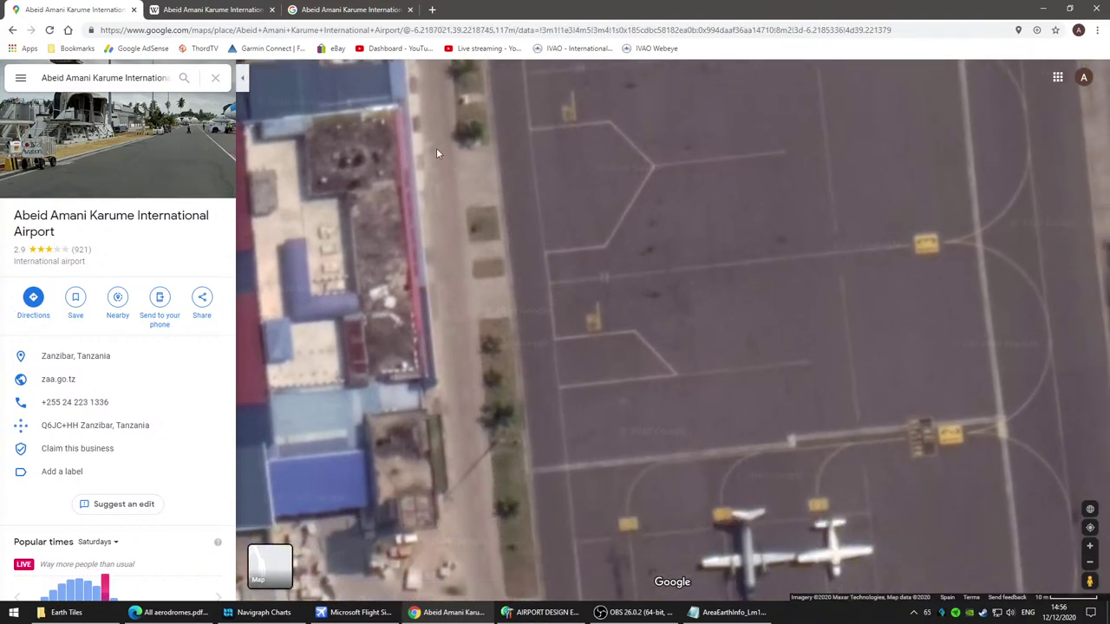
left_click_drag(370, 321, 494, 245)
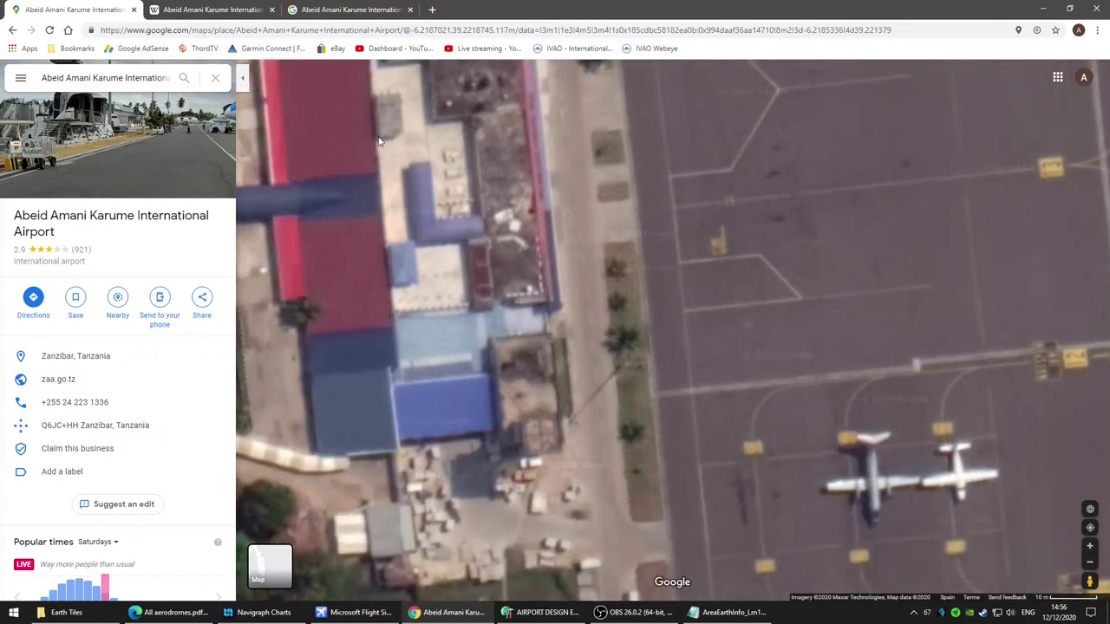
scroll(469, 325, "down", 1)
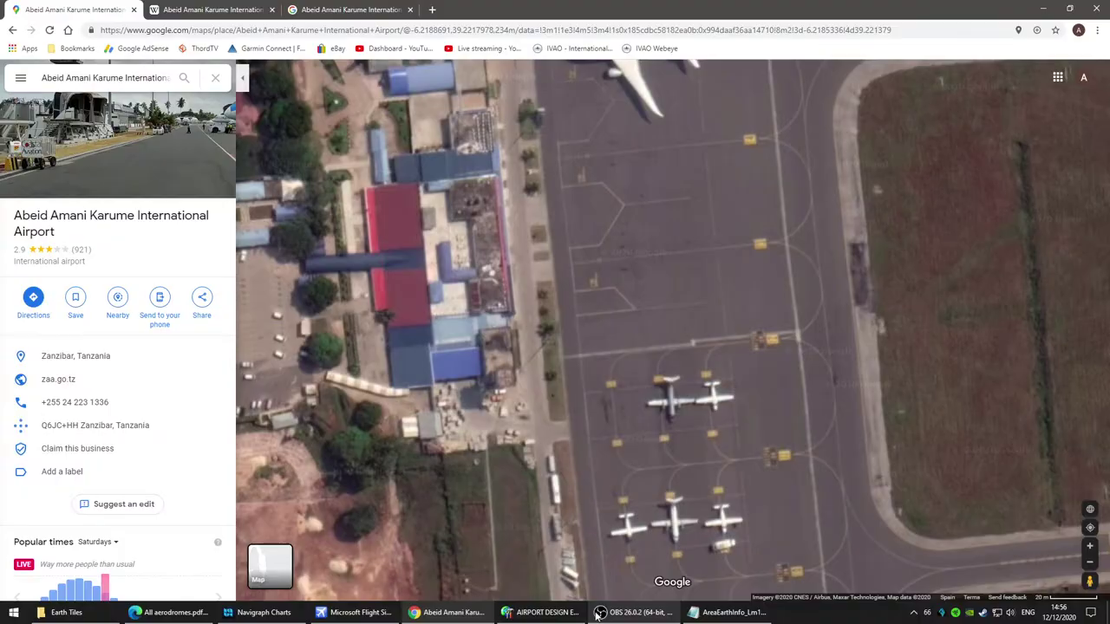
left_click(536, 614)
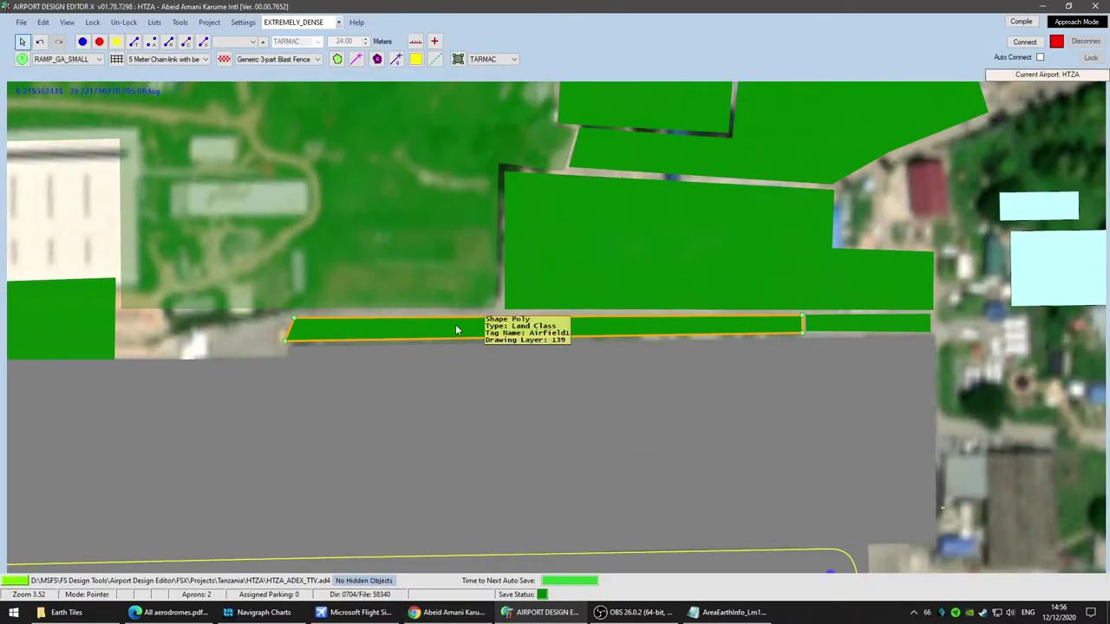
Step: Select the Add Vehicle Line tool for drawing 2-metre vehicle links
scroll(729, 329, "up", 1)
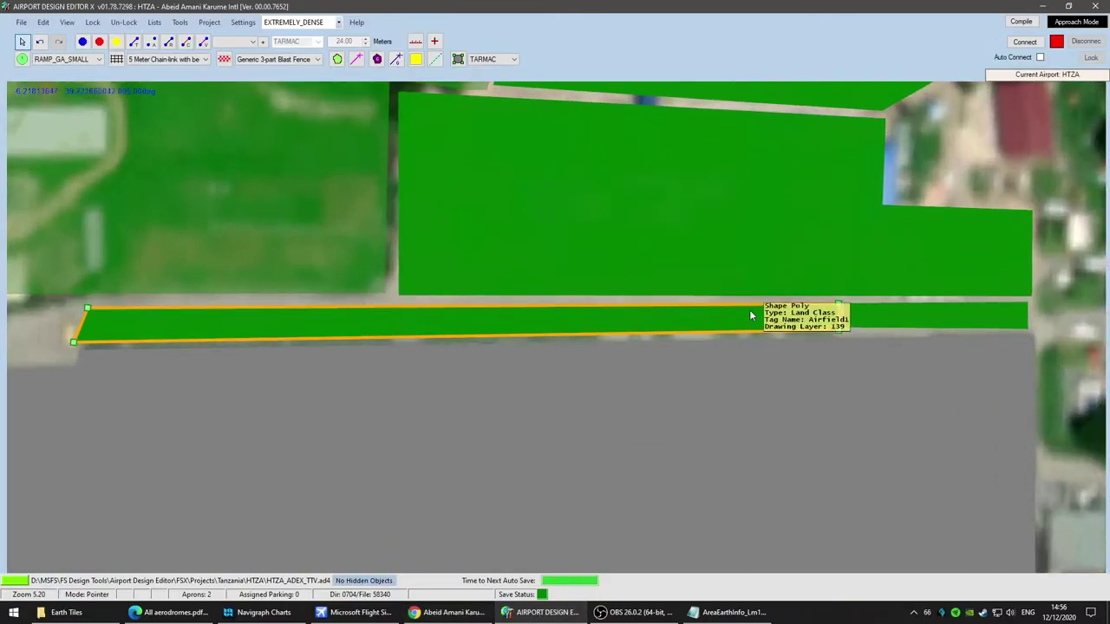
scroll(521, 390, "down", 1)
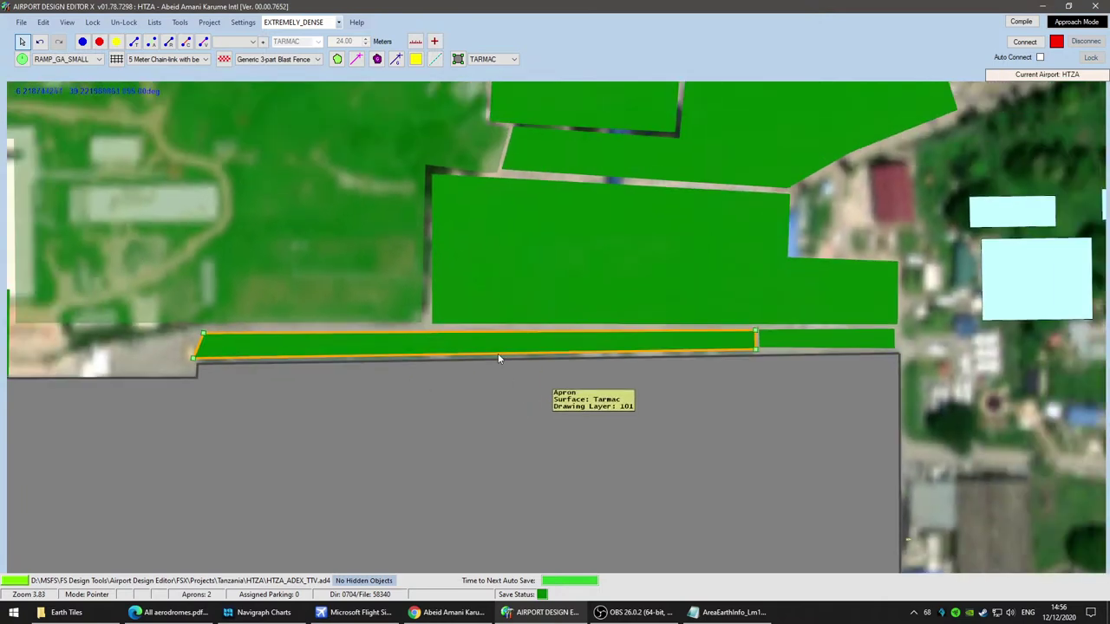
left_click(203, 41)
scroll(384, 469, "down", 2)
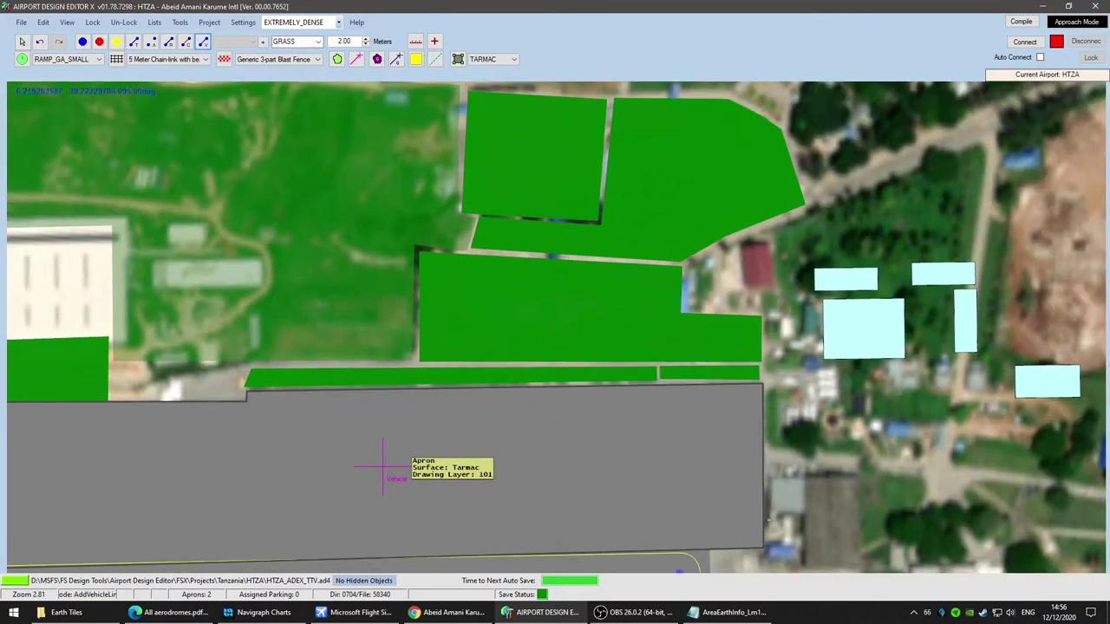
Step: Check the southern parked aircraft in the Google Maps satellite view
left_click(447, 612)
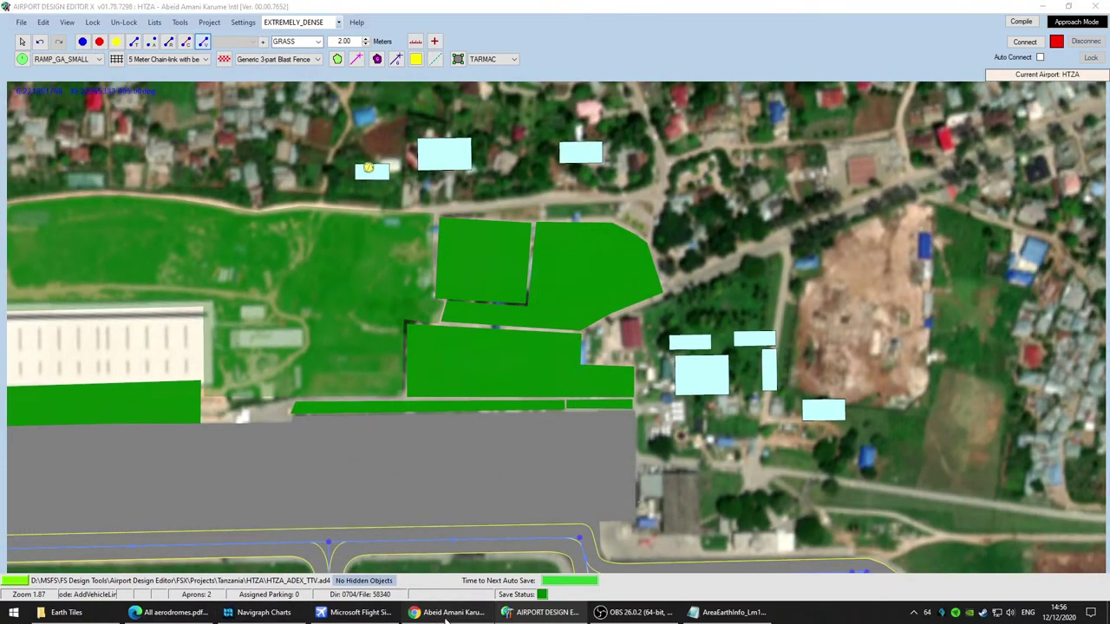
scroll(555, 338, "down", 2)
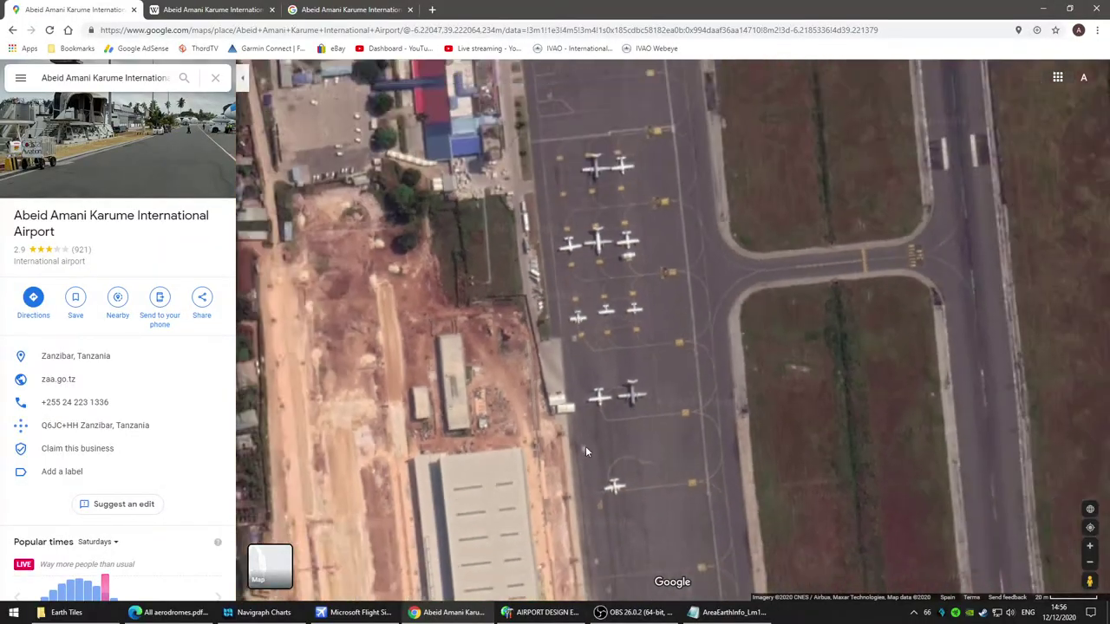
scroll(523, 362, "up", 3)
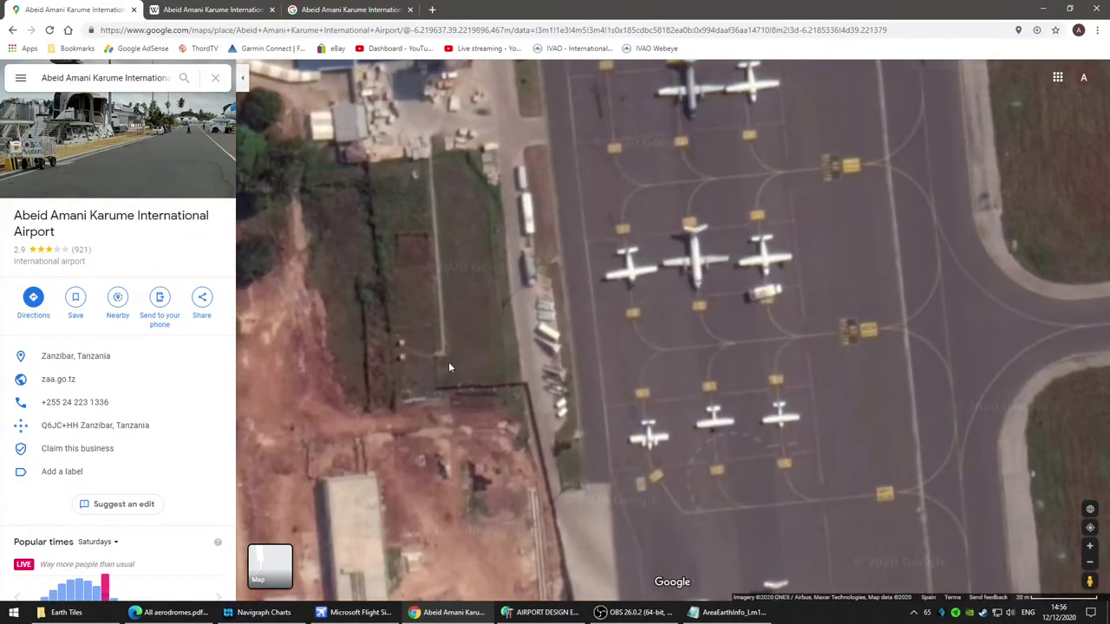
left_click_drag(604, 494, 525, 260)
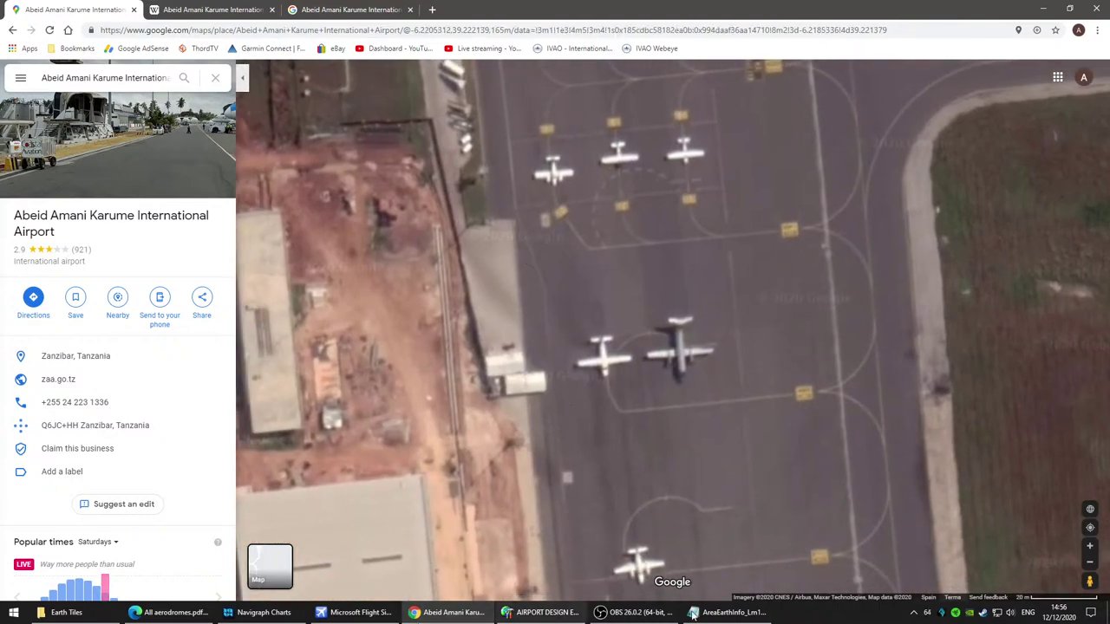
mouse_move(327, 612)
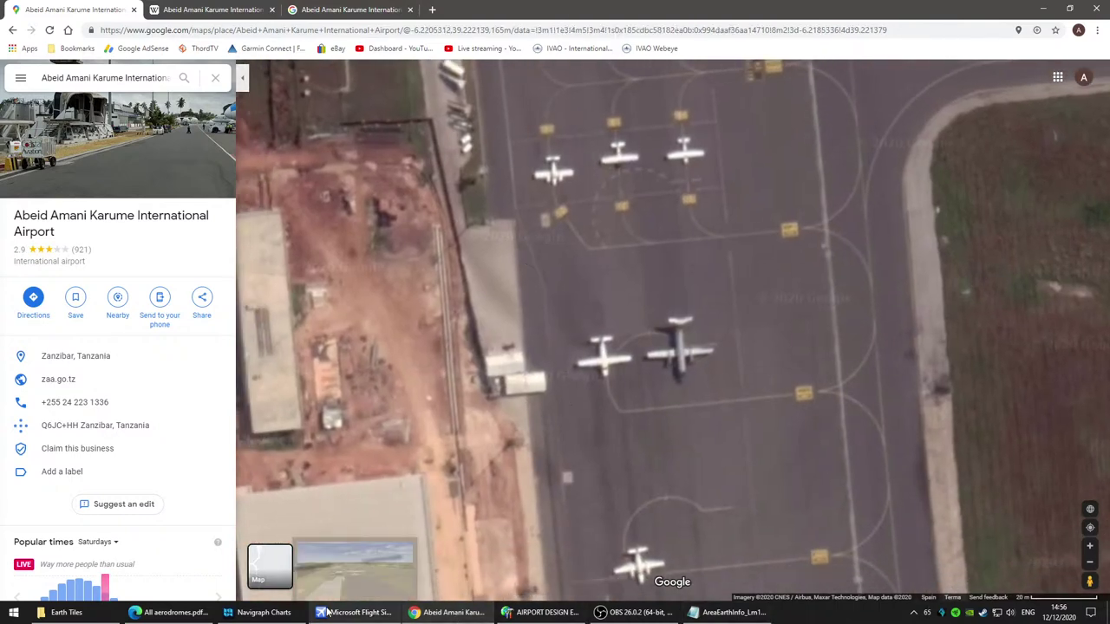
left_click(524, 618)
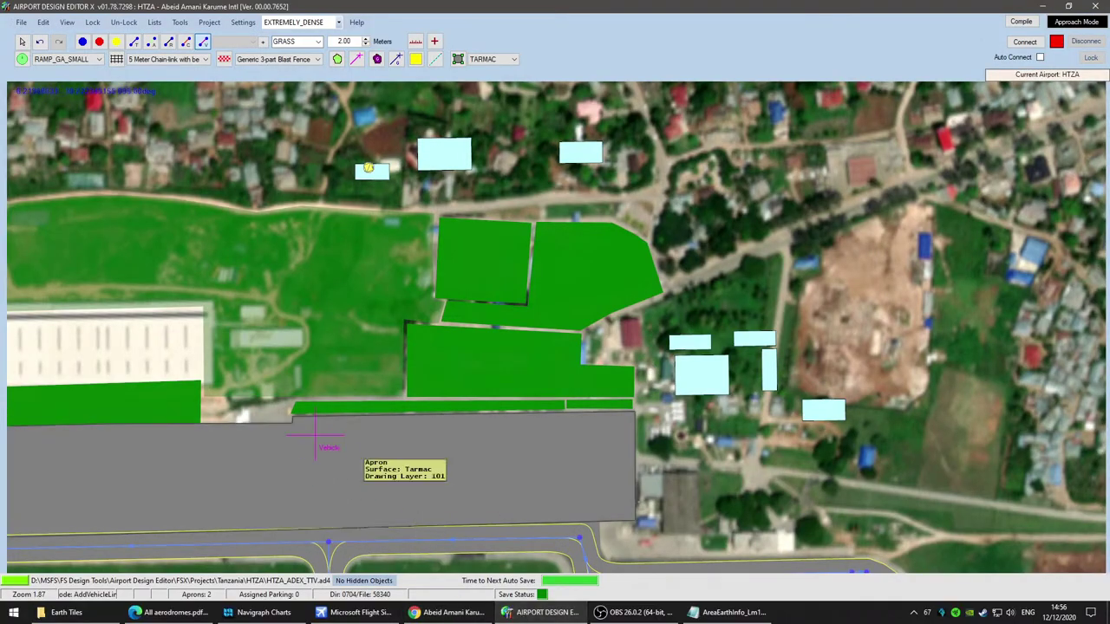
Step: Bring the east end of the green strips into view in ADE
scroll(434, 469, "down", 2)
scroll(401, 470, "up", 4)
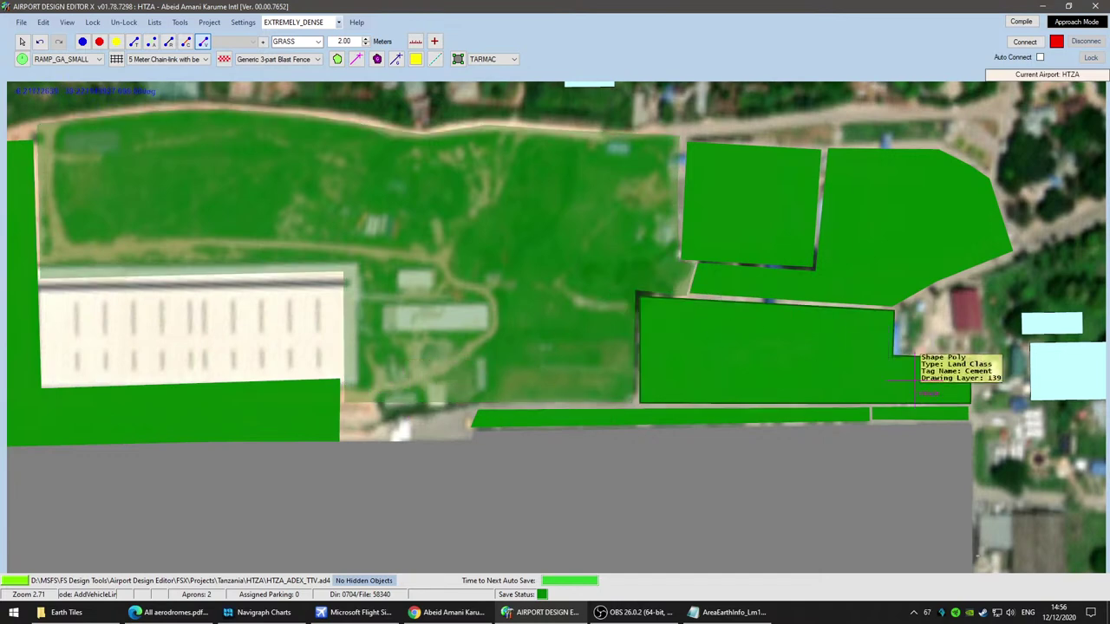
middle_click_drag(820, 389, 507, 370)
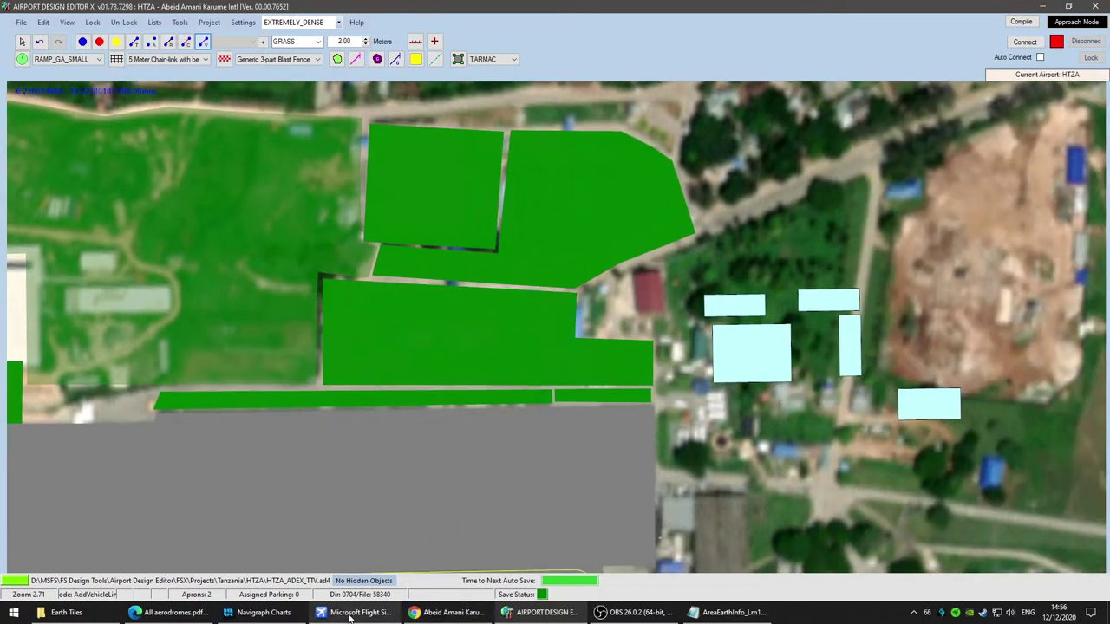
Step: Pan the satellite view along the apron to the wide-body aircraft and nearby buildings
left_click(444, 617)
left_click_drag(523, 223, 564, 555)
left_click_drag(471, 203, 534, 421)
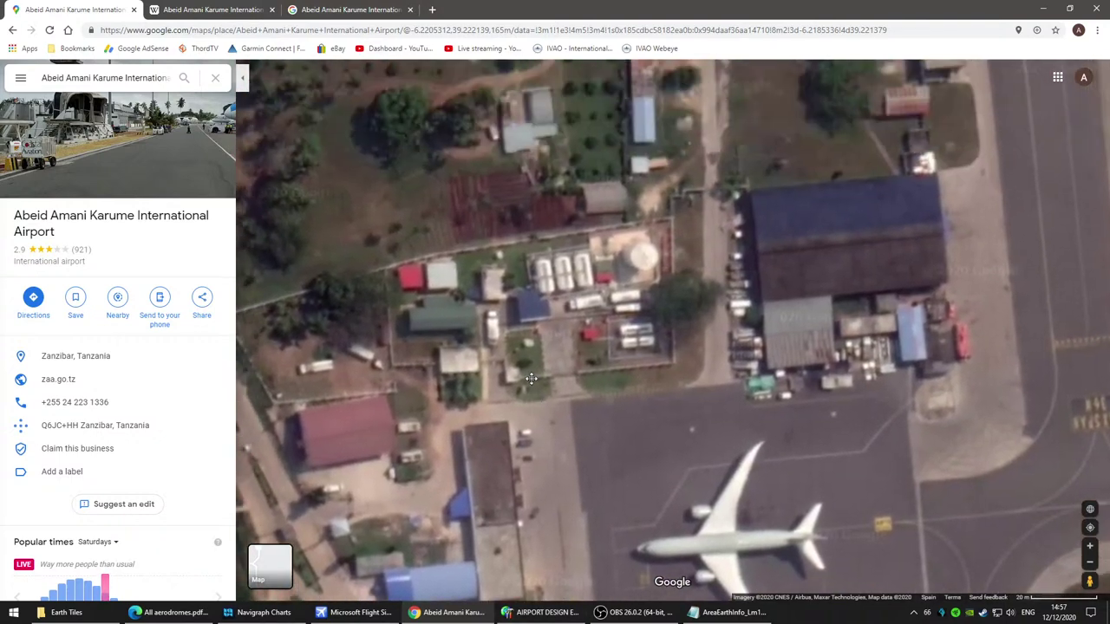
left_click_drag(465, 459, 547, 320)
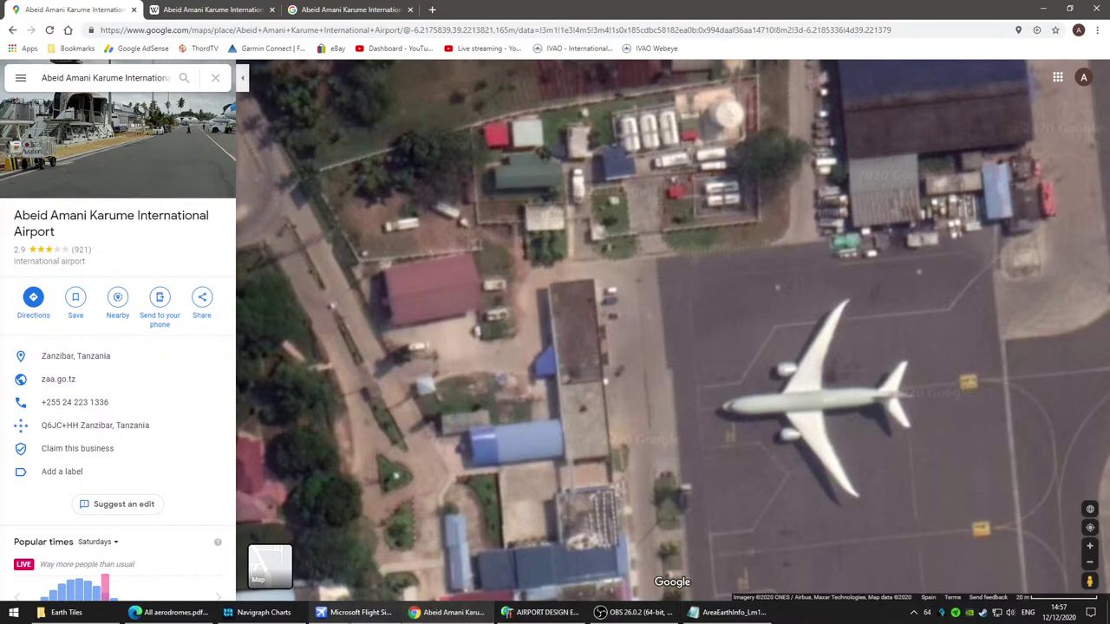
left_click(540, 614)
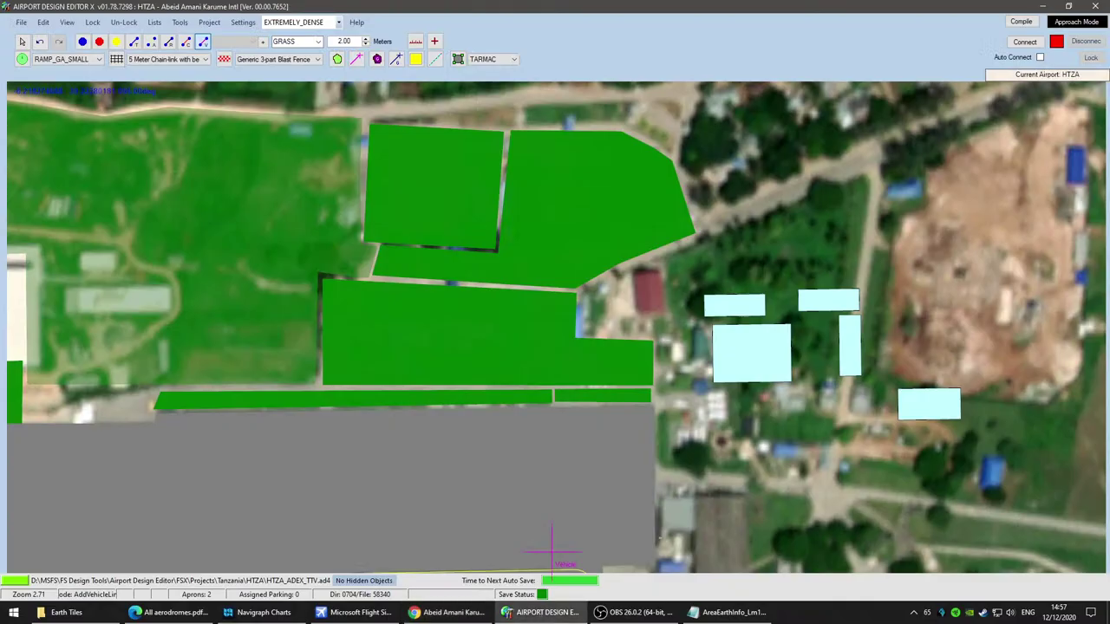
Step: Draw the short vehicle link from the apron edge up beside the green strip to point 31
scroll(648, 447, "up", 2)
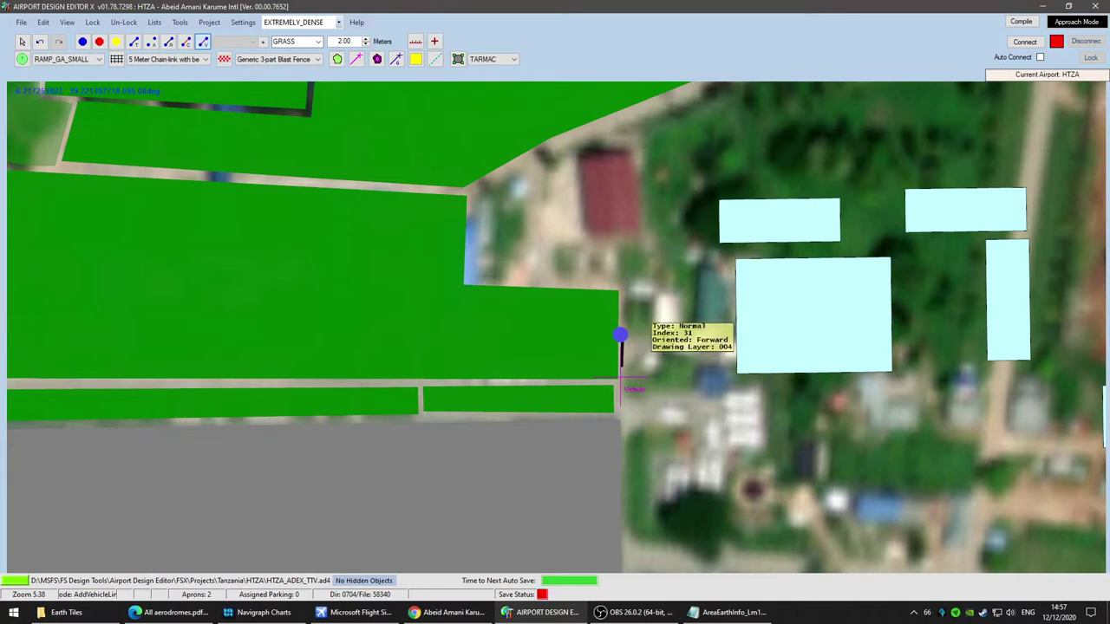
scroll(620, 381, "down", 3)
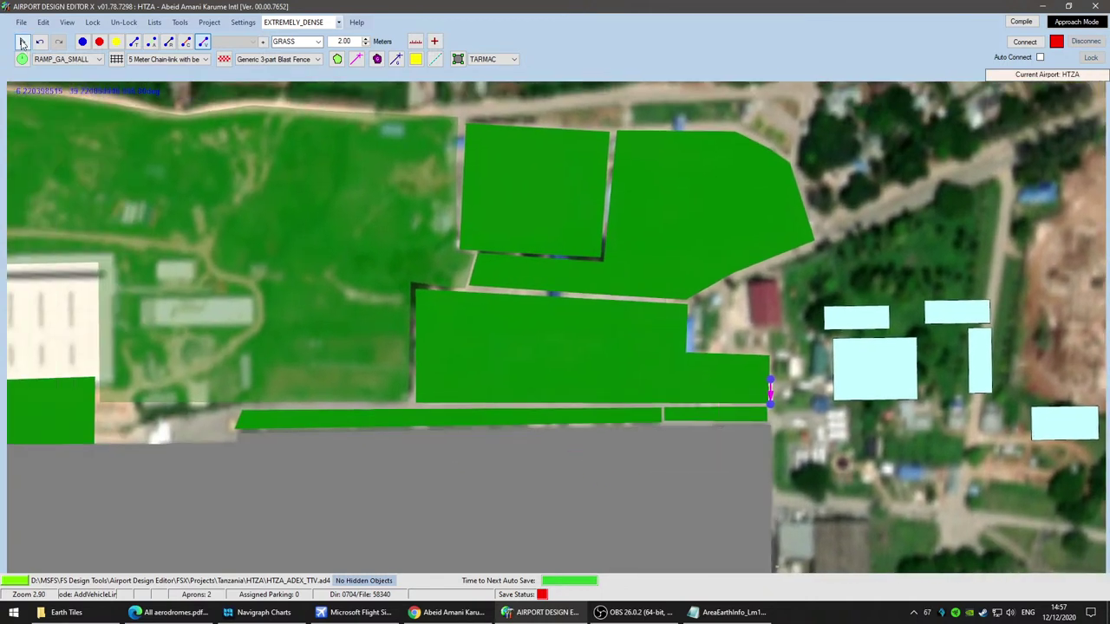
left_click(22, 42)
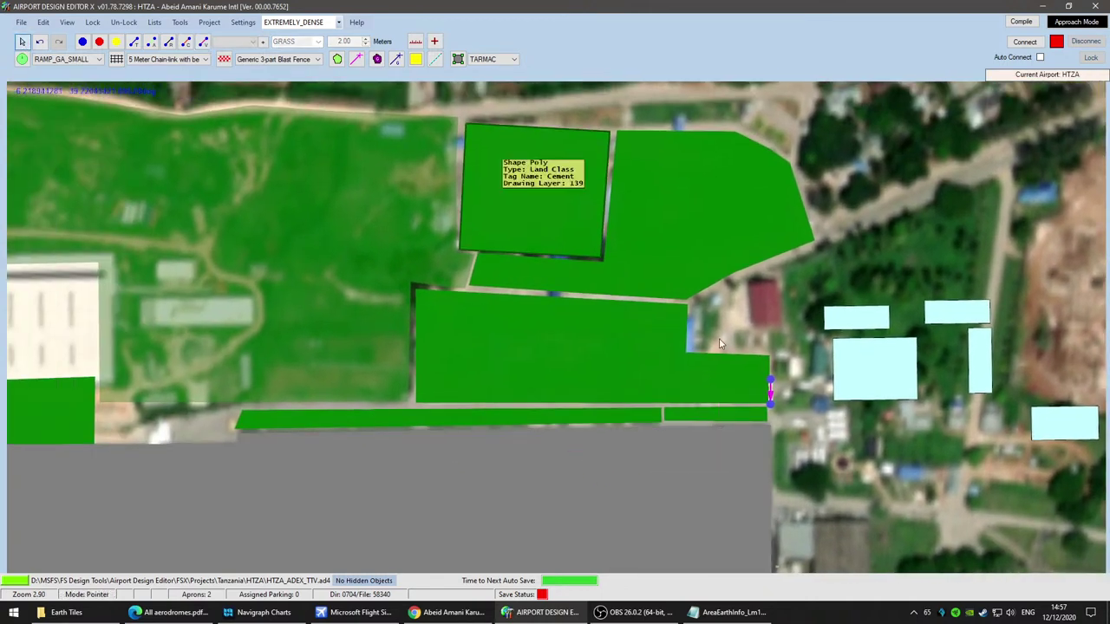
Step: Inspect vehicle point 31's properties without changing them
double_click(773, 381)
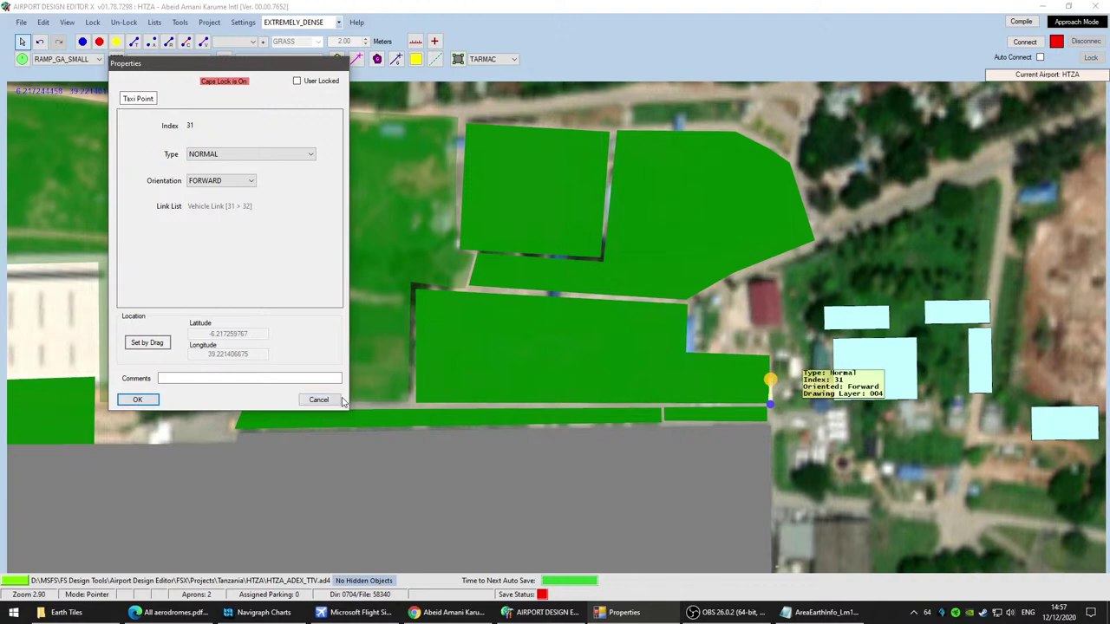
left_click(339, 399)
scroll(763, 394, "up", 3)
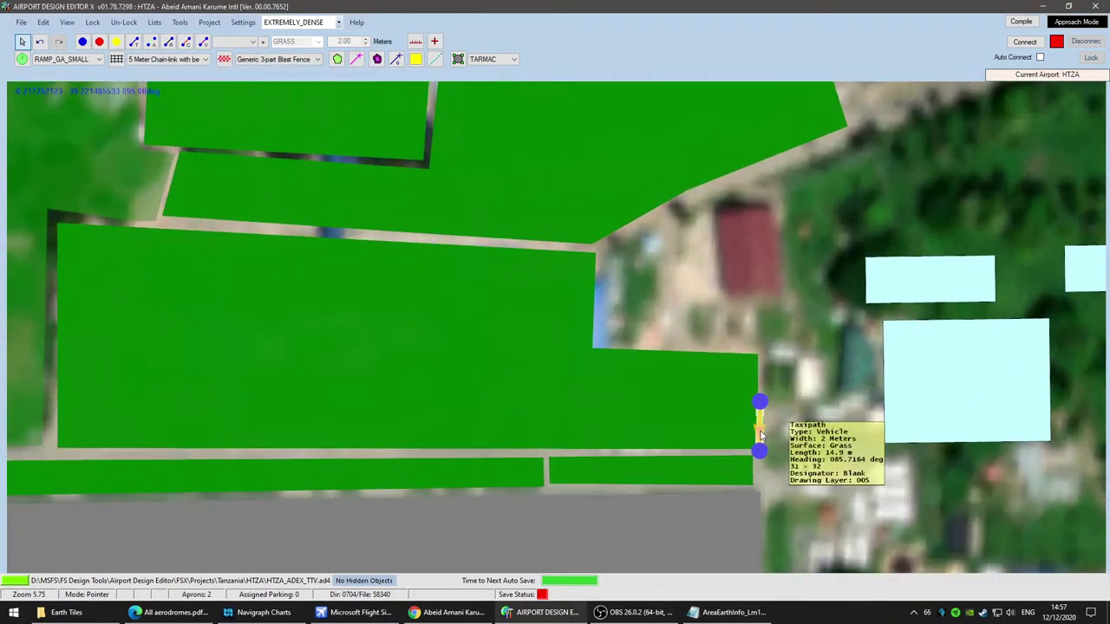
Step: Make the new link 3 m wide with TARMAC surface and no left or right edge markings
double_click(760, 435)
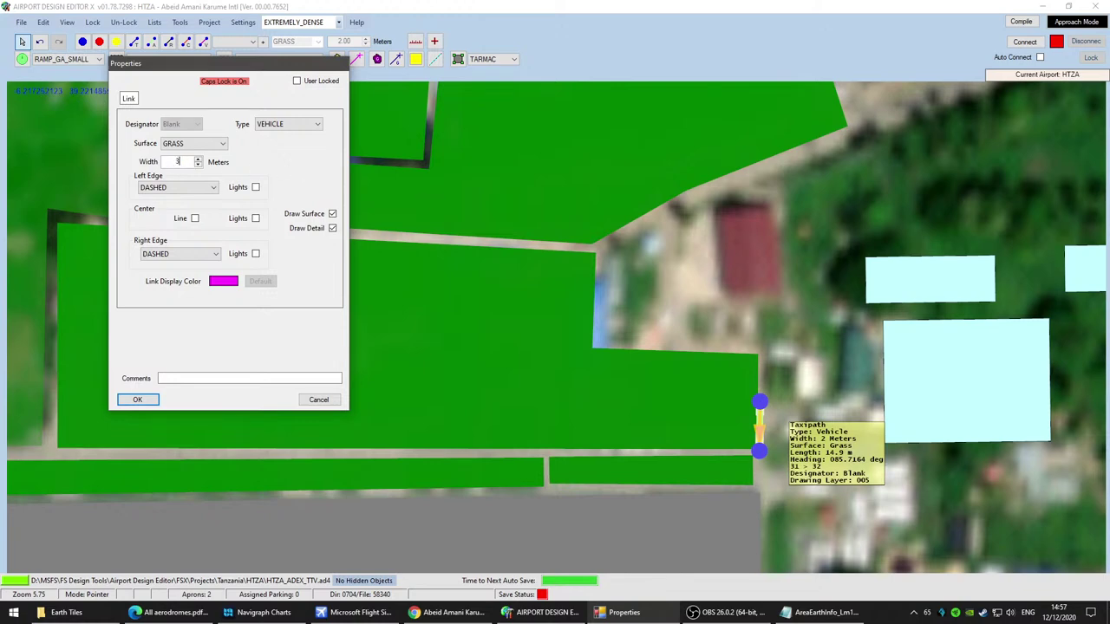
left_click(183, 189)
left_click(182, 201)
left_click(180, 253)
left_click(178, 265)
left_click(220, 144)
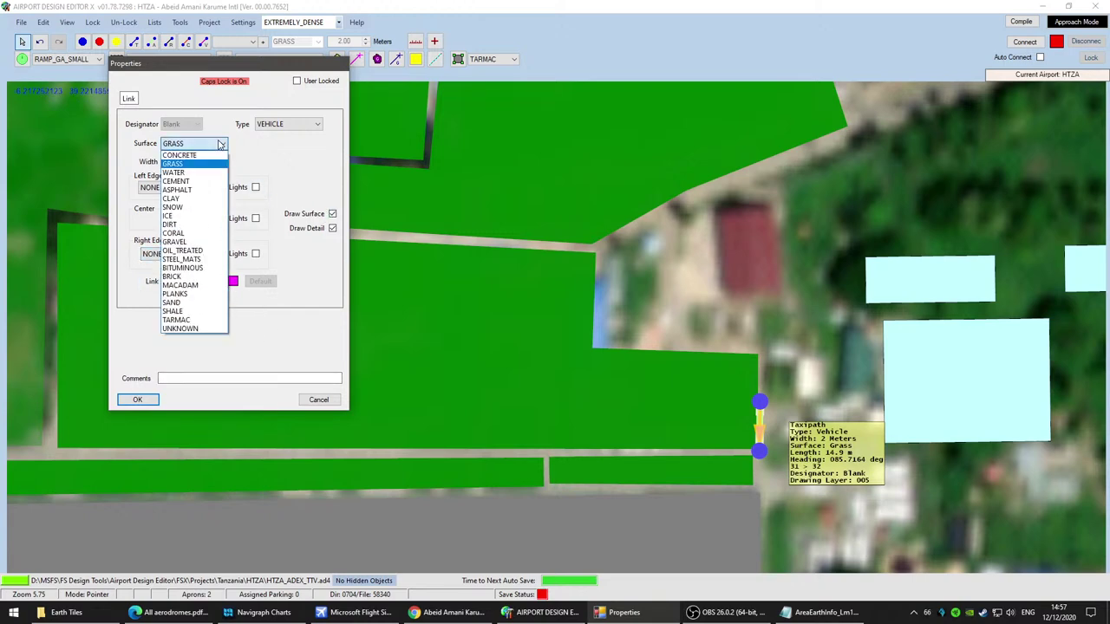
left_click(184, 320)
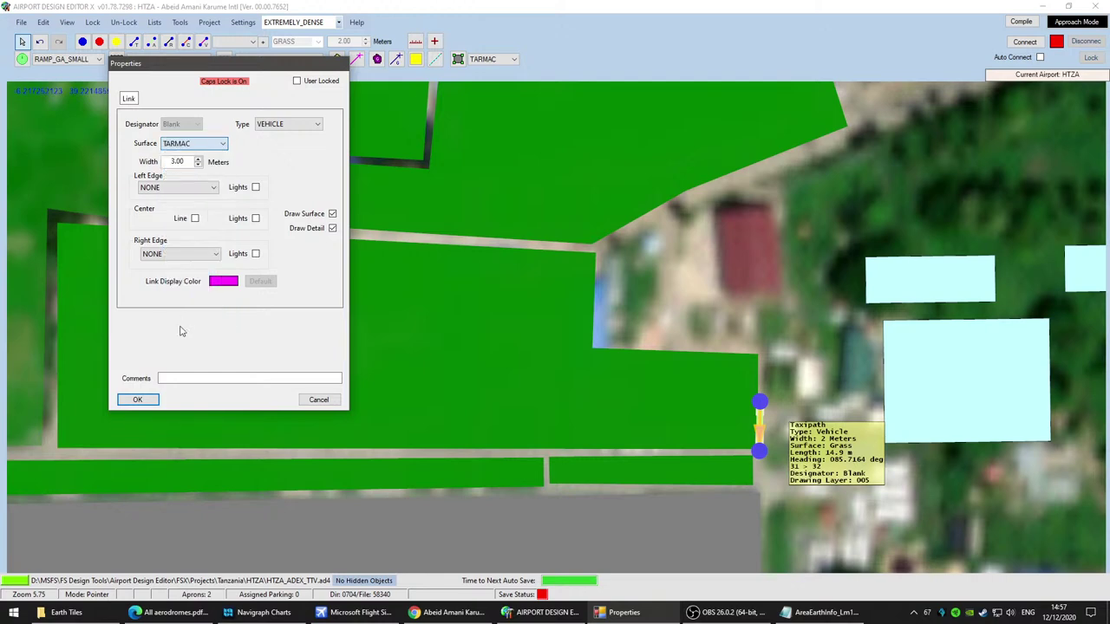
left_click(137, 400)
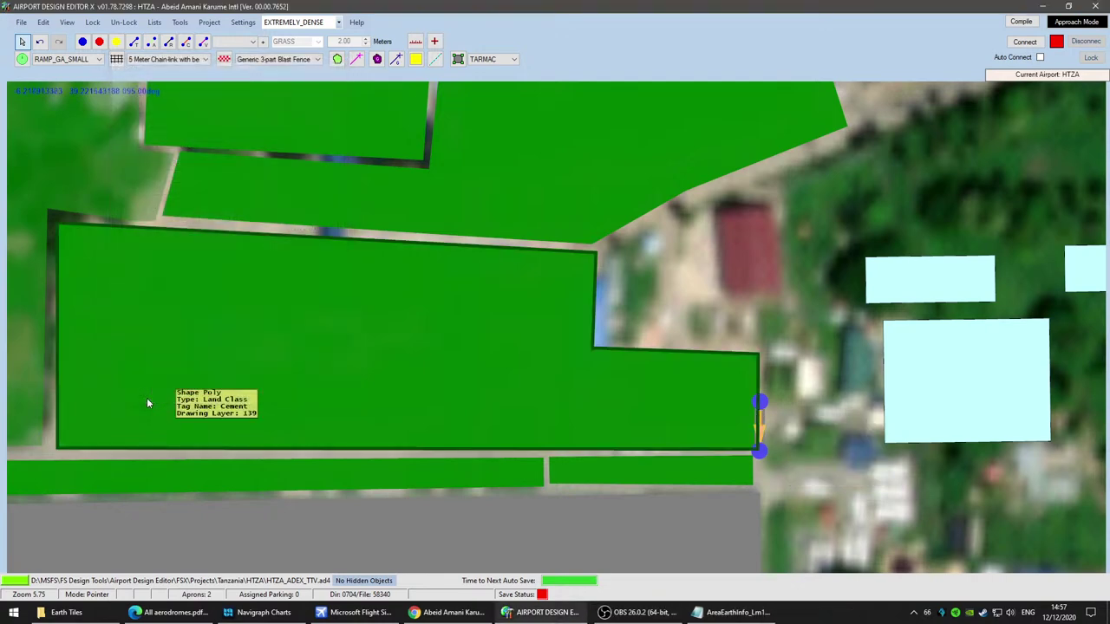
scroll(600, 403, "down", 2)
Step: Undo the unwanted grey taxiway strip drawn toward the road's west end
left_click_drag(597, 404, 560, 287)
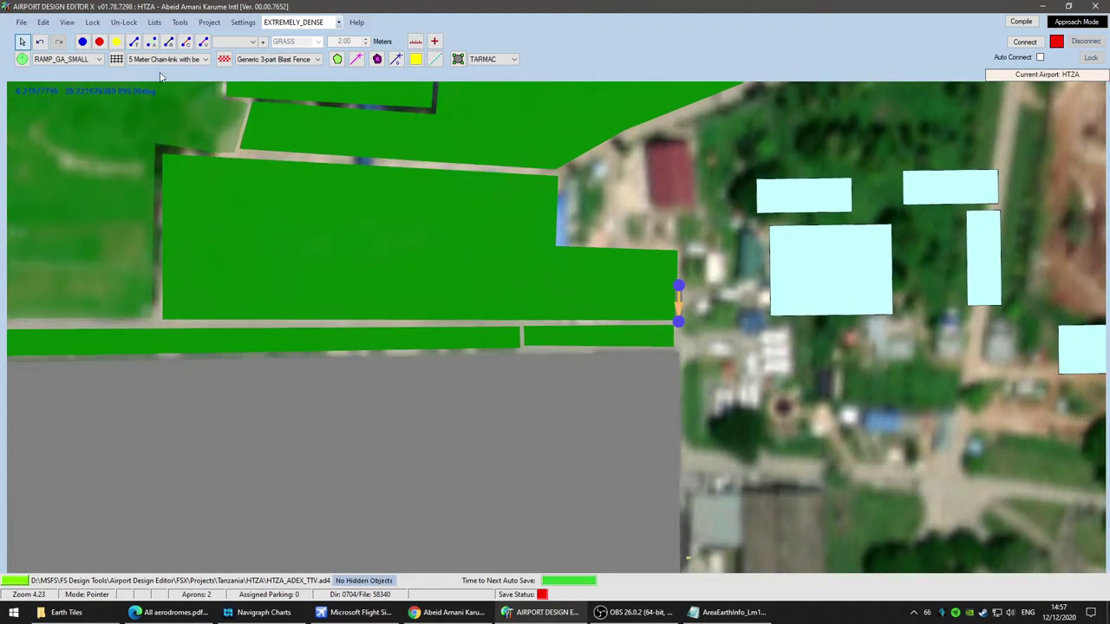
right_click_drag(406, 409, 602, 397)
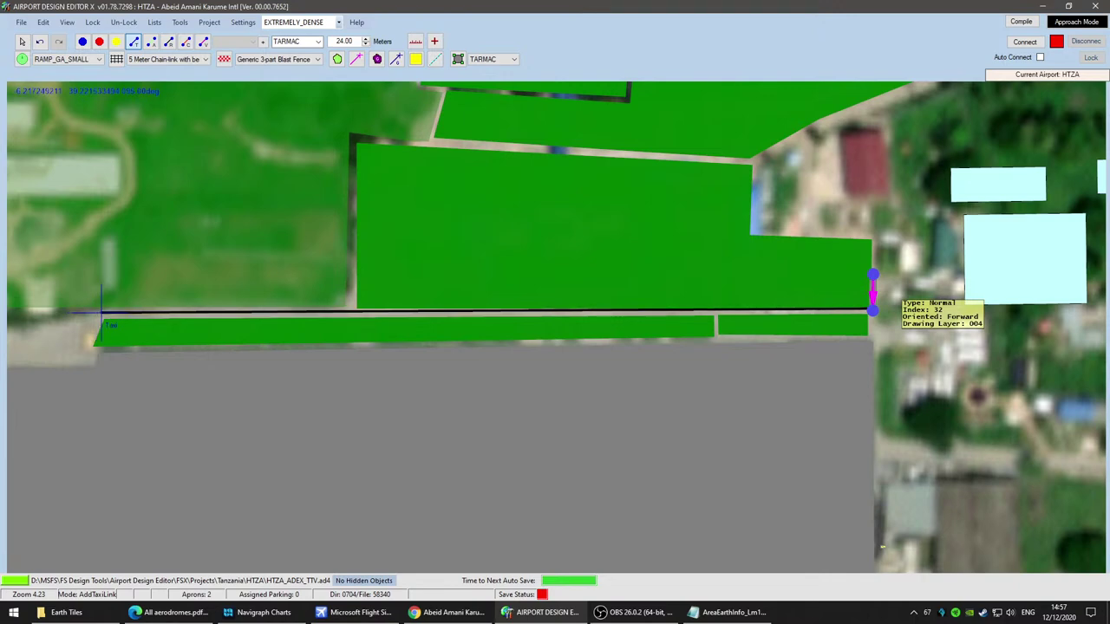
left_click(98, 310)
left_click_drag(52, 405, 555, 408)
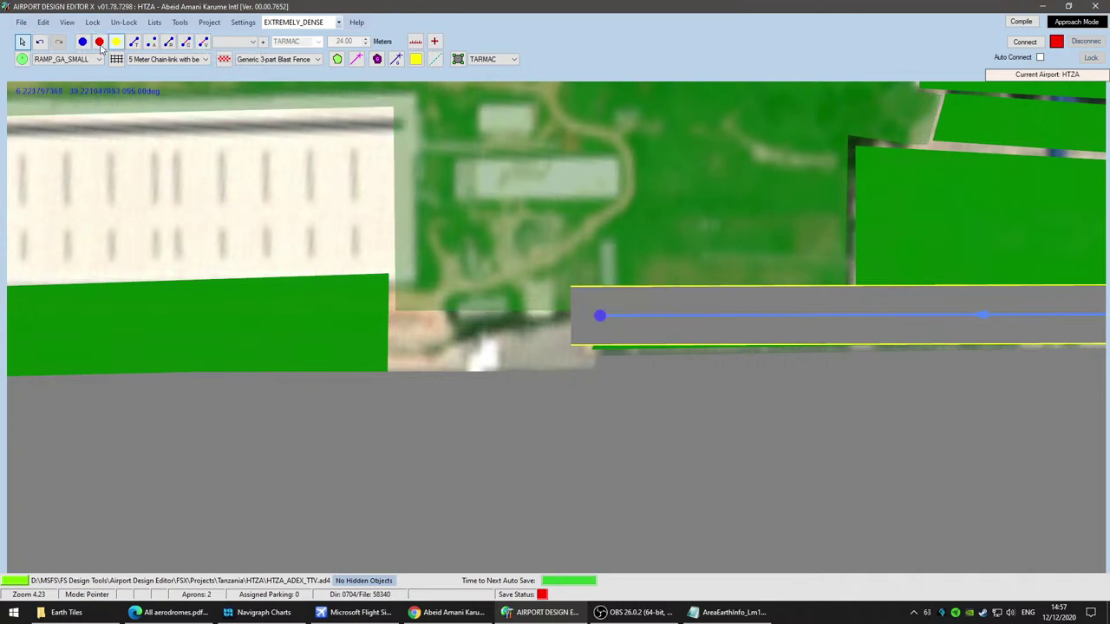
left_click(42, 42)
Step: Draw a vehicle route from the short link's node west along the road to its far end
left_click_drag(945, 387, 83, 396)
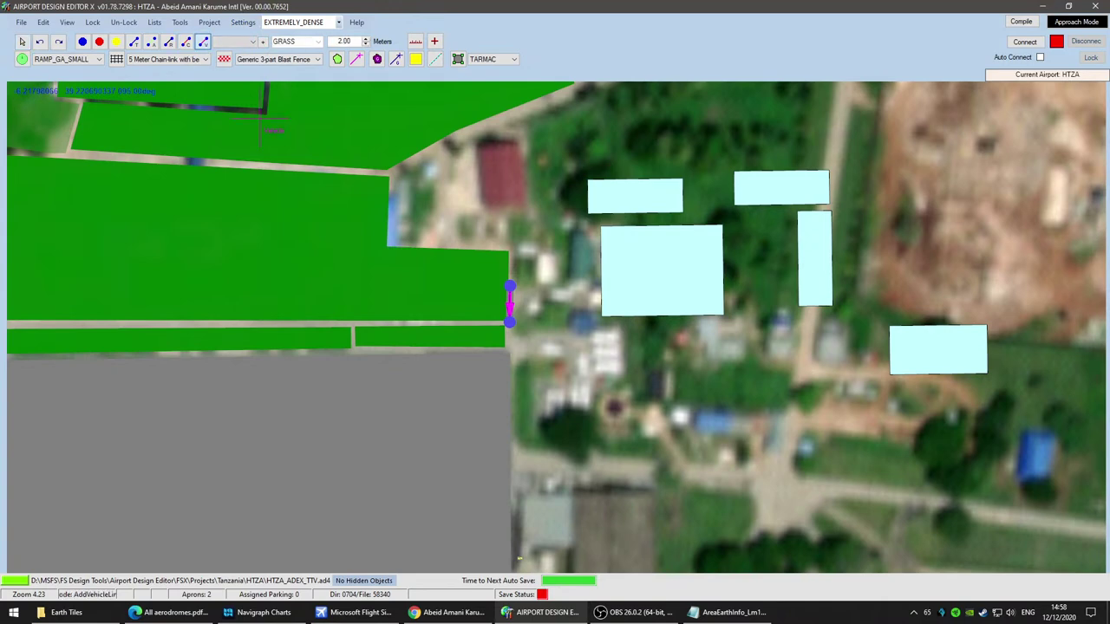
right_click_drag(491, 421, 911, 379)
left_click(928, 280)
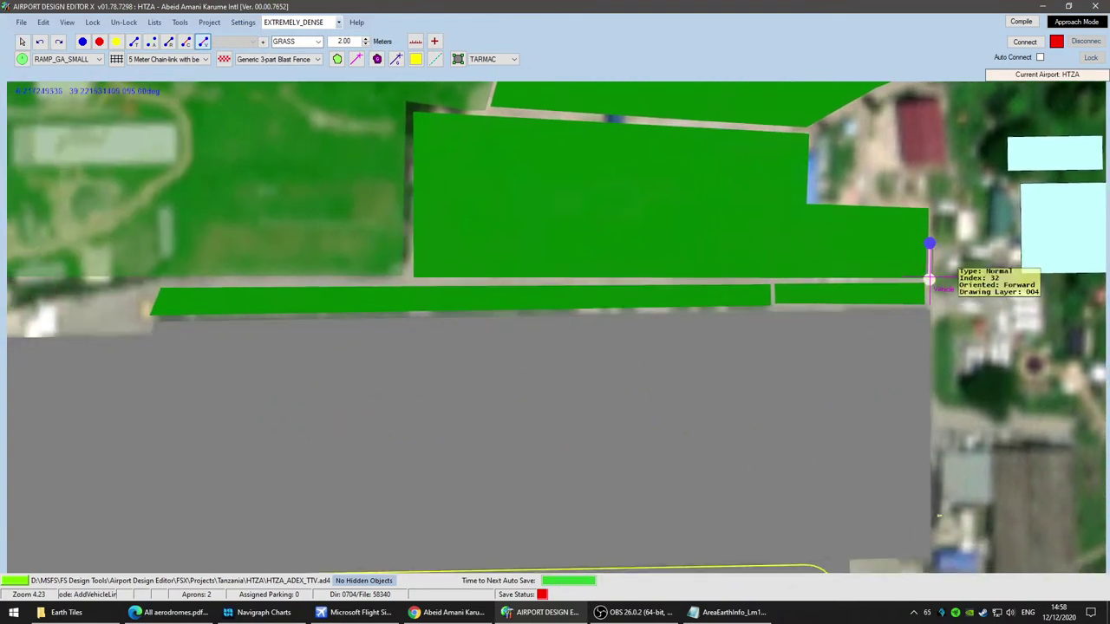
left_click(150, 284)
right_click_drag(202, 387, 562, 430)
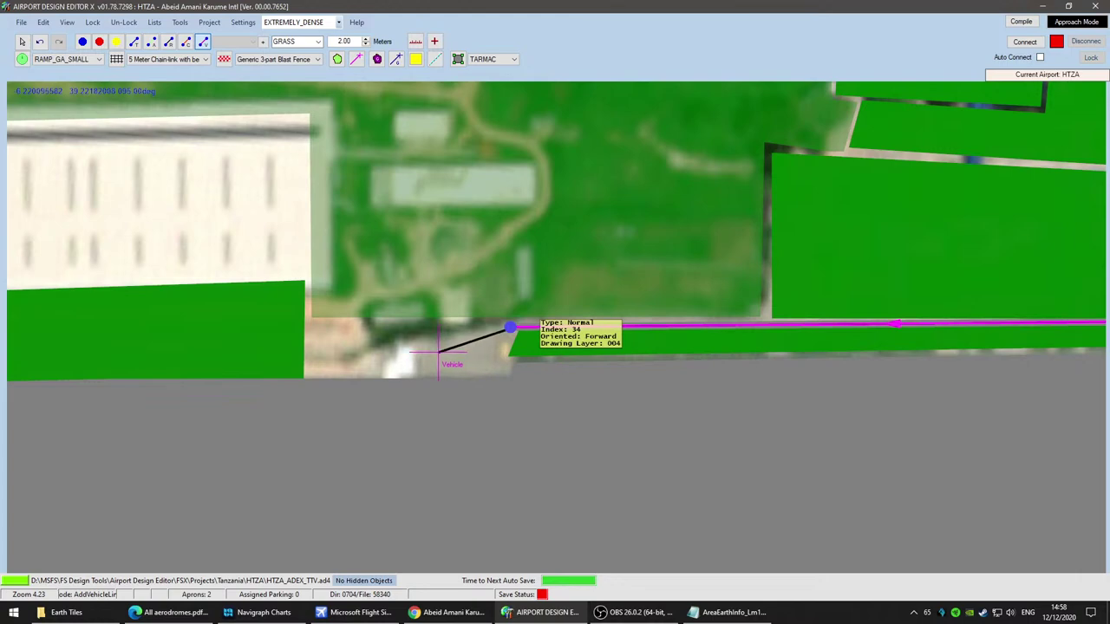
left_click(452, 345)
right_click_drag(867, 478, 312, 452)
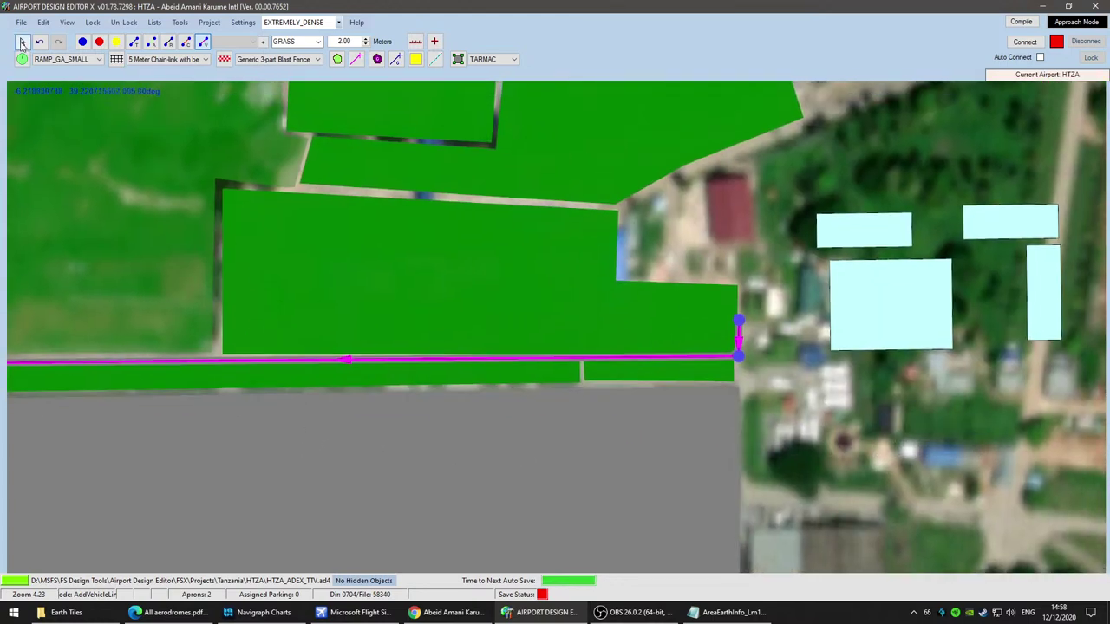
left_click(23, 41)
Step: Hide the Parking and Taxiways layer to inspect the road and apron beneath the route
left_click(65, 22)
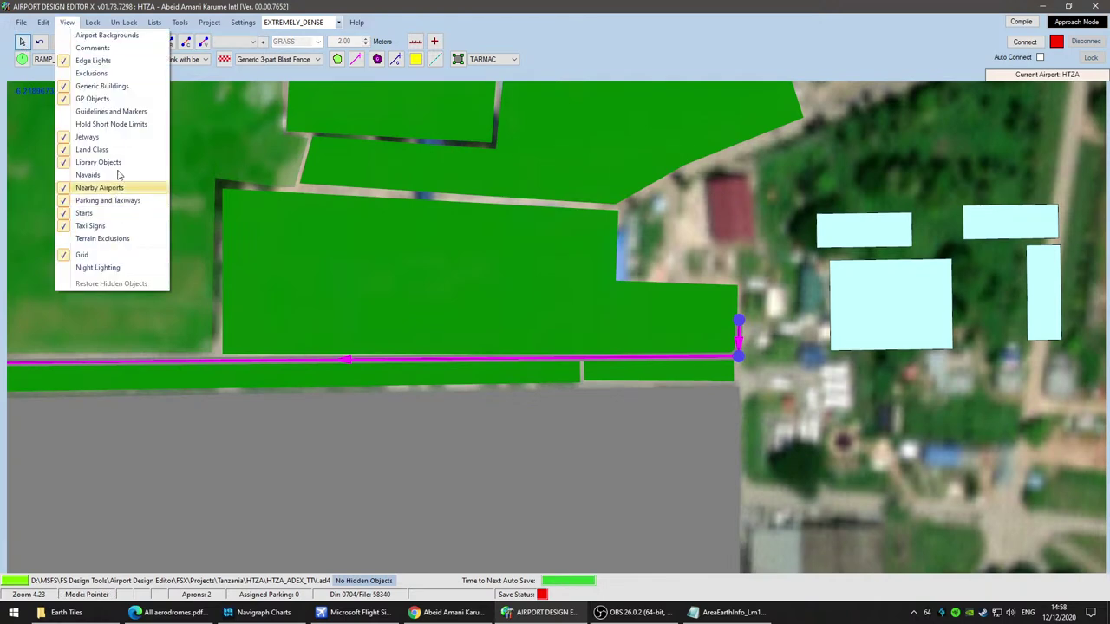
left_click(127, 202)
scroll(572, 433, "up", 5)
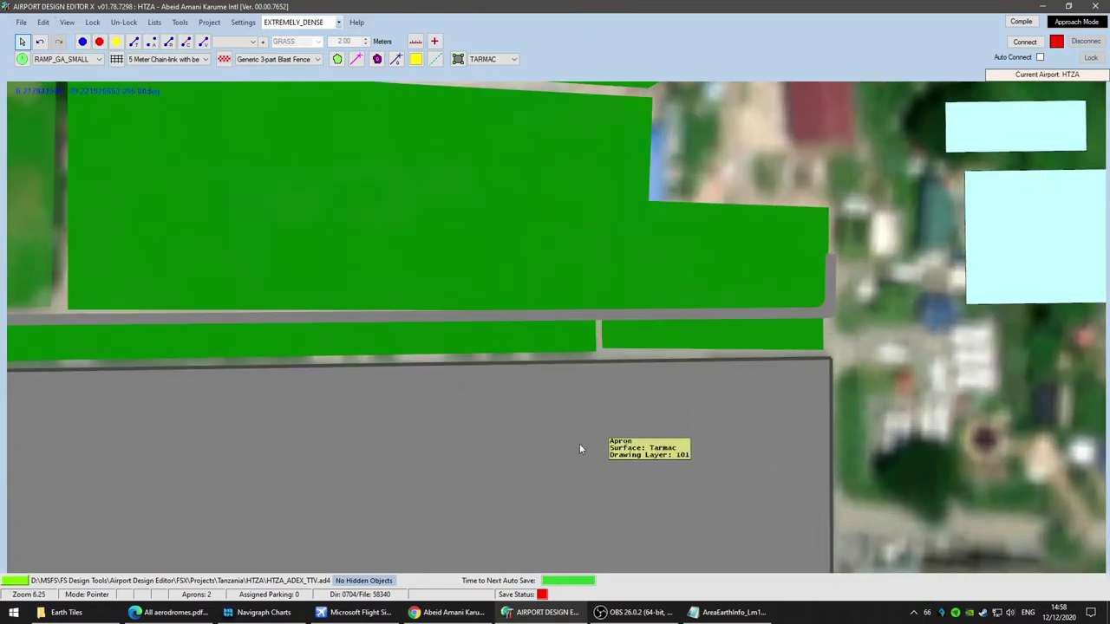
right_click_drag(313, 237, 636, 307)
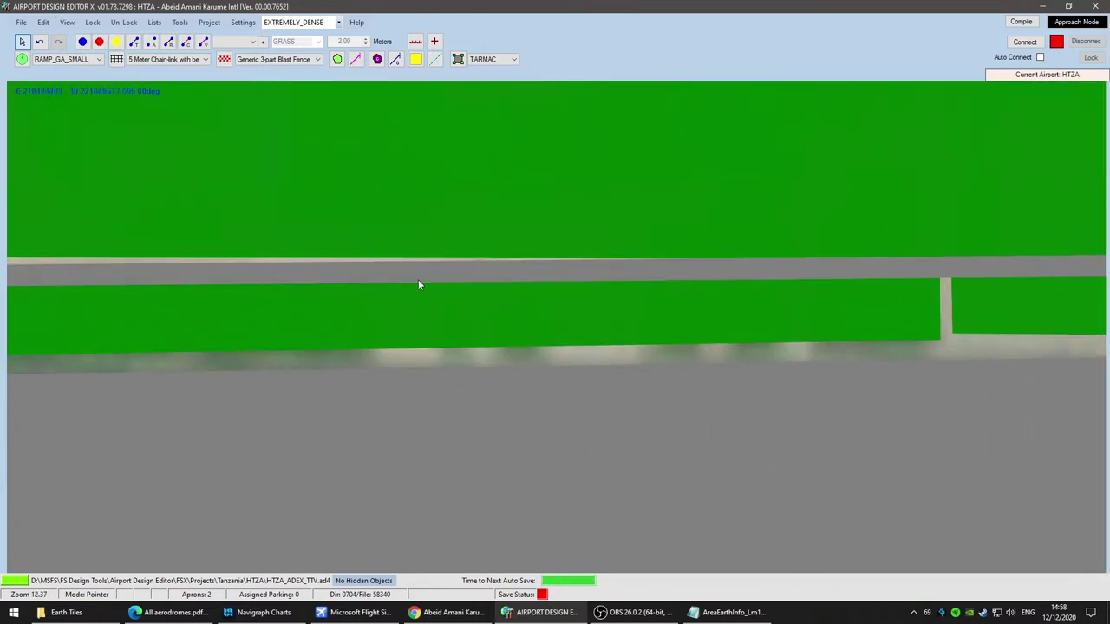
scroll(704, 363, "down", 3)
scroll(705, 364, "down", 4)
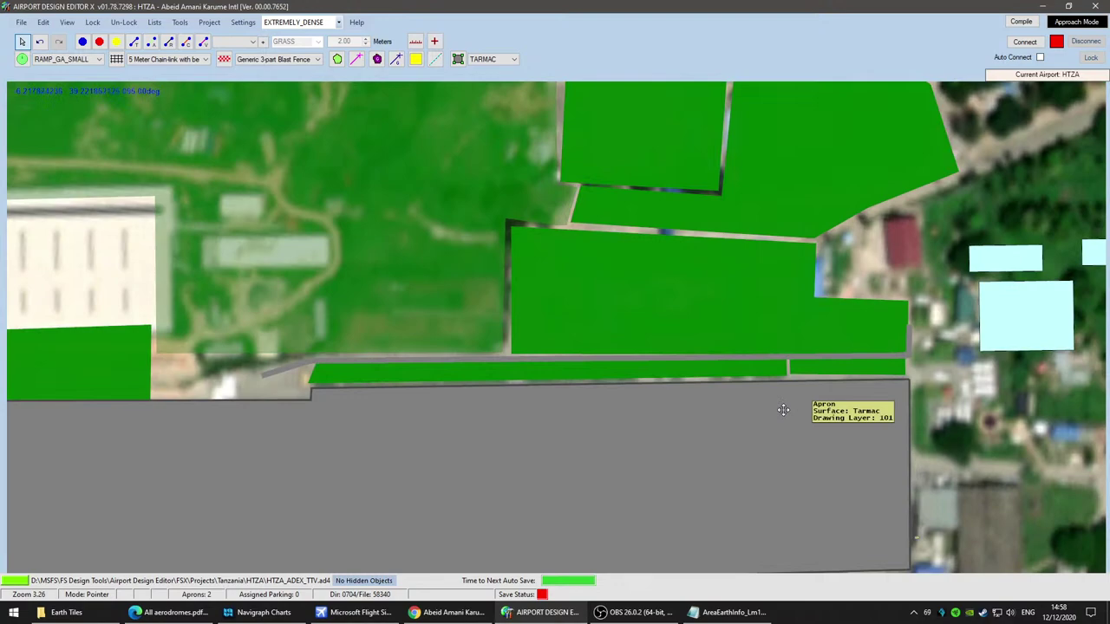
right_click_drag(783, 397, 516, 401)
left_click_drag(514, 394, 512, 379)
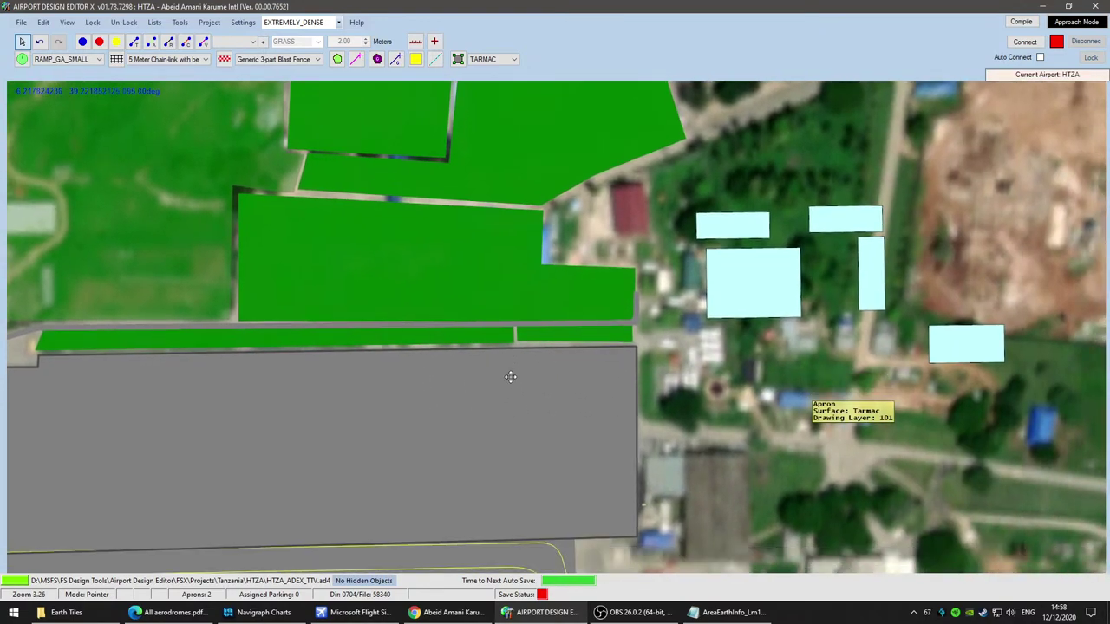
scroll(511, 379, "up", 3)
scroll(512, 379, "down", 1)
scroll(511, 379, "down", 2)
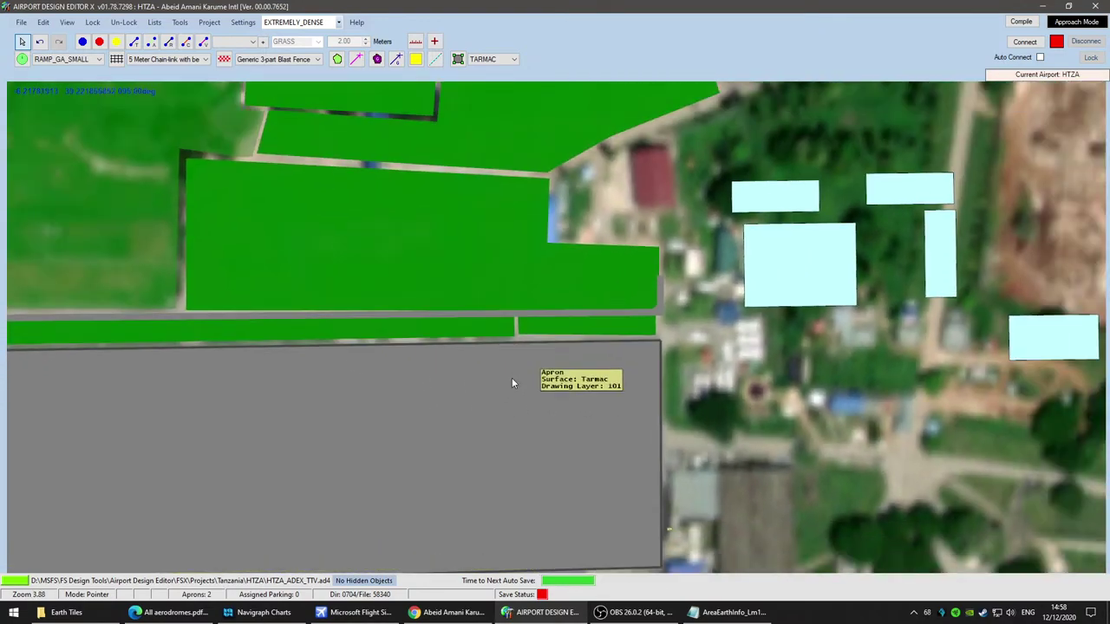
left_click_drag(350, 380, 537, 395)
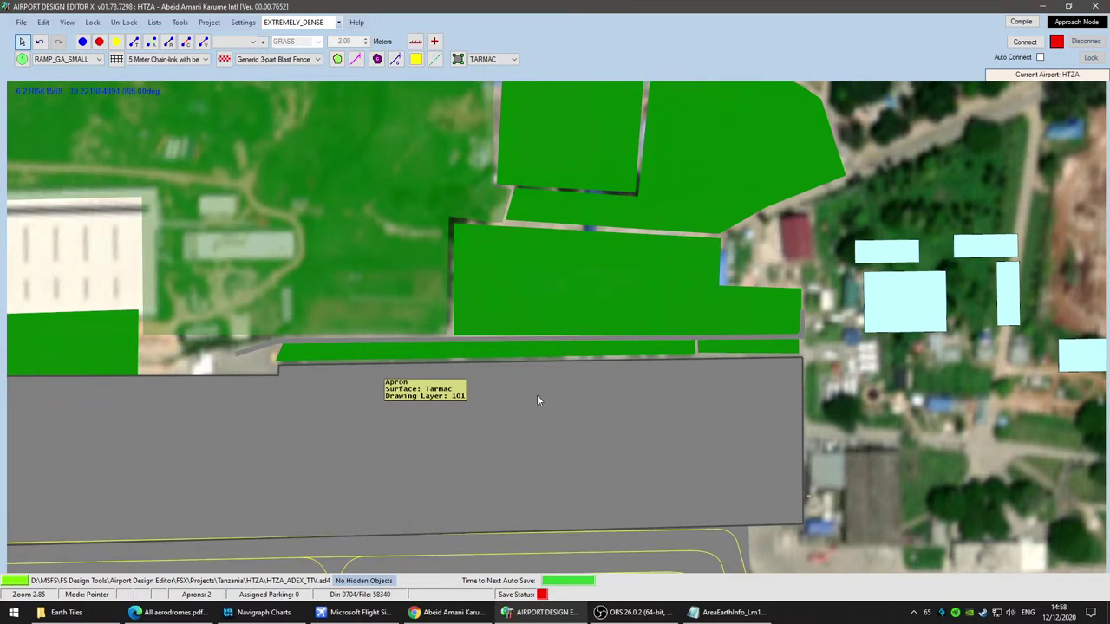
scroll(546, 402, "up", 5)
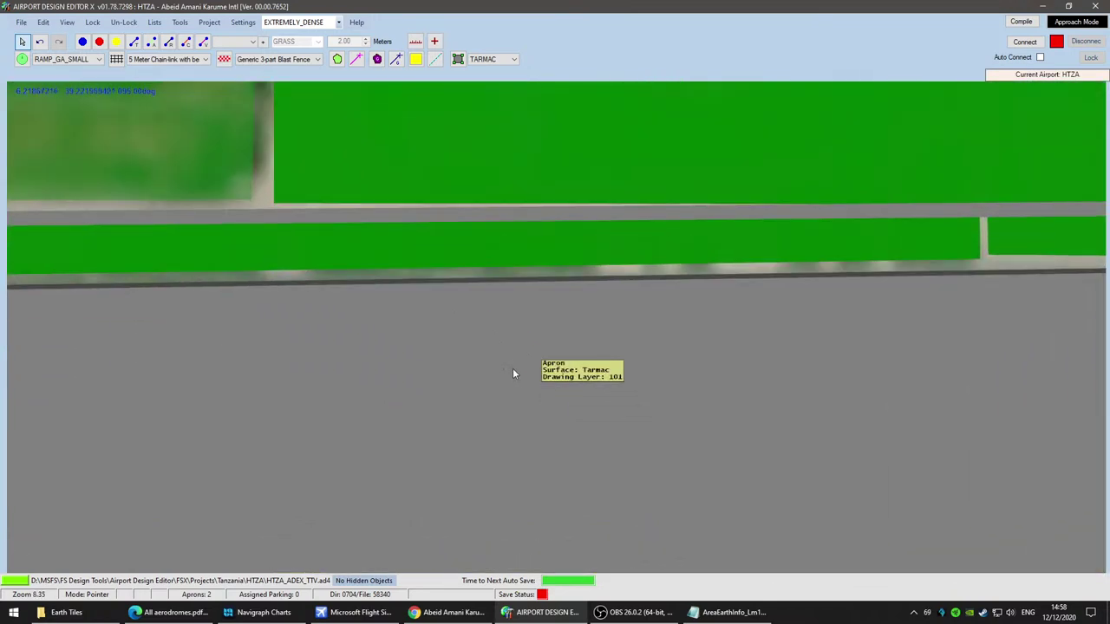
scroll(513, 368, "down", 3)
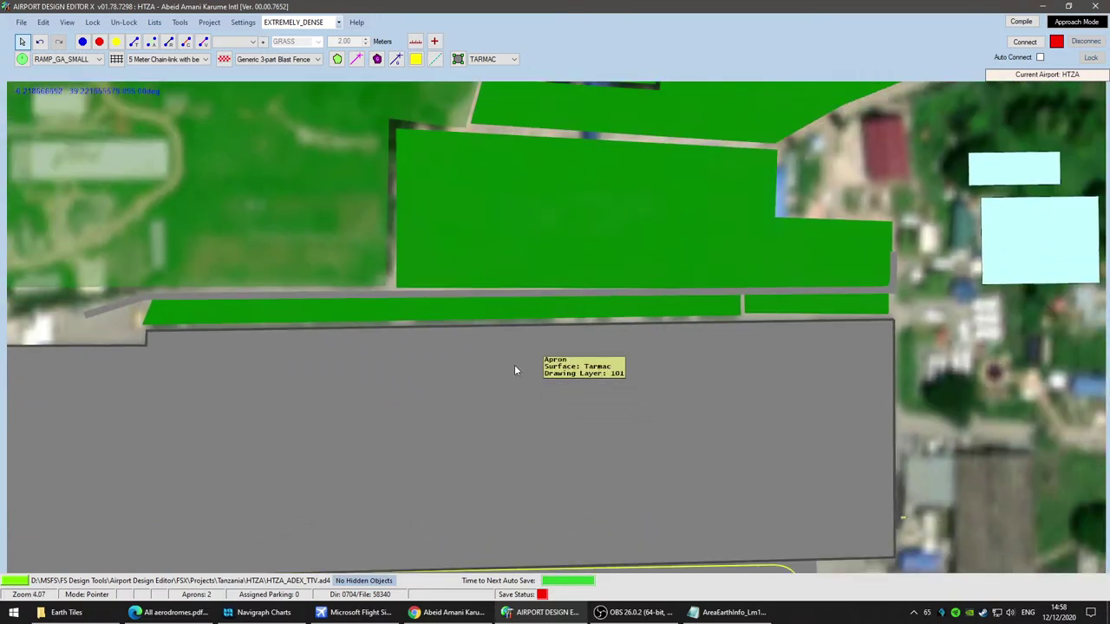
scroll(515, 369, "up", 2)
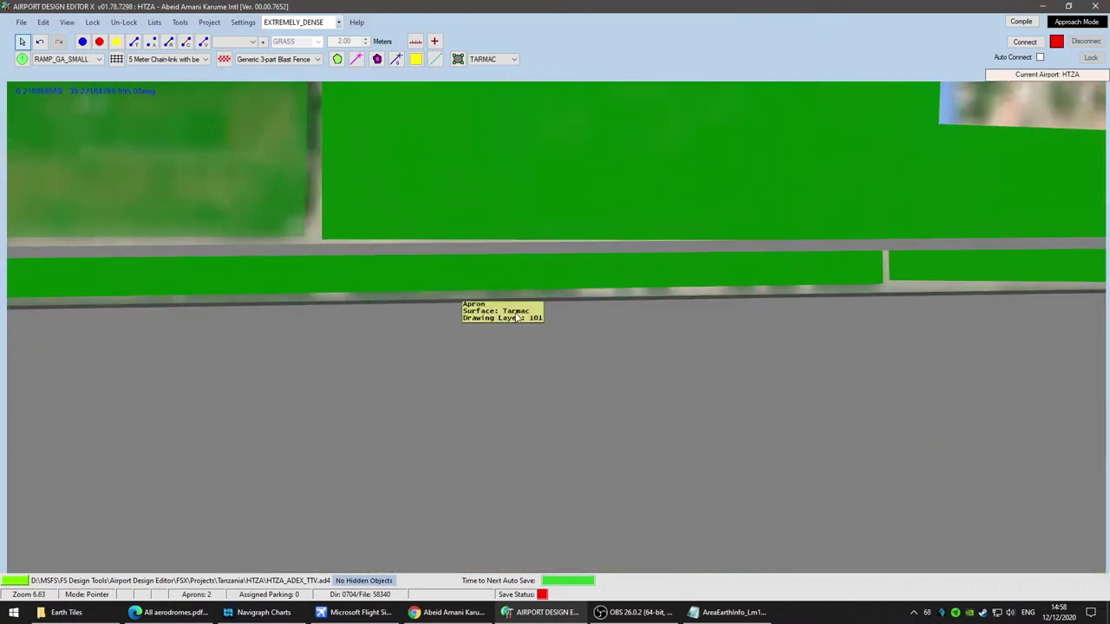
left_click_drag(310, 352, 625, 379)
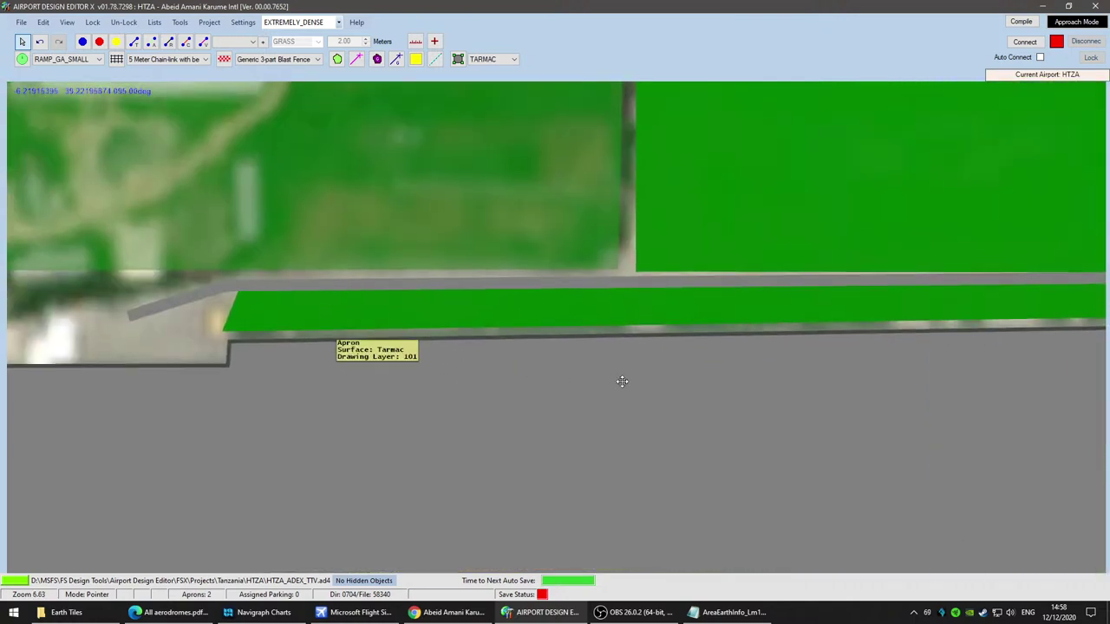
Step: Show the Parking and Taxiways layer again at the route's western node
left_click(67, 22)
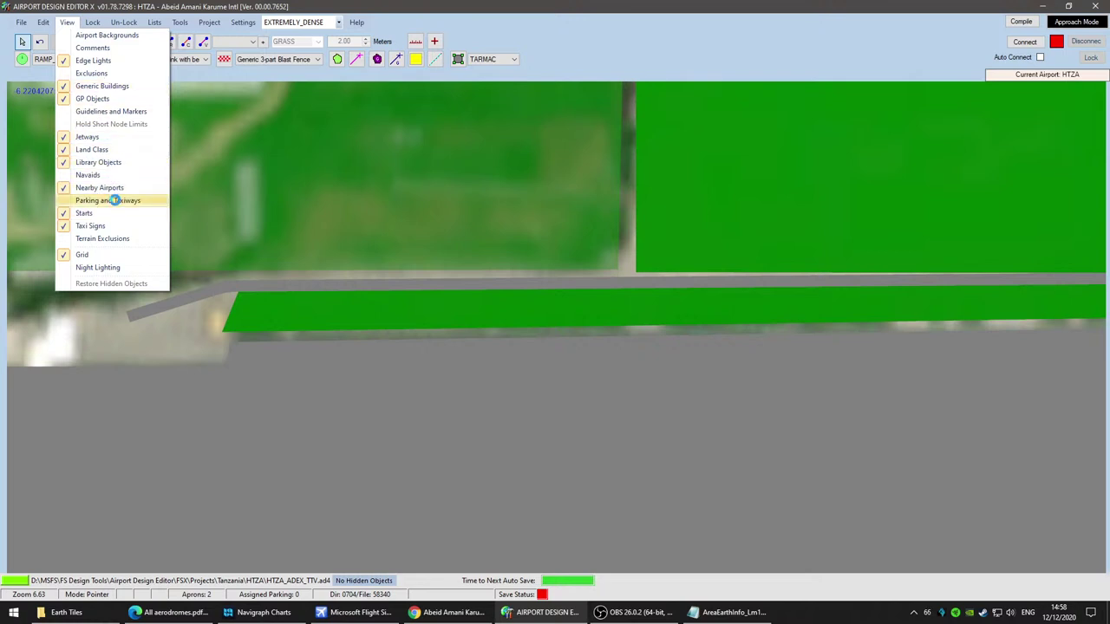
left_click(116, 201)
left_click_drag(647, 467, 499, 457)
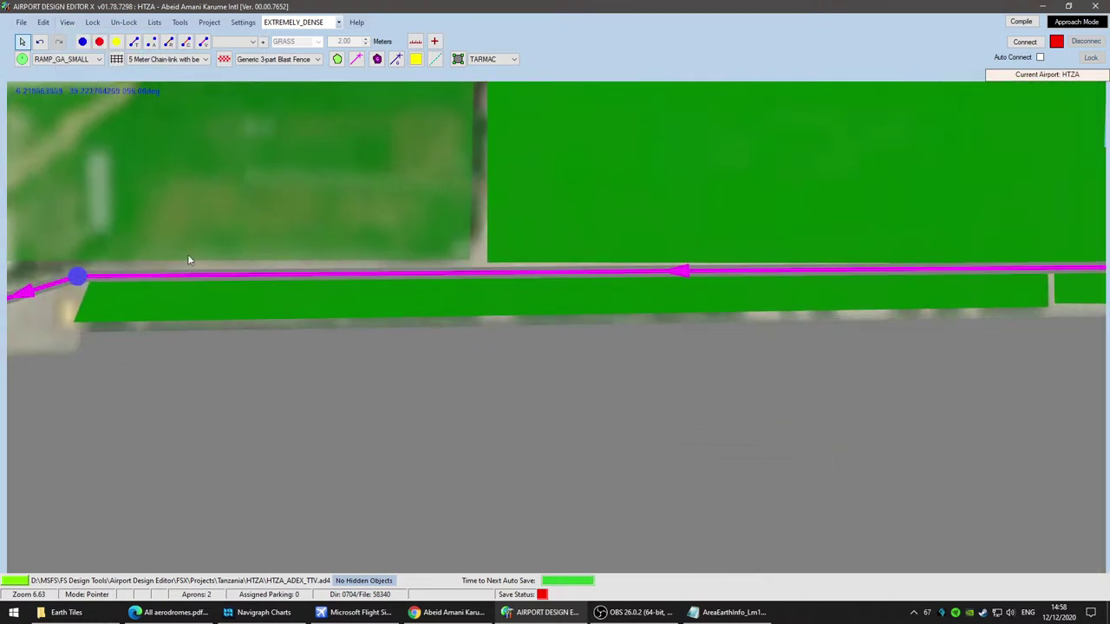
Step: Nudge the route's western node onto the road
left_click(78, 278)
left_click_drag(80, 277, 79, 282)
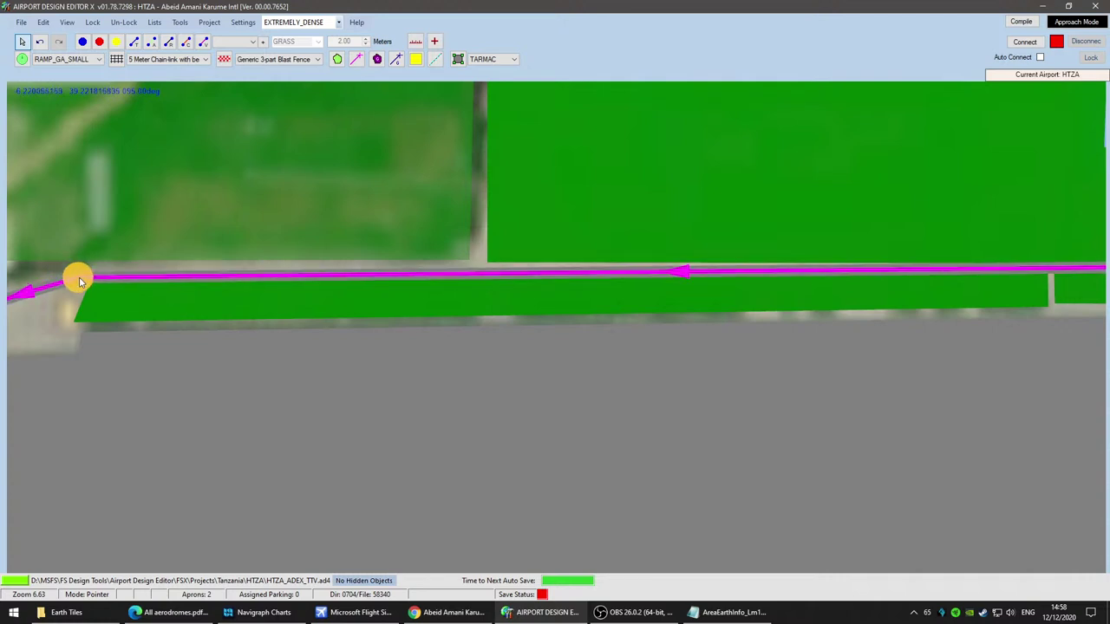
left_click_drag(79, 281, 75, 278)
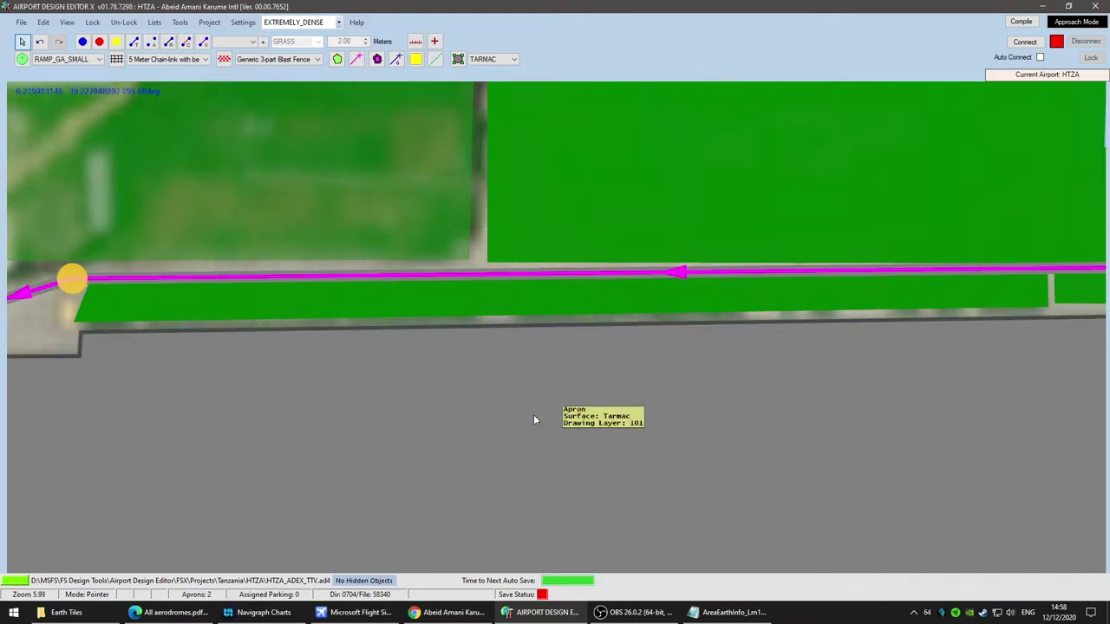
Step: Pull the grass strip's top-left corner off the road
scroll(534, 414, "down", 2)
scroll(533, 415, "up", 4)
scroll(538, 358, "up", 1)
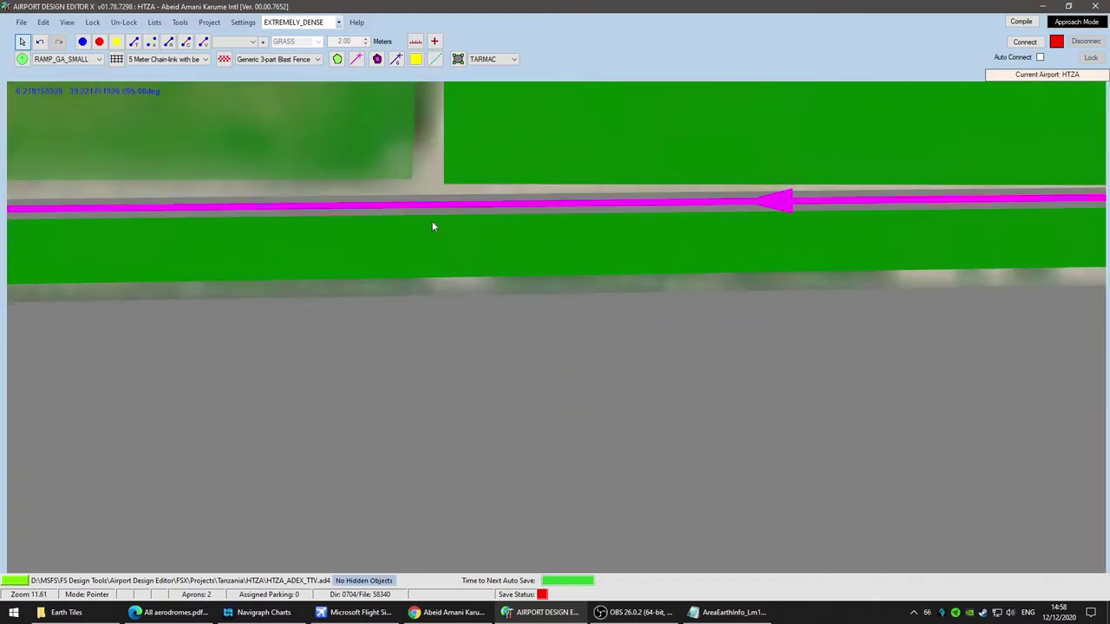
left_click_drag(239, 330, 870, 386)
left_click(483, 310)
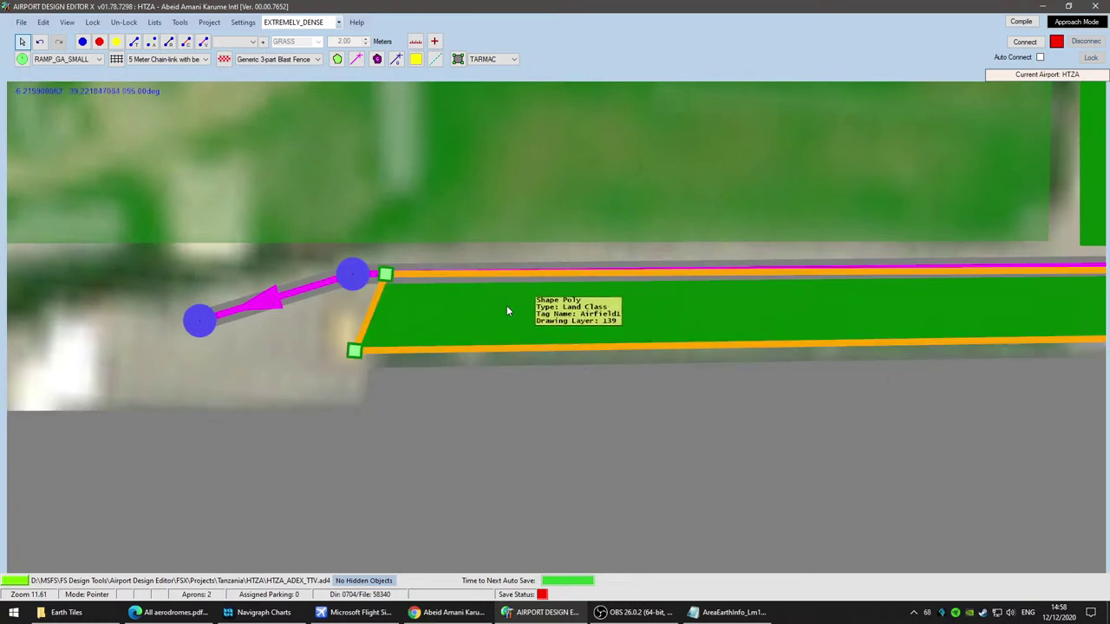
left_click_drag(386, 277, 383, 299)
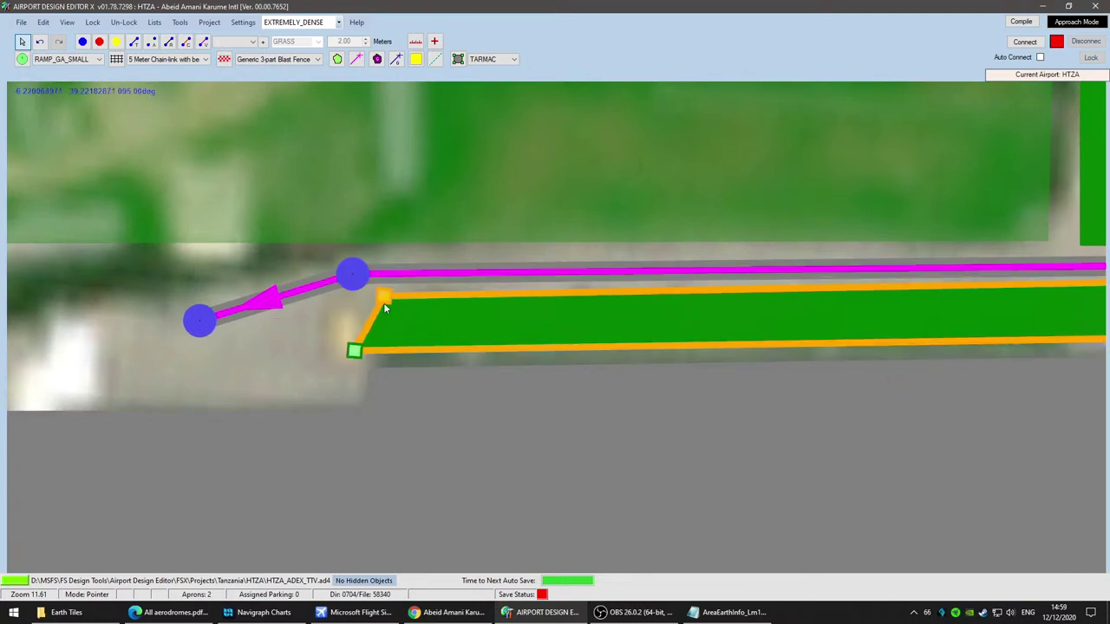
Step: Set the western route segment to a 4 m tarmac VEHICLE link
double_click(406, 275)
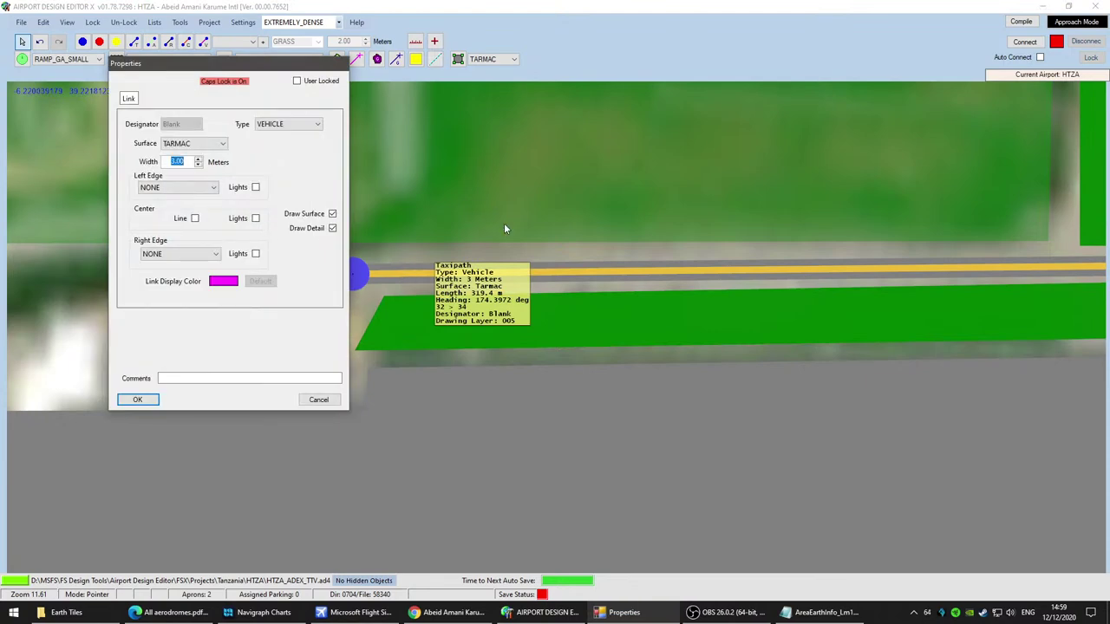
left_click(137, 400)
scroll(607, 312, "up", 3)
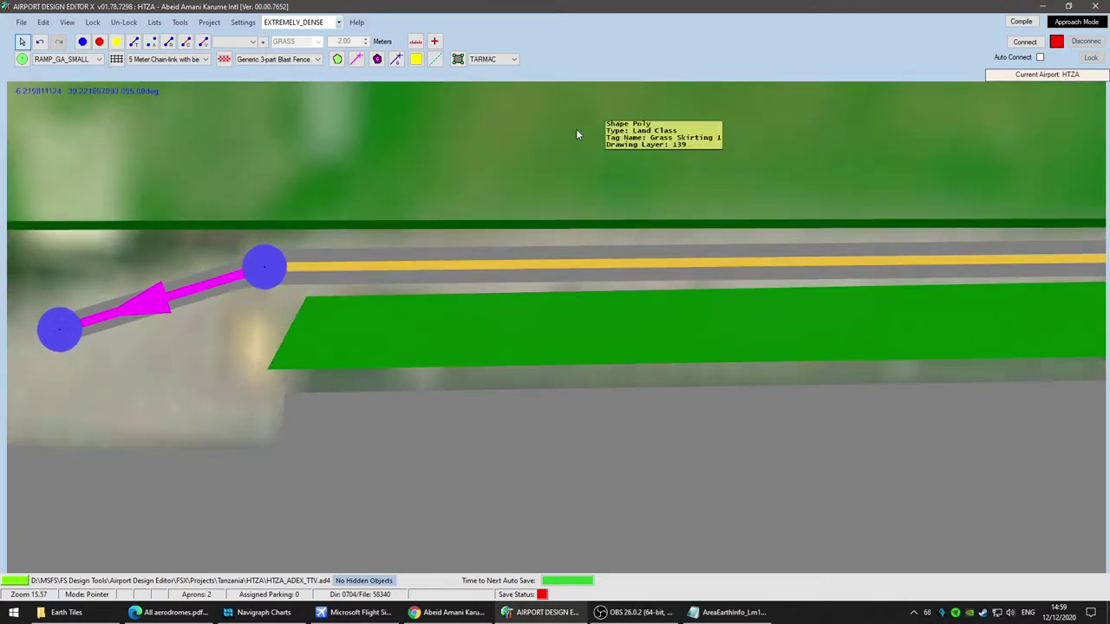
Step: Reshape the grass polygon's corners and left edge so it sits beside the road and spur
left_click(366, 342)
left_click_drag(306, 295, 323, 276)
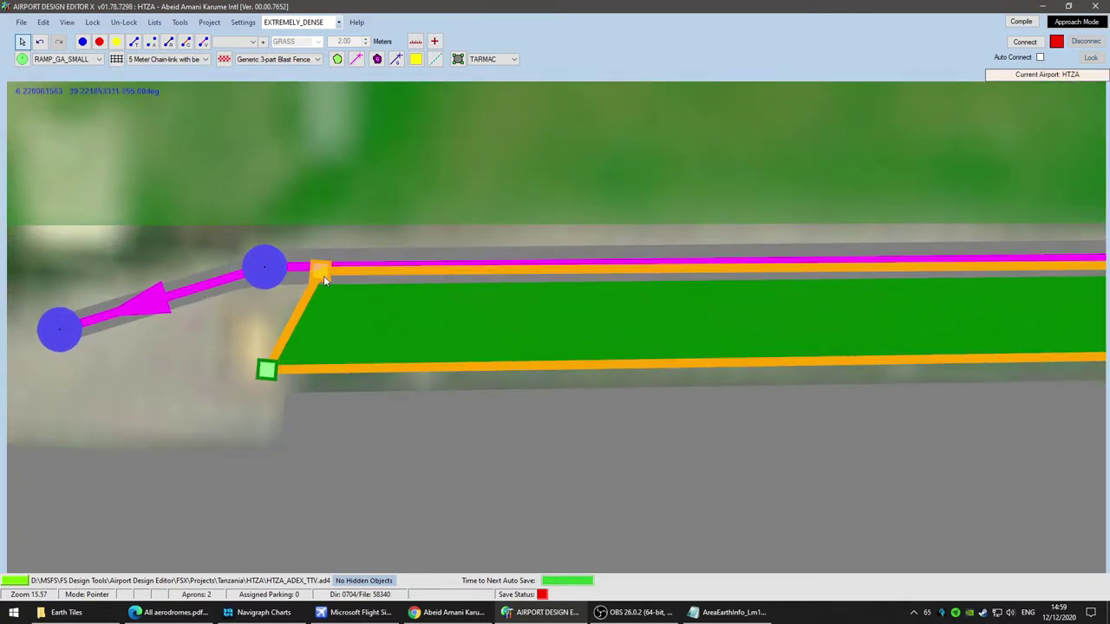
left_click_drag(264, 373, 320, 376)
scroll(658, 382, "down", 1)
scroll(389, 423, "down", 2)
left_click_drag(388, 423, 7, 423)
left_click_drag(848, 417, 5, 397)
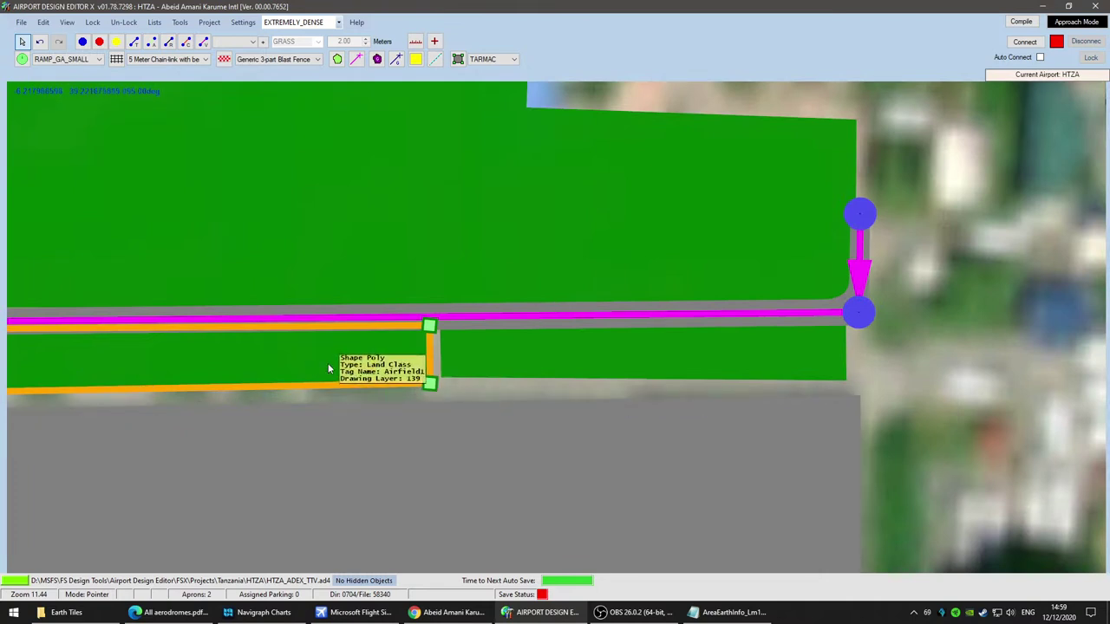
mouse_move(530, 334)
left_mouse_down()
mouse_move(512, 377)
mouse_move(531, 342)
left_mouse_up()
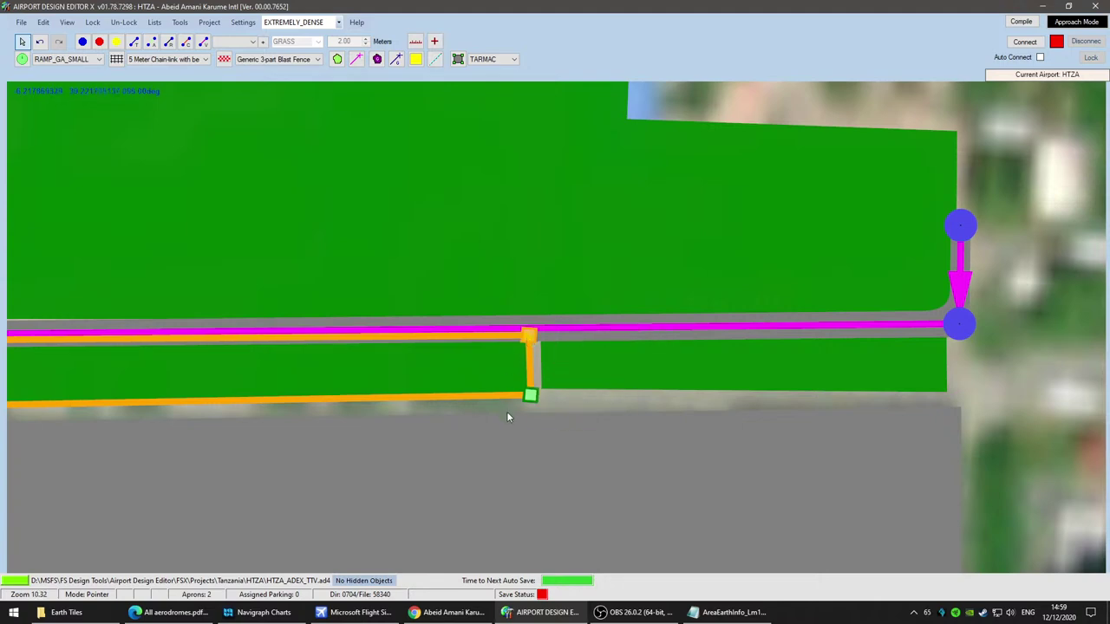
Step: Move the large cement polygon's bottom-left corner to the road edge
scroll(512, 425, "down", 3)
left_click_drag(399, 443, 1018, 400)
left_click_drag(775, 445, 682, 432)
left_click(344, 326)
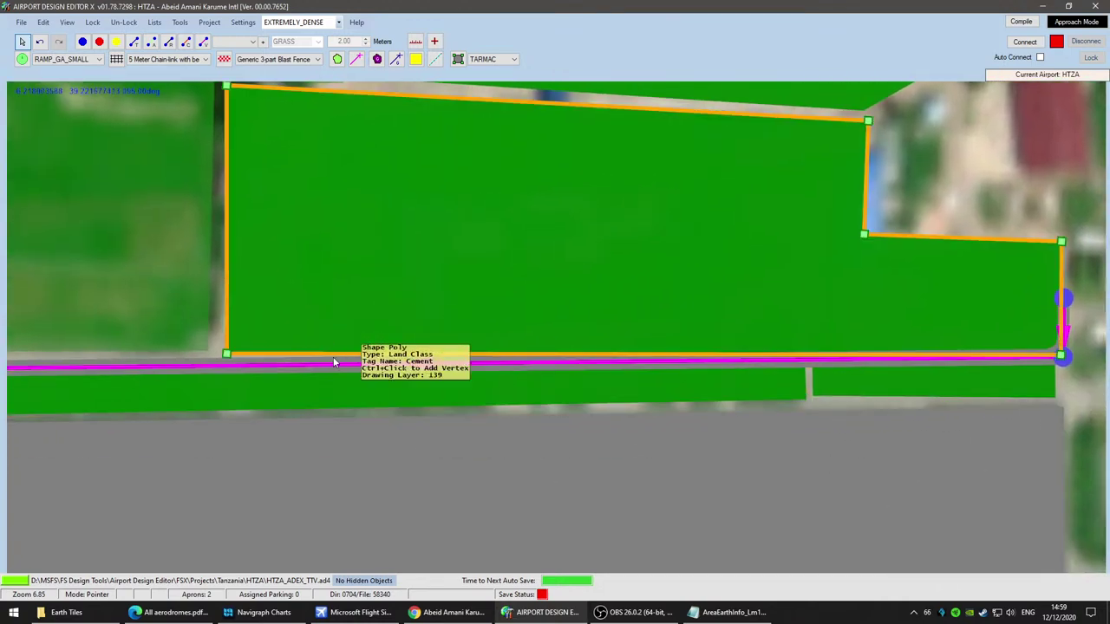
scroll(268, 292, "up", 3)
left_click_drag(181, 408, 173, 423)
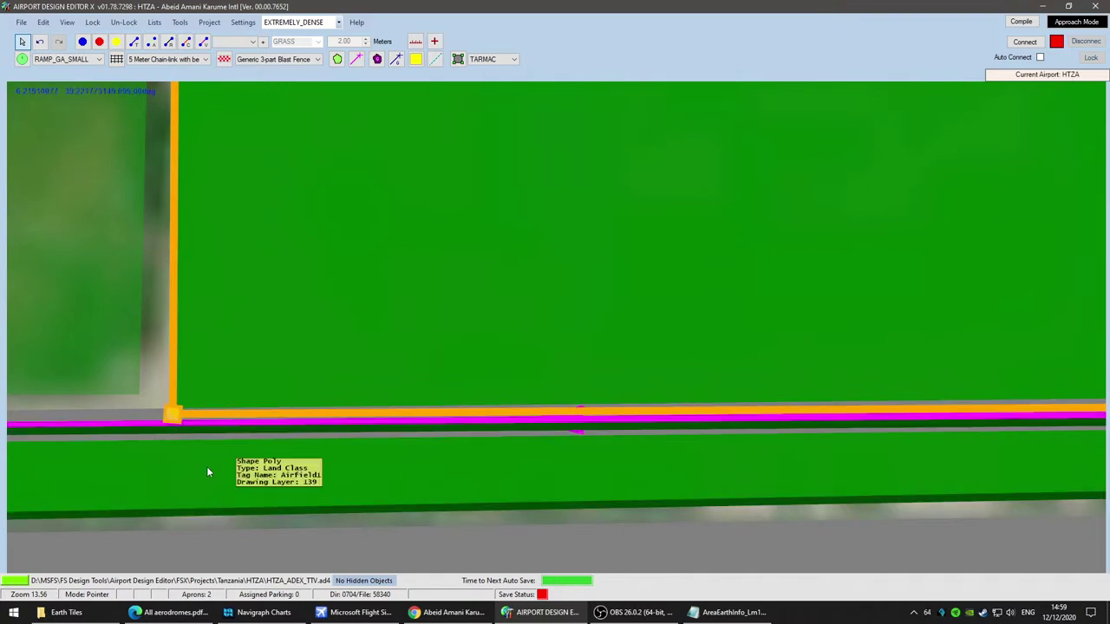
Step: Check the lower green polygon, then view the apron below the road
left_click_drag(630, 482, 72, 453)
left_click_drag(619, 448, 67, 469)
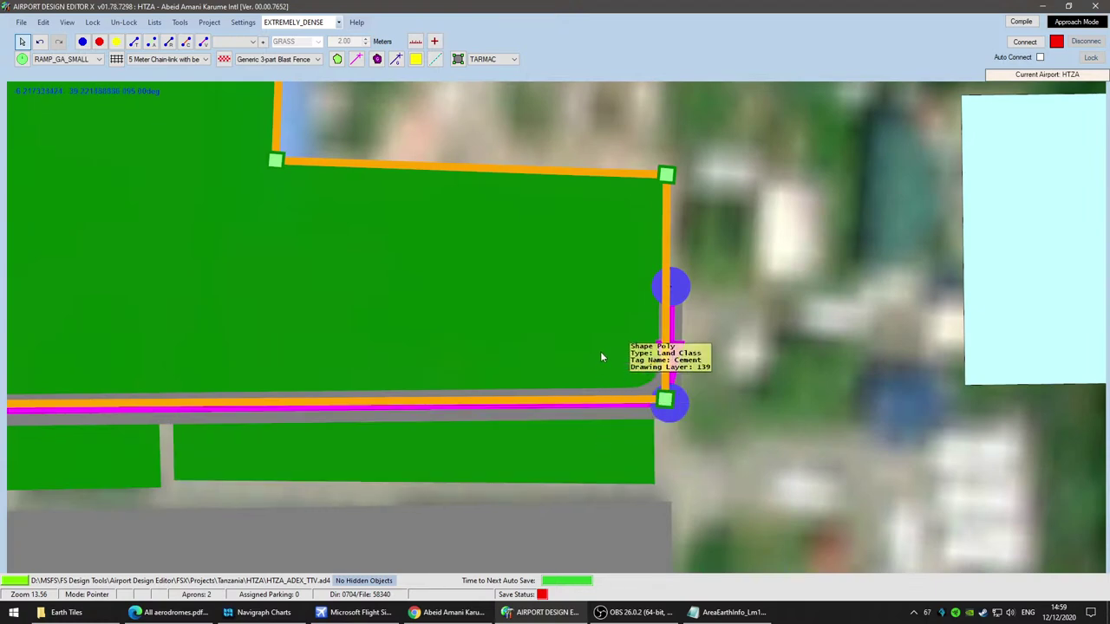
left_click(576, 465)
left_click(776, 424)
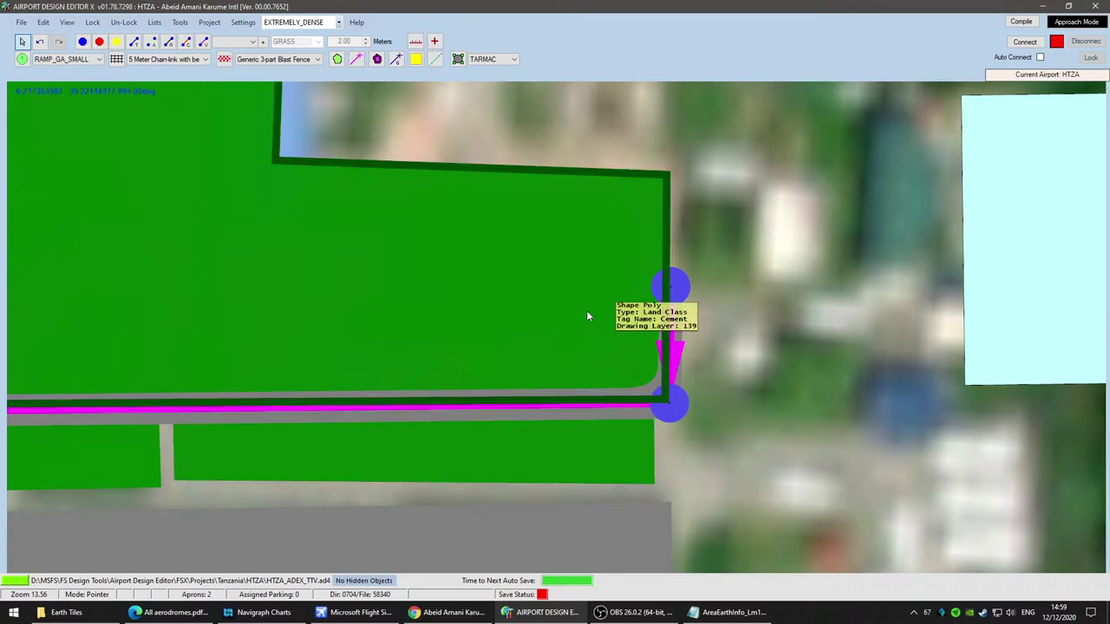
scroll(774, 484, "down", 2)
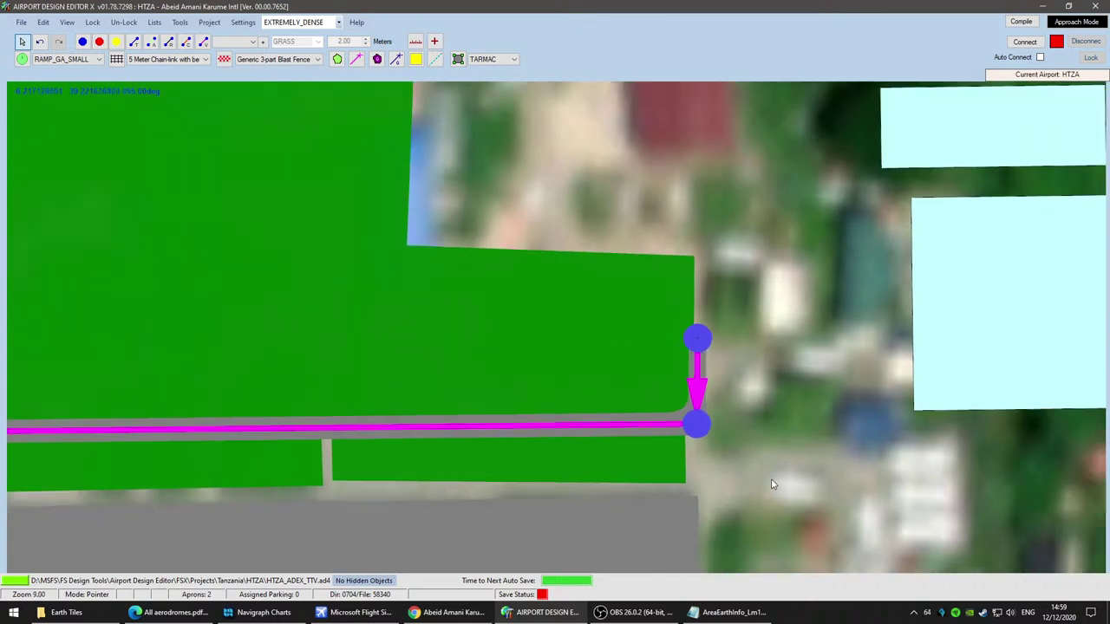
scroll(773, 484, "down", 3)
left_click_drag(773, 484, 785, 290)
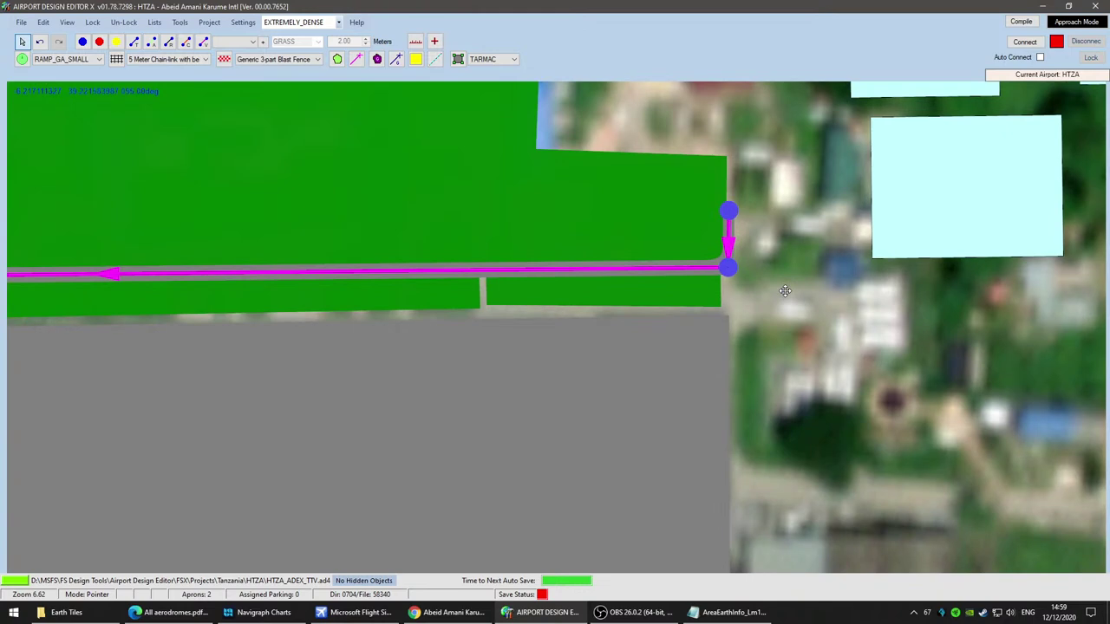
Step: With the vehicle line tool active, fade the strip polygon's fill so imagery shows between road and apron
left_click(205, 42)
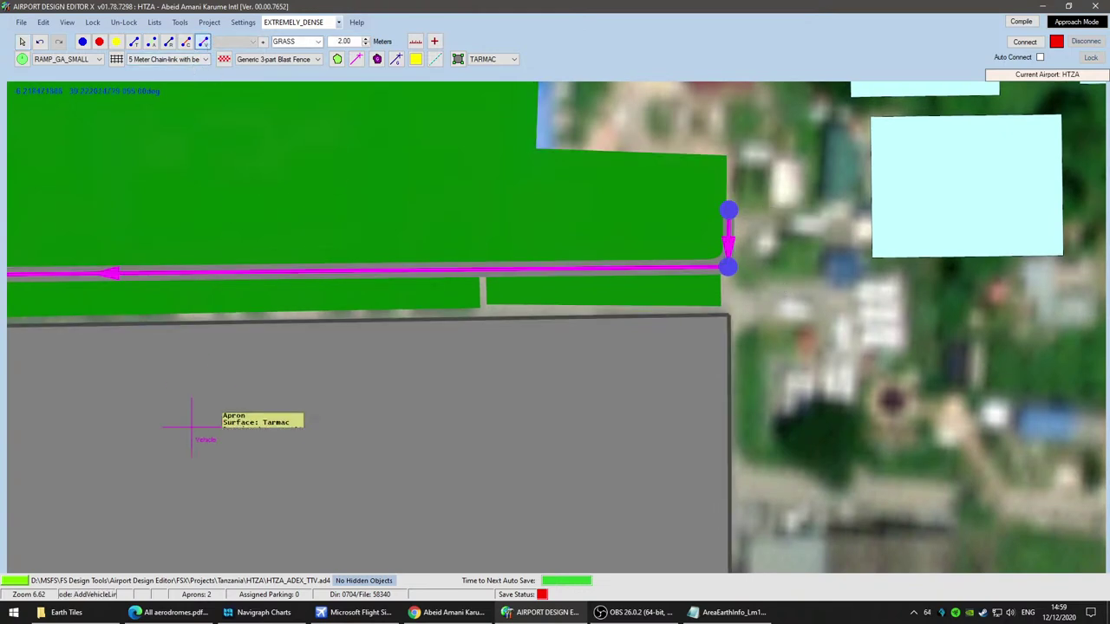
left_click_drag(198, 420, 637, 434)
left_click_drag(496, 440, 160, 414)
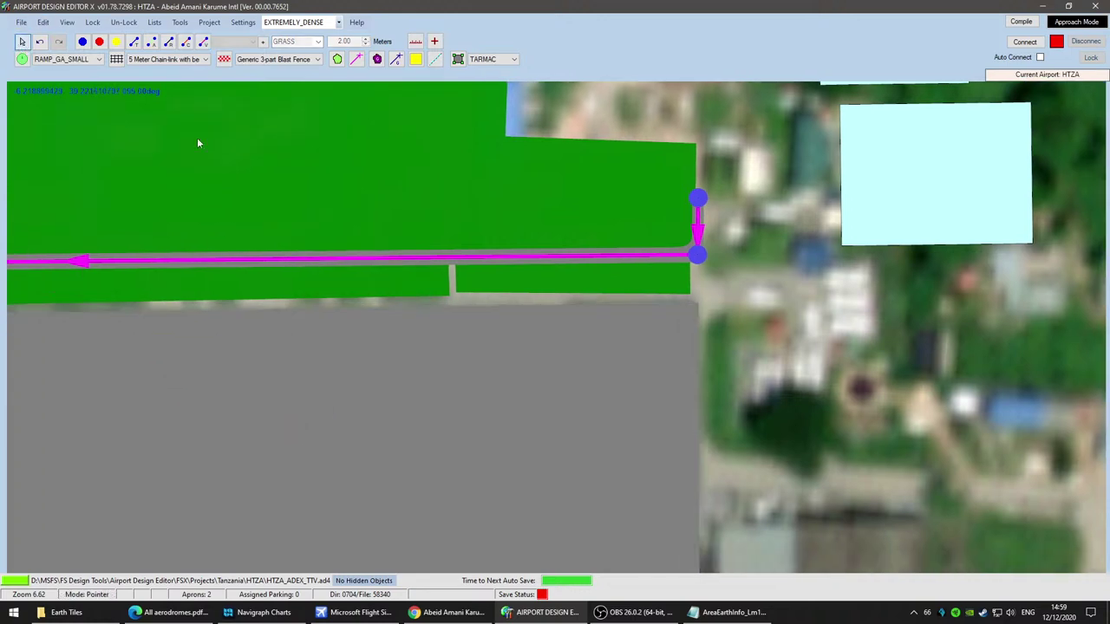
scroll(373, 244, "down", 5, "shift")
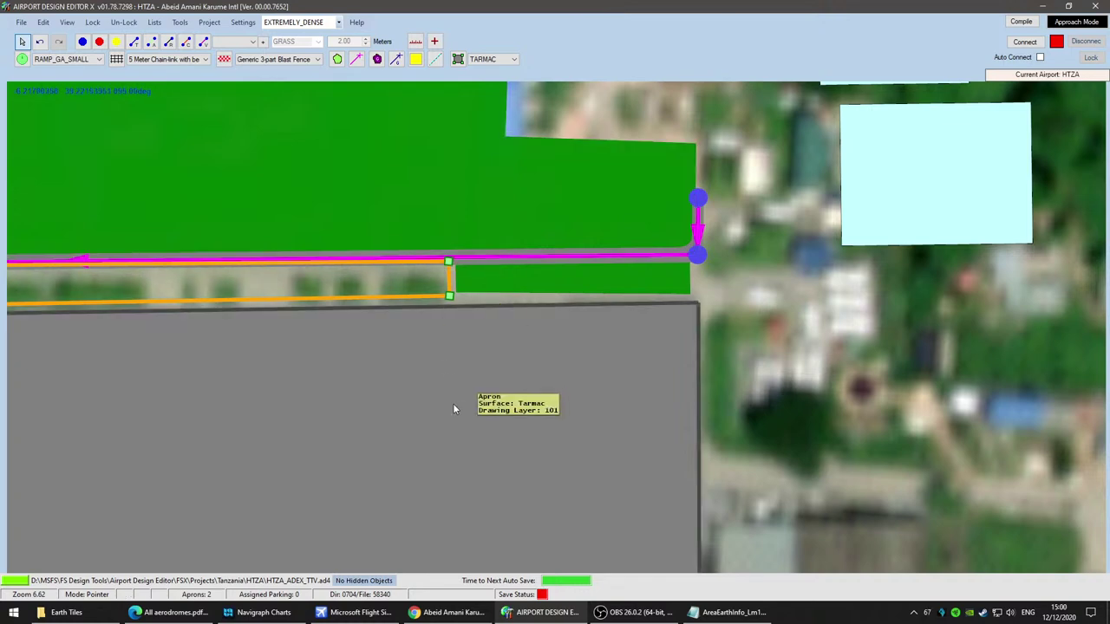
scroll(451, 400, "up", 4)
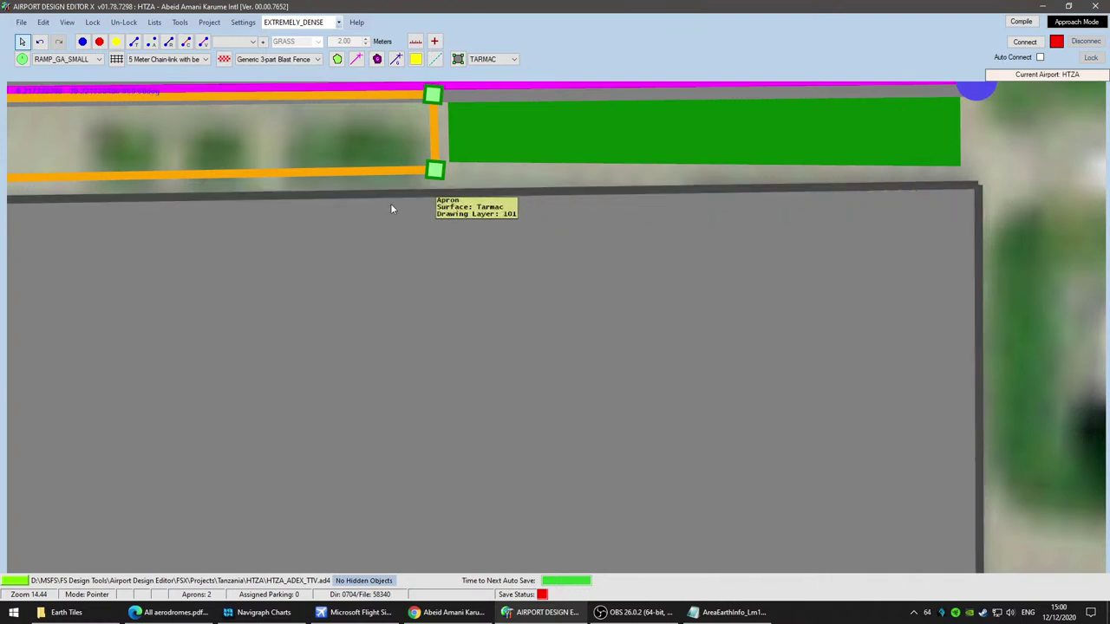
left_click_drag(152, 287, 970, 361)
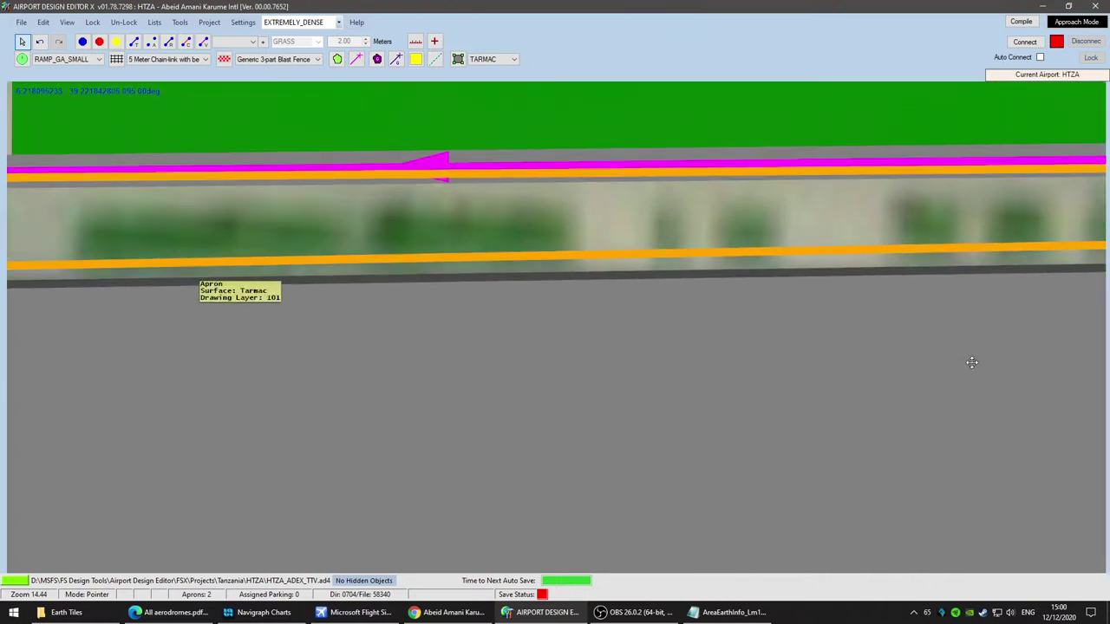
scroll(477, 356, "down", 1)
scroll(636, 388, "down", 1)
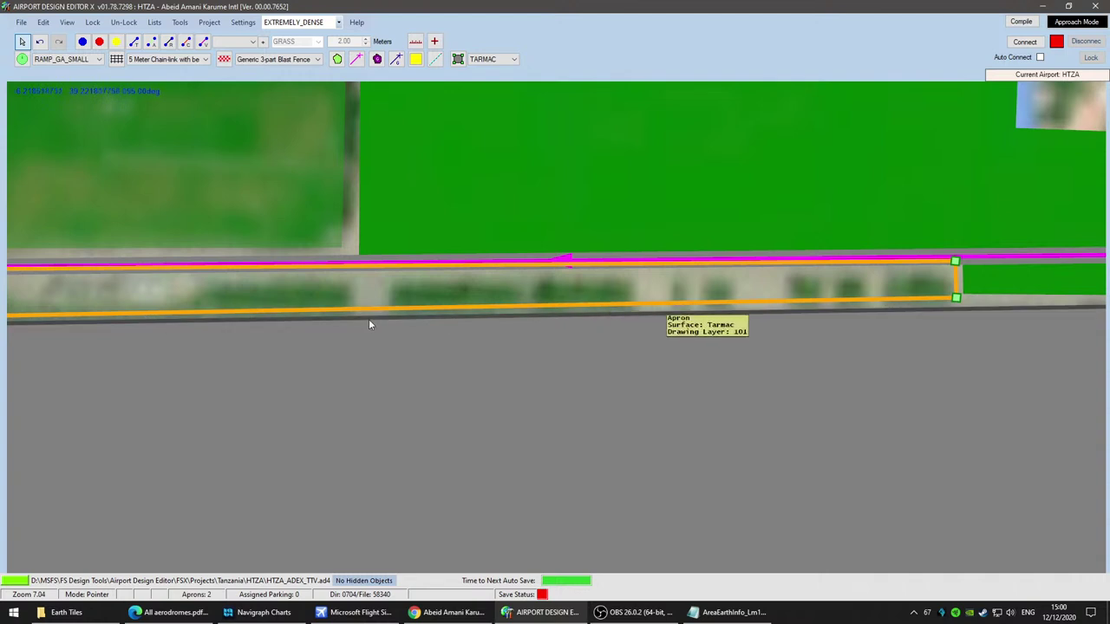
left_click_drag(759, 353, 231, 365)
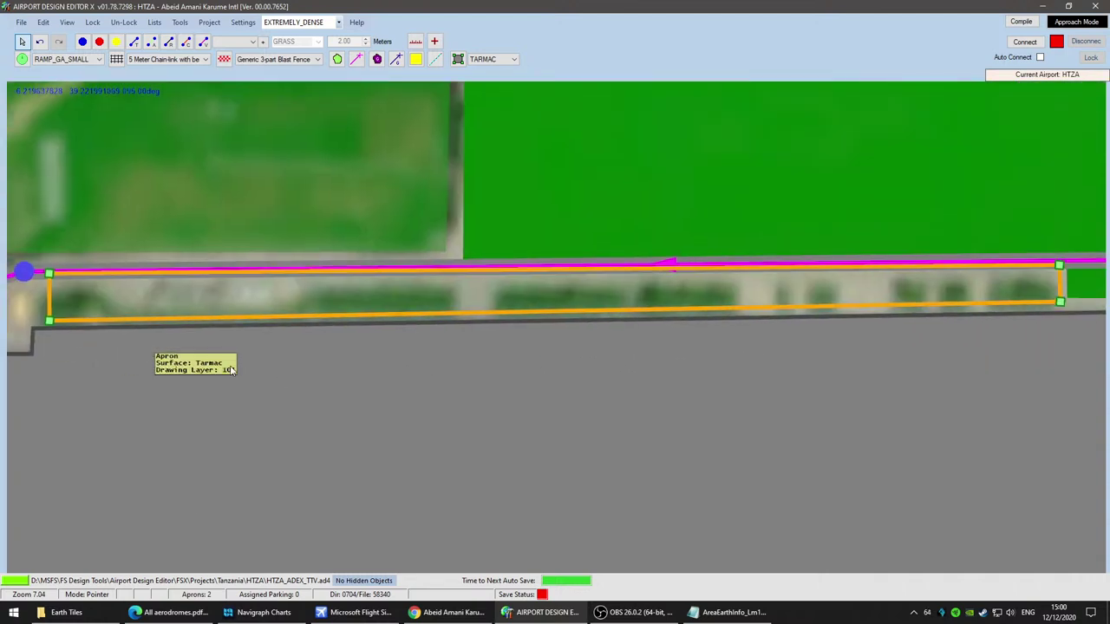
Step: Zoom and pan the Google Maps satellite view along the apron's parked aircraft and stand markings
left_click(445, 612)
scroll(609, 376, "up", 3)
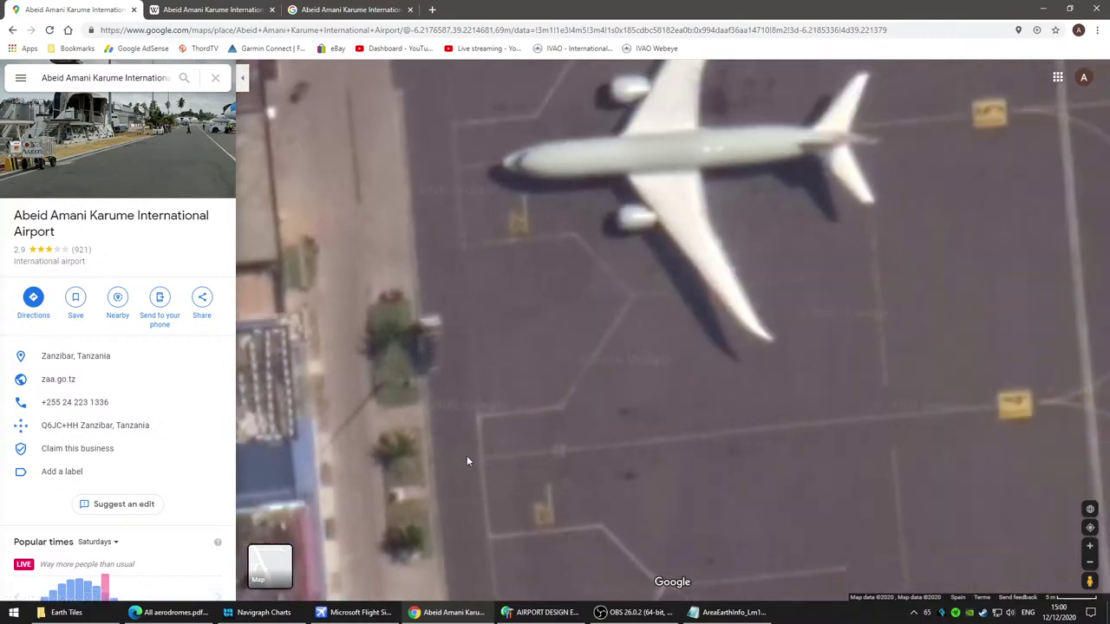
scroll(466, 461, "down", 1)
left_click_drag(447, 390, 444, 309)
scroll(444, 310, "up", 1)
scroll(437, 392, "down", 3)
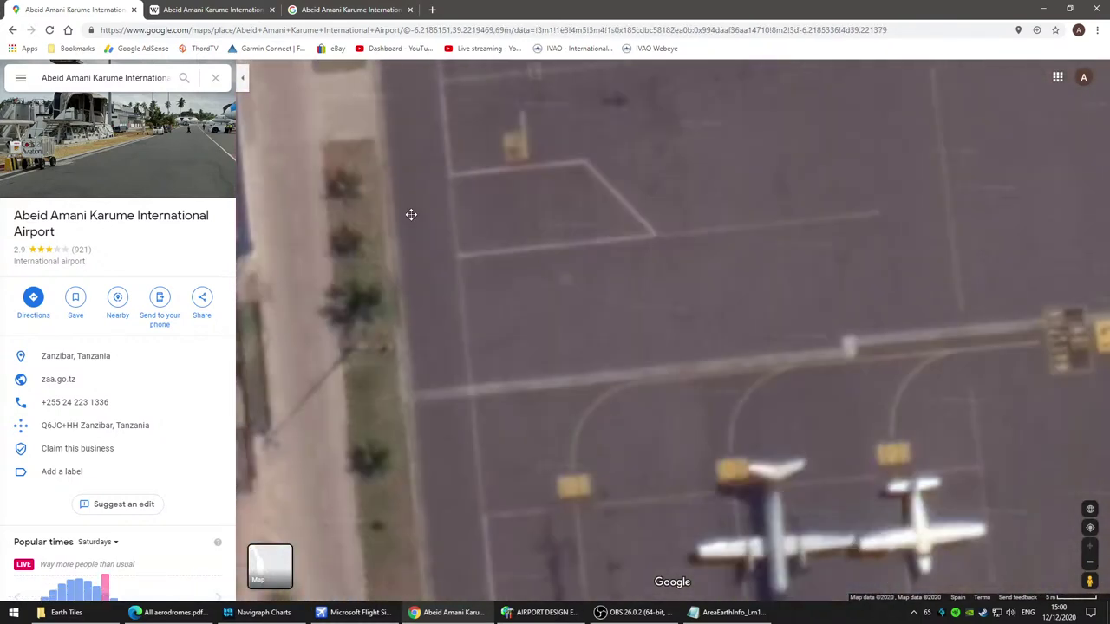
scroll(325, 279, "up", 2)
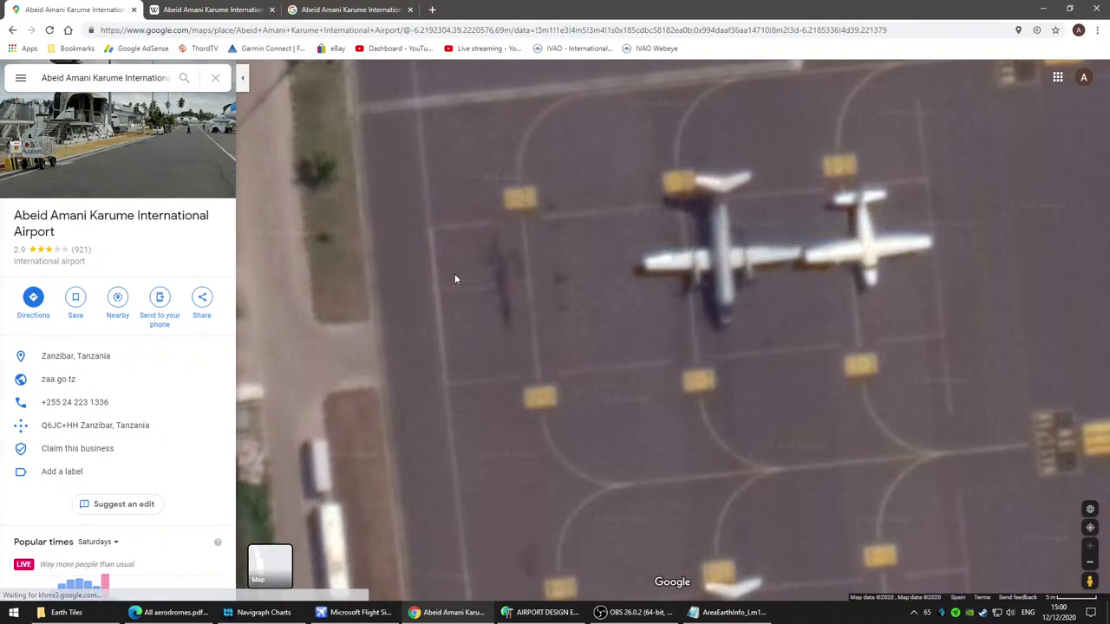
left_click_drag(479, 456, 557, 298)
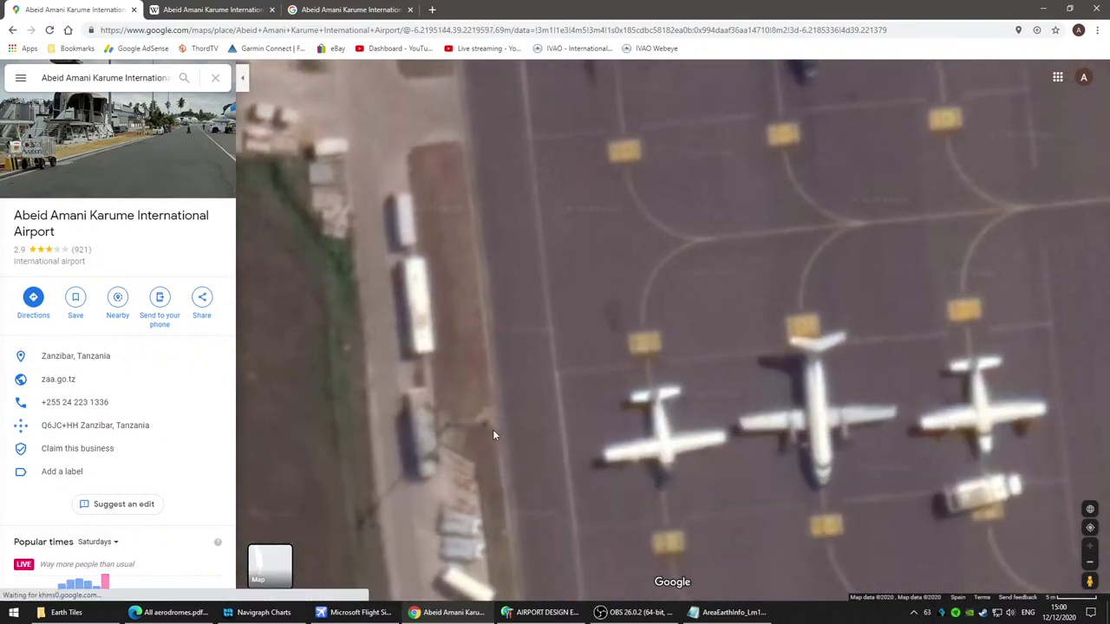
scroll(523, 493, "up", 3)
left_click_drag(535, 538, 537, 580)
left_click_drag(474, 195, 482, 412)
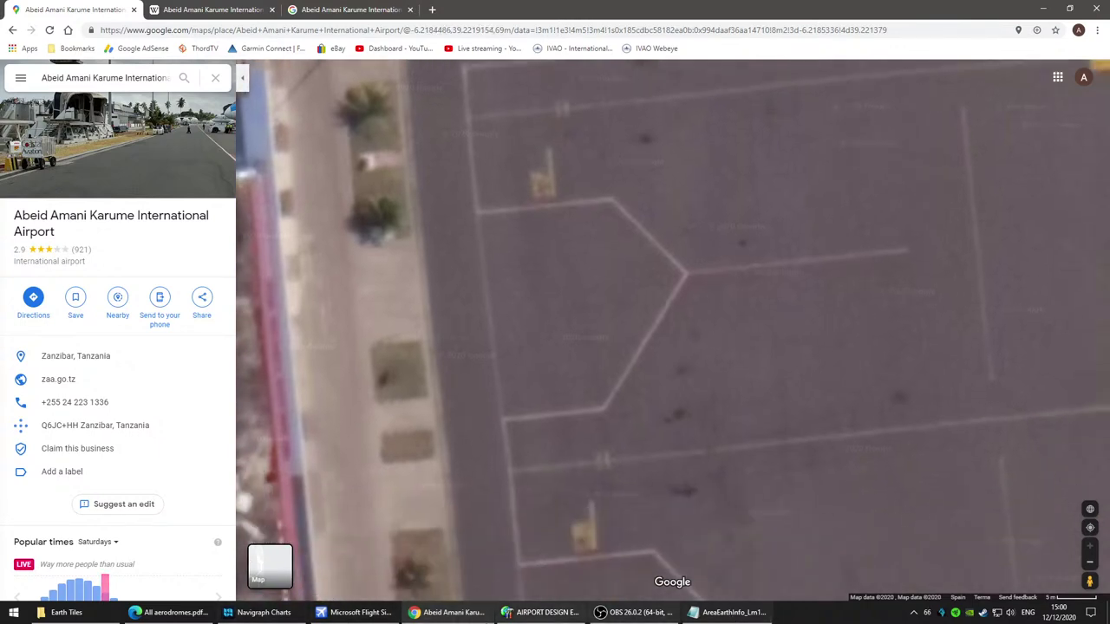
Step: Back in ADE, lower the strip polygon's bottom-left corner toward the apron edge, leaving its properties unchanged
left_click(542, 613)
scroll(589, 342, "down", 3)
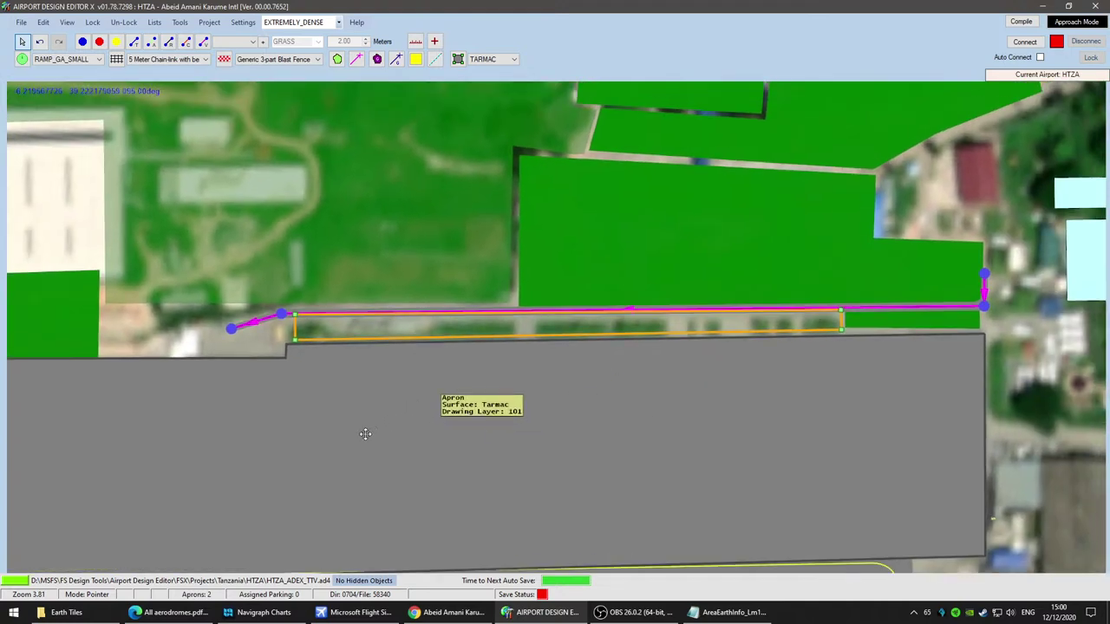
scroll(367, 429, "down", 1)
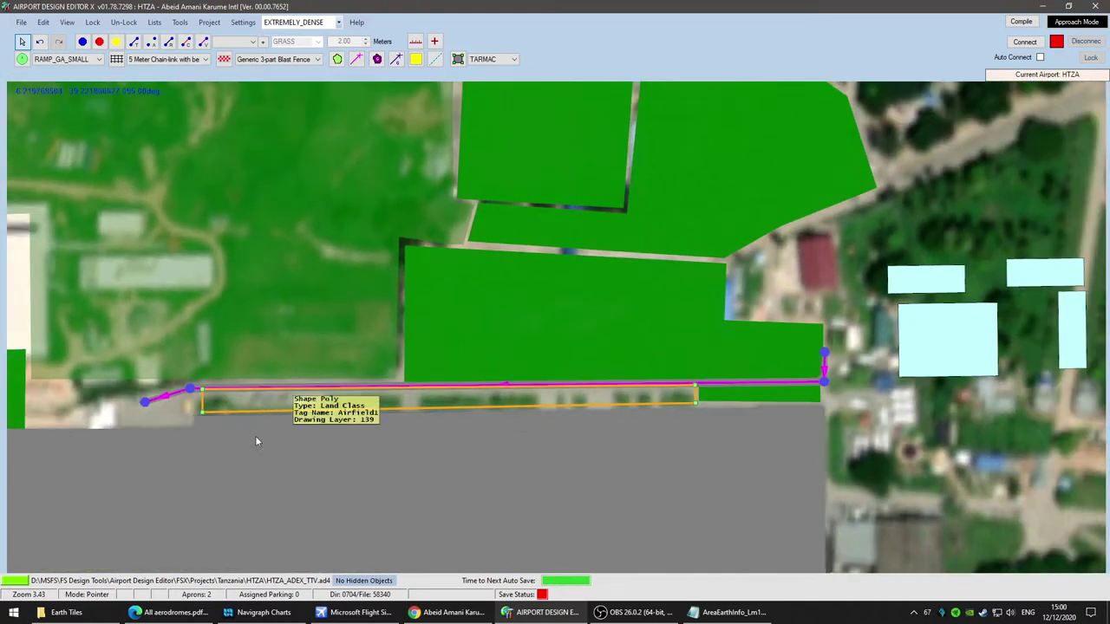
scroll(210, 455, "up", 3)
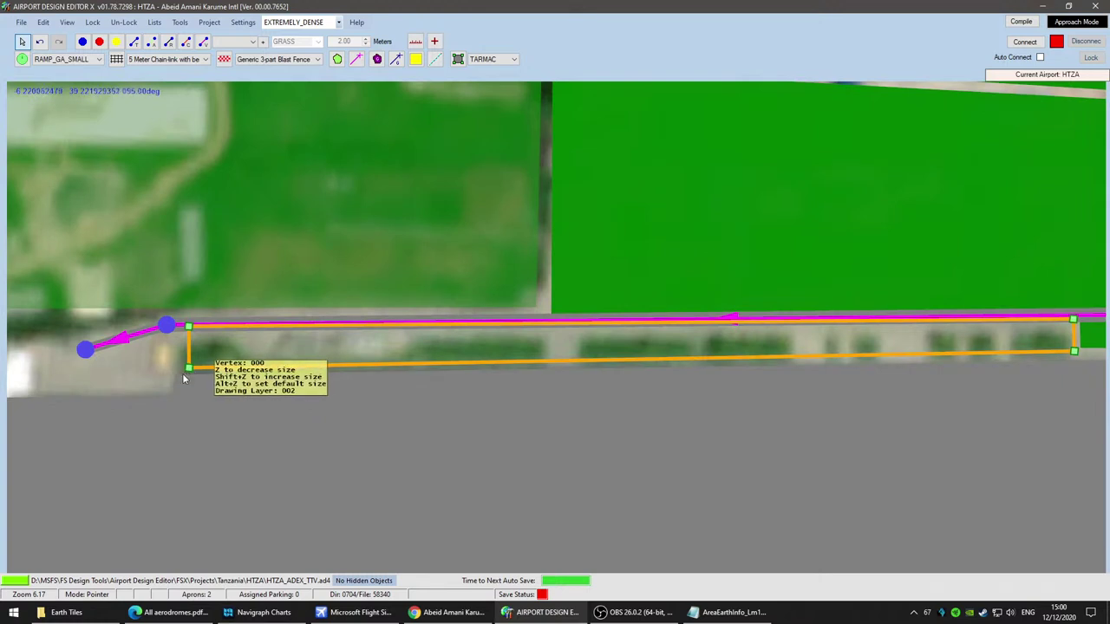
left_click_drag(184, 376, 179, 391)
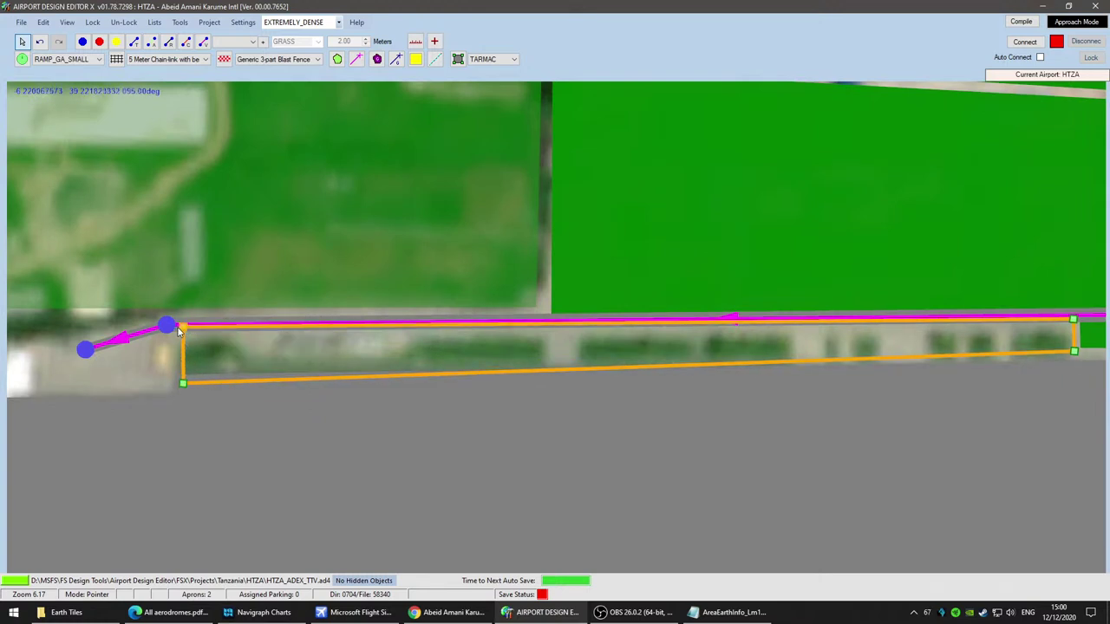
double_click(182, 382)
left_click(326, 402)
Step: Nudge the bottom-left corner slightly left and lower the bottom-right corner to the apron edge
scroll(164, 404, "up", 5)
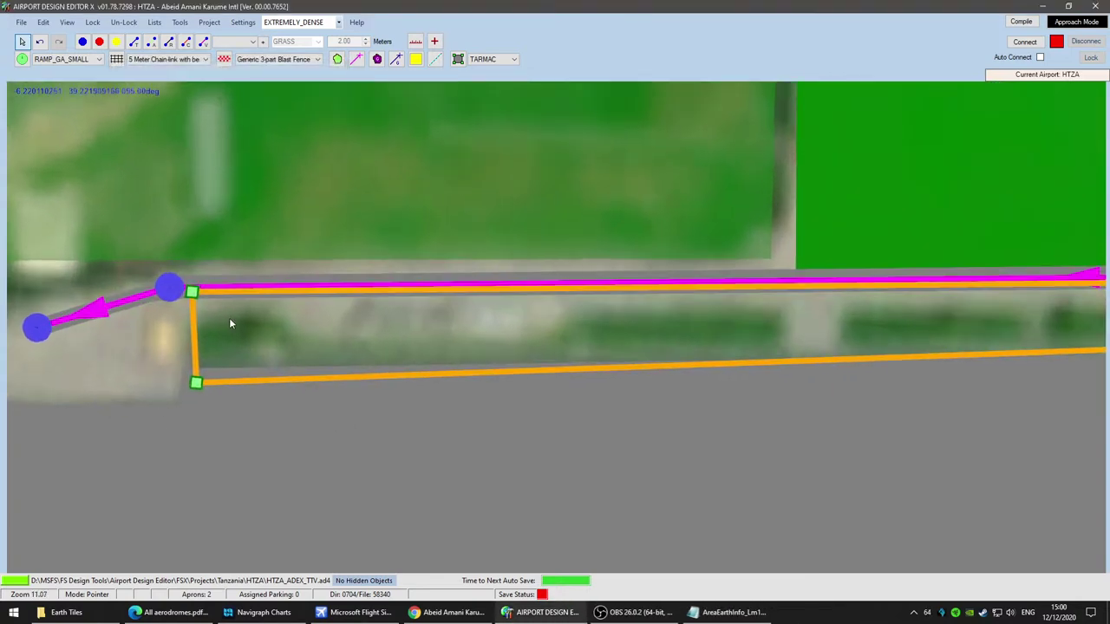
left_click_drag(200, 391, 189, 392)
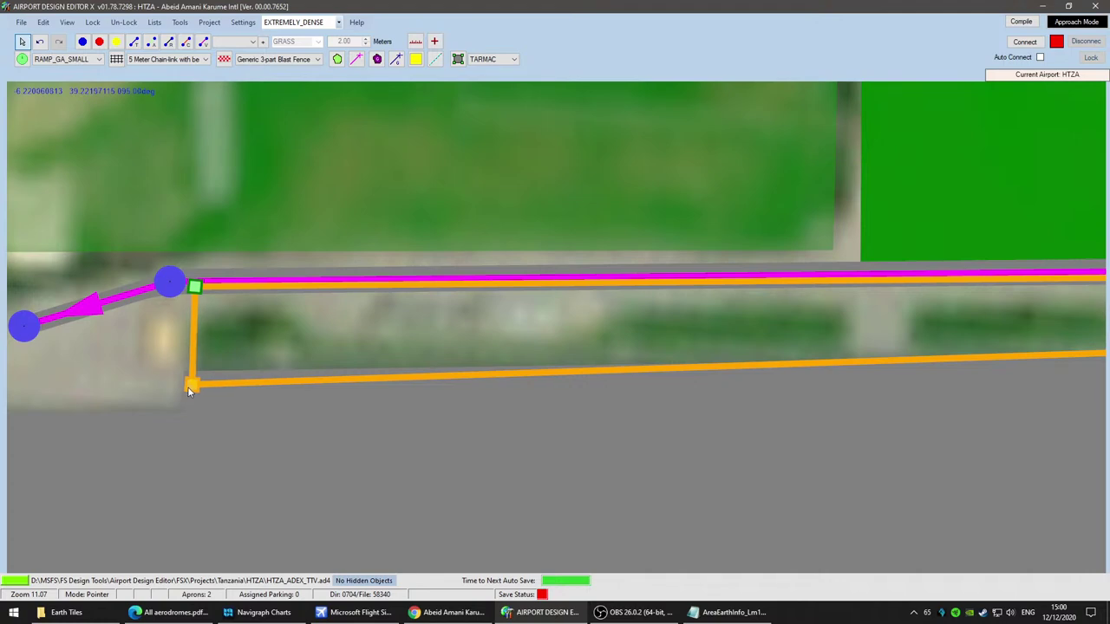
scroll(603, 492, "down", 1)
left_click_drag(885, 470, 184, 456)
left_click_drag(867, 421, 302, 451)
left_click_drag(300, 388, 295, 417)
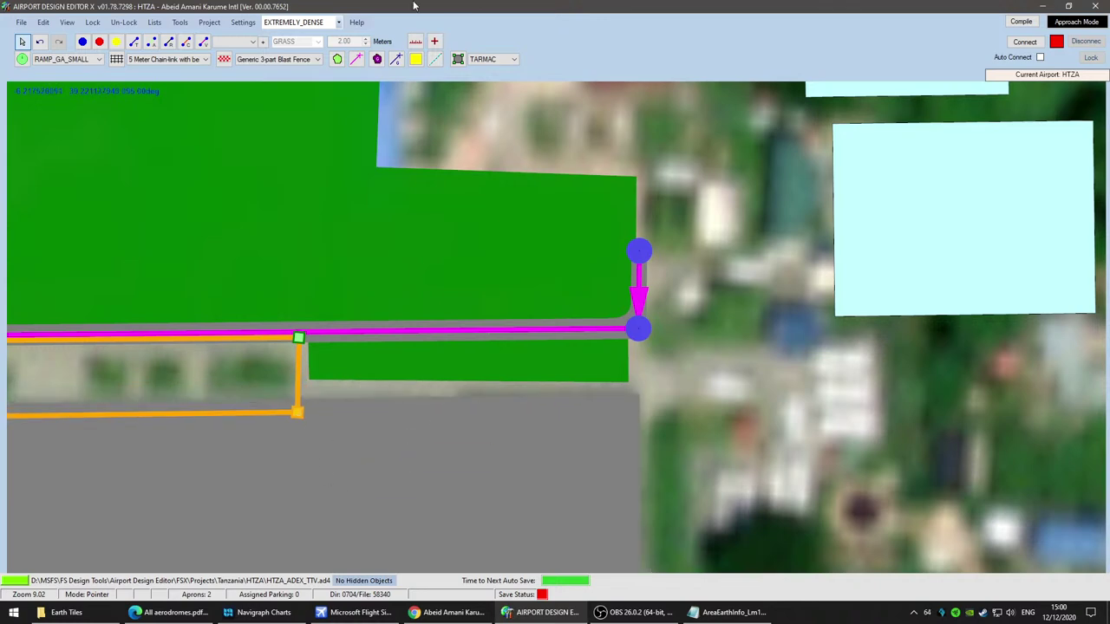
left_click(204, 42)
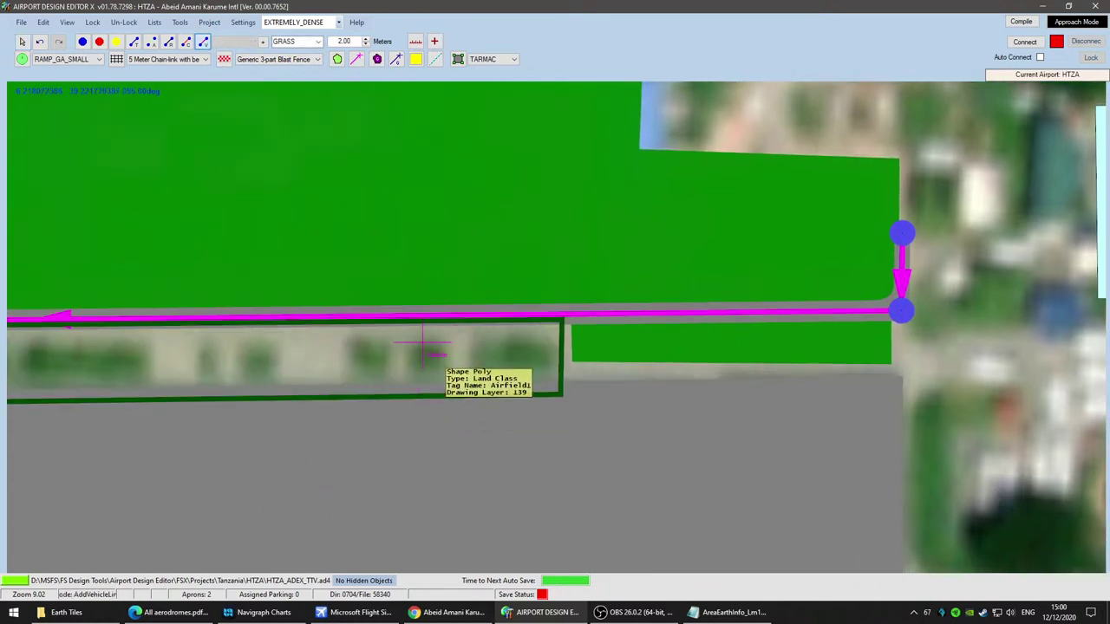
Step: Draw a trial vehicle spur from the road to the apron edge, then undo it
scroll(438, 363, "up", 2)
scroll(437, 362, "up", 4)
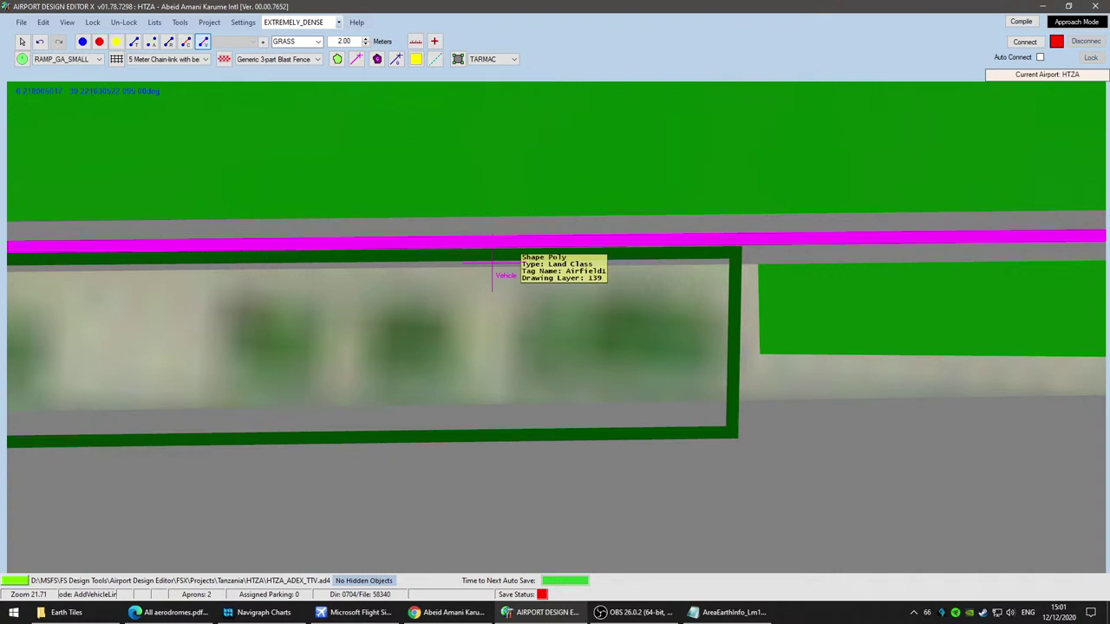
left_click(491, 243)
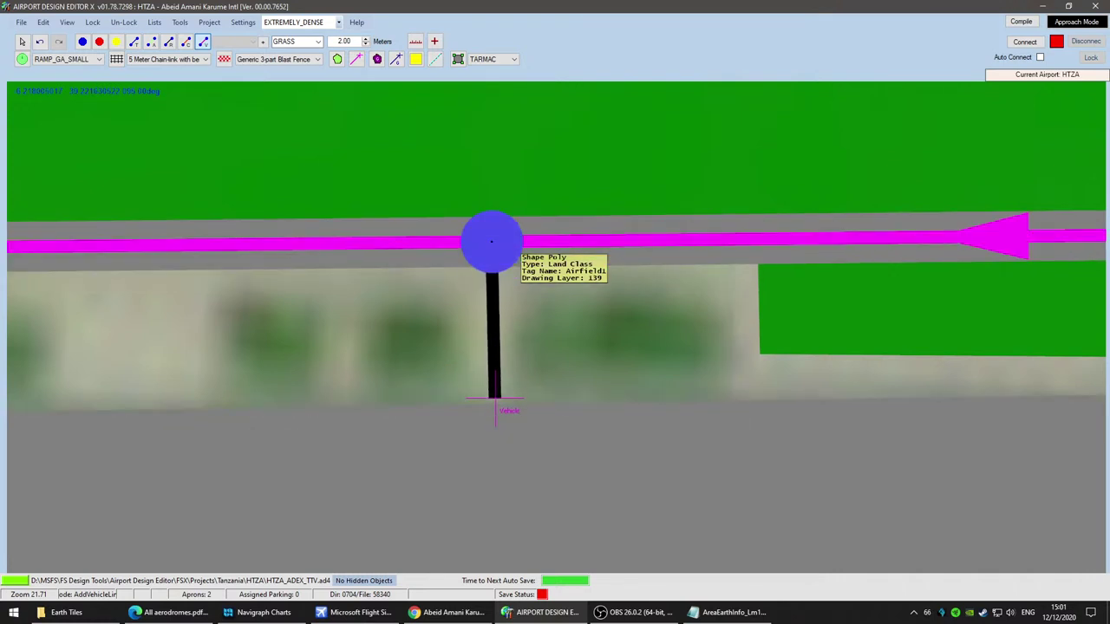
left_click(495, 399)
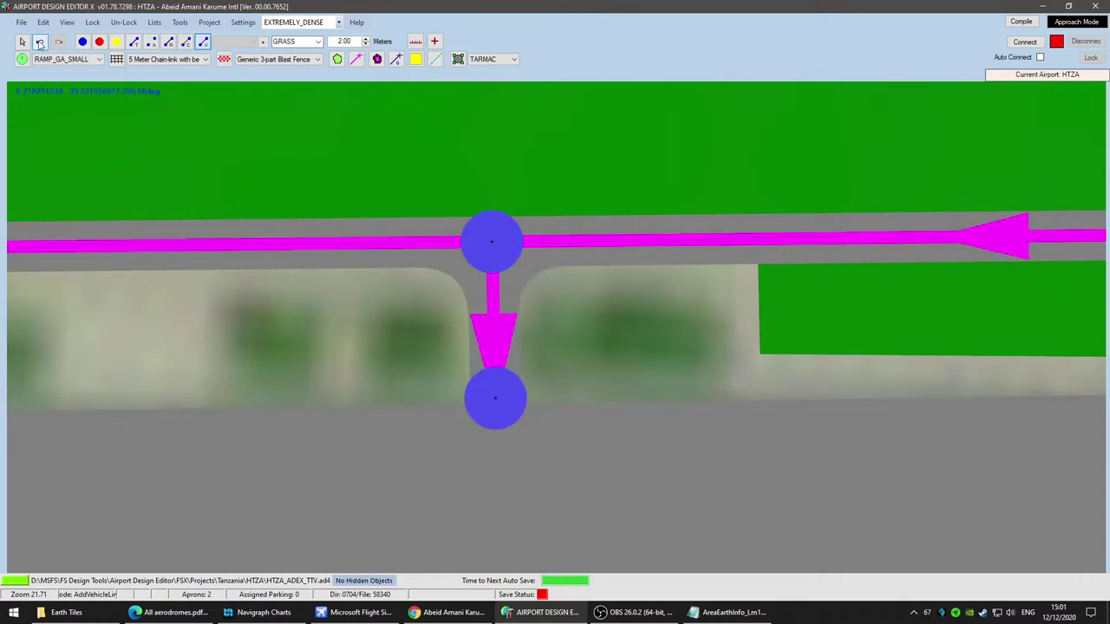
left_click(39, 44)
Step: Pull the planted strip polygon's lower-left and lower-right corners up off the apron
scroll(607, 382, "down", 3)
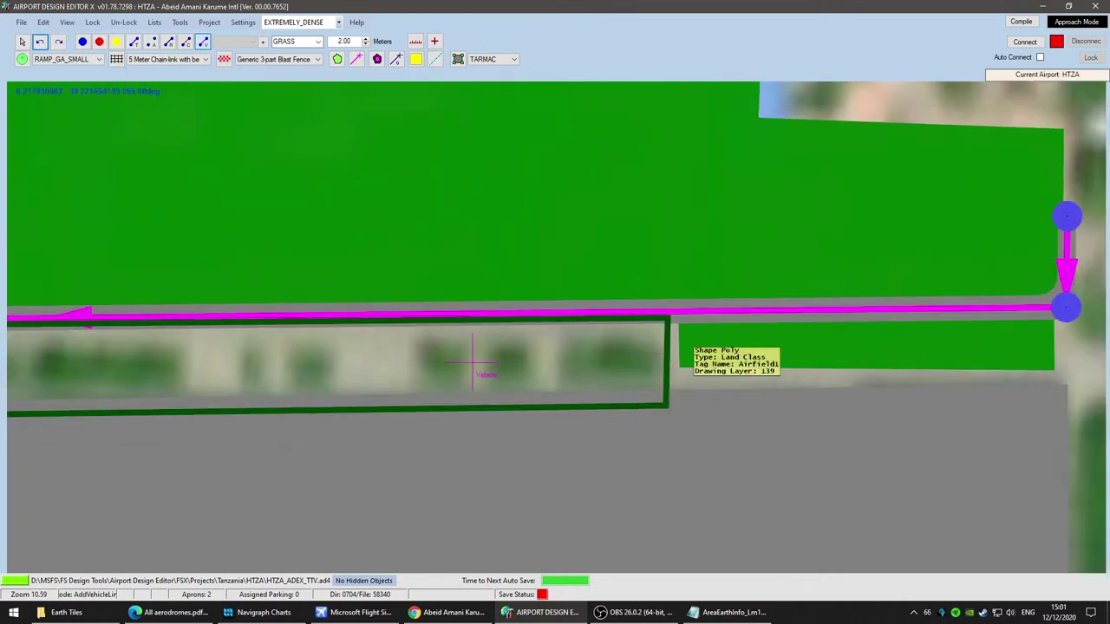
right_click_drag(410, 423, 915, 401)
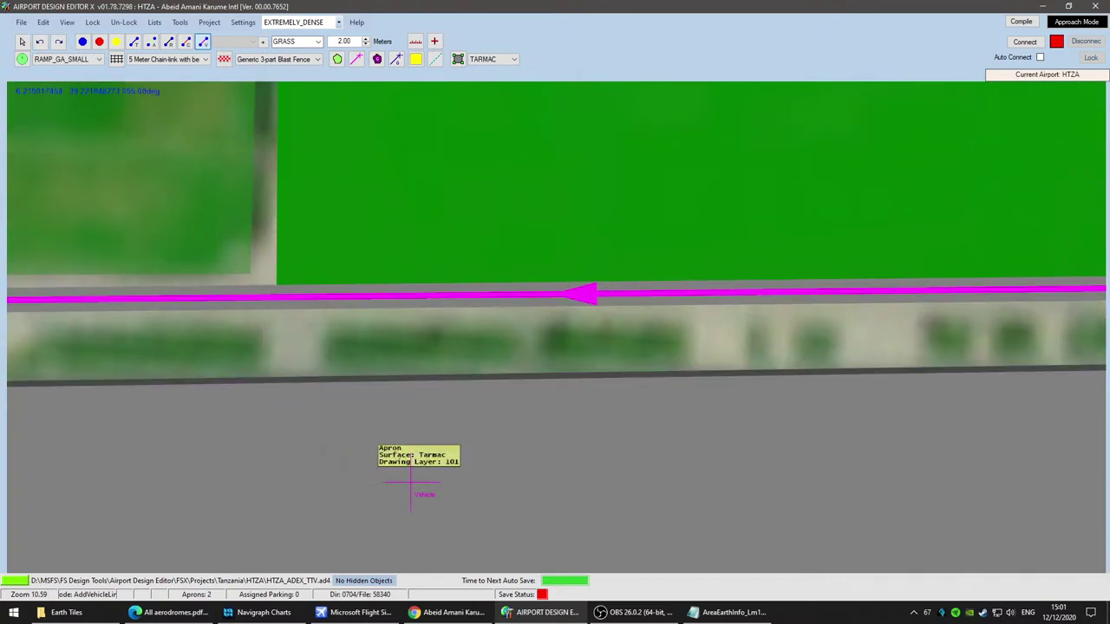
scroll(387, 475, "down", 3)
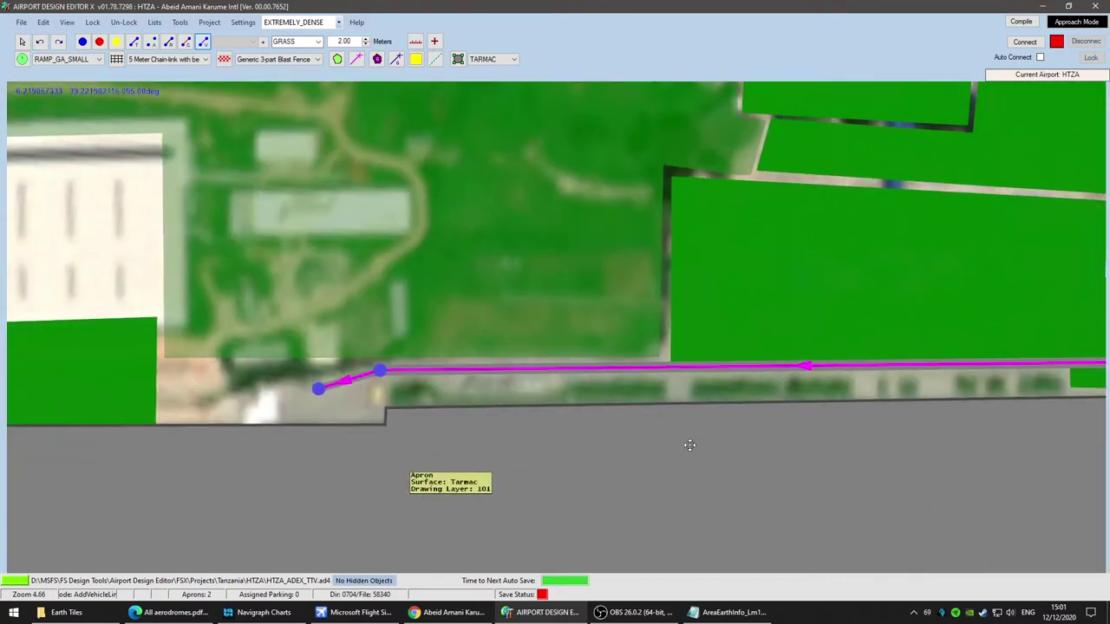
left_click(23, 42)
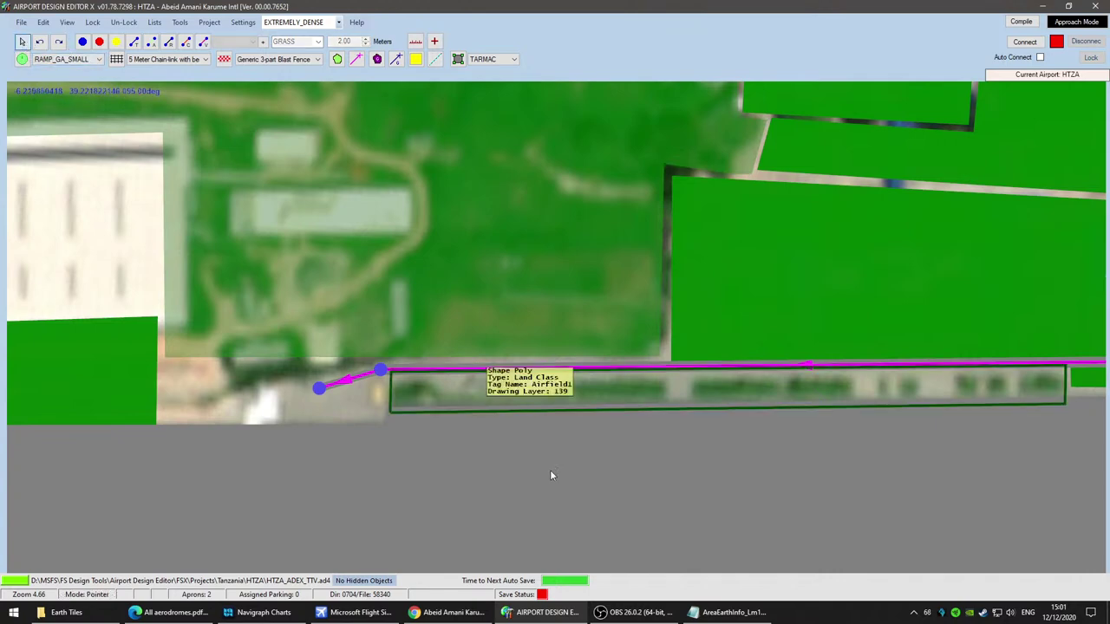
scroll(483, 439, "up", 2)
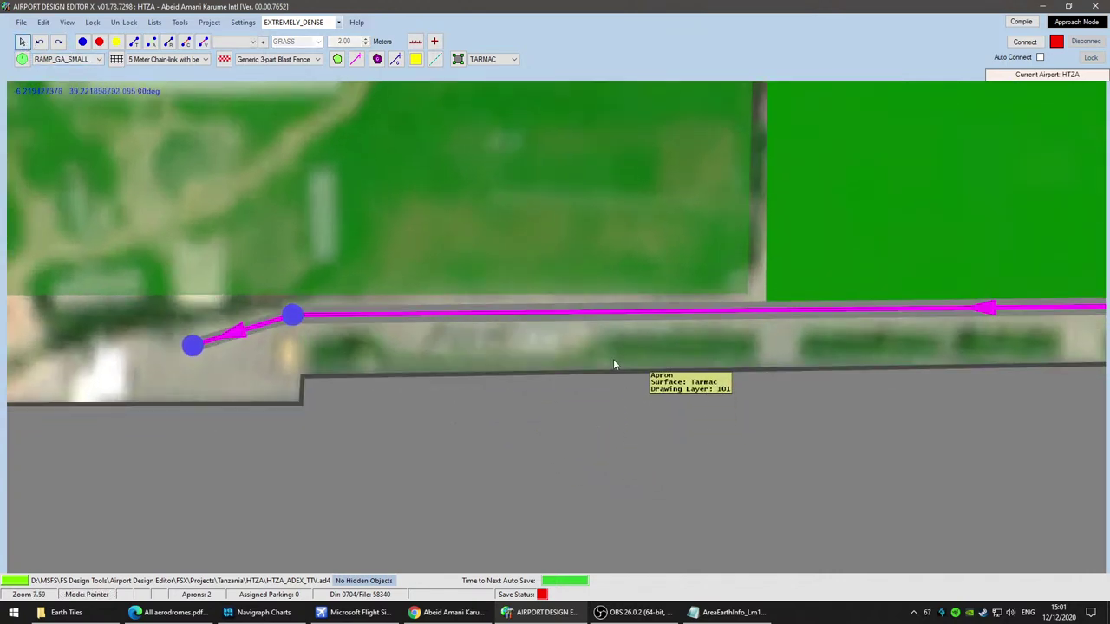
left_click(414, 347)
left_click_drag(312, 390, 318, 349)
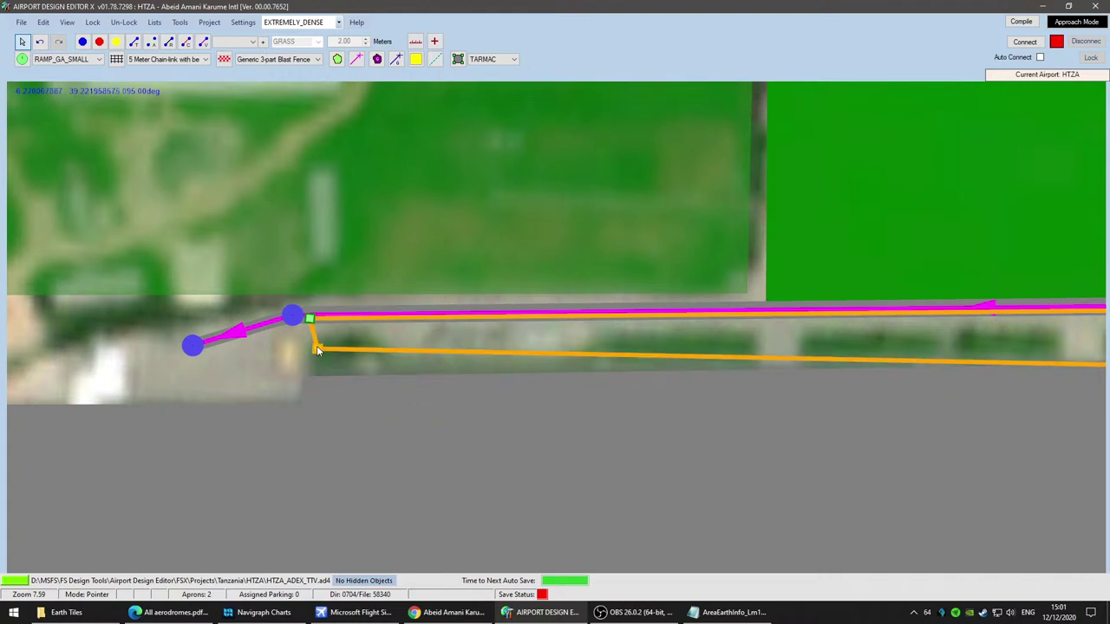
middle_click_drag(911, 416, 287, 458)
middle_click_drag(790, 437, 411, 459)
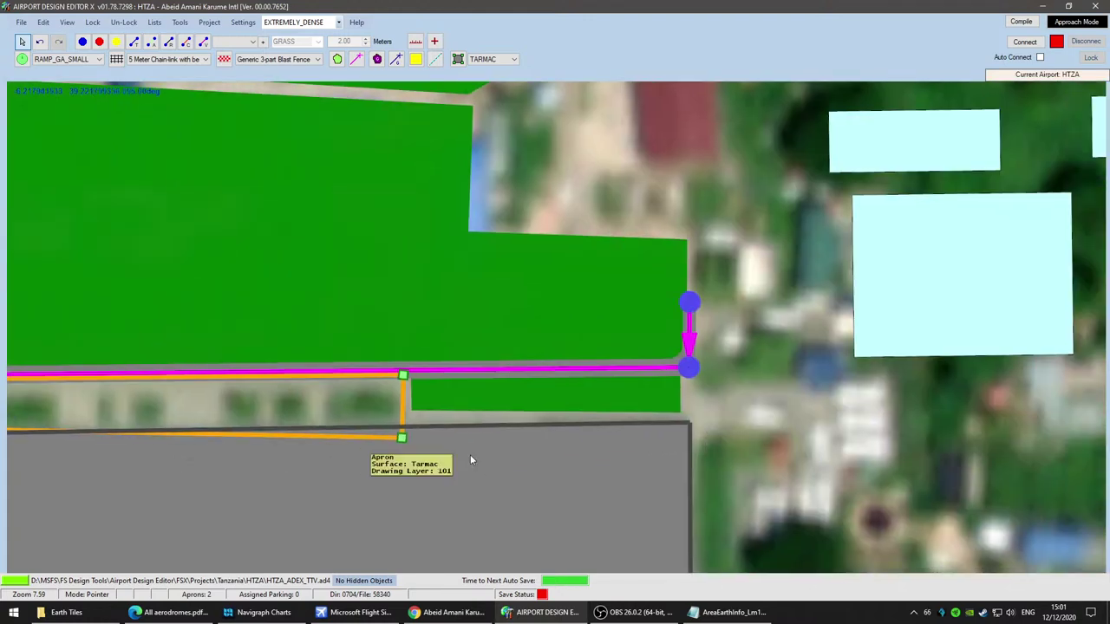
left_click_drag(403, 440, 401, 398)
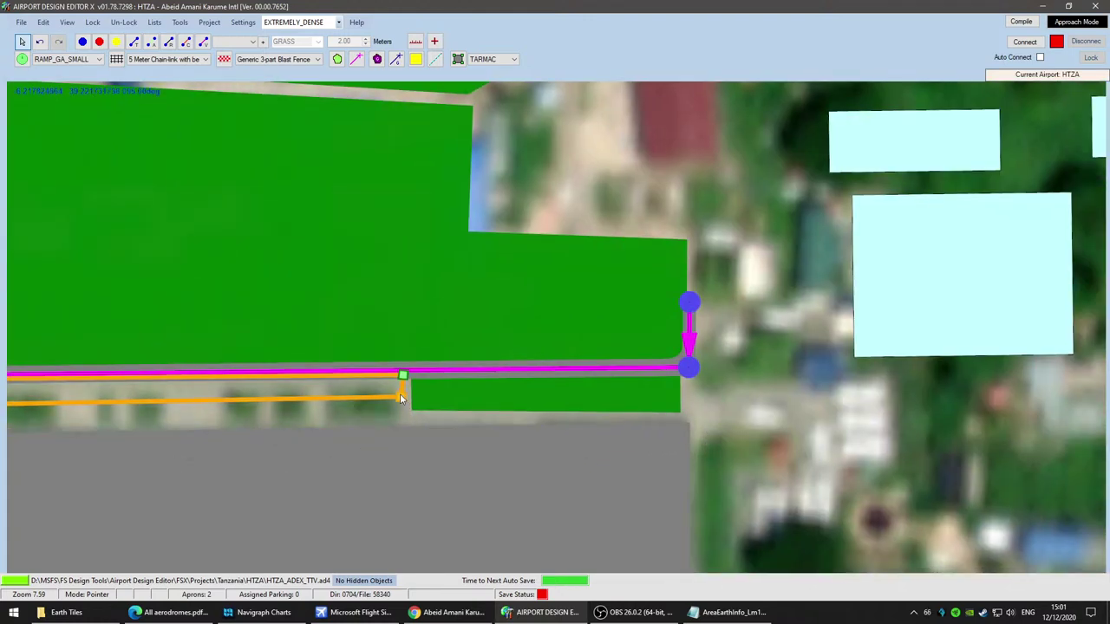
Step: Draw a vehicle line west along the apron's top edge to its western corner
left_click(185, 41)
left_click(204, 42)
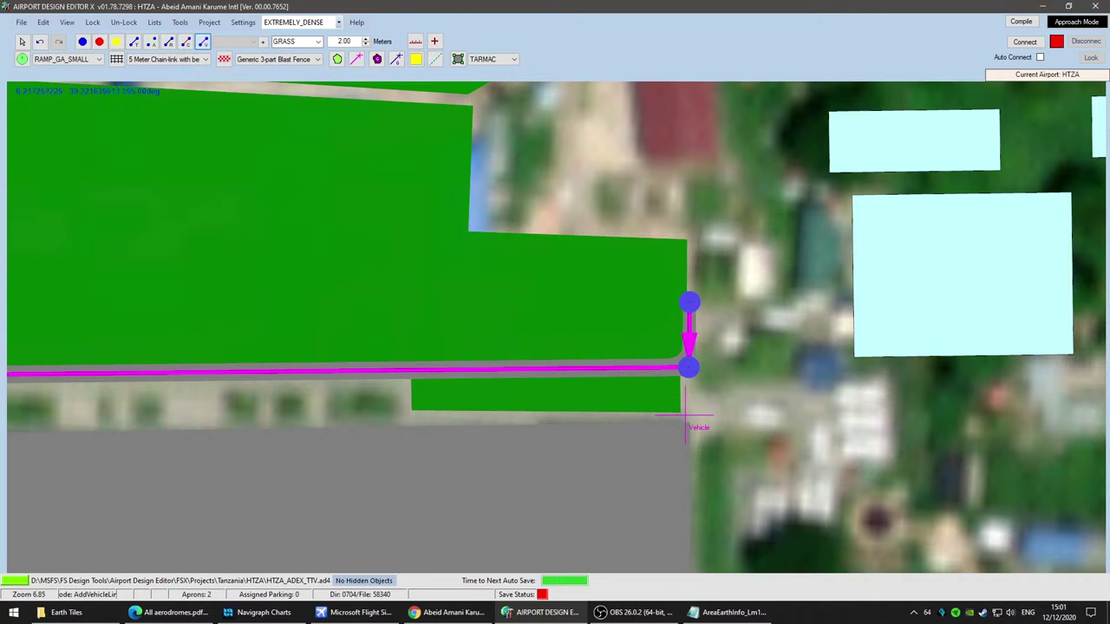
scroll(683, 416, "down", 3)
middle_click_drag(416, 470, 512, 490)
scroll(664, 441, "down", 1)
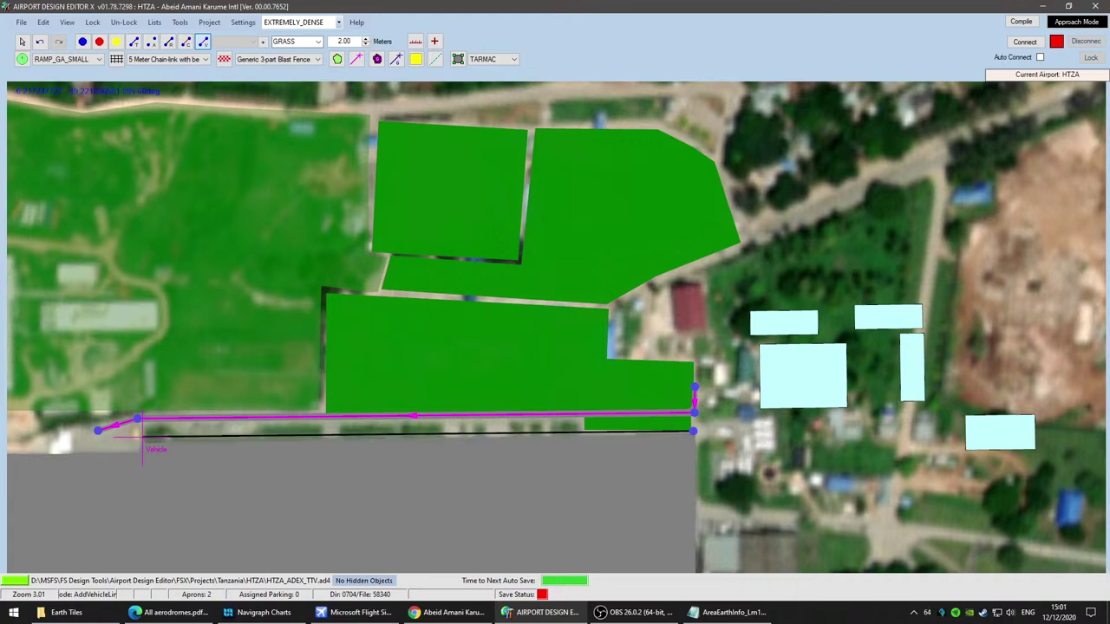
left_click(139, 436)
scroll(238, 447, "up", 2)
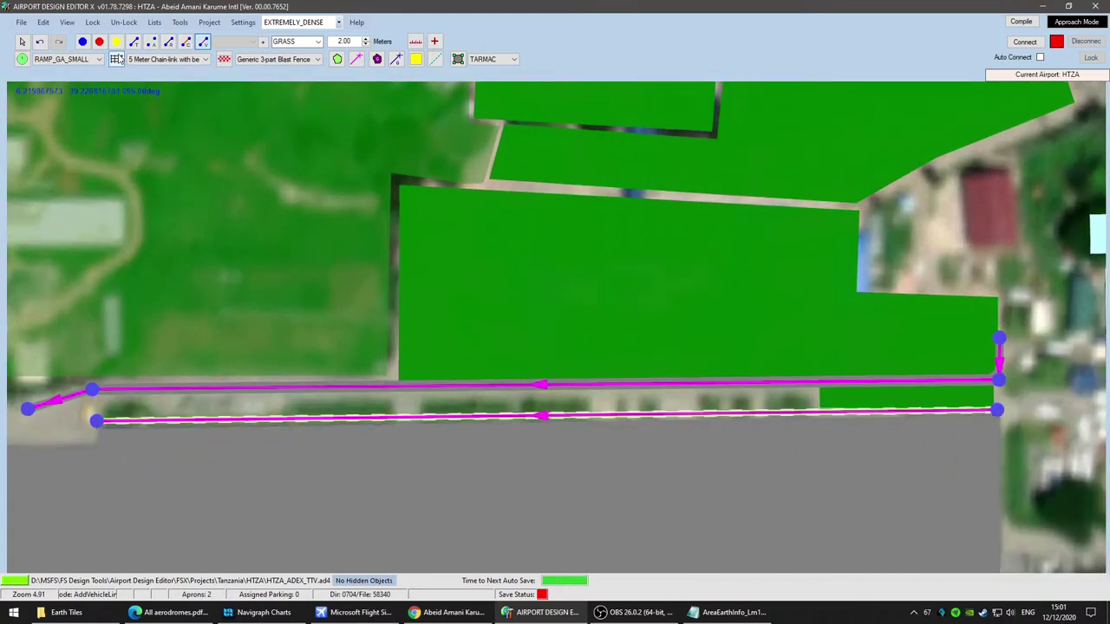
left_click(22, 42)
scroll(506, 455, "up", 3)
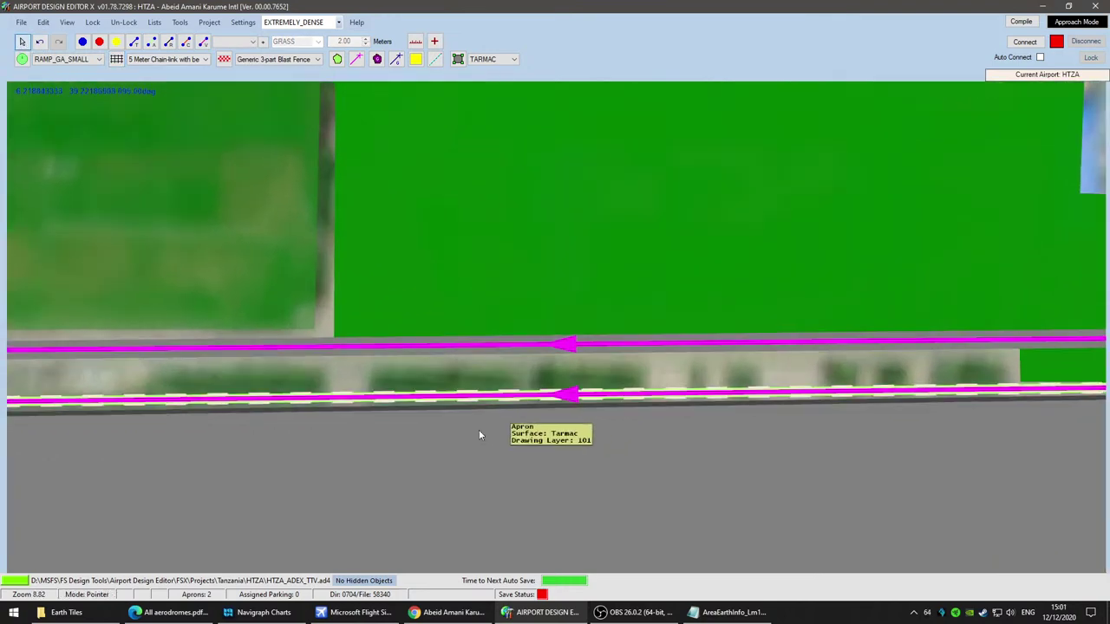
Step: Set the apron-edge vehicle link's Left and Right Edge to NONE and its Surface to CEMENT
double_click(414, 391)
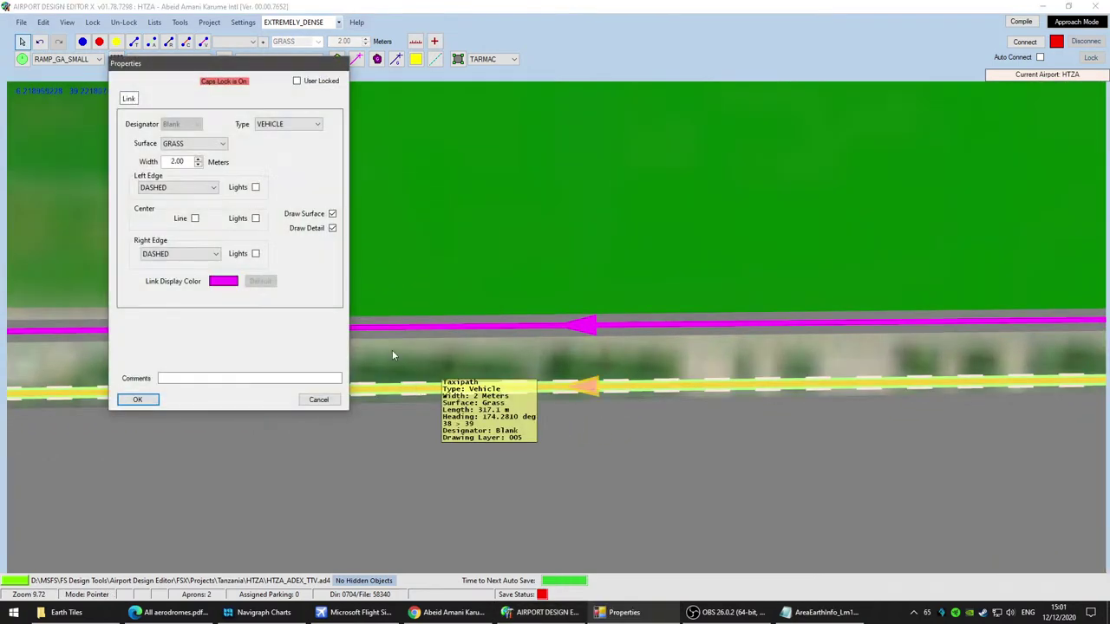
left_click(173, 188)
left_click(182, 218)
left_click(198, 258)
left_click(184, 267)
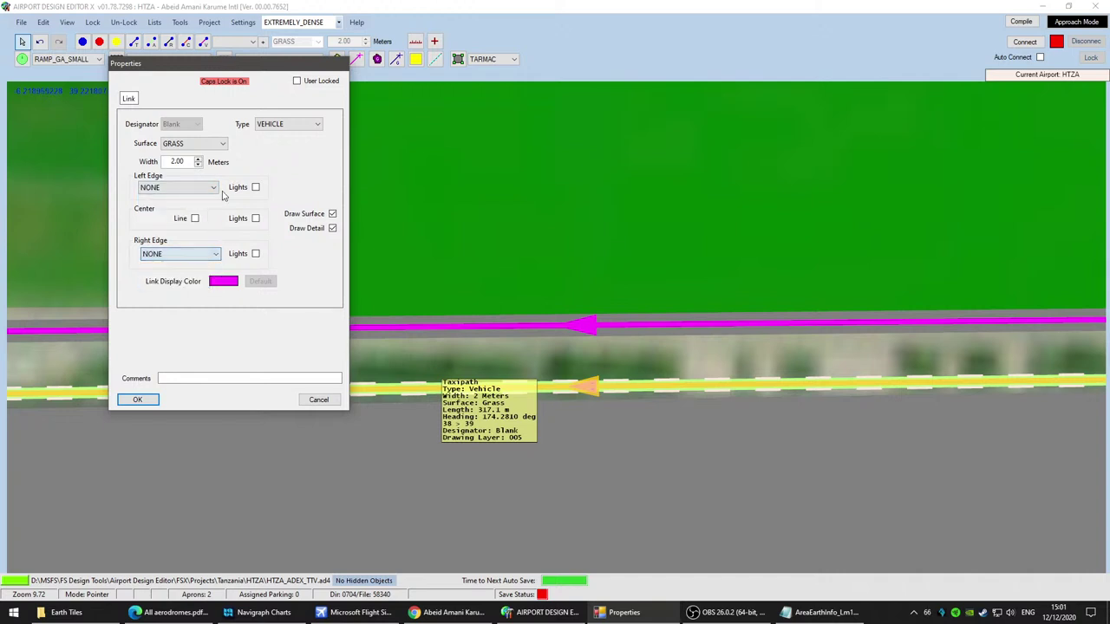
left_click(215, 145)
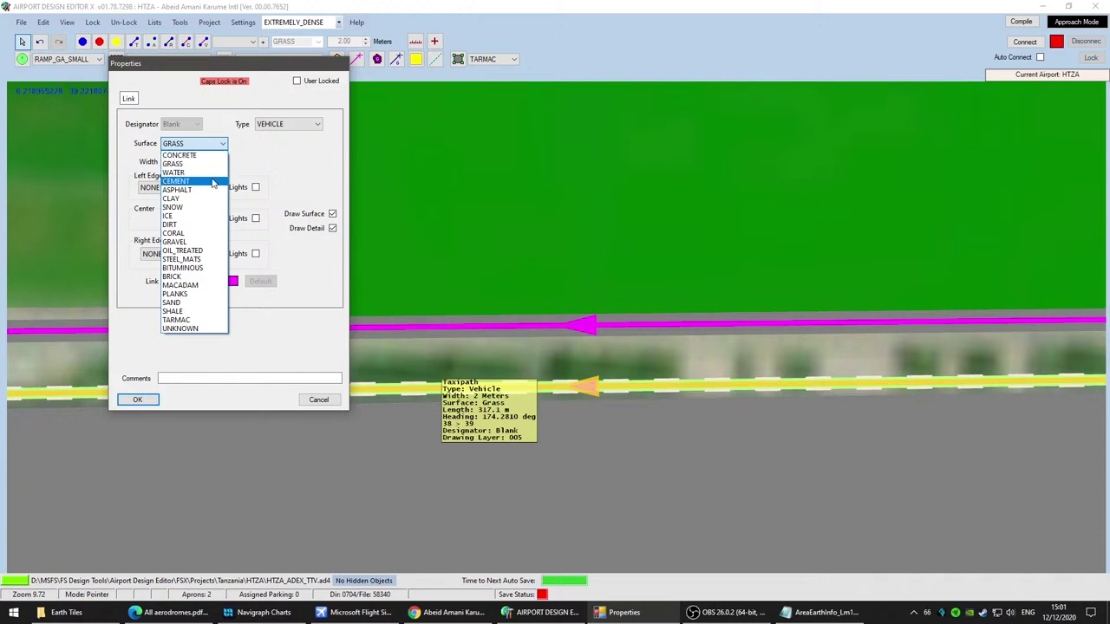
left_click(213, 181)
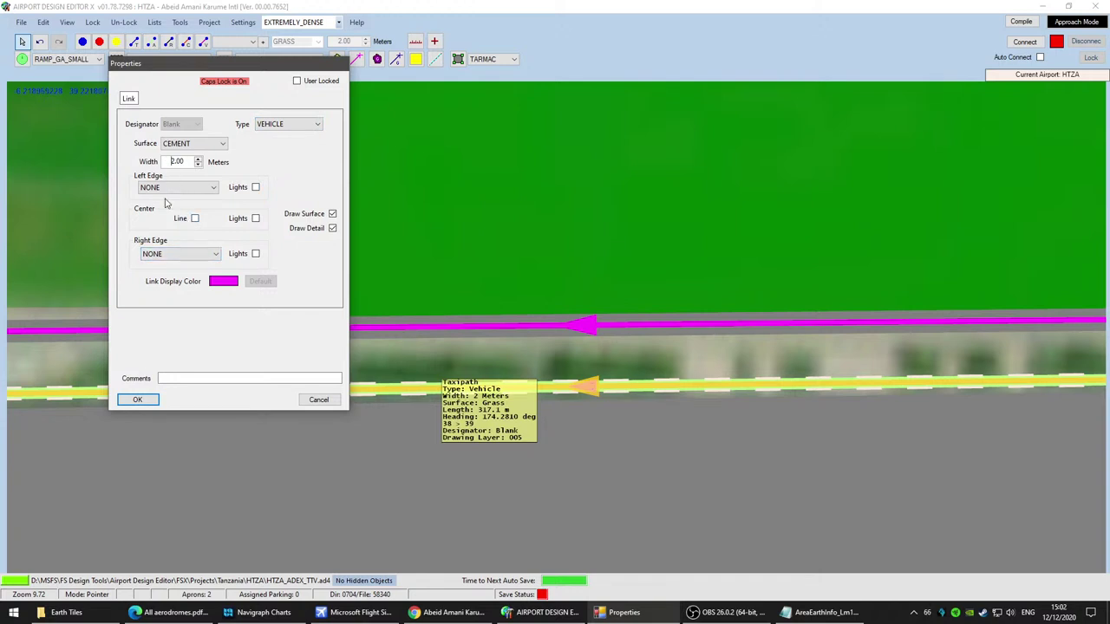
left_click(138, 400)
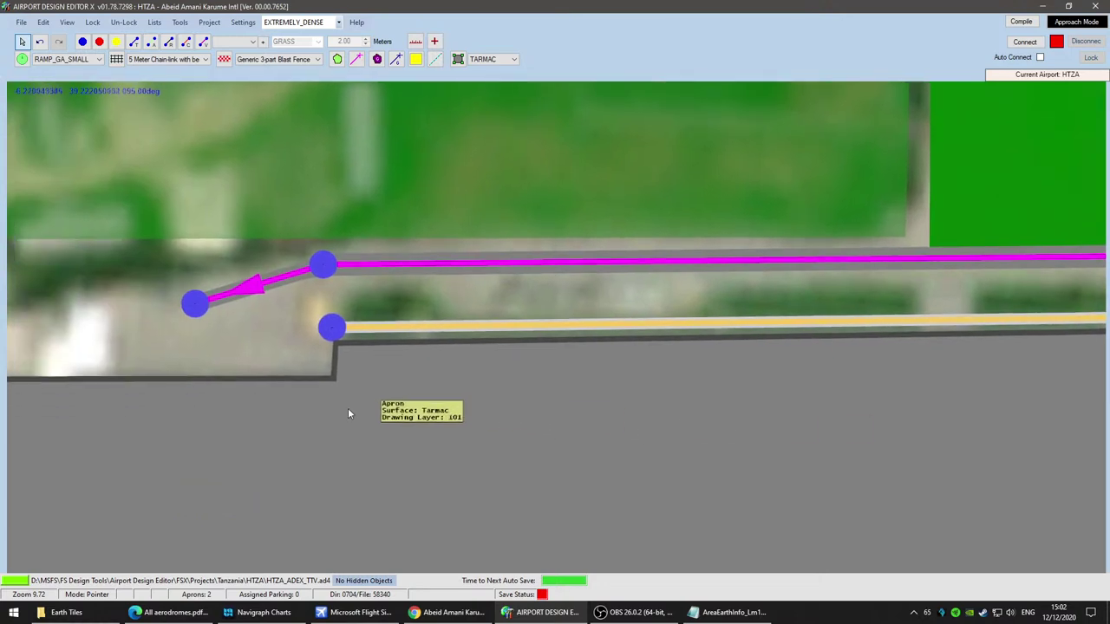
Step: Reposition the vehicle link's western endpoint on the apron corner and adjust its eastern endpoint
right_click_drag(348, 414, 216, 444)
scroll(259, 382, "up", 2)
left_click_drag(159, 349, 153, 373)
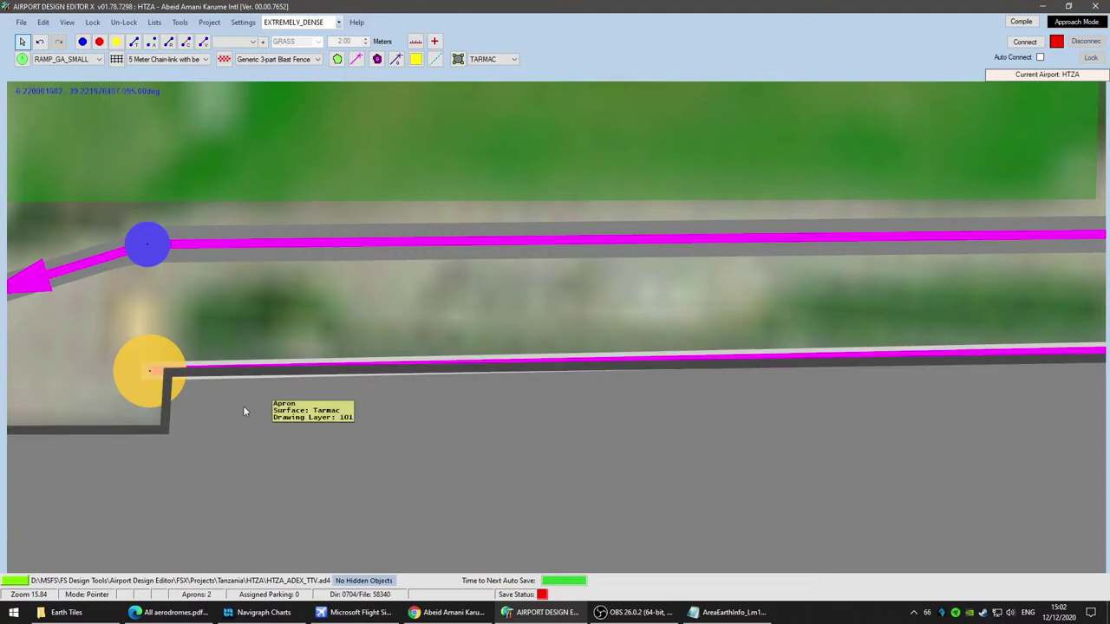
right_click_drag(763, 407, 21, 404)
right_click_drag(815, 403, 22, 371)
right_click_drag(798, 351, 43, 414)
key("Right")
left_click_drag(535, 359, 583, 387)
left_click_drag(277, 462, 894, 384)
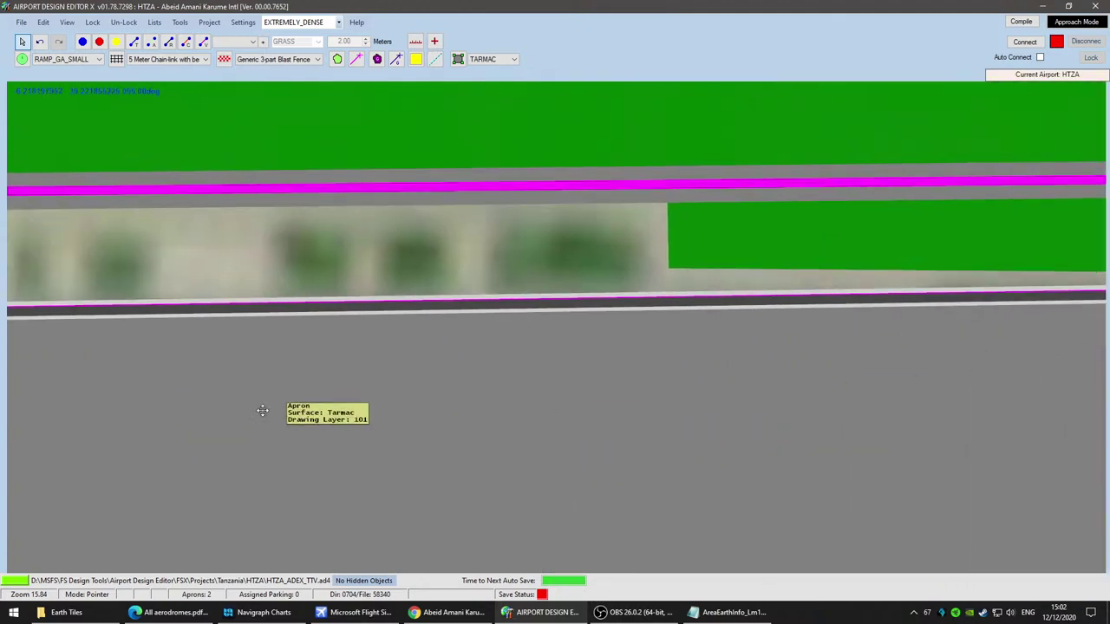
left_click_drag(258, 416, 867, 390)
left_click_drag(135, 360, 854, 409)
key("Left")
key("Left")
key("Left")
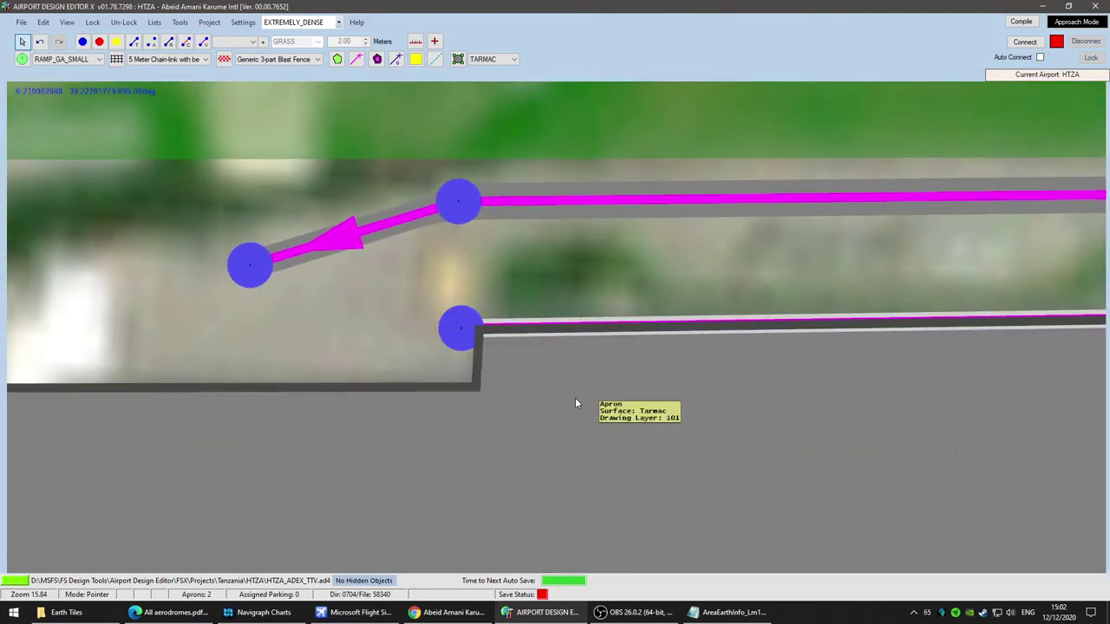
Step: Pull the narrow planted strip's lower corner down to the apron edge and straighten its western edge
scroll(650, 444, "down", 1)
scroll(650, 447, "down", 1)
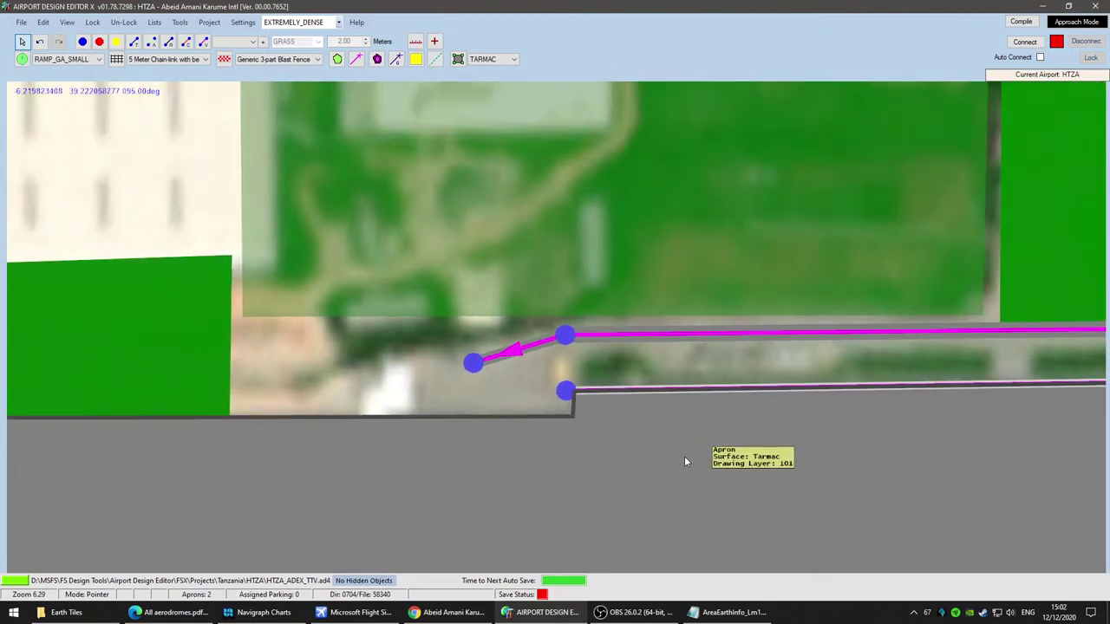
scroll(686, 460, "down", 1)
middle_click_drag(822, 456, 422, 467)
scroll(415, 431, "down", 1)
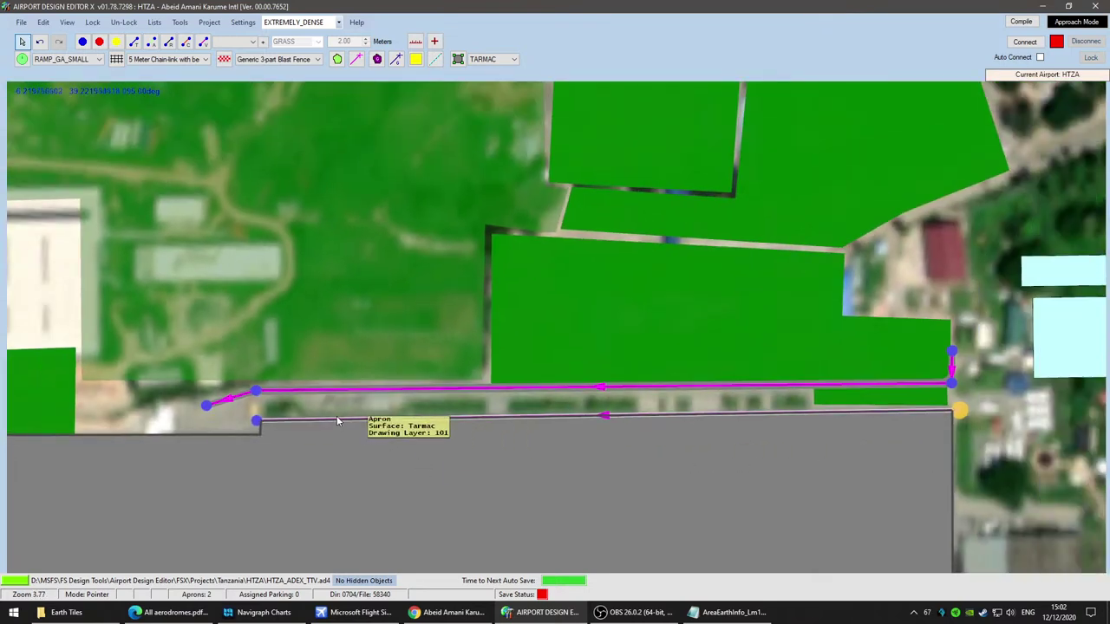
left_click(337, 402)
scroll(292, 467, "up", 2)
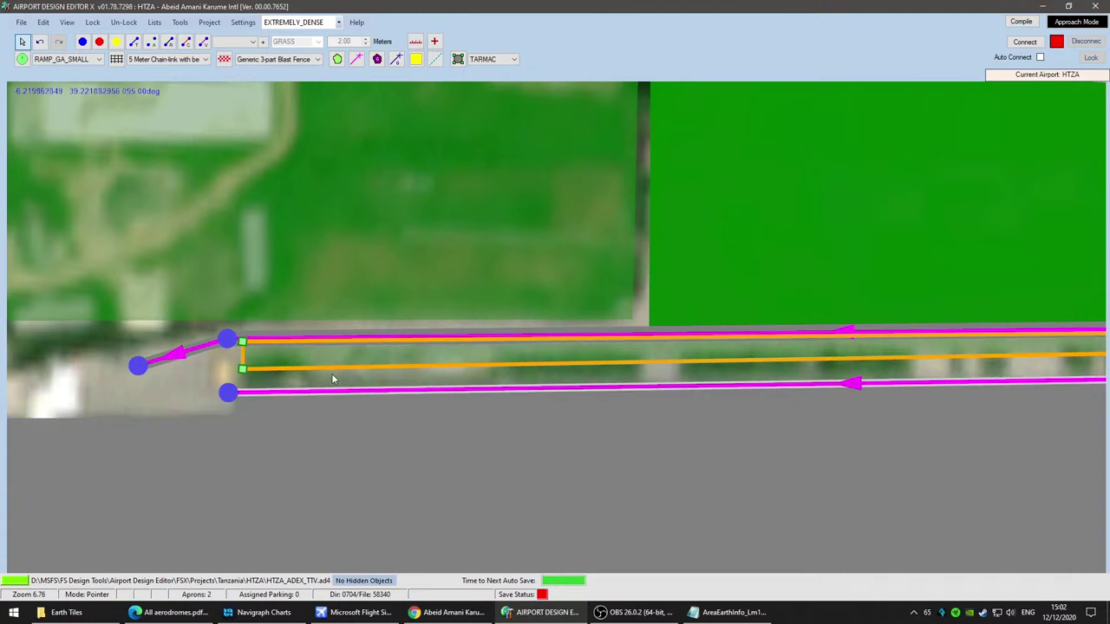
scroll(305, 408, "up", 1)
scroll(313, 419, "up", 1)
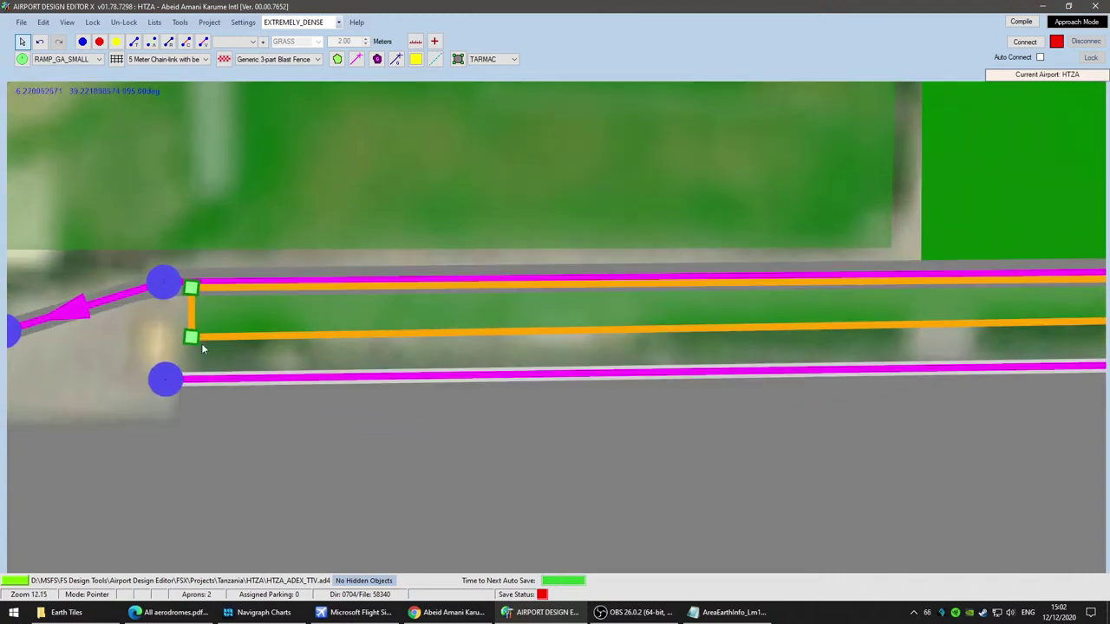
left_click_drag(192, 337, 187, 402)
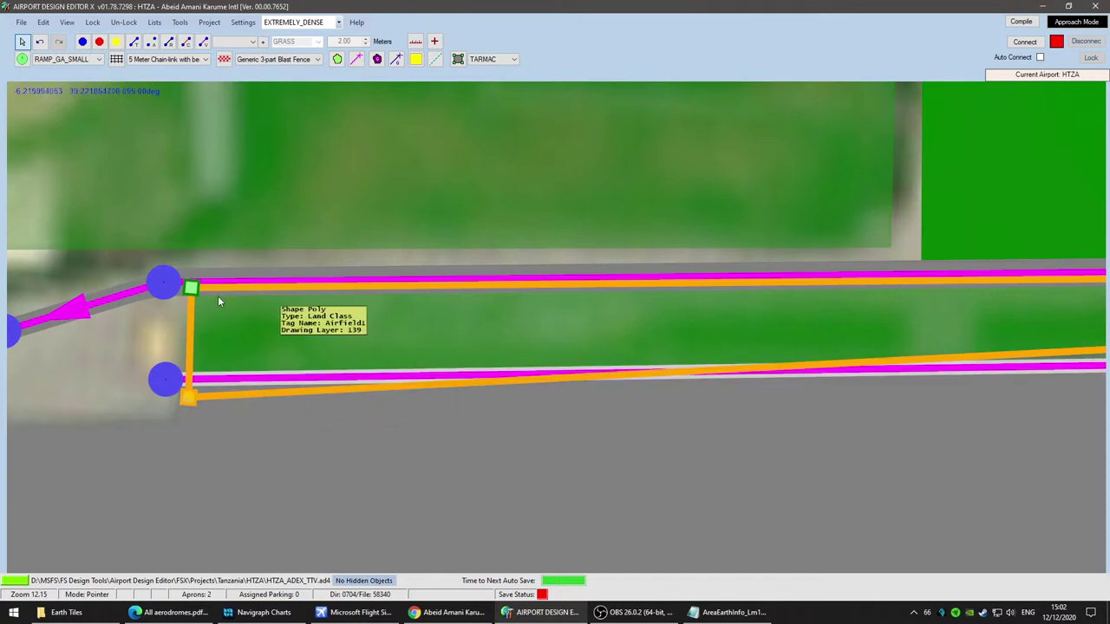
left_click_drag(192, 287, 190, 286)
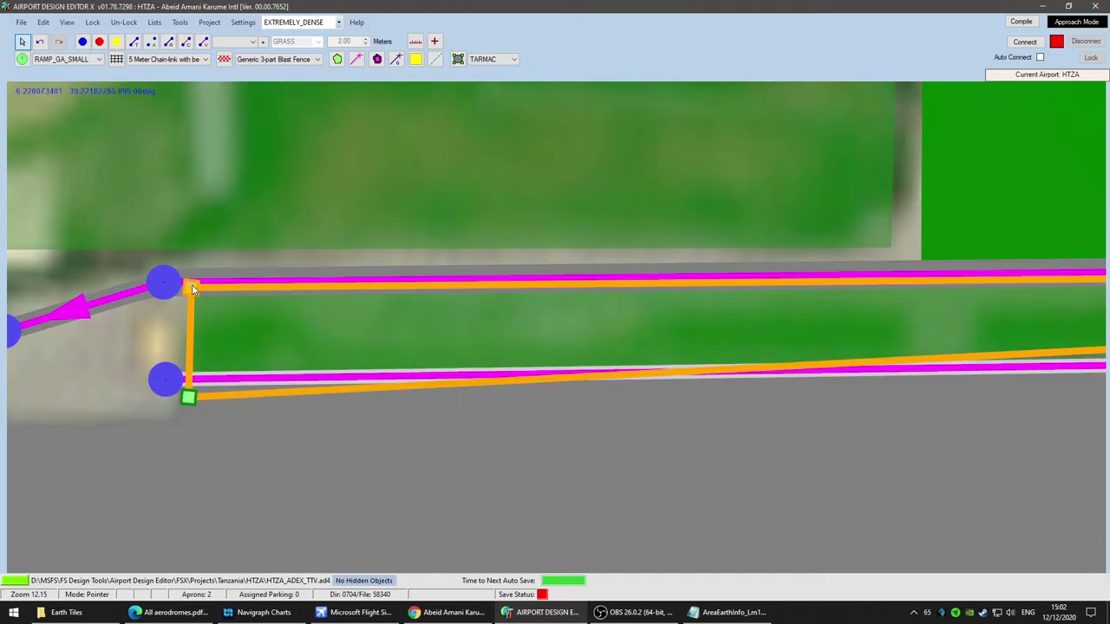
Step: Move the fence's lower end down to the apron edge
right_click_drag(854, 332, 152, 367)
right_click_drag(828, 364, 65, 269)
left_click_drag(405, 247, 403, 310)
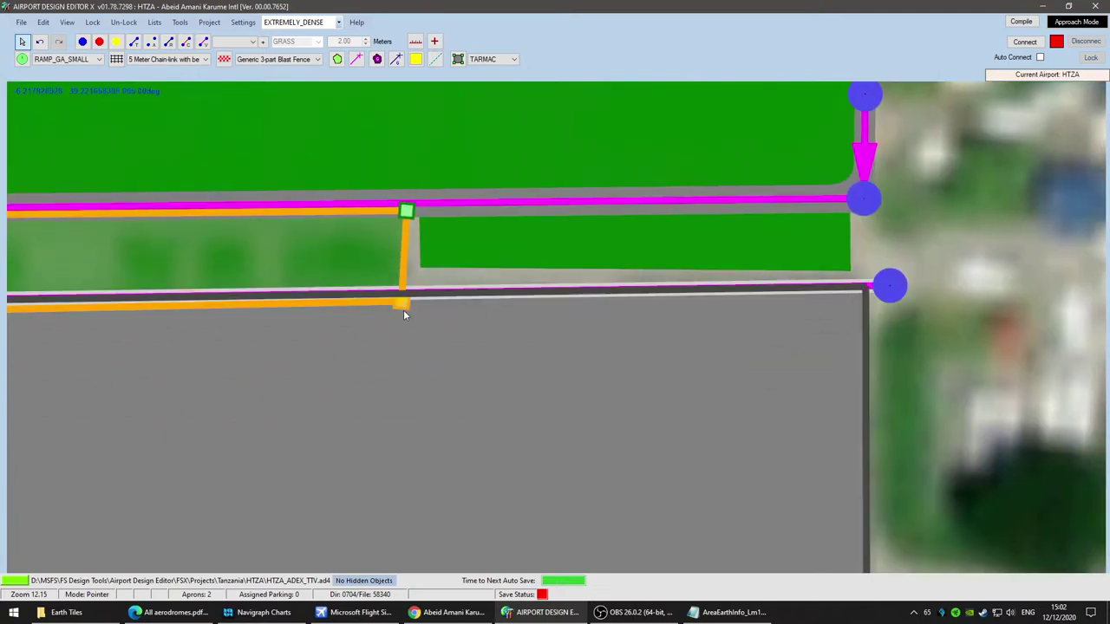
Step: Drag the cement land-class polygon's lower-left and lower-right corners down to the apron edge
left_click(462, 245)
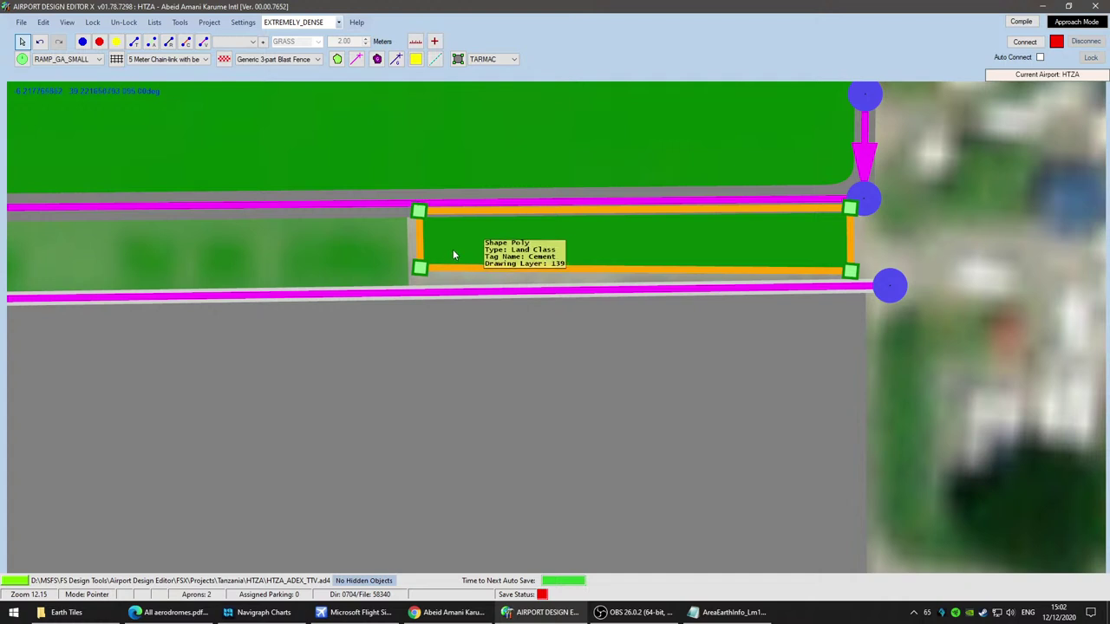
left_click_drag(419, 268, 423, 322)
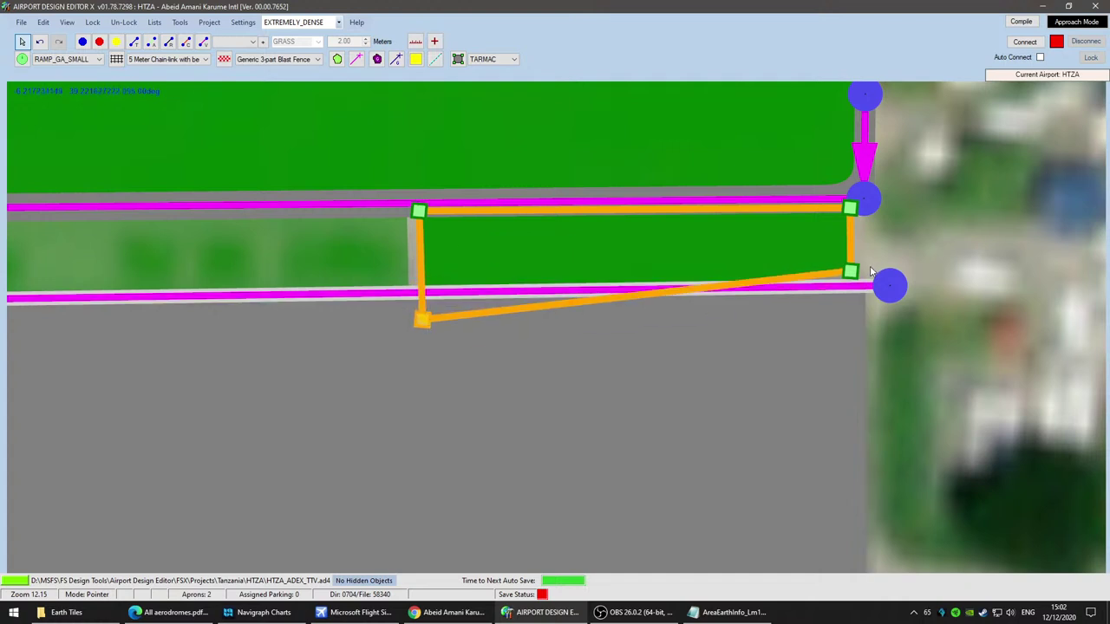
left_click_drag(851, 272, 849, 321)
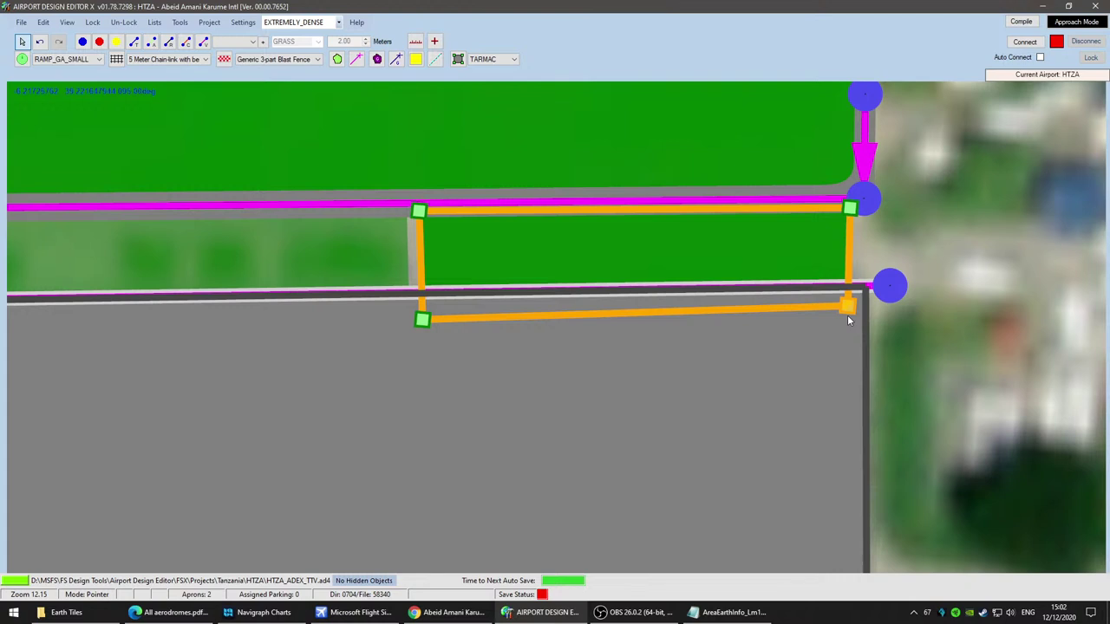
left_click_drag(356, 351, 413, 423)
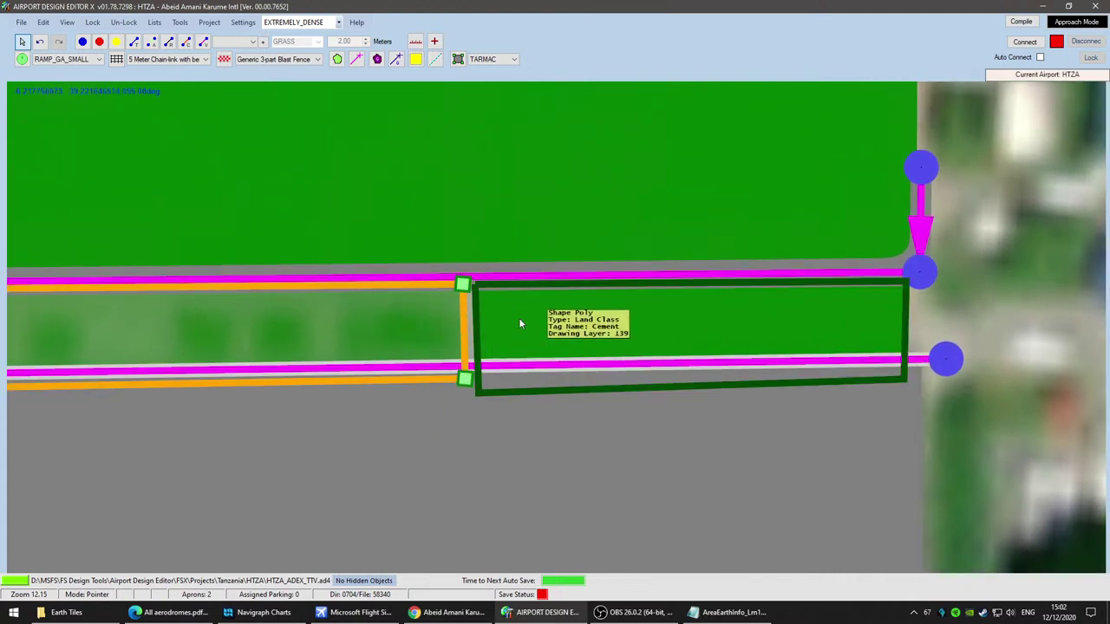
Step: Try drawing a vehicle link between the upper and lower roads, undoing both attempts
left_click(204, 42)
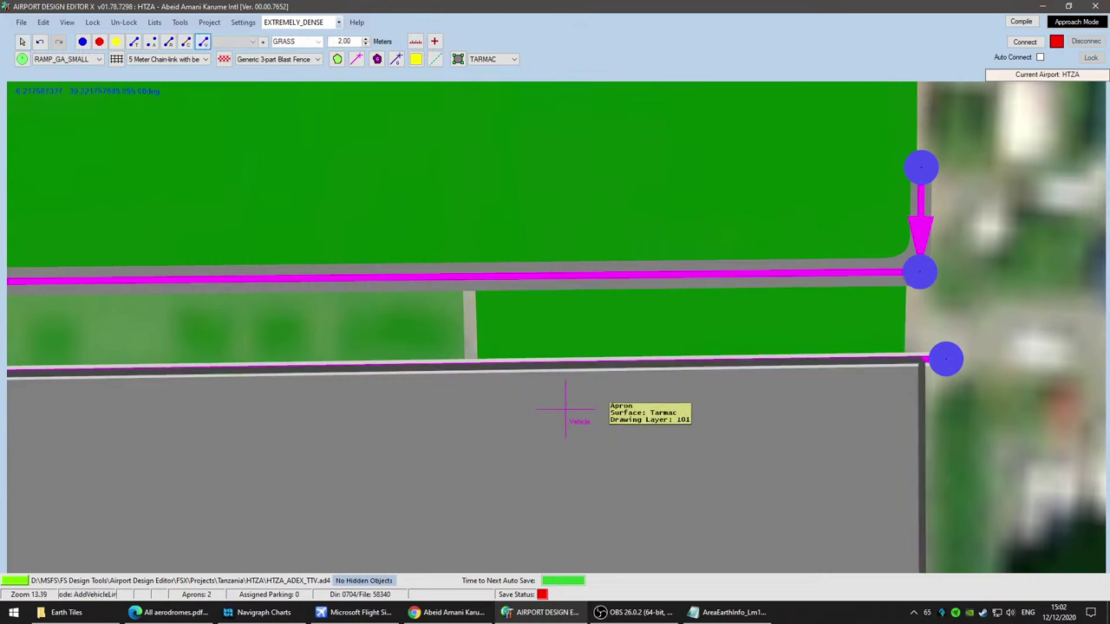
scroll(569, 399, "up", 2)
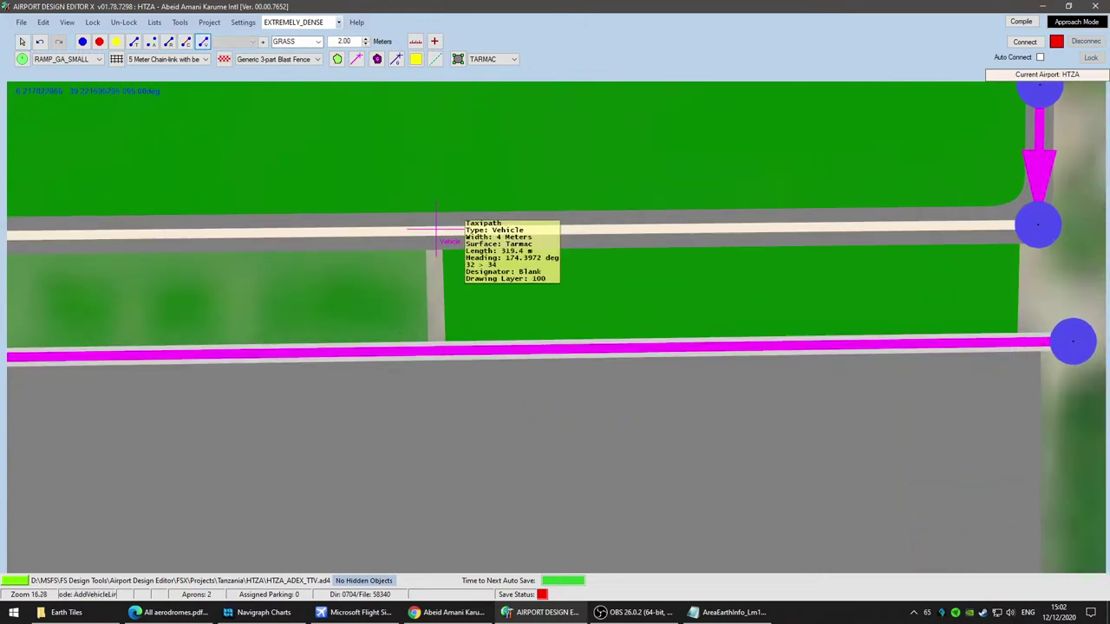
left_click(22, 43)
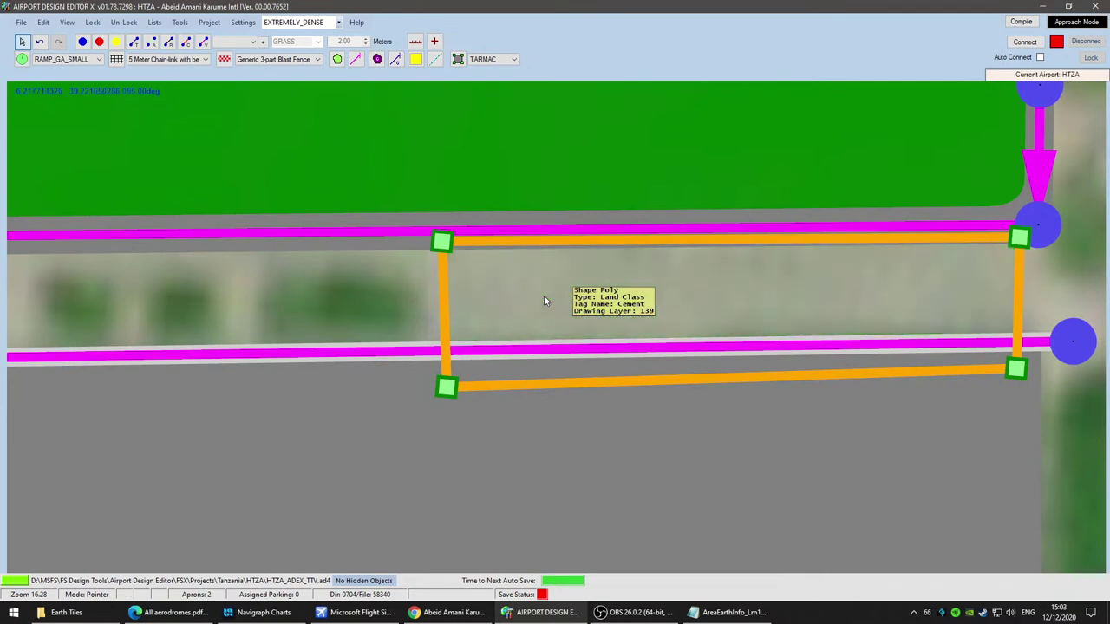
scroll(544, 301, "up", 1)
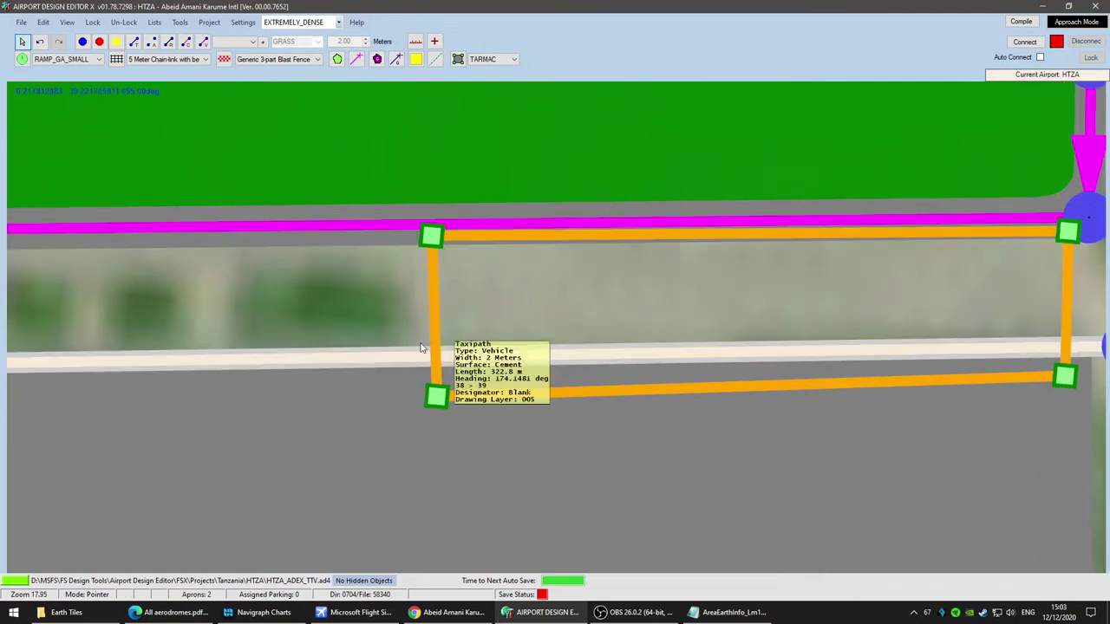
left_click(204, 44)
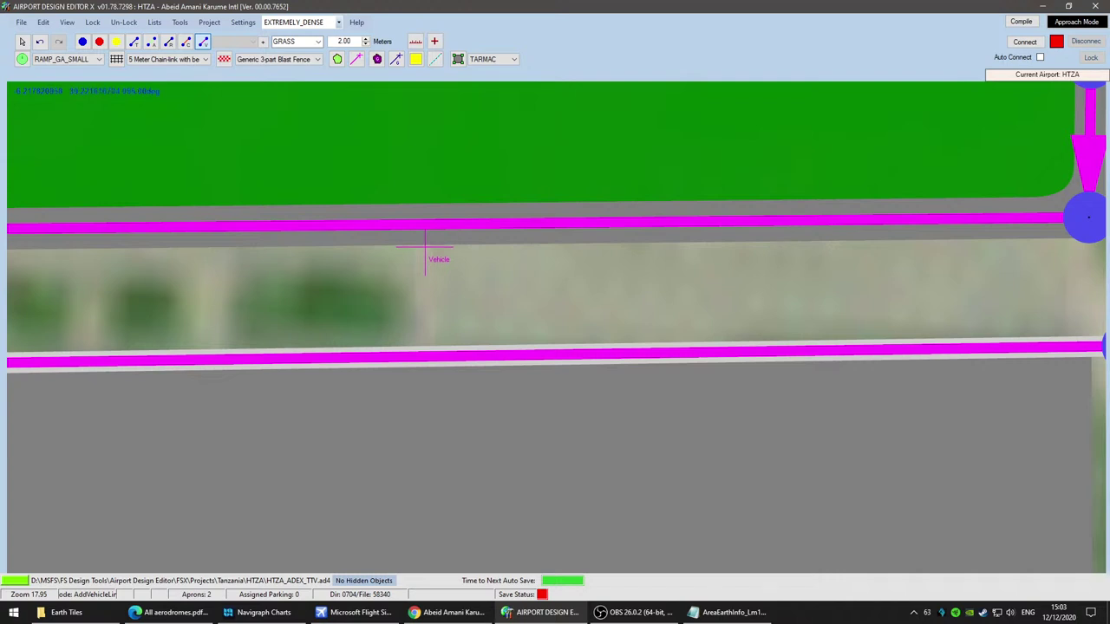
left_click(425, 246)
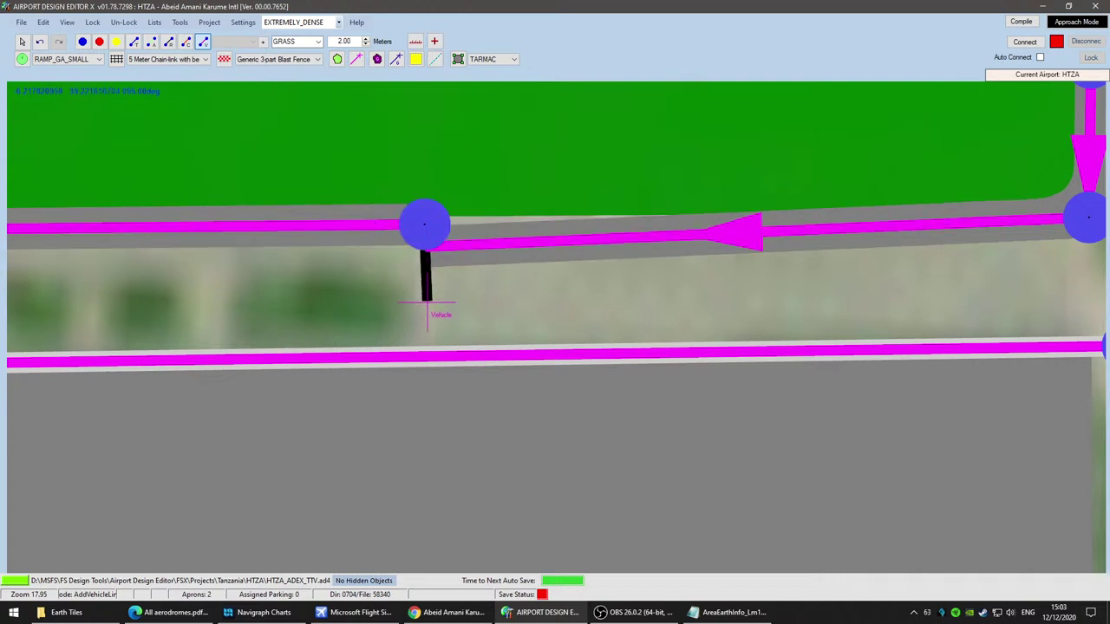
left_click(425, 355)
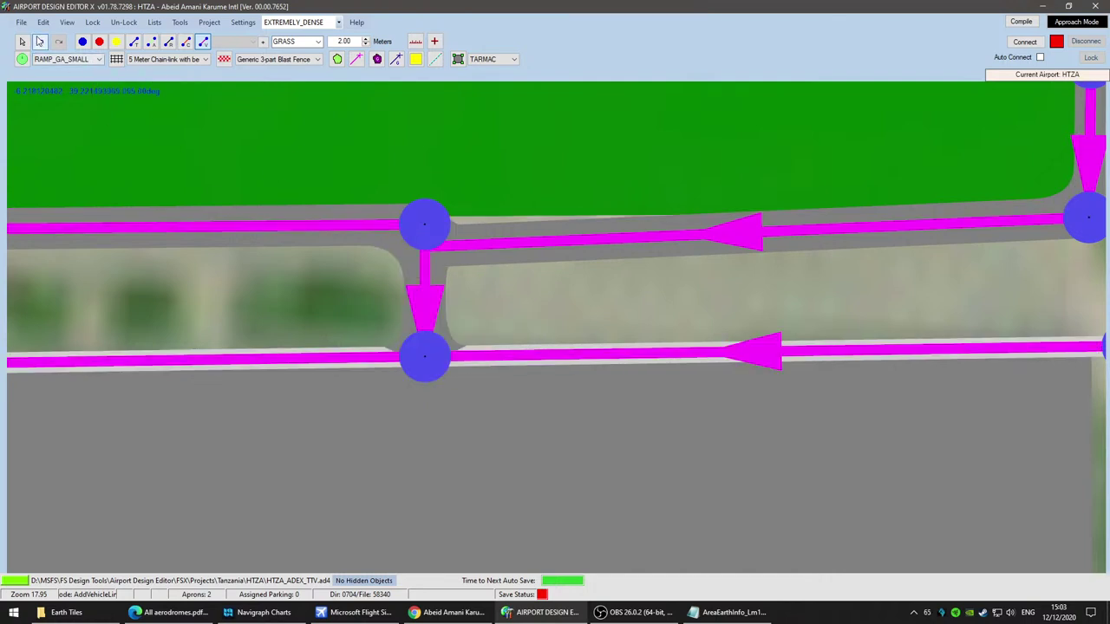
left_click(39, 42)
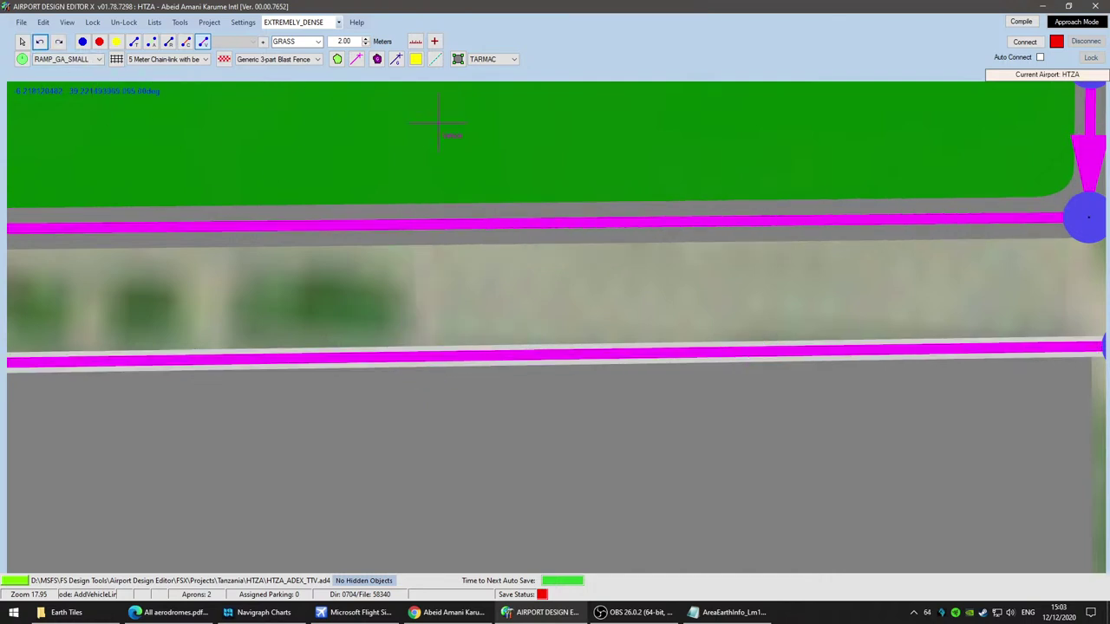
left_click(424, 355)
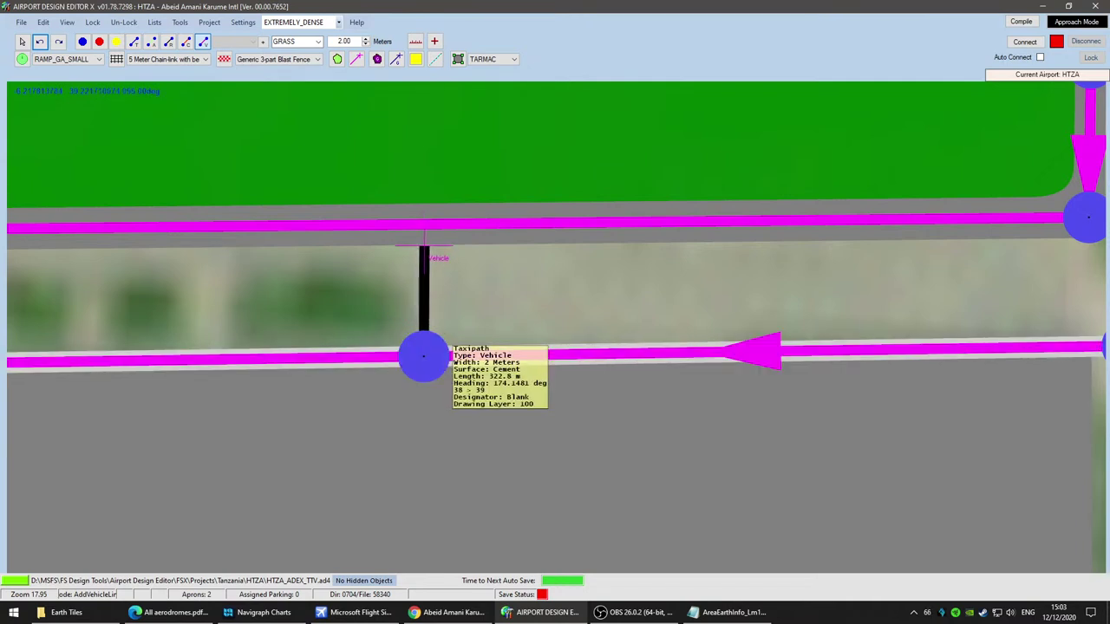
left_click(425, 228)
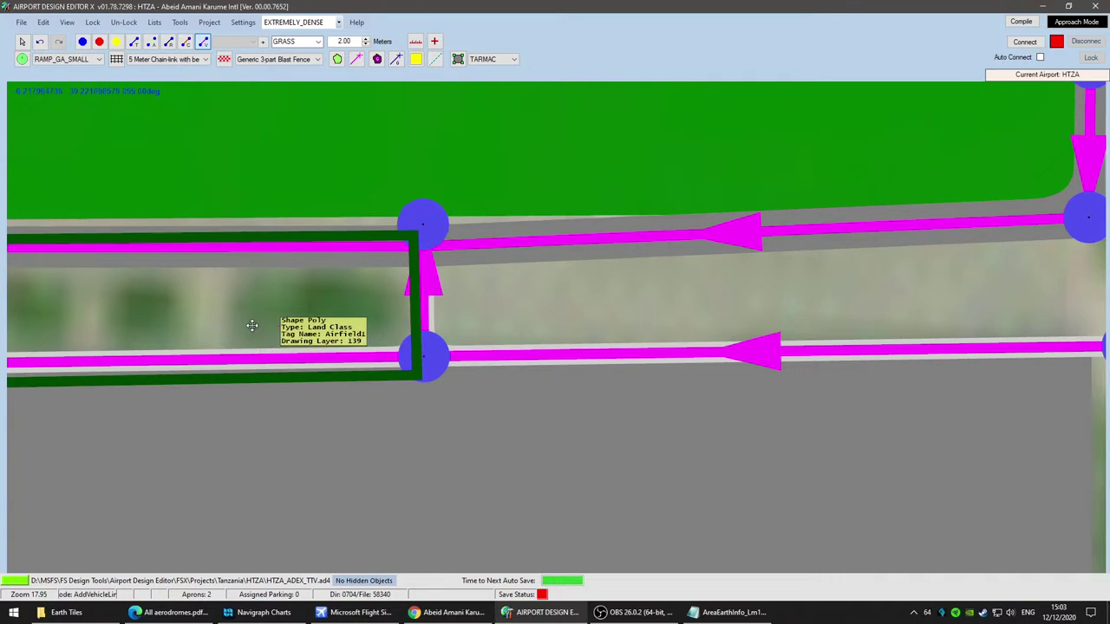
left_click(39, 45)
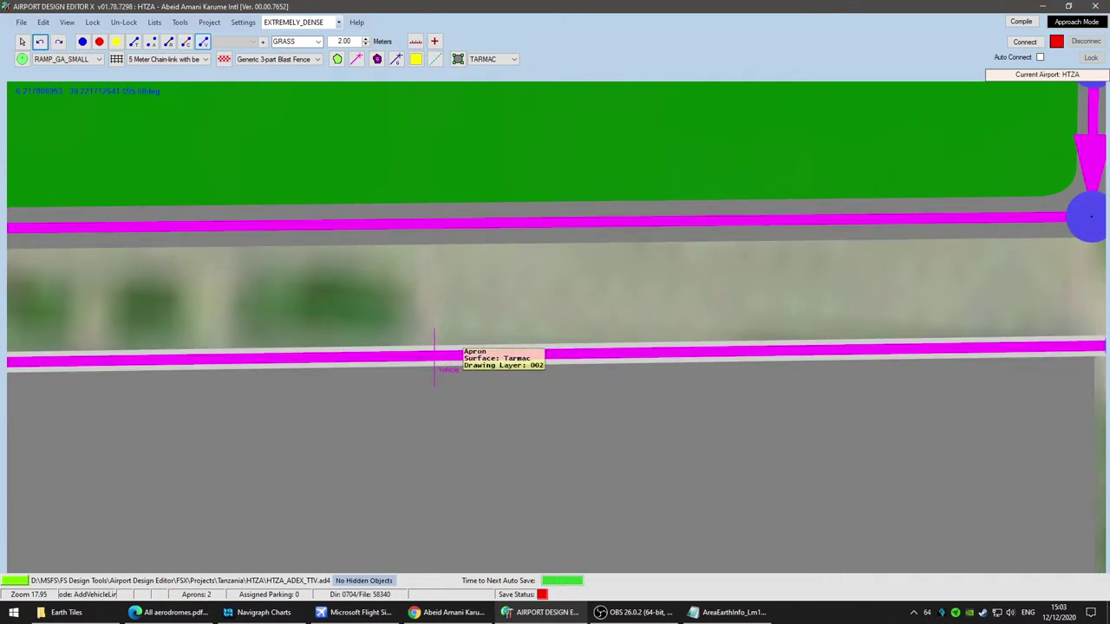
Step: Draw a link up from the lower road and snap its upper node onto the upper road
left_click(432, 355)
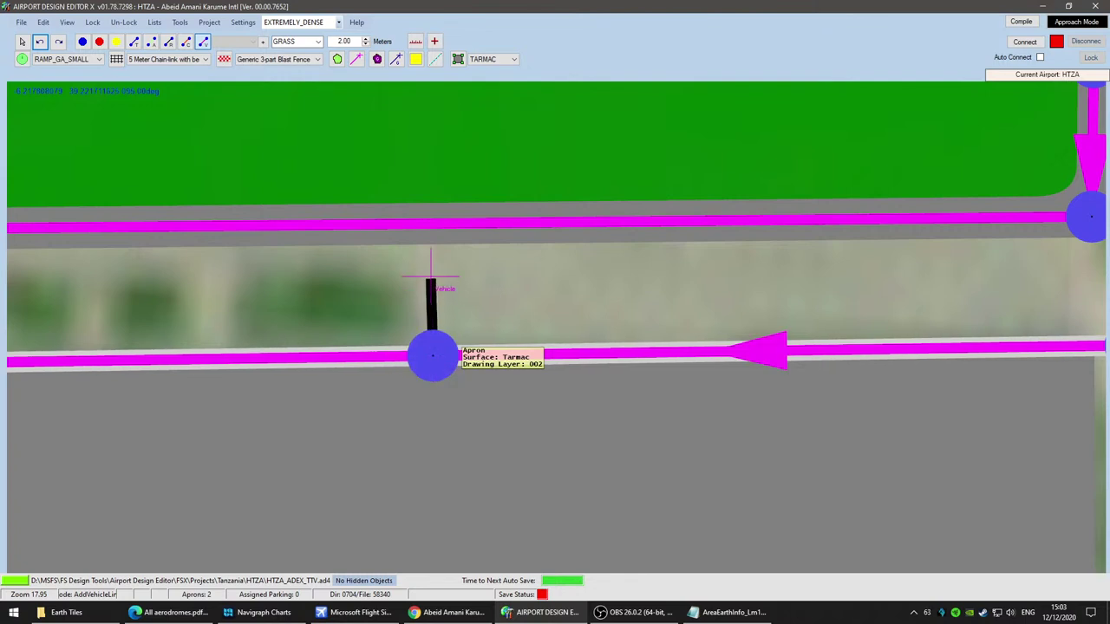
left_click(431, 275)
left_click(23, 42)
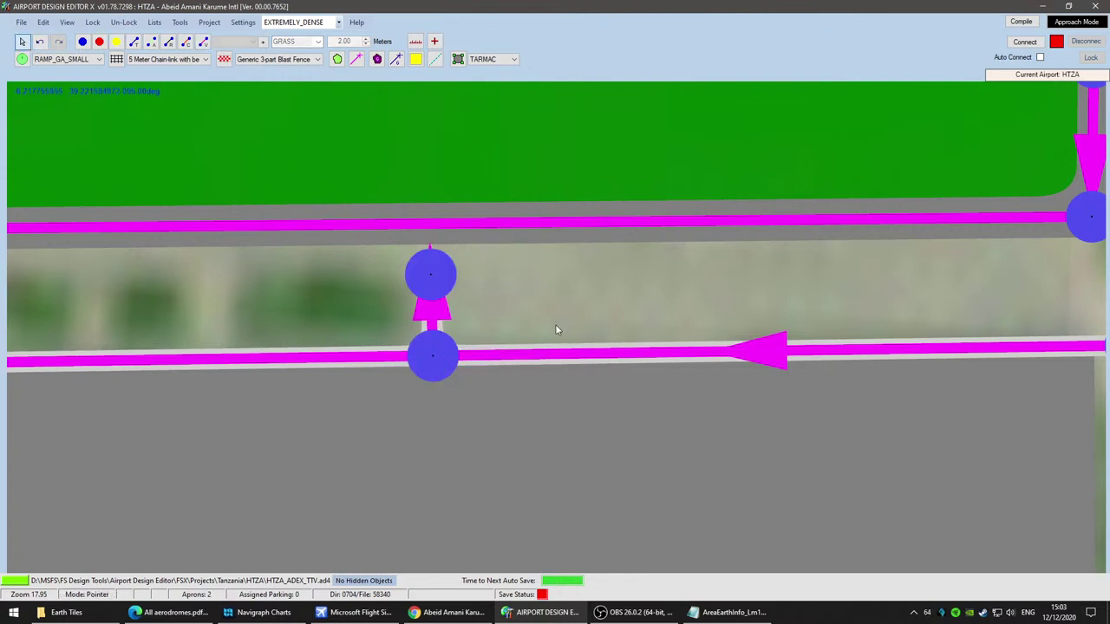
left_click(434, 358)
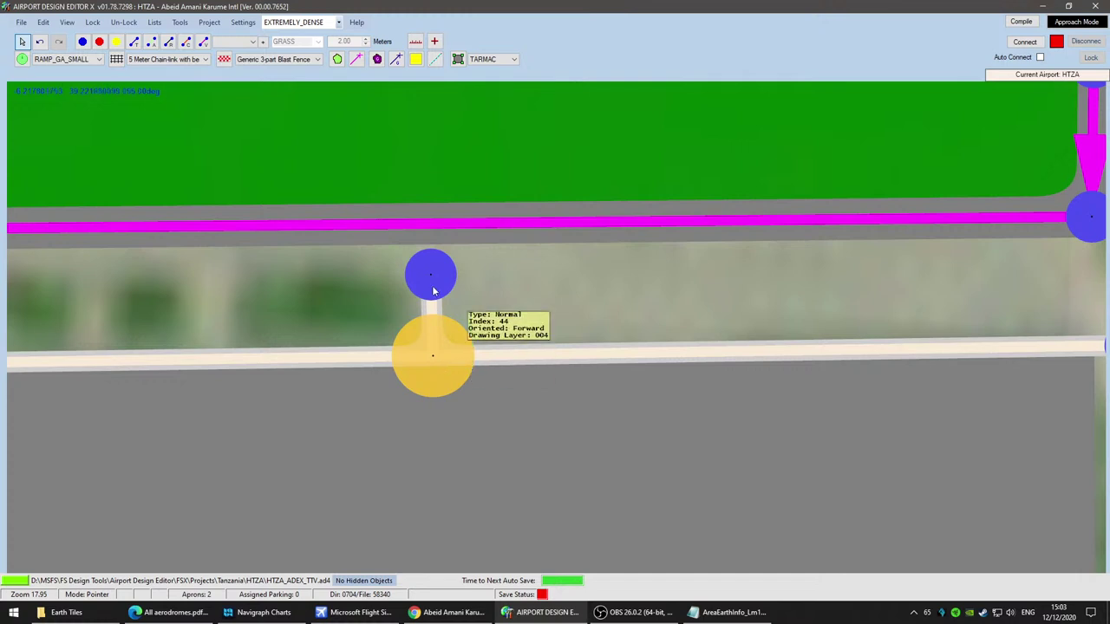
mouse_move(431, 275)
left_mouse_down()
mouse_move(436, 249)
mouse_move(432, 257)
left_mouse_up()
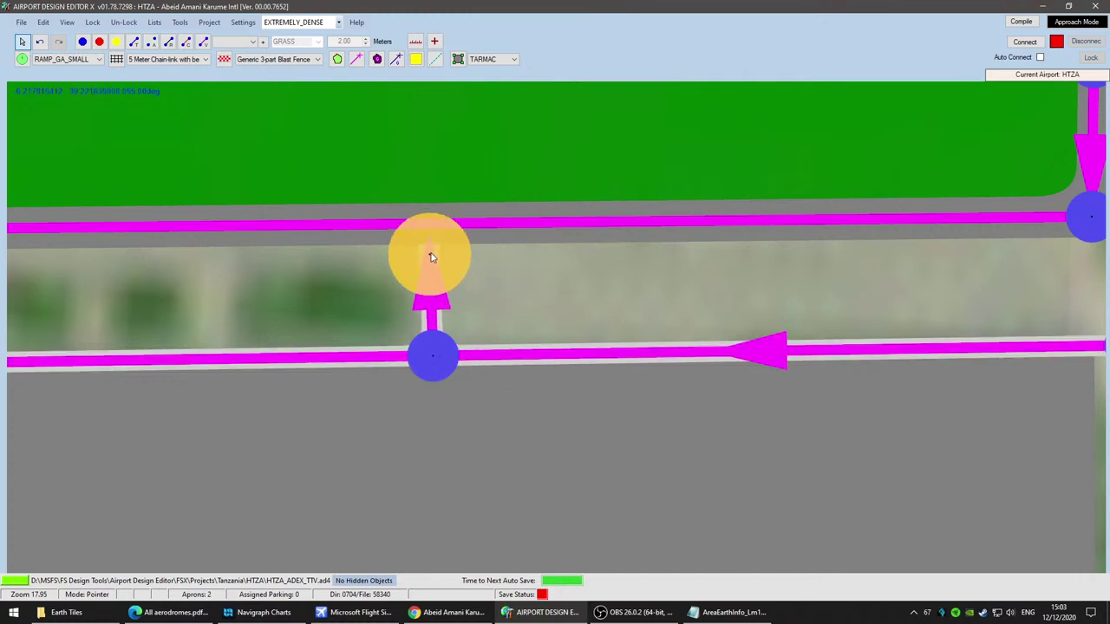
scroll(384, 368, "down", 1)
left_click_drag(259, 387, 456, 374)
Step: Draw three 2 m cement spurs from the lower vehicle road up toward the upper road
left_click(203, 42)
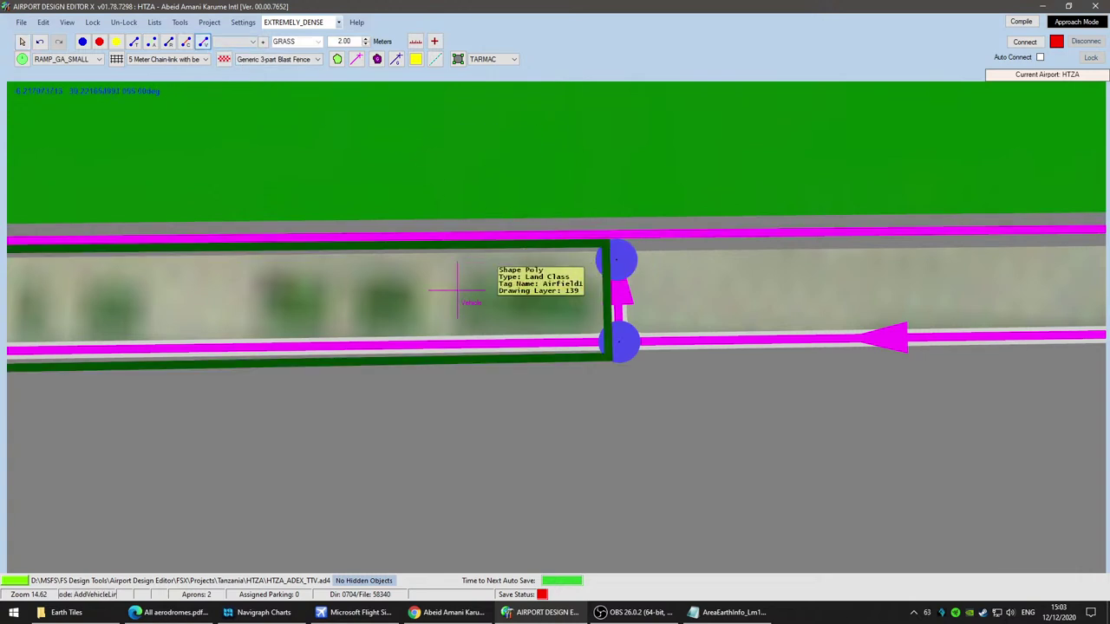
left_click(448, 343)
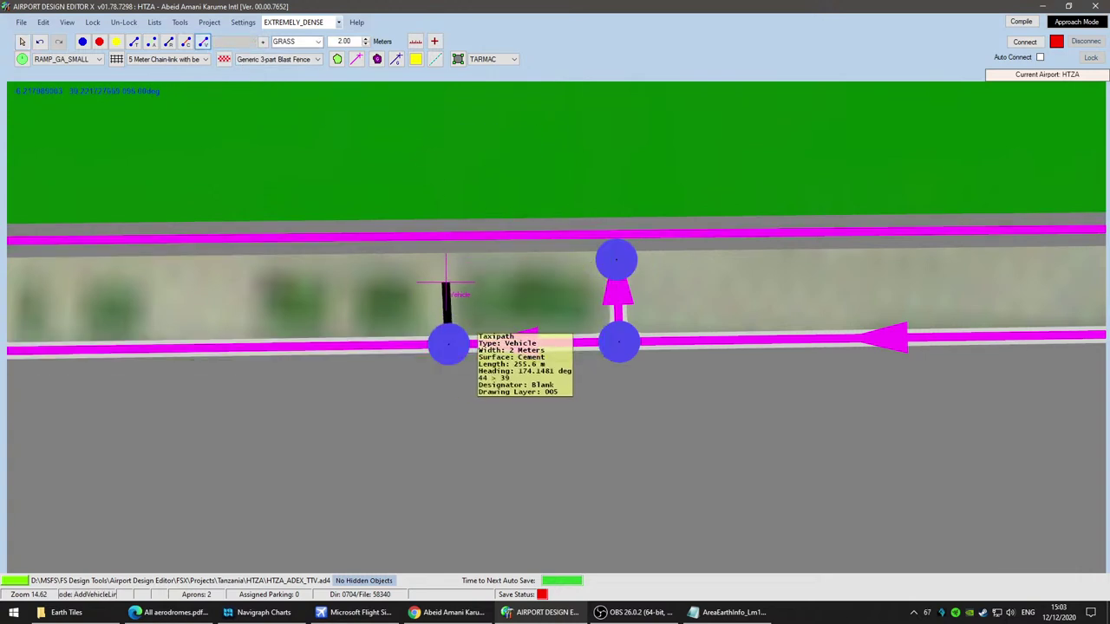
left_click(445, 282)
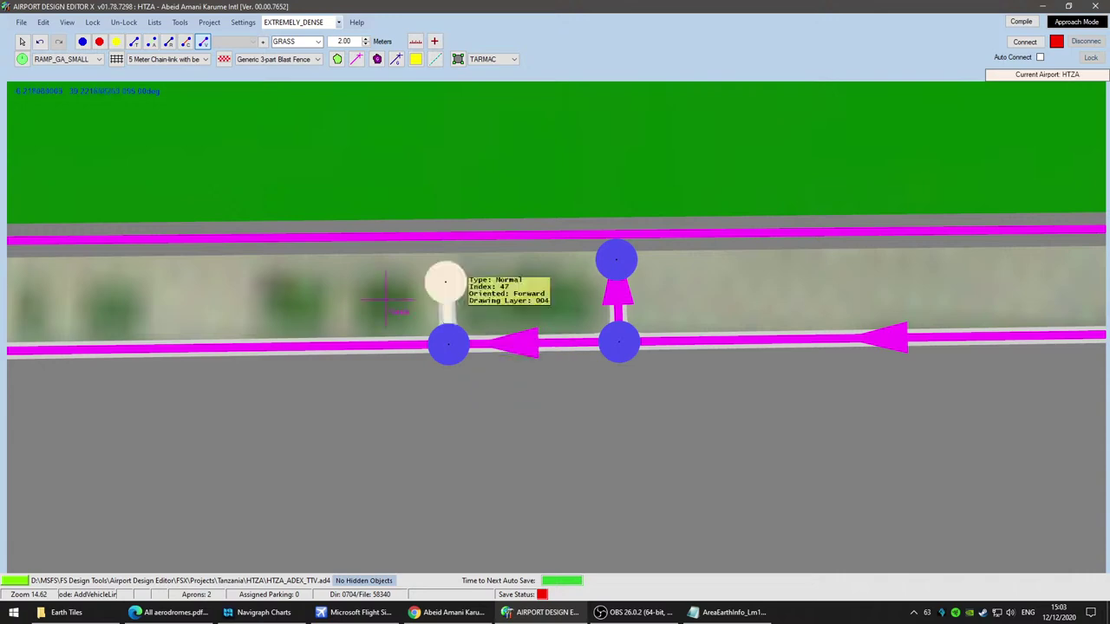
left_click(341, 346)
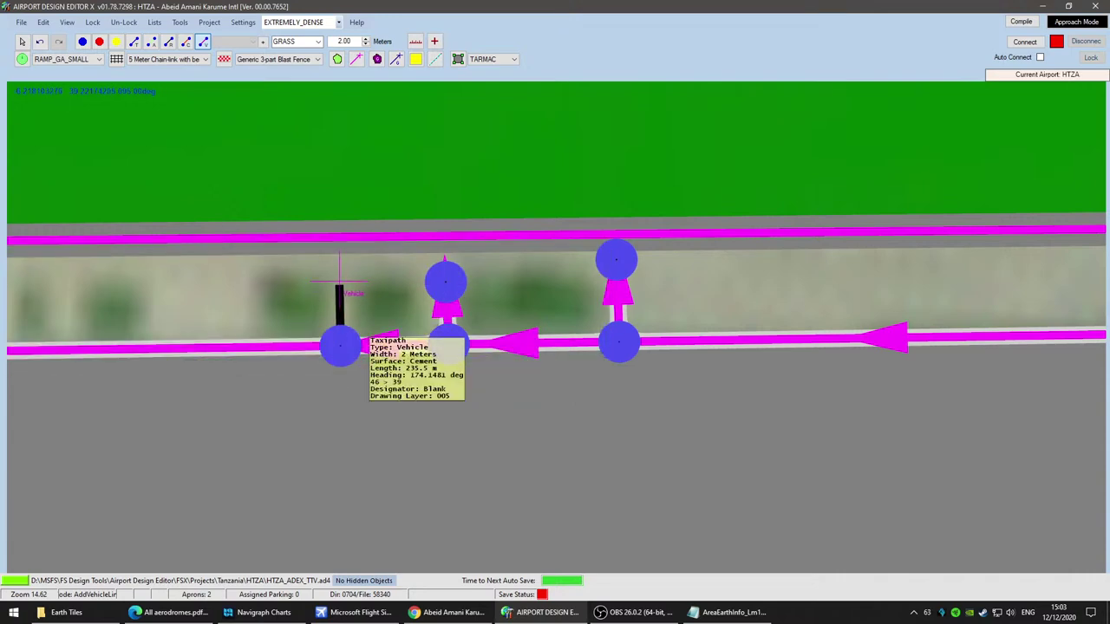
left_click(340, 277)
right_click_drag(229, 343, 488, 311)
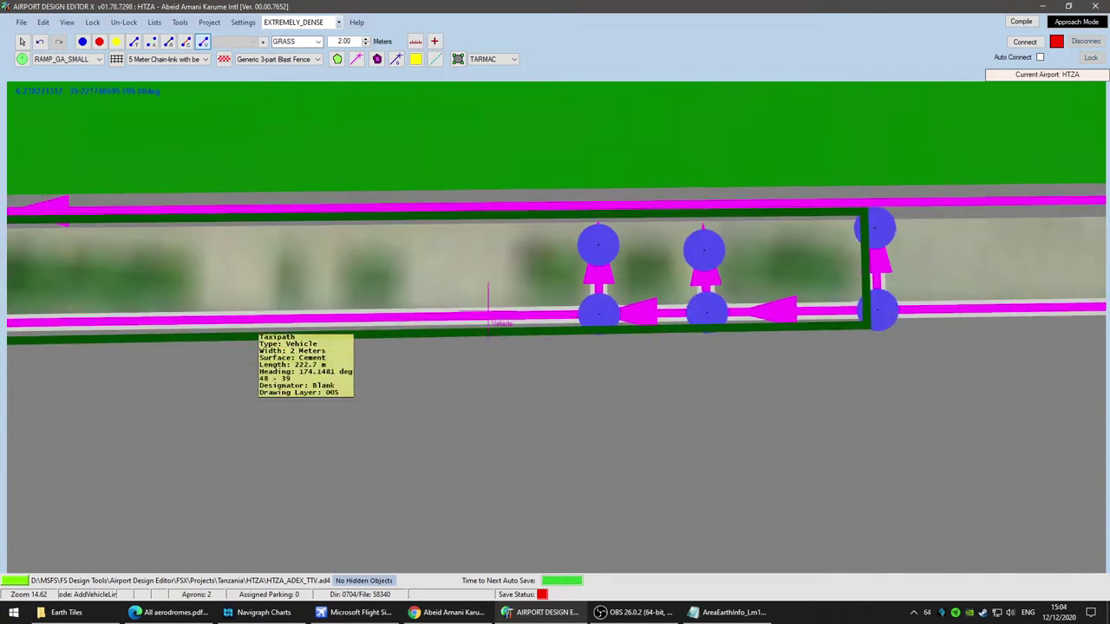
left_click(325, 316)
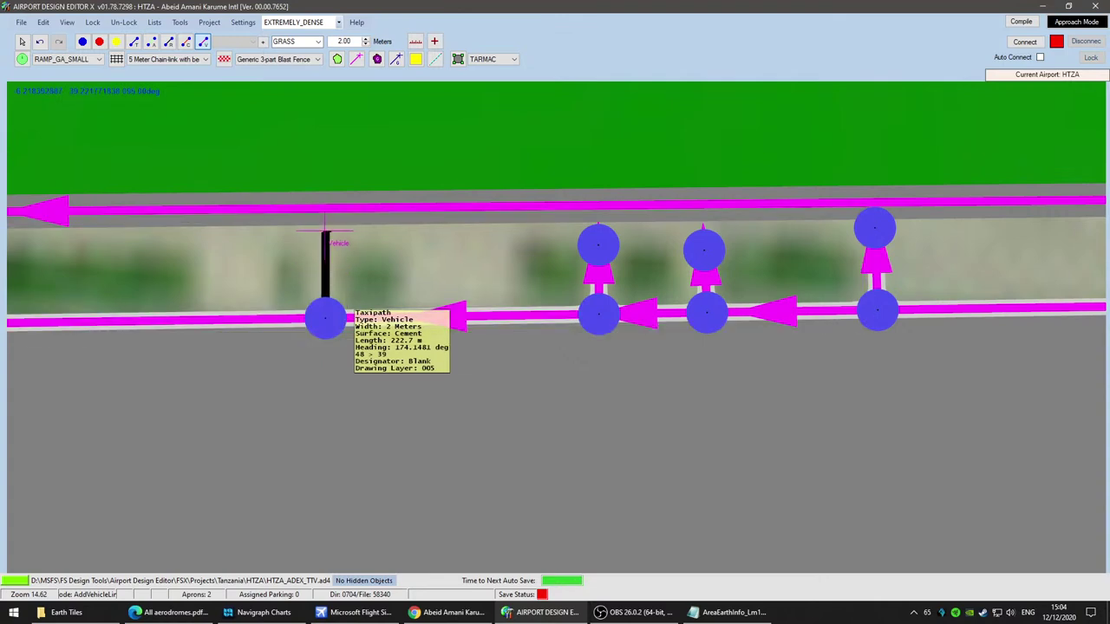
left_click(325, 230)
Step: Add another spur further along, linking the lower road up toward the upper road
scroll(116, 388, "up", 1)
right_click_drag(115, 388, 795, 401)
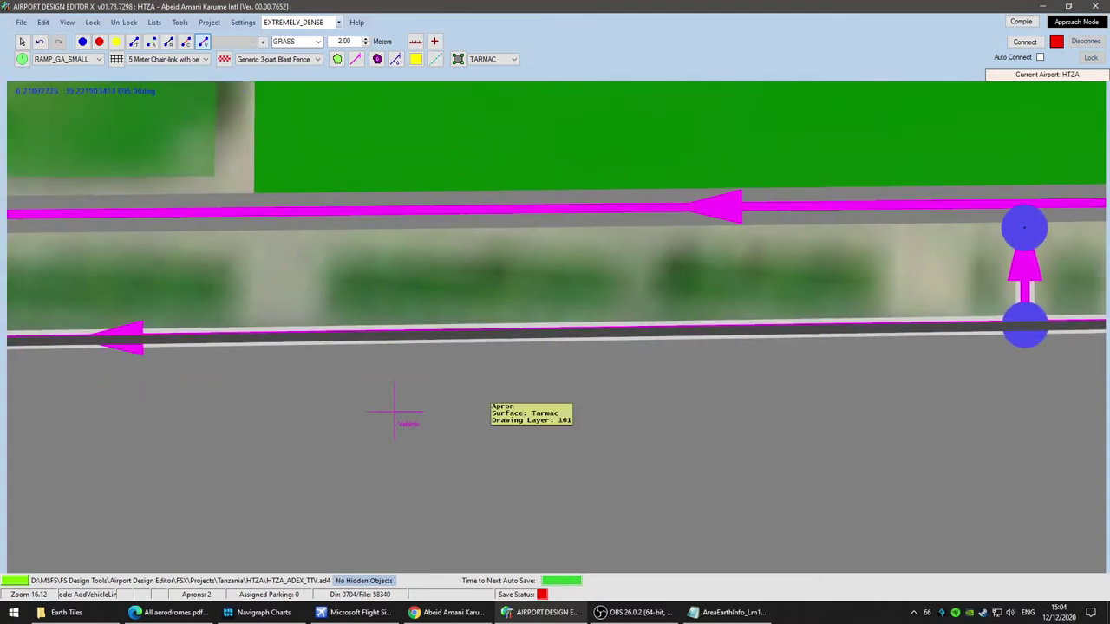
scroll(394, 411, "down", 4)
scroll(391, 408, "down", 1)
scroll(346, 413, "down", 2)
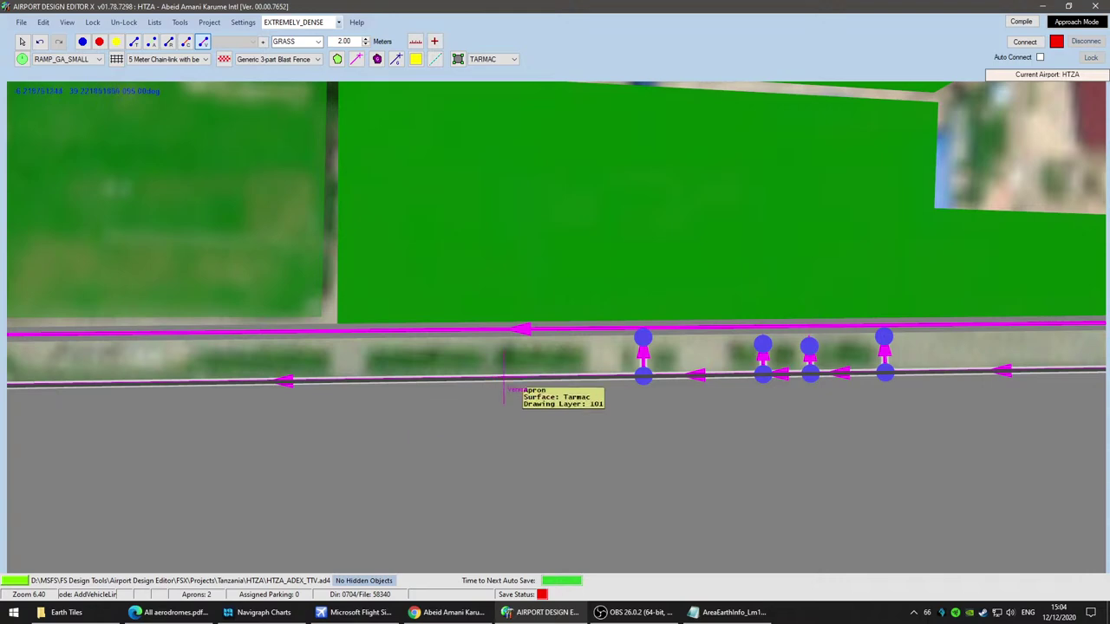
scroll(500, 378, "up", 2)
scroll(500, 378, "up", 2)
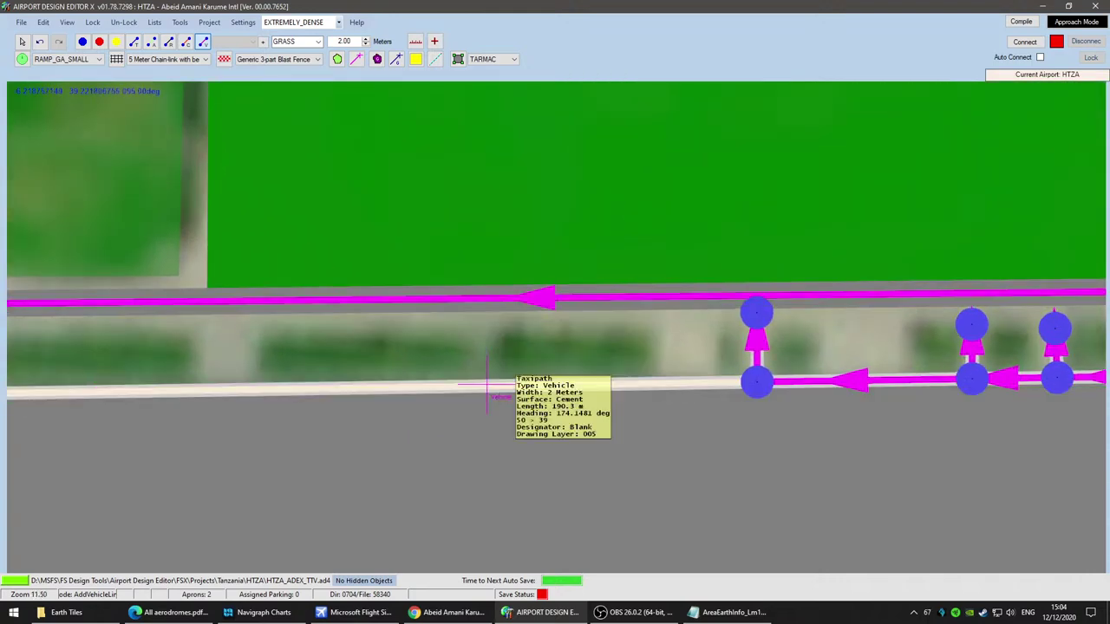
left_click(485, 380)
left_click(486, 320)
Step: Join a lower road node to an upper road node near the western end
scroll(289, 449, "down", 3)
right_click_drag(203, 453, 625, 406)
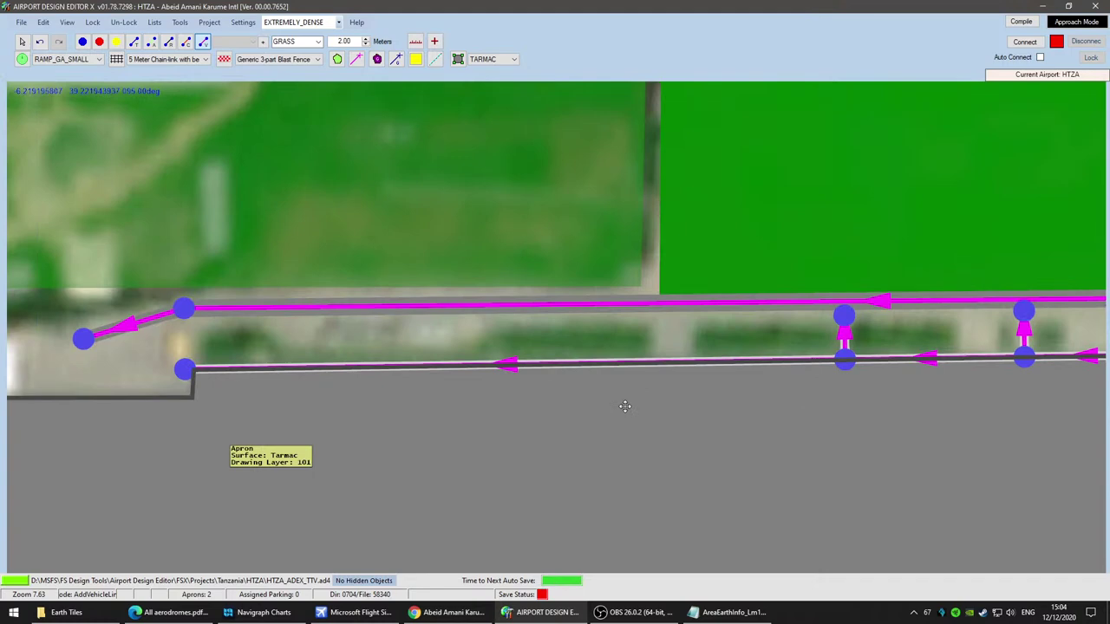
scroll(193, 402, "up", 1)
right_click_drag(193, 401, 364, 440)
scroll(359, 433, "up", 1)
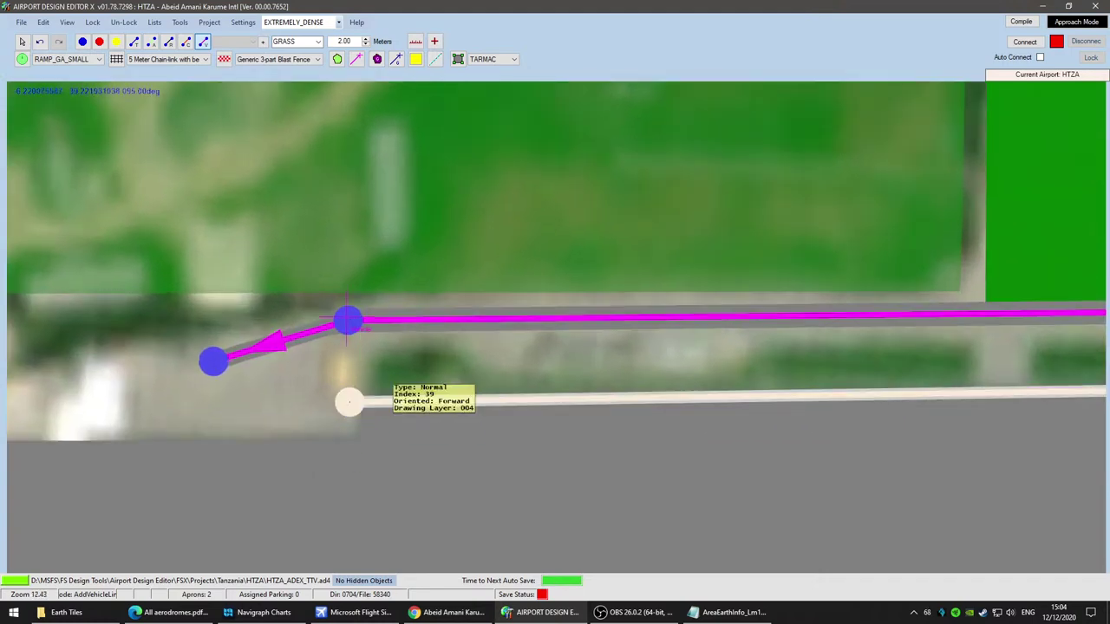
scroll(338, 349, "up", 1)
left_click(343, 410)
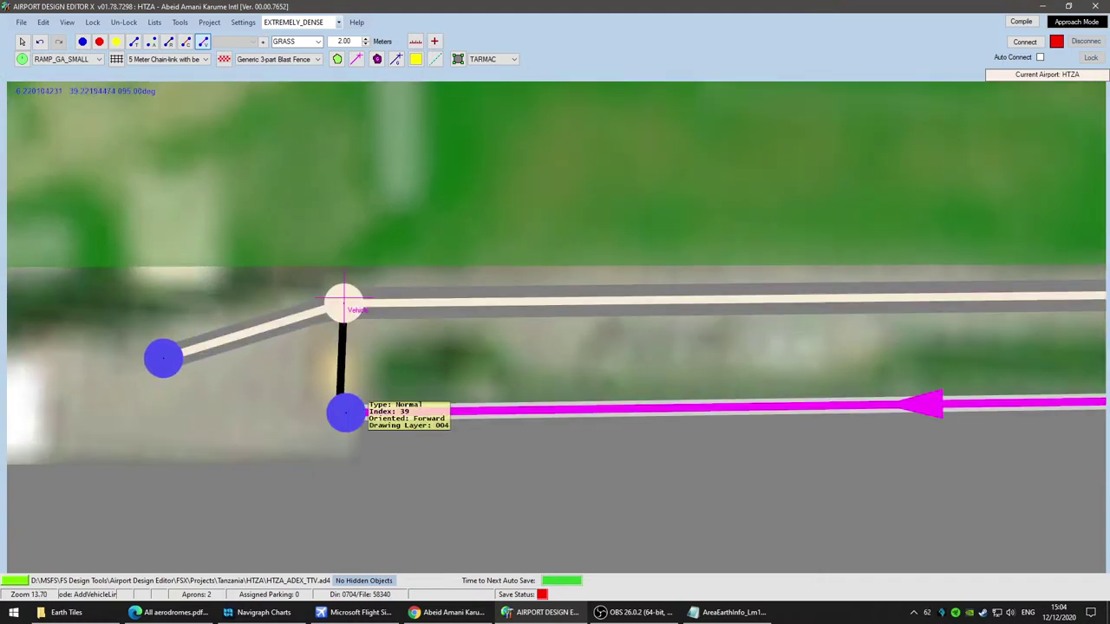
left_click(344, 328)
Step: Attempt further spurs farther west, undoing the misplaced node and the spur drawn
scroll(649, 452, "down", 3)
right_click_drag(786, 412, 143, 405)
scroll(528, 419, "down", 6)
right_click_drag(534, 463, 238, 465)
scroll(303, 368, "up", 6)
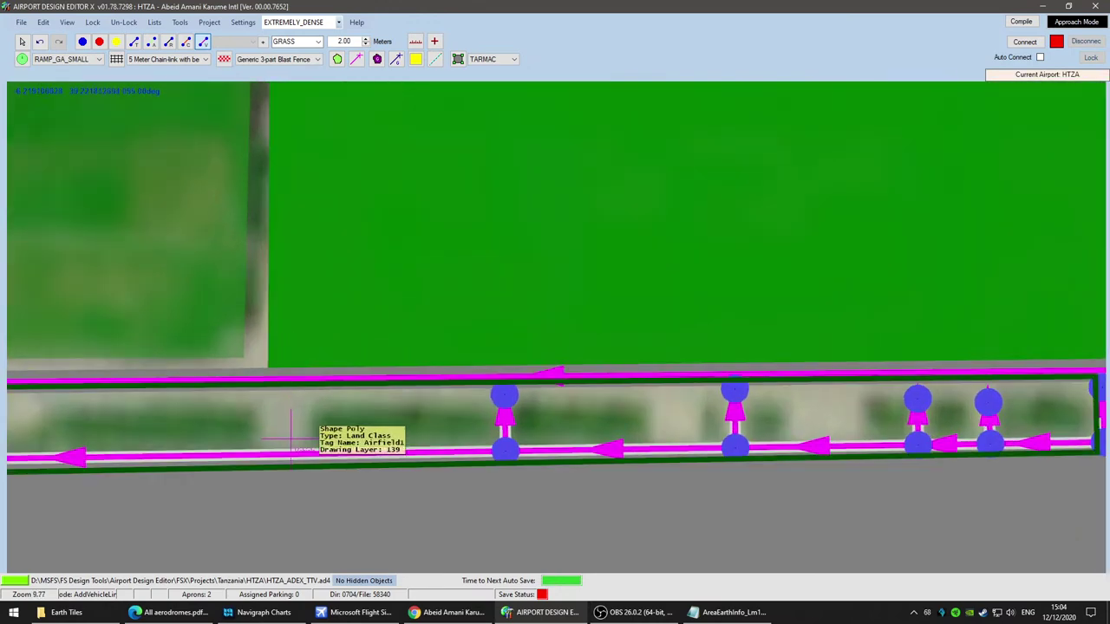
left_click(290, 451)
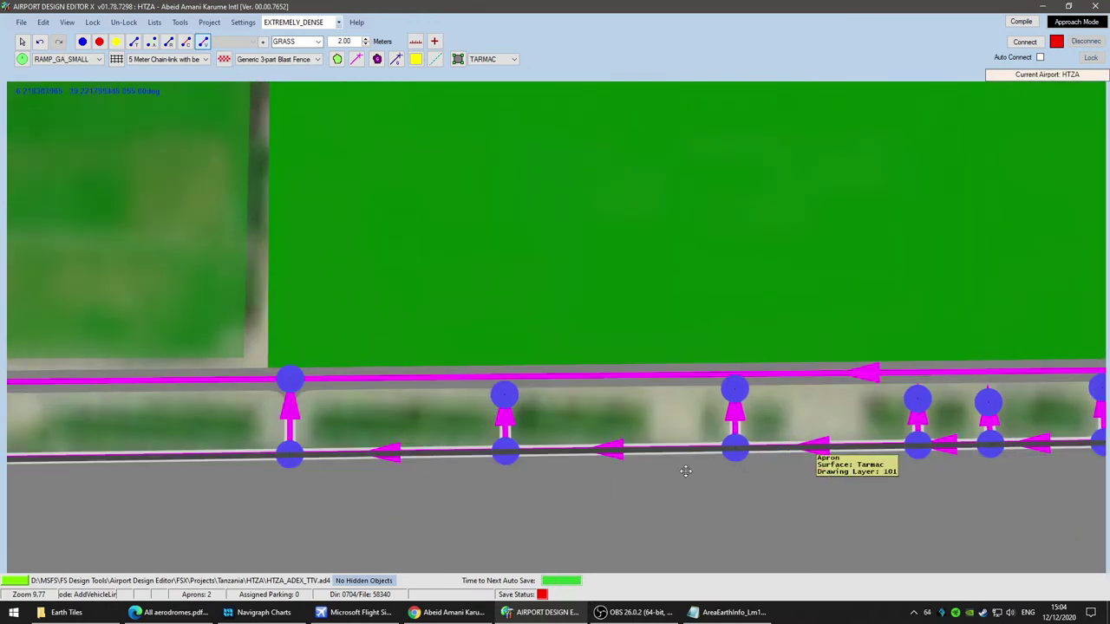
right_click_drag(763, 469, 434, 446)
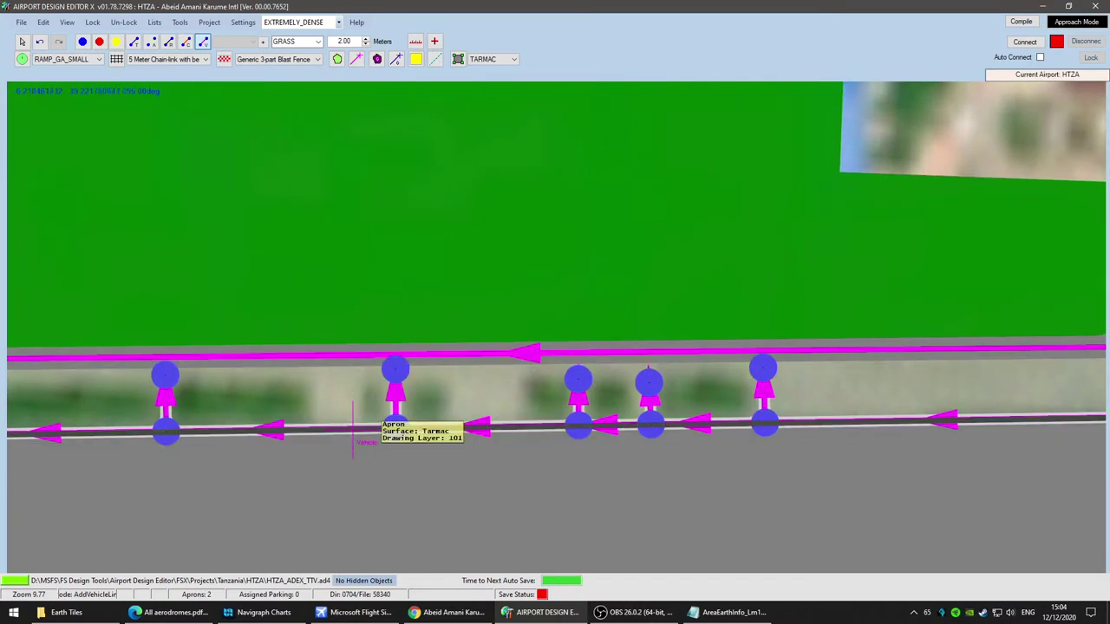
left_click(352, 426)
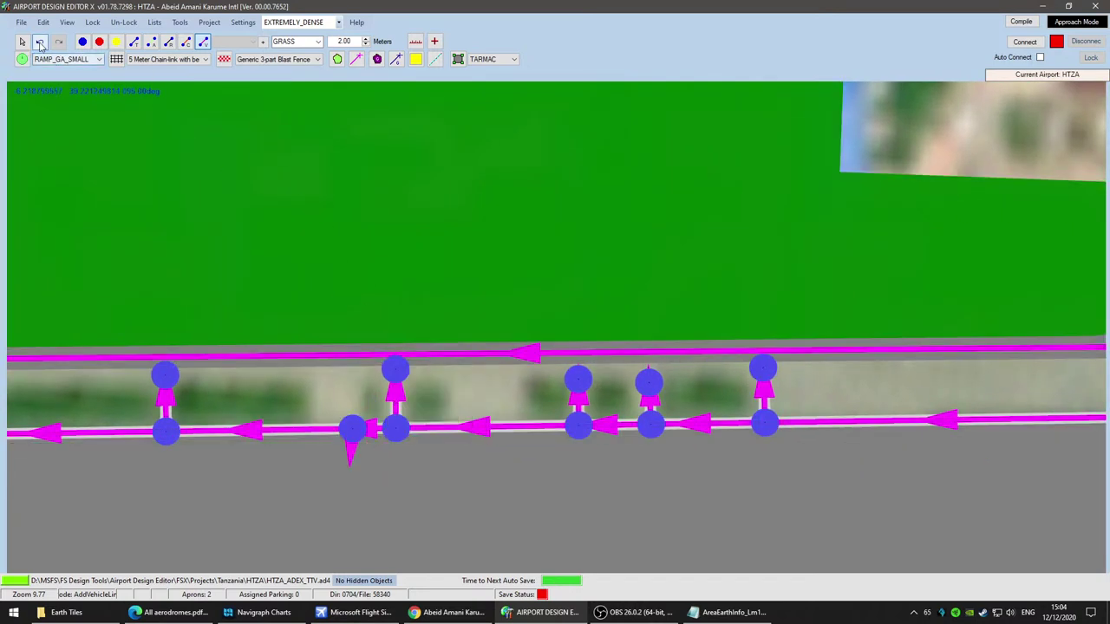
left_click(40, 43)
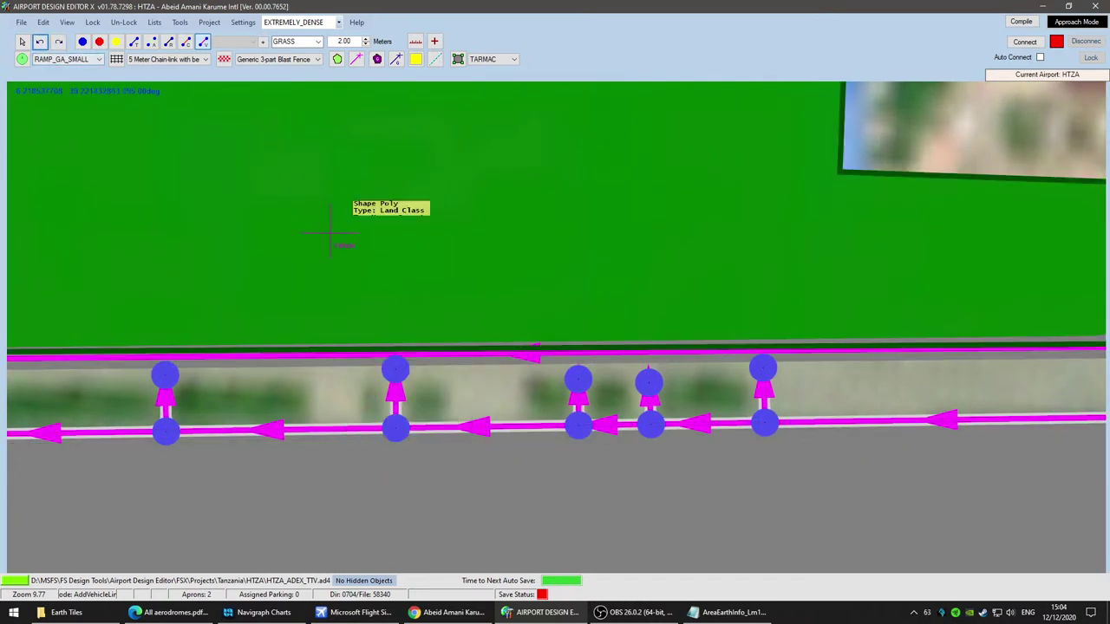
left_click(344, 427)
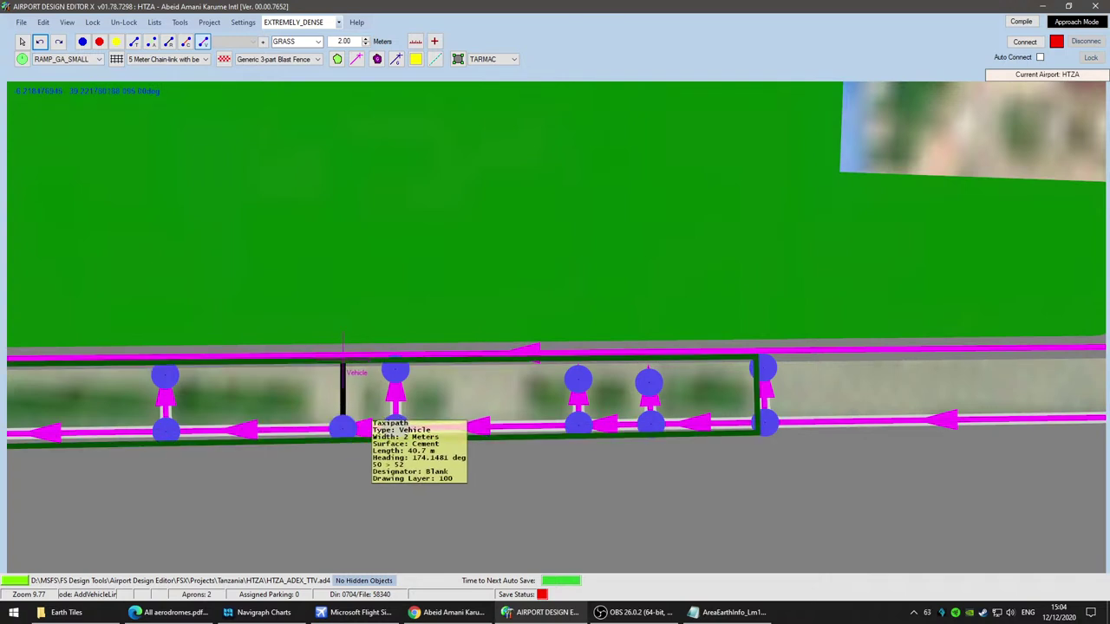
left_click(342, 352)
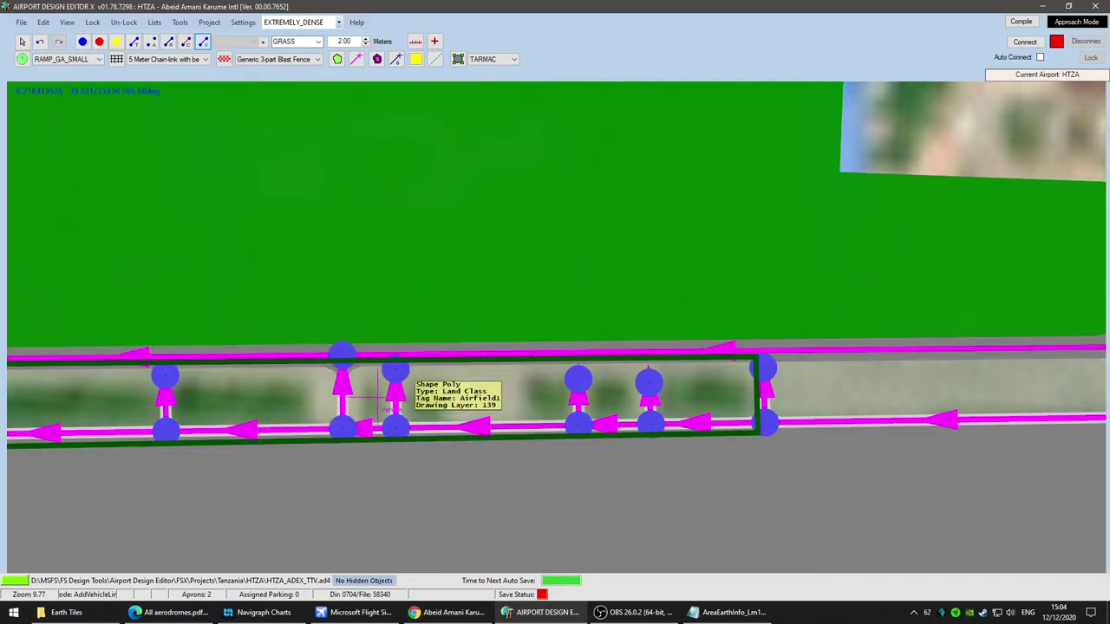
left_click(39, 42)
Step: Draw two more spurs from the lower road to the upper road and review them
scroll(356, 373, "up", 3)
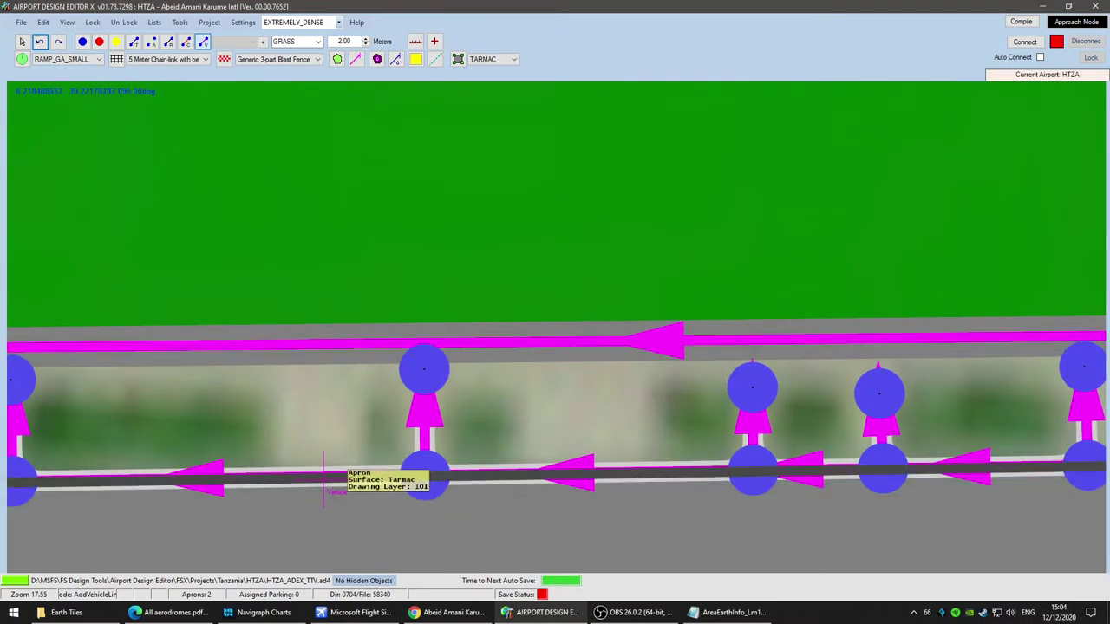
left_click(326, 476)
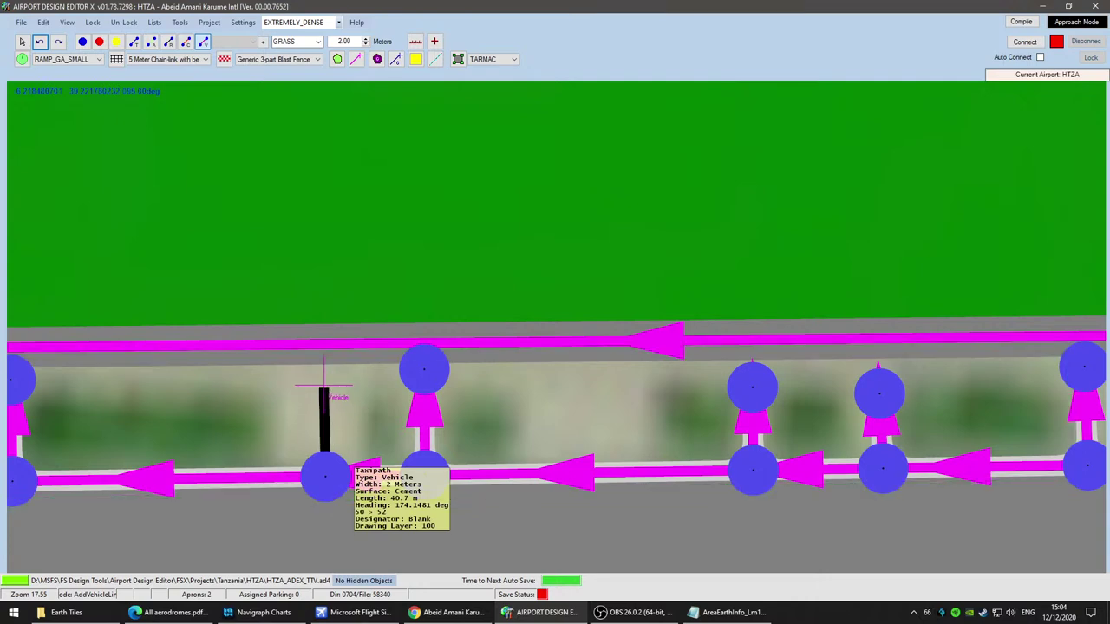
left_click(324, 386)
left_click(590, 475)
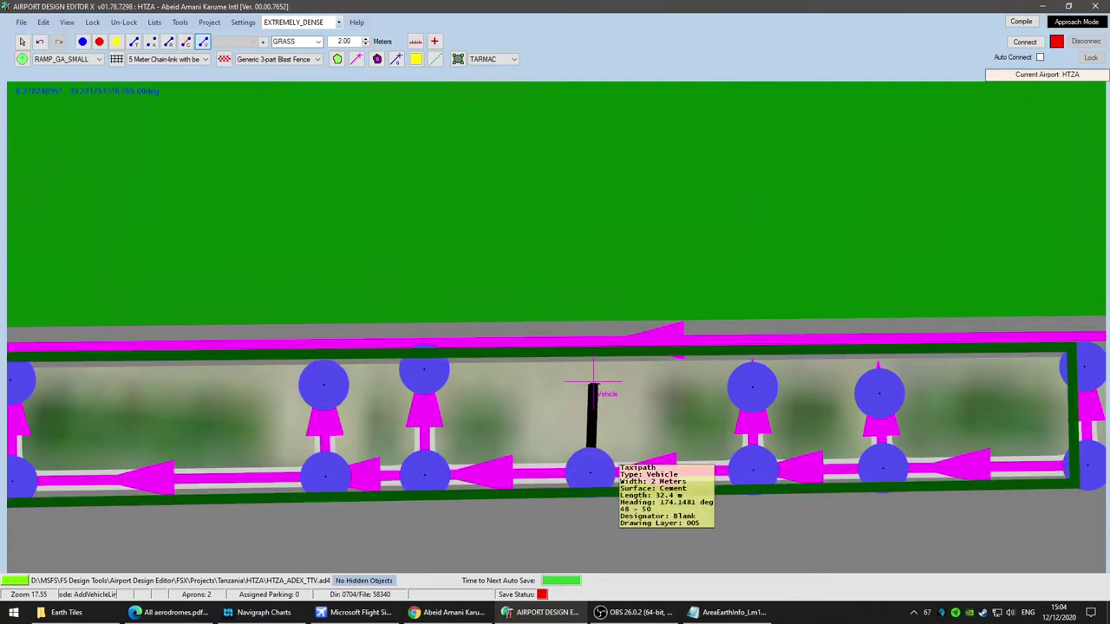
left_click(593, 381)
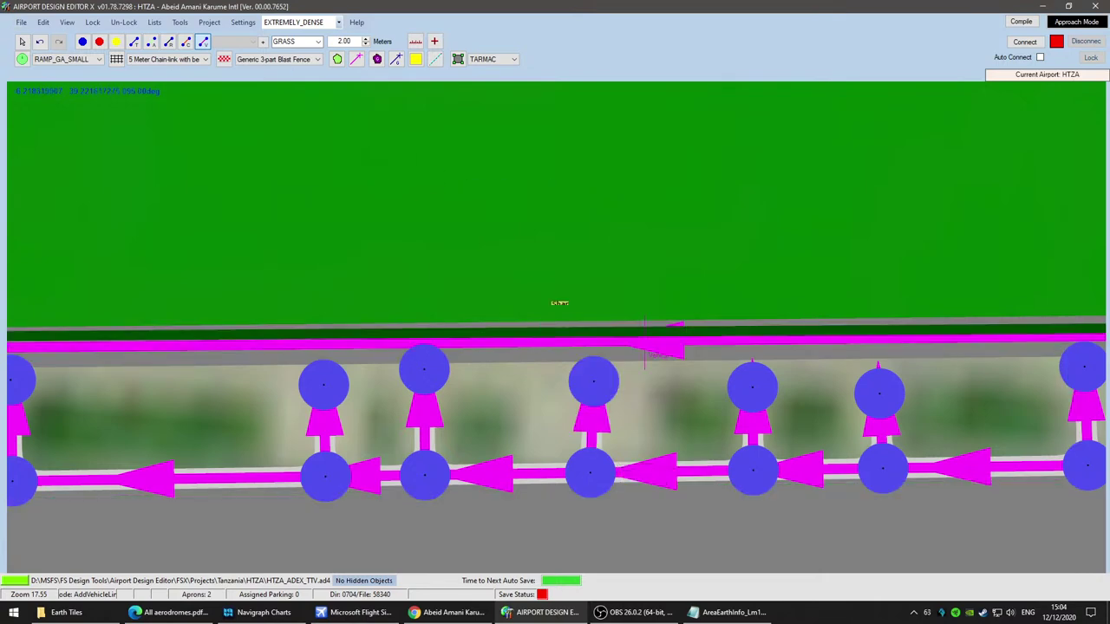
scroll(813, 368, "up", 2)
middle_click_drag(617, 455, 438, 352)
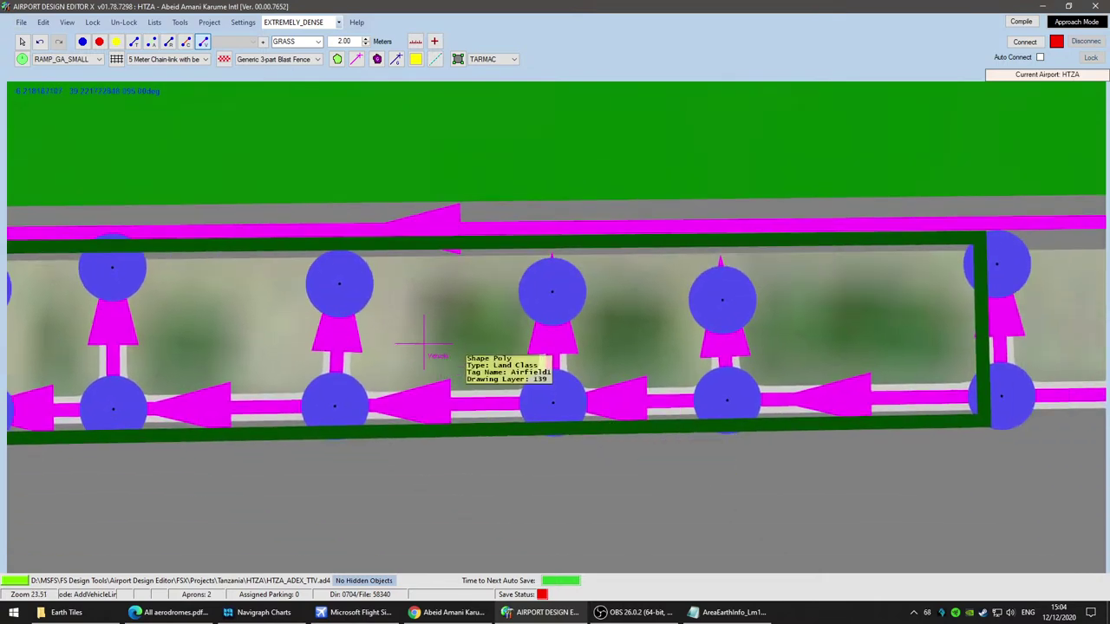
scroll(276, 469, "down", 1)
middle_click_drag(159, 464, 521, 492)
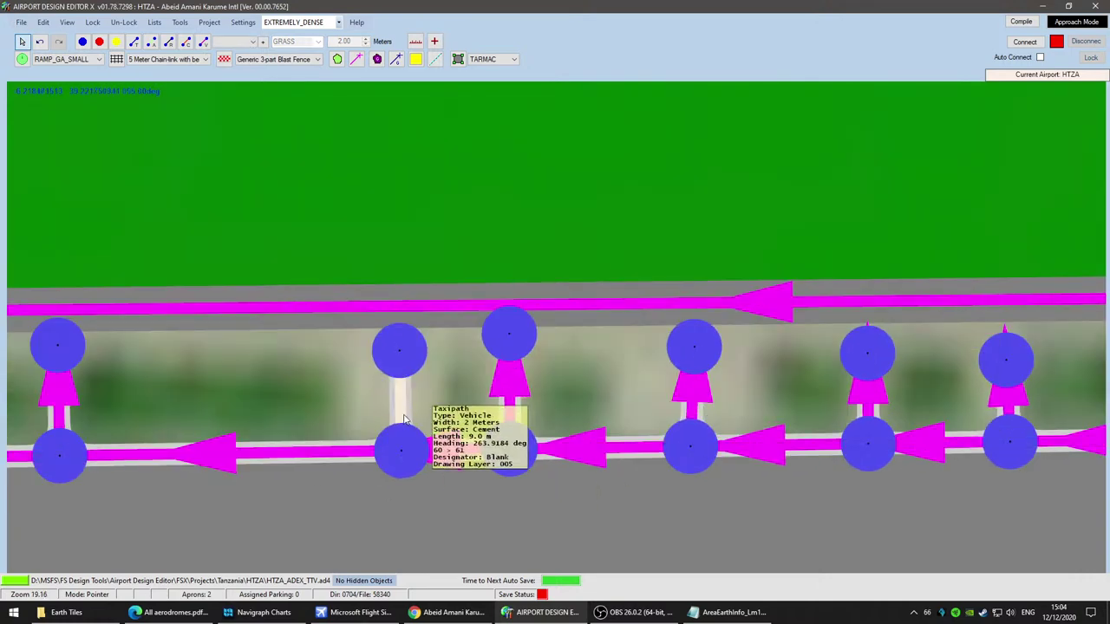
Step: Apply a wider width to the first cement vehicle spur in its Properties
double_click(404, 418)
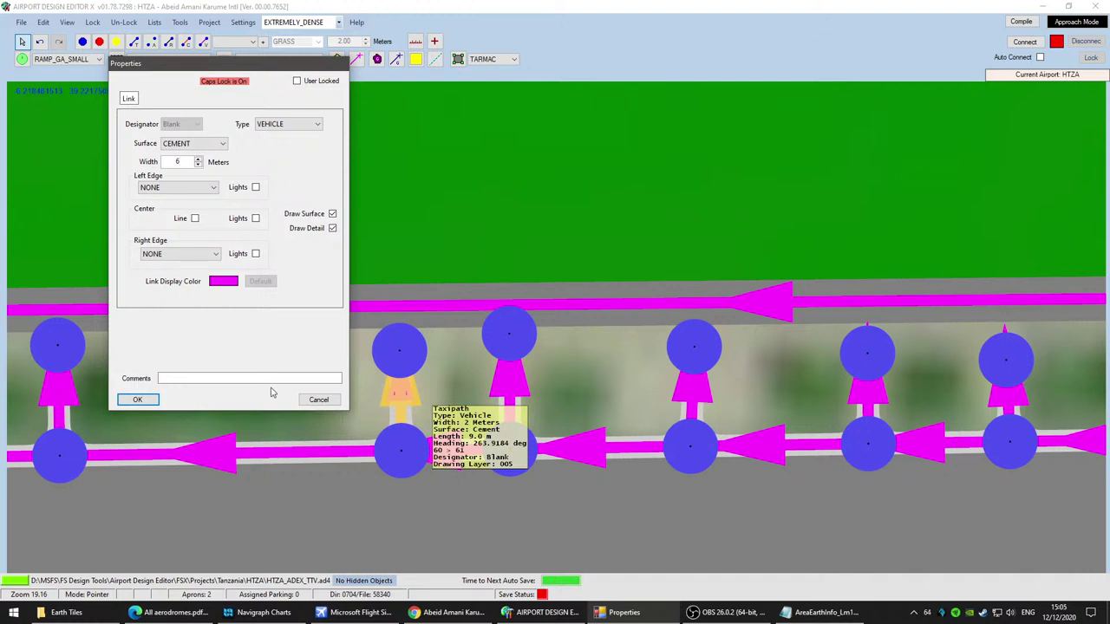
left_click(137, 400)
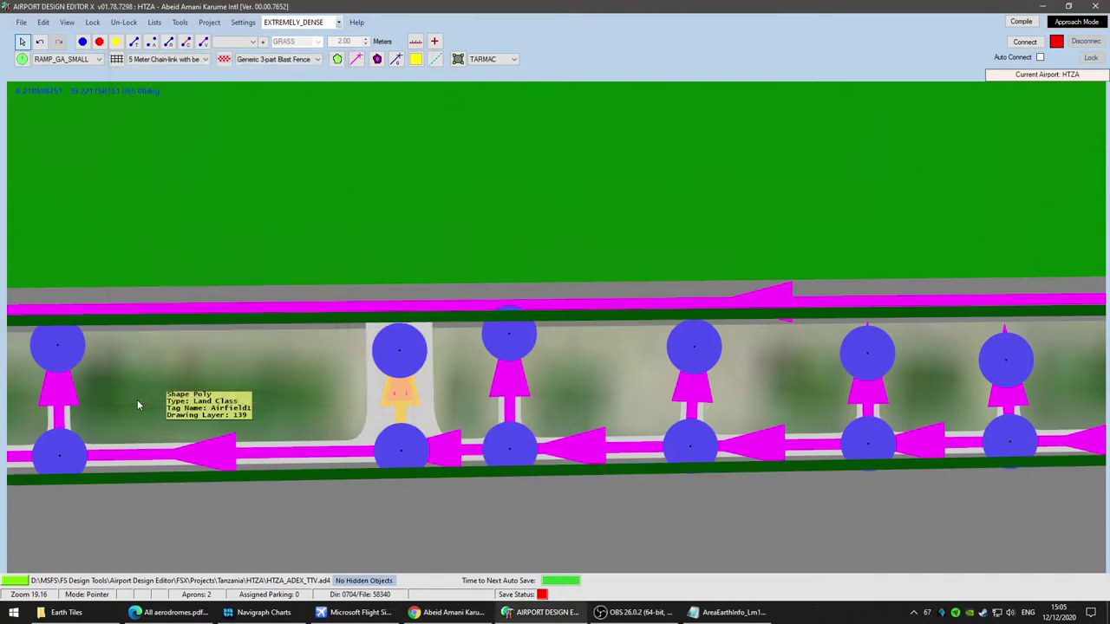
double_click(392, 401)
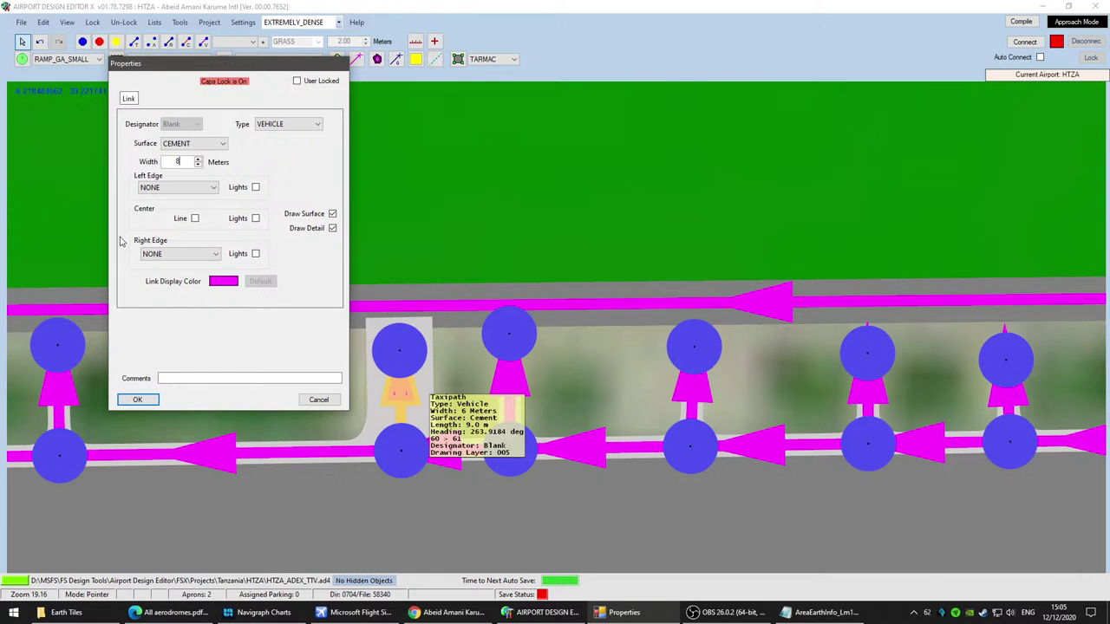
left_click(153, 403)
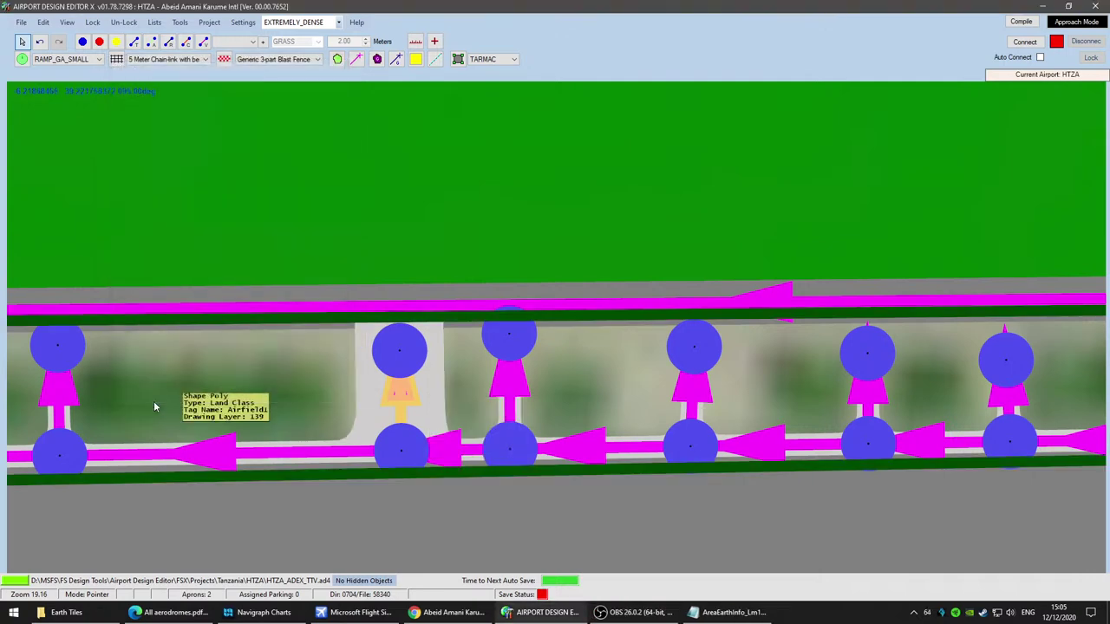
Step: Inspect the properties of the next two spurs, leaving them unchanged
double_click(694, 398)
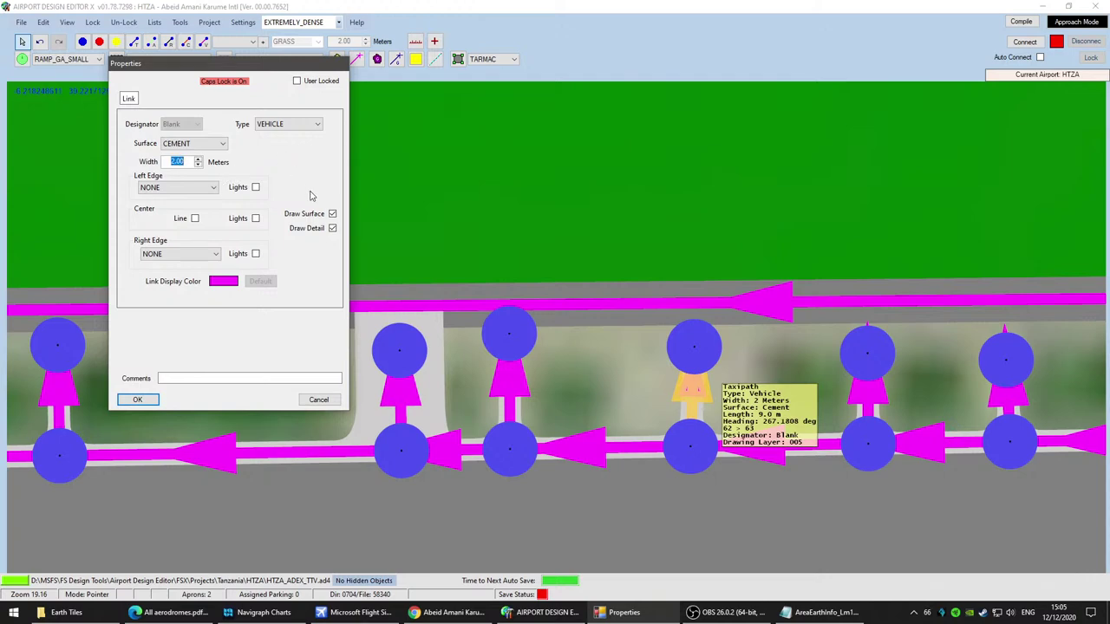
left_click(139, 402)
left_click_drag(772, 515, 363, 496)
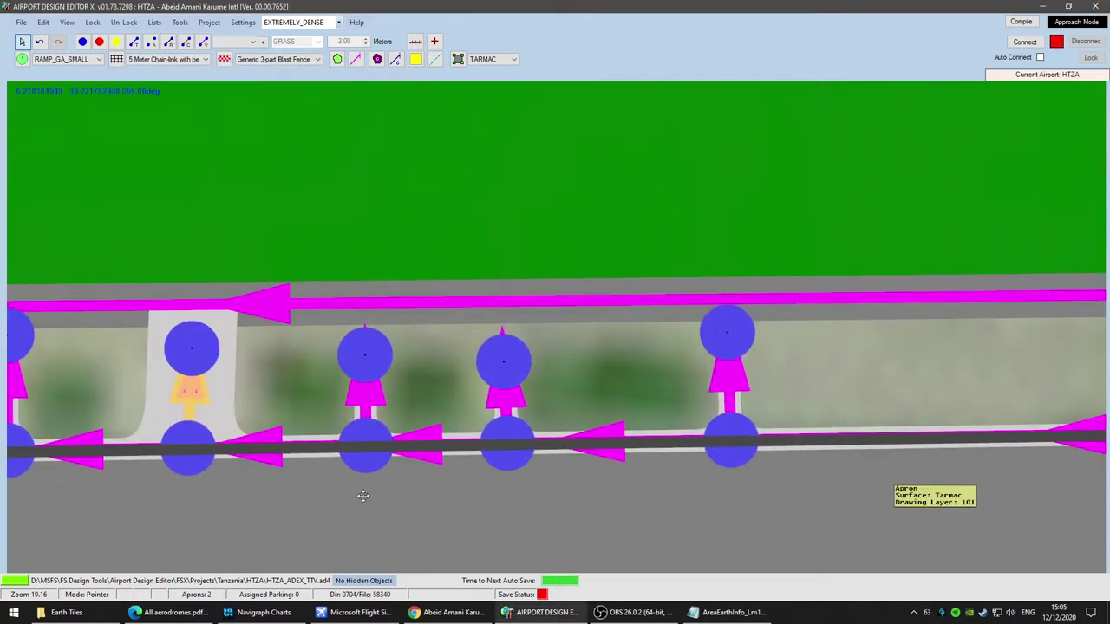
double_click(365, 397)
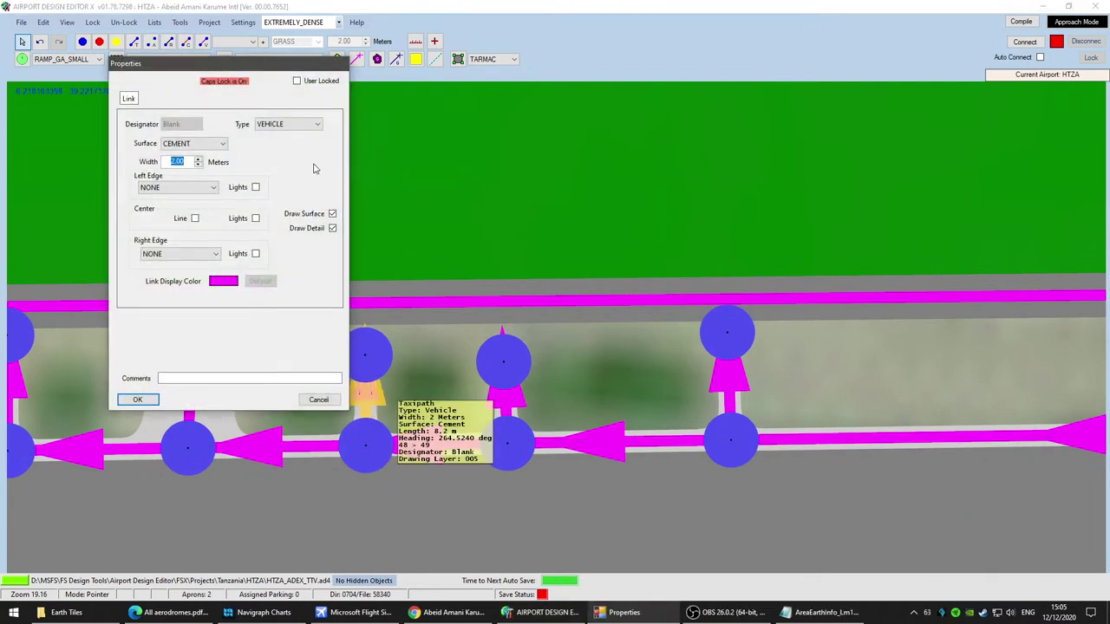
left_click(137, 400)
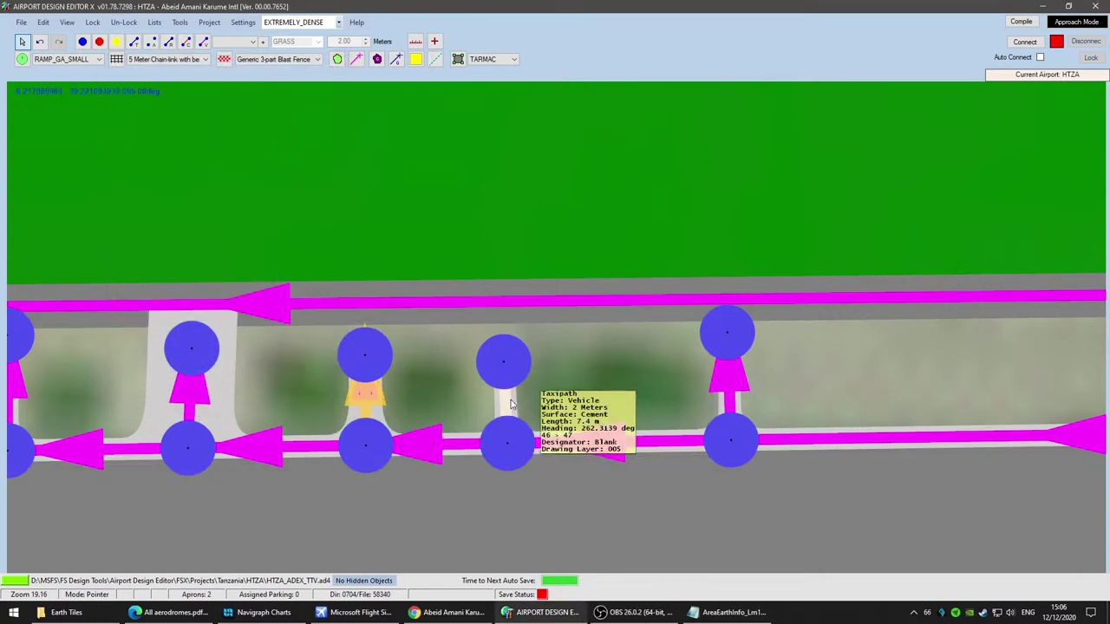
Step: Set the next spur link's width to 3 m
double_click(507, 404)
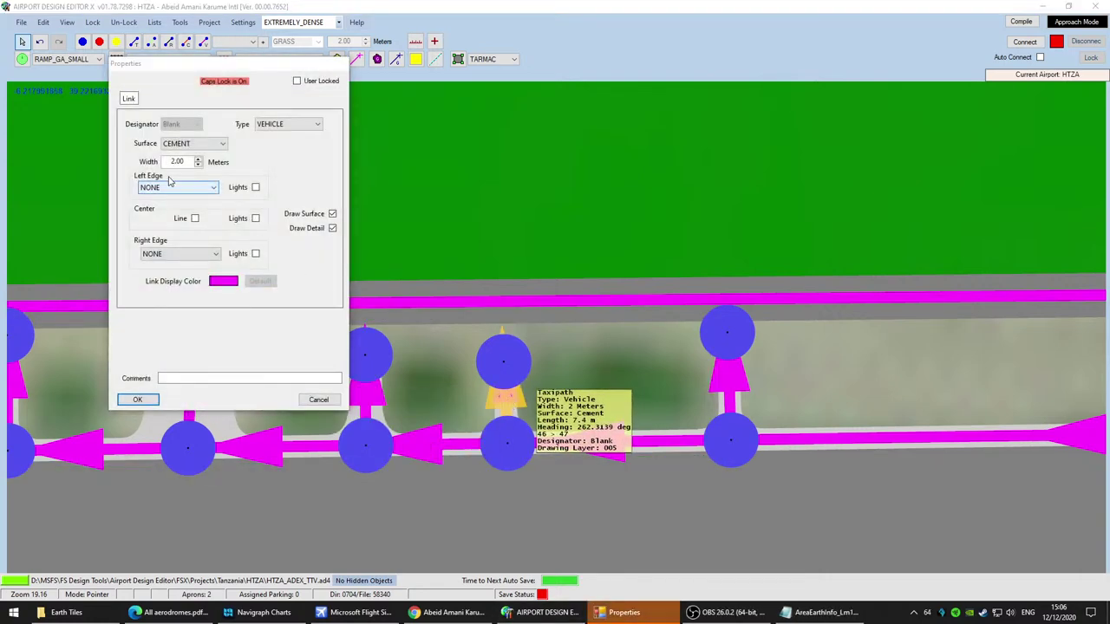
double_click(170, 161)
type("3")
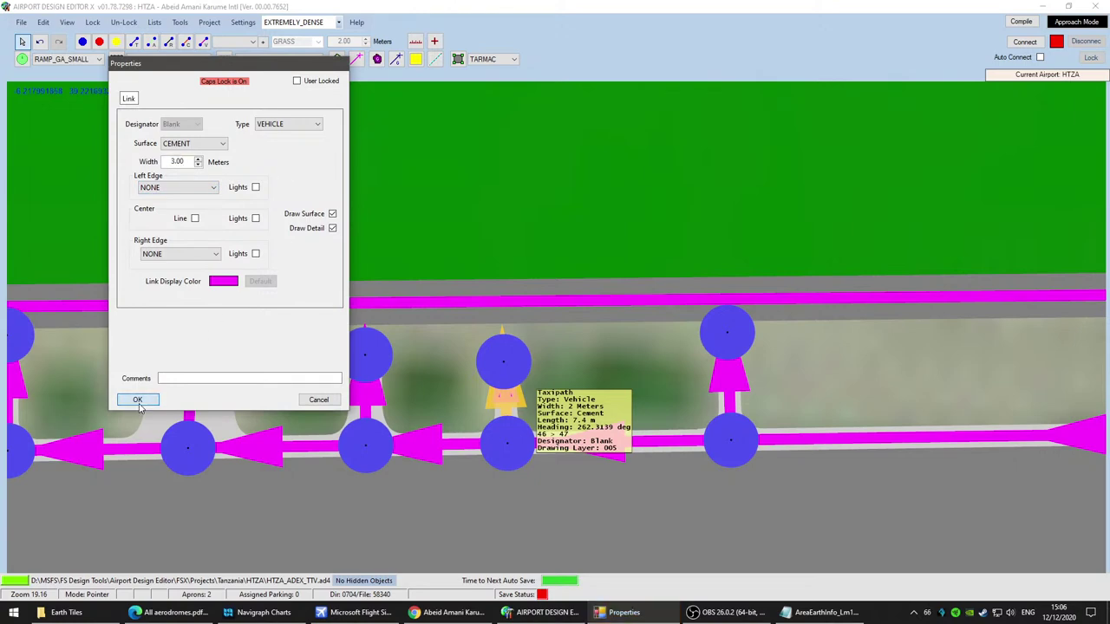
left_click(138, 404)
Step: Check another spur's properties and dismiss a terrain polygon opened by mistake
scroll(154, 480, "down", 1)
right_click_drag(160, 479, 761, 400)
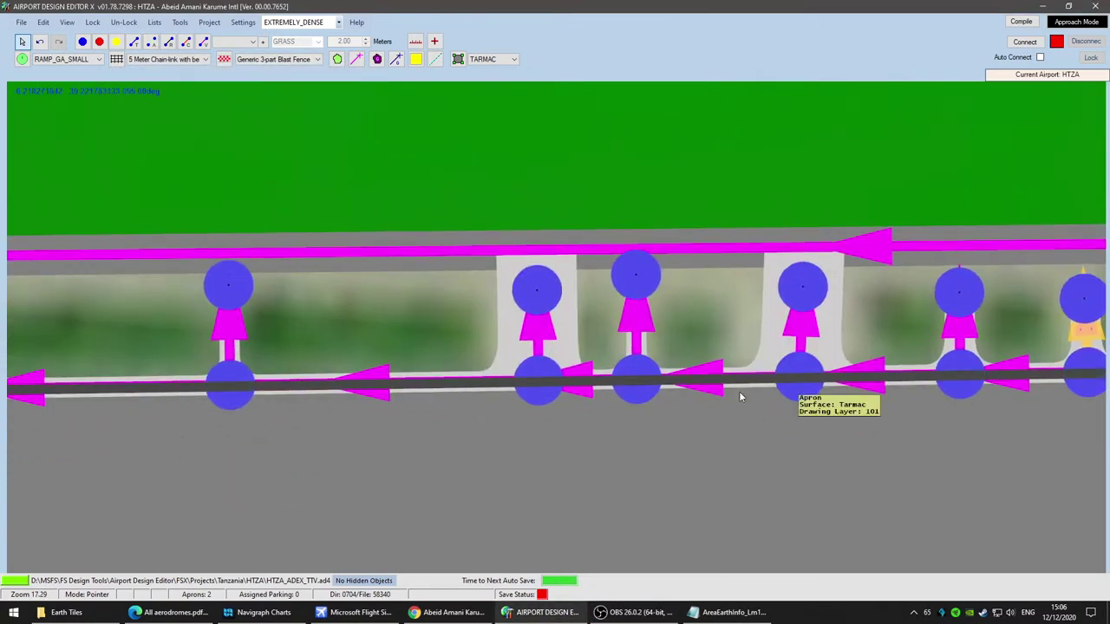
double_click(637, 325)
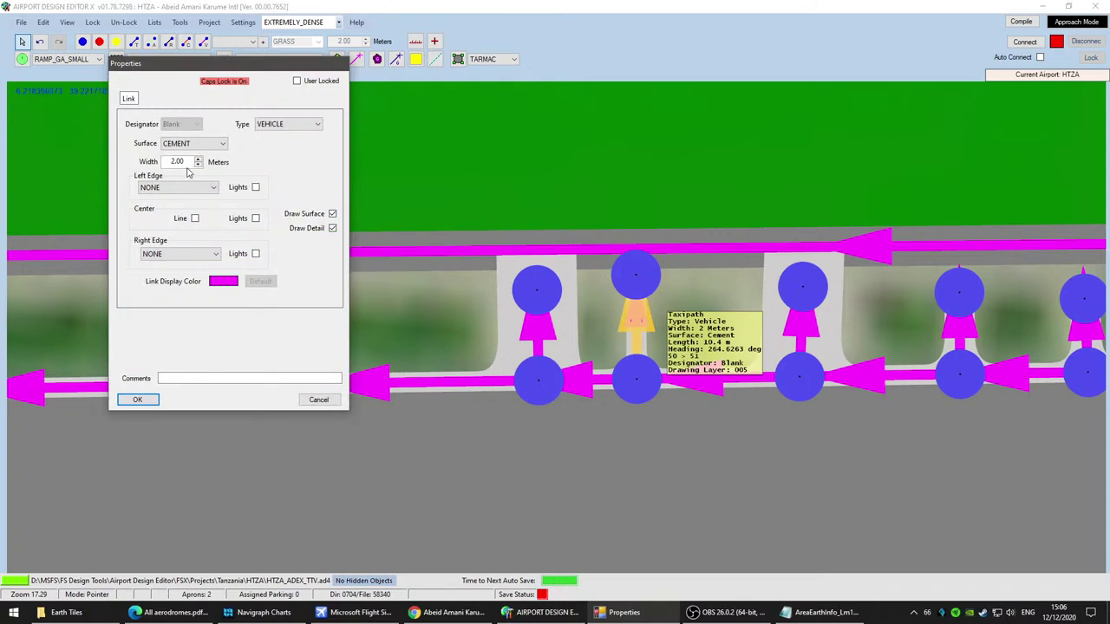
left_click(139, 400)
scroll(184, 501, "down", 3)
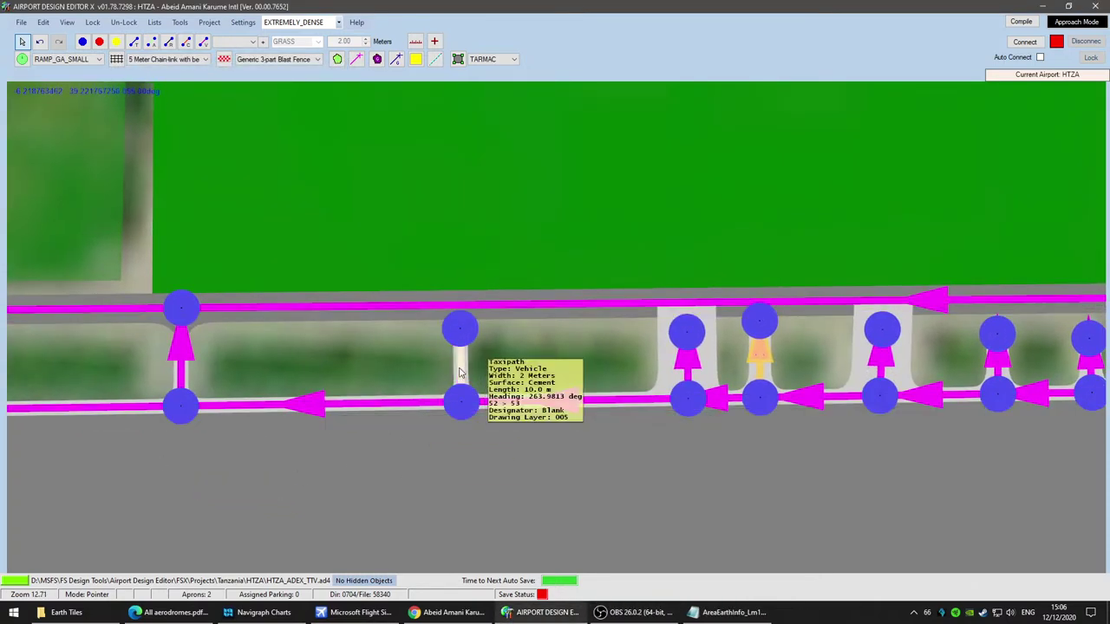
double_click(469, 368)
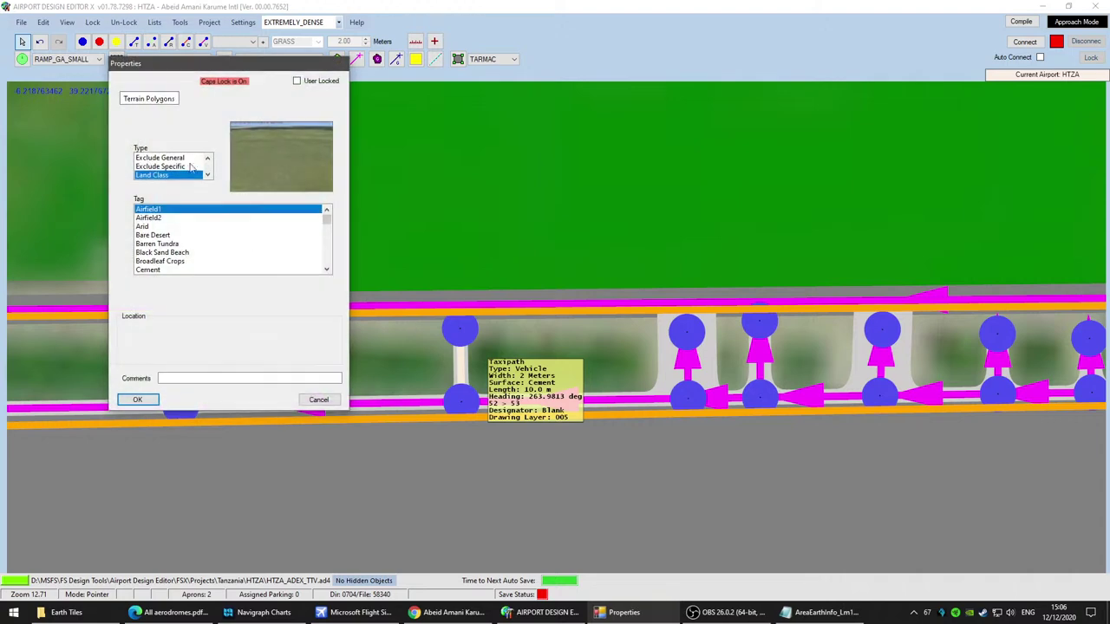
left_click(333, 400)
Step: Set that spur link's width to 3 m as well
double_click(461, 370)
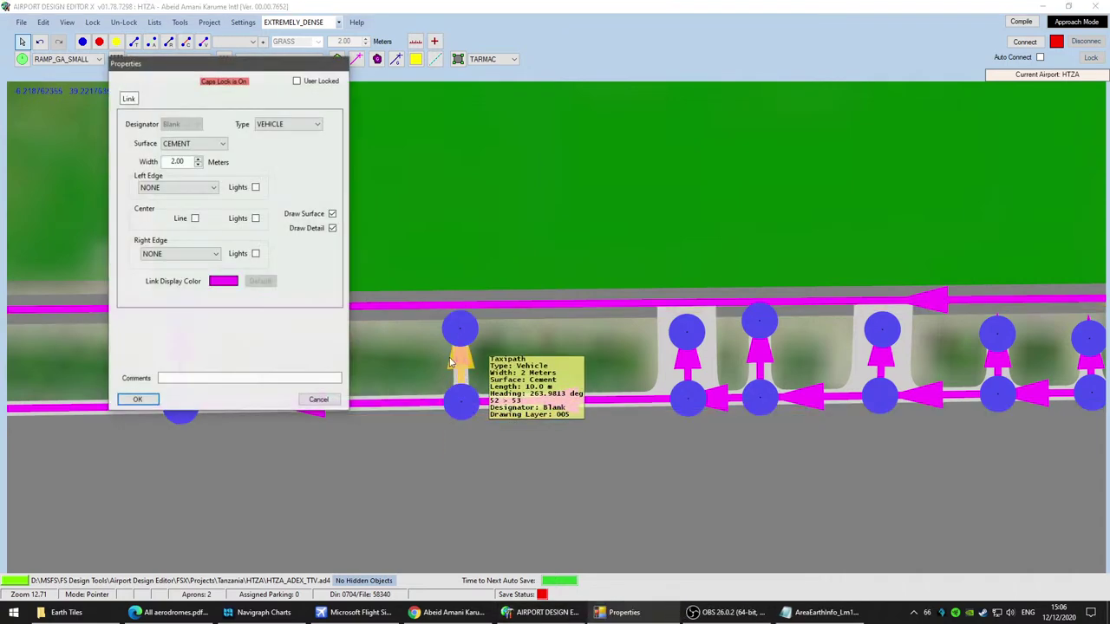
left_click_drag(168, 160, 343, 255)
type("3")
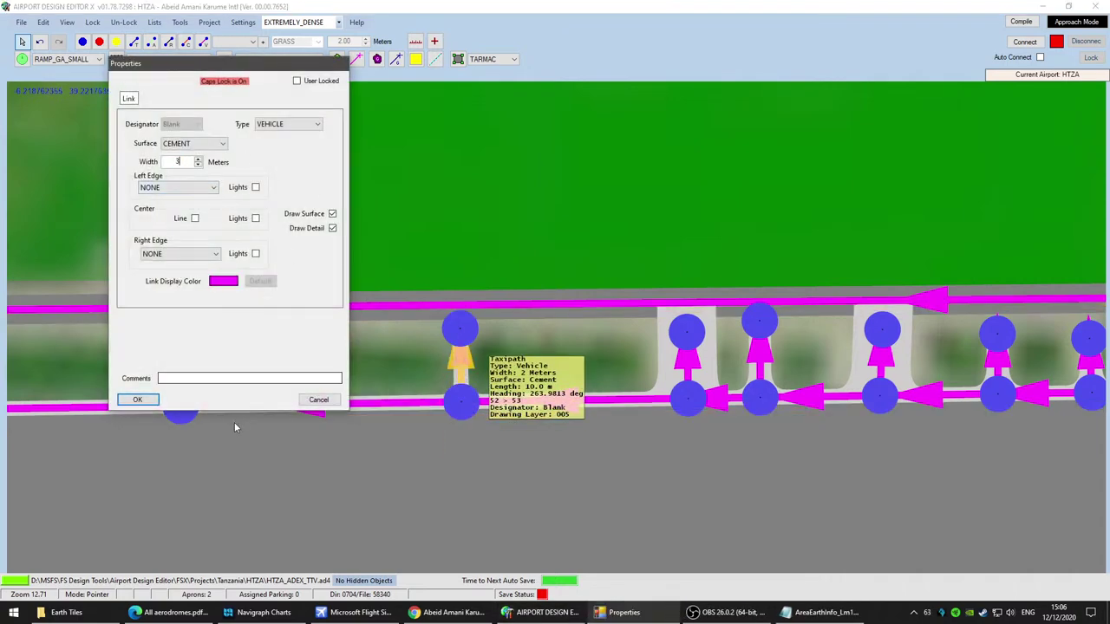
left_click(142, 400)
Step: Make the vertical 13.4 m spur joining the roads 6 m wide, then delete it
left_click_drag(267, 497, 563, 512)
right_click_drag(562, 512, 684, 511)
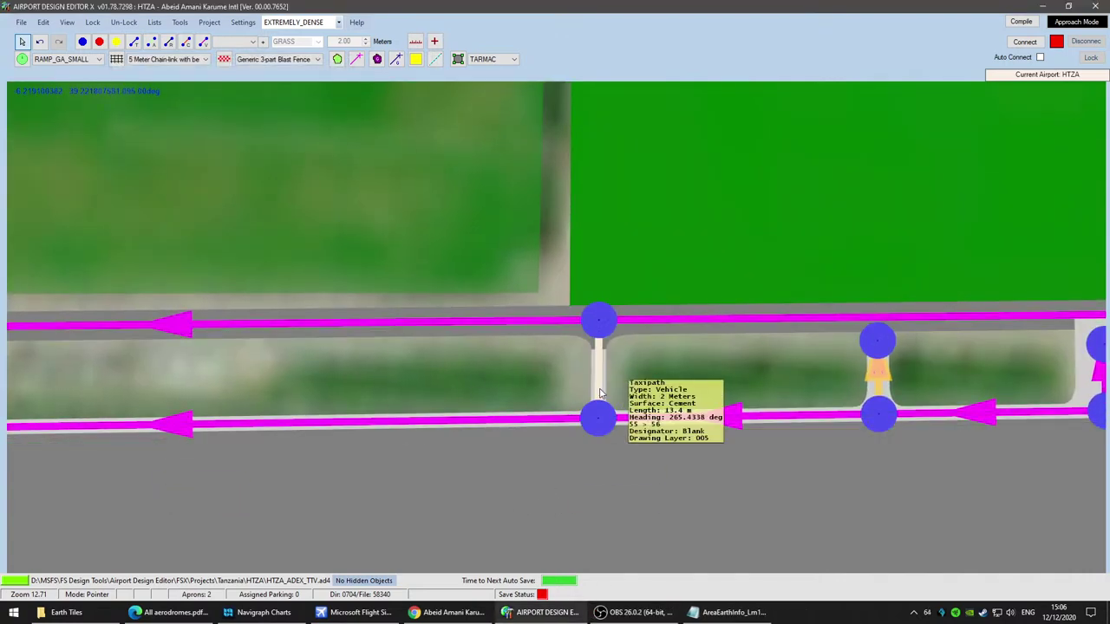
double_click(598, 371)
double_click(172, 162)
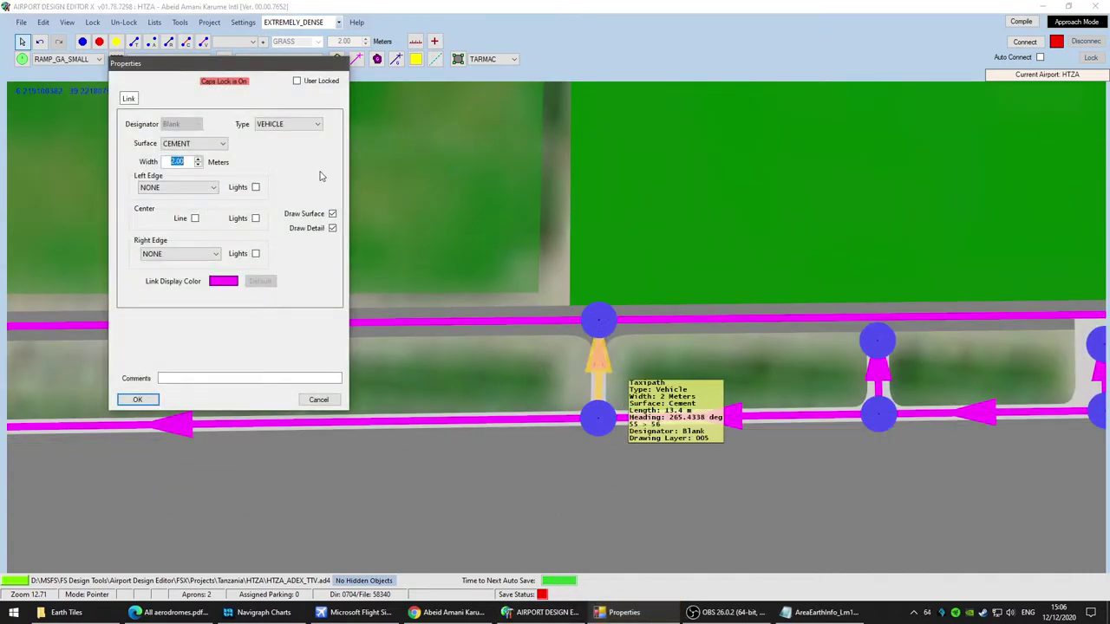
left_click(137, 399)
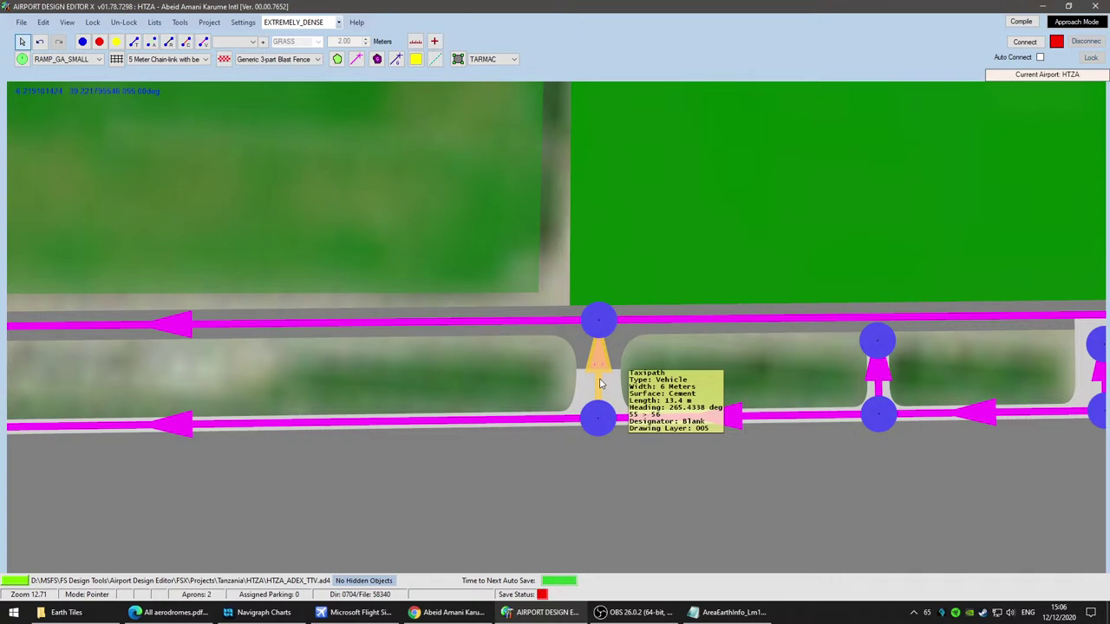
key("Delete")
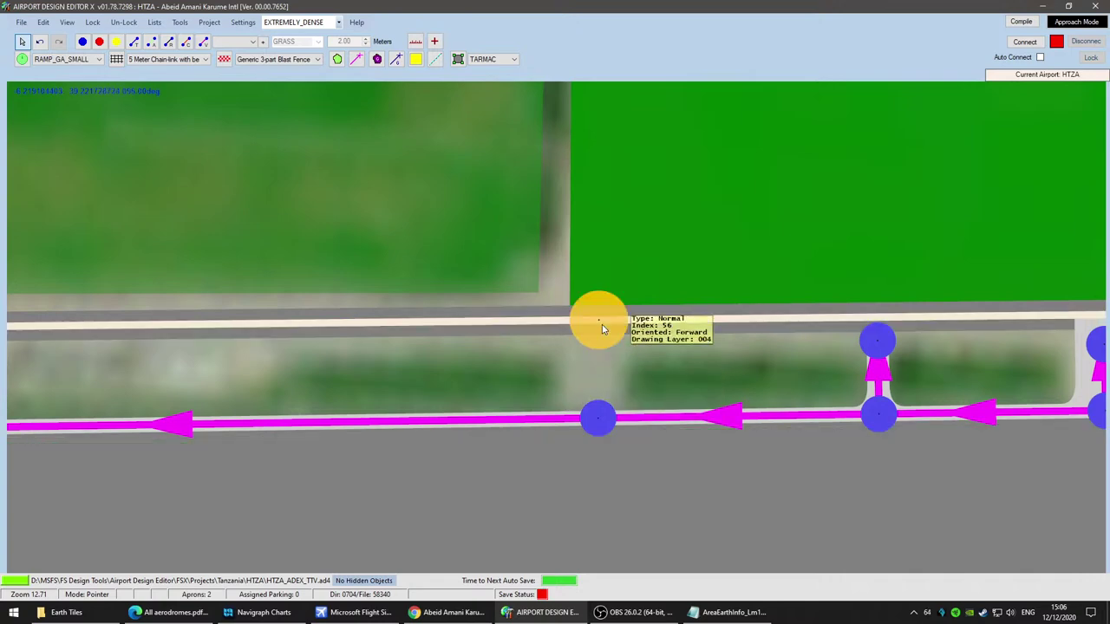
Step: Draw a new vehicle link up from node 55 and drag its end toward the upper road
left_click(602, 325)
left_click(203, 41)
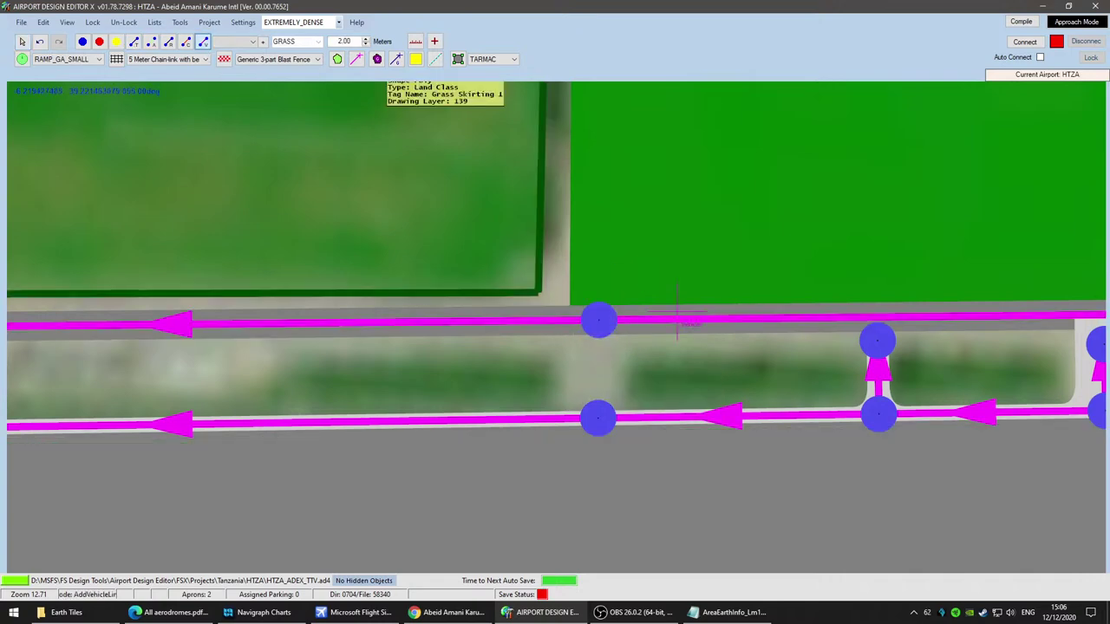
scroll(656, 446, "up", 2)
left_click(585, 374)
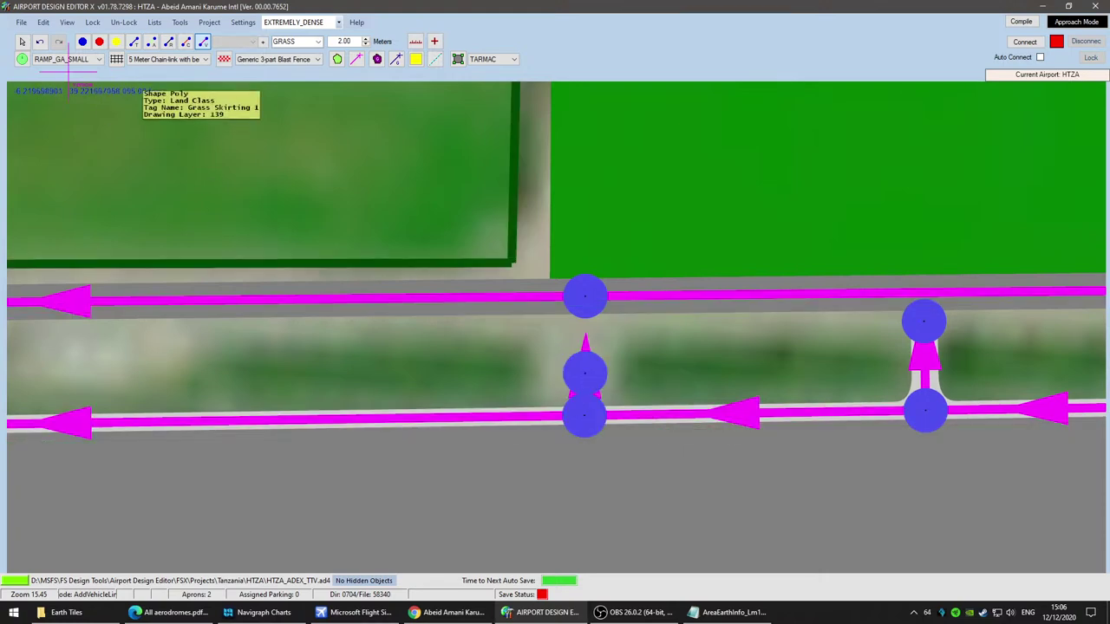
left_click(22, 42)
left_click_drag(585, 373, 583, 330)
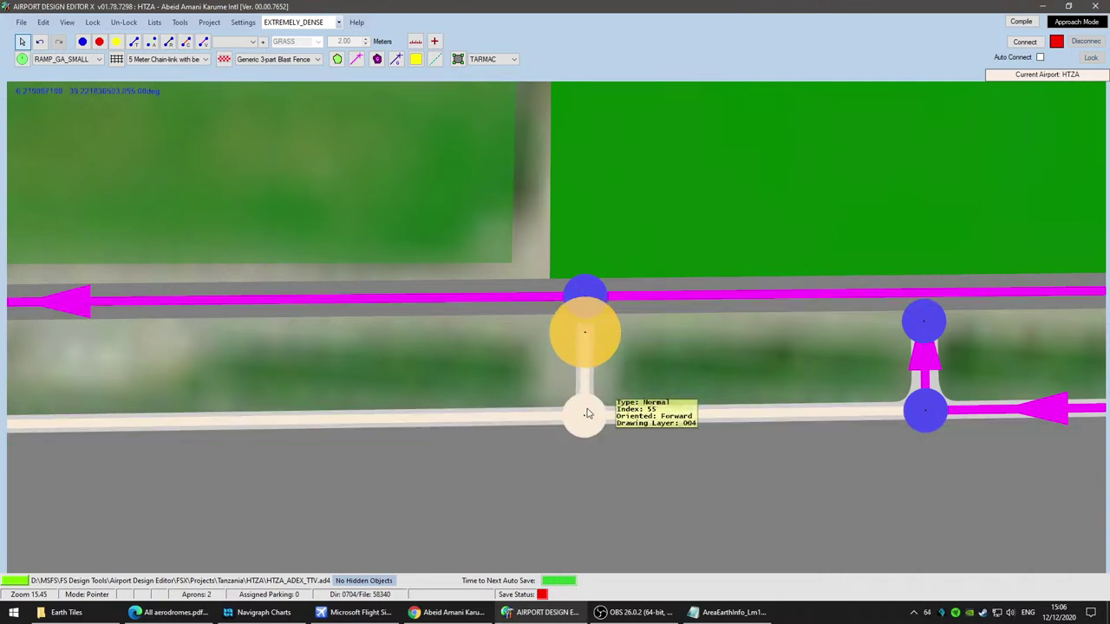
Step: Set the new spur link's width to 6 m
double_click(586, 382)
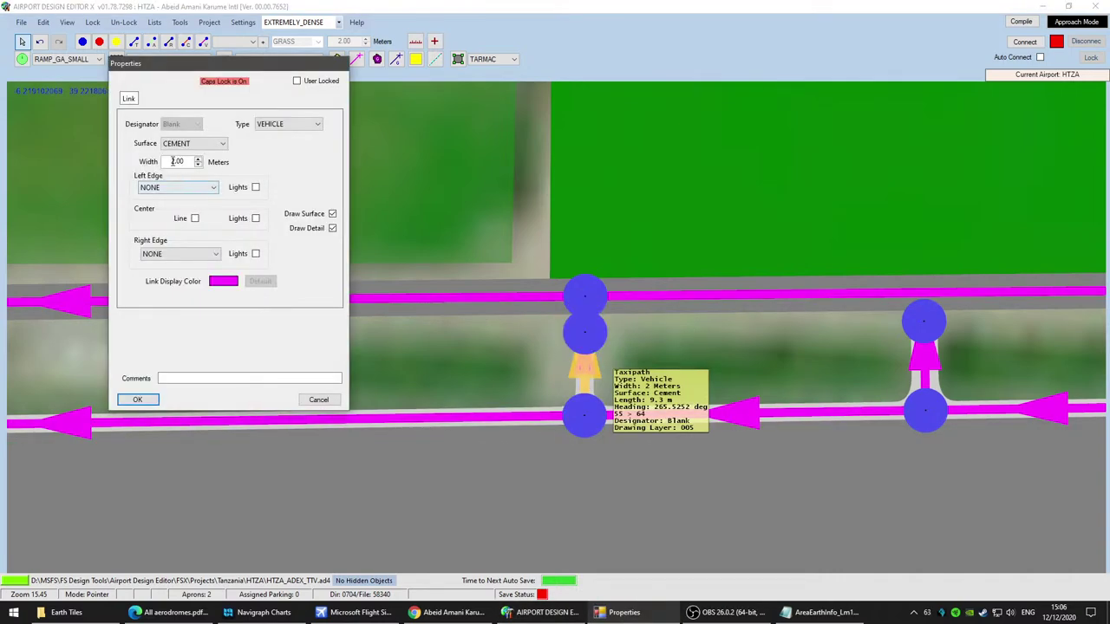
type("6")
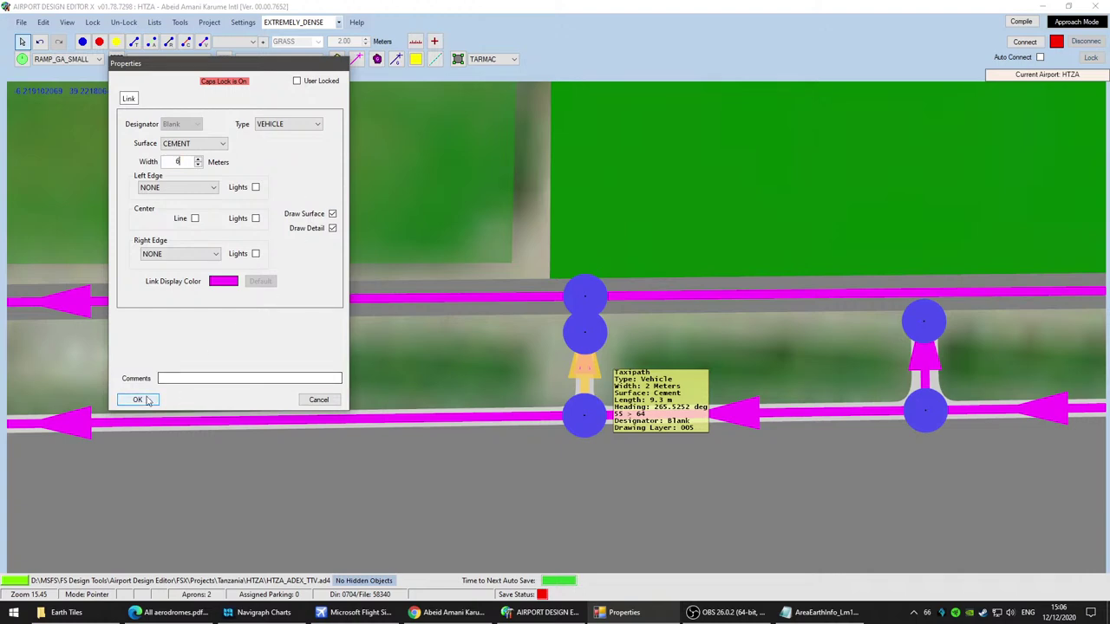
left_click(138, 401)
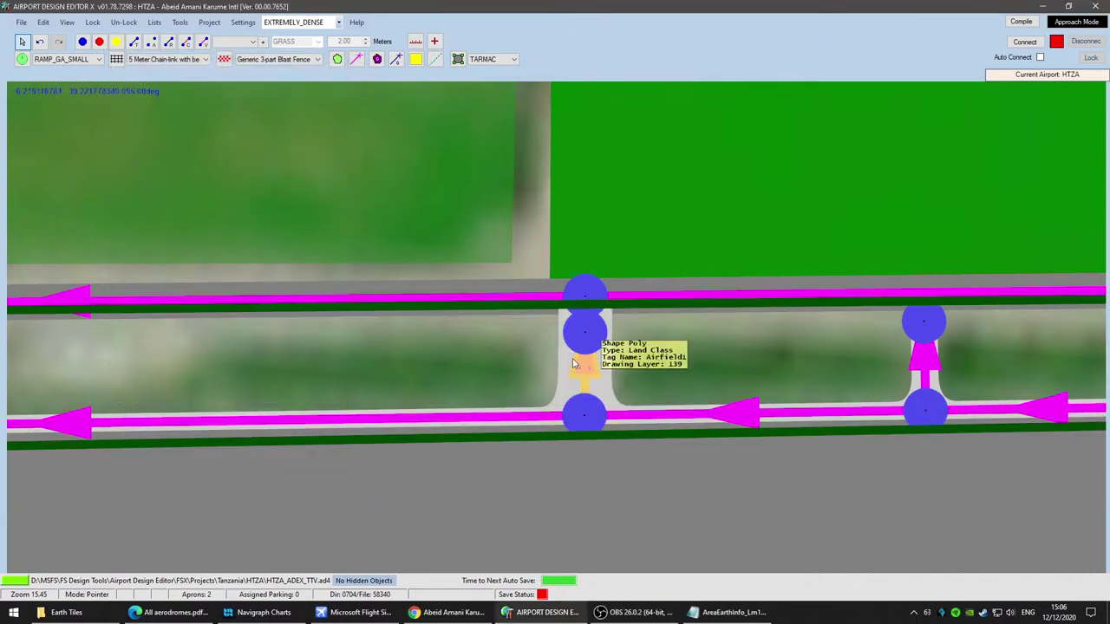
double_click(581, 382)
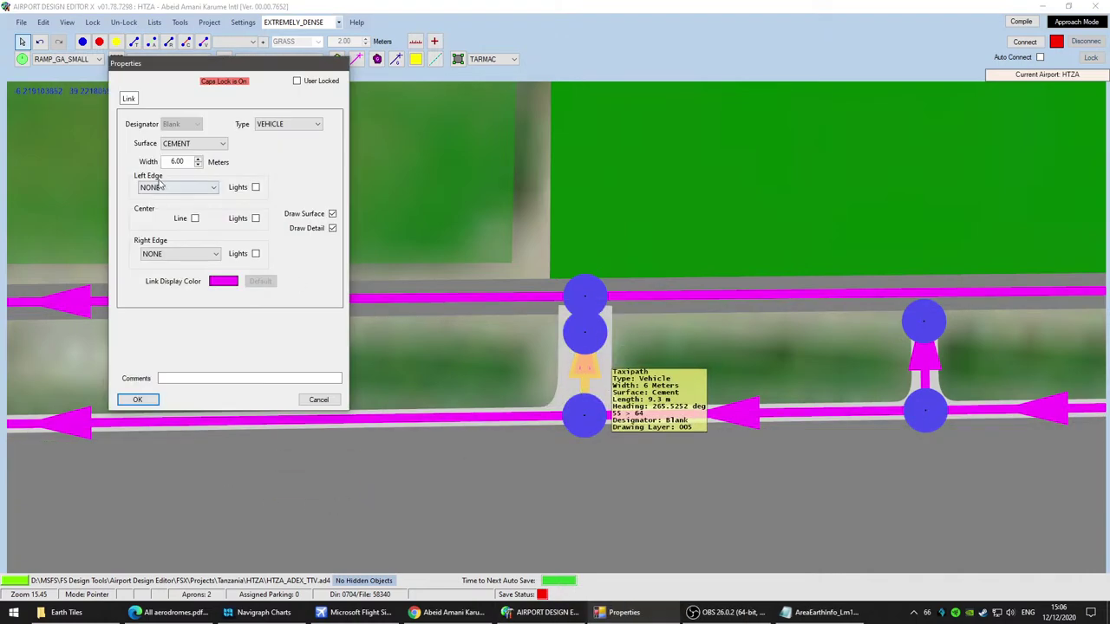
left_click(137, 400)
Step: Compare the roads' west end against the Google Maps satellite imagery
left_click_drag(113, 484, 718, 451)
scroll(718, 449, "down", 2)
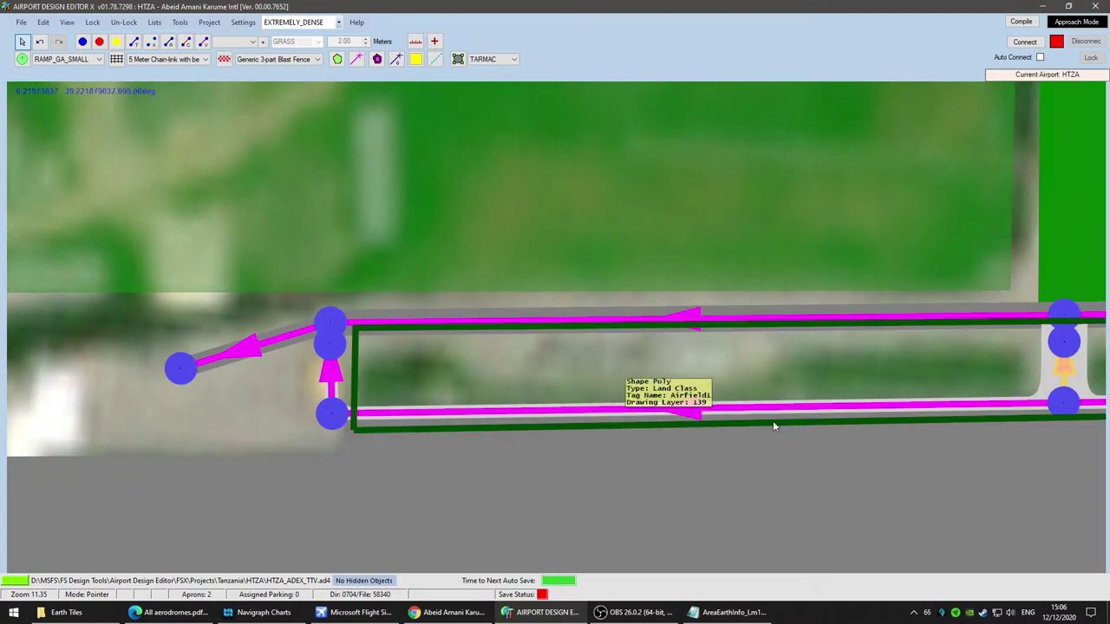
scroll(736, 431, "down", 1)
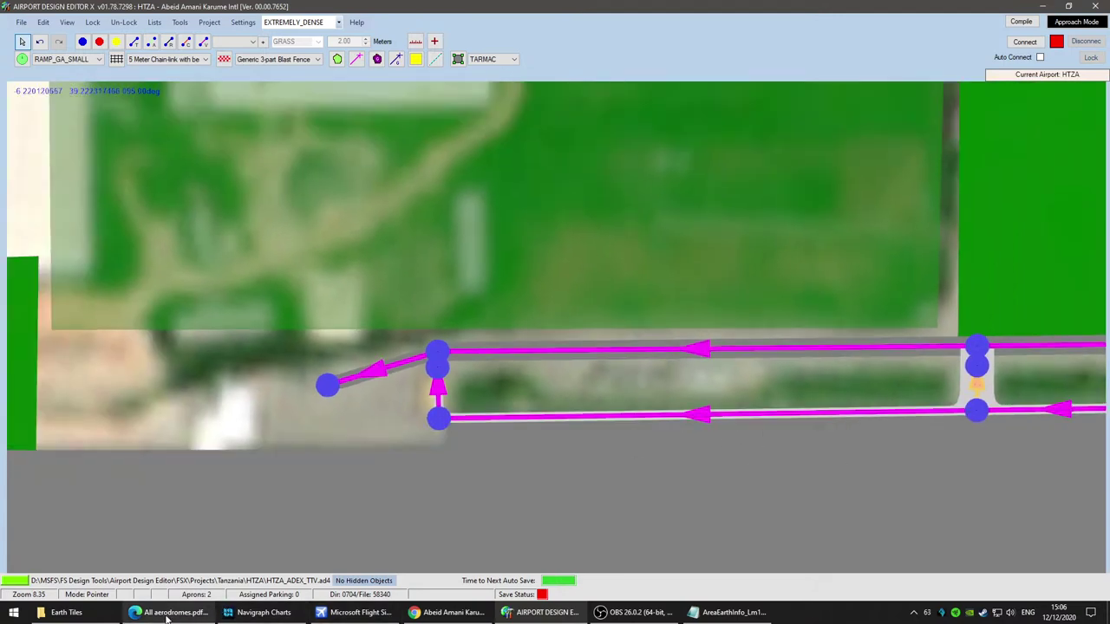
left_click(469, 612)
scroll(476, 406, "down", 4)
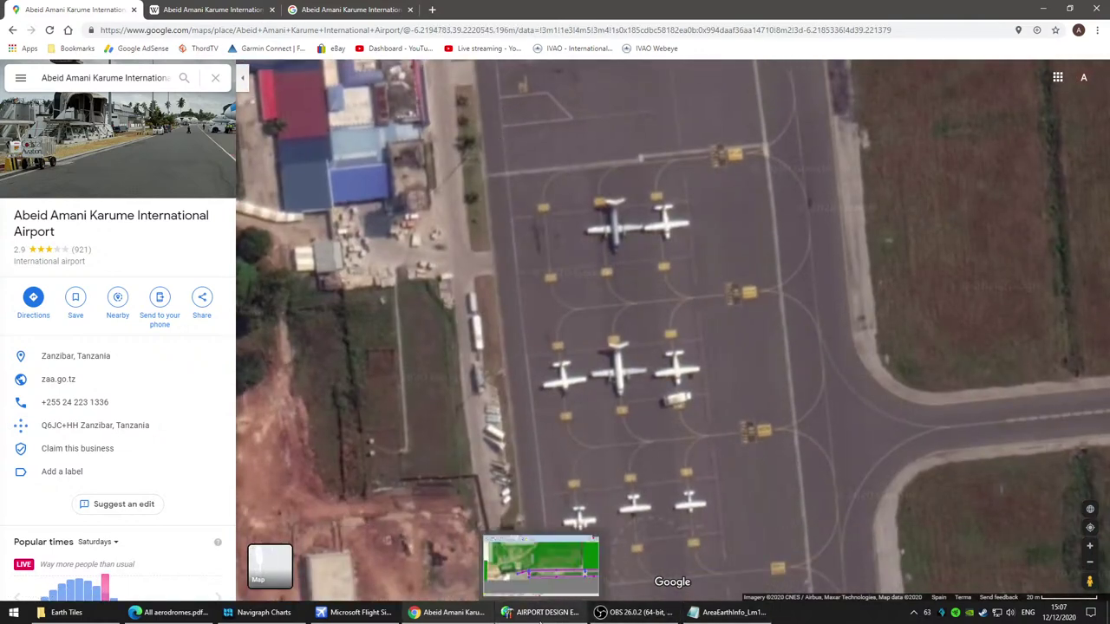
left_click(540, 614)
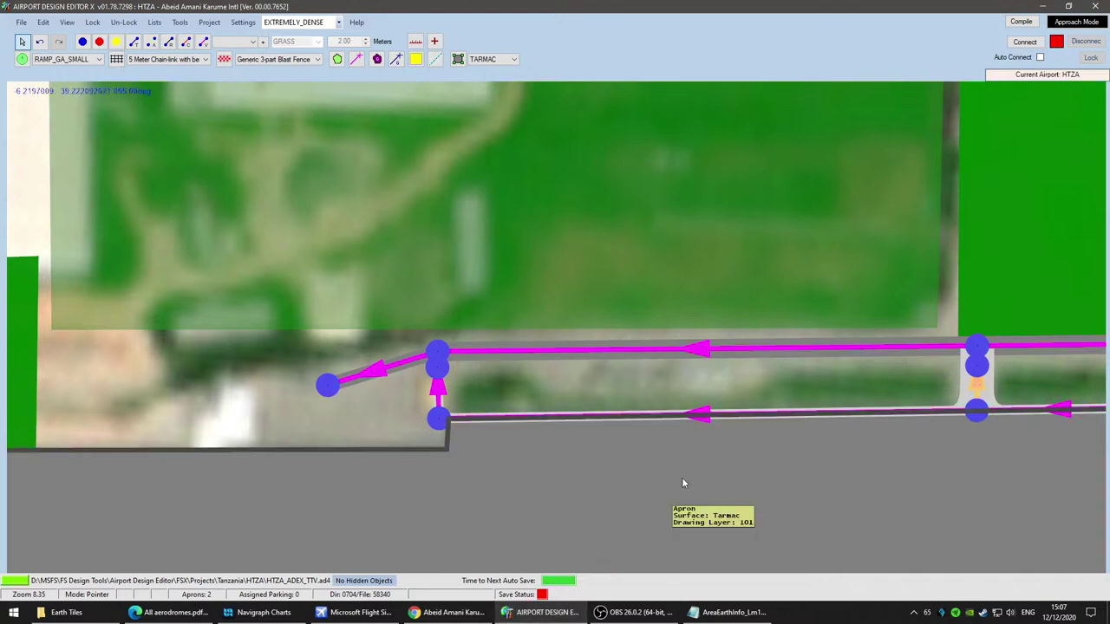
Step: Draw a four-cornered tarmac apron in the strip between the two roads
scroll(812, 509, "up", 3)
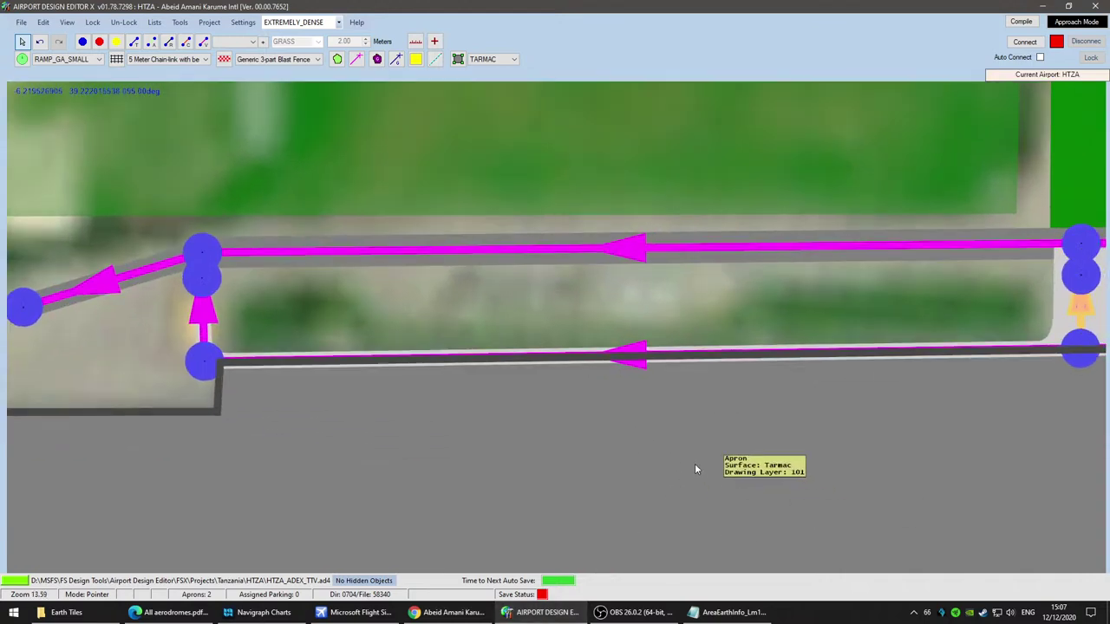
scroll(695, 465, "down", 2)
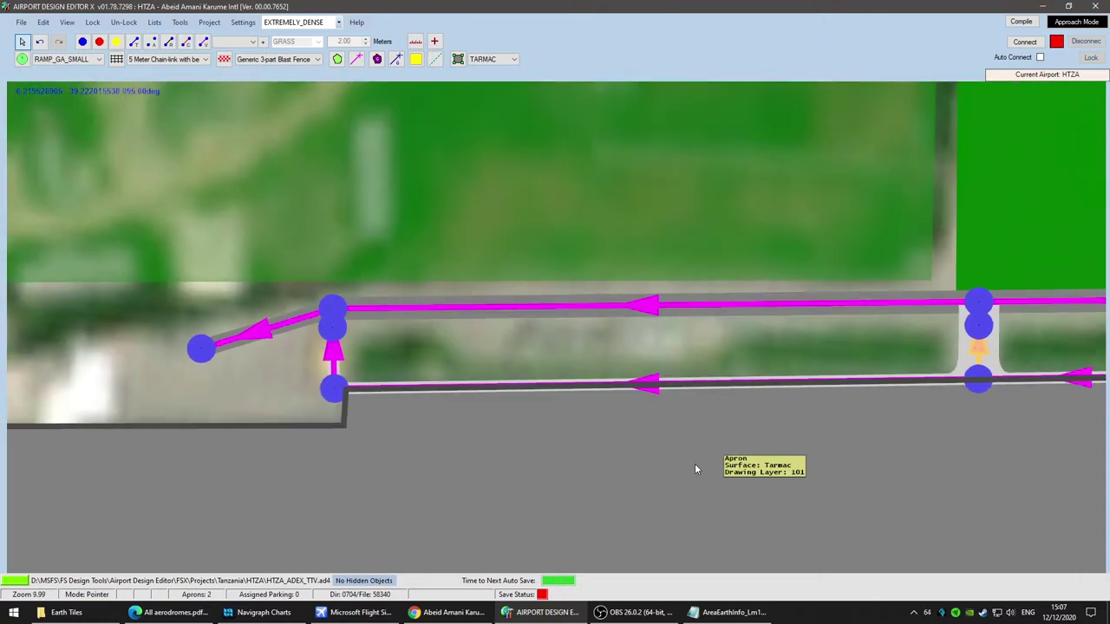
scroll(695, 463, "up", 3)
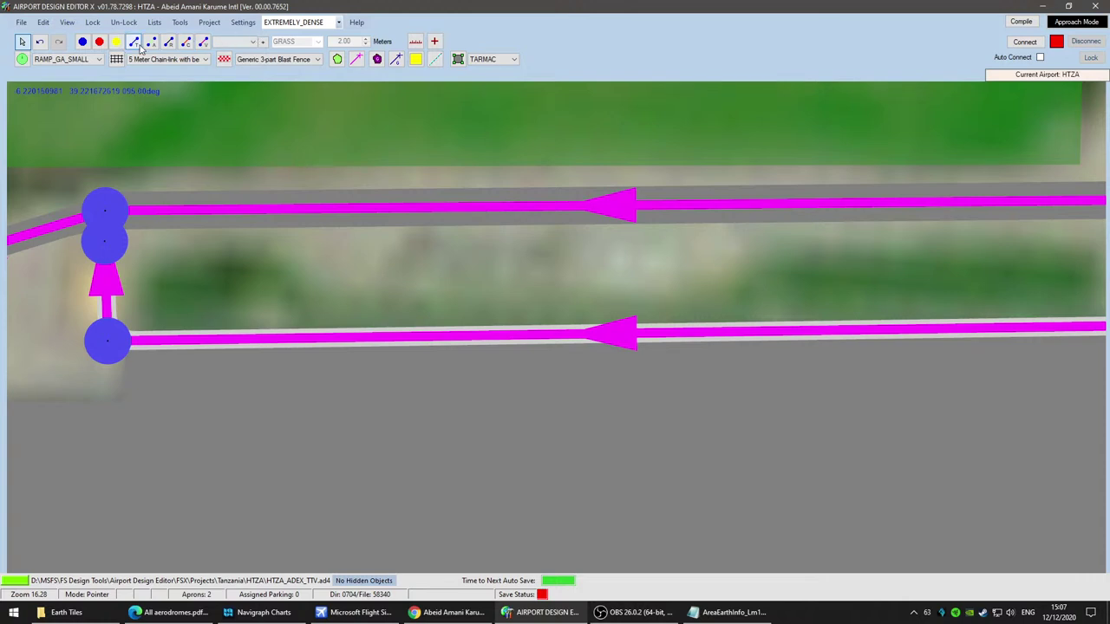
left_click(458, 59)
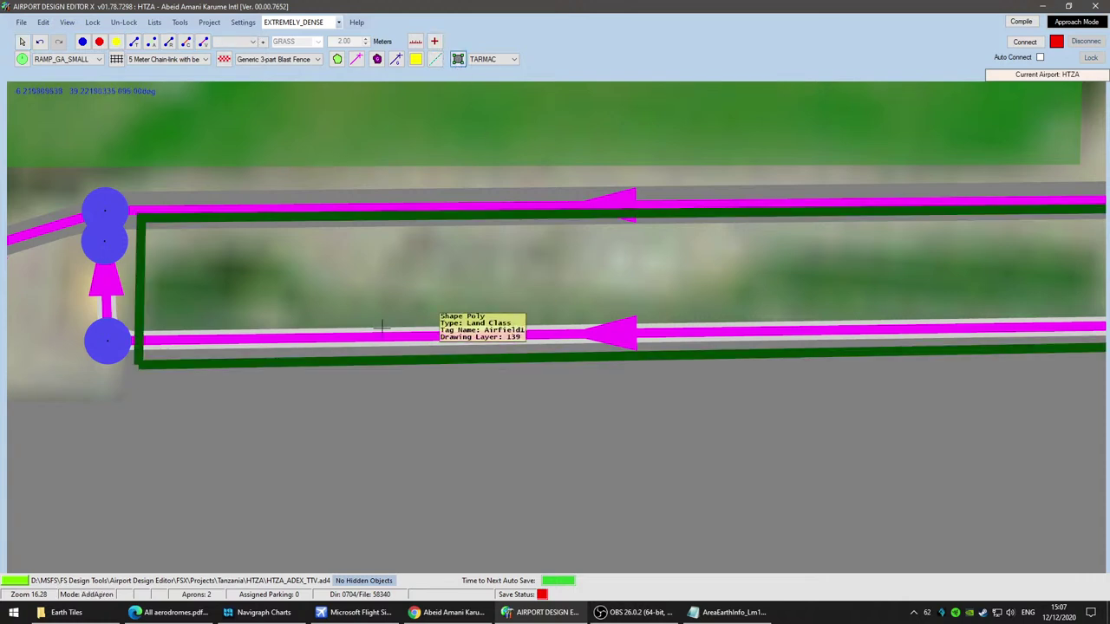
left_click(256, 235)
left_click(323, 293)
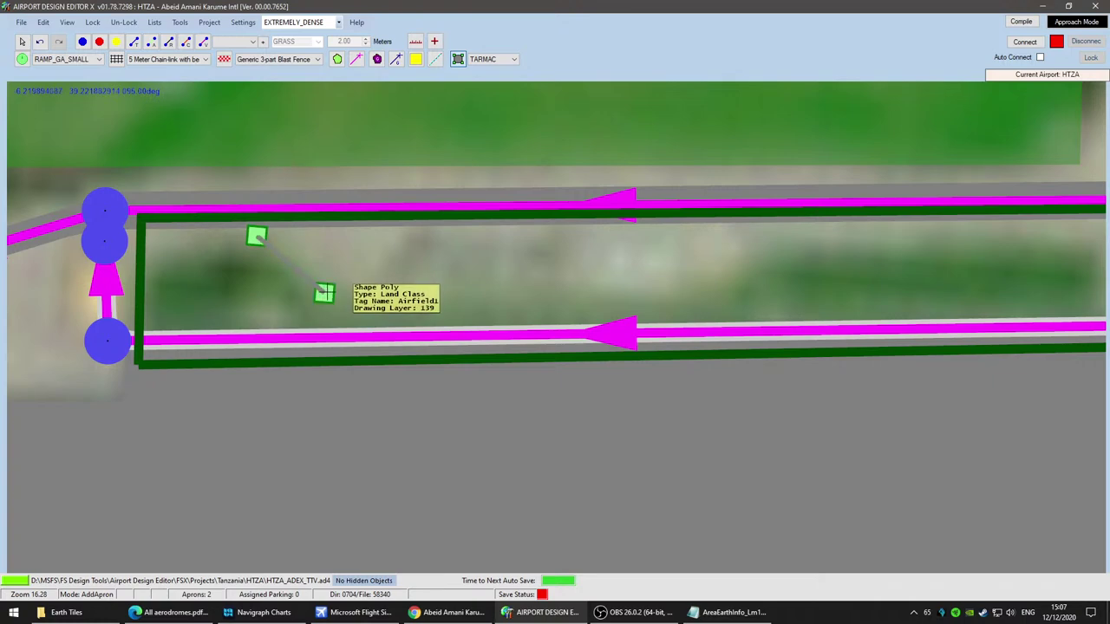
left_click(684, 293)
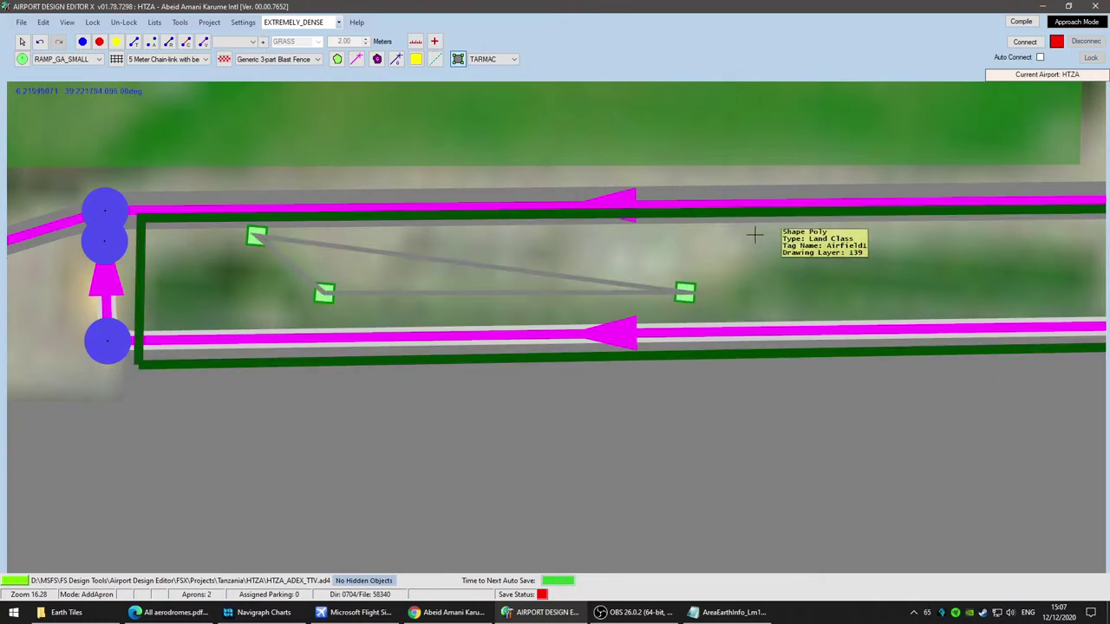
double_click(755, 235)
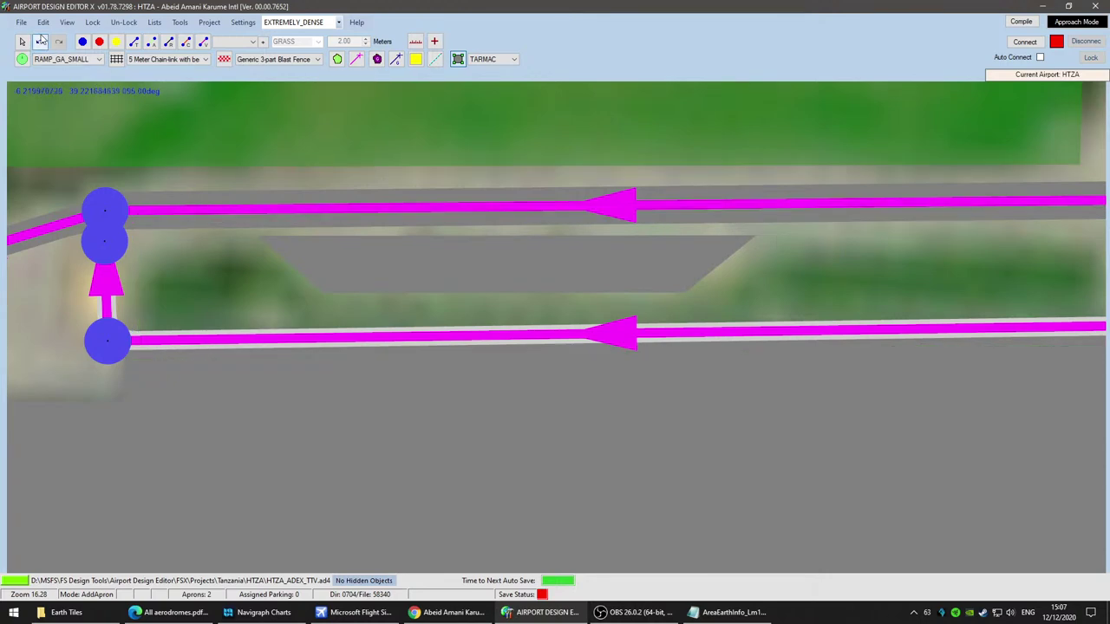
Step: Drag the apron's top-left and top-right corners onto the upper road
left_click(23, 41)
left_click(369, 283)
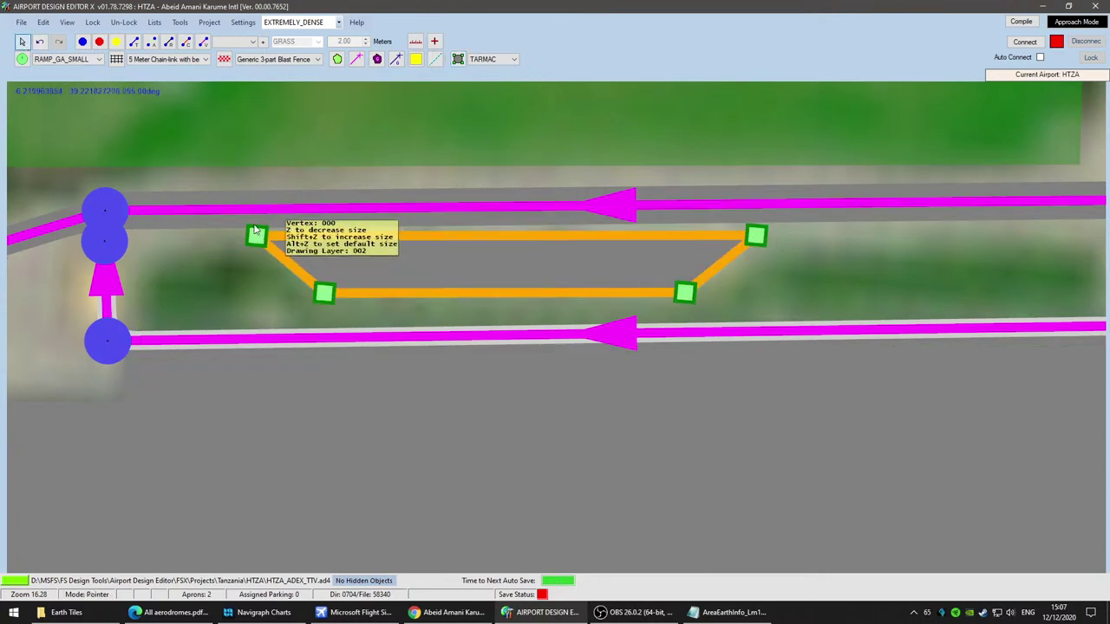
left_click_drag(258, 235, 232, 212)
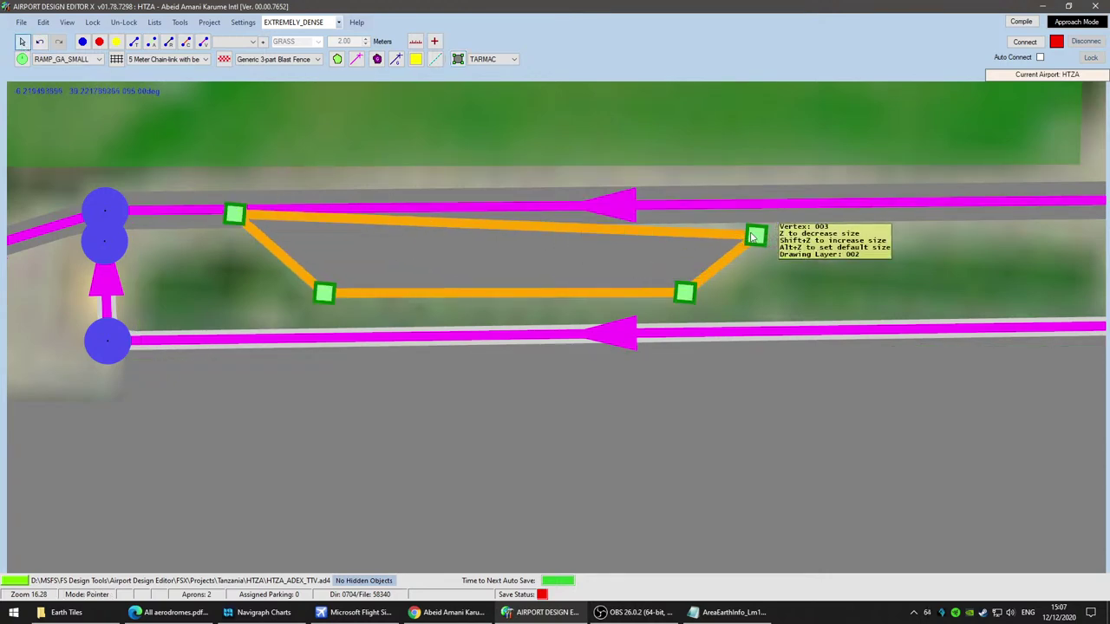
left_click_drag(756, 235, 771, 206)
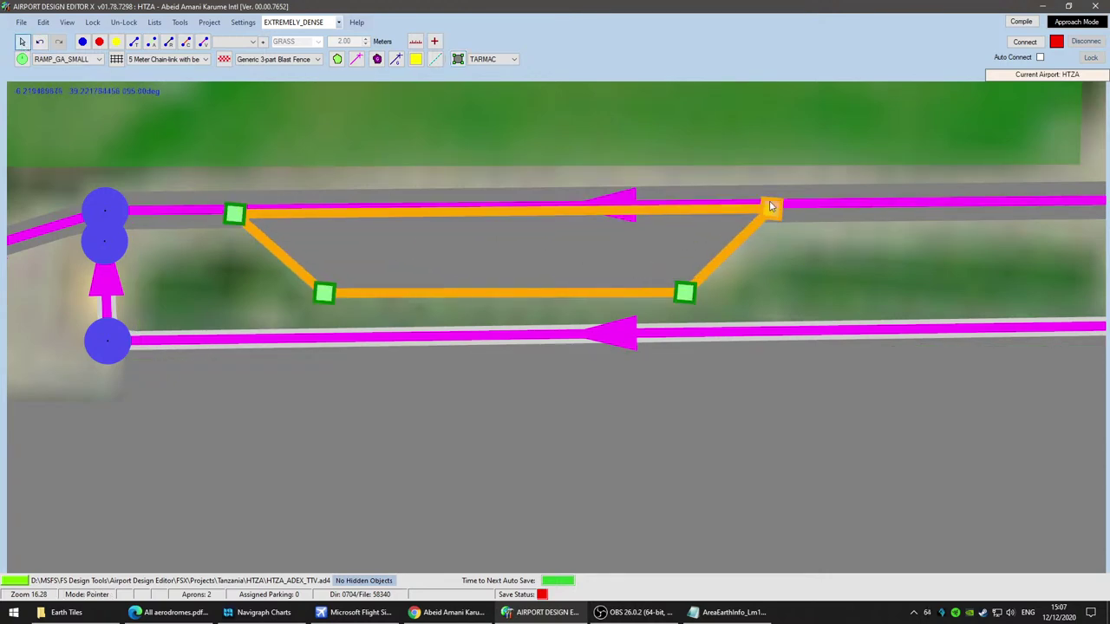
left_click(839, 263)
Step: Nudge the polygon's lower-left and top-left corners slightly into place
scroll(838, 326, "down", 3)
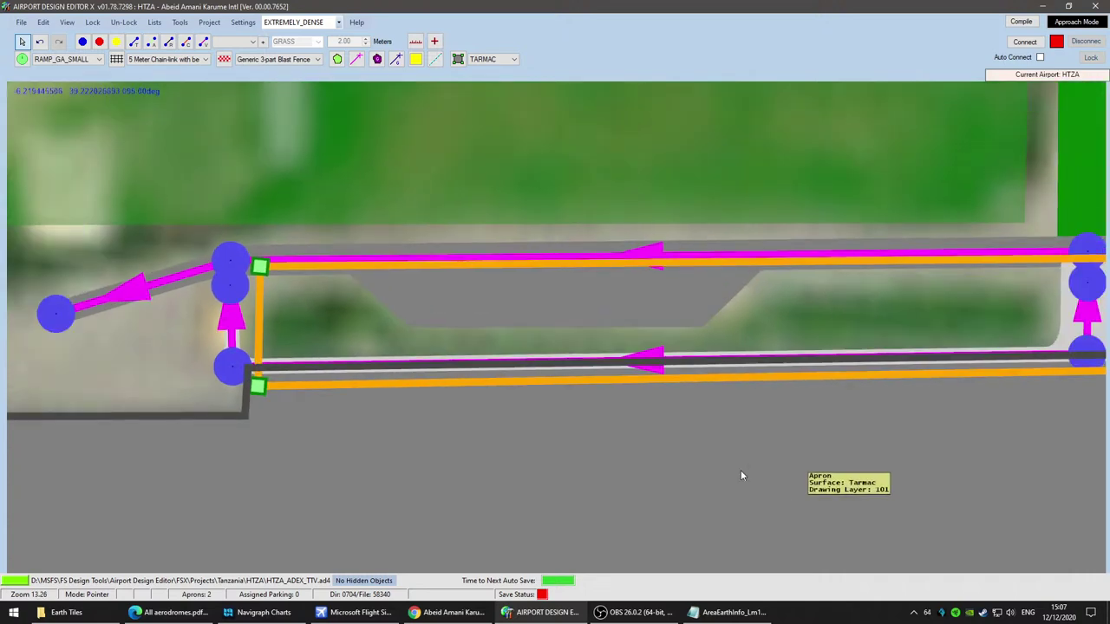
left_click_drag(263, 386, 261, 385)
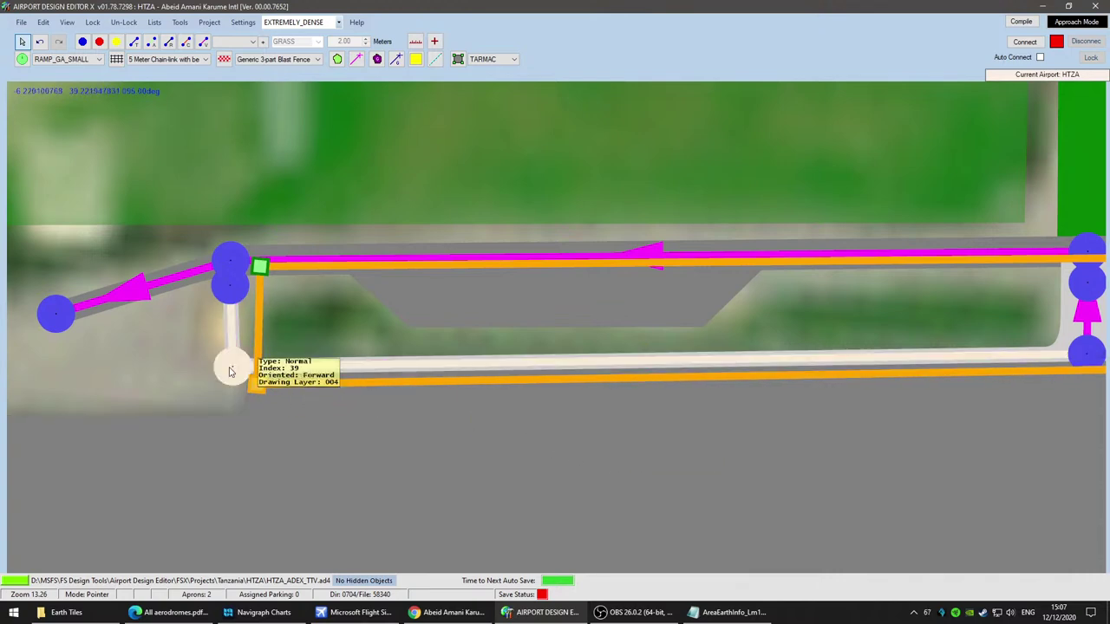
scroll(311, 345, "down", 2)
scroll(299, 312, "up", 6)
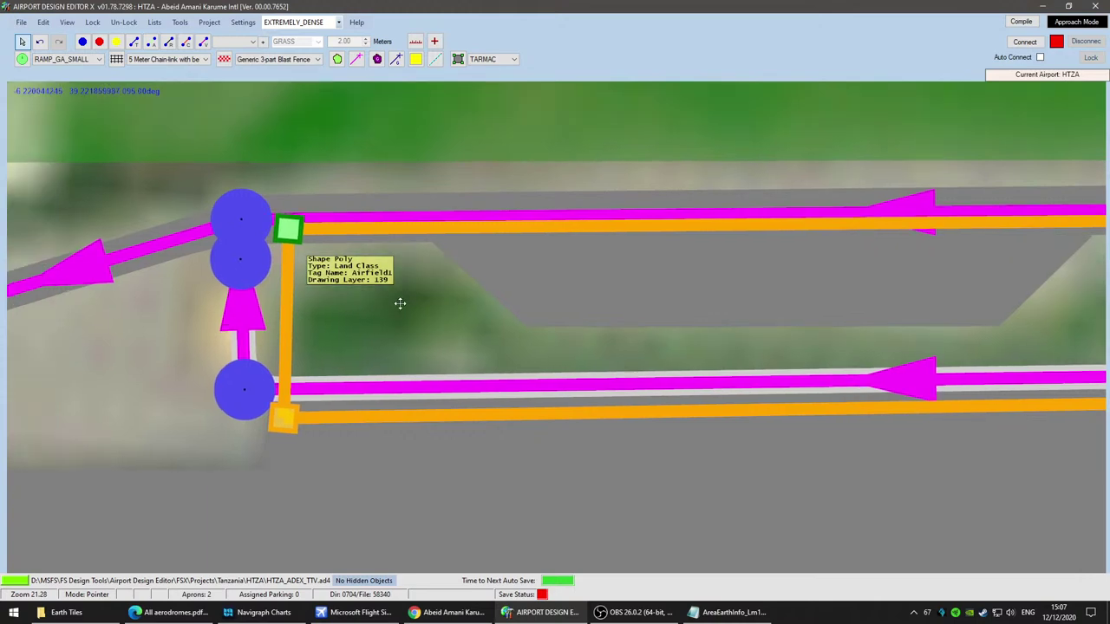
mouse_move(400, 303)
left_mouse_down()
mouse_move(407, 313)
mouse_move(385, 295)
left_mouse_up()
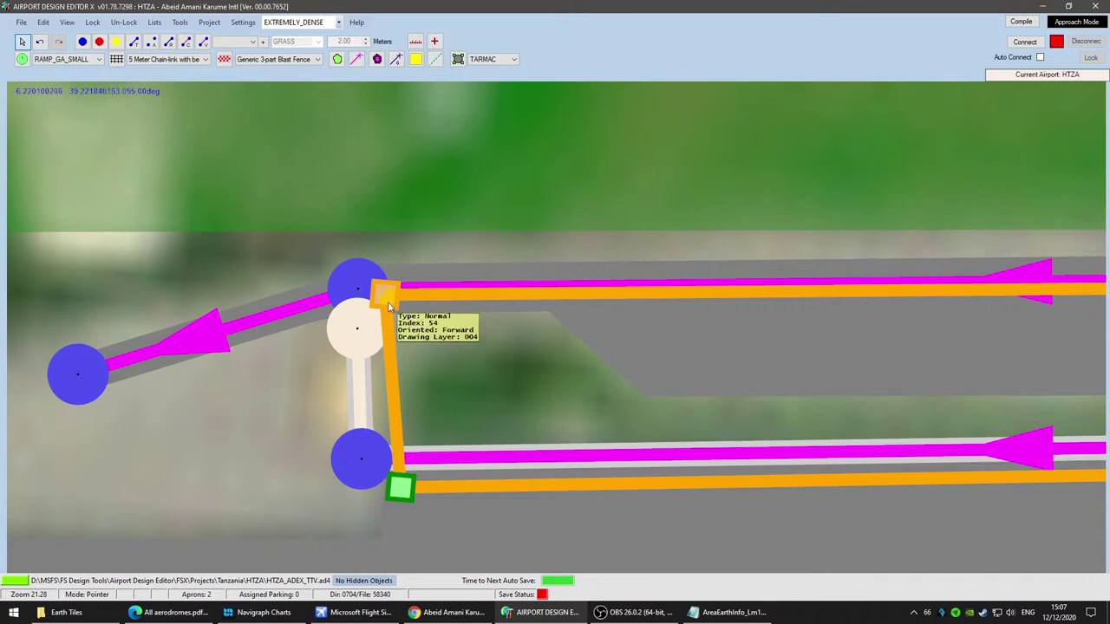
Step: Reposition the spur's lower and upper nodes so it runs straight between both roads
left_click_drag(367, 323, 392, 300)
left_click_drag(363, 462, 385, 464)
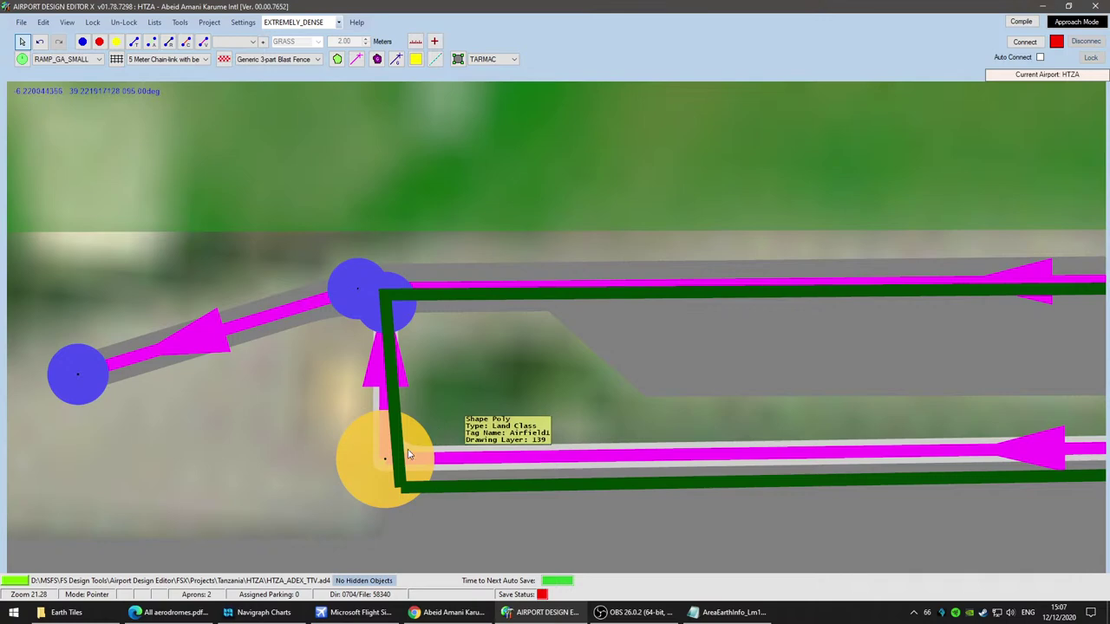
mouse_move(385, 475)
left_mouse_down()
mouse_move(330, 466)
mouse_move(386, 461)
left_mouse_up()
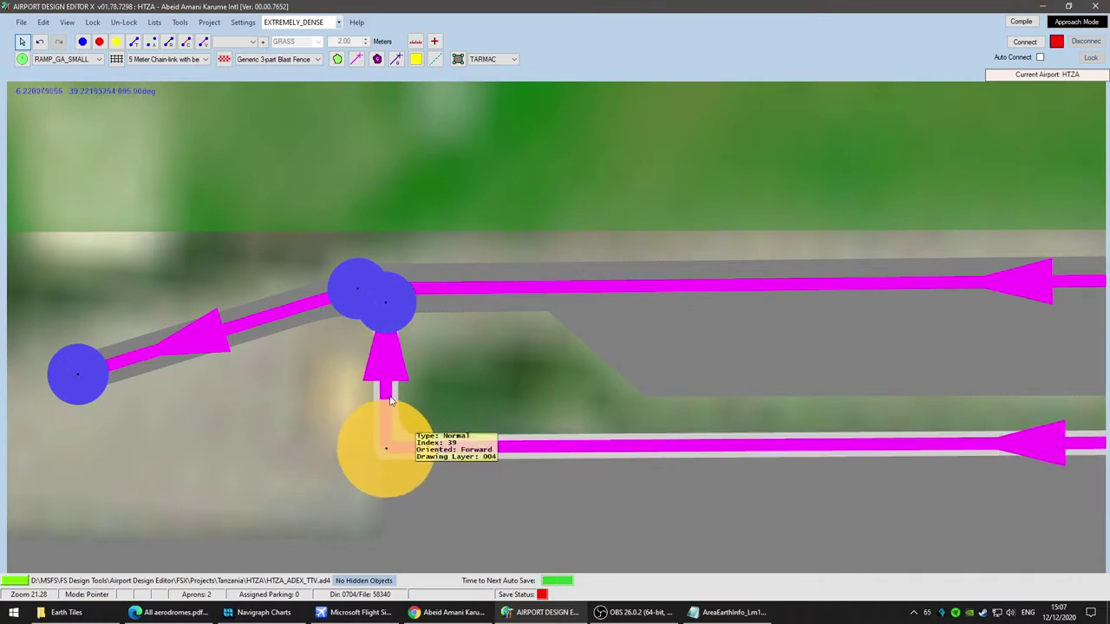
left_click(394, 301)
mouse_move(395, 301)
left_mouse_down()
mouse_move(397, 333)
mouse_move(396, 323)
left_mouse_up()
Step: Open the Properties of the upper 4 m tarmac vehicle road
left_click_drag(778, 389, 876, 382)
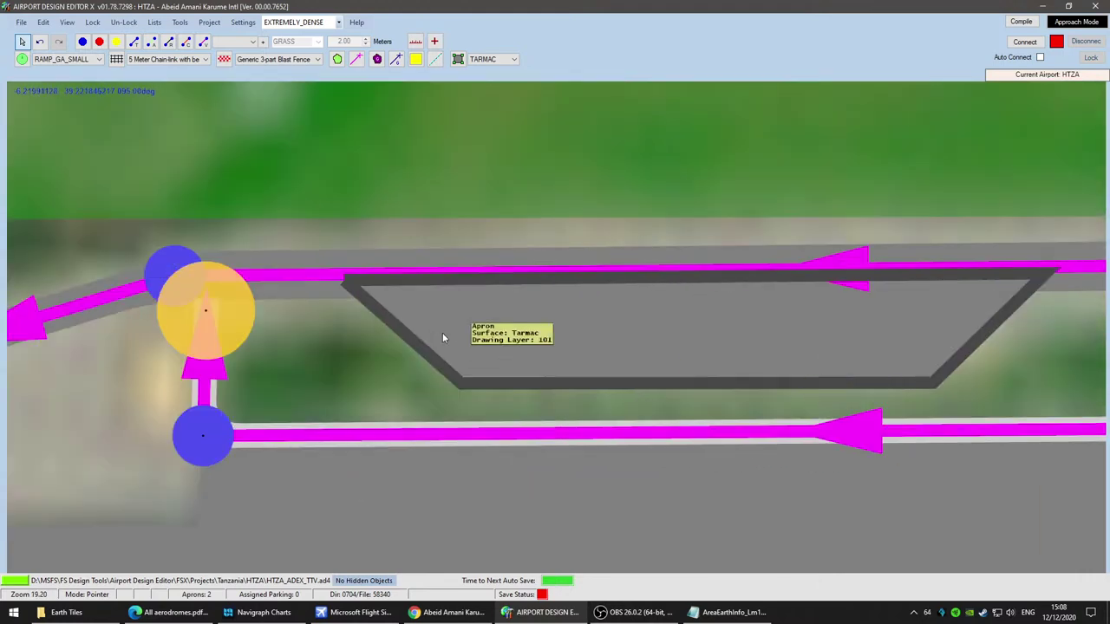
scroll(442, 335, "down", 2)
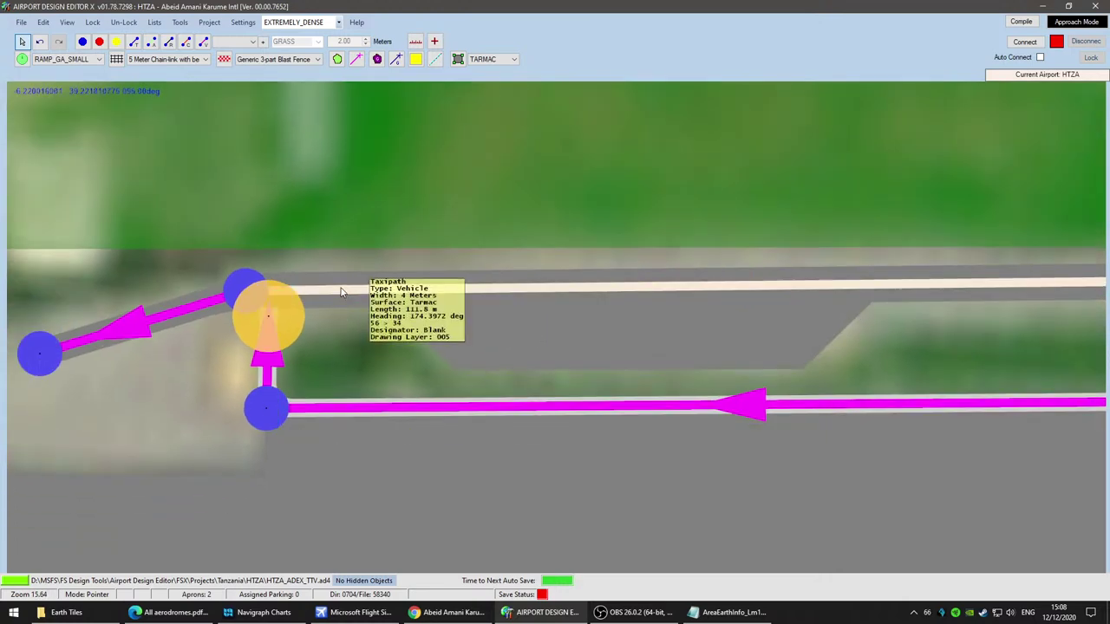
double_click(342, 293)
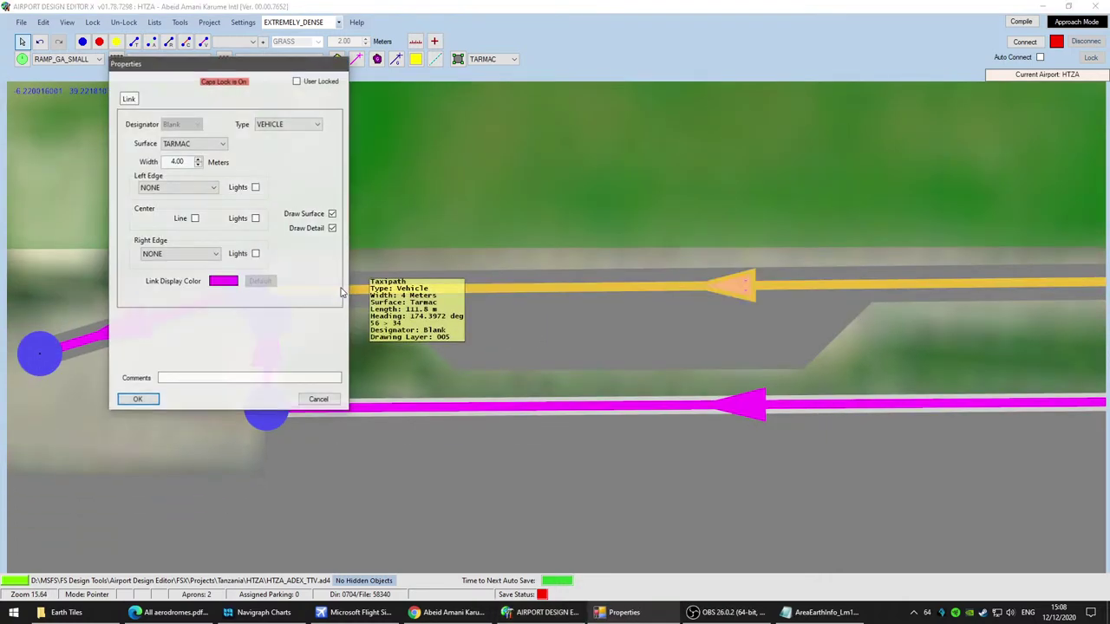
Step: Change the upper vehicle road's surface from TARMAC to CEMENT
left_click(304, 128)
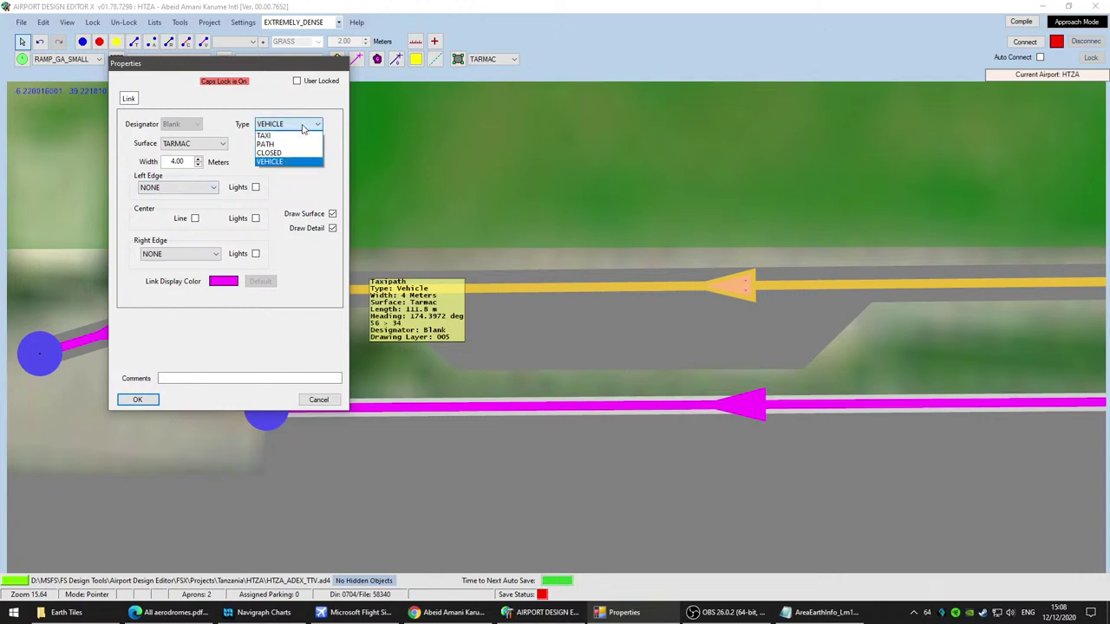
left_click(303, 129)
left_click(195, 143)
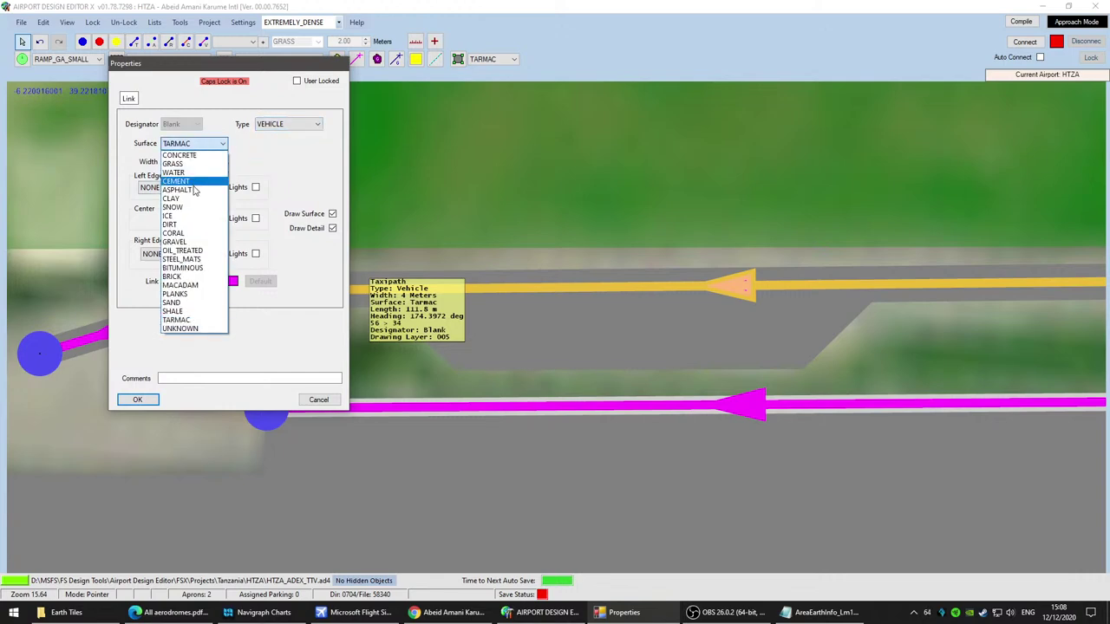
left_click(182, 180)
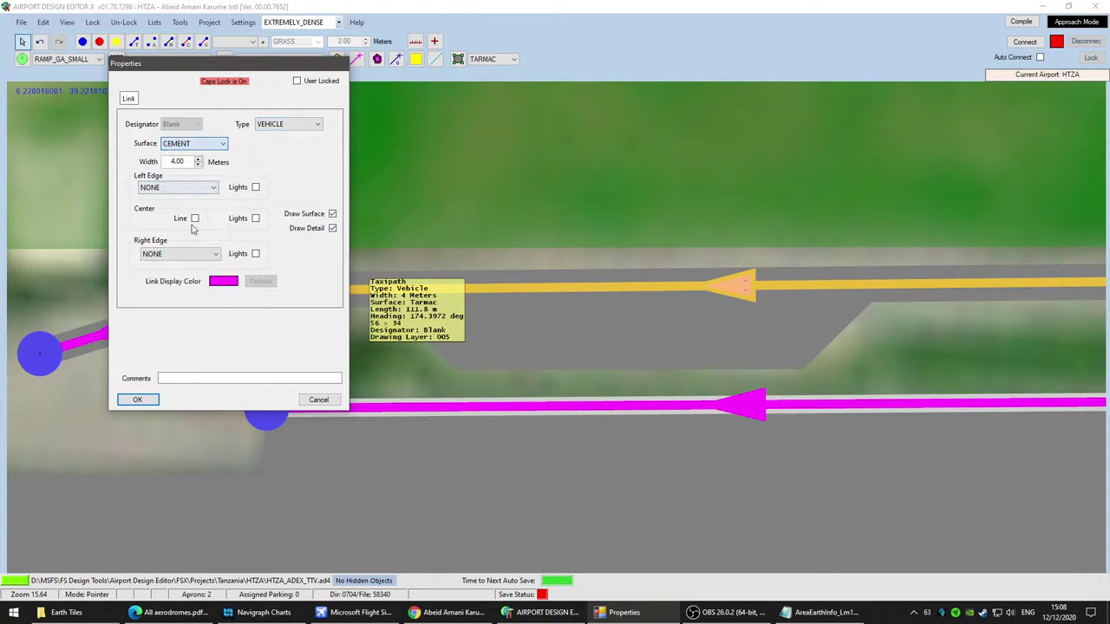
left_click(137, 401)
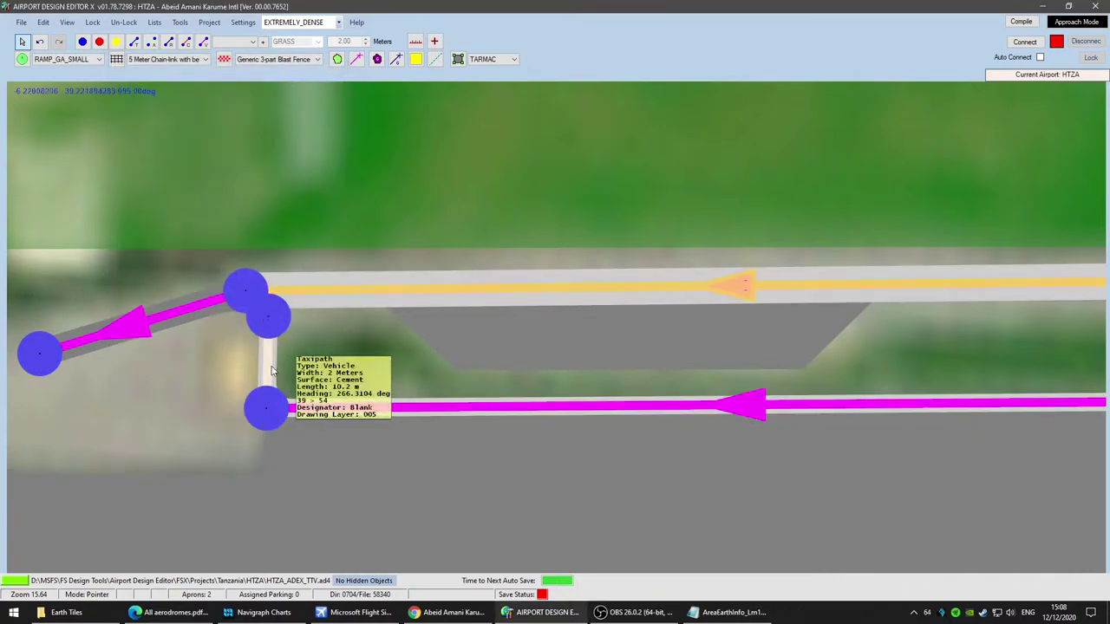
Step: Switch the diagonal vehicle link's surface to CEMENT as well
double_click(194, 306)
left_click(201, 144)
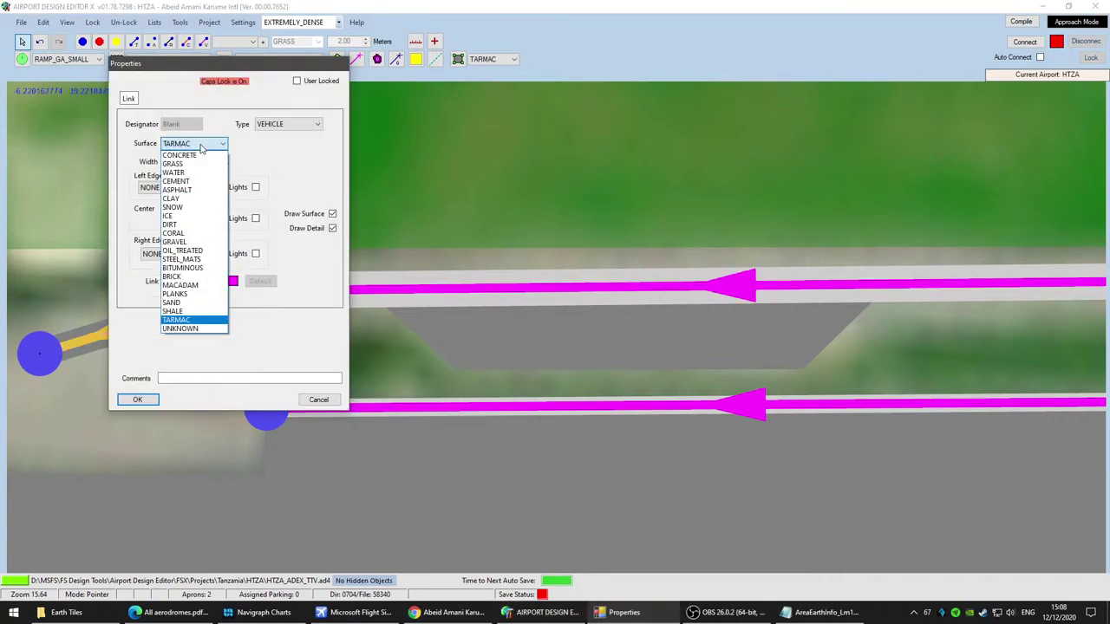
left_click(202, 189)
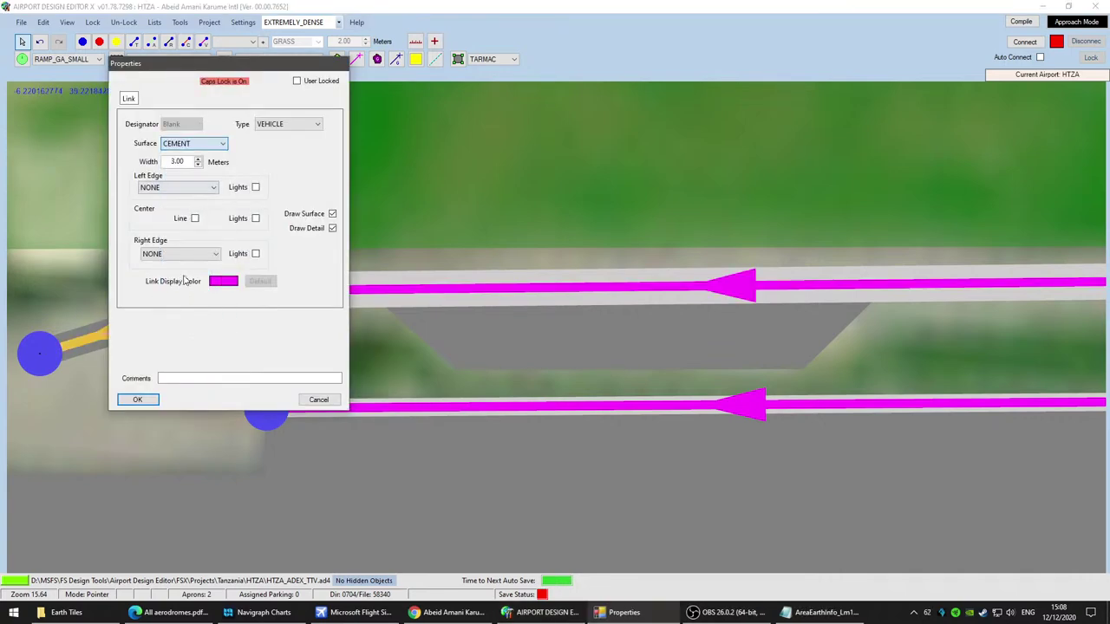
left_click(137, 399)
scroll(197, 378, "up", 3)
left_click(330, 234)
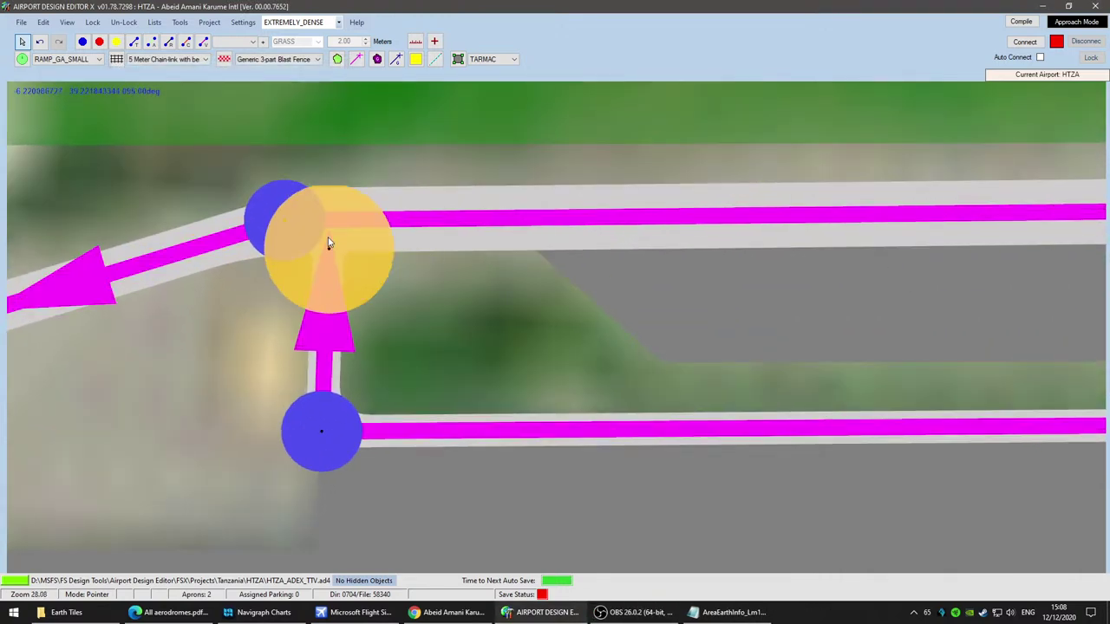
Step: Replace the western spur with a direct vehicle link from the lower road node to the upper road
left_click_drag(330, 232, 328, 242)
left_click_drag(255, 339, 256, 340)
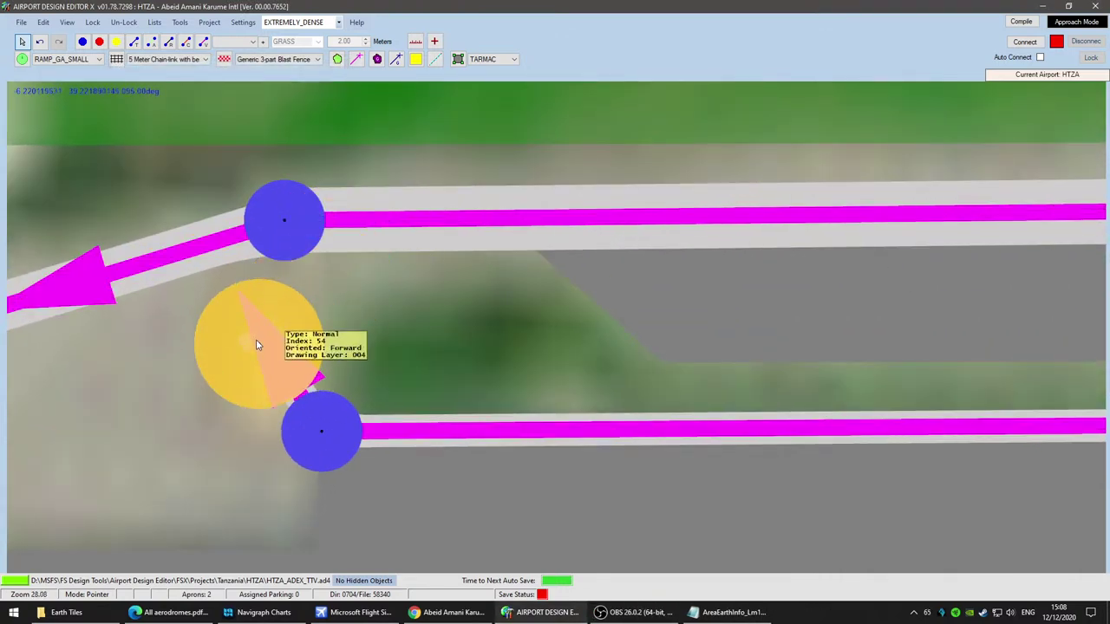
key("Delete")
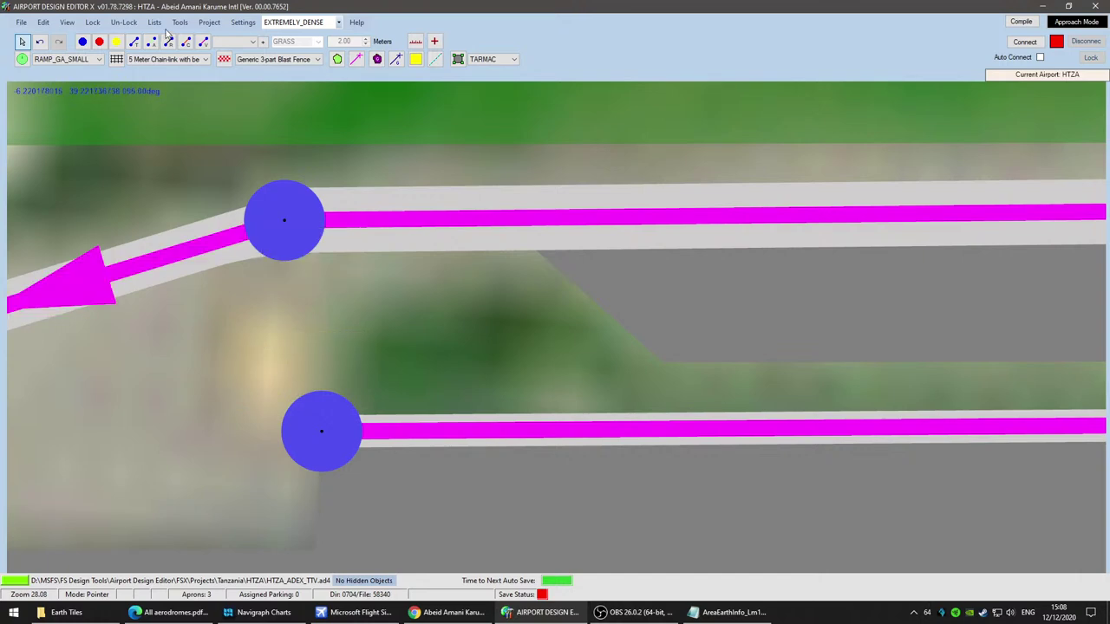
left_click(203, 43)
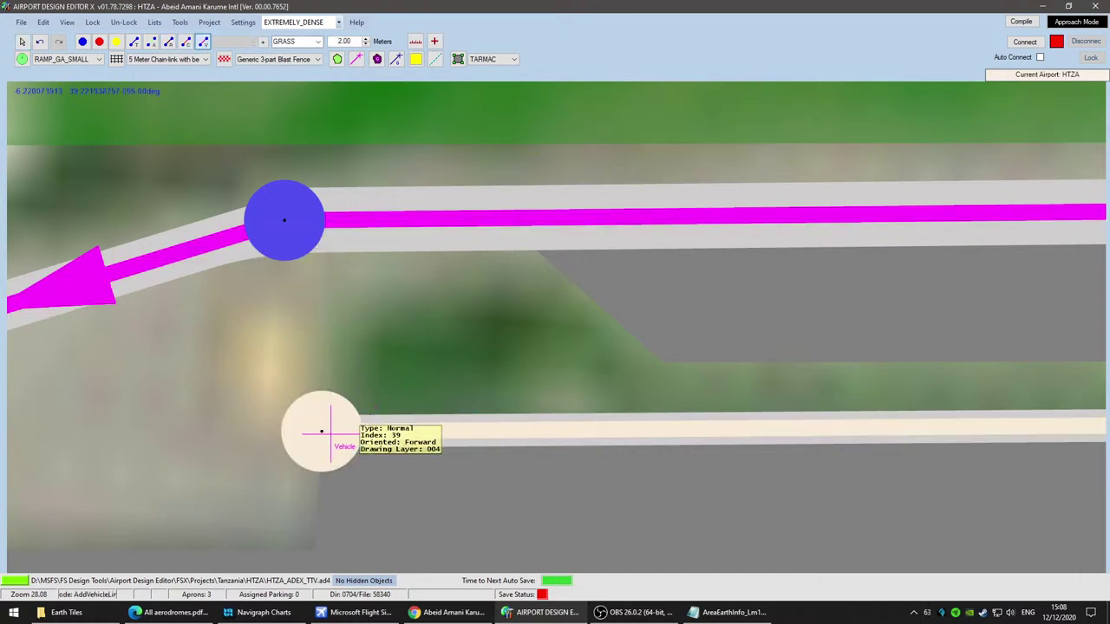
left_click_drag(329, 428, 326, 205)
left_click(301, 209)
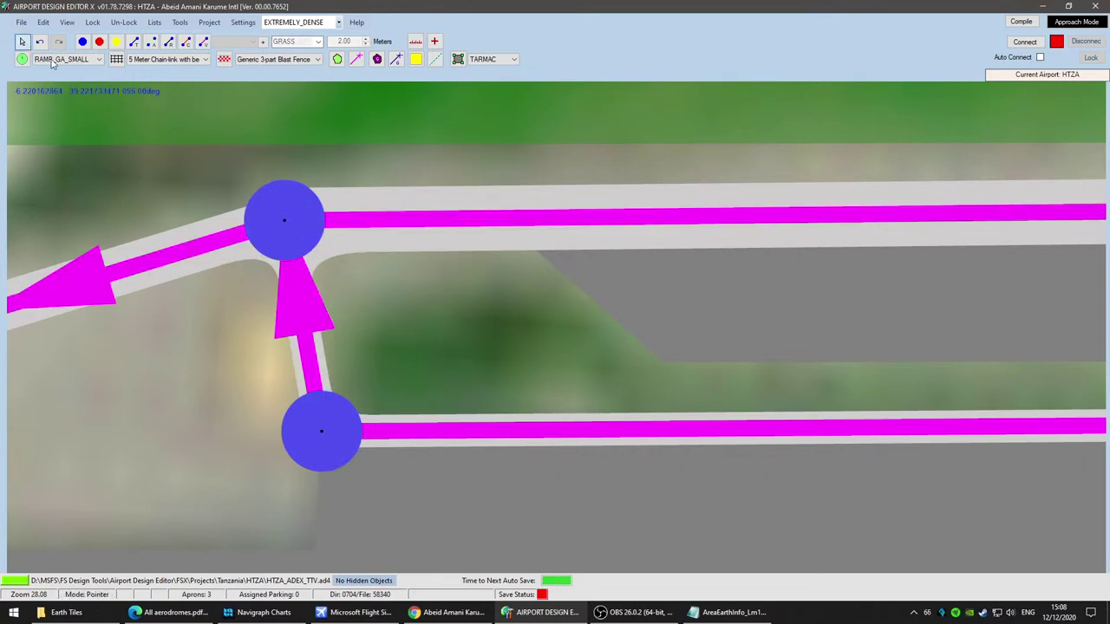
left_click_drag(285, 209, 321, 198)
Step: Delete the next spur's loose node and start a new vehicle link from its lower road node
scroll(598, 351, "down", 2)
left_click_drag(598, 325, 383, 275)
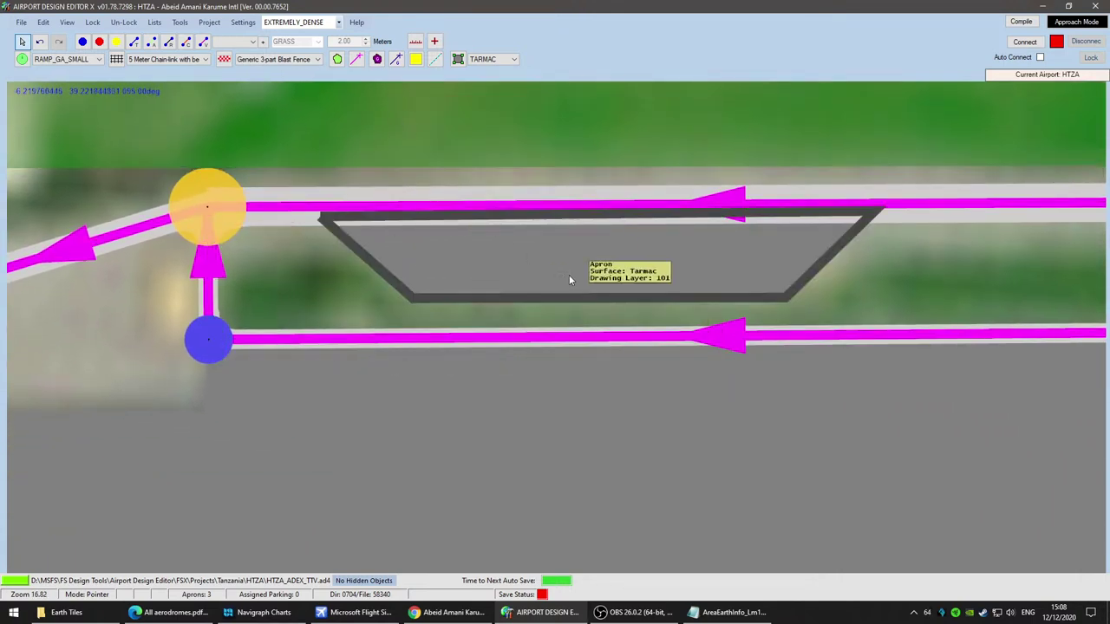
scroll(562, 279, "down", 3)
left_click_drag(763, 283, 279, 295)
scroll(458, 304, "up", 1)
scroll(460, 308, "up", 1)
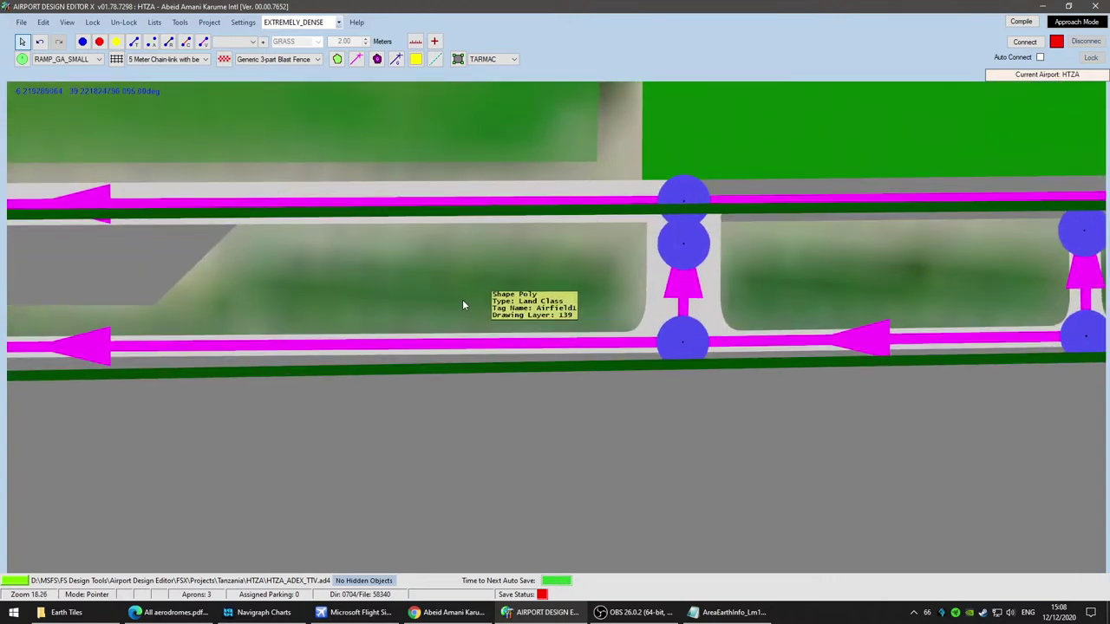
left_click_drag(774, 277, 631, 314)
scroll(631, 314, "up", 1)
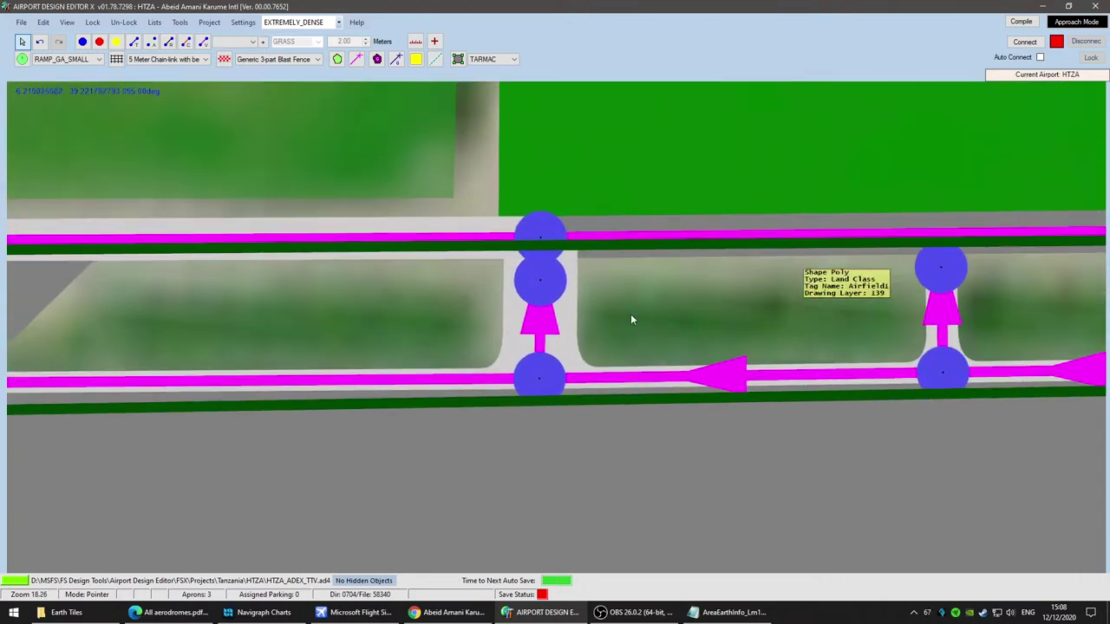
left_click(537, 276)
key("Delete")
left_click(355, 59)
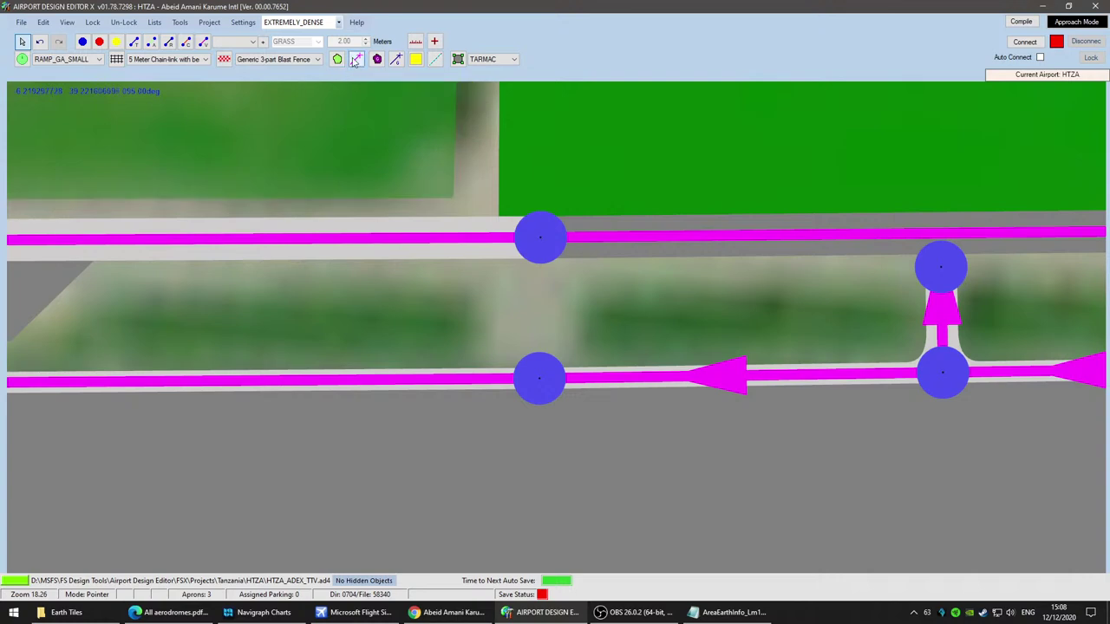
left_click(539, 376)
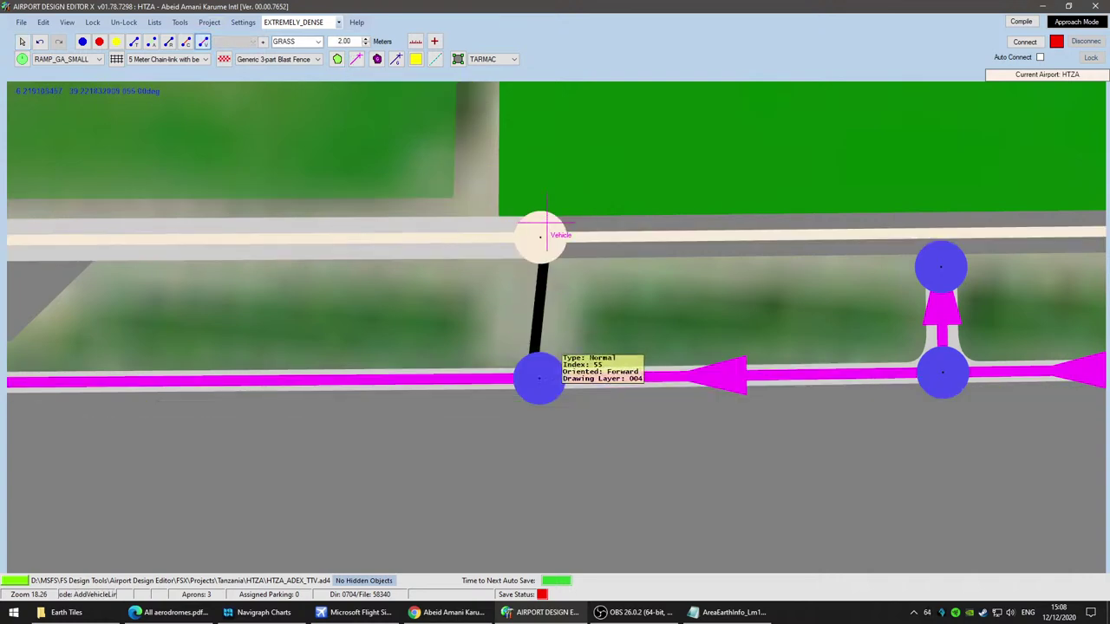
left_click_drag(783, 311, 285, 311)
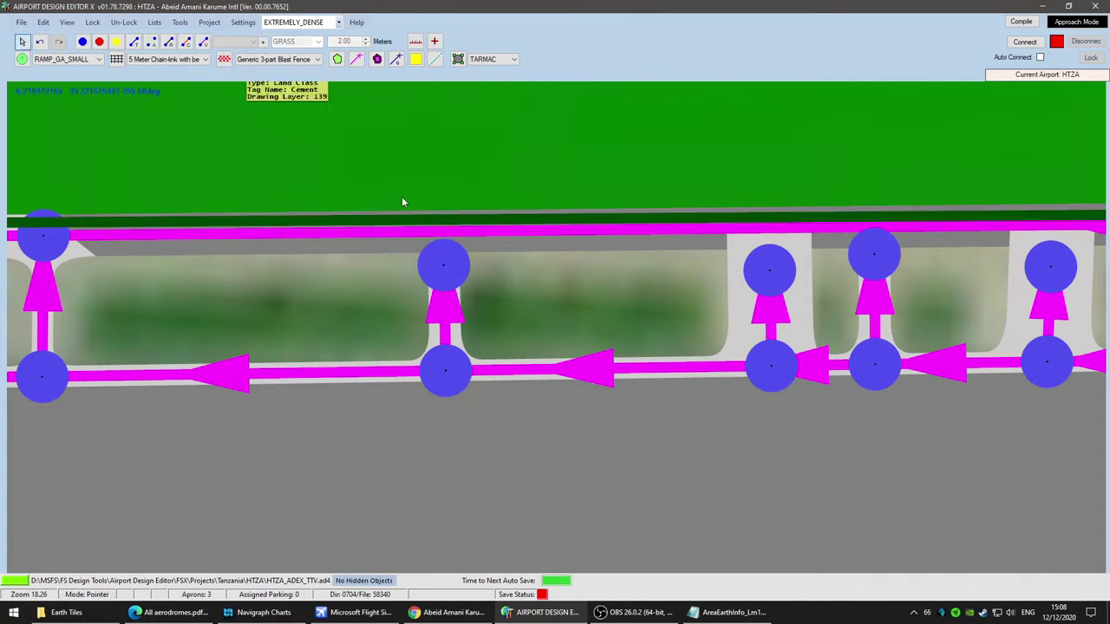
Step: Set the top vehicle road's surface to CEMENT
double_click(353, 239)
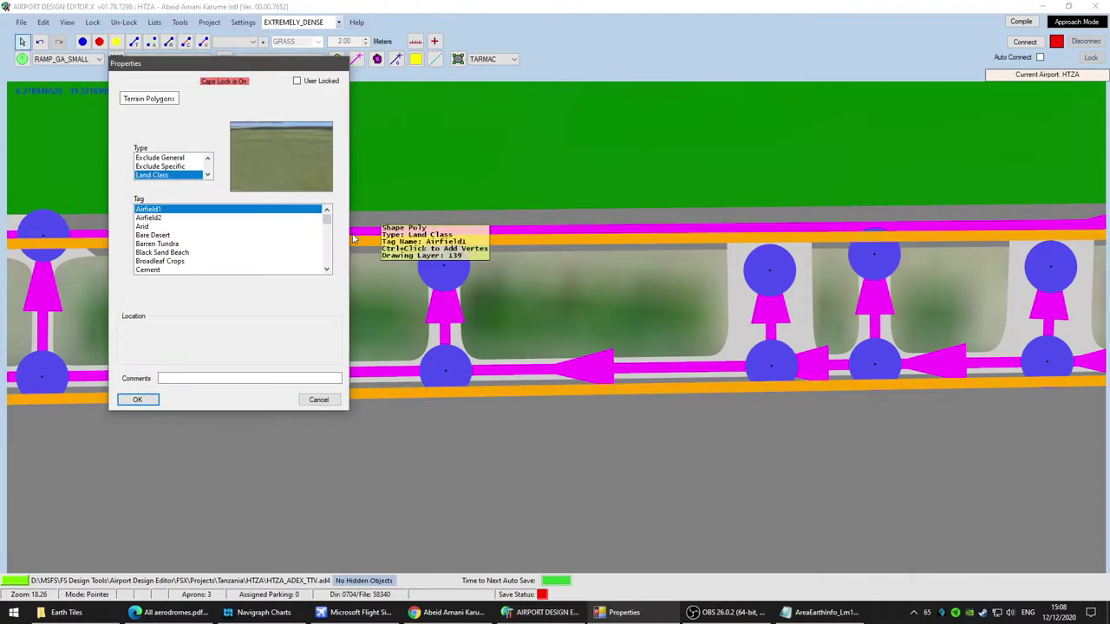
left_click(318, 400)
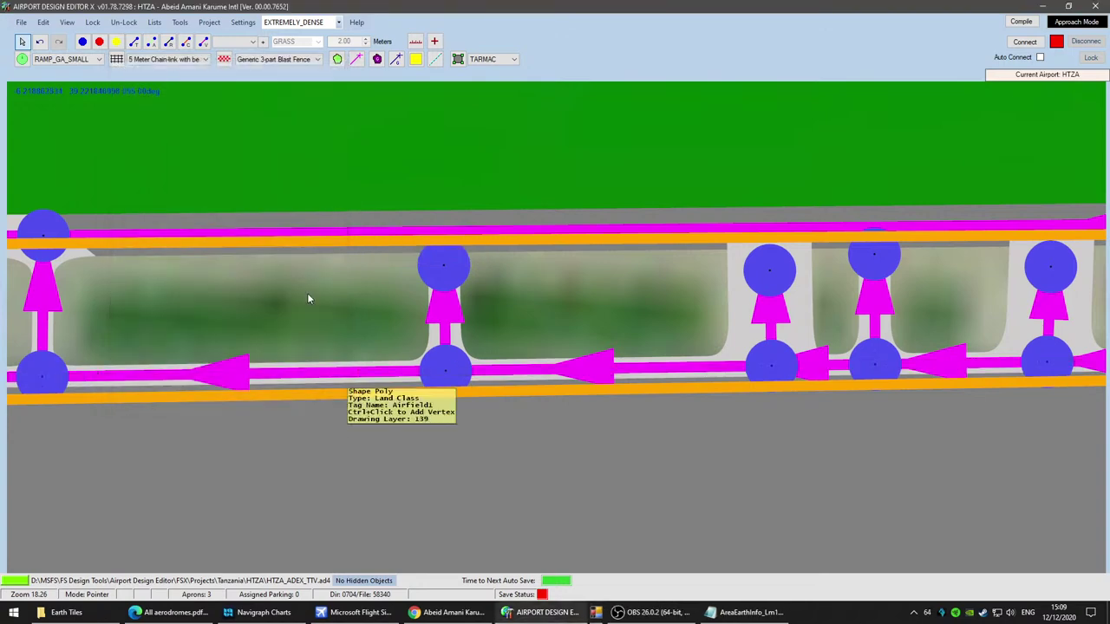
double_click(310, 232)
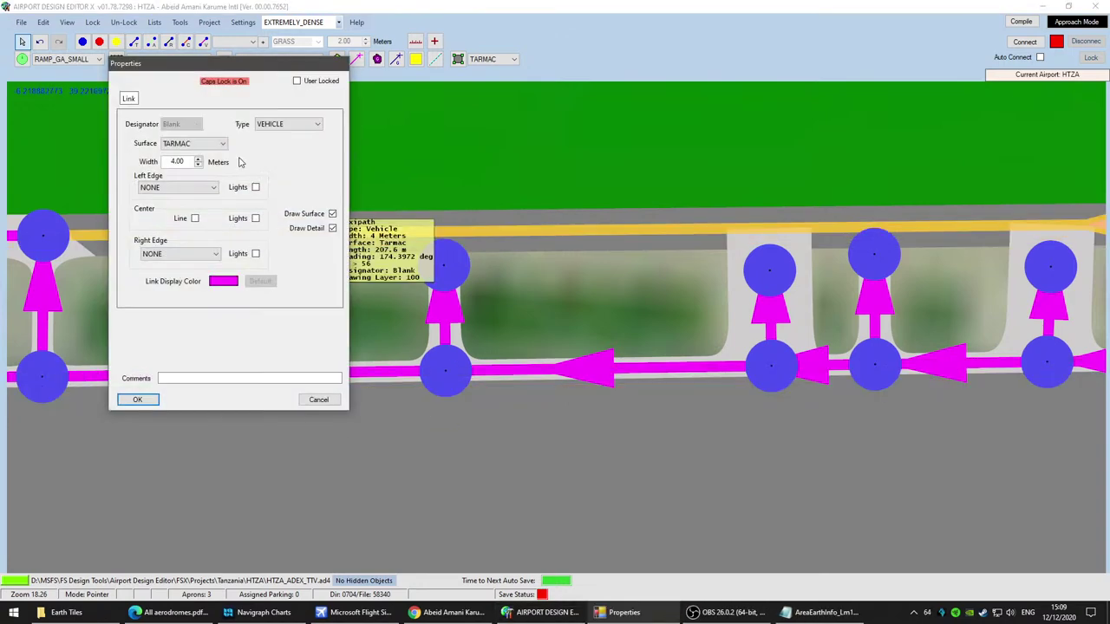
left_click(210, 148)
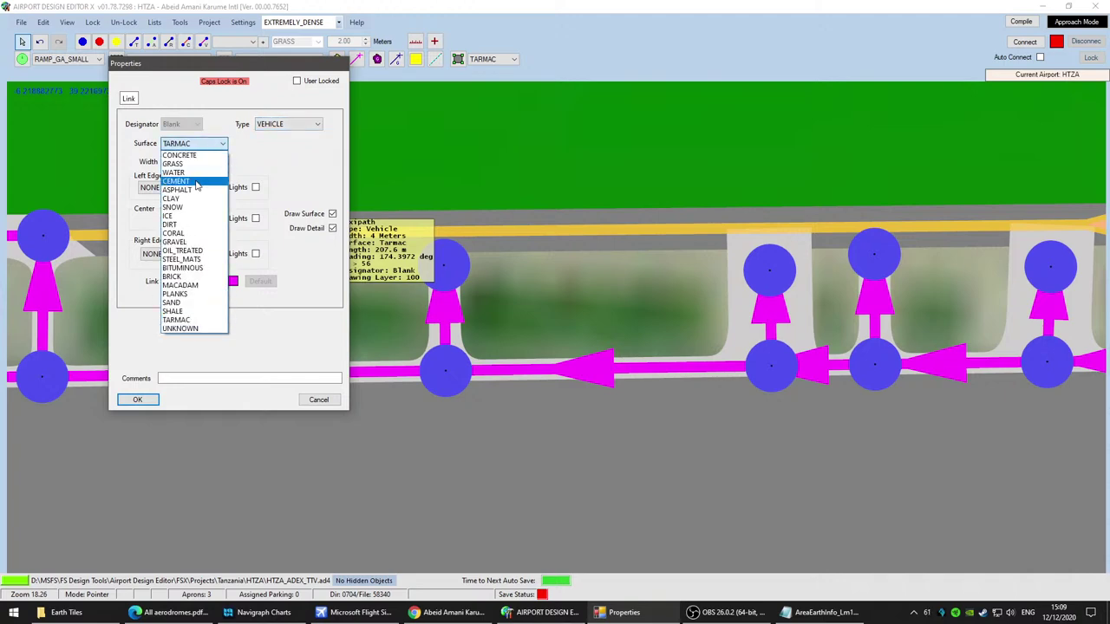
left_click(197, 182)
left_click(147, 401)
Step: Delete two stray spur nodes and redraw each spur as a direct link to the top road
scroll(718, 362, "down", 3)
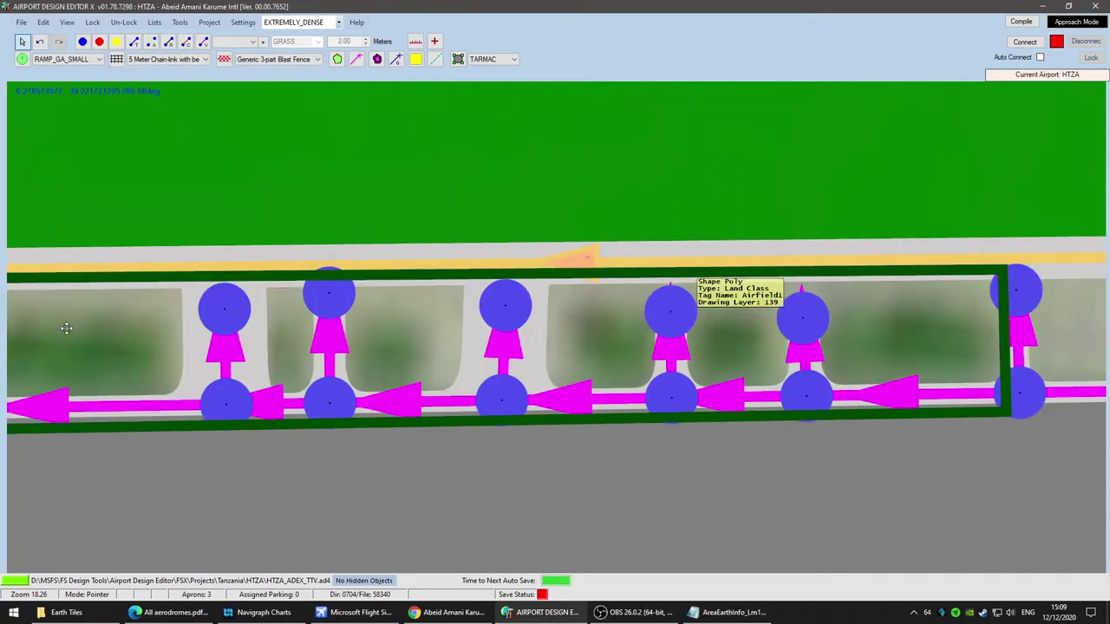
scroll(718, 362, "up", 5)
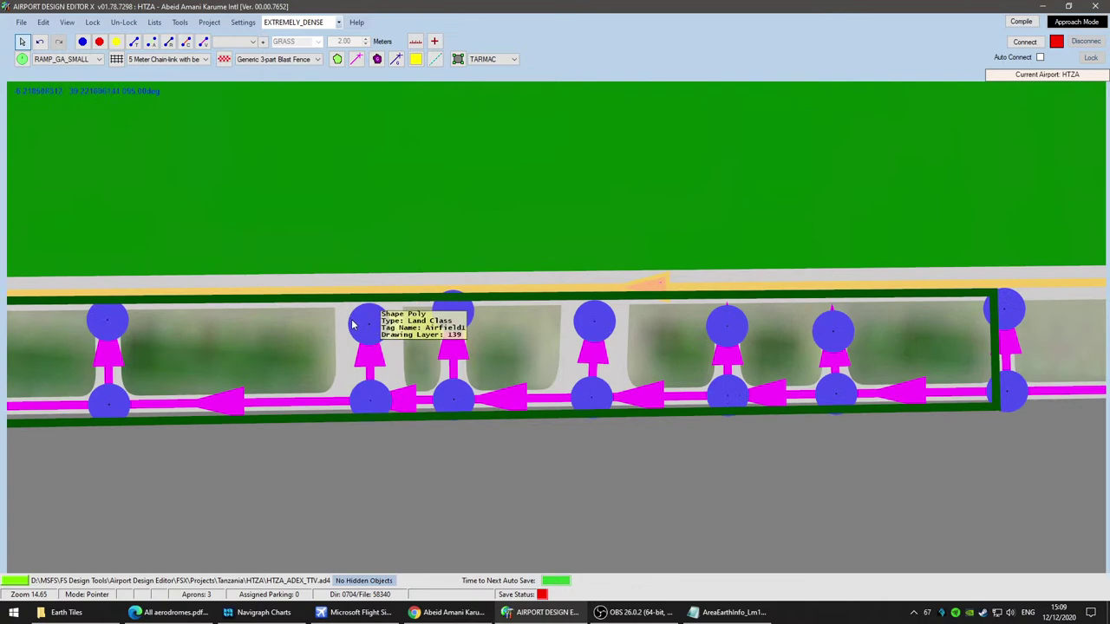
key("Delete")
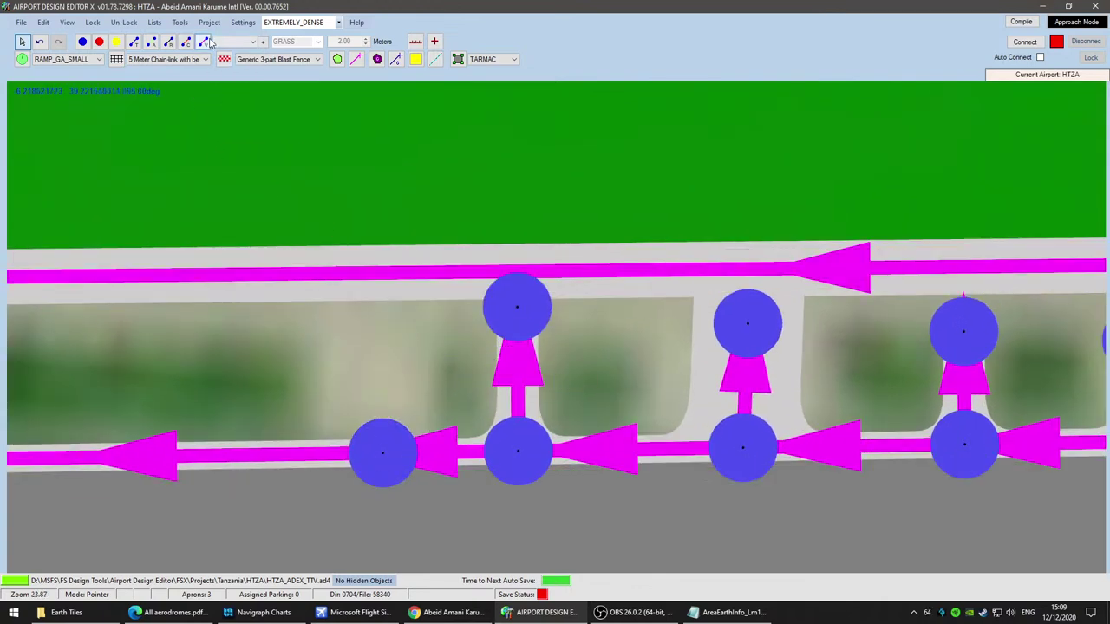
left_click(382, 452)
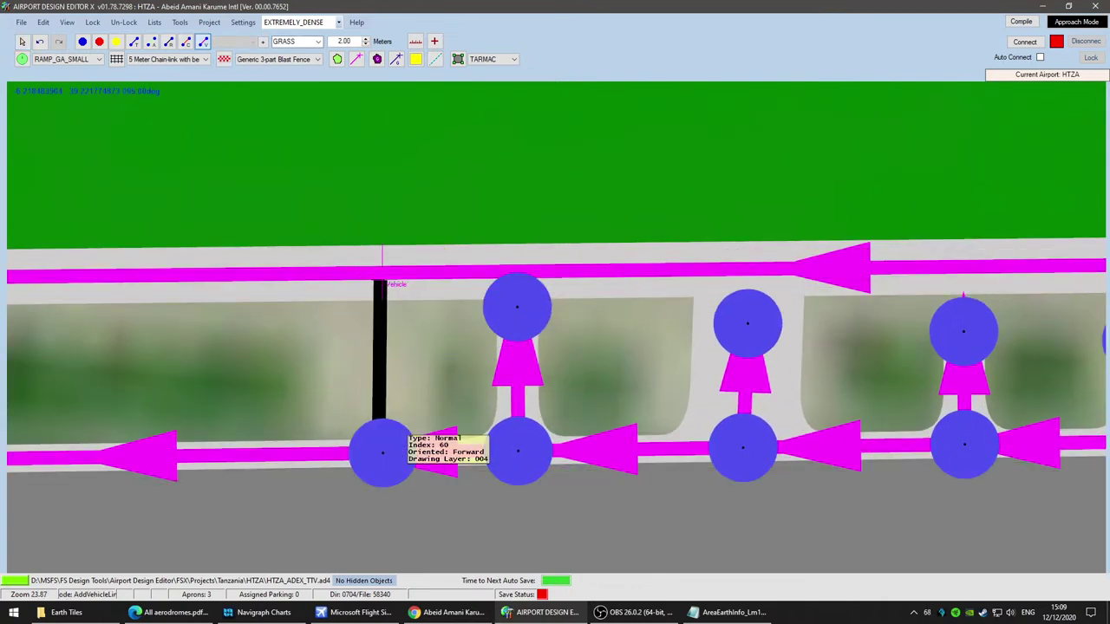
left_click(402, 272)
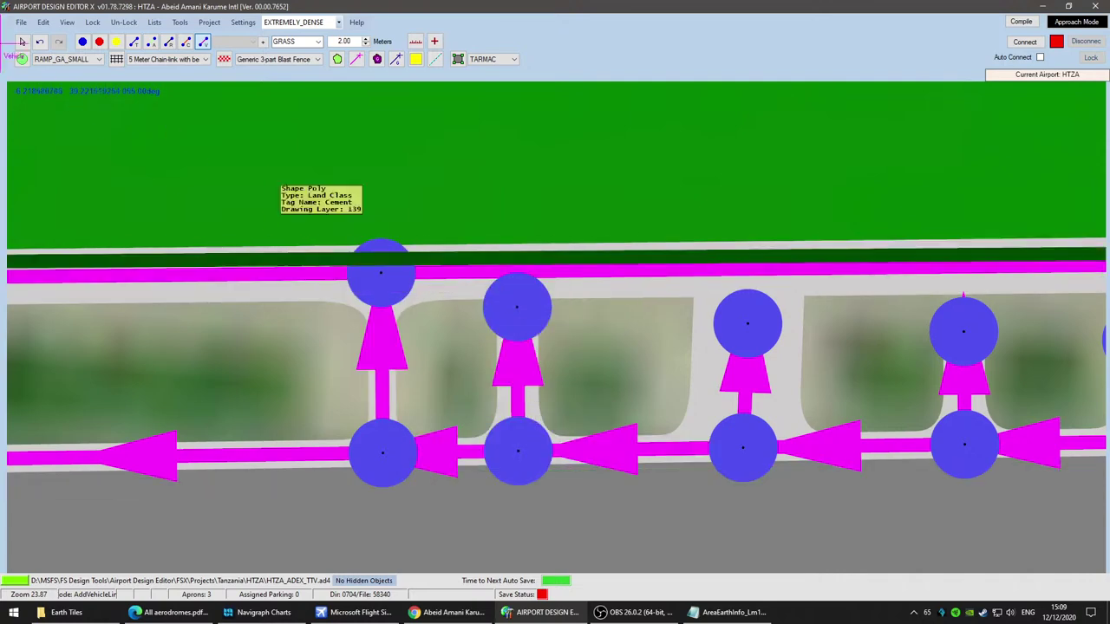
left_click(516, 307)
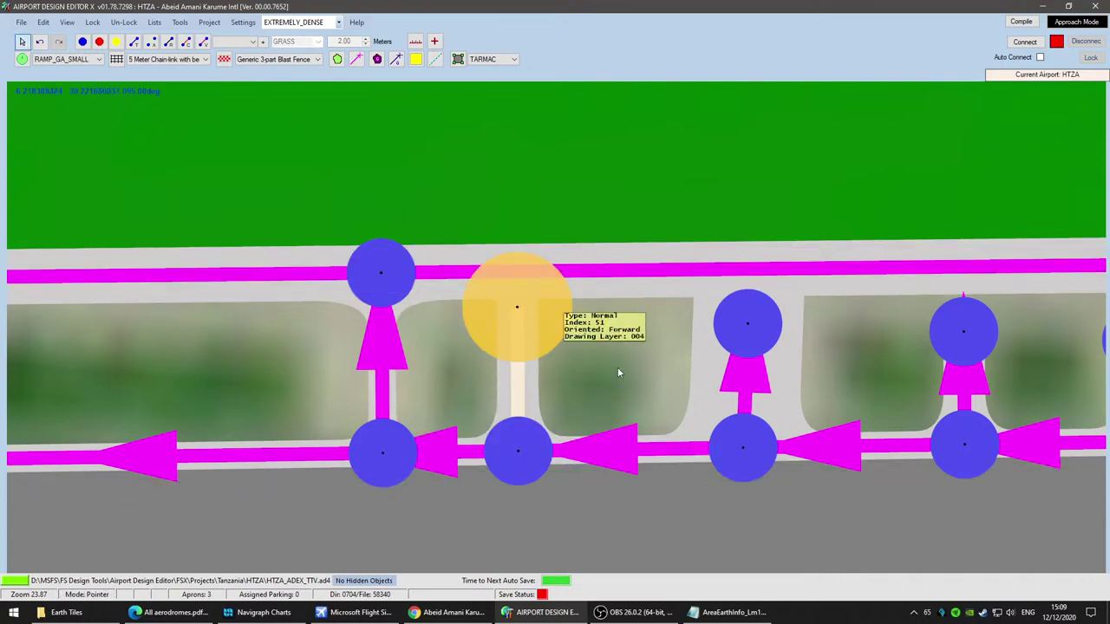
key("Delete")
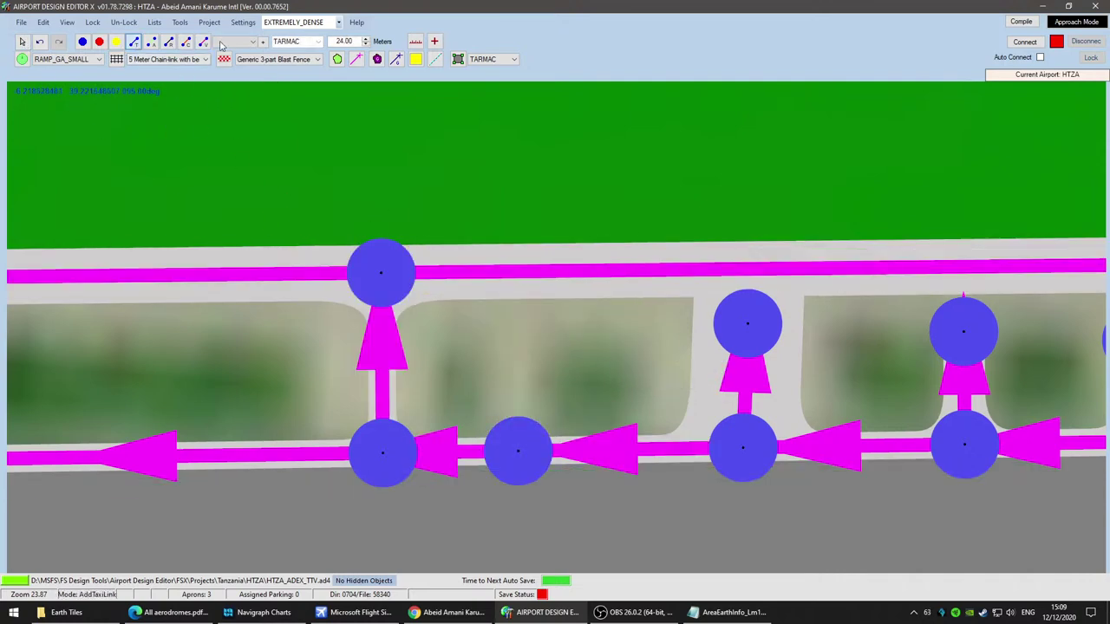
left_click(517, 450)
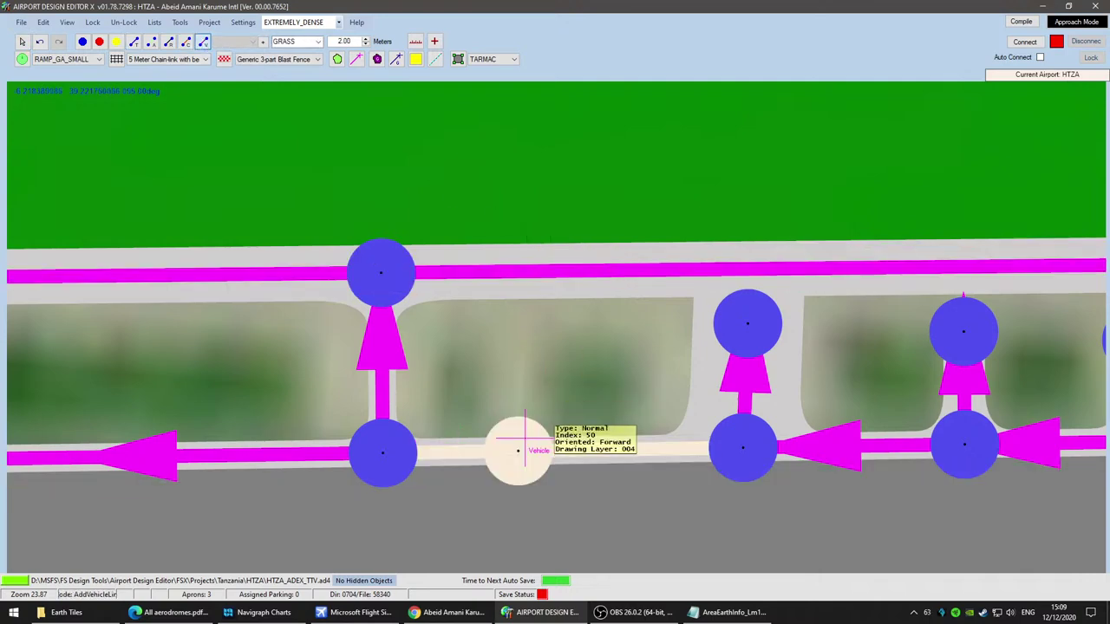
left_click(527, 269)
Step: Return to the Pointer tool and zoom out along the road to the further spurs
right_click_drag(640, 359, 88, 346)
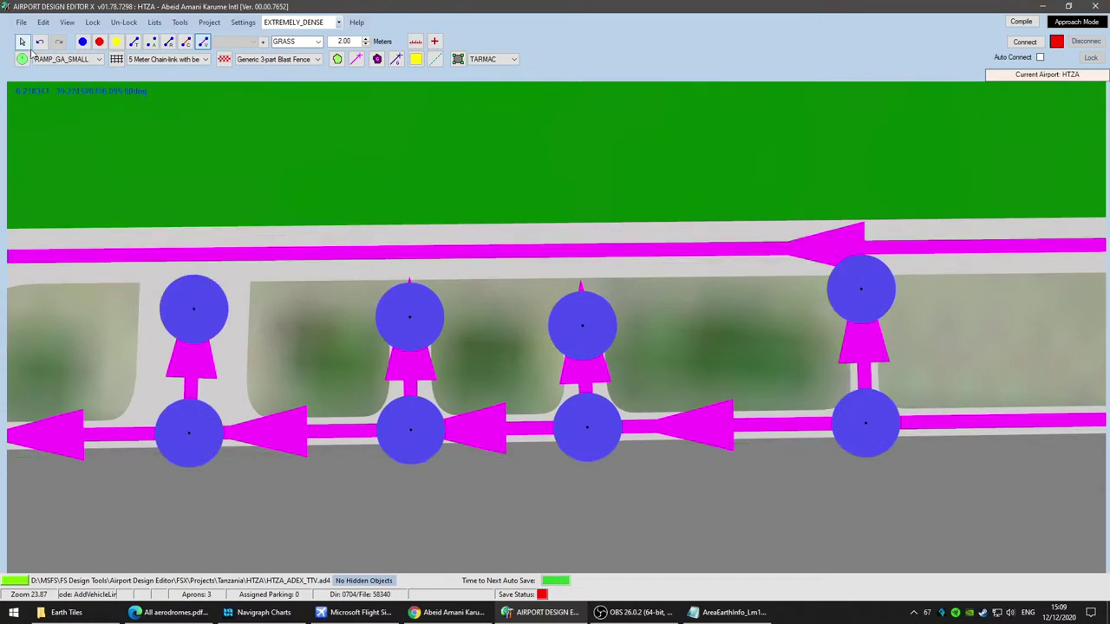
left_click(23, 43)
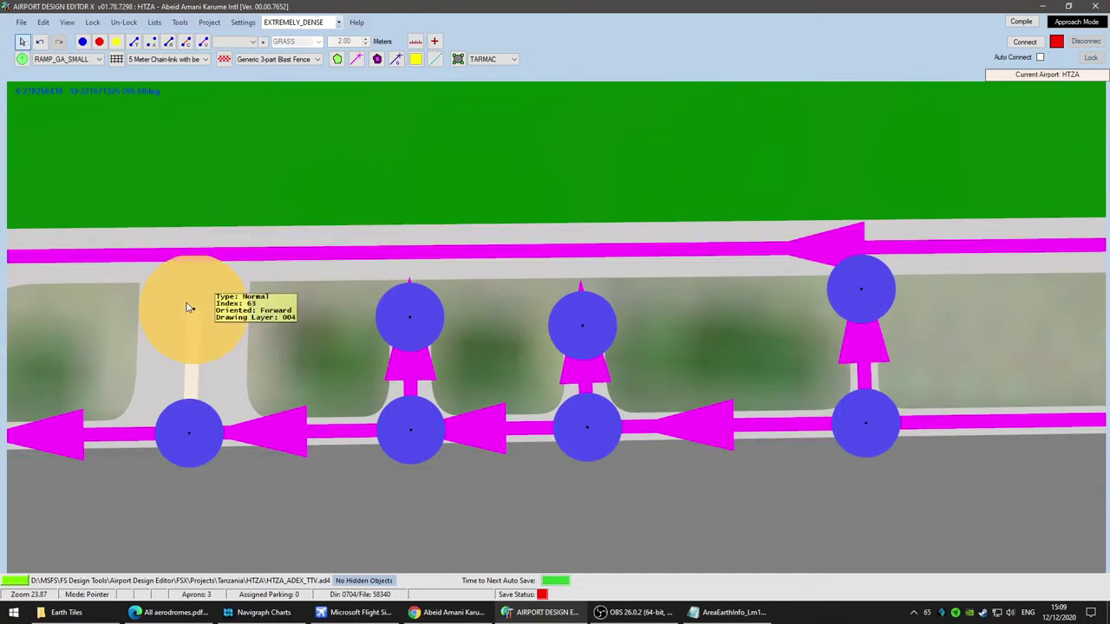
right_click_drag(327, 342, 995, 274)
scroll(752, 341, "down", 4)
scroll(753, 343, "down", 2)
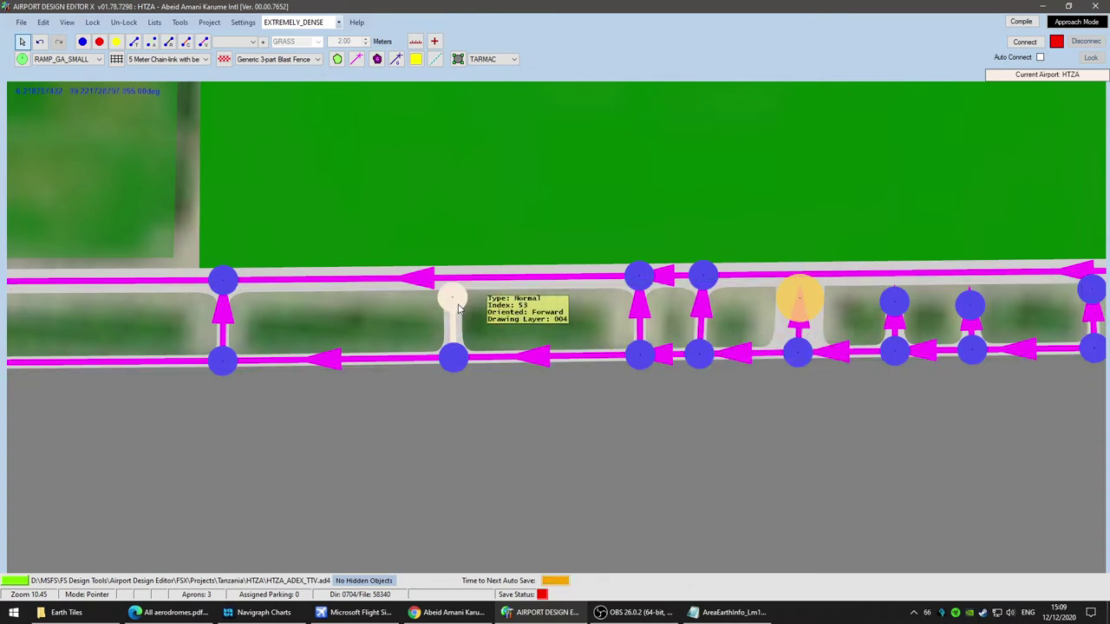
Step: Delete the stray spur nodes and their links from between the roads
key("Delete")
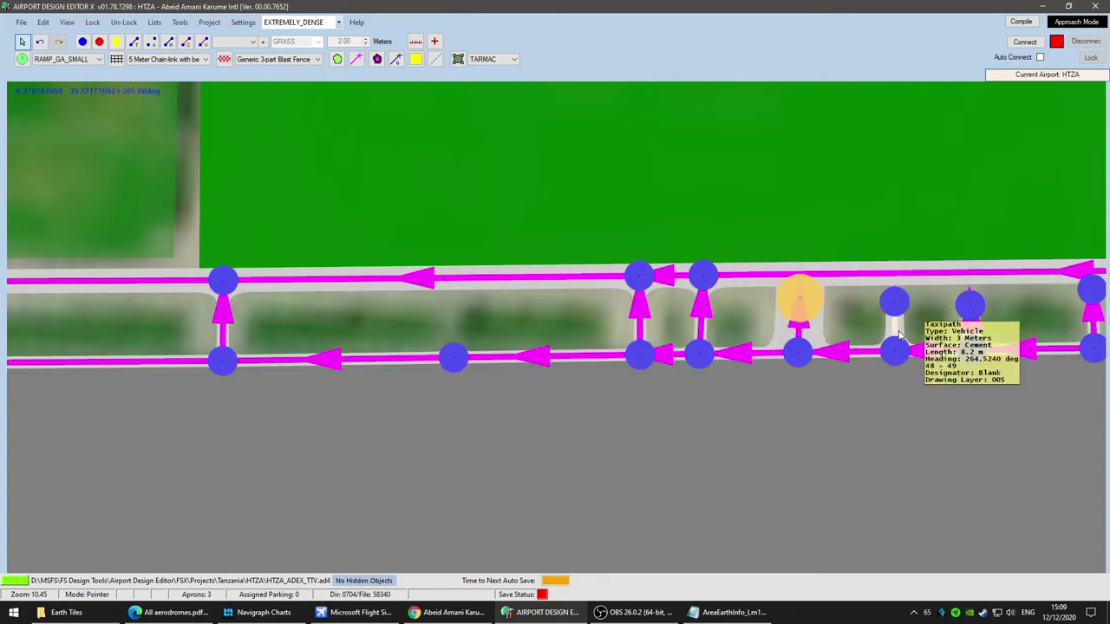
key("Delete")
key("Delete")
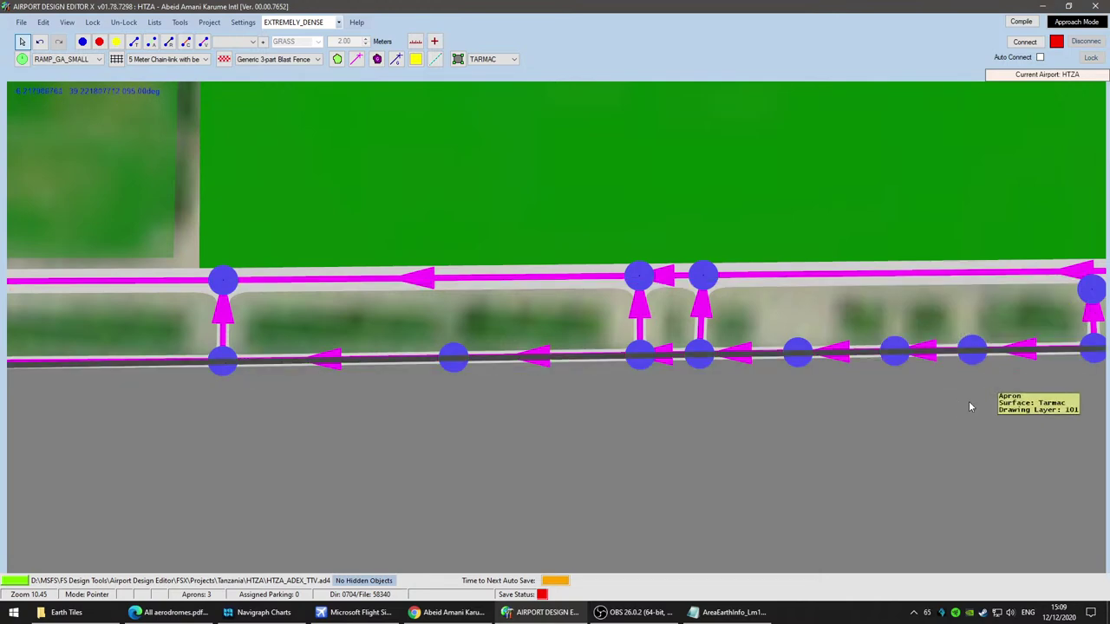
left_click_drag(845, 412, 310, 426)
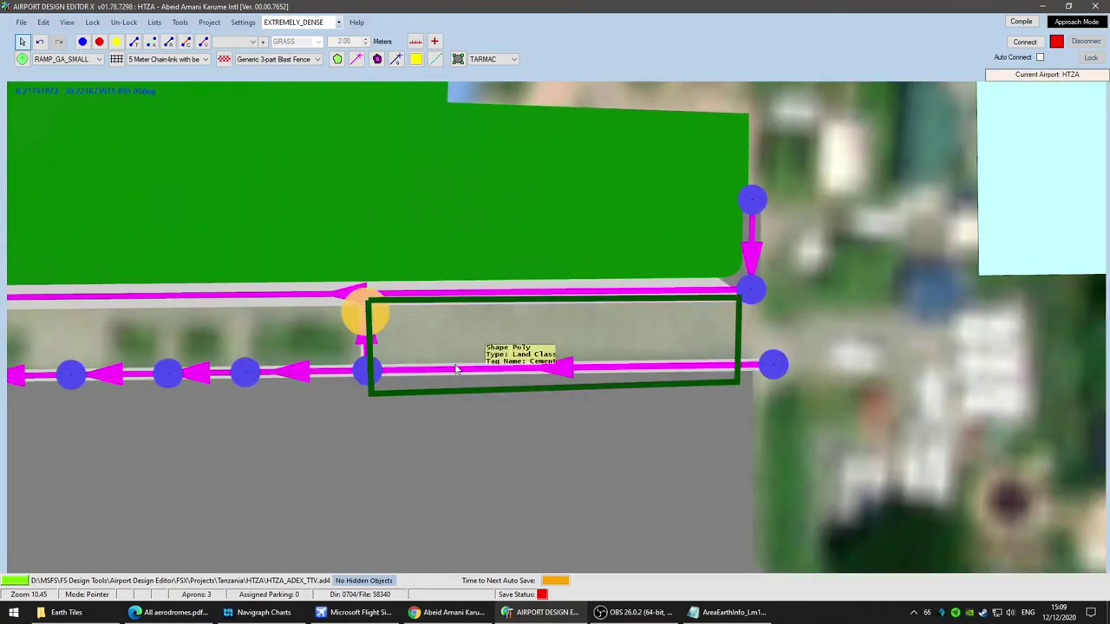
key("Delete")
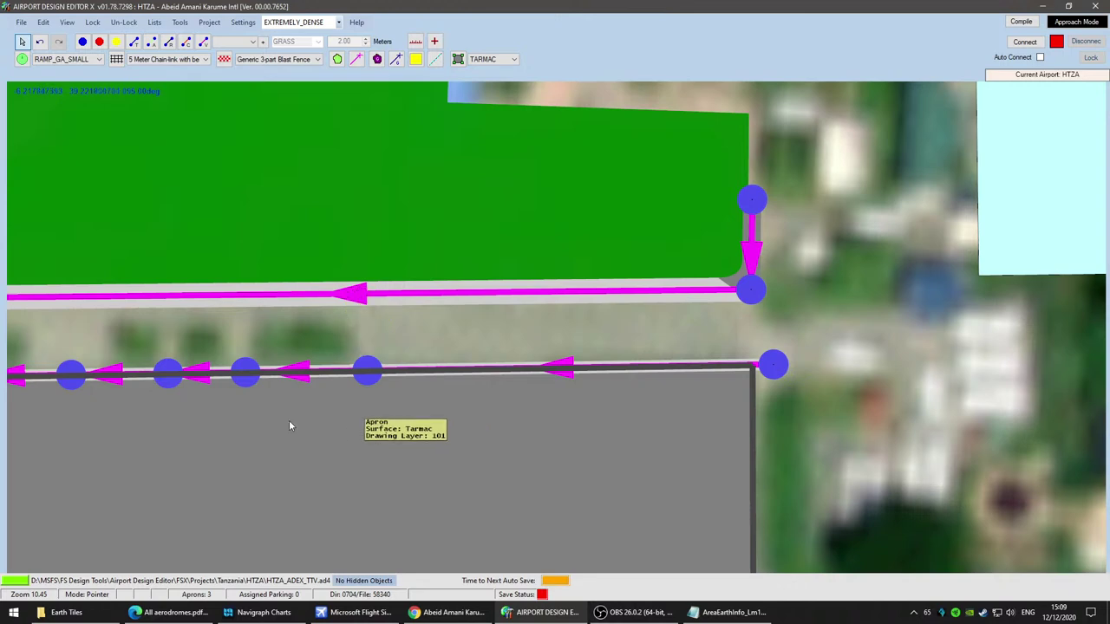
Step: At the western end of the roads, draw a vehicle spur from the lower road up to the top road
left_click_drag(182, 422, 663, 417)
scroll(424, 405, "up", 3)
scroll(249, 392, "down", 1)
left_click_drag(250, 392, 685, 428)
scroll(680, 429, "down", 1)
scroll(680, 426, "down", 3)
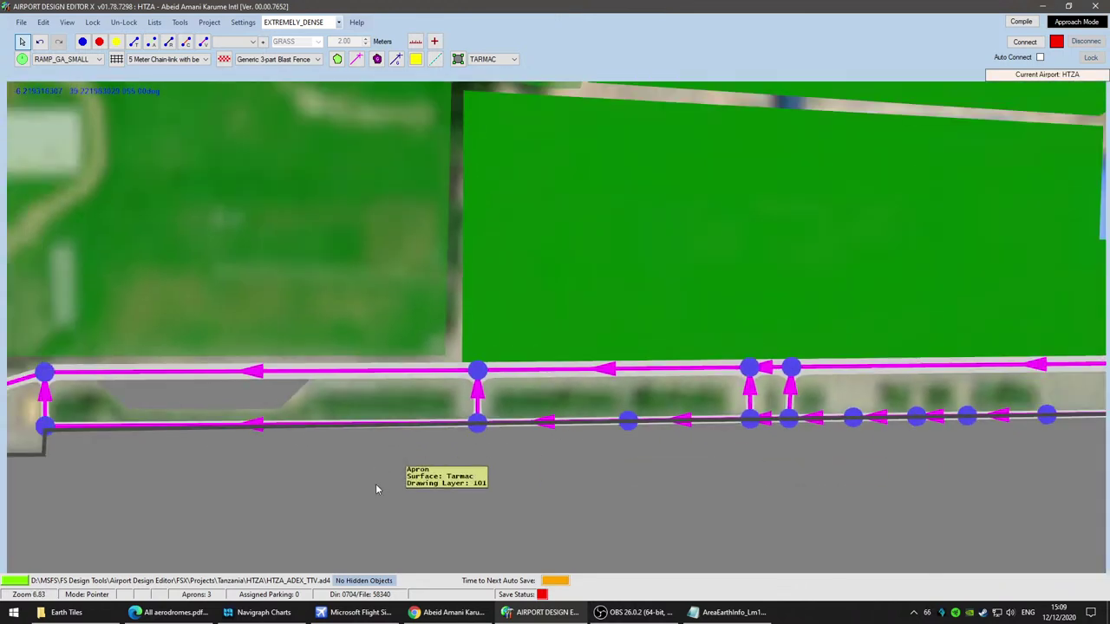
left_click_drag(554, 485, 686, 438)
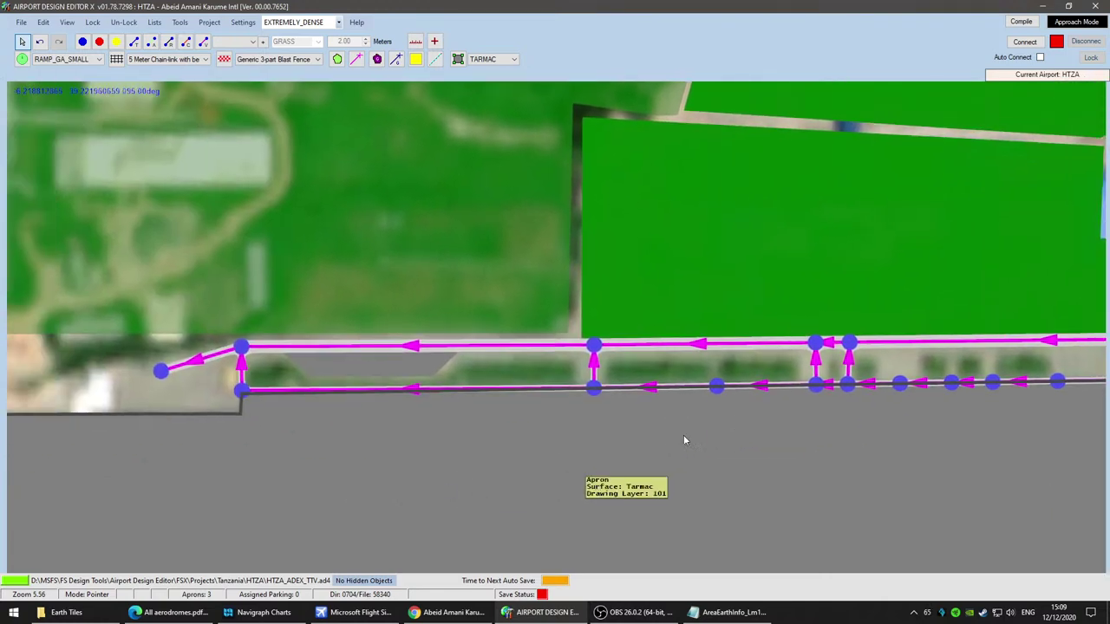
left_click(395, 379)
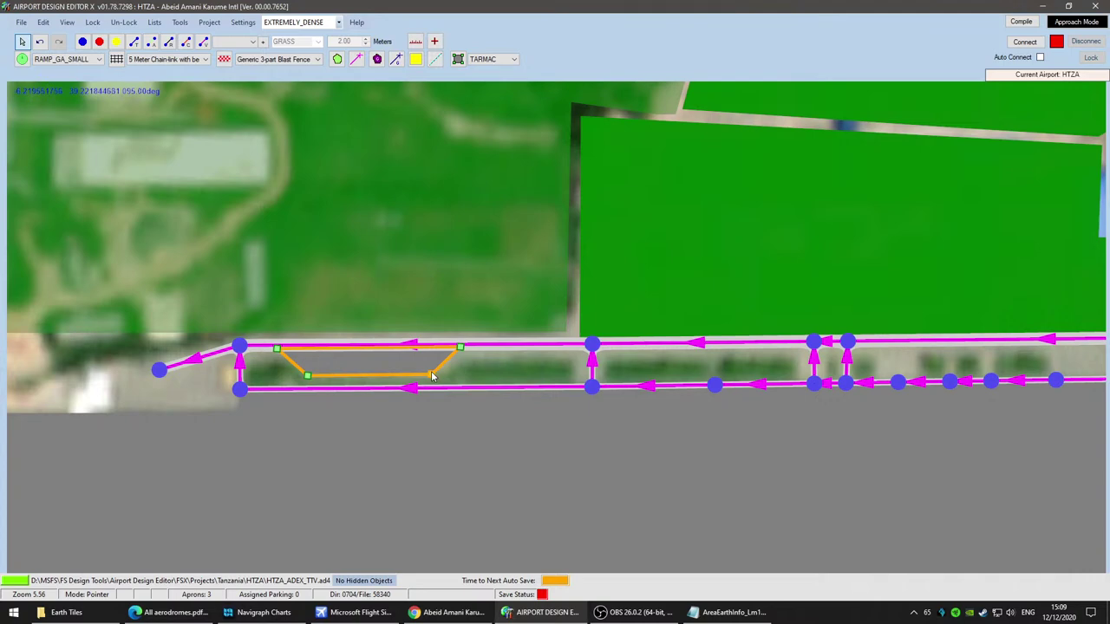
scroll(407, 501, "up", 4)
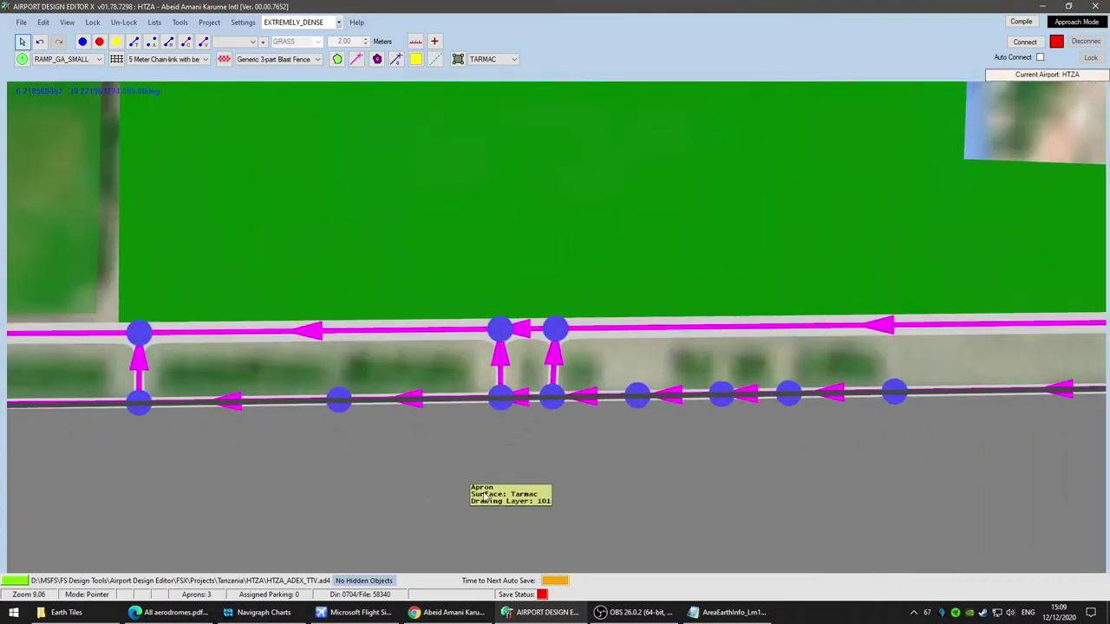
scroll(484, 496, "up", 2)
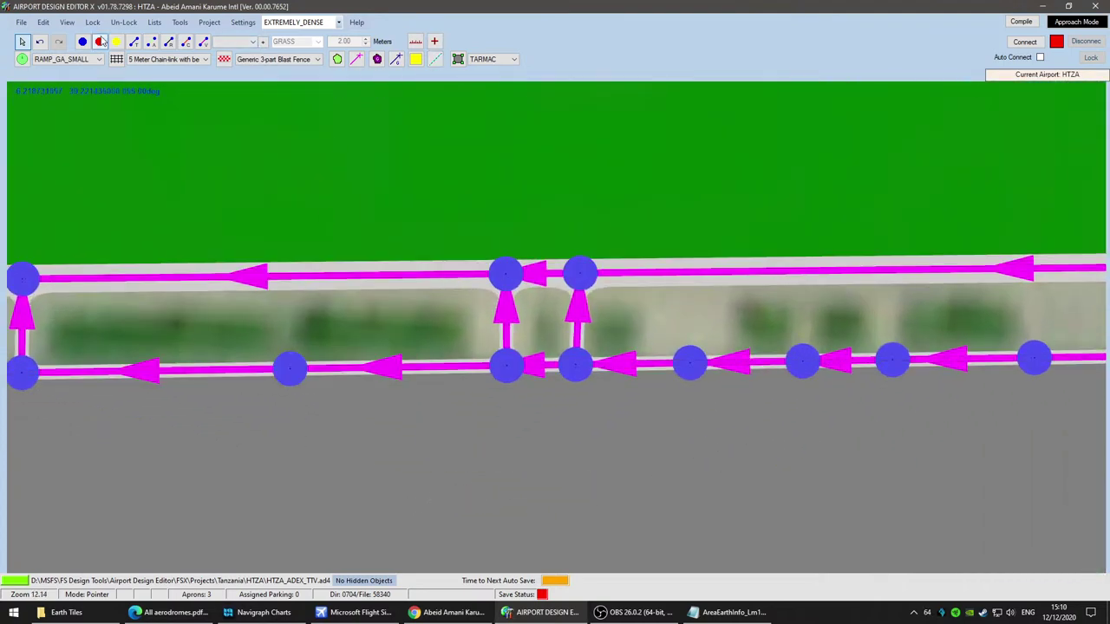
left_click(290, 368)
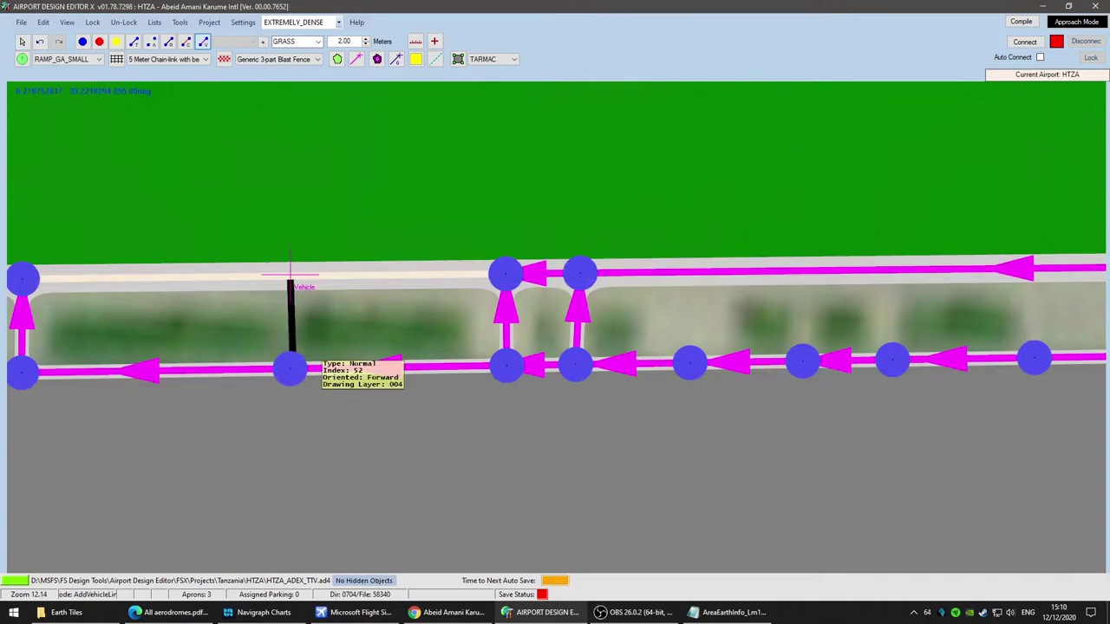
left_click(289, 276)
Step: Draw three more vehicle spurs from the lower road to the top road, then go back to the Pointer tool
right_click_drag(706, 426, 230, 453)
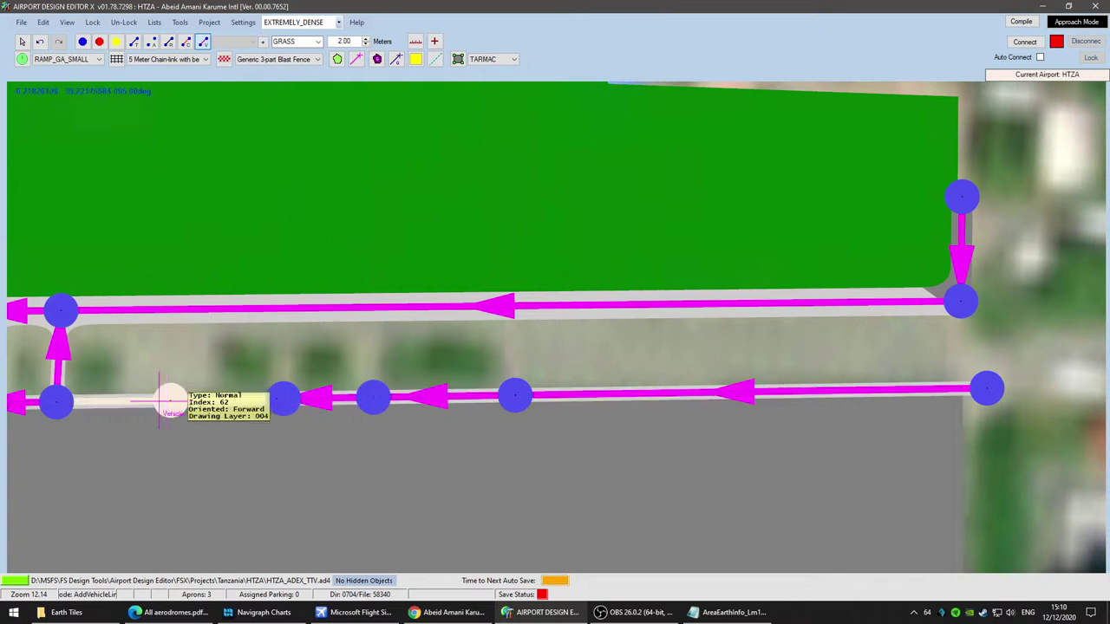
left_click(170, 398)
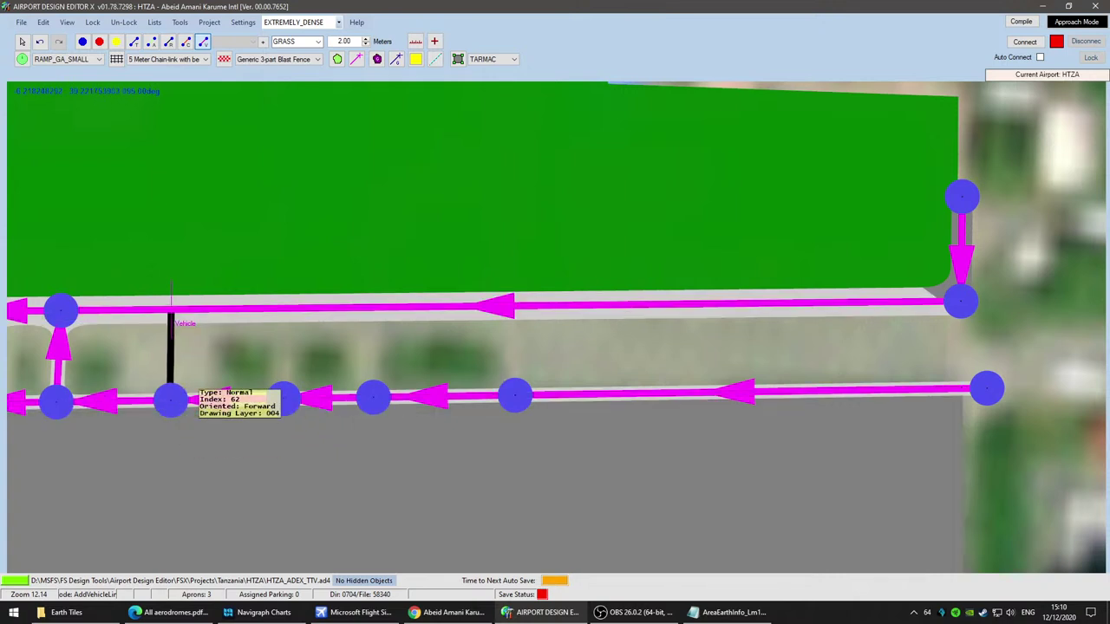
left_click(169, 305)
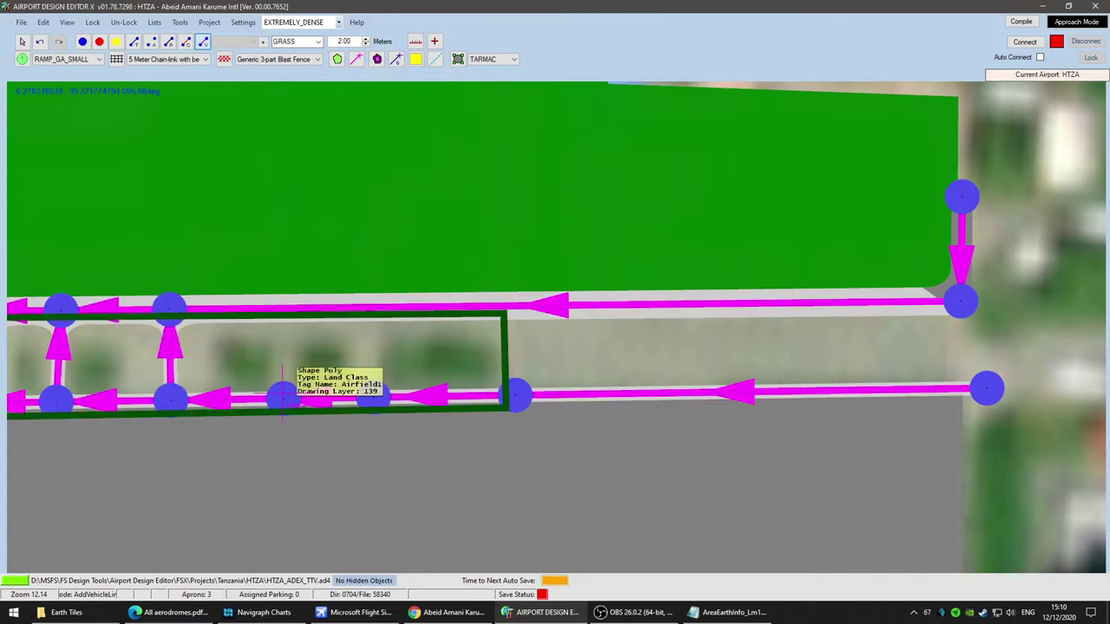
left_click(283, 307)
left_click(373, 398)
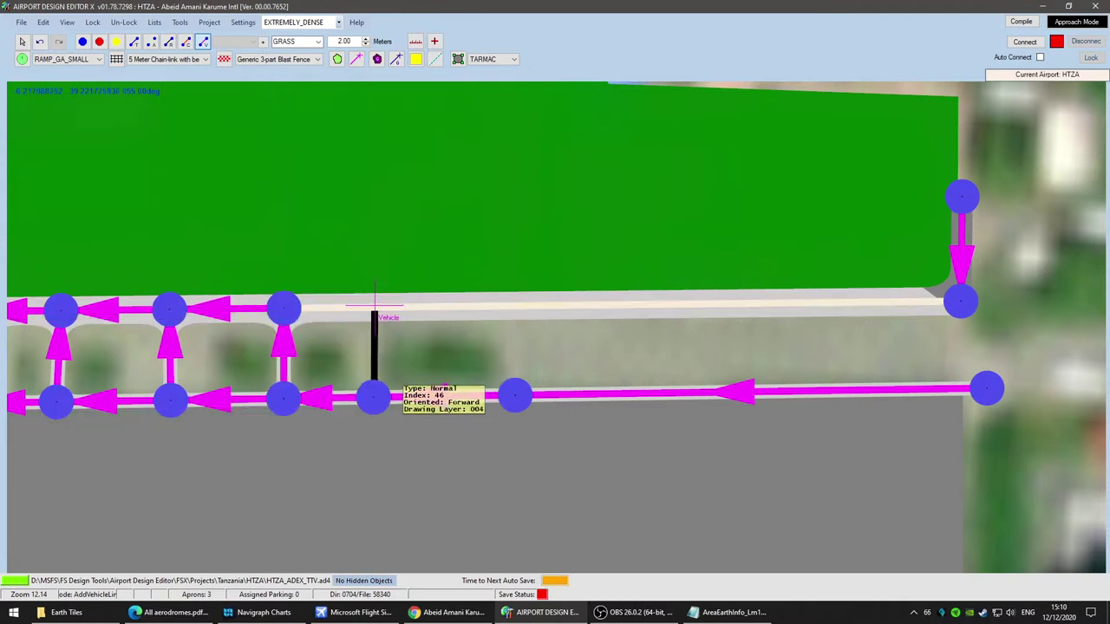
left_click(373, 307)
left_click(515, 397)
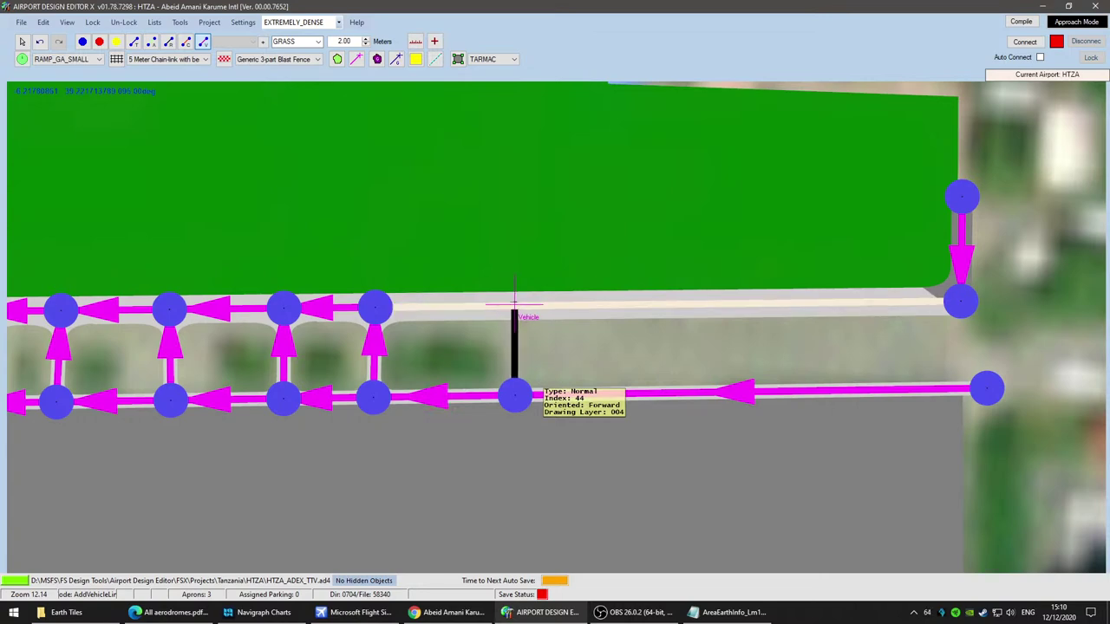
left_click(514, 305)
left_click(22, 41)
scroll(269, 465, "down", 3)
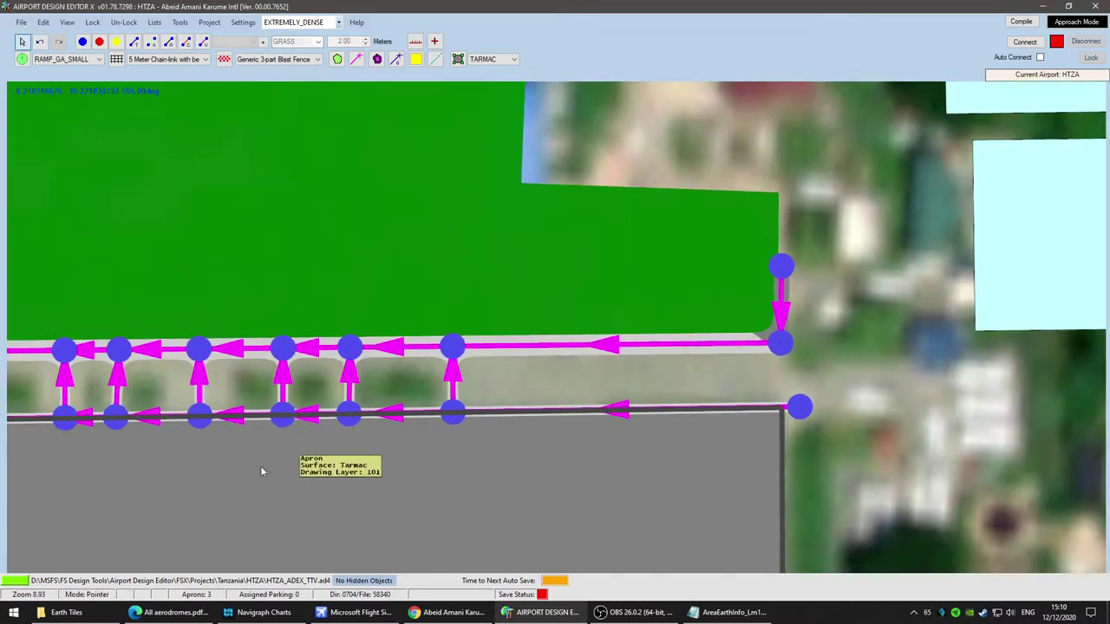
Step: Make each new spur a cement vehicle link 3 metres wide in its Properties dialog
double_click(306, 391)
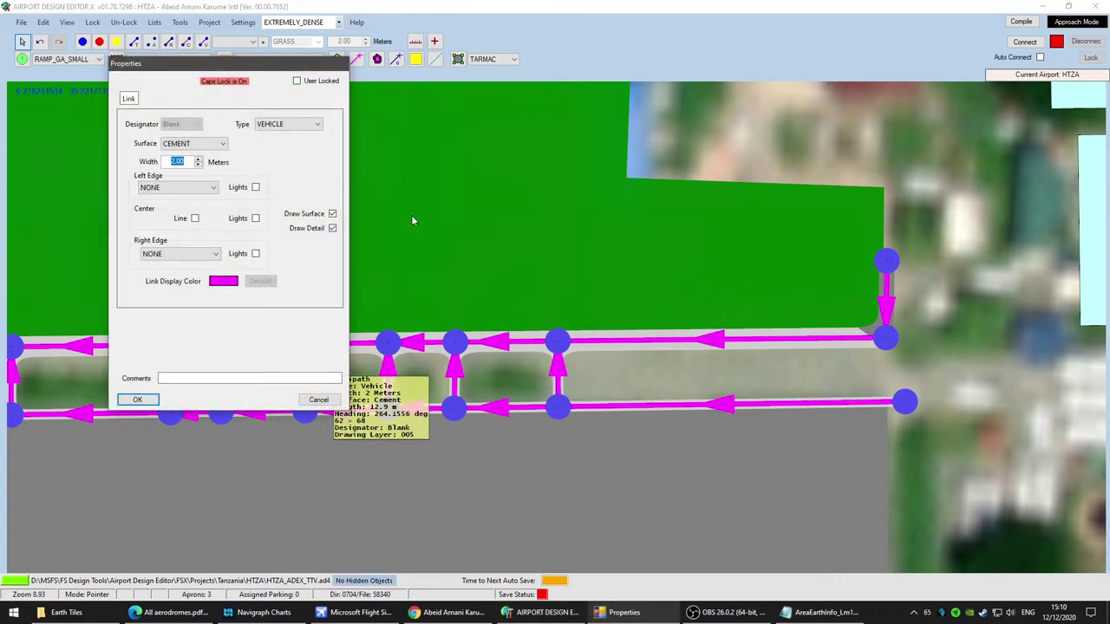
left_click(133, 402)
left_click_drag(136, 494, 367, 476)
double_click(535, 353)
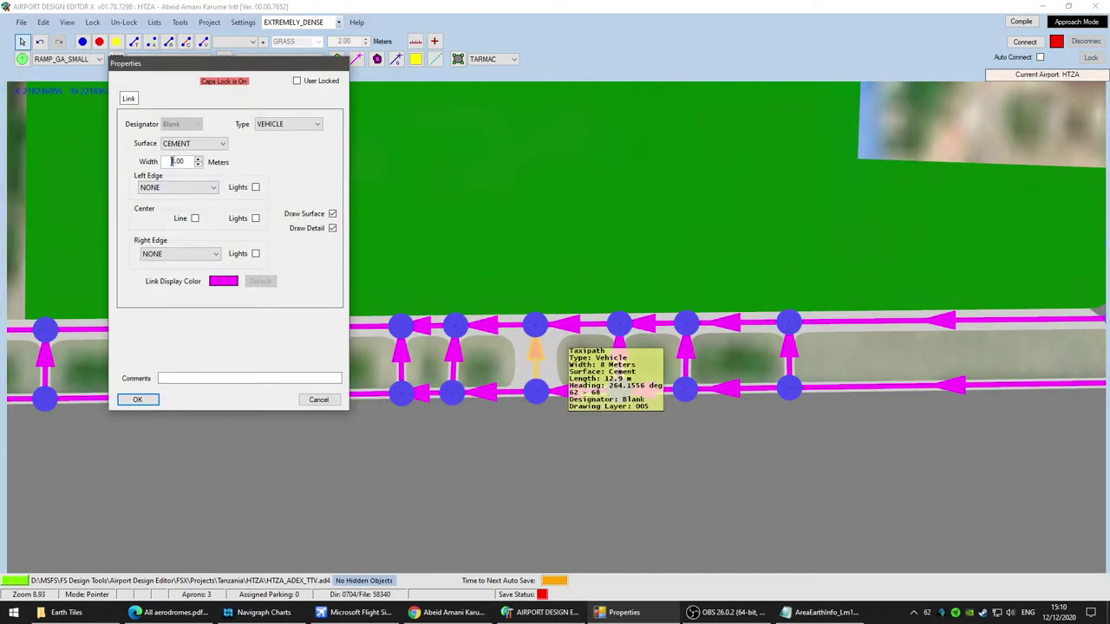
left_click(144, 402)
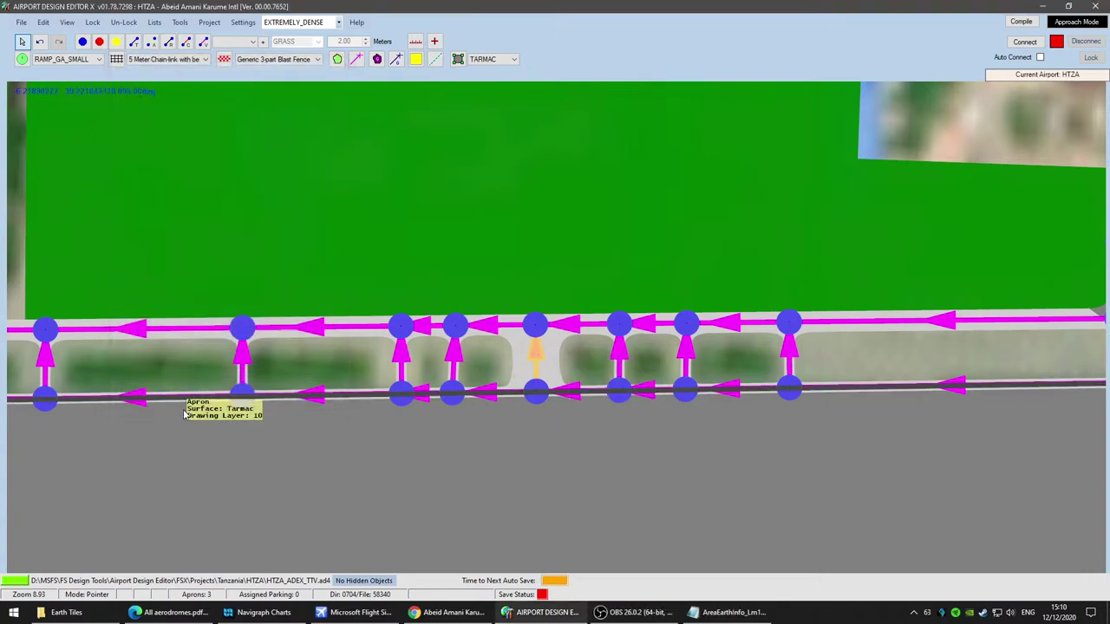
double_click(402, 364)
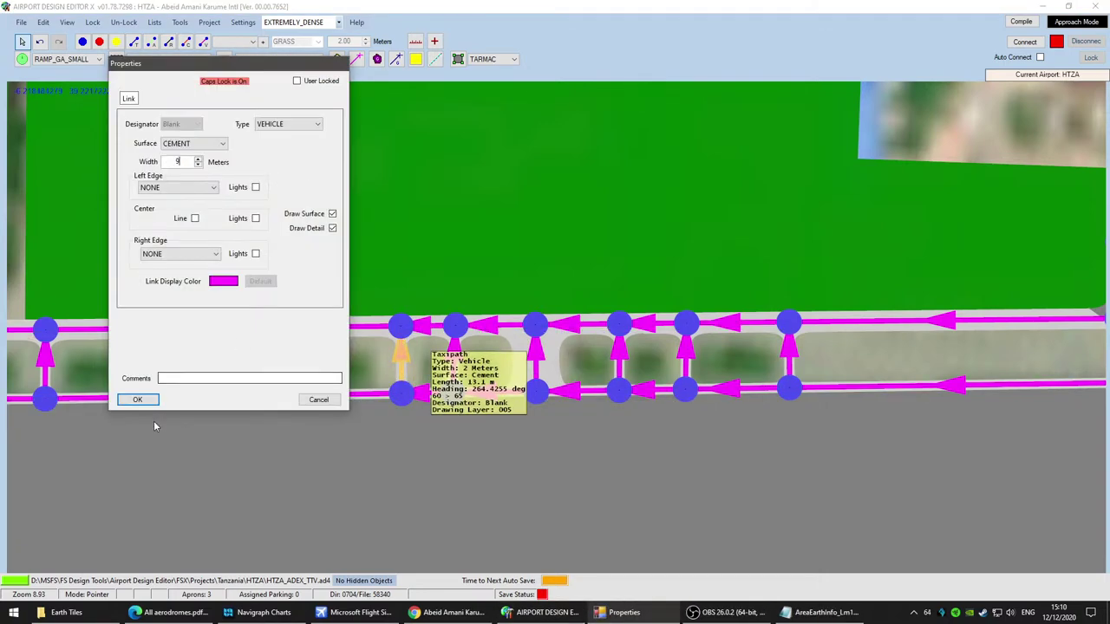
left_click(138, 400)
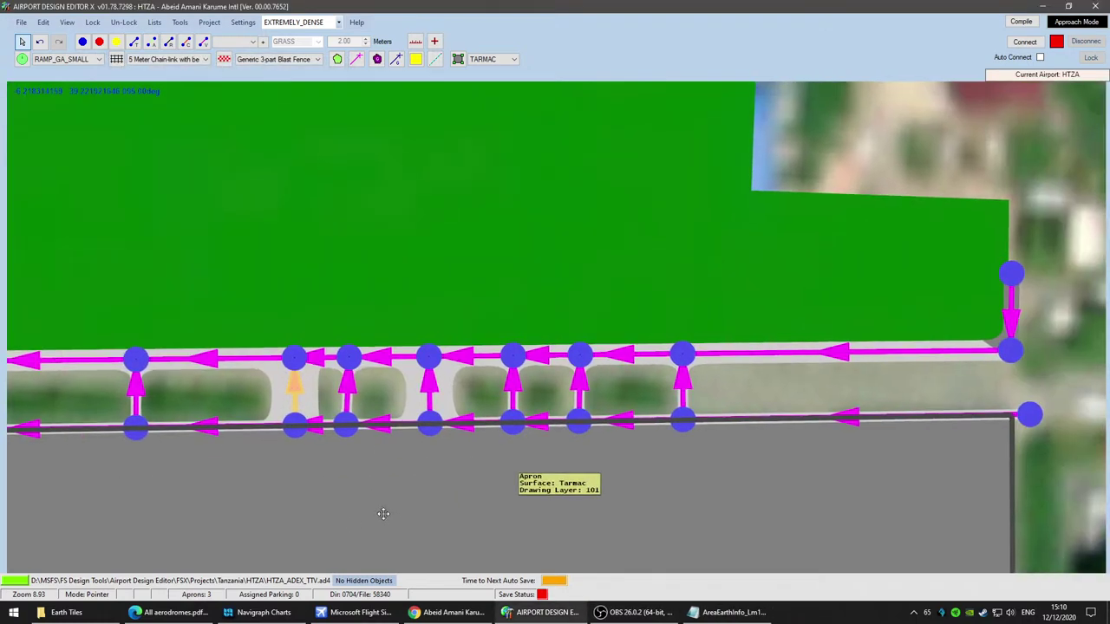
scroll(444, 482, "up", 3)
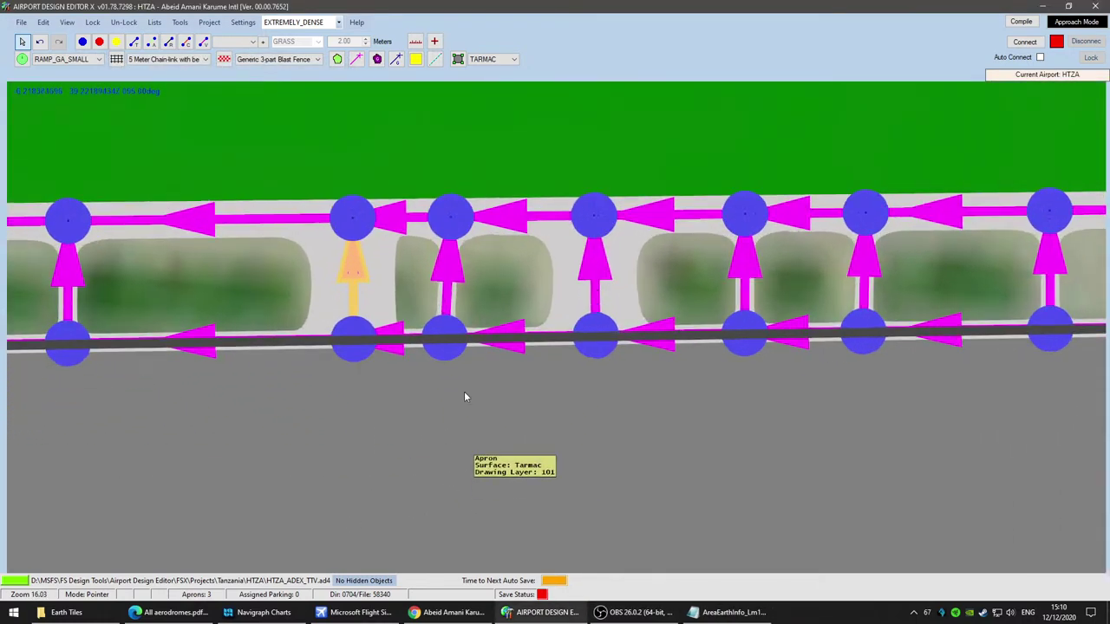
left_click(448, 356)
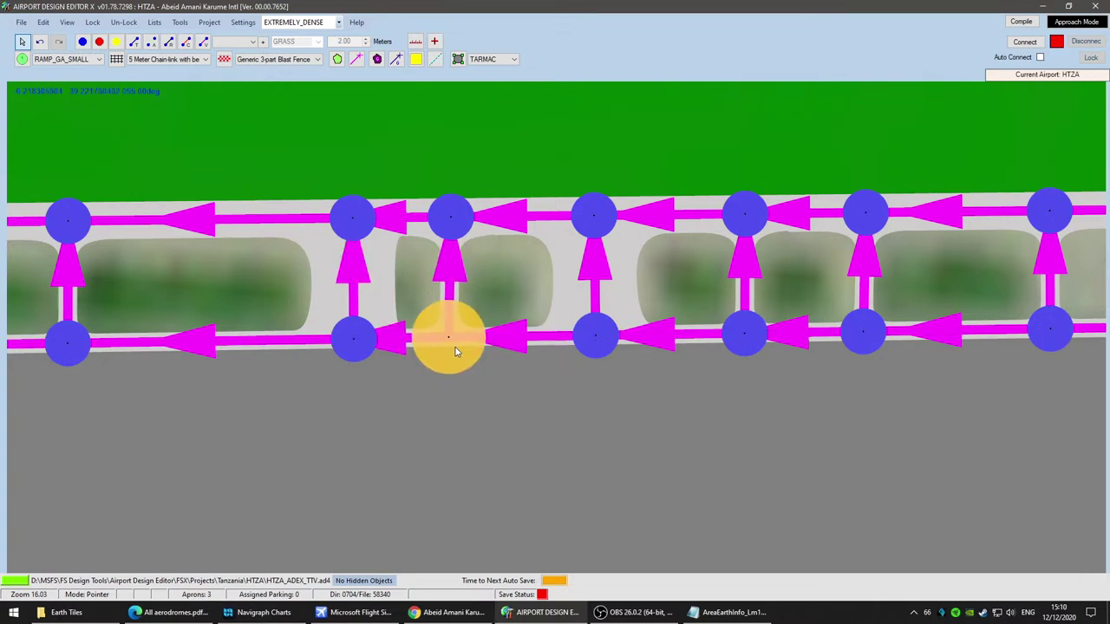
double_click(454, 271)
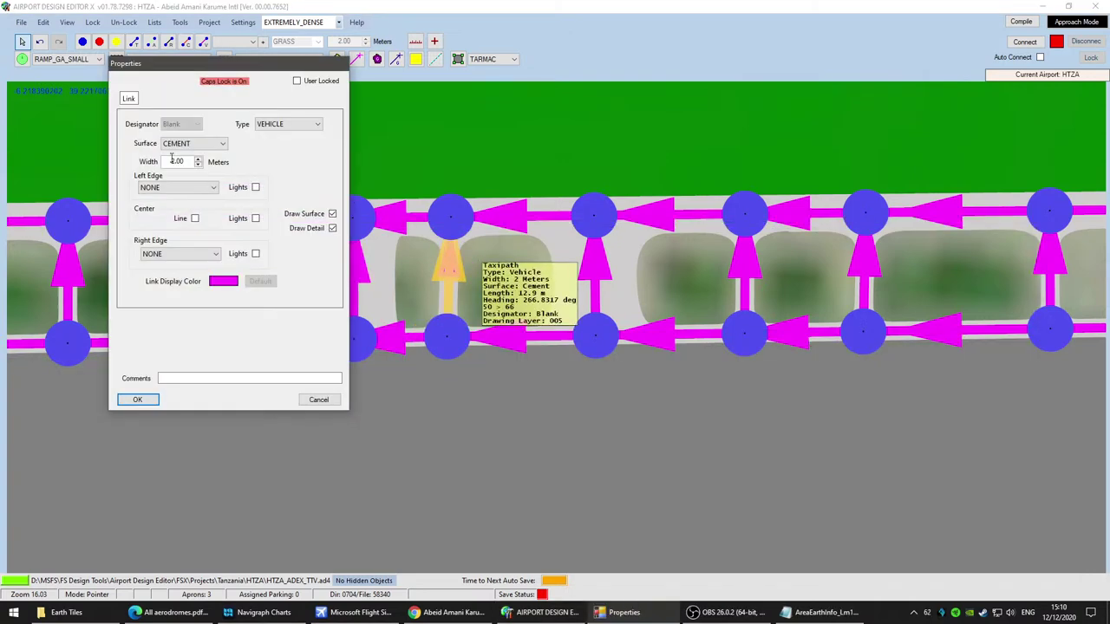
left_click(137, 399)
scroll(375, 421, "up", 2)
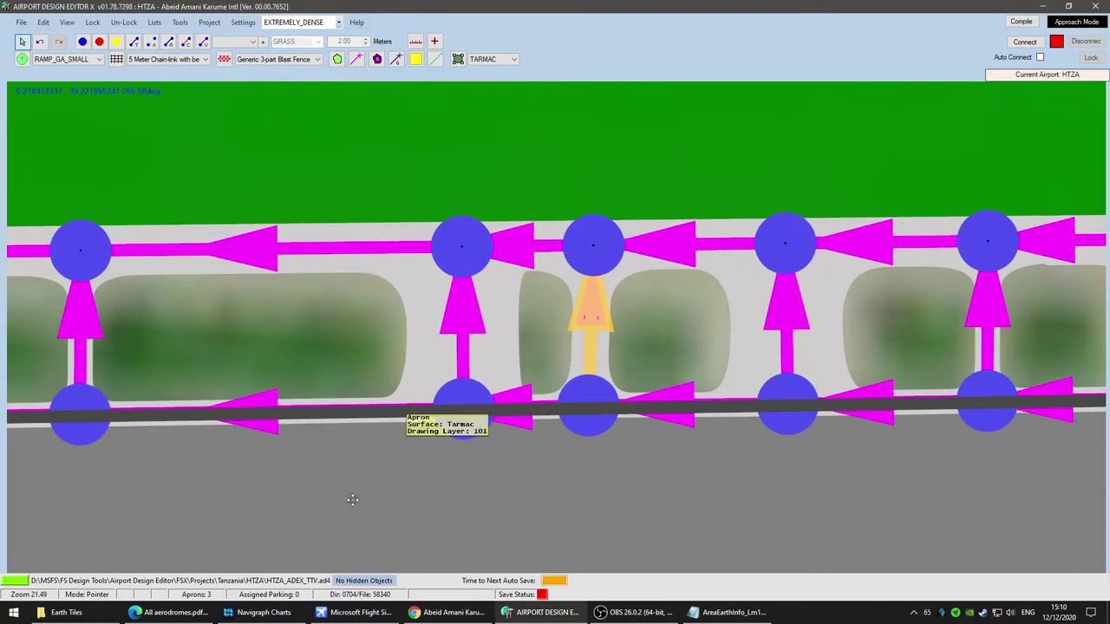
Step: Drag the spur nodes into vertical alignment so each spur runs straight between the roads
left_click_drag(353, 501, 213, 472)
left_click_drag(327, 230, 263, 229)
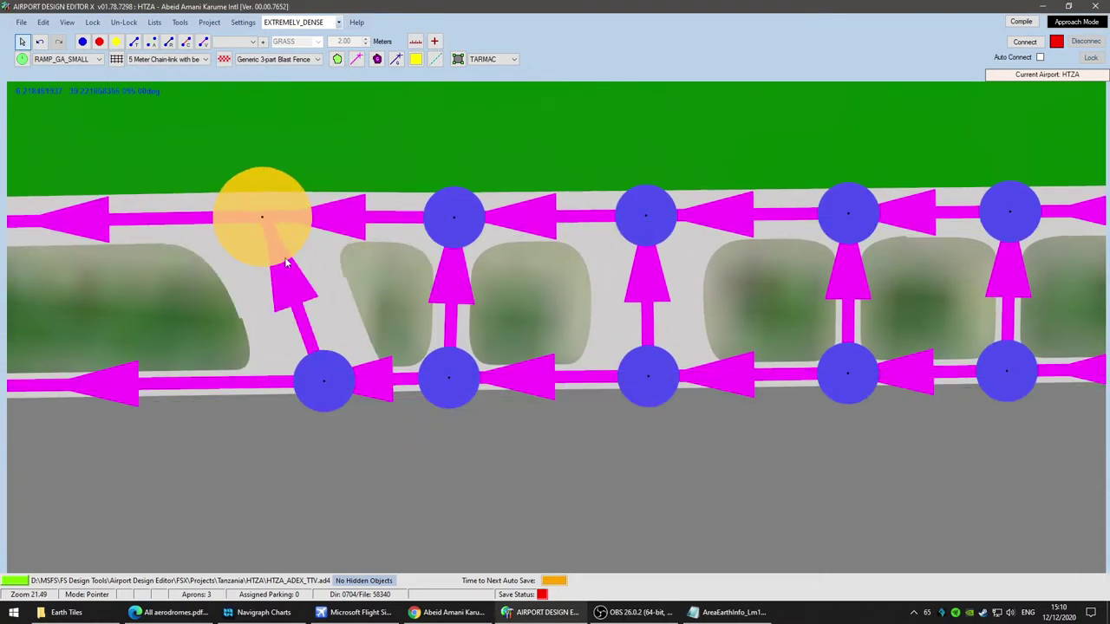
left_click_drag(322, 380, 269, 388)
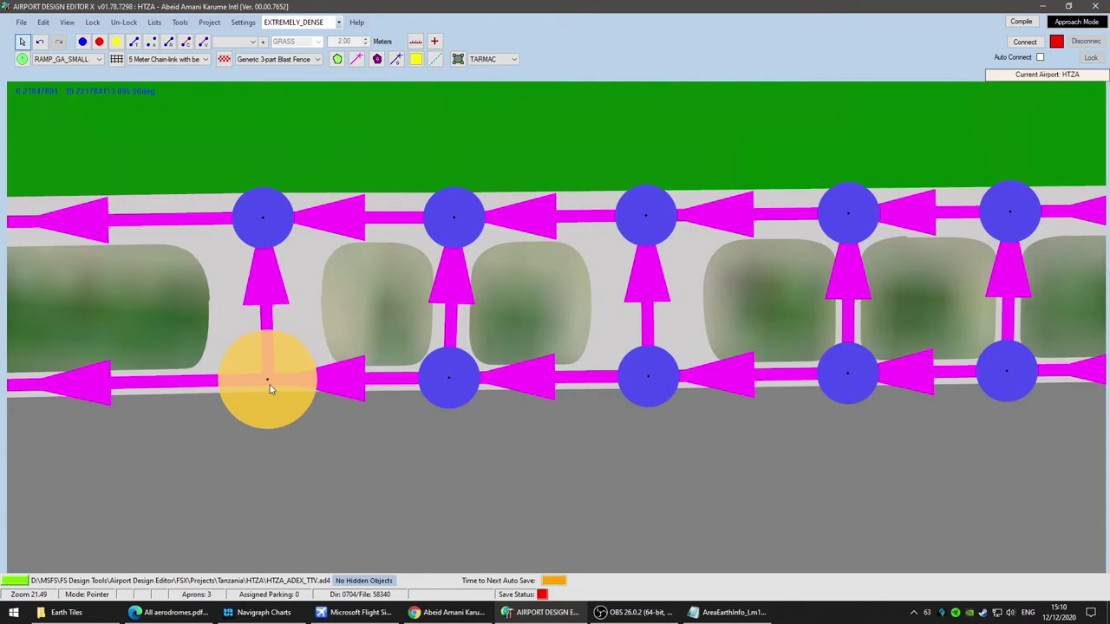
scroll(427, 482, "down", 1)
left_click_drag(625, 470, 451, 475)
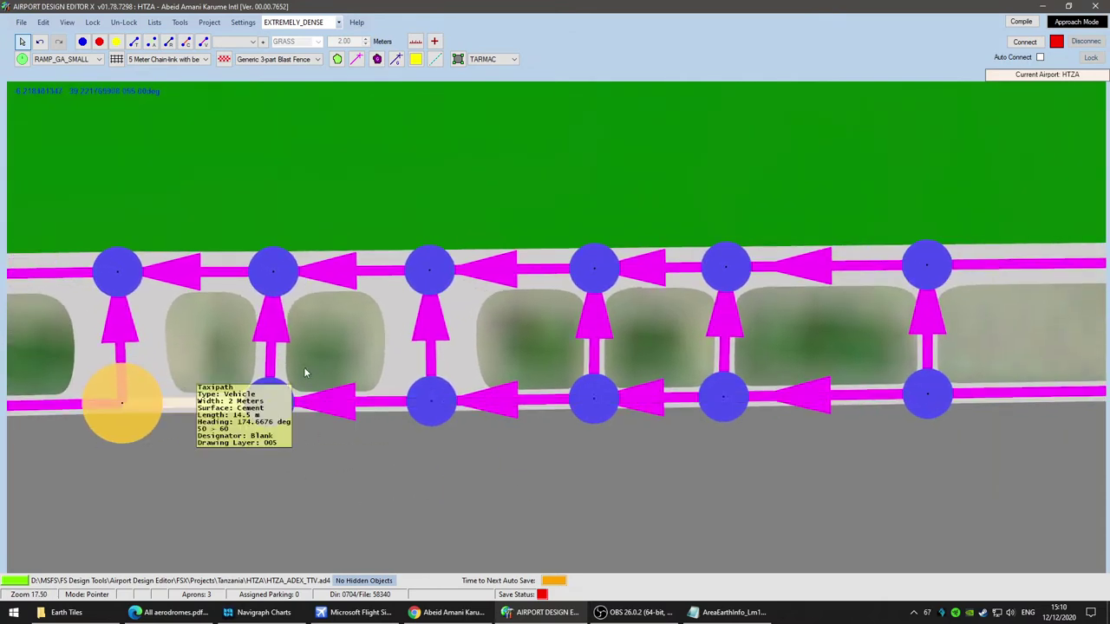
left_click(289, 417)
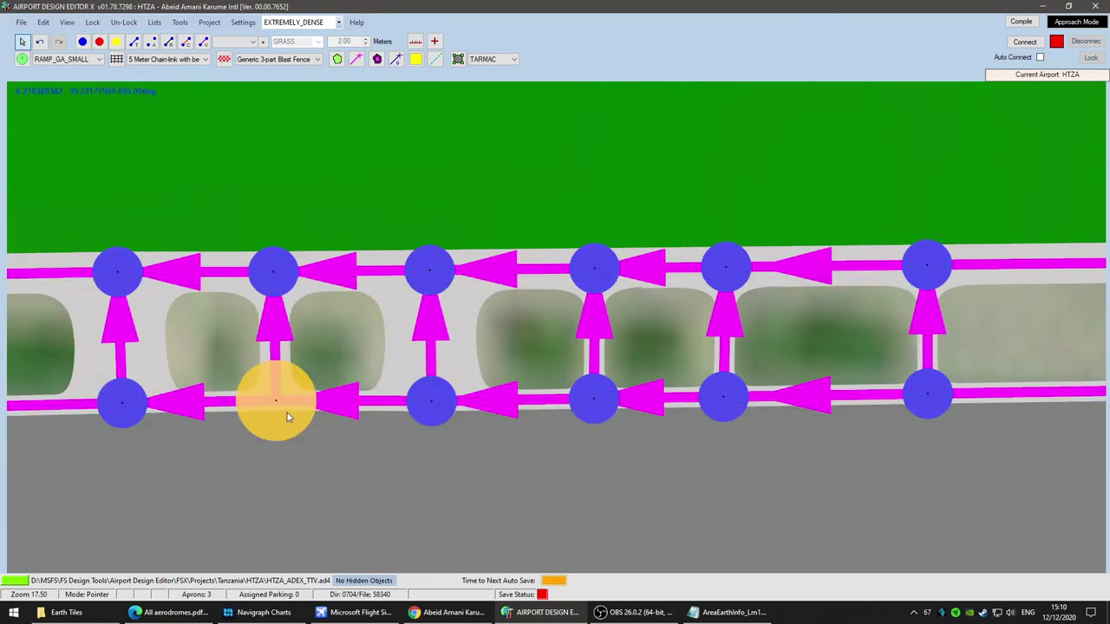
left_click(126, 411)
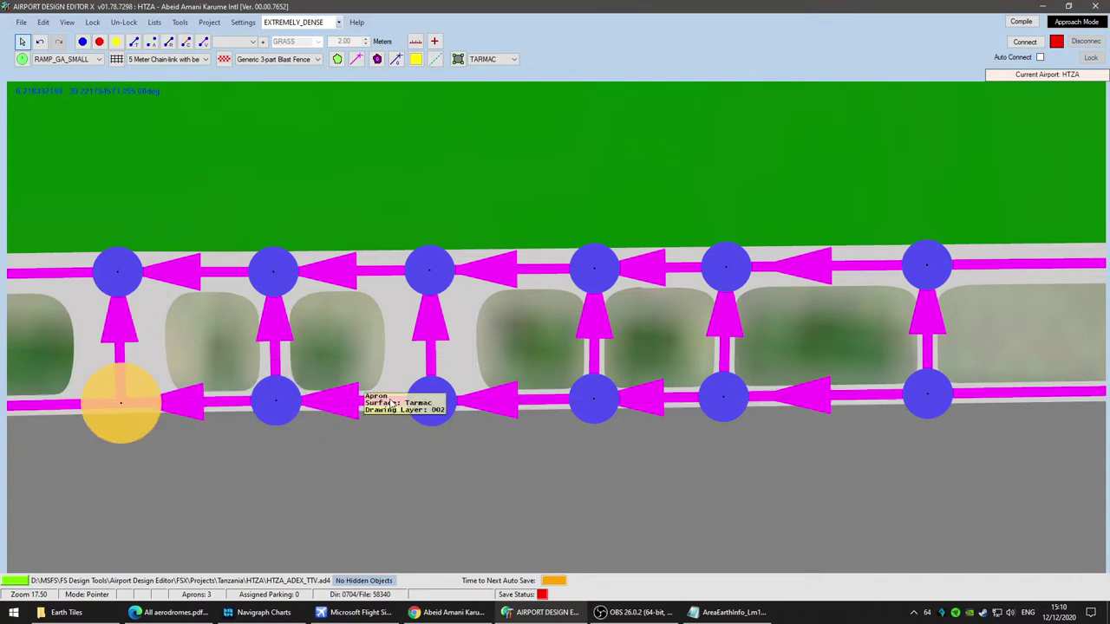
left_click_drag(701, 460, 503, 465)
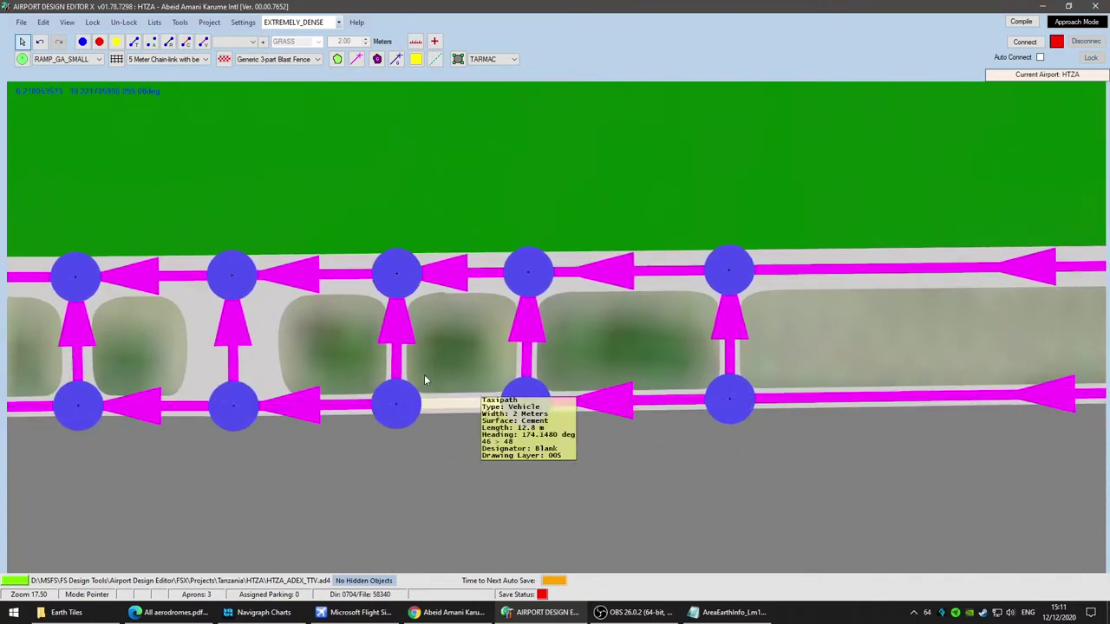
Step: Inspect the land class polygon's properties without changes, then check a spur link
double_click(403, 361)
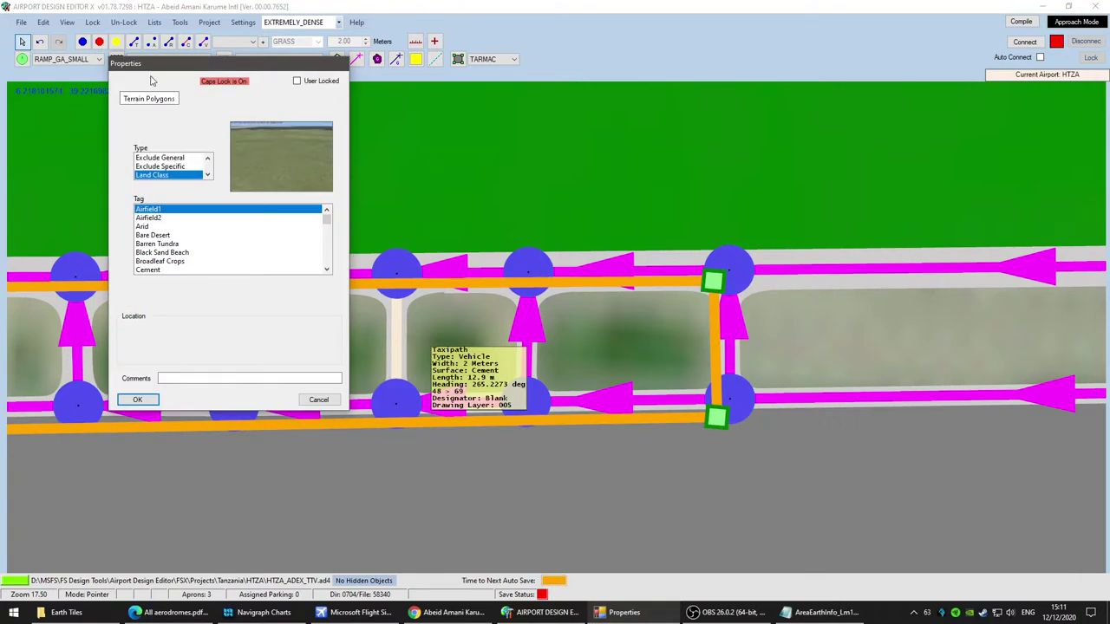
left_click(318, 400)
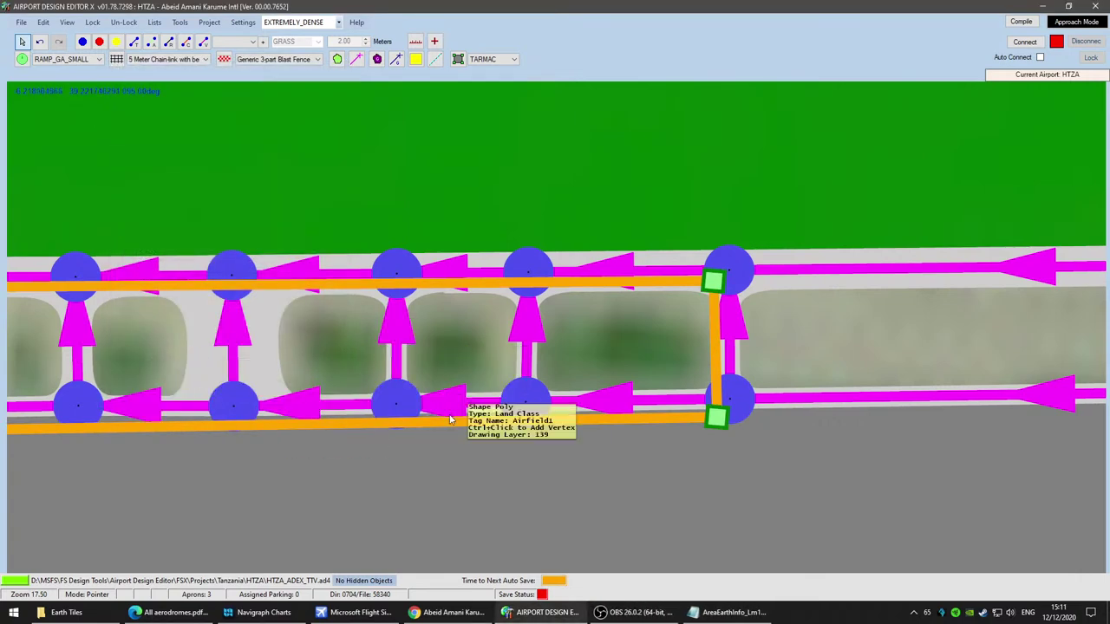
scroll(402, 329, "up", 3)
scroll(362, 315, "up", 1)
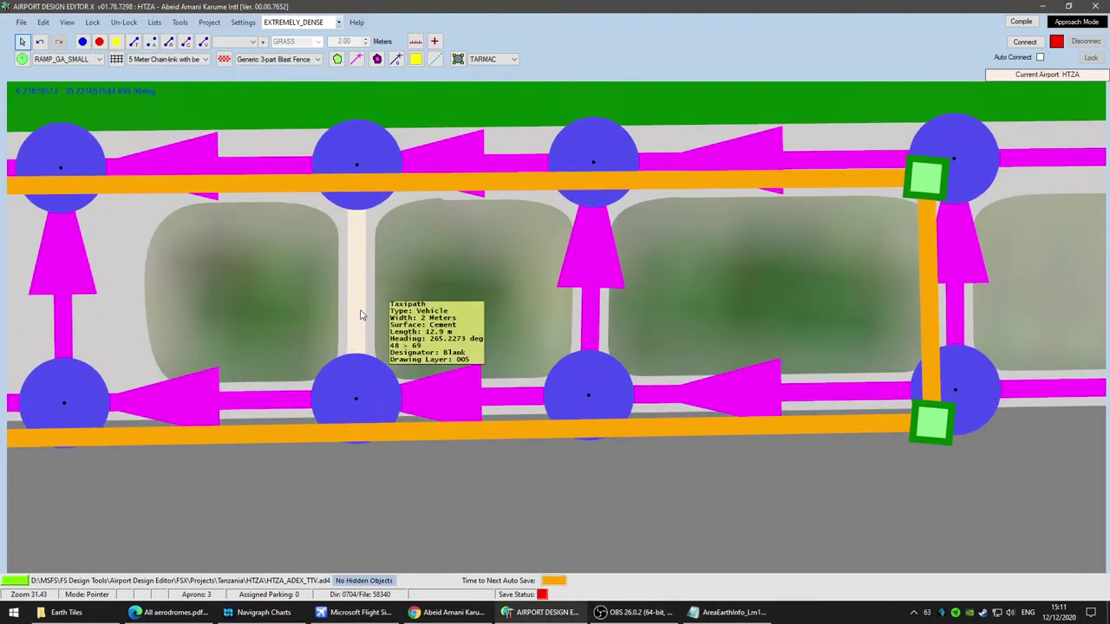
left_click(362, 314)
scroll(523, 503, "down", 5)
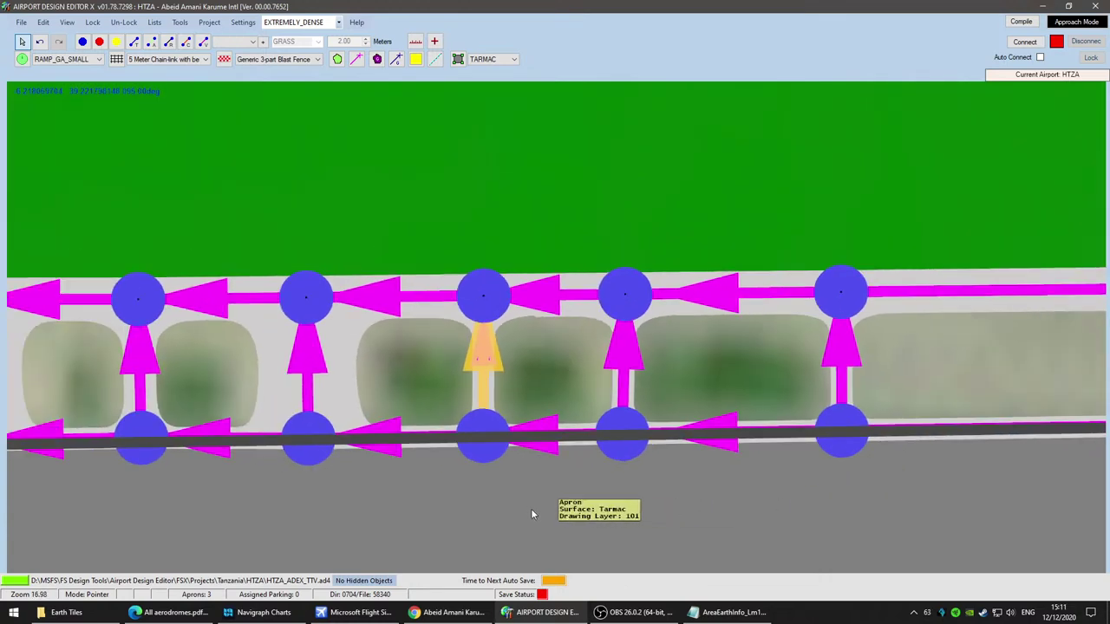
scroll(530, 514, "down", 1)
Step: Survey the road spurs across the airport, then save the HTZA airport project
right_click_drag(999, 437, 1048, 421)
scroll(228, 444, "down", 1)
right_click_drag(174, 450, 894, 413)
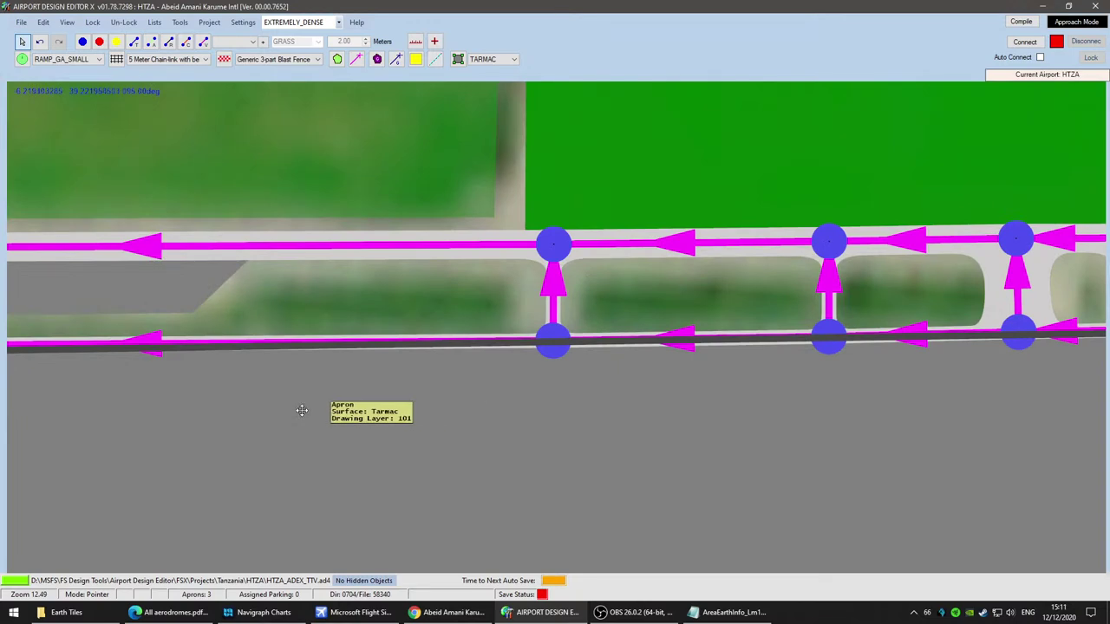
right_click_drag(301, 410, 854, 413)
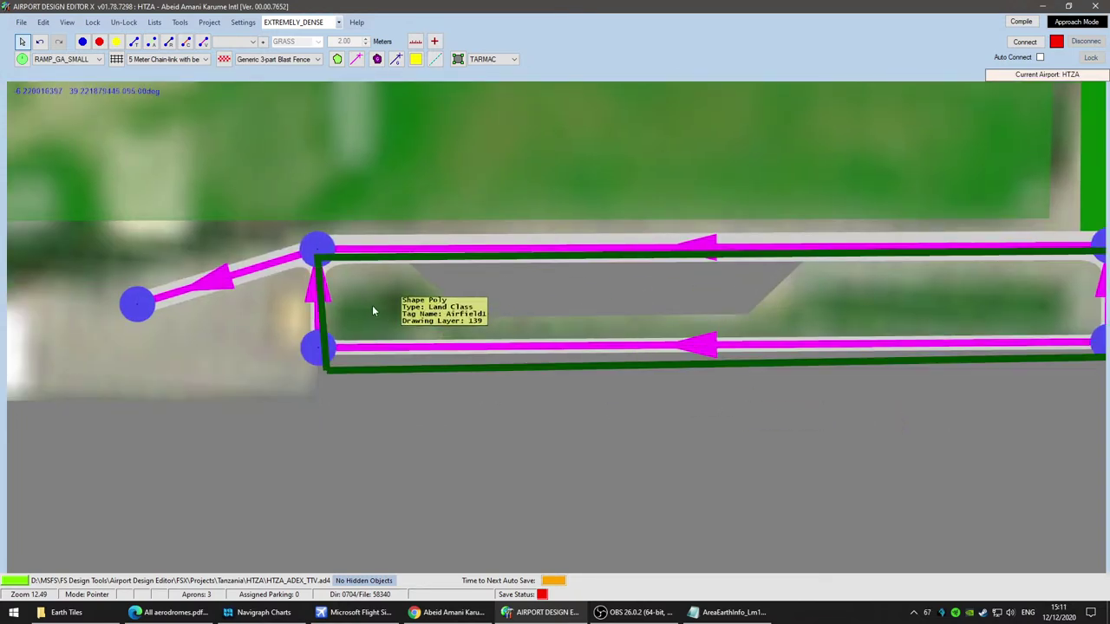
scroll(662, 471, "down", 4)
right_click_drag(849, 483, 260, 480)
scroll(730, 480, "down", 5)
right_click_drag(952, 471, 234, 461)
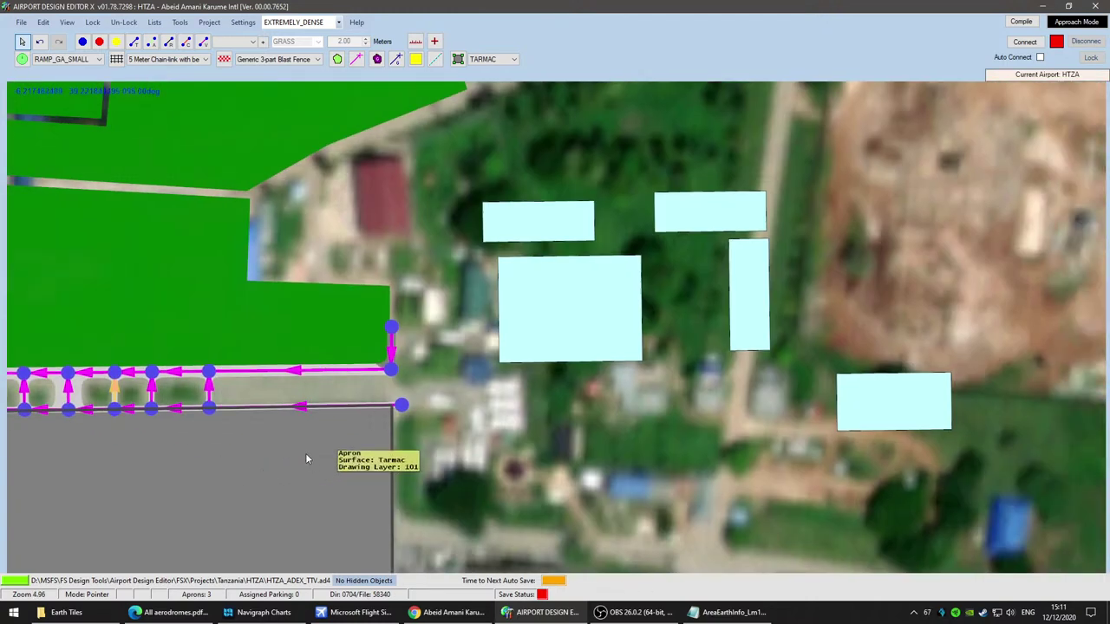
scroll(304, 443, "up", 6)
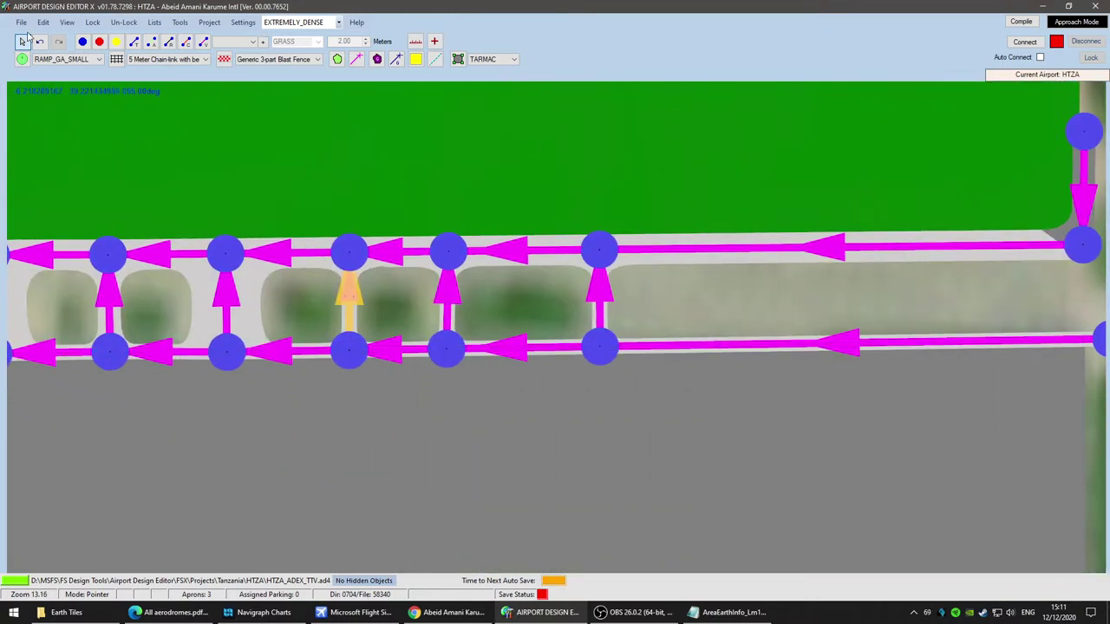
left_click(19, 23)
left_click(52, 186)
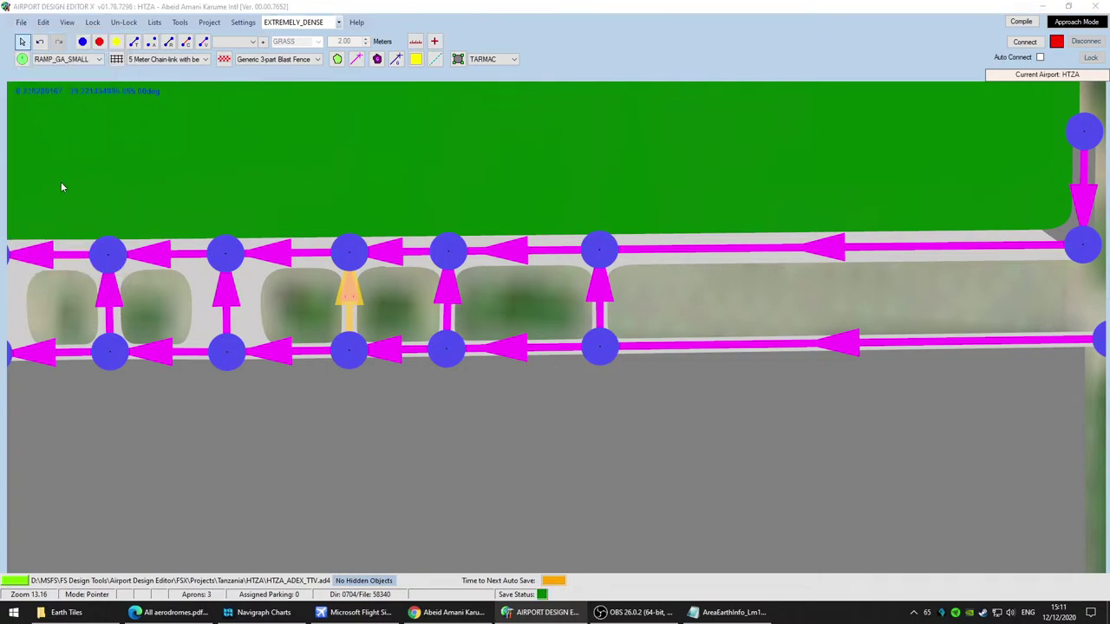
left_click(360, 613)
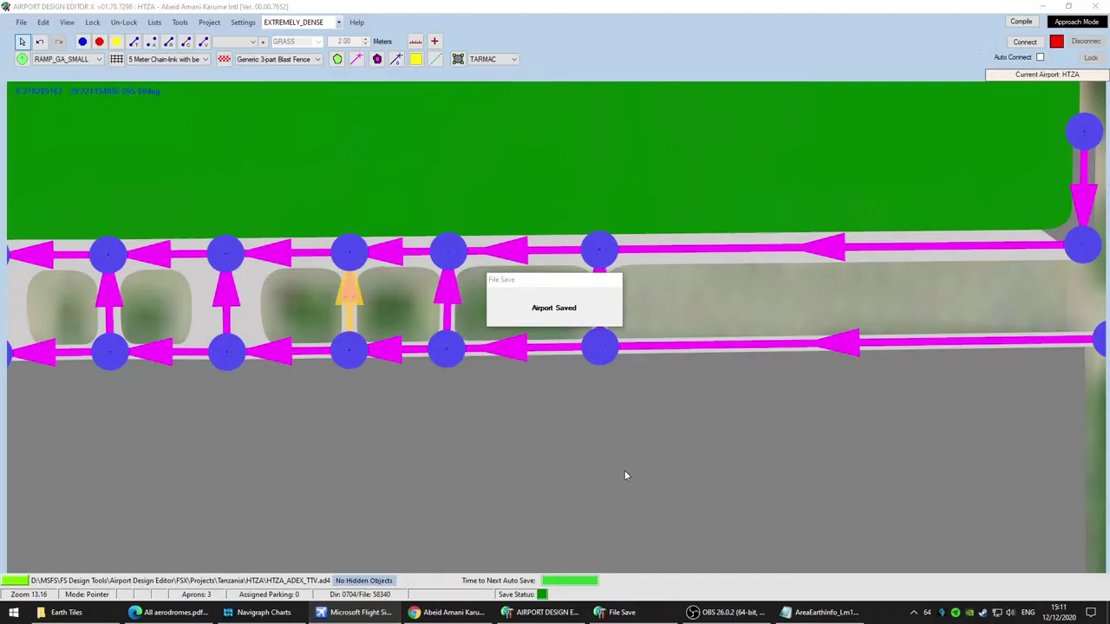
Step: In FSX, unpause and slew the aircraft to view the new aprons, then bring up End Flight
left_click(357, 612)
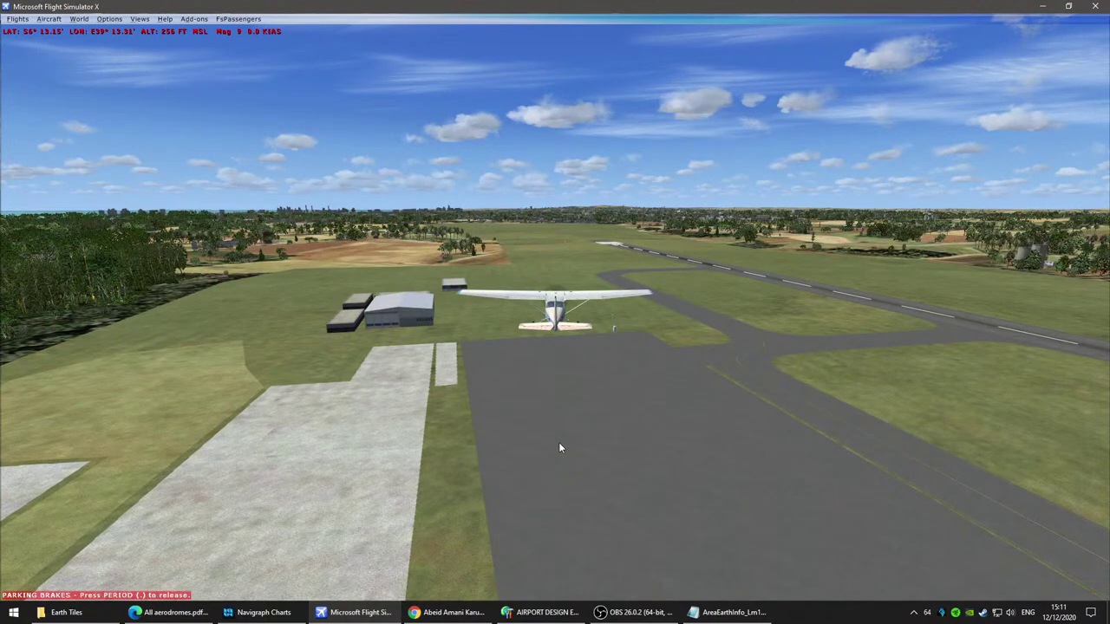
key("p")
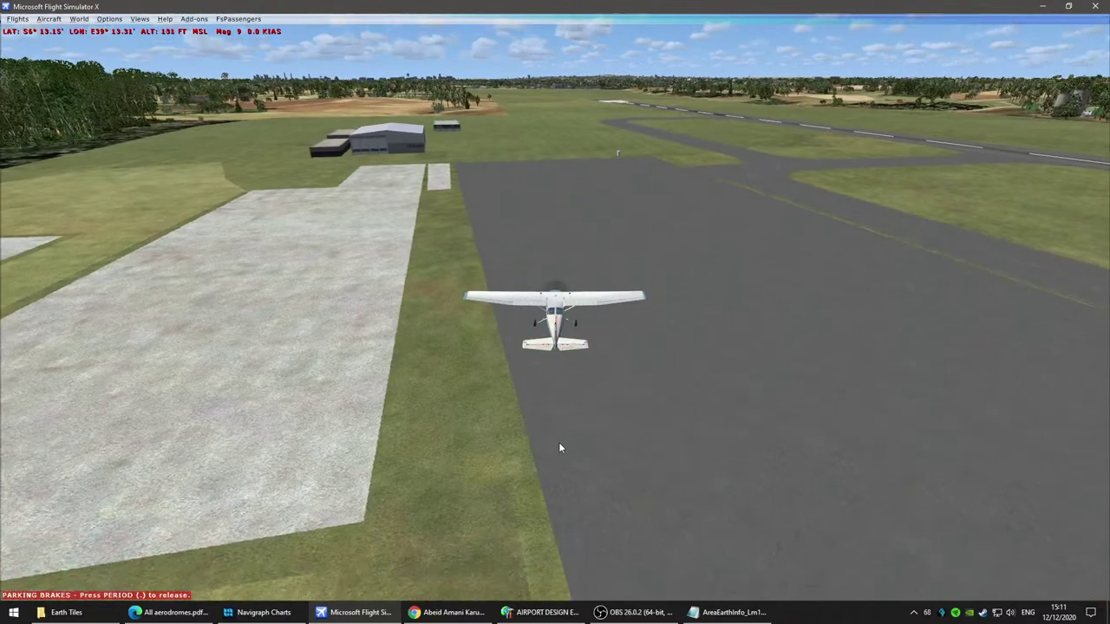
key("KP_1")
key("KP_1")
key("KP_5")
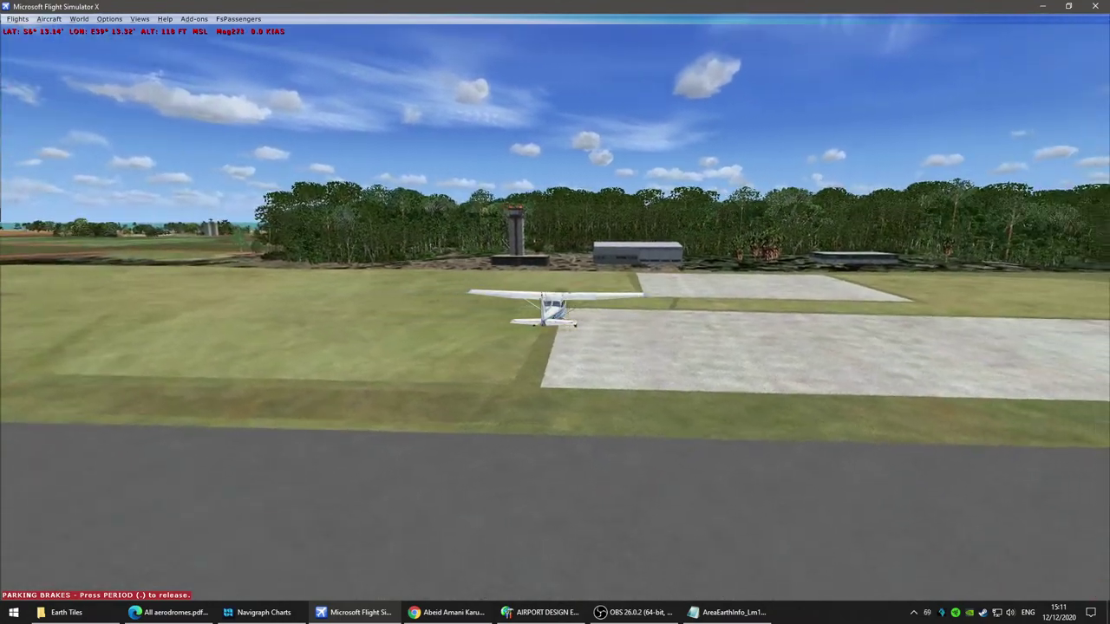
key("space")
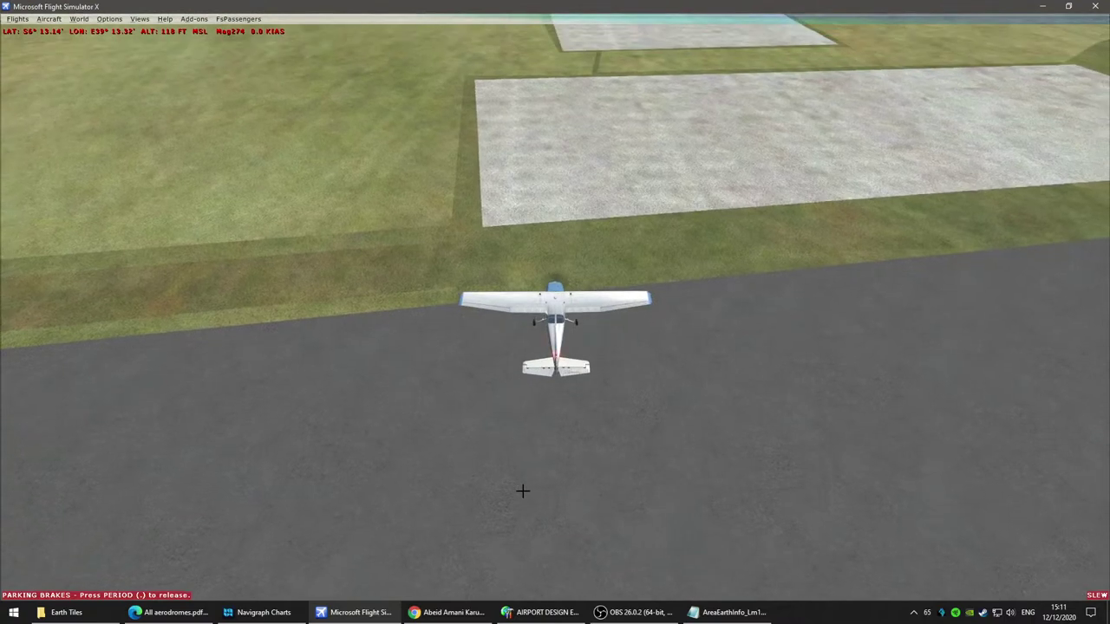
mouse_move(523, 491)
middle_mouse_down()
mouse_move(546, 546)
mouse_move(541, 492)
middle_mouse_up()
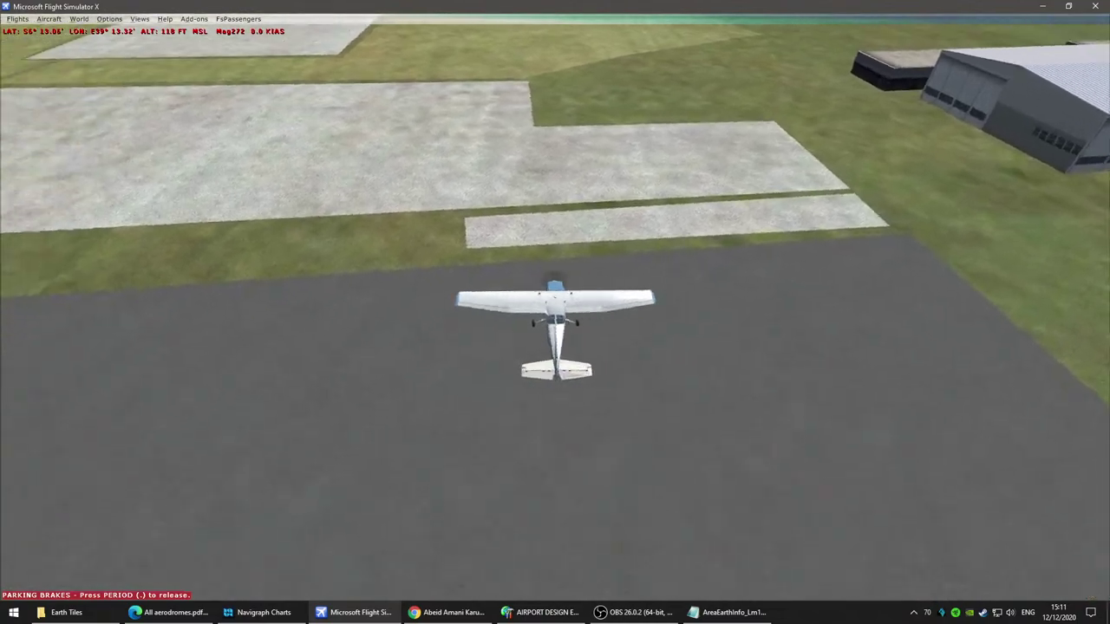
key("Escape")
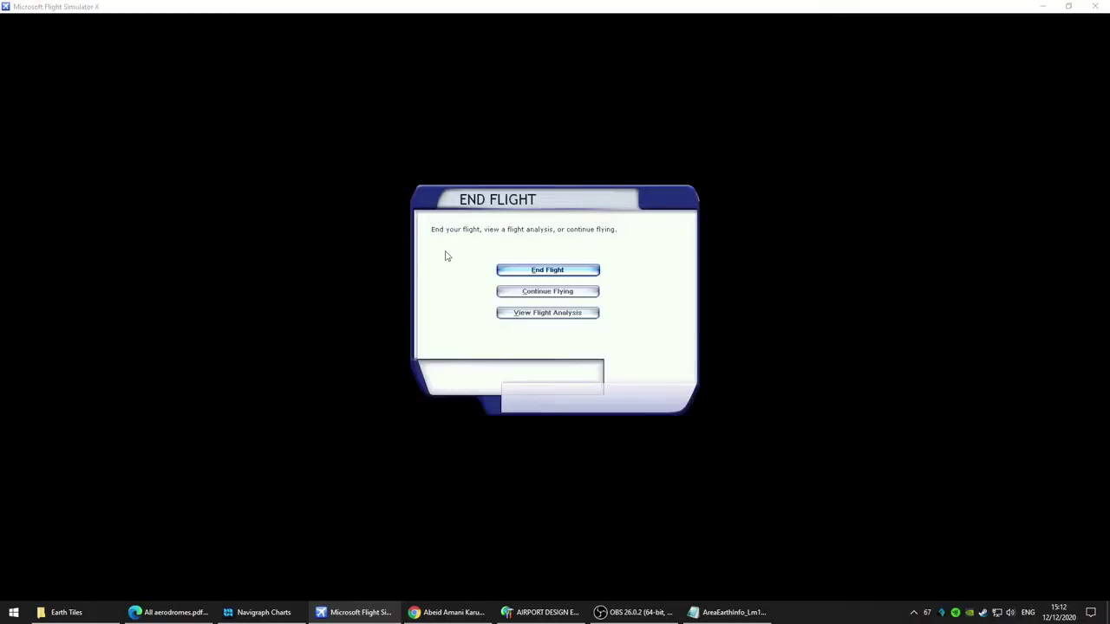
Step: End the flight and rebuild the scenery database from Settings > Scenery Library
left_click(599, 270)
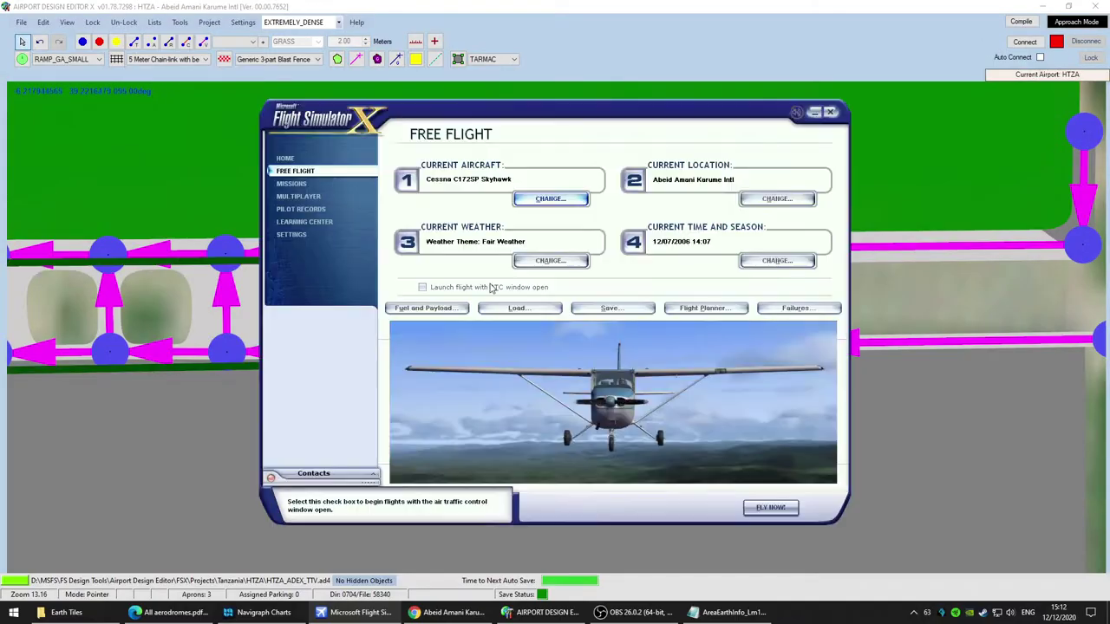
left_click(329, 234)
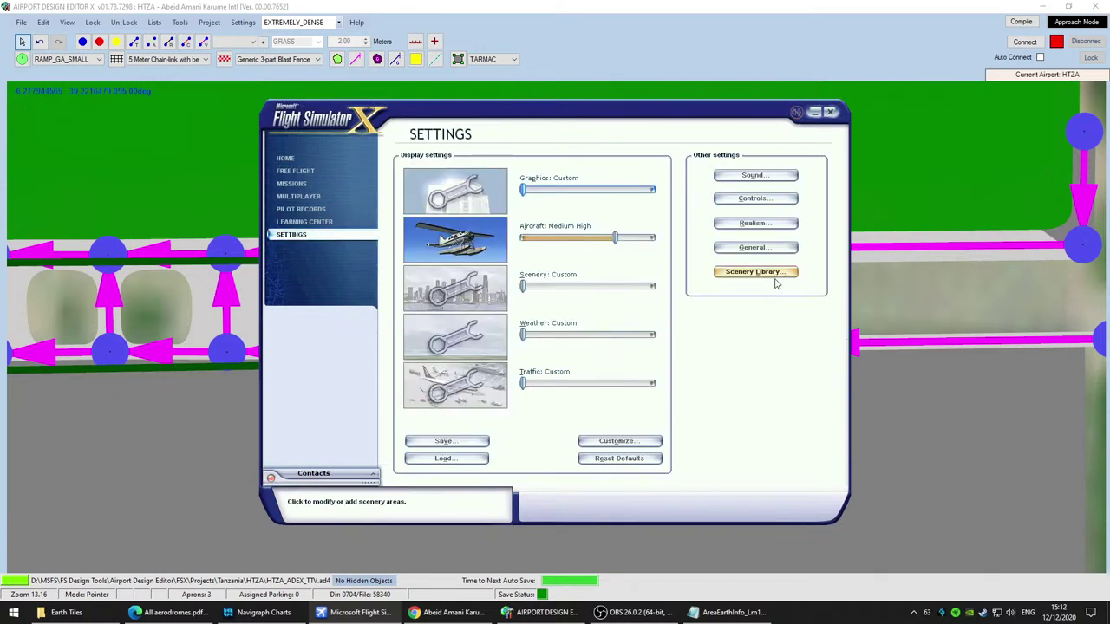
left_click(775, 279)
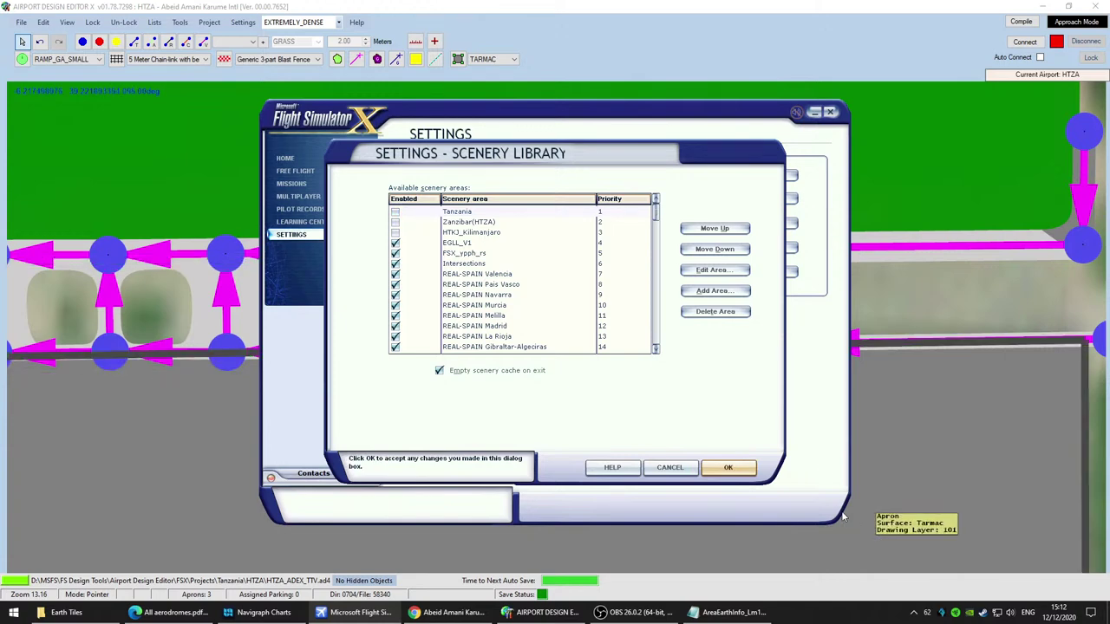
left_click(739, 472)
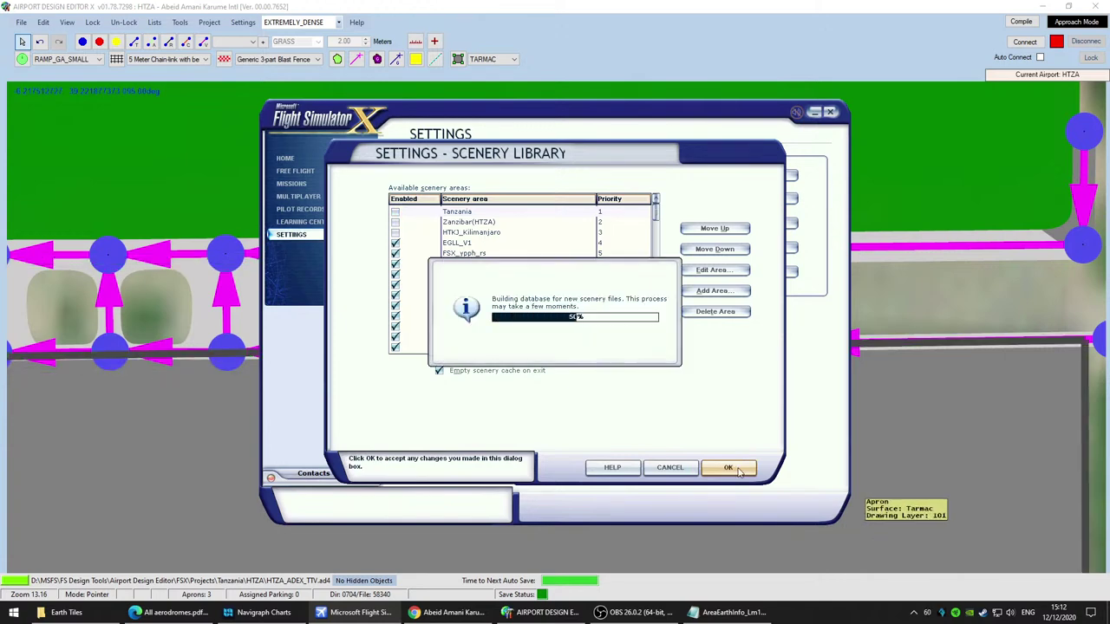
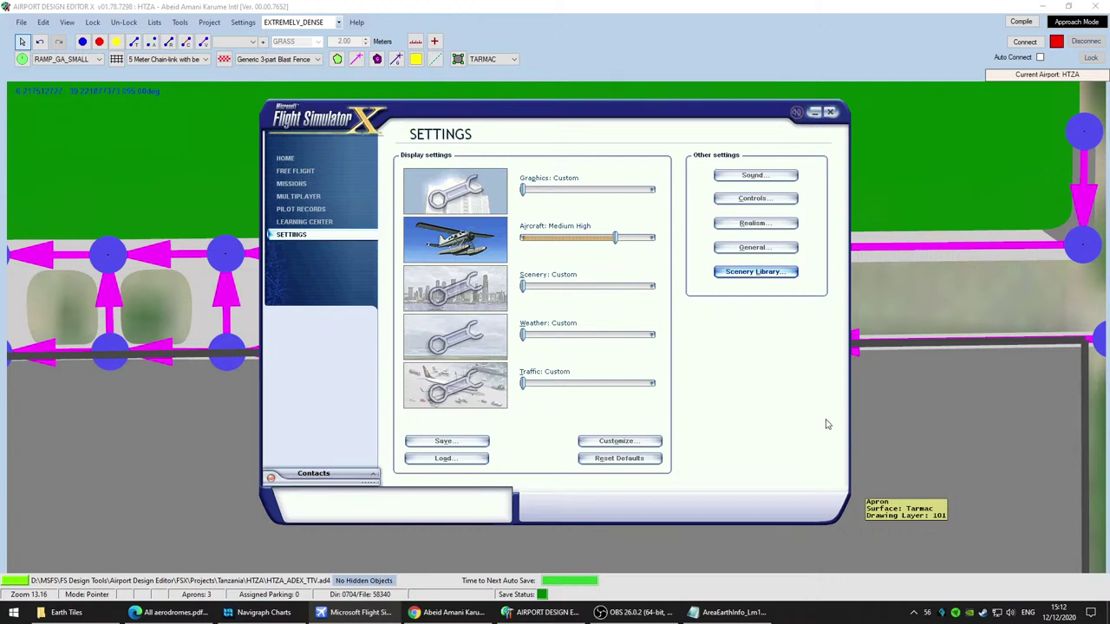
Step: Compile the HTZA airport in ADE, check FSX's Scenery Library, and start a free flight at Abeid Amani Karume Intl
left_click(543, 612)
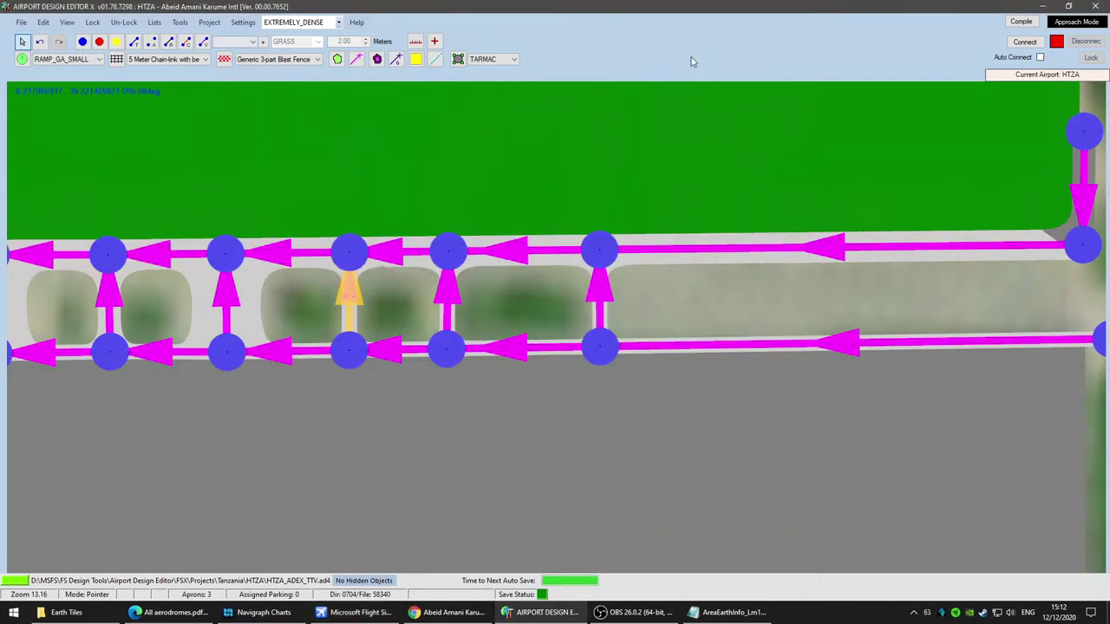
left_click(1028, 22)
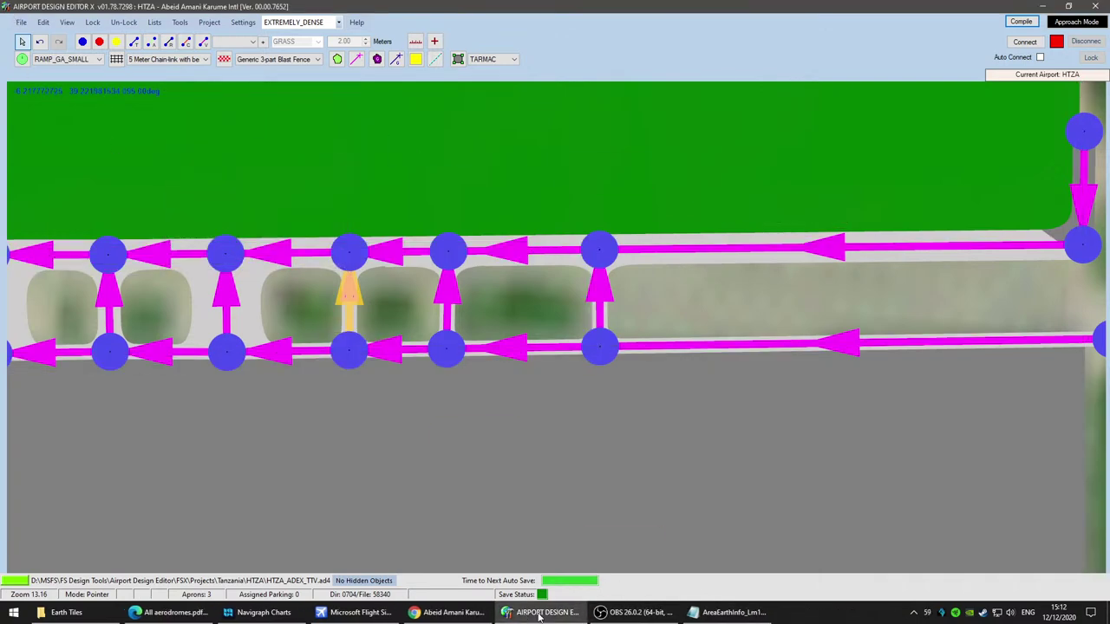
left_click(357, 613)
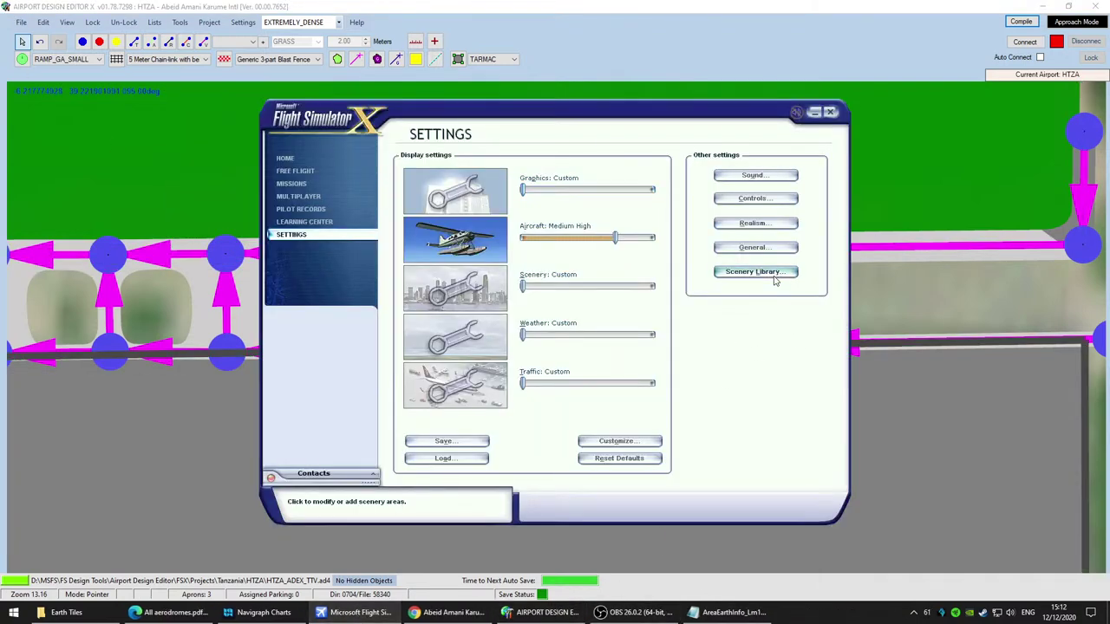
left_click(754, 273)
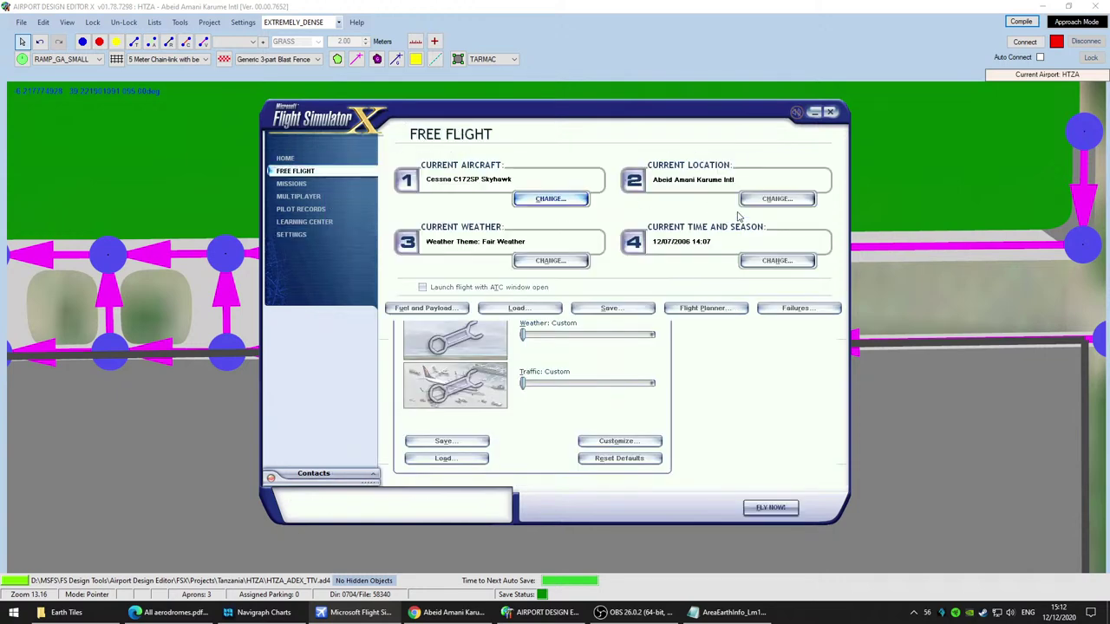
left_click(771, 509)
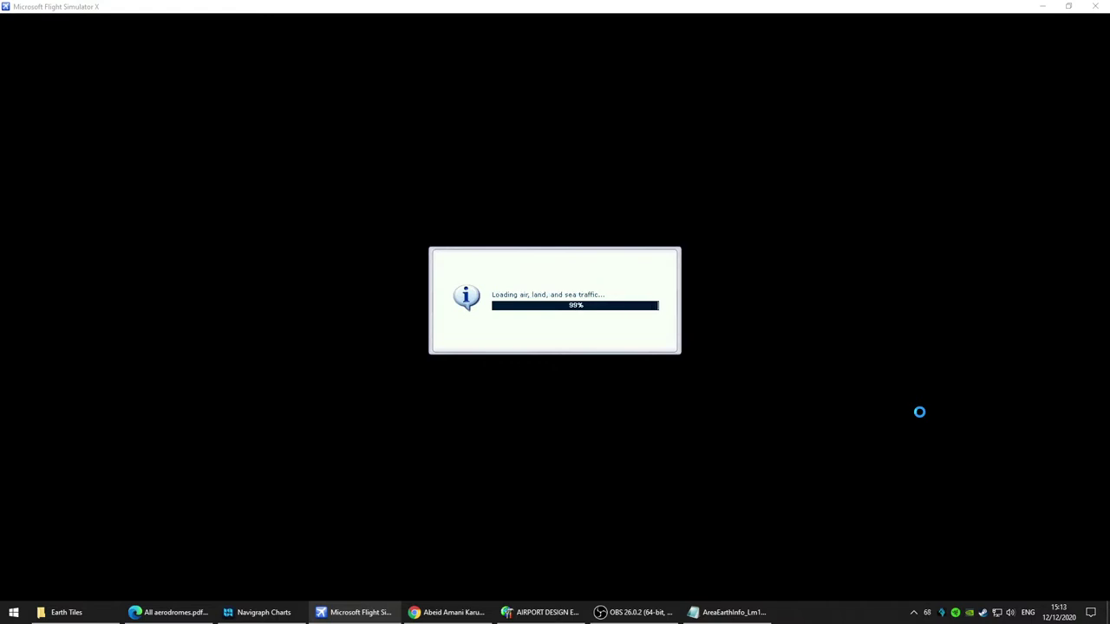
Step: In spot view, slew the Cessna up runway 36 toward the tower and turn it left
key("s")
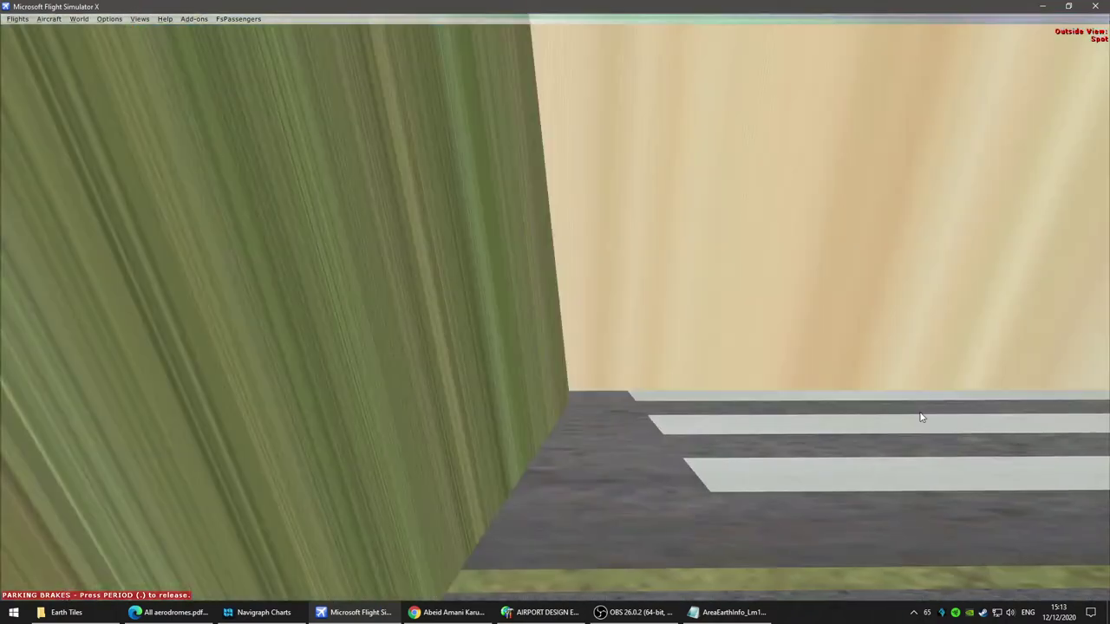
middle_click_drag(544, 493, 460, 390)
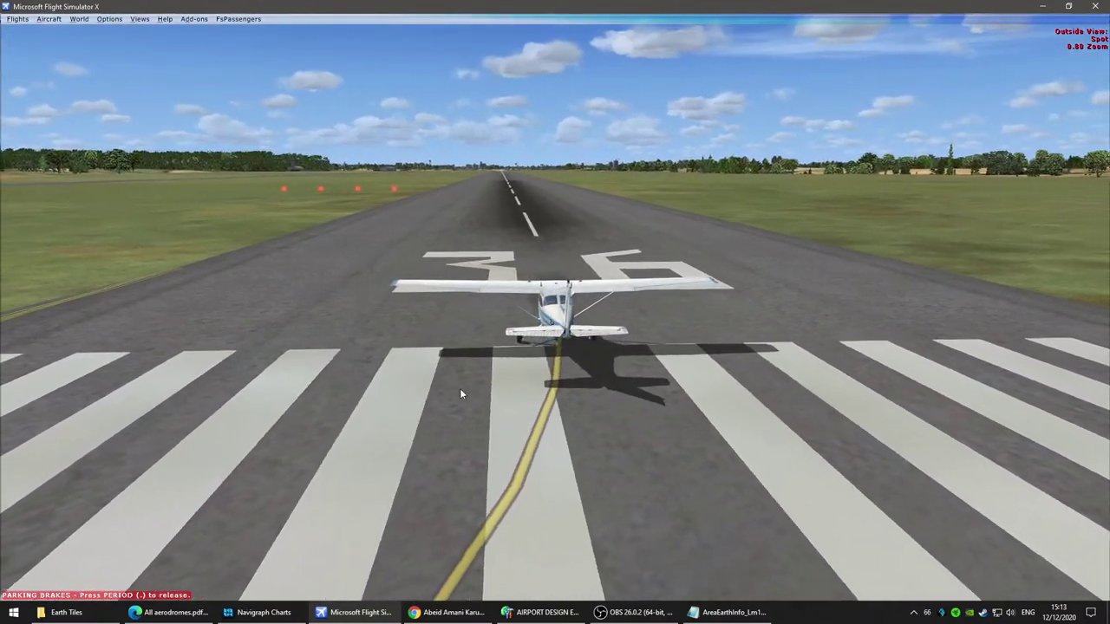
key("y")
key("q")
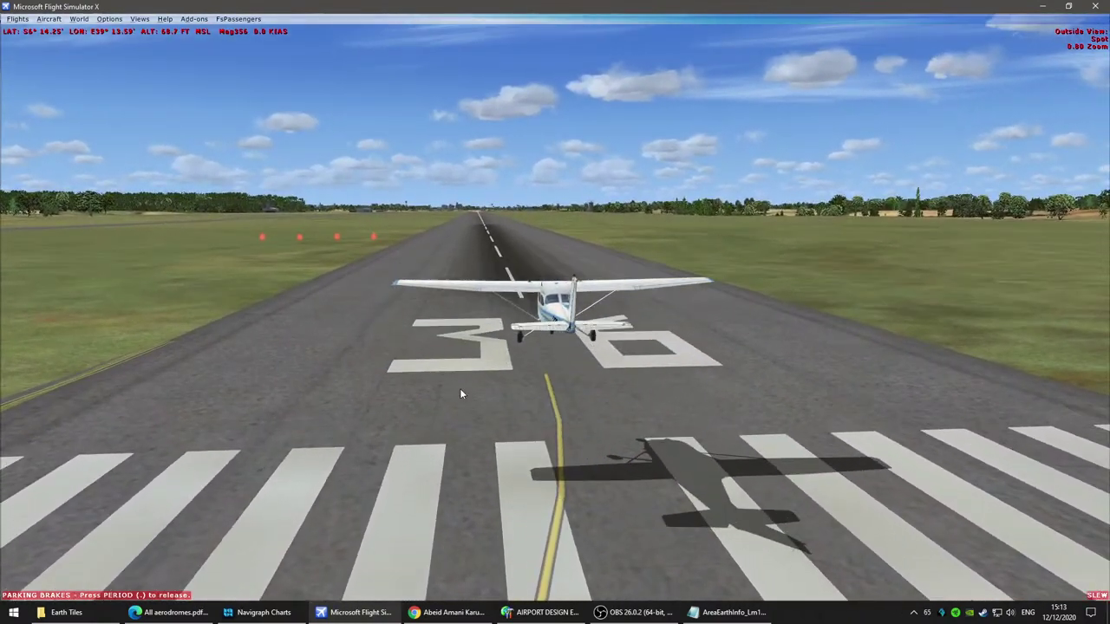
key("KP_8")
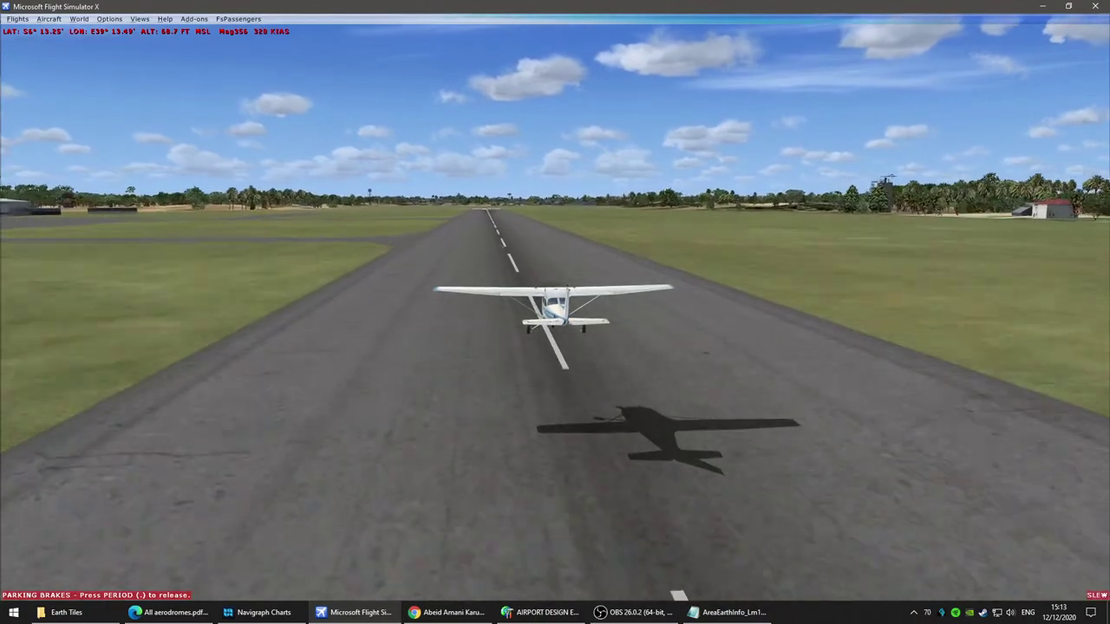
key("KP_5")
key("KP_1")
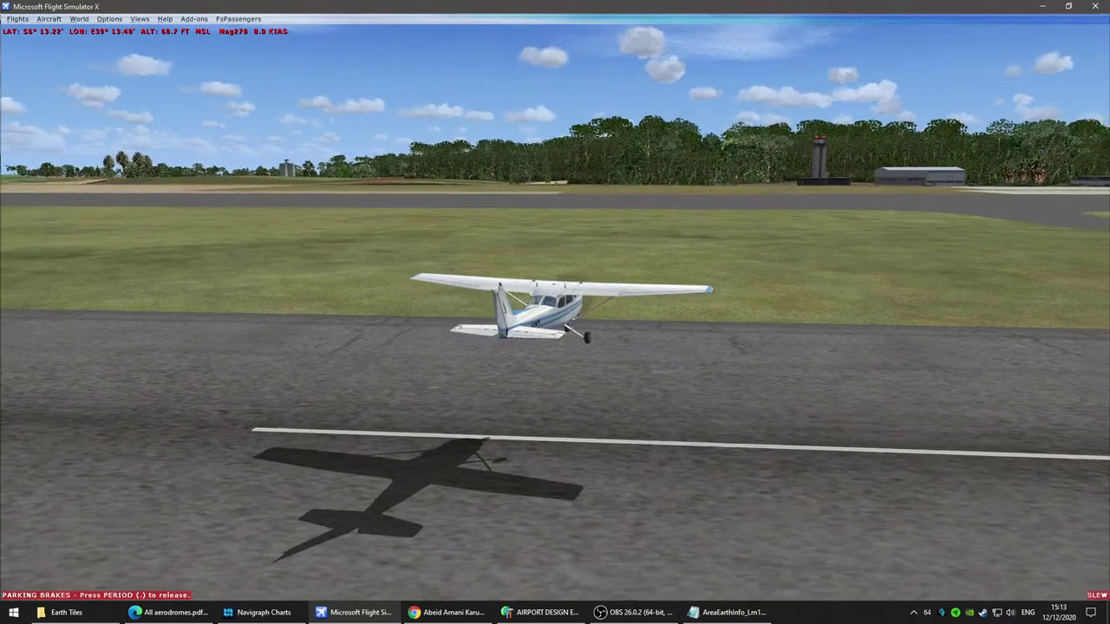
key("alt+Tab")
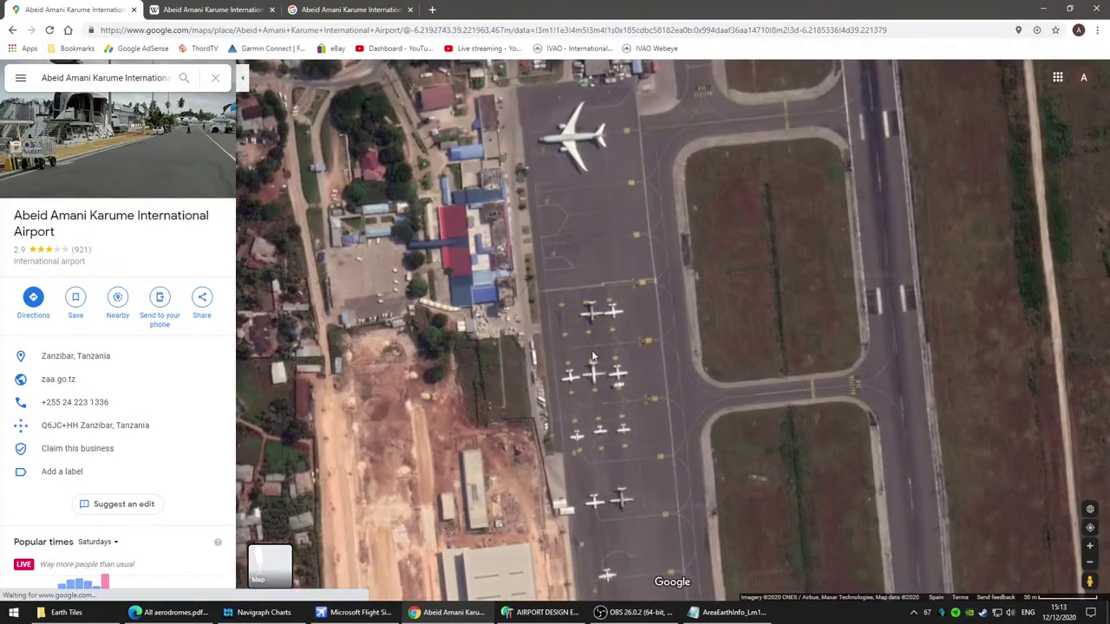
Step: Zoom the satellite map onto the apron and pan to the tree-lined strip beside the terminal
scroll(540, 339, "up", 5)
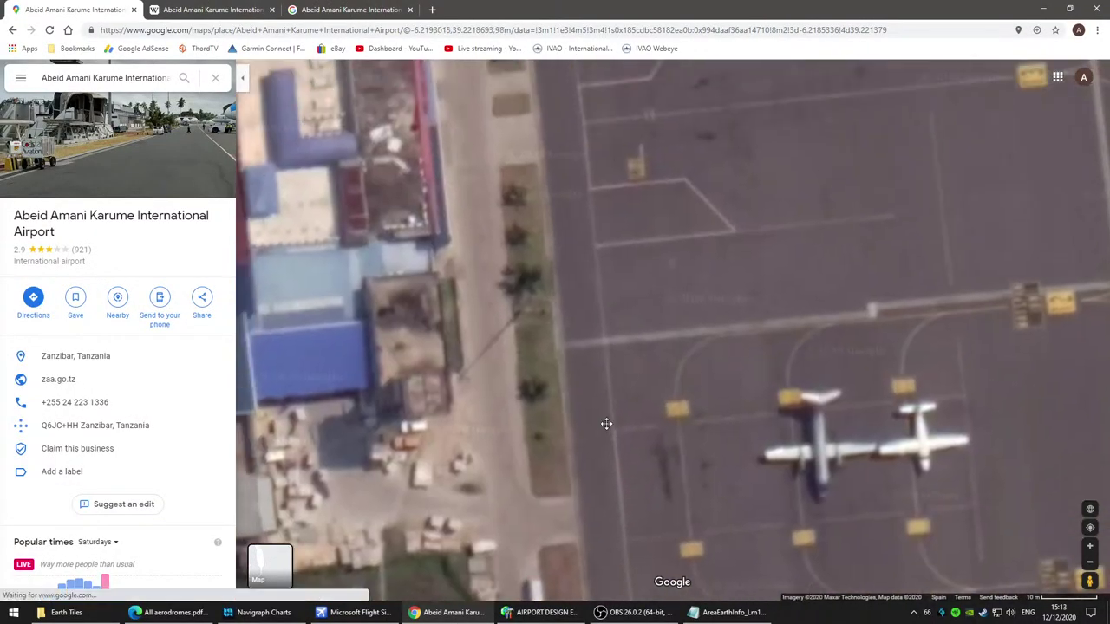
left_click_drag(541, 439, 497, 113)
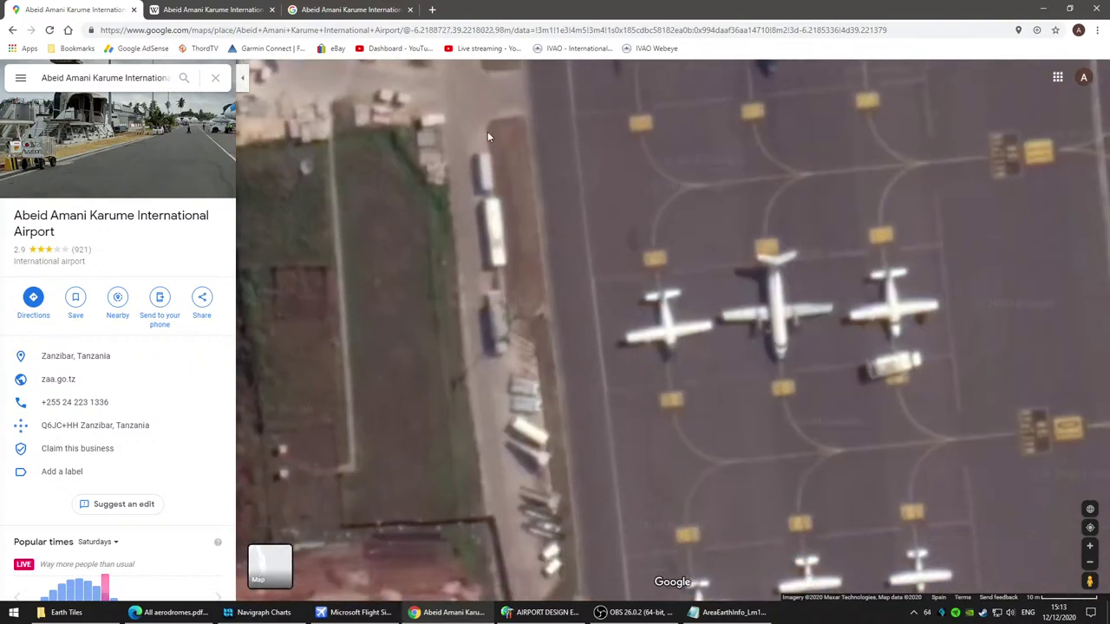
left_click_drag(581, 257, 590, 555)
left_click_drag(447, 91, 456, 147)
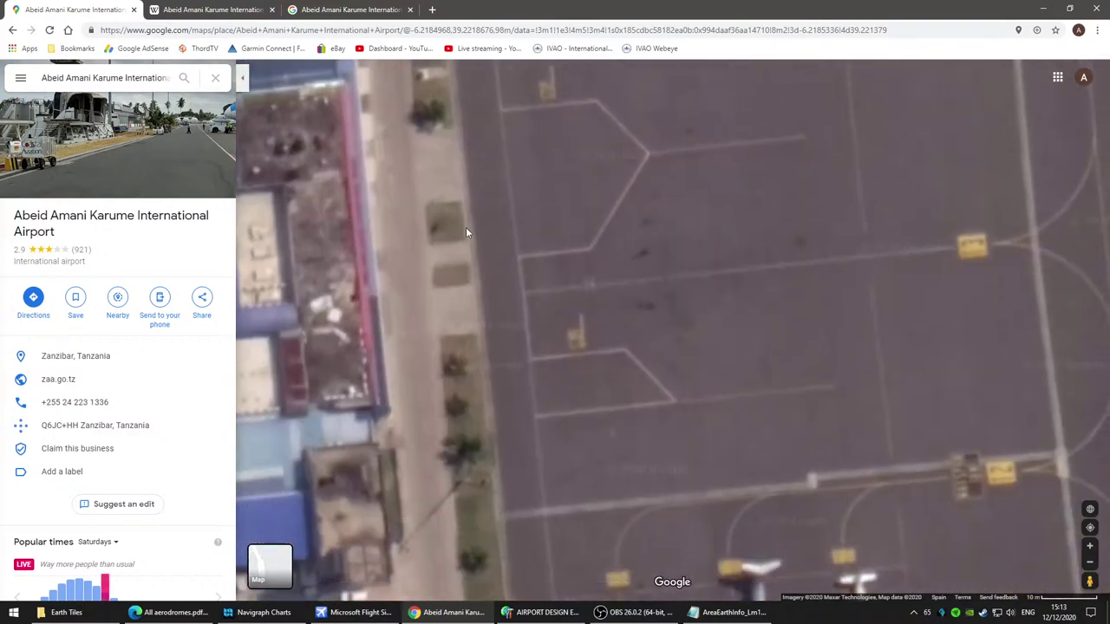
left_click(374, 614)
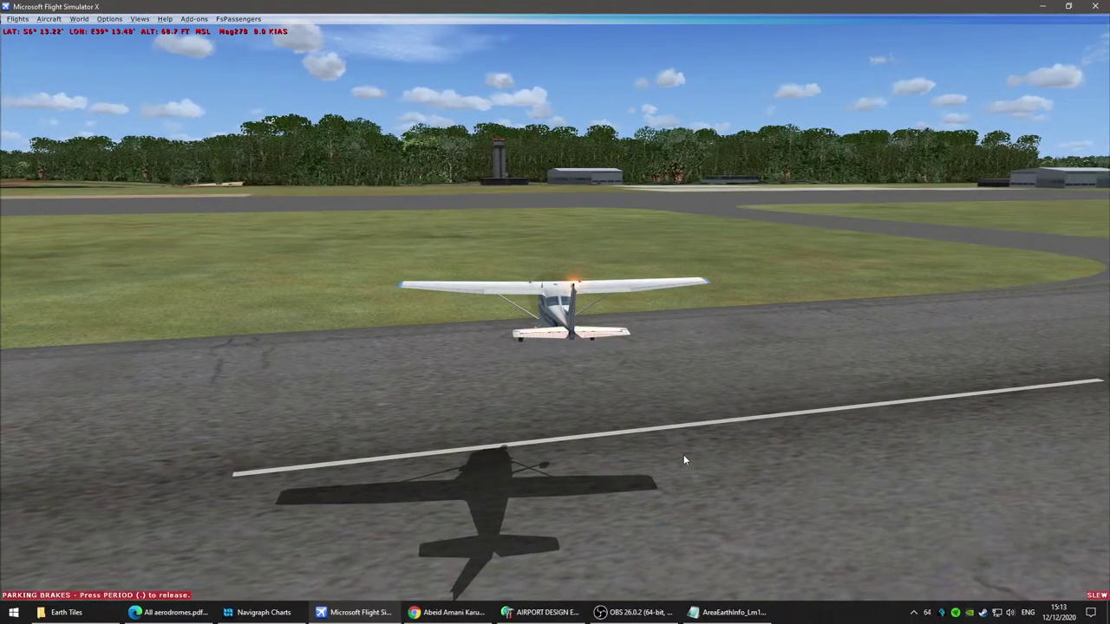
Step: Raise the Cessna and slew it over the grass and along the taxiway toward the tower
key("F4")
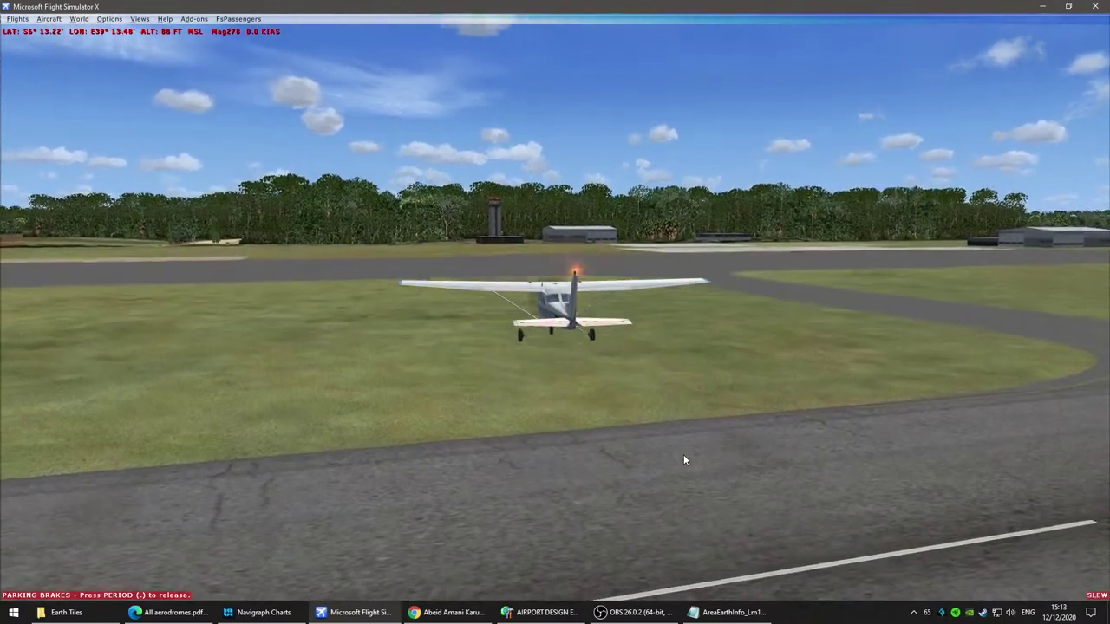
key("KP_8")
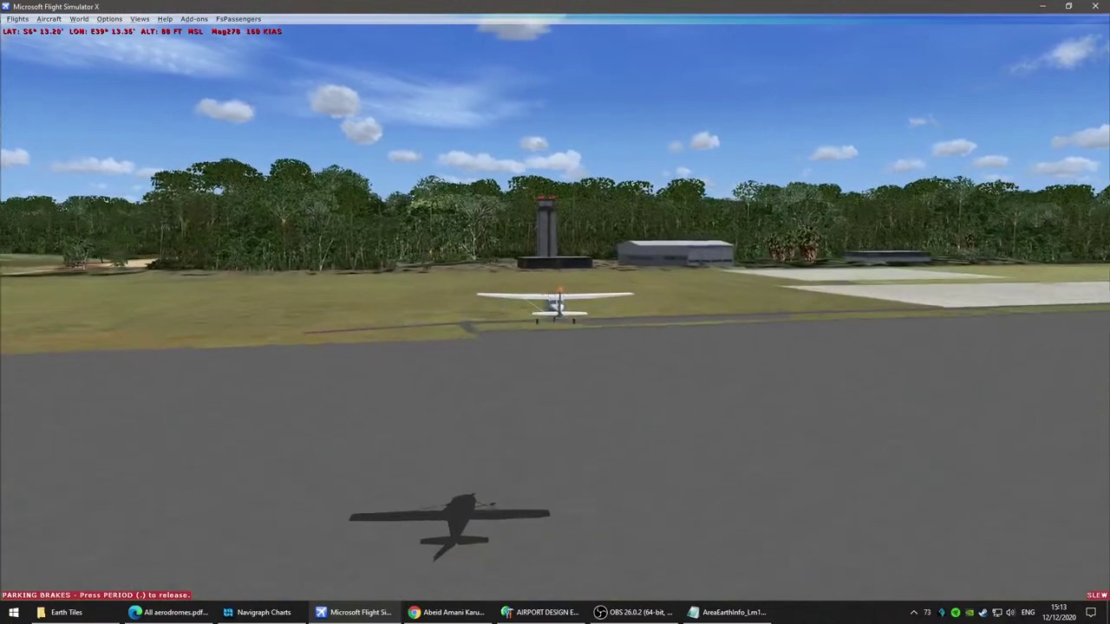
key("KP_5")
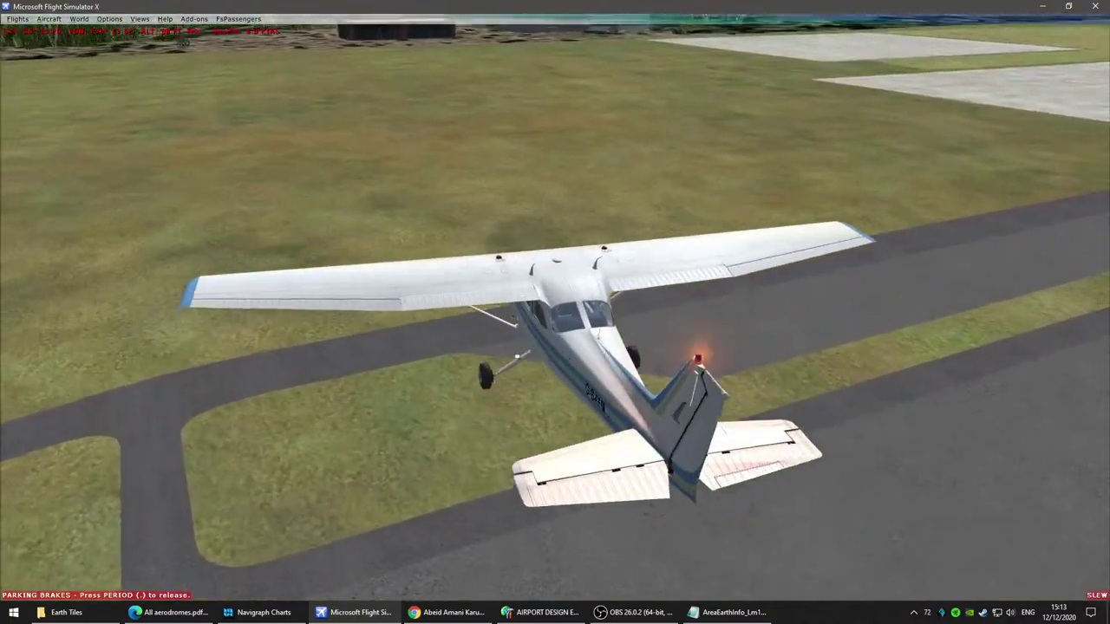
key("F4")
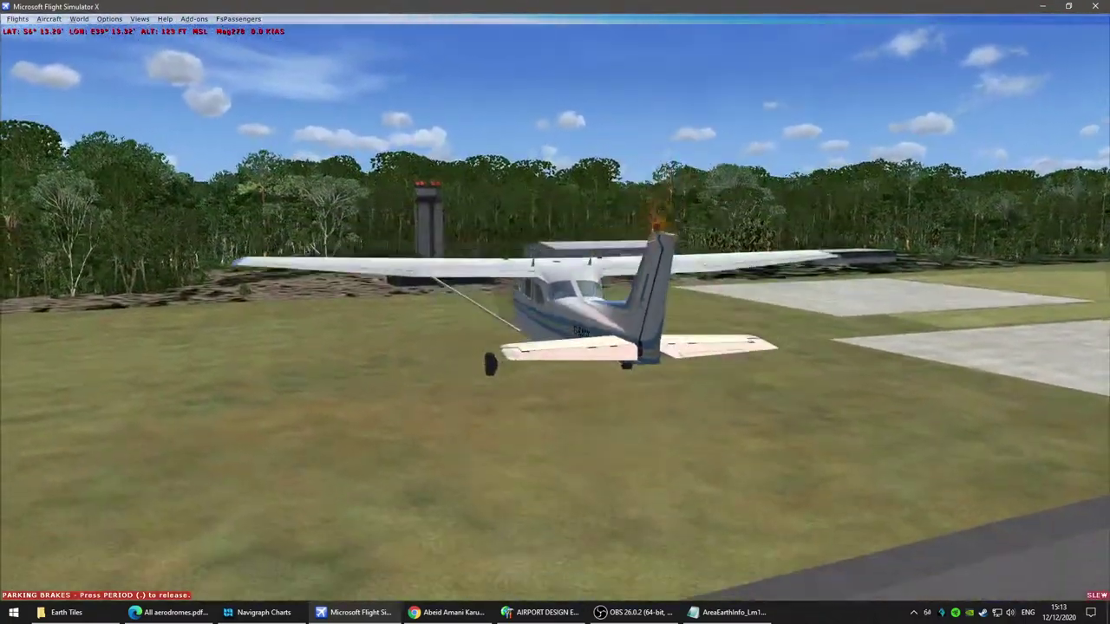
key("shift+BackSpace")
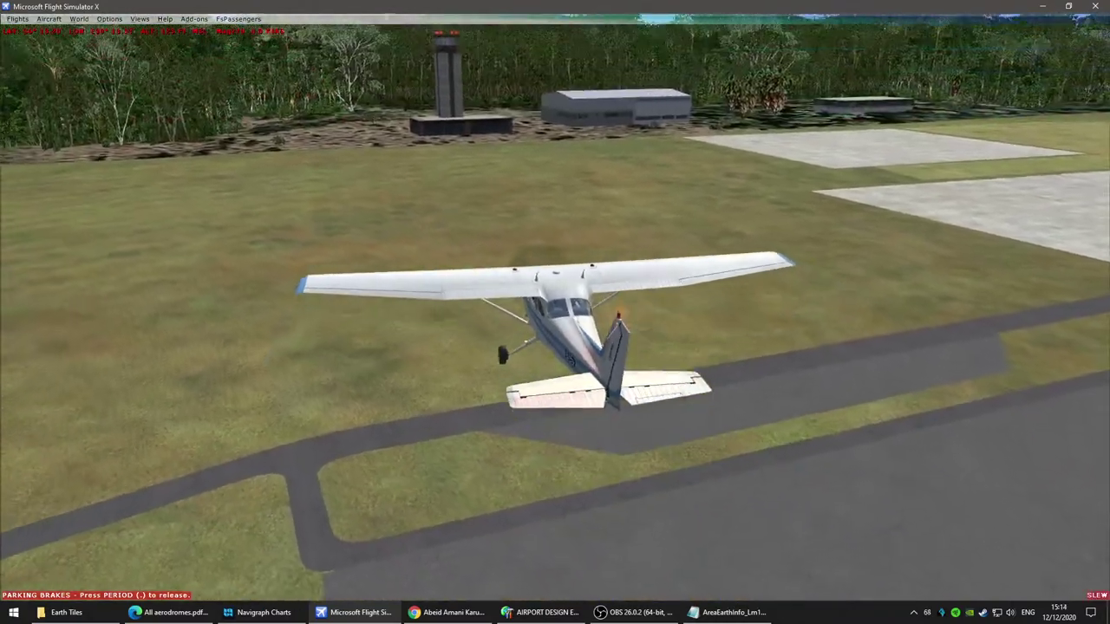
key("KP_8")
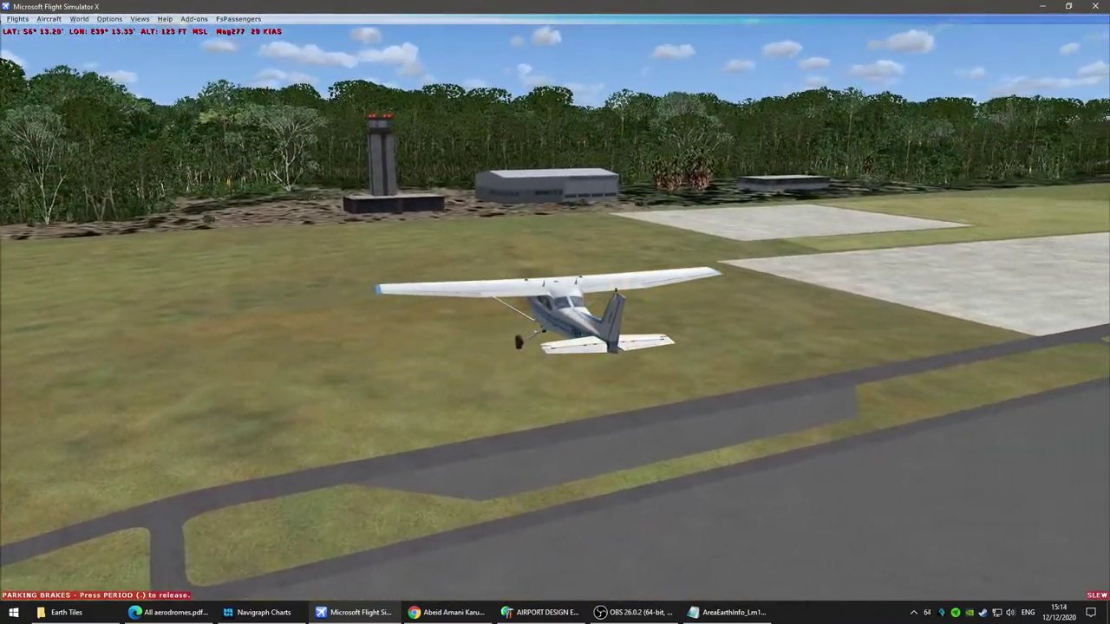
key("KP_6")
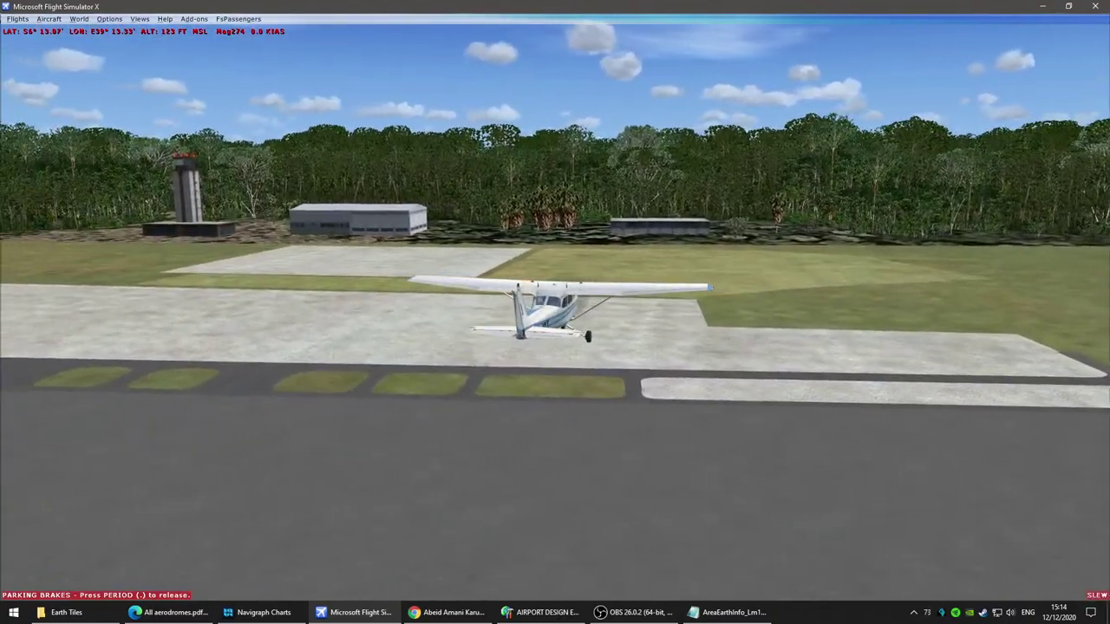
Step: Climb to about 200 ft, then lower the Cessna onto the apron facing the tower and hangars
key("F4")
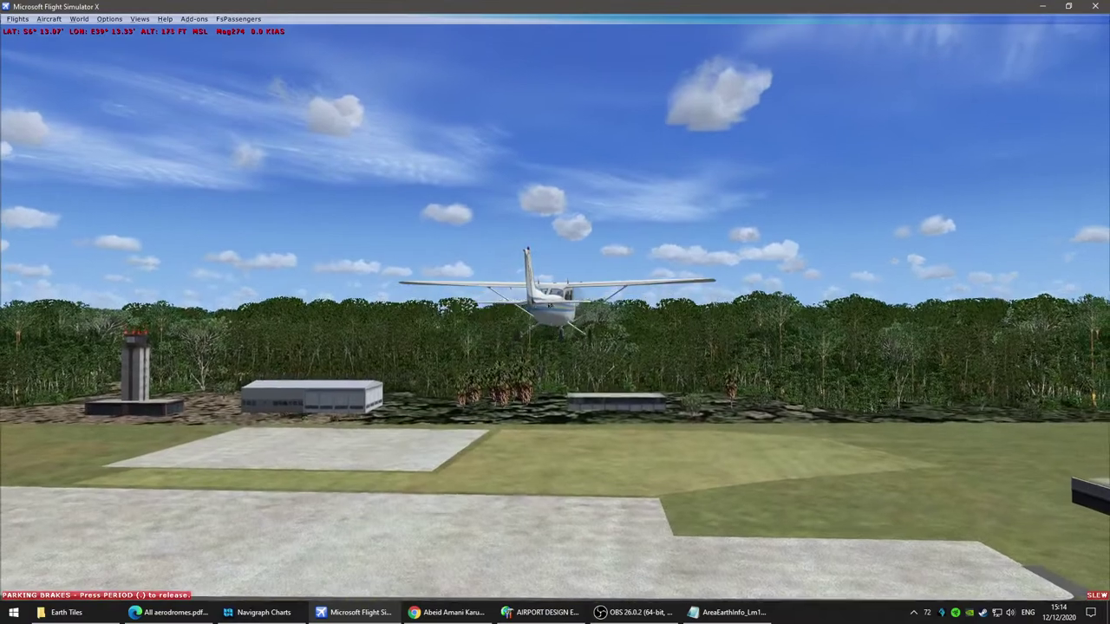
key("KP_1")
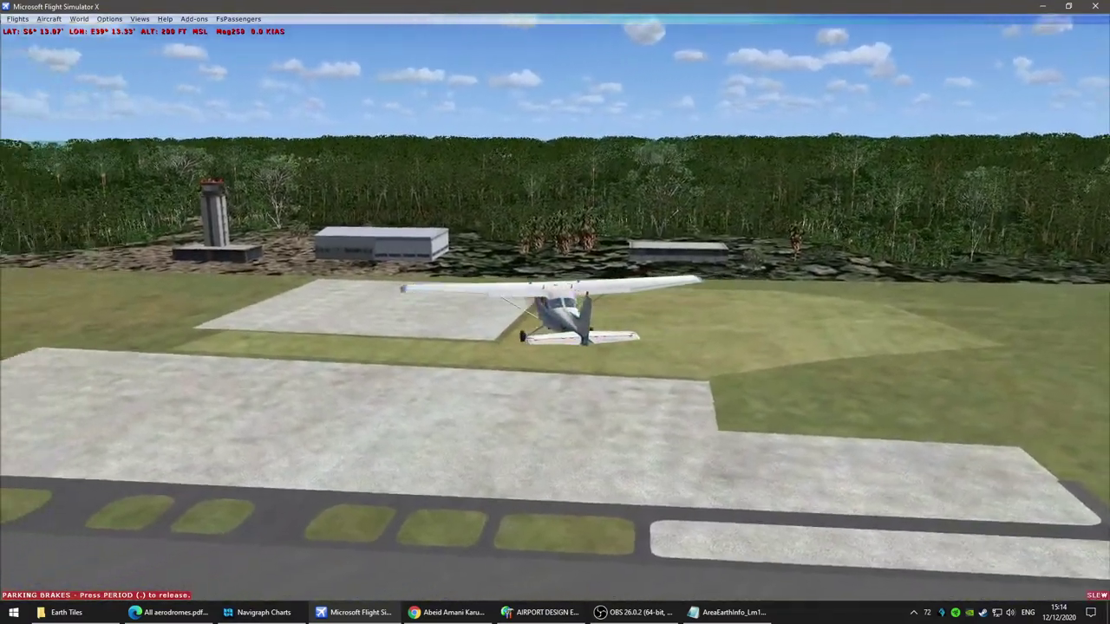
key("KP_5")
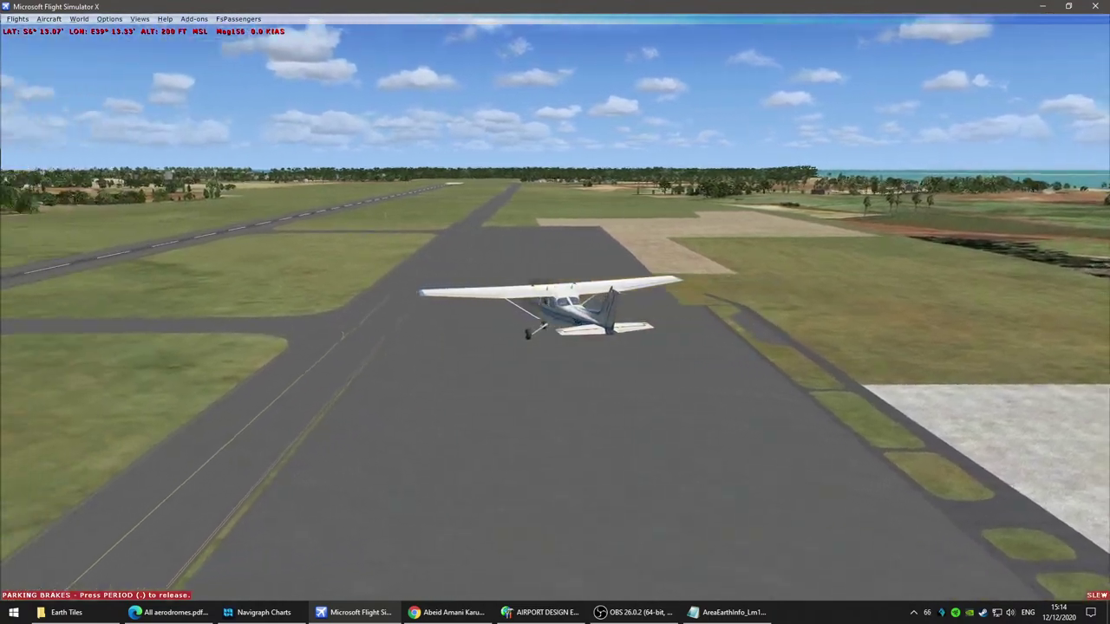
key("KP_3")
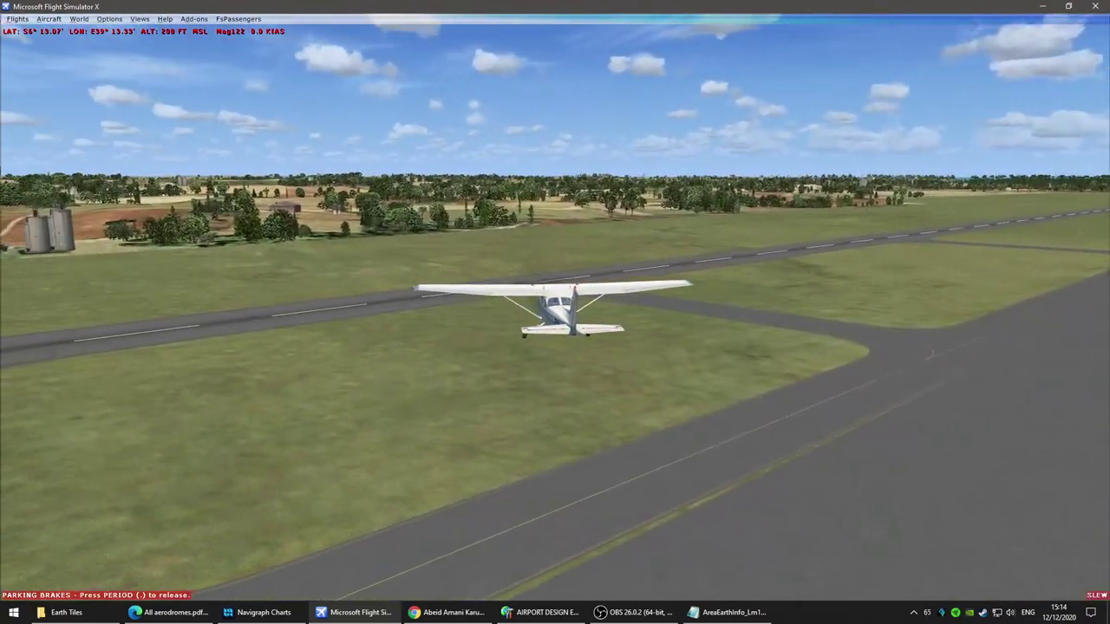
key("KP_3")
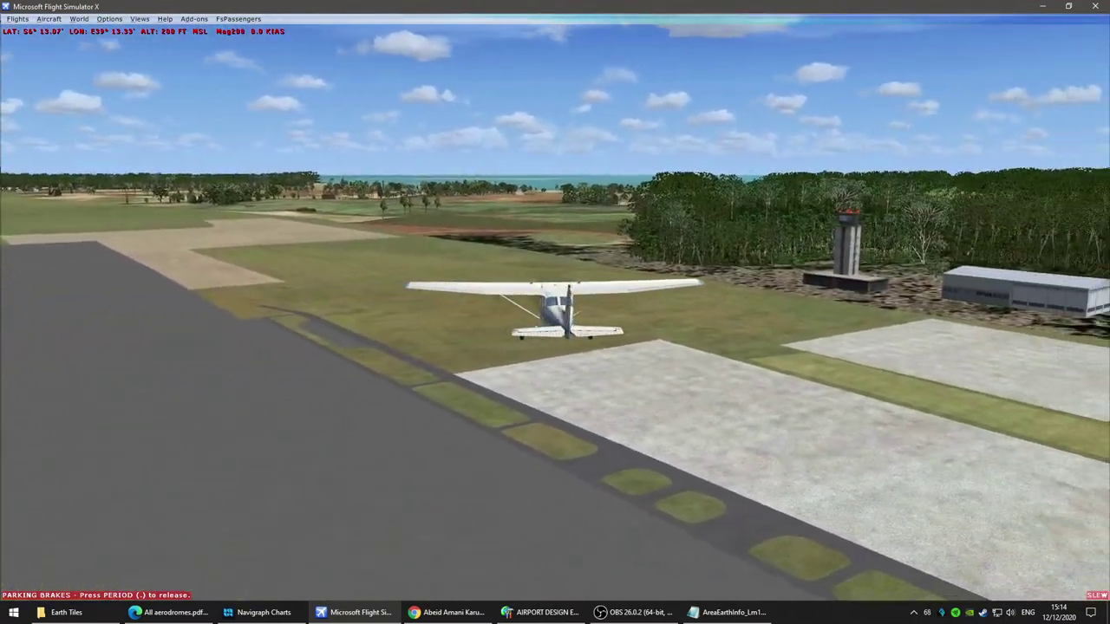
key("a")
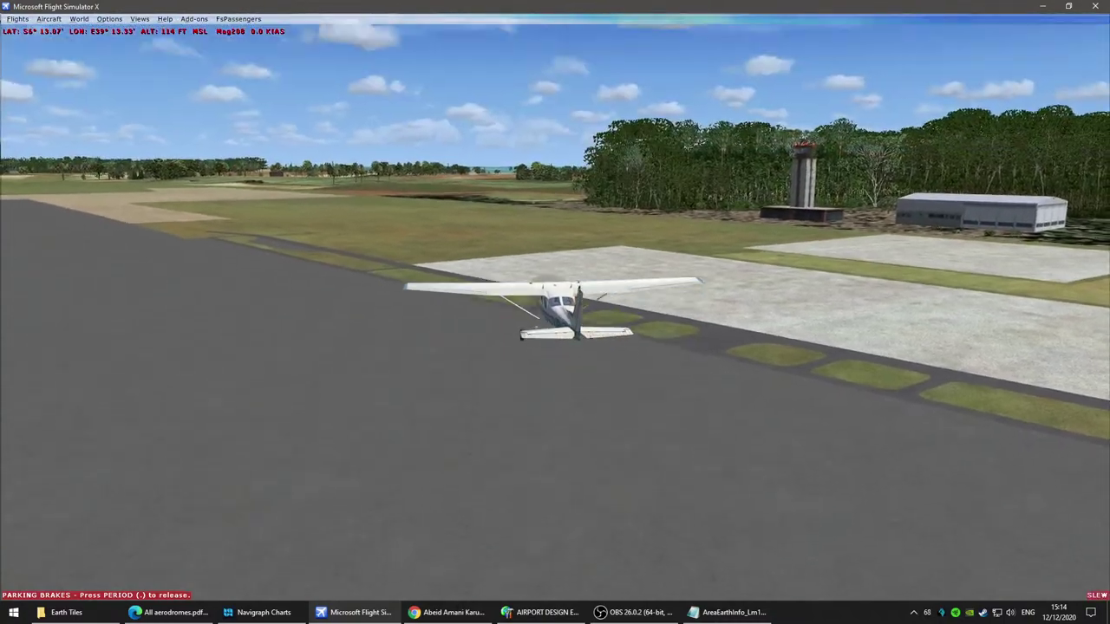
key("KP_3")
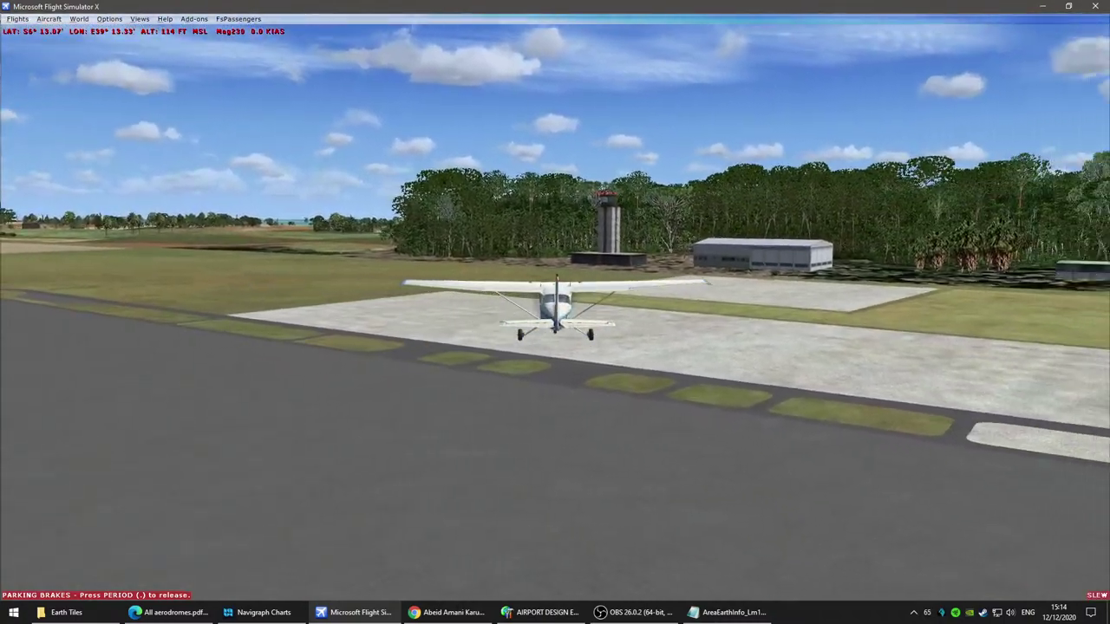
key("KP_8")
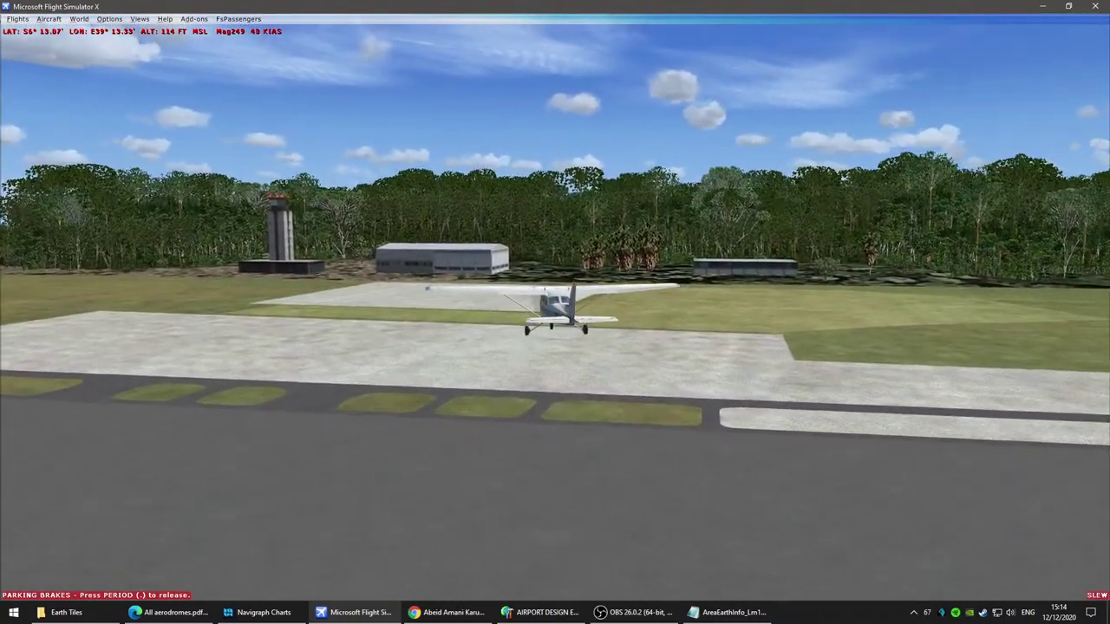
key("KP_2")
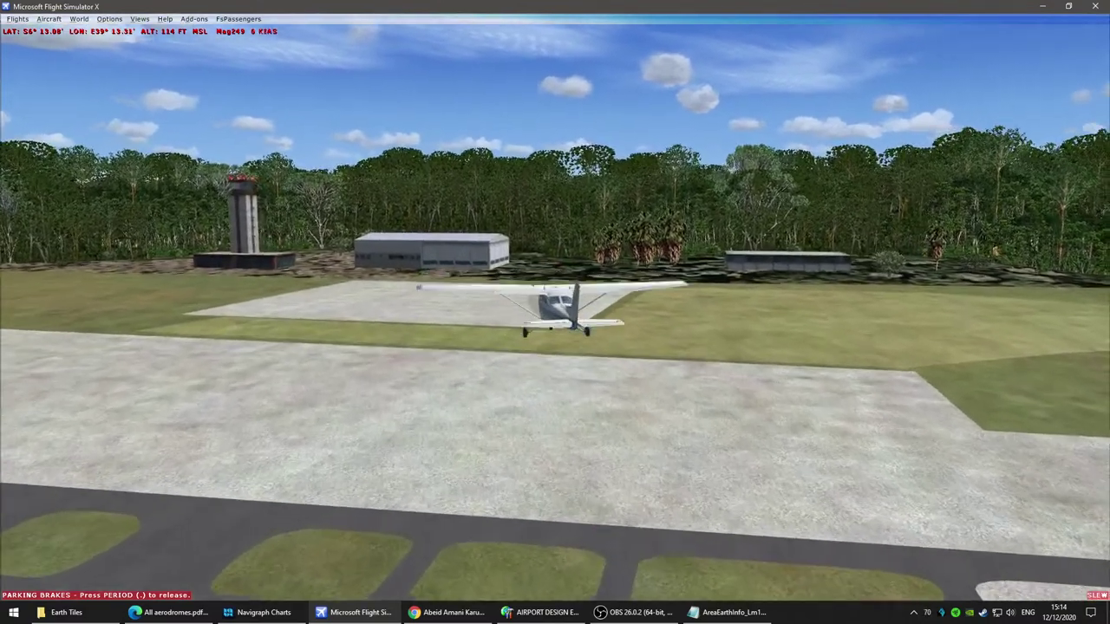
key("KP_5")
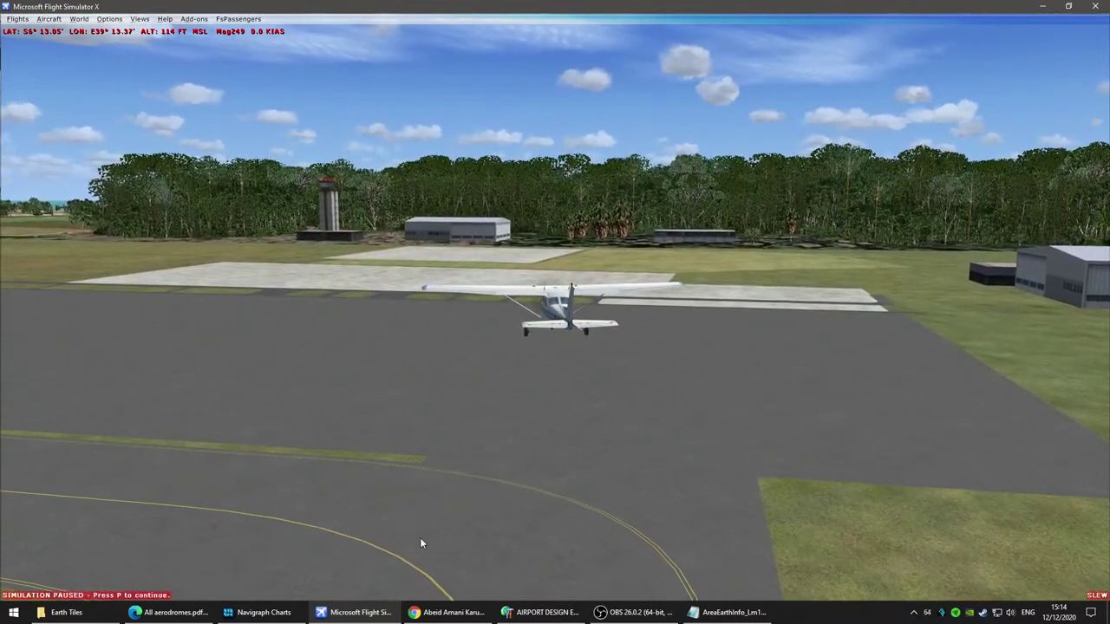
Step: Move the ridge-roof building and its round object onto the green field above the vehicle paths
left_click(542, 612)
scroll(589, 392, "down", 8)
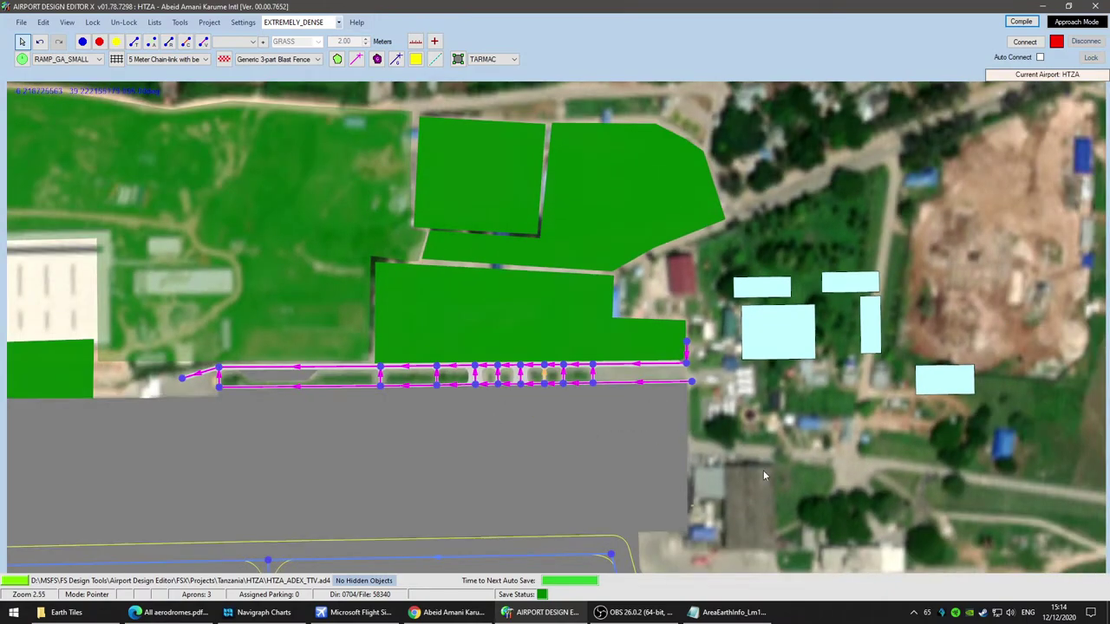
scroll(763, 468, "down", 1)
scroll(714, 500, "down", 1)
left_click_drag(714, 499, 936, 464)
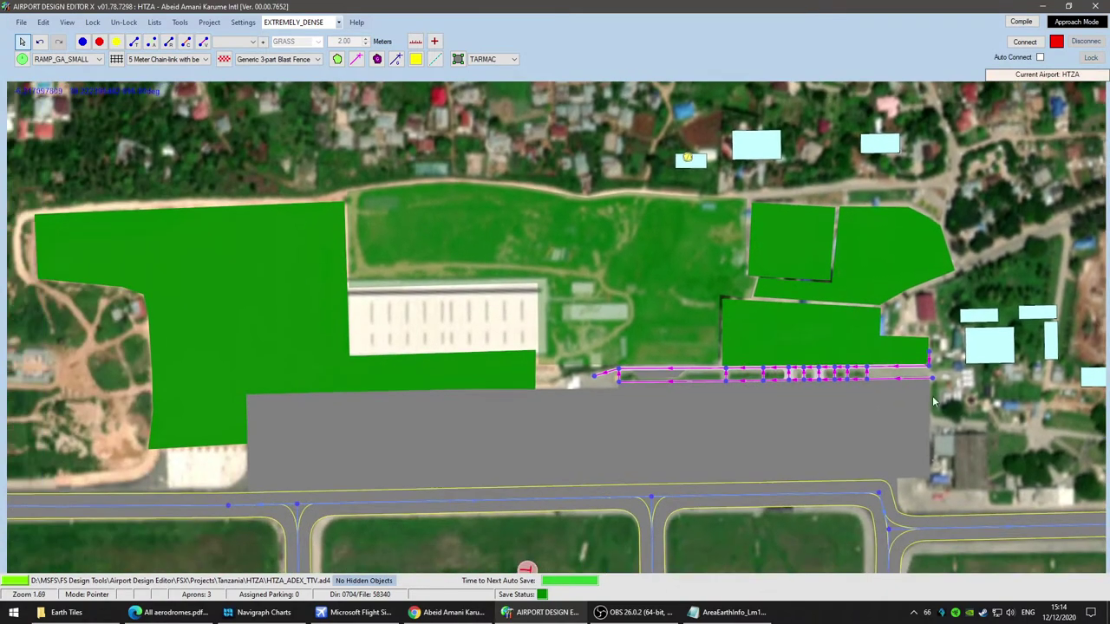
scroll(539, 400, "up", 3)
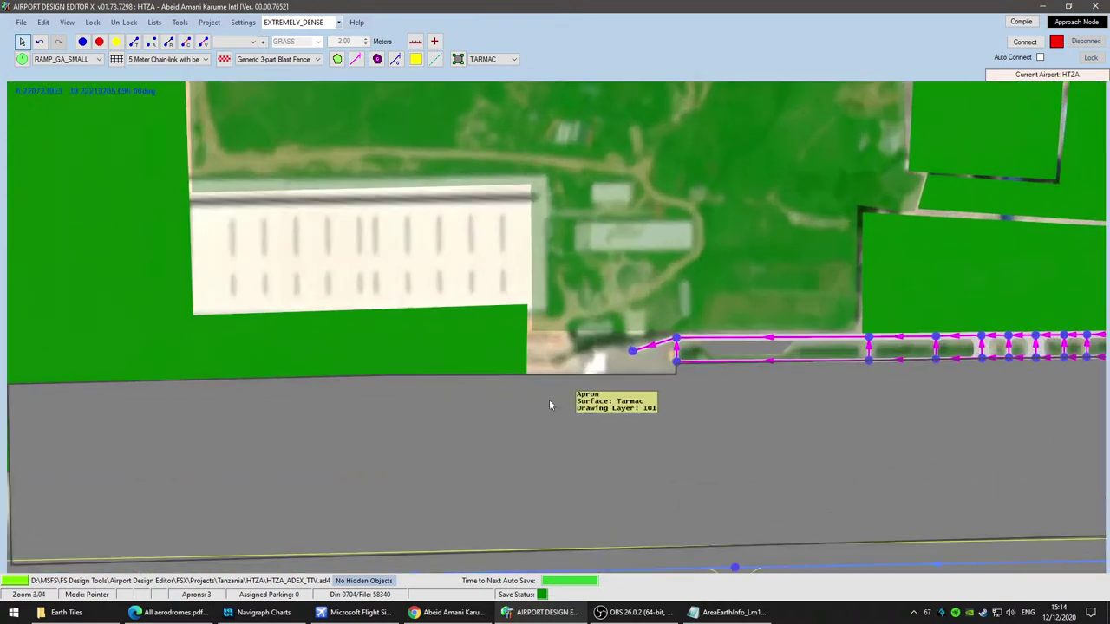
scroll(679, 474, "down", 6)
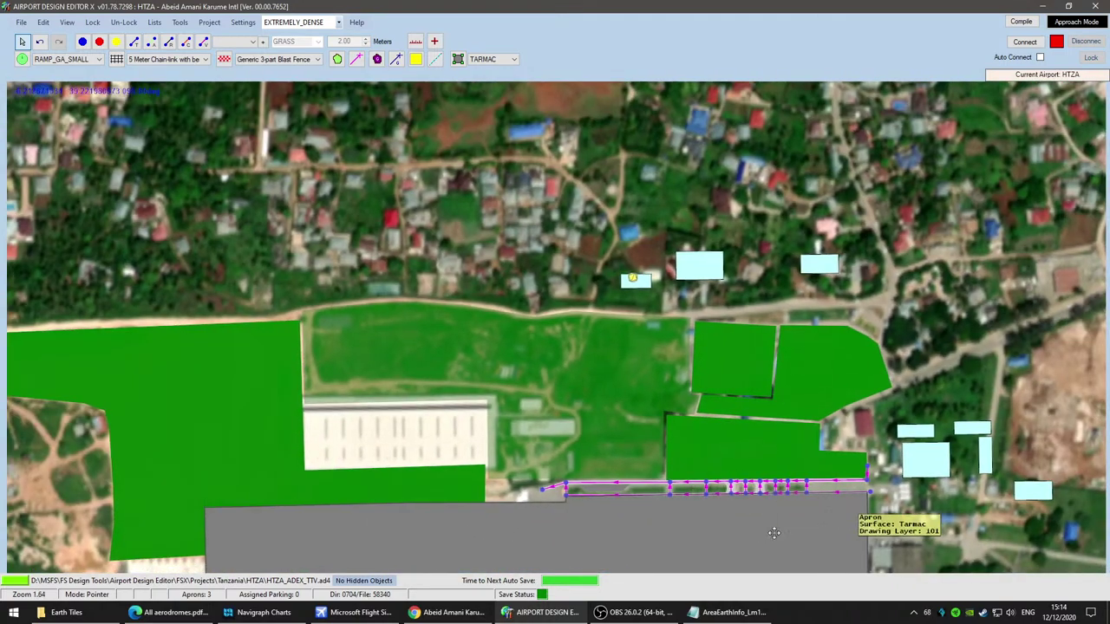
left_click_drag(854, 512, 663, 504)
scroll(518, 290, "up", 4)
scroll(518, 260, "up", 1)
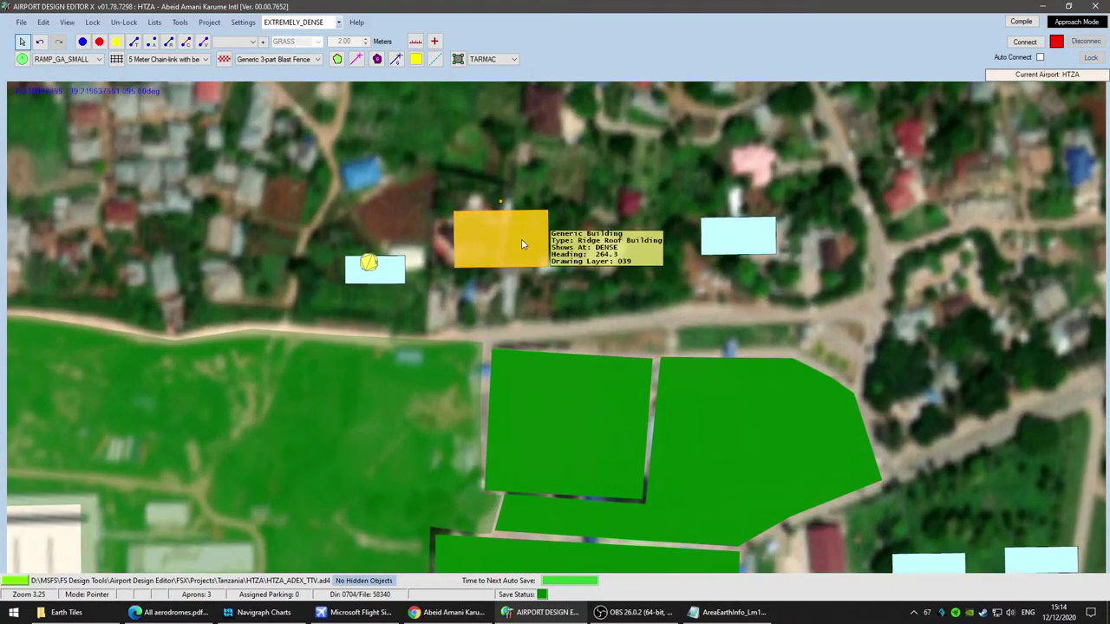
left_click_drag(685, 334, 638, 170)
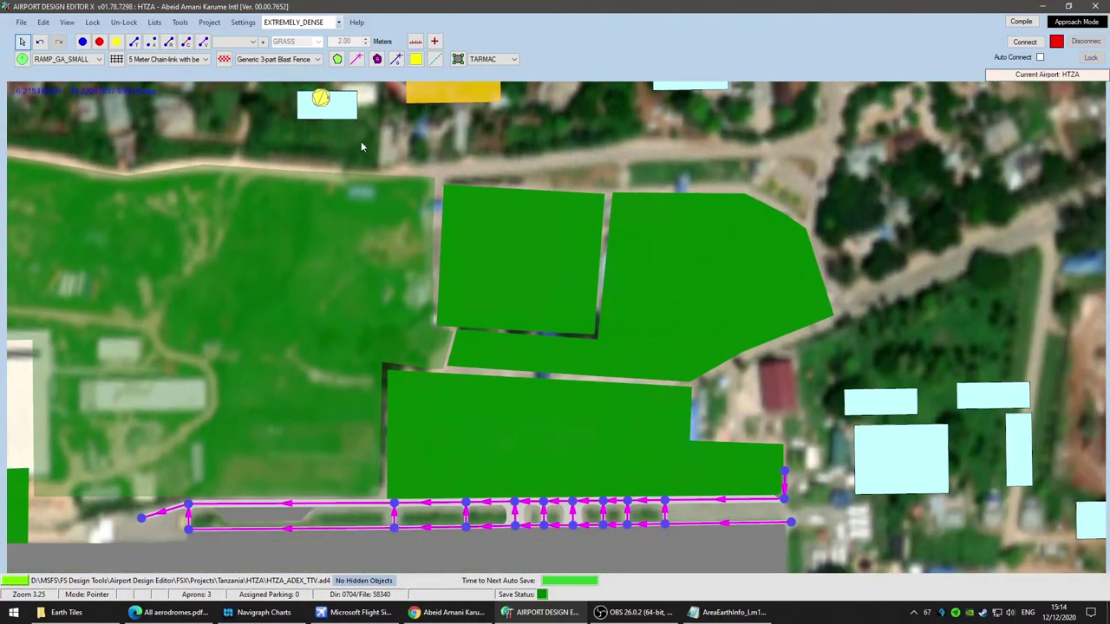
left_click_drag(341, 114, 469, 451)
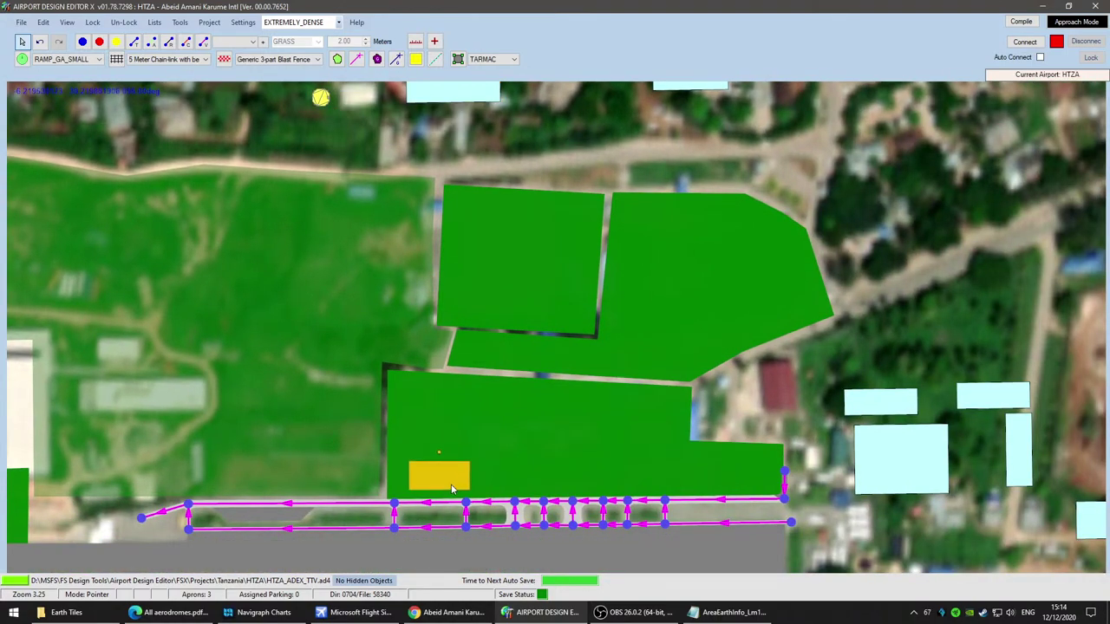
left_click_drag(322, 100, 407, 385)
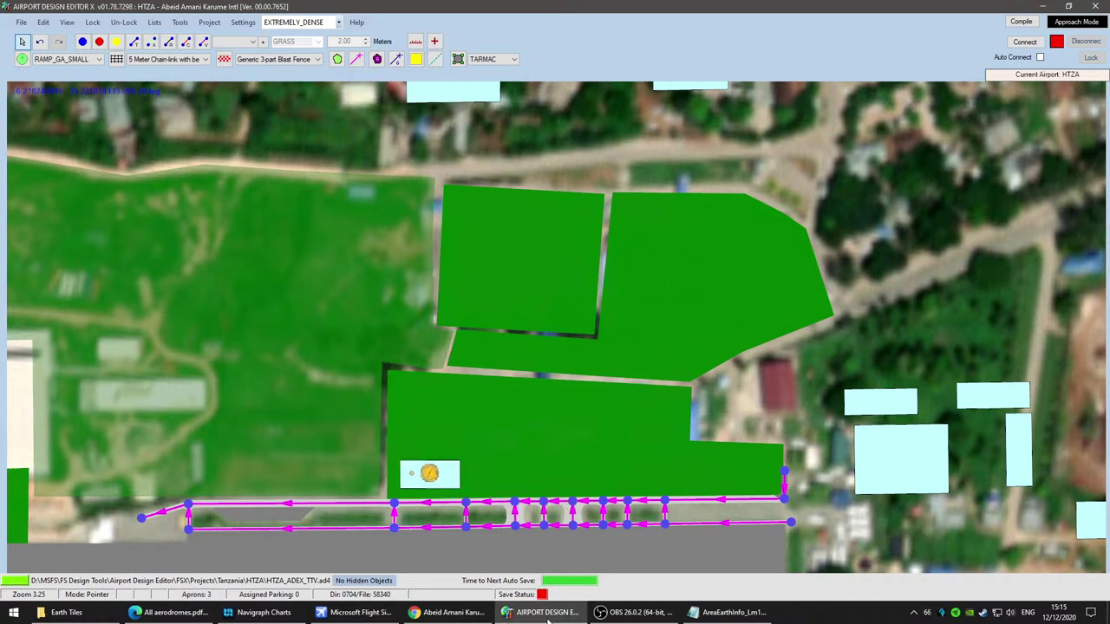
Step: Reframe the Google Maps satellite view on the apron
left_click(446, 612)
scroll(535, 302, "down", 2)
left_click_drag(515, 465, 563, 491)
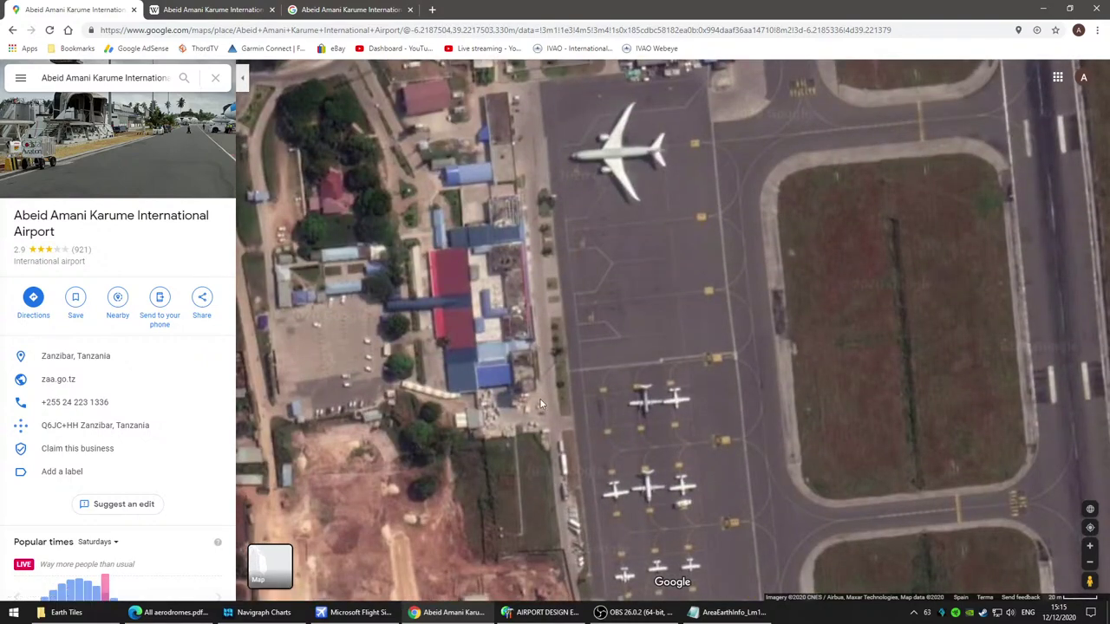
Step: Pan and zoom the satellite map over the terminal, construction area and runway
scroll(495, 379, "up", 3)
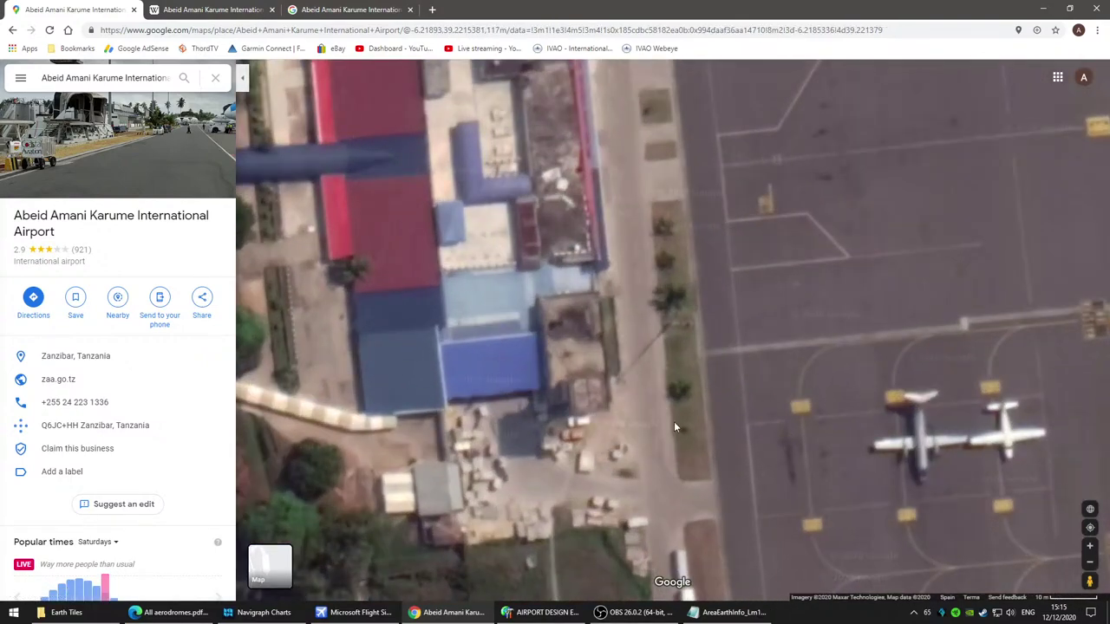
scroll(665, 432, "down", 3)
left_click_drag(688, 398, 564, 467)
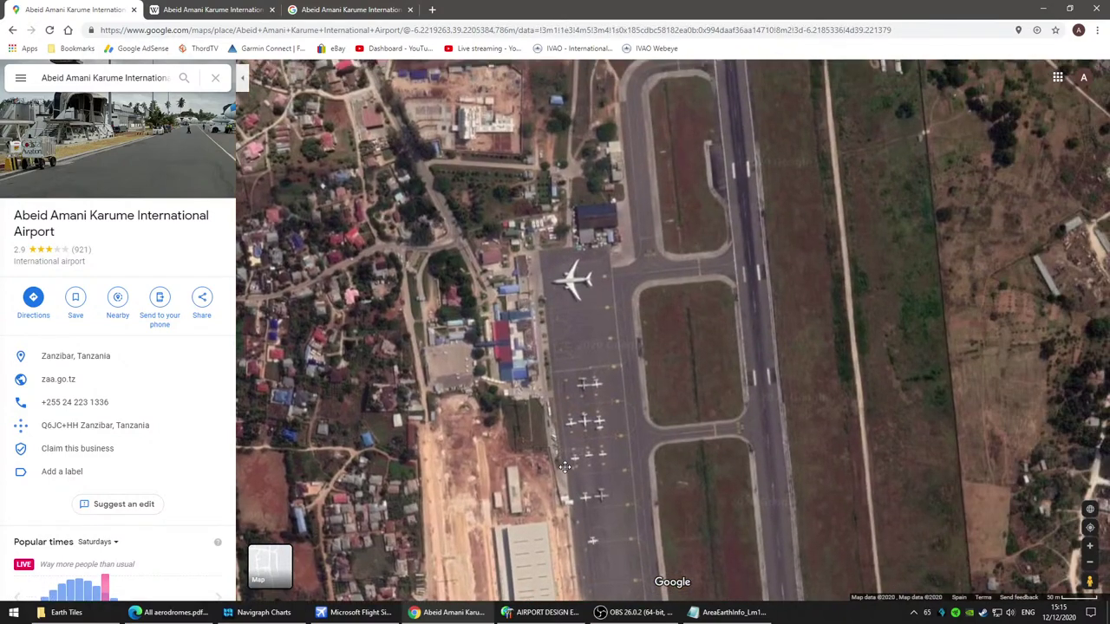
scroll(557, 434, "up", 3)
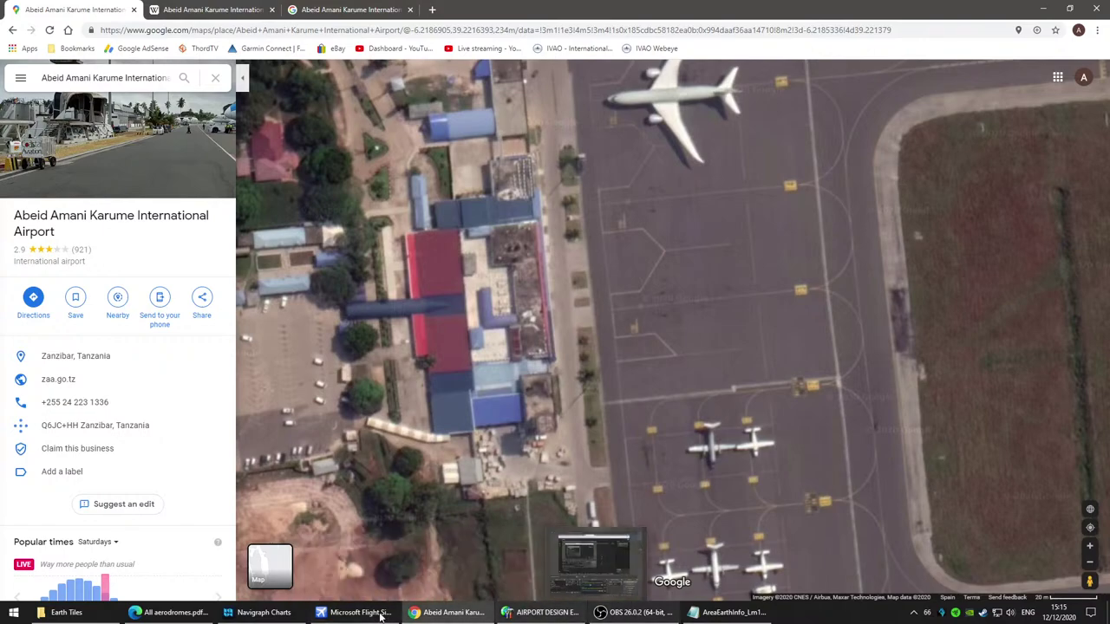
Step: Zoom into the Navigraph HTZA taxi chart 10-9
left_click(250, 617)
scroll(602, 384, "up", 2)
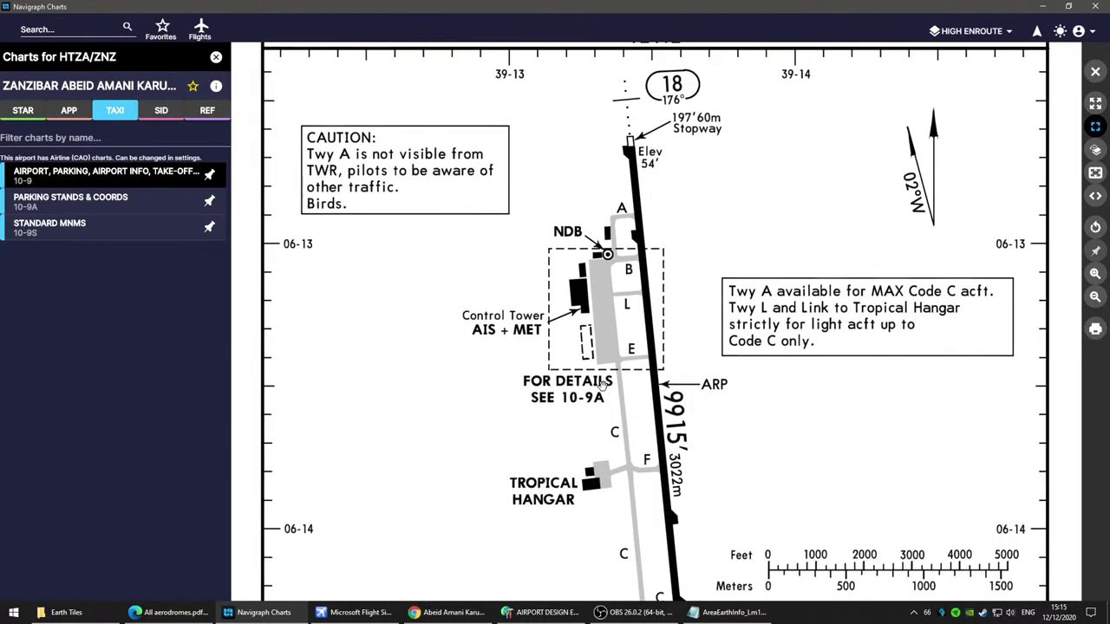
scroll(607, 307, "up", 1)
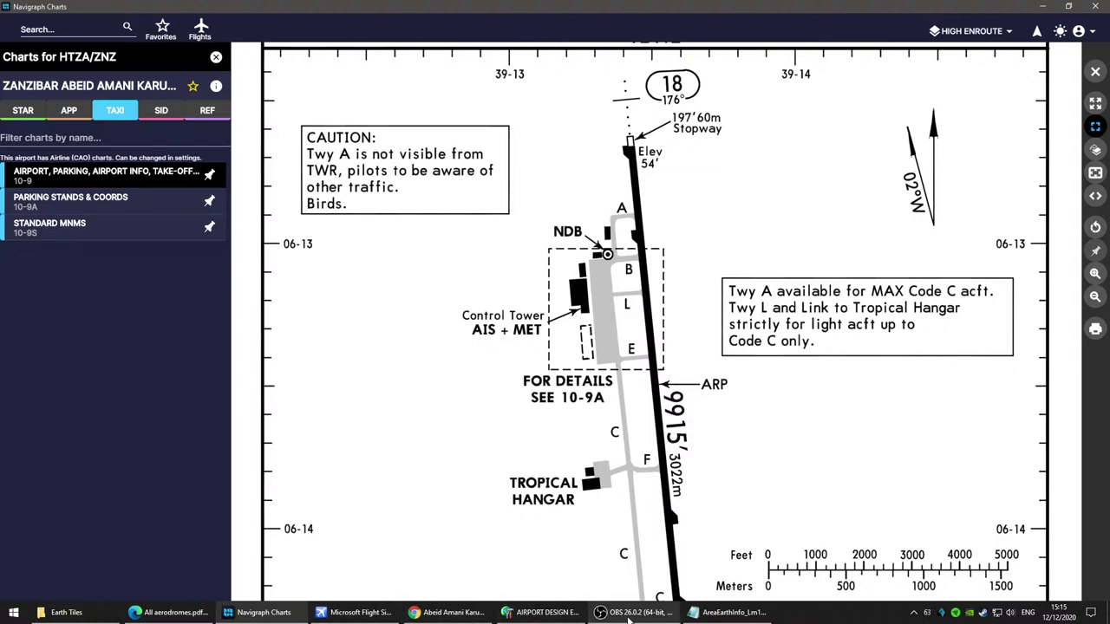
Step: Lock the cement land-class area and move the northern building down beside the vehicle paths
left_click(542, 612)
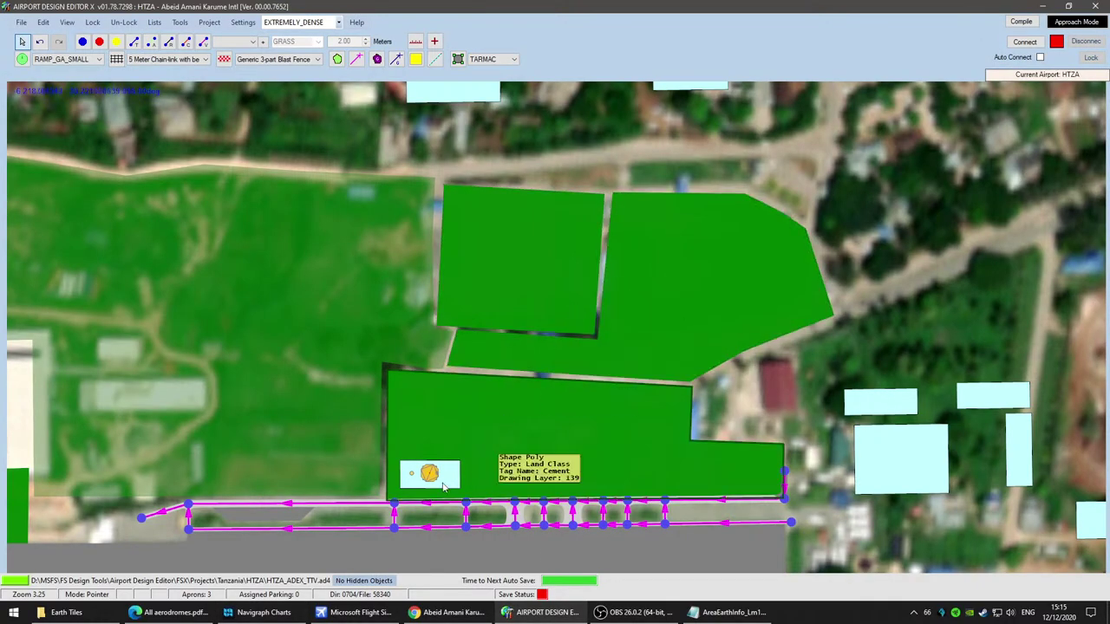
scroll(450, 483, "down", 3)
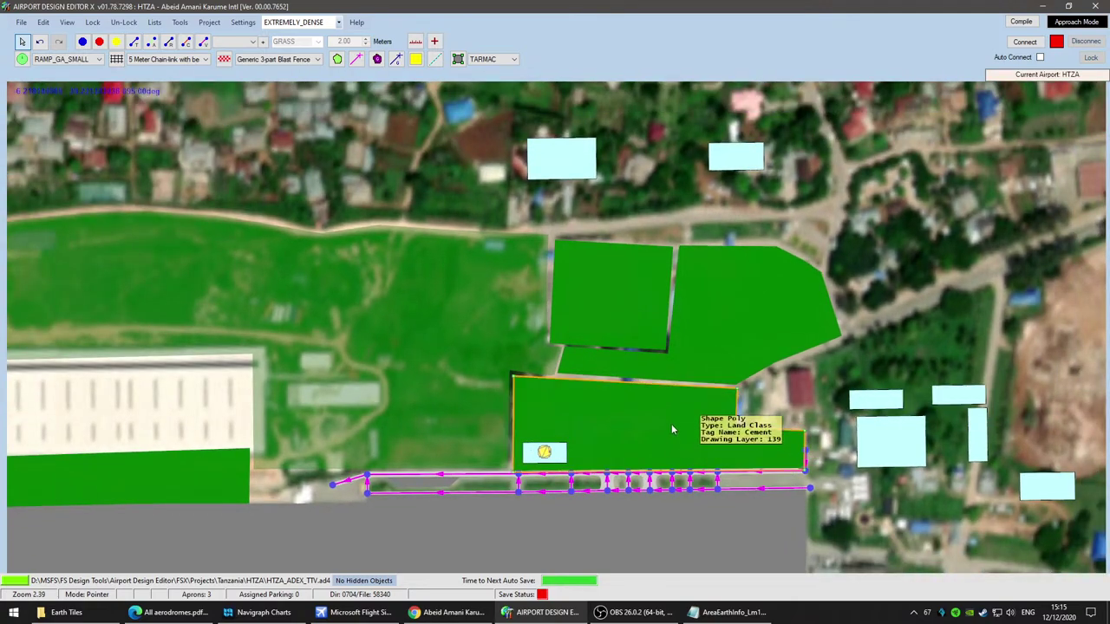
right_click(672, 425)
left_click(710, 432)
left_click(575, 164)
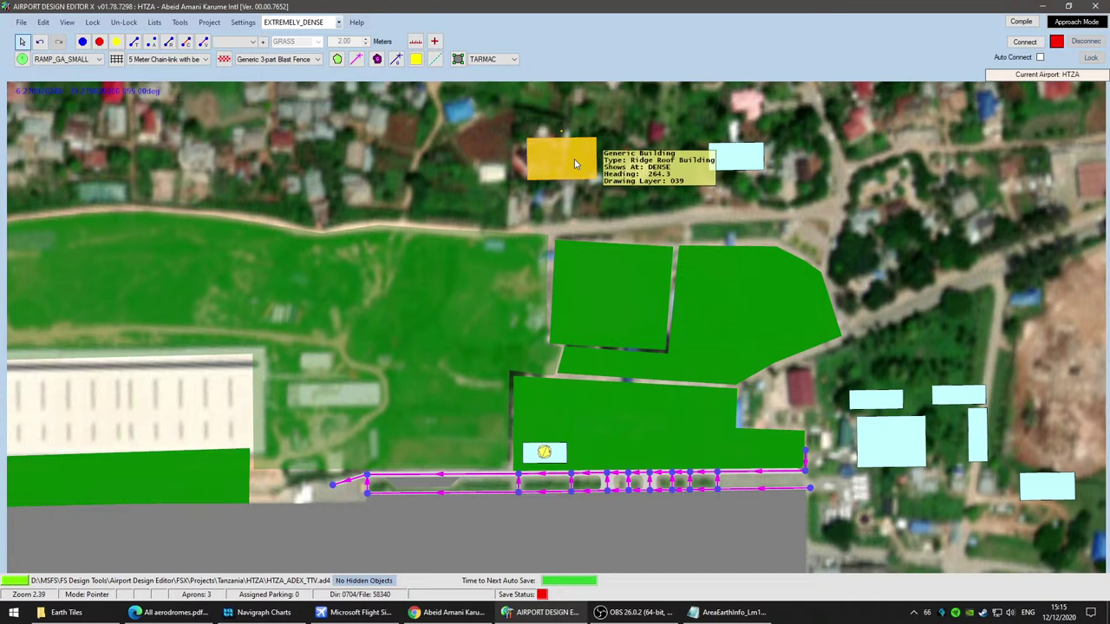
left_click_drag(753, 162, 746, 453)
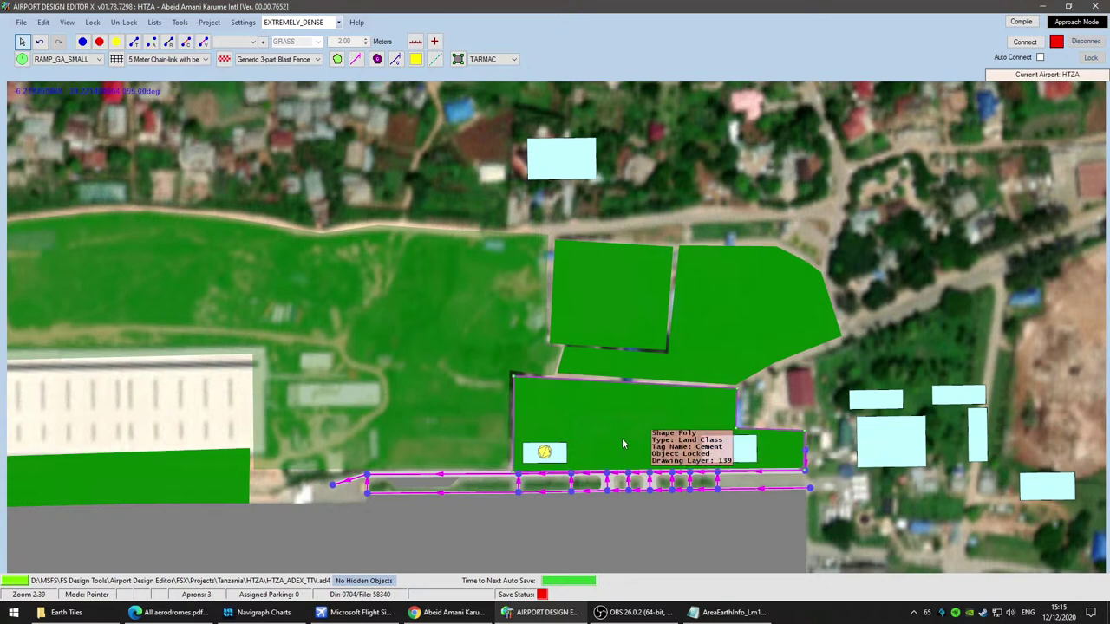
Step: Bring up the Add Library Object dialog on the green area
right_click(622, 438)
mouse_move(707, 423)
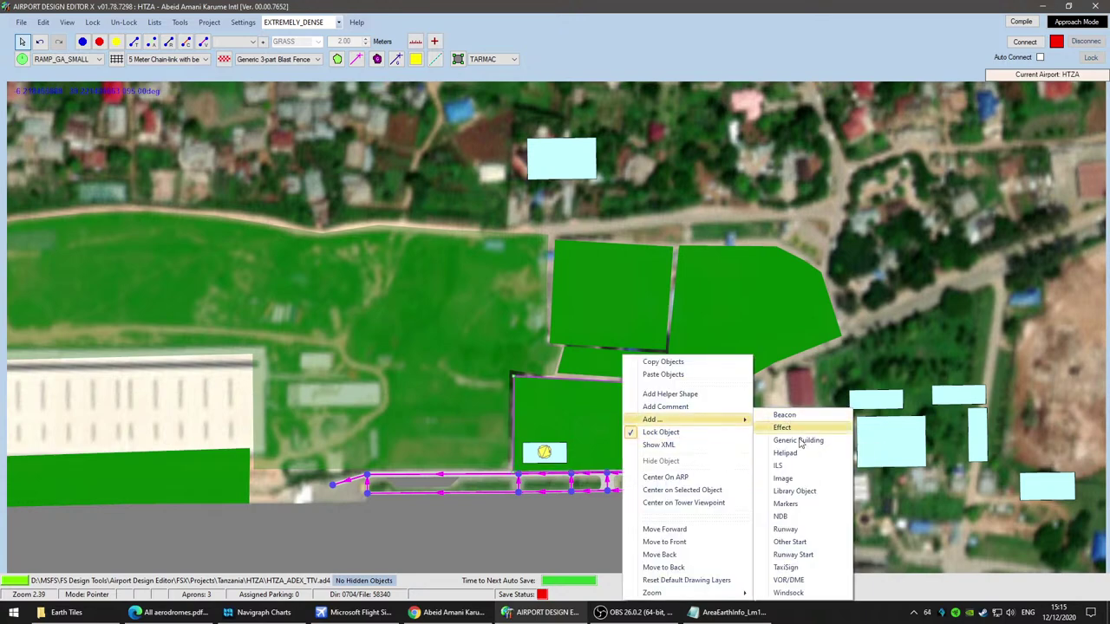
left_click(802, 491)
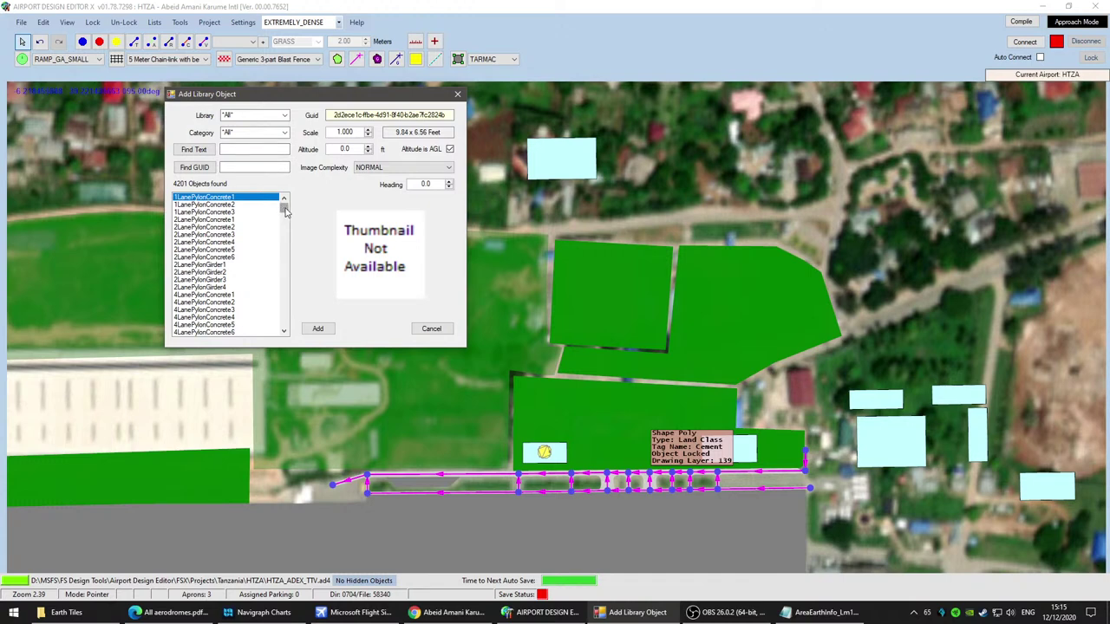
left_click(447, 612)
Step: Preview the Abeid Amani Karume terminal photo from the Google Images results
left_click(214, 9)
left_click(357, 8)
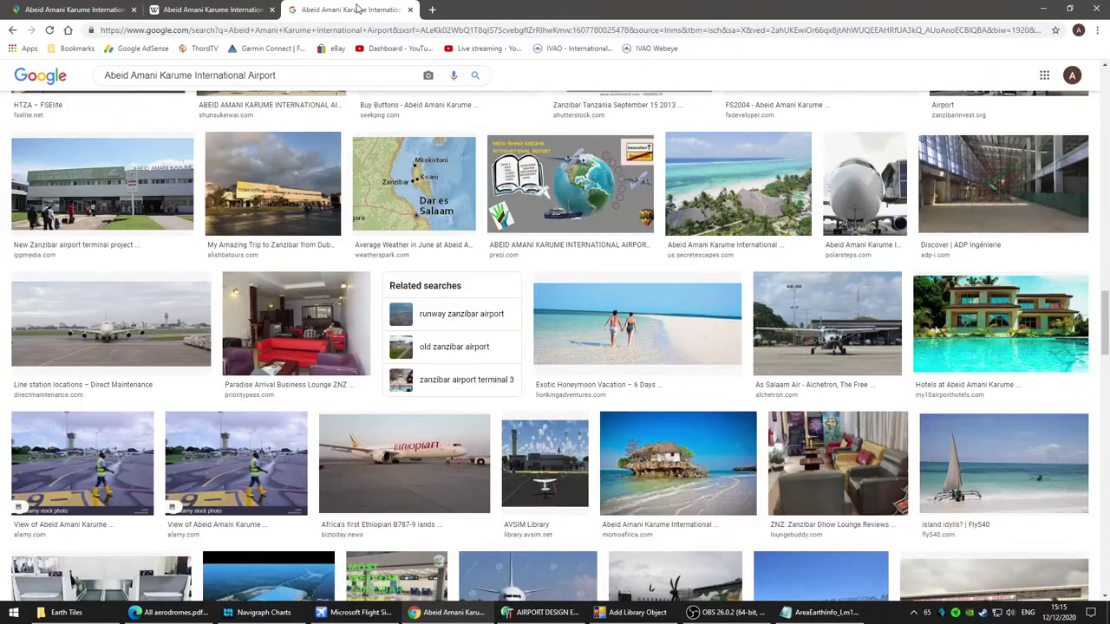
scroll(516, 283, "down", 15)
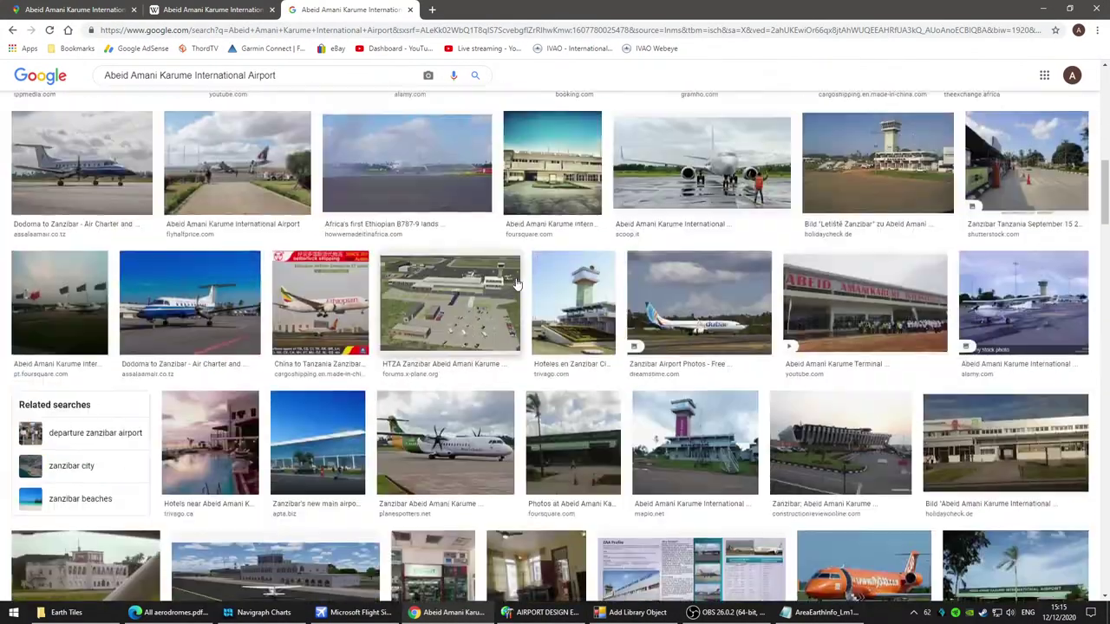
scroll(516, 284, "up", 4)
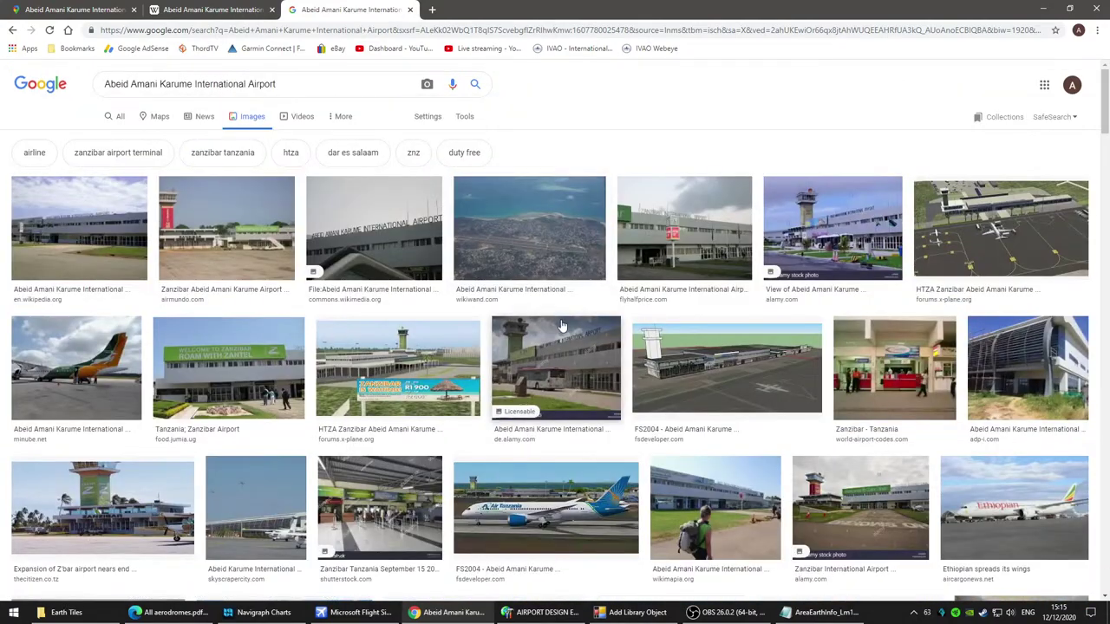
left_click(126, 250)
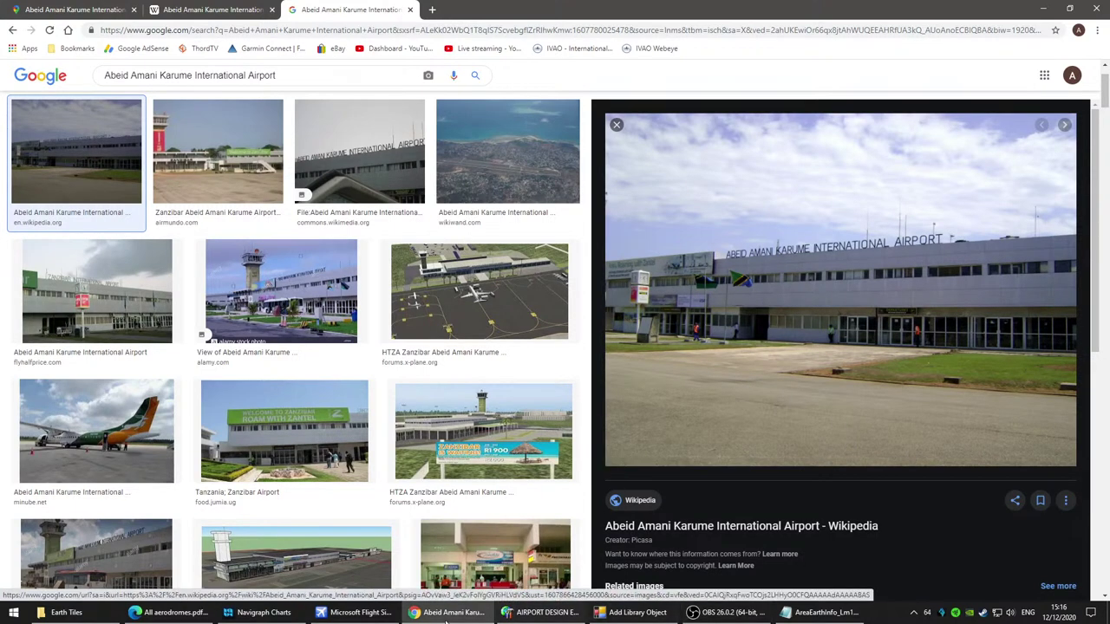
left_click(562, 610)
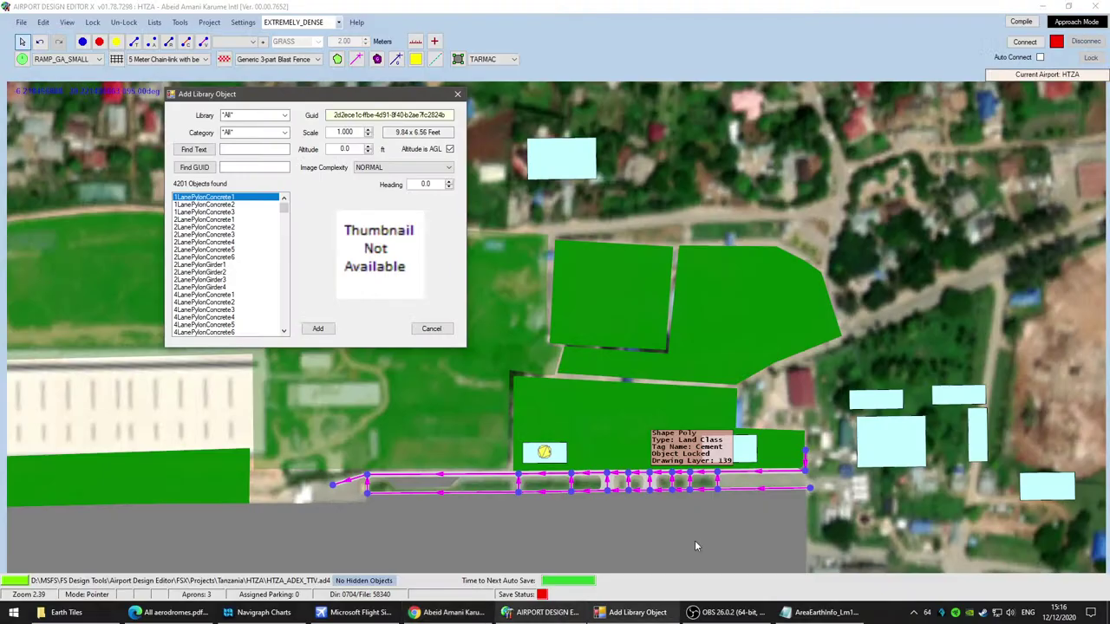
Step: Cancel the library dialog and add a bldg_03_38x21 flat-roof building at heading 080.7
left_click(431, 329)
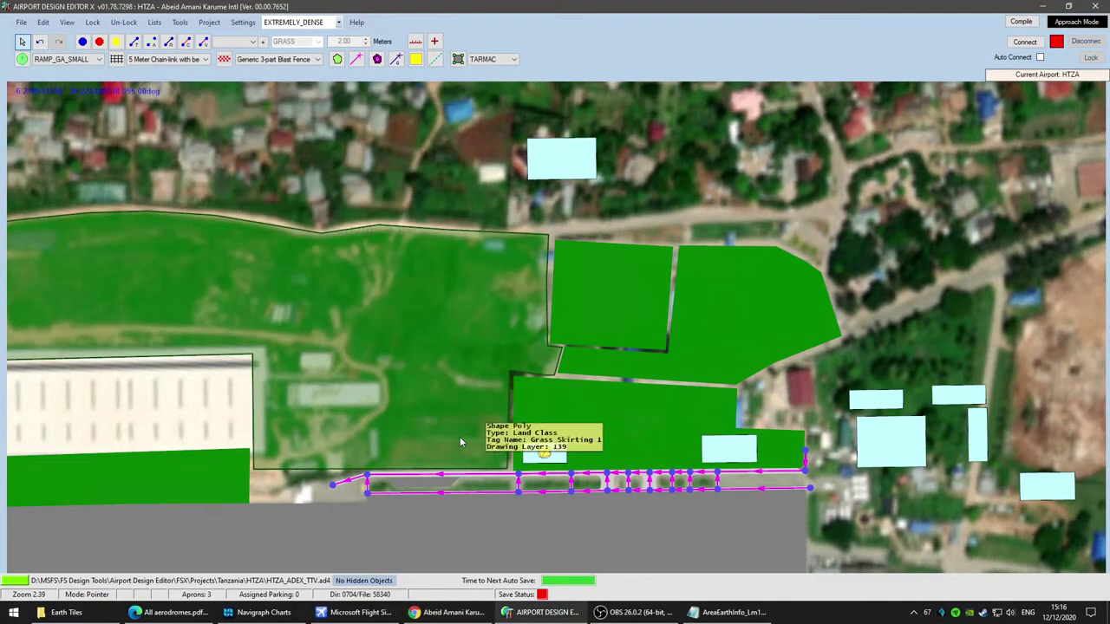
right_click(626, 438)
mouse_move(730, 492)
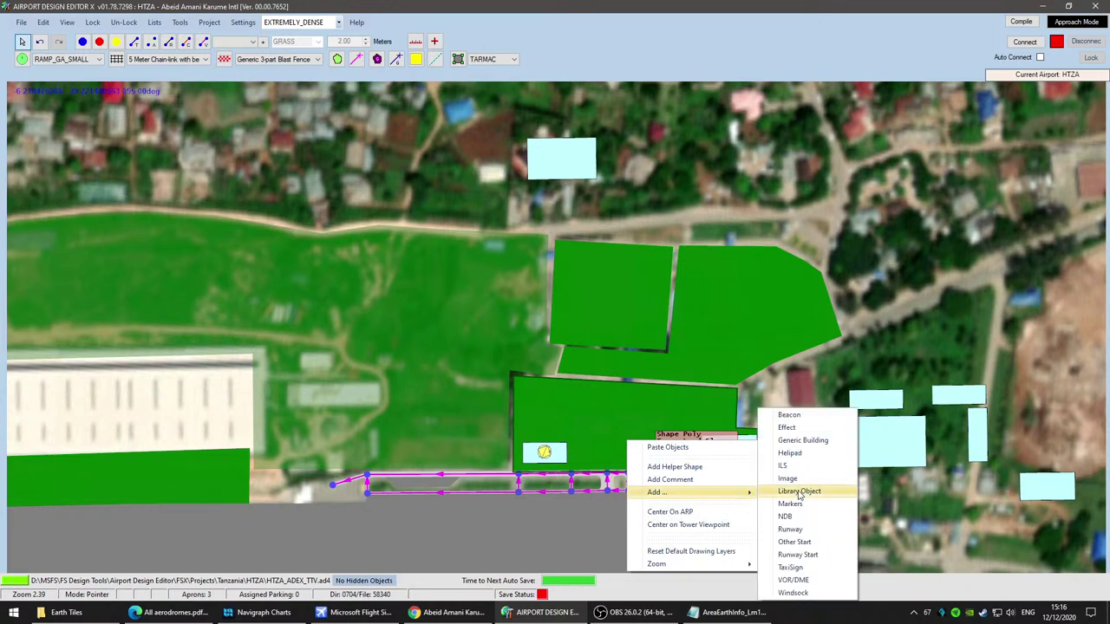
left_click(818, 443)
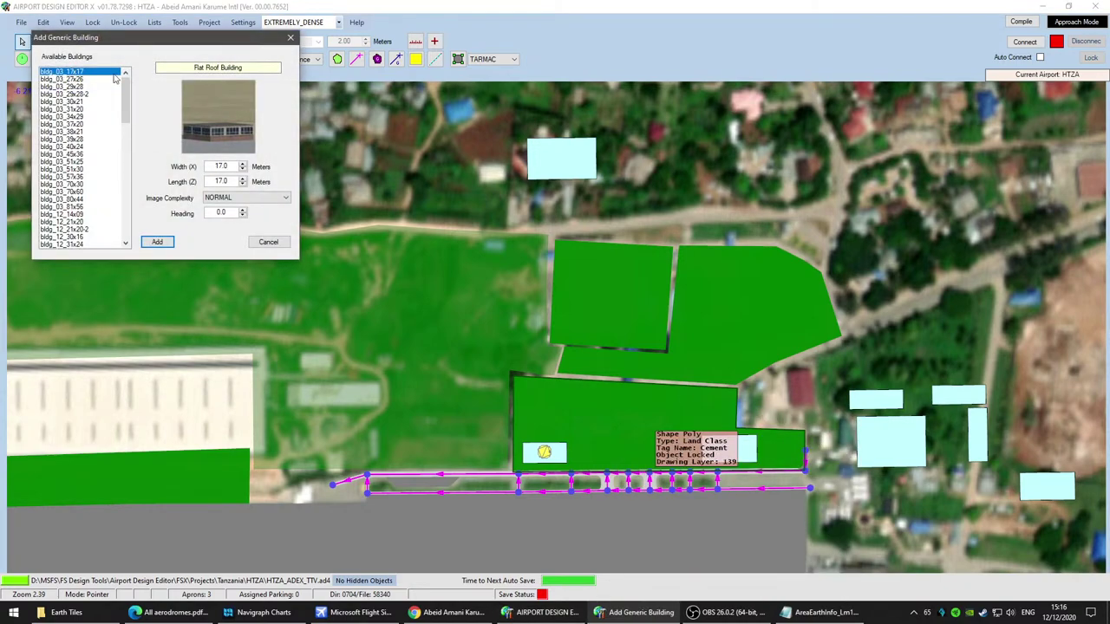
left_click_drag(127, 95, 128, 102)
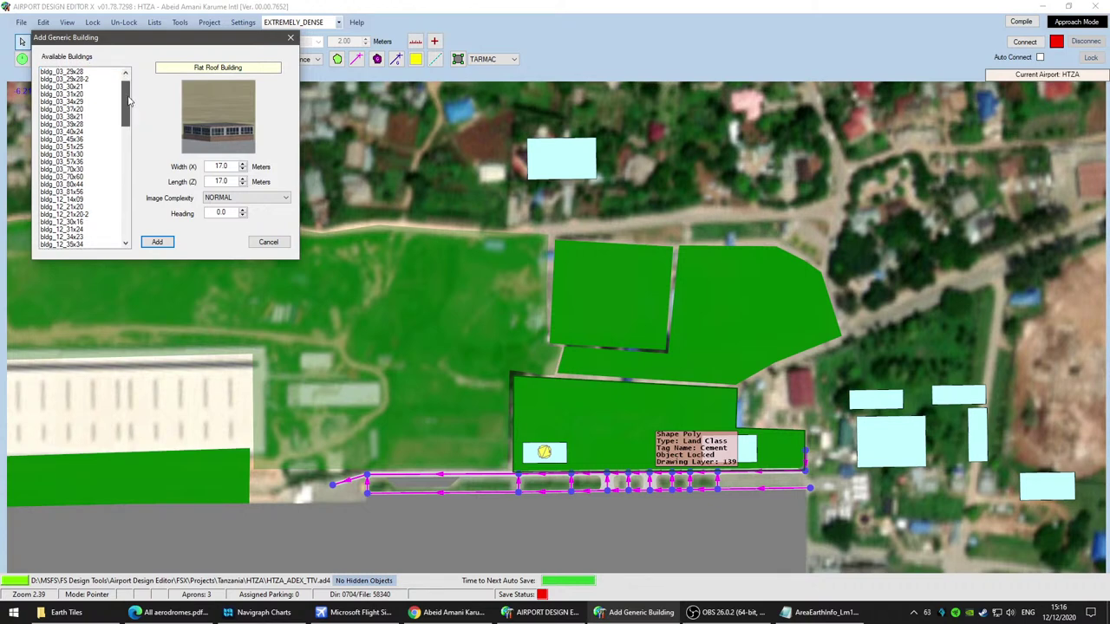
scroll(128, 101, "up", 1)
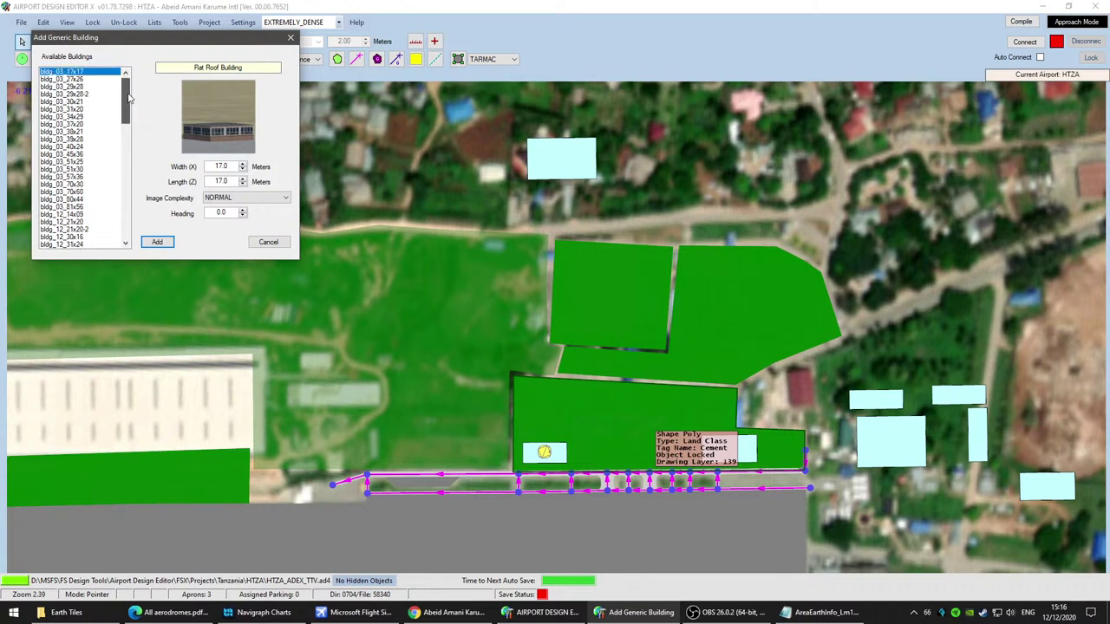
left_click(82, 110)
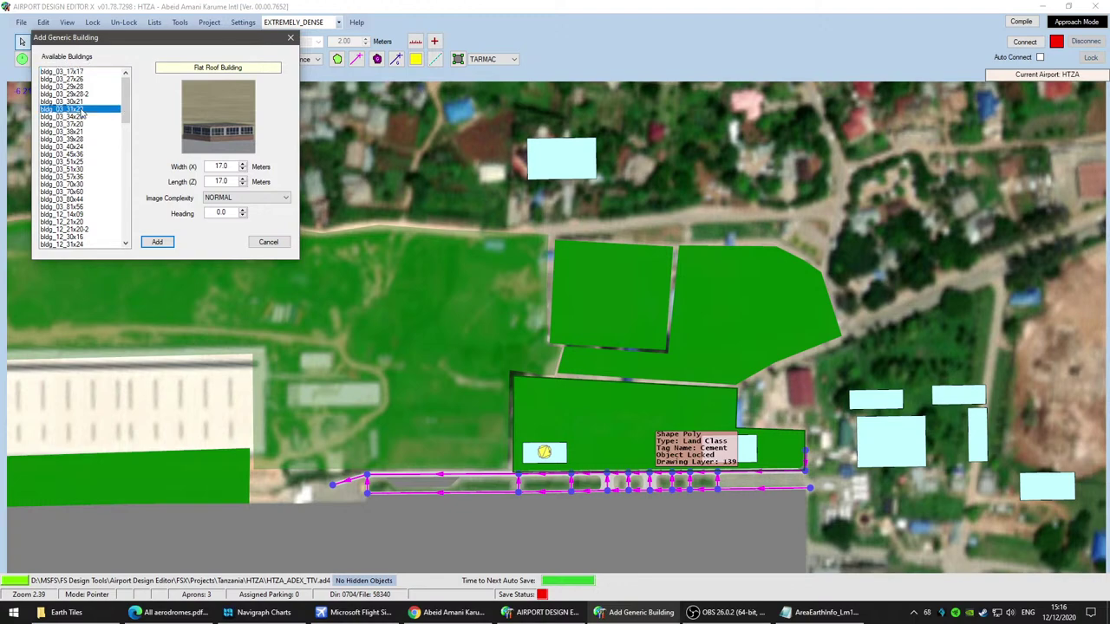
left_click(82, 132)
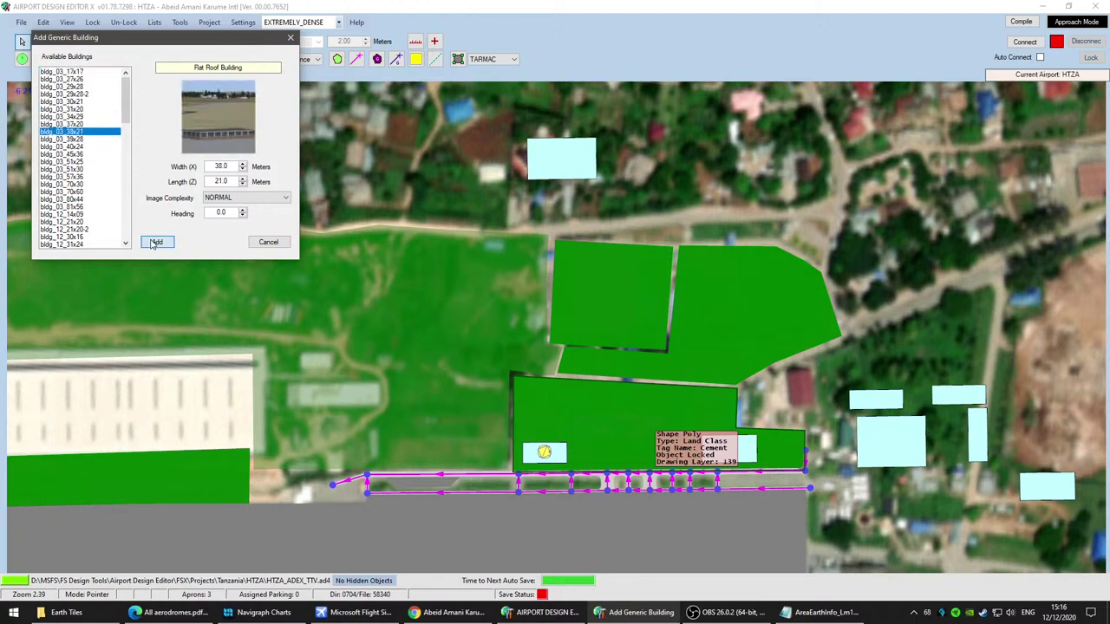
left_click(157, 242)
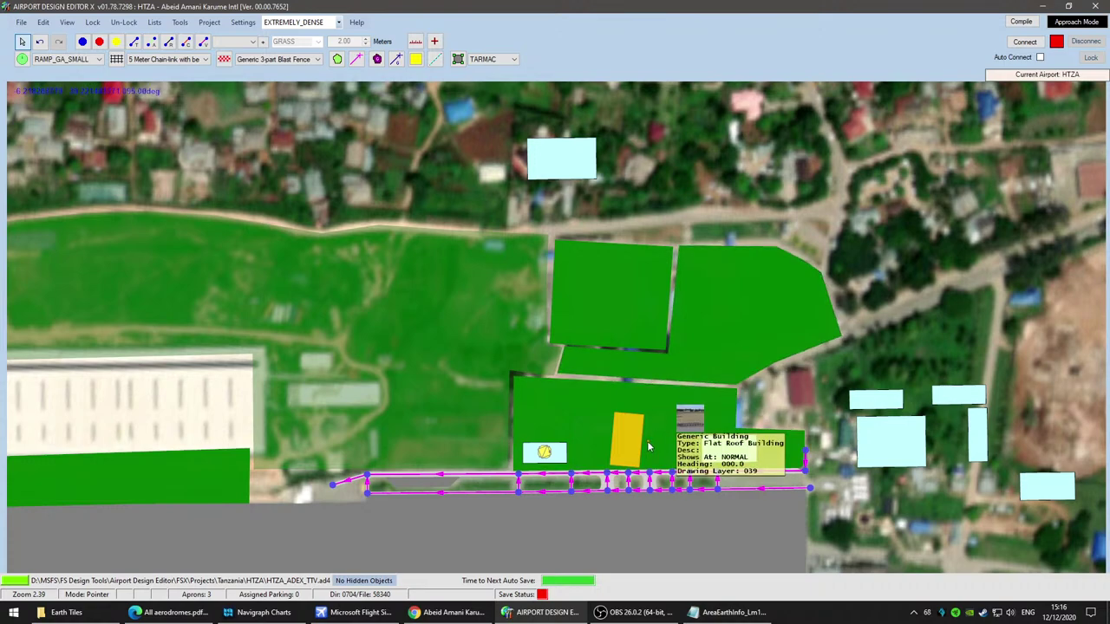
left_click_drag(648, 441, 629, 476)
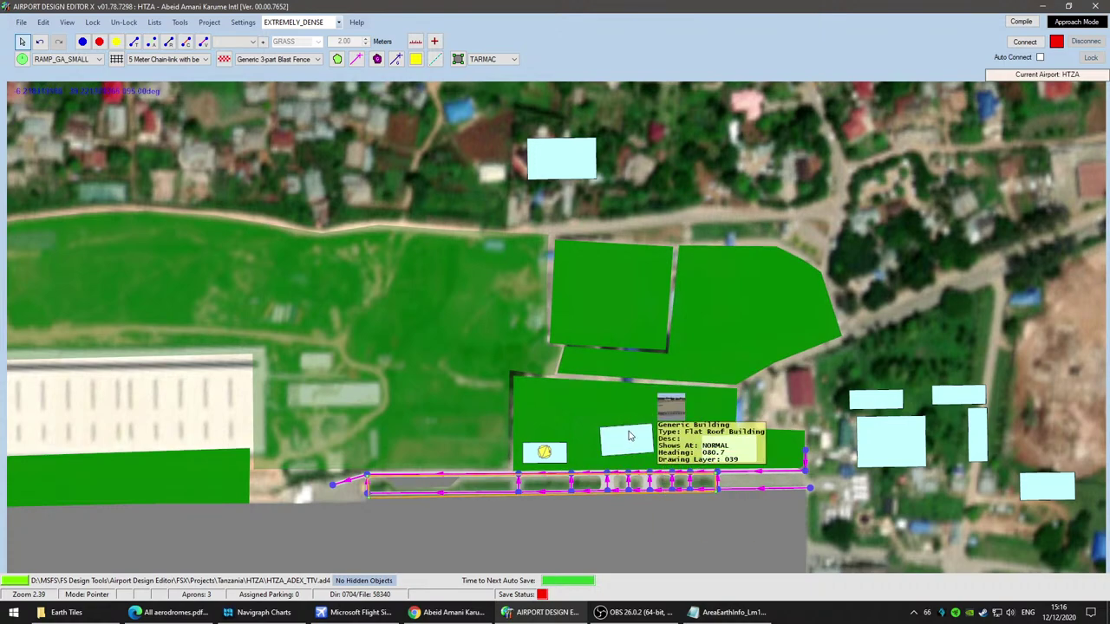
scroll(630, 436, "up", 3)
left_click(630, 444)
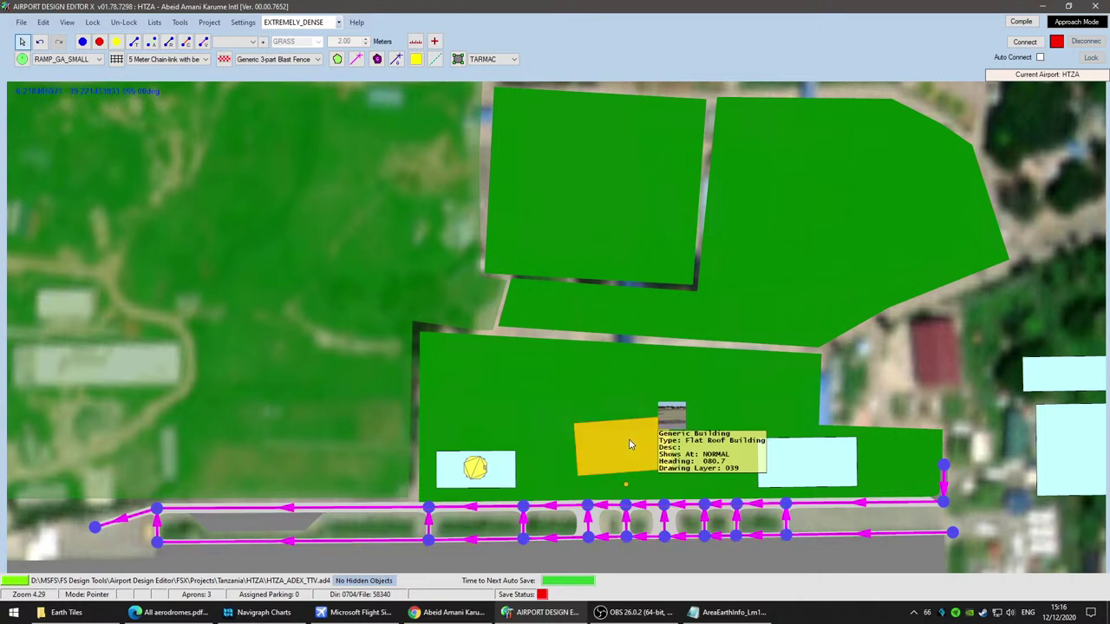
Step: Add another generic building, comparing bldg_12 models before settling on bldg_12_38x29
right_click(630, 440)
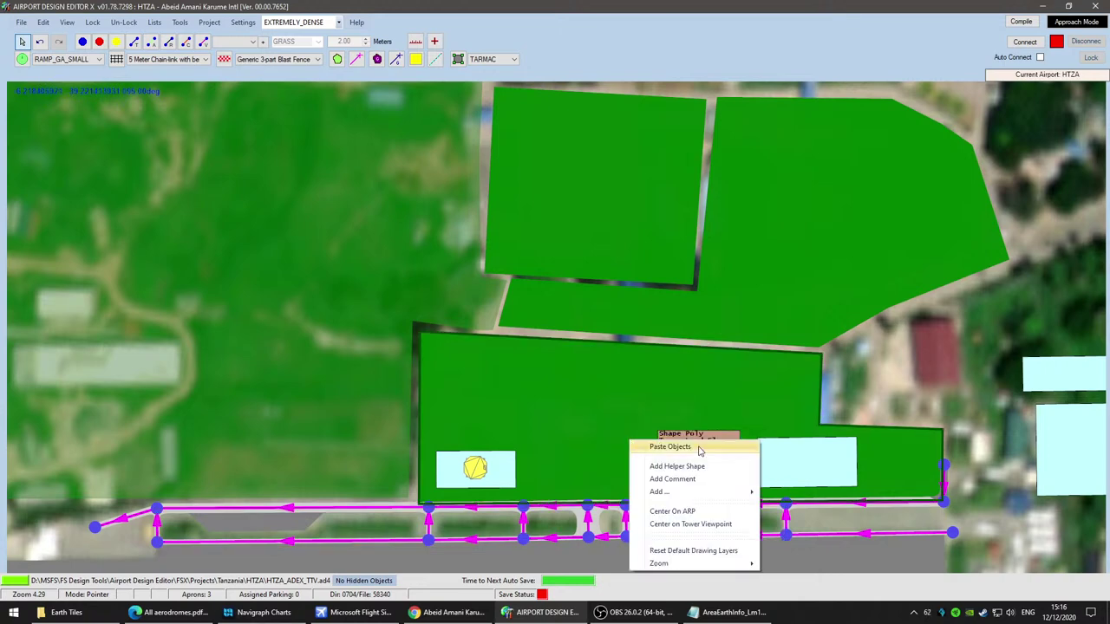
mouse_move(721, 493)
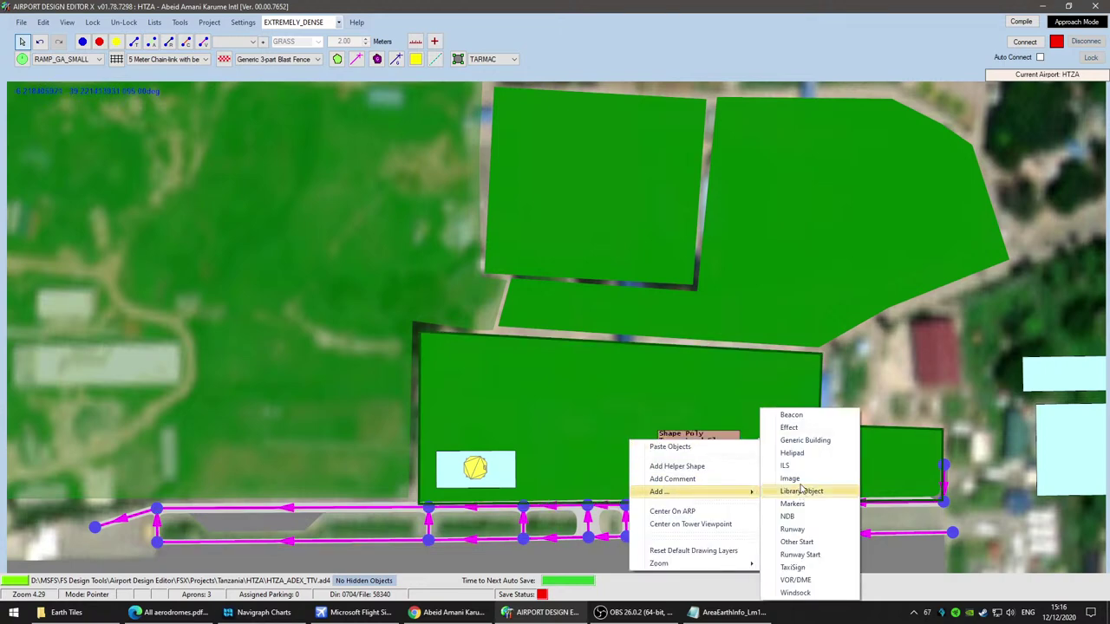
left_click(805, 440)
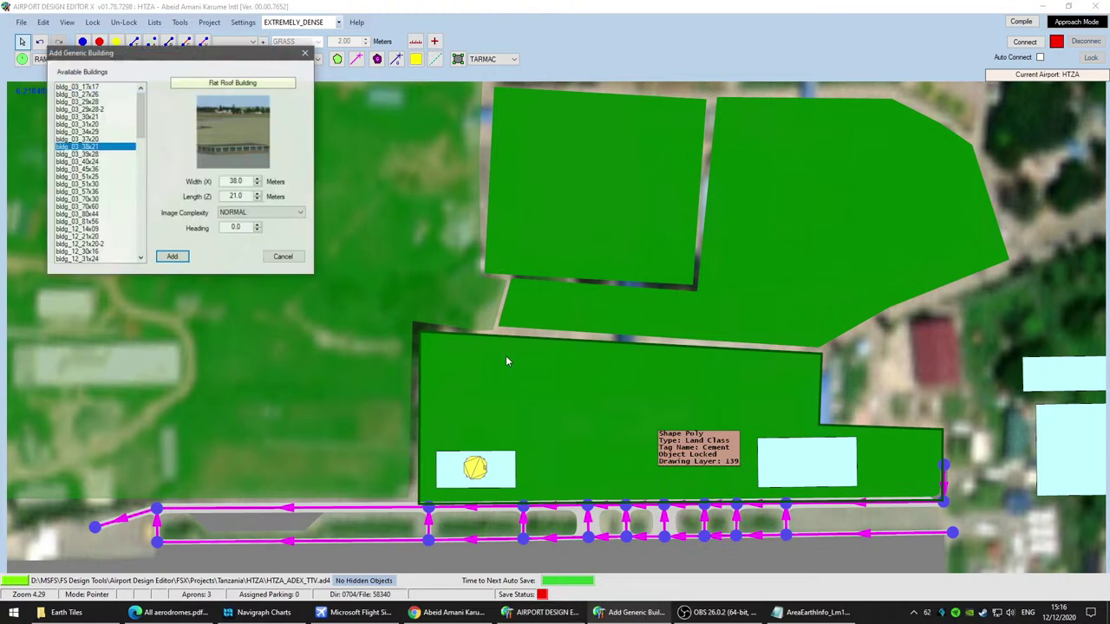
left_click(94, 154)
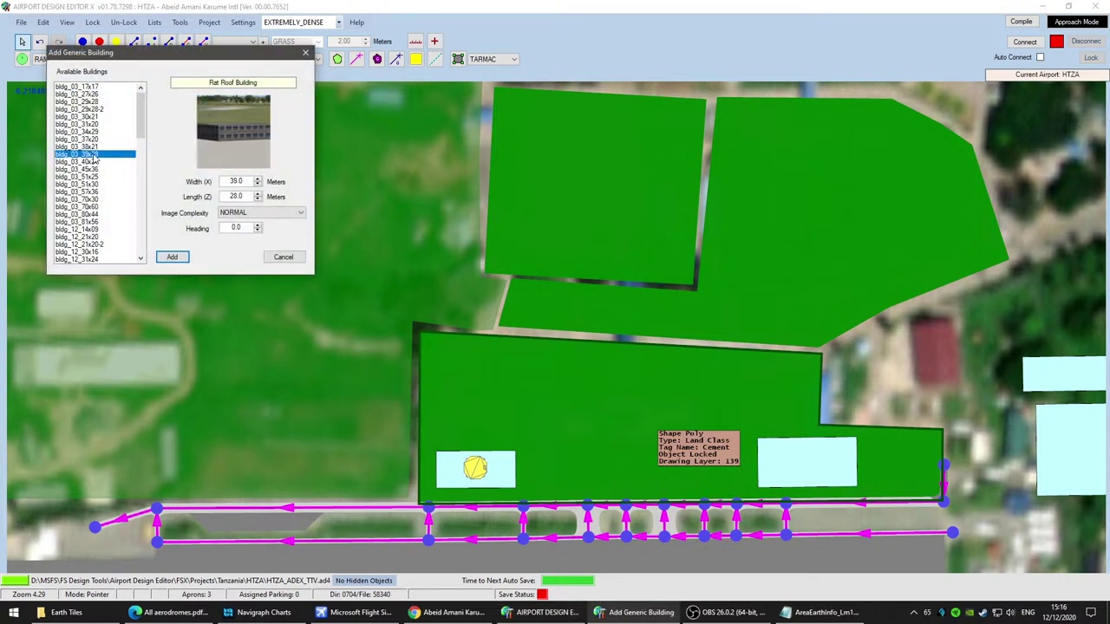
key("Up")
scroll(113, 211, "down", 4)
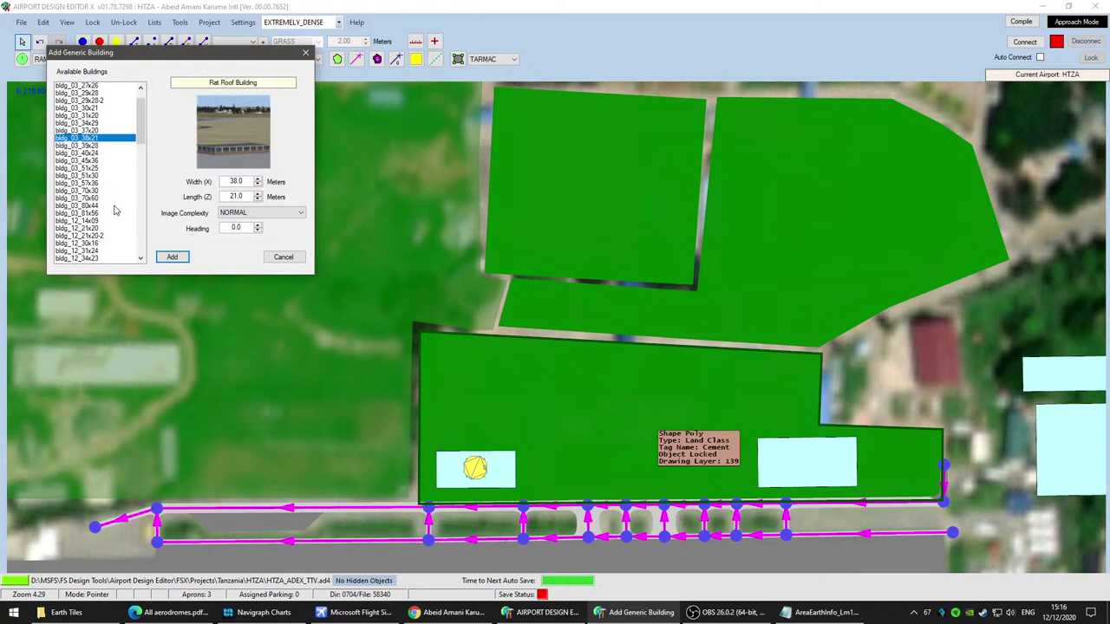
left_click(91, 140)
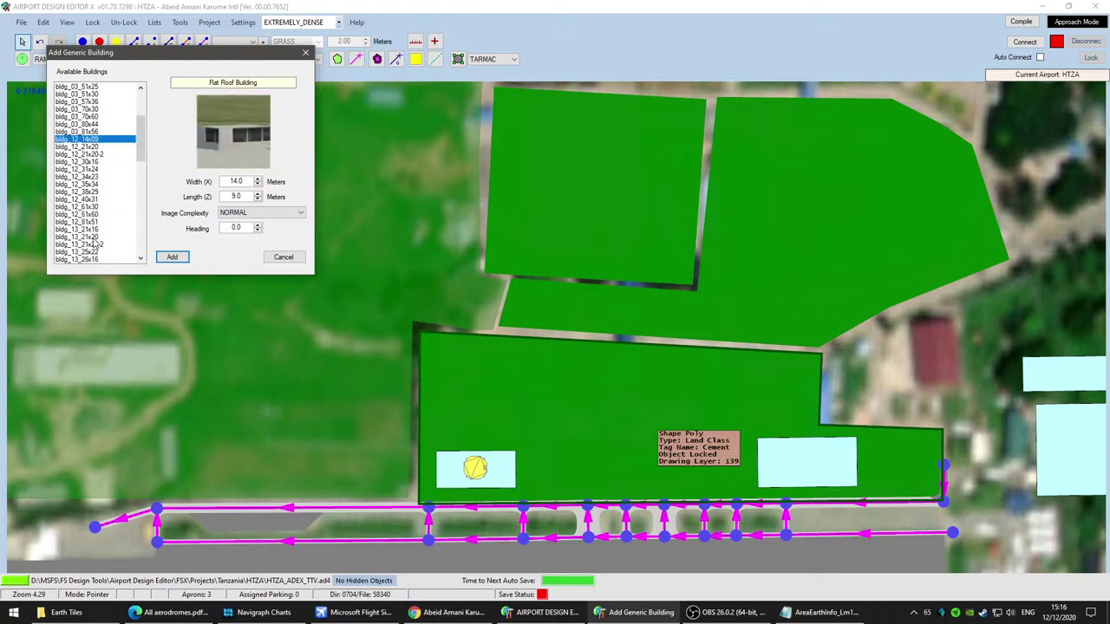
left_click(91, 170)
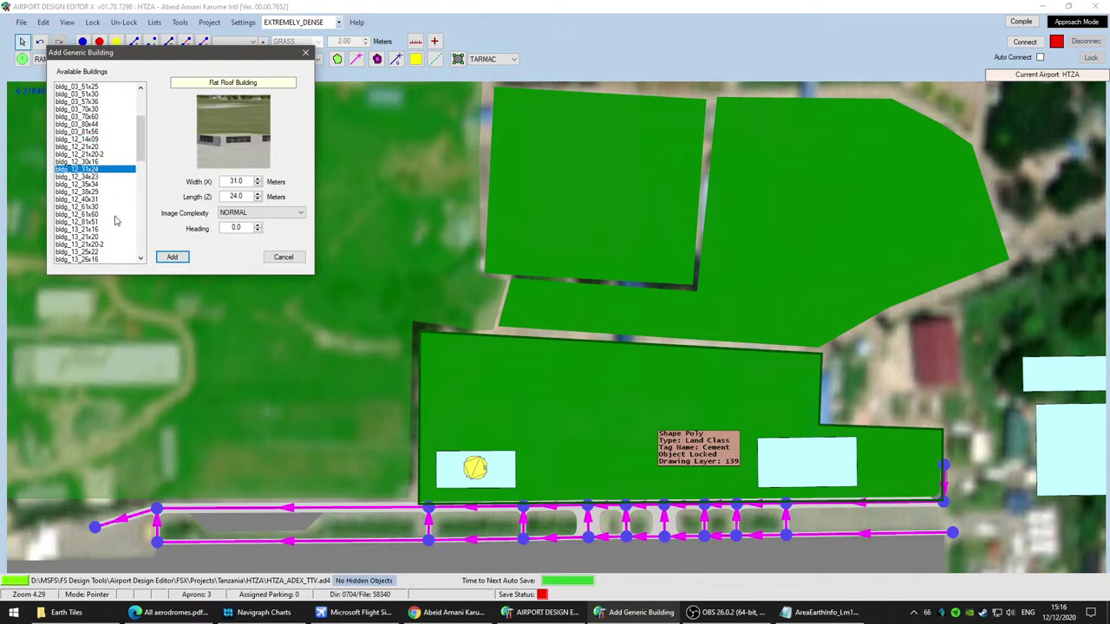
left_click(92, 177)
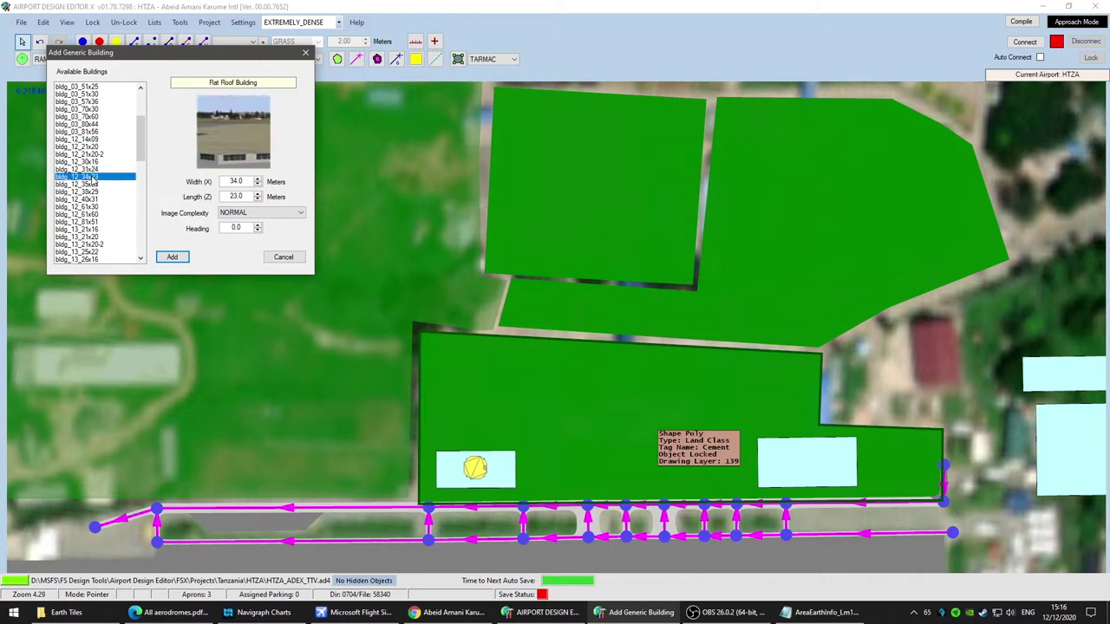
left_click(93, 184)
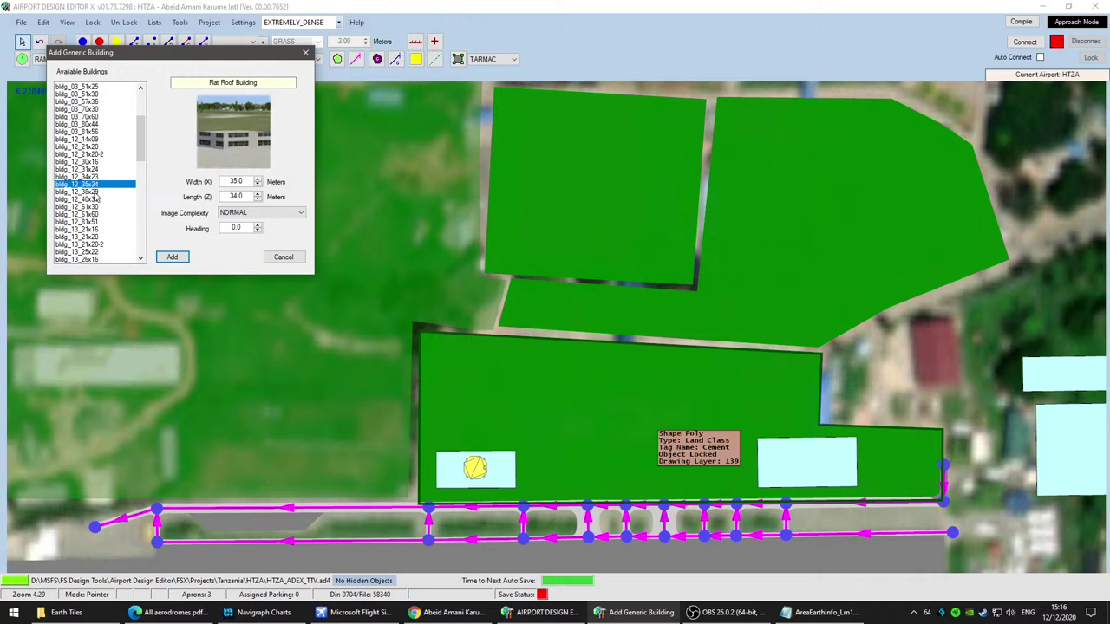
left_click(97, 192)
left_click(96, 162)
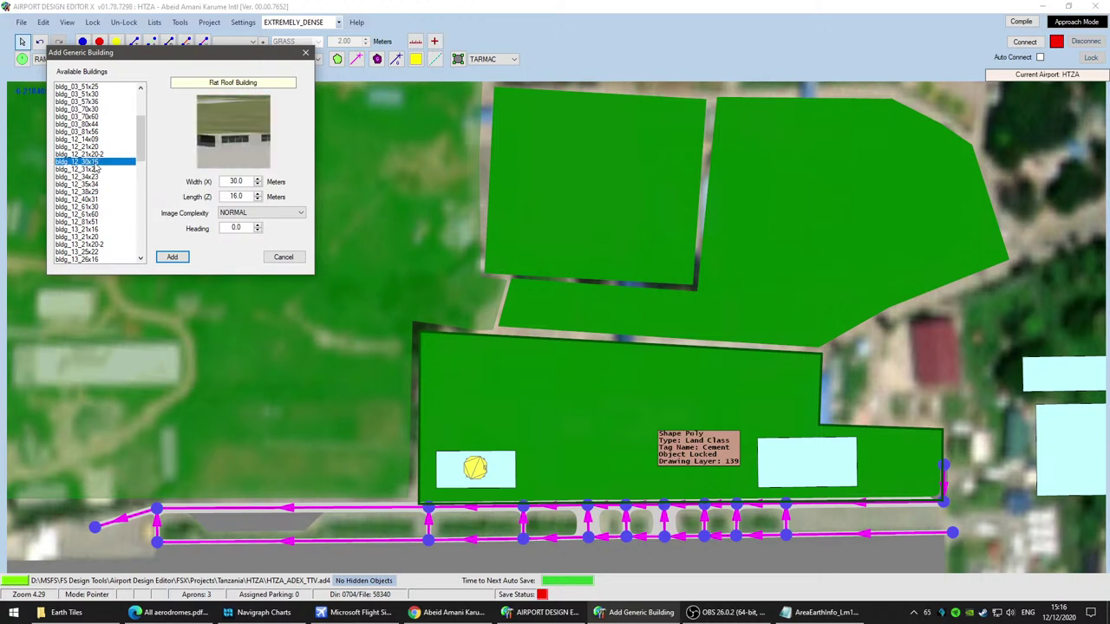
left_click(97, 169)
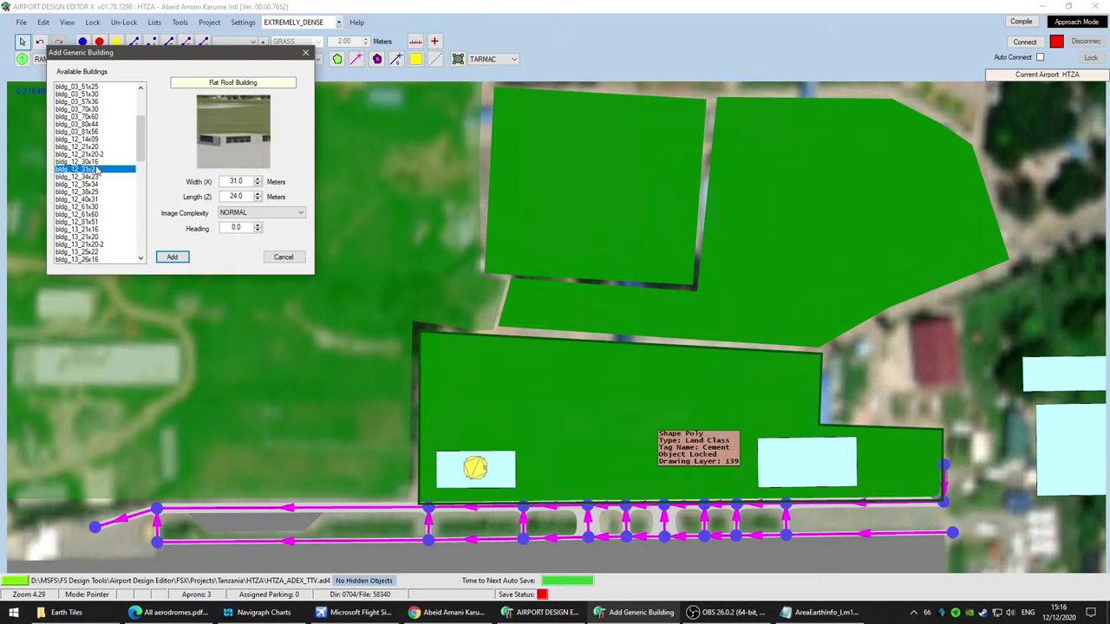
left_click(98, 177)
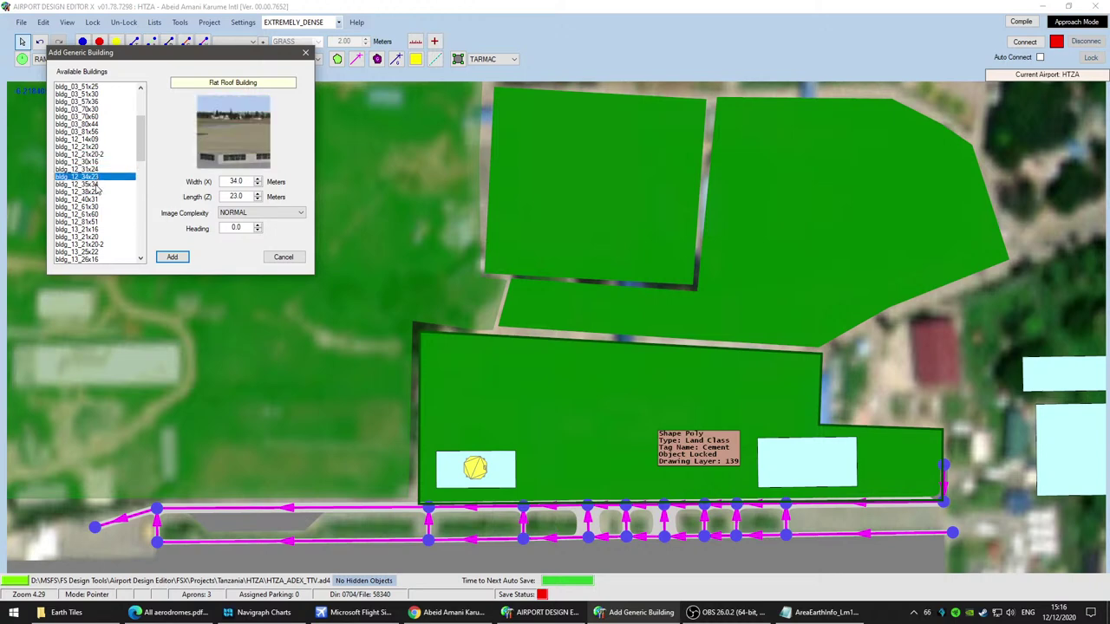
left_click(97, 185)
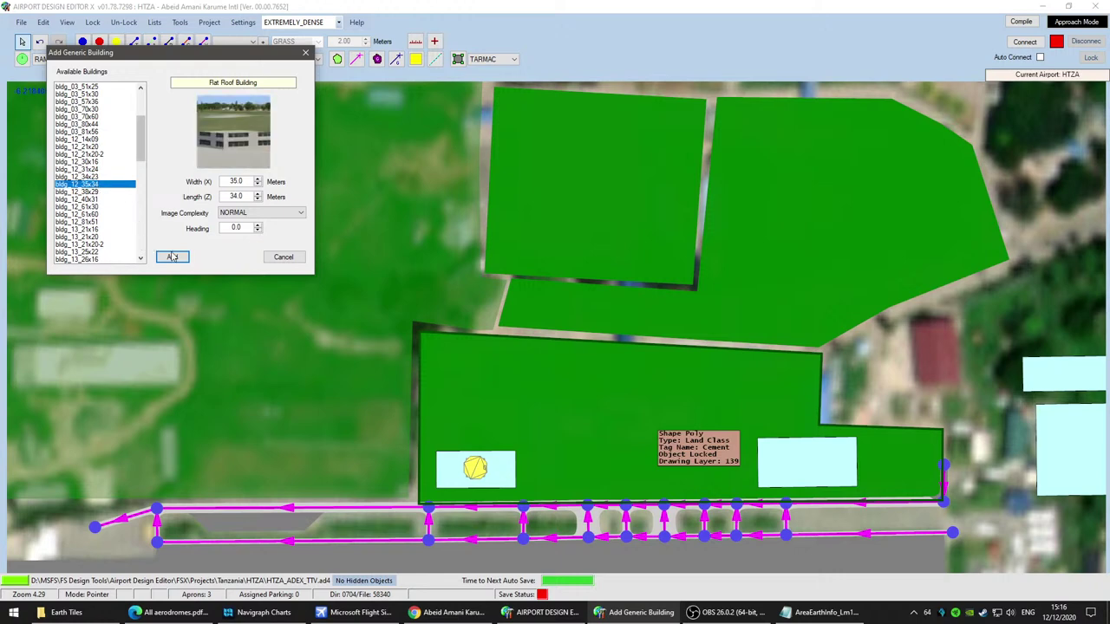
left_click(97, 191)
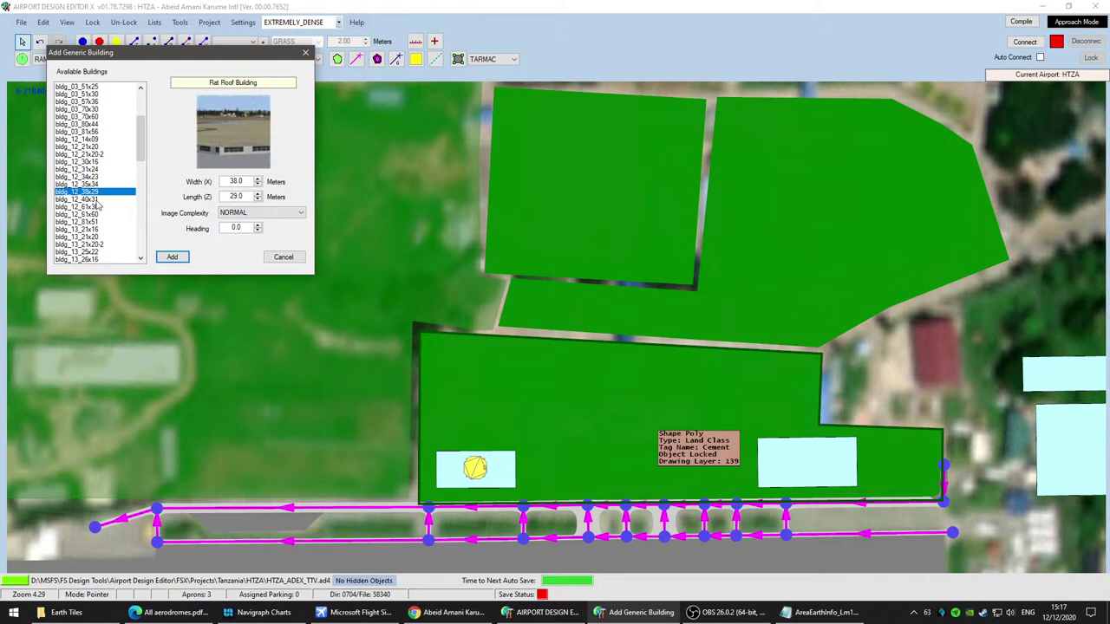
Step: Place the building, turn it to heading 266.4, and shift it left within the green plot
left_click(173, 257)
left_click_drag(679, 444, 630, 362)
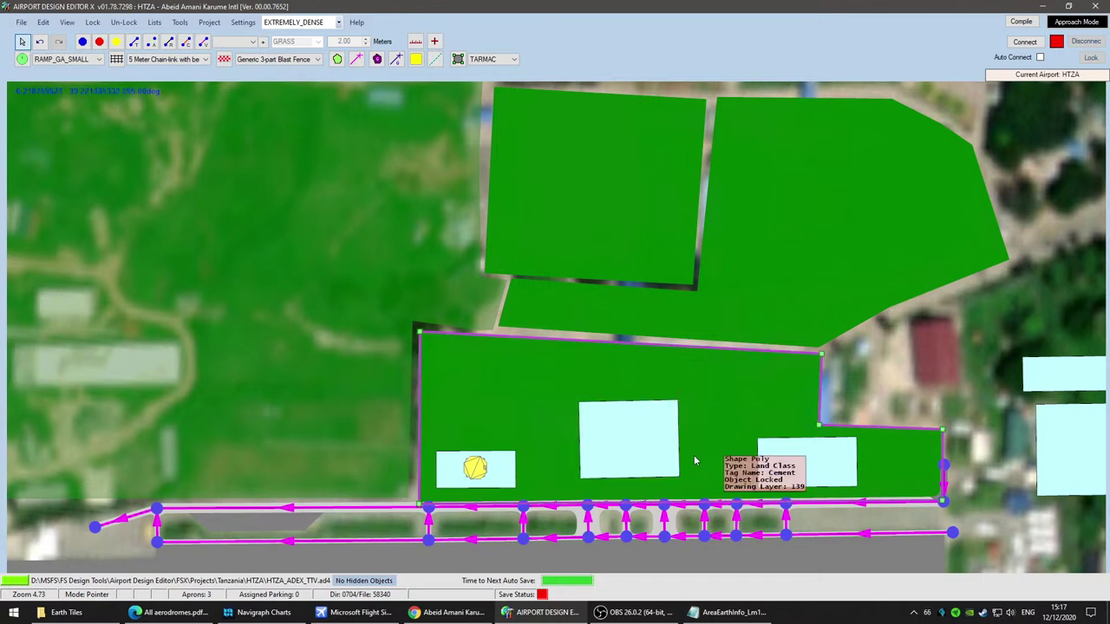
scroll(641, 451, "up", 1)
scroll(641, 445, "up", 1)
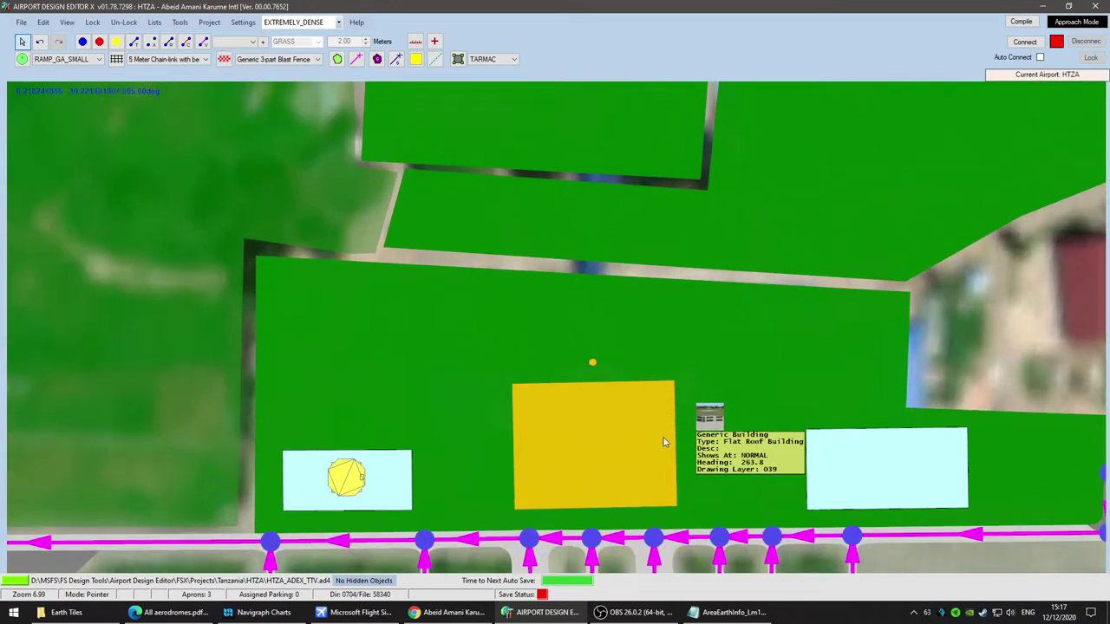
left_click_drag(595, 365, 595, 362)
left_click_drag(626, 446, 558, 459)
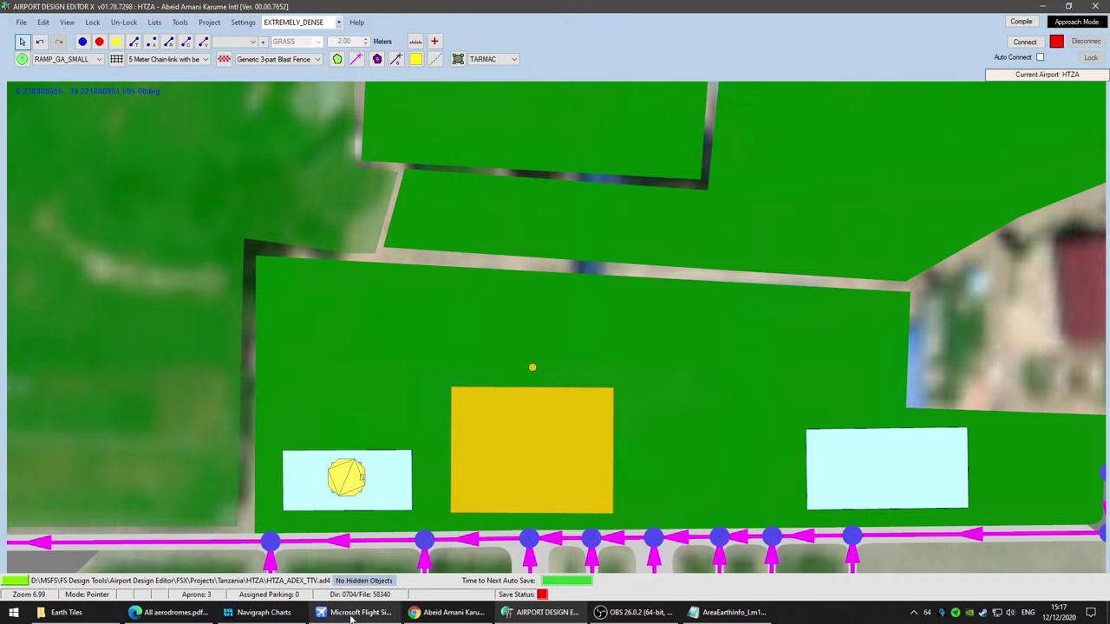
left_click(543, 617)
left_click(575, 617)
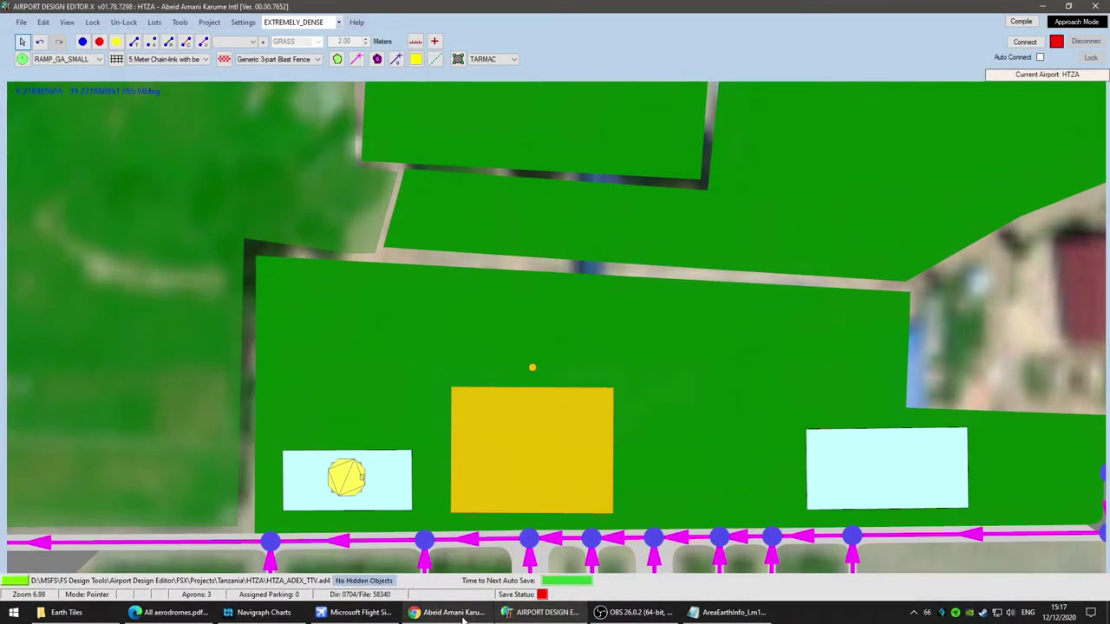
Step: Look over the Zanzibar terminal and apron on the satellite map, then view the Wikipedia article
left_click(461, 616)
left_click(84, 8)
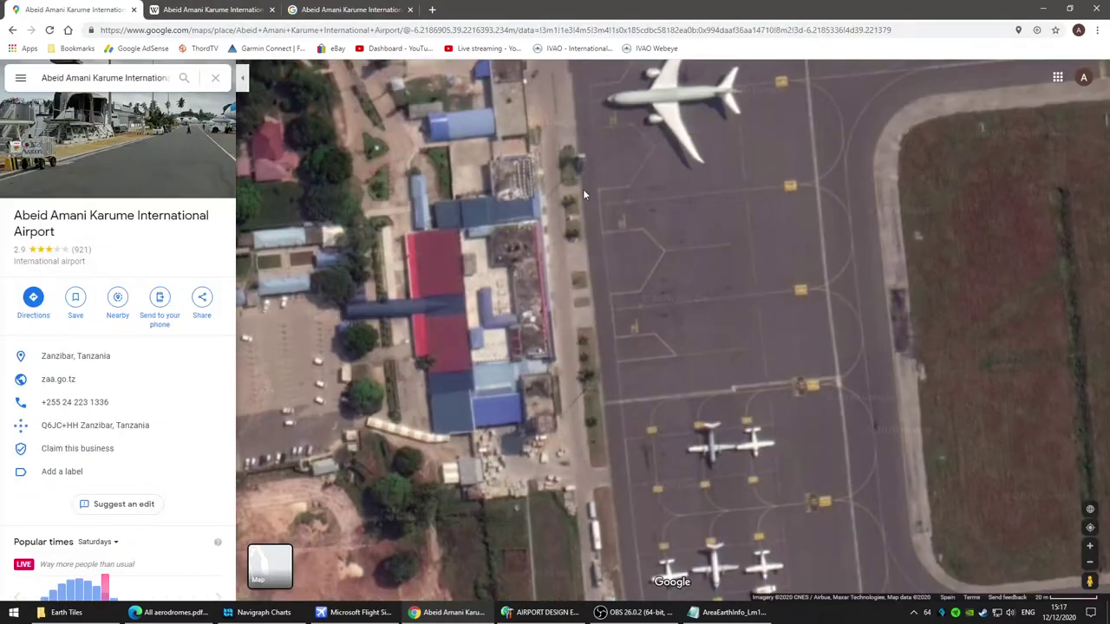
left_click_drag(482, 245, 468, 382)
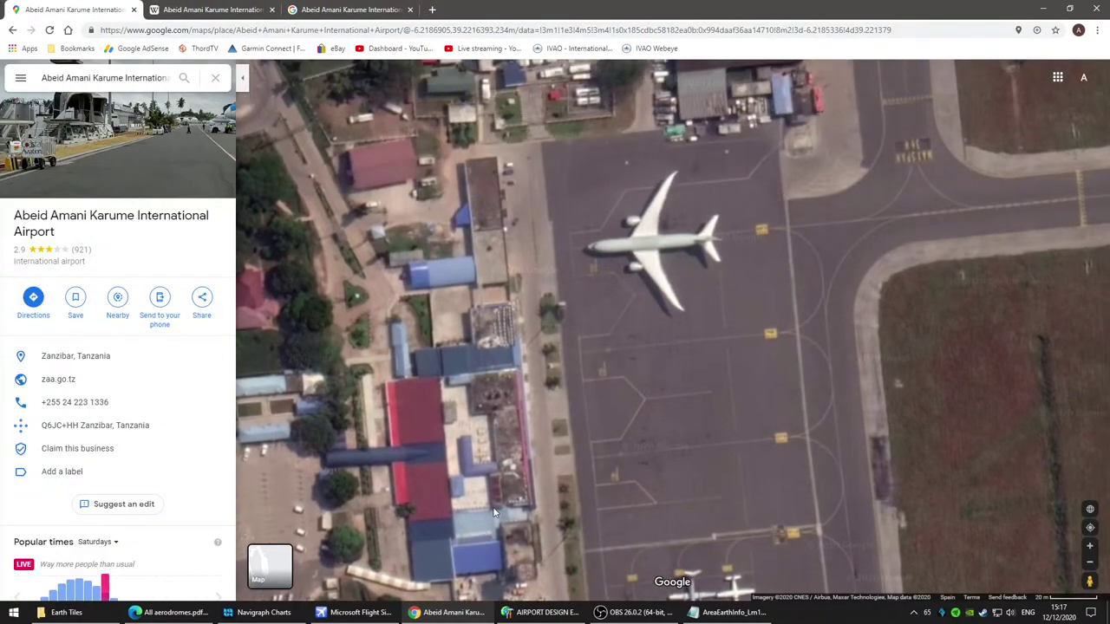
left_click_drag(494, 457, 482, 323)
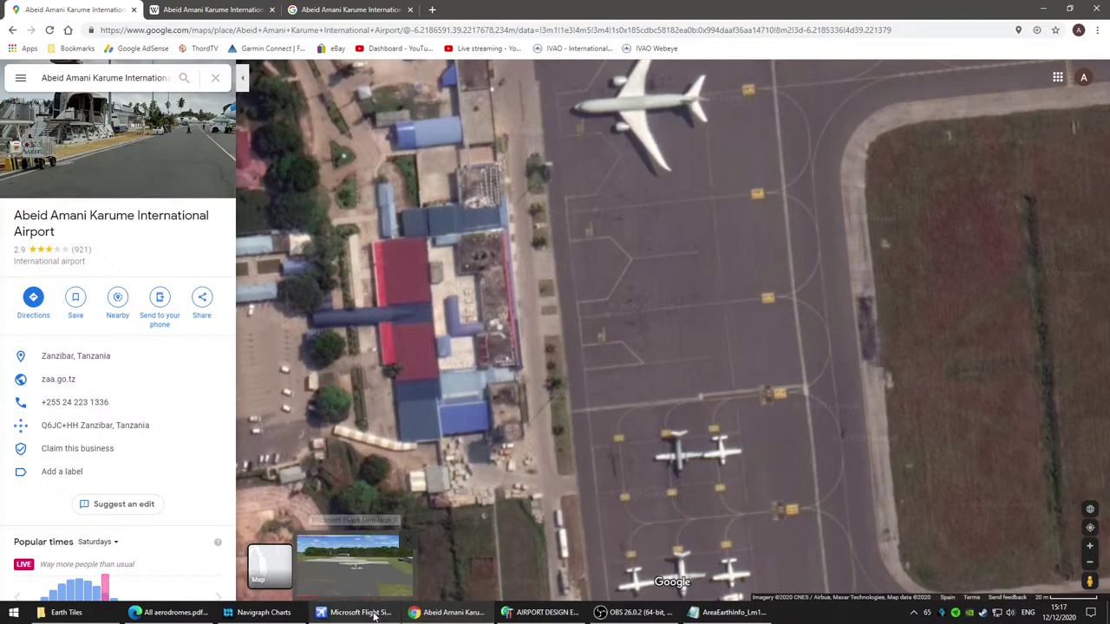
left_click(214, 11)
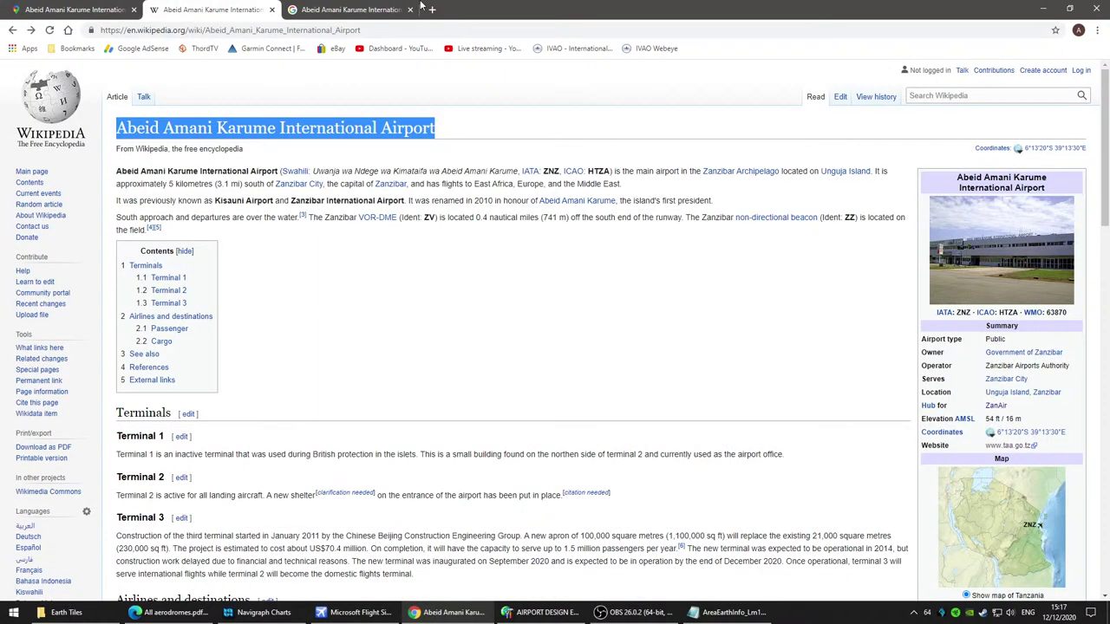
Step: Browse Google Images photos of the airport, including X-Plane and FS2004 terminal images
left_click(356, 11)
left_click(488, 300)
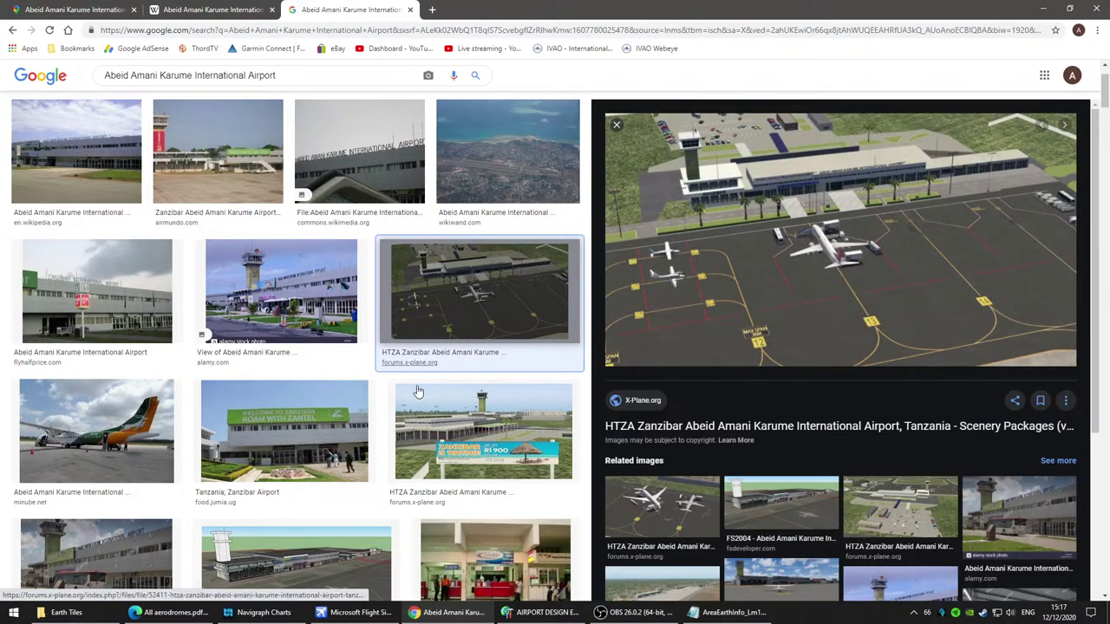
left_click(280, 292)
scroll(323, 391, "down", 1)
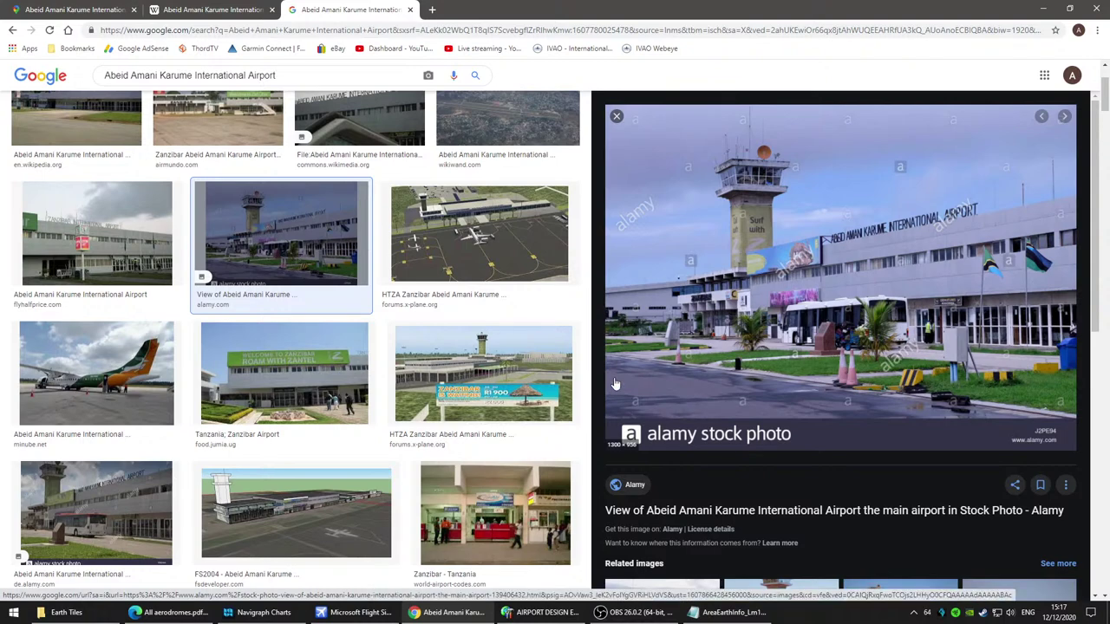
left_click(498, 394)
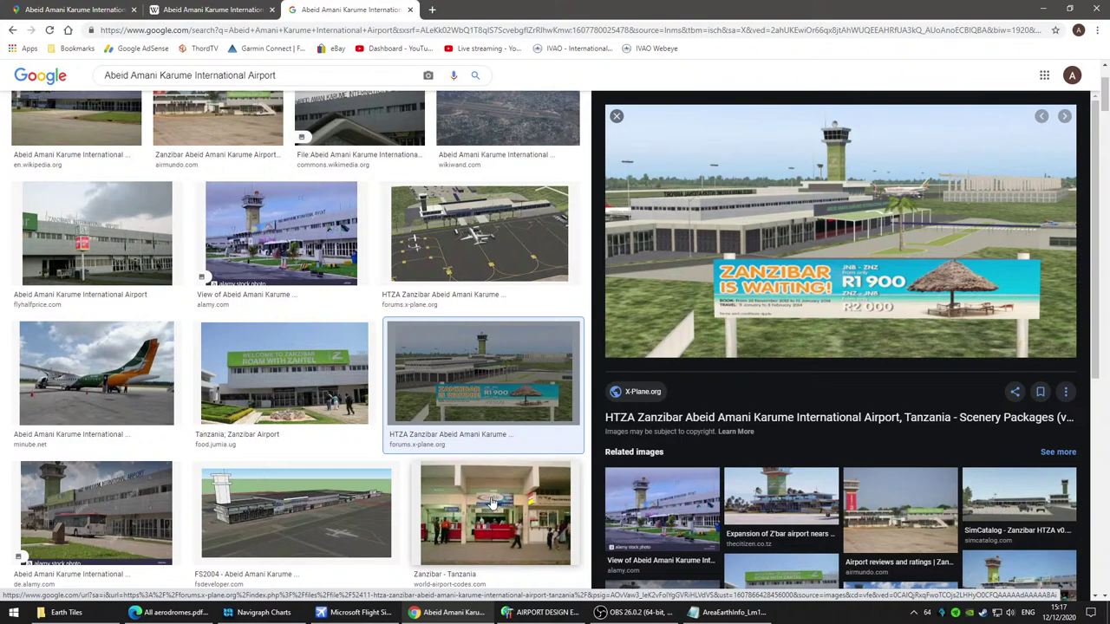
scroll(492, 504, "down", 2)
left_click(285, 367)
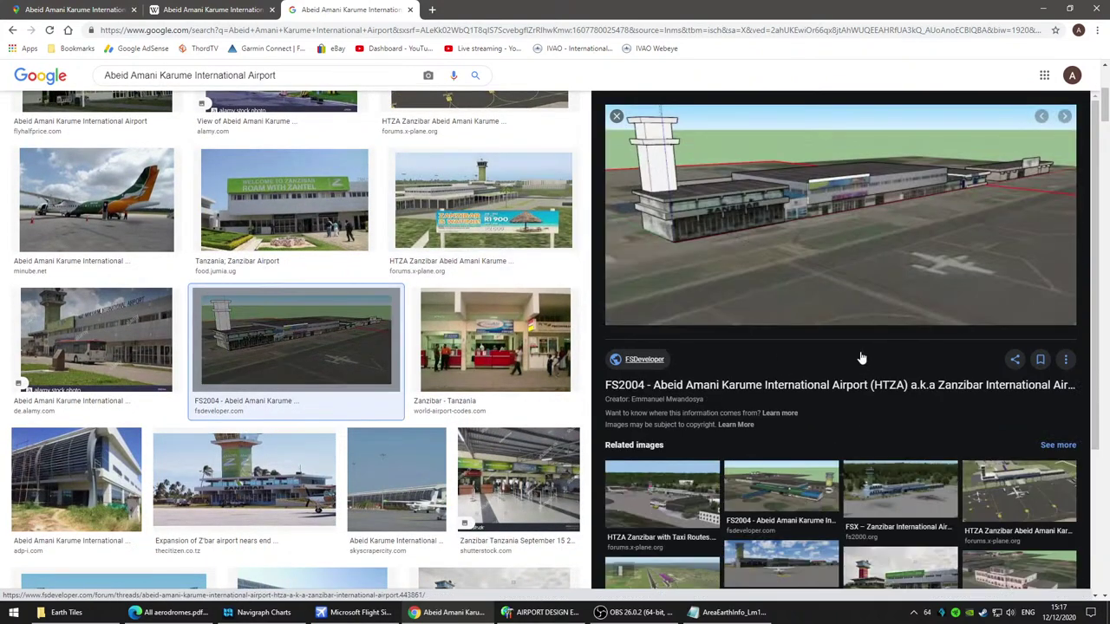
left_click(84, 362)
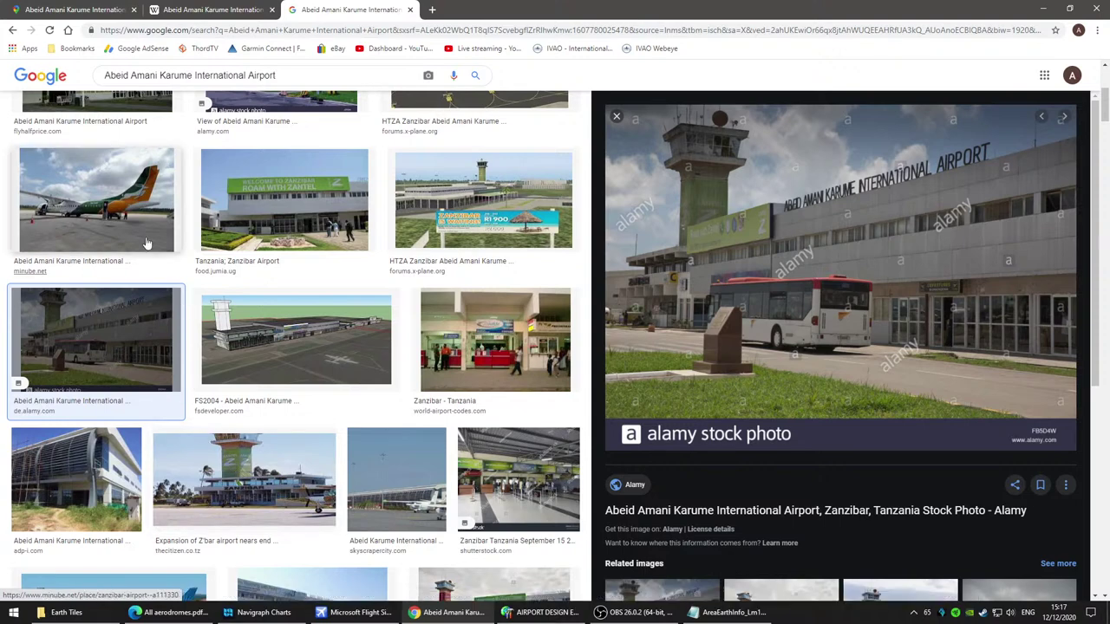
Step: Review more terminal and tower photos, then return to Airport Design Editor
left_click(278, 217)
scroll(319, 440, "down", 2)
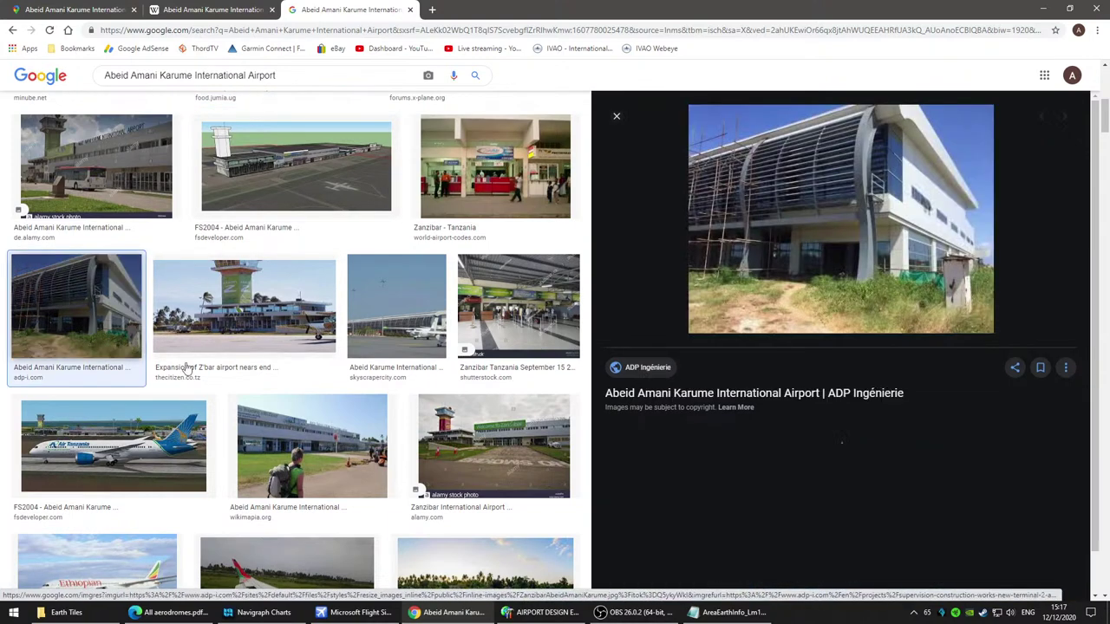
left_click(80, 286)
left_click(261, 299)
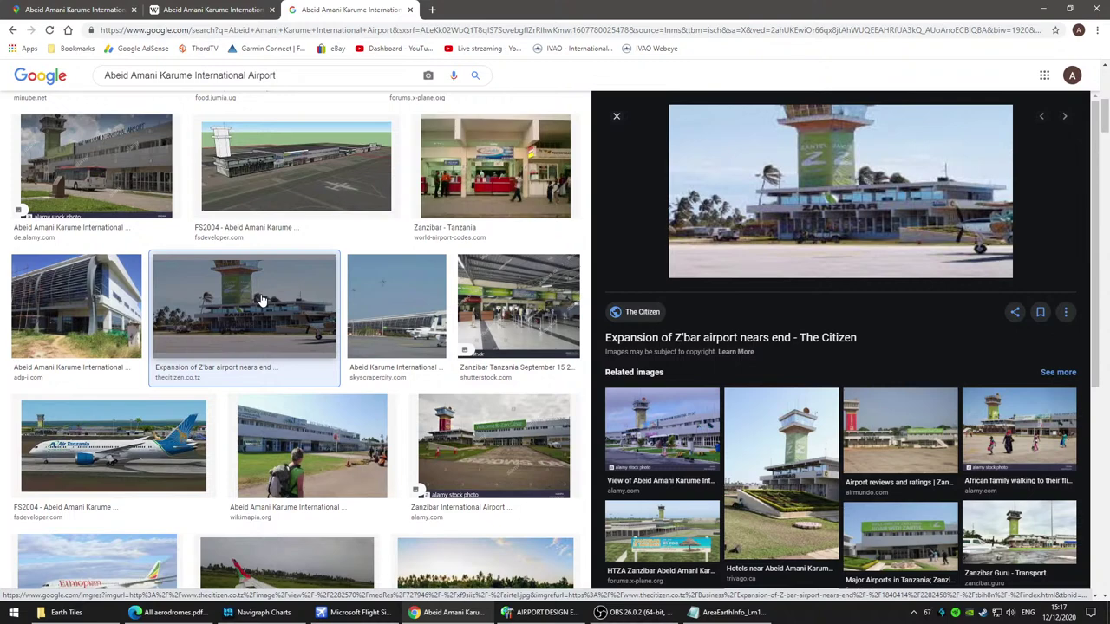
left_click(137, 449)
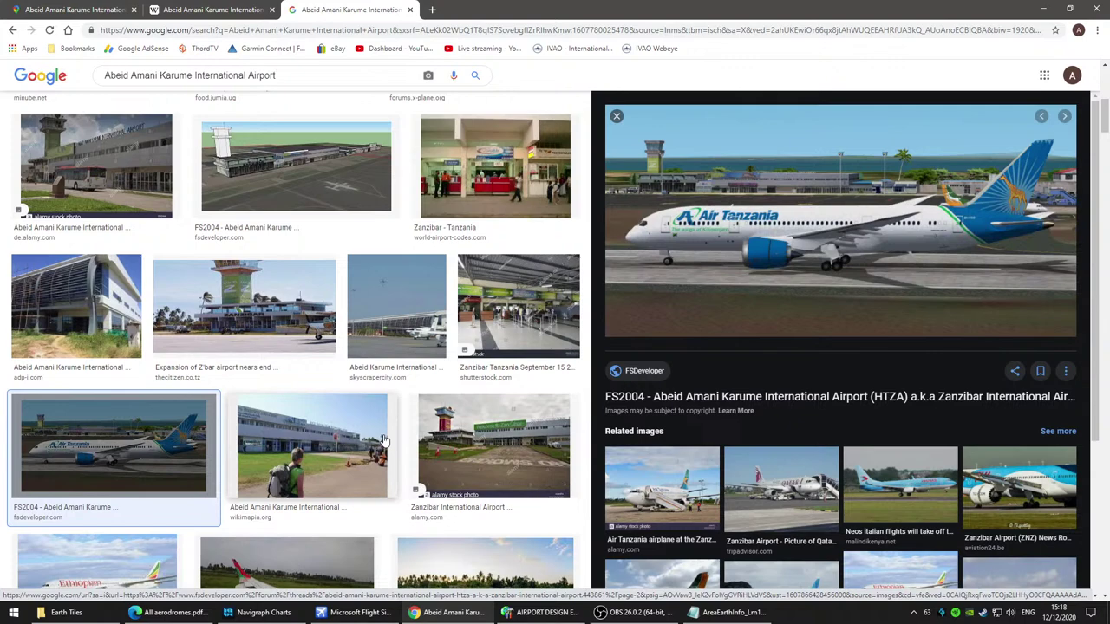
scroll(384, 441, "down", 1)
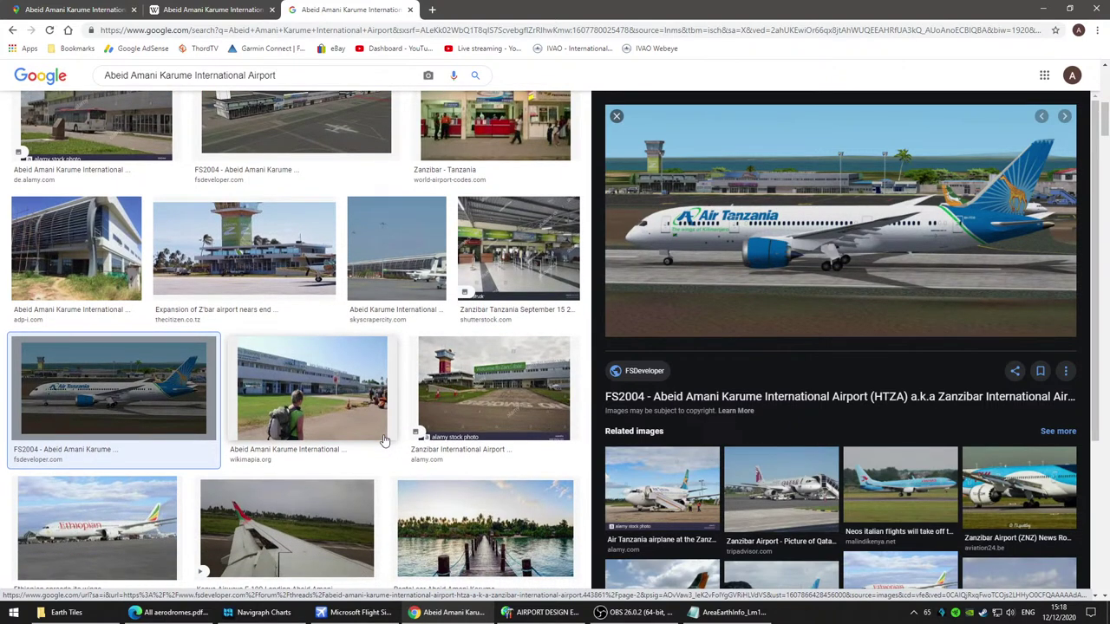
mouse_move(423, 617)
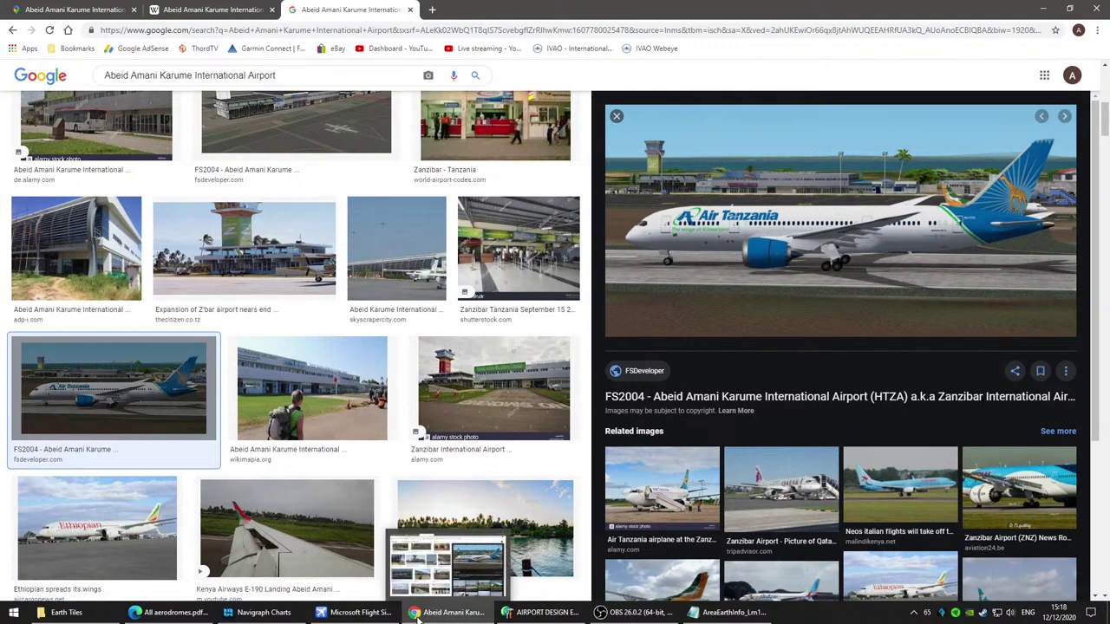
left_click(550, 616)
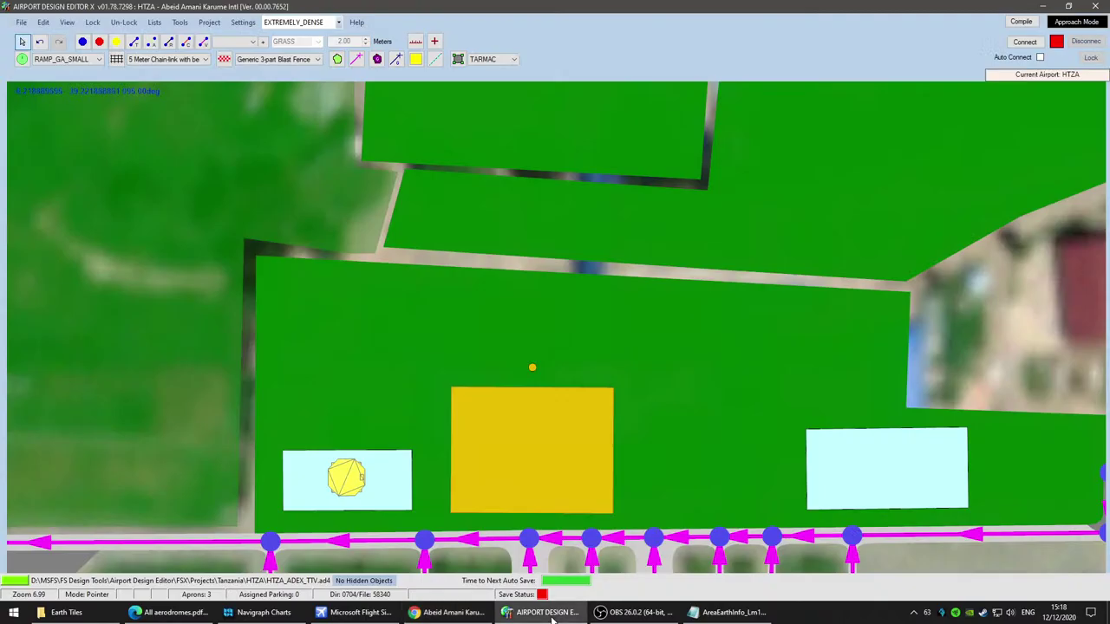
Step: Delete the flat-roof generic building on the grass beside the vehicle path
left_click(931, 469)
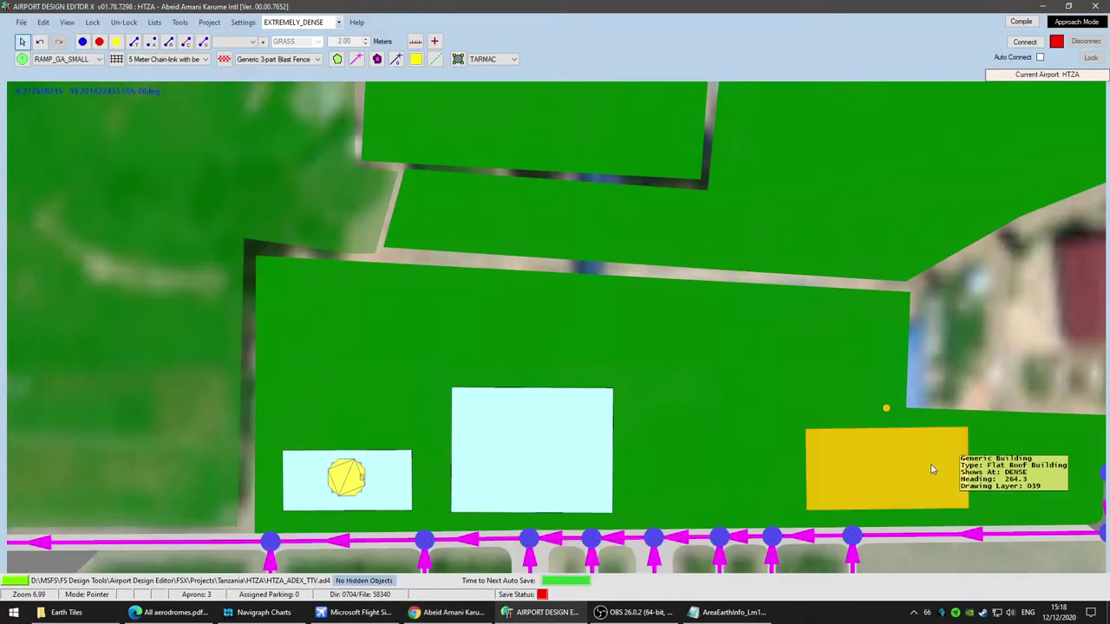
right_click_drag(928, 464, 552, 457)
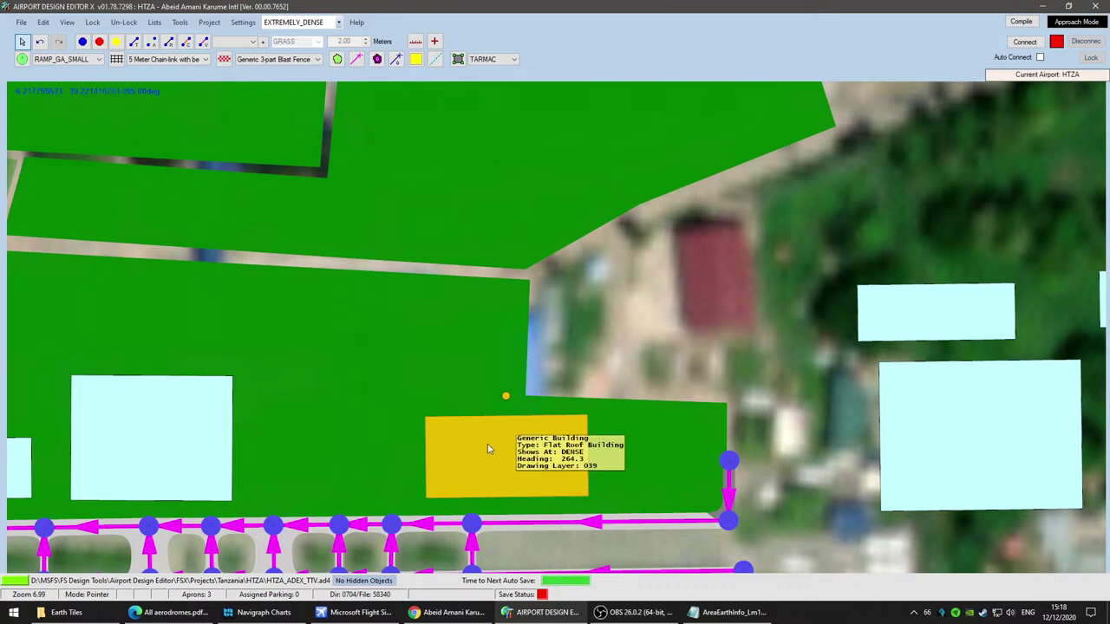
left_click_drag(487, 448, 342, 376)
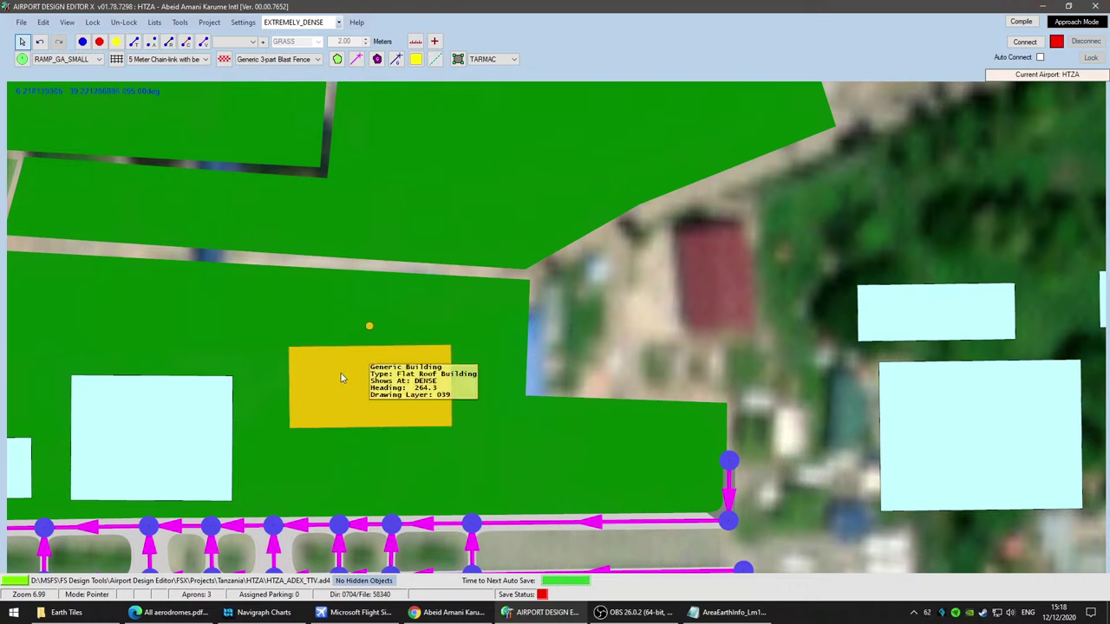
key("Delete")
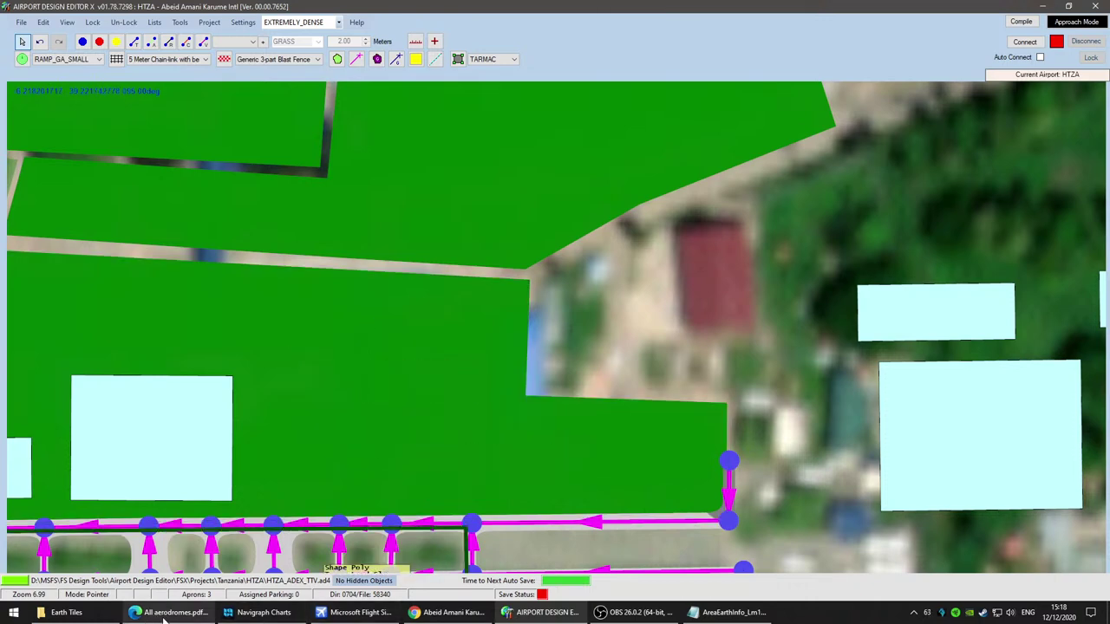
left_click(442, 613)
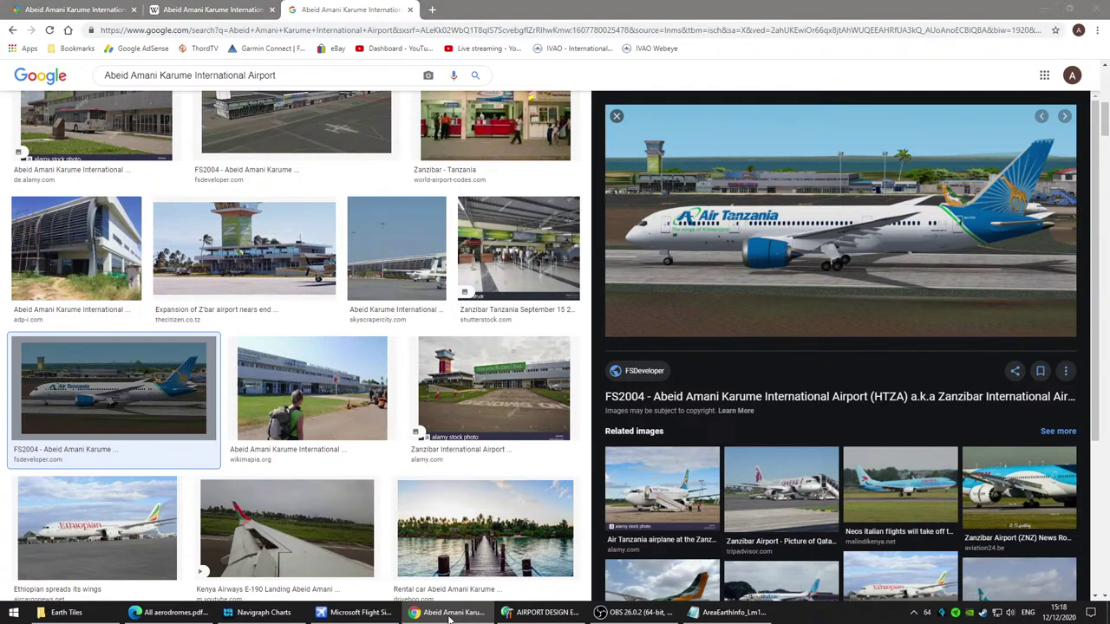
left_click(449, 617)
Step: Add a bldg_12_30x16 generic building on the grass, rotate it to about 263° and shift it left
left_click(450, 473)
right_click(450, 470)
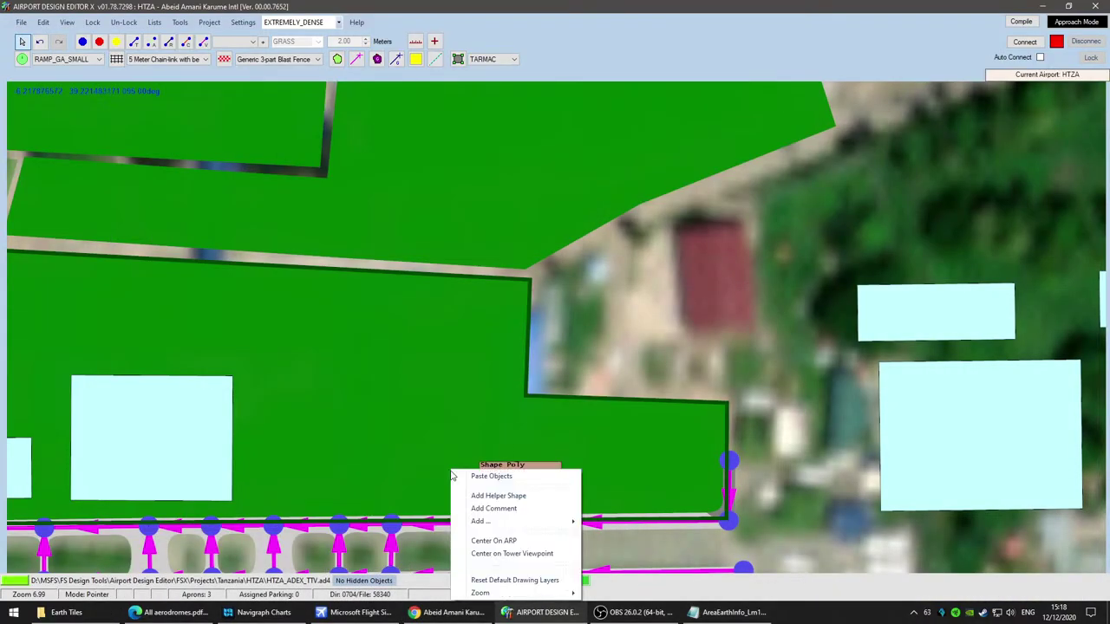
mouse_move(515, 523)
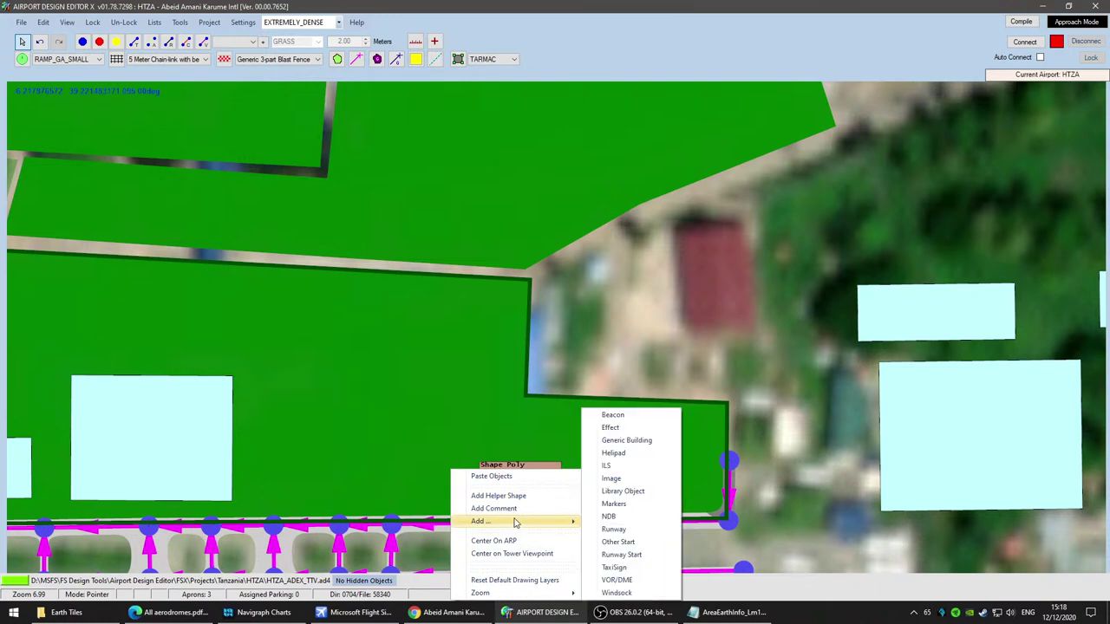
left_click(626, 440)
scroll(113, 250, "up", 1)
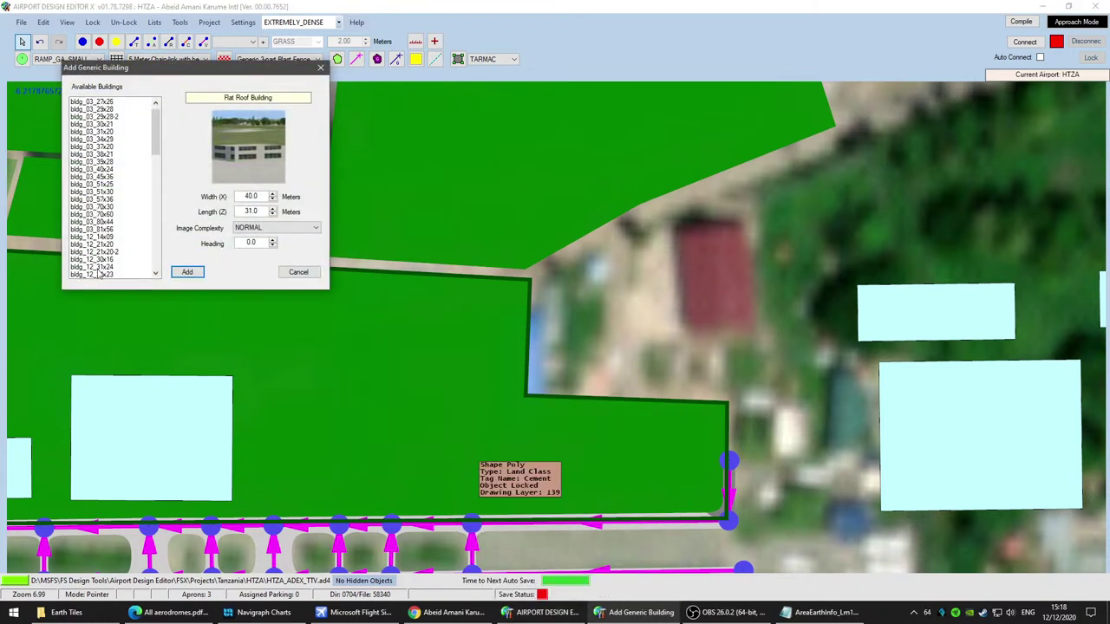
left_click(95, 237)
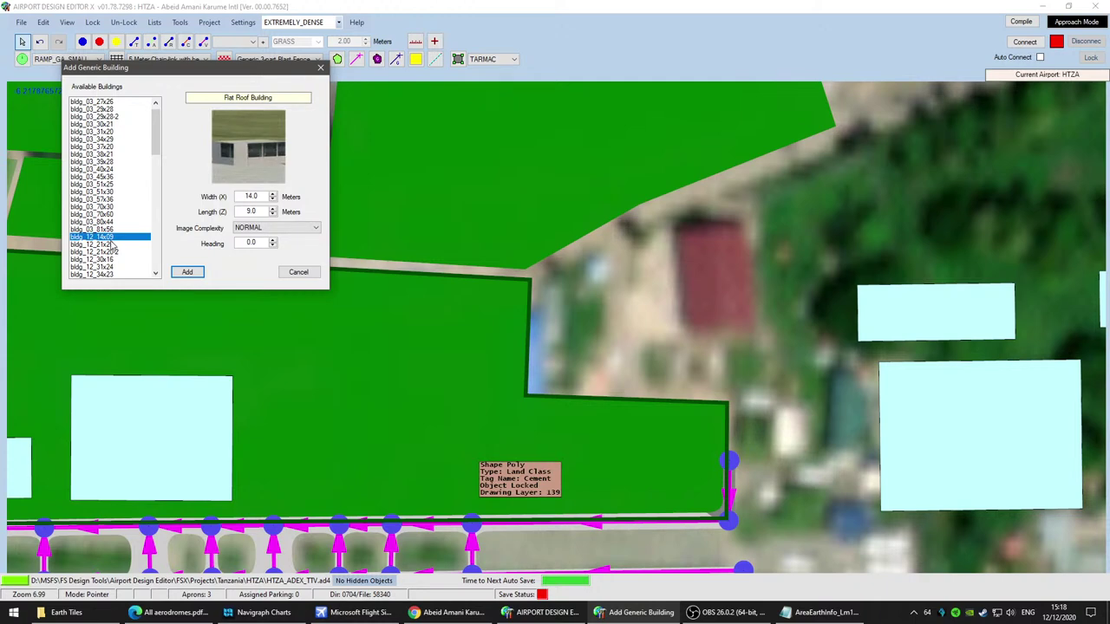
left_click(118, 252)
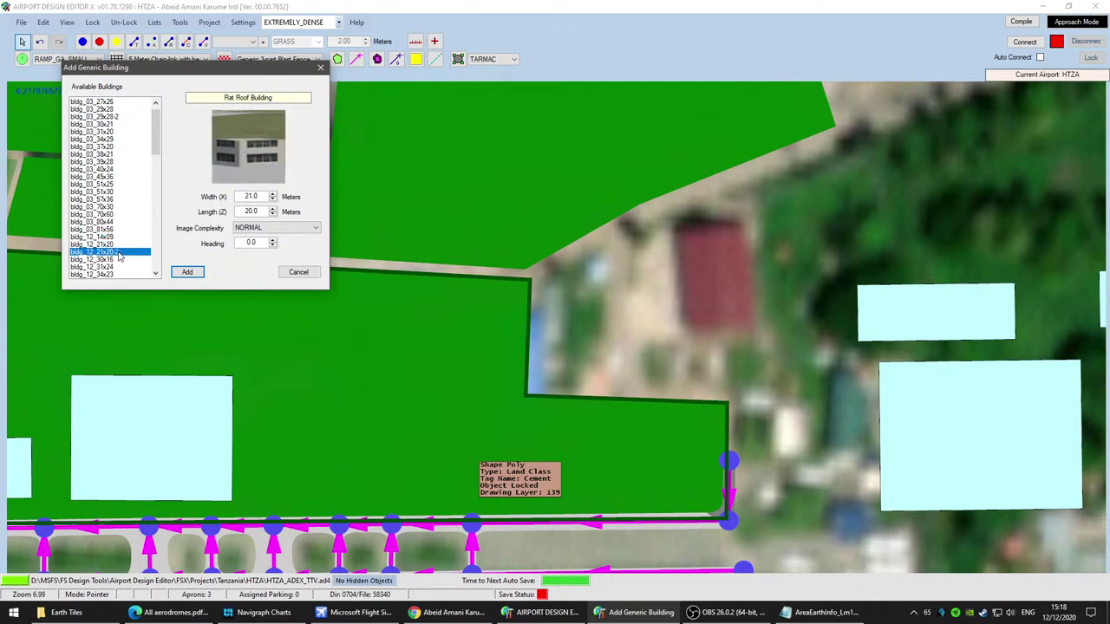
left_click(116, 260)
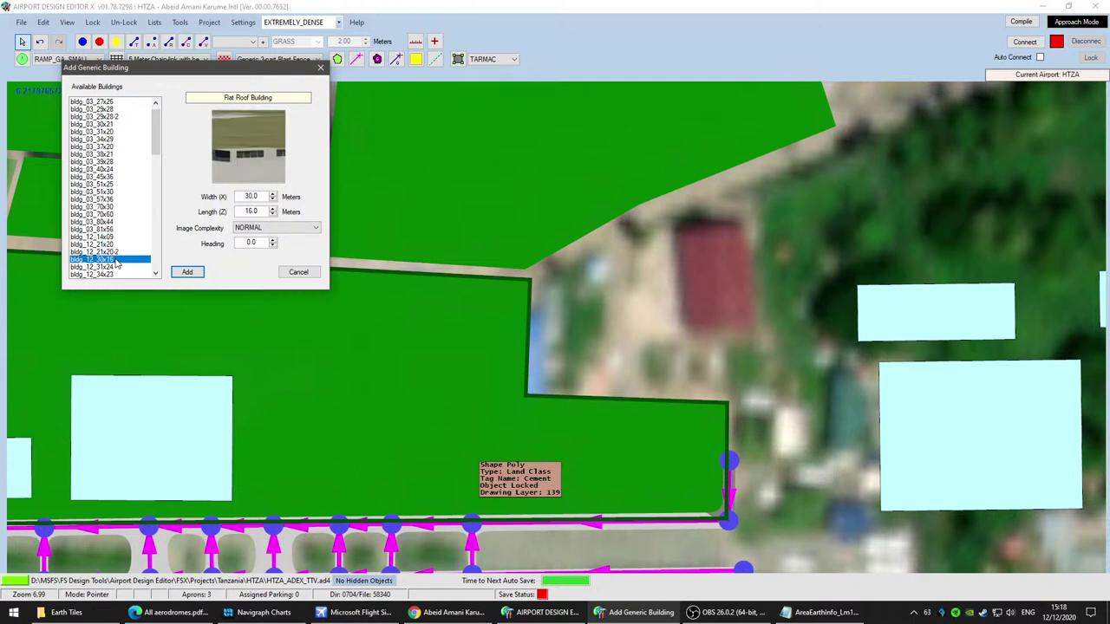
left_click(188, 272)
left_click_drag(502, 477, 449, 411)
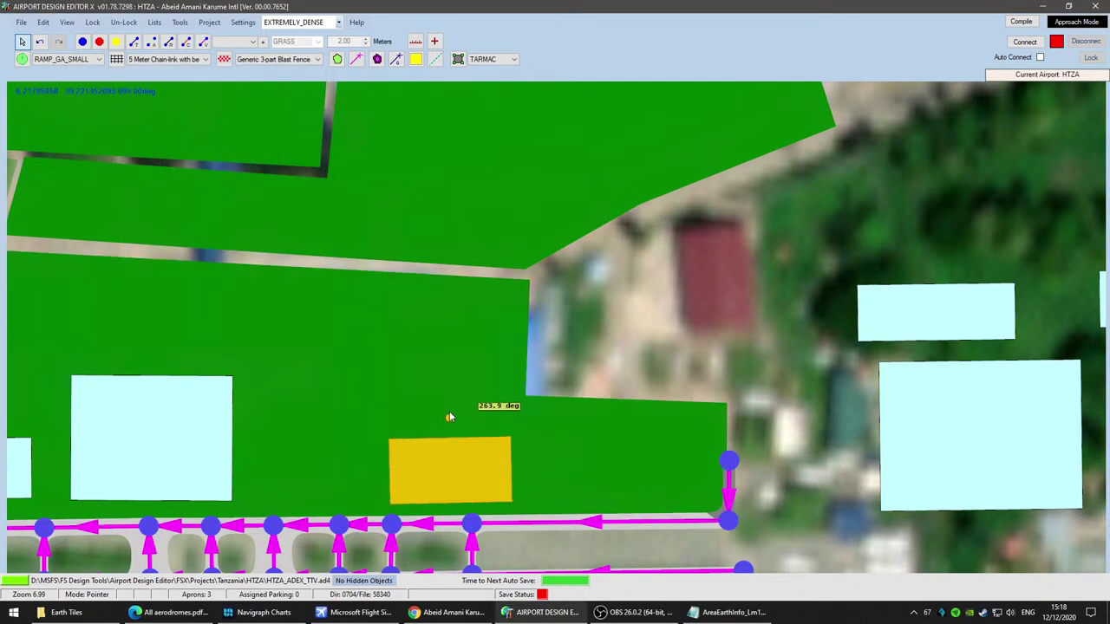
left_click_drag(446, 462, 376, 466)
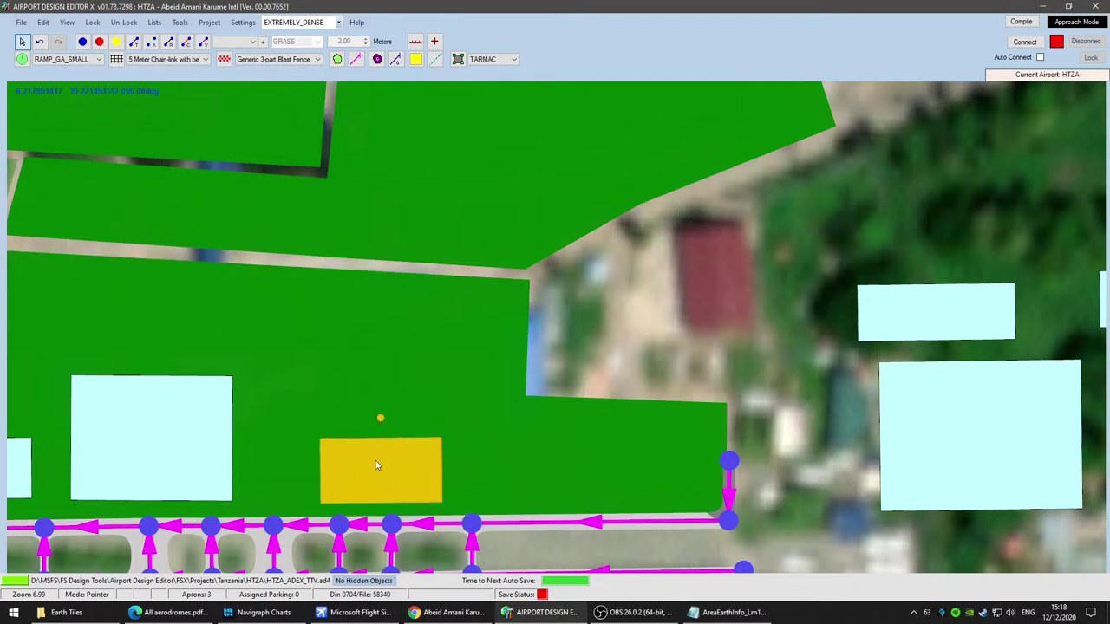
Step: Try adding a bldg_12_40x31 generic building, then cancel its placement
right_click(512, 469)
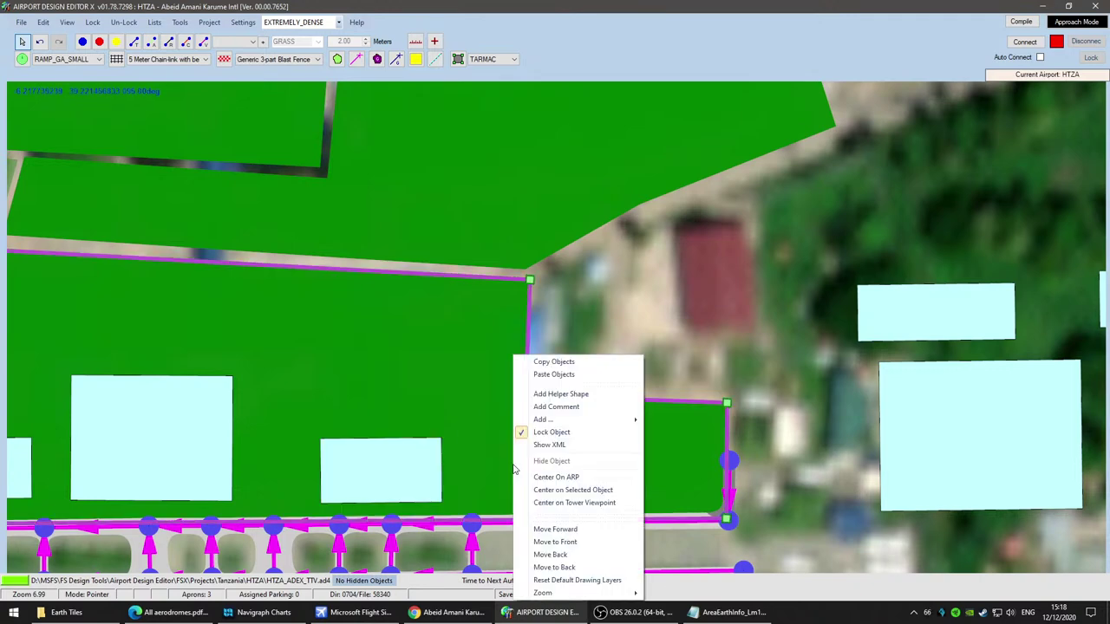
mouse_move(611, 423)
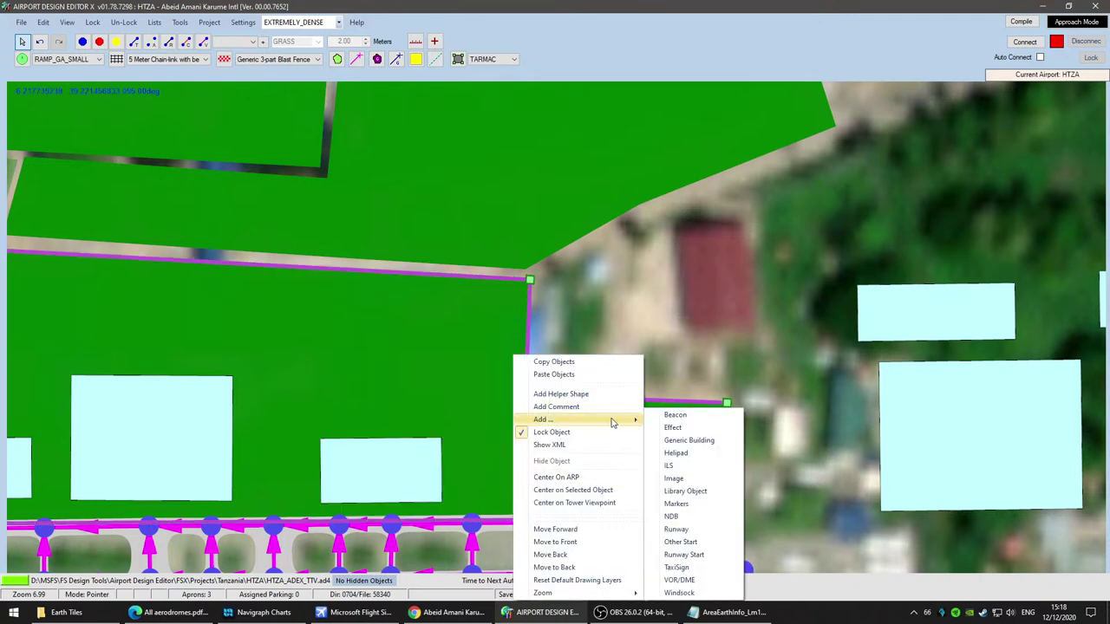
left_click(718, 443)
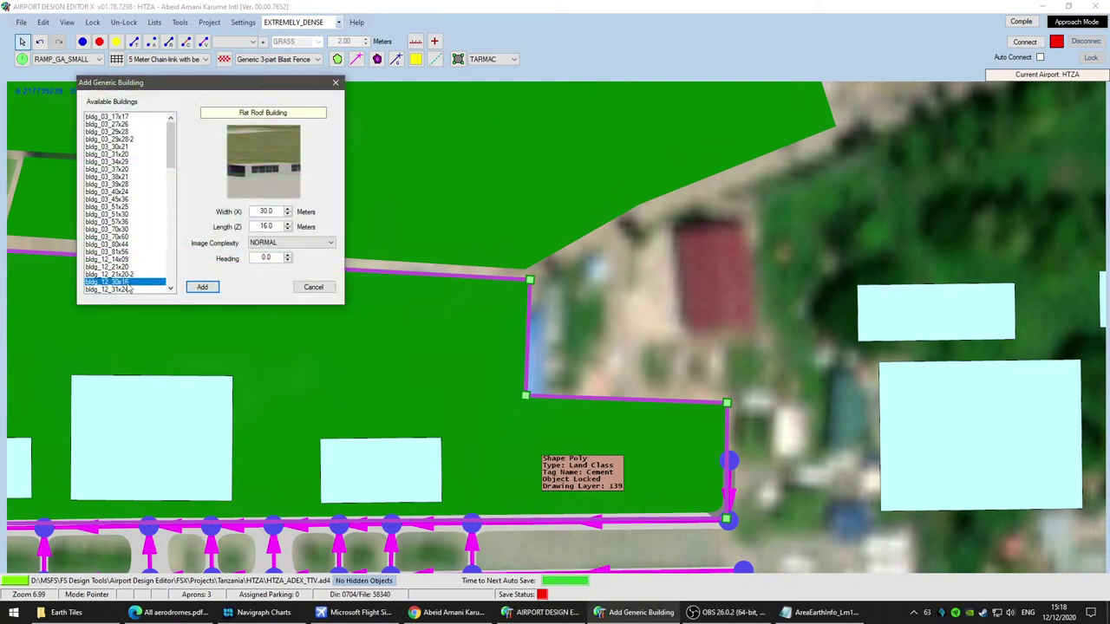
scroll(150, 268, "down", 3)
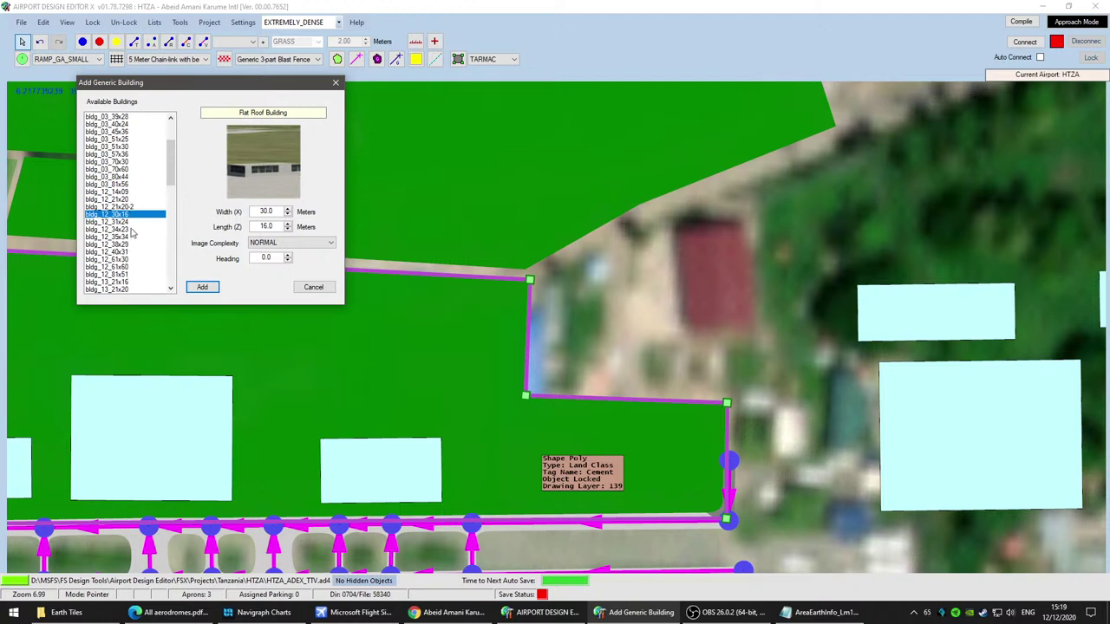
left_click(111, 251)
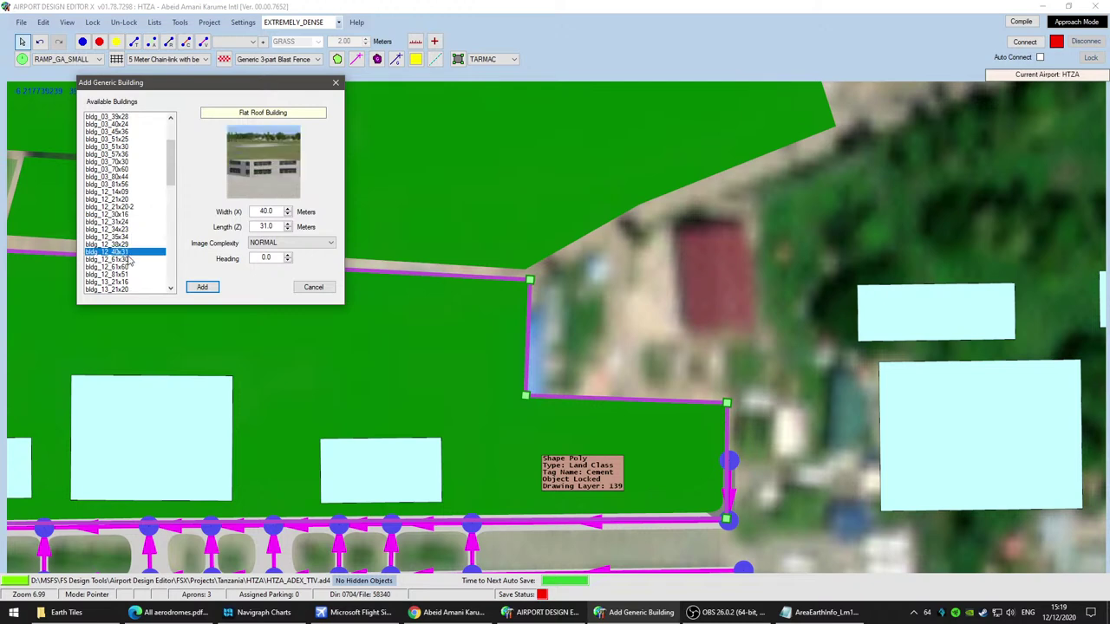
left_click(201, 288)
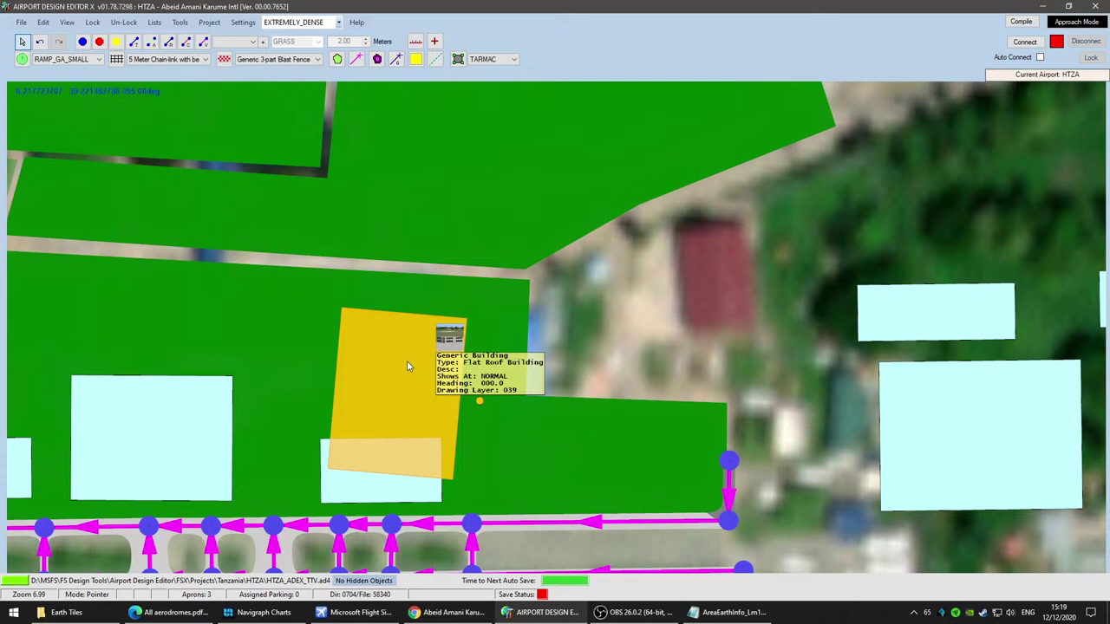
key("Escape")
Step: Add a bldg_12_21x20 building and square it up at the green area's eastern end
right_click(488, 426)
mouse_move(568, 486)
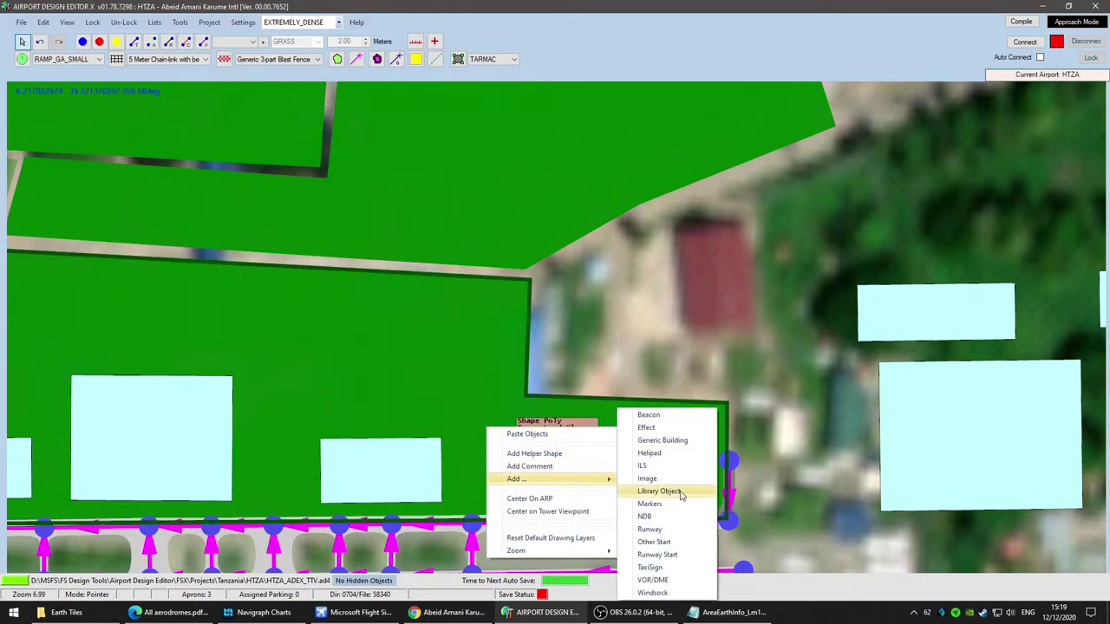
left_click(664, 440)
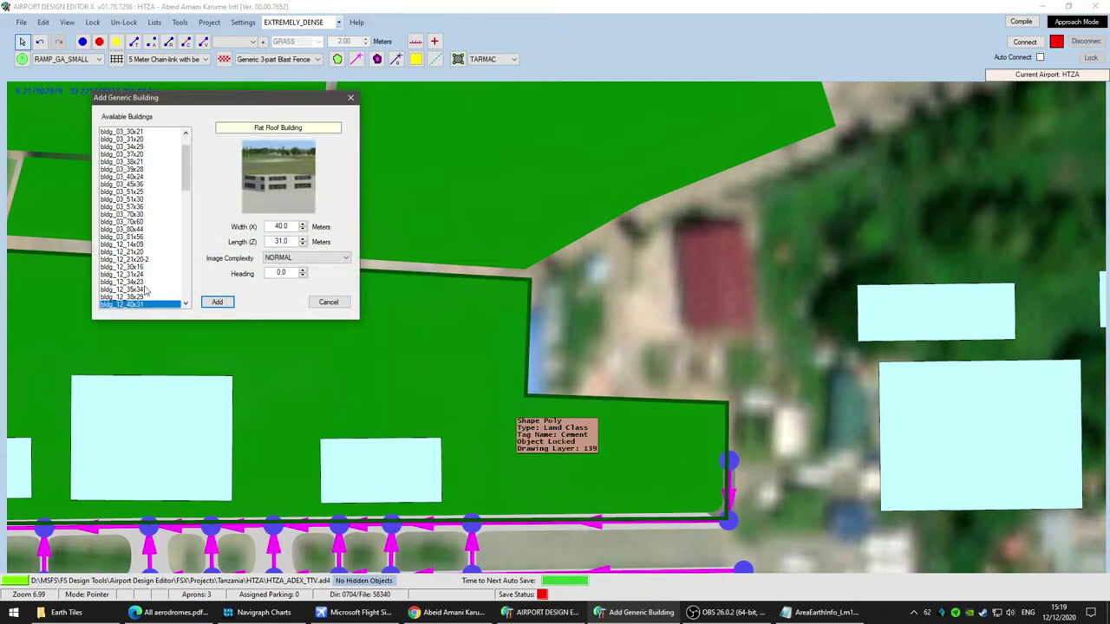
left_click(130, 252)
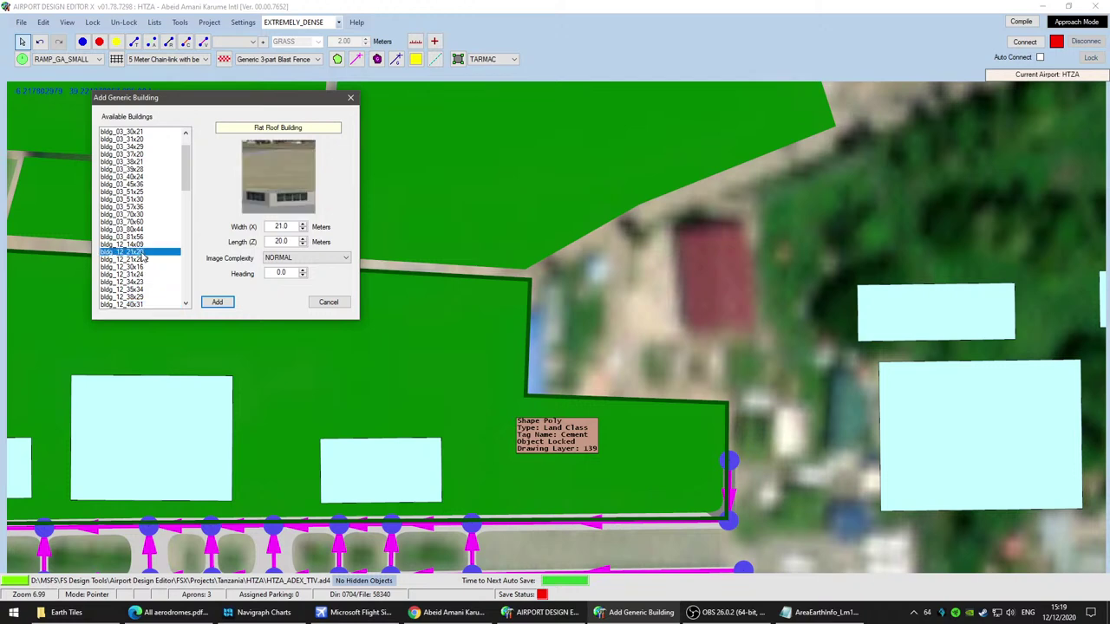
left_click(217, 301)
left_click(464, 446)
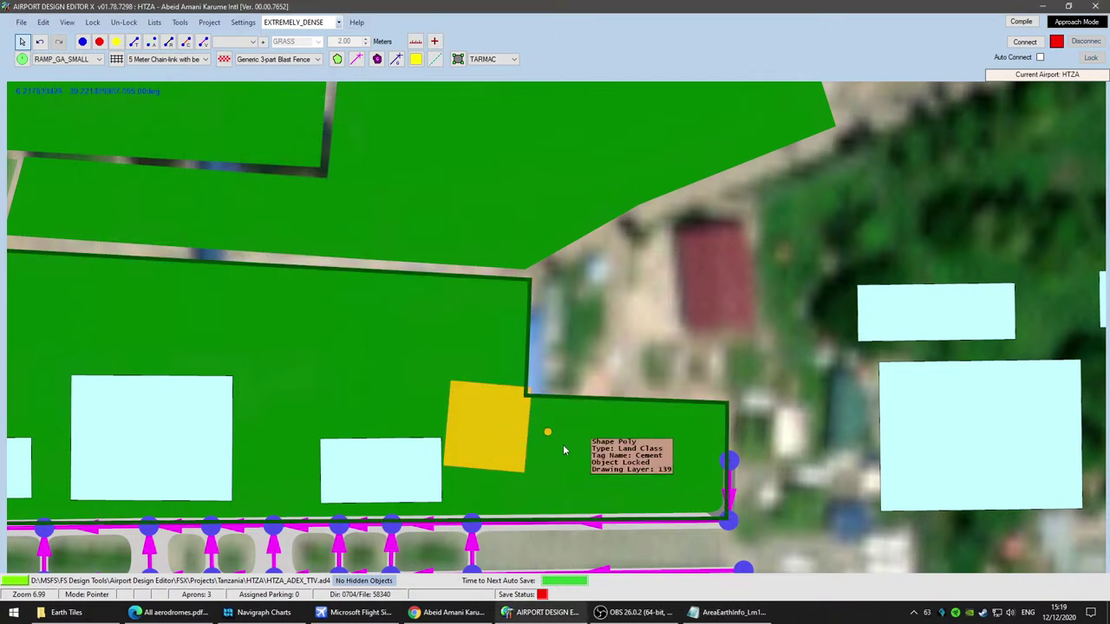
left_click_drag(551, 436, 487, 345)
left_click_drag(489, 440, 663, 380)
scroll(544, 465, "down", 2)
Step: Save the airport from the File menu
left_click(20, 22)
left_click(22, 24)
left_click(23, 25)
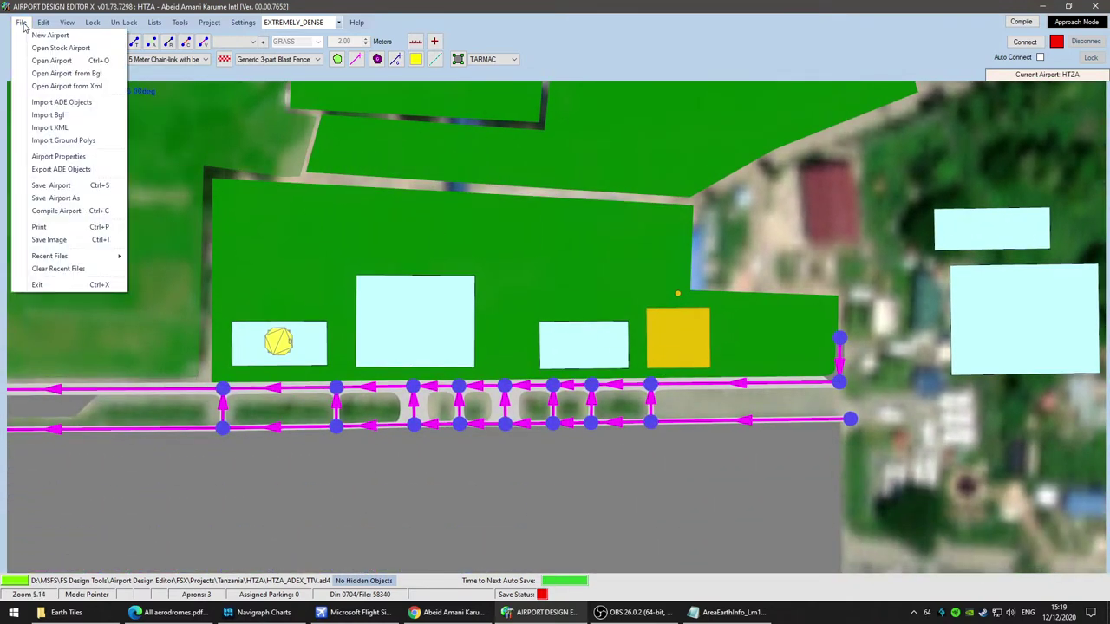
left_click(50, 186)
Step: Find the Airfield1 strip polygon between the vehicle paths and open its properties
scroll(411, 467, "up", 1)
scroll(411, 468, "up", 1)
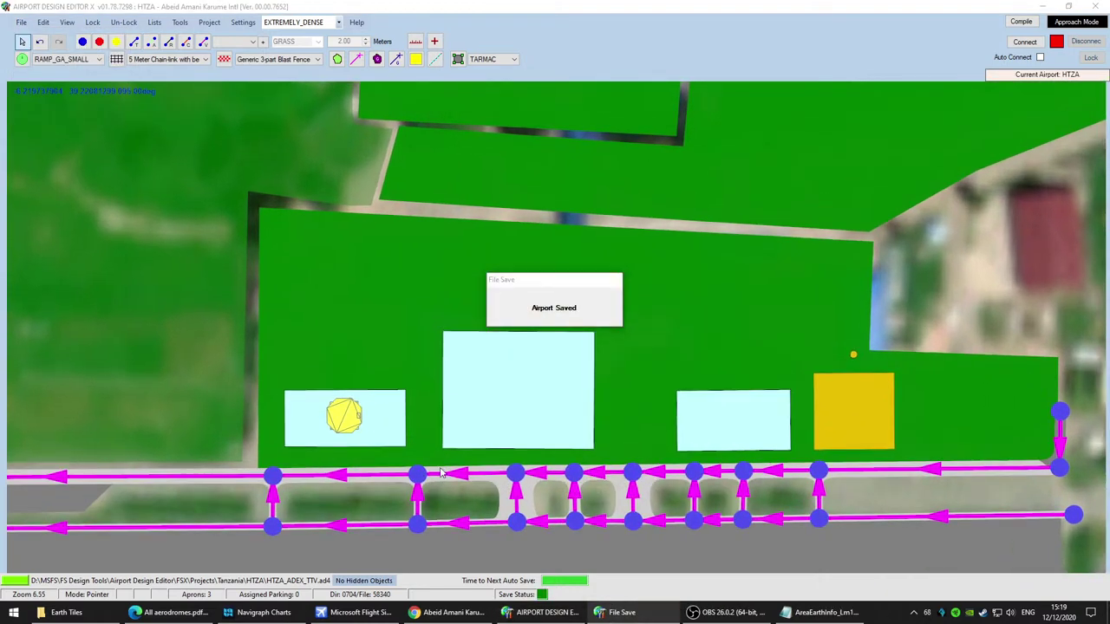
scroll(407, 469, "up", 1)
mouse_move(406, 471)
left_mouse_down()
mouse_move(416, 421)
mouse_move(394, 476)
left_mouse_up()
left_click(627, 208)
left_click_drag(401, 527, 550, 347)
left_click(498, 188)
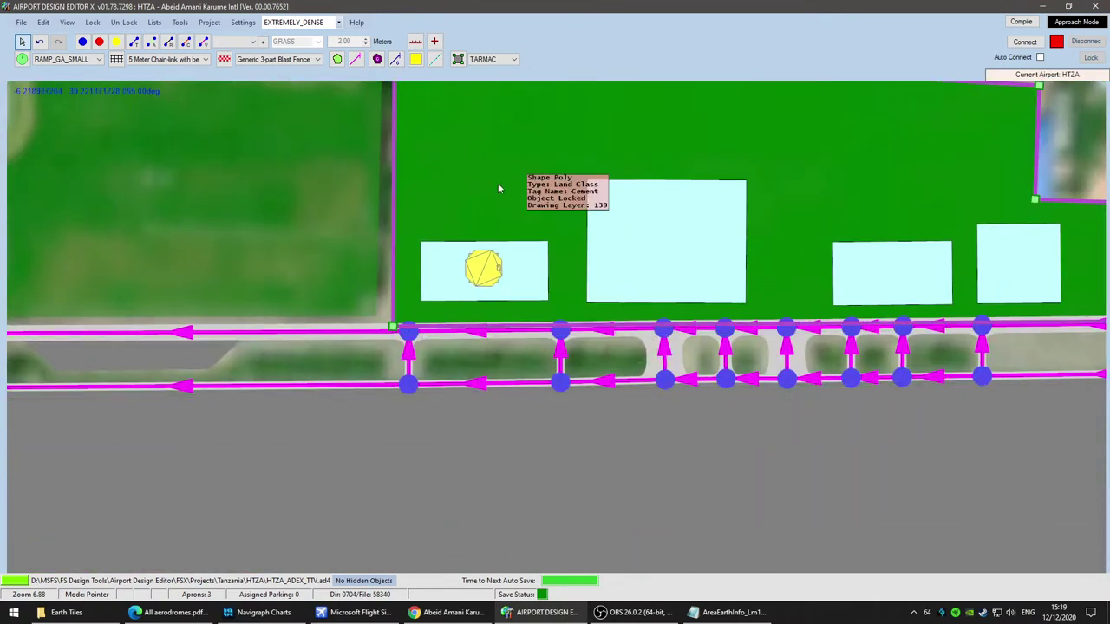
left_click(497, 365)
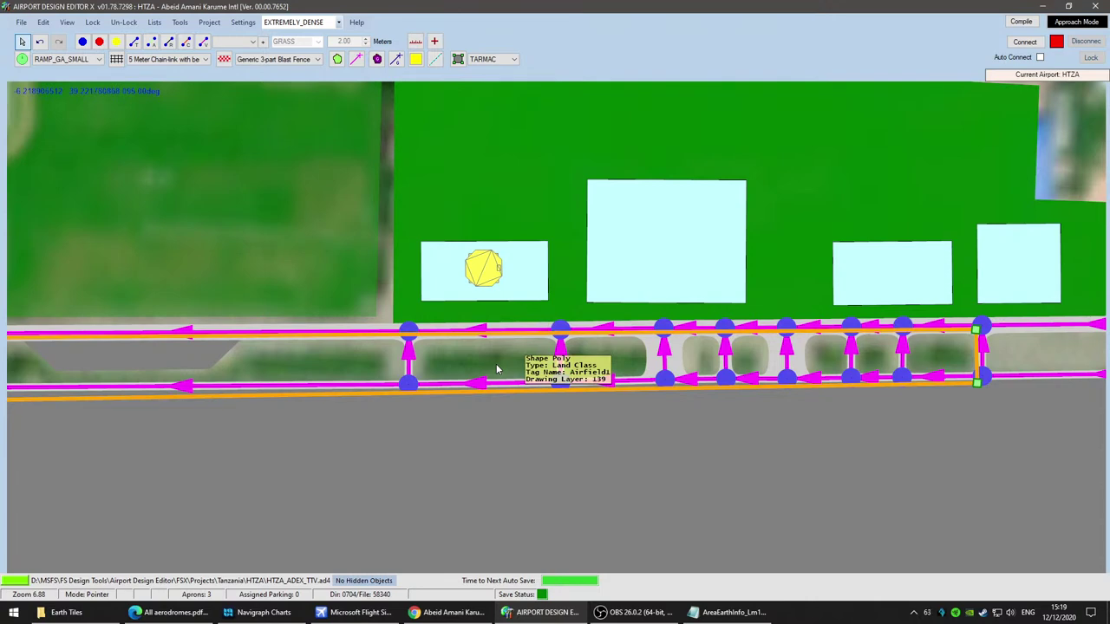
double_click(497, 369)
Step: Change the strip polygon's land-class tag from Airfield1 to Grass
scroll(266, 260, "down", 6)
scroll(266, 261, "down", 3)
scroll(266, 260, "down", 3)
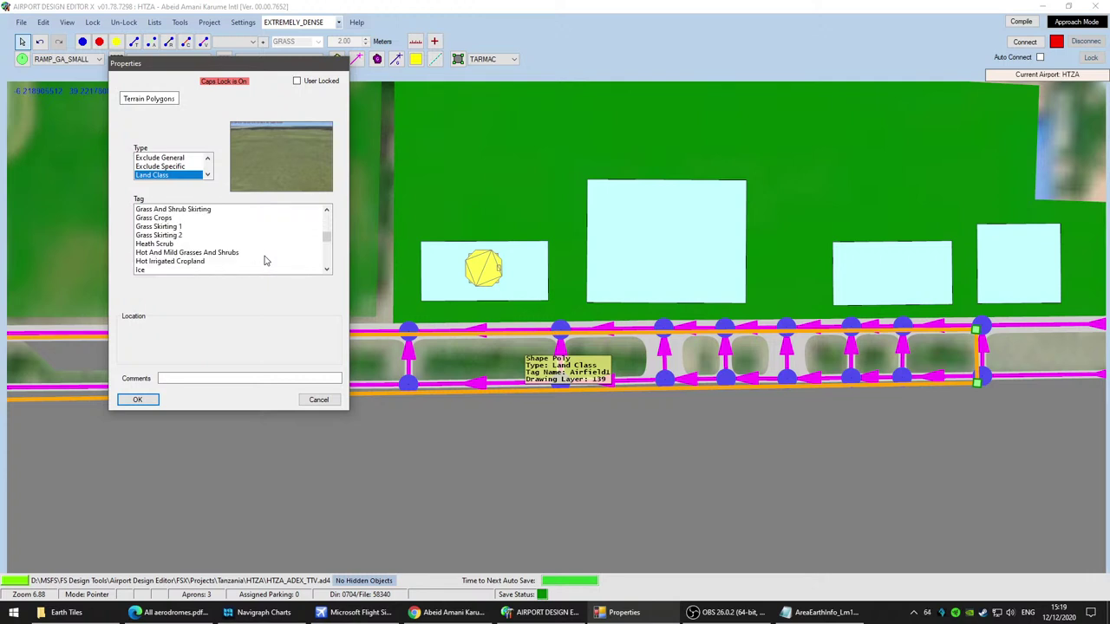
left_click(168, 221)
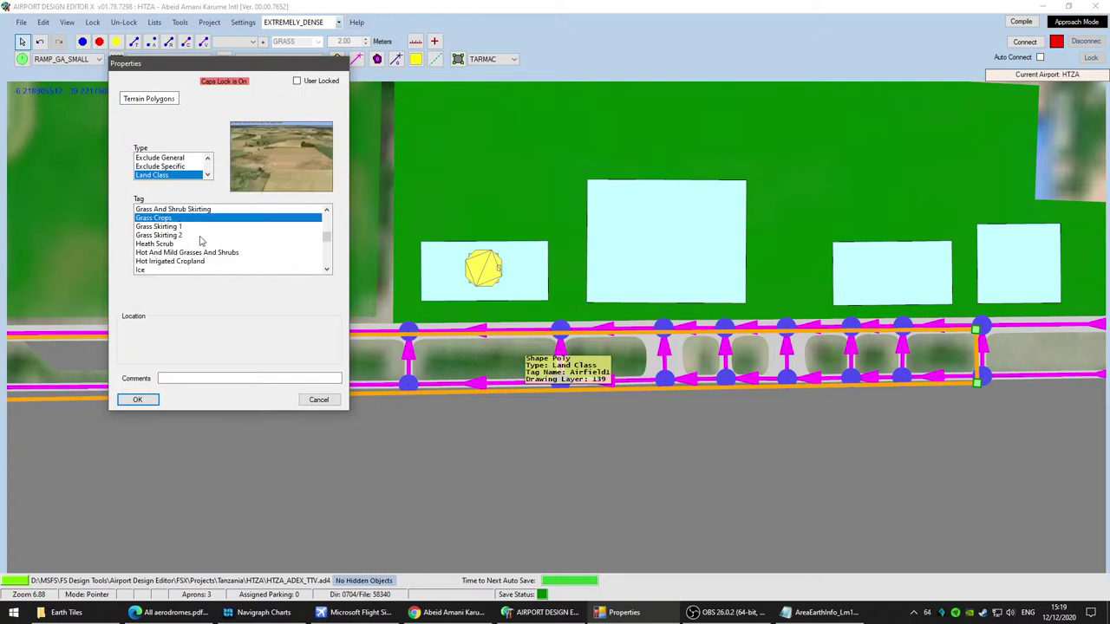
scroll(205, 245, "up", 1)
left_click(156, 227)
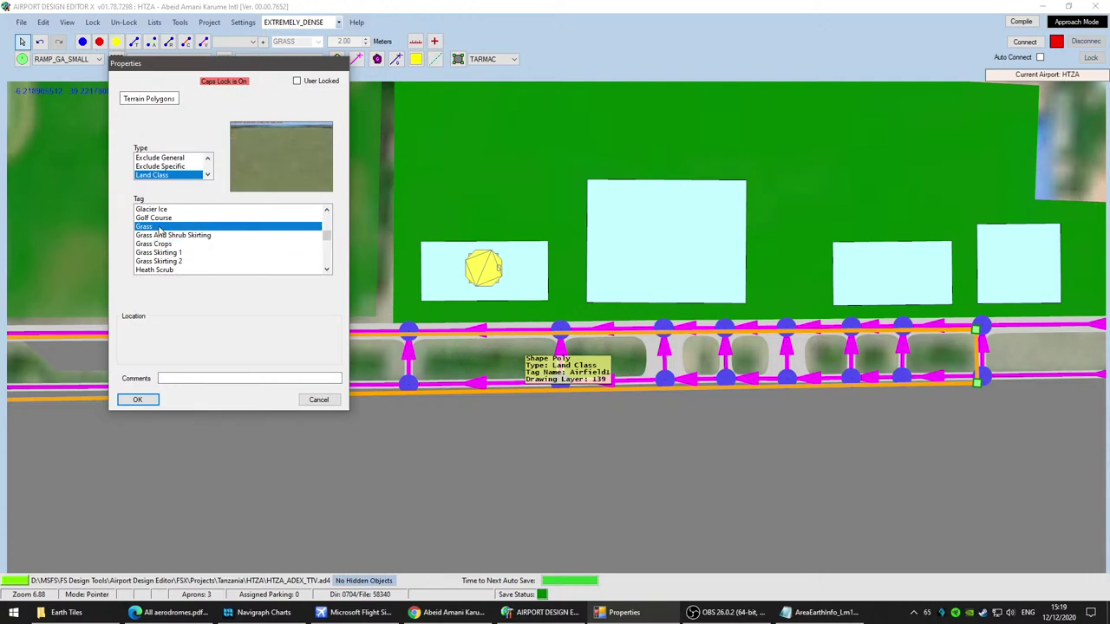
left_click(140, 399)
scroll(536, 463, "down", 3)
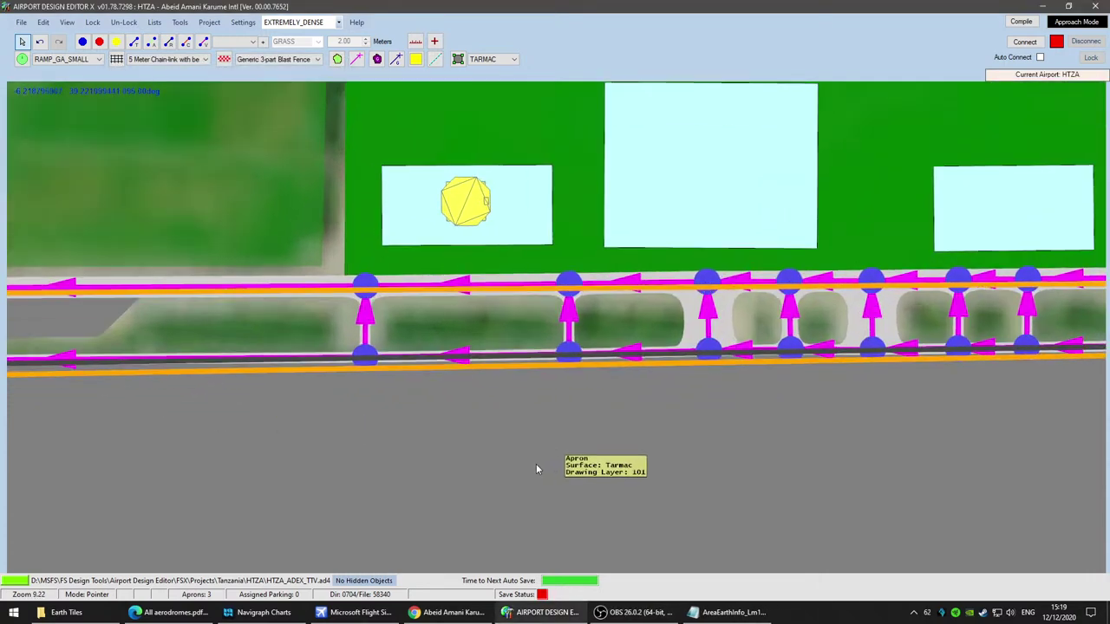
scroll(537, 462, "up", 4)
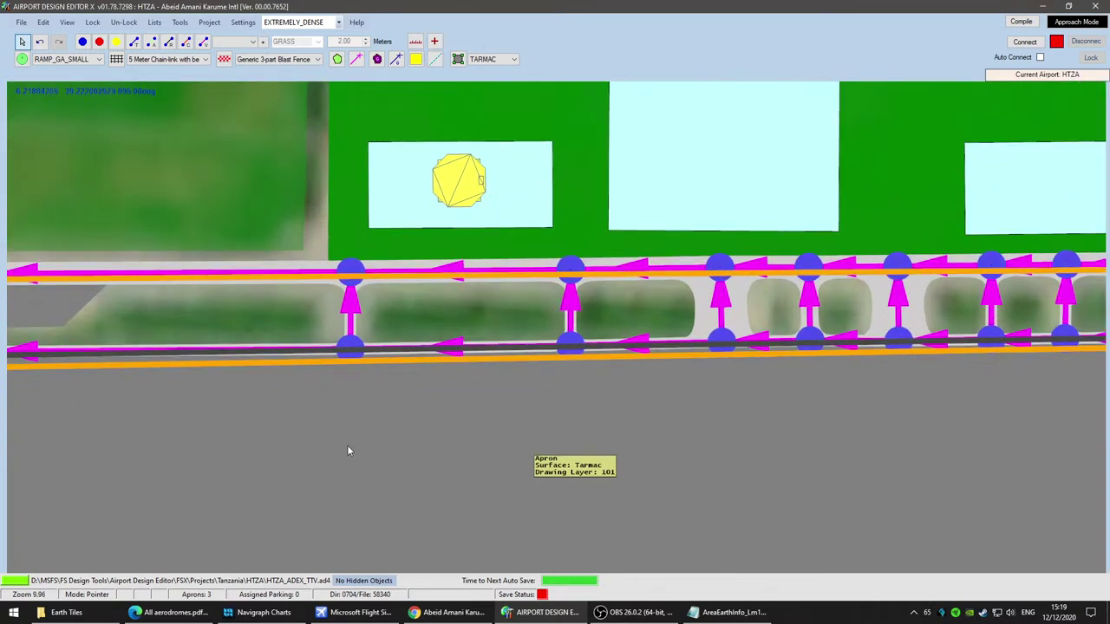
left_click_drag(504, 432, 459, 498)
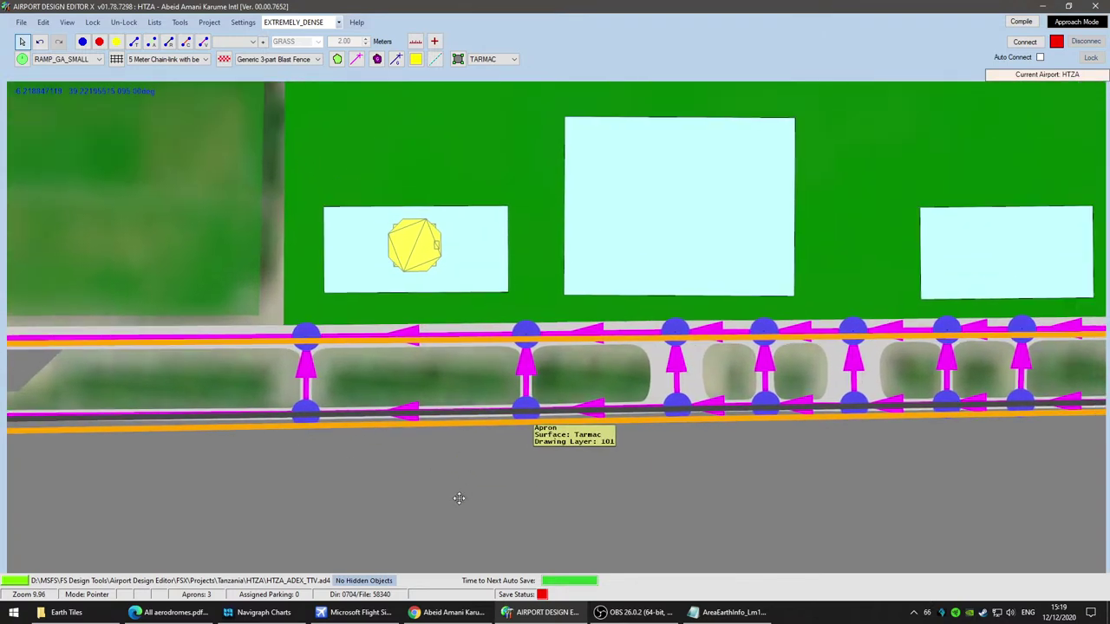
Step: Start adding a library object on the strip using the vegetation.bgl library
right_click(370, 373)
mouse_move(447, 395)
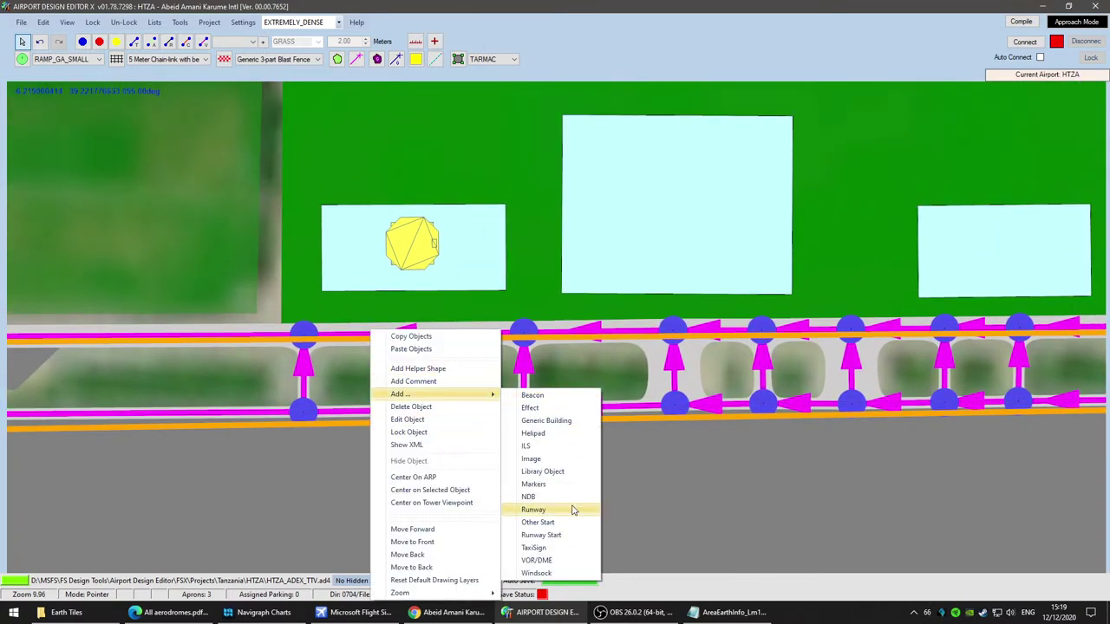
left_click(568, 471)
left_click(284, 115)
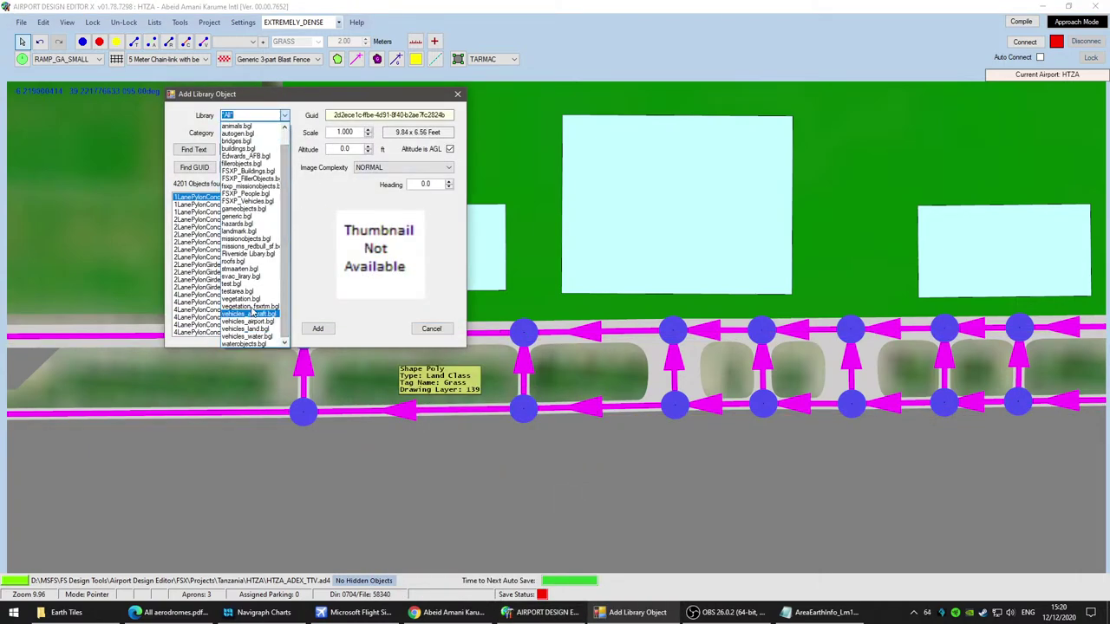
left_click(244, 299)
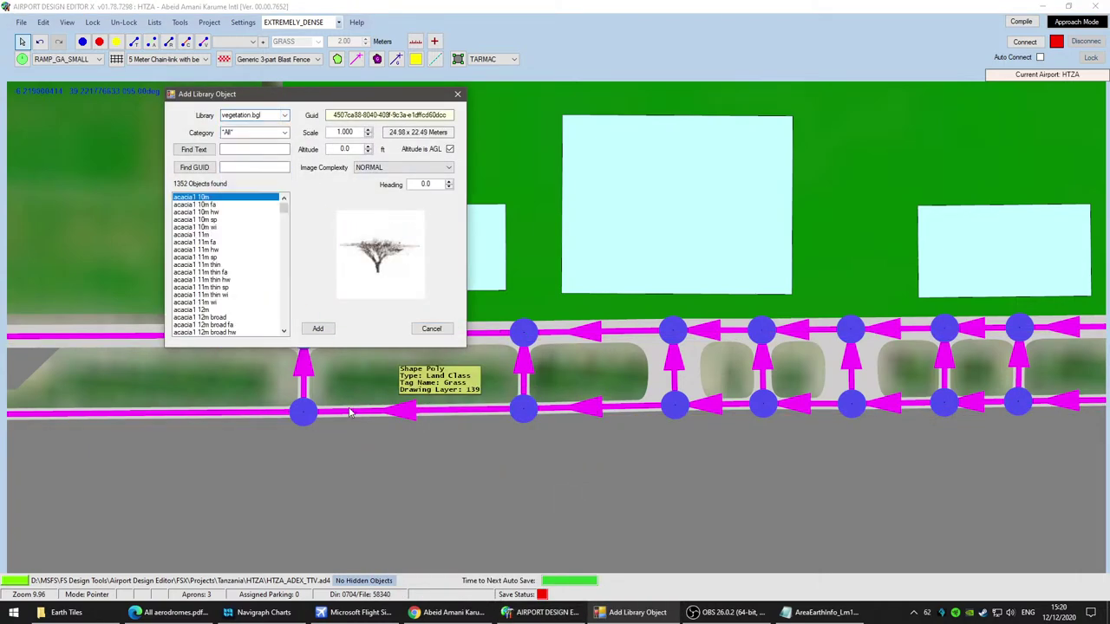
Step: Pick bush Bayberry 2ft from the vegetation list and place it on the grass strip
left_click(227, 298)
scroll(230, 299, "down", 9)
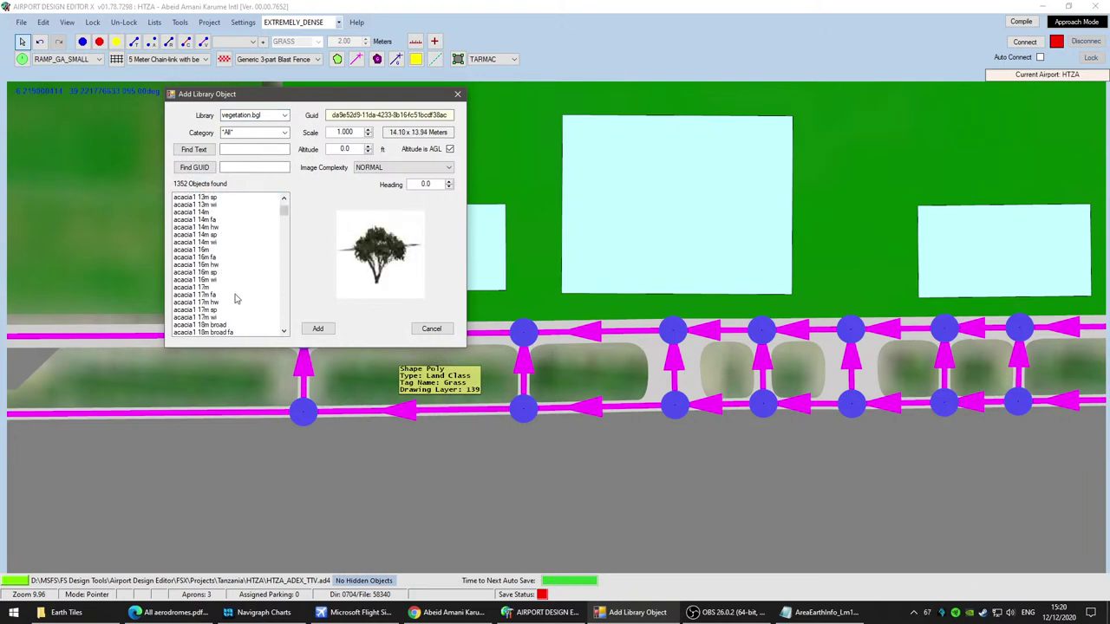
scroll(234, 299, "down", 12)
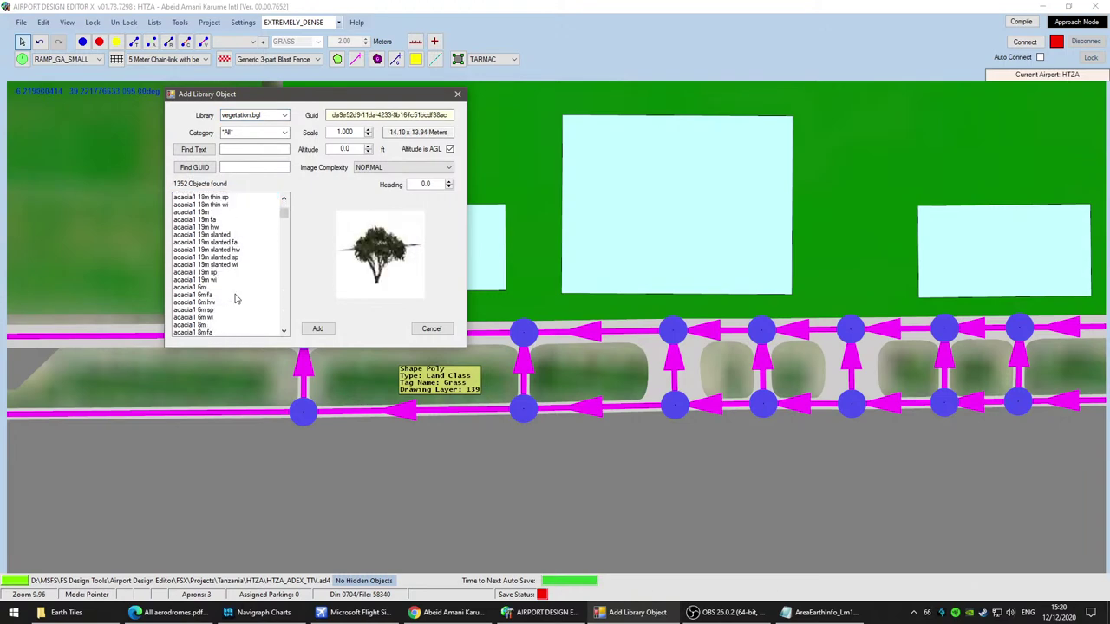
scroll(236, 300, "down", 10)
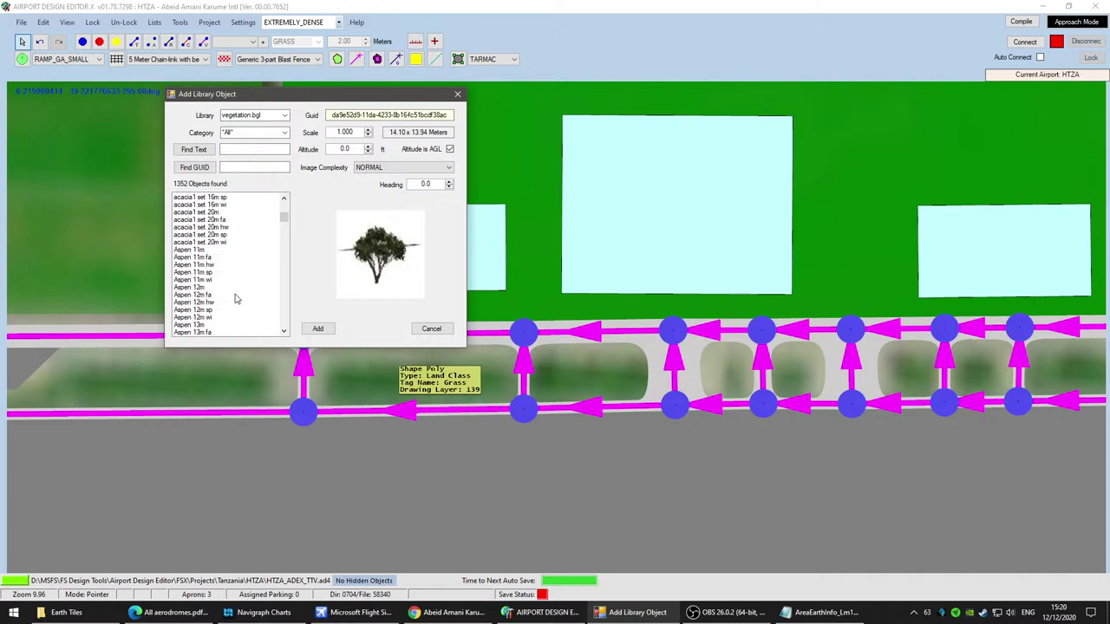
left_click(203, 227)
left_click(208, 287)
scroll(260, 312, "down", 5)
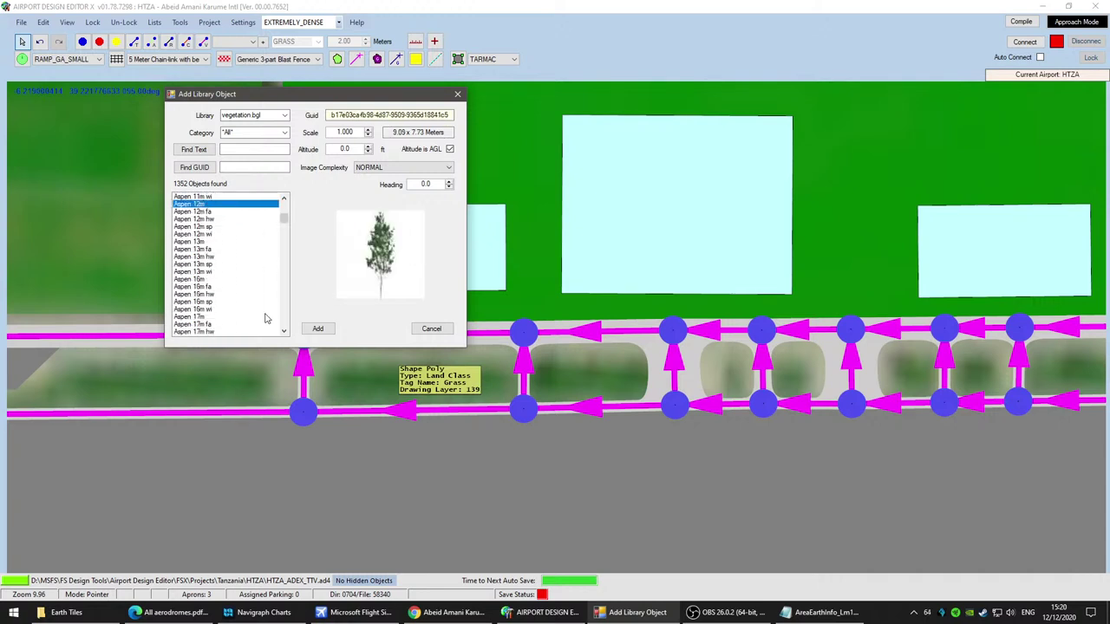
scroll(261, 308, "down", 10)
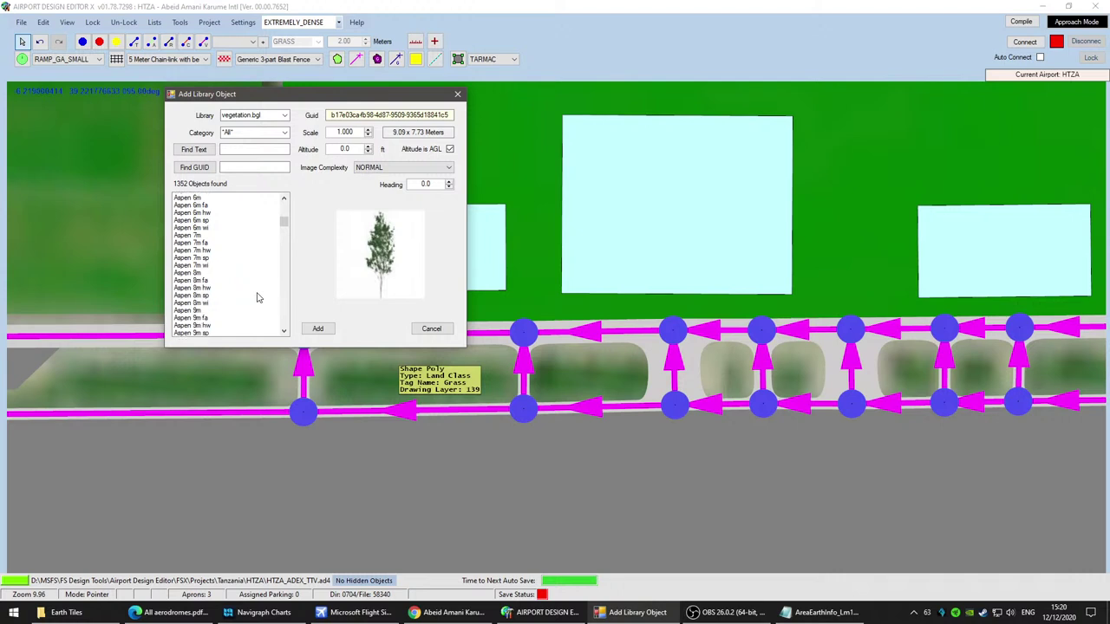
scroll(257, 298, "down", 4)
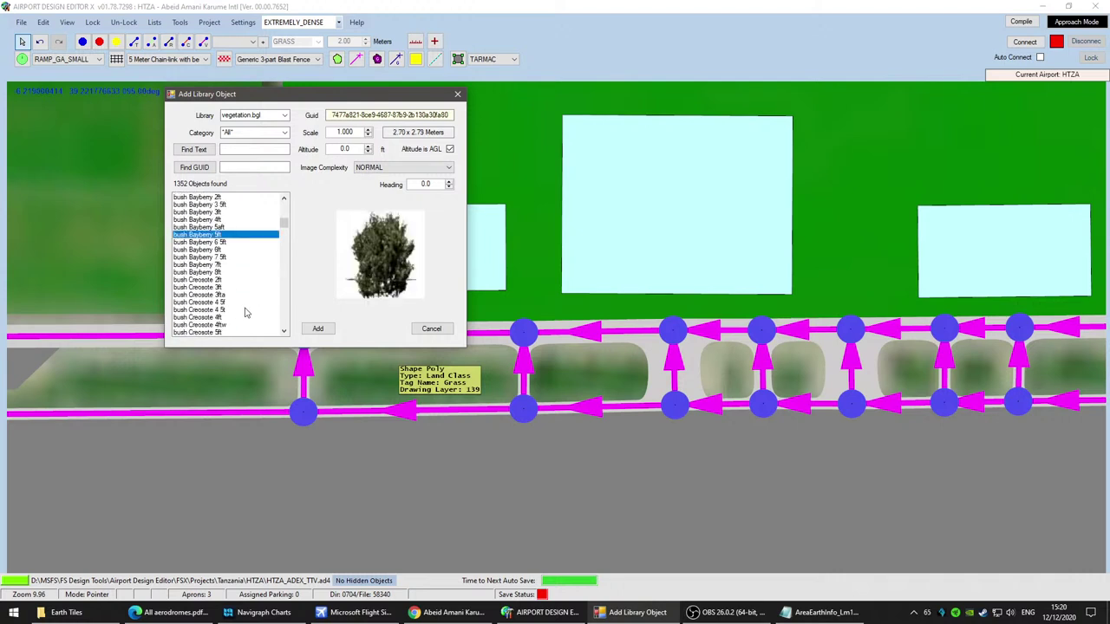
left_click(193, 199)
scroll(227, 277, "up", 2)
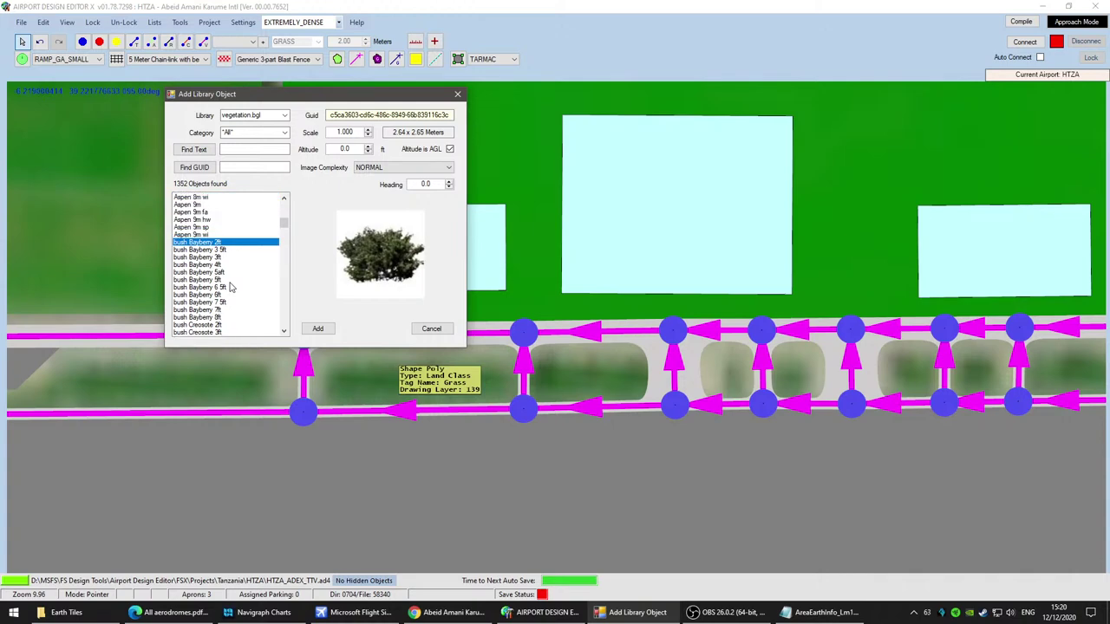
left_click(318, 331)
scroll(506, 469, "up", 2)
left_click(305, 330)
Step: Adjust the bayberry bush's scale in its Properties
right_click(308, 334)
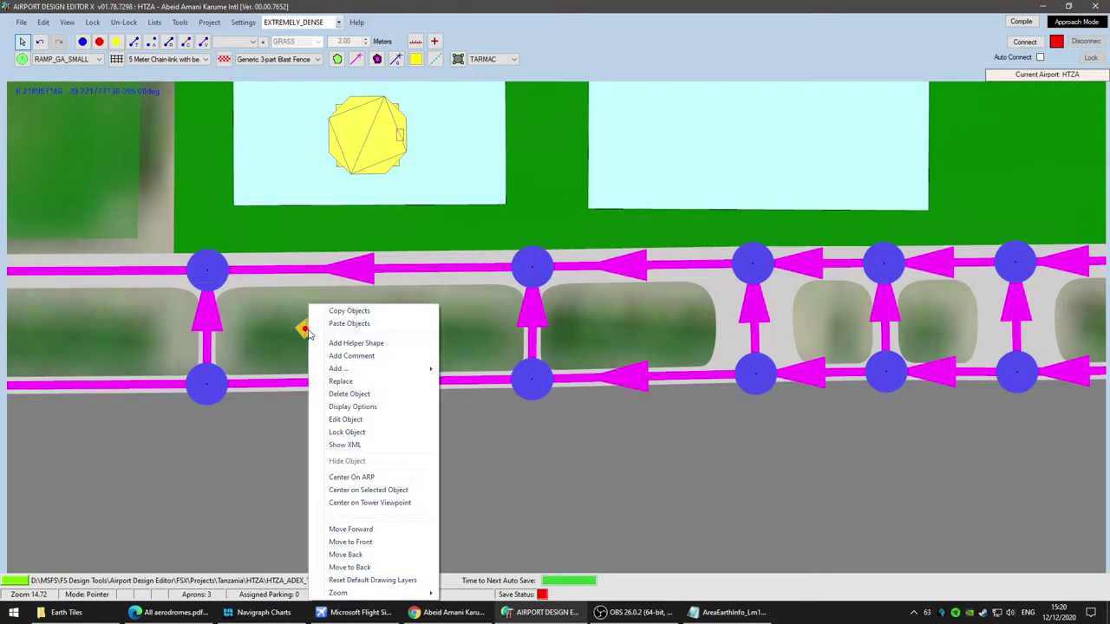
left_click(344, 420)
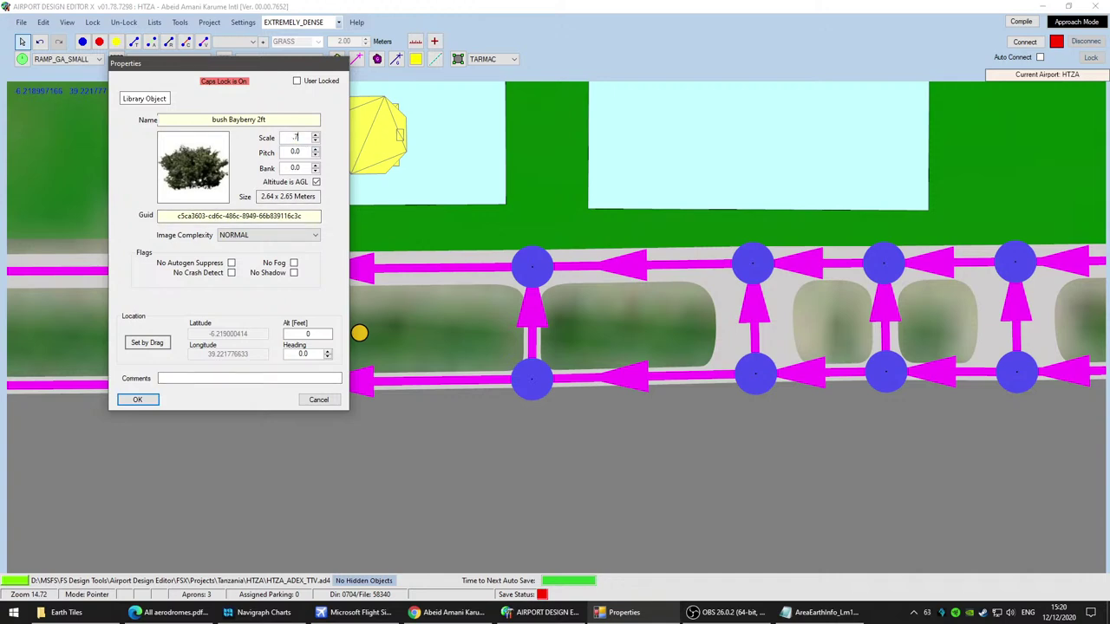
left_click(142, 400)
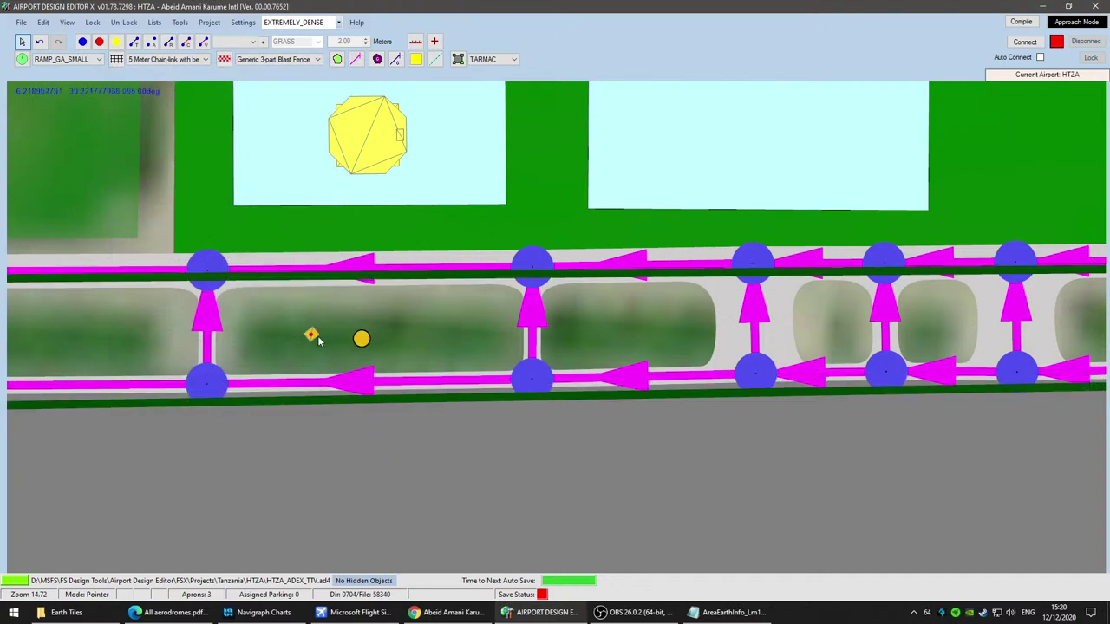
Step: Copy the bush and paste copies into the next two grass strips to the east
right_click(312, 332)
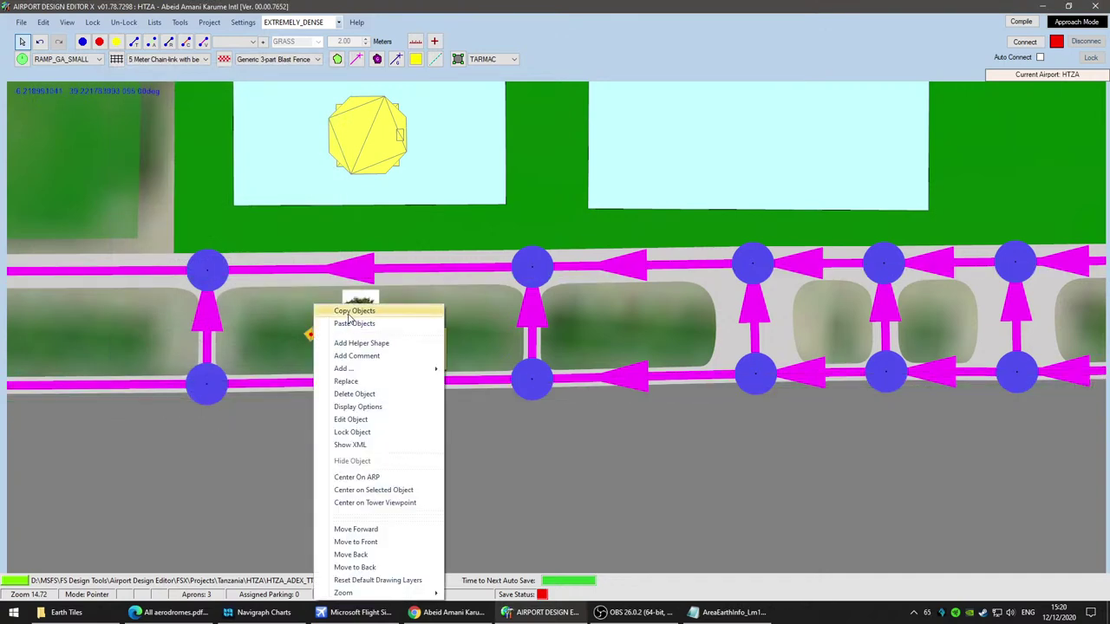
left_click(348, 312)
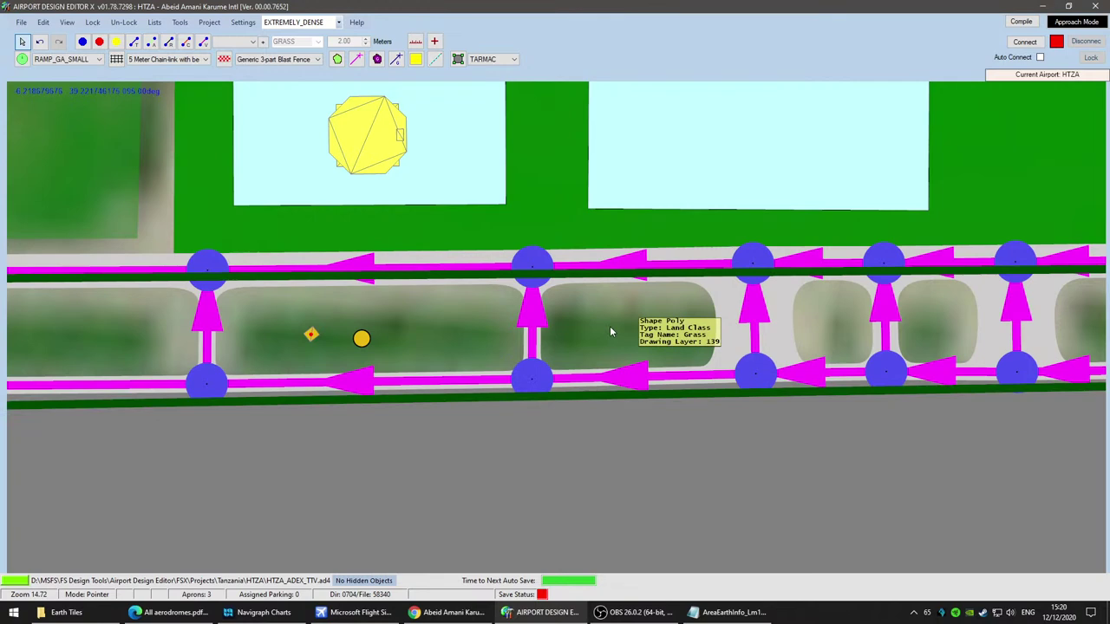
left_click_drag(650, 333, 385, 346)
right_click(567, 334)
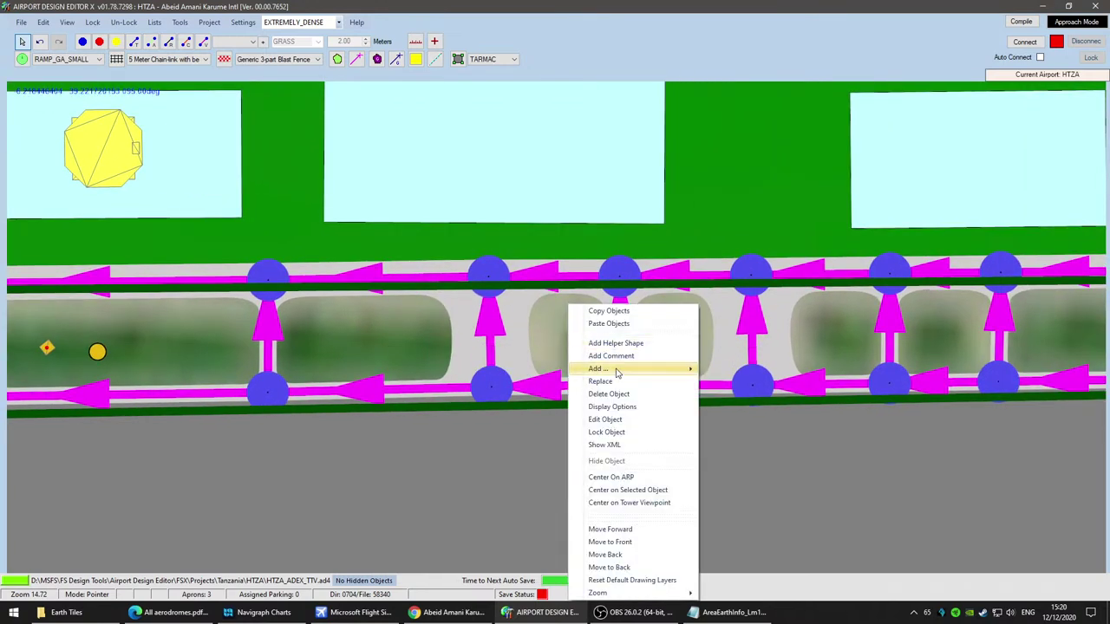
left_click(652, 329)
right_click(663, 338)
left_click(681, 328)
left_click_drag(666, 336, 677, 335)
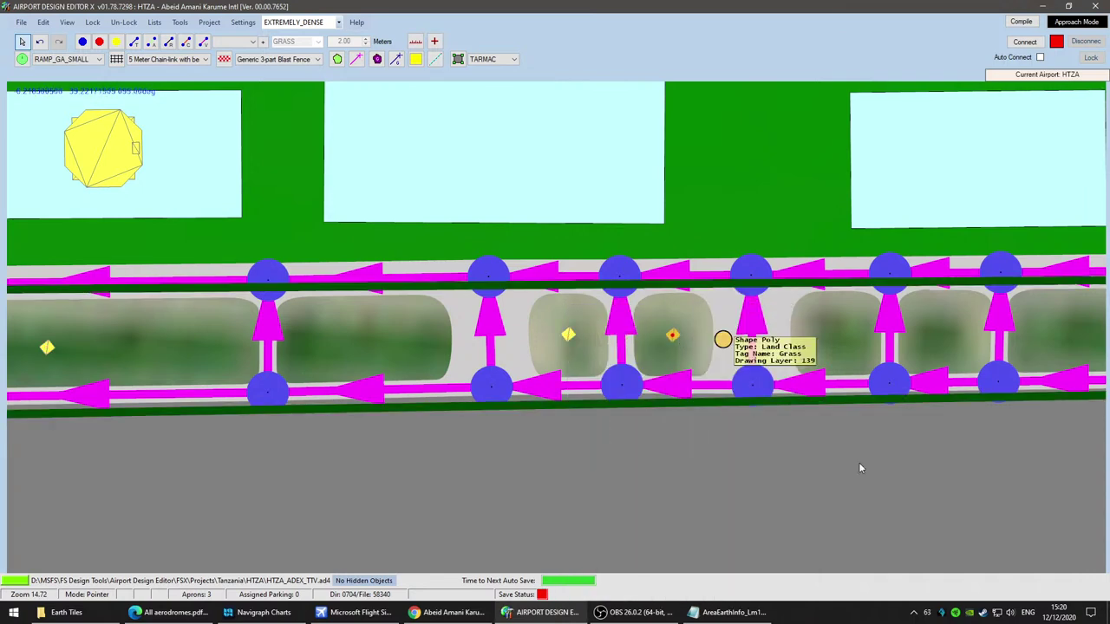
Step: Paste more bush copies into two further eastern strips and the western strip
left_click_drag(876, 474, 634, 516)
right_click(598, 375)
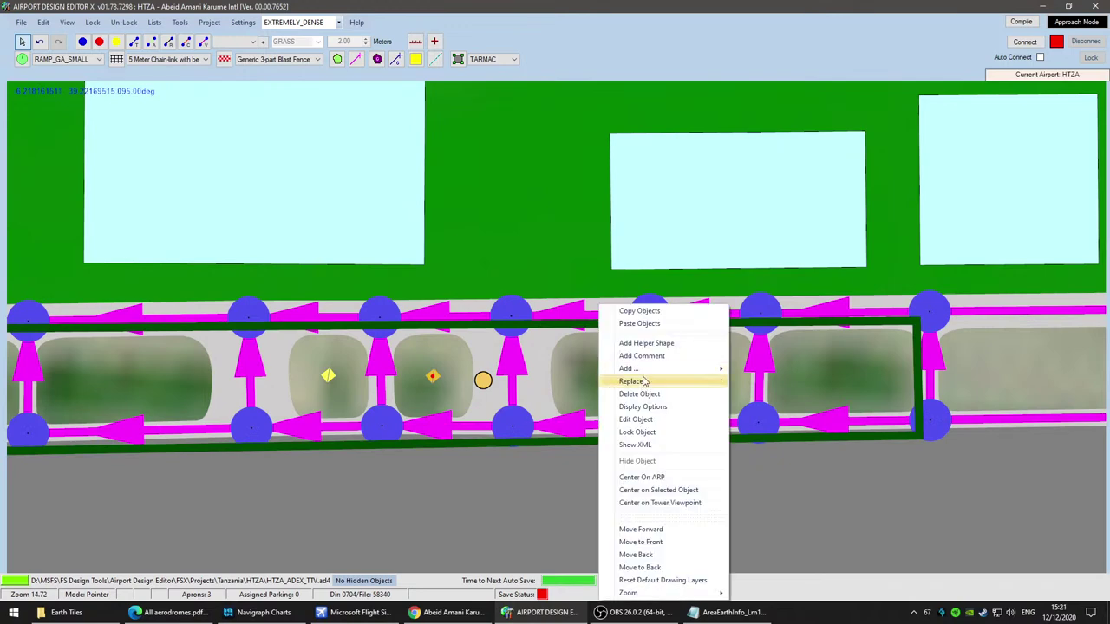
left_click(660, 324)
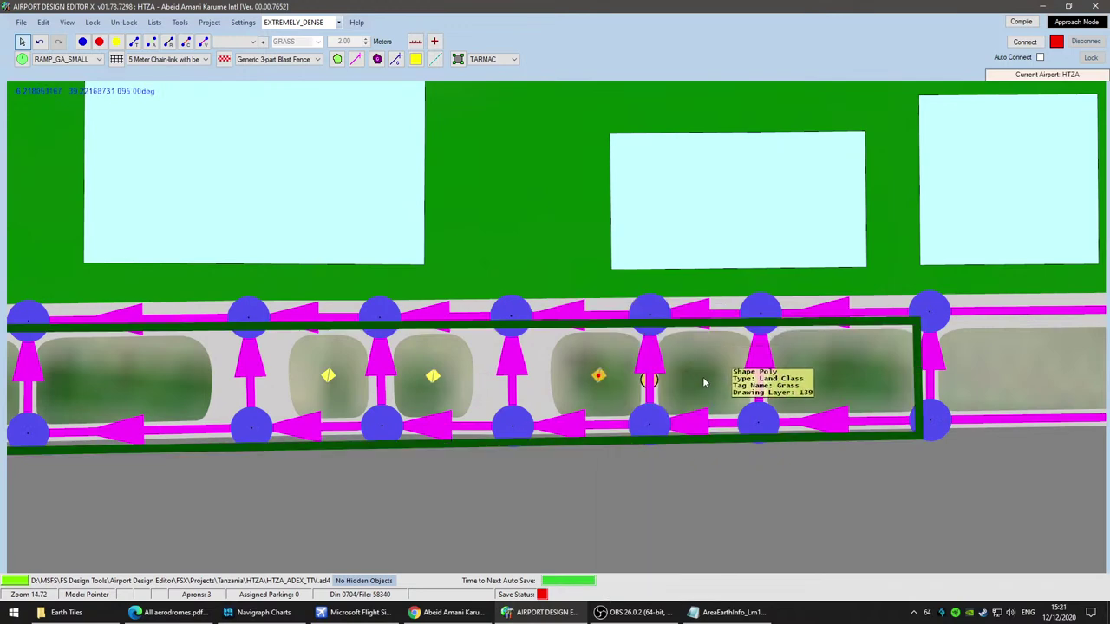
right_click(702, 376)
left_click(738, 326)
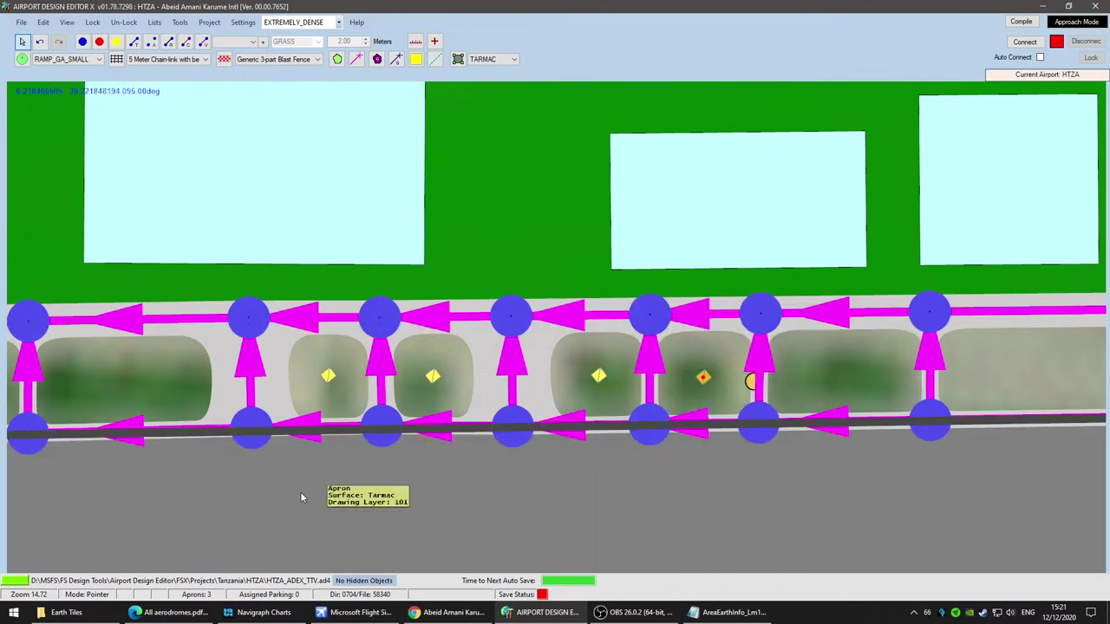
scroll(299, 496, "down", 1)
left_click_drag(254, 508, 784, 447)
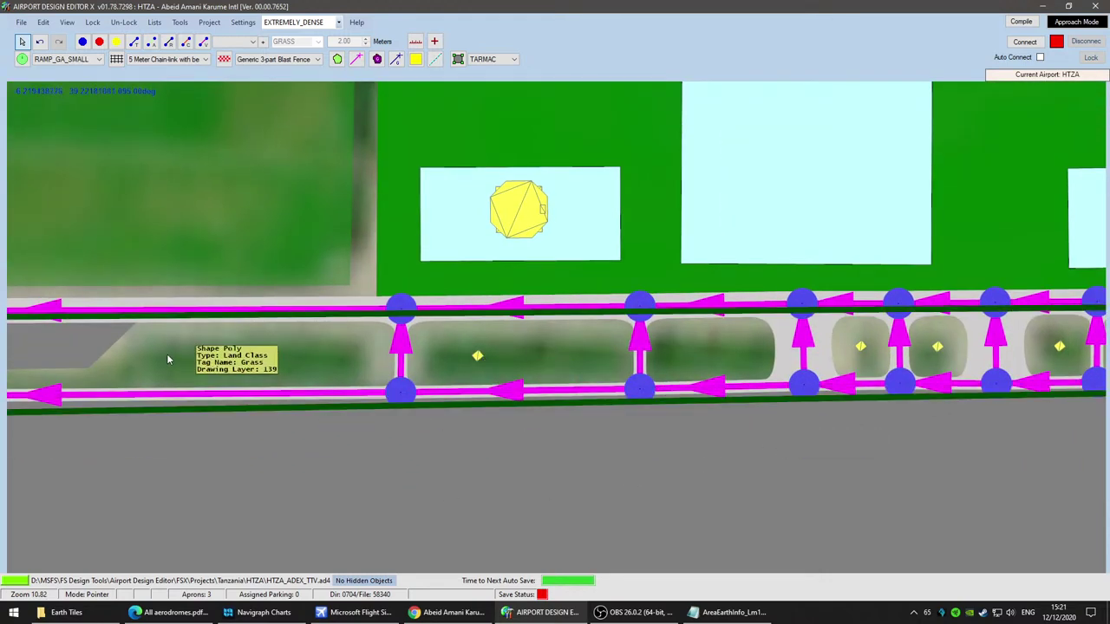
right_click(318, 352)
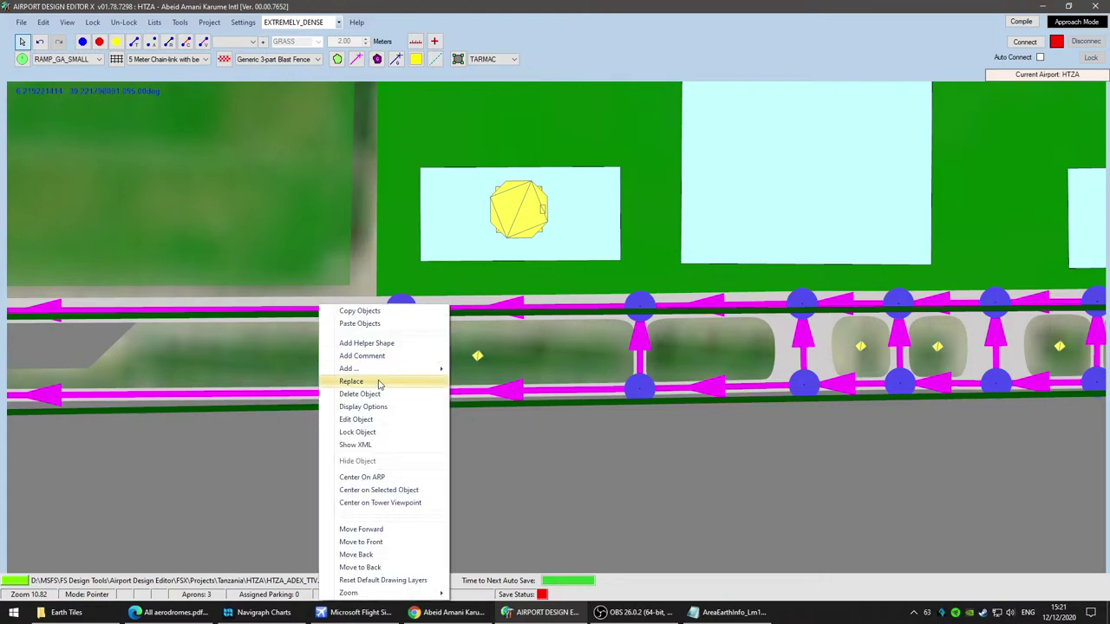
left_click(373, 320)
left_click_drag(321, 353, 317, 359)
left_click(447, 612)
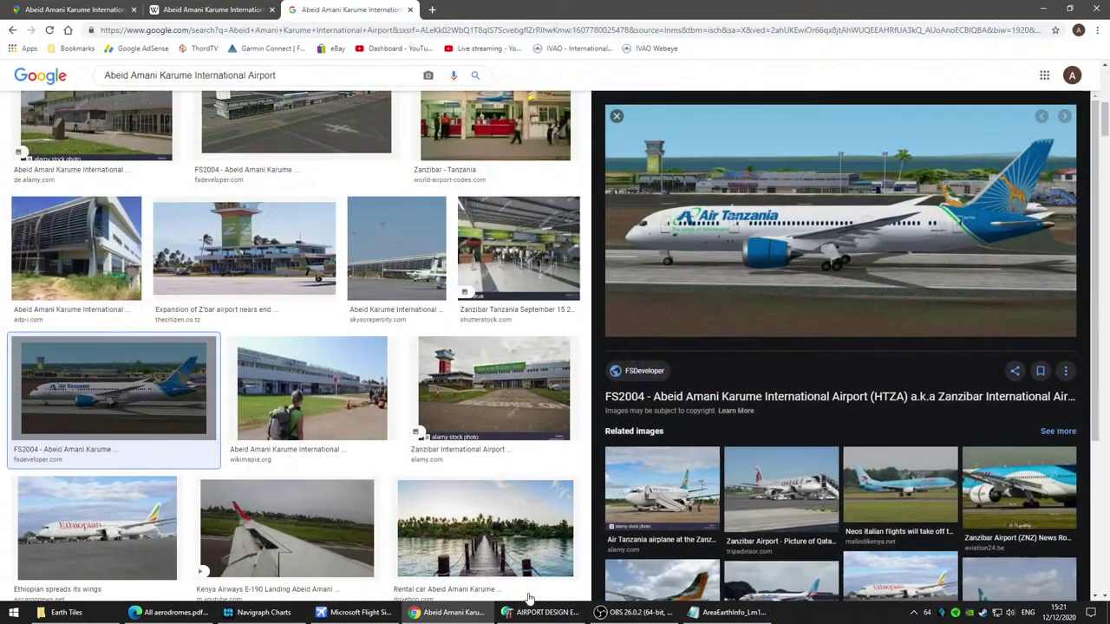
left_click(369, 268)
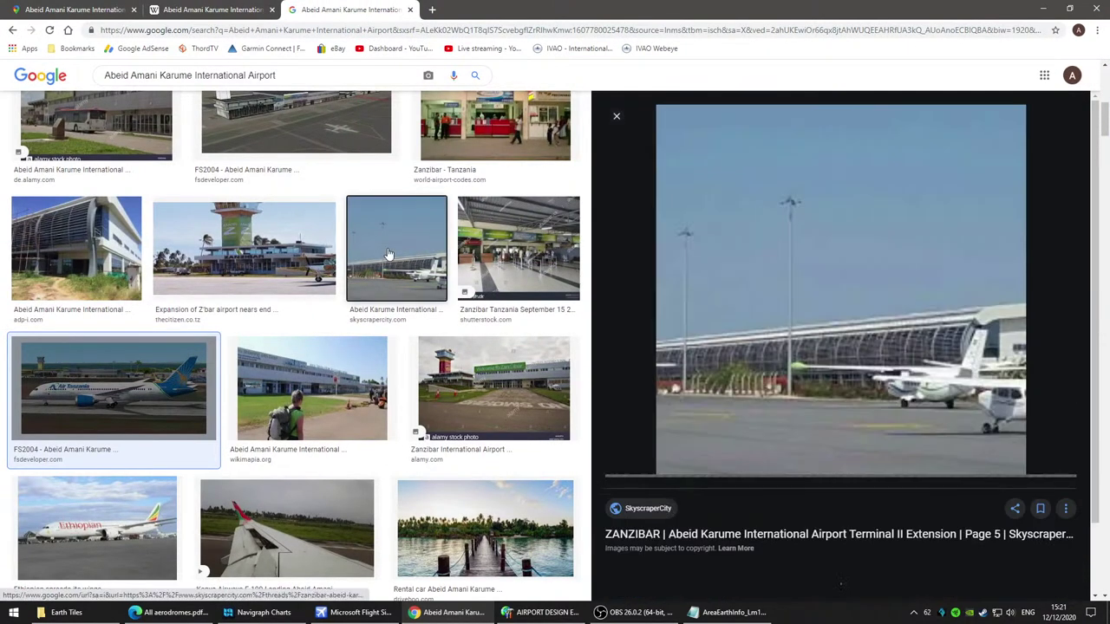
scroll(364, 327, "up", 6)
left_click(333, 347)
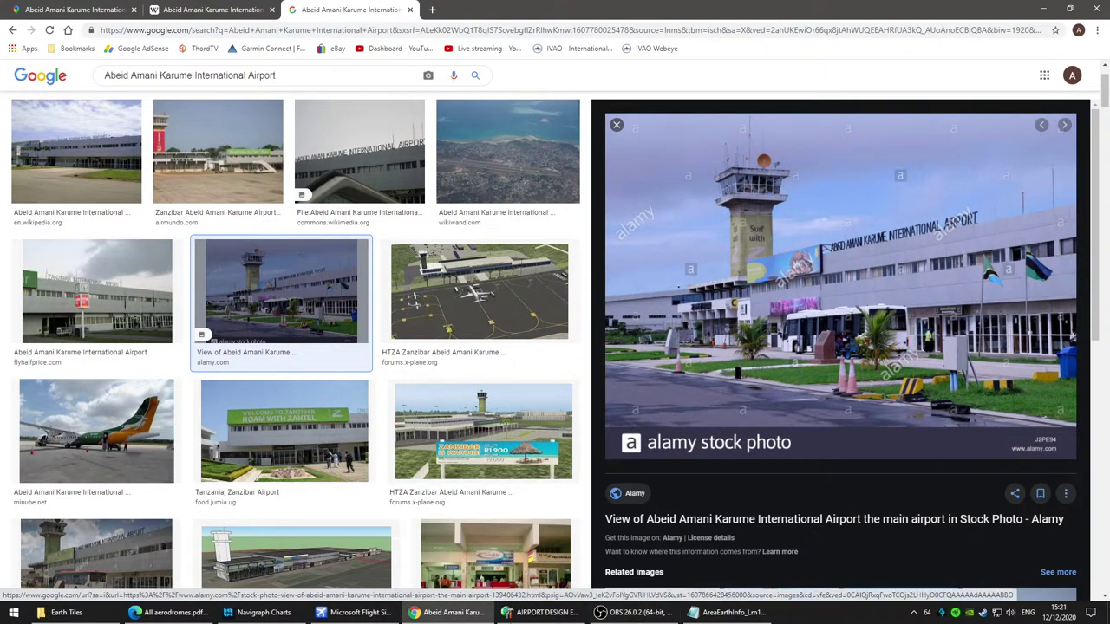
left_click(542, 612)
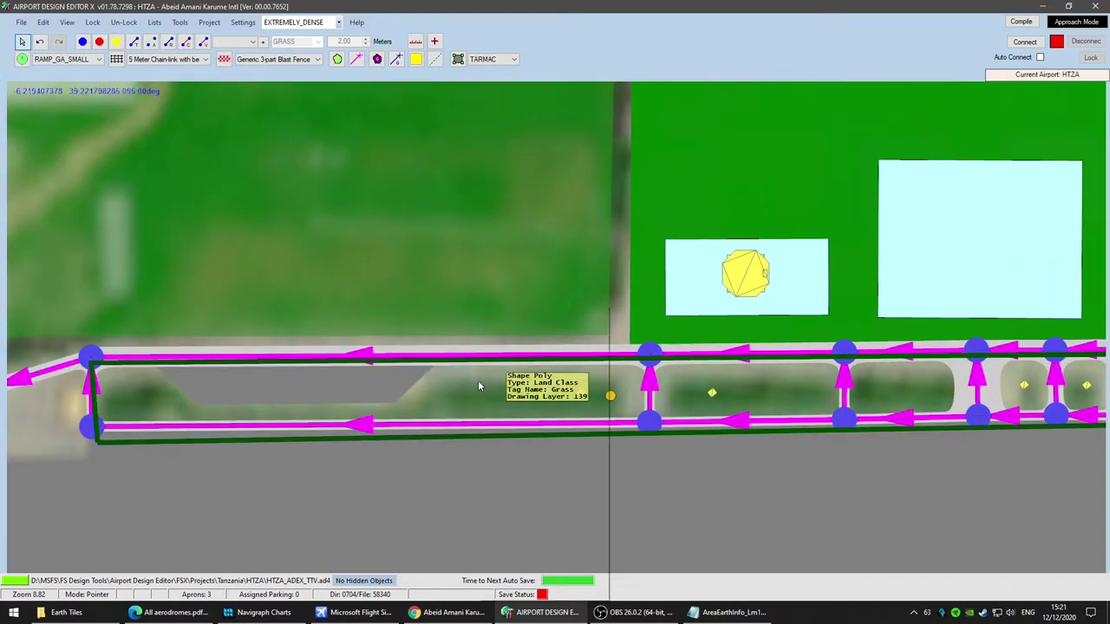
Step: Start adding a library object on the western grass strip and browse the vegetation list
right_click(477, 380)
mouse_move(565, 371)
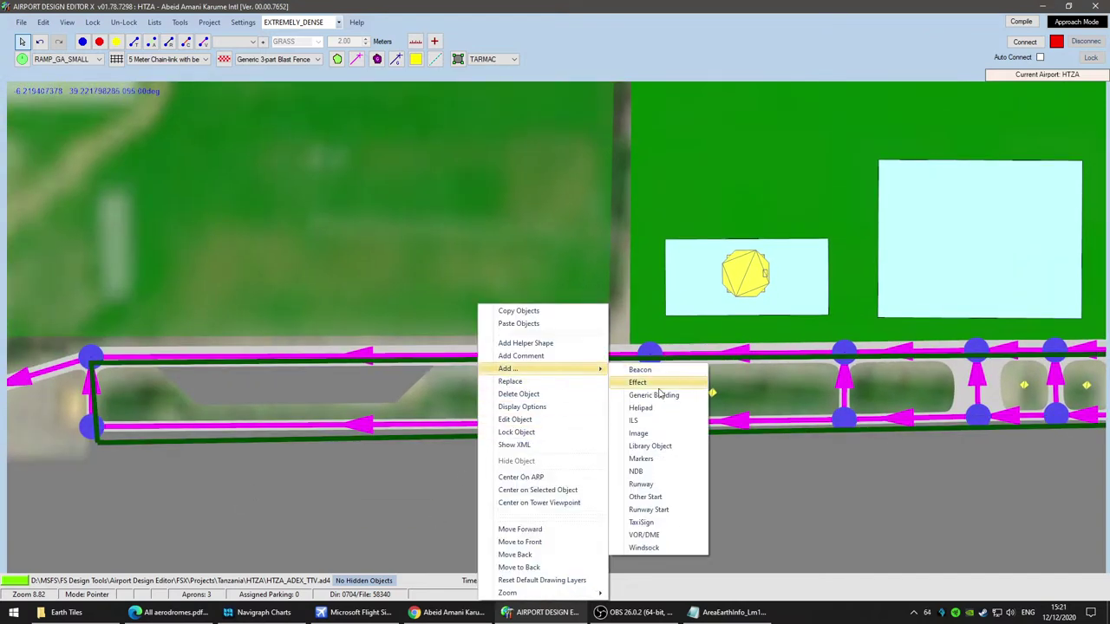
left_click(646, 446)
left_click(285, 276)
left_click_drag(284, 222, 305, 311)
scroll(199, 251, "up", 8)
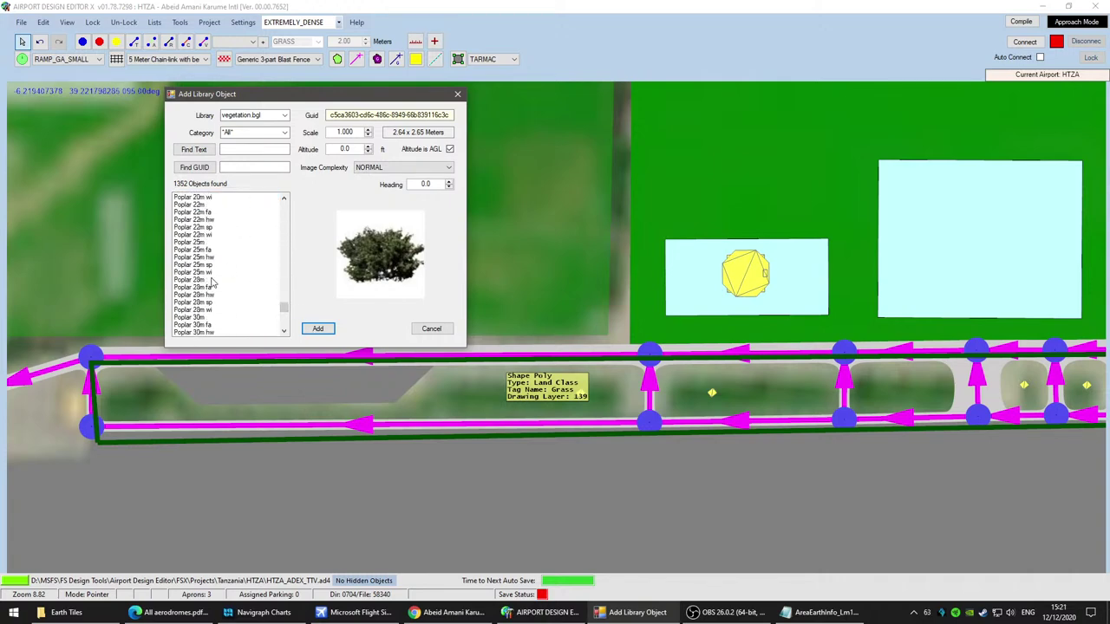
scroll(211, 281, "up", 15)
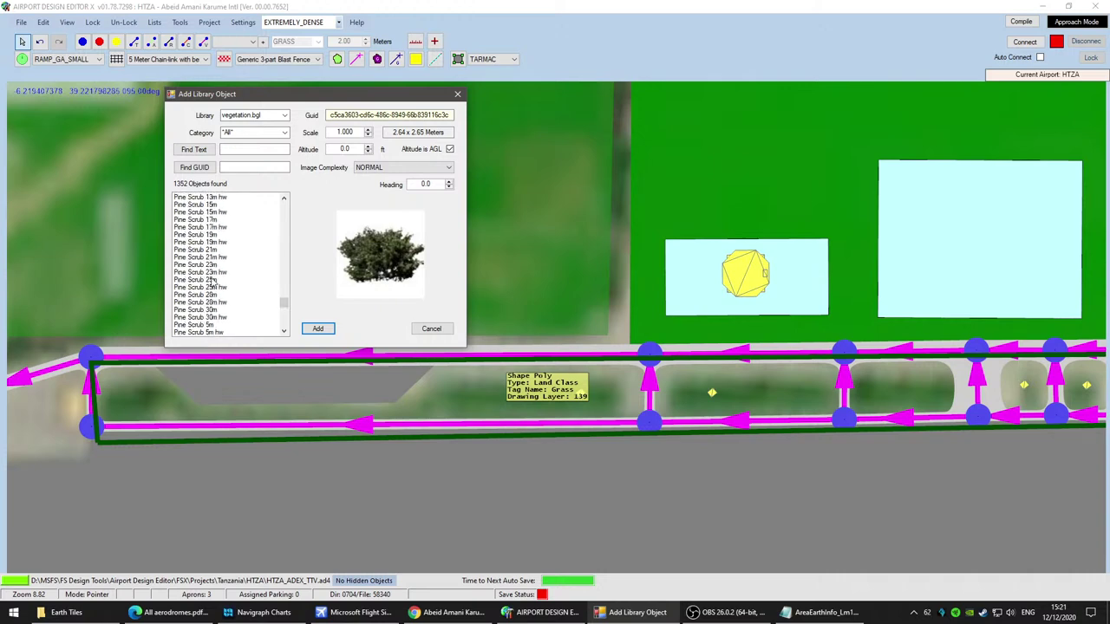
scroll(222, 288, "down", 6)
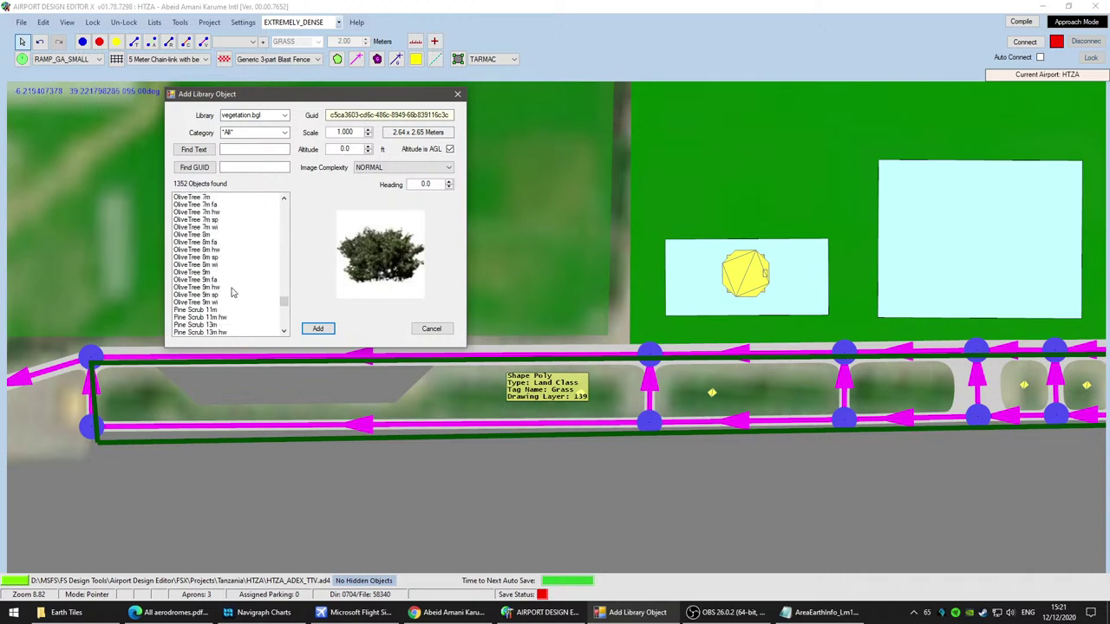
left_click_drag(284, 306, 284, 239)
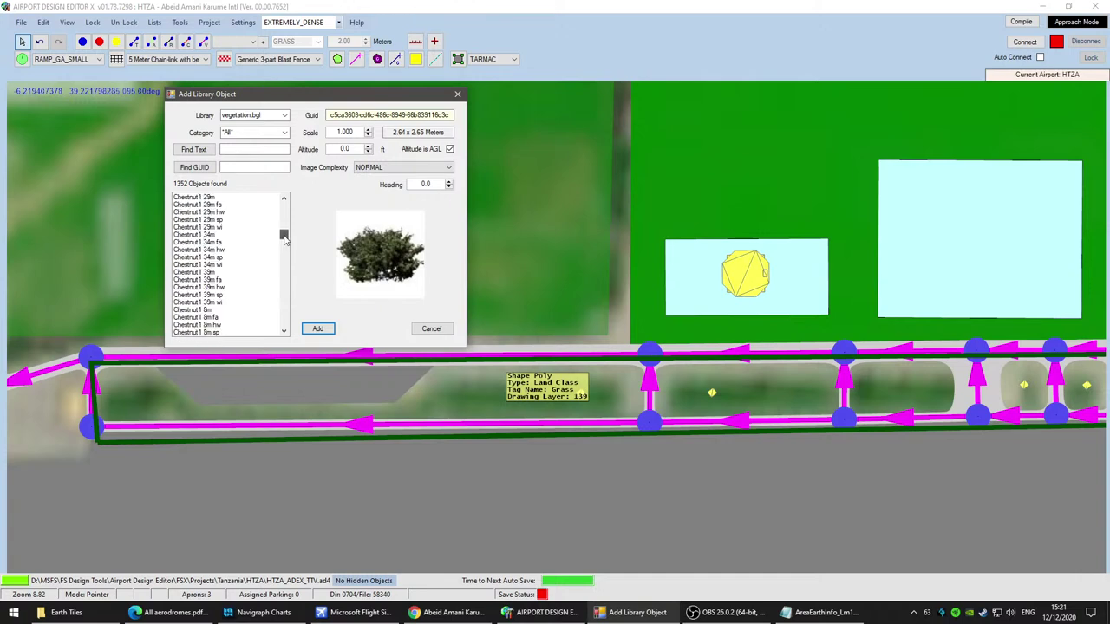
scroll(240, 305, "down", 5)
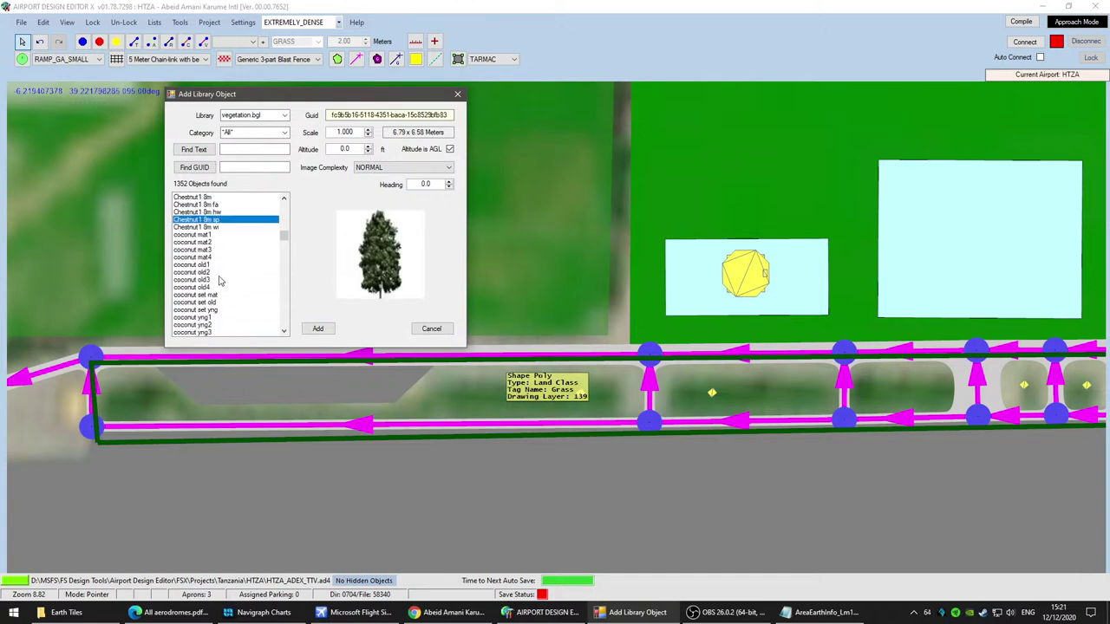
Step: Compare coconut palms and place a coconut yng1 palm on the strip
left_click(217, 235)
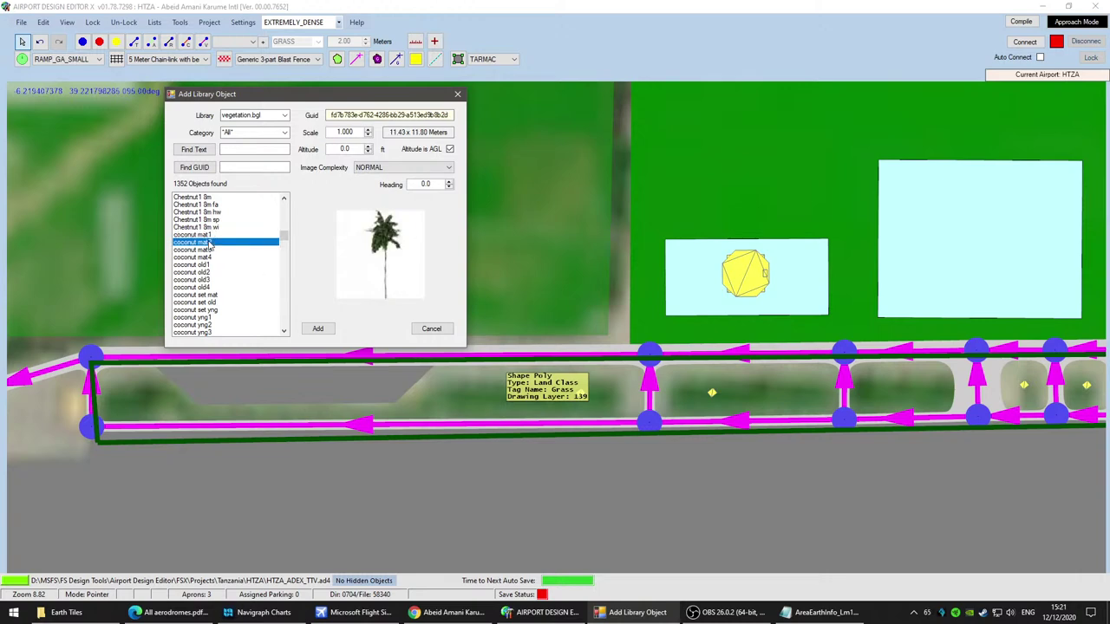
left_click(212, 319)
scroll(209, 252, "down", 4)
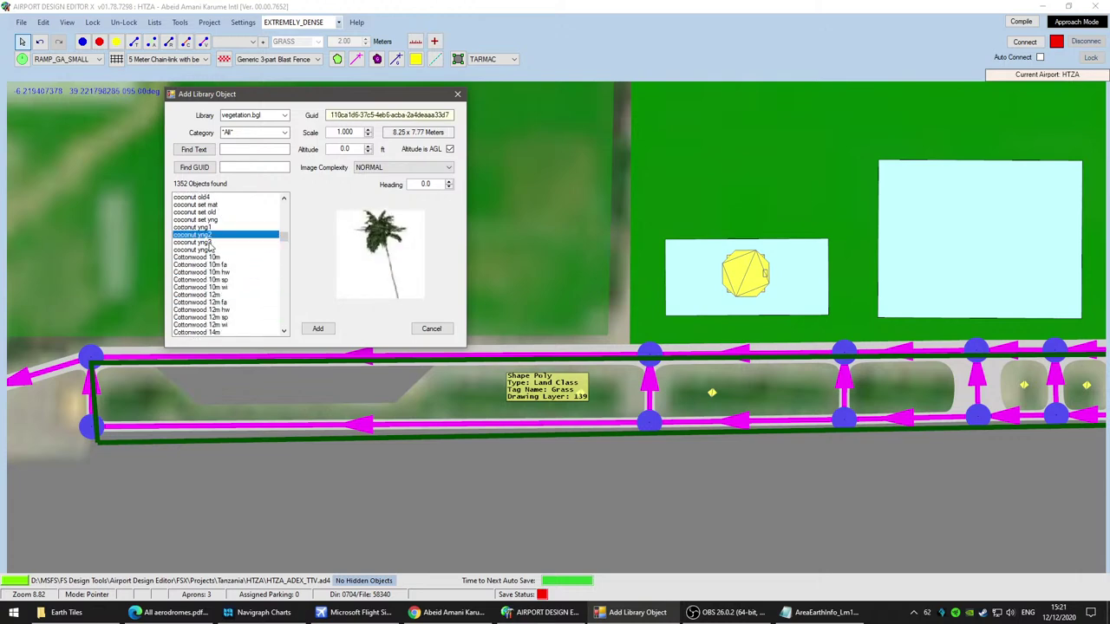
left_click(211, 250)
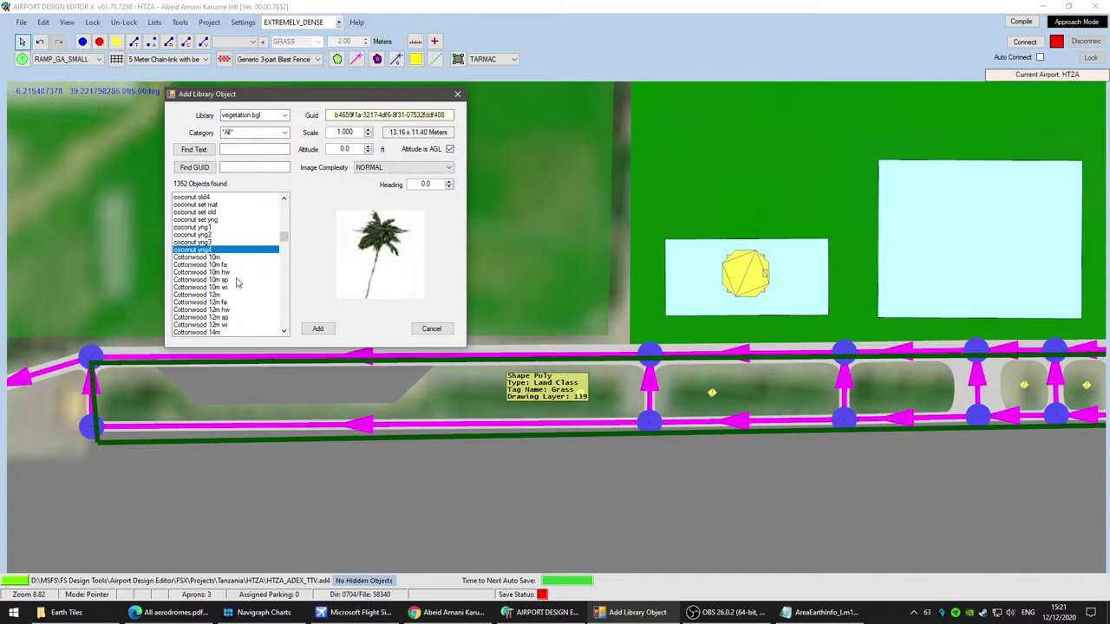
left_click(209, 236)
key("Up")
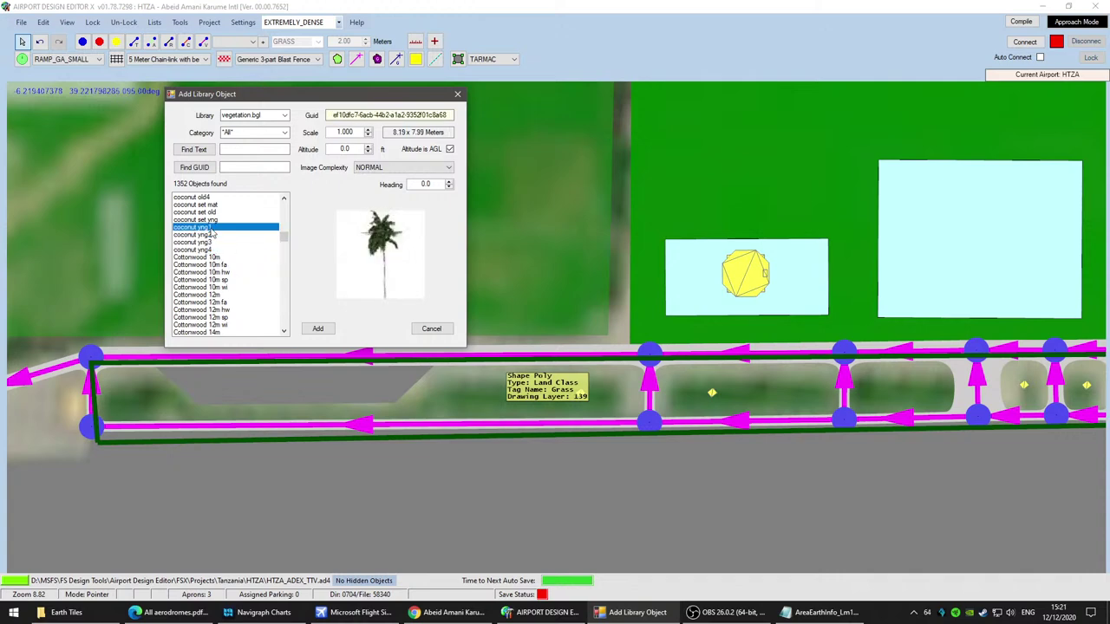
left_click(318, 330)
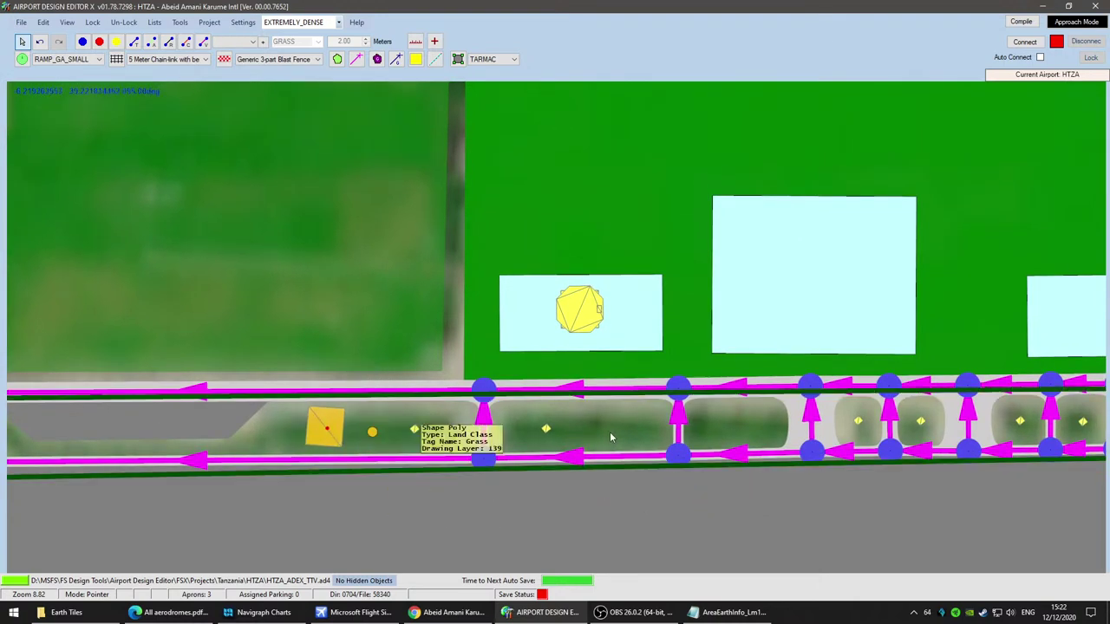
Step: Paste copied objects beside the palm along the grass strip, nudging one slightly left
right_click(636, 427)
right_click(322, 430)
left_click(394, 322)
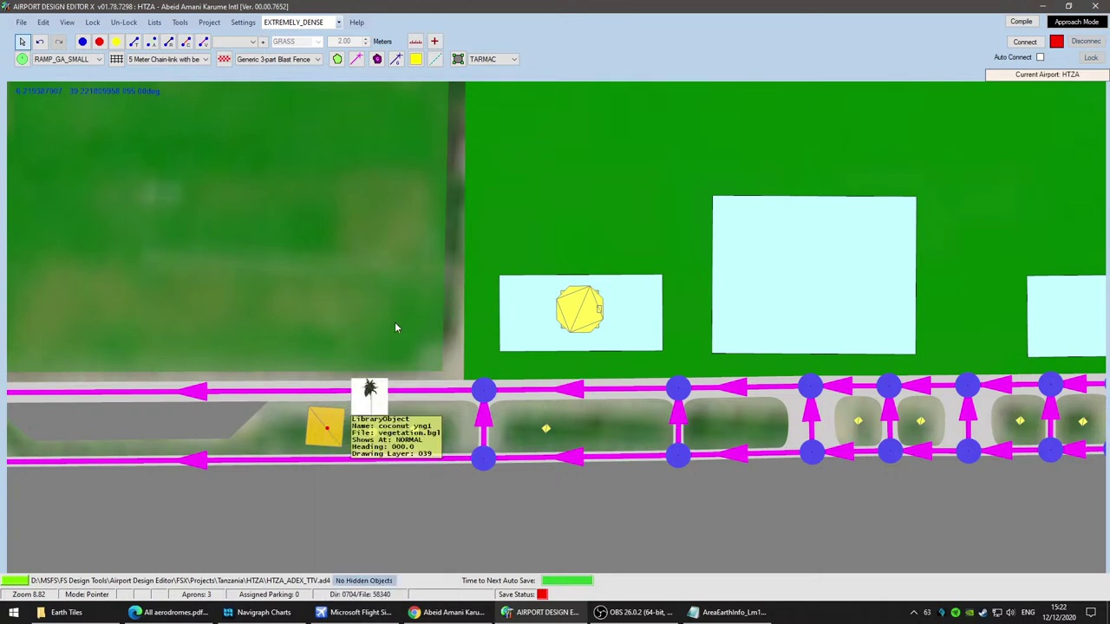
right_click(643, 427)
left_click(652, 322)
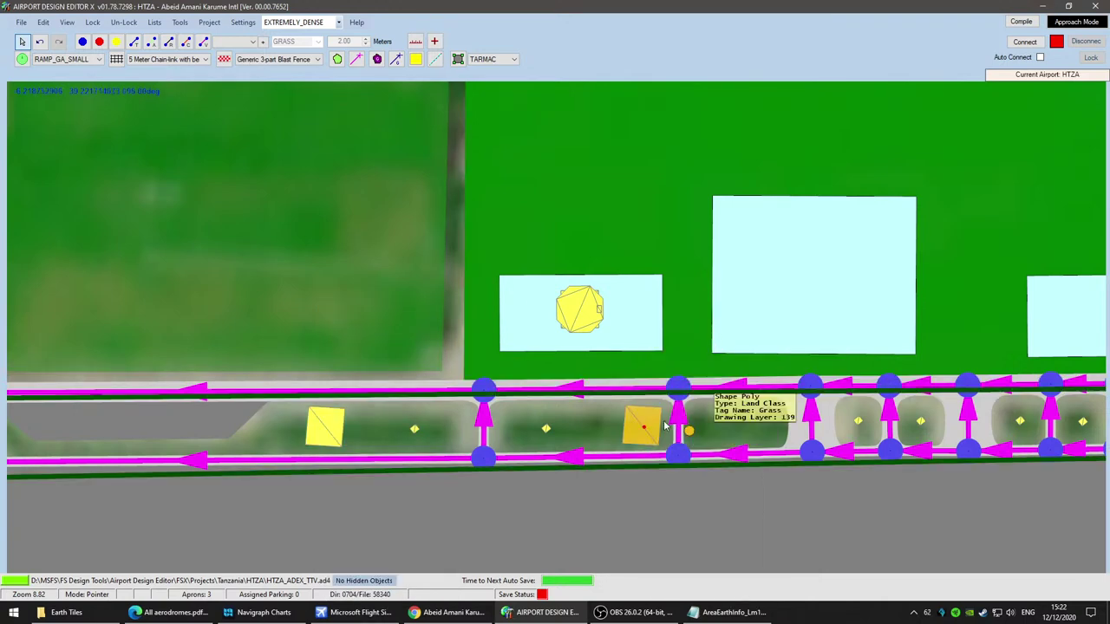
left_click_drag(636, 426, 627, 426)
Step: Copy the Bayberry bush in an eastern grass strip and paste two copies into it
left_click_drag(862, 450, 559, 442)
left_click(556, 415)
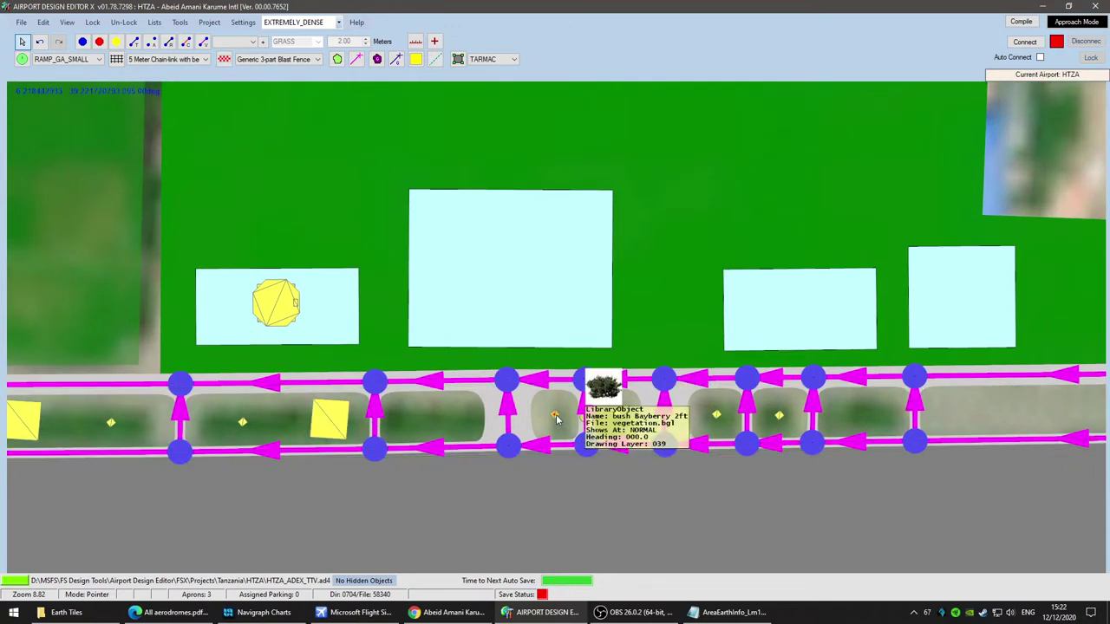
right_click(555, 415)
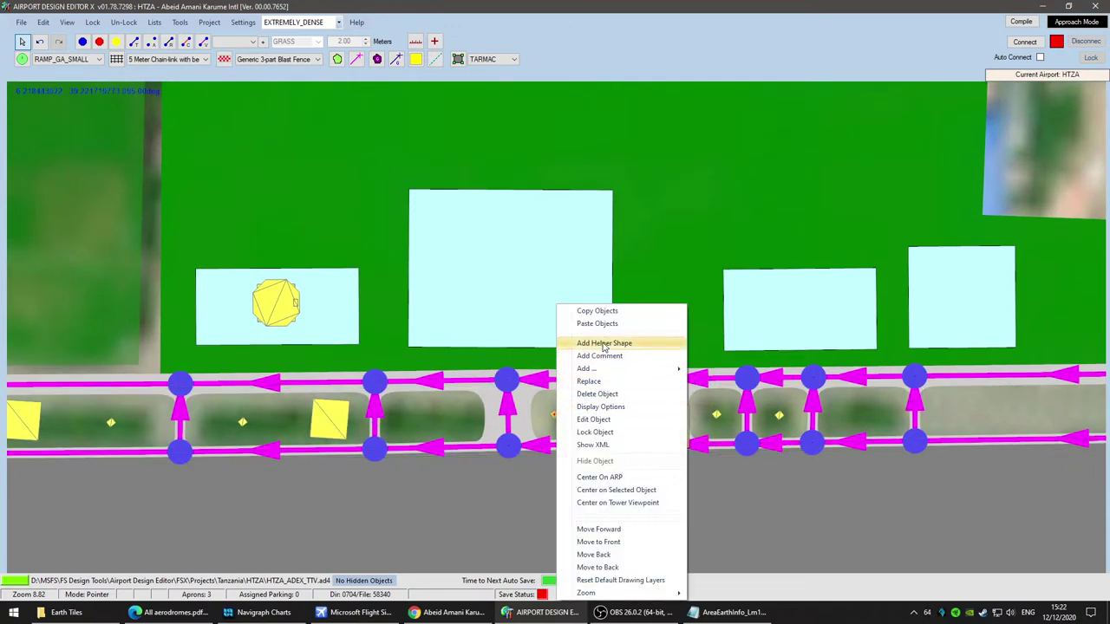
left_click(599, 310)
left_click(410, 419)
right_click(407, 415)
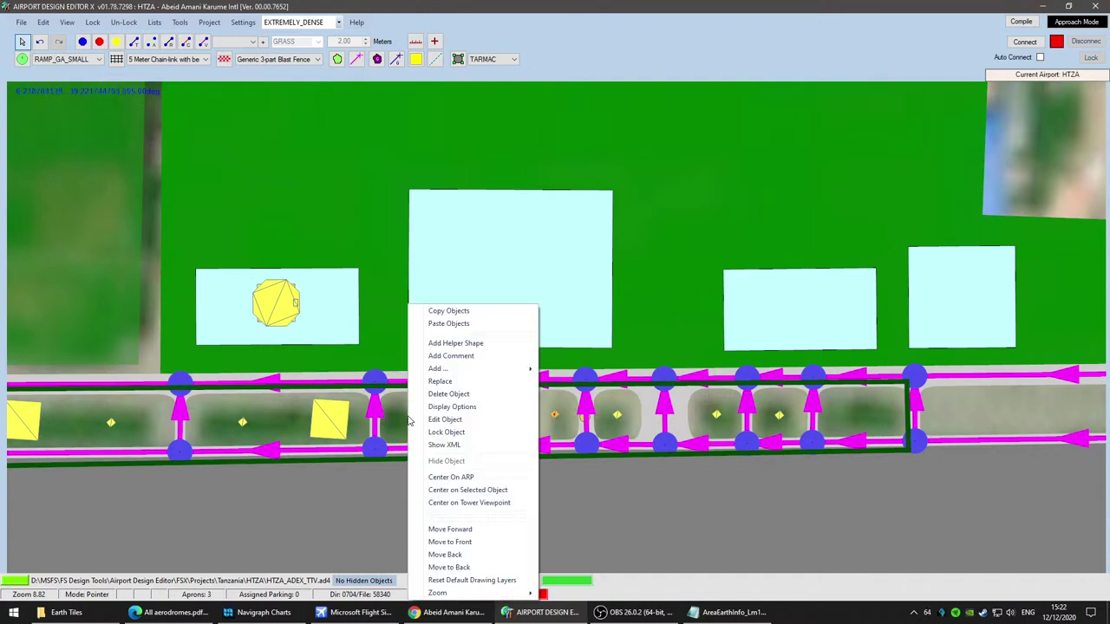
left_click(448, 323)
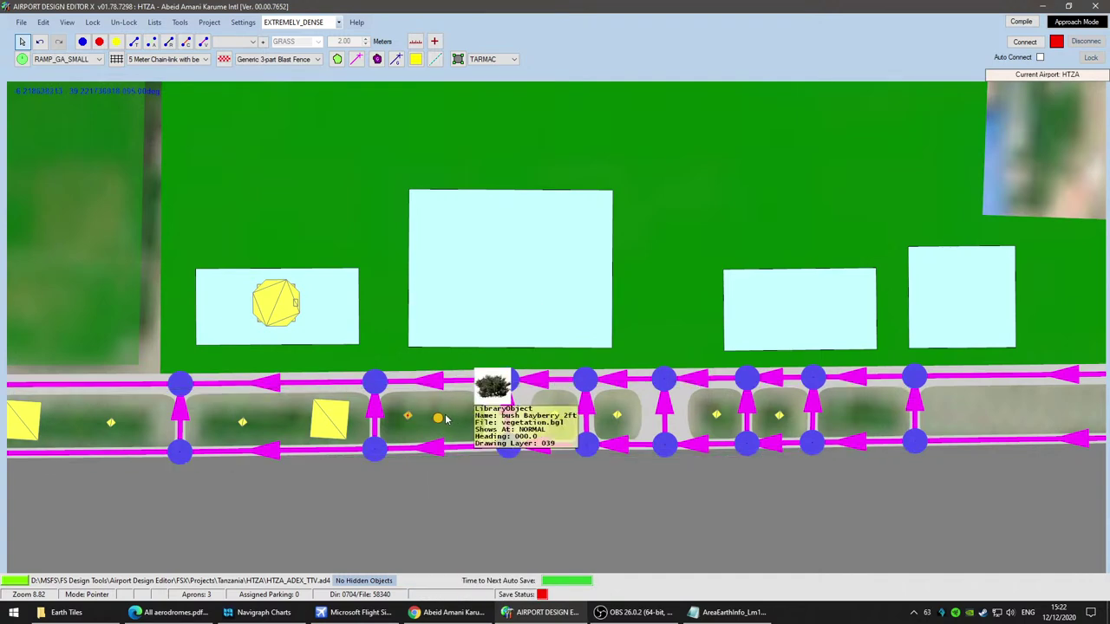
right_click(446, 417)
left_click(486, 323)
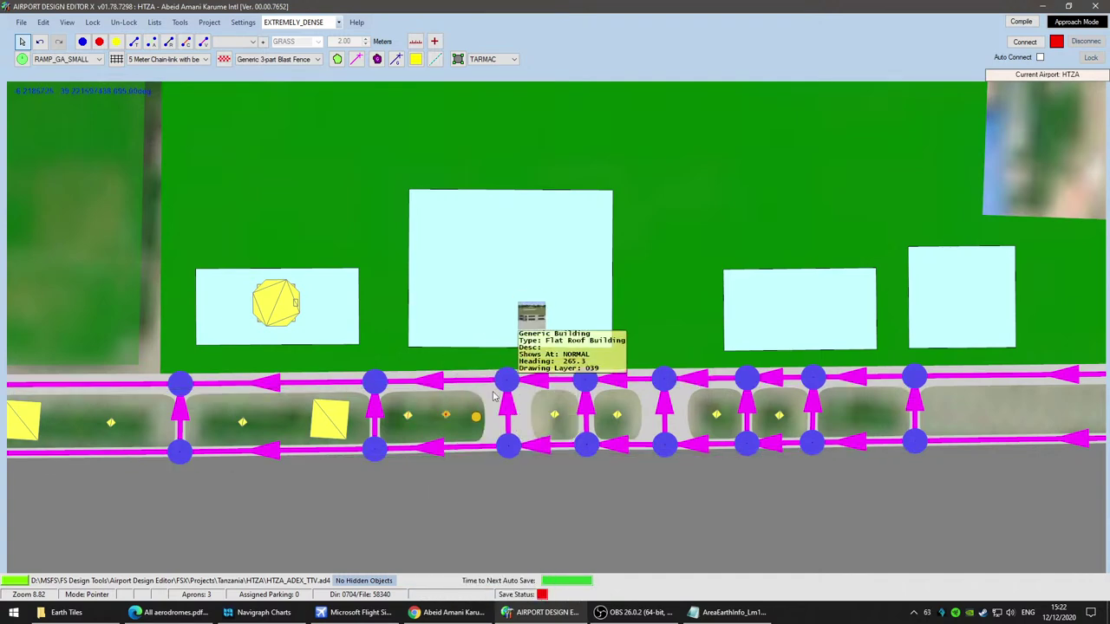
left_click(448, 417)
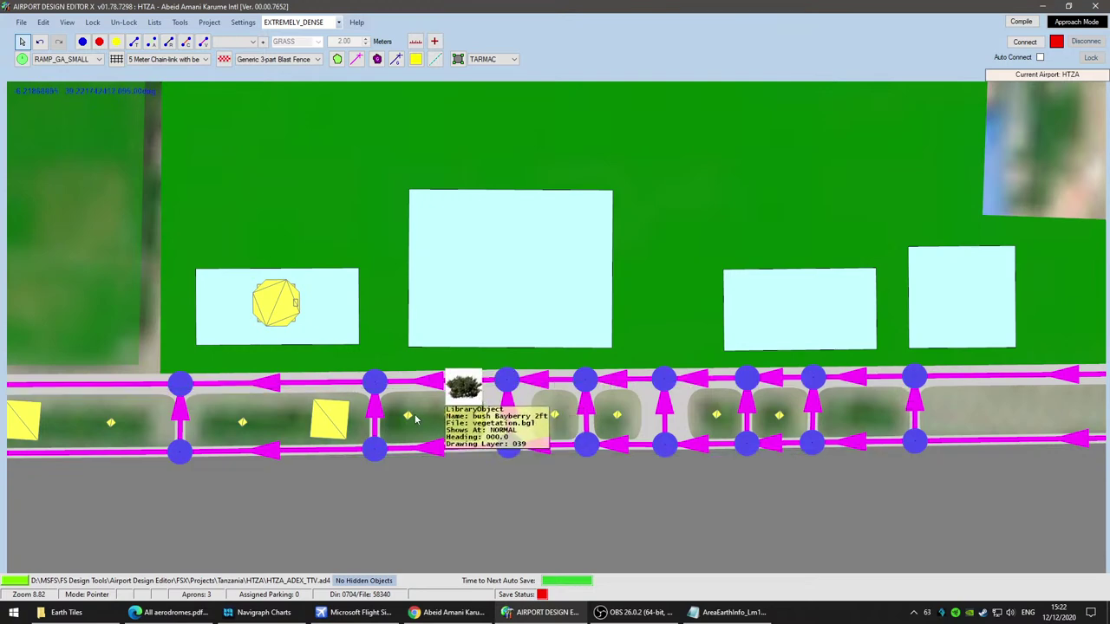
left_click_drag(414, 416, 420, 415)
mouse_move(417, 418)
Step: Copy the bushes at the eastern end of the vehicle paths into the next grass strip
left_click_drag(791, 489, 426, 471)
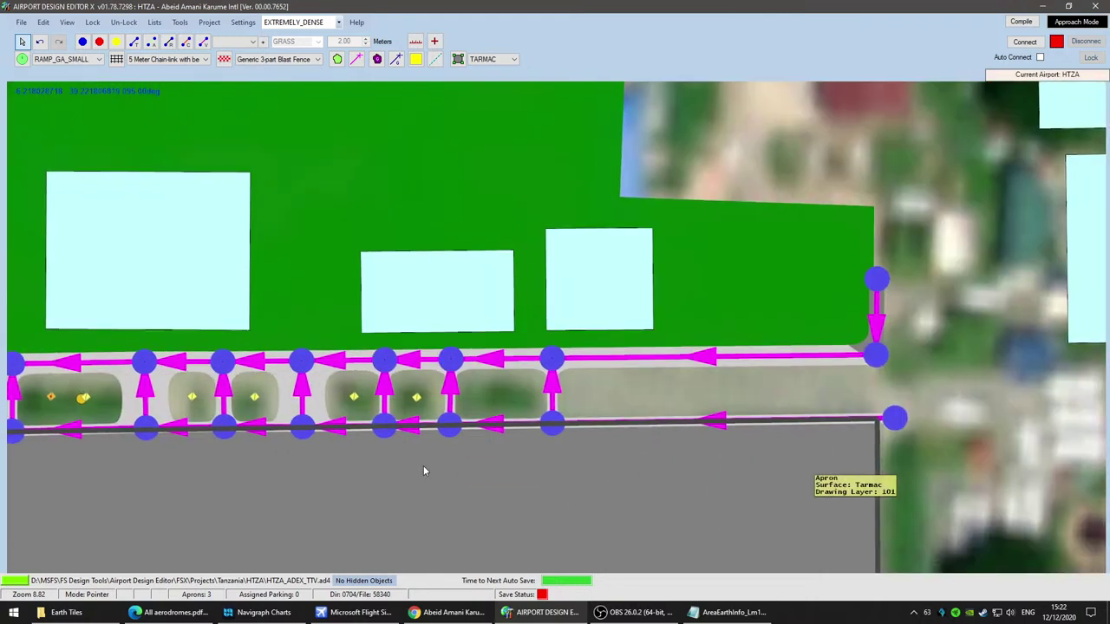
scroll(544, 450, "down", 3)
right_click(163, 423)
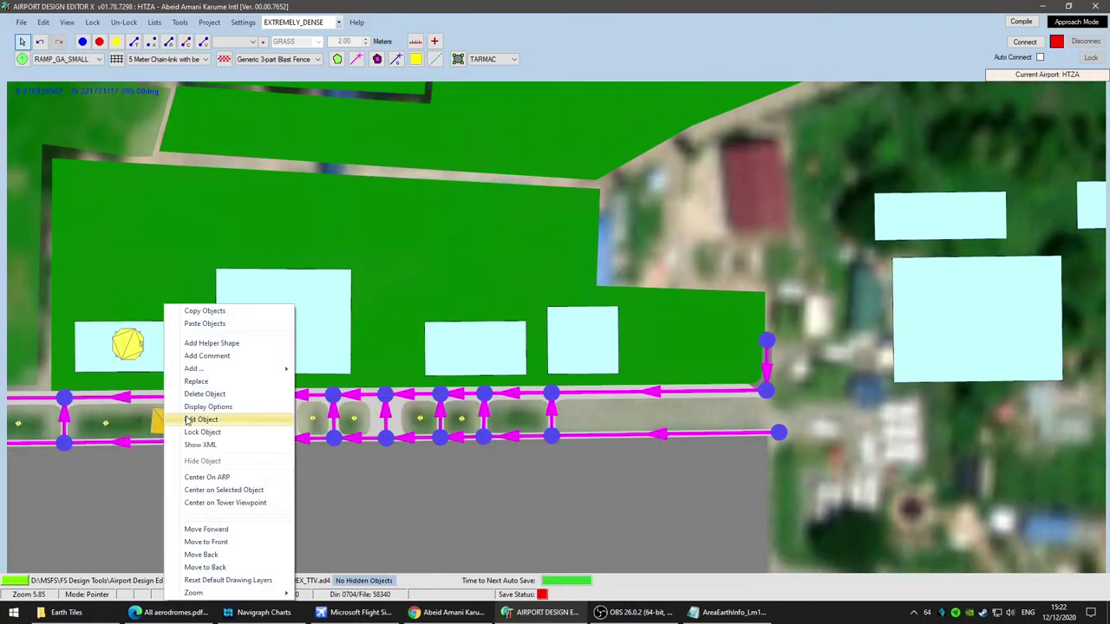
left_click(217, 311)
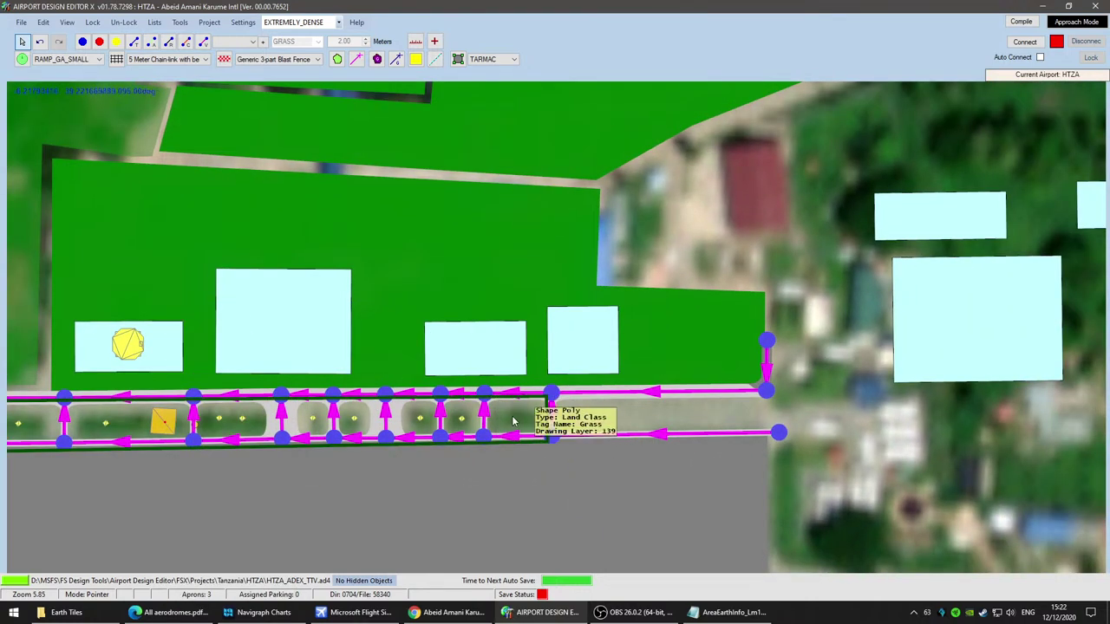
right_click(515, 421)
left_click(555, 324)
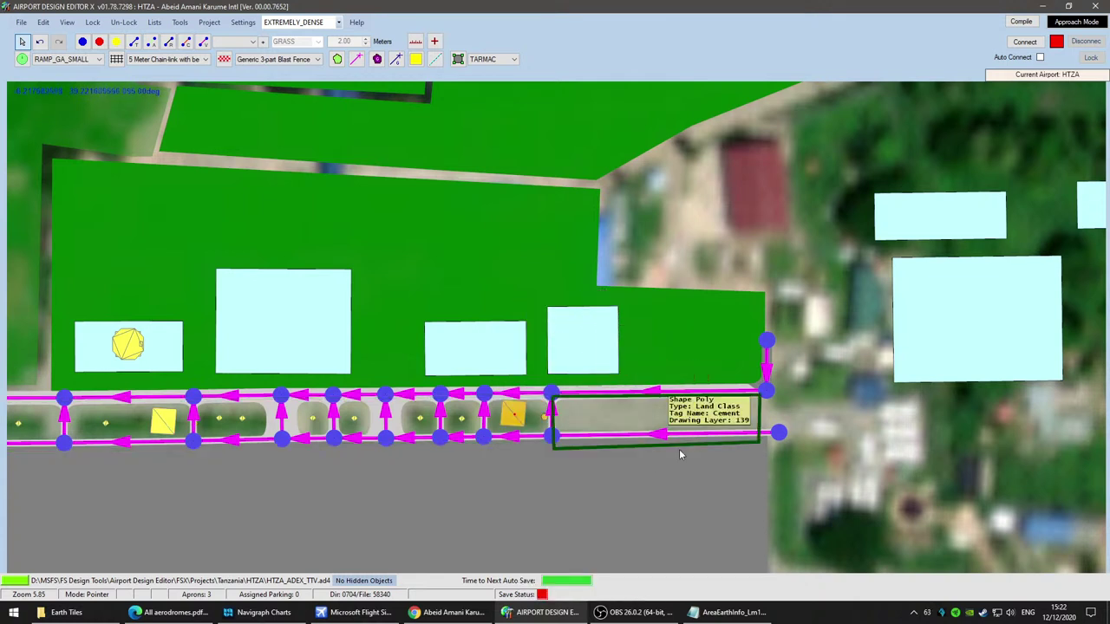
scroll(499, 356, "down", 2)
Step: Glance at the Zanzibar taxi chart, then show the airport's Google Maps satellite view
left_click(449, 612)
left_click(264, 612)
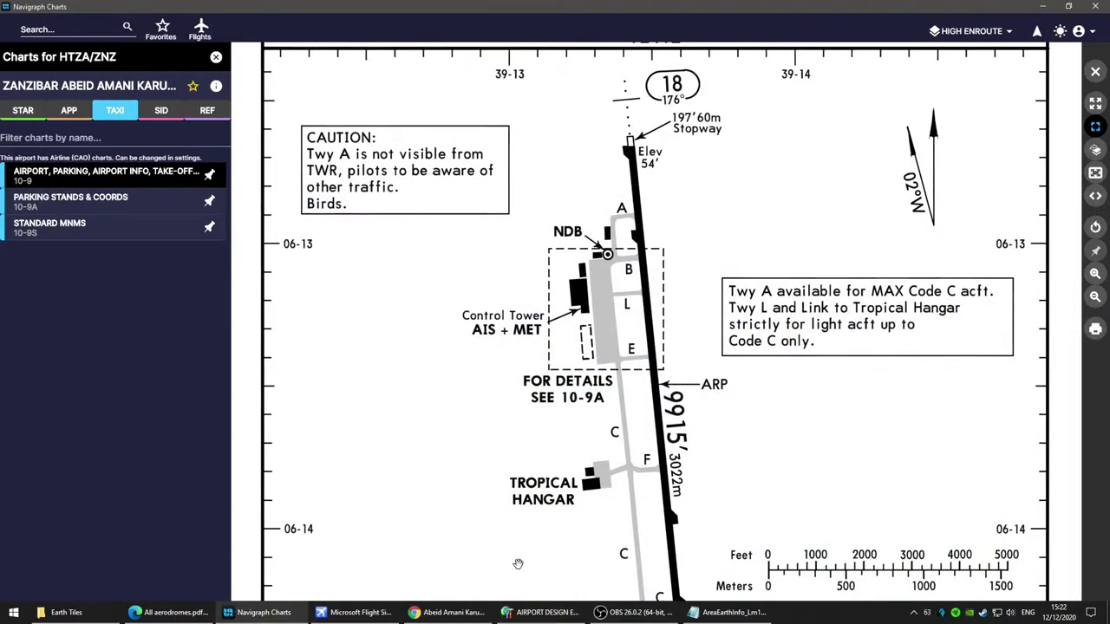
left_click(451, 612)
left_click(37, 8)
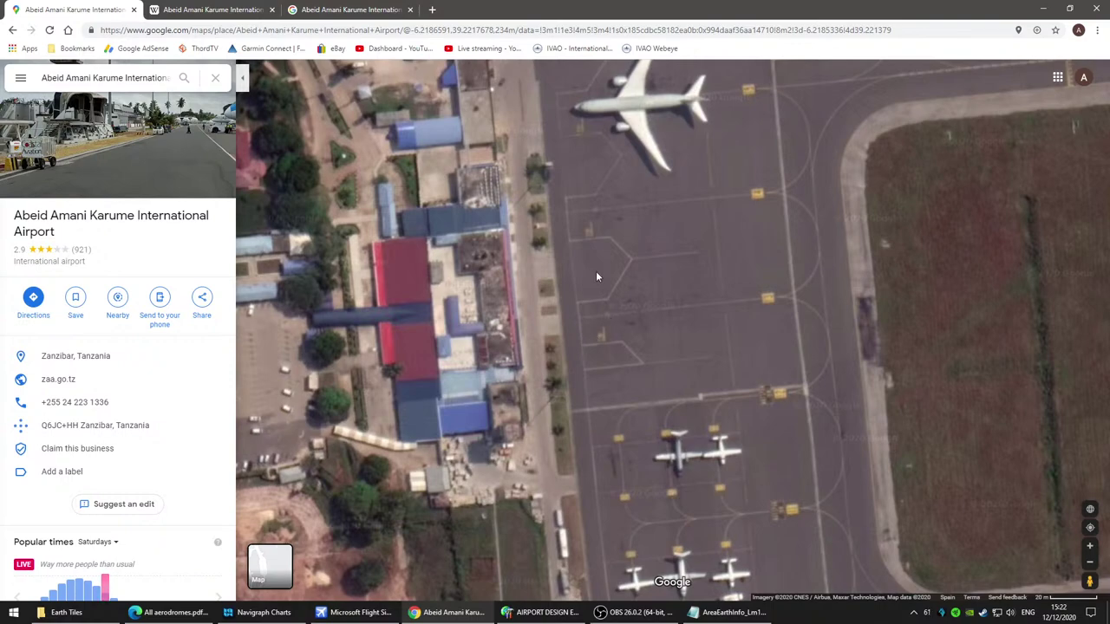
Step: Zoom and pan the satellite map around the apron's parked plane, then bring Flight Simulator X forward
scroll(627, 227, "down", 2)
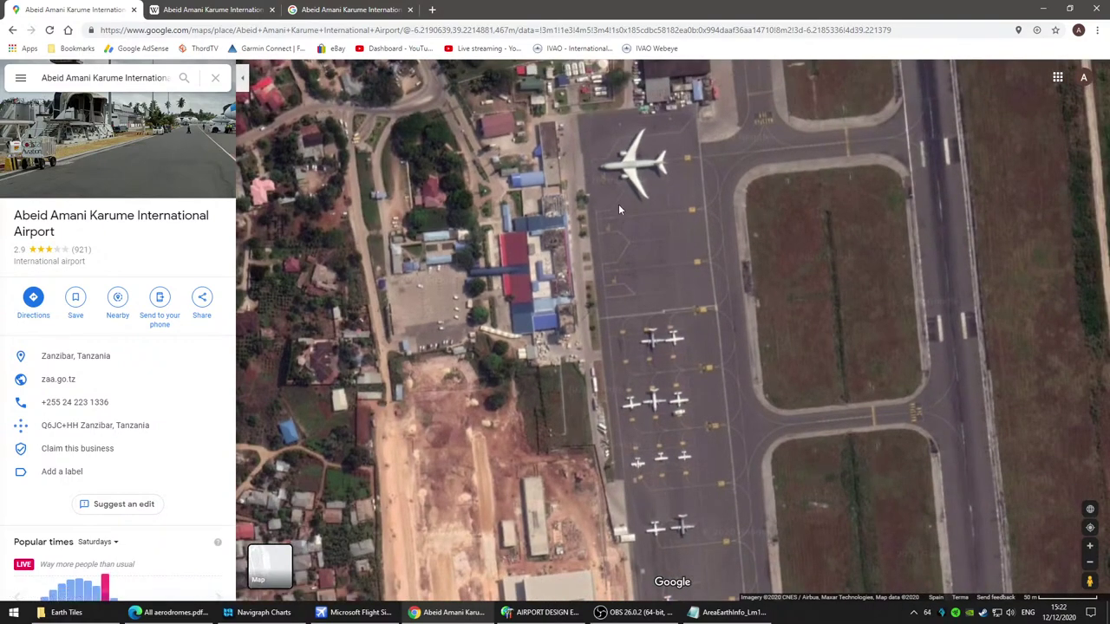
left_click_drag(627, 219, 587, 347)
scroll(563, 355, "up", 5)
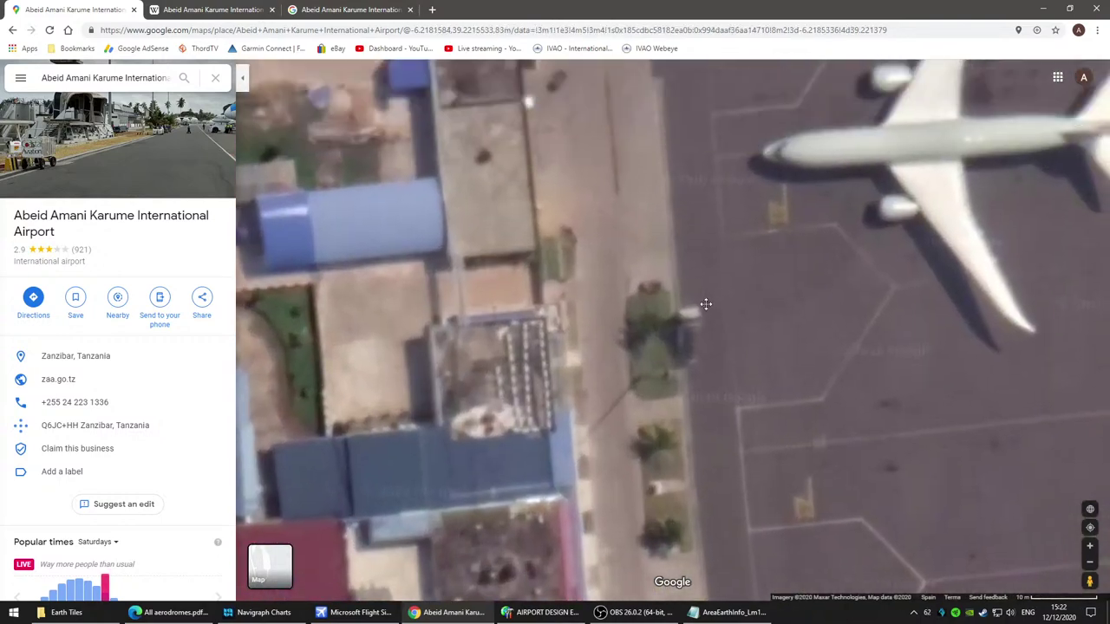
left_click_drag(706, 303, 592, 455)
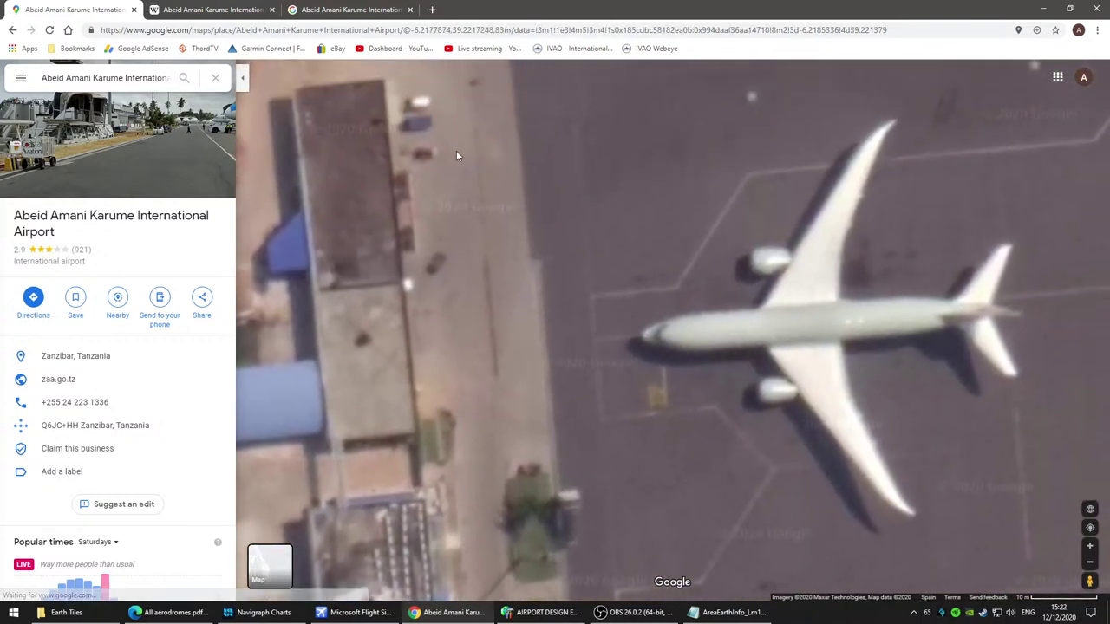
scroll(516, 349, "down", 1)
scroll(516, 354, "down", 2)
scroll(512, 362, "up", 3)
scroll(545, 371, "down", 3)
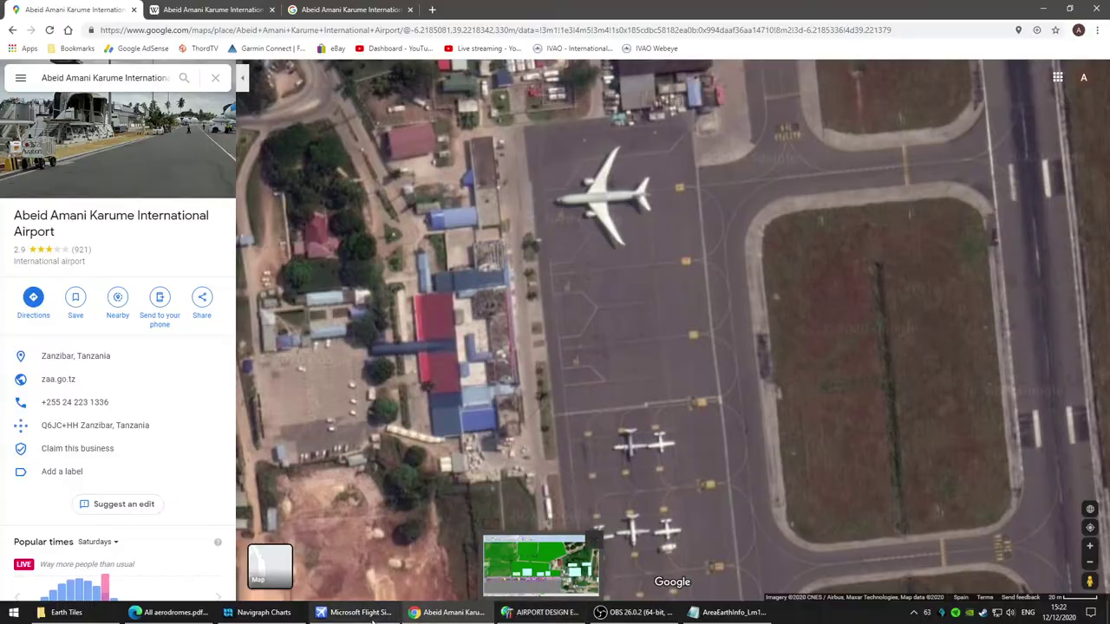
left_click(355, 613)
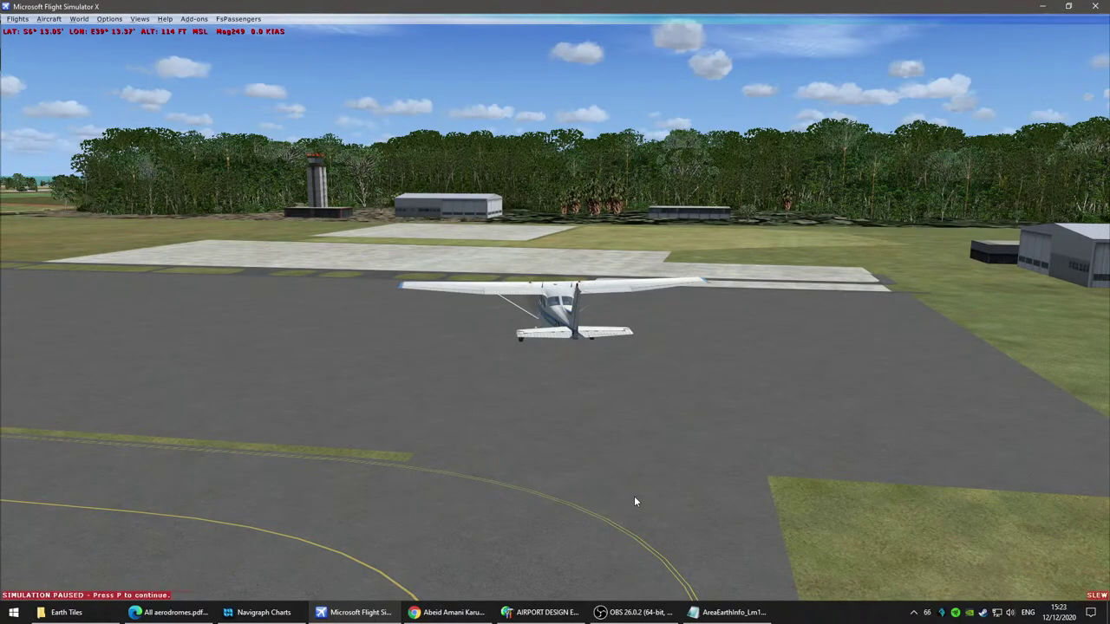
Step: Unpause the simulation with P and swing the spot camera over the aircraft before returning to ADE
key("p")
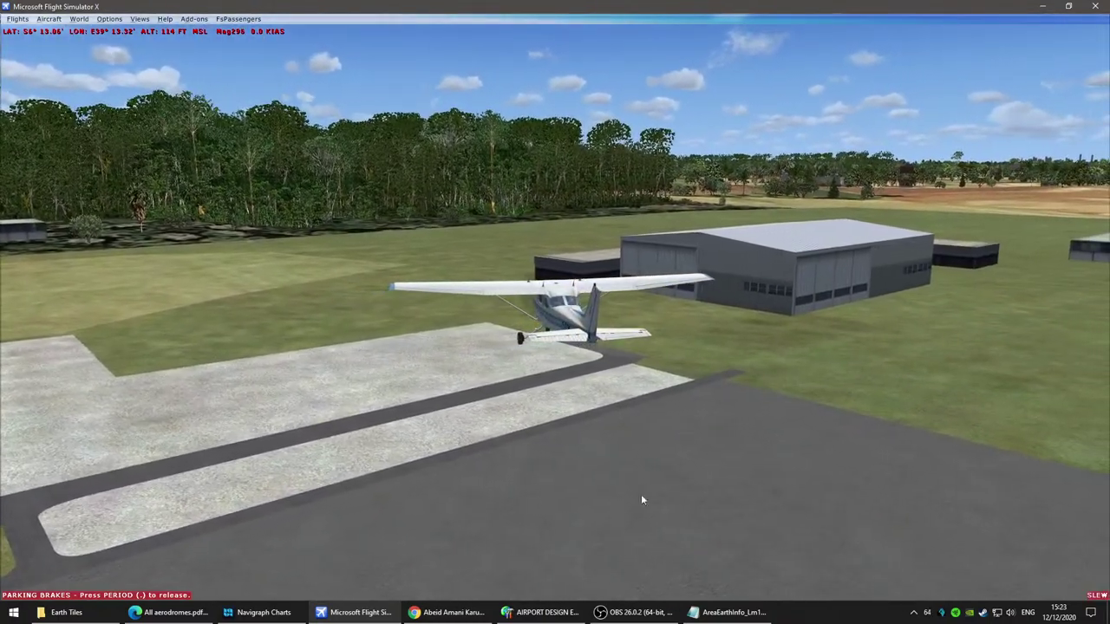
mouse_move(478, 451)
middle_mouse_down()
mouse_move(483, 530)
mouse_move(485, 466)
middle_mouse_up()
right_click_drag(484, 468, 477, 458)
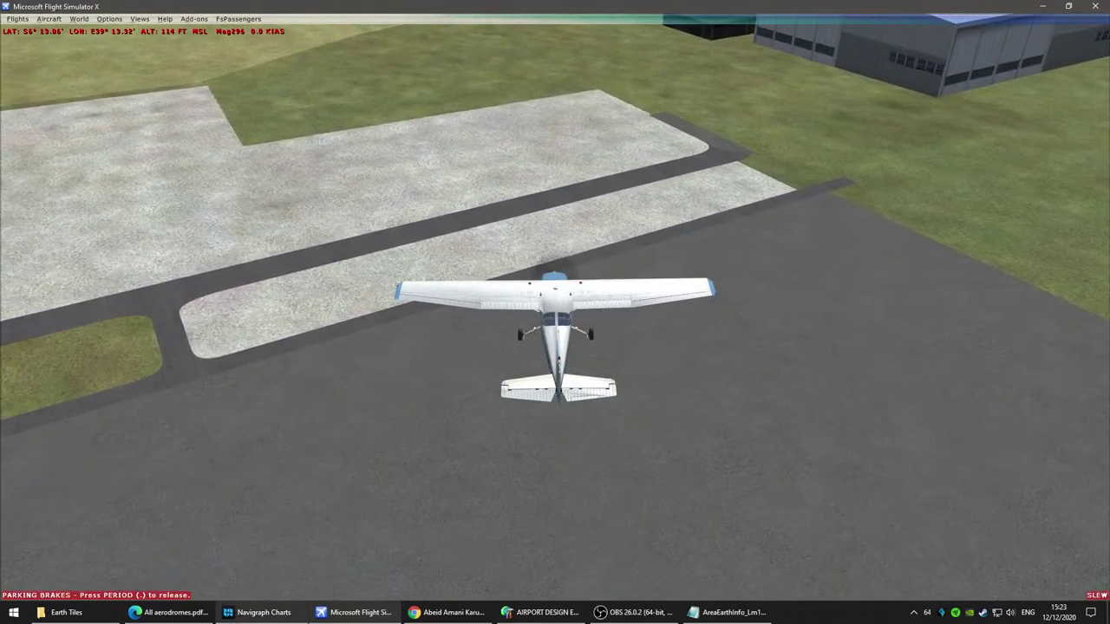
left_click(543, 612)
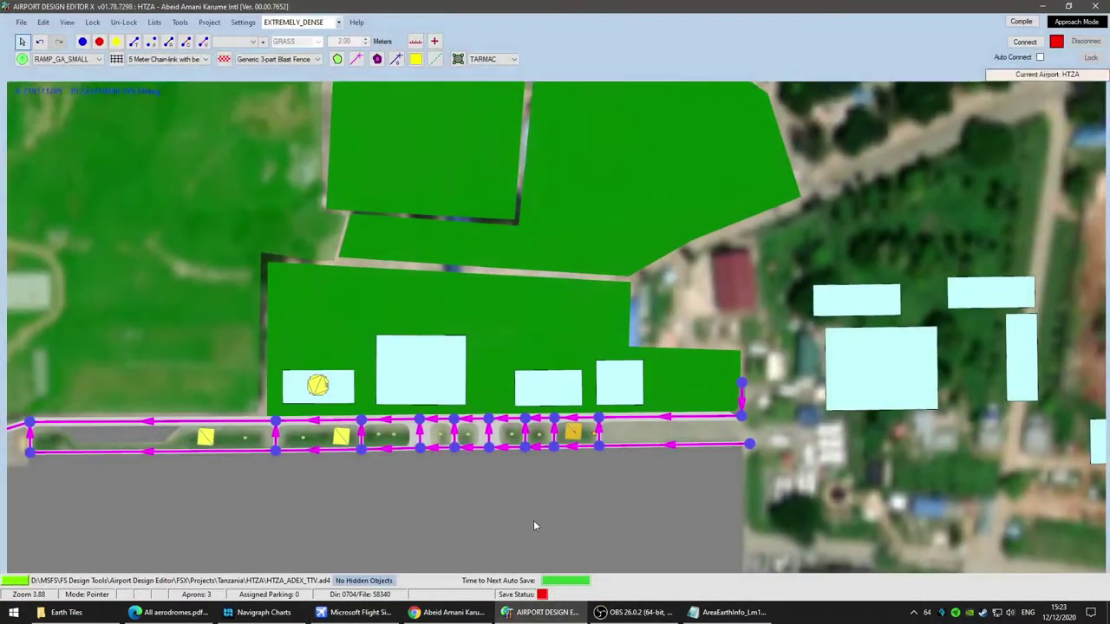
Step: Widen the first two vehicle path links from 4 to 6 metres
scroll(508, 492, "up", 2)
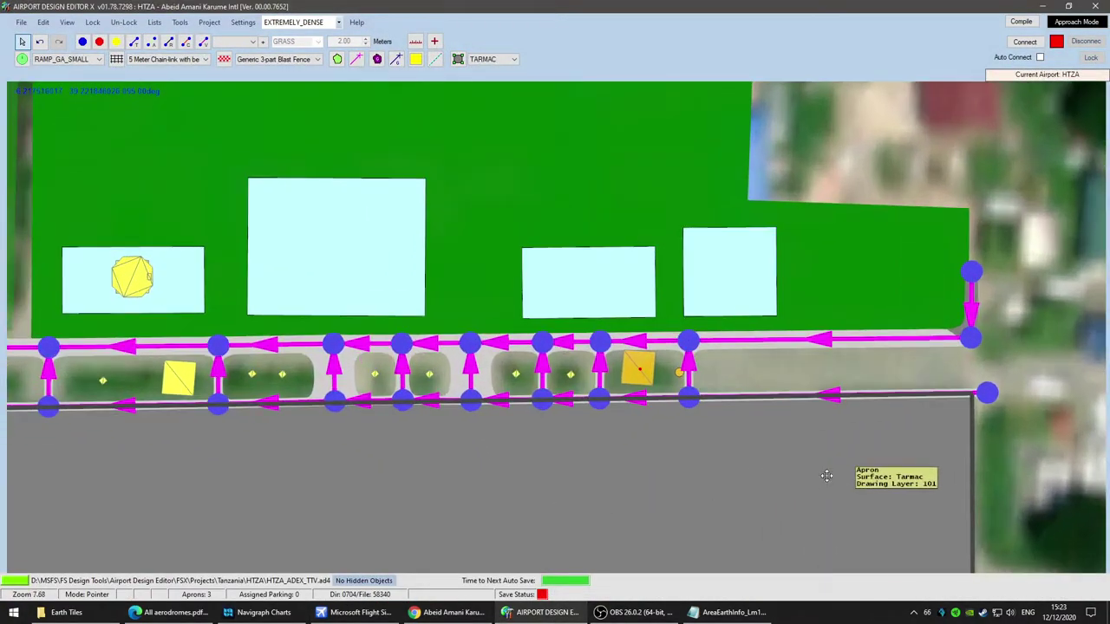
left_click_drag(827, 477, 517, 514)
double_click(520, 380)
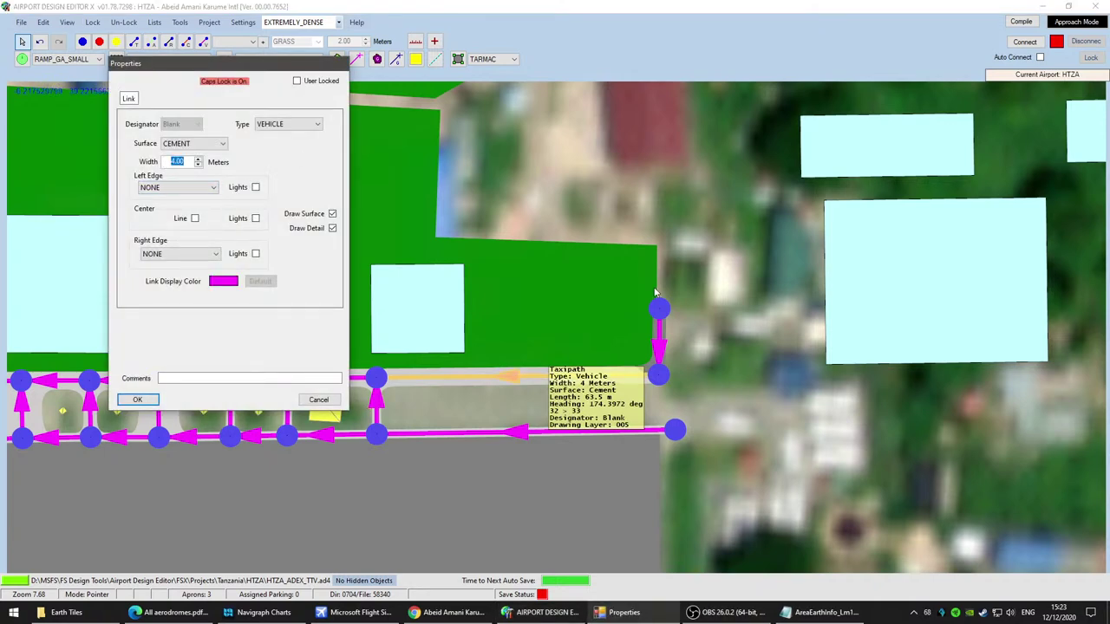
type("6")
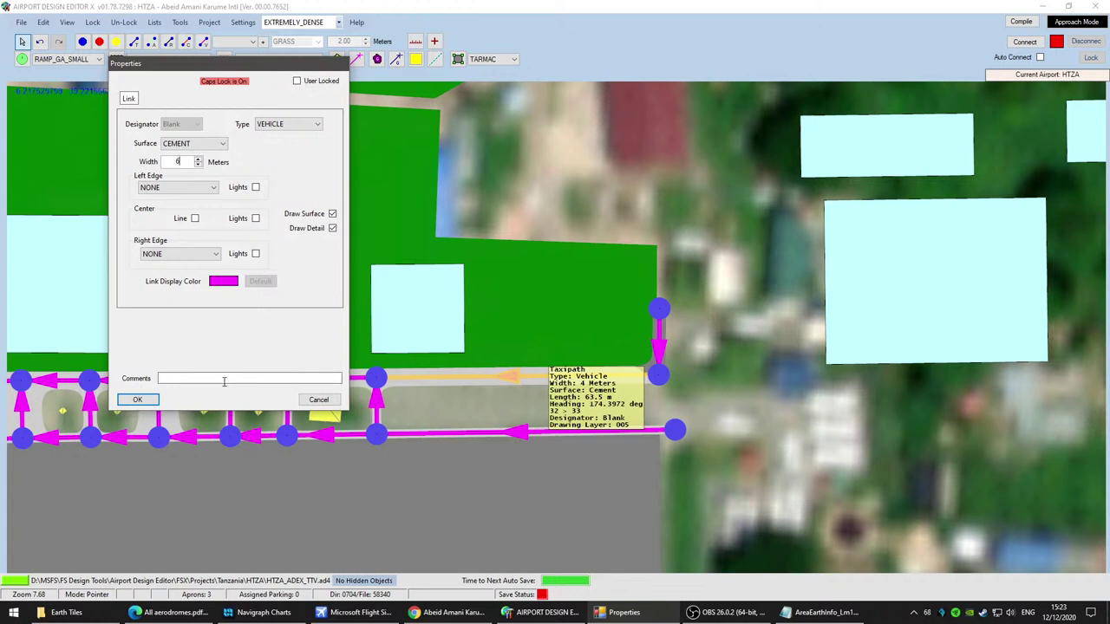
left_click(139, 400)
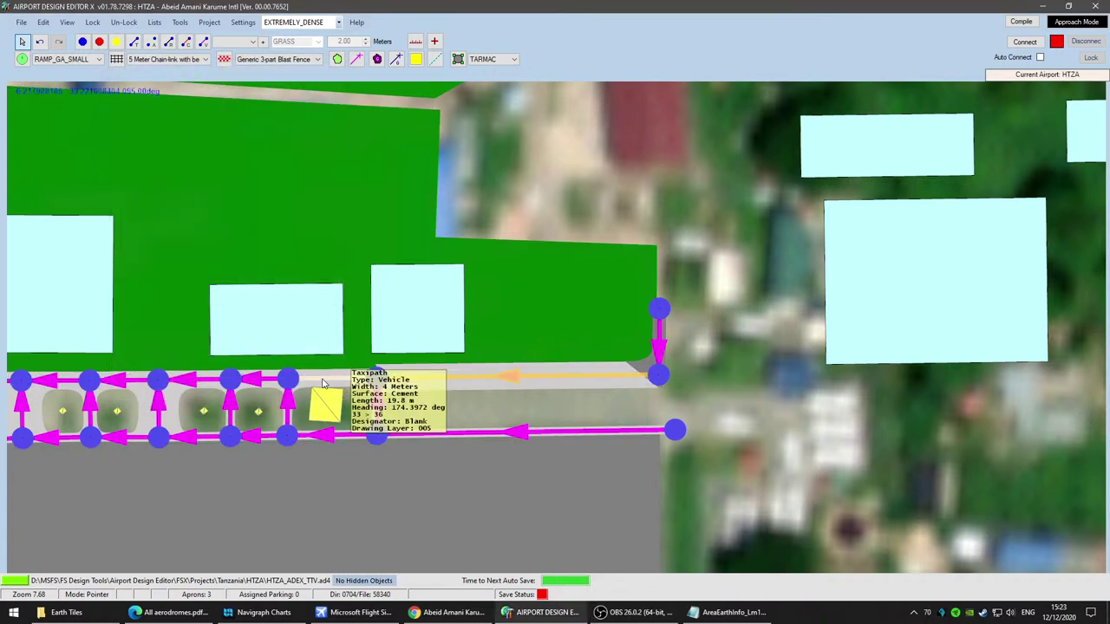
double_click(323, 382)
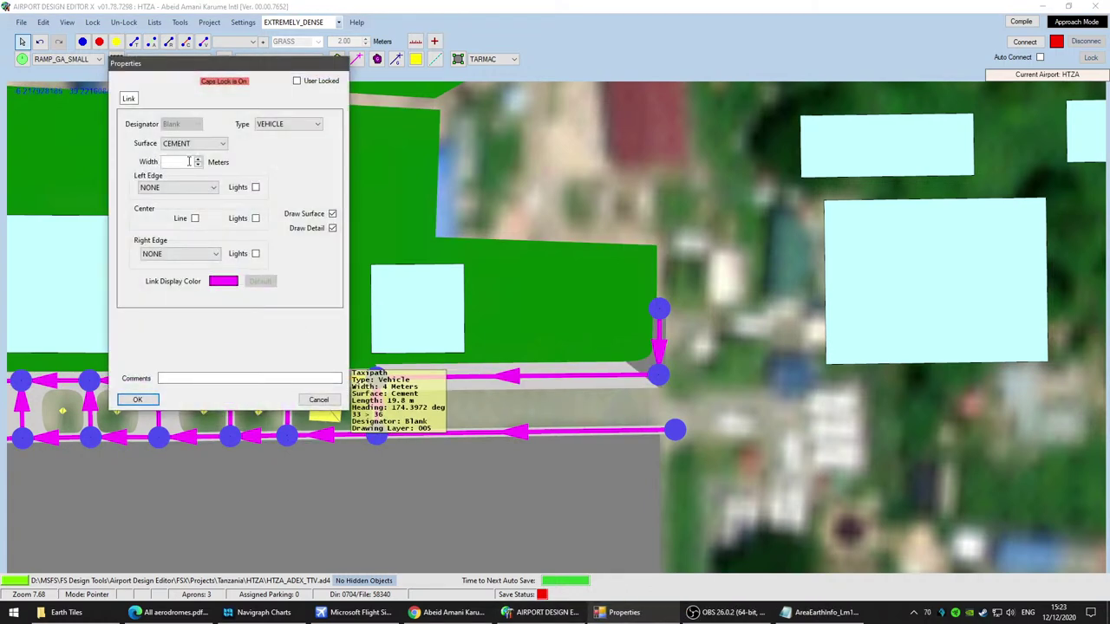
left_click(140, 399)
Step: Widen three more vehicle path links to 6 metres
scroll(453, 468, "up", 5)
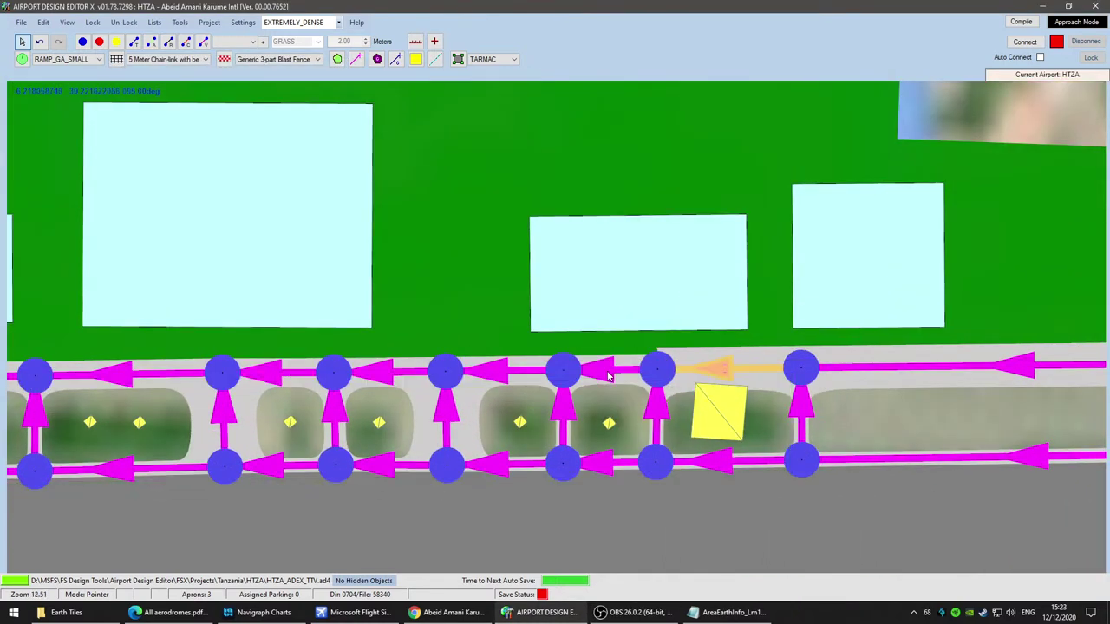
double_click(617, 371)
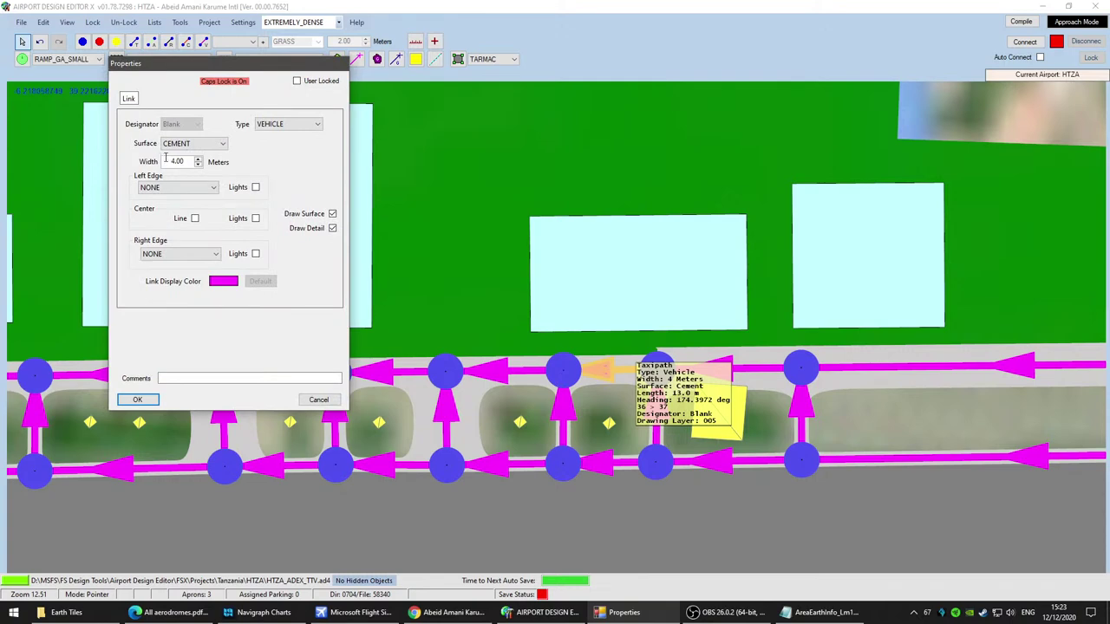
left_click(137, 400)
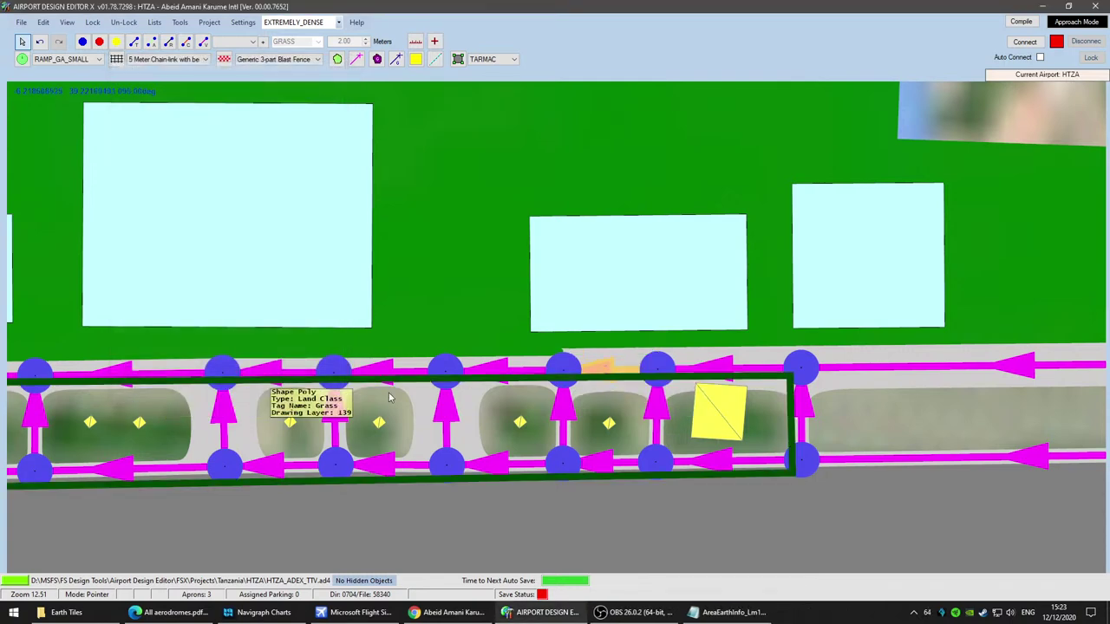
double_click(385, 371)
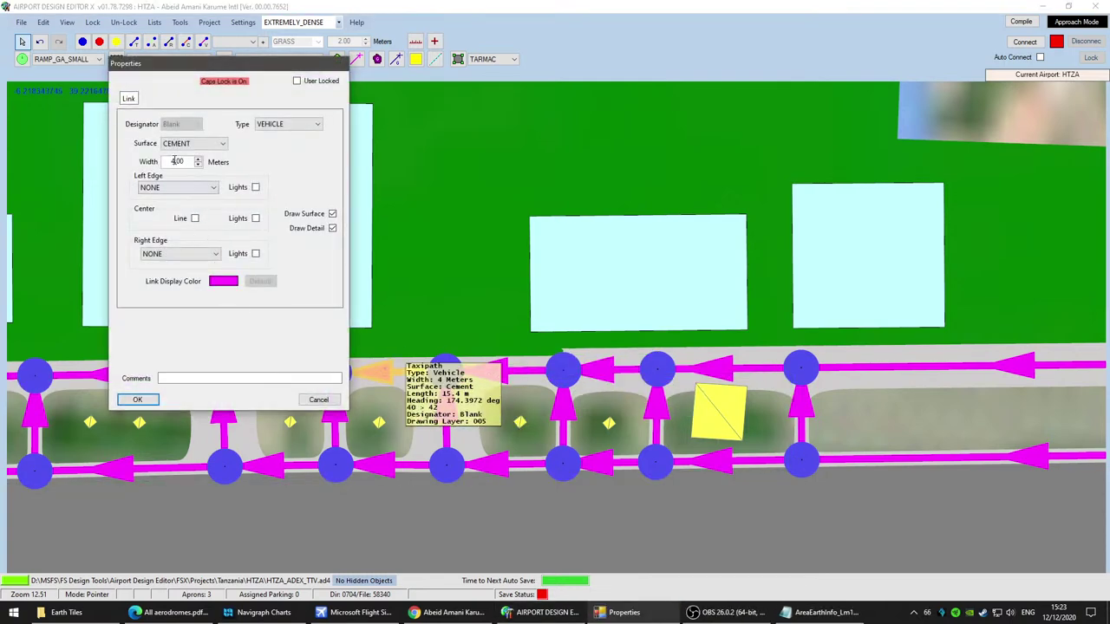
left_click(137, 403)
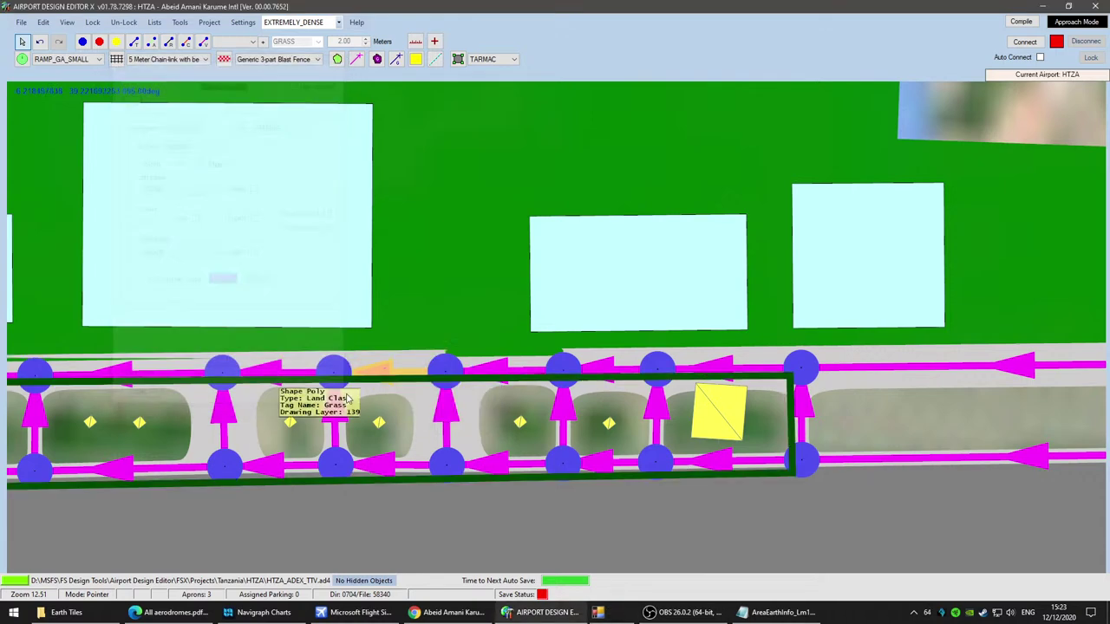
double_click(508, 376)
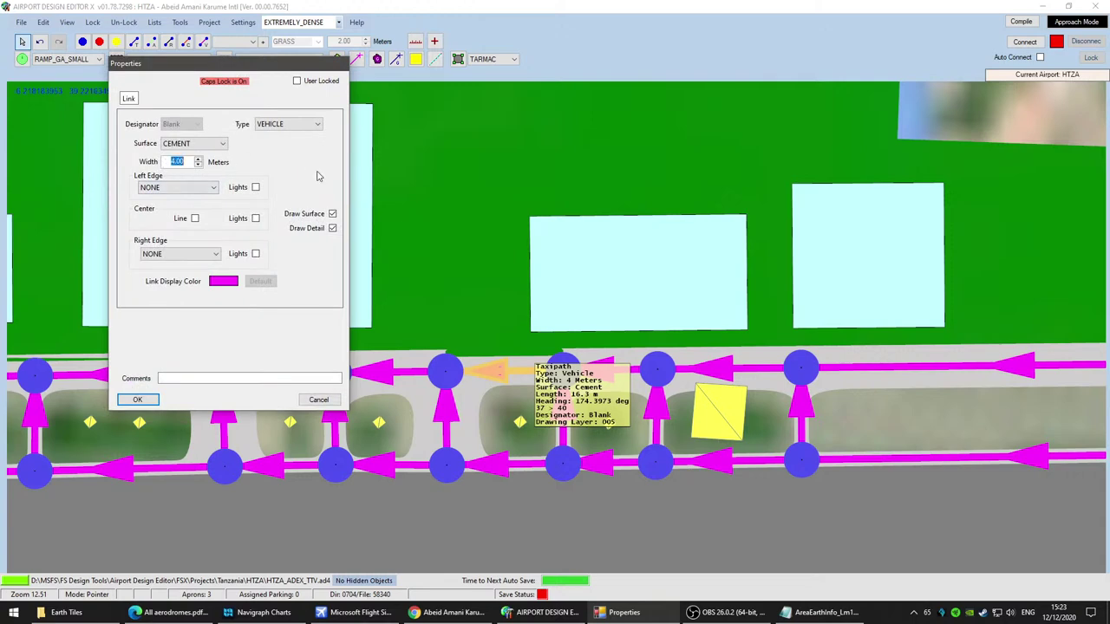
left_click(137, 400)
Step: Set two further links to 6 metres wide, giving one a center line
scroll(506, 447, "up", 3)
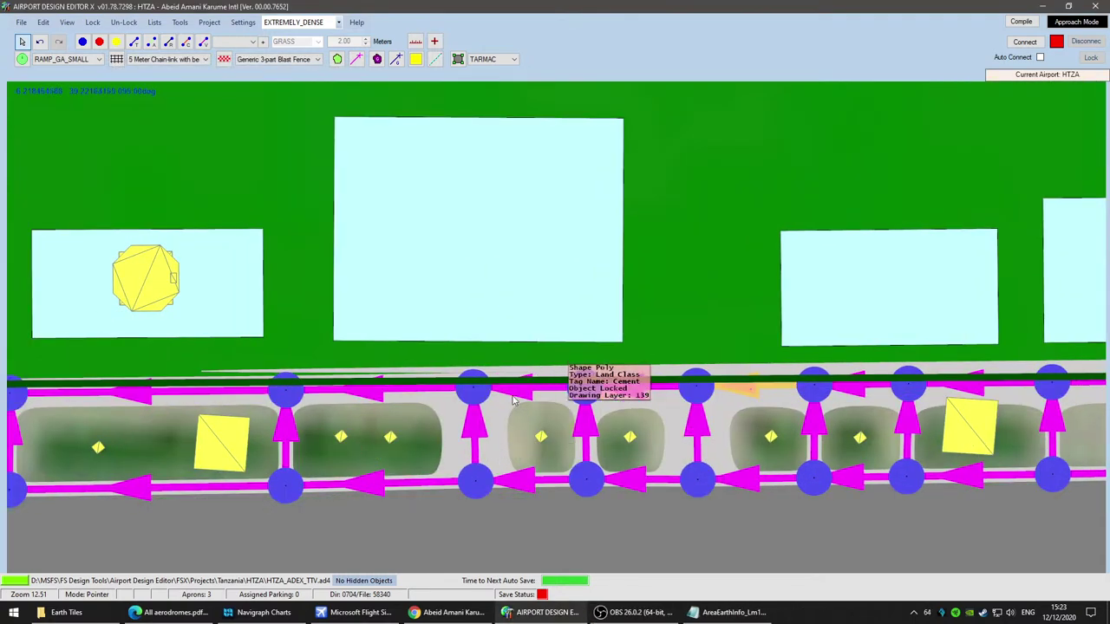
double_click(378, 396)
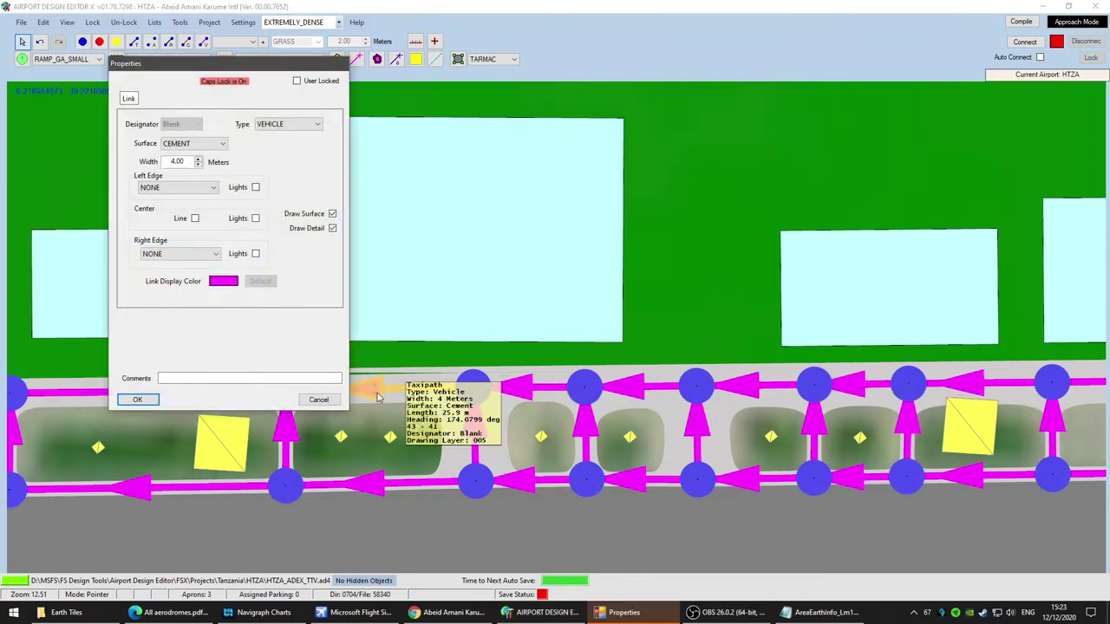
double_click(170, 162)
type("6")
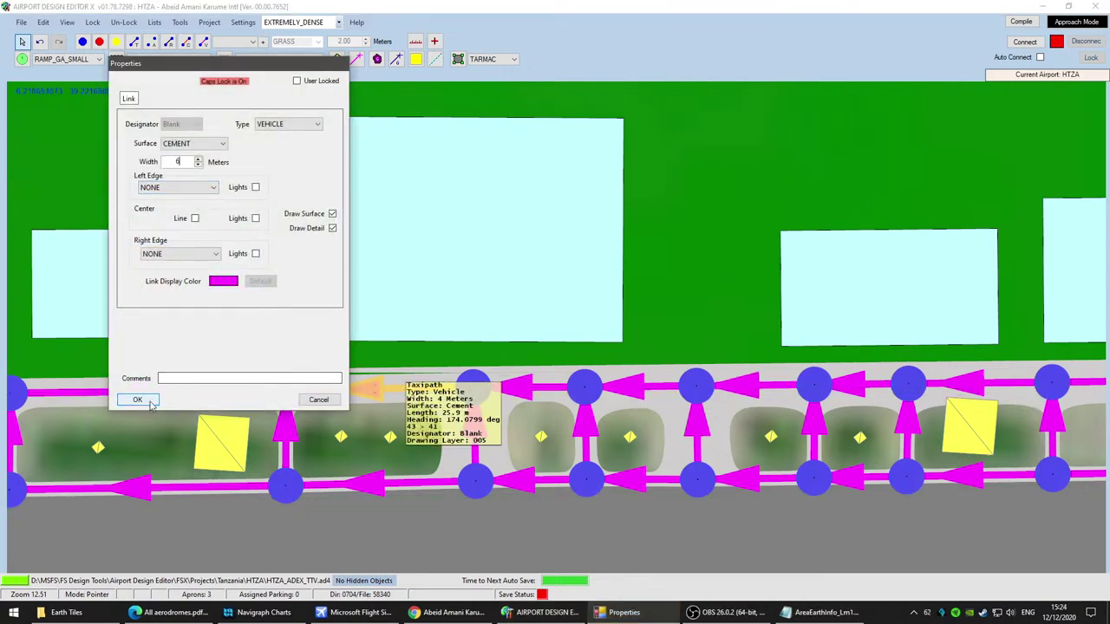
left_click(150, 404)
scroll(543, 378, "up", 2)
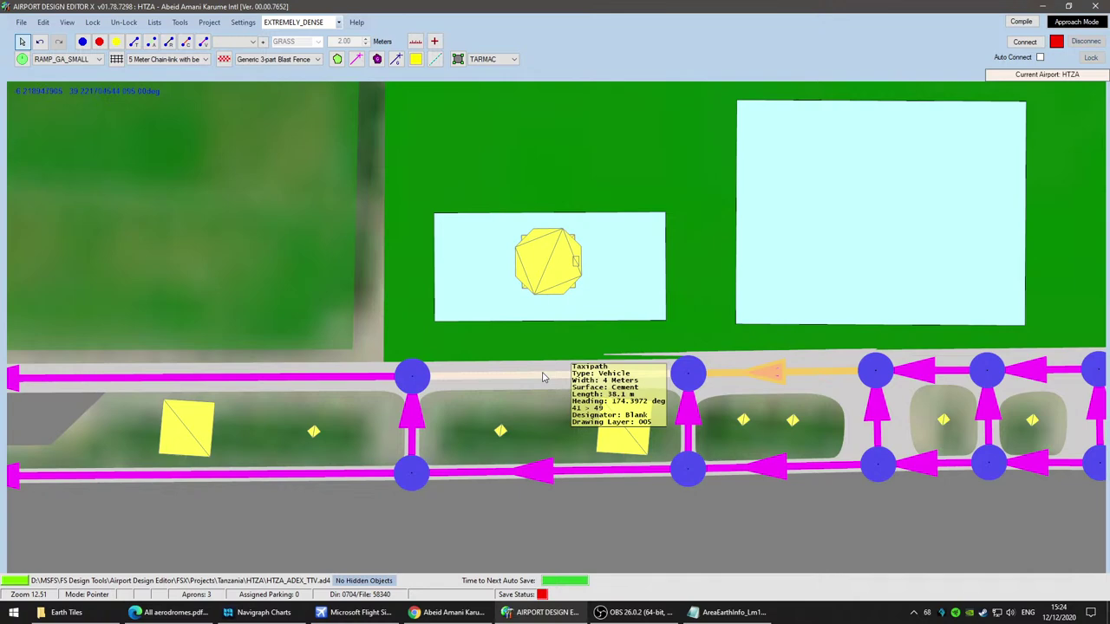
double_click(543, 377)
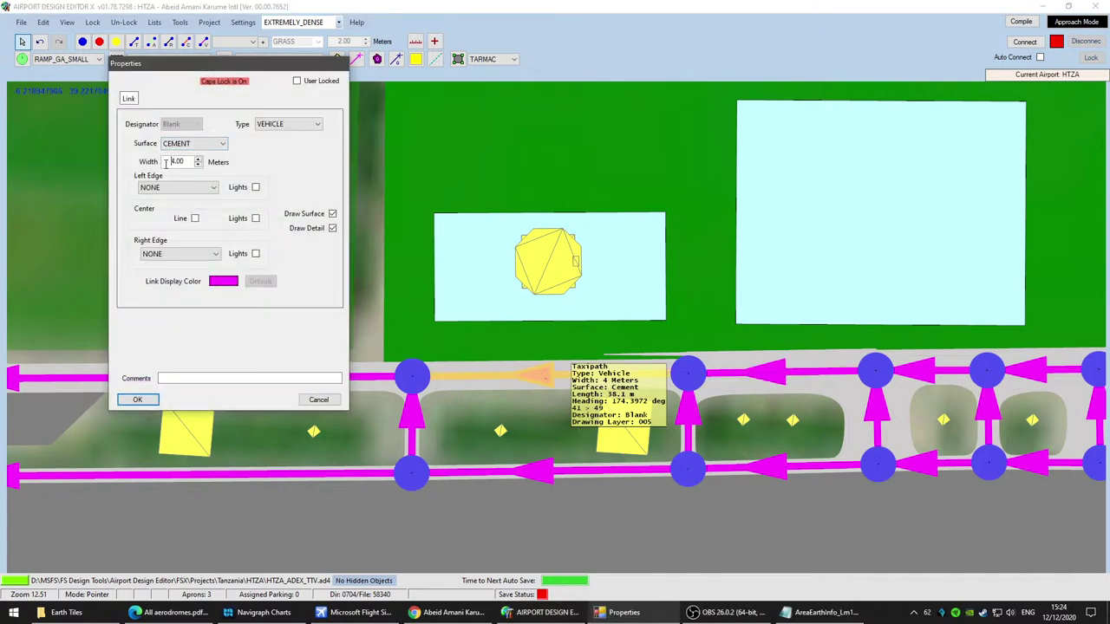
left_click(131, 403)
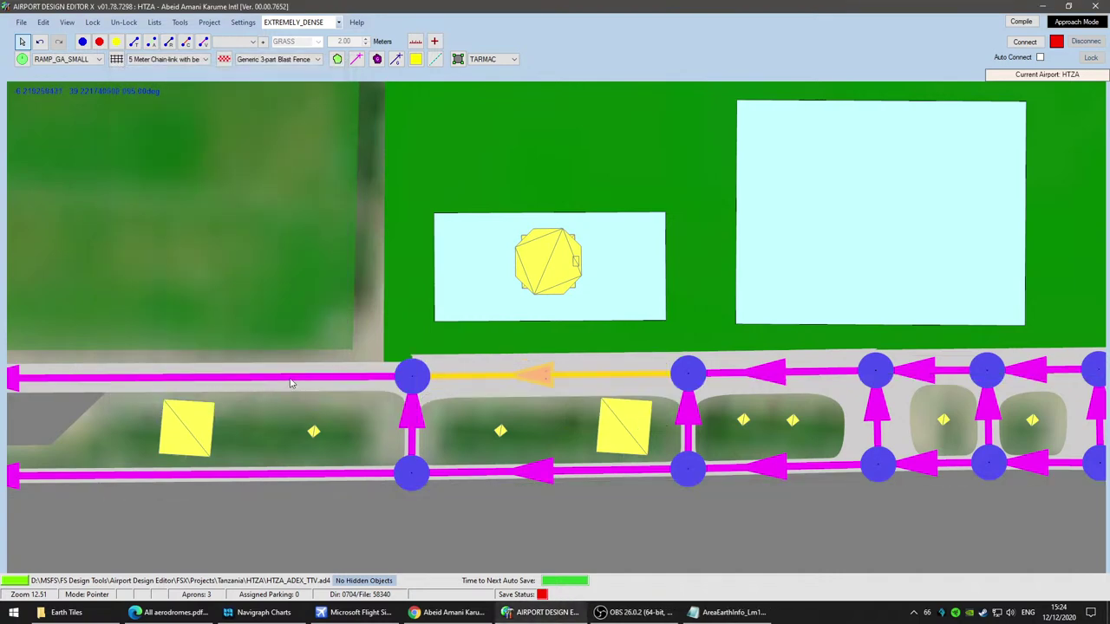
double_click(290, 383)
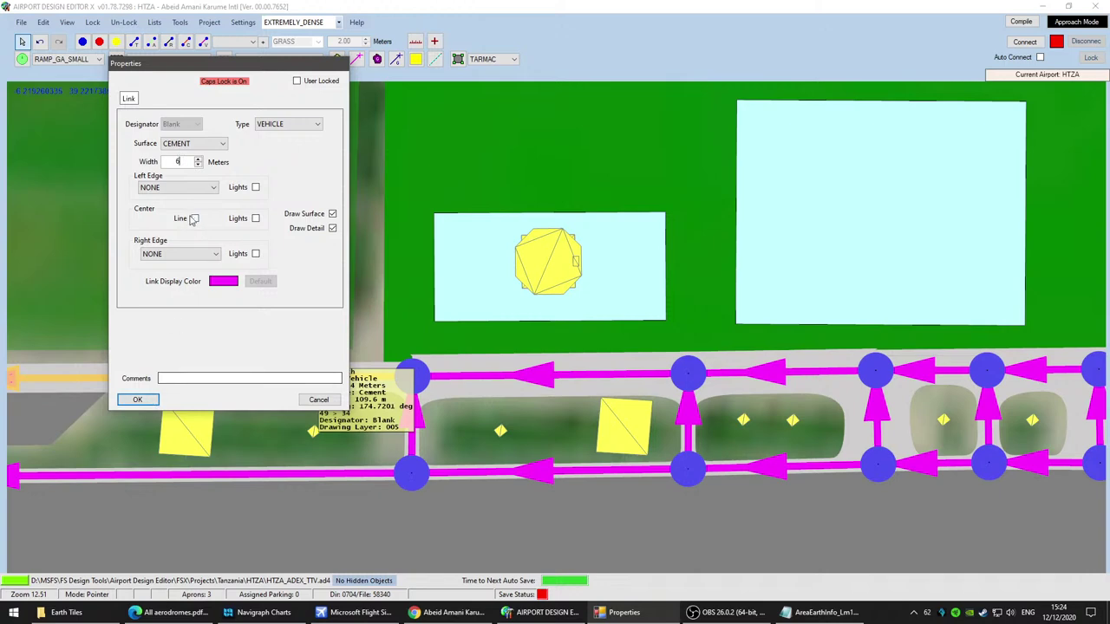
Step: Give the long left path a DASHED left edge at 6.00 m width, then switch to Google Maps
left_click(197, 188)
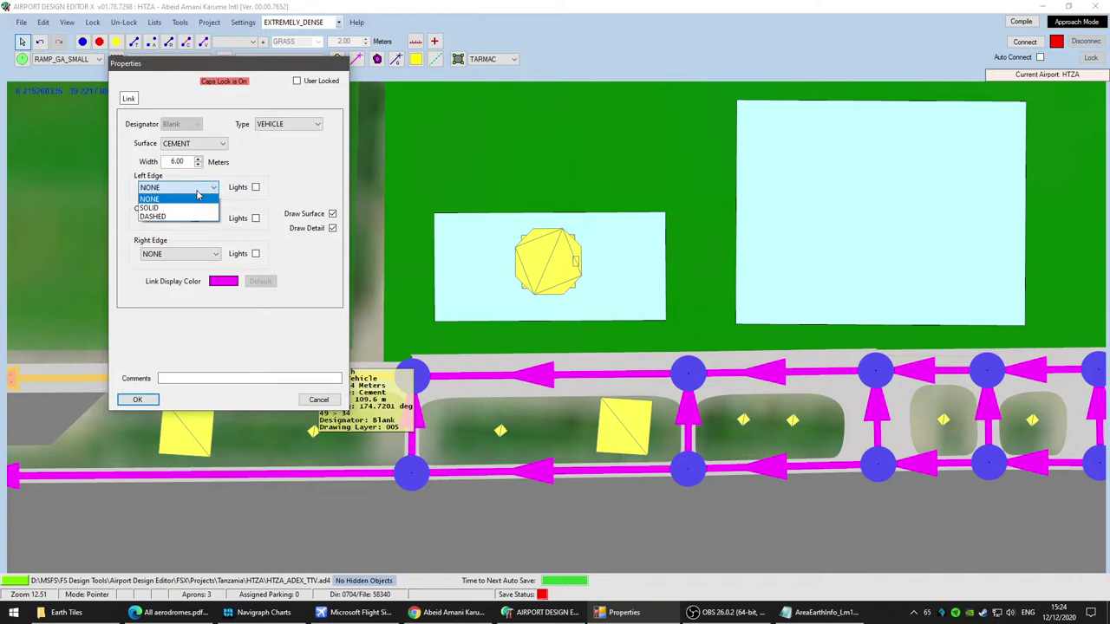
left_click(198, 195)
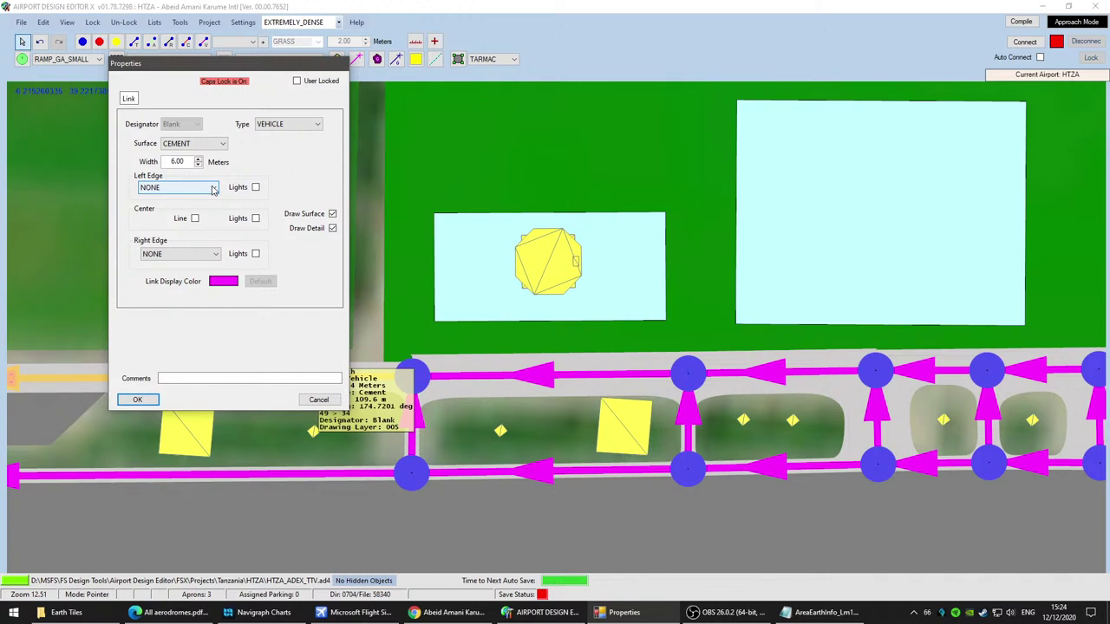
left_click(213, 189)
left_click(188, 217)
left_click(447, 612)
Step: Zoom and pan the satellite view along the apron-side road to the red-edged terminal building
scroll(564, 359, "up", 1)
left_click_drag(500, 503, 557, 258)
scroll(532, 354, "up", 1)
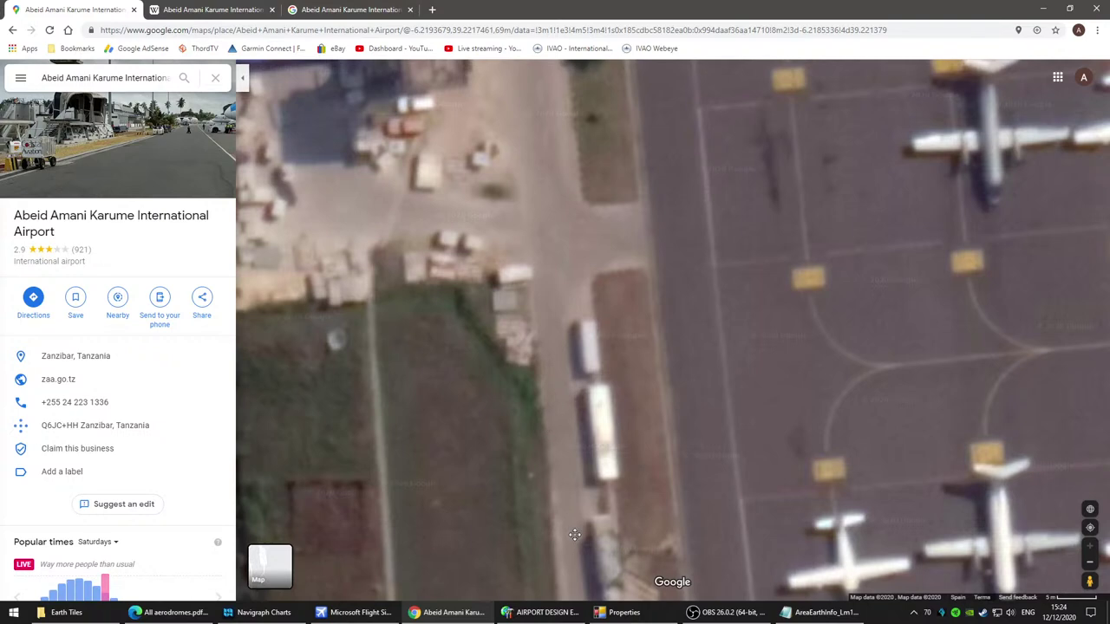
left_click_drag(573, 555, 486, 316)
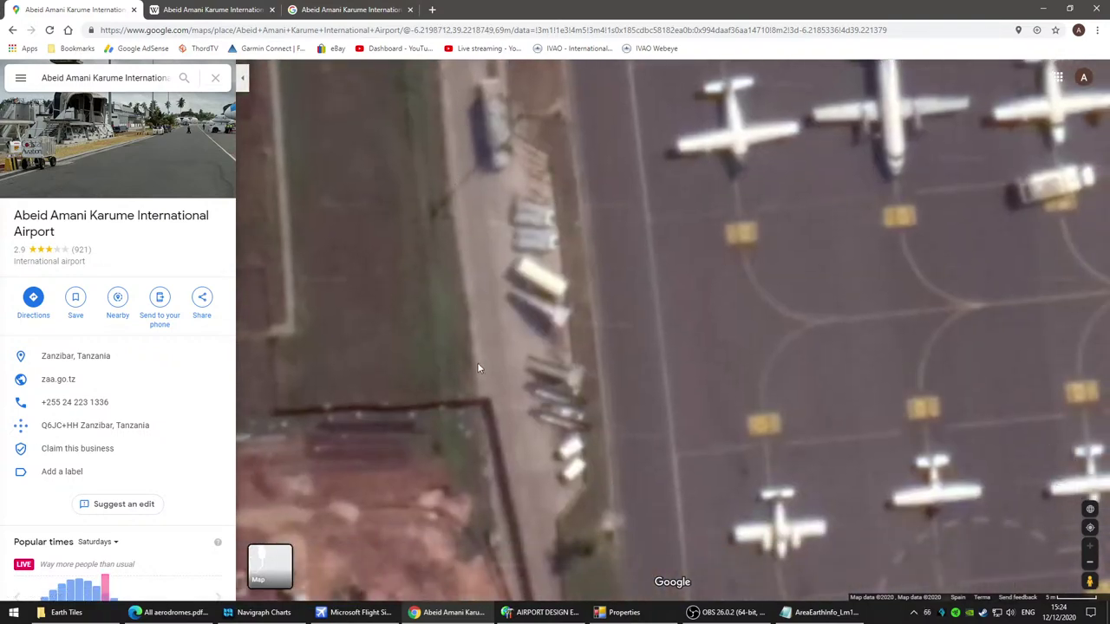
left_click_drag(450, 153, 514, 564)
left_click_drag(474, 110, 534, 573)
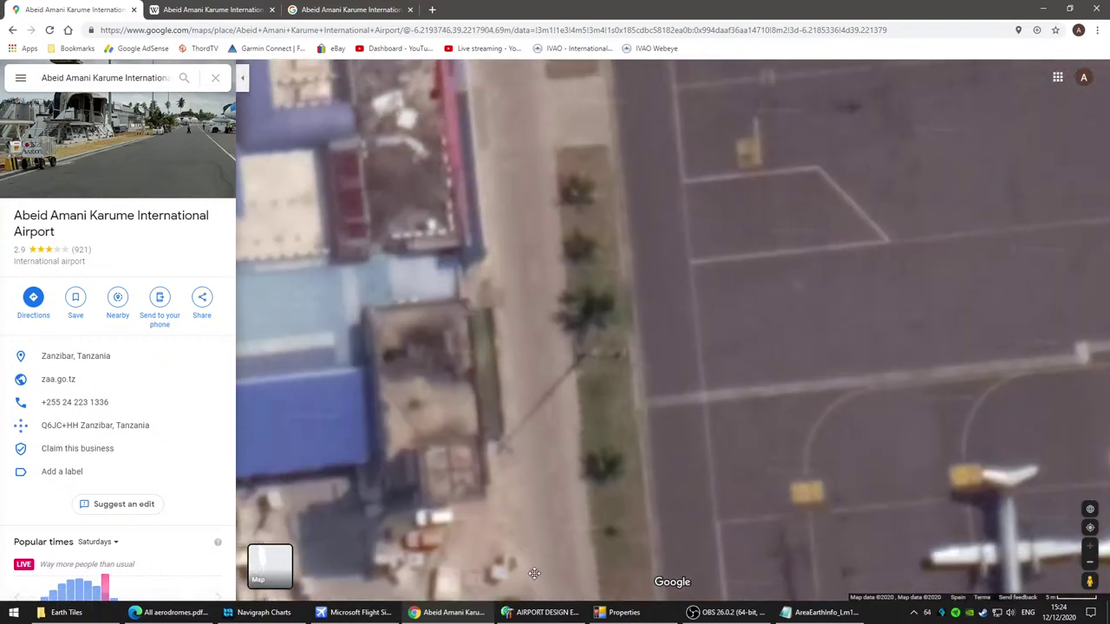
left_click_drag(503, 294, 451, 454)
Step: Preview airport photos in Google Images: the flyhalfprice terminal, entrance and alamy terminal shots
left_click(250, 9)
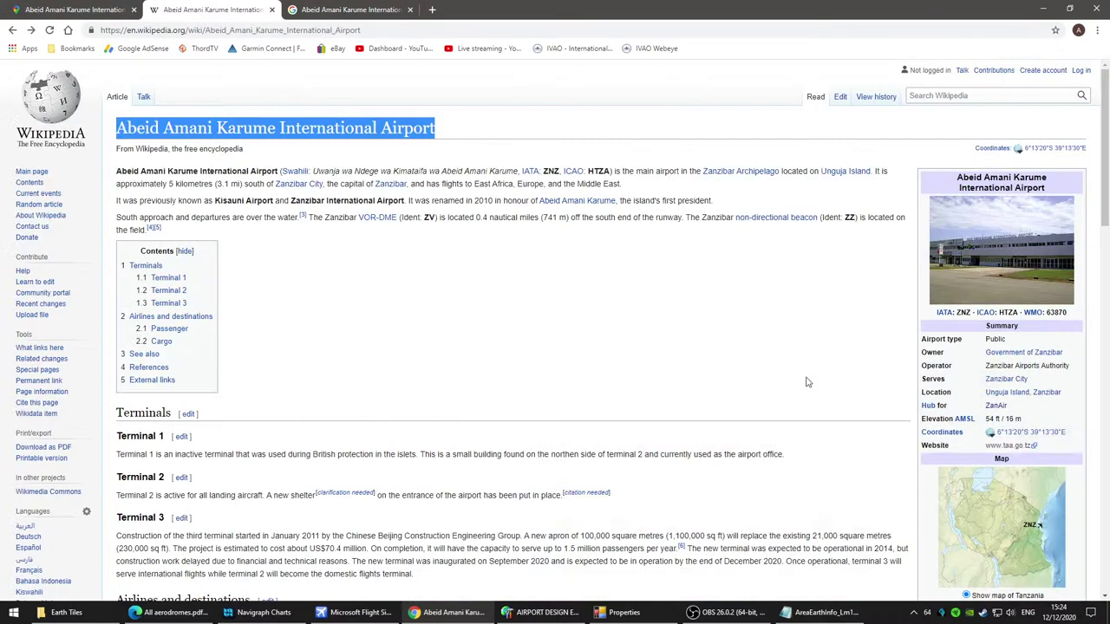
left_click(379, 13)
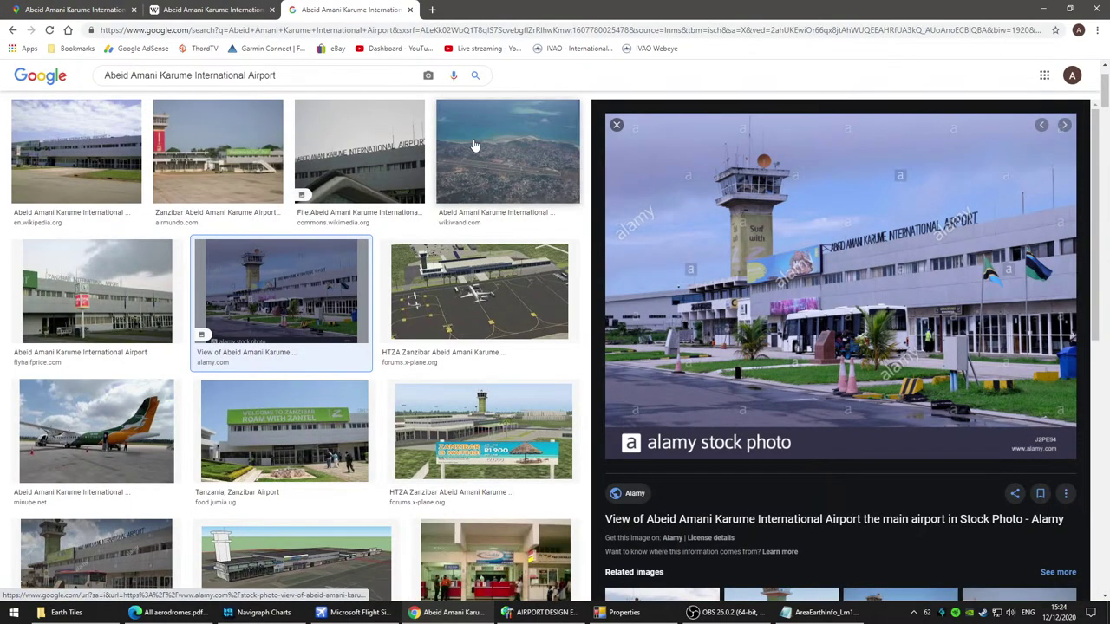
scroll(286, 434, "up", 2)
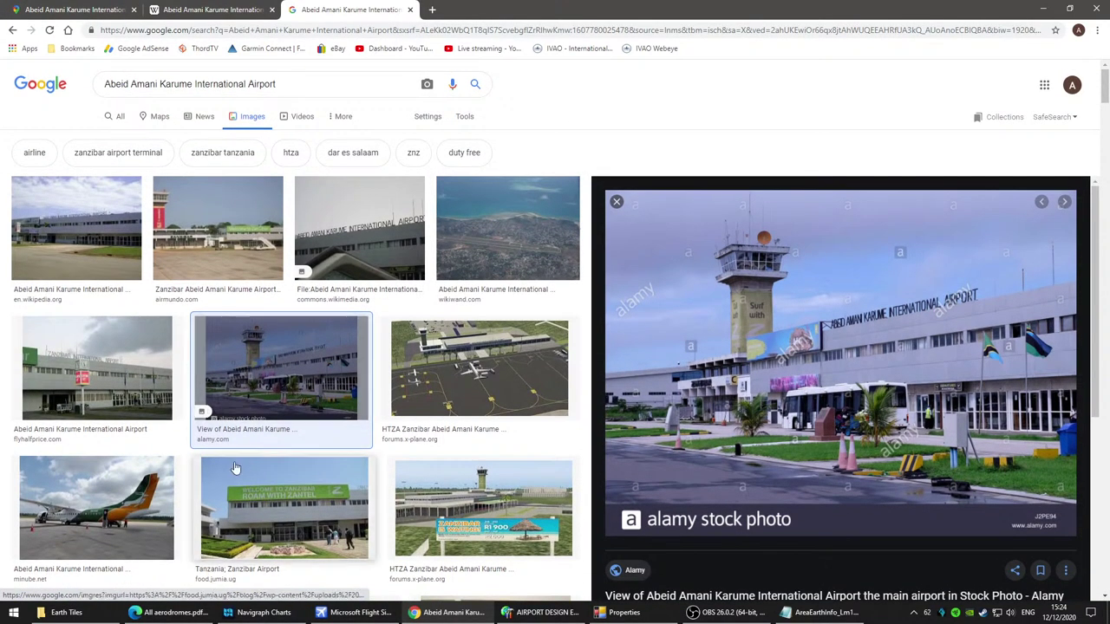
scroll(323, 584, "down", 2)
left_click(84, 274)
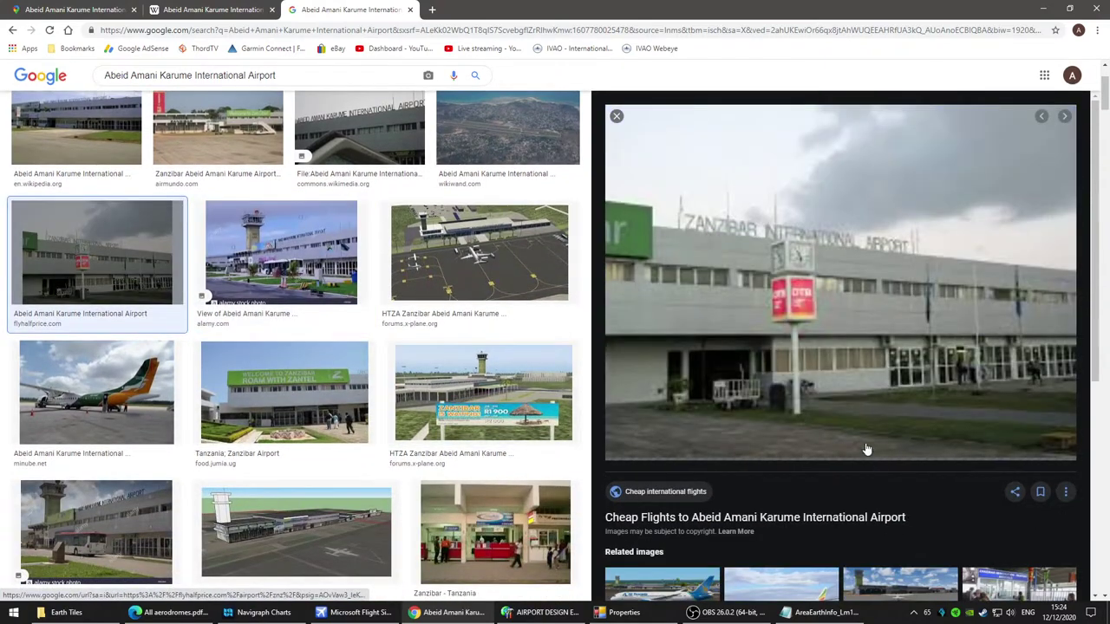
scroll(286, 390, "down", 3)
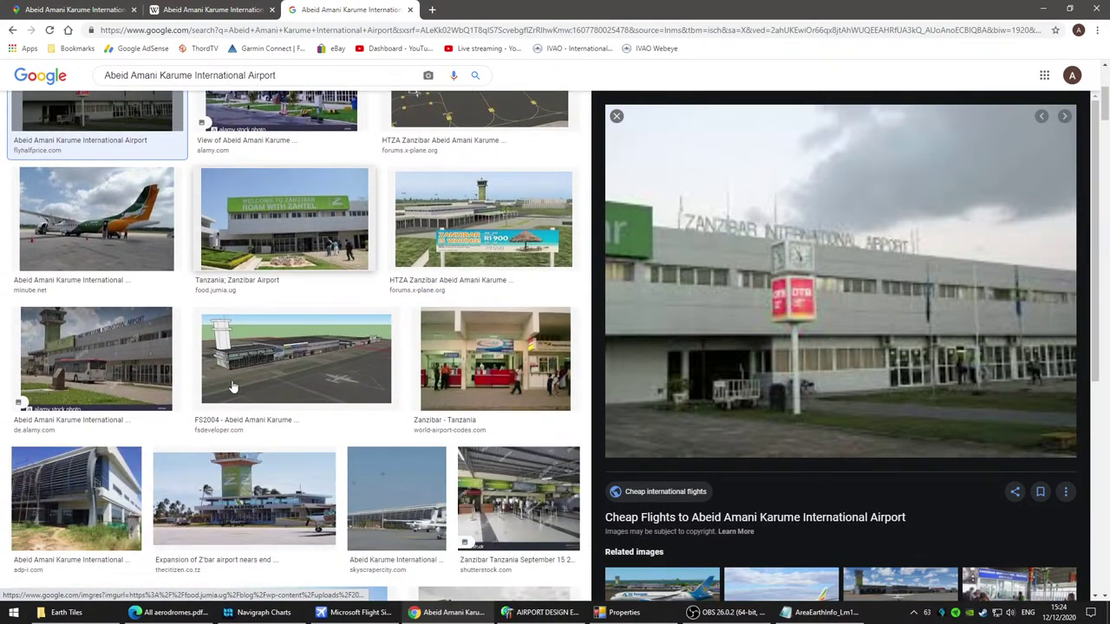
left_click(293, 210)
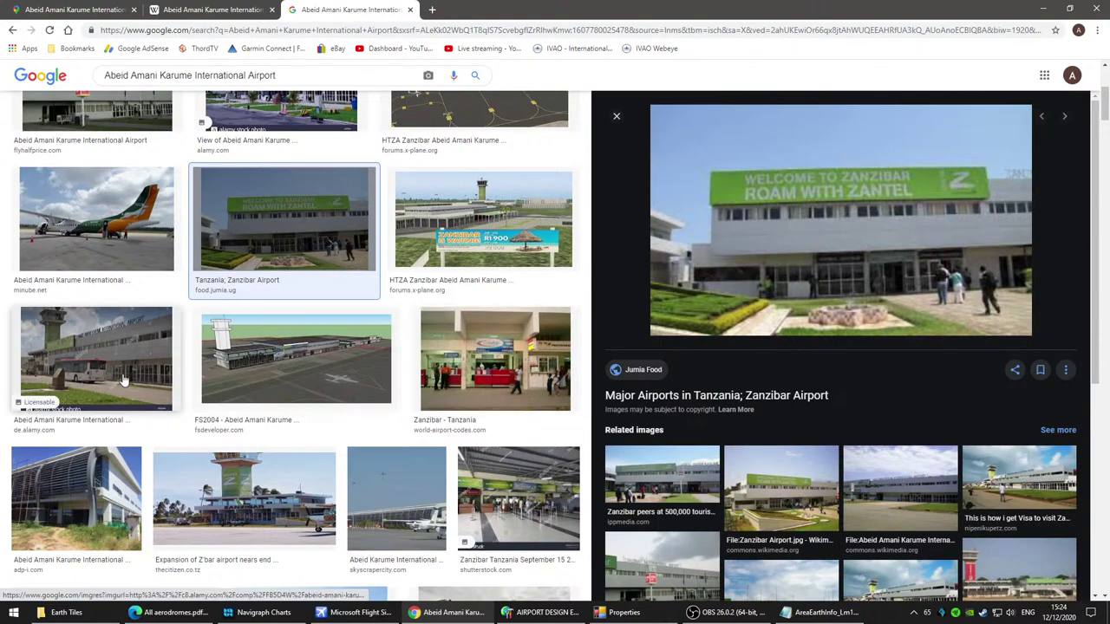
left_click(124, 380)
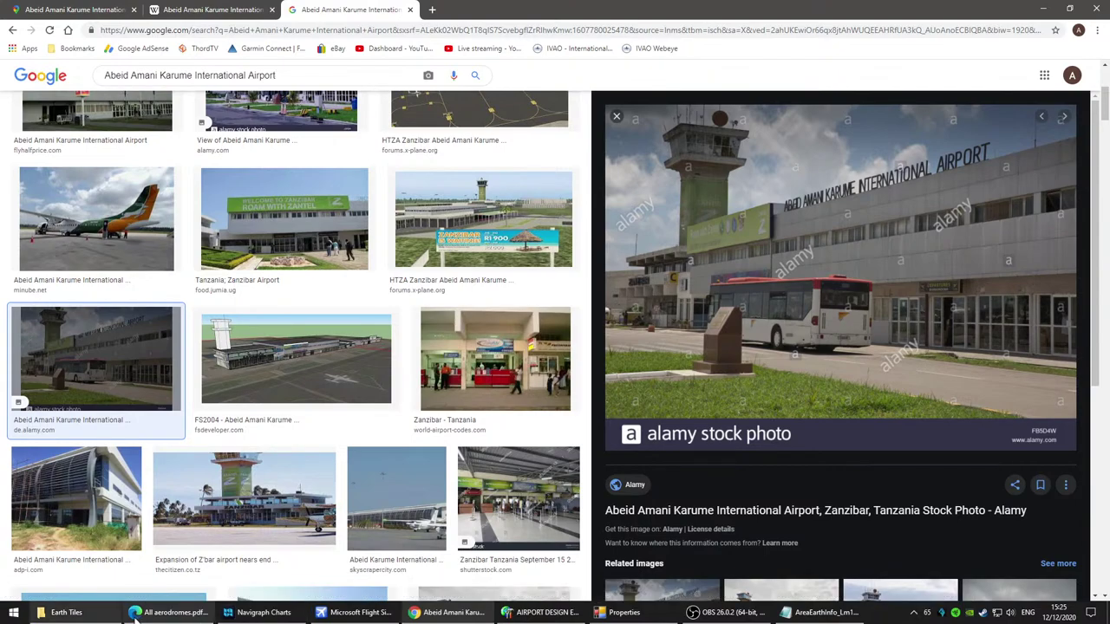
Step: Set the long left path's left edge back to NONE with a center line, apply, and recheck its properties
left_click(548, 614)
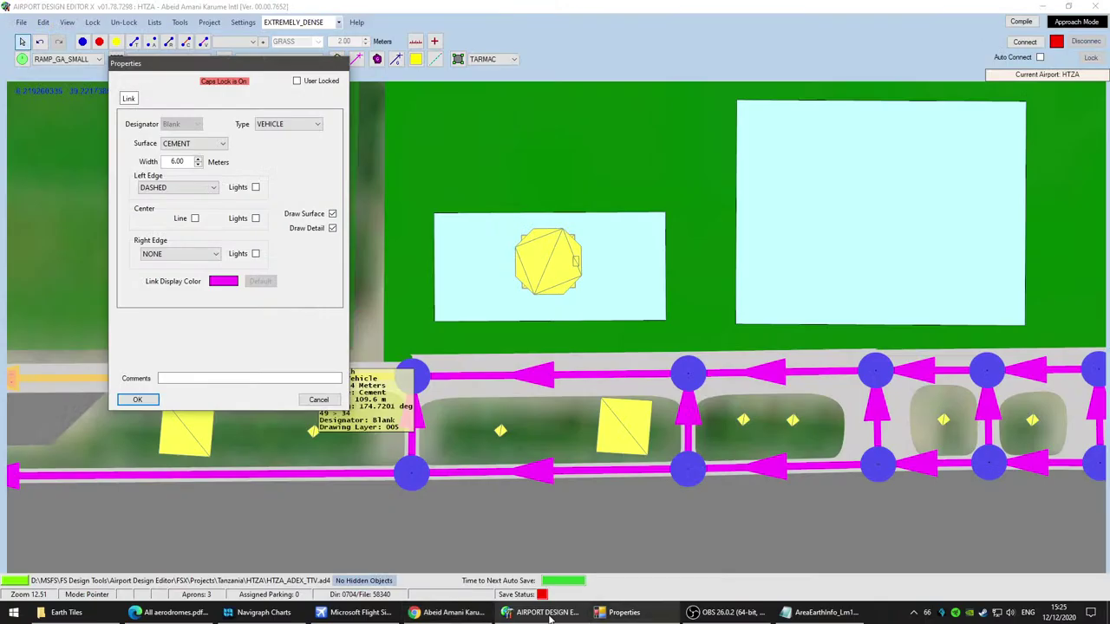
left_click(188, 191)
left_click(178, 199)
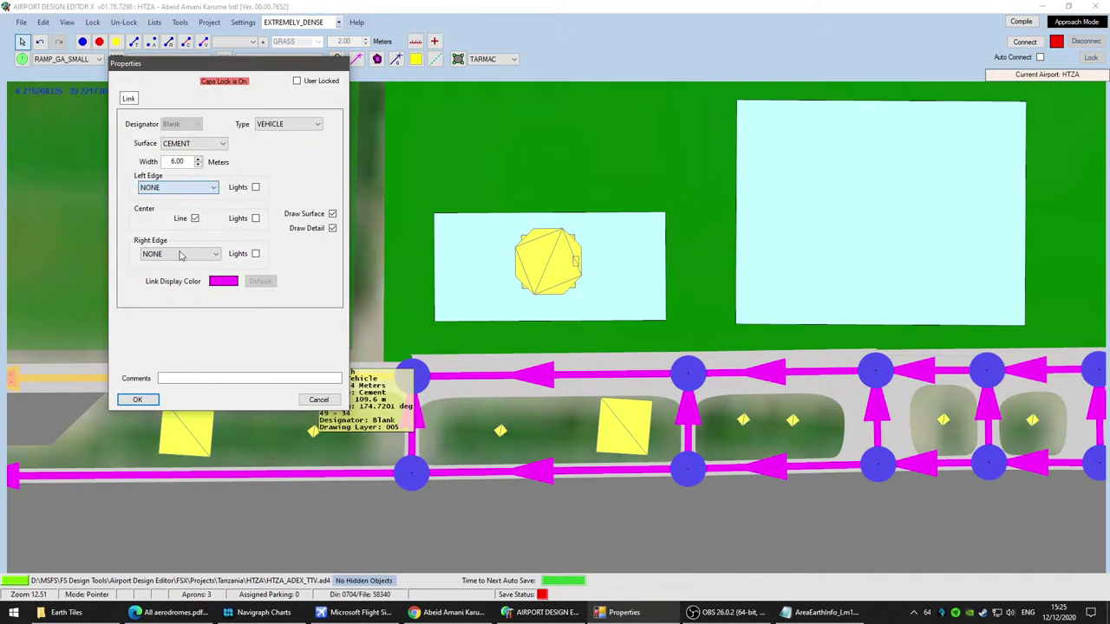
left_click(139, 401)
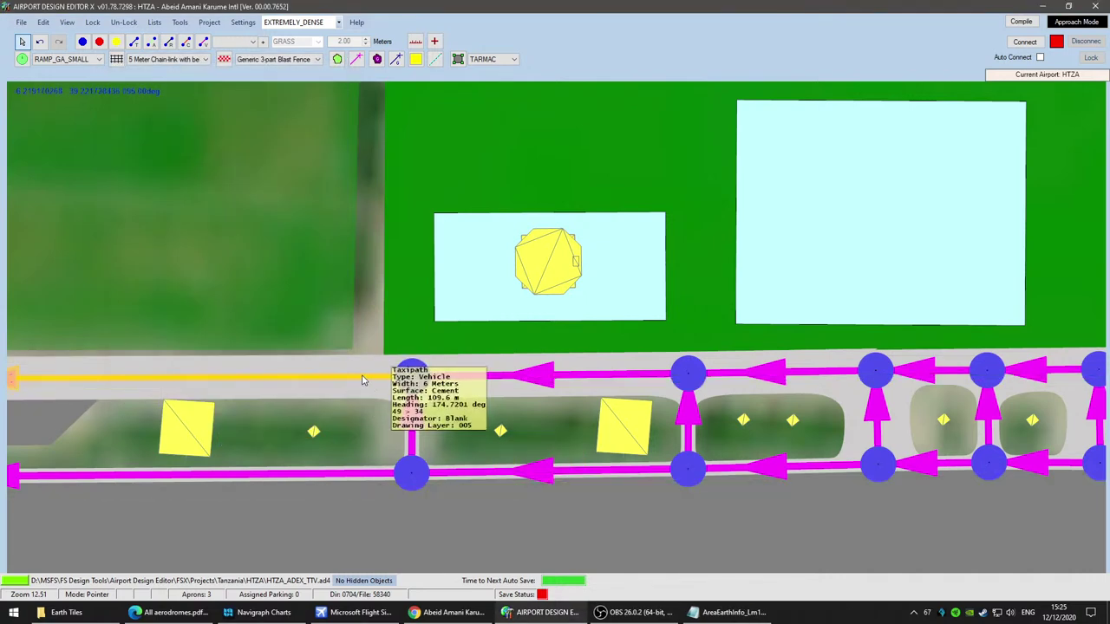
double_click(364, 379)
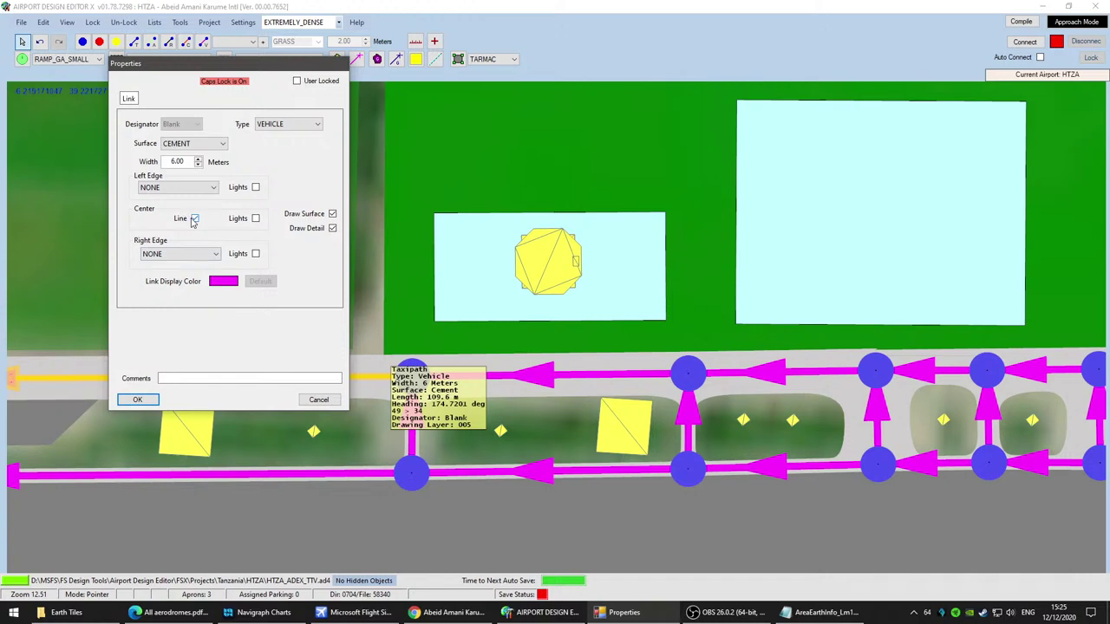
left_click(137, 400)
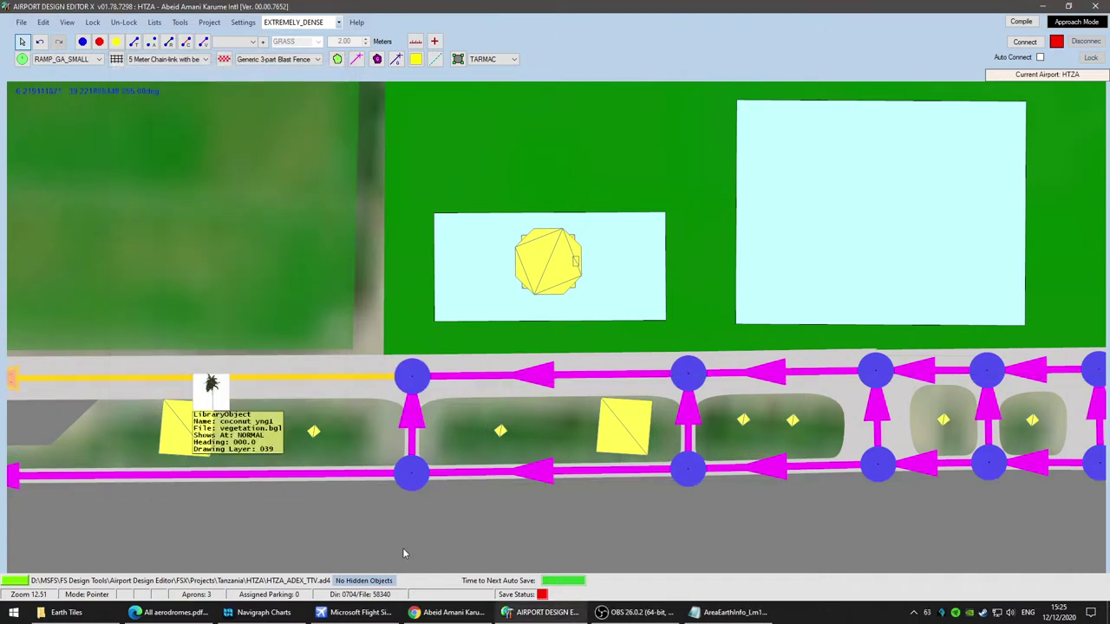
scroll(451, 534, "down", 2)
Step: Start adding a library object from the map's Add menu and open the Library list
right_click(312, 398)
mouse_move(428, 405)
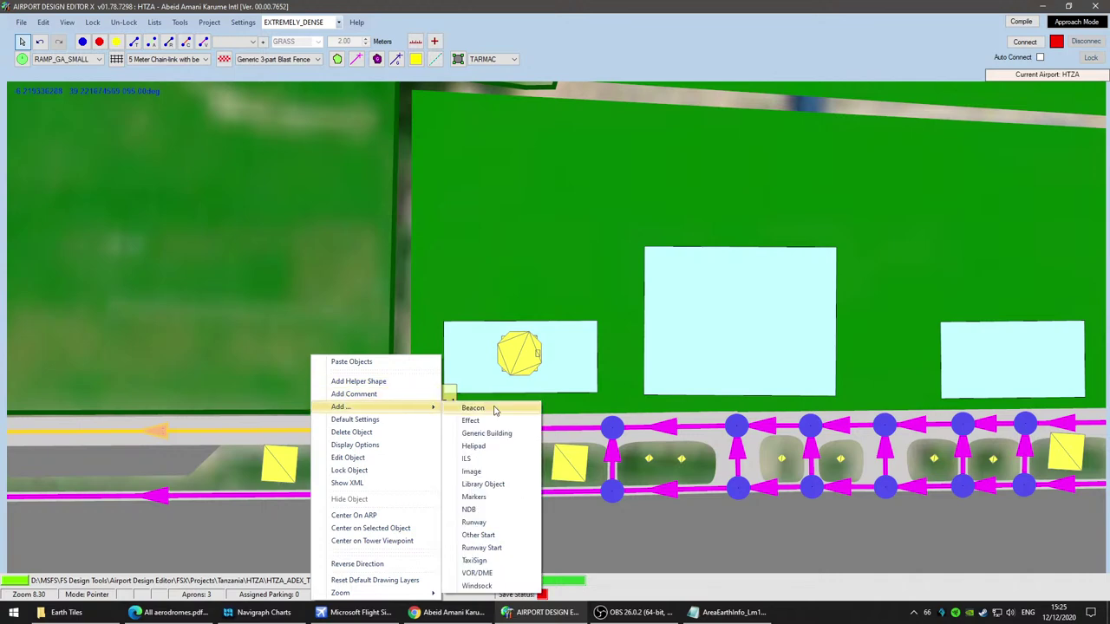
left_click(494, 486)
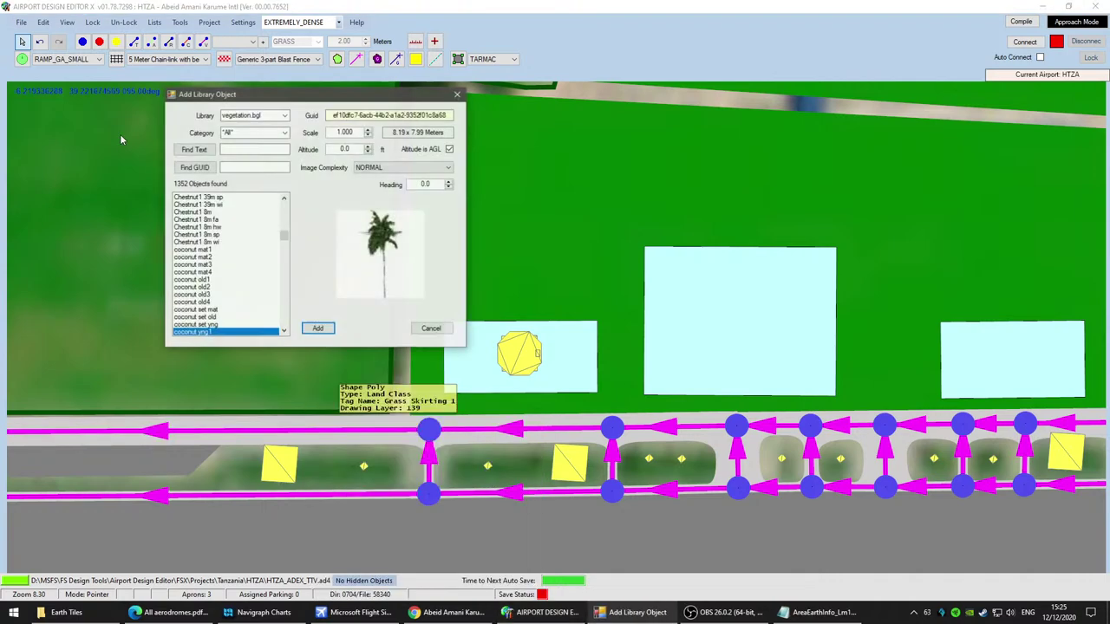
left_click(284, 116)
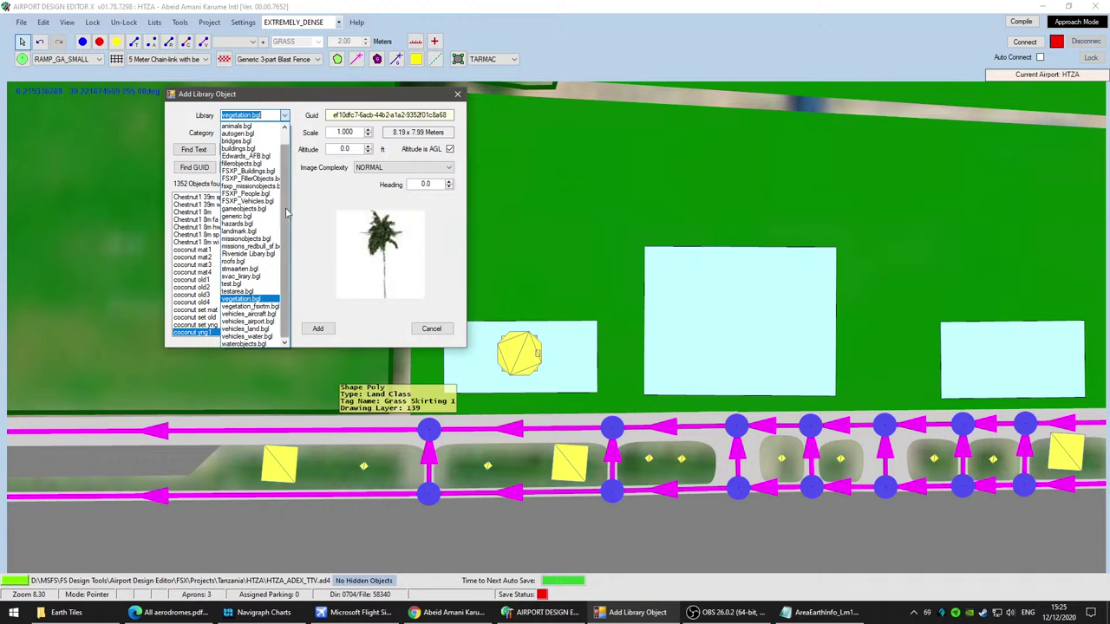
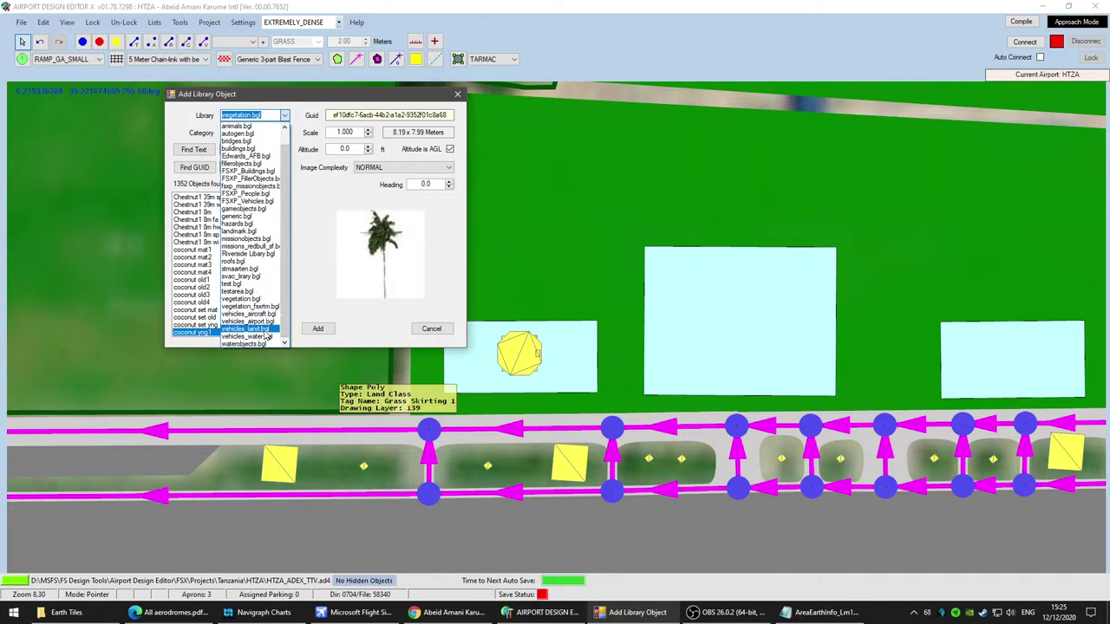
Step: Place the bagcart1 blue vehicle from the vehicles_airport.bgl library into the scene
left_click(264, 330)
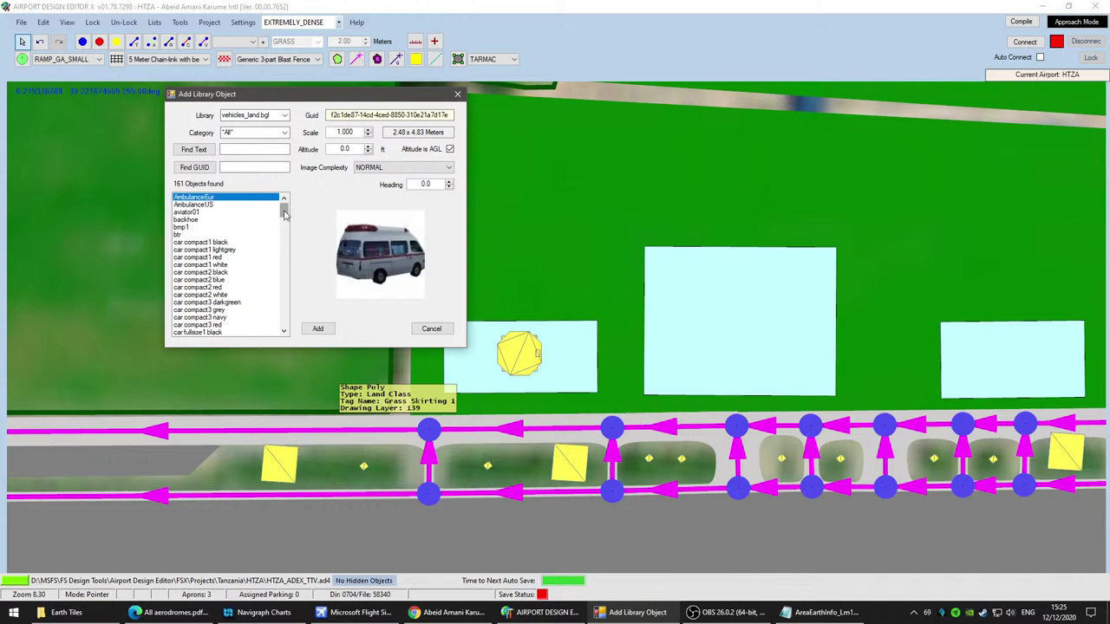
left_click_drag(285, 215, 286, 237)
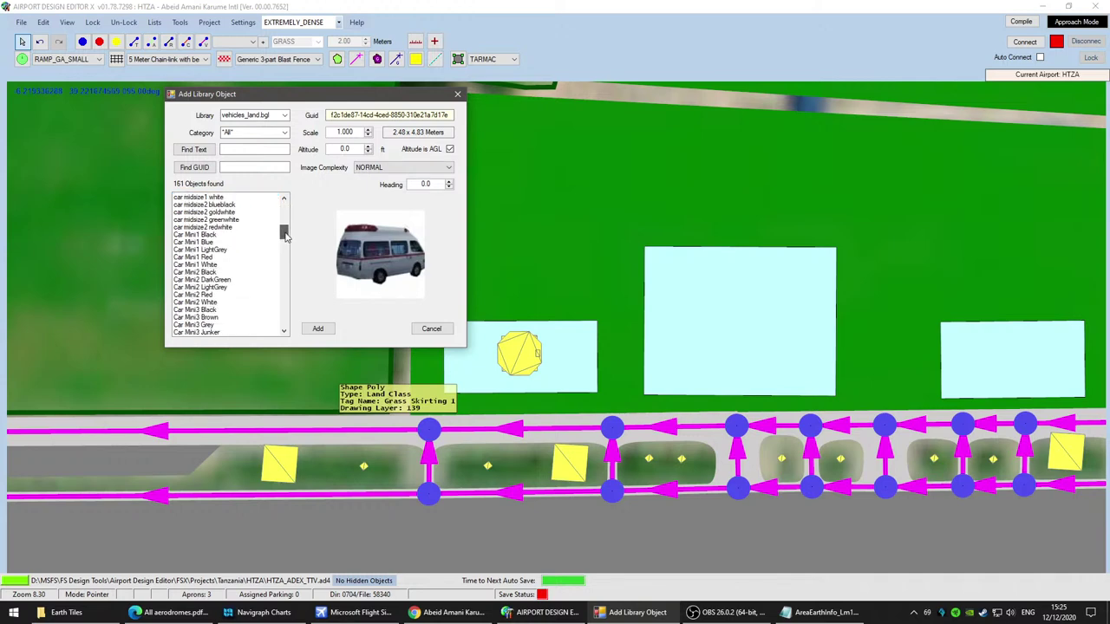
left_click(284, 117)
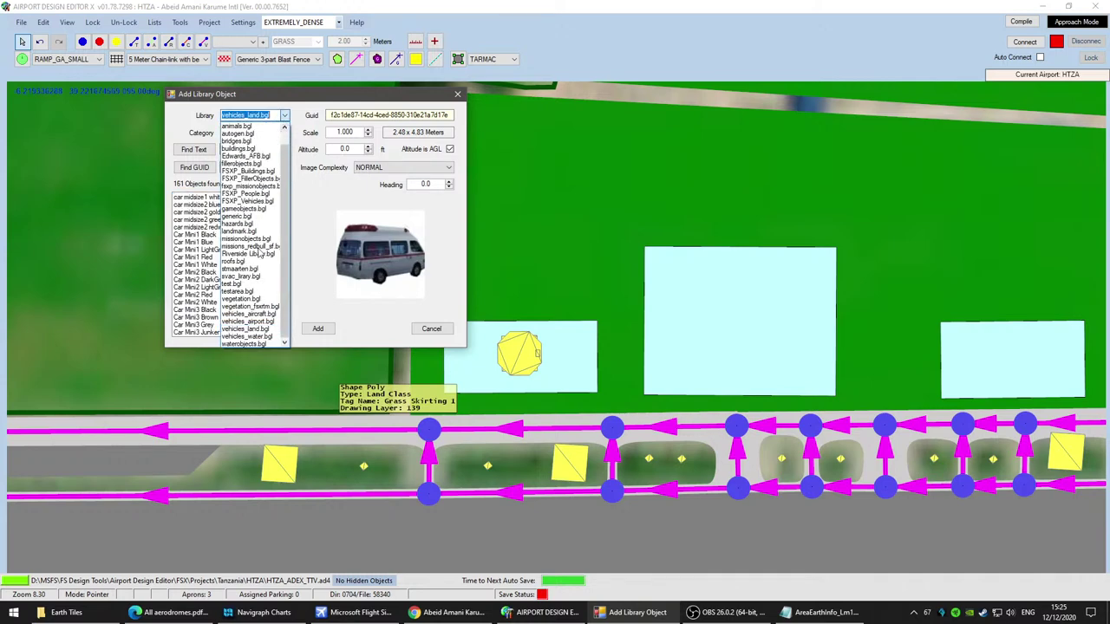
left_click(248, 322)
left_click(217, 227)
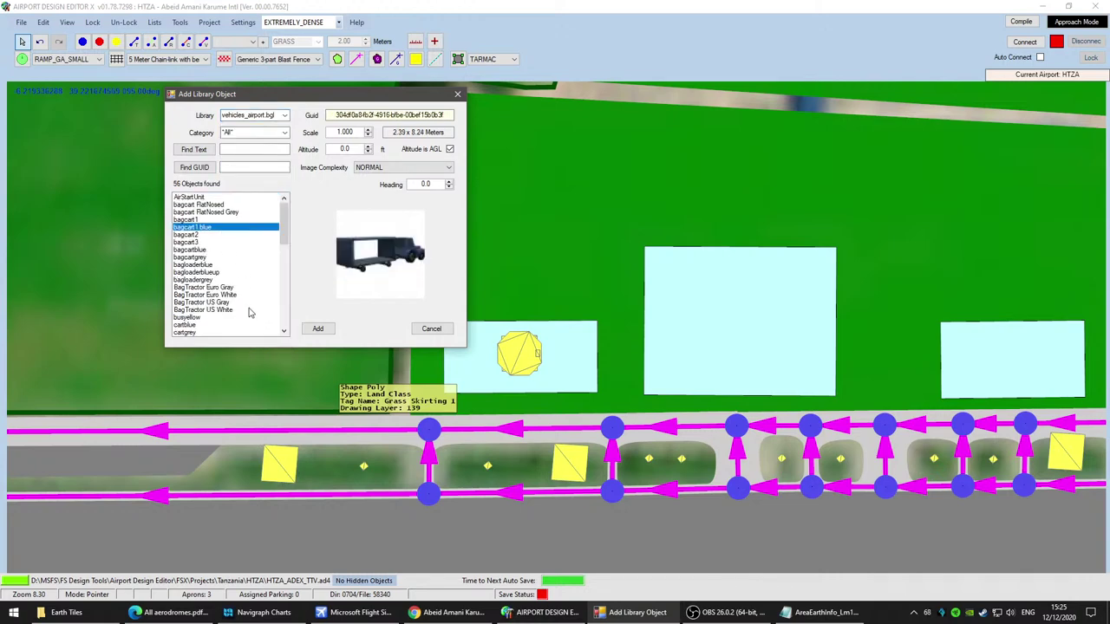
scroll(231, 262, "down", 3)
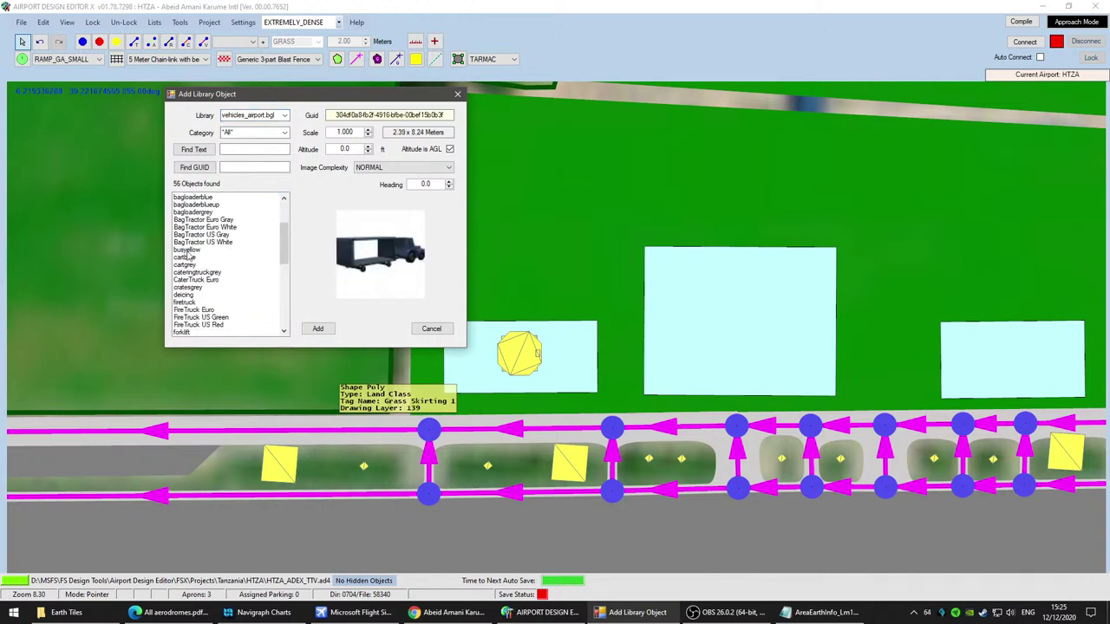
left_click(316, 330)
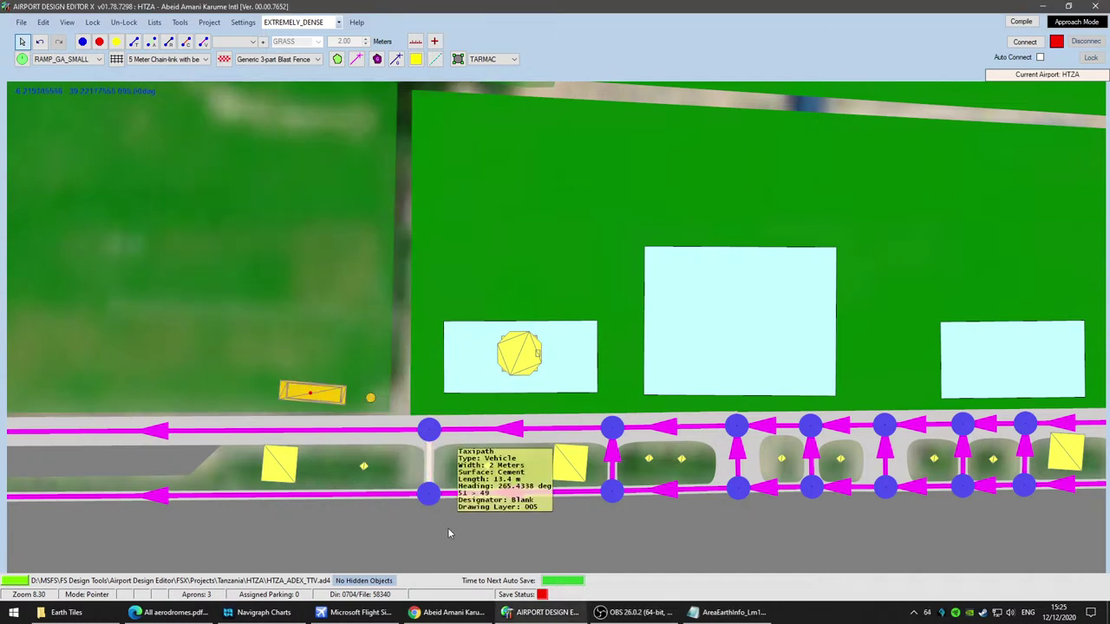
Step: Drag the bagcart down onto the apron beside the upper vehicle path
scroll(438, 516, "up", 4)
left_click_drag(280, 359, 354, 365)
left_click_drag(285, 377, 314, 394)
scroll(401, 520, "up", 3)
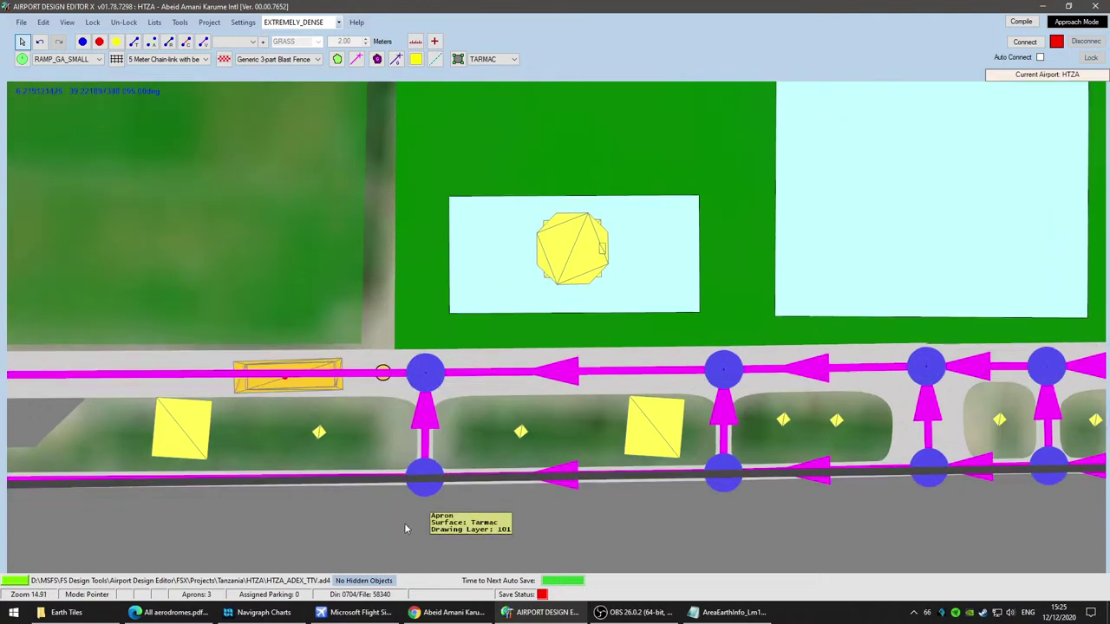
scroll(406, 518, "down", 2)
scroll(408, 521, "down", 4)
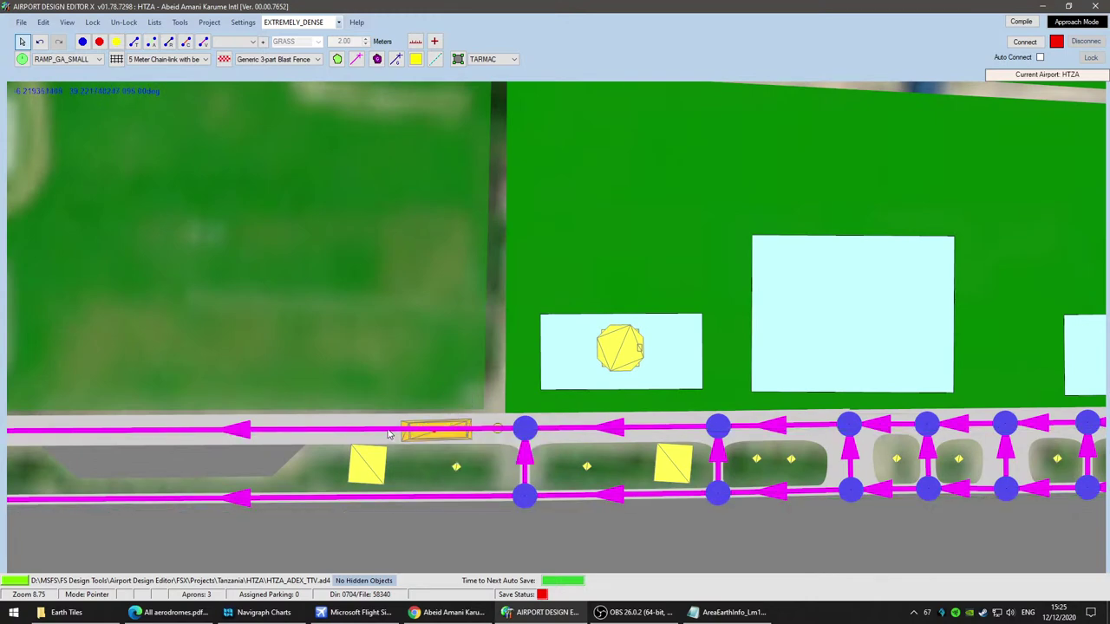
Step: Check the upper vehicle path link's properties, then nudge the bagcart just above the path
double_click(392, 431)
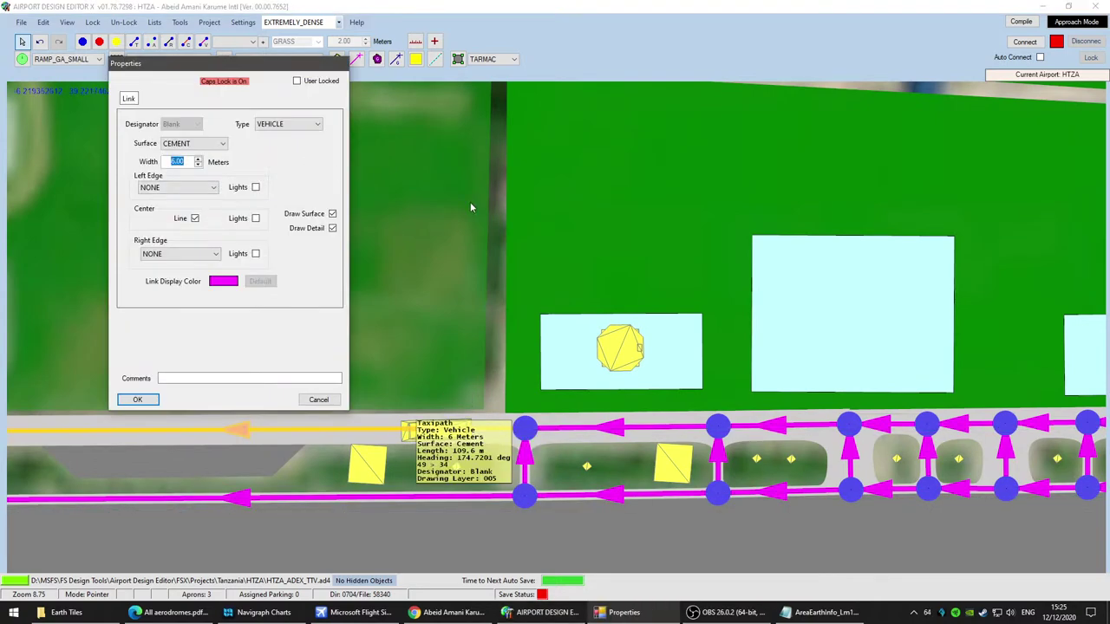
left_click(150, 404)
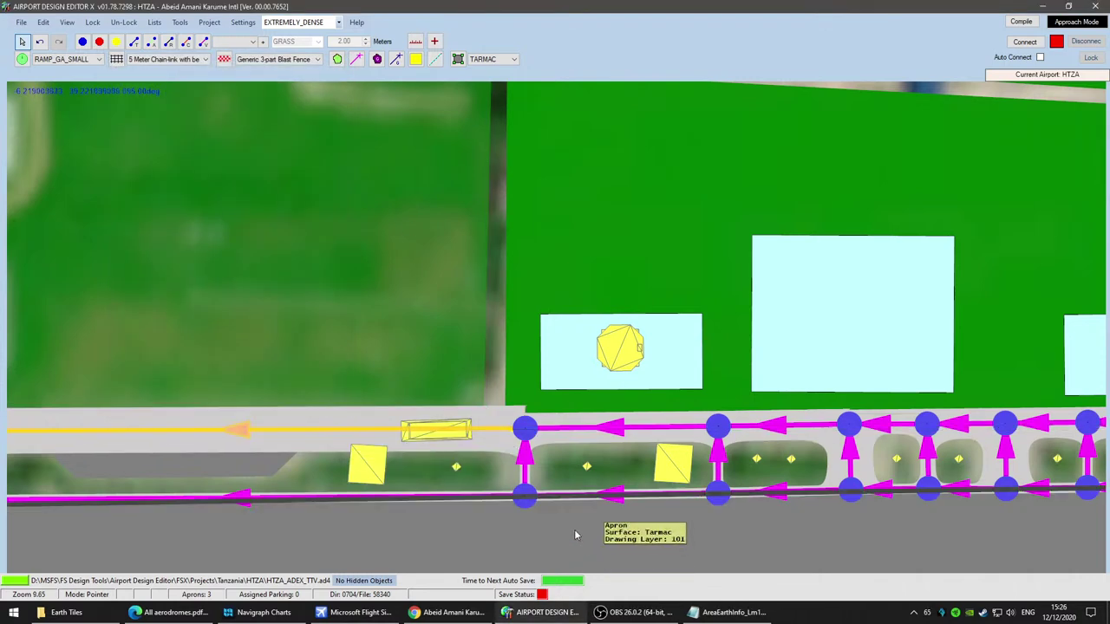
scroll(574, 529, "up", 2)
left_click_drag(421, 412, 434, 390)
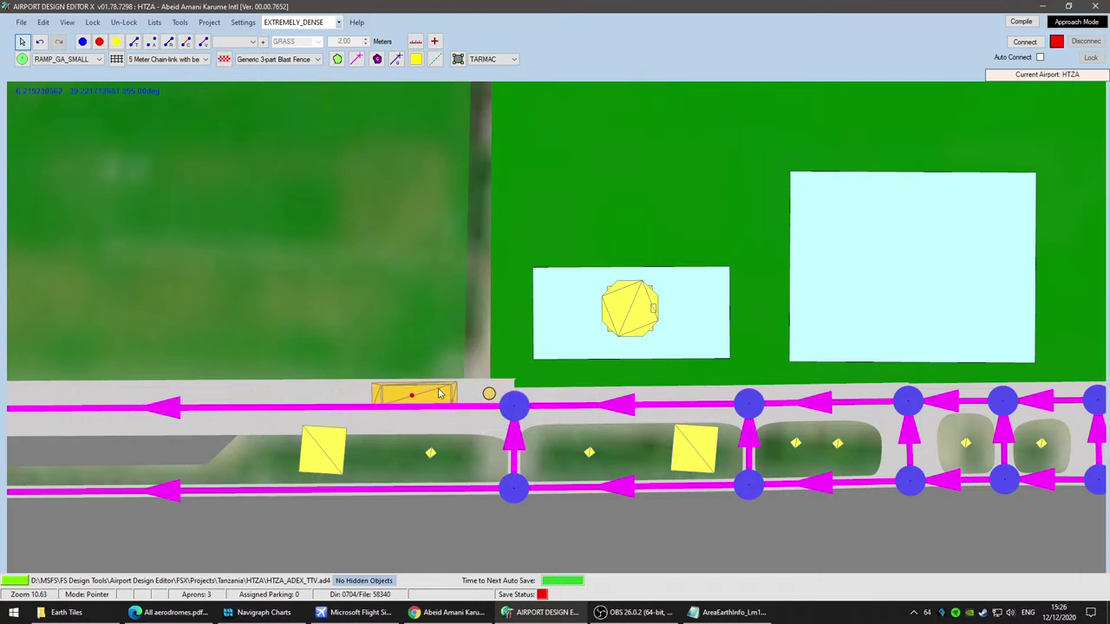
scroll(471, 519, "down", 1)
left_click_drag(471, 518, 624, 491)
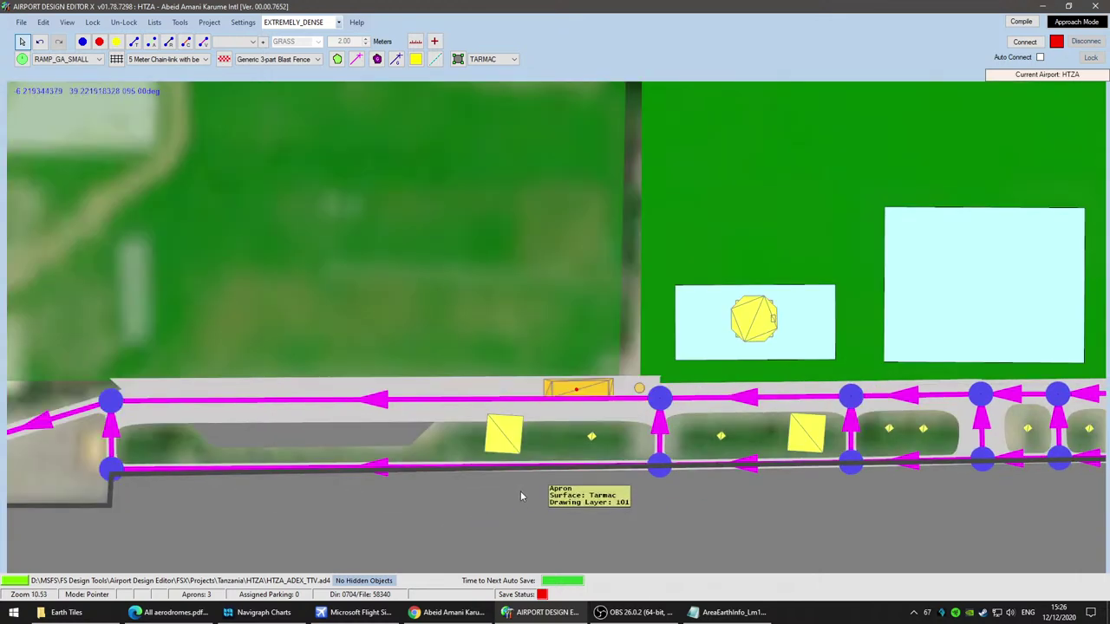
scroll(524, 495, "up", 5)
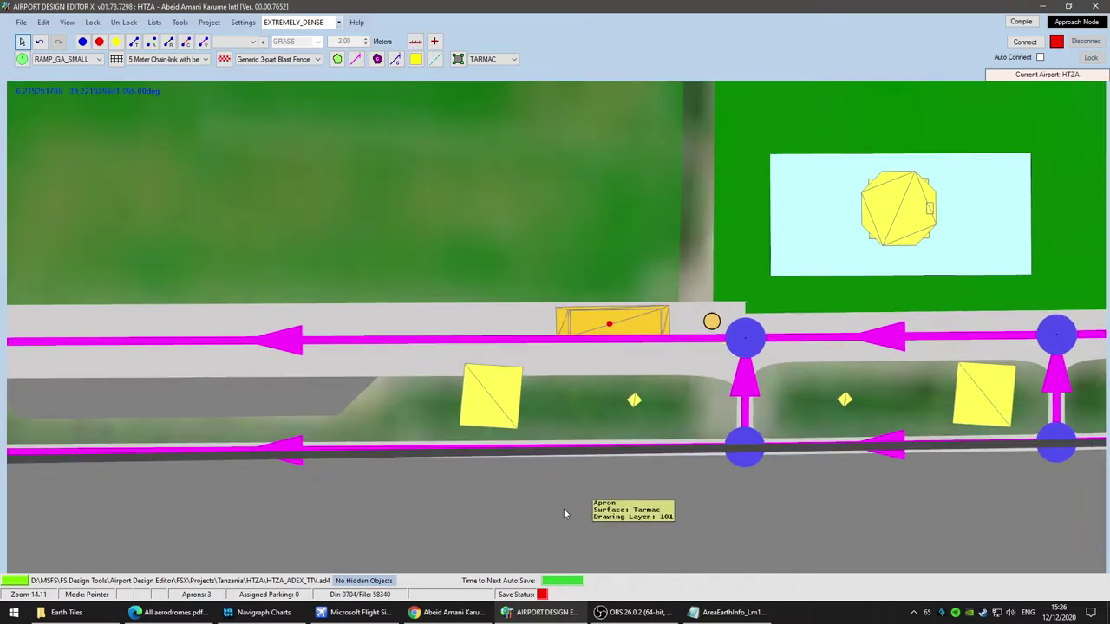
left_click(67, 23)
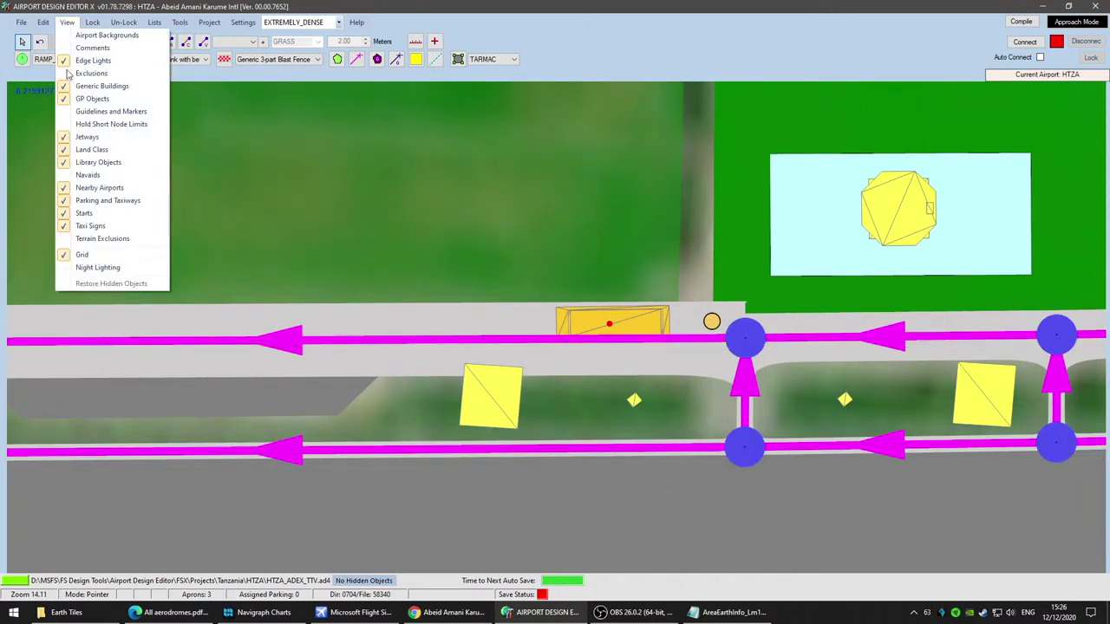
Step: Hide and re-show the taxiway and vehicle paths, and inspect the short connecting path's properties
left_click(95, 200)
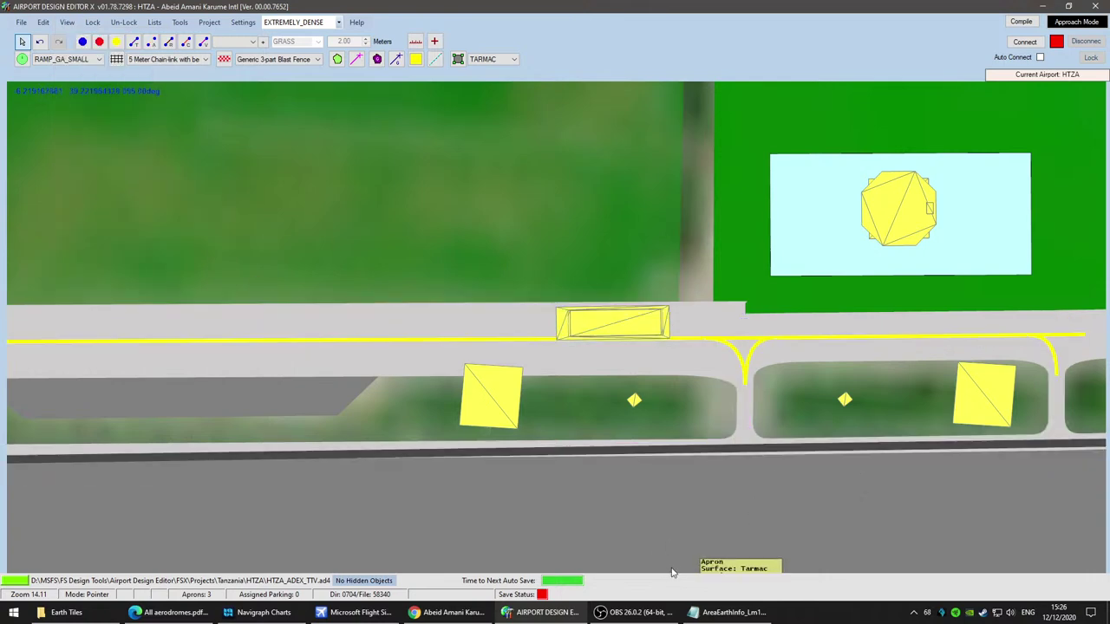
scroll(784, 531, "up", 2)
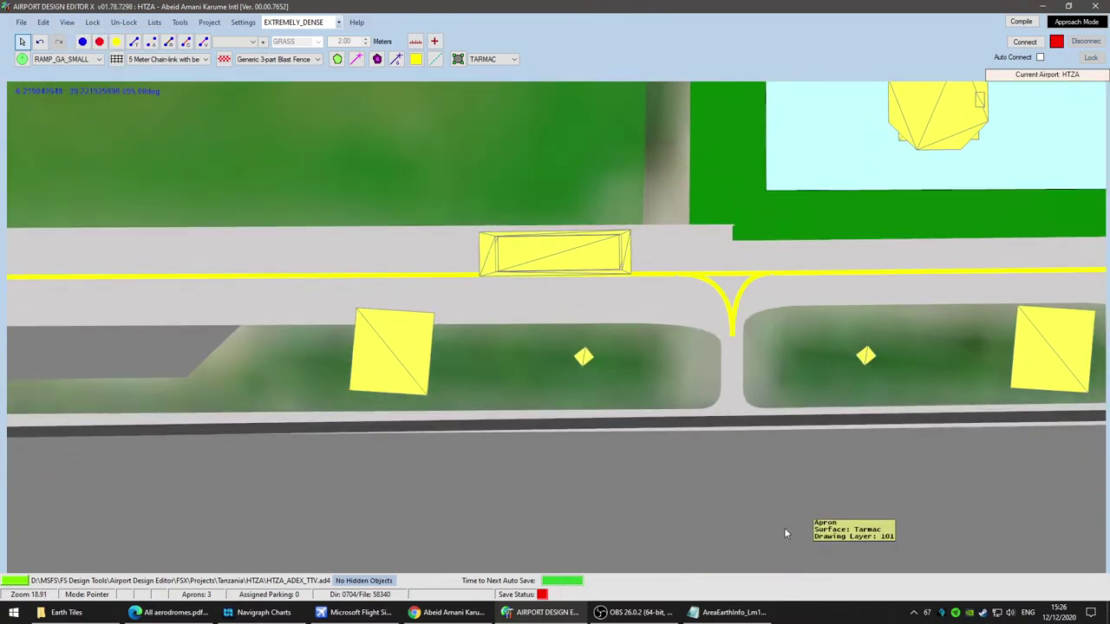
scroll(744, 467, "up", 2)
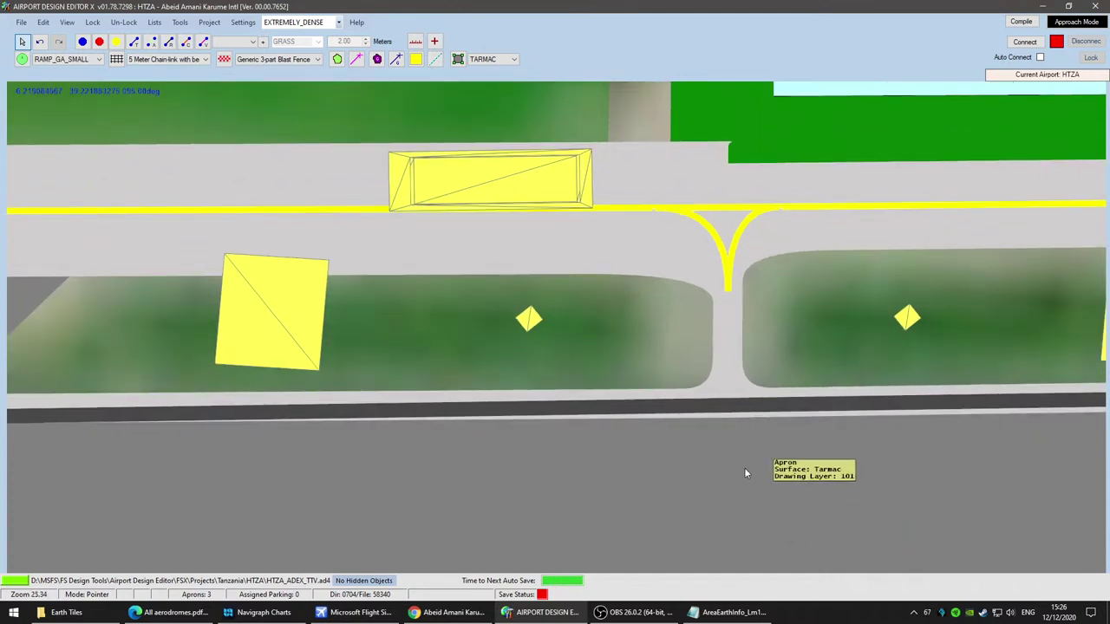
scroll(744, 468, "down", 2)
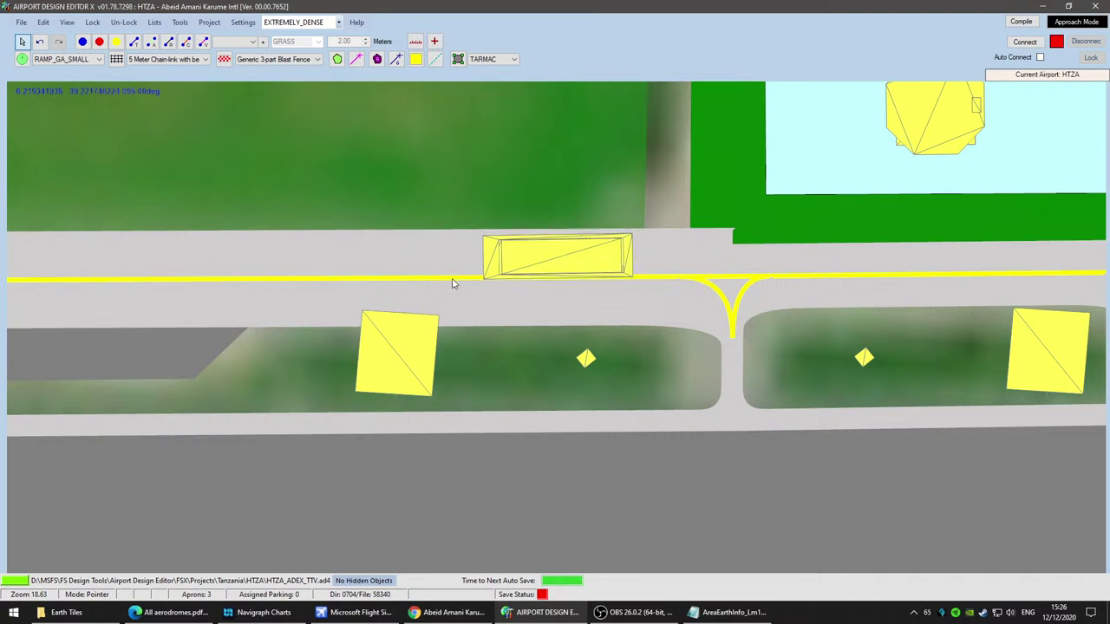
left_click(66, 23)
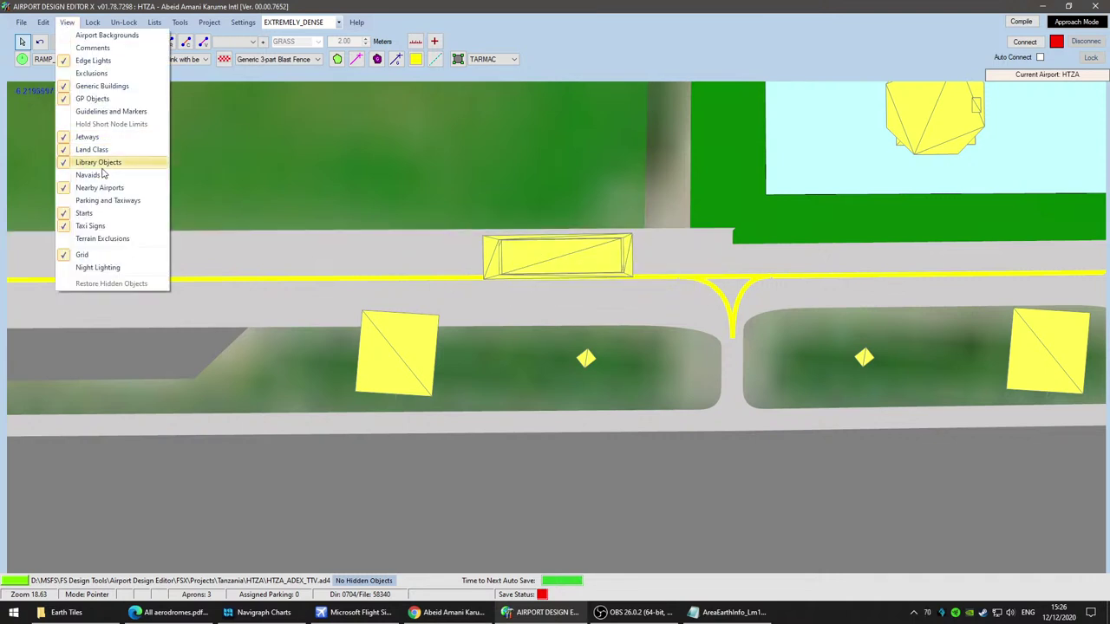
left_click(105, 201)
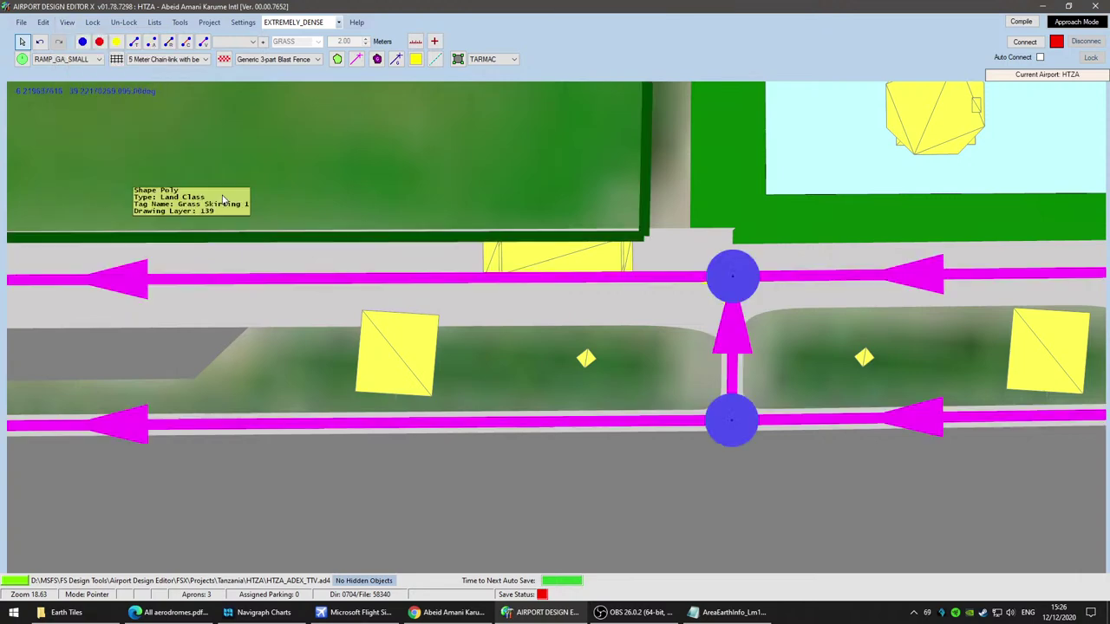
double_click(734, 351)
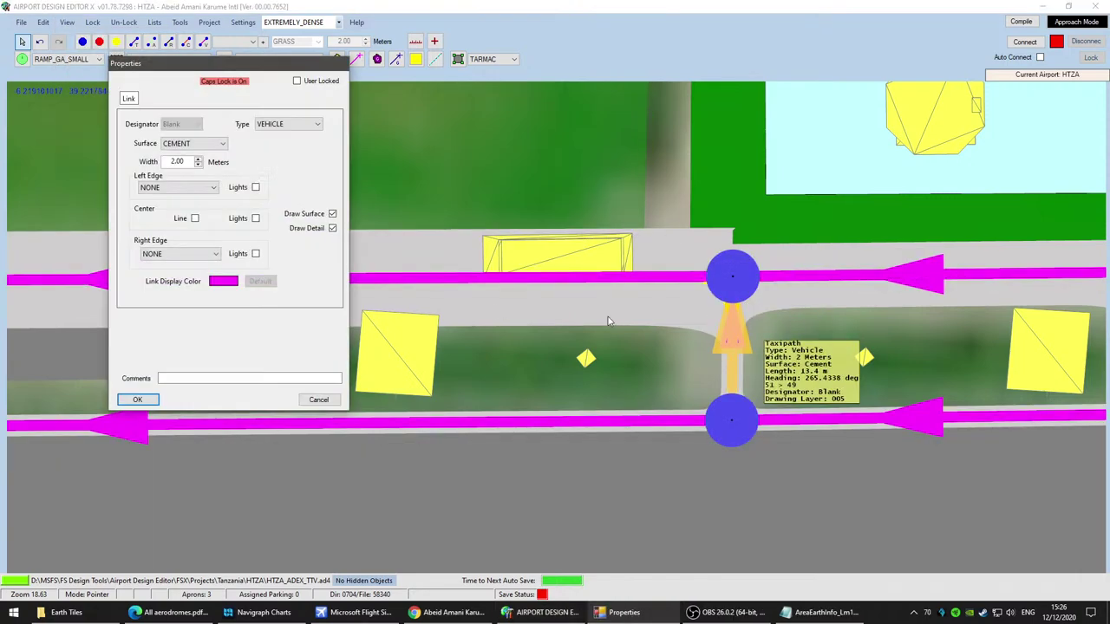
left_click(315, 400)
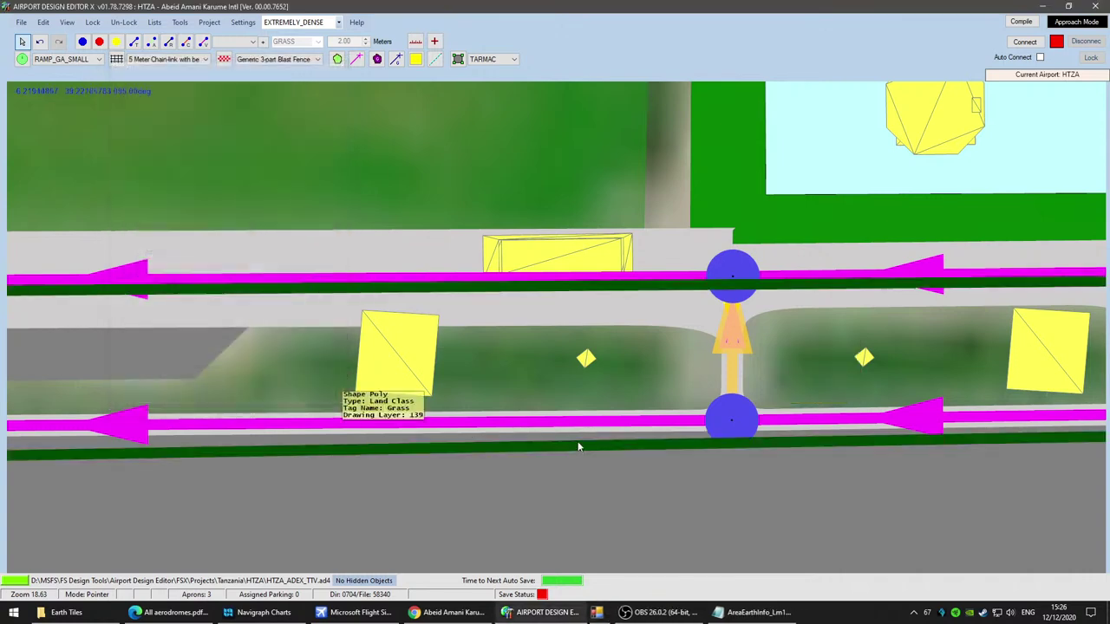
Step: Hide the taxiway paths again and pan the map toward the taxiway junction
left_click(67, 23)
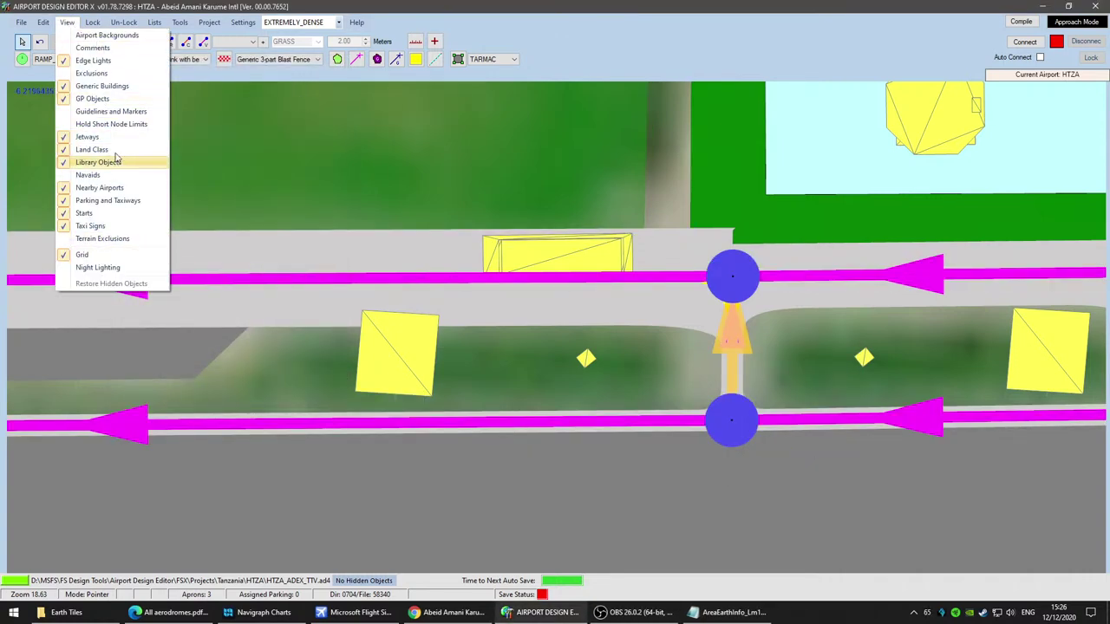
left_click(116, 200)
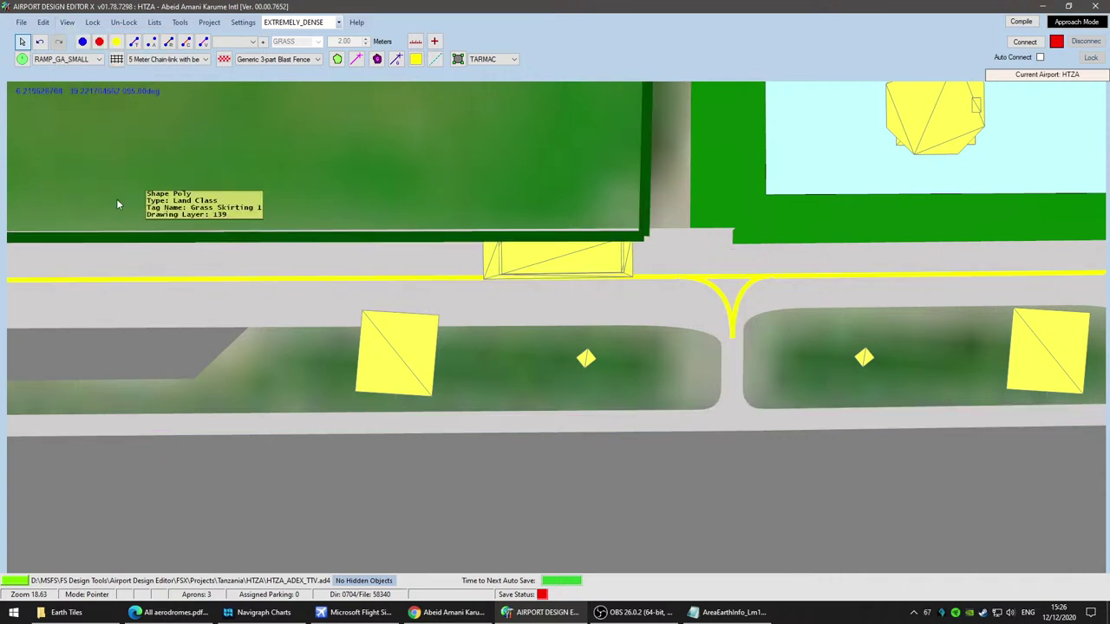
scroll(750, 380, "up", 4)
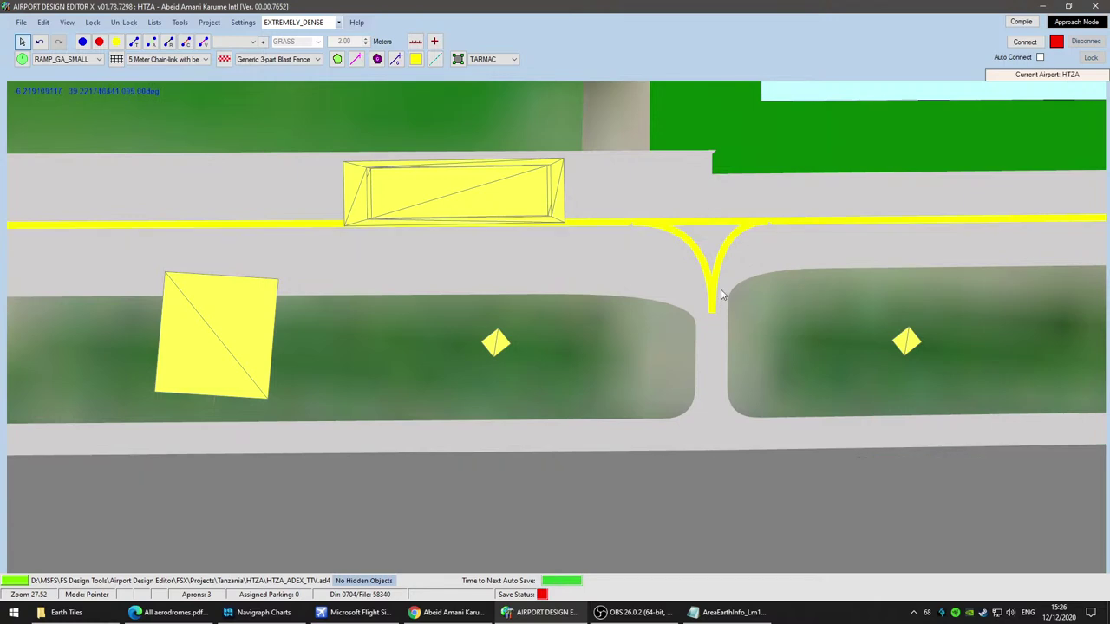
scroll(809, 367, "down", 5)
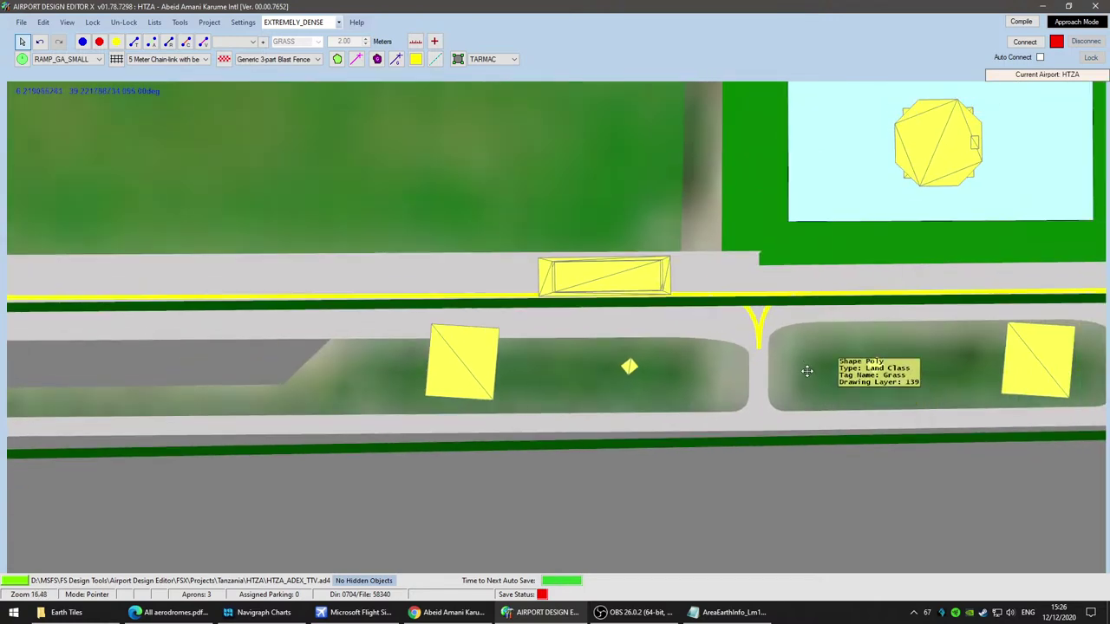
left_click_drag(810, 367, 629, 414)
left_click(607, 347)
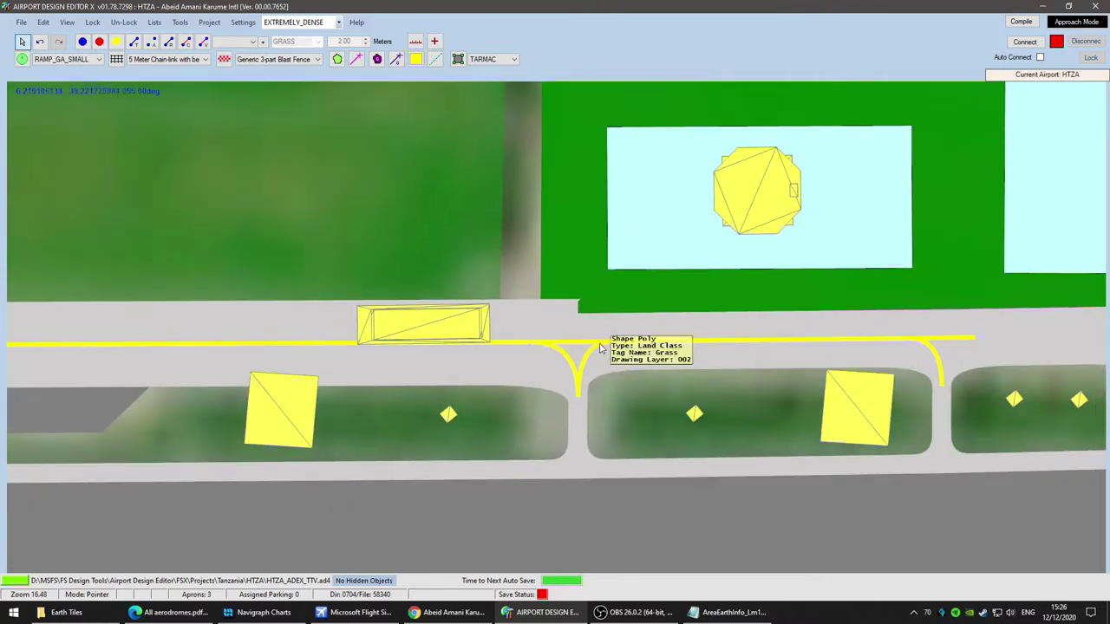
scroll(612, 348, "down", 8)
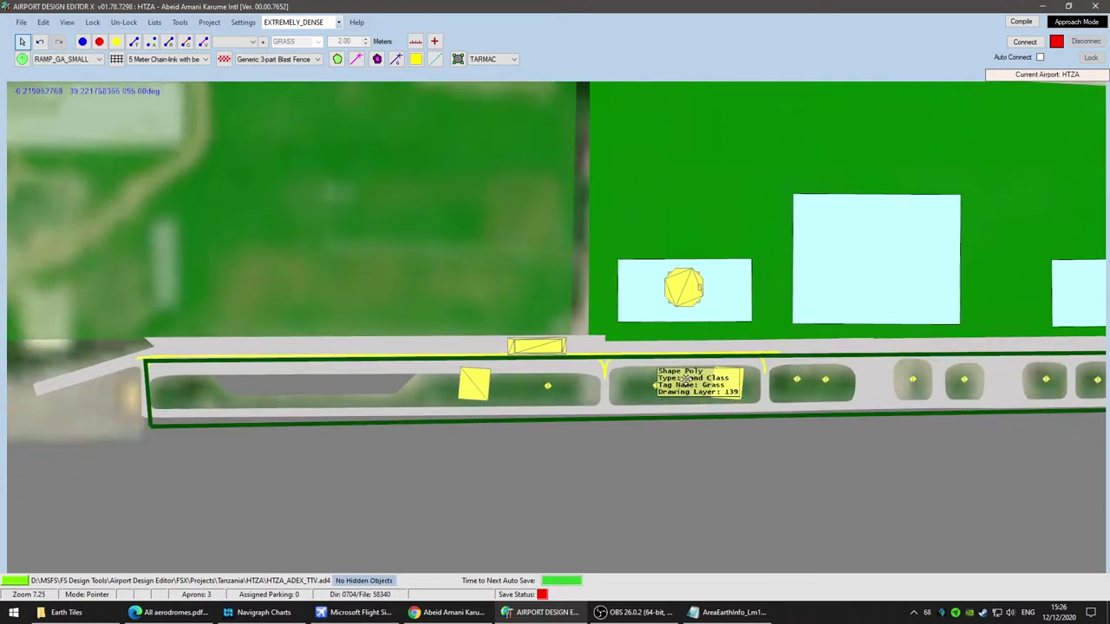
left_click_drag(640, 384, 705, 385)
scroll(652, 378, "up", 4)
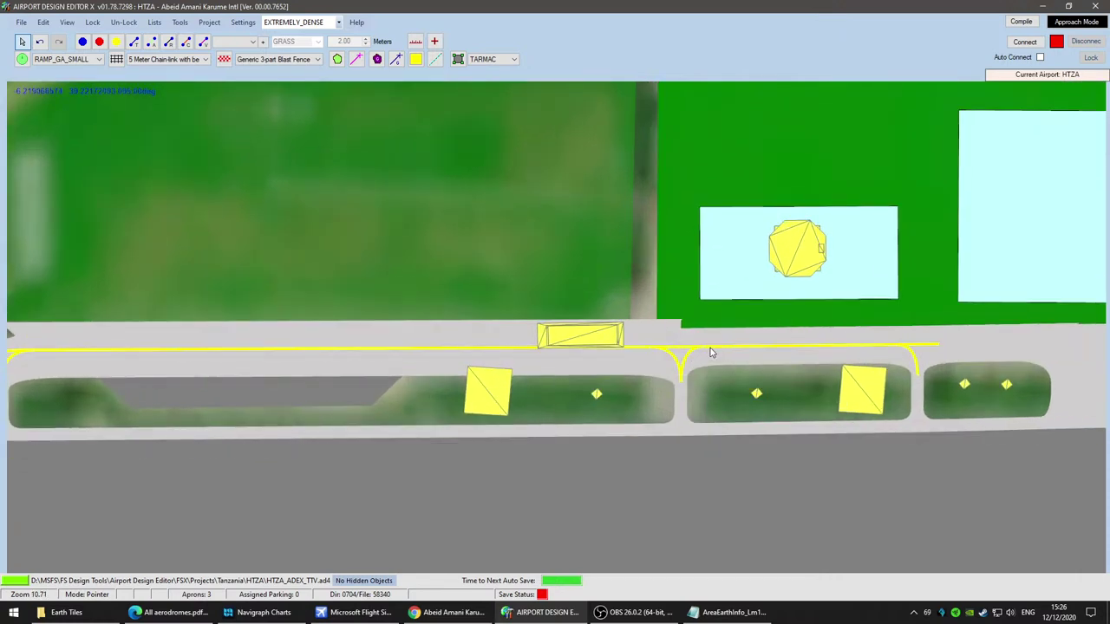
scroll(712, 353, "up", 6)
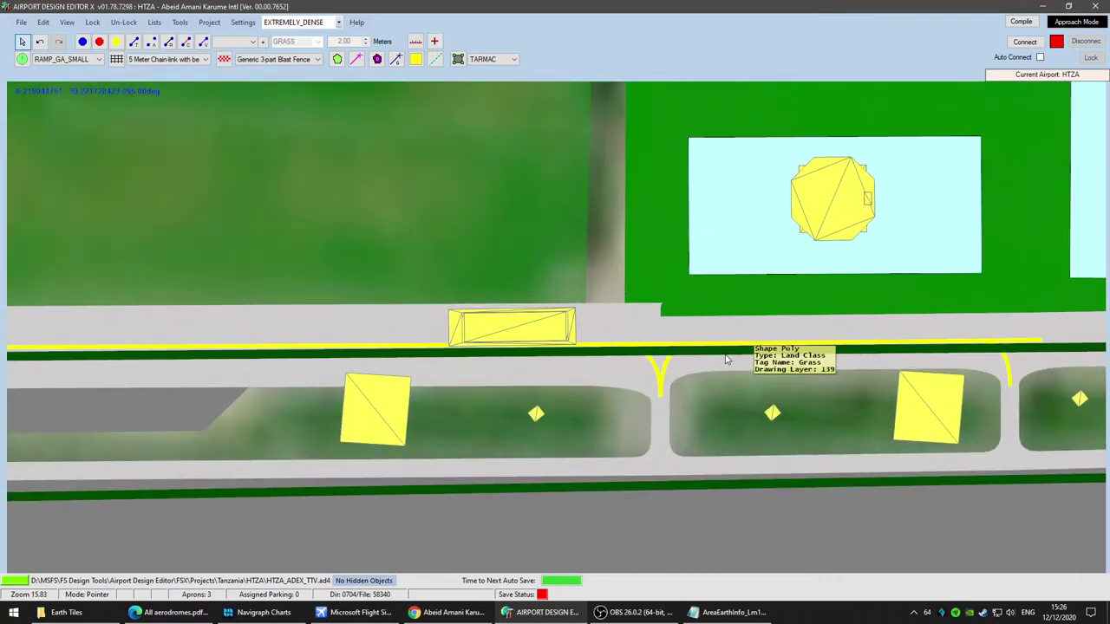
Step: Turn the Parking and Taxiways layer back on to show the magenta vehicle paths
left_click(63, 23)
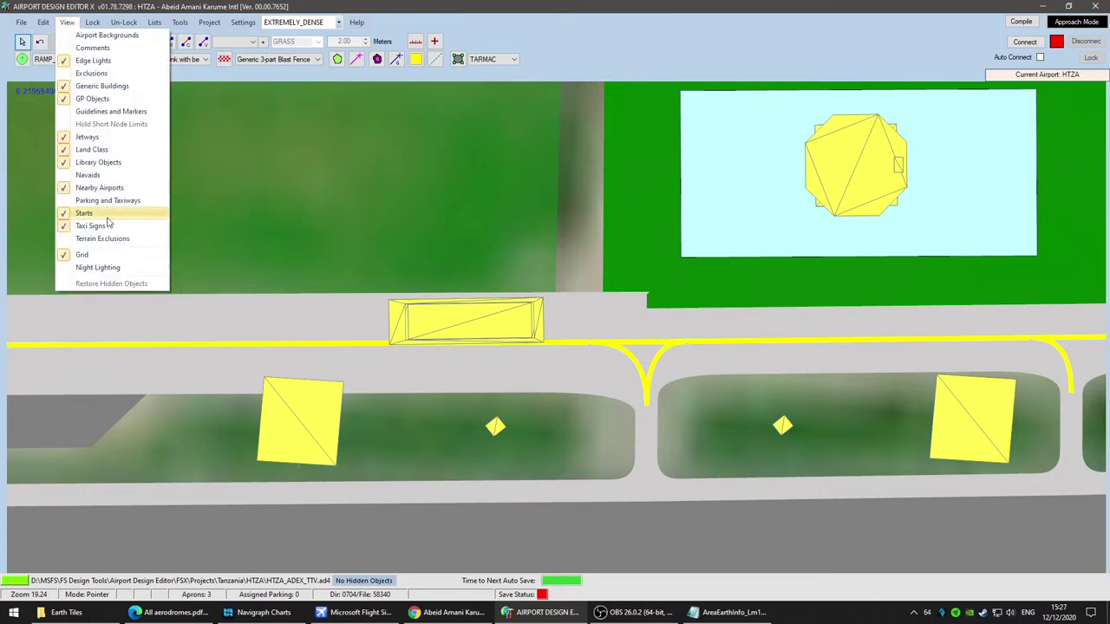
left_click(107, 209)
scroll(711, 457, "up", 2)
scroll(711, 457, "up", 1)
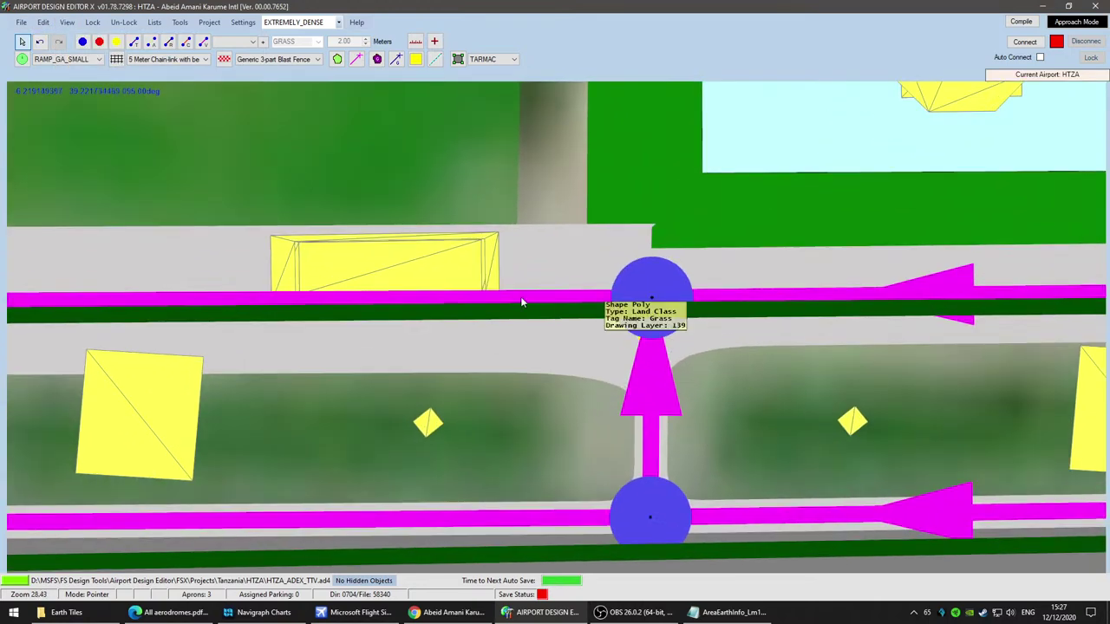
Step: Inspect the first vehicle path link and pan along the upper apron road
double_click(522, 297)
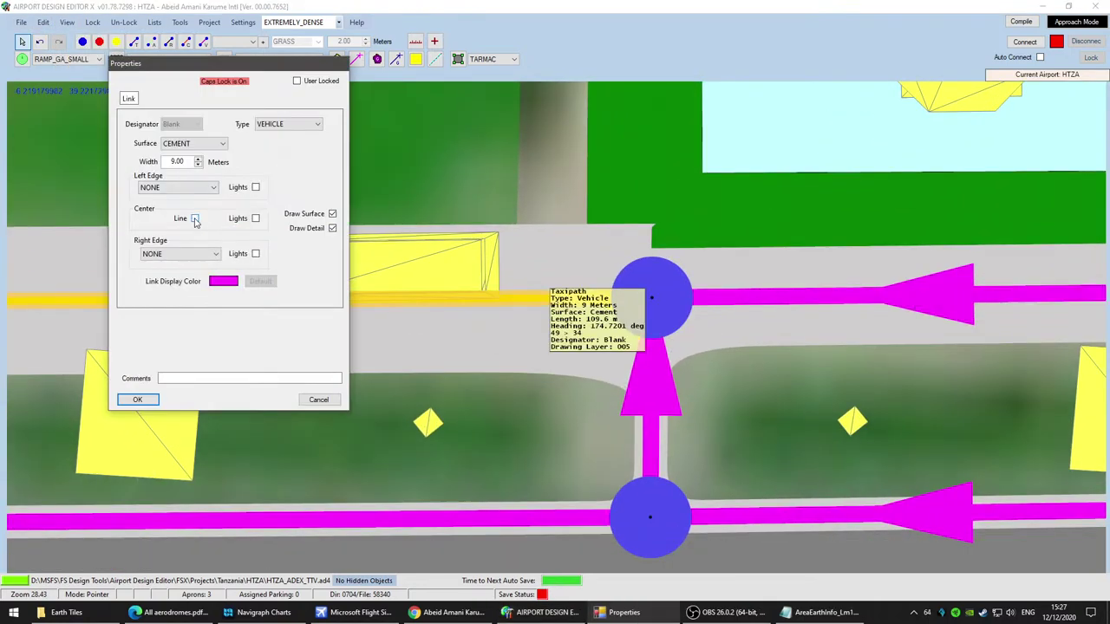
left_click(138, 400)
scroll(486, 436, "down", 1)
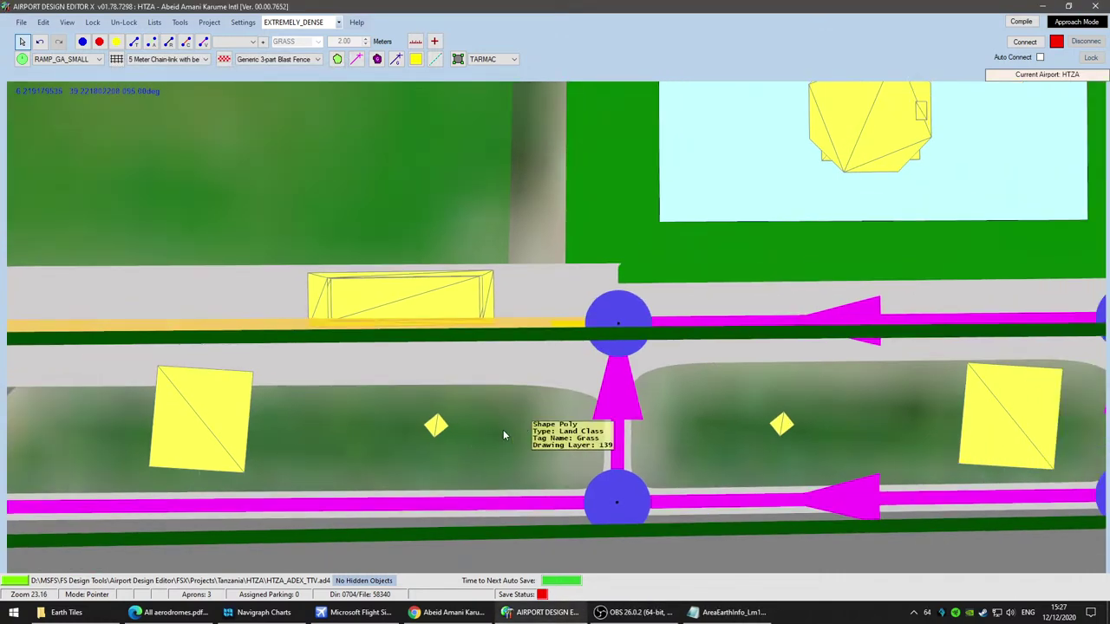
left_click_drag(797, 436, 901, 437)
scroll(346, 425, "down", 1)
left_click_drag(347, 425, 870, 399)
scroll(693, 434, "down", 2)
scroll(1006, 408, "down", 1)
left_click_drag(1006, 408, 289, 440)
left_click_drag(832, 421, 555, 452)
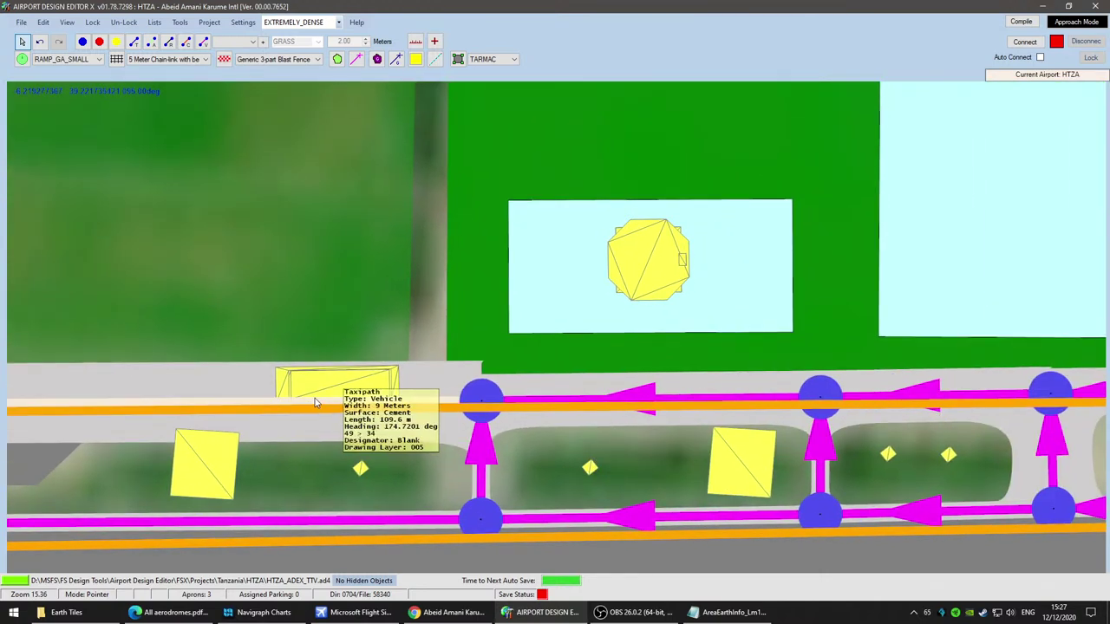
Step: Widen the first three upper road vehicle links, including the 6 m and 4 m ones, to 9 m
double_click(656, 401)
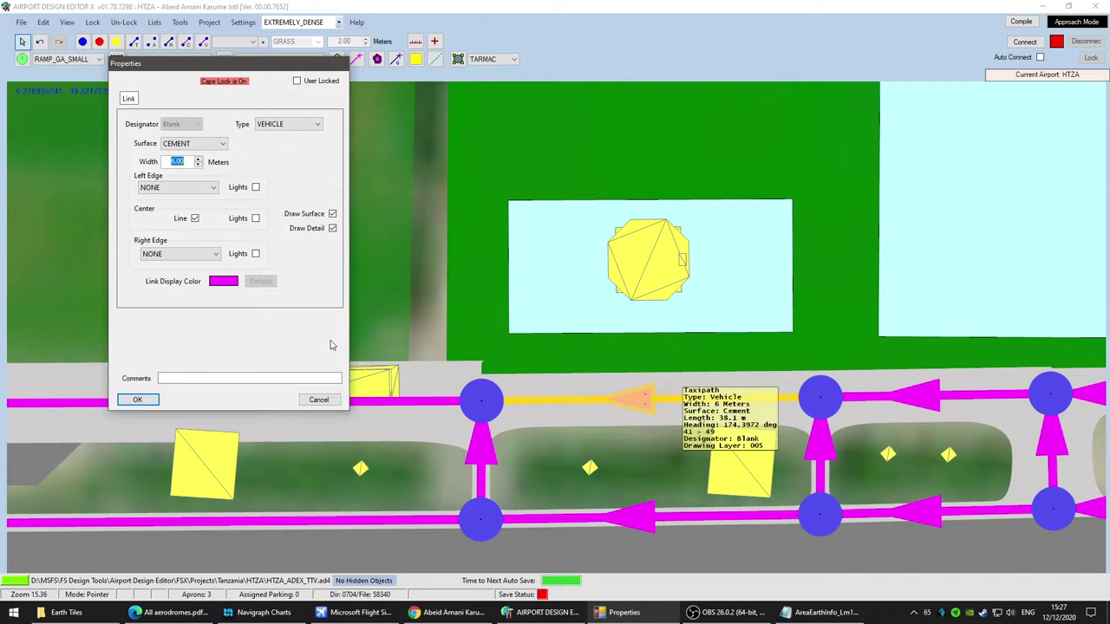
left_click(143, 401)
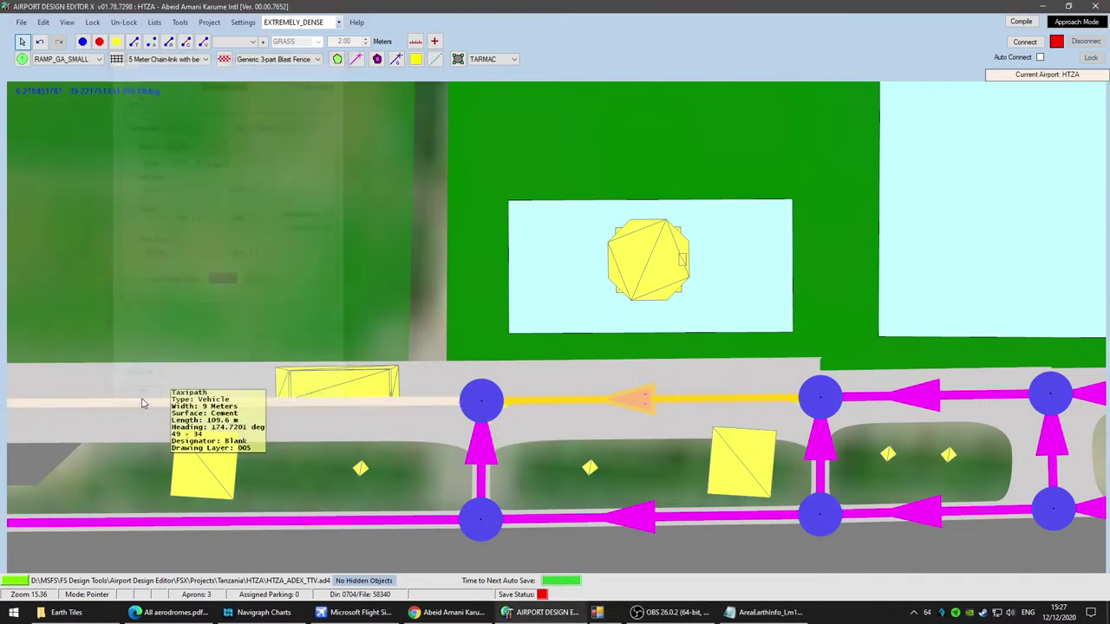
left_click_drag(689, 444, 276, 463)
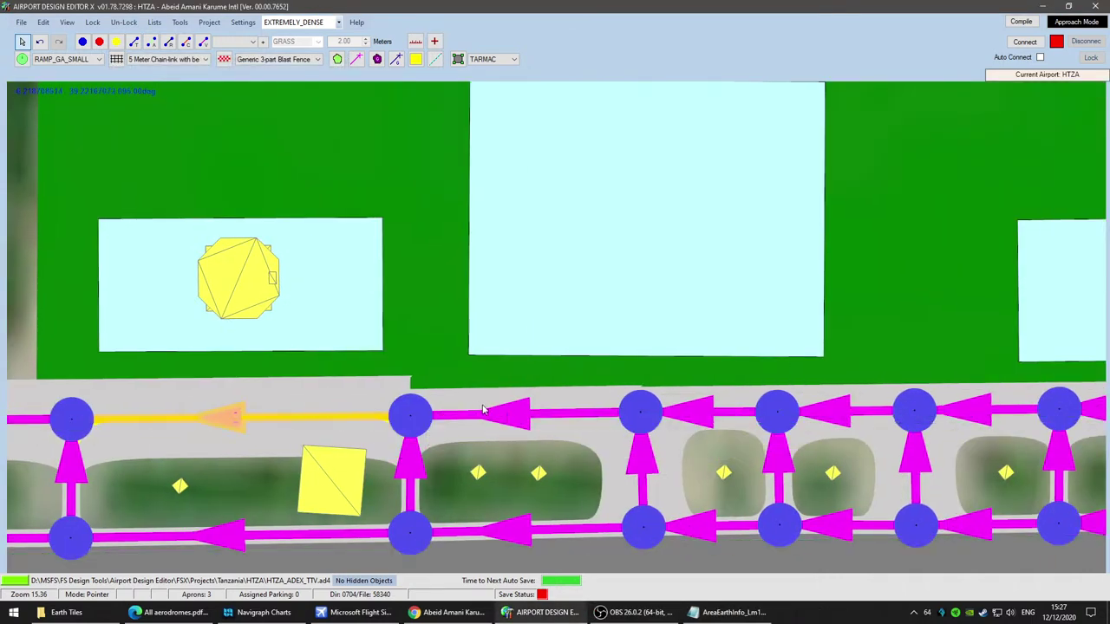
double_click(505, 410)
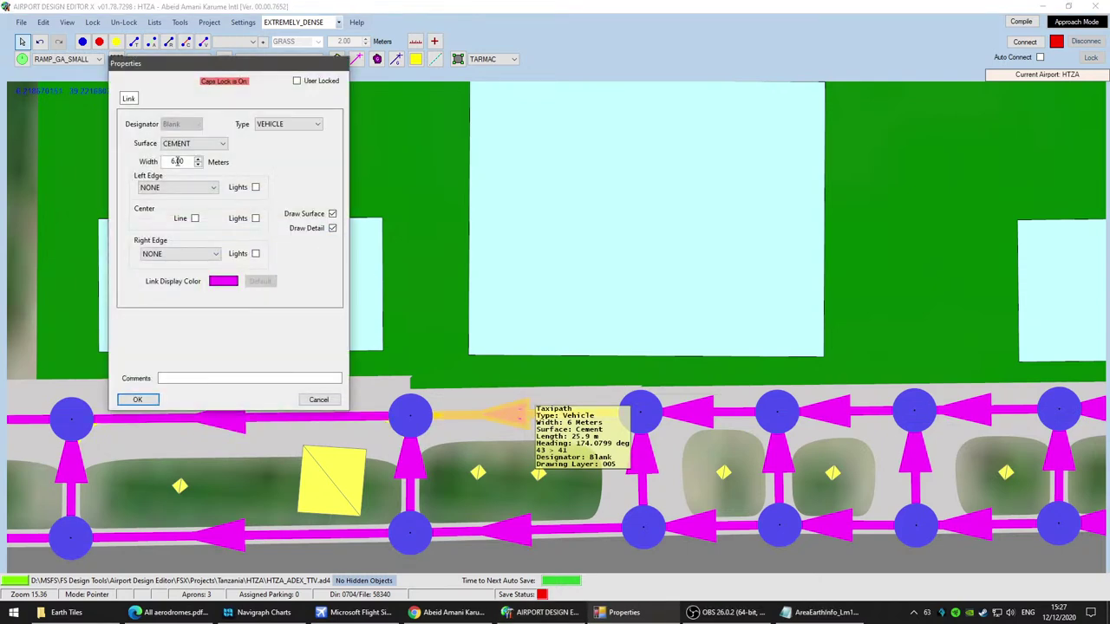
left_click(138, 400)
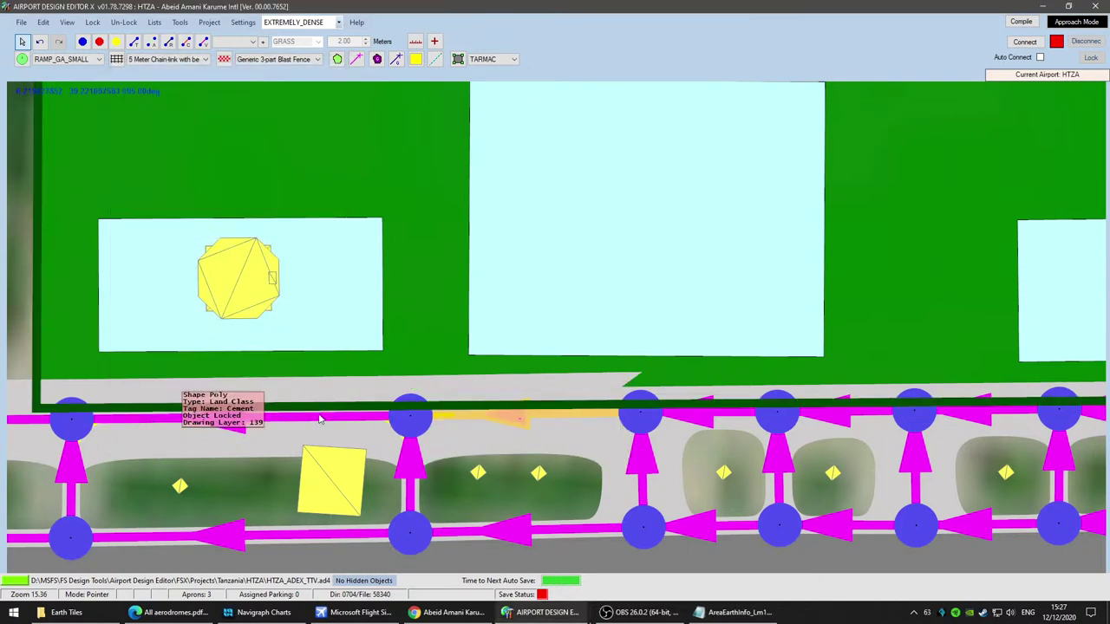
double_click(700, 416)
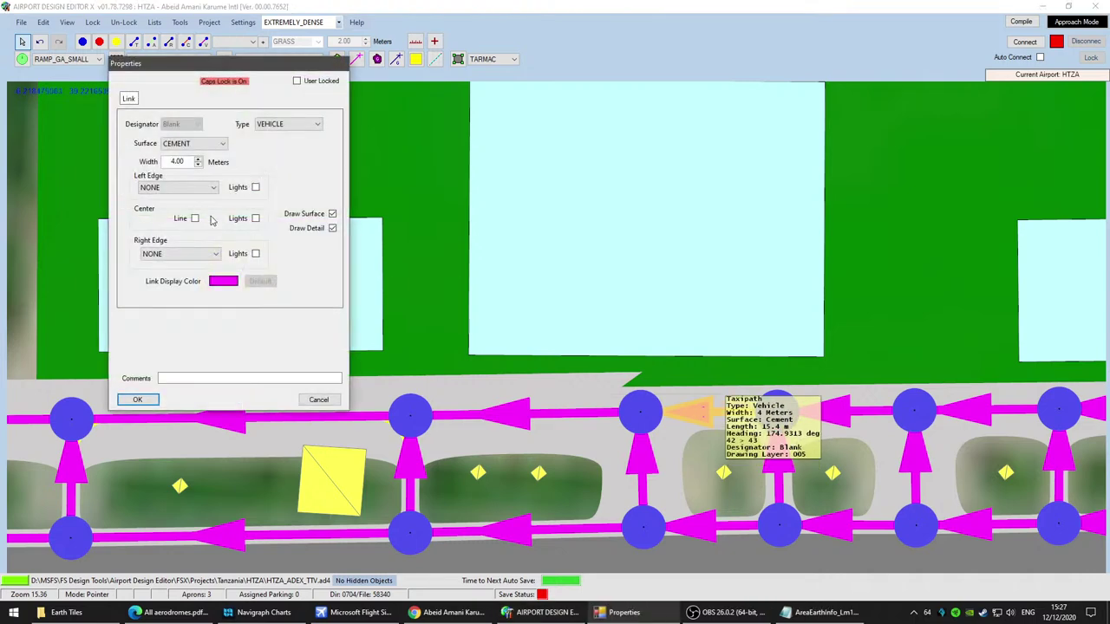
left_click(136, 402)
Step: Set the remaining four upper road links, through the last one, to 9 m width
middle_click_drag(838, 462, 376, 468)
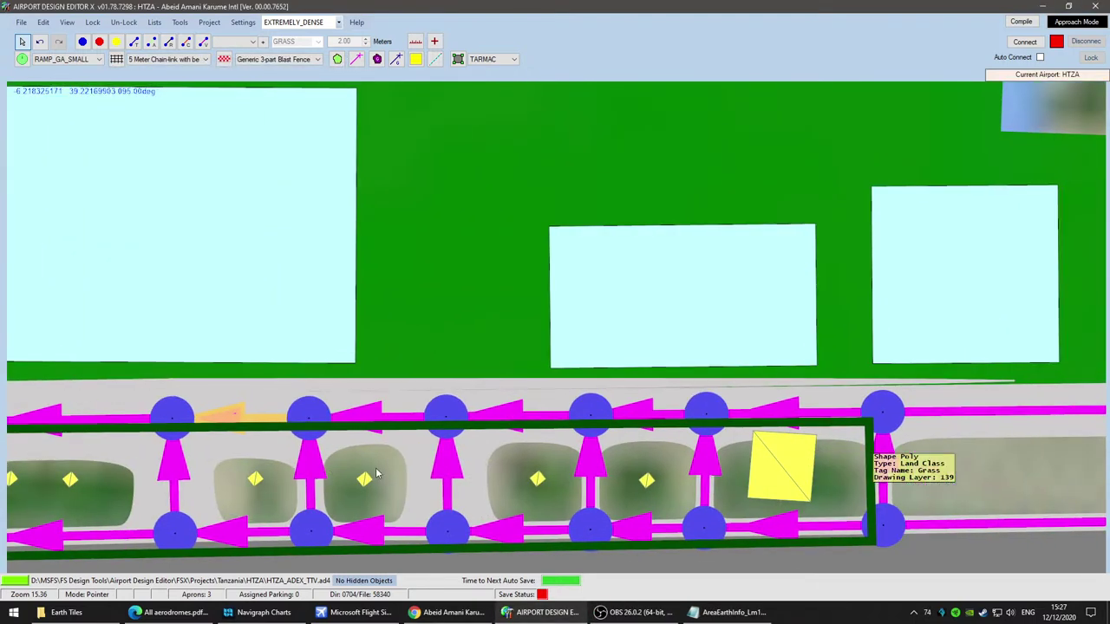
double_click(373, 423)
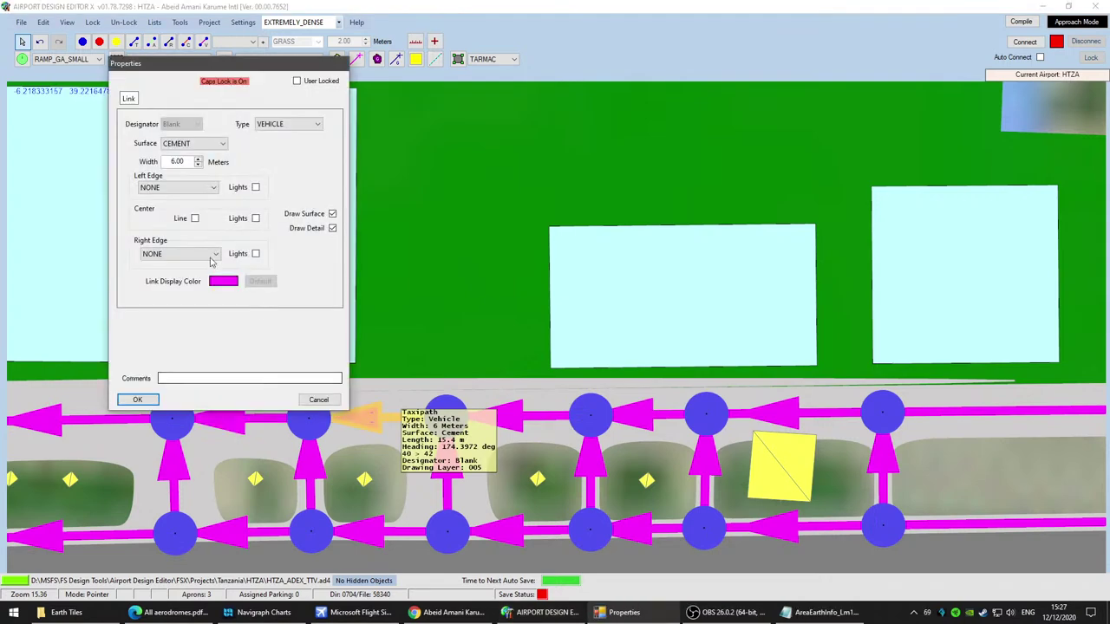
left_click(137, 400)
double_click(518, 417)
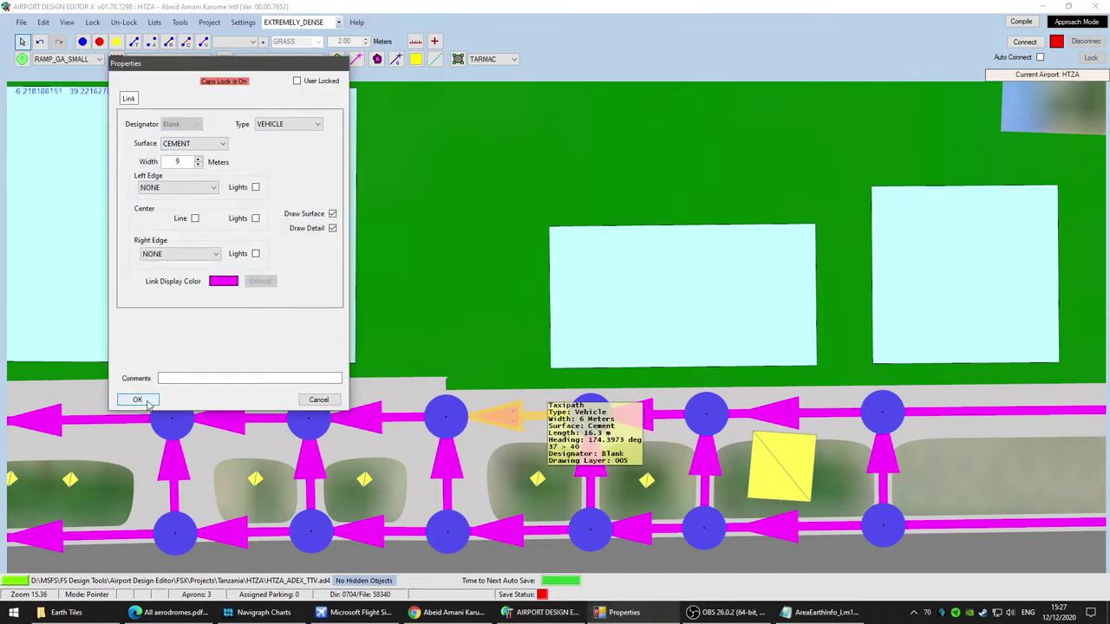
left_click(149, 403)
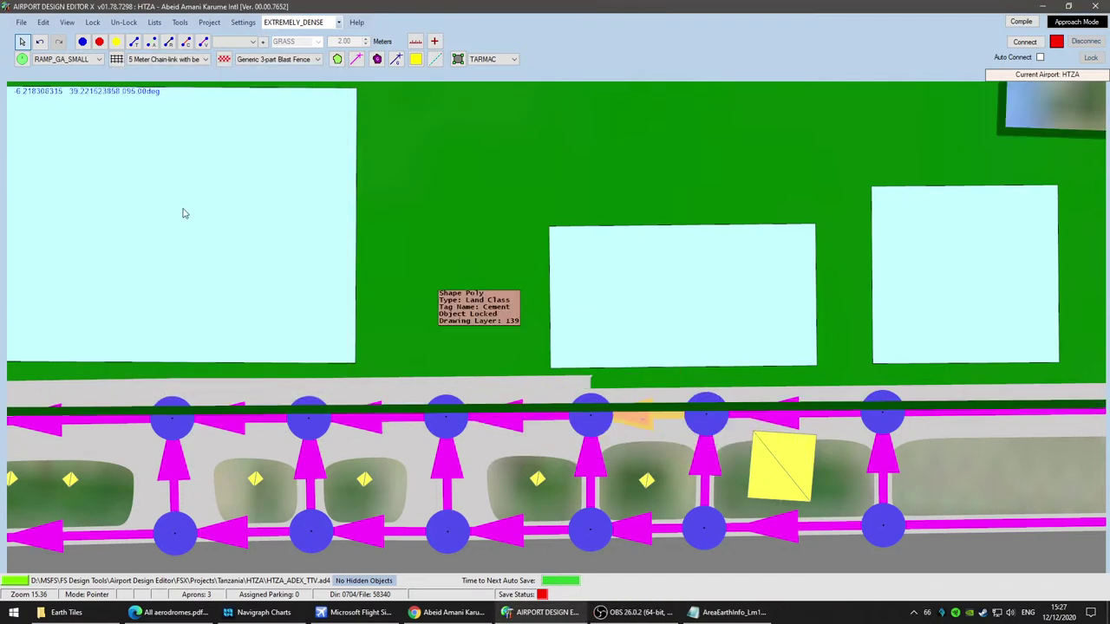
double_click(640, 422)
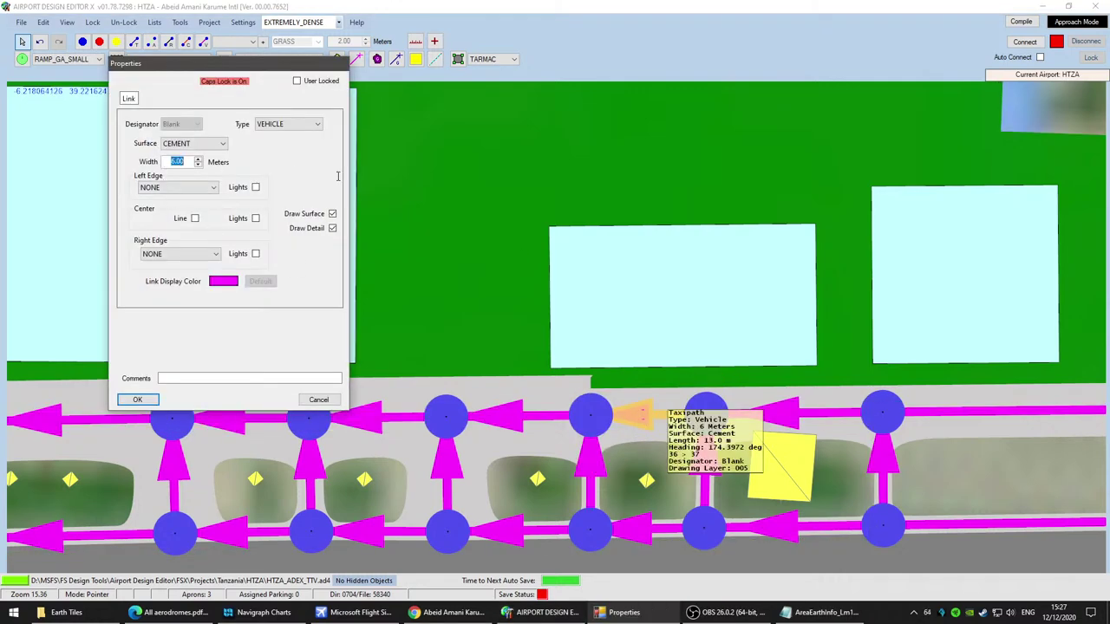
left_click(137, 402)
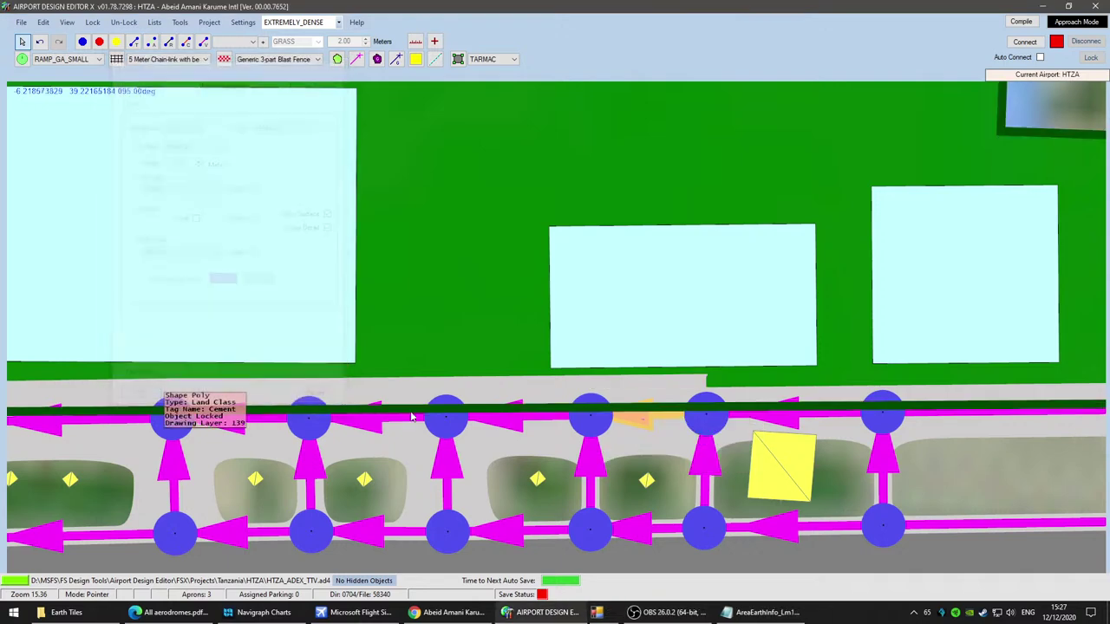
double_click(766, 419)
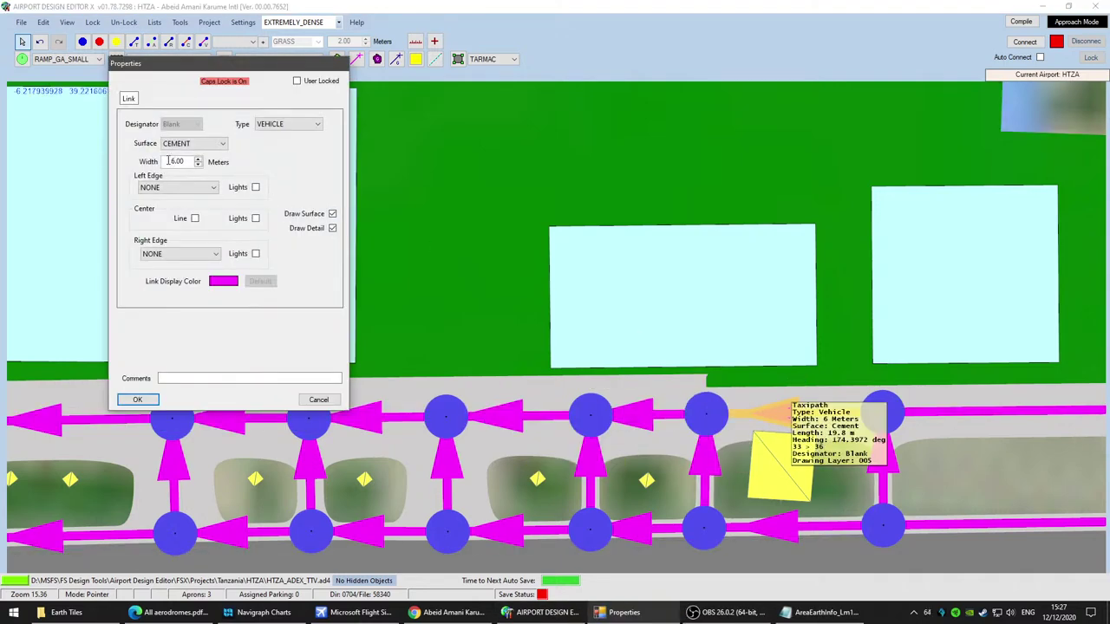
left_click(137, 401)
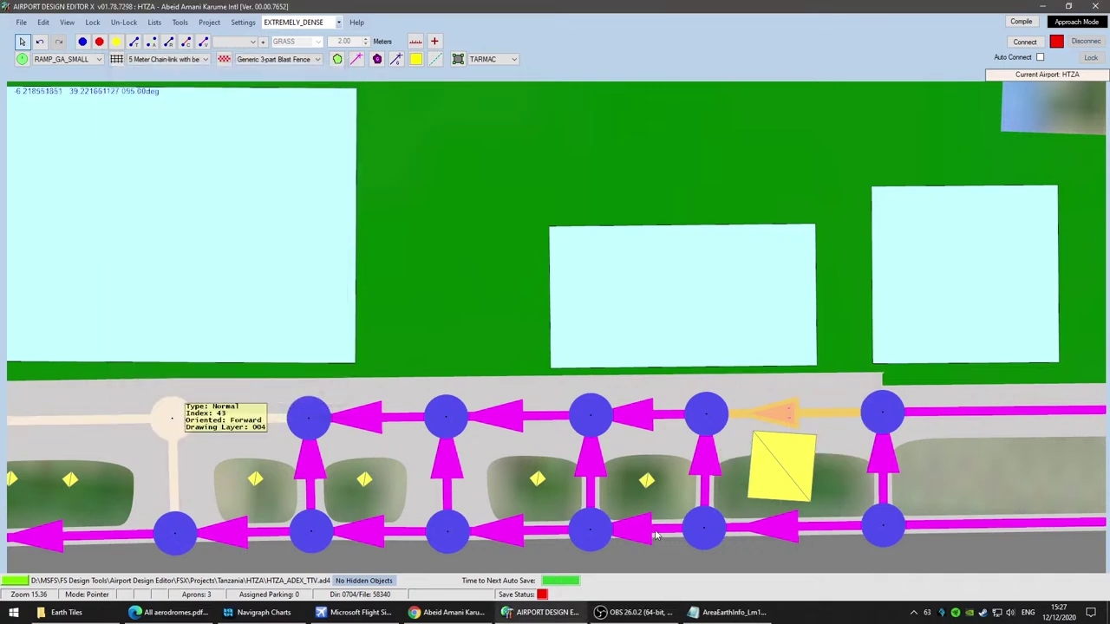
double_click(928, 415)
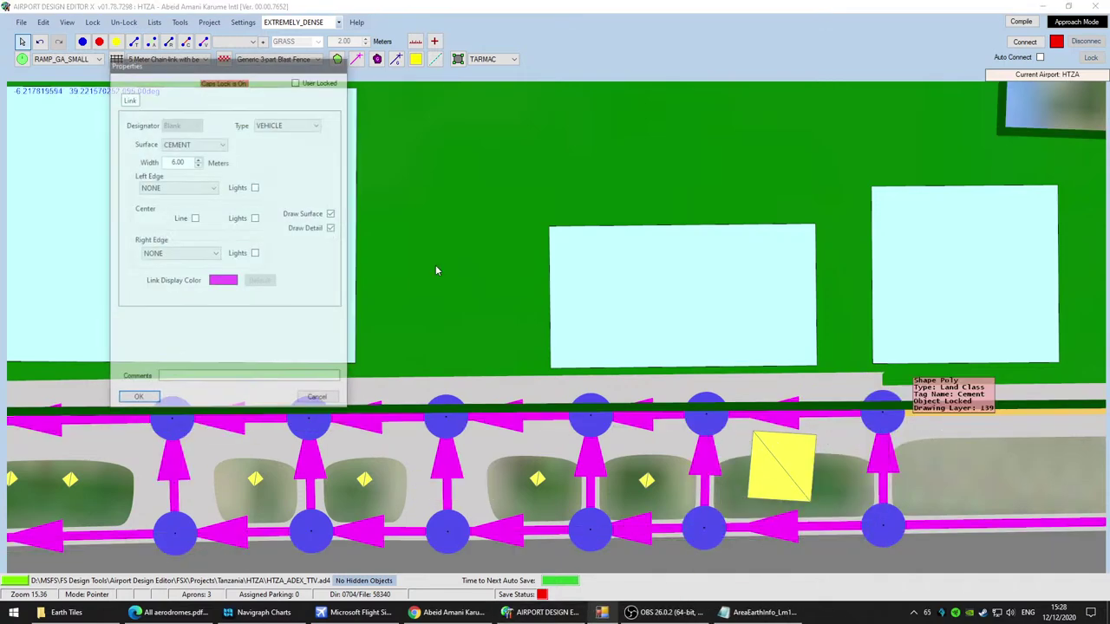
left_click(147, 402)
scroll(704, 528, "down", 2)
Step: Zoom to the apron road and delete the first three upper vehicle path nodes
left_click_drag(555, 554, 841, 365)
scroll(840, 365, "down", 5)
scroll(769, 482, "down", 1)
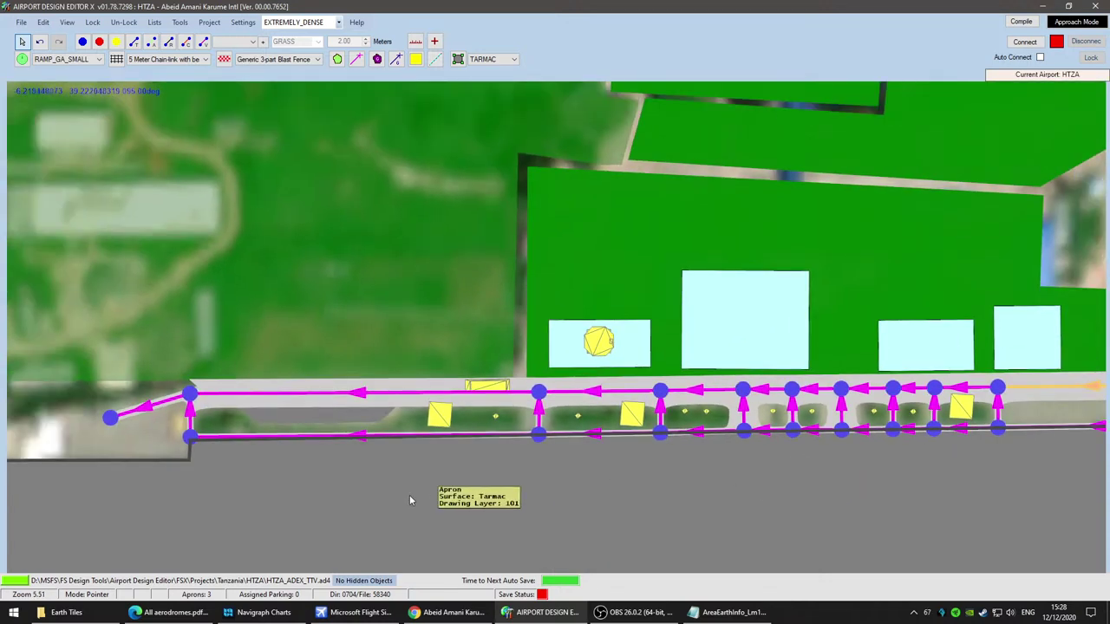
scroll(410, 500, "down", 5)
scroll(737, 507, "up", 4)
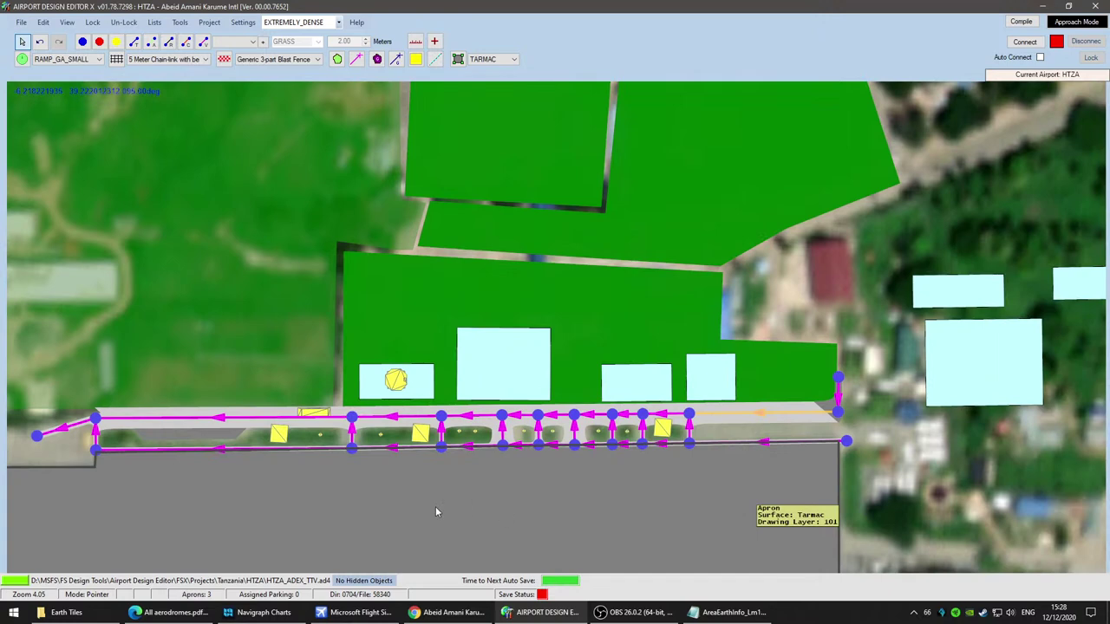
scroll(433, 511, "up", 2)
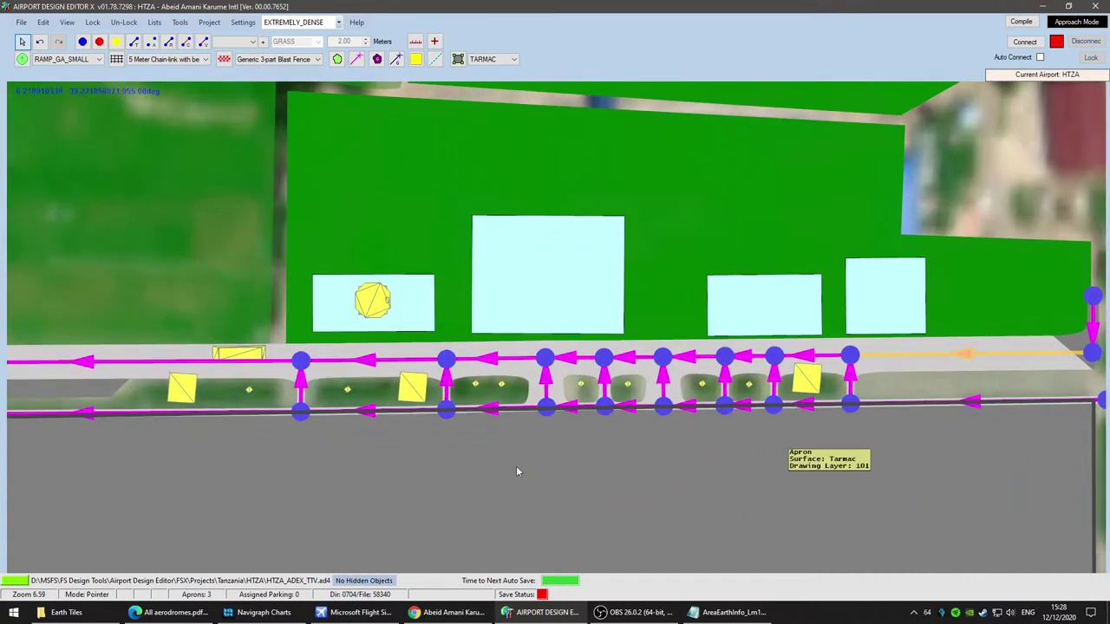
left_click_drag(434, 475, 706, 481)
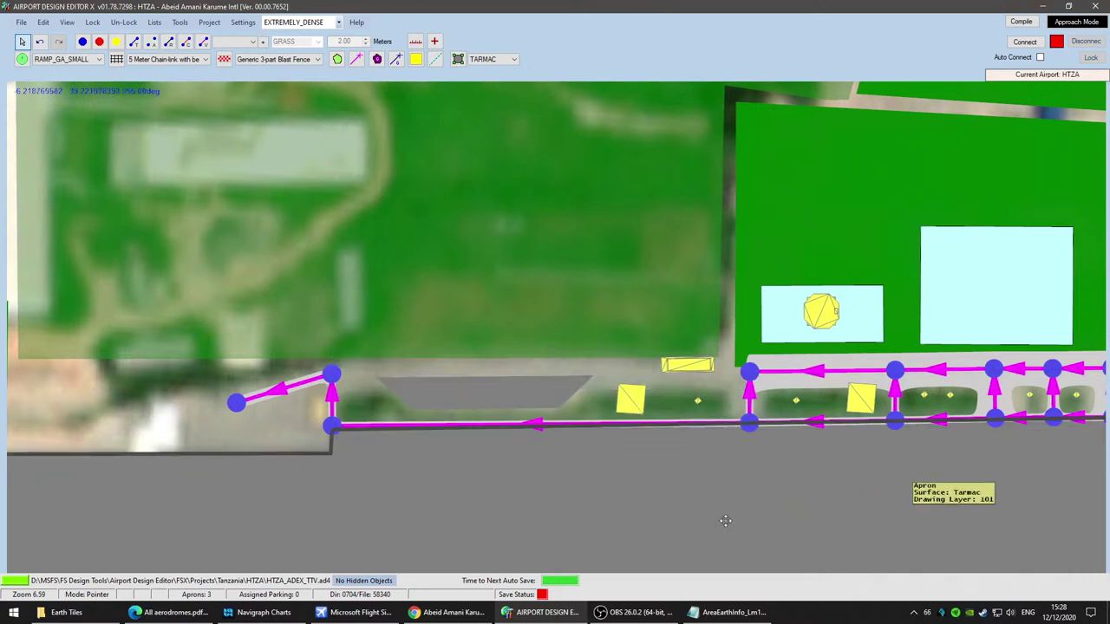
right_click_drag(859, 505, 482, 555)
left_click(380, 430)
key("Delete")
left_click(522, 429)
key("Delete")
left_click(627, 431)
key("Delete")
Step: Delete the remaining five upper path nodes through node 33 with their links
left_click(676, 424)
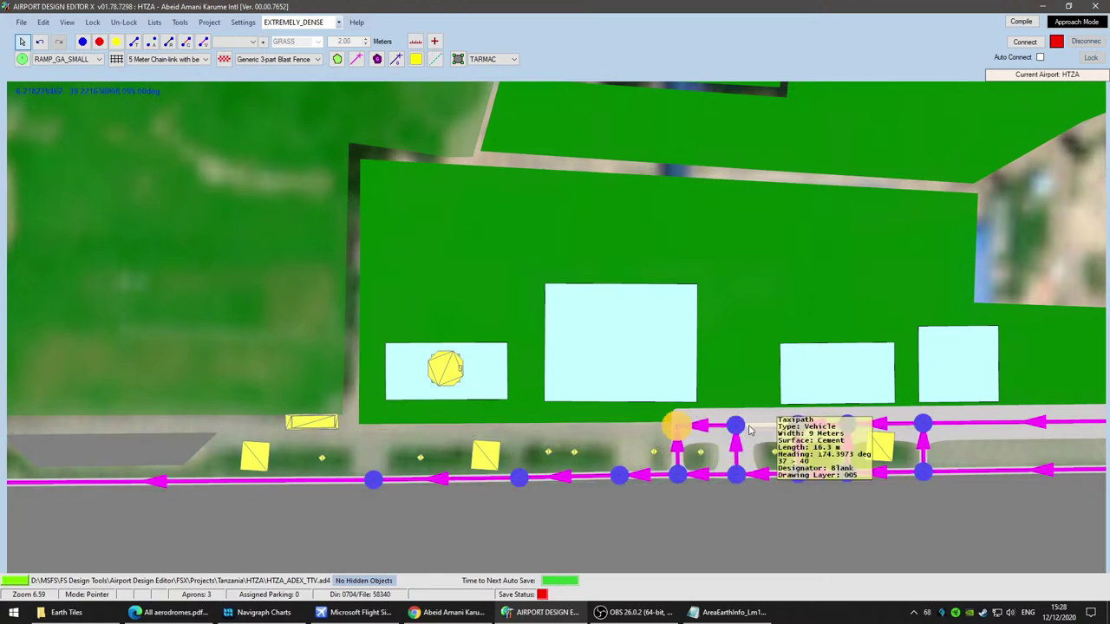
key("Delete")
left_click(735, 424)
key("Delete")
left_click(796, 427)
key("Delete")
left_click(842, 427)
key("Delete")
left_click(921, 426)
key("Delete")
left_click_drag(972, 505, 362, 548)
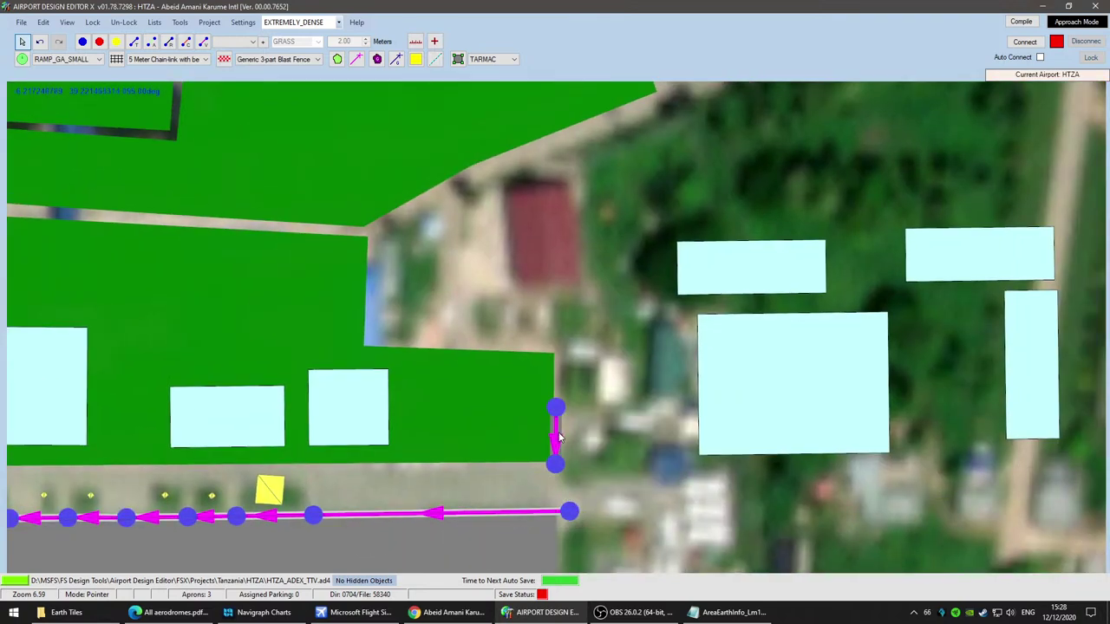
left_click_drag(392, 564, 783, 490)
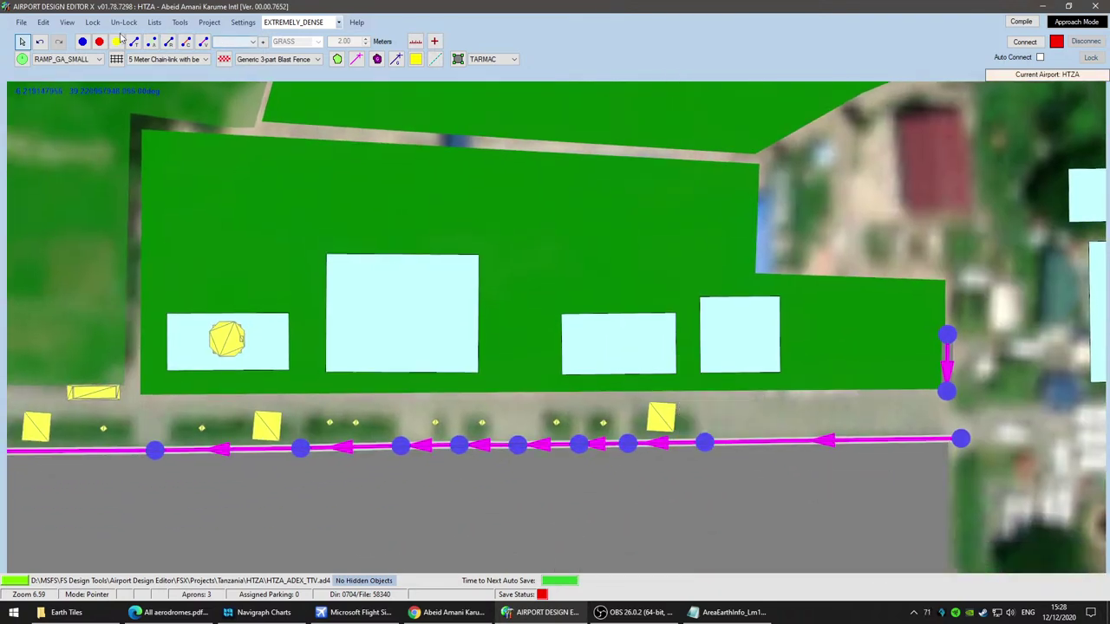
scroll(454, 464, "down", 4)
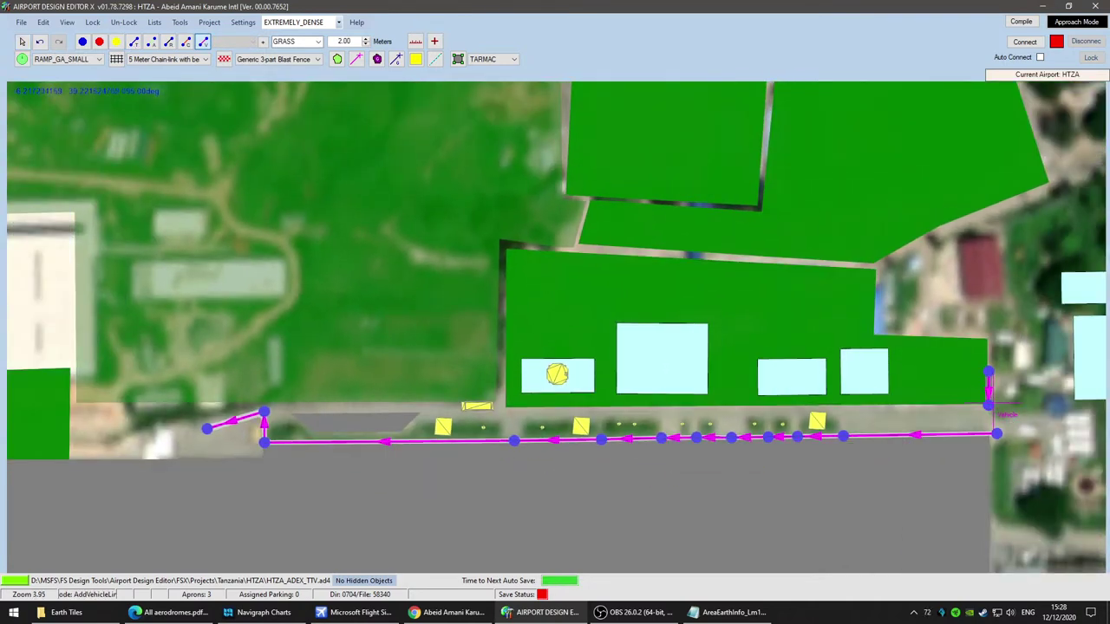
Step: Draw a new vehicle link from the end node across to the far western node
left_click(989, 404)
left_click(265, 408)
left_click(265, 411)
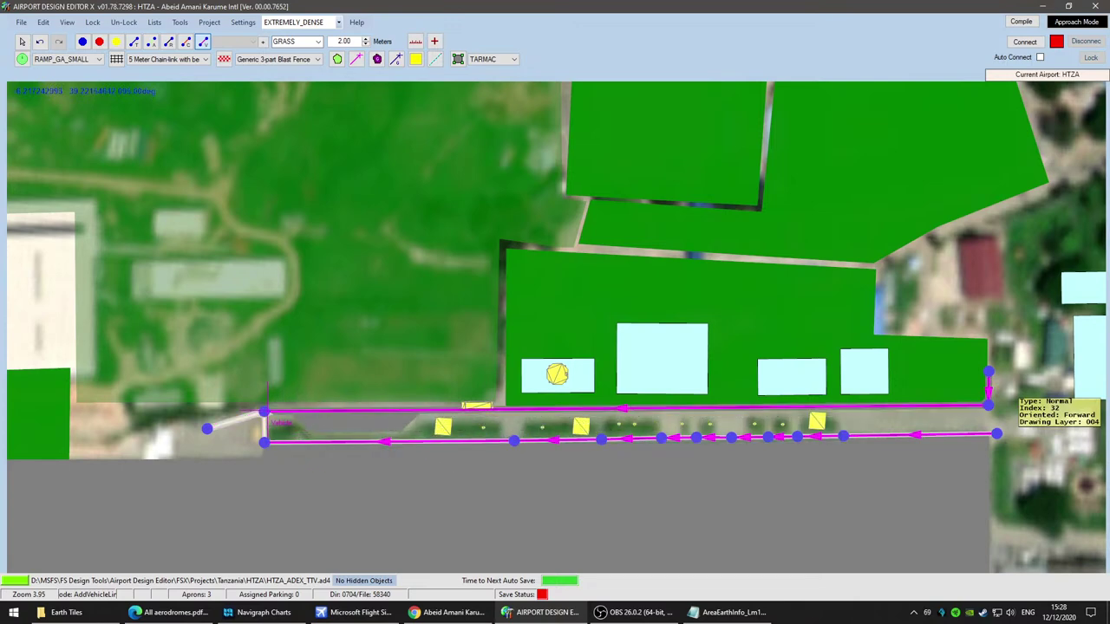
left_click(23, 42)
scroll(423, 445, "up", 3)
Step: Give the new vehicle link a 9 m width and a GRAVEL surface
double_click(332, 383)
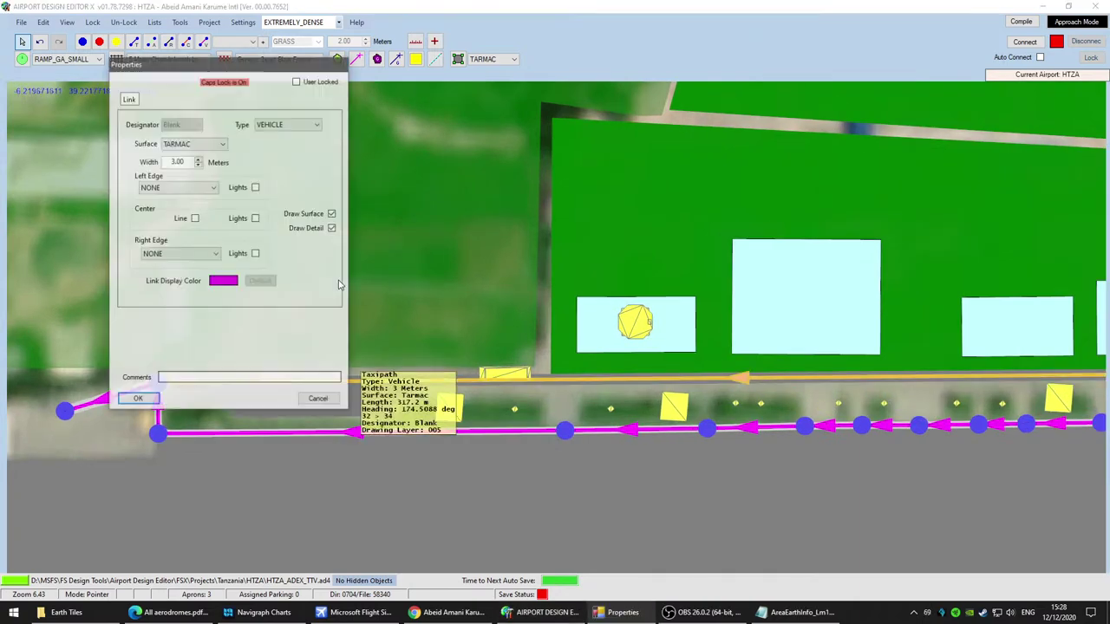
left_click(188, 146)
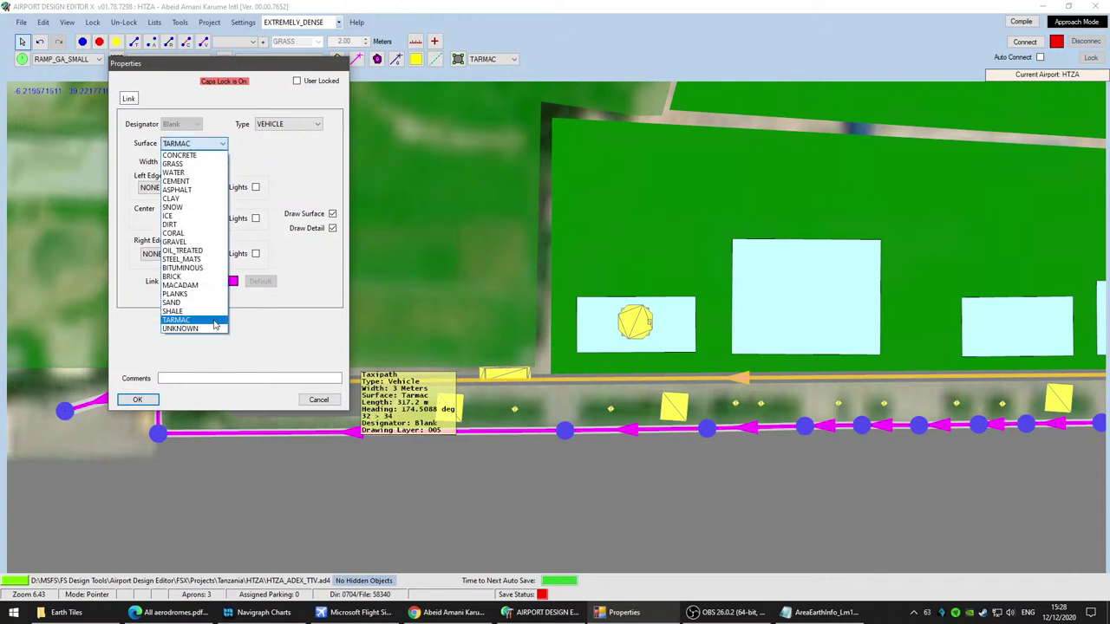
left_click(185, 243)
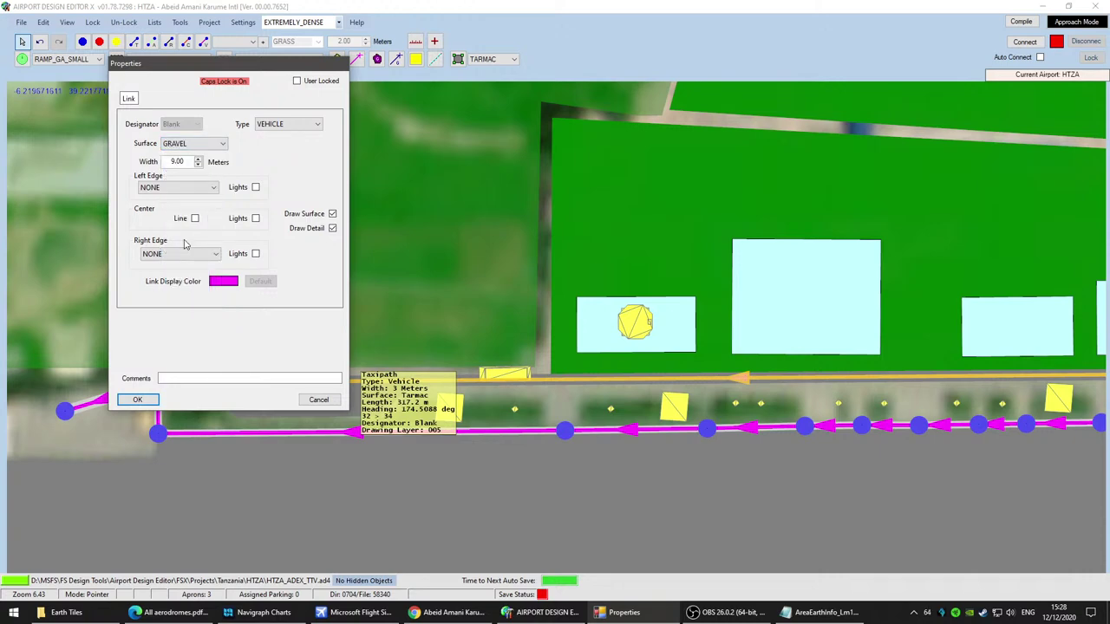
left_click(138, 400)
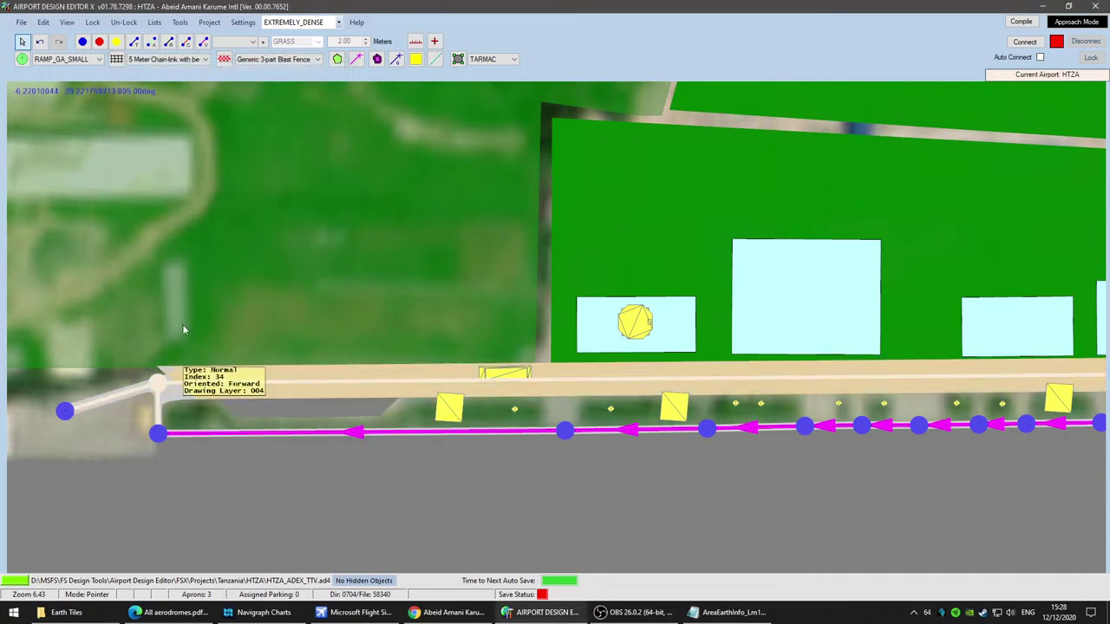
scroll(260, 390, "up", 2)
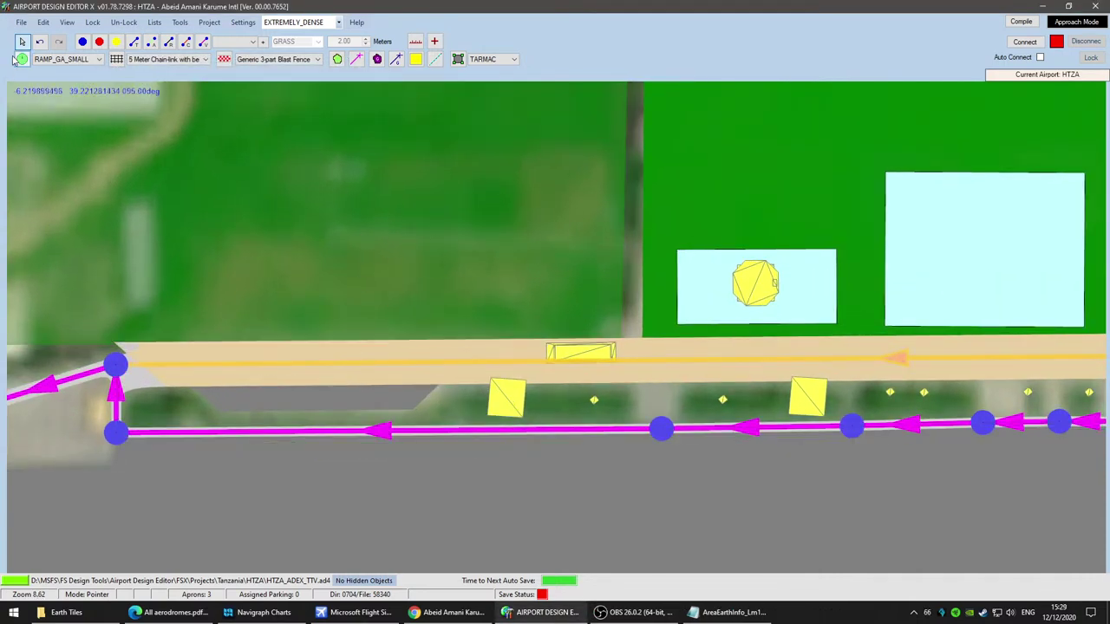
Step: Move a western upper path node down onto the tan road strip
left_click(306, 294)
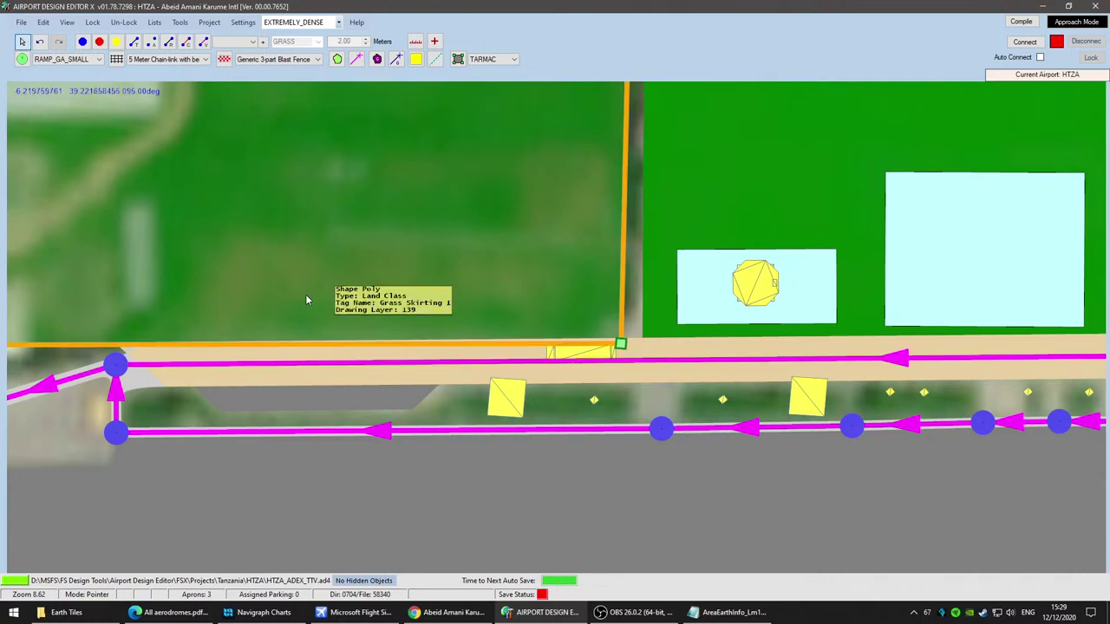
left_click(111, 354)
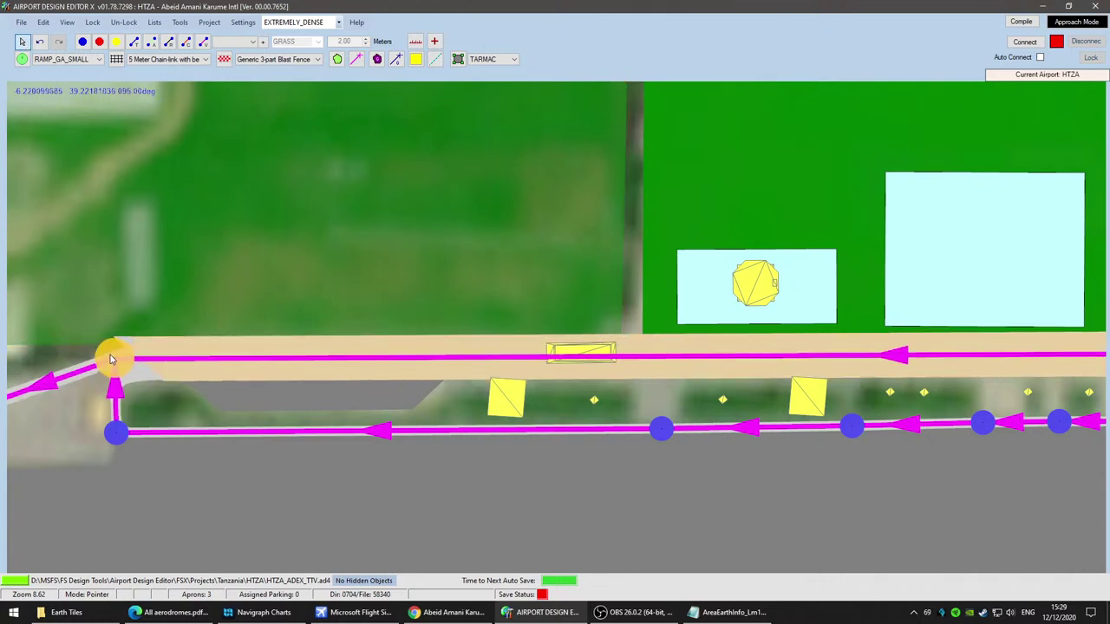
left_click_drag(120, 348, 116, 372)
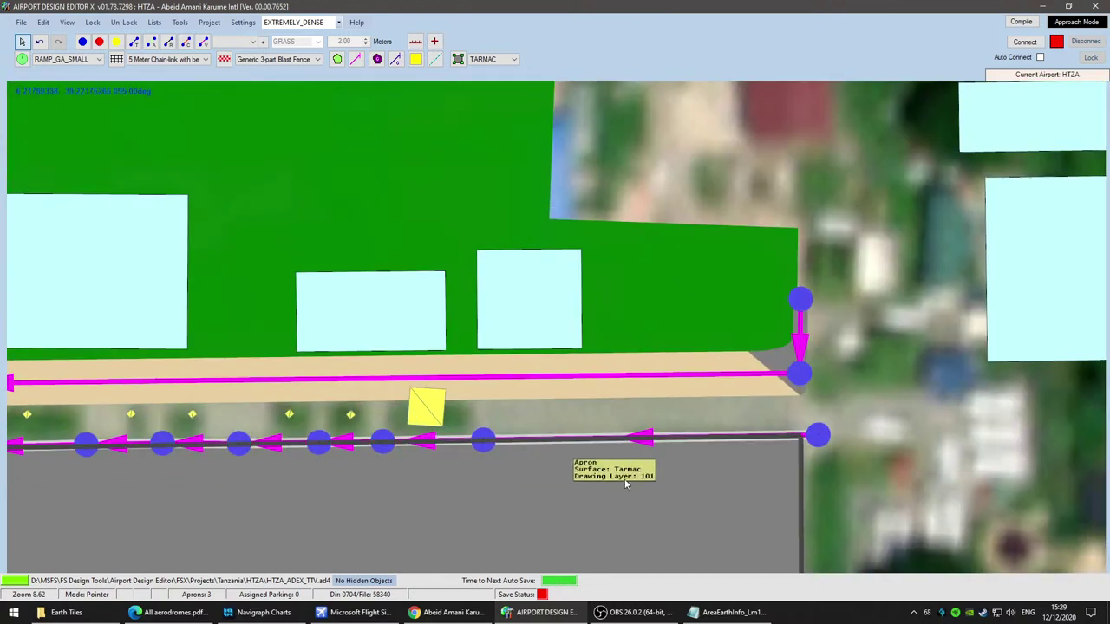
scroll(624, 479, "down", 3)
Step: Raise the path's east end node onto the strip and delete the stray connector node
mouse_move(743, 411)
left_mouse_down()
mouse_move(733, 355)
mouse_move(742, 408)
left_mouse_up()
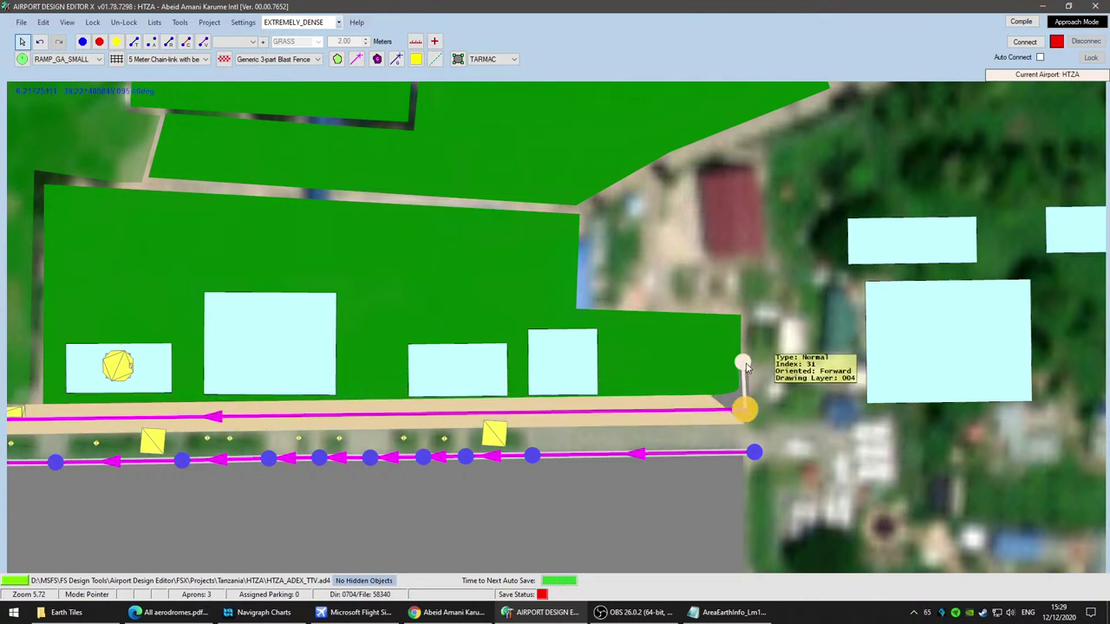
key("Delete")
scroll(442, 526, "up", 1)
left_click_drag(422, 493, 652, 456)
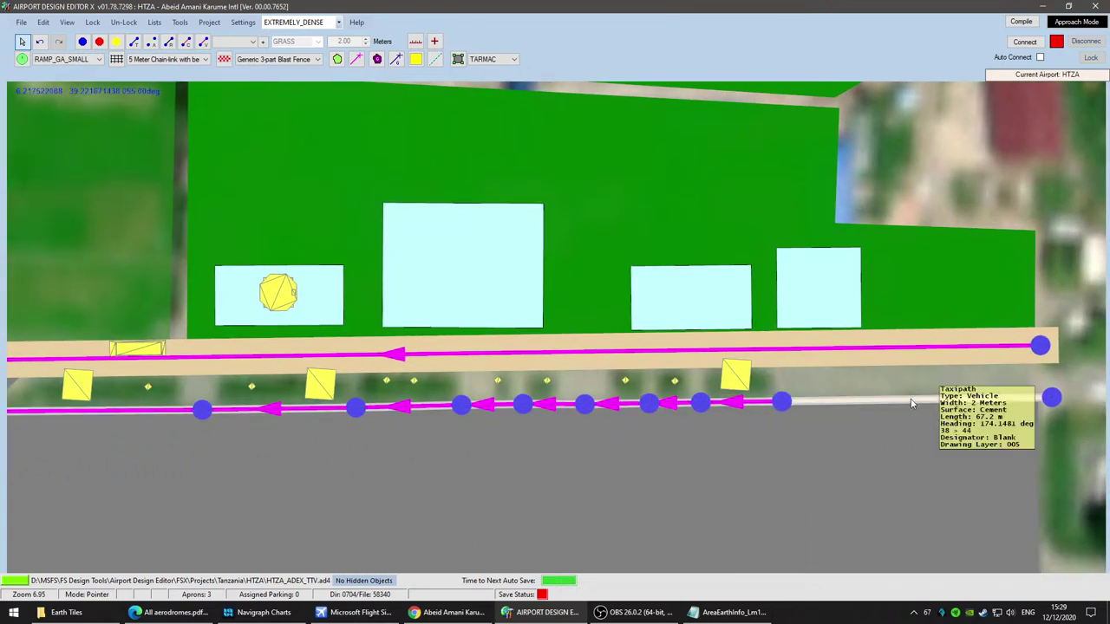
left_click_drag(300, 491, 707, 468)
scroll(704, 466, "up", 3)
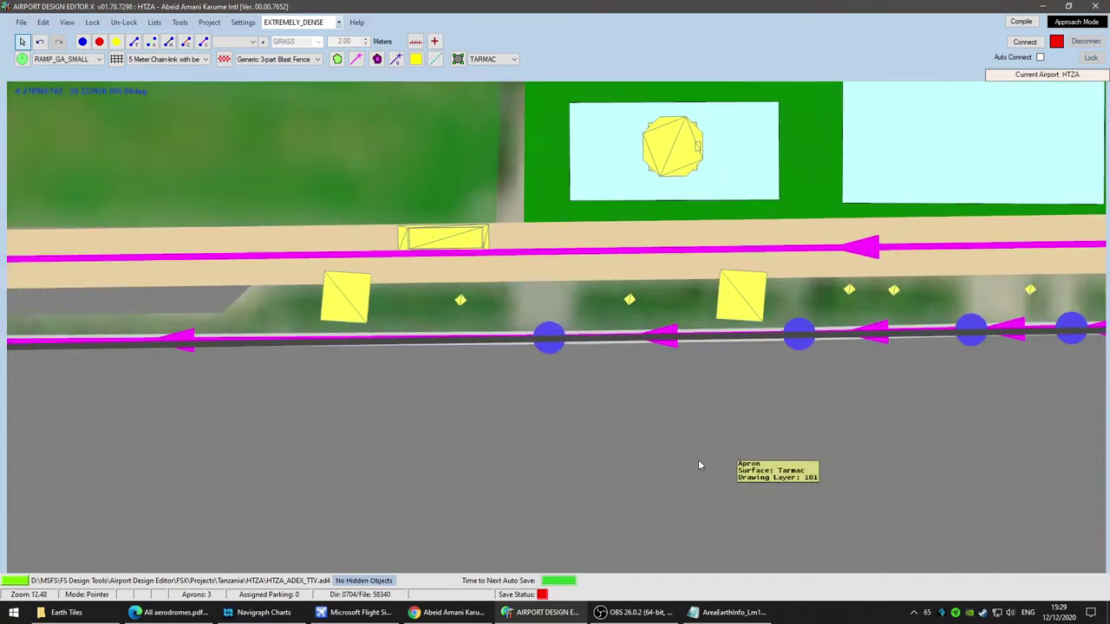
Step: Draw short upward vehicle-line spurs from the western lower path nodes, including 52 and 47
left_click(204, 42)
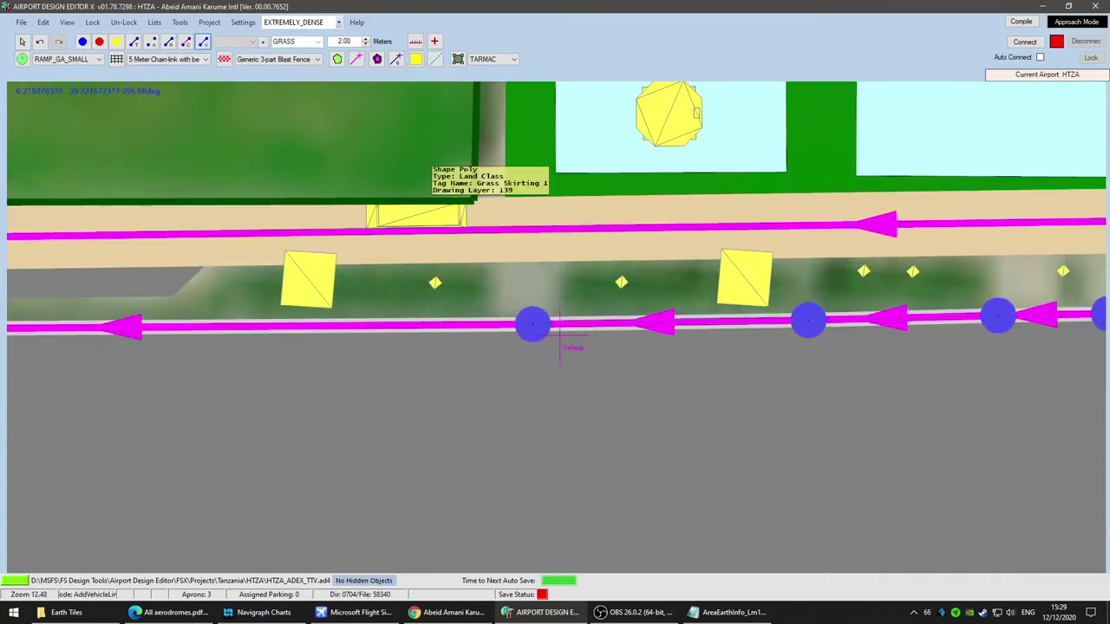
scroll(577, 376, "down", 2)
left_click_drag(574, 376, 535, 472)
left_click_drag(508, 434, 505, 404)
left_click(506, 403)
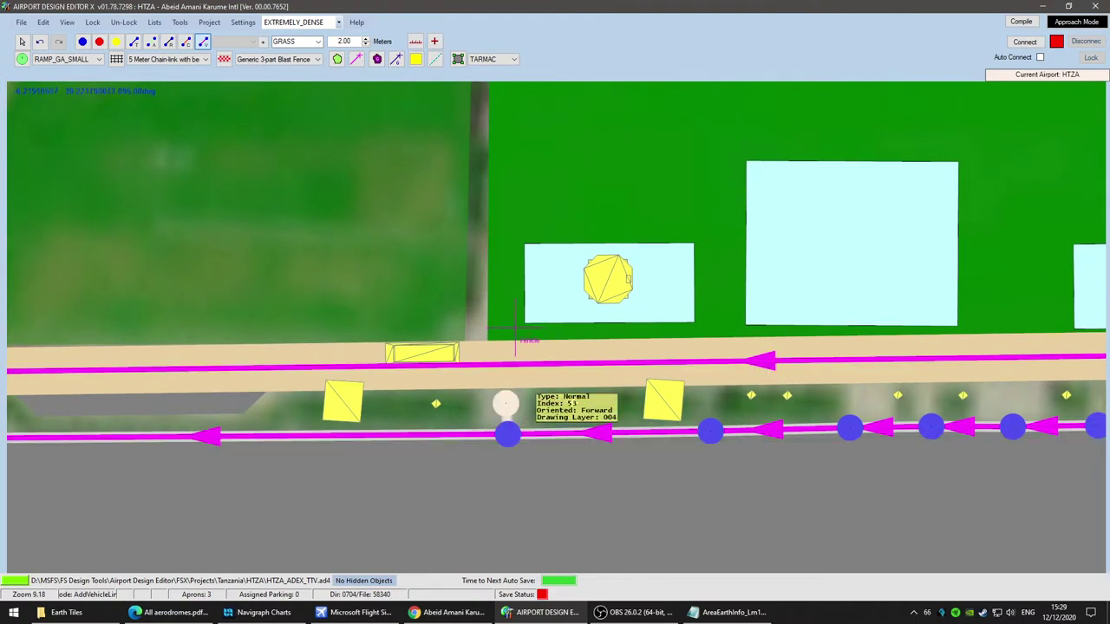
left_click_drag(709, 431, 708, 405)
right_click_drag(909, 485, 443, 500)
left_click(382, 443)
left_click(380, 413)
Step: Add spurs above the next path nodes and extend the lower path east with a final spur
left_click(463, 441)
left_click(462, 411)
left_click(544, 441)
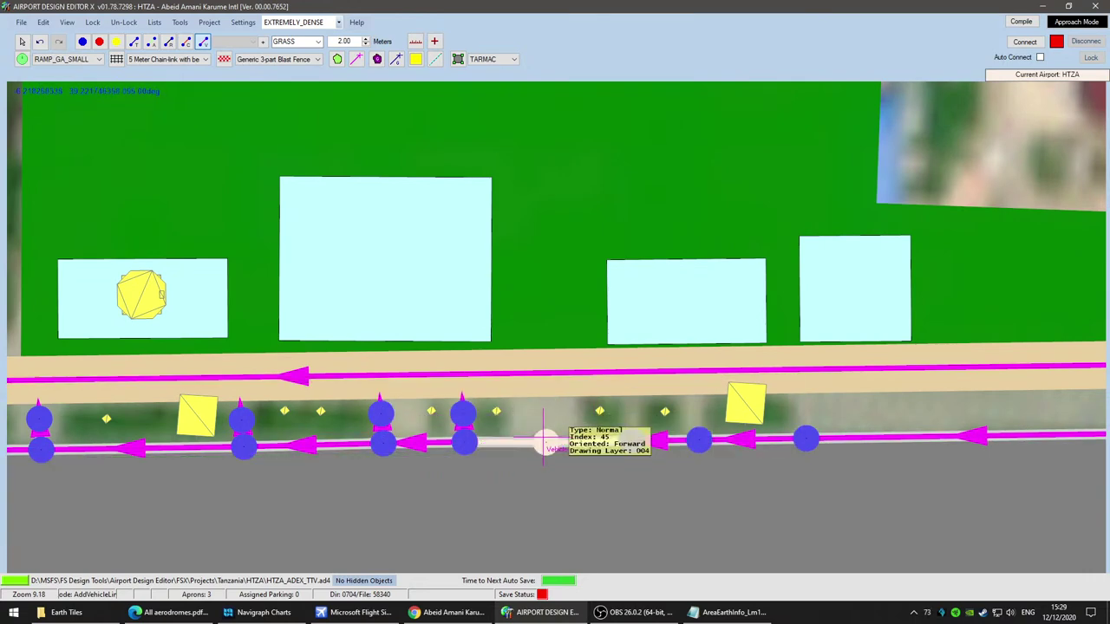
left_click(541, 412)
left_click(630, 441)
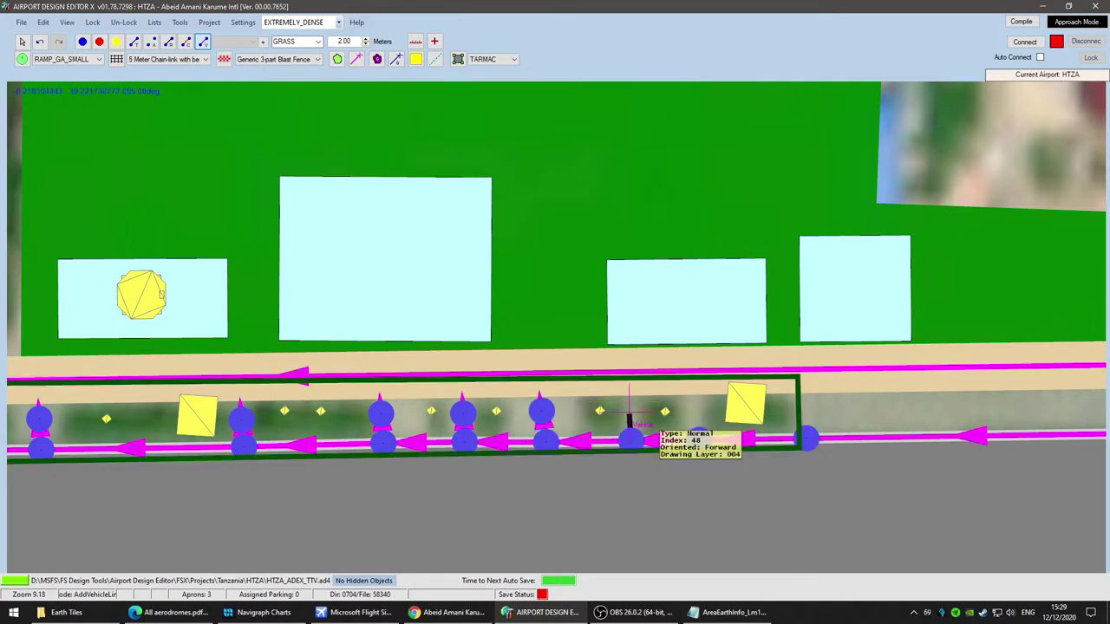
left_click(629, 411)
left_click(701, 443)
left_click(698, 411)
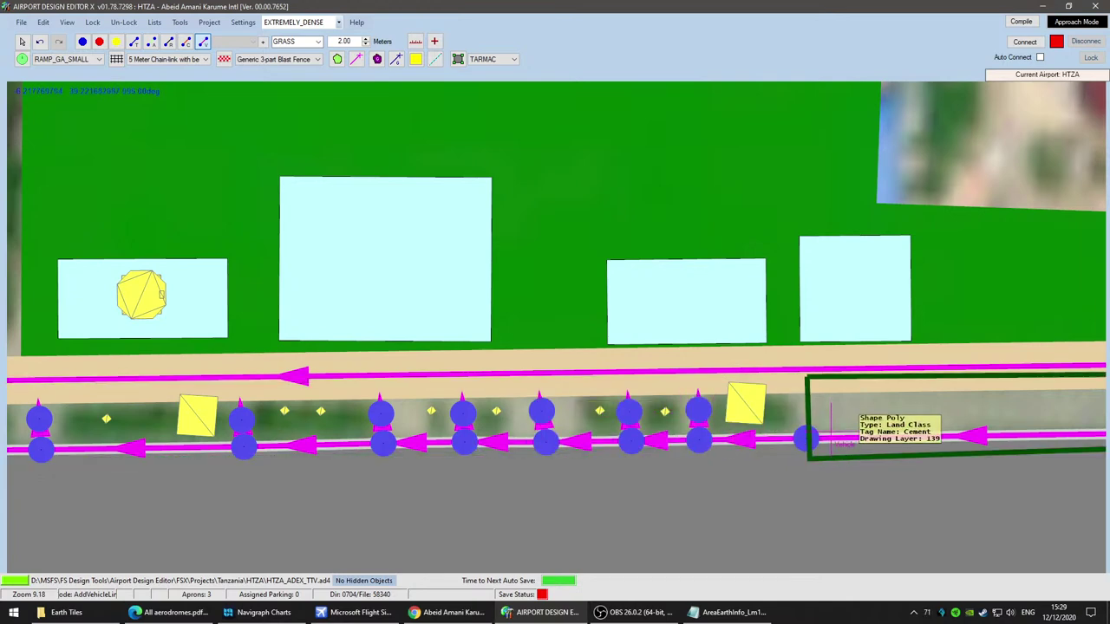
left_click(807, 441)
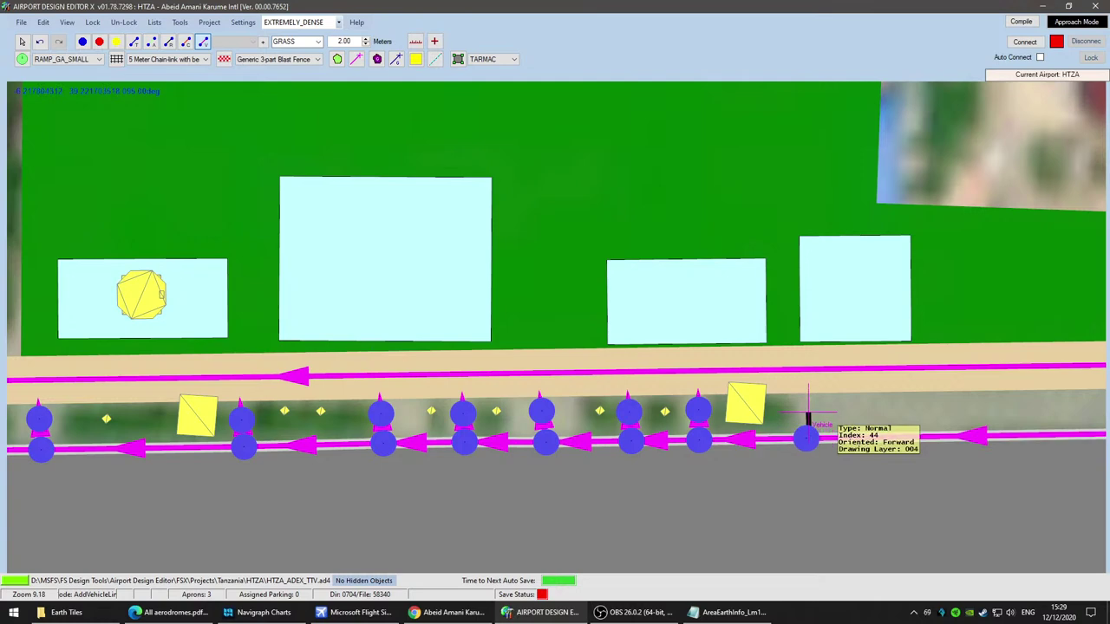
left_click(807, 405)
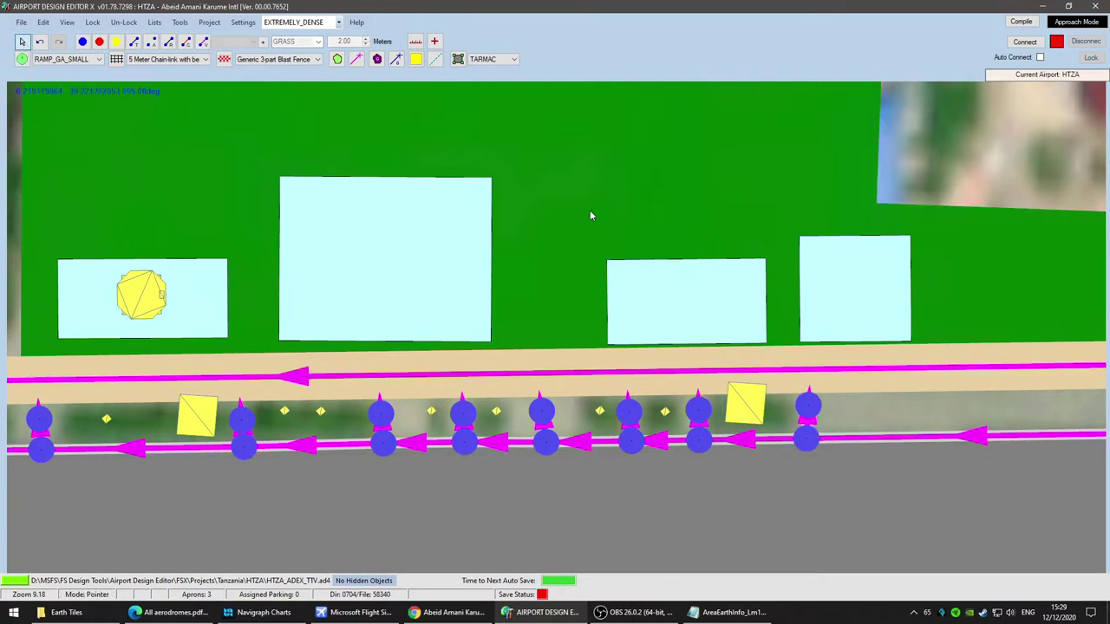
left_click(808, 396)
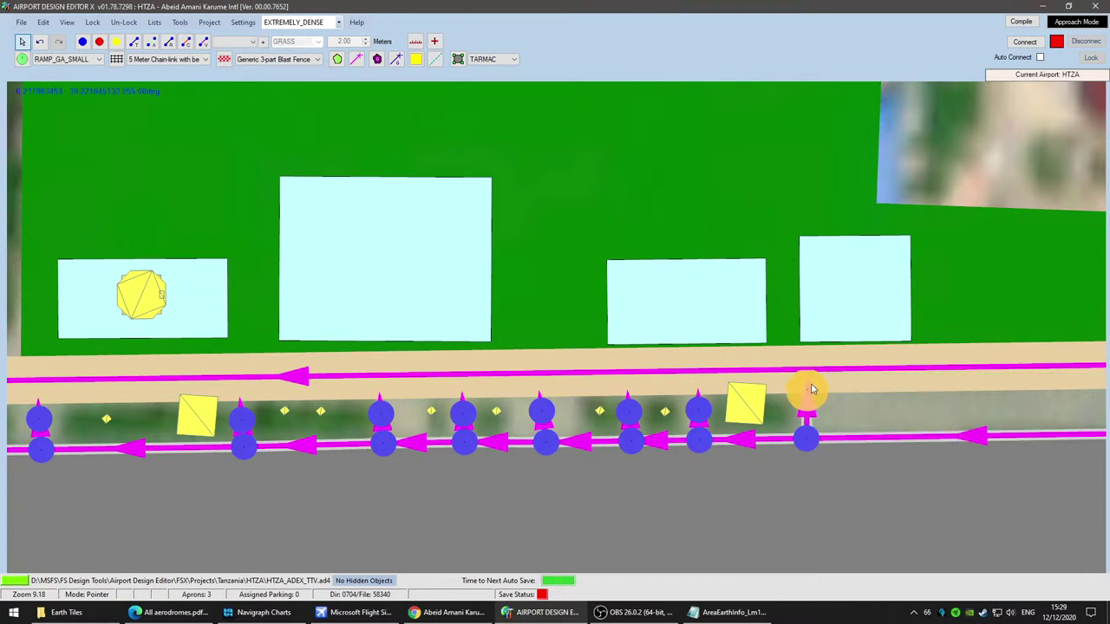
Step: Raise the first vehicle-path spur end nodes up into the grass verge
scroll(865, 413, "up", 5)
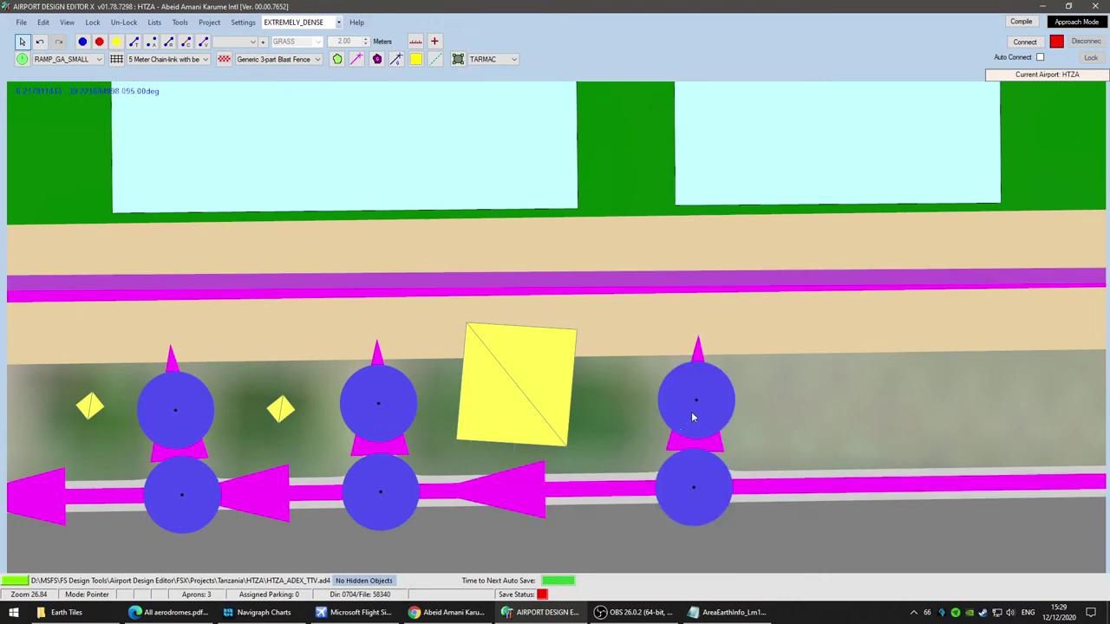
left_click_drag(685, 390, 683, 360)
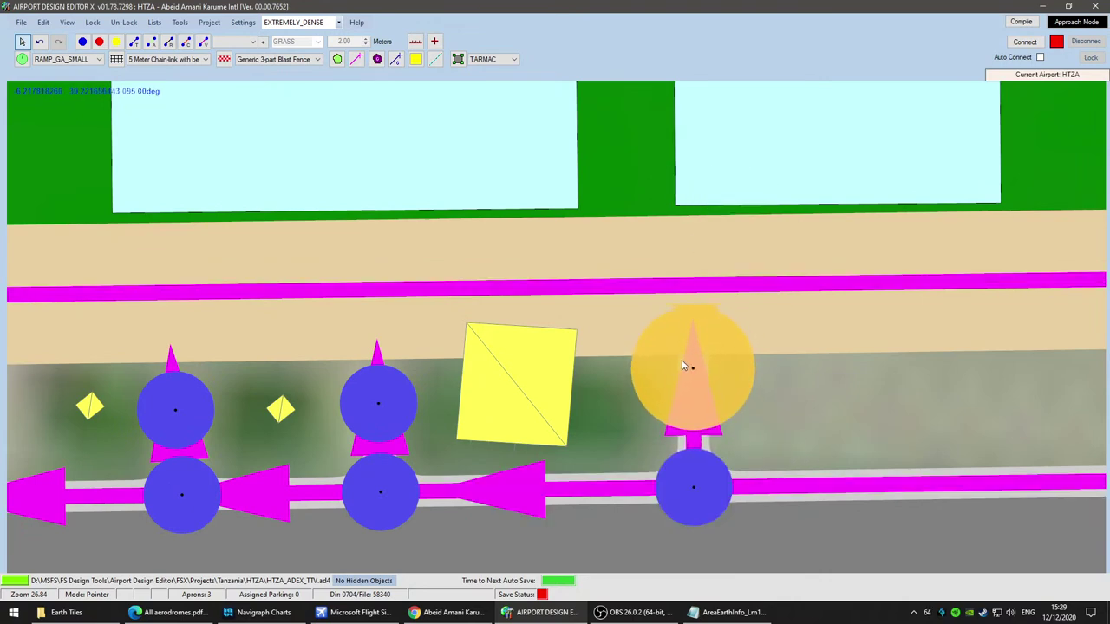
left_click_drag(380, 402, 382, 375)
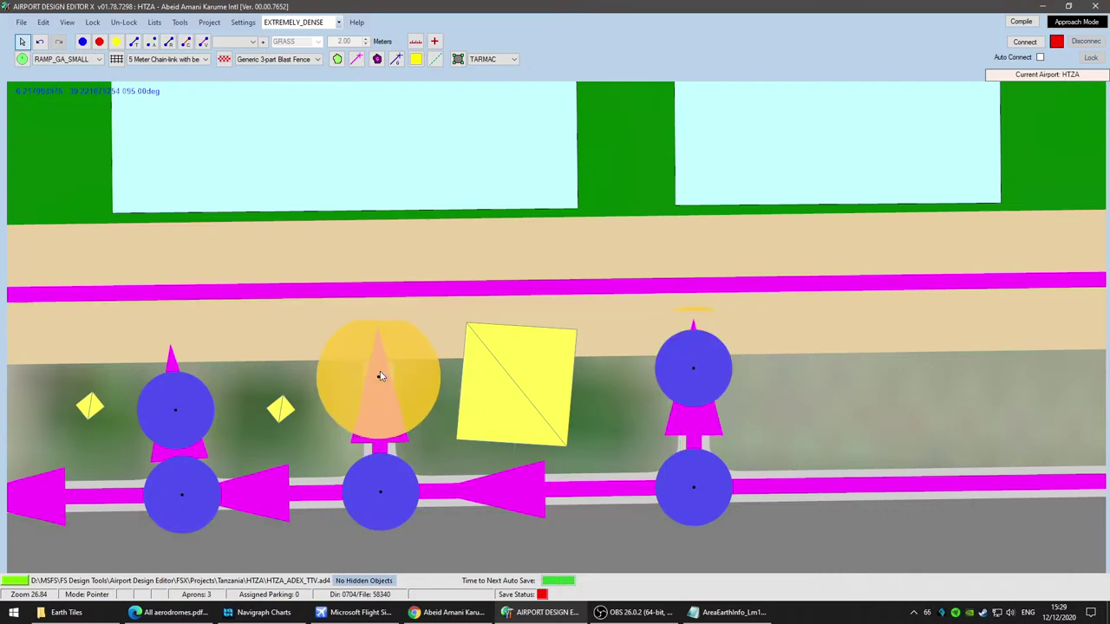
left_click_drag(263, 433, 609, 434)
left_click_drag(546, 407, 548, 371)
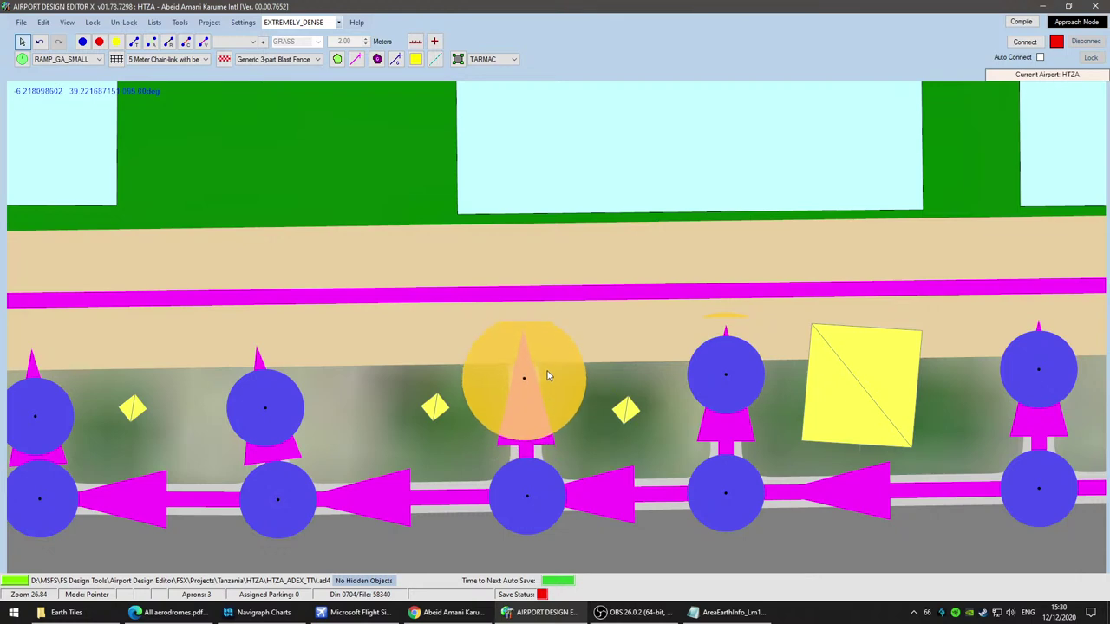
left_click_drag(277, 403, 296, 383)
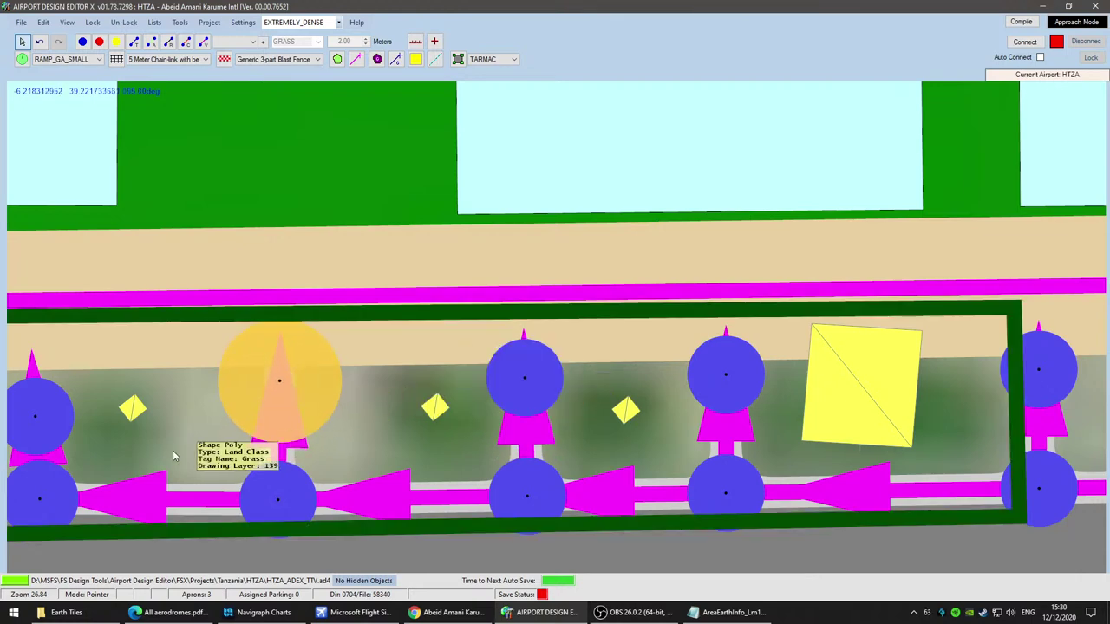
left_click_drag(168, 450, 738, 466)
left_click_drag(612, 434, 616, 414)
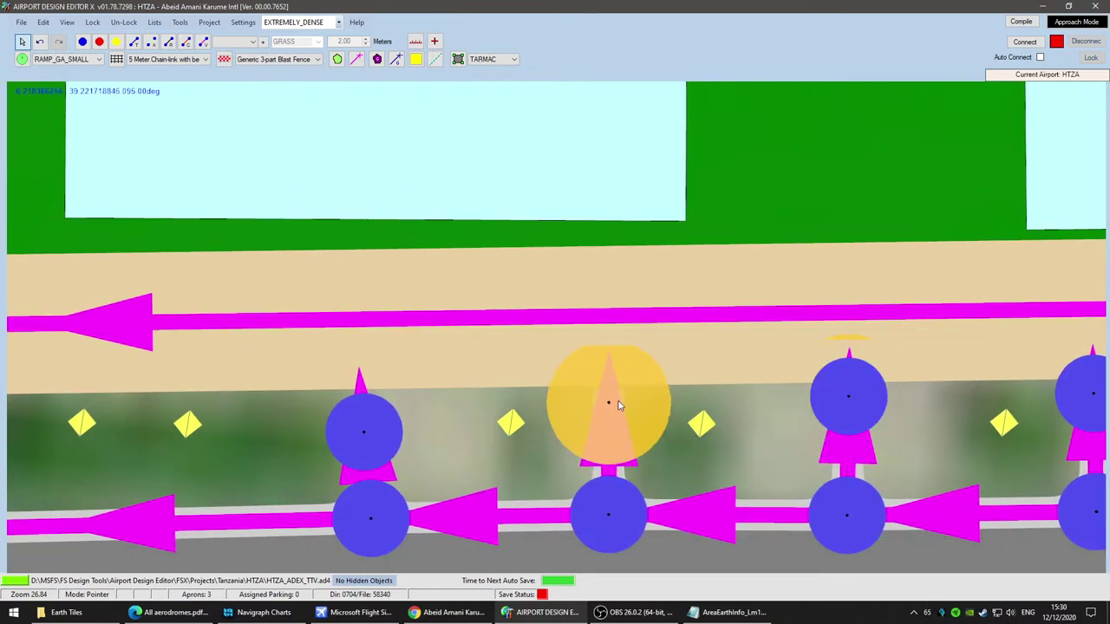
Step: Raise the remaining spur nodes along the apron into the verge, nudging the left one up
right_click_drag(387, 451, 595, 435)
left_click_drag(572, 432, 579, 403)
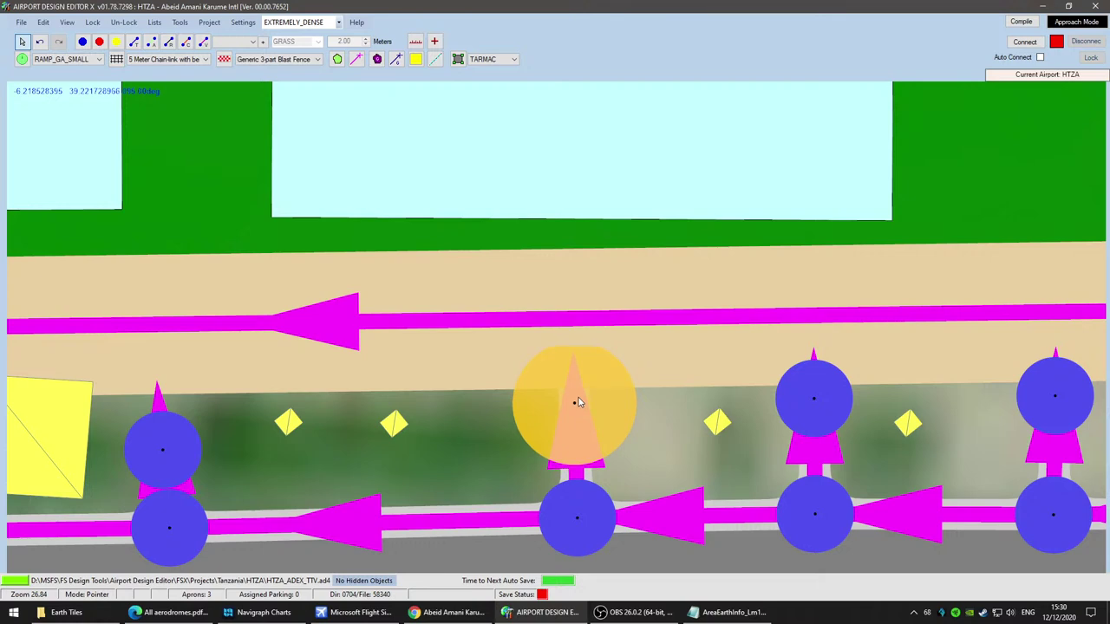
left_click(810, 404)
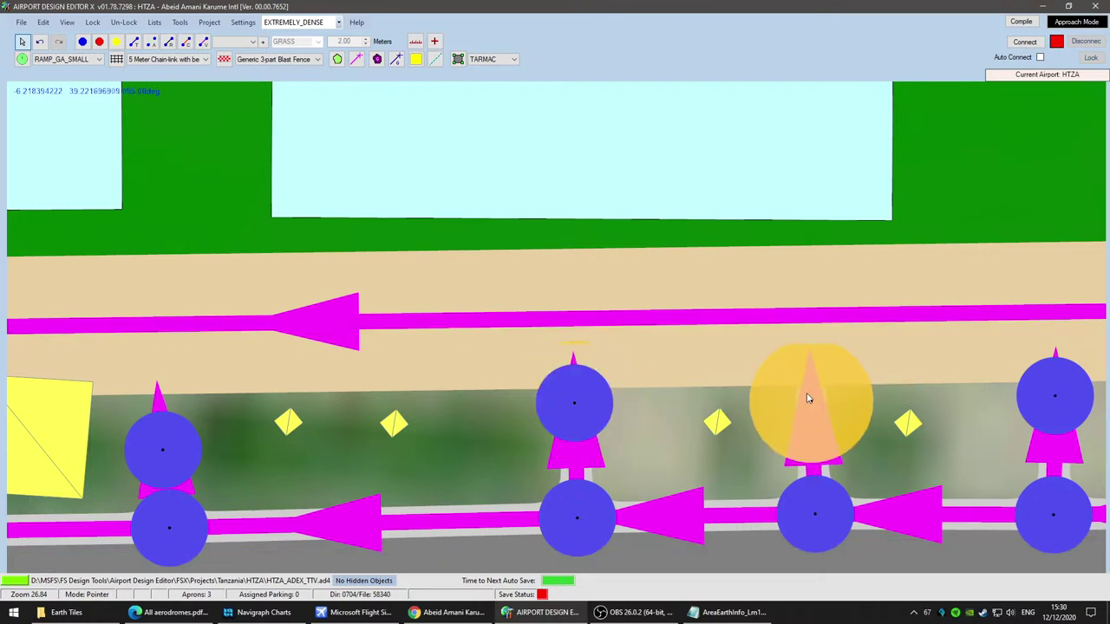
right_click_drag(225, 451, 608, 449)
left_click_drag(580, 446, 583, 398)
right_click(583, 403)
left_click(560, 289)
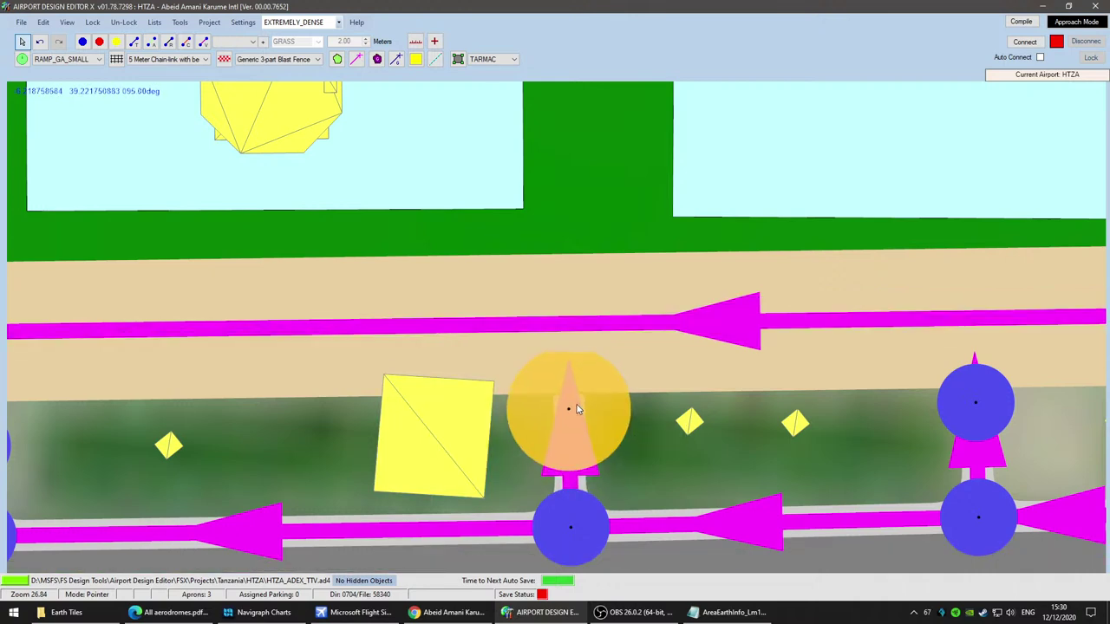
scroll(790, 516, "down", 5)
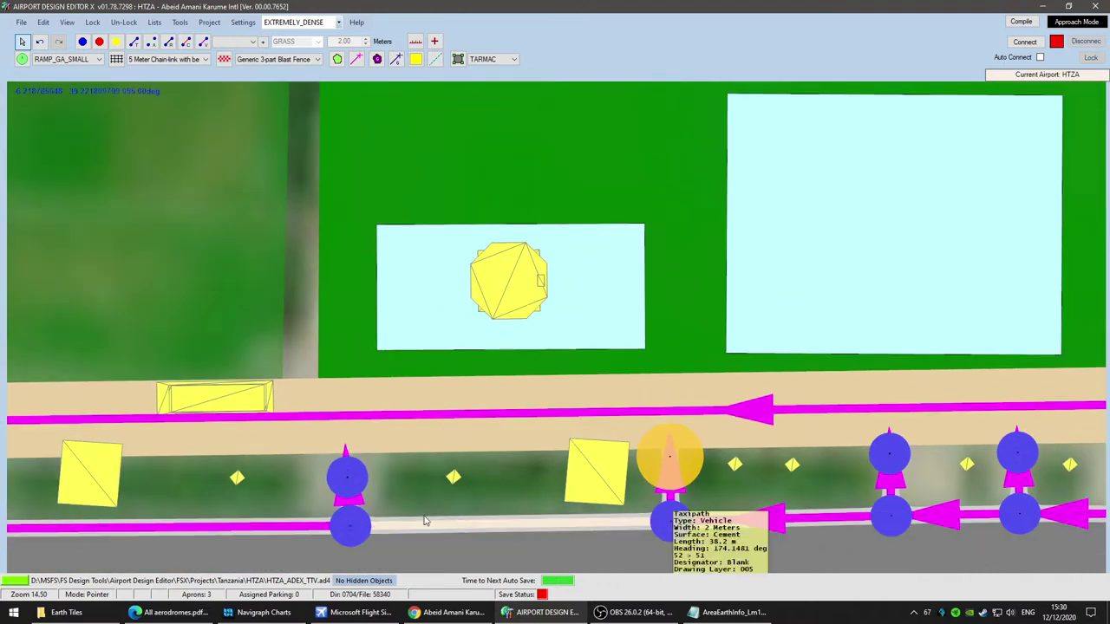
left_click_drag(349, 471, 348, 458)
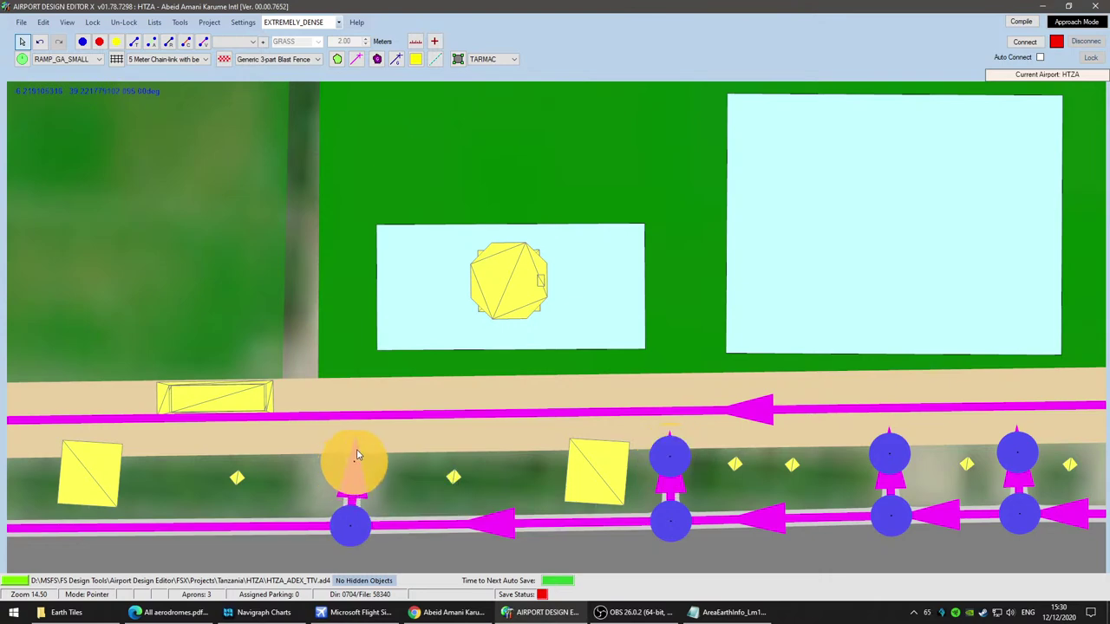
Step: Open the properties of the short 2 m cement vehicle link below the parking spot
scroll(356, 456, "up", 5)
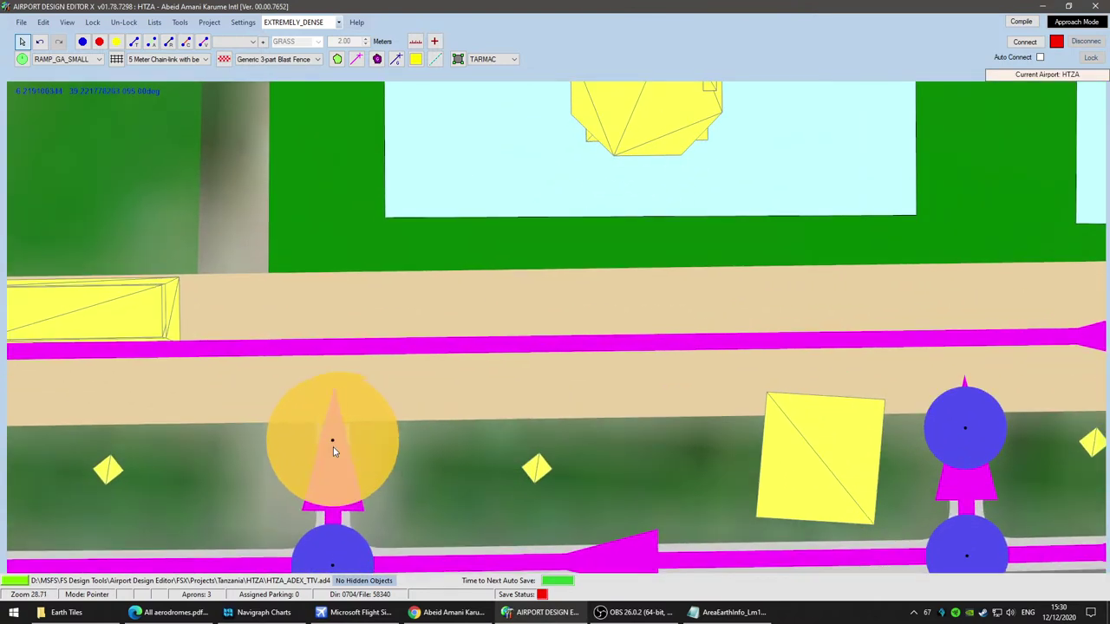
scroll(418, 515, "down", 3)
middle_click_drag(241, 504, 796, 445)
scroll(539, 481, "down", 5)
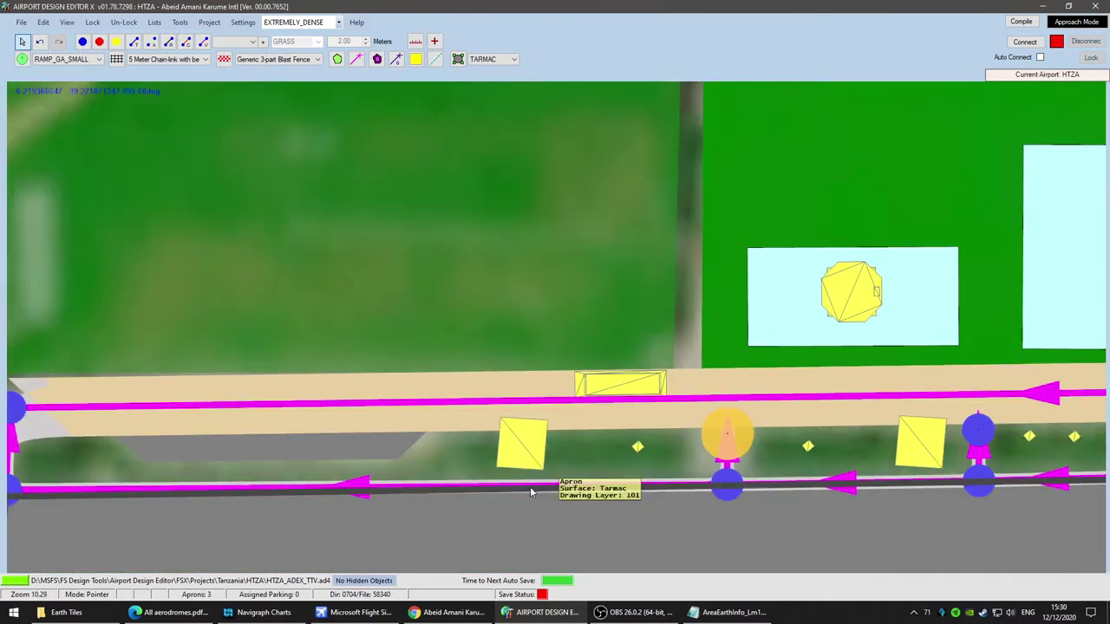
scroll(596, 505, "up", 4)
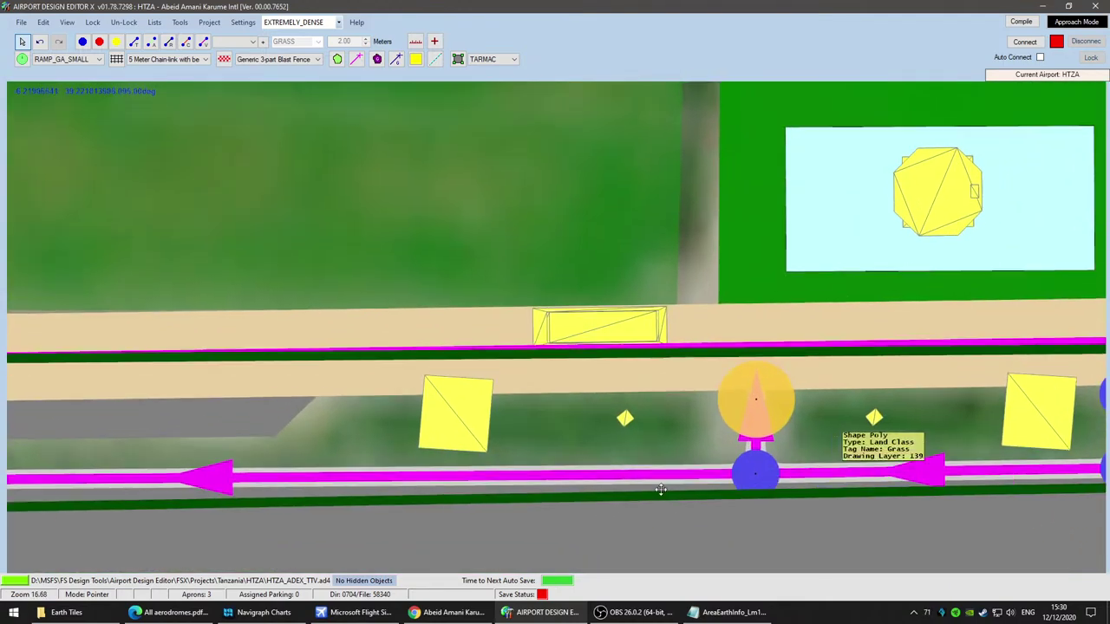
middle_click_drag(661, 490, 318, 551)
scroll(477, 496, "up", 2)
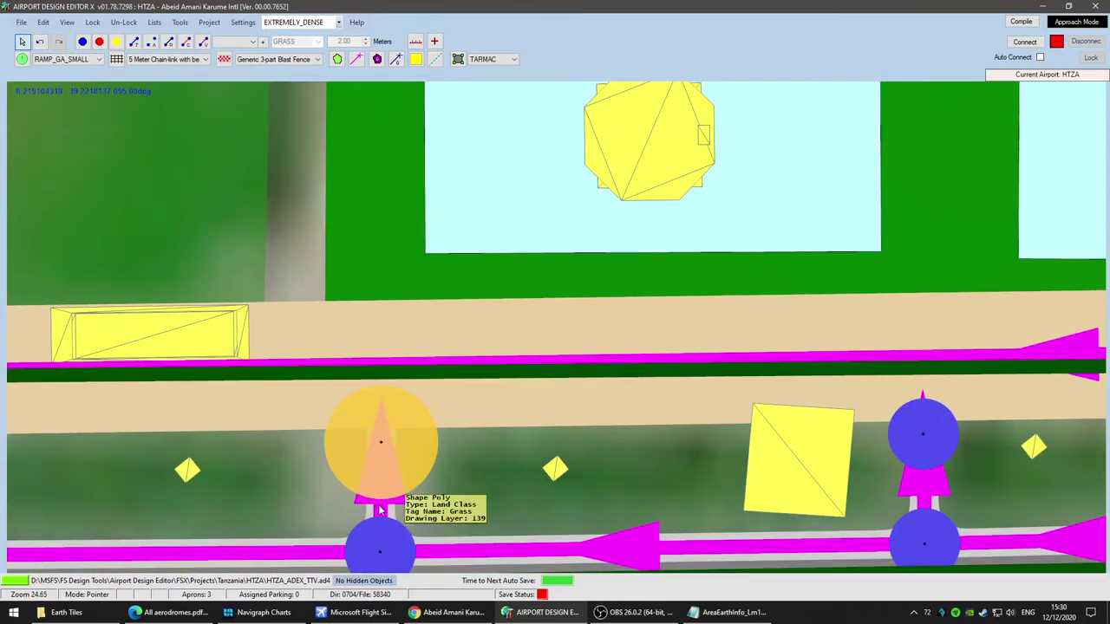
double_click(380, 503)
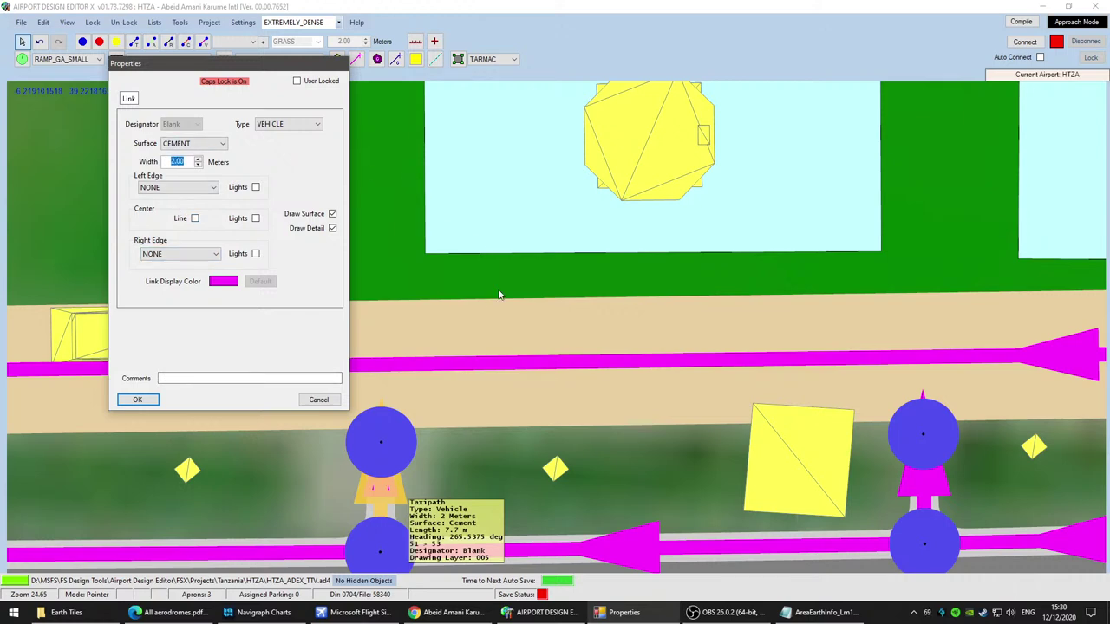
Step: Widen the vehicle link to 5, then 7, then 8 metres
left_click(142, 404)
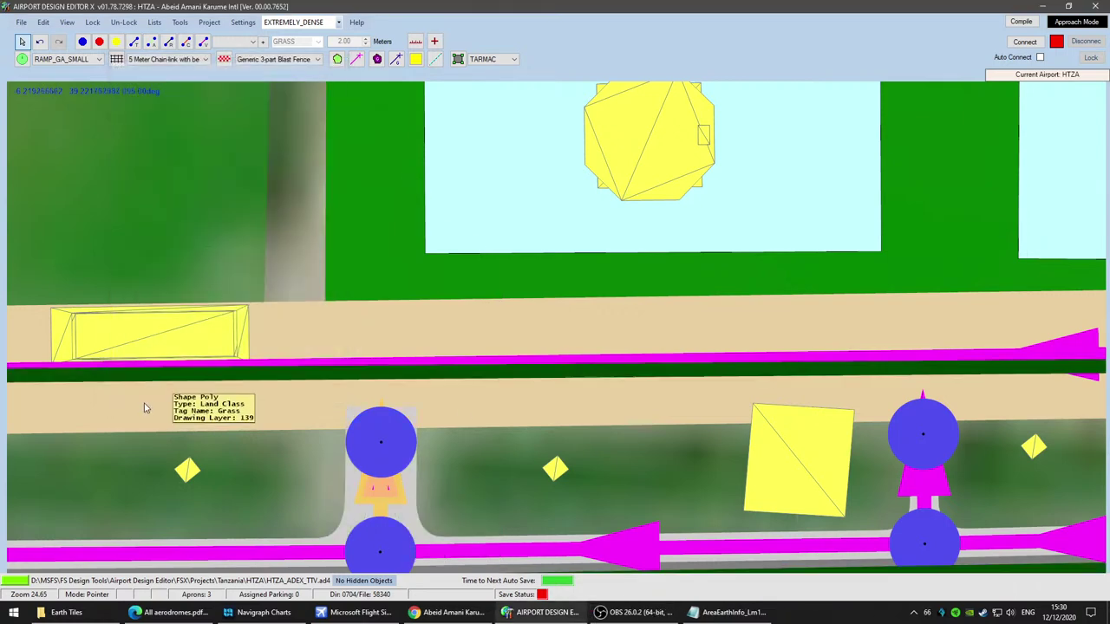
double_click(379, 502)
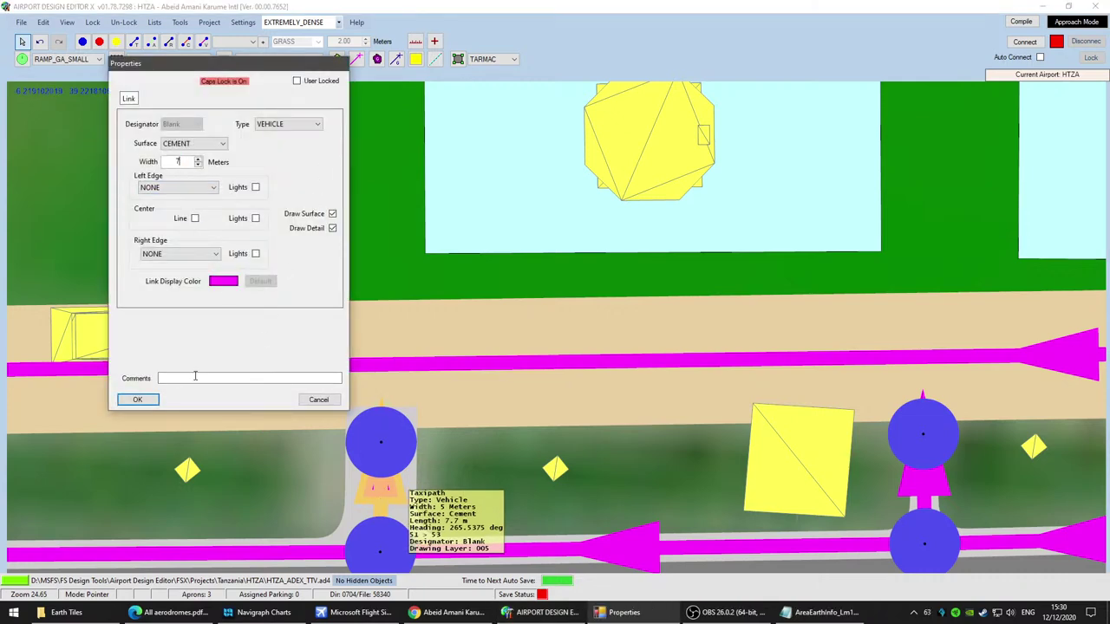
left_click(139, 402)
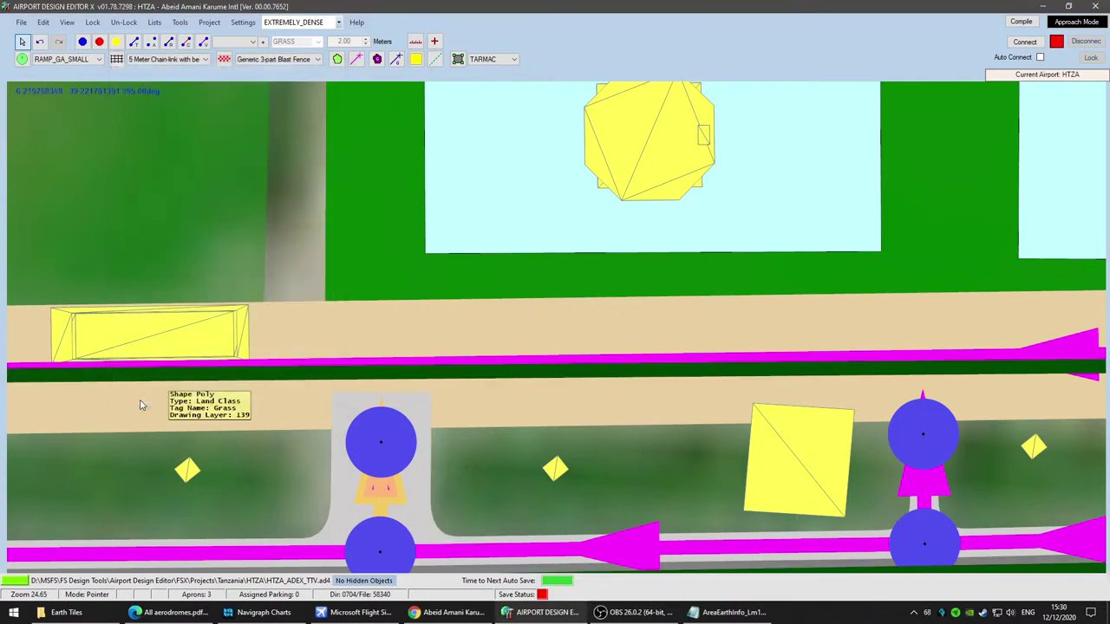
double_click(380, 496)
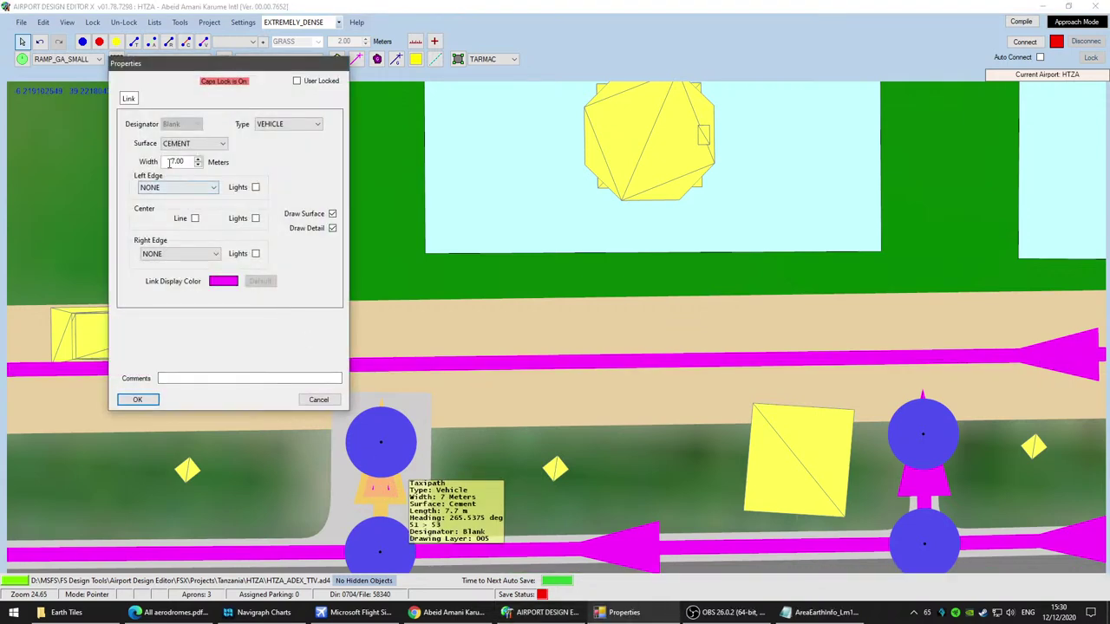
left_click(138, 400)
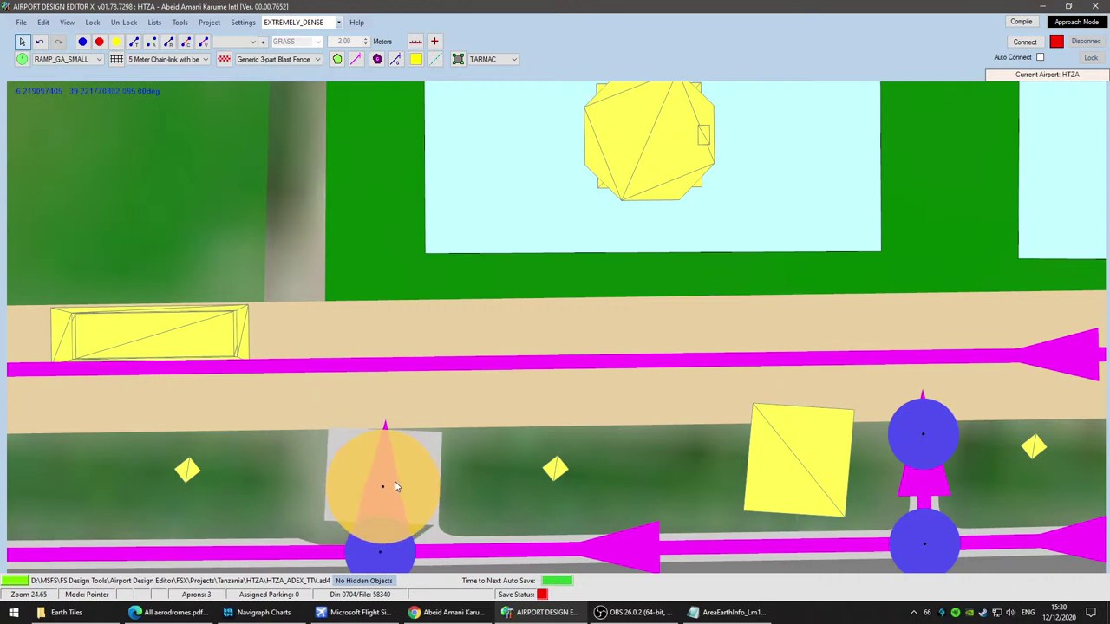
Step: Move the parking spot above the vehicle path slightly down
left_click_drag(685, 449, 65, 449)
left_click_drag(389, 477, 770, 417)
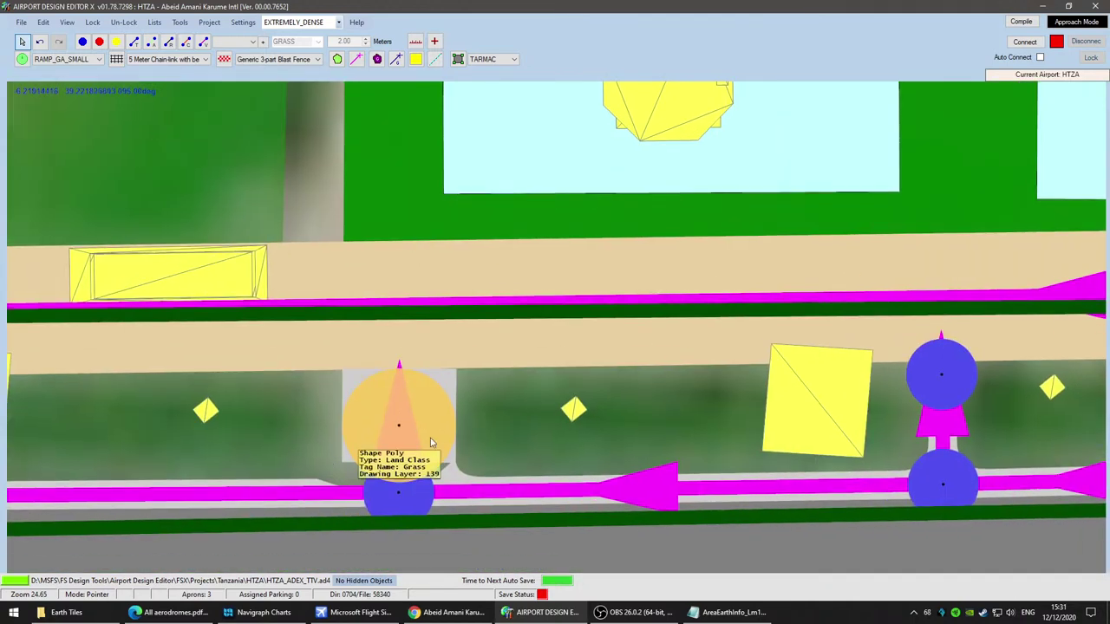
left_click(401, 444)
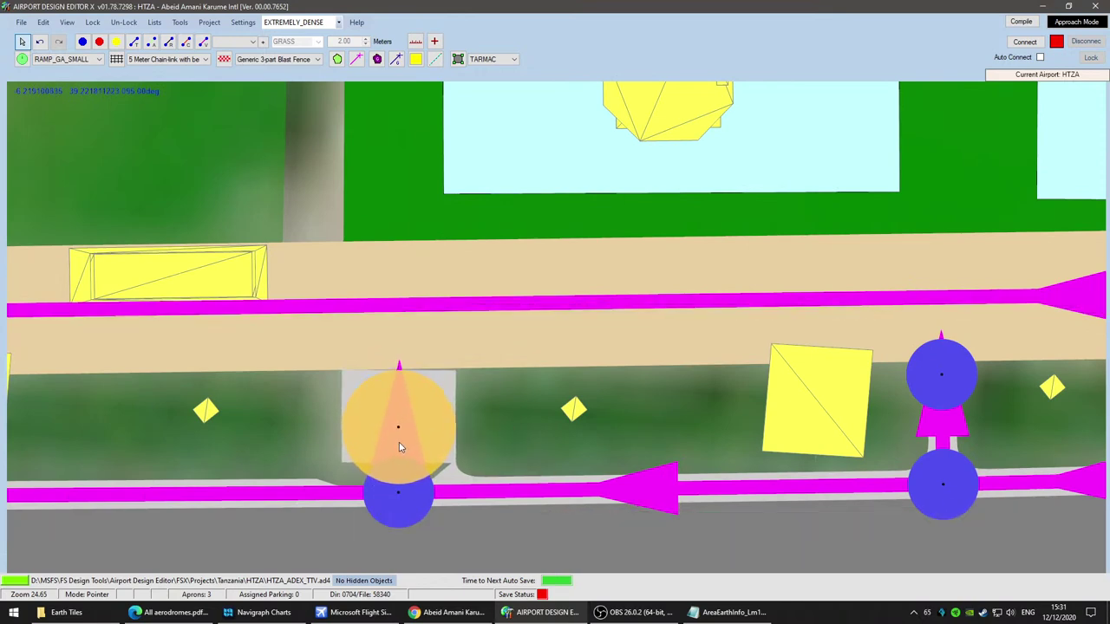
left_click_drag(939, 448, 401, 501)
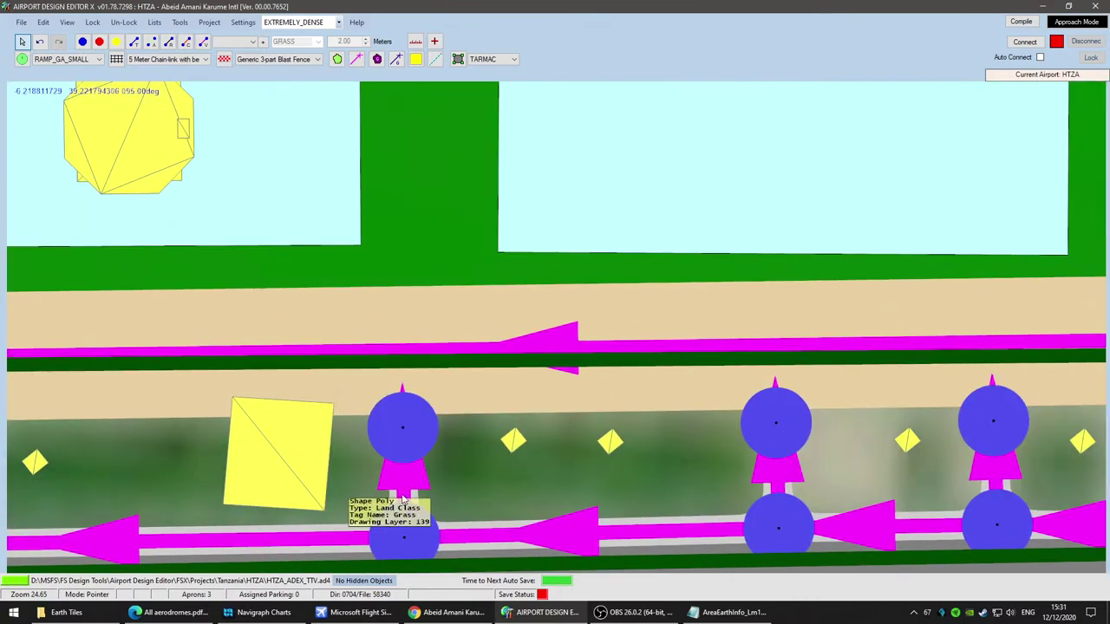
left_click_drag(407, 433, 410, 478)
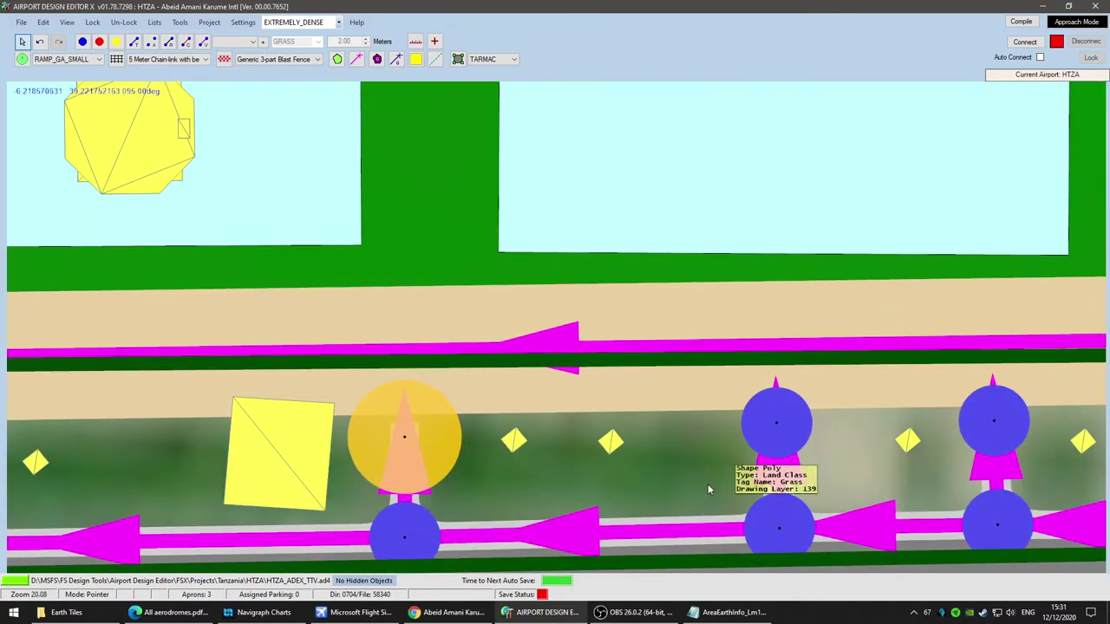
Step: Inspect Taxi Point 53's properties and close them unchanged
scroll(705, 484, "down", 3)
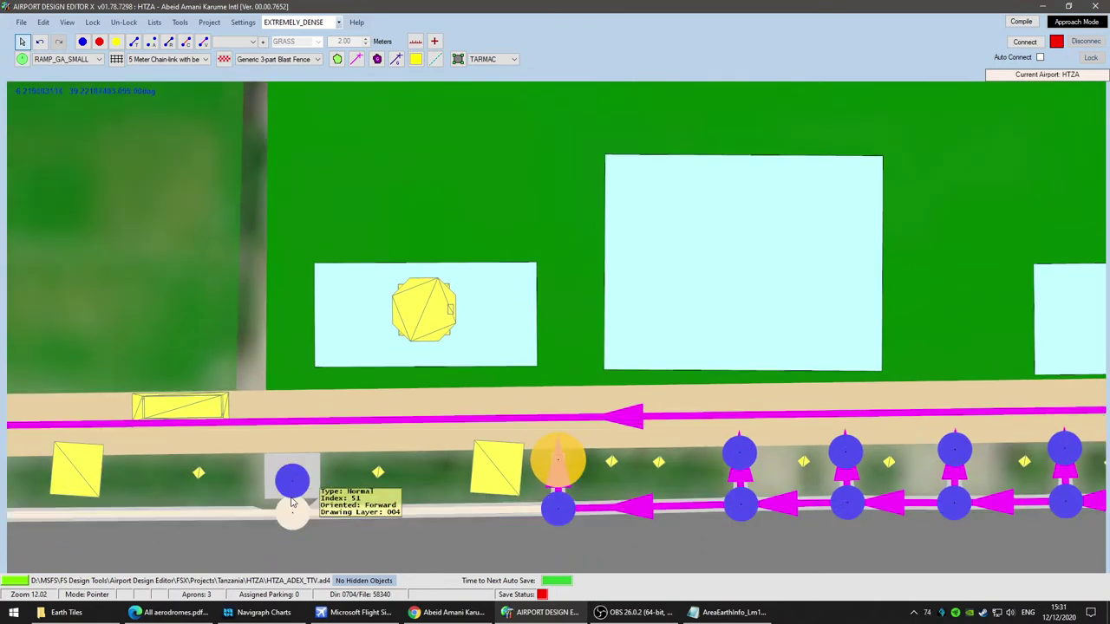
scroll(295, 503, "up", 4)
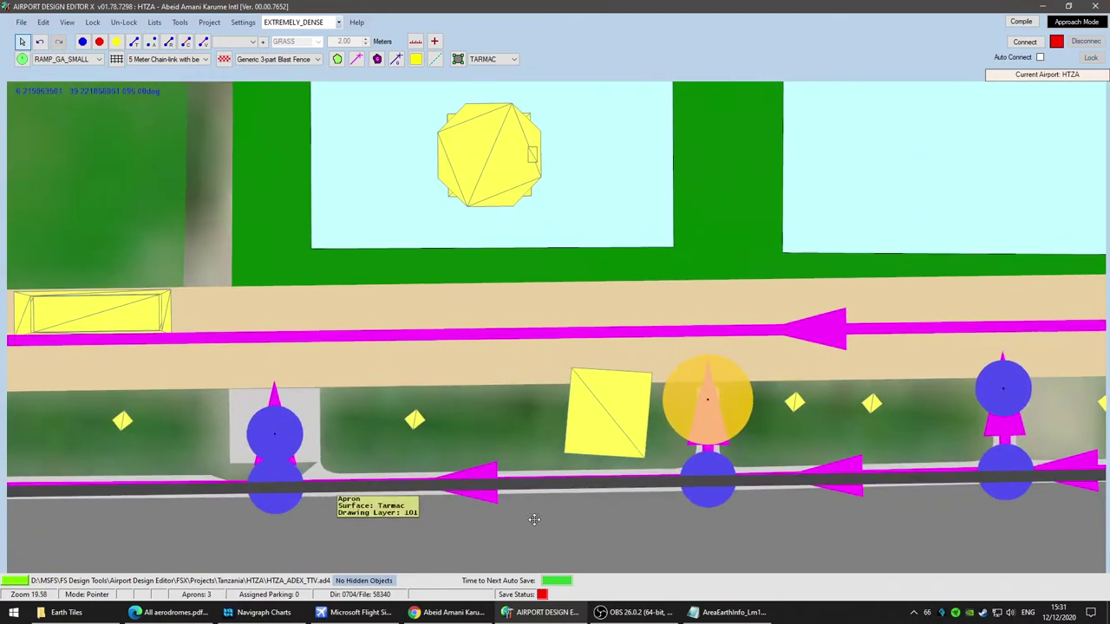
scroll(524, 514, "up", 2)
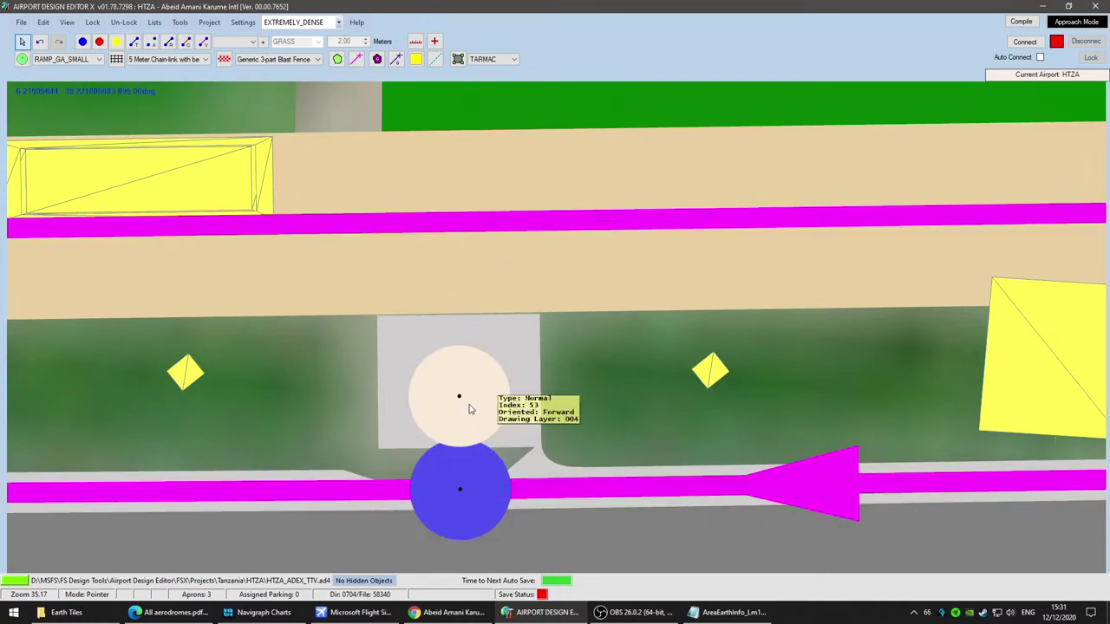
left_click(467, 407)
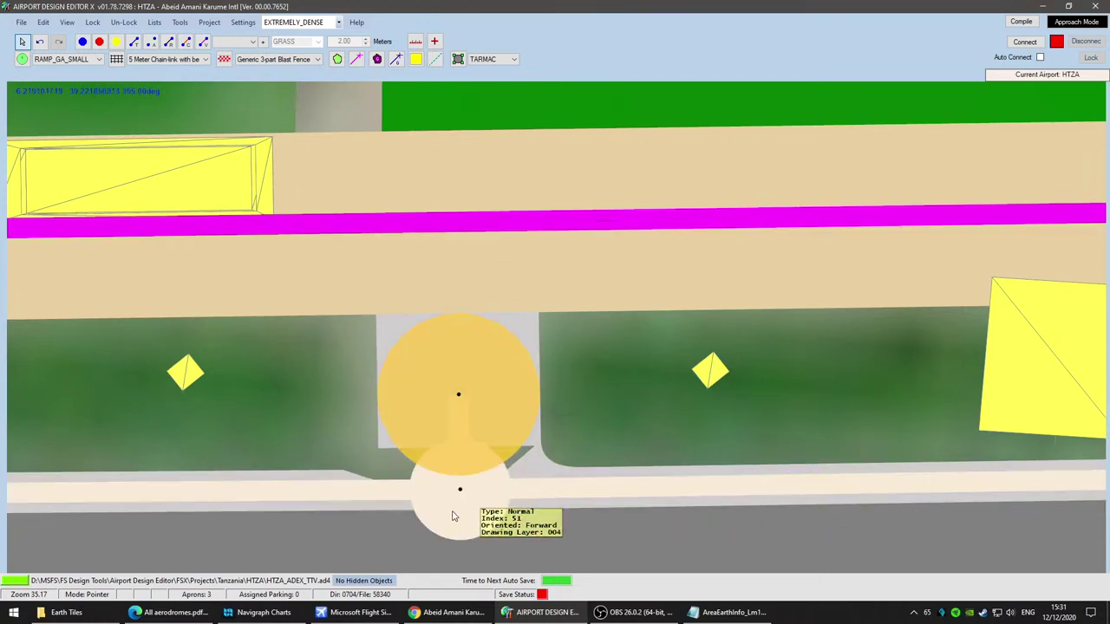
double_click(470, 401)
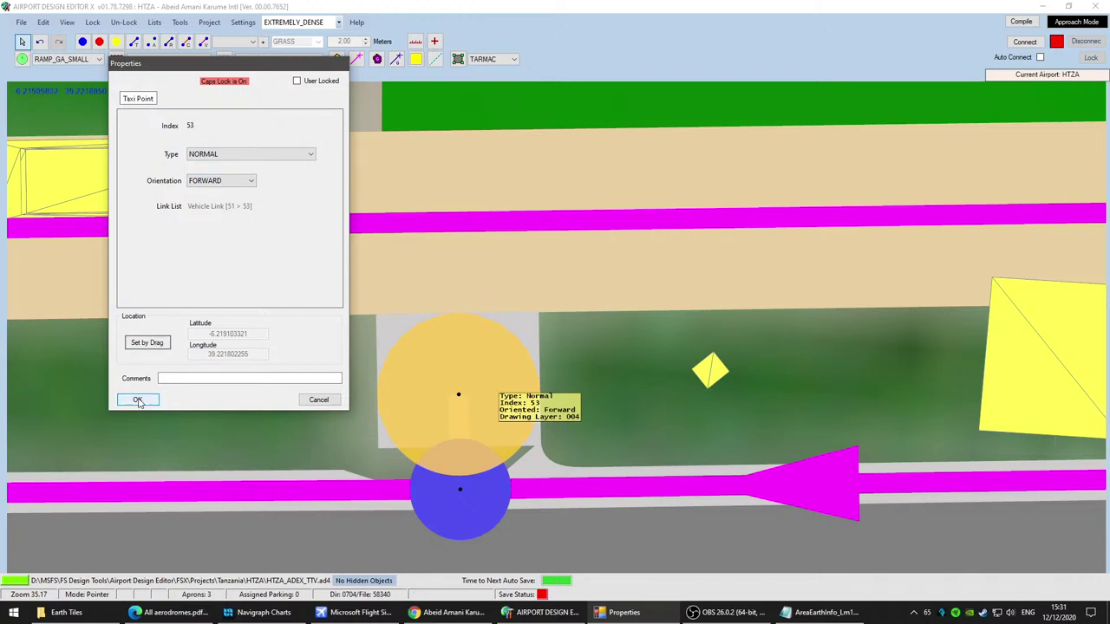
left_click(319, 400)
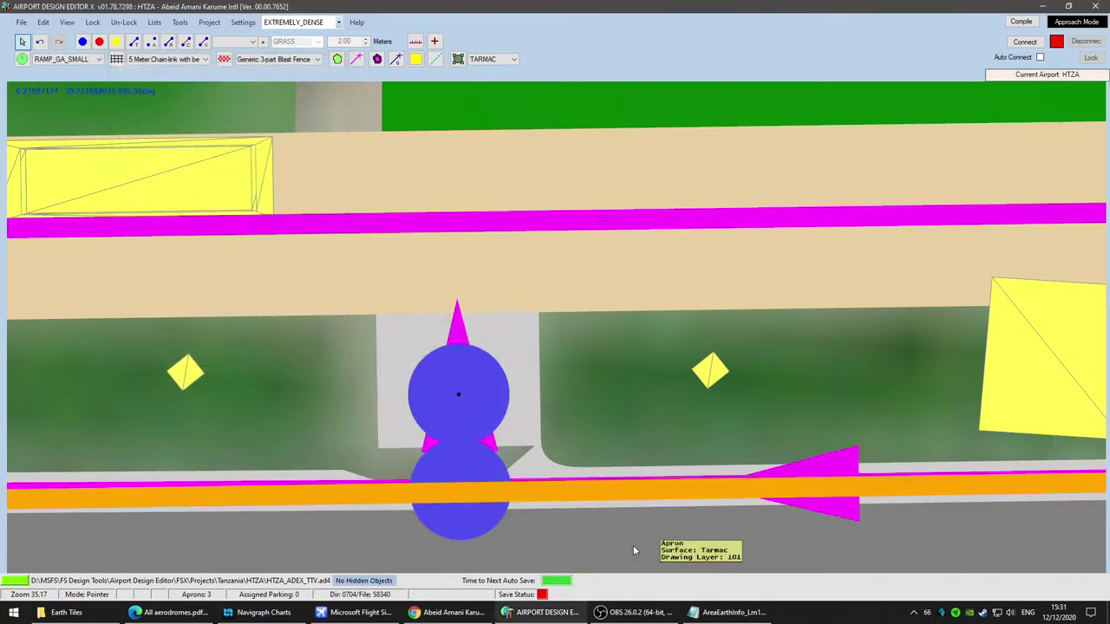
scroll(633, 542, "down", 3)
scroll(633, 542, "down", 1)
scroll(633, 538, "down", 1)
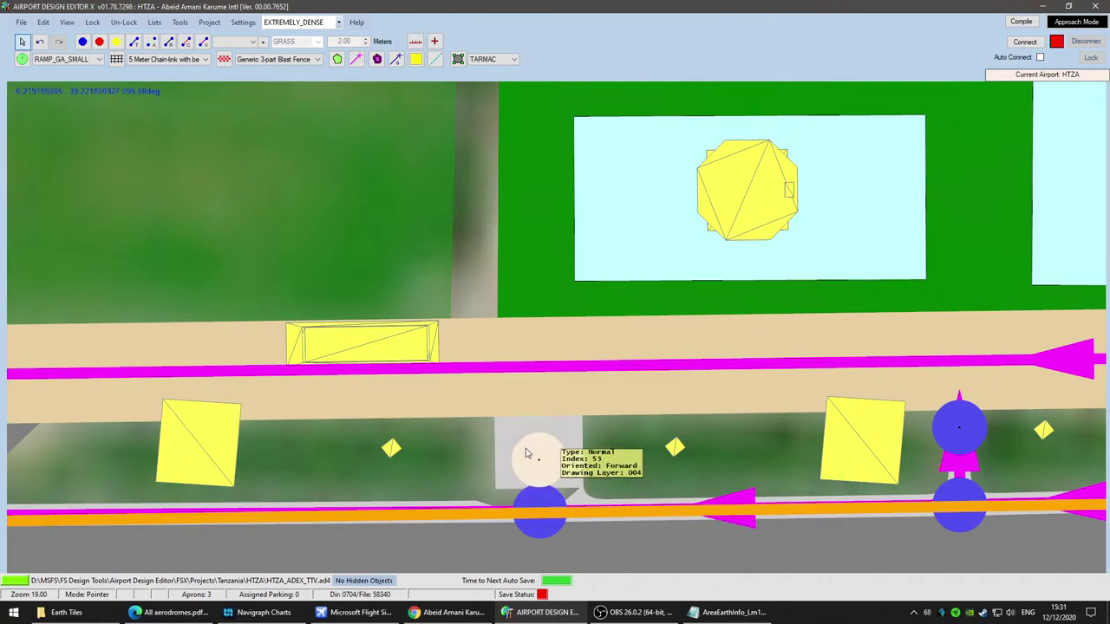
Step: Move taxi point 53 up and right, then confirm the angled vehicle link's settings
left_click_drag(911, 522, 783, 491)
double_click(415, 430)
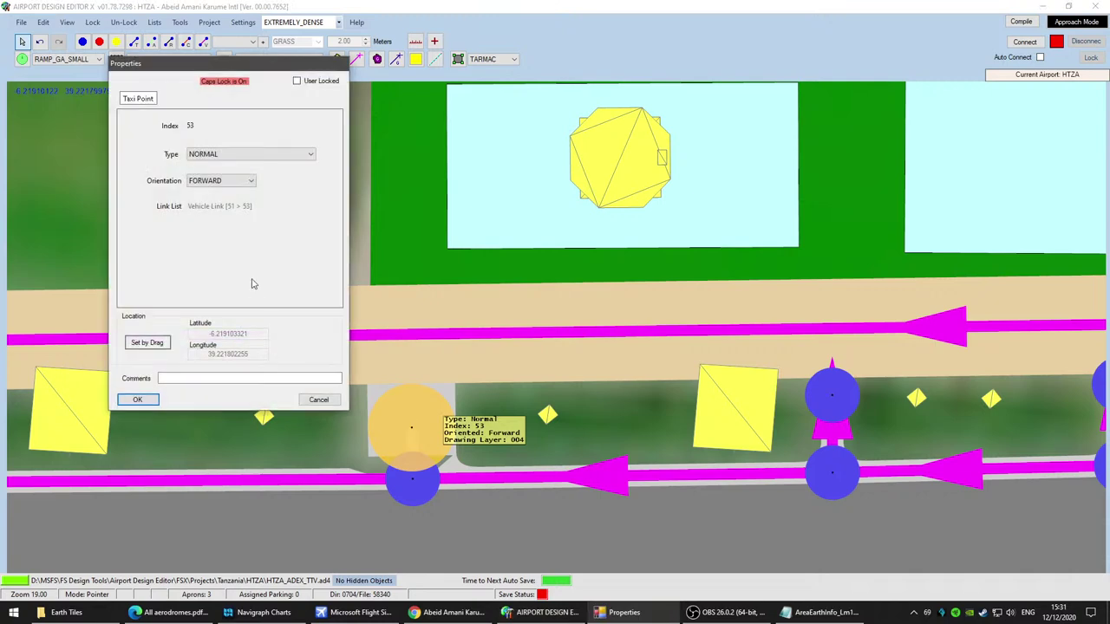
left_click(318, 400)
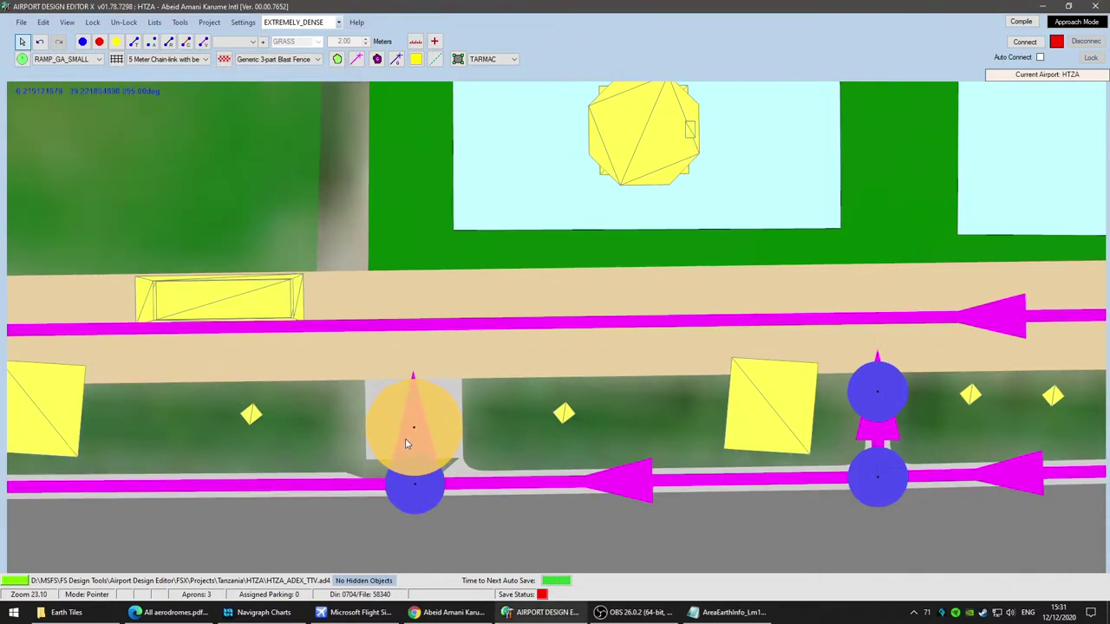
scroll(416, 425, "up", 1)
left_click_drag(422, 425, 515, 406)
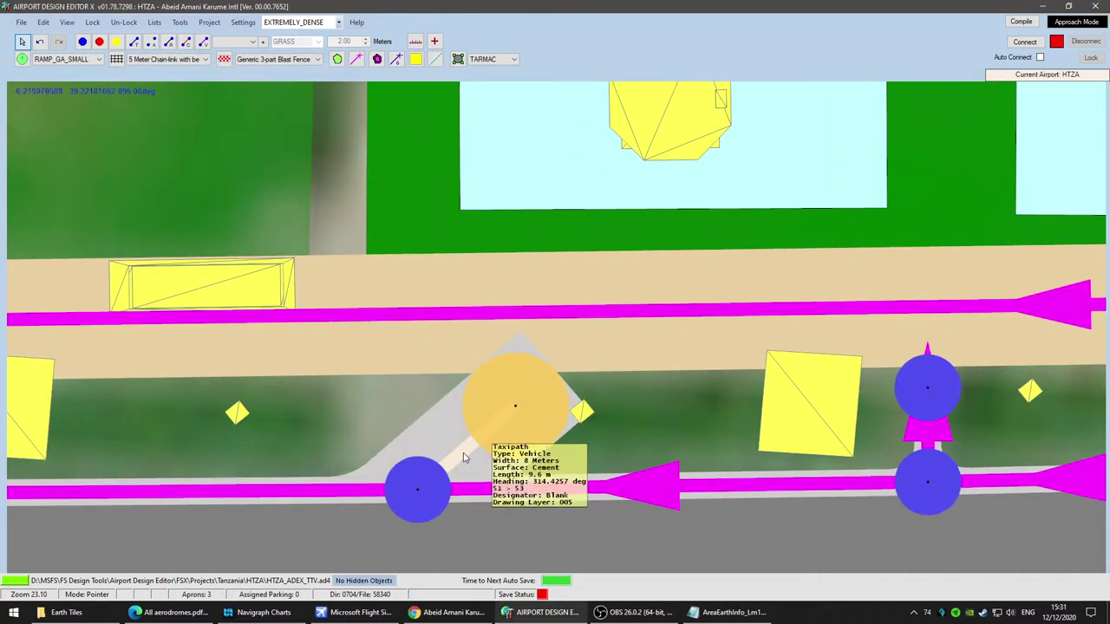
double_click(468, 447)
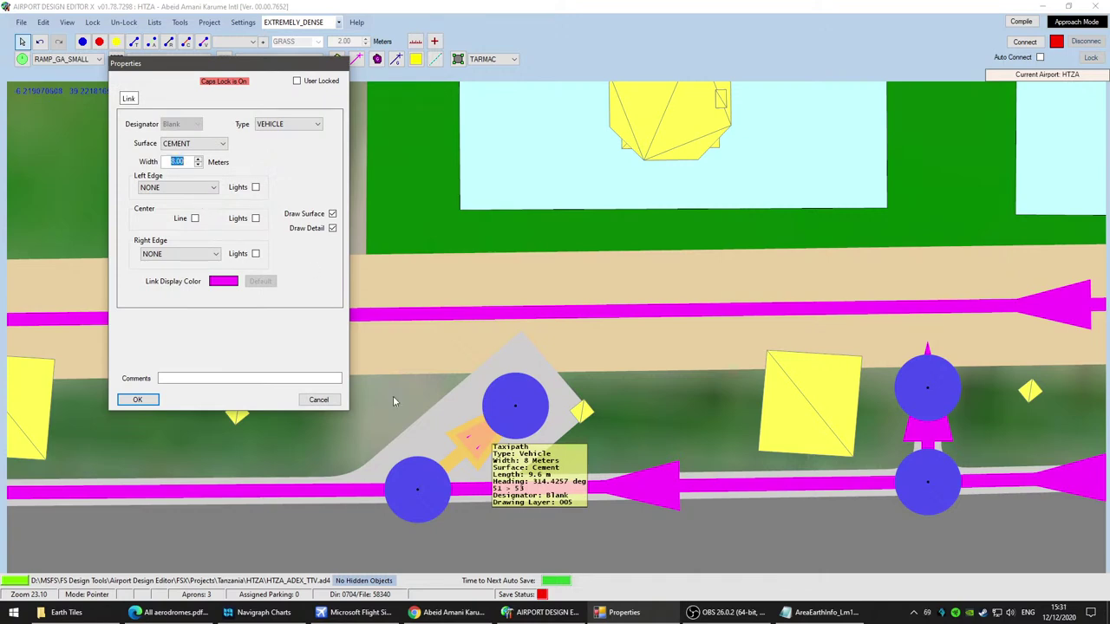
left_click(138, 400)
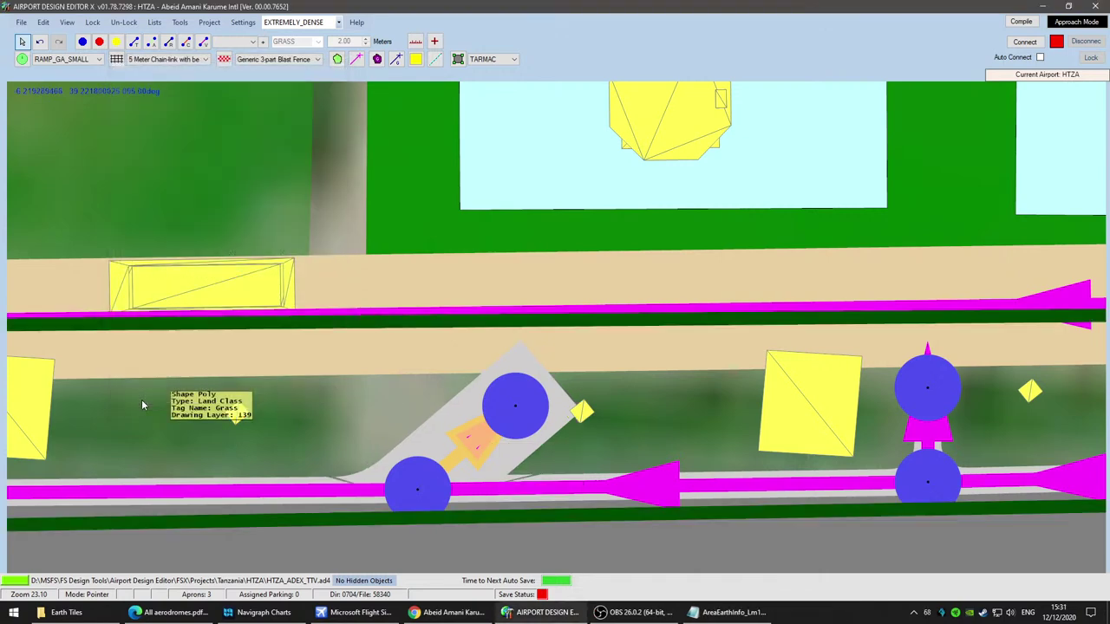
Step: Reposition the parking spots so each sits straight above its vehicle path
left_click_drag(367, 413, 391, 422)
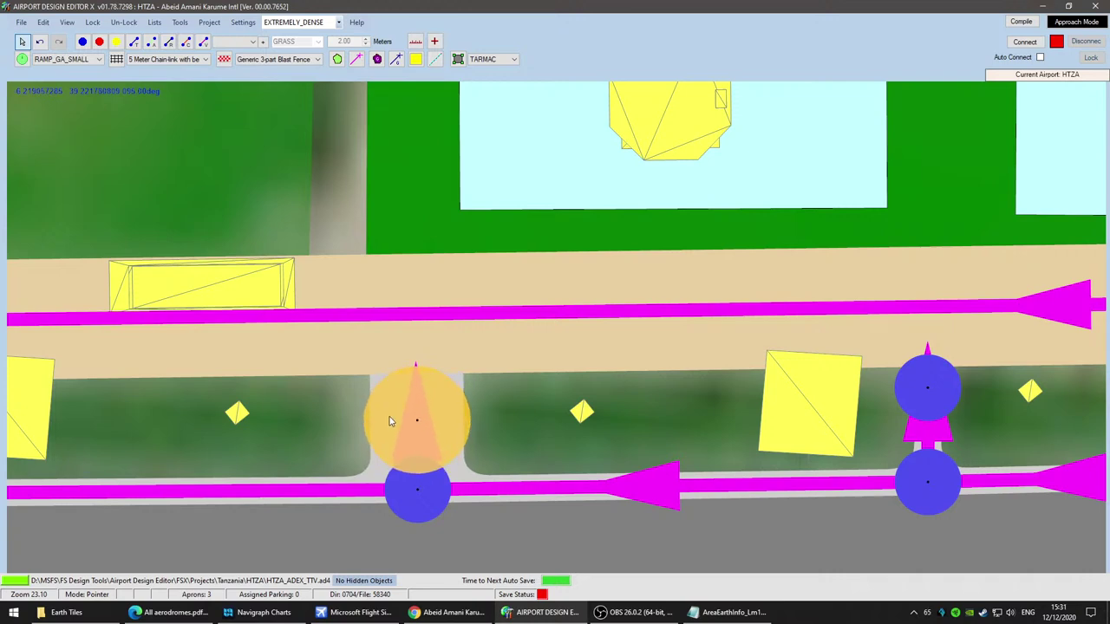
left_click(659, 492)
scroll(754, 520, "down", 2)
left_click_drag(680, 503, 256, 519)
left_click_drag(487, 421, 482, 451)
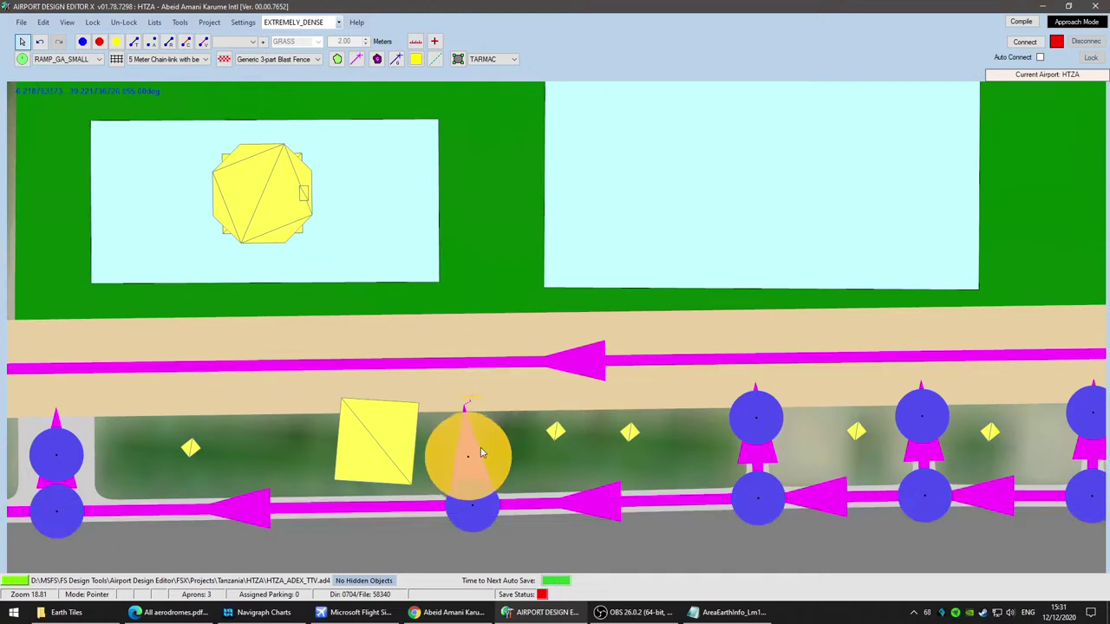
left_click(551, 463)
scroll(526, 443, "up", 2)
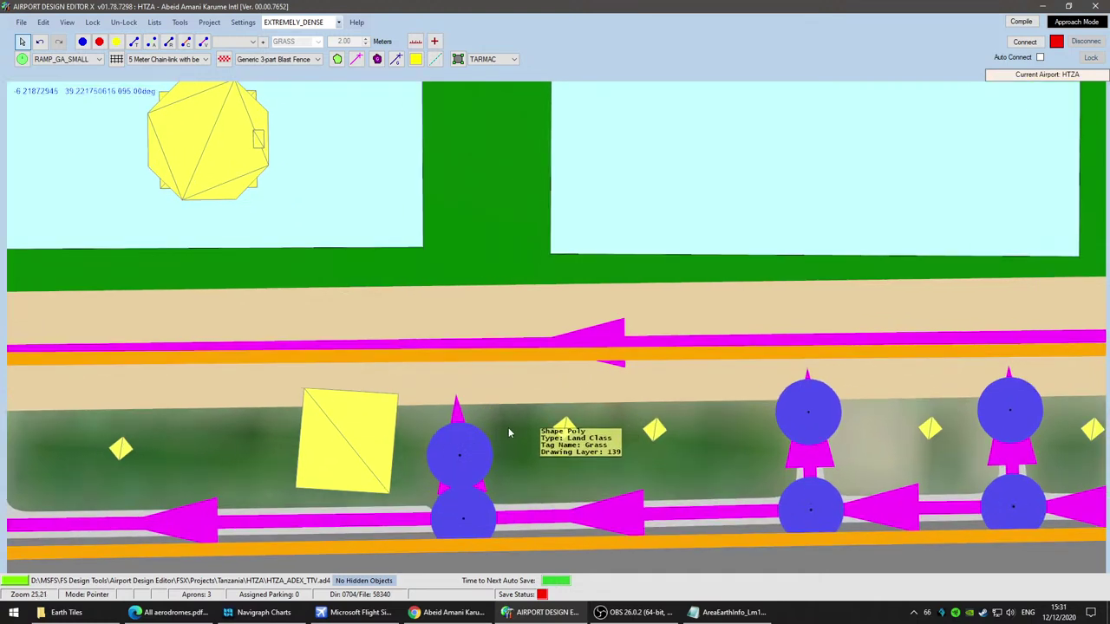
left_click_drag(436, 456, 438, 405)
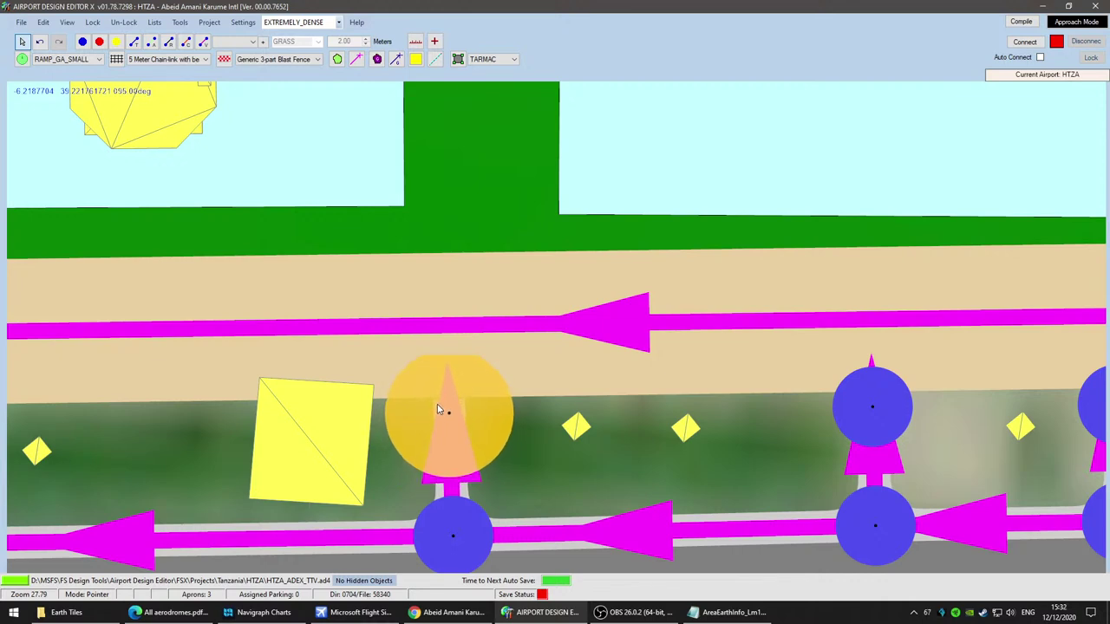
right_click_drag(736, 453, 280, 498)
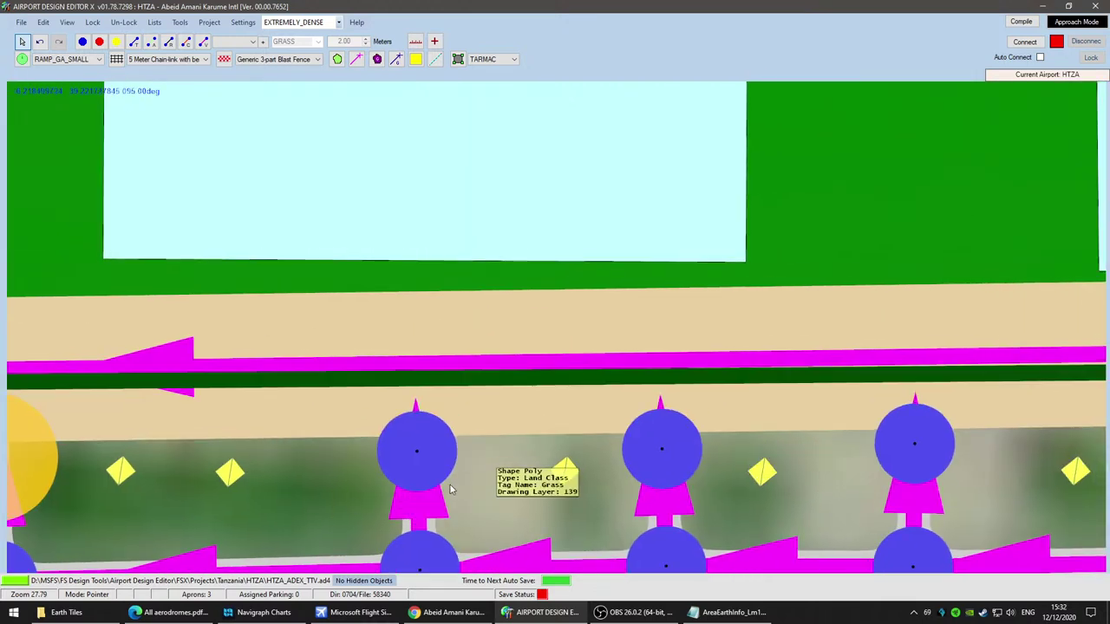
Step: Inspect the grass polygon's properties and confirm the vehicle path link settings
double_click(418, 511)
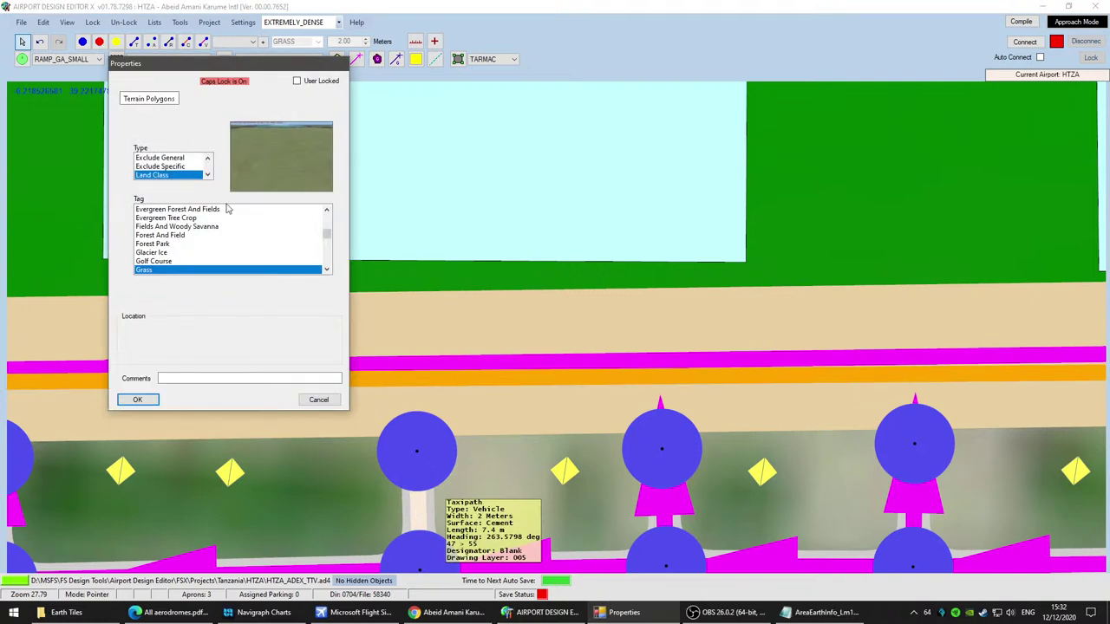
left_click(321, 400)
double_click(418, 507)
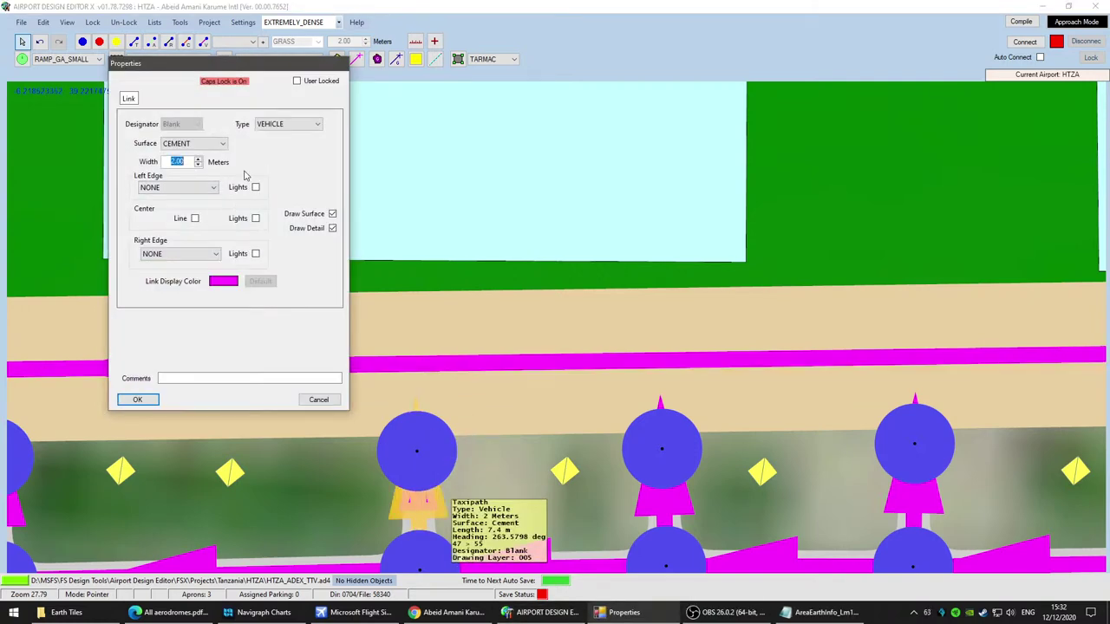
left_click(132, 404)
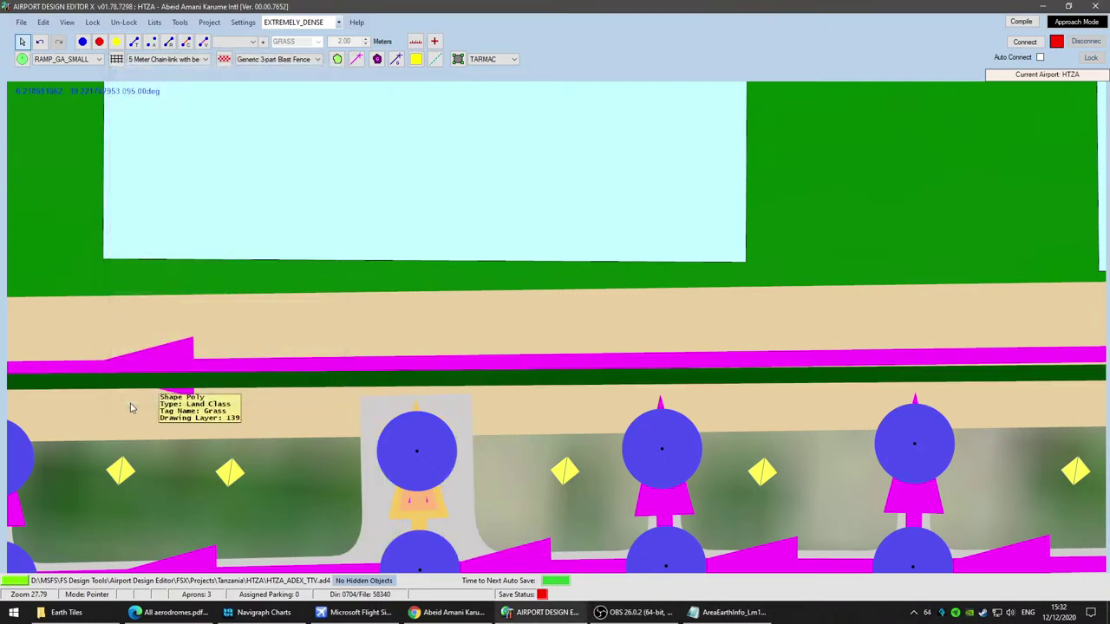
scroll(586, 524, "up", 3)
scroll(593, 356, "down", 3)
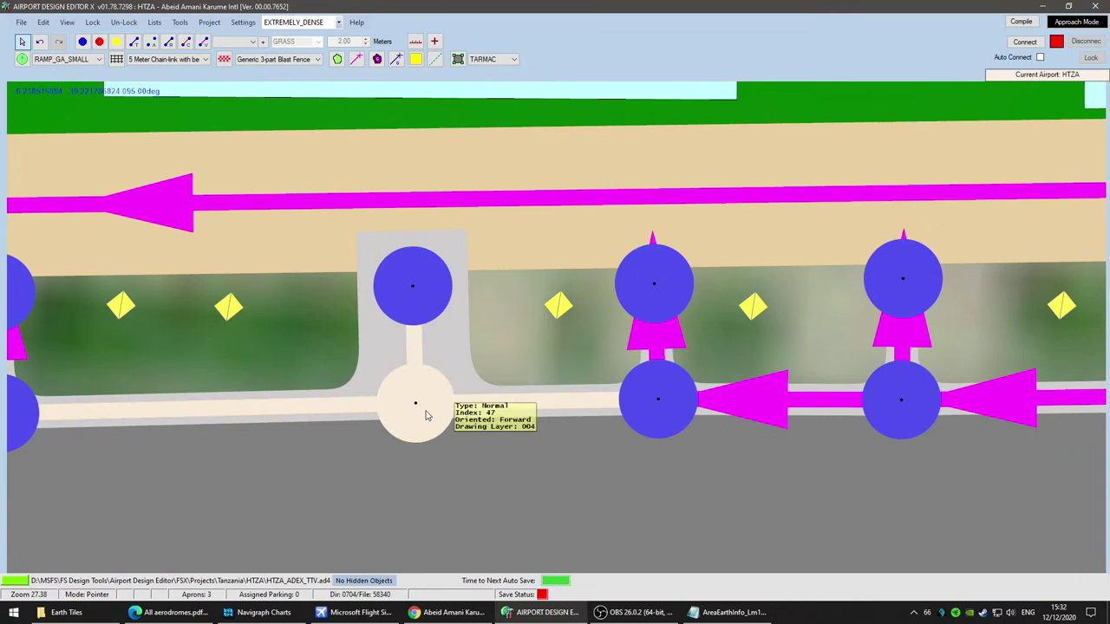
Step: Confirm the next short vehicle path and shift the centre parking spot slightly down
left_click(425, 415)
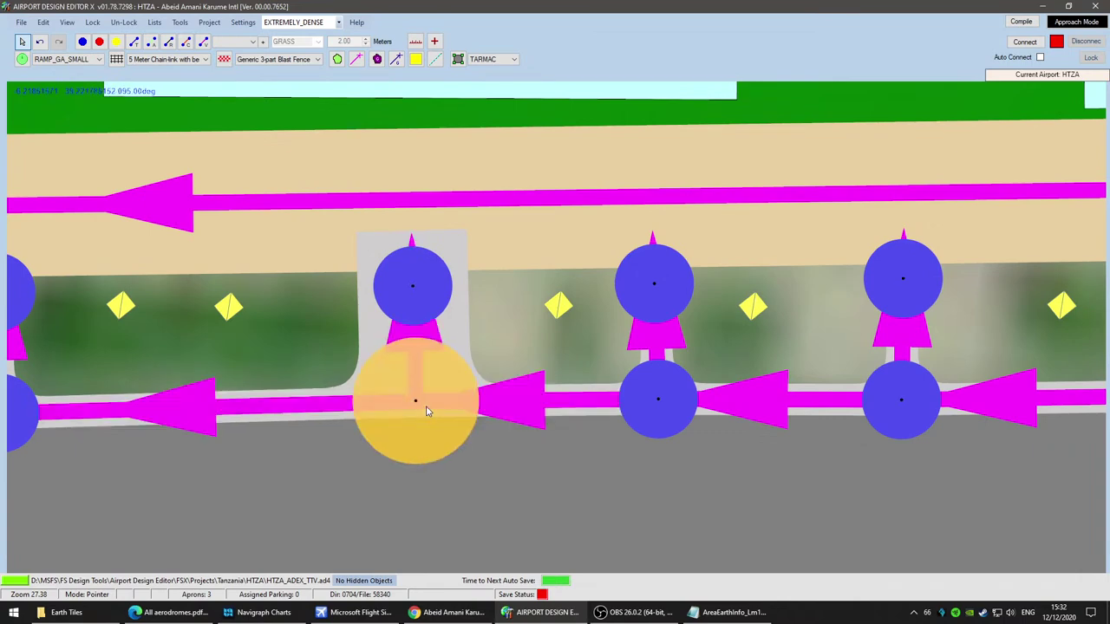
scroll(807, 485, "down", 2)
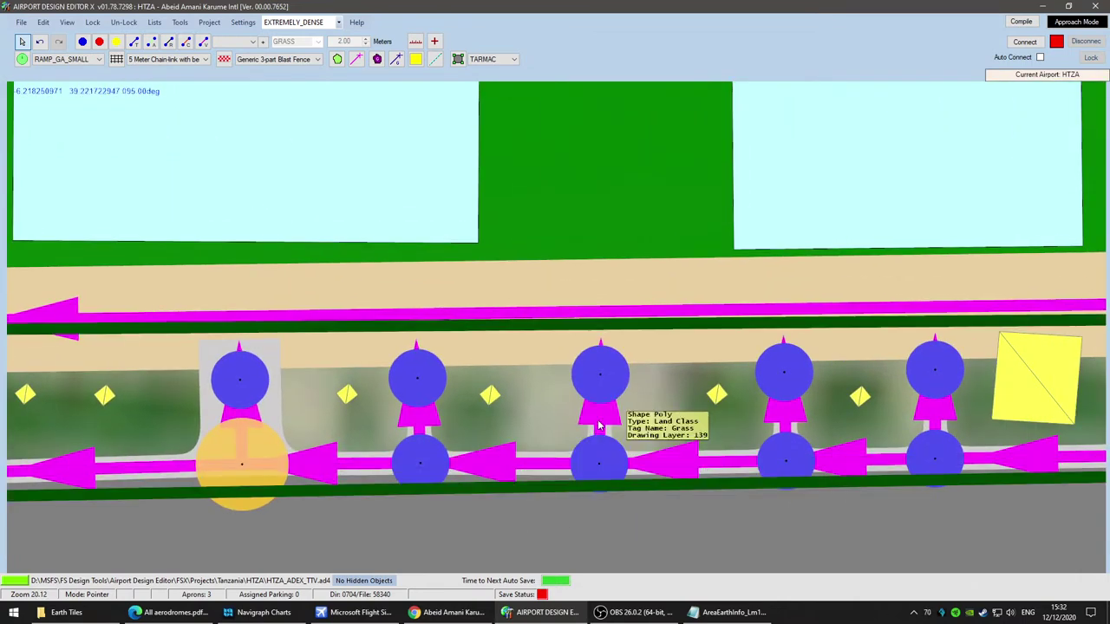
double_click(593, 422)
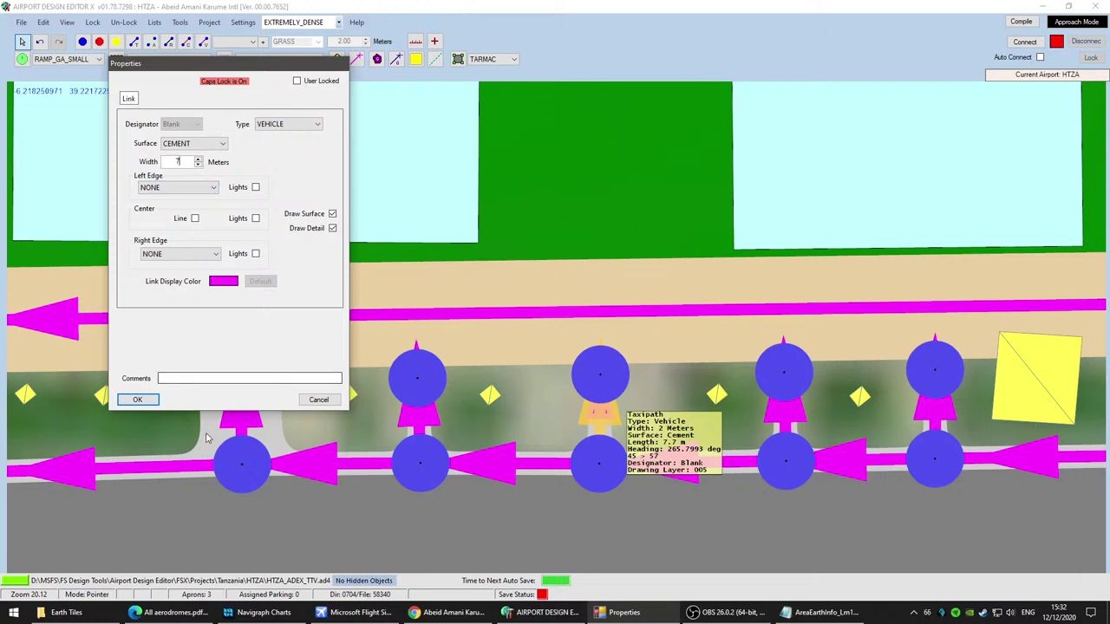
left_click(137, 400)
scroll(564, 406, "up", 3)
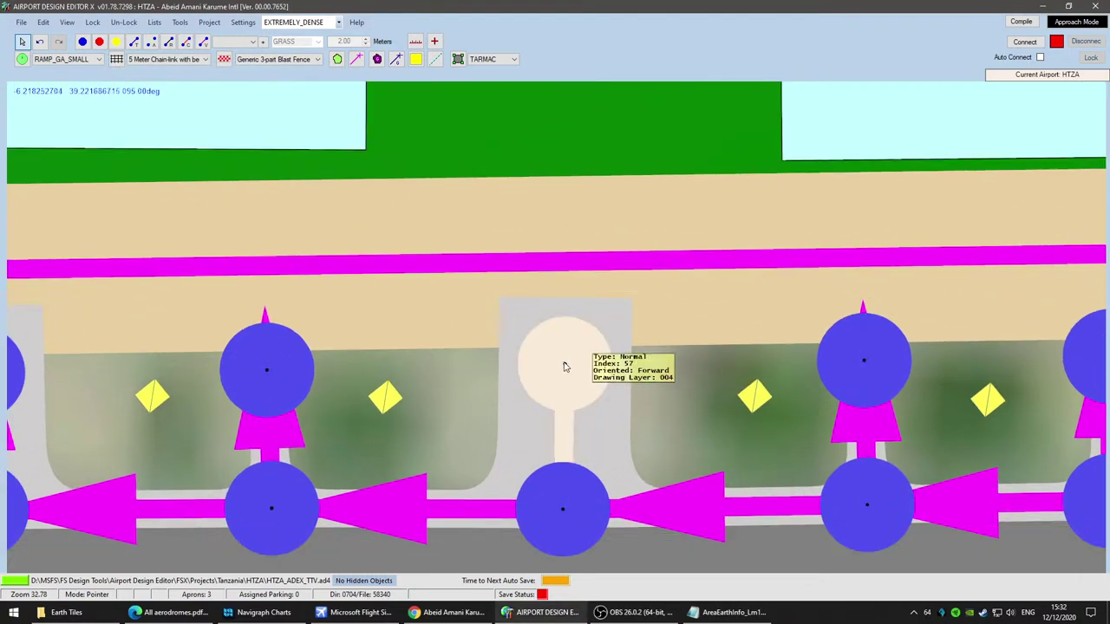
left_click_drag(564, 406, 562, 420)
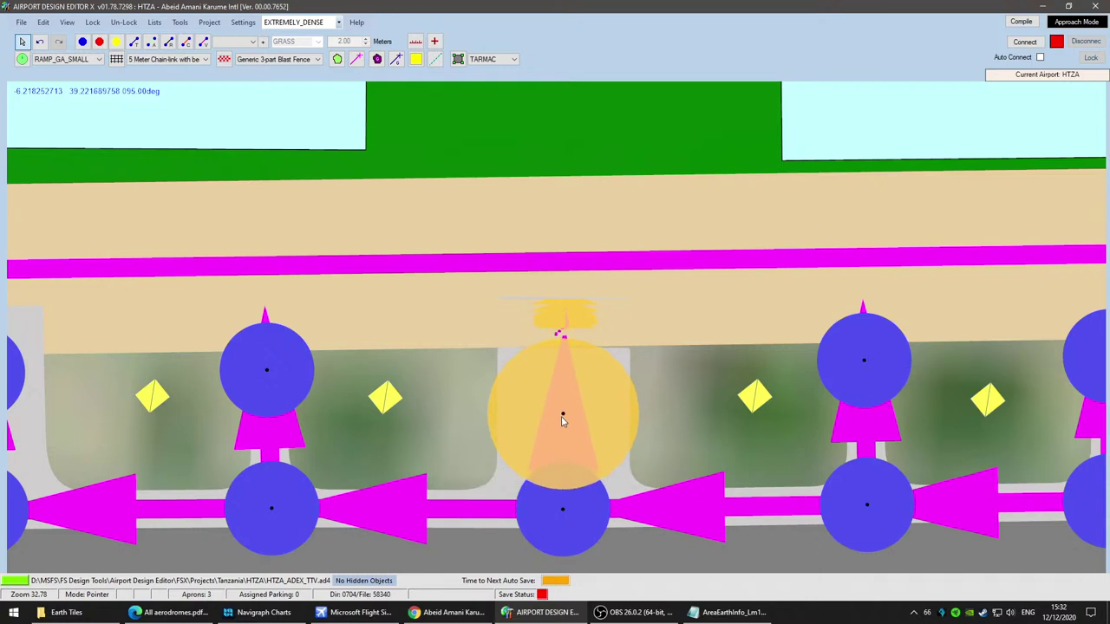
Step: Recheck and confirm the short vehicle path further along the apron
left_click(293, 373)
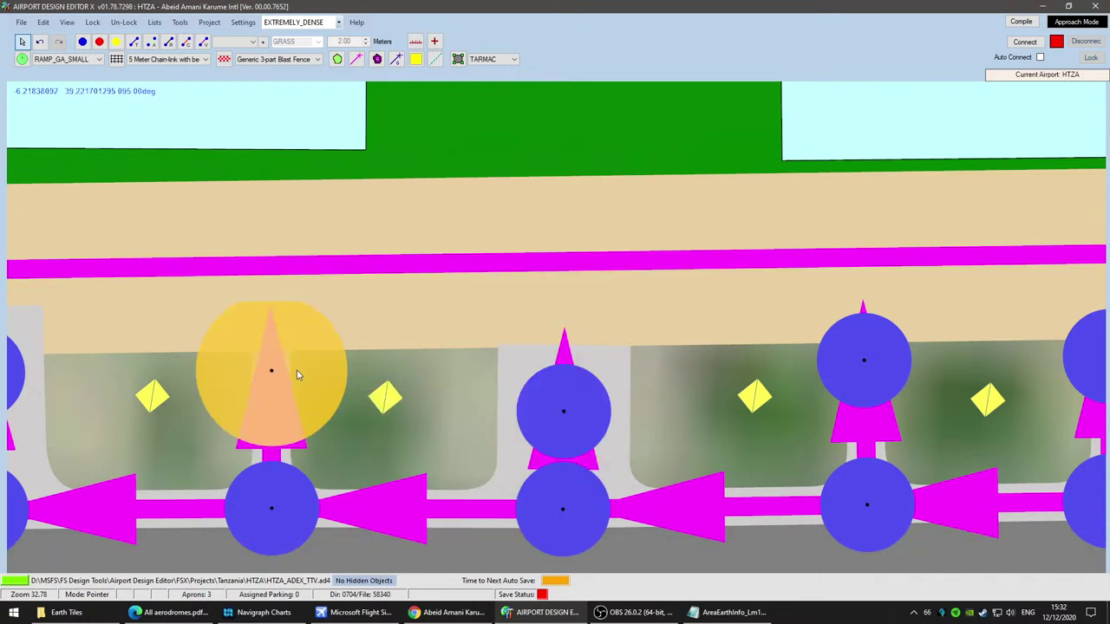
scroll(503, 471, "down", 3)
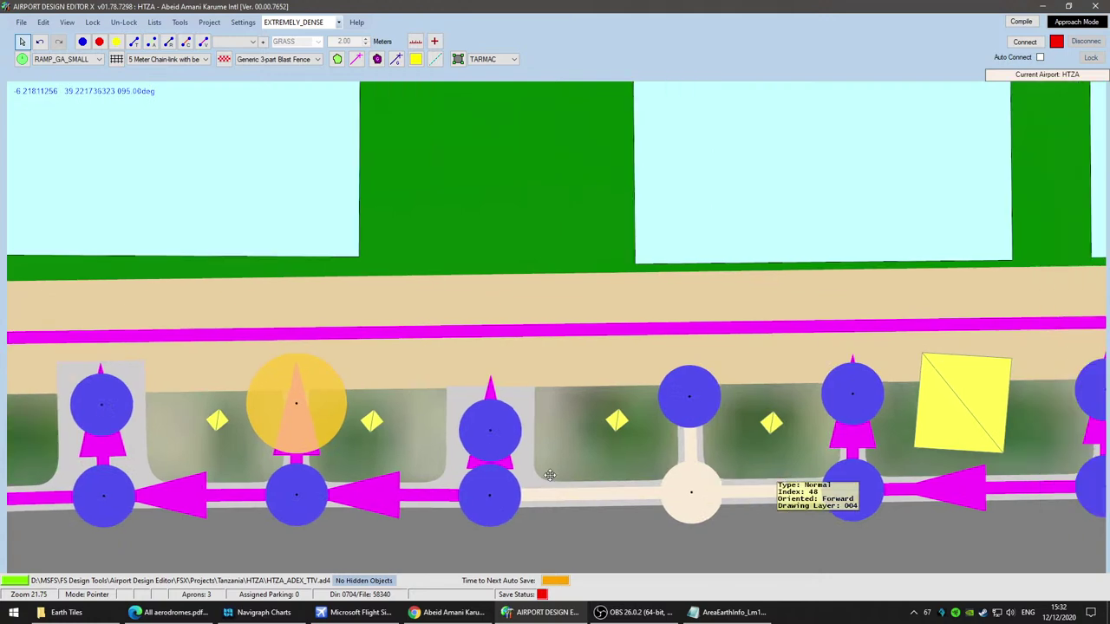
left_click_drag(550, 475, 249, 451)
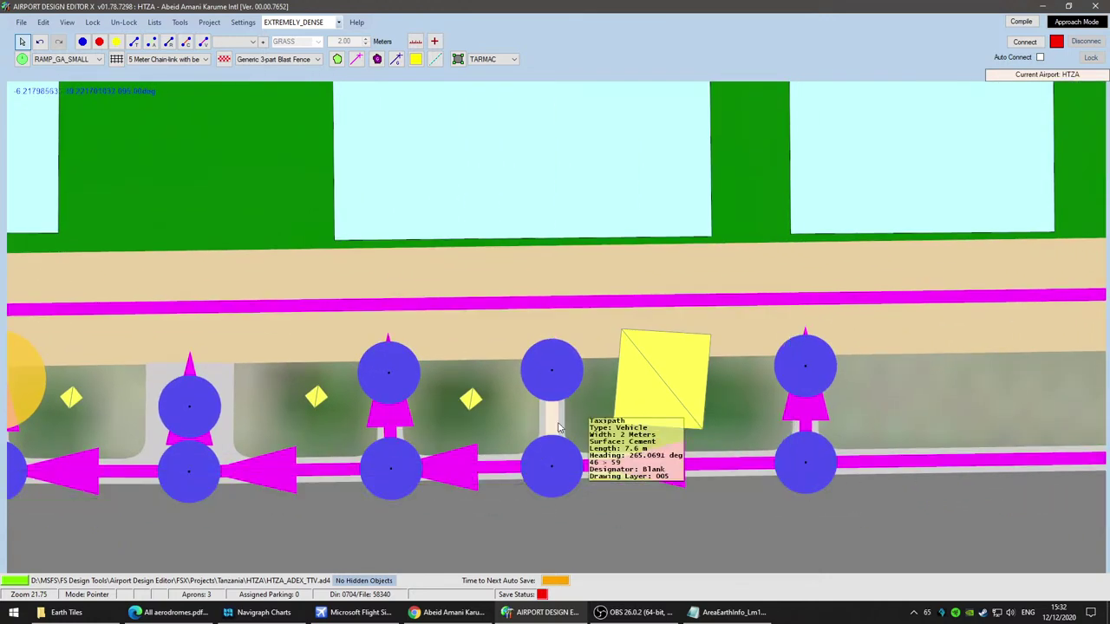
double_click(559, 427)
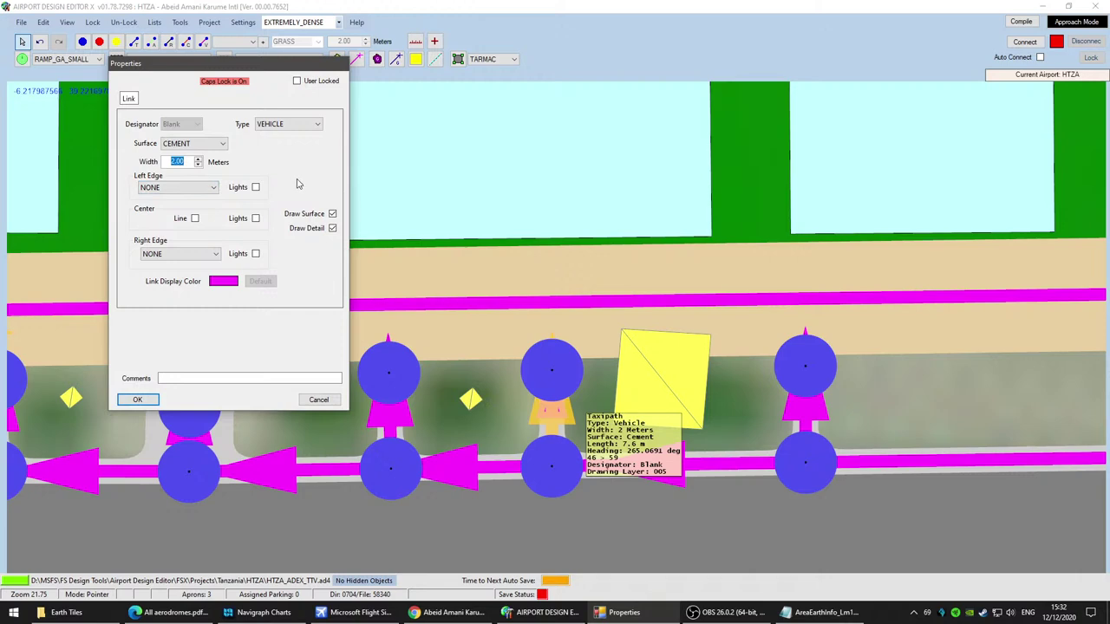
left_click(137, 399)
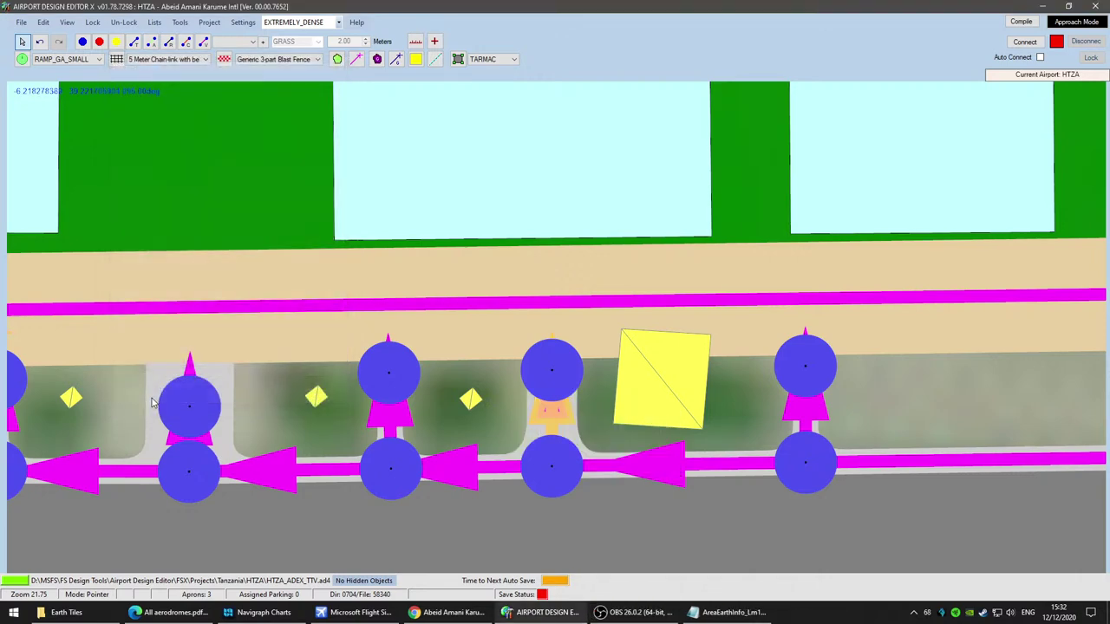
scroll(686, 531, "down", 5)
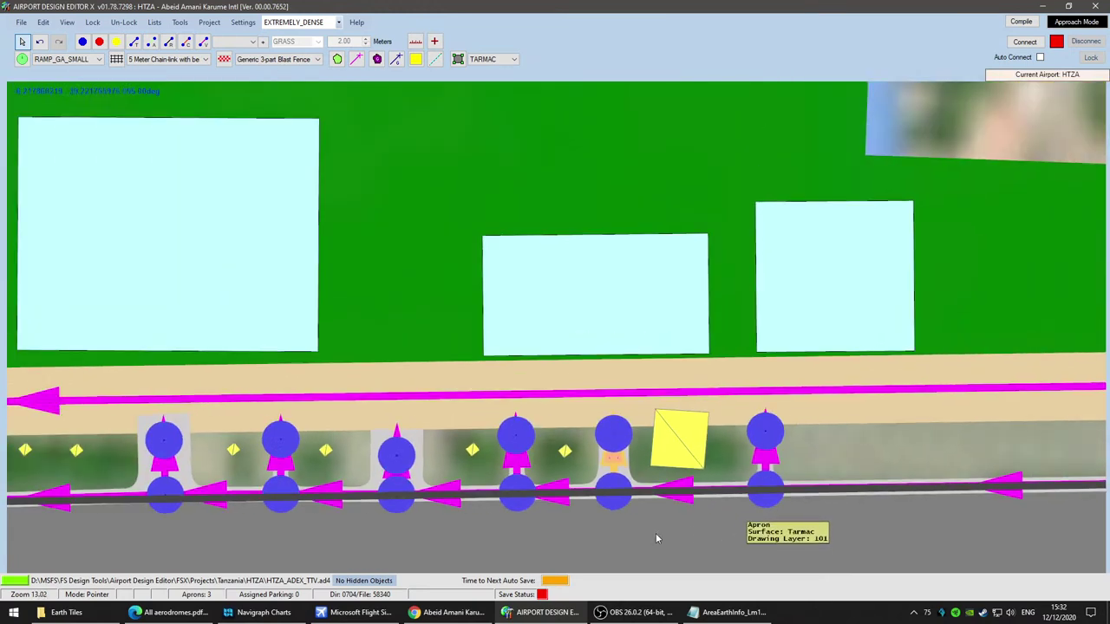
Step: Move the yellow library object down and left near the middle parking spot
left_click_drag(584, 516, 867, 427)
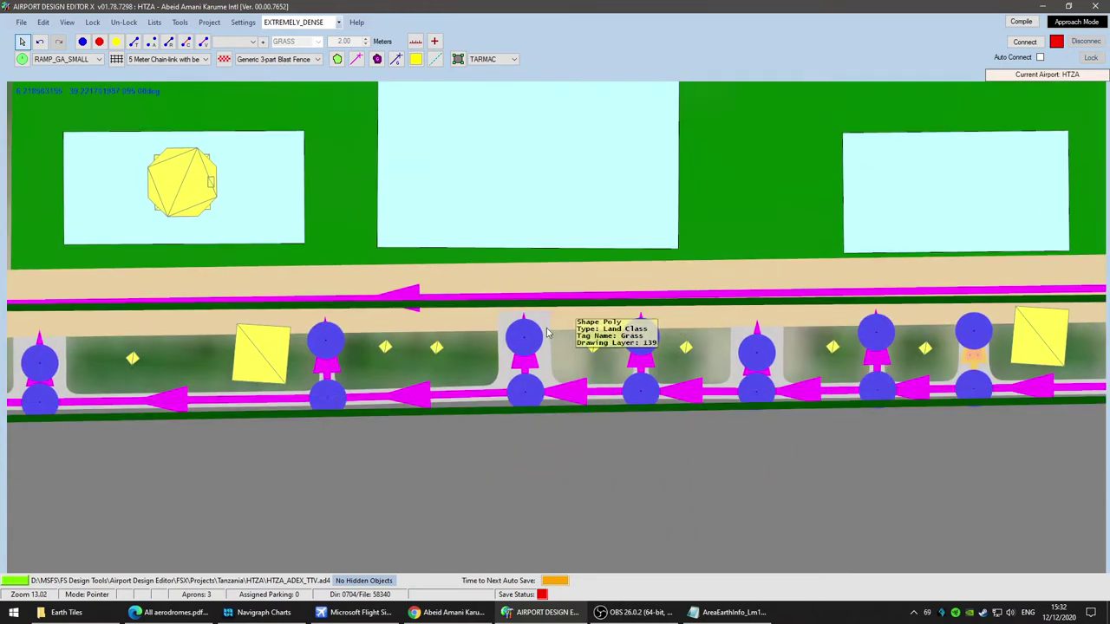
left_click(528, 363)
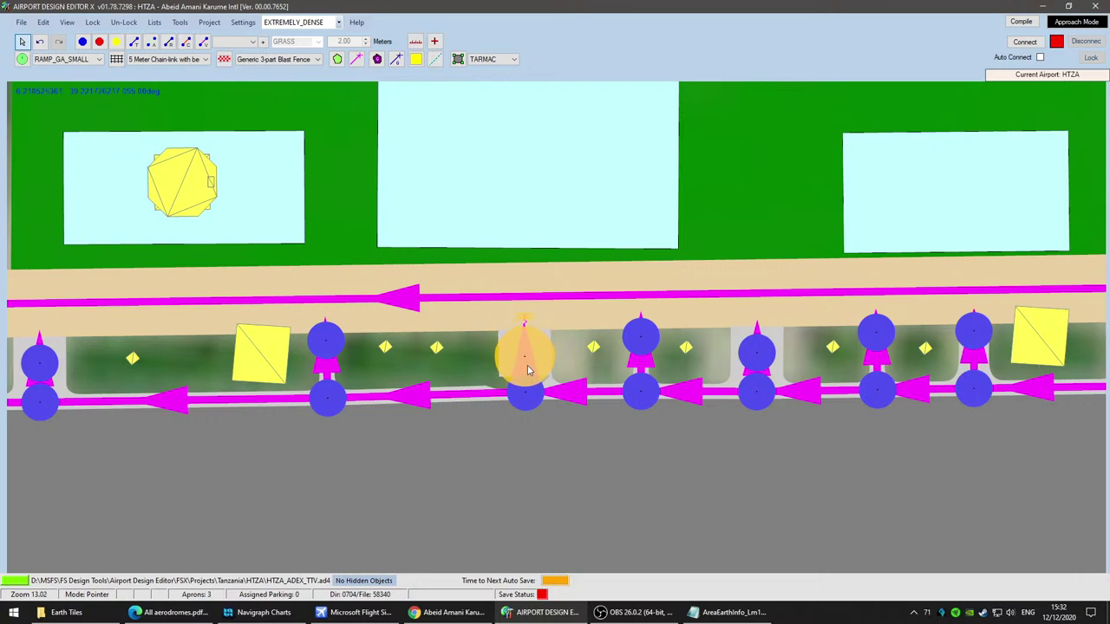
scroll(631, 499, "up", 4)
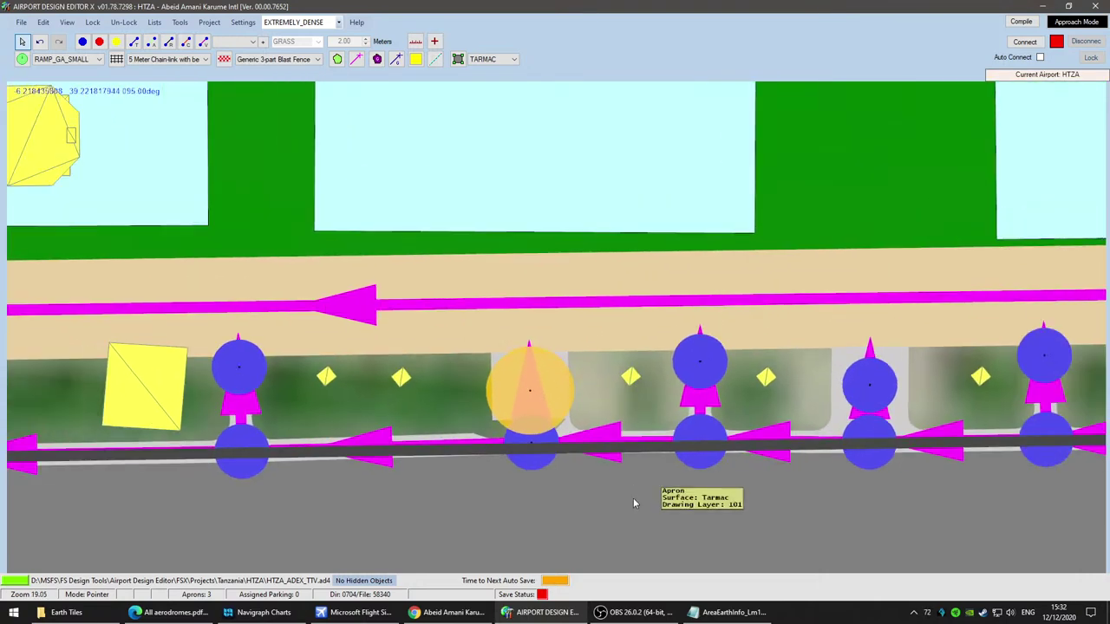
scroll(634, 501, "down", 7)
scroll(347, 515, "up", 3)
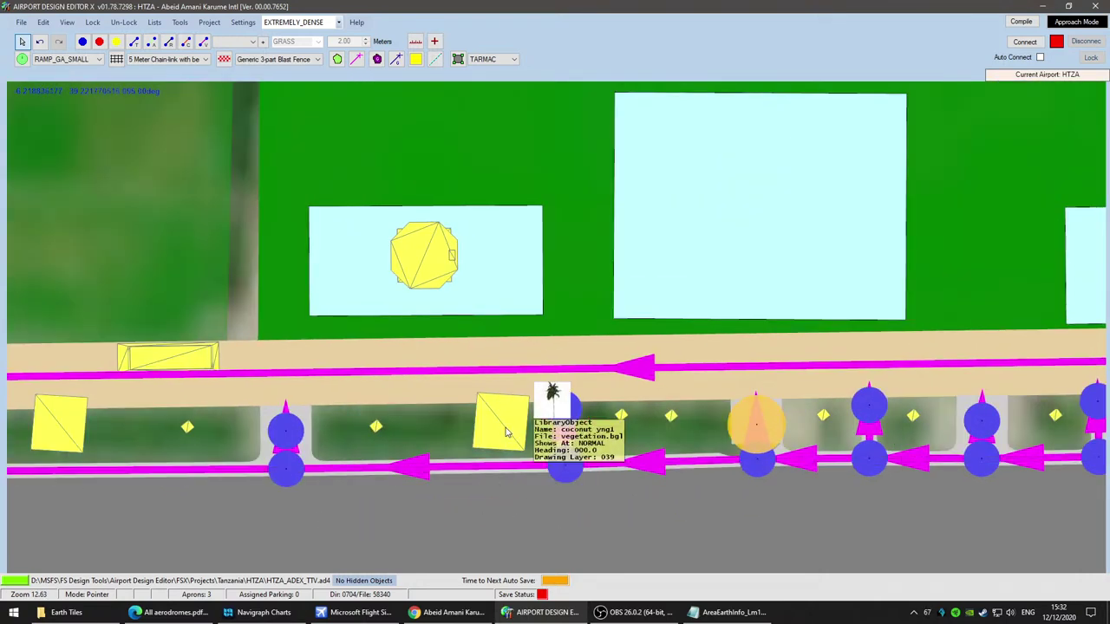
left_click_drag(508, 432, 496, 446)
Step: Nudge the small bush vegetation objects down into place on the grass strip
left_click_drag(867, 496, 751, 503)
scroll(751, 503, "down", 1)
left_click_drag(421, 518, 783, 485)
scroll(807, 487, "down", 3)
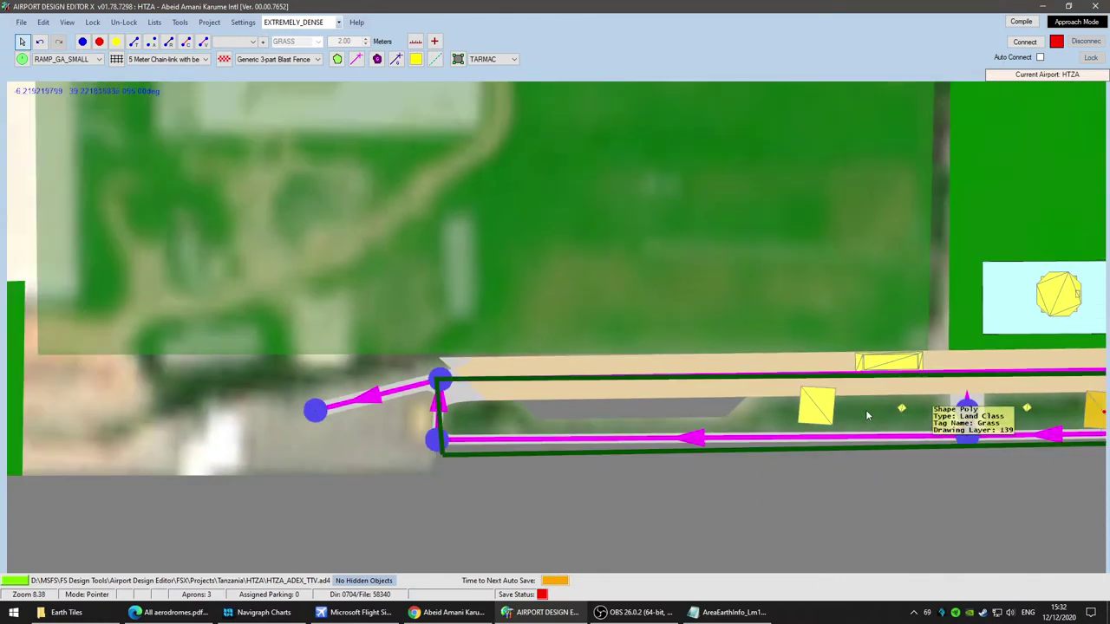
scroll(850, 503, "up", 3)
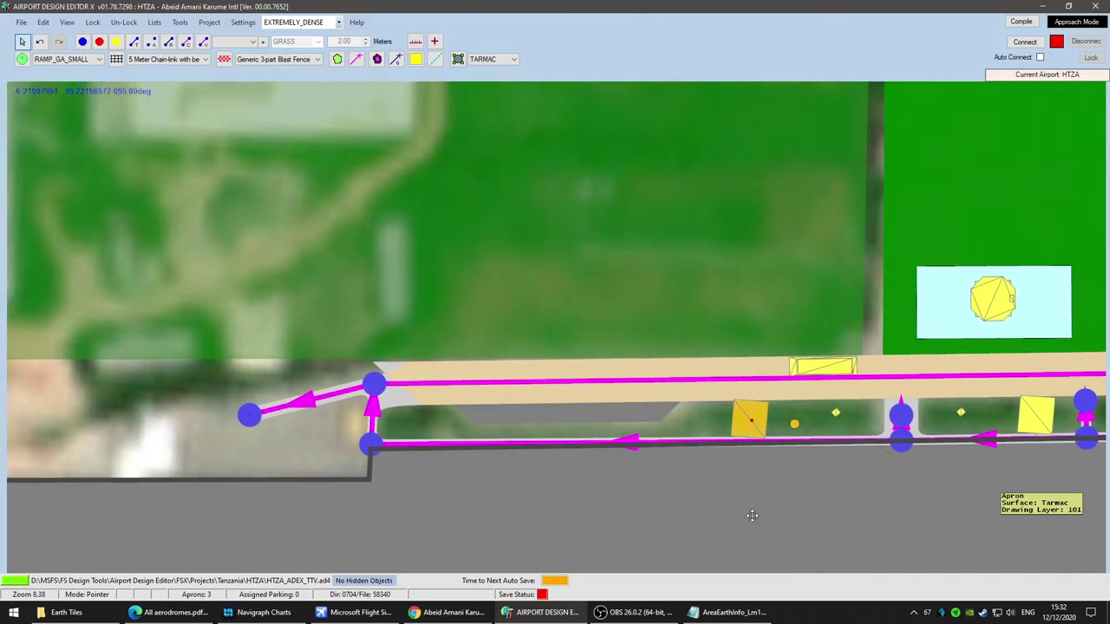
left_click_drag(650, 390, 650, 398)
left_click_drag(731, 501, 423, 547)
left_click_drag(509, 432, 512, 437)
Step: Move a bush marker on the grass strip to the right
left_click_drag(755, 512, 469, 536)
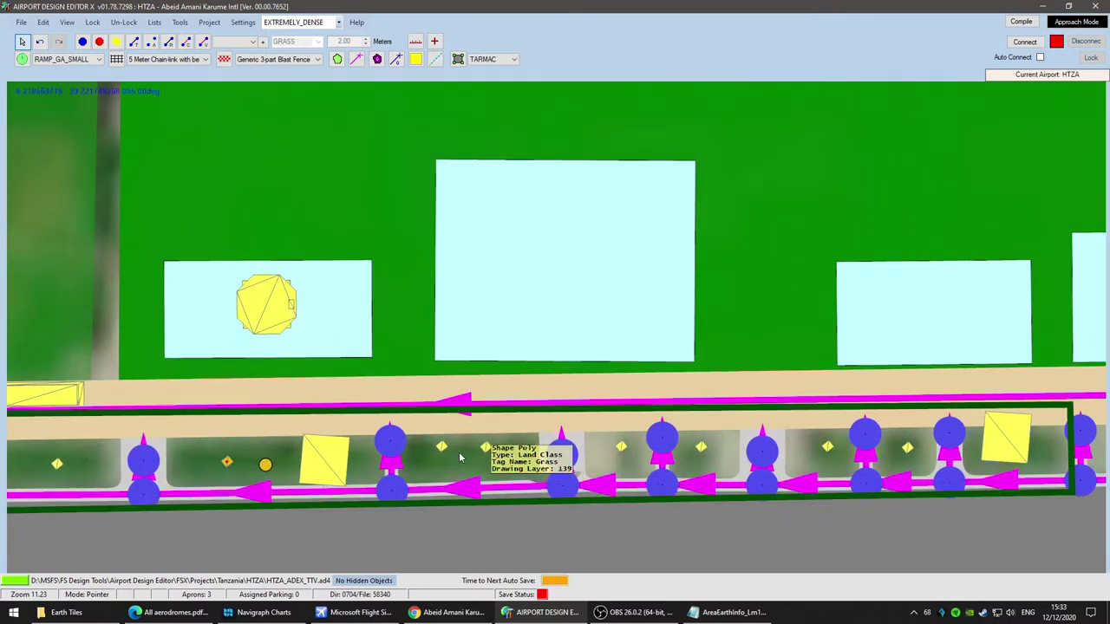
left_click(487, 448)
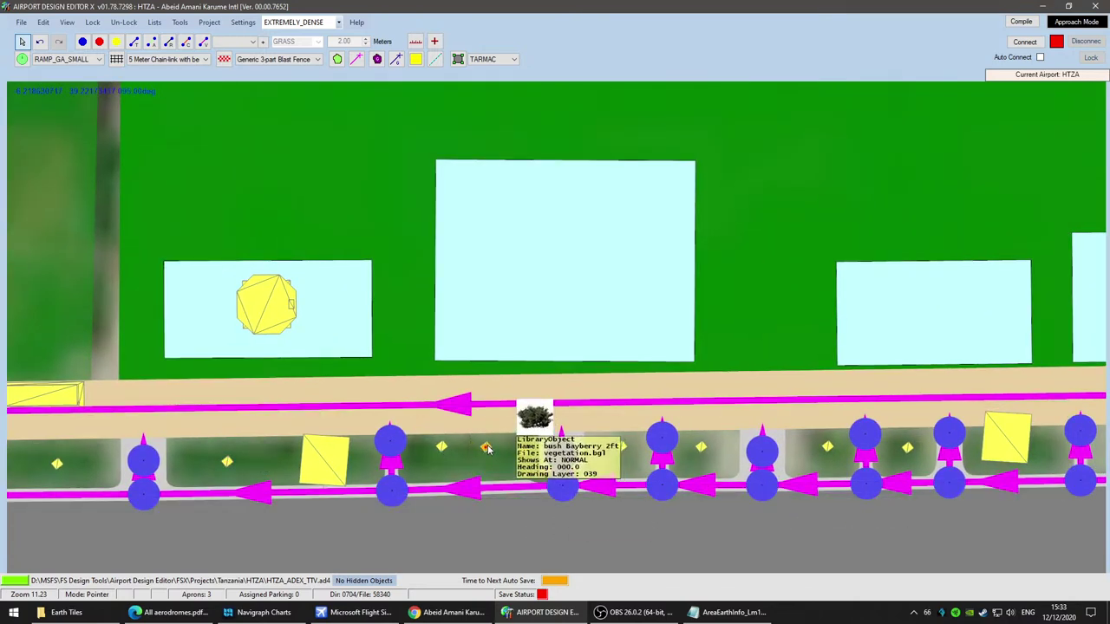
left_click(440, 452)
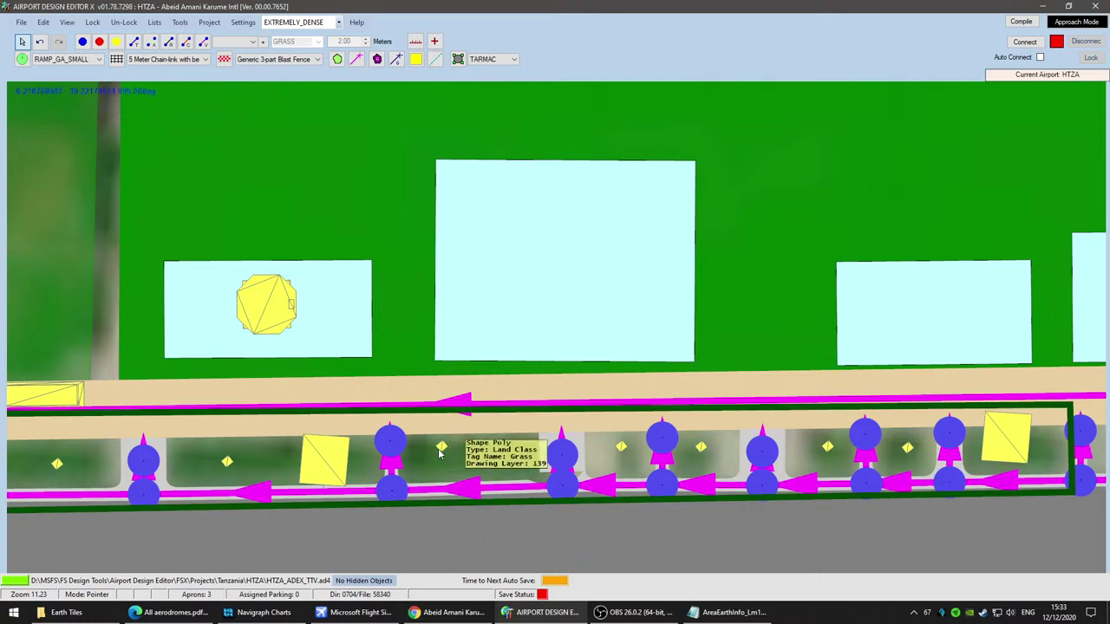
right_click(455, 458)
left_click(661, 523)
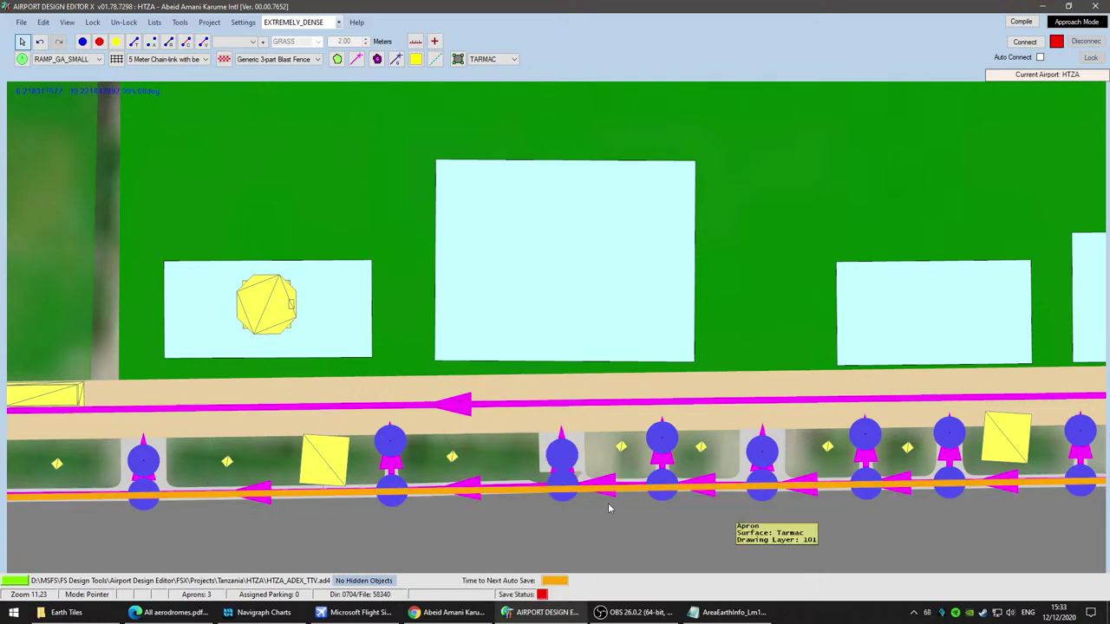
left_click_drag(454, 457, 476, 458)
Step: Nudge two more bush markers down and open the bush Bayberry 2ft properties
left_click(483, 460)
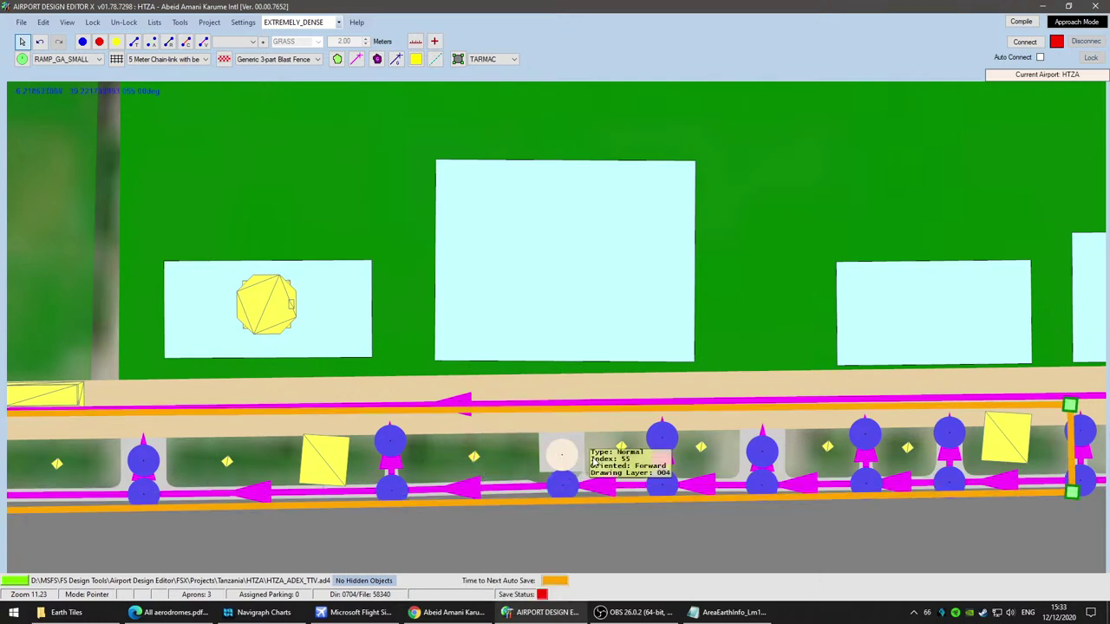
left_click_drag(622, 447, 622, 455)
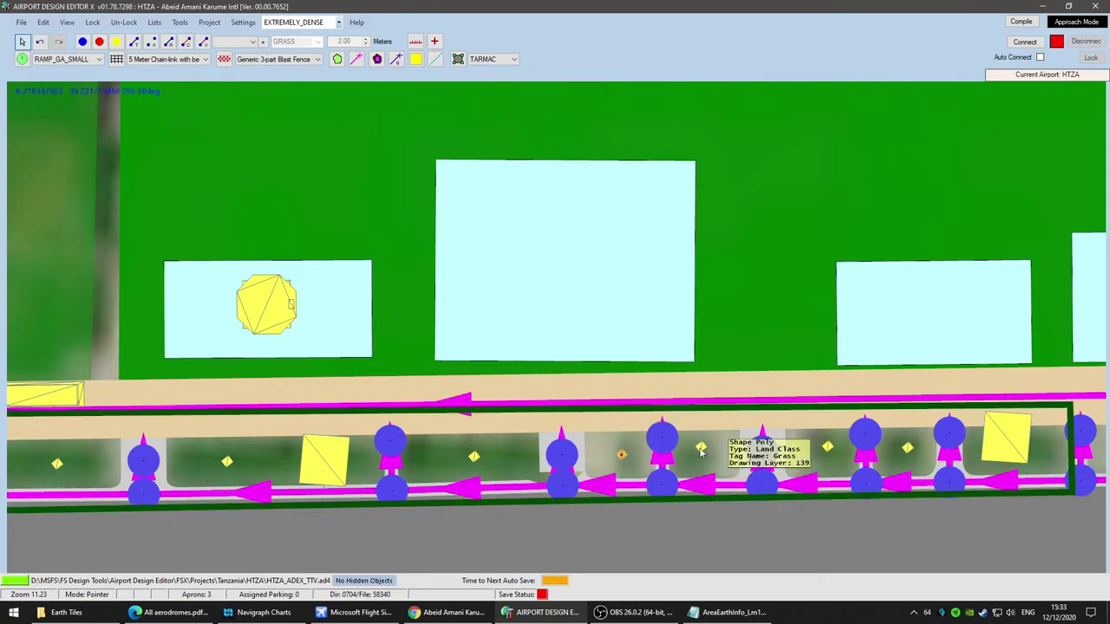
left_click_drag(700, 449, 702, 454)
left_click(475, 457)
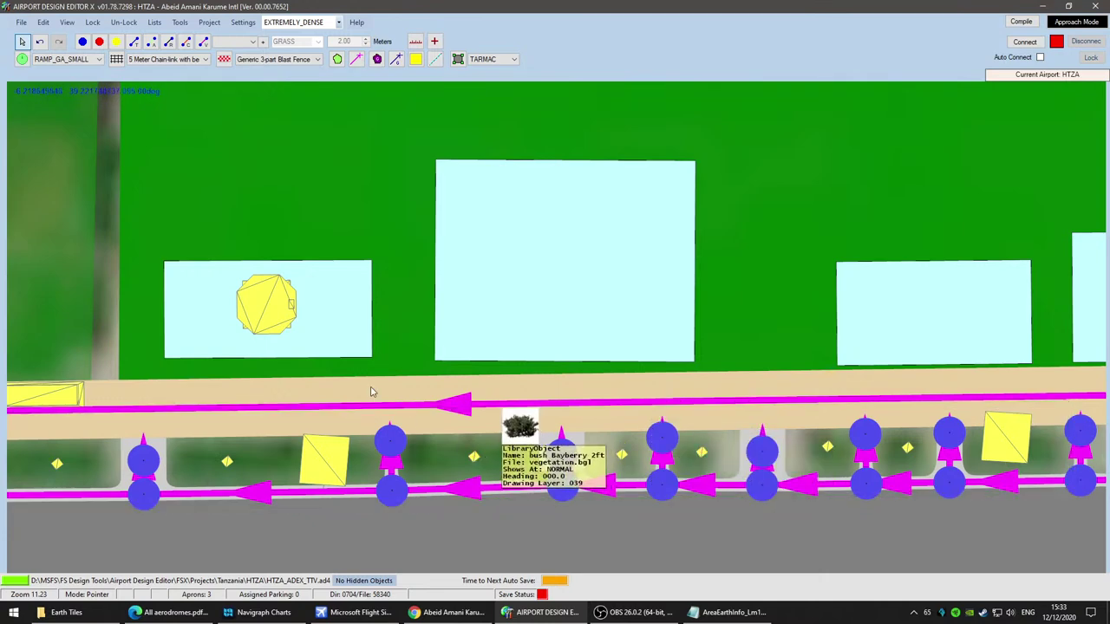
double_click(473, 460)
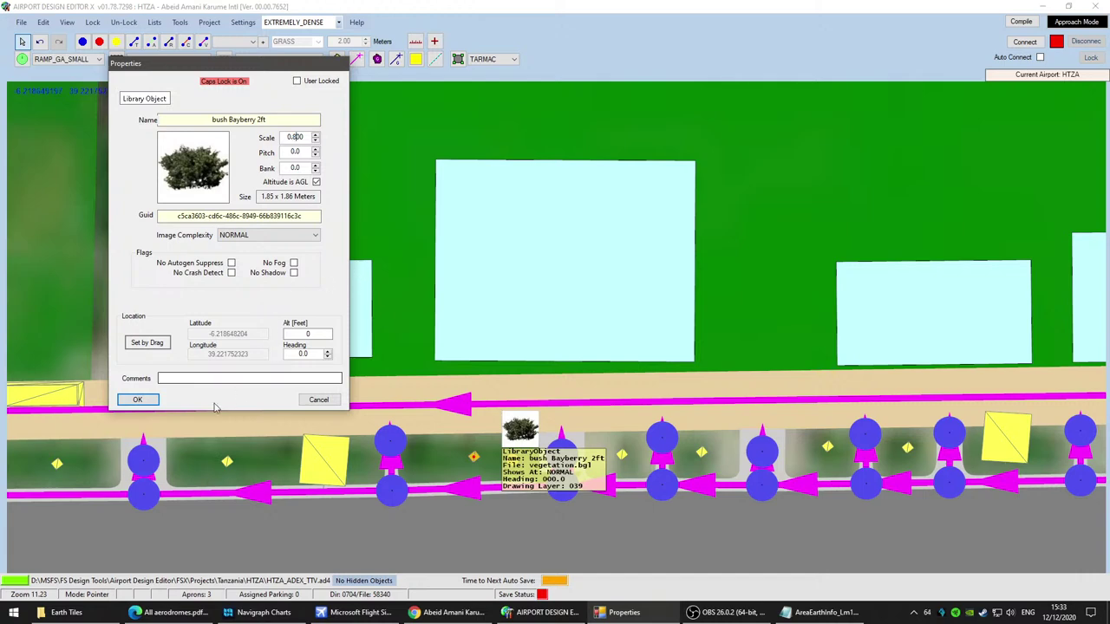
left_click(143, 404)
left_click_drag(809, 516, 430, 513)
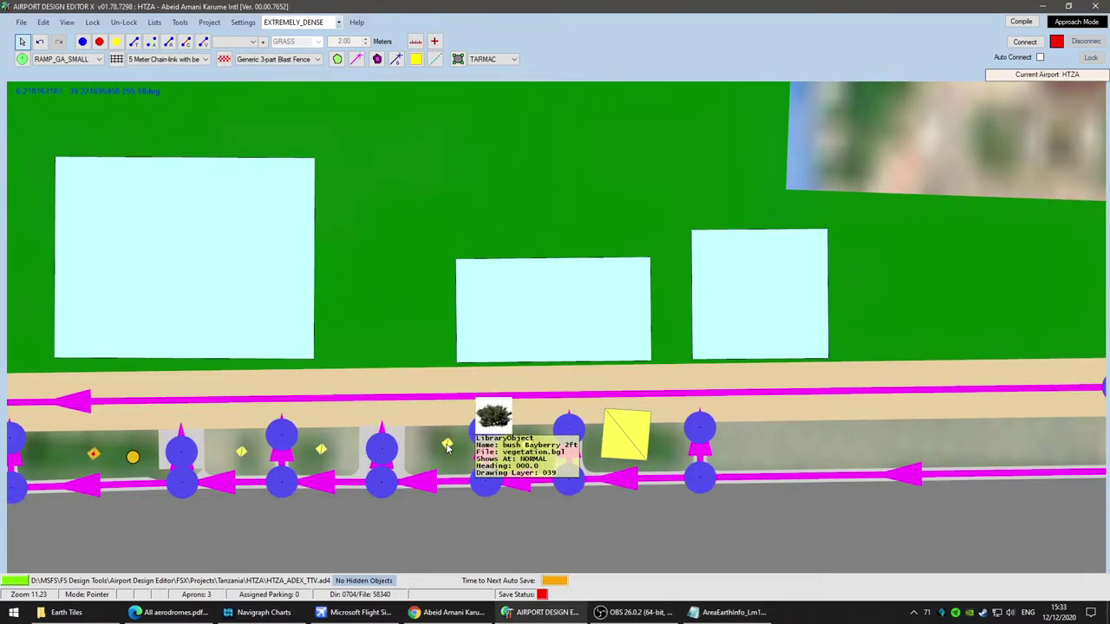
scroll(743, 502, "down", 3)
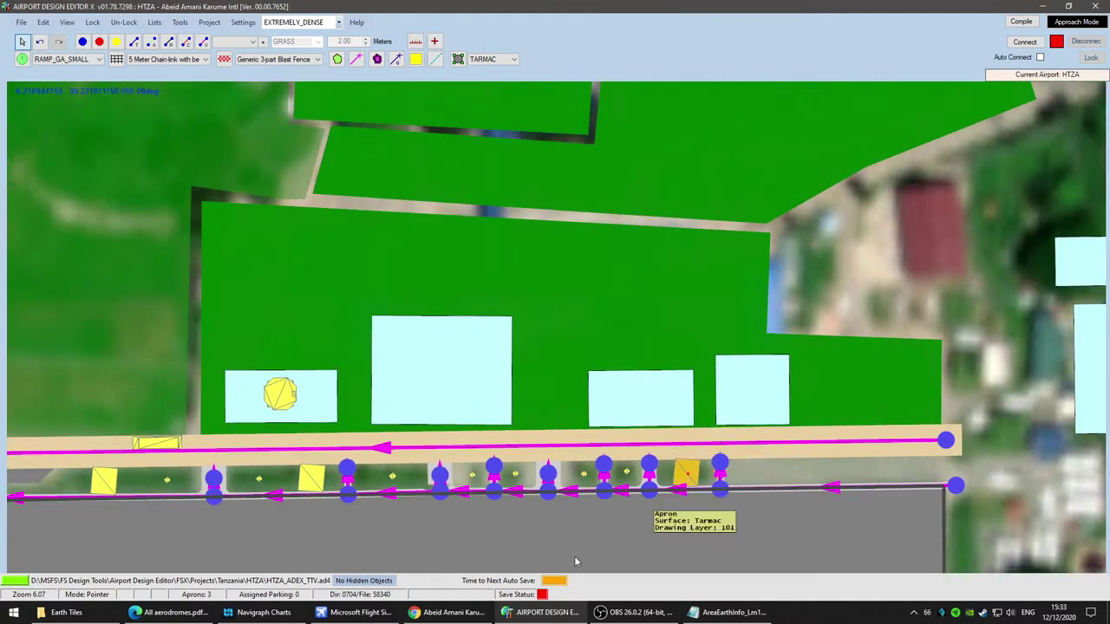
scroll(521, 555, "down", 3)
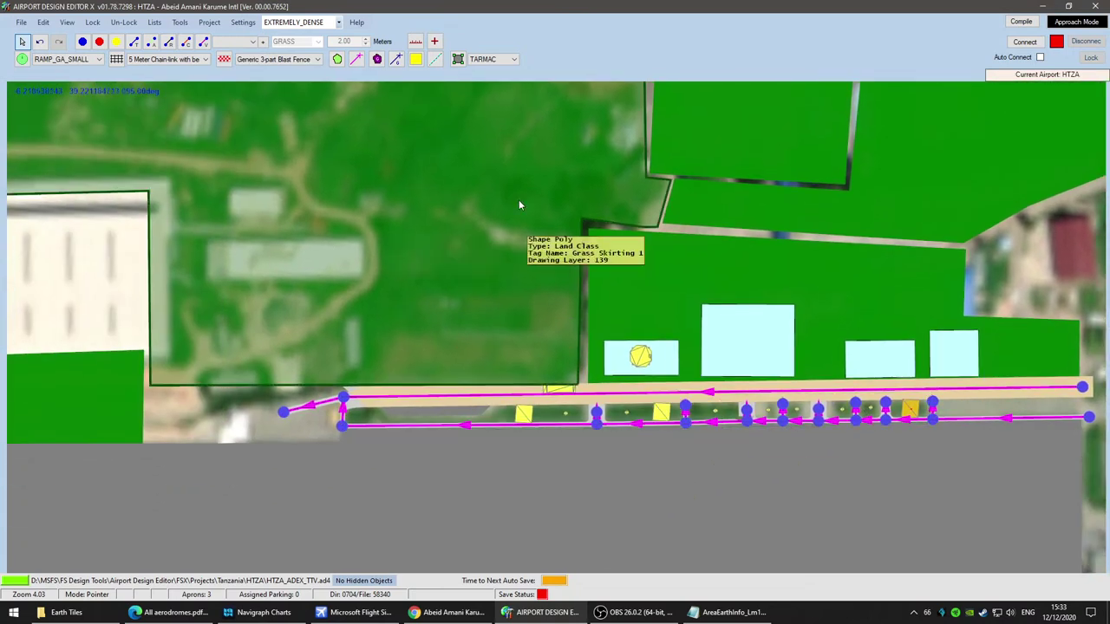
Step: Save the HTZA airport project with File > Save Airport
left_click(23, 23)
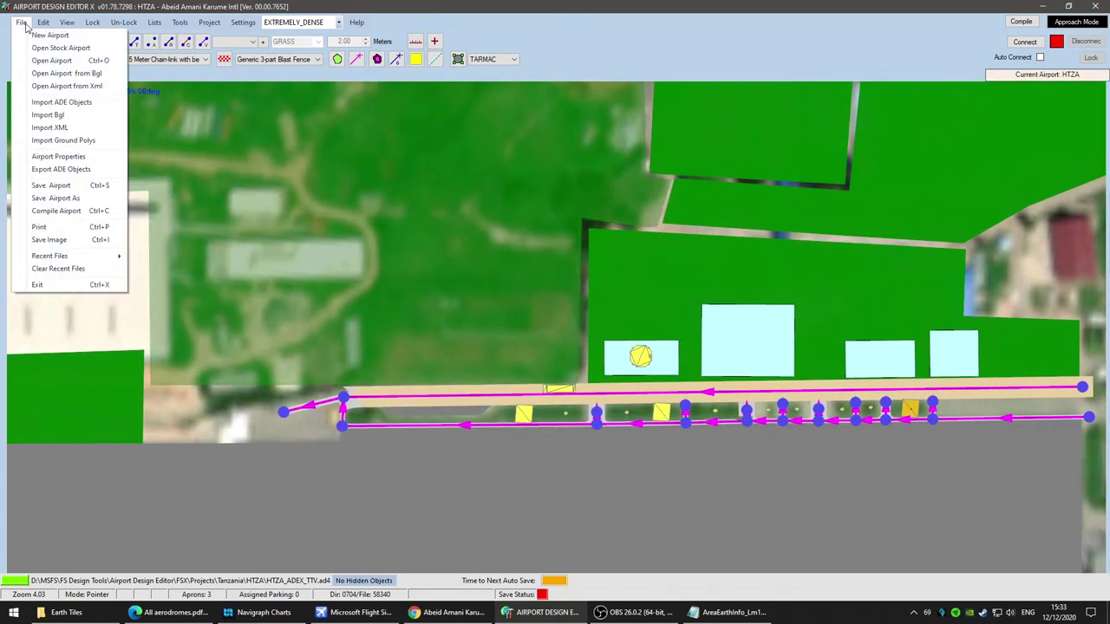
left_click(52, 185)
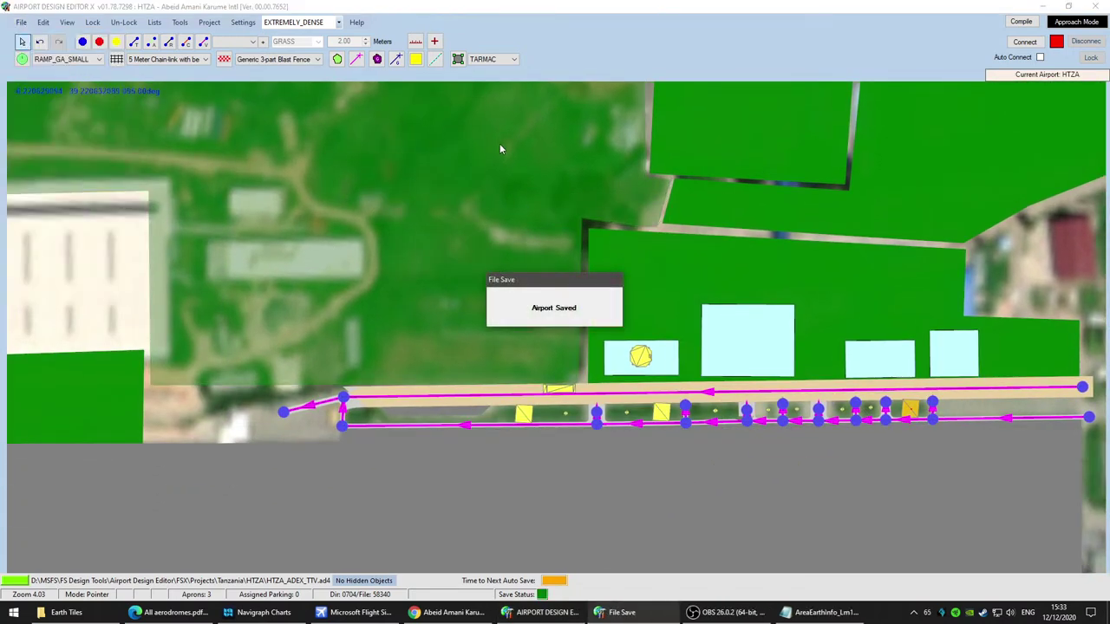
left_click_drag(245, 258, 677, 254)
scroll(636, 280, "down", 5)
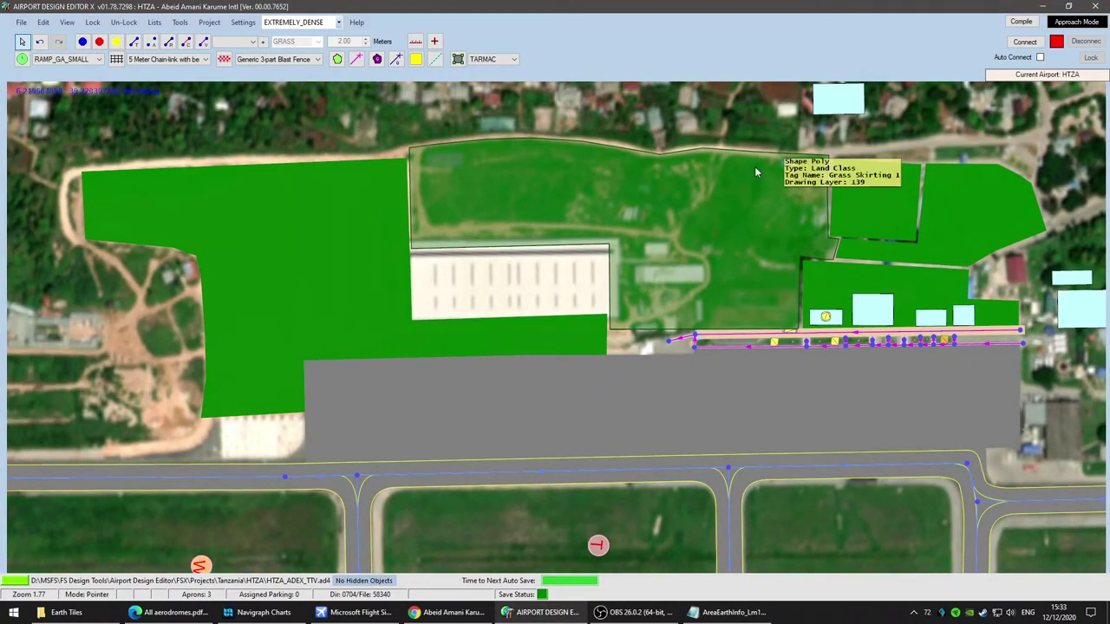
Step: Bring the apron back into view and open the map's context menu there
left_click_drag(754, 171, 674, 292)
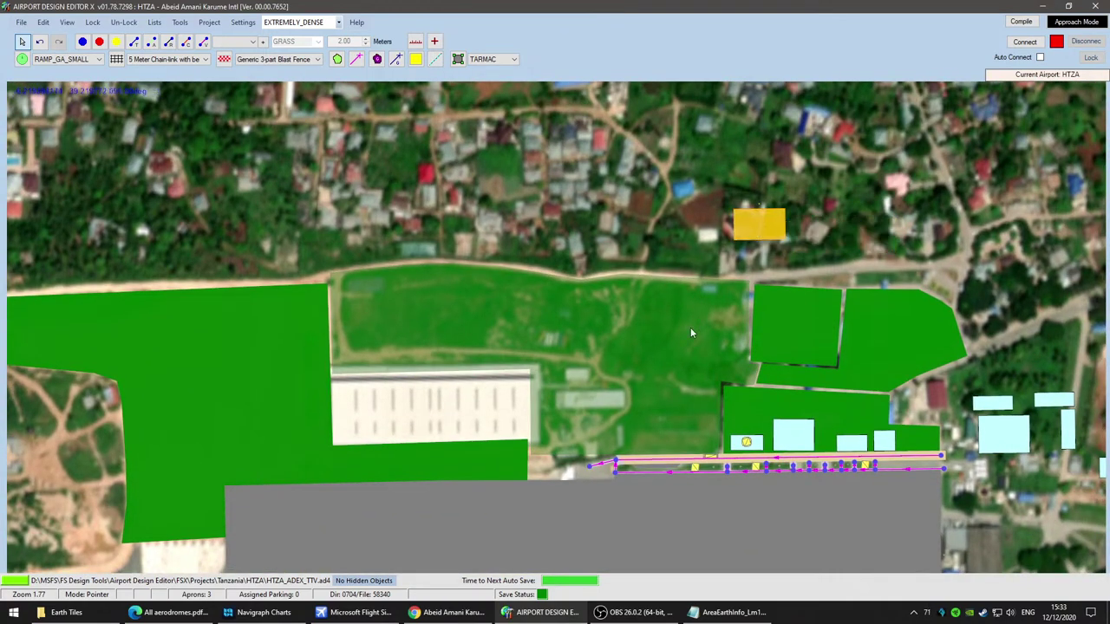
scroll(755, 226, "down", 4)
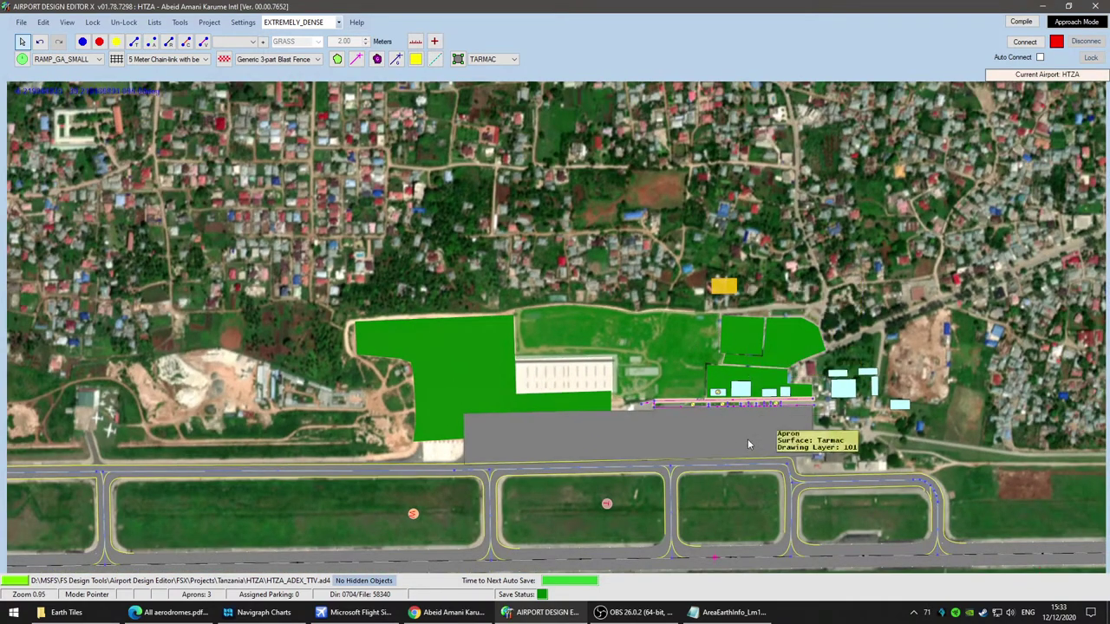
scroll(753, 437, "up", 3)
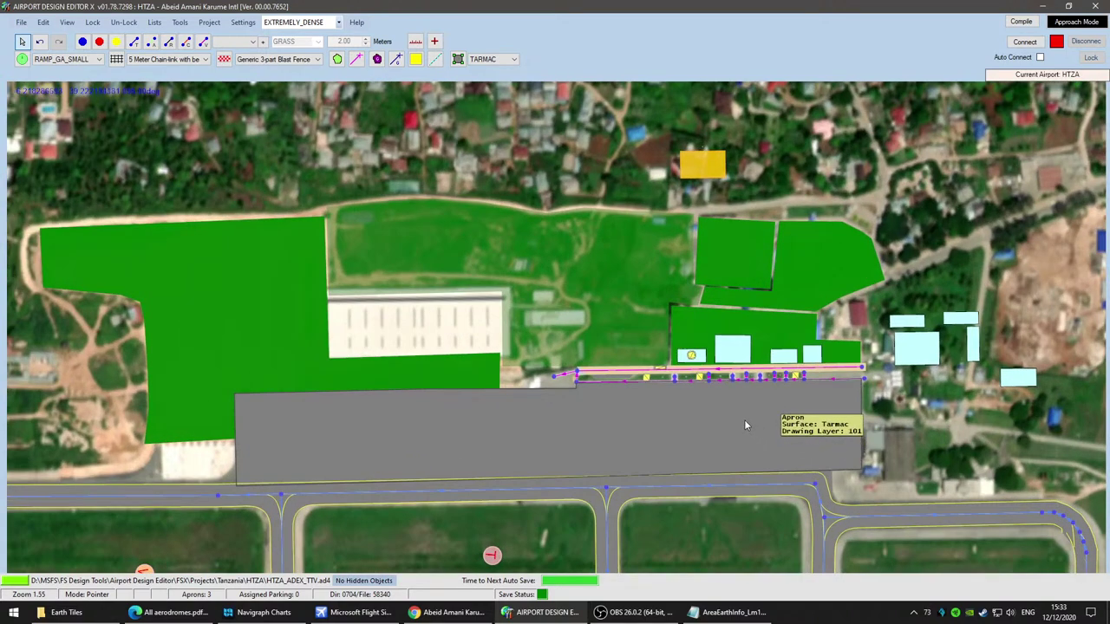
left_click_drag(493, 415, 665, 429)
right_click(630, 342)
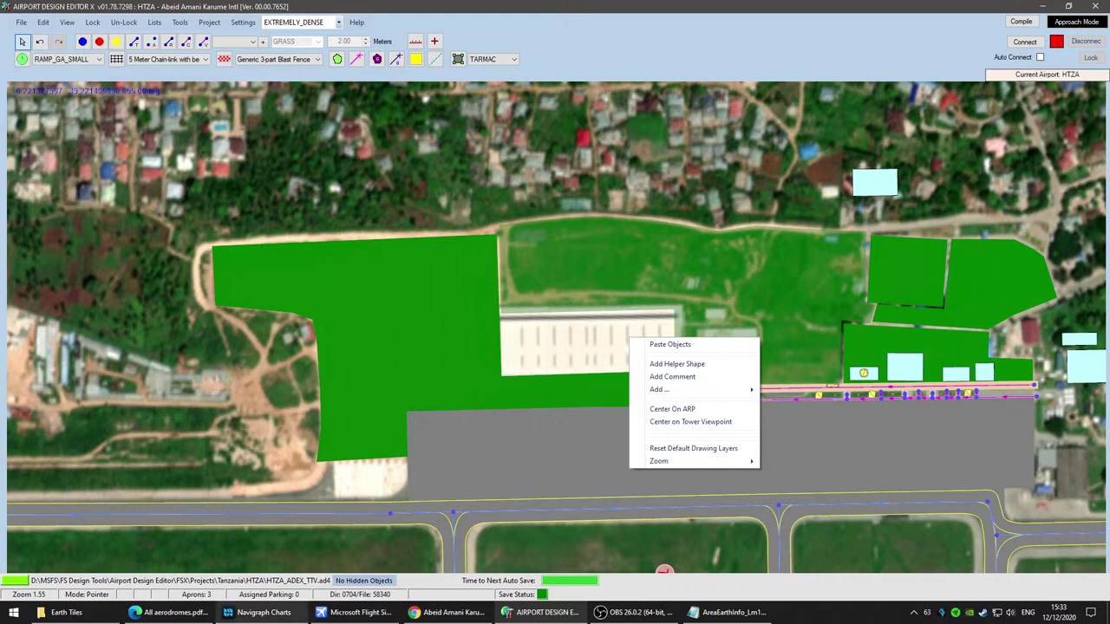
Step: Switch to the Google Maps satellite view of the airport in Chrome
left_click(462, 616)
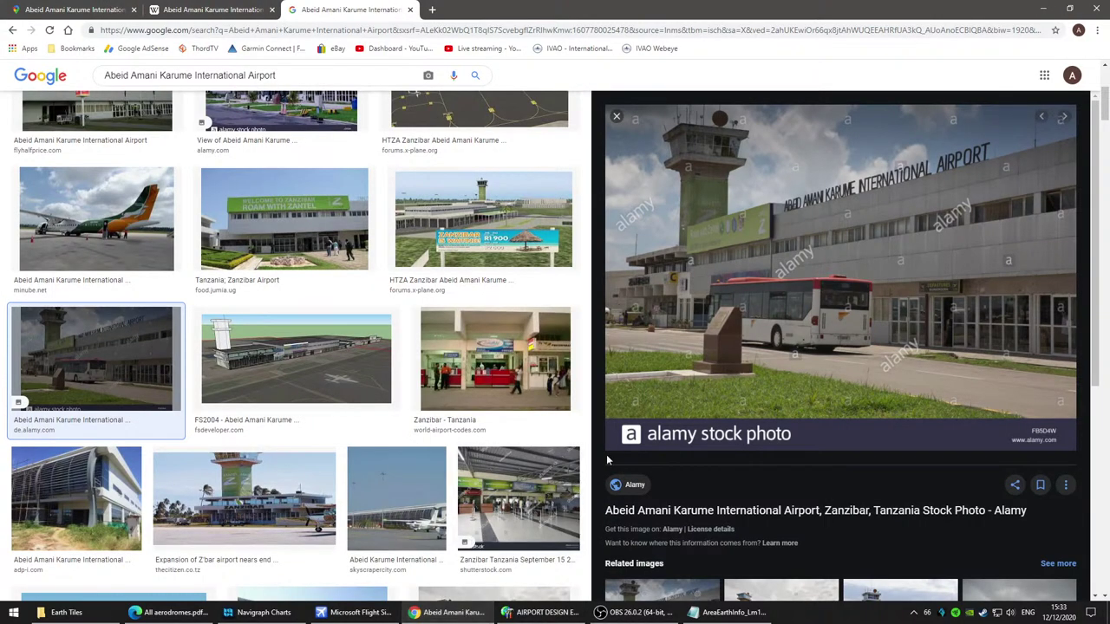
left_click(77, 8)
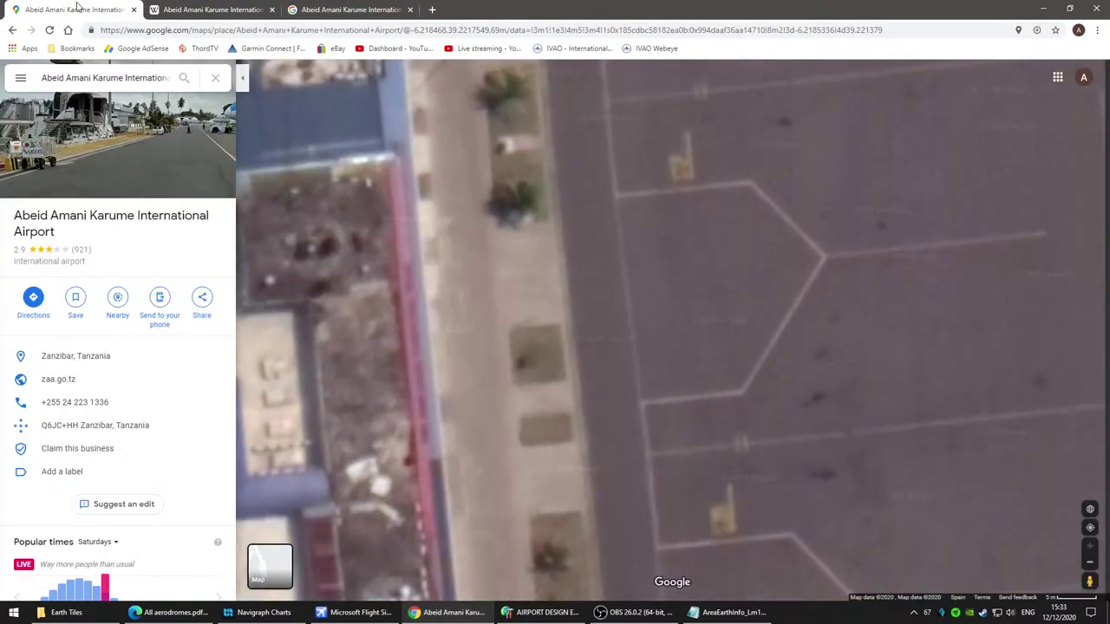
scroll(404, 345, "down", 2)
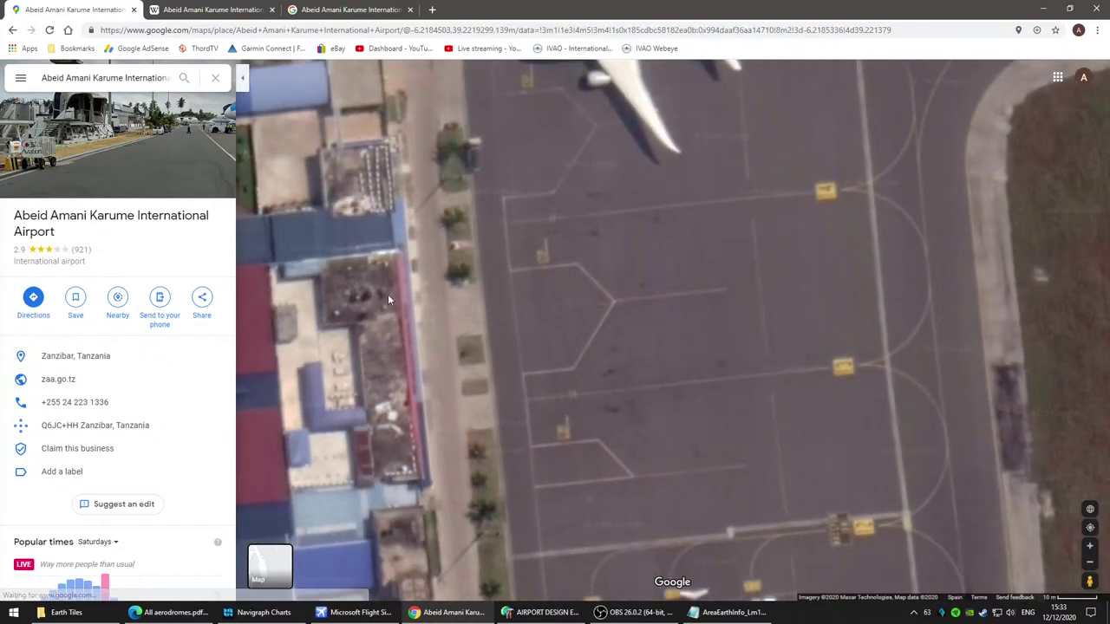
scroll(638, 323, "down", 1)
scroll(731, 426, "down", 1)
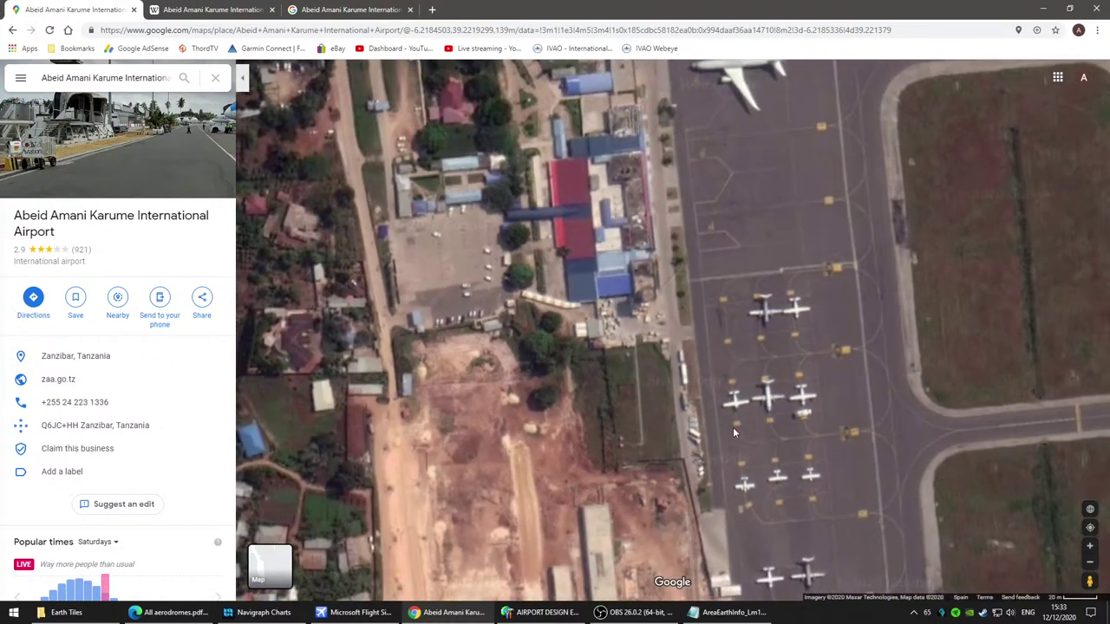
scroll(734, 430, "down", 4)
left_click_drag(711, 334, 737, 512)
Step: Zoom in on the grass strip beside the apron's parked aircraft
scroll(650, 270, "up", 3)
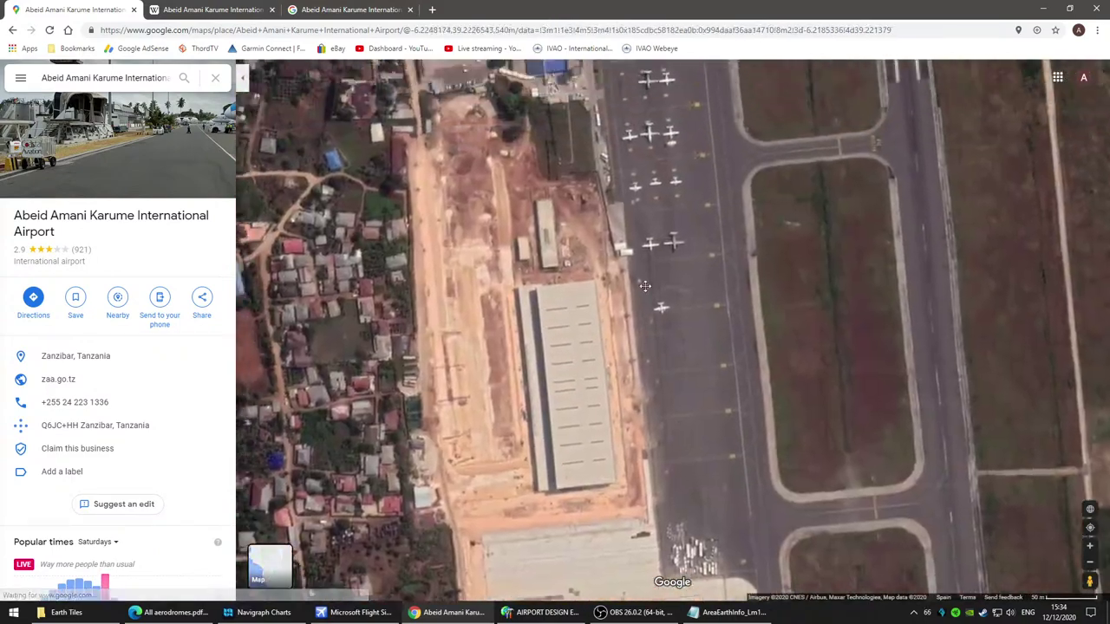
left_click_drag(590, 200, 623, 425)
scroll(621, 419, "up", 3)
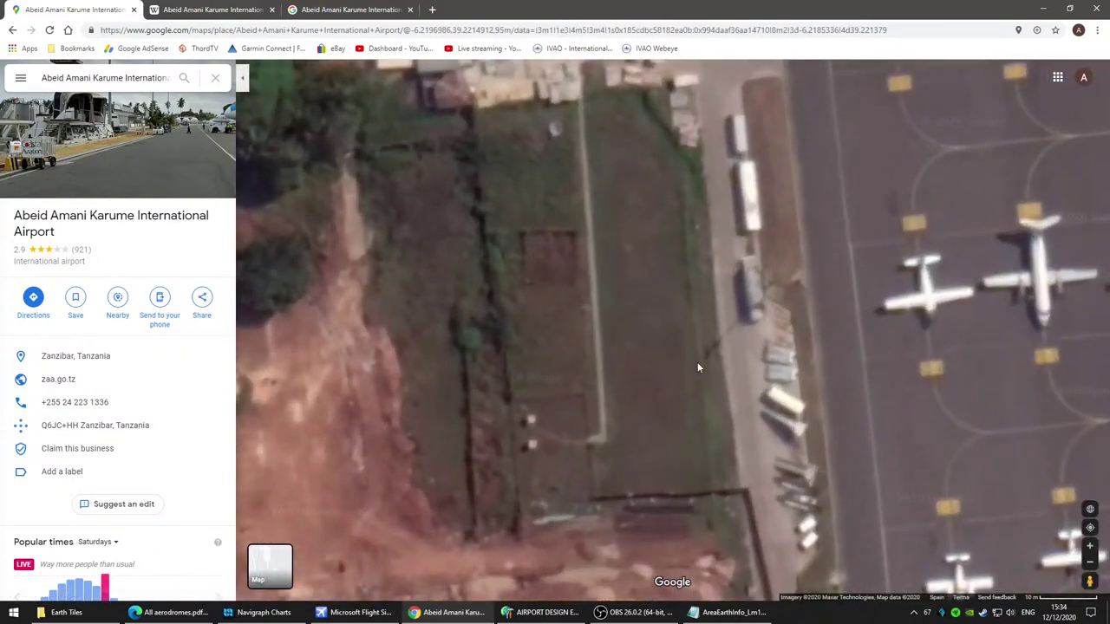
scroll(687, 219, "down", 3)
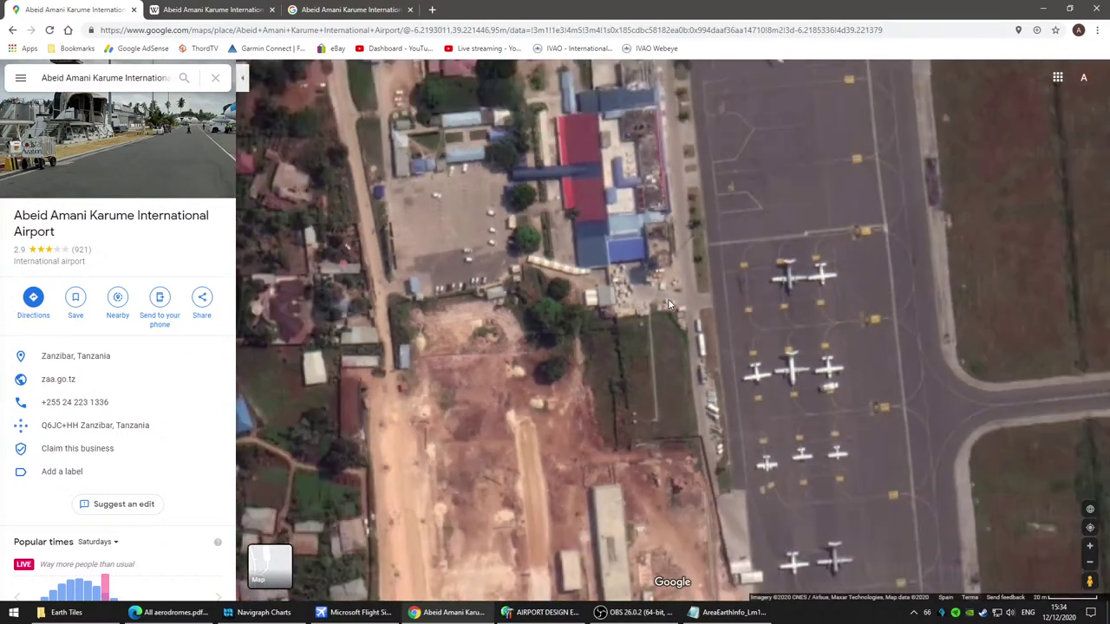
scroll(646, 377, "down", 2)
scroll(626, 324, "up", 2)
scroll(647, 314, "up", 2)
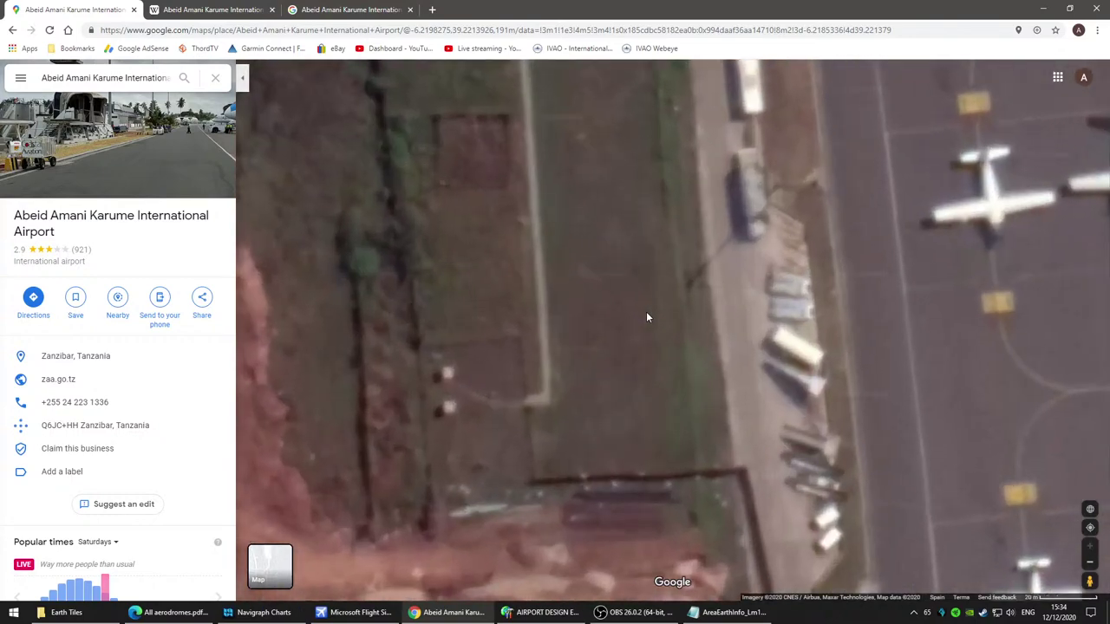
scroll(614, 394, "down", 3)
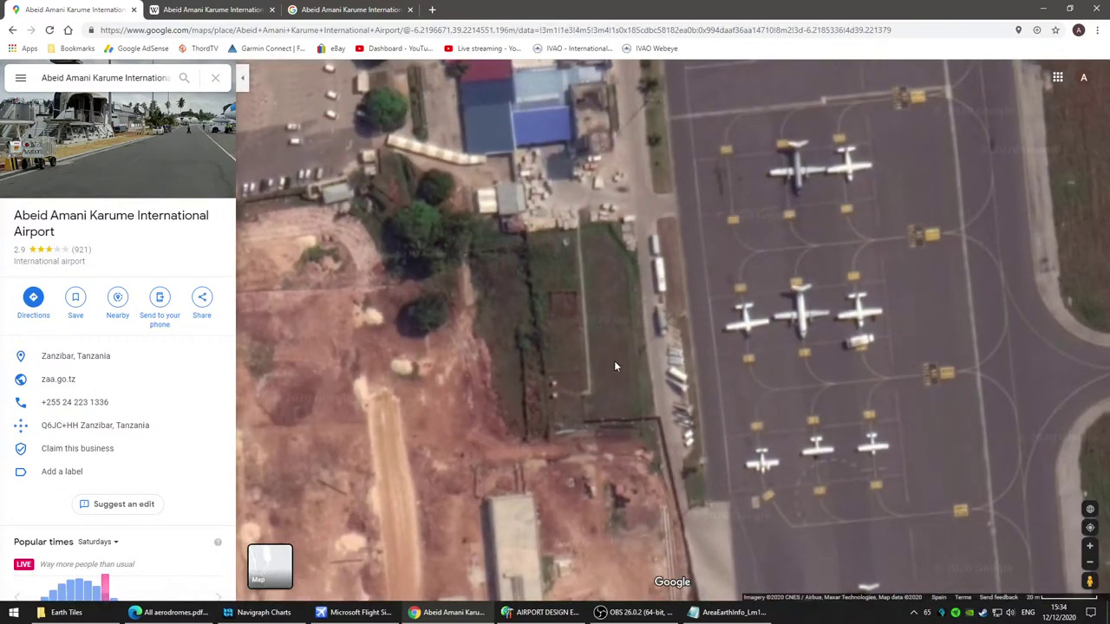
scroll(614, 367, "up", 2)
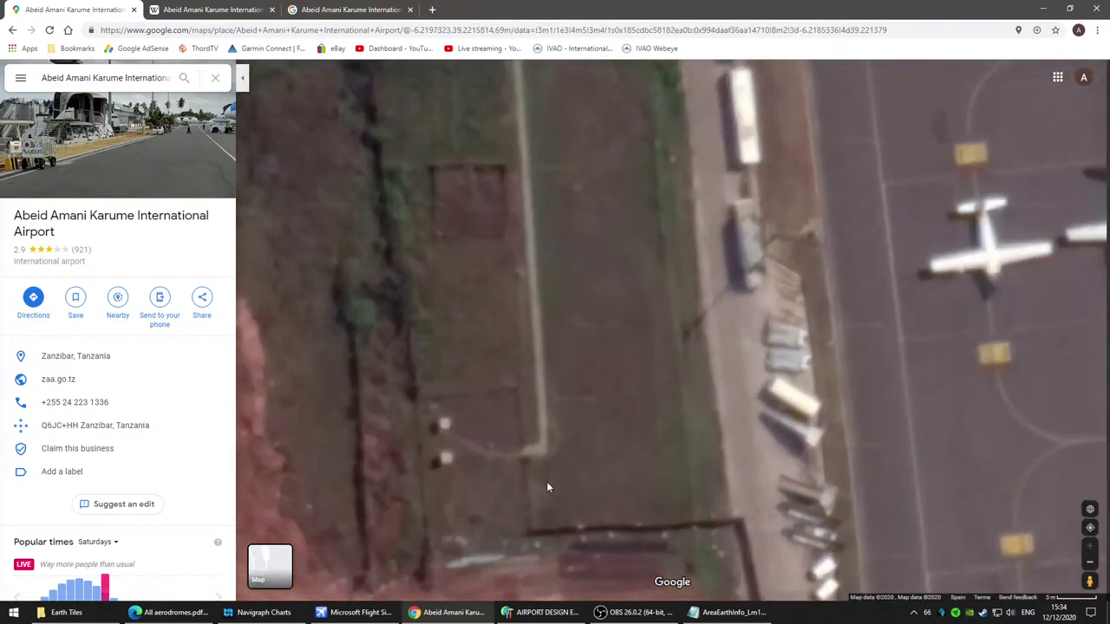
scroll(548, 488, "down", 2)
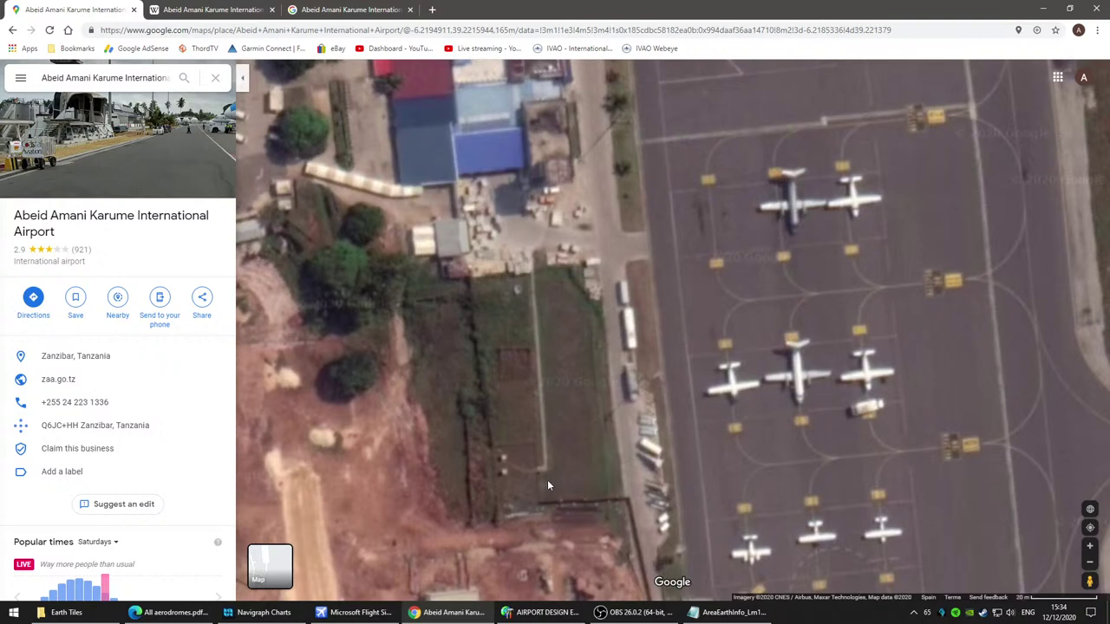
scroll(549, 476, "up", 1)
left_click_drag(576, 425, 588, 405)
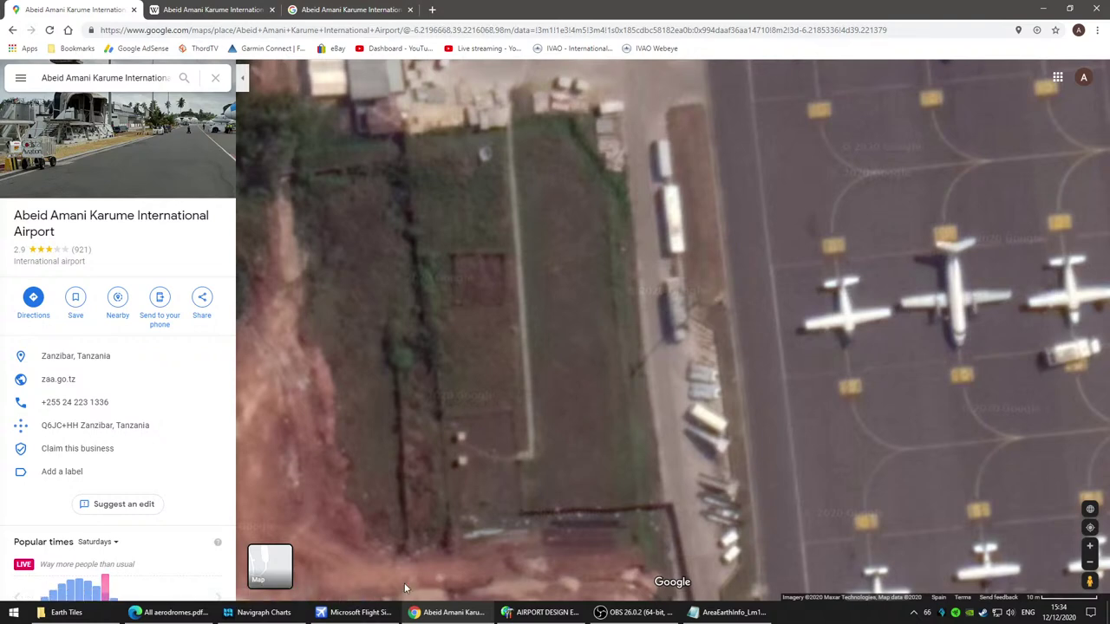
Step: Consult the HTZA chart in Navigraph Charts, then return to the Google Maps satellite view
left_click(249, 613)
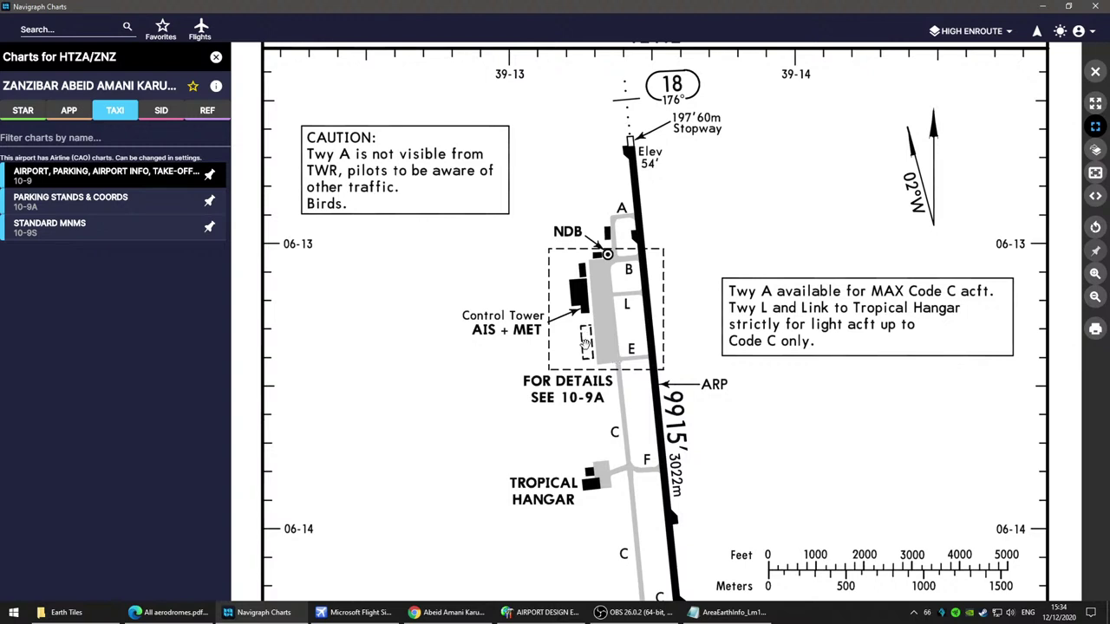
mouse_move(335, 616)
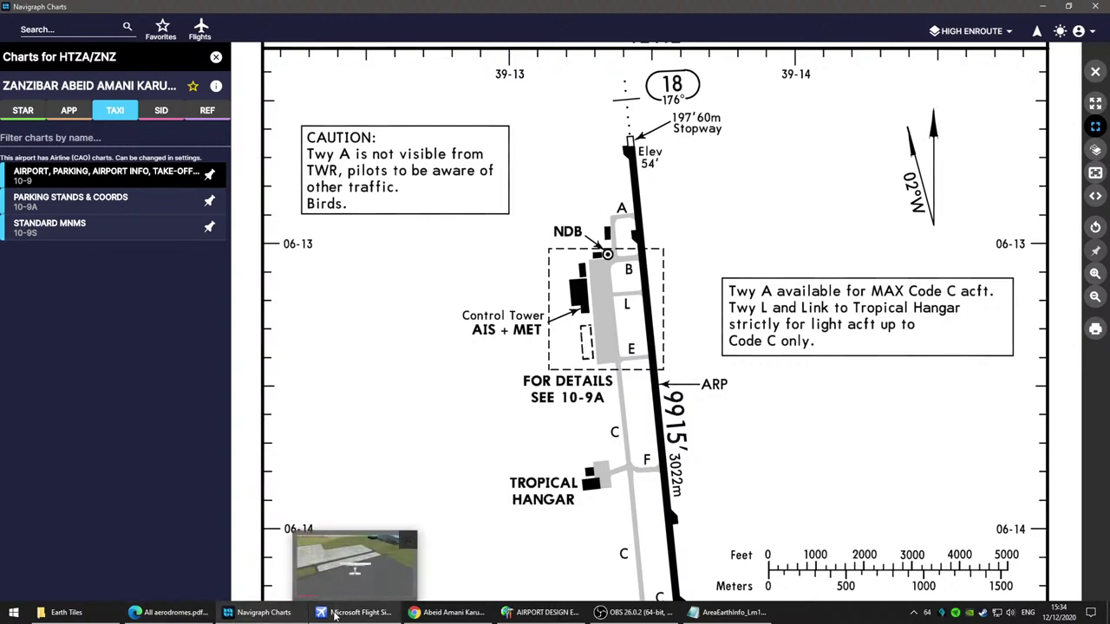
left_click(622, 613)
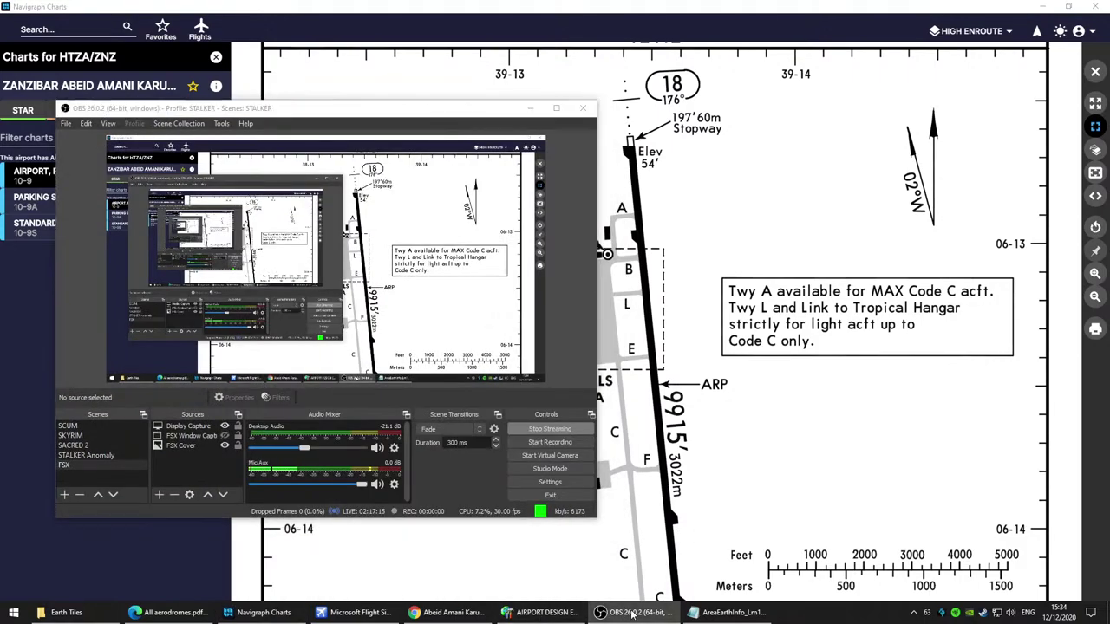
left_click(596, 613)
left_click(552, 614)
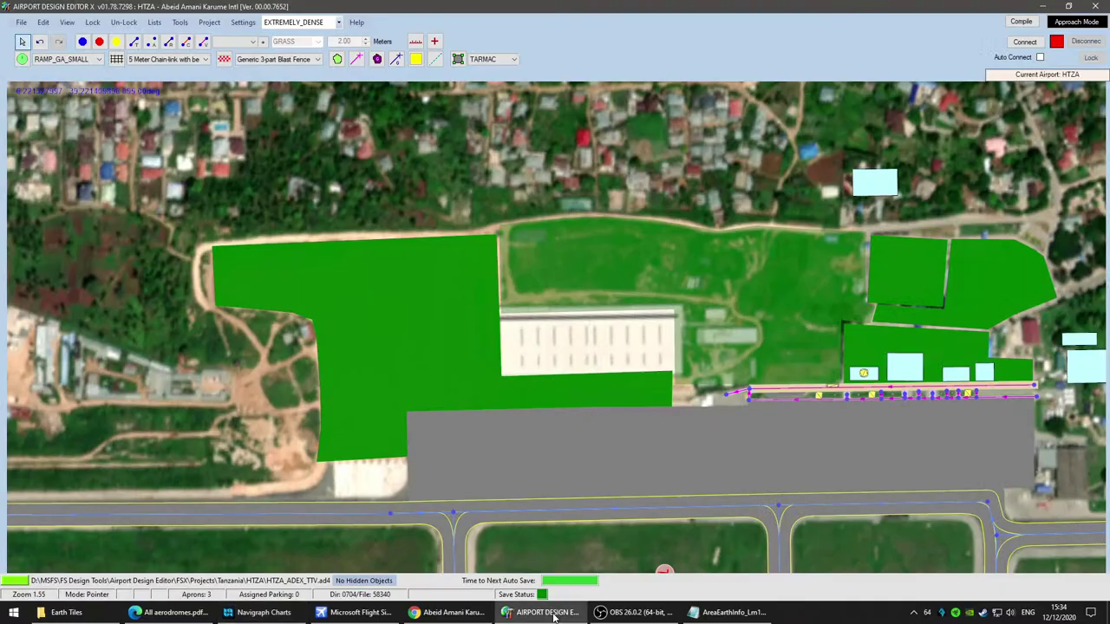
left_click(467, 616)
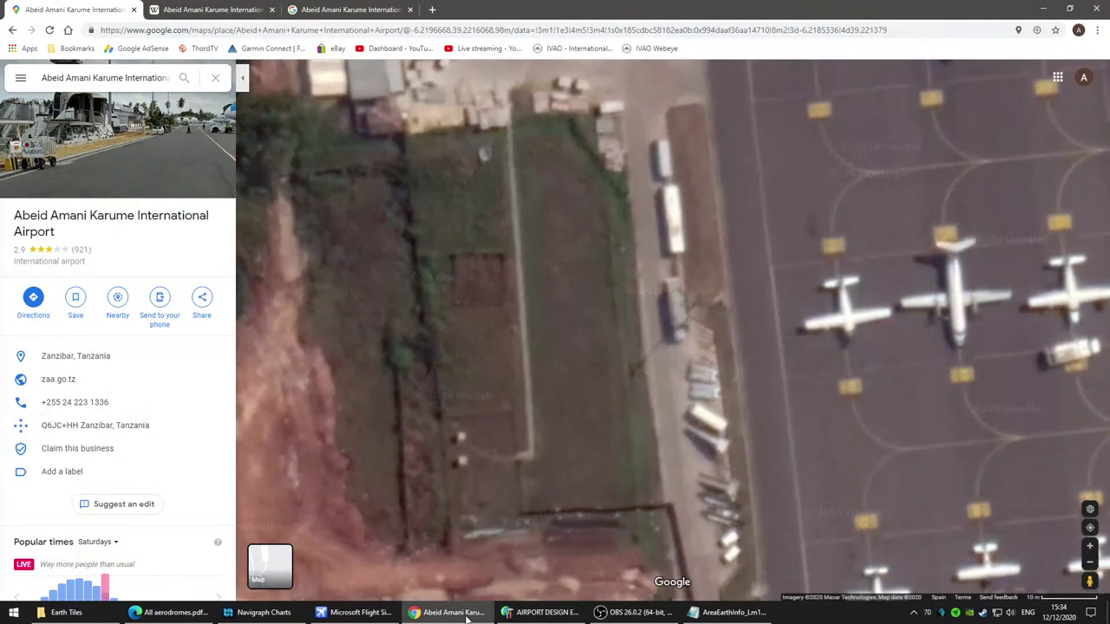
Step: Check the satellite view over the apron, the airport's Wikipedia article and its image results
scroll(562, 295, "down", 3)
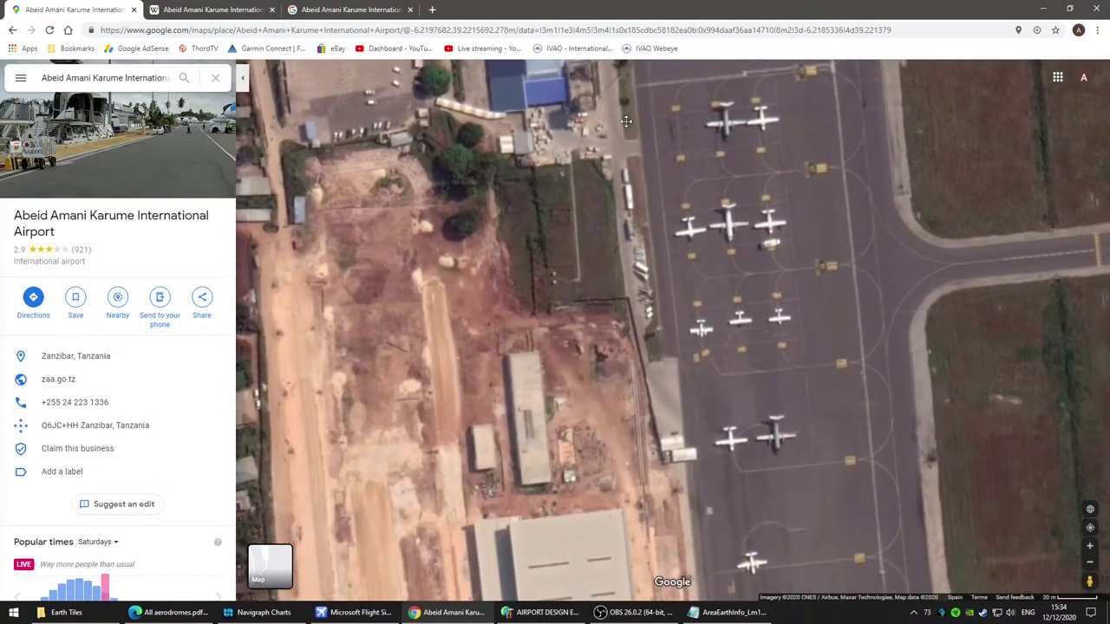
left_click_drag(611, 454, 612, 496)
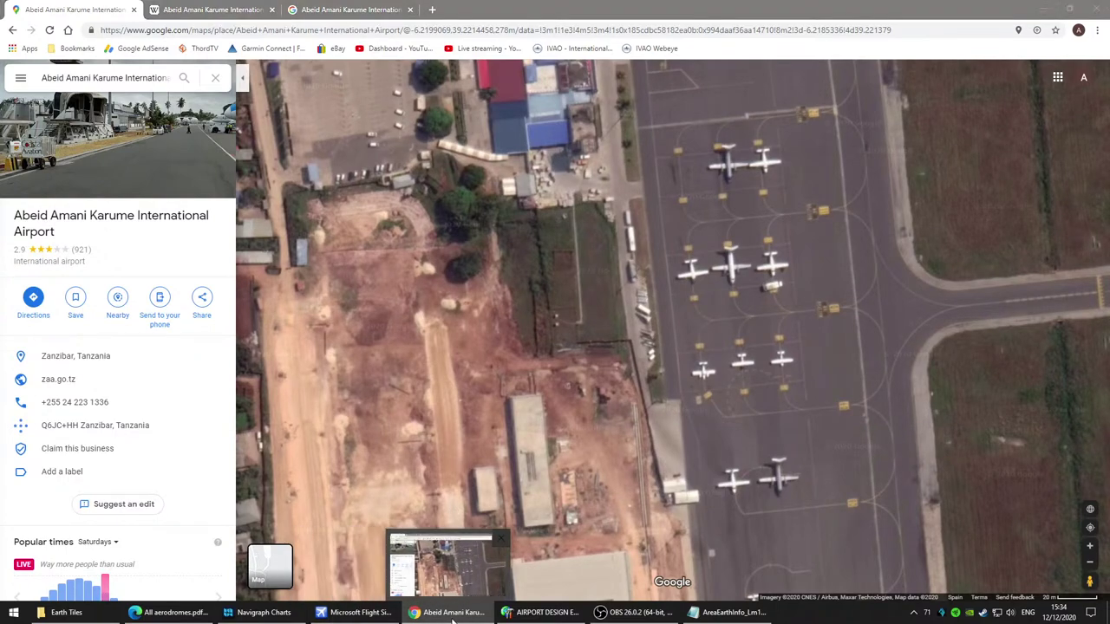
left_click(542, 612)
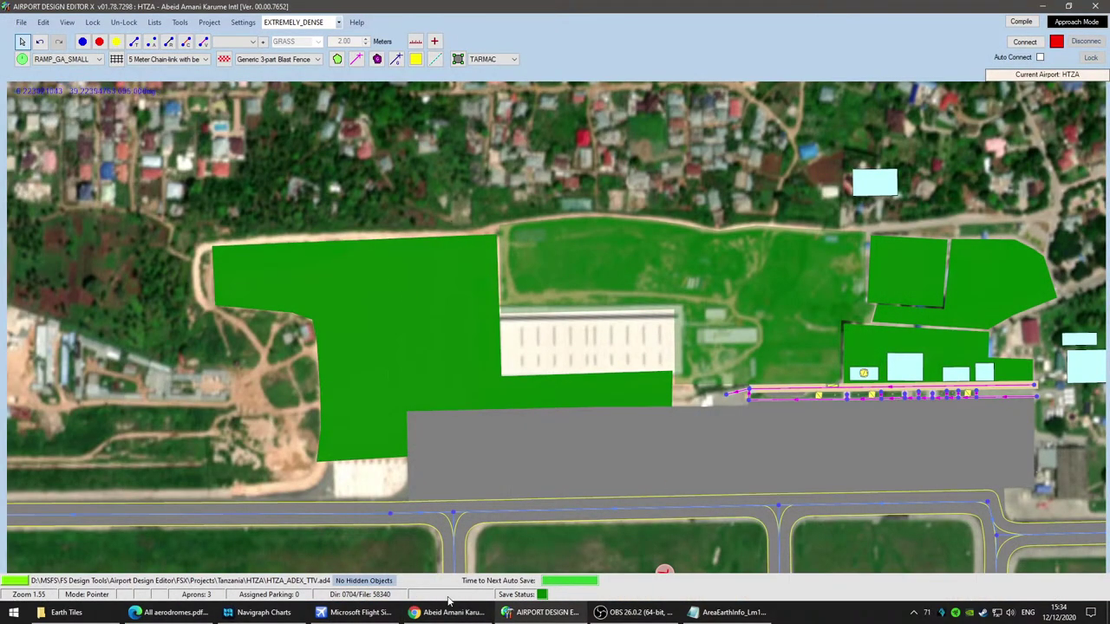
left_click(451, 612)
left_click(241, 10)
left_click(351, 9)
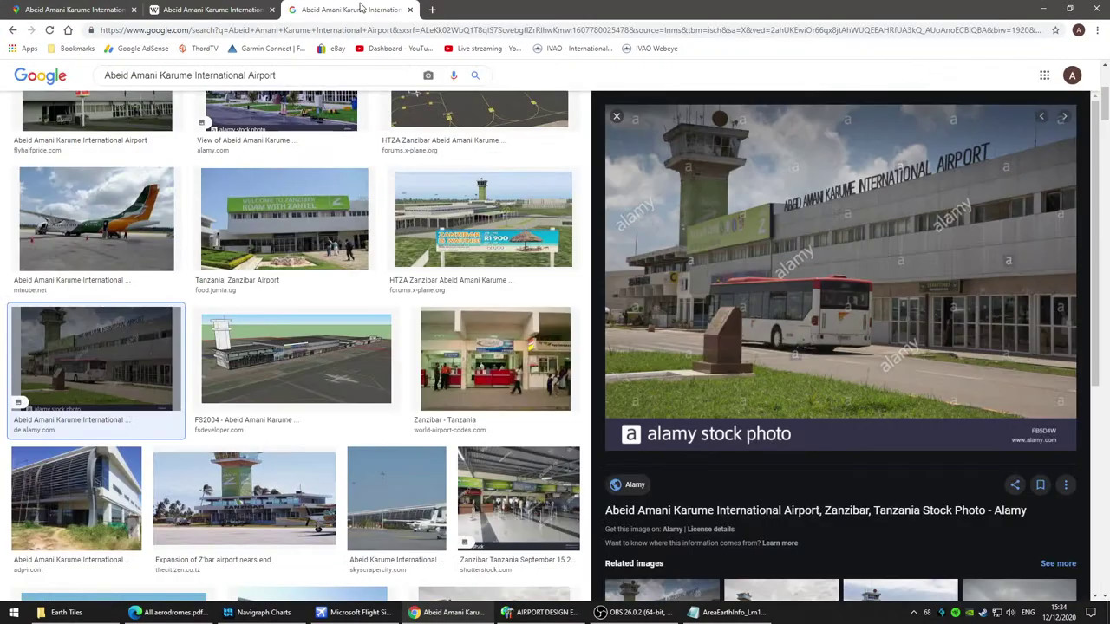
left_click(68, 9)
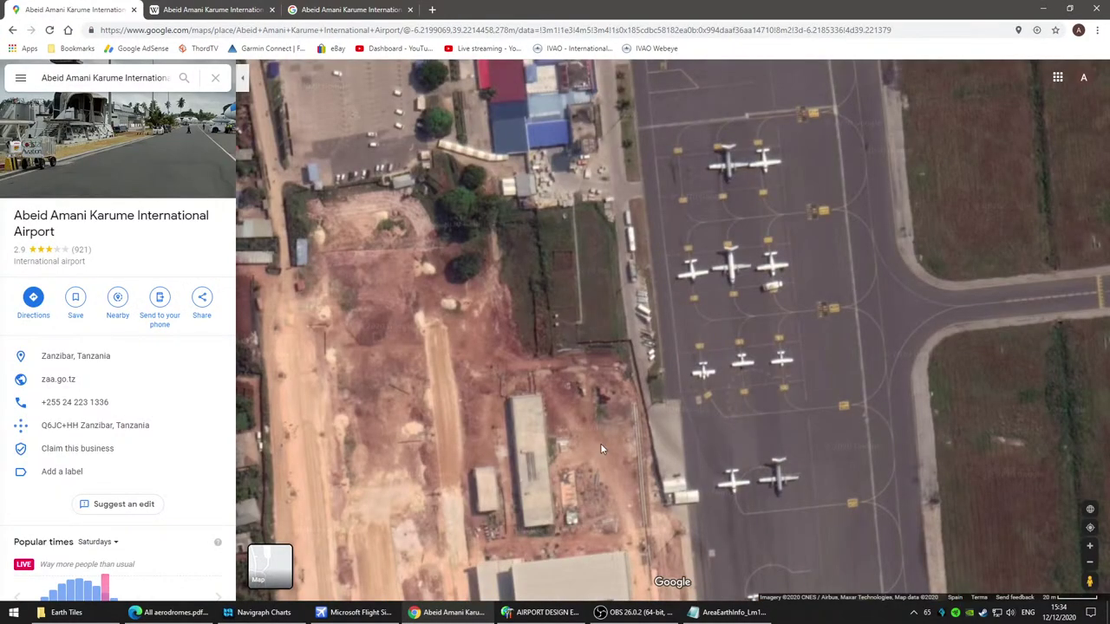
Step: Pan the satellite map across the terminal, the large hangar and the northern apron's parked aircraft
left_click_drag(574, 497, 583, 579)
scroll(590, 401, "up", 2)
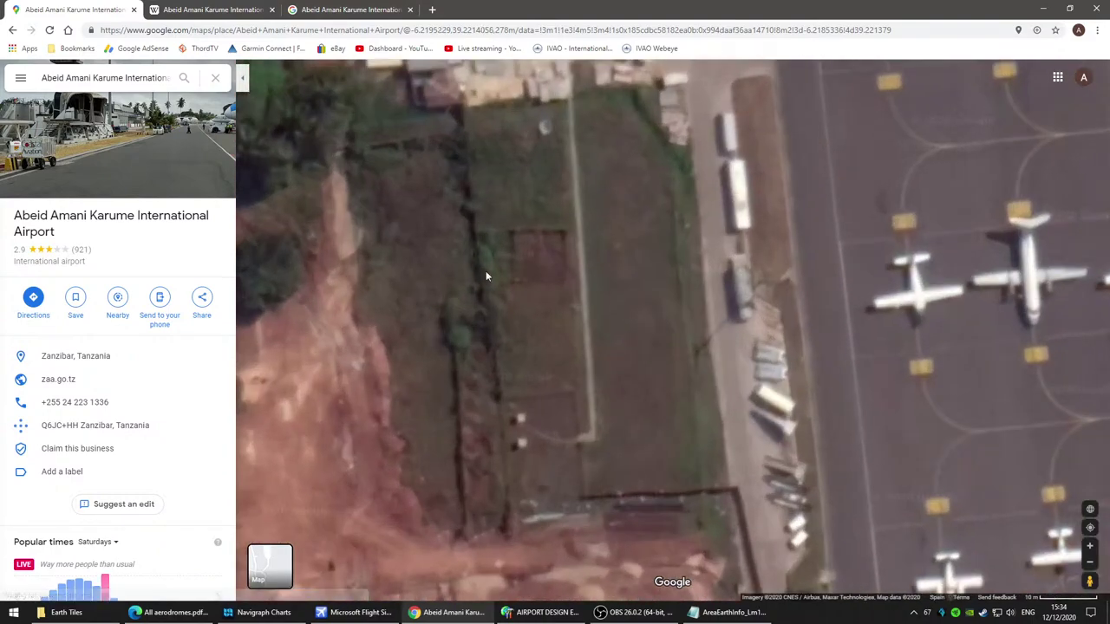
scroll(532, 310, "down", 2)
left_click_drag(532, 310, 658, 543)
left_click_drag(598, 349, 541, 367)
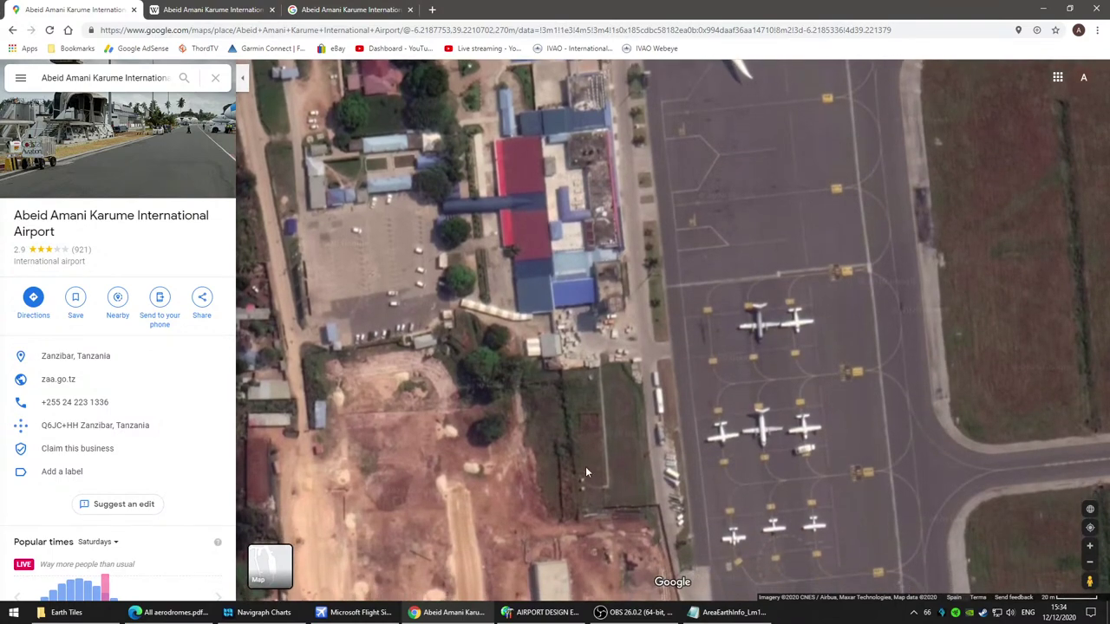
left_click_drag(584, 475, 559, 215)
left_click_drag(581, 510, 555, 252)
left_click_drag(590, 512, 610, 476)
left_click_drag(526, 177, 540, 419)
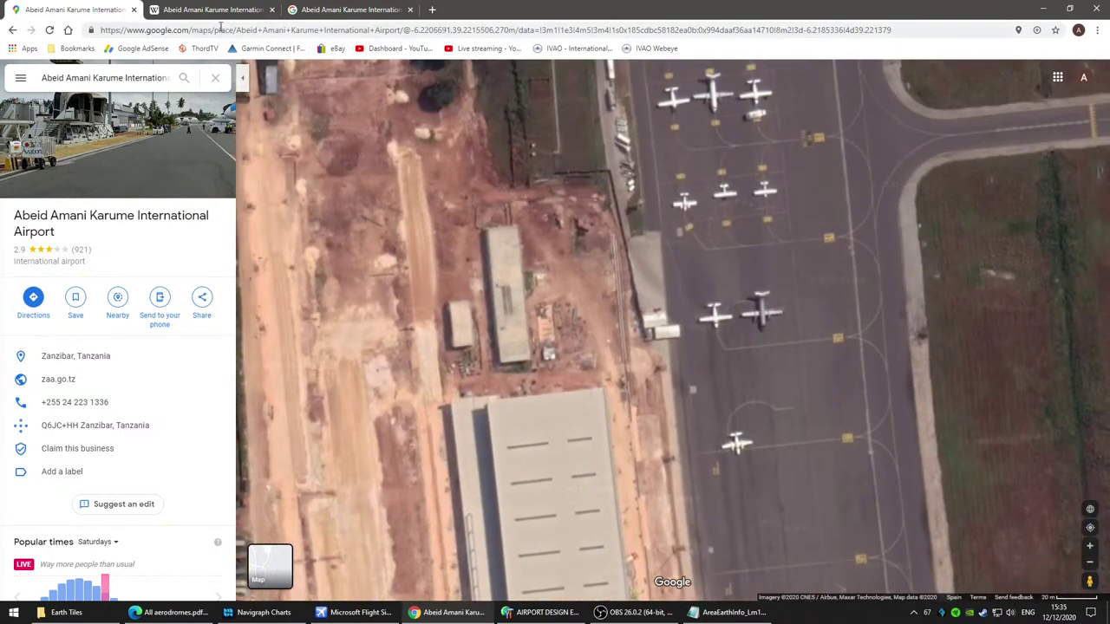
left_click(533, 613)
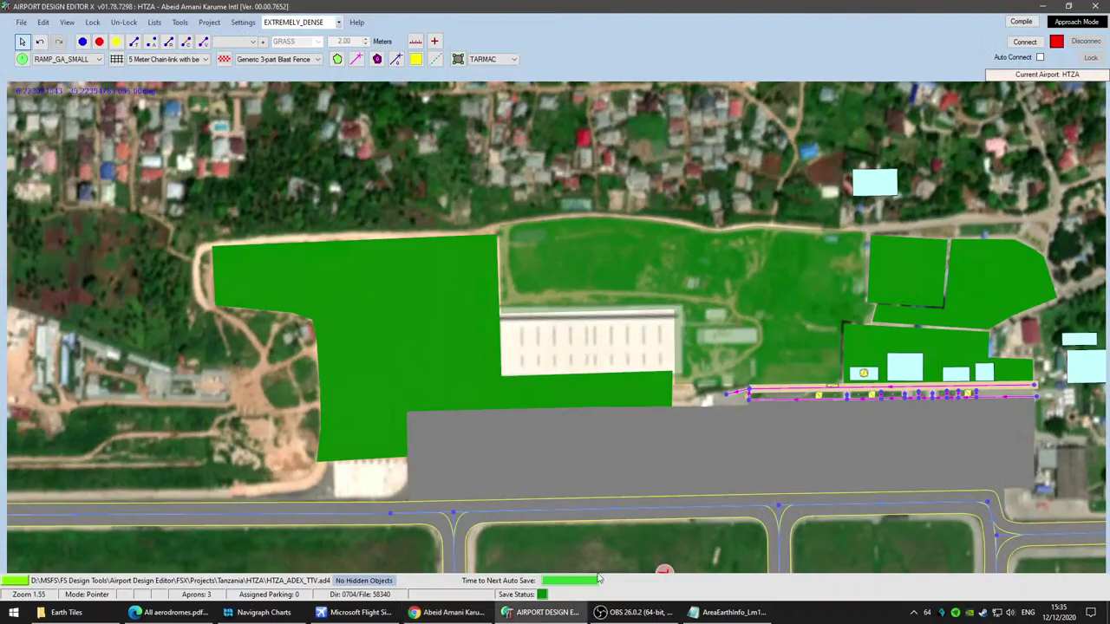
Step: Centre the layout on the runway and hangar, and fade the Dirt polygon west of the hangar to transparent
scroll(583, 525, "down", 1)
scroll(581, 520, "down", 2)
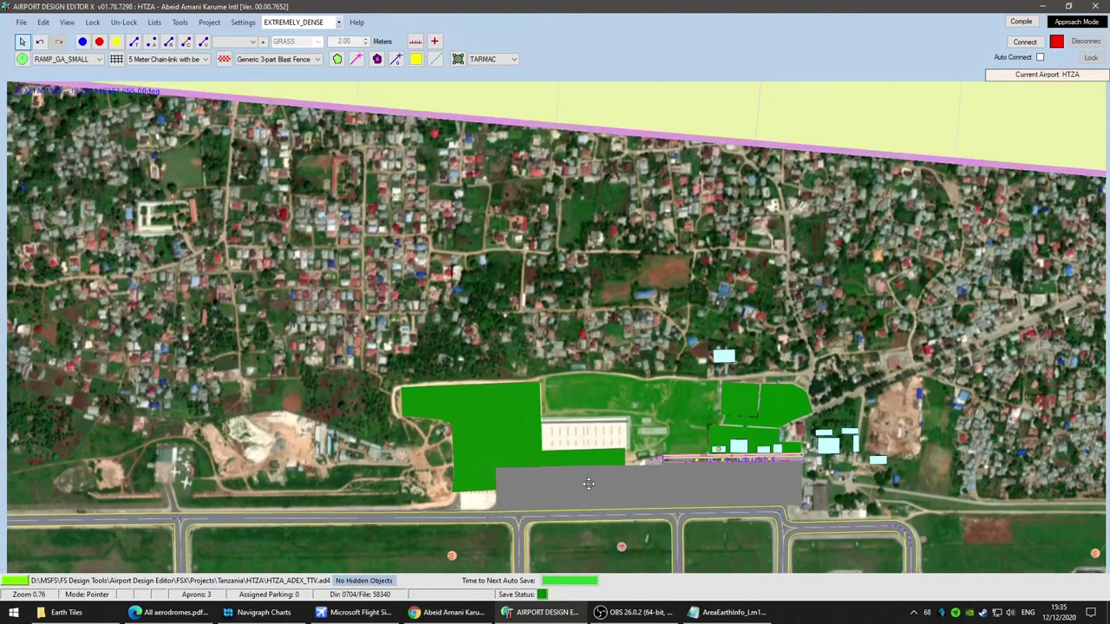
left_click_drag(581, 515, 617, 382)
scroll(619, 389, "up", 1)
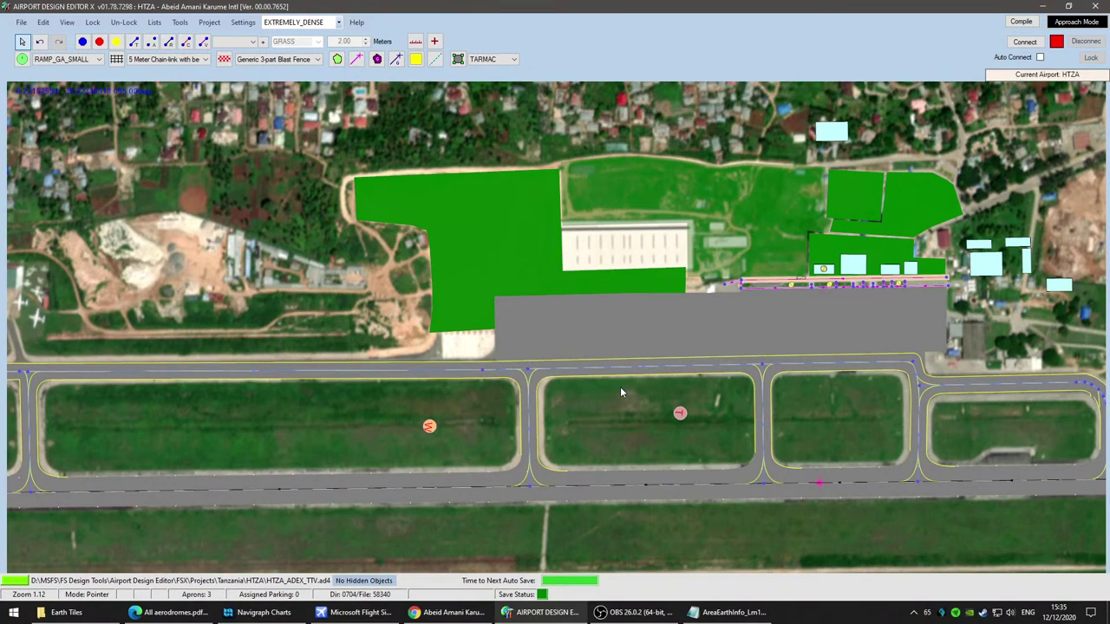
scroll(620, 386, "up", 3)
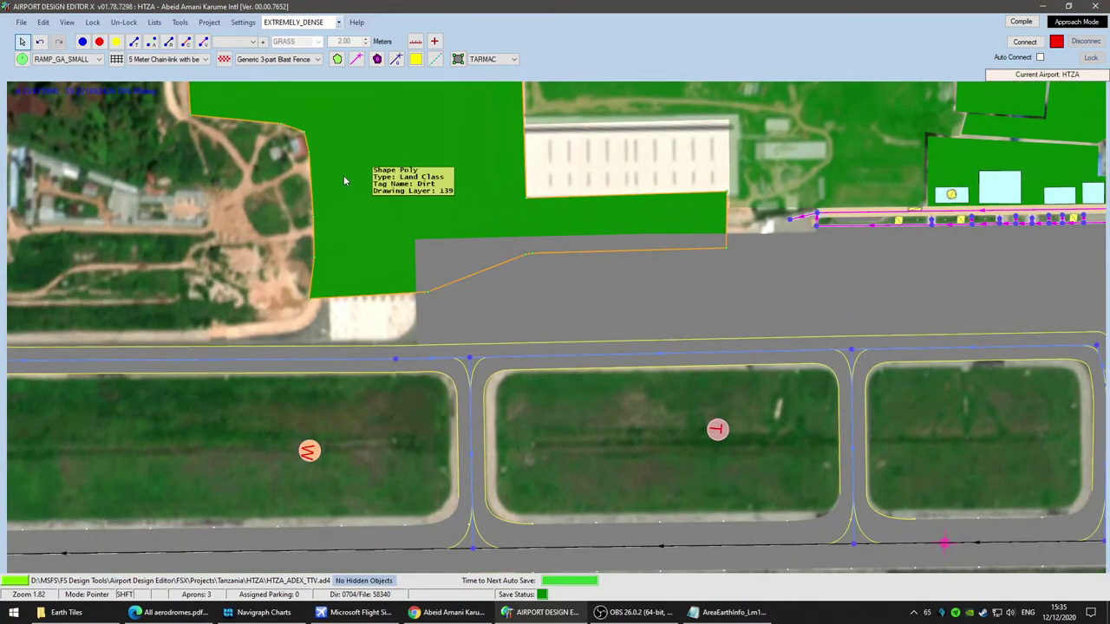
scroll(343, 176, "down", 4, "shift")
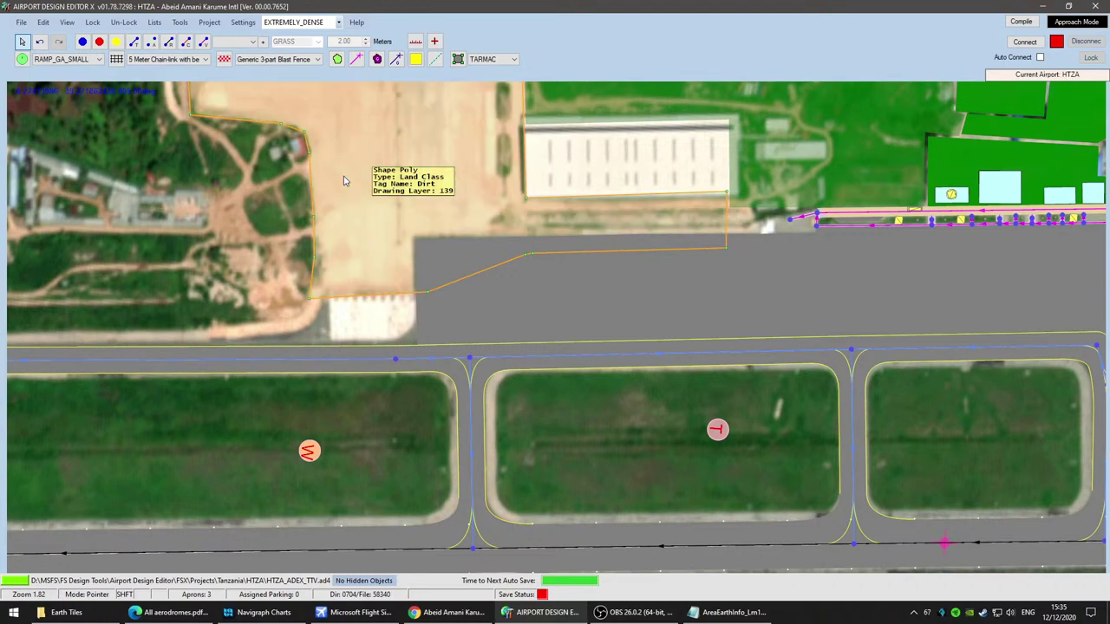
scroll(694, 309, "down", 2)
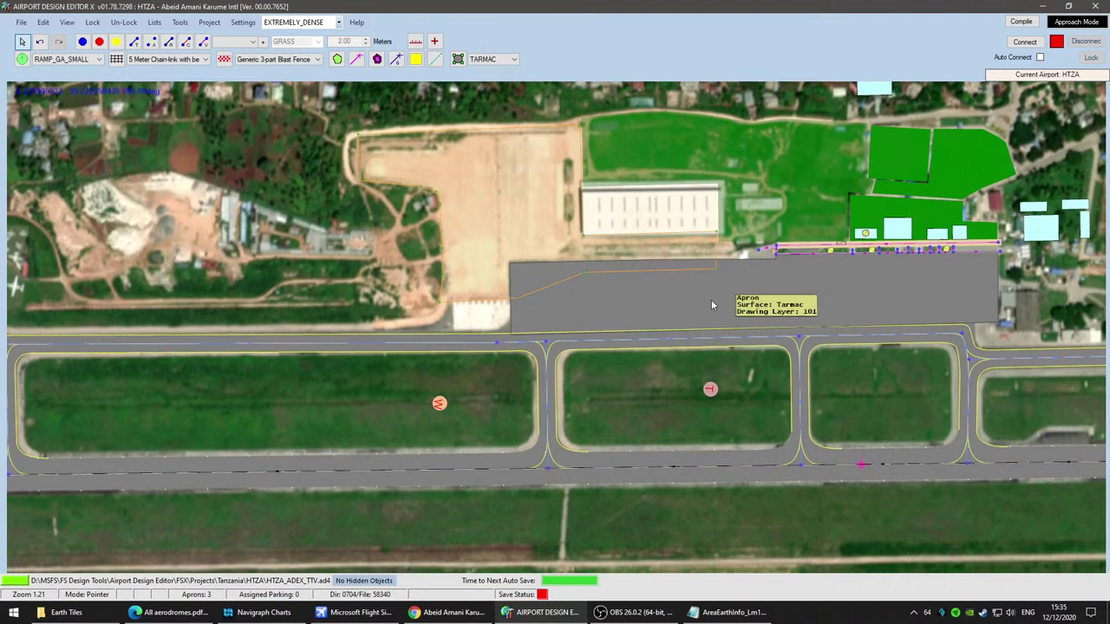
scroll(706, 309, "up", 3)
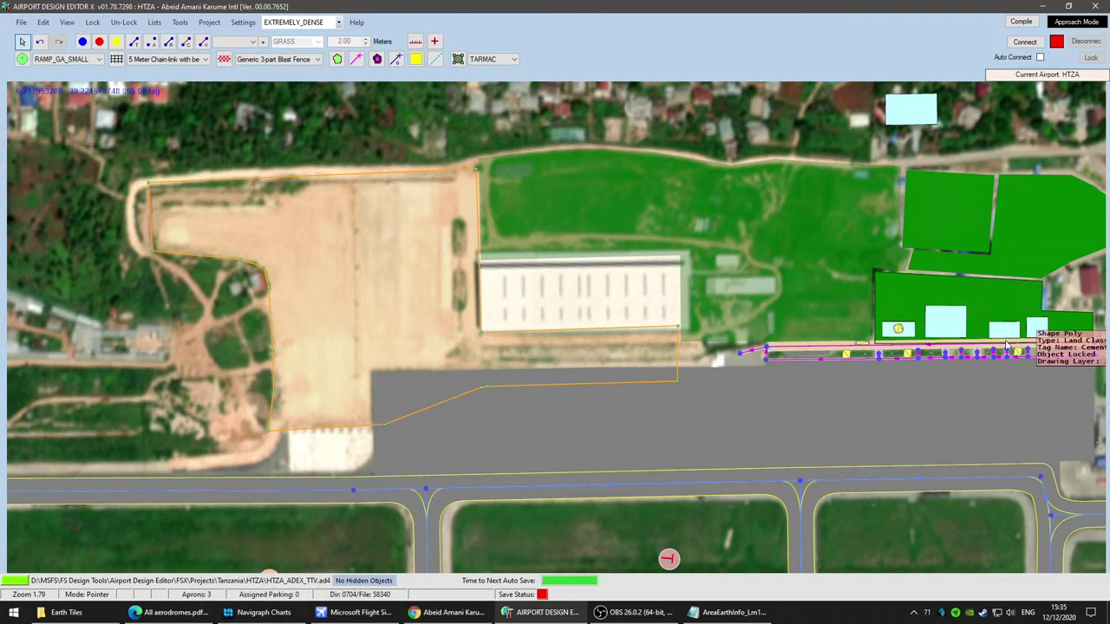
right_click_drag(813, 407, 670, 470)
Step: From the hangar, open Add Library Object, set Library to *All* and search for FBO
right_click(420, 355)
right_click(420, 356)
mouse_move(508, 405)
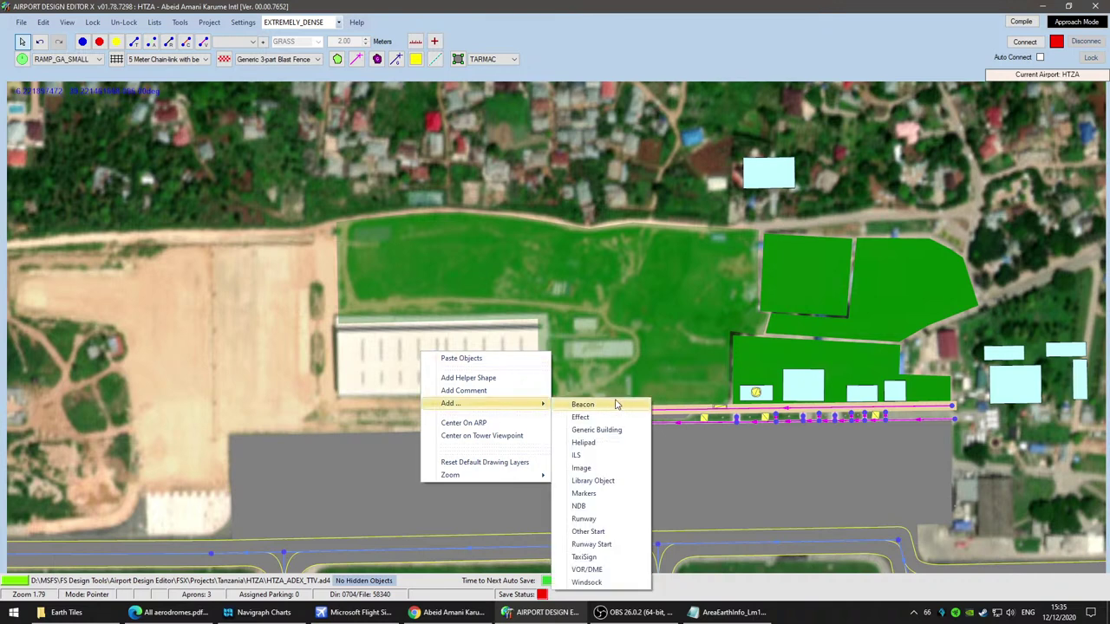
left_click(593, 482)
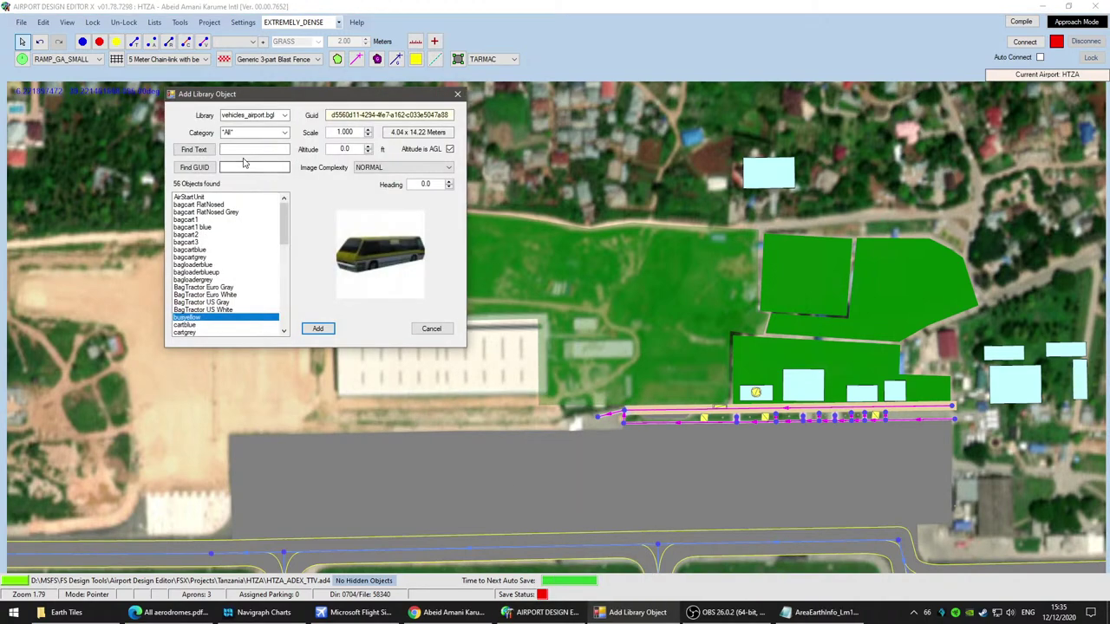
left_click(282, 115)
left_click_drag(284, 260, 283, 243)
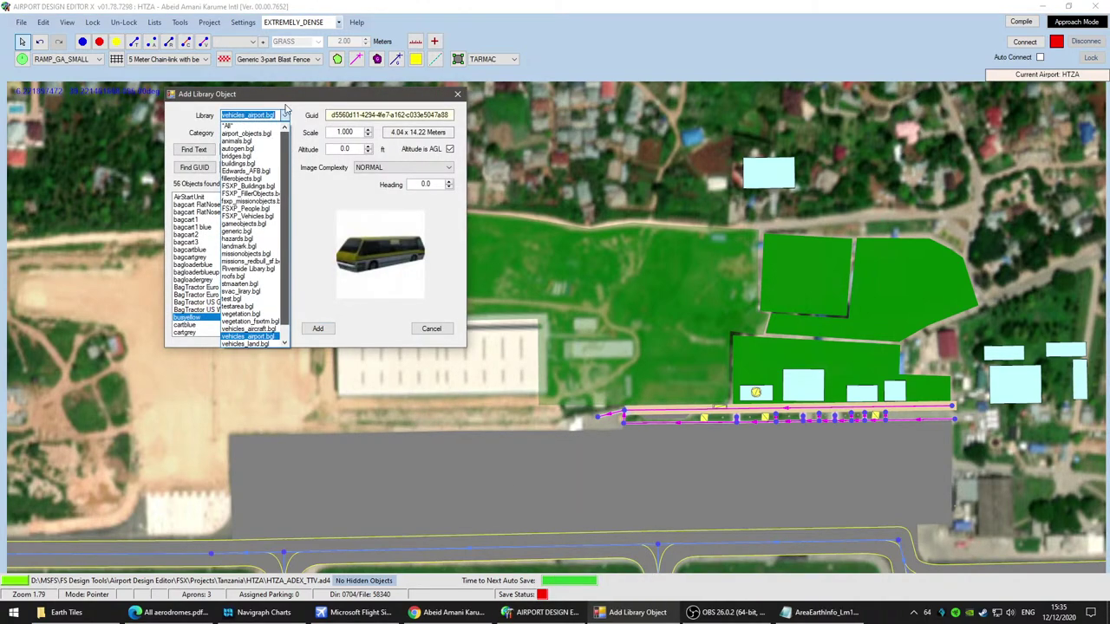
left_click(259, 128)
left_click(250, 149)
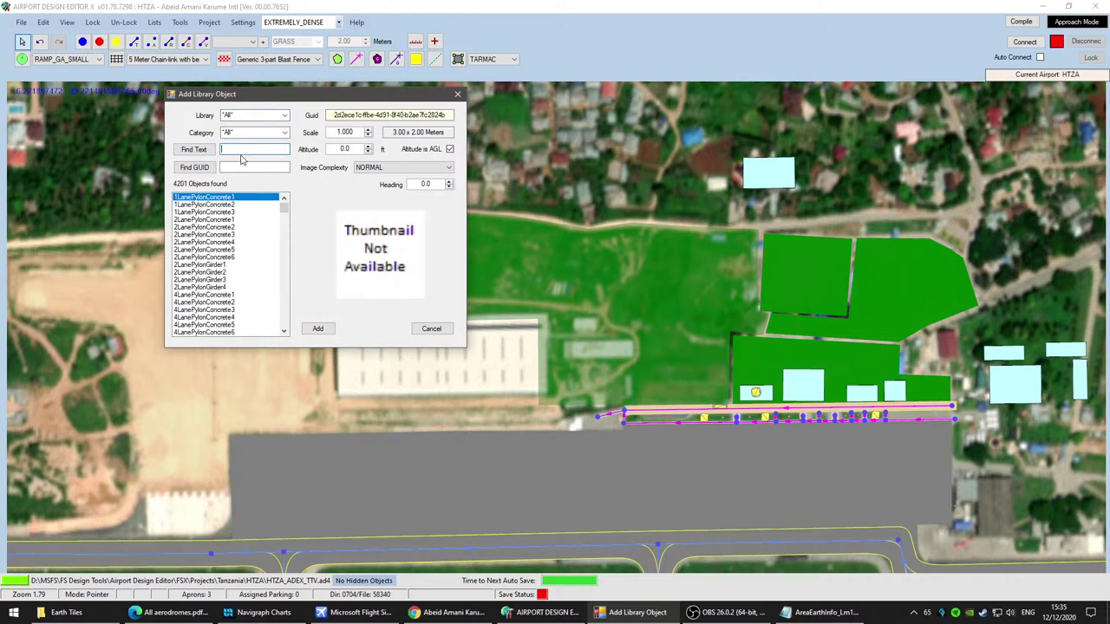
left_click(194, 149)
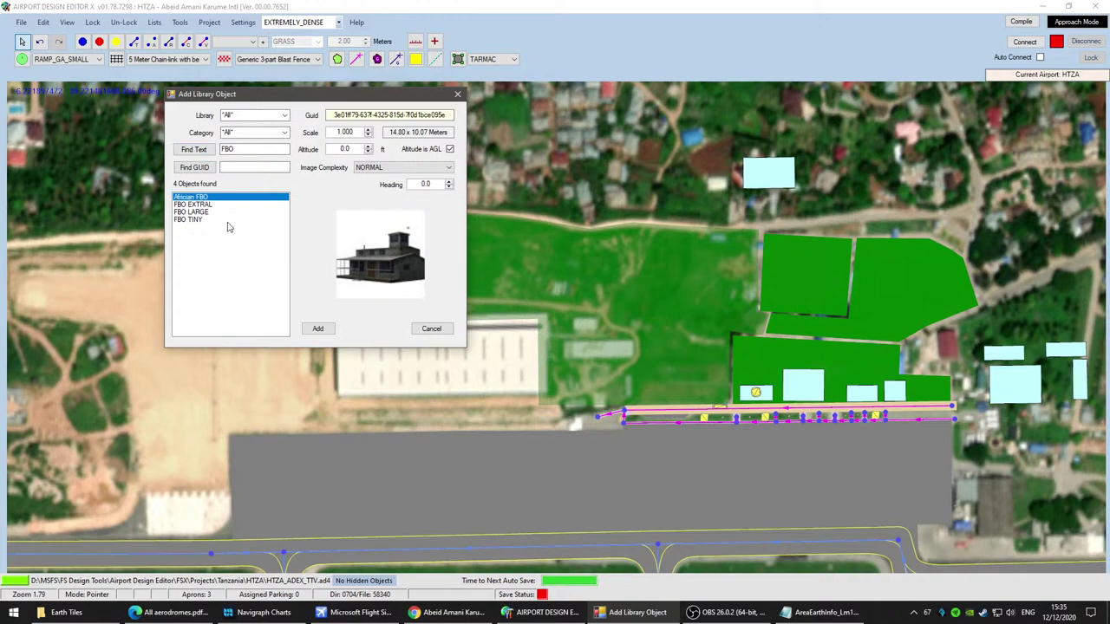
Step: Compare FBO LARGE and FBO EXTRAL, then place FBO EXTRAL on the hangar at heading 352.4
left_click(208, 213)
left_click(209, 206)
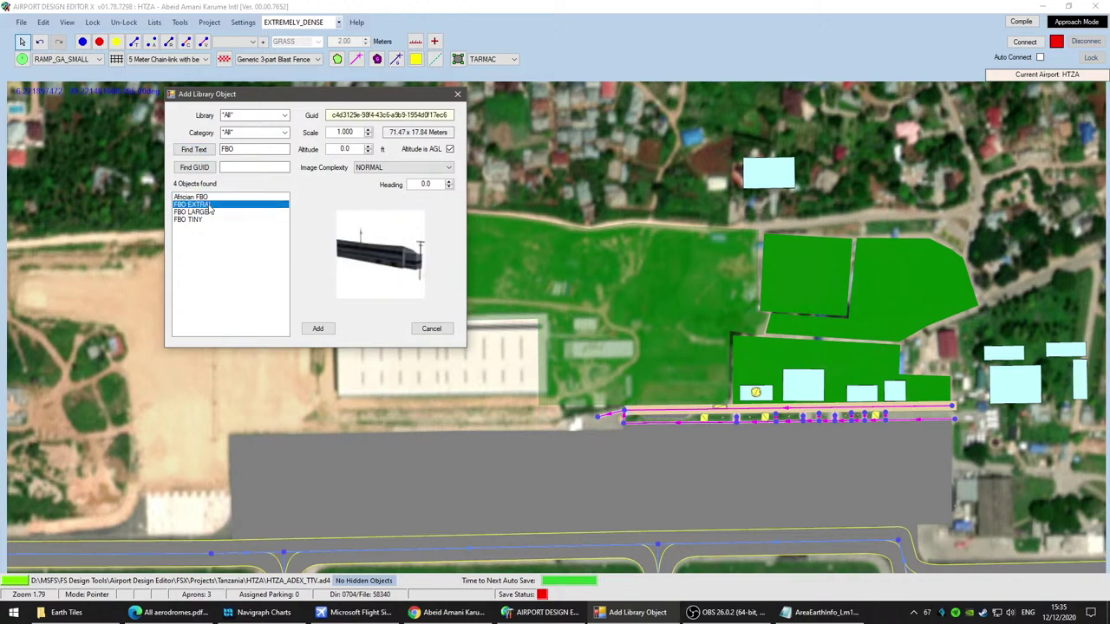
left_click(318, 328)
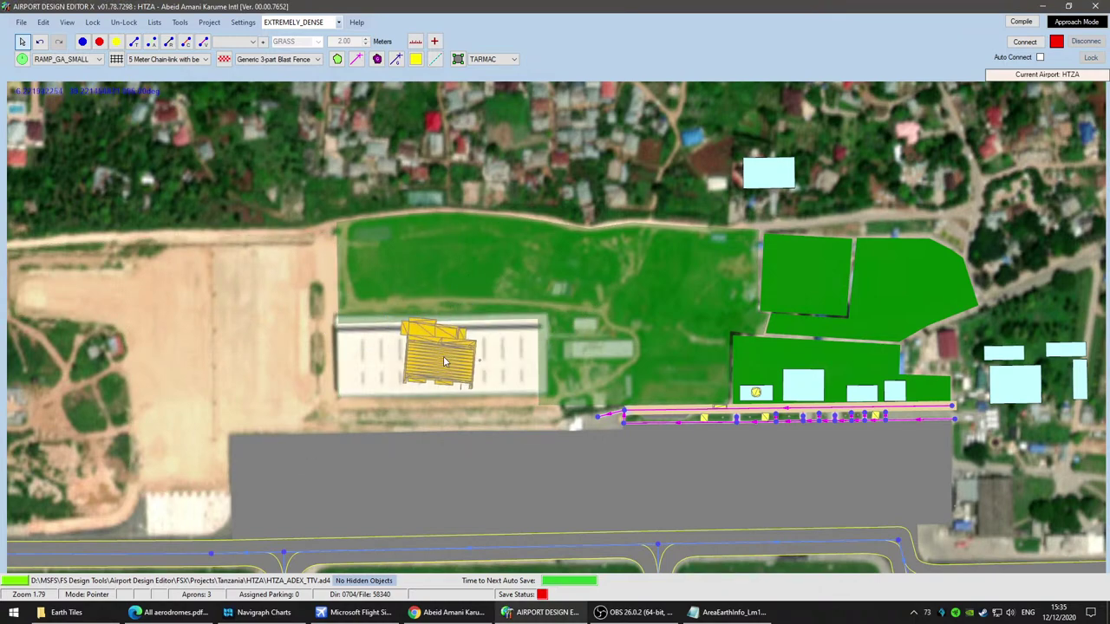
scroll(498, 360, "up", 5)
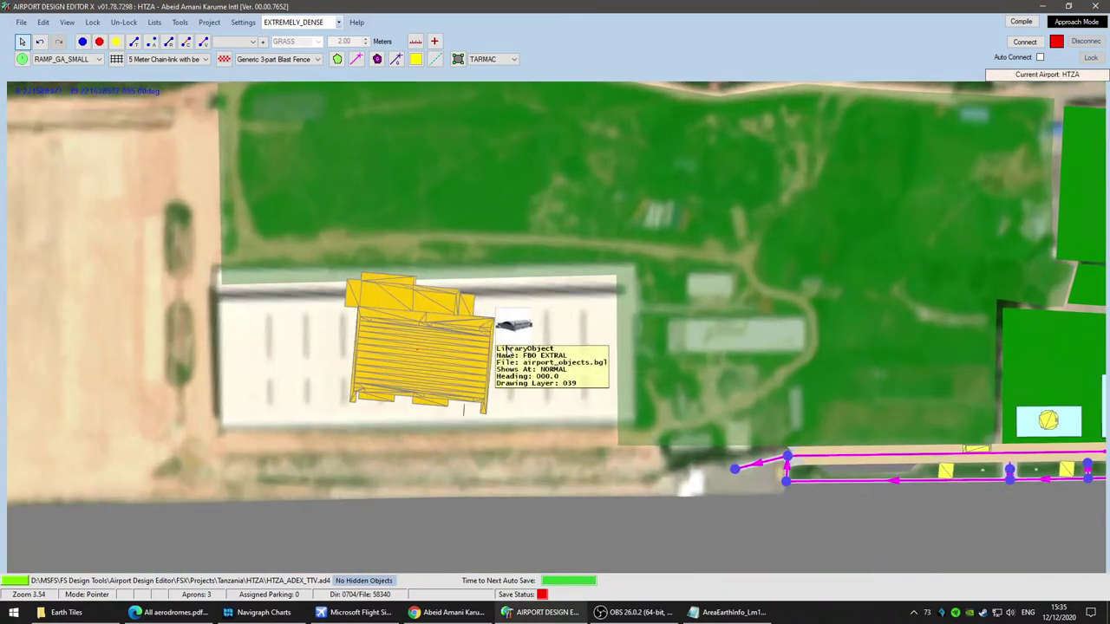
left_click_drag(506, 355, 510, 351)
left_click(417, 354)
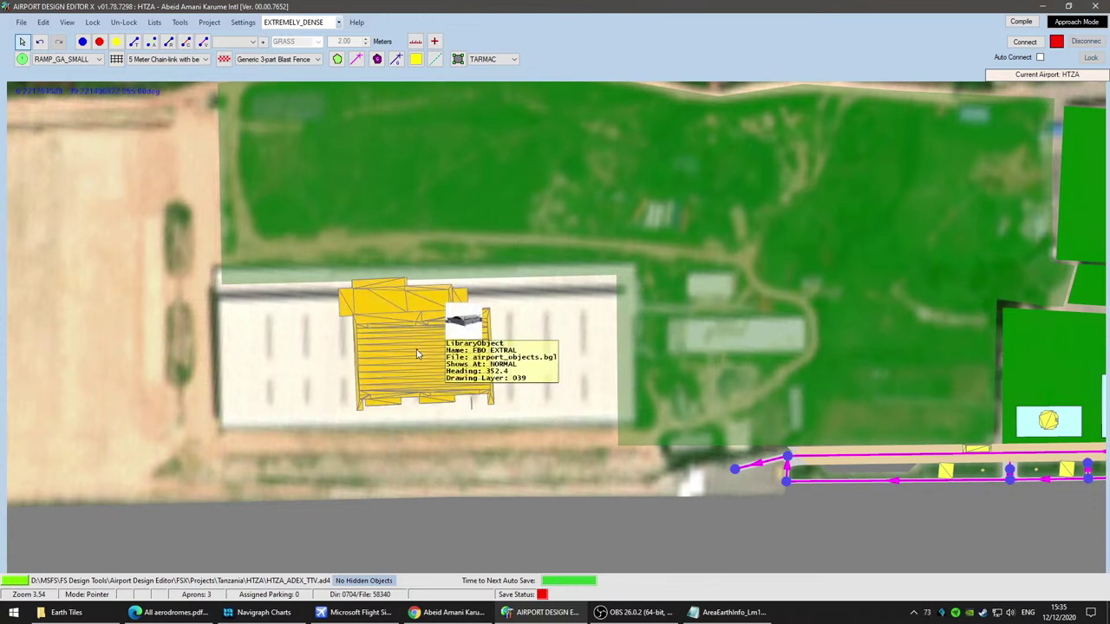
Step: Add the FBO LARGE library object on the hangar and rotate it across the building
right_click(417, 353)
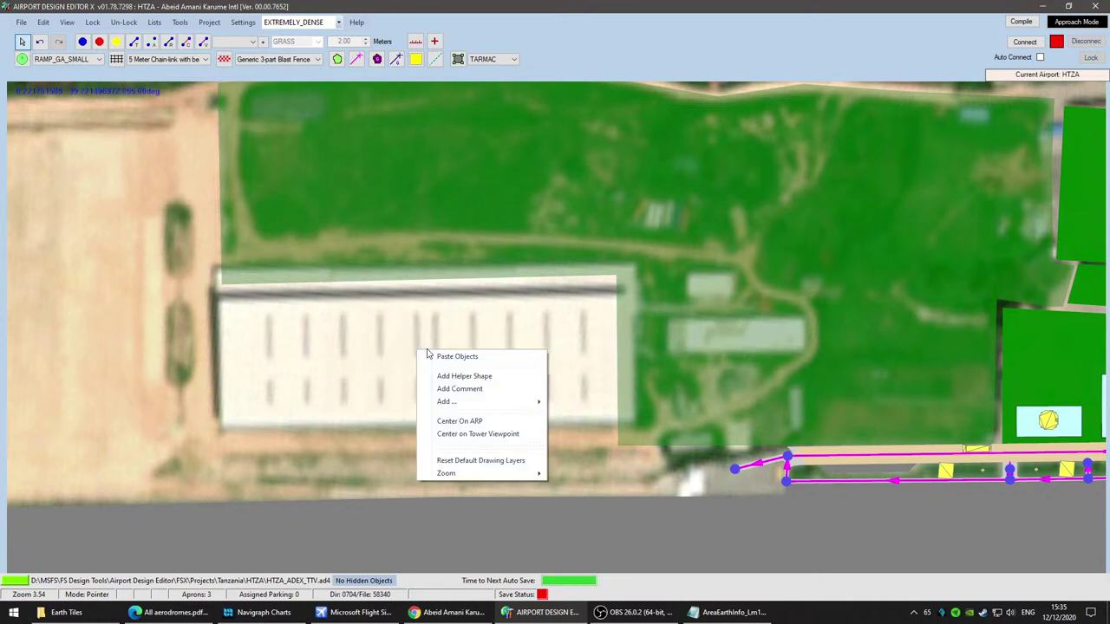
mouse_move(488, 402)
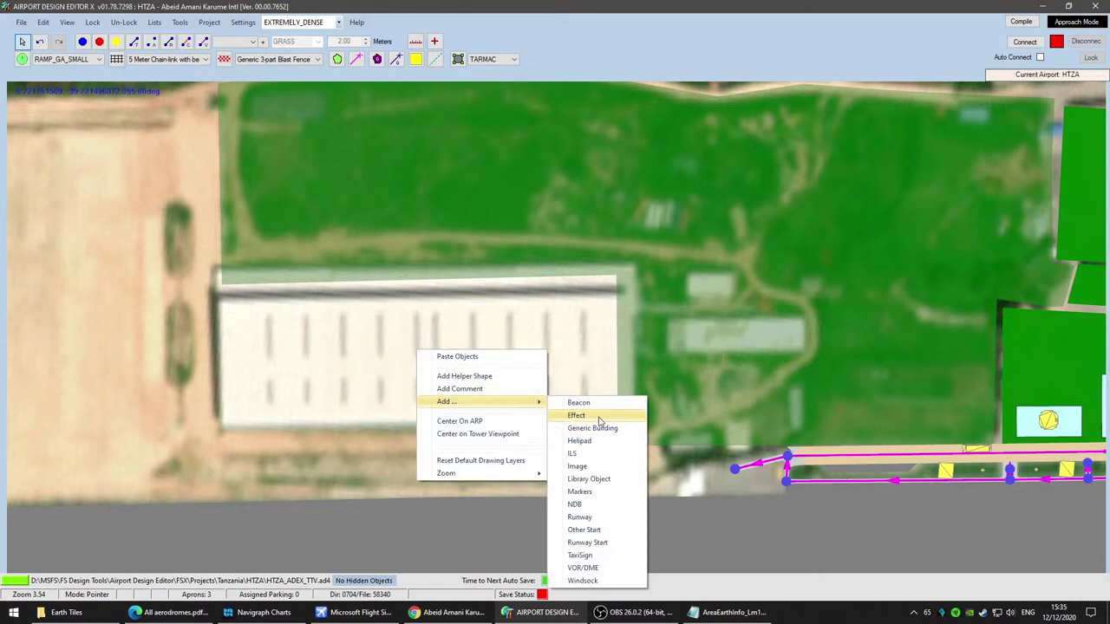
left_click(598, 480)
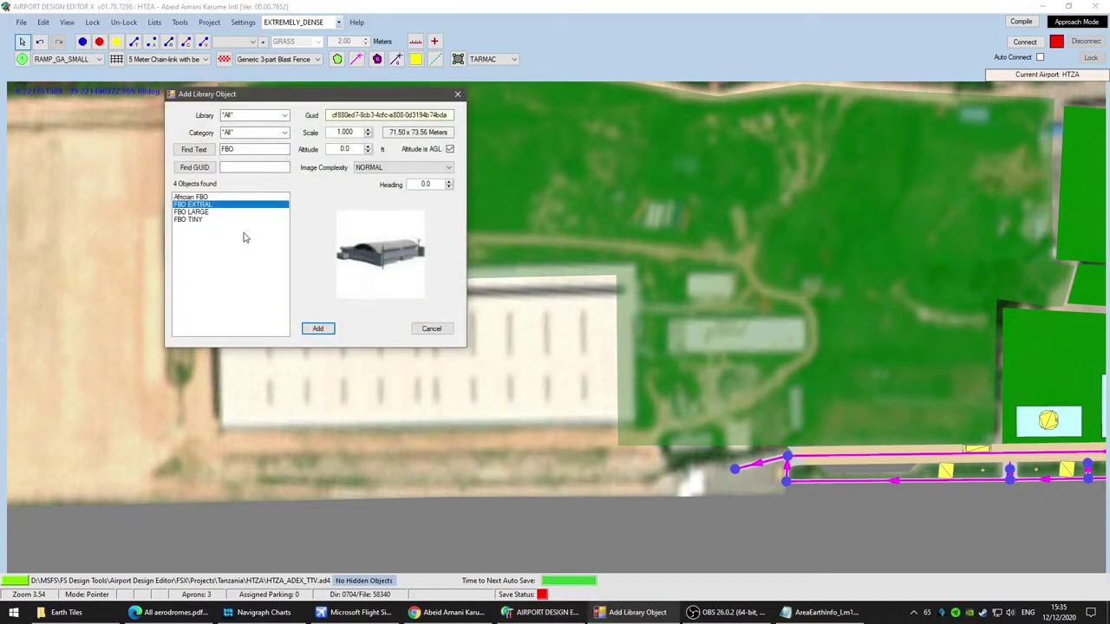
left_click(209, 213)
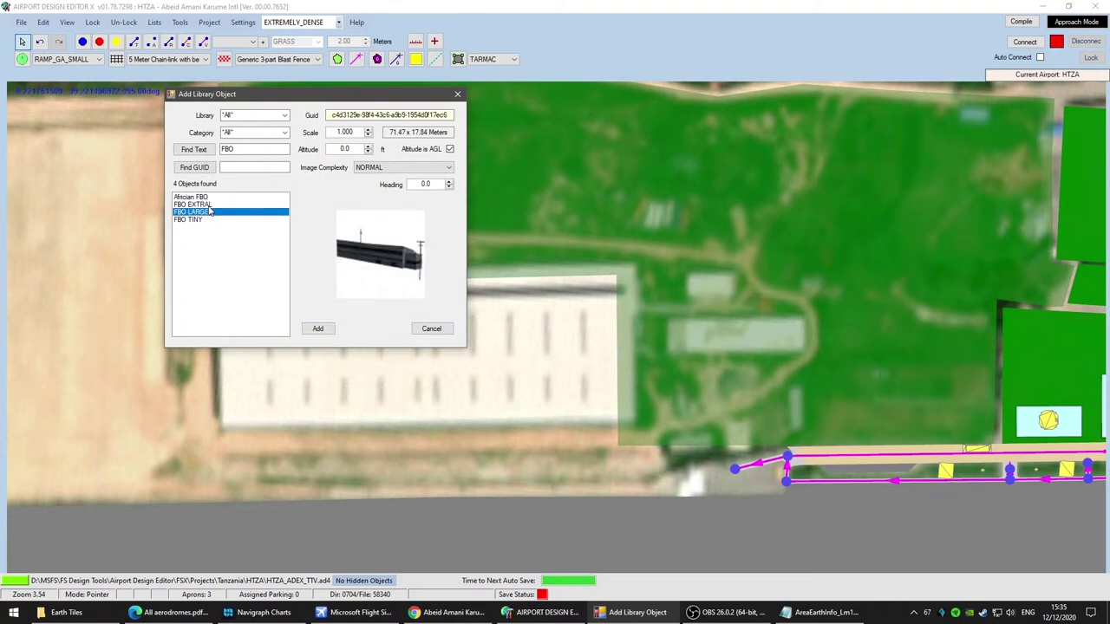
left_click(209, 205)
left_click(211, 212)
left_click(324, 327)
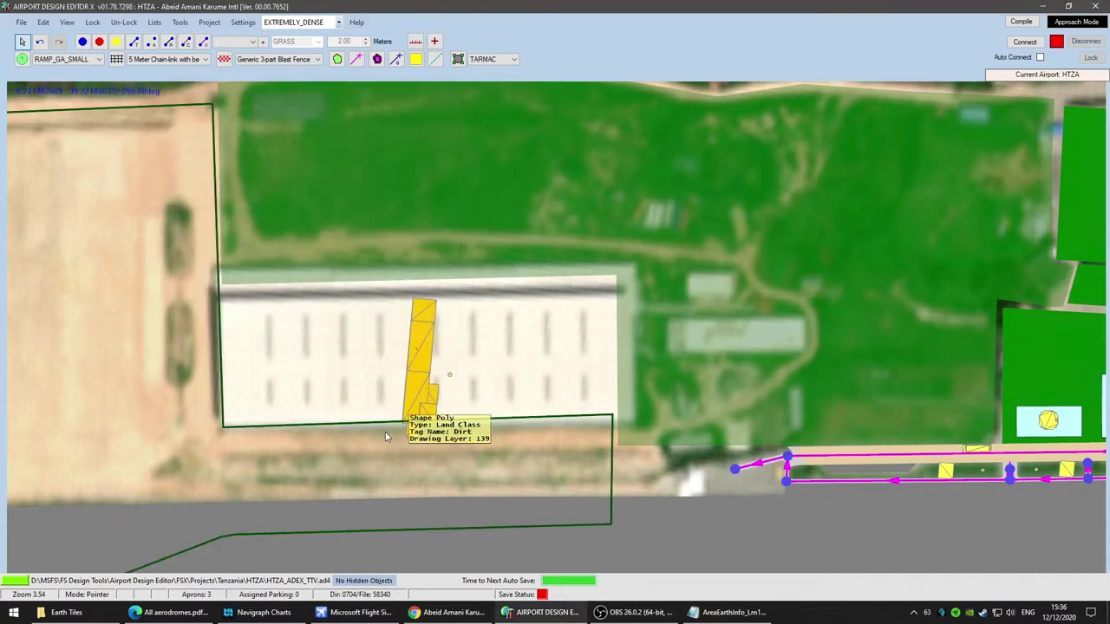
left_click_drag(448, 375, 422, 295)
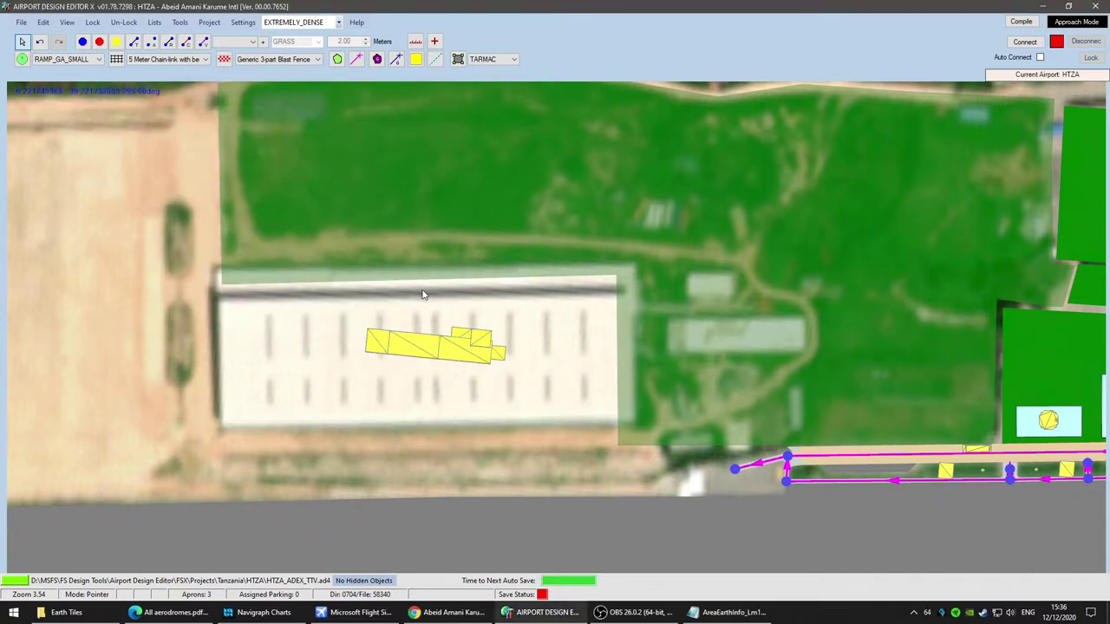
Step: Delete the FBO LARGE object, leaving the hangar clear
left_click(427, 355)
key("Delete")
right_click(400, 349)
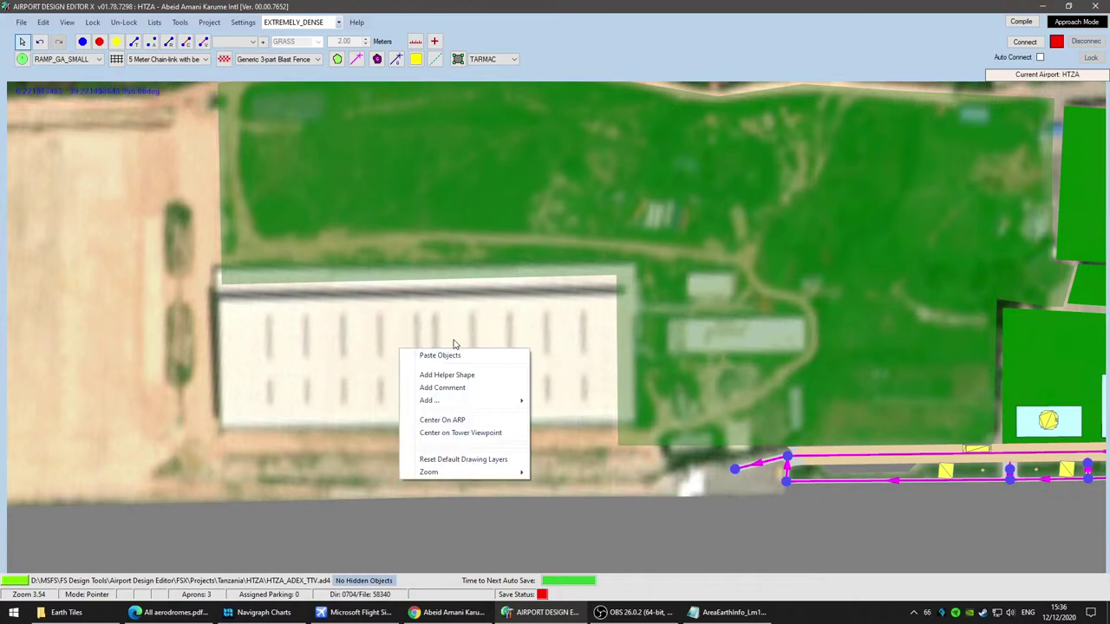
key("Escape")
scroll(362, 424, "down", 3)
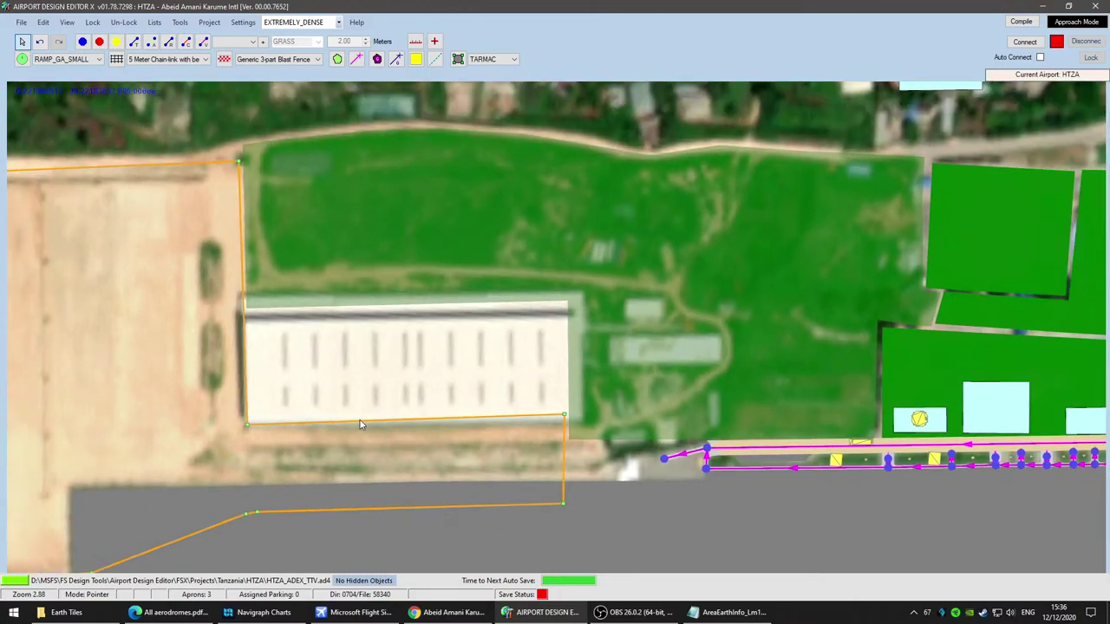
scroll(372, 384, "up", 3)
right_click(369, 329)
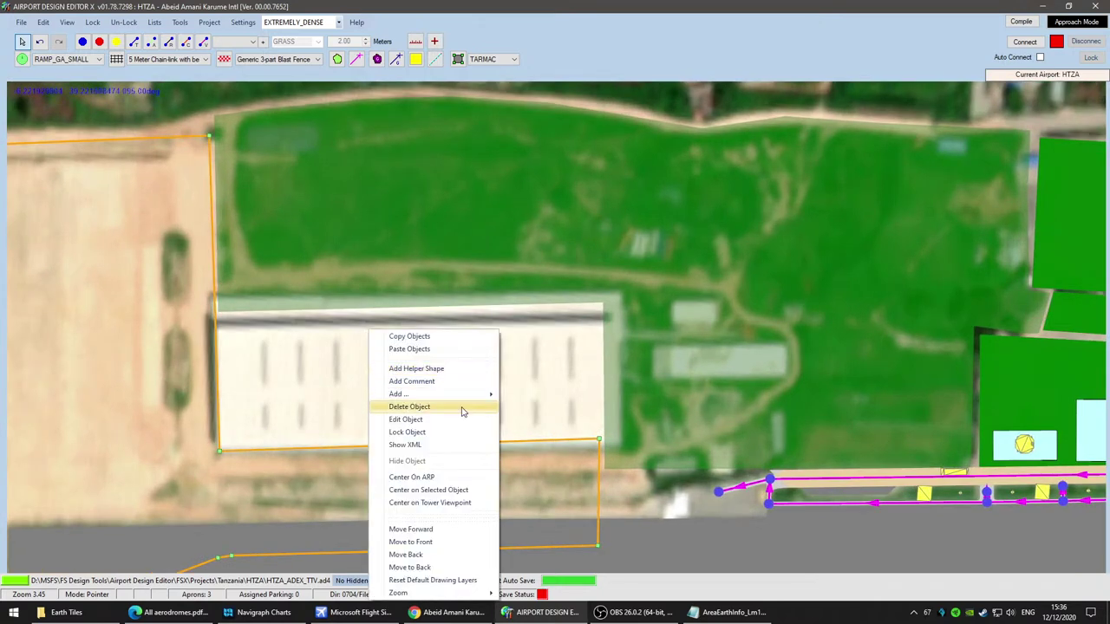
mouse_move(463, 393)
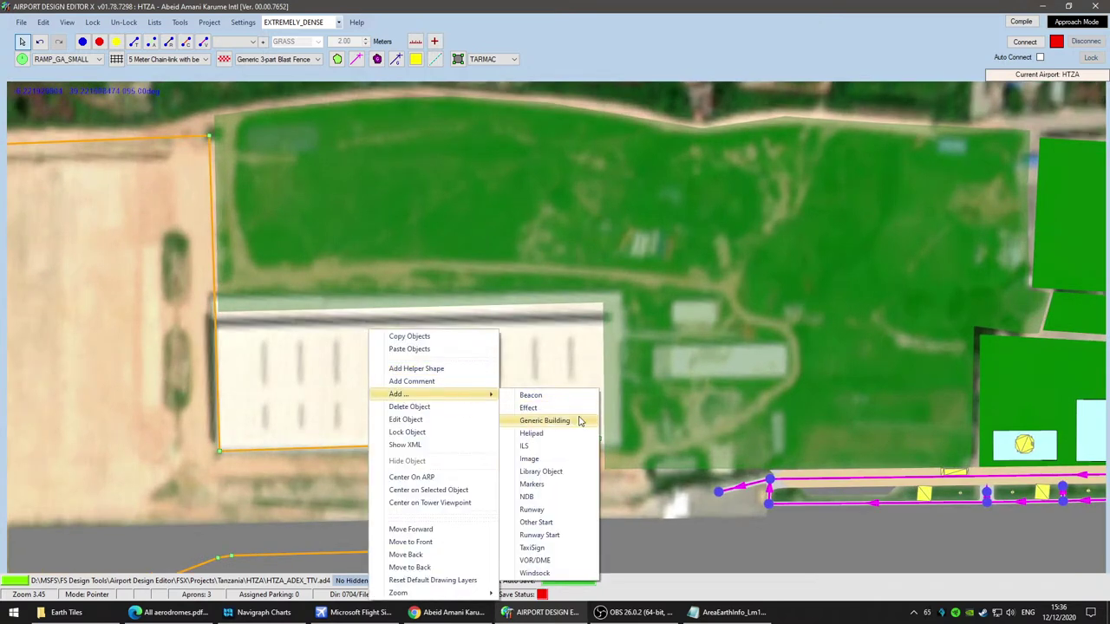
left_click(555, 421)
scroll(186, 334, "down", 5)
left_click(184, 327)
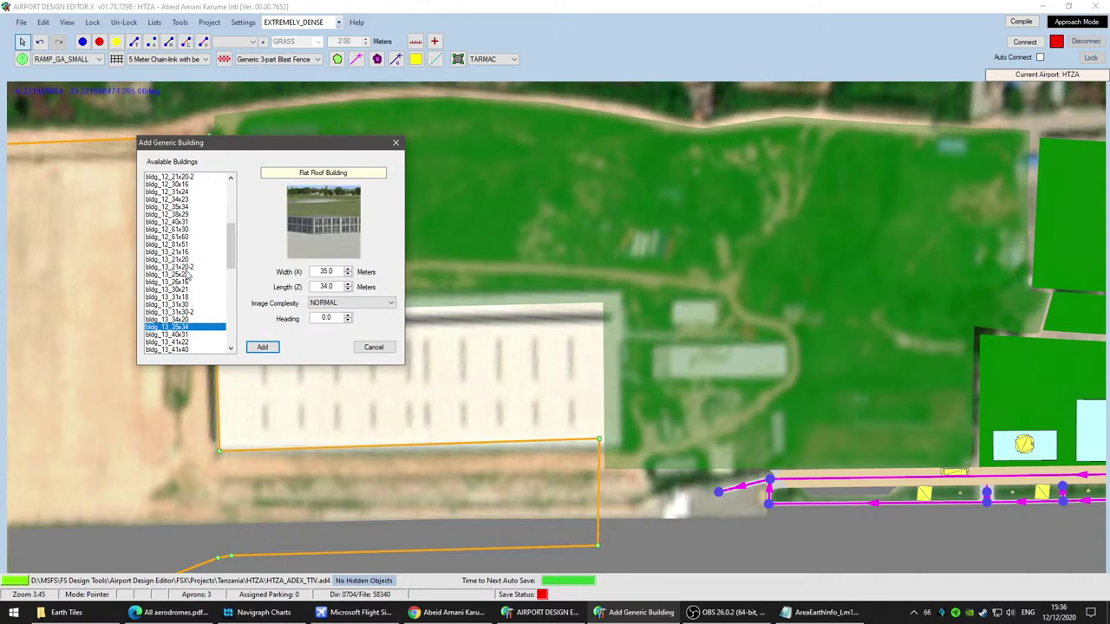
scroll(186, 276, "down", 4)
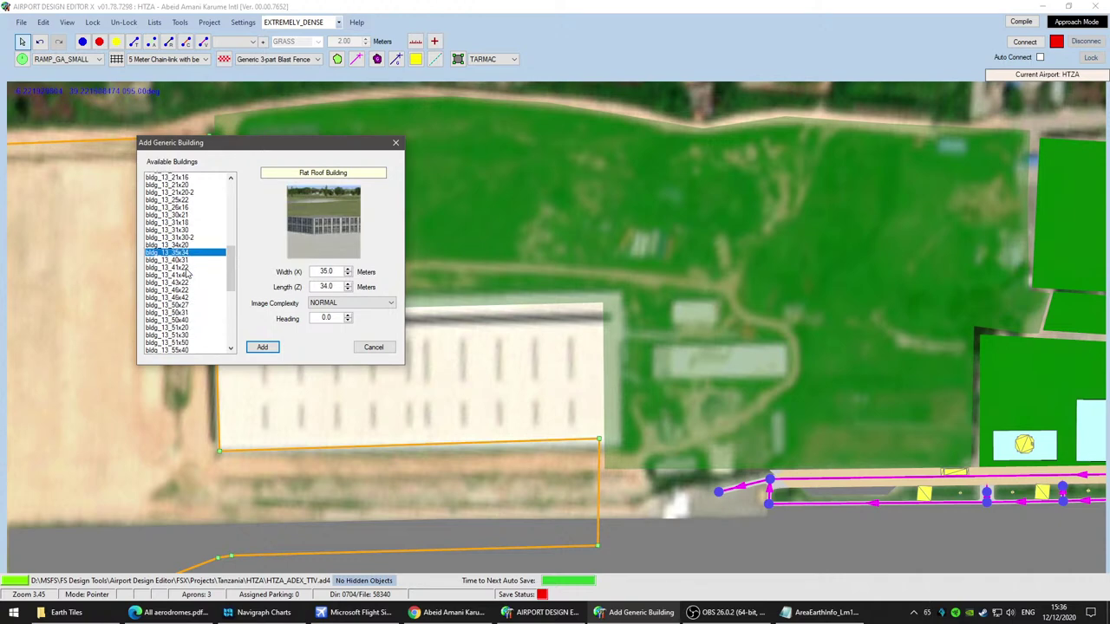
scroll(186, 274, "down", 4)
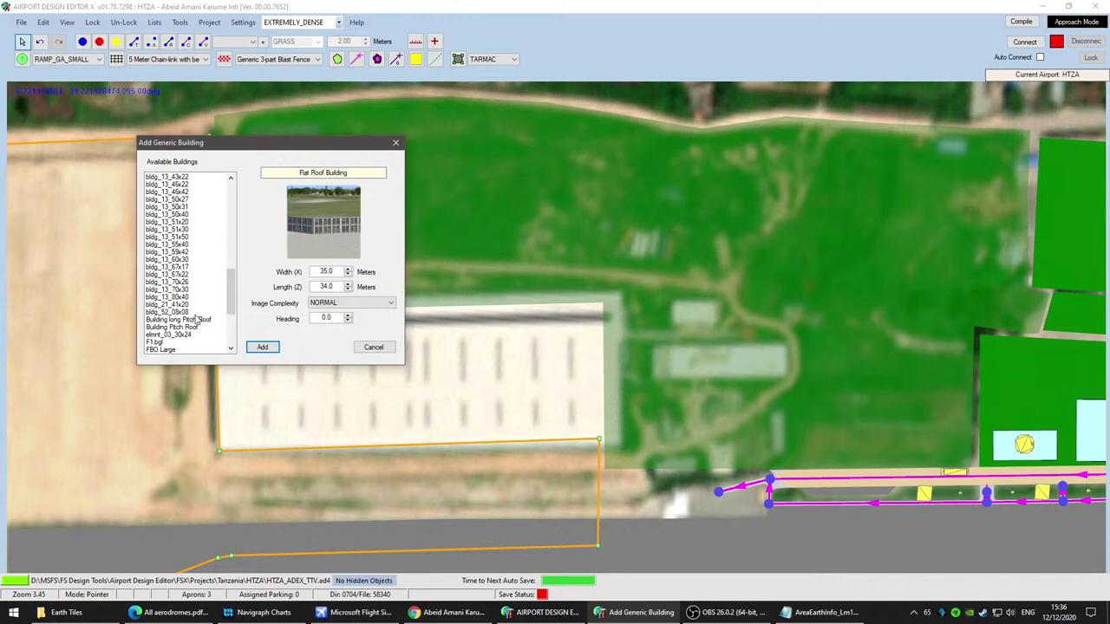
left_click(196, 319)
scroll(192, 279, "down", 4)
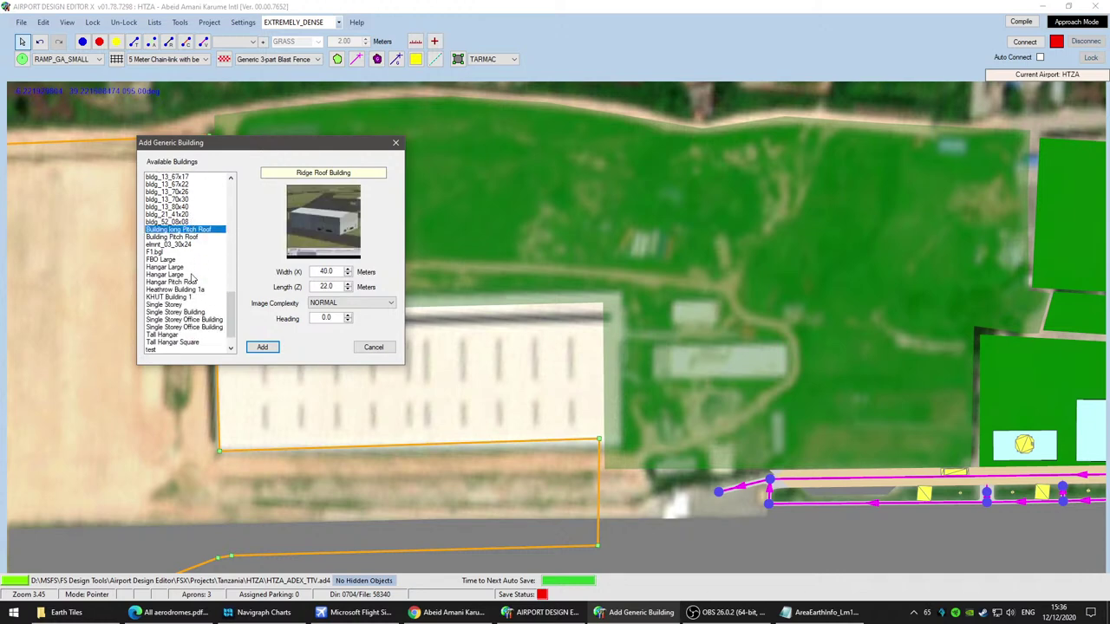
left_click(185, 237)
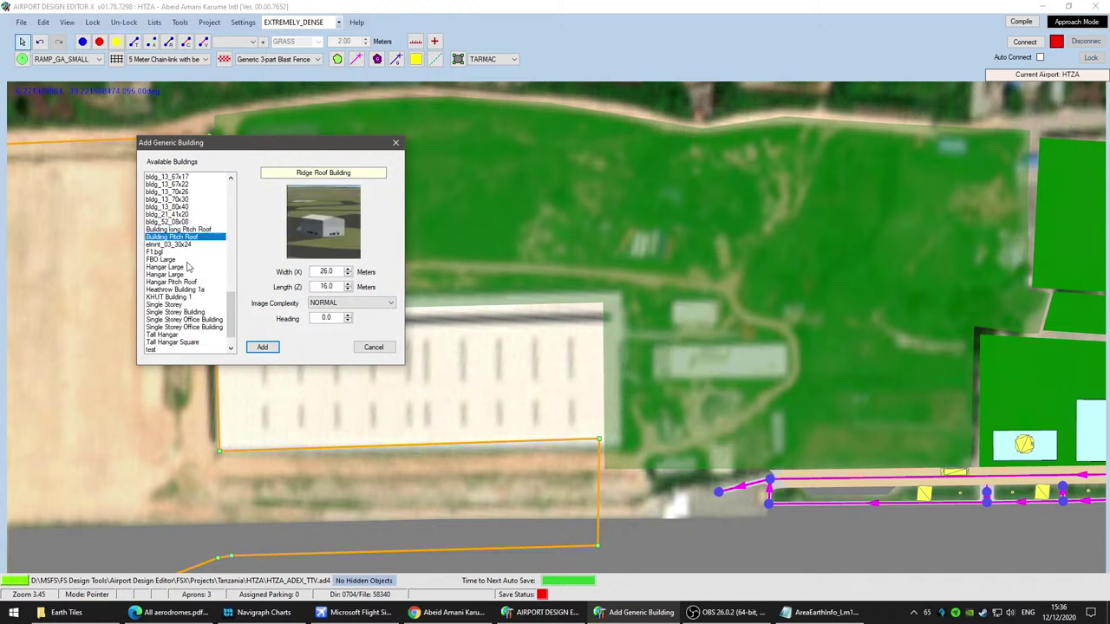
left_click(165, 252)
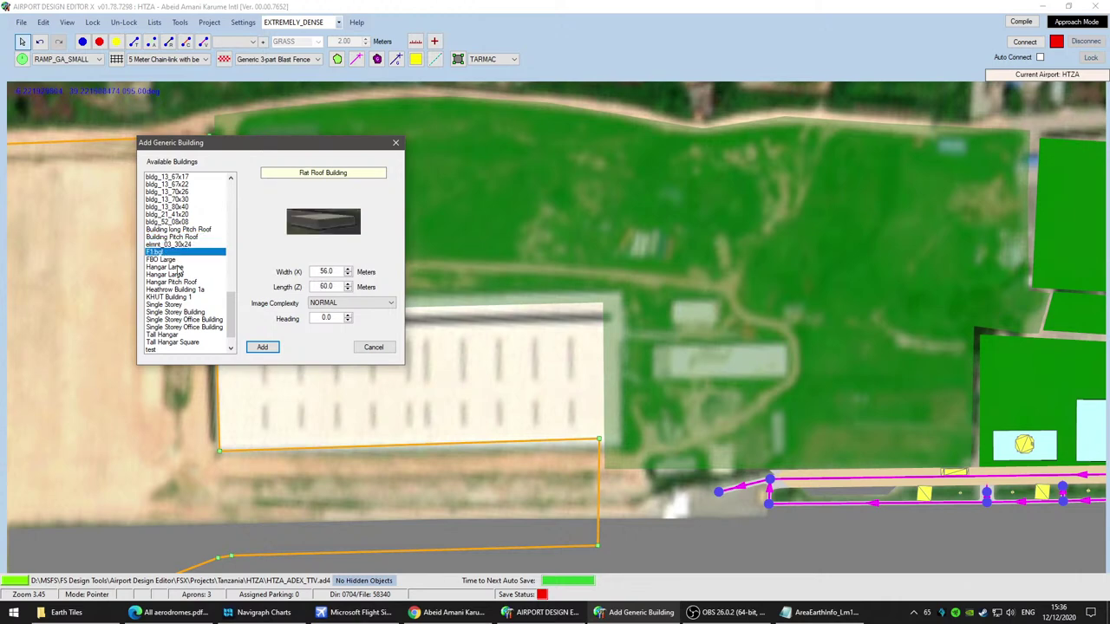
left_click(177, 268)
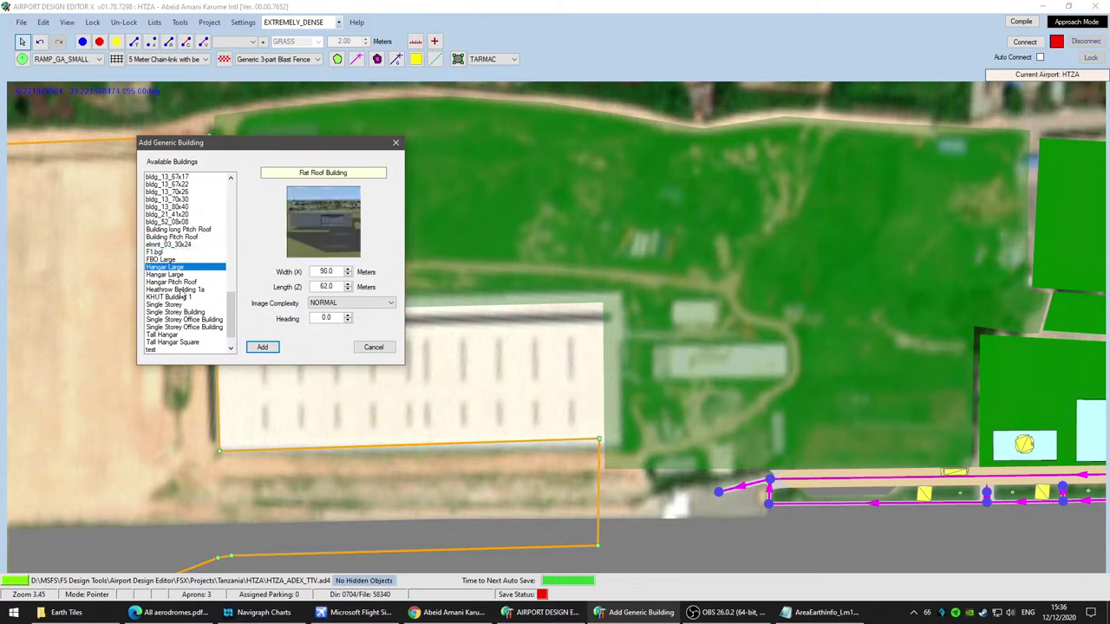
left_click(179, 290)
scroll(196, 301, "down", 1)
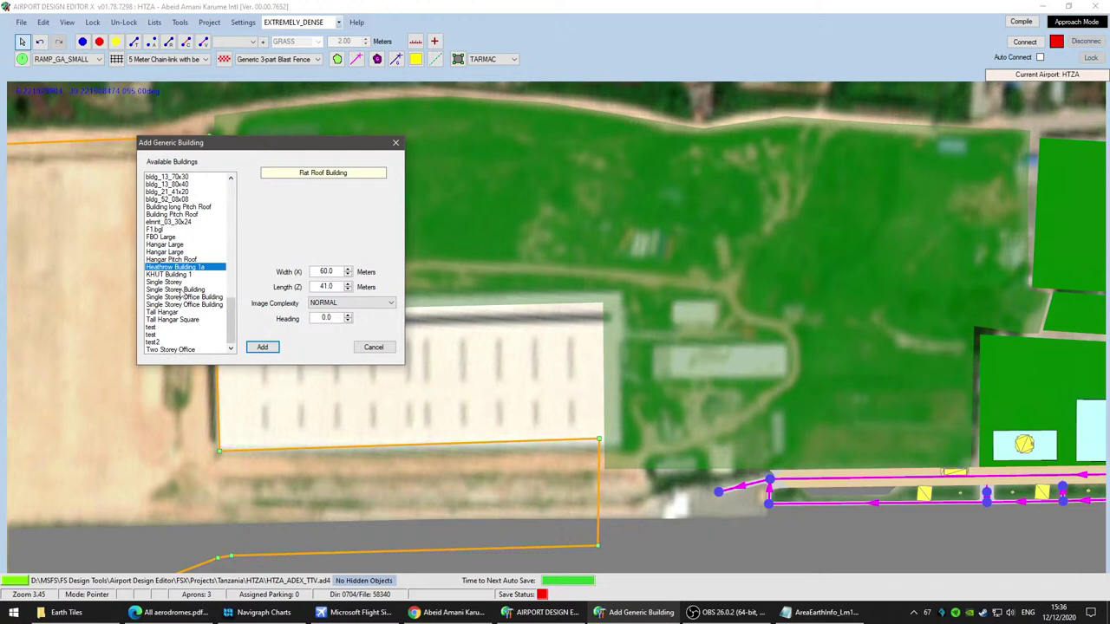
left_click(177, 274)
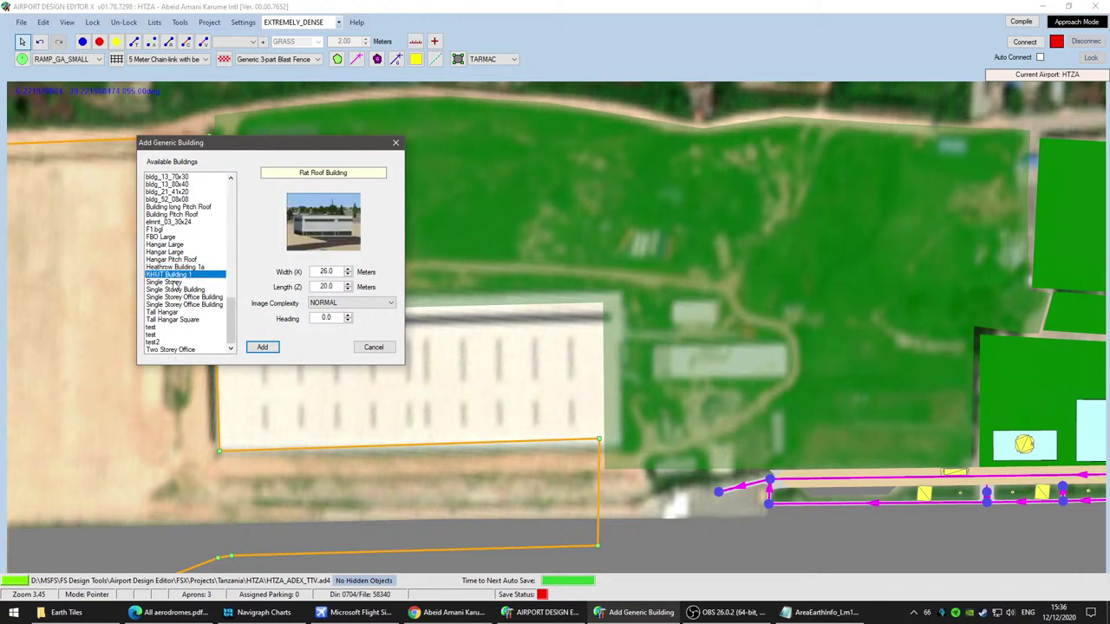
left_click(176, 282)
left_click(177, 290)
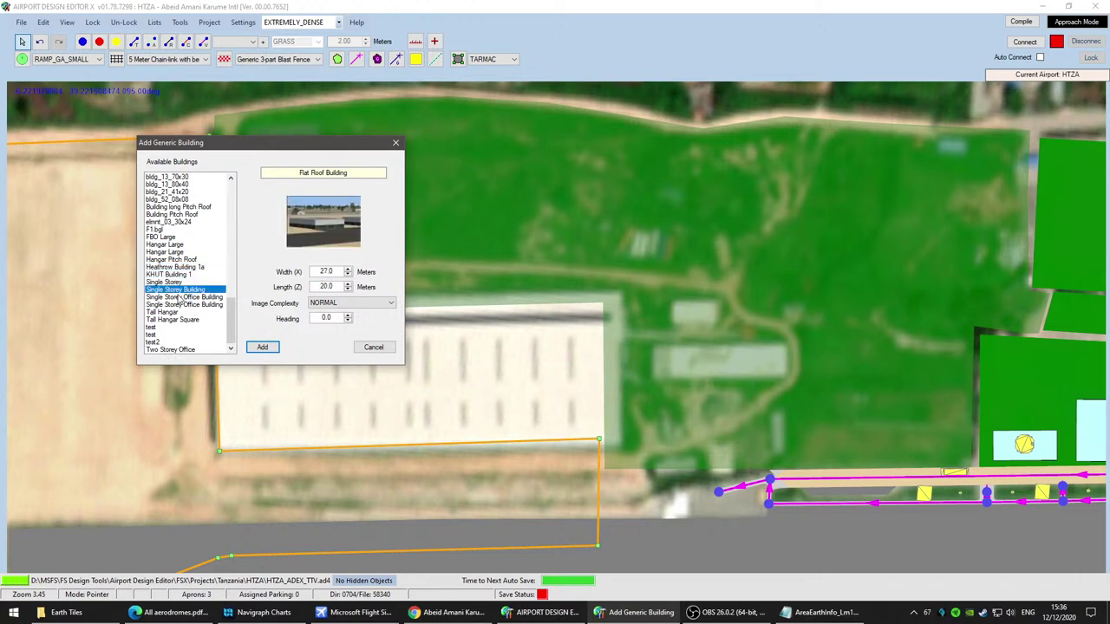
left_click(183, 298)
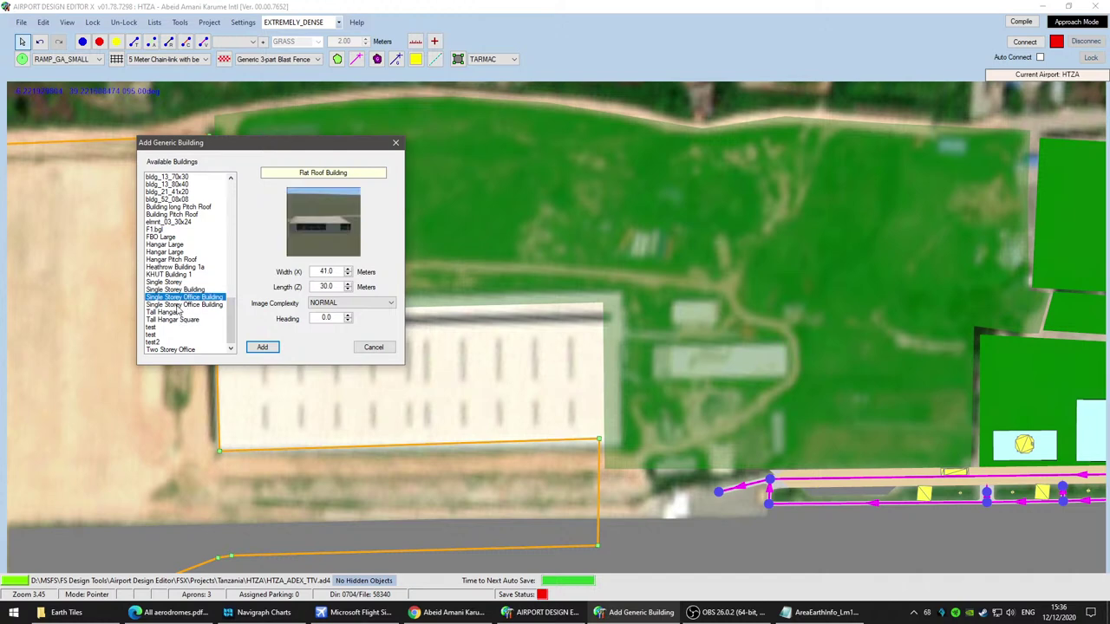
left_click(179, 305)
left_click(172, 320)
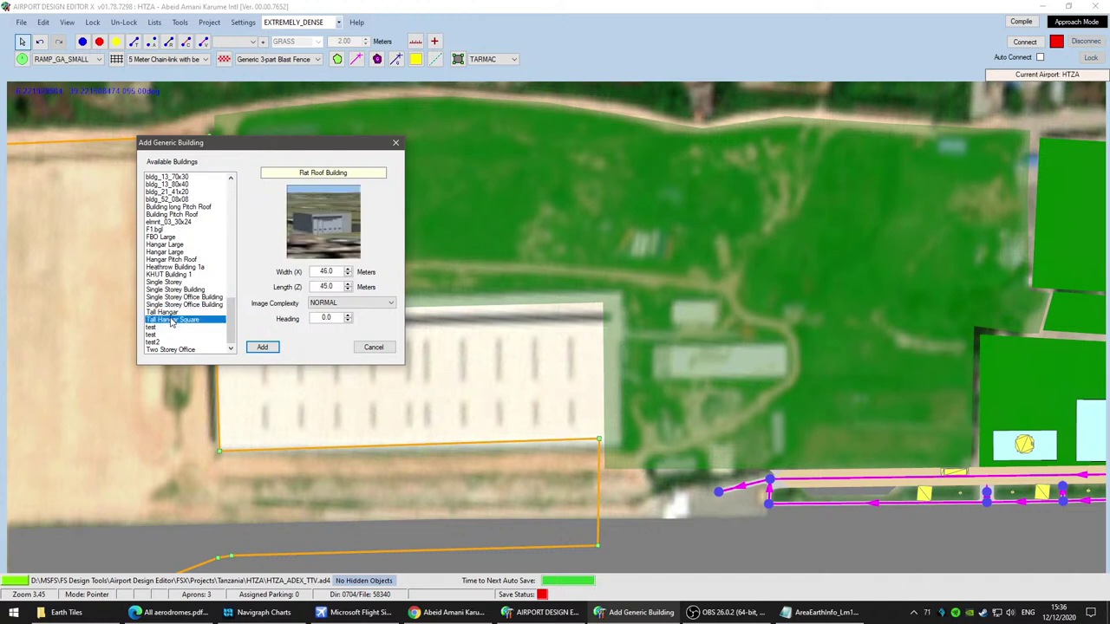
left_click(171, 350)
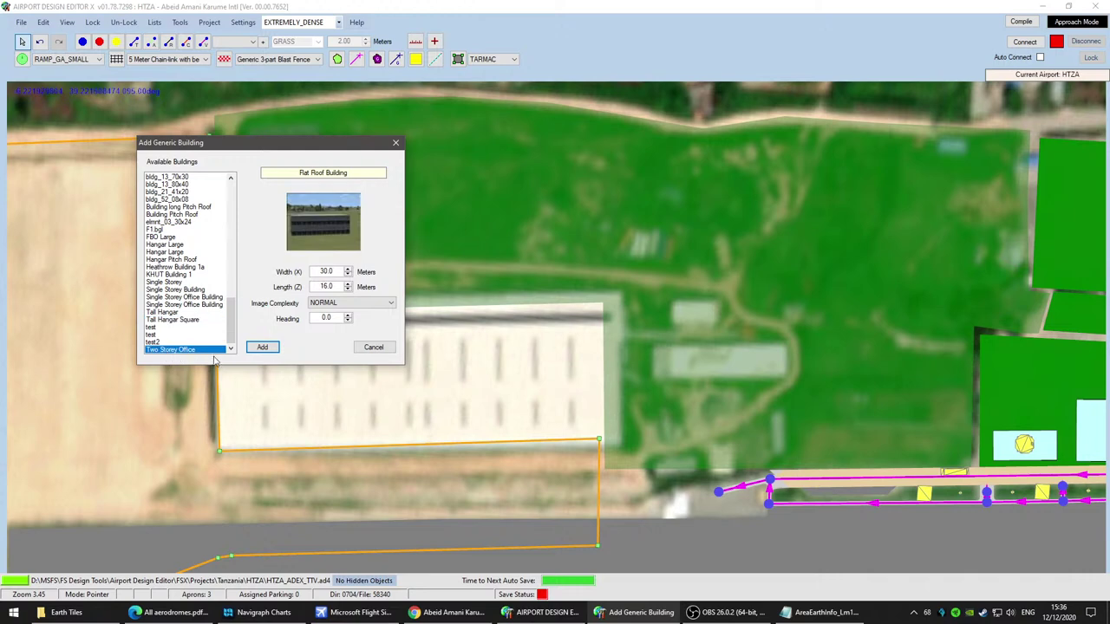
left_click(151, 327)
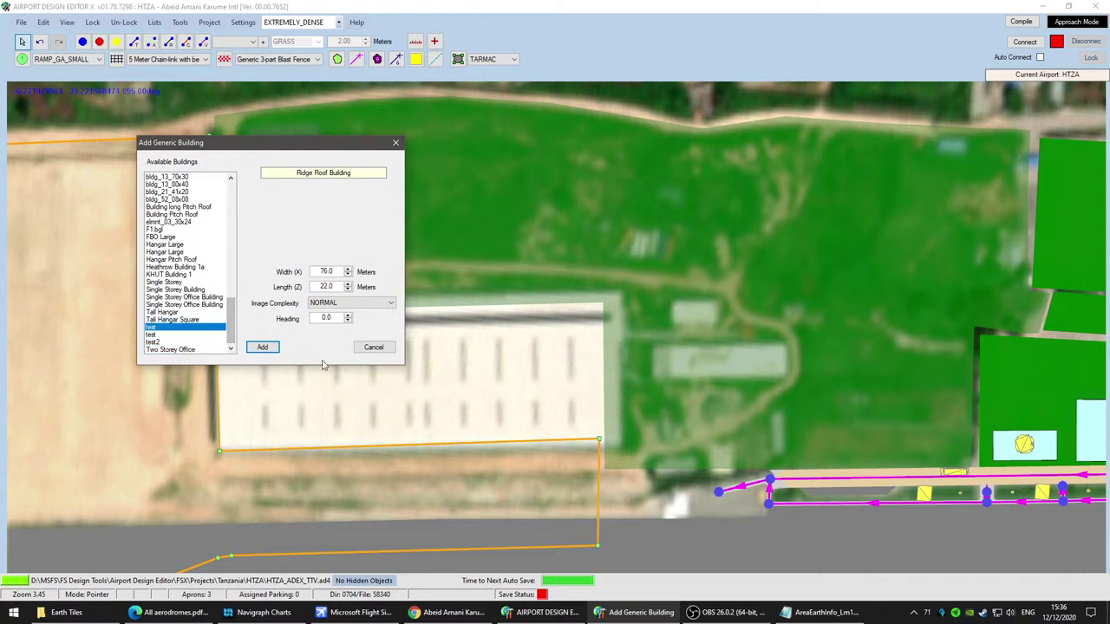
left_click(371, 348)
Step: Open the Add Library Object picker from the map, selecting the previous FBO search text
right_click(385, 478)
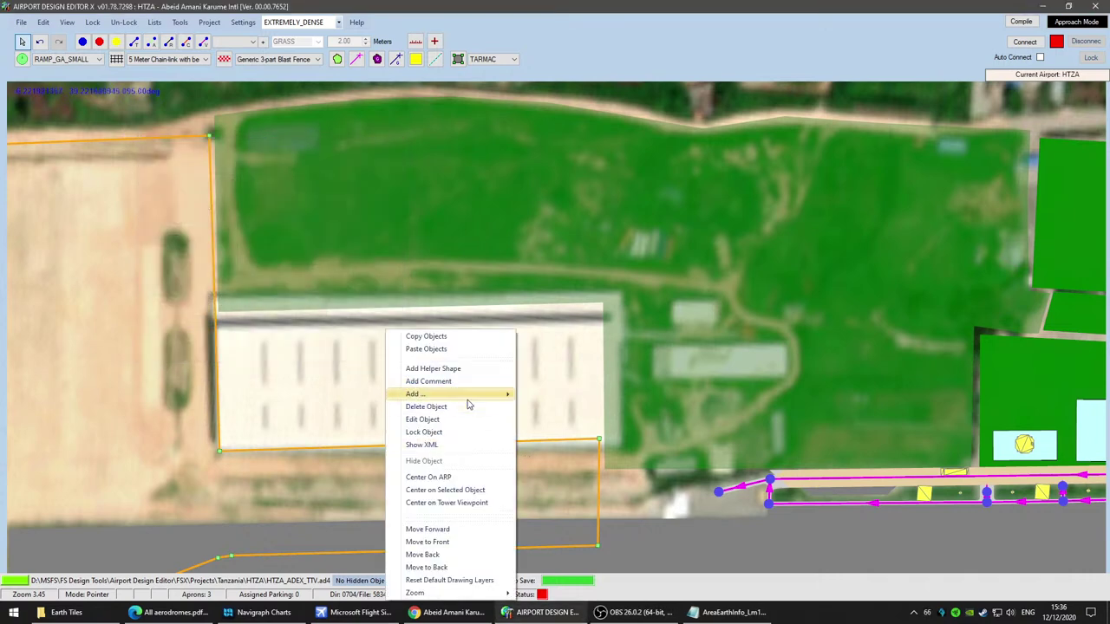
mouse_move(494, 395)
left_click(598, 471)
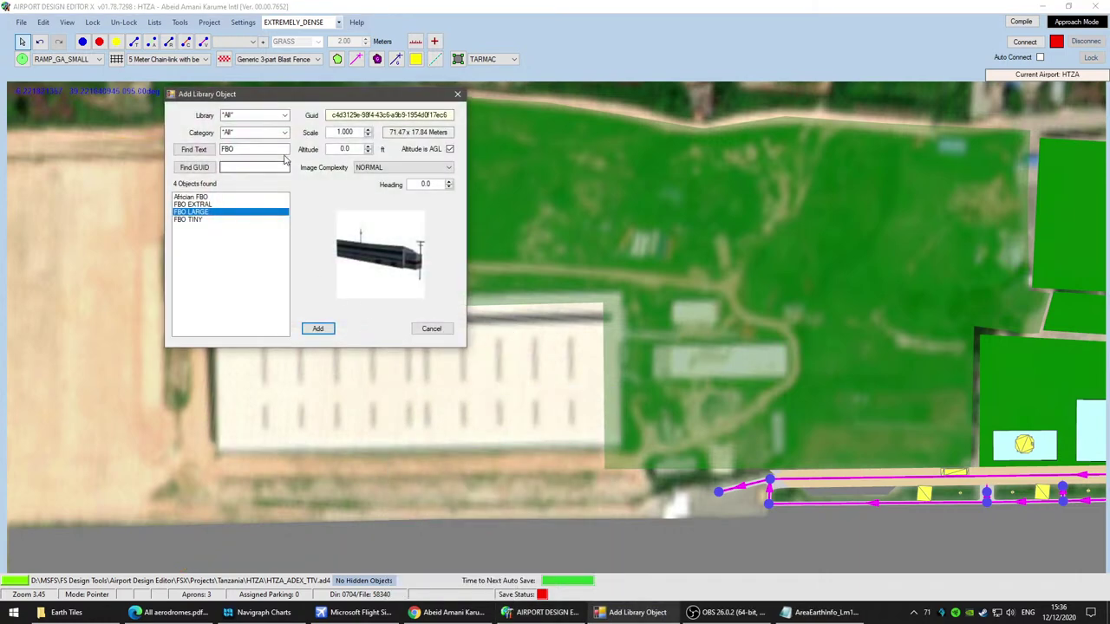
double_click(281, 153)
Step: Browse the bridges.bgl library, then switch the library to buildings.bgl
left_click(284, 116)
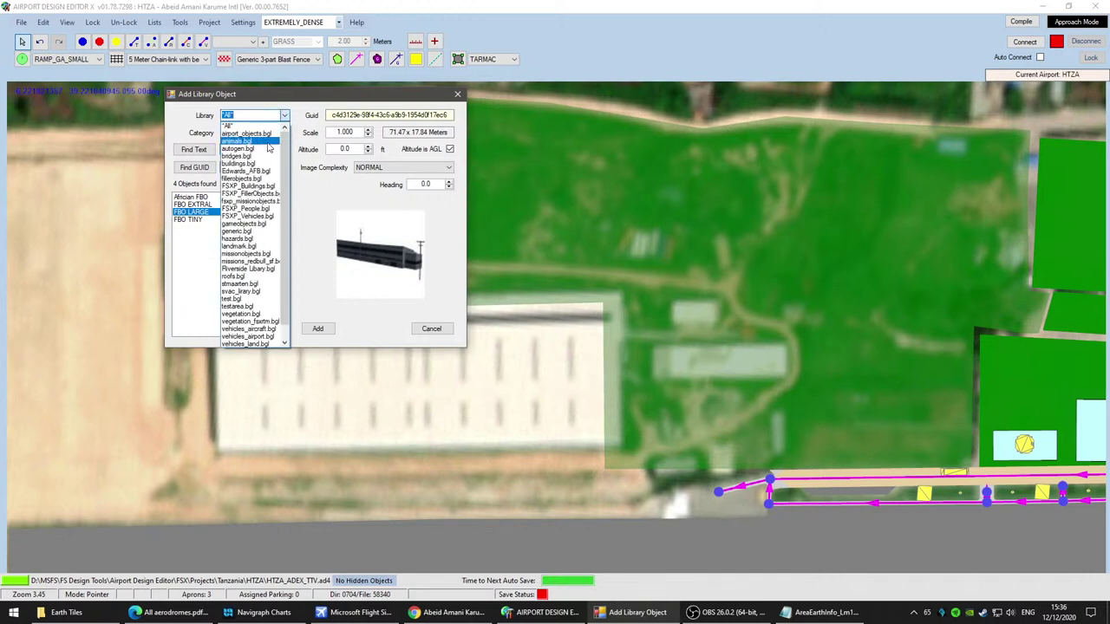
left_click(265, 157)
left_click(247, 257)
scroll(254, 303, "down", 6)
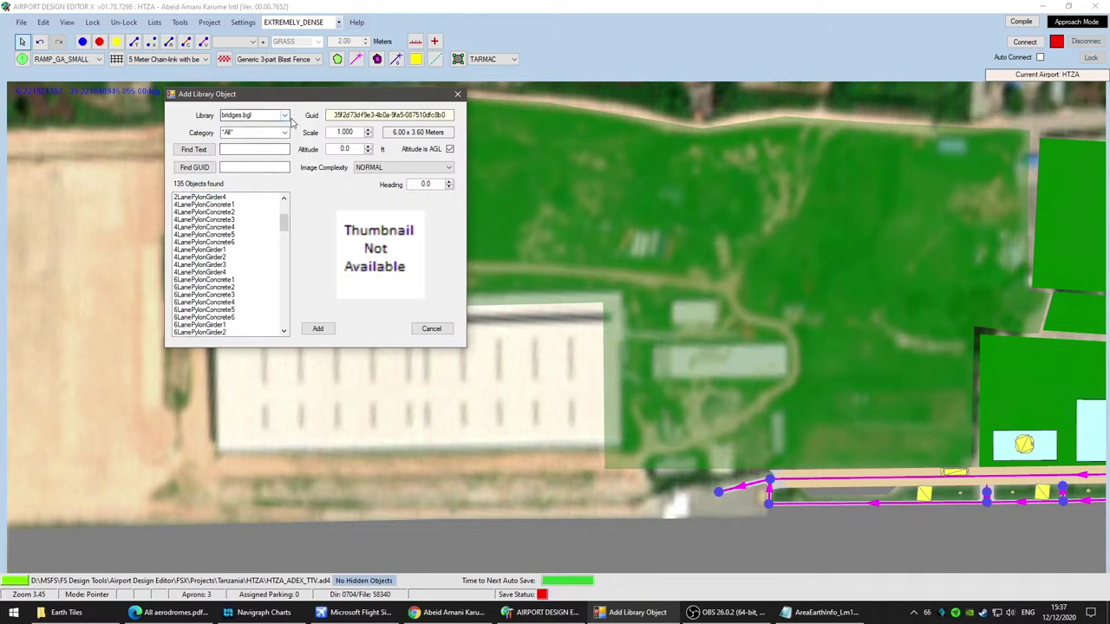
left_click(284, 116)
left_click(256, 150)
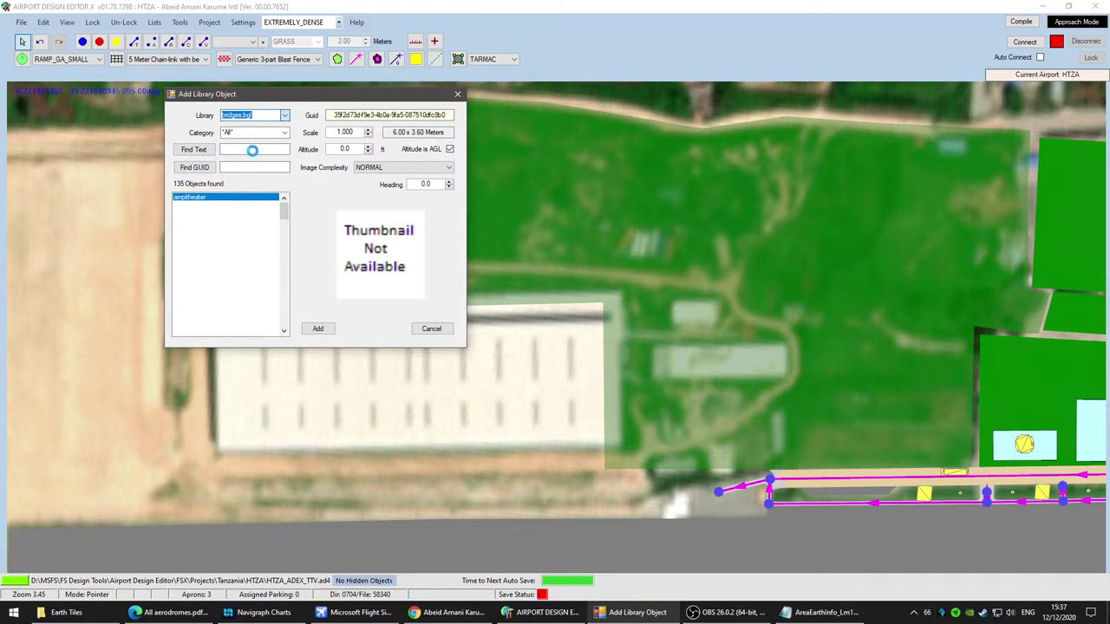
Step: Preview buildings.bgl models: hotel tower, bldg indus 01/02, shed brick, bldgconcrete01, gravelplant, cntrtowerbldg02
left_click(205, 268)
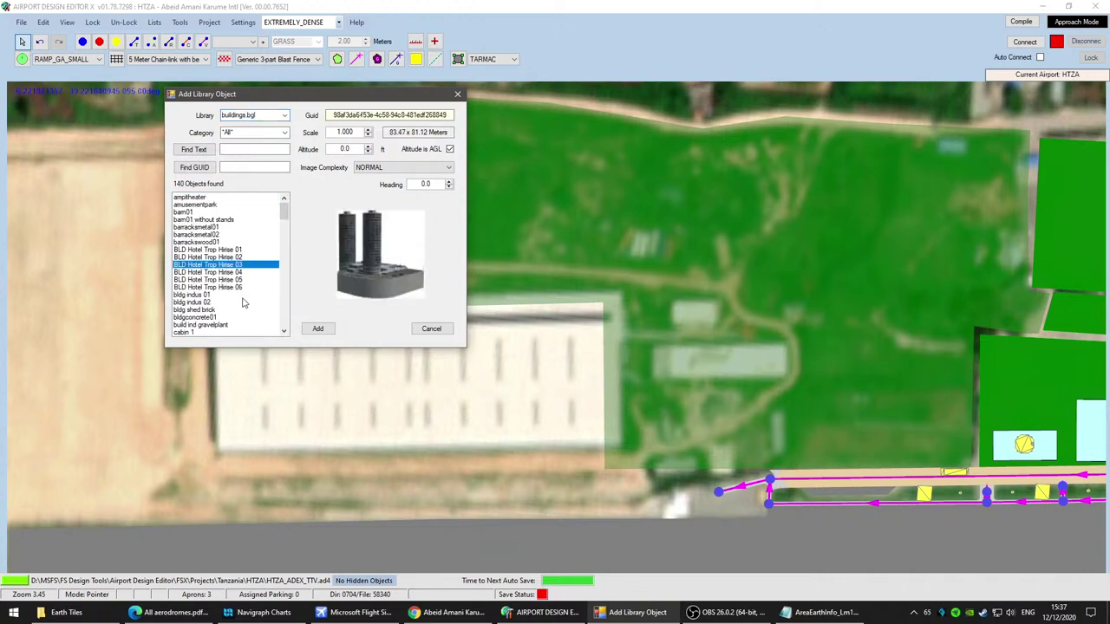
scroll(248, 309, "down", 4)
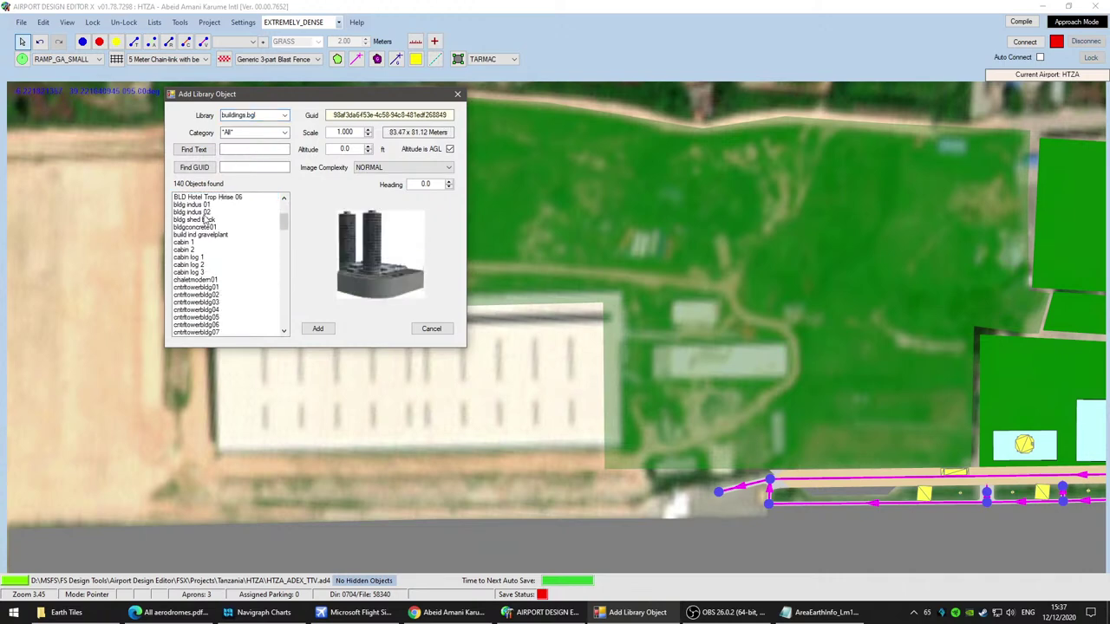
left_click(204, 205)
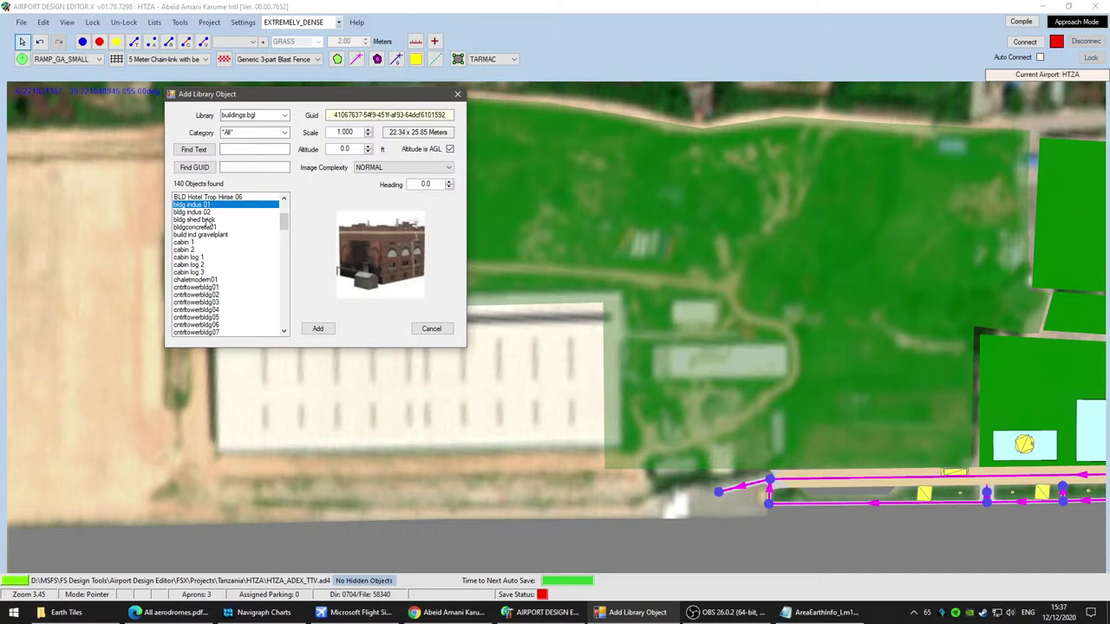
left_click(207, 212)
left_click(208, 219)
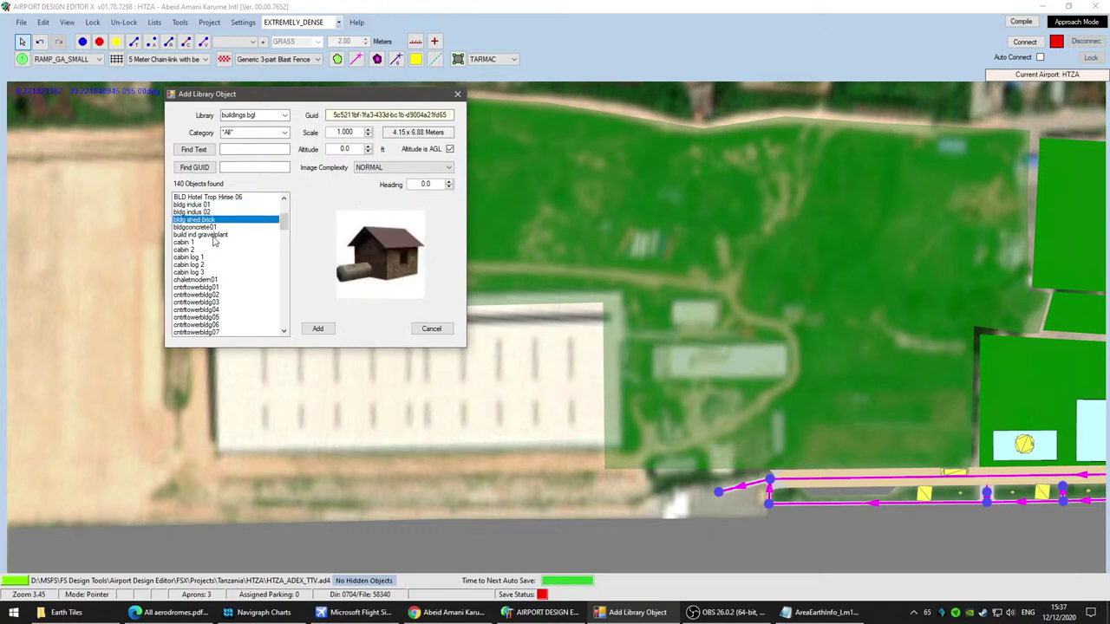
left_click(214, 228)
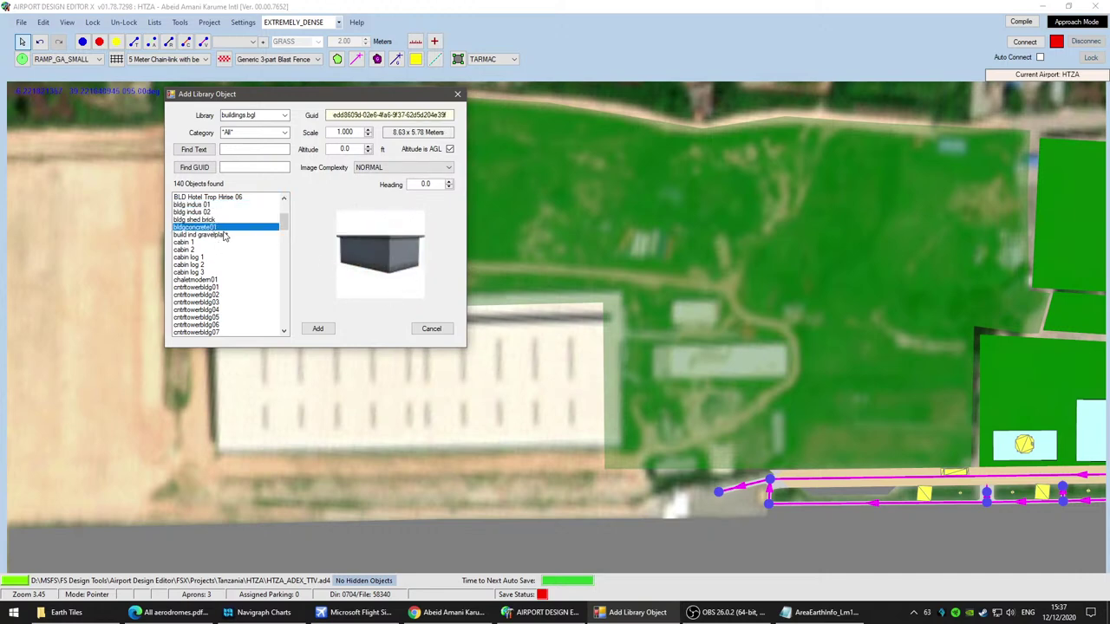
left_click(208, 235)
scroll(246, 275, "down", 2)
scroll(243, 275, "down", 1)
left_click(206, 228)
Step: Preview factory01, ferryterminal, the walled hut and the outbuildingsmall02 shed, then list the other libraries
scroll(245, 276, "down", 5)
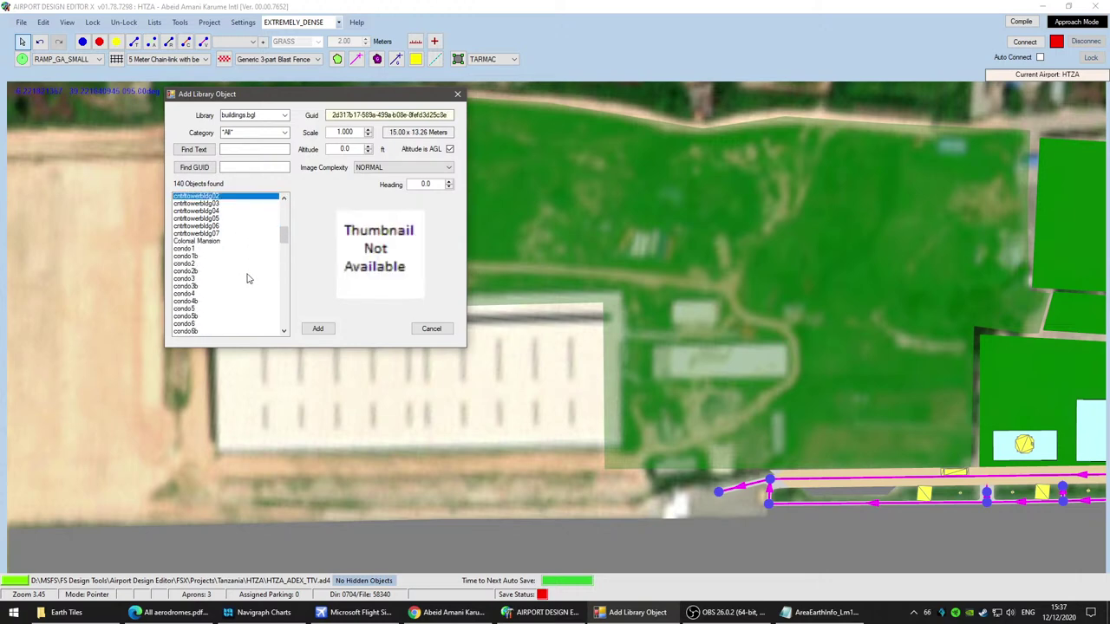
scroll(247, 278, "down", 1)
scroll(247, 278, "down", 7)
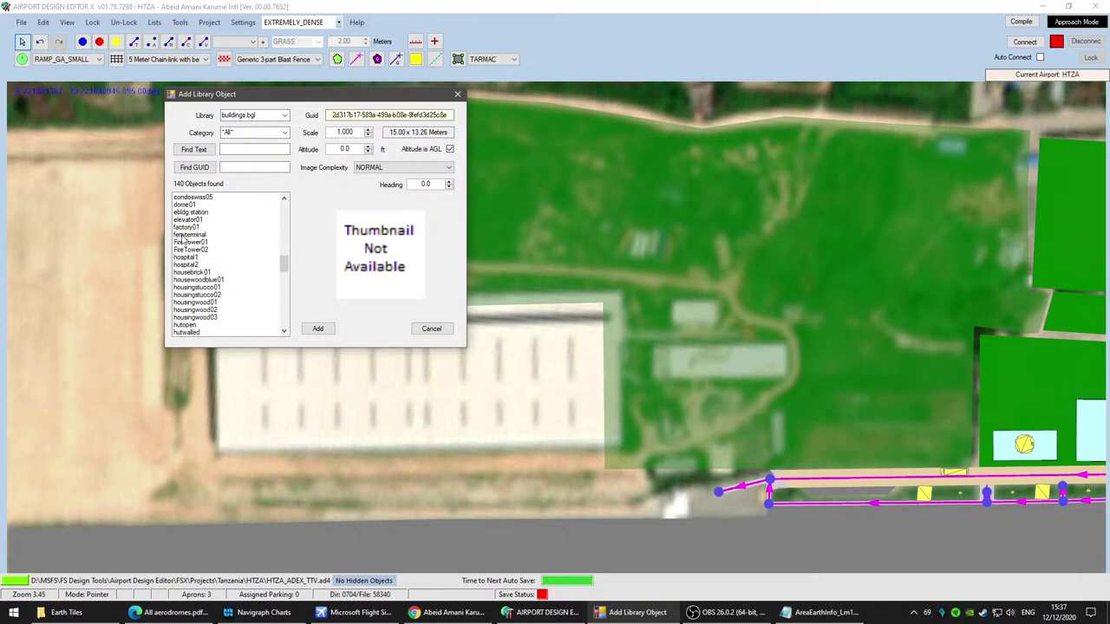
left_click(187, 226)
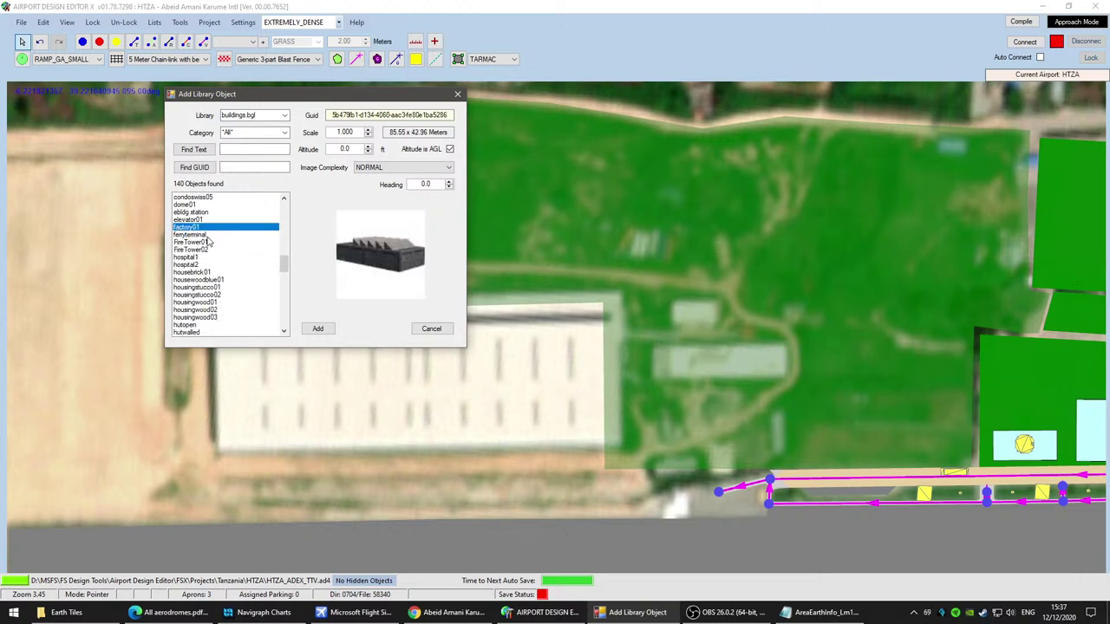
left_click(206, 236)
left_click(198, 219)
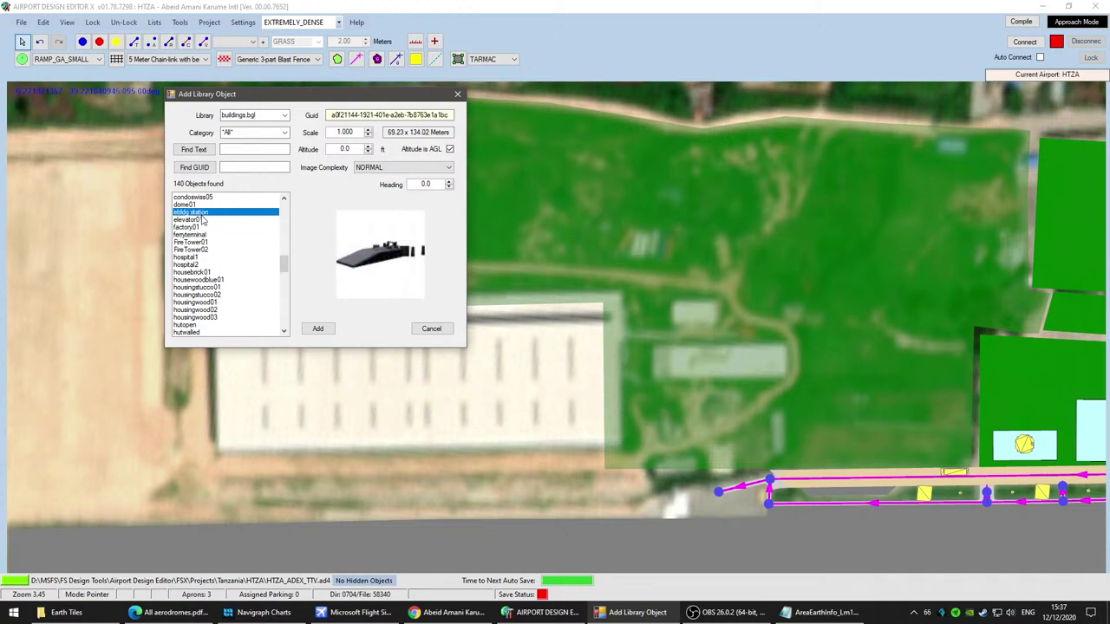
scroll(212, 250, "down", 2)
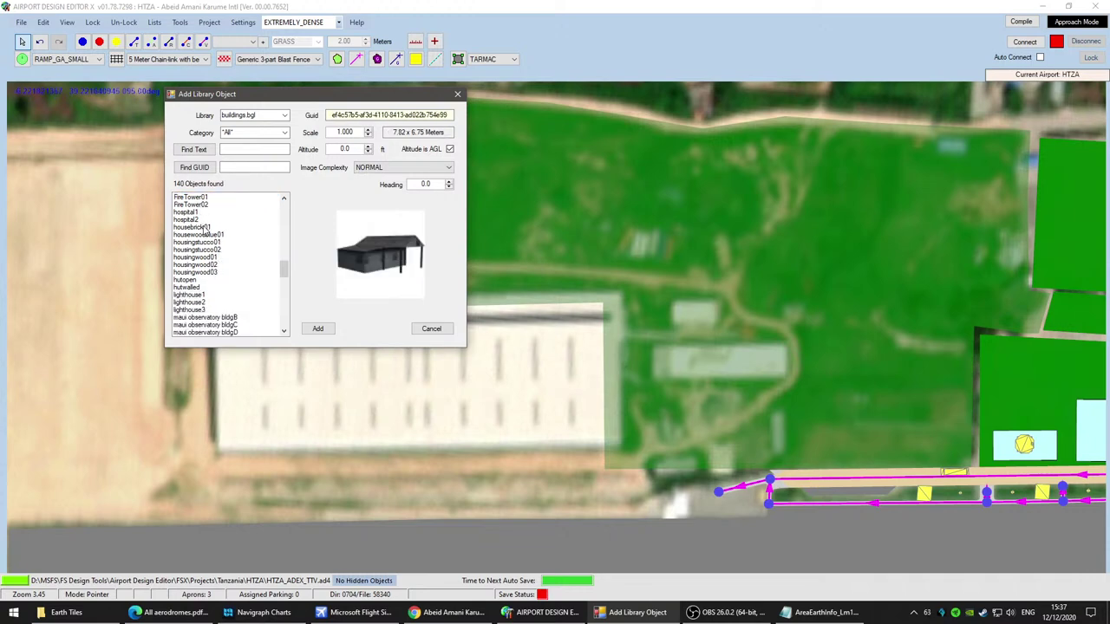
left_click(196, 288)
scroll(248, 287, "down", 7)
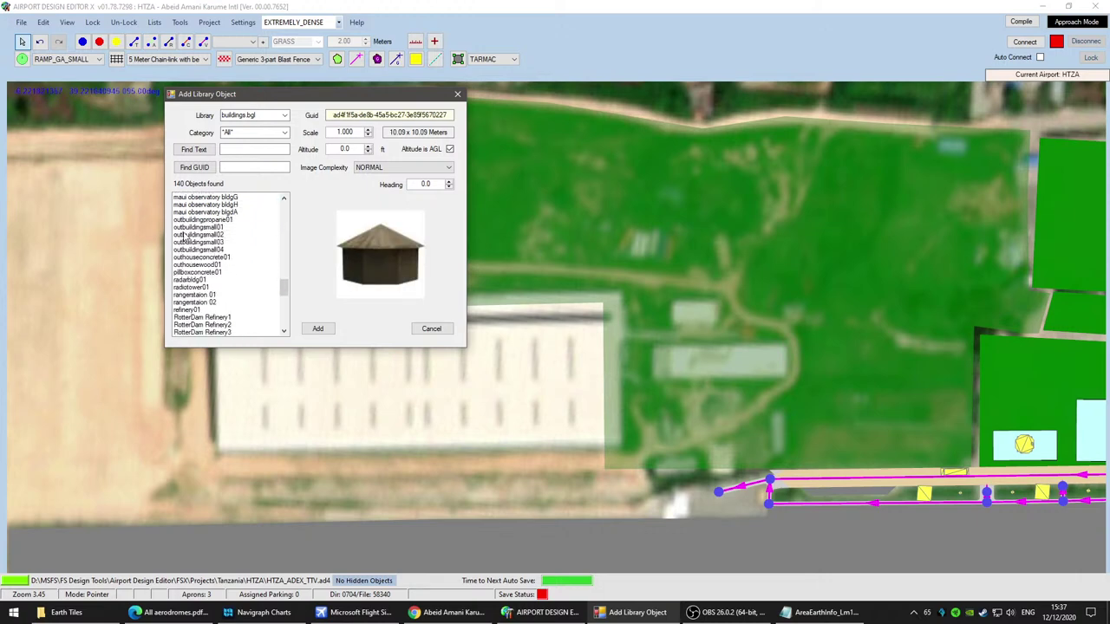
left_click(185, 236)
scroll(224, 276, "down", 6)
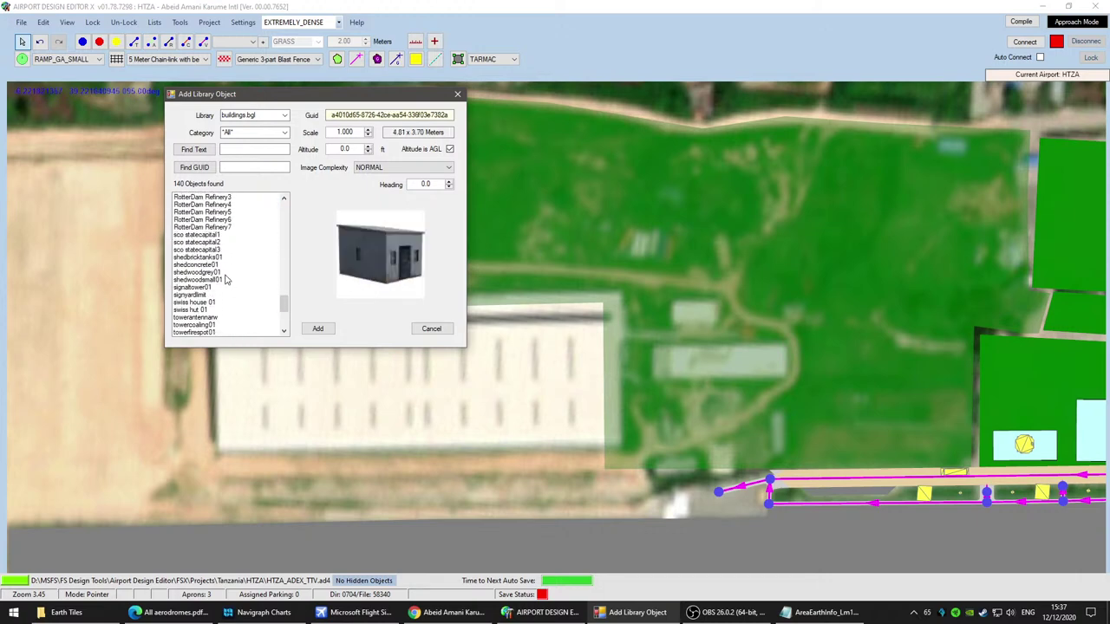
scroll(222, 277, "down", 3)
scroll(233, 280, "down", 3)
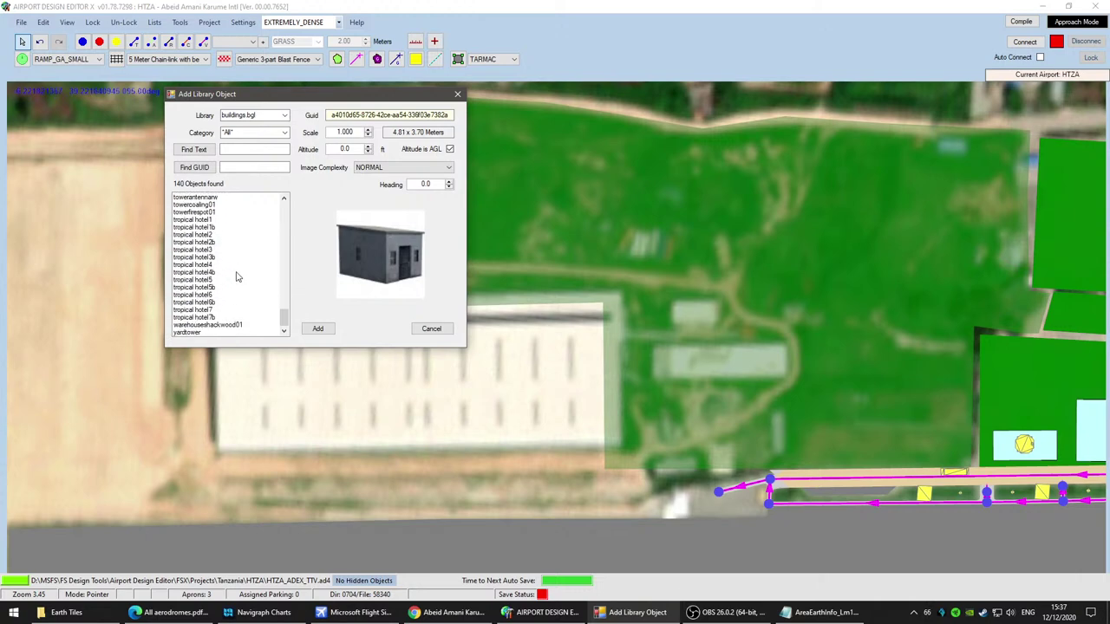
left_click(286, 116)
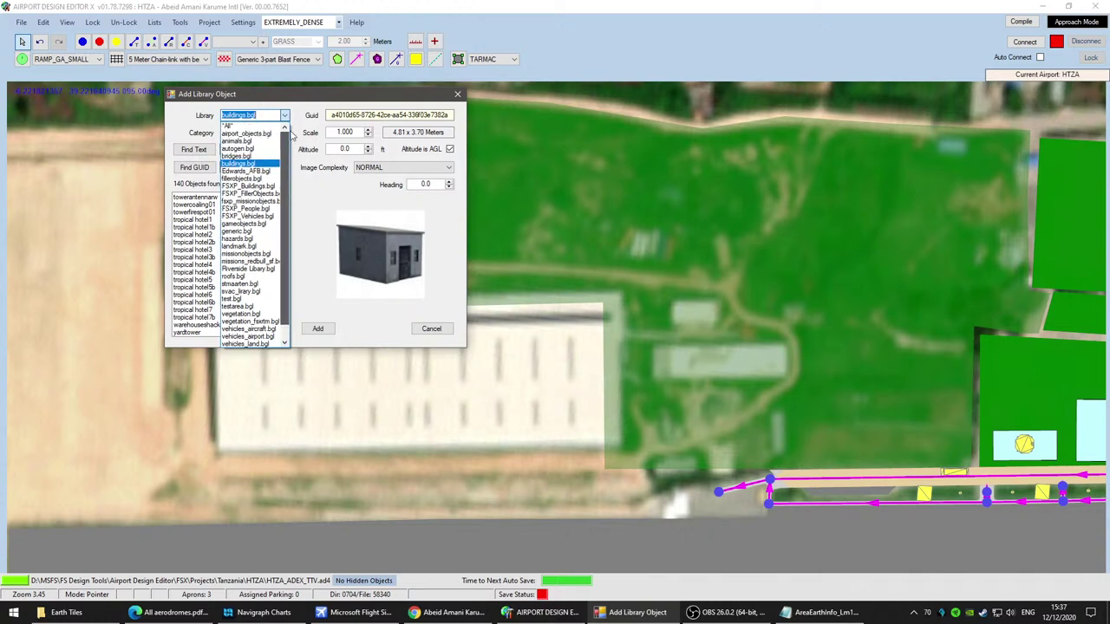
Step: Preview Fire Station Medium in airport_objects.bgl, then switch to the autogen.bgl library
left_click(267, 277)
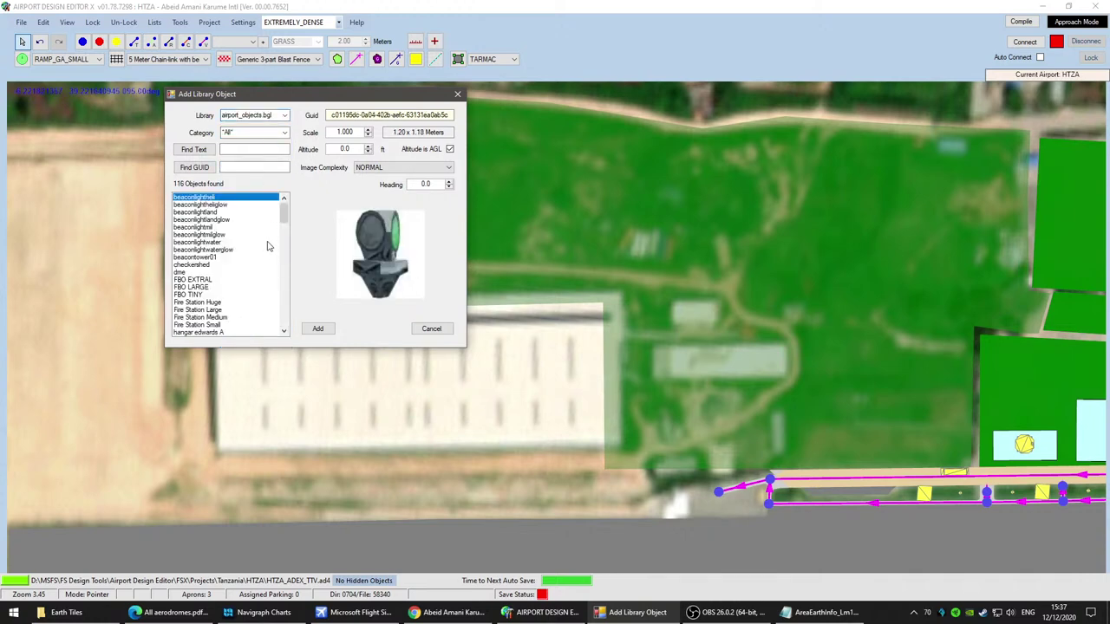
left_click(205, 318)
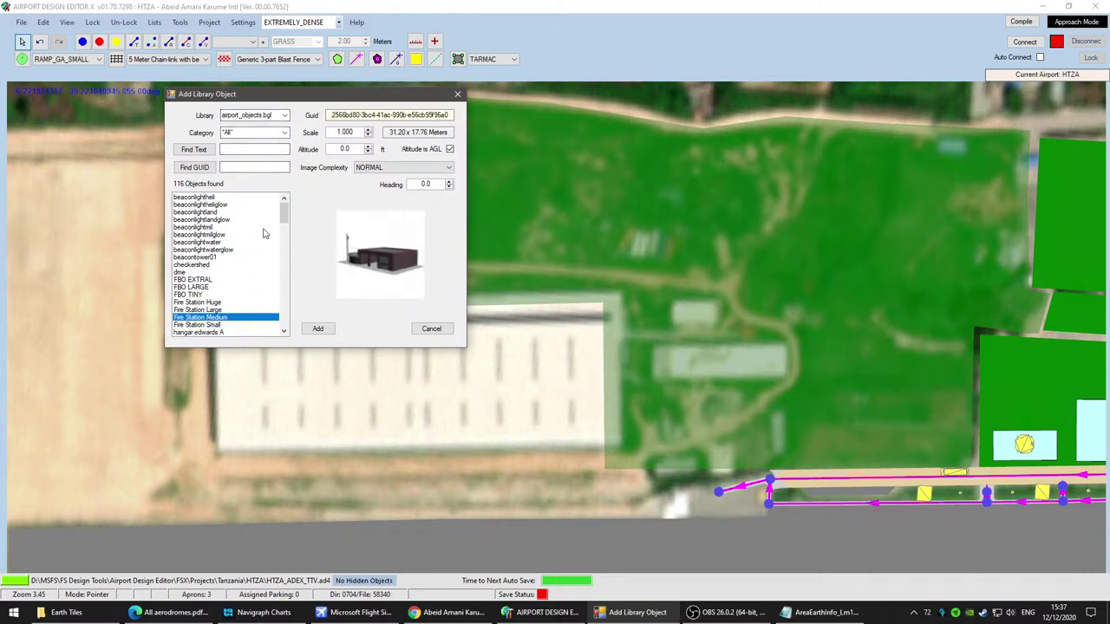
left_click(284, 116)
left_click(258, 142)
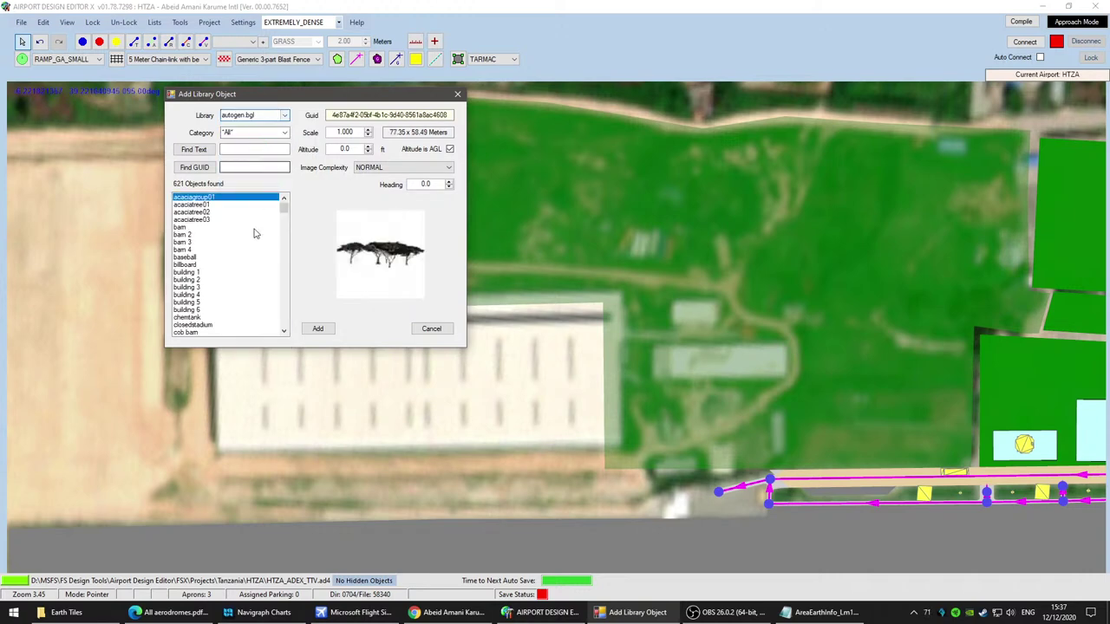
left_click(227, 263)
Step: Filter autogen.bgl to the Building category and preview barrackswood01 through cntrltowerbldg03
left_click(251, 132)
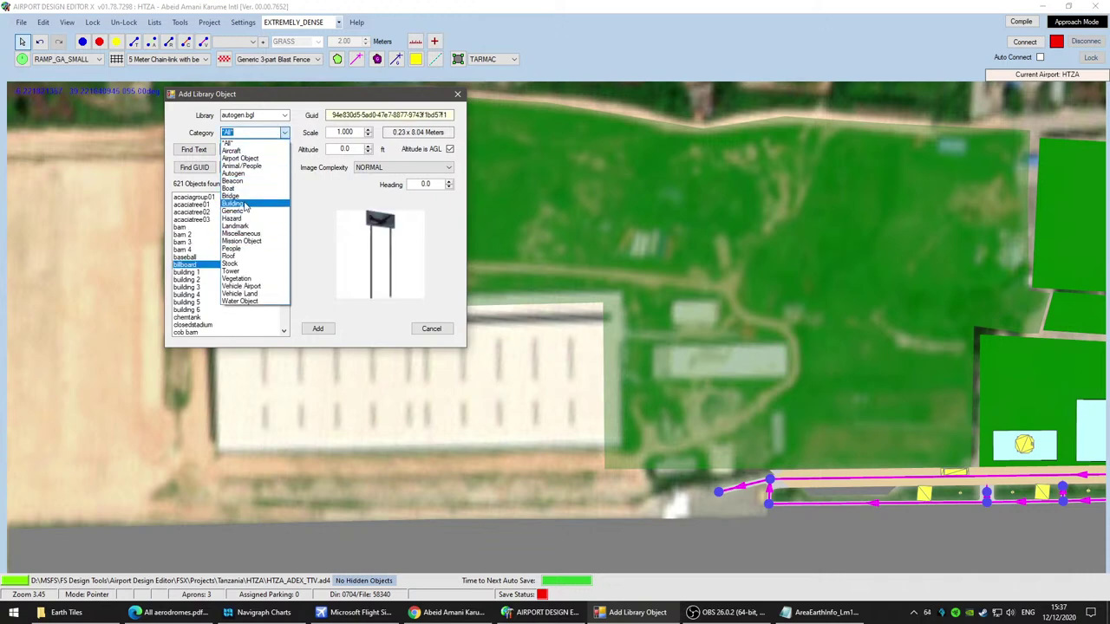
left_click(232, 204)
left_click(216, 243)
scroll(249, 305, "down", 2)
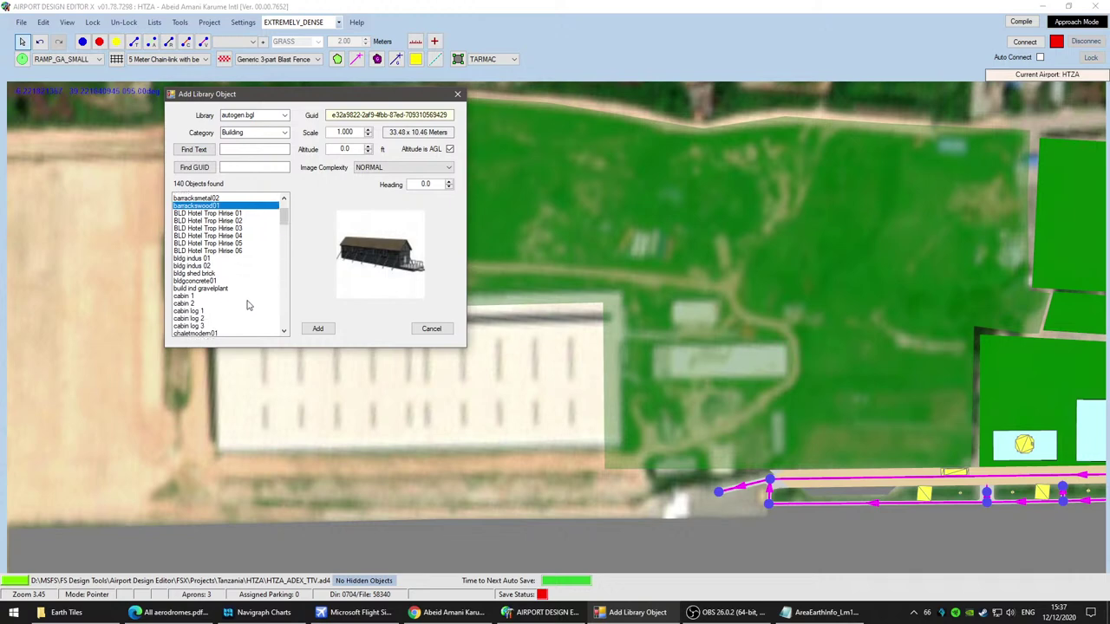
left_click(203, 243)
left_click(200, 258)
left_click(203, 249)
scroll(227, 281, "down", 3)
left_click(205, 212)
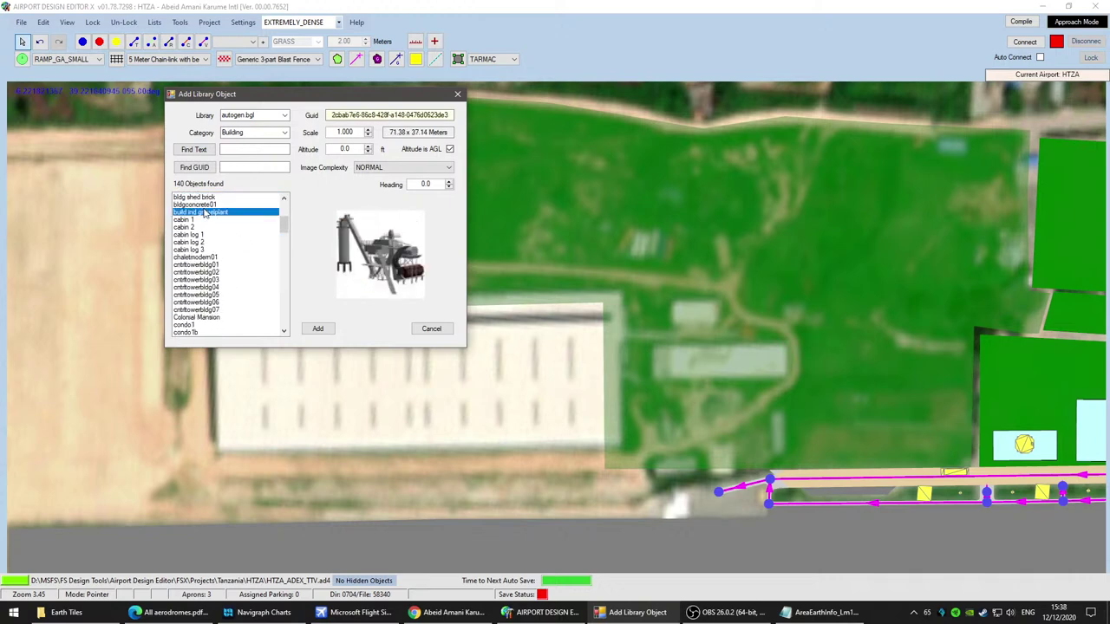
left_click(207, 205)
left_click(207, 228)
left_click(207, 258)
left_click(207, 273)
left_click(207, 279)
Step: Scroll down the Building list and preview warehouseshackwood01 at 19.20 x 25.44 meters
scroll(212, 278, "down", 5)
scroll(240, 306, "down", 6)
scroll(240, 305, "down", 4)
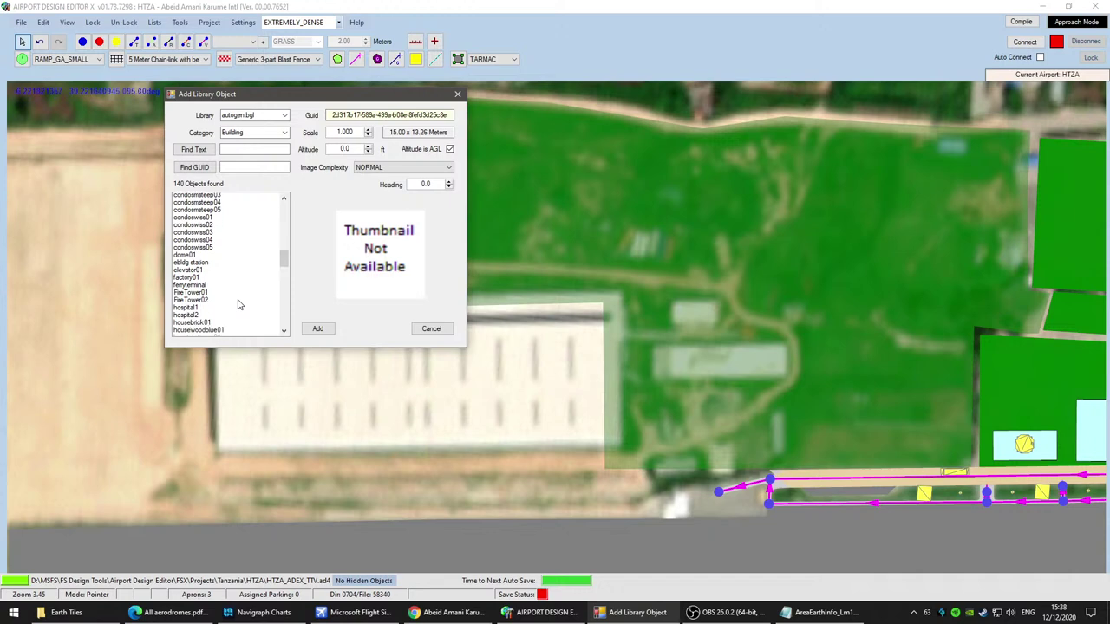
scroll(241, 305, "down", 5)
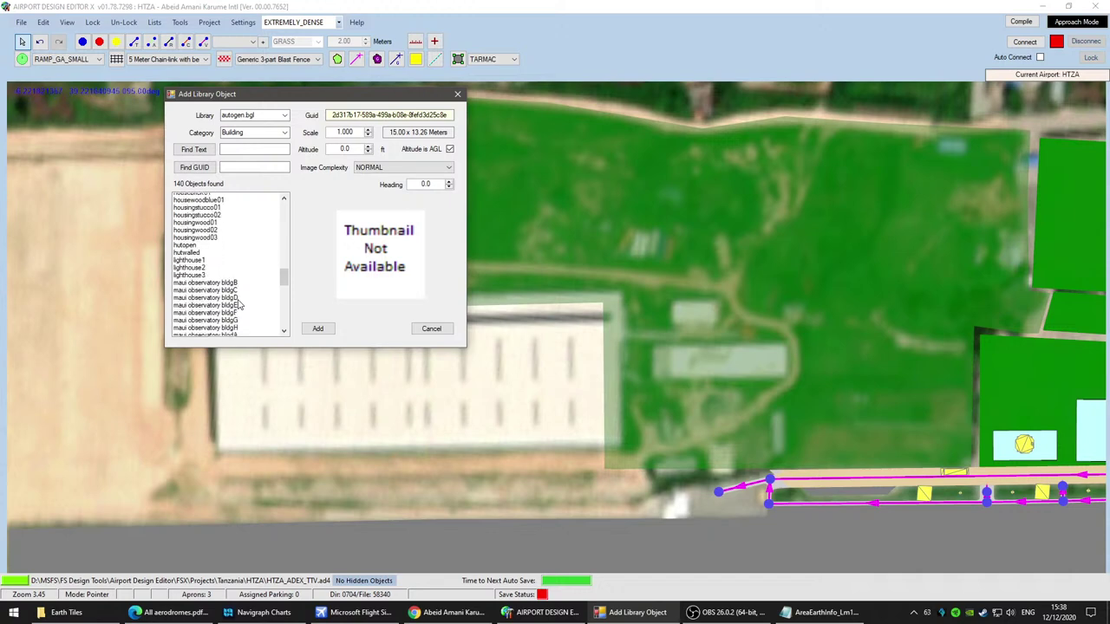
scroll(240, 305, "down", 11)
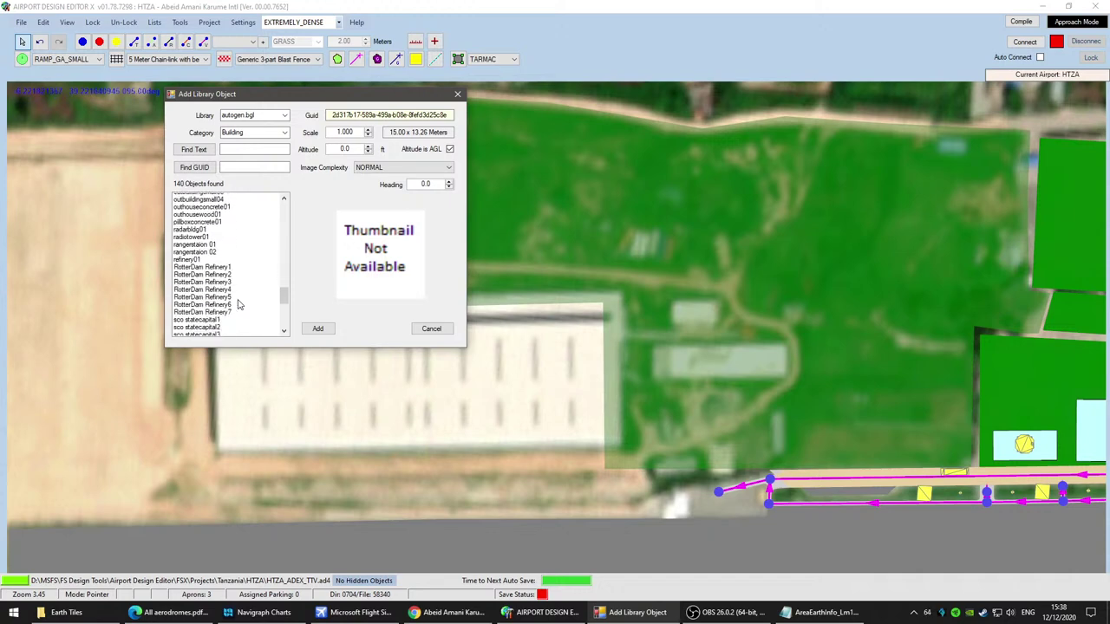
scroll(240, 305, "down", 4)
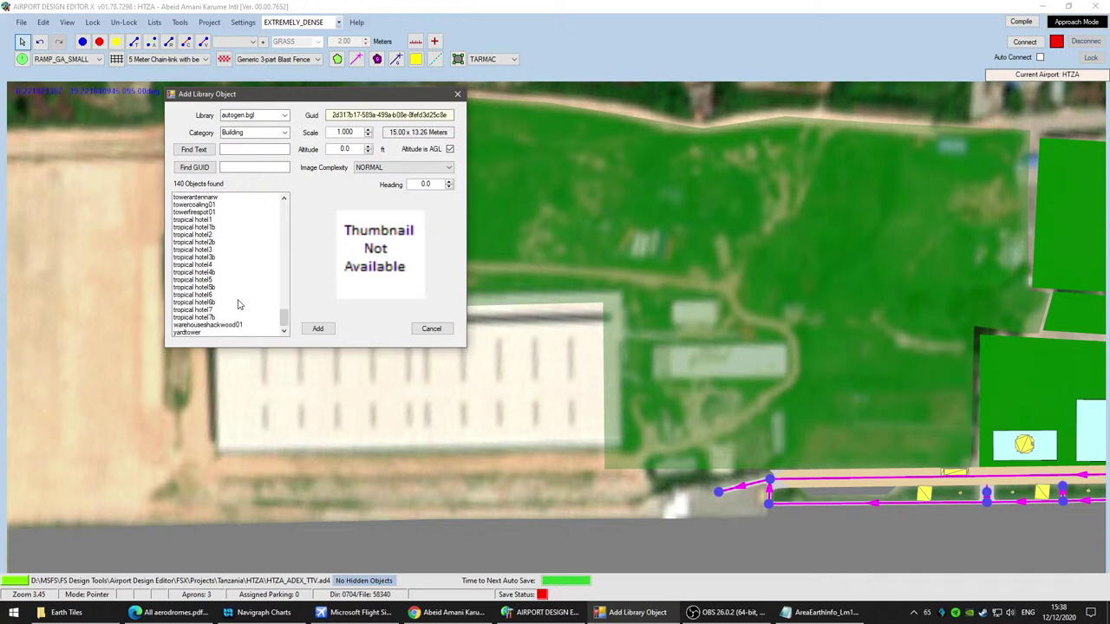
left_click(237, 325)
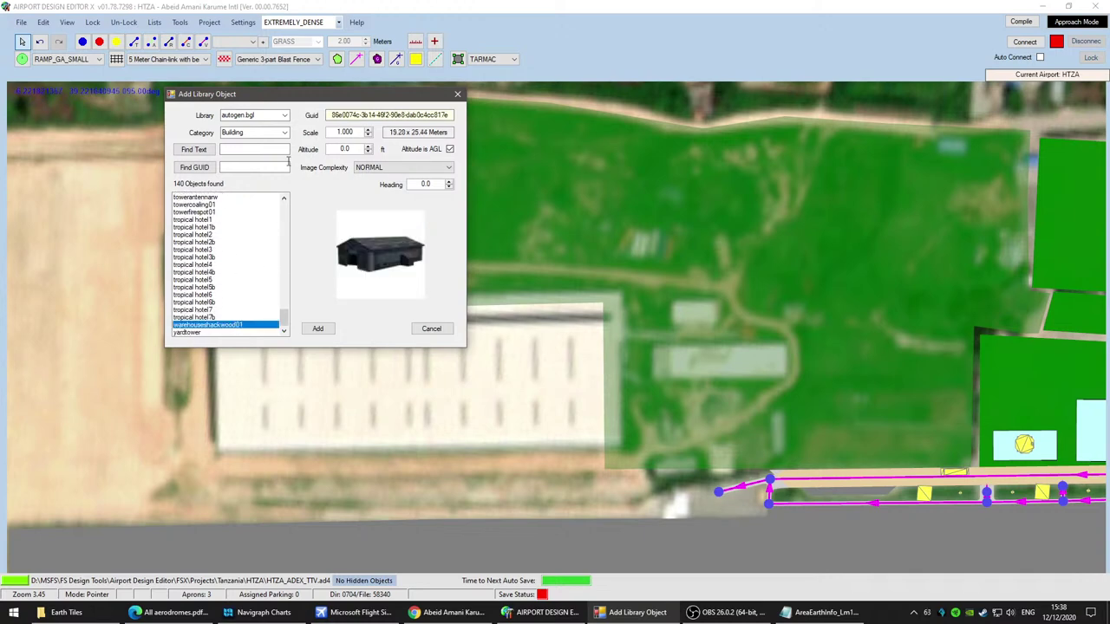
left_click(284, 132)
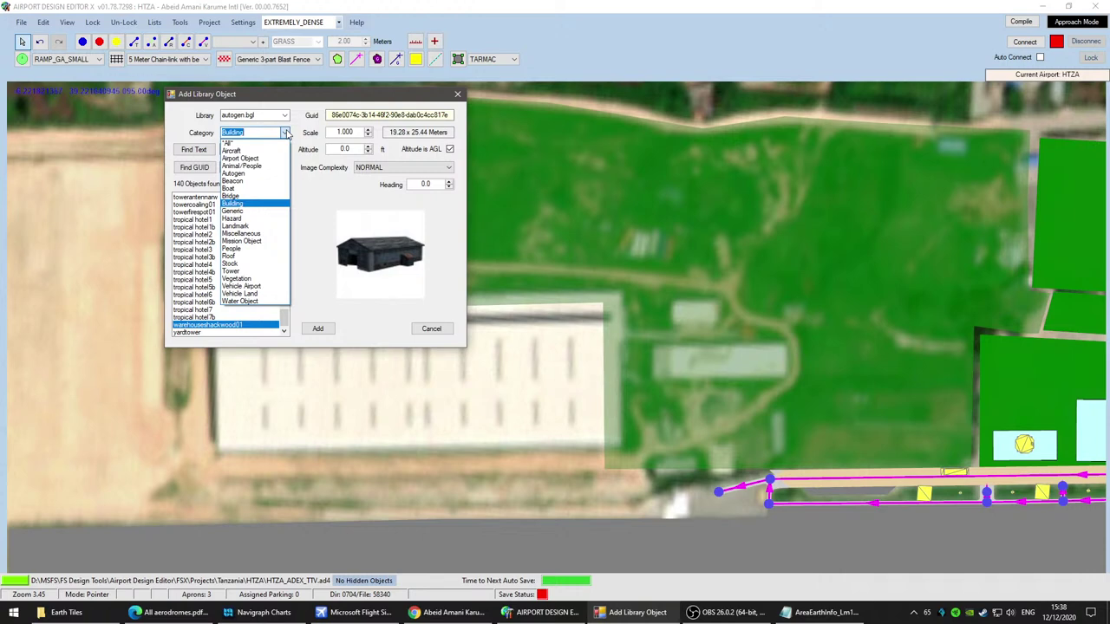
Step: Filter to the Stock category and preview BLD Greece SkiathosAirport and a vertical pylon
left_click(246, 264)
left_click(247, 287)
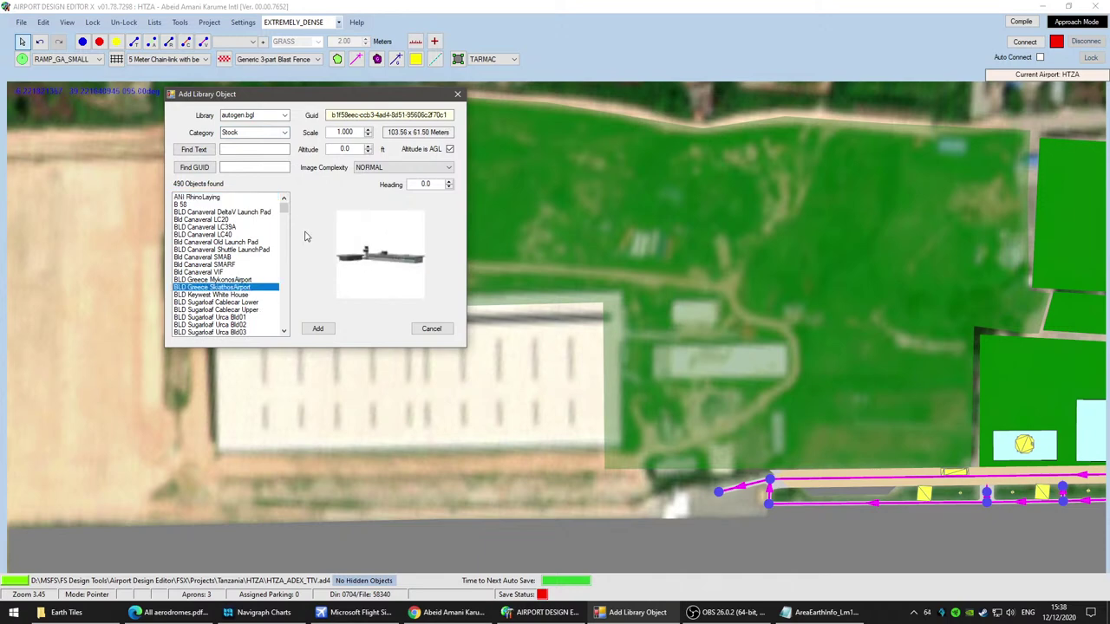
left_click_drag(286, 208, 286, 283)
left_click_drag(285, 295, 284, 270)
left_click(225, 228)
scroll(250, 314, "down", 2)
scroll(250, 313, "down", 2)
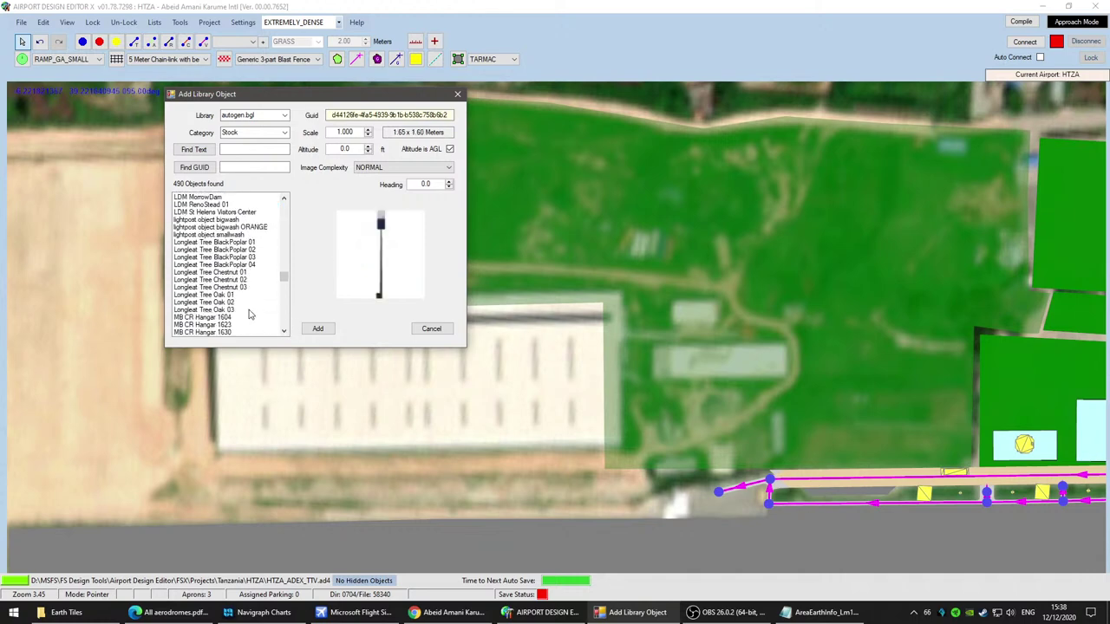
left_click_drag(284, 280, 287, 205)
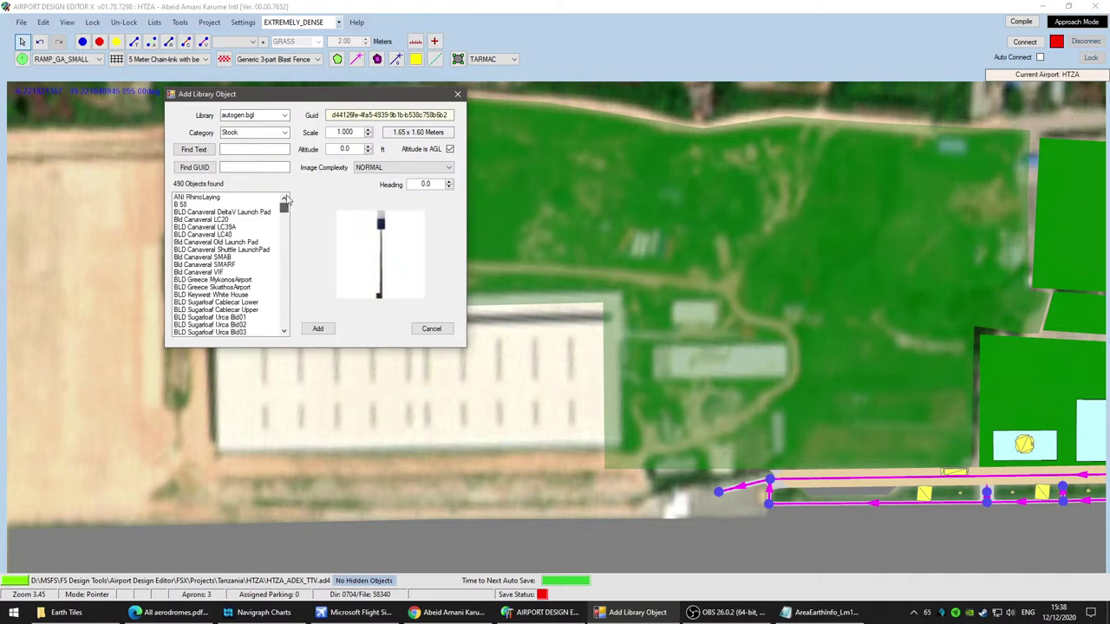
Step: Keep autogen.bgl, switch to the Miscellaneous category and scroll its 106 objects
left_click(285, 116)
left_click(285, 115)
left_click(284, 133)
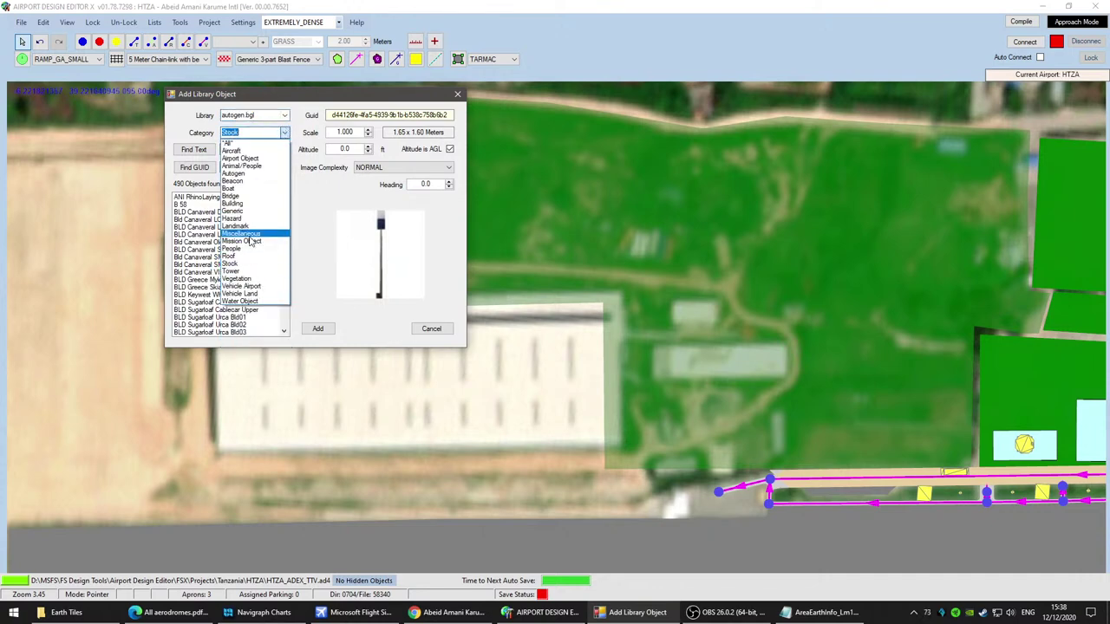
left_click(246, 233)
left_click(235, 258)
scroll(259, 301, "down", 12)
scroll(256, 303, "down", 13)
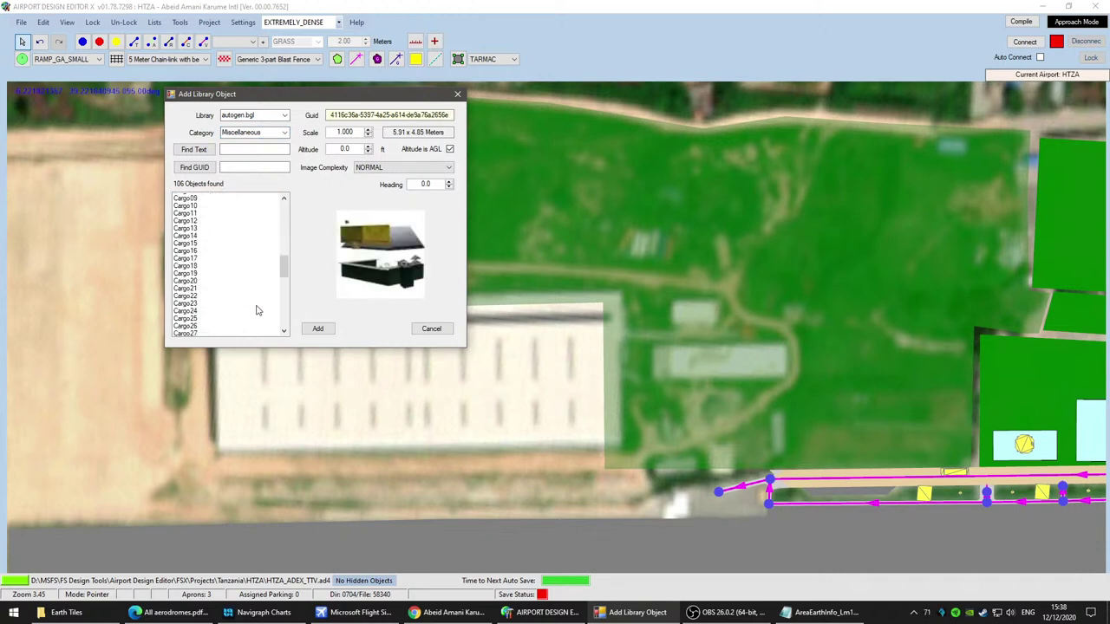
scroll(256, 311, "down", 6)
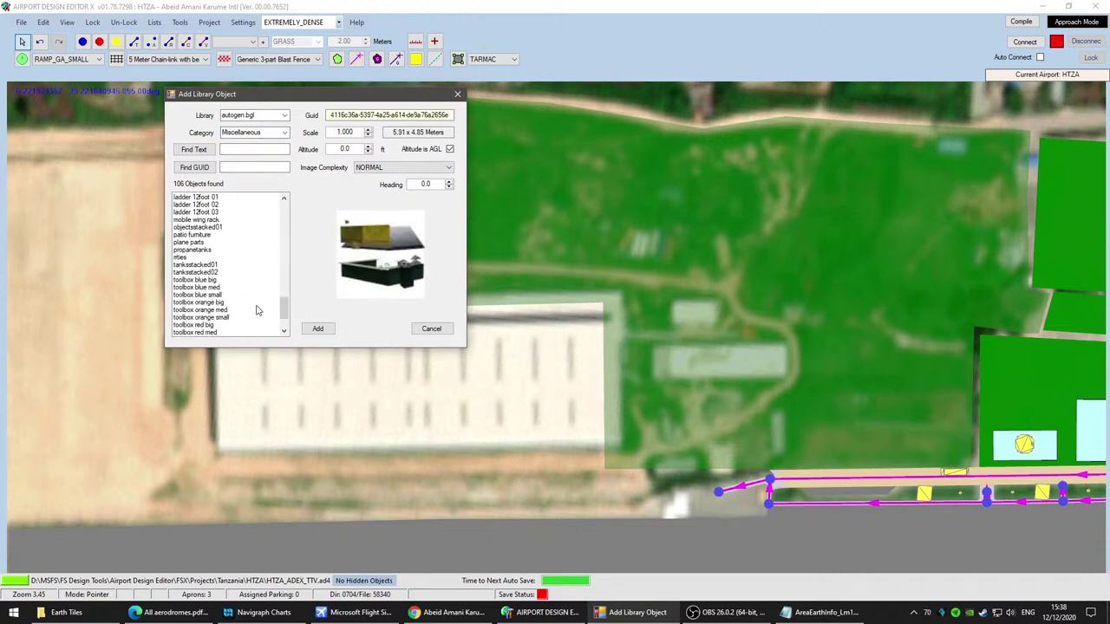
left_click(284, 133)
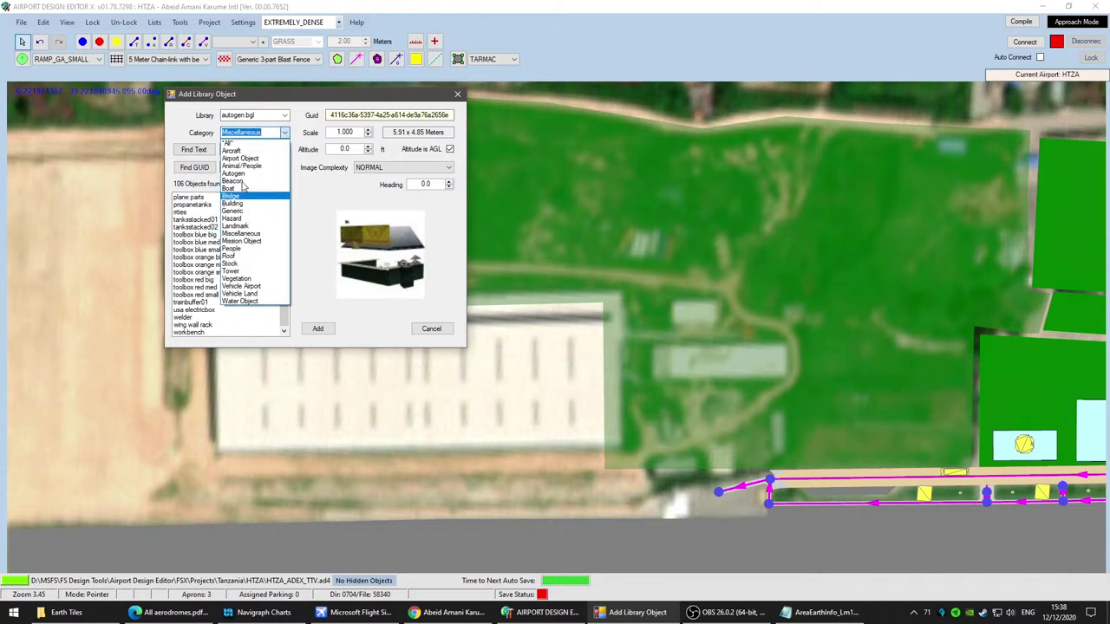
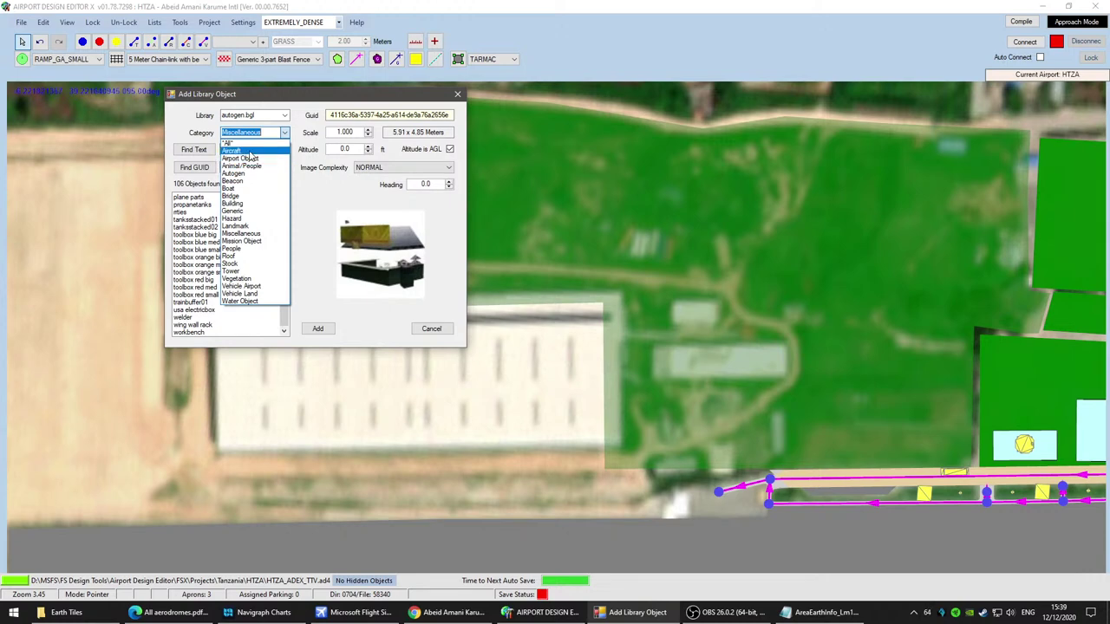
Step: Search all library categories for objects whose names contain 'HAN'
left_click(273, 144)
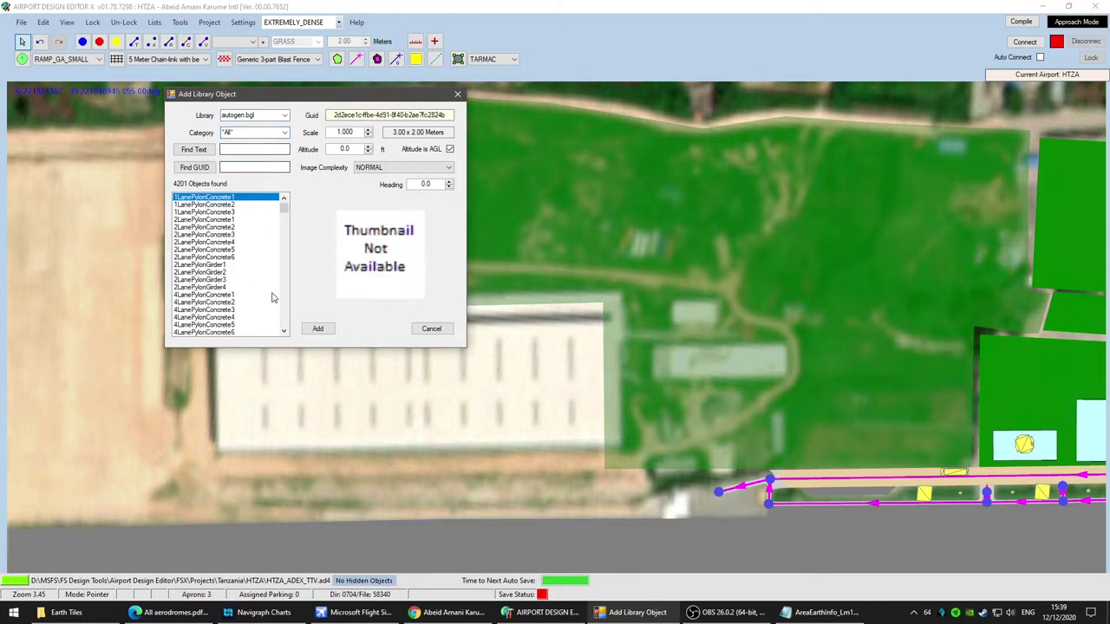
left_click(257, 160)
type("HAN")
left_click(193, 149)
Step: Preview the hangar edwards and hangar01 models, then add hangar02 on the shed
left_click(241, 265)
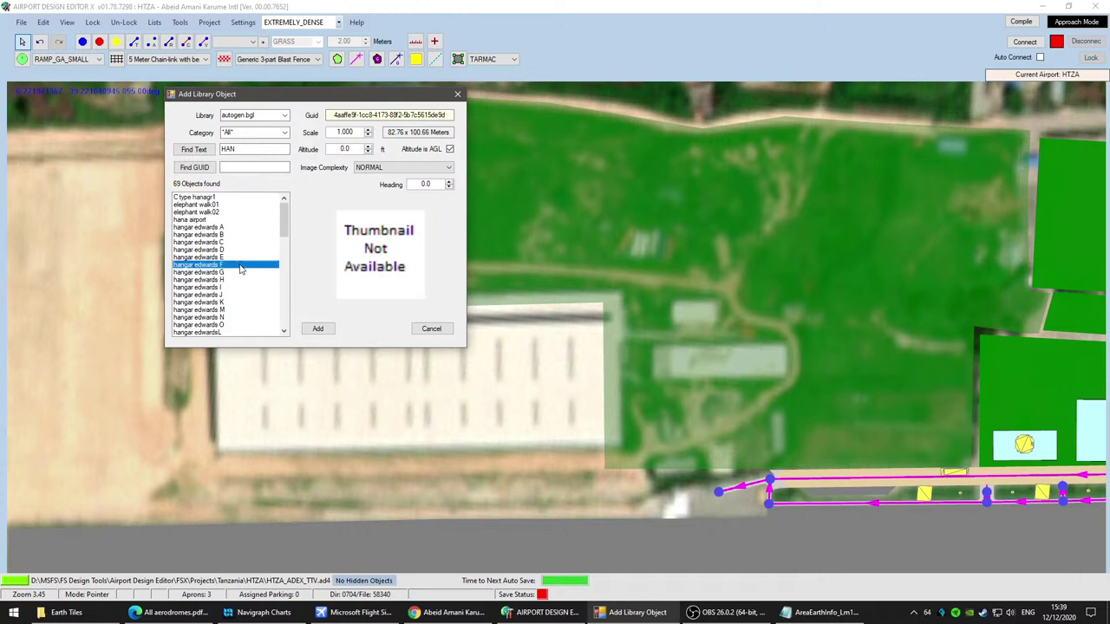
scroll(241, 270, "down", 3)
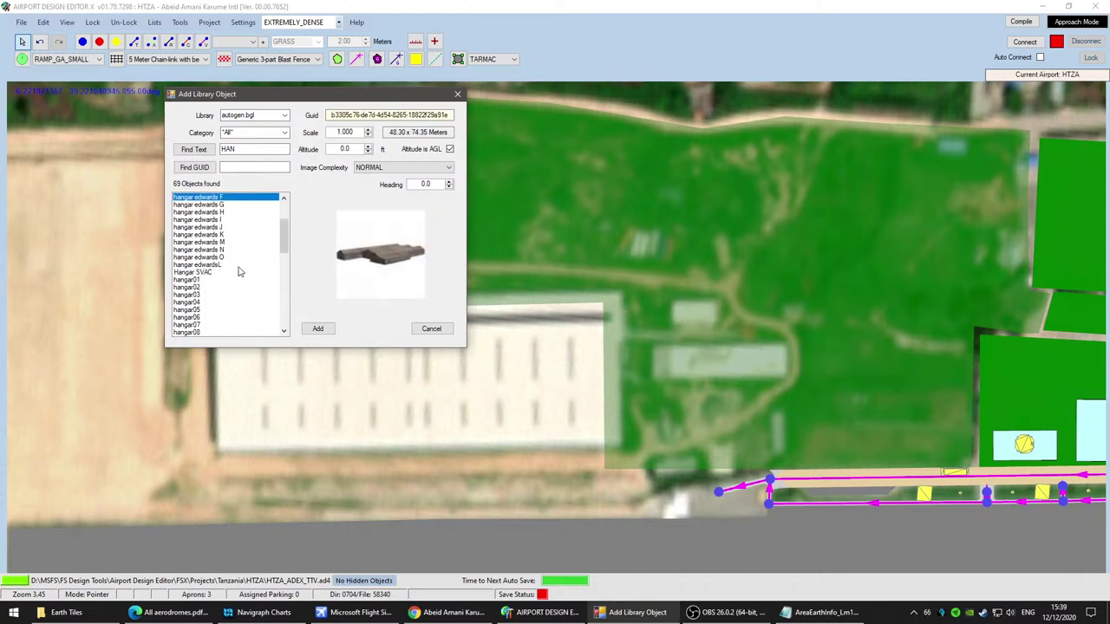
left_click(228, 243)
left_click(225, 258)
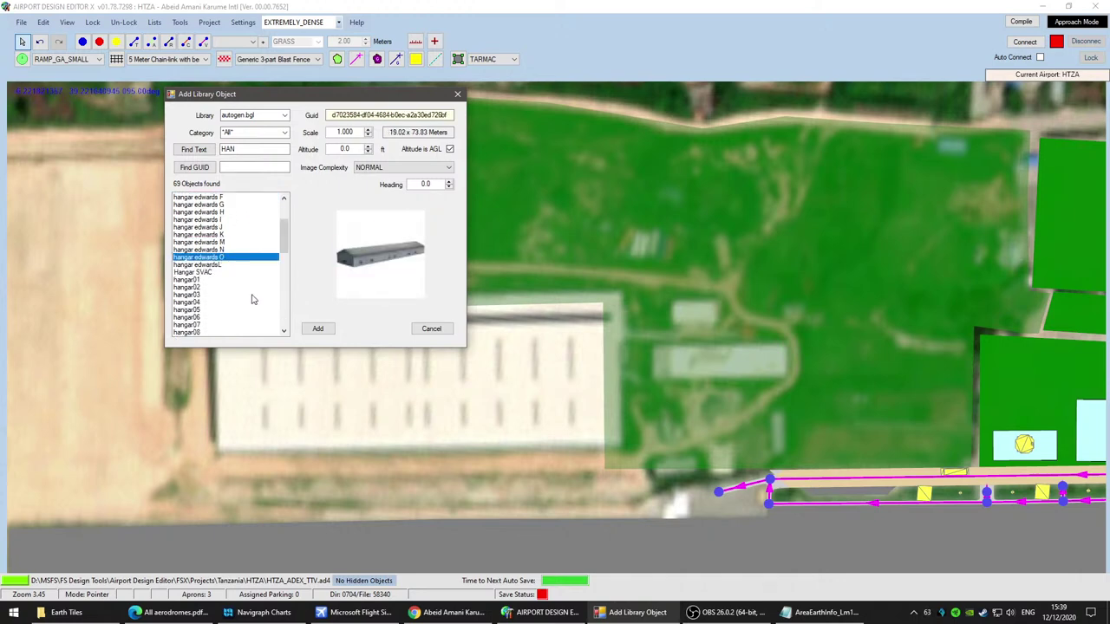
left_click(208, 264)
left_click(210, 279)
scroll(218, 288, "down", 4)
scroll(212, 238, "up", 2)
left_click(197, 244)
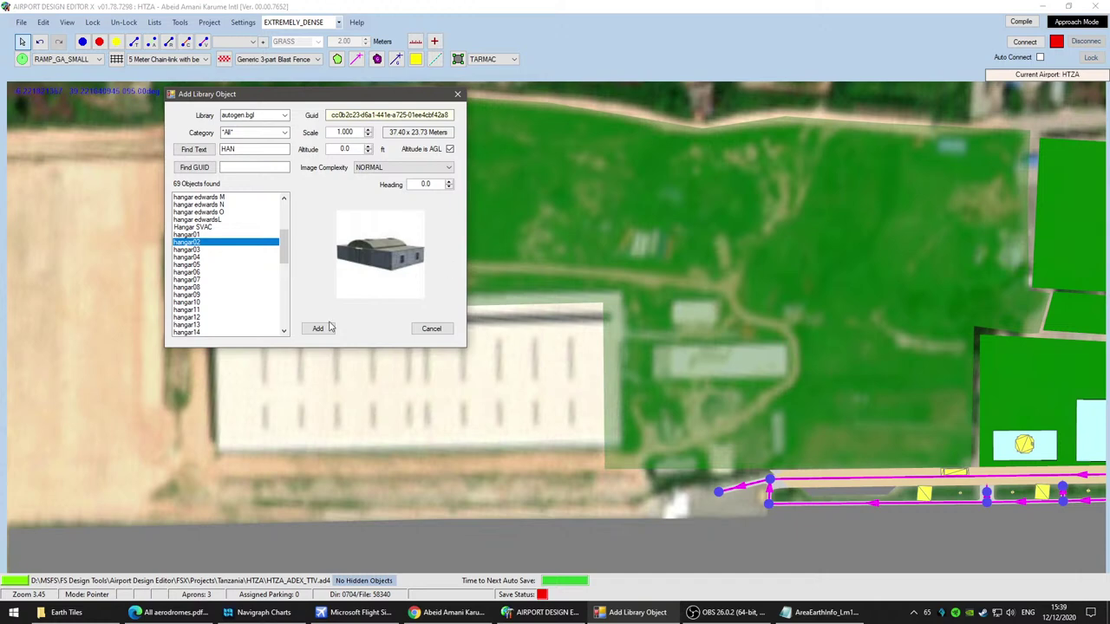
left_click(329, 327)
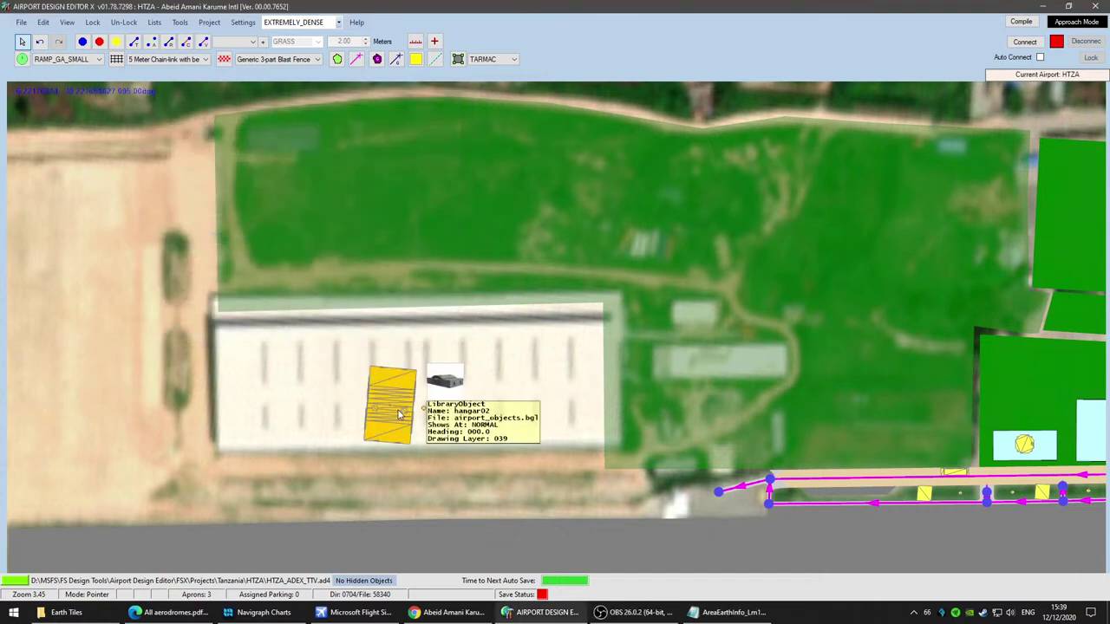
Step: Reopen the library object picker and preview hangar03 through hangar07
right_click(401, 411)
mouse_move(494, 462)
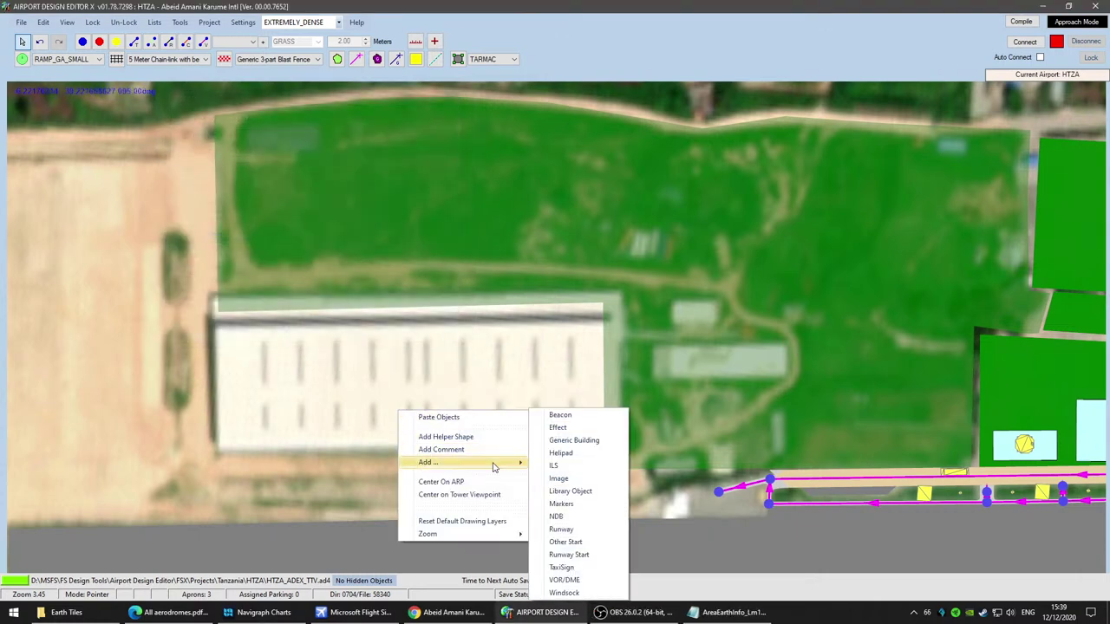
left_click(570, 490)
scroll(216, 302, "down", 3)
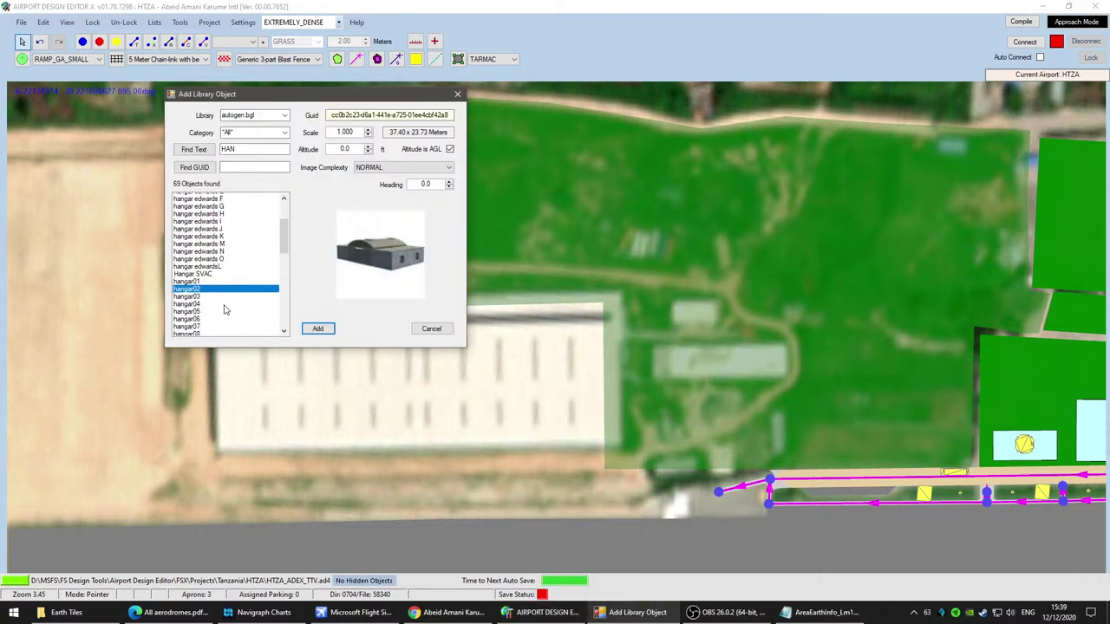
left_click(205, 274)
left_click(202, 282)
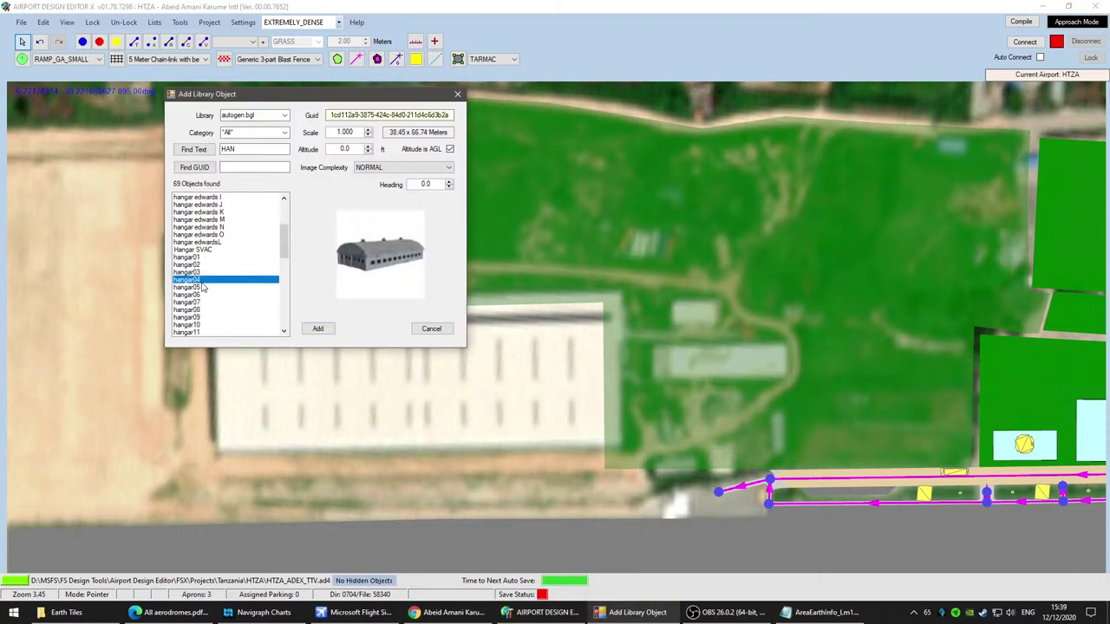
left_click(201, 288)
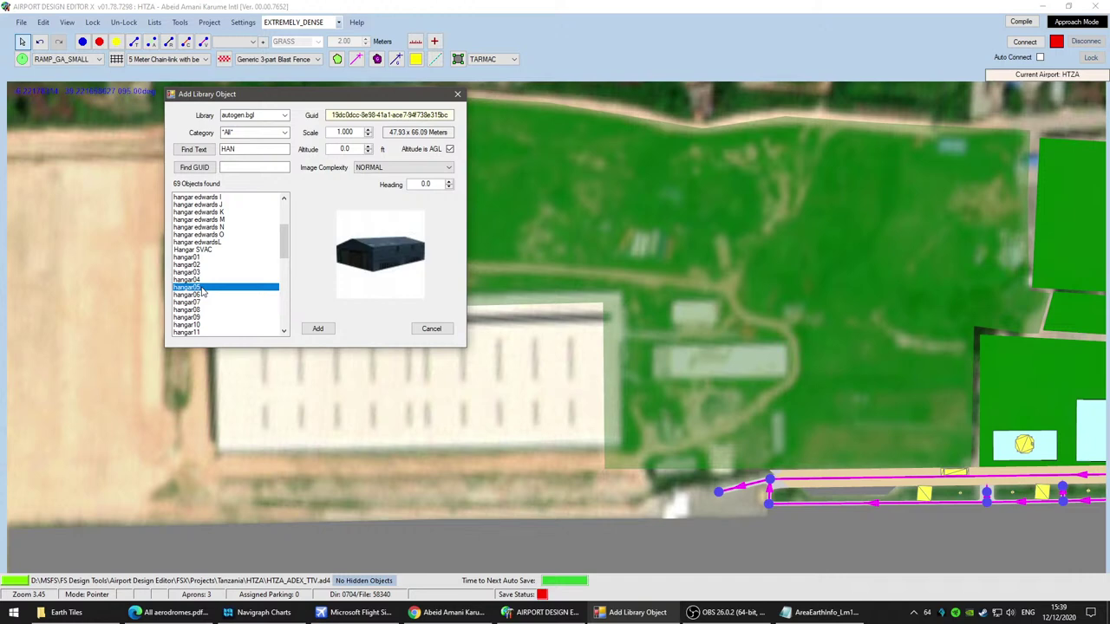
left_click(203, 295)
left_click(204, 302)
Step: Preview hangar08 to hangar13, then revisit hangar07 back to the grey arched hangar04
scroll(199, 260, "down", 3)
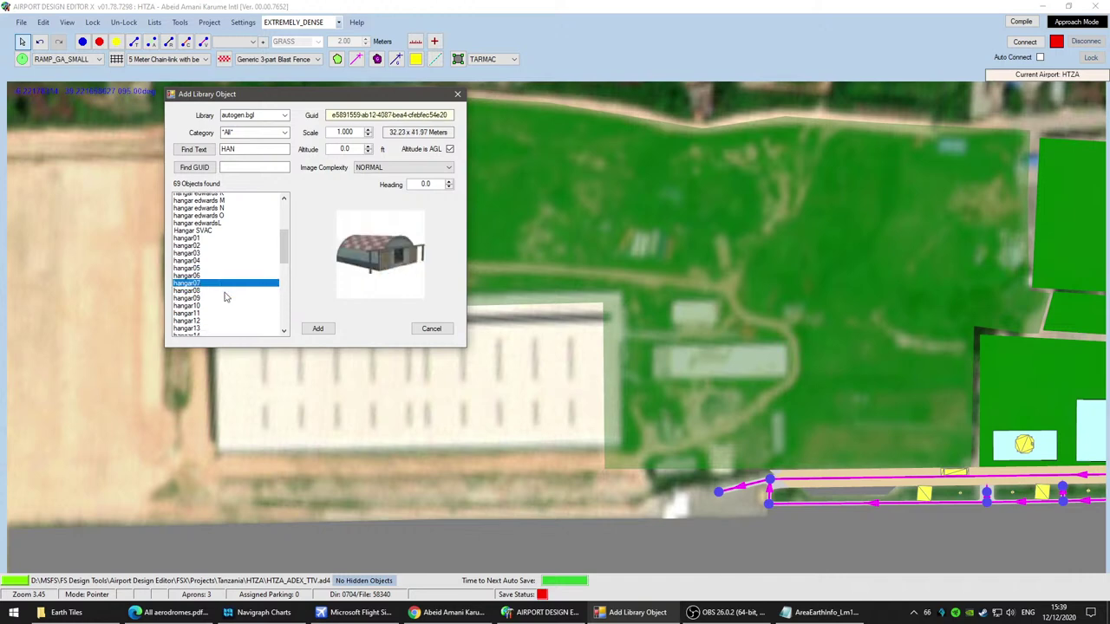
left_click(195, 293)
left_click(195, 278)
left_click(198, 263)
left_click(199, 244)
scroll(201, 249, "up", 3)
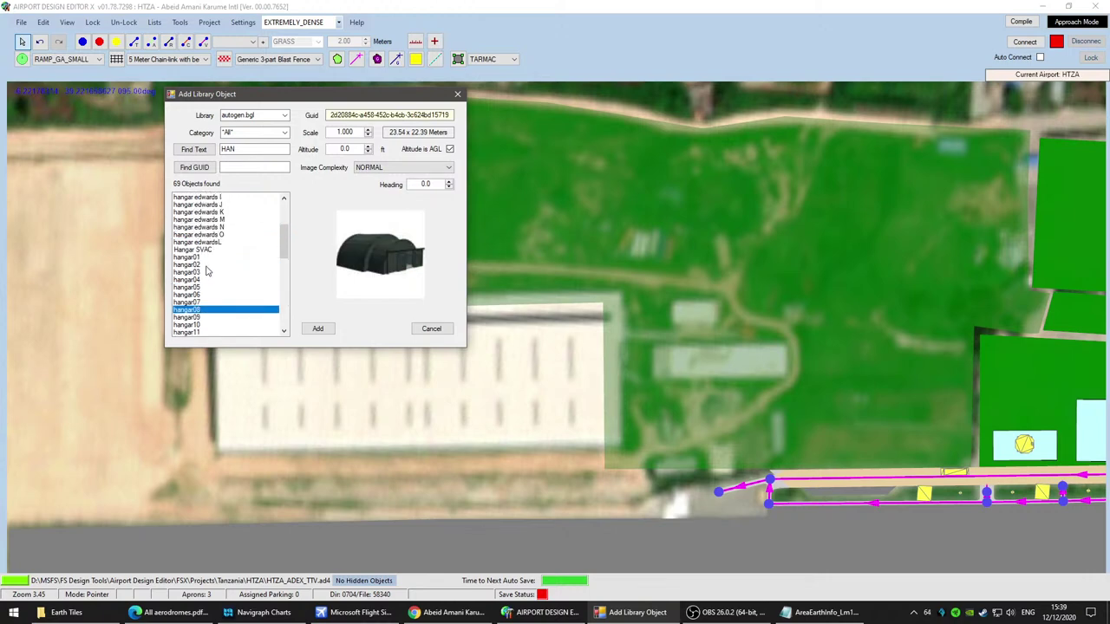
left_click(200, 303)
left_click(203, 295)
left_click(205, 287)
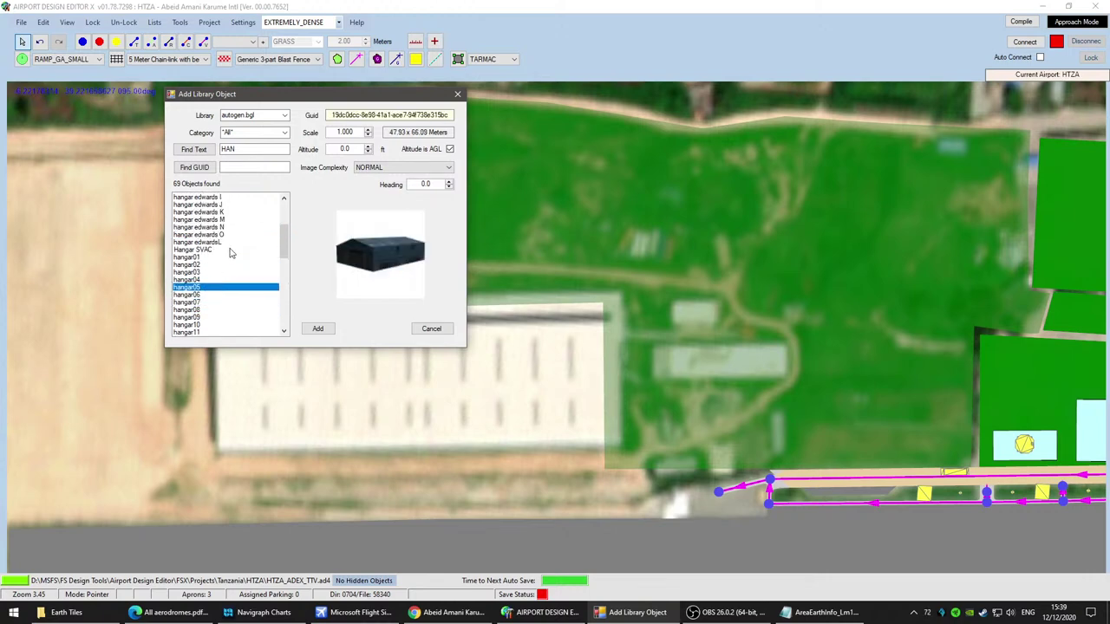
left_click(197, 280)
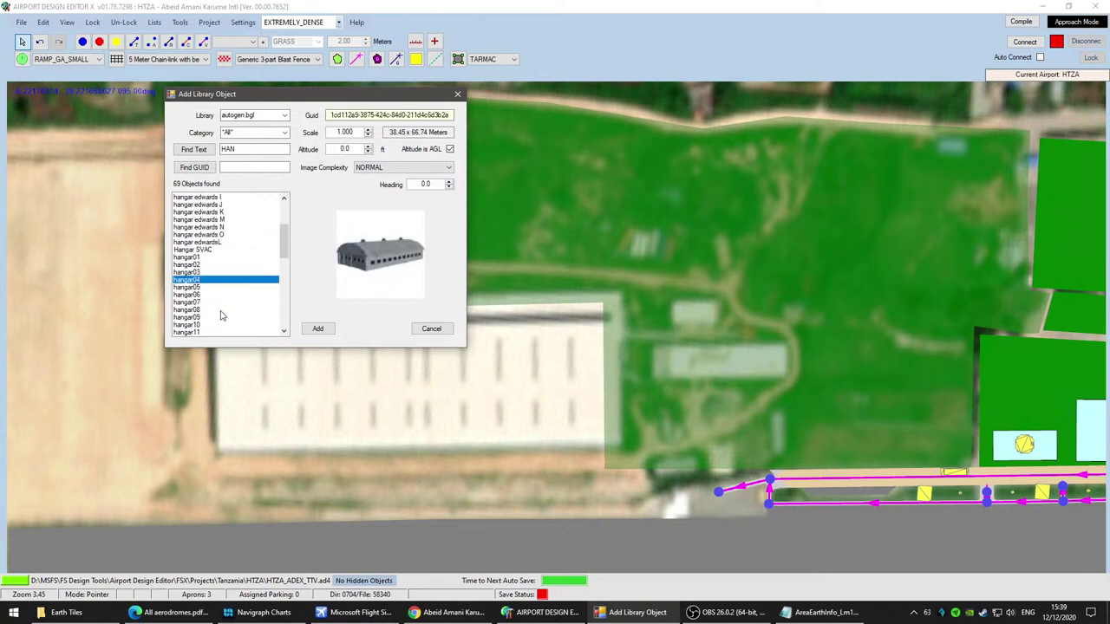
Step: Search for 'FACT' and preview the usfactory, factory, eurfactory02 and AirCreationFactory models
double_click(242, 150)
type("FACT")
left_click(194, 149)
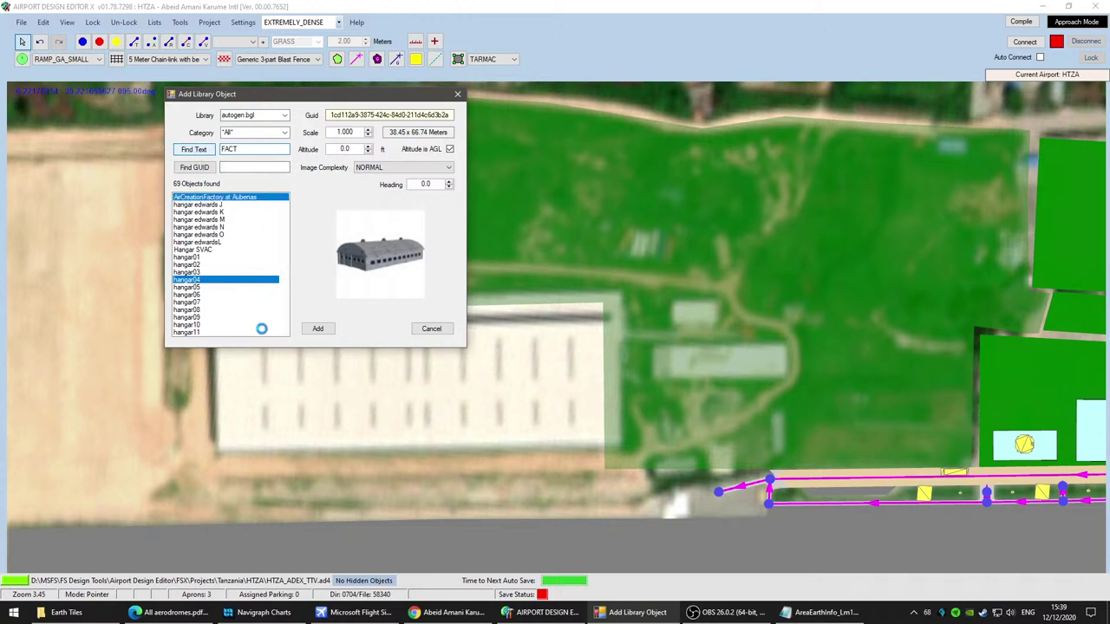
left_click(199, 237)
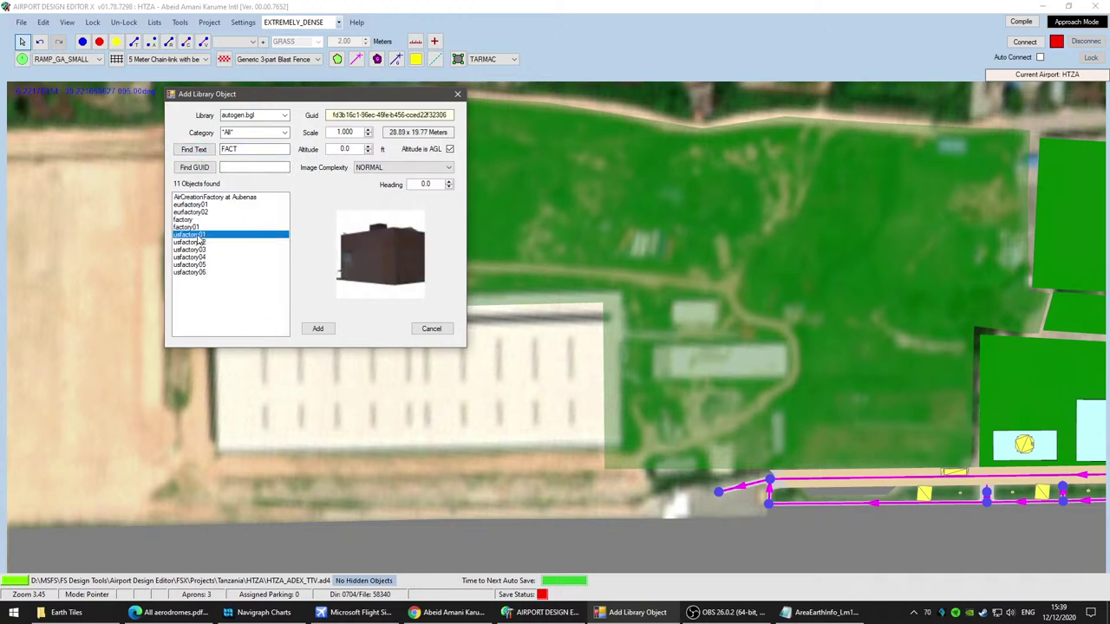
left_click(199, 242)
left_click(200, 249)
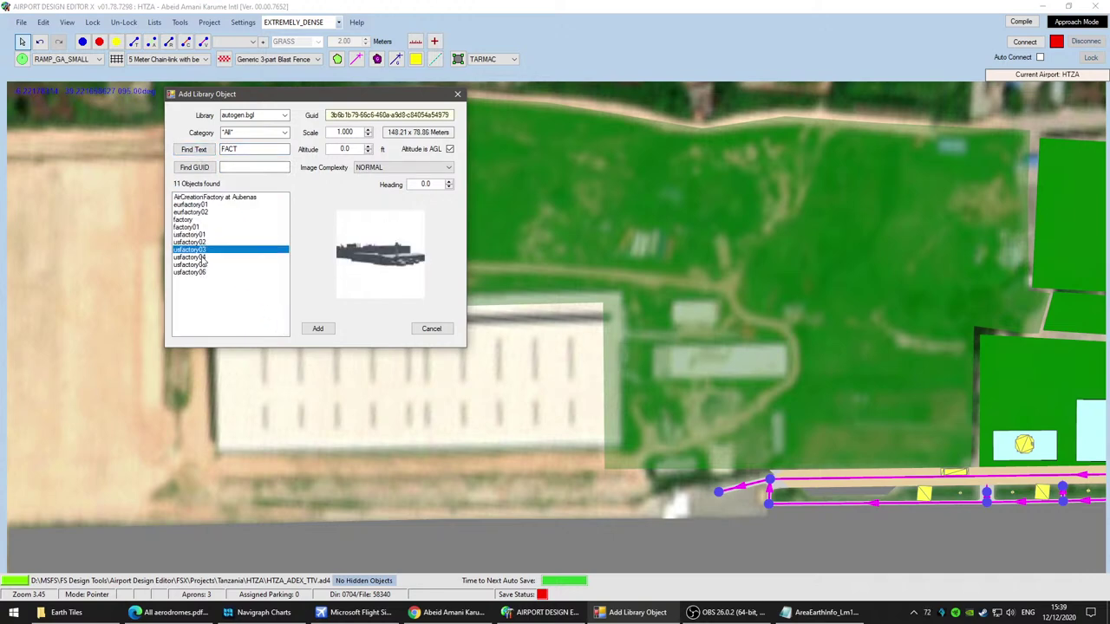
left_click(201, 256)
key("Down")
key("Down")
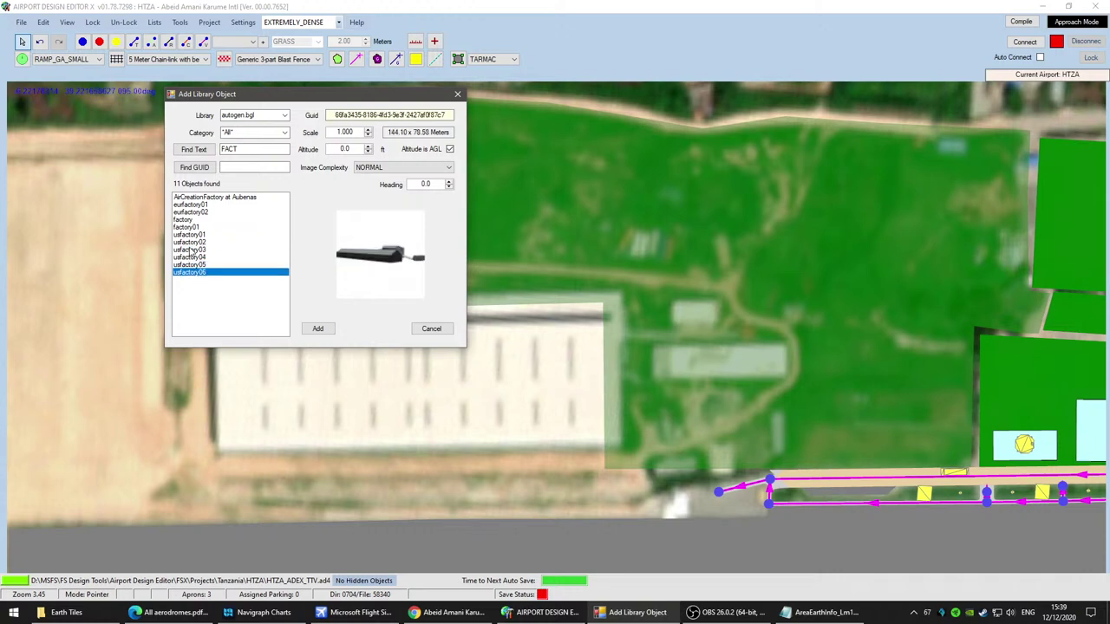
left_click(193, 241)
left_click(192, 234)
left_click(193, 228)
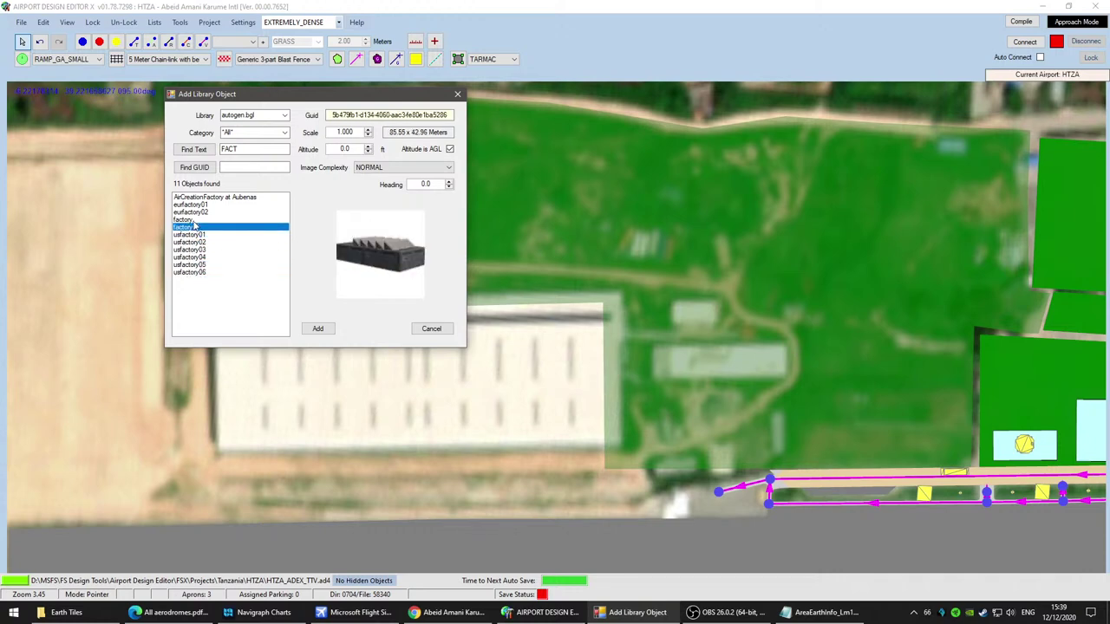
left_click(204, 220)
left_click(204, 211)
left_click(210, 197)
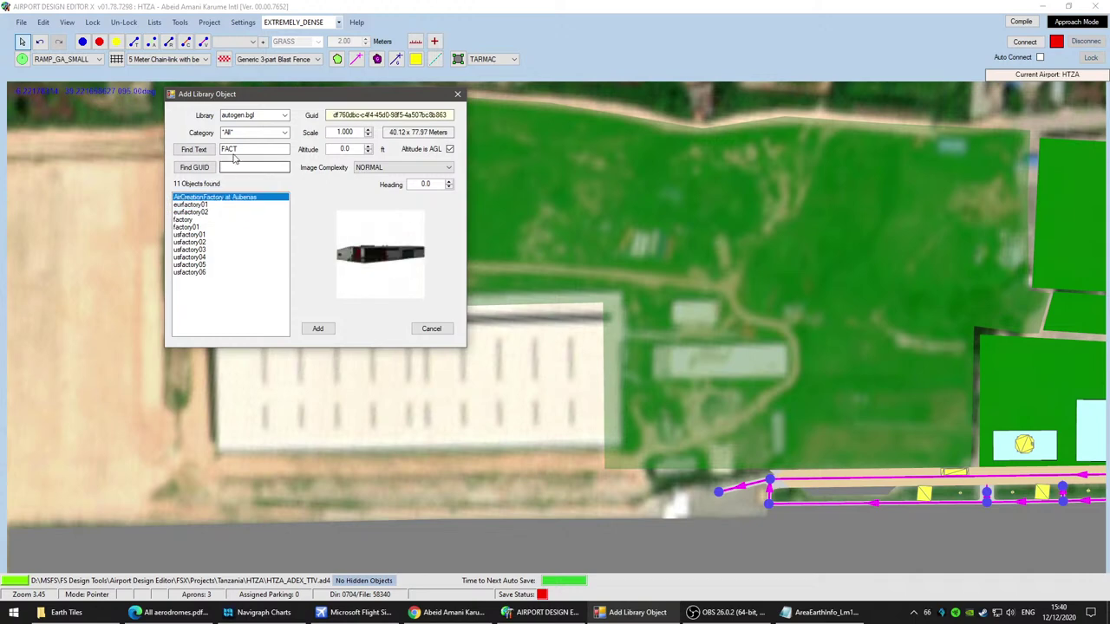
Step: Search for 'WARE' and preview uswarehouse01–08, warehouseshackwood01 and warehousebrick 3
double_click(251, 147)
type("W")
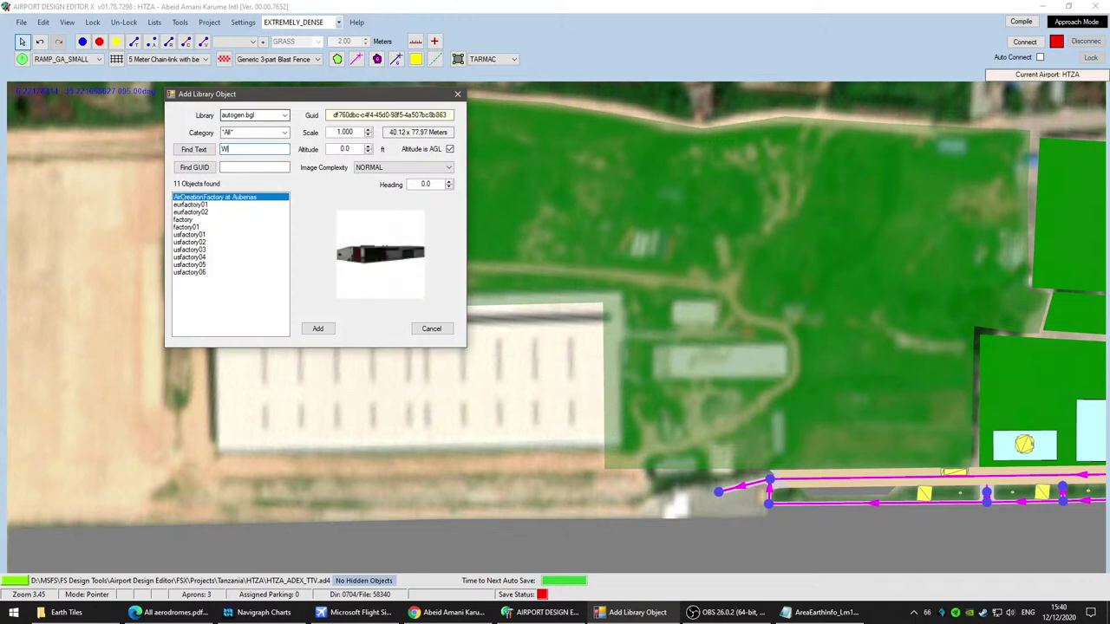
type("ARE")
left_click(193, 149)
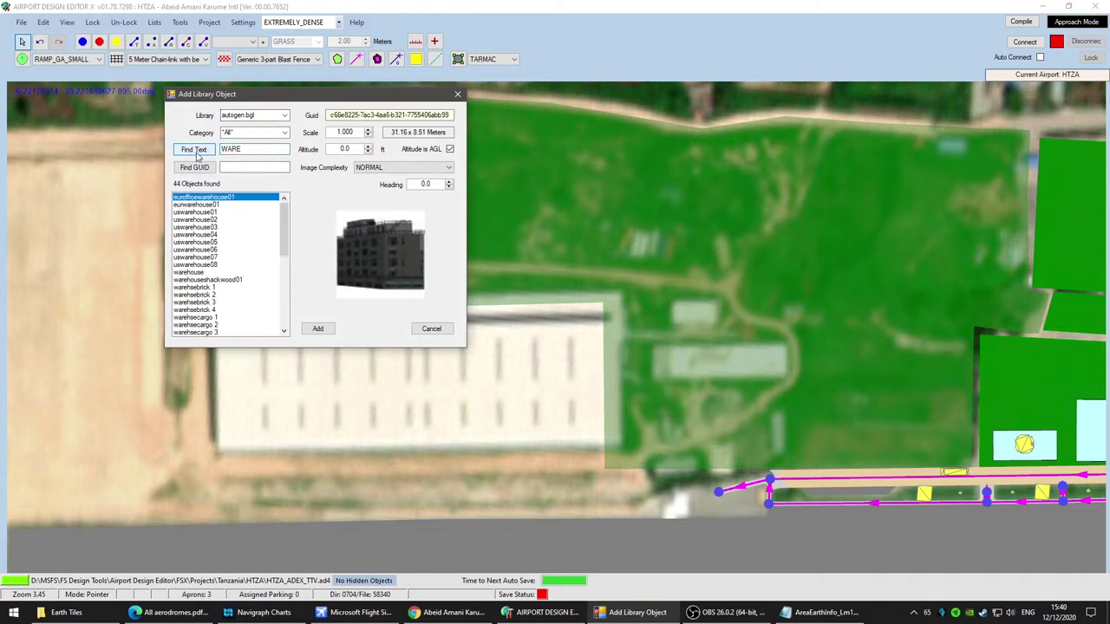
left_click(228, 221)
left_click(228, 242)
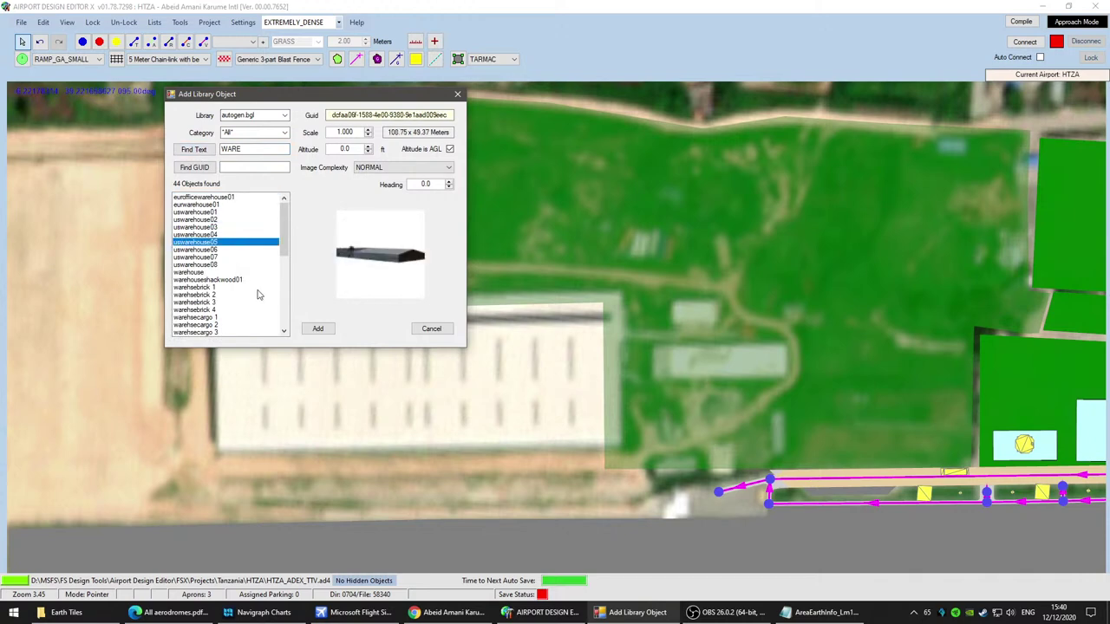
left_click(209, 227)
left_click(209, 220)
left_click(209, 213)
scroll(237, 246, "down", 1)
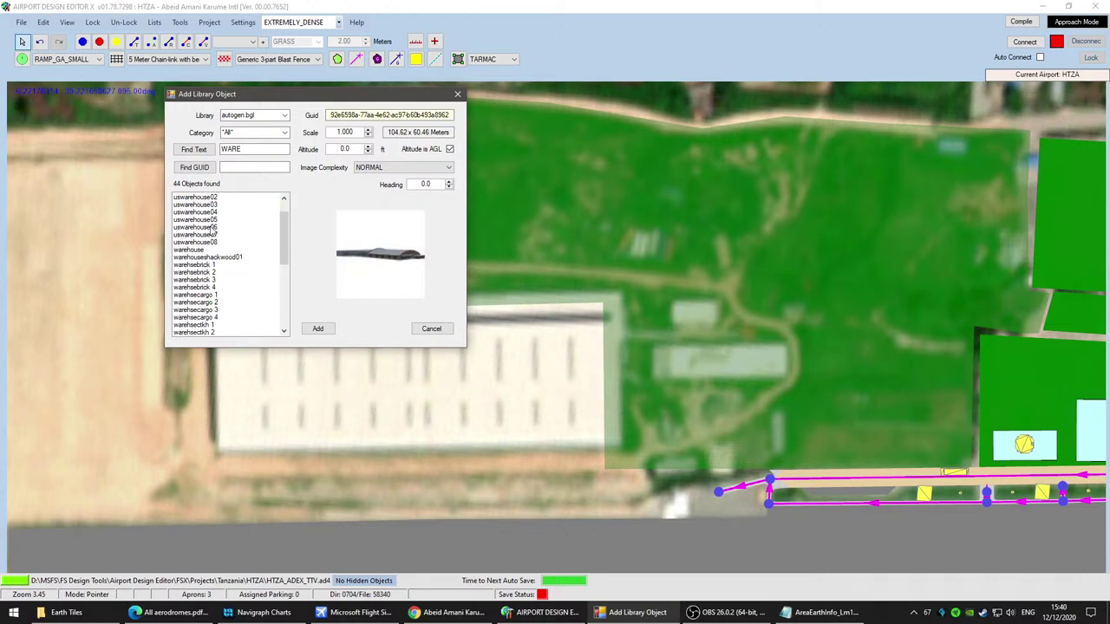
left_click(209, 227)
left_click(208, 234)
left_click(208, 242)
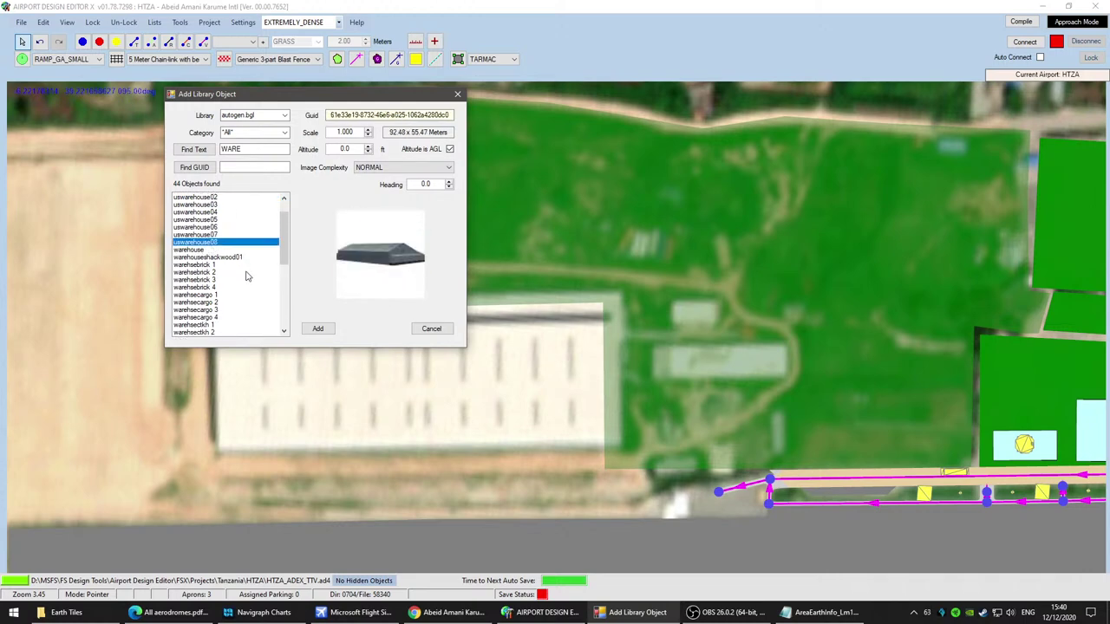
left_click(232, 258)
left_click(222, 280)
Step: Add the plain warehouse model on the shed, then delete it
scroll(236, 307, "down", 1)
scroll(235, 305, "down", 1)
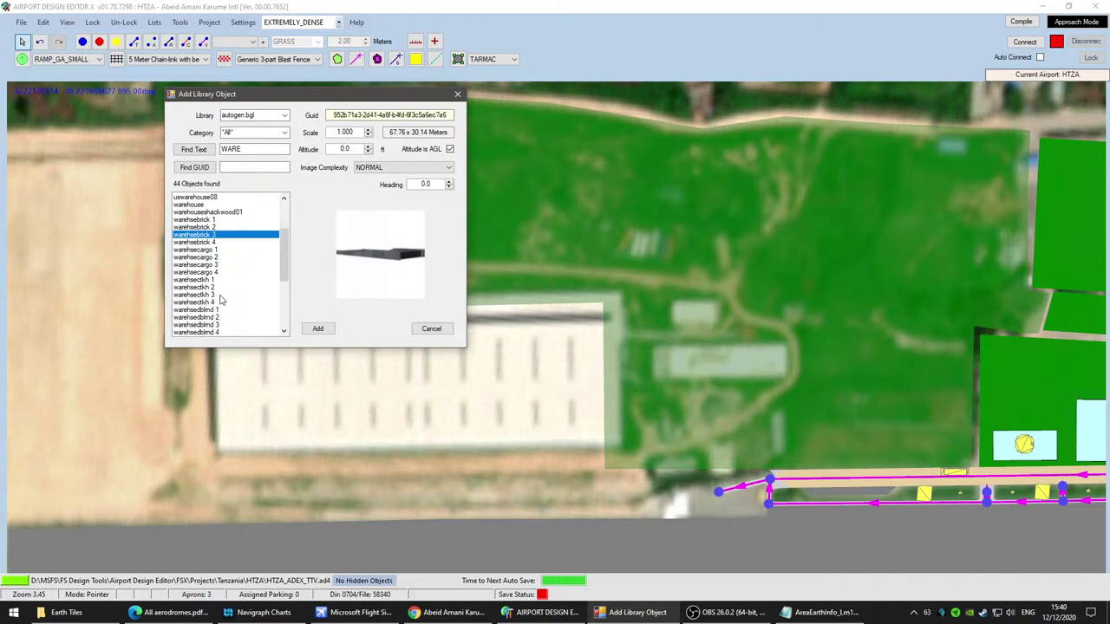
left_click(199, 205)
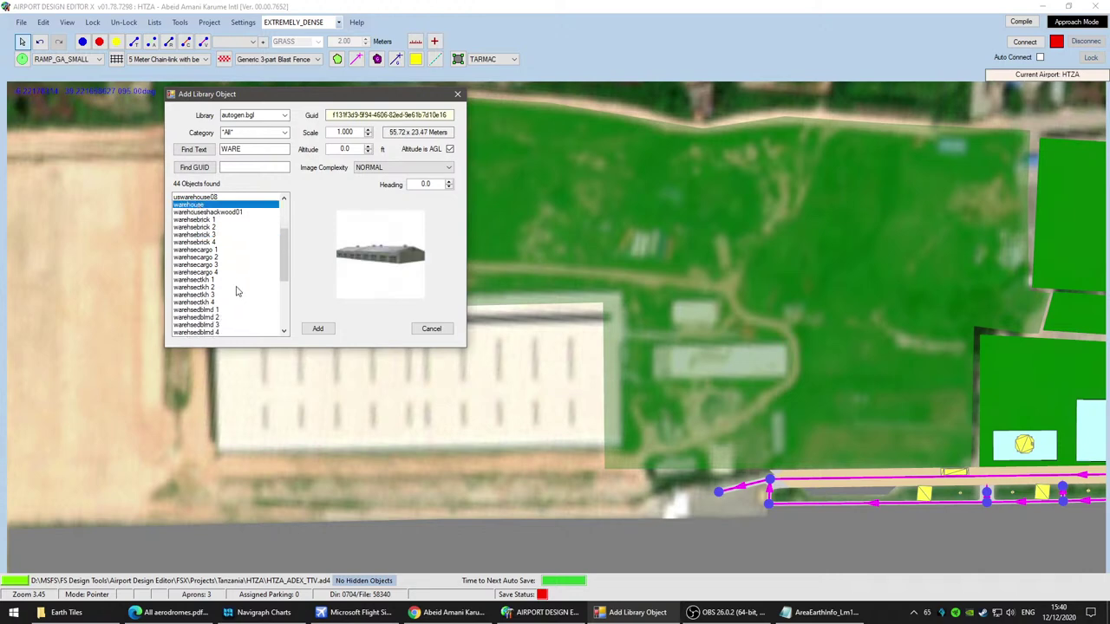
left_click(316, 328)
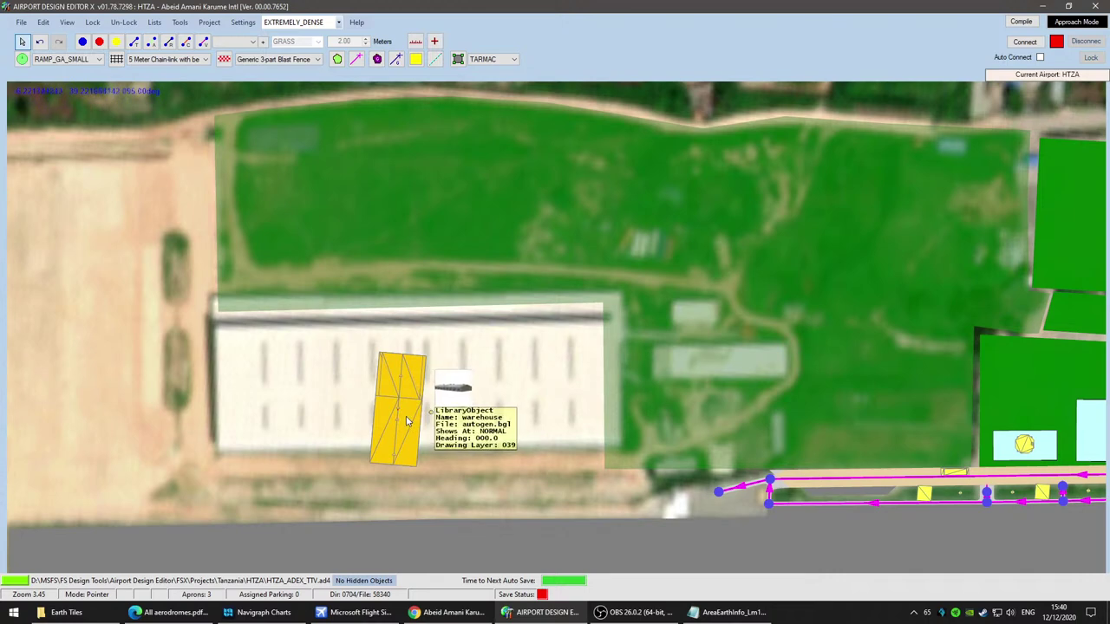
key("Delete")
Step: Add a generic building, choosing the 80x40 m bldg_13_80x40 model after previewing others
right_click(399, 383)
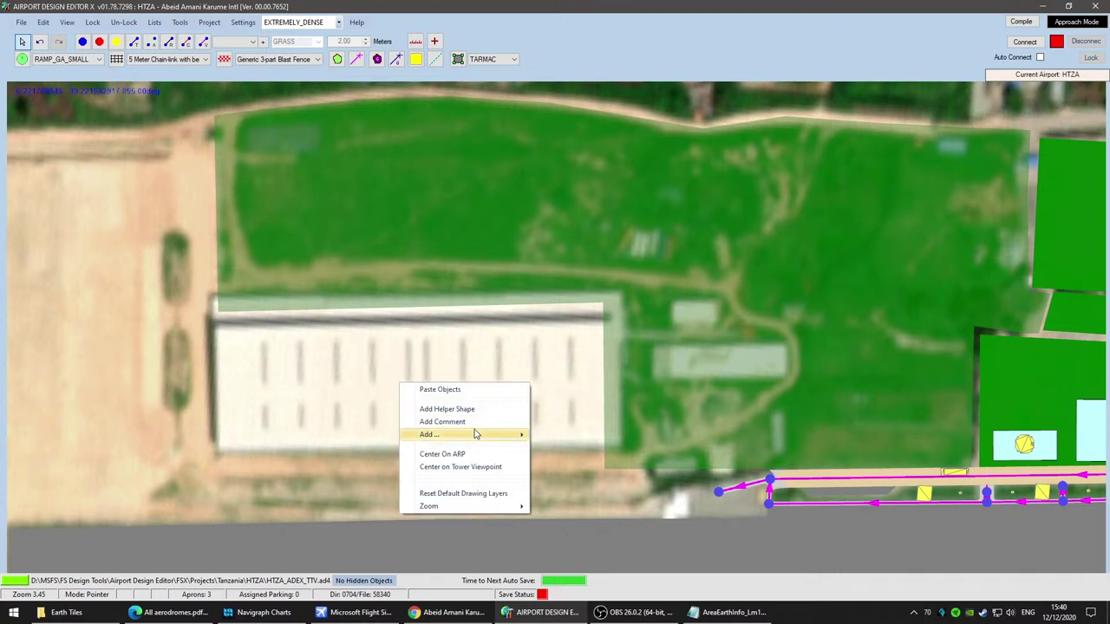
mouse_move(476, 434)
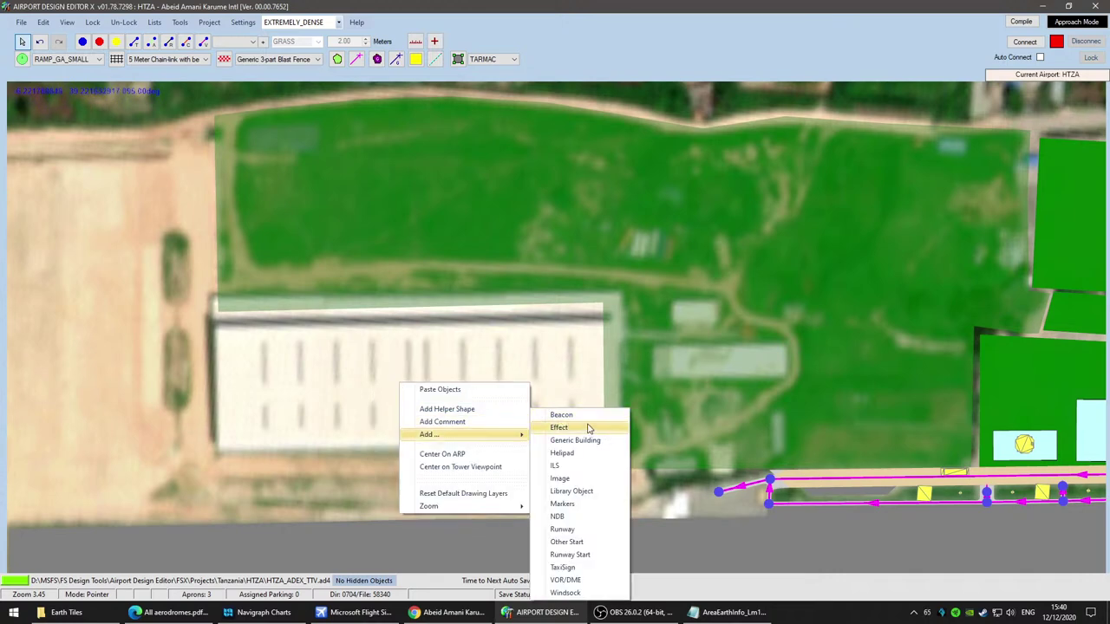
left_click(576, 440)
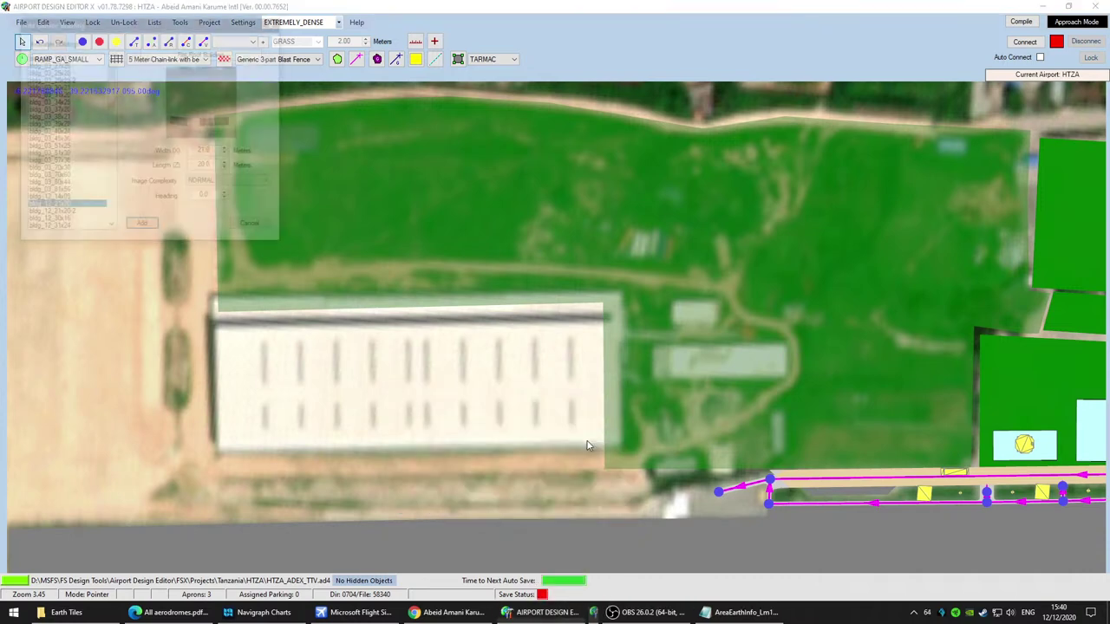
left_click(43, 94)
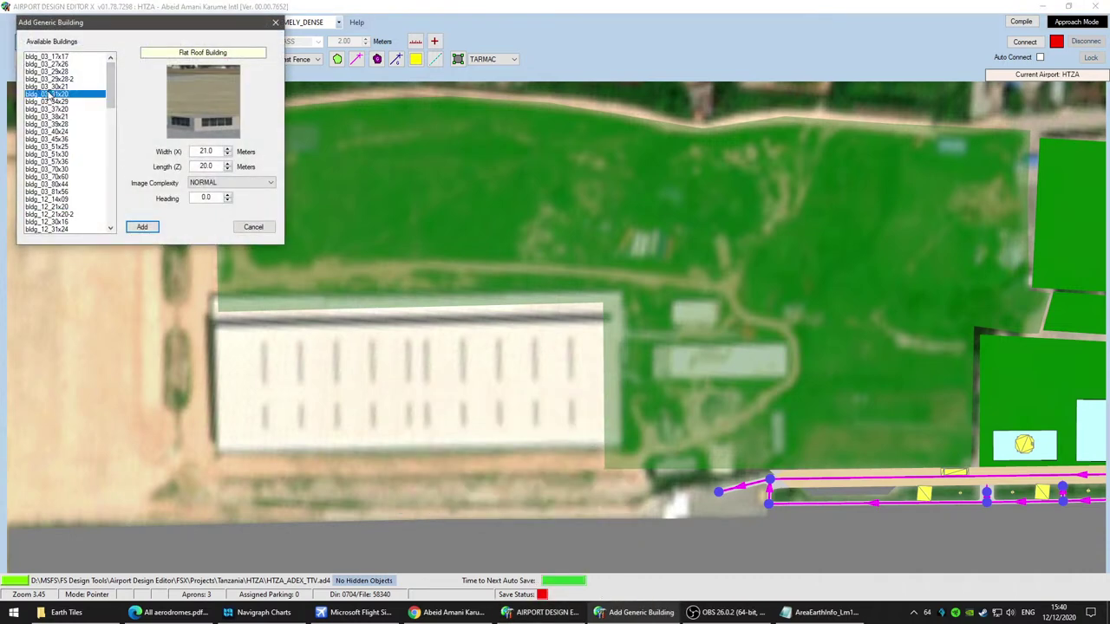
left_click(76, 148)
left_click(61, 199)
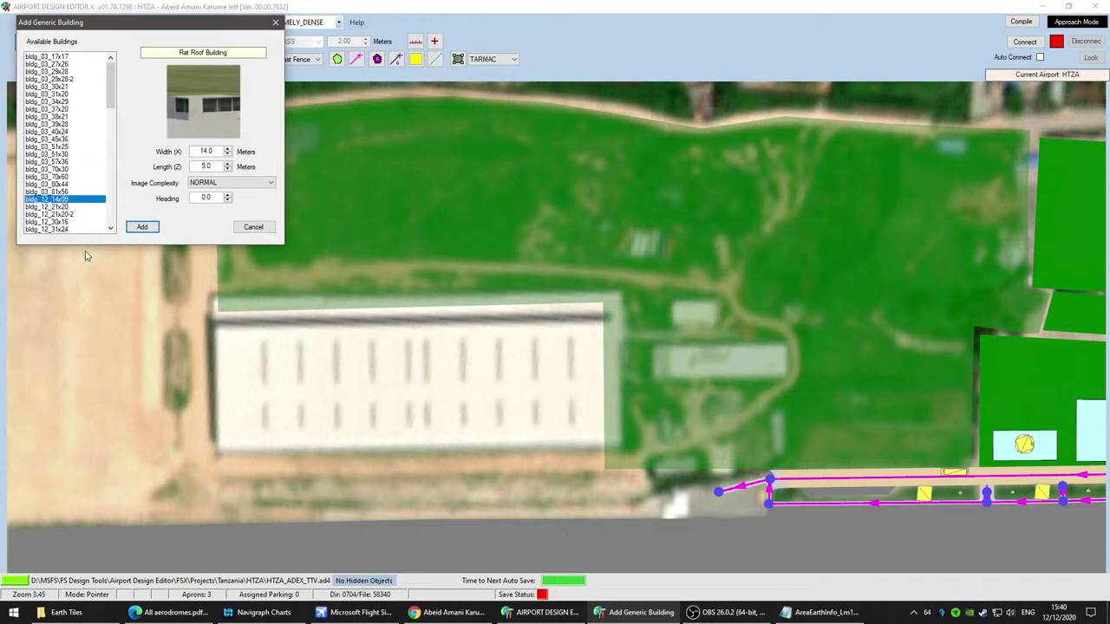
left_click(71, 215)
scroll(86, 182, "down", 10)
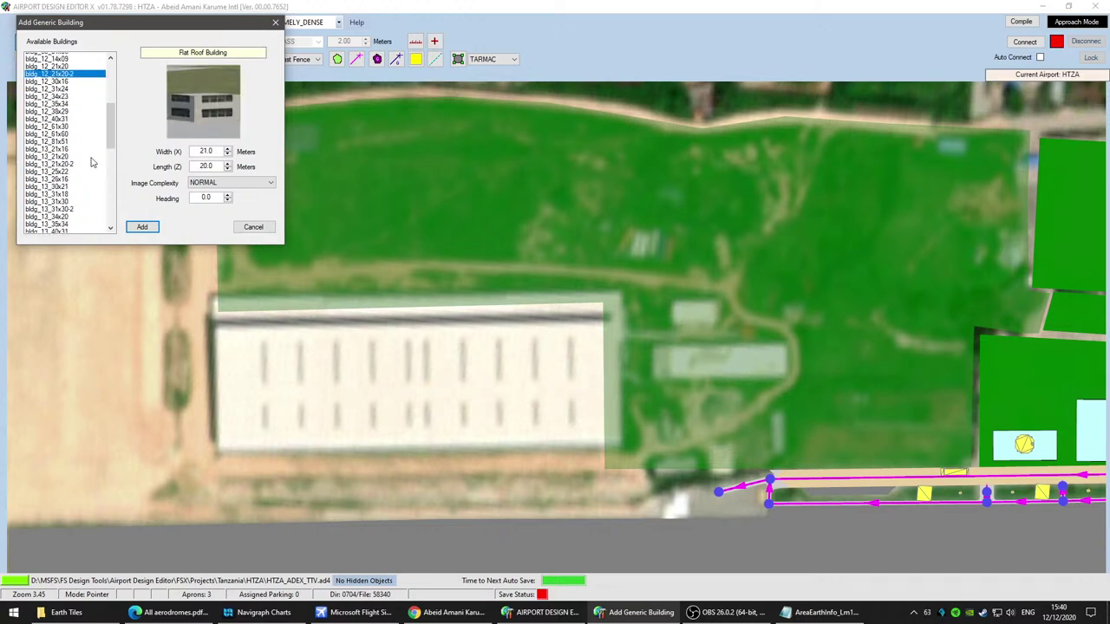
scroll(92, 162, "down", 5)
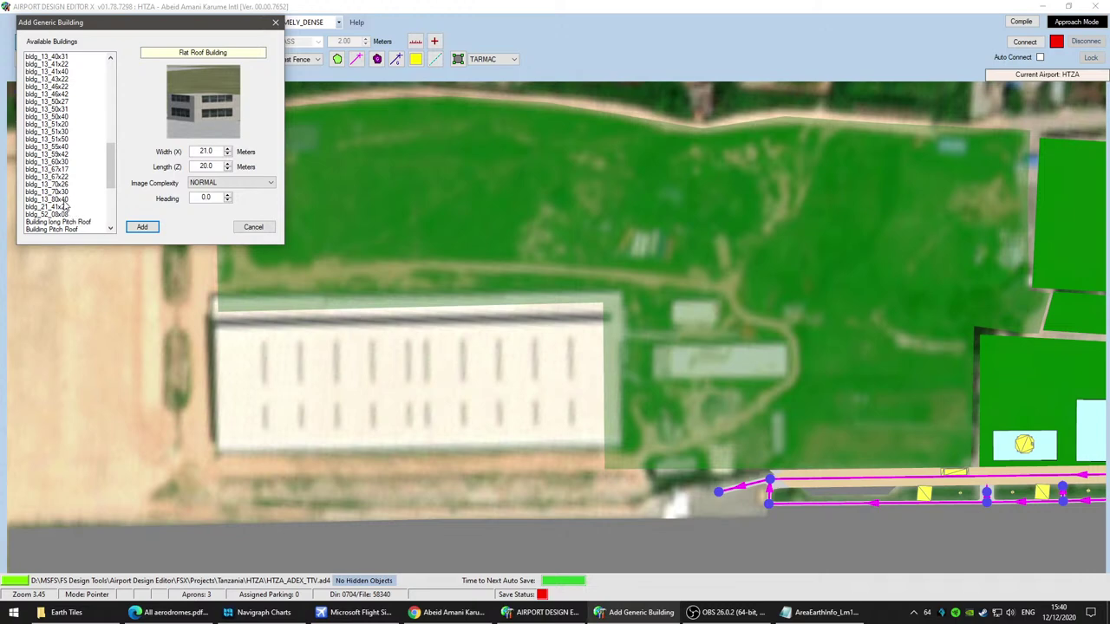
left_click(65, 204)
left_click_drag(114, 170, 115, 165)
scroll(116, 164, "down", 5)
left_click(142, 227)
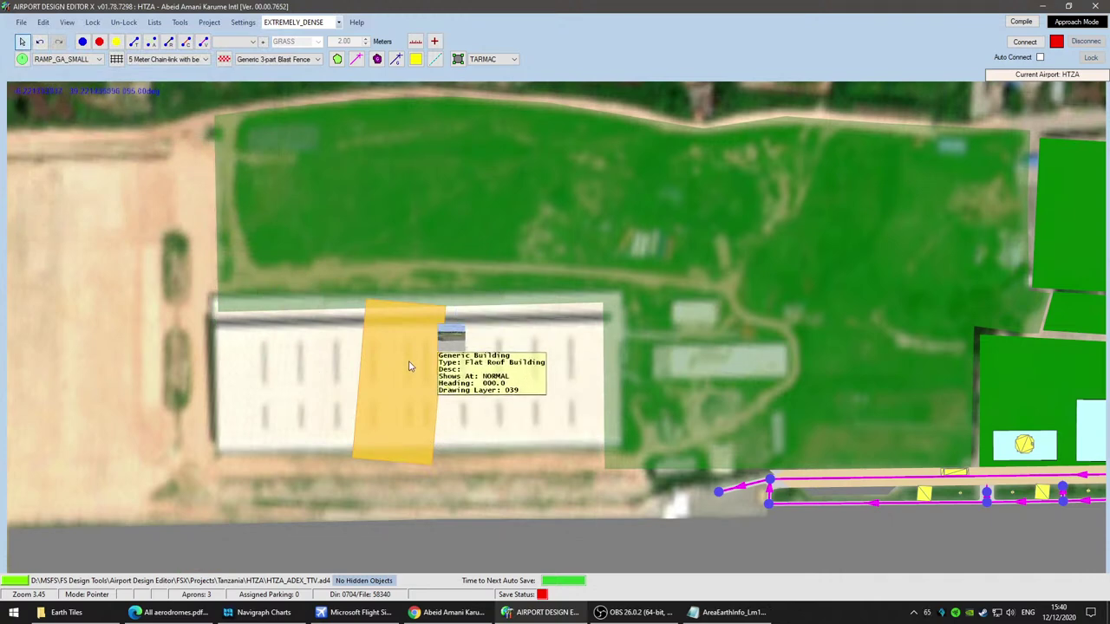
Step: Rotate the building square with the shed, set its length to 50 m, and nudge it westward
mouse_move(449, 391)
left_click_drag(449, 391, 400, 305)
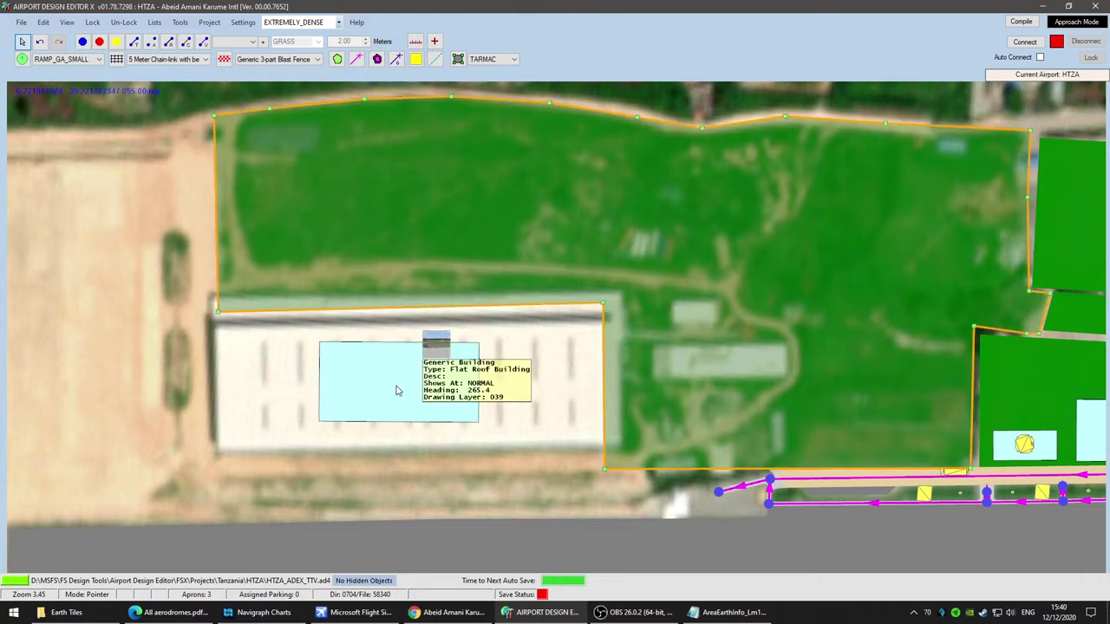
right_click(397, 391)
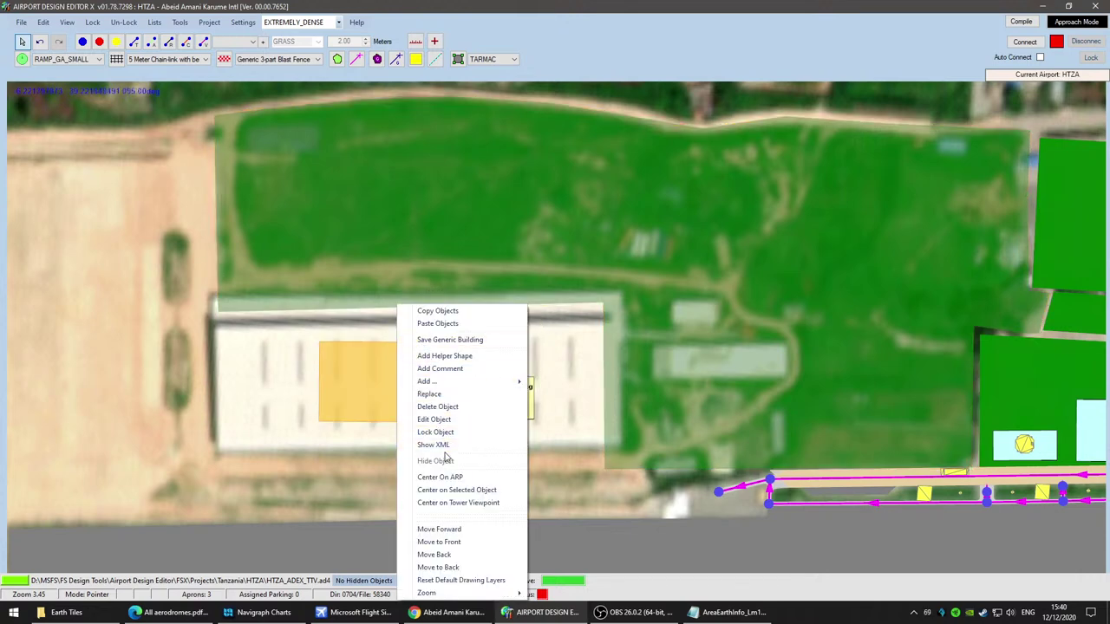
left_click(434, 420)
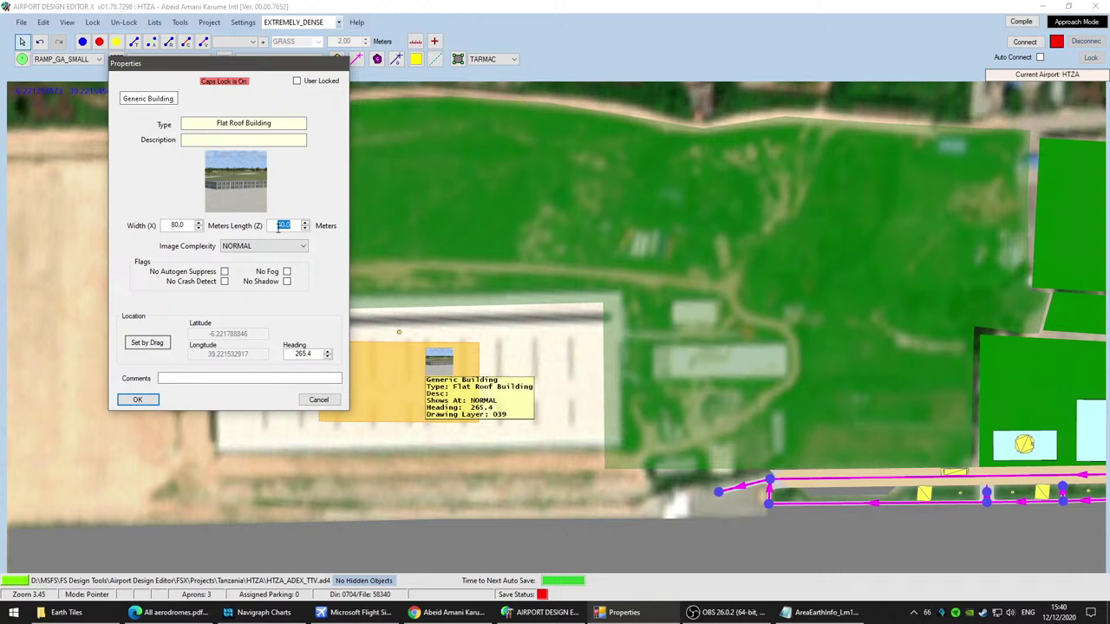
key("shift+Tab")
type("9")
left_click(139, 400)
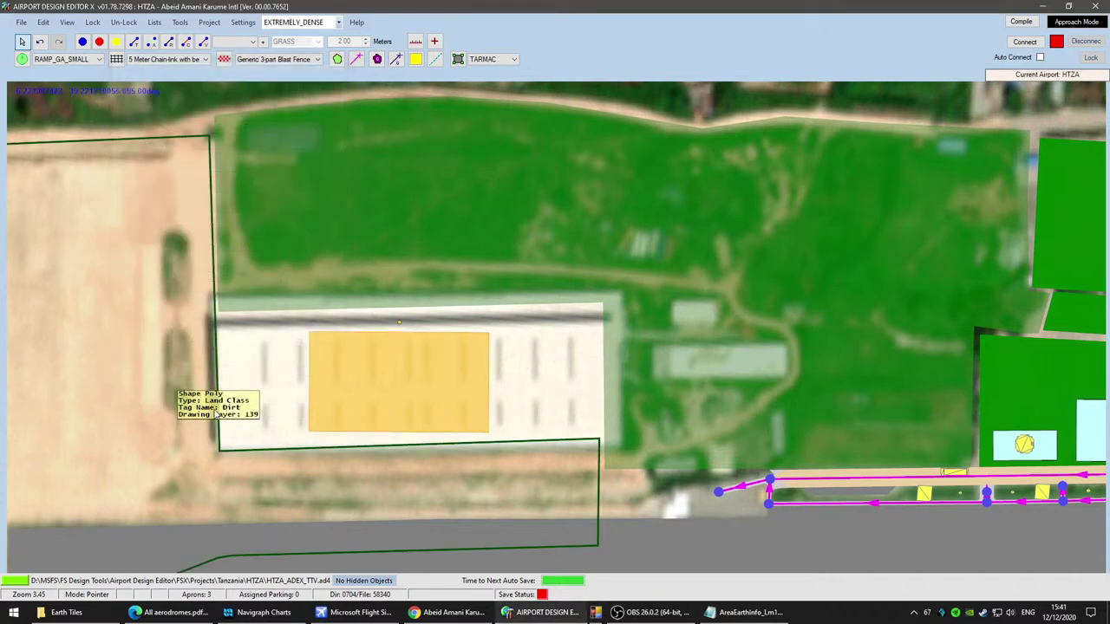
left_click_drag(354, 380, 351, 397)
Step: Paste a copy of the flat-roof building and line both up side by side on the shed
right_click(352, 398)
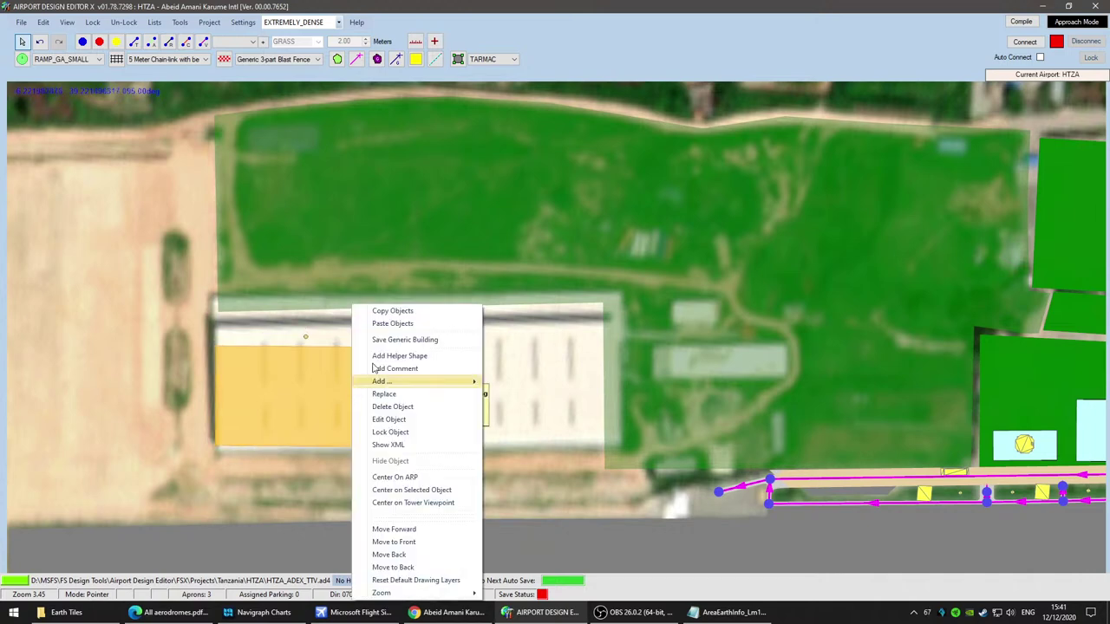
right_click(464, 381)
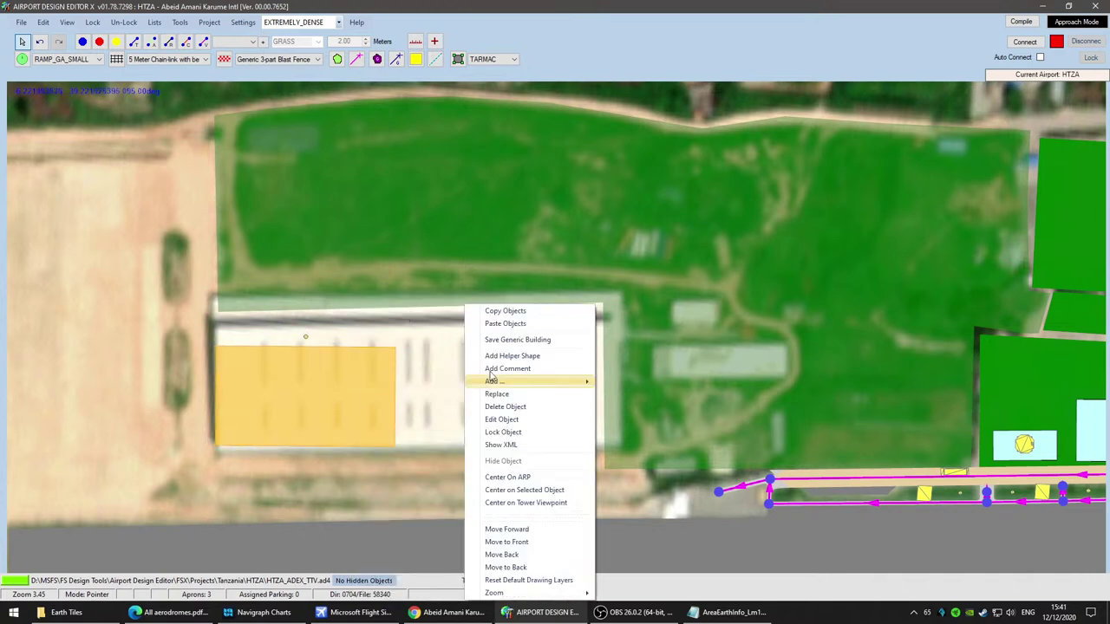
left_click(506, 323)
left_click_drag(498, 399, 511, 394)
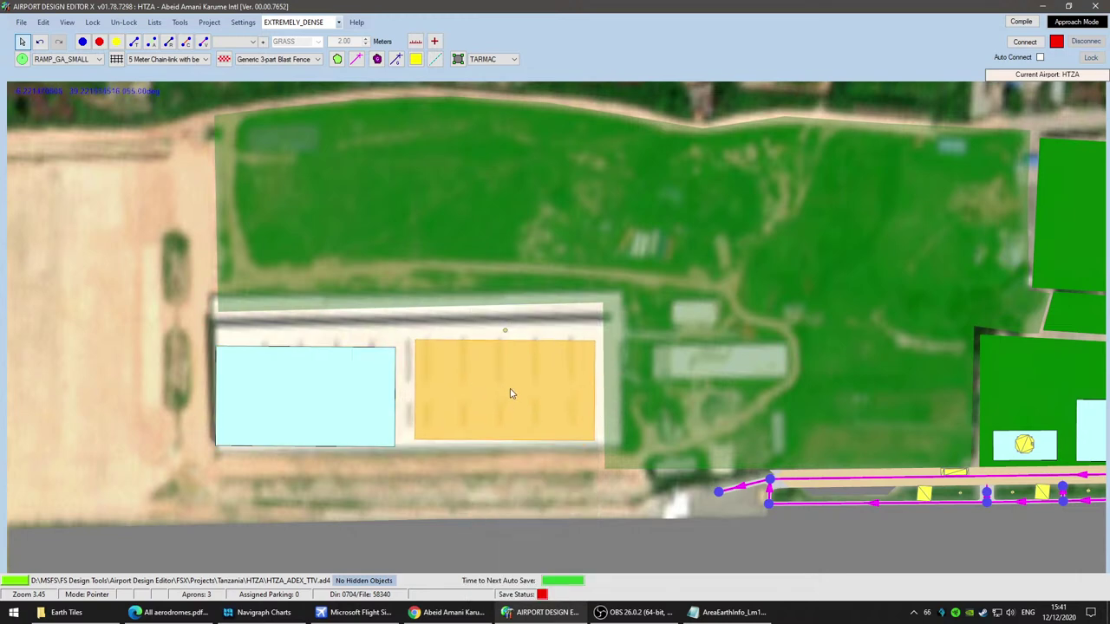
scroll(378, 416, "up", 1)
mouse_move(375, 386)
left_mouse_down()
mouse_move(397, 373)
mouse_move(387, 385)
mouse_move(395, 378)
mouse_move(367, 379)
mouse_move(393, 379)
left_mouse_up()
scroll(397, 378, "up", 1)
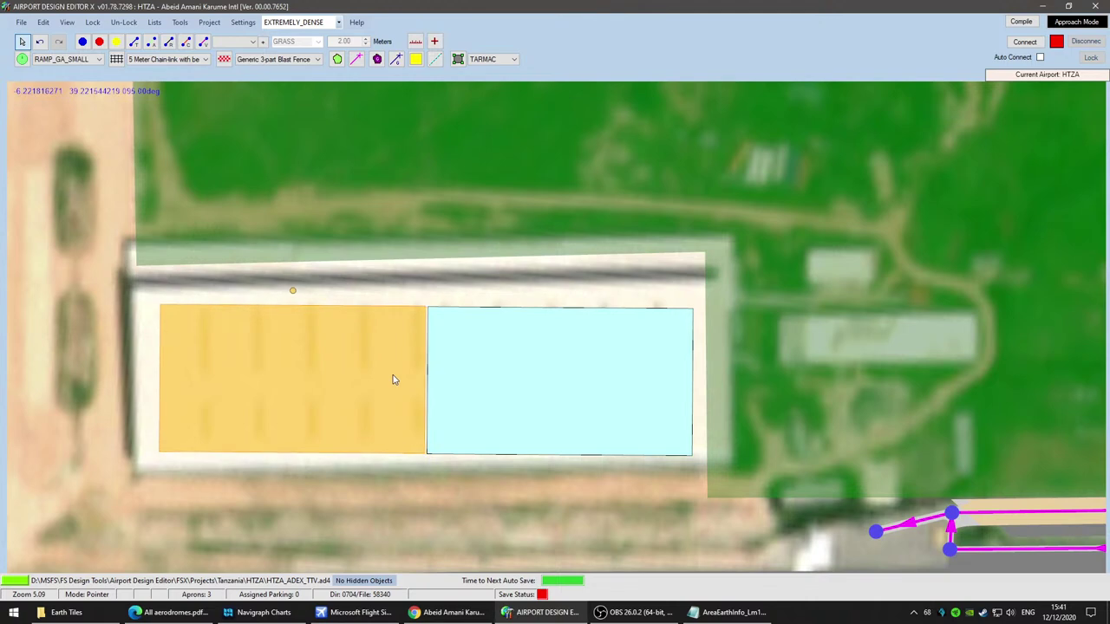
scroll(403, 373, "down", 2)
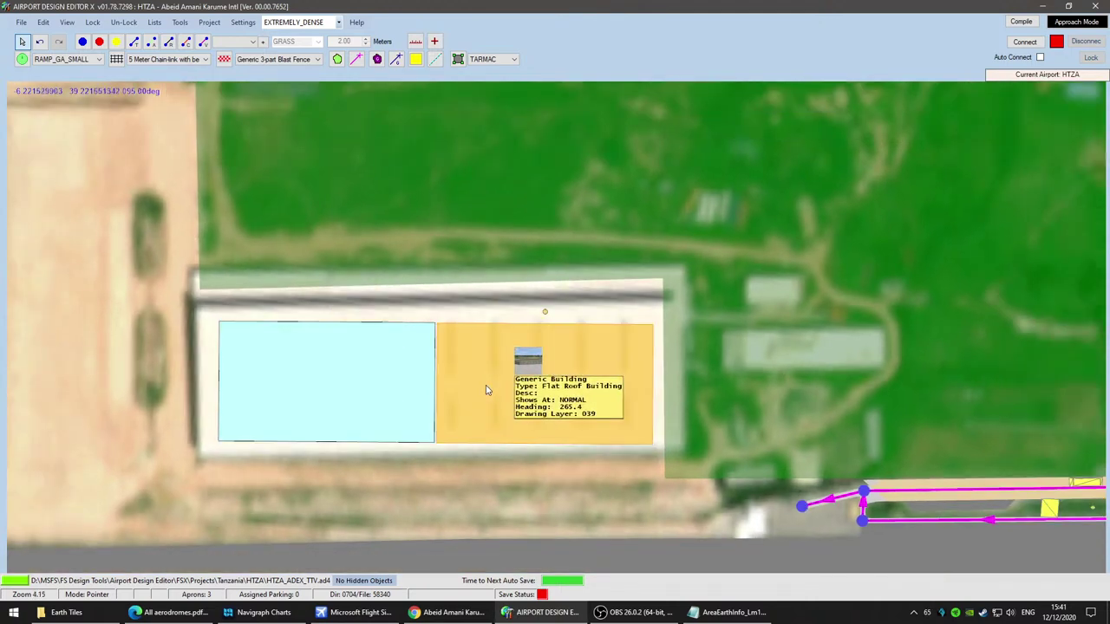
Step: Add another 80x40 generic building on the map, then delete it
right_click(488, 388)
mouse_move(575, 438)
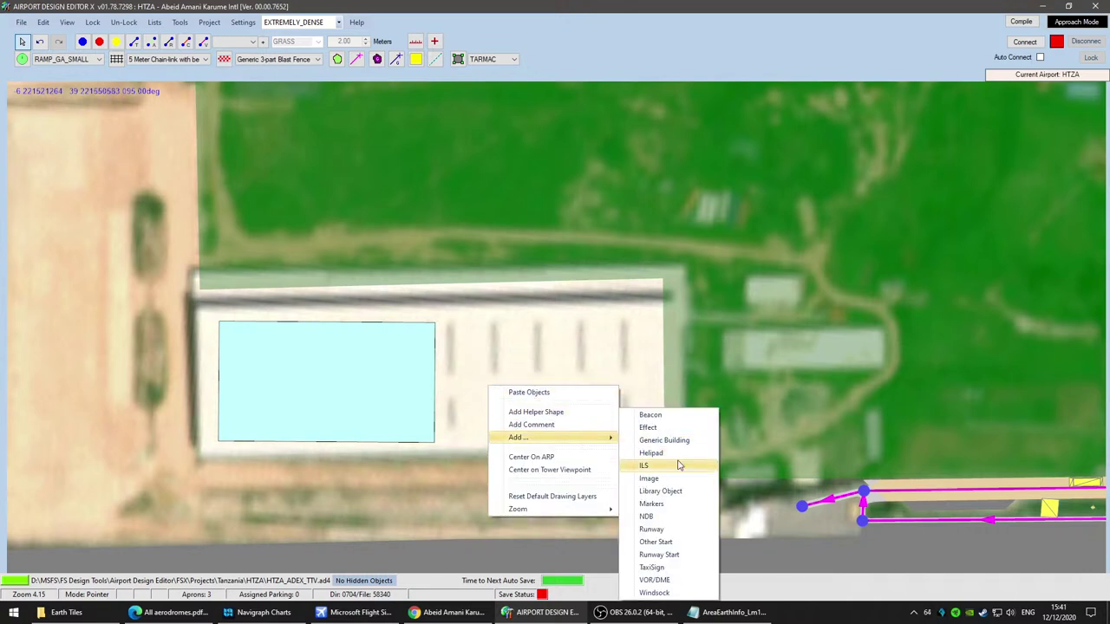
left_click(668, 440)
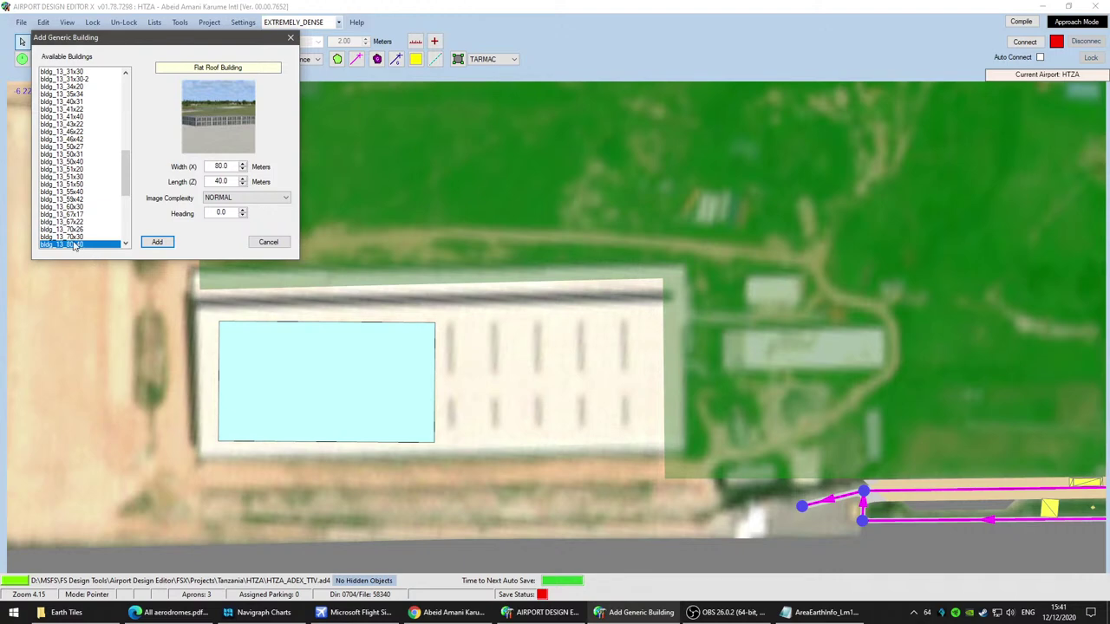
left_click_drag(127, 176, 130, 184)
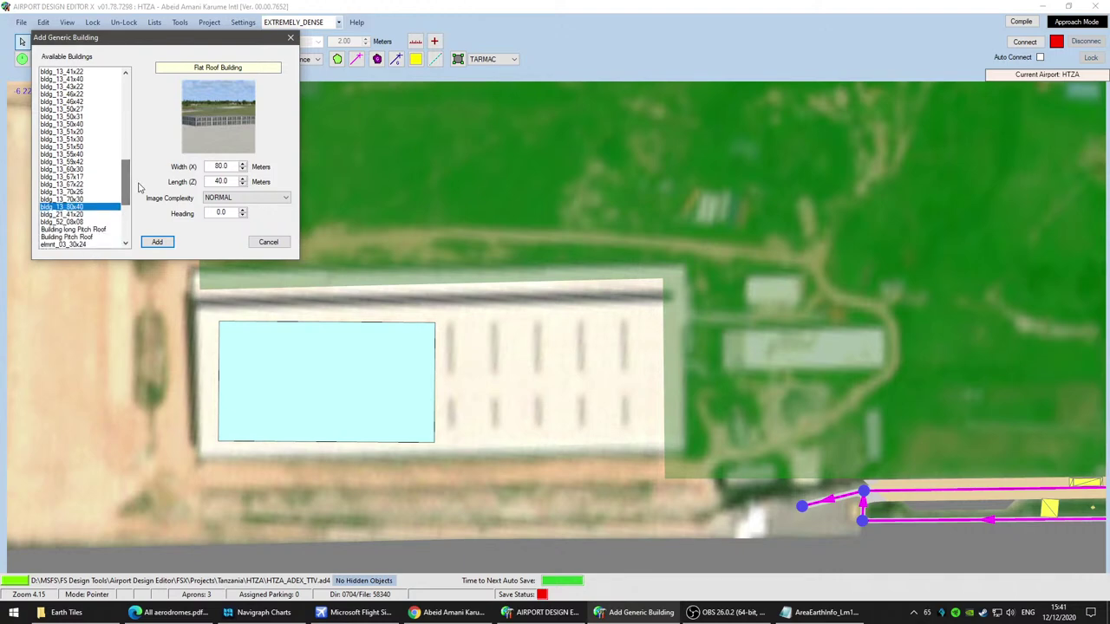
left_click(157, 242)
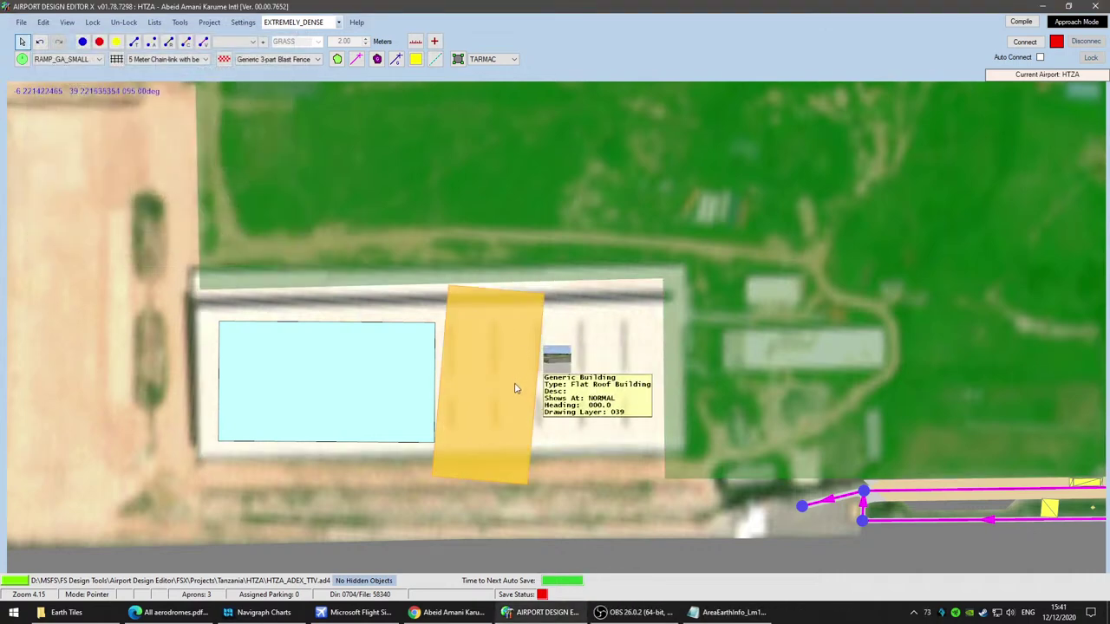
key("Delete")
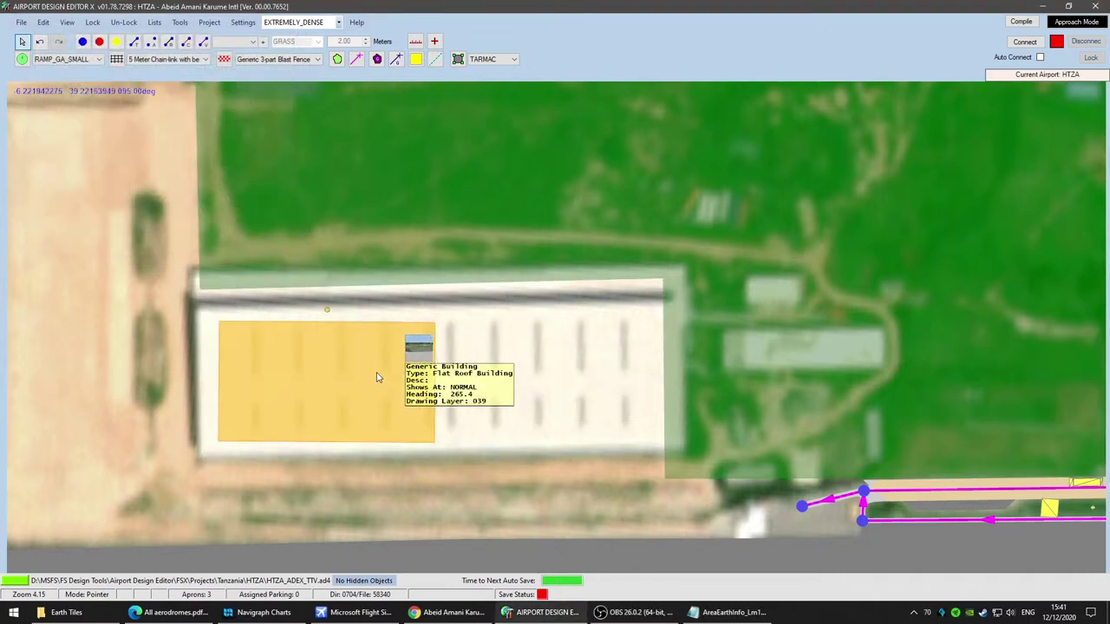
Step: Copy and paste the left building beside it, then delete the pasted copy
right_click(376, 378)
left_click(424, 312)
right_click(491, 366)
left_click(532, 328)
left_click_drag(510, 380, 549, 386)
key("Delete")
right_click(538, 378)
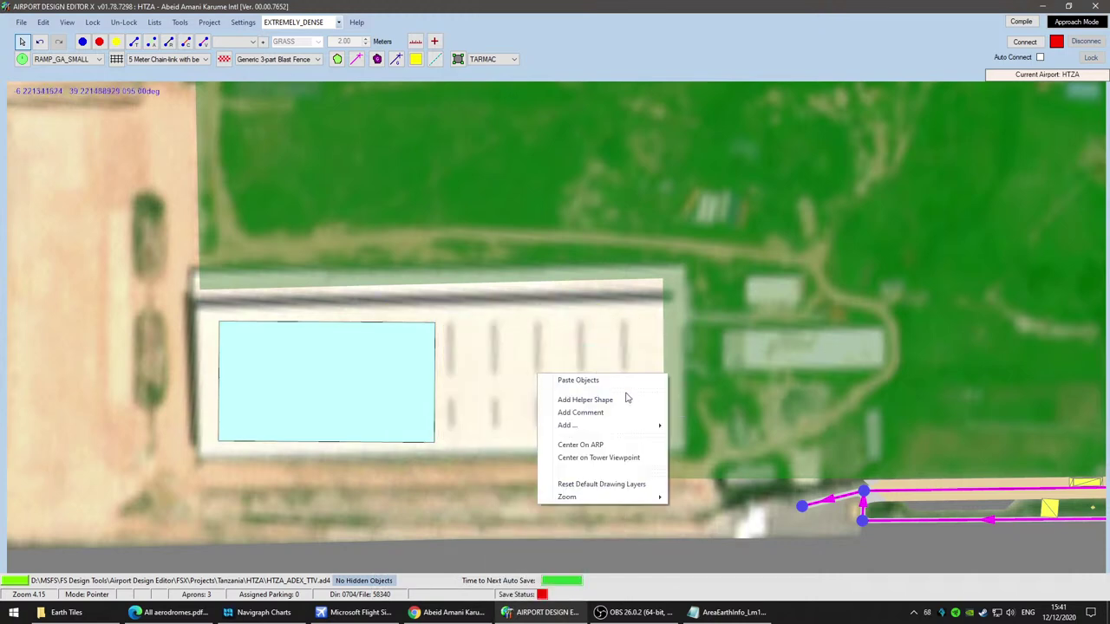
Step: Start a new generic building and compare the bldg_13 70x30, 70x26, 67x22, 67x17 and 80x40 models
mouse_move(628, 425)
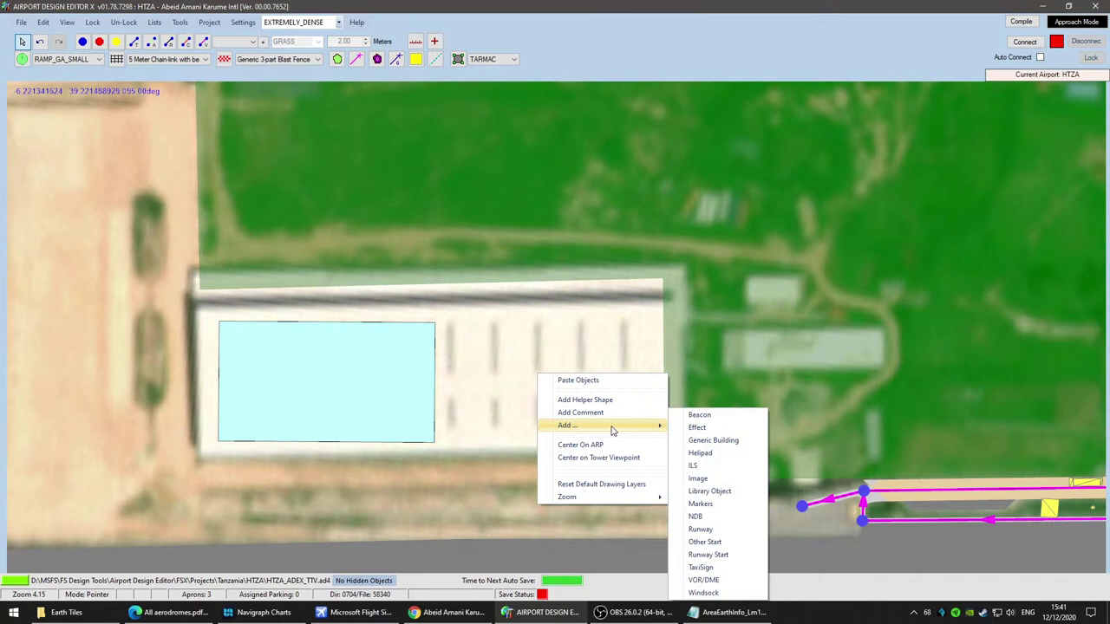
left_click(754, 441)
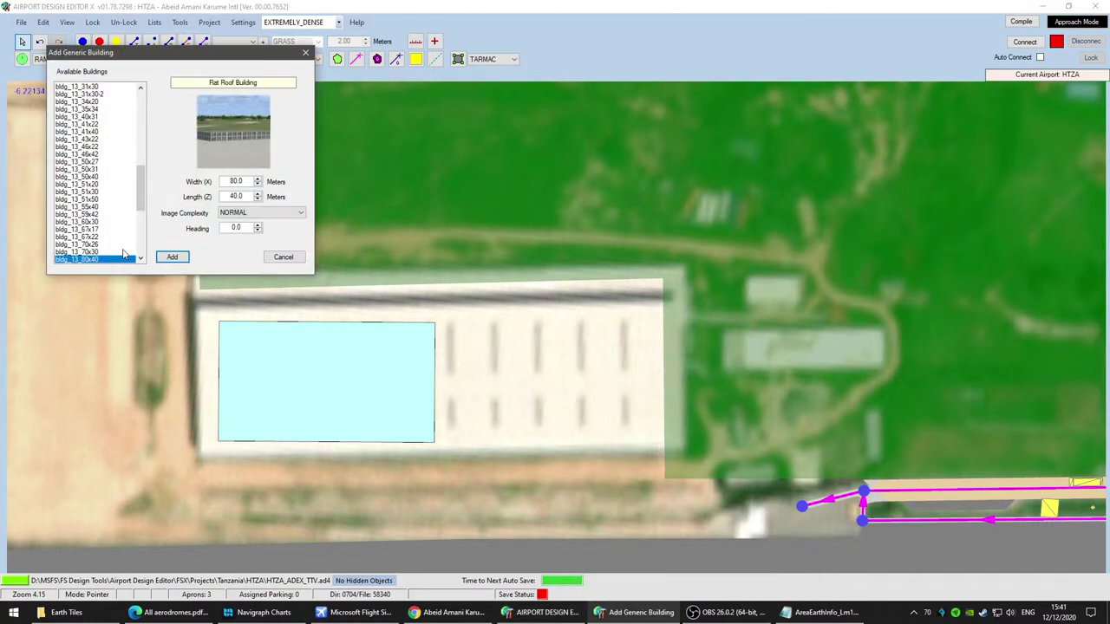
left_click(102, 253)
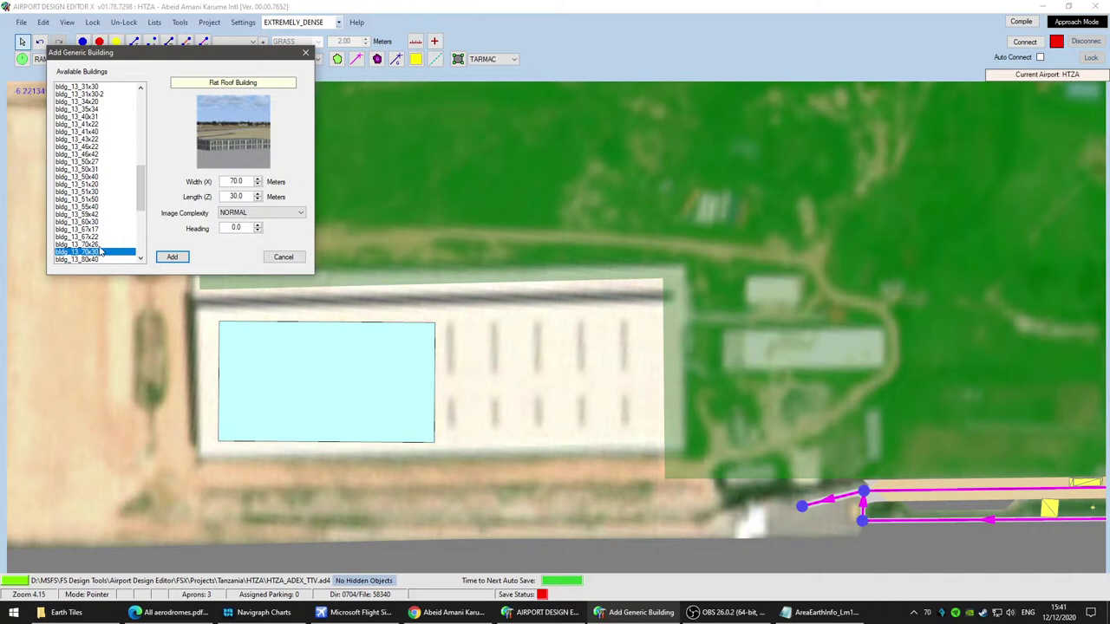
left_click(100, 245)
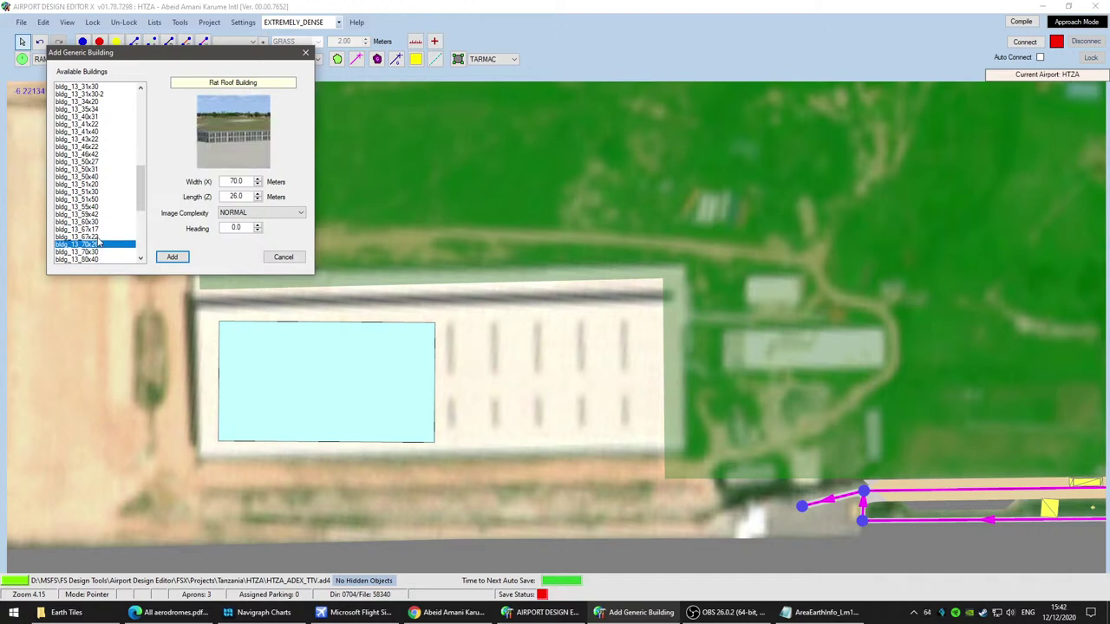
left_click(101, 238)
left_click(101, 230)
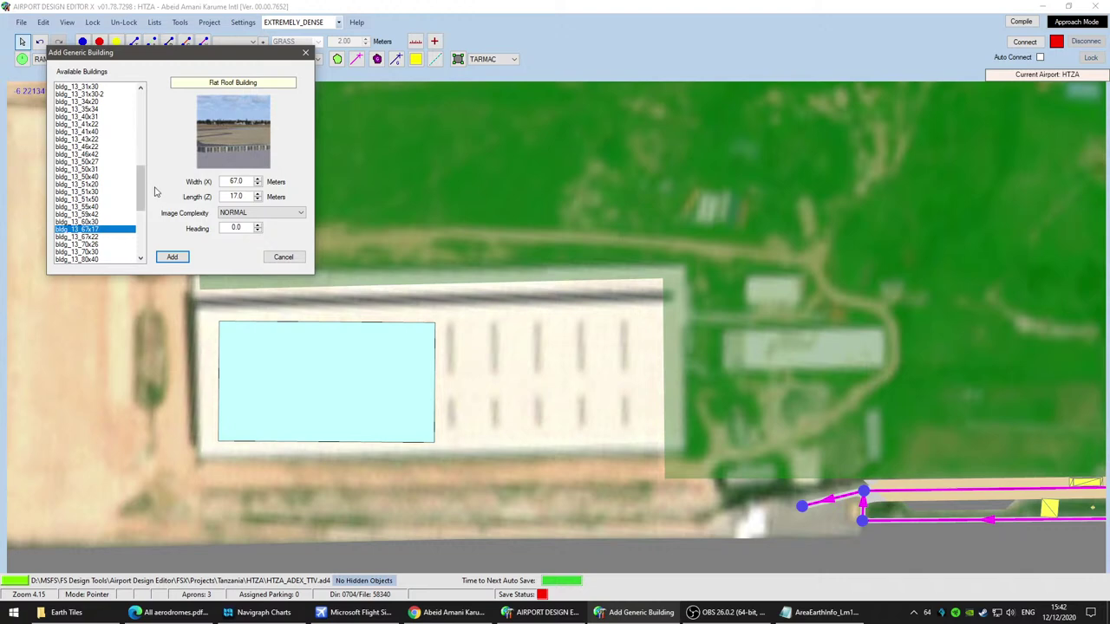
scroll(111, 245, "down", 5)
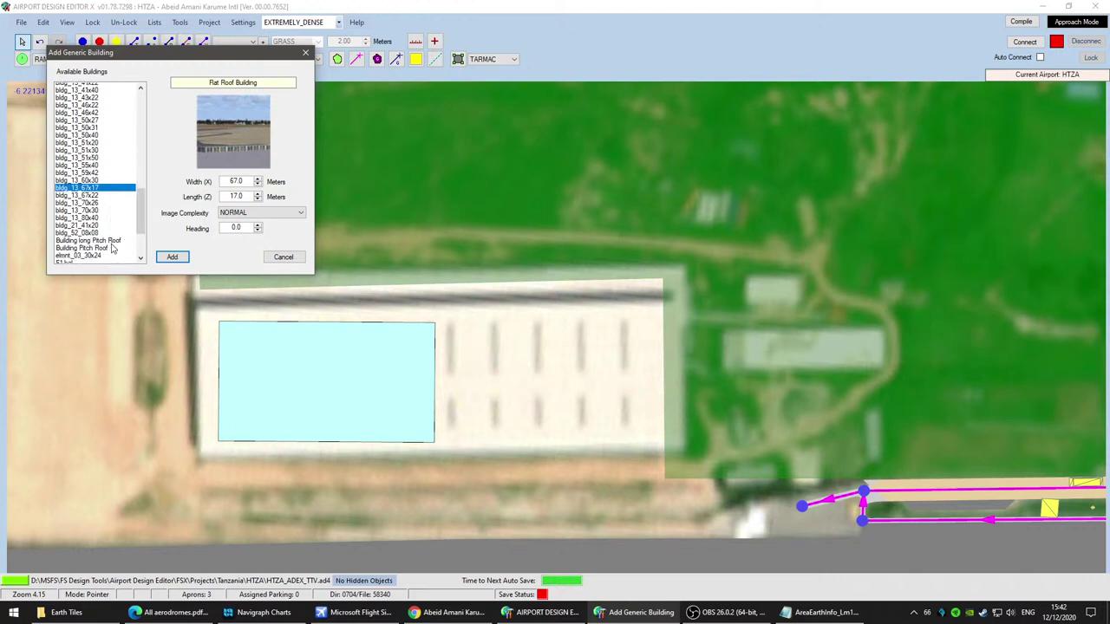
left_click(96, 170)
left_click(97, 162)
left_click(100, 147)
left_click(100, 140)
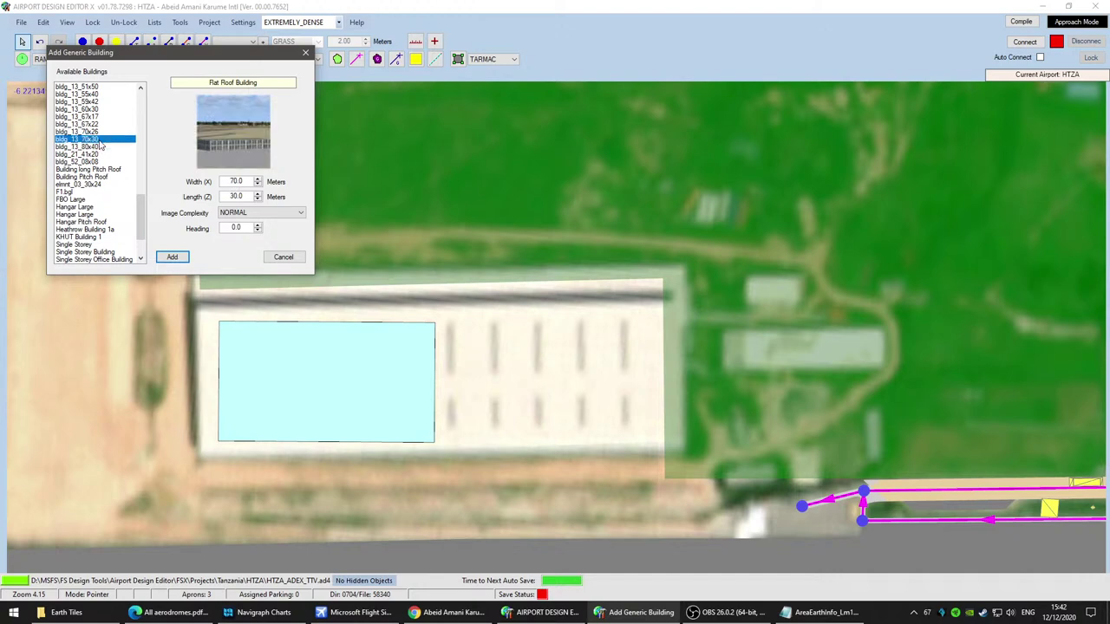
left_click(102, 132)
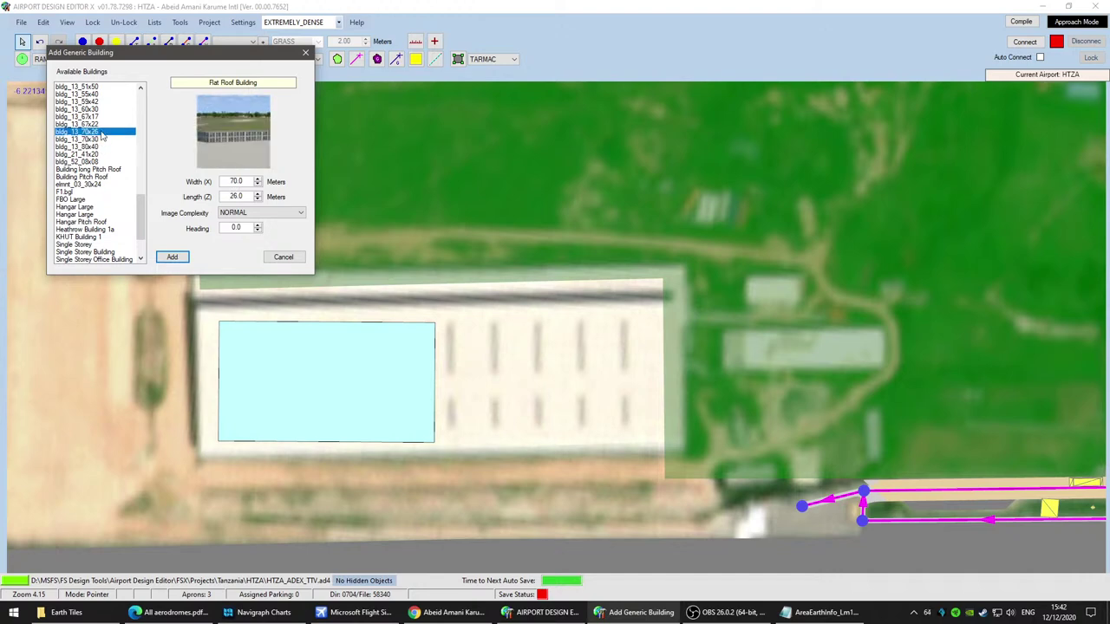
left_click(102, 125)
scroll(103, 187, "up", 2)
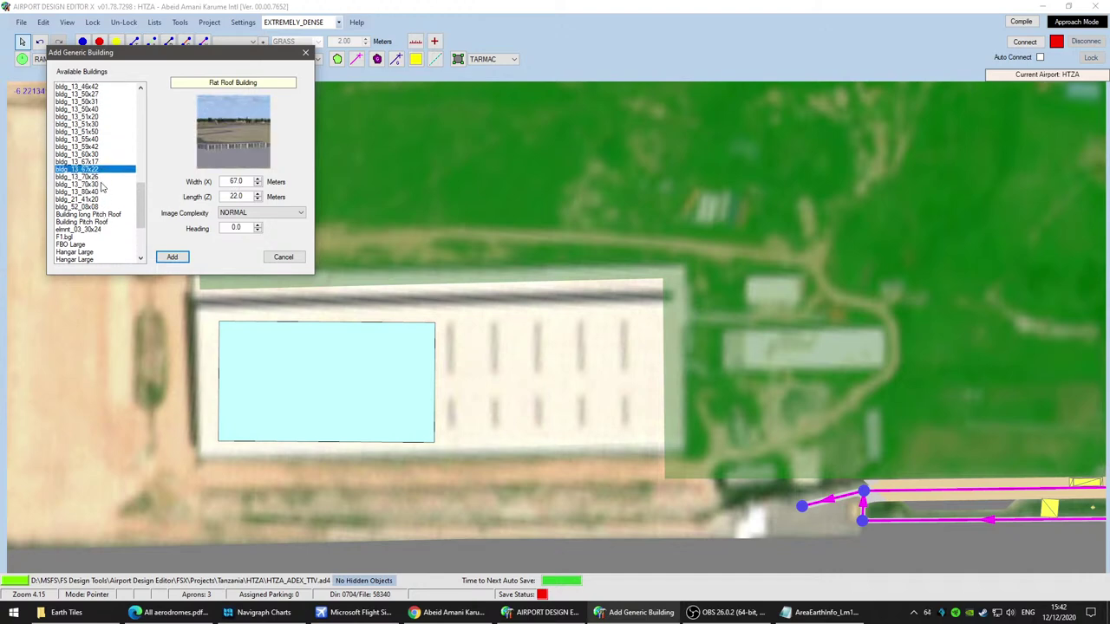
Step: Settle on the 81x51 flat-roof building model and add it to the map
left_click(92, 201)
key("Up")
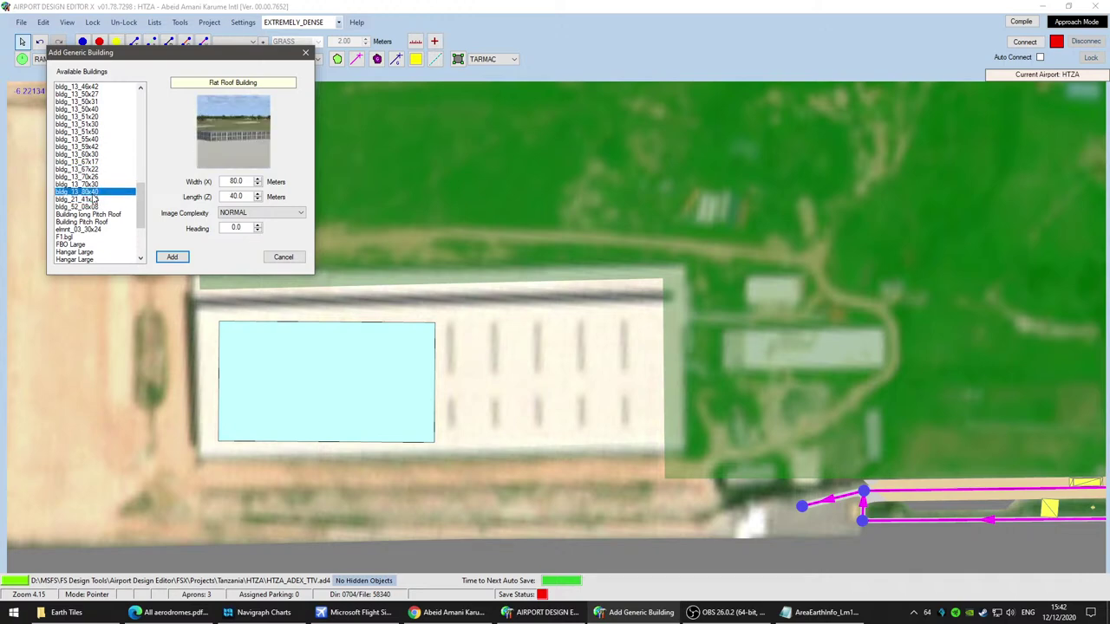
key("Up")
left_click(100, 175)
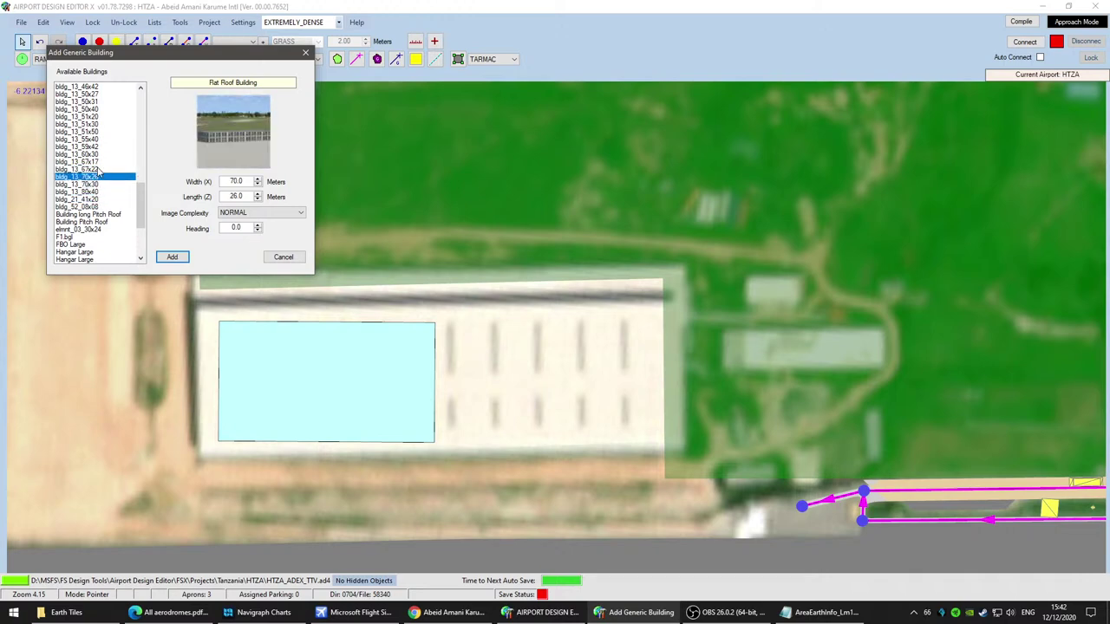
scroll(117, 199, "up", 8)
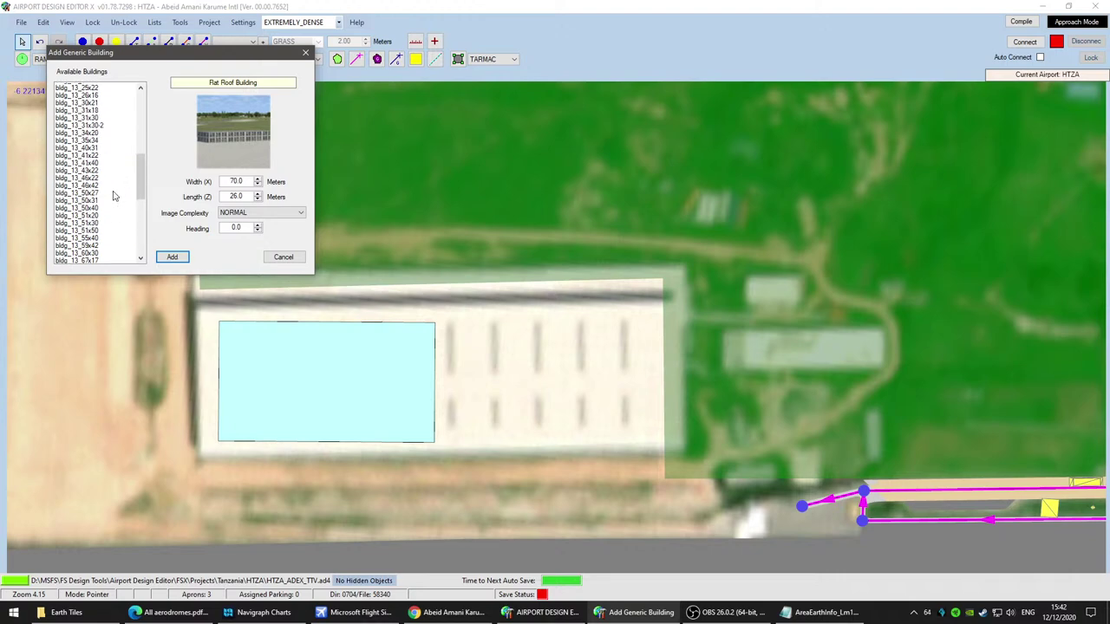
scroll(116, 188, "up", 1)
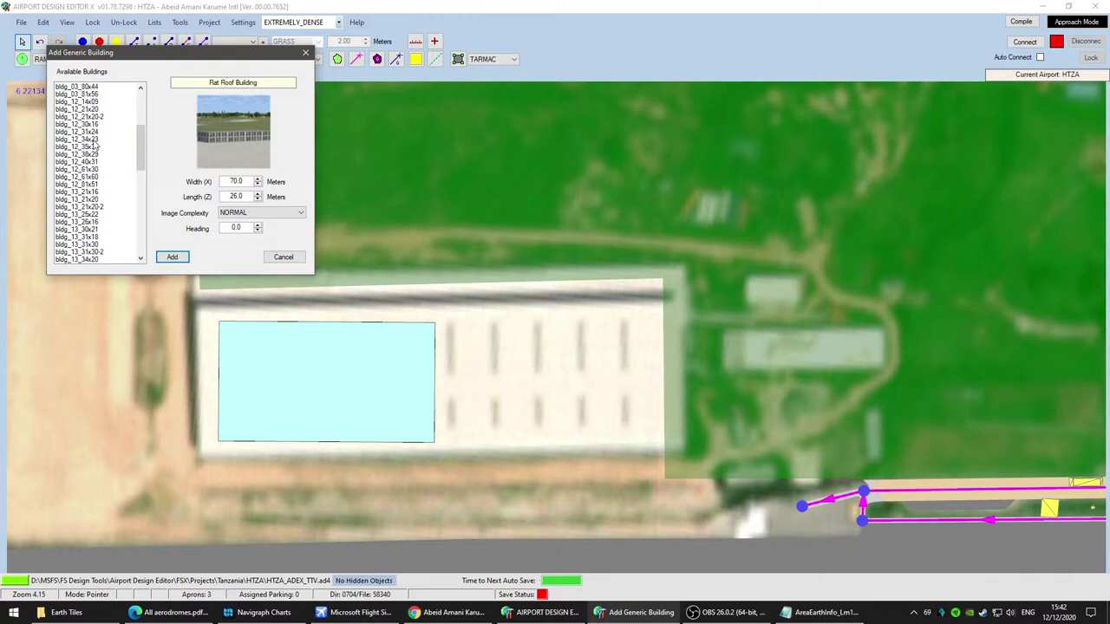
left_click(96, 155)
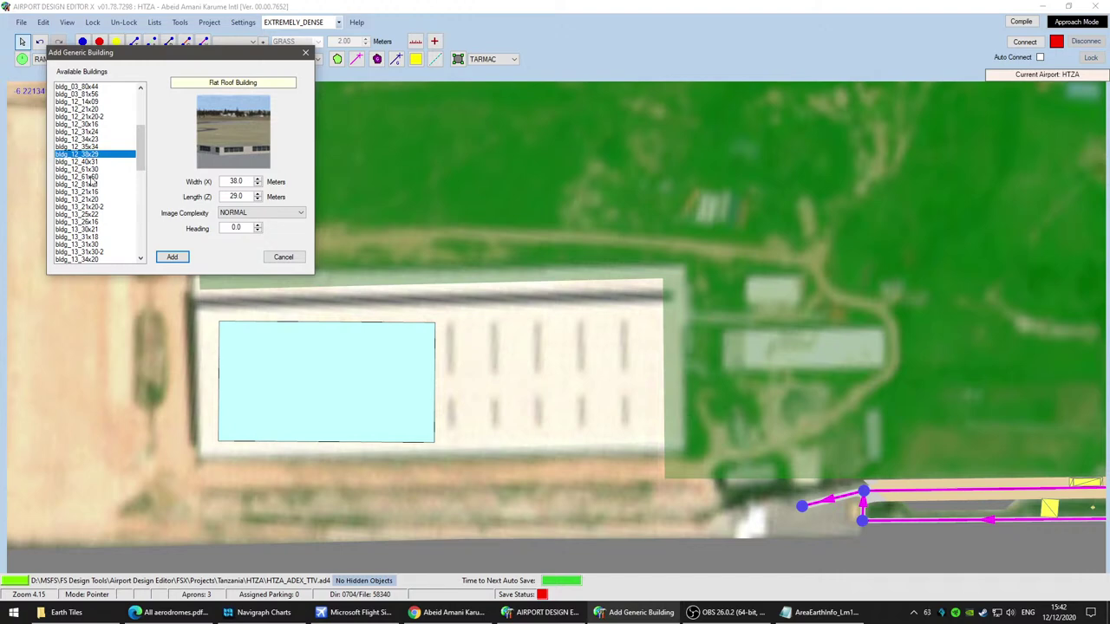
left_click(91, 184)
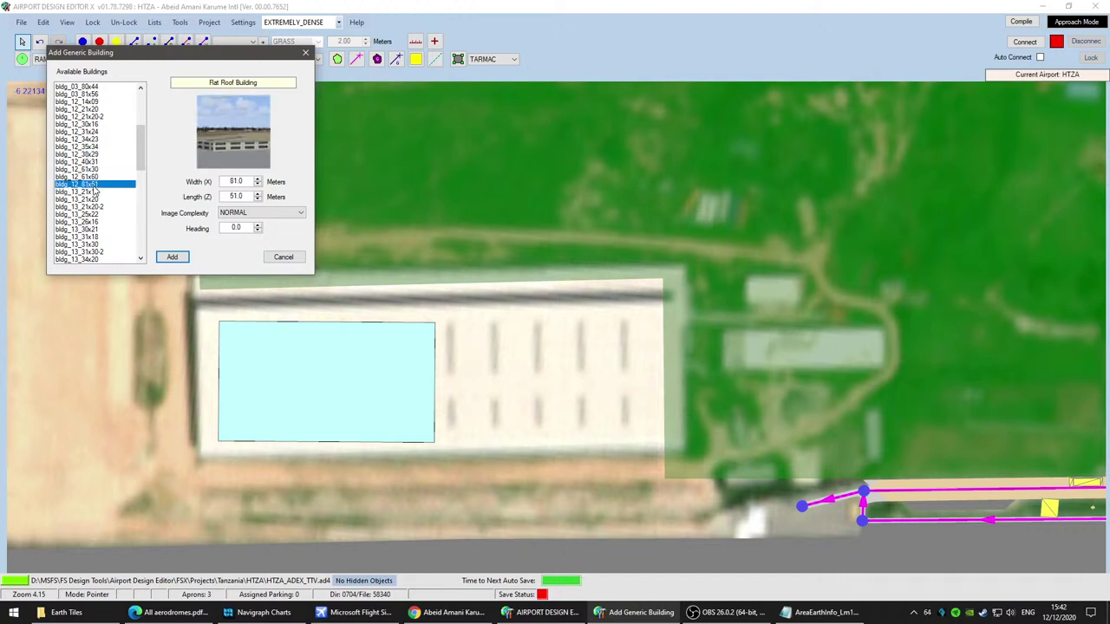
left_click(172, 257)
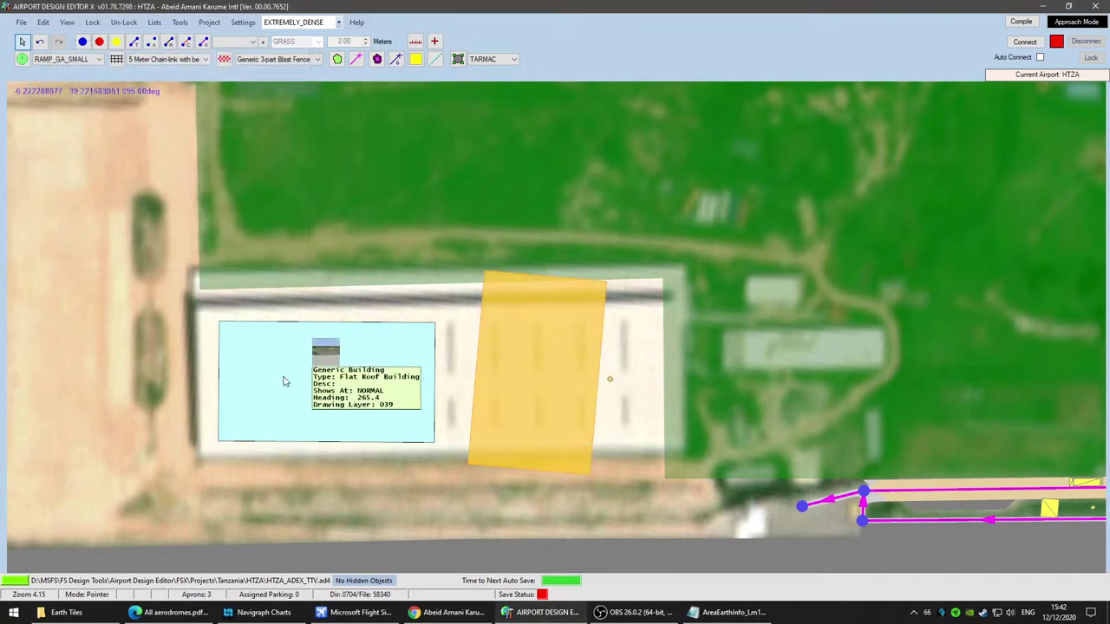
Step: Delete the old building, rotate the new one level to about 265.6°, and move it onto the shed's western end
left_click(284, 381)
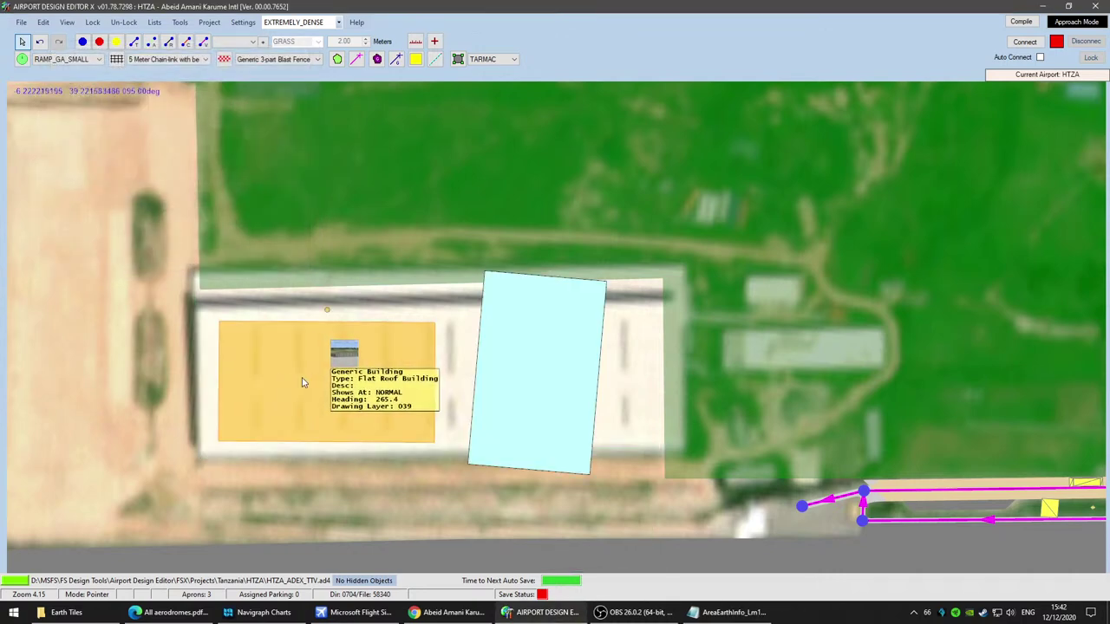
key("Delete")
left_click(508, 370)
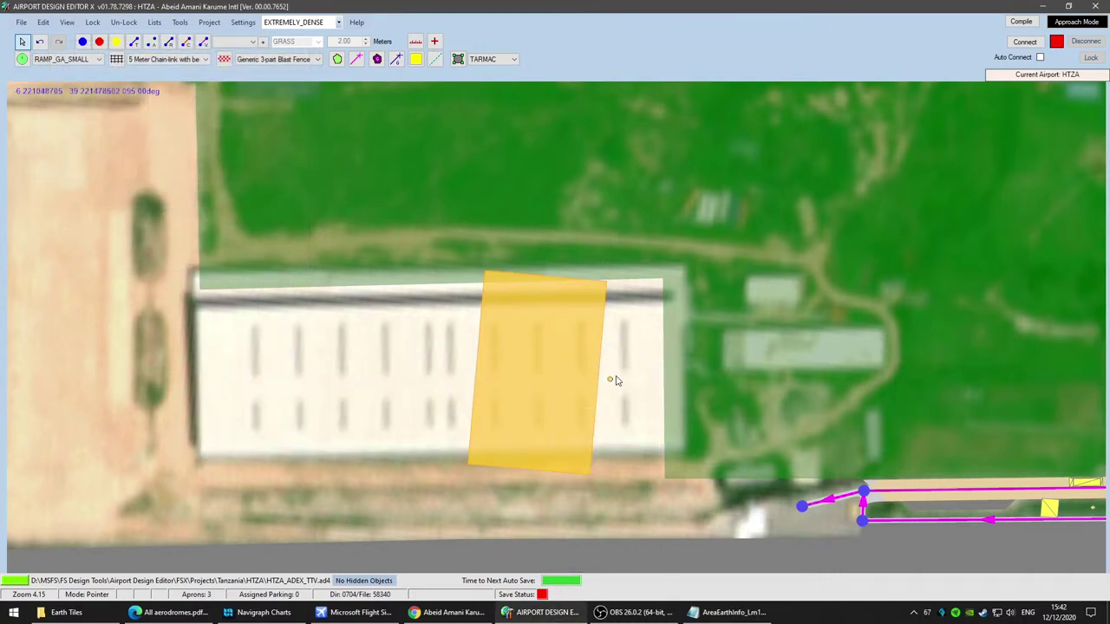
left_click_drag(610, 381, 540, 271)
left_click_drag(526, 390, 340, 374)
left_click(505, 379)
right_click(503, 376)
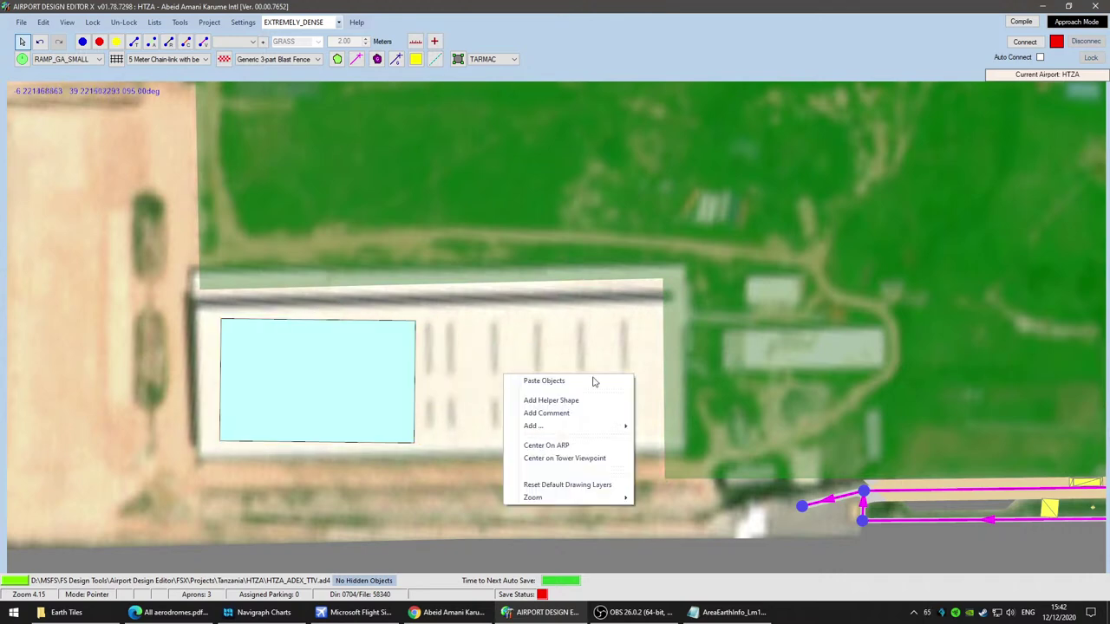
Step: Start adding a generic building and browse the types from bldg_12_40x31 to bldg_12_81x51
mouse_move(597, 428)
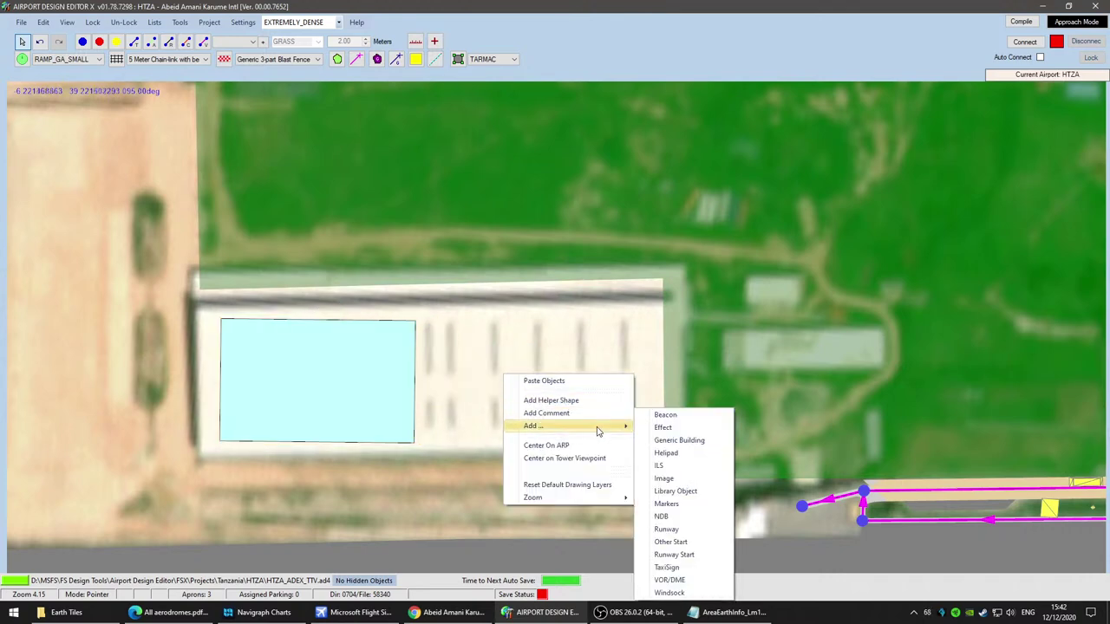
left_click(698, 450)
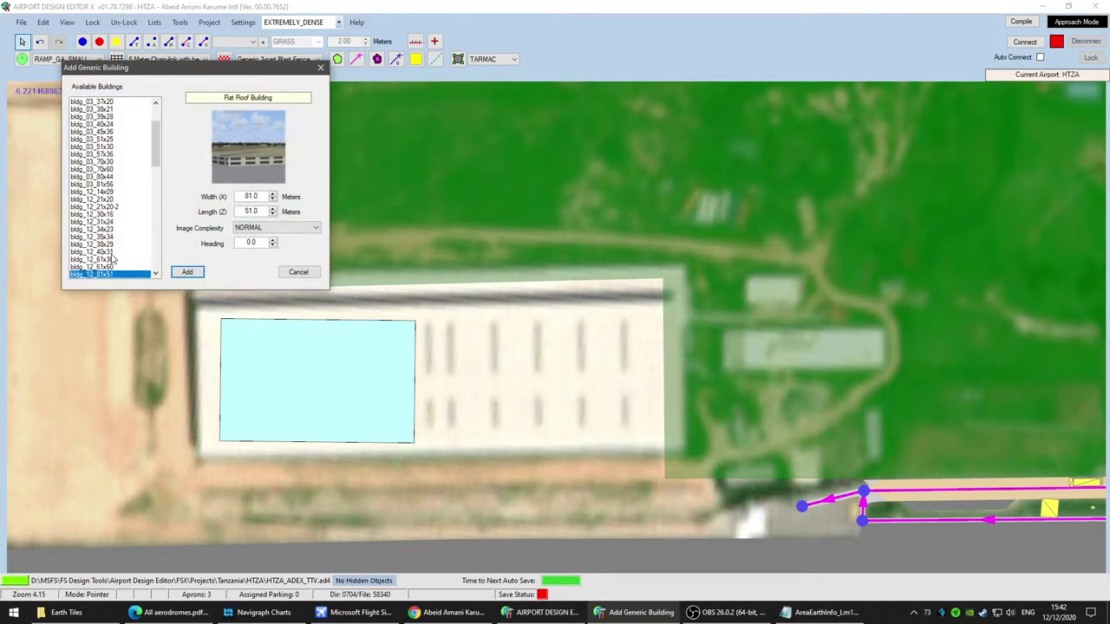
left_click(100, 251)
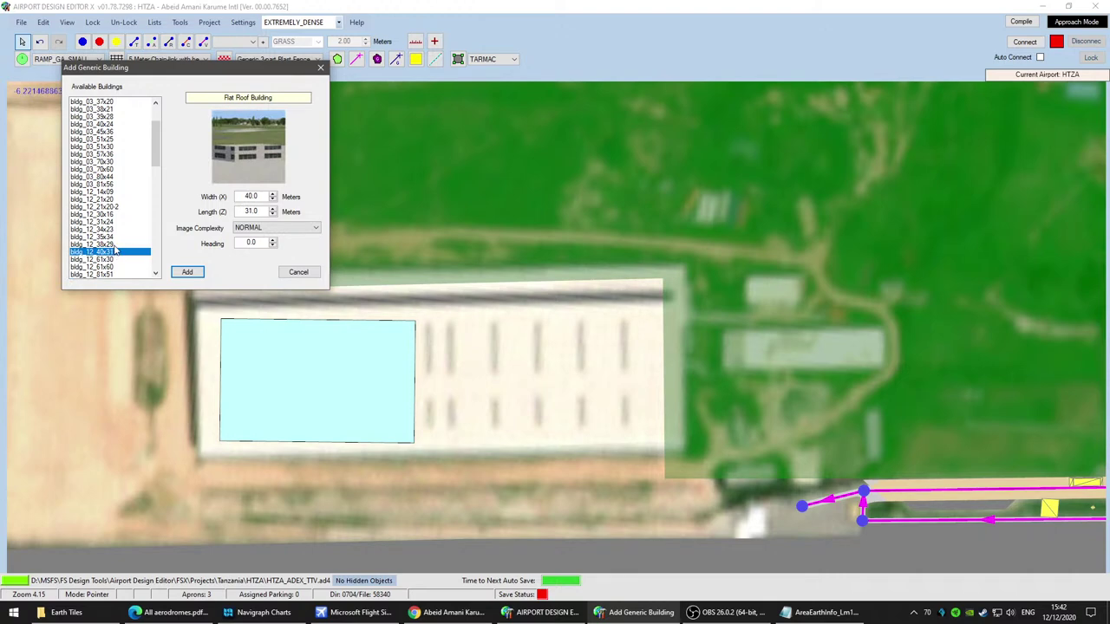
left_click(116, 246)
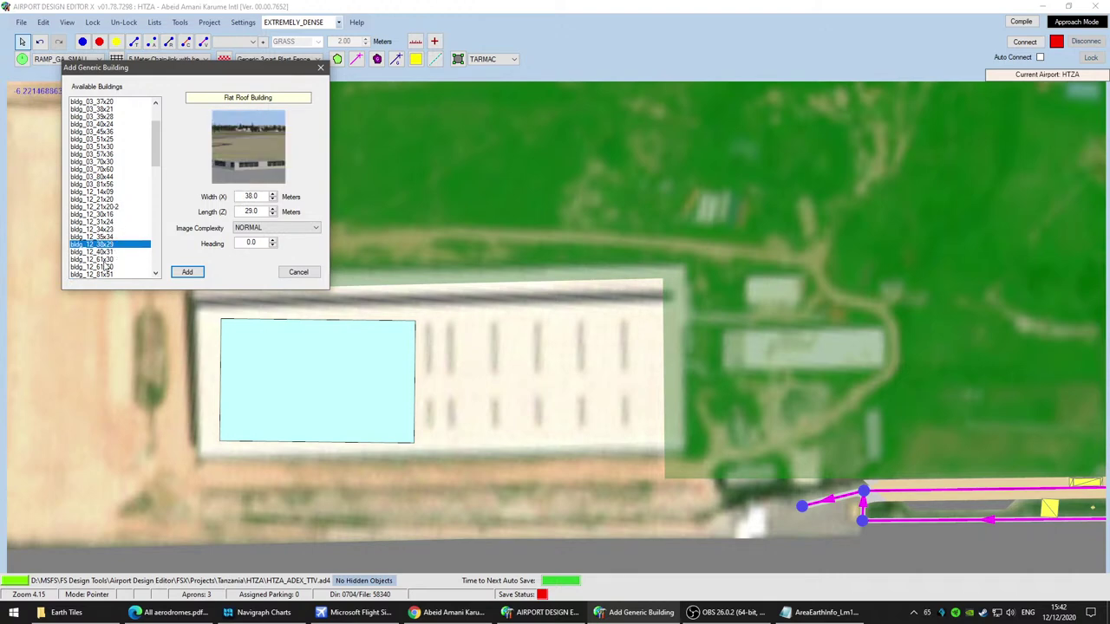
scroll(134, 246, "down", 2)
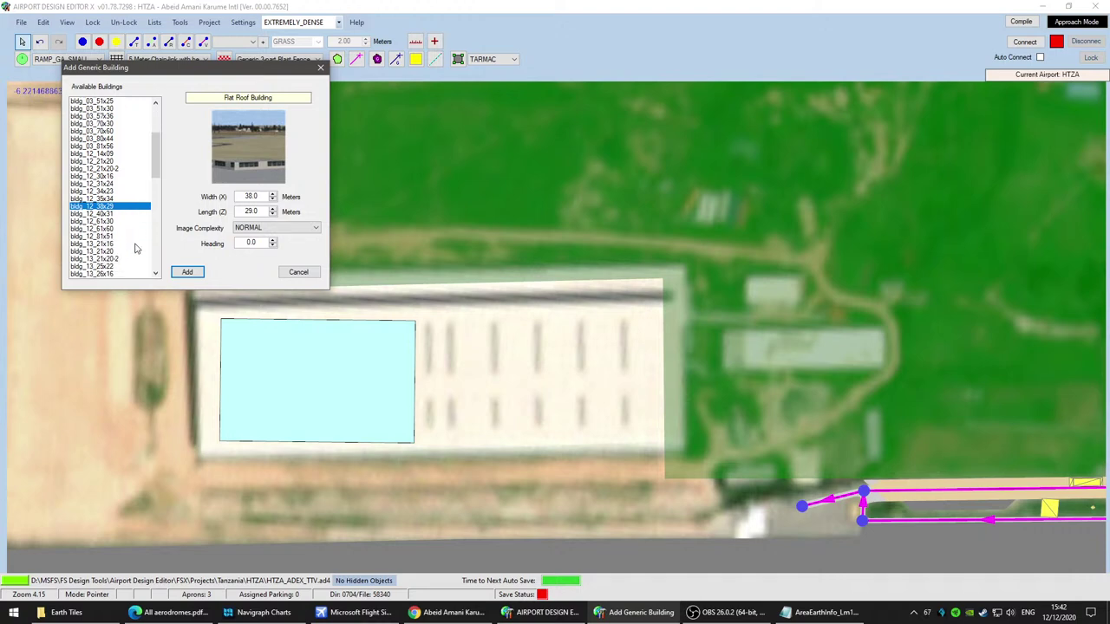
left_click(113, 192)
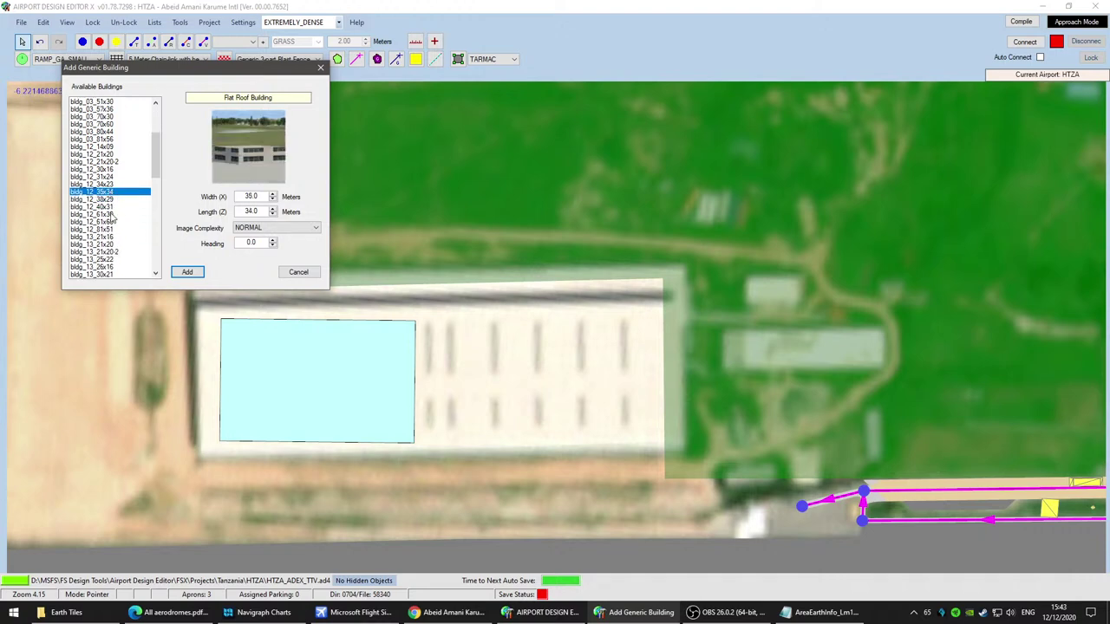
left_click(112, 215)
left_click(113, 222)
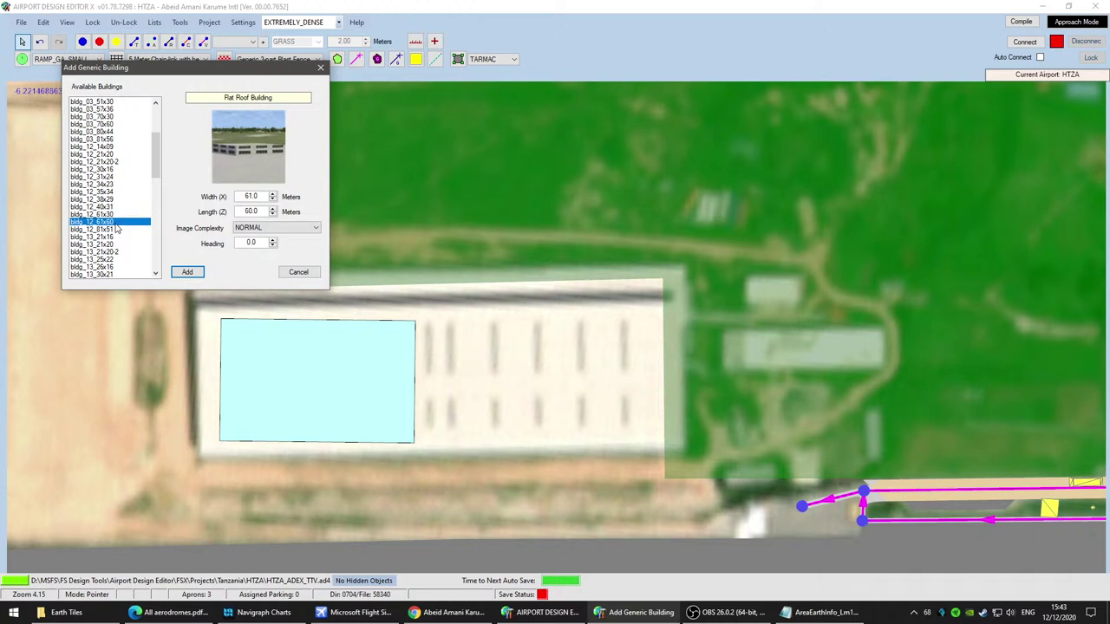
left_click(113, 230)
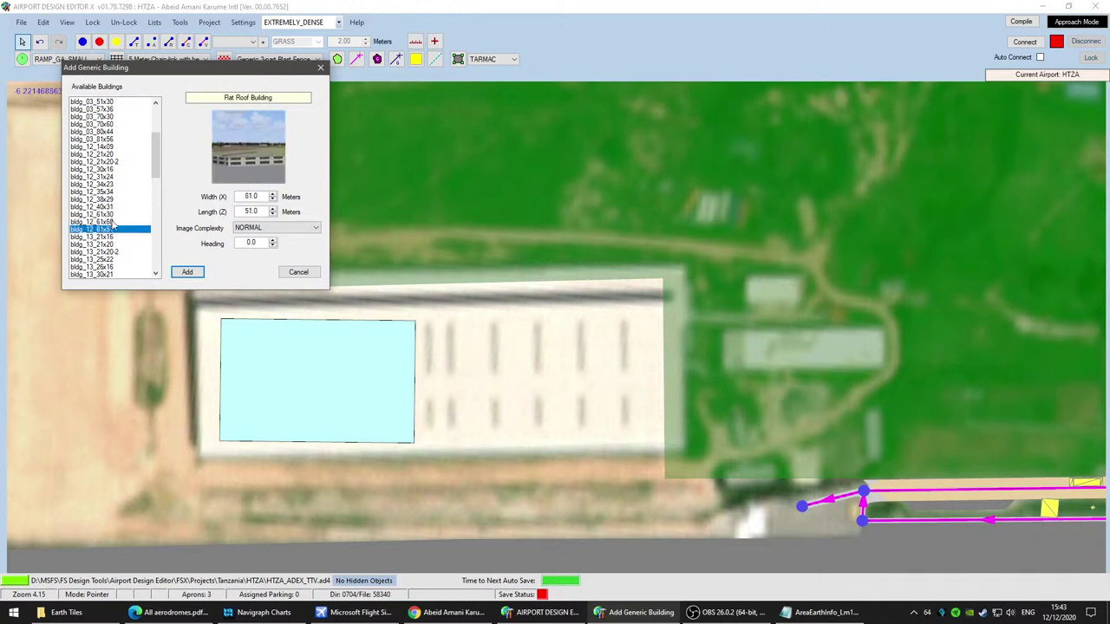
Step: Settle on bldg_12_61x30, add it to the map and rotate it level
left_click(105, 237)
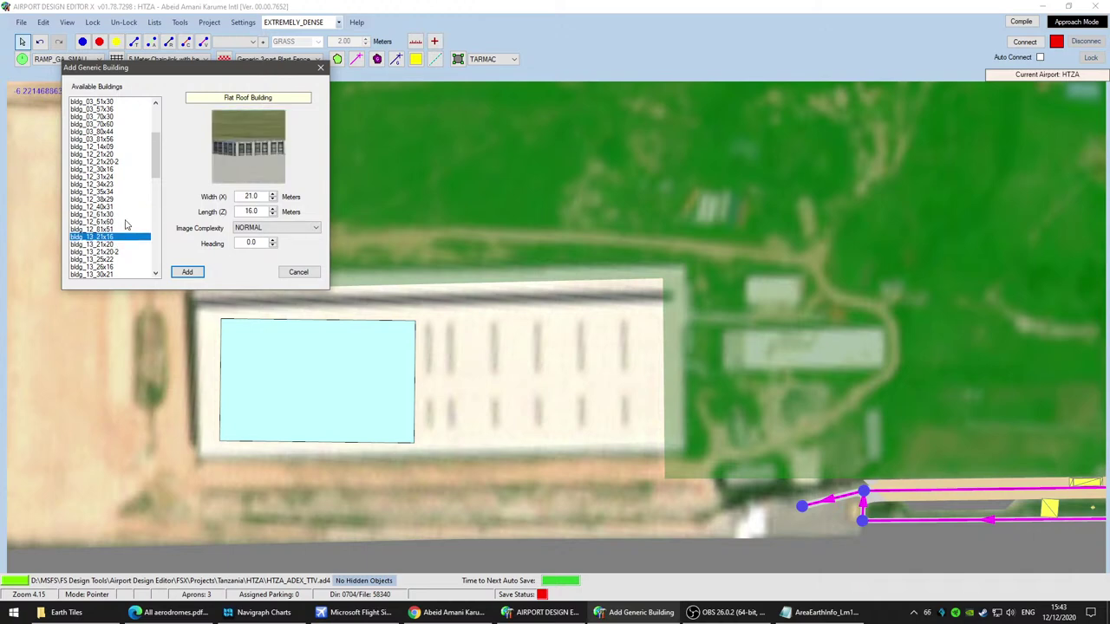
left_click(111, 230)
left_click(113, 222)
left_click(114, 217)
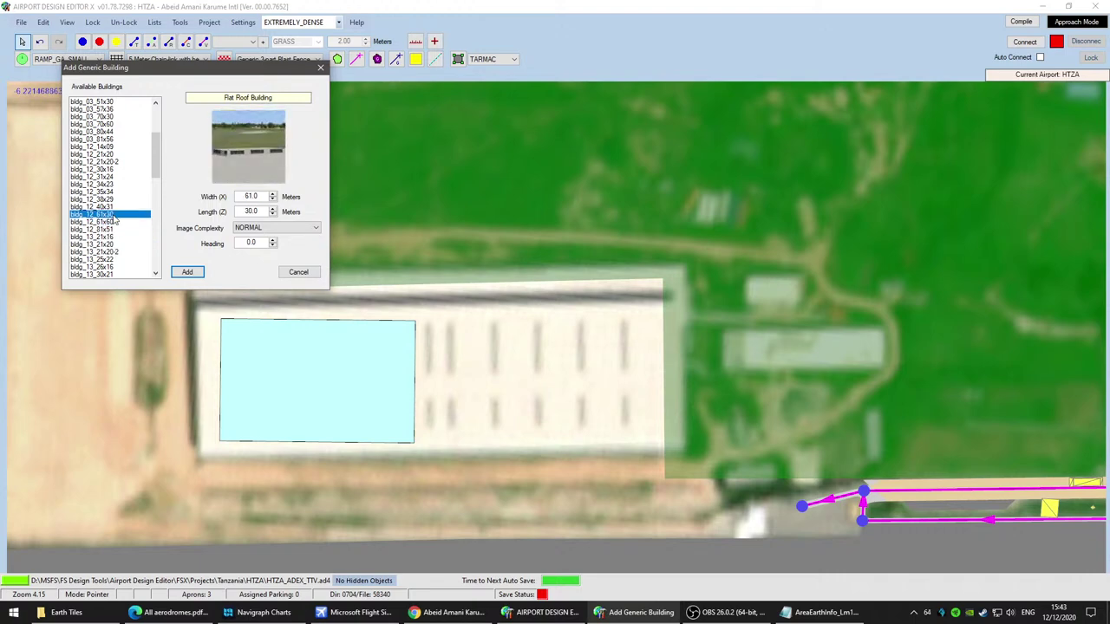
left_click(187, 272)
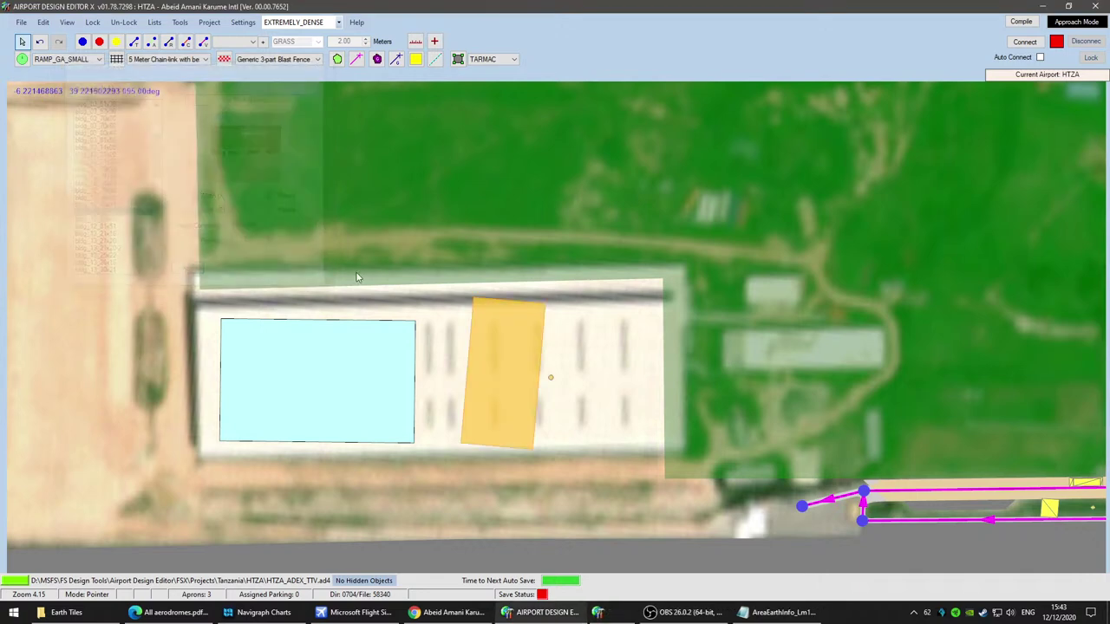
left_click_drag(519, 365, 494, 372)
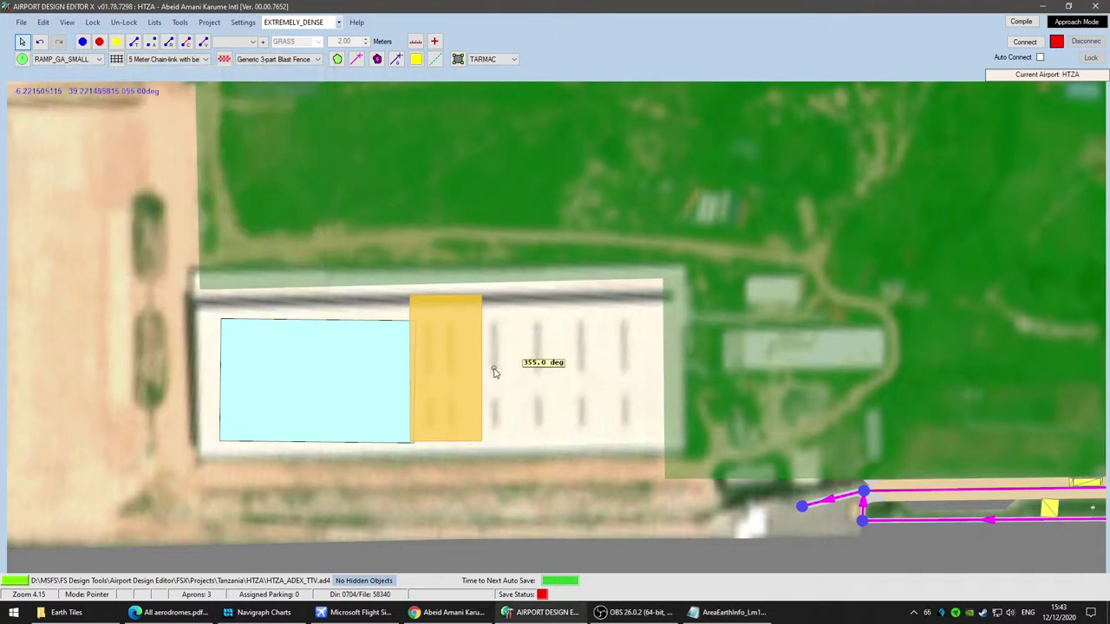
Step: Nudge the narrow building against the first and paste a copy of the large left building on the right
left_click_drag(449, 402, 431, 410)
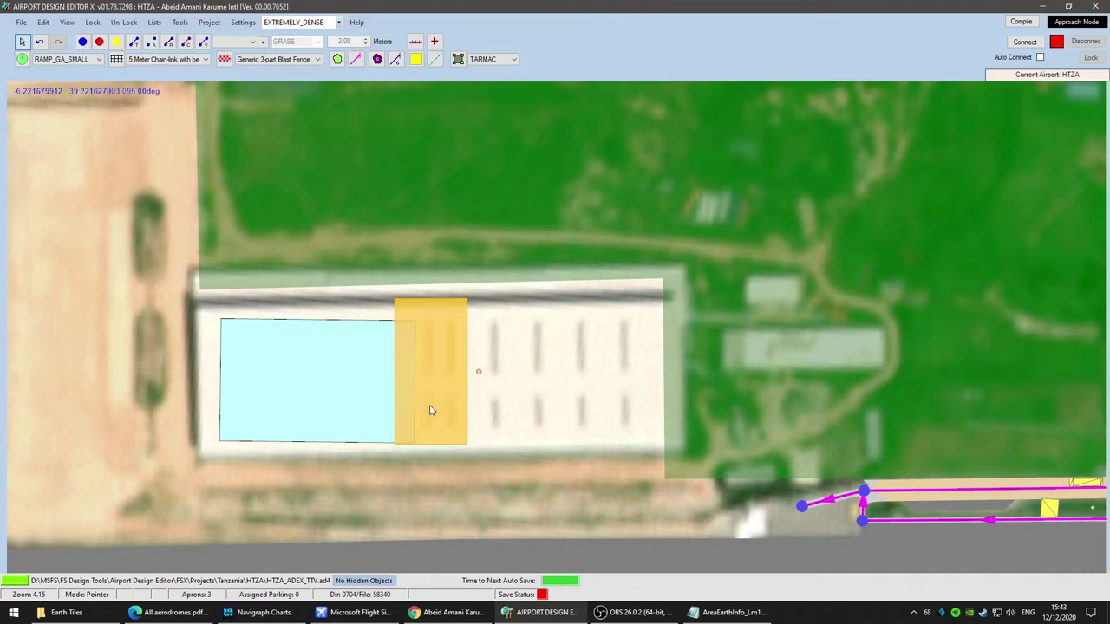
right_click(337, 391)
left_click(380, 311)
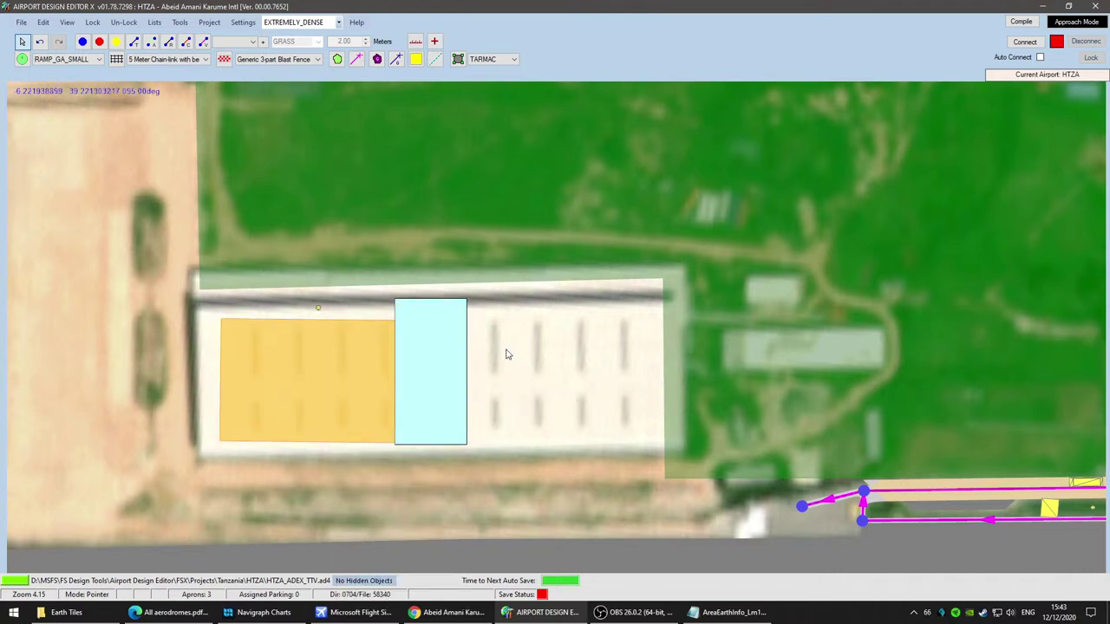
right_click(548, 372)
left_click(596, 324)
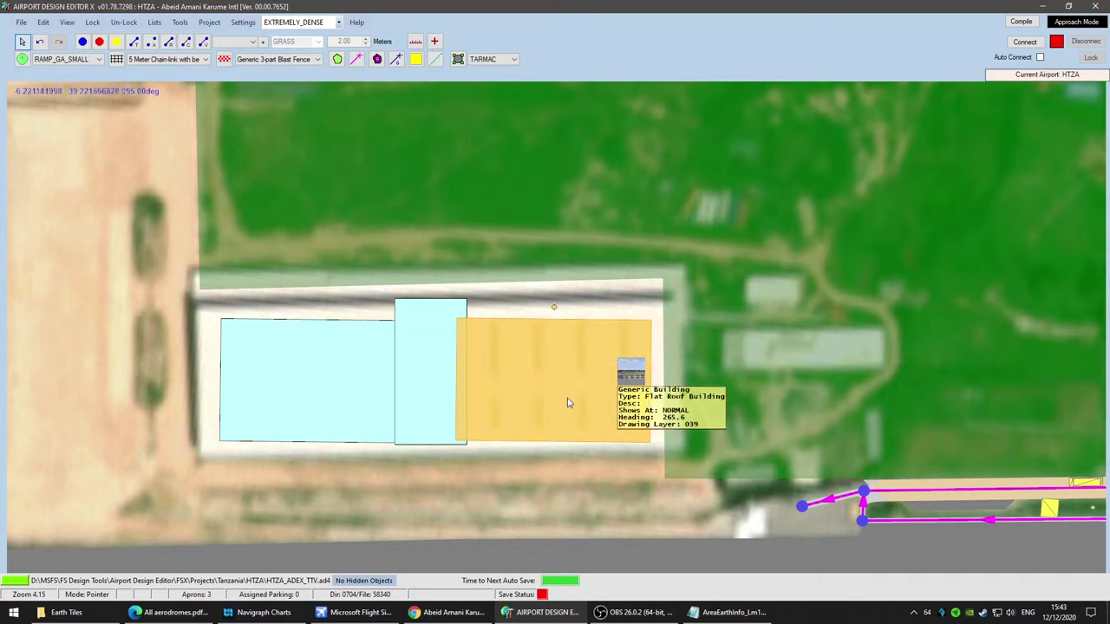
Step: Shift the left building further left and the pasted copy further right
left_click_drag(308, 391, 282, 391)
left_click_drag(578, 401, 589, 399)
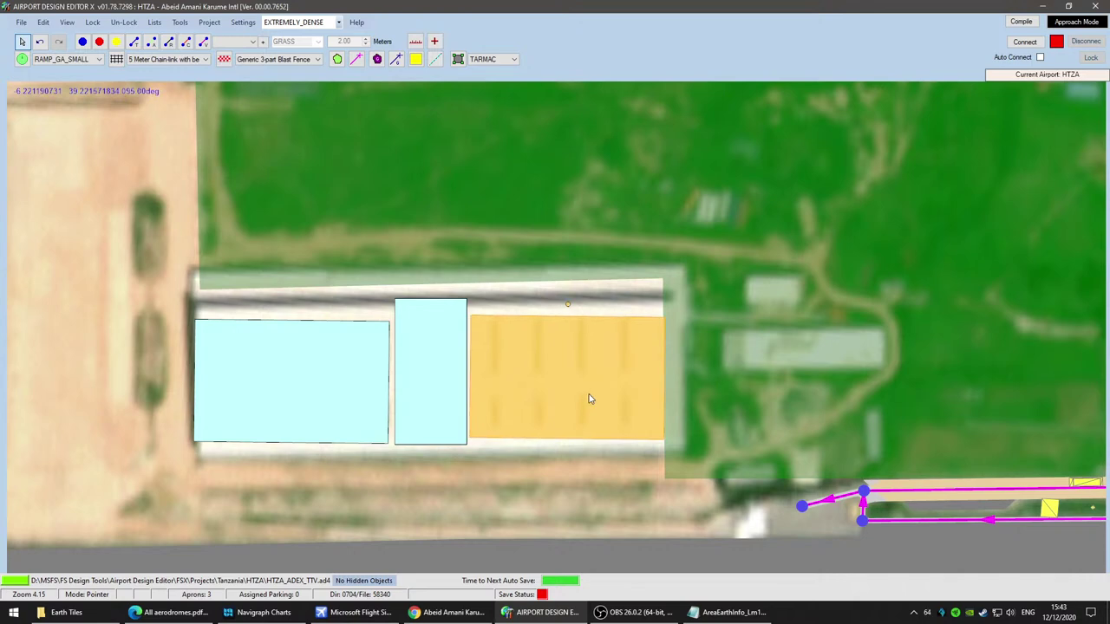
left_click(418, 396)
scroll(315, 389, "up", 3)
left_click(276, 391)
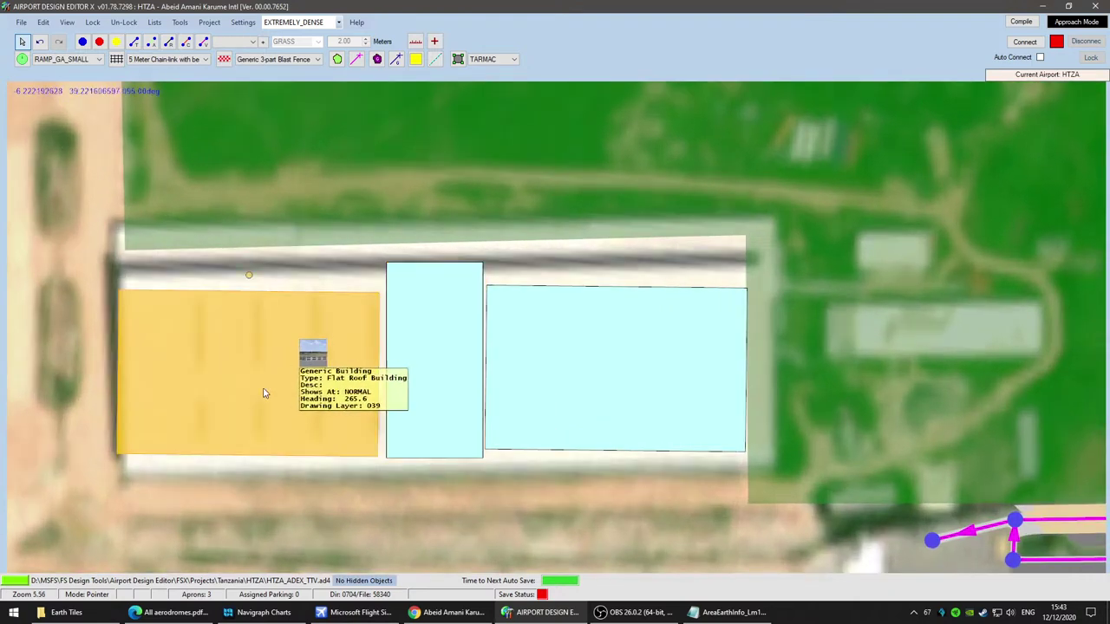
left_click_drag(244, 392, 245, 386)
Step: Rotate the left building slightly, then bring it back to level
mouse_move(251, 277)
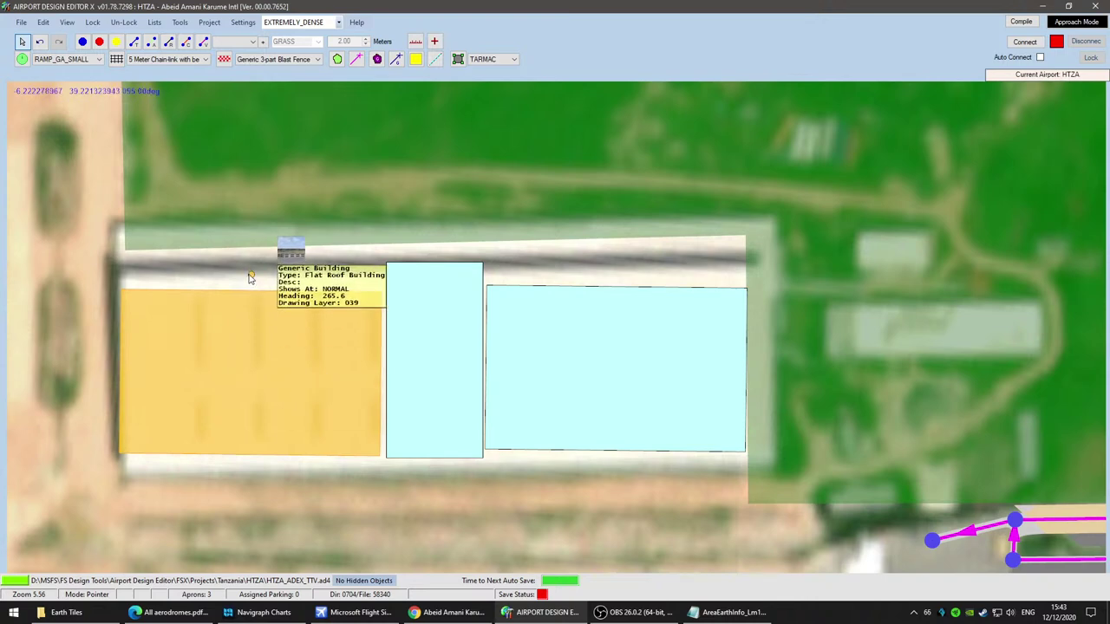
left_click_drag(251, 277, 256, 277)
scroll(453, 410, "down", 1)
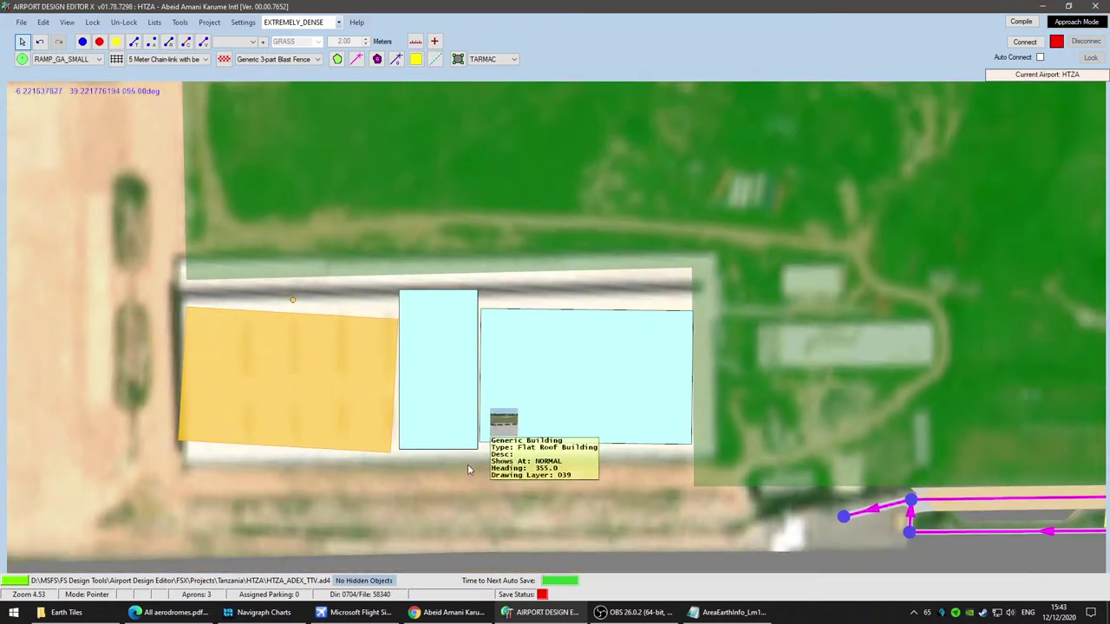
left_click_drag(357, 459, 469, 450)
left_click_drag(403, 292, 399, 294)
Step: Recentre the view on the shed and open the left building's properties (81 × 51 m)
left_click(689, 379)
right_click_drag(743, 356, 591, 371)
left_click_drag(547, 304, 546, 304)
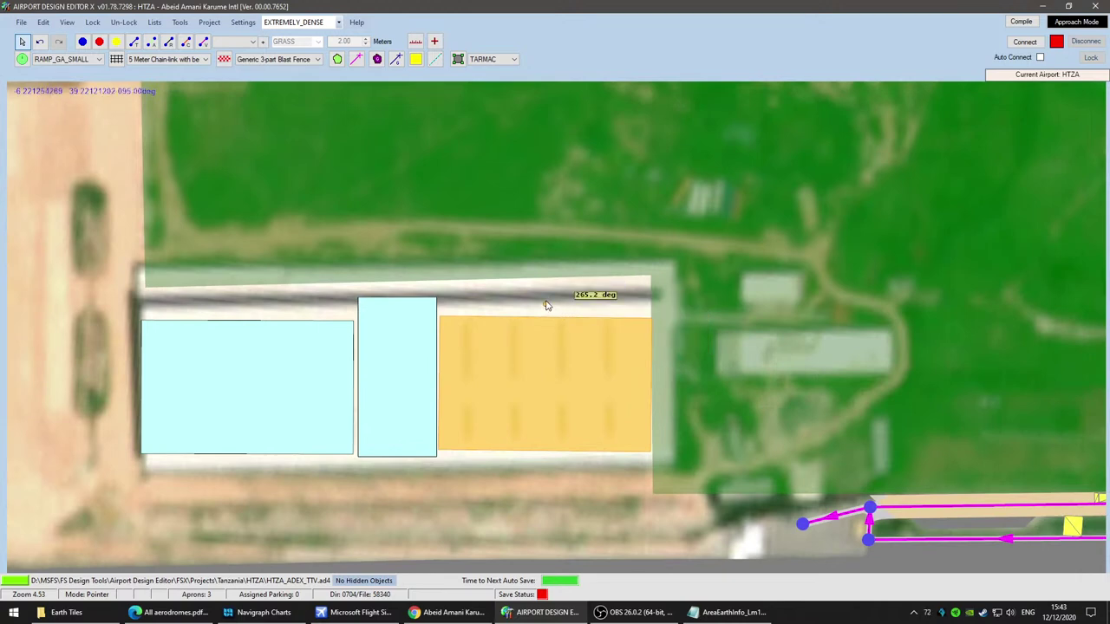
double_click(314, 366)
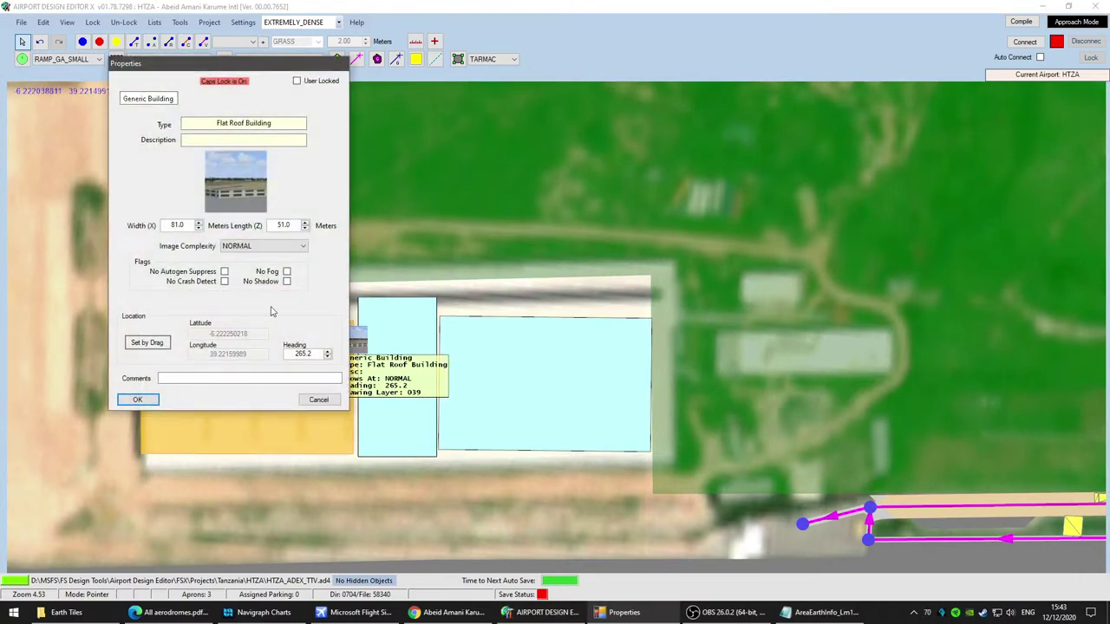
Step: Set the left large building's heading to 265.6 and the right large building's to 265
double_click(294, 353)
type("265.6")
left_click(137, 400)
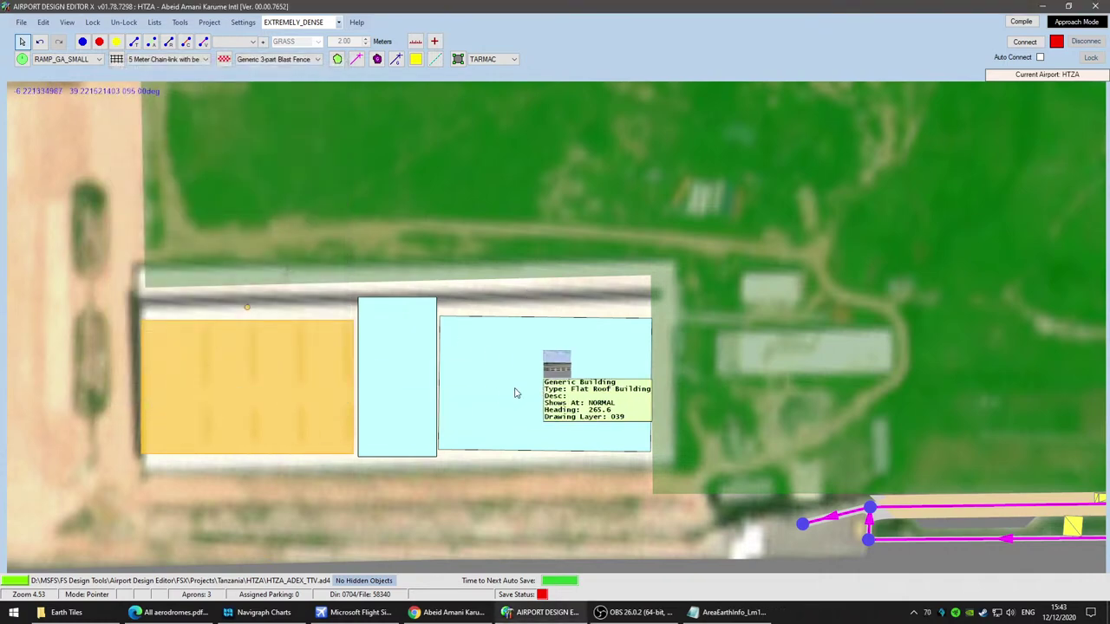
double_click(515, 393)
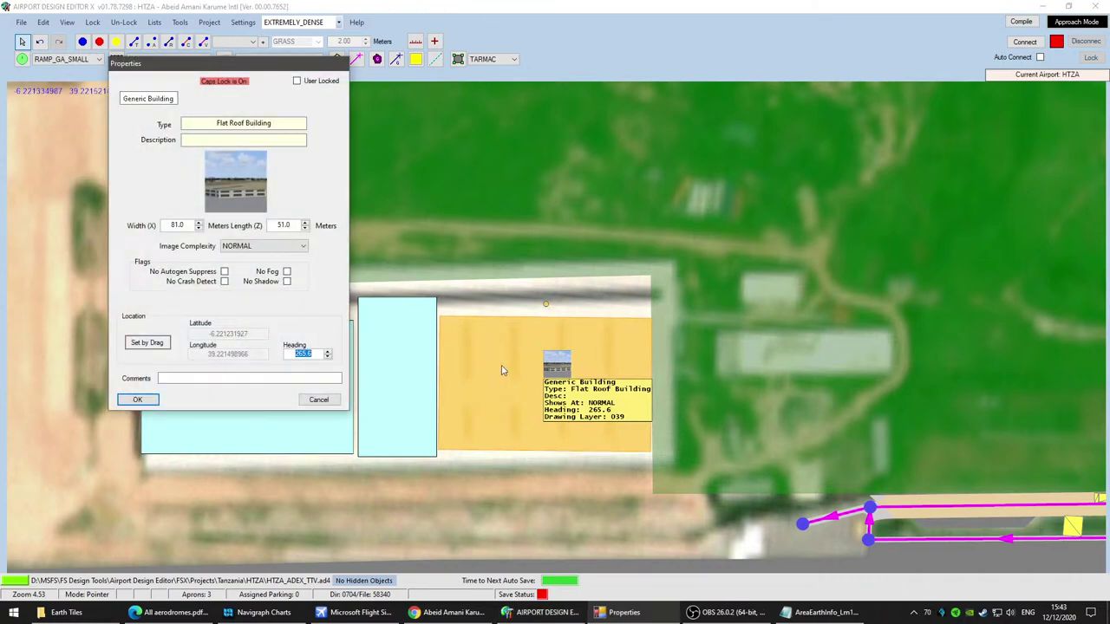
type("265")
left_click(137, 400)
Step: Try heading 265 on the middle building and compute 265 + 90 in a calculator
double_click(384, 398)
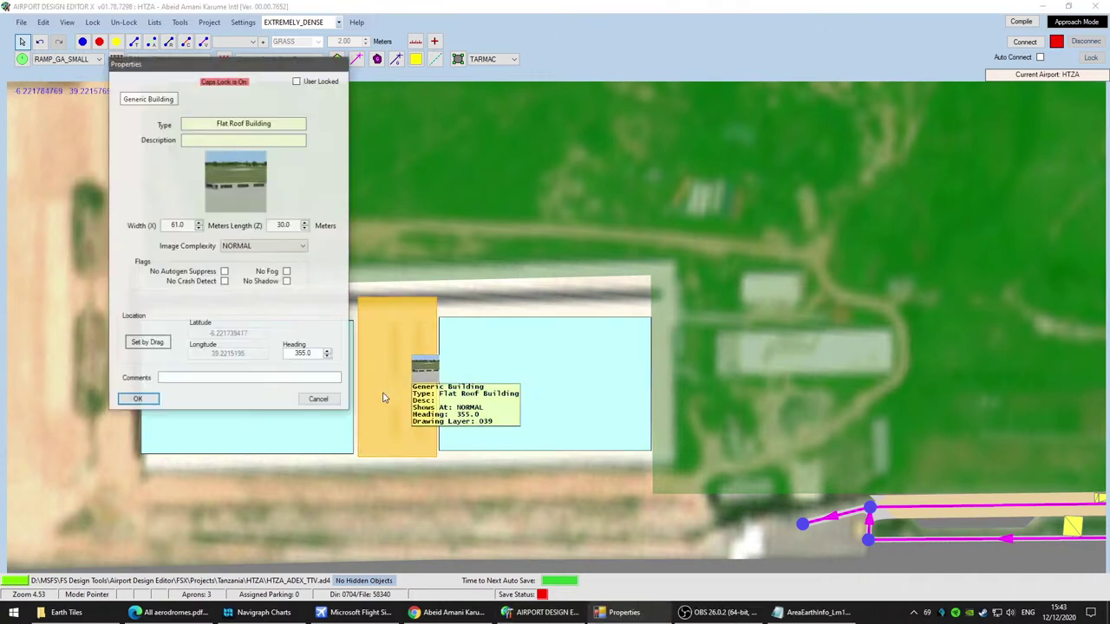
type("265")
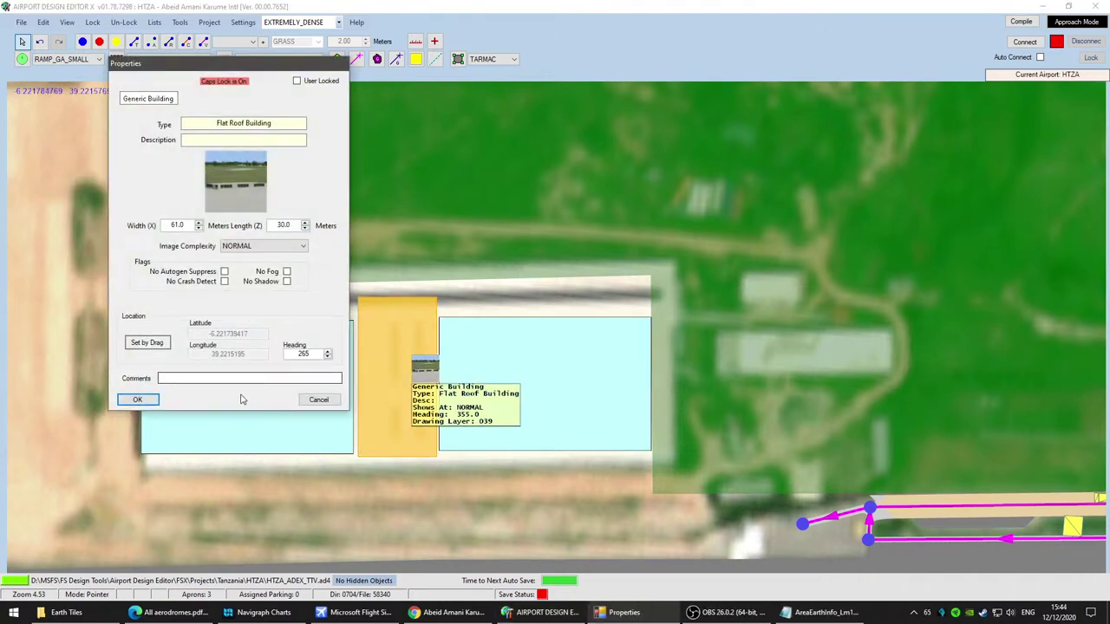
left_click(136, 399)
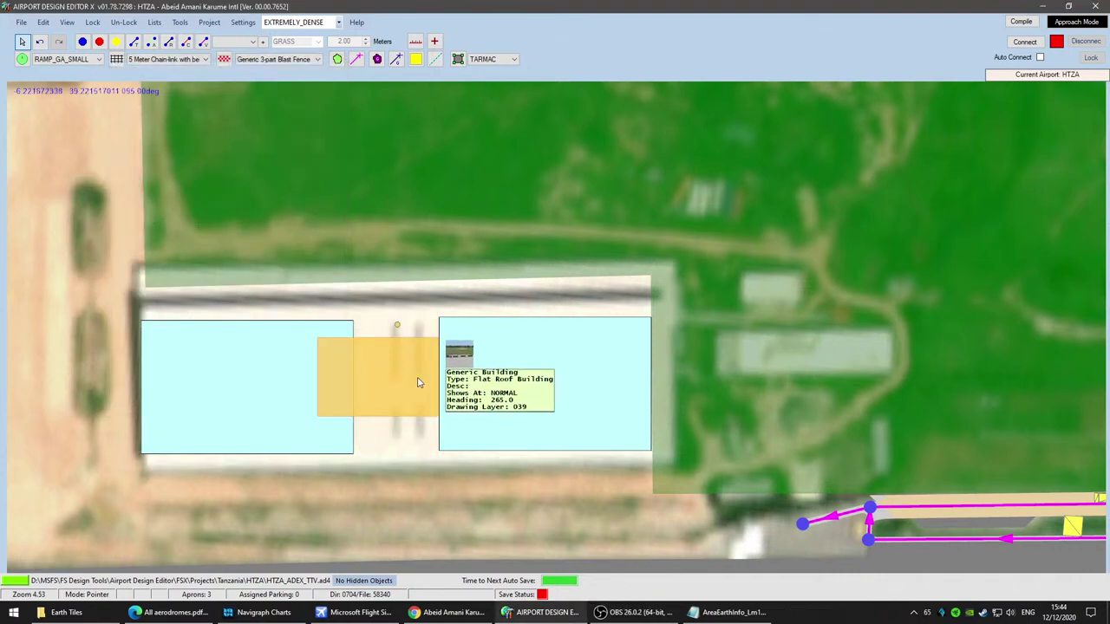
key("super+r")
key("Return")
type("265 + 90")
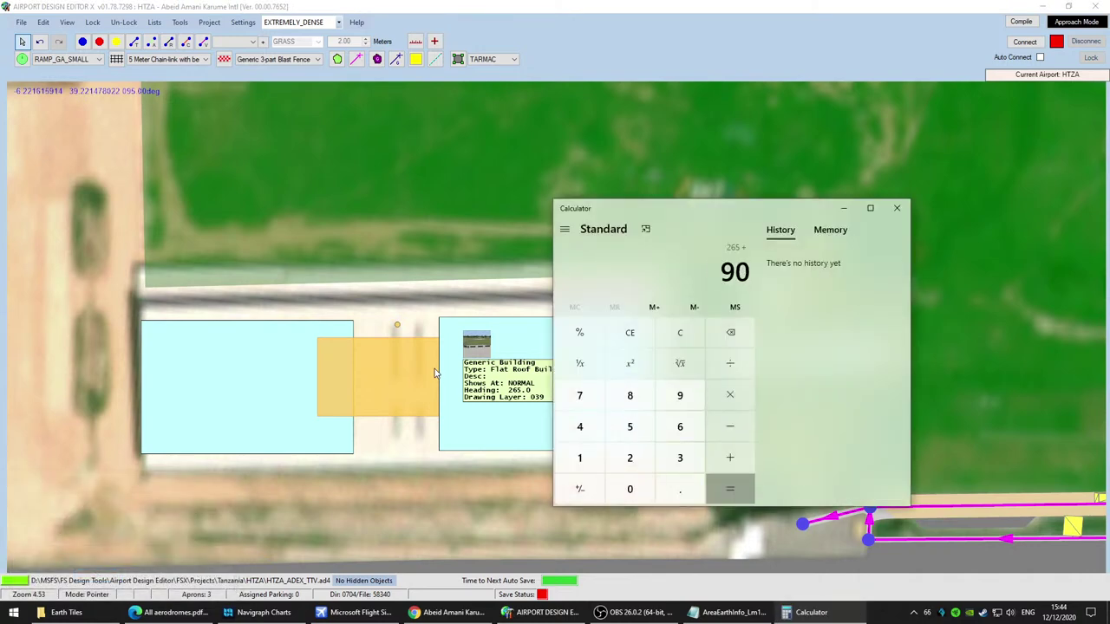
key("Return")
Step: Set the middle building's heading back to 355
double_click(401, 394)
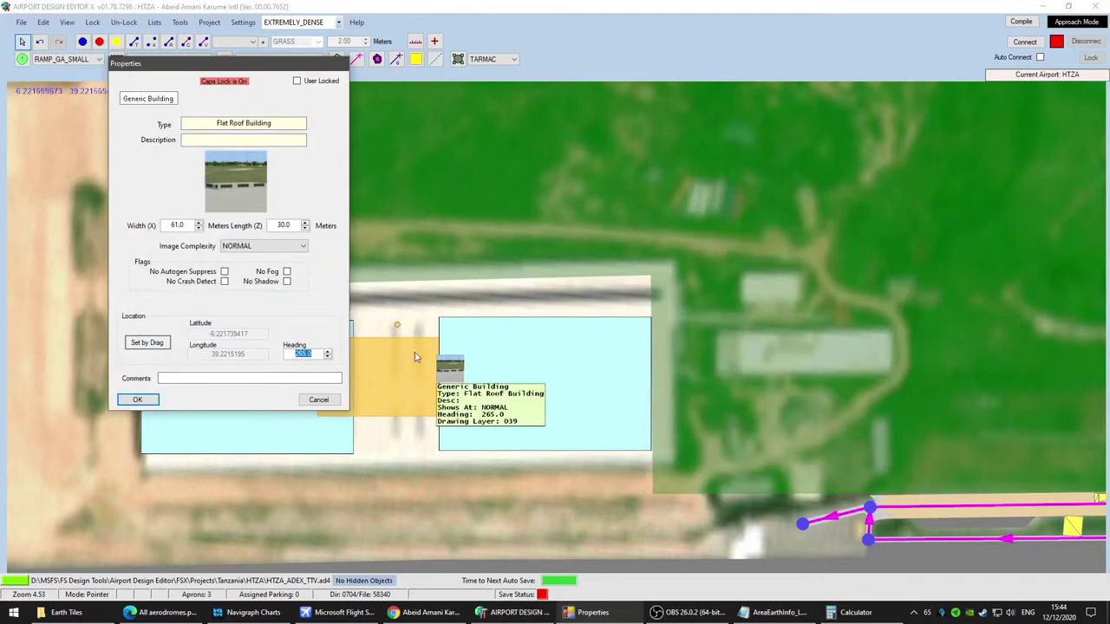
type("3")
left_click(139, 400)
scroll(428, 384, "up", 1)
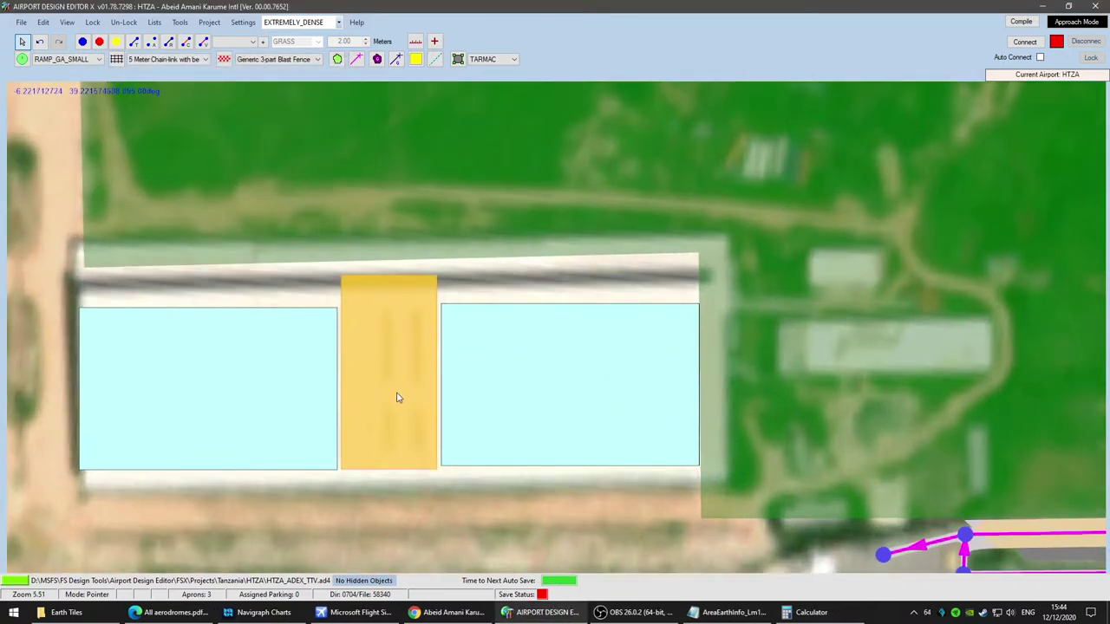
Step: Nudge the middle and large right buildings slightly south
scroll(398, 395, "up", 1)
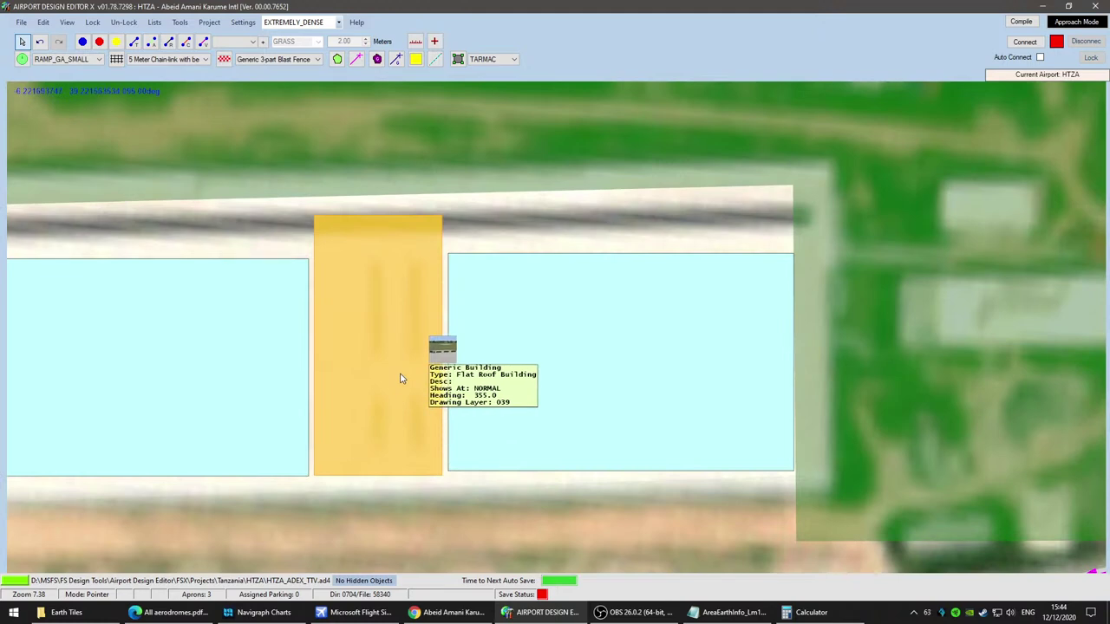
left_click_drag(398, 387, 401, 407)
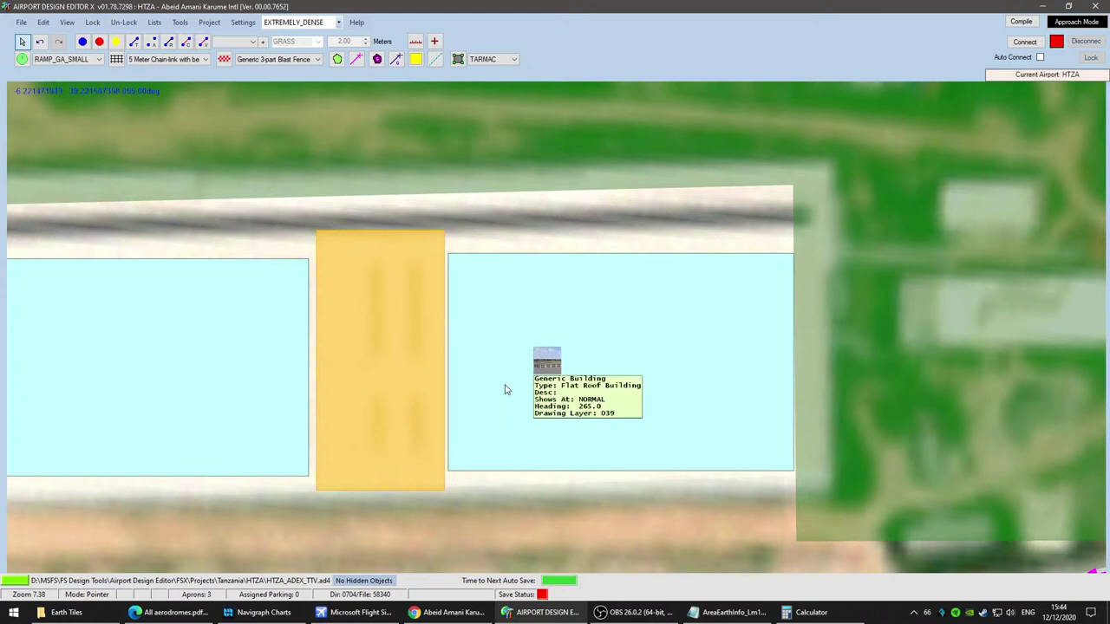
mouse_move(503, 390)
left_mouse_down()
mouse_move(501, 410)
mouse_move(499, 390)
left_mouse_up()
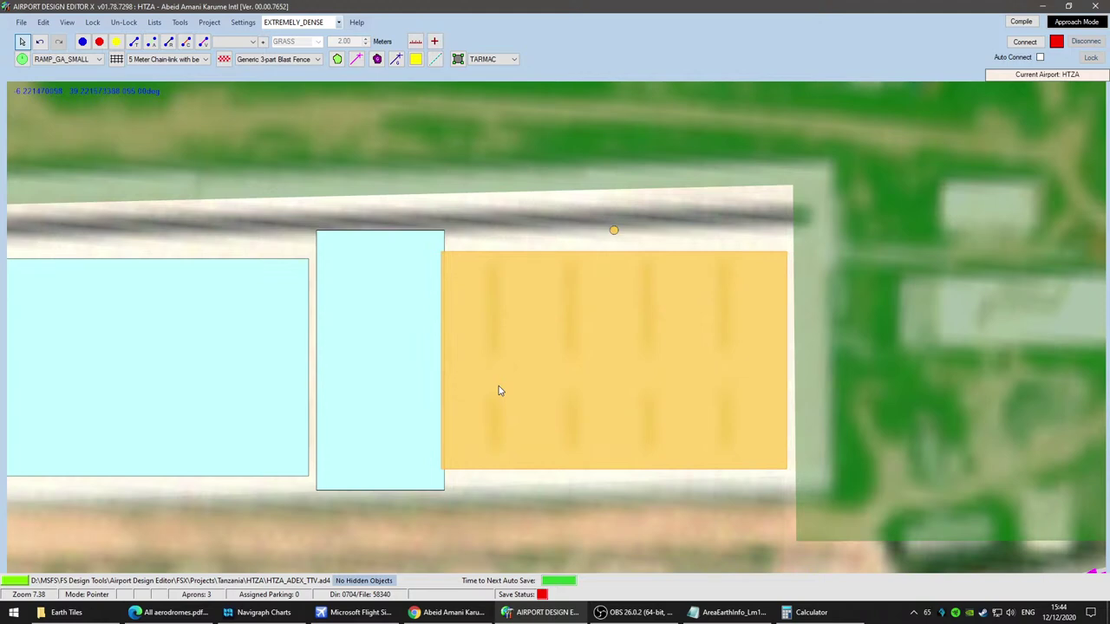
scroll(525, 521, "up", 1)
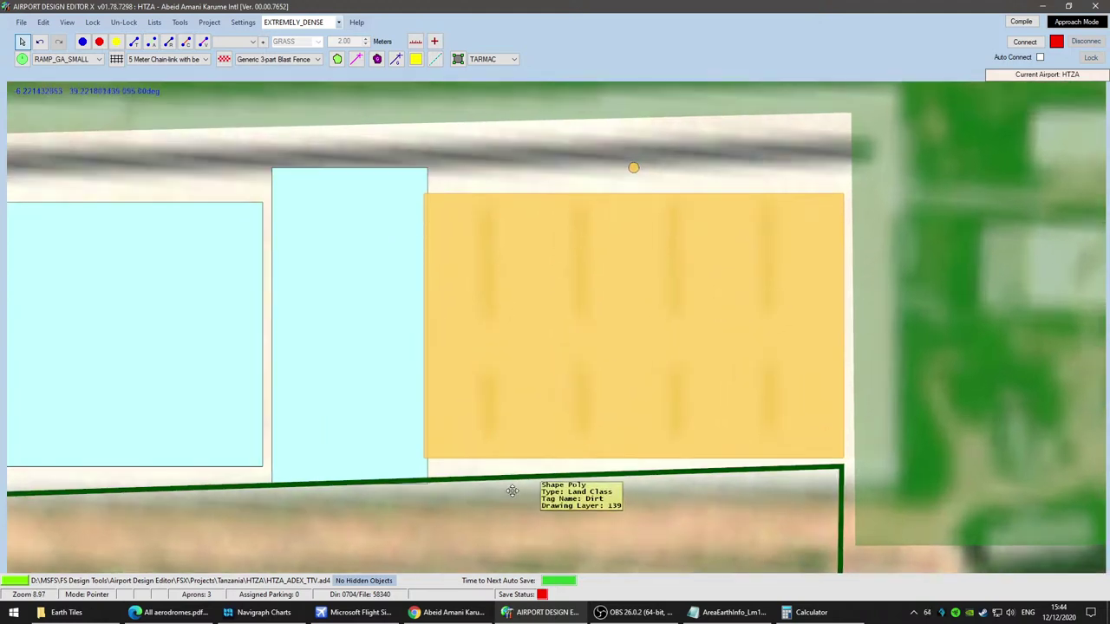
left_click_drag(510, 491, 645, 487)
scroll(649, 486, "down", 2)
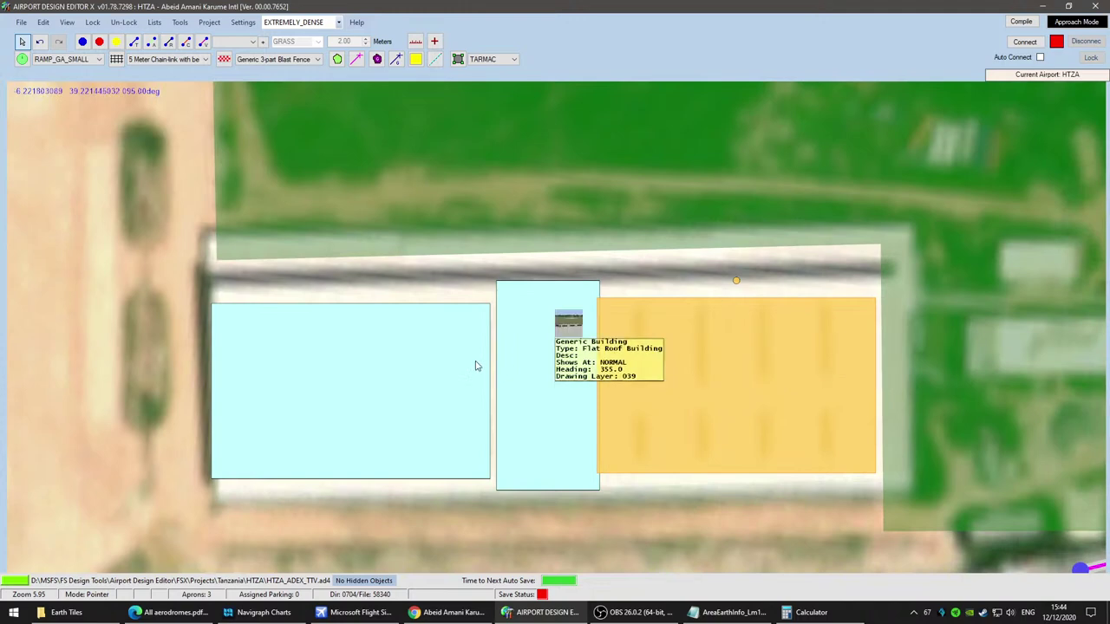
scroll(689, 413, "down", 1)
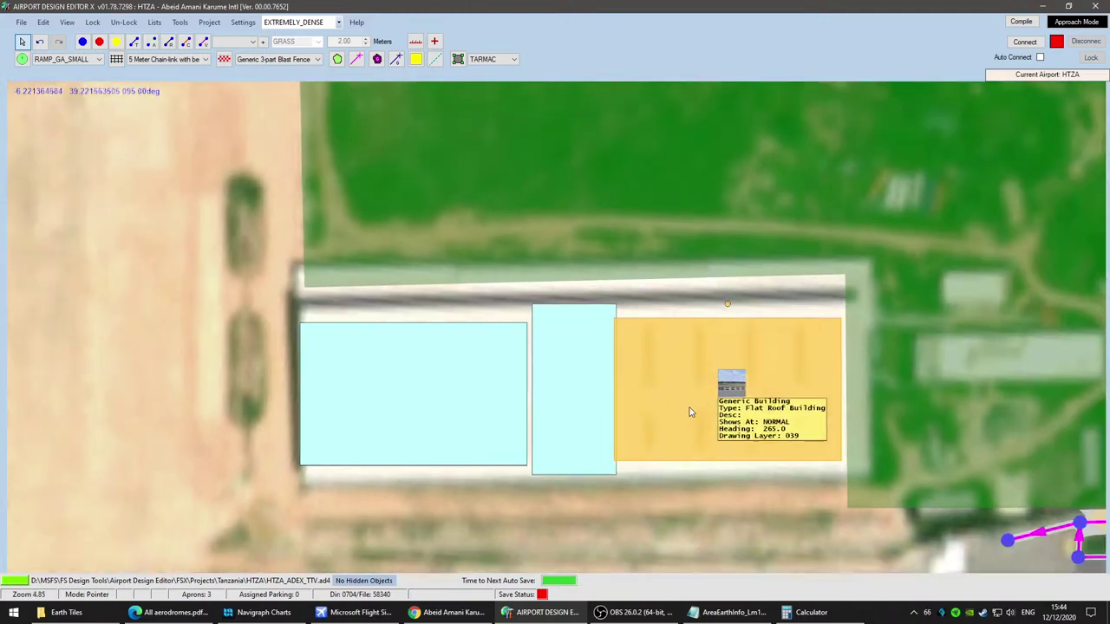
scroll(689, 412, "up", 2)
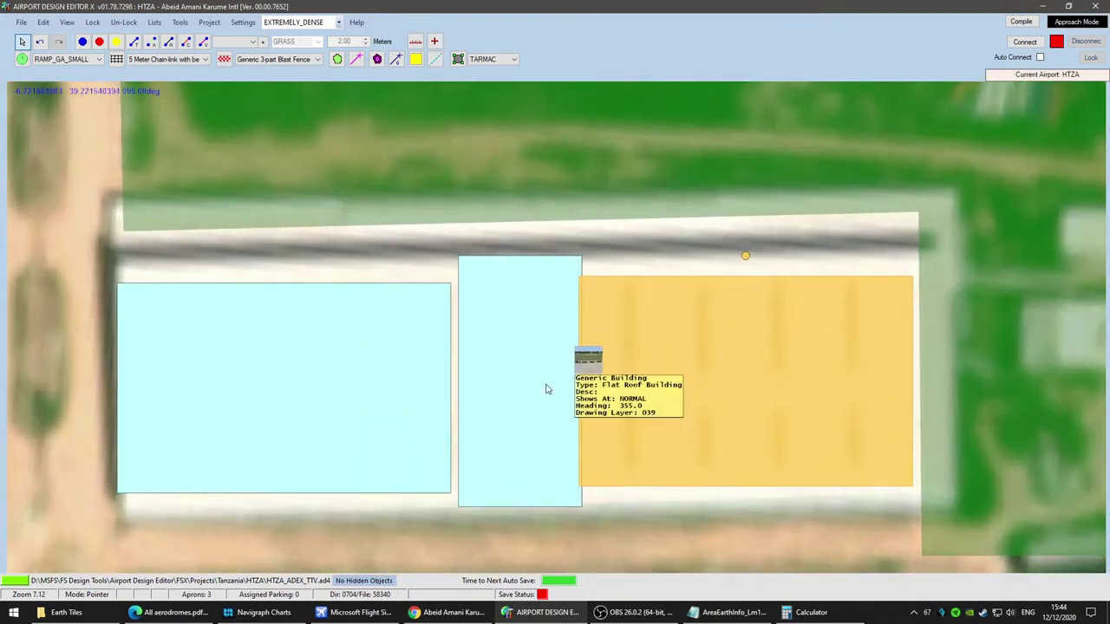
Step: Check the large right building's properties without changes, then delete the narrow middle building
left_click(547, 388)
left_click(660, 387)
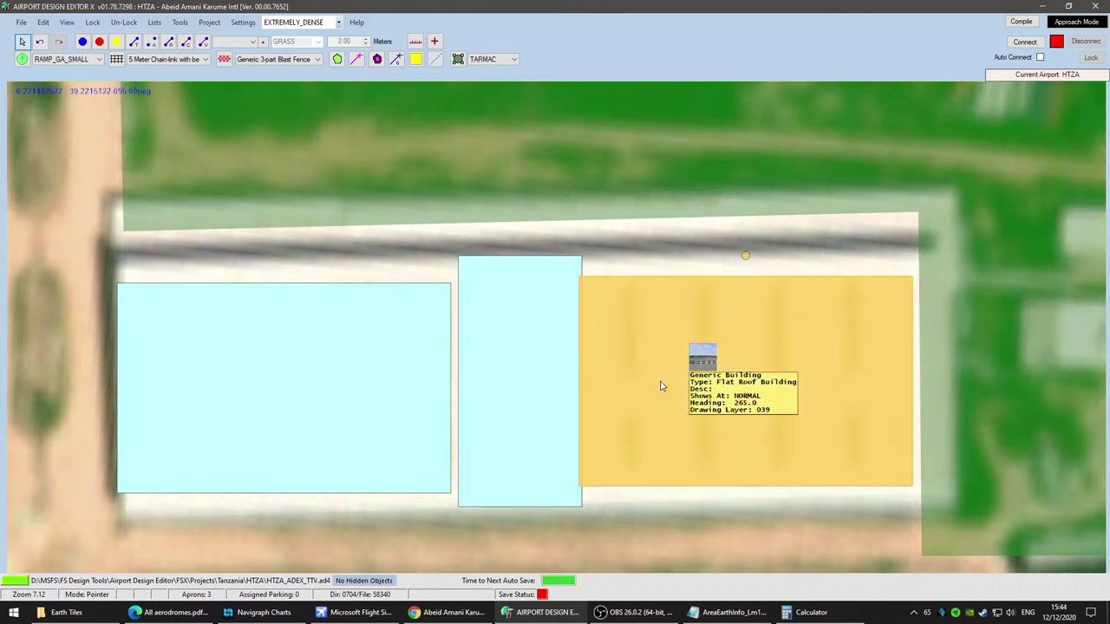
double_click(661, 387)
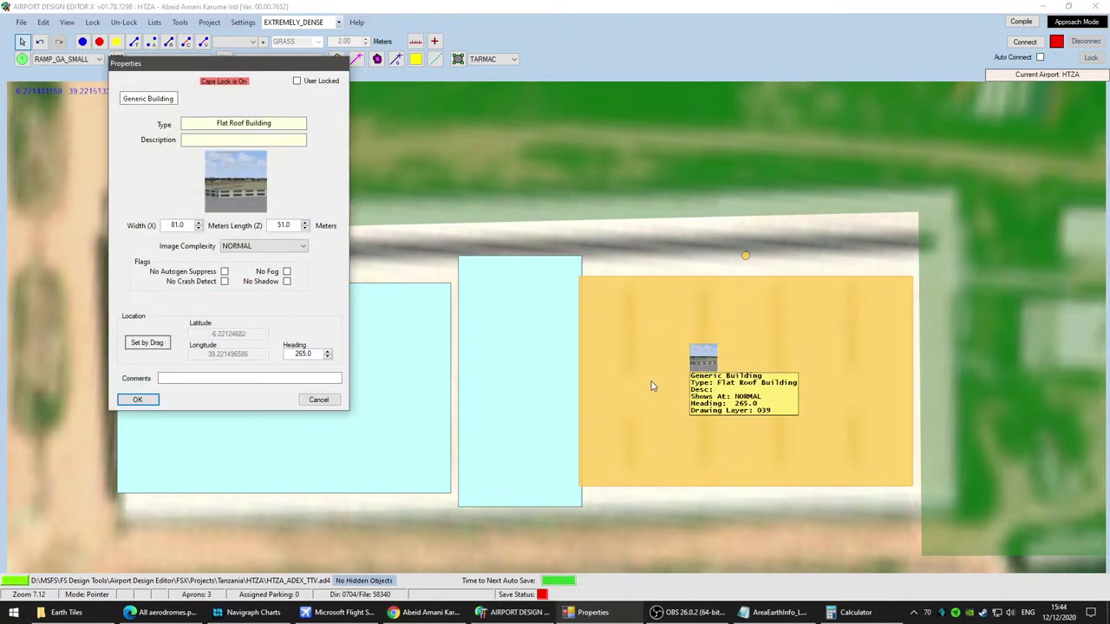
left_click(333, 403)
left_click(531, 395)
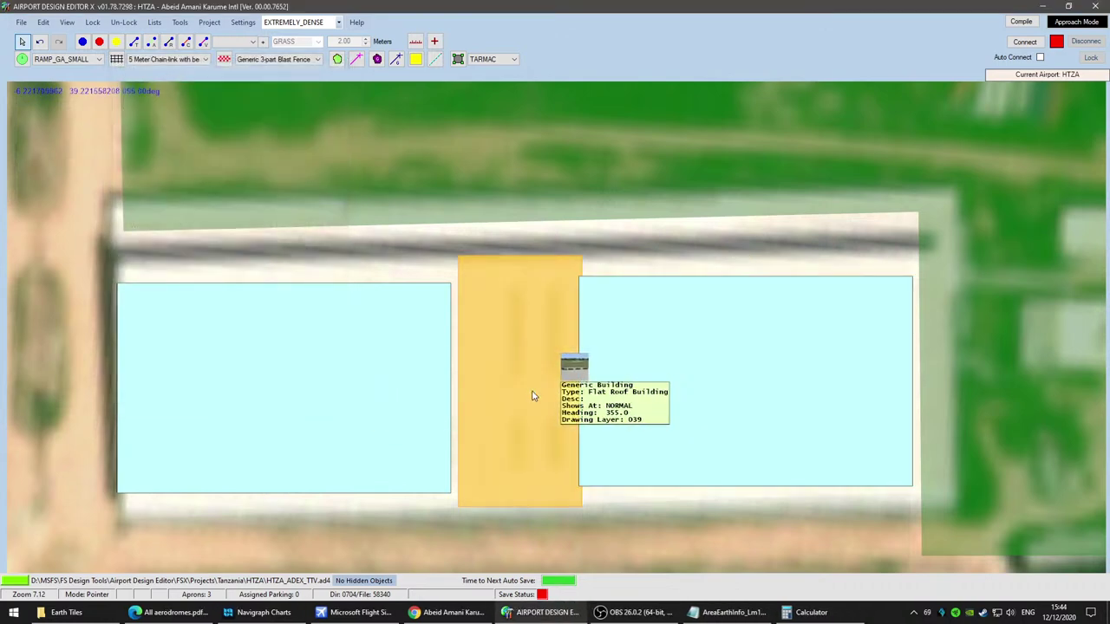
key("Delete")
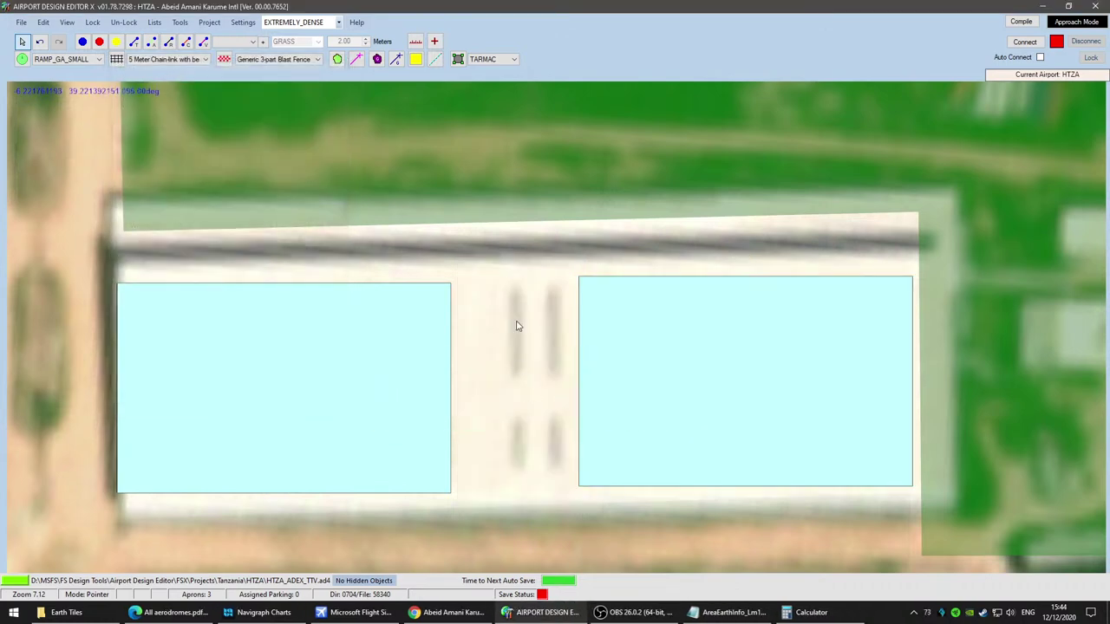
Step: Add another generic building, browsing several sizes before choosing bldg_12_61x30
right_click(505, 379)
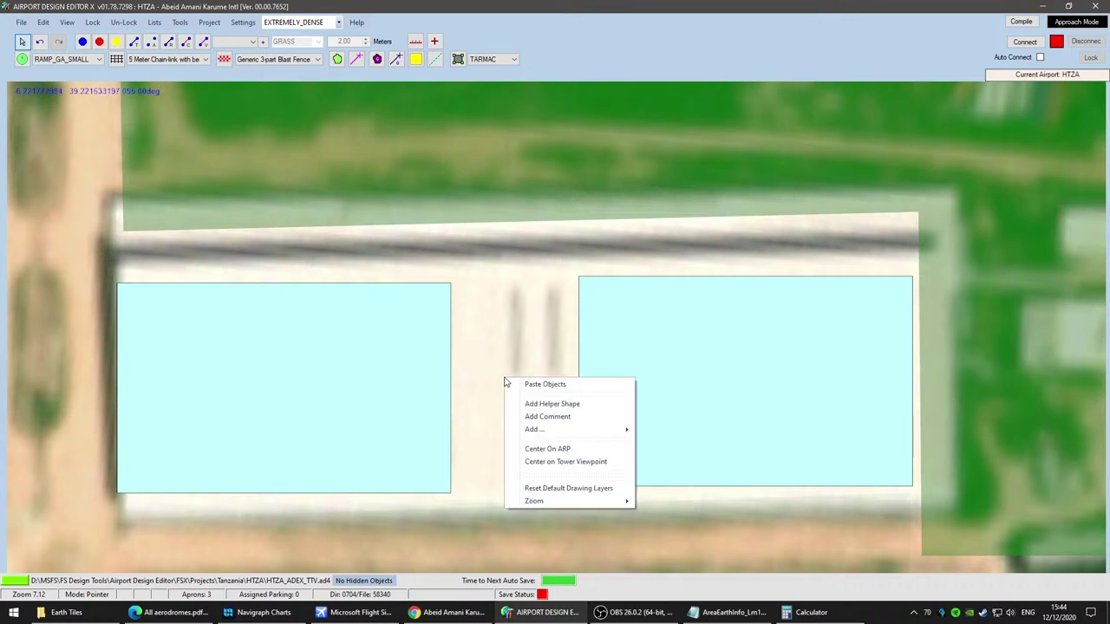
mouse_move(573, 429)
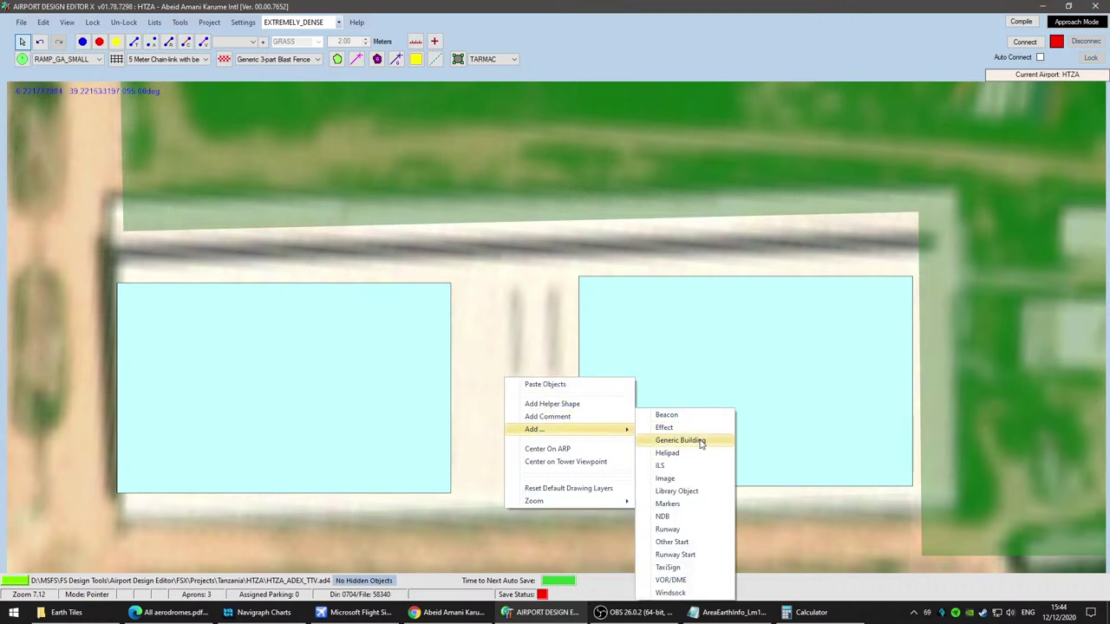
left_click(668, 440)
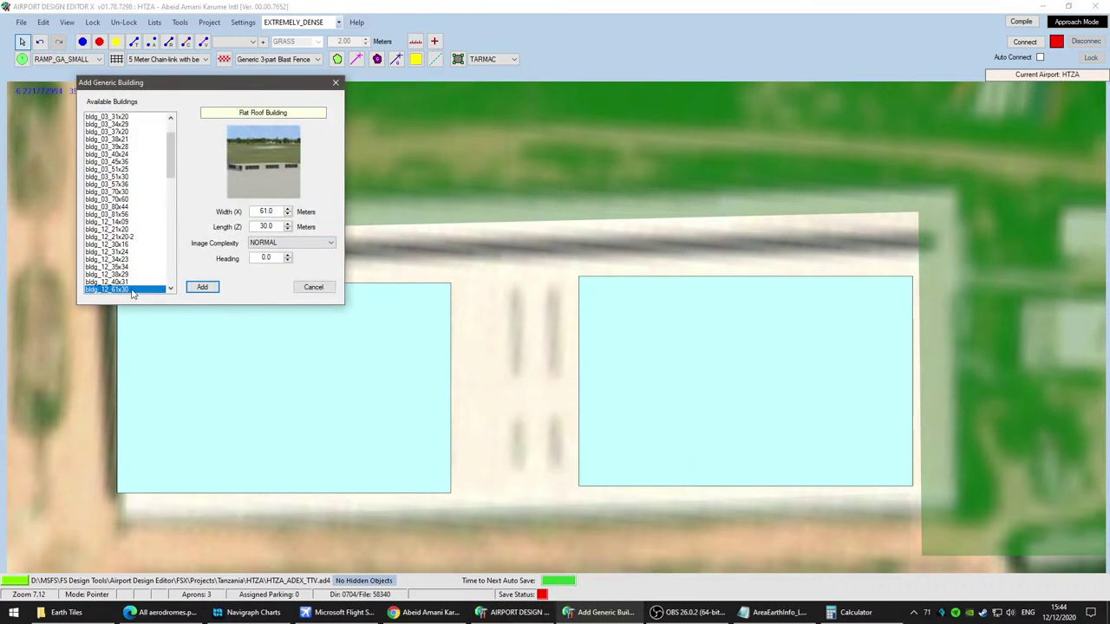
left_click_drag(172, 160, 174, 178)
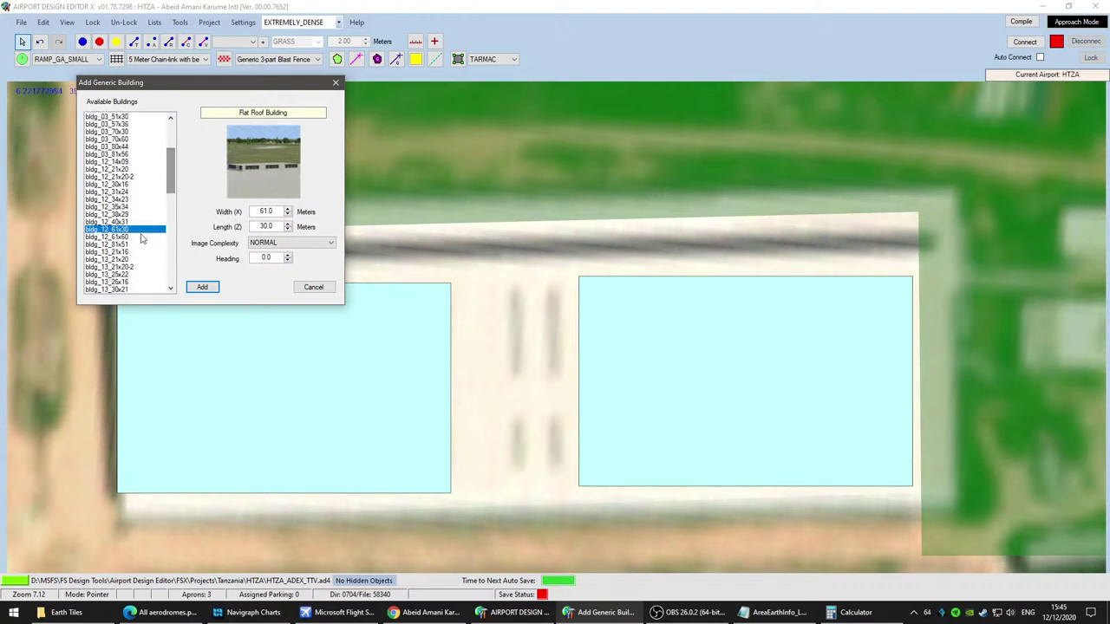
left_click(134, 237)
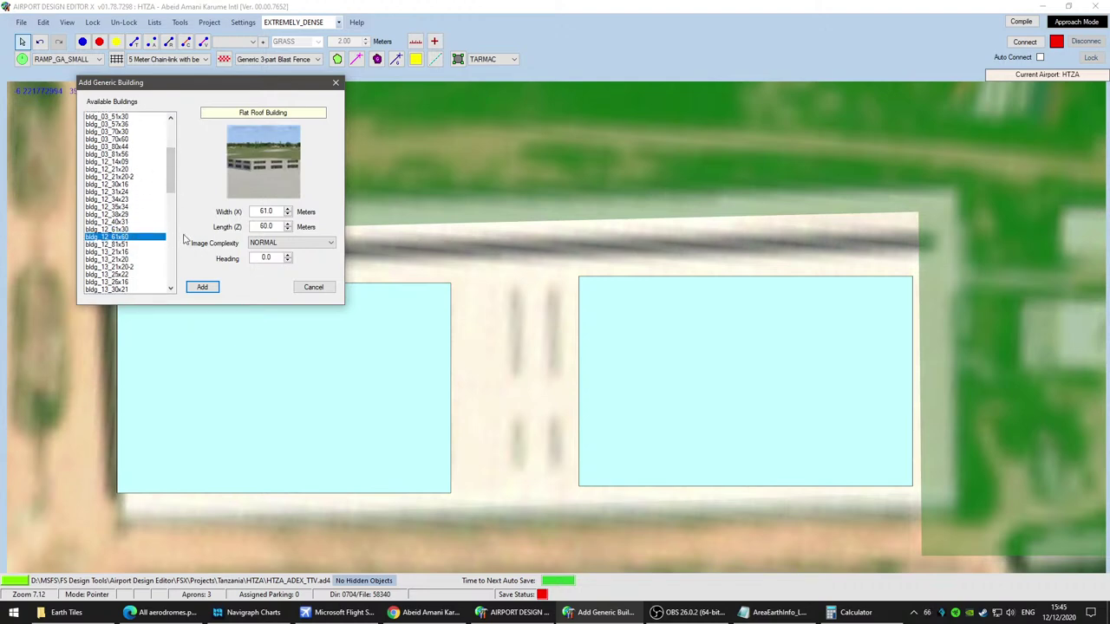
left_click(126, 245)
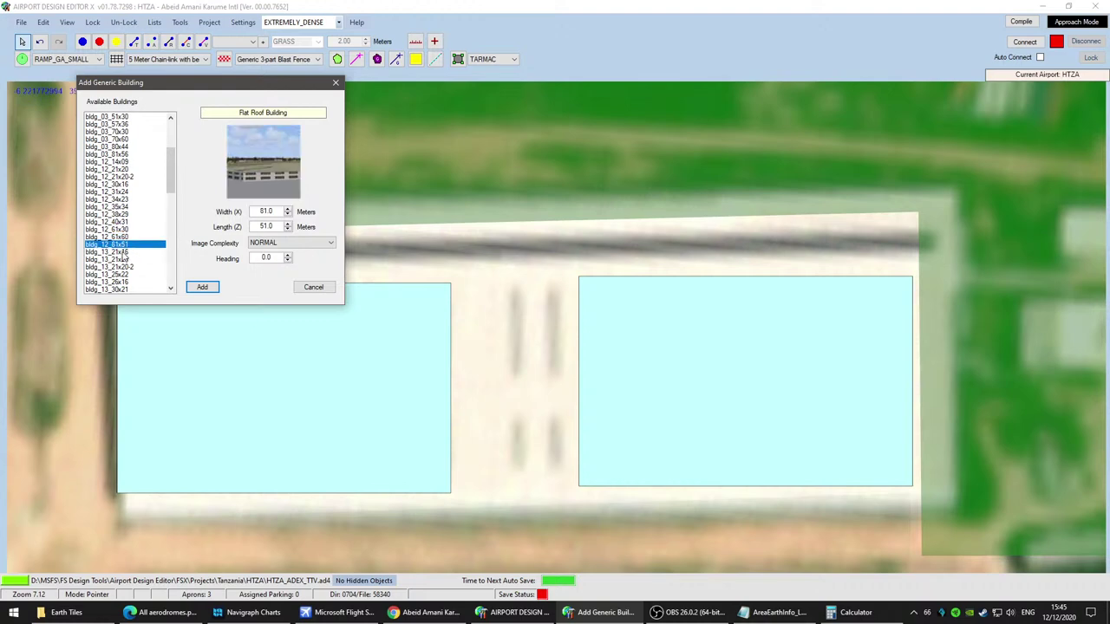
left_click(124, 252)
left_click(124, 237)
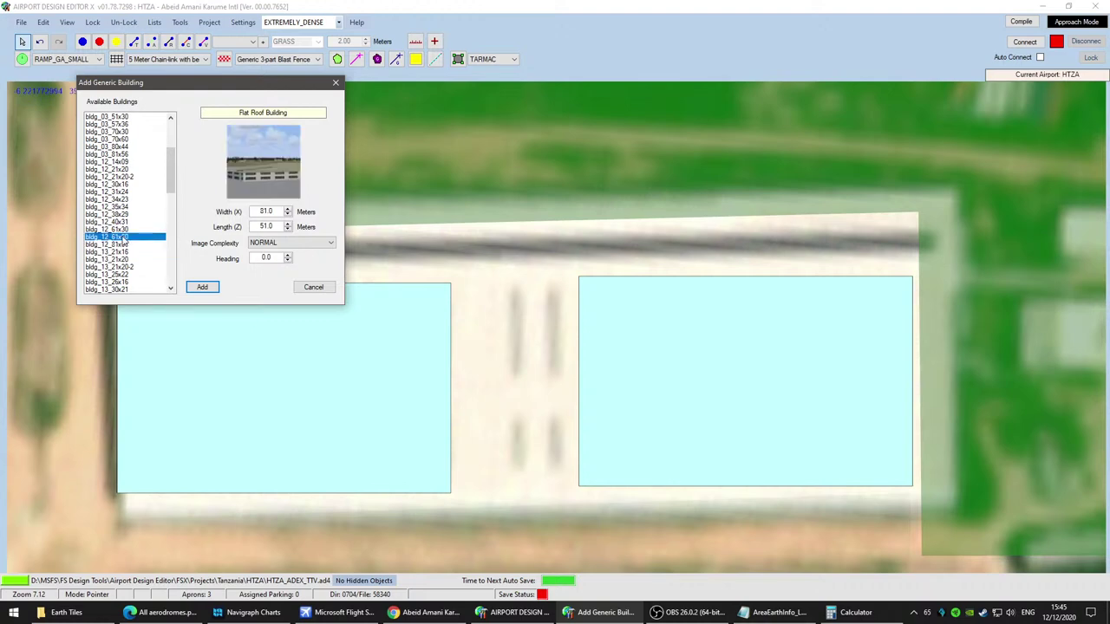
left_click(125, 230)
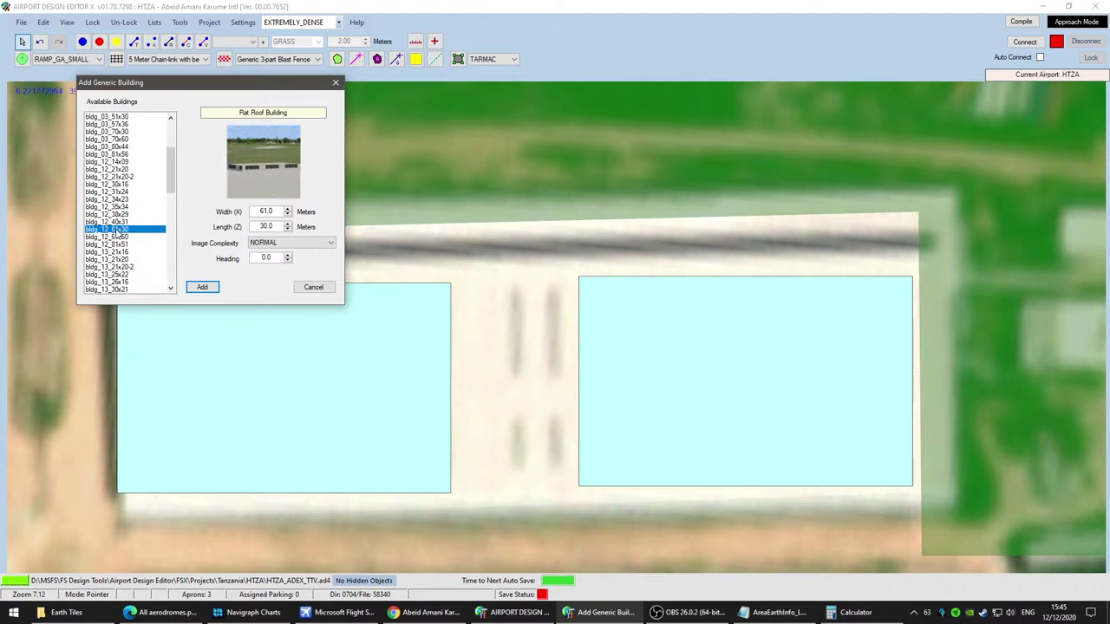
left_click(120, 223)
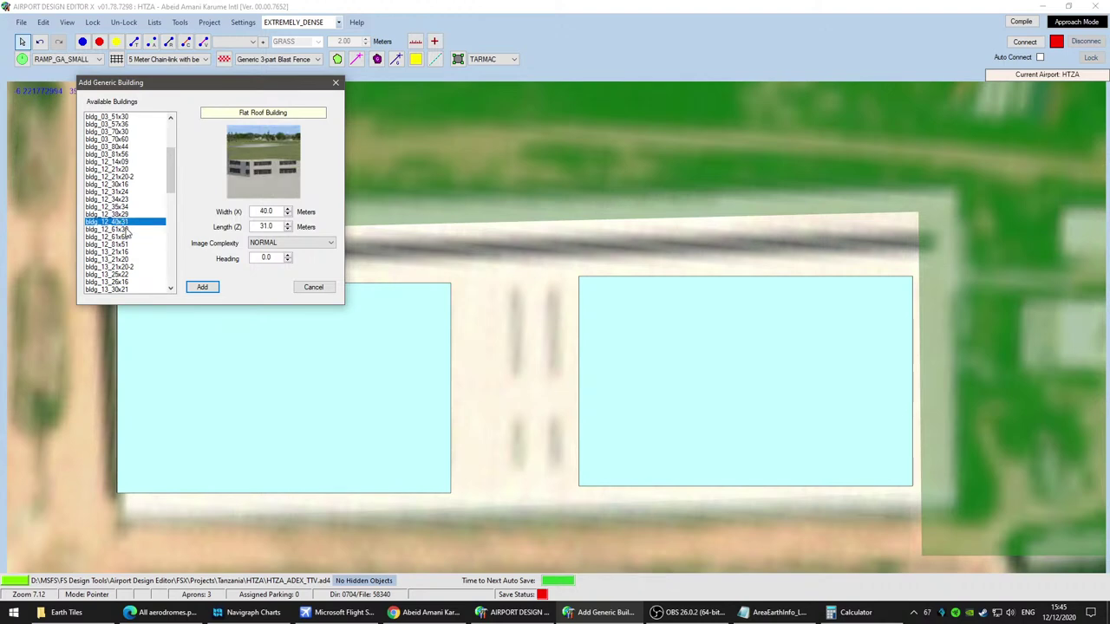
left_click(124, 229)
left_click(202, 287)
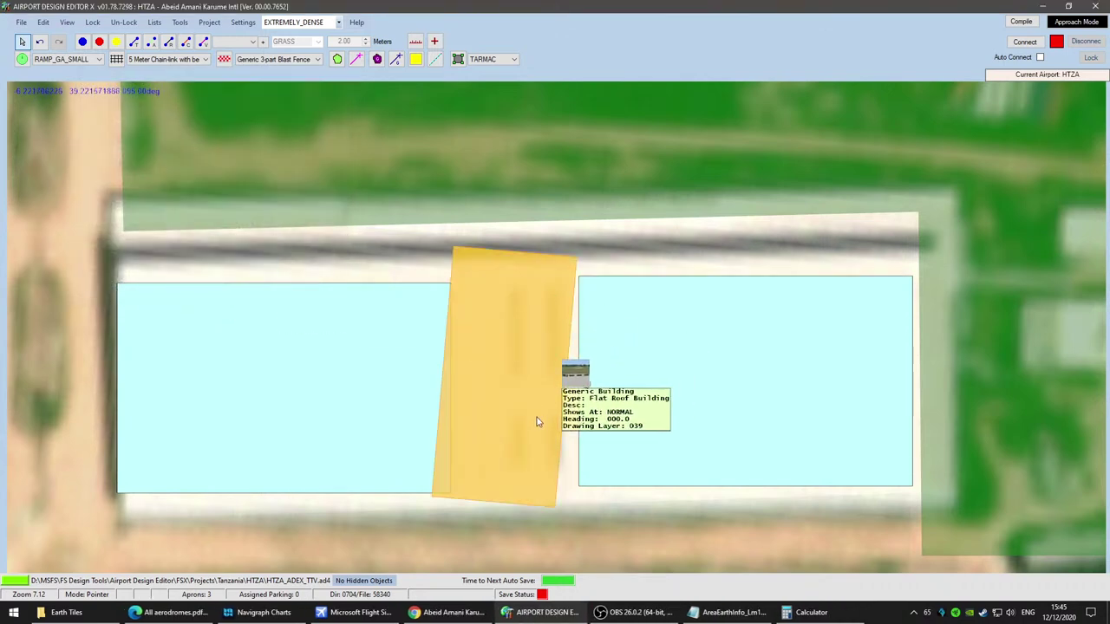
Step: Place the new building between the large ones, give it a 51 m width and rotate it to 355 degrees
left_click_drag(541, 414, 545, 431)
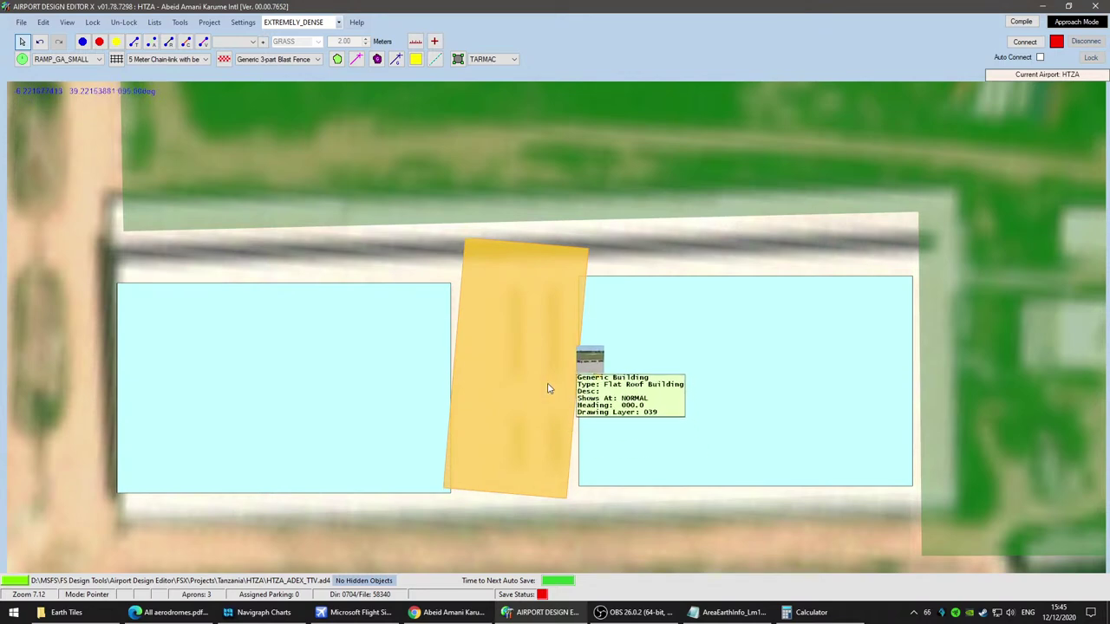
double_click(547, 389)
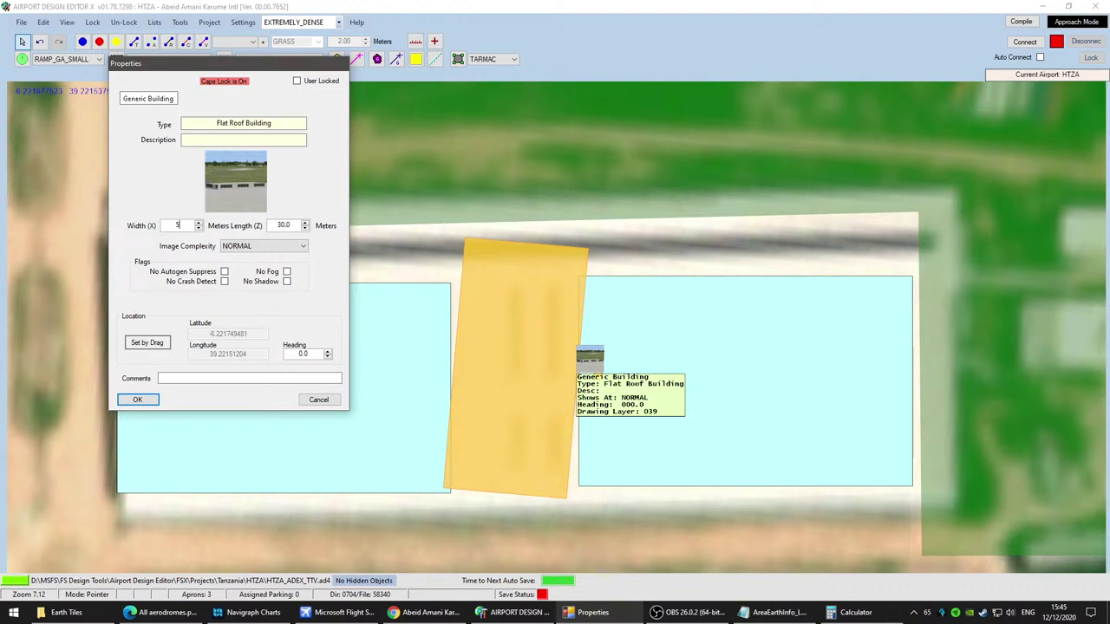
left_click(137, 402)
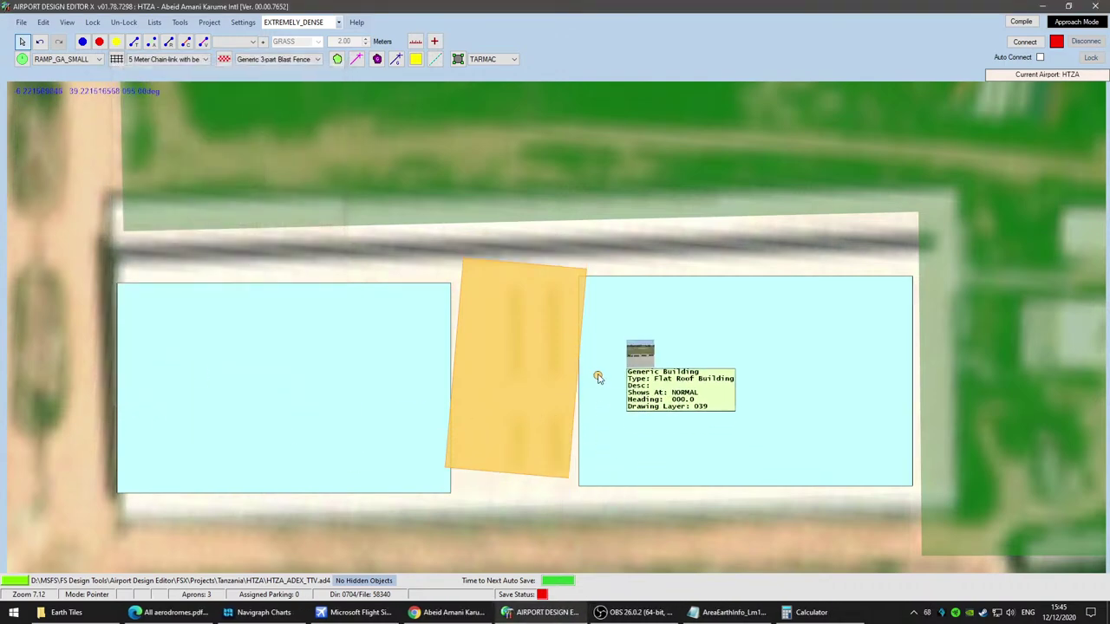
left_click_drag(597, 377, 604, 373)
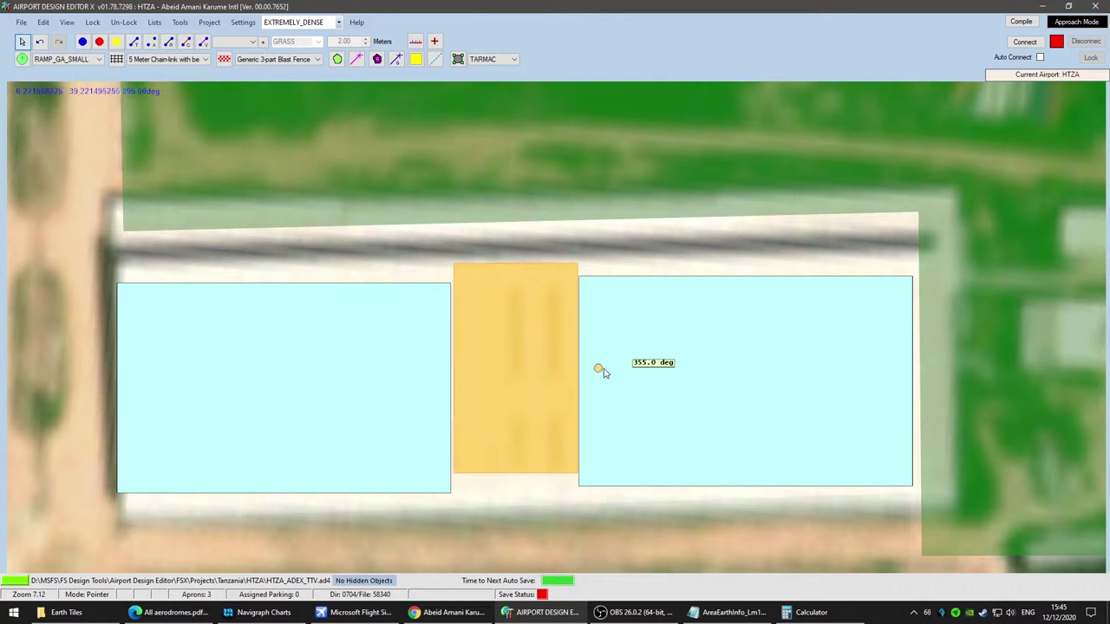
scroll(634, 445, "up", 2)
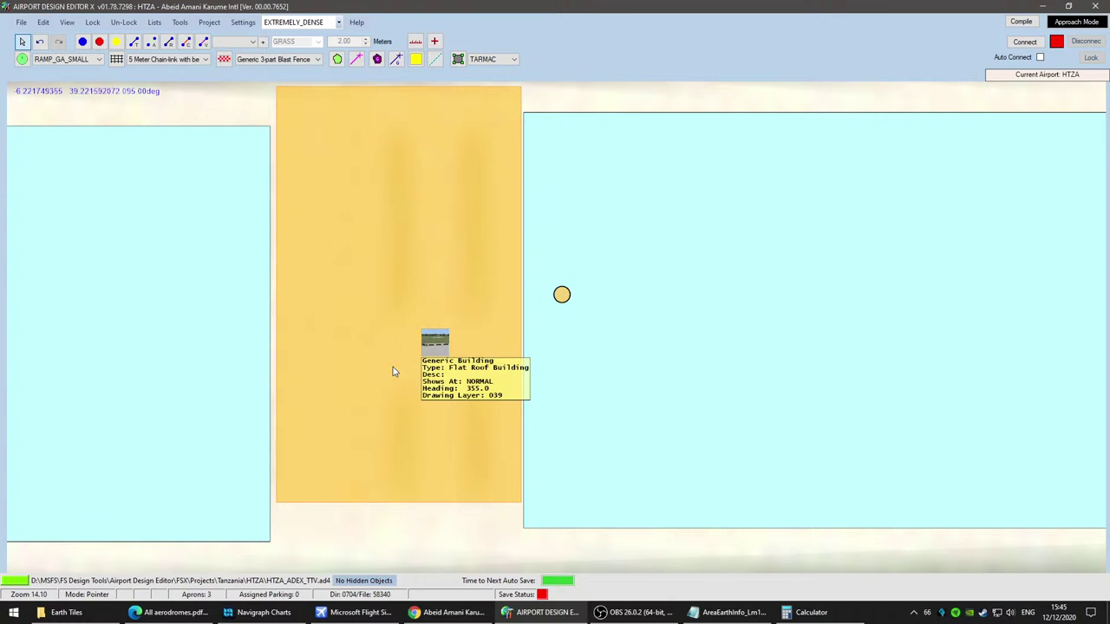
Step: Edit the middle building's width, entering 5, after two discarded attempts
double_click(393, 372)
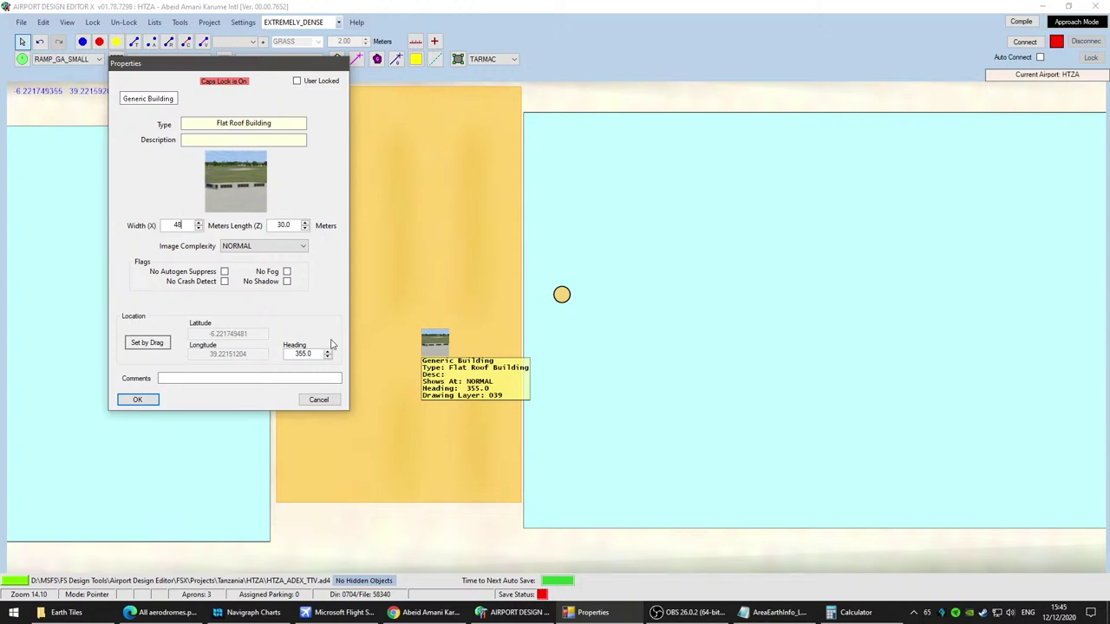
left_click(334, 400)
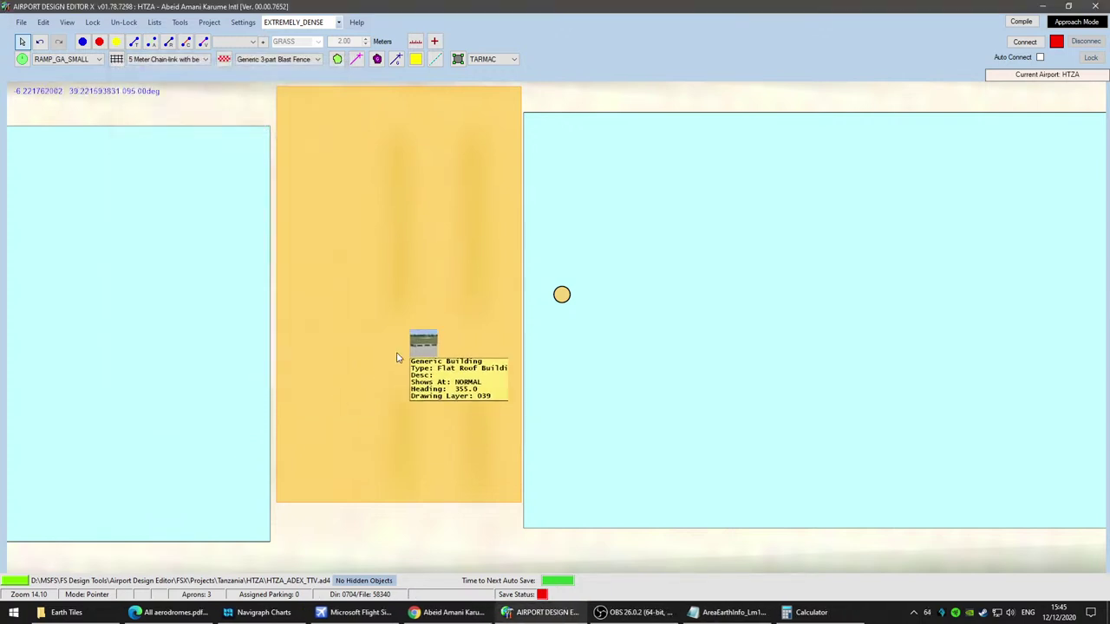
double_click(409, 350)
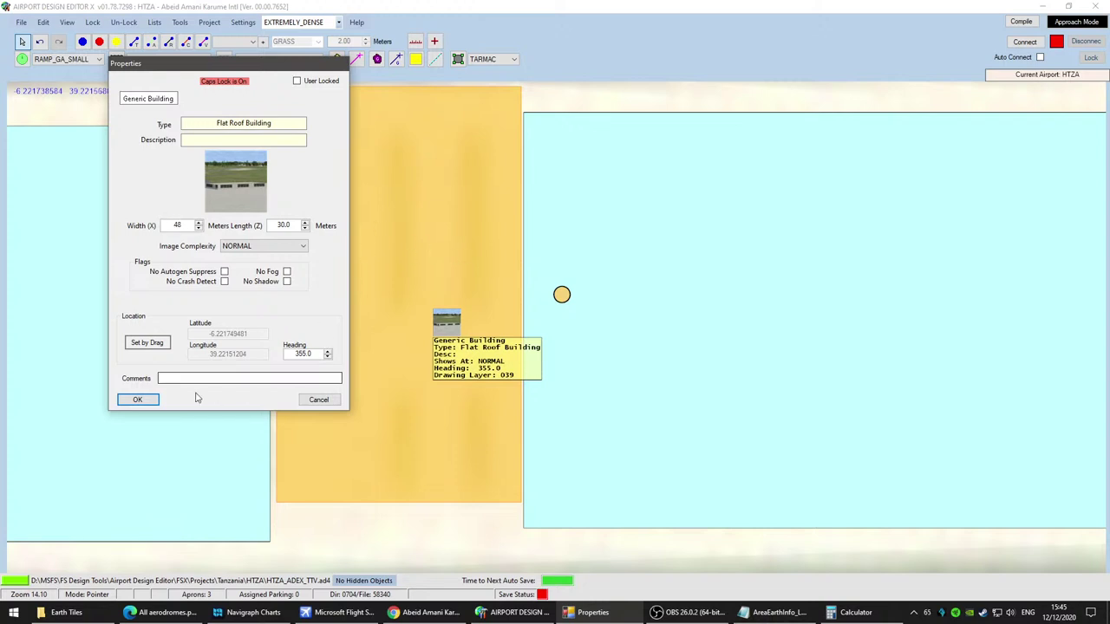
left_click(305, 403)
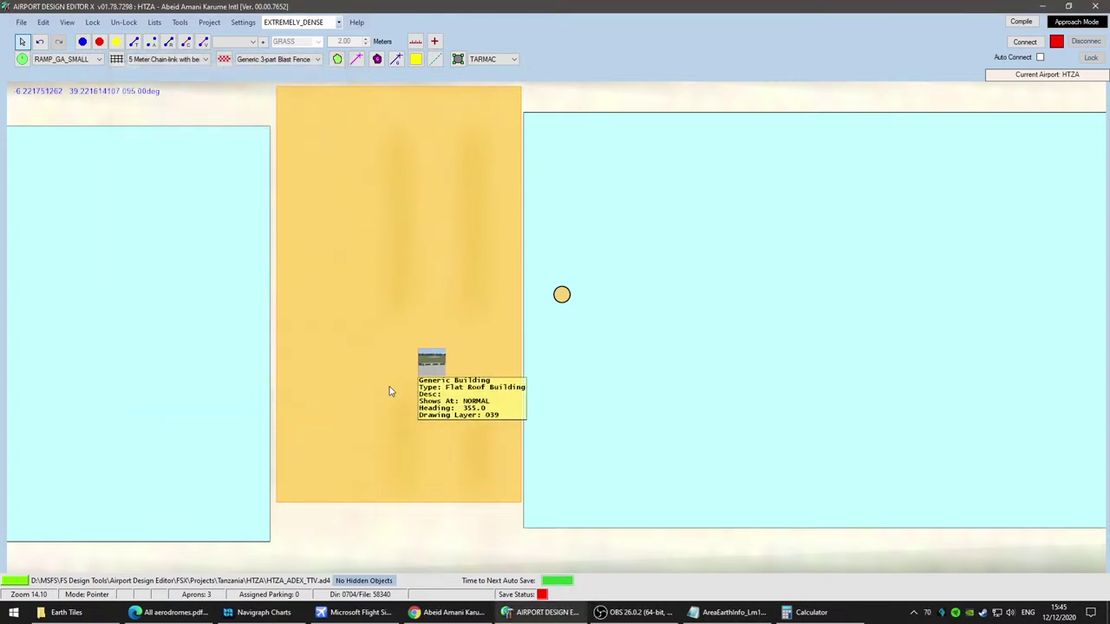
double_click(390, 392)
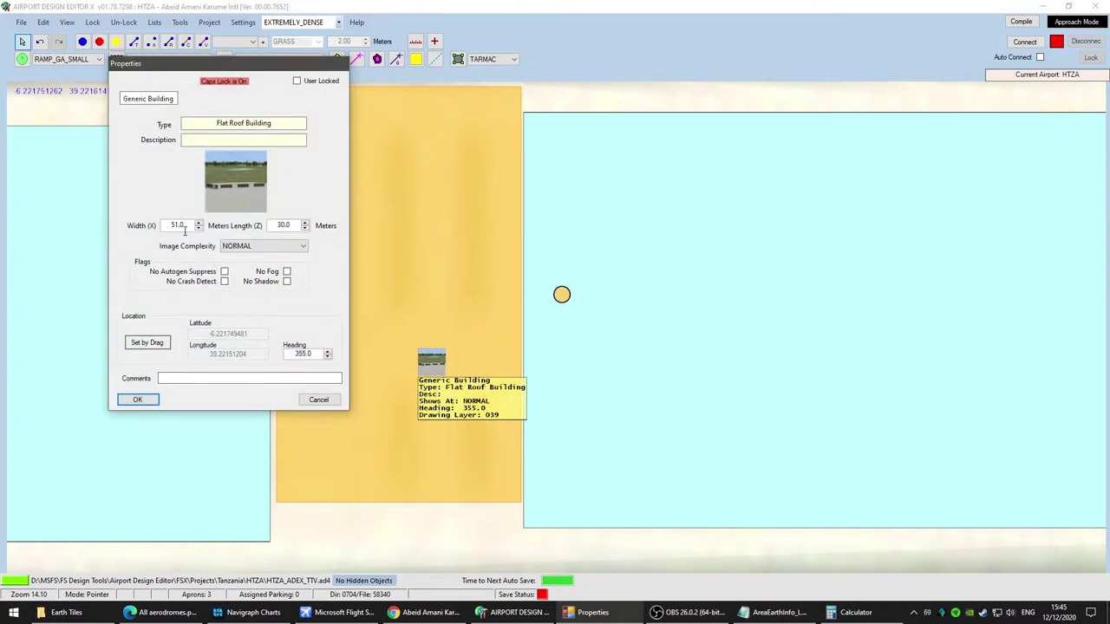
type("5")
left_click(141, 402)
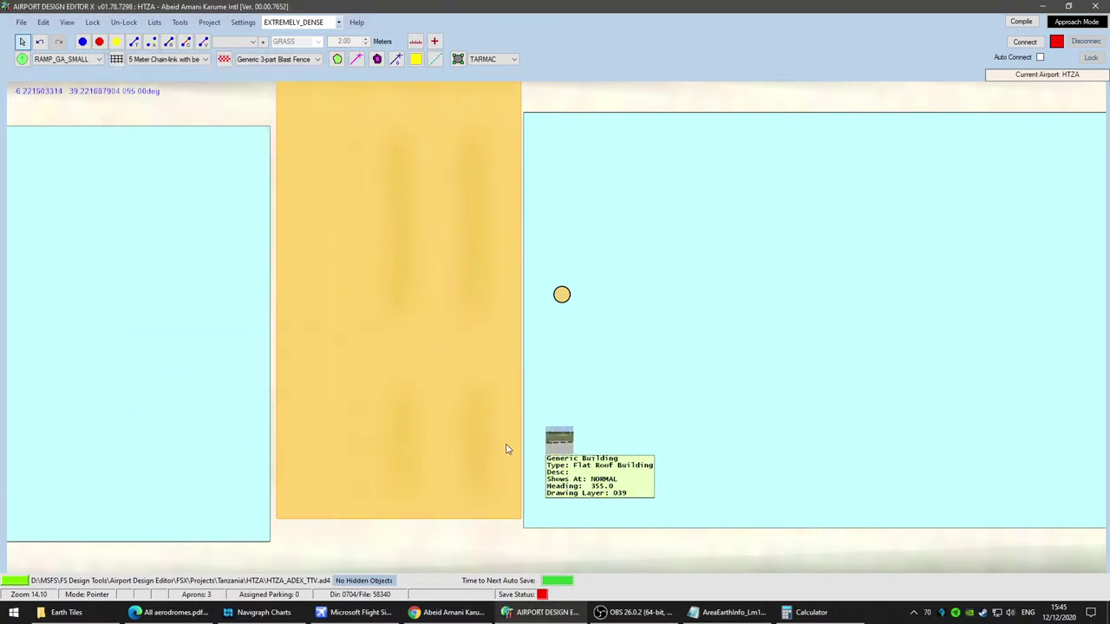
Step: Move the middle building slightly down and delete it
scroll(518, 422, "down", 3)
middle_click_drag(440, 418, 437, 383)
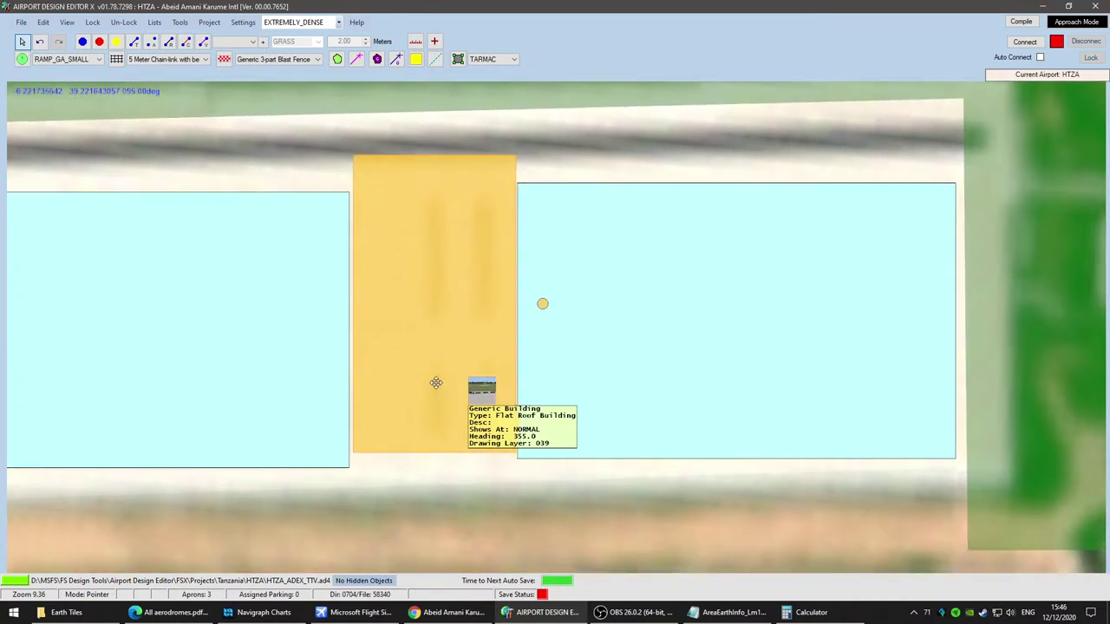
left_click_drag(436, 388, 436, 419)
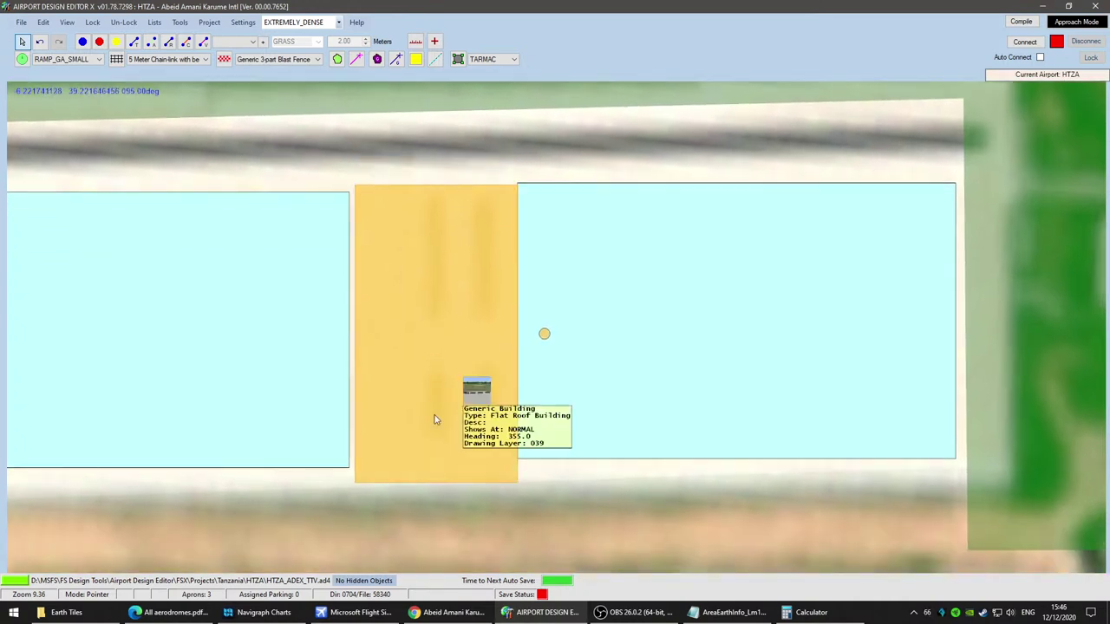
key("Delete")
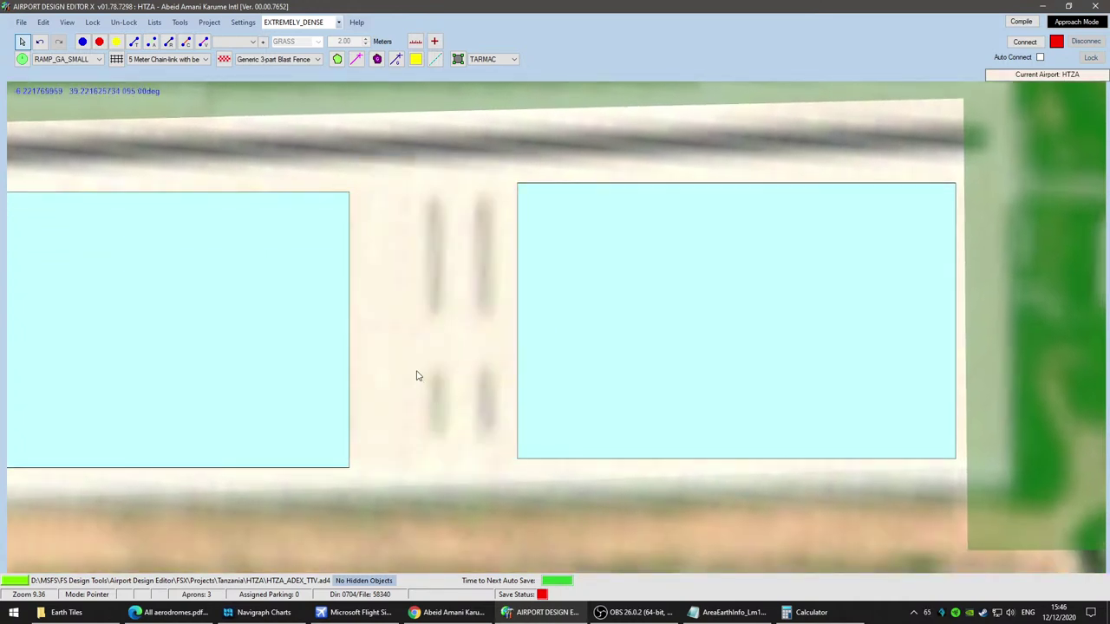
Step: Add a 61 × 30 m generic building, drag it into the gap and turn it to about 355 degrees
right_click(418, 372)
mouse_move(464, 423)
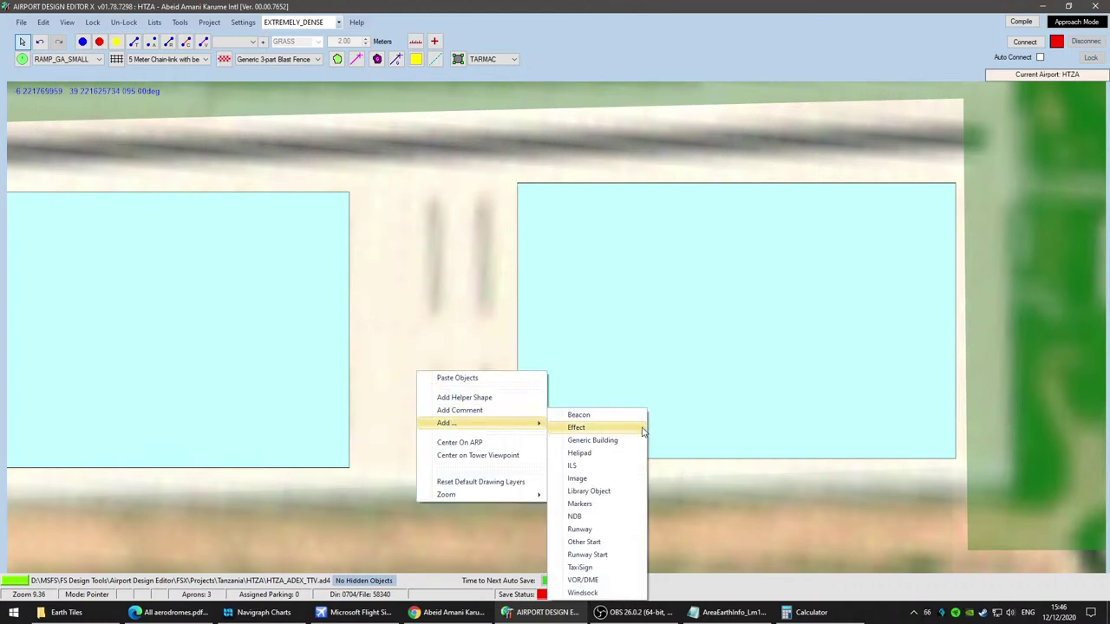
left_click(594, 440)
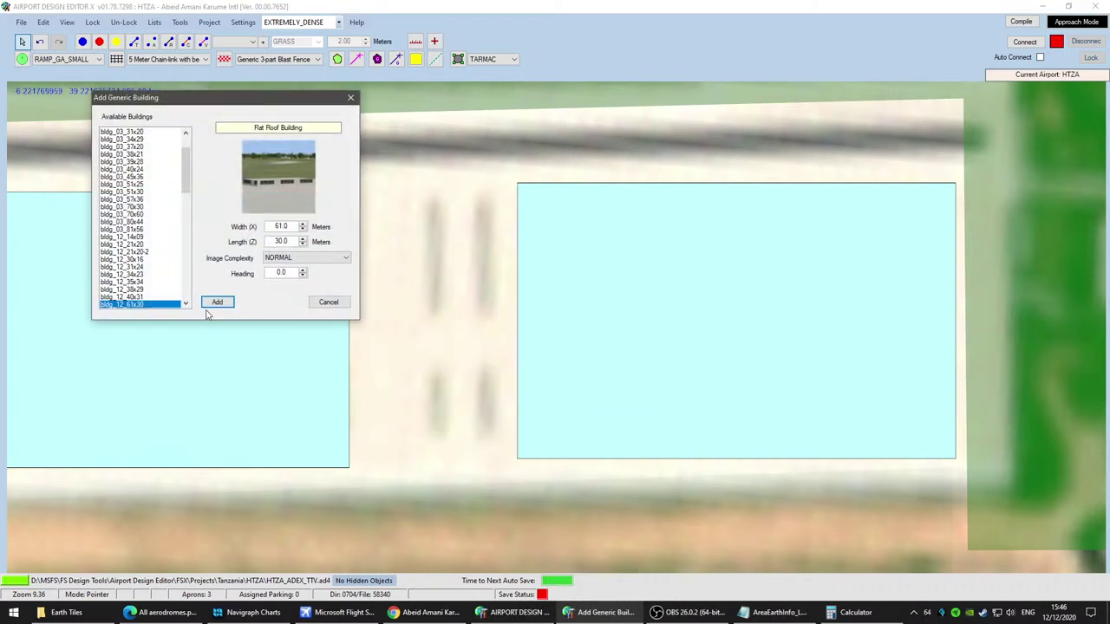
left_click(217, 302)
left_click_drag(422, 404, 427, 358)
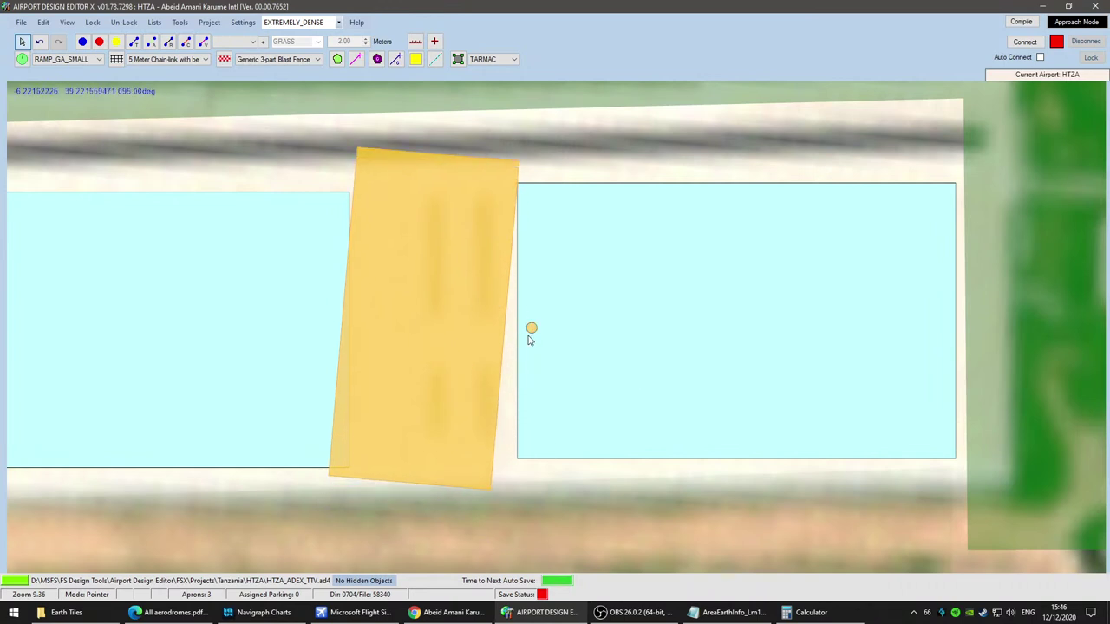
left_click_drag(530, 327, 535, 323)
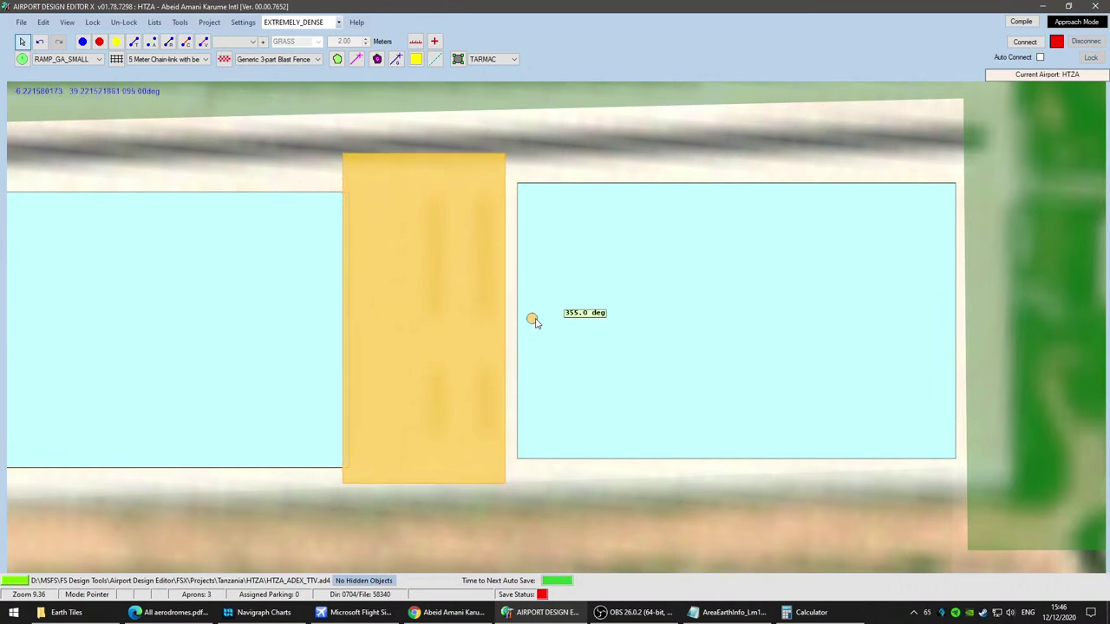
mouse_move(434, 342)
left_mouse_down()
mouse_move(456, 346)
mouse_move(445, 348)
left_mouse_up()
Step: Nudge the new middle building a little to the right
scroll(470, 404, "down", 3)
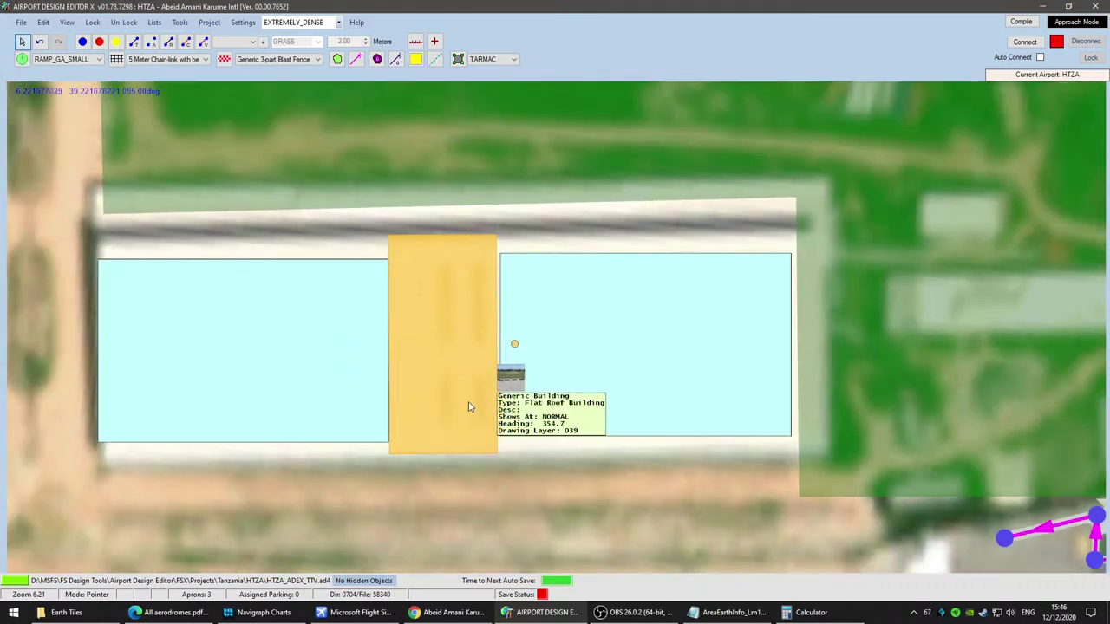
left_click(700, 379)
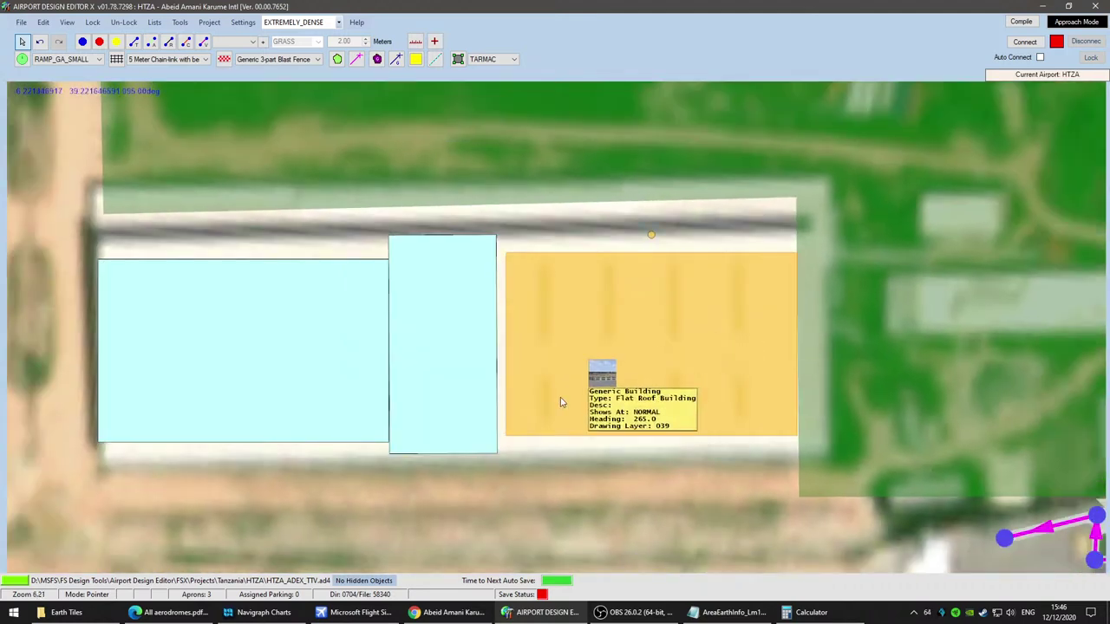
scroll(555, 401, "up", 2)
left_click(436, 332)
left_click_drag(436, 332, 442, 333)
scroll(654, 373, "up", 2)
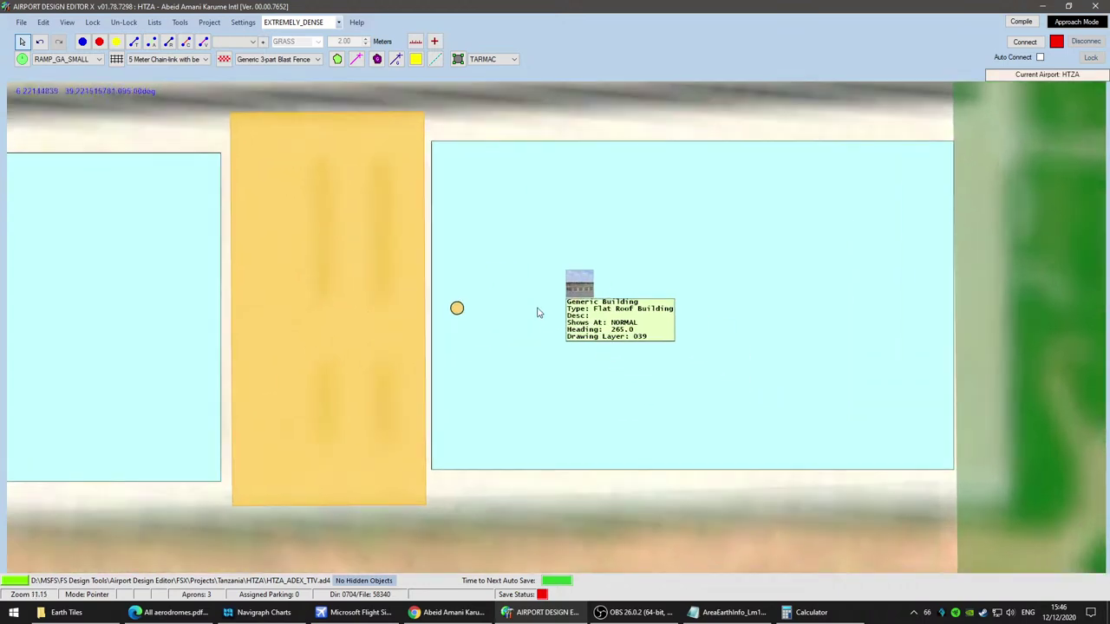
left_click(536, 313)
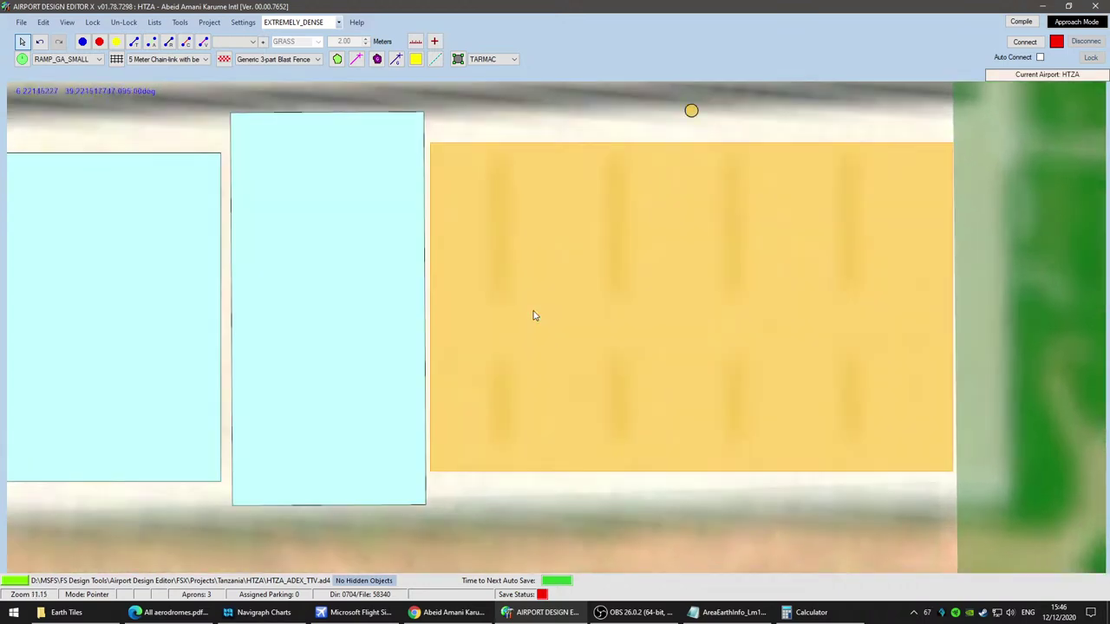
Step: Set the middle building's heading to 355.0, checking the sum in the calculator
double_click(346, 320)
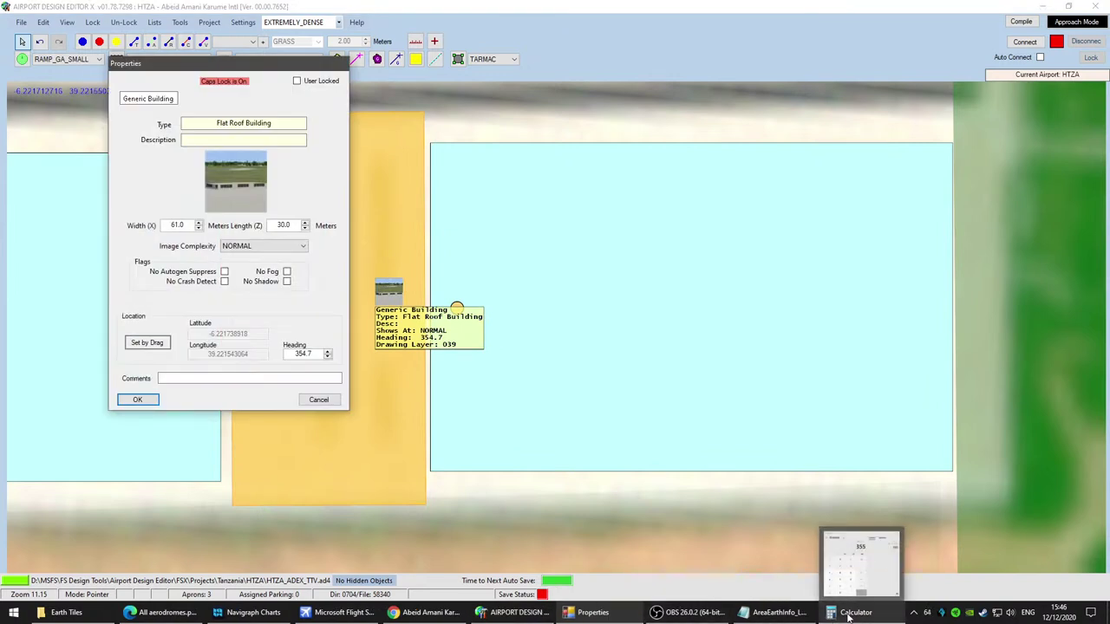
left_click(850, 614)
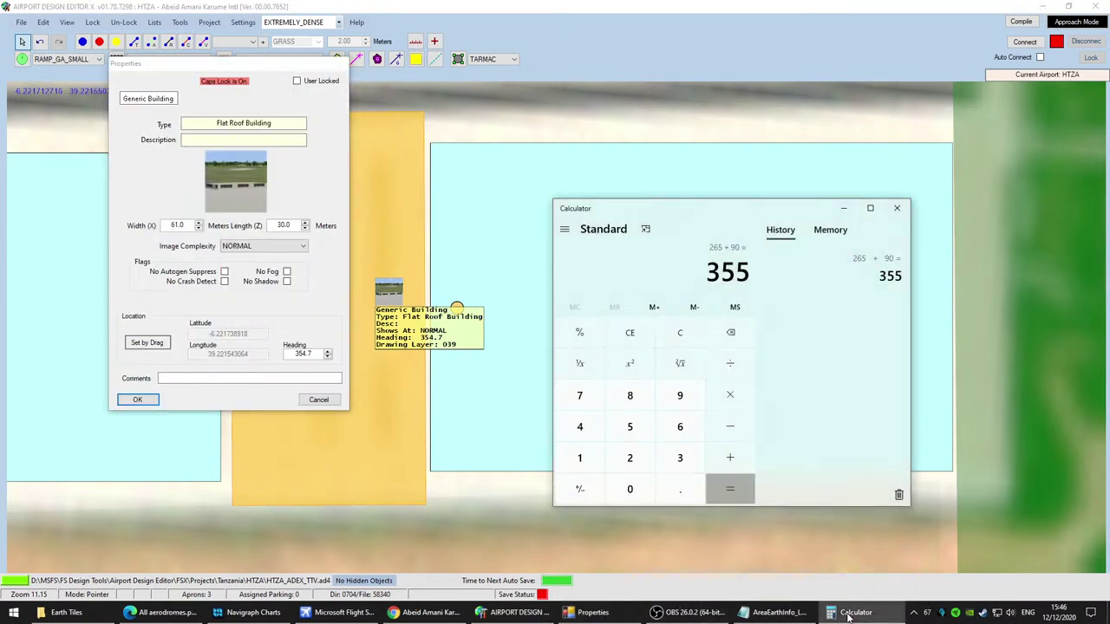
left_click(849, 615)
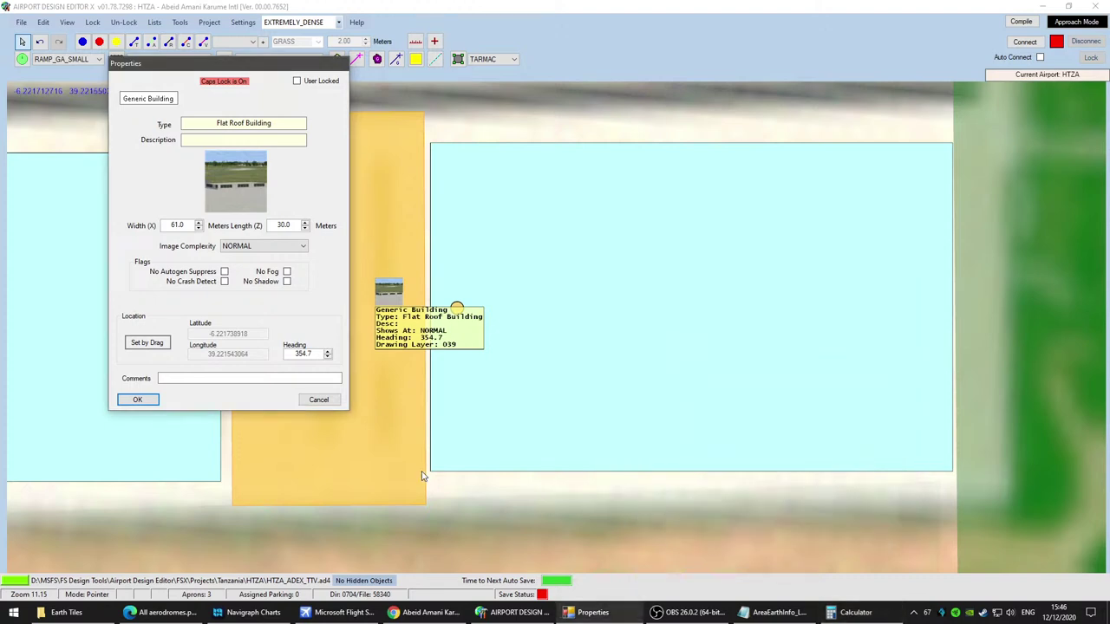
left_click(315, 398)
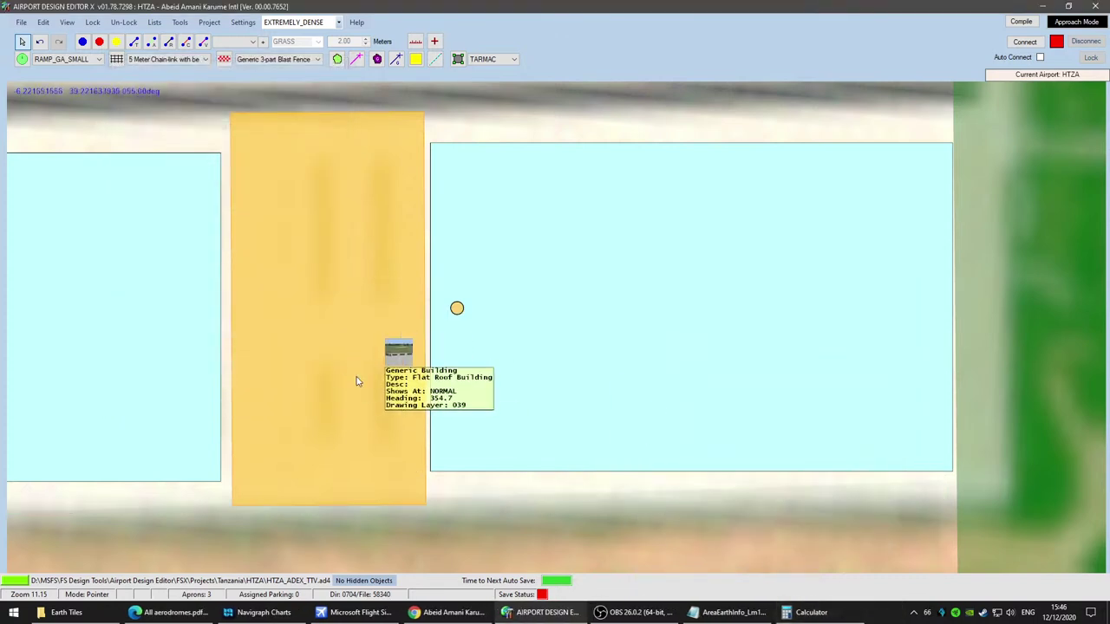
double_click(397, 354)
left_click(849, 613)
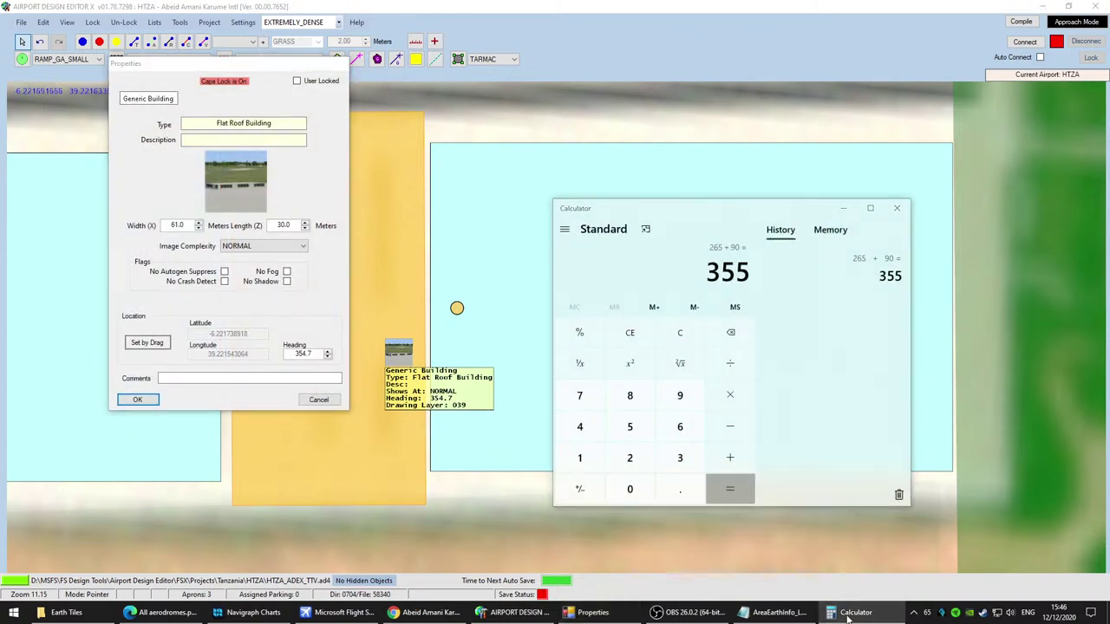
left_click(305, 275)
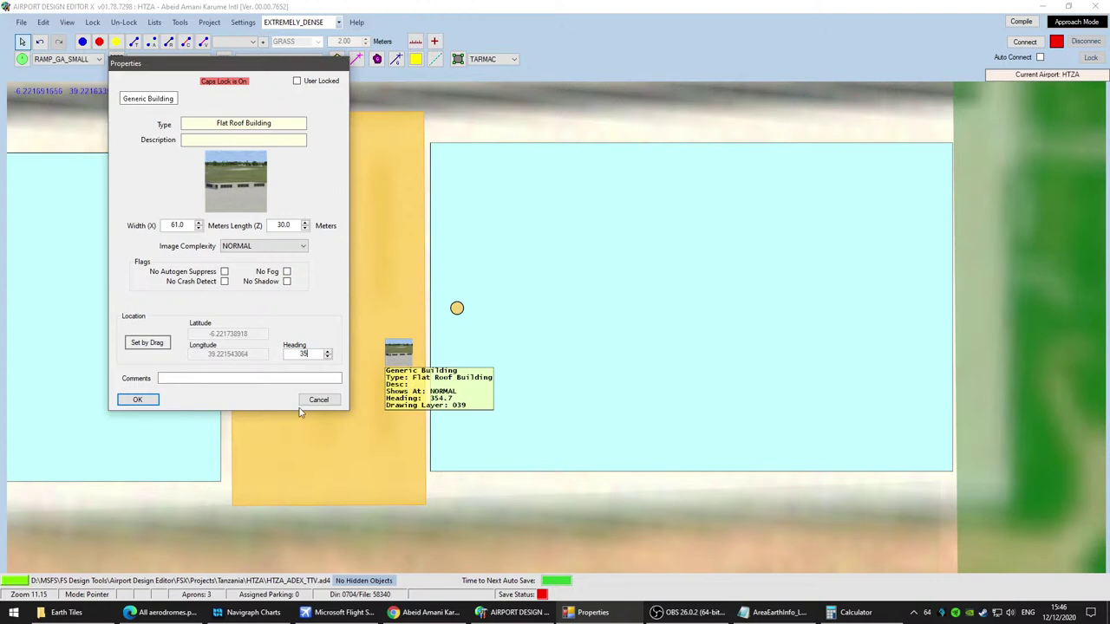
left_click(140, 400)
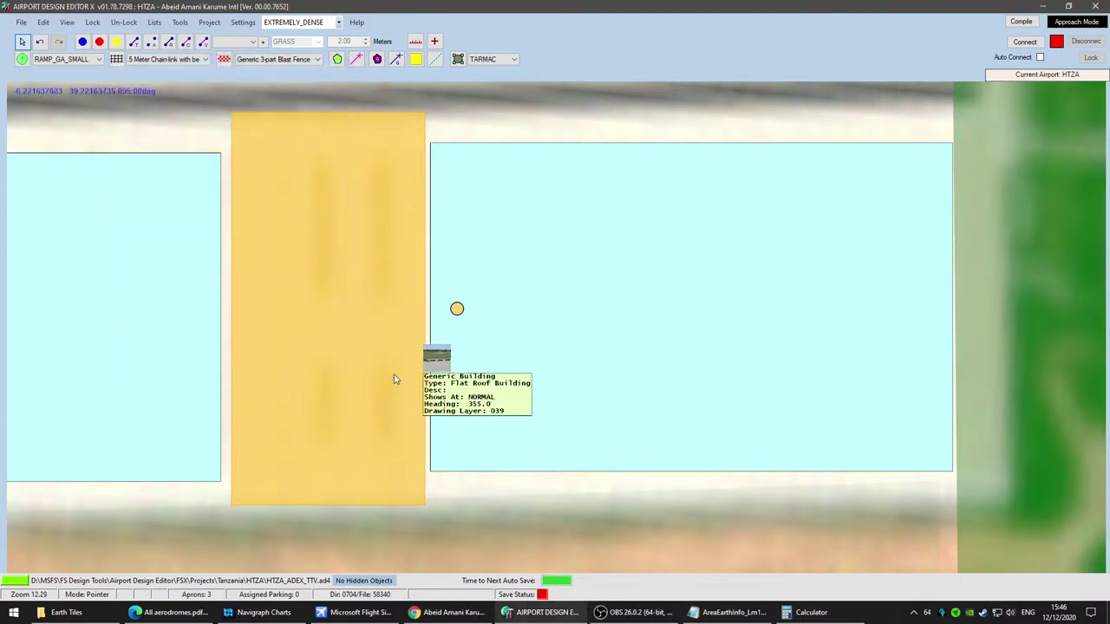
scroll(397, 378, "up", 1)
Step: Move the right-hand building left toward the middle one
left_click_drag(574, 377, 559, 376)
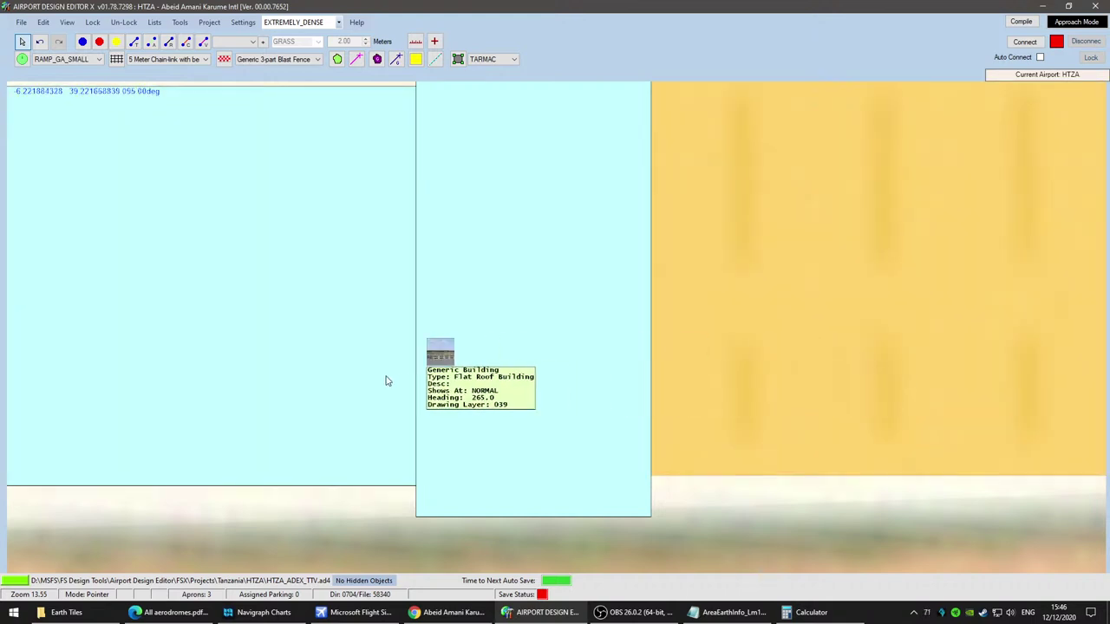
scroll(429, 422, "down", 3)
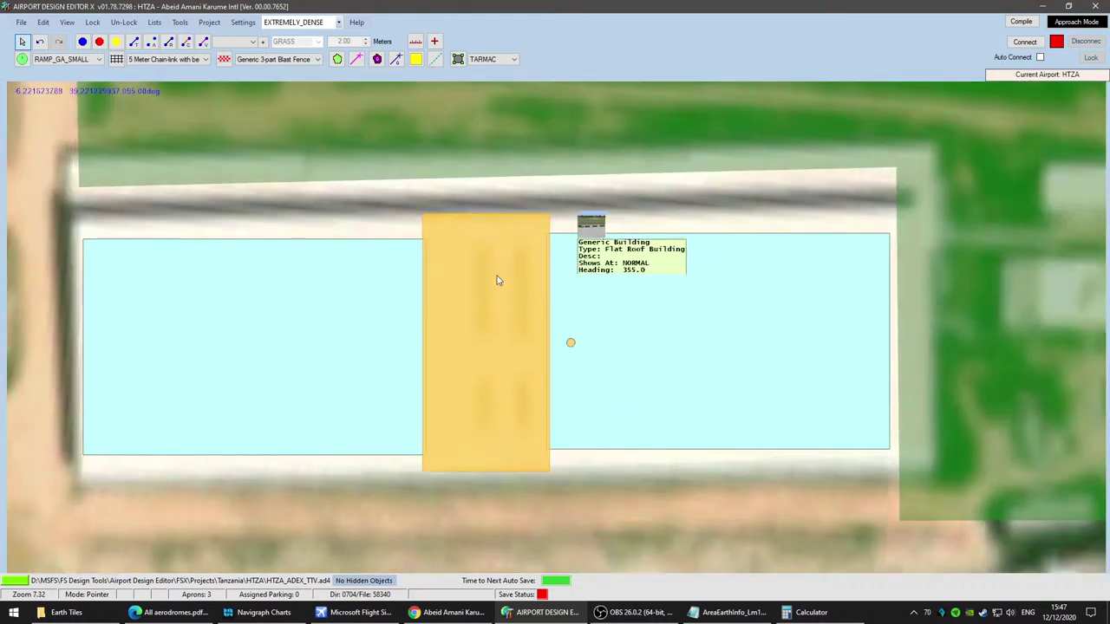
scroll(360, 369, "up", 2)
scroll(362, 369, "up", 3)
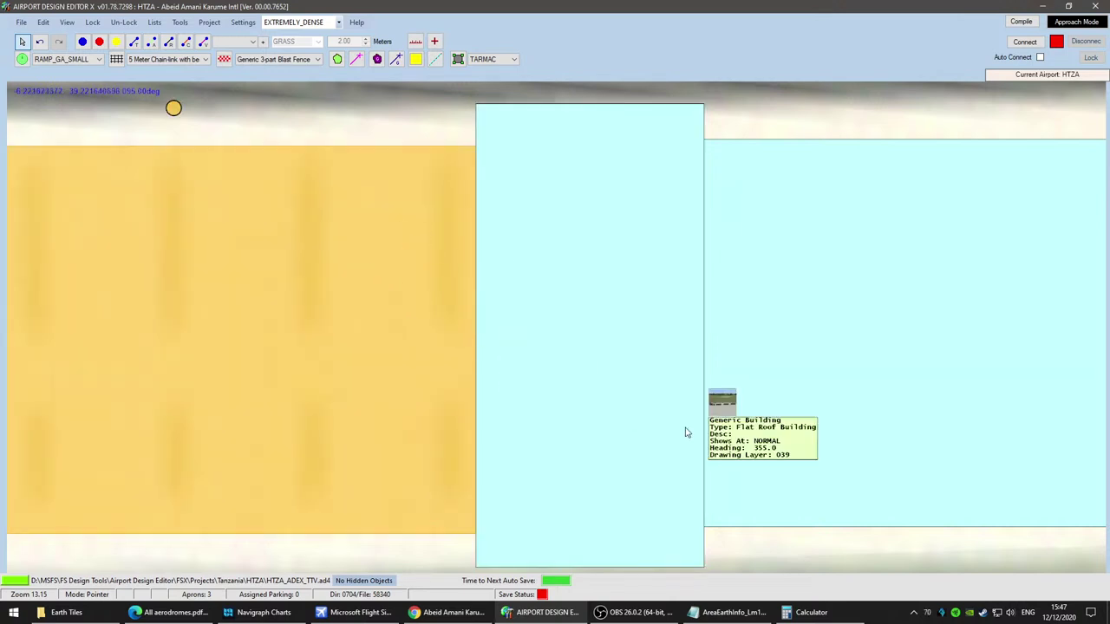
scroll(684, 434, "down", 3)
Step: Drag the green boundary's bottom-right corner to straighten its edge, then bring up the Add... list
left_click(779, 512)
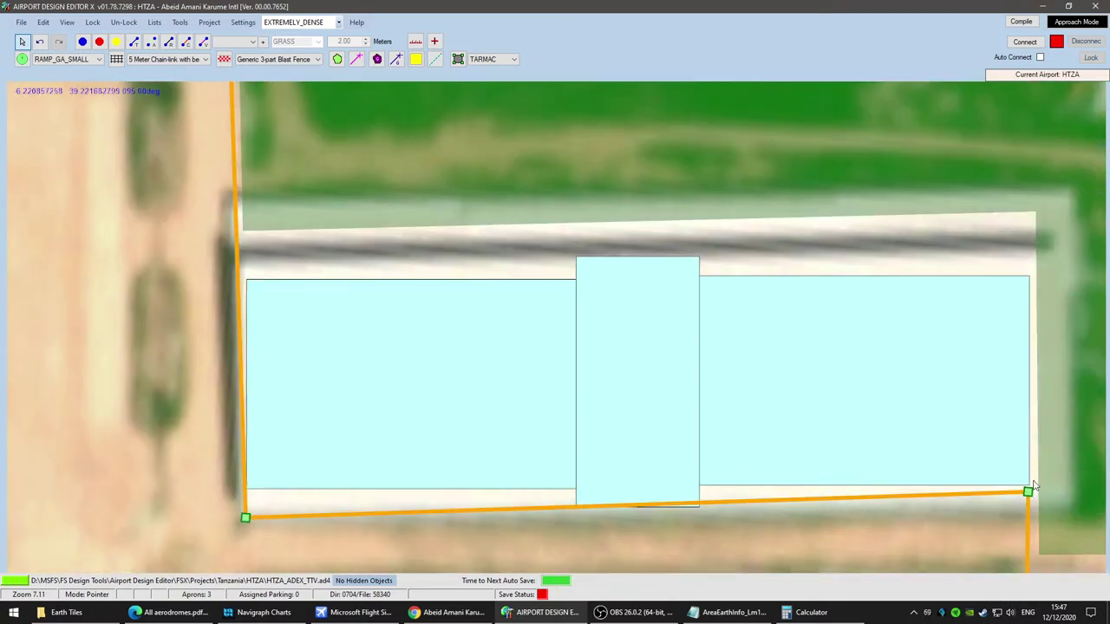
left_click_drag(1035, 487, 542, 420)
left_click(1035, 493)
scroll(1011, 491, "down", 10)
right_click(564, 425)
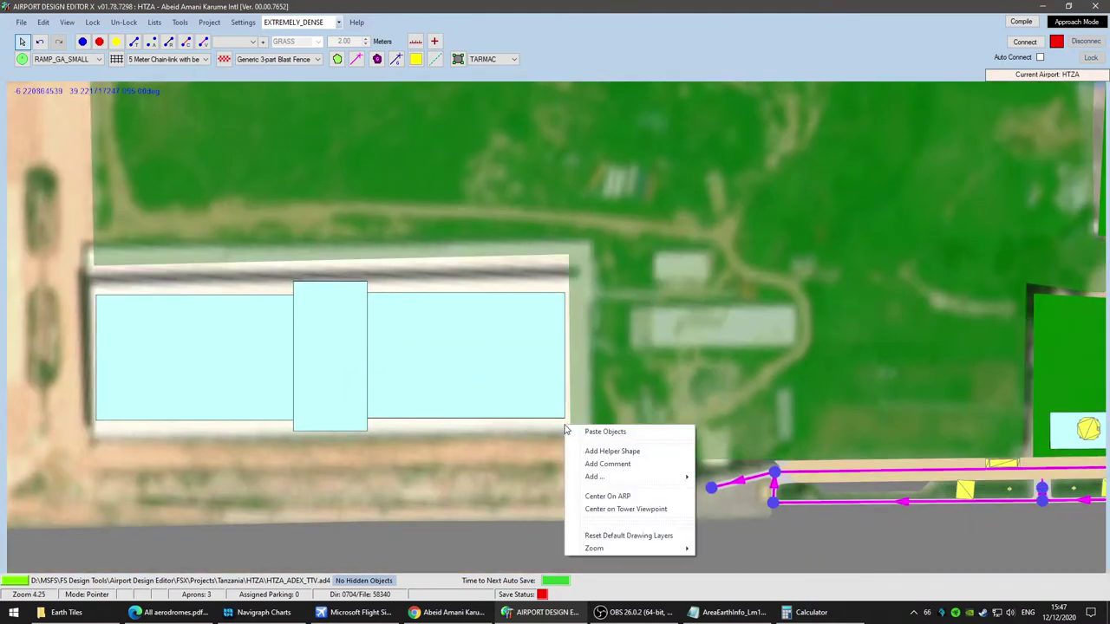
mouse_move(640, 479)
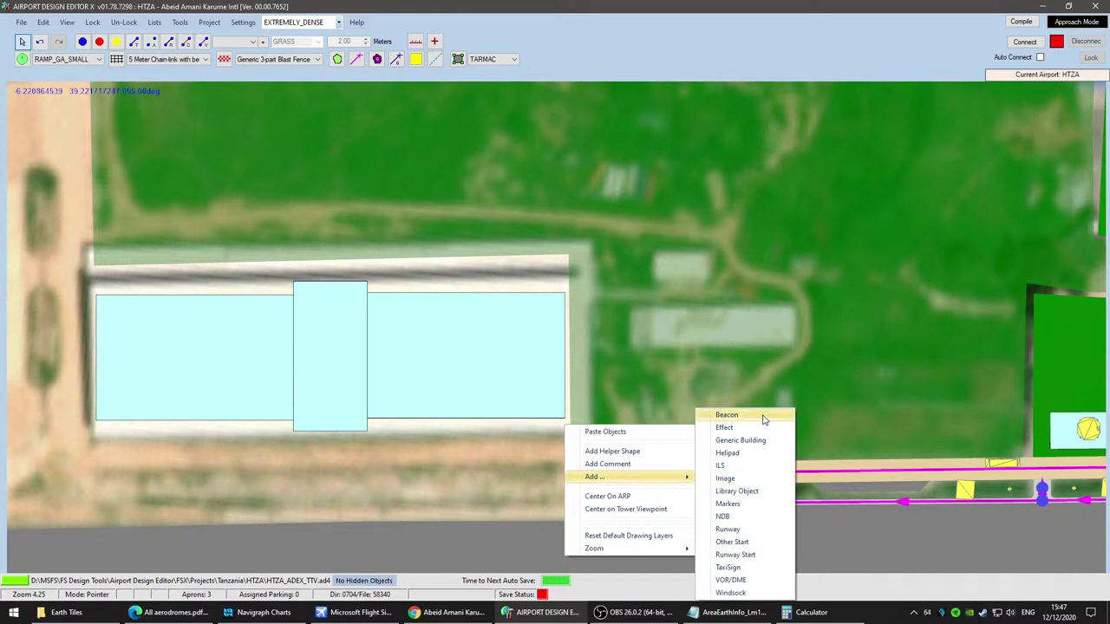
Step: Measure the shed's south edge as 193.2 m with the Measure tool
left_click(417, 45)
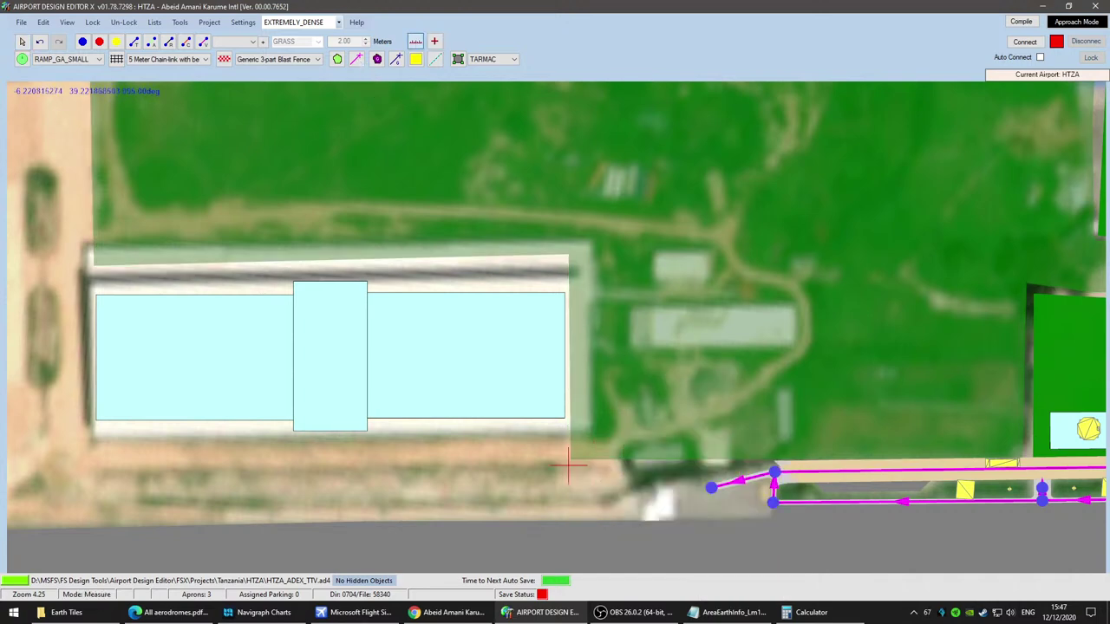
left_click_drag(565, 423, 90, 425)
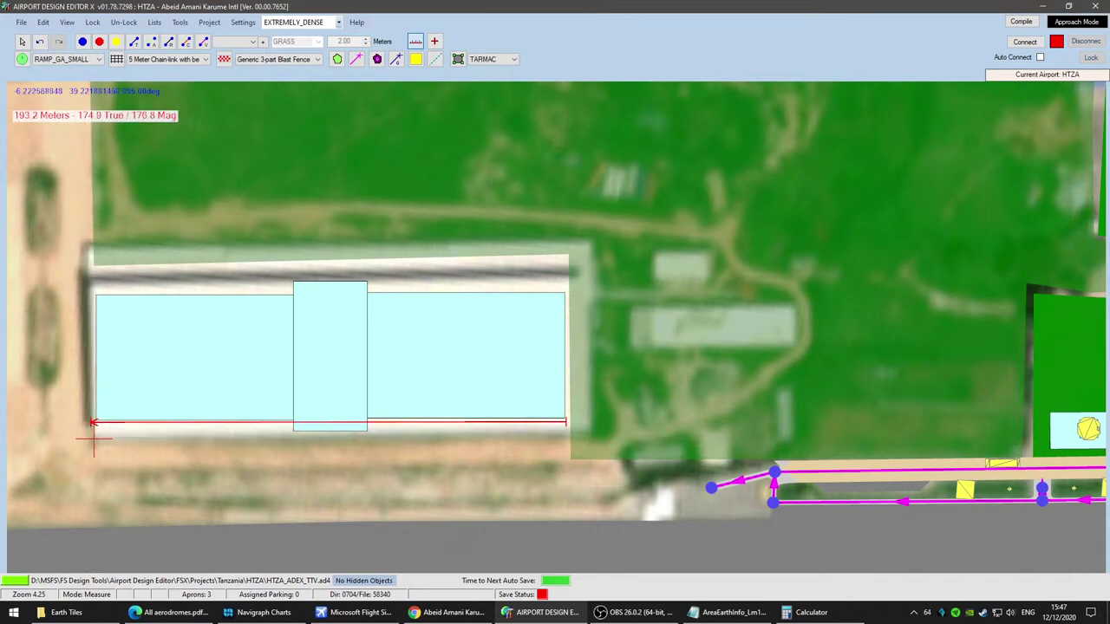
scroll(172, 486, "up", 4)
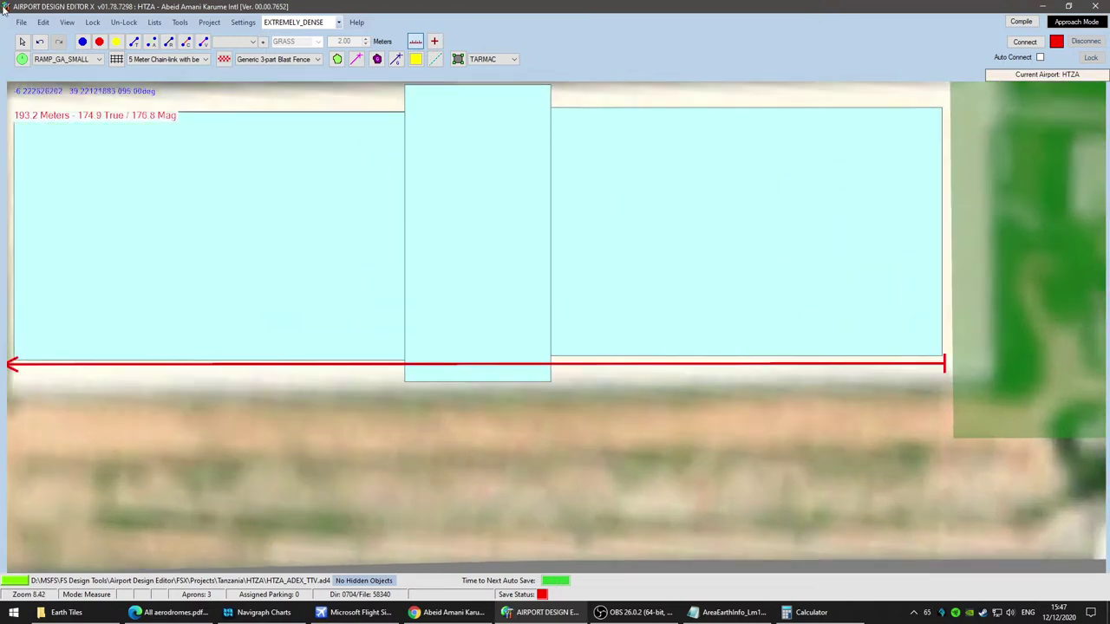
Step: Return to the Pointer tool, select each shed building, then the red measuring line
left_click(23, 43)
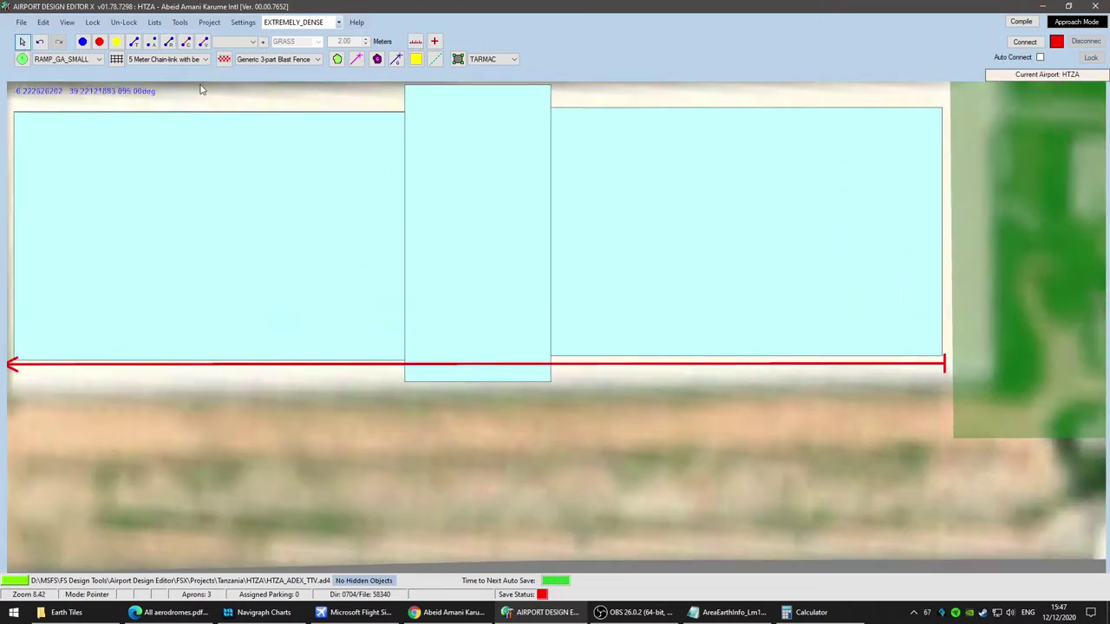
left_click(678, 277)
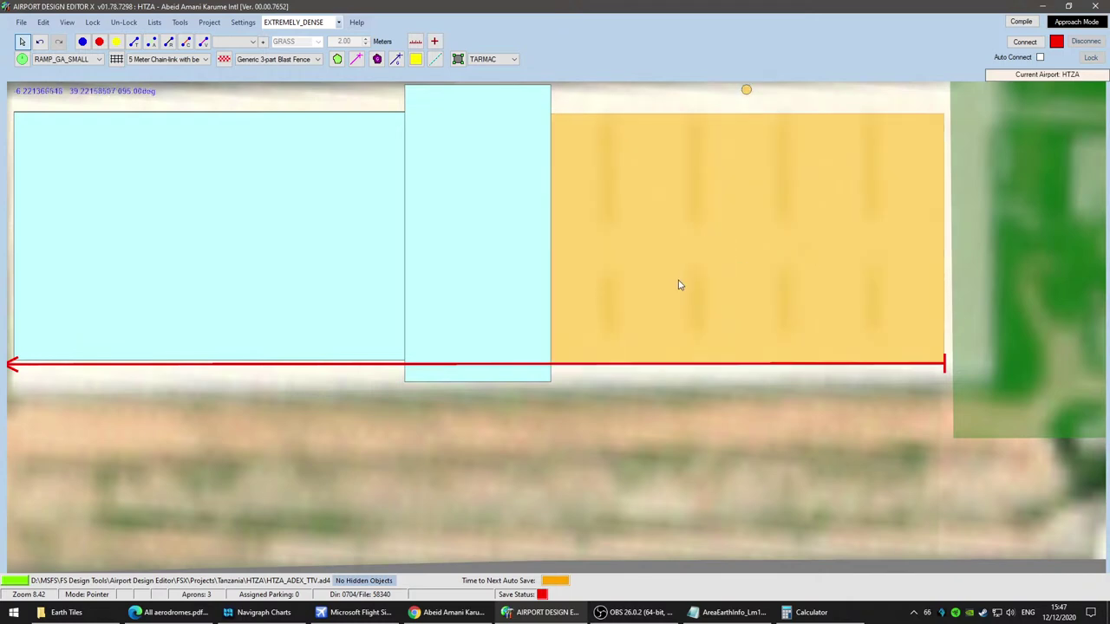
left_click(276, 272)
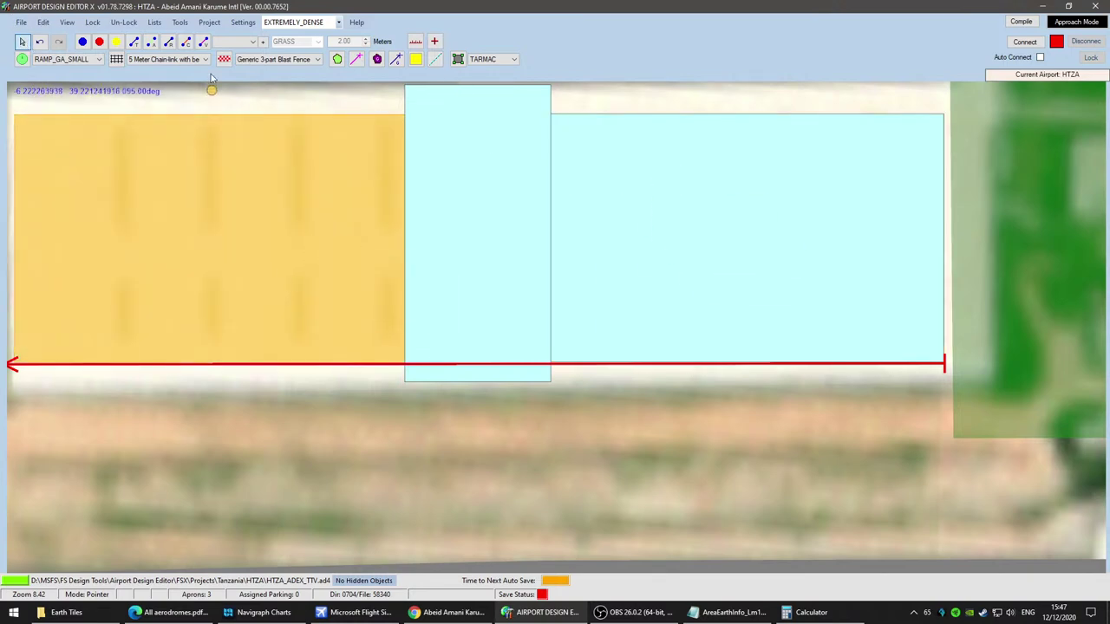
left_click(945, 370)
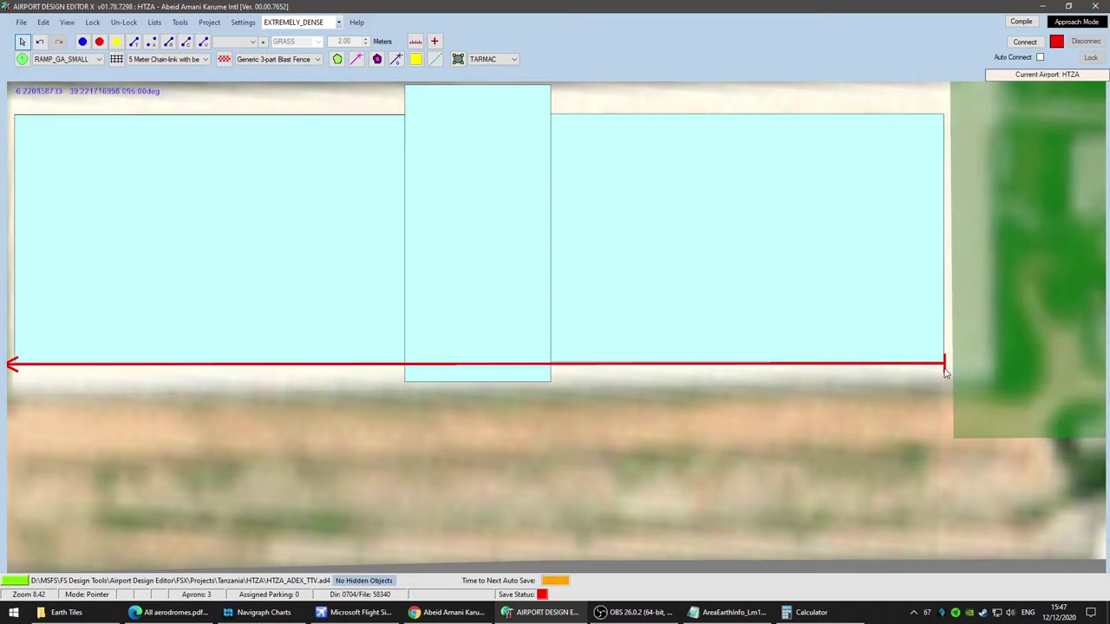
left_click(946, 371)
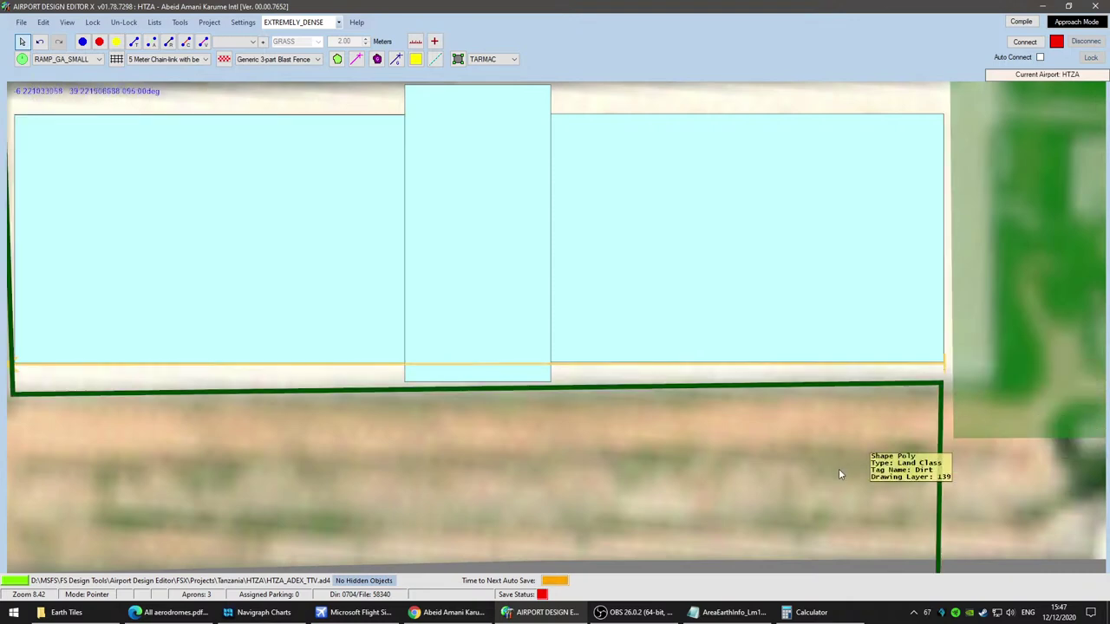
Step: Pull both top corners of the Grass Skirting polygon down to the shed, levelling its top edge
scroll(829, 475, "down", 2)
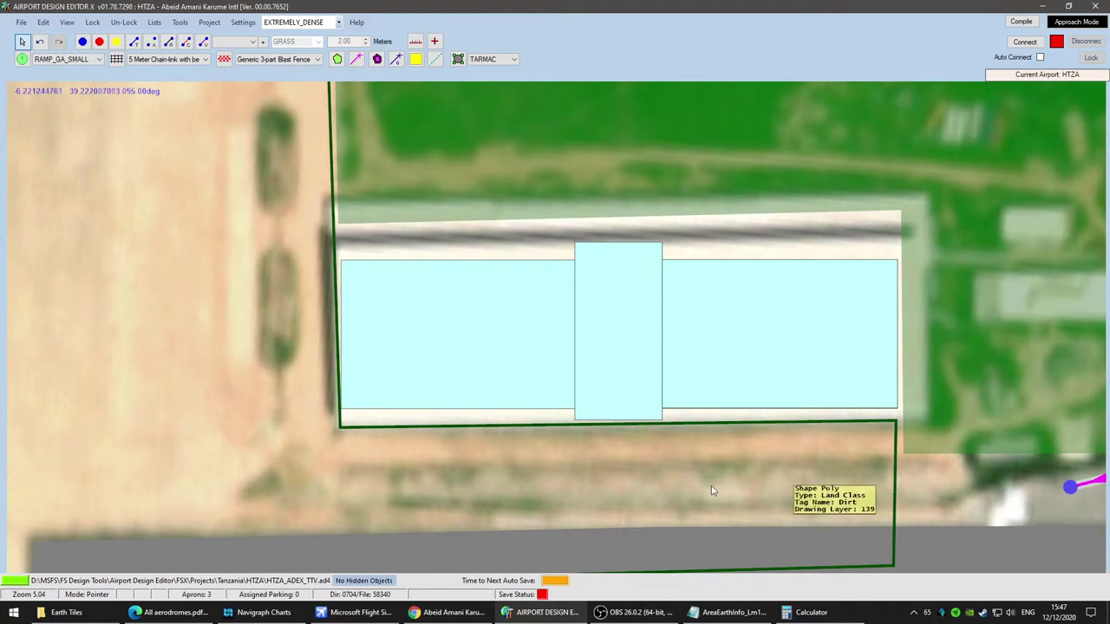
left_click(531, 493)
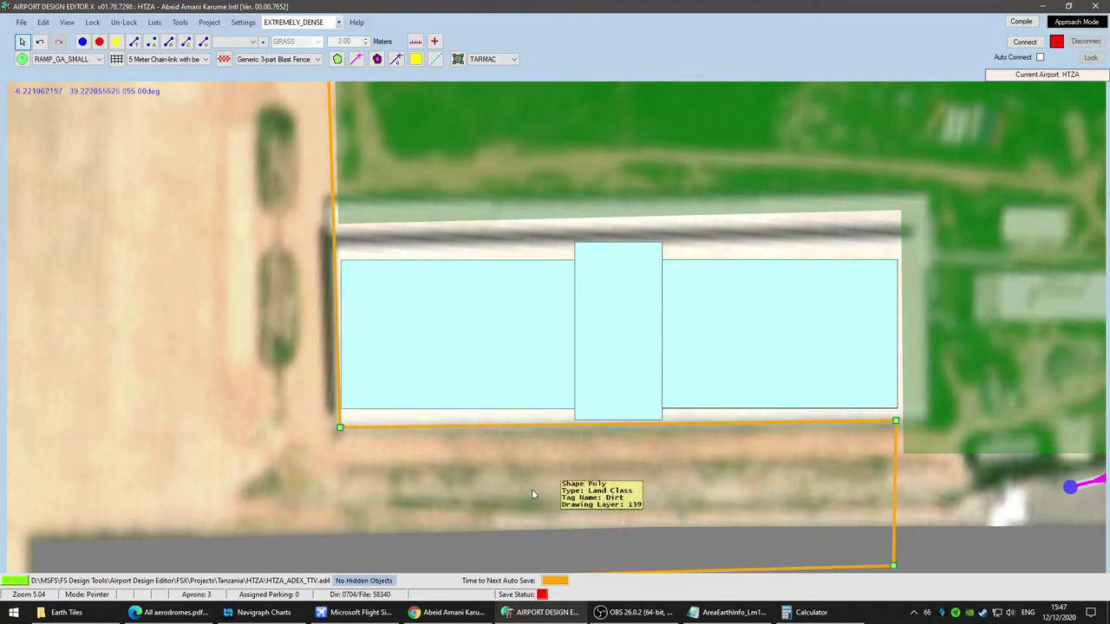
left_click(556, 165)
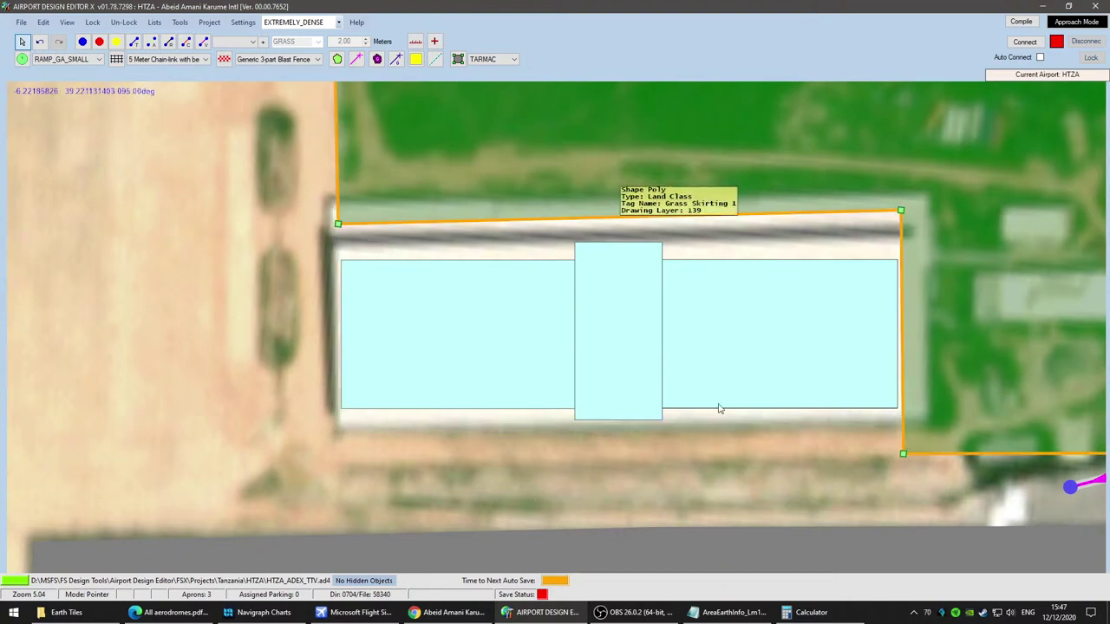
scroll(731, 464, "down", 1)
scroll(731, 464, "up", 1)
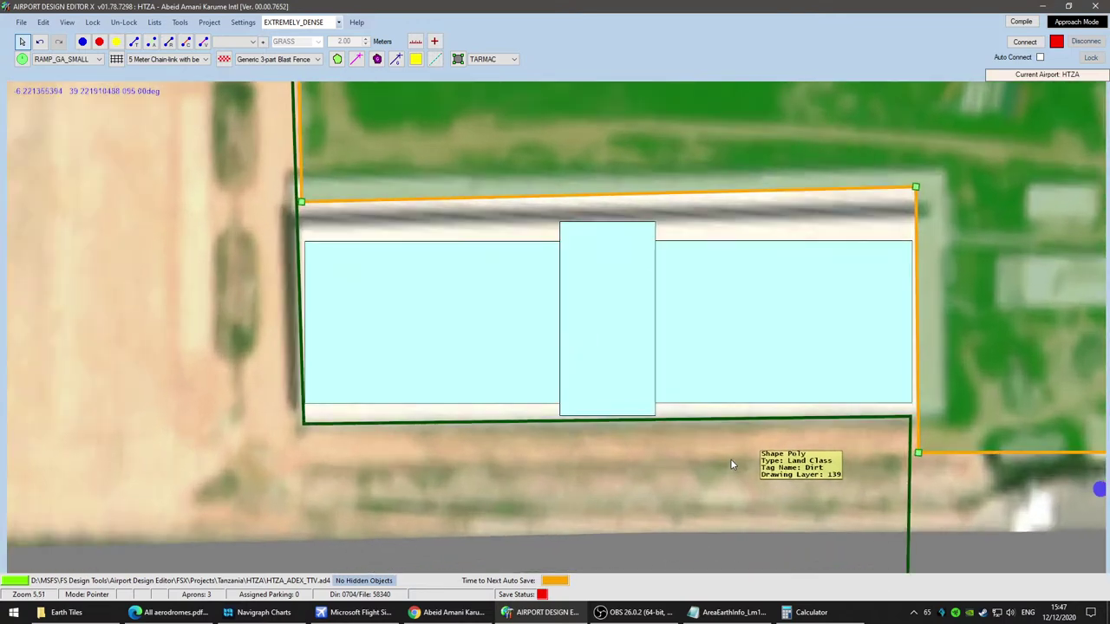
left_click_drag(915, 187, 919, 235)
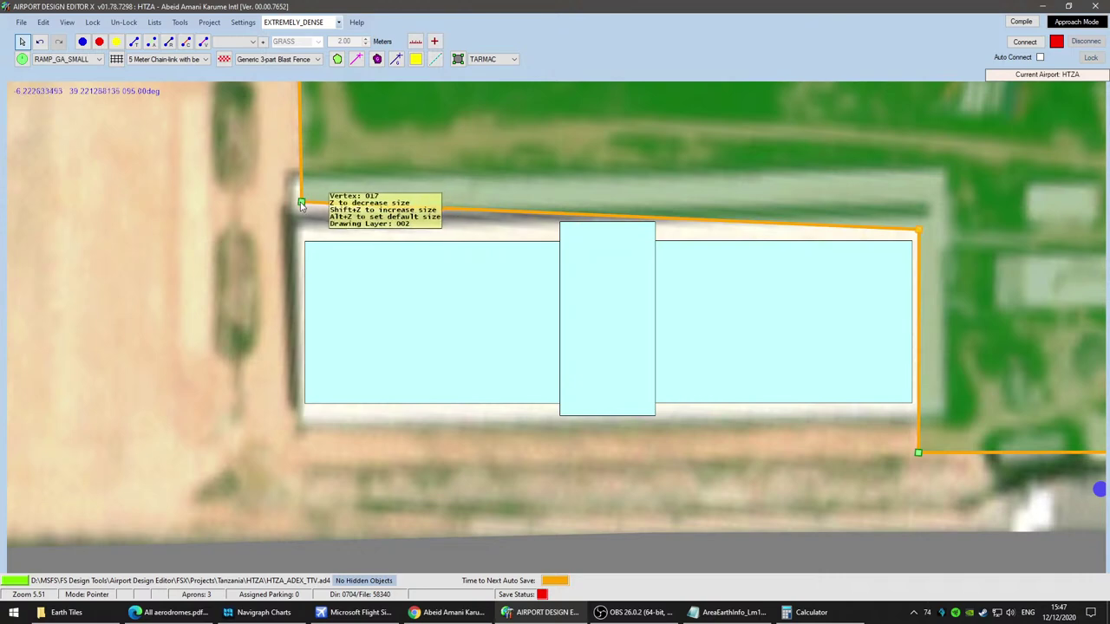
left_click_drag(300, 204, 306, 233)
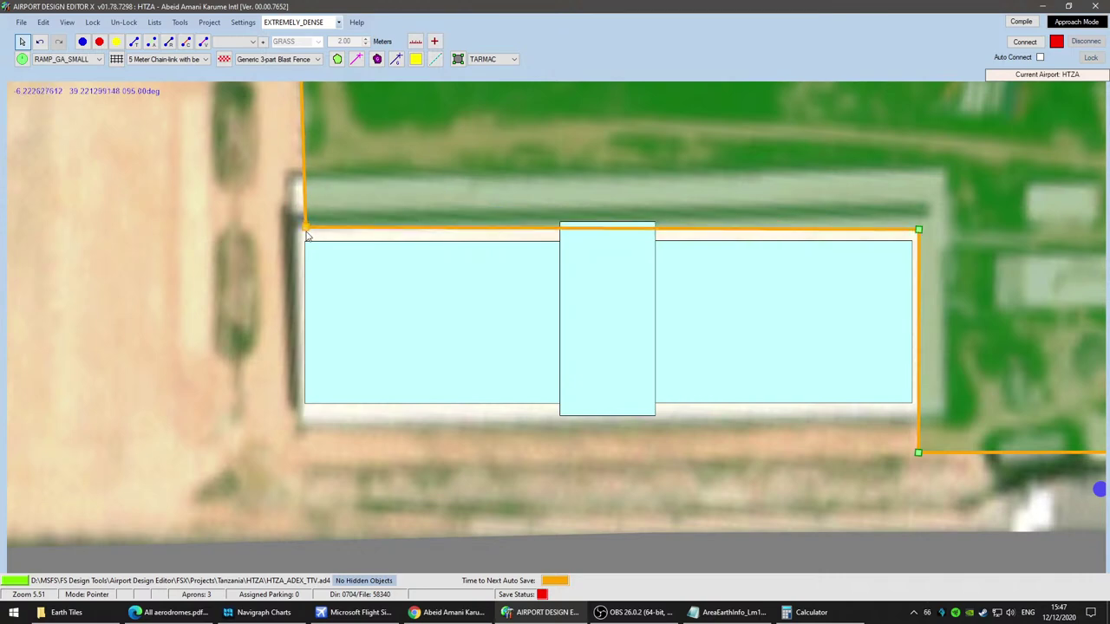
Step: Level the Dirt polygon's upper edge along the shed's south side
left_click(589, 492)
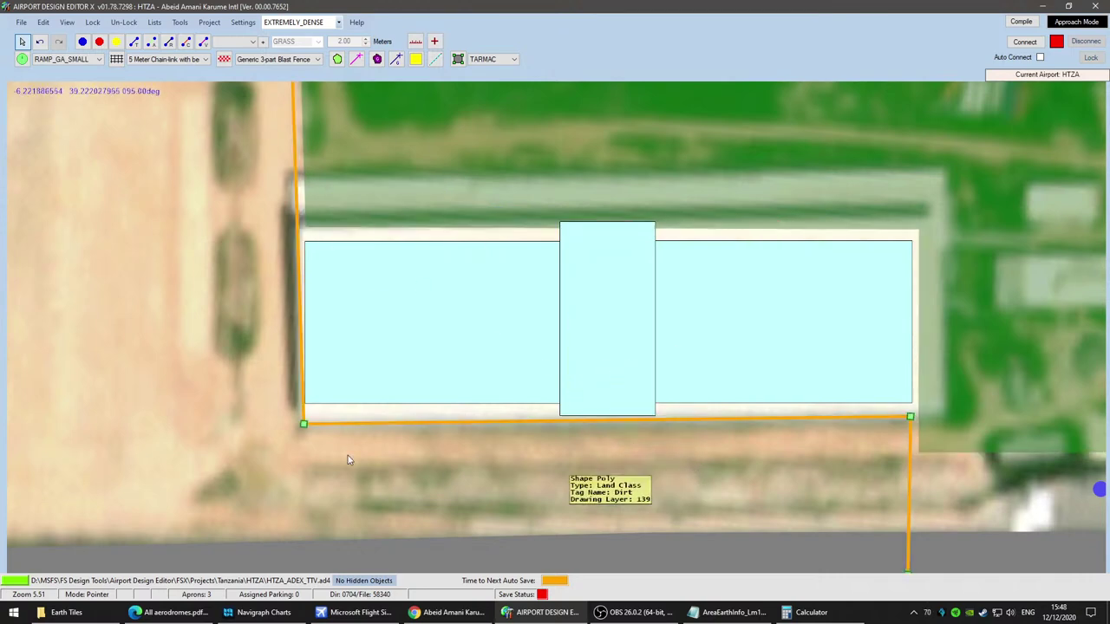
left_click_drag(303, 424, 301, 417)
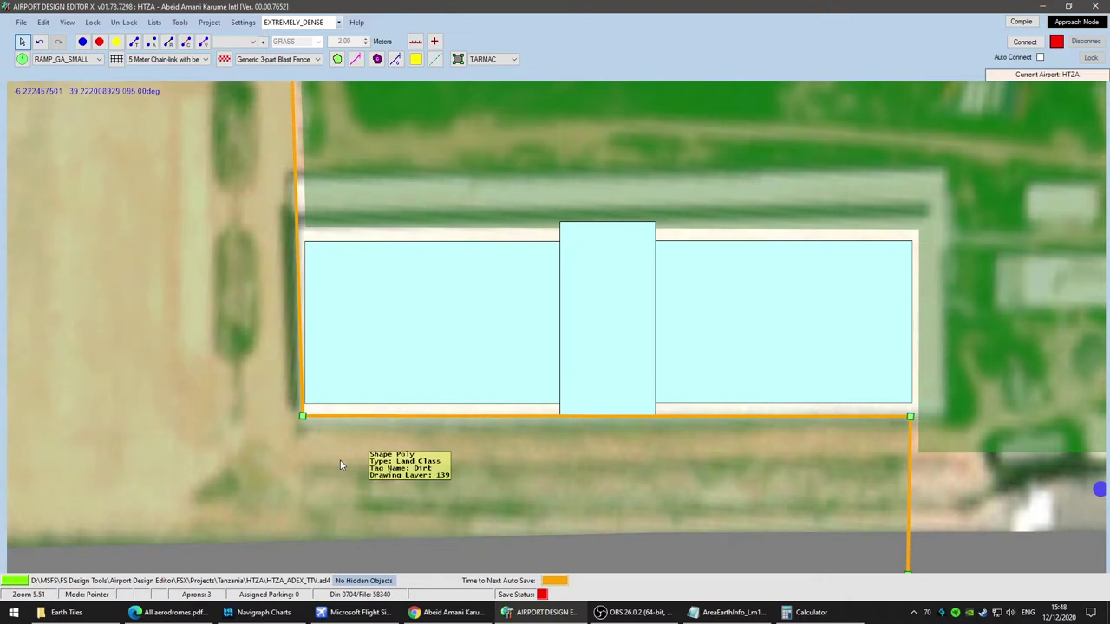
scroll(620, 473, "down", 3)
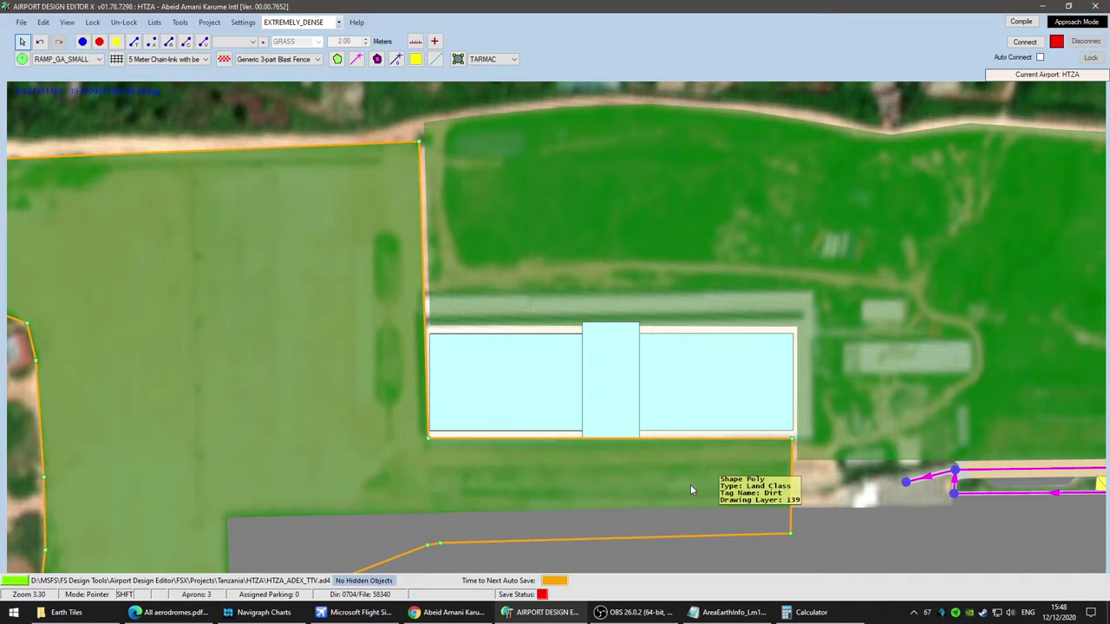
Step: Draw a four-cornered apron enclosing the shed buildings
scroll(691, 487, "up", 1)
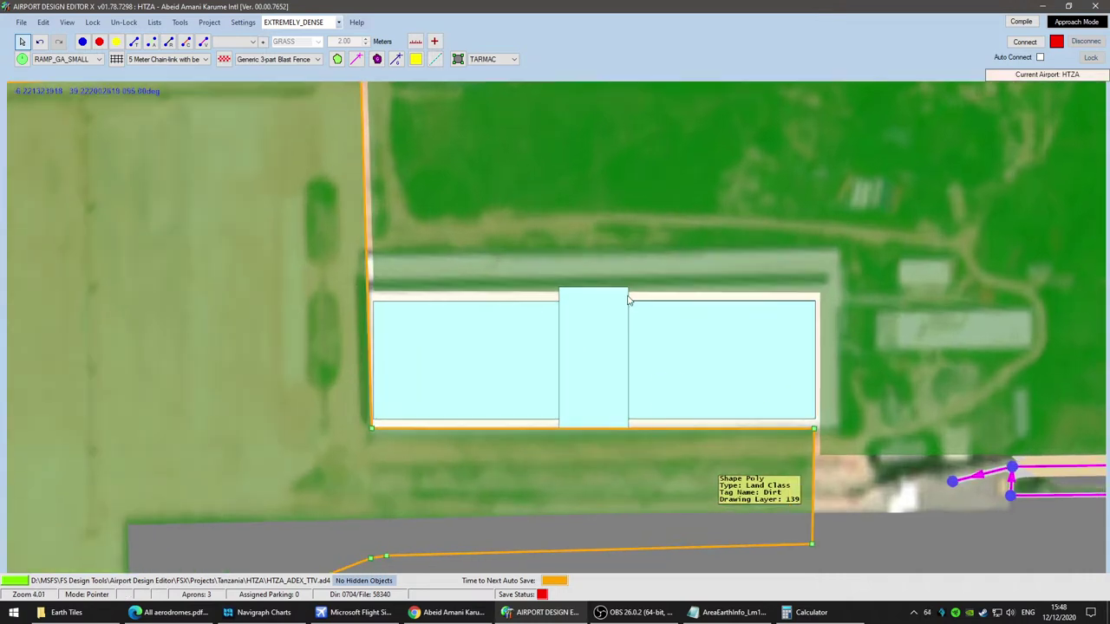
left_click(460, 59)
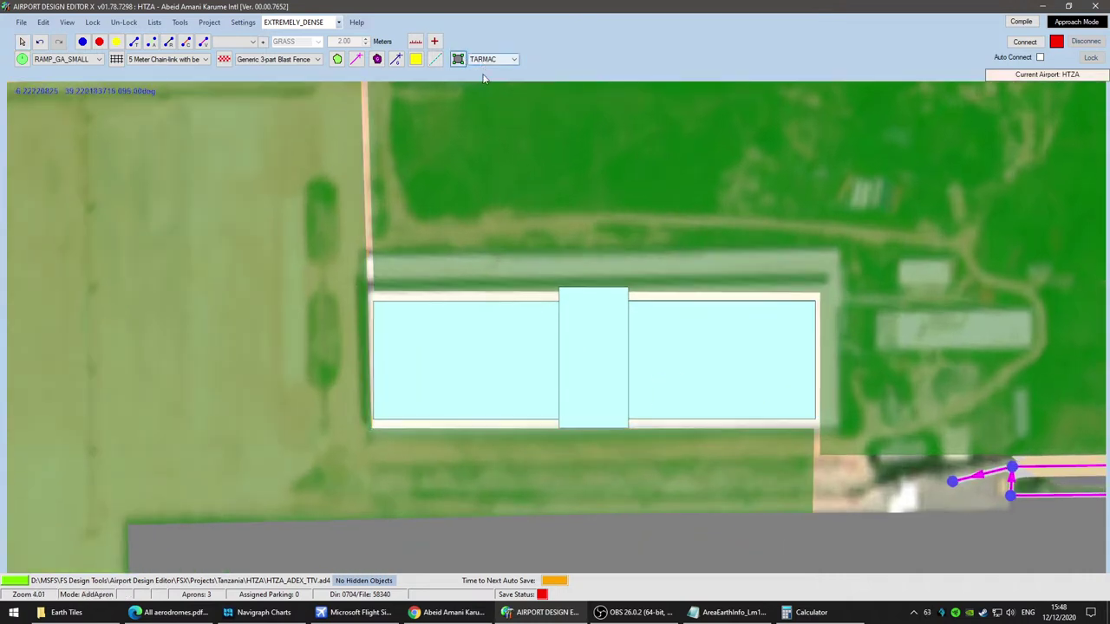
left_click(361, 253)
left_click(829, 269)
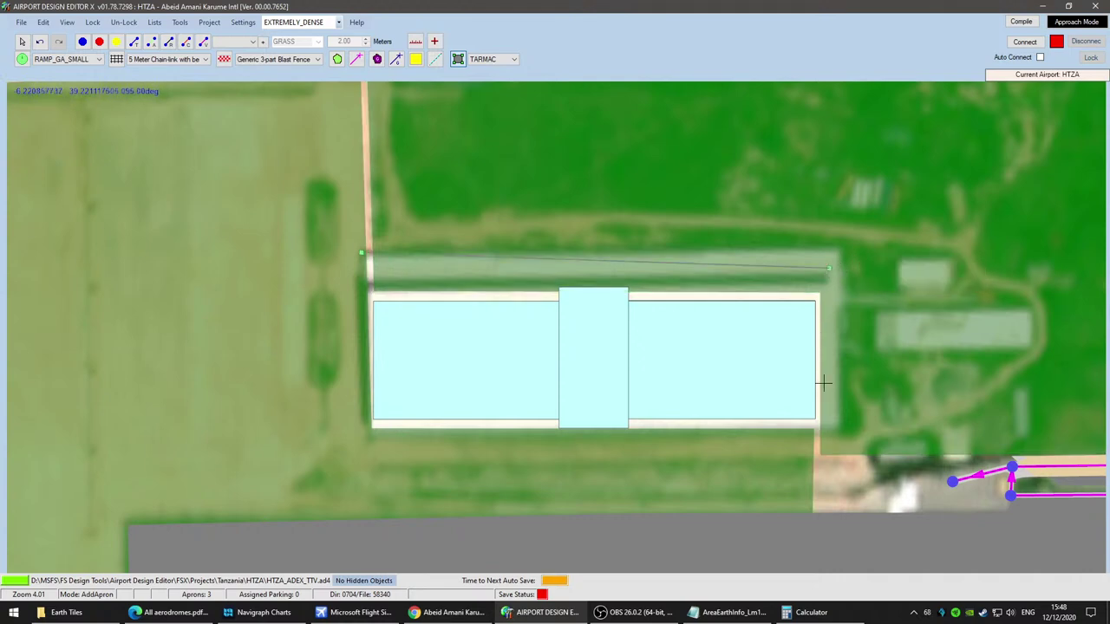
left_click(829, 438)
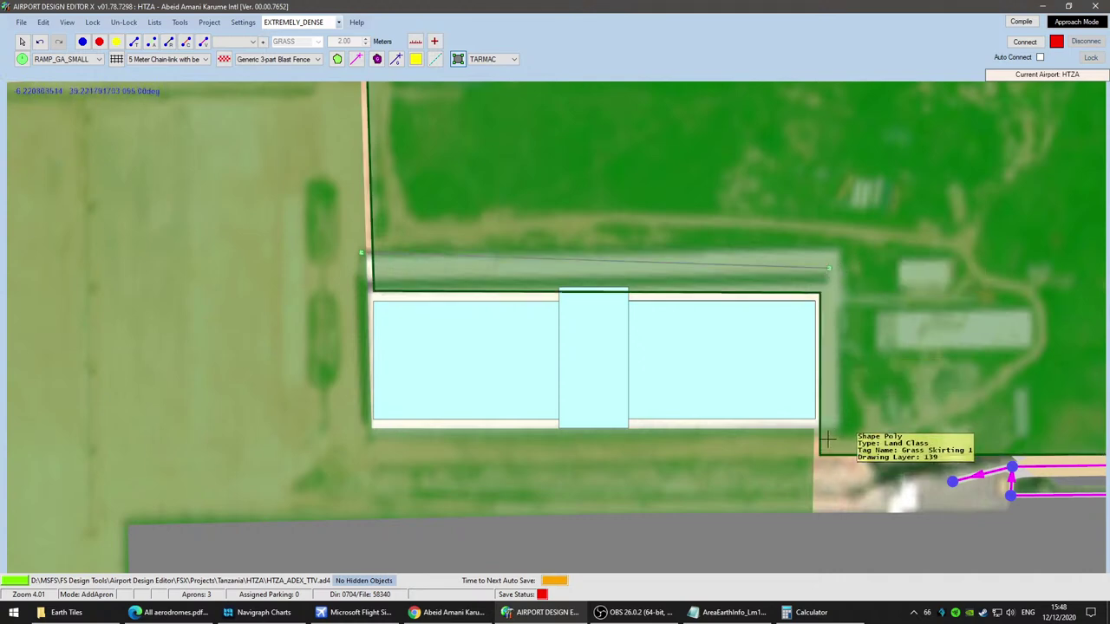
double_click(354, 448)
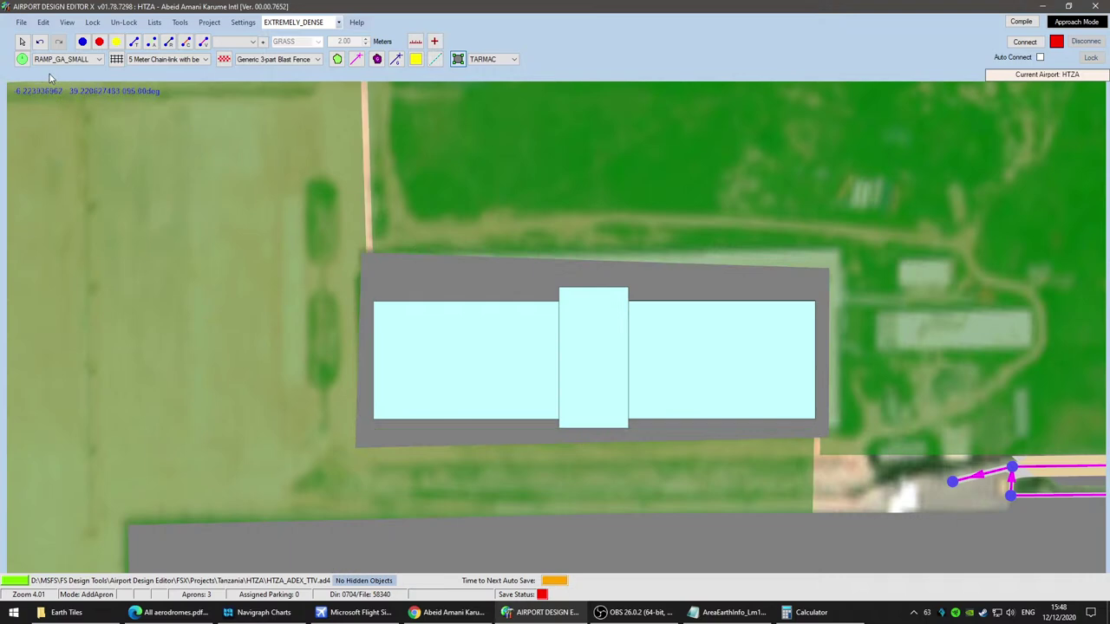
Step: Set the new apron's surface to GRAVEL
double_click(450, 279)
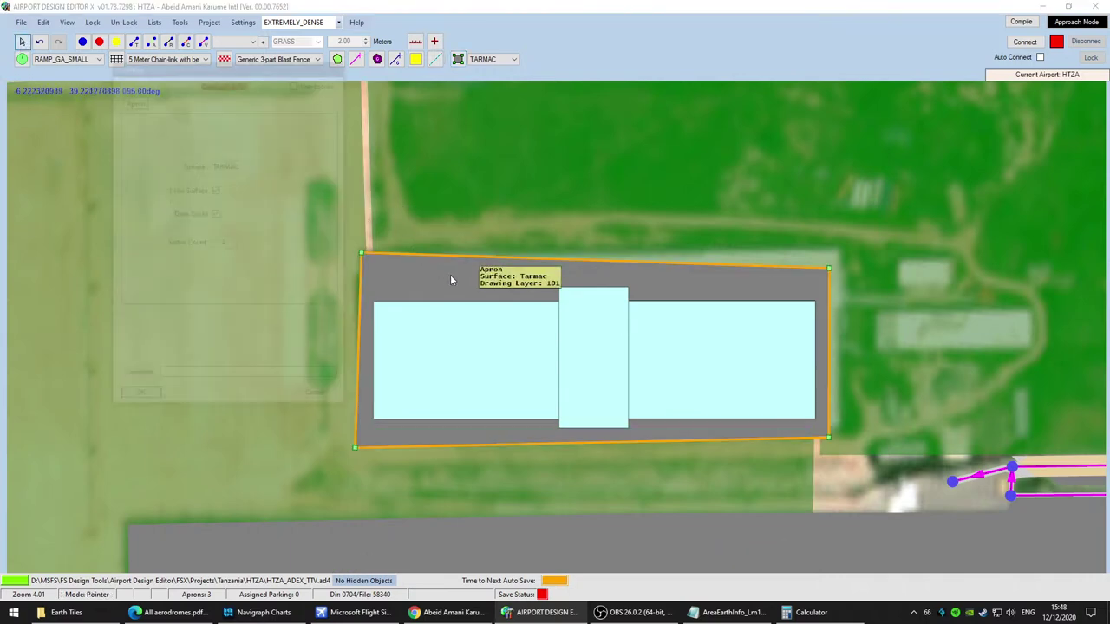
left_click(272, 167)
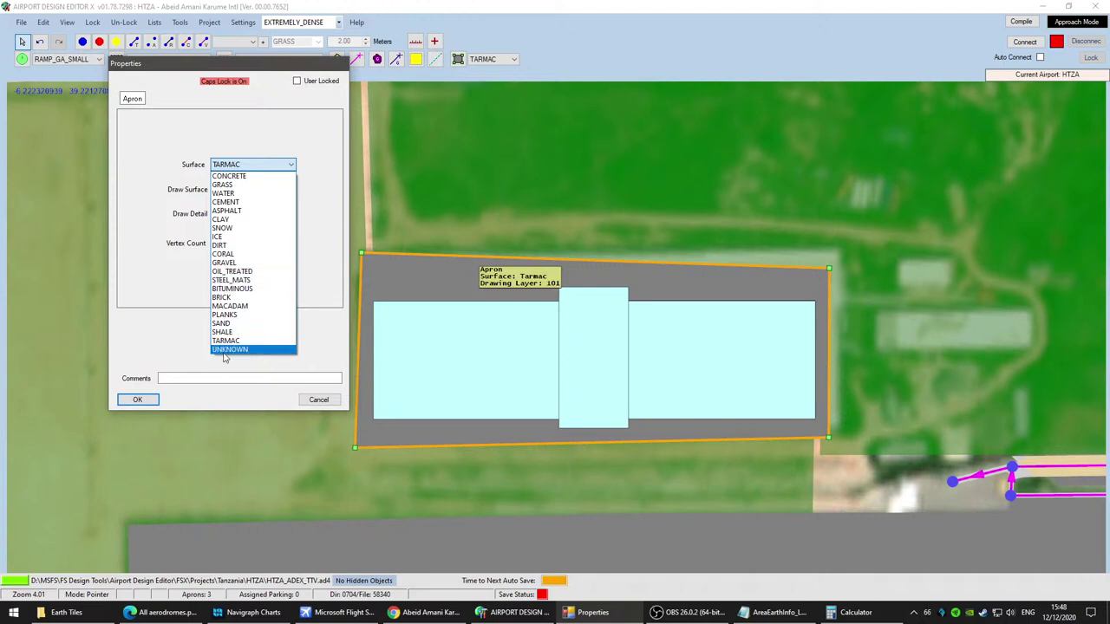
left_click(224, 263)
left_click(134, 405)
scroll(524, 471, "up", 2)
scroll(515, 474, "down", 3)
scroll(516, 473, "down", 1)
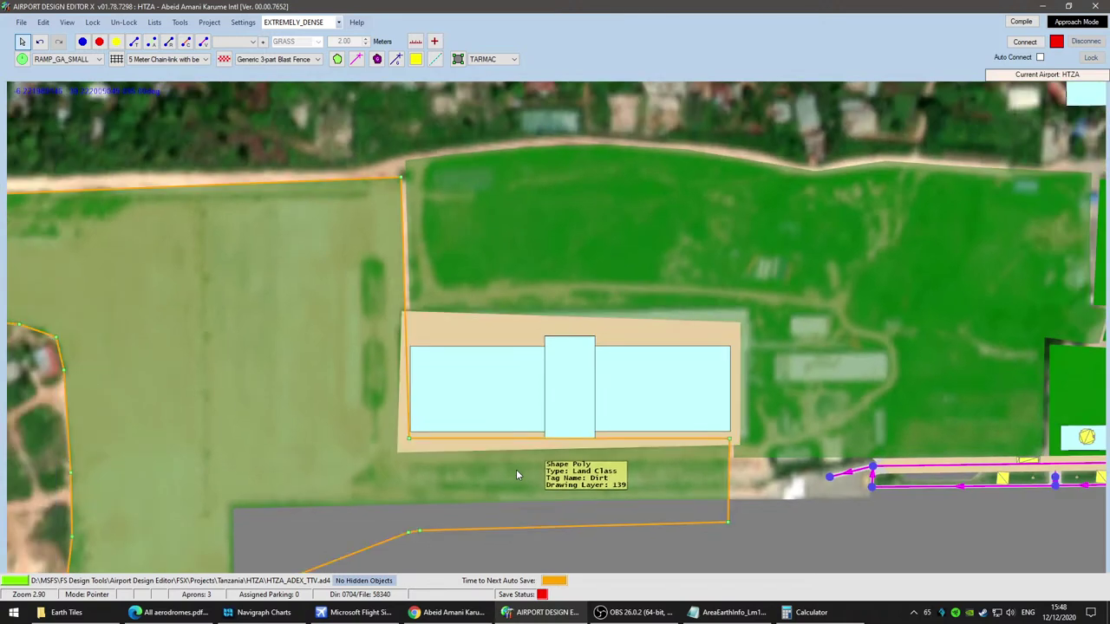
Step: Delete the Dirt polygon's two corners below the shed so the strip south of the apron is uncovered
scroll(517, 474, "down", 2)
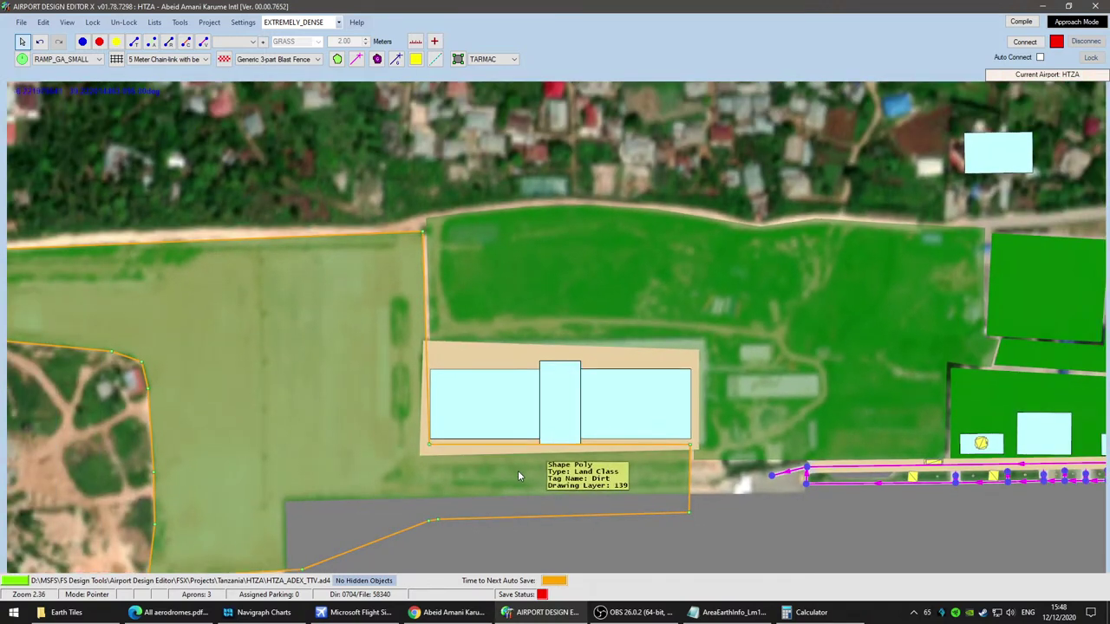
scroll(519, 471, "down", 5)
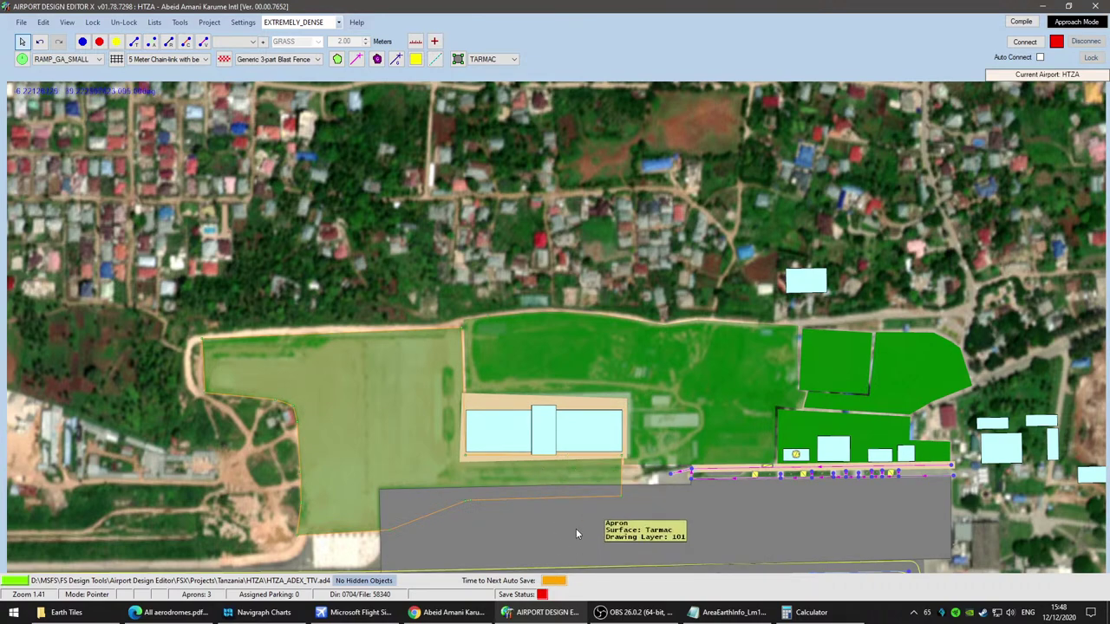
scroll(548, 478, "up", 5)
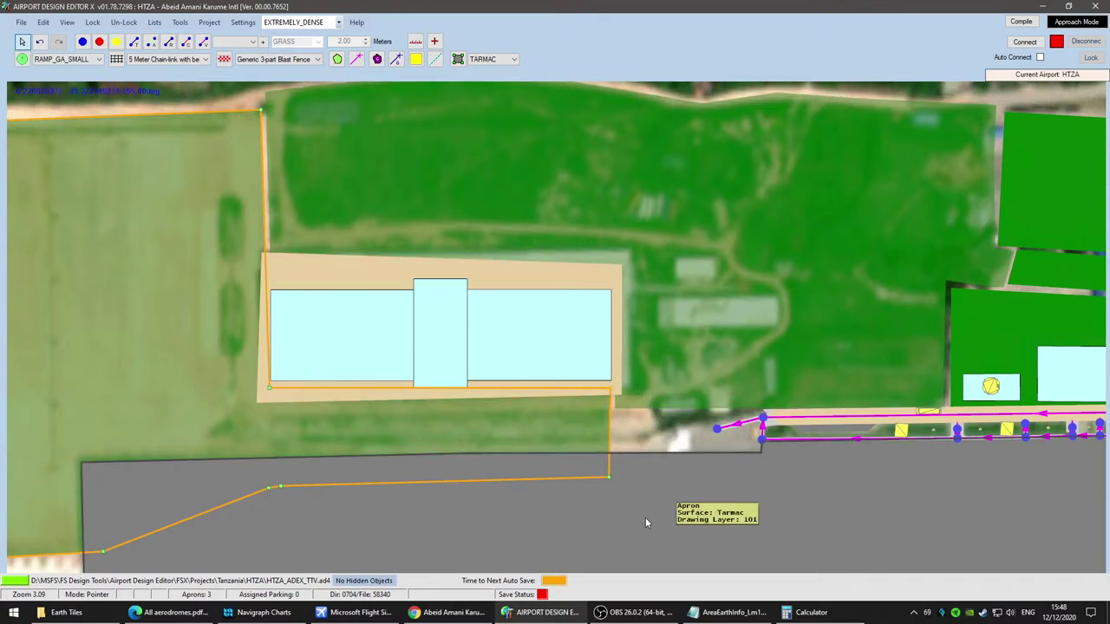
key("Delete")
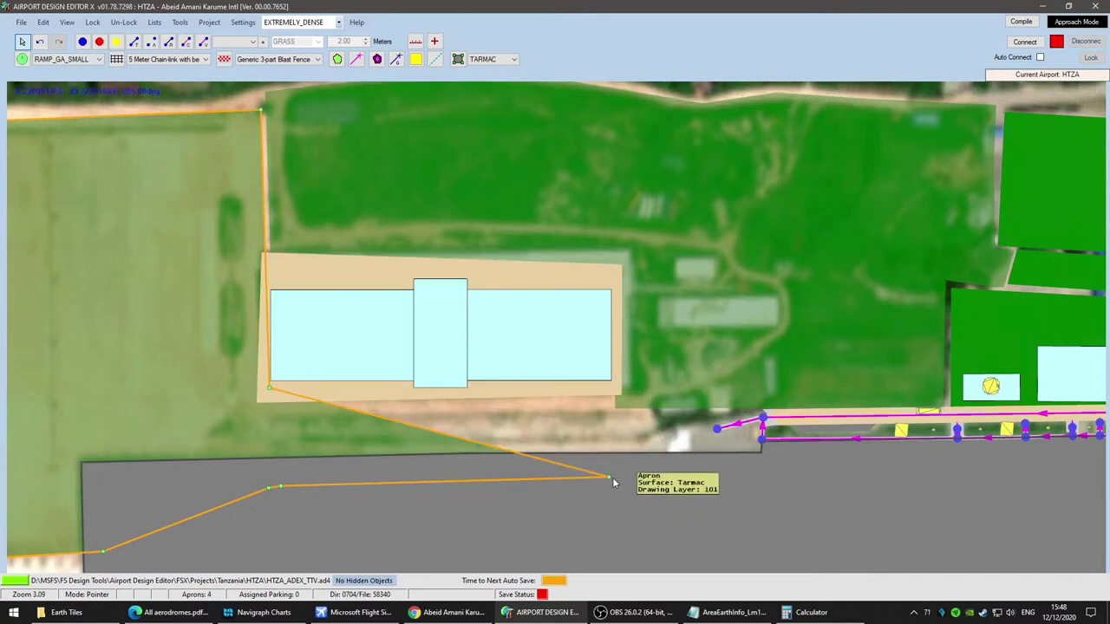
key("Delete")
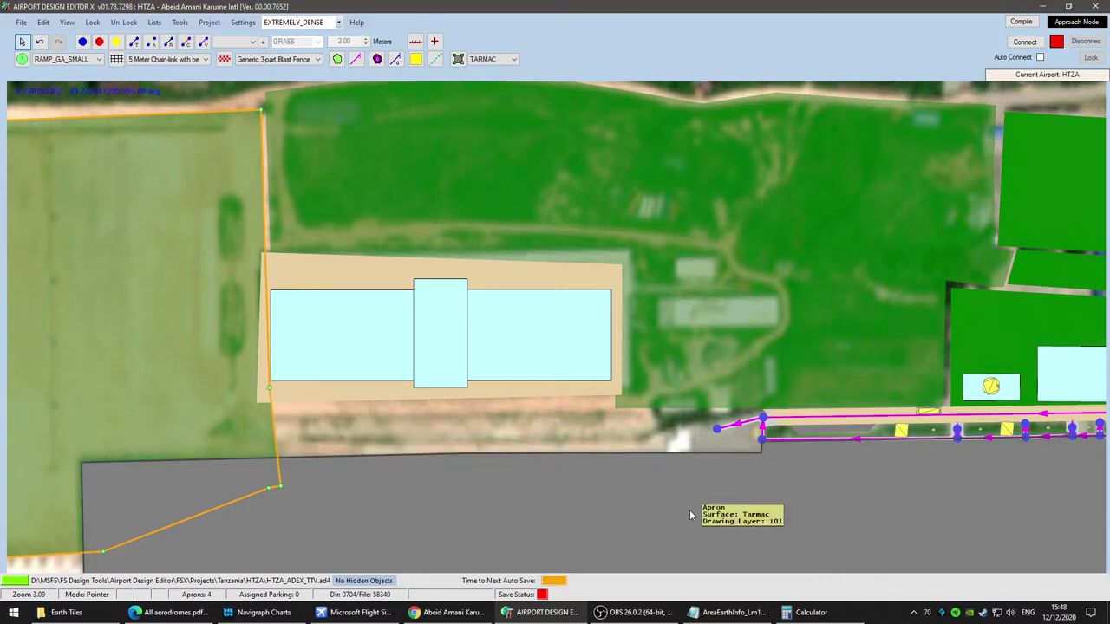
left_click(718, 425)
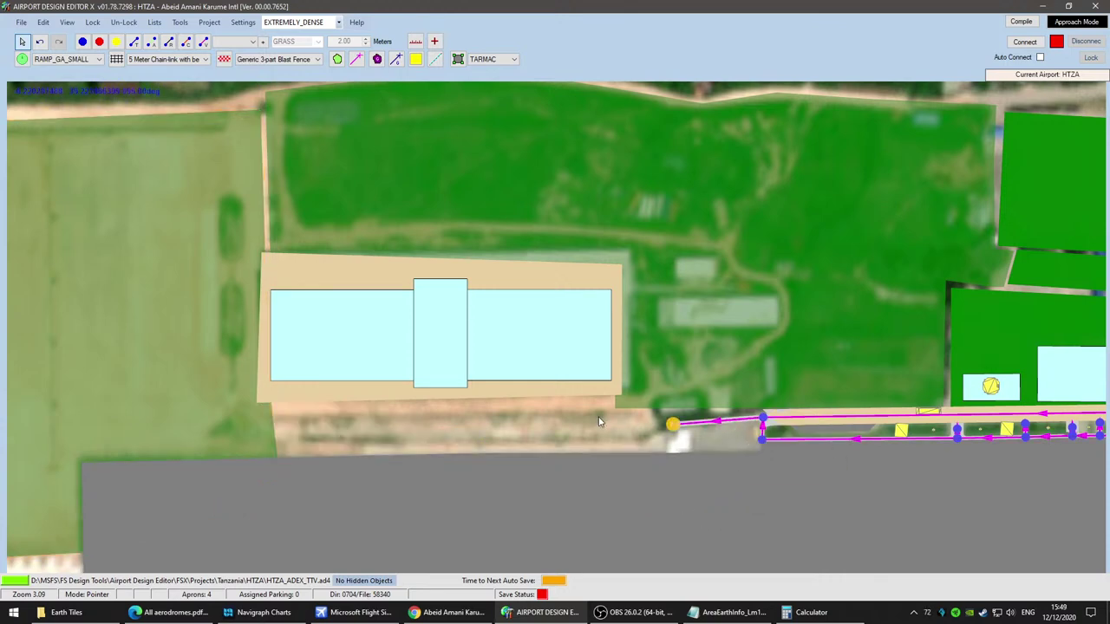
Step: Extend the vehicle path's end to the apron's west edge and lower the apron's bottom-right corner
left_click_drag(457, 428, 267, 413)
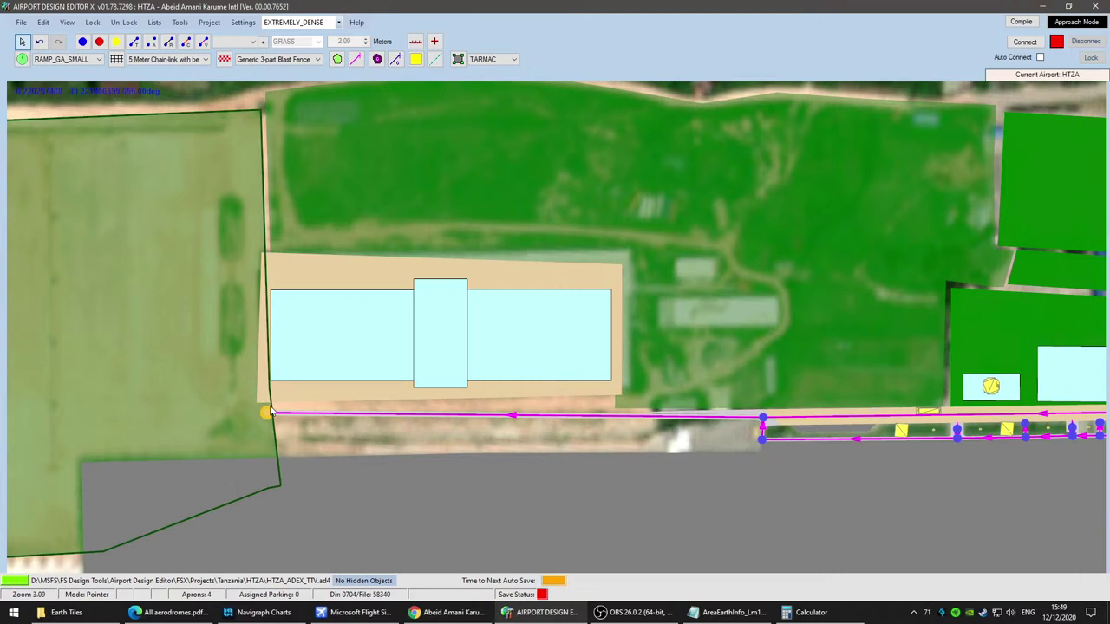
scroll(471, 456, "up", 3)
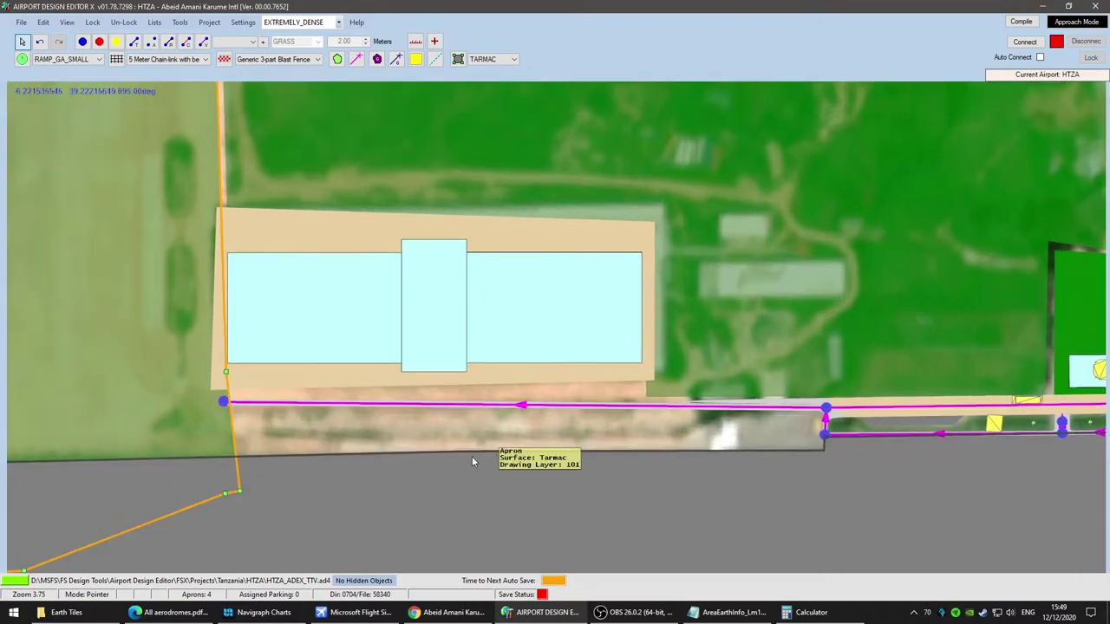
left_click(559, 348)
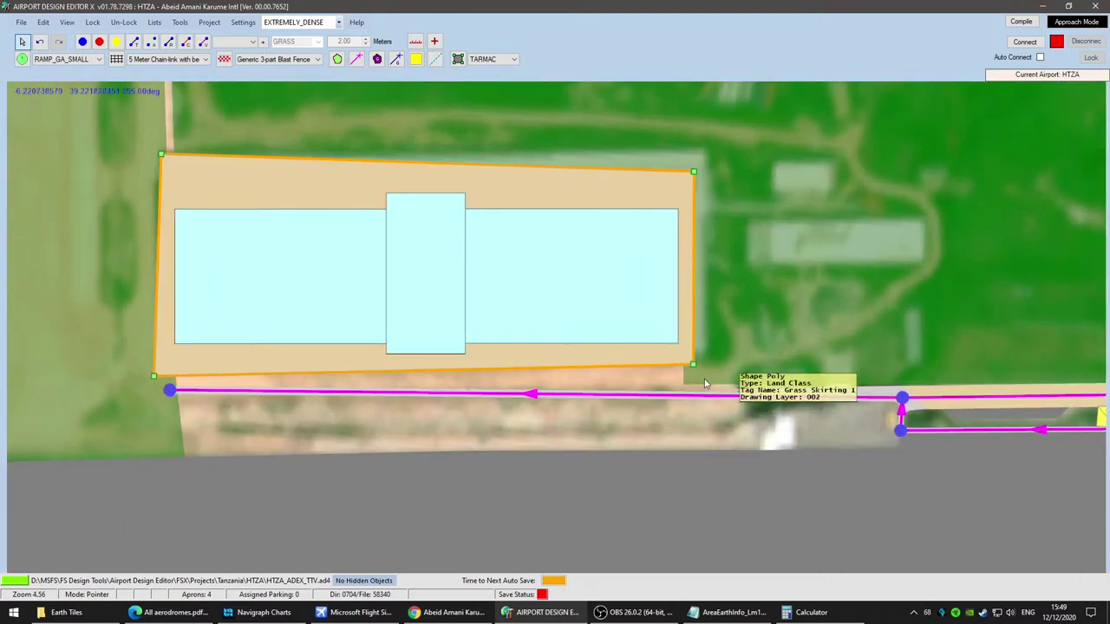
left_click_drag(694, 365, 695, 382)
left_click(760, 448)
Step: Give the vehicle path a GRAVEL surface and a 9 m width
scroll(760, 448, "up", 1)
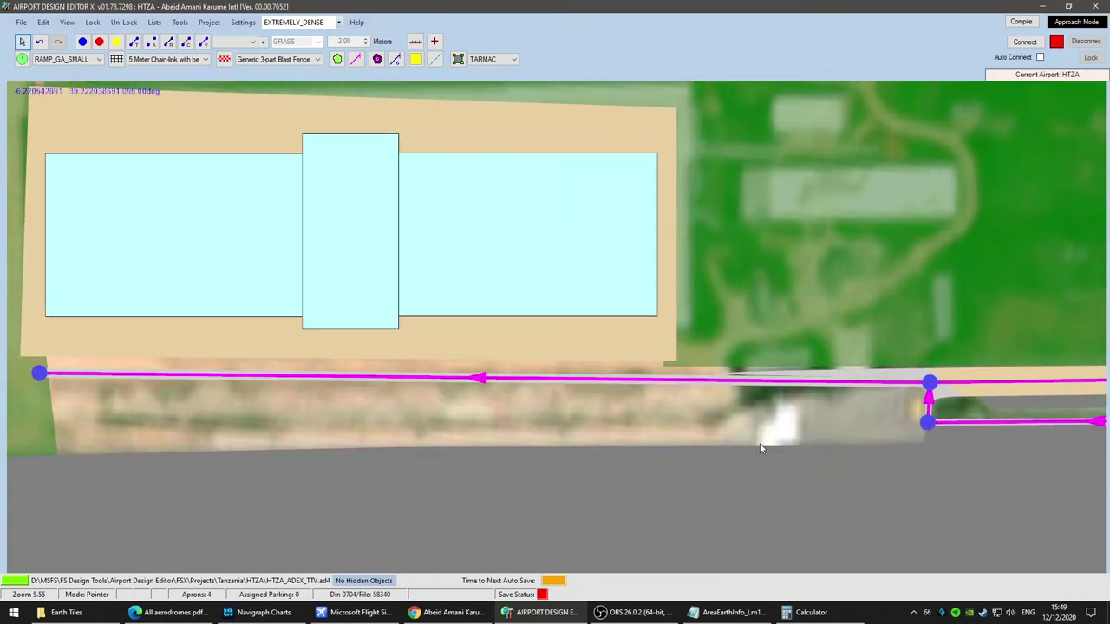
scroll(760, 445, "up", 1)
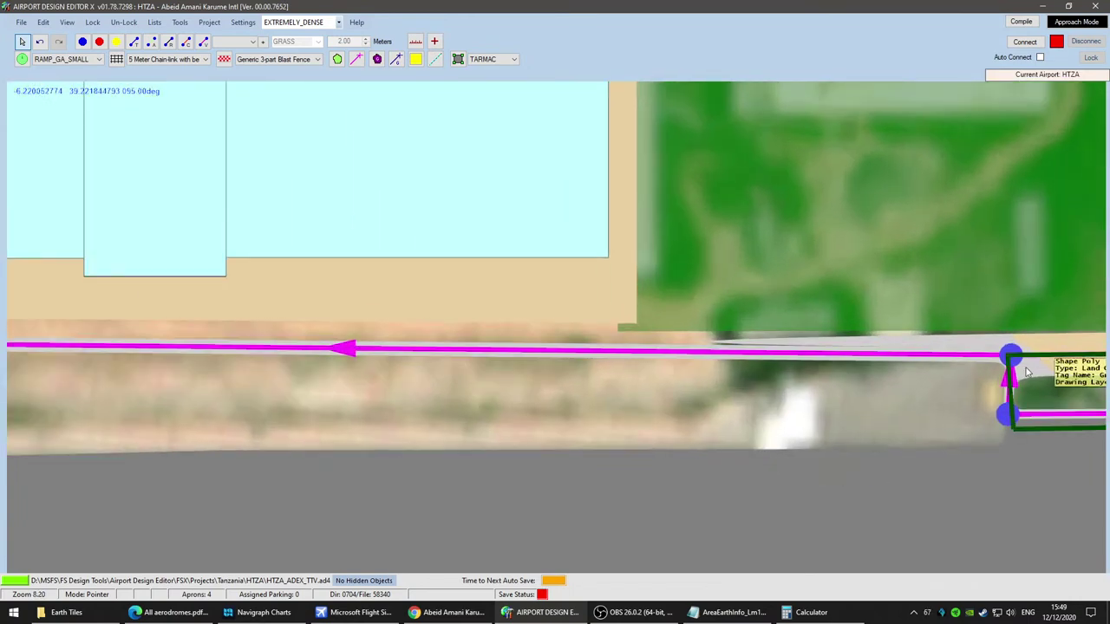
scroll(806, 425, "down", 1)
left_click_drag(806, 425, 396, 442)
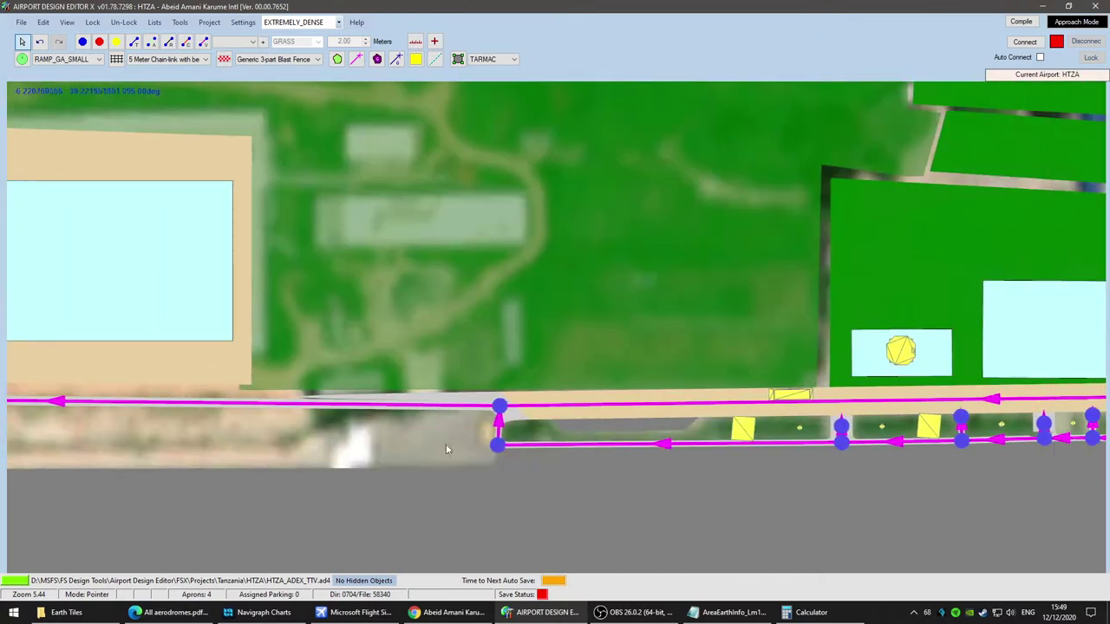
mouse_move(744, 405)
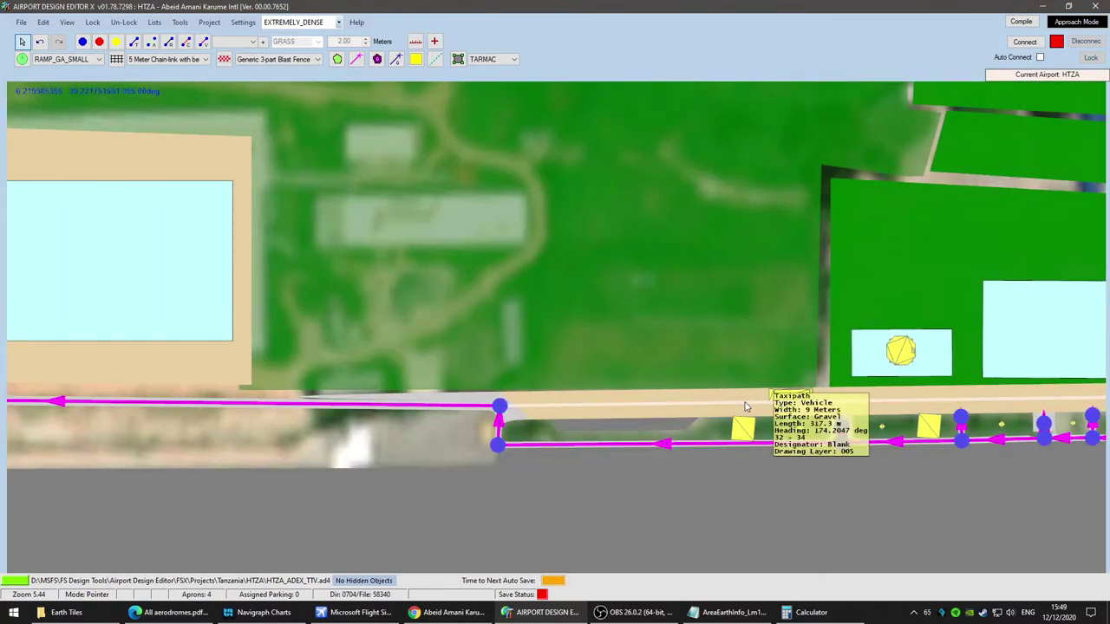
double_click(297, 408)
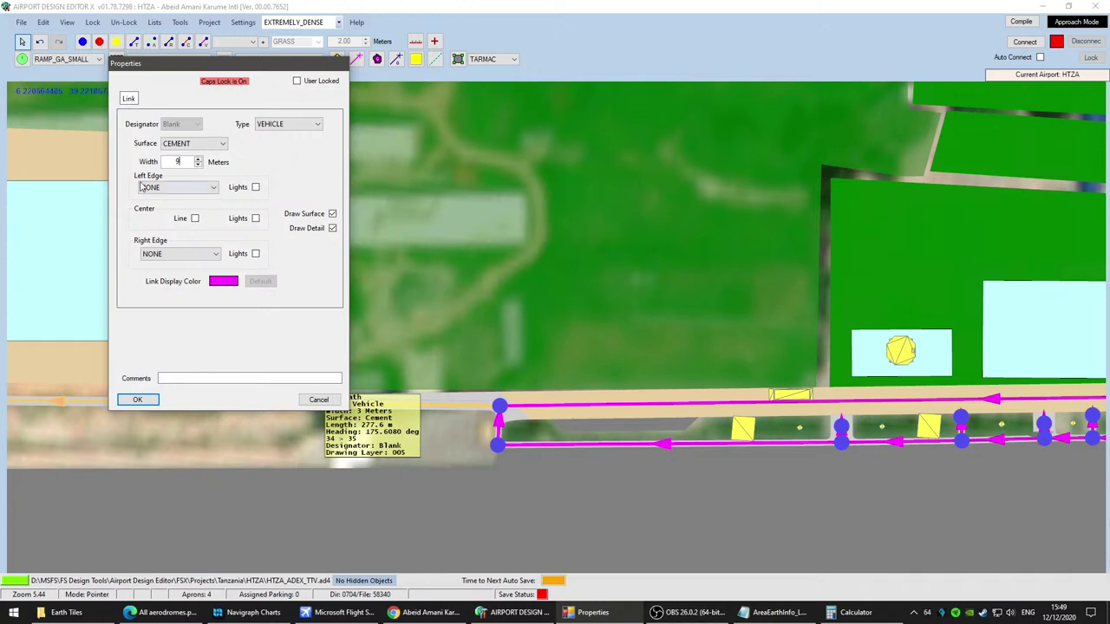
left_click(191, 146)
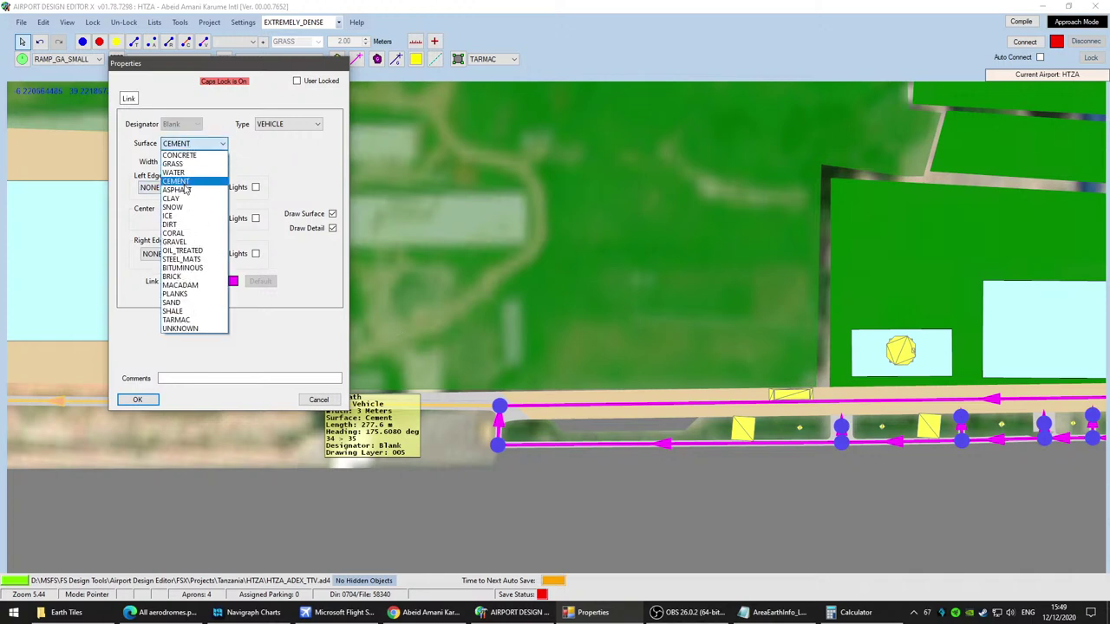
left_click(177, 243)
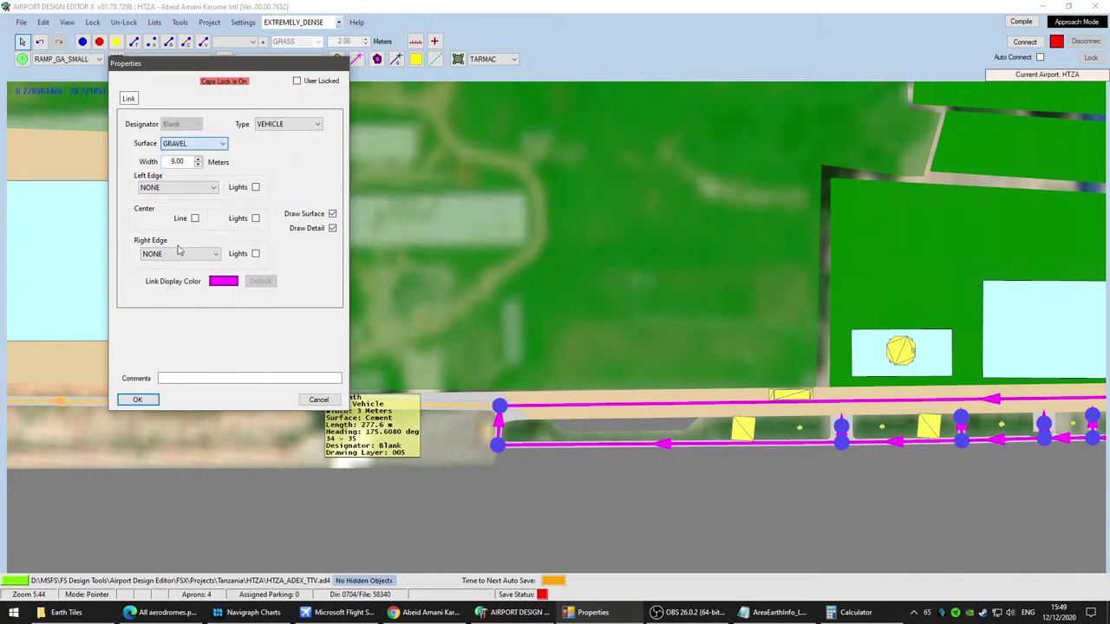
left_click(130, 401)
left_click_drag(149, 445, 669, 322)
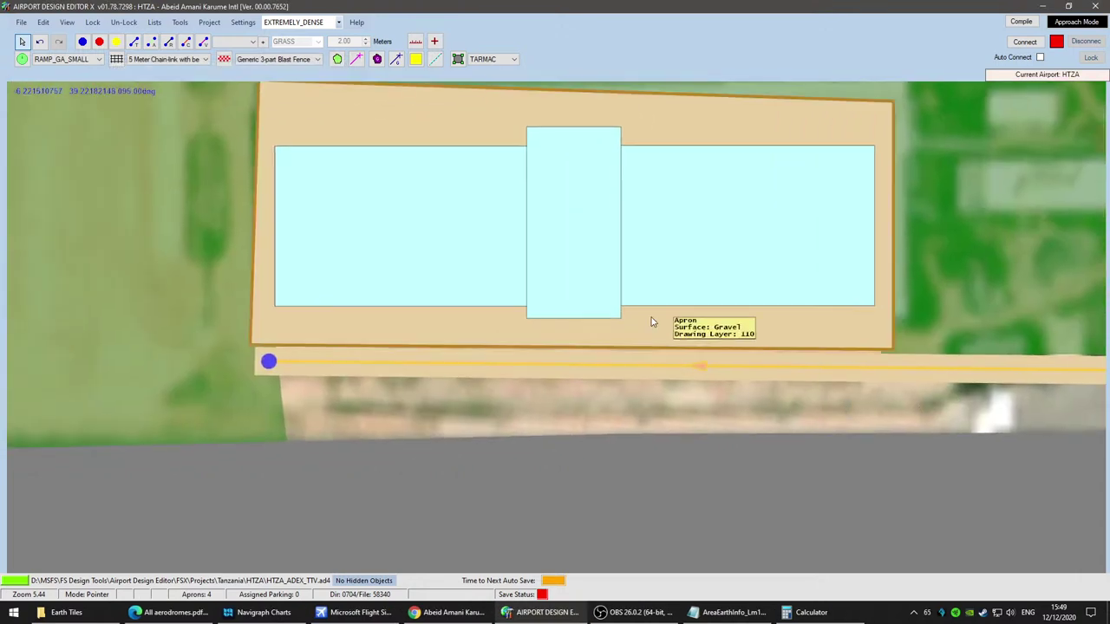
scroll(379, 426, "down", 5)
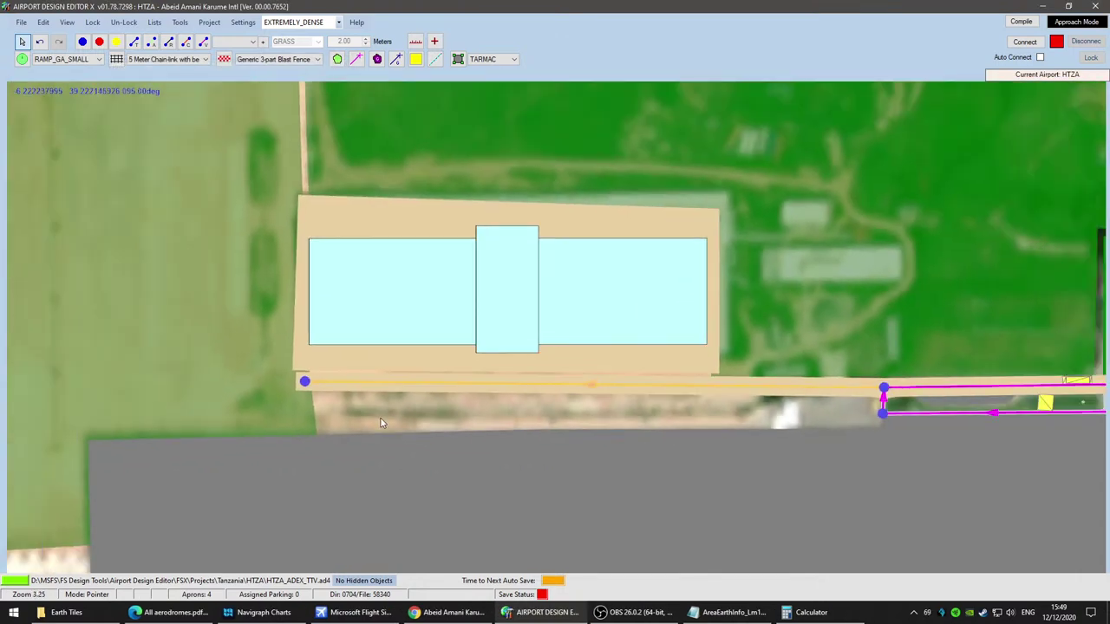
left_click_drag(436, 431, 411, 461)
Step: Lower the path's west end node and move the gravel shed apron down toward the path
left_click(283, 433)
left_click_drag(285, 436, 291, 448)
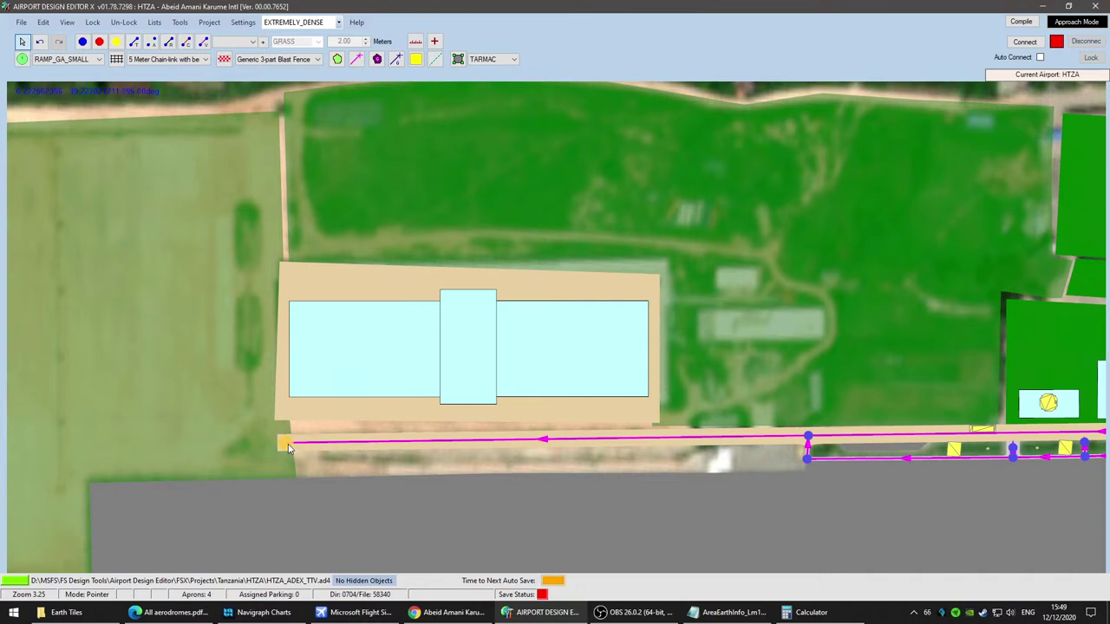
scroll(362, 468, "up", 3)
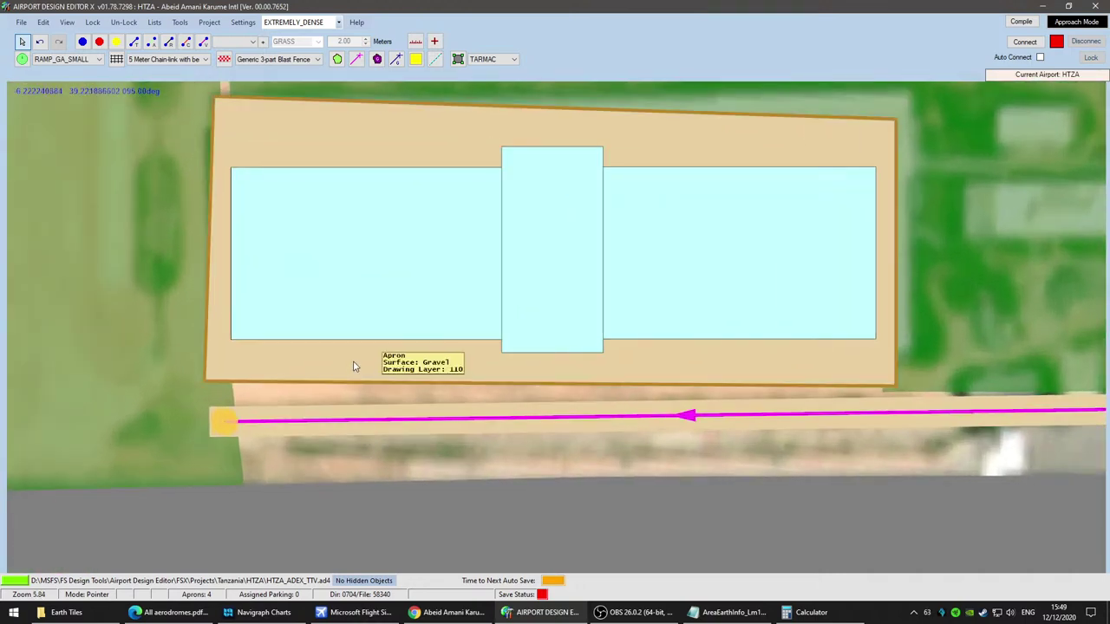
left_click(353, 366)
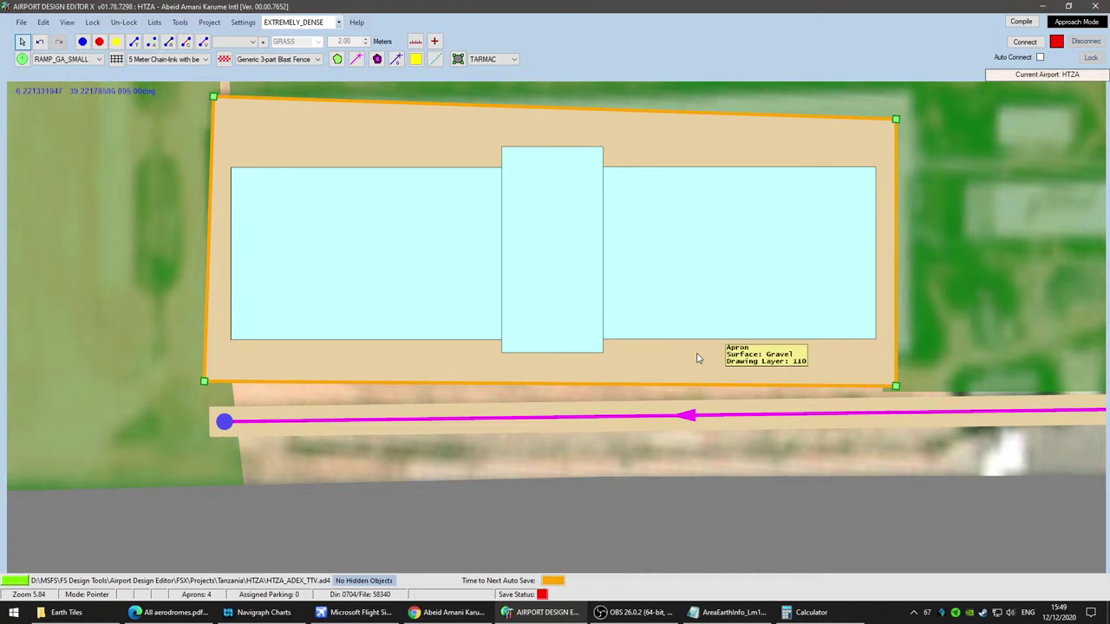
left_click_drag(697, 358, 702, 385)
left_click(223, 422)
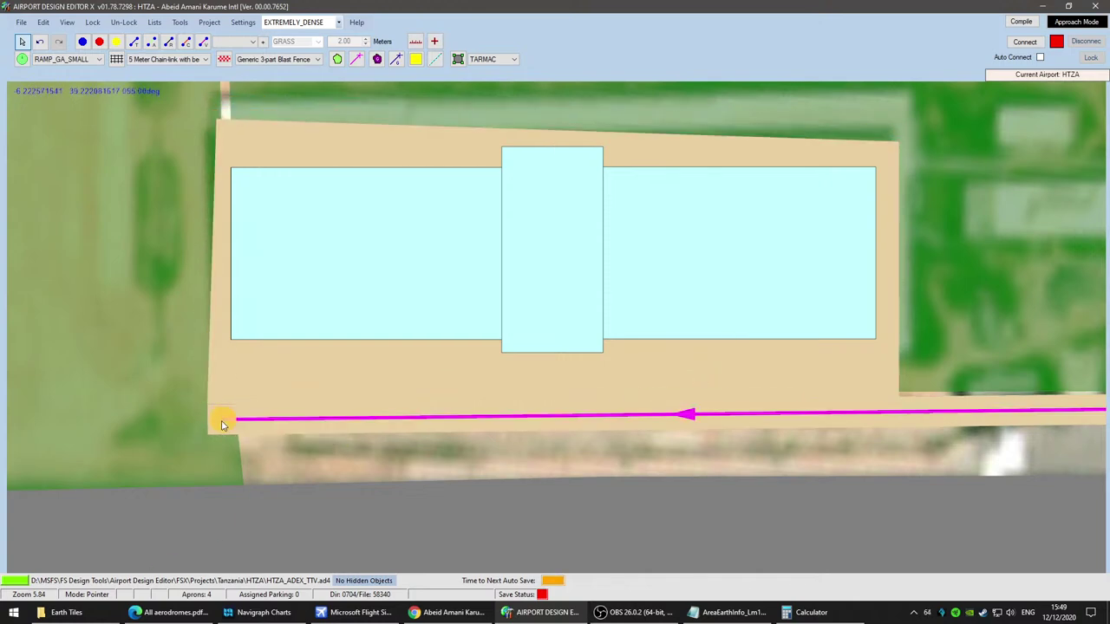
left_click_drag(222, 421, 220, 405)
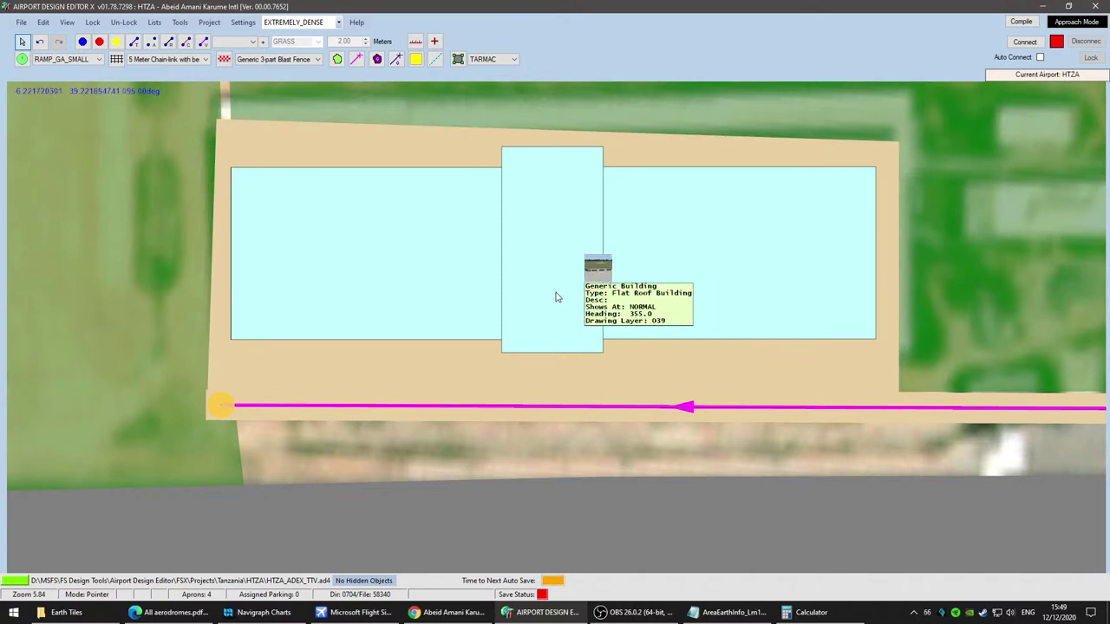
Step: Raise the apron's top-right corner and adjust the Dirt polygon's outline near the shed
scroll(580, 429, "down", 3)
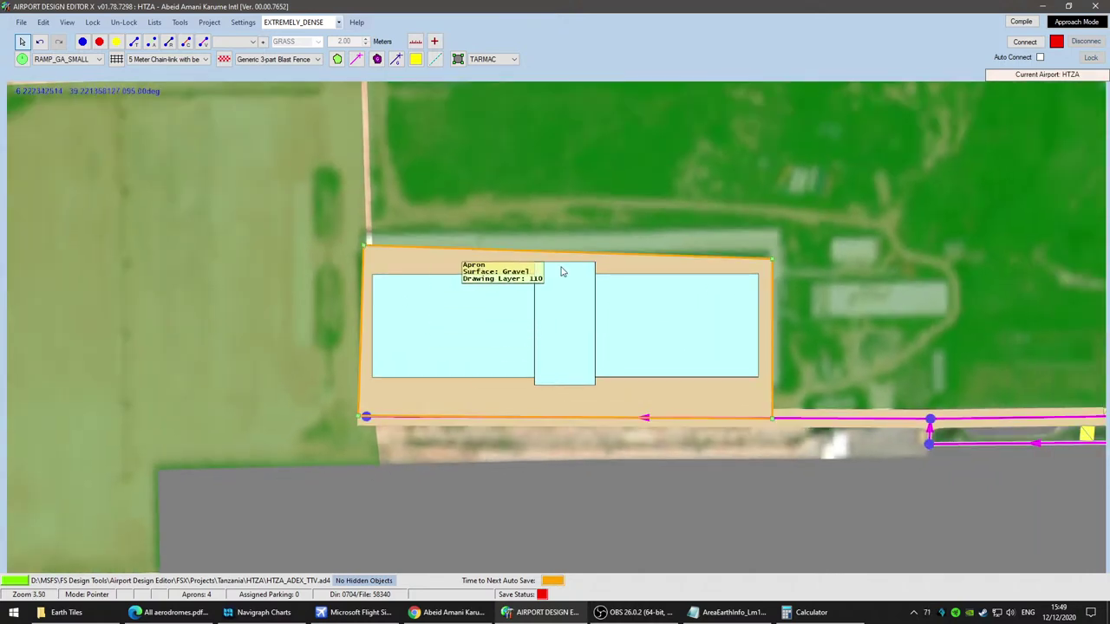
left_click_drag(773, 258, 773, 242)
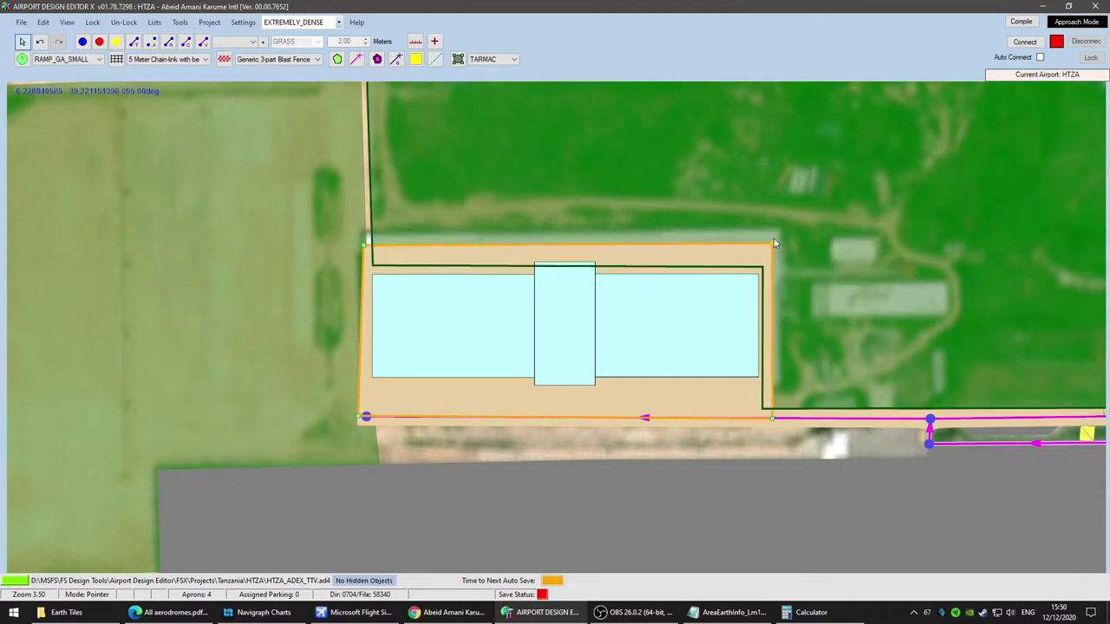
left_click(774, 237)
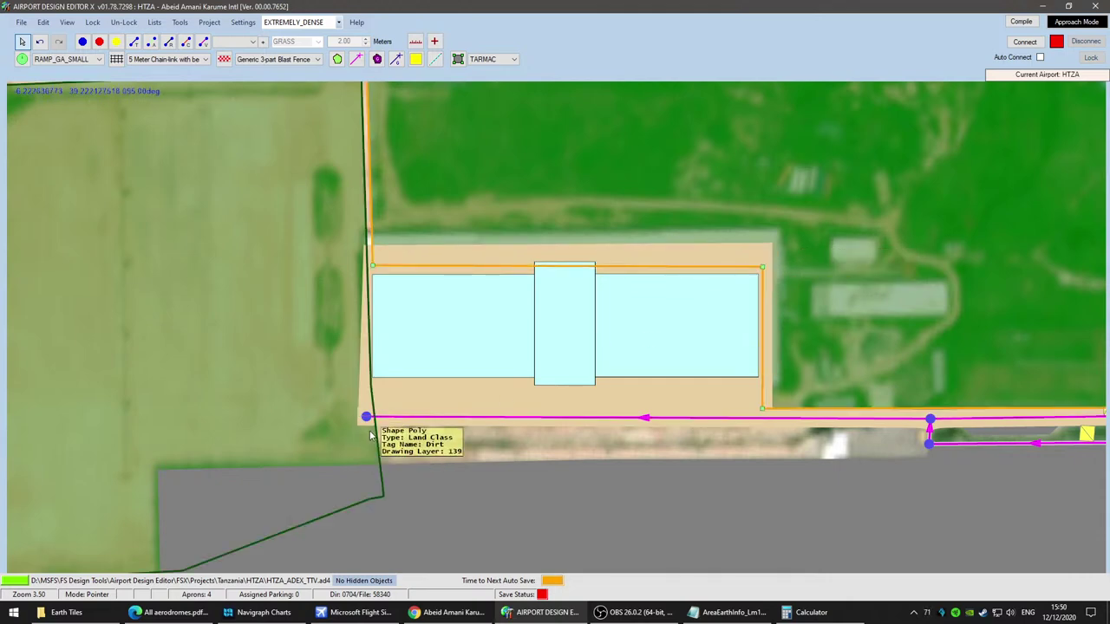
left_click_drag(366, 417, 426, 437)
left_click(395, 404)
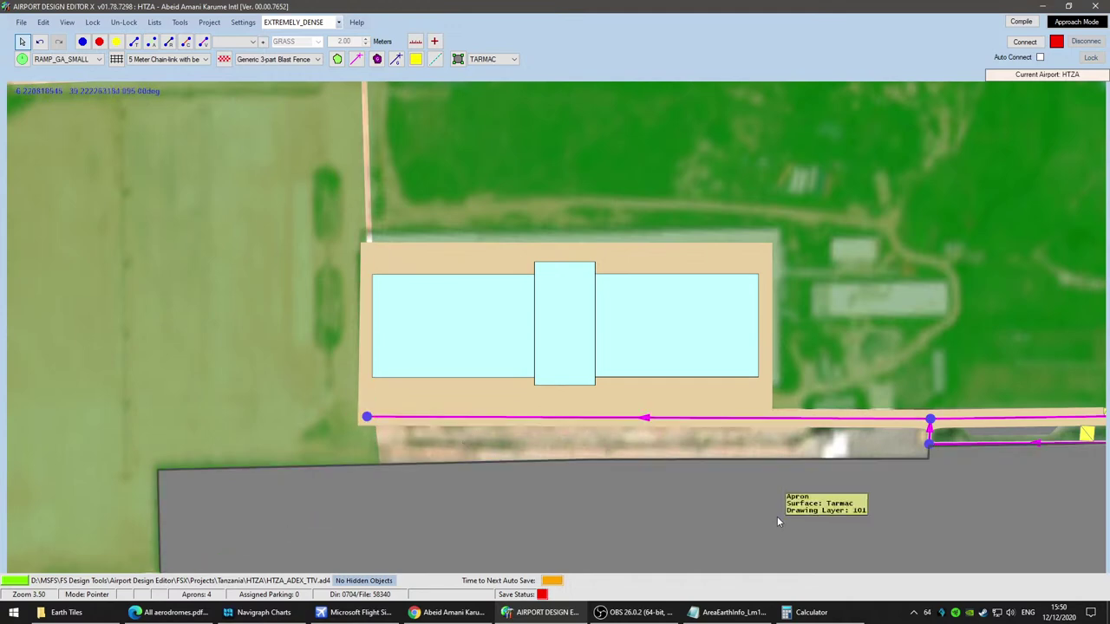
Step: Move the Grass strip's corner down and left beside the vehicle paths
scroll(771, 515, "down", 2)
left_click_drag(635, 504, 432, 499)
scroll(432, 498, "down", 2)
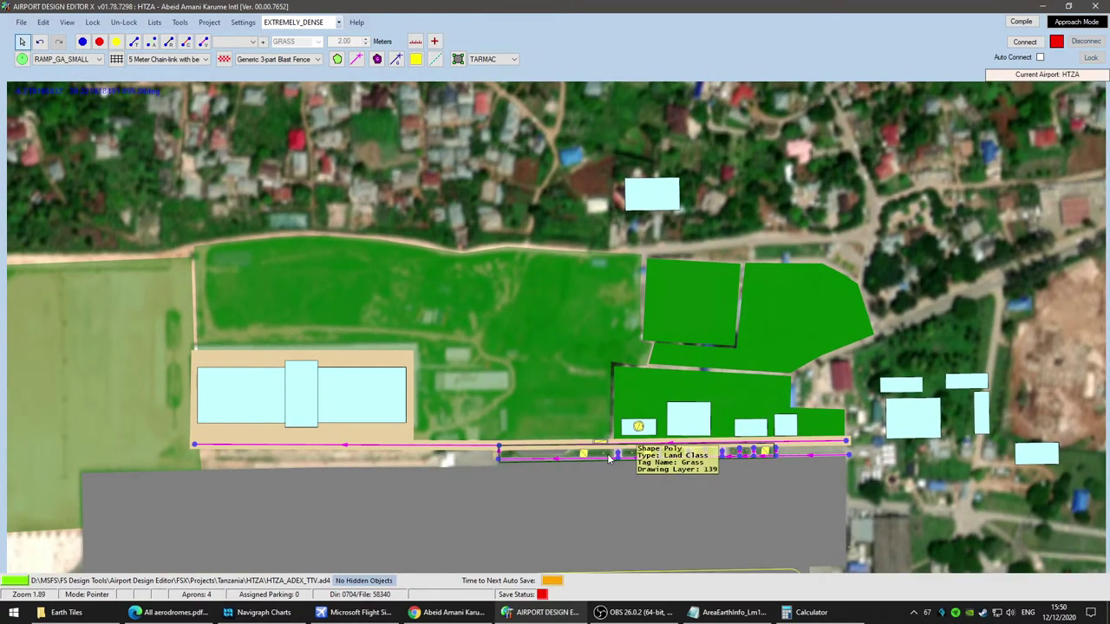
scroll(444, 511, "up", 2)
scroll(444, 512, "up", 1)
right_click_drag(565, 415, 732, 409)
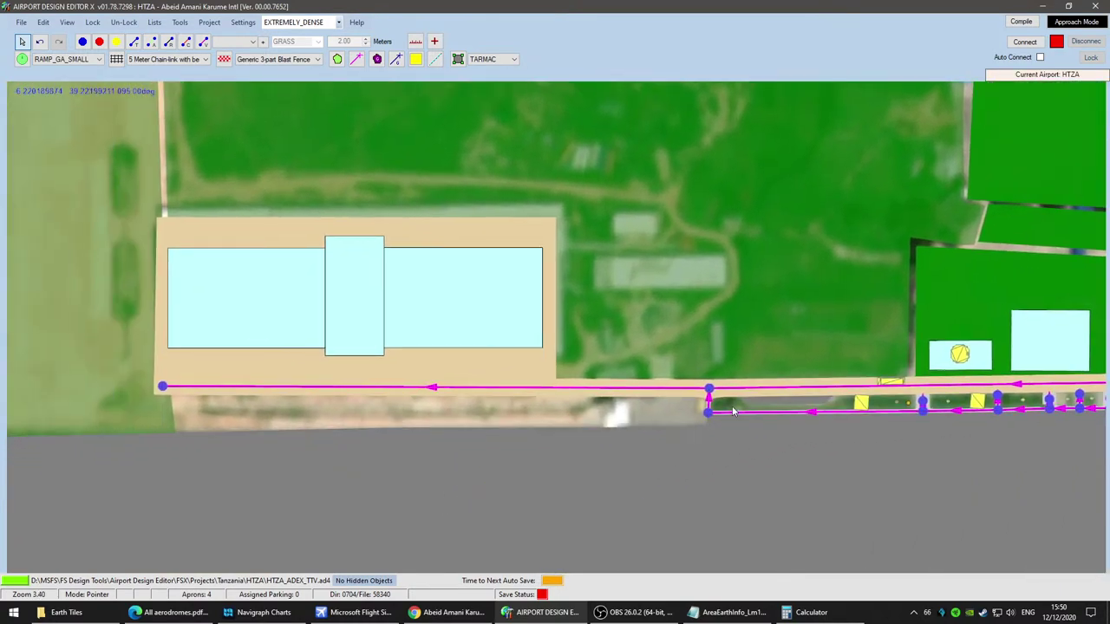
left_click(732, 410)
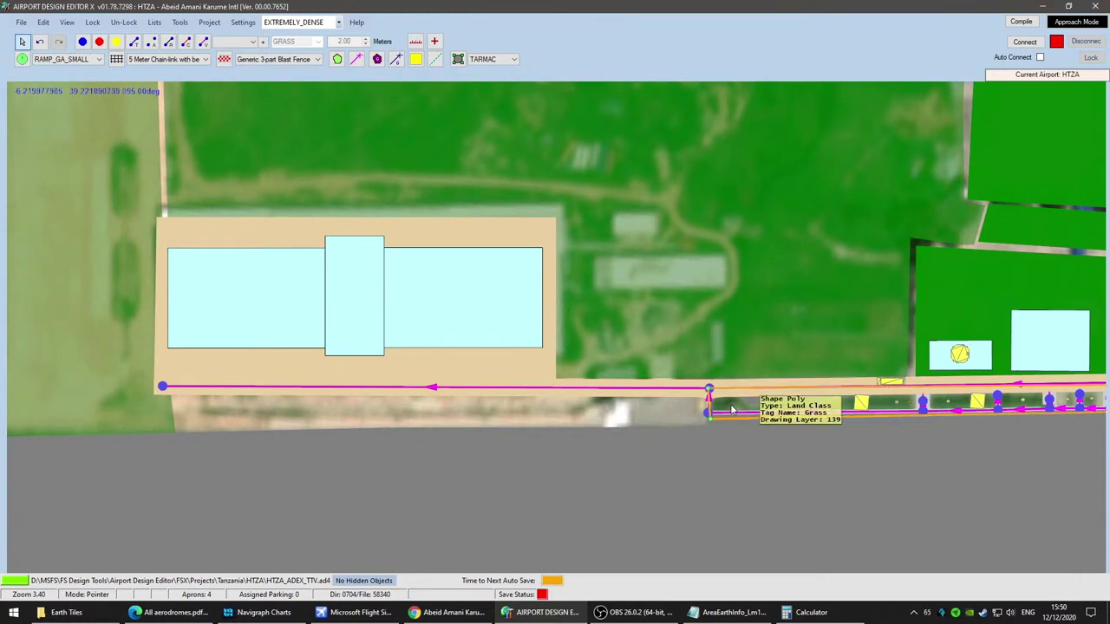
scroll(769, 403, "up", 1)
scroll(769, 403, "up", 1)
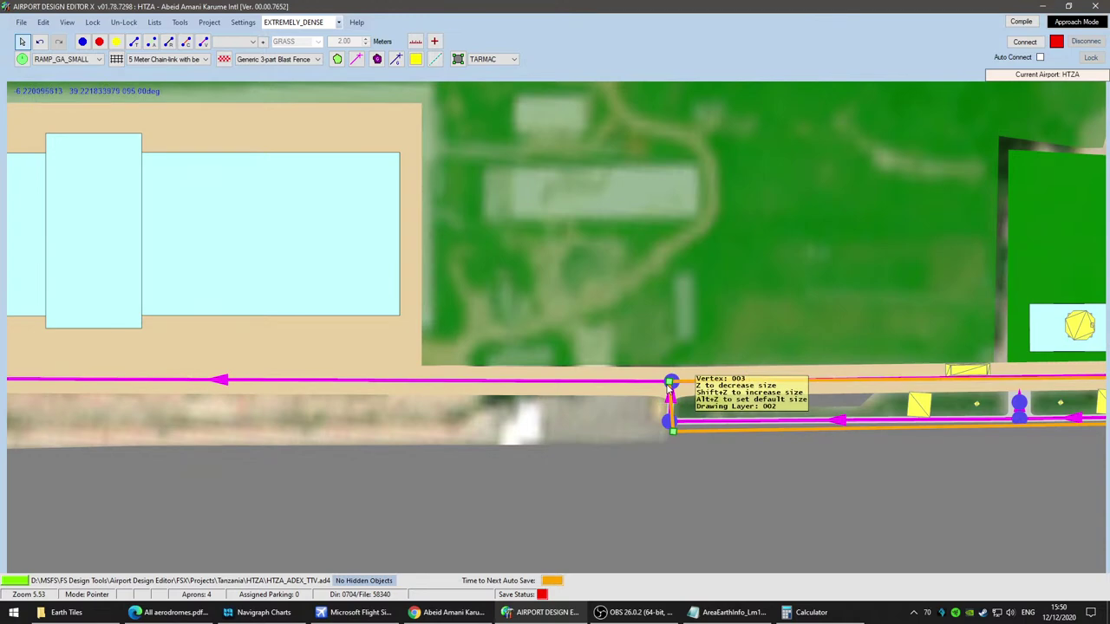
left_click_drag(669, 388, 375, 392)
left_click(351, 451)
Step: Pull the Dirt polygon's vertices west below the shed to its west corner
left_click_drag(350, 451, 1038, 380)
scroll(973, 422, "down", 1)
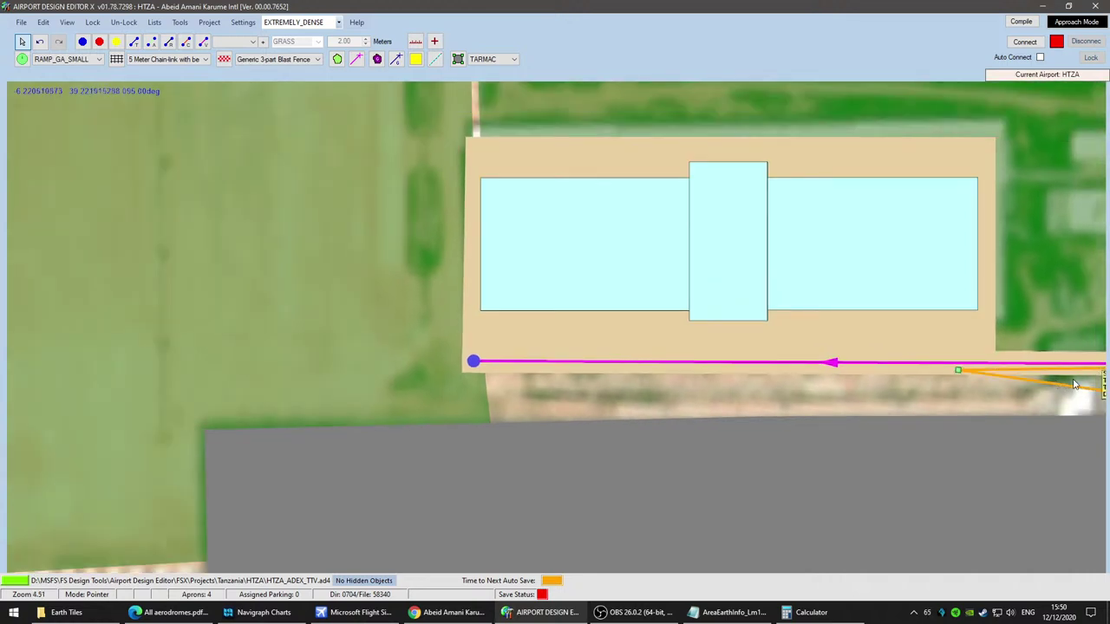
left_click_drag(959, 373, 503, 367)
scroll(835, 455, "down", 1)
left_click_drag(1002, 416, 685, 435)
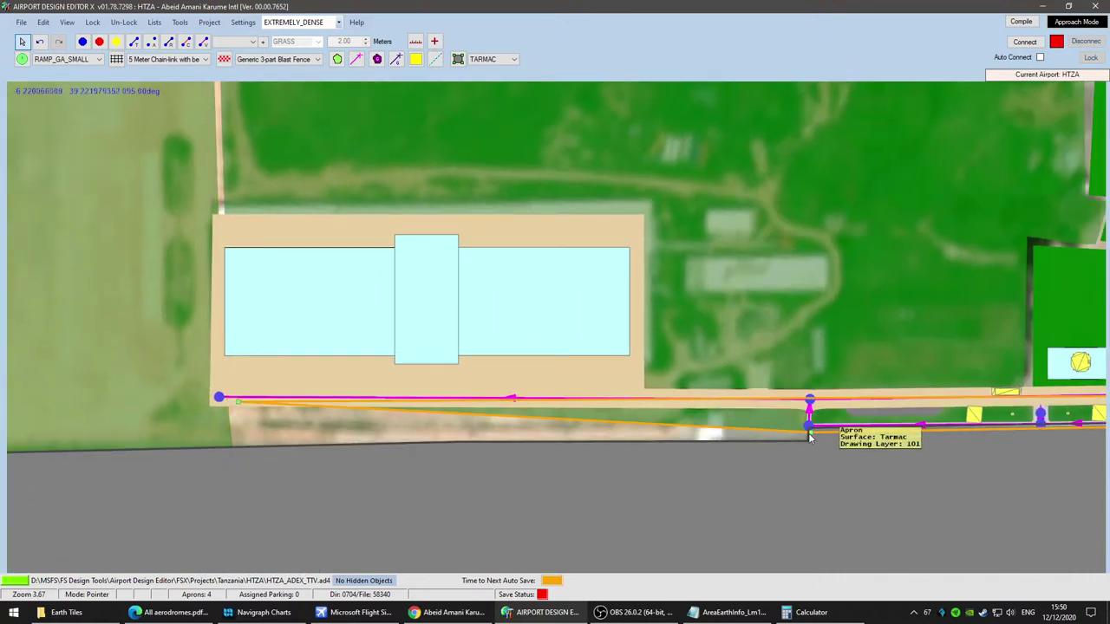
left_click_drag(750, 436, 220, 440)
scroll(309, 490, "up", 1)
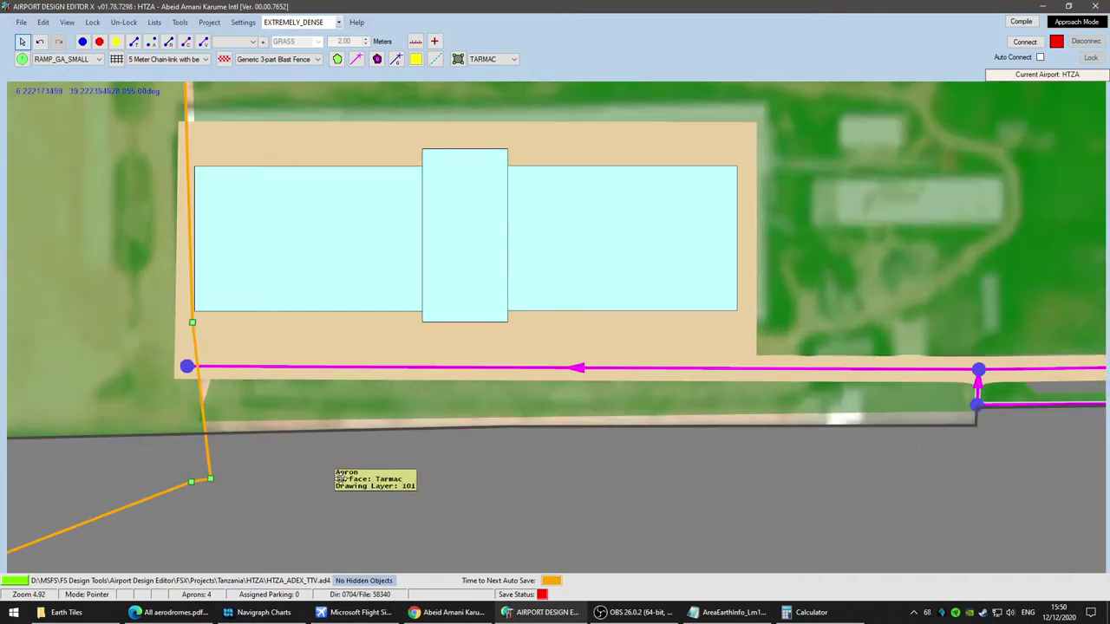
left_click_drag(309, 481, 861, 473)
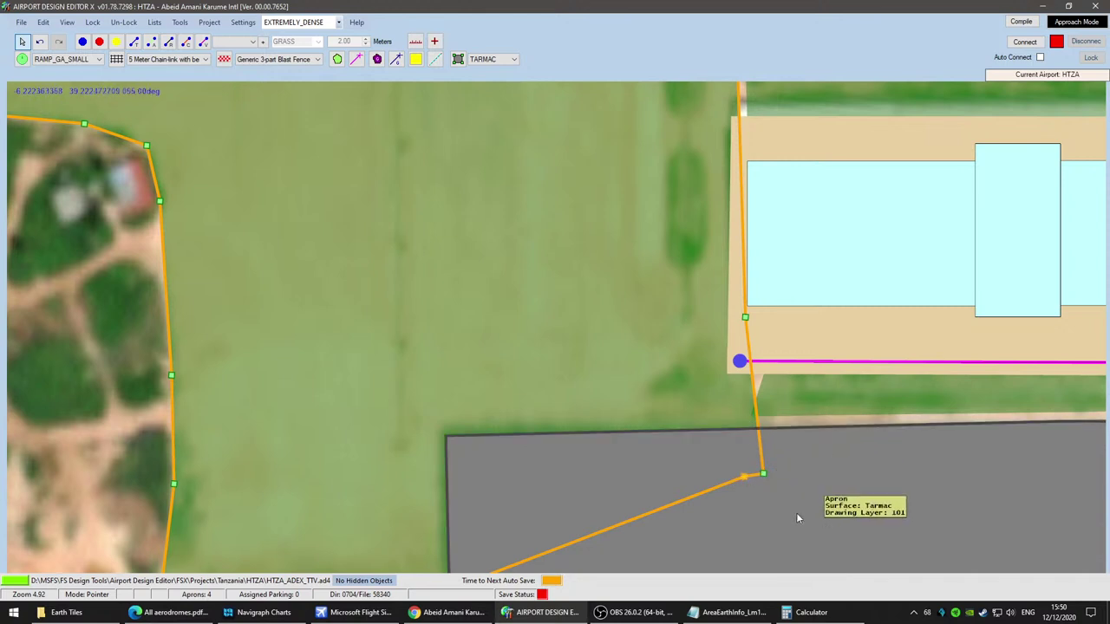
Step: Move two Dirt polygon vertices west to the tarmac edge
left_click_drag(744, 478, 560, 478)
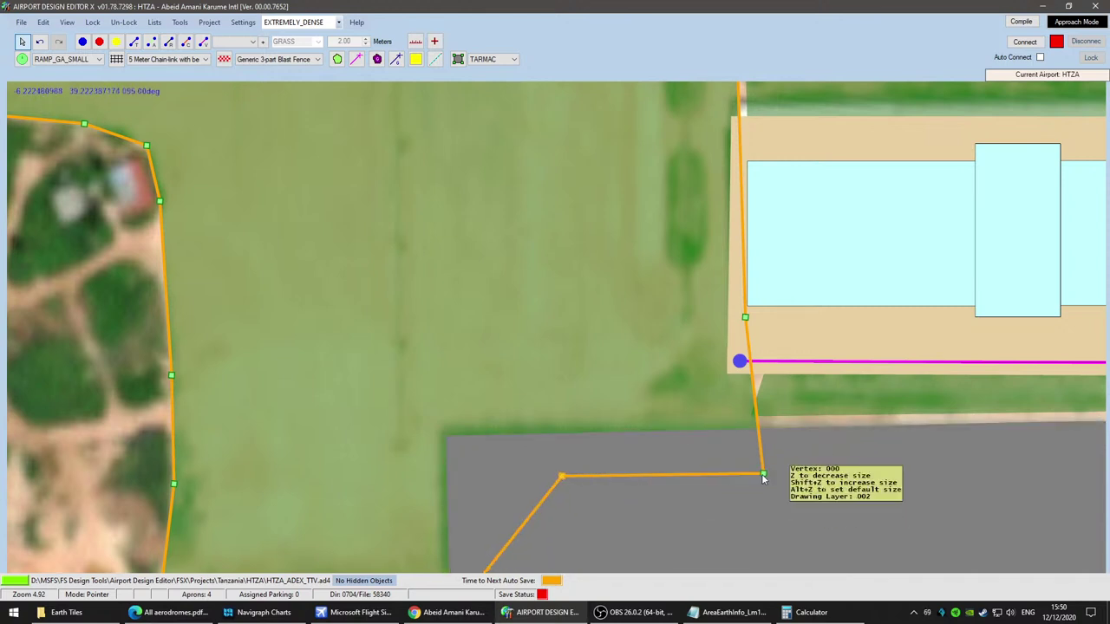
left_click_drag(763, 474, 628, 466)
left_click(631, 466)
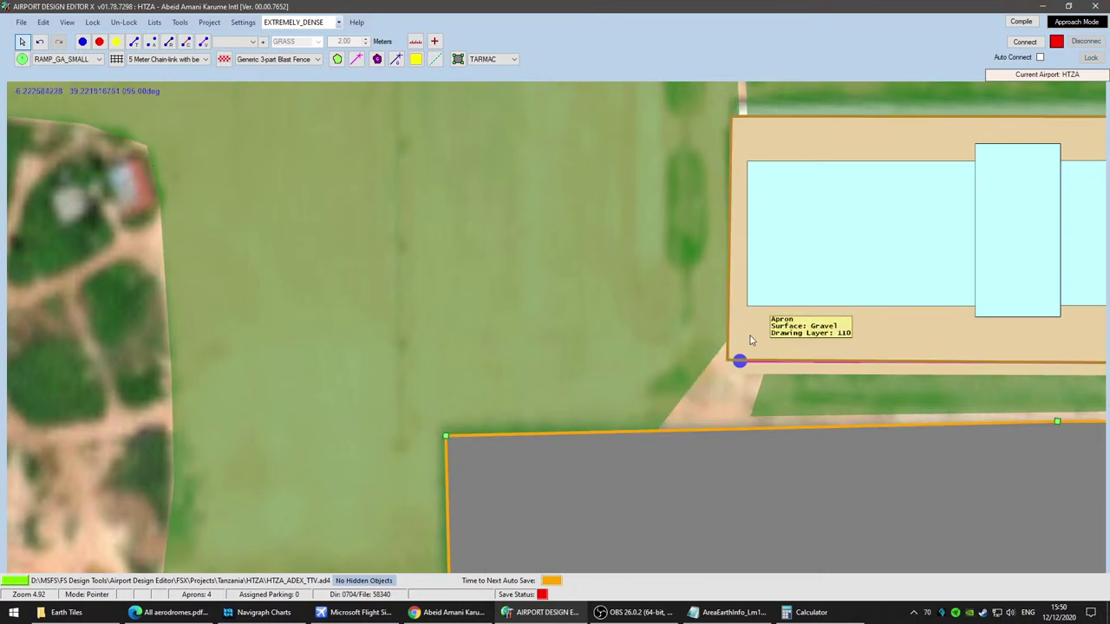
Step: Snap the grass strip's corner onto the path node and square up its left edge
left_click(766, 381)
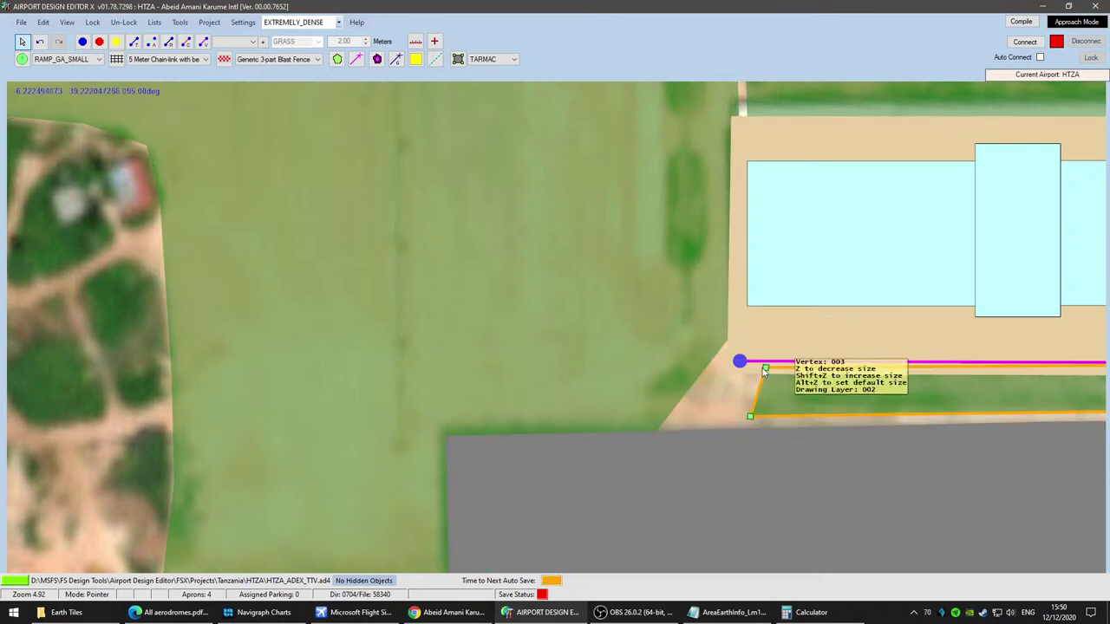
left_click_drag(767, 369, 730, 373)
left_click(794, 392)
scroll(786, 425, "up", 4)
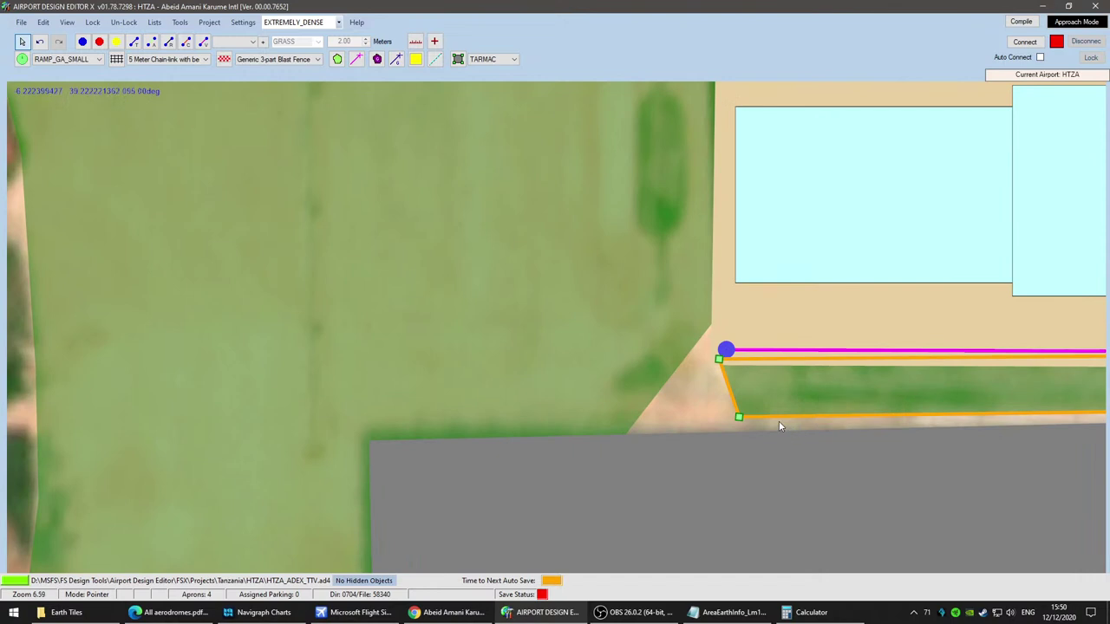
left_click_drag(722, 416, 674, 442)
left_click(899, 475)
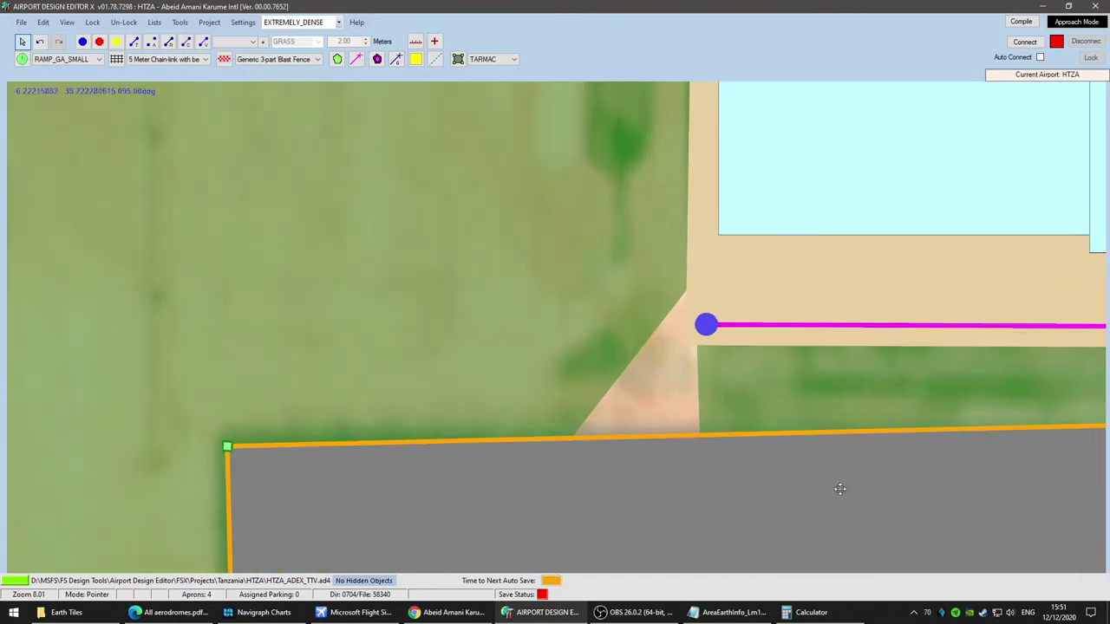
scroll(899, 475, "down", 5)
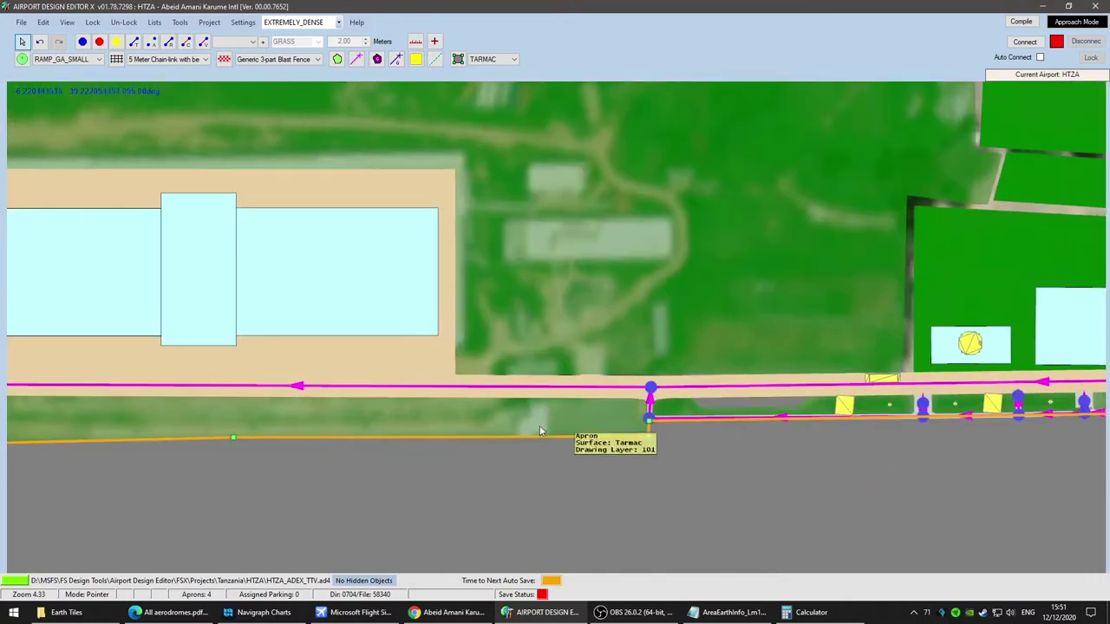
Step: Pull the taxiway grass polygon's corner down to the tarmac edge
left_click(538, 423)
scroll(618, 451, "up", 2)
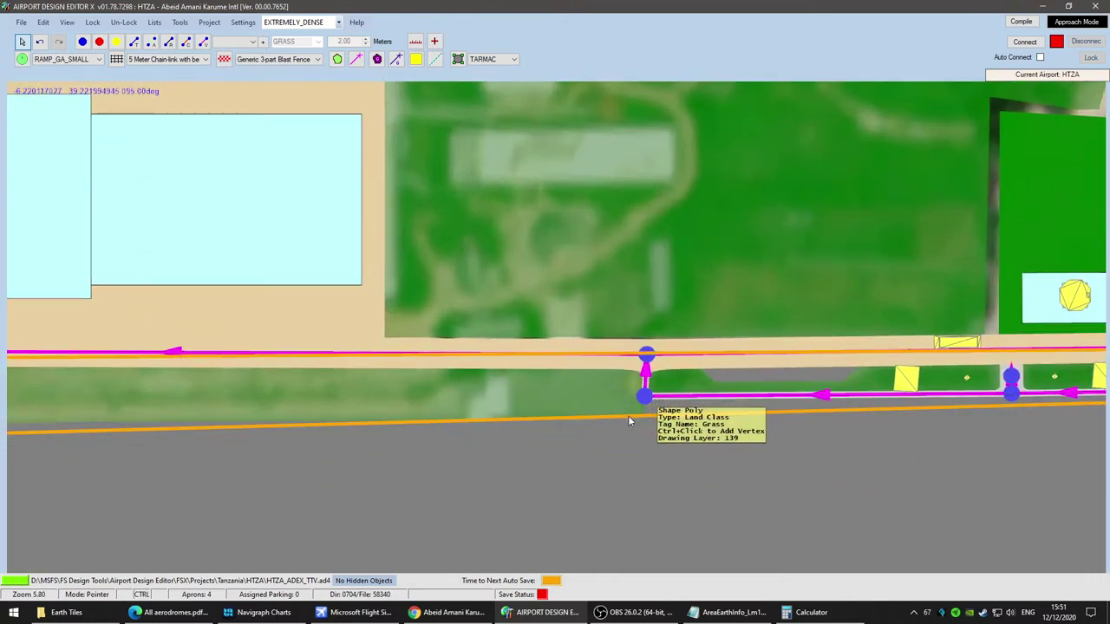
left_click_drag(630, 418, 629, 449)
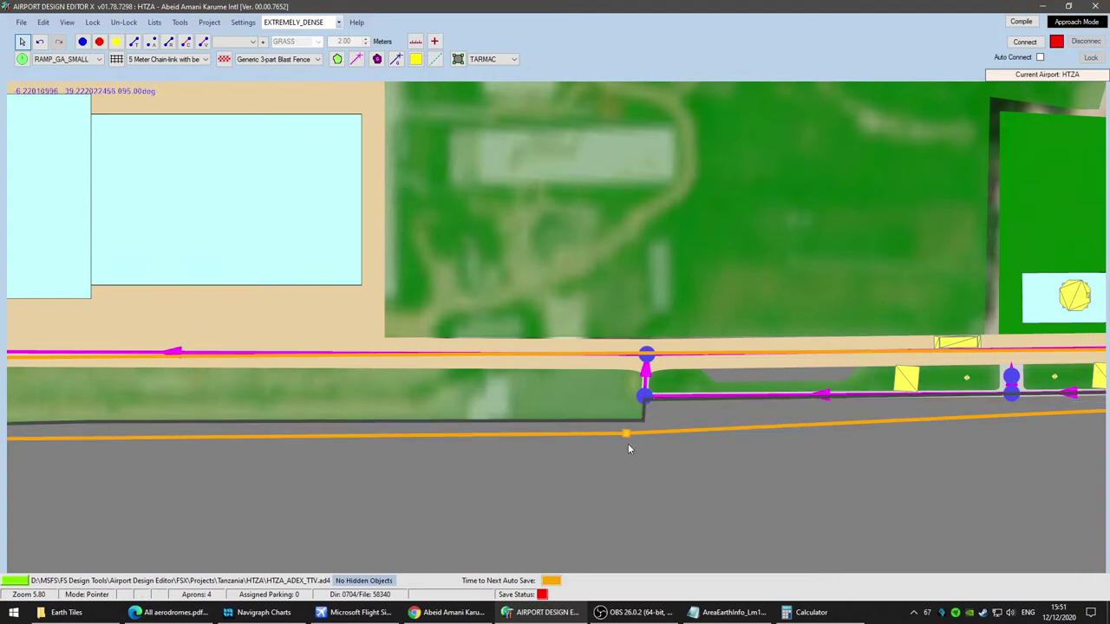
left_click(663, 473)
scroll(676, 486, "down", 3)
scroll(694, 451, "up", 4)
scroll(696, 446, "up", 3)
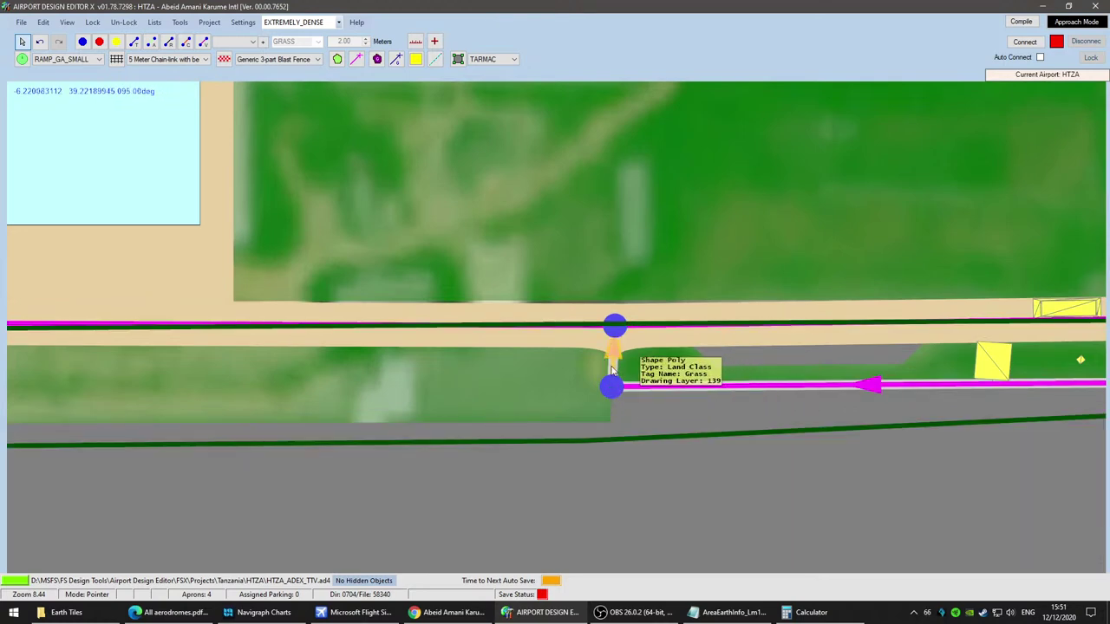
scroll(777, 487, "down", 3)
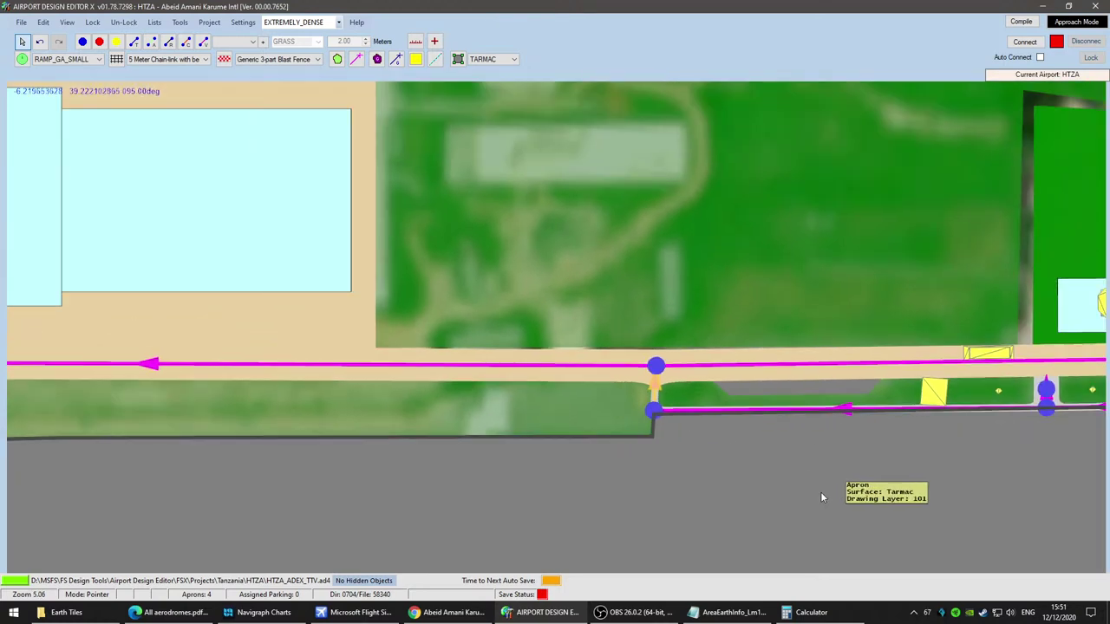
scroll(823, 492, "down", 5)
left_click_drag(914, 347, 671, 315)
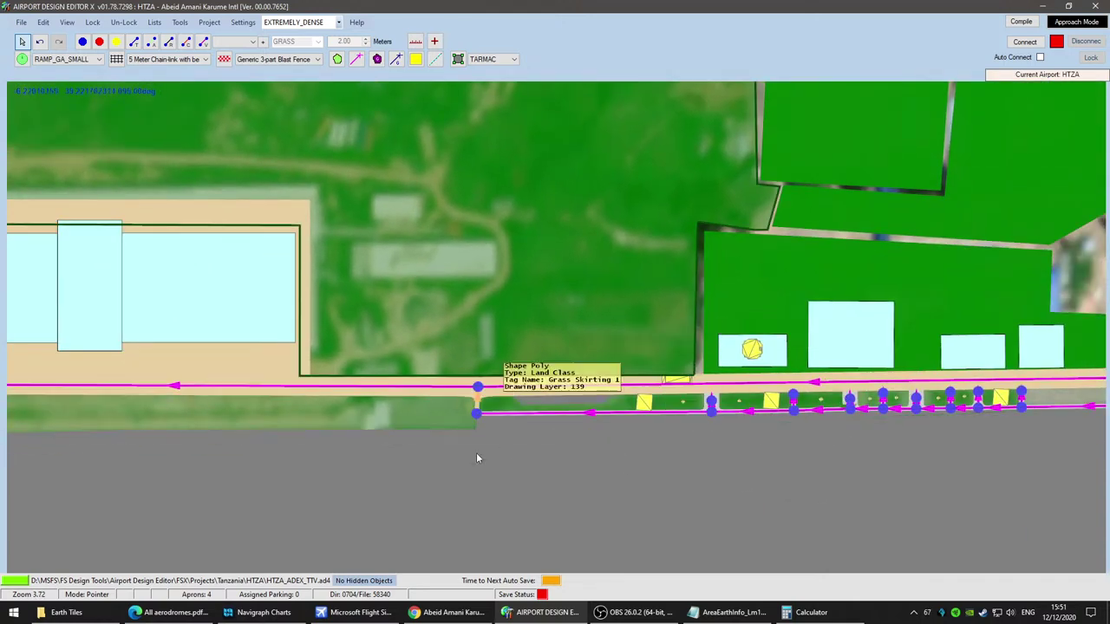
scroll(543, 468, "up", 6)
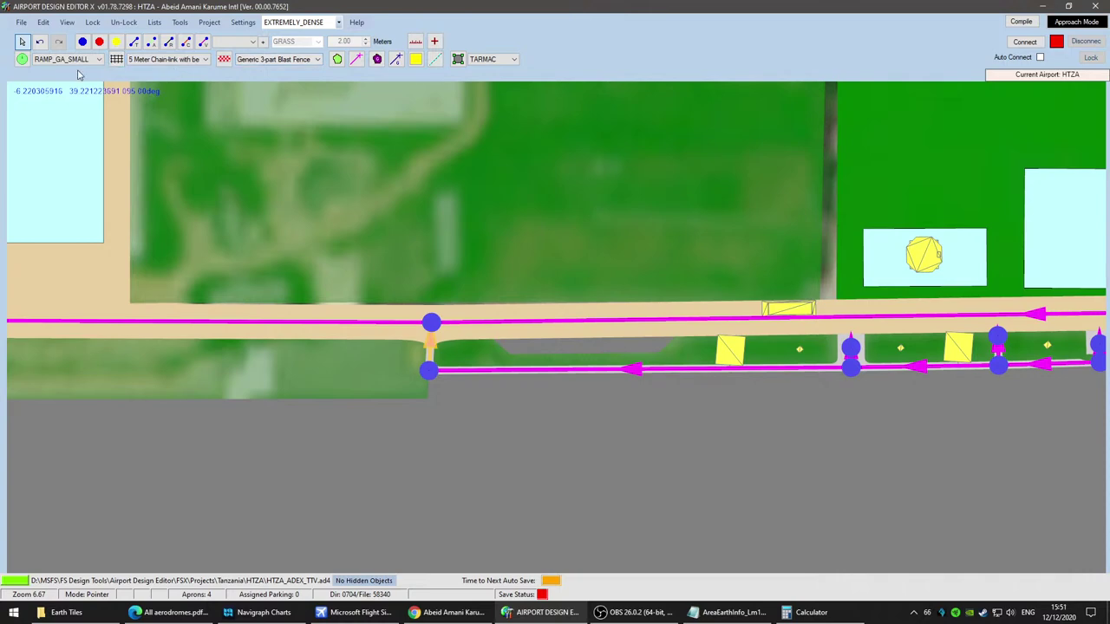
scroll(478, 365, "up", 4)
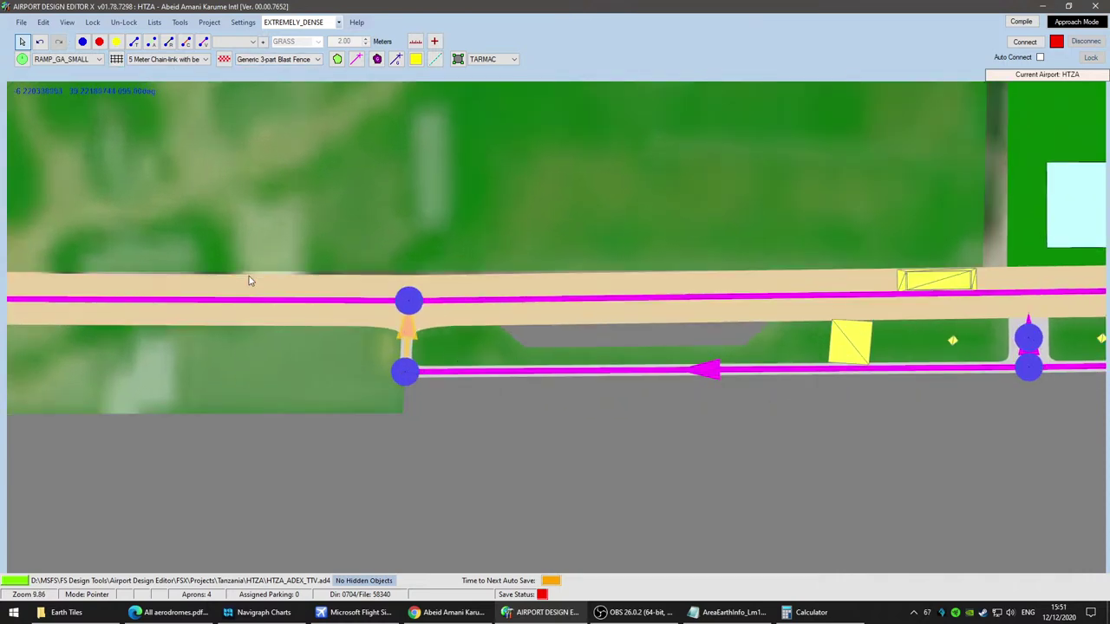
Step: Draw a vehicle path from the junction west to below the shed's west corner
left_click(203, 43)
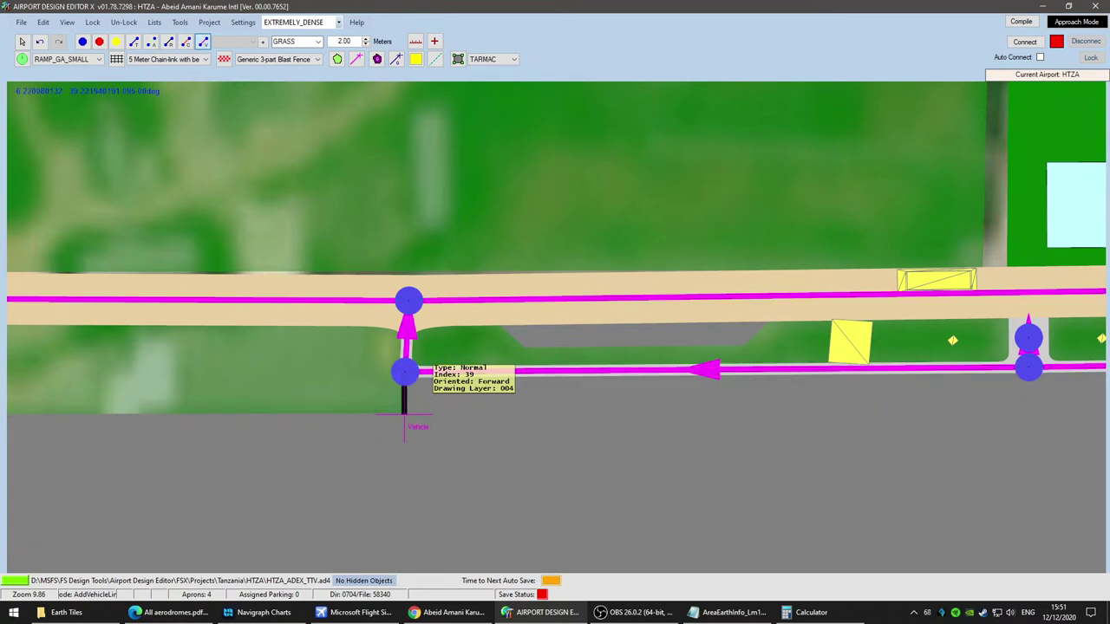
scroll(409, 446, "down", 3)
right_click_drag(245, 488, 680, 457)
scroll(394, 460, "down", 3)
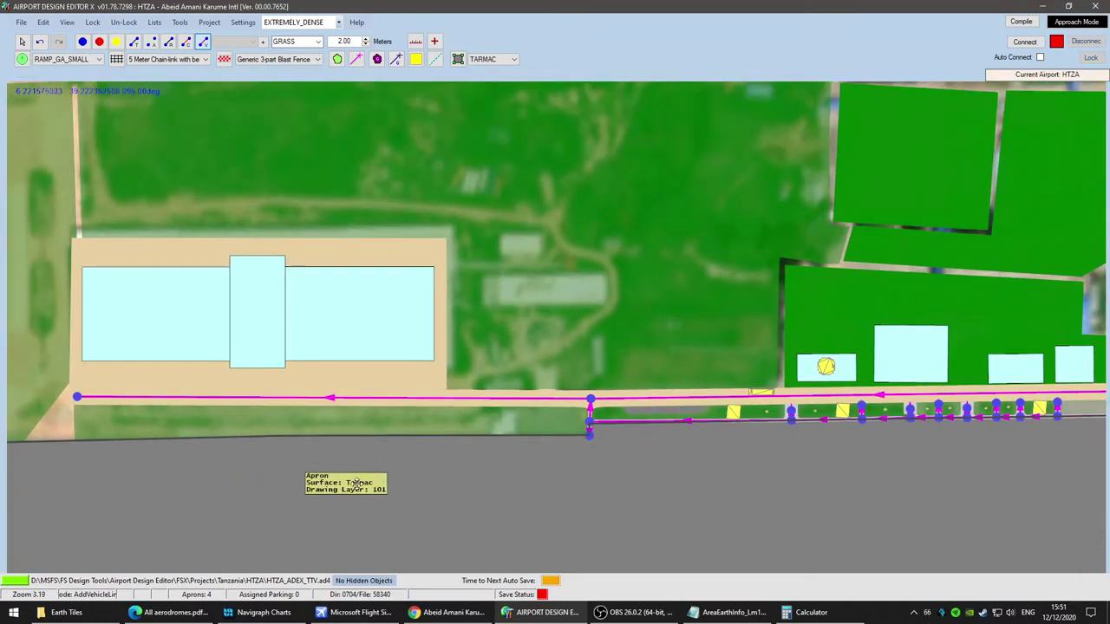
right_click_drag(357, 483, 551, 491)
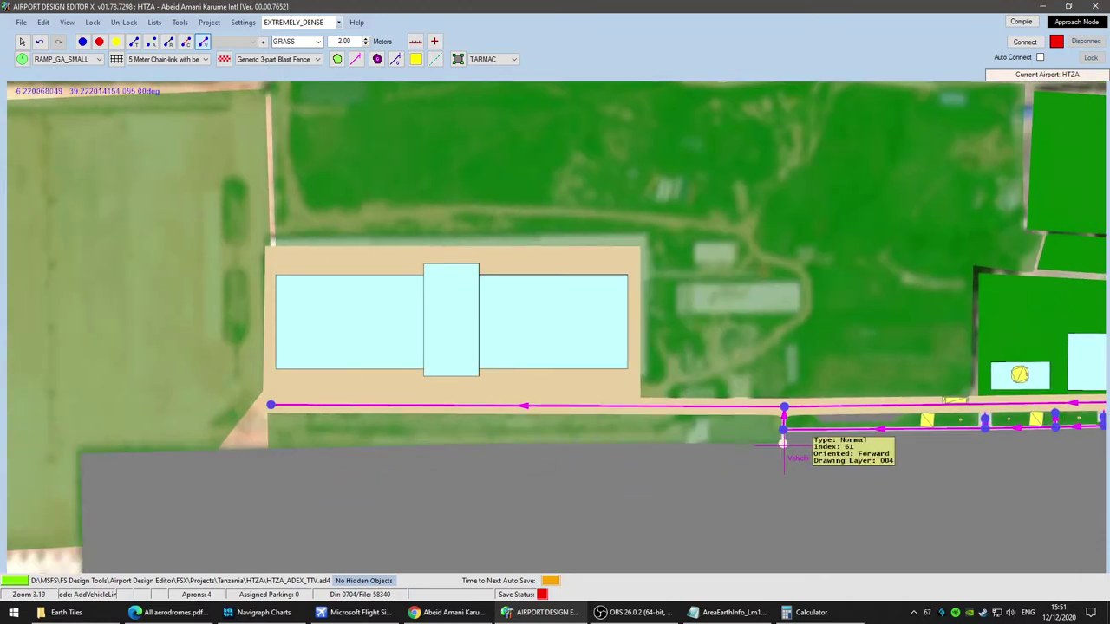
left_click(269, 448)
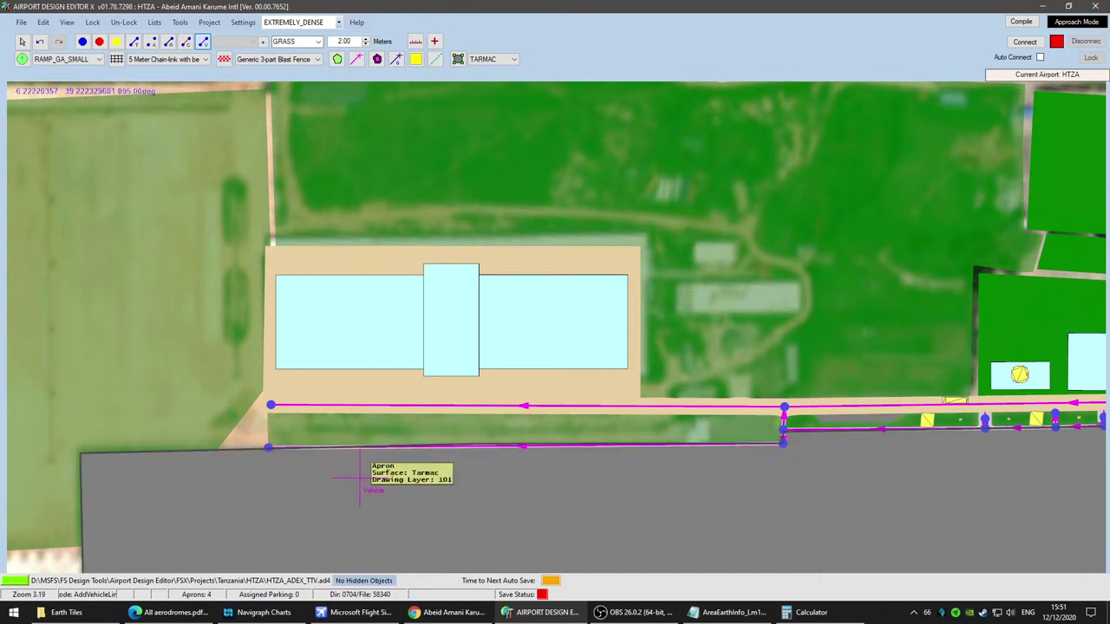
scroll(384, 468, "up", 2)
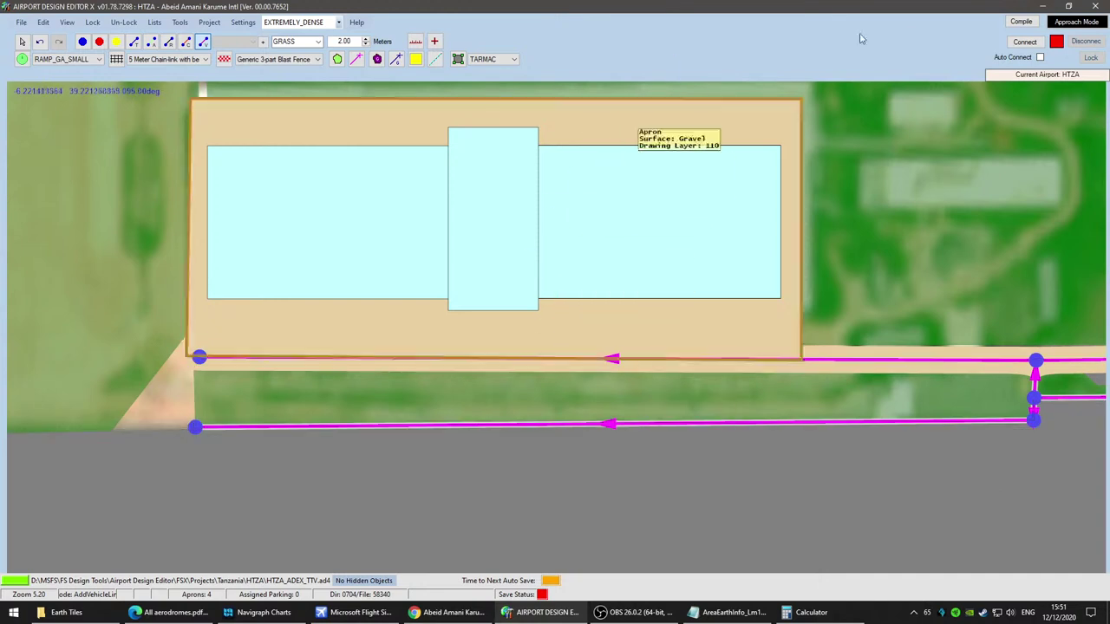
Step: Drag the tarmac apron's upper edge down below the new vehicle path
left_click(22, 41)
scroll(418, 496, "up", 2)
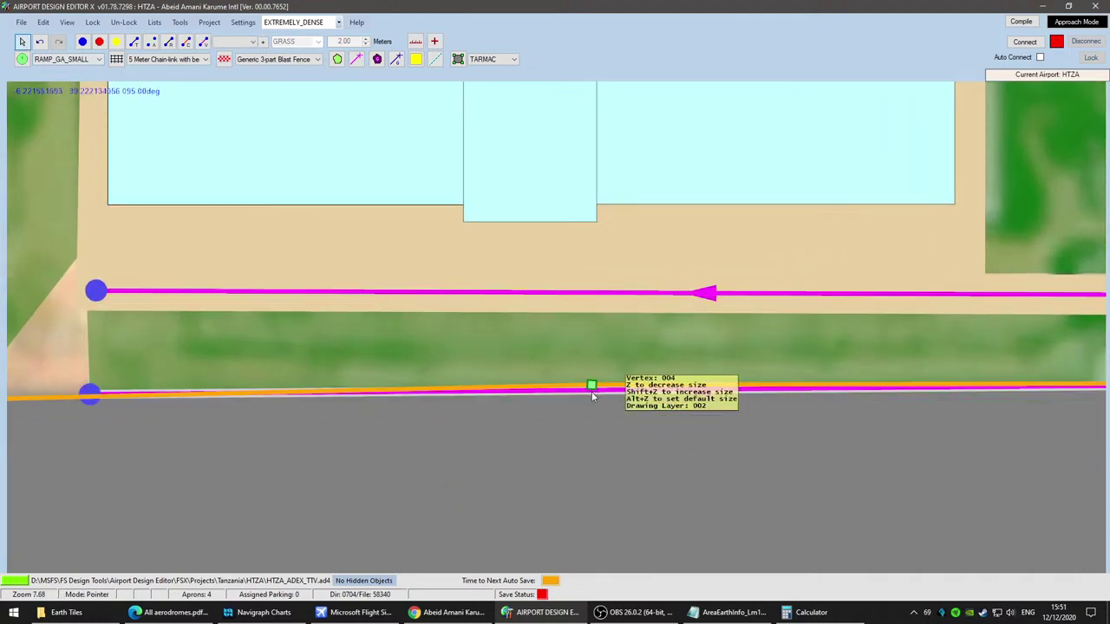
left_click_drag(591, 386, 595, 432)
scroll(701, 510, "down", 2)
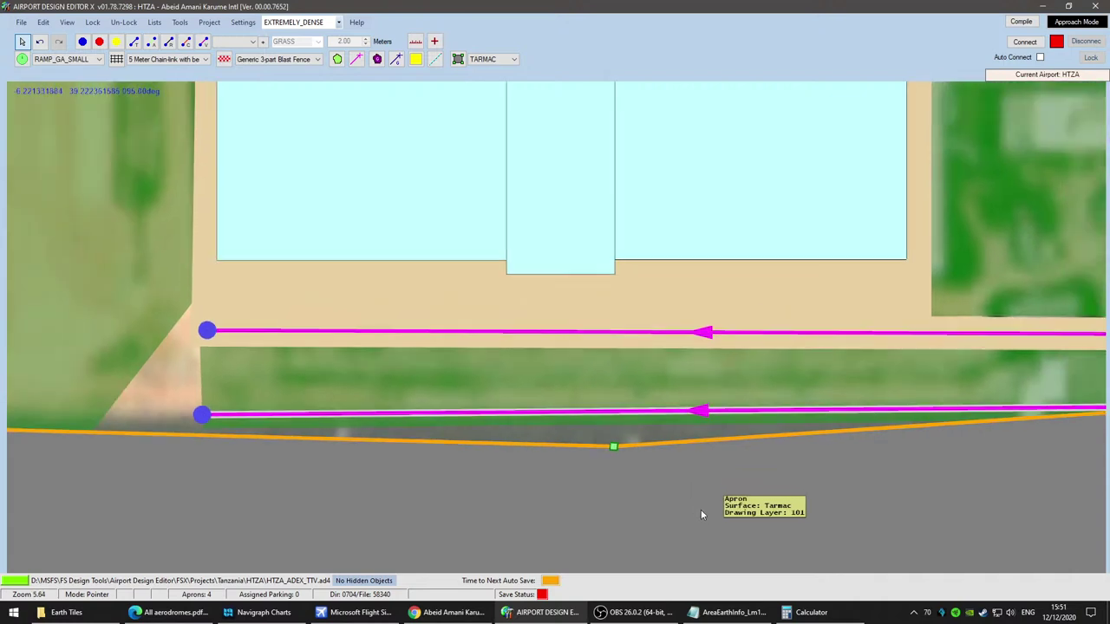
left_click(238, 407)
Step: Adjust the gravel area's lower-left corner so its left edge stays straight
scroll(448, 434, "down", 2)
scroll(503, 459, "down", 3)
left_click_drag(535, 484, 367, 480)
right_click_drag(367, 479, 481, 511)
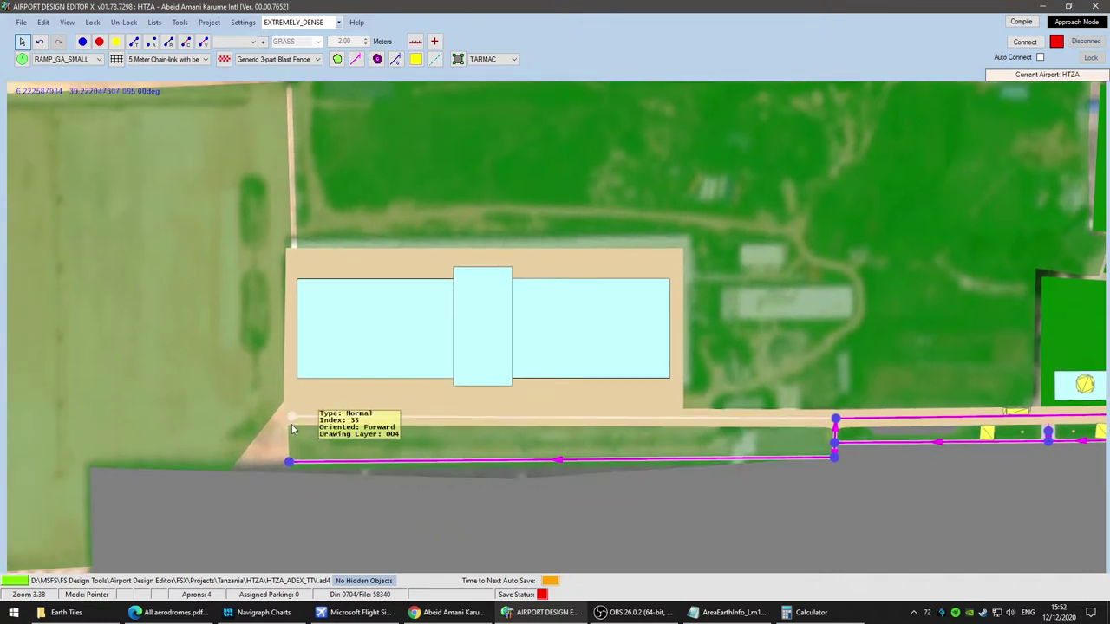
left_click(291, 429)
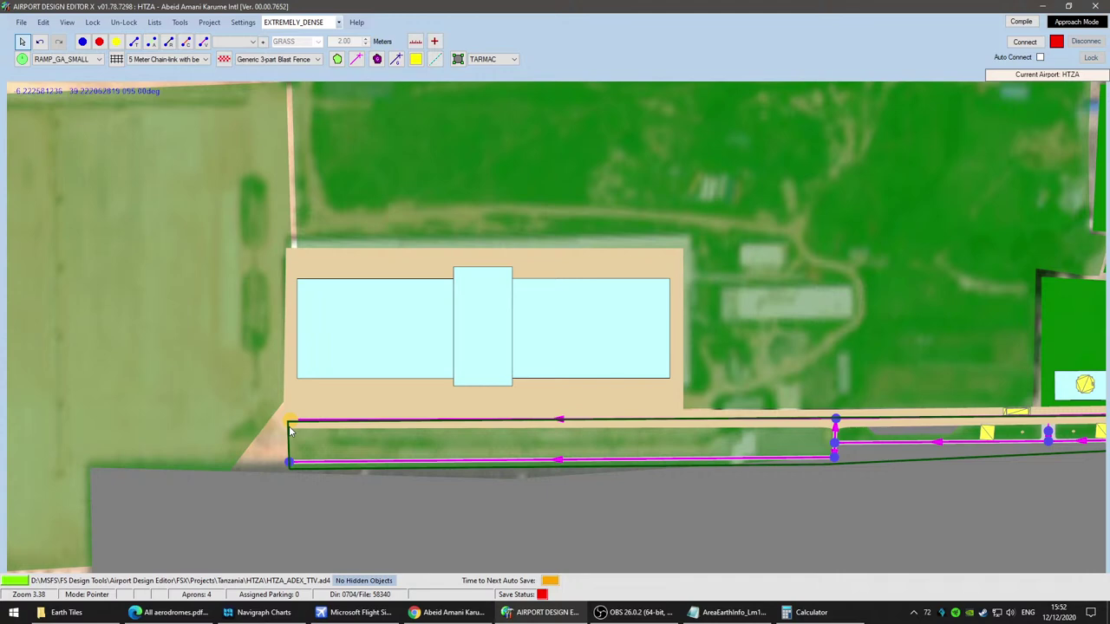
left_click(288, 421)
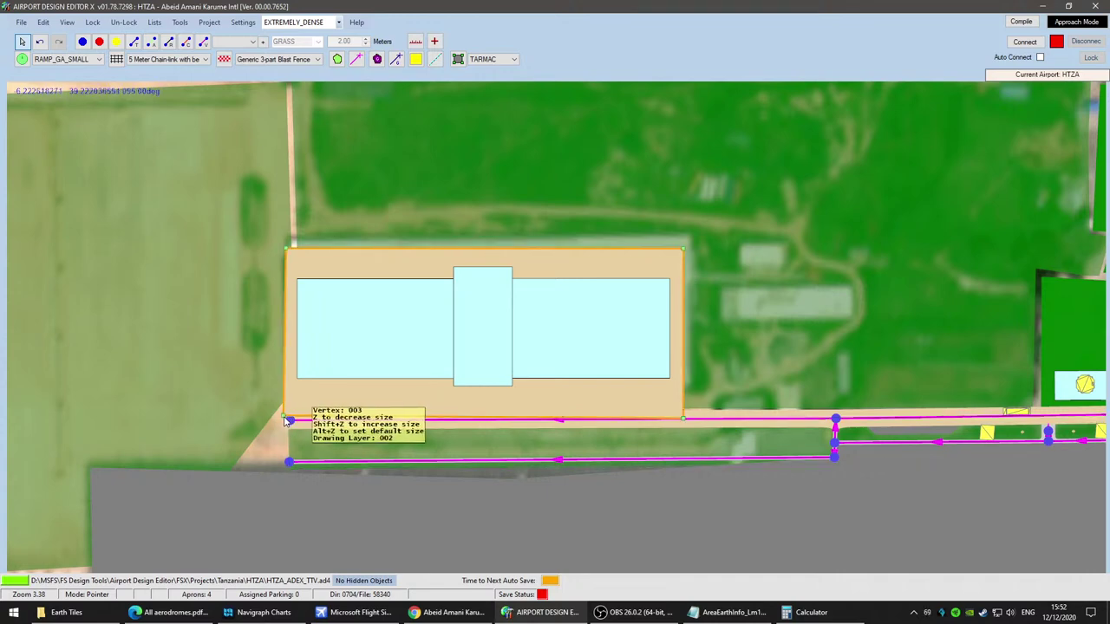
left_click_drag(286, 420, 290, 422)
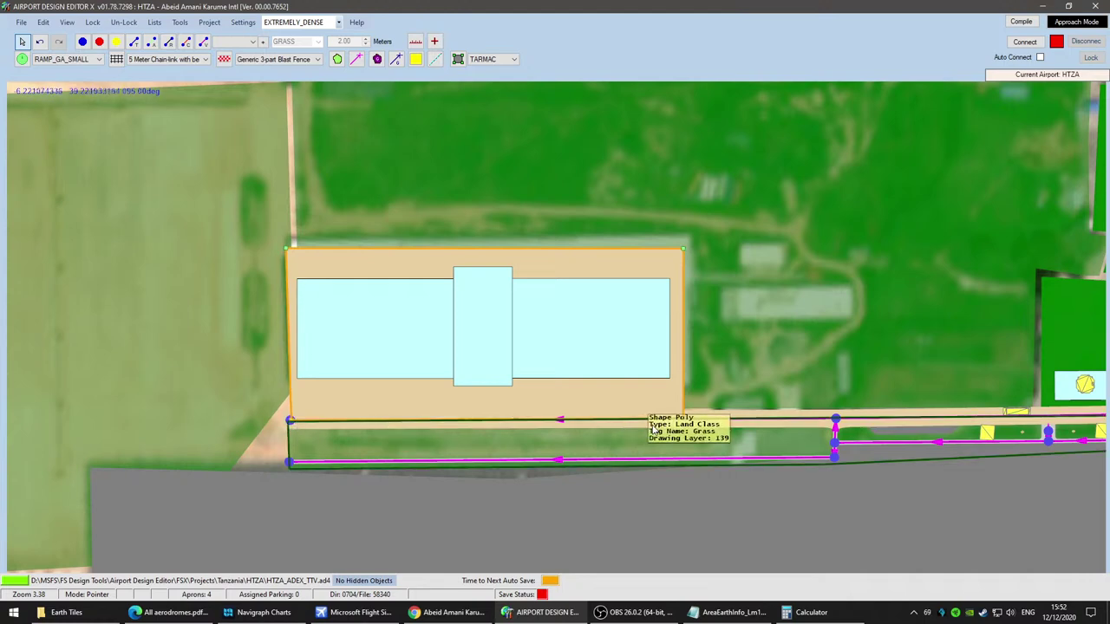
scroll(644, 427, "up", 3)
scroll(517, 407, "down", 1)
scroll(518, 413, "down", 1)
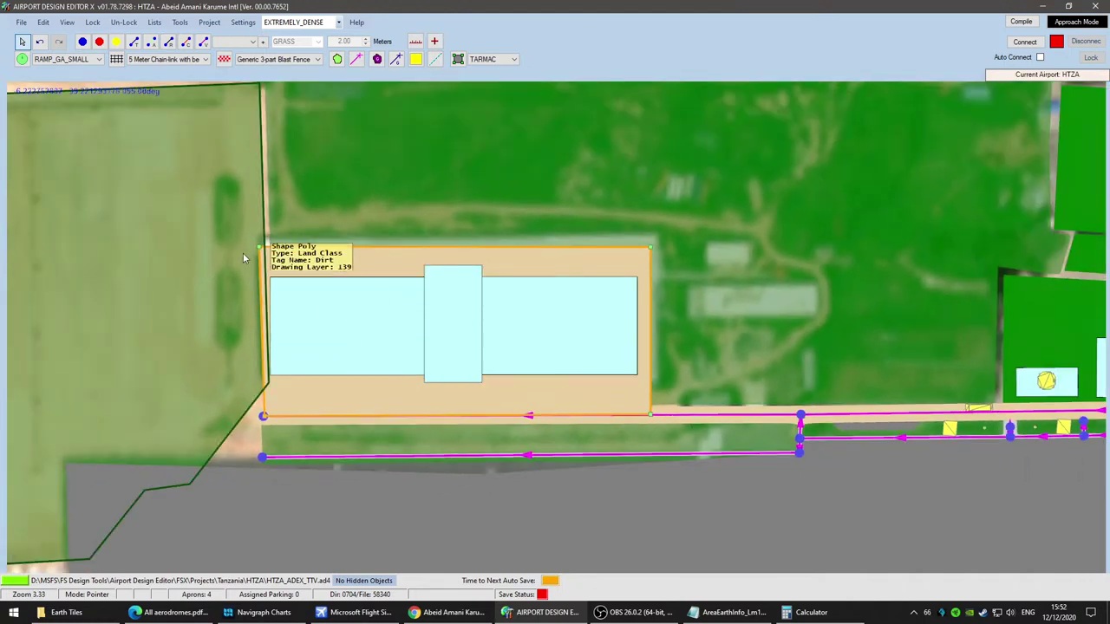
left_click_drag(263, 420, 259, 421)
left_click(261, 420)
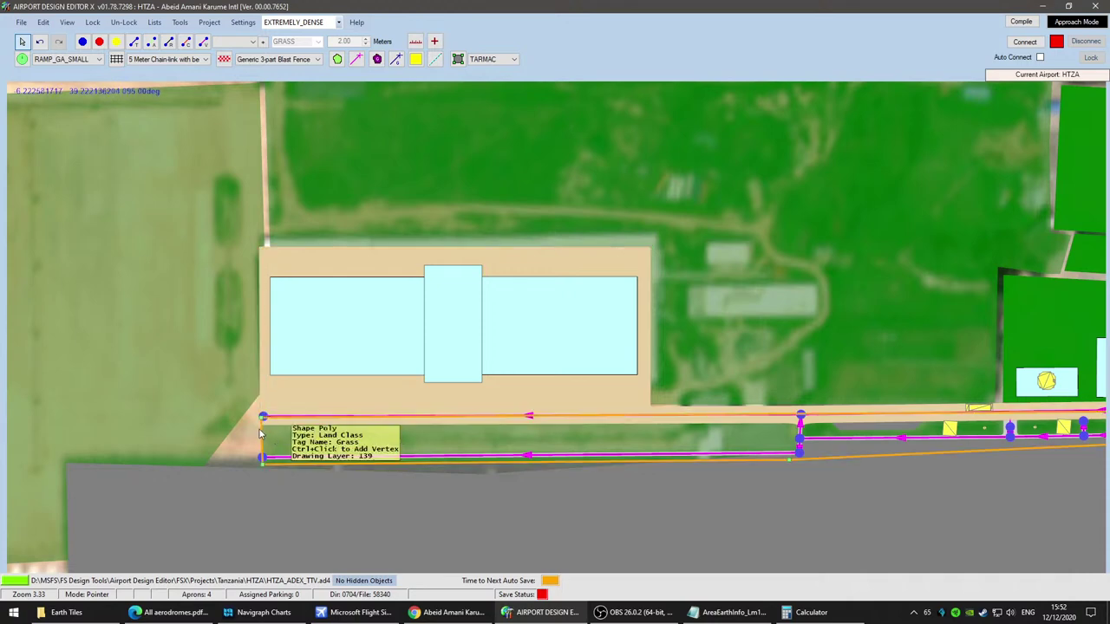
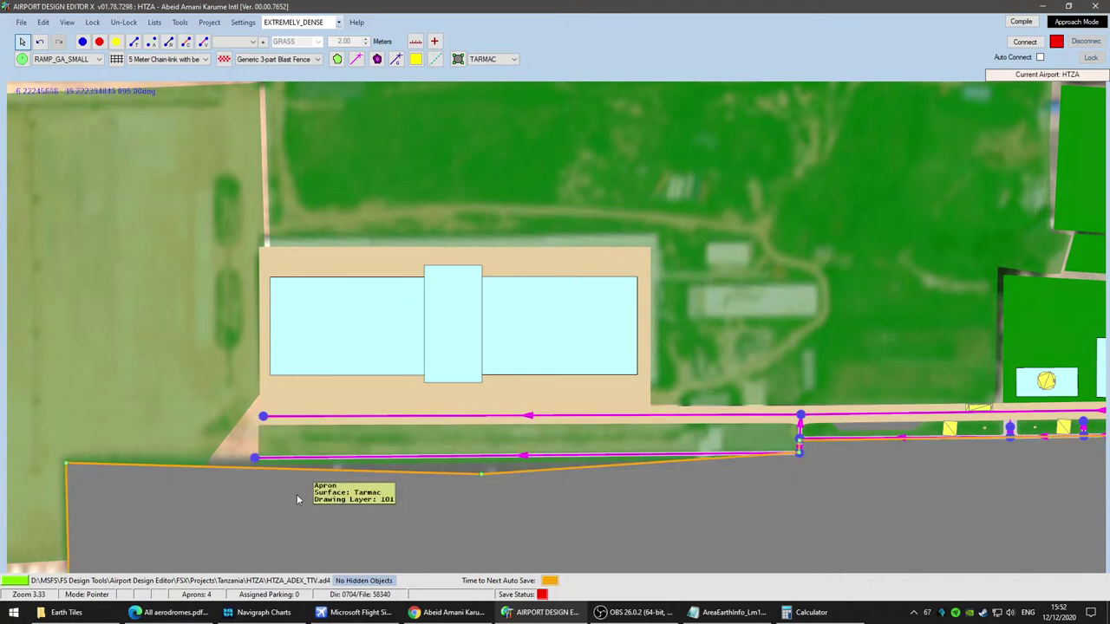
Step: Survey the perimeter road east and west of the shed with Add Vehicle Line active
scroll(287, 491, "up", 2)
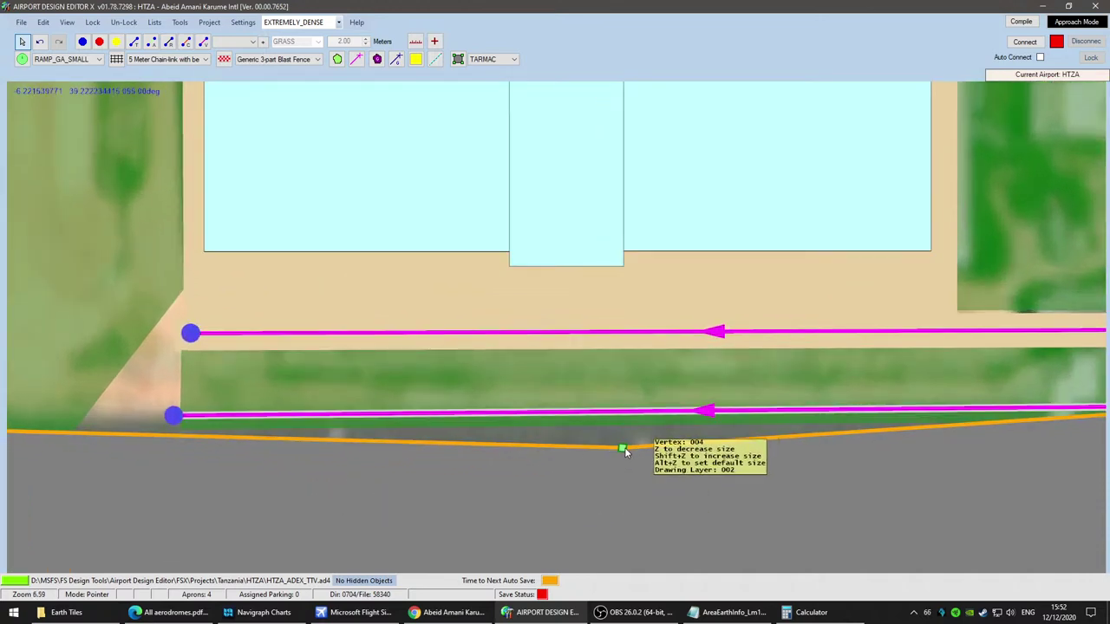
scroll(699, 529, "down", 2)
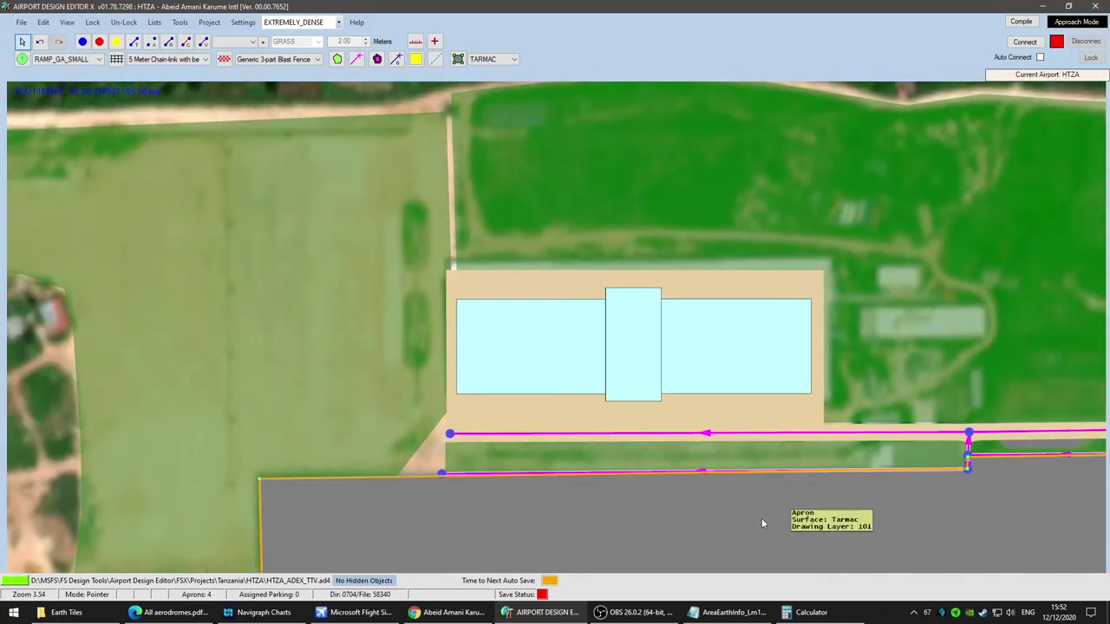
scroll(762, 518, "up", 2)
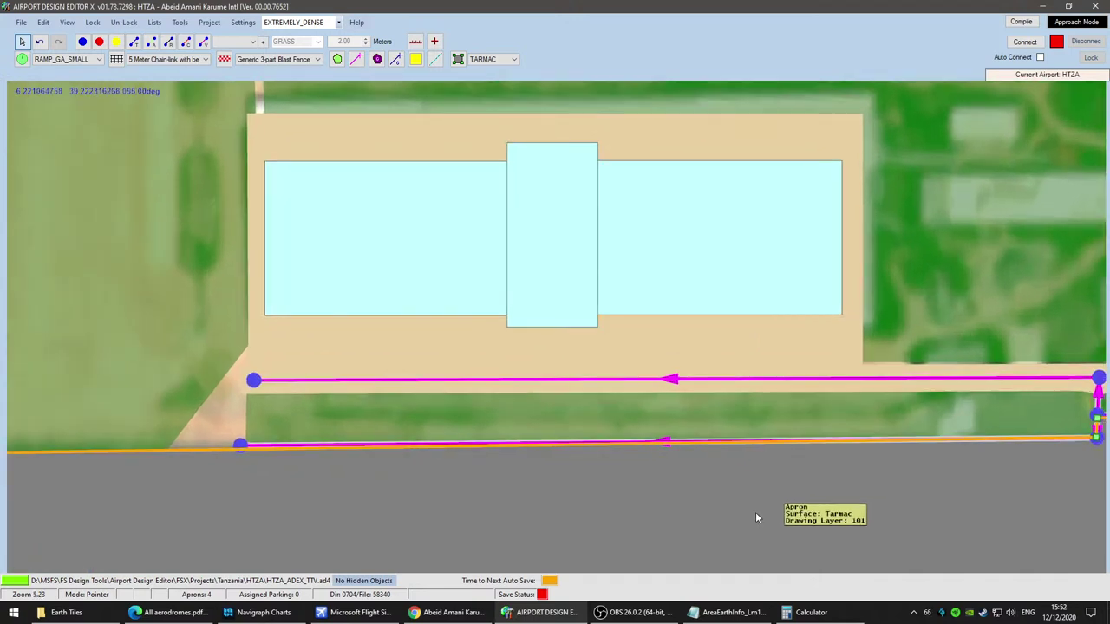
scroll(757, 514, "down", 2)
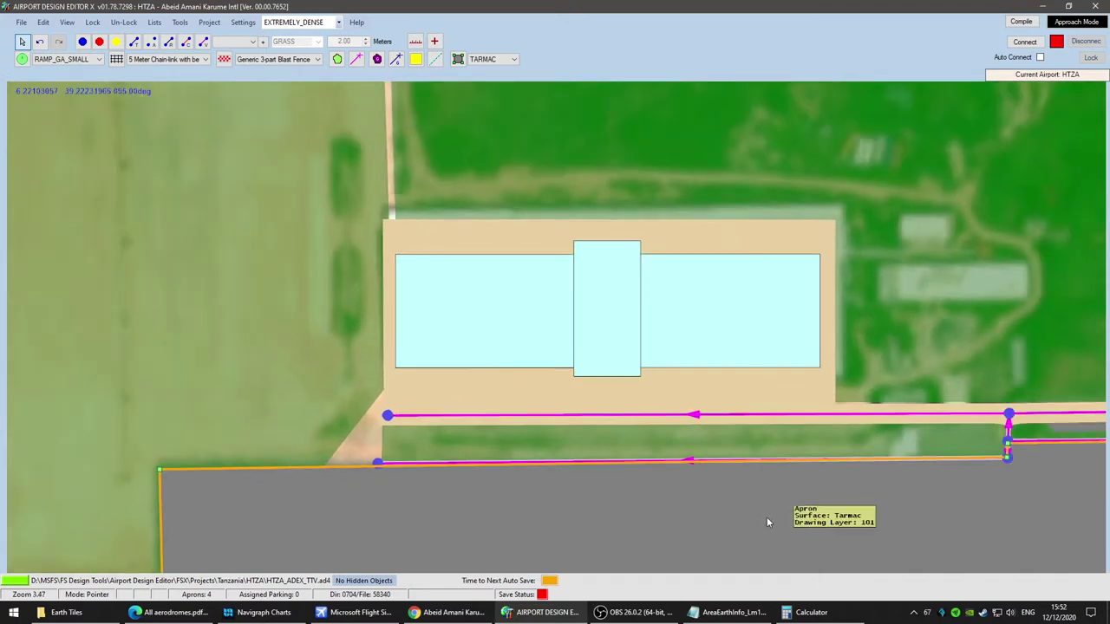
left_click_drag(881, 521, 545, 507)
scroll(801, 518, "down", 2)
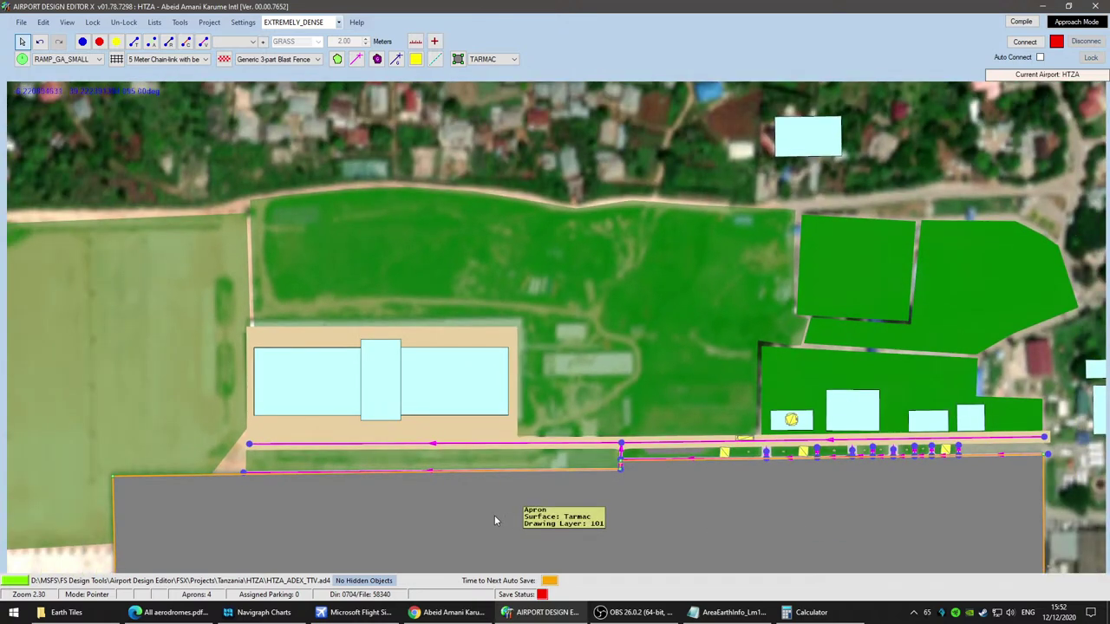
scroll(712, 524, "up", 2)
scroll(486, 525, "down", 2)
left_click_drag(369, 540, 656, 544)
scroll(662, 534, "up", 3)
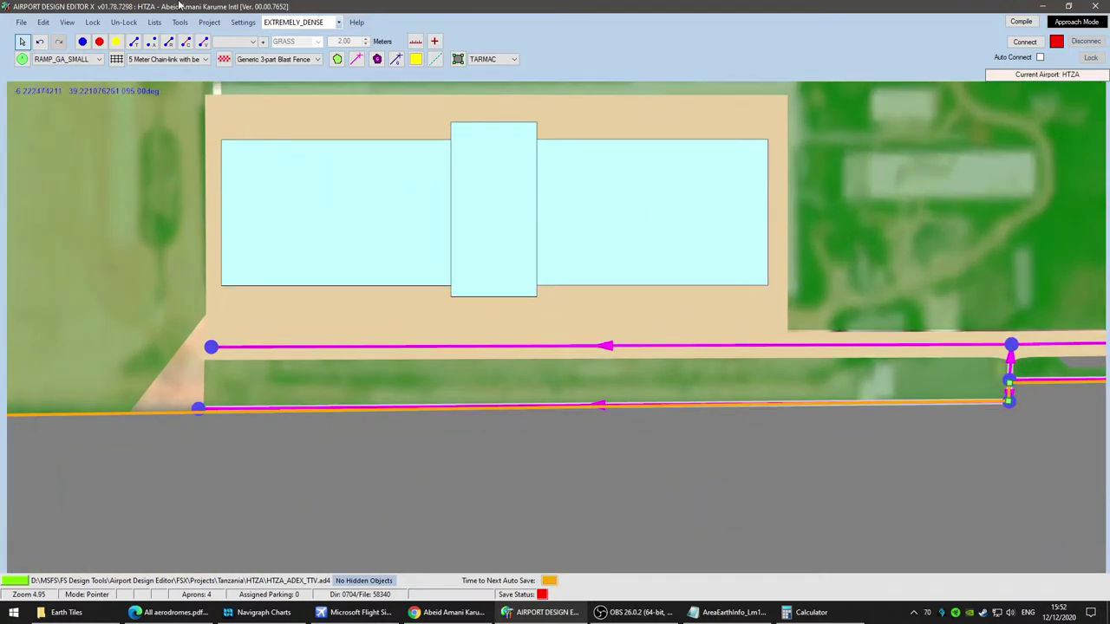
left_click(203, 42)
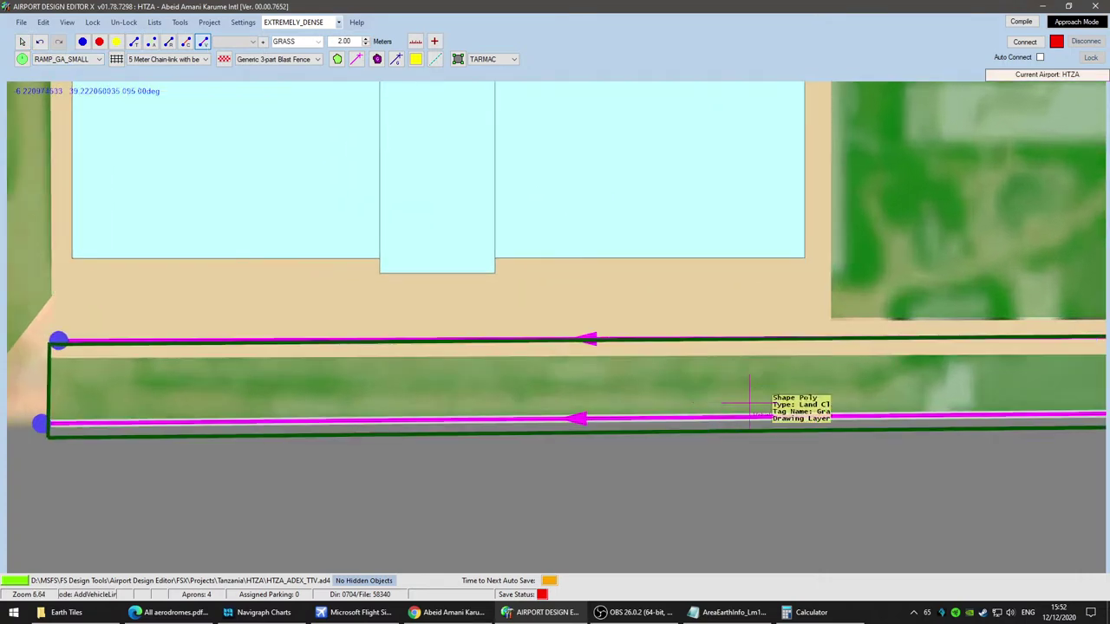
scroll(1078, 488, "down", 2)
right_click_drag(1078, 488, 665, 536)
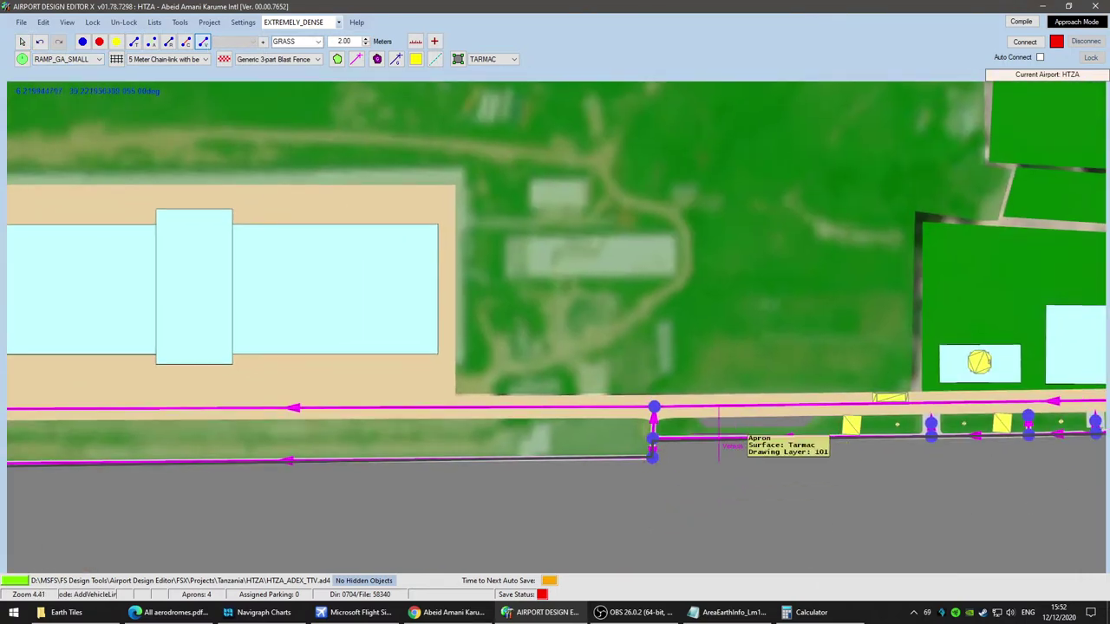
Step: Pan back west toward the shed and switch to the Add Apron tool
left_click(22, 42)
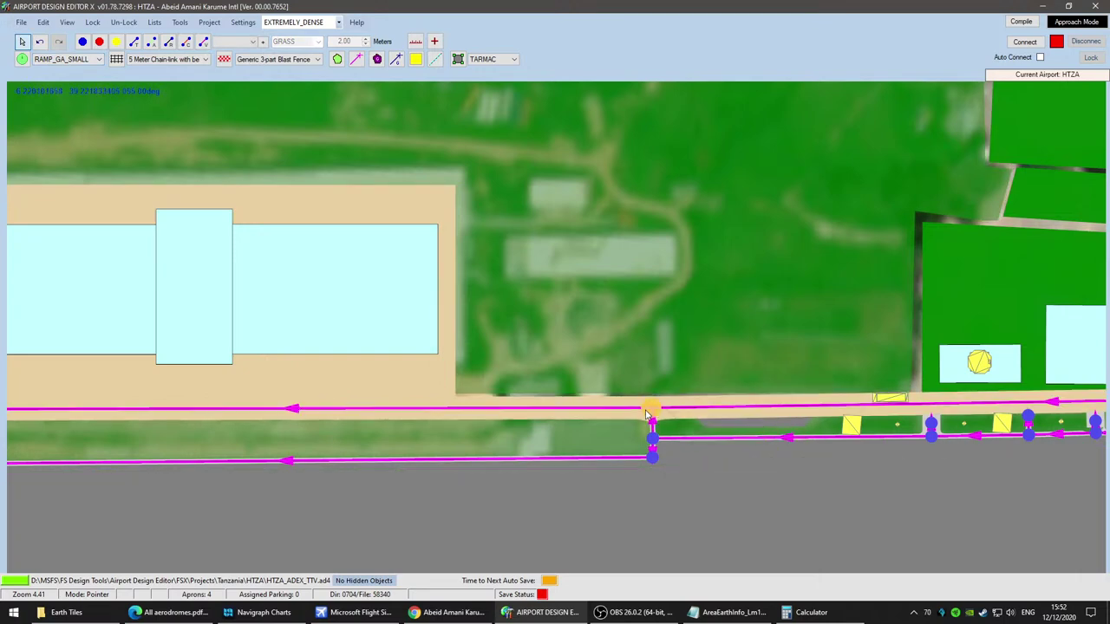
scroll(539, 508, "down", 2)
right_click_drag(395, 487, 751, 462)
left_click(203, 41)
scroll(665, 491, "up", 2)
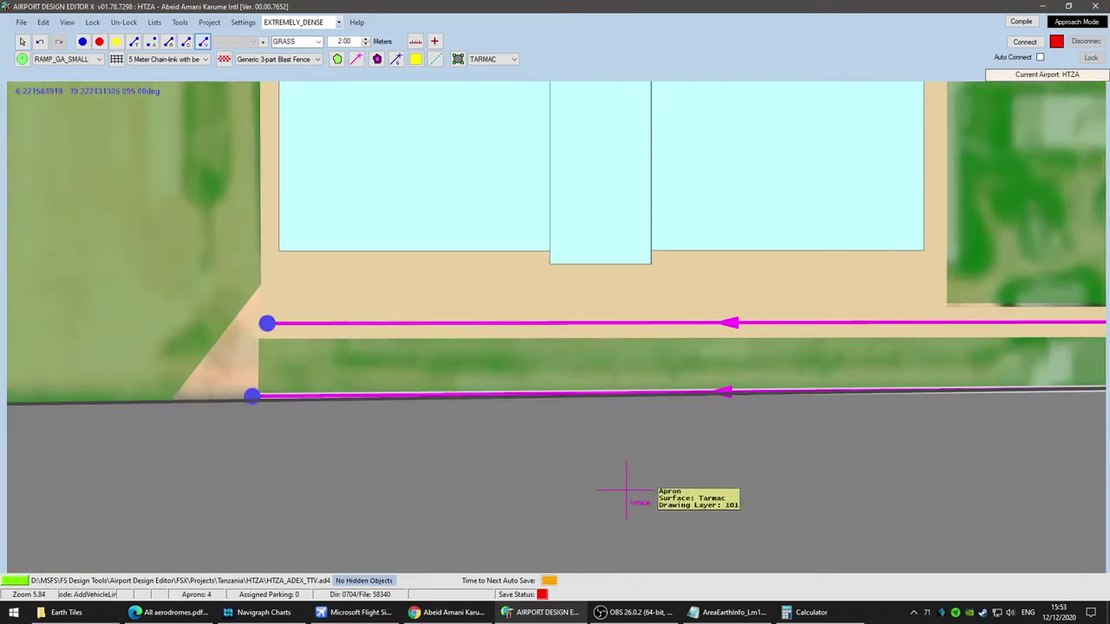
scroll(626, 491, "down", 2)
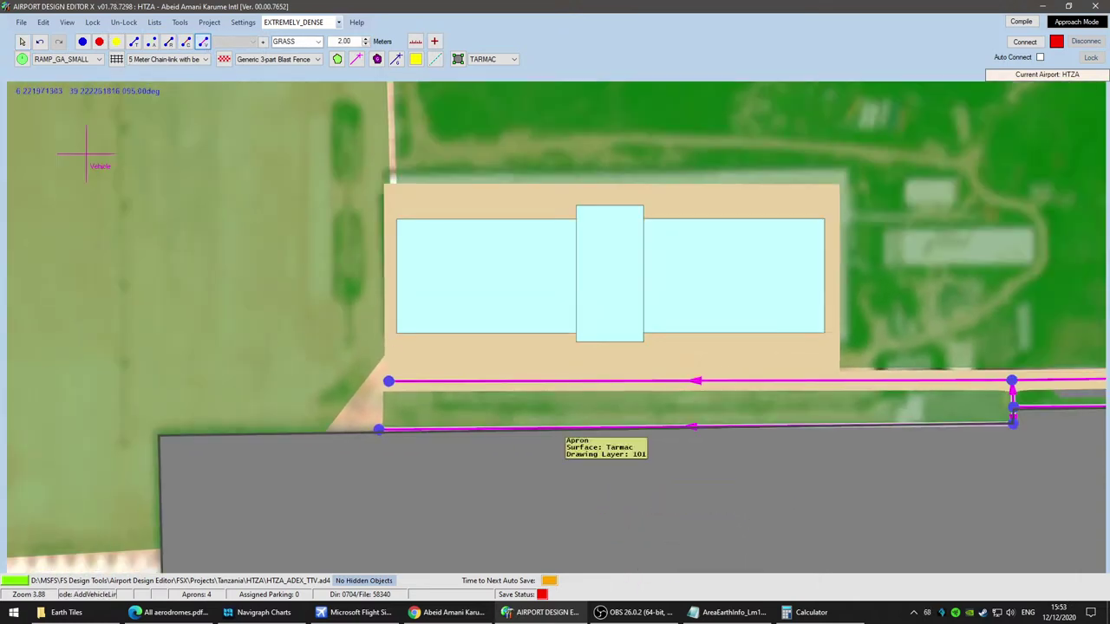
left_click(458, 59)
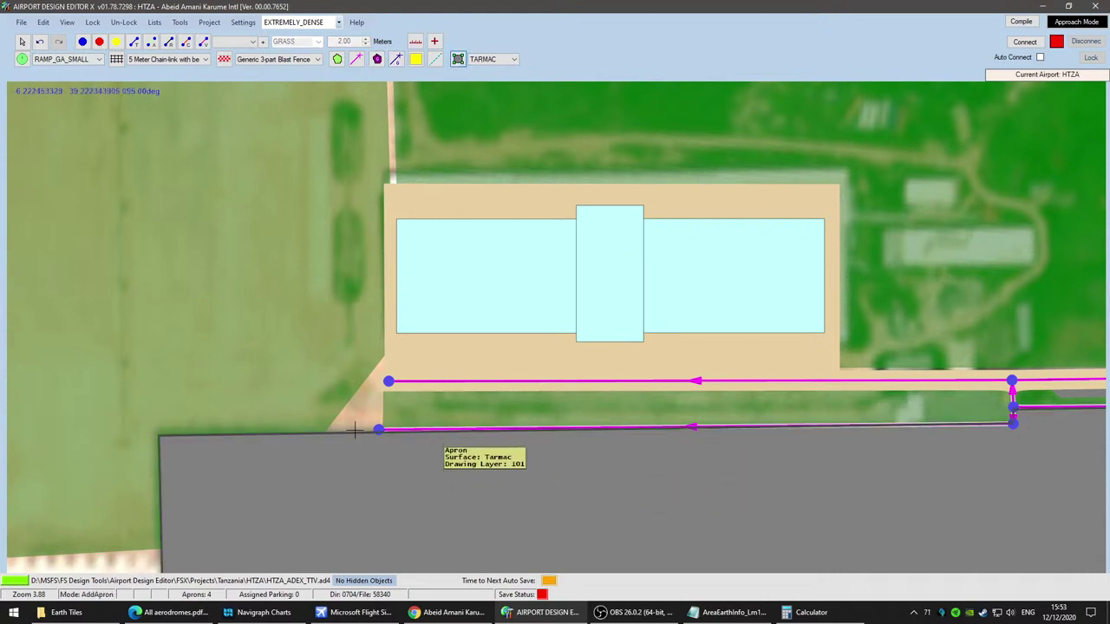
Step: Set the new-apron surface to GRAVEL and frame the area around the shed
left_click(491, 59)
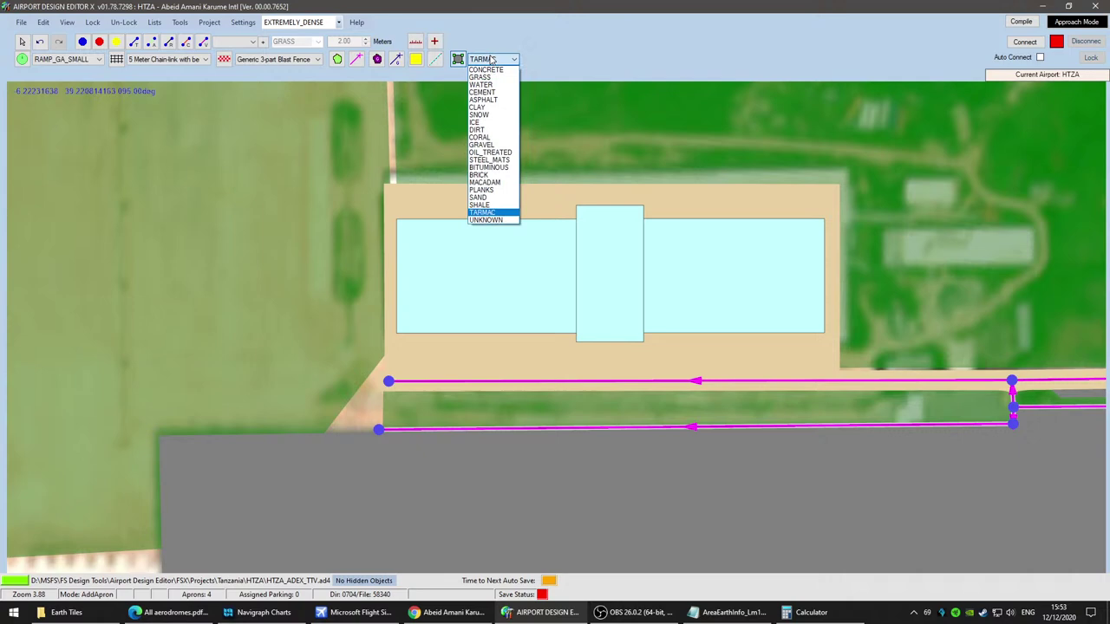
left_click(482, 144)
scroll(632, 466, "up", 3)
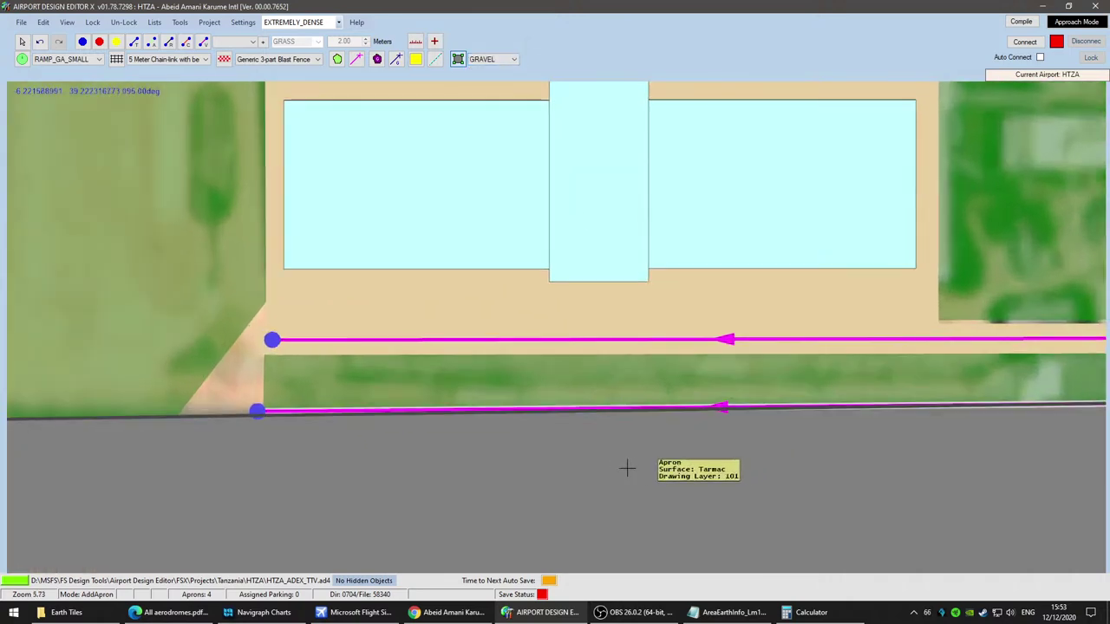
middle_click_drag(674, 457, 542, 477)
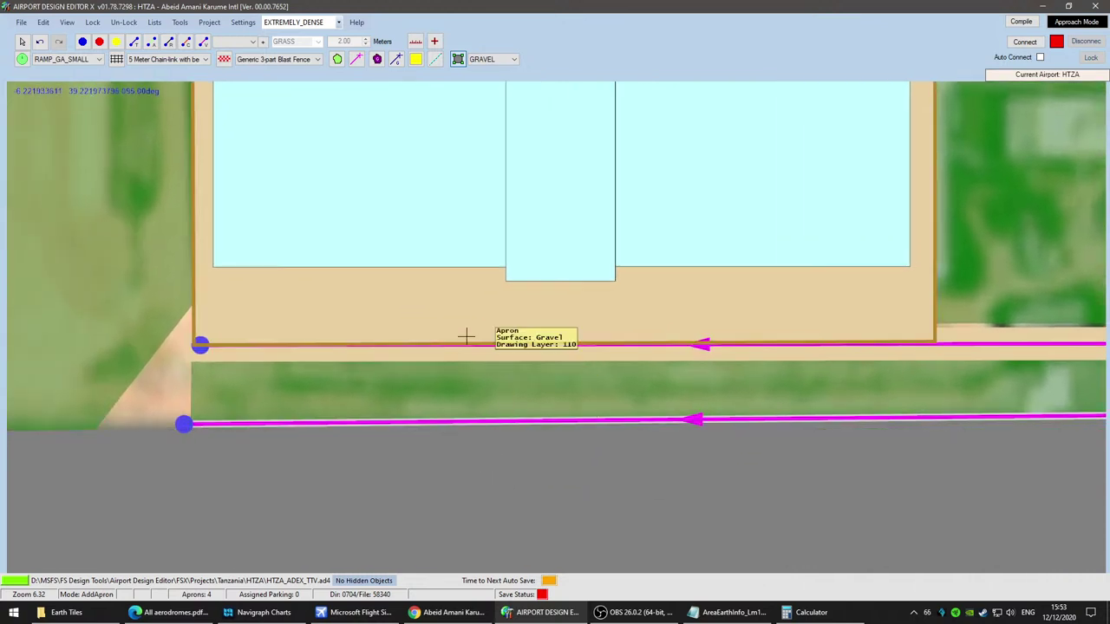
scroll(466, 338, "down", 3)
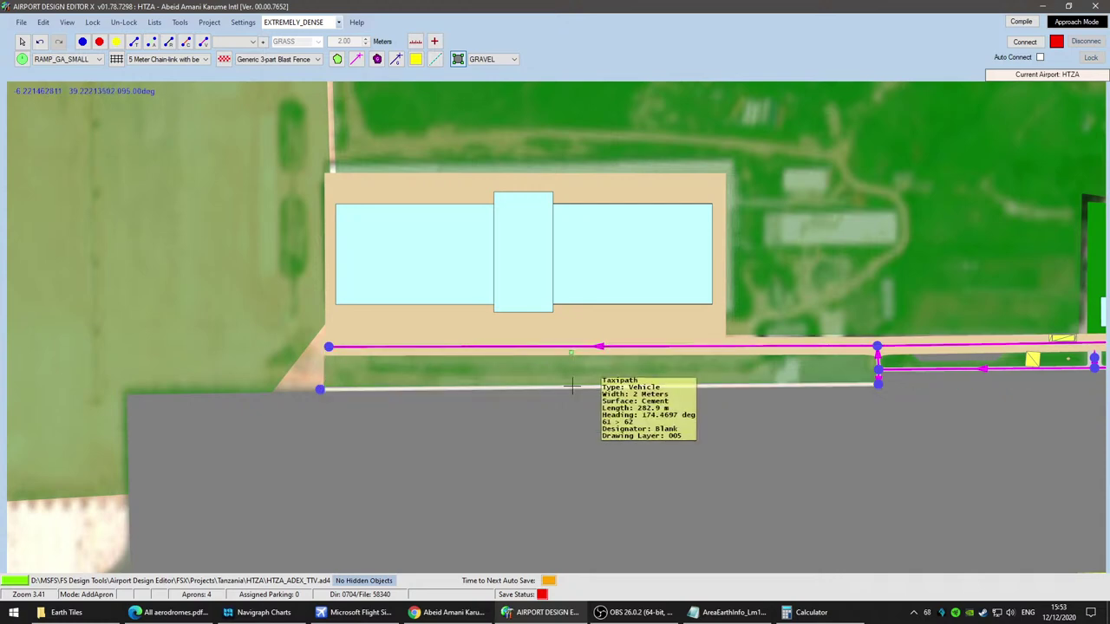
Step: Select the grass strip and draw a gravel apron crossing through it between the roads
left_click(498, 388)
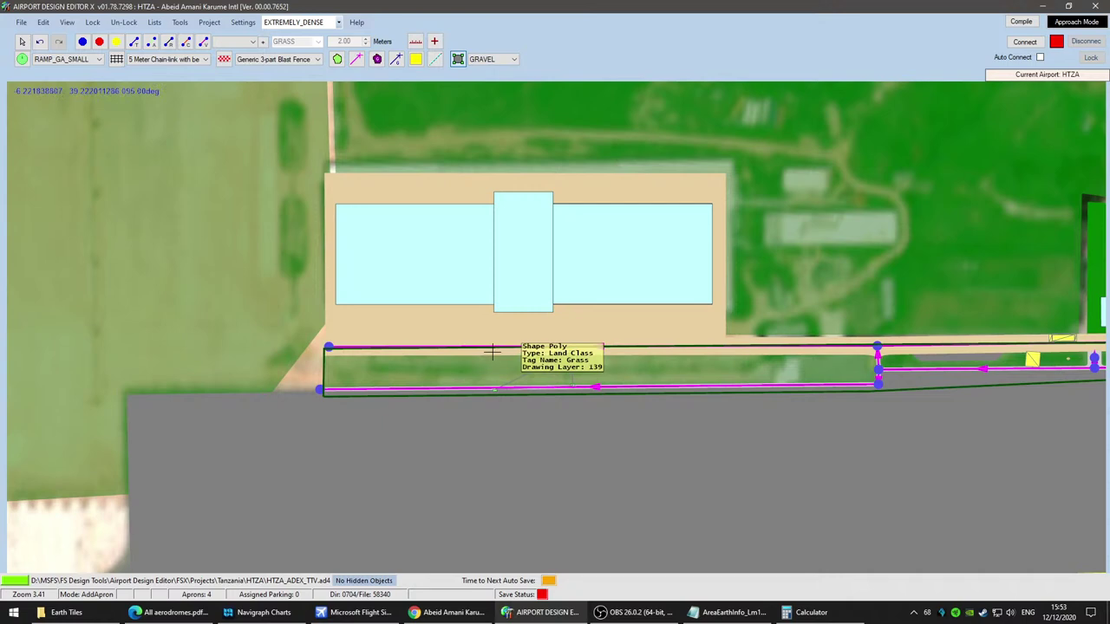
scroll(794, 412, "up", 2)
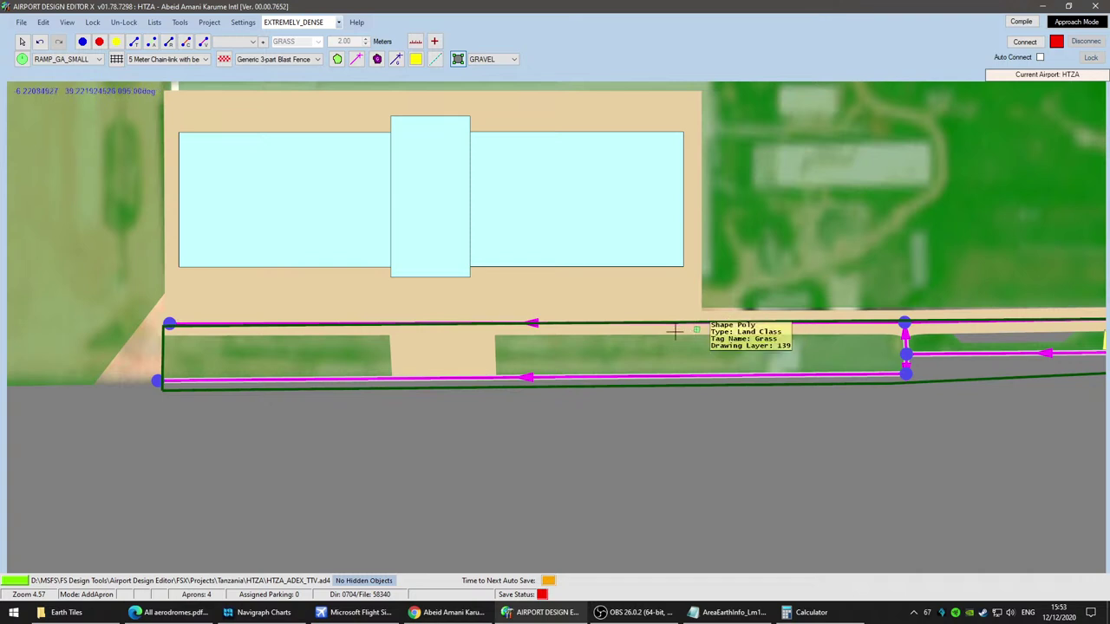
left_click(668, 331)
left_click(668, 379)
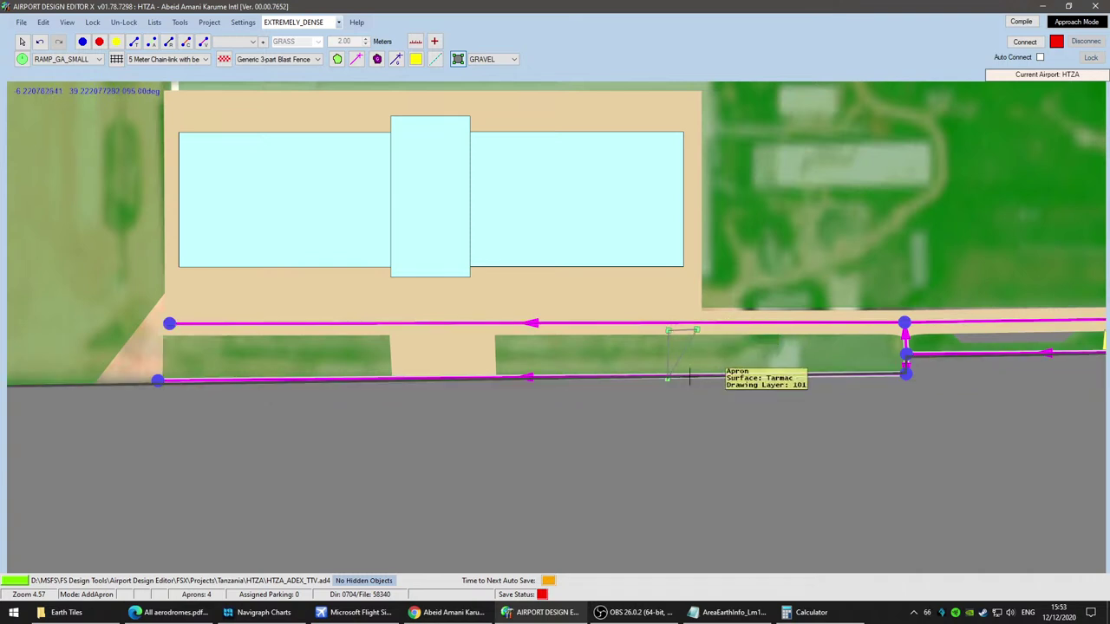
double_click(690, 377)
Step: Add a second gravel patch at the strip's west end, then return to Pointer
left_click(207, 333)
left_click(198, 381)
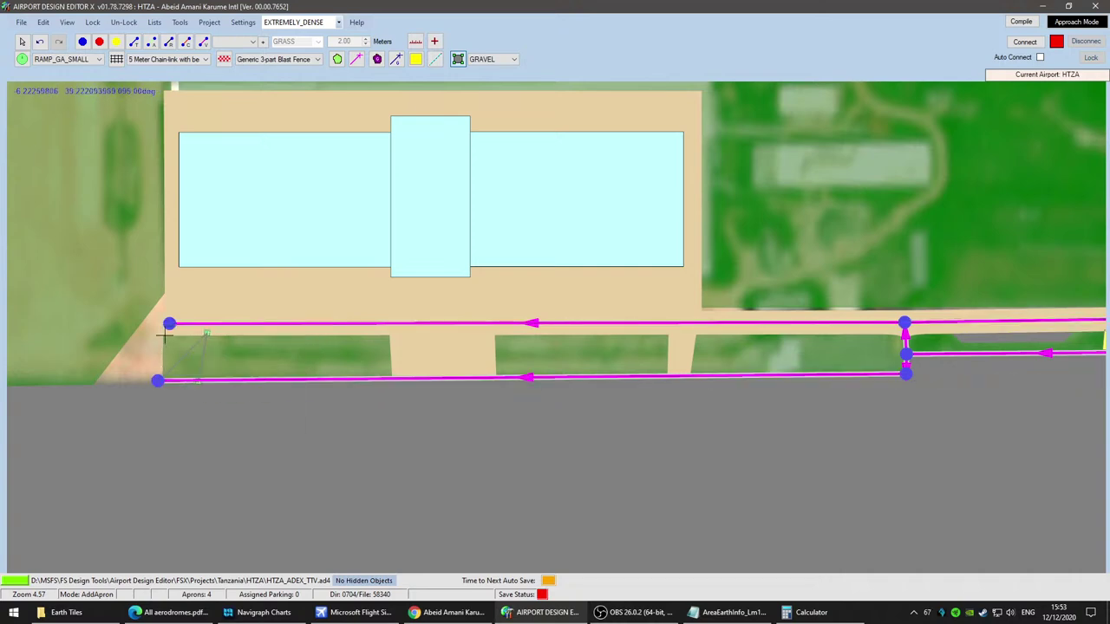
scroll(291, 356, "up", 4)
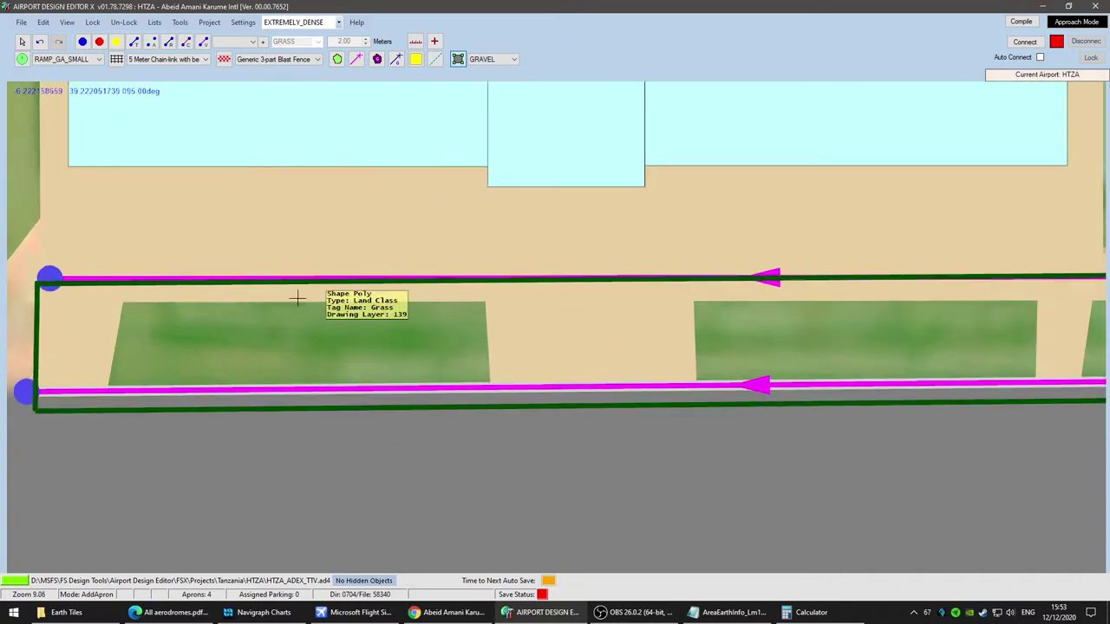
left_click(22, 43)
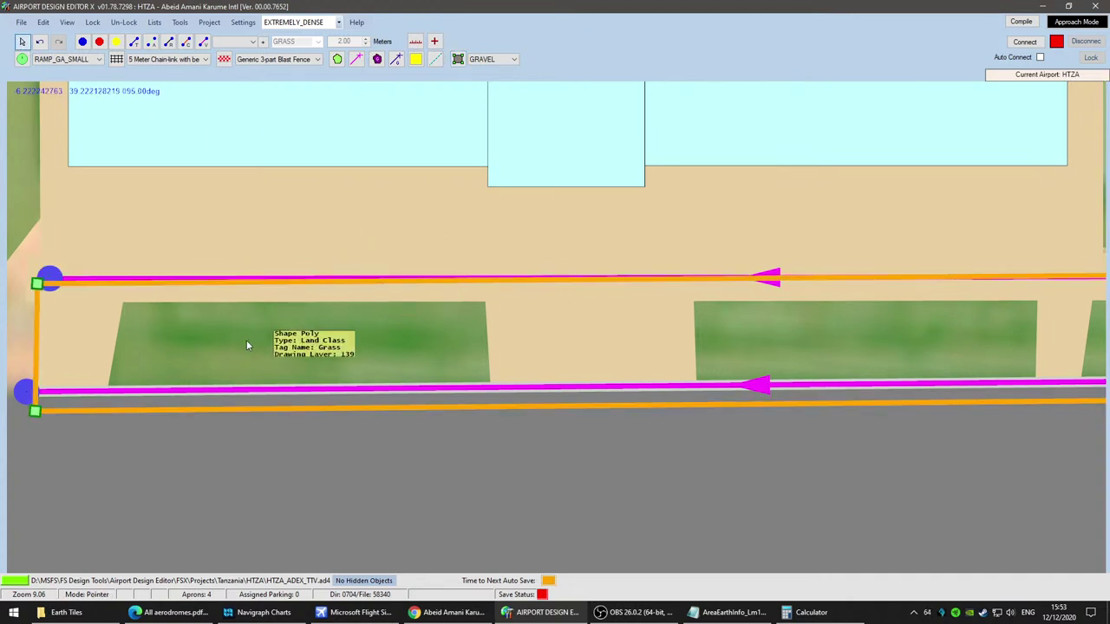
scroll(161, 315, "up", 2)
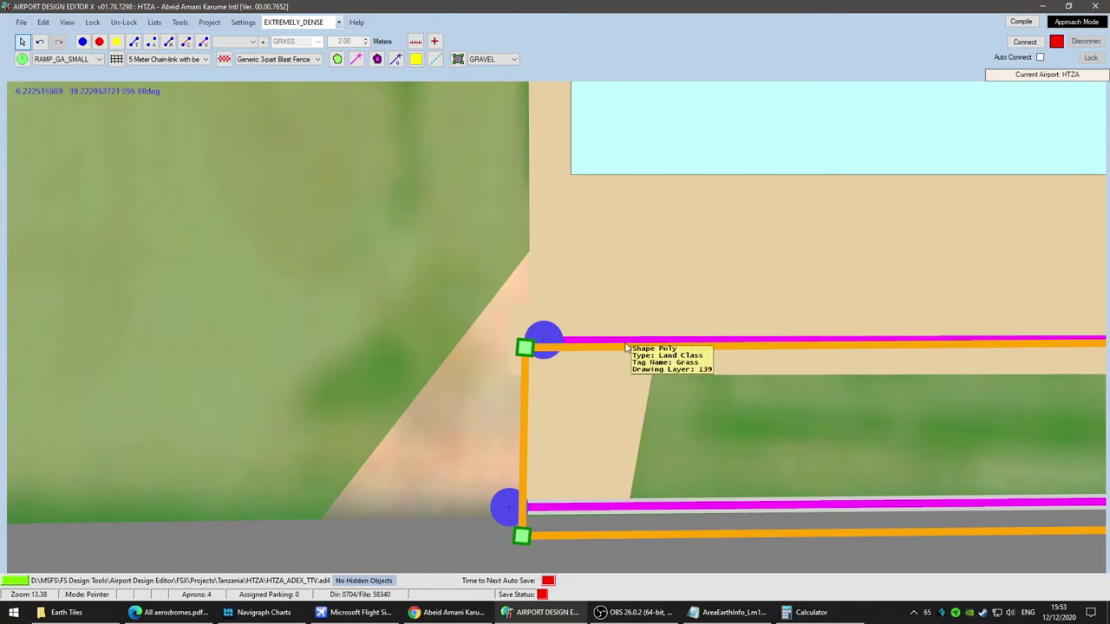
Step: Check the upper vehicle road's properties, then select the west-end gravel apron
double_click(736, 341)
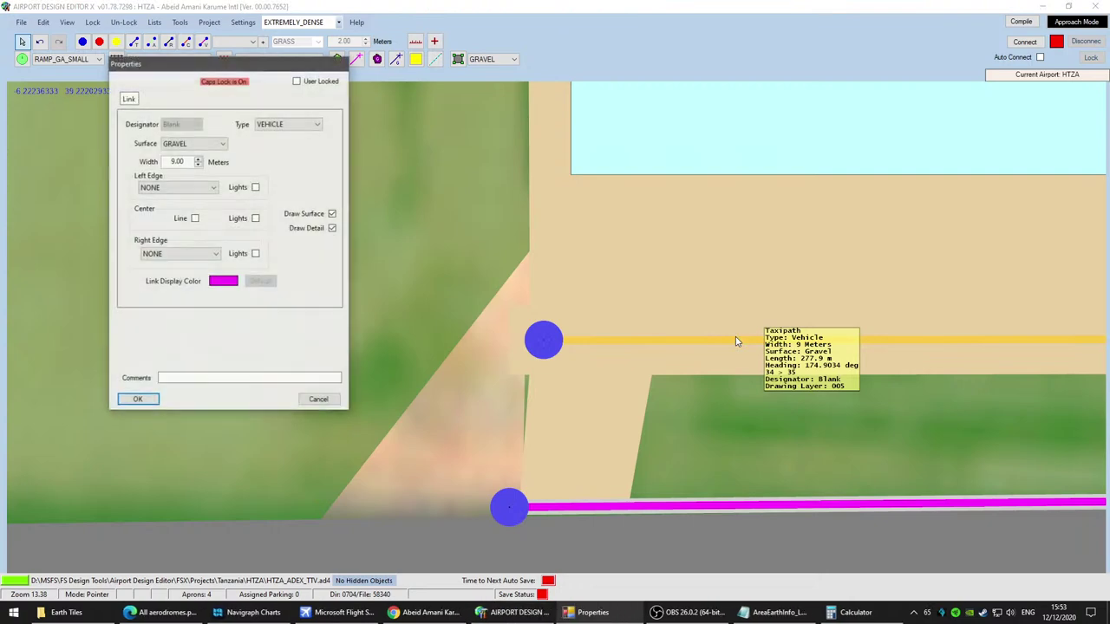
left_click(318, 399)
scroll(860, 444, "up", 1)
left_click(695, 431)
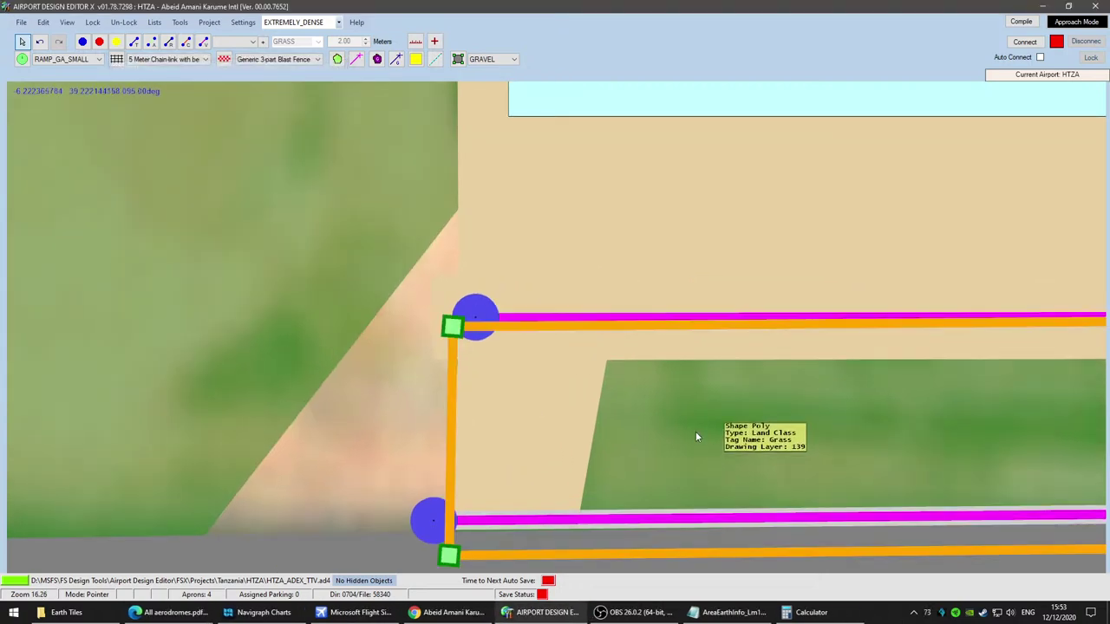
scroll(696, 431, "down", 2)
scroll(709, 442, "down", 1)
left_click(607, 431)
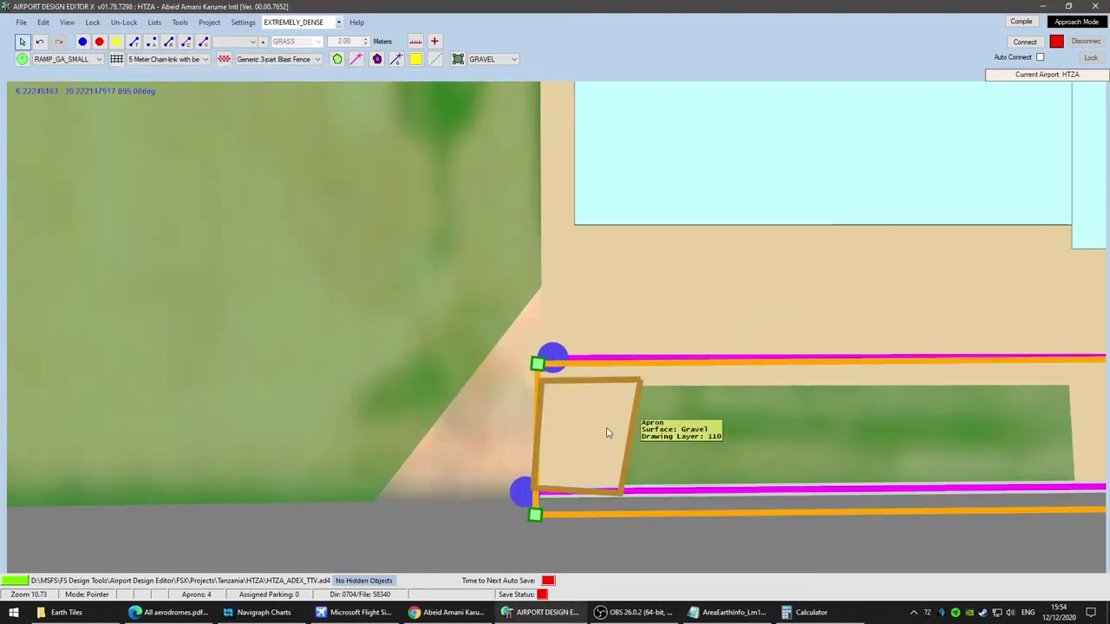
Step: Widen the west-end gravel apron by moving both right corners rightward
middle_click_drag(932, 464, 350, 456)
right_click_drag(289, 429, 673, 398)
scroll(673, 398, "up", 3)
left_click_drag(593, 367, 587, 363)
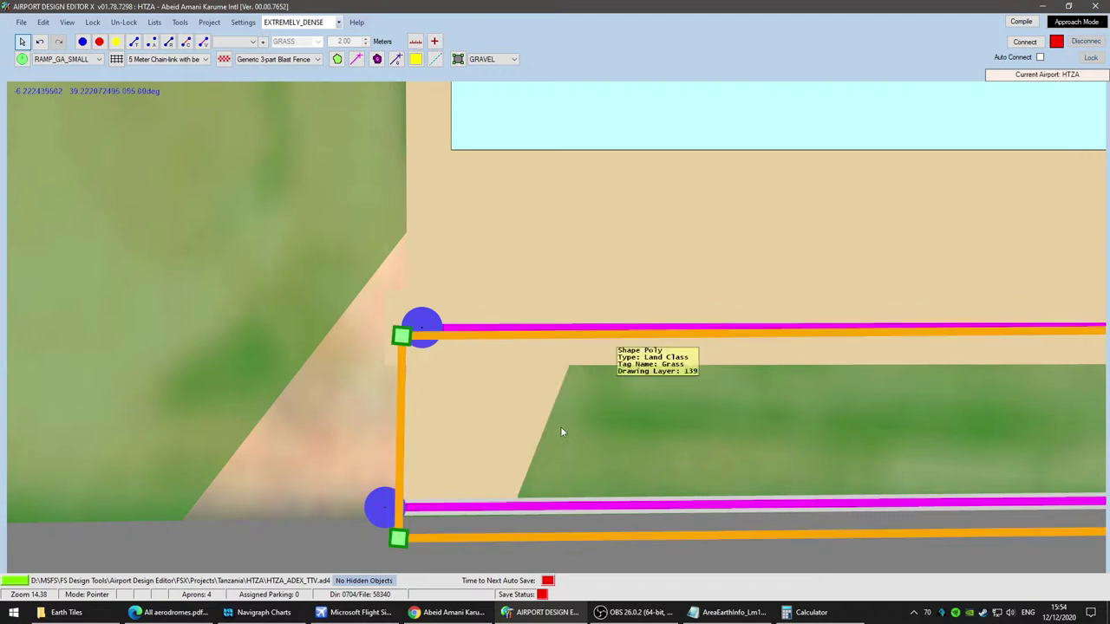
left_click(513, 509)
left_click_drag(539, 510, 603, 504)
left_click(761, 433)
Step: Square the left and right edges of the next gravel apron patch onto the taxi line
scroll(761, 433, "down", 3)
left_click_drag(890, 424, 278, 411)
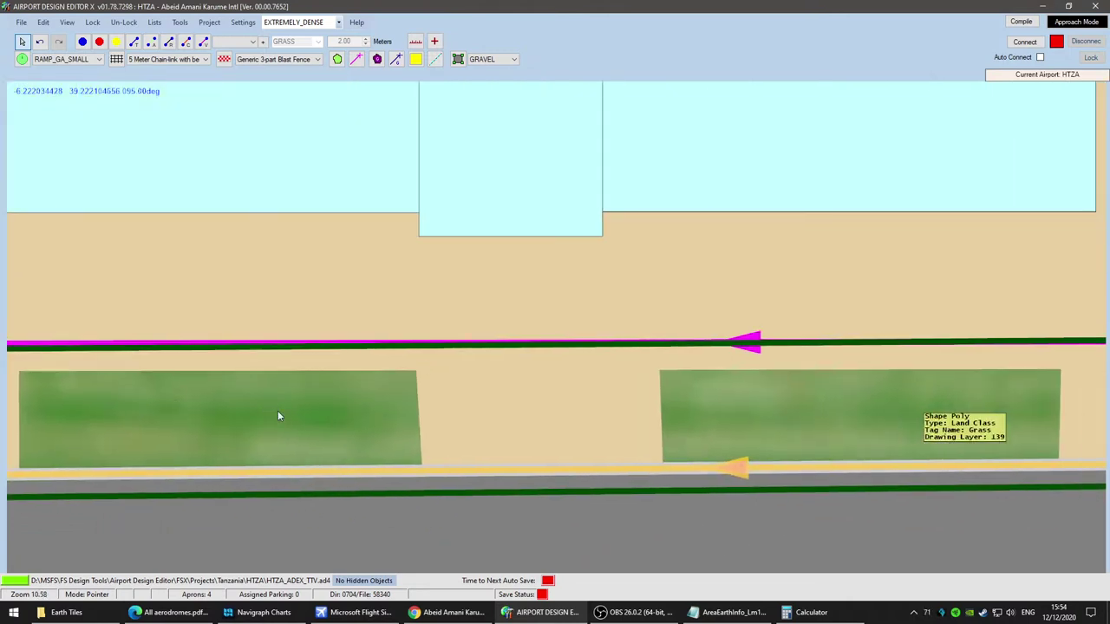
left_click(459, 416)
left_click_drag(416, 362, 389, 365)
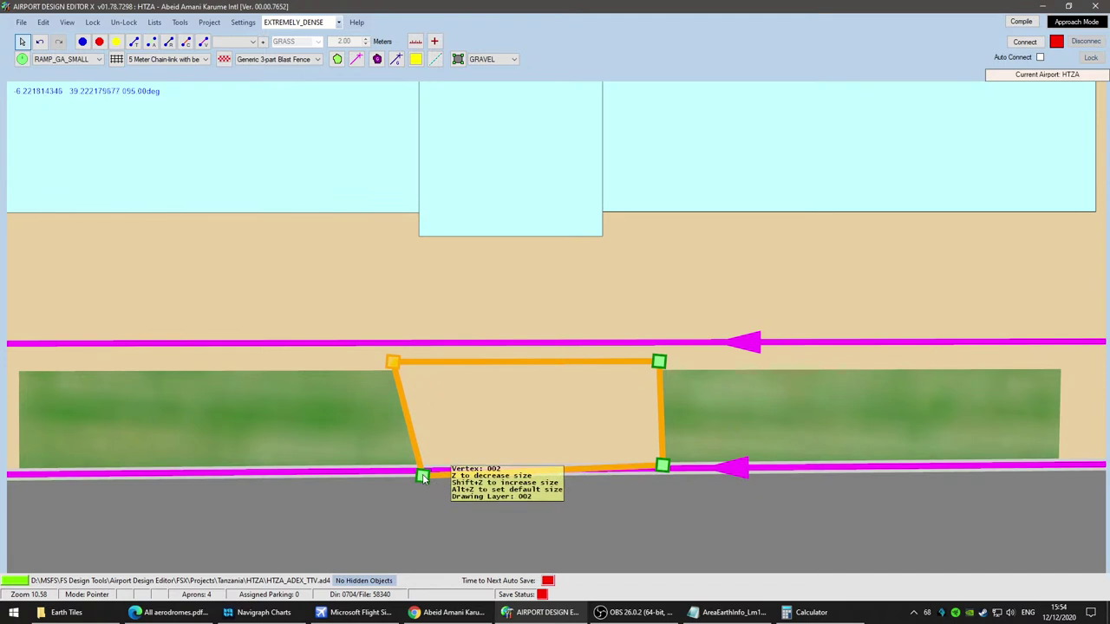
left_click_drag(422, 478, 397, 481)
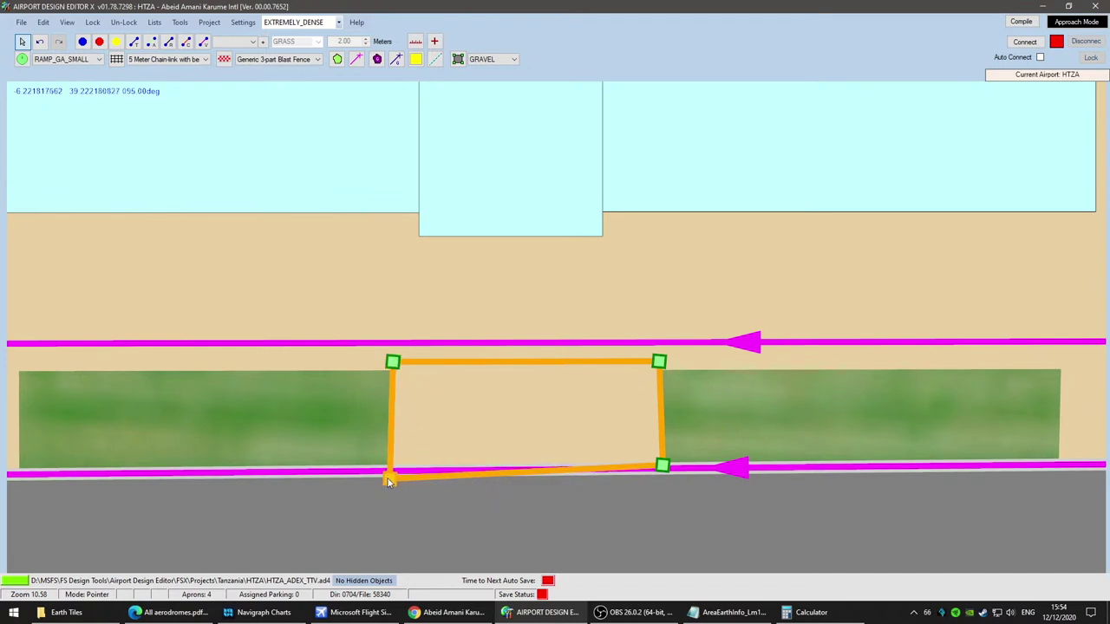
scroll(573, 512, "down", 1)
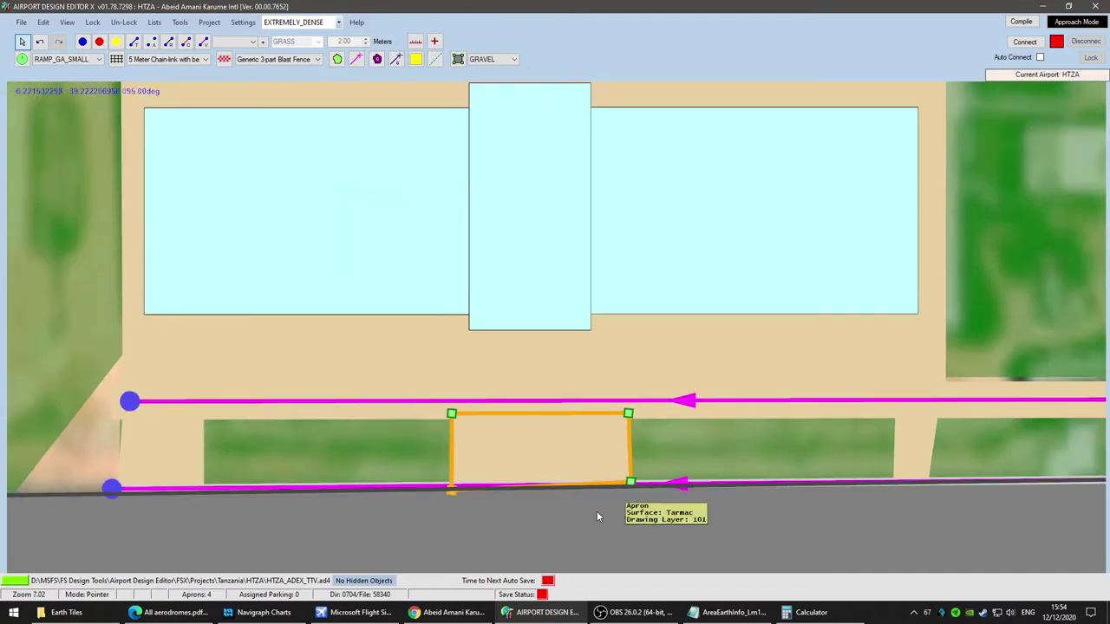
left_click_drag(628, 416, 610, 417)
left_click_drag(614, 486, 615, 483)
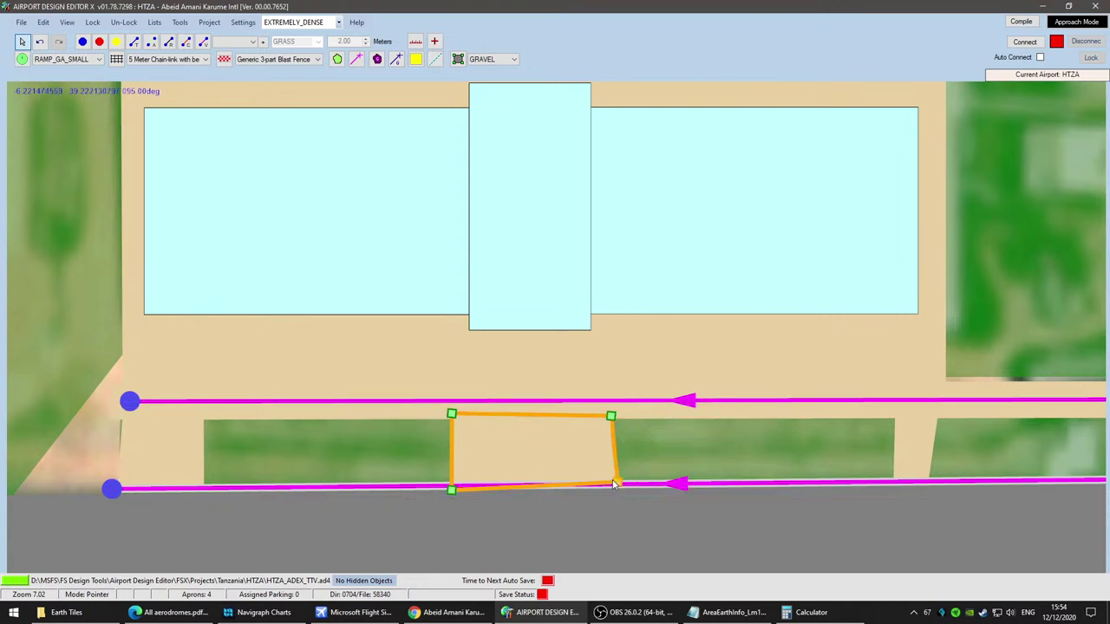
left_click_drag(612, 416, 616, 413)
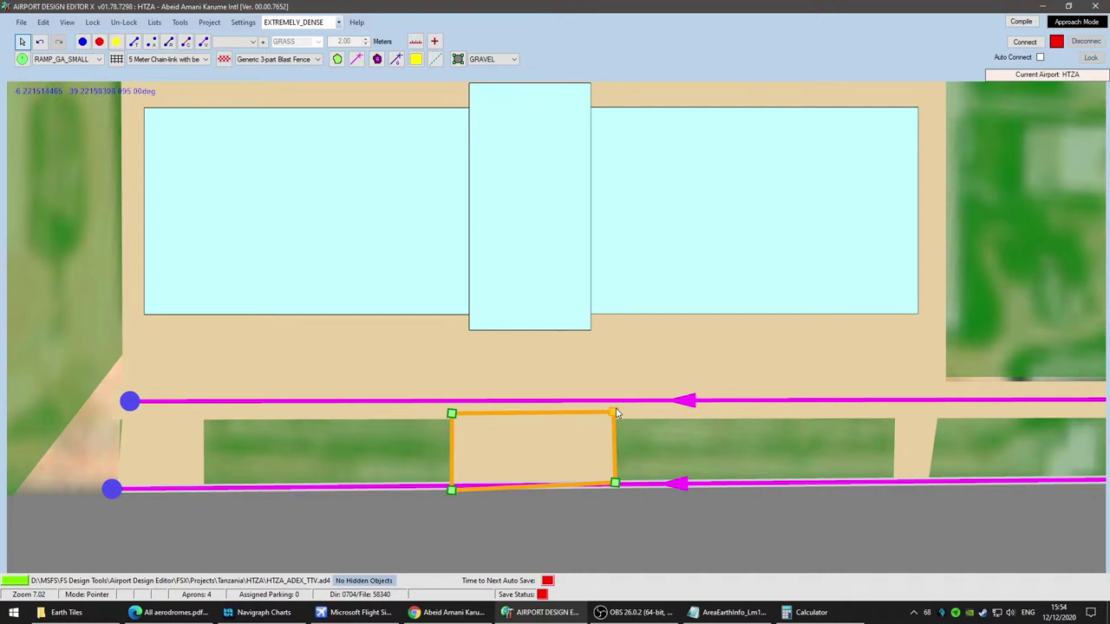
left_click_drag(609, 487, 608, 489)
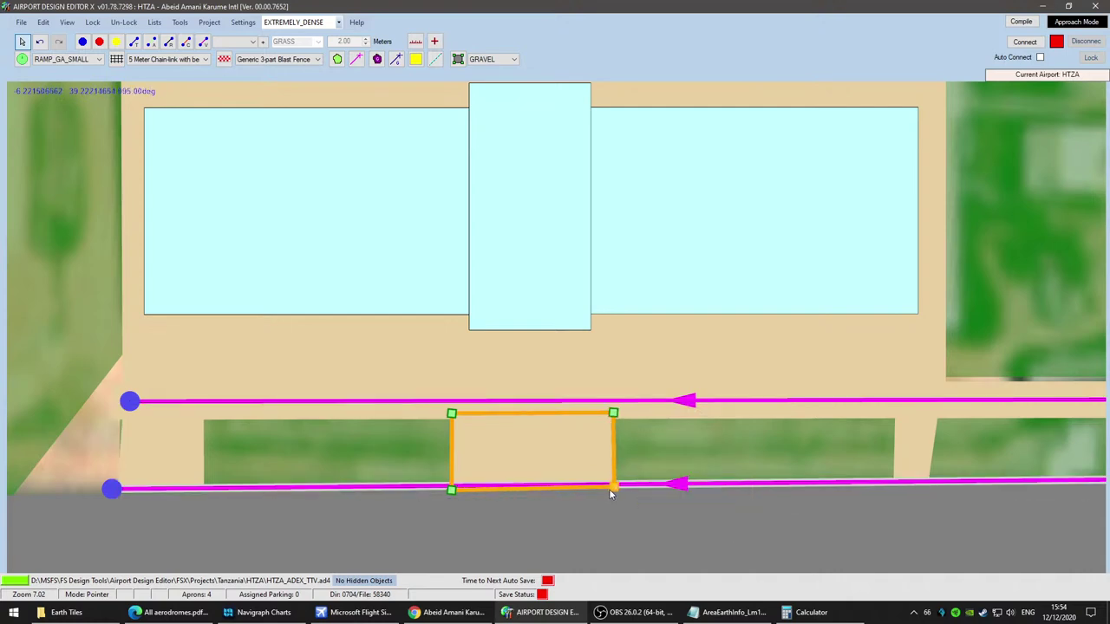
Step: Adjust the tapered apron strip's lower-right corner and select the narrow strip beside it
scroll(823, 519, "down", 5)
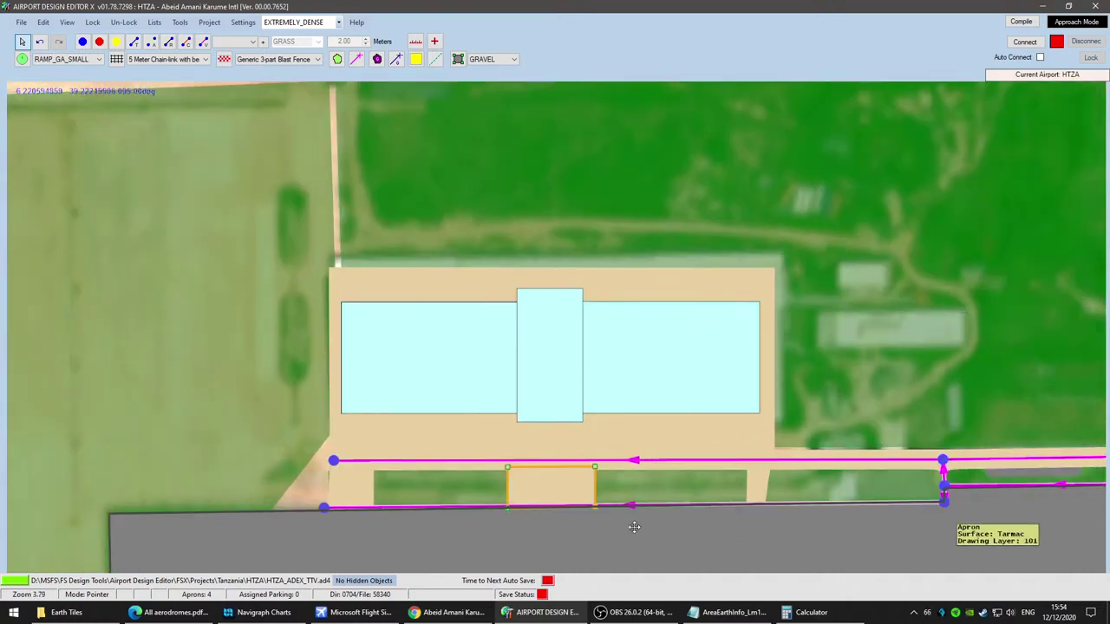
left_click_drag(634, 528, 381, 515)
left_click(507, 473)
left_click_drag(512, 497, 522, 503)
left_click(498, 498)
left_click(501, 490)
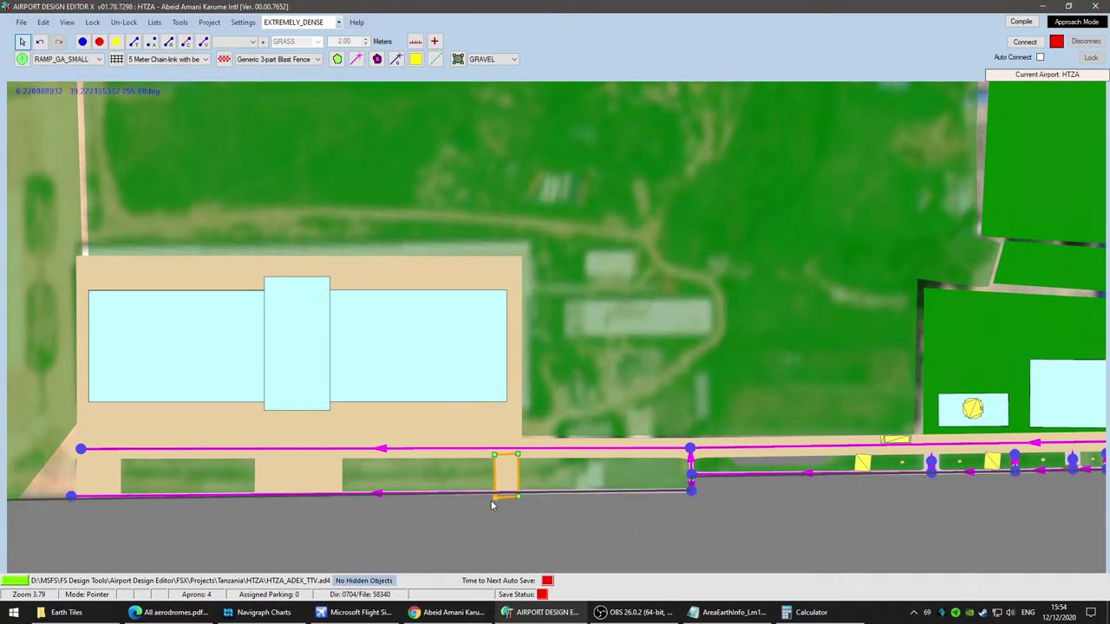
Step: Check the existing palm object, then bring up the Add object-type submenu on the apron beside the shed
scroll(770, 499, "up", 2)
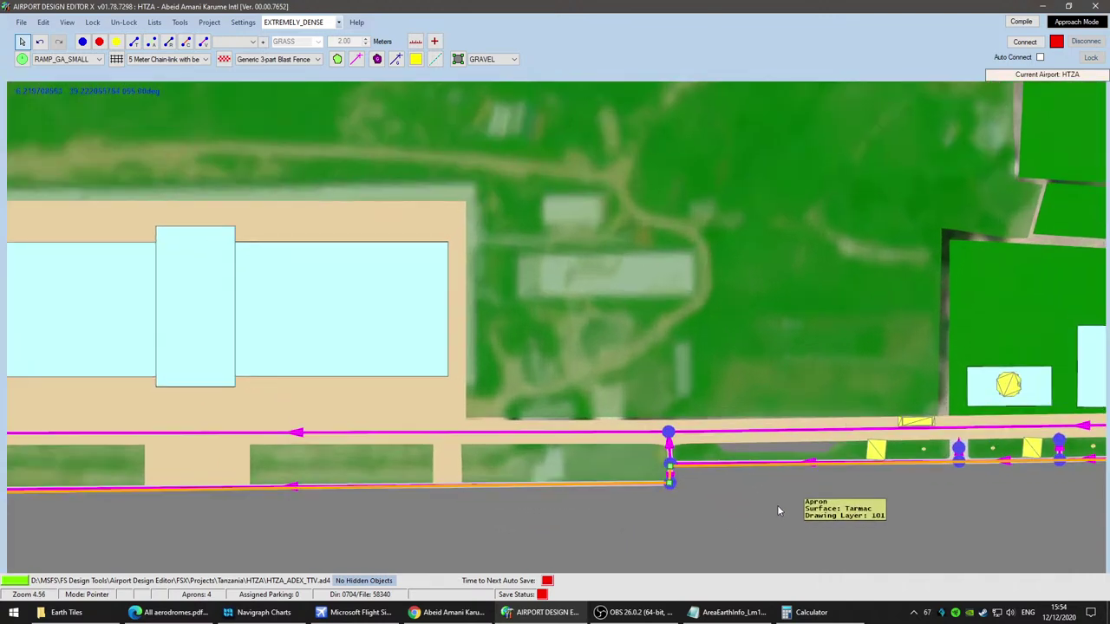
left_click(877, 455)
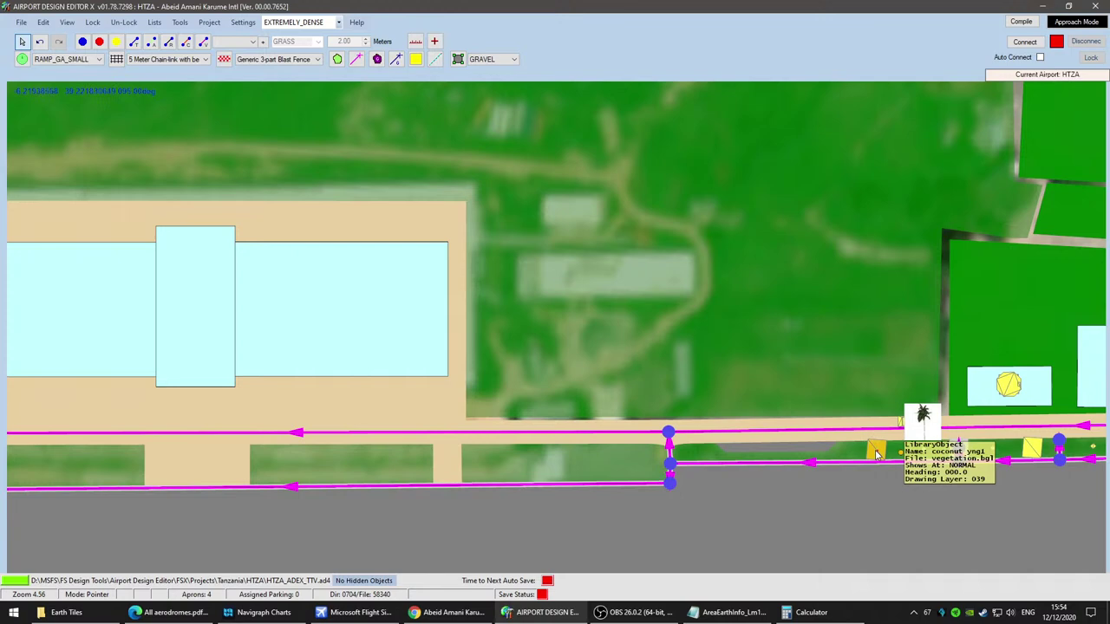
scroll(525, 514, "down", 3)
left_click_drag(388, 533, 790, 500)
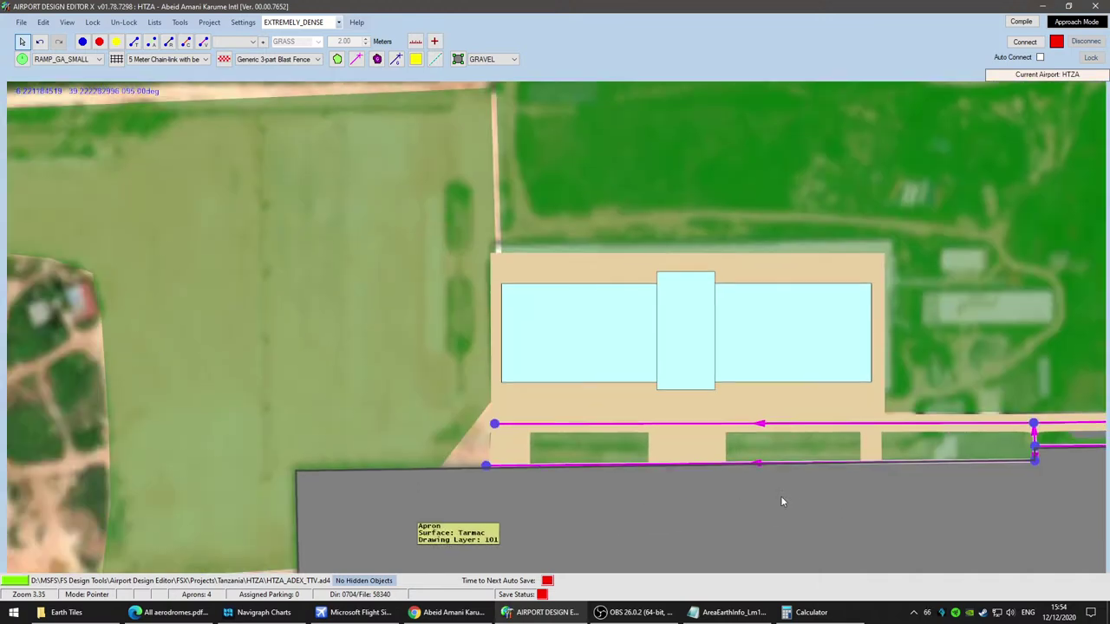
right_click(561, 460)
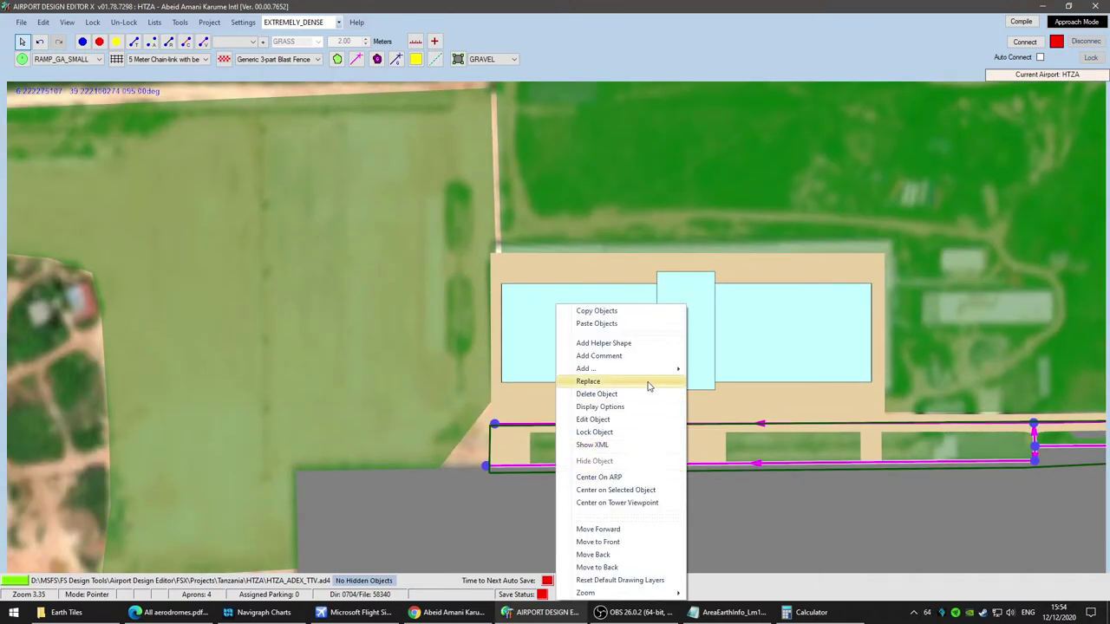
mouse_move(651, 377)
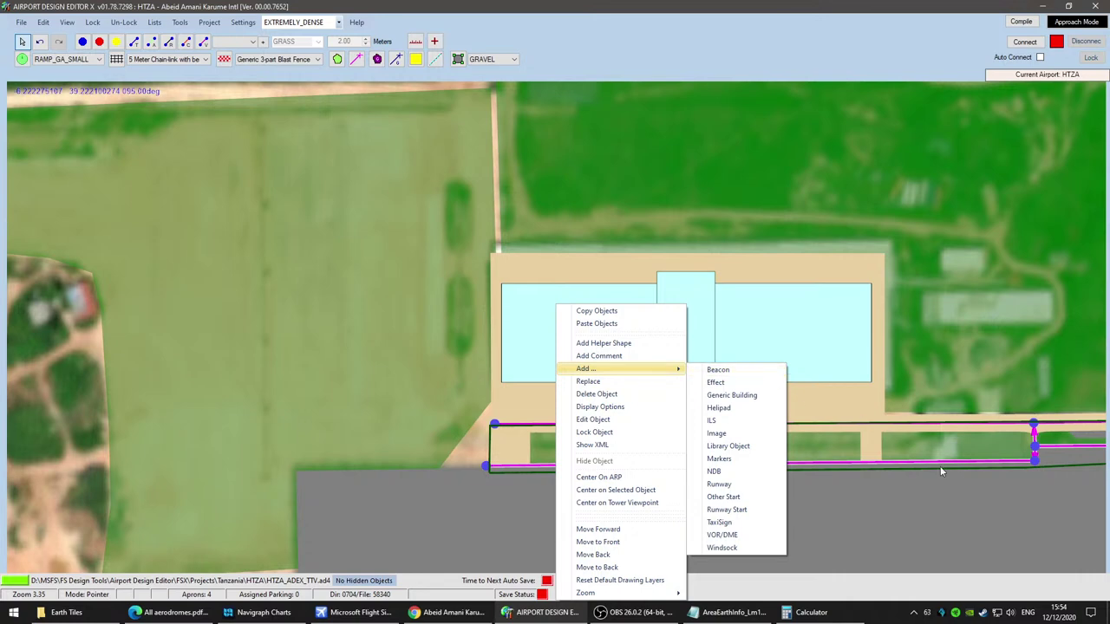
scroll(965, 516, "down", 2)
left_click_drag(966, 516, 720, 550)
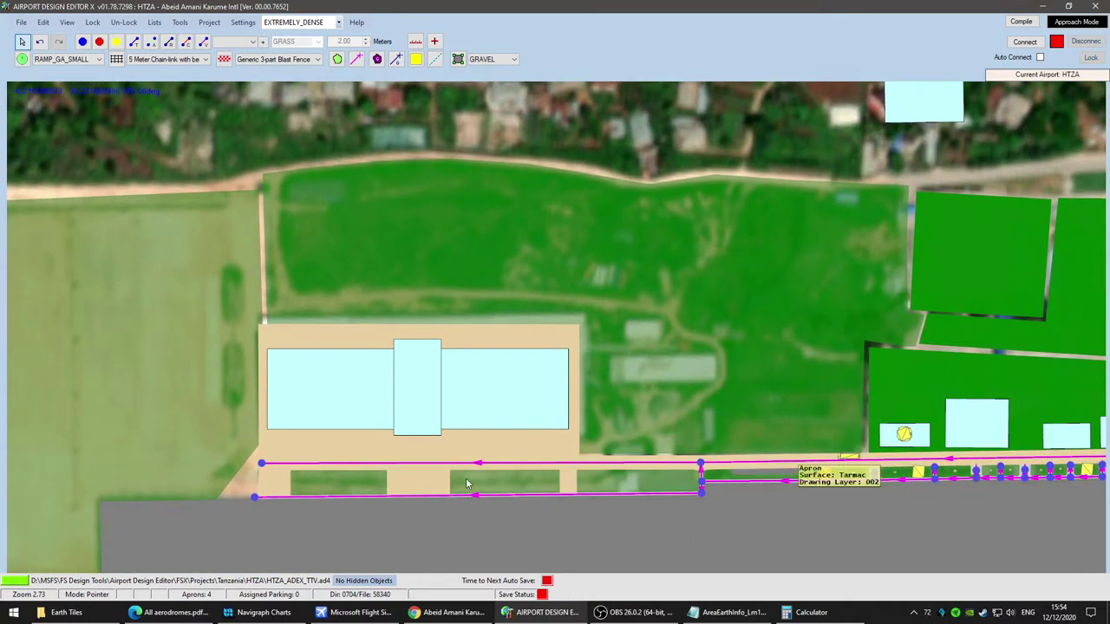
right_click(306, 481)
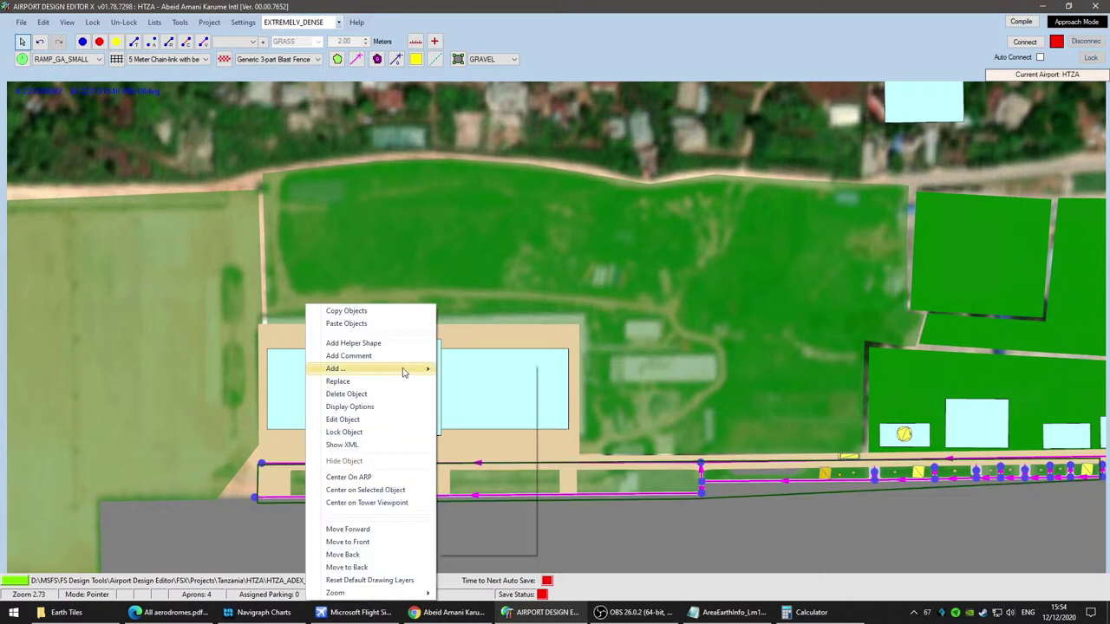
mouse_move(429, 368)
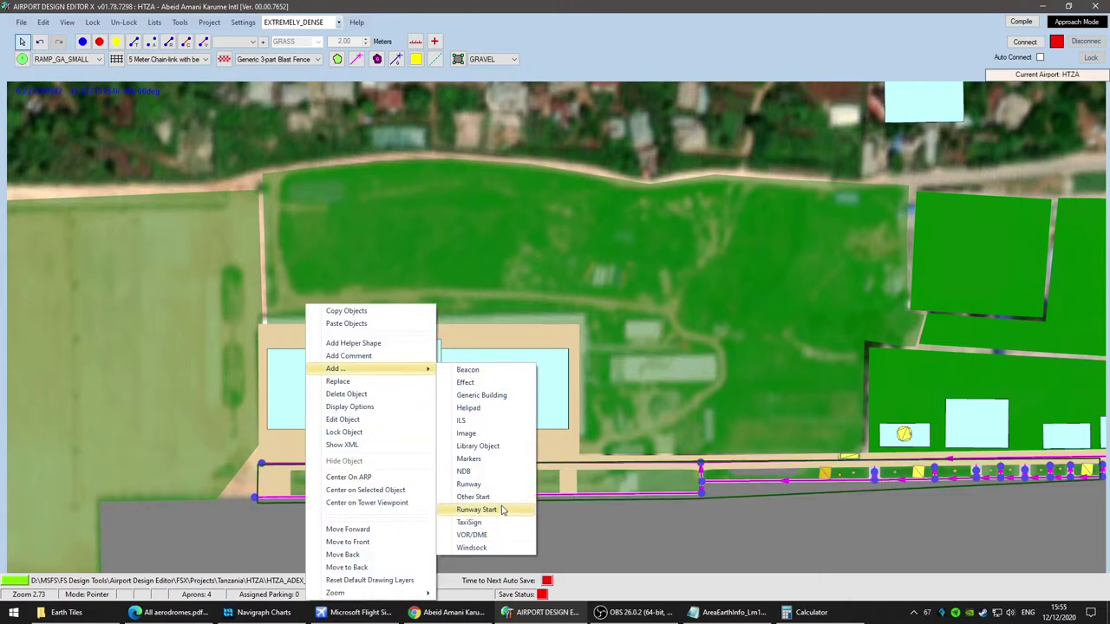
Step: Start adding a library object from vegetation.bgl and preview the CaliforniaPalm set objects
left_click(478, 445)
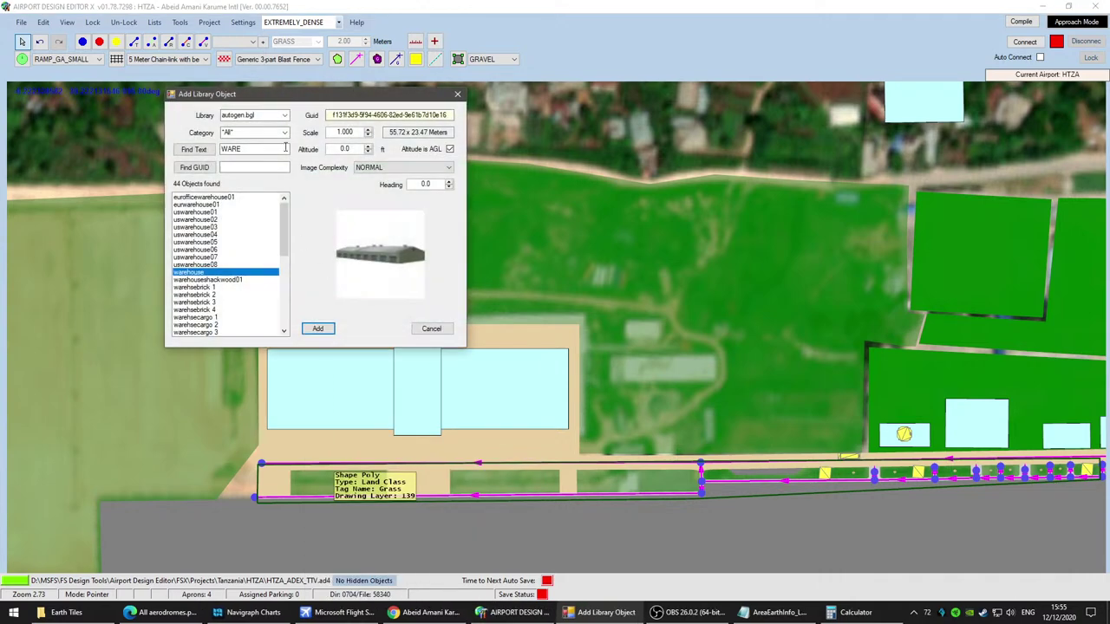
left_click(284, 115)
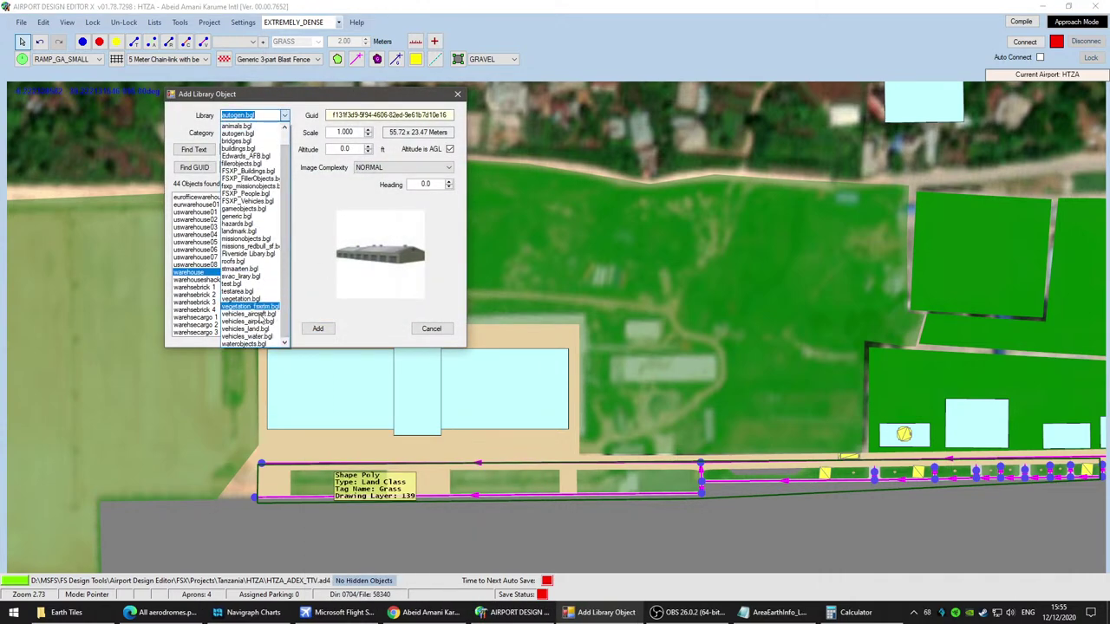
left_click(250, 299)
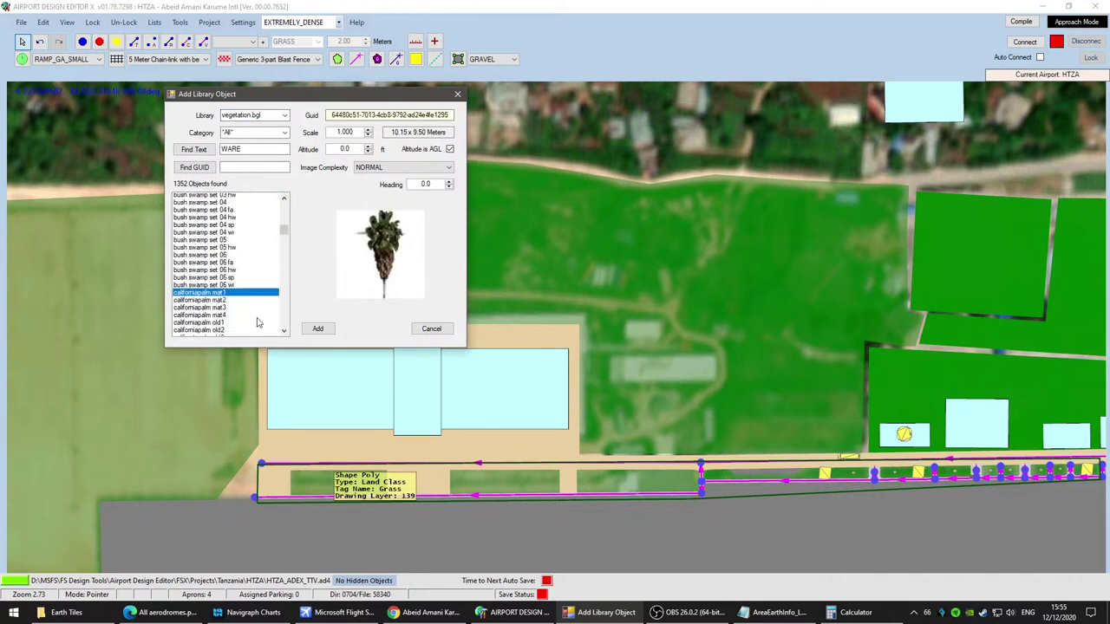
left_click(232, 259)
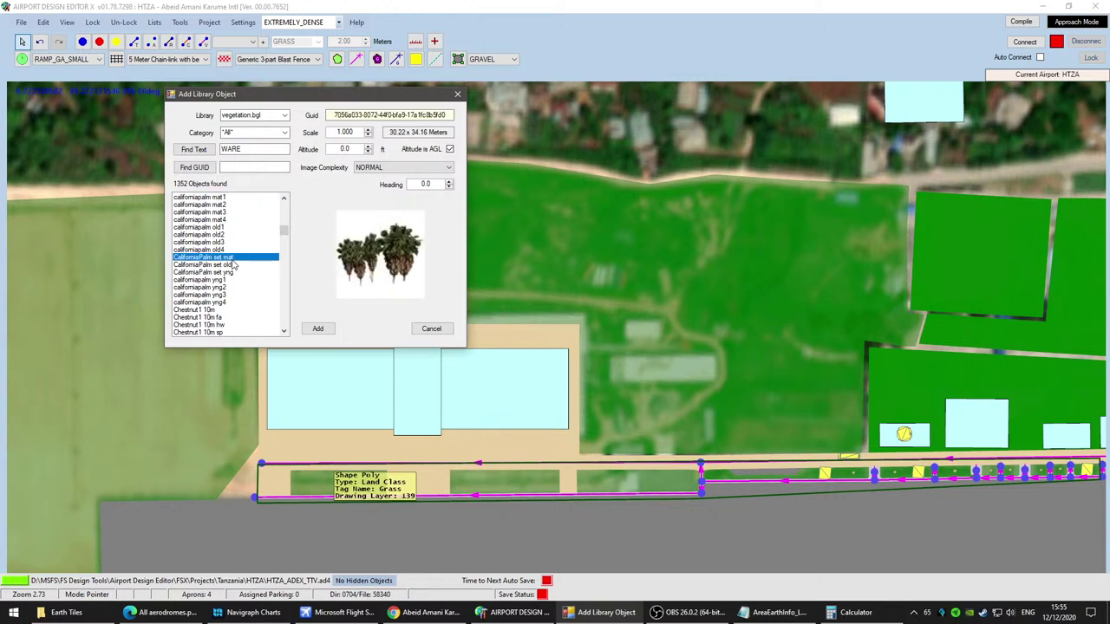
left_click(229, 265)
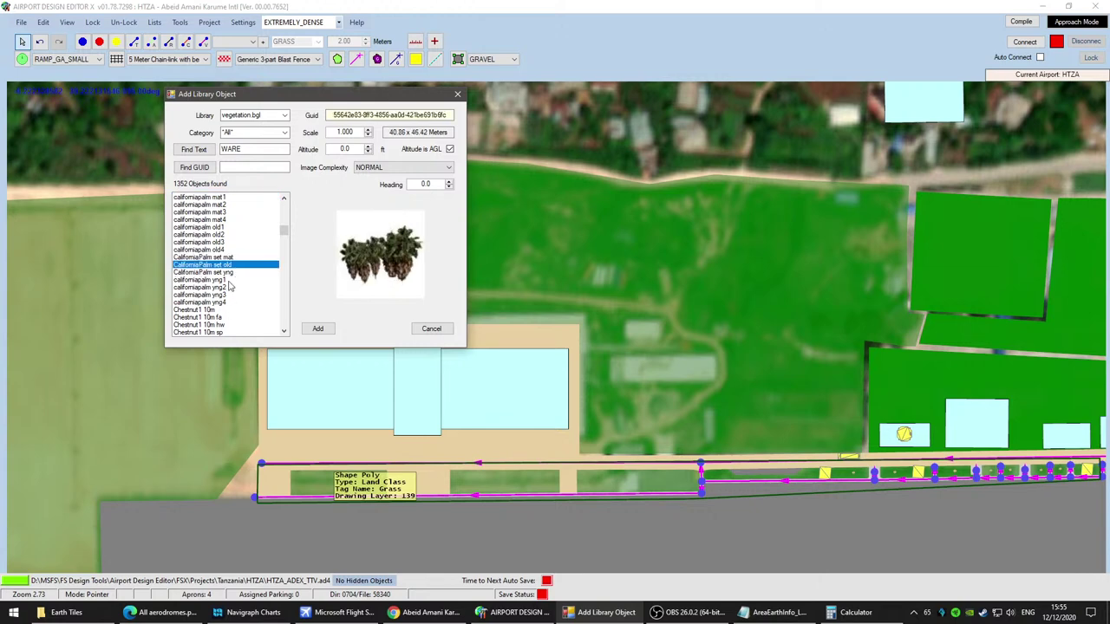
left_click(231, 272)
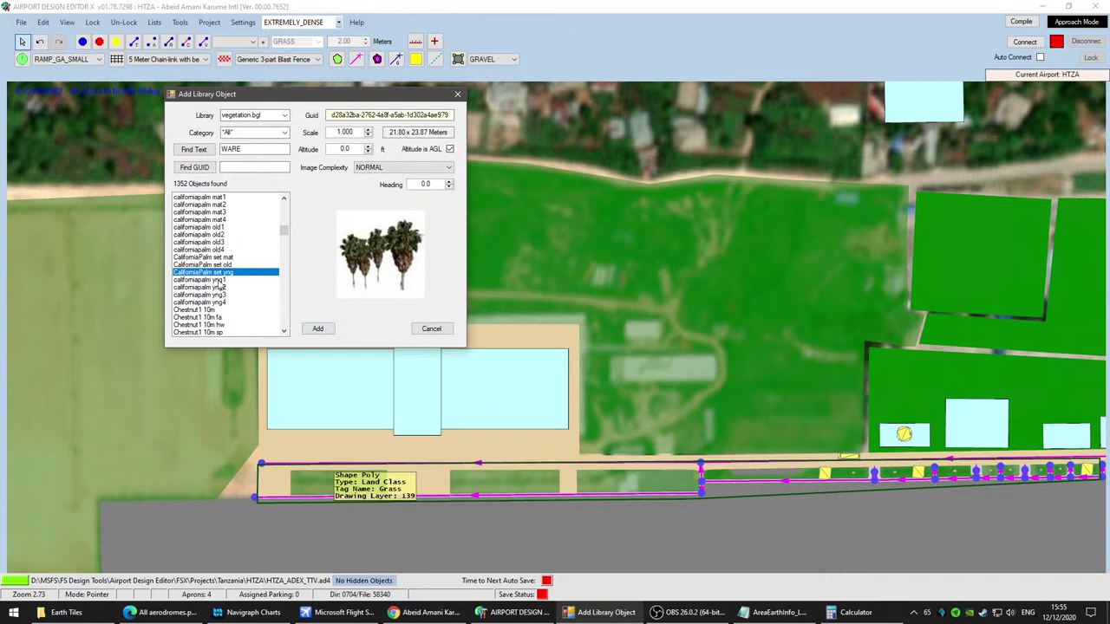
scroll(224, 287, "up", 3)
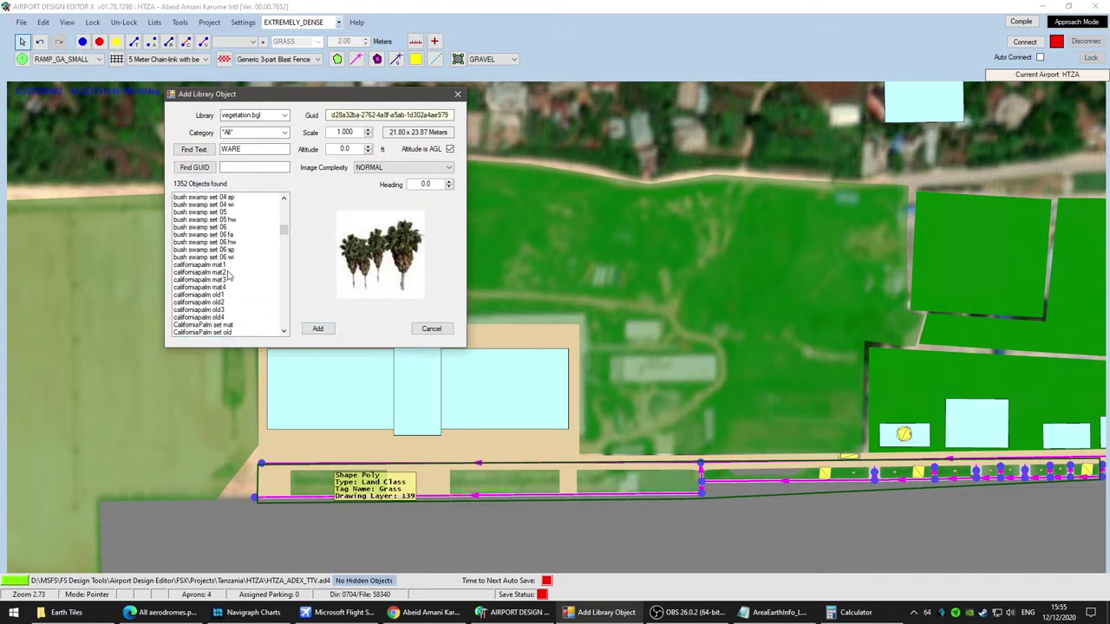
Step: Compare single palm variants and place californiapalm yng1 on the map
left_click(227, 272)
left_click(221, 302)
left_click(222, 280)
left_click(228, 303)
scroll(239, 318, "down", 1)
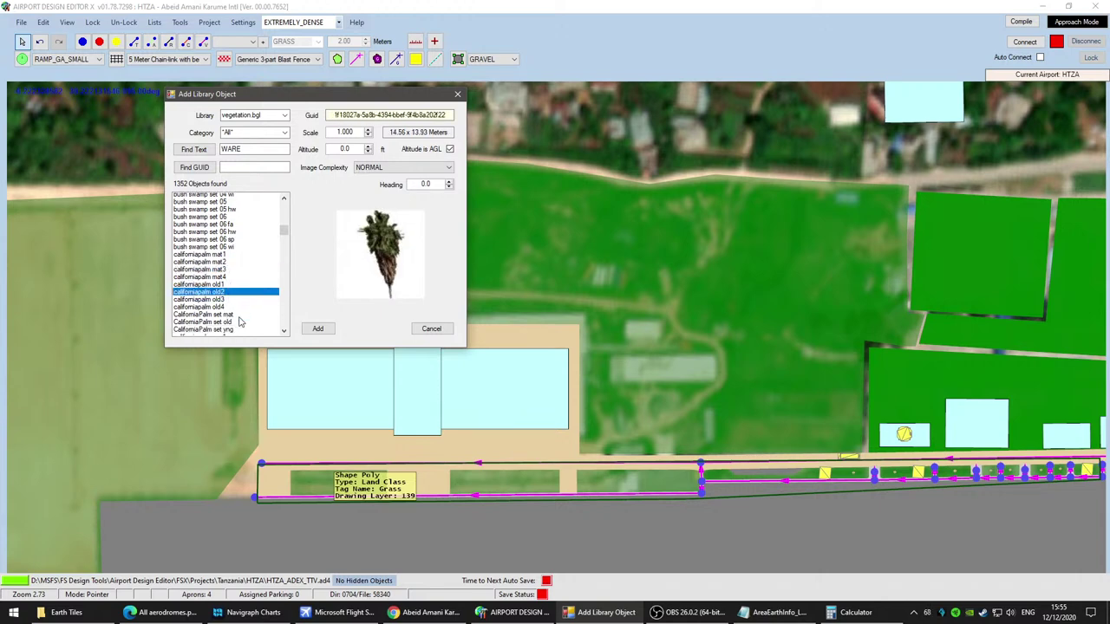
scroll(240, 322, "down", 2)
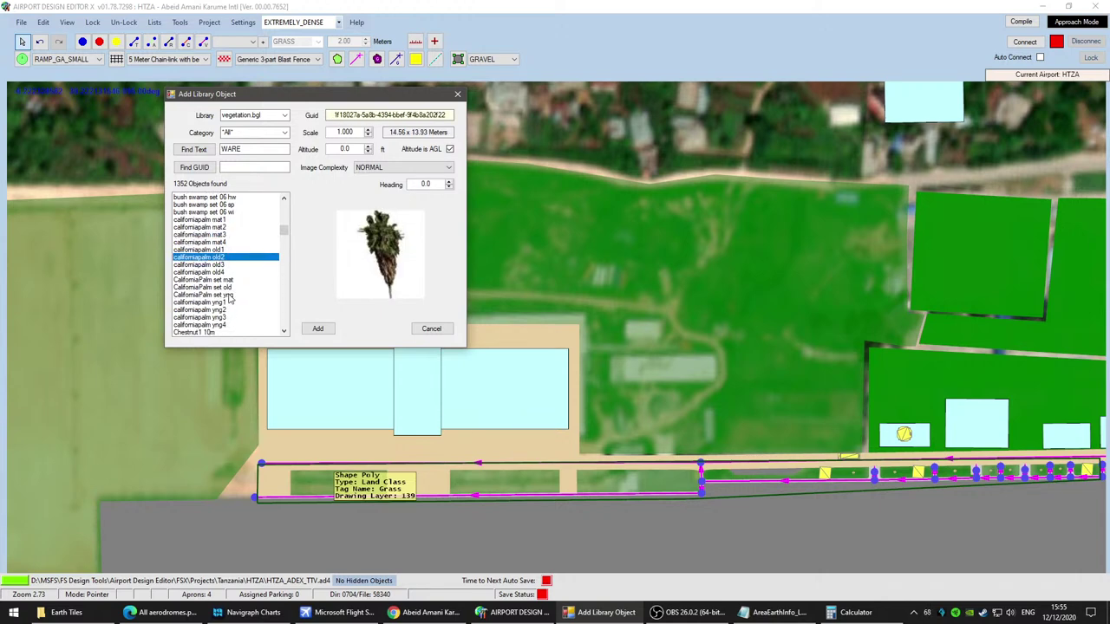
left_click(224, 311)
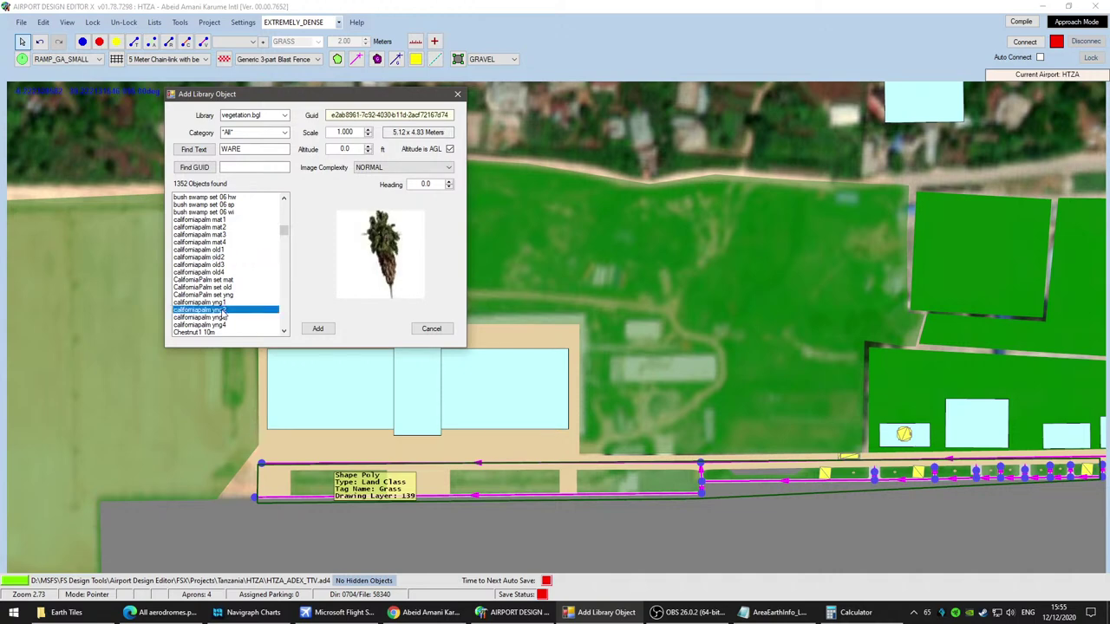
left_click(224, 302)
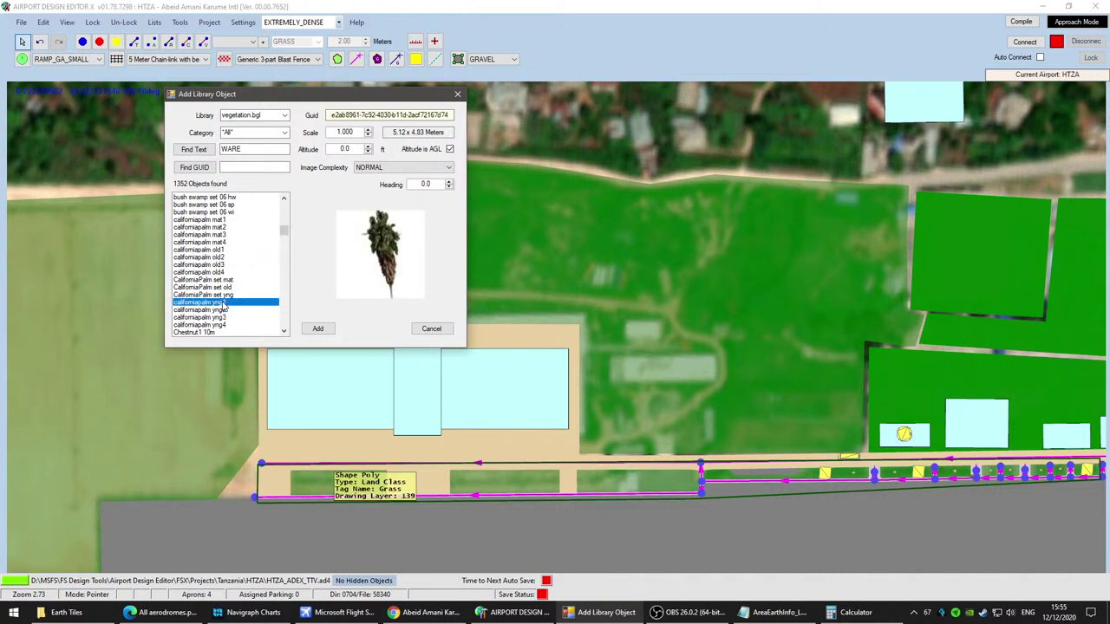
left_click(317, 330)
scroll(430, 547, "up", 3)
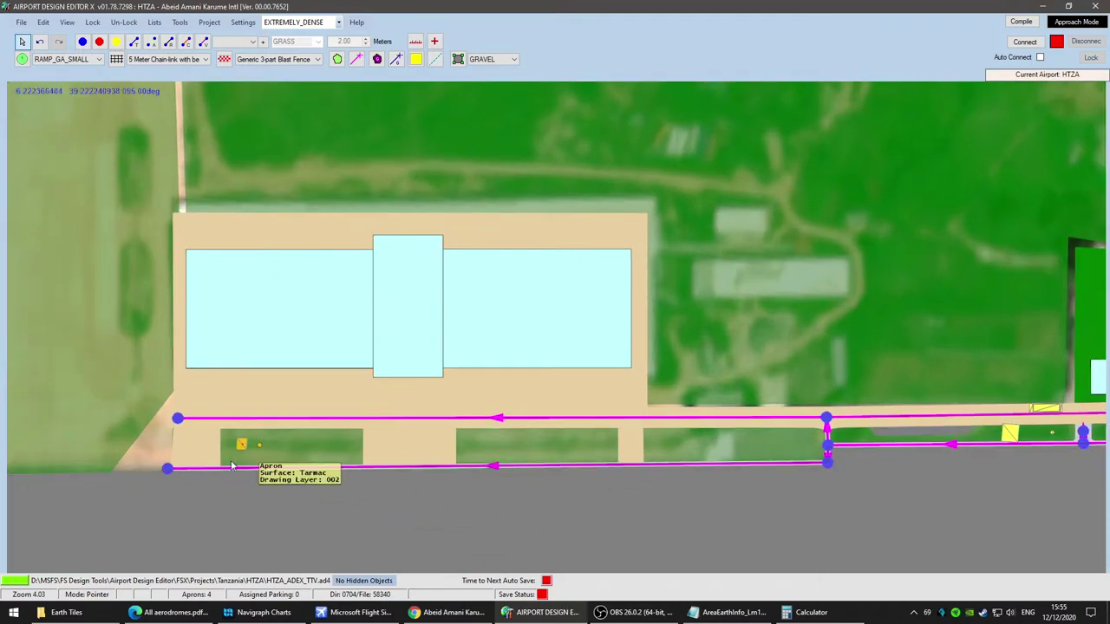
Step: Position the palm on the leftmost grass strip, copy it and paste a copy nearby
left_click_drag(243, 450, 250, 455)
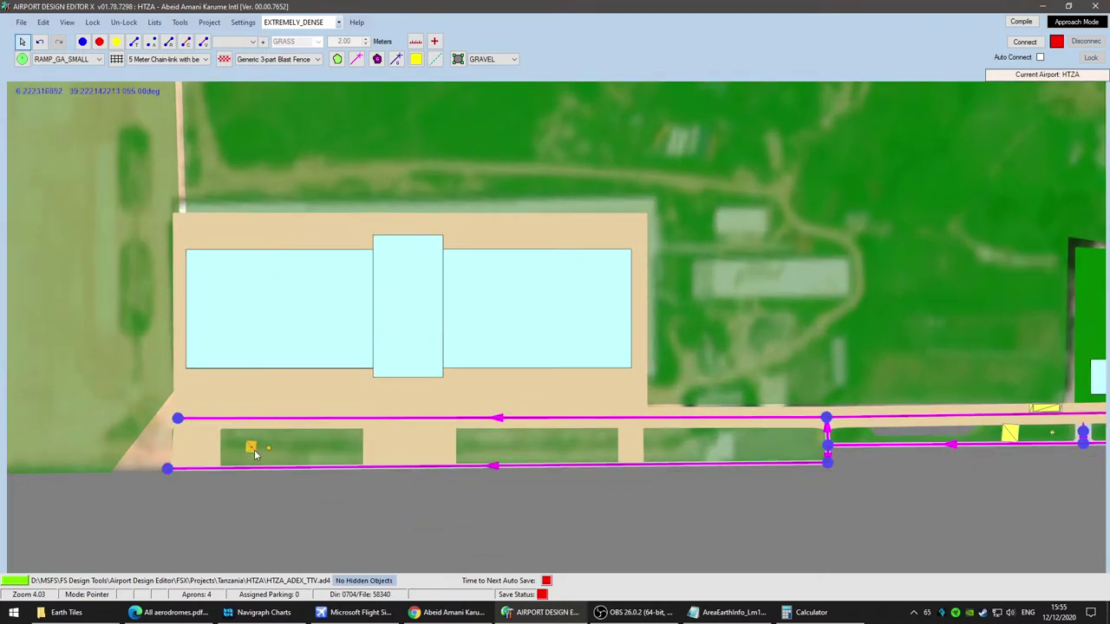
right_click(254, 449)
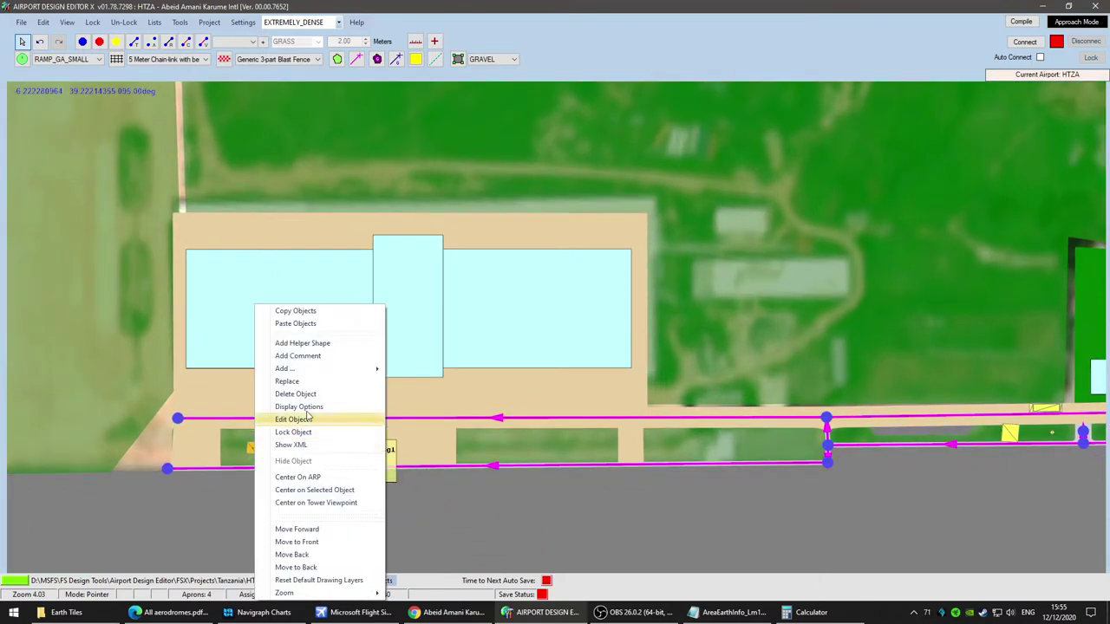
left_click(296, 310)
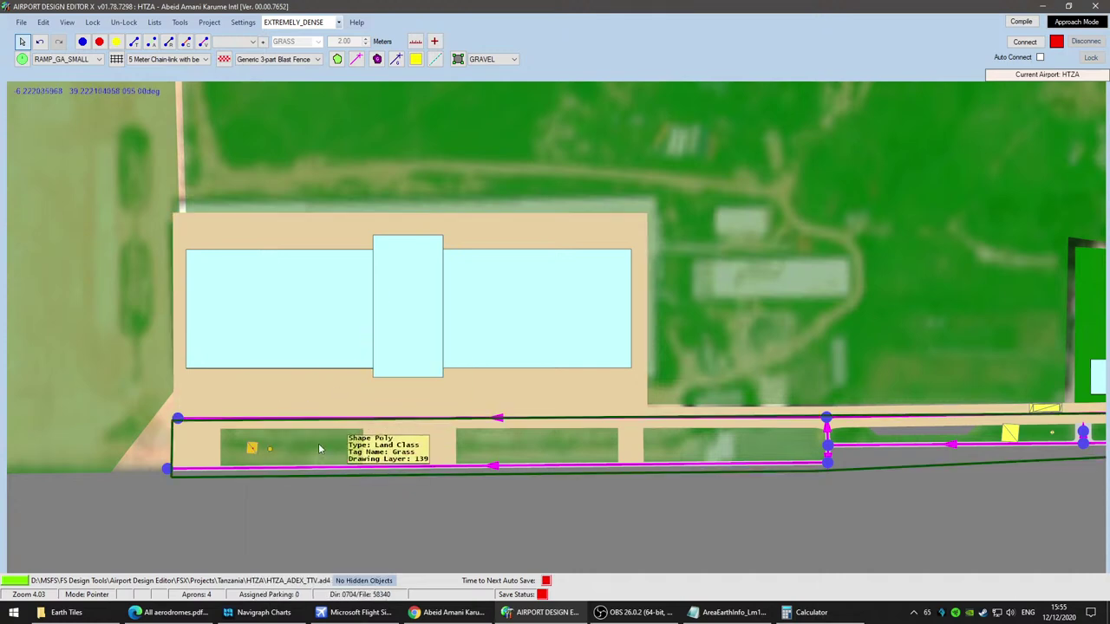
right_click(319, 445)
left_click(386, 328)
left_click(321, 453)
right_click(319, 452)
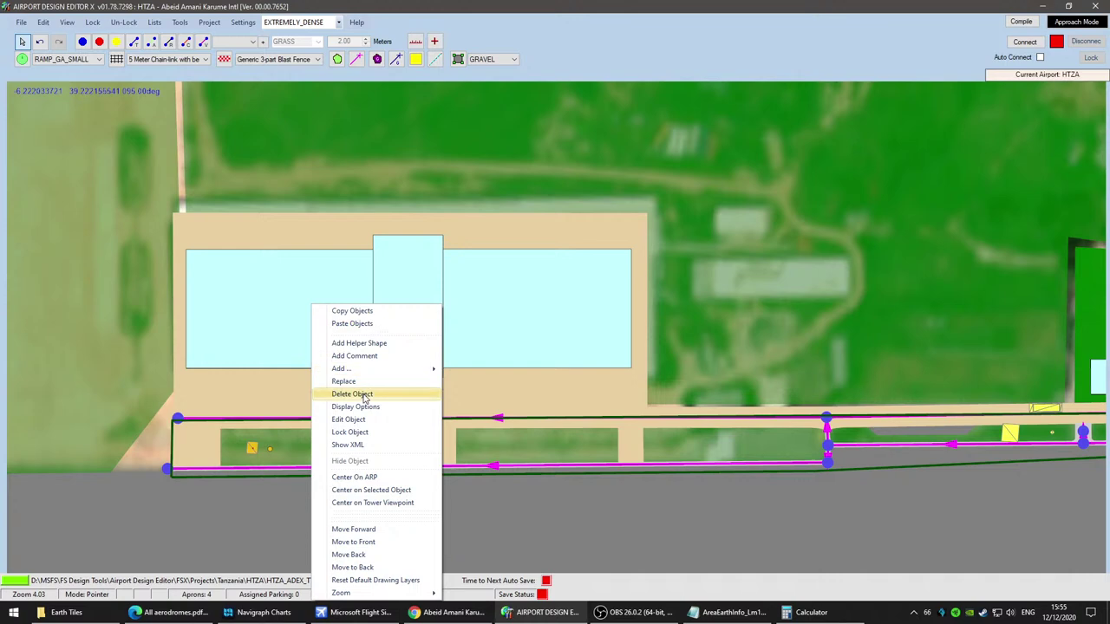
left_click(375, 325)
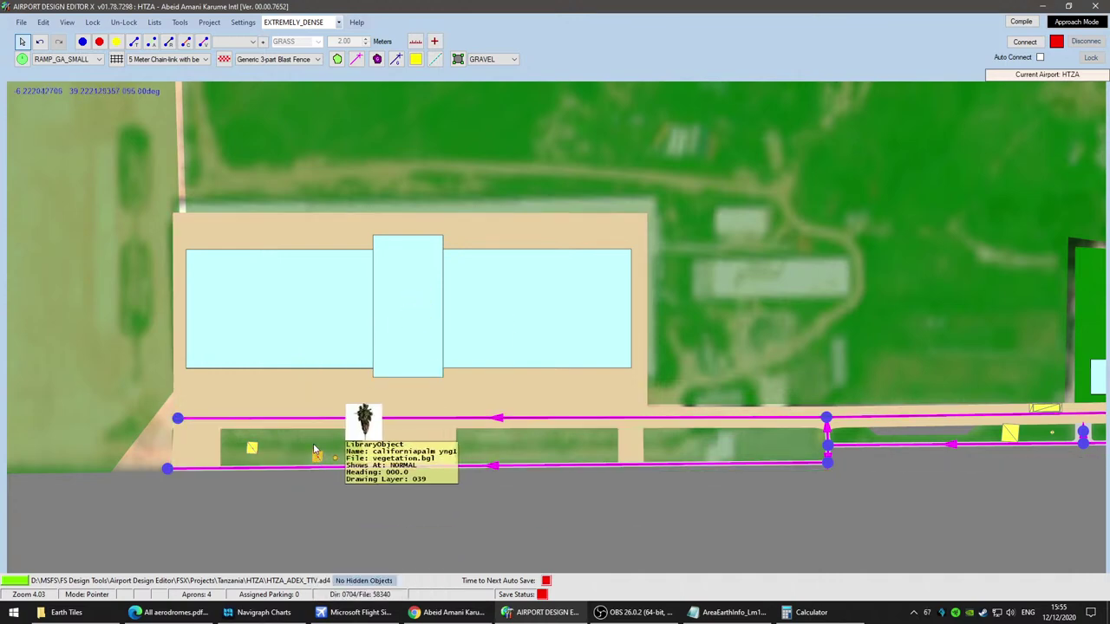
left_click(253, 451)
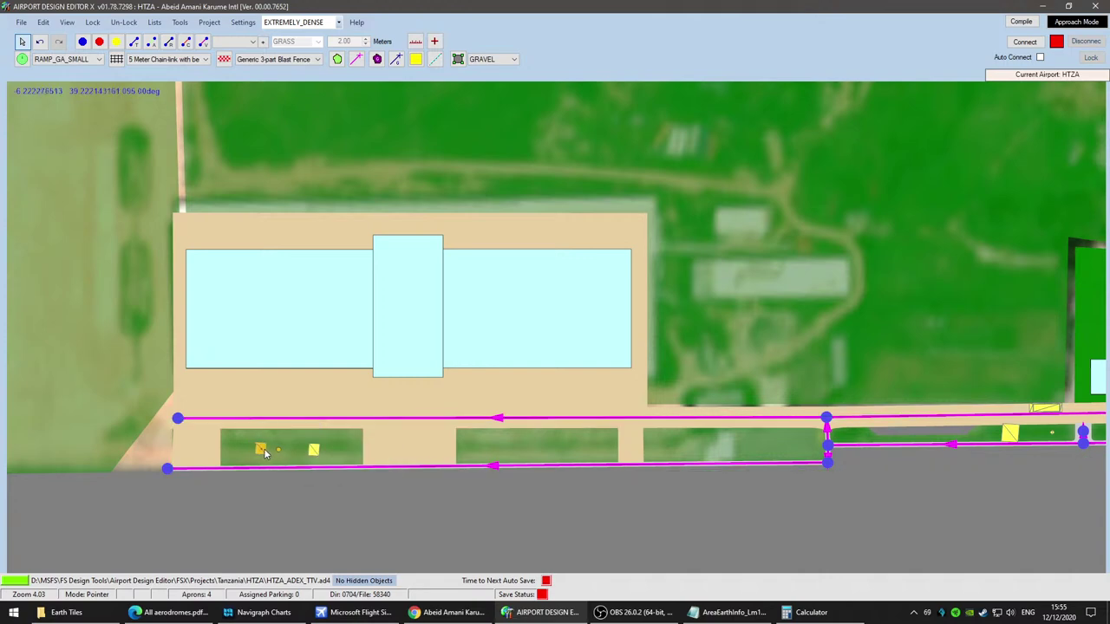
Step: Paste palm copies into the middle and eastern grass strips, nudging one into place
right_click(500, 446)
left_click(553, 325)
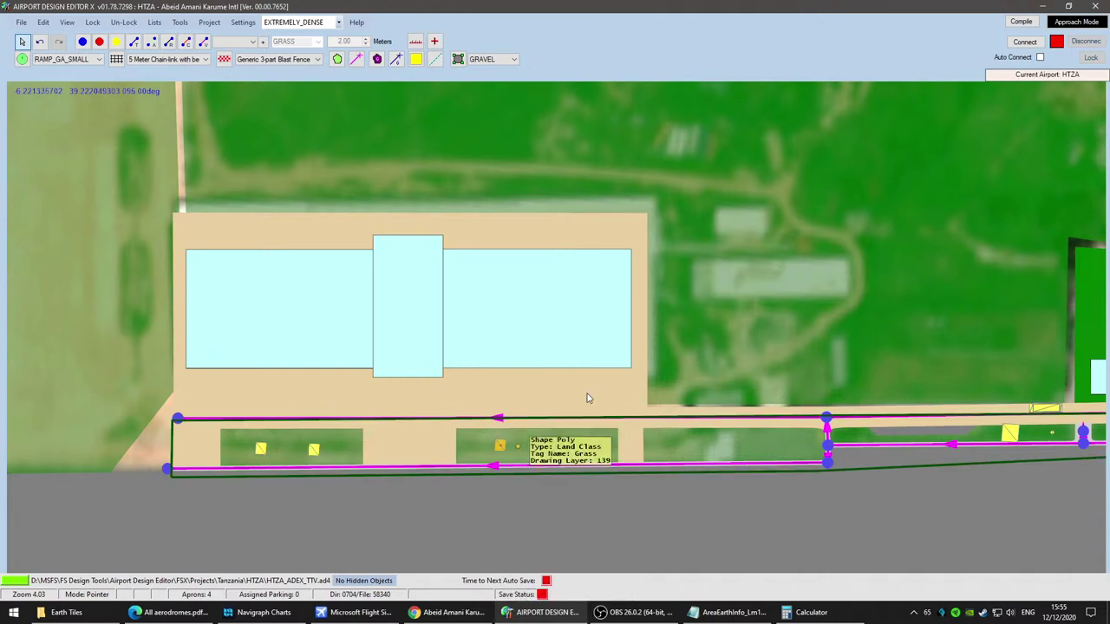
right_click(568, 444)
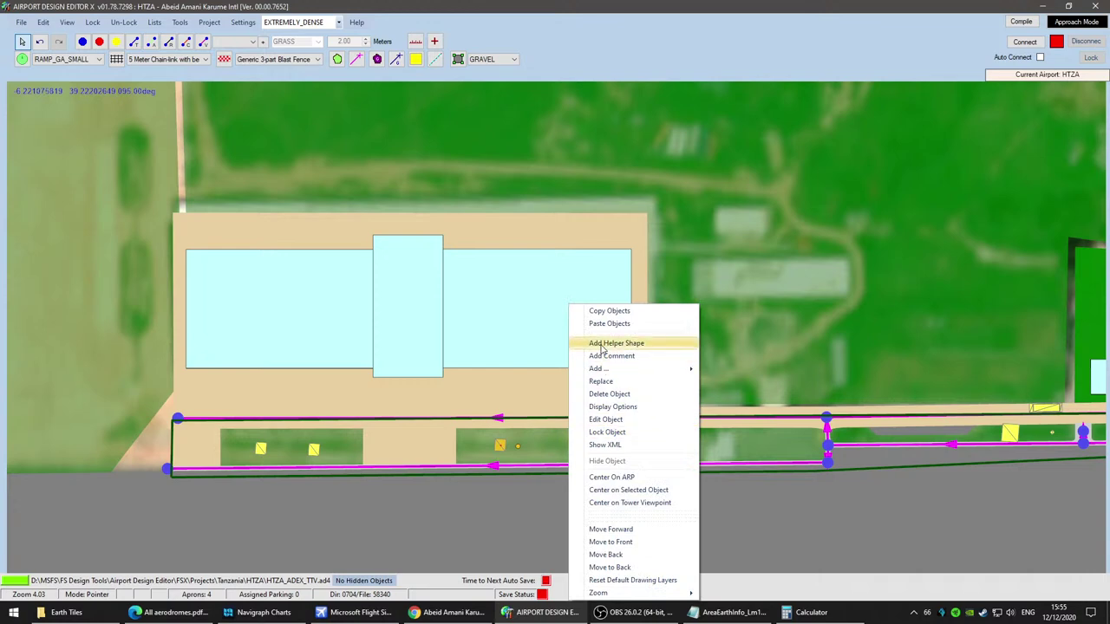
left_click(611, 326)
left_click_drag(804, 528, 473, 524)
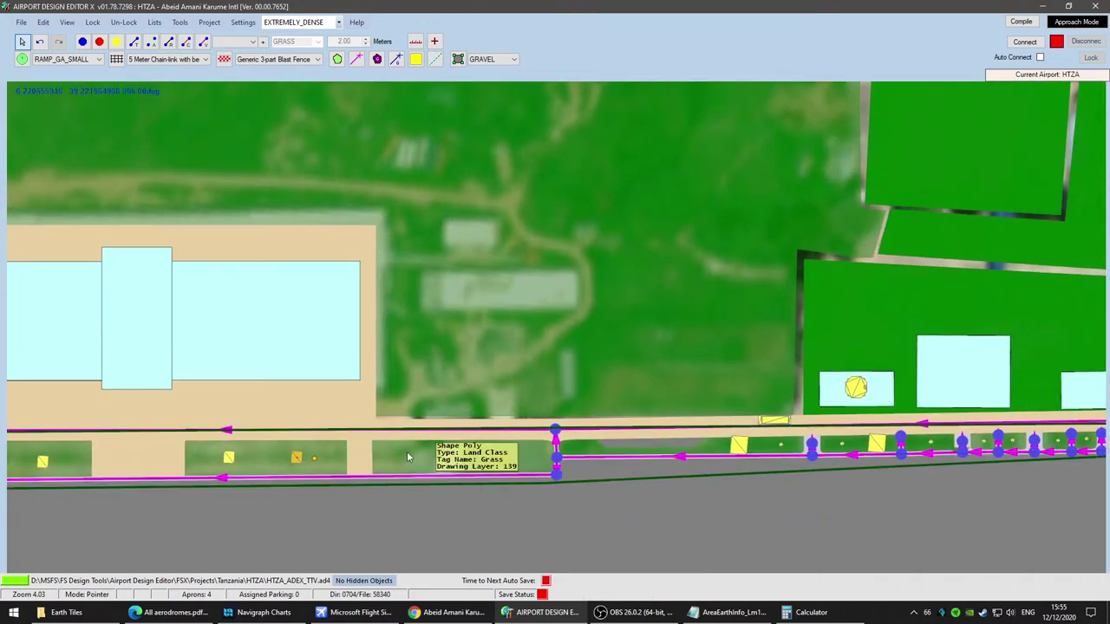
right_click(408, 457)
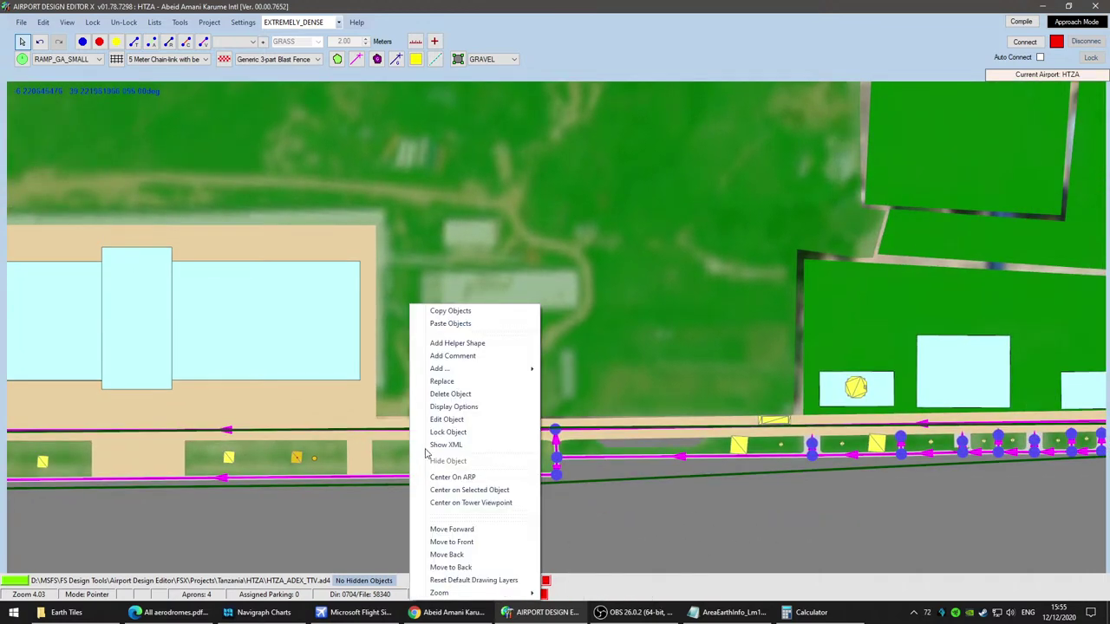
left_click(466, 323)
right_click(491, 452)
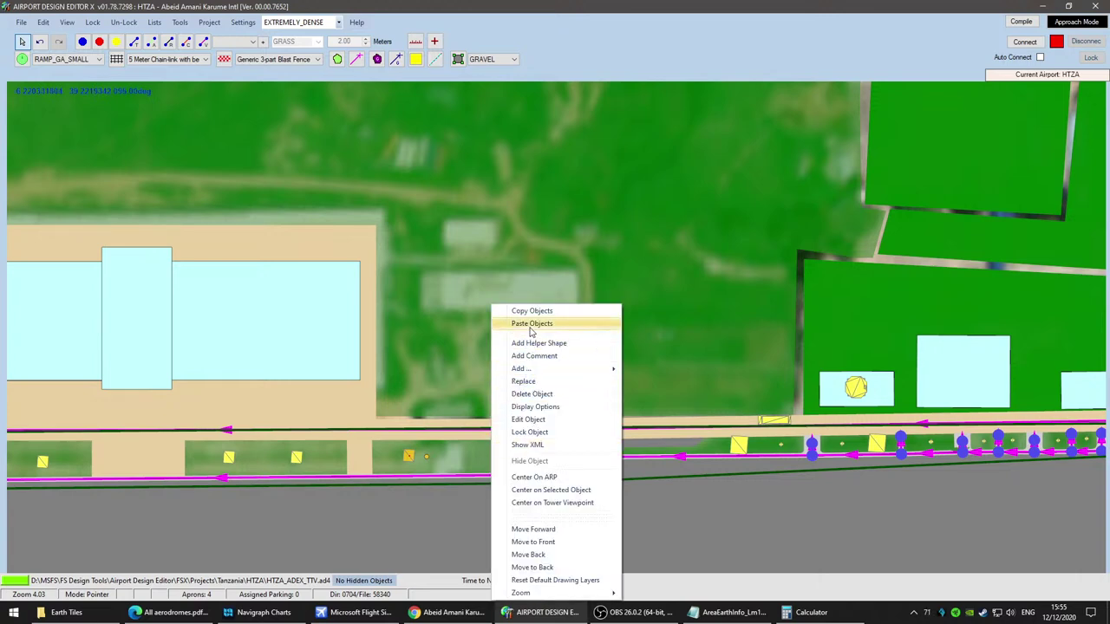
left_click(532, 324)
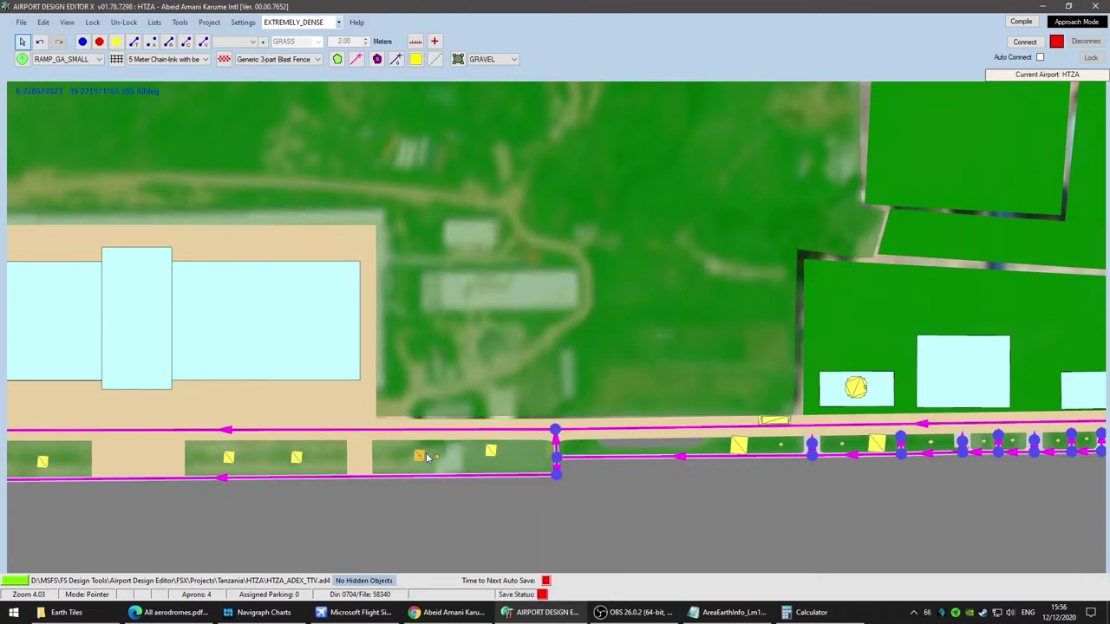
left_click_drag(490, 451, 483, 460)
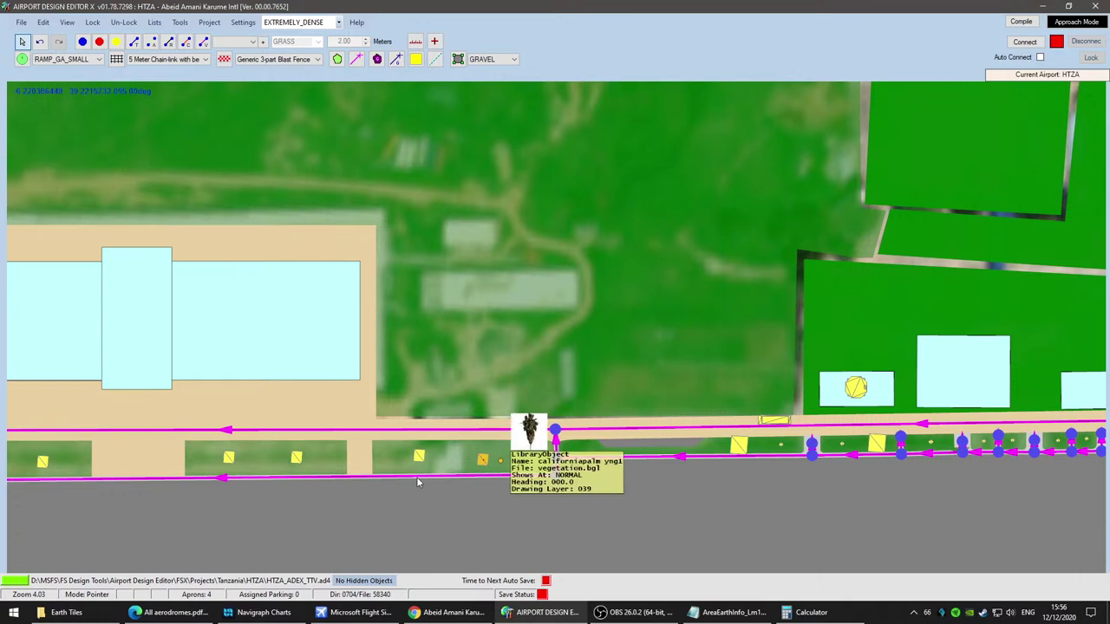
left_click(369, 482)
left_click(370, 482)
Step: Save the HTZA airport project and switch over to Flight Simulator X
scroll(838, 525, "down", 1)
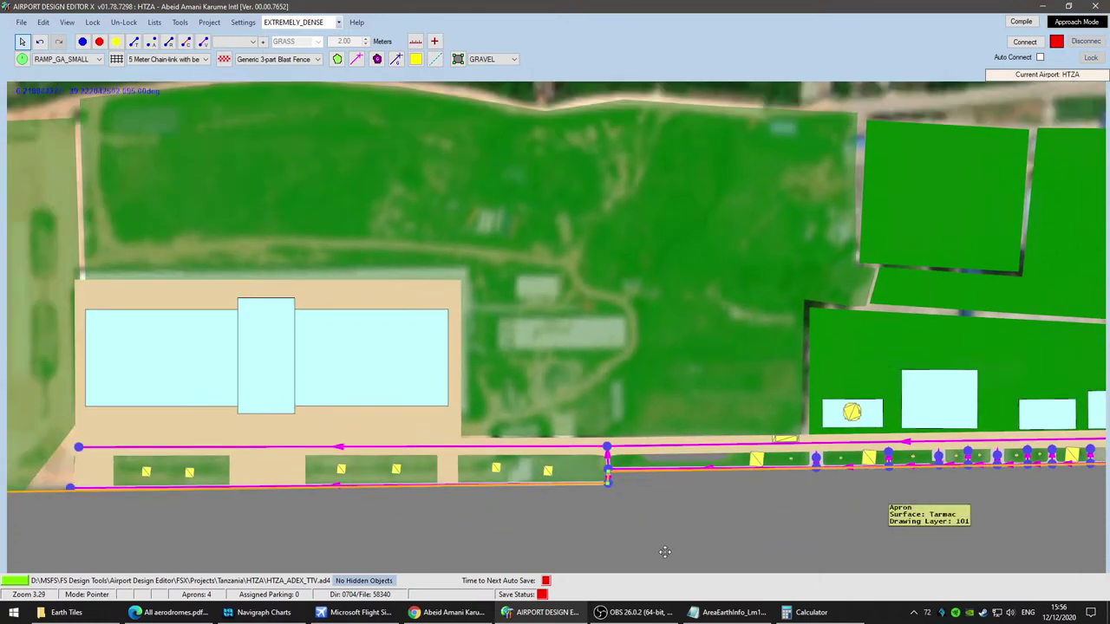
scroll(708, 547, "down", 2)
scroll(583, 546, "down", 2)
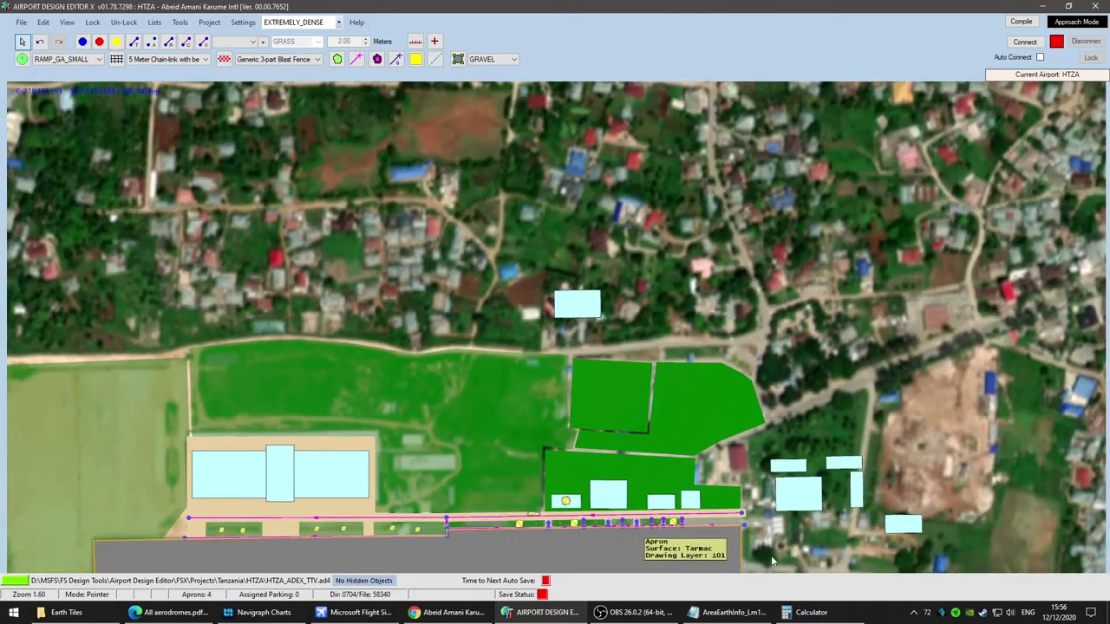
left_click(16, 21)
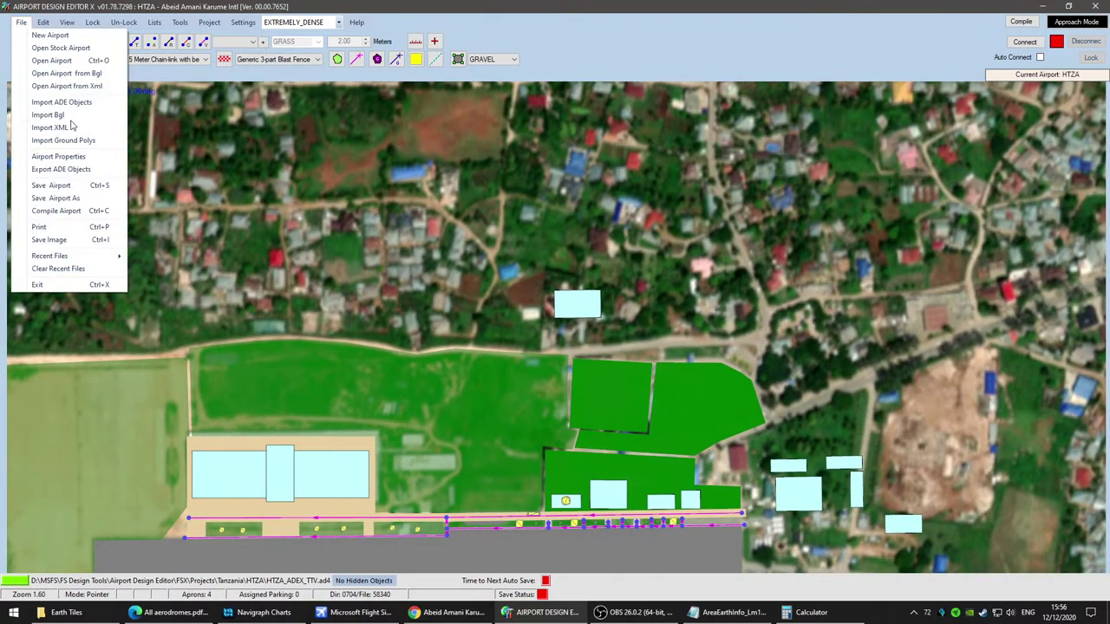
left_click(90, 187)
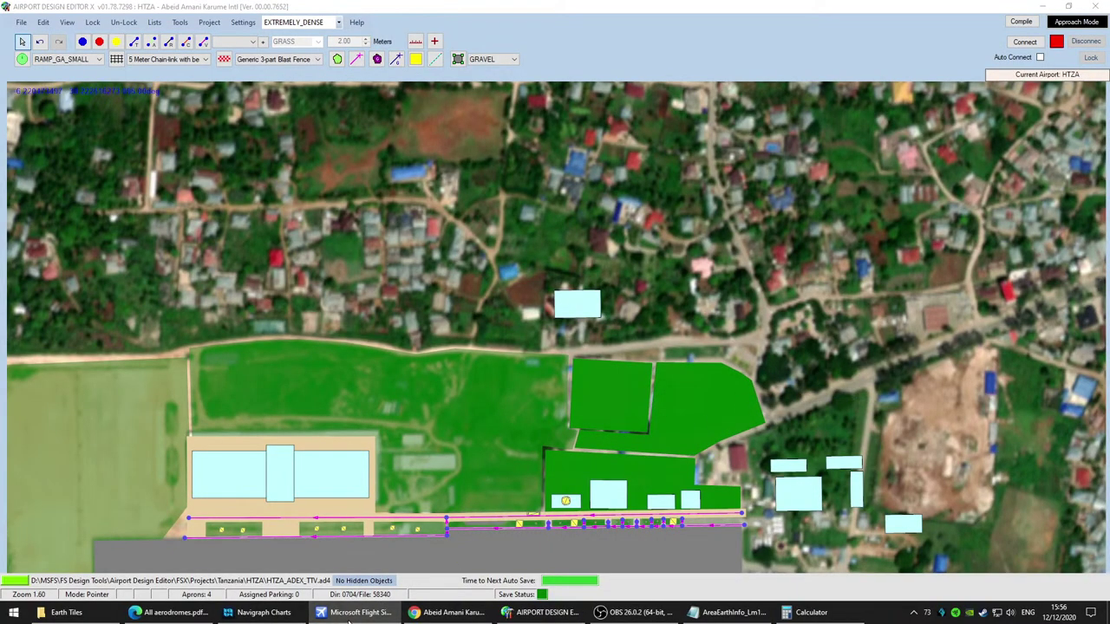
left_click(364, 616)
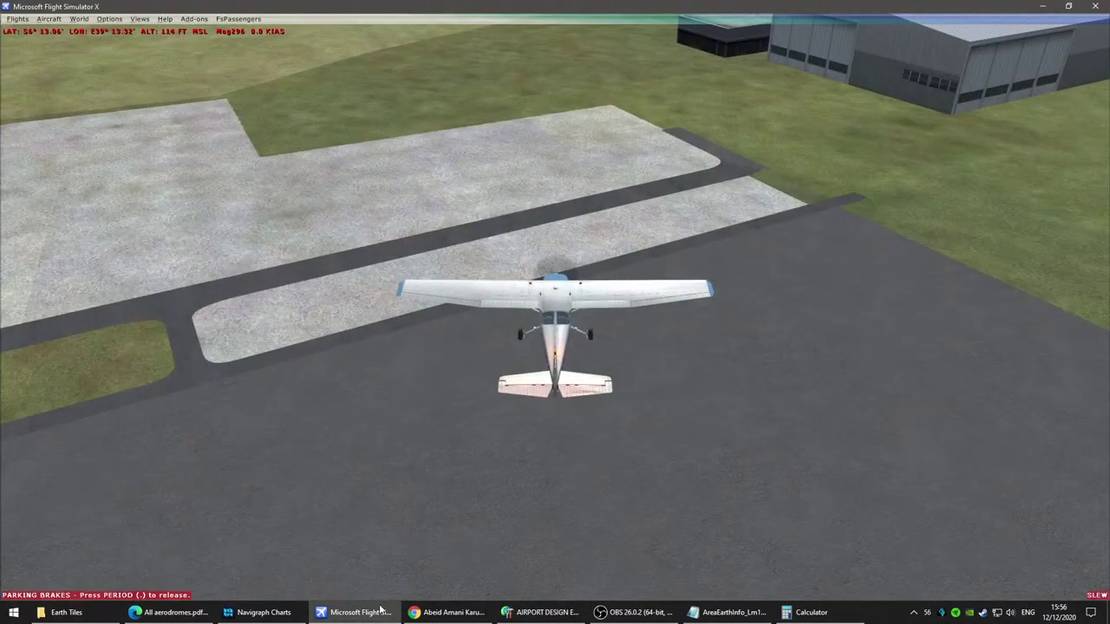
Step: End the current flight and disable the Tanzania area in the Scenery Library
key("Escape")
left_click(575, 271)
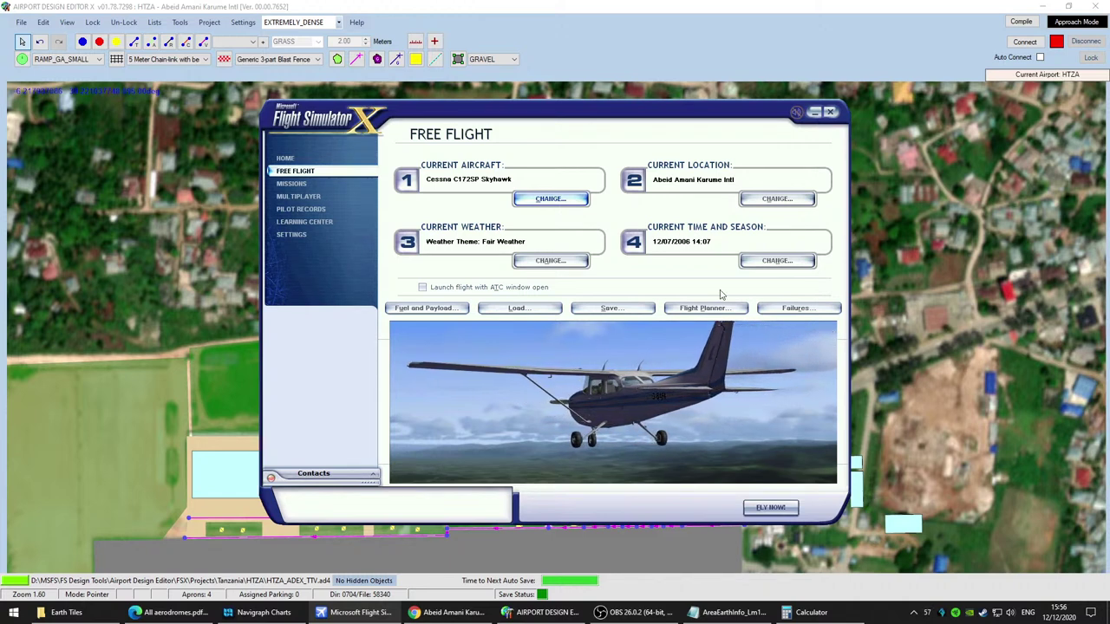
left_click(293, 234)
left_click(751, 274)
left_click(395, 212)
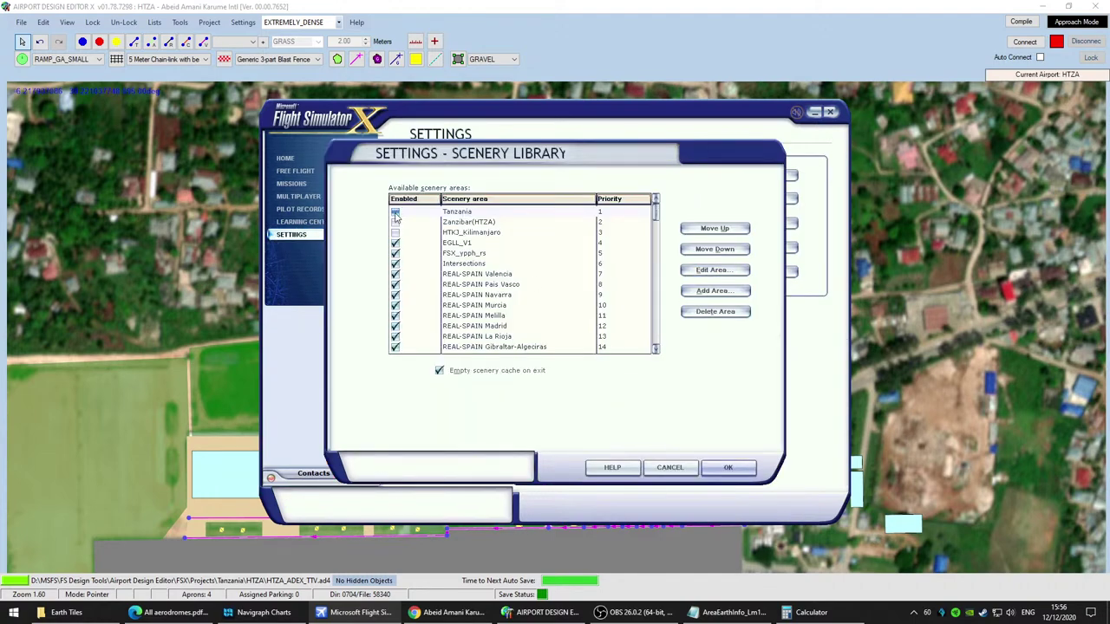
left_click(729, 469)
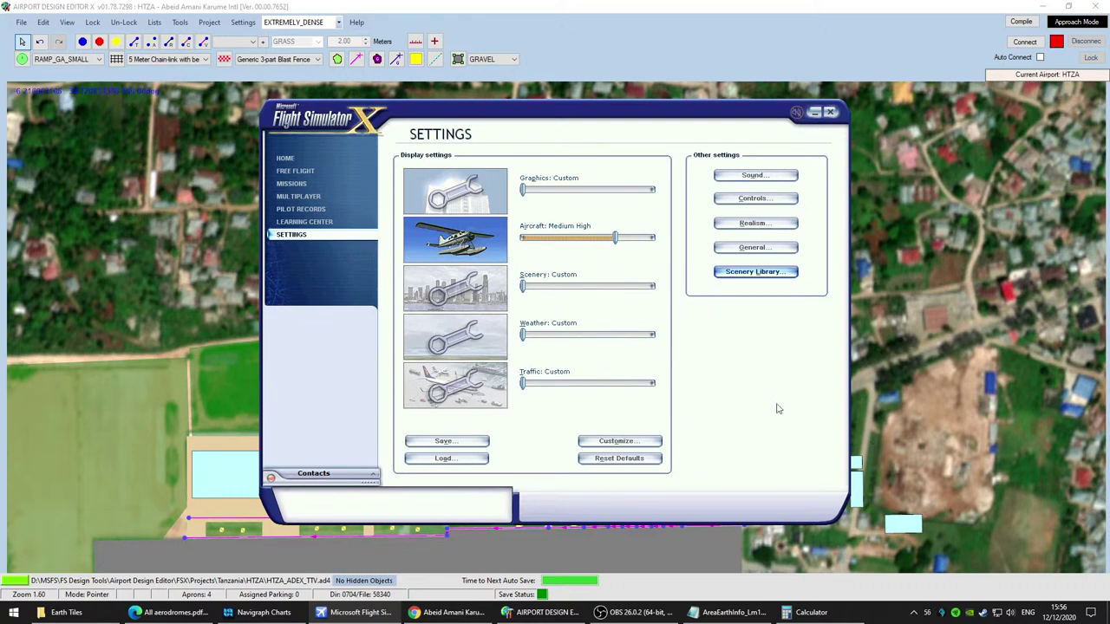
Step: Close the scenery library unchanged and compile the airport in ADE
left_click(309, 171)
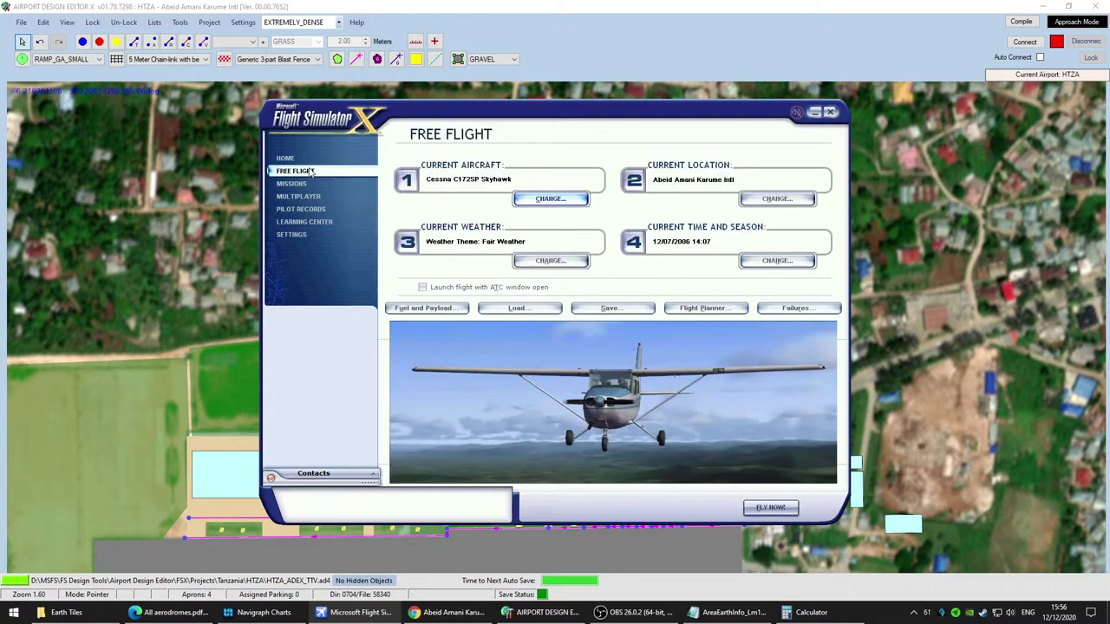
left_click(315, 235)
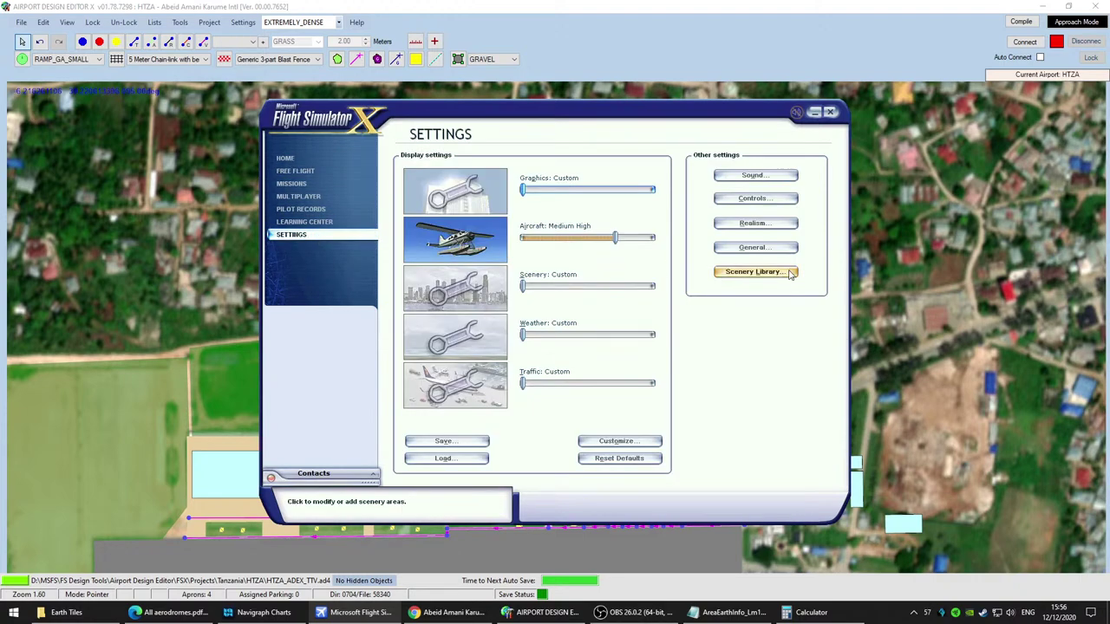
left_click(760, 272)
left_click(670, 467)
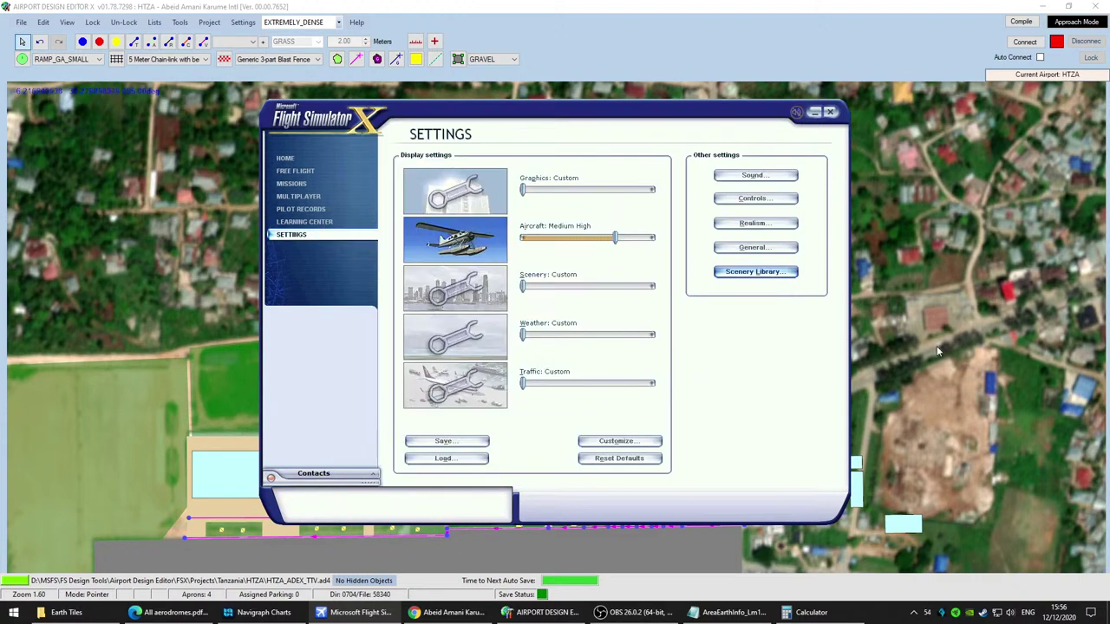
left_click(853, 25)
left_click(1021, 23)
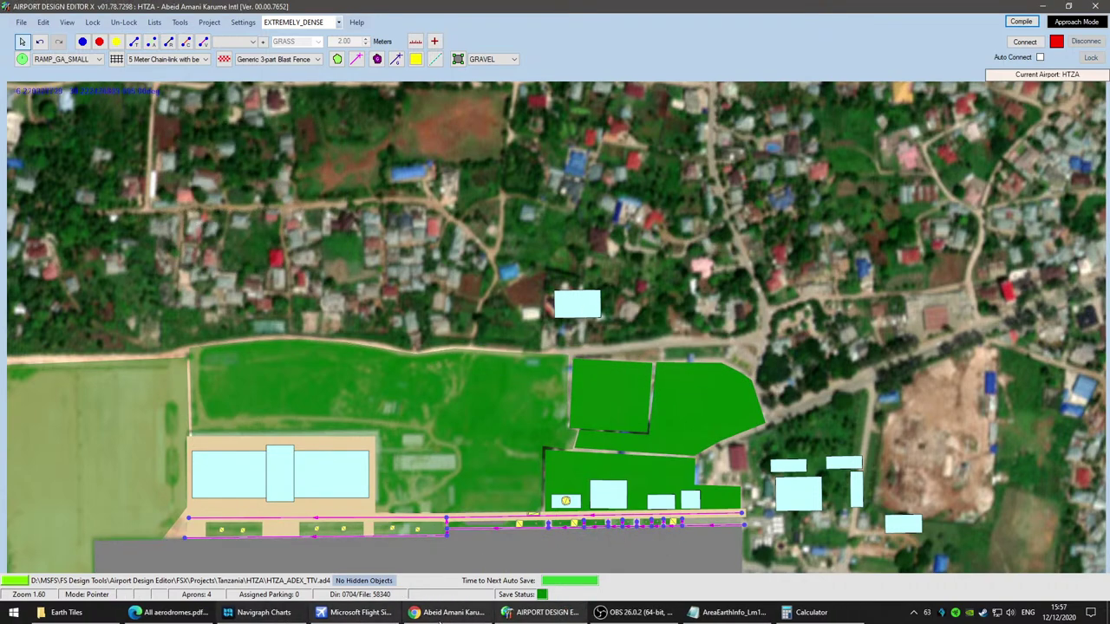
Step: Re-enable Tanzania in the Scenery Library and start a free flight at the airport
left_click(358, 612)
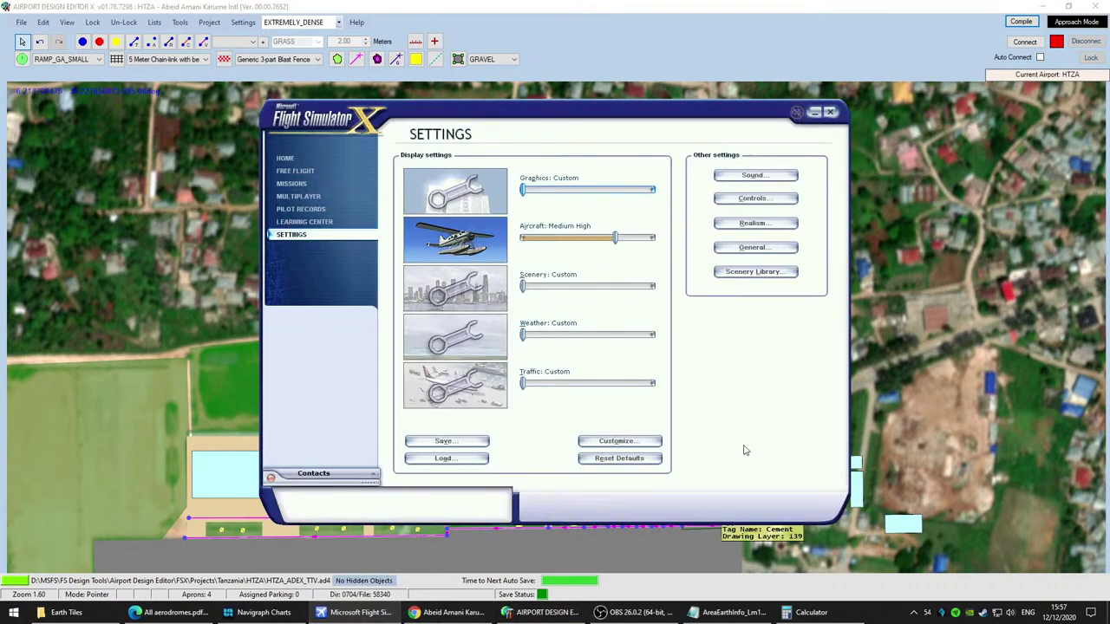
left_click(755, 270)
left_click(394, 212)
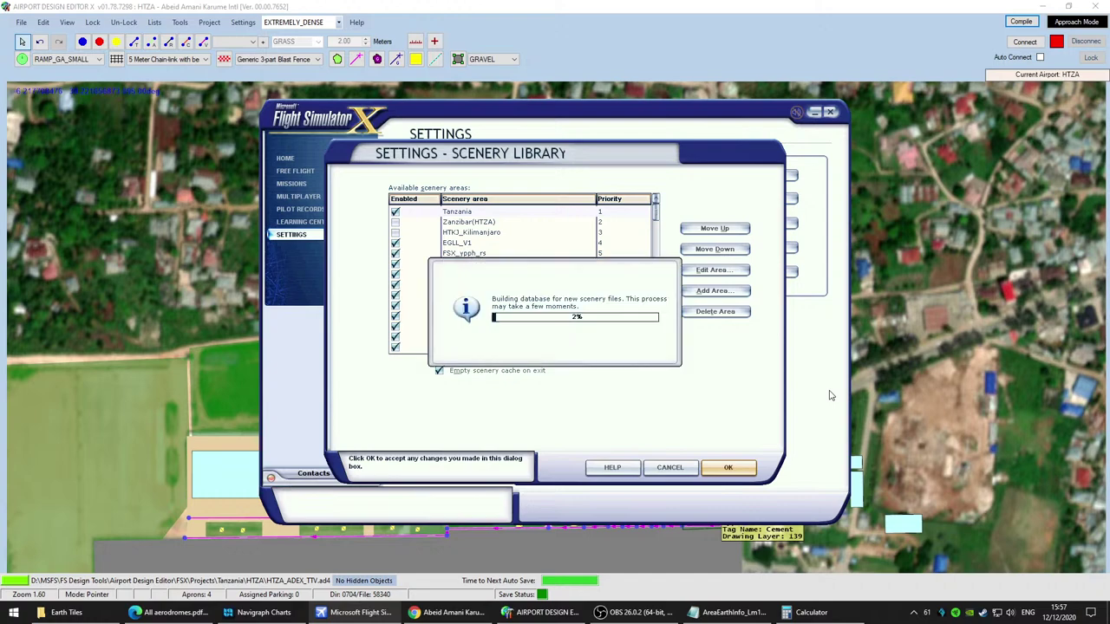
left_click(295, 171)
left_click(784, 508)
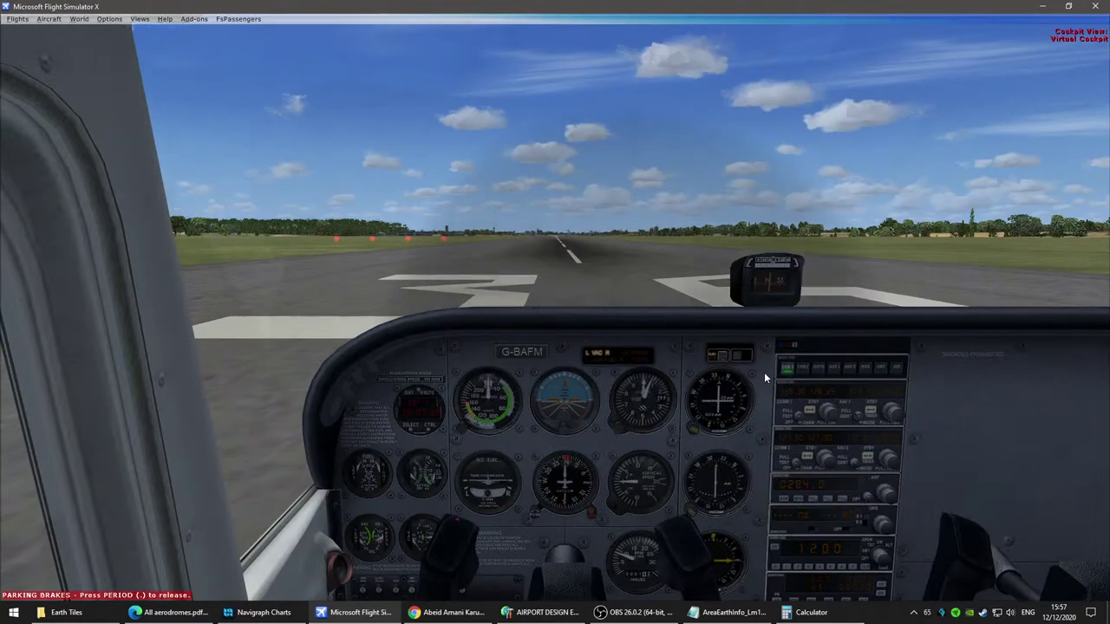
Step: Switch to the outside spot view and orbit the camera behind the Cessna
key("s")
middle_click_drag(764, 373, 461, 401)
scroll(589, 412, "down", 2)
Step: In slew mode, move the Cessna forward and upward along the runway, turning slightly left
key("y")
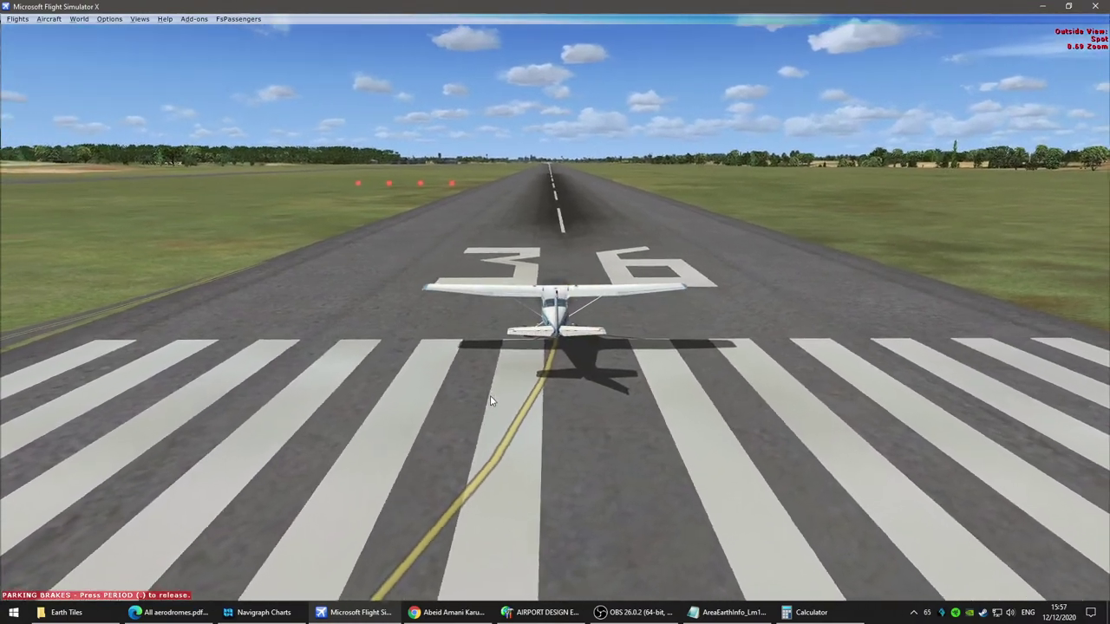
key("KP_8")
key("q")
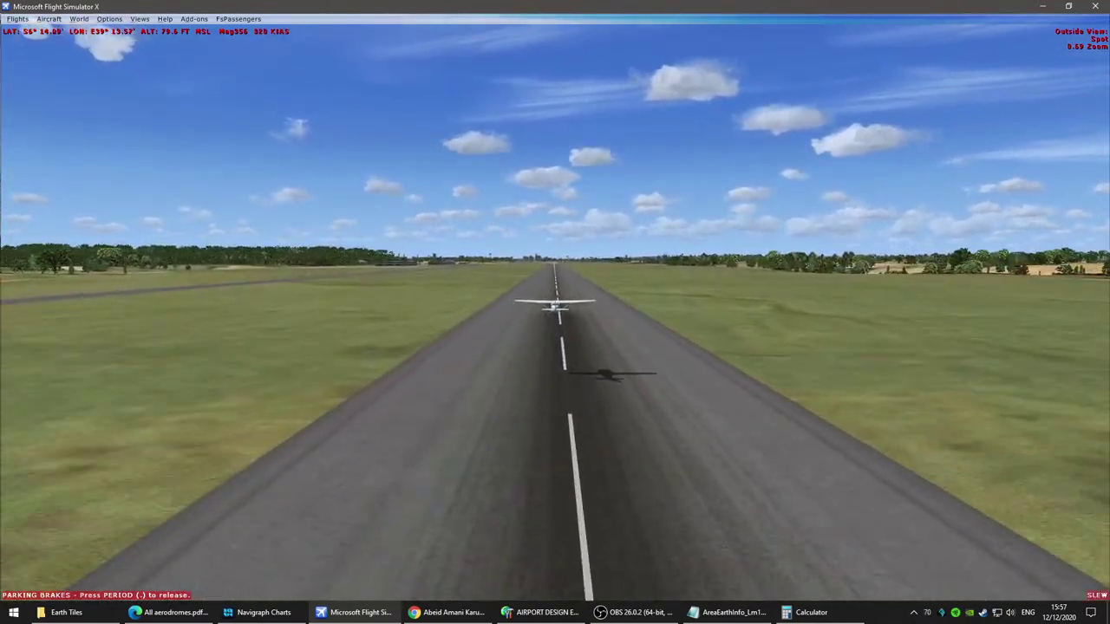
key("KP_1")
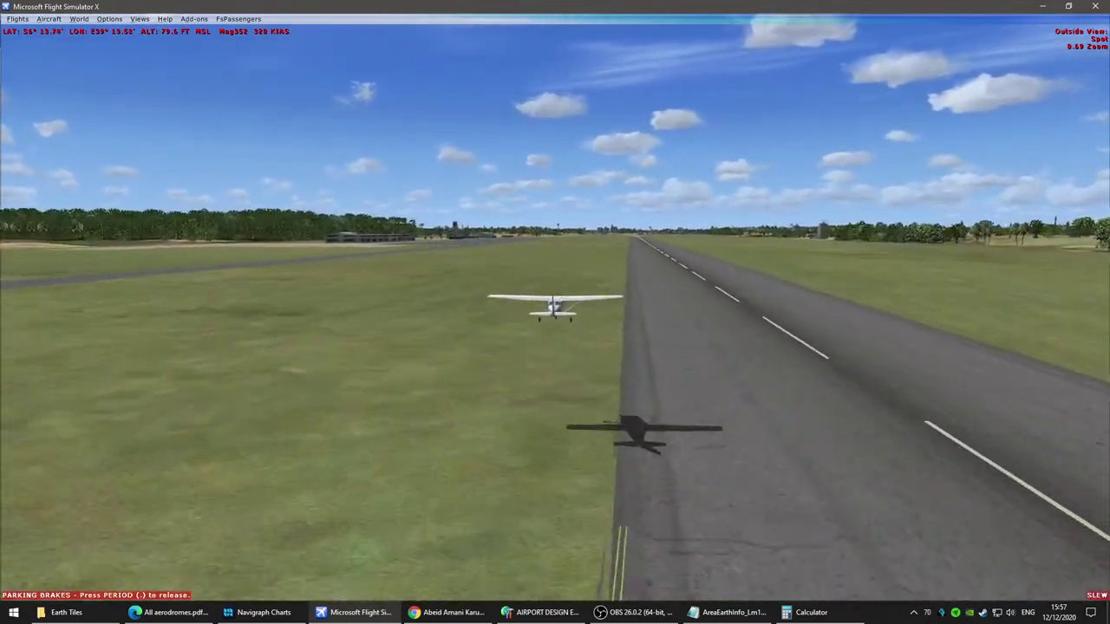
key("KP_5")
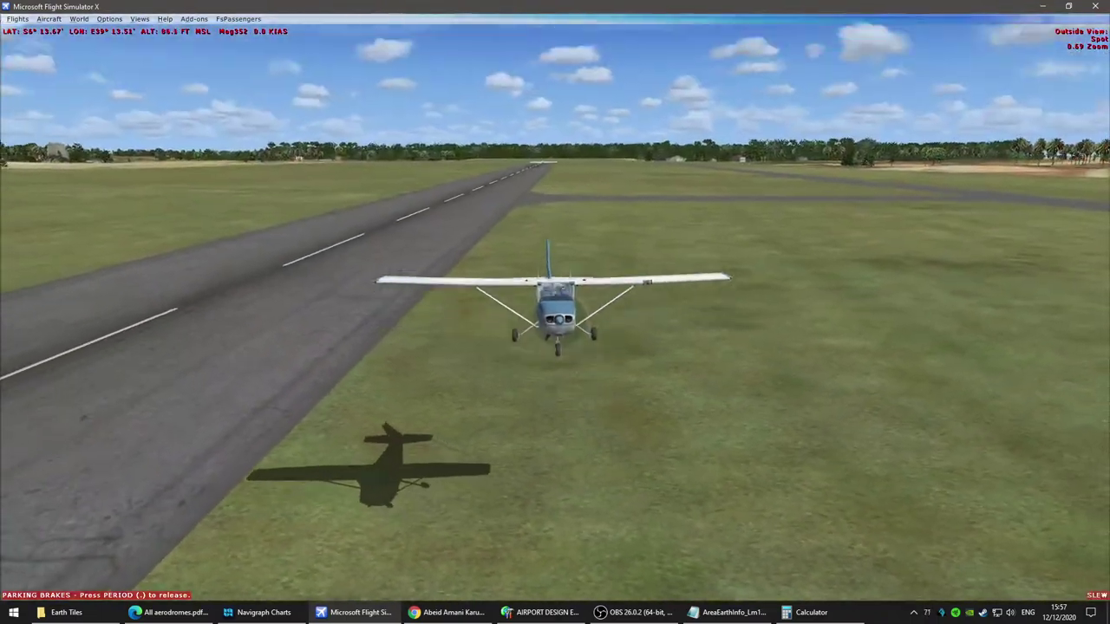
Step: Lower the Cessna while turning it left, then view the shed area in Fly-By and Top-Down views
key("F4")
key("KP_1")
key("F2")
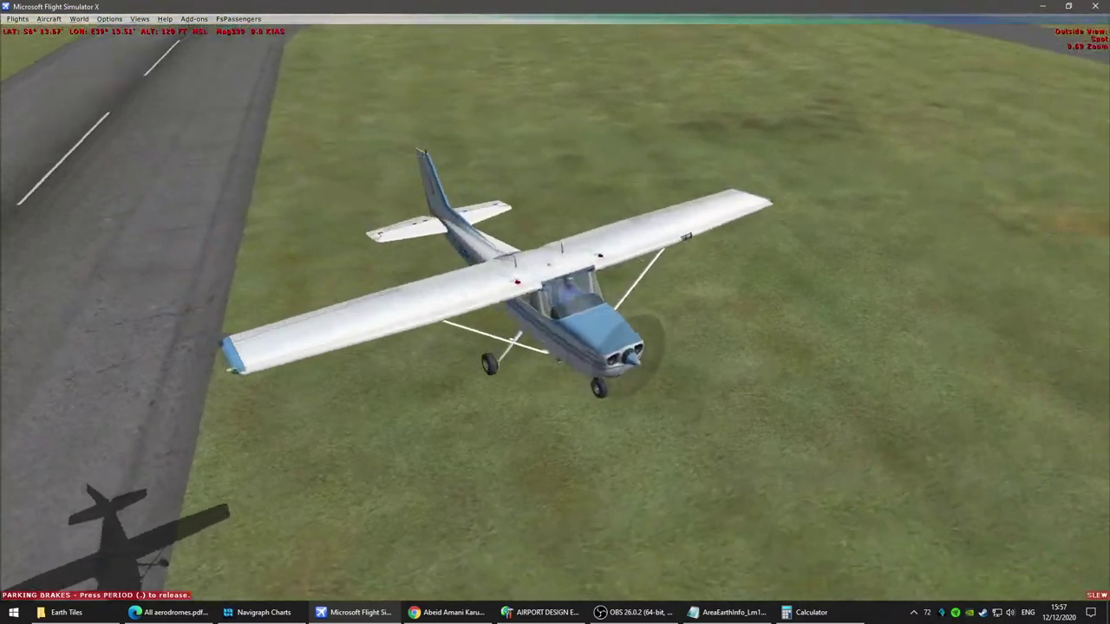
key("KP_5")
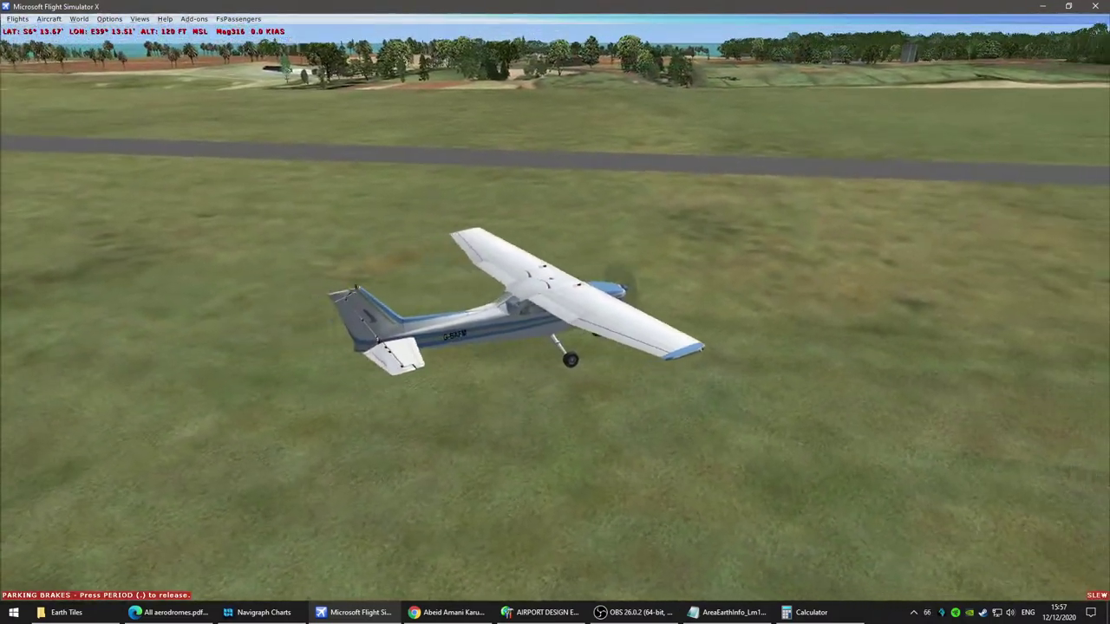
key("a")
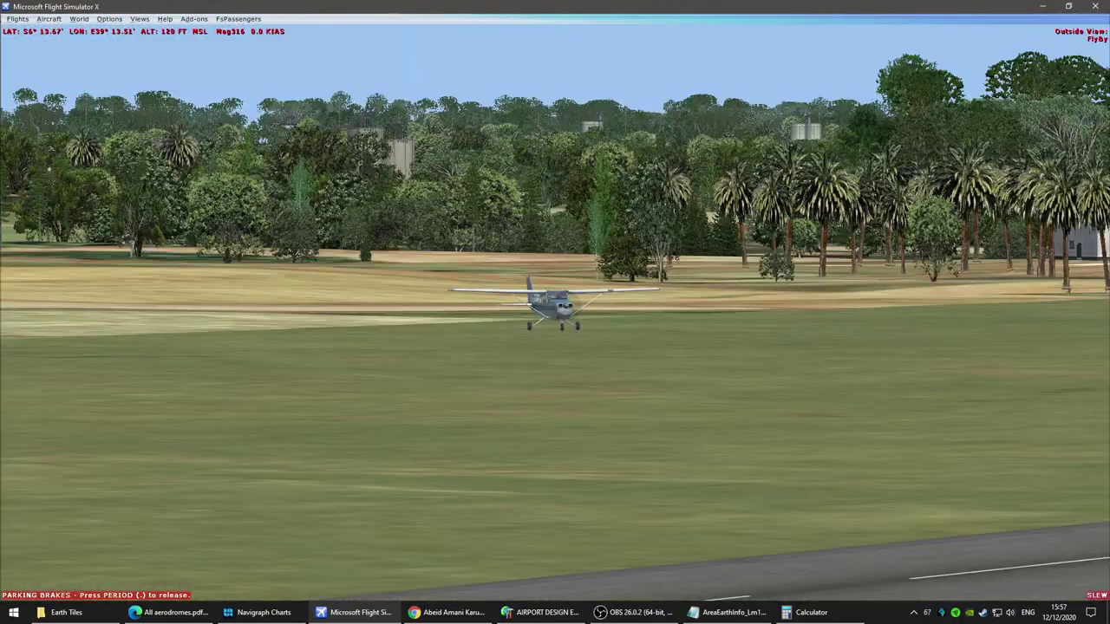
key("a")
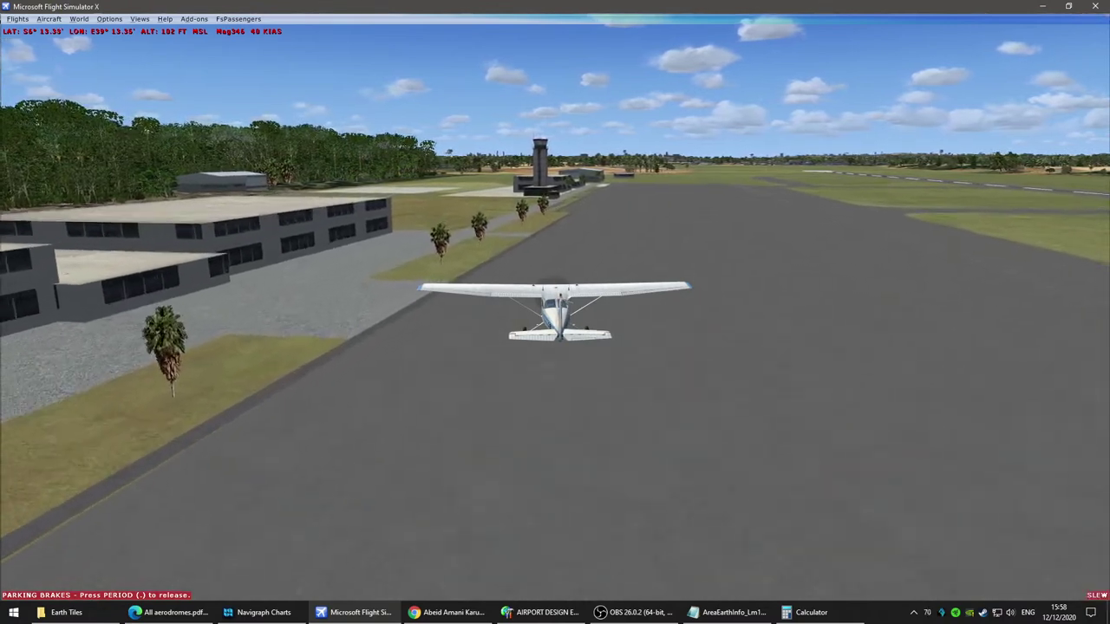
Step: Stop the slew and yaw the Cessna left to face the shed buildings
key("y")
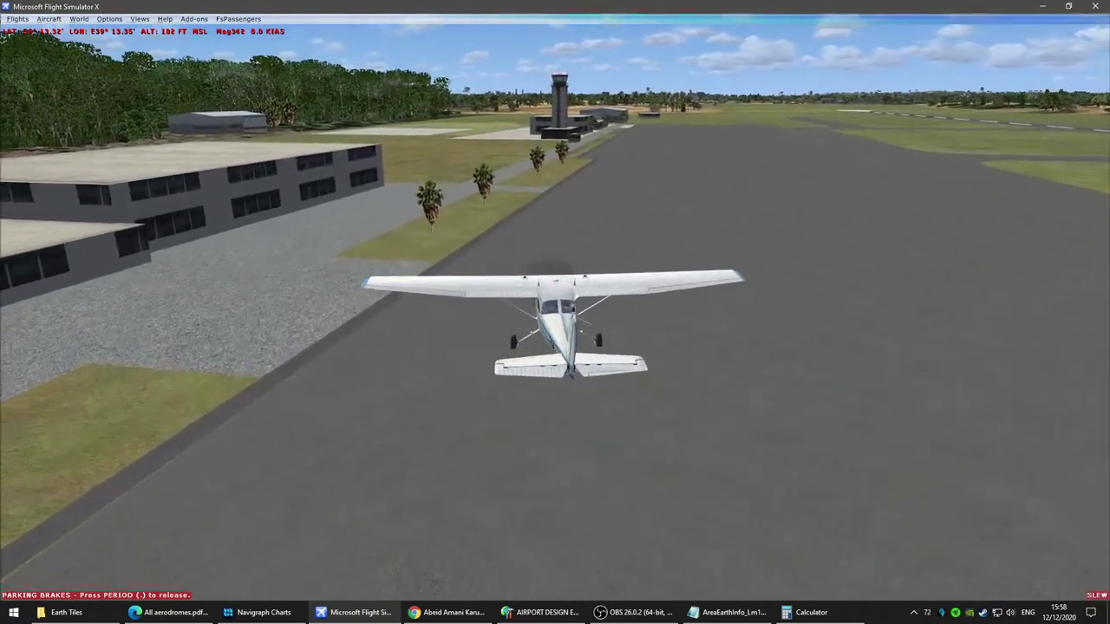
key("KP_1")
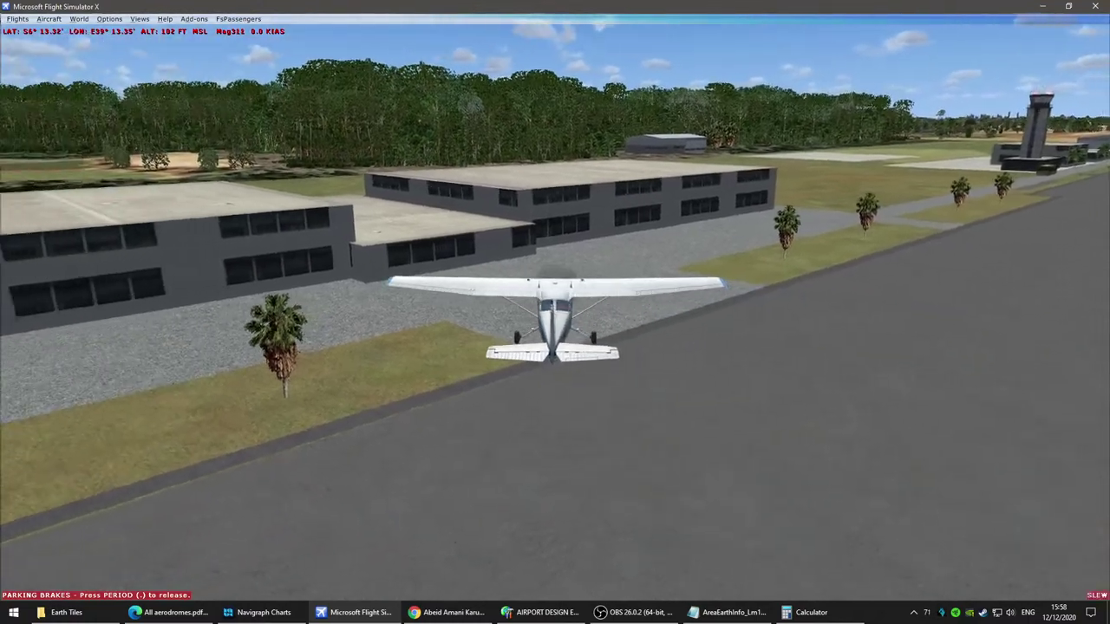
key("y")
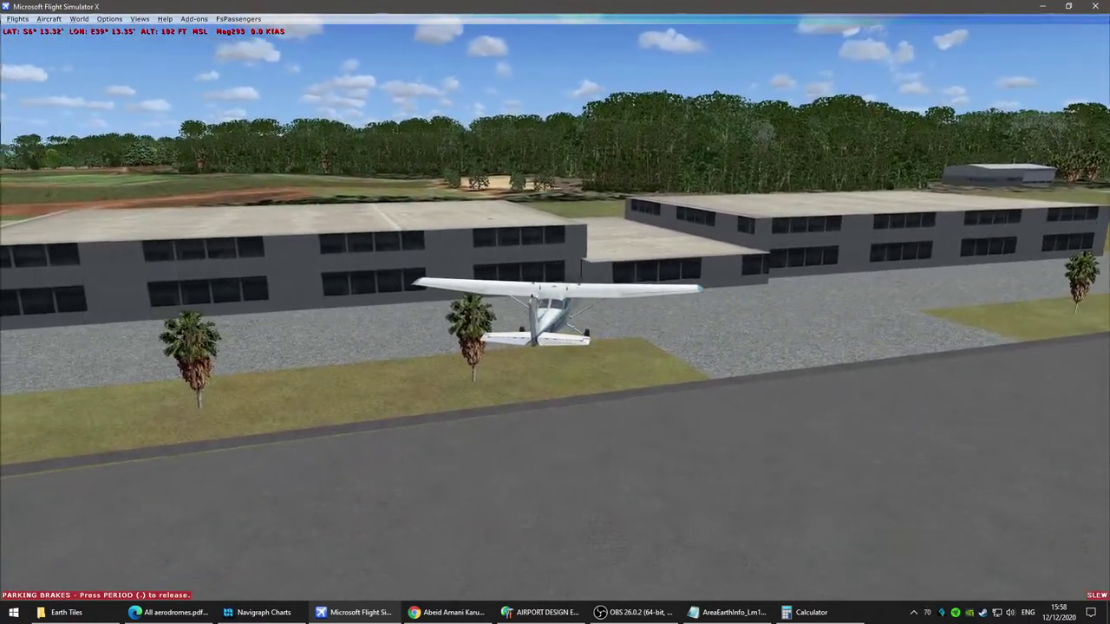
Step: Slide the Cessna sideways past the sheds and rotate it toward the control tower
key("KP_1")
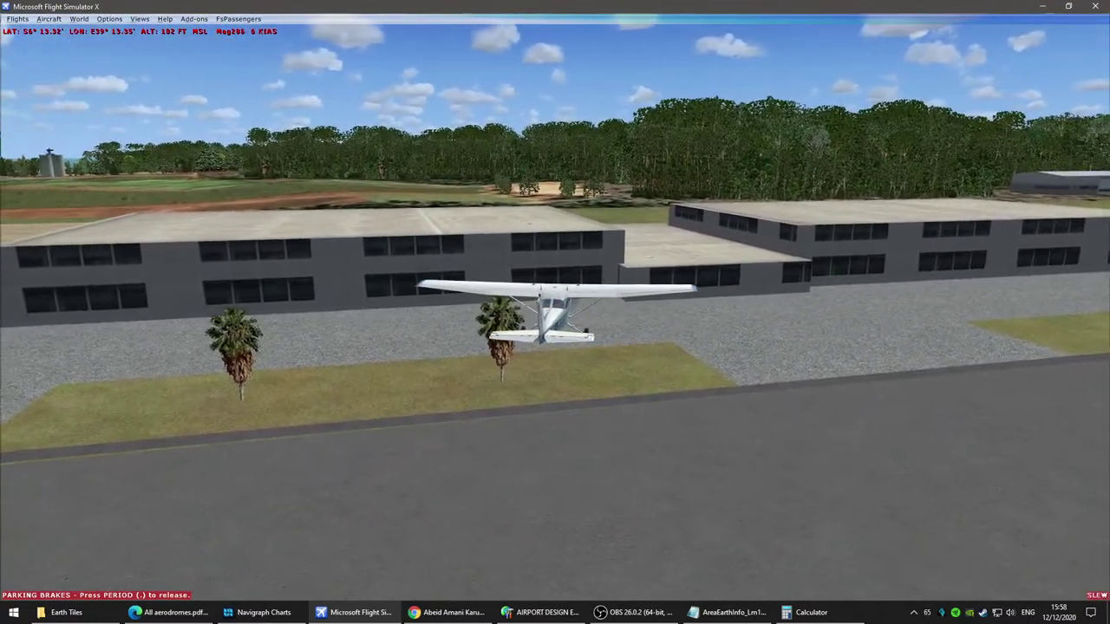
key("KP_6")
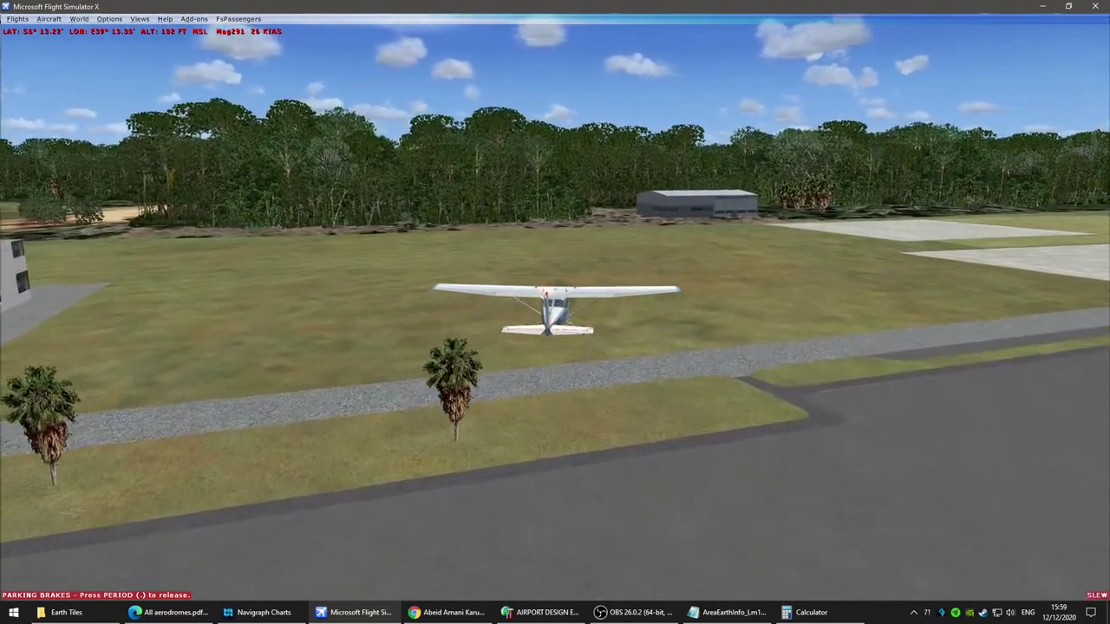
key("KP_5")
key("KP_3")
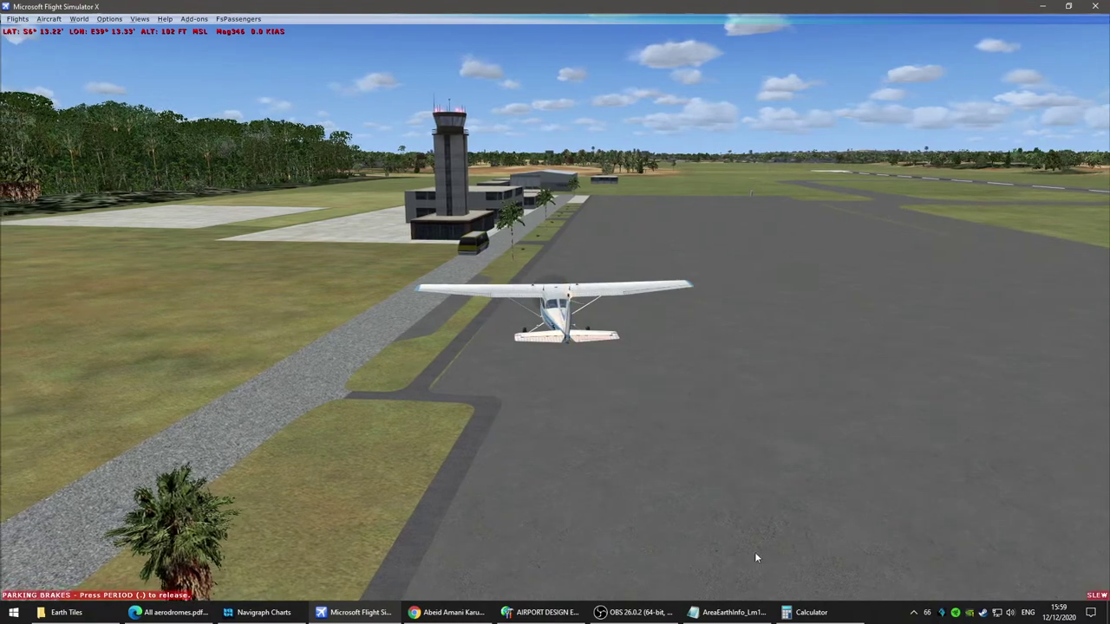
left_click(559, 617)
Step: Zoom in and draw a vehicle link upward from the lower vehicle path node
scroll(575, 568, "up", 5)
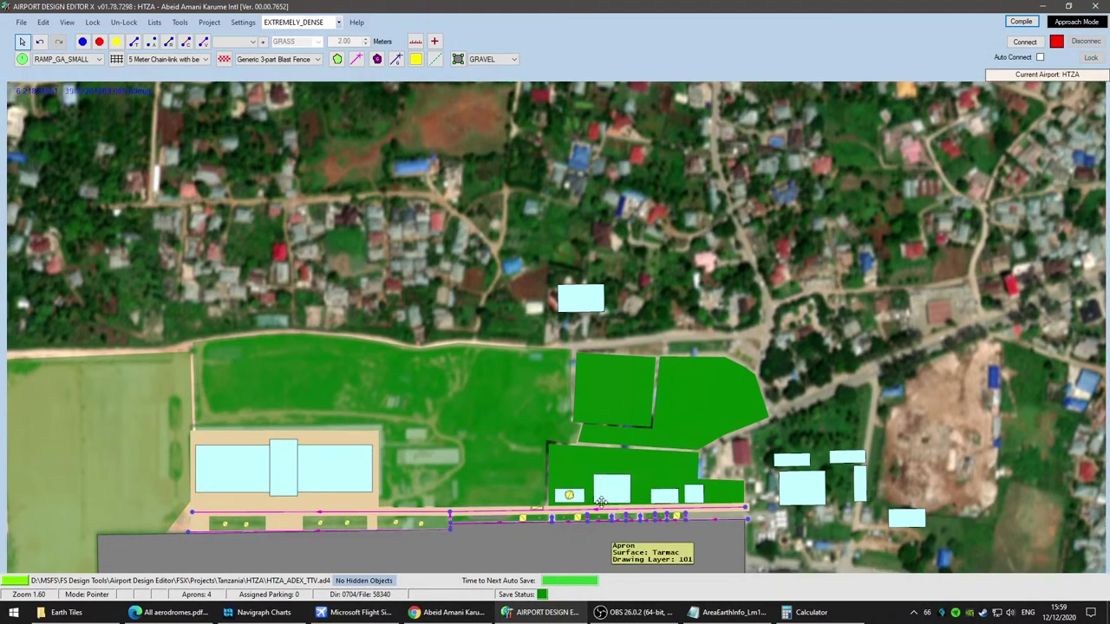
scroll(499, 359, "up", 4)
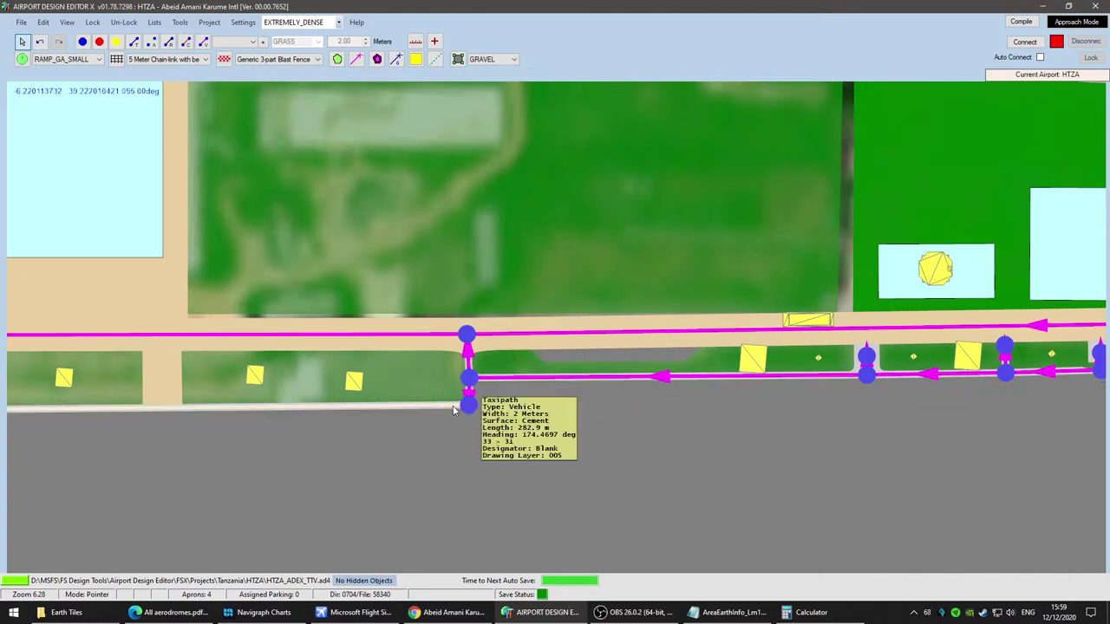
scroll(443, 407, "up", 4)
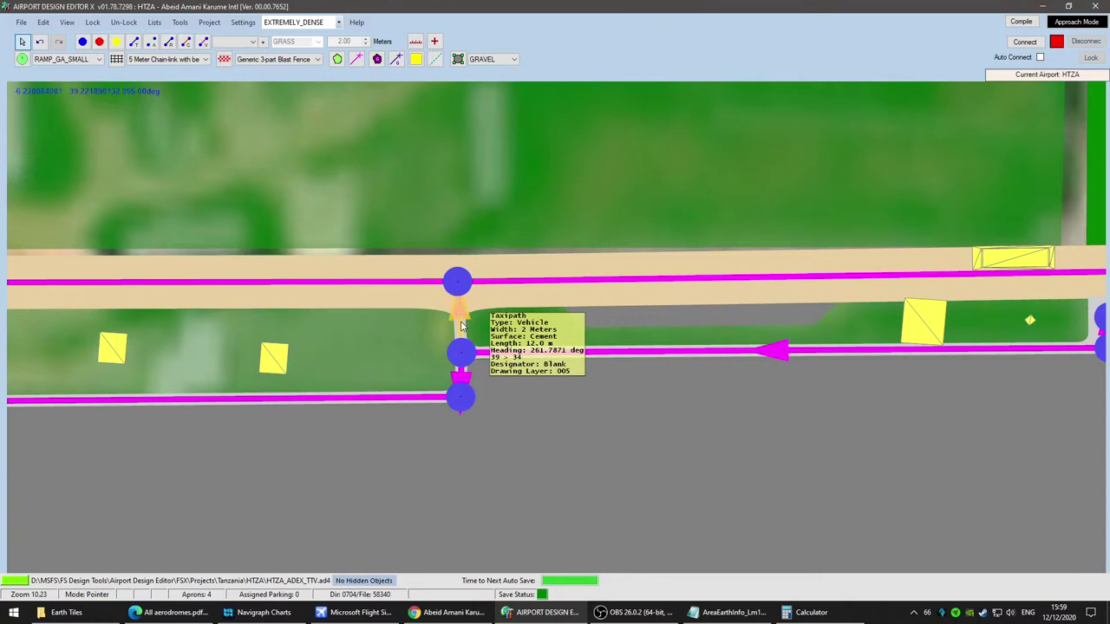
scroll(563, 468, "down", 3)
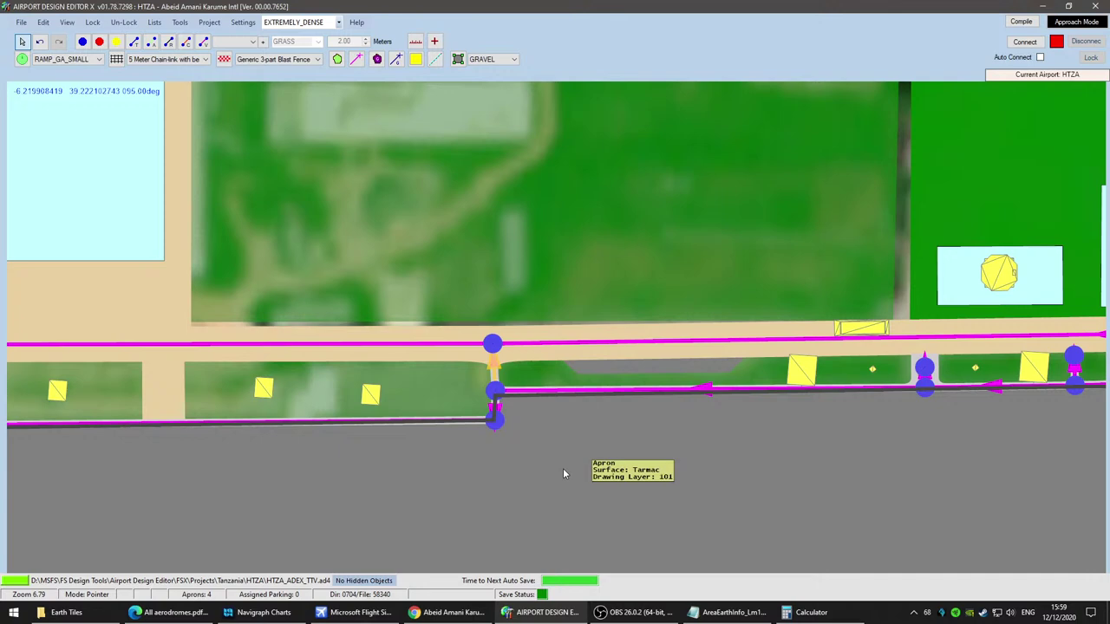
scroll(522, 419, "up", 2)
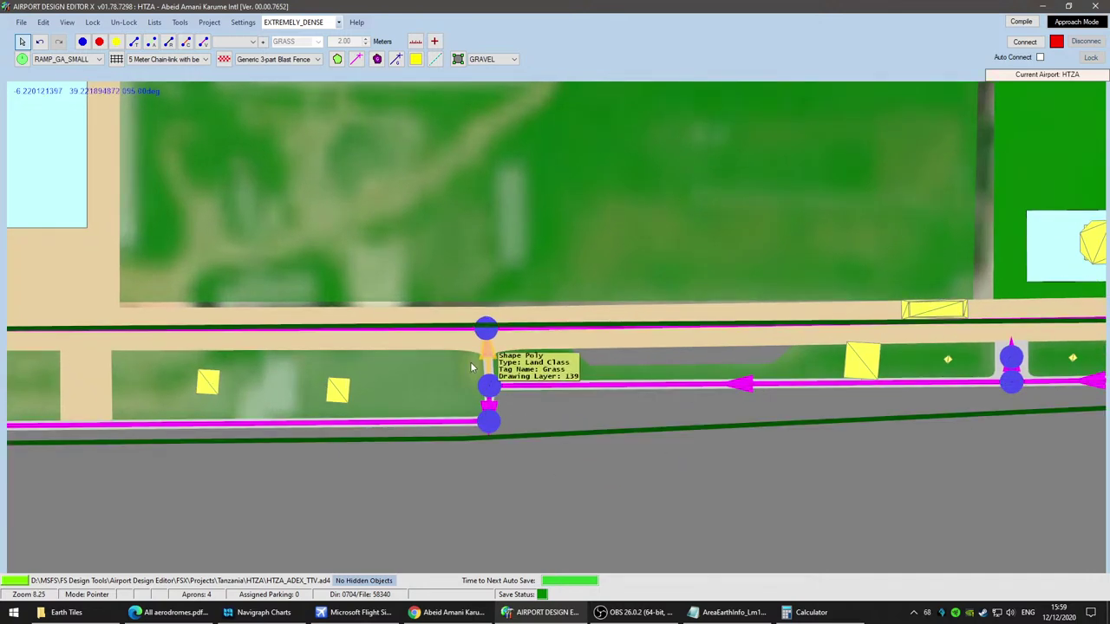
scroll(520, 419, "up", 4)
scroll(519, 419, "up", 2)
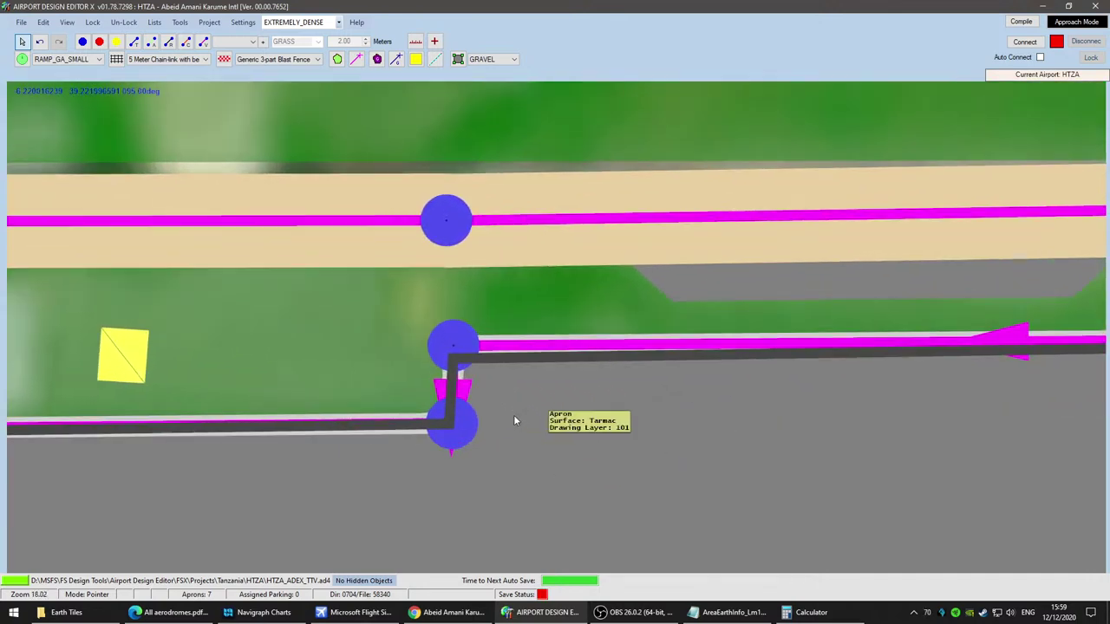
scroll(514, 454, "down", 1)
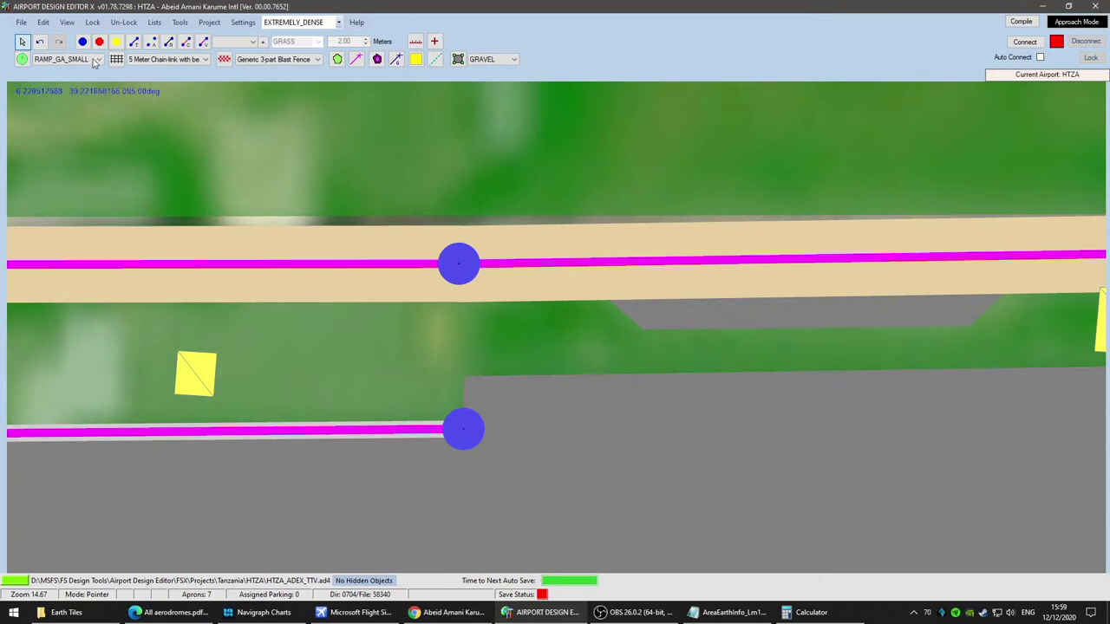
left_click(205, 46)
left_click(463, 429)
left_click(466, 343)
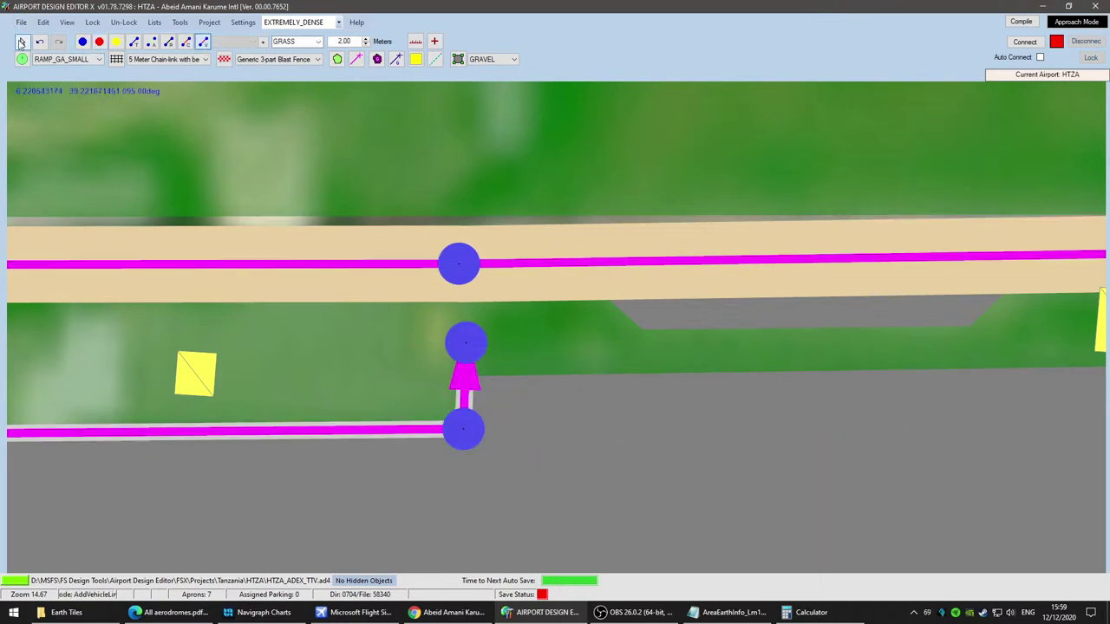
Step: Drag the link's top node up to the perimeter road's edge and check it in the simulator
scroll(446, 257, "up", 2)
left_click_drag(418, 335, 403, 297)
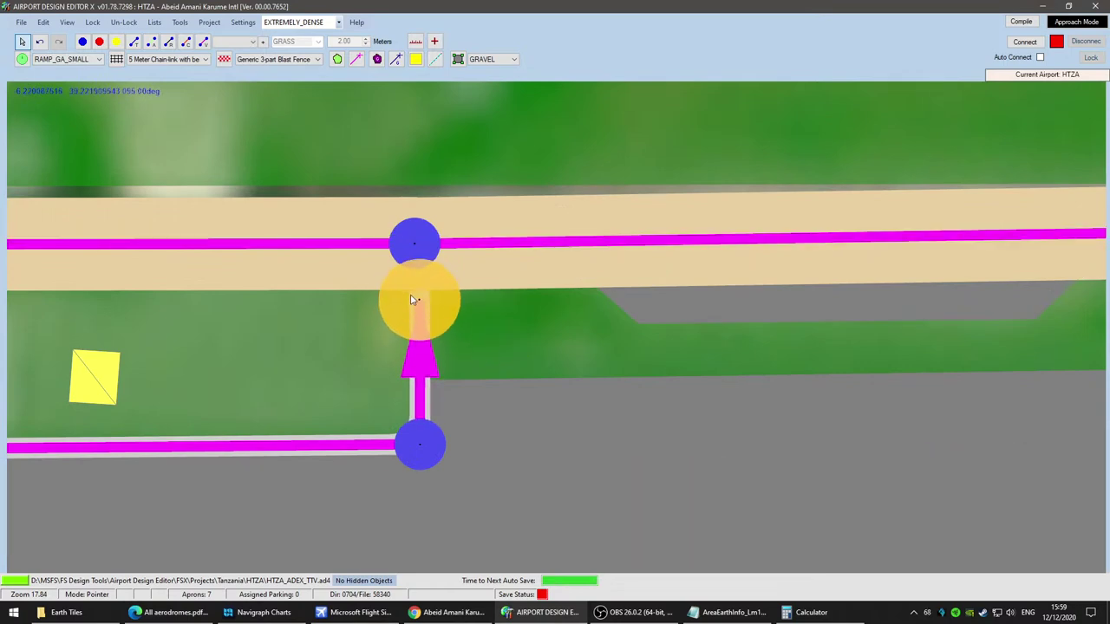
scroll(520, 494, "down", 4)
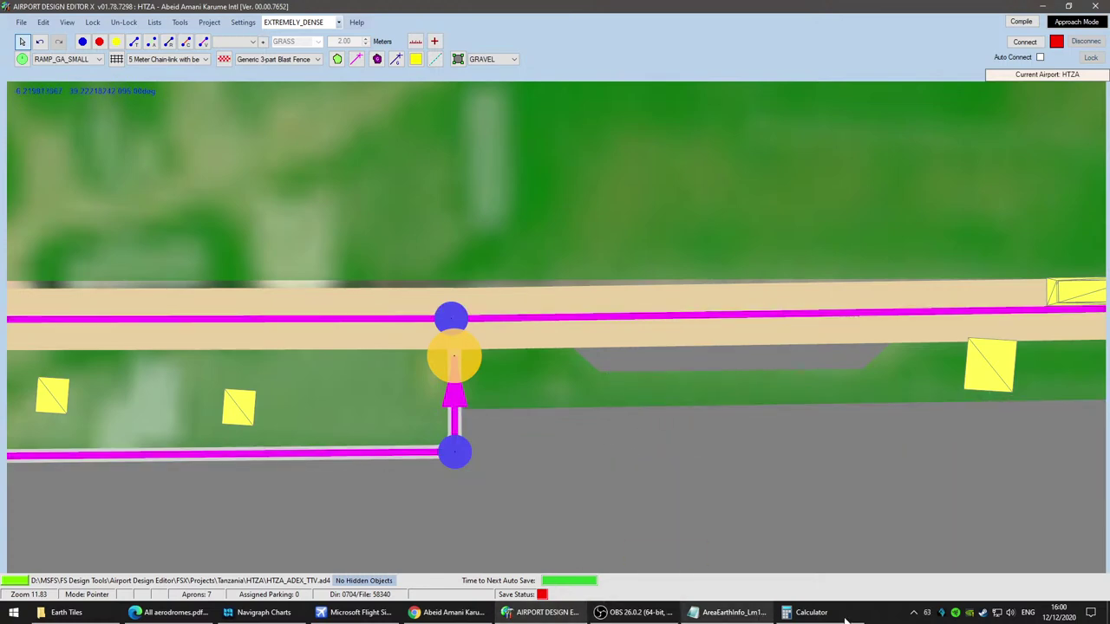
left_click(398, 614)
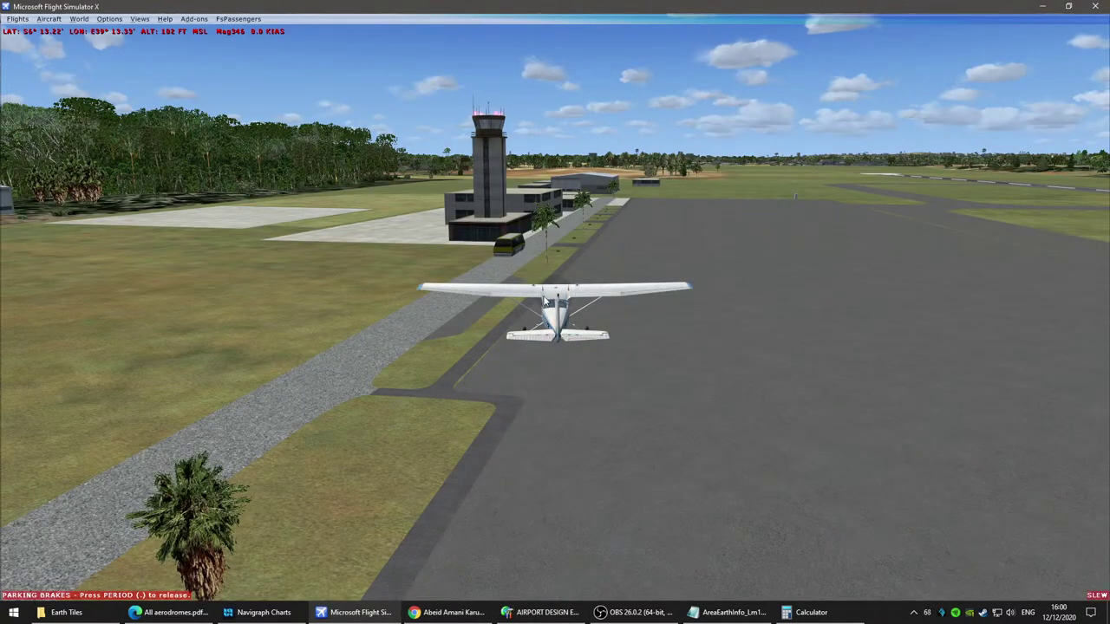
Step: Nudge the apron polygon's corner up to the grass edge and check it in the simulator
key("y")
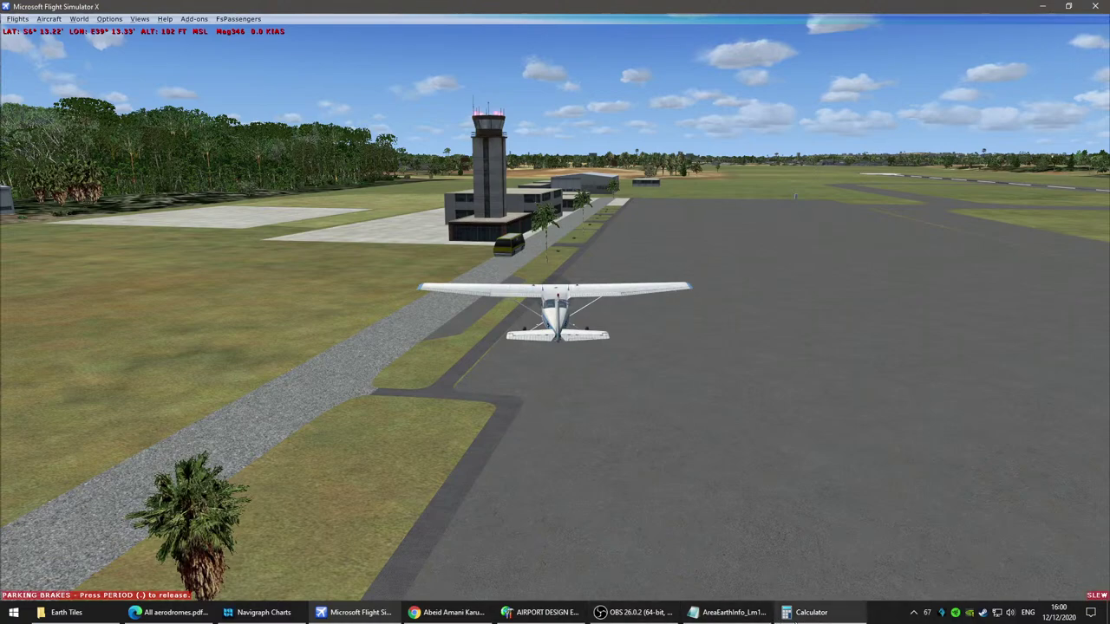
left_click(532, 614)
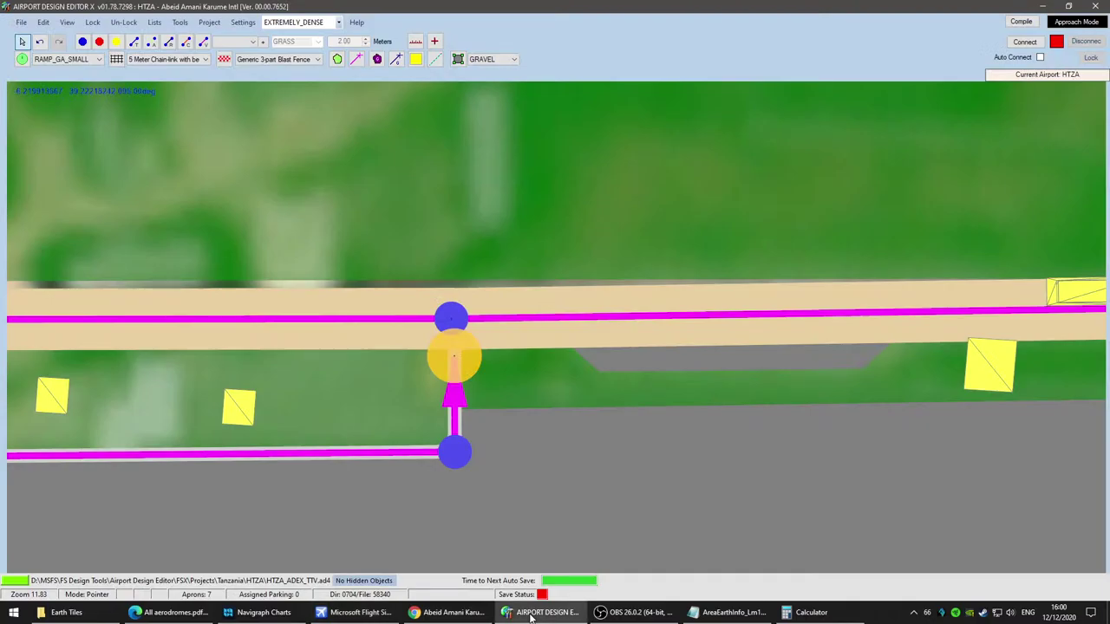
left_click(492, 453)
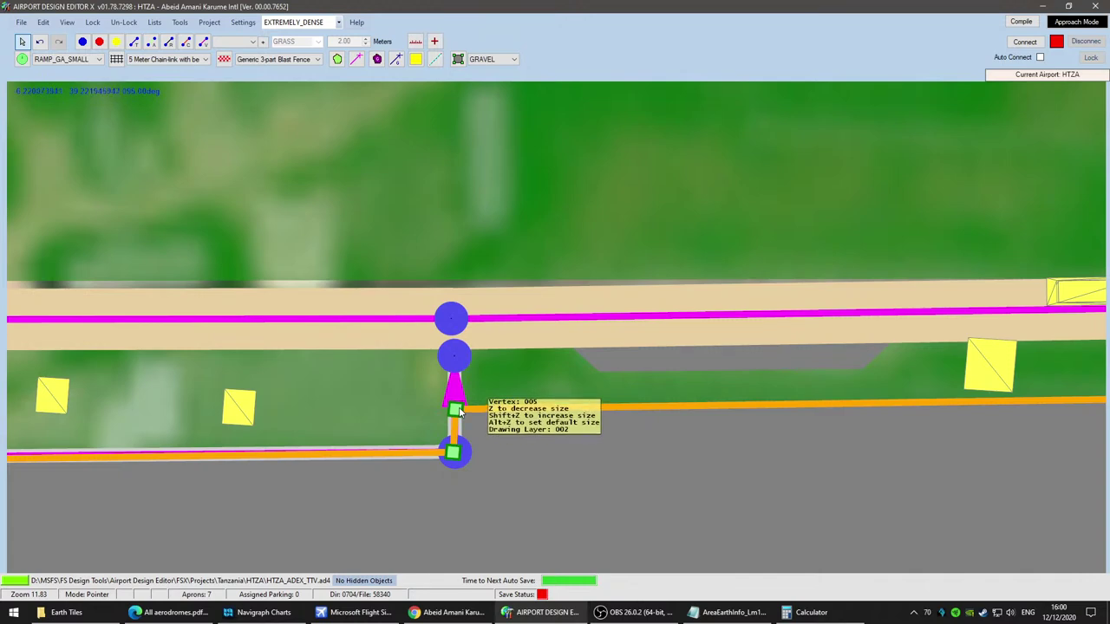
left_click_drag(460, 412, 460, 411)
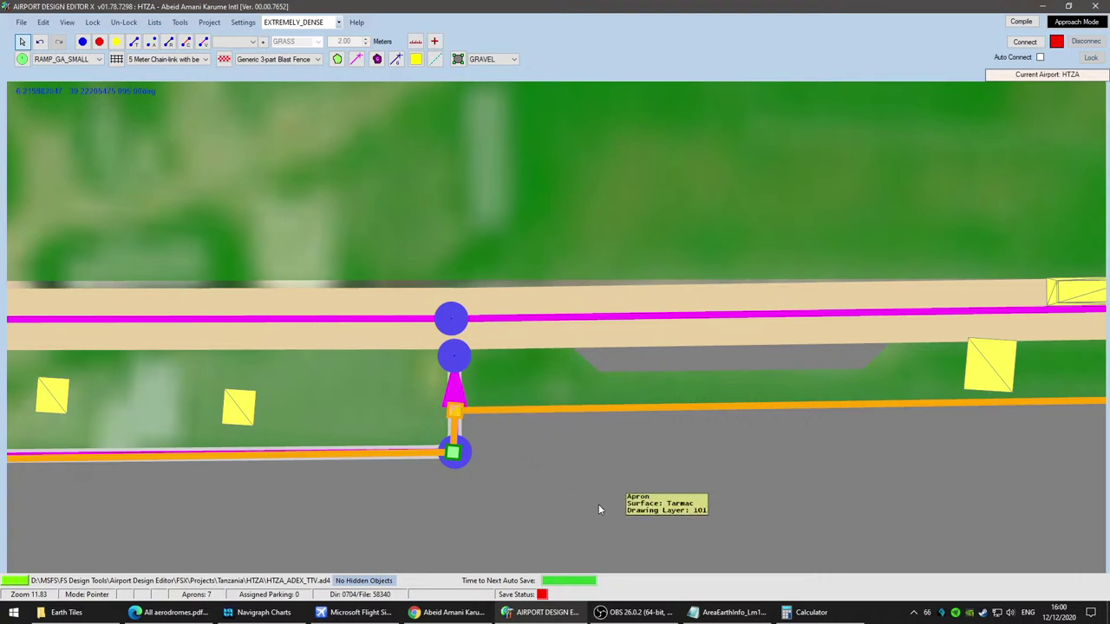
left_click(367, 613)
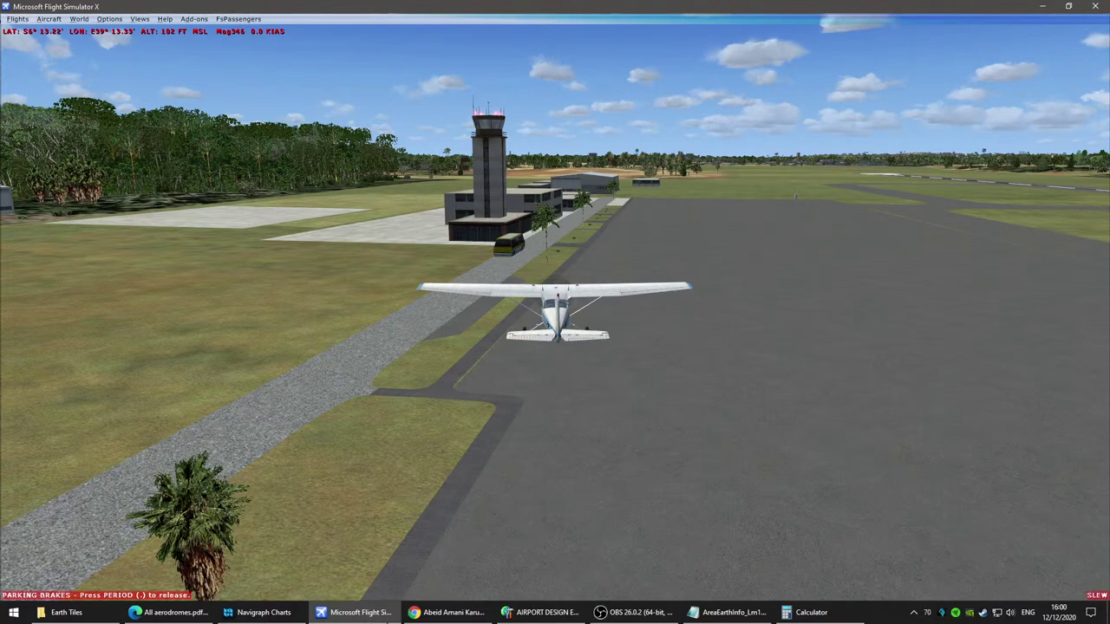
Step: Zoom out on the HTZA map and connect the editor to Flight Simulator X
left_click(562, 619)
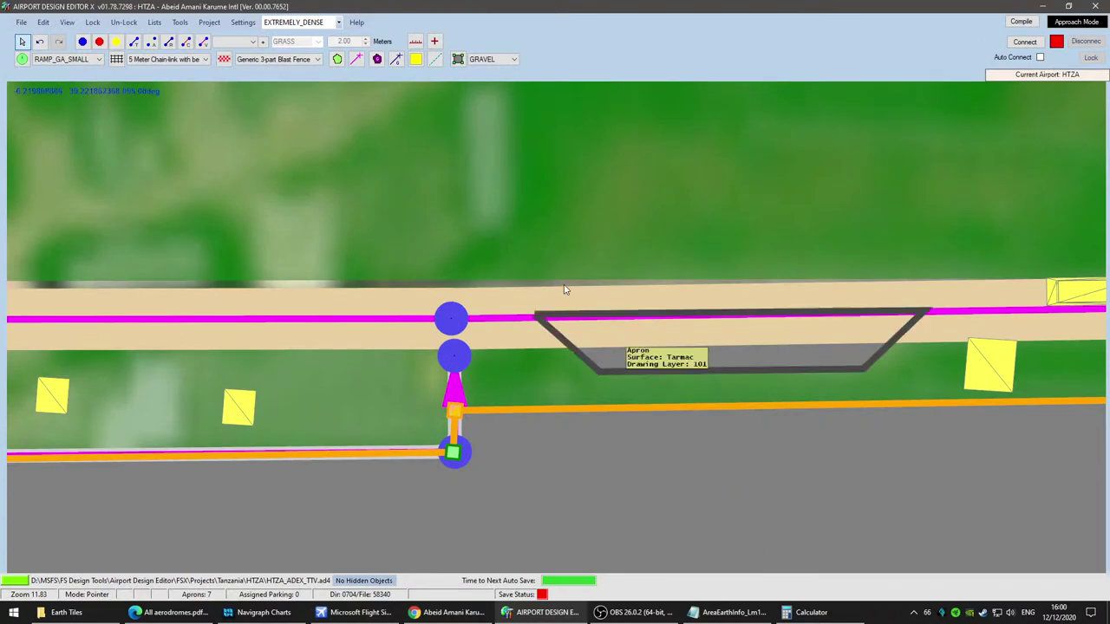
scroll(627, 463, "up", 4)
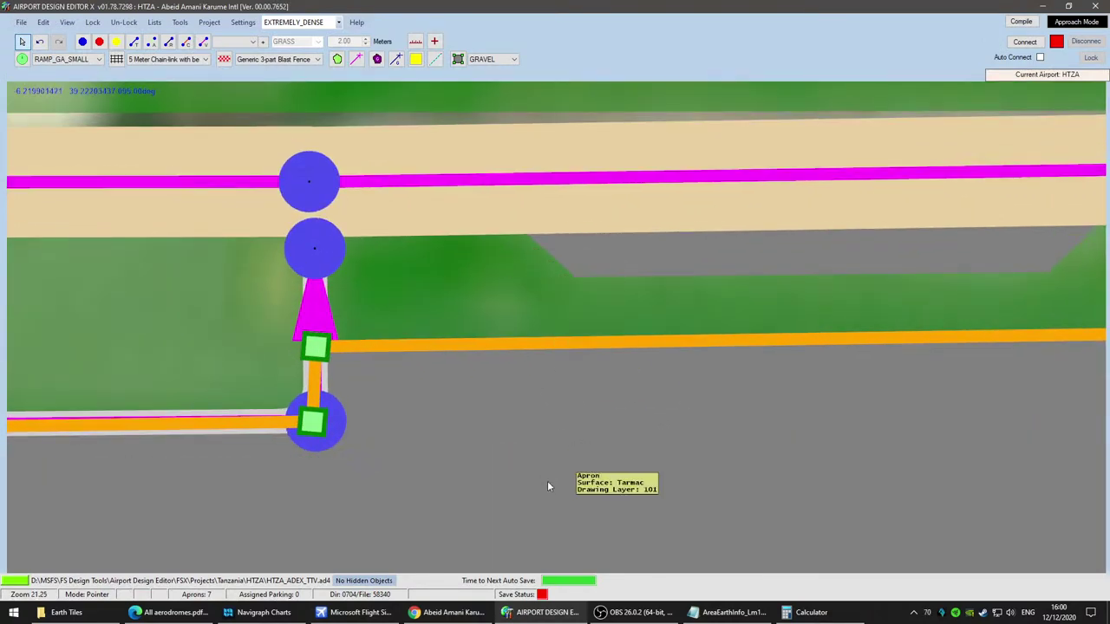
scroll(551, 483, "down", 4)
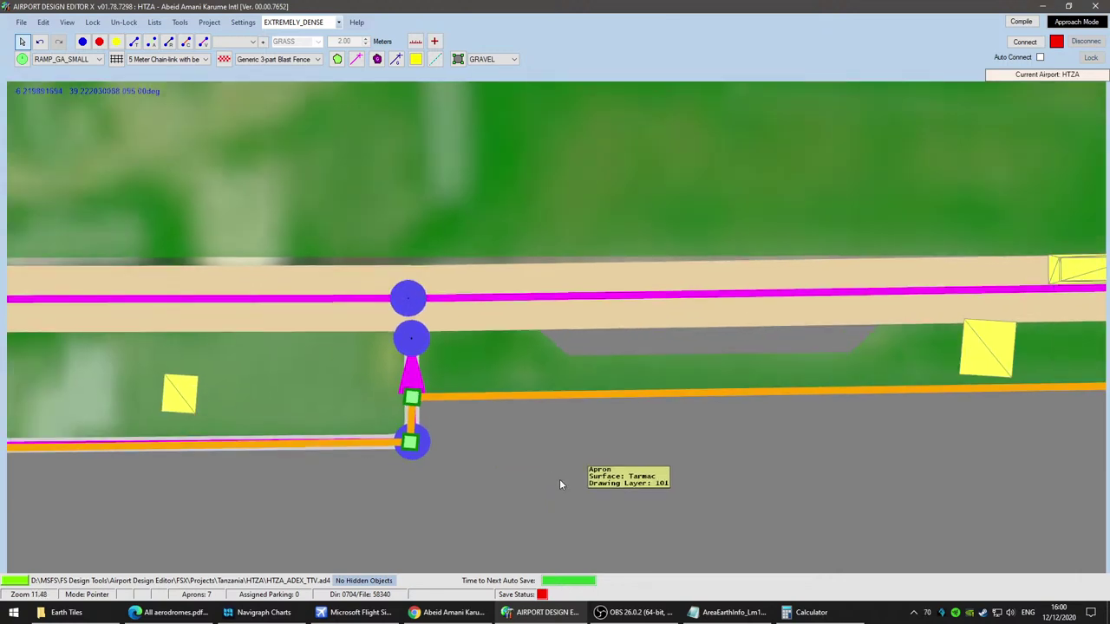
scroll(559, 484, "down", 1)
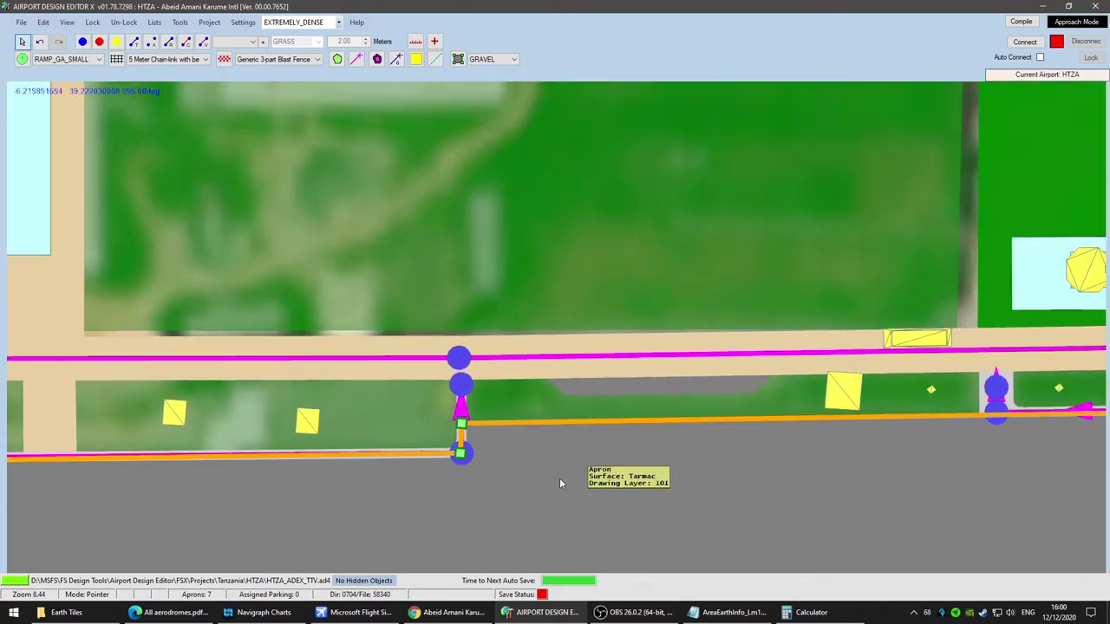
left_click(1023, 42)
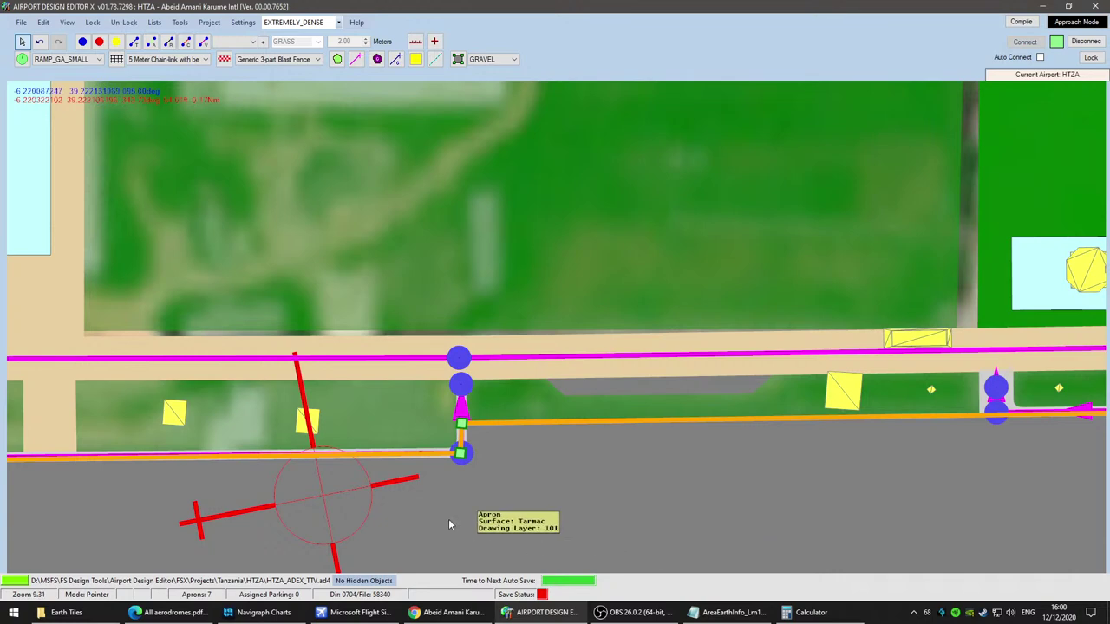
Step: Select the tarmac apron and pan along the road to the shed area
scroll(449, 519, "up", 1)
scroll(501, 449, "up", 1)
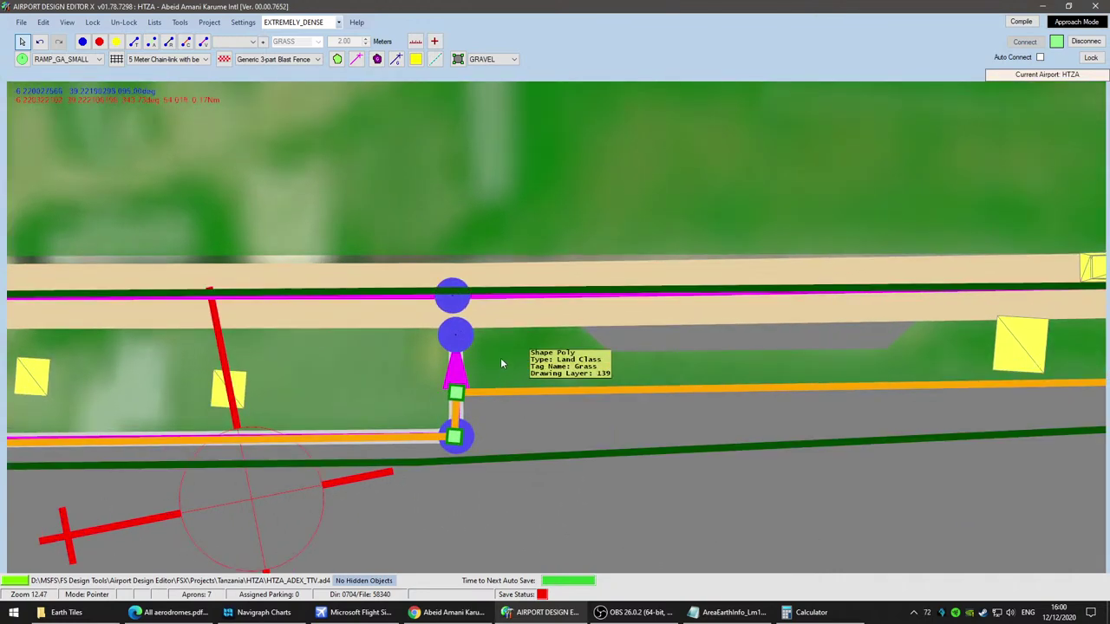
left_click(560, 496)
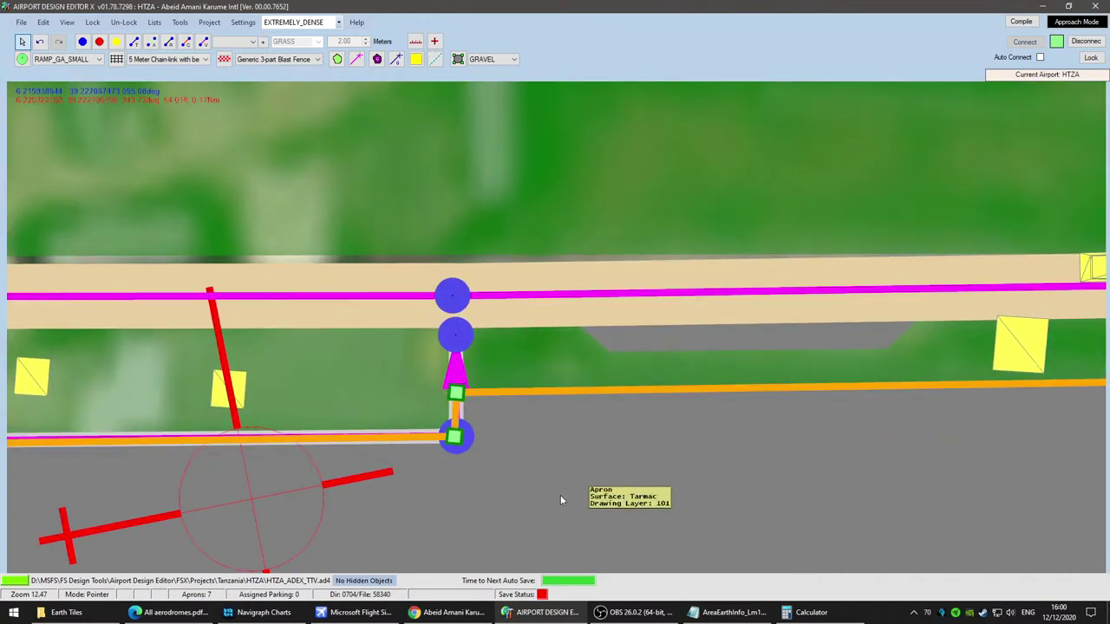
right_click_drag(867, 494, 941, 512)
left_click(662, 397)
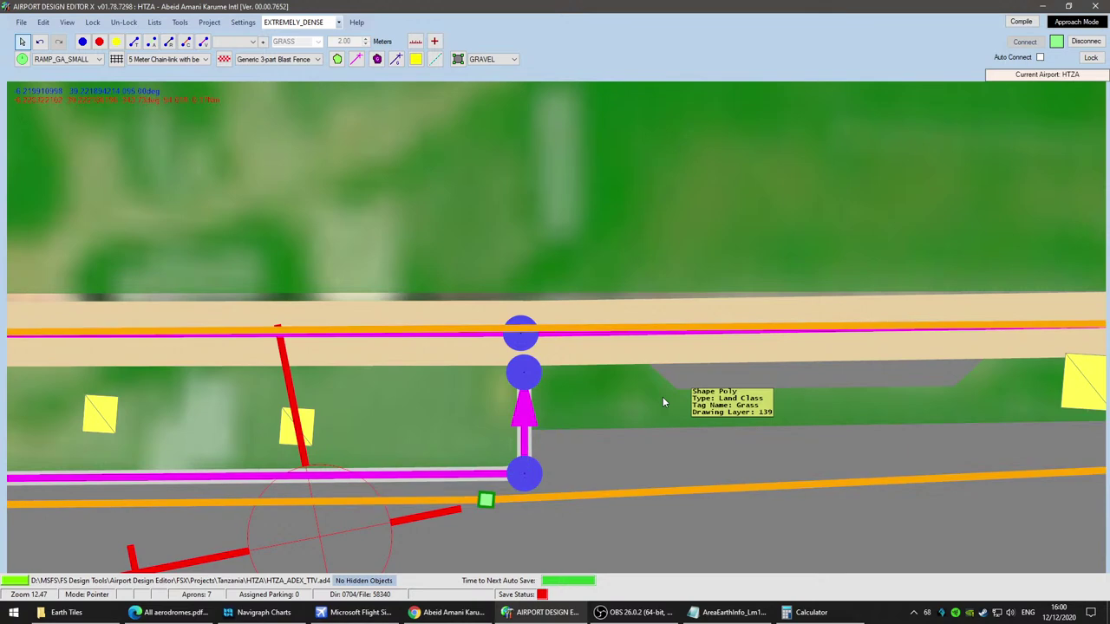
left_click(818, 528)
right_click_drag(959, 482, 204, 496)
scroll(824, 529, "down", 1)
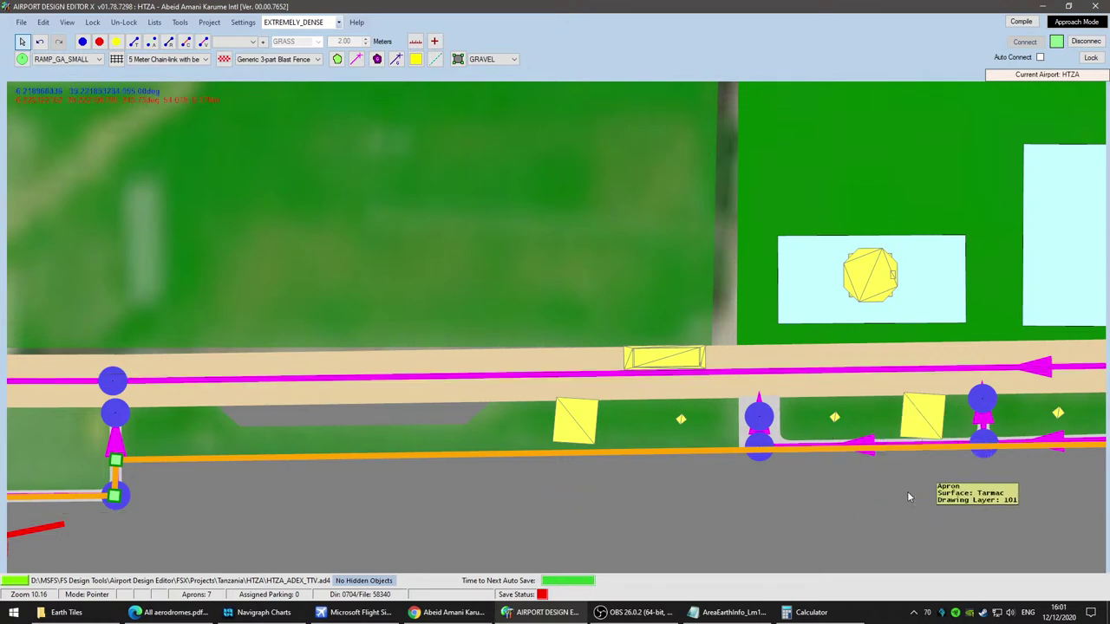
scroll(693, 494, "up", 2)
scroll(491, 478, "up", 4)
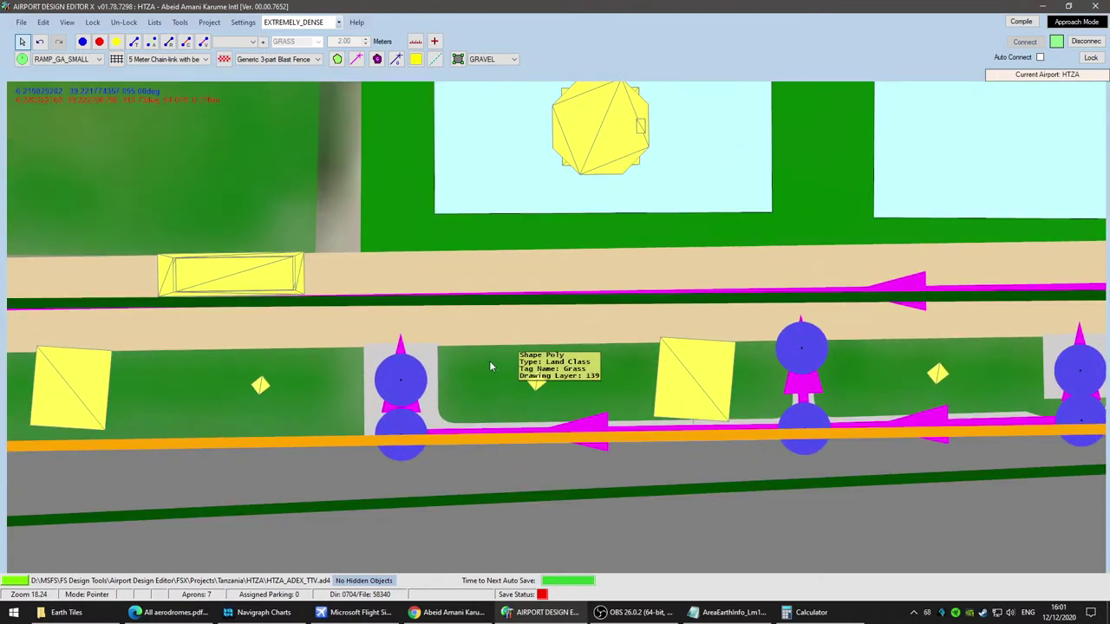
scroll(501, 528, "up", 6)
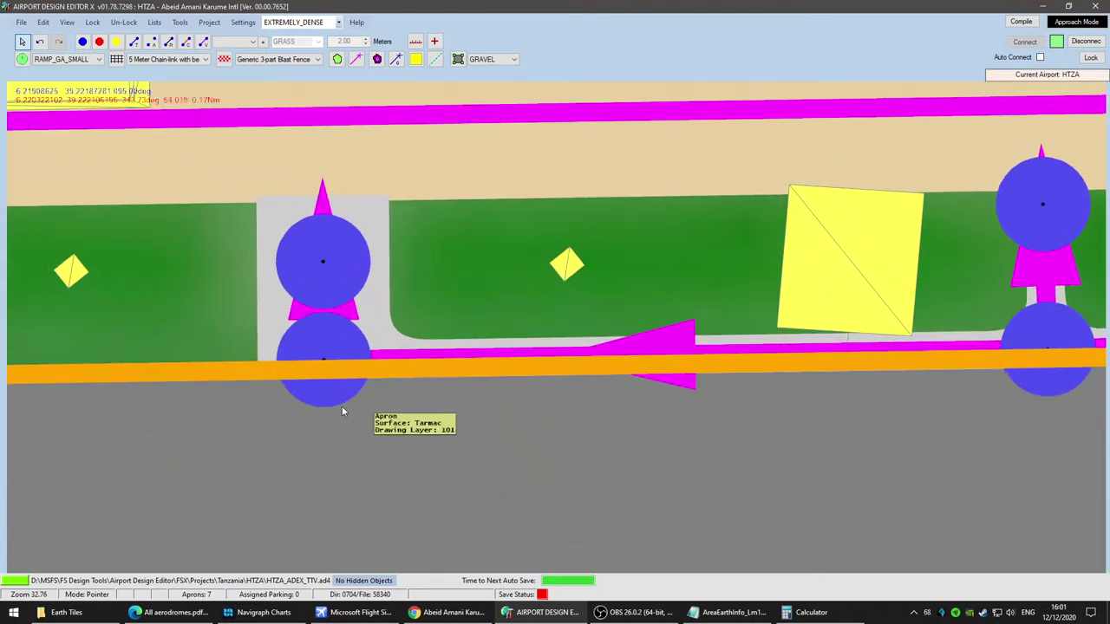
Step: Move the apron's corner vertex up to meet the grass strip
left_click(334, 400)
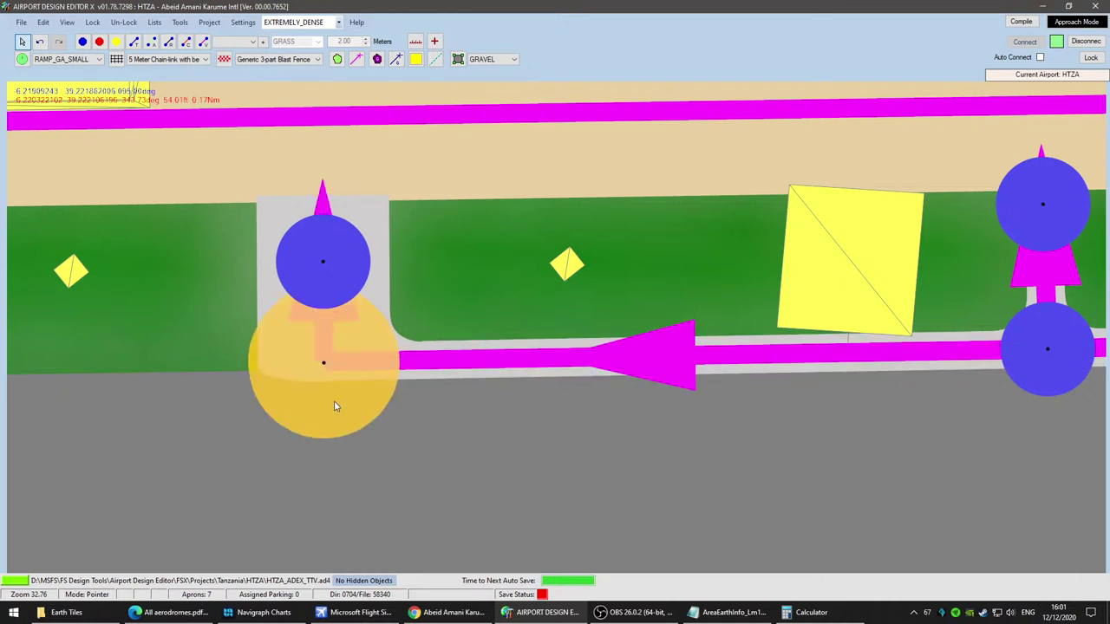
left_click(542, 442)
left_click(522, 374)
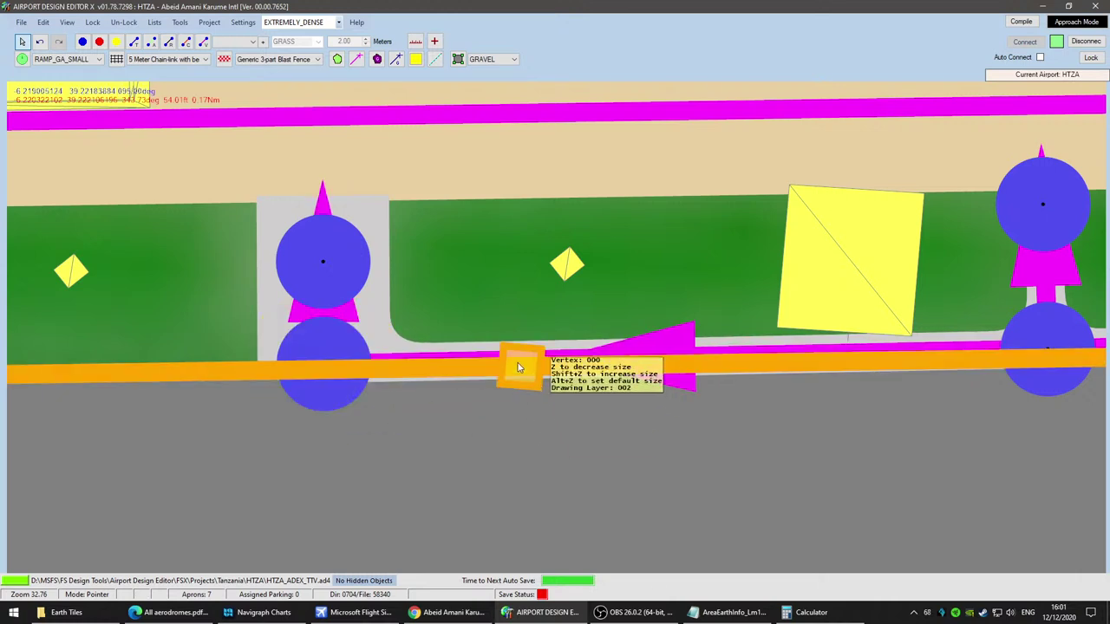
left_click_drag(522, 373, 518, 352)
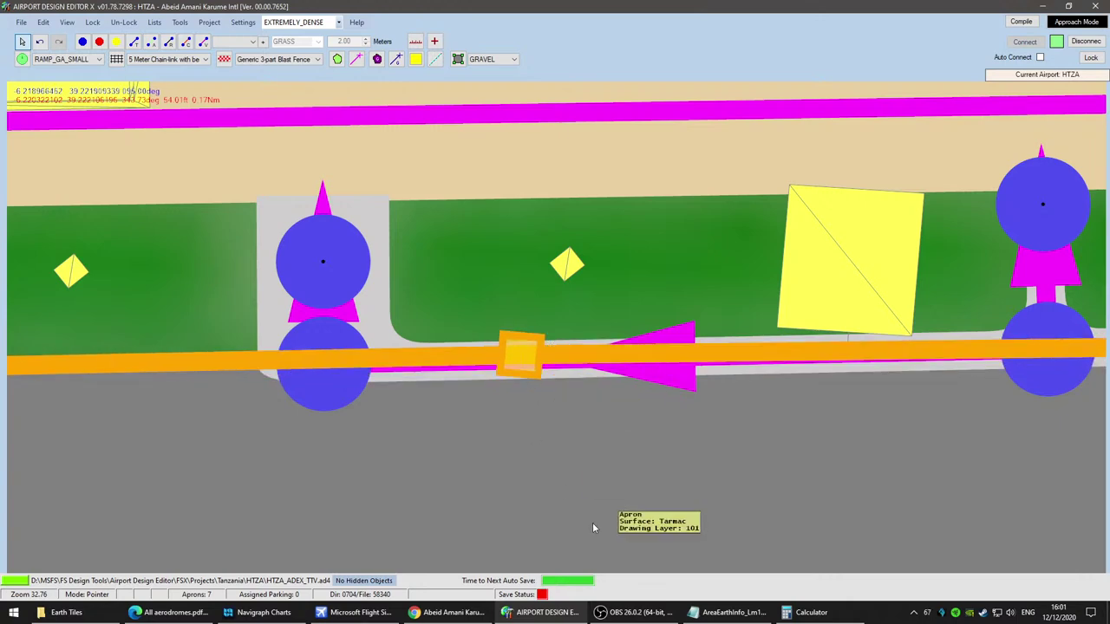
Step: Pan to the apron's eastern end, then view it in Flight Simulator X with slew on
scroll(590, 517, "down", 2)
scroll(825, 524, "down", 1)
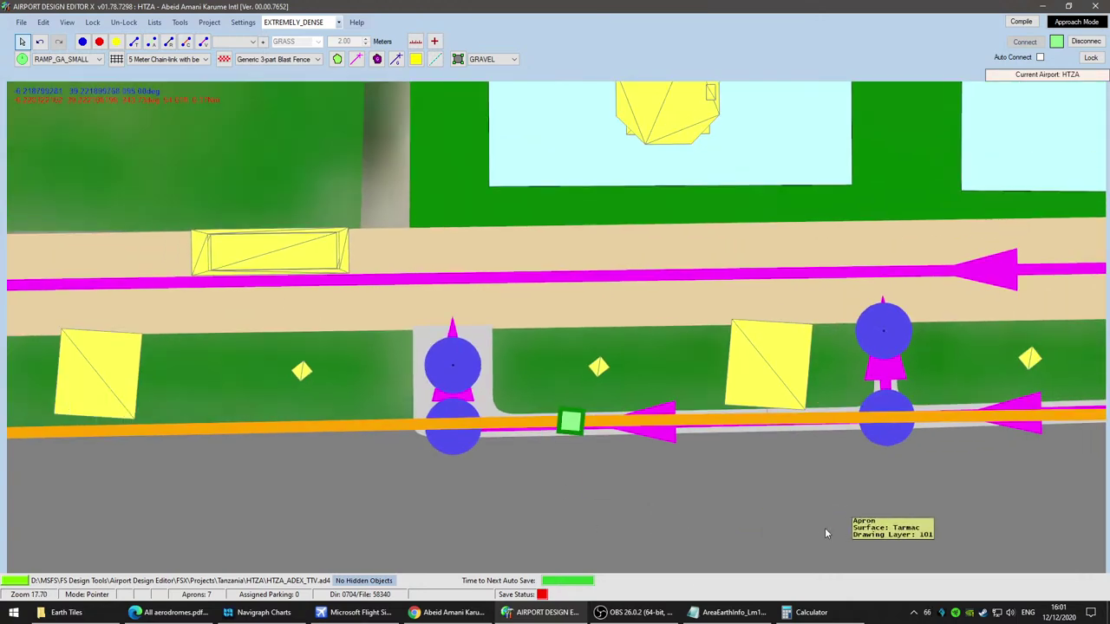
left_click_drag(914, 511, 928, 547)
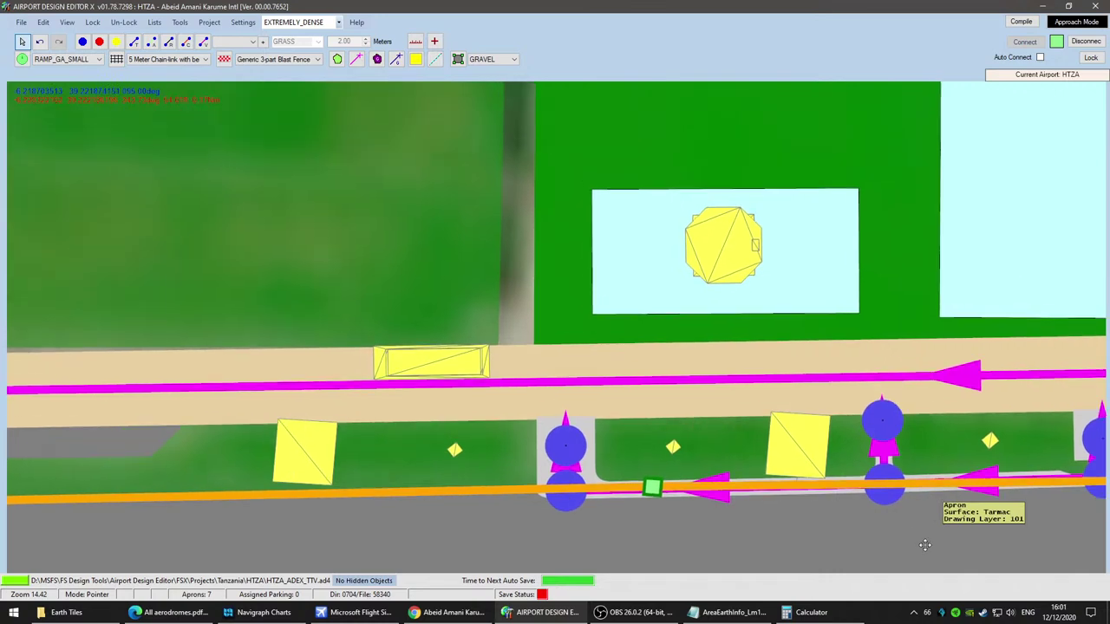
scroll(418, 464, "down", 3)
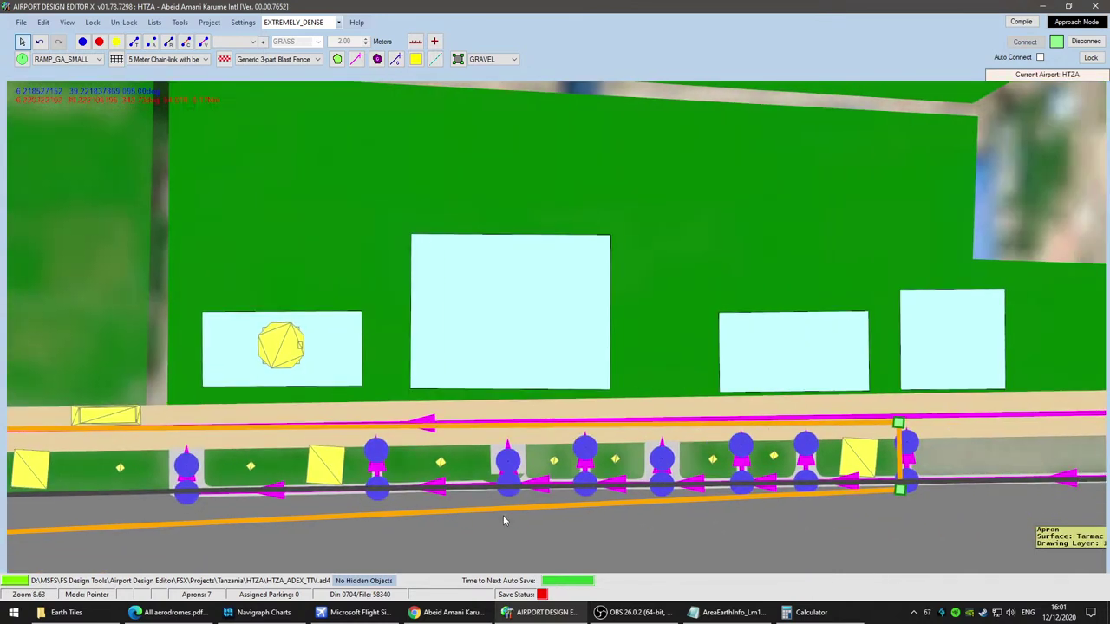
left_click_drag(988, 524, 326, 533)
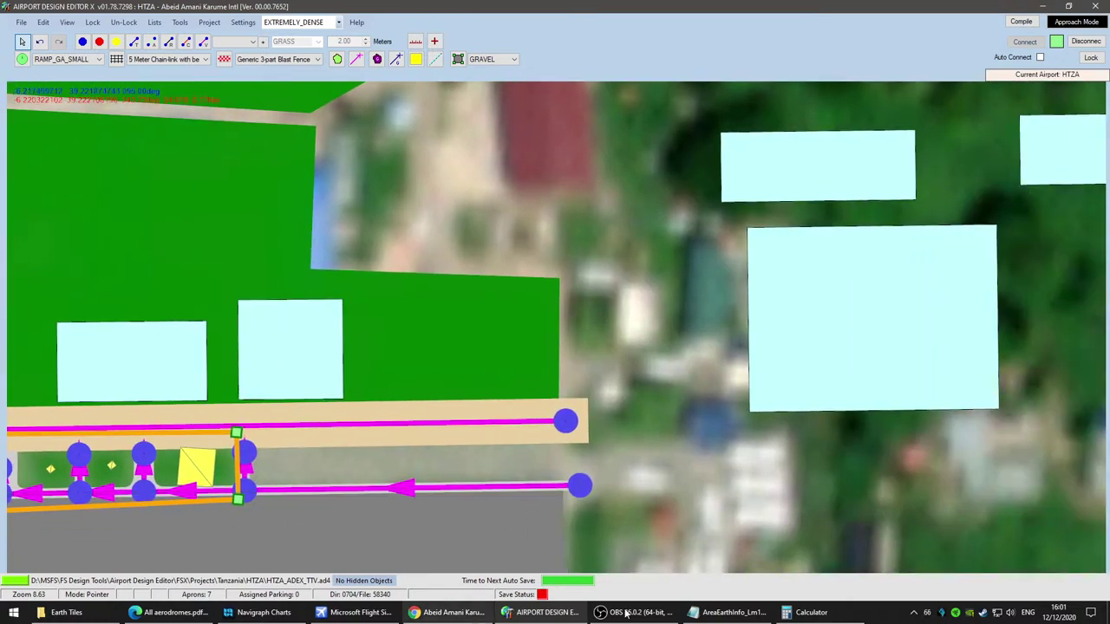
left_click(373, 615)
key("y")
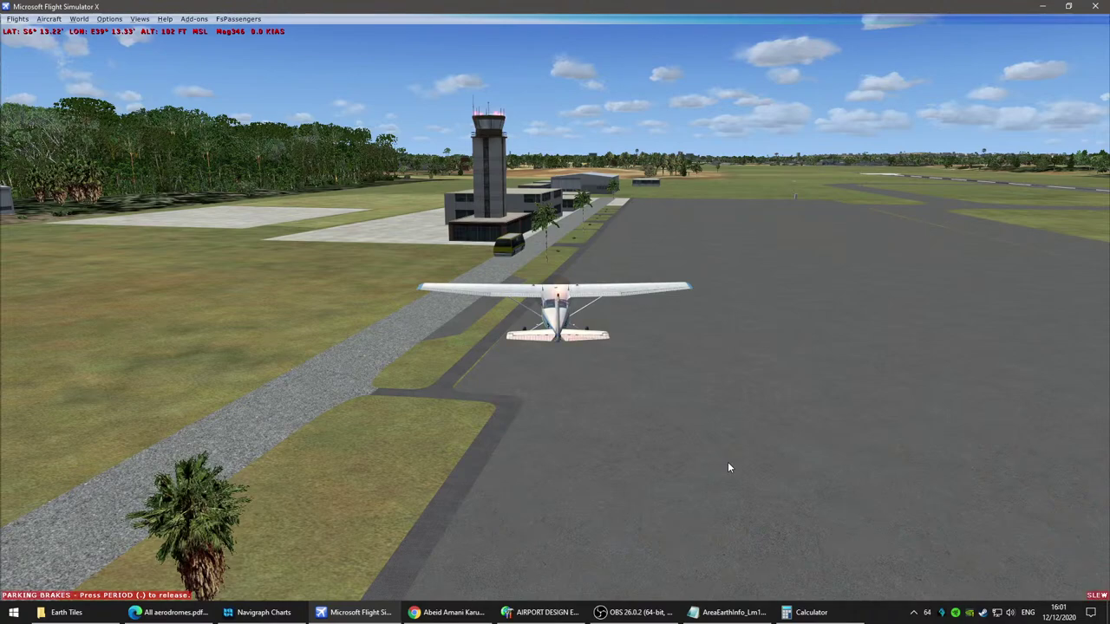
Step: Change the small apron by the road to a GRAVEL surface
left_click(576, 614)
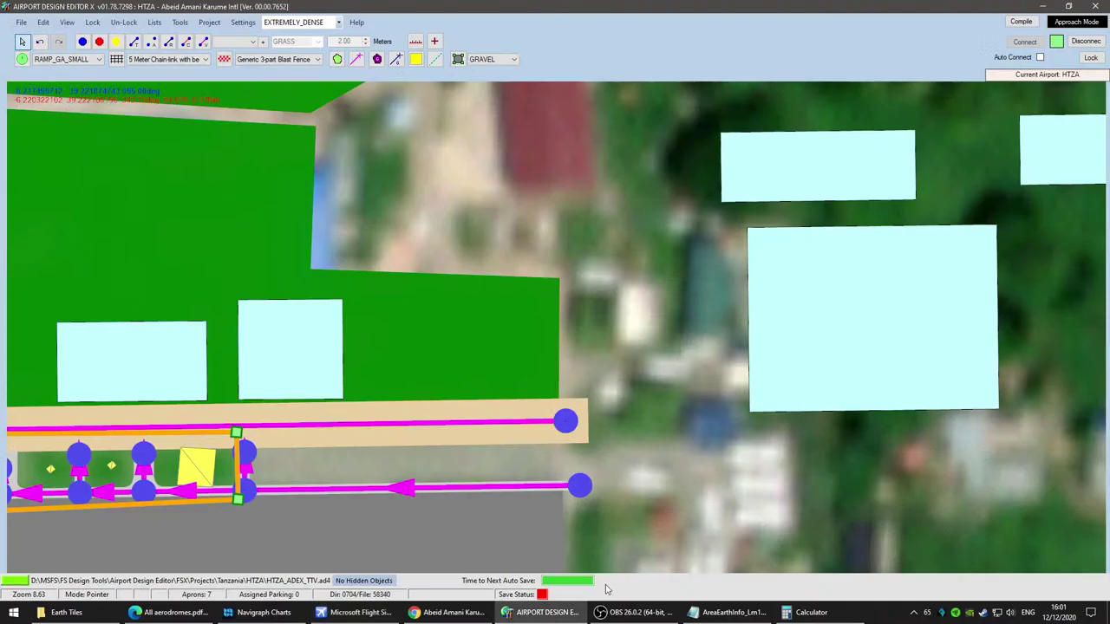
scroll(324, 501, "up", 3)
left_click_drag(321, 519, 449, 539)
double_click(449, 451)
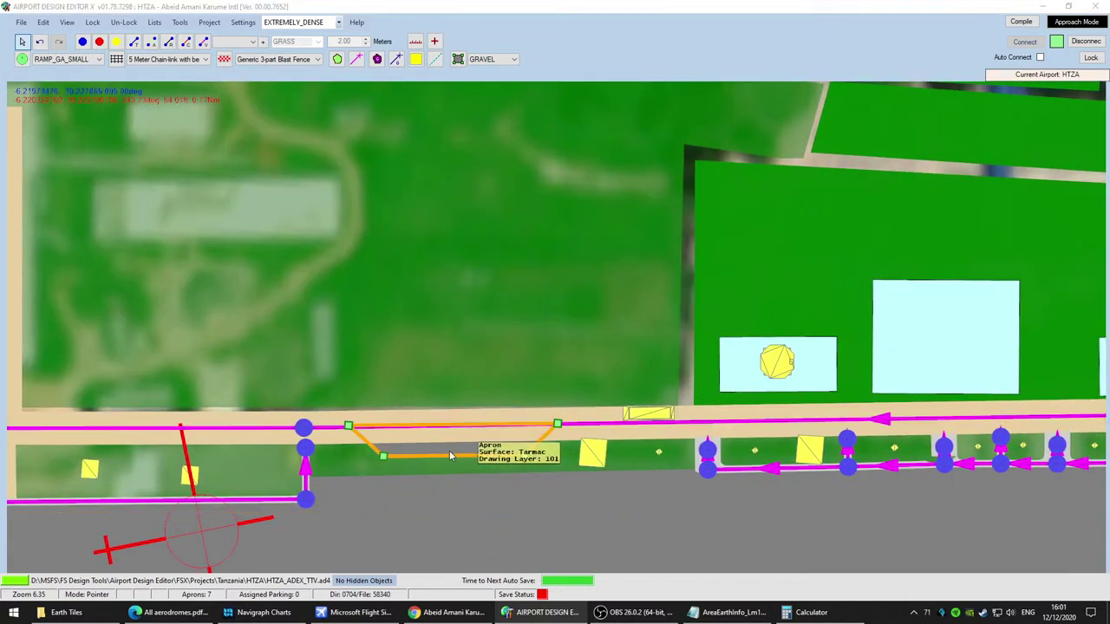
left_click(266, 165)
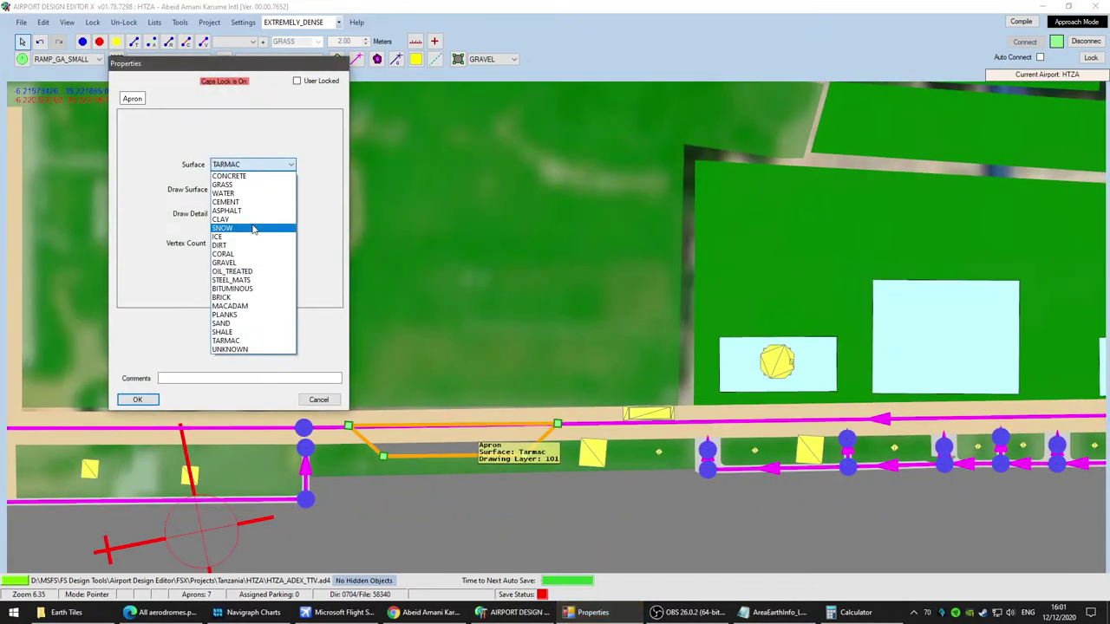
left_click(242, 263)
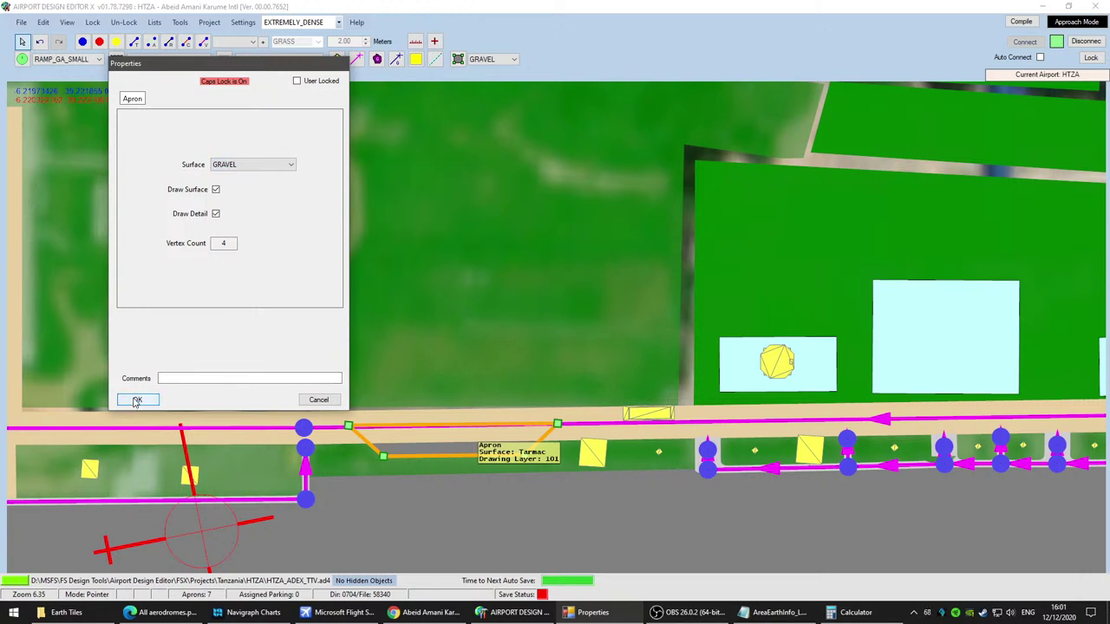
left_click(136, 401)
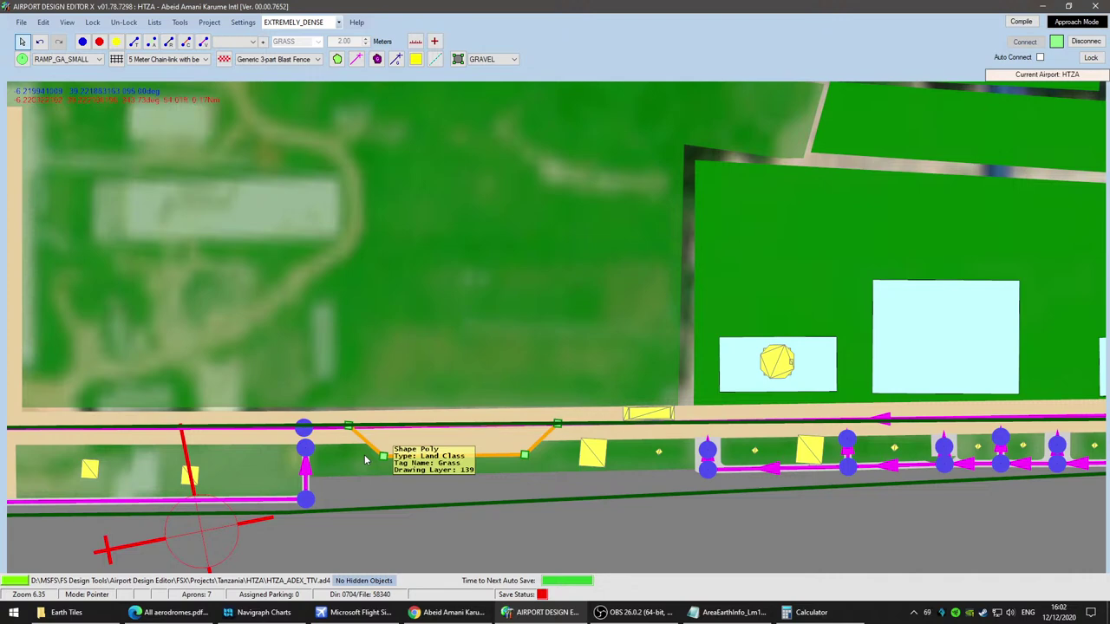
Step: Inspect the terrain west of the apron, then delete and restore the small gravel apron
scroll(548, 518, "down", 2)
middle_click_drag(513, 512, 942, 356)
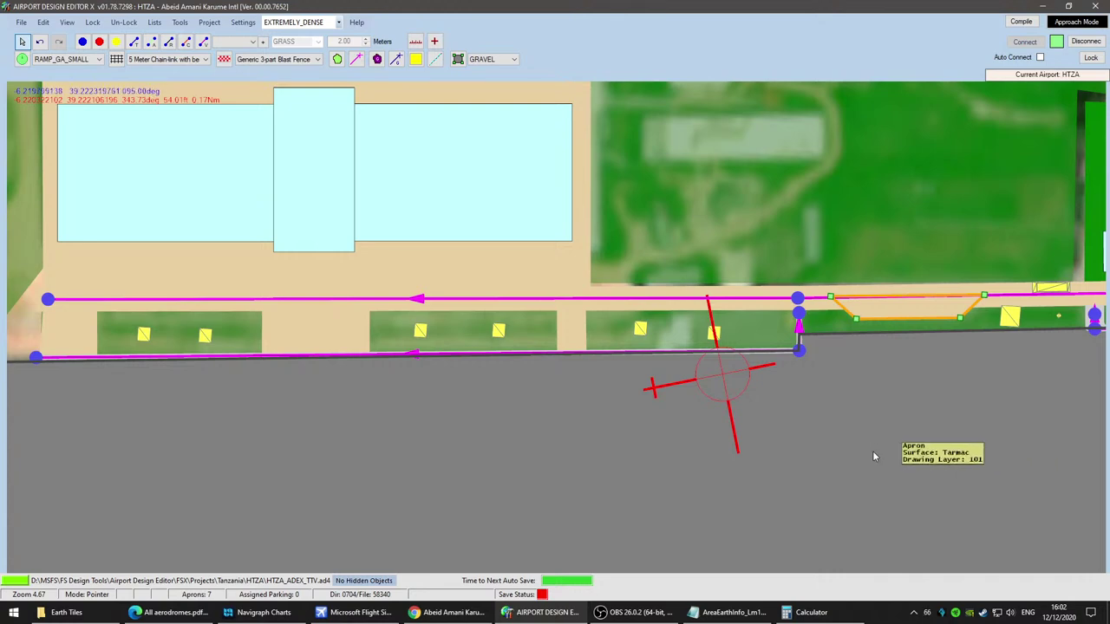
scroll(873, 451, "down", 2)
left_click_drag(461, 469, 829, 493)
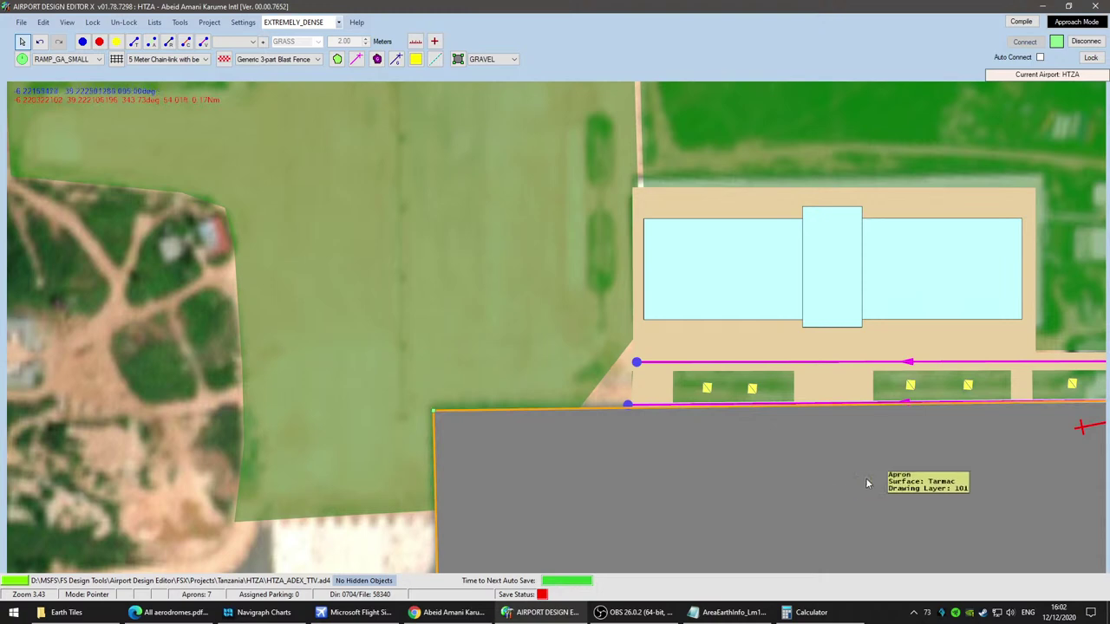
scroll(863, 478, "up", 2)
scroll(868, 483, "down", 1)
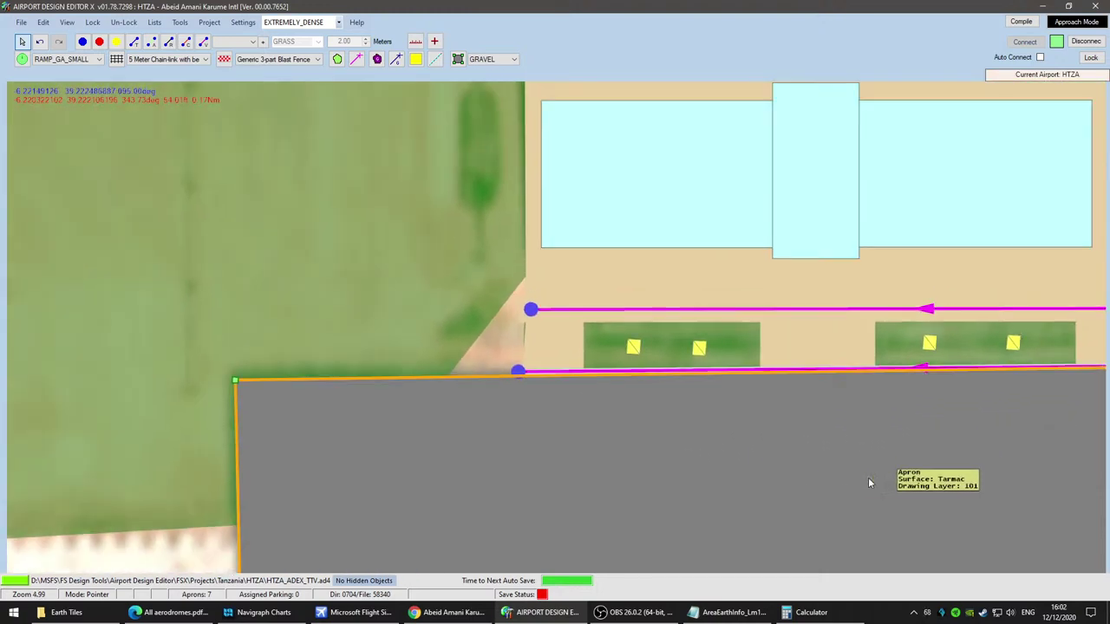
scroll(564, 256, "up", 2)
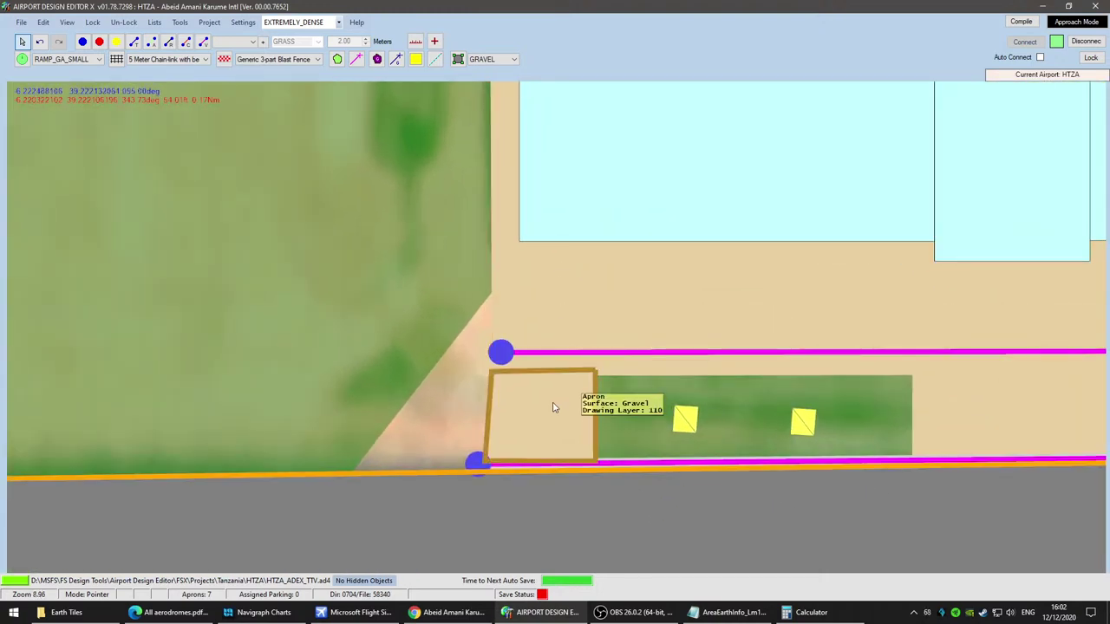
left_click(543, 429)
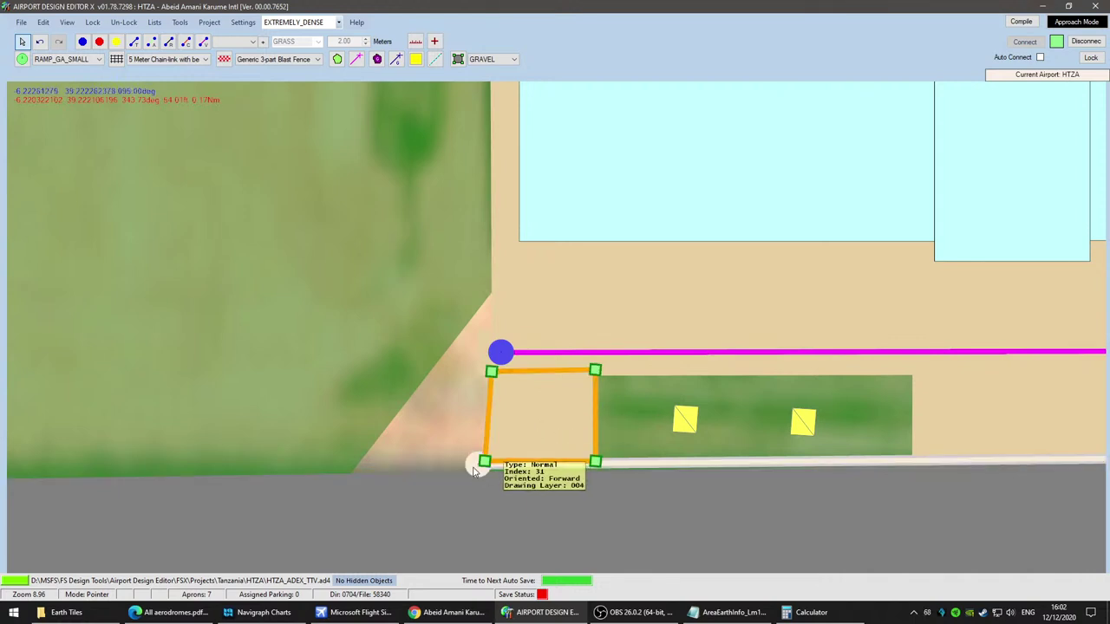
key("Delete")
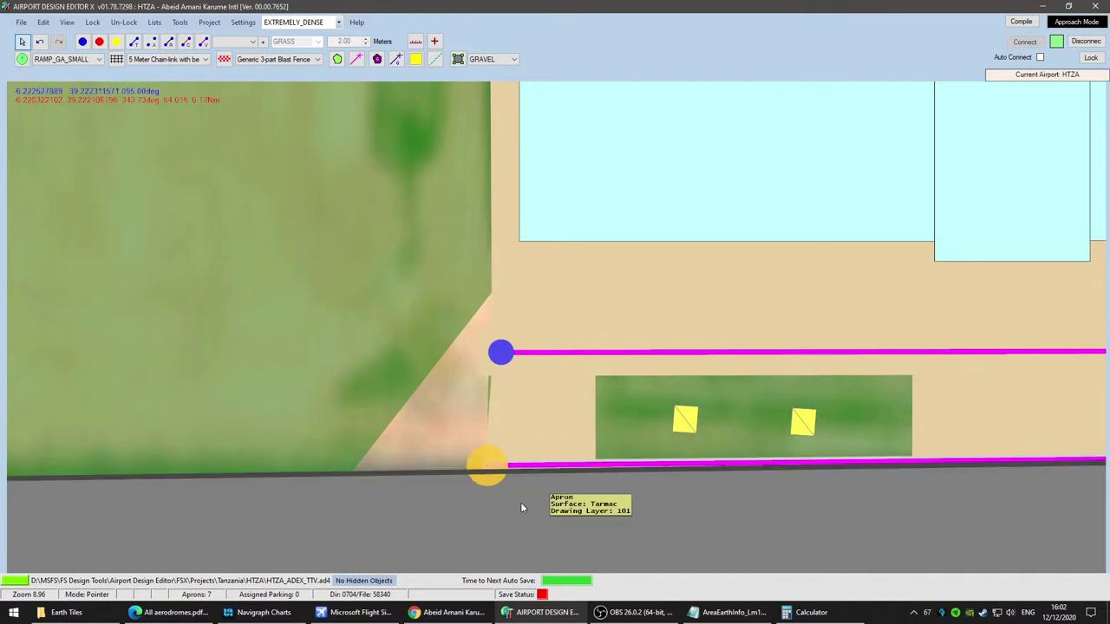
key("ctrl+z")
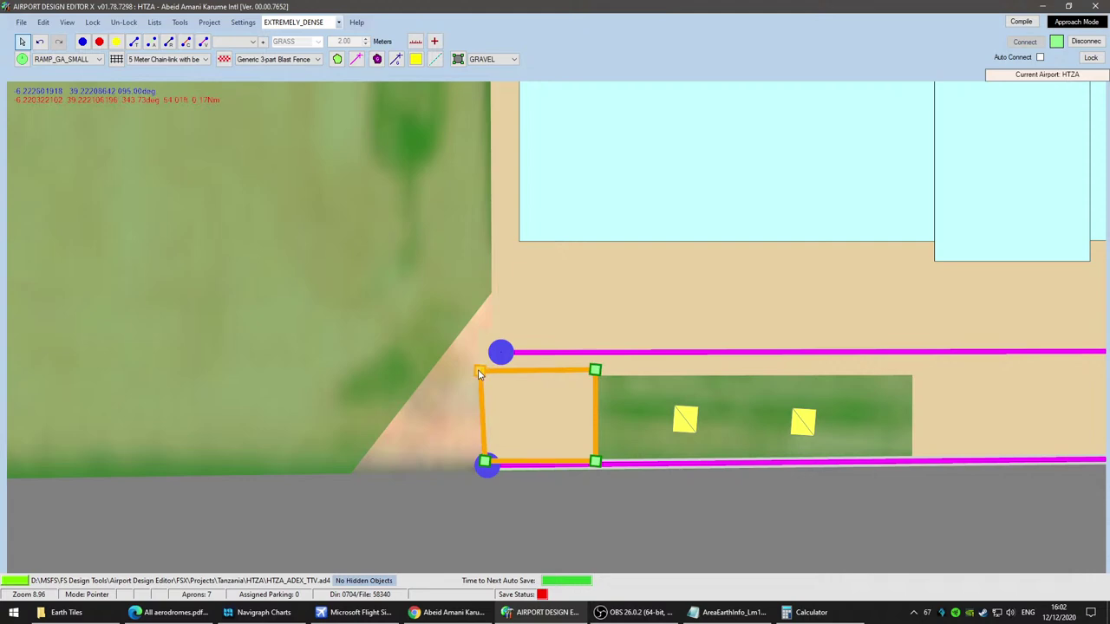
Step: Frame the whole shed building and bring Flight Simulator X forward
scroll(656, 521, "down", 2)
scroll(822, 528, "down", 5)
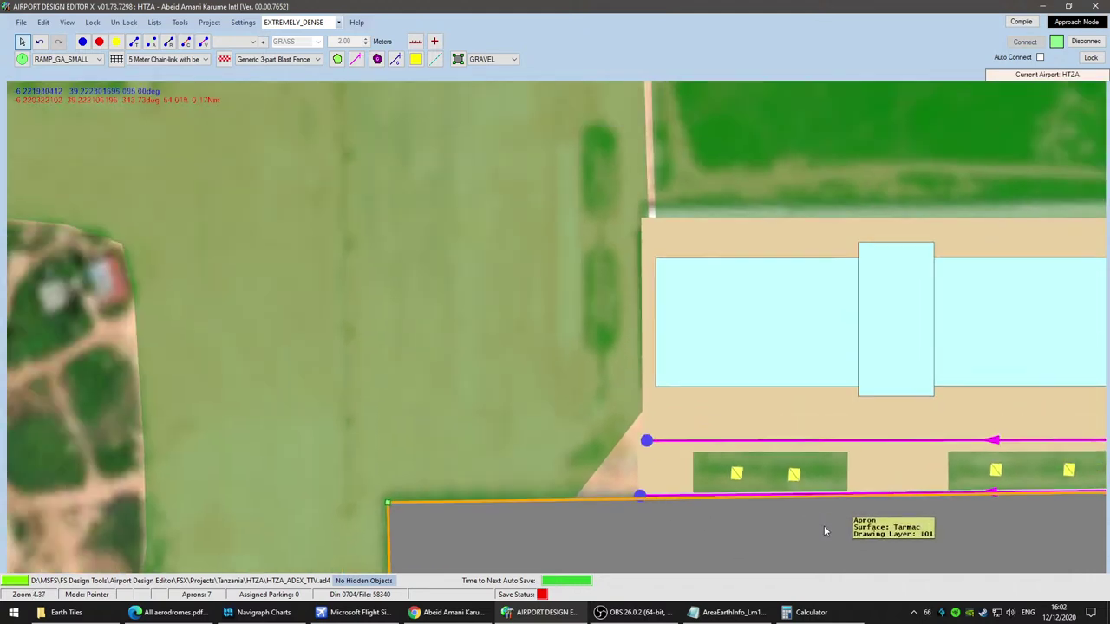
right_click_drag(893, 552, 459, 532)
scroll(635, 539, "down", 4)
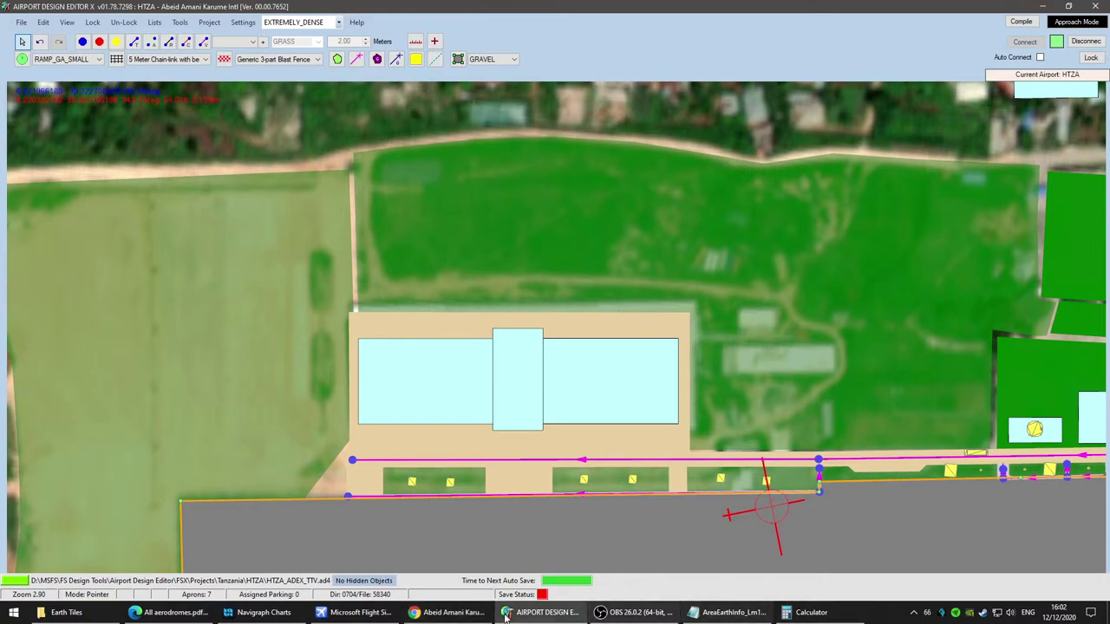
left_click(355, 612)
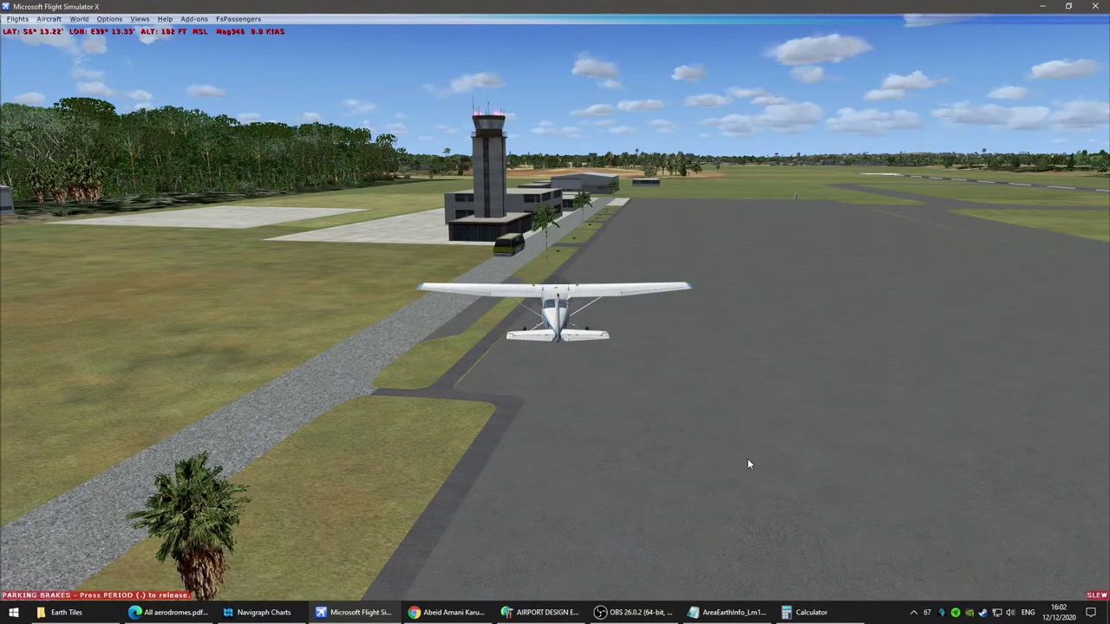
Step: Climb the slewed Cessna to 203 ft and yaw it left to face the flat-roof sheds
key("F4")
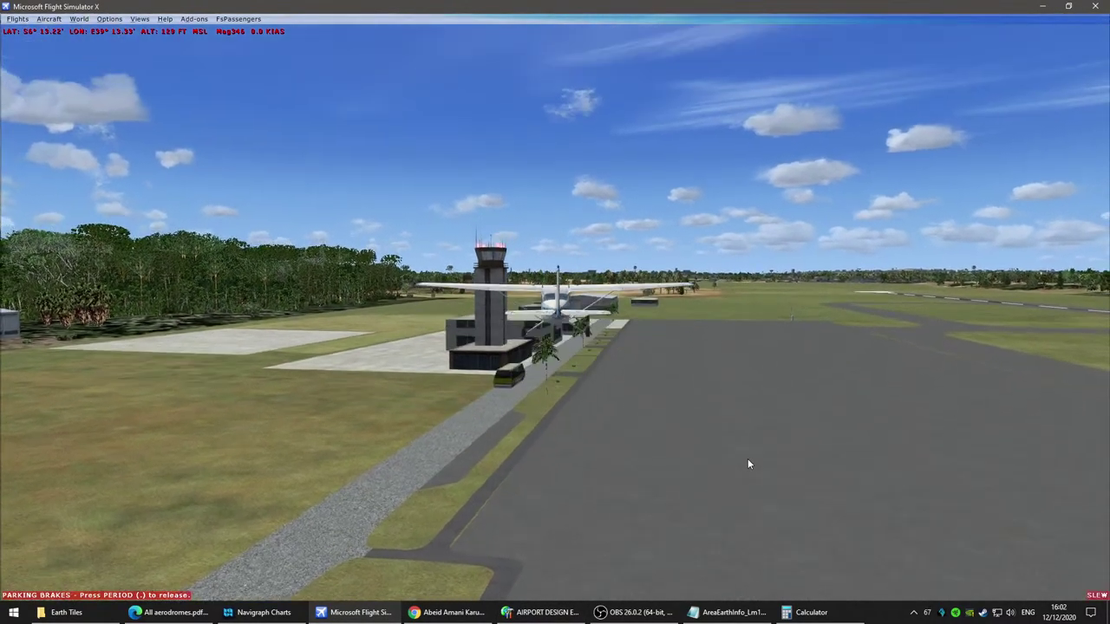
key("F2")
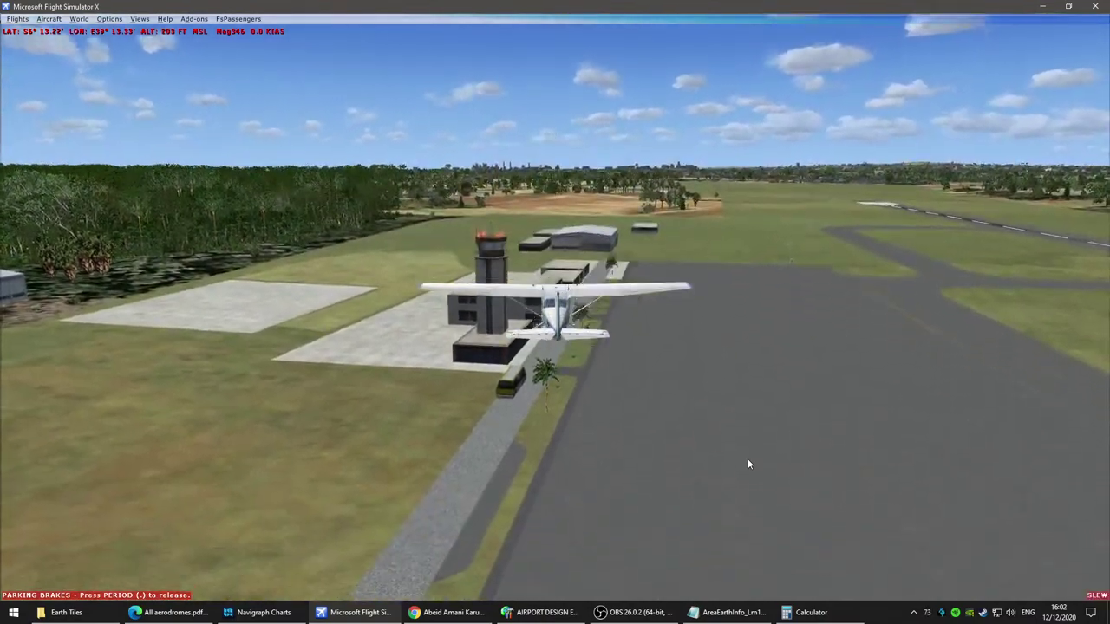
key("KP_1")
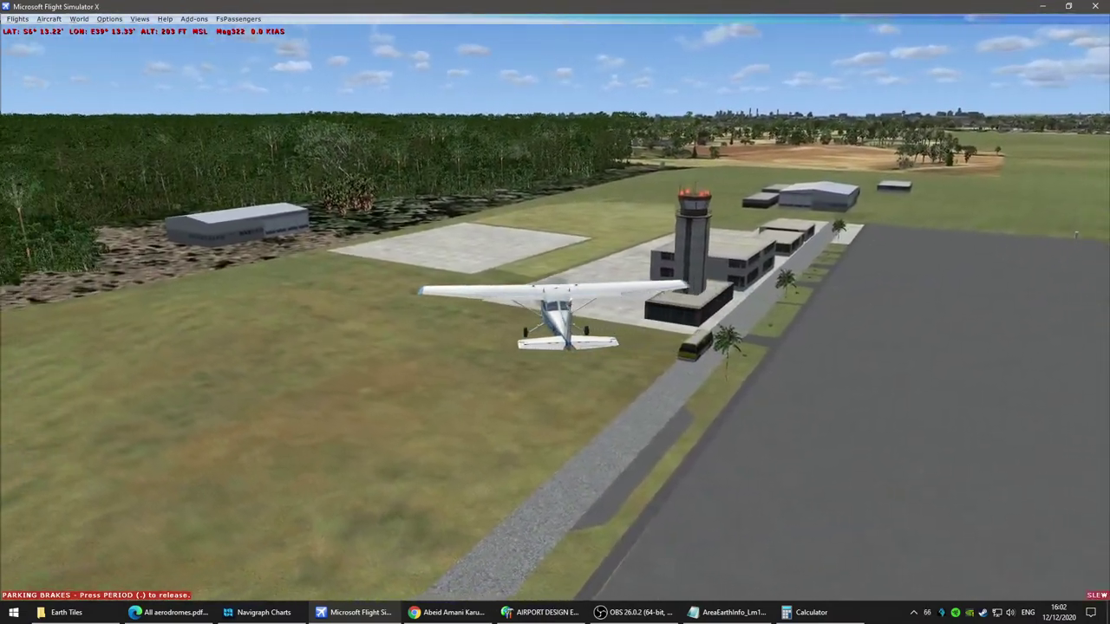
key("KP_1")
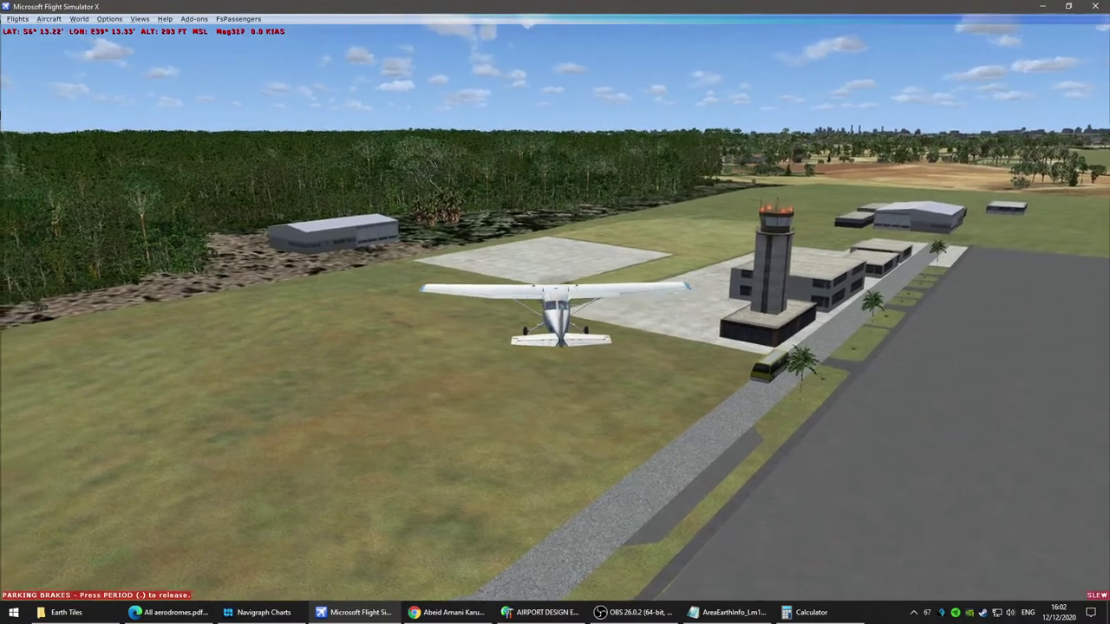
key("KP_1")
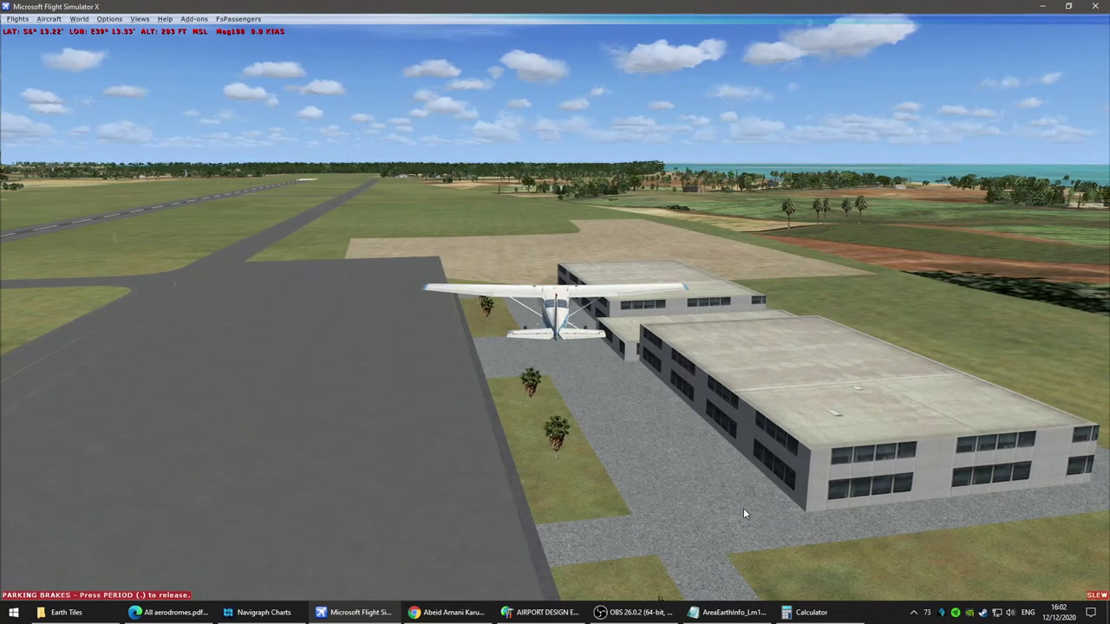
Step: Set the middle connecting building's Width (X) to 40 in its properties
key("y")
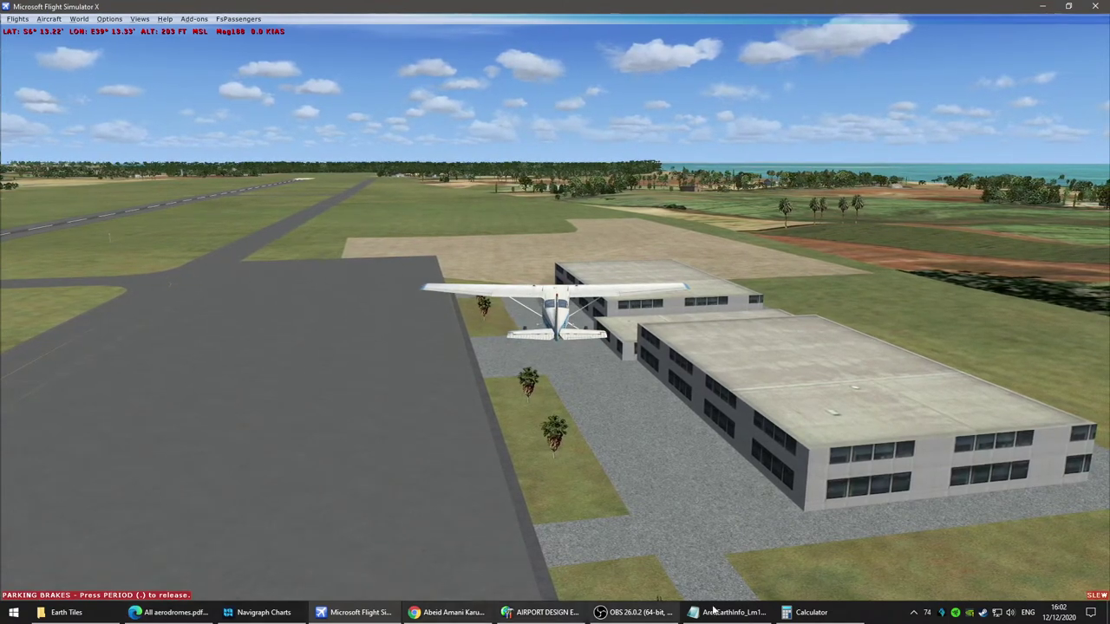
left_click(544, 618)
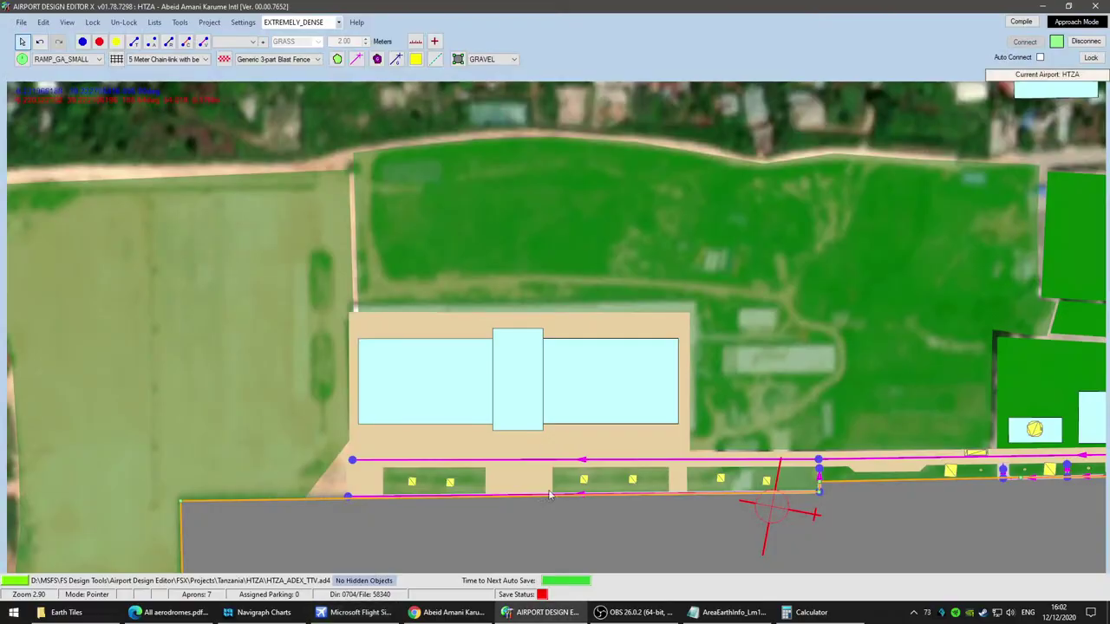
double_click(525, 373)
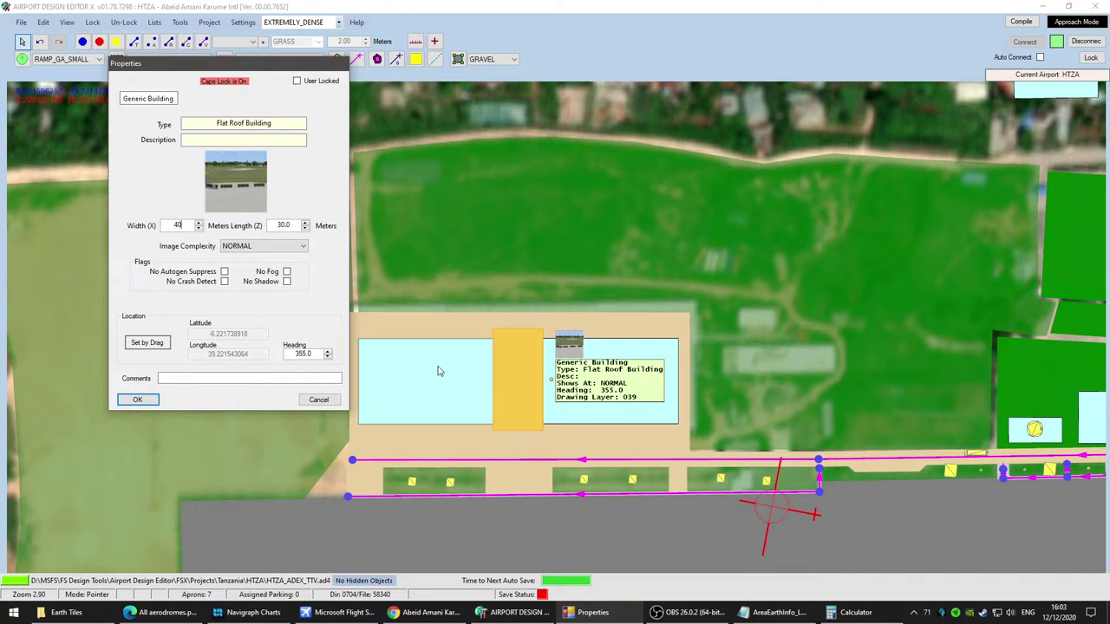
left_click(138, 400)
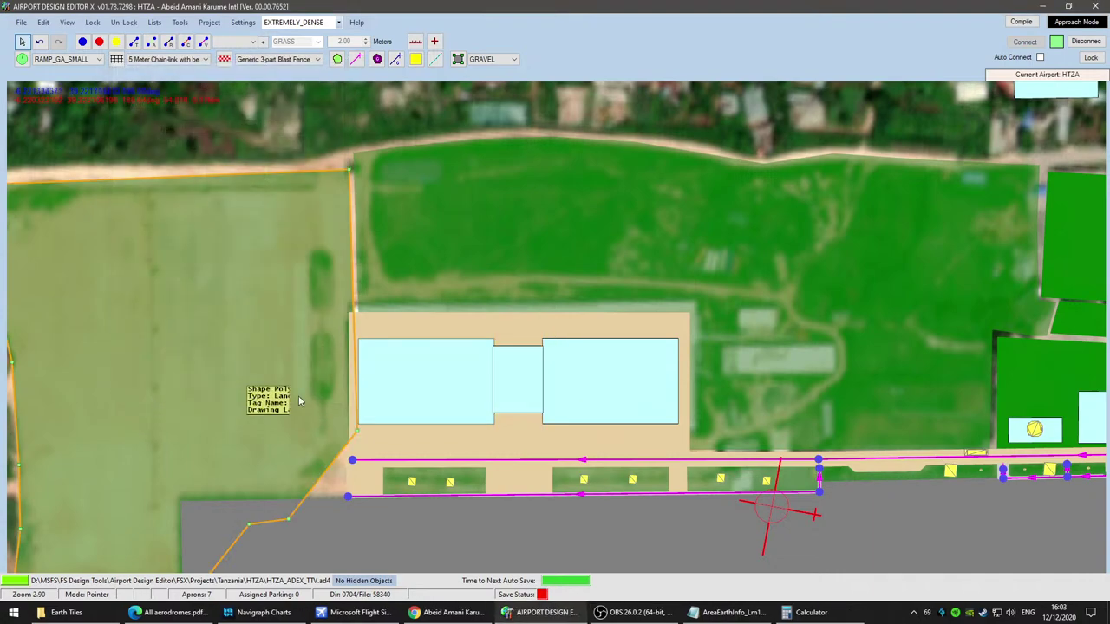
Step: Frame the apron and taxiway and preview the change in Flight Simulator X
scroll(540, 382, "up", 2)
scroll(571, 525, "down", 4)
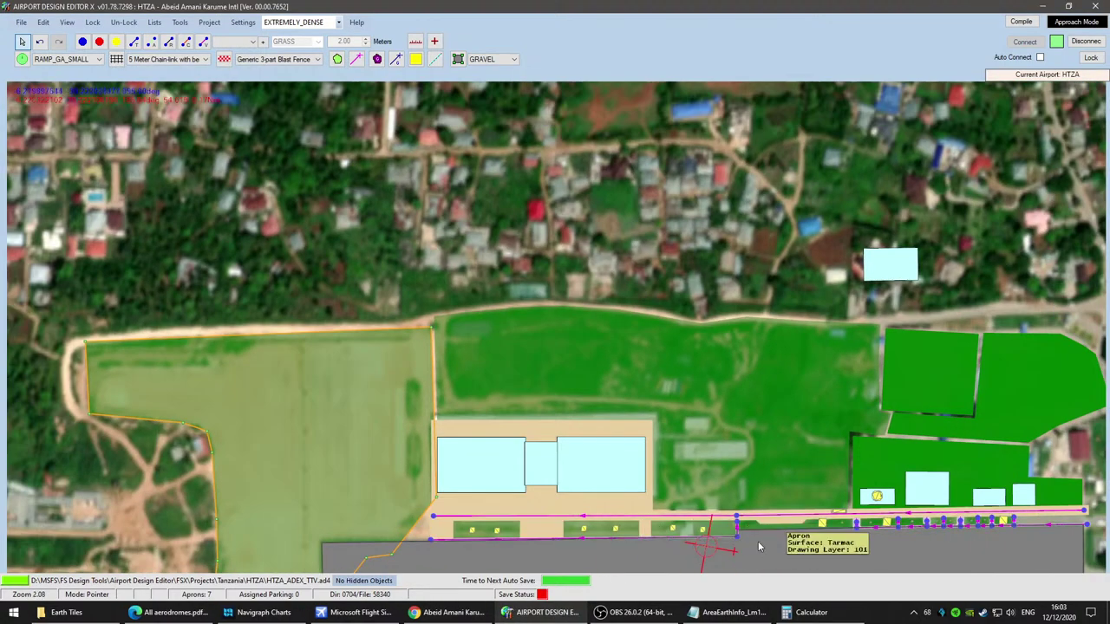
left_click_drag(759, 547, 684, 401)
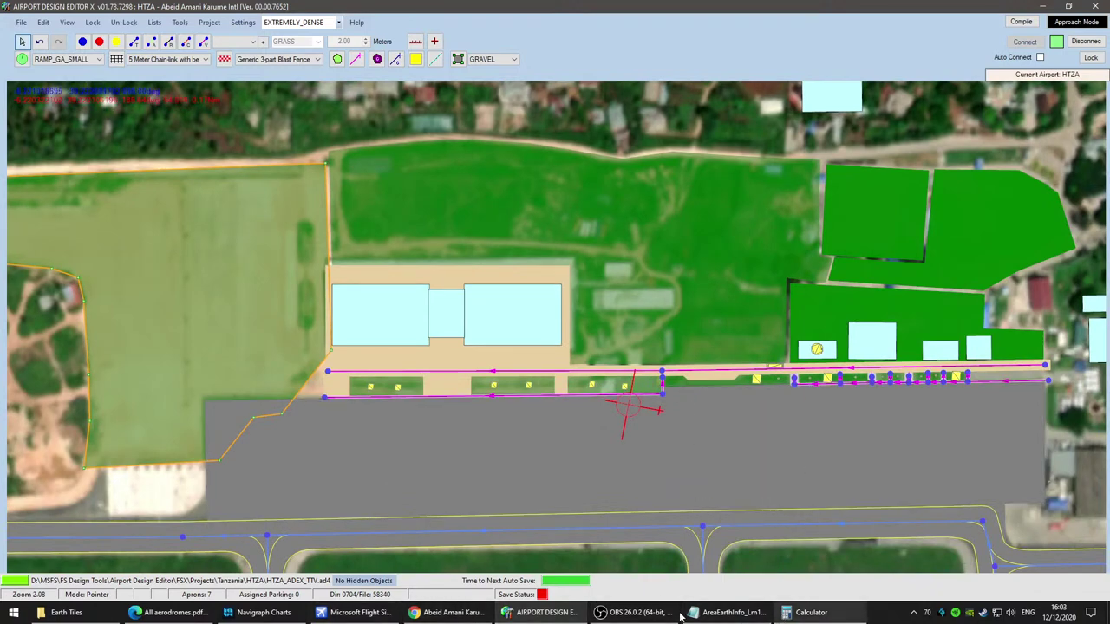
left_click(357, 613)
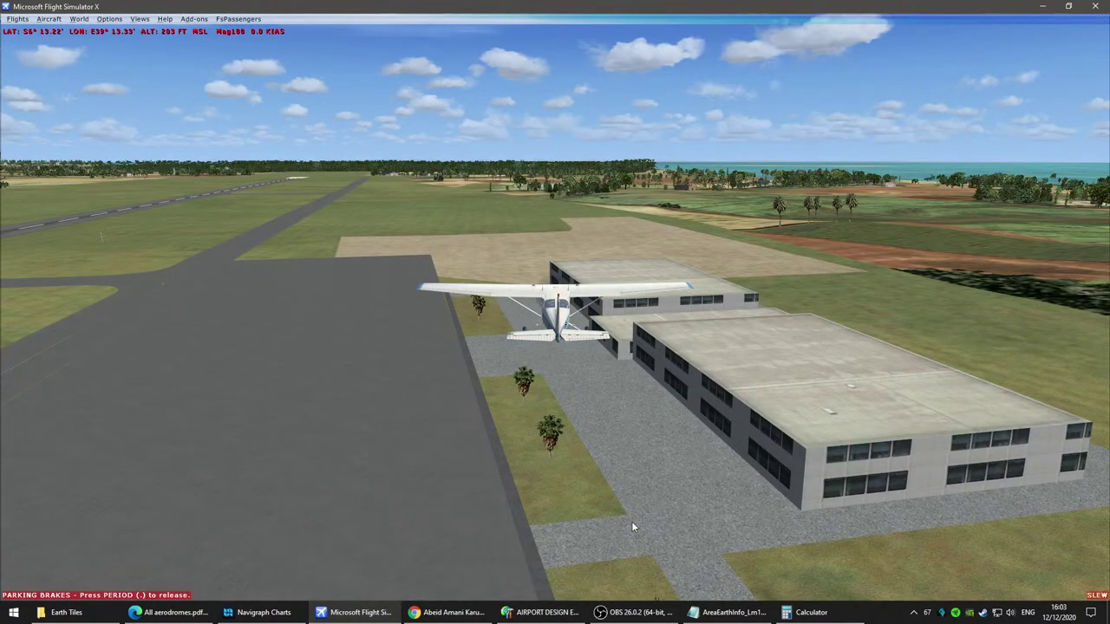
Step: Slew the Cessna forward toward the sheds and turn it slightly
key("KP_8")
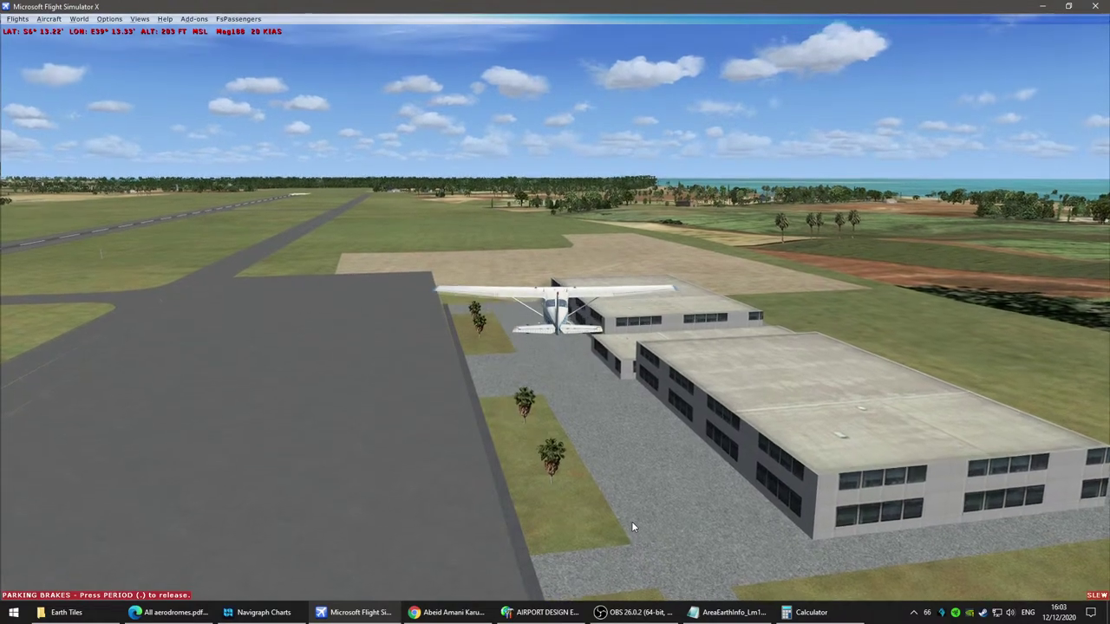
key("KP_5")
key("KP_3")
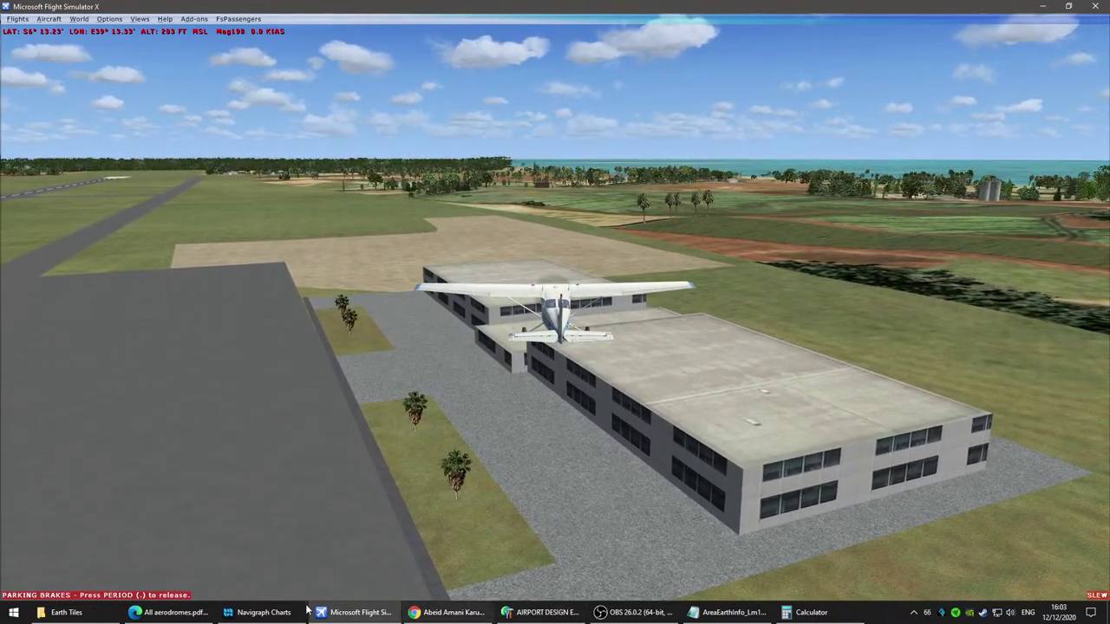
Step: In the editor, nudge the apron's corner vertex slightly up-left
mouse_move(466, 615)
left_click(542, 612)
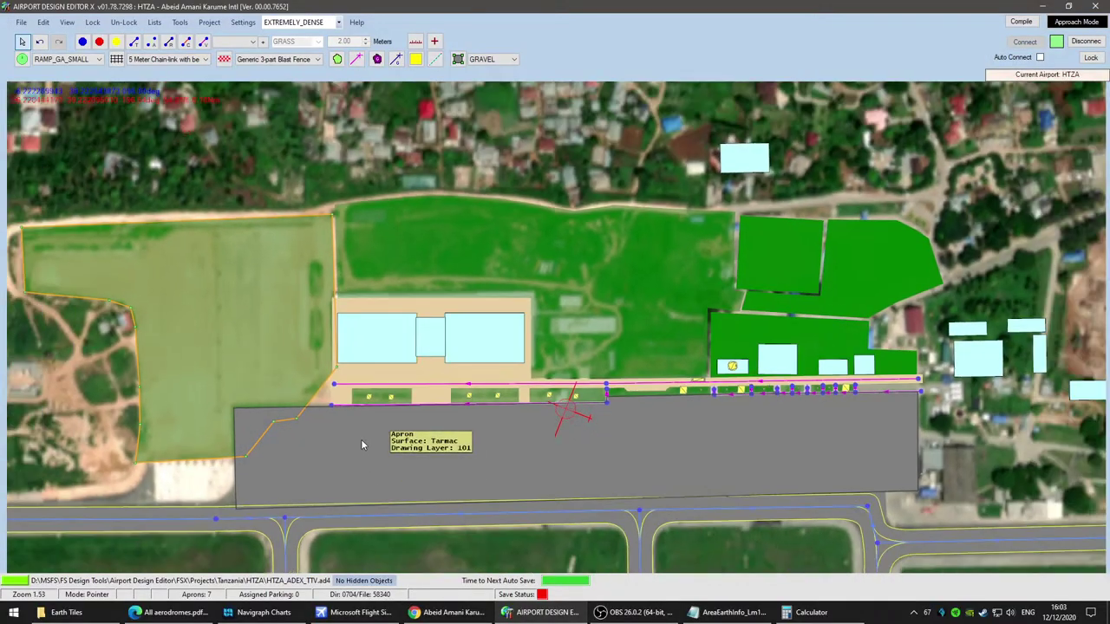
scroll(585, 432, "up", 5)
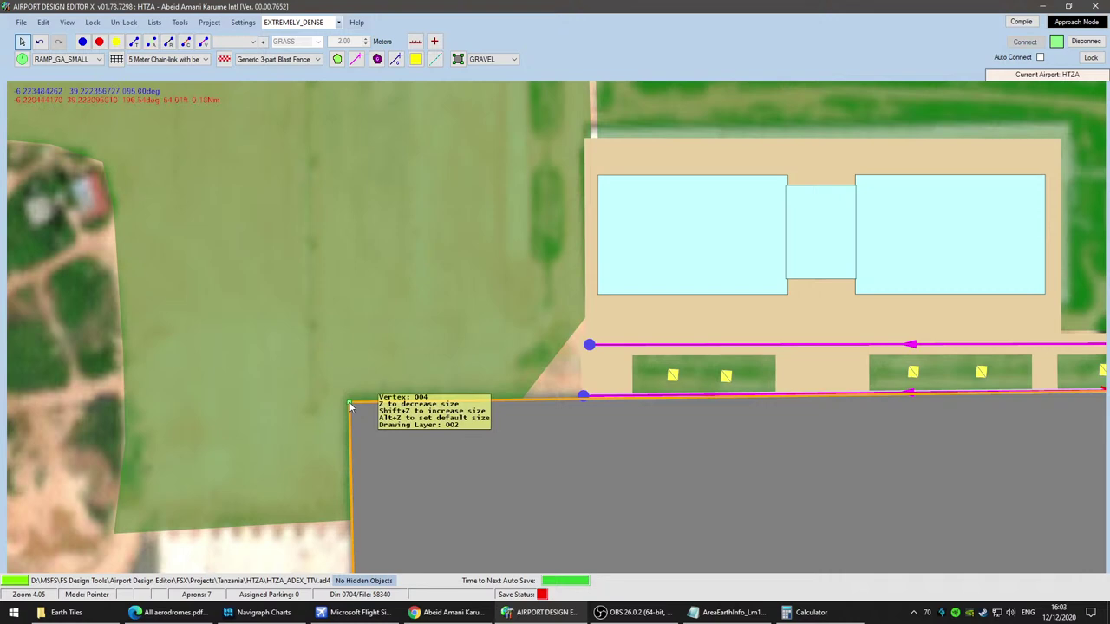
left_click_drag(350, 404, 348, 399)
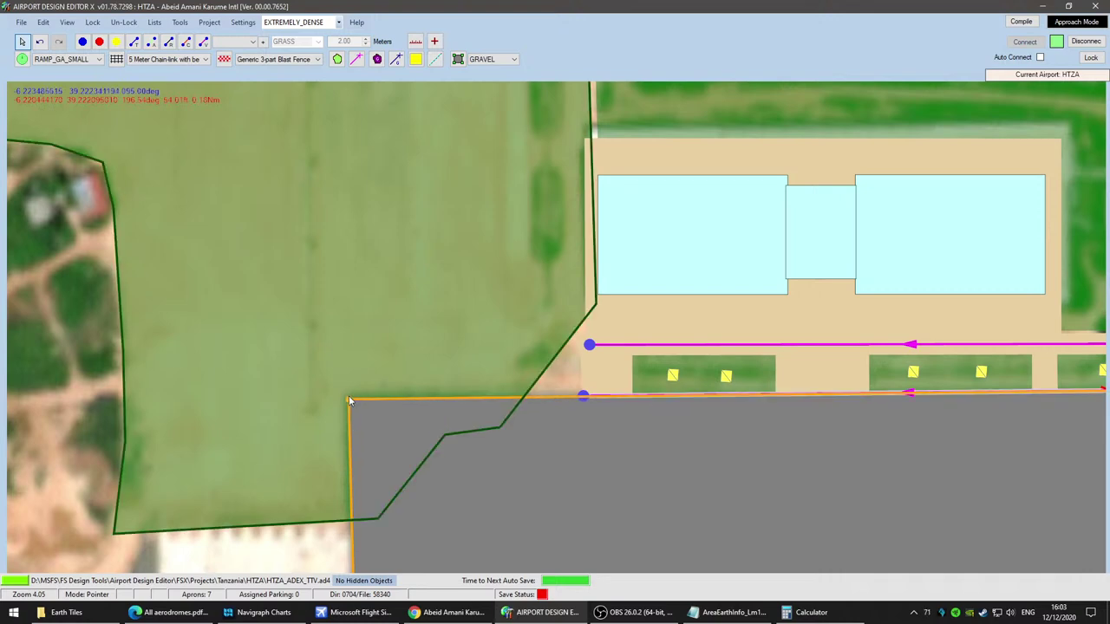
scroll(602, 499, "down", 5)
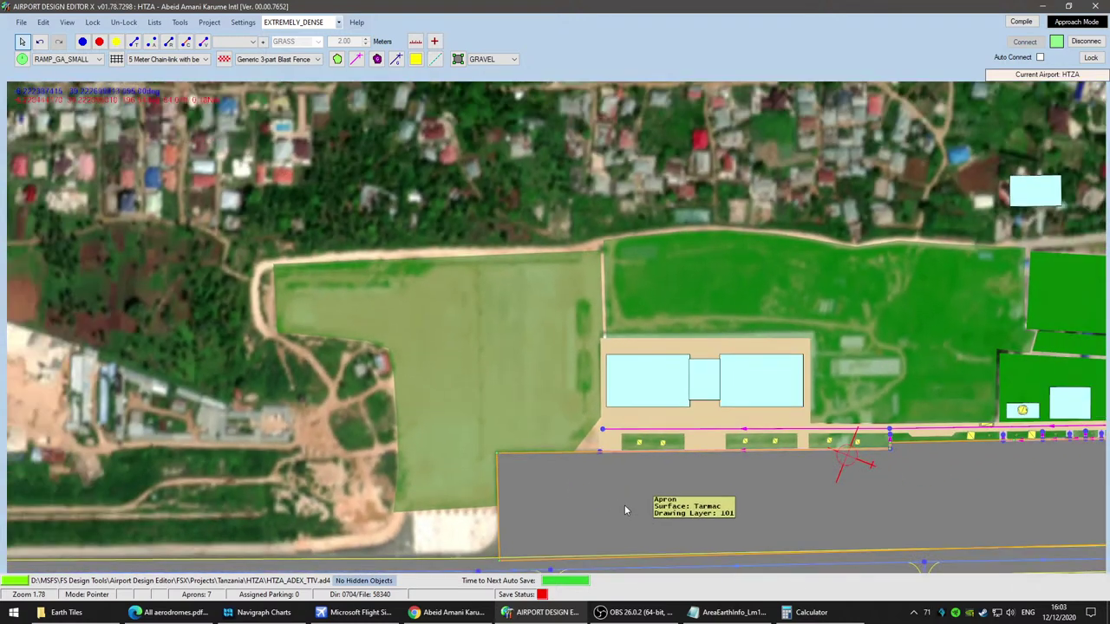
Step: Yaw the Cessna right until the control tower is centred, then return to the editor
left_click(355, 613)
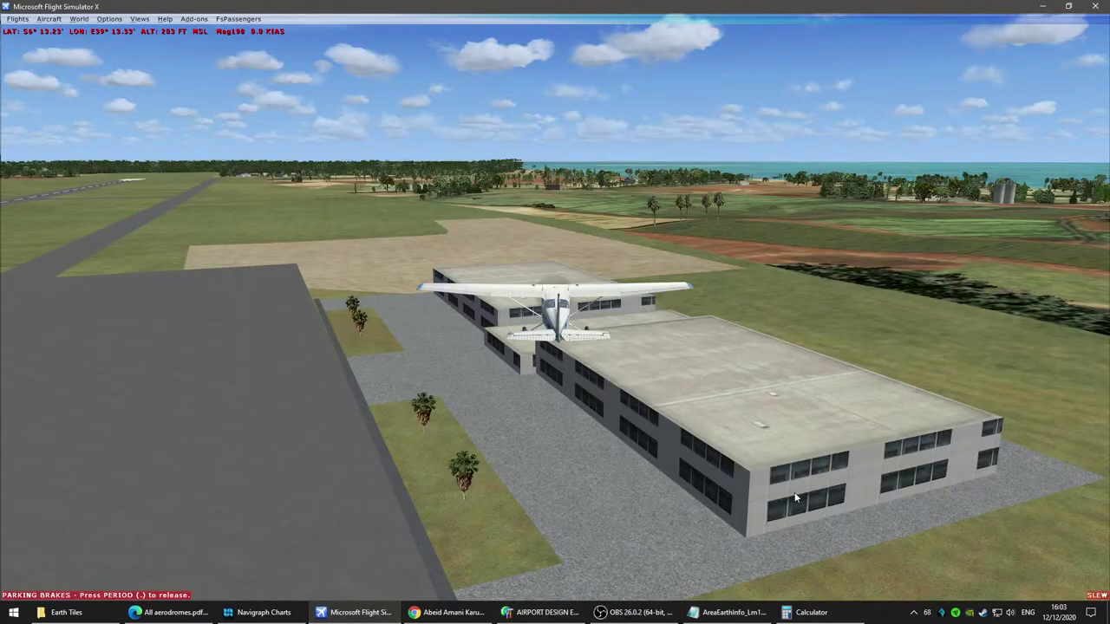
key("KP_3")
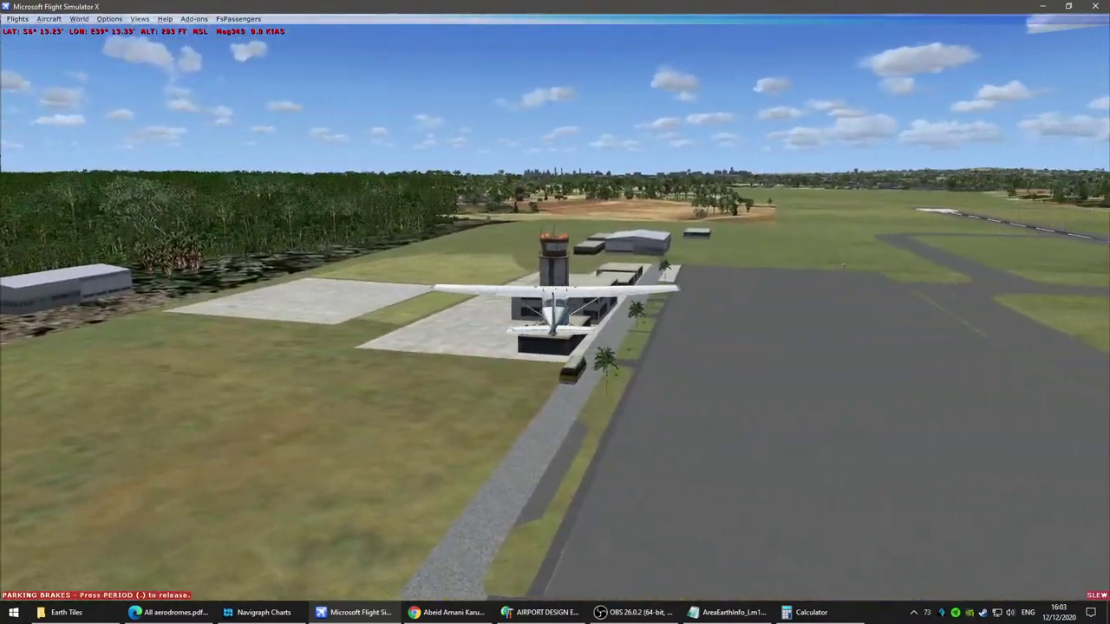
key("KP_5")
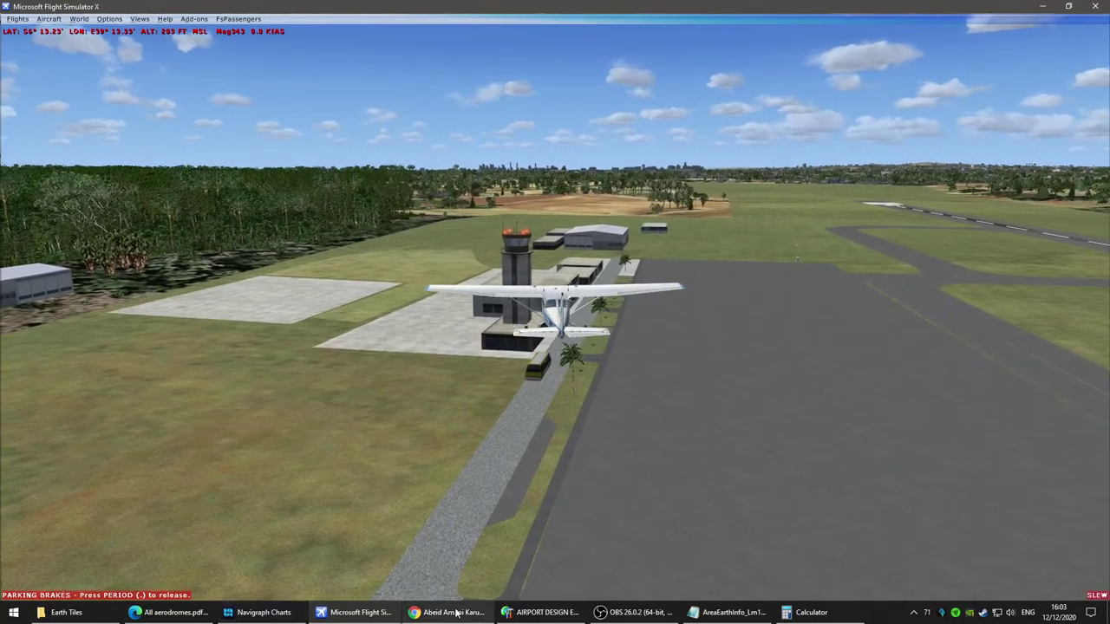
left_click(575, 618)
scroll(884, 491, "up", 3)
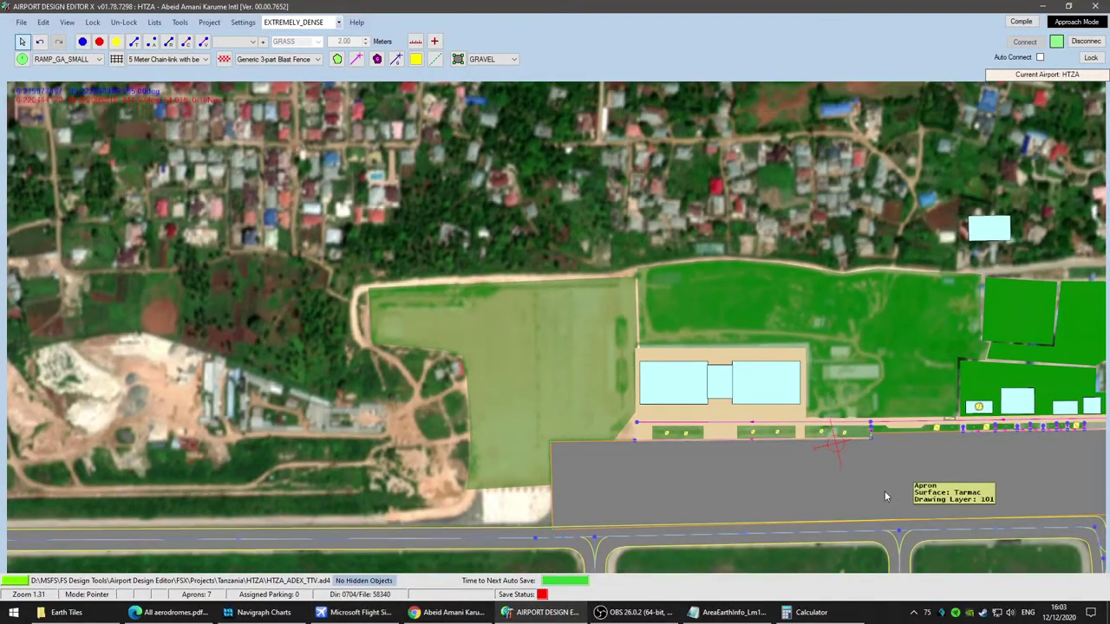
Step: Pan to the grass polygons east of the sheds and enable slew in the simulator
left_click_drag(673, 538, 353, 547)
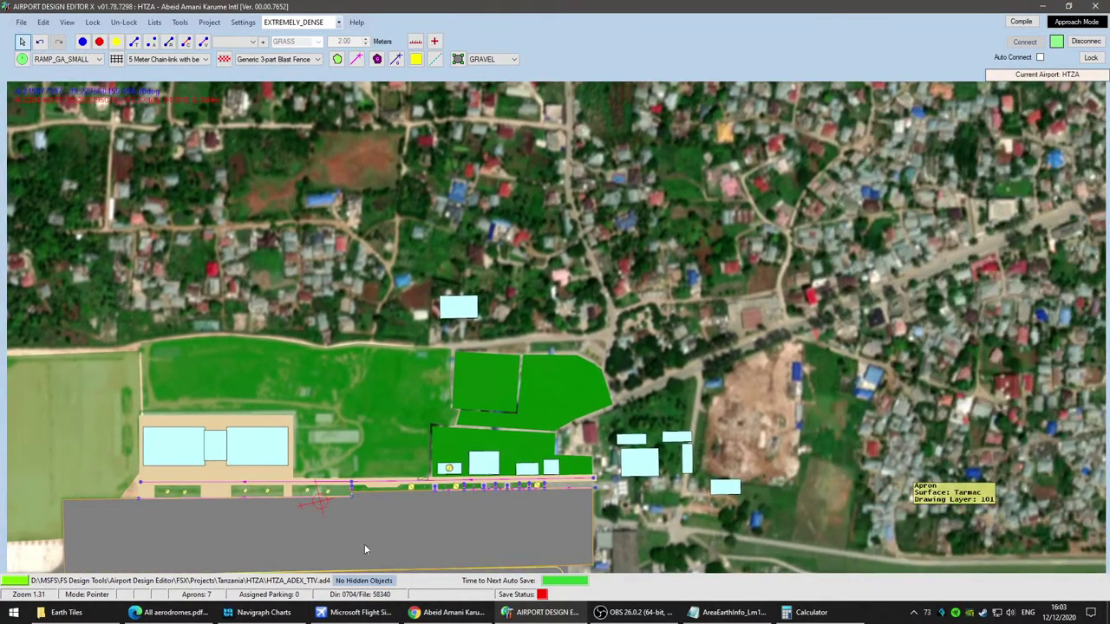
scroll(543, 408, "up", 2)
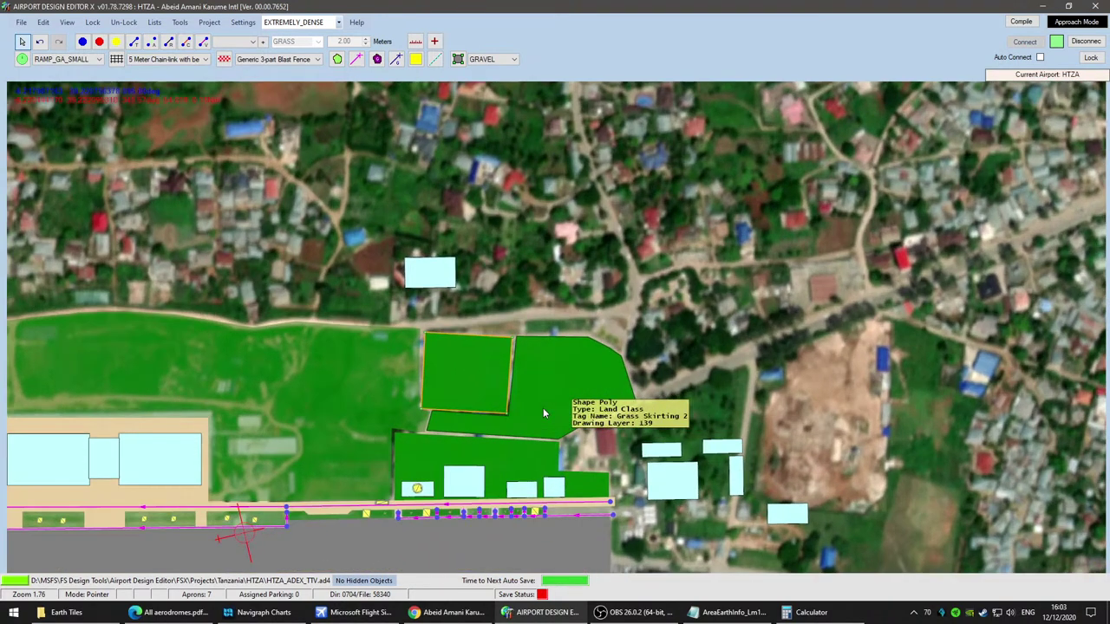
left_click(346, 615)
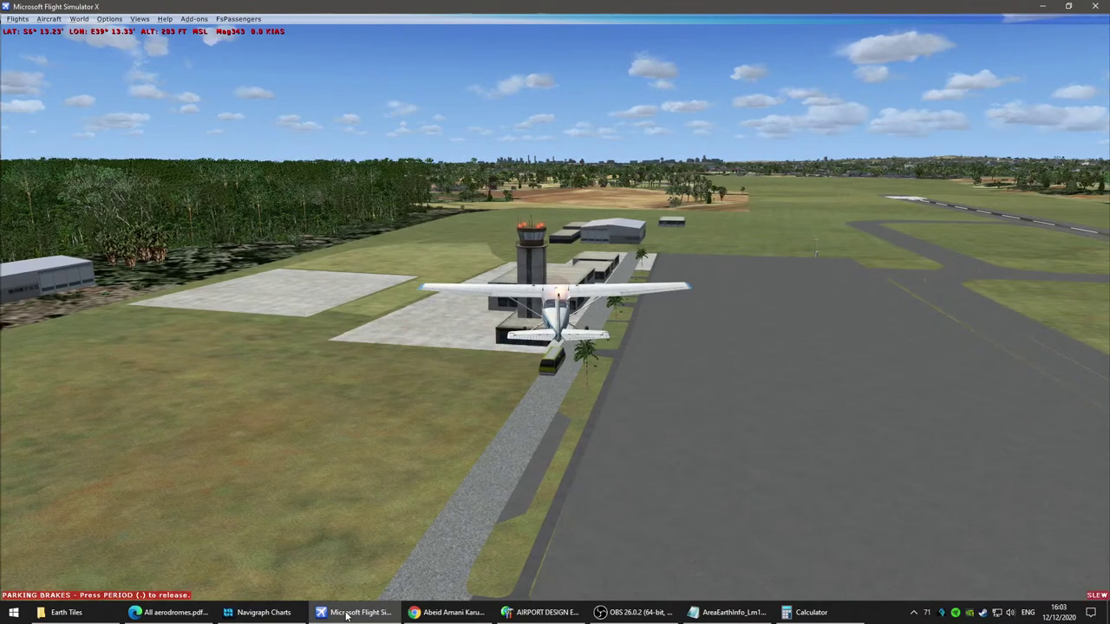
key("y")
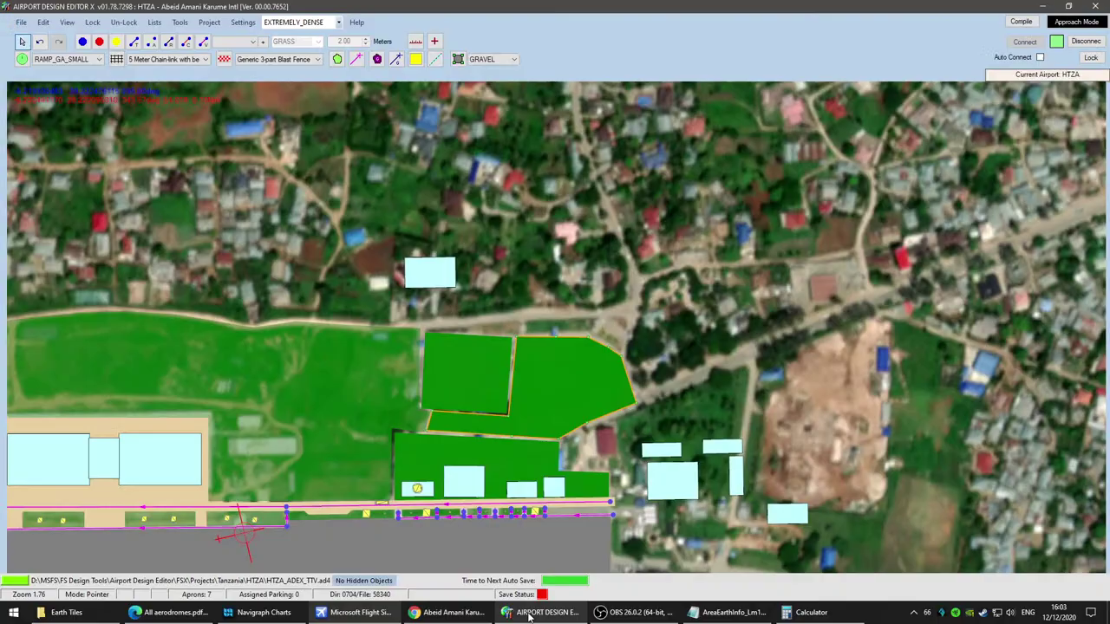
left_click(507, 614)
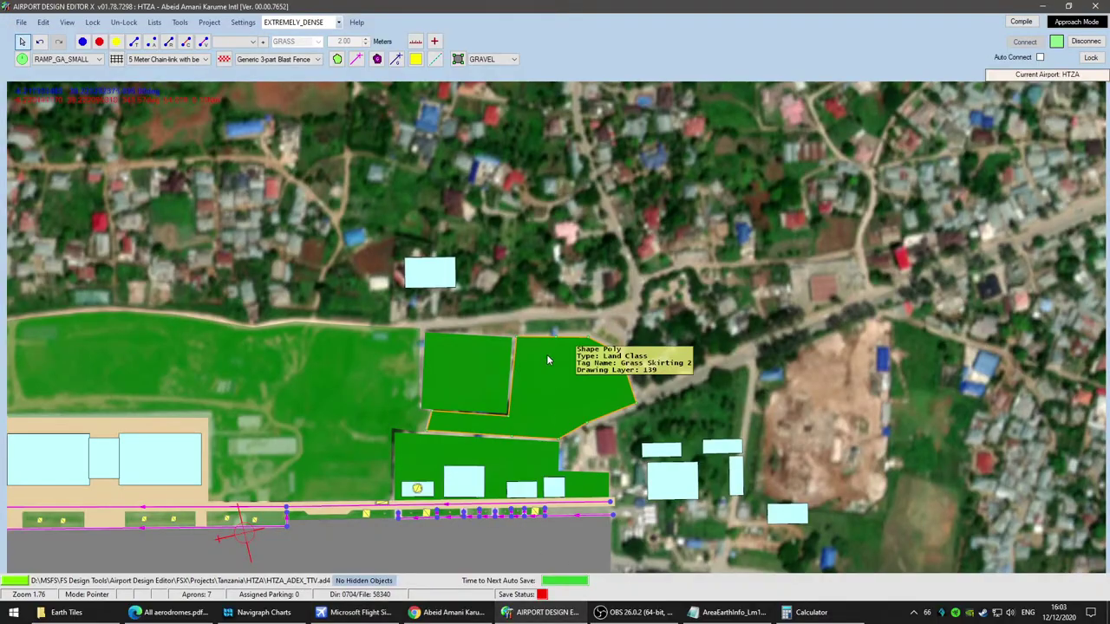
Step: Retag the land-class polygon as Grass Skirting 1 and check the scenery in the simulator
left_click(172, 261)
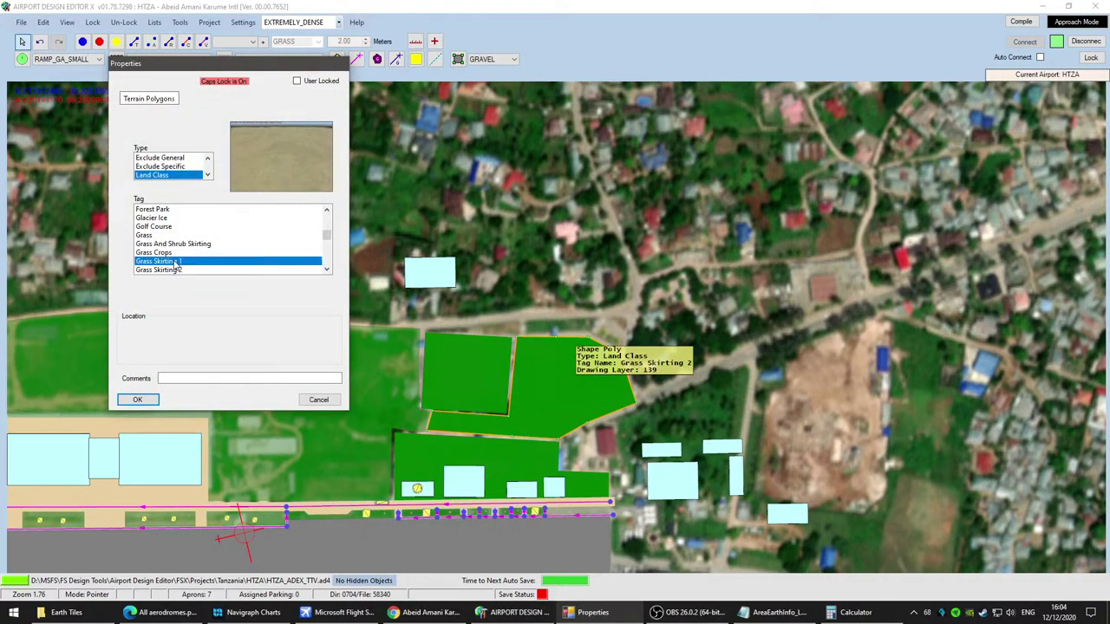
left_click(139, 400)
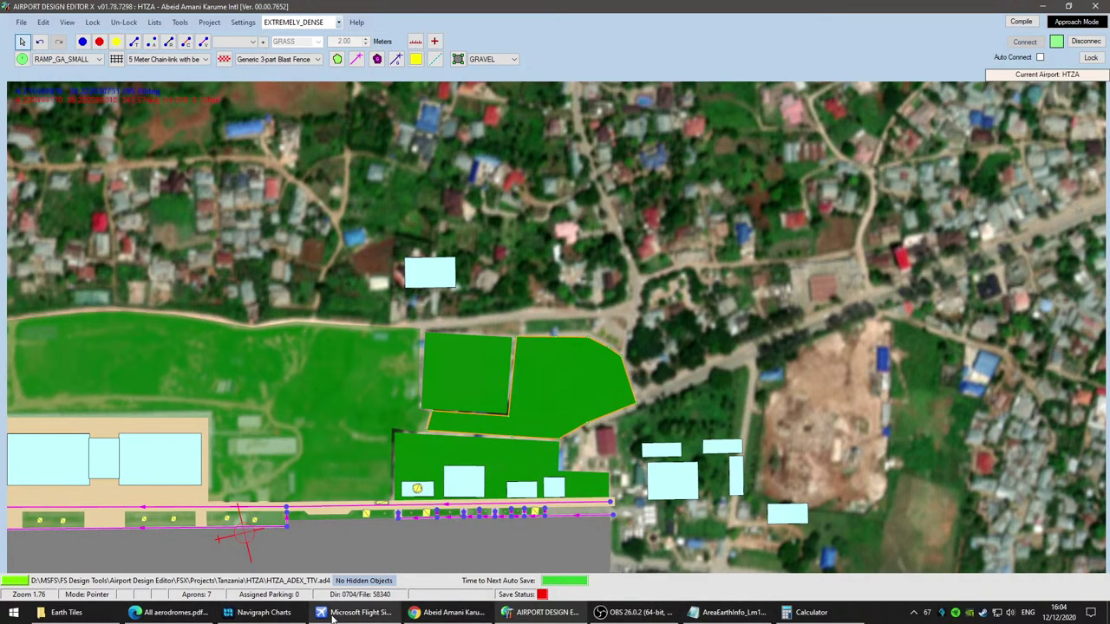
left_click(364, 612)
key("y")
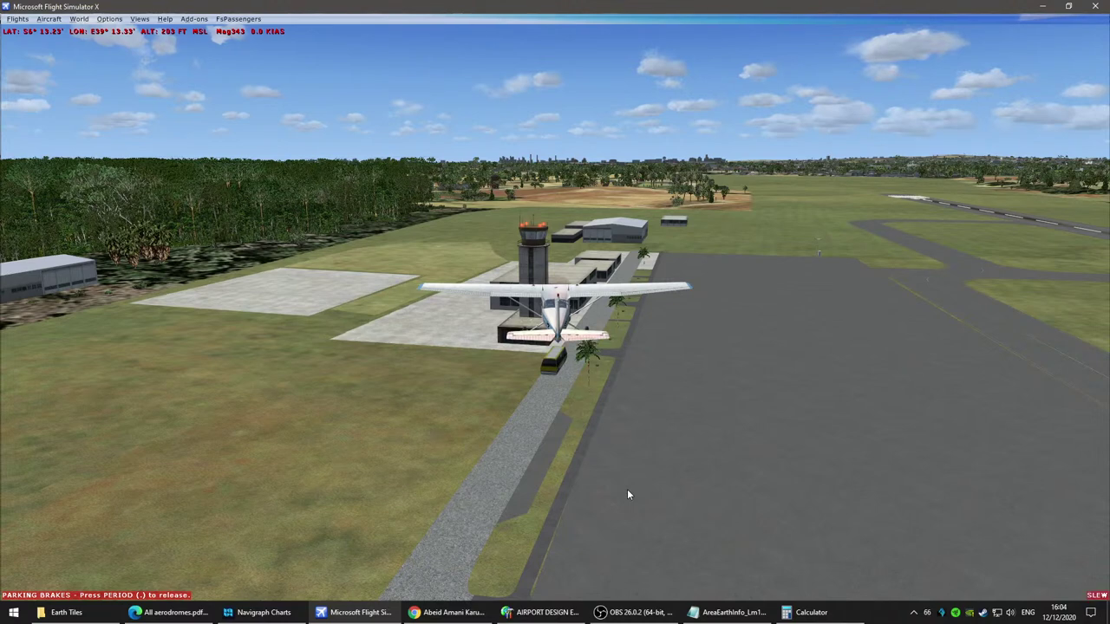
left_click(540, 612)
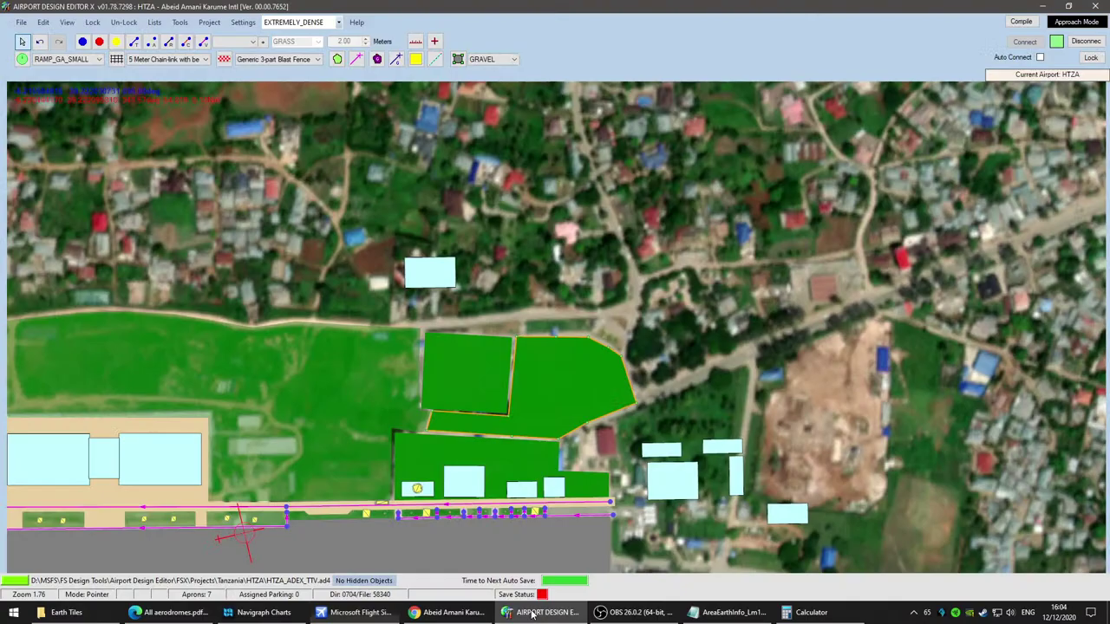
Step: Inspect the large green polygon's properties, then close them
double_click(559, 387)
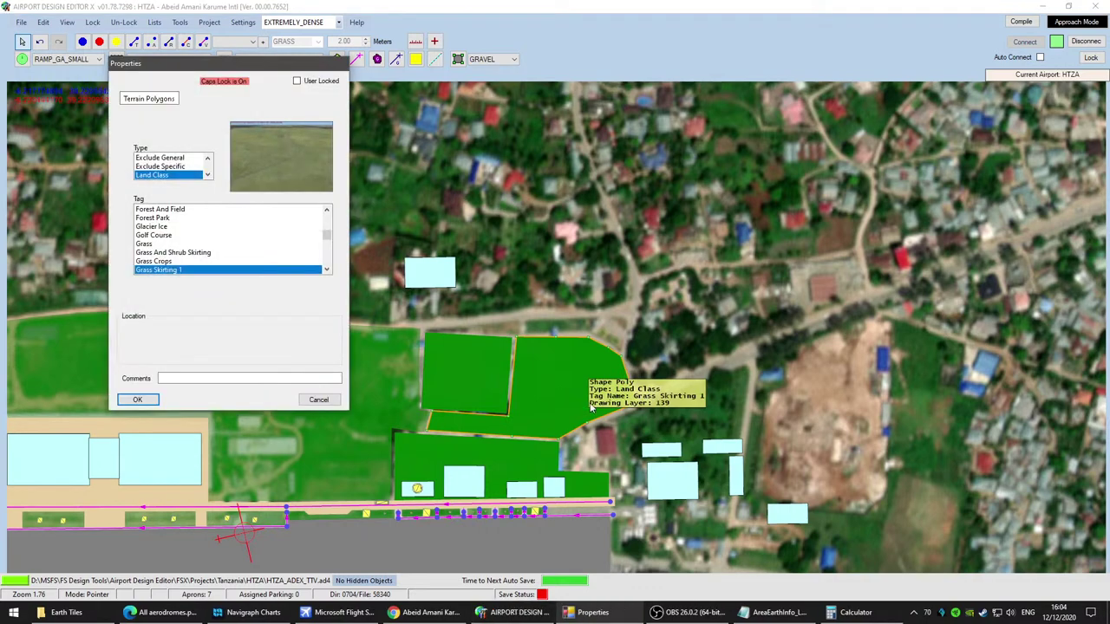
left_click(326, 271)
left_click(326, 272)
left_click(326, 272)
left_click_drag(327, 237, 329, 208)
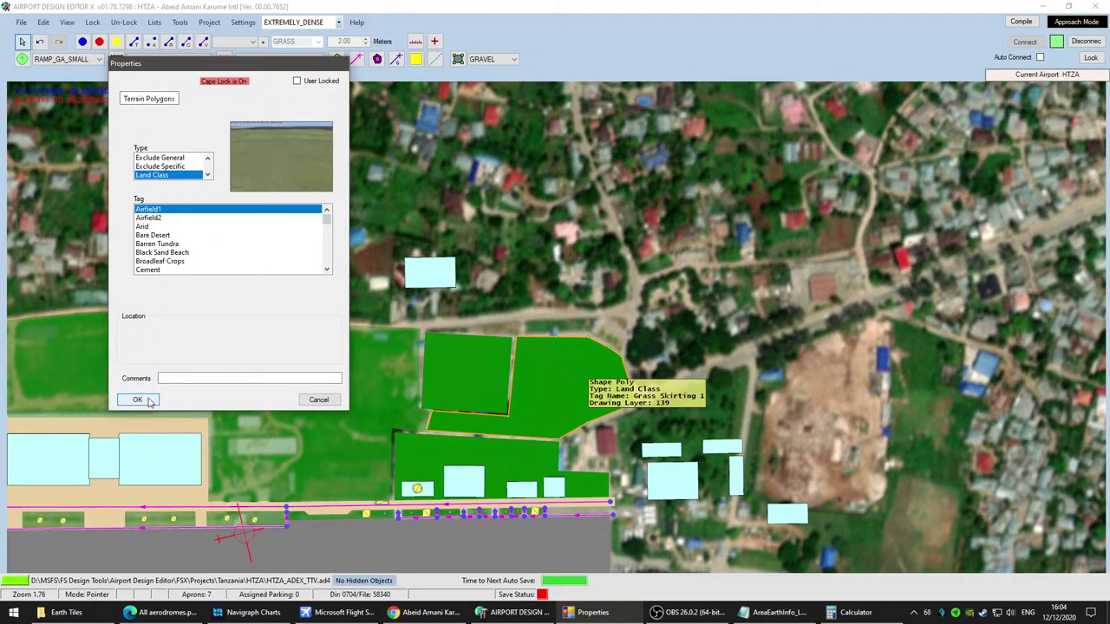
left_click(149, 400)
Step: Tag the western grass field polygon with the Airfield1 land class
double_click(269, 381)
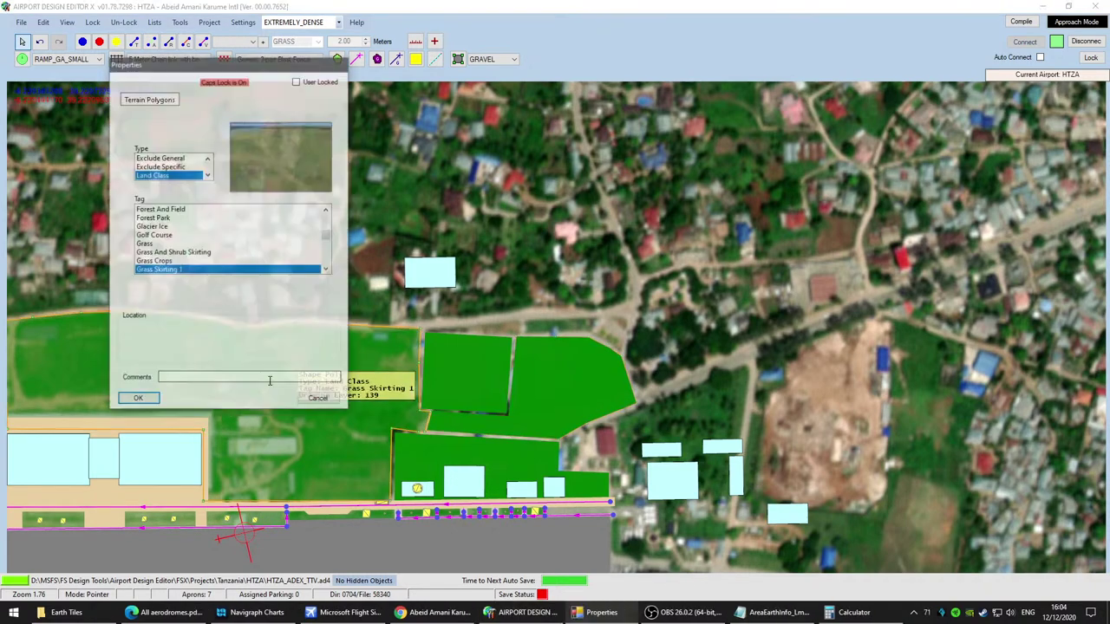
scroll(317, 229, "up", 8)
scroll(327, 229, "up", 5)
left_click(177, 211)
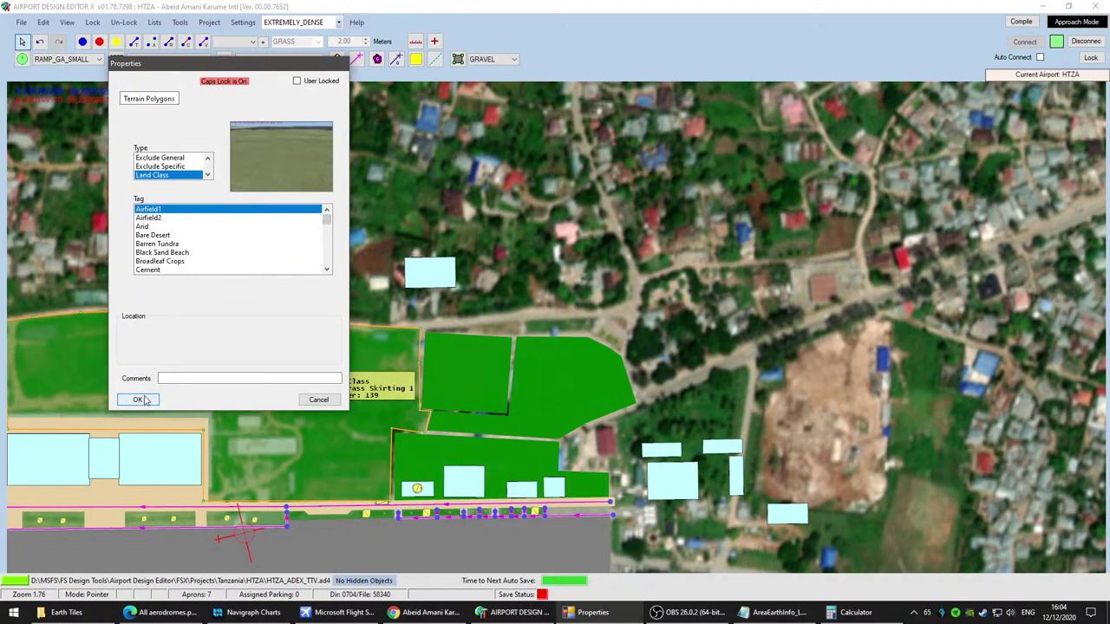
left_click(141, 400)
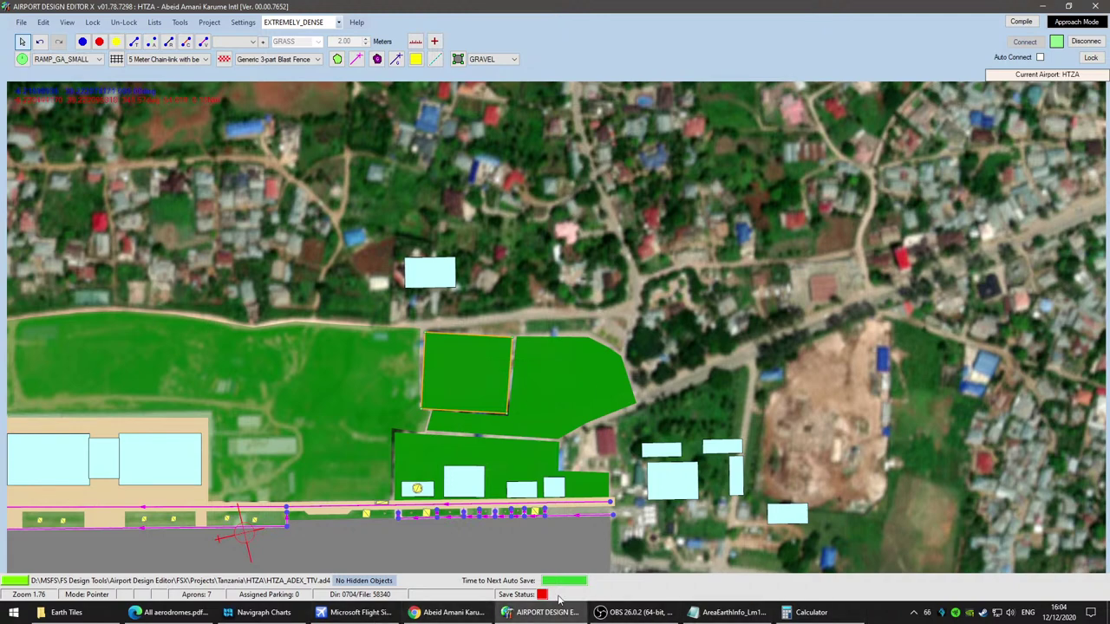
Step: Check the upper-left dark polygon's tag and cancel without changes
double_click(474, 381)
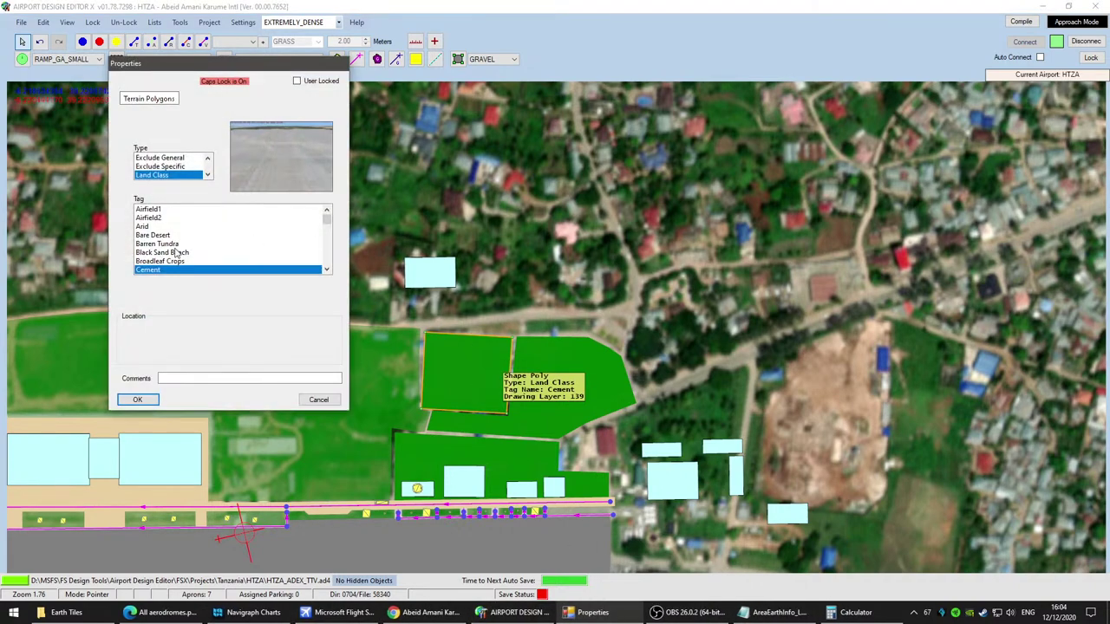
scroll(182, 253, "down", 5)
scroll(198, 255, "down", 1)
scroll(198, 255, "down", 6)
scroll(198, 255, "up", 1)
scroll(198, 257, "down", 2)
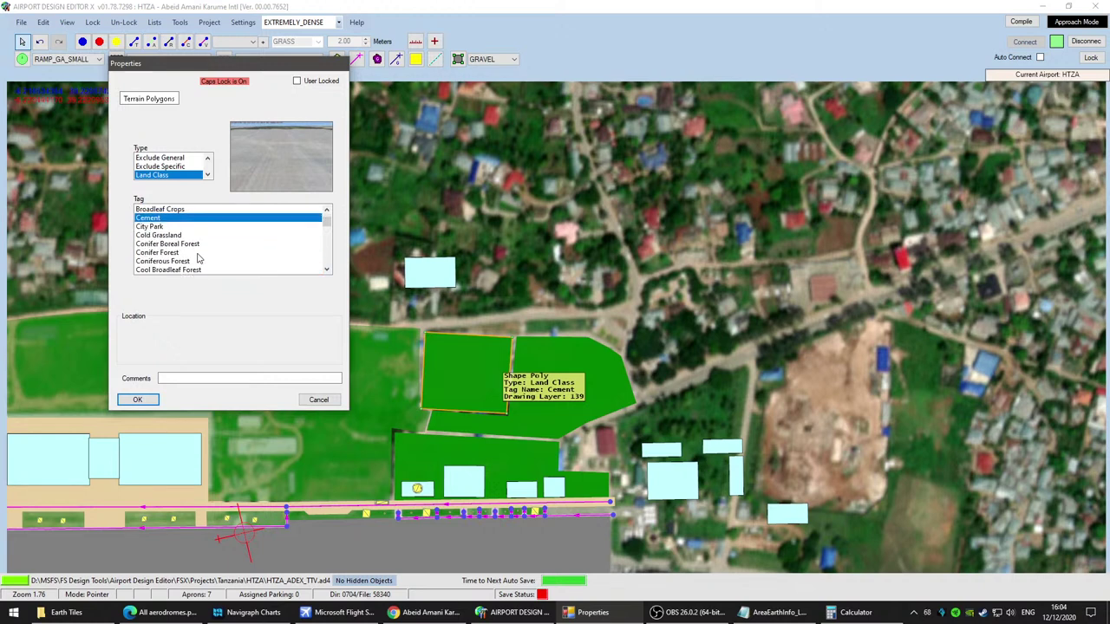
scroll(198, 258, "down", 5)
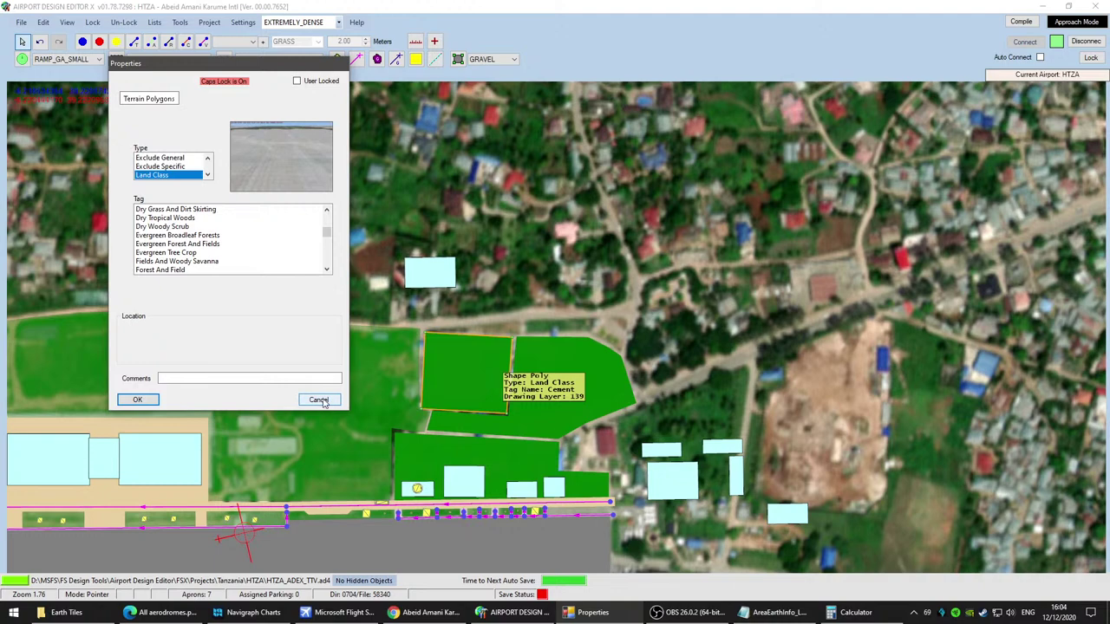
left_click(325, 405)
scroll(559, 337, "up", 5)
left_click(410, 291)
Step: Frame the dark green polygons and southern buildings, then switch to the satellite map
scroll(410, 292, "up", 1)
left_click_drag(410, 292, 478, 190)
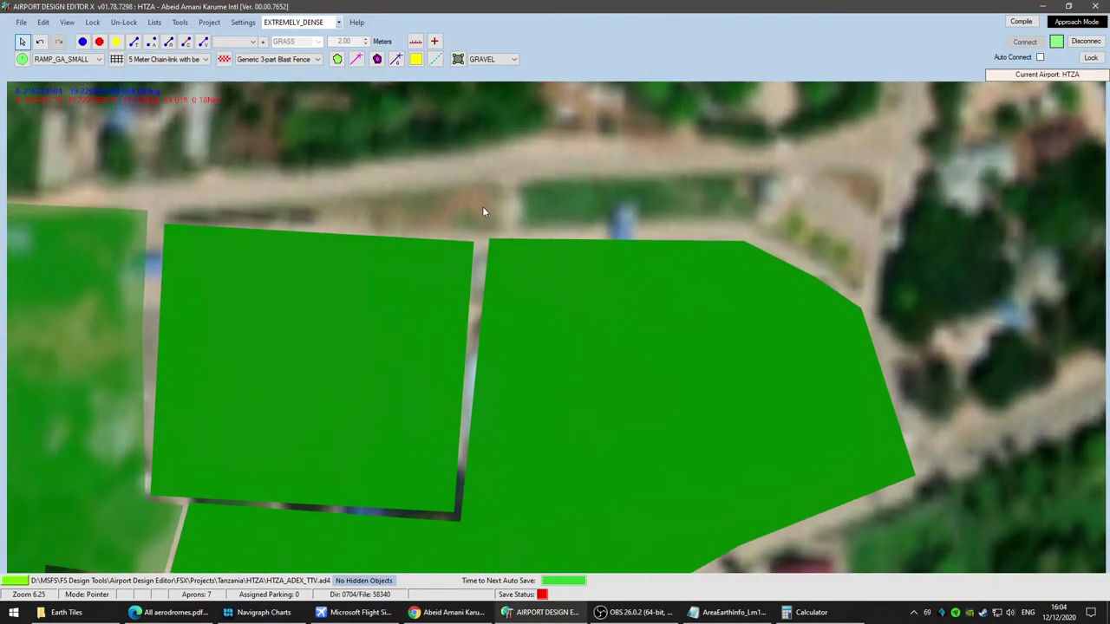
scroll(482, 205, "down", 3)
left_click_drag(418, 483, 469, 348)
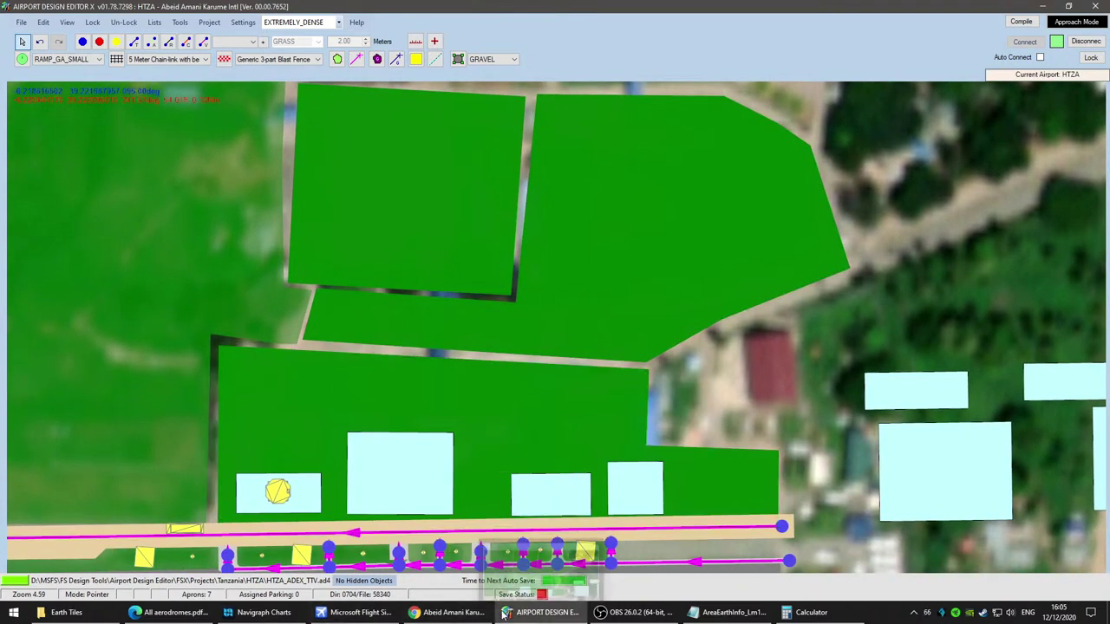
left_click(461, 612)
scroll(531, 281, "down", 2)
left_click_drag(482, 124, 526, 417)
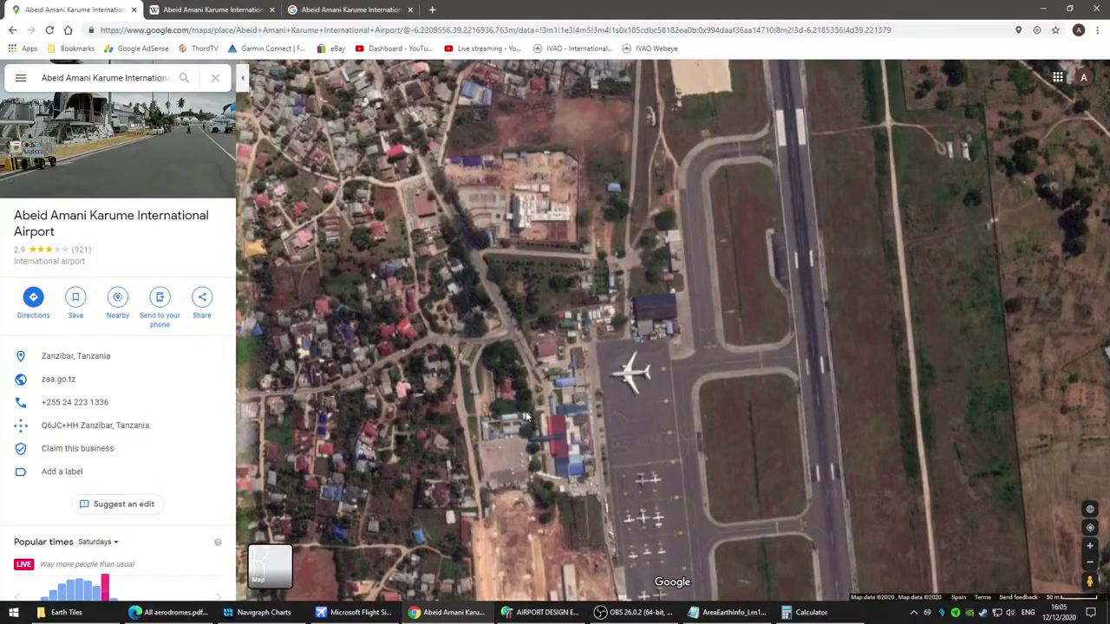
scroll(527, 417, "up", 3)
left_click_drag(350, 315, 360, 202)
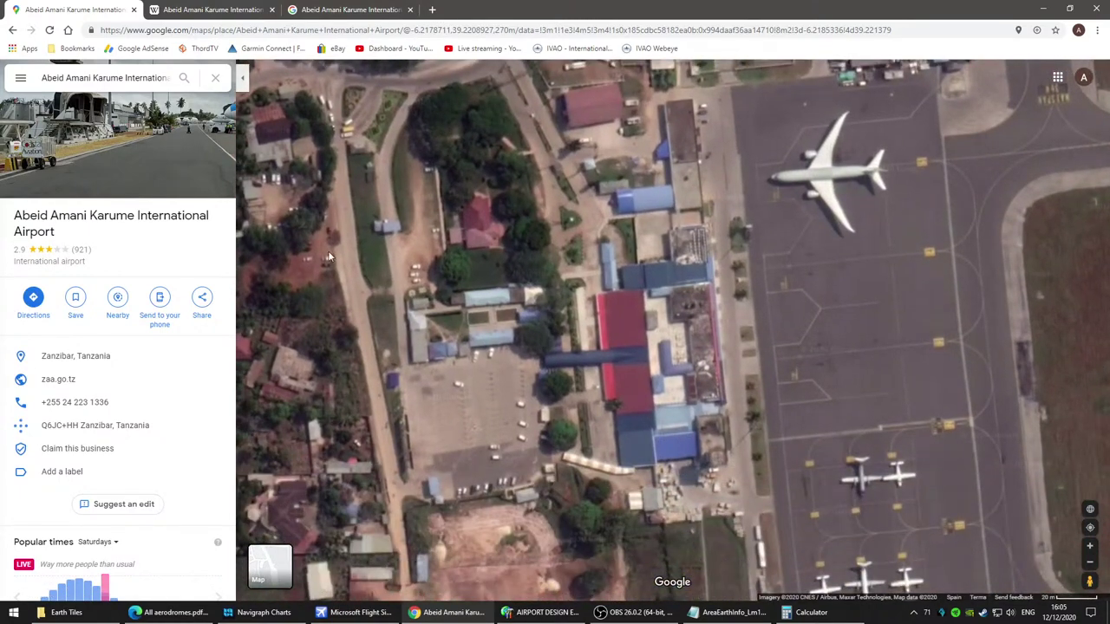
left_click_drag(453, 145, 538, 317)
scroll(488, 413, "up", 2)
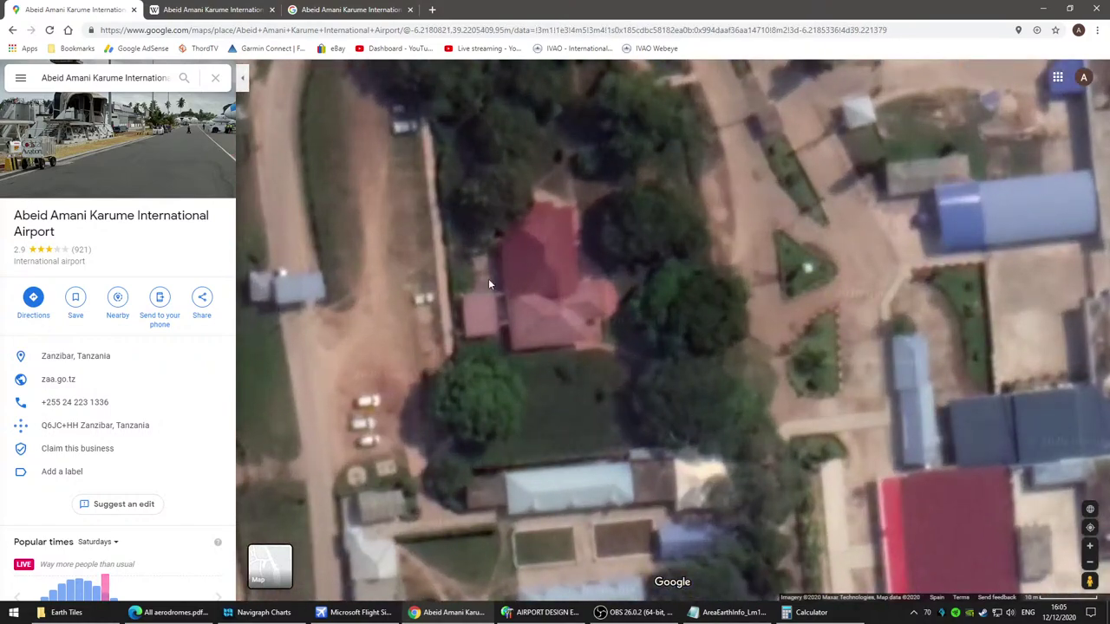
scroll(481, 269, "down", 1)
left_click_drag(477, 473, 424, 188)
left_click_drag(588, 417, 576, 159)
scroll(587, 280, "down", 3)
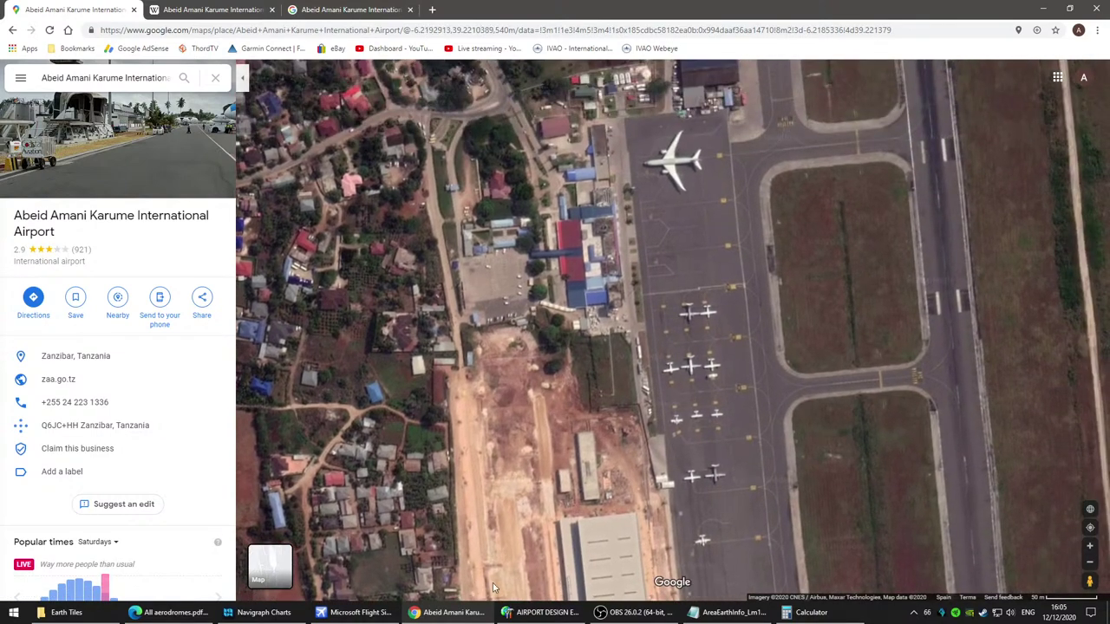
left_click(539, 613)
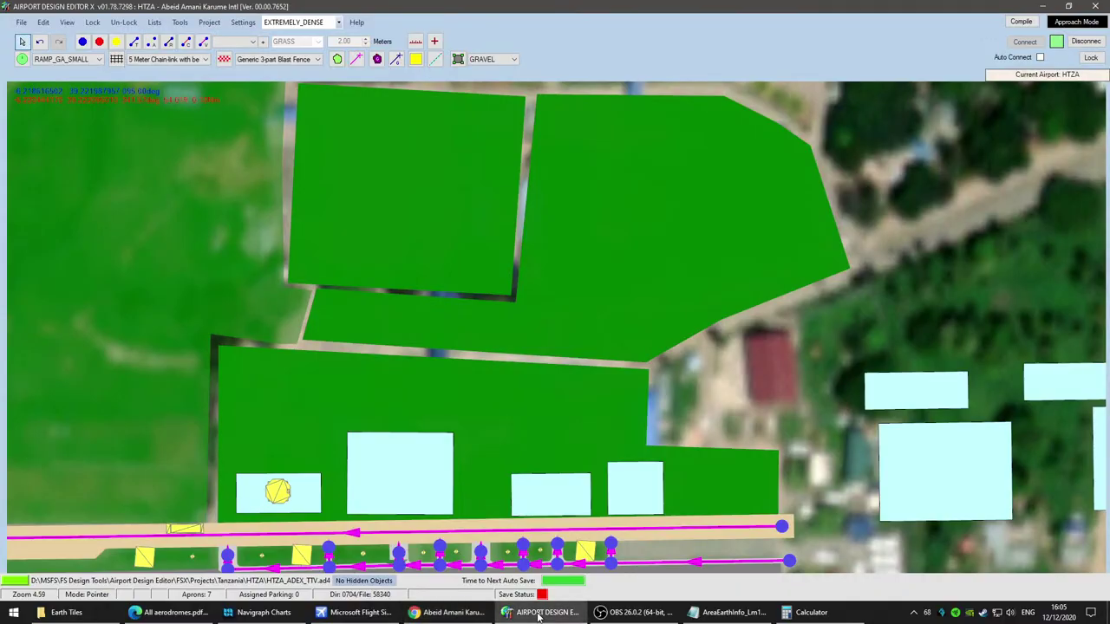
scroll(266, 390, "down", 1)
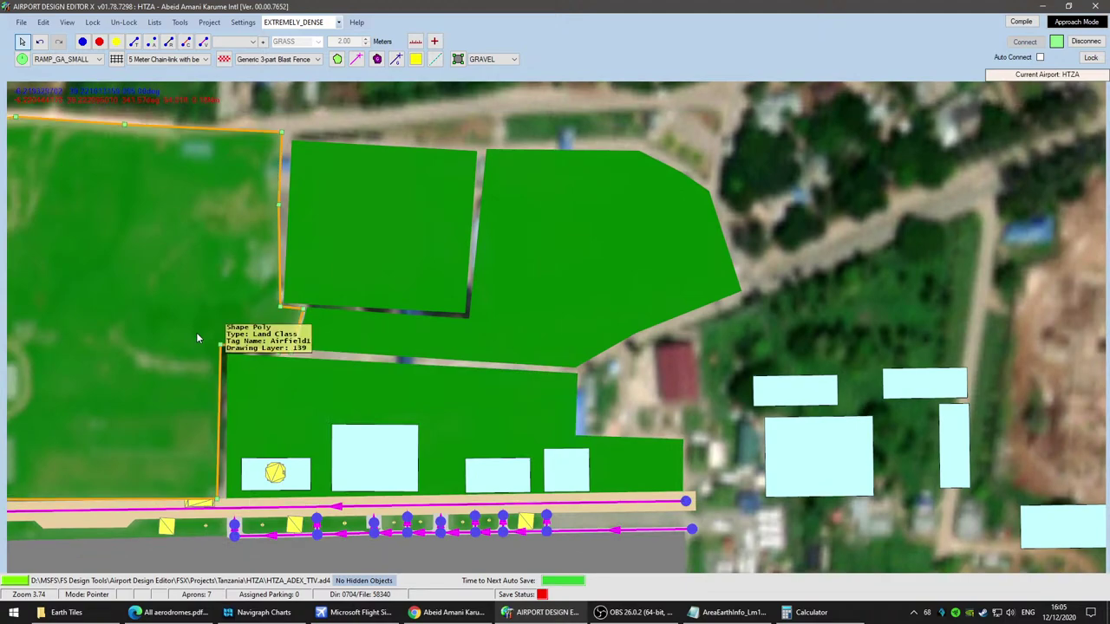
scroll(196, 332, "down", 3)
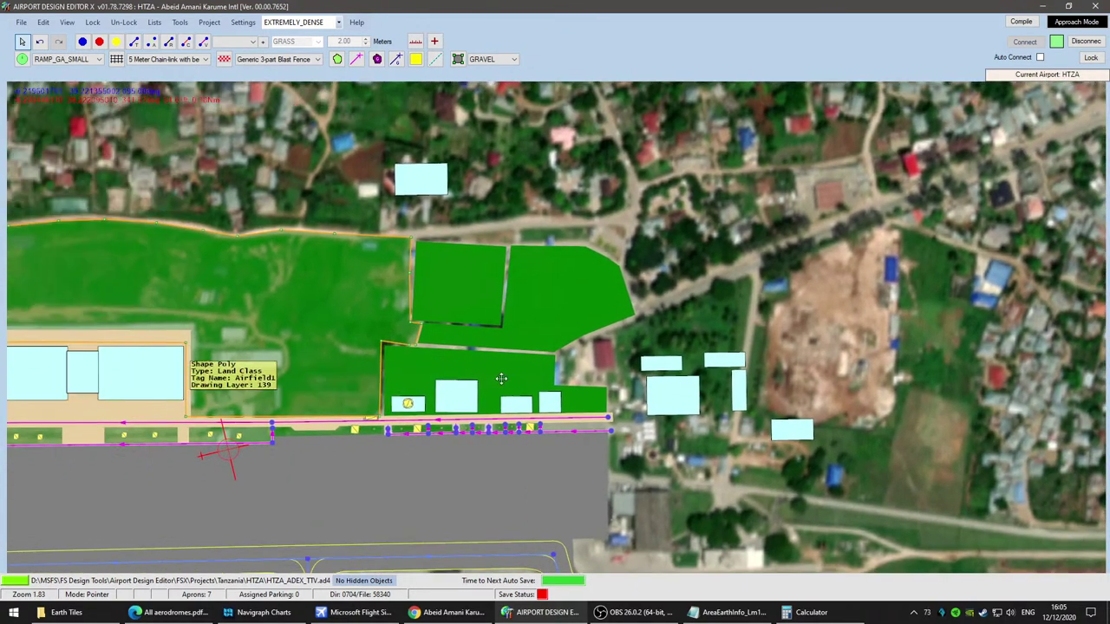
left_click_drag(501, 379, 612, 377)
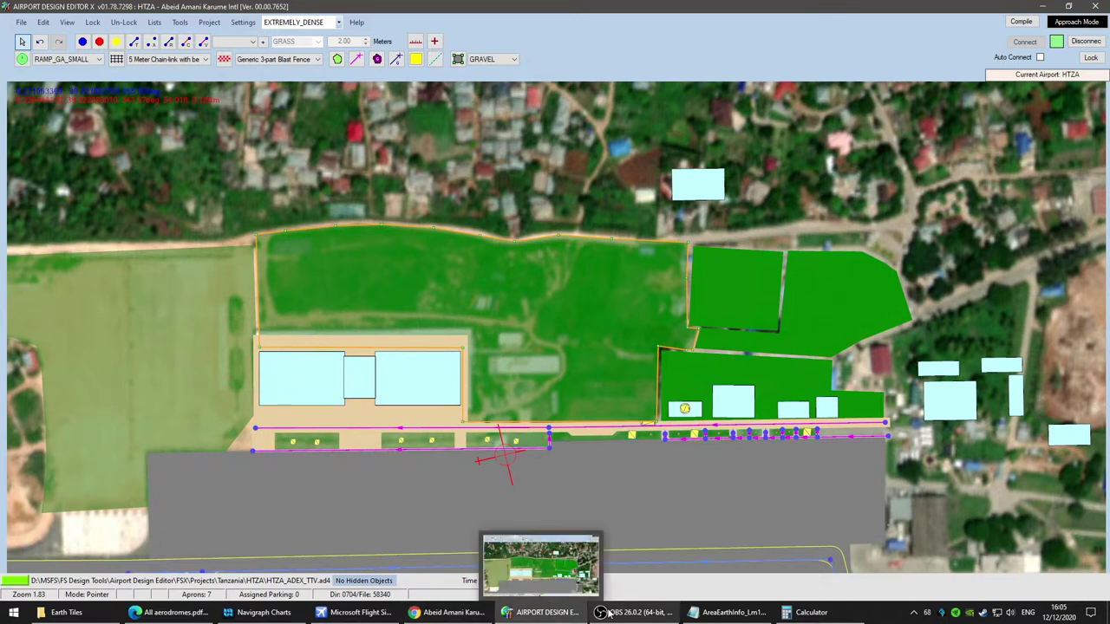
left_click(449, 613)
scroll(539, 296, "up", 5)
scroll(542, 347, "down", 3)
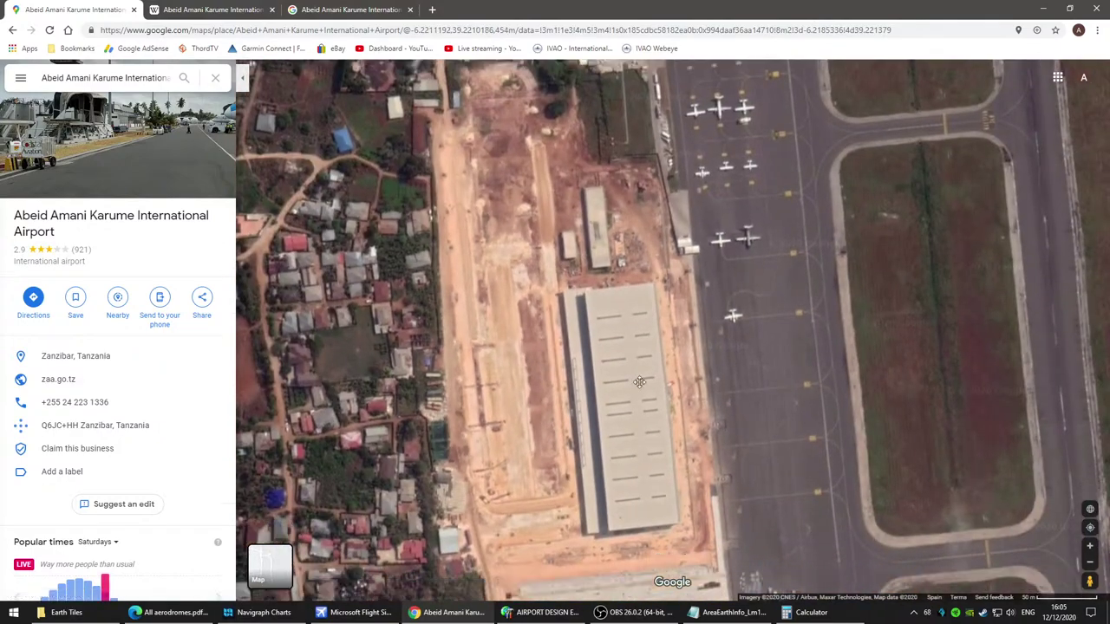
left_click_drag(640, 382, 598, 486)
left_click_drag(515, 317, 524, 457)
scroll(539, 465, "up", 3)
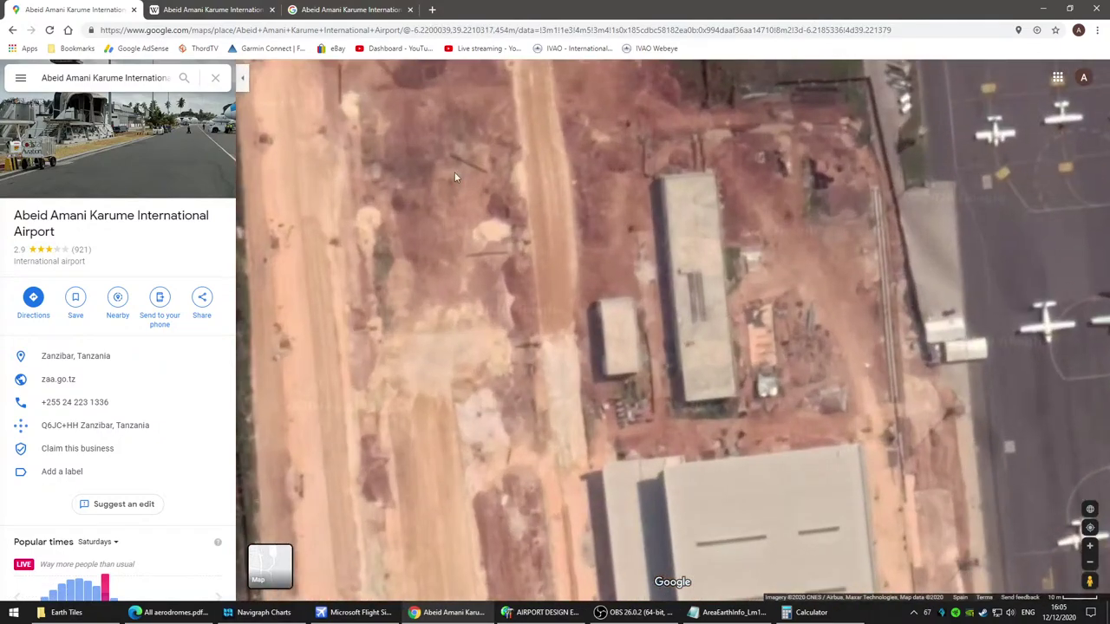
scroll(549, 301, "down", 3)
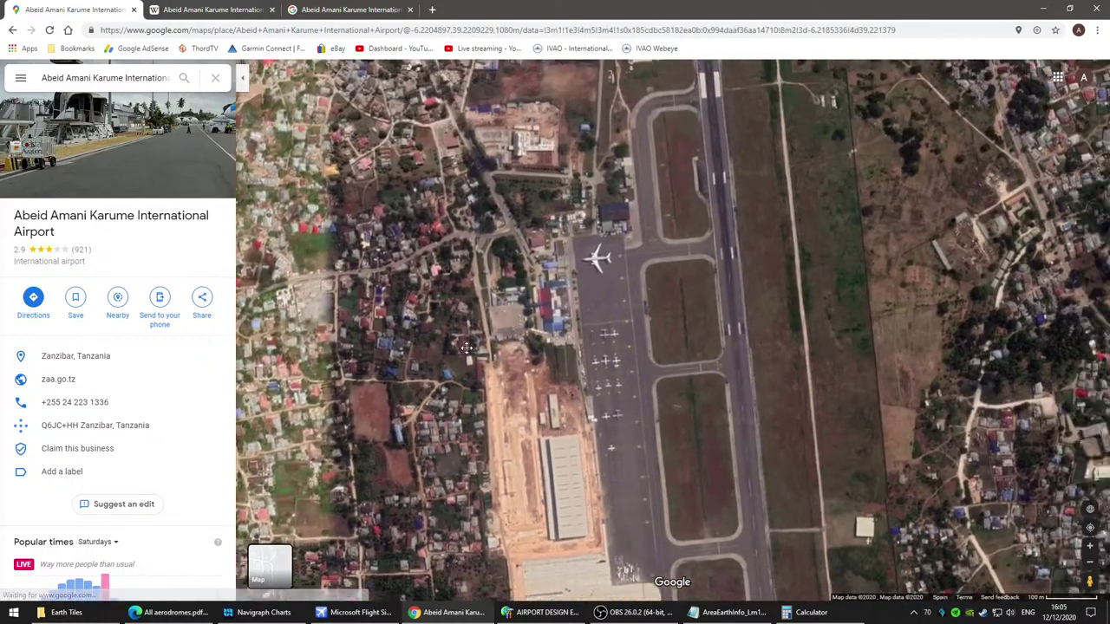
scroll(486, 278, "up", 2)
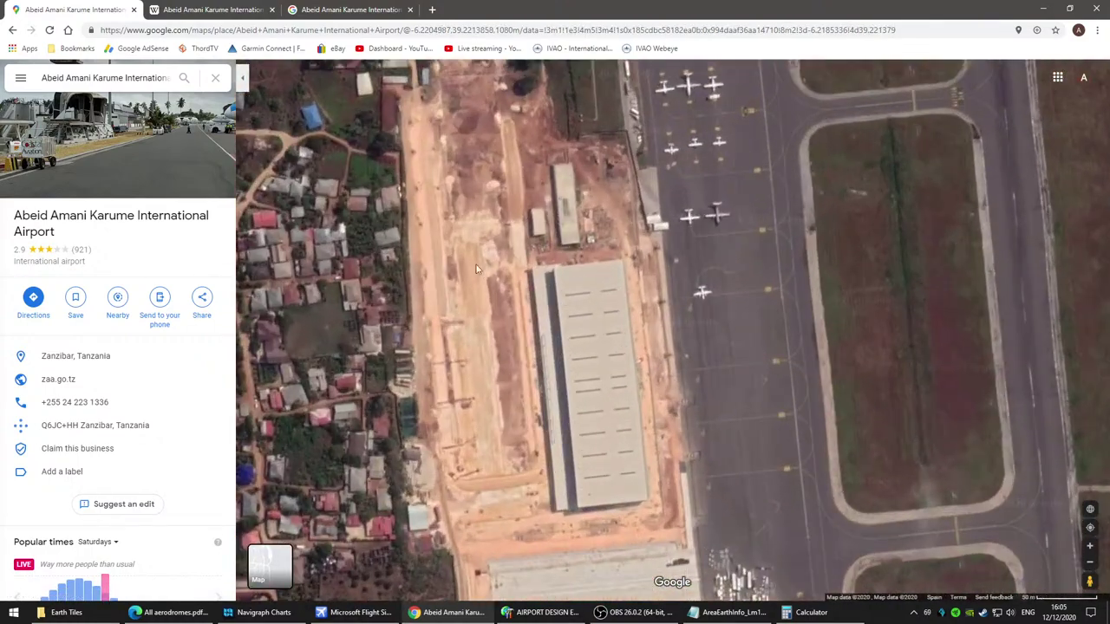
scroll(473, 448, "down", 2)
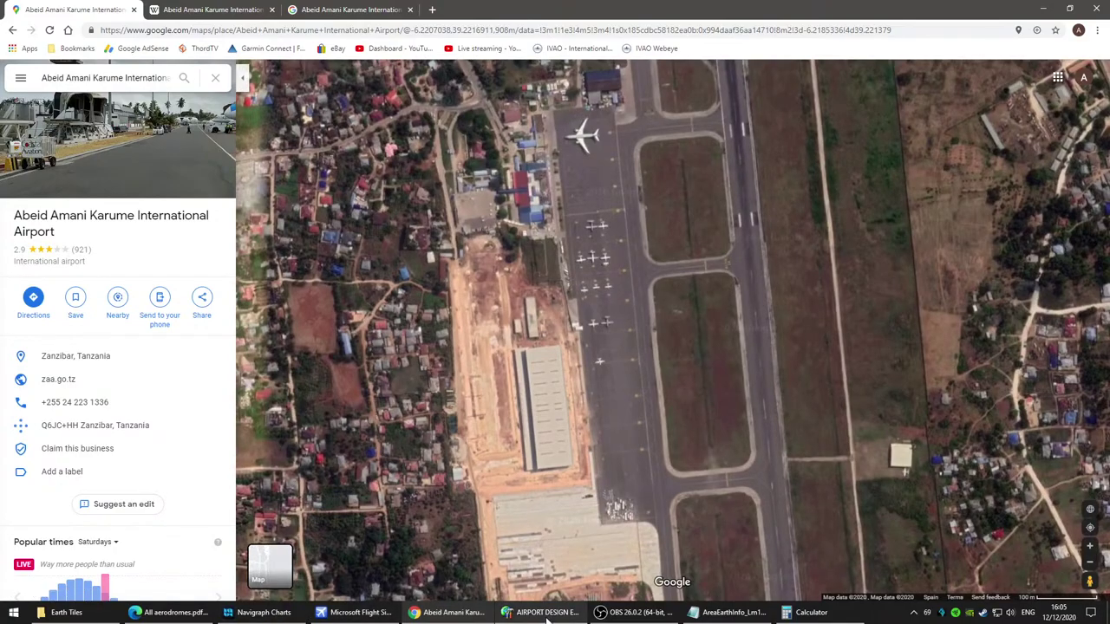
left_click(544, 611)
Step: Delete the Airfield polygon's five western vertices and pull its new corner onto the road edge
scroll(486, 341, "down", 2)
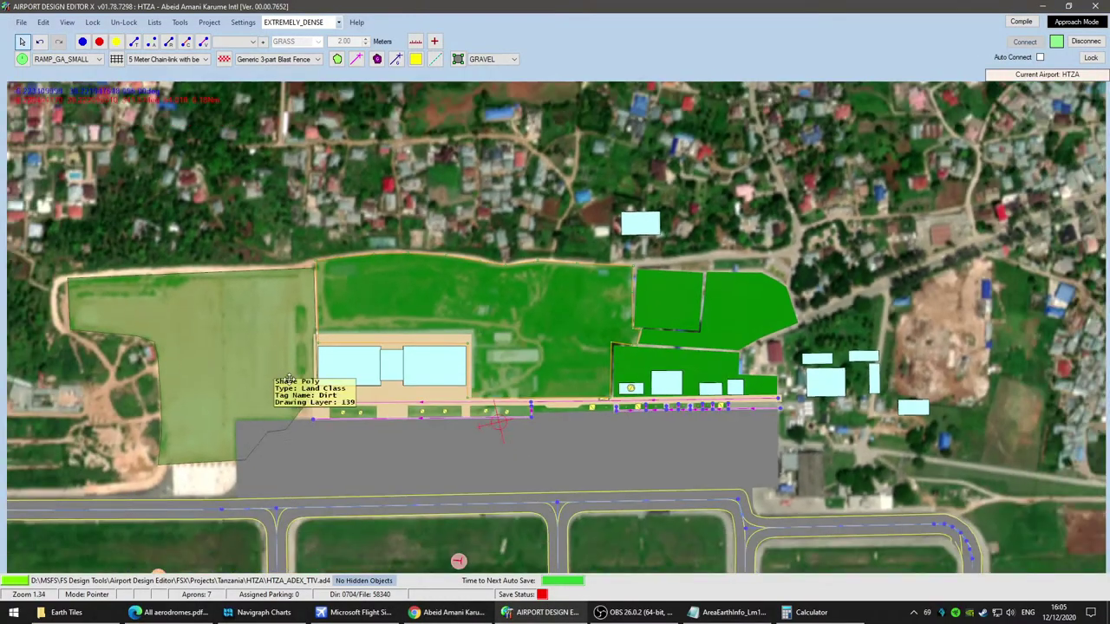
middle_click_drag(246, 387, 637, 370)
left_click_drag(637, 369, 295, 448)
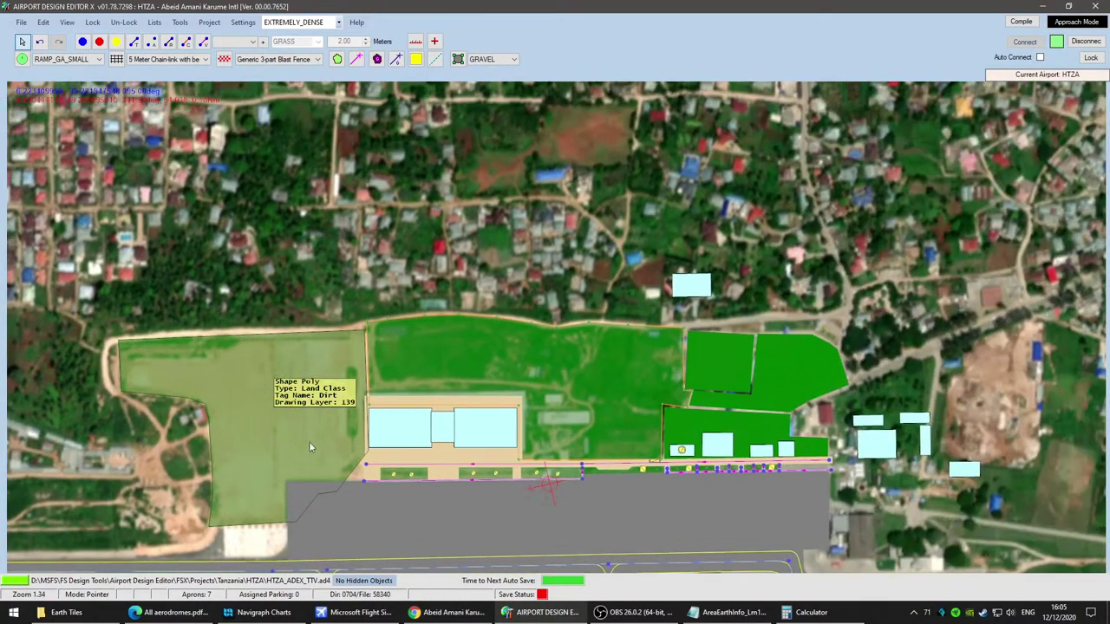
scroll(445, 358, "up", 2)
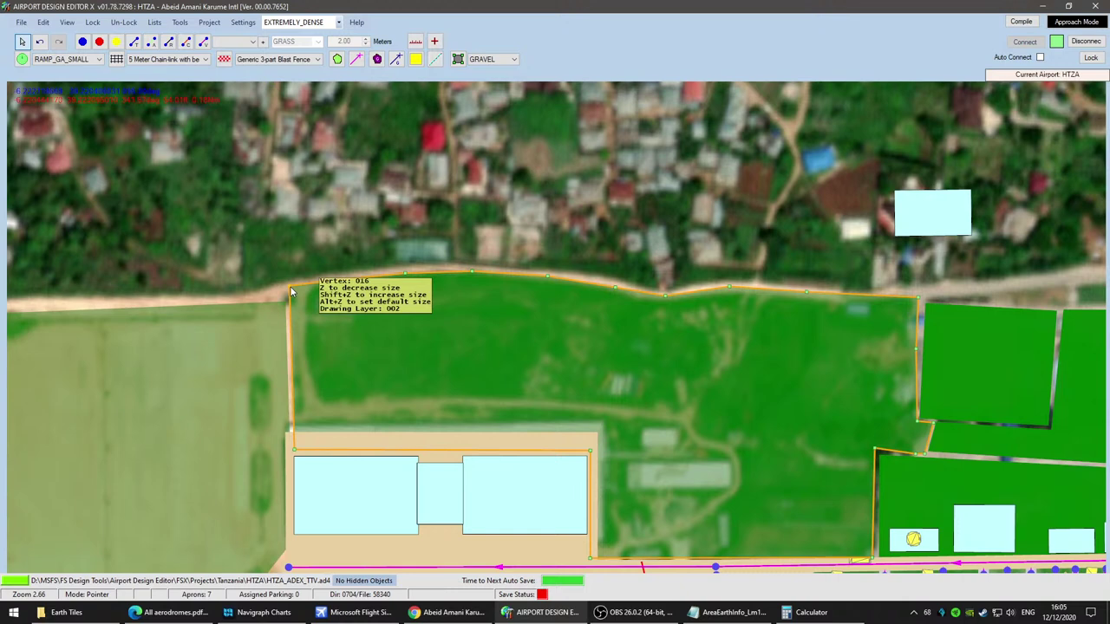
key("Delete")
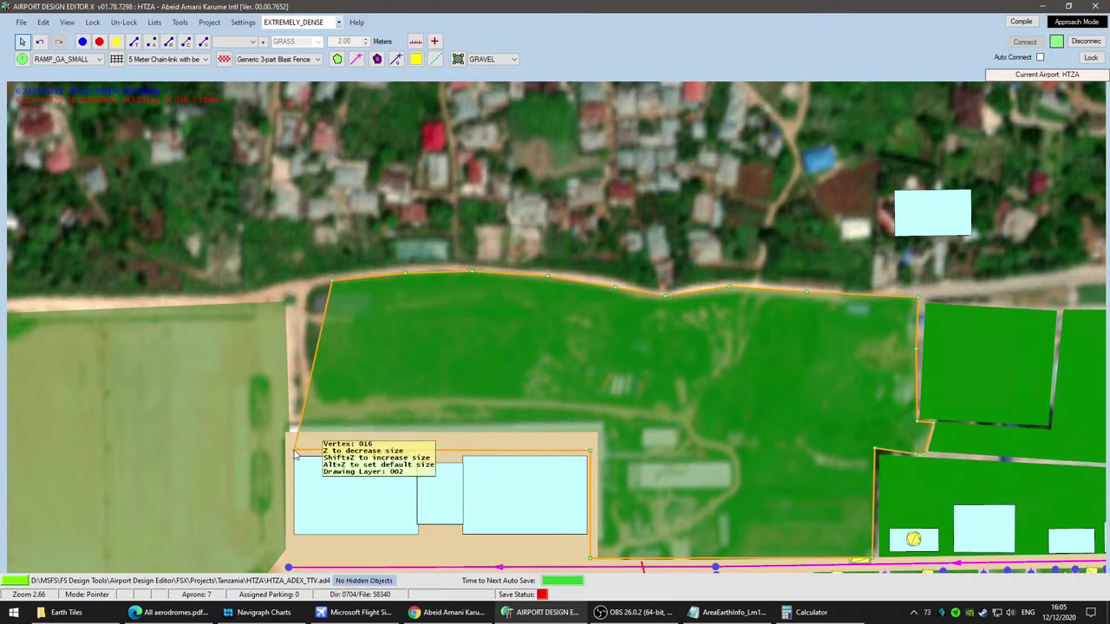
key("Delete")
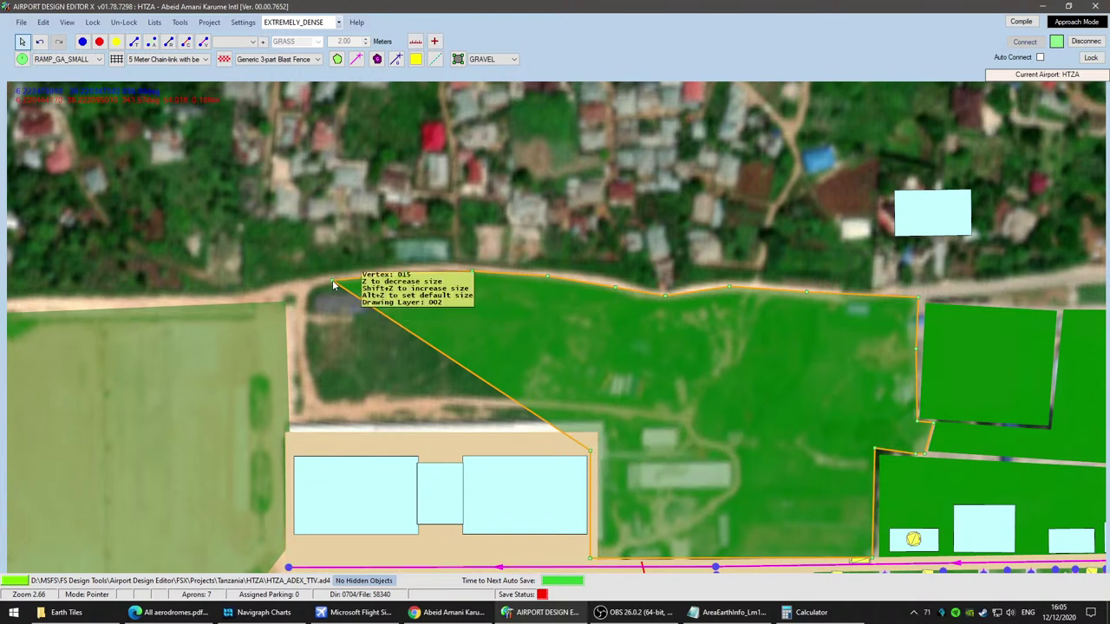
key("Delete")
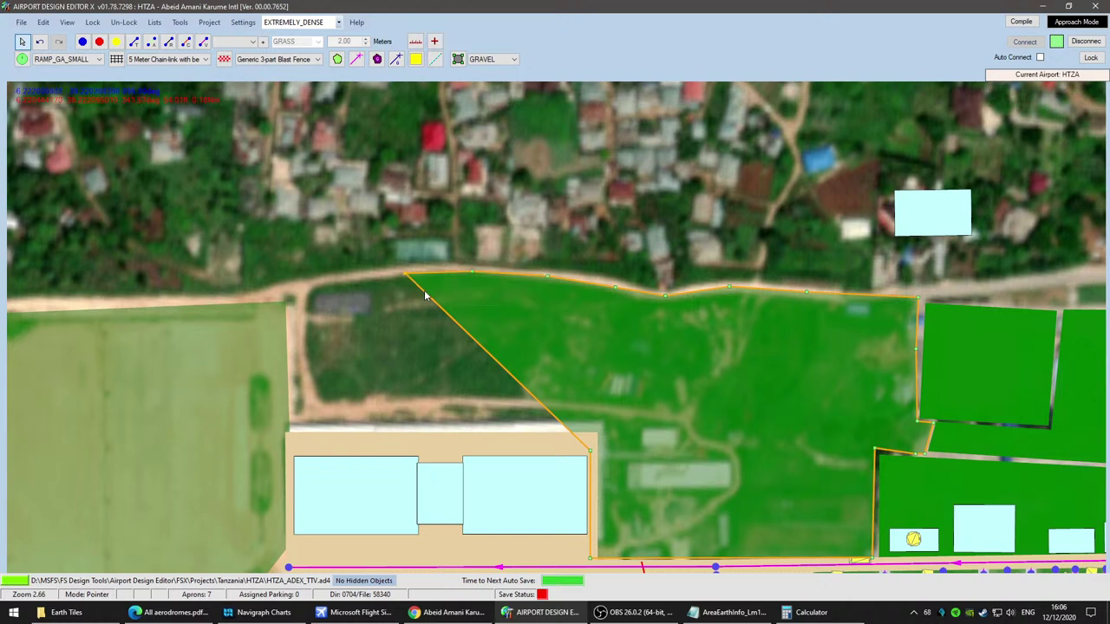
key("Delete")
key("Delete")
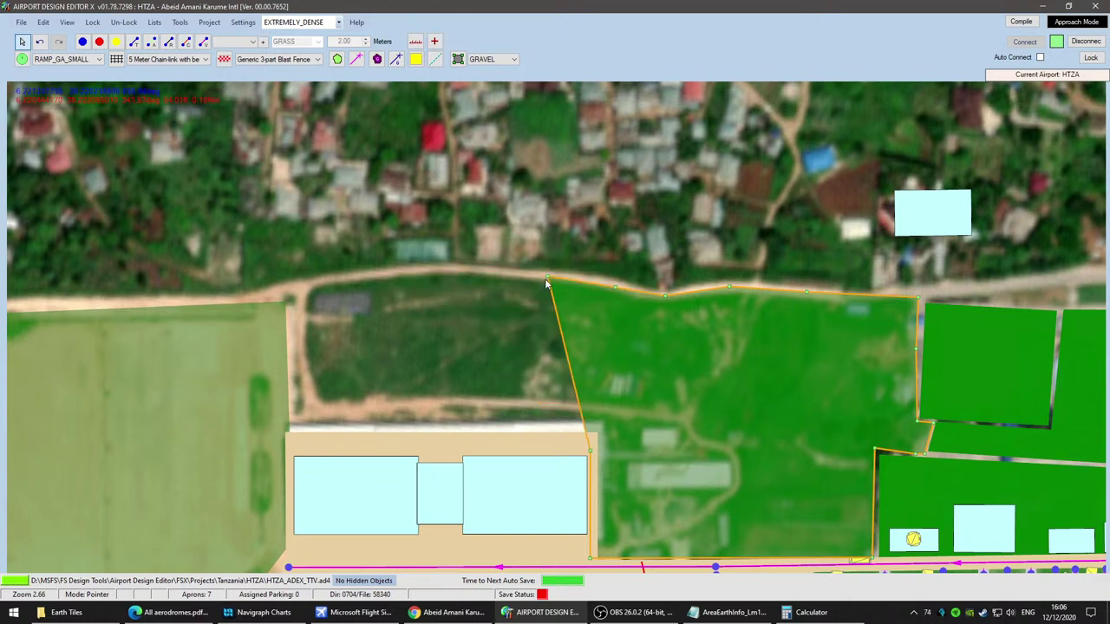
key("Delete")
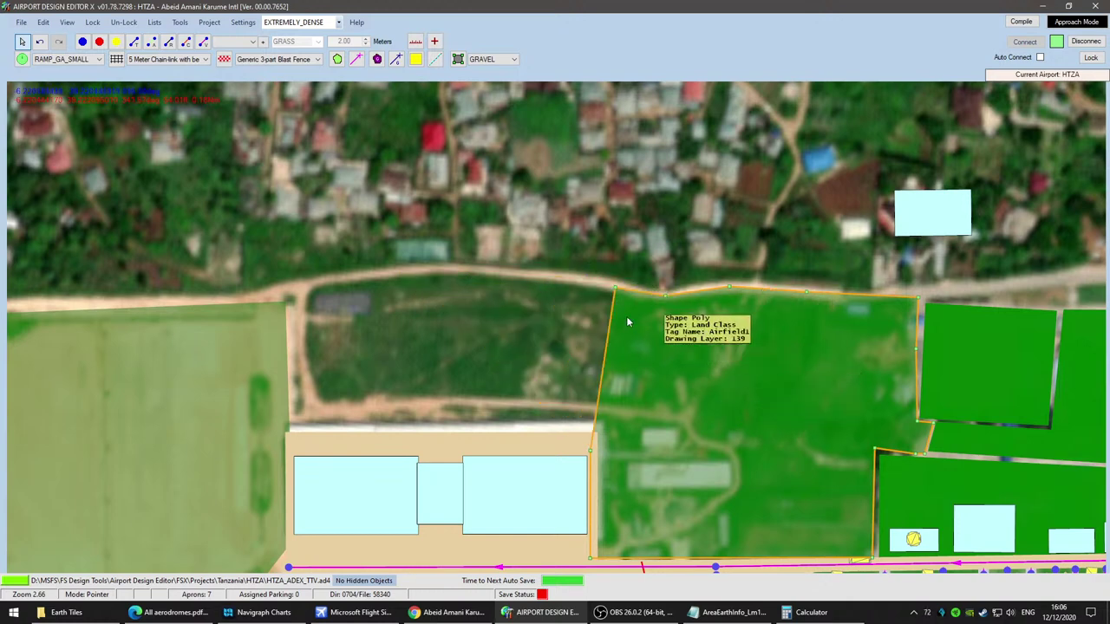
left_click_drag(615, 293, 598, 301)
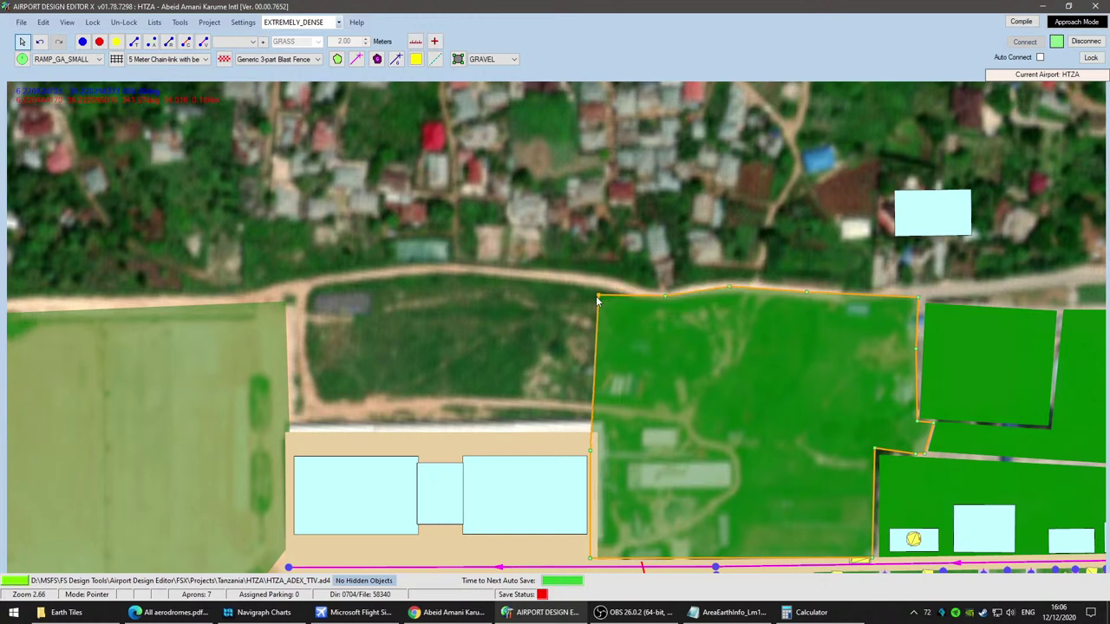
Step: Lower the polygon's top-left corner to straighten its top edge along the road
middle_click_drag(812, 353, 538, 358)
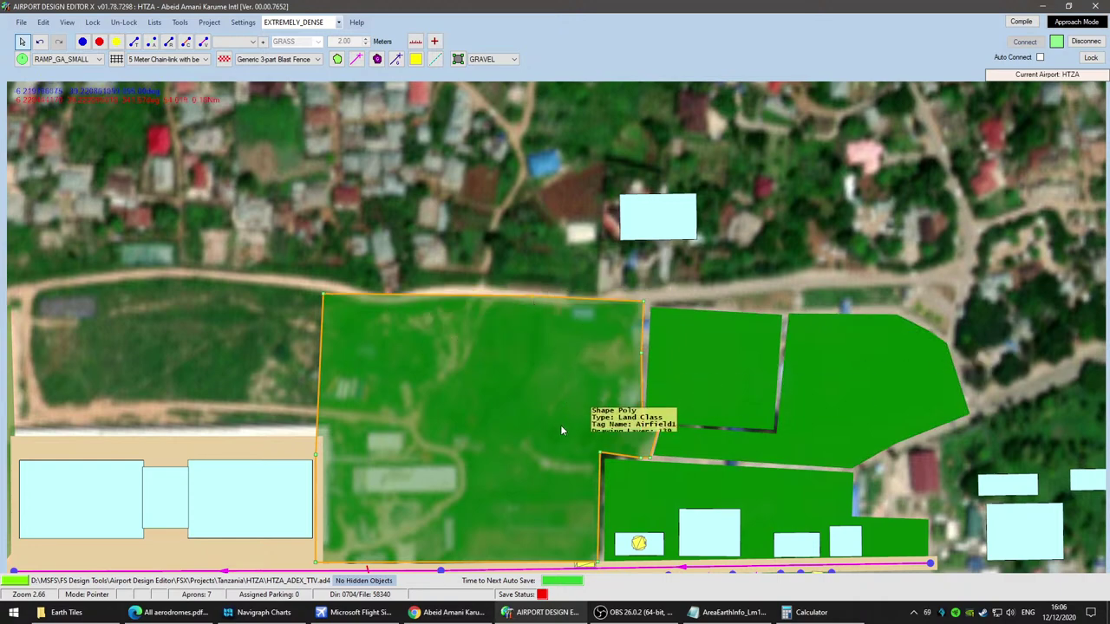
scroll(546, 447, "down", 1)
scroll(546, 445, "up", 3)
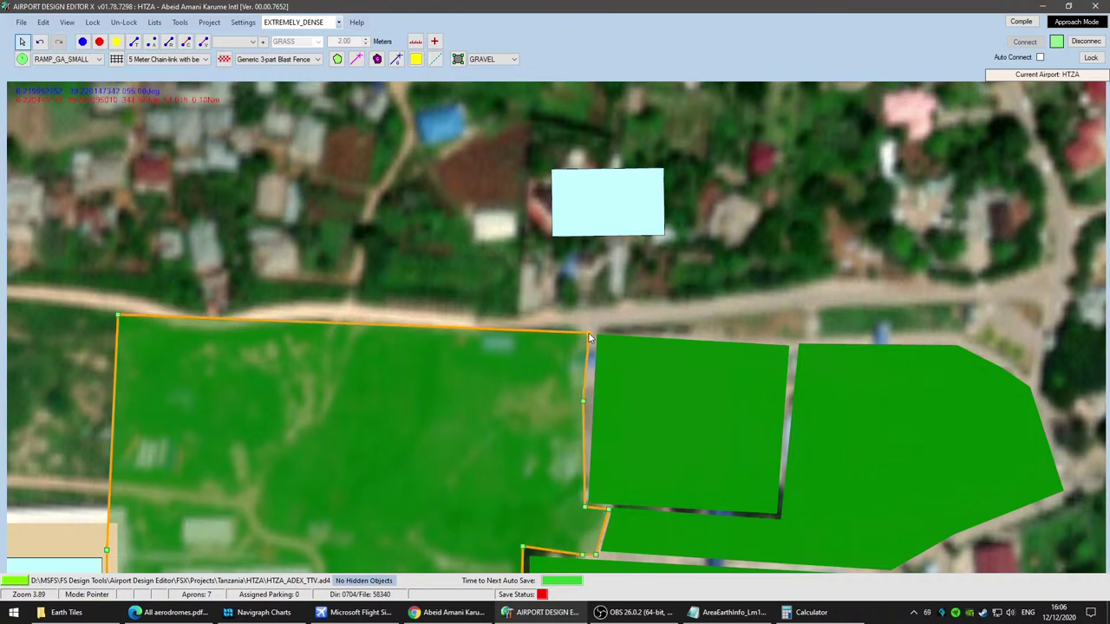
middle_click_drag(253, 409, 649, 366)
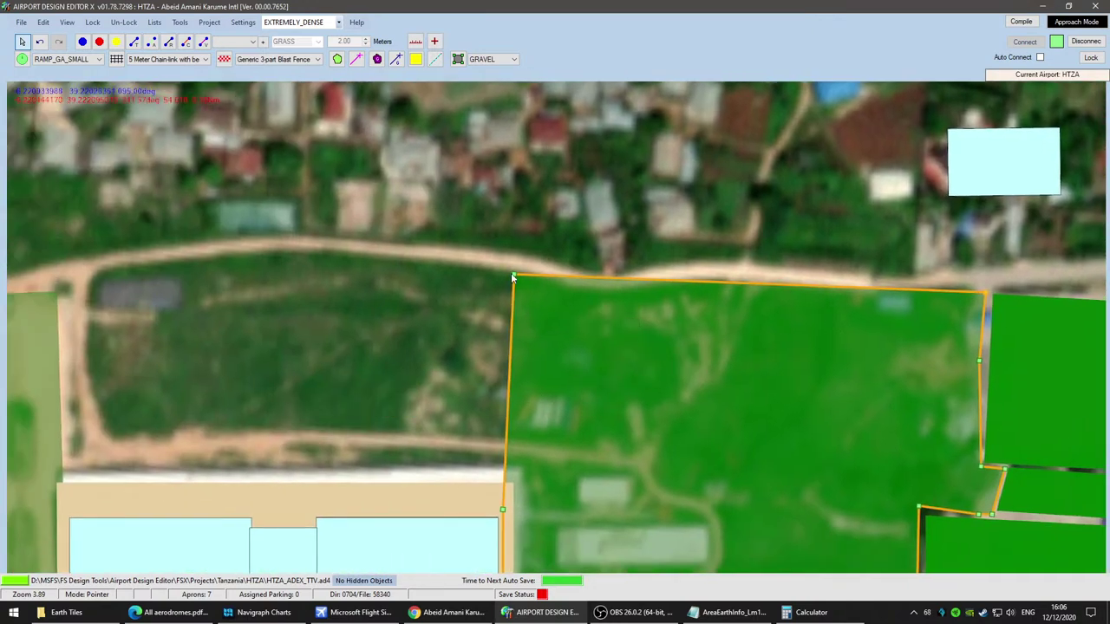
left_click_drag(514, 278, 510, 298)
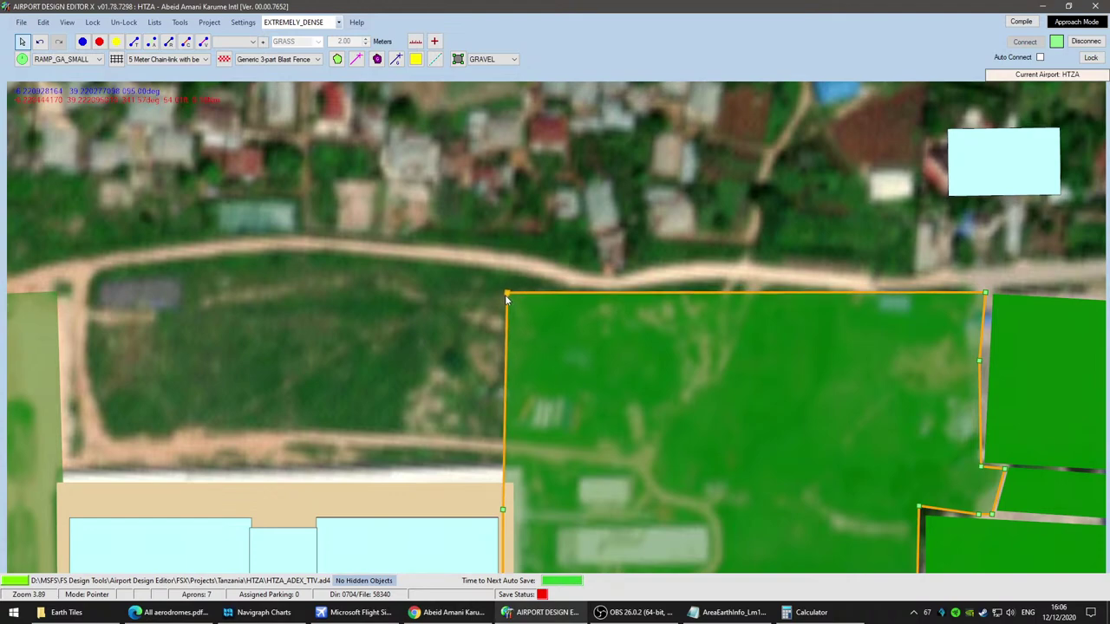
scroll(623, 419, "down", 3)
right_click_drag(425, 402, 610, 367)
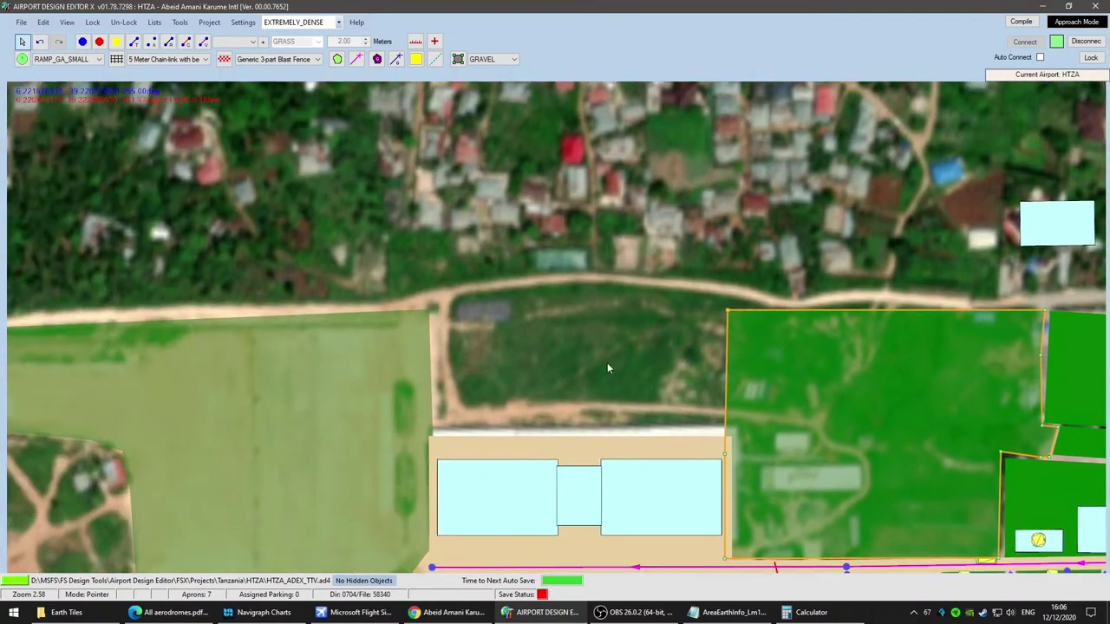
scroll(574, 405, "down", 2)
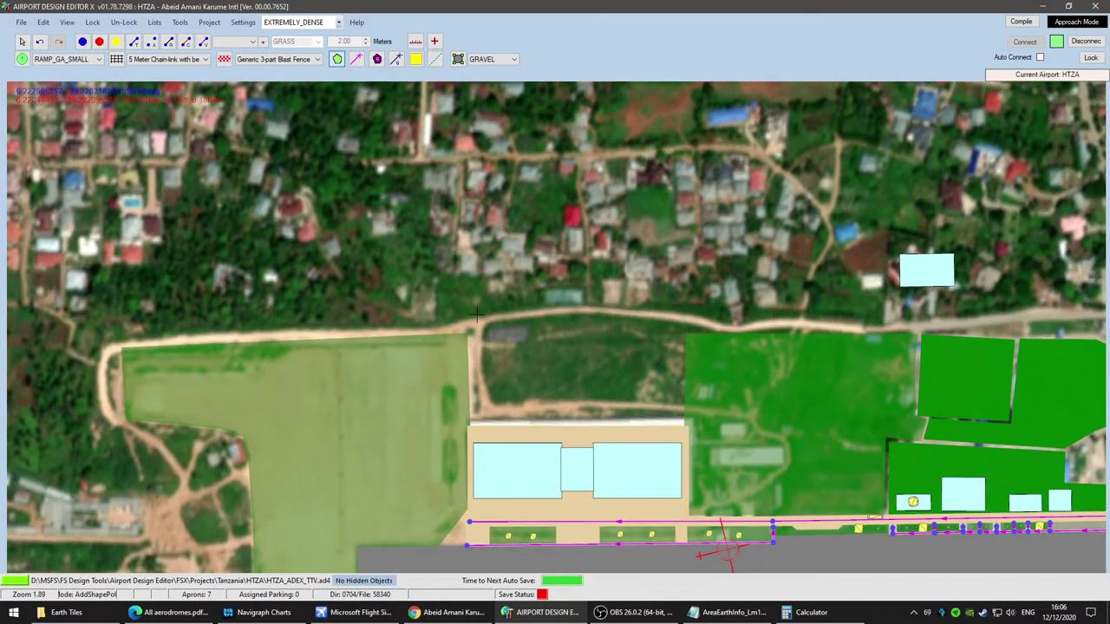
Step: Close a new polygon over the patch north of the sheds as a Cement land class
scroll(492, 338, "up", 2)
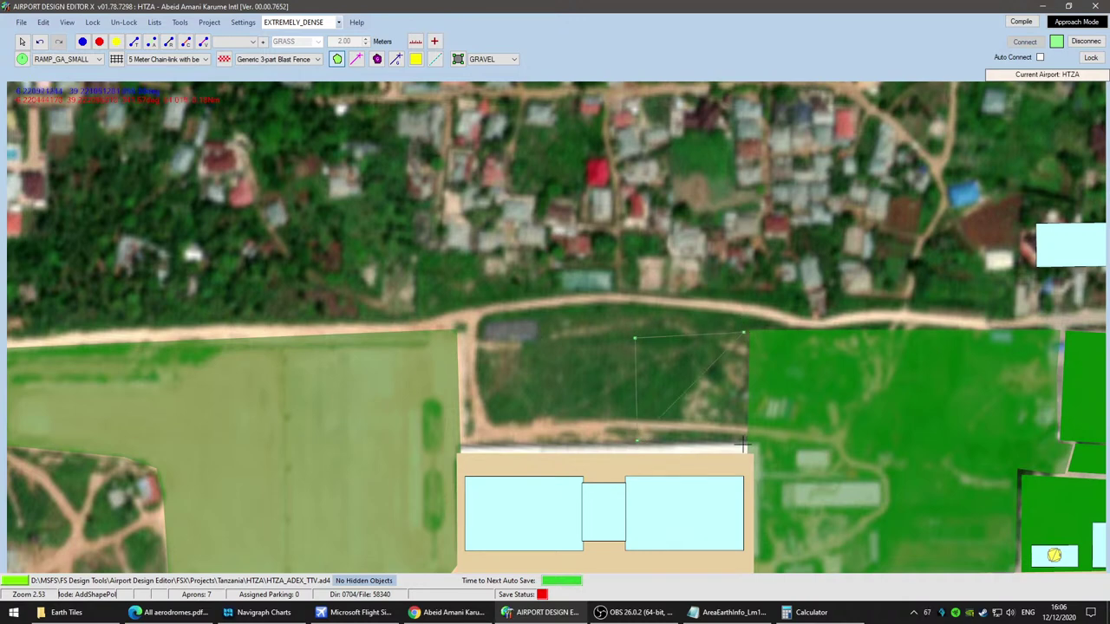
right_click(743, 444)
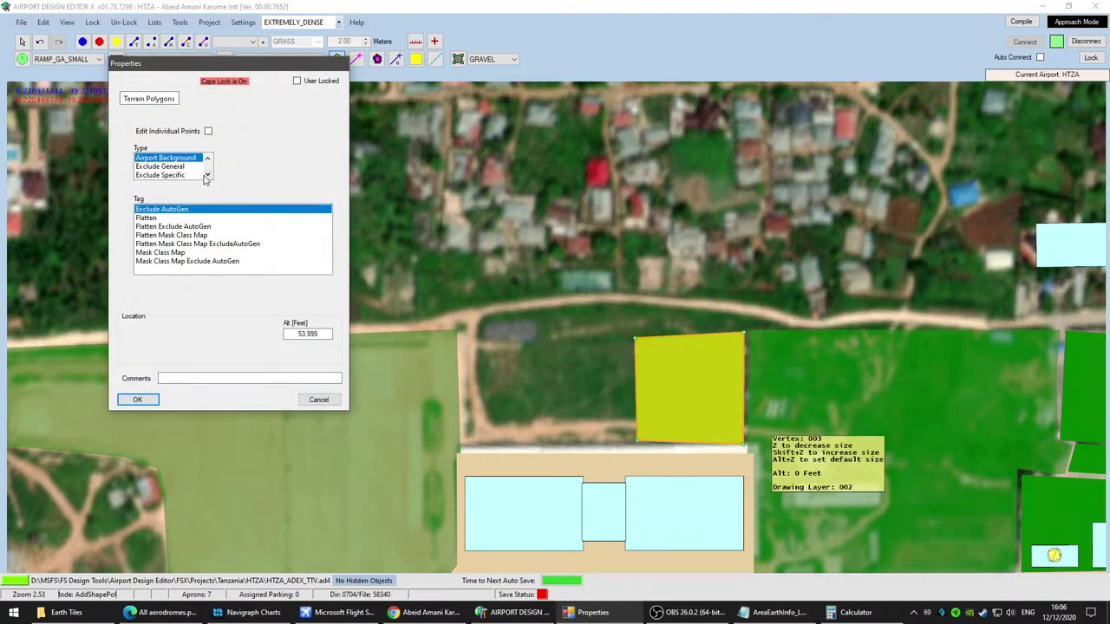
left_click(155, 167)
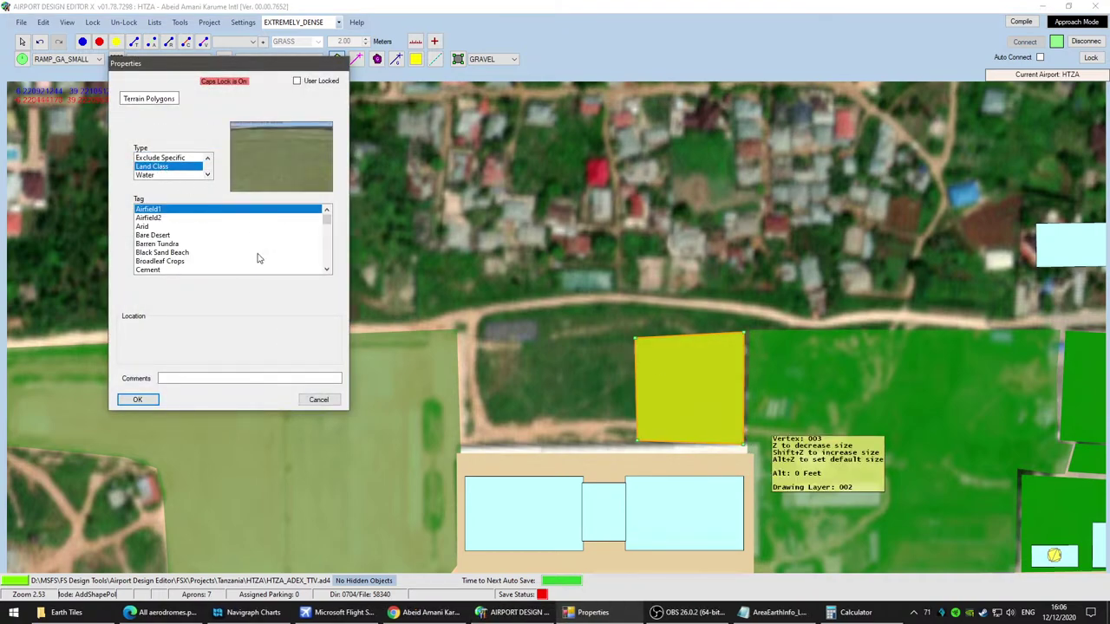
scroll(256, 257, "down", 1)
left_click(184, 246)
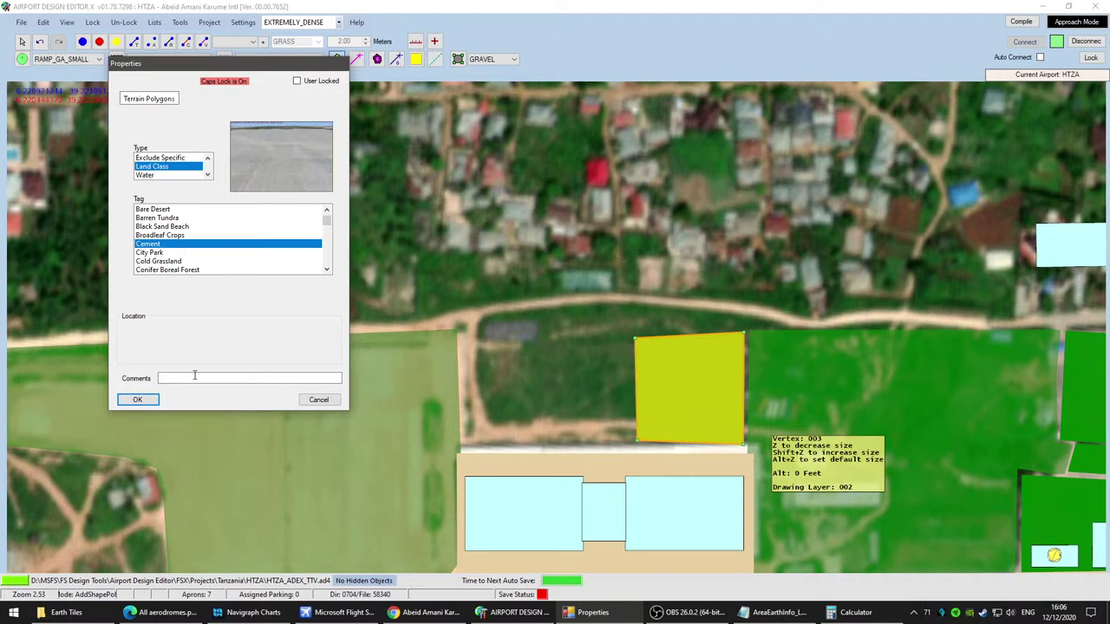
left_click(137, 400)
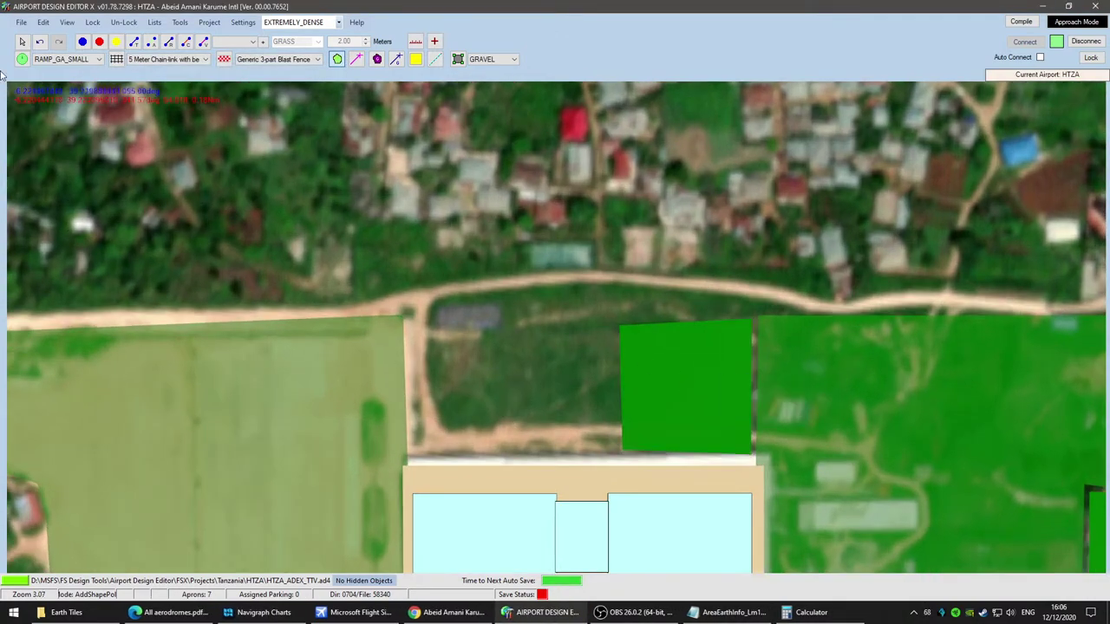
Step: Move the Cement polygon's top-left corner up to the perimeter road
left_click(642, 343)
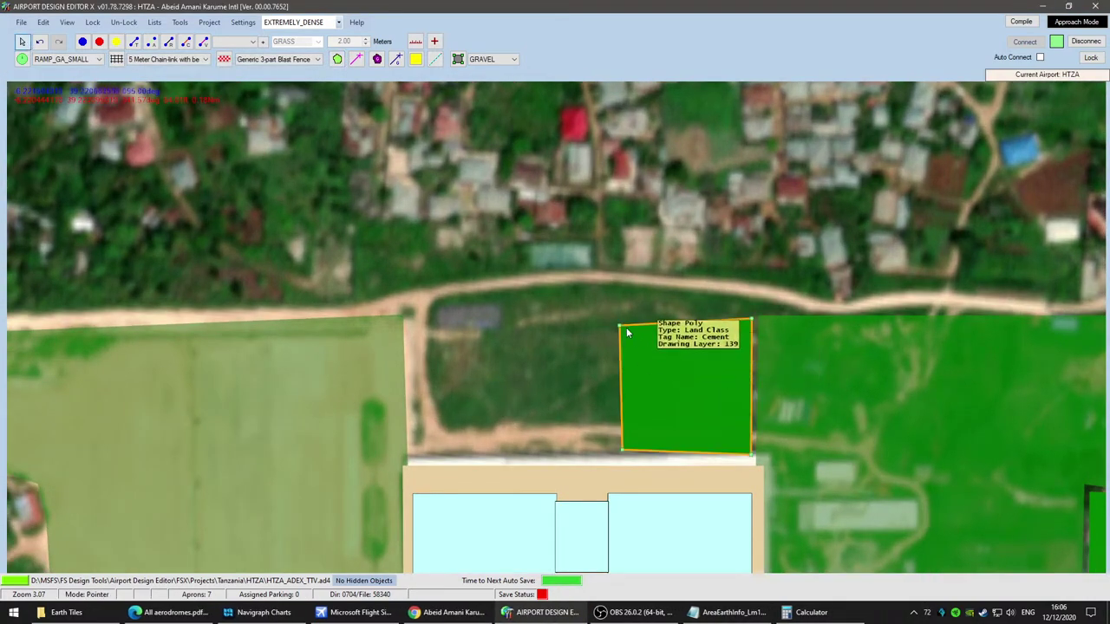
left_click(614, 314)
left_click(623, 335)
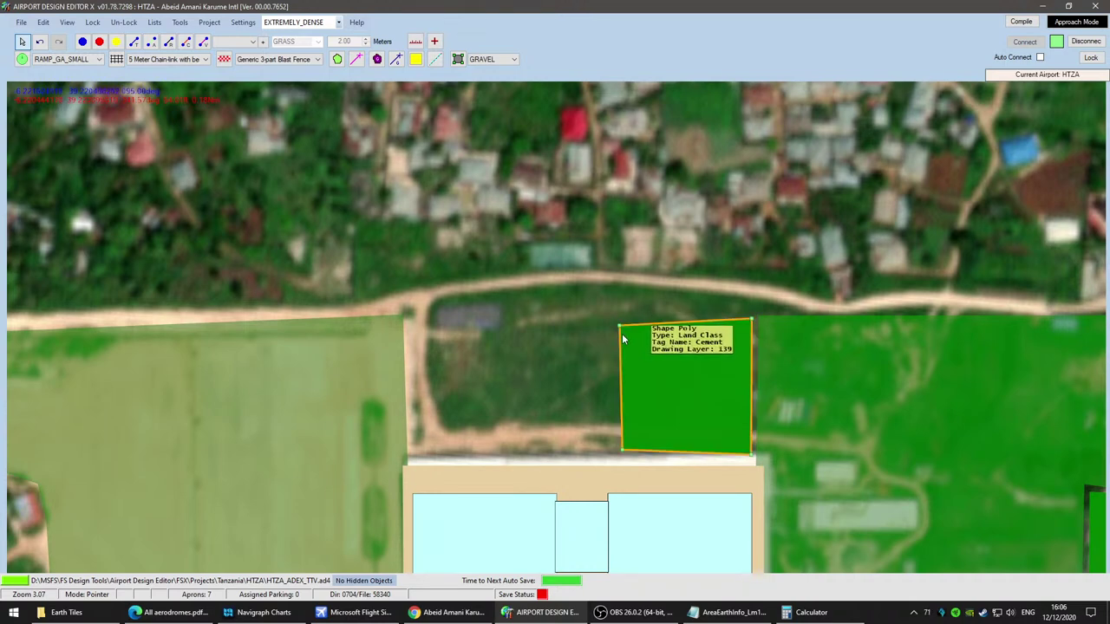
left_click_drag(619, 326, 618, 319)
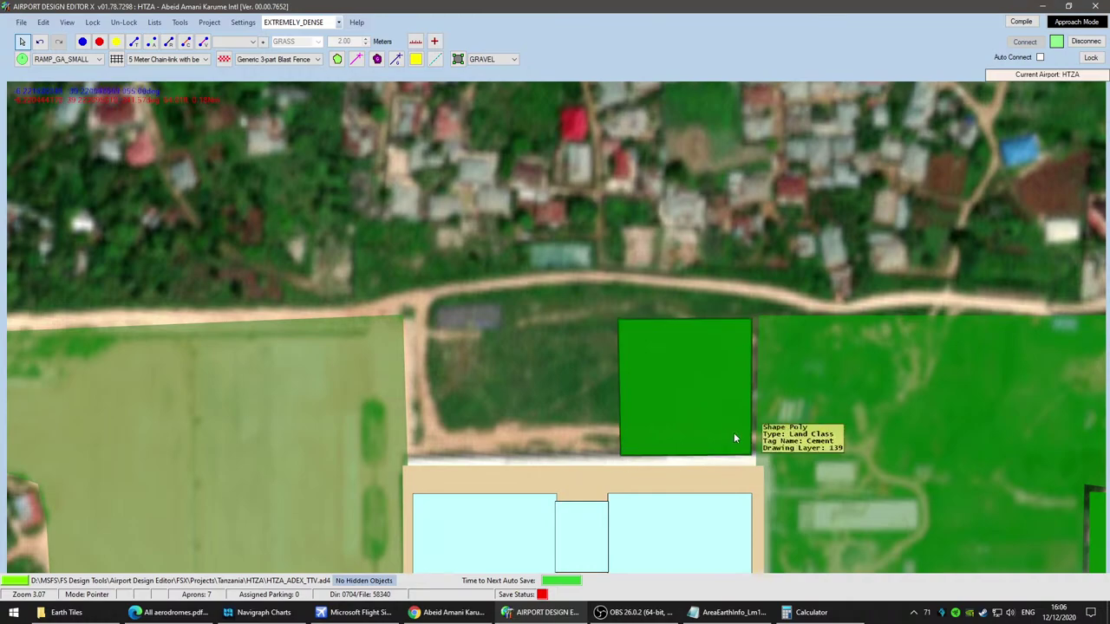
scroll(907, 452, "down", 4)
scroll(503, 451, "down", 3)
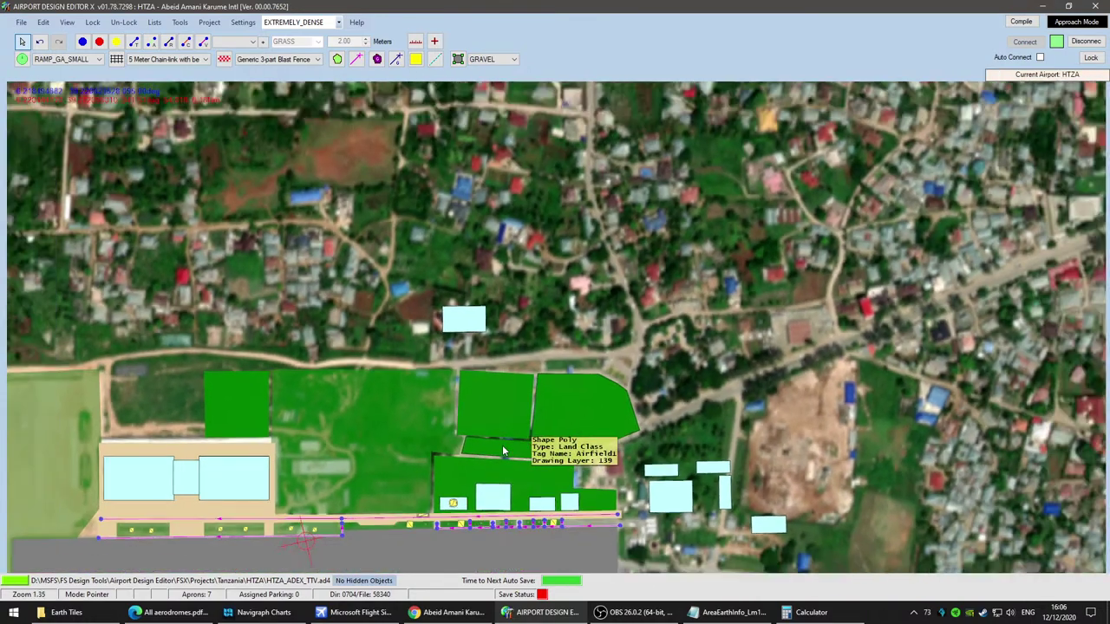
scroll(636, 416, "up", 3)
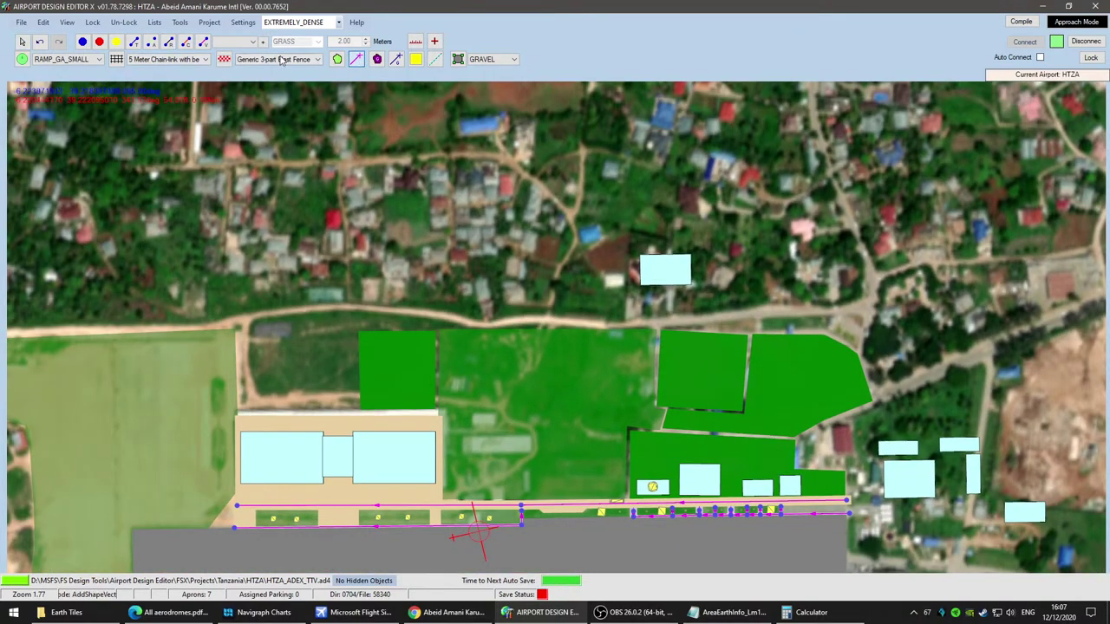
Step: Draw a vehicle road along the perimeter road and review its surface setting
left_click(204, 43)
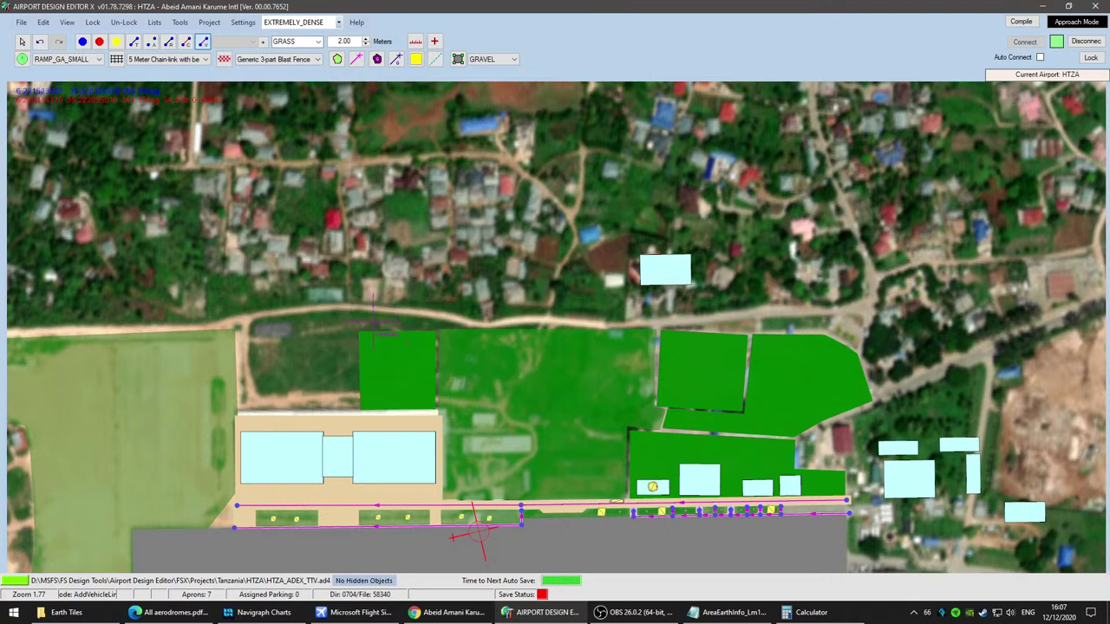
double_click(849, 320)
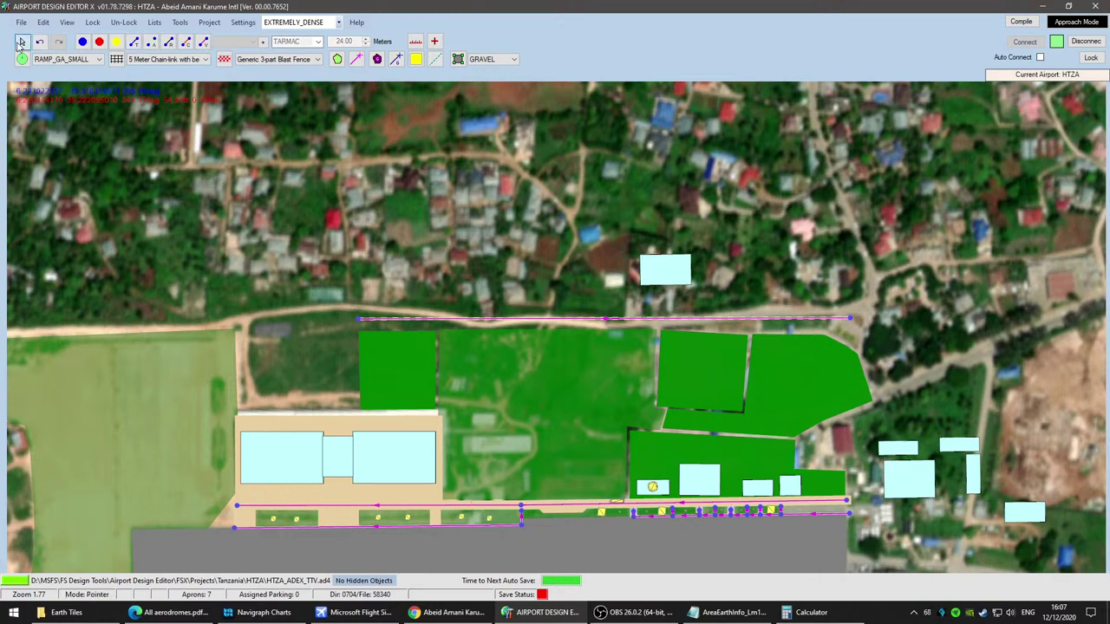
scroll(642, 326, "up", 3)
double_click(668, 295)
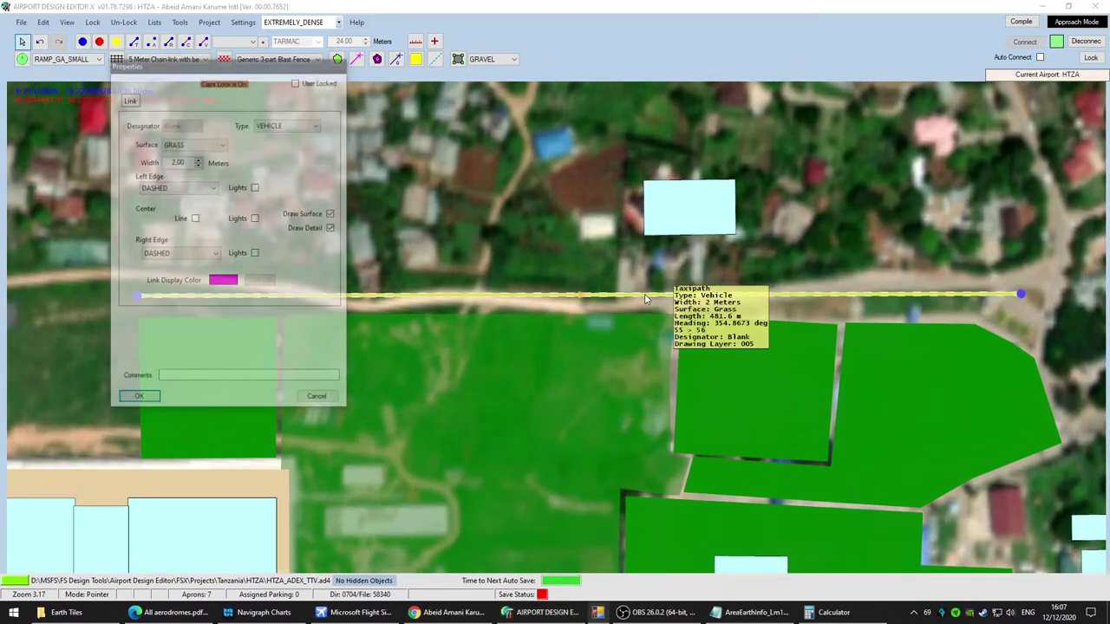
left_click(205, 149)
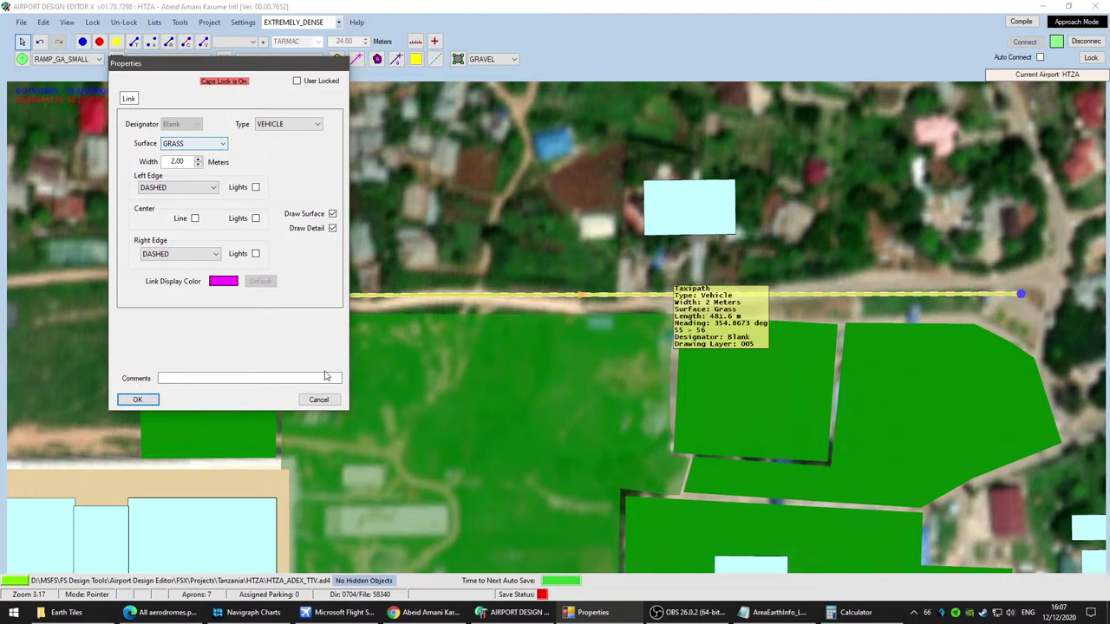
left_click(319, 400)
scroll(704, 286, "up", 5)
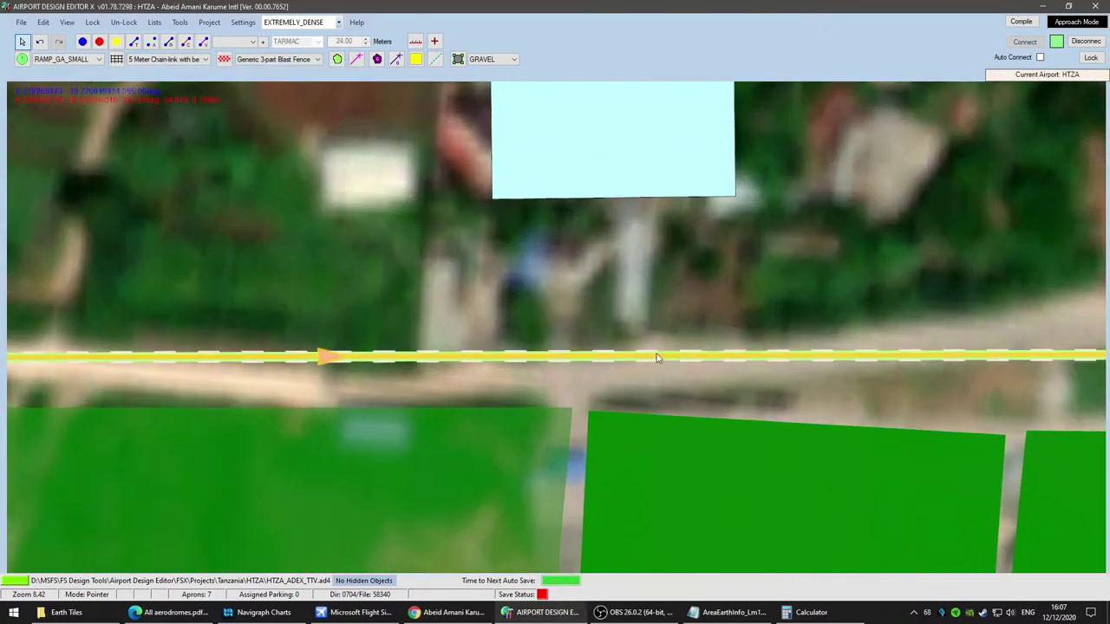
Step: Give the perimeter road no edge lines, a centre line and an asphalt surface
double_click(630, 361)
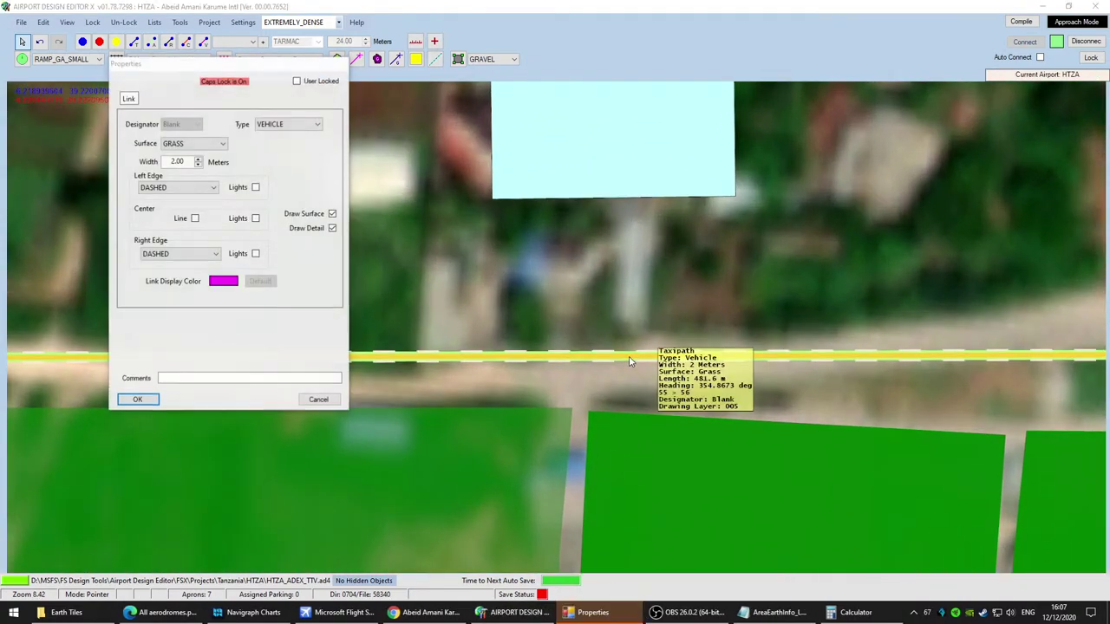
left_click(208, 189)
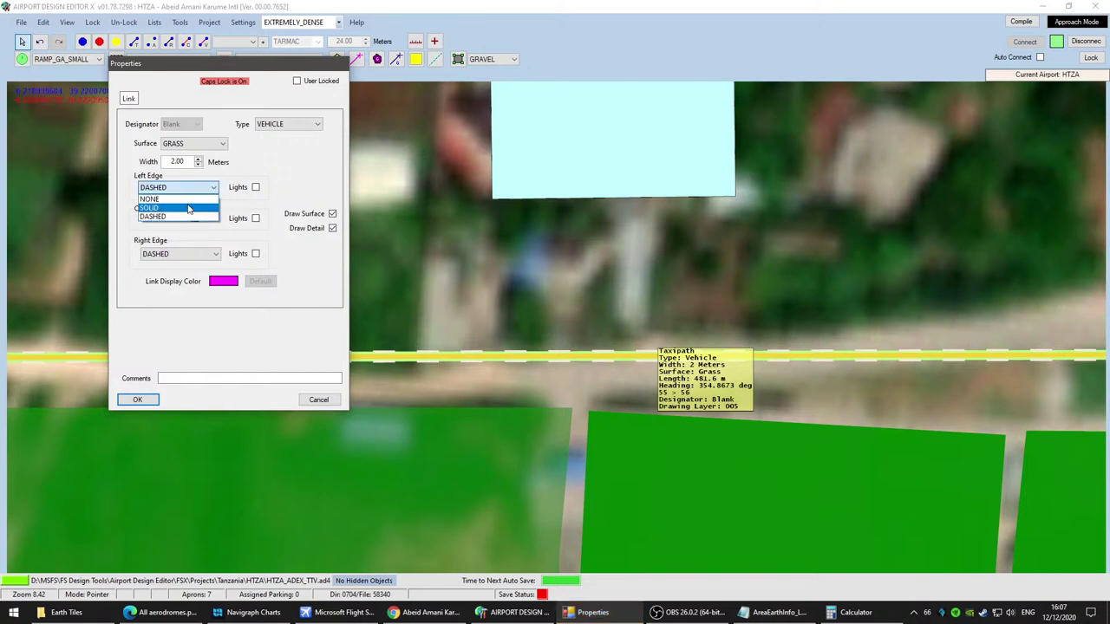
left_click(186, 200)
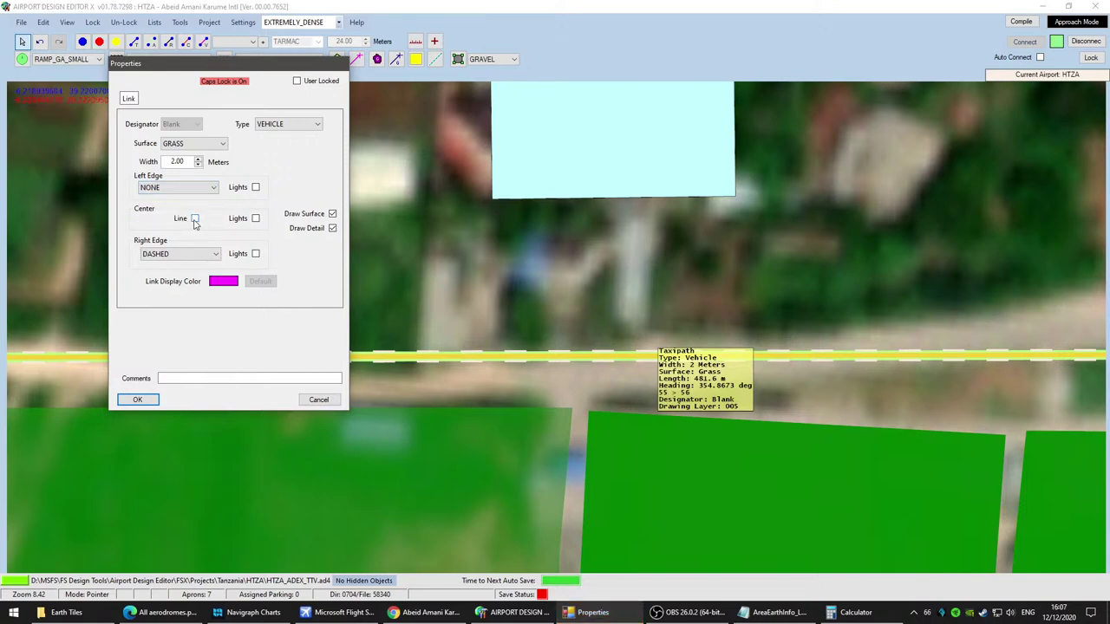
left_click(194, 254)
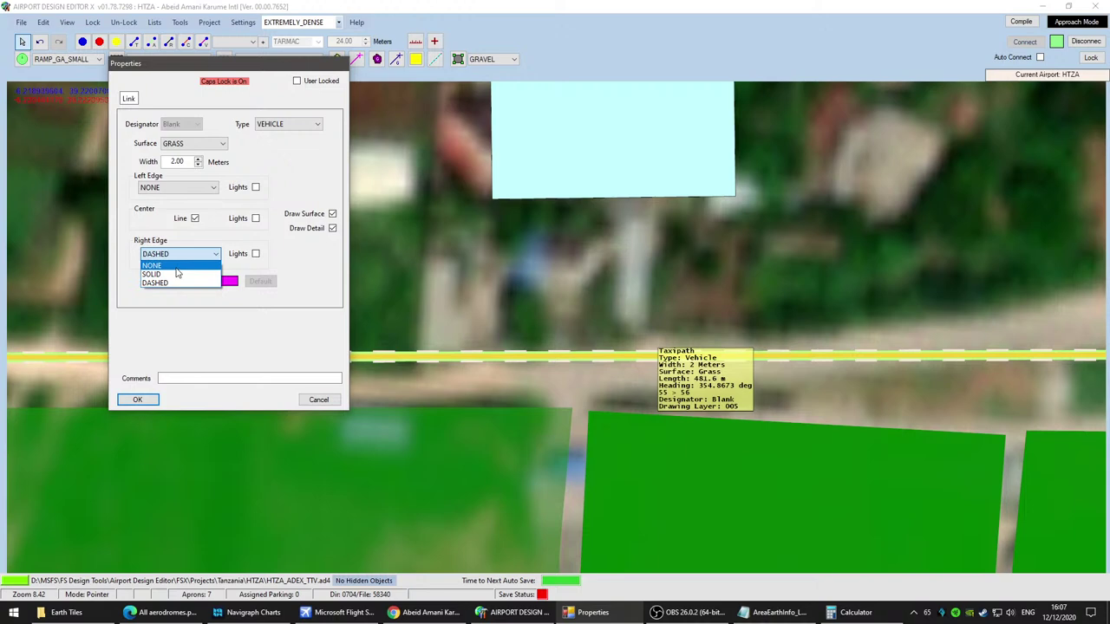
left_click(173, 265)
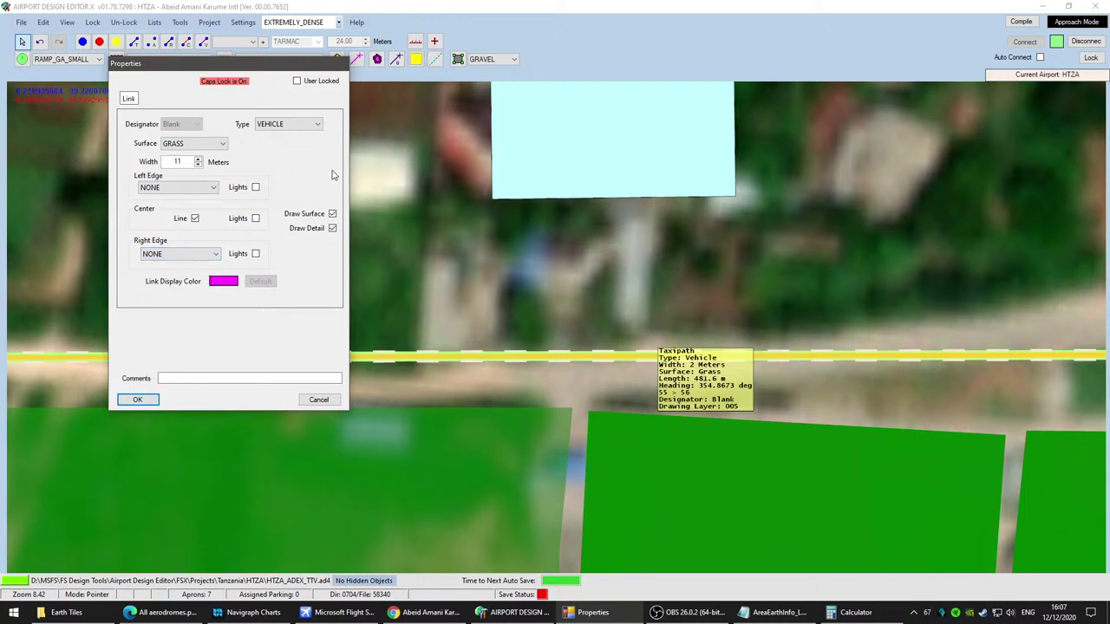
left_click(214, 147)
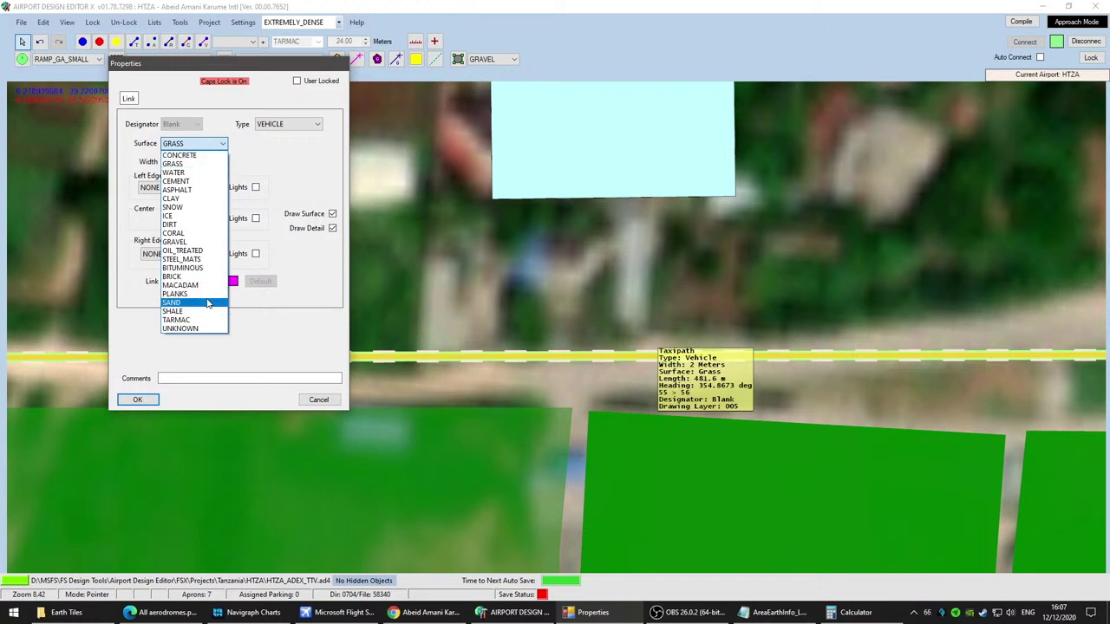
left_click(197, 189)
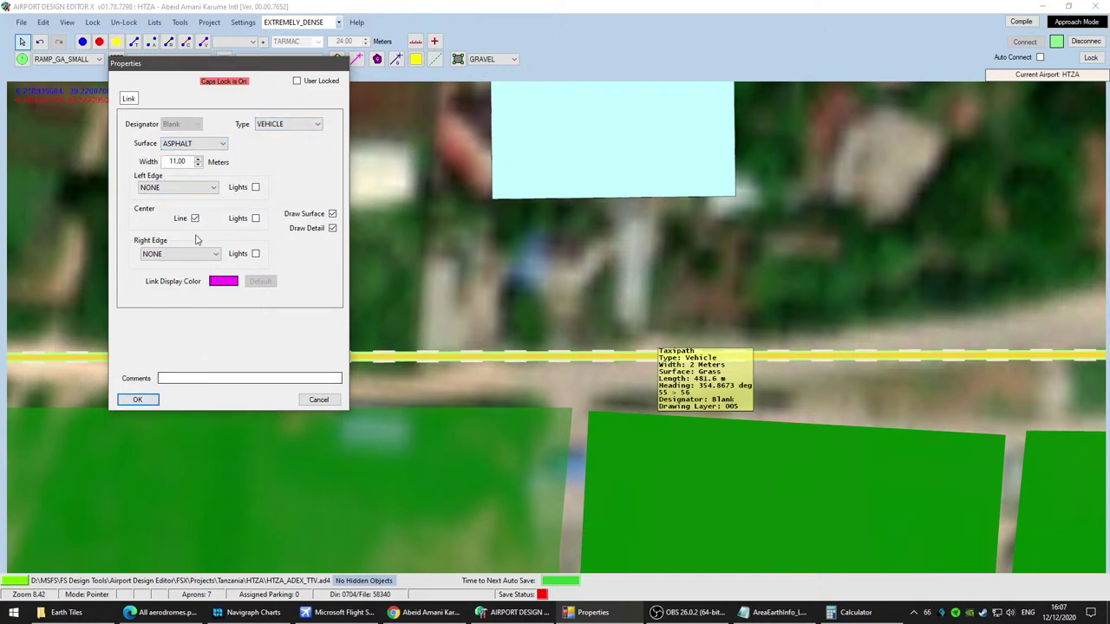
left_click(137, 399)
Step: Extend the perimeter vehicle road's end point further right along the road
scroll(500, 447, "down", 6)
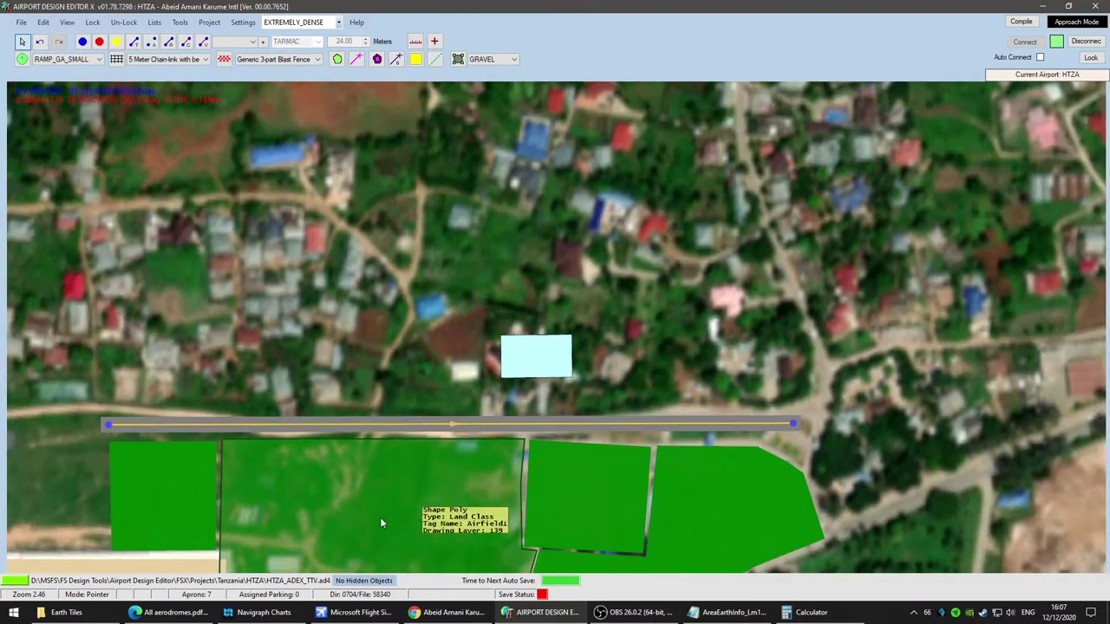
left_click_drag(379, 523, 598, 372)
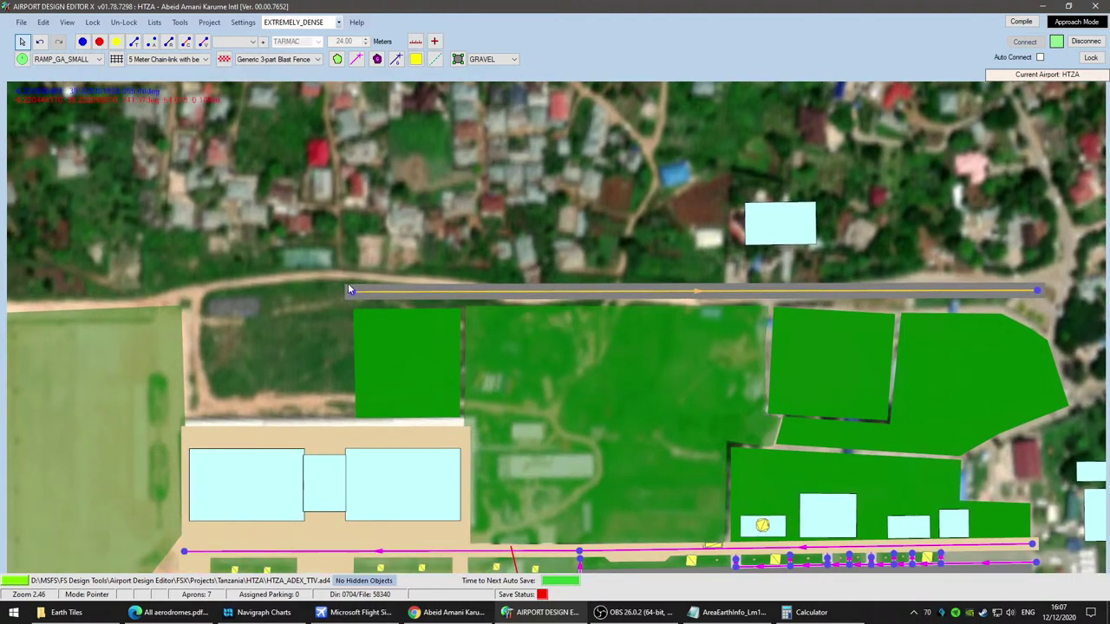
left_click(354, 296)
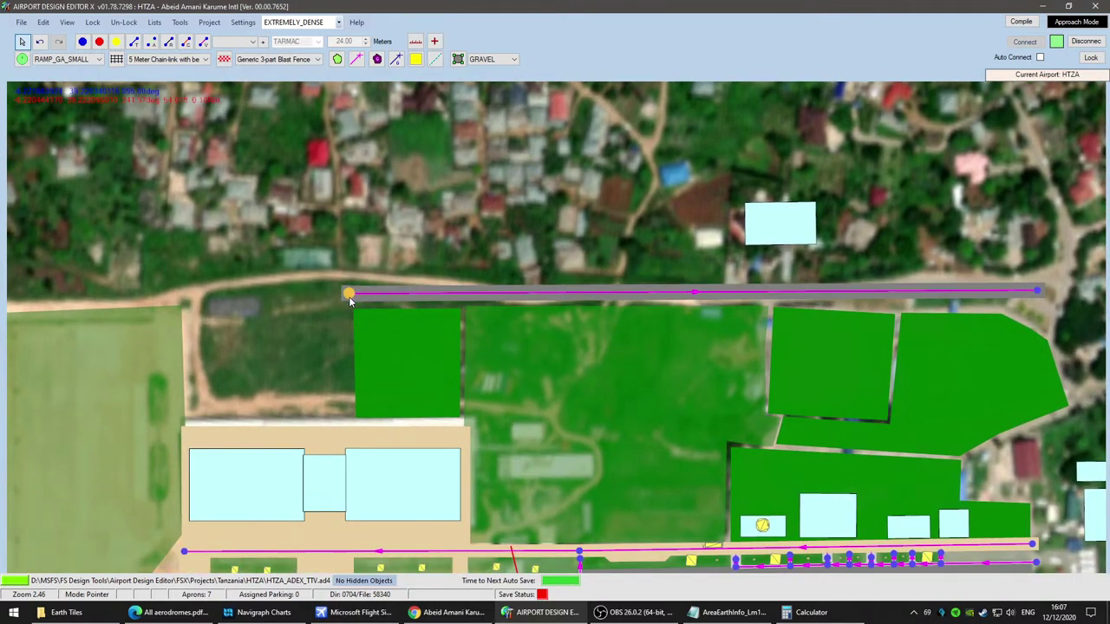
scroll(580, 361, "down", 2)
left_click_drag(614, 331, 512, 294)
scroll(558, 349, "up", 5)
left_click_drag(910, 325, 548, 337)
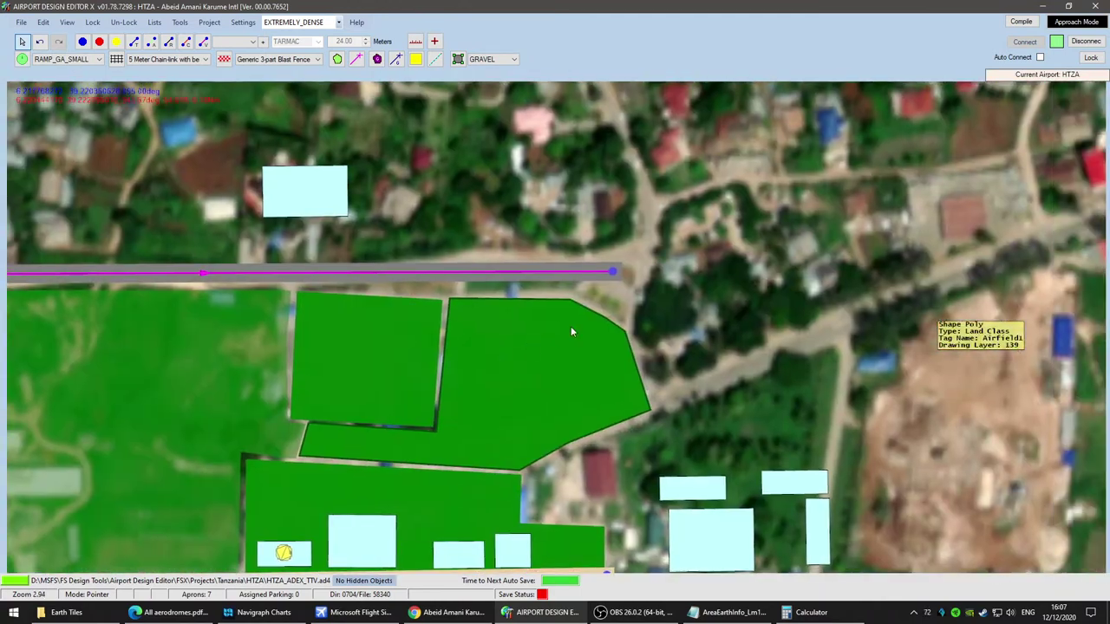
mouse_move(611, 272)
left_mouse_down()
mouse_move(615, 290)
mouse_move(763, 275)
mouse_move(772, 287)
left_mouse_up()
scroll(405, 424, "down", 4)
left_click_drag(300, 420, 472, 399)
scroll(647, 337, "up", 7)
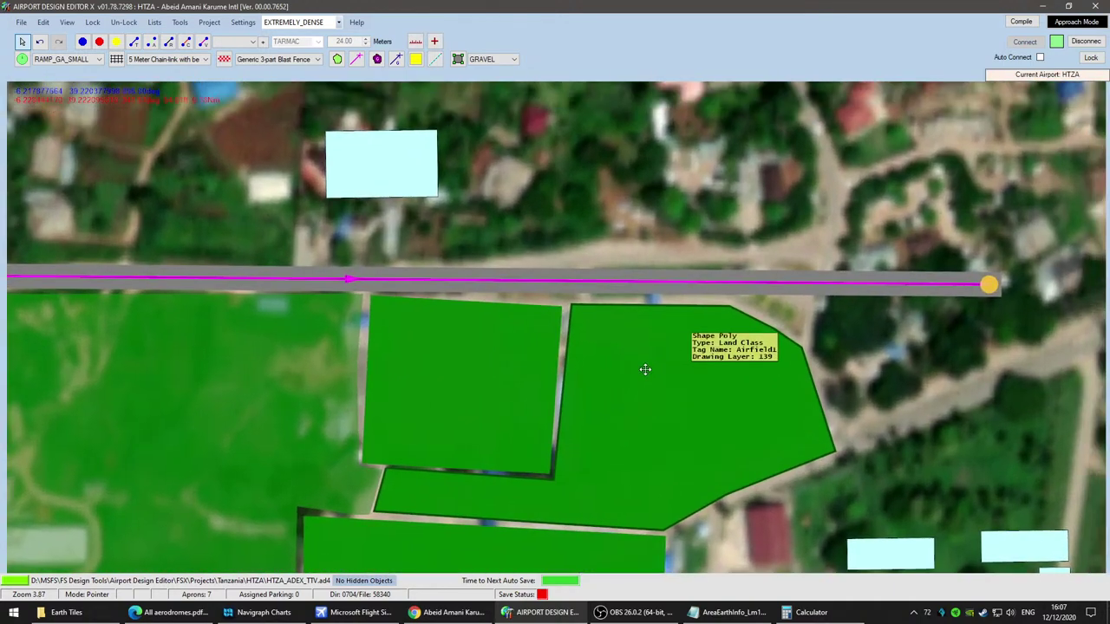
Step: Raise the left rectangle's top corners and the L-shaped polygon's top vertex to the road
left_click(517, 356)
left_click_drag(561, 305, 549, 285)
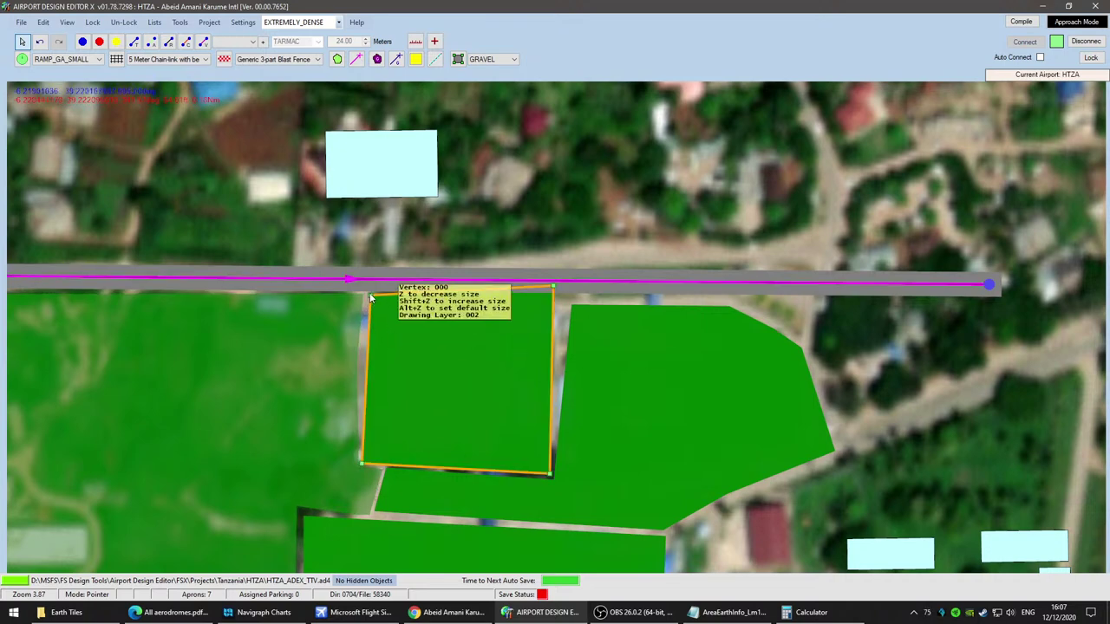
mouse_move(369, 293)
left_mouse_down()
mouse_move(367, 284)
mouse_move(371, 294)
left_mouse_up()
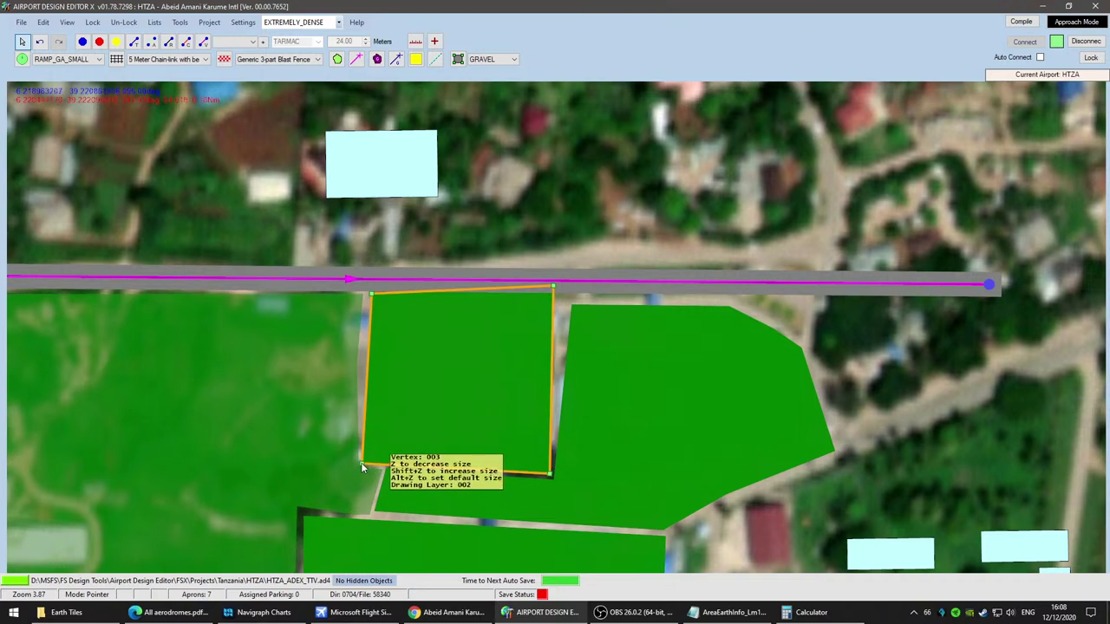
left_click(616, 396)
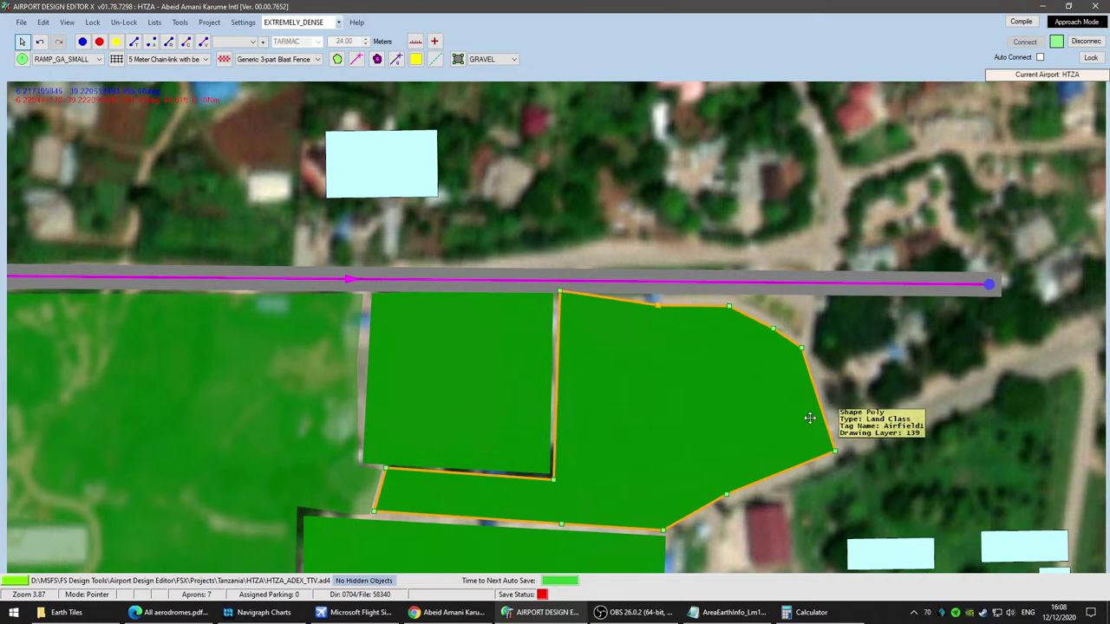
right_click_drag(810, 418, 646, 473)
key("Delete")
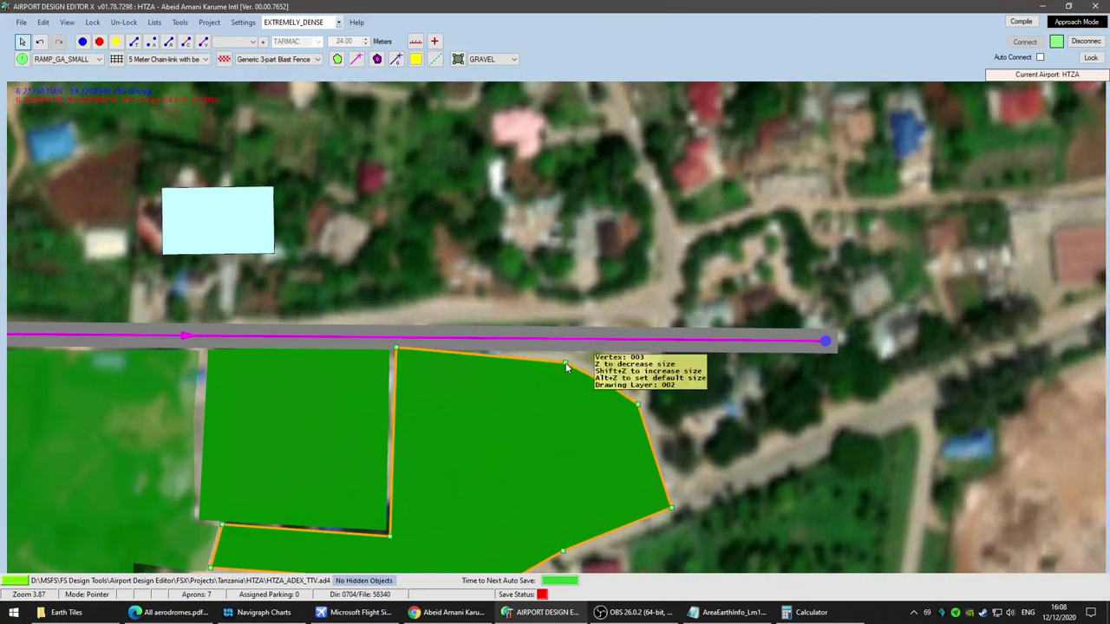
left_click_drag(565, 363, 566, 347)
Step: Move a corner of the right land-class polygon slightly outward
left_click(599, 391)
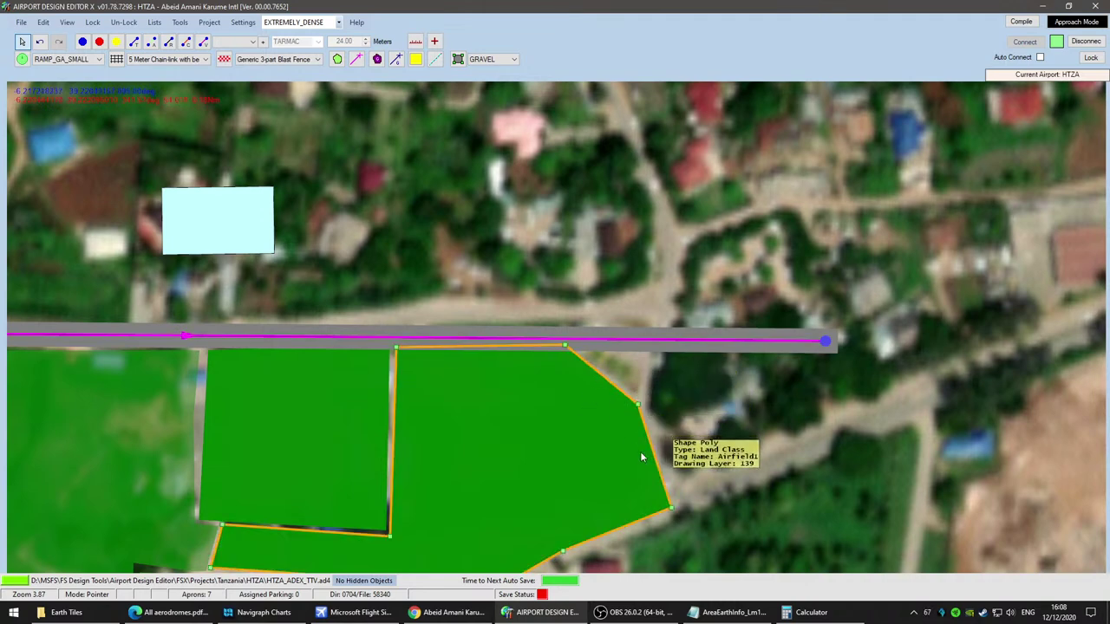
right_click_drag(553, 466, 627, 297)
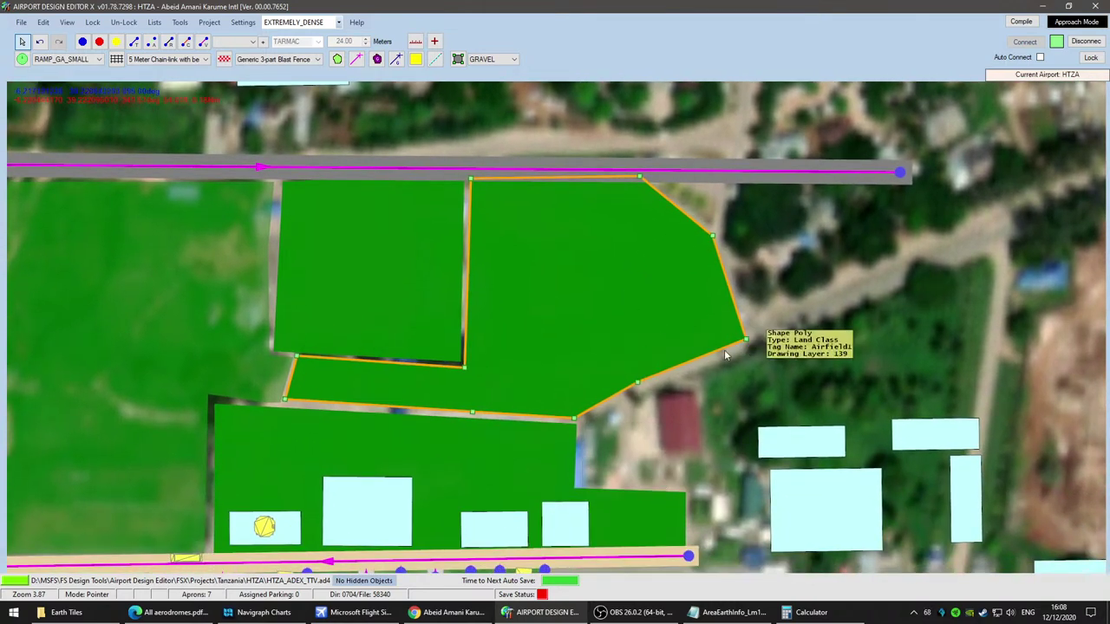
left_click_drag(640, 383, 653, 386)
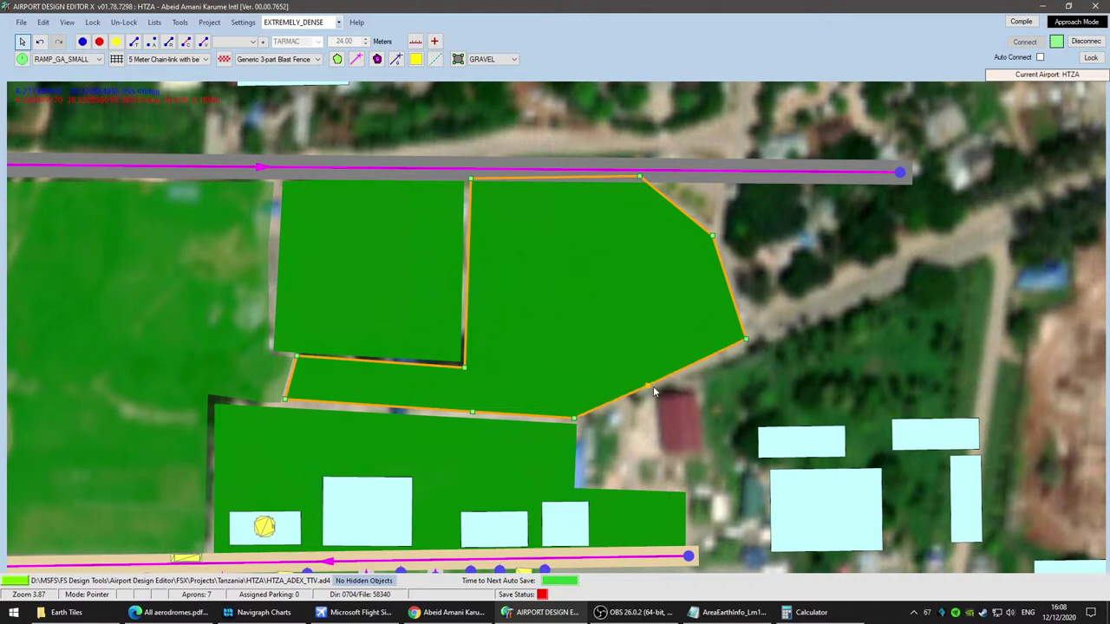
left_click(524, 385)
scroll(524, 385, "down", 1)
right_click_drag(524, 385, 656, 372)
scroll(643, 406, "up", 4)
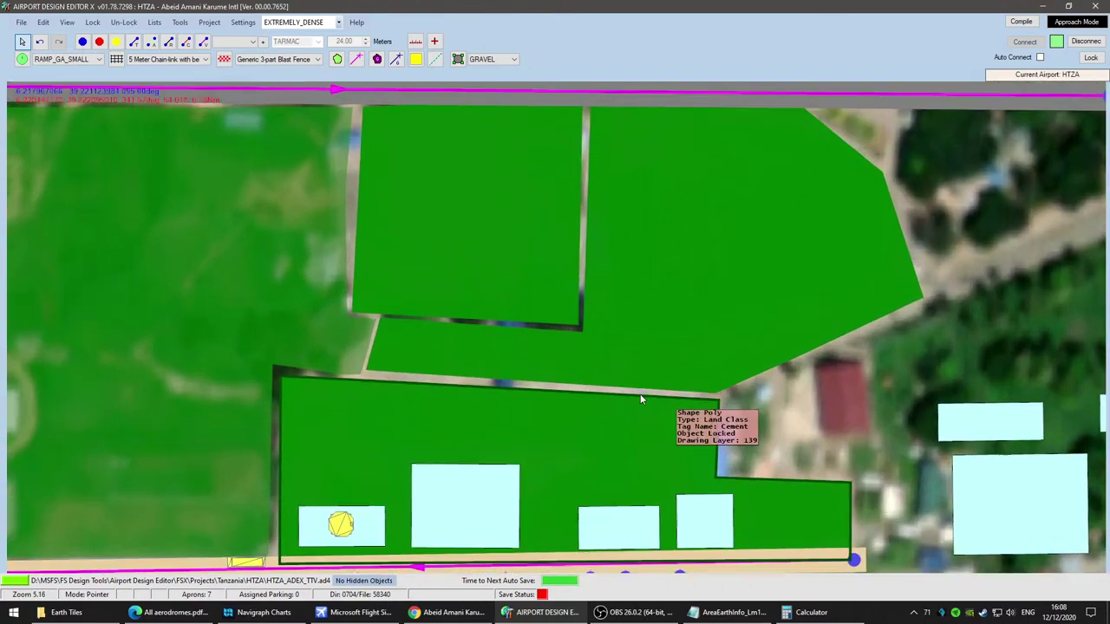
Step: Shift the upper green polygon's vertex 008 and add a vertex at the edge midpoint
left_click(572, 348)
left_click_drag(584, 383, 580, 385)
left_click(582, 387)
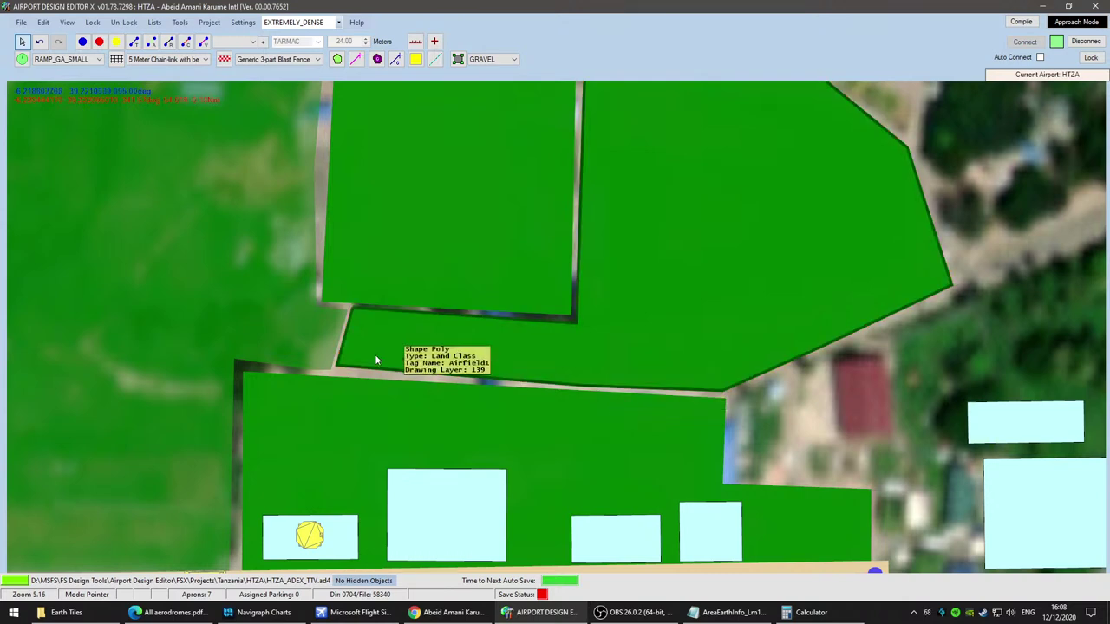
scroll(510, 351, "down", 2)
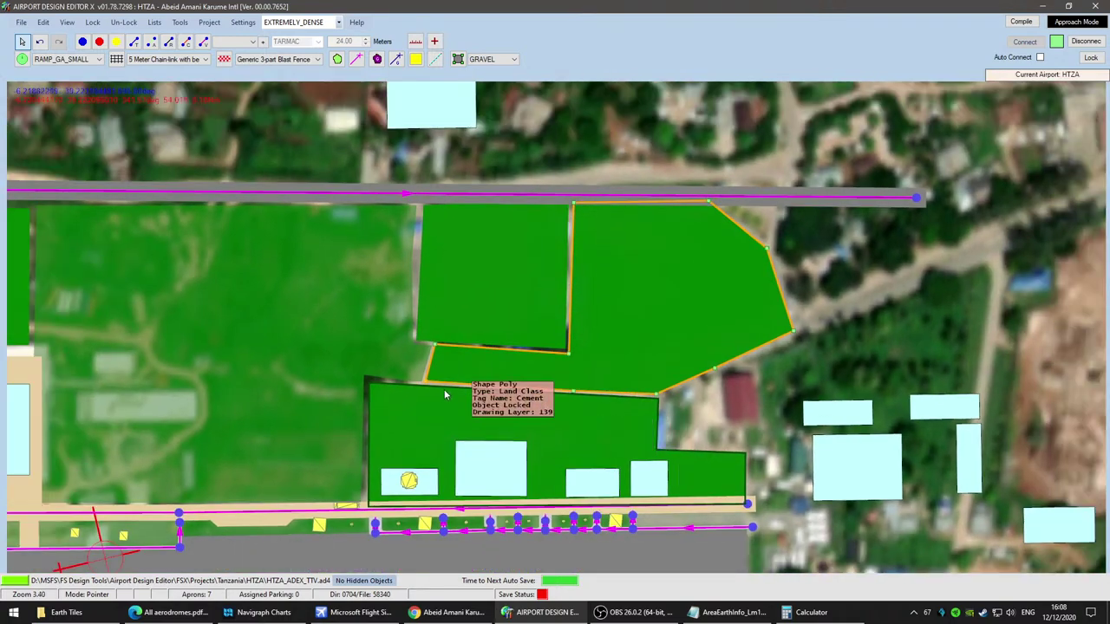
scroll(520, 412, "up", 4)
scroll(553, 434, "down", 1)
left_click_drag(552, 434, 654, 429)
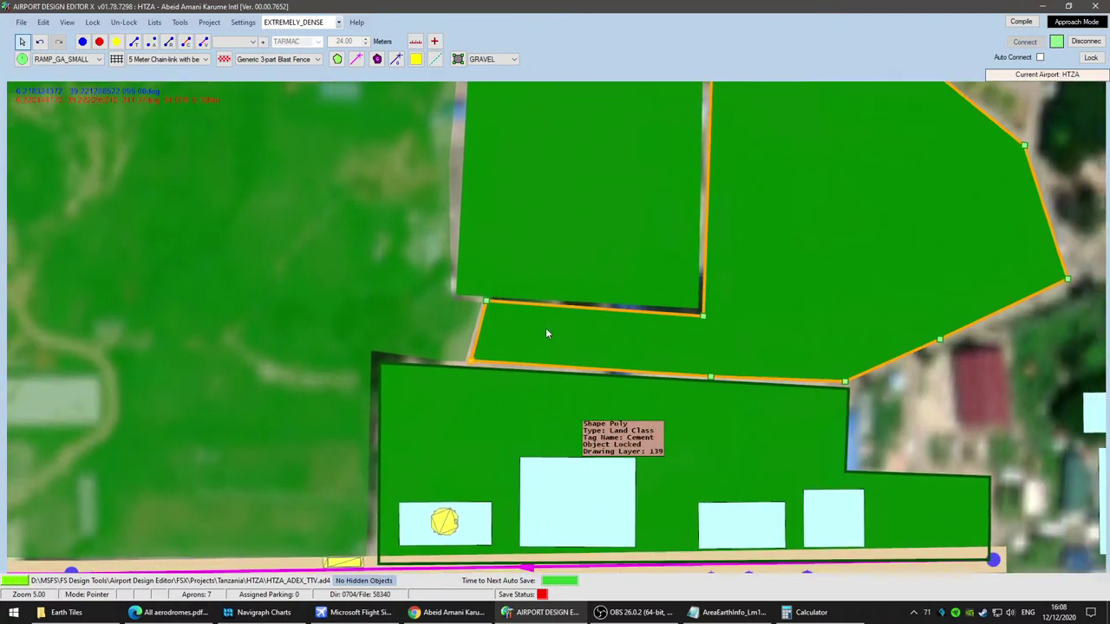
Step: Draw a vehicle road through the gap between the green polygons, corner to corner
left_click(205, 44)
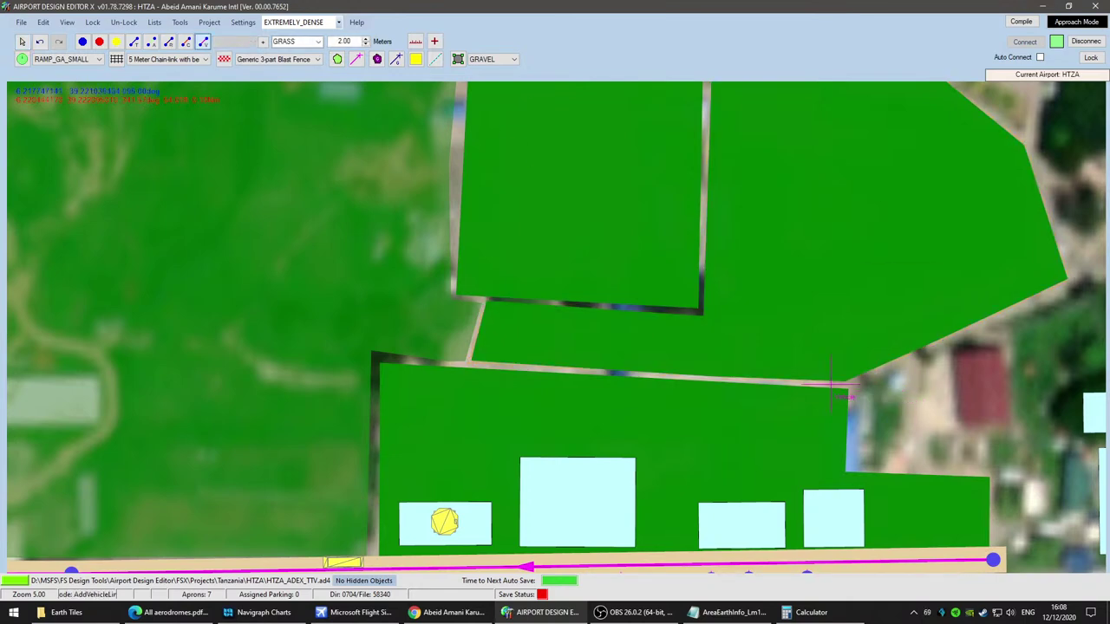
left_click(374, 359)
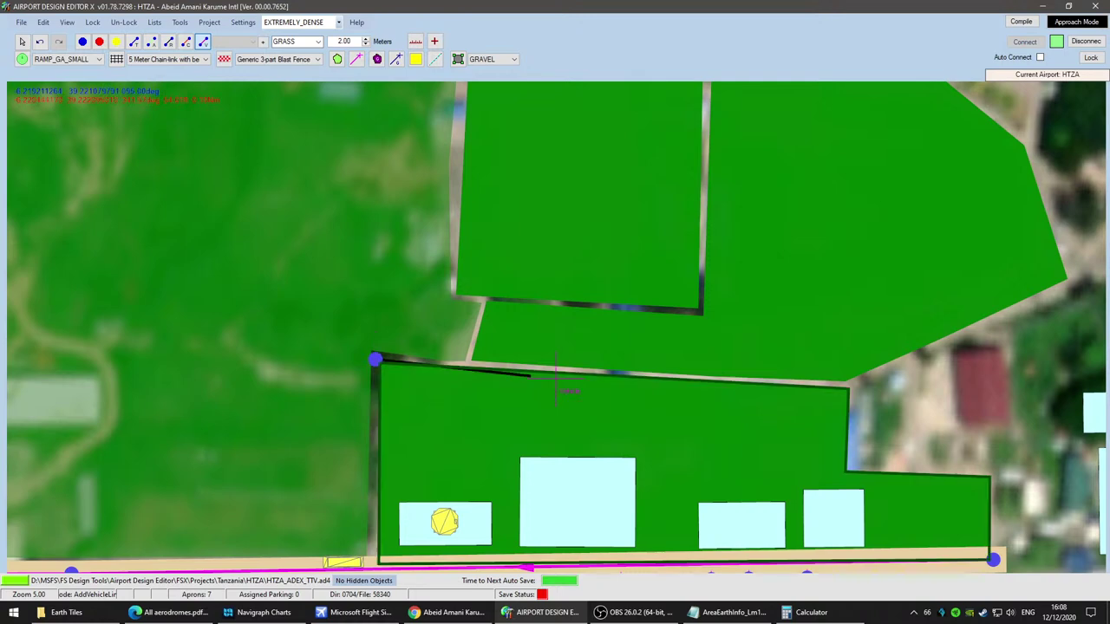
left_click(853, 383)
left_click(854, 383)
scroll(932, 438, "up", 1)
middle_click_drag(894, 407, 749, 368)
right_click_drag(748, 367, 655, 326)
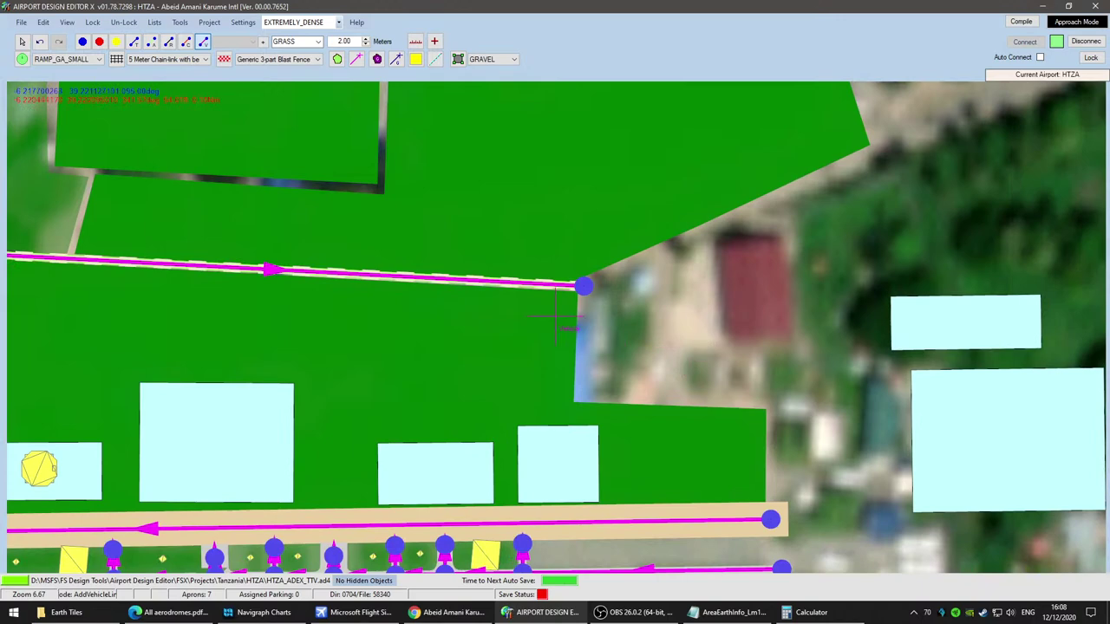
Step: Set the new road's left and right edges to NONE and its surface to gravel
left_click(27, 41)
double_click(548, 286)
left_click(169, 188)
left_click(160, 197)
left_click(174, 254)
left_click(180, 266)
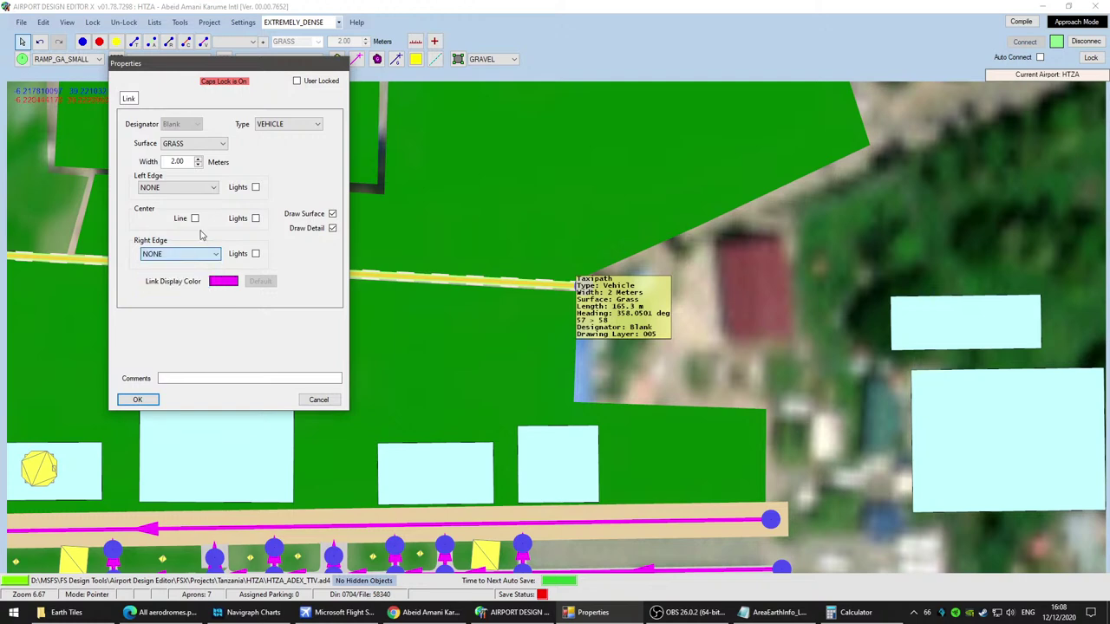
left_click(206, 144)
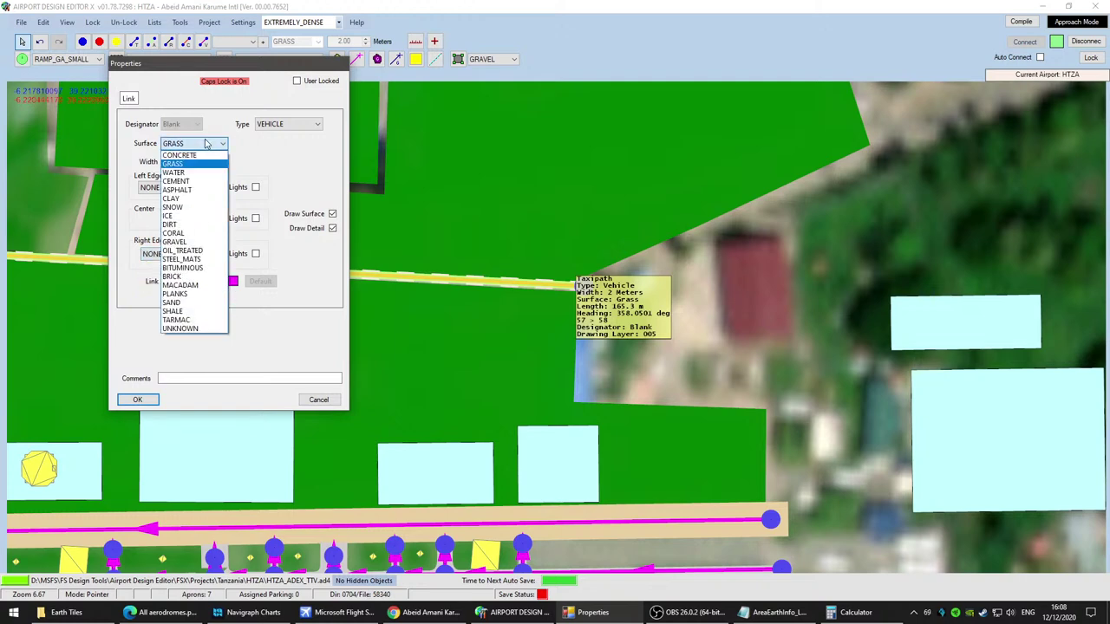
left_click(215, 243)
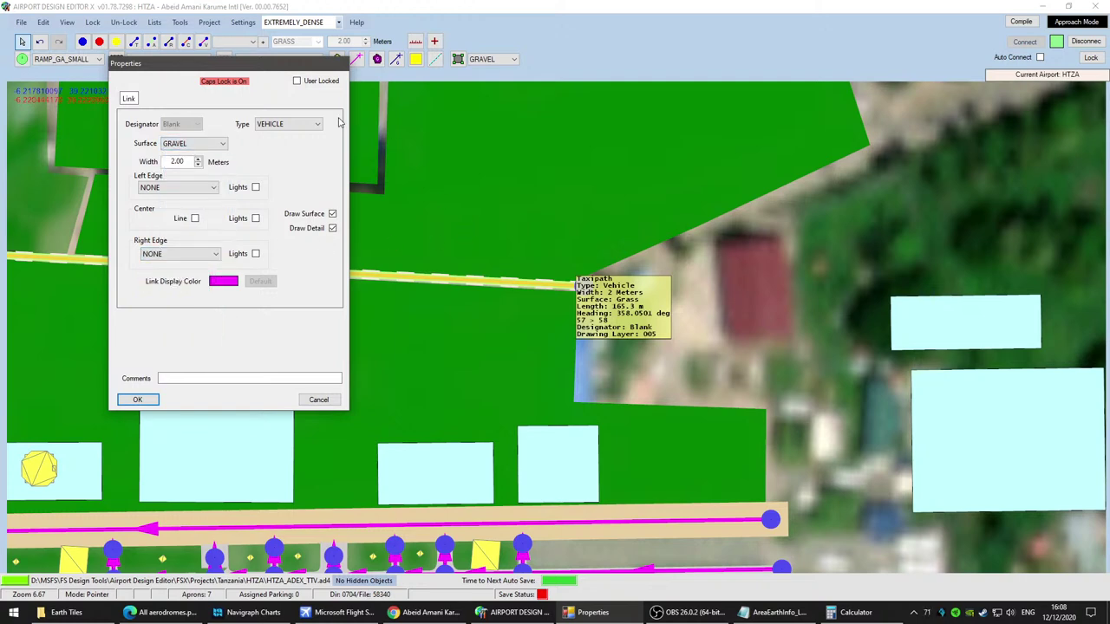
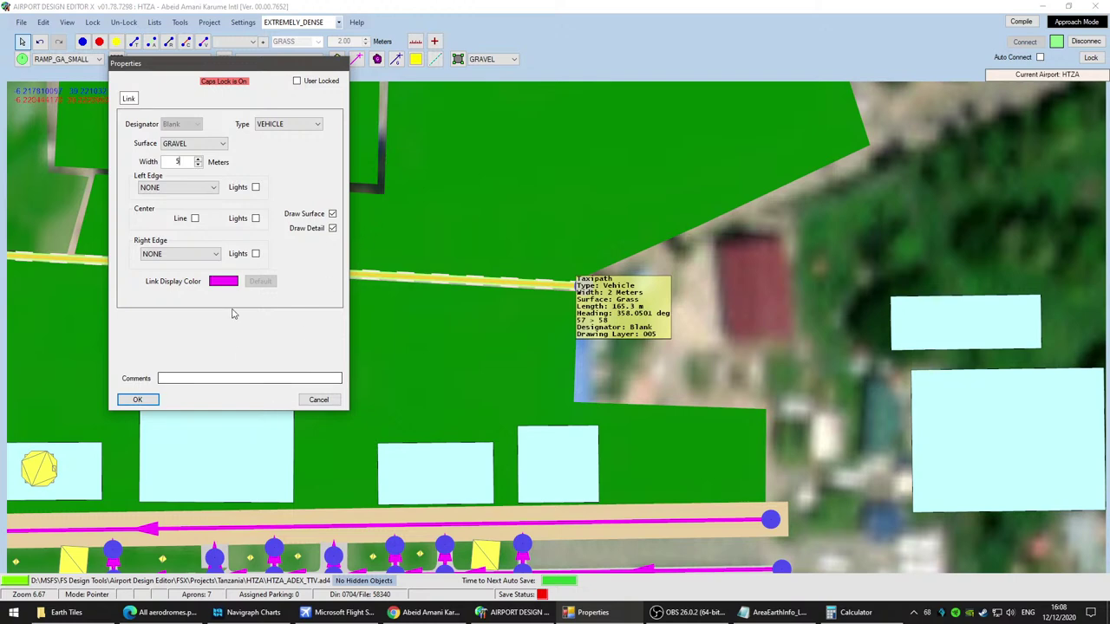
Step: Confirm the new road's gravel surface and NONE edge settings
left_click(146, 404)
scroll(628, 322, "down", 3)
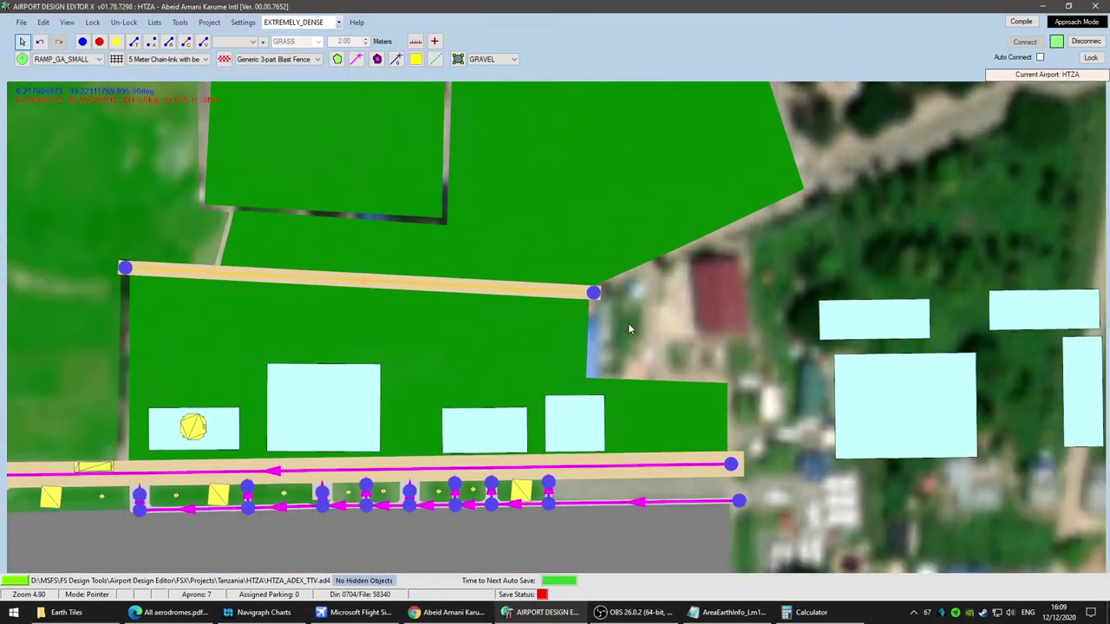
scroll(656, 340, "up", 1)
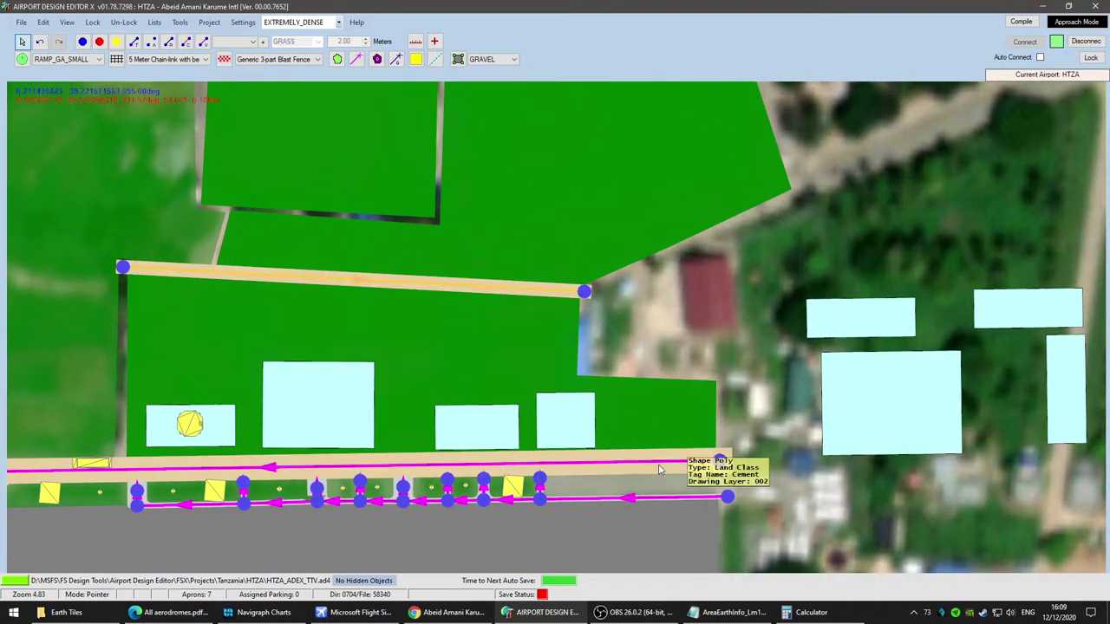
scroll(682, 315, "up", 3)
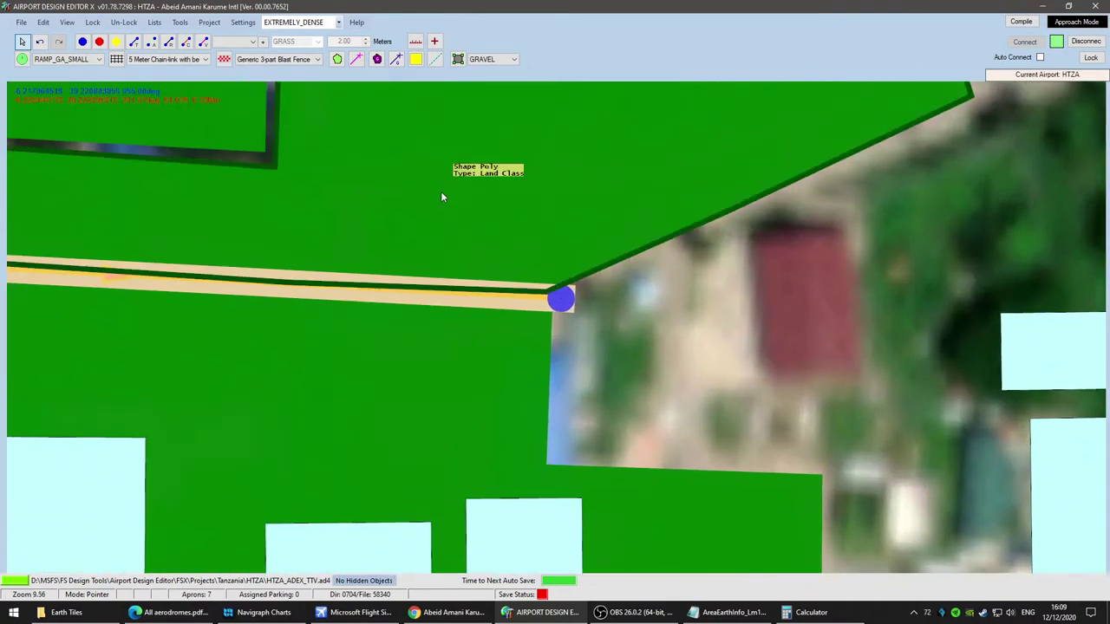
Step: Drag the top vehicle path's eastern end node onto the grass area's corner
left_click(539, 301)
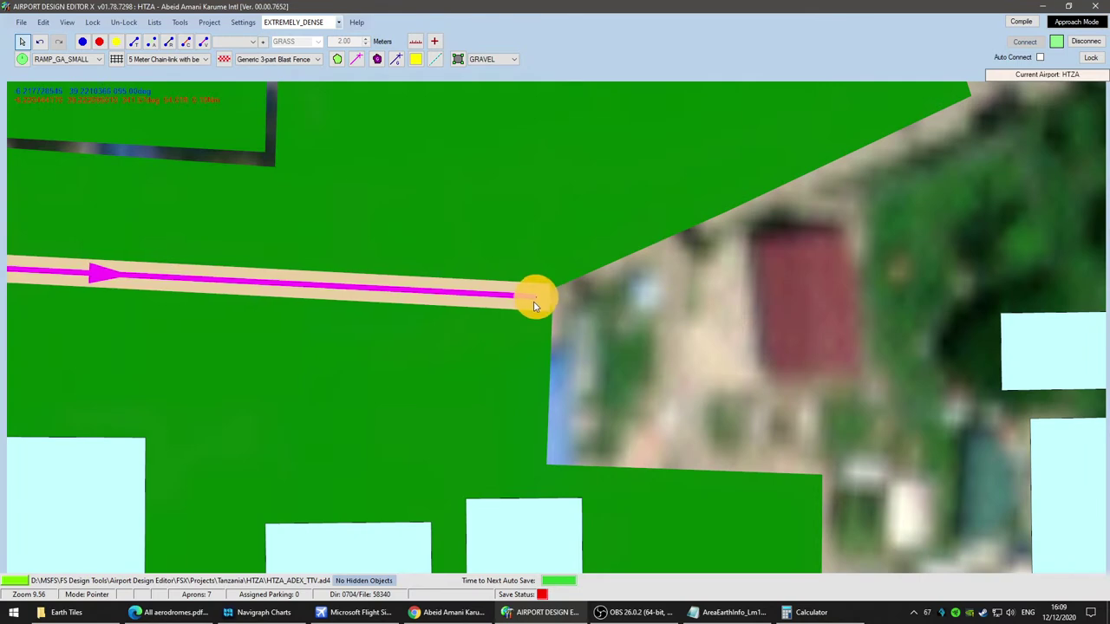
left_click_drag(538, 305, 566, 307)
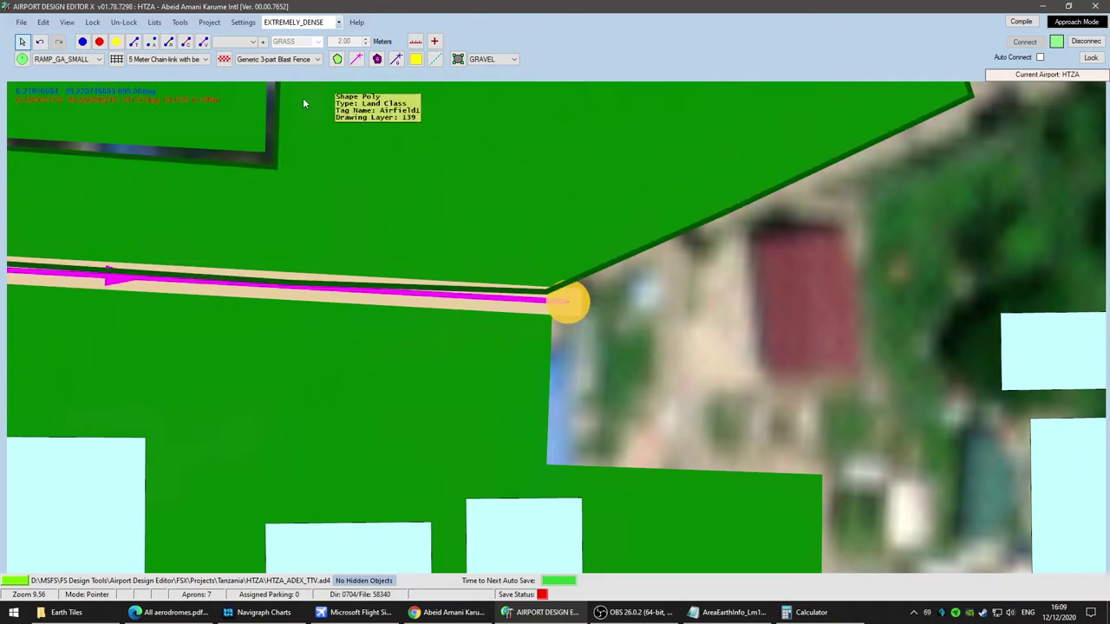
left_click(203, 43)
scroll(723, 384, "down", 2)
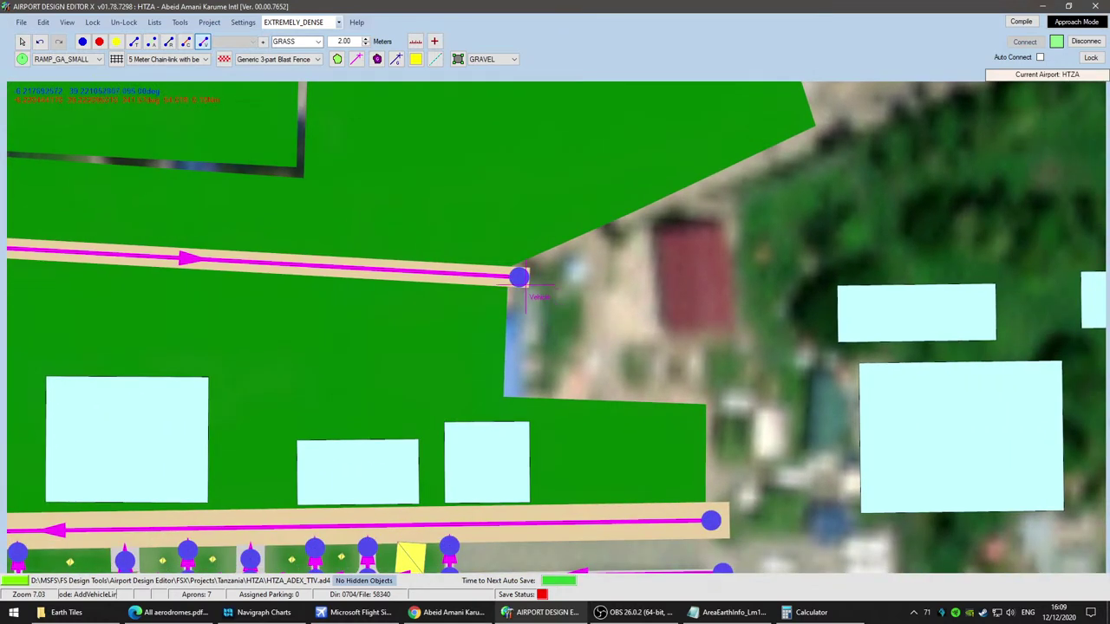
Step: Draw a vehicle path from the corner node south, then east past the buildings, then south to the lower path's node
left_click(519, 277)
left_click(516, 402)
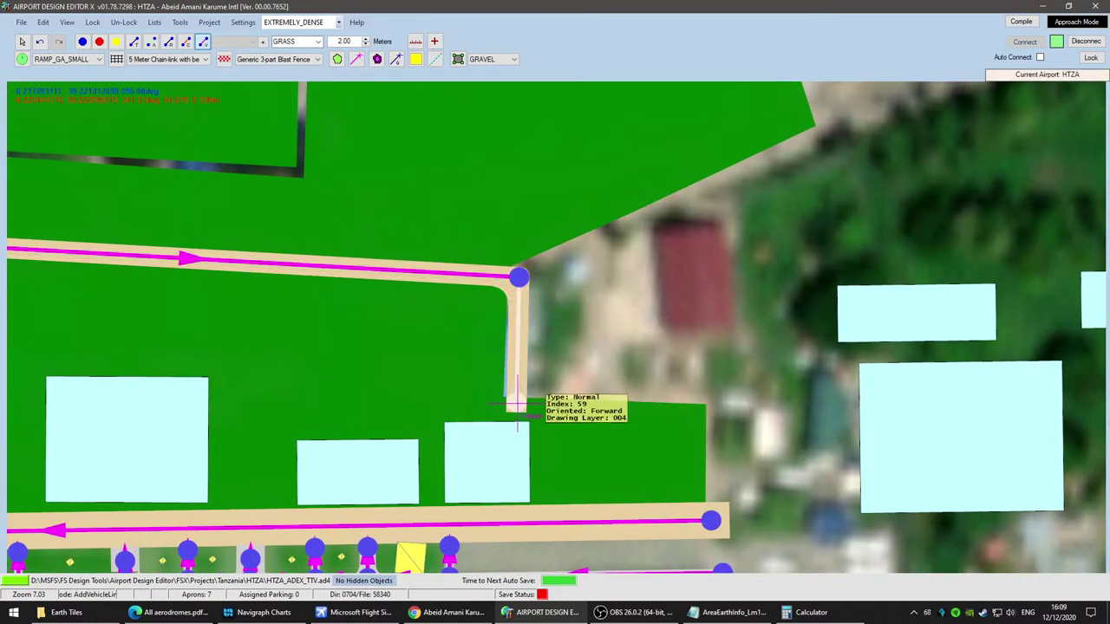
left_click(714, 405)
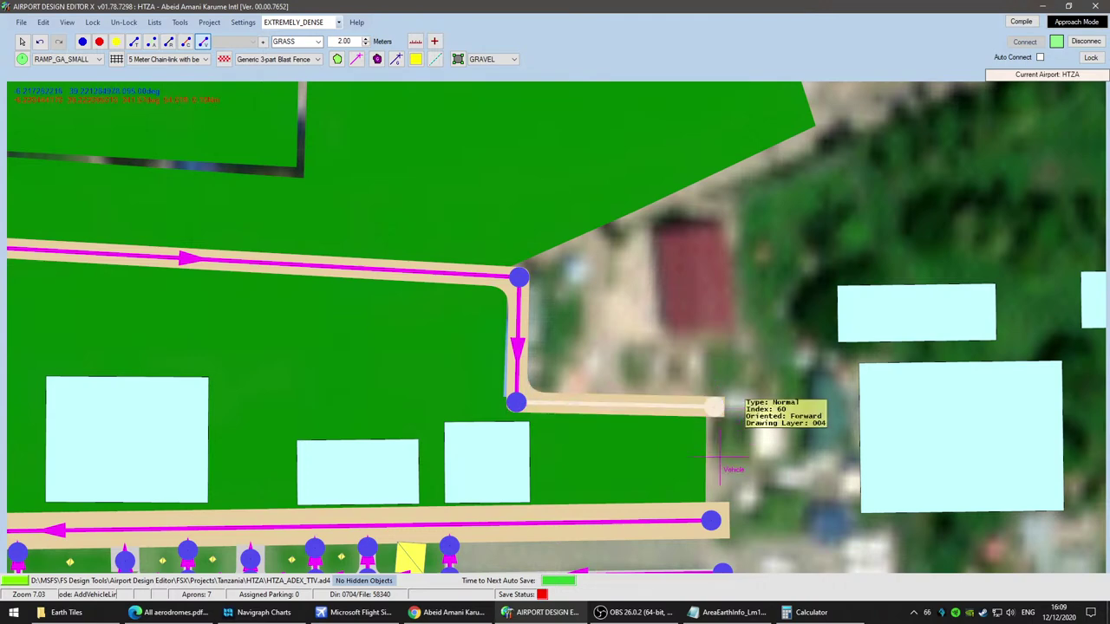
left_click(711, 520)
scroll(789, 446, "up", 2)
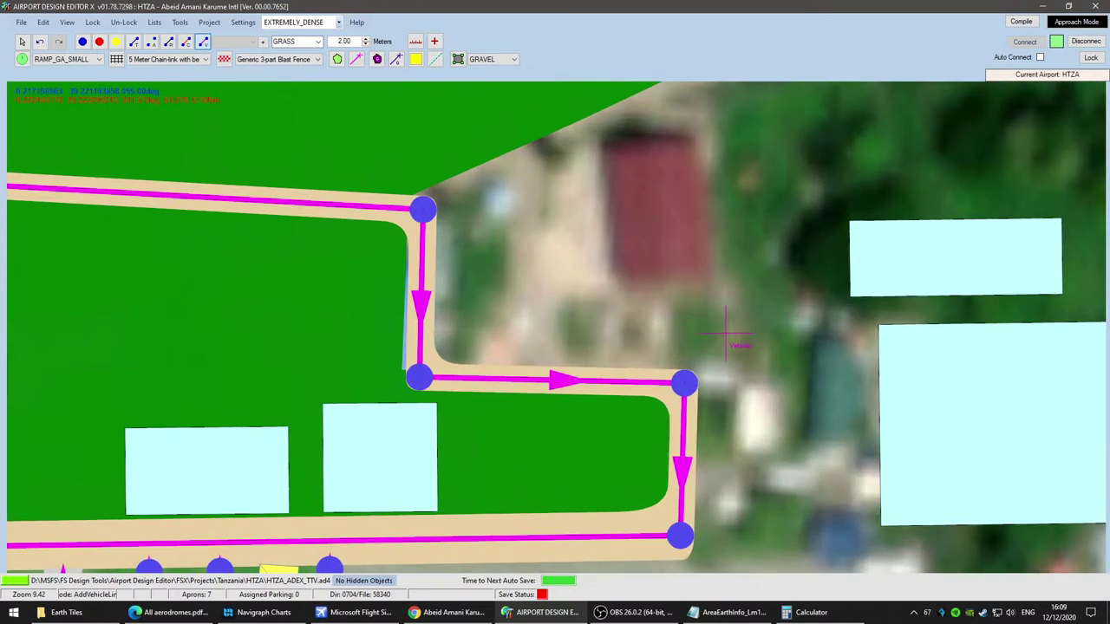
scroll(727, 334, "down", 2)
right_click_drag(784, 418, 781, 358)
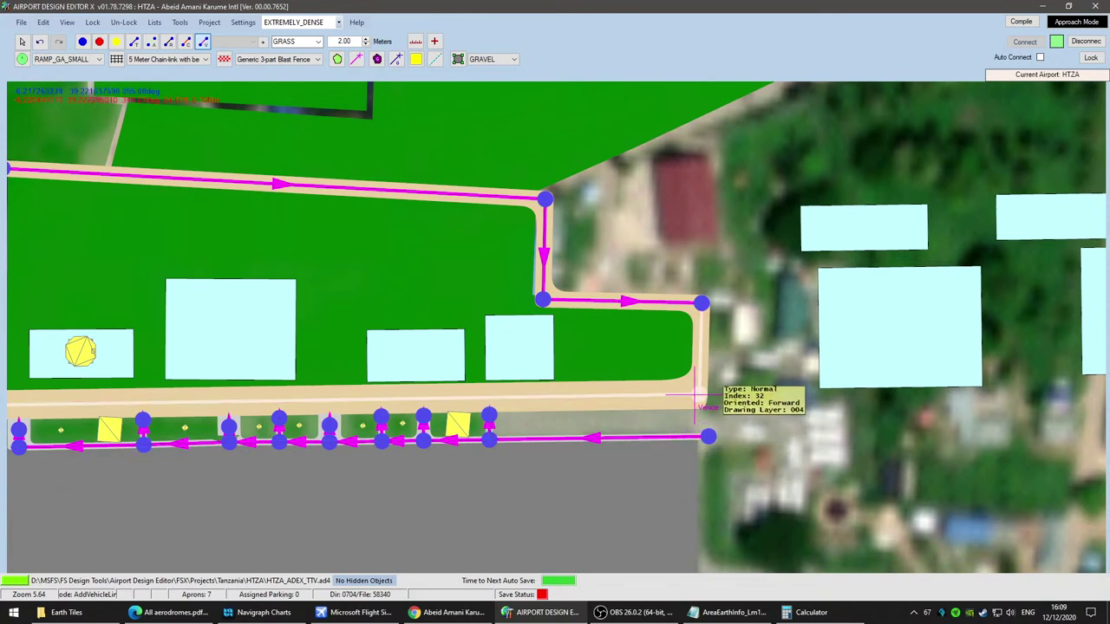
scroll(696, 400, "up", 2)
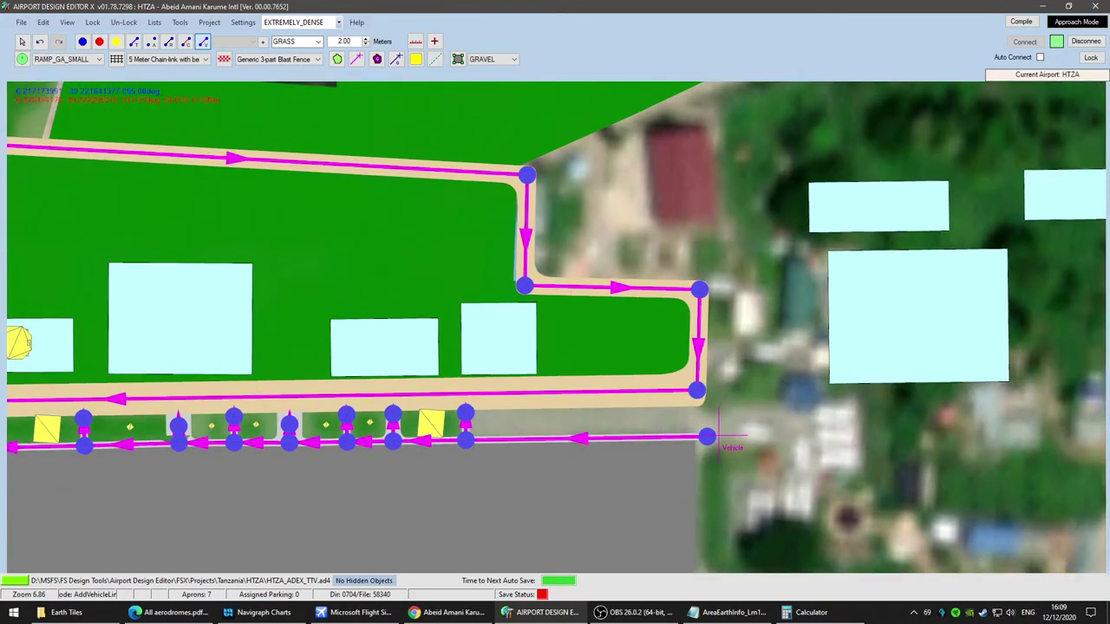
left_click(21, 43)
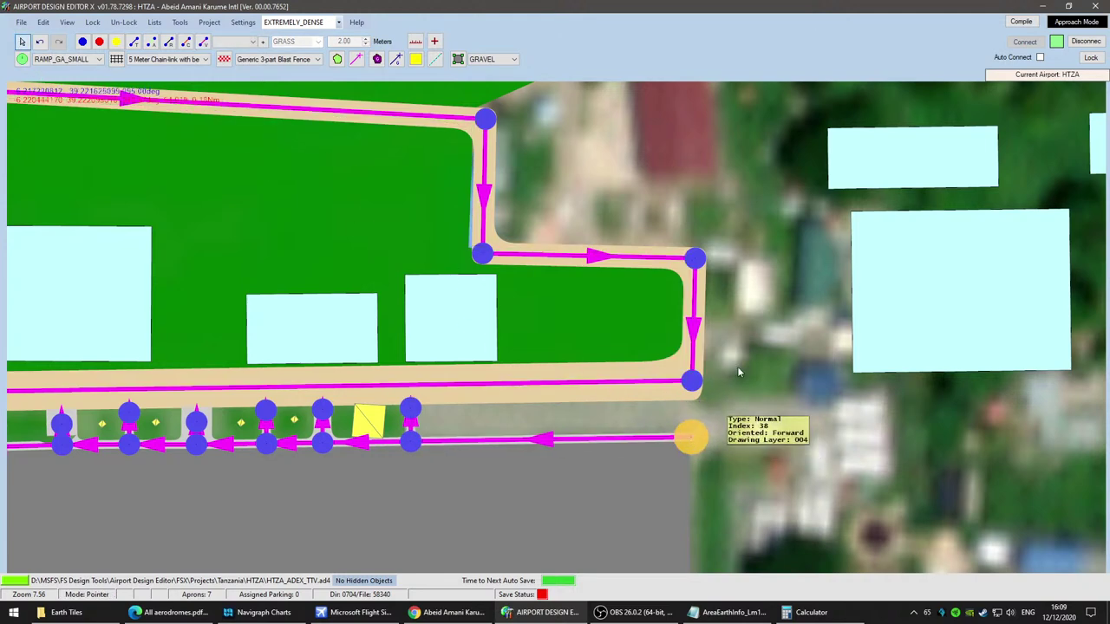
scroll(744, 251, "down", 3)
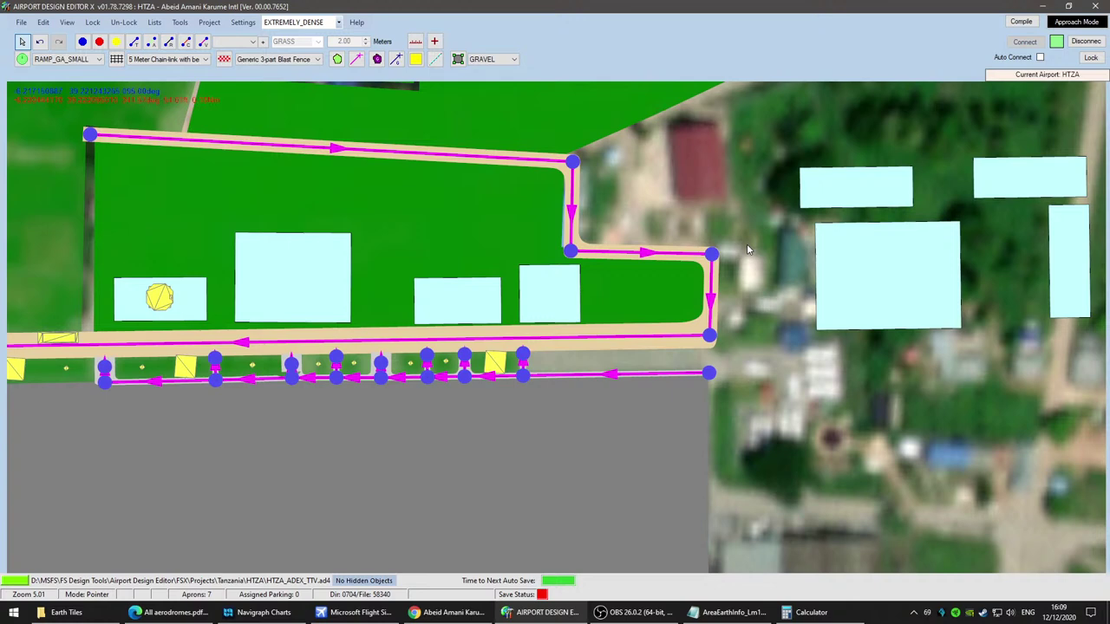
Step: Move the five light-blue generic buildings down beside the taxiway east of the apron
scroll(747, 249, "up", 4)
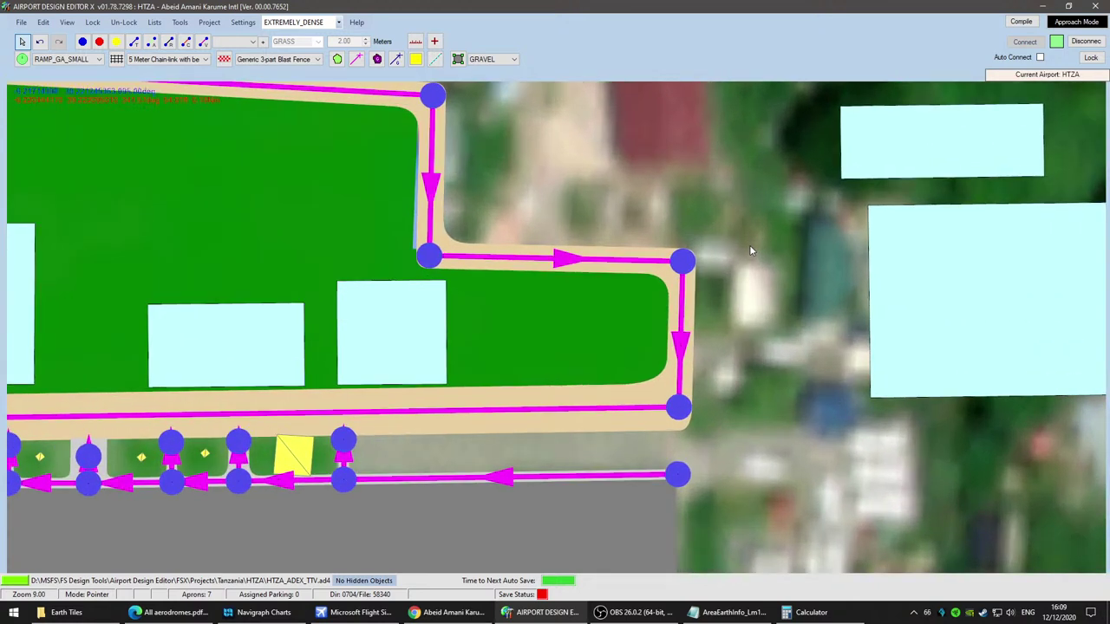
scroll(751, 245, "down", 5)
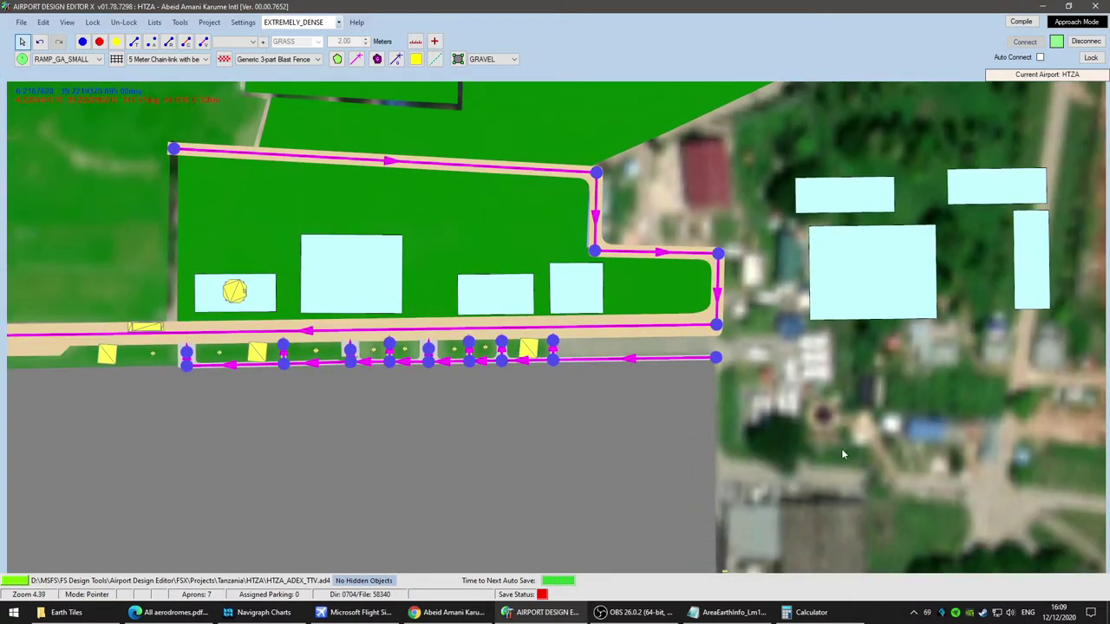
scroll(839, 453, "down", 3)
scroll(834, 405, "up", 1)
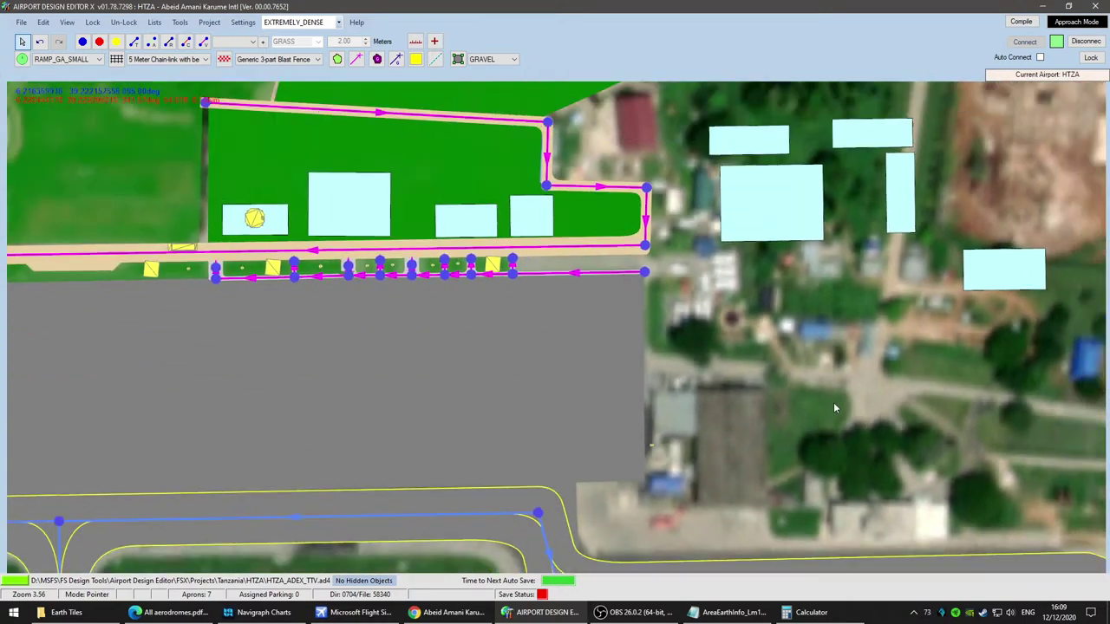
scroll(834, 404, "down", 2)
left_click_drag(882, 425, 659, 402)
mouse_move(566, 254)
left_click_drag(566, 254, 539, 461)
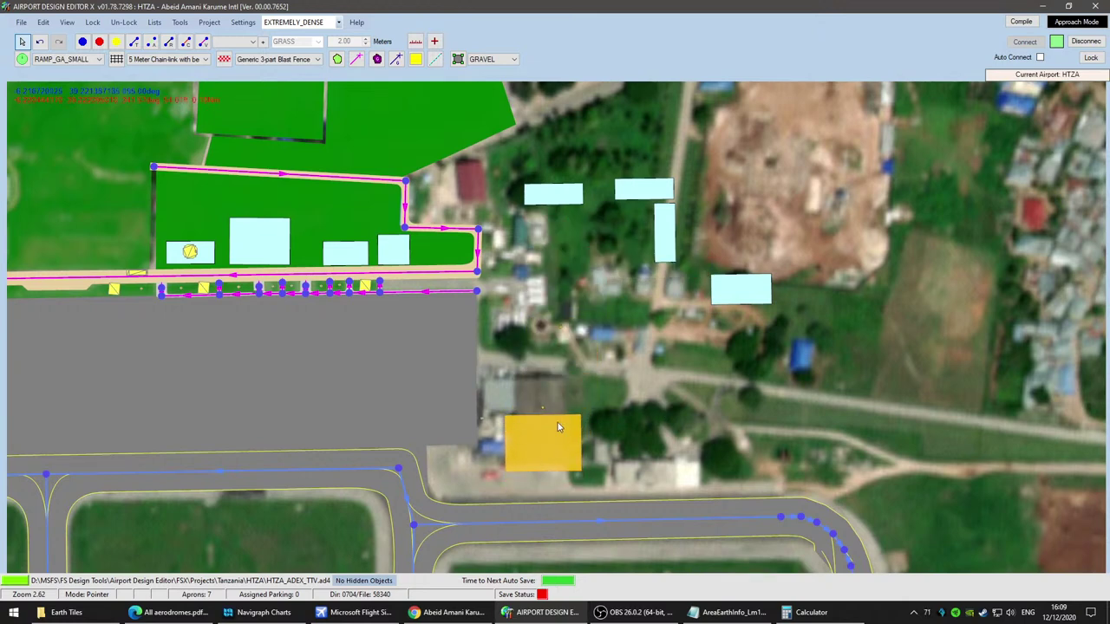
left_click_drag(555, 198, 537, 413)
left_click_drag(665, 232, 676, 451)
left_click_drag(650, 193, 650, 401)
left_click_drag(750, 297, 767, 474)
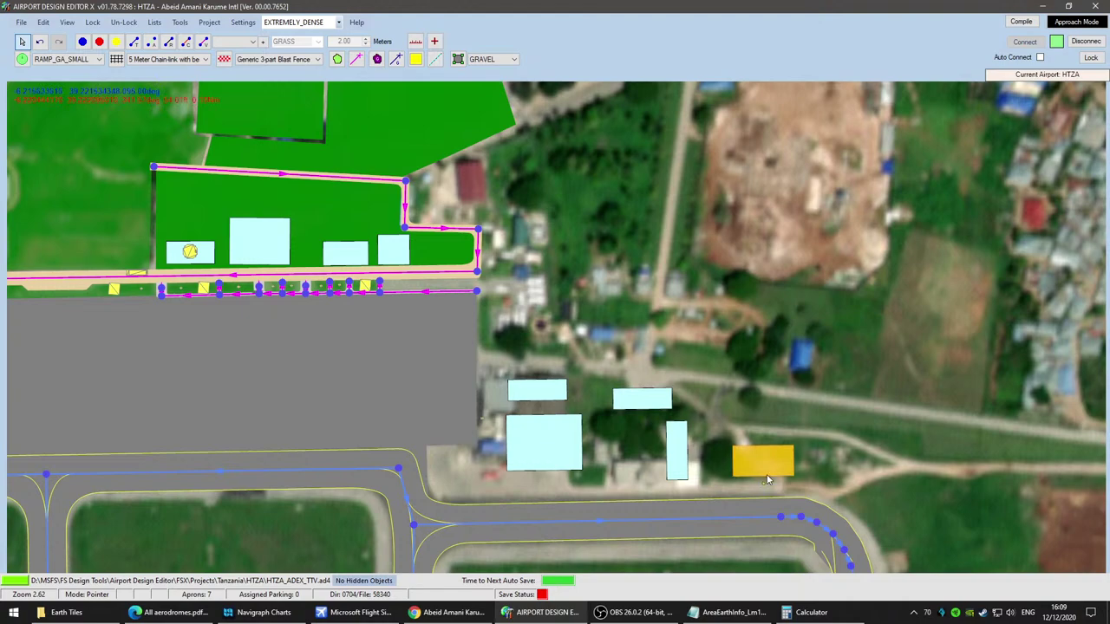
Step: Delete the leftover building north of the road
scroll(659, 292, "down", 2)
left_click_drag(521, 150, 738, 312)
left_click(572, 222)
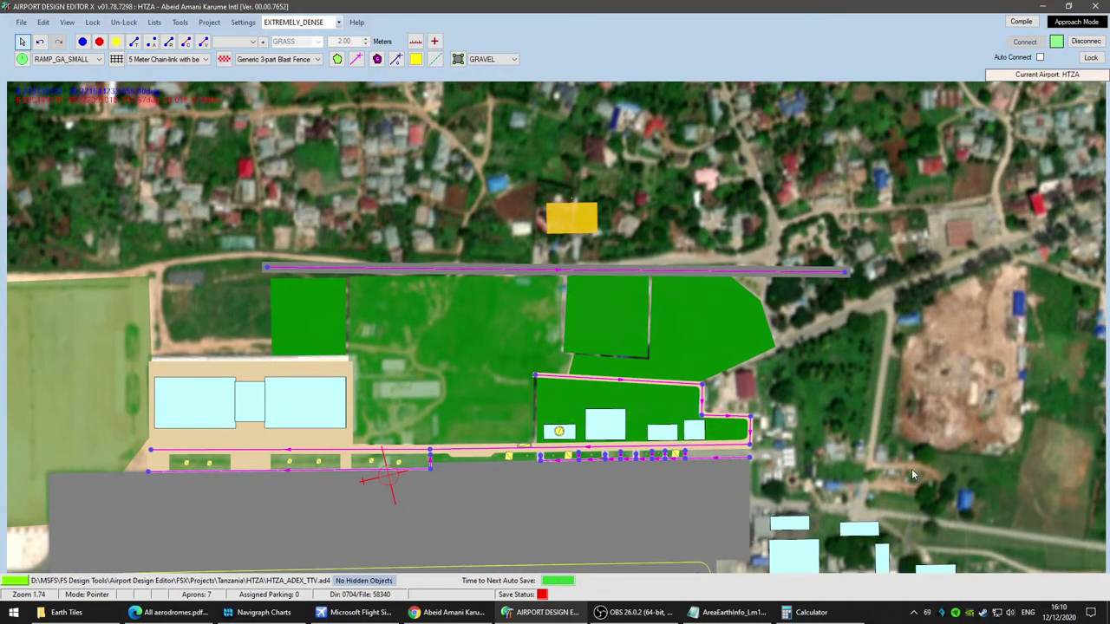
key("Delete")
Step: Bring the new vehicle path back into view and select the large airfield grass polygon
scroll(909, 464, "up", 1)
scroll(909, 465, "up", 2)
scroll(741, 406, "down", 1)
scroll(715, 416, "up", 2)
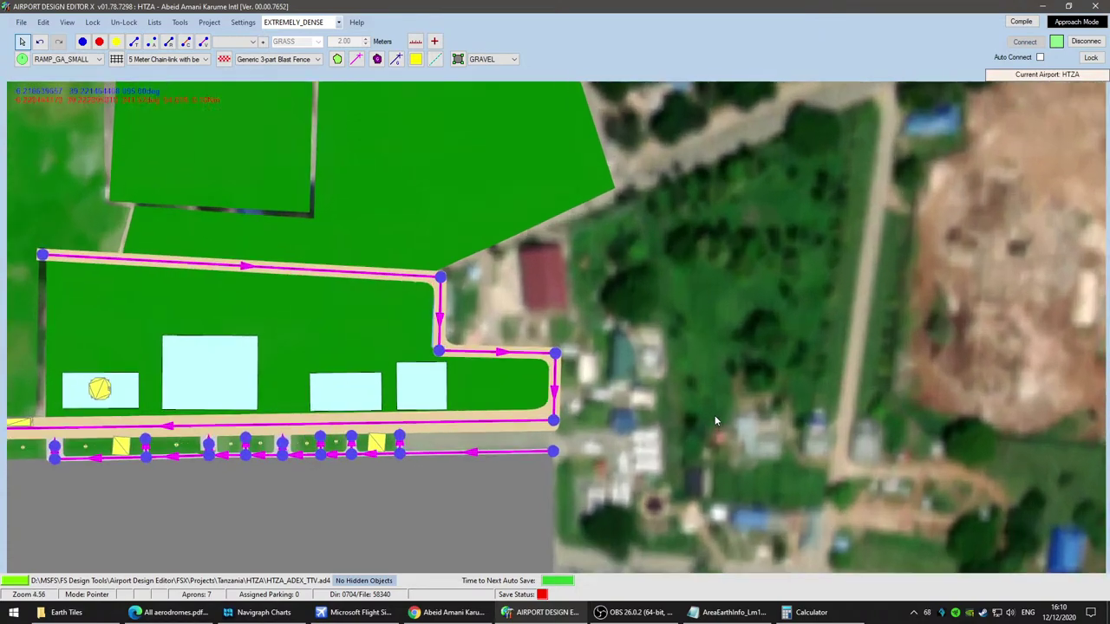
left_click_drag(613, 375, 849, 377)
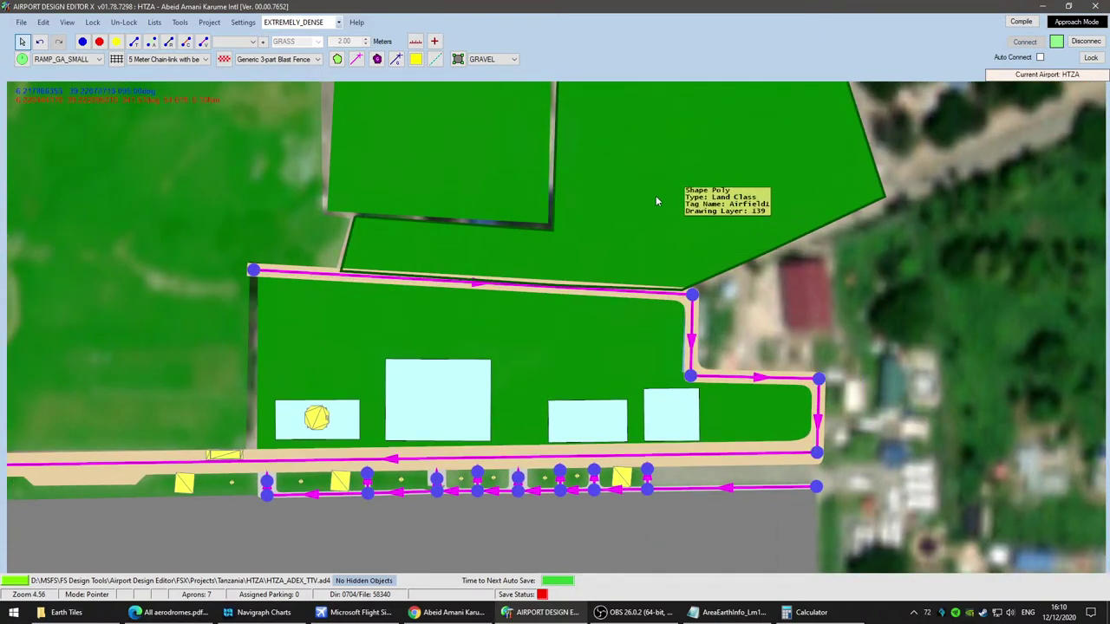
left_click(461, 162)
scroll(929, 338, "up", 3)
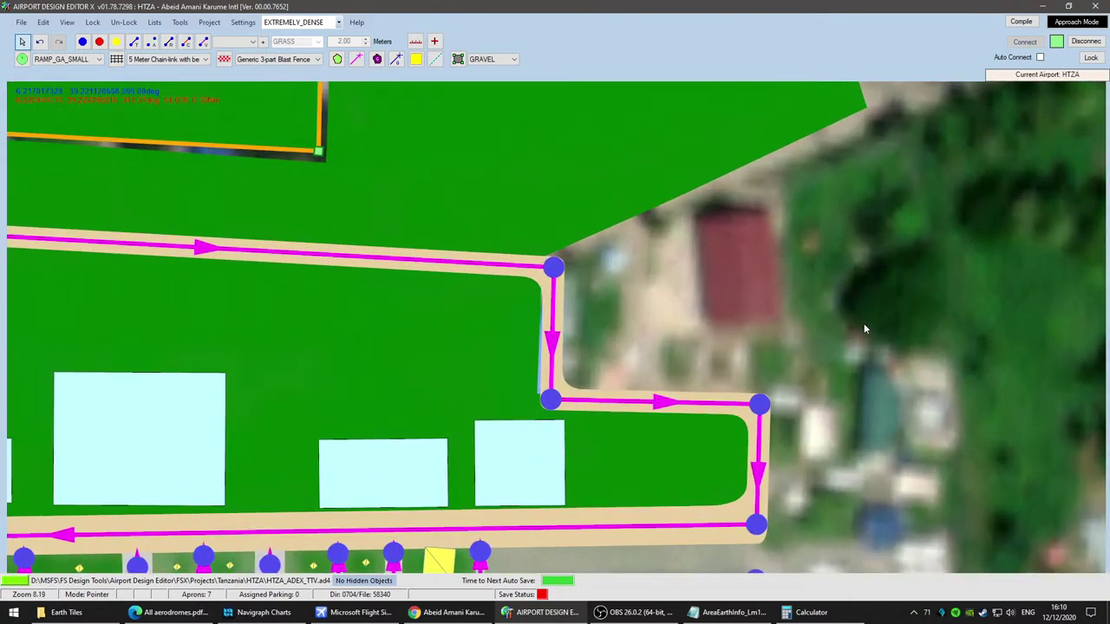
Step: Draw a terrain polygon beside the vehicle path, tag it Cement, then discard it
left_click(337, 59)
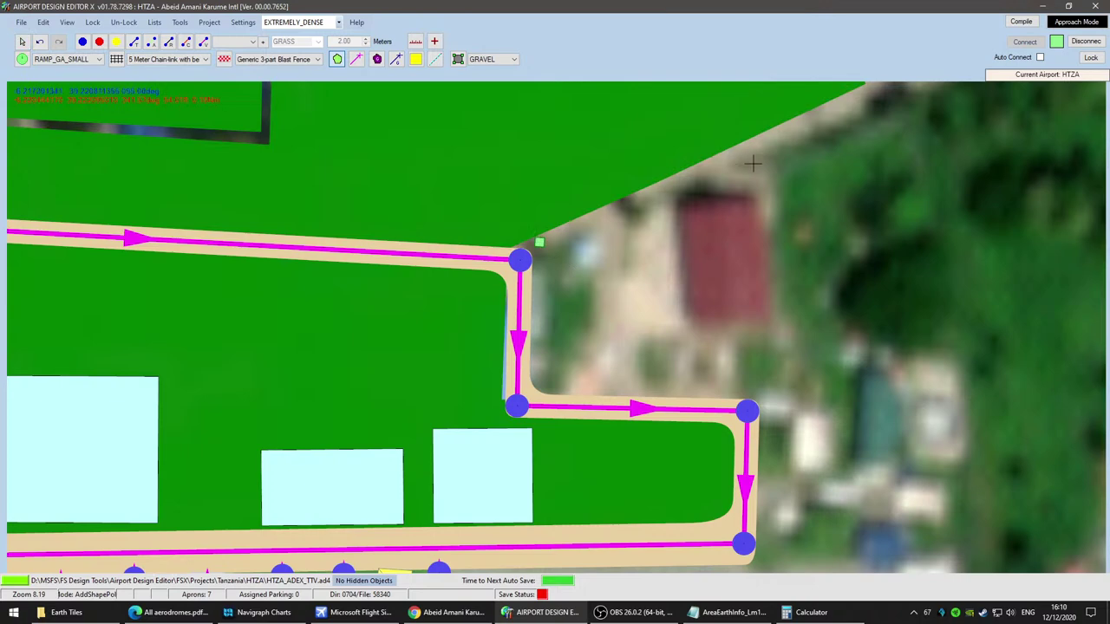
left_click(756, 382)
double_click(559, 381)
left_click(207, 175)
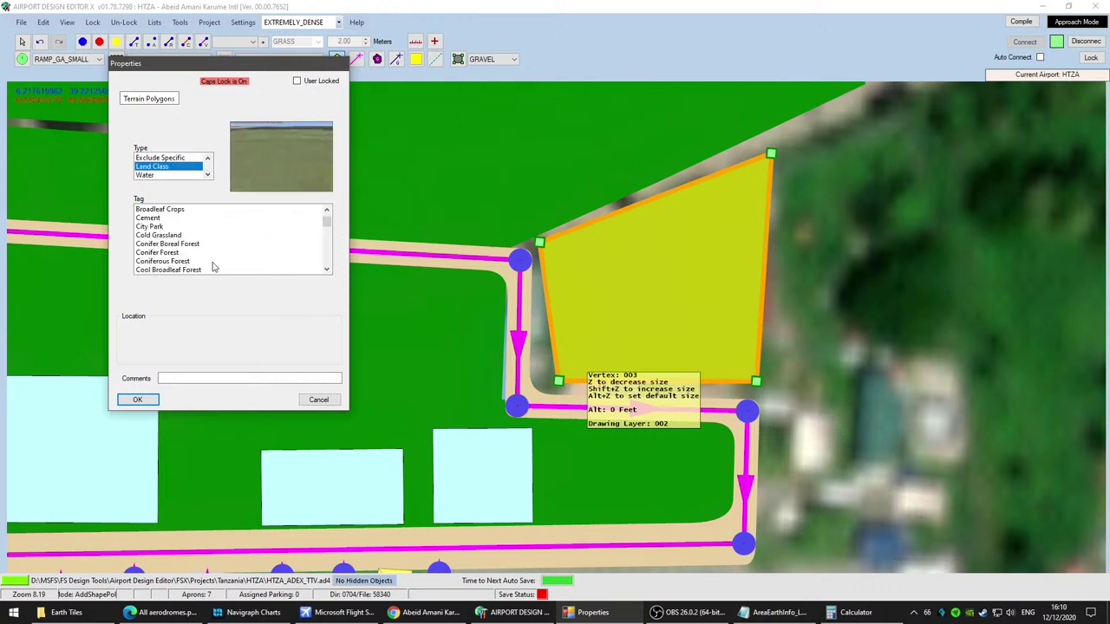
left_click(149, 217)
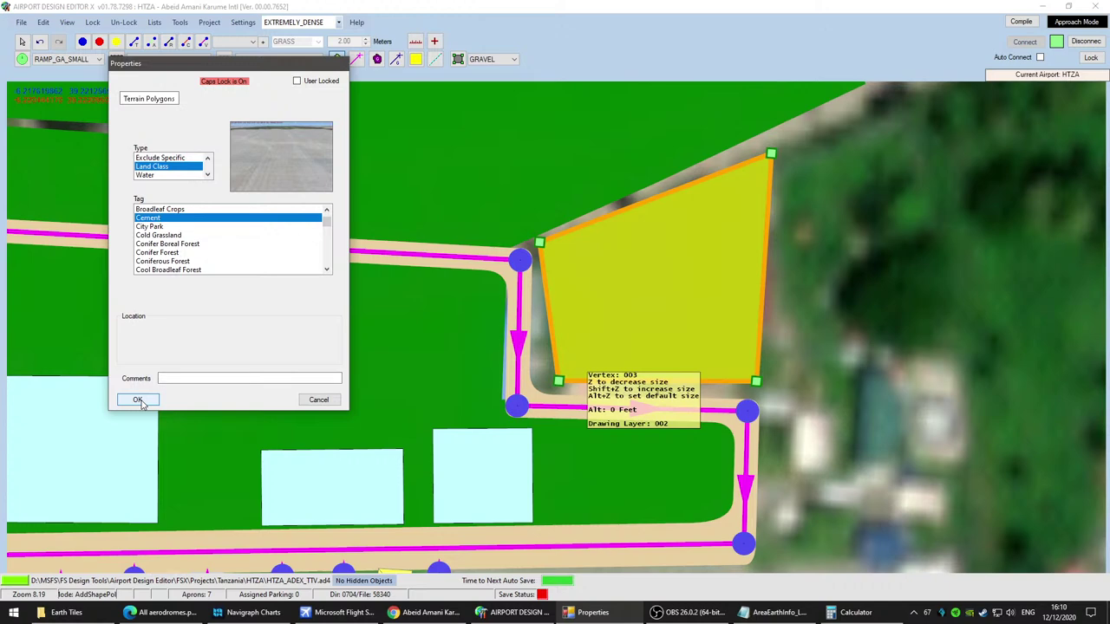
left_click(319, 400)
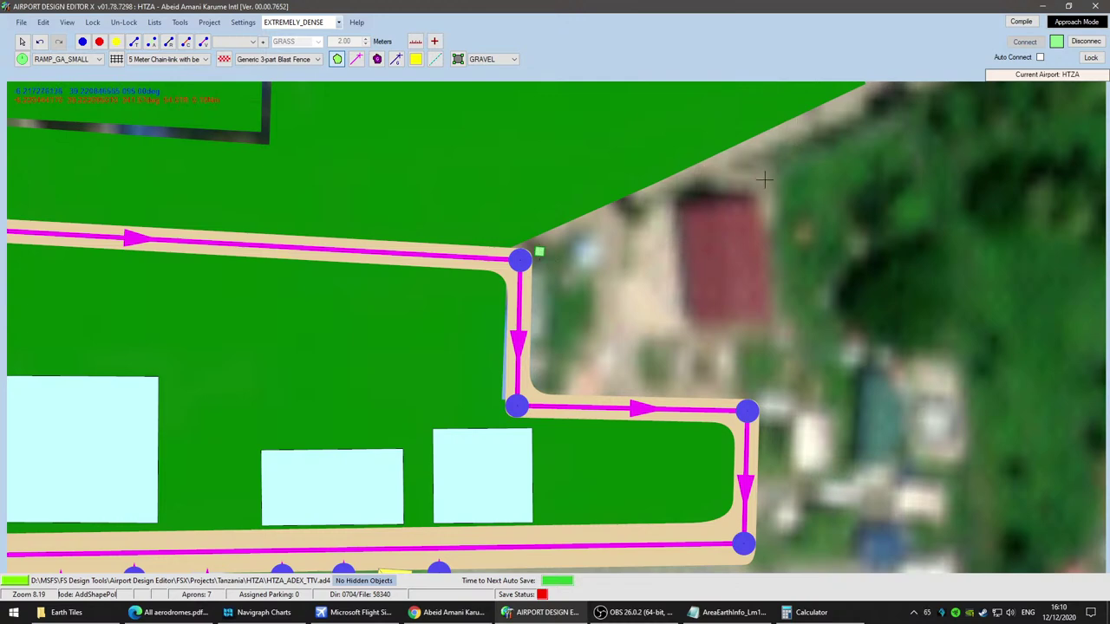
Step: Redraw the four-sided terrain polygon as a Land Class shape tagged Dirt
left_click(739, 364)
left_click(549, 379)
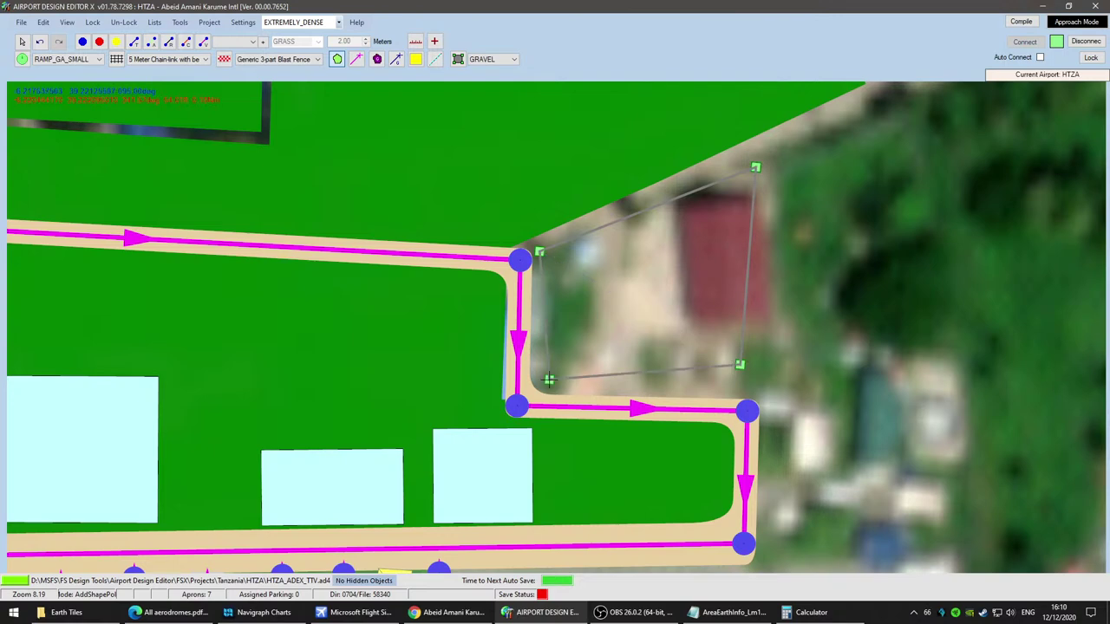
right_click(549, 379)
left_click(207, 175)
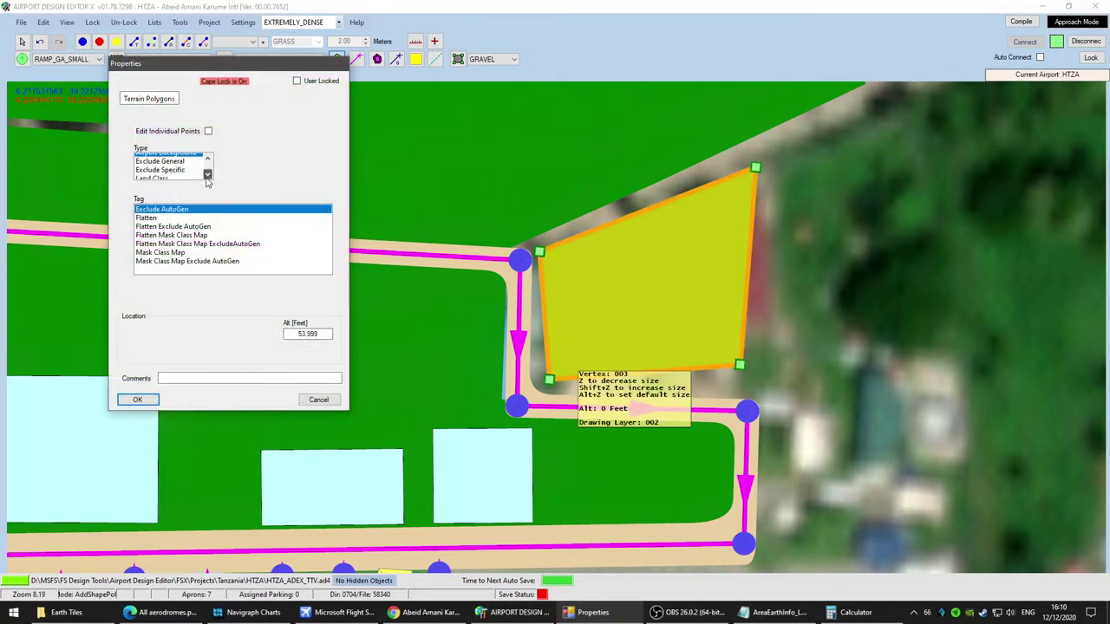
left_click(185, 166)
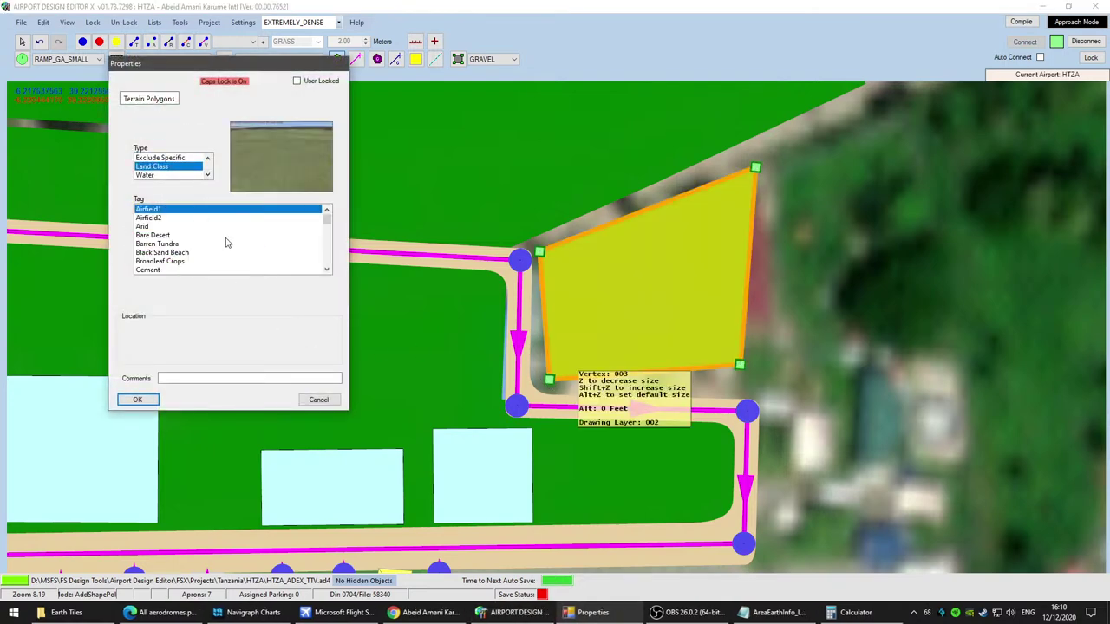
scroll(225, 243, "down", 4)
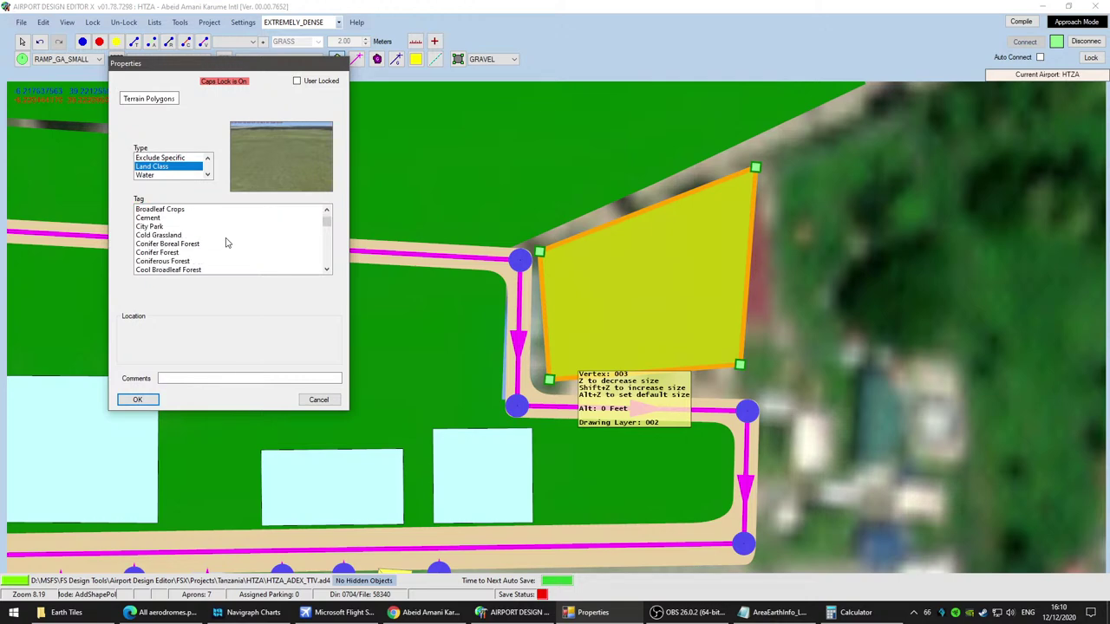
scroll(225, 243, "down", 4)
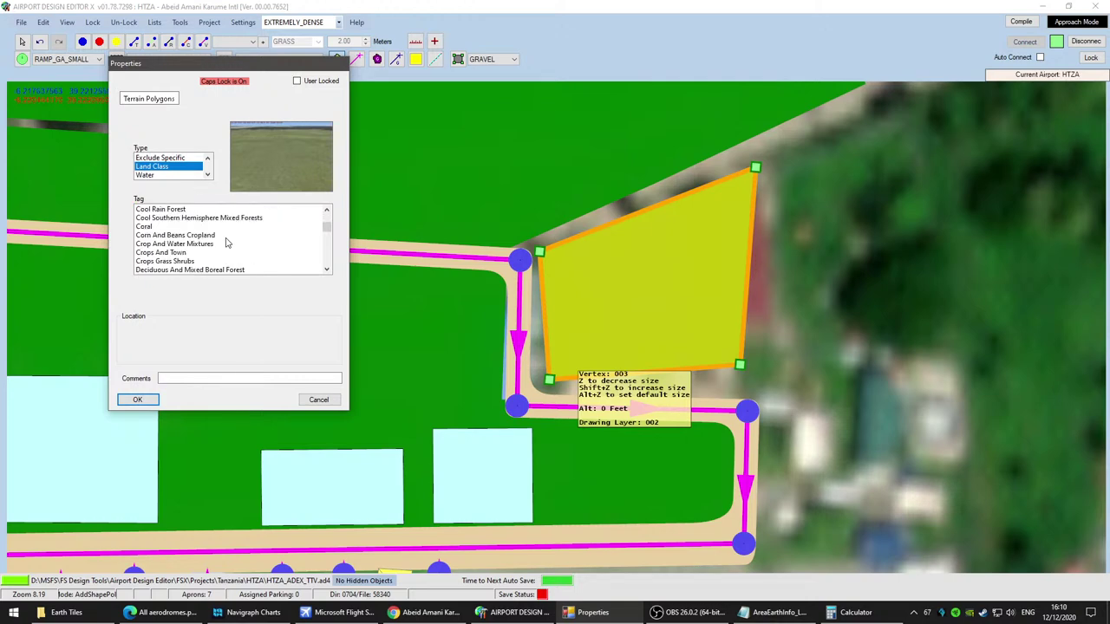
scroll(226, 243, "down", 3)
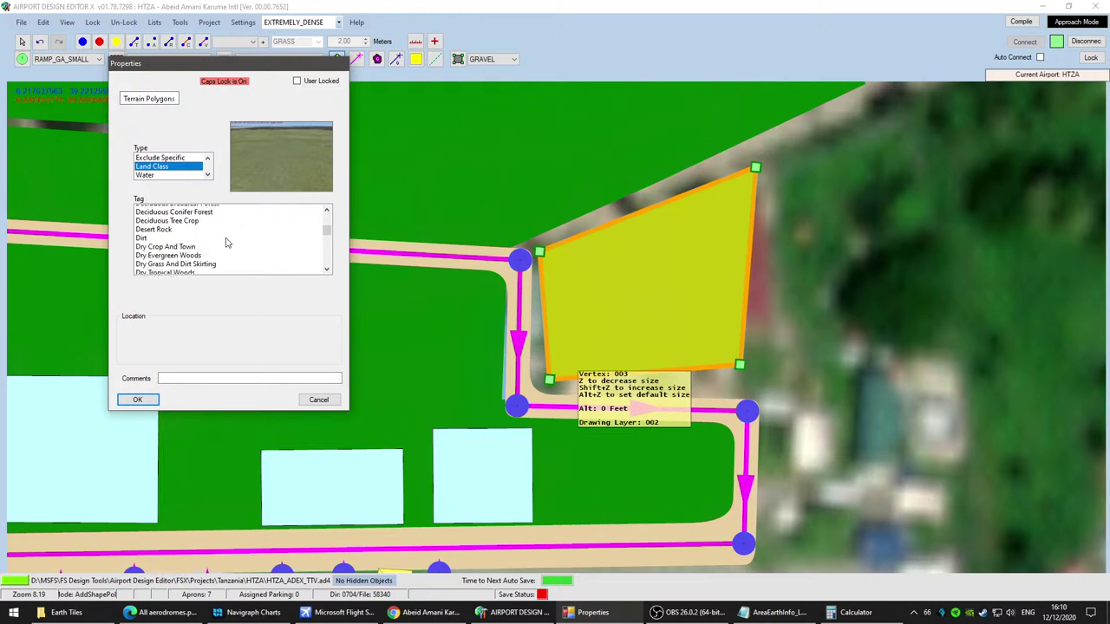
left_click(161, 235)
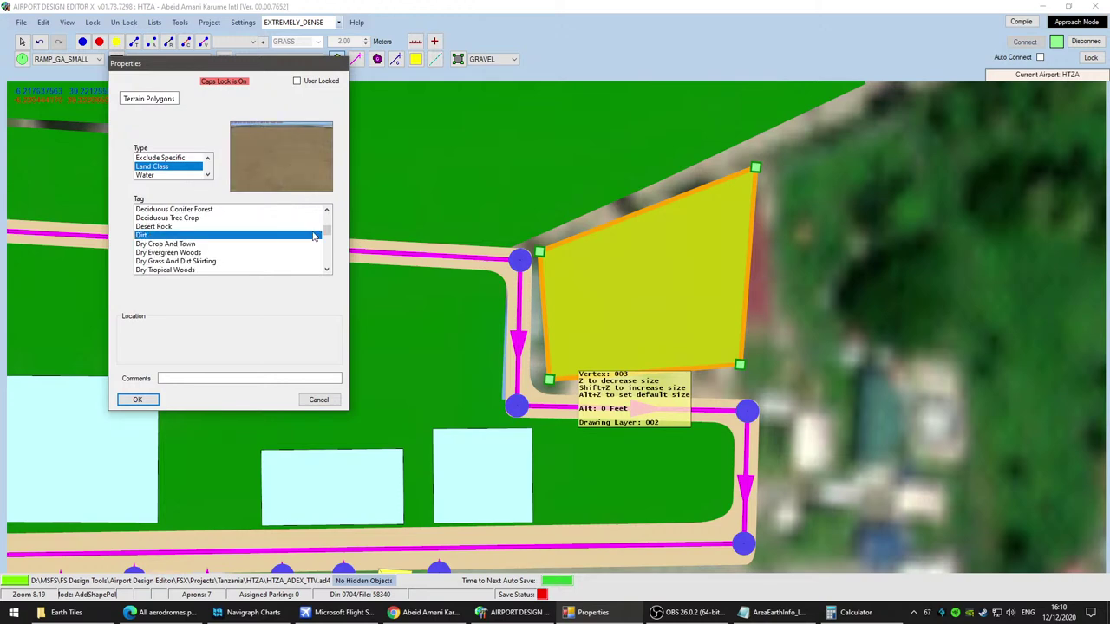
left_click(137, 400)
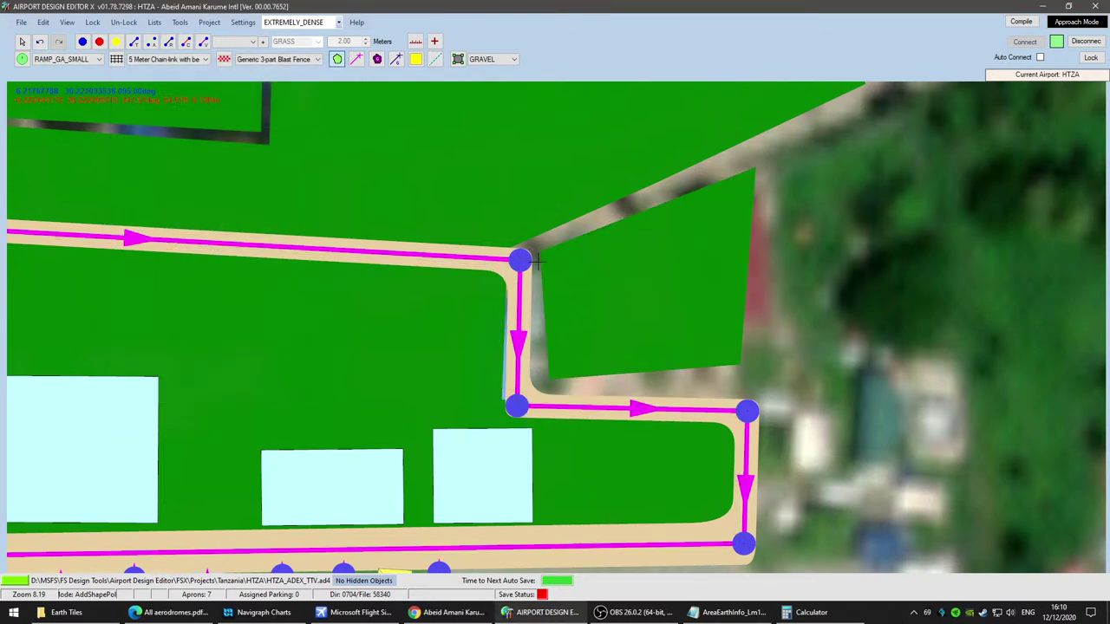
Step: Move the new polygon's corners onto the road node and the taxiway corner nodes
left_click(23, 41)
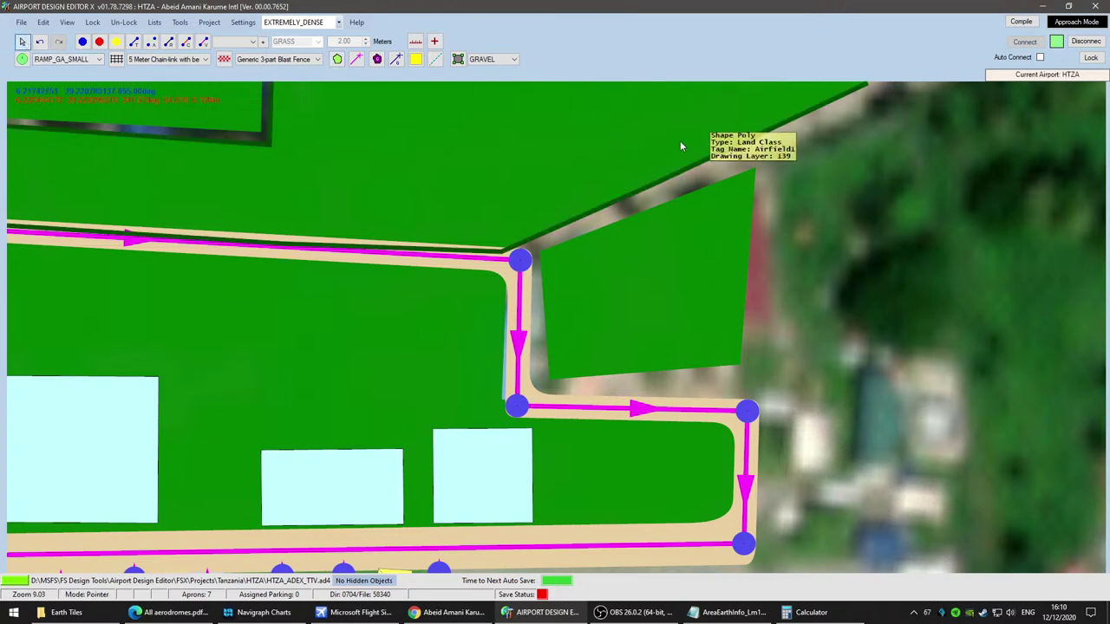
scroll(679, 141, "up", 2)
left_click(491, 290)
left_click_drag(491, 290, 464, 292)
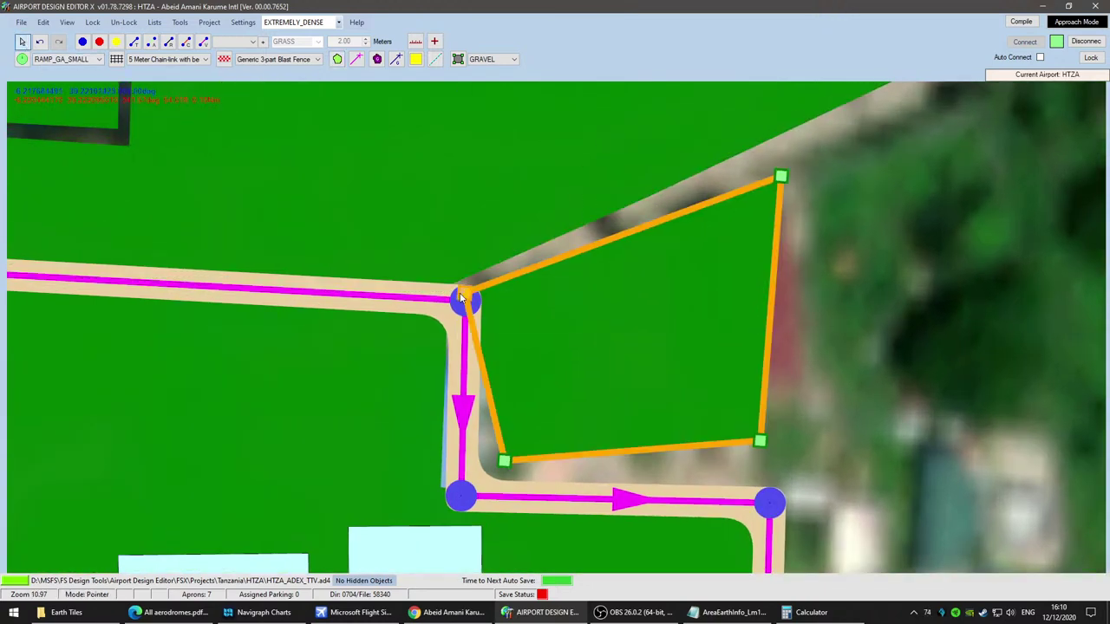
right_click_drag(619, 389, 692, 272)
left_click_drag(575, 347, 532, 369)
Step: Unlock the cement shape along the taxiway
left_click(515, 373)
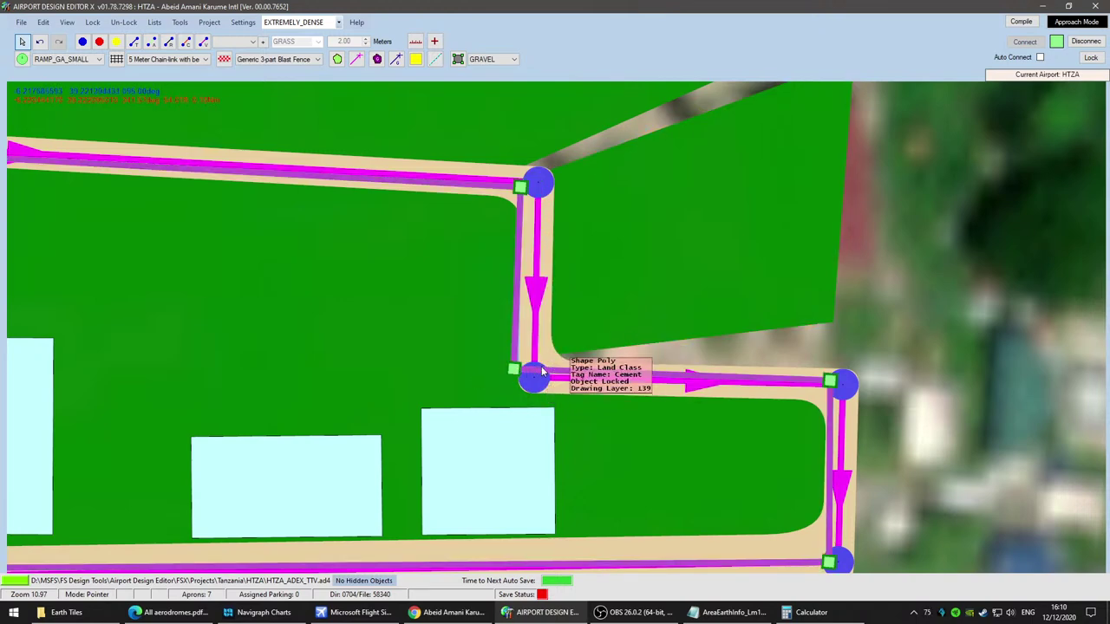
right_click(476, 368)
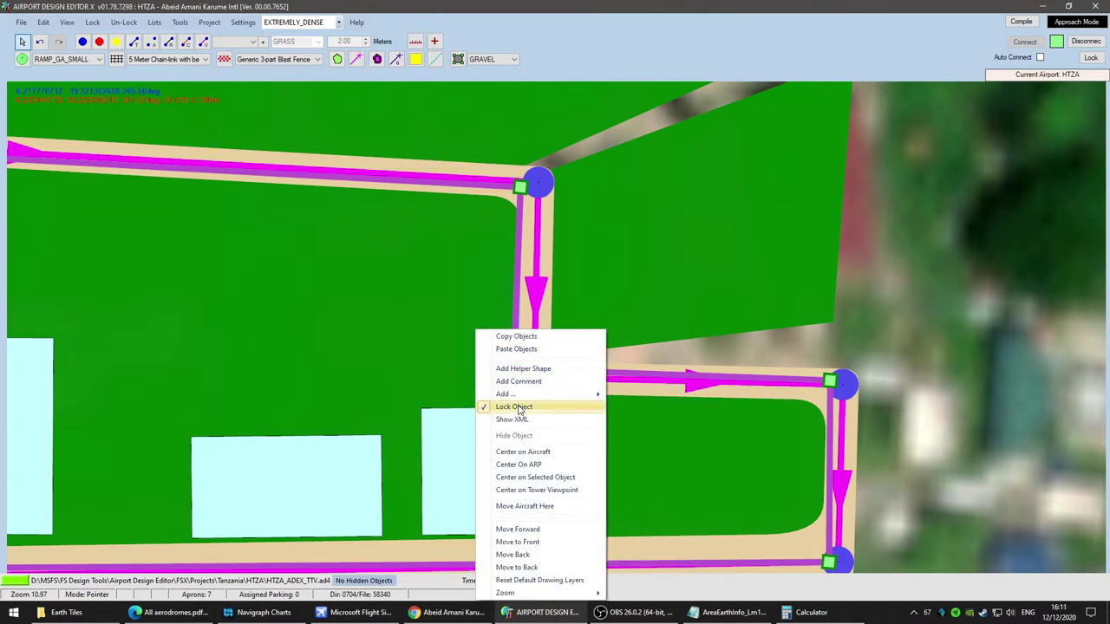
left_click(513, 405)
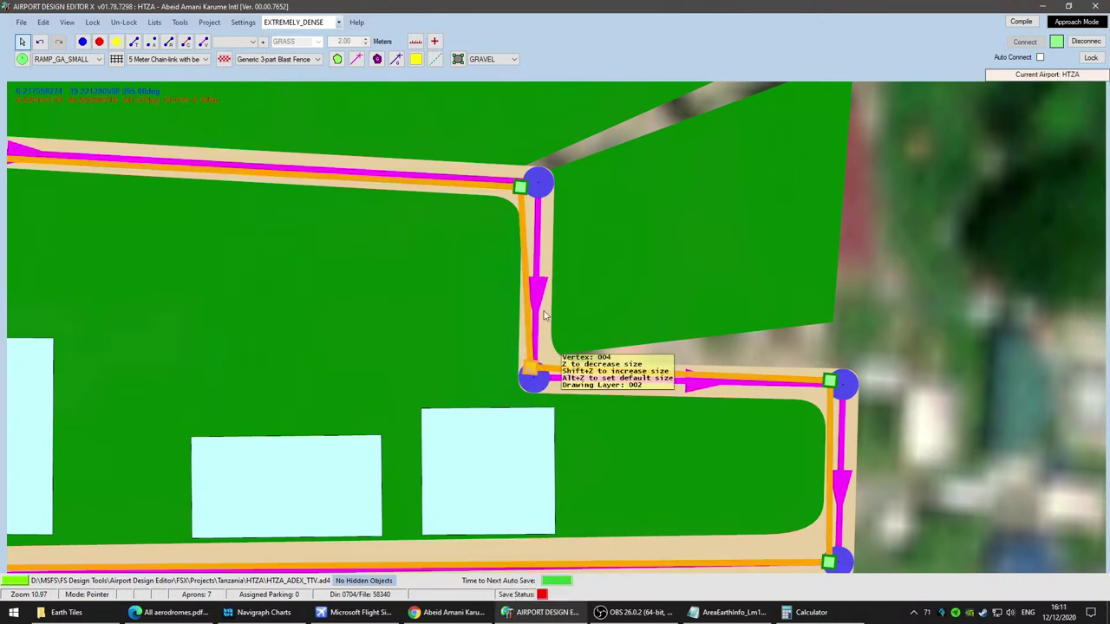
scroll(631, 265, "up", 1)
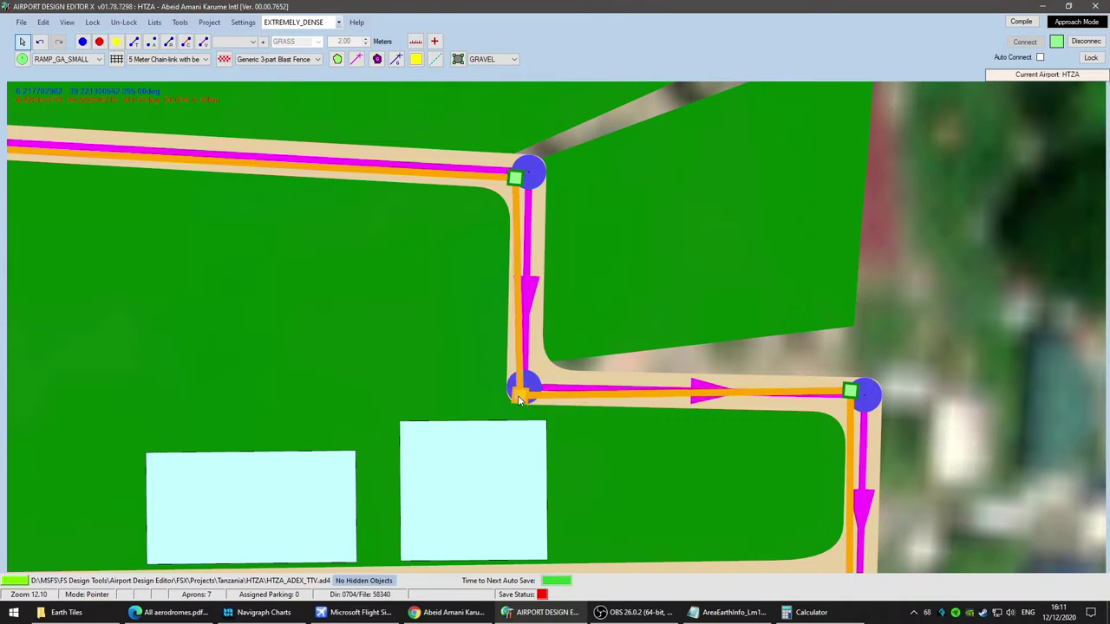
Step: Adjust the polygon's remaining corners to sit tight against the taxiway nodes and northern road
left_click_drag(853, 396, 852, 414)
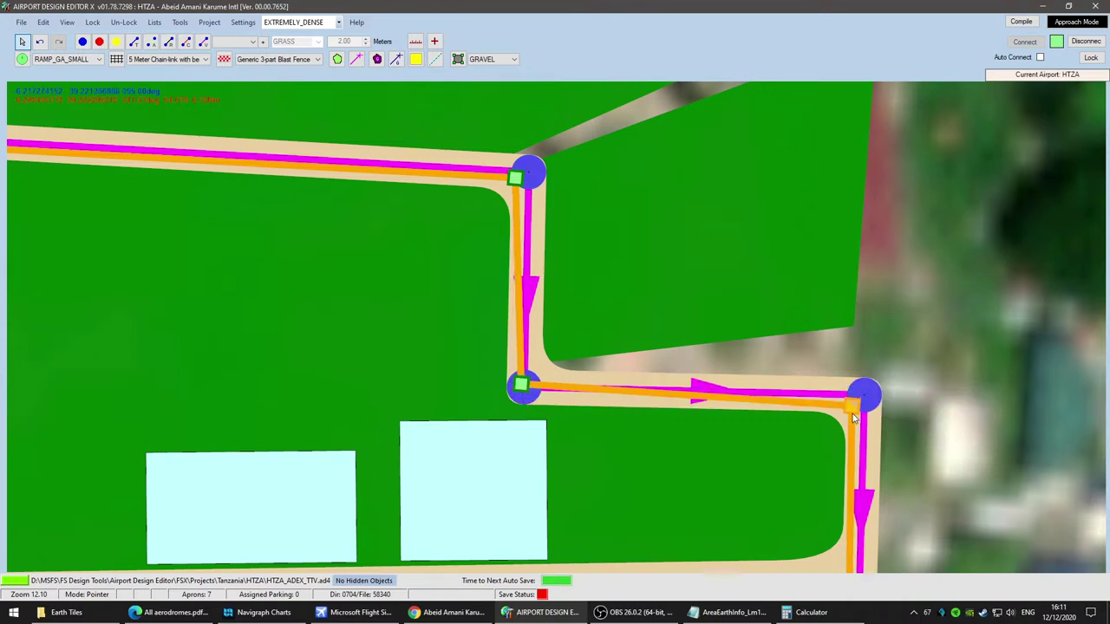
left_click_drag(854, 326, 849, 389)
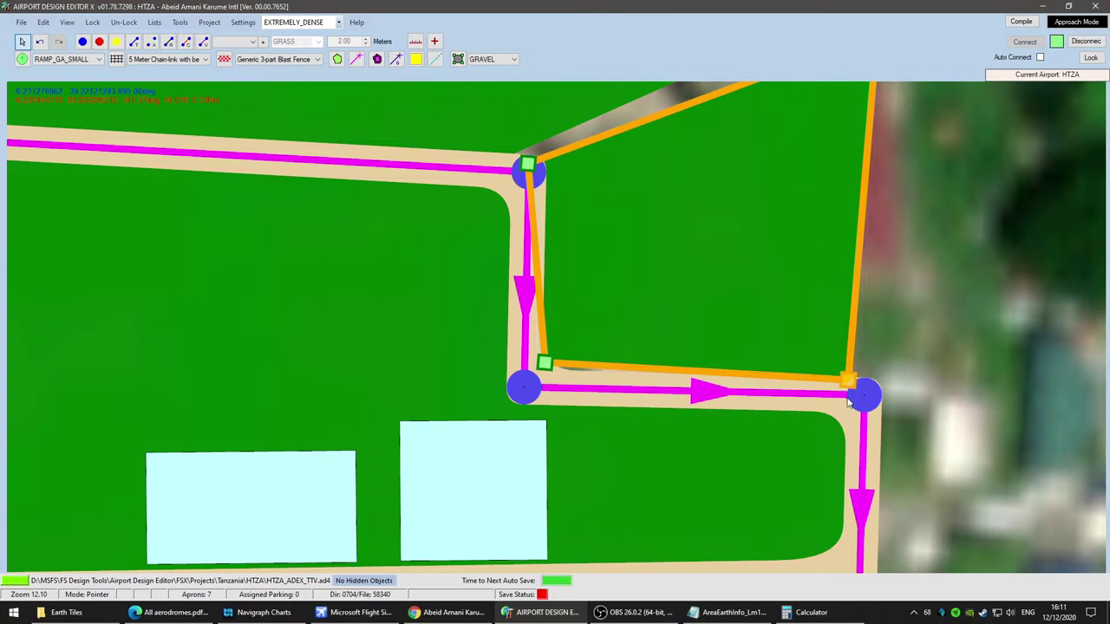
left_click_drag(544, 363, 541, 378)
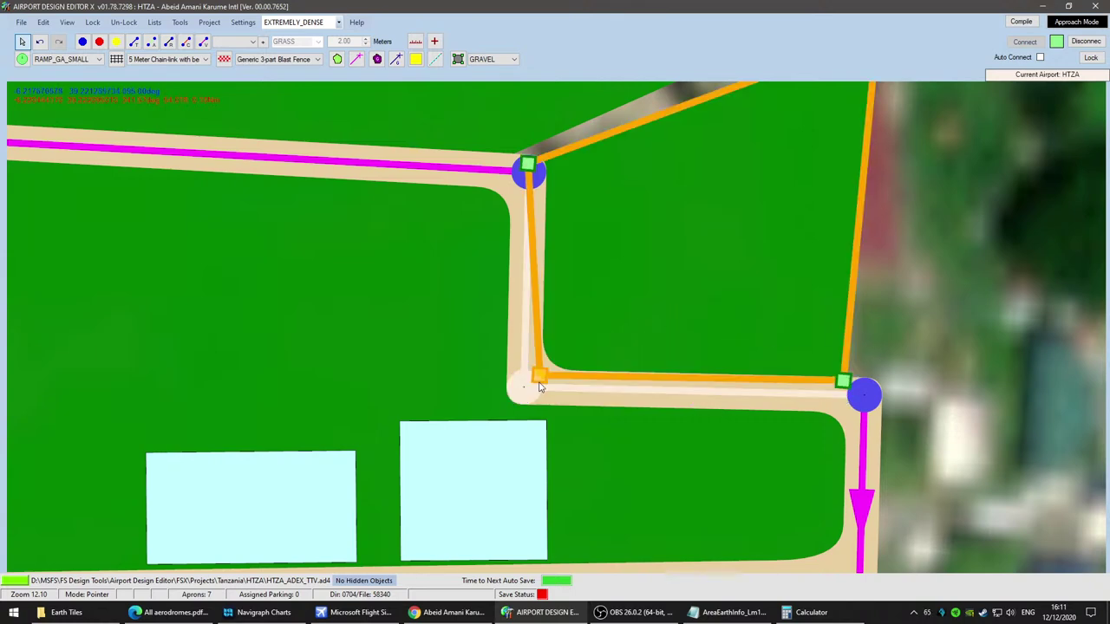
left_click_drag(785, 209, 637, 430)
left_click_drag(729, 256, 725, 236)
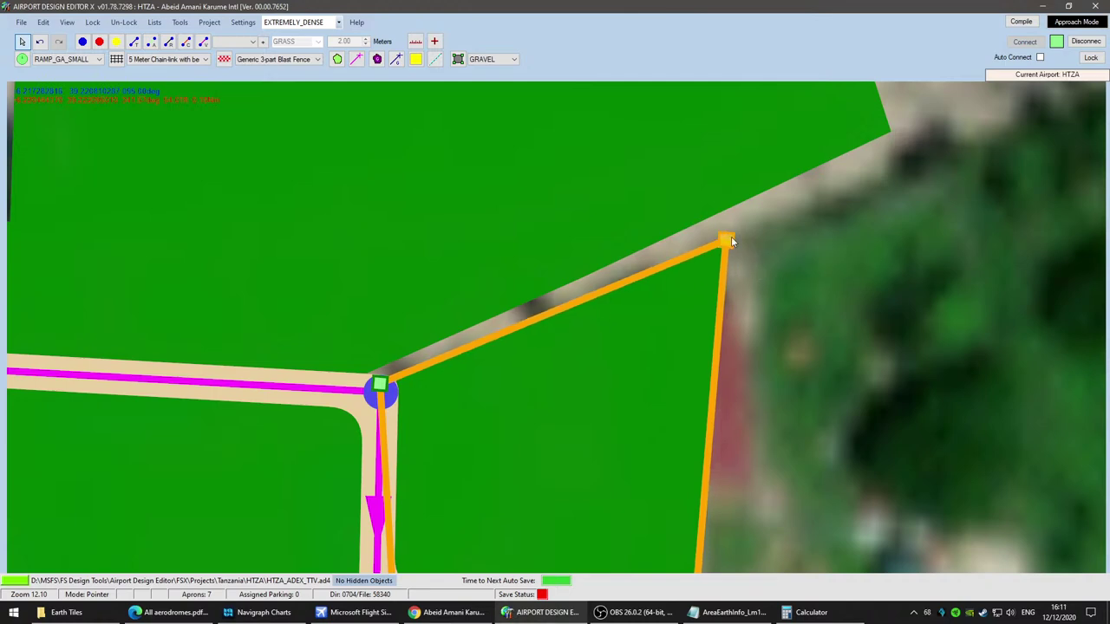
scroll(814, 330, "down", 2)
left_click_drag(886, 284, 716, 255)
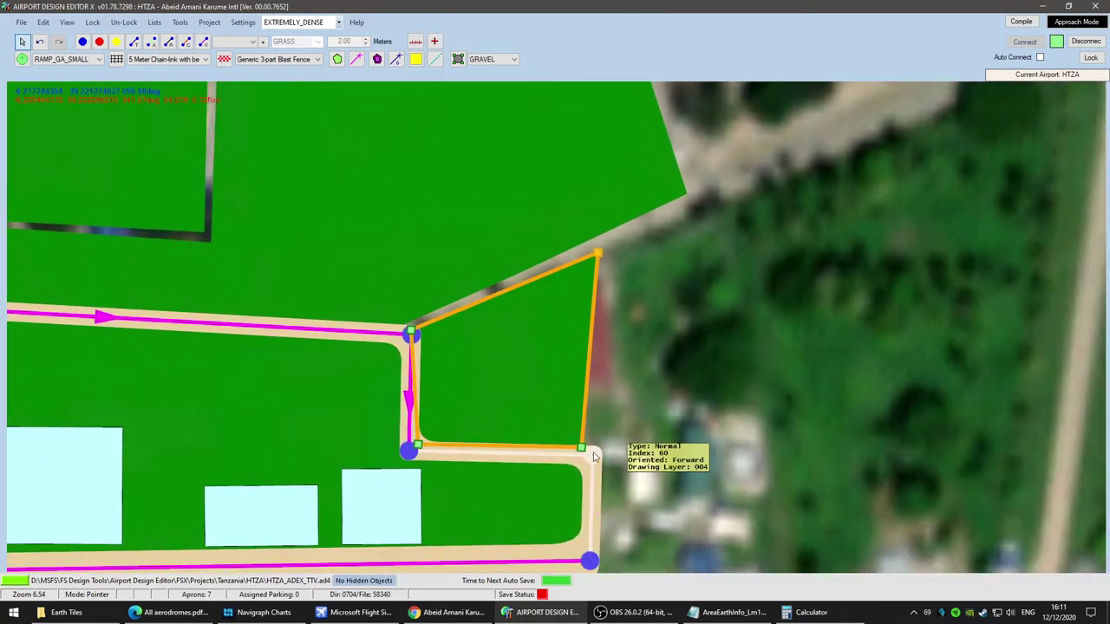
left_click_drag(589, 448, 597, 443)
left_click_drag(757, 236, 738, 337)
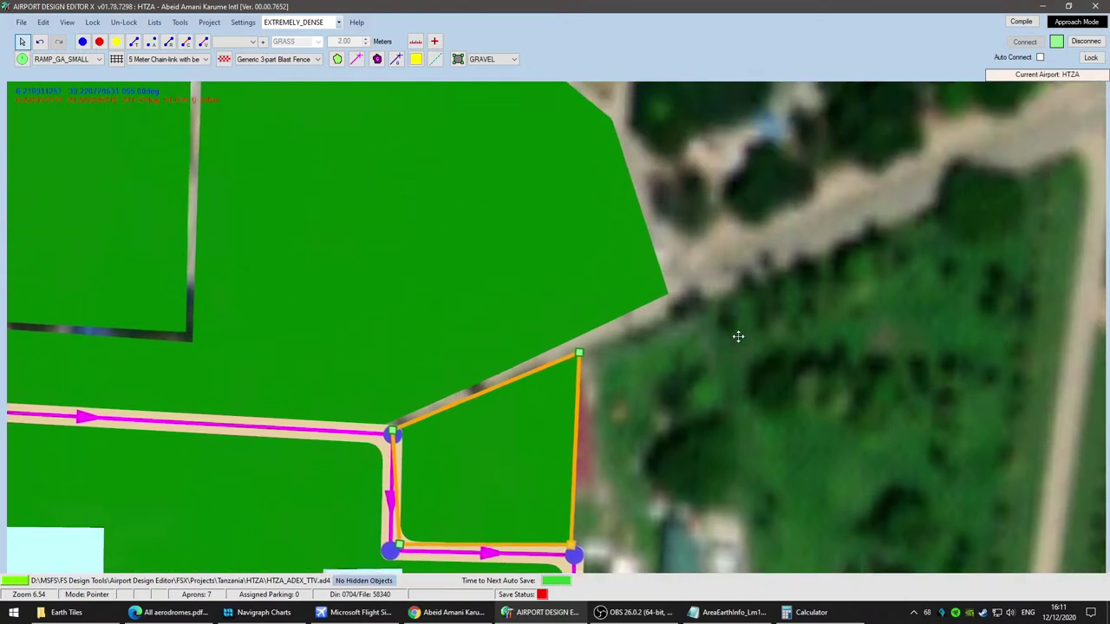
left_click(203, 41)
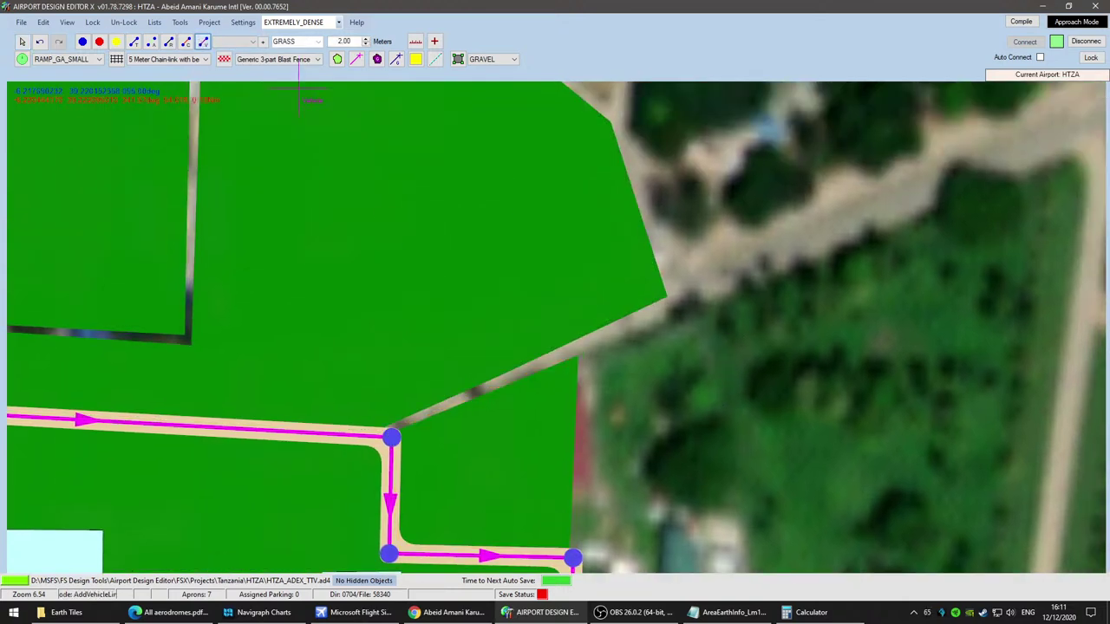
Step: Draw a gravel vehicle road north-east from the taxiway corner node
left_click_drag(391, 436, 1080, 109)
scroll(1009, 250, "down", 2)
right_click_drag(925, 388, 512, 509)
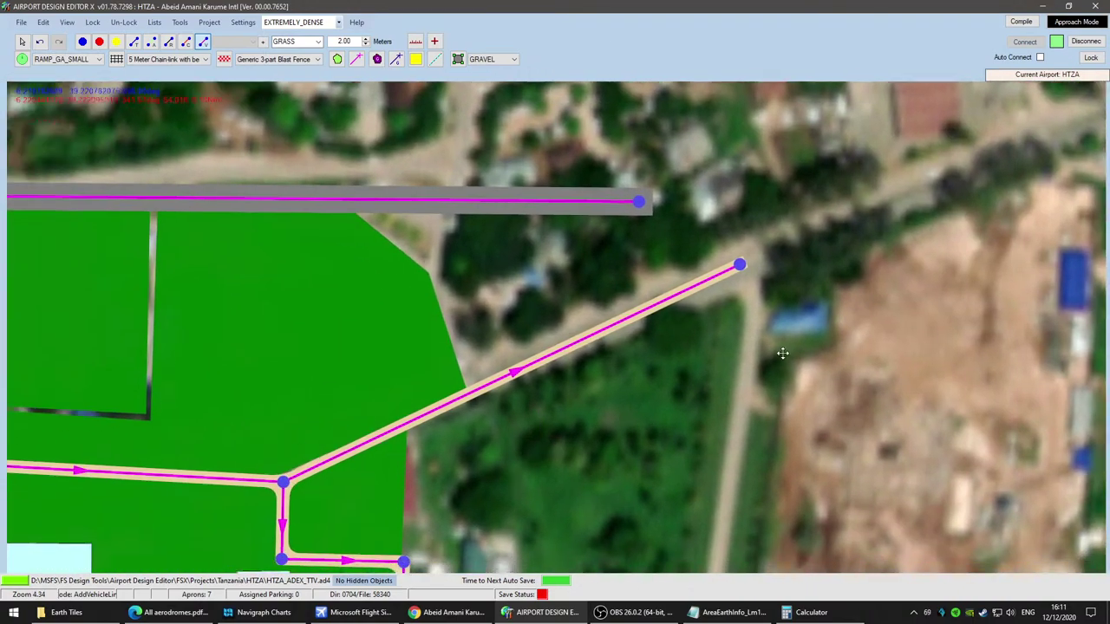
scroll(689, 393, "down", 2)
scroll(737, 489, "up", 3)
scroll(747, 491, "up", 1)
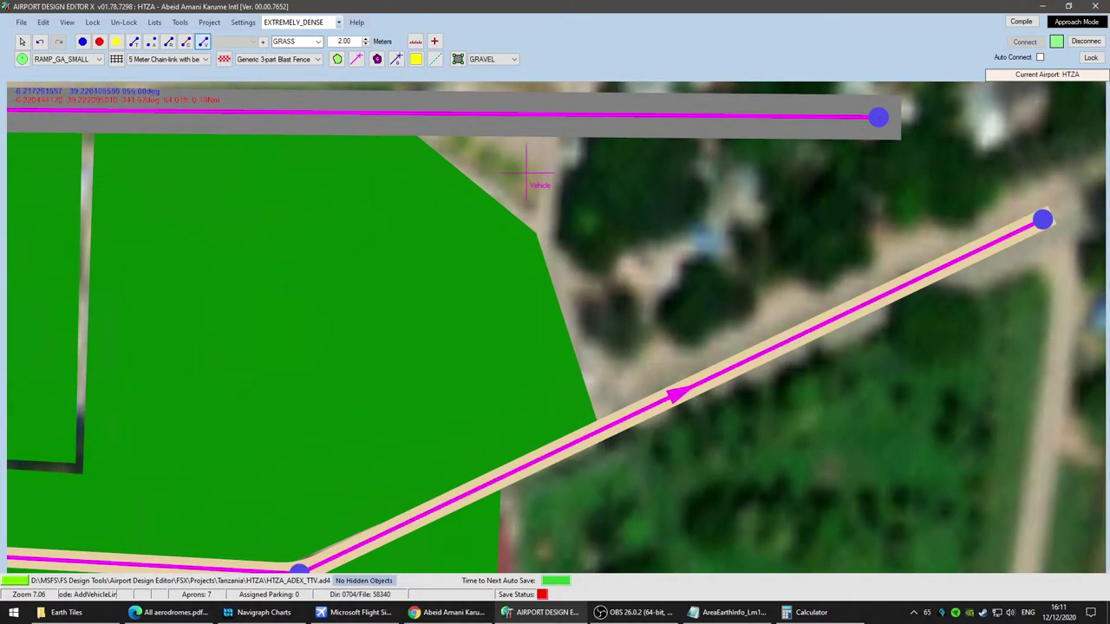
Step: Undo a misplaced segment and draw two branch links from the road up to the grey strip
left_click(541, 229)
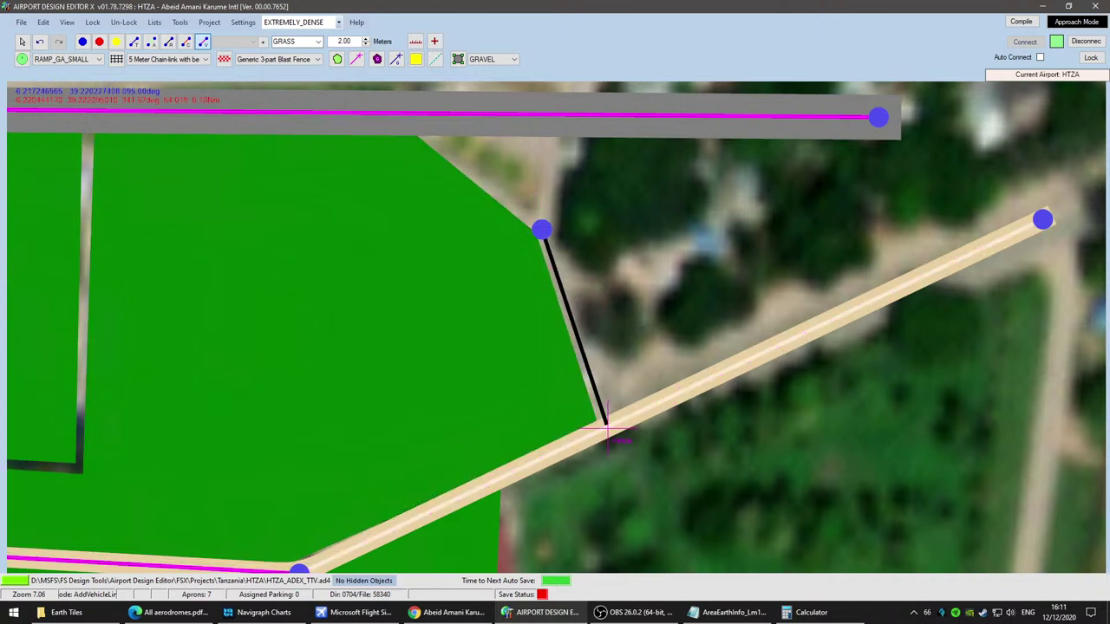
left_click(616, 353)
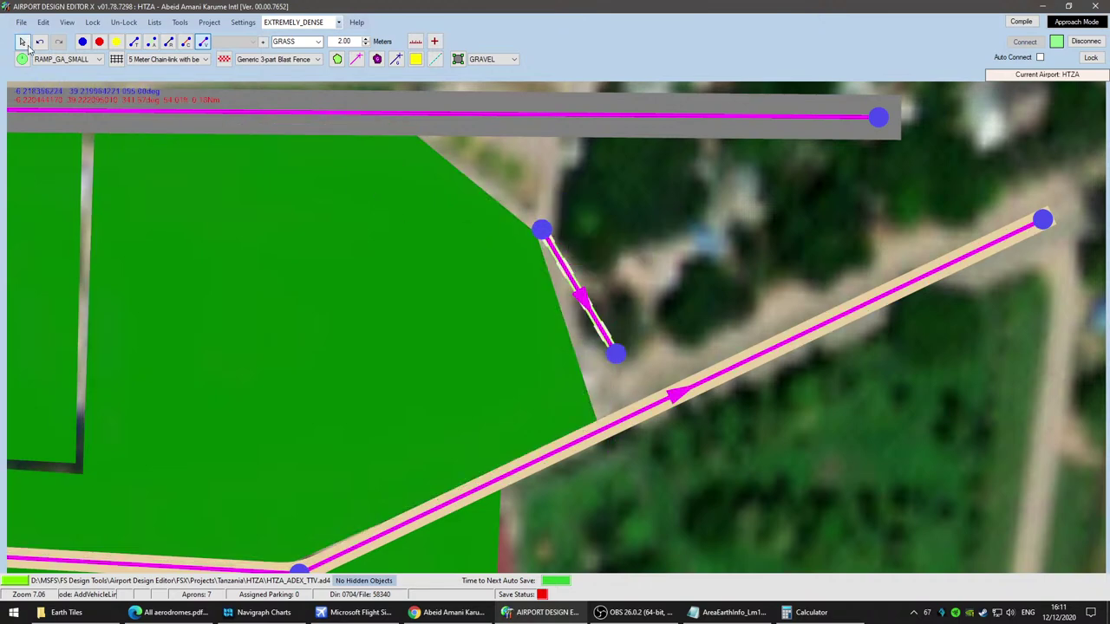
left_click(40, 43)
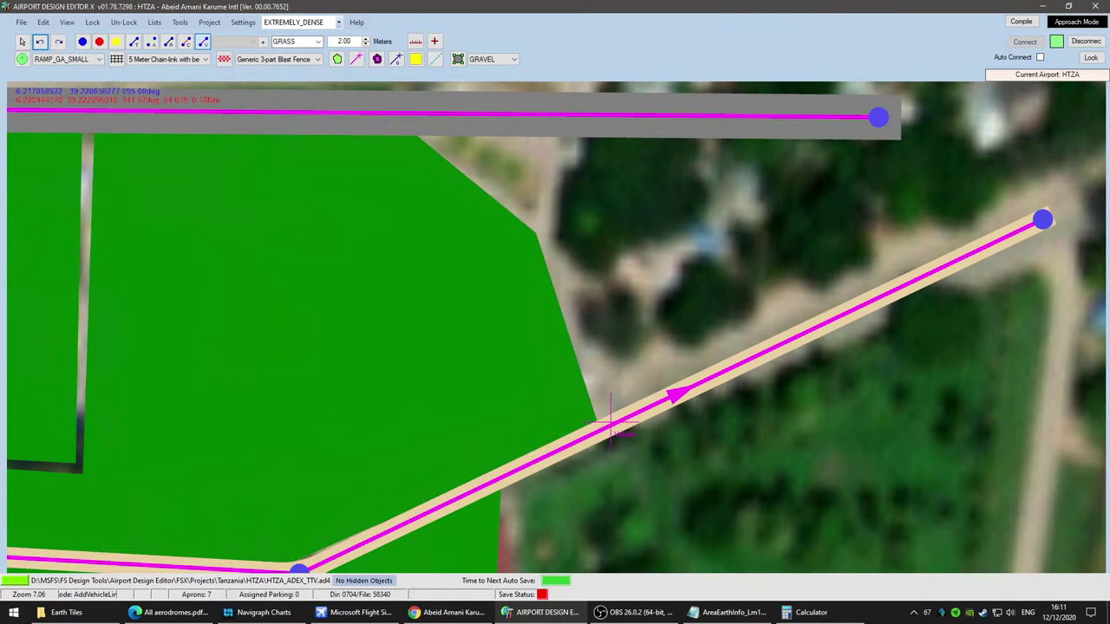
mouse_move(605, 429)
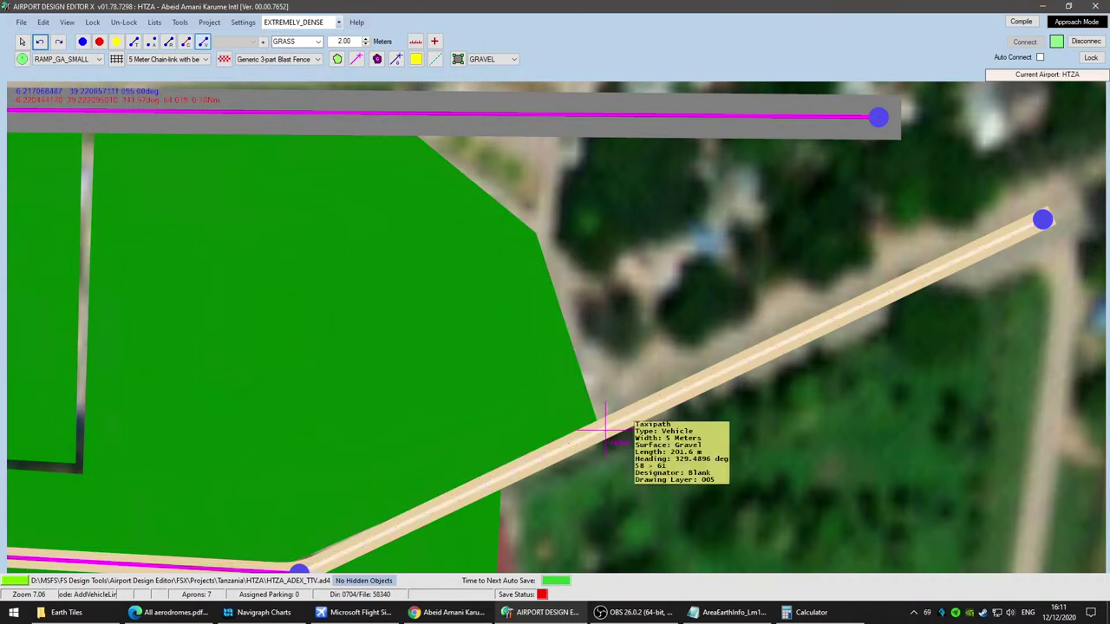
left_click(541, 227)
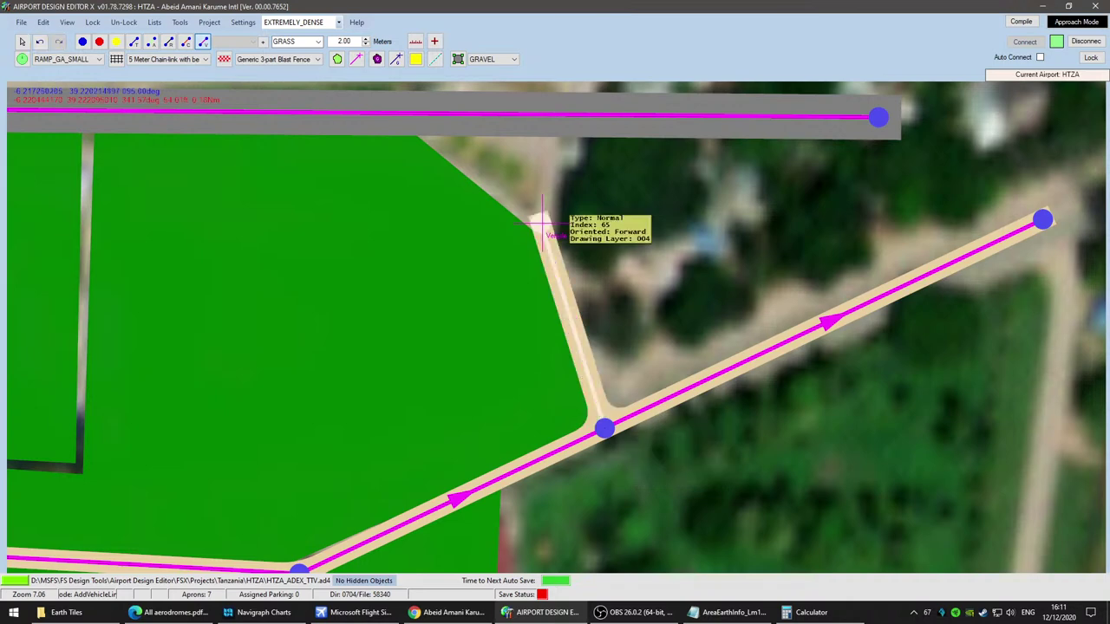
scroll(614, 202, "up", 1)
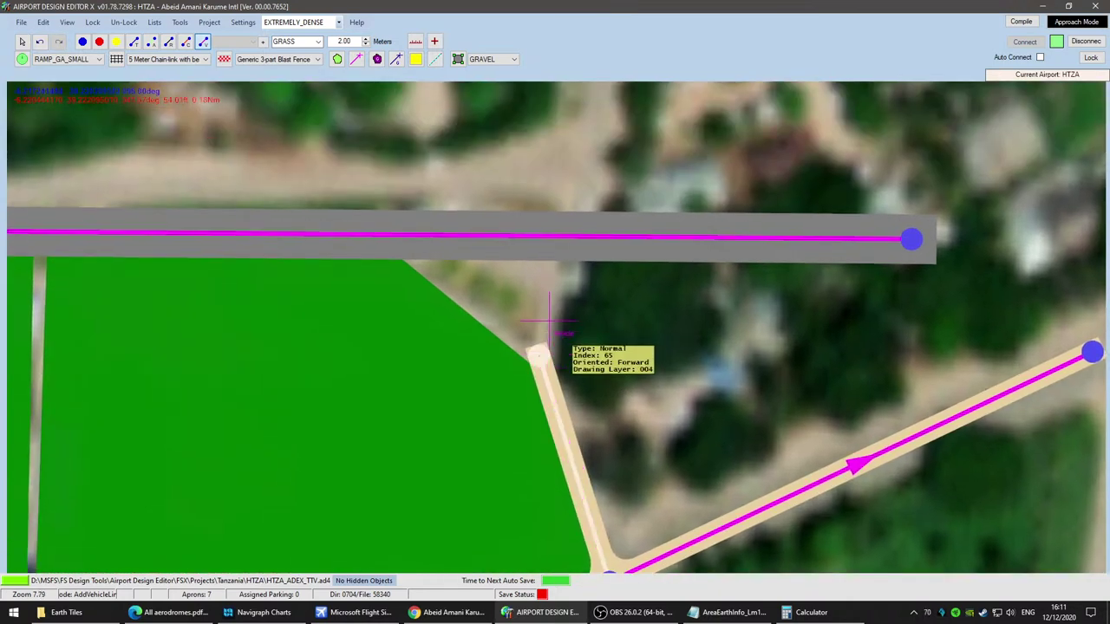
left_click(558, 271)
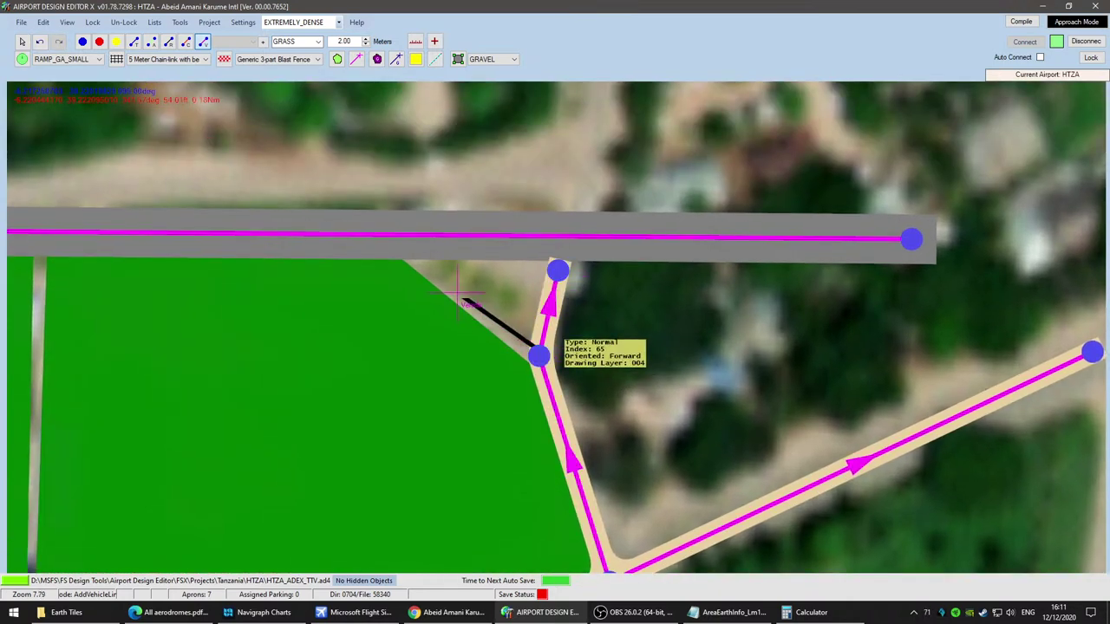
left_click(428, 266)
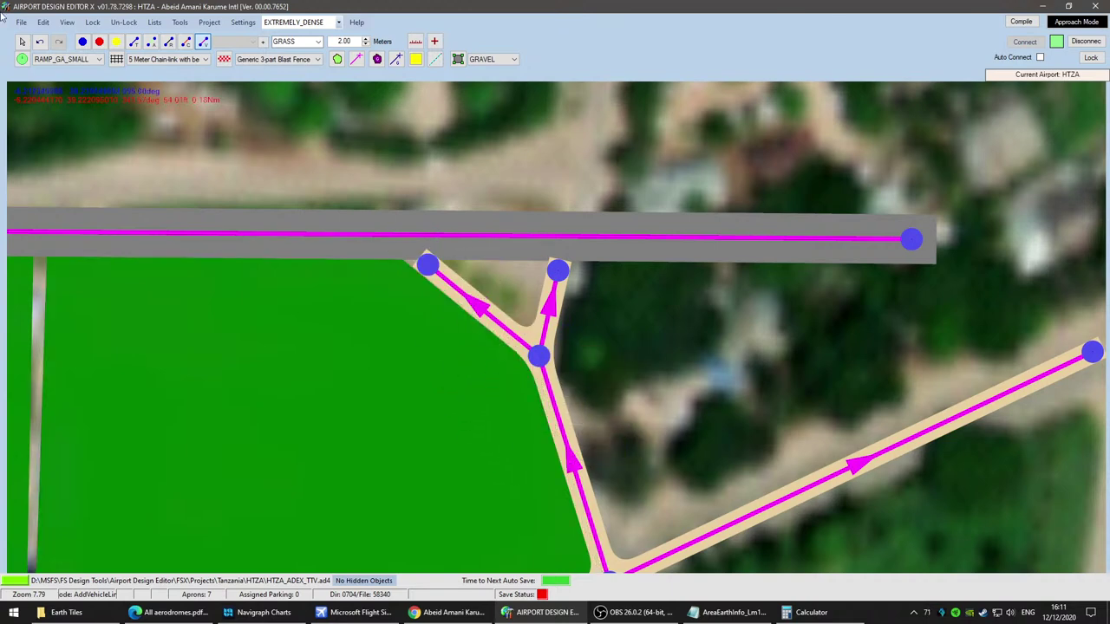
left_click(468, 306)
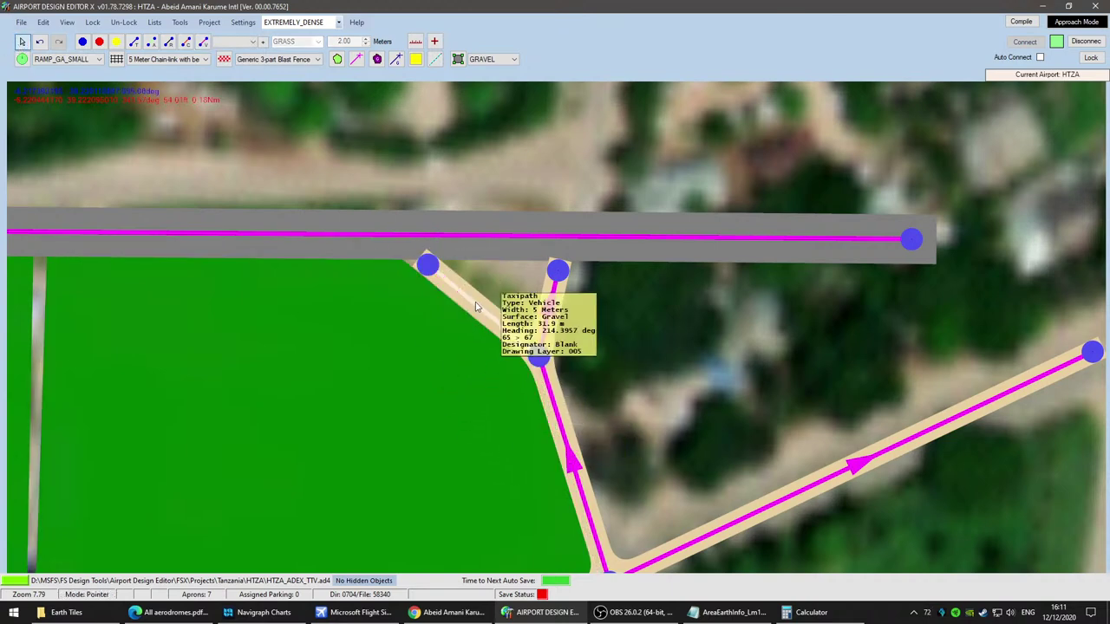
Step: Confirm the properties of the branch link, the short gravel link and the longer link below it
double_click(473, 307)
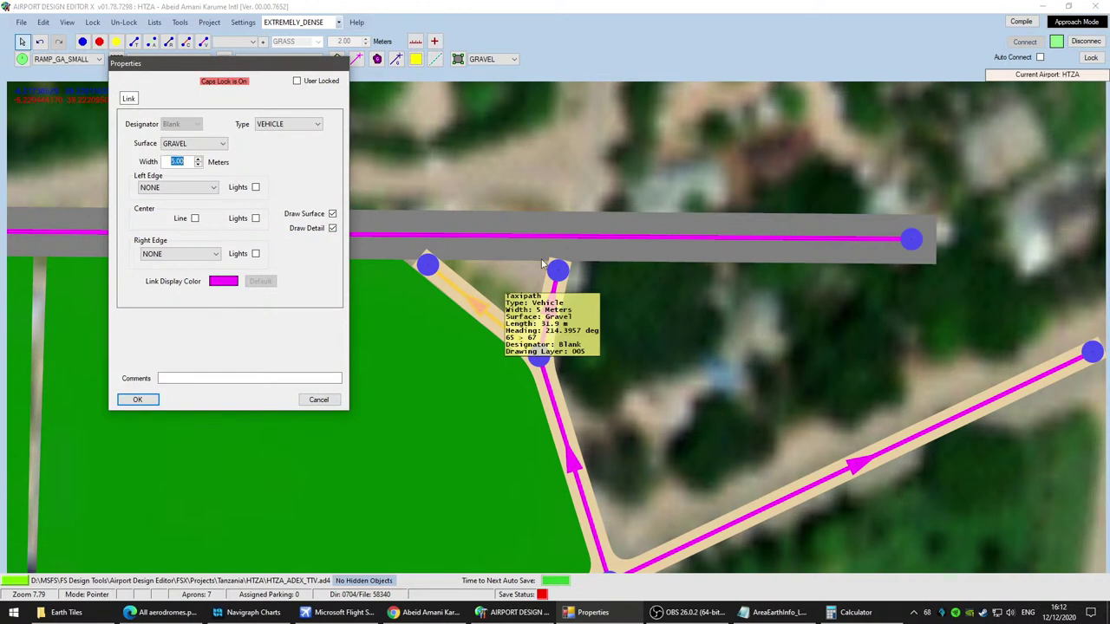
left_click(136, 401)
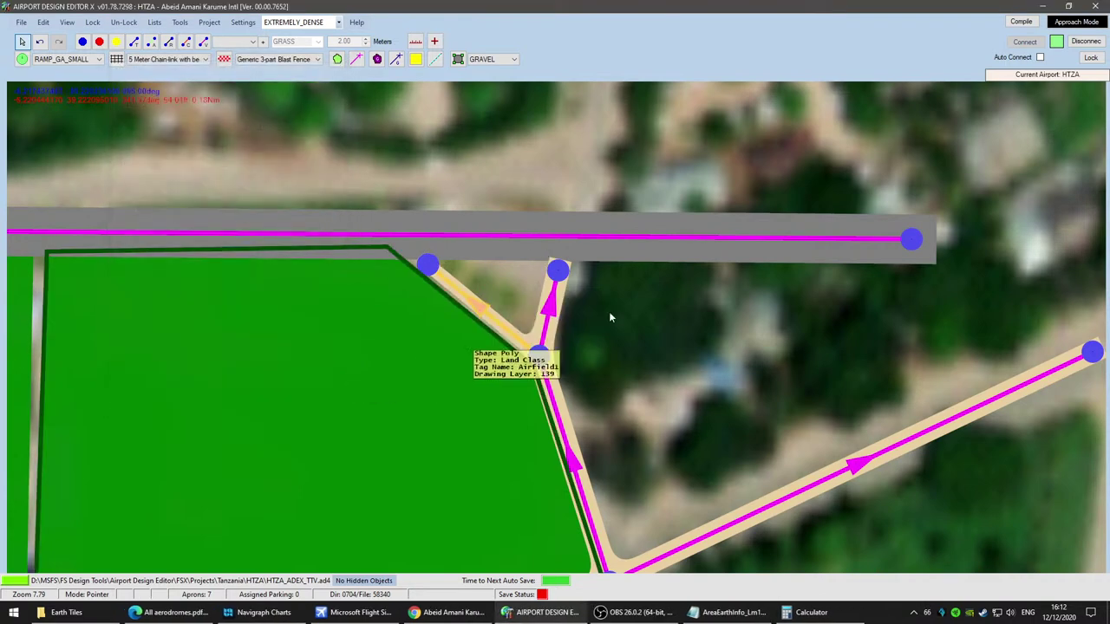
double_click(548, 312)
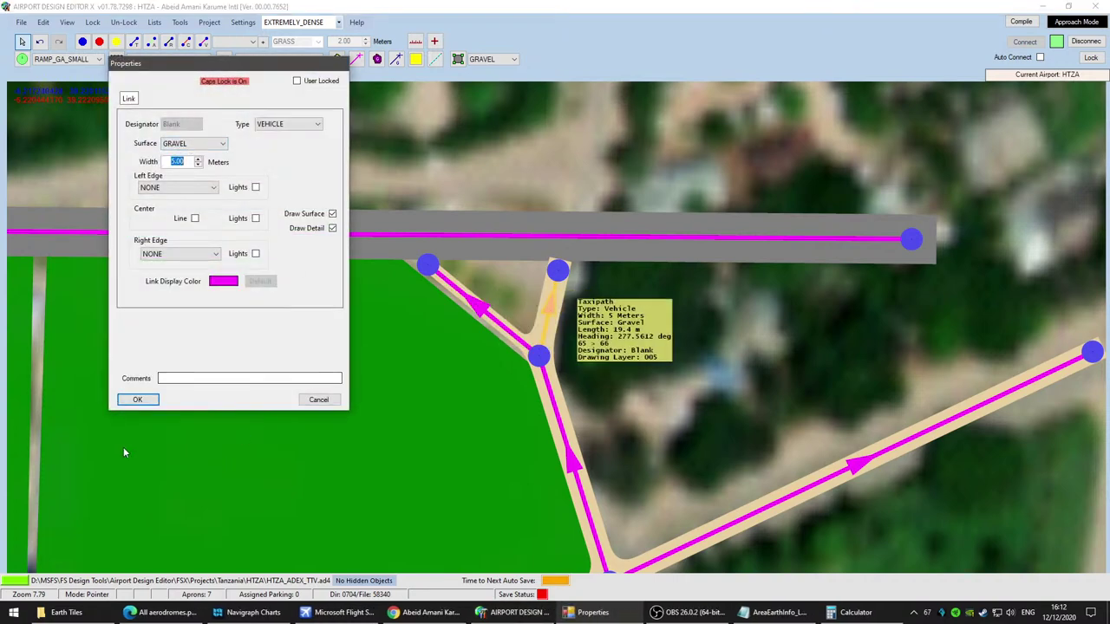
left_click(139, 401)
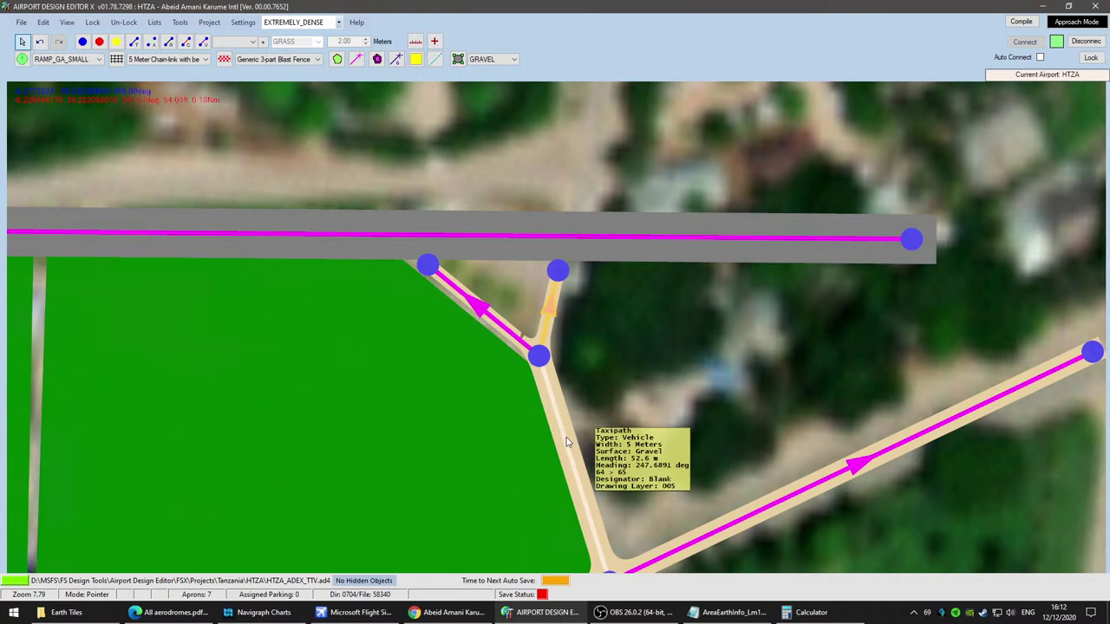
double_click(567, 442)
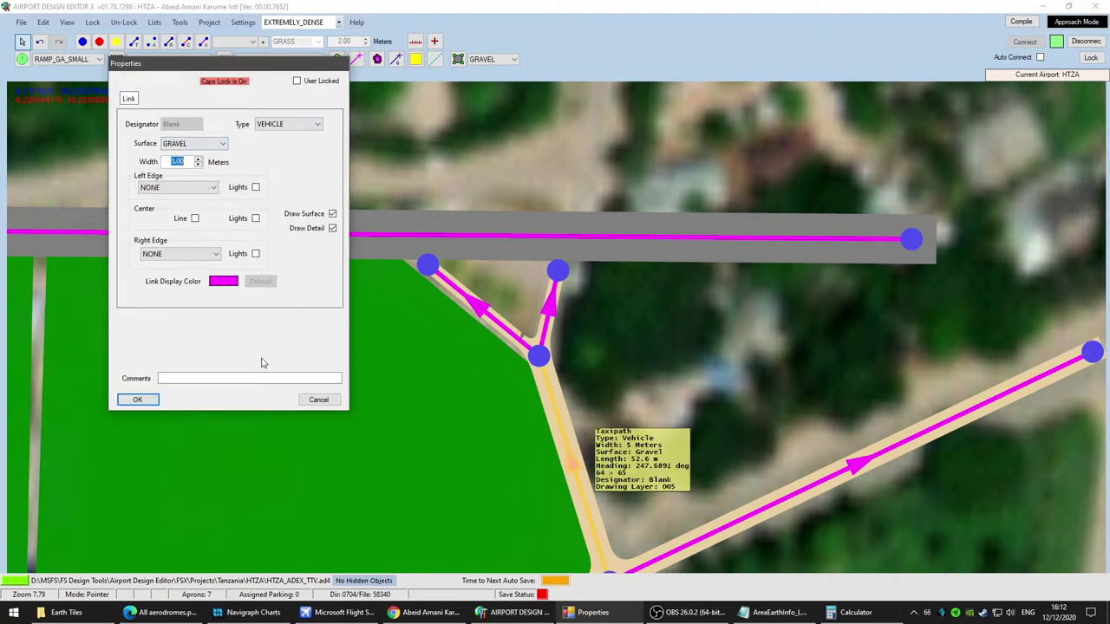
left_click(137, 401)
scroll(690, 442, "up", 4)
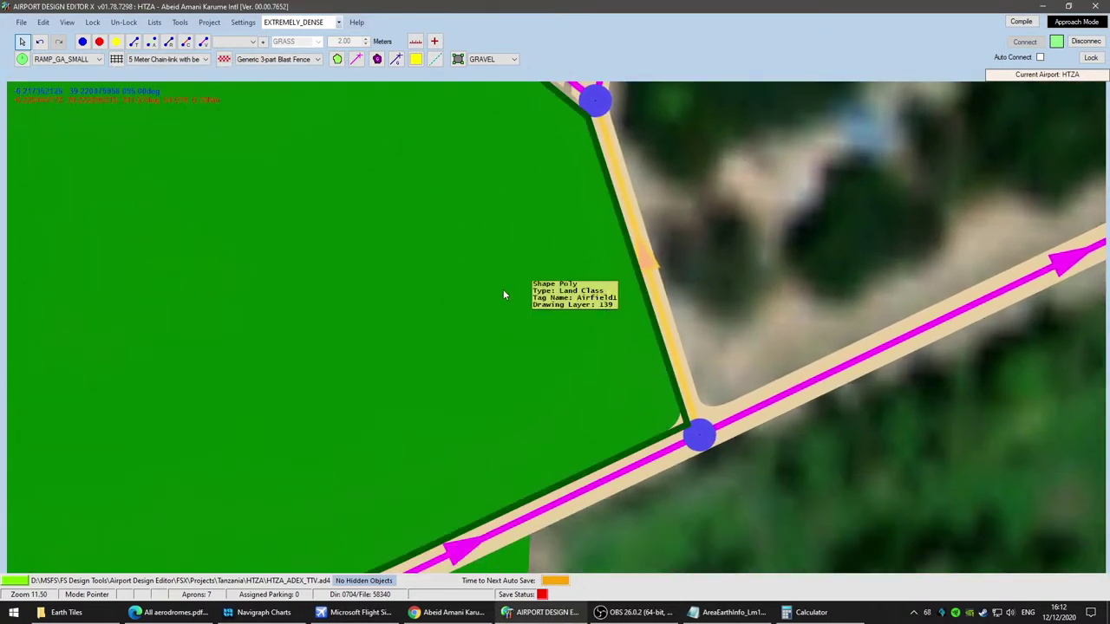
Step: Nudge the upper taxiway node near the runway junction slightly left
left_click(504, 291)
scroll(698, 293, "up", 4)
left_click_drag(701, 300, 800, 562)
left_click_drag(737, 290, 859, 517)
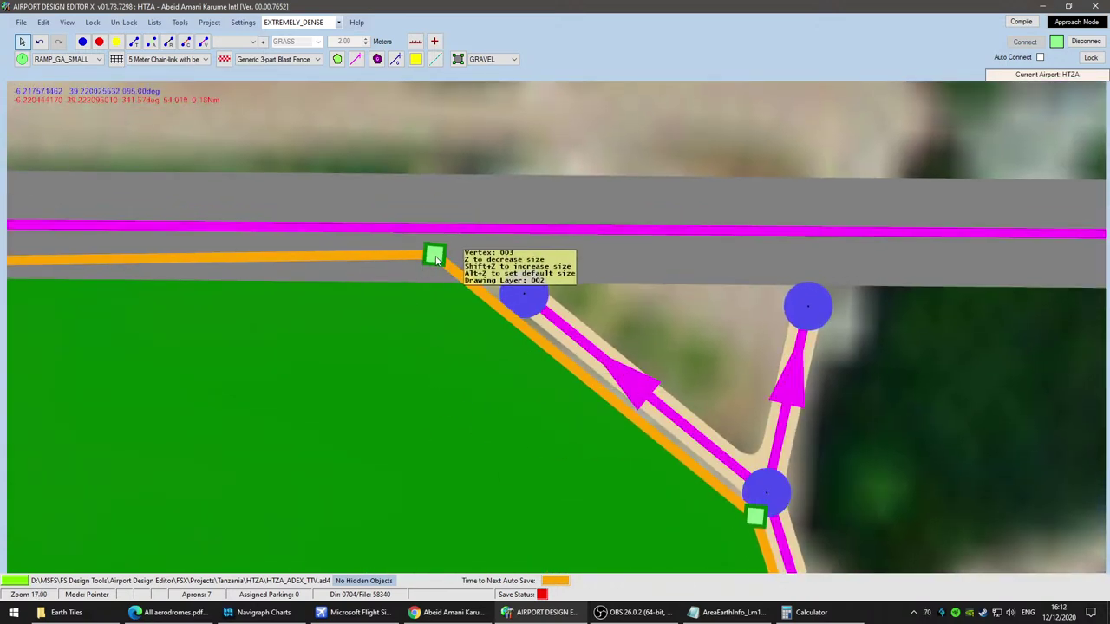
left_click(547, 314)
left_click(549, 315)
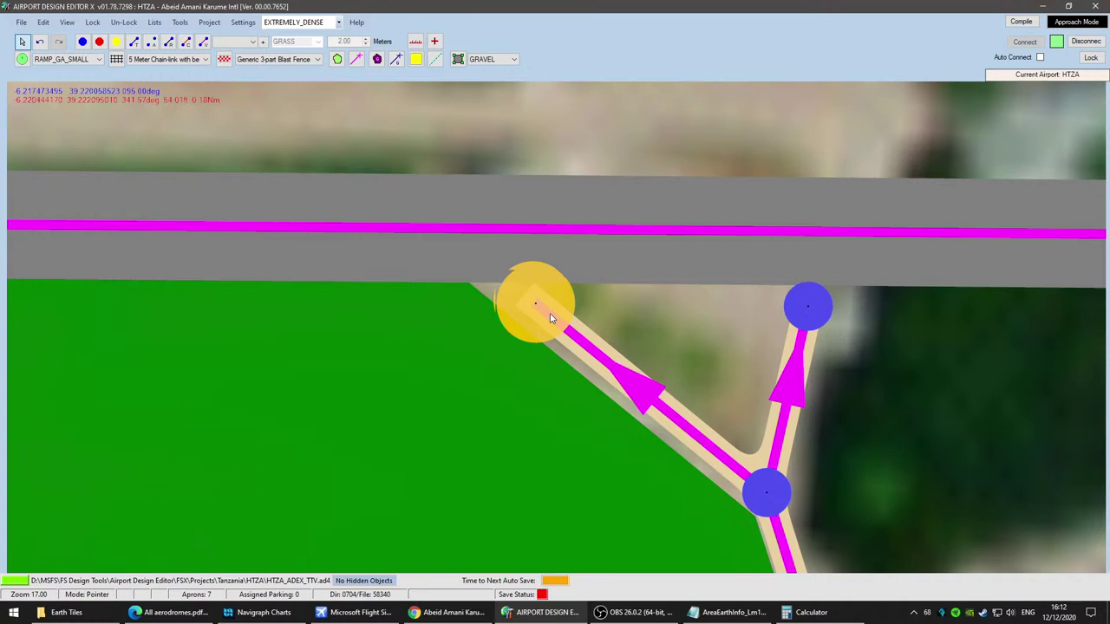
left_click_drag(548, 318, 539, 317)
right_click(540, 317)
Step: Move the airfield polygon's corners onto the taxiway edge and the junction node
left_click(432, 320)
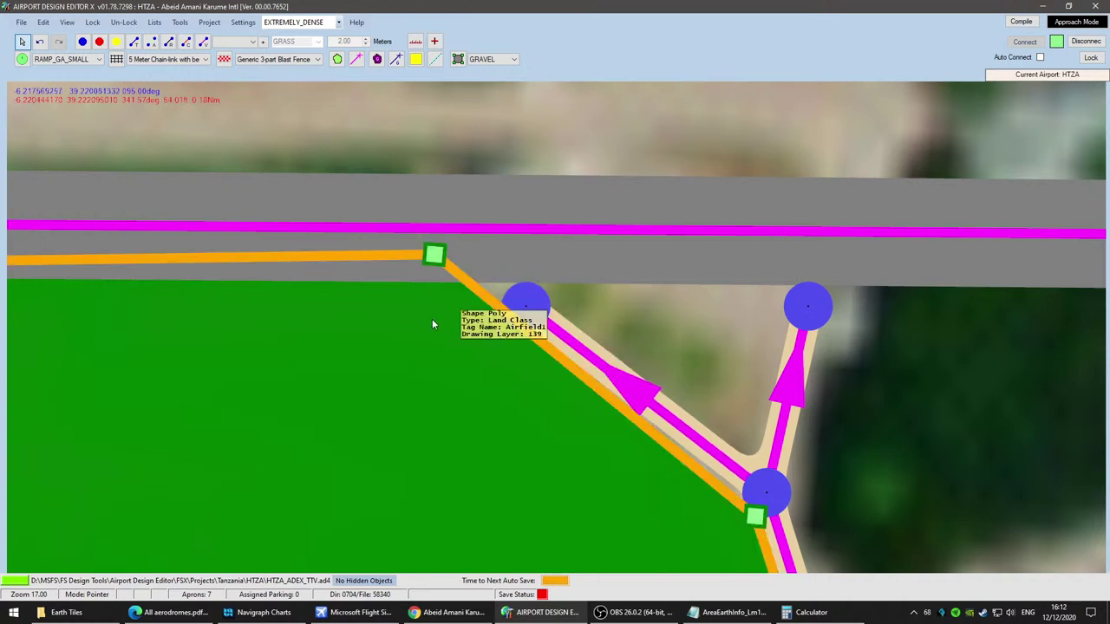
left_click_drag(438, 265, 461, 257)
left_click_drag(928, 460, 731, 337)
left_click_drag(559, 398, 569, 375)
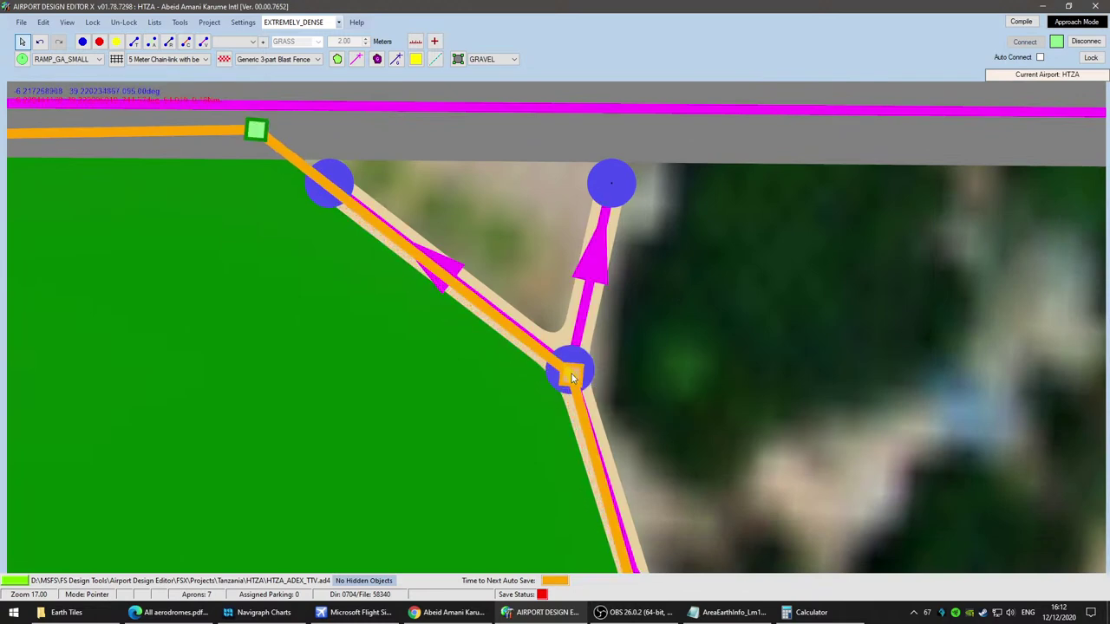
scroll(695, 406, "down", 2)
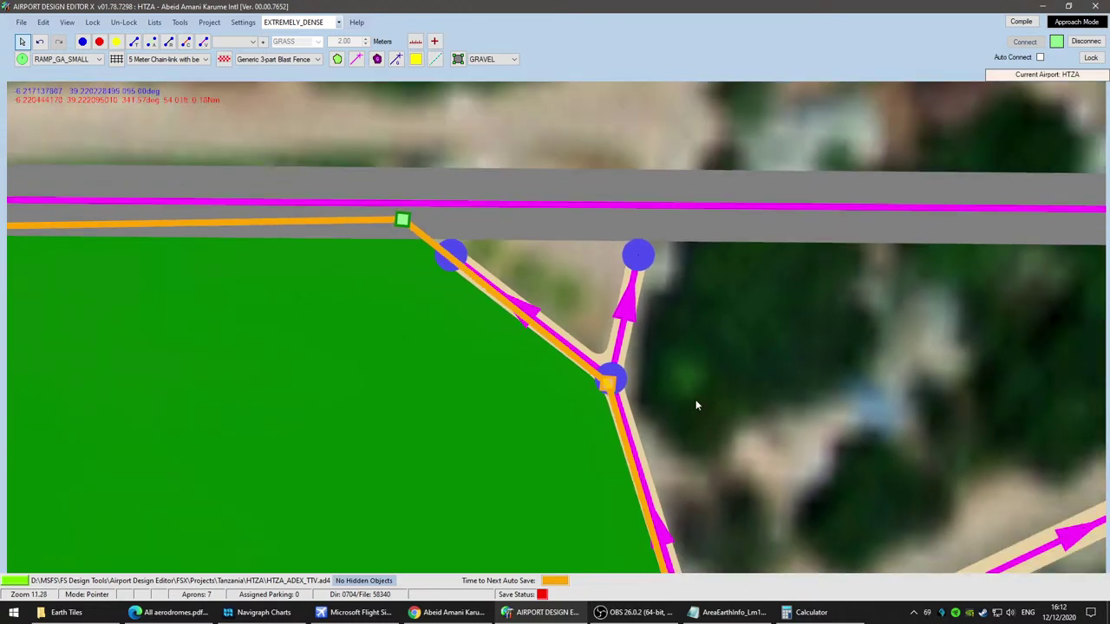
left_click(722, 225)
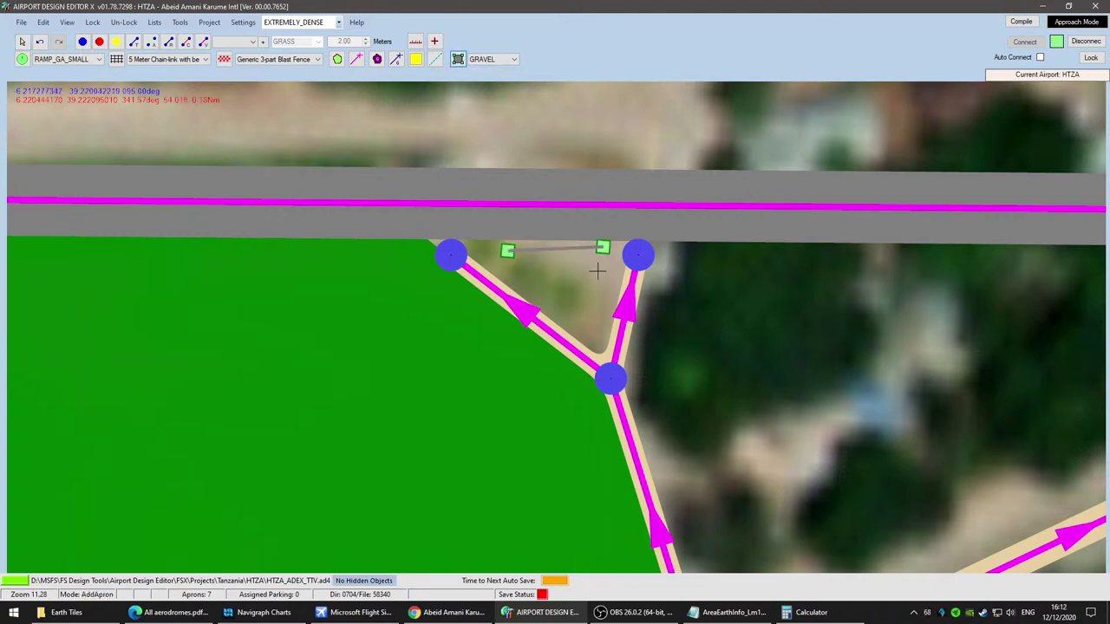
Step: Close the three-corner apron in the gap and set its surface to GRASS
double_click(577, 316)
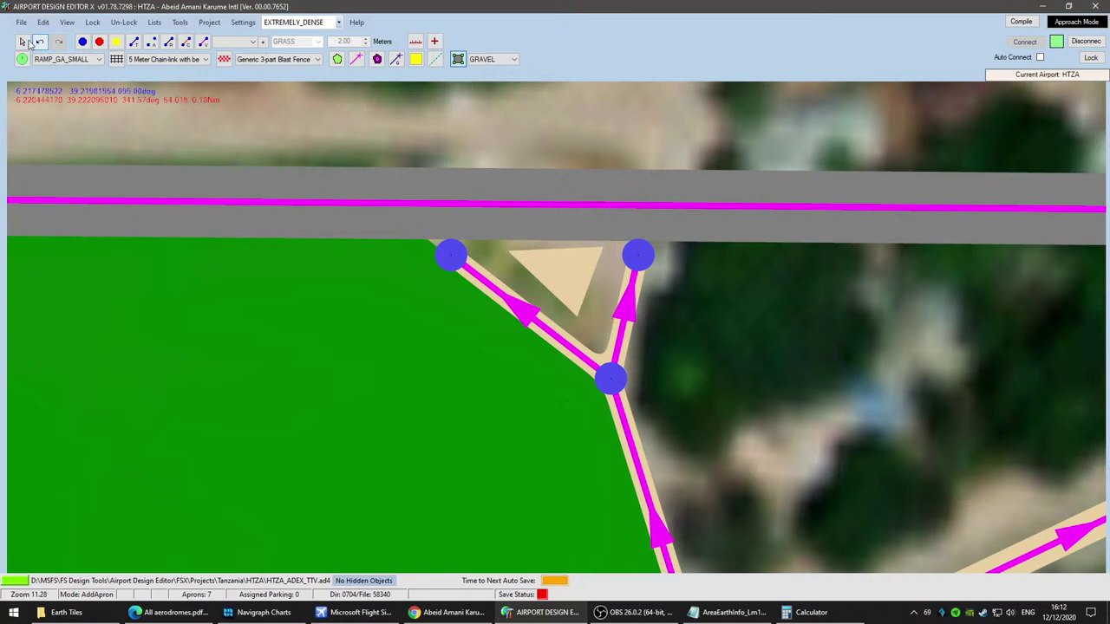
left_click(23, 42)
double_click(569, 273)
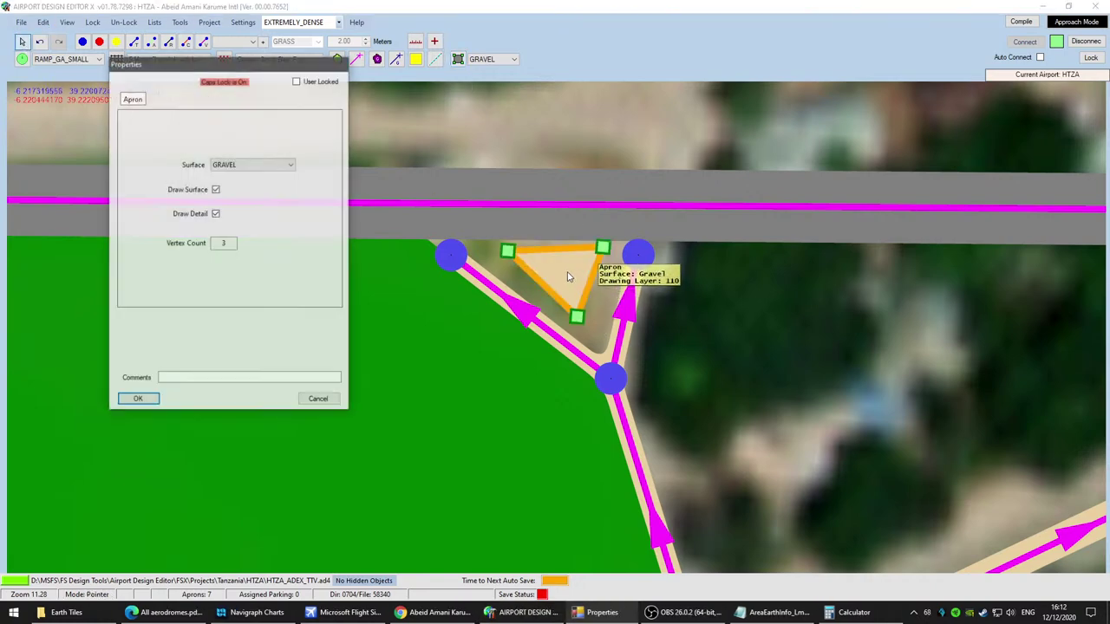
left_click(257, 167)
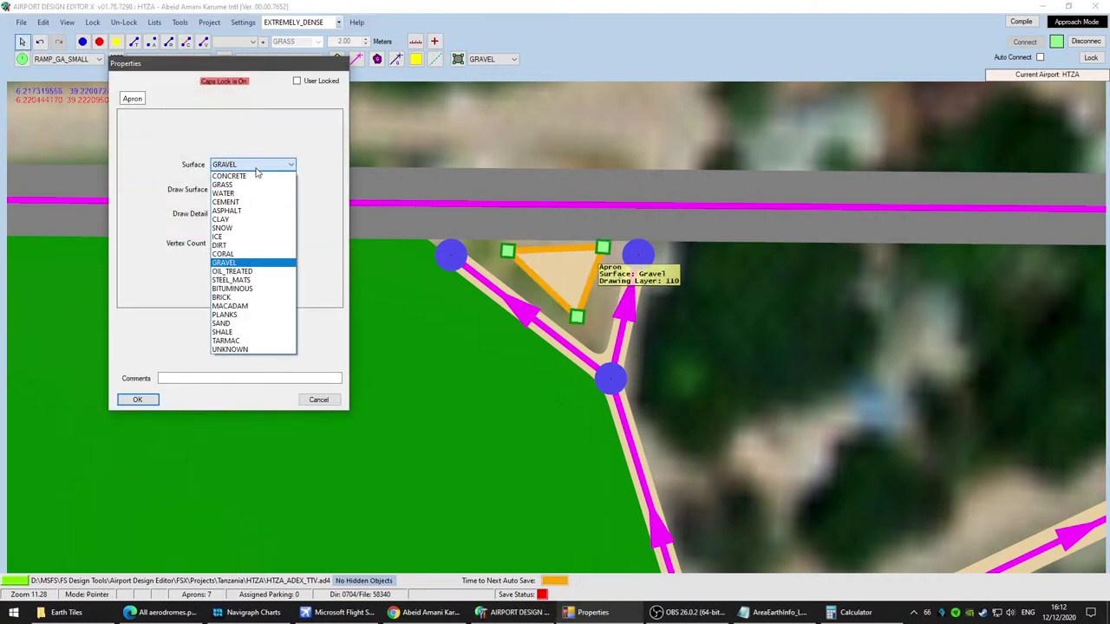
left_click(260, 186)
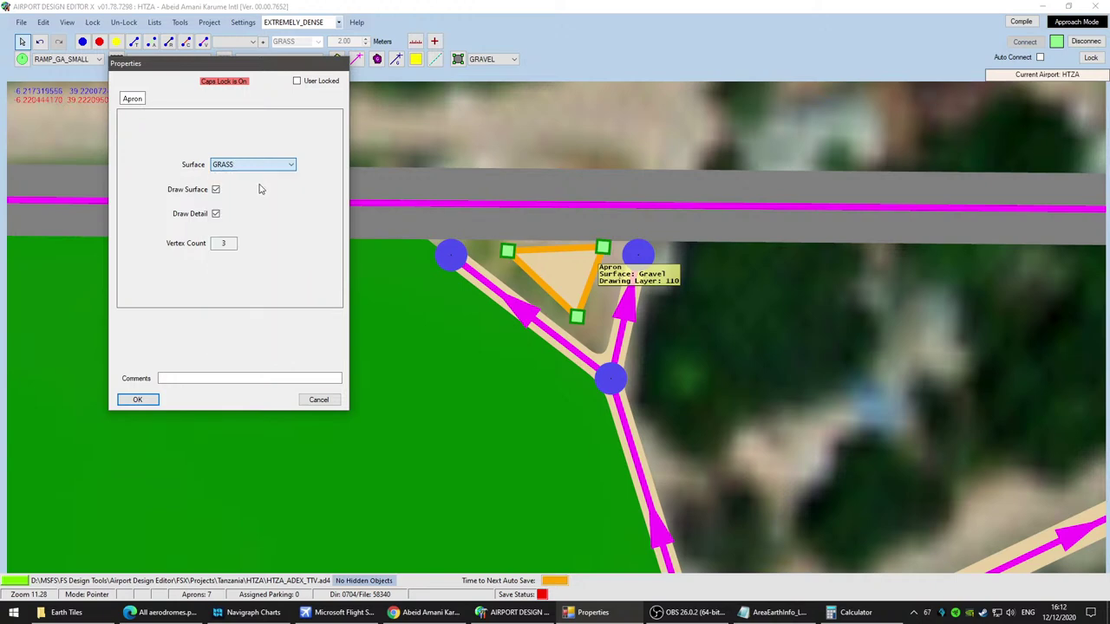
left_click(137, 400)
Step: Drag the apron's corners onto the western and eastern nodes, the lower junction and the runway edge
scroll(685, 213, "up", 5)
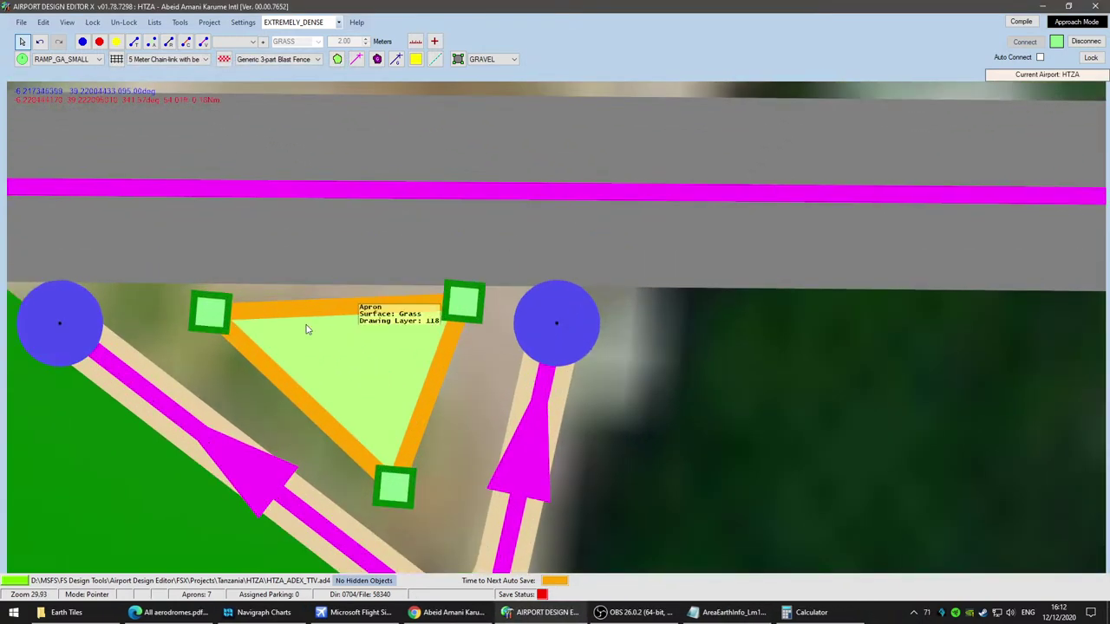
left_click_drag(209, 322, 48, 268)
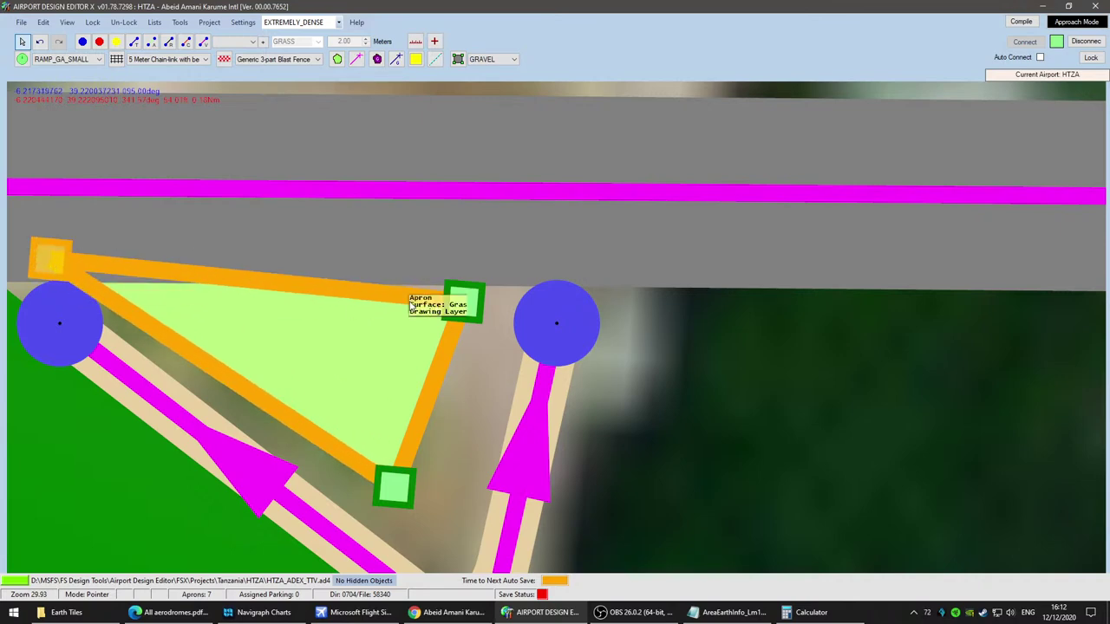
left_click_drag(448, 308, 546, 261)
left_click_drag(659, 410, 781, 195)
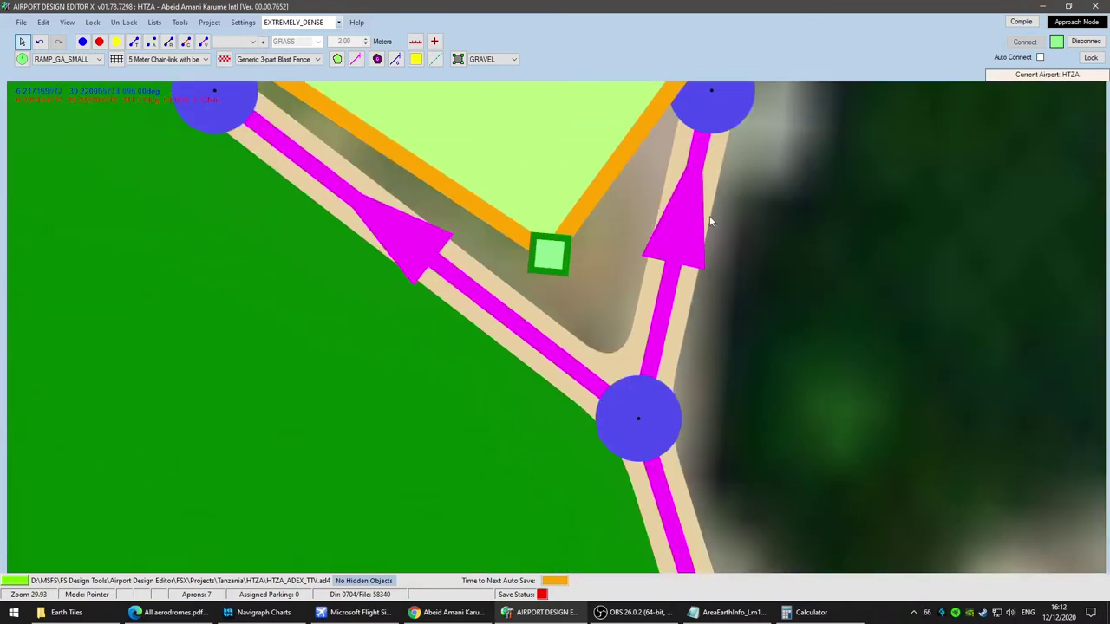
left_click_drag(559, 272, 639, 385)
left_click_drag(468, 142, 767, 456)
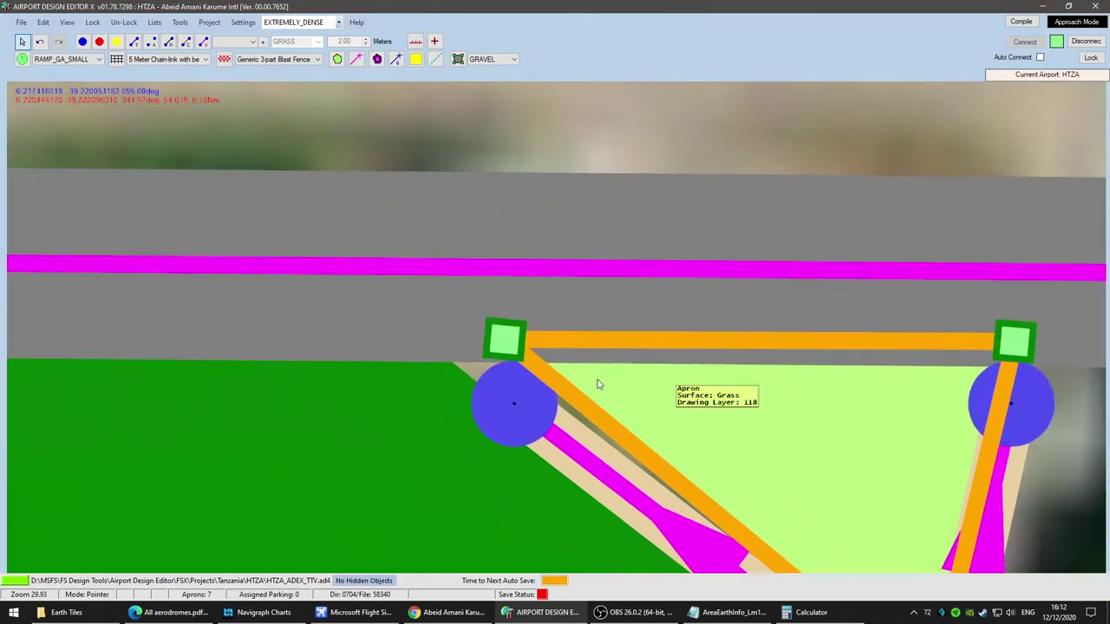
left_click_drag(491, 338, 468, 347)
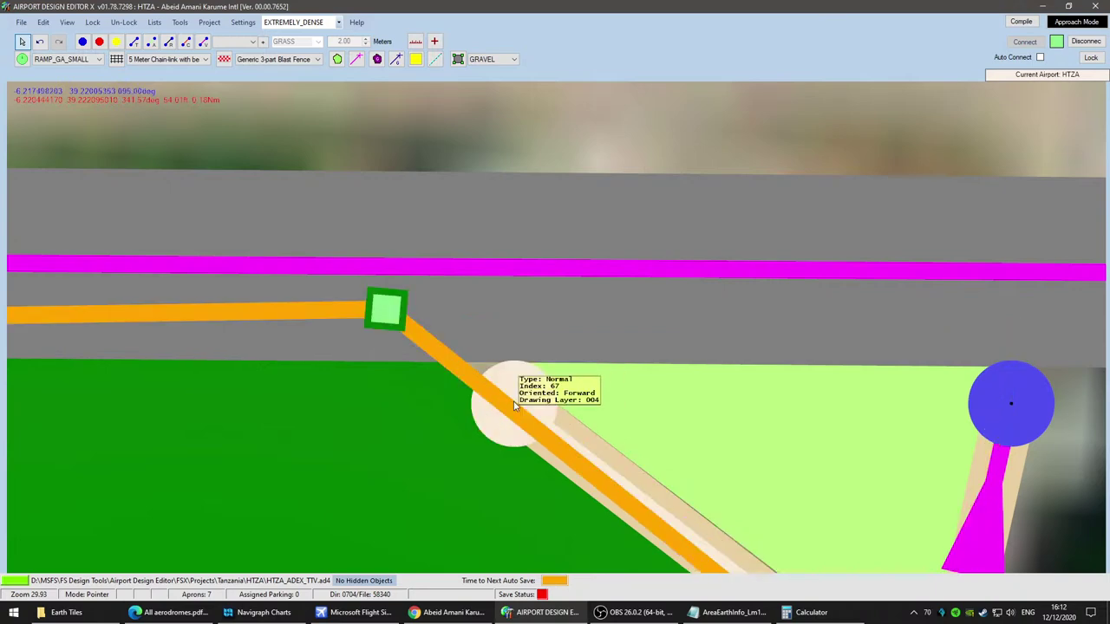
scroll(538, 399, "up", 2)
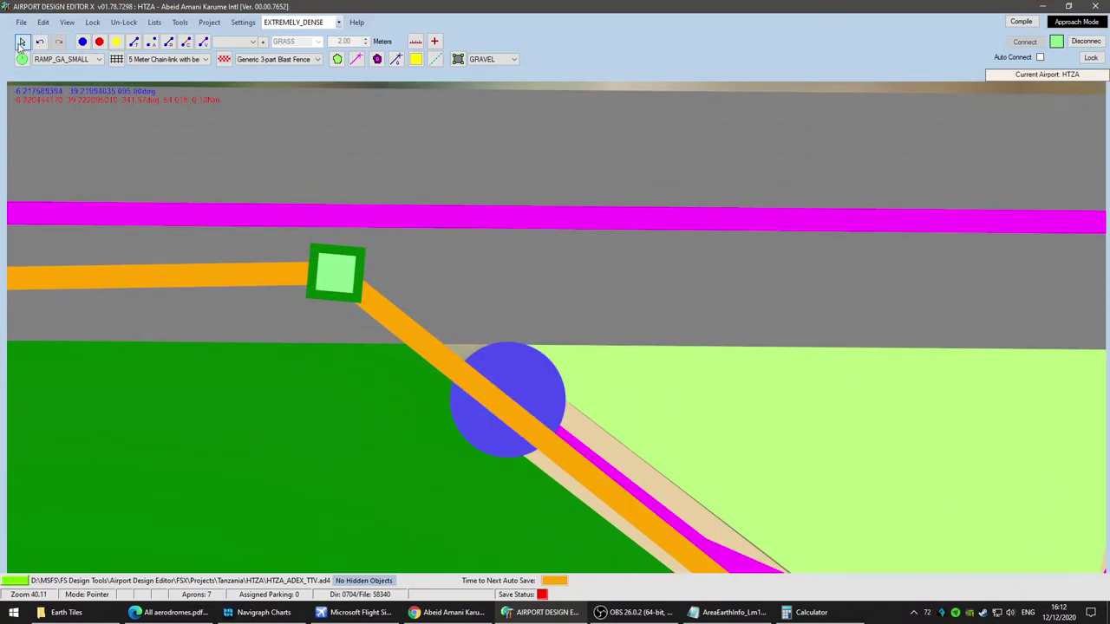
scroll(738, 453, "down", 3)
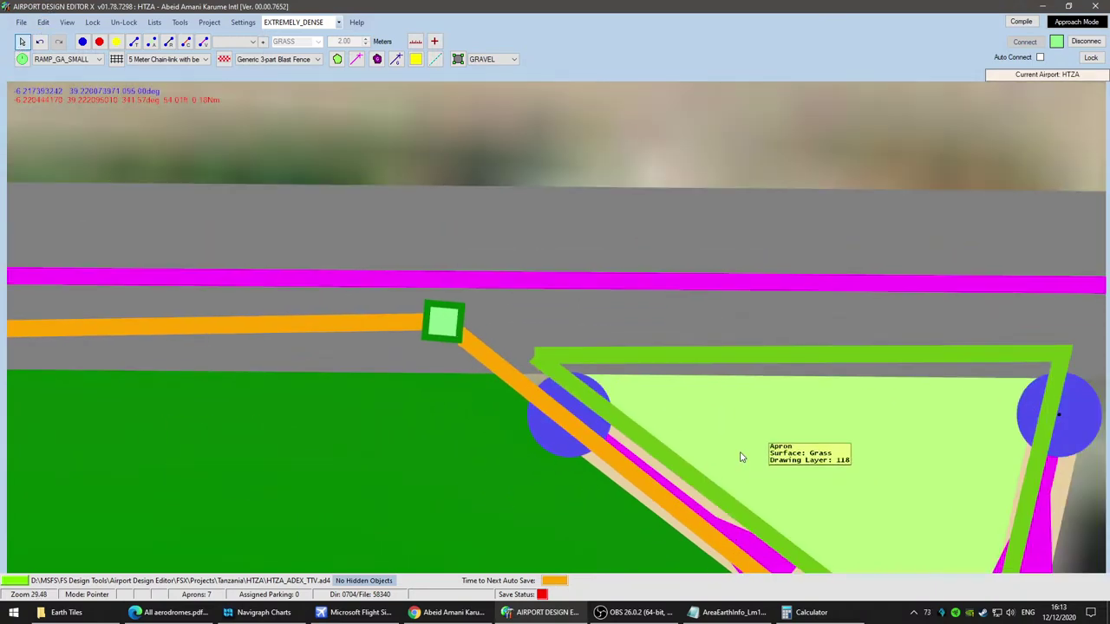
scroll(855, 476, "down", 8)
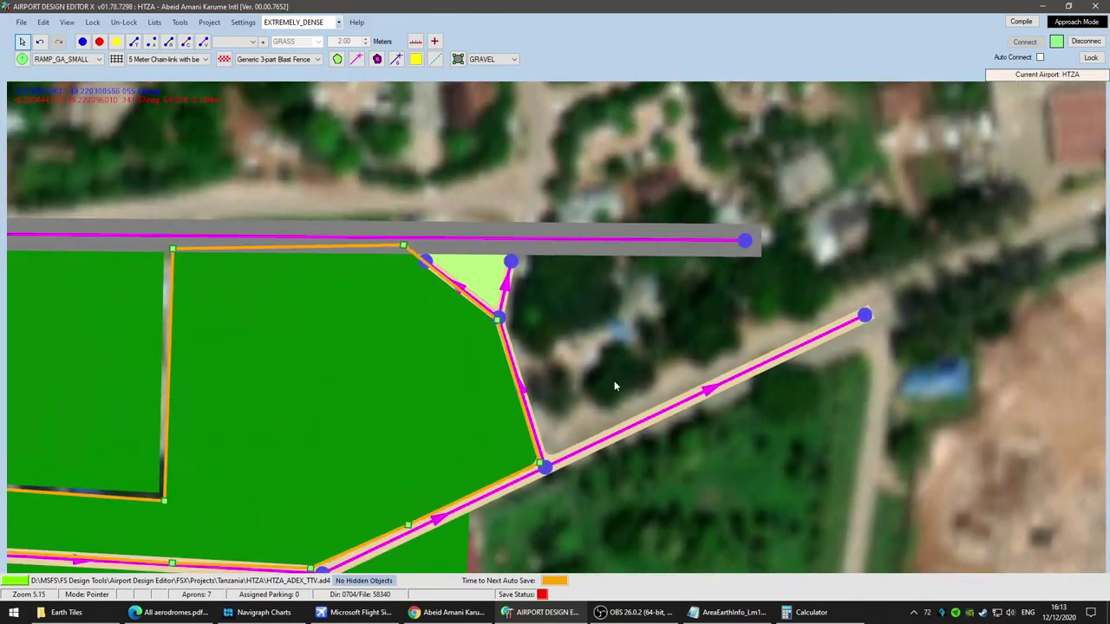
Step: Draw a vehicle link from the southern taxi line to the hangar corner and along its southern edge
left_click_drag(614, 381, 898, 34)
left_click_drag(659, 248, 853, 589)
right_click_drag(780, 405, 641, 283)
right_click_drag(675, 349, 803, 379)
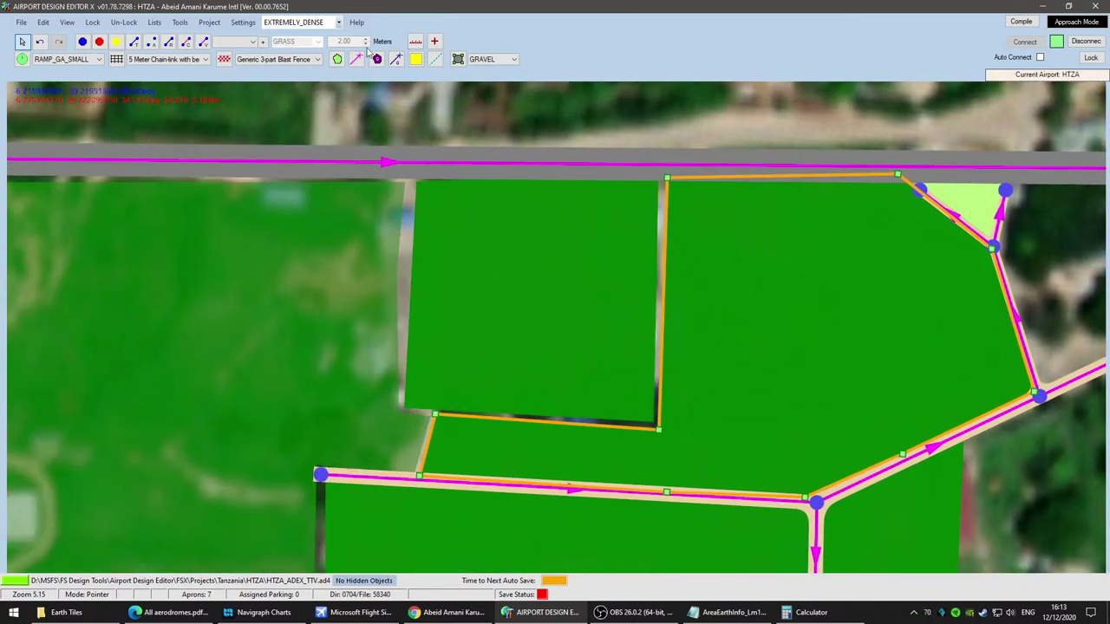
left_click(202, 42)
scroll(419, 455, "up", 4)
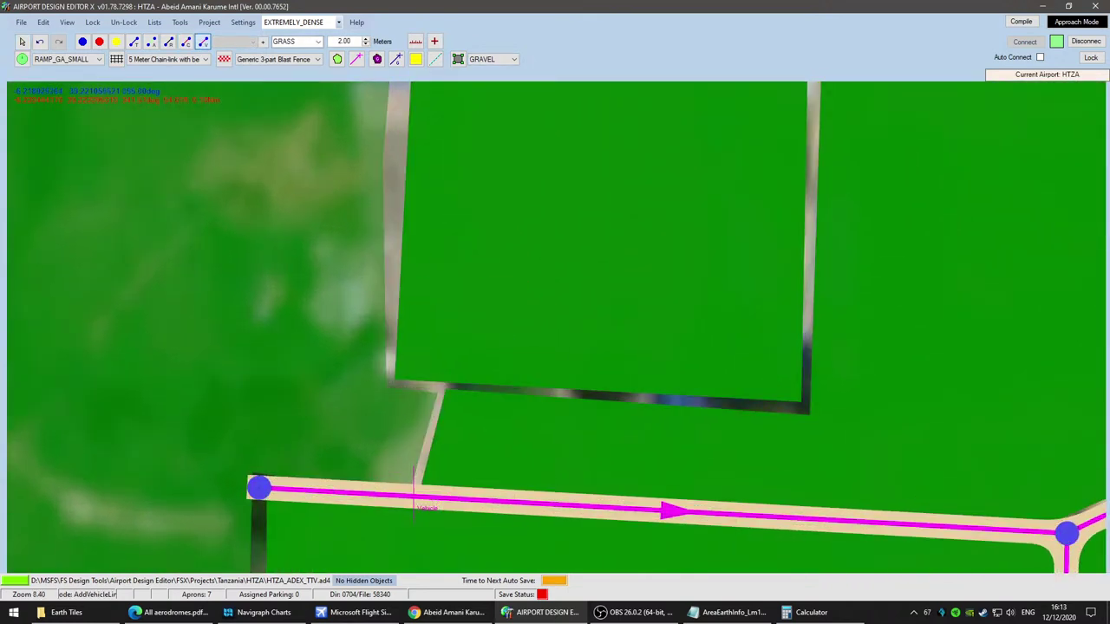
left_click(413, 496)
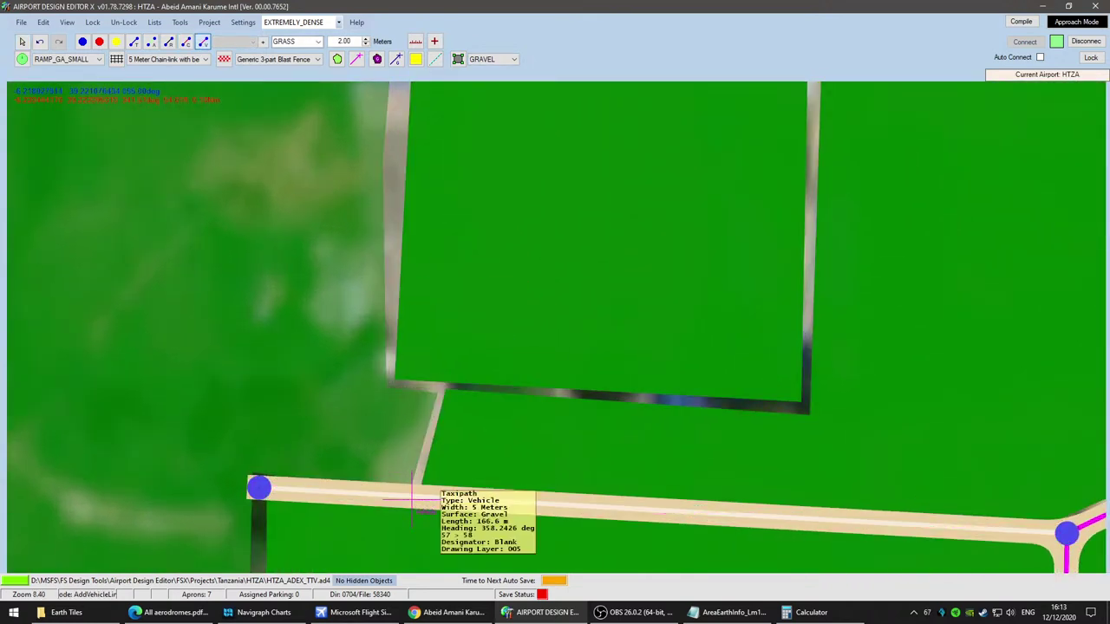
left_click(442, 387)
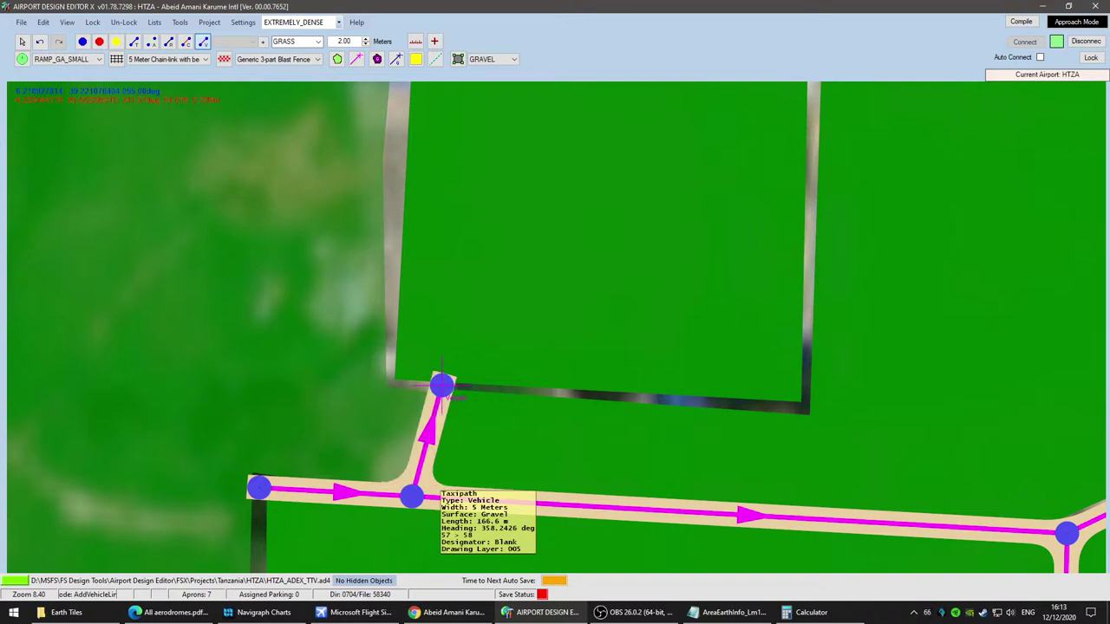
left_click(798, 406)
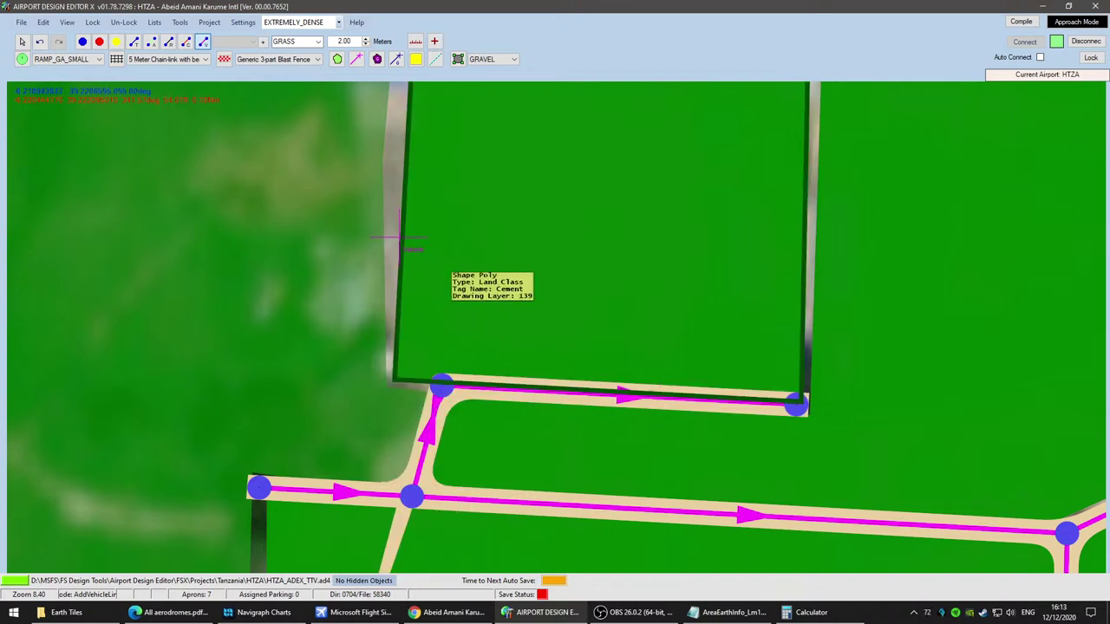
Step: Add links from the hangar corner west to the fence corner and north to the road edge
left_click(443, 385)
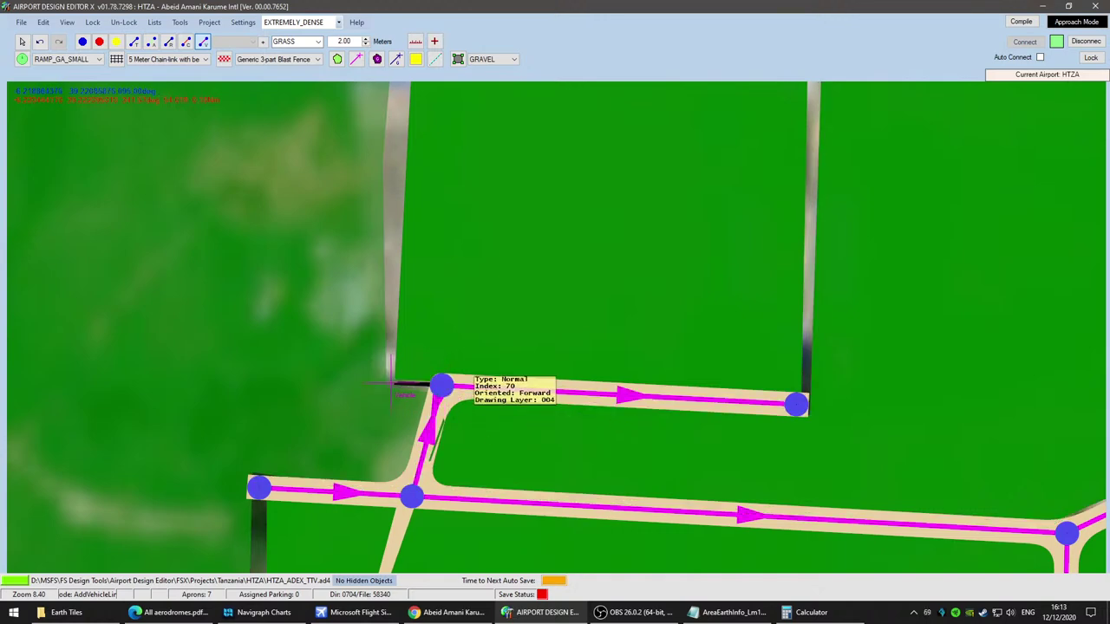
left_click(388, 382)
scroll(483, 277, "down", 1)
scroll(484, 276, "down", 3)
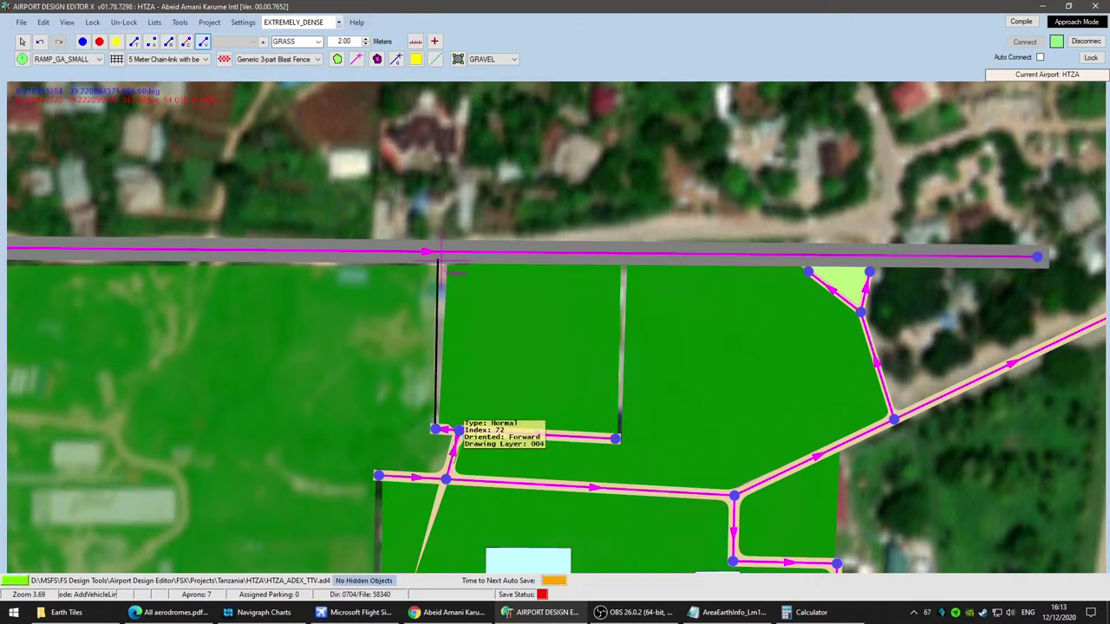
left_click(443, 269)
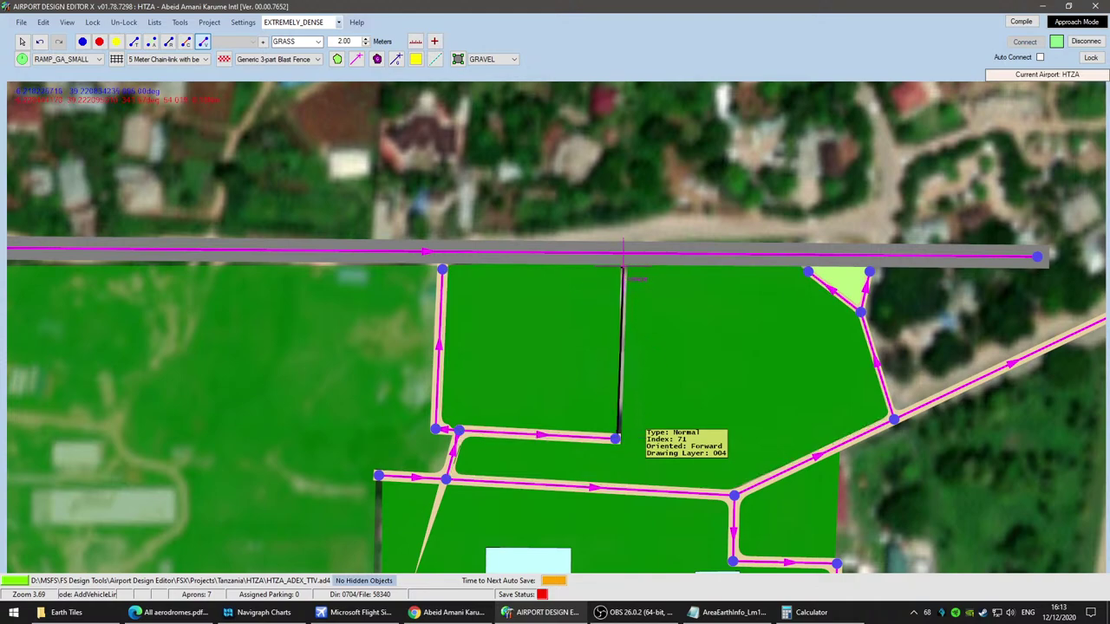
left_click(622, 269)
scroll(662, 366, "up", 2)
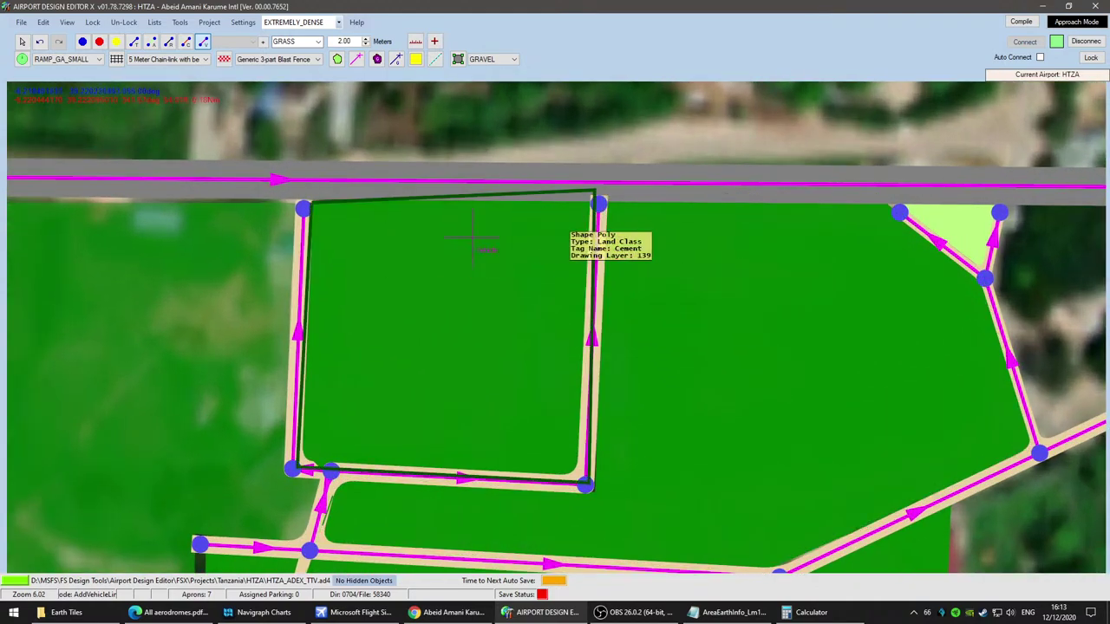
Step: Move the cement polygon's top-left corner onto the road and straighten its side vertex
scroll(455, 317, "up", 2)
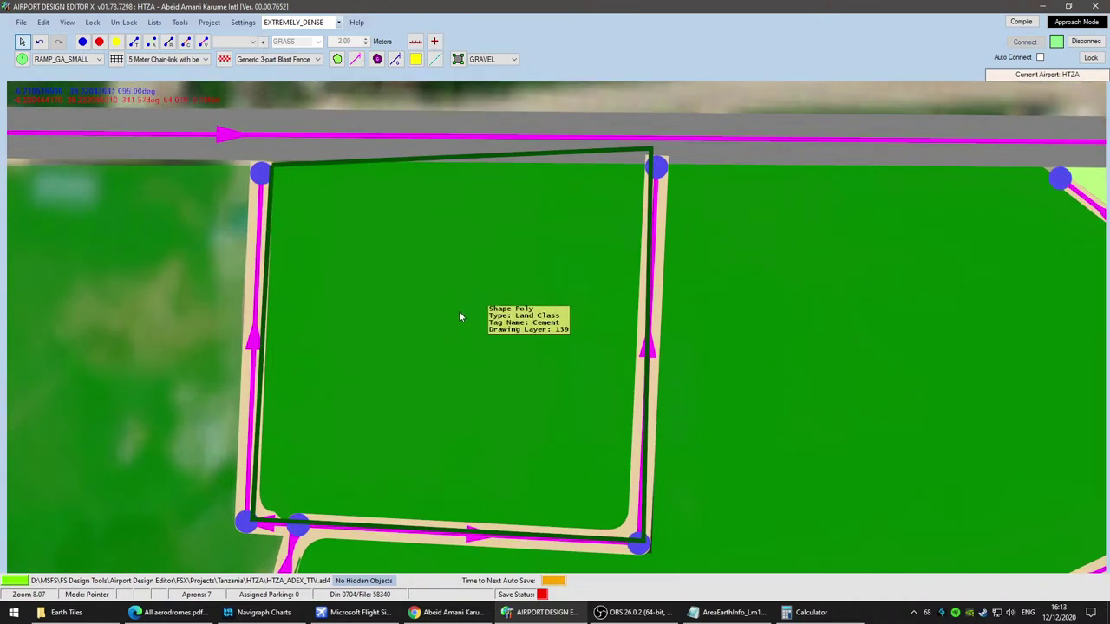
right_click_drag(335, 181, 440, 416)
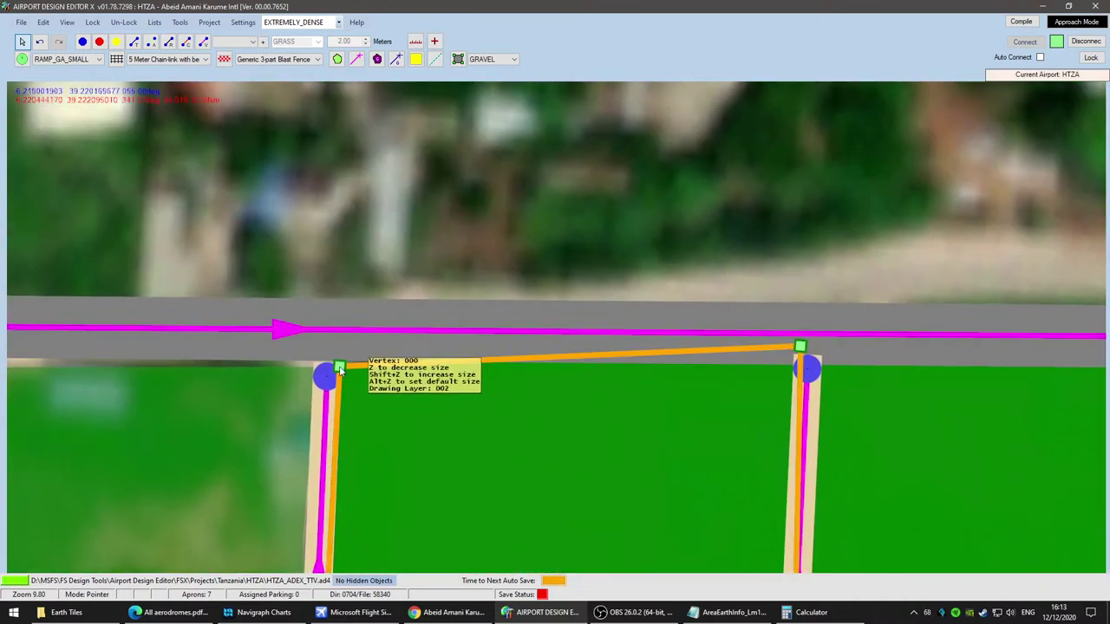
left_click_drag(339, 367, 338, 354)
scroll(470, 455, "down", 1)
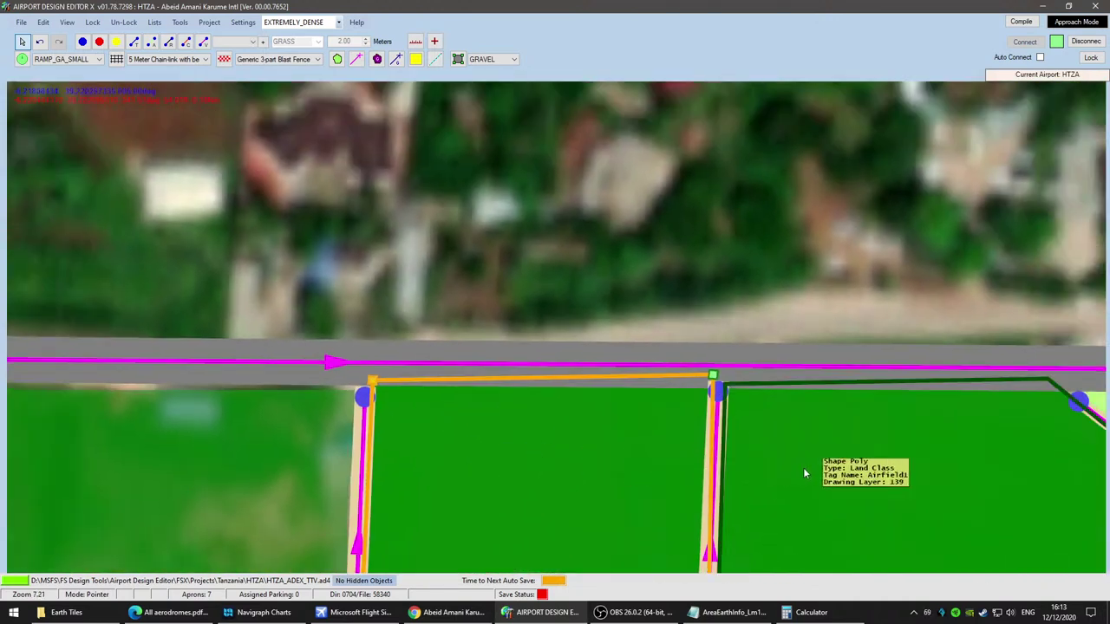
scroll(286, 449, "up", 1)
scroll(283, 441, "up", 2)
right_click_drag(341, 394, 483, 211)
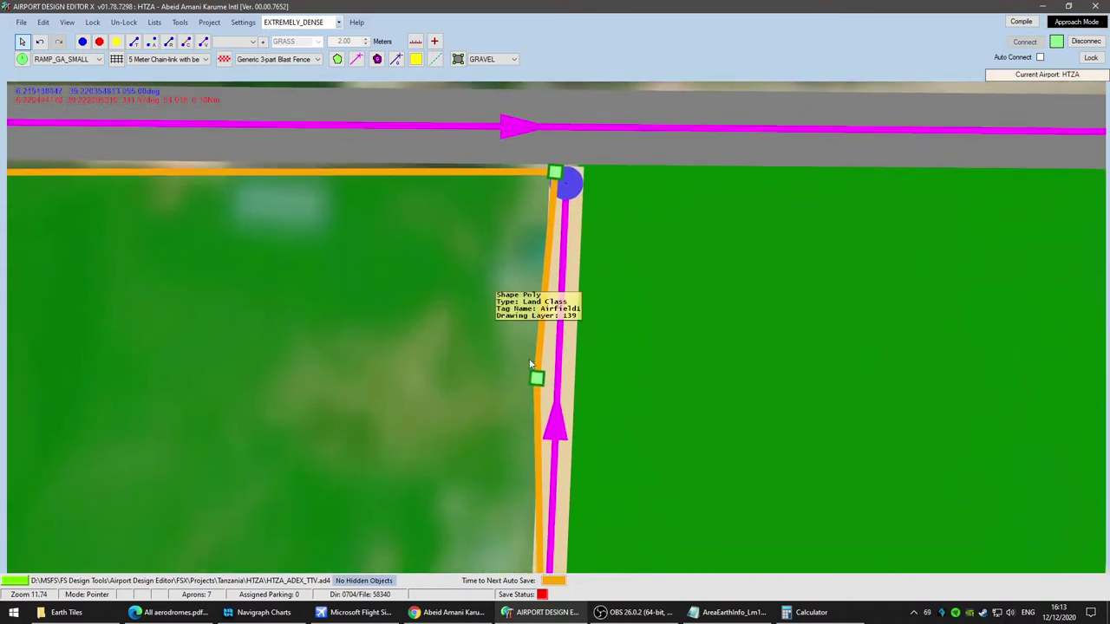
left_click_drag(548, 382, 555, 382)
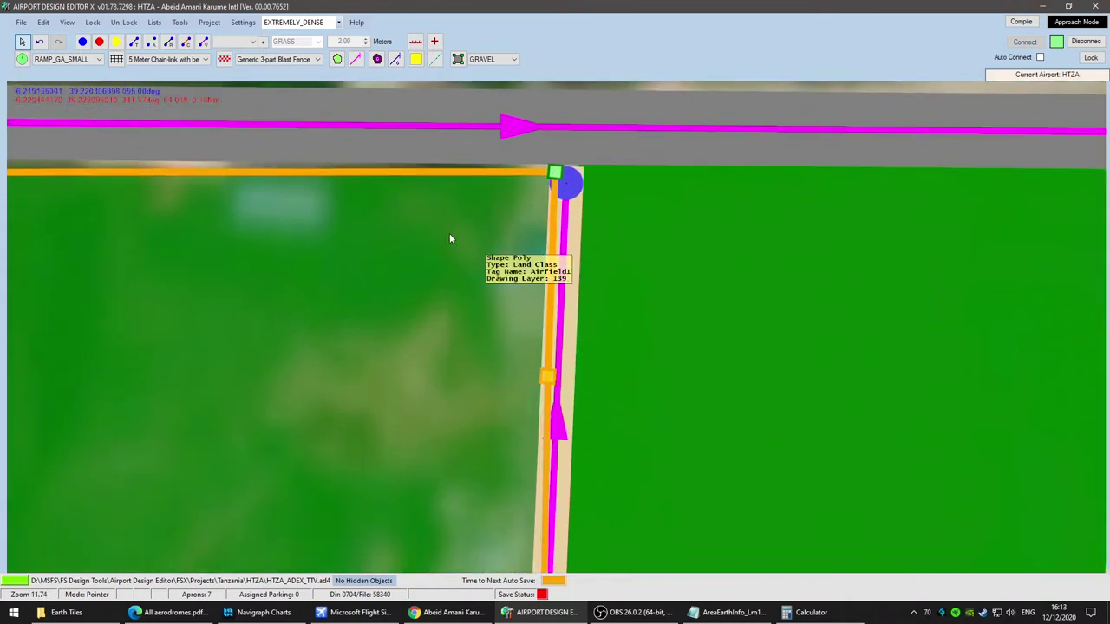
right_click_drag(452, 255, 384, 433)
left_click_drag(481, 384, 475, 369)
Step: Pull the cement polygon's remaining top corners up onto the road edge
right_click_drag(132, 460, 832, 398)
right_click_drag(302, 420, 737, 387)
left_click_drag(340, 290, 345, 242)
right_click_drag(227, 417, 330, 410)
left_click(403, 330)
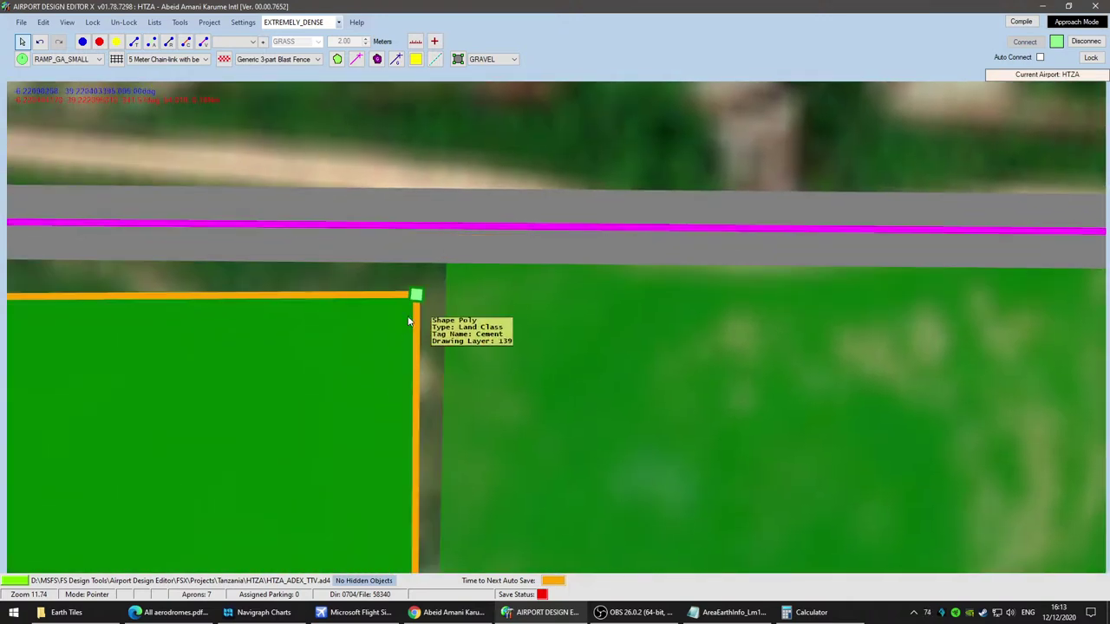
left_click_drag(416, 295, 424, 237)
scroll(521, 425, "down", 2)
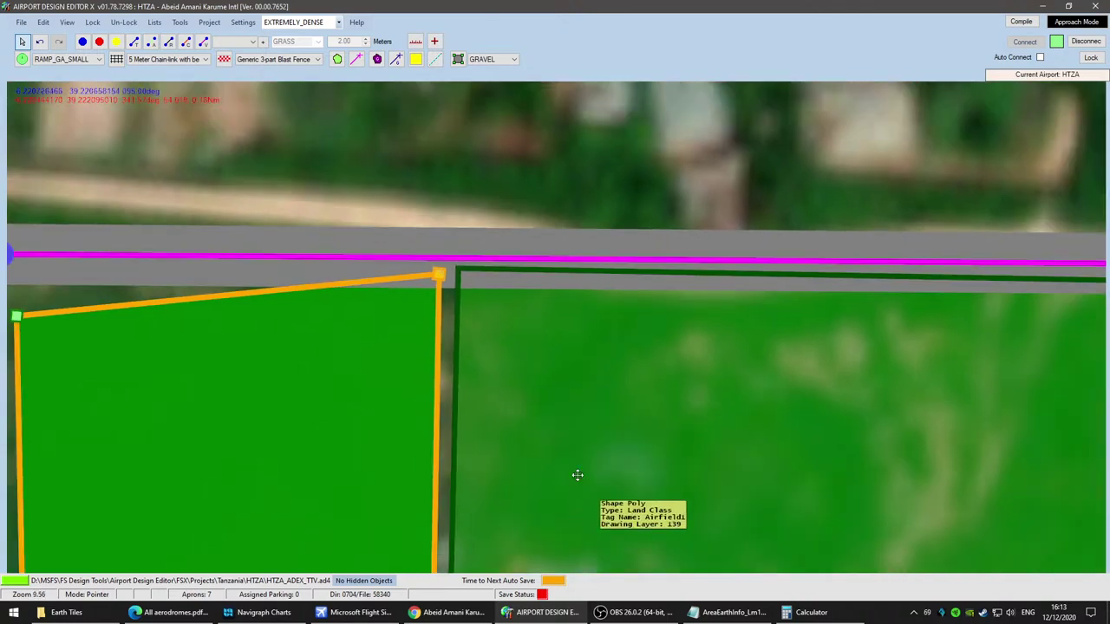
right_click_drag(574, 503, 562, 136)
scroll(517, 456, "down", 2)
right_click_drag(313, 404, 463, 513)
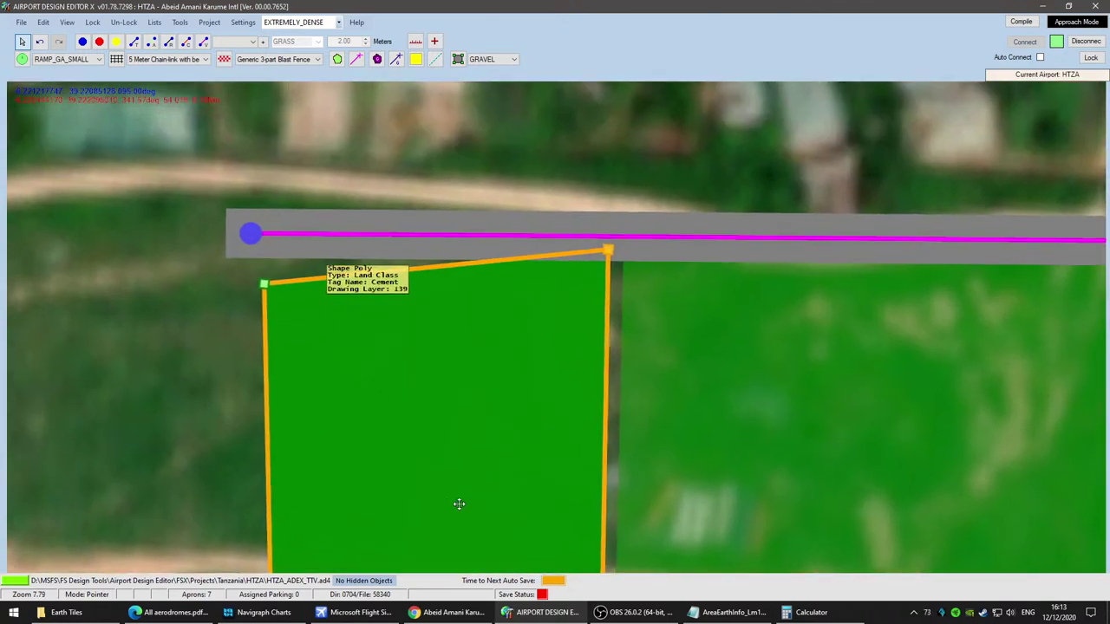
left_click_drag(264, 283, 279, 245)
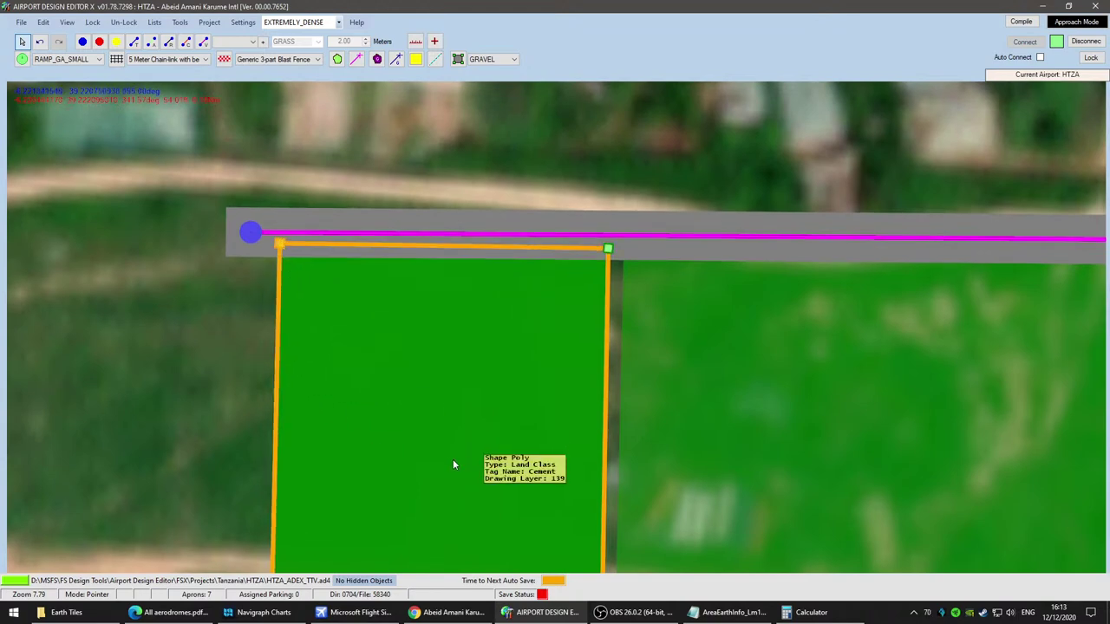
Step: Lower both bottom corners to the apron edge so the bottom edge is level
right_click_drag(455, 468, 404, 165)
scroll(411, 183, "down", 2)
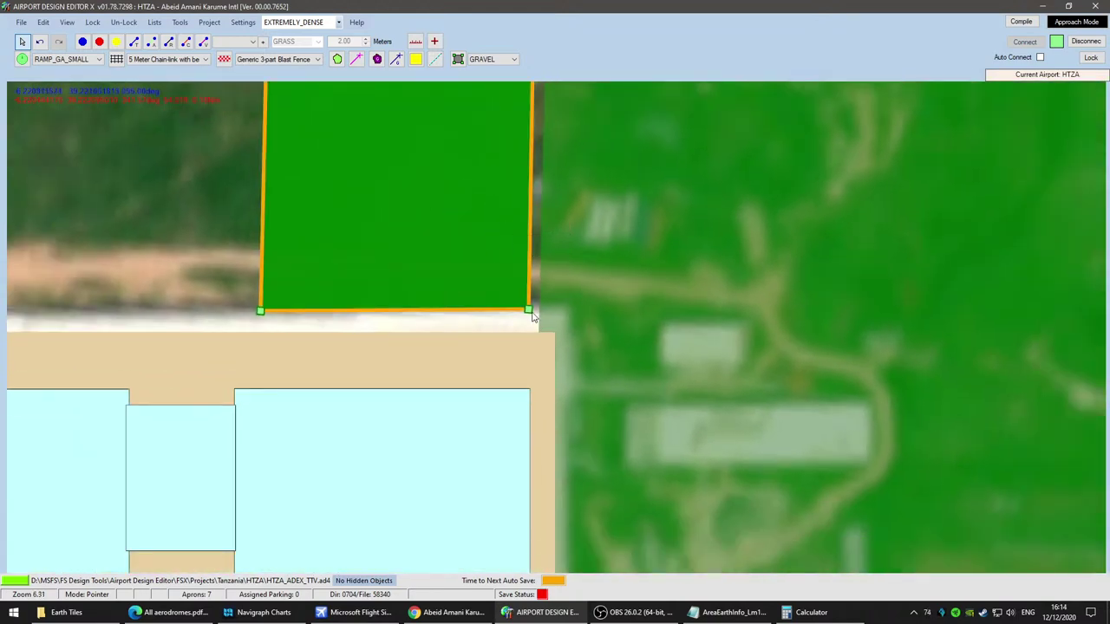
left_click_drag(529, 310, 531, 318)
left_click_drag(260, 315, 271, 325)
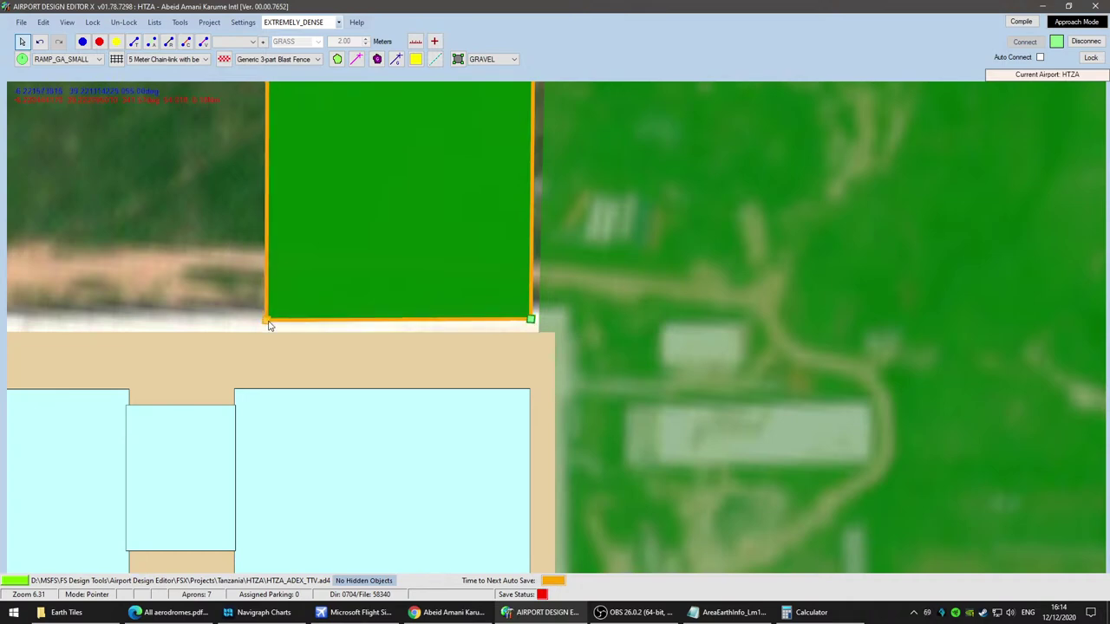
Step: Extend the road's vehicle path end further west
scroll(619, 377, "down", 8)
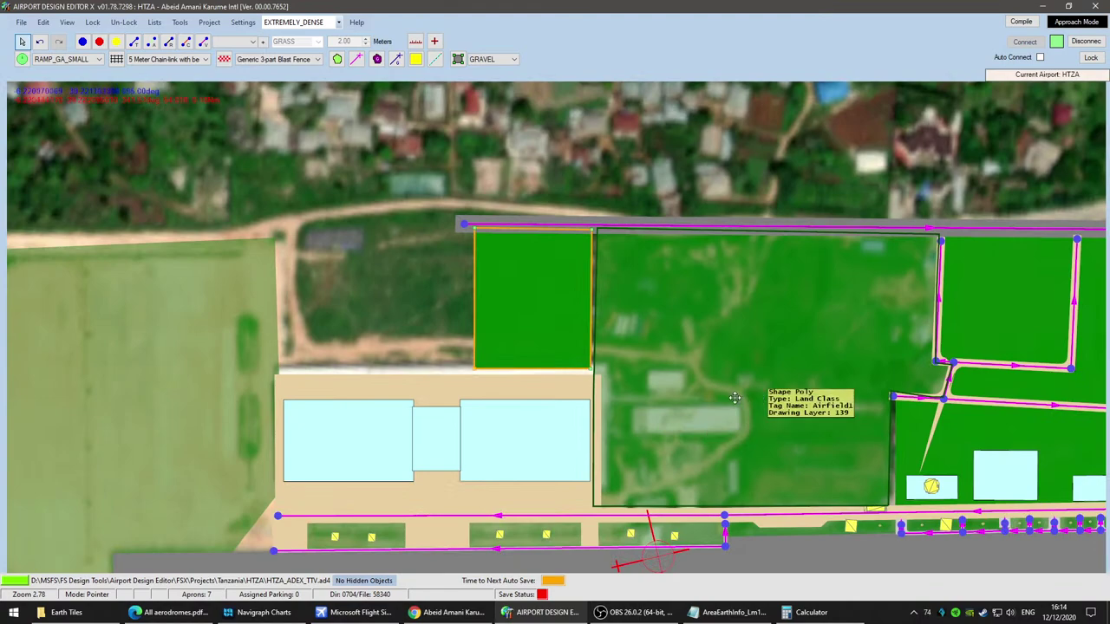
left_click_drag(705, 403, 1048, 397)
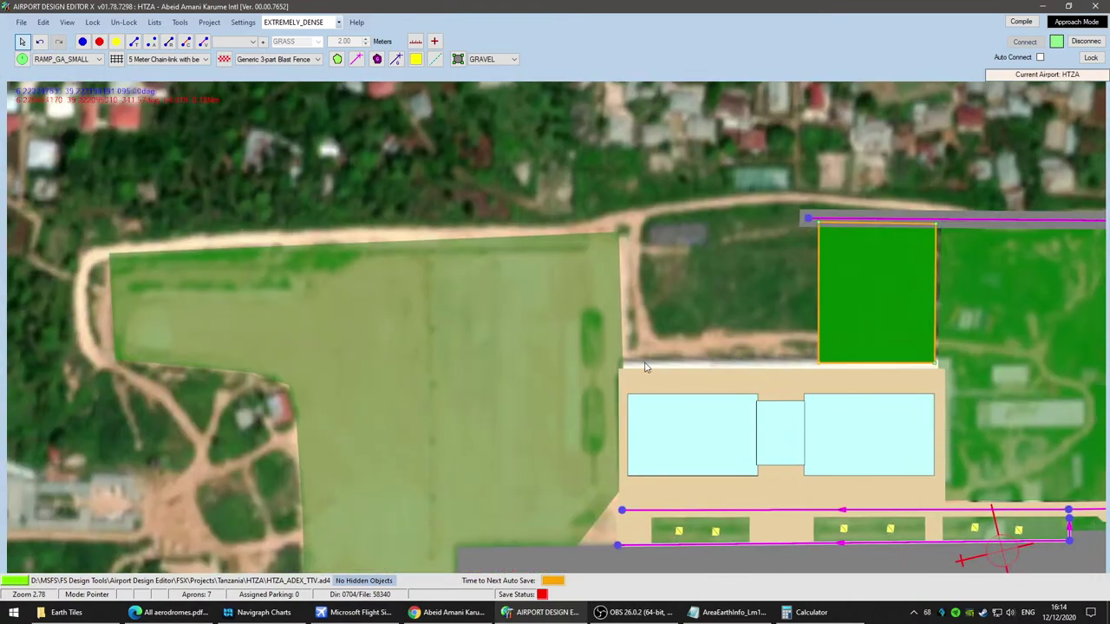
scroll(639, 359, "down", 6)
left_click_drag(469, 329, 590, 357)
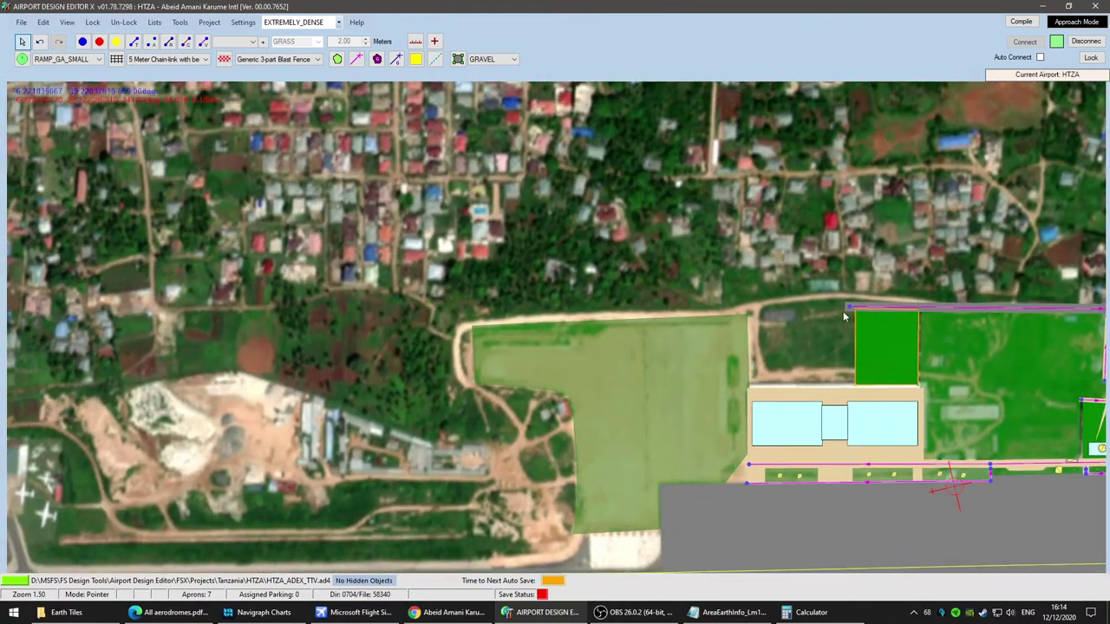
left_click_drag(811, 308, 468, 324)
left_click_drag(1028, 420, 699, 391)
scroll(624, 278, "up", 3)
Step: Move the green polygon's top corners onto and just below the road path
left_click_drag(568, 290, 565, 310)
left_click_drag(779, 369, 500, 428)
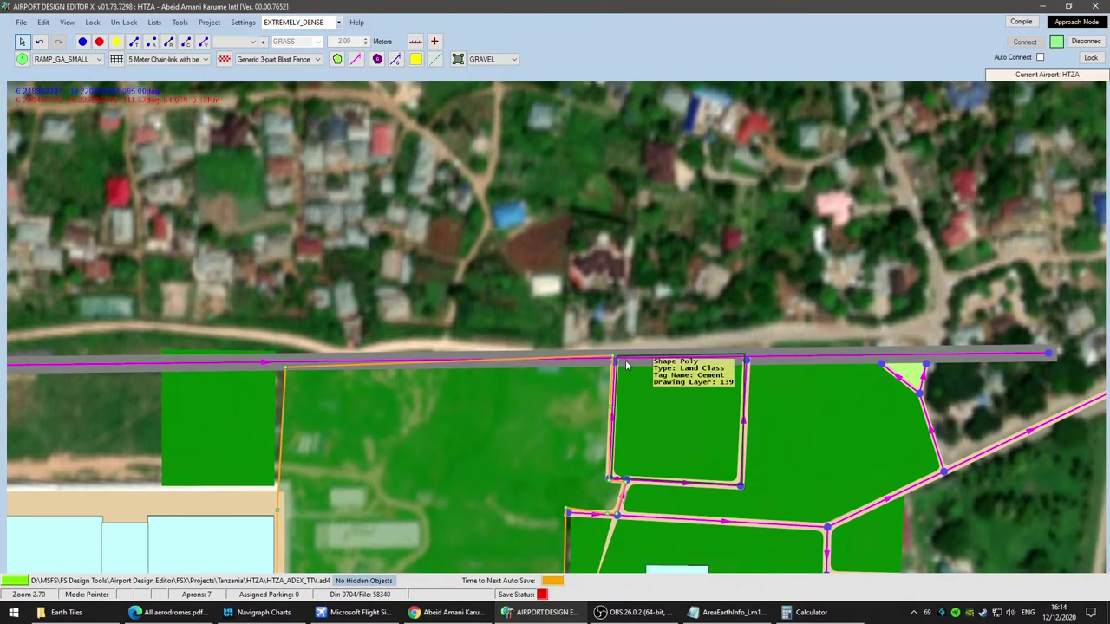
left_click_drag(614, 357, 602, 365)
left_click(652, 384)
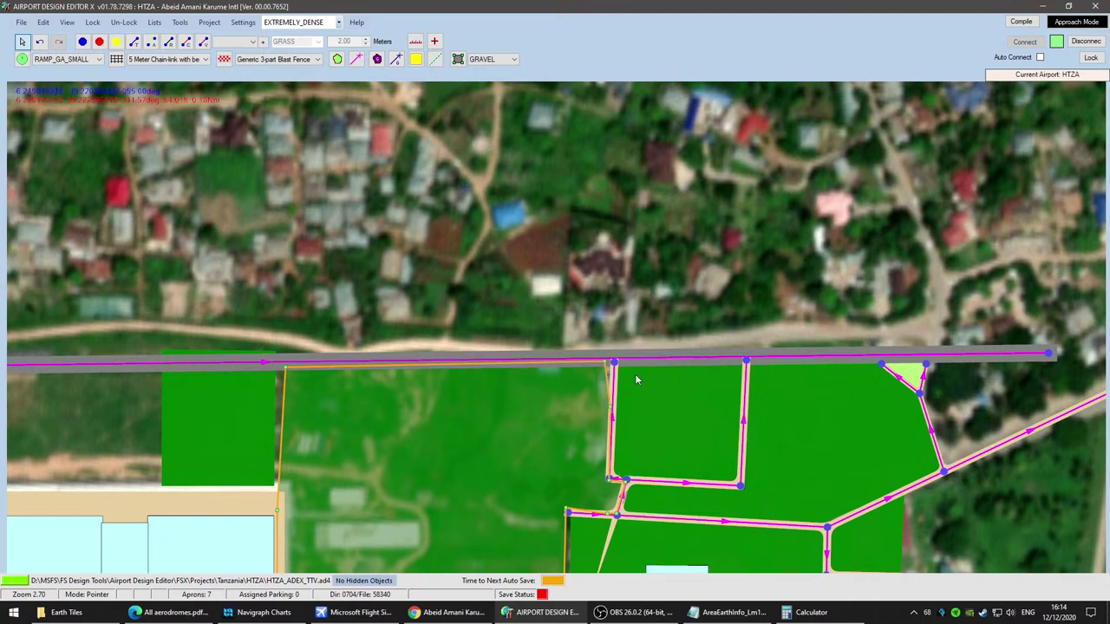
left_click(805, 397)
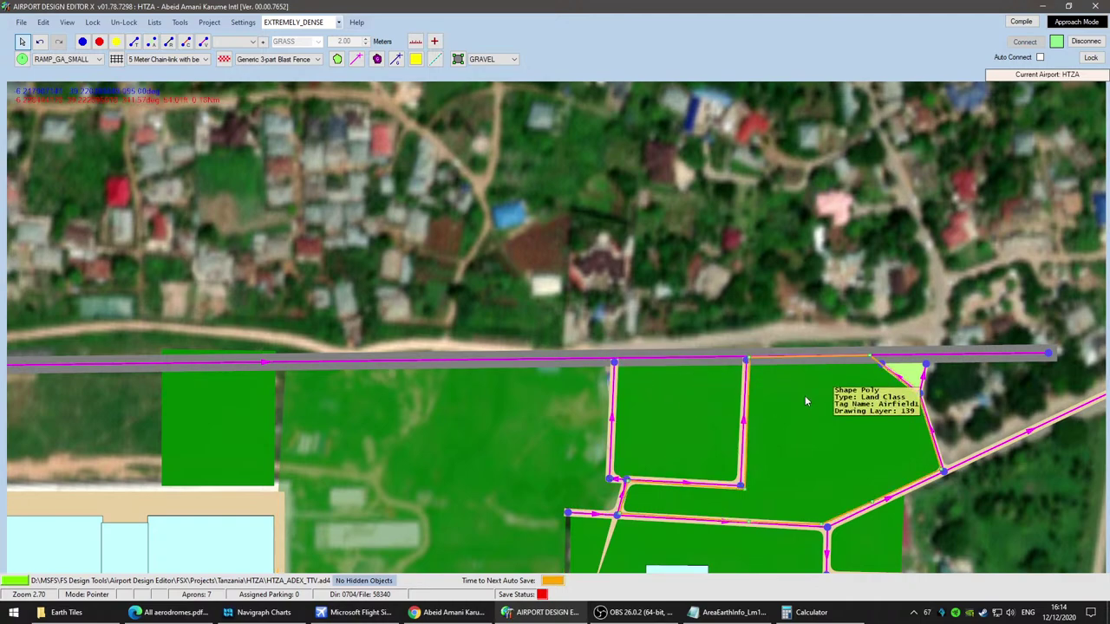
Step: Lower the small green polygon's top-right corner to the road edge
left_click_drag(319, 422, 734, 415)
left_click(652, 402)
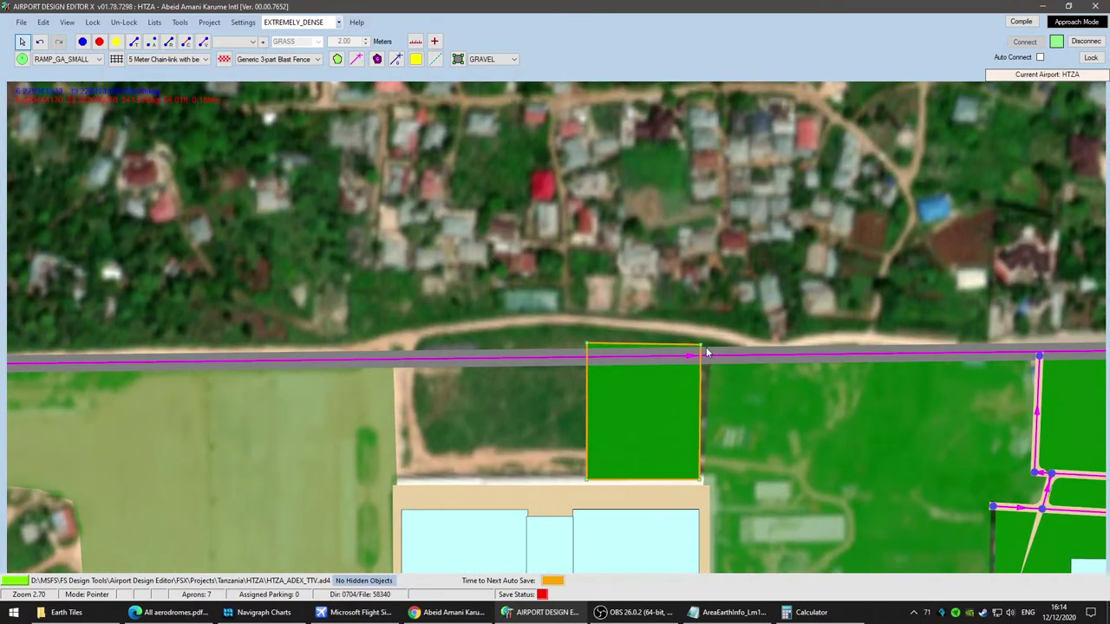
left_click_drag(700, 346, 702, 361)
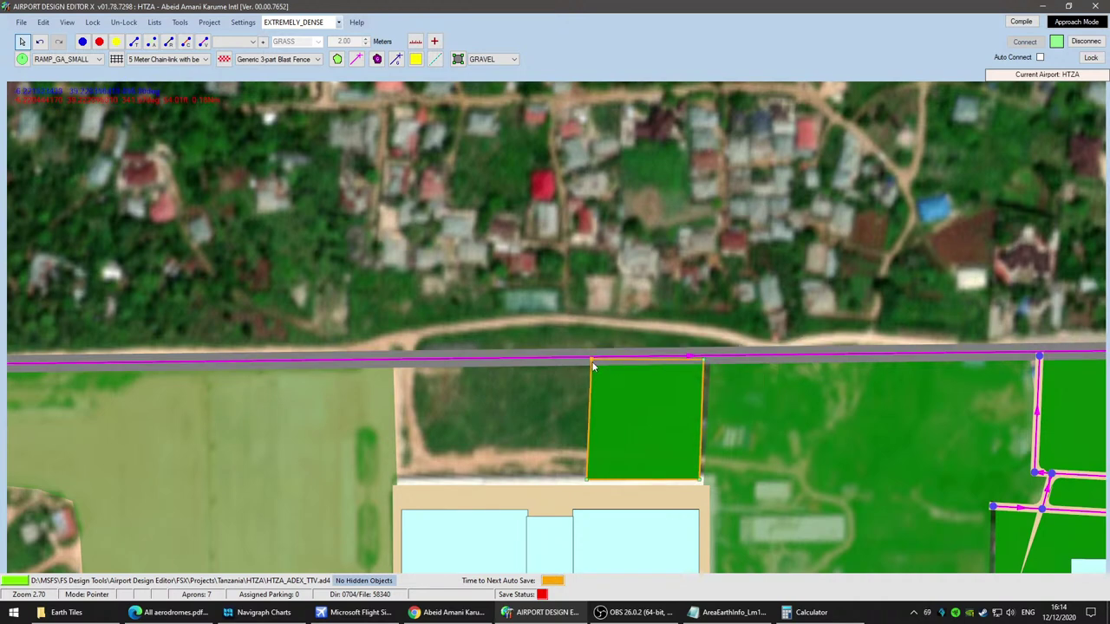
scroll(846, 449, "up", 2)
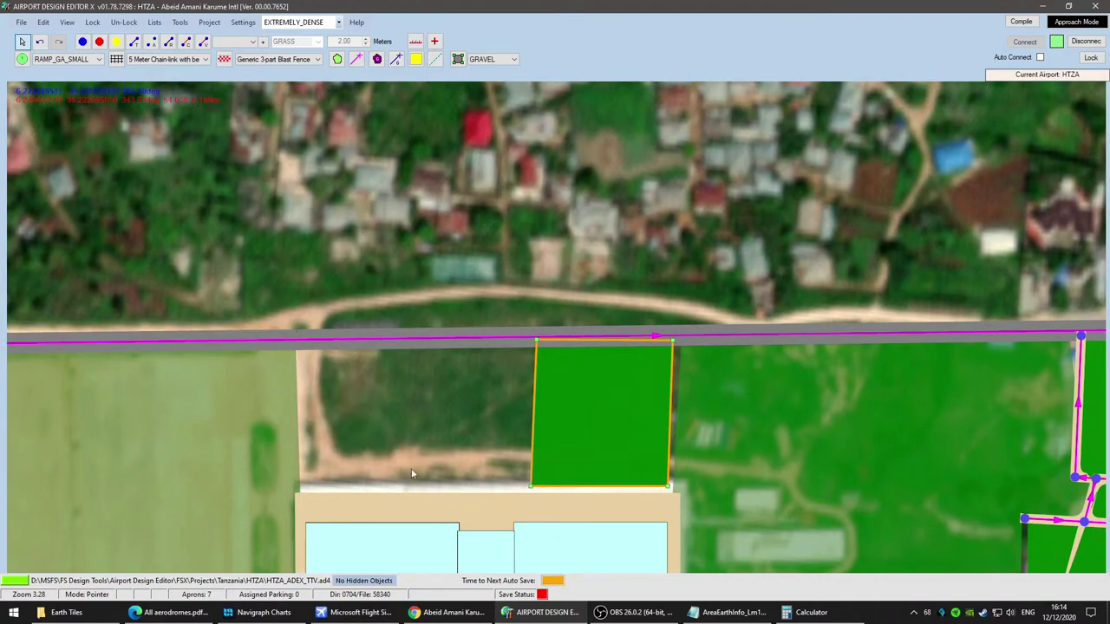
left_click_drag(607, 416, 727, 330)
scroll(780, 347, "down", 5)
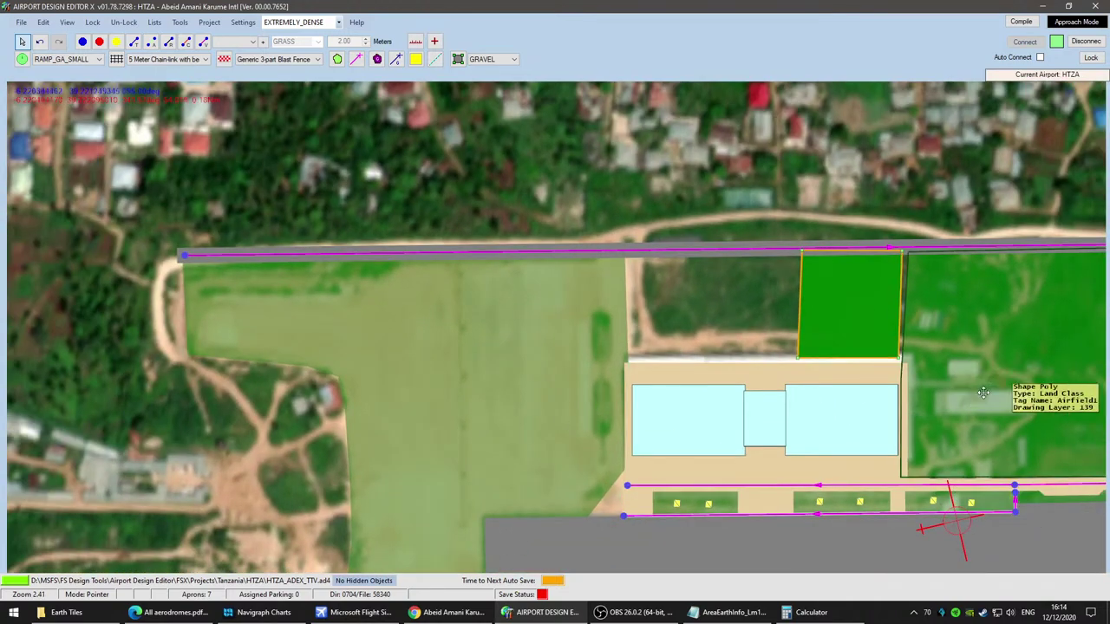
scroll(823, 436, "up", 2)
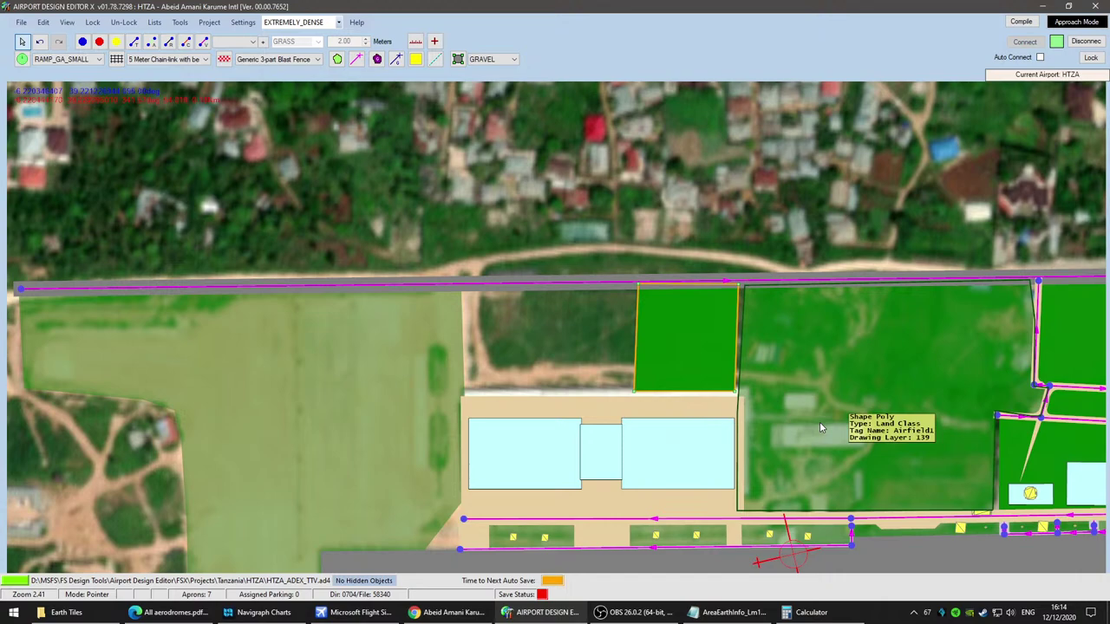
right_click_drag(768, 429, 618, 409)
scroll(600, 352, "up", 5)
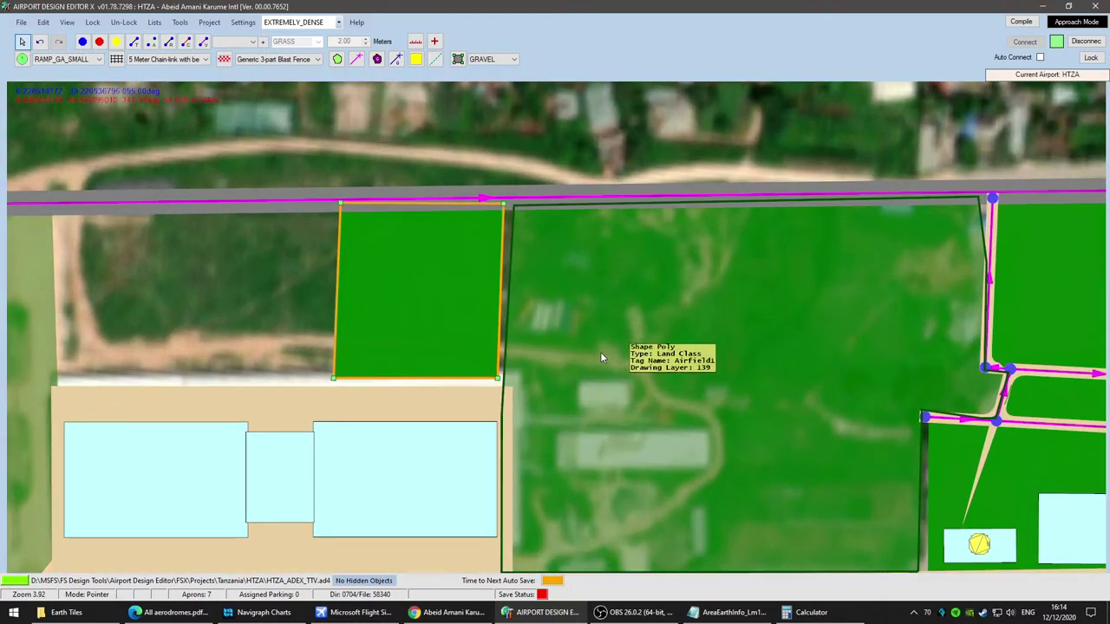
Step: Shift the Airfield polygon's left edge slightly right toward the apron
left_click(587, 361)
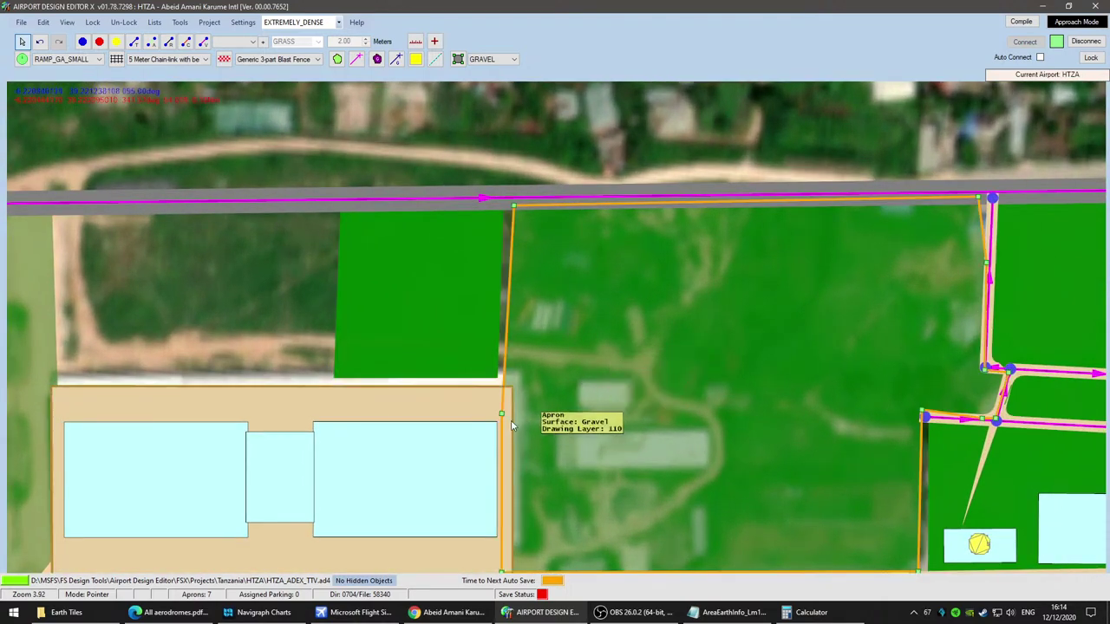
left_click_drag(502, 413, 509, 414)
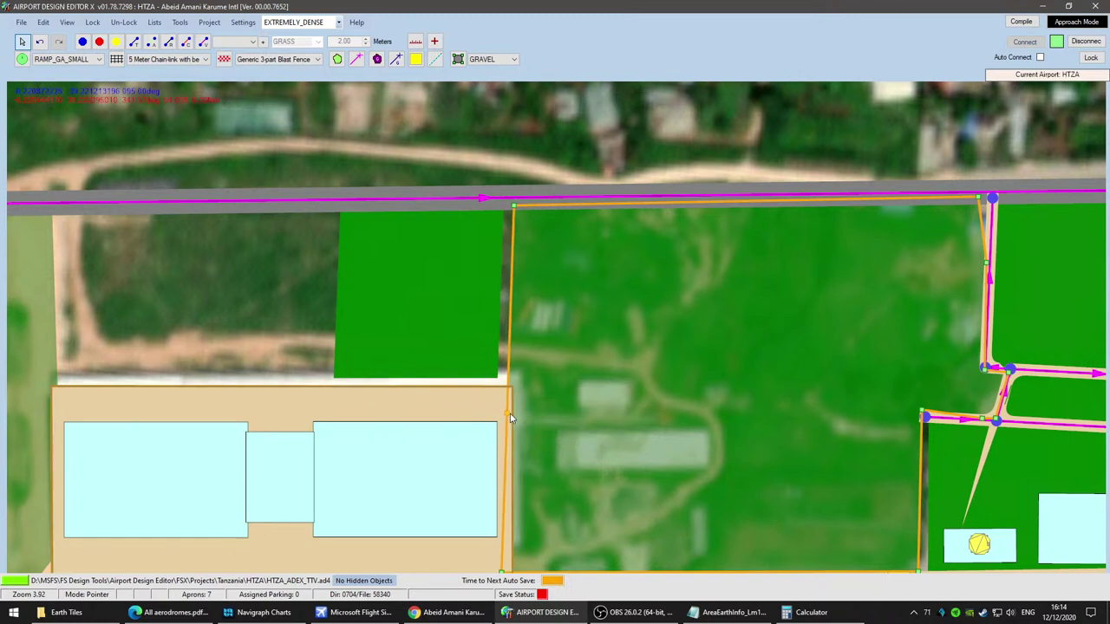
left_click(477, 356)
Step: Activate Add Vehicle Line with the lower taxi paths by the western junction in view
scroll(657, 423, "up", 2)
right_click_drag(656, 427, 519, 255)
scroll(519, 253, "down", 2)
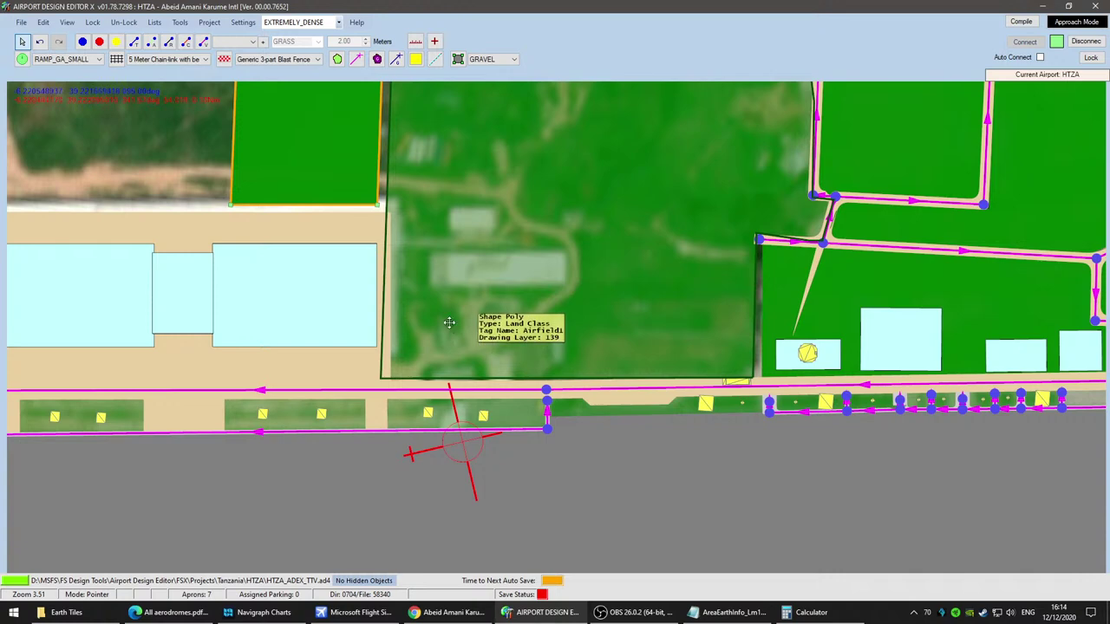
right_click_drag(449, 322, 556, 348)
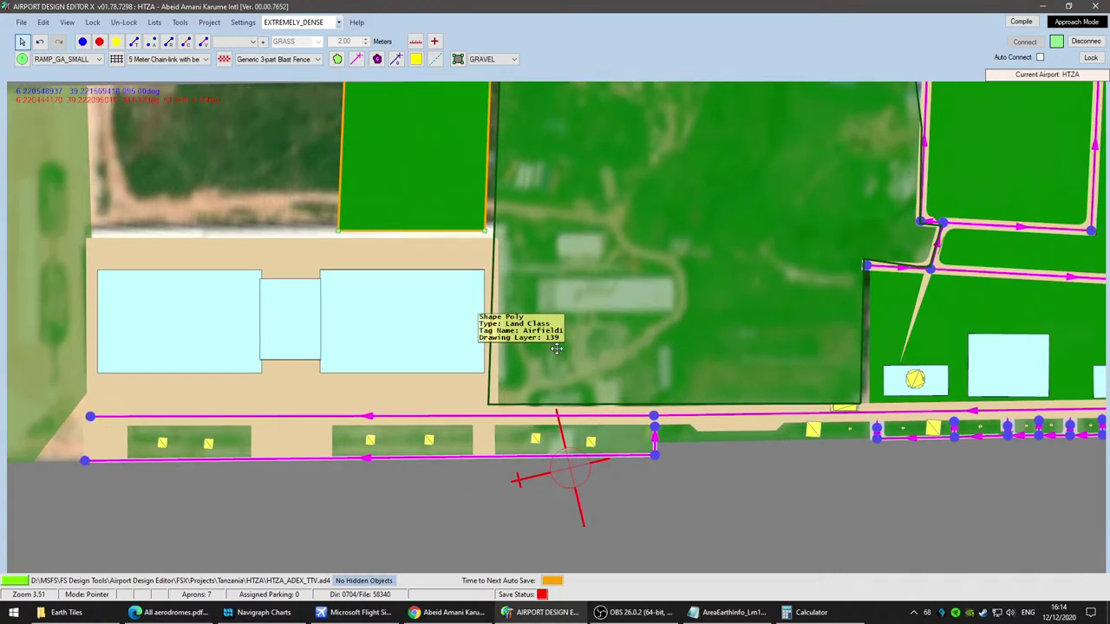
left_click(204, 42)
scroll(771, 288, "down", 2)
right_click_drag(772, 288, 477, 330)
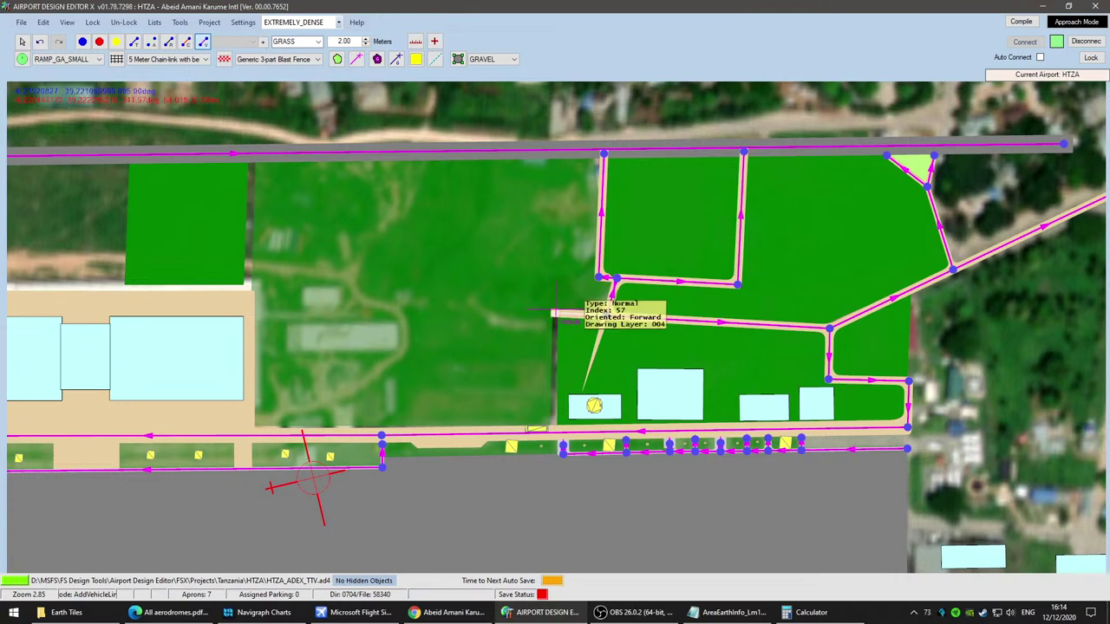
Step: Join the new link to the lower vehicle path and nudge its junction node and taxi-link vertex
left_click(555, 433)
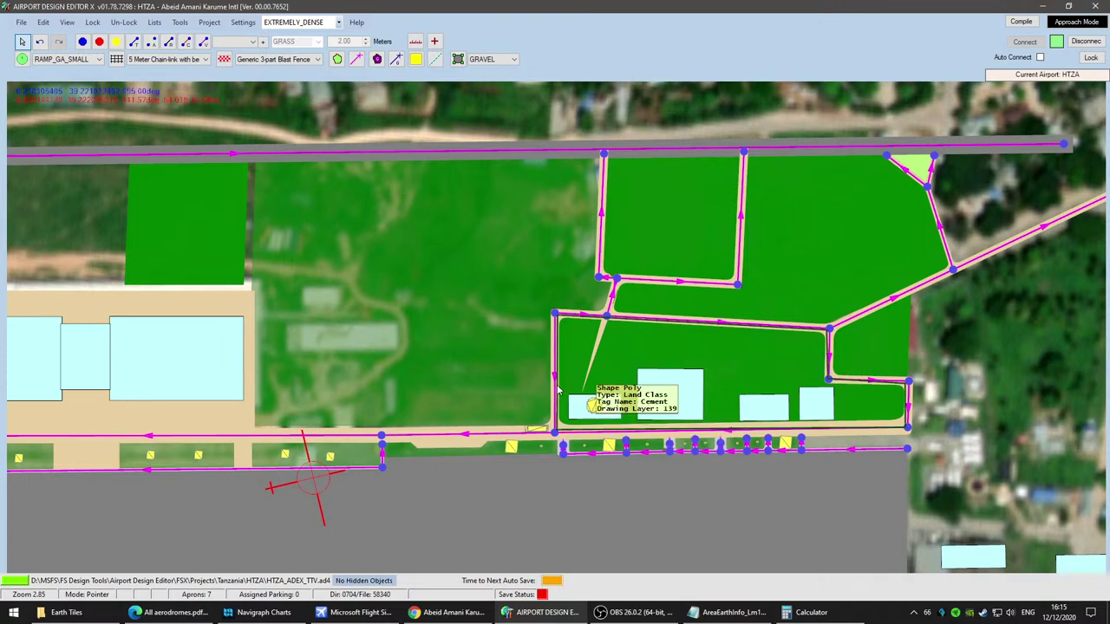
left_click_drag(757, 302, 661, 467)
scroll(600, 491, "up", 4)
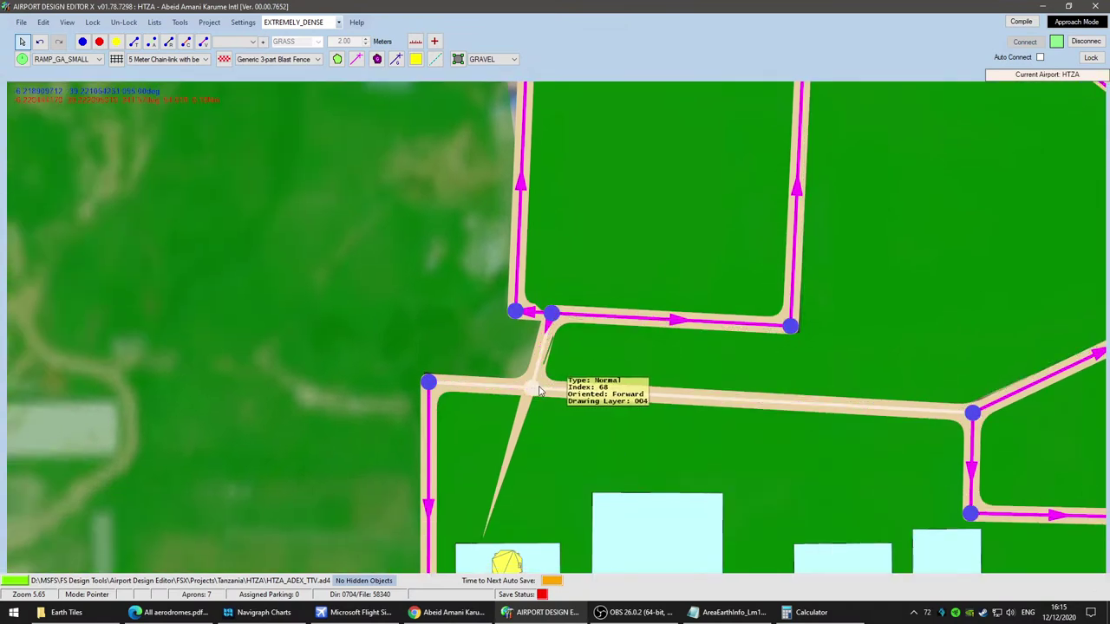
left_click_drag(539, 391, 546, 390)
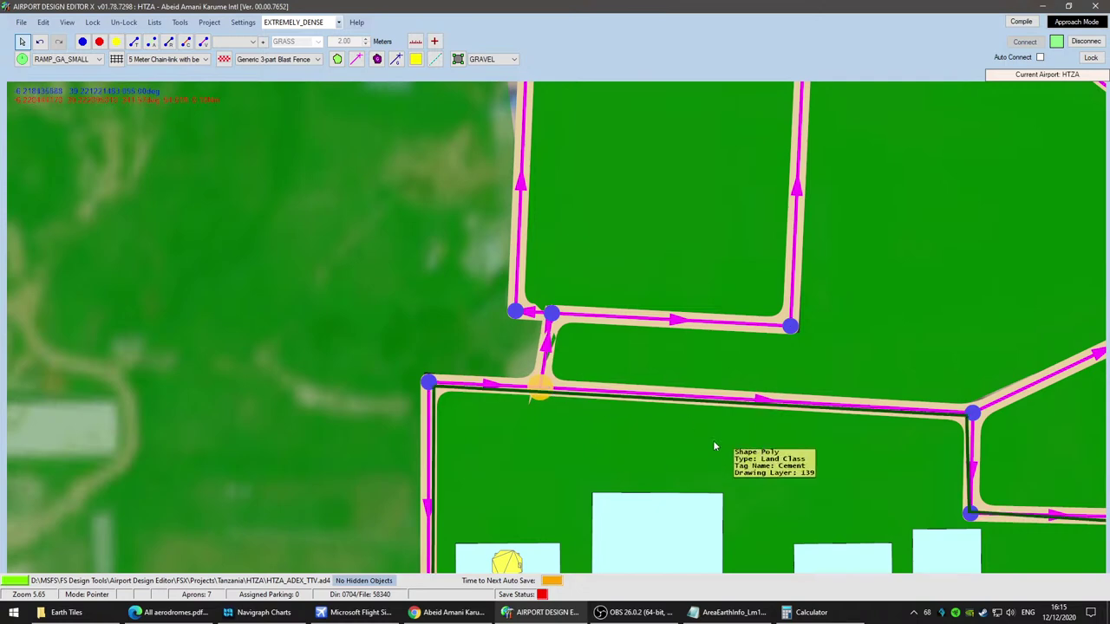
scroll(713, 441, "down", 2)
scroll(885, 259, "down", 1)
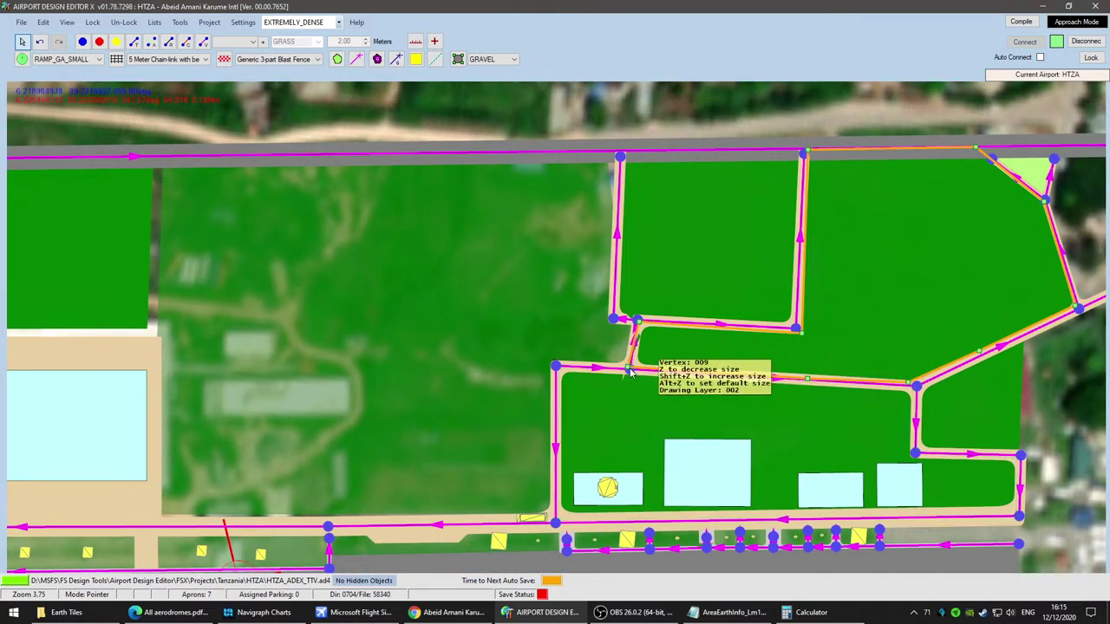
mouse_move(631, 372)
left_mouse_down()
mouse_move(617, 320)
mouse_move(547, 304)
mouse_move(612, 316)
mouse_move(638, 383)
left_mouse_up()
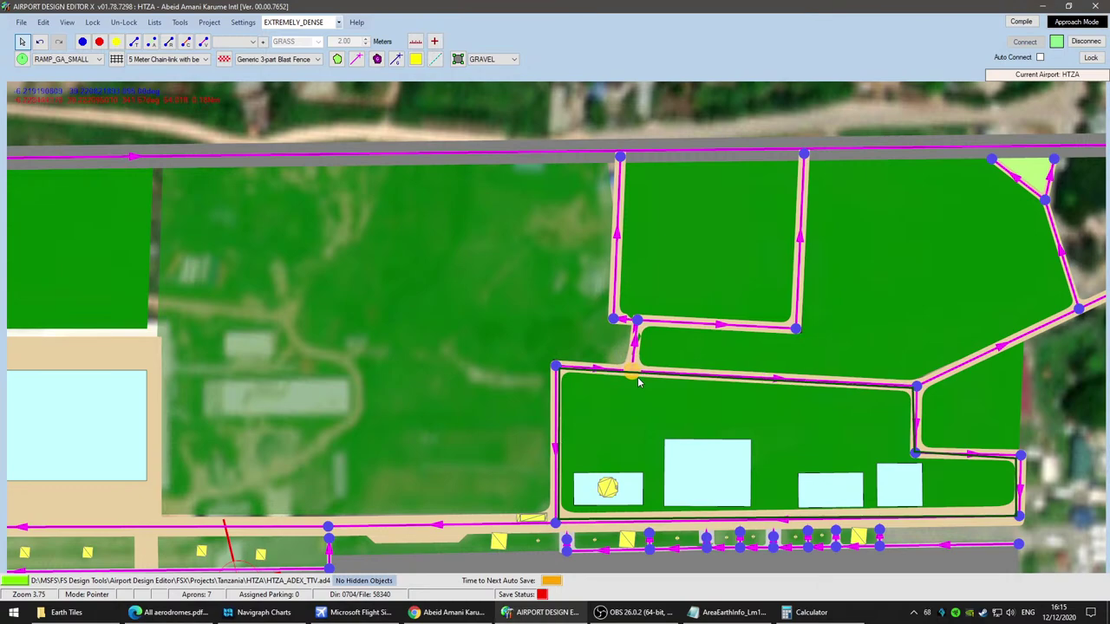
scroll(914, 236, "down", 2)
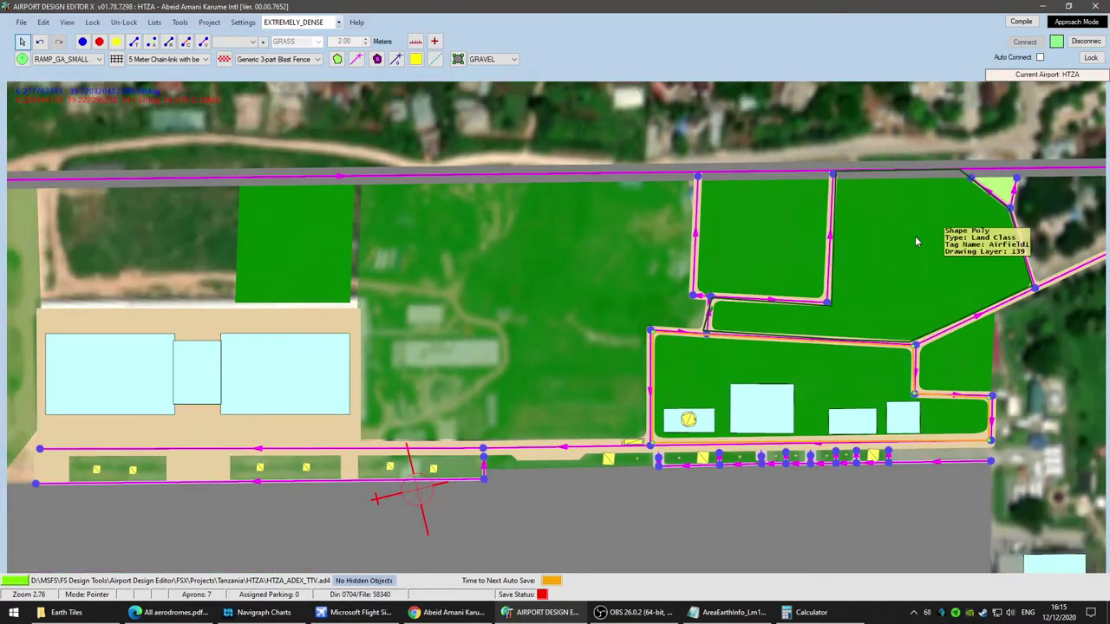
left_click_drag(398, 246, 555, 307)
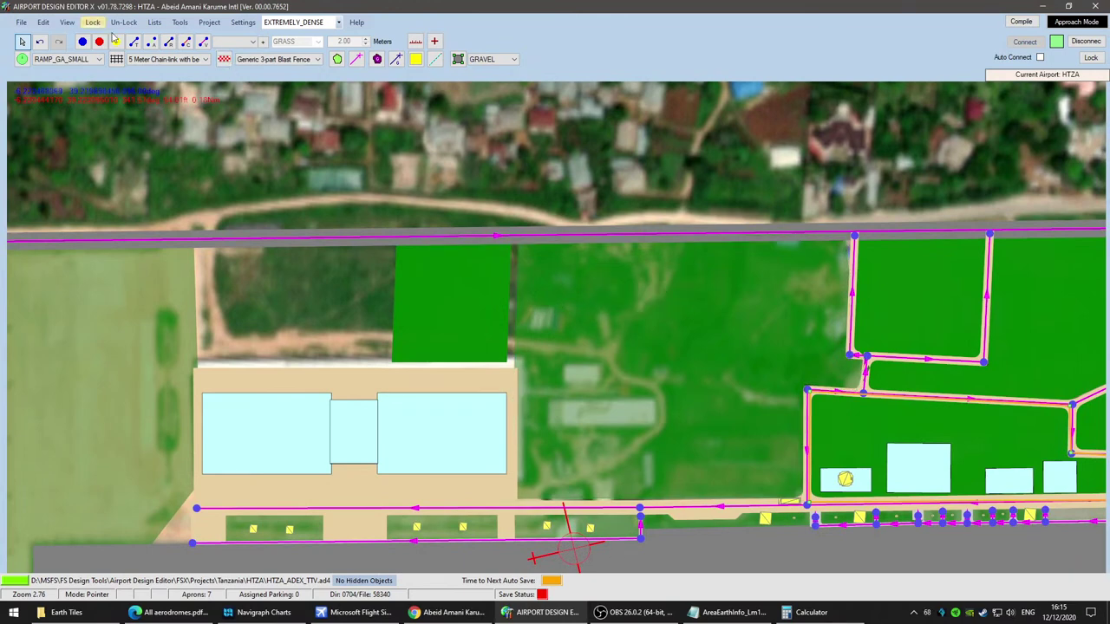
Step: Start a vehicle line at the grass block corner, then delete it and its leftover node
left_click(204, 42)
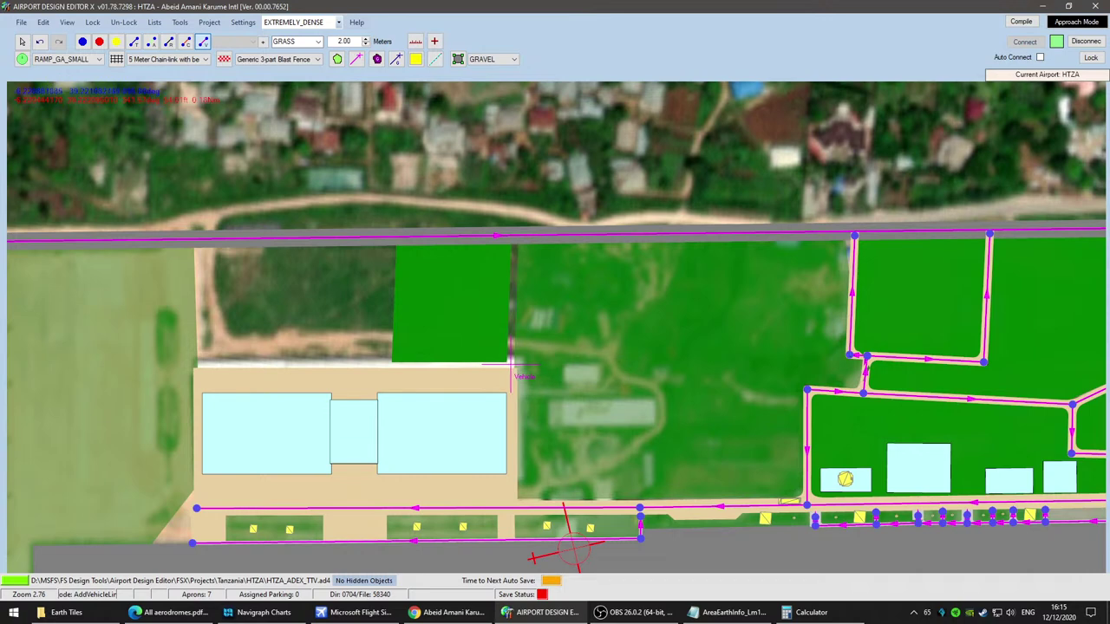
left_click(509, 364)
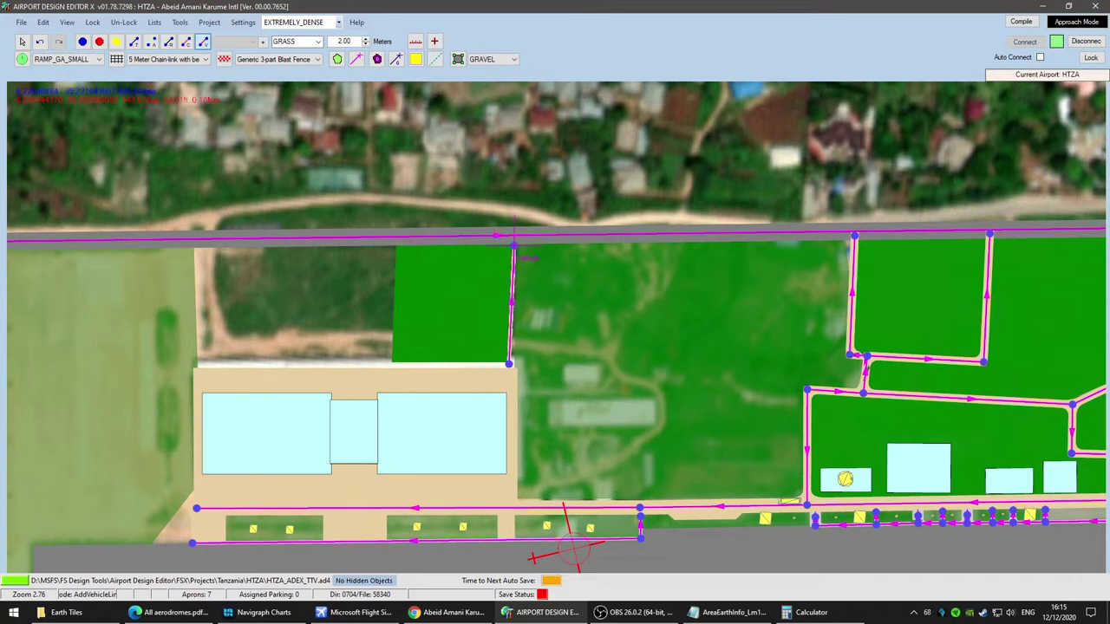
scroll(651, 351, "up", 4)
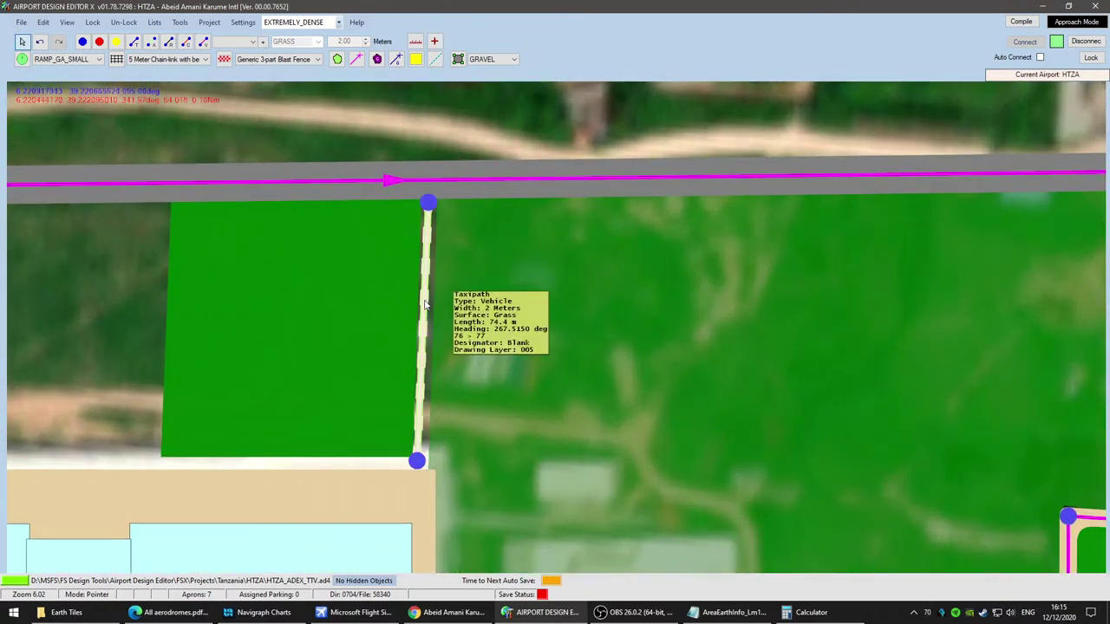
double_click(424, 303)
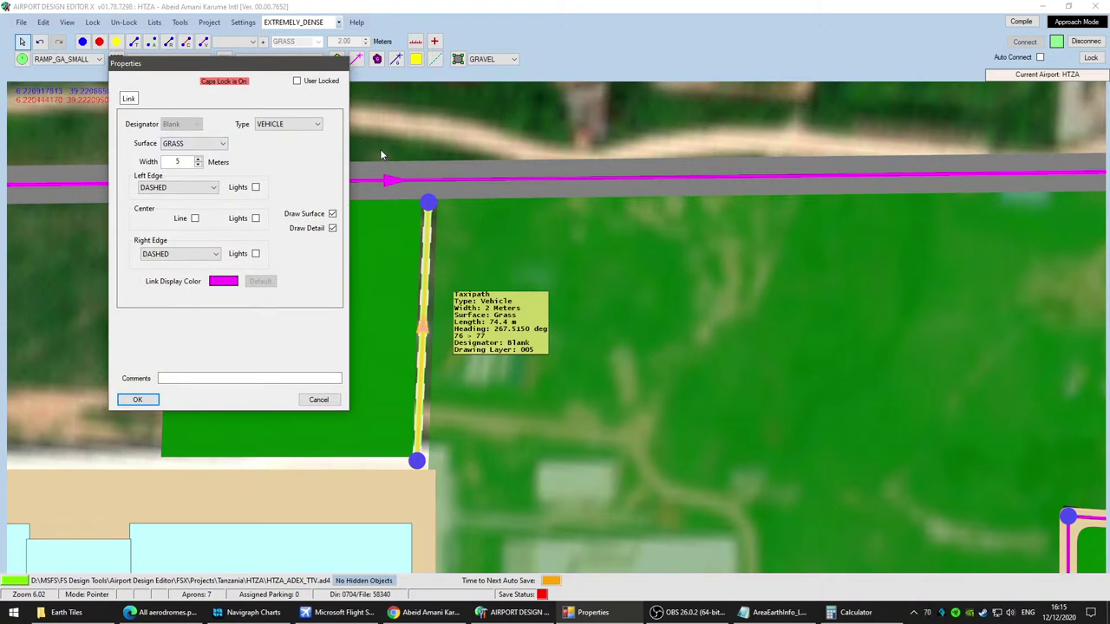
left_click(318, 401)
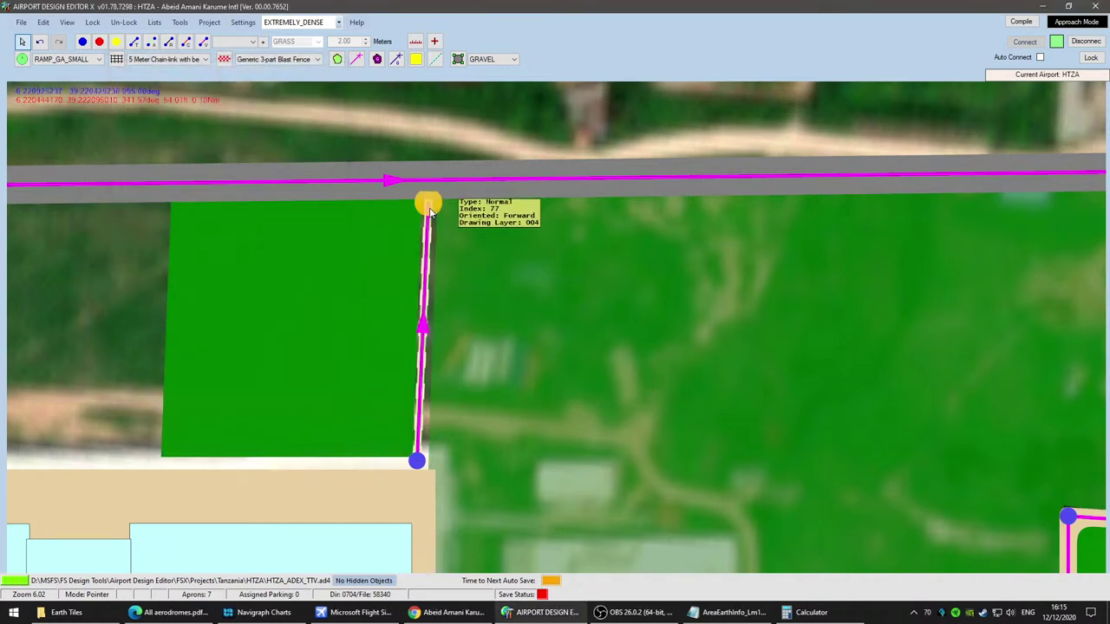
key("Delete")
left_click(417, 464)
key("Delete")
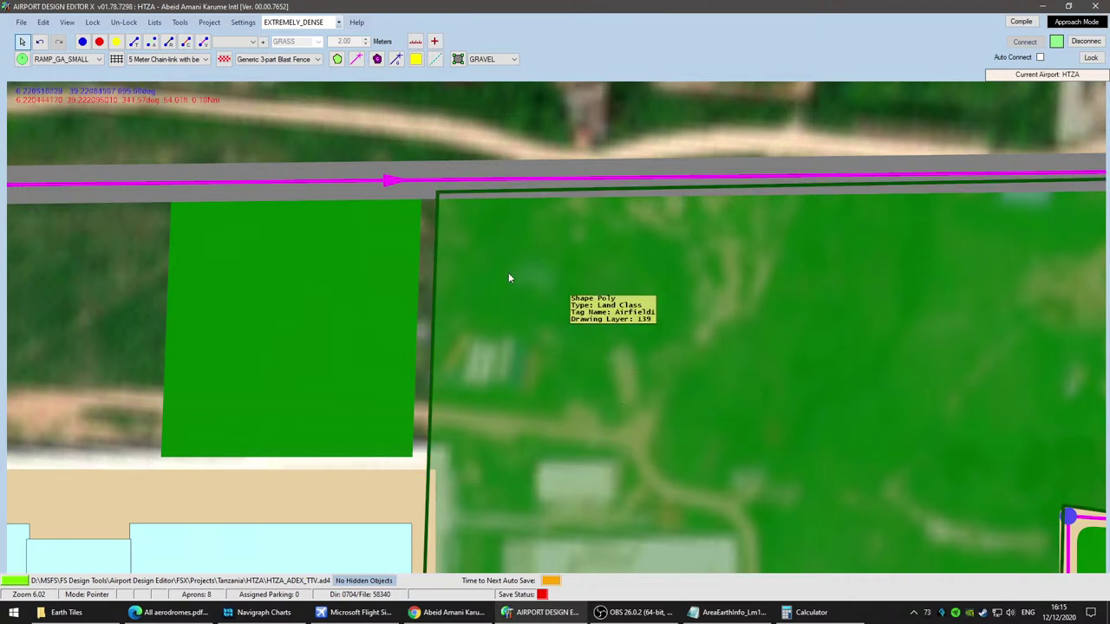
Step: Draw a vehicle path from the northern taxiway to the apron corner, set to ASPHALT, 5 m wide
left_click(203, 43)
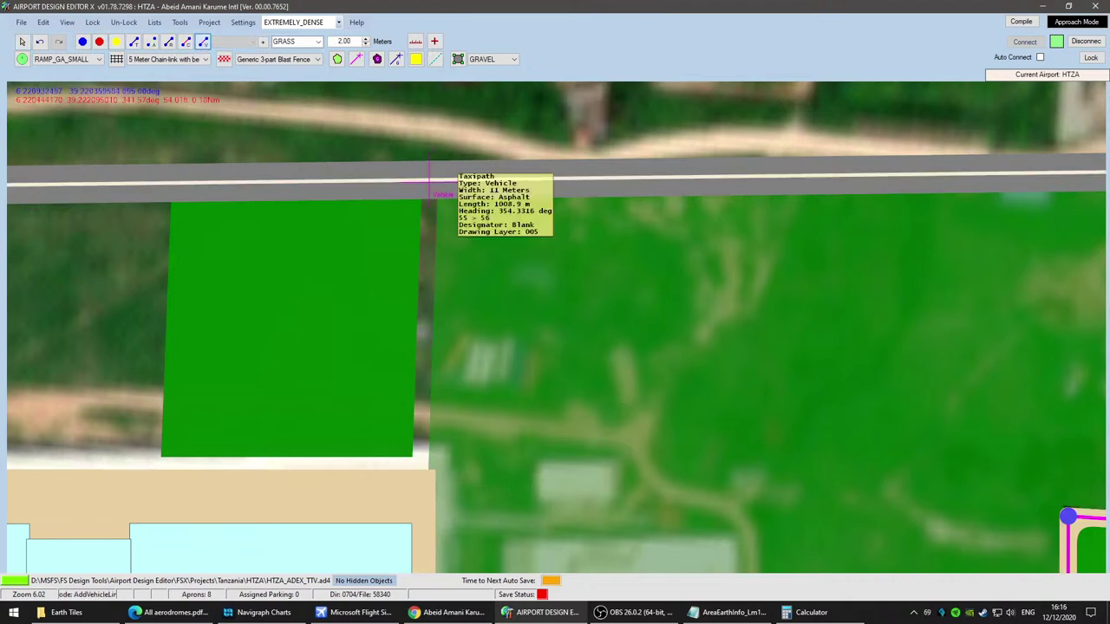
left_click(429, 182)
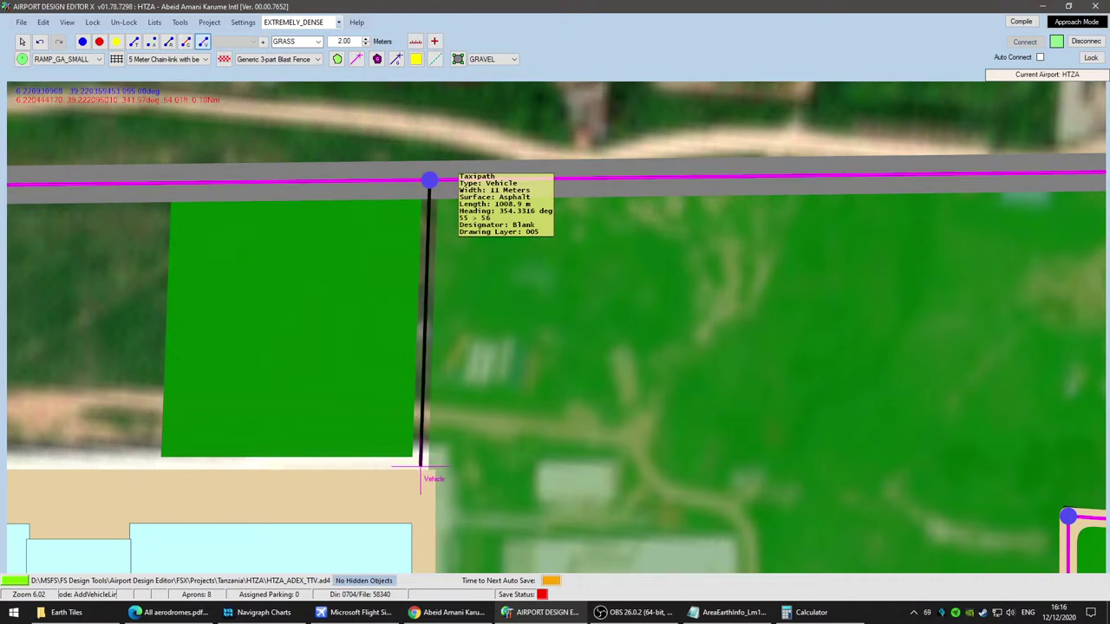
double_click(419, 466)
left_click(23, 43)
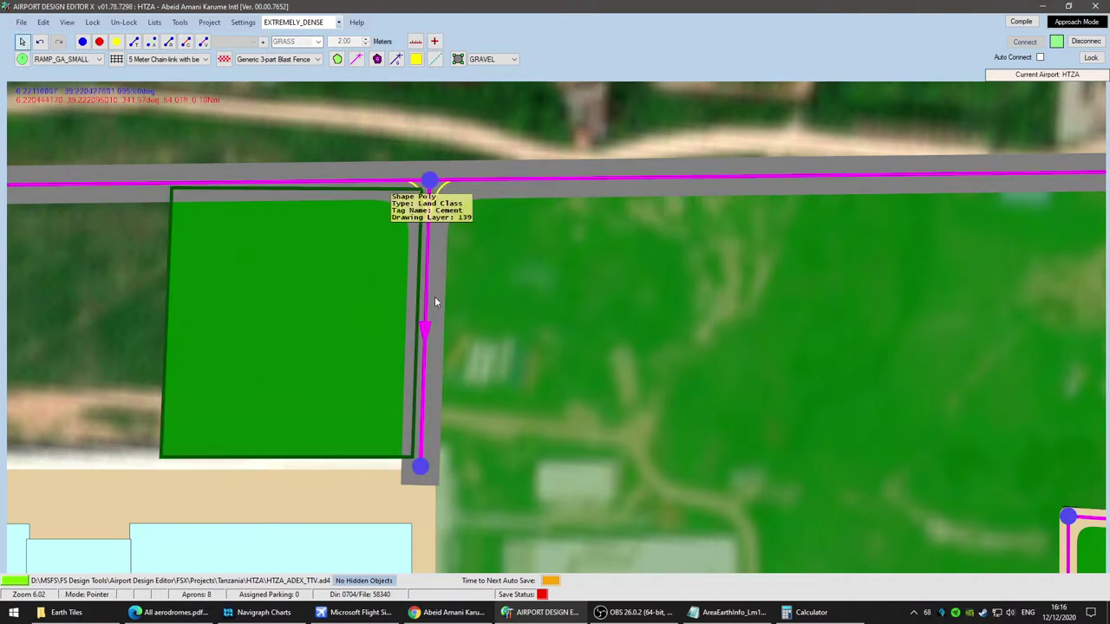
left_click(425, 328)
double_click(425, 328)
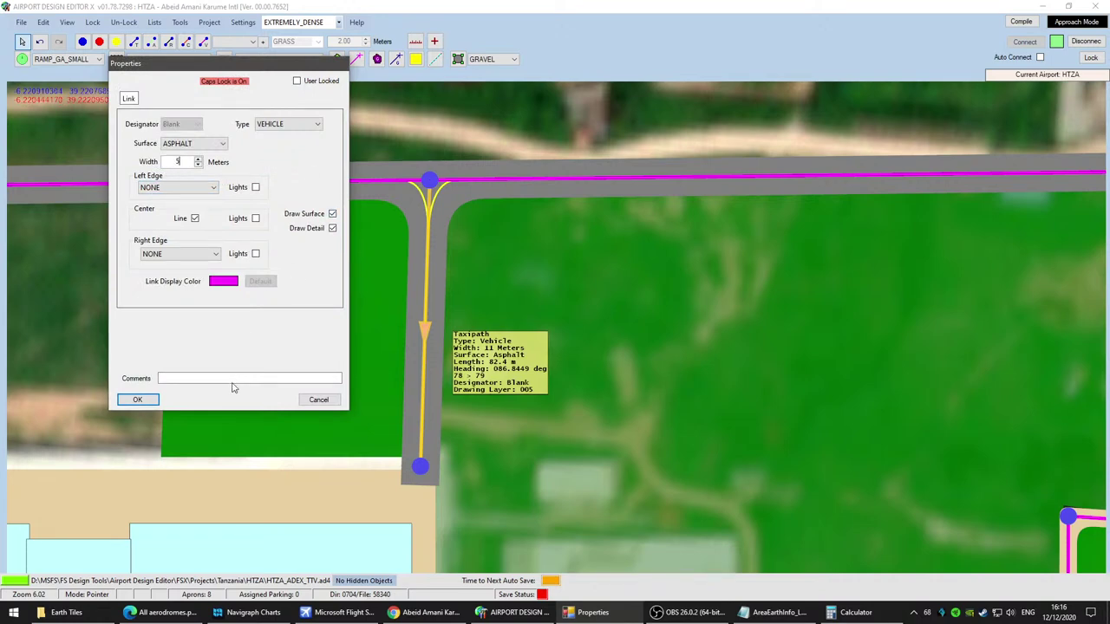
left_click(140, 399)
Step: Draw a vehicle line west along the apron edge up to the northern taxiway, adjusting its corners
scroll(186, 438, "down", 1)
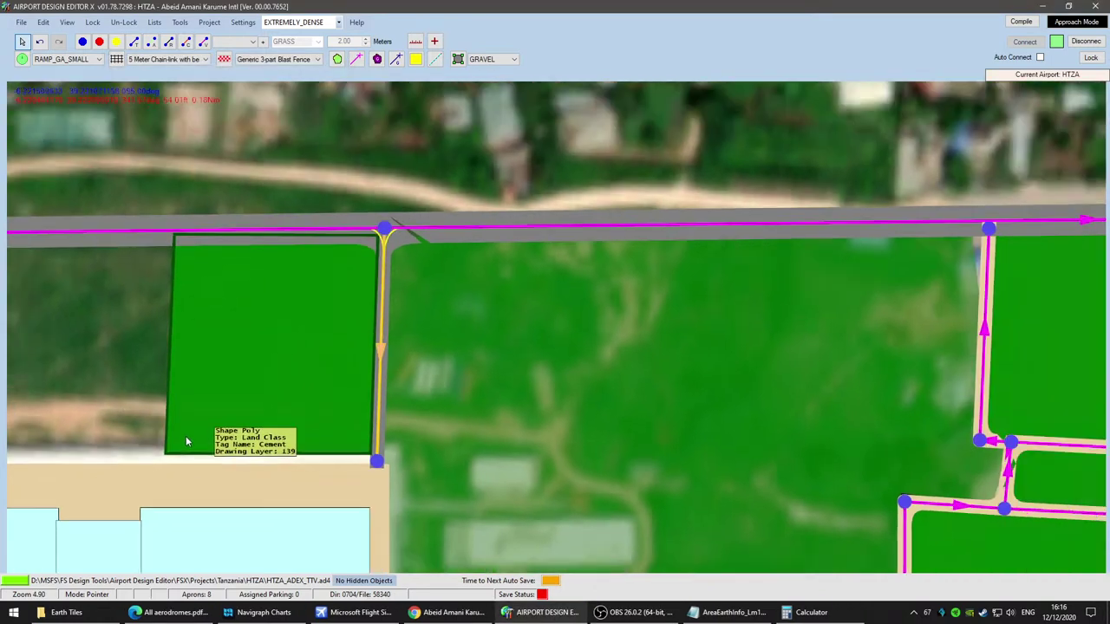
left_click_drag(185, 438, 408, 384)
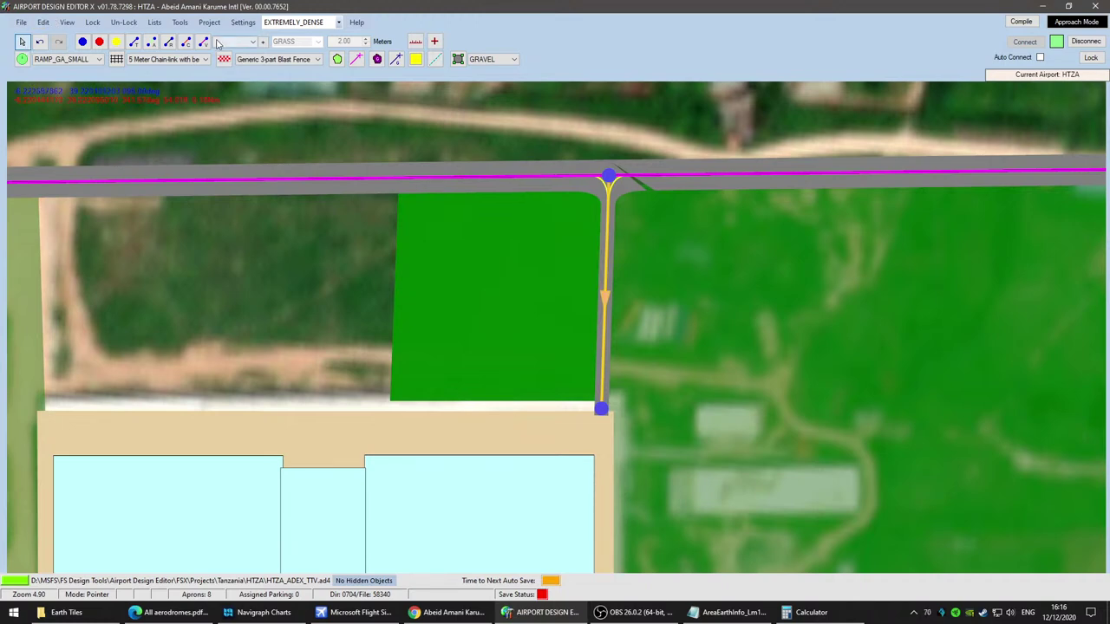
left_click(204, 44)
scroll(355, 416, "down", 1)
right_click_drag(358, 420, 586, 437)
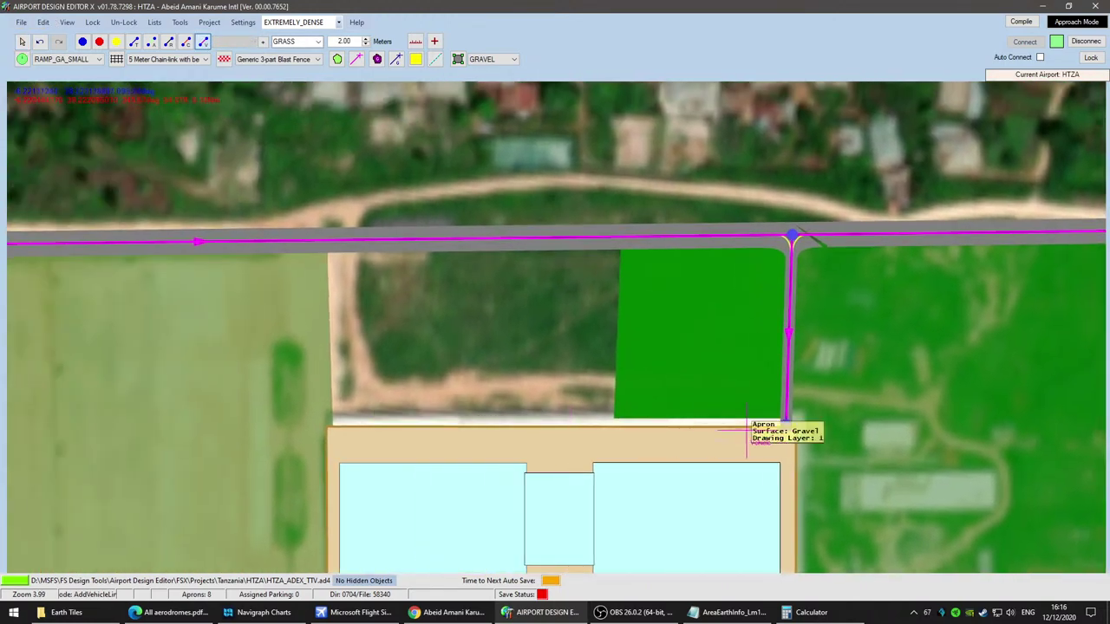
right_click(786, 426)
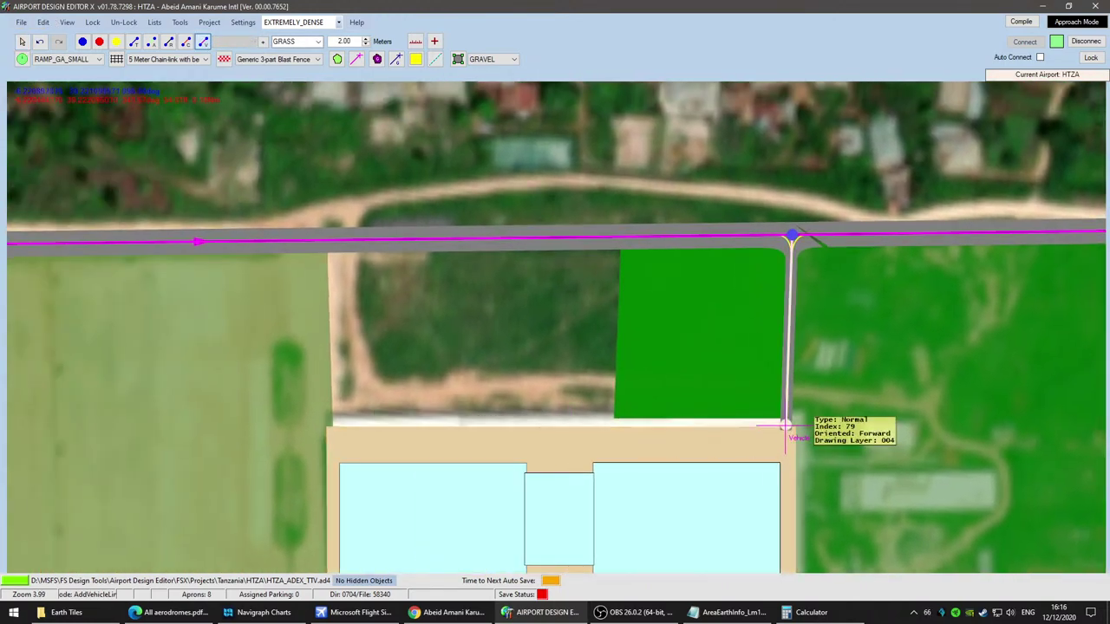
left_click(320, 424)
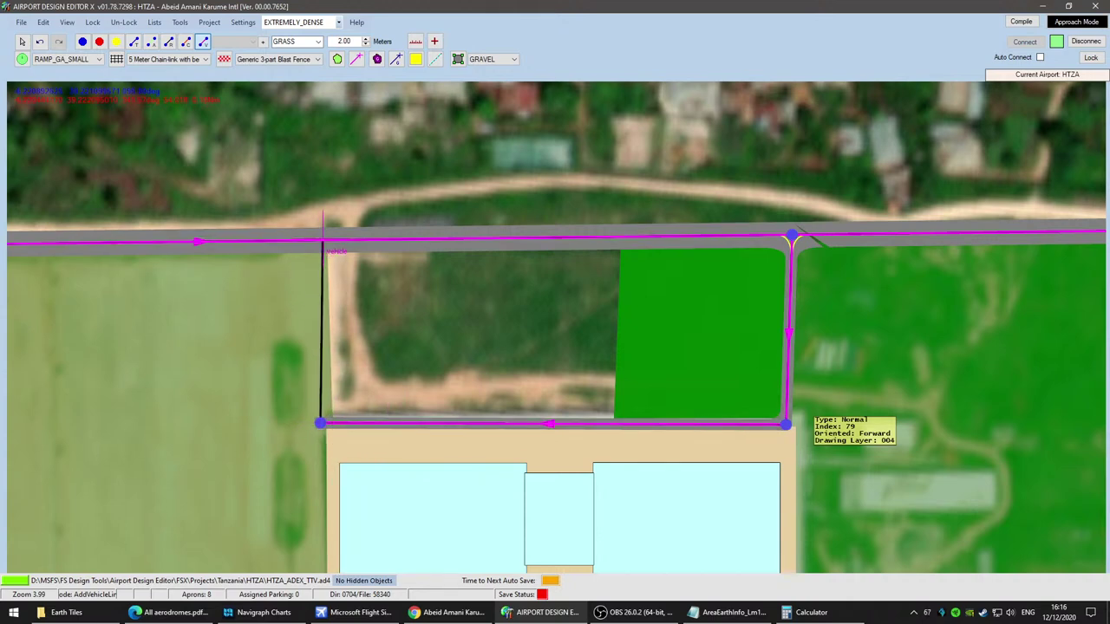
left_click(323, 240)
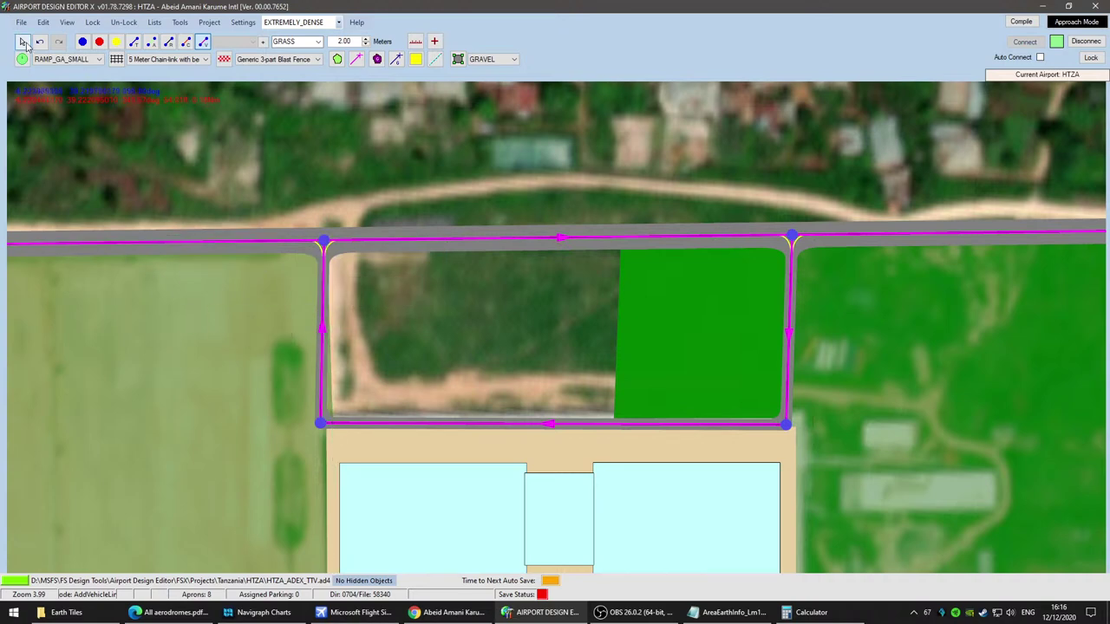
left_click_drag(320, 423, 334, 430)
scroll(388, 354, "up", 3)
left_click_drag(431, 371, 518, 120)
left_click_drag(355, 240, 348, 236)
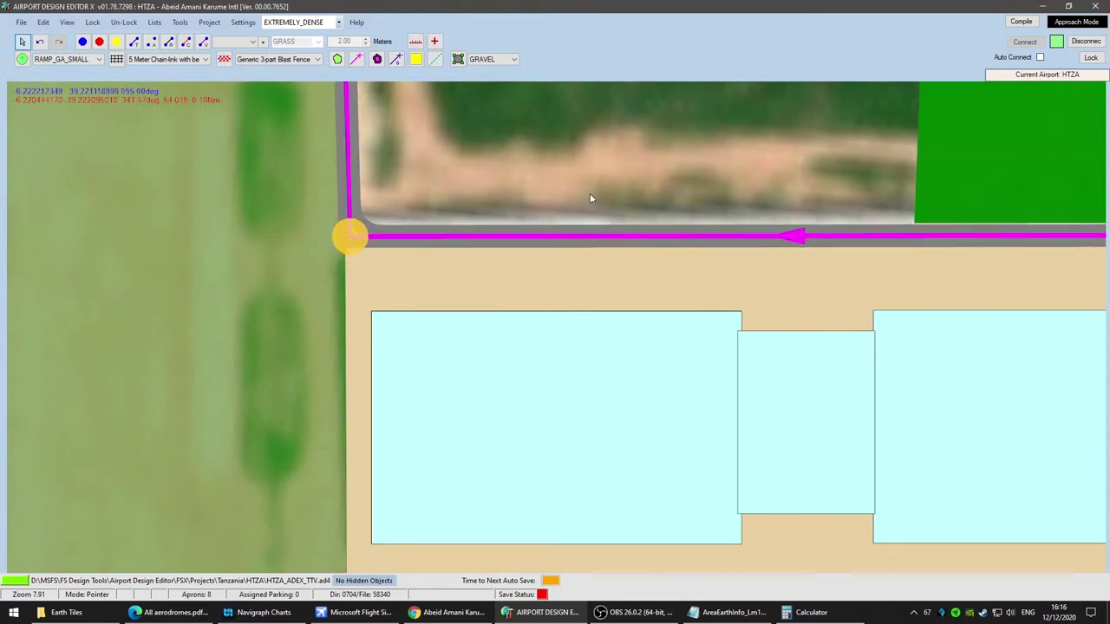
Step: Add a cross-link from the apron line to the northern taxiway and move the grass patch's left corners onto it
middle_click_drag(875, 258, 667, 352)
scroll(672, 356, "down", 1)
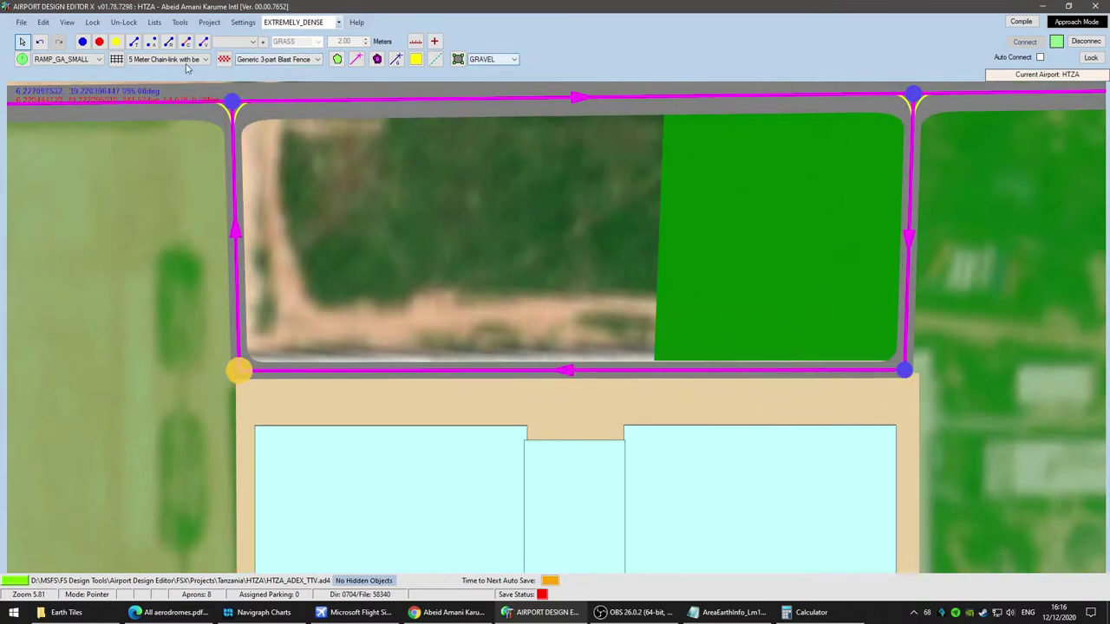
left_click(205, 41)
middle_click_drag(509, 251, 384, 302)
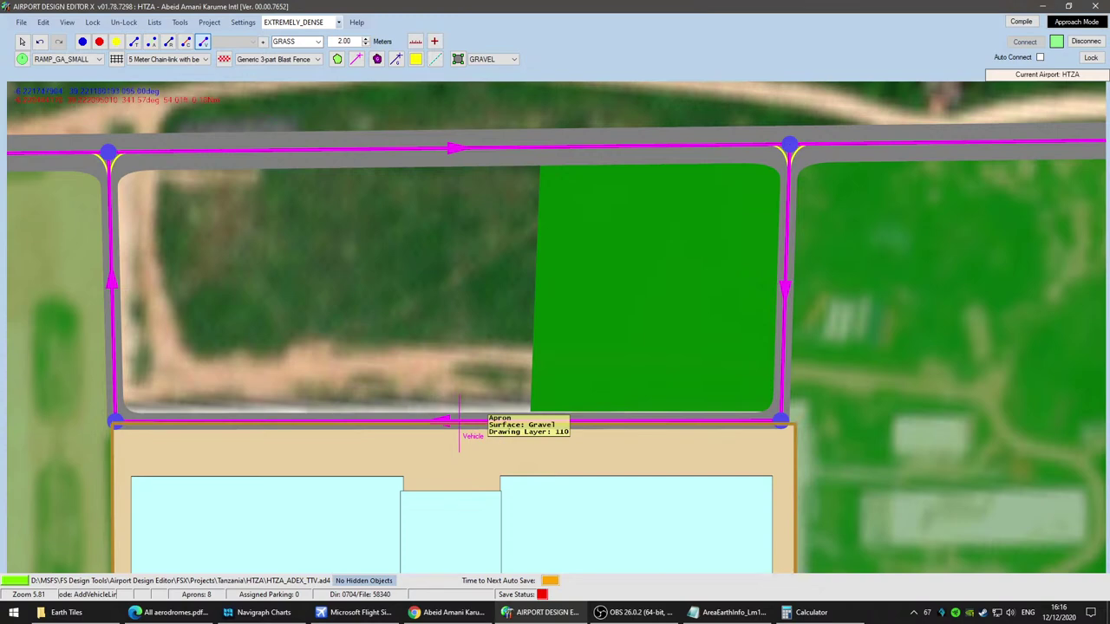
left_click(462, 422)
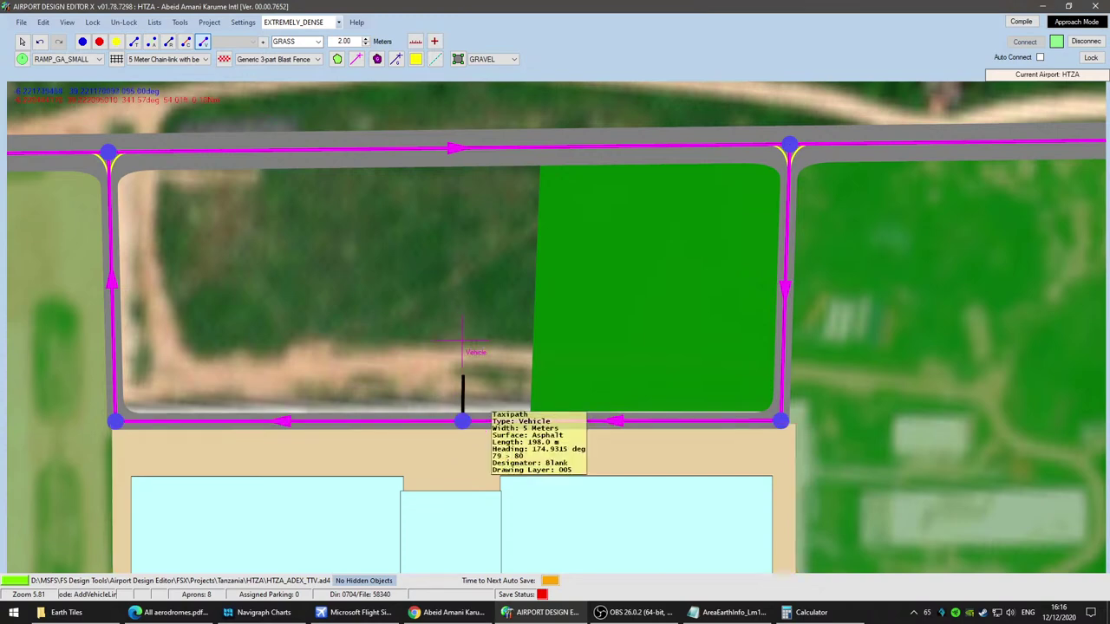
left_click(465, 147)
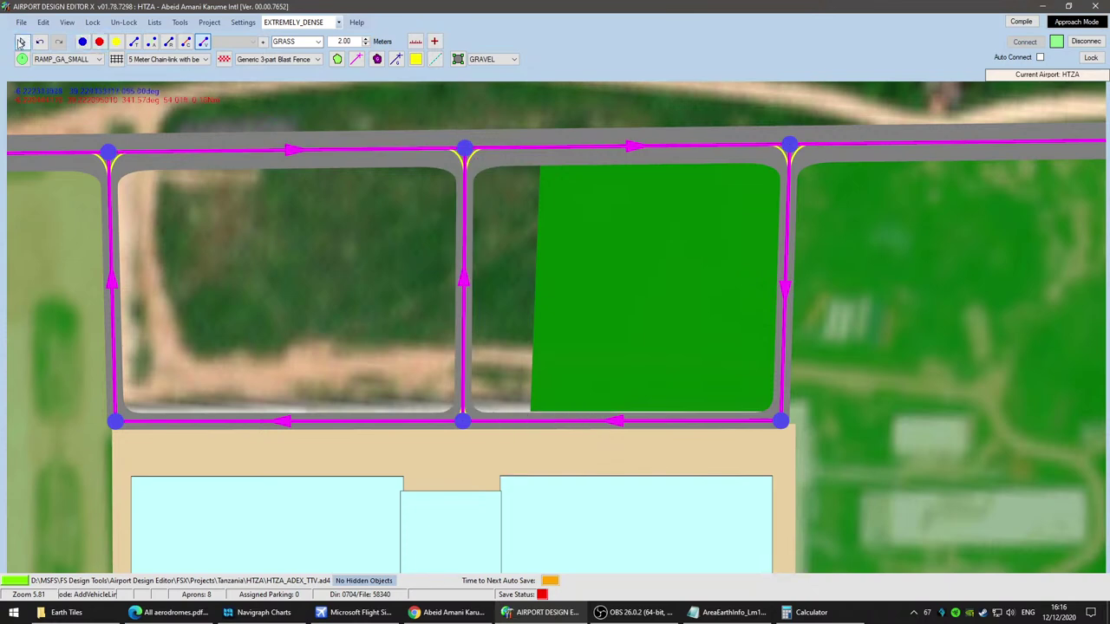
left_click_drag(540, 165, 469, 156)
left_click_drag(529, 412, 468, 417)
Step: Close the new polygon and make it a Land Class polygon tagged Grass
left_click(463, 421)
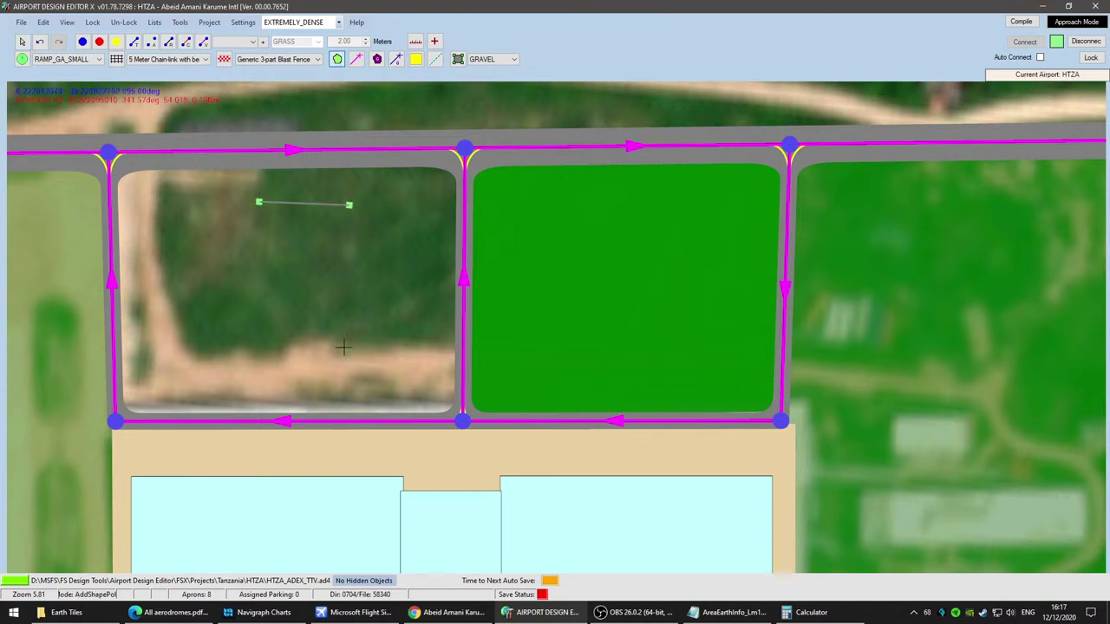
double_click(230, 328)
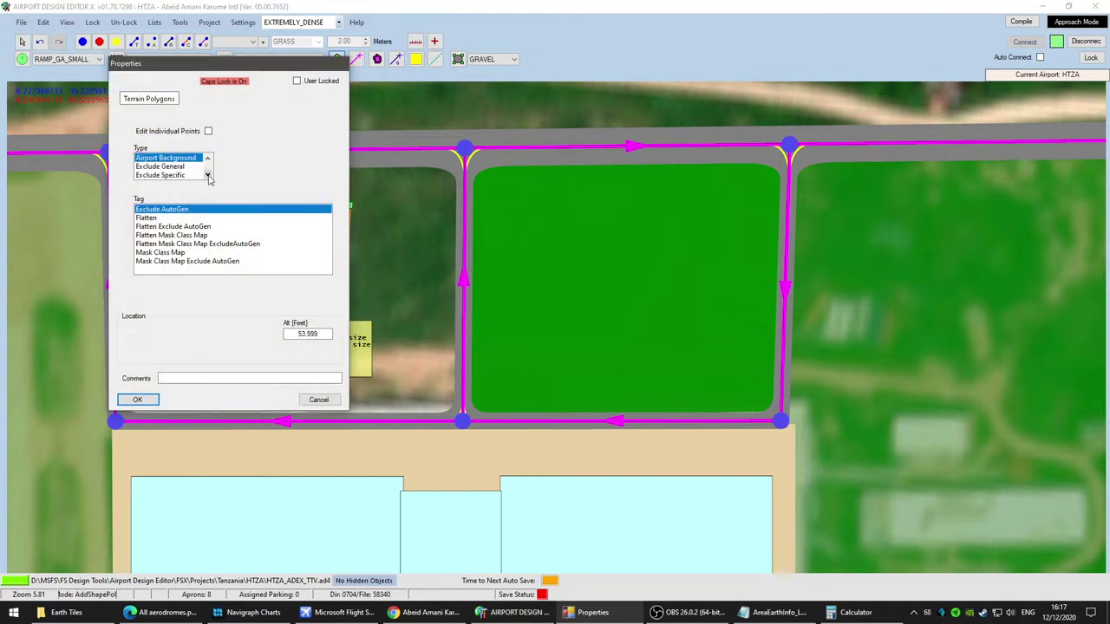
left_click(148, 167)
left_click_drag(326, 221, 331, 245)
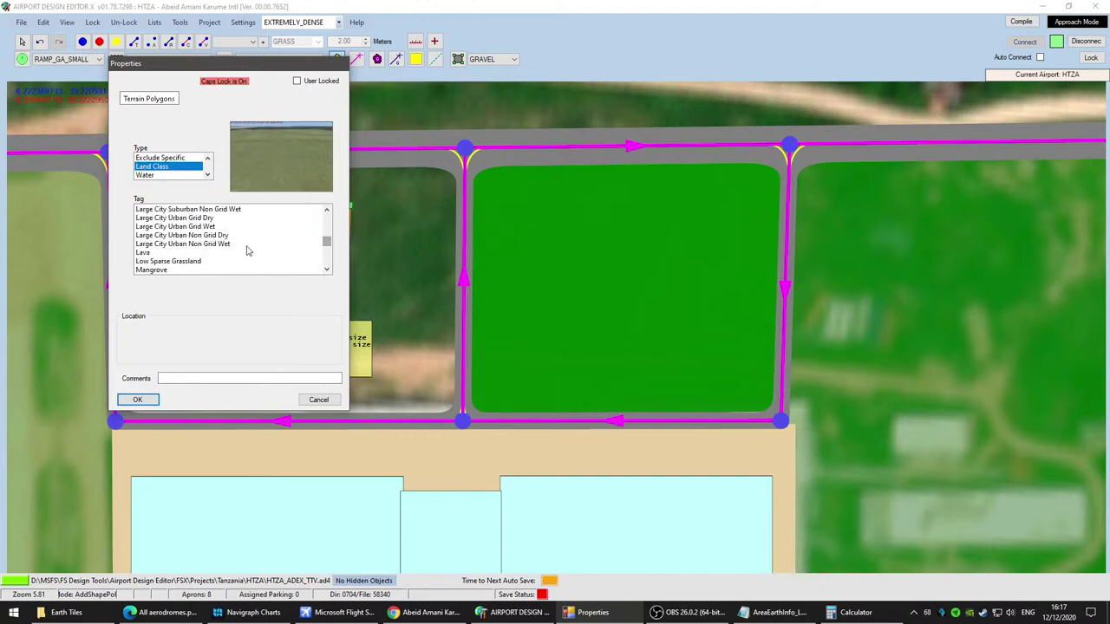
scroll(247, 250, "up", 5)
left_click(171, 246)
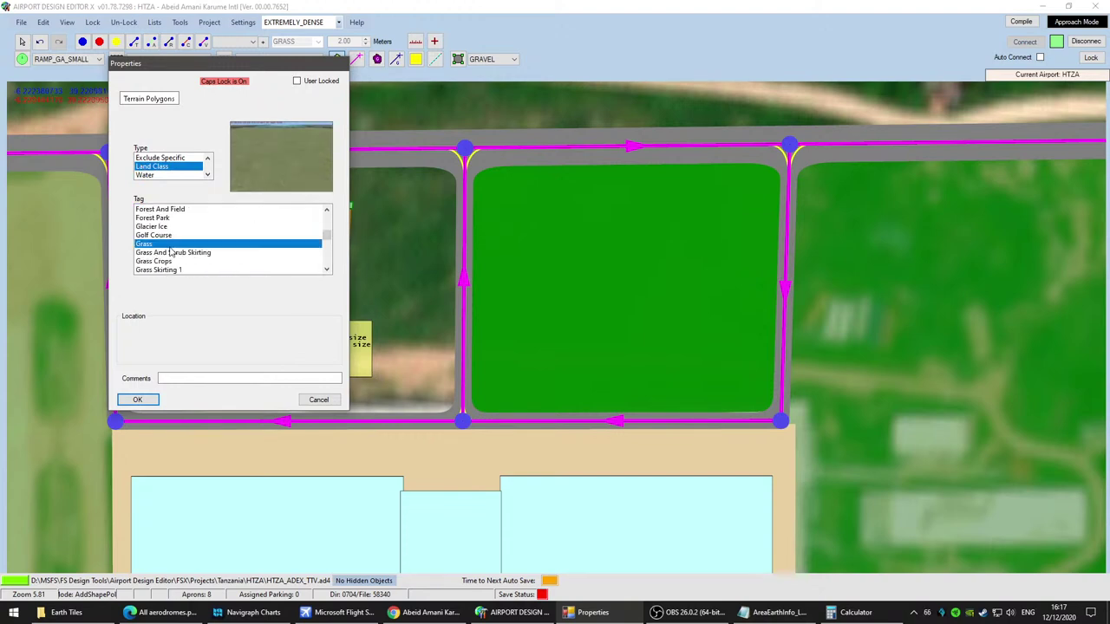
left_click(137, 400)
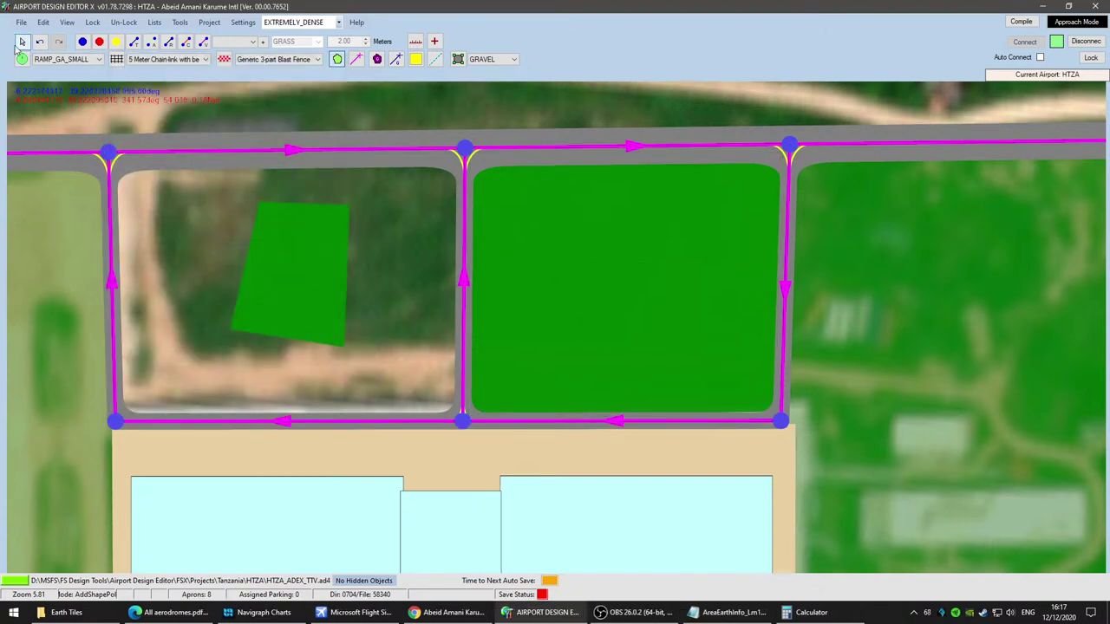
Step: Drag the grass polygon's top-right, bottom and top-left vertices onto the taxiway edges and junction
left_click(283, 266)
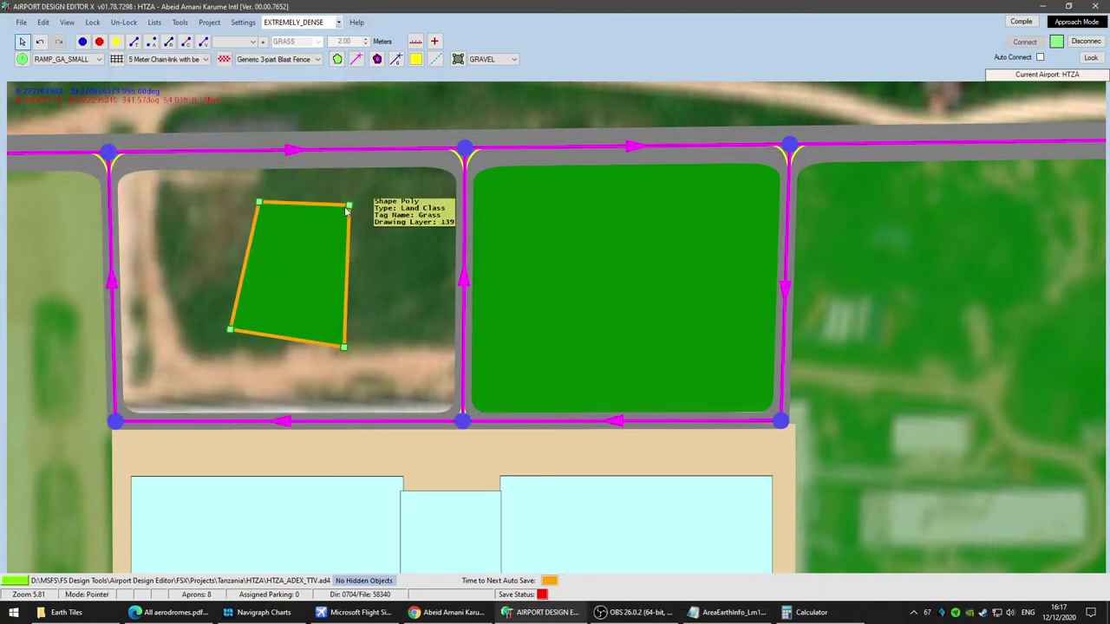
left_click_drag(359, 205, 462, 162)
left_click_drag(344, 347, 455, 419)
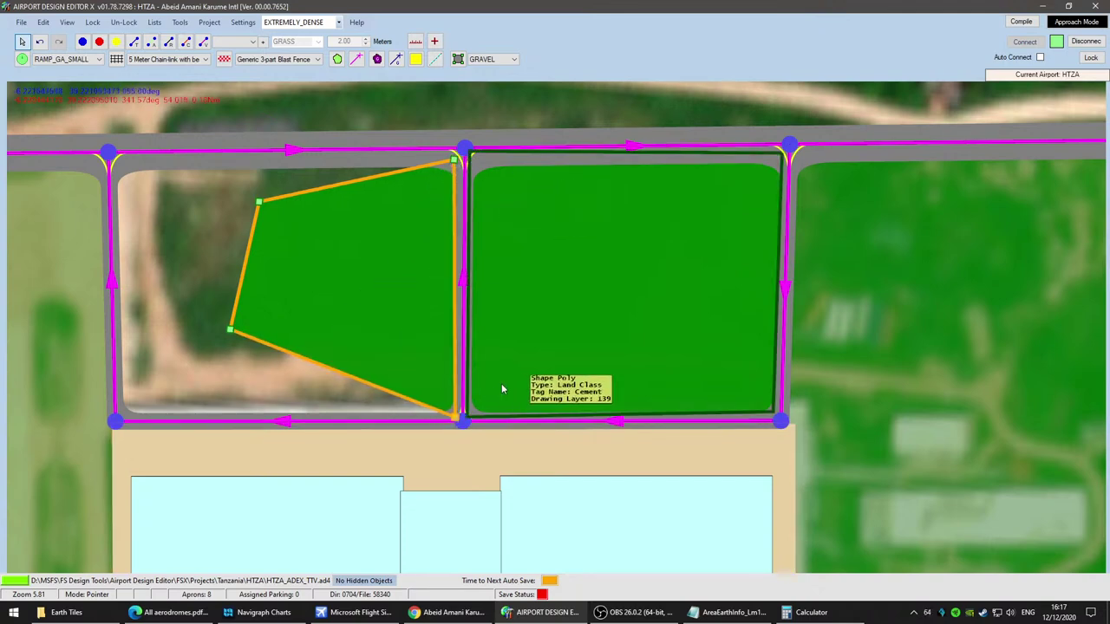
scroll(537, 347, "up", 3)
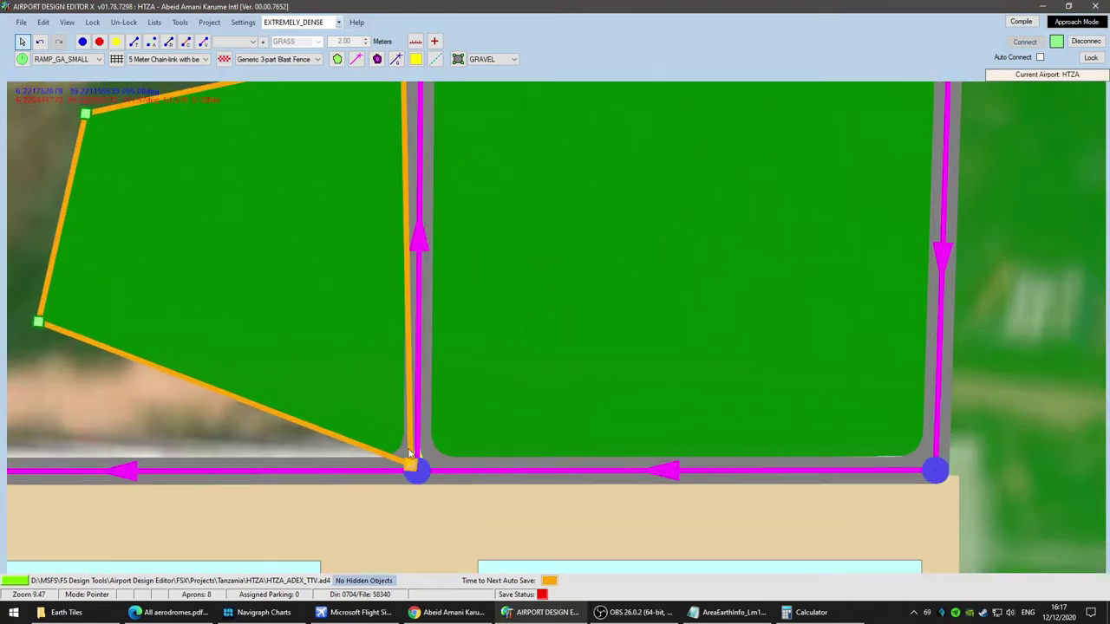
scroll(556, 181, "up", 1)
left_click_drag(552, 185, 527, 488)
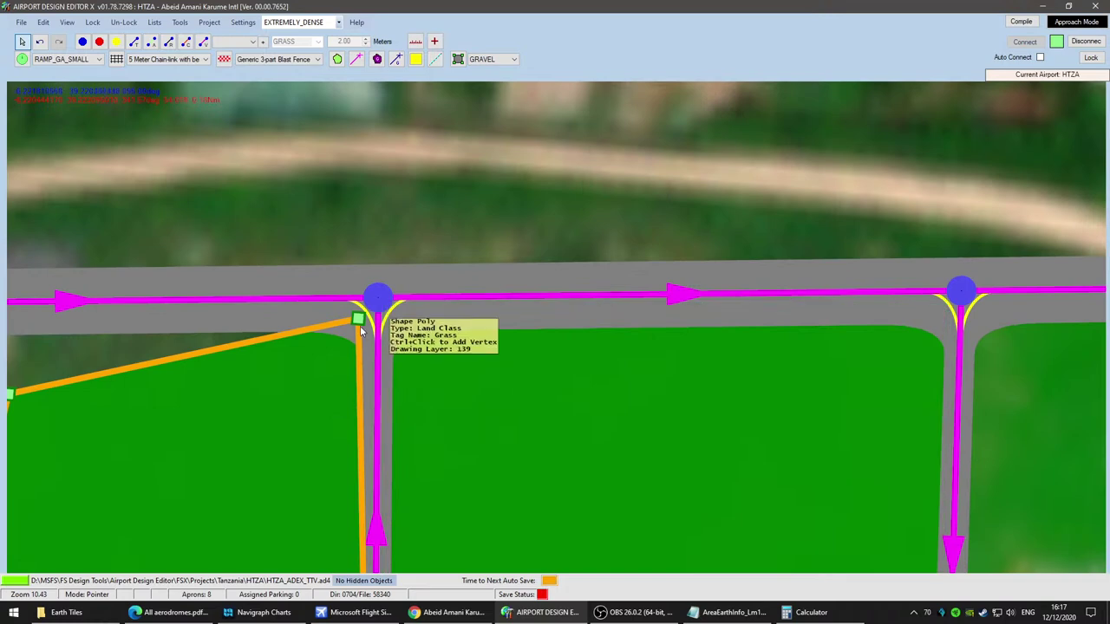
left_click_drag(359, 318, 373, 318)
left_click_drag(253, 479, 845, 457)
left_click_drag(632, 345, 363, 272)
left_click(364, 272)
Step: Snap the grass polygon's remaining corner to the bottom-left taxiway corner
left_click_drag(686, 508, 646, 149)
scroll(646, 156, "down", 1)
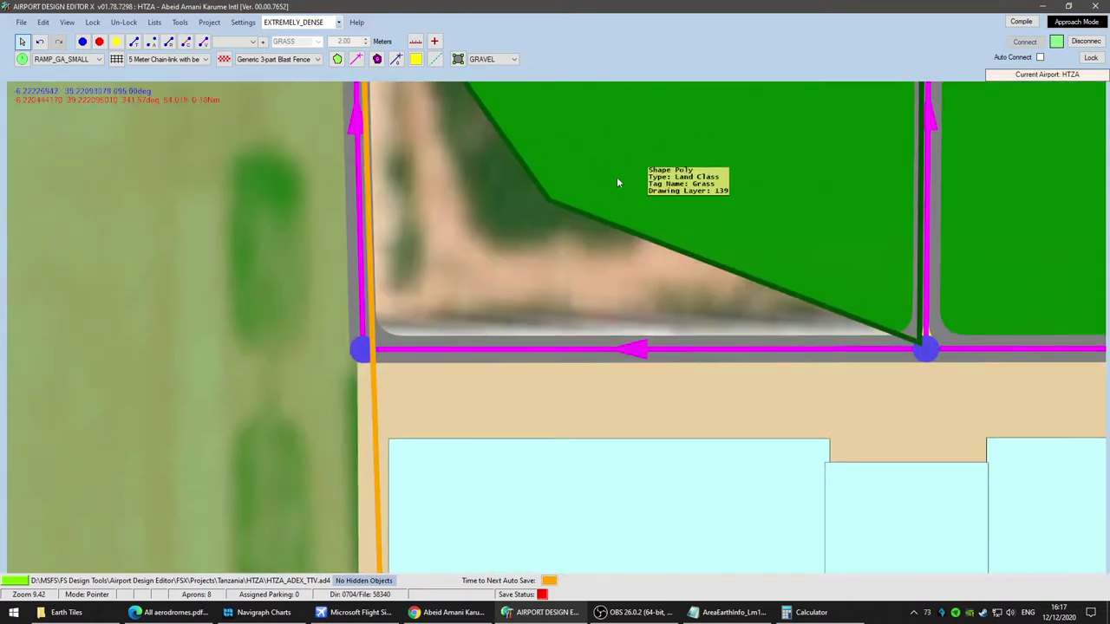
left_click(550, 201)
left_click_drag(550, 200, 373, 345)
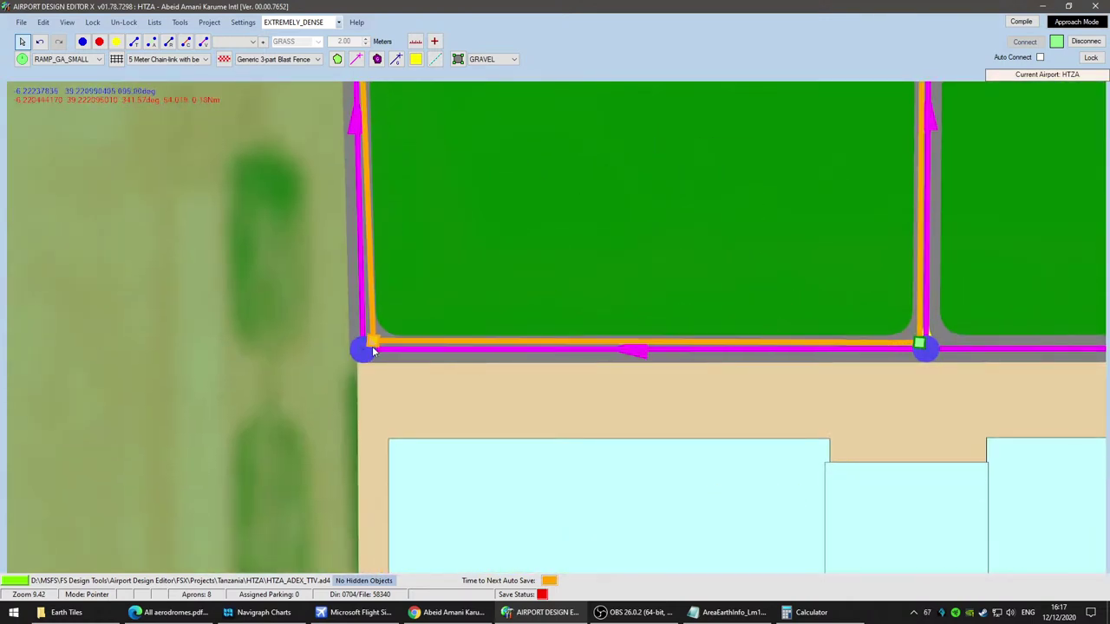
scroll(625, 219, "down", 5)
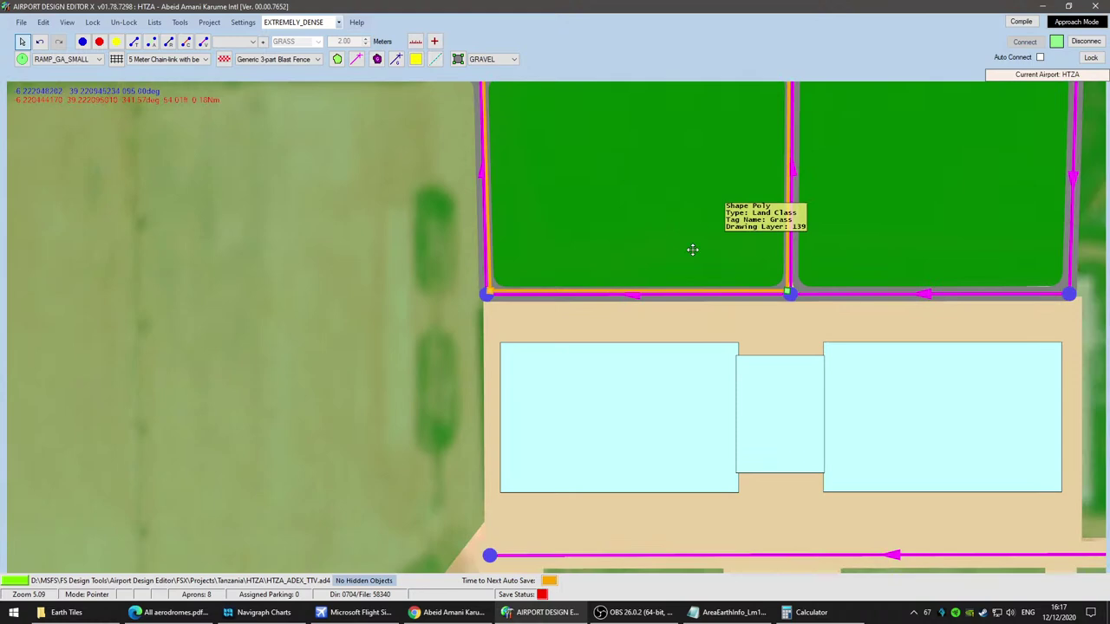
left_click_drag(697, 226, 622, 422)
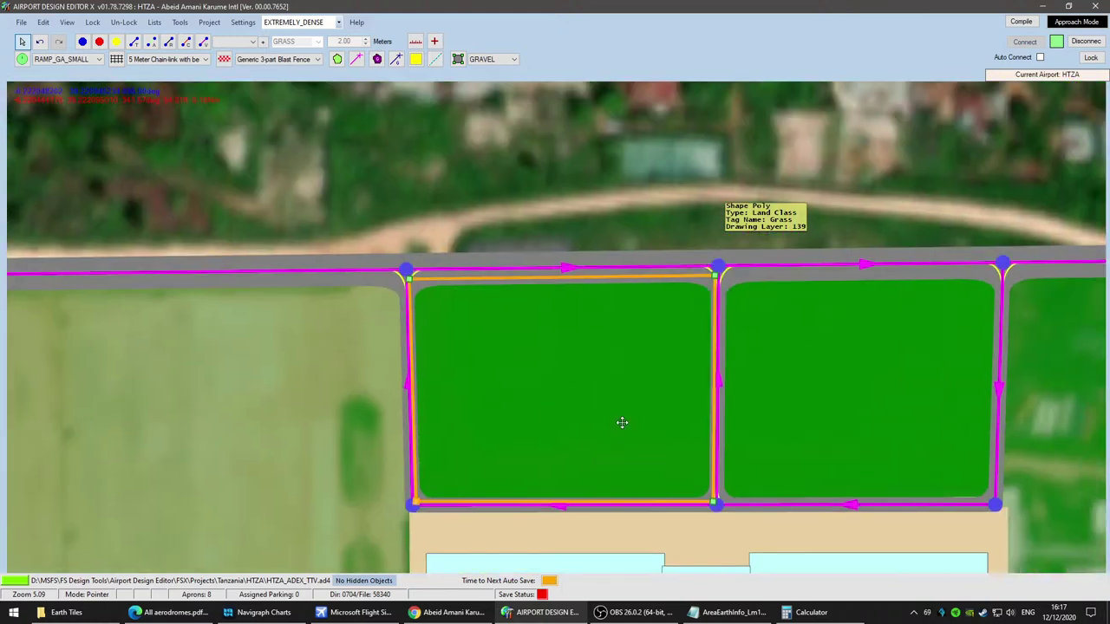
Step: After previewing californiapalm mat3 and Maple 22m, place a Maple 14m tree on the grass field
right_click(552, 404)
mouse_move(659, 400)
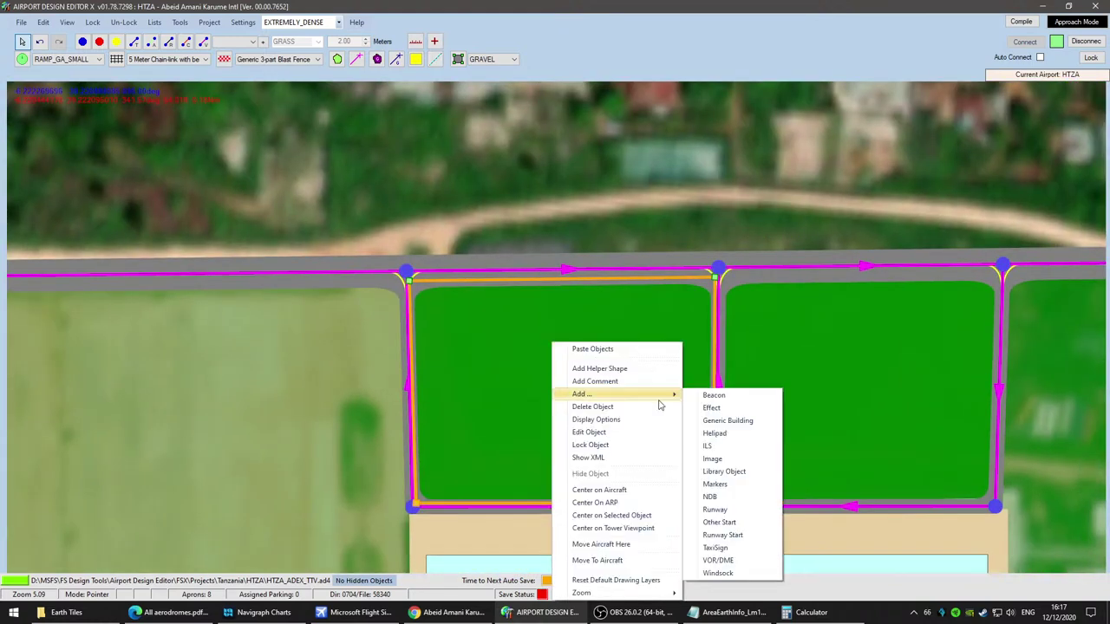
left_click(758, 472)
left_click(229, 266)
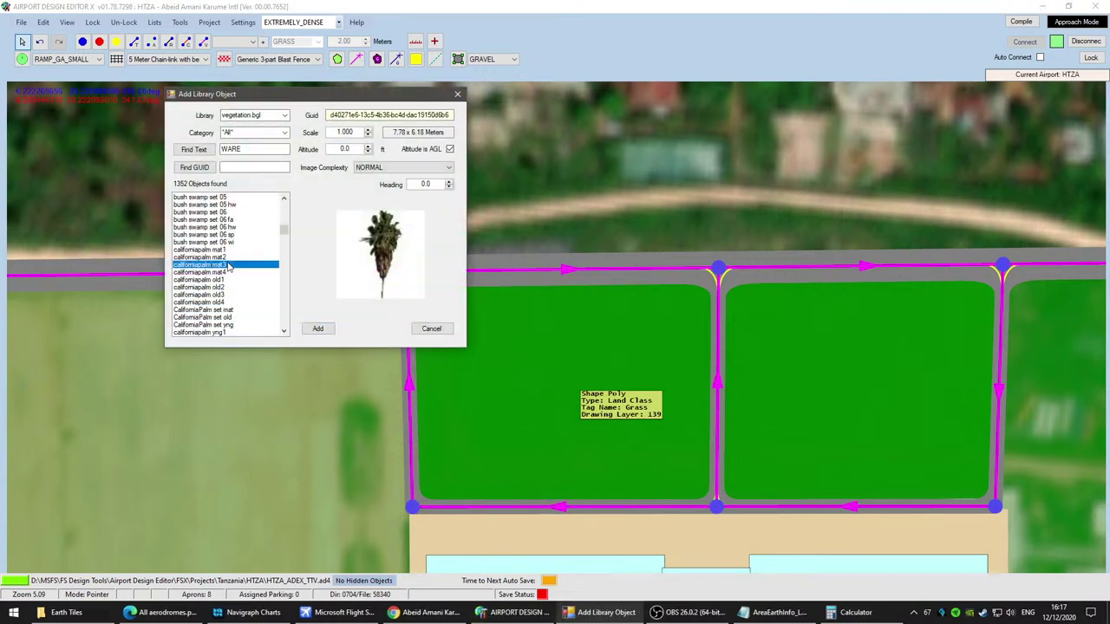
left_click_drag(283, 230, 281, 284)
left_click(197, 280)
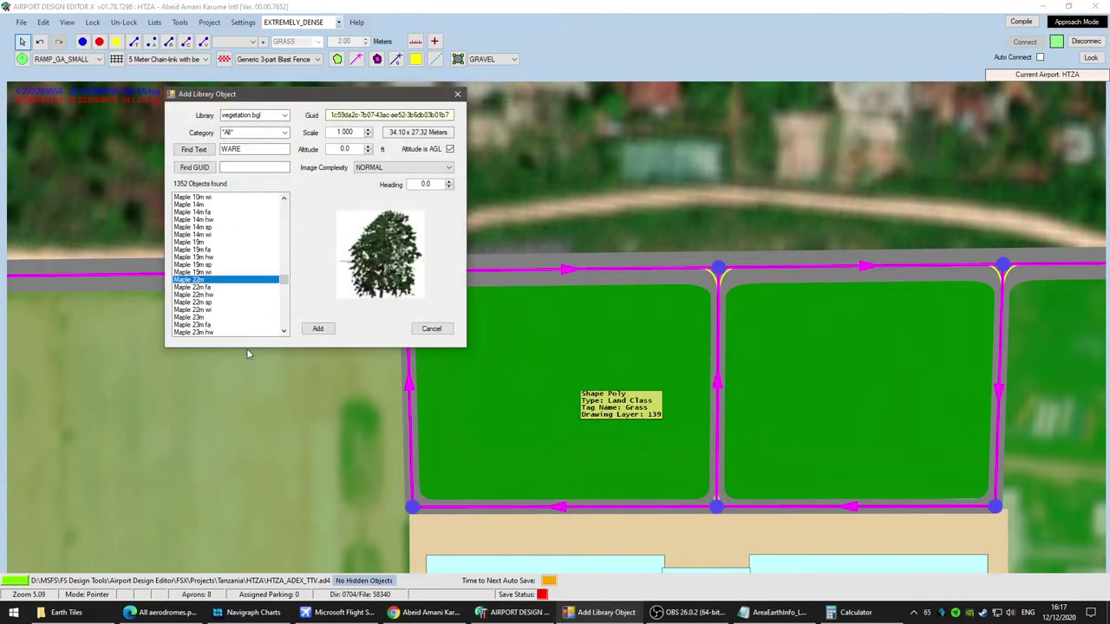
scroll(227, 272, "up", 3)
left_click(205, 274)
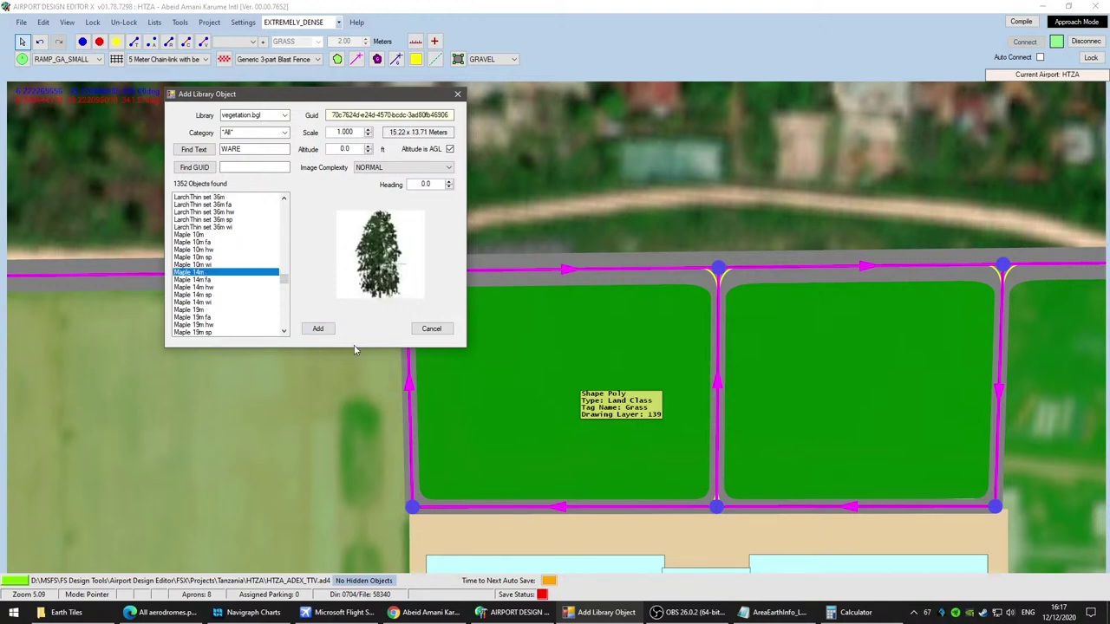
left_click(323, 334)
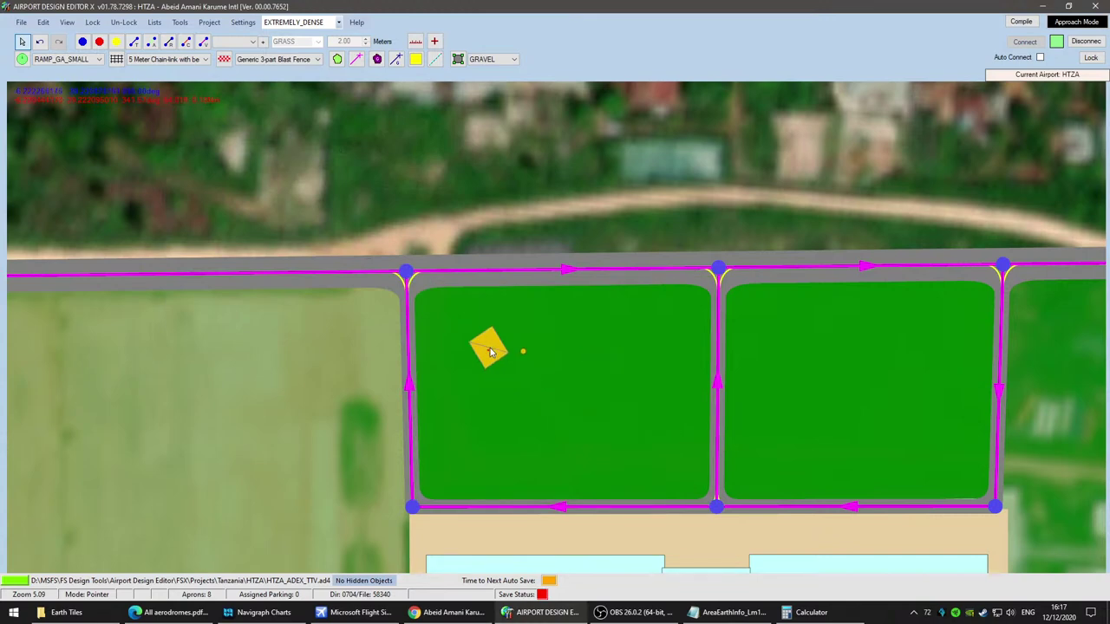
Step: Add a Maple 19m tree to the grass field and move it toward the field's centre
right_click(605, 366)
mouse_move(683, 332)
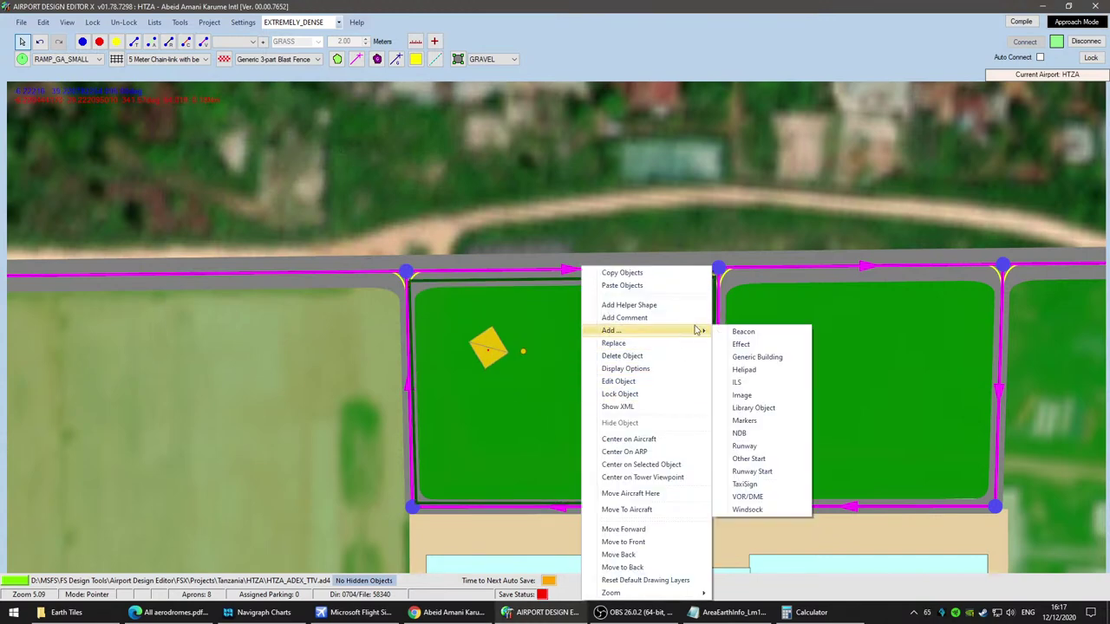
left_click(753, 407)
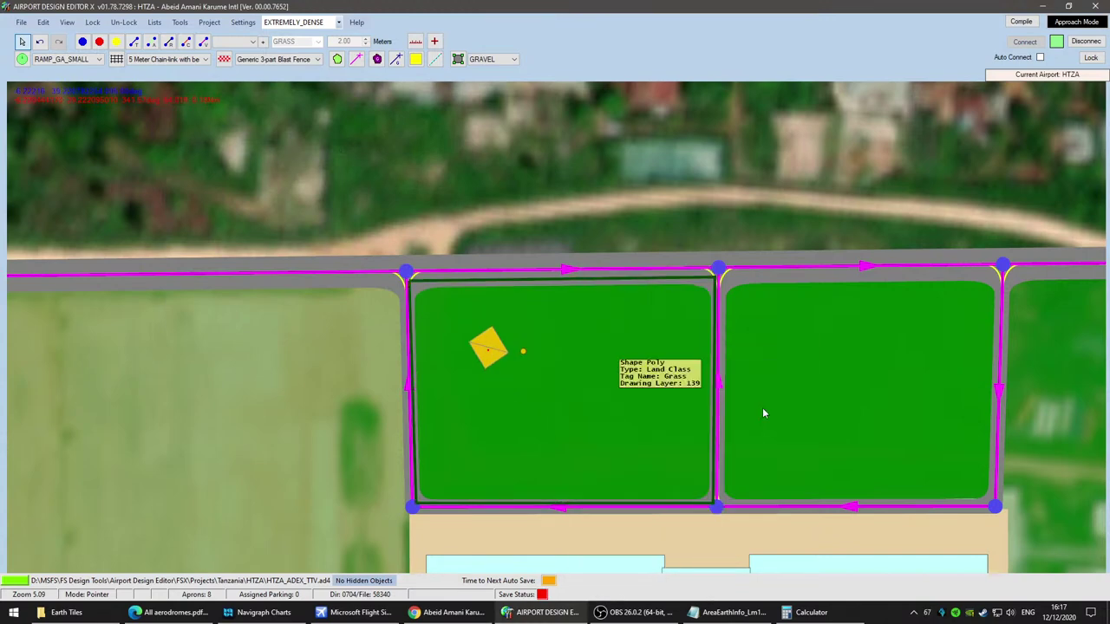
scroll(239, 272, "down", 4)
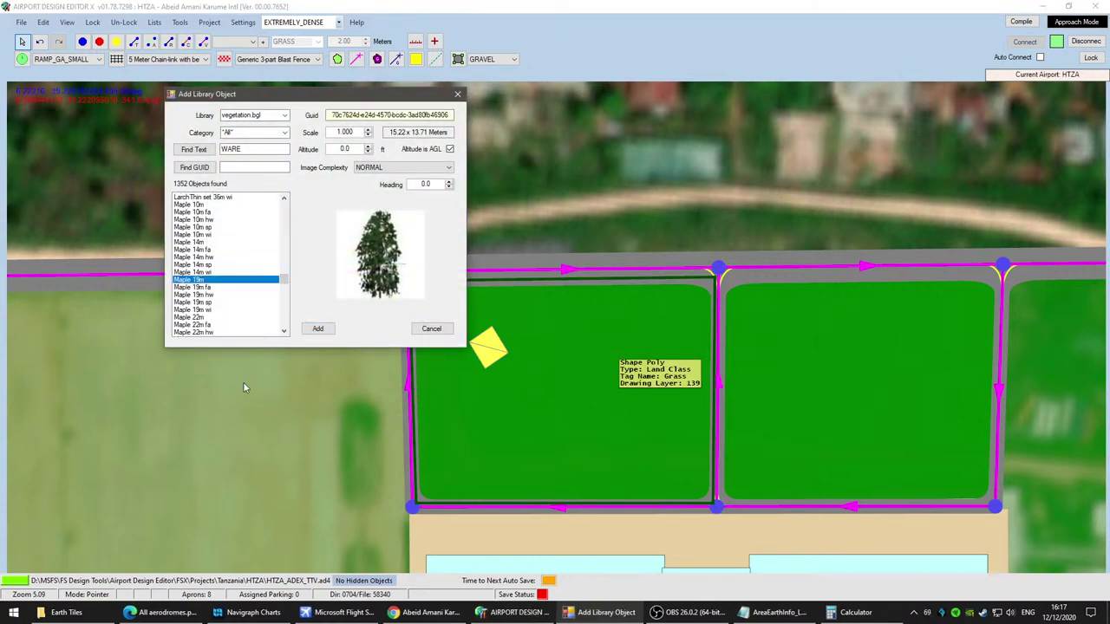
left_click(329, 331)
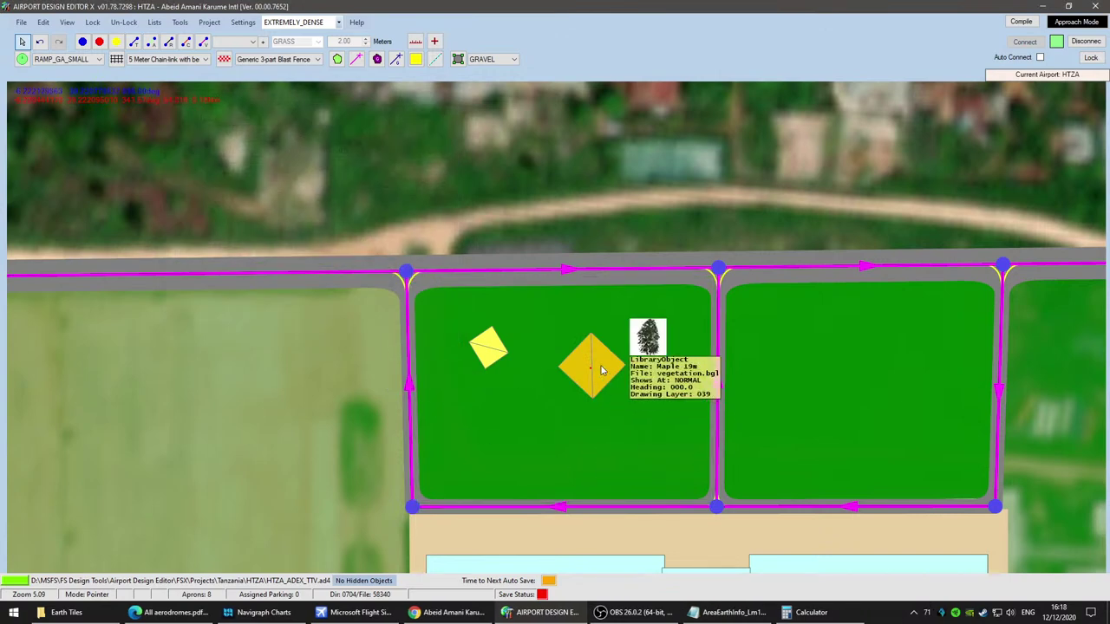
left_click_drag(601, 371, 650, 443)
Step: Nudge the large tree up-left within the grass field
right_click(640, 321)
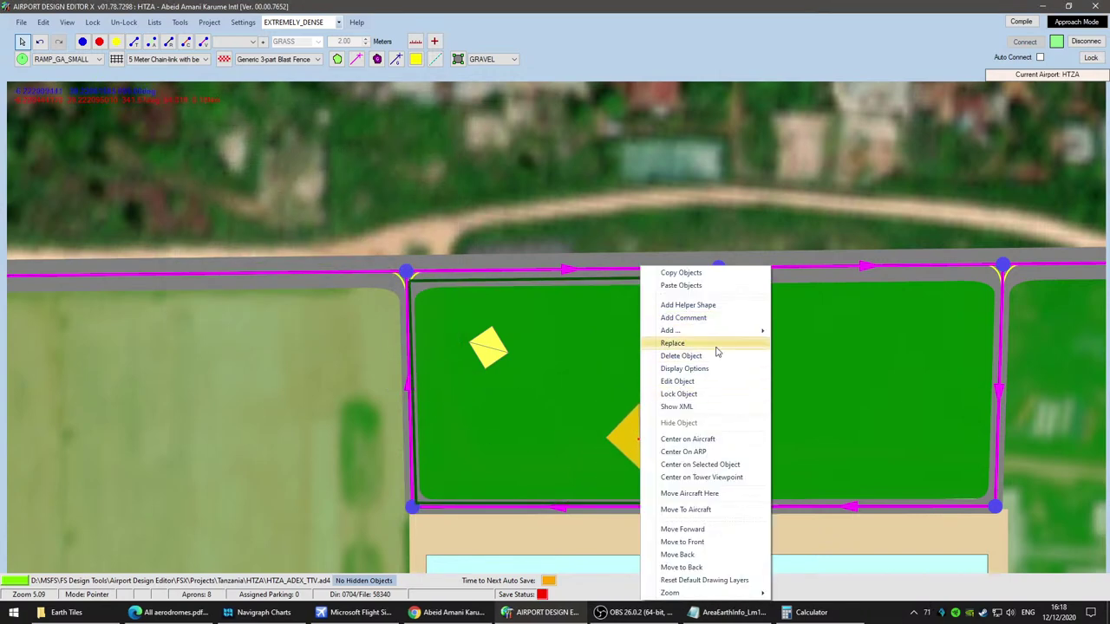
mouse_move(717, 333)
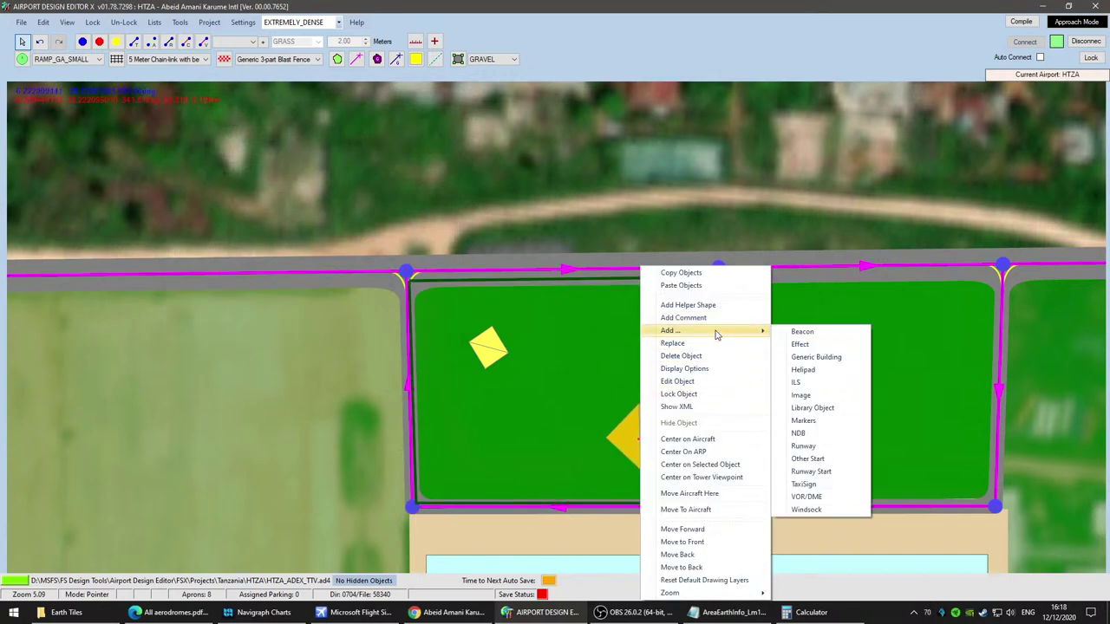
left_click(594, 375)
scroll(591, 467, "up", 2)
left_click_drag(653, 428, 637, 395)
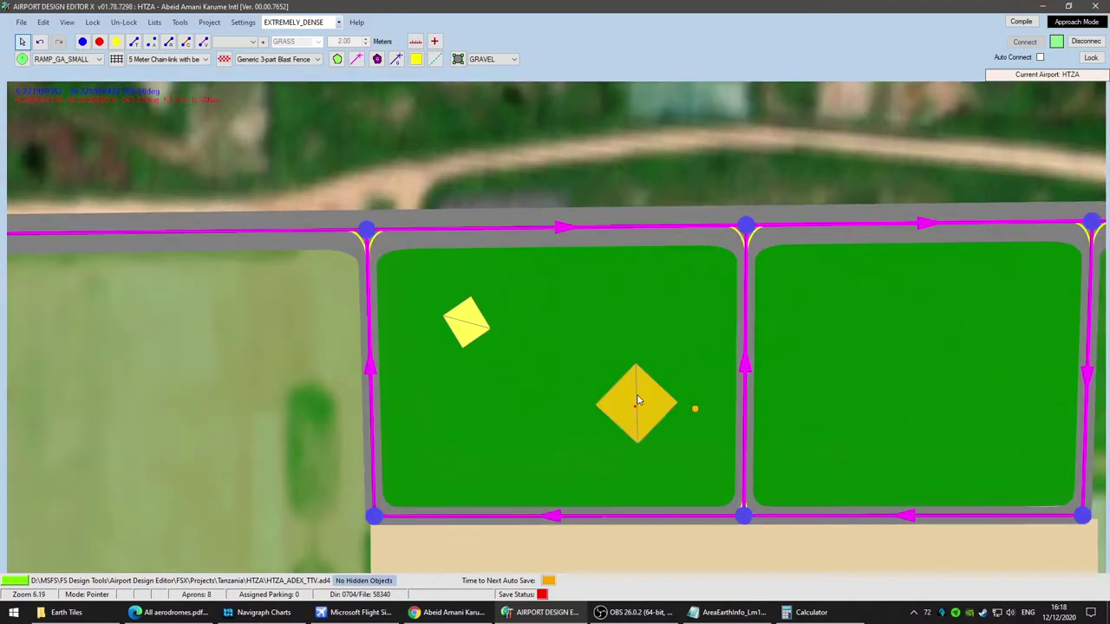
Step: Copy the smaller tree object and paste a duplicate into the Airfield area
left_click(473, 319)
scroll(563, 483, "down", 3)
scroll(591, 484, "down", 3)
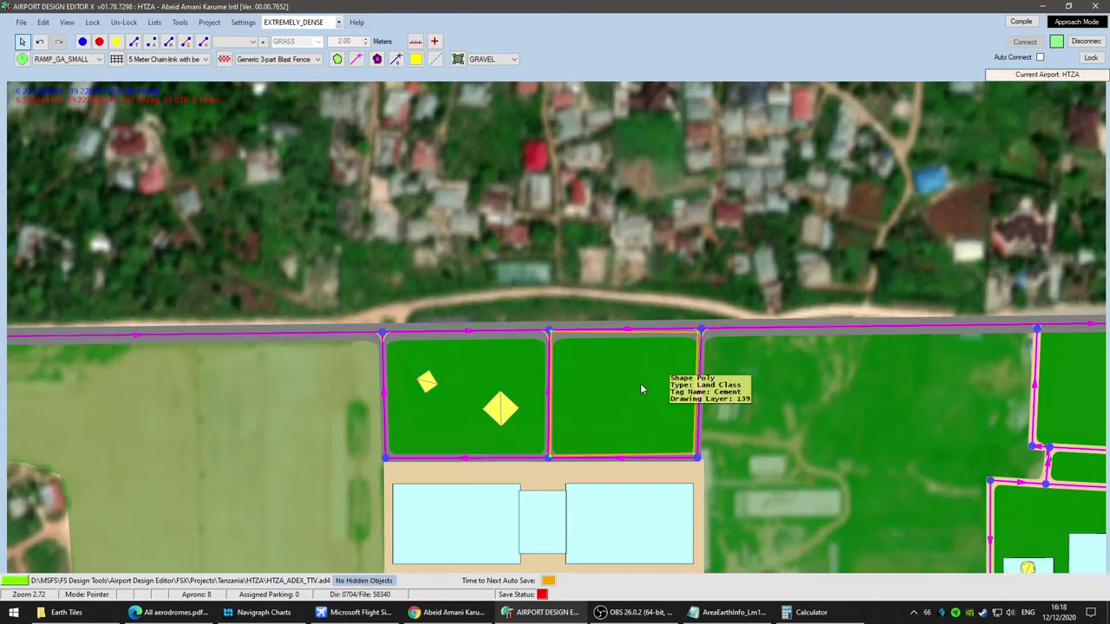
scroll(634, 432, "up", 6)
scroll(651, 440, "down", 5)
left_click_drag(876, 459, 628, 391)
scroll(304, 429, "down", 3)
left_click(306, 430)
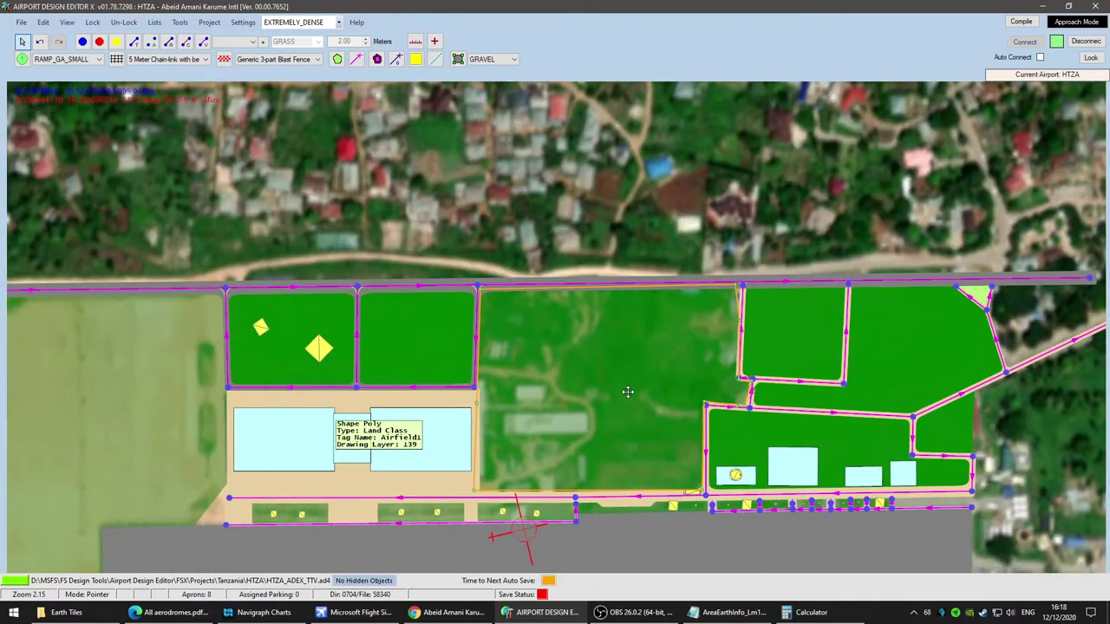
right_click(324, 351)
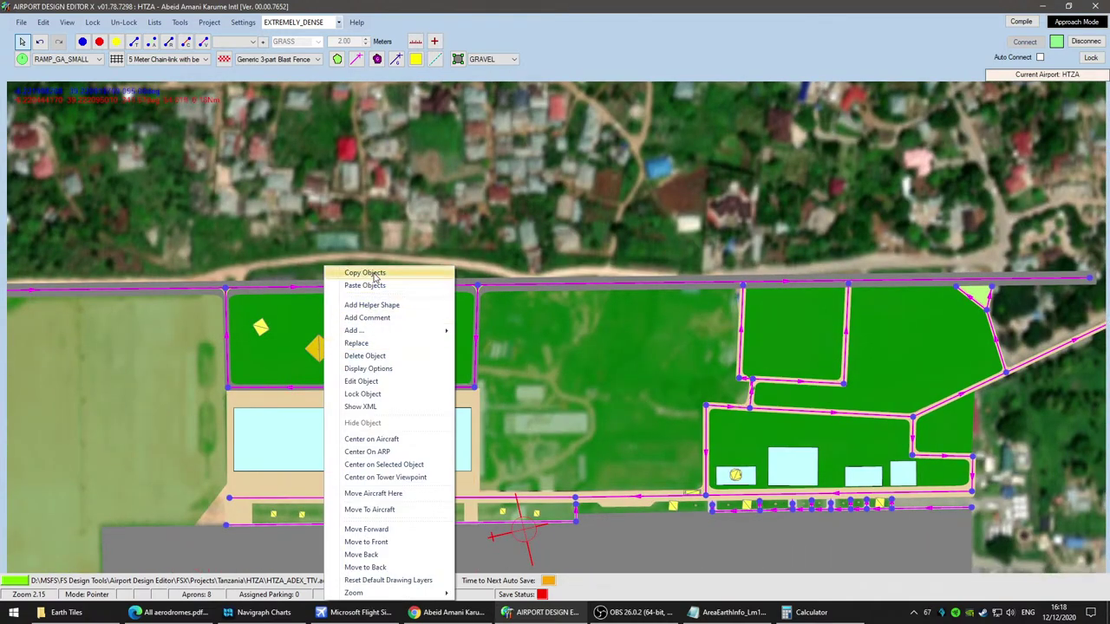
left_click(368, 285)
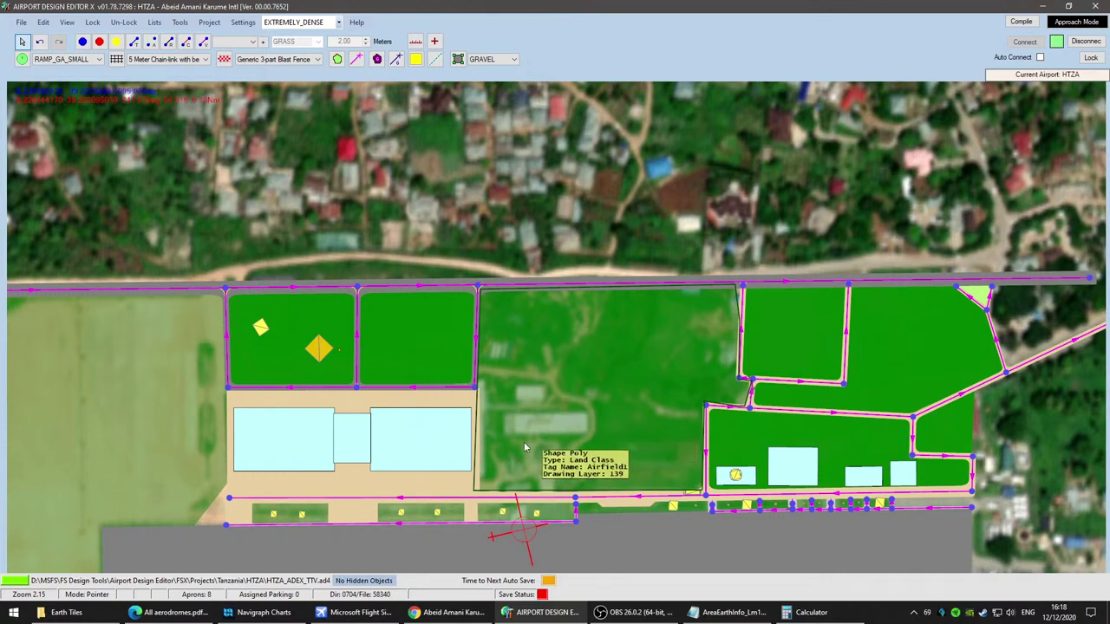
scroll(549, 429, "up", 3)
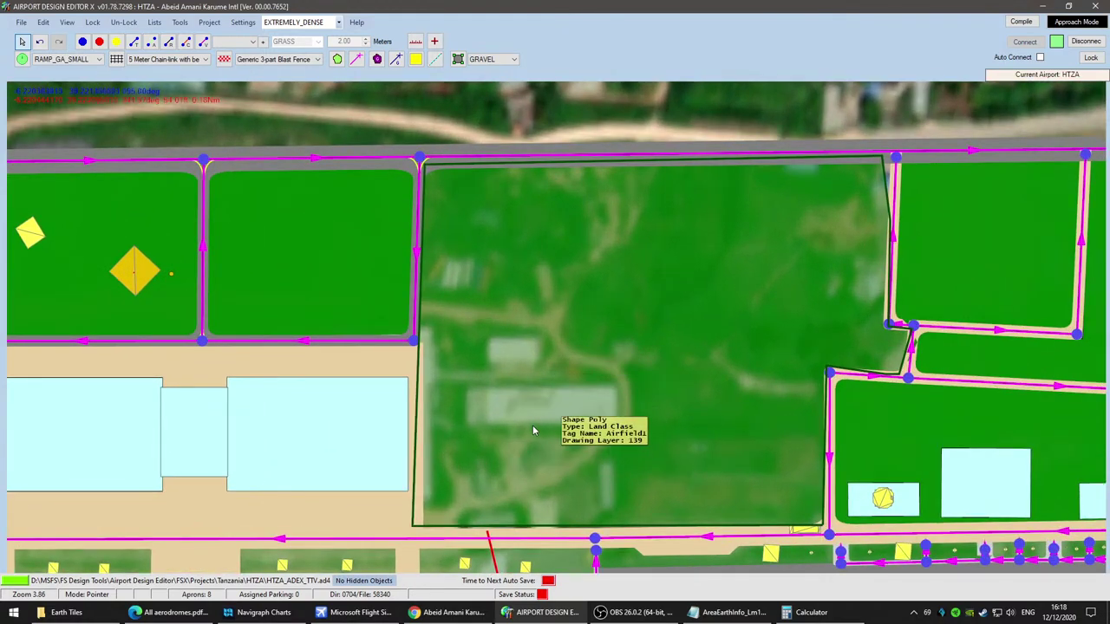
right_click(533, 425)
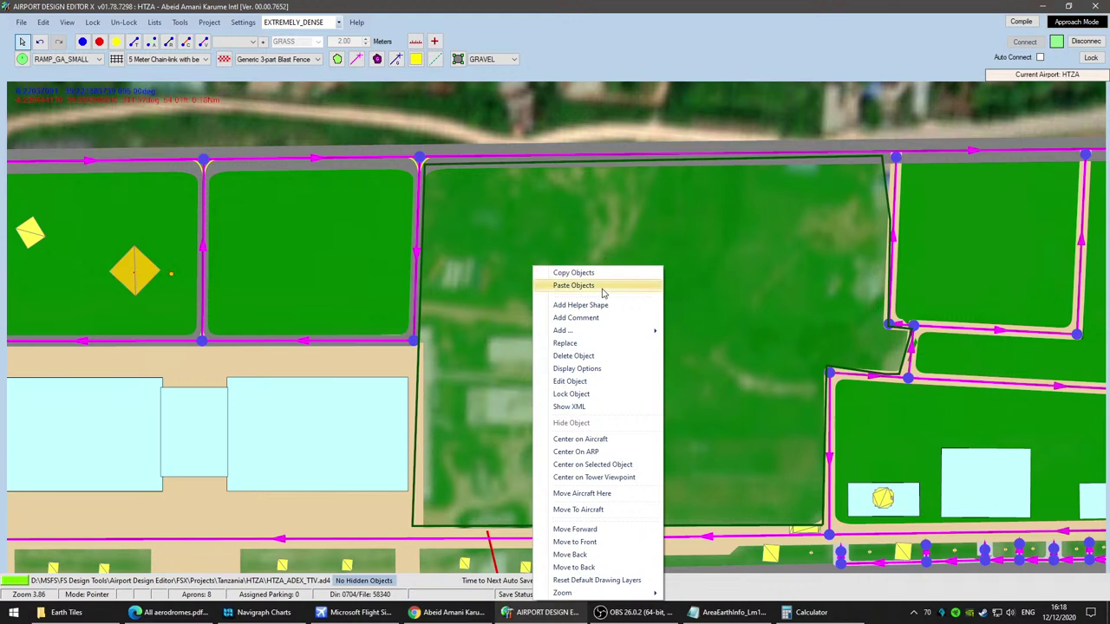
left_click(574, 285)
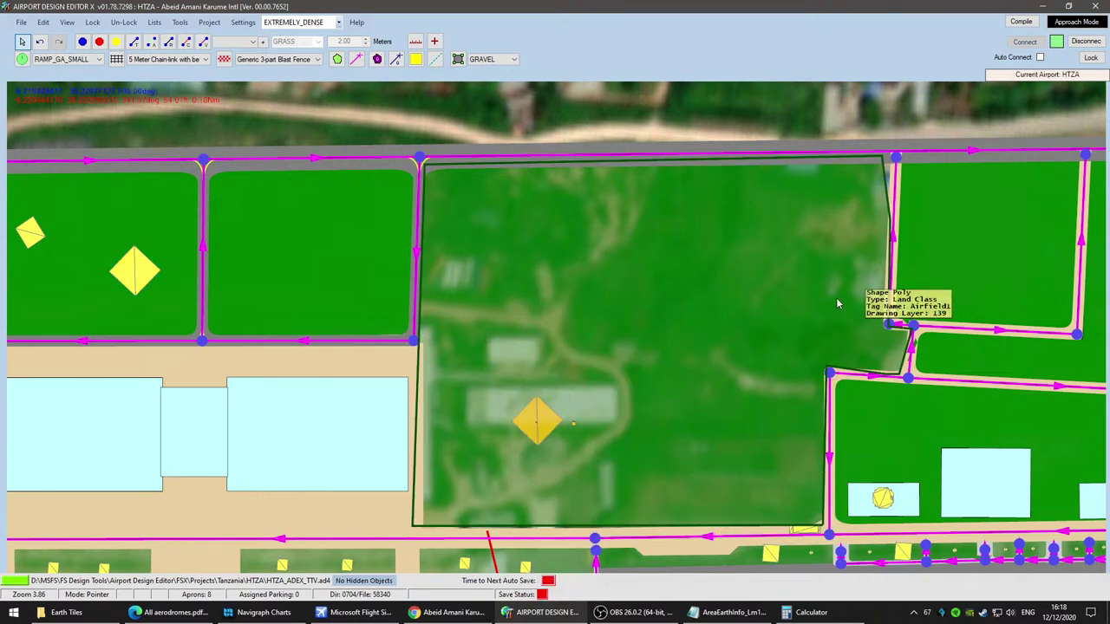
Step: Place a Larch Thin 9m tree and move it lower on the grass field
right_click(699, 284)
mouse_move(783, 331)
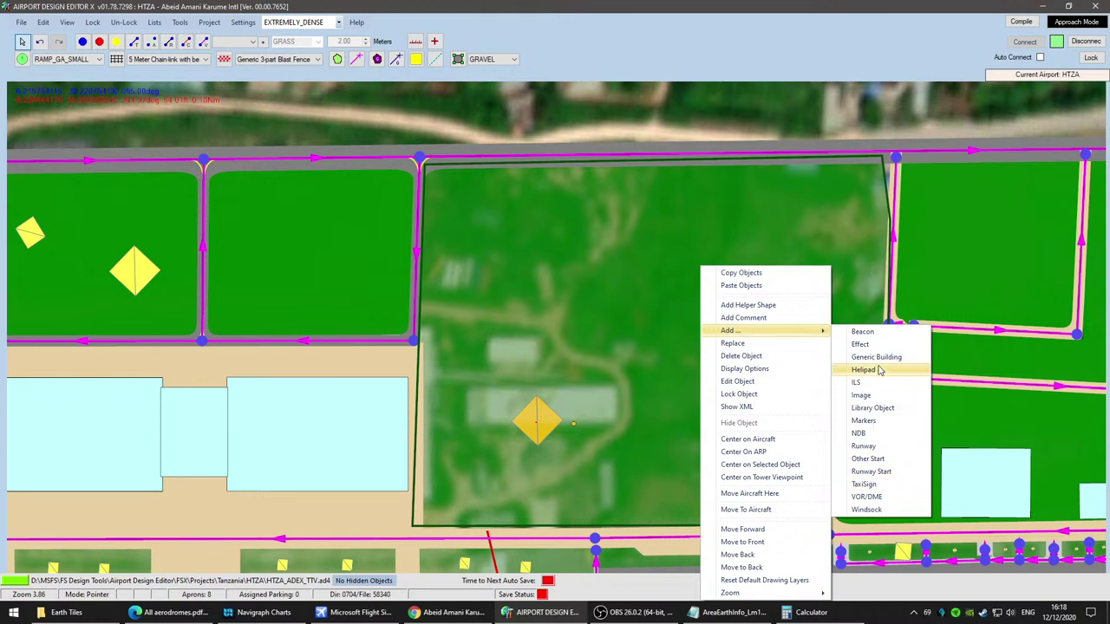
left_click(872, 408)
scroll(233, 292, "up", 5)
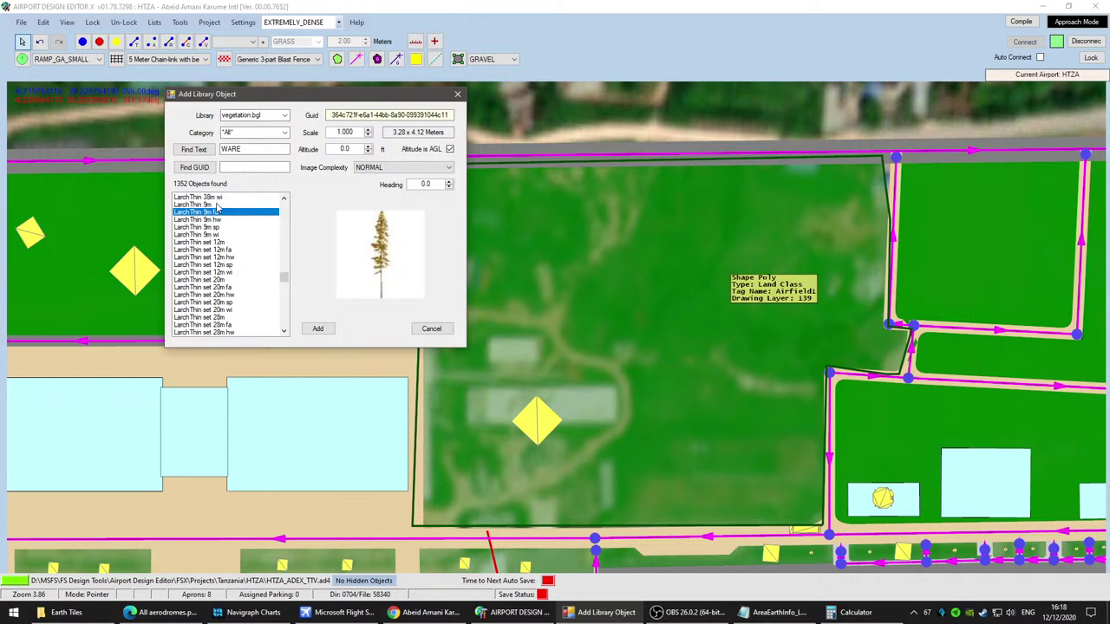
left_click(319, 330)
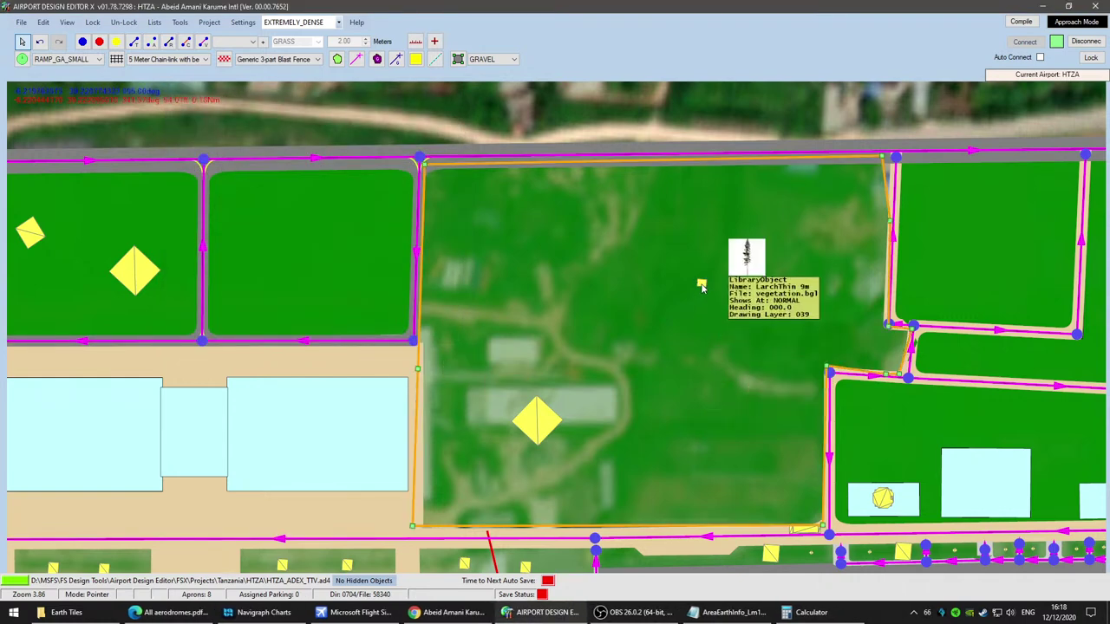
left_click_drag(701, 283, 720, 364)
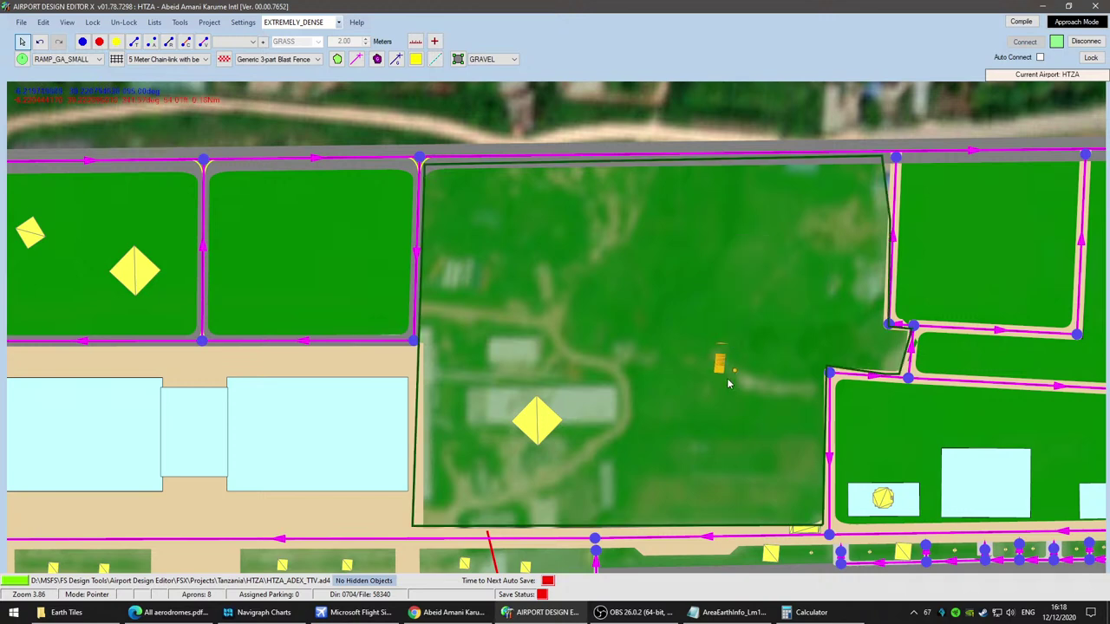
Step: Place a californiapalm old3 palm from vegetation.bgl on the grass field
right_click(676, 276)
mouse_move(707, 338)
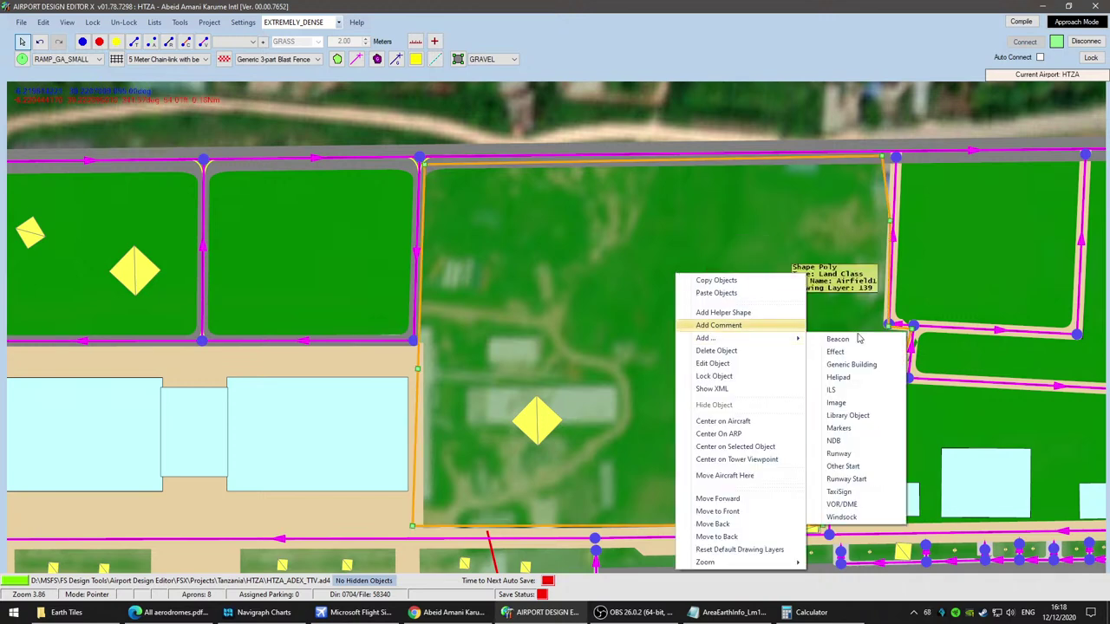
left_click(871, 416)
scroll(260, 281, "up", 10)
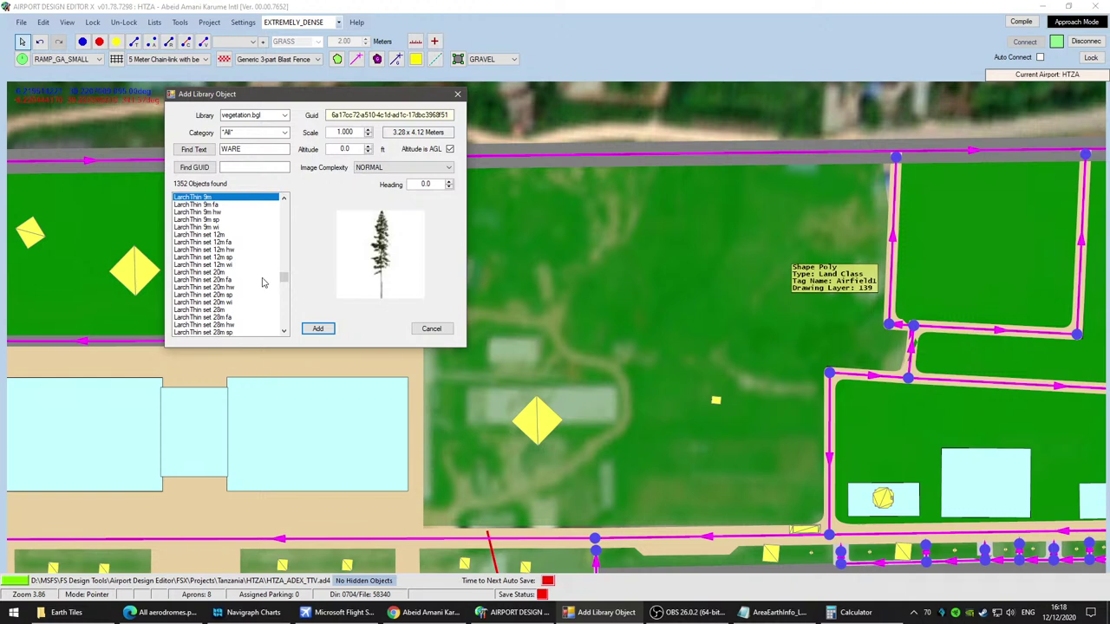
key("c")
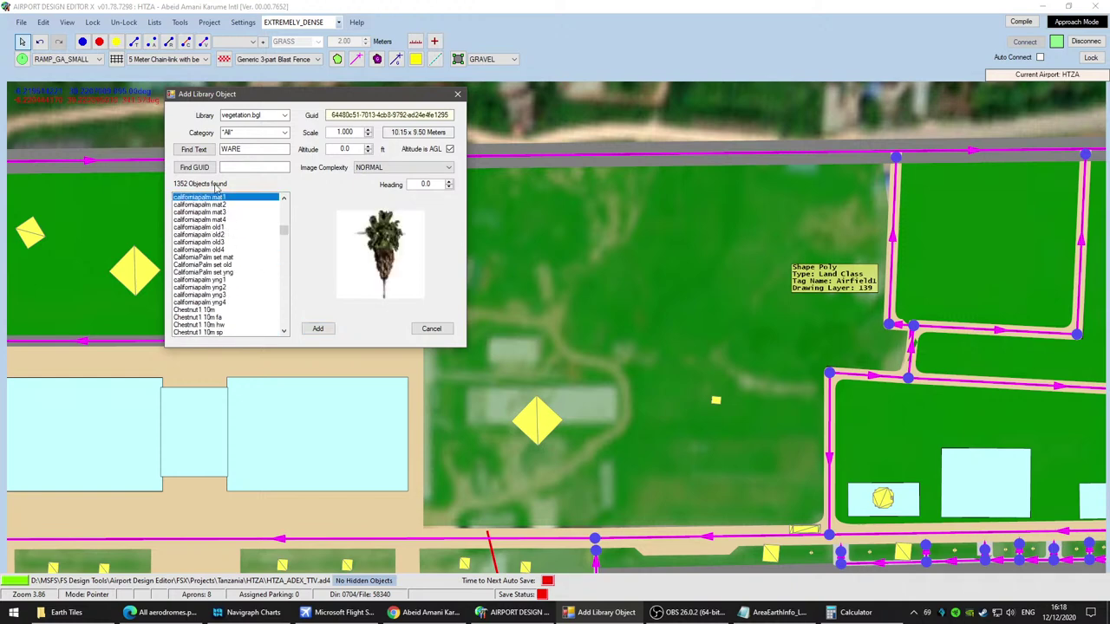
left_click(219, 242)
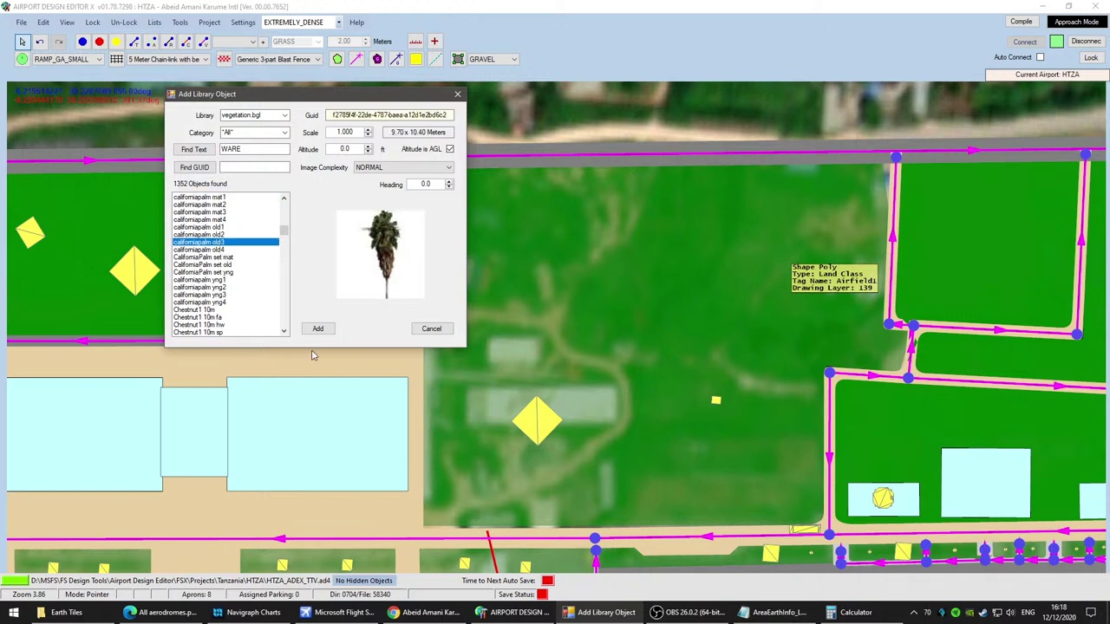
left_click(318, 329)
Step: Add one more vegetation library object to the grass field
right_click(646, 262)
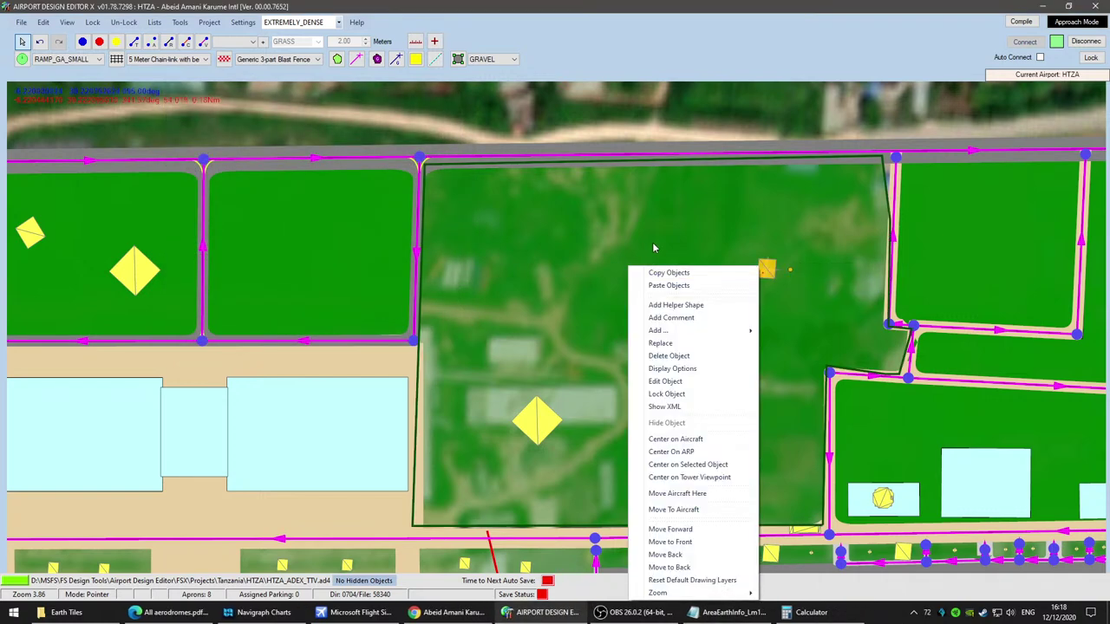
mouse_move(721, 339)
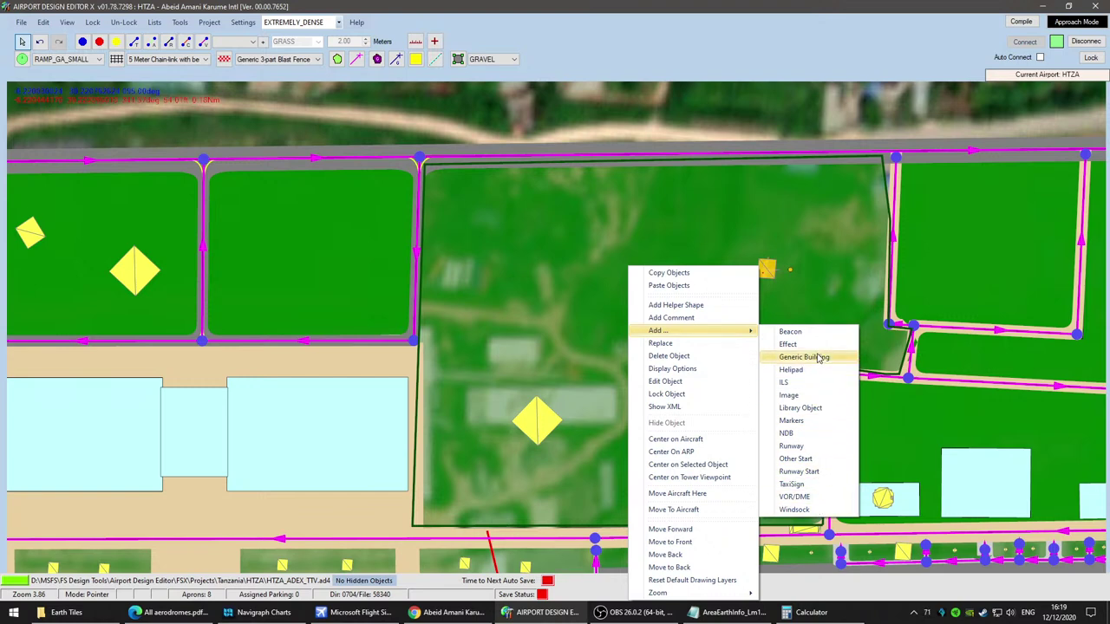
left_click(802, 407)
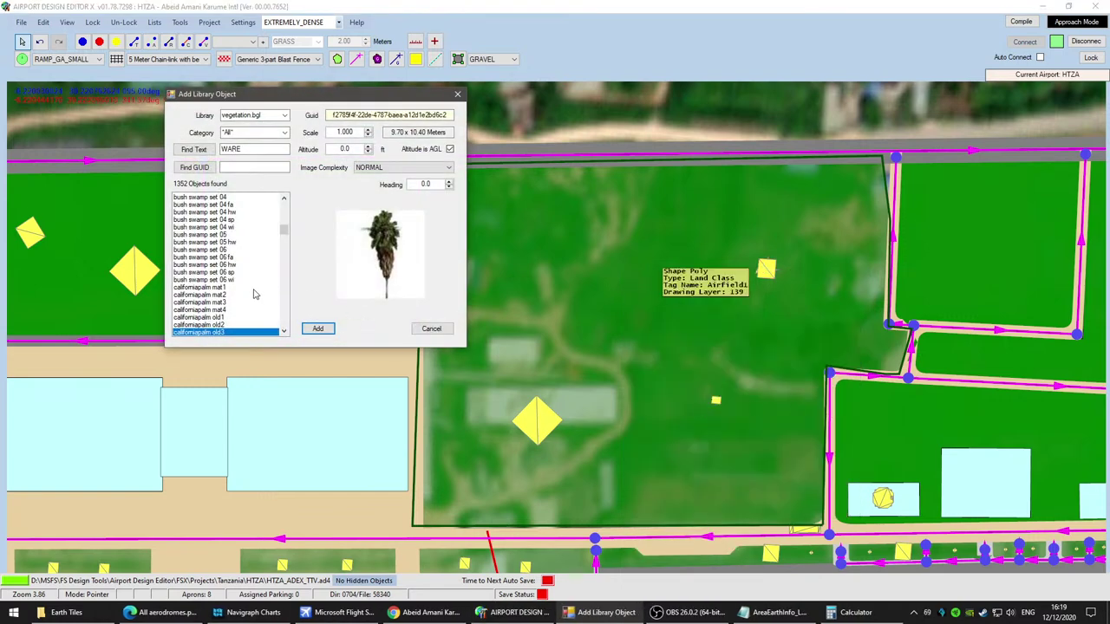
scroll(254, 295, "down", 15)
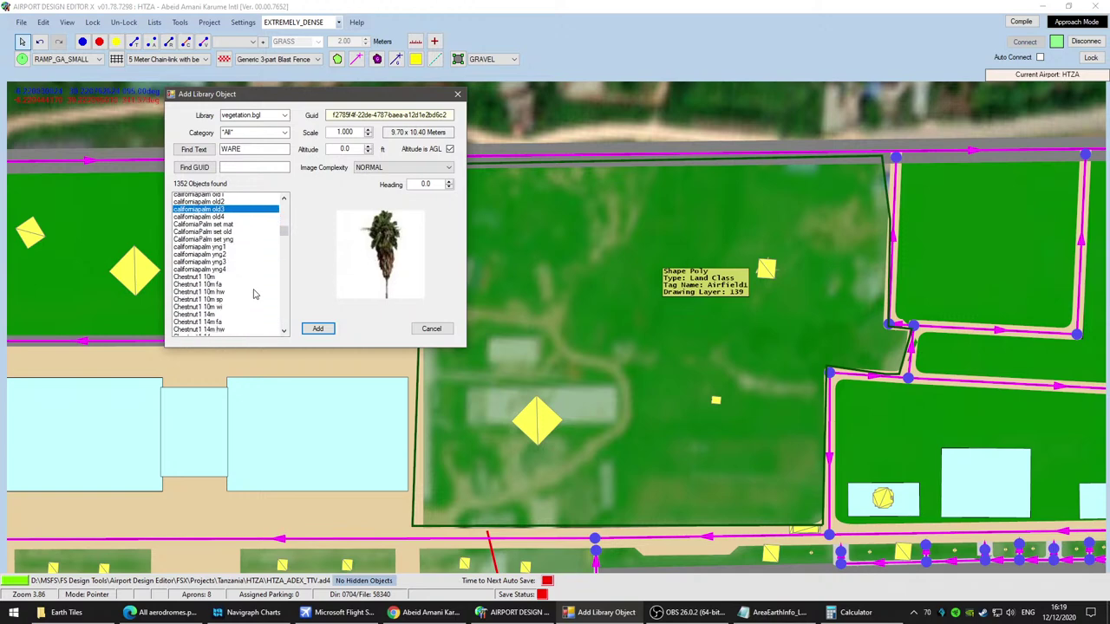
scroll(254, 295, "down", 3)
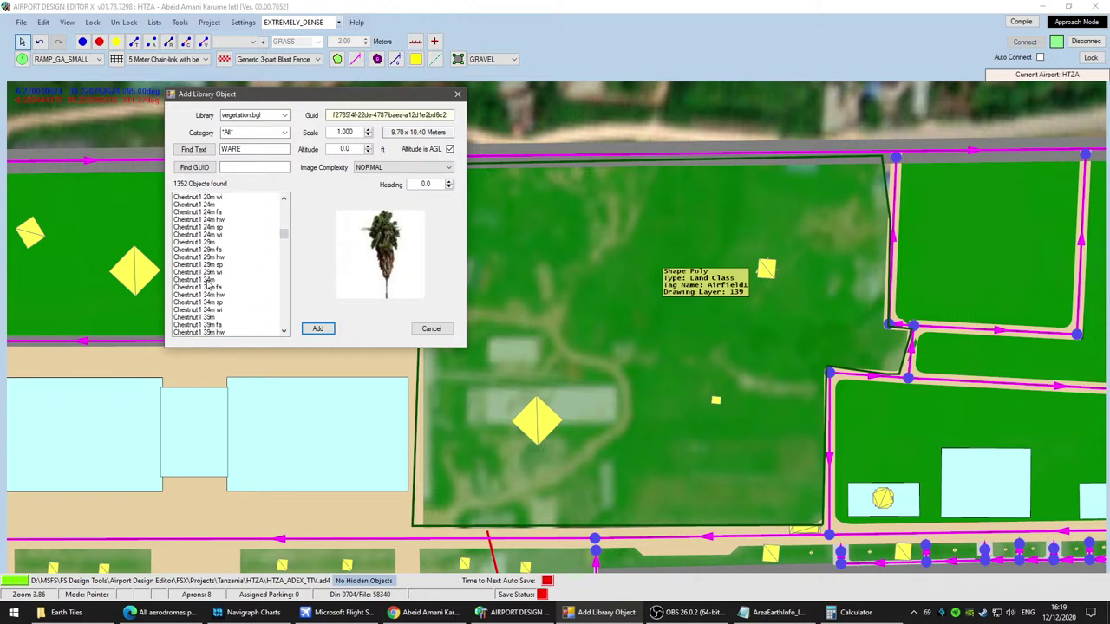
left_click(317, 329)
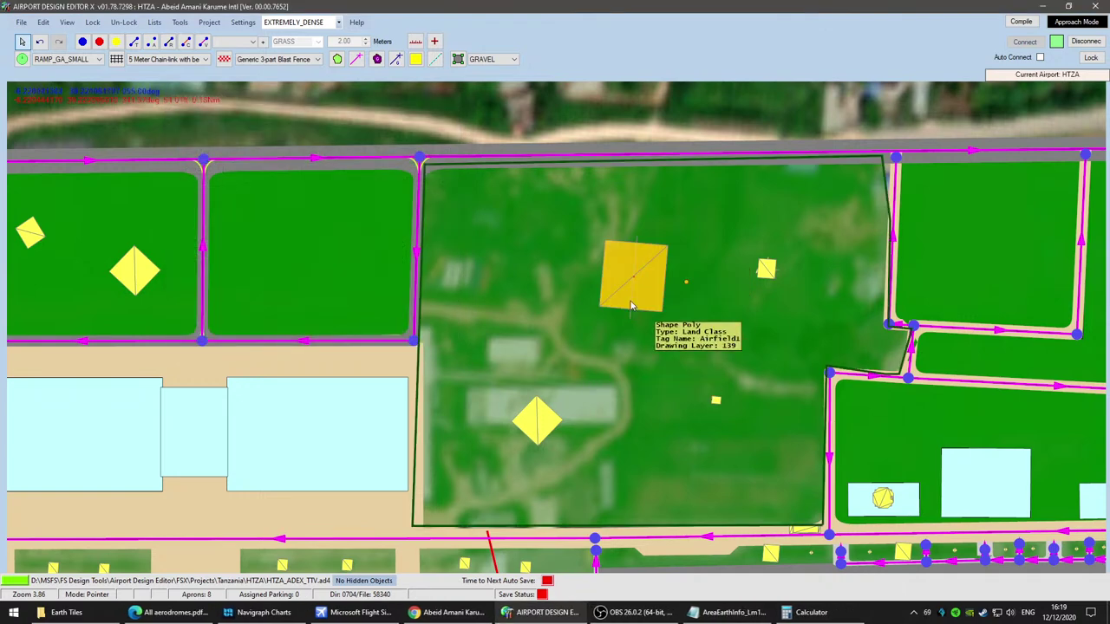
scroll(742, 376, "down", 4)
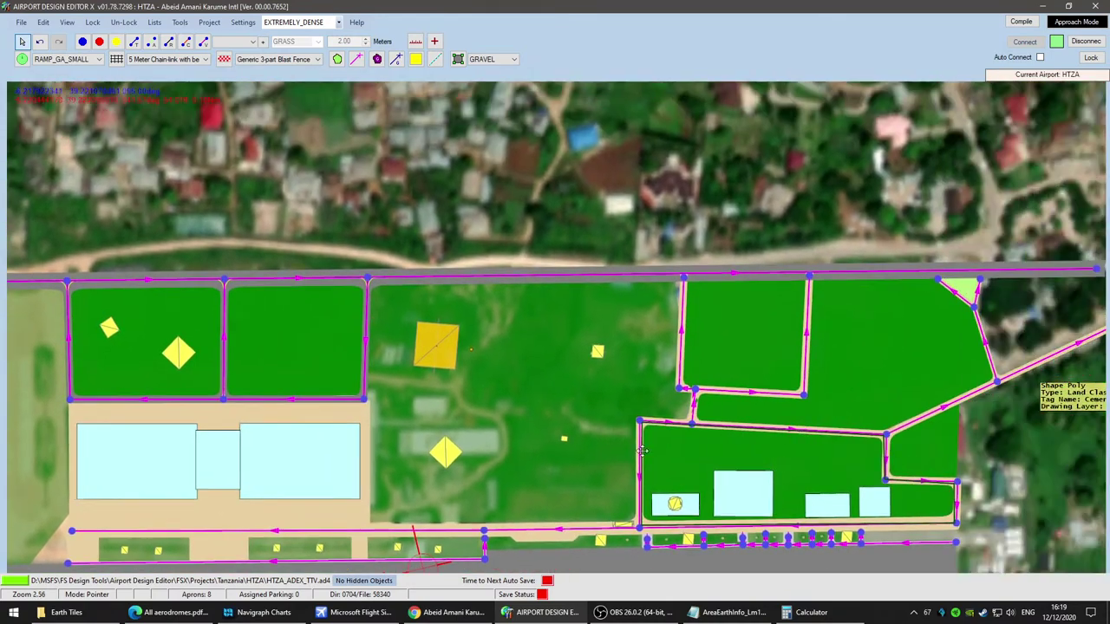
Step: Place a Chestnut1 20m tree from vegetation.bgl on the eastern polygon near the diagonal path
left_click_drag(642, 451, 425, 455)
right_click(466, 375)
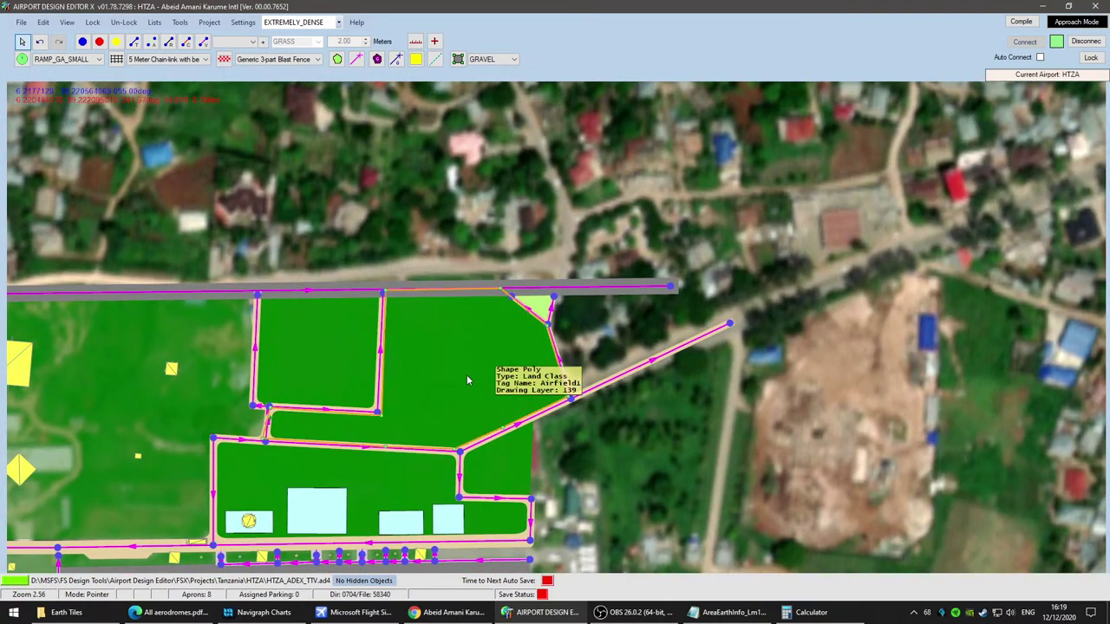
mouse_move(557, 371)
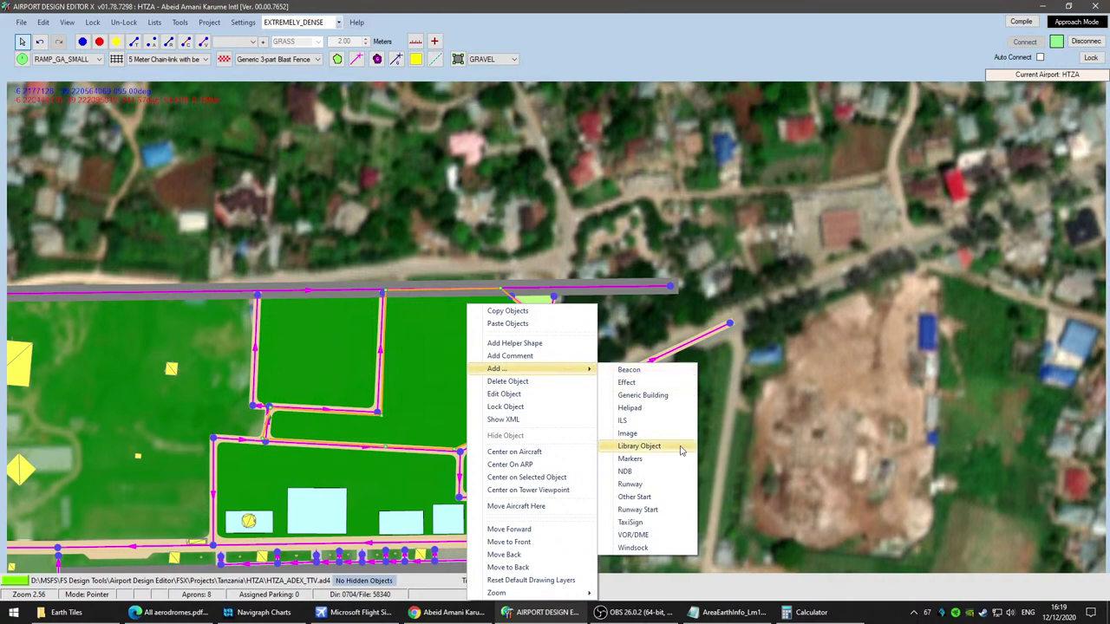
left_click(681, 447)
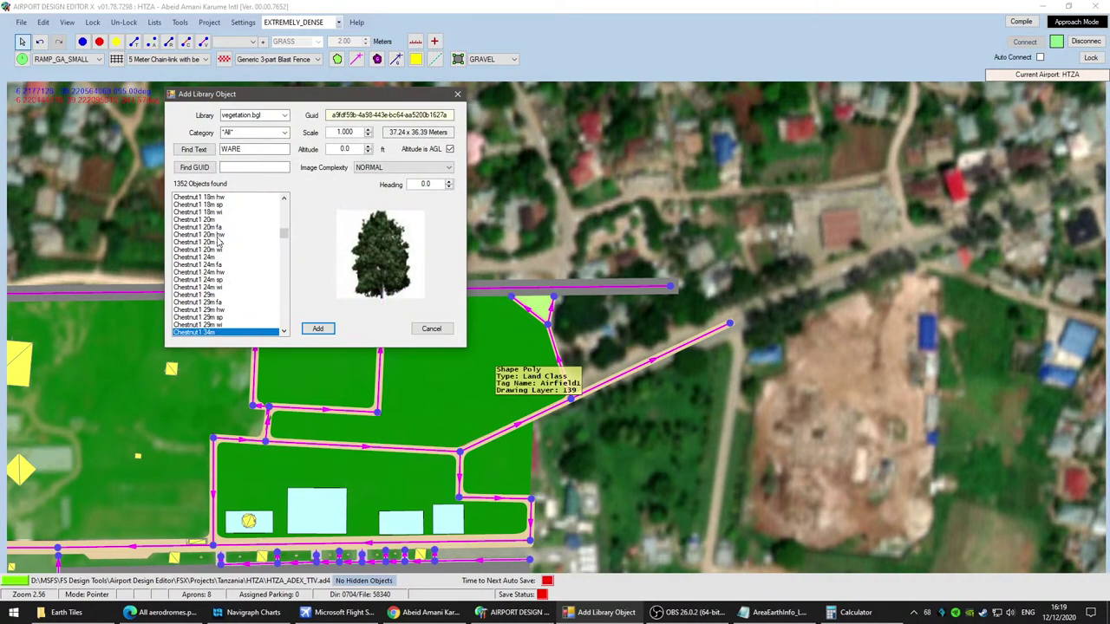
left_click(318, 330)
scroll(640, 428, "down", 2)
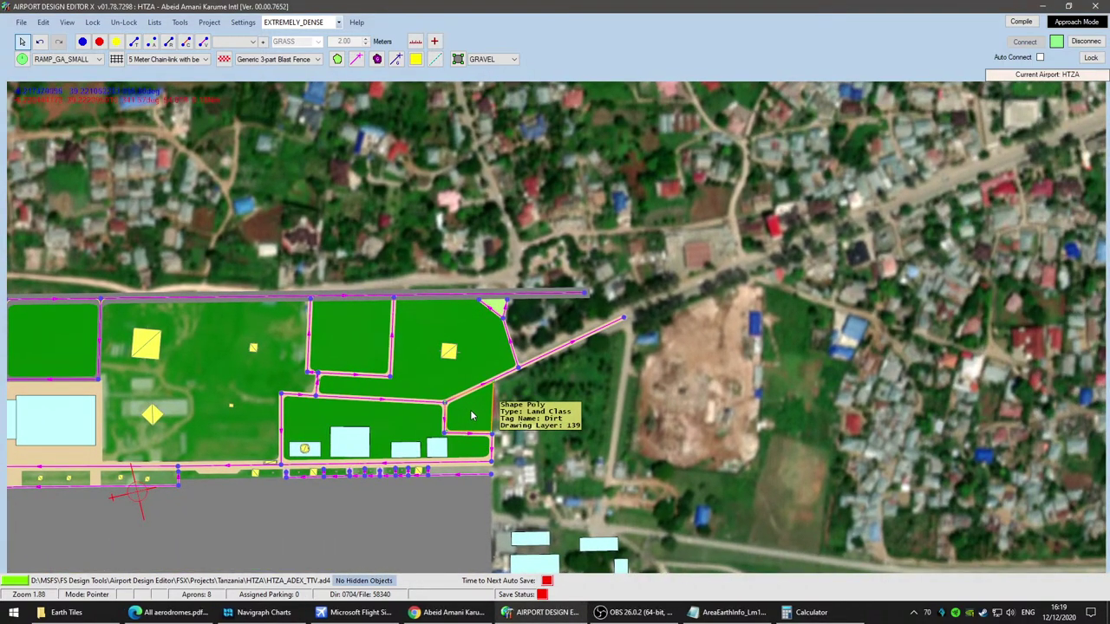
scroll(557, 414, "down", 3)
scroll(571, 410, "up", 6)
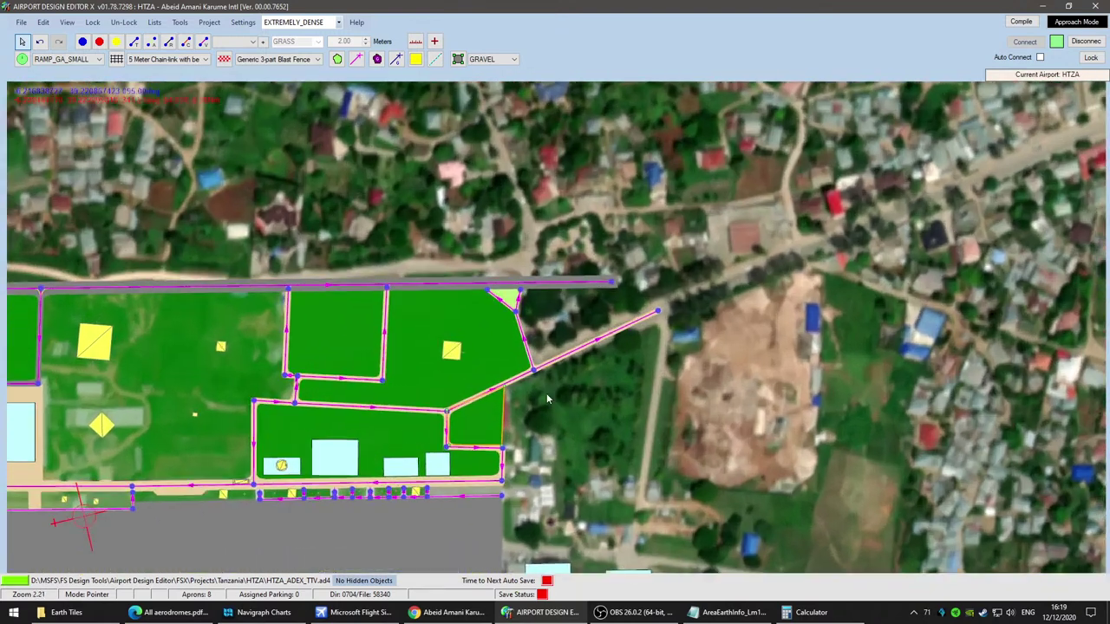
Step: Place a housebrick01 building from buildings.bgl on the small green plot
right_click(445, 429)
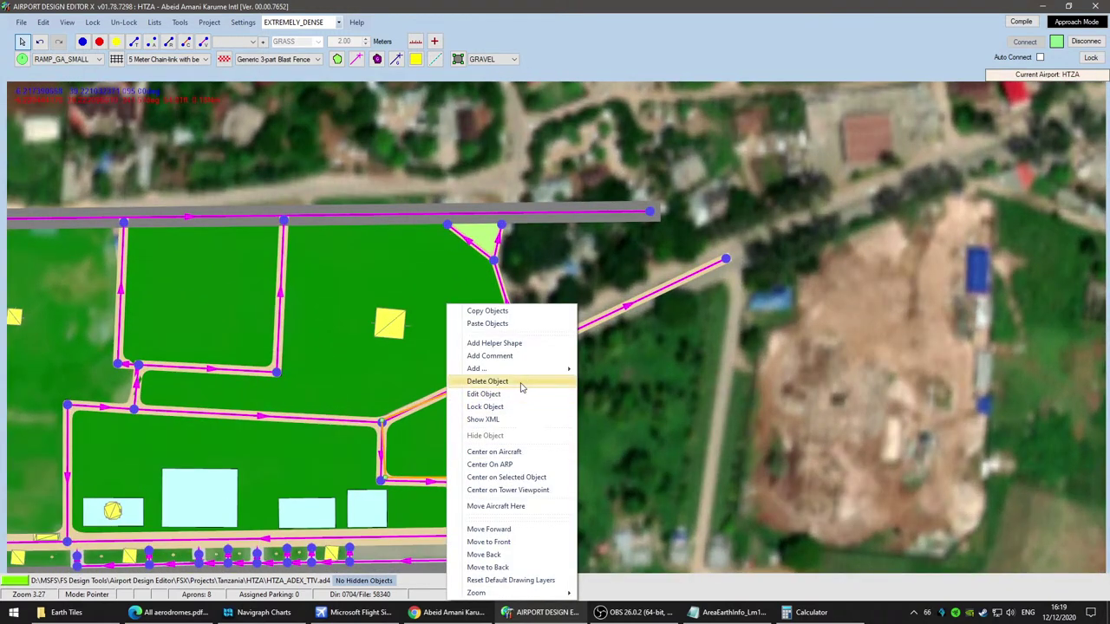
mouse_move(523, 371)
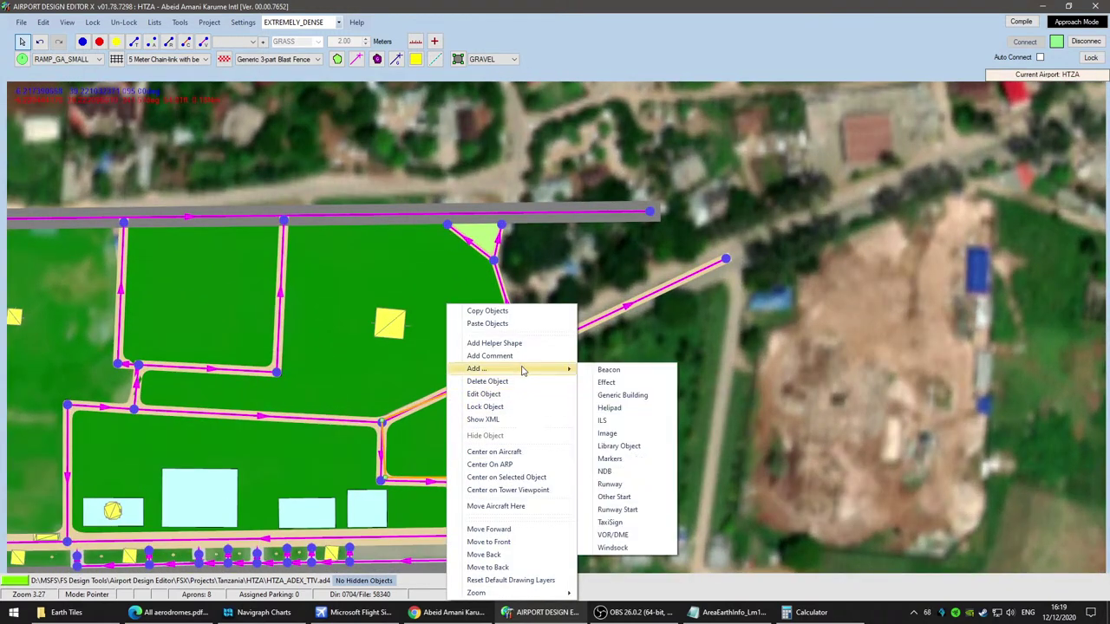
left_click(646, 445)
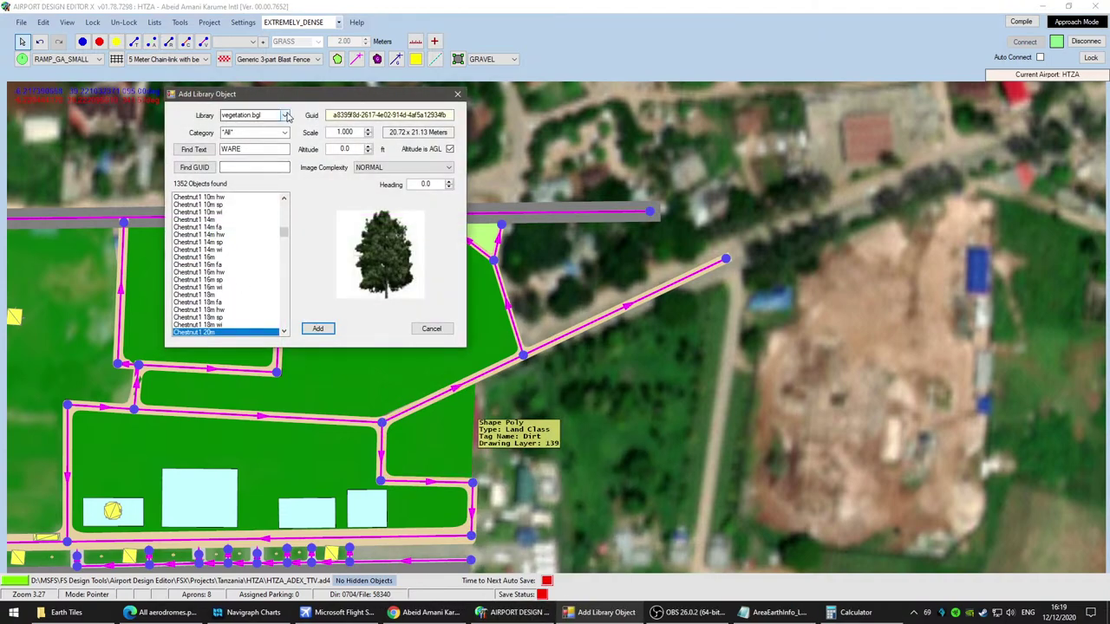
left_click(286, 116)
scroll(264, 158, "up", 1)
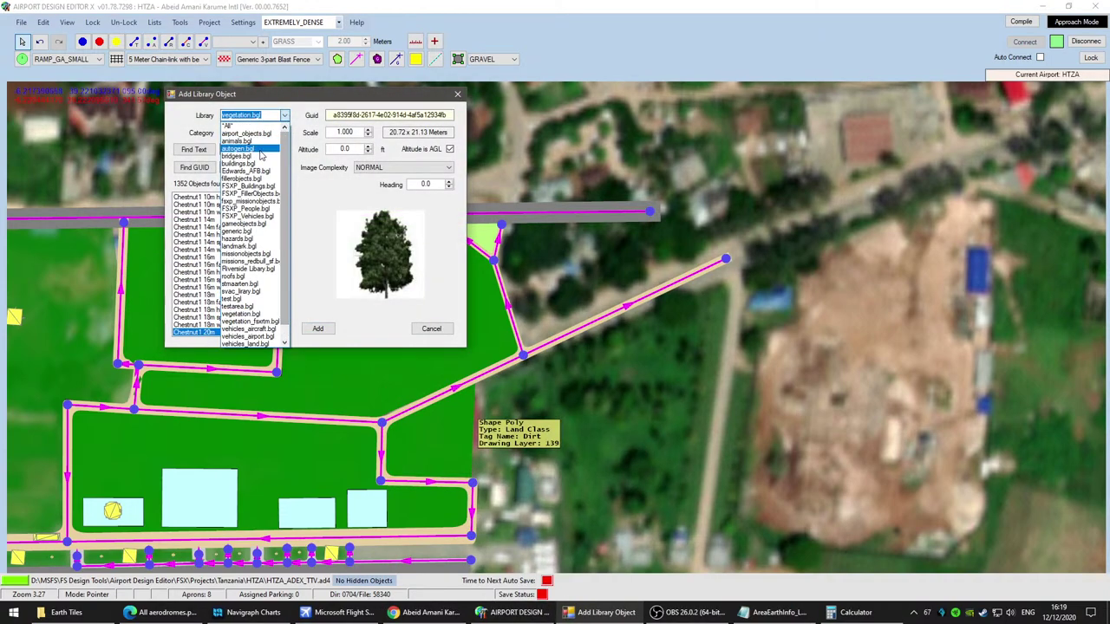
left_click(263, 163)
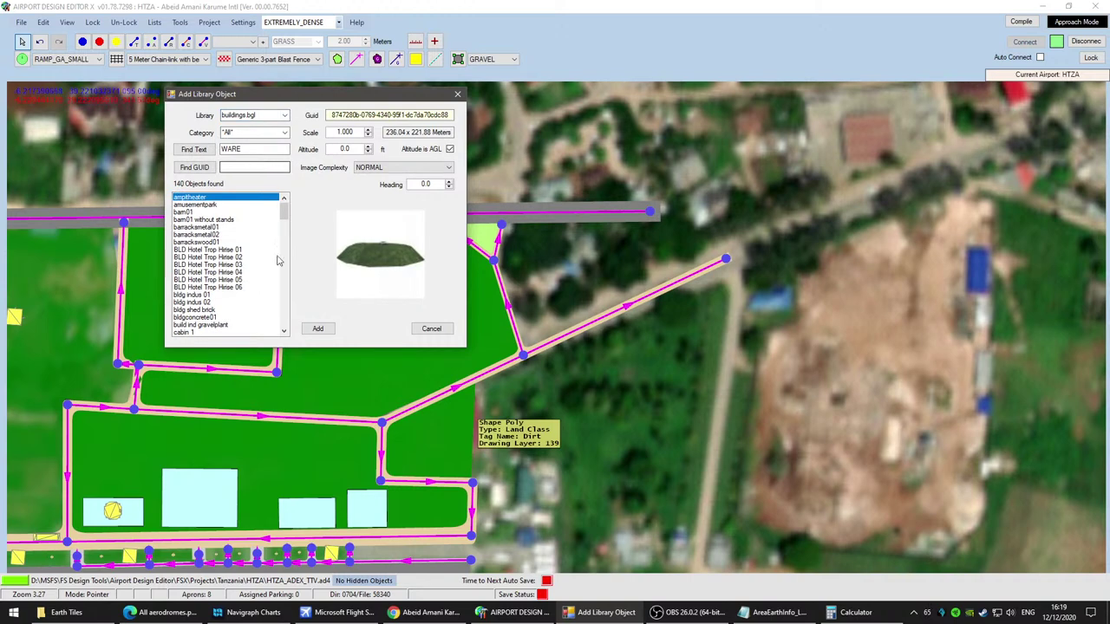
left_click(244, 265)
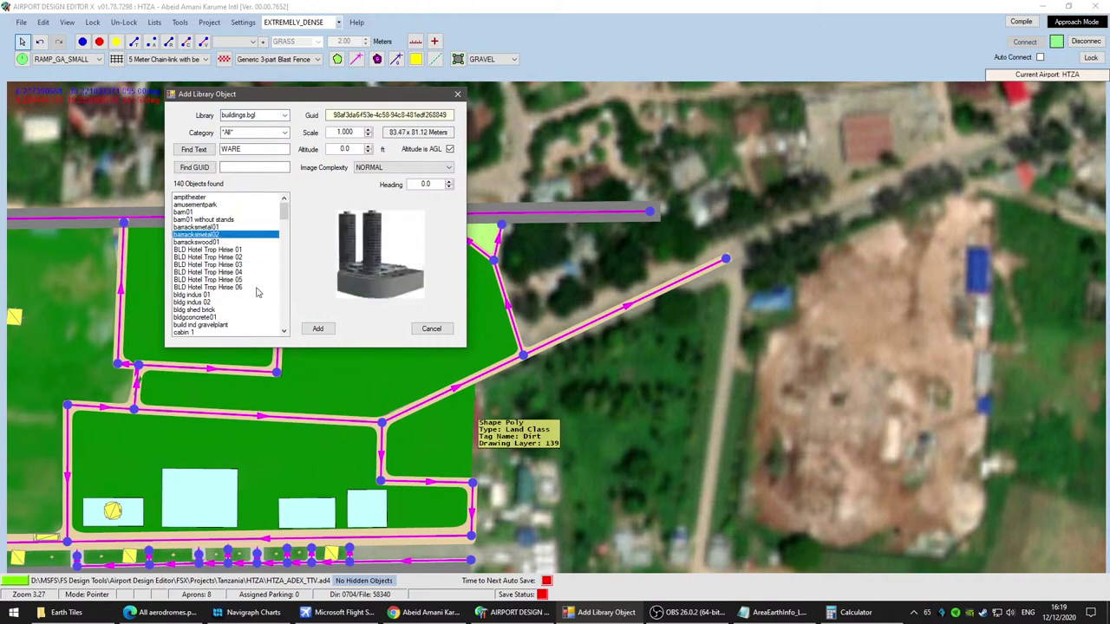
scroll(257, 293, "down", 15)
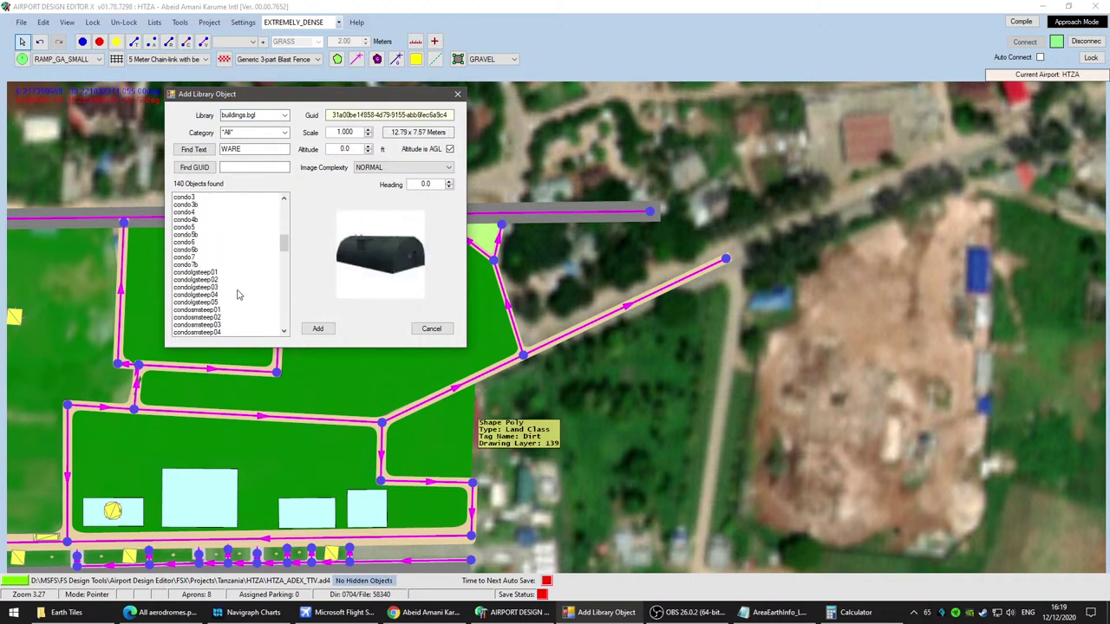
left_click(201, 310)
scroll(234, 312, "down", 6)
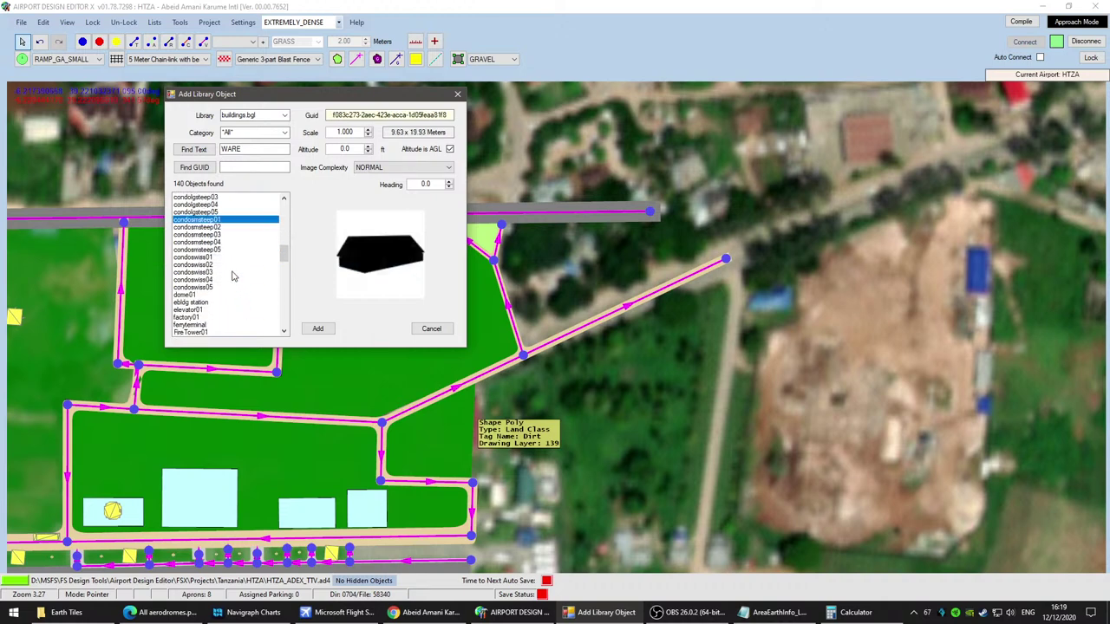
scroll(216, 308, "down", 4)
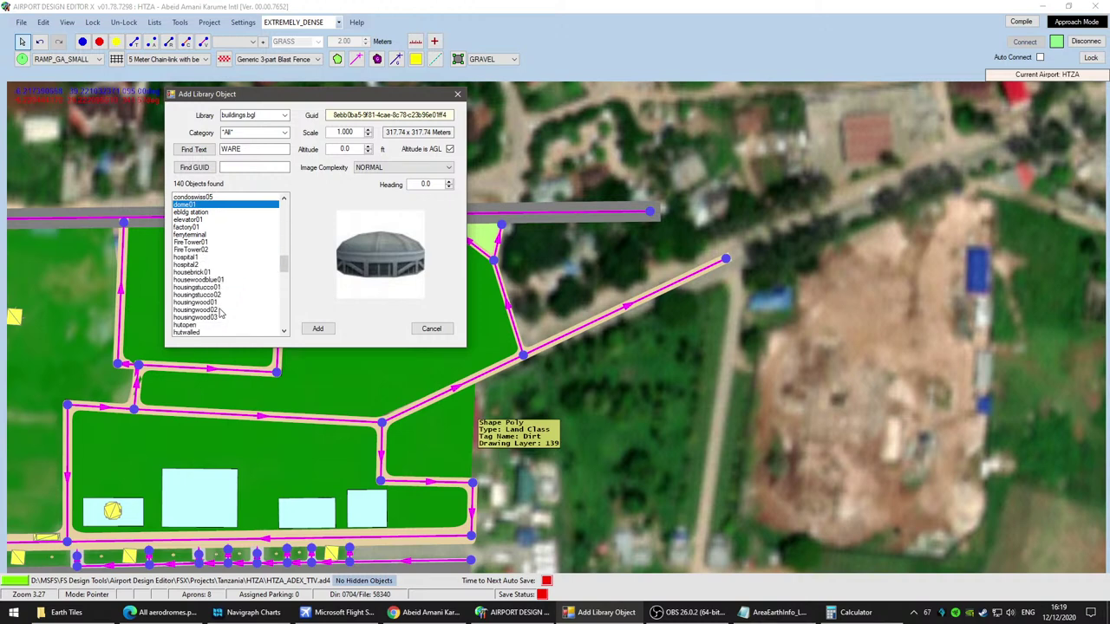
left_click(193, 272)
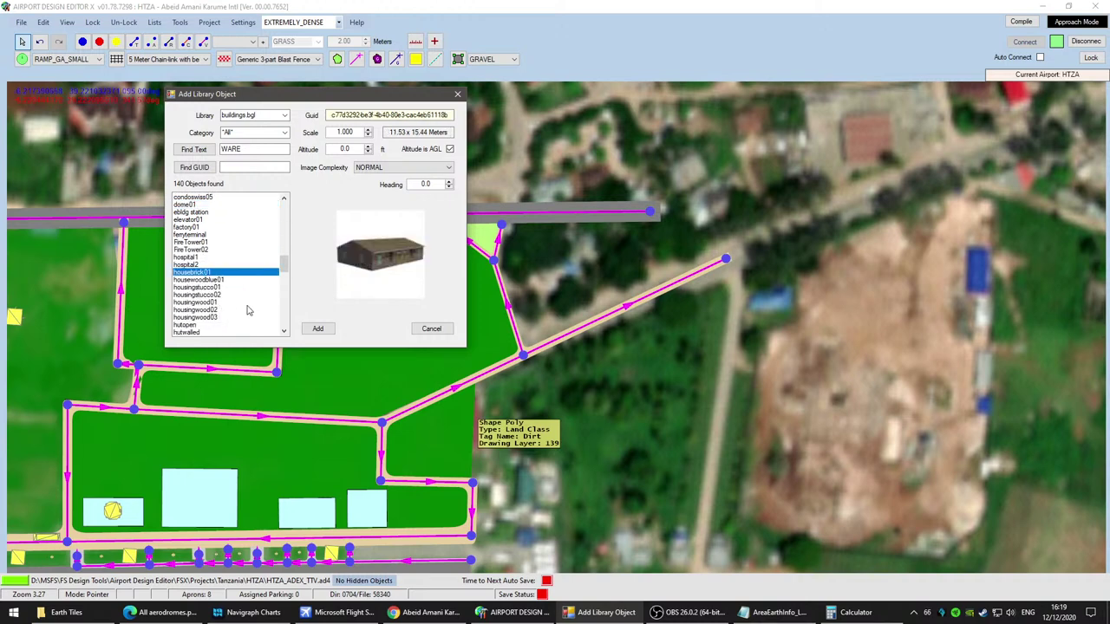
scroll(269, 316, "down", 1)
left_click(318, 330)
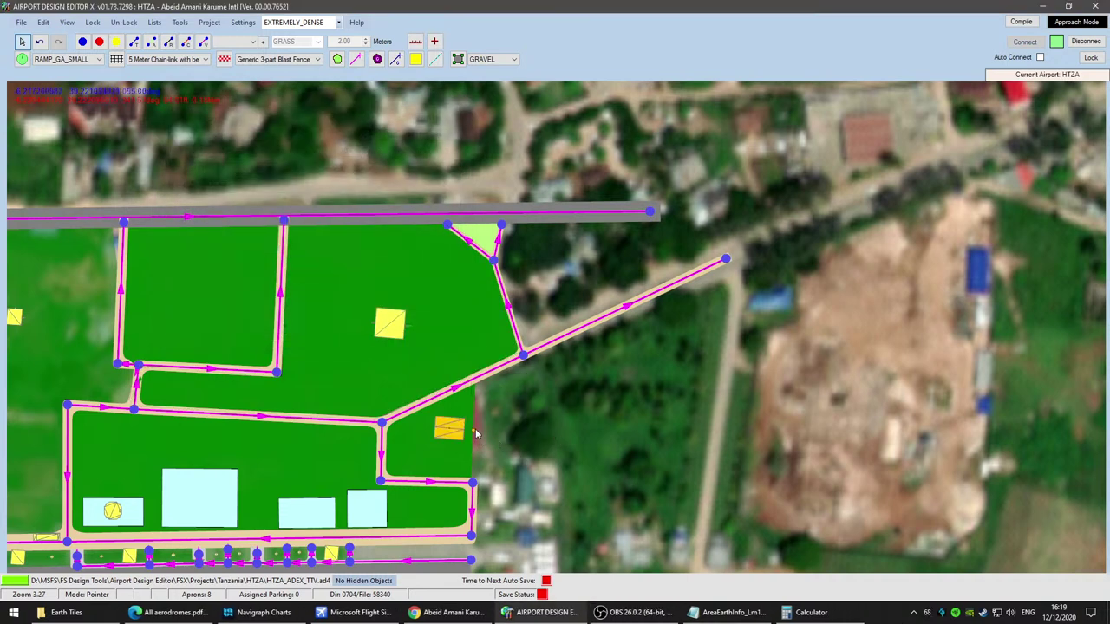
Step: Rotate the housebrick01 building to a heading of 265.6°
mouse_move(474, 432)
left_click_drag(473, 432, 451, 373, "ctrl")
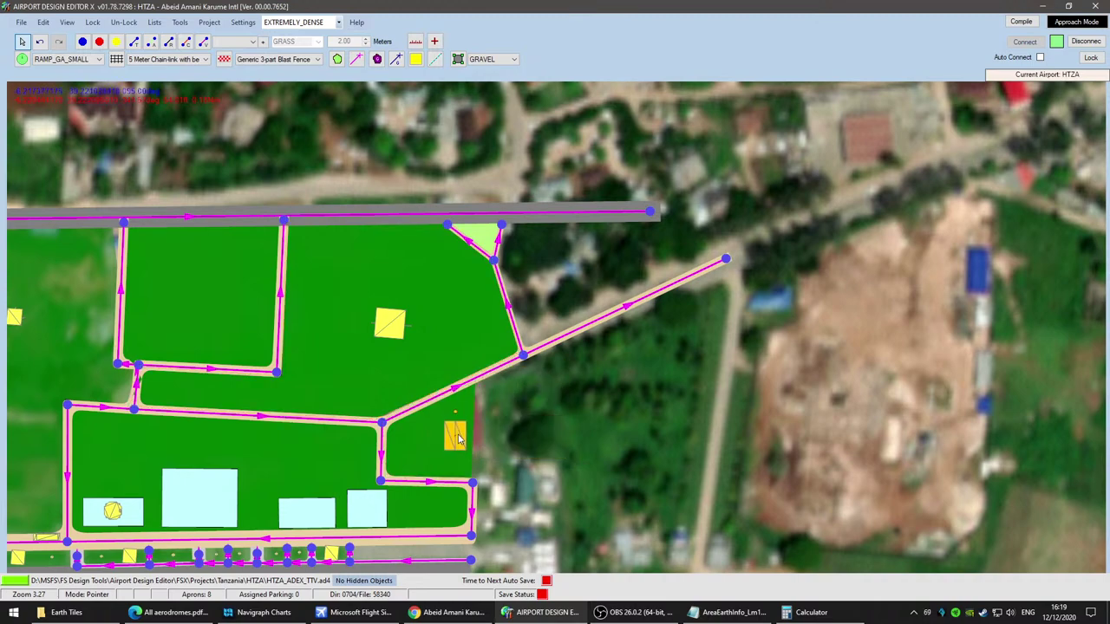
scroll(557, 483, "down", 1)
Step: Shift the large ridge-roof building east and move the upper building north-east out of the way
left_click_drag(557, 483, 526, 204)
scroll(446, 230, "down", 1)
scroll(525, 204, "up", 2)
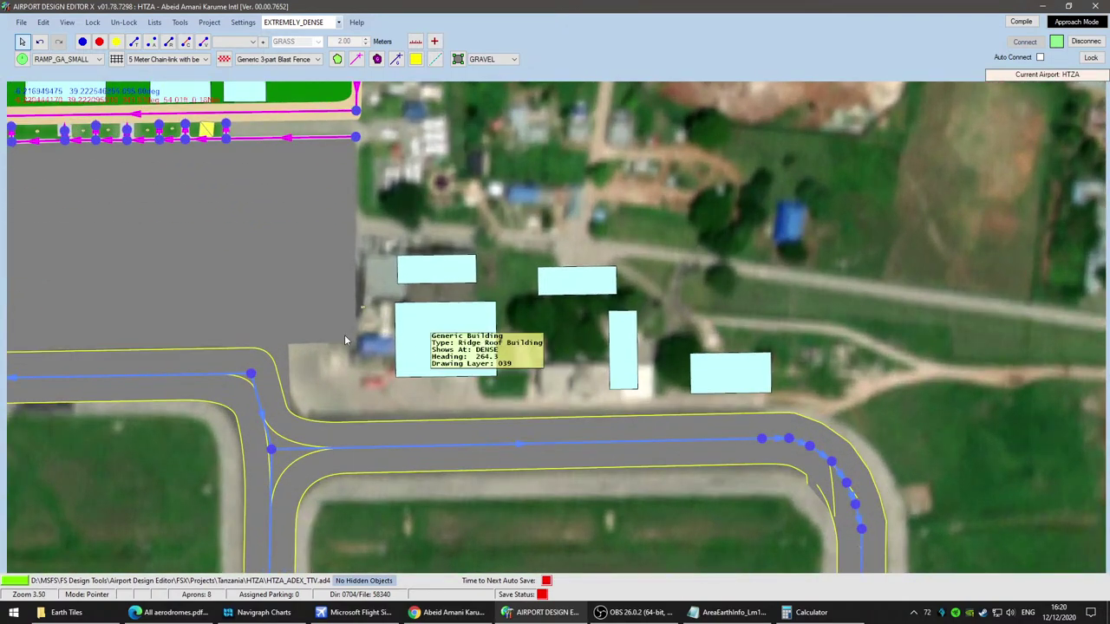
scroll(414, 414, "up", 1)
scroll(291, 369, "up", 1)
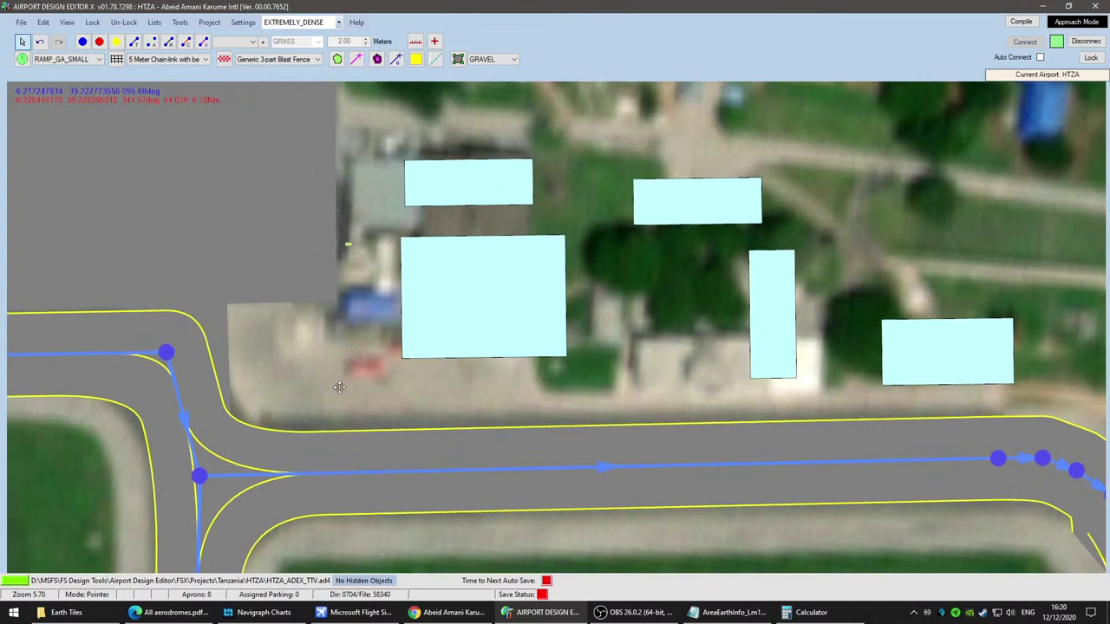
left_click_drag(291, 370, 405, 397)
left_click_drag(508, 396, 438, 436)
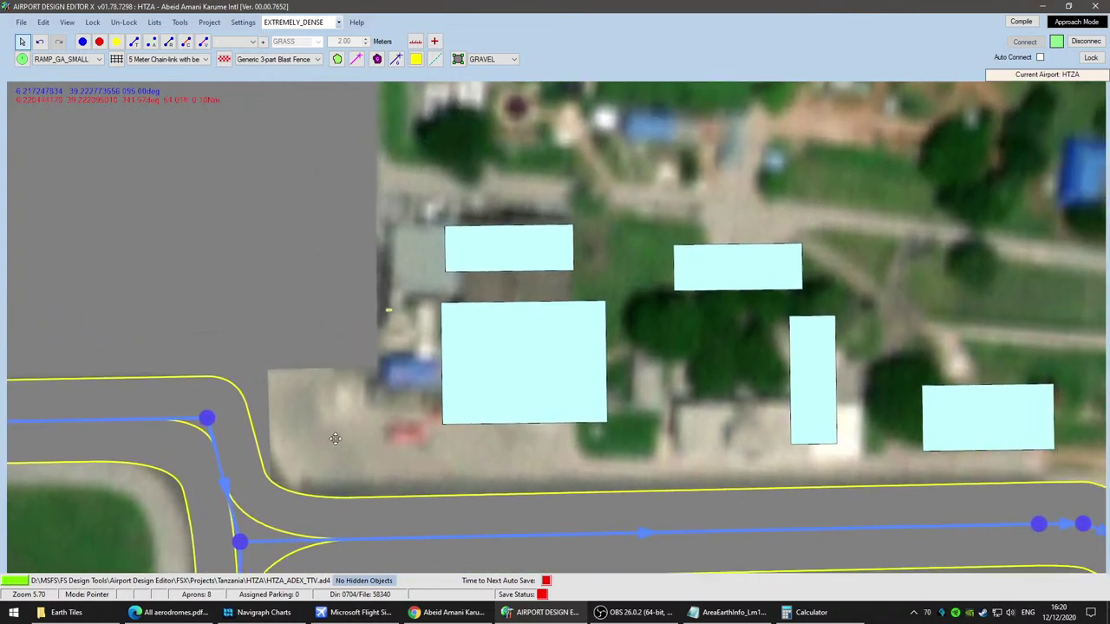
left_click(525, 390)
left_click_drag(528, 384, 575, 386)
left_click_drag(515, 245, 742, 155)
Step: Turn the large building a quarter turn to heading 357.3 and set it east beside the others
left_click(585, 380)
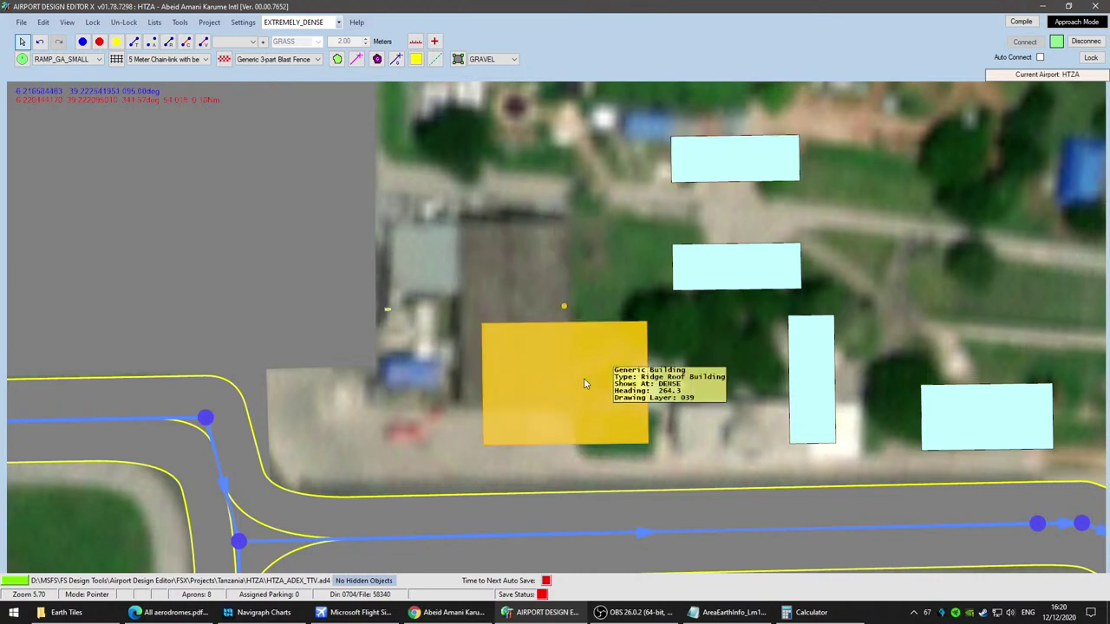
left_click_drag(565, 310, 689, 379)
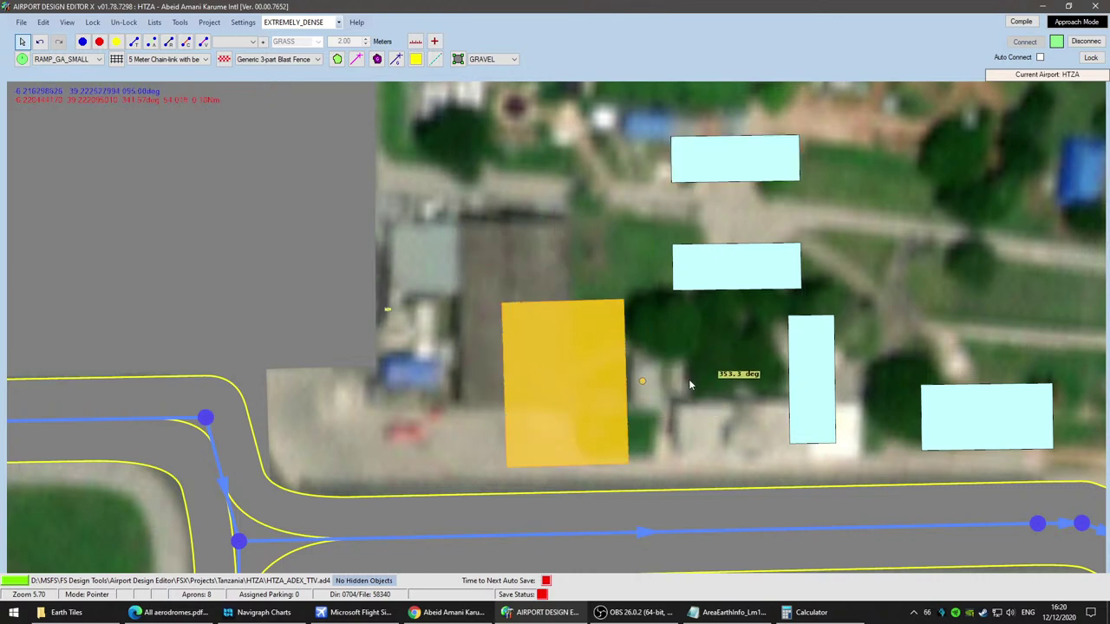
left_click_drag(530, 392, 645, 377)
left_click(439, 276)
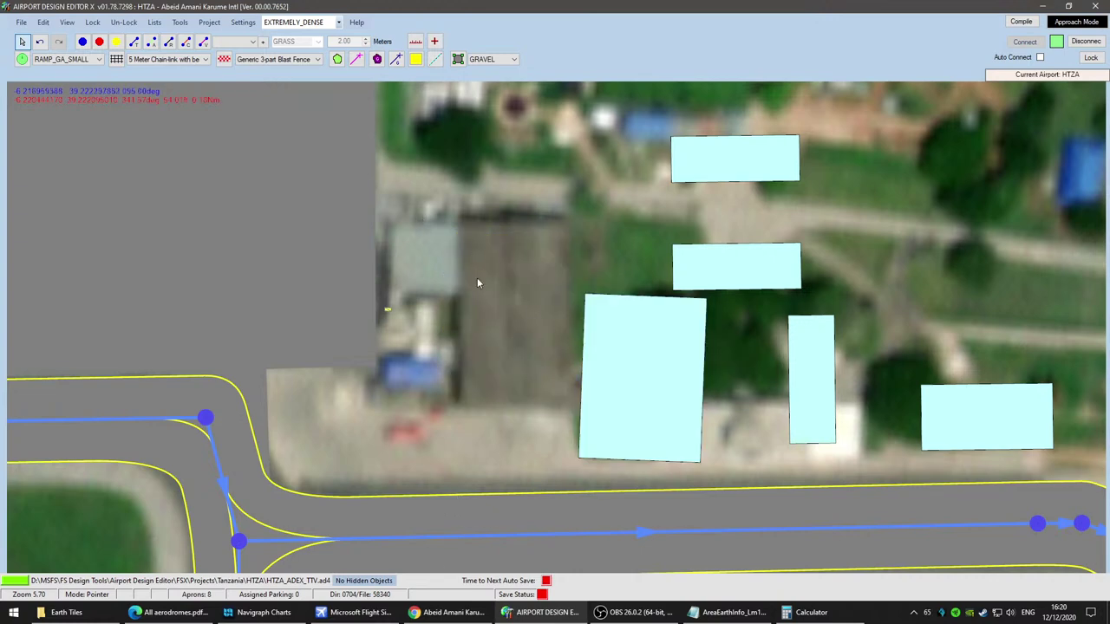
Step: Find Fire Station Large via a FIRE search, place it west of the large building, heading 355.6°
right_click(484, 278)
mouse_move(547, 335)
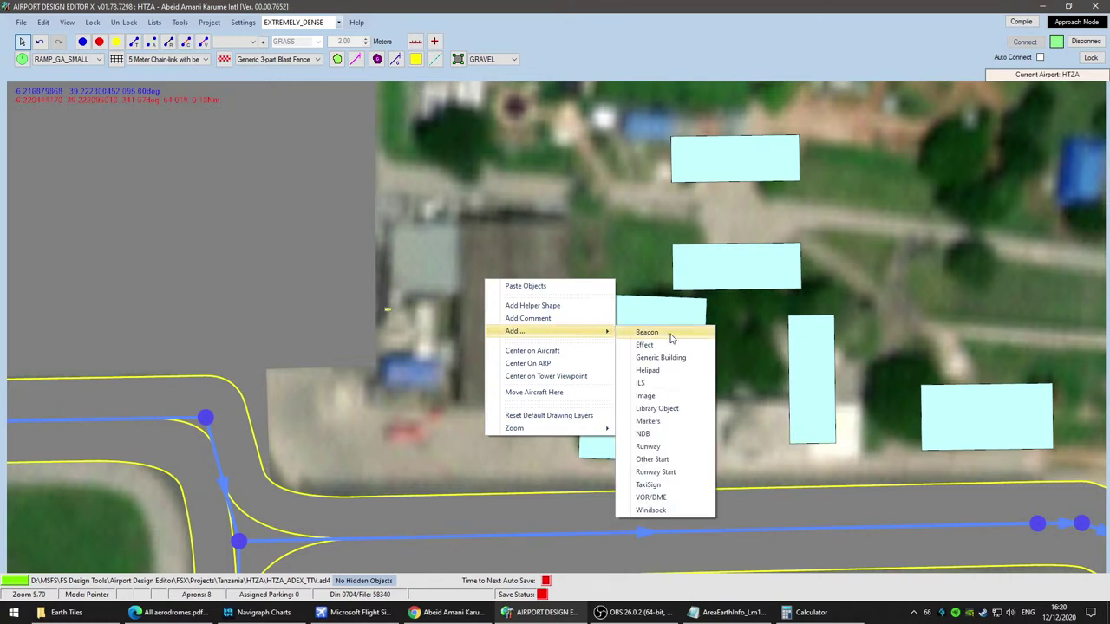
left_click(655, 406)
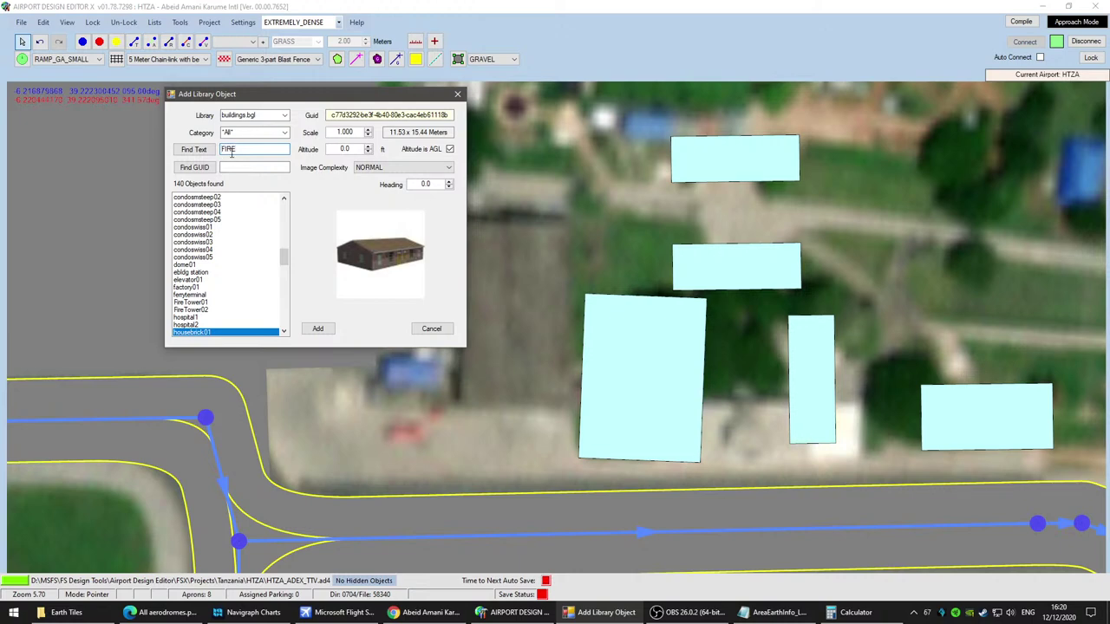
left_click(198, 149)
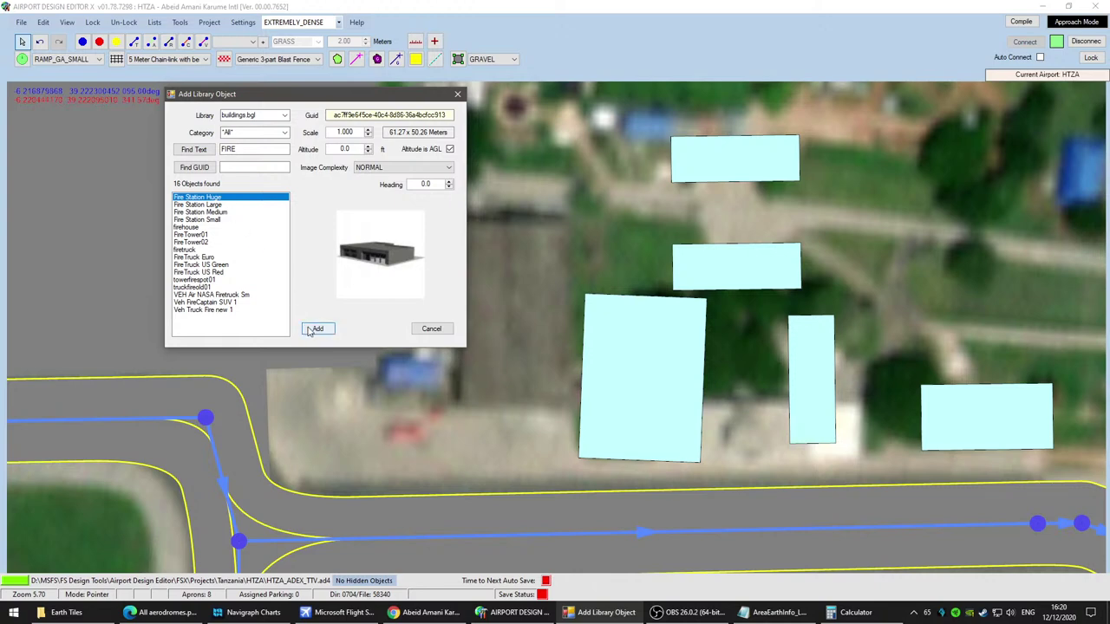
left_click(219, 205)
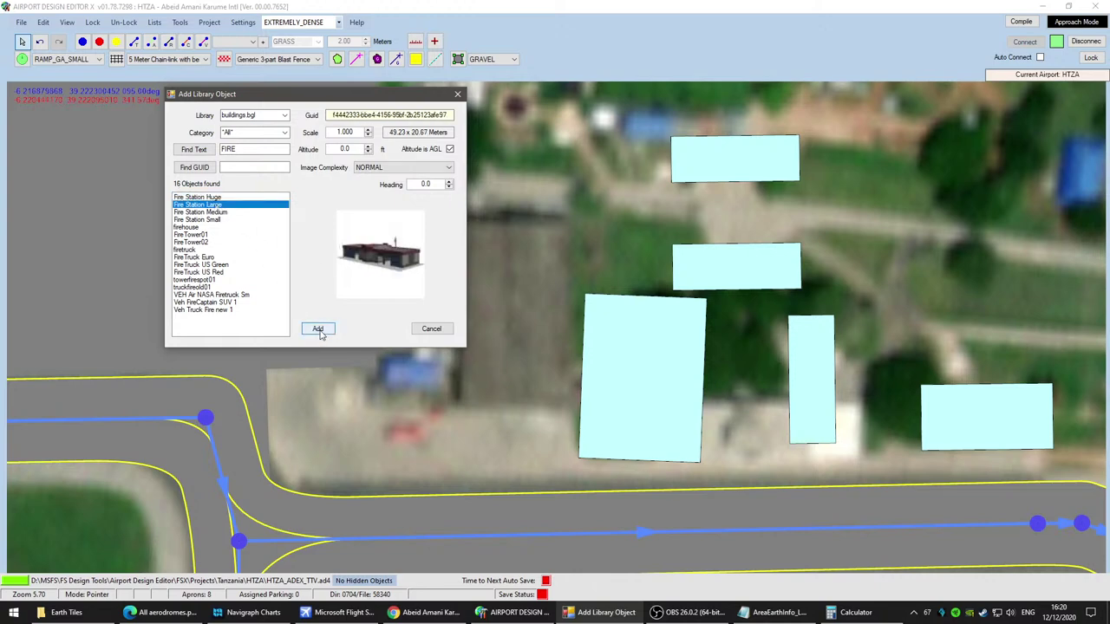
left_click(319, 329)
left_click_drag(532, 287, 519, 328)
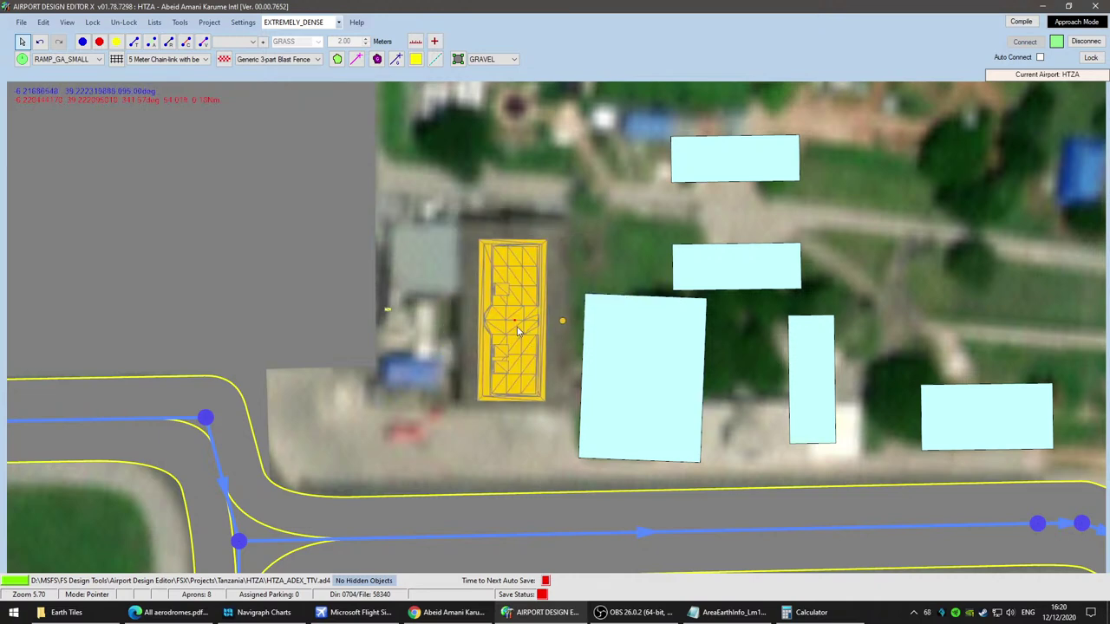
right_click(446, 355)
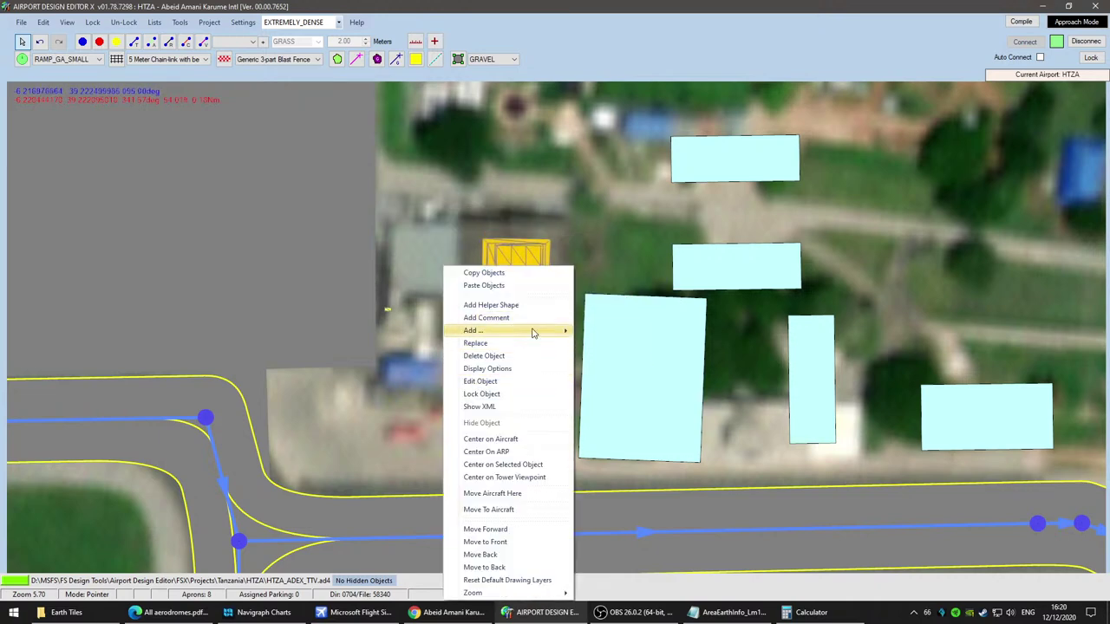
mouse_move(546, 330)
left_click(431, 418)
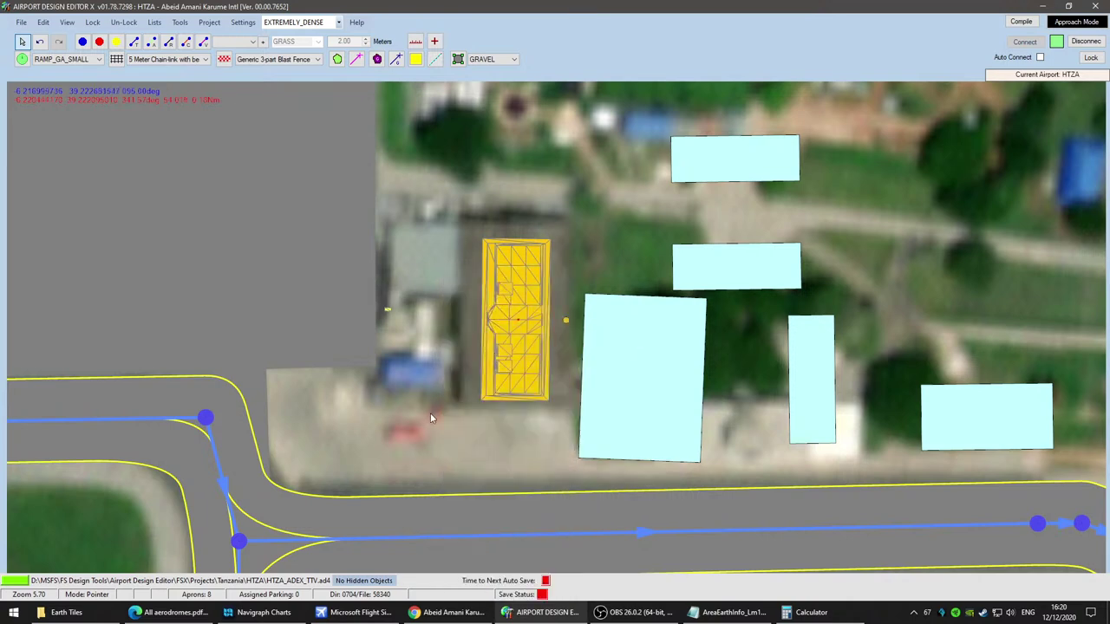
Step: Place a FireTruck Euro from vehicles_airport.bgl next to the fire station
right_click(452, 346)
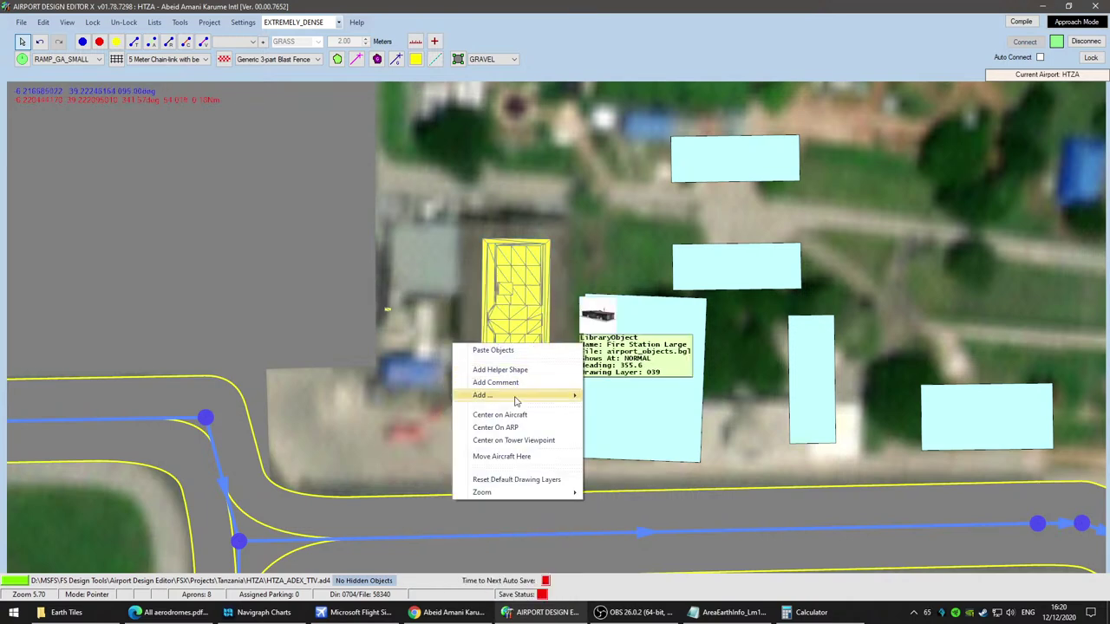
mouse_move(521, 395)
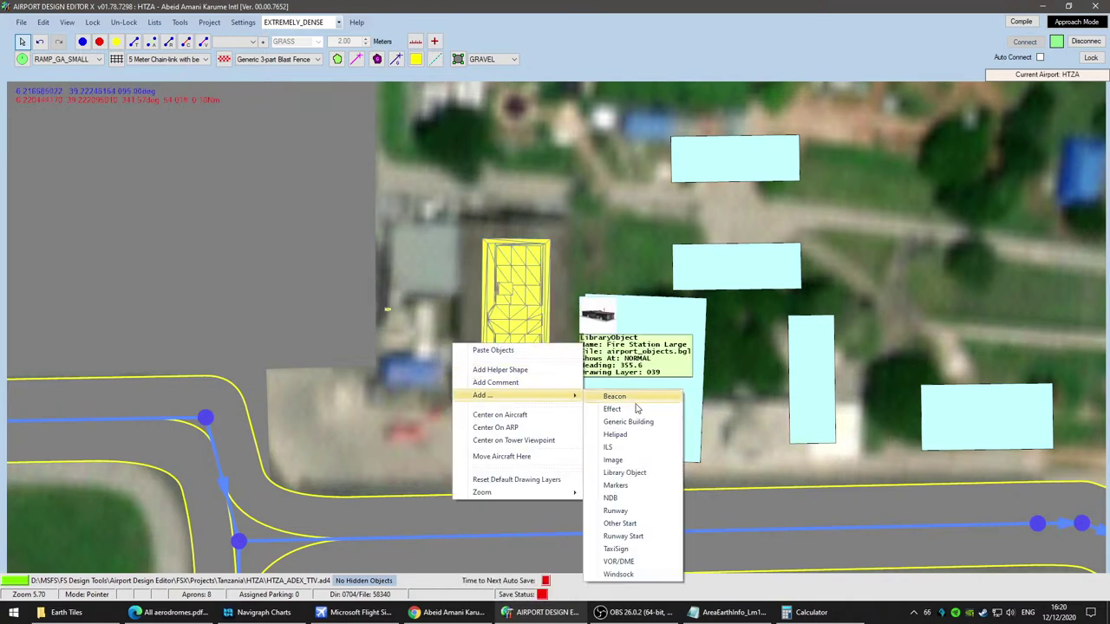
left_click(625, 473)
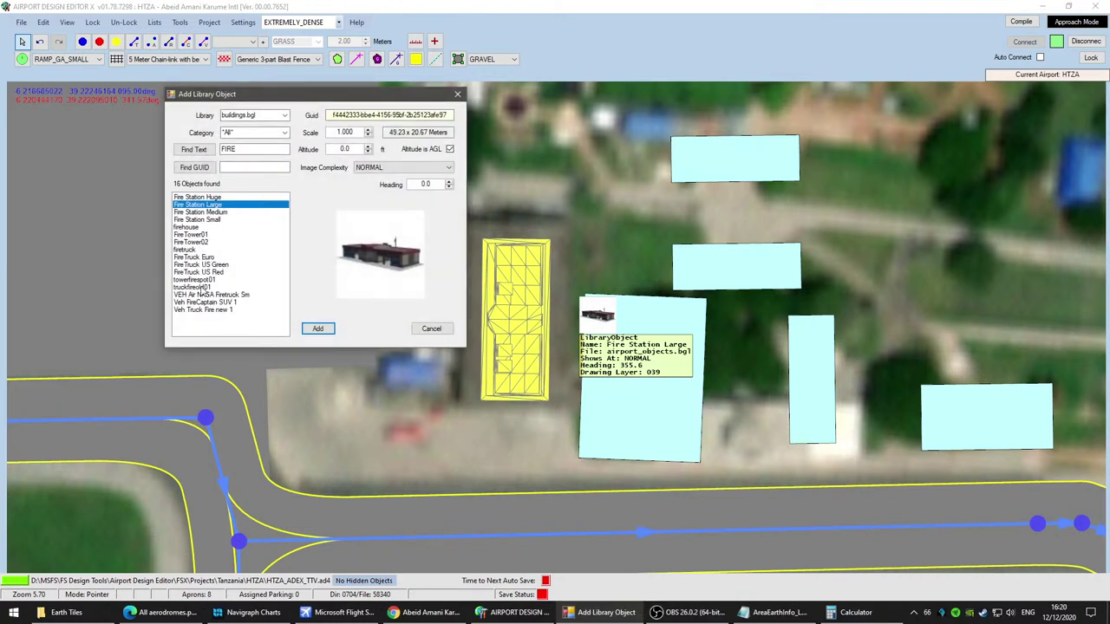
left_click(196, 257)
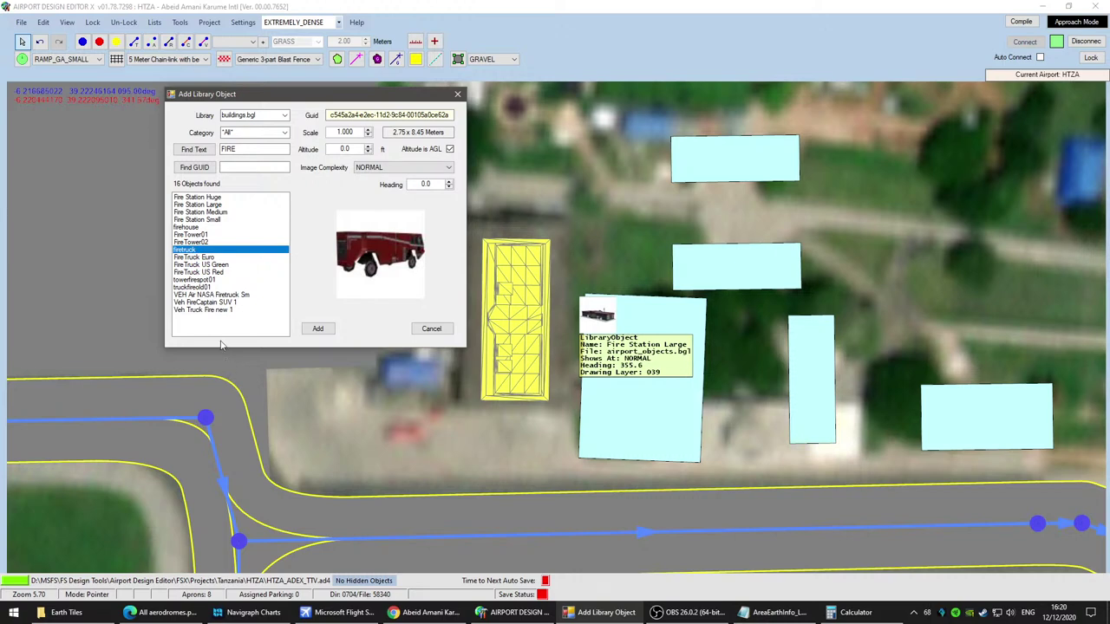
left_click(219, 257)
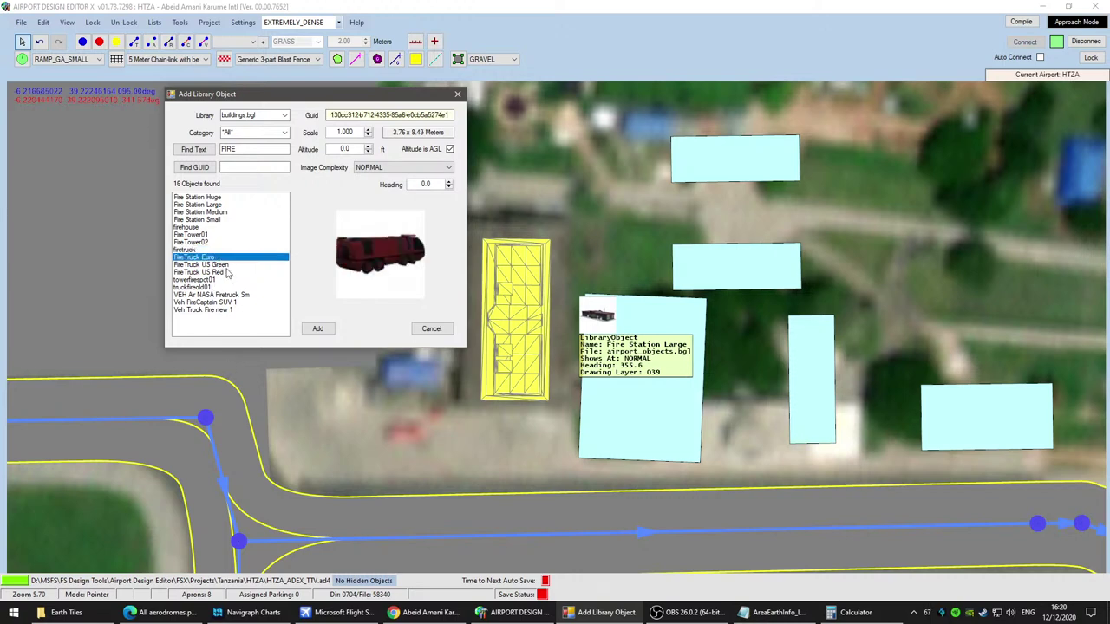
left_click(317, 329)
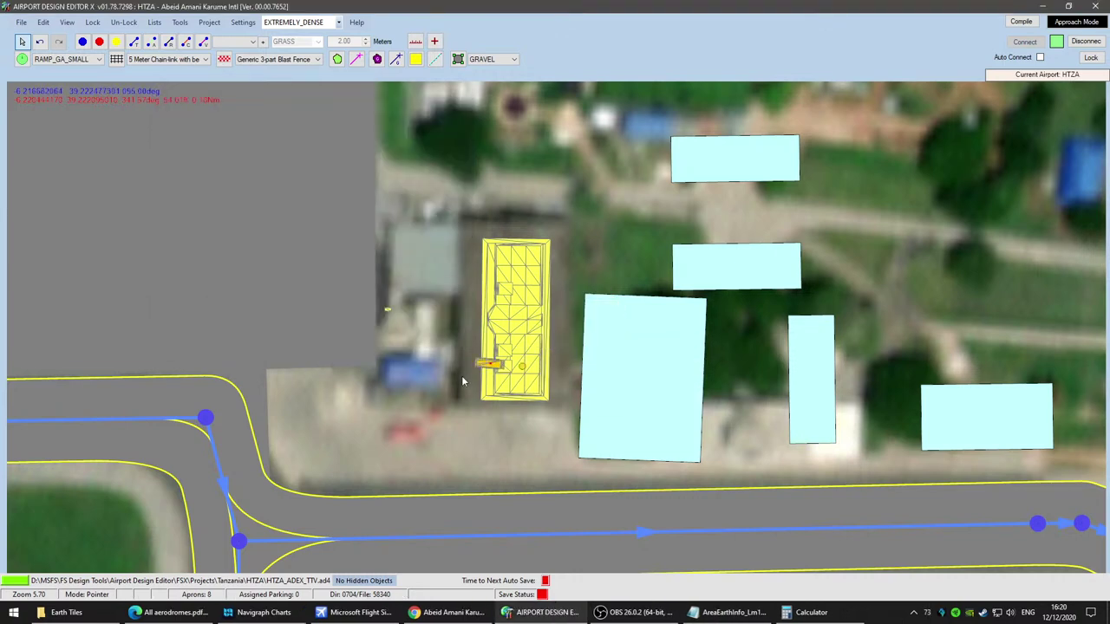
Step: Copy and paste the fire truck, parking the second FireTruck Euro beside the first
right_click(410, 382)
key("Escape")
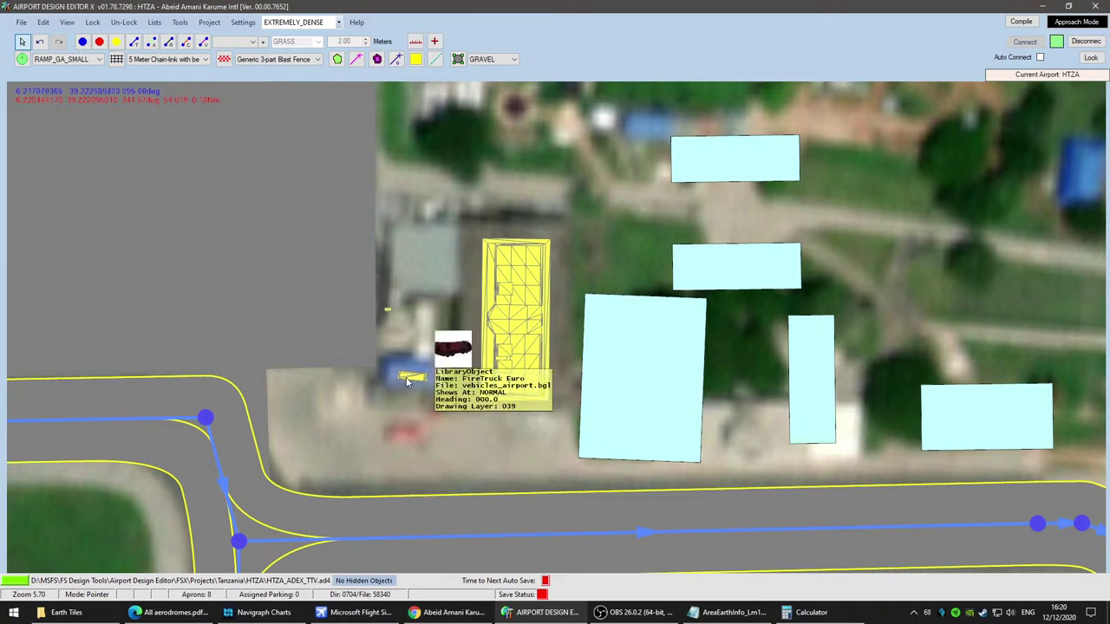
right_click(407, 378)
left_click(455, 275)
right_click(404, 427)
left_click(474, 287)
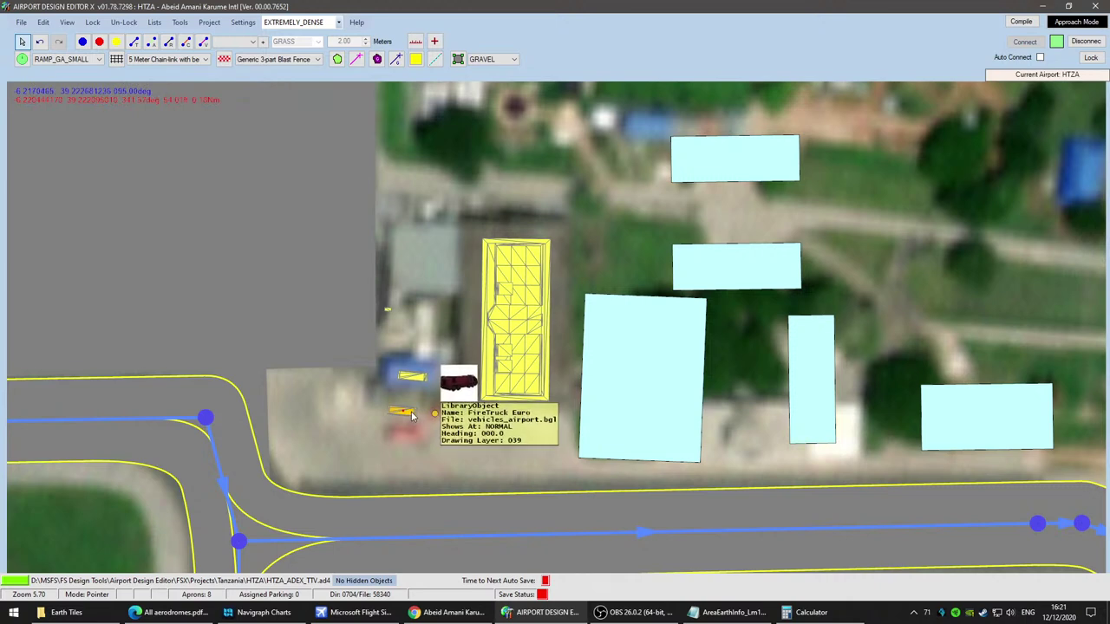
left_click_drag(425, 399, 452, 397)
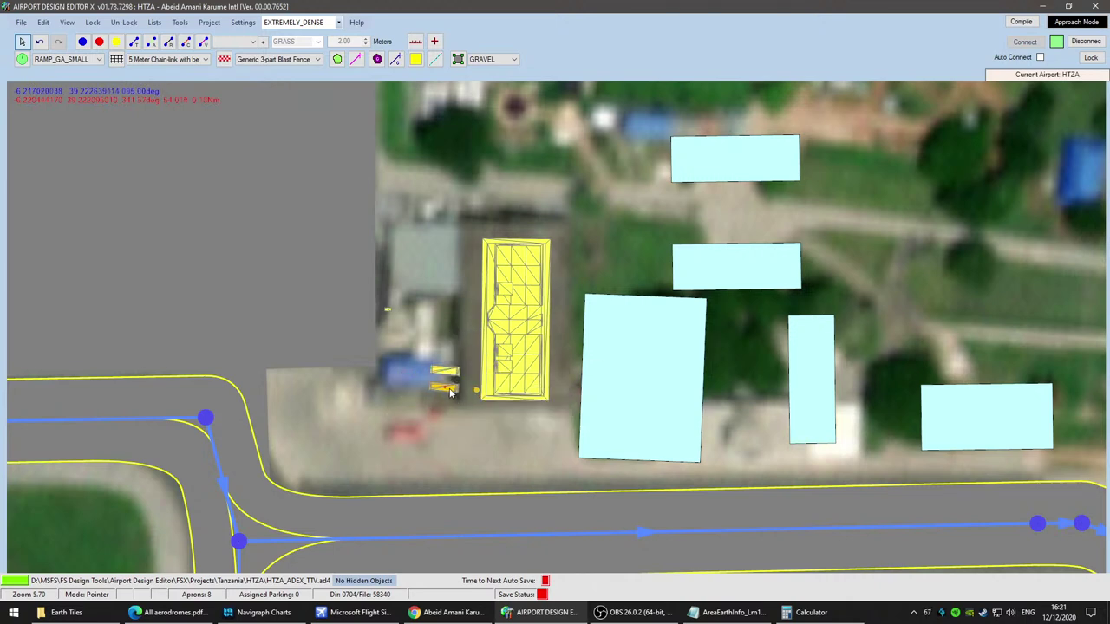
left_click(455, 307)
scroll(456, 307, "down", 2)
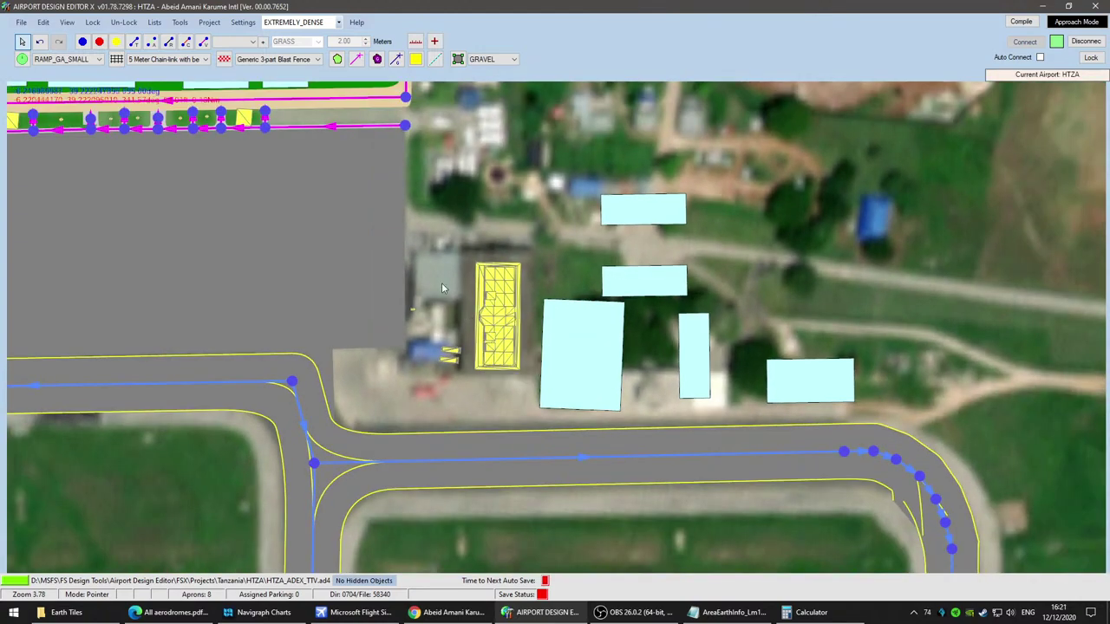
Step: Move the narrow vertical building up-right and the middle horizontal building up-left onto their footprints
scroll(808, 284, "down", 2)
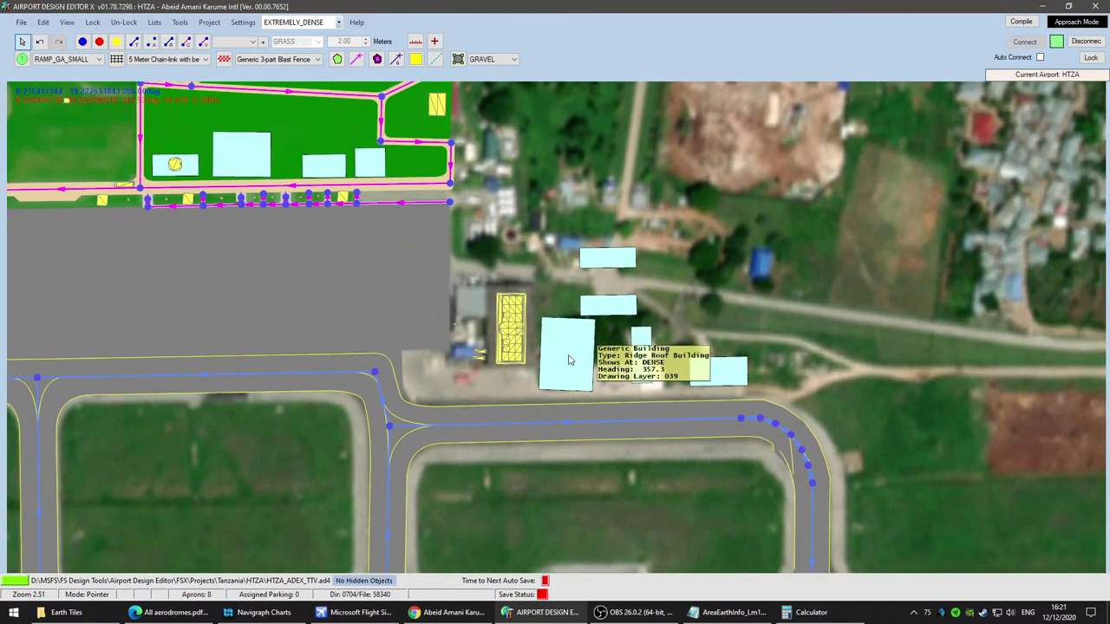
left_click(570, 360)
scroll(570, 361, "up", 4)
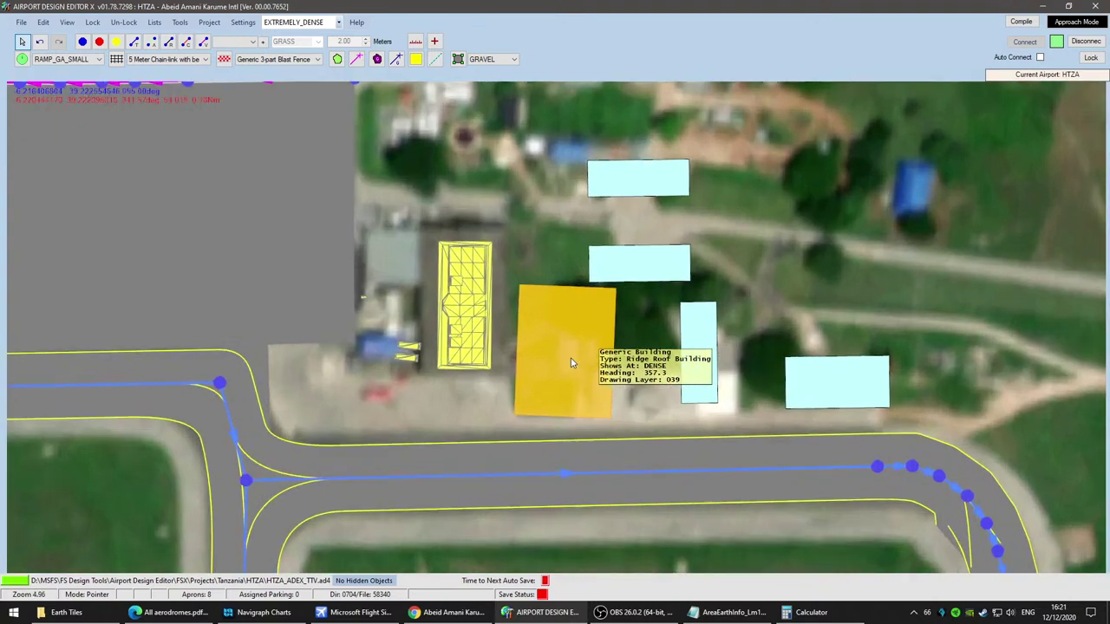
left_click_drag(734, 353, 825, 174)
left_click_drag(669, 247, 492, 145)
Step: Rotate the large building to heading 269.6 and shift it onto its imagery footprint
left_click(611, 364)
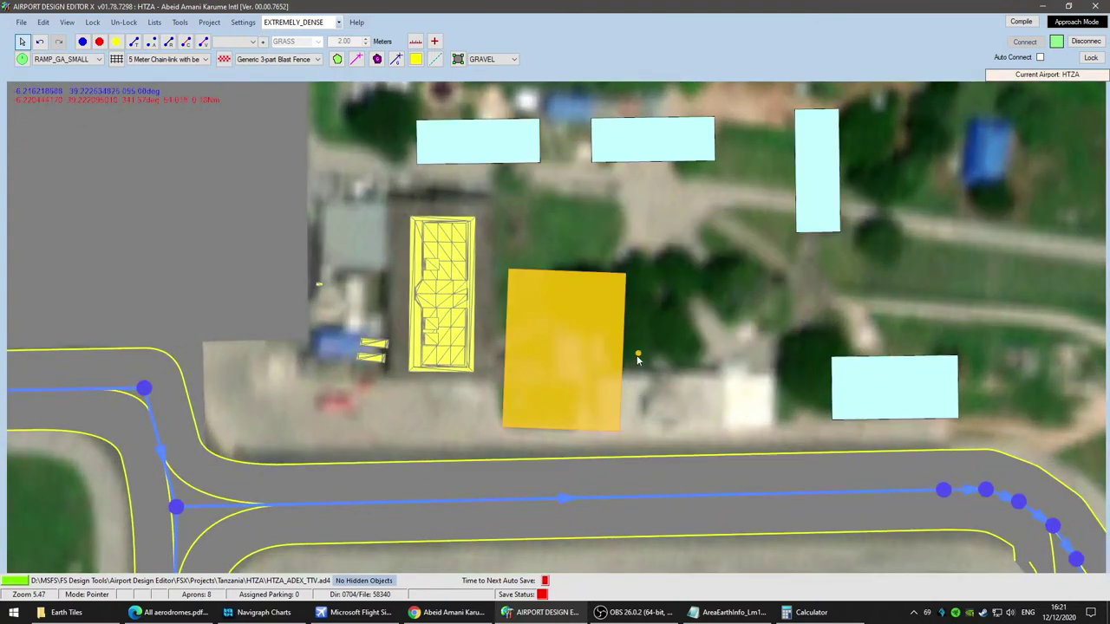
left_click_drag(565, 255, 557, 225)
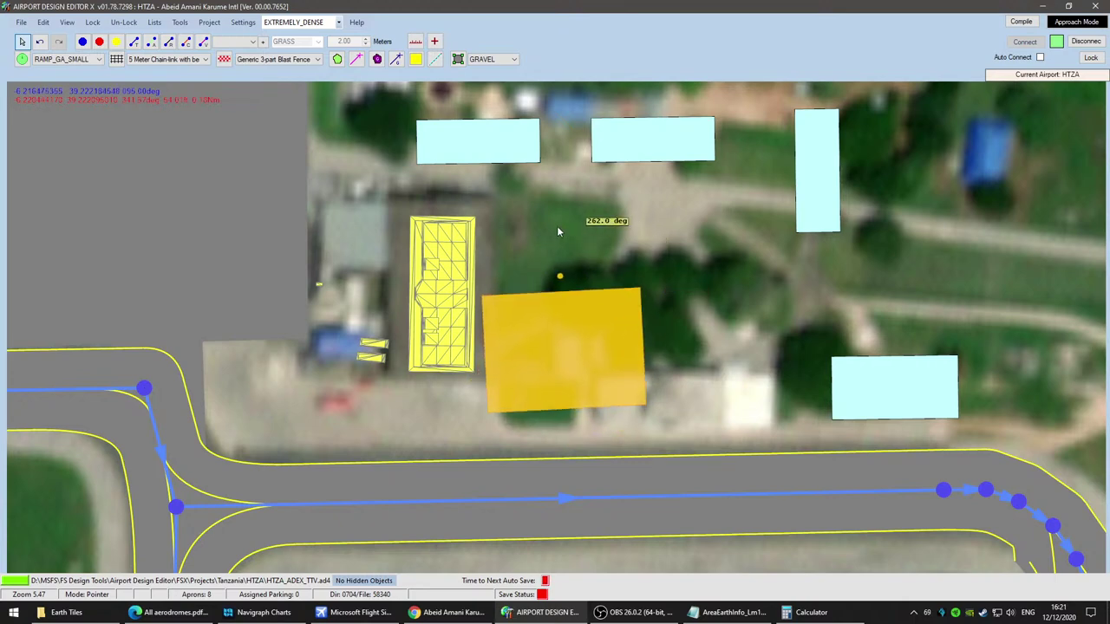
left_click_drag(547, 366, 670, 388)
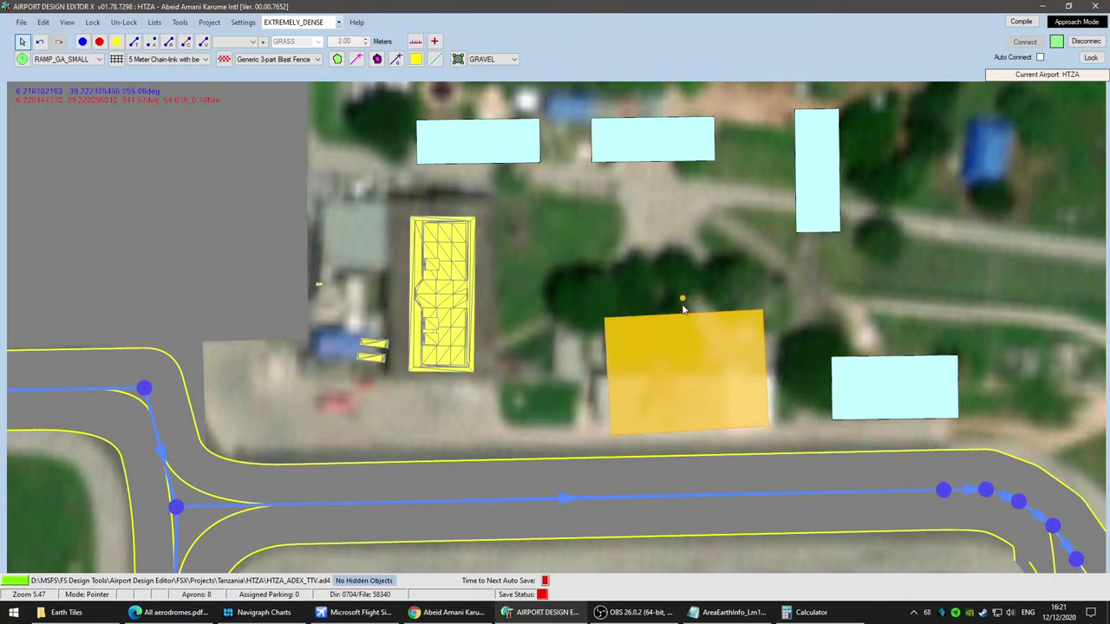
left_click_drag(694, 298, 691, 297)
left_click_drag(667, 391, 651, 377)
Step: Move a flat-roof building onto the structure above the fire station and adjust the one east of it
left_click(494, 145)
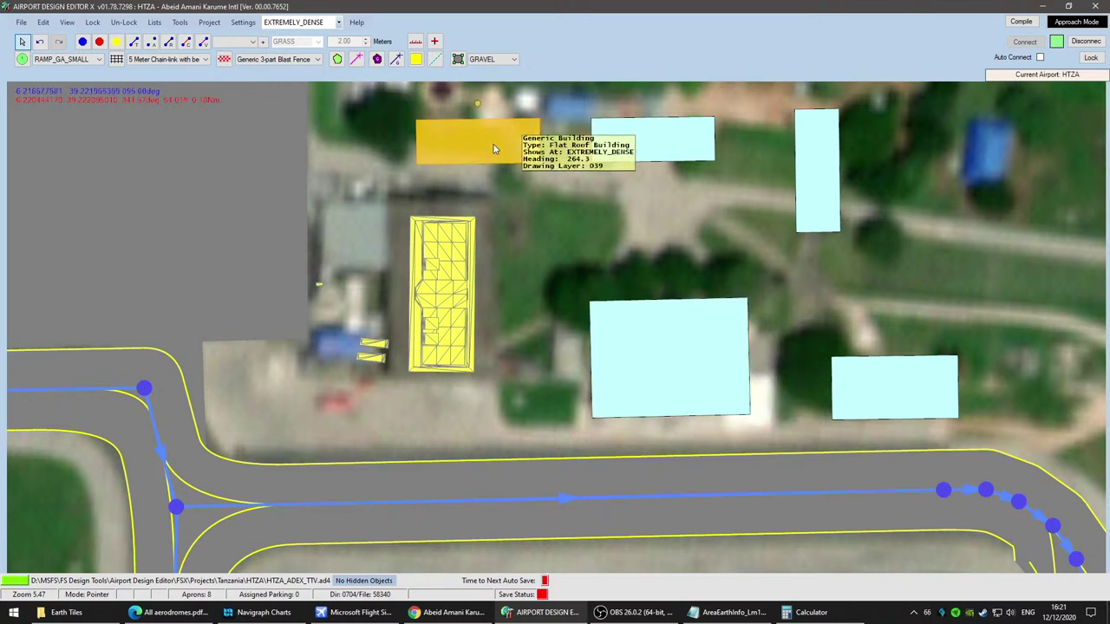
left_click_drag(482, 105, 388, 145)
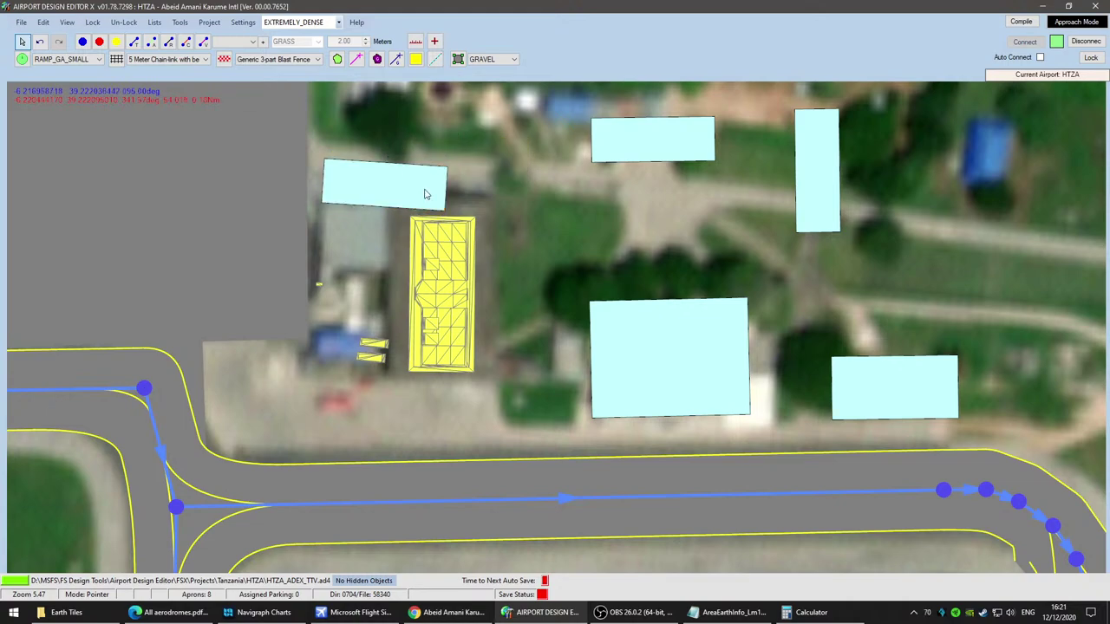
scroll(633, 318, "down", 4)
scroll(639, 322, "down", 3)
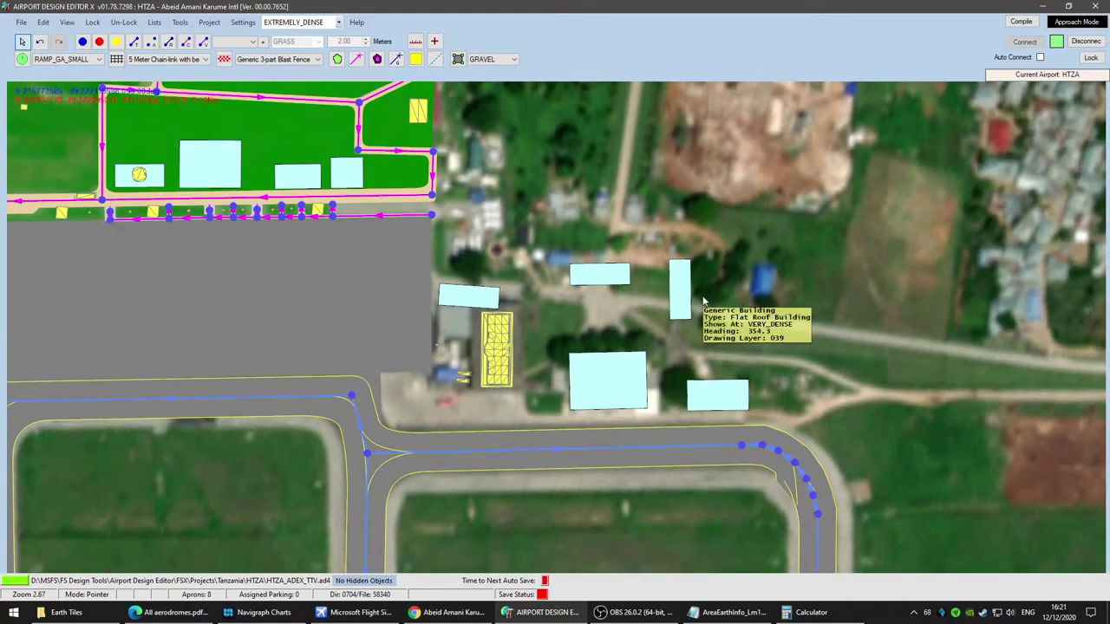
left_click_drag(730, 386, 794, 388)
Step: Move the tall narrow building up-left and settle it, rotated, onto its imagery footprint
left_click_drag(876, 436, 671, 452)
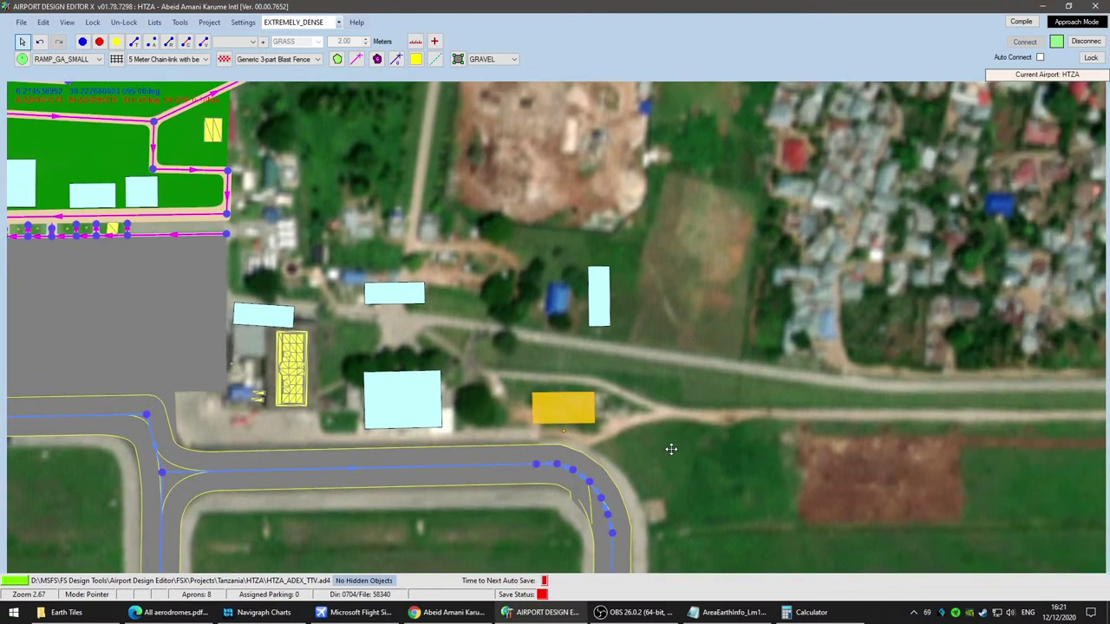
scroll(491, 300, "down", 3)
scroll(494, 296, "up", 4)
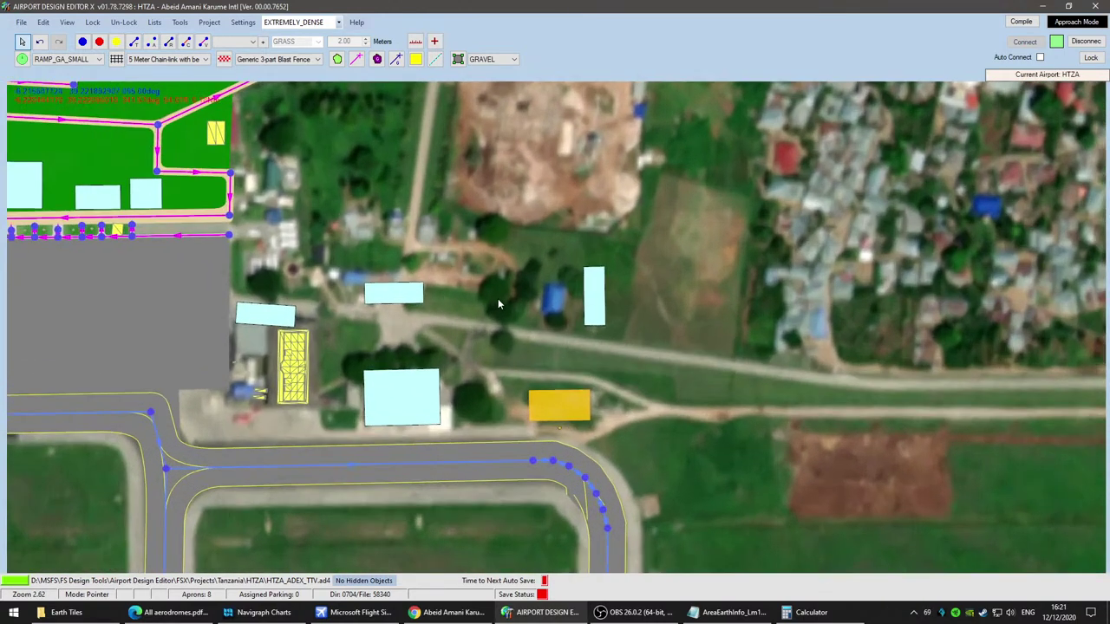
left_click_drag(639, 309, 482, 205)
left_click_drag(468, 246, 440, 266)
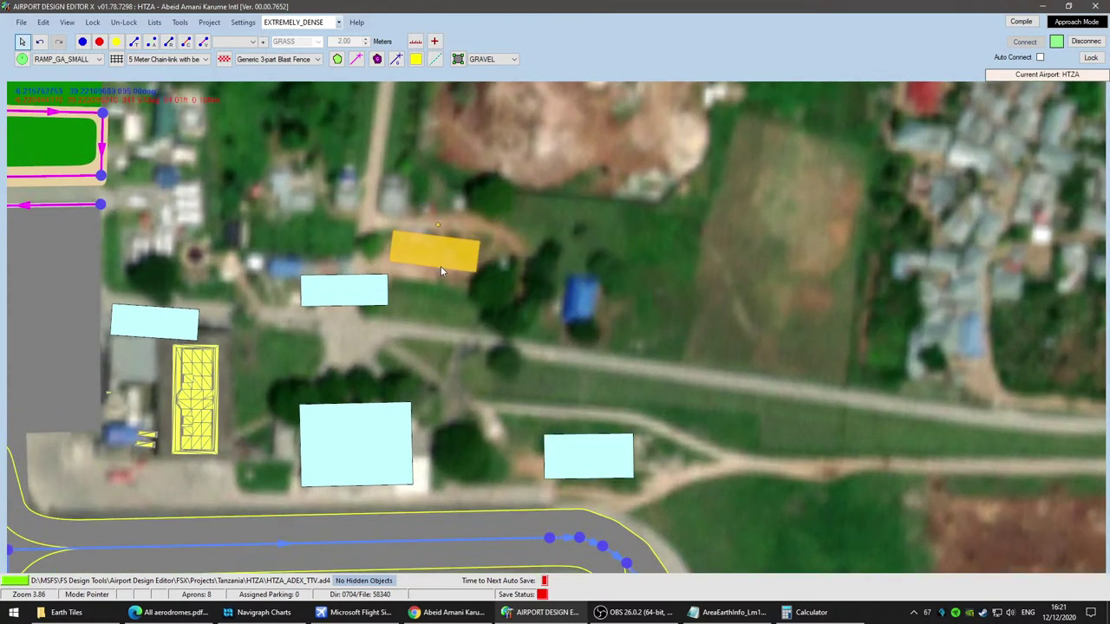
Step: Place a flat-roof building beside the northeast boundary at about 352° heading
left_click_drag(592, 347, 497, 248)
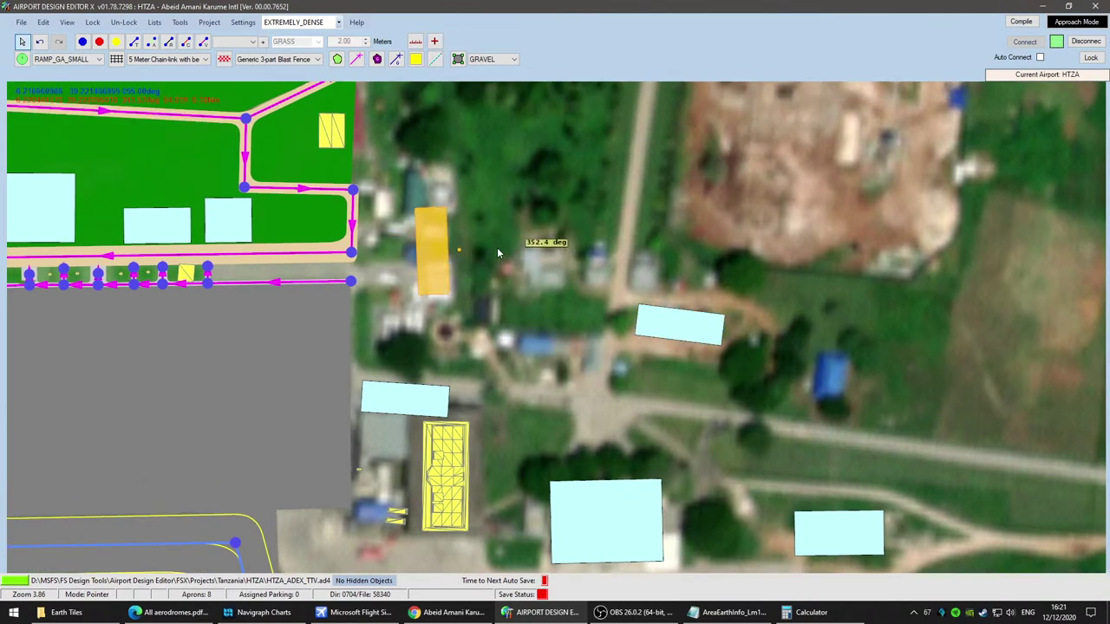
scroll(578, 253, "down", 2)
scroll(578, 253, "down", 4)
middle_click_drag(669, 180, 638, 349)
Step: Pan west to the hangar and activate Add Taxi Link, centred on the taxiway junction below it
scroll(639, 347, "down", 1)
scroll(527, 340, "down", 3)
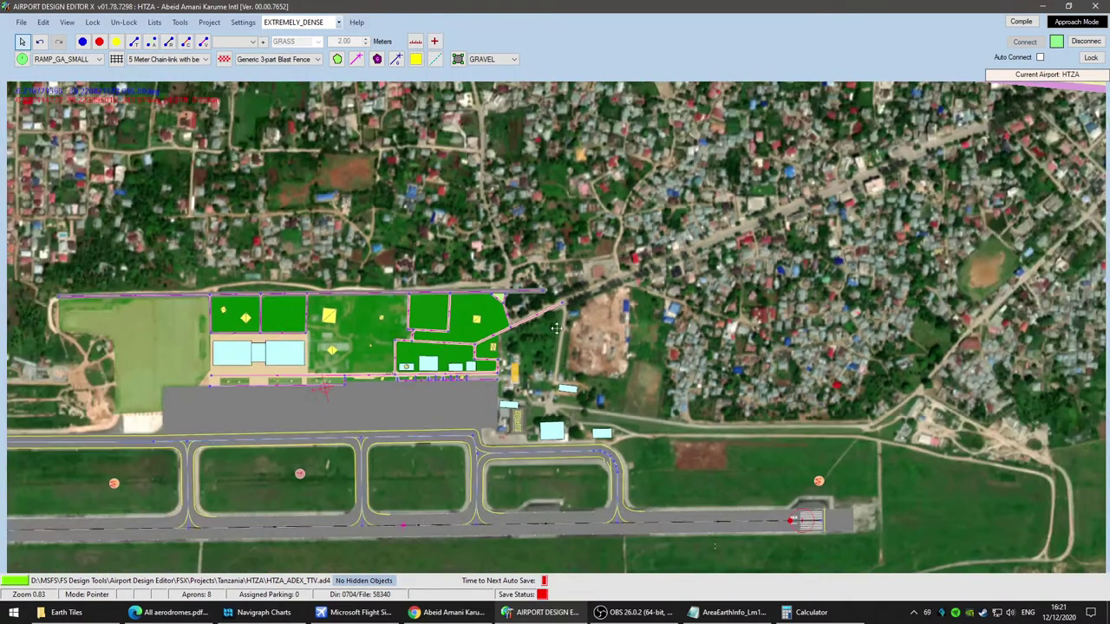
left_click_drag(512, 390, 733, 290)
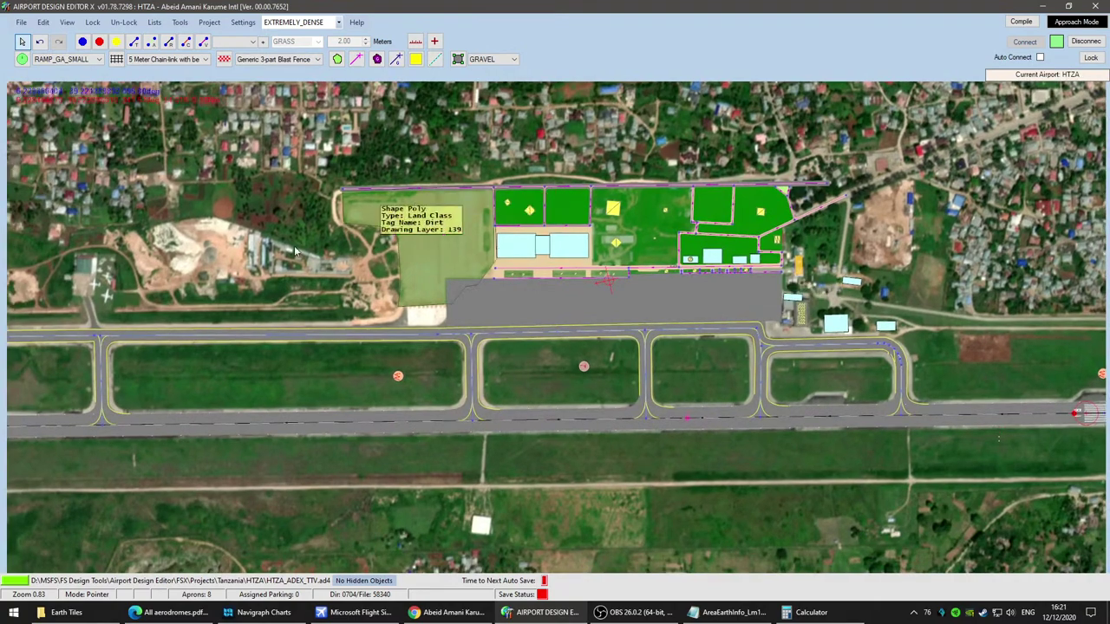
left_click_drag(274, 349, 642, 390)
scroll(473, 316, "up", 9)
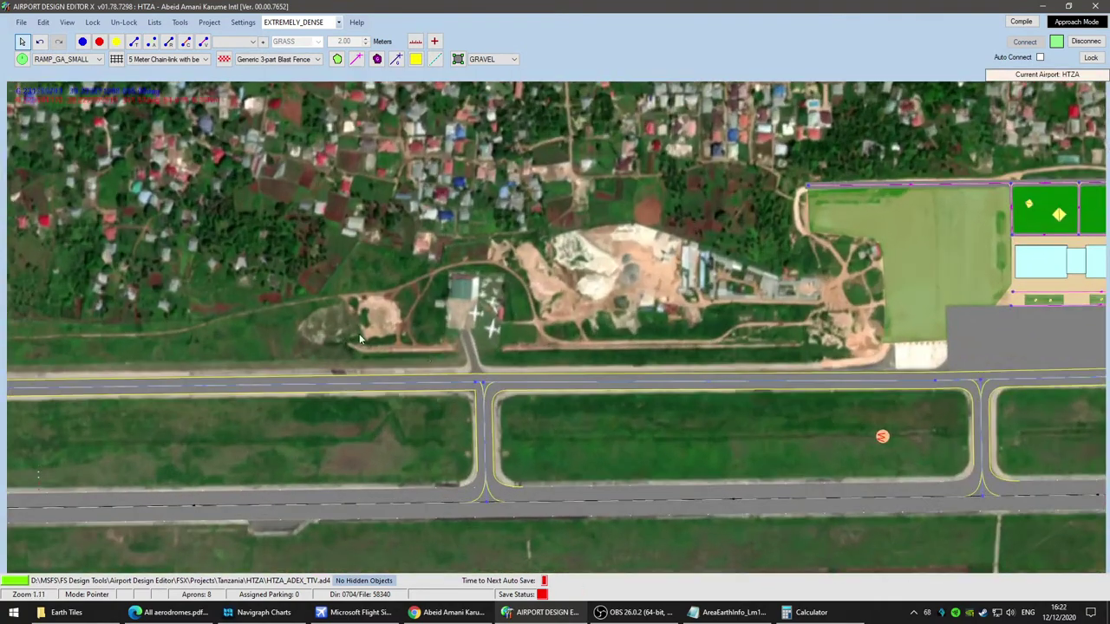
scroll(378, 293, "down", 4)
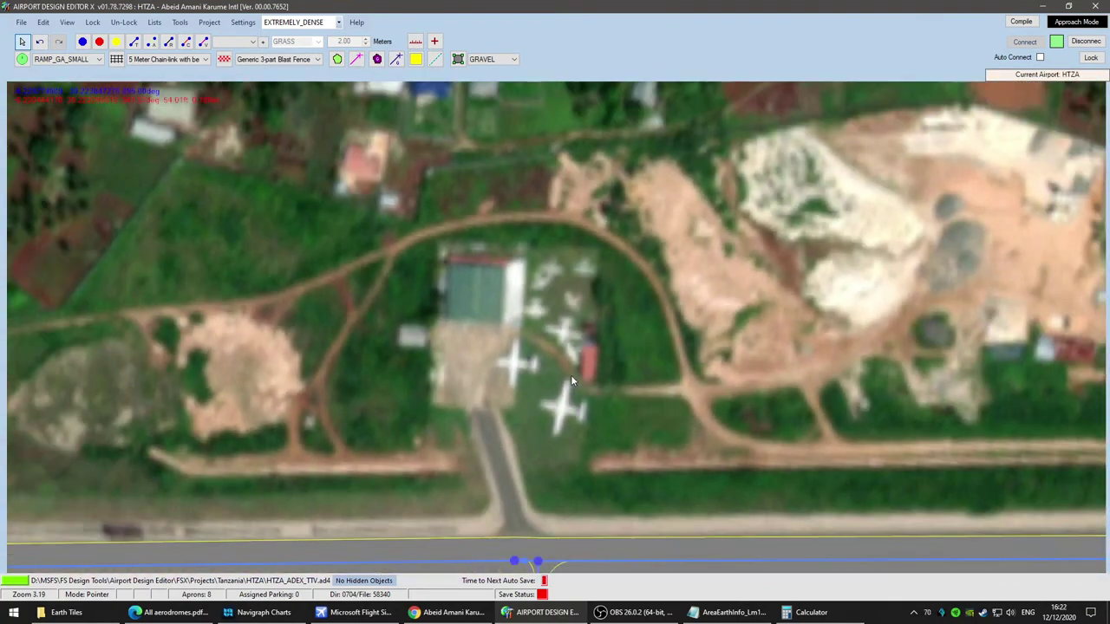
left_click_drag(525, 283, 446, 226)
left_click(135, 42)
scroll(520, 357, "up", 4)
left_click_drag(451, 383, 670, 247)
Step: Draw a taxi link from the junction node north to the western hangar apron
left_click(564, 359)
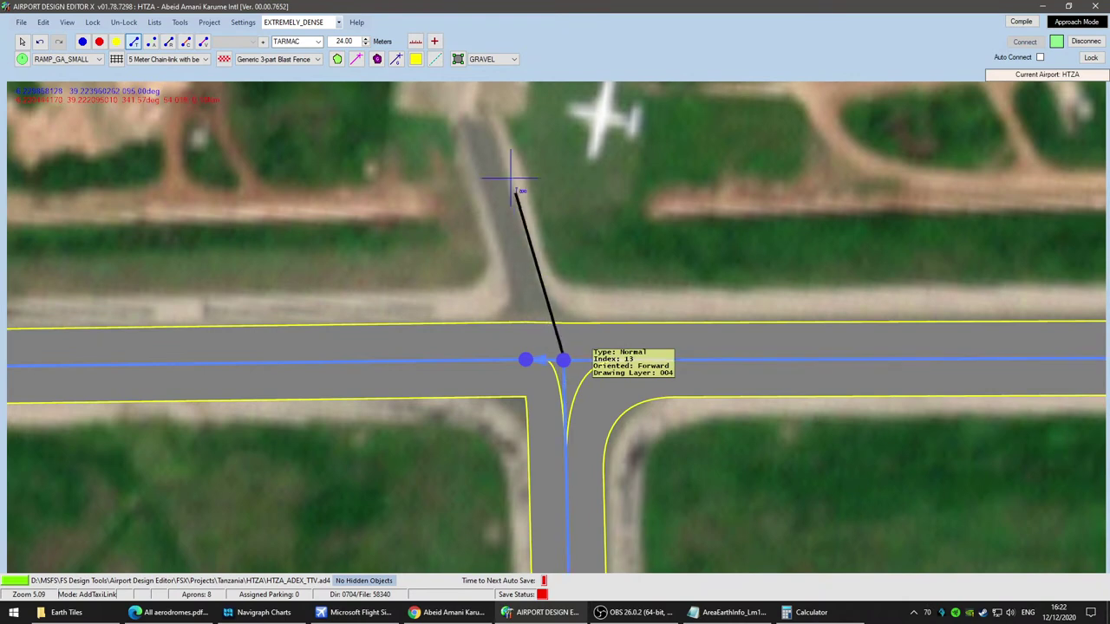
left_click(474, 117)
left_click(22, 42)
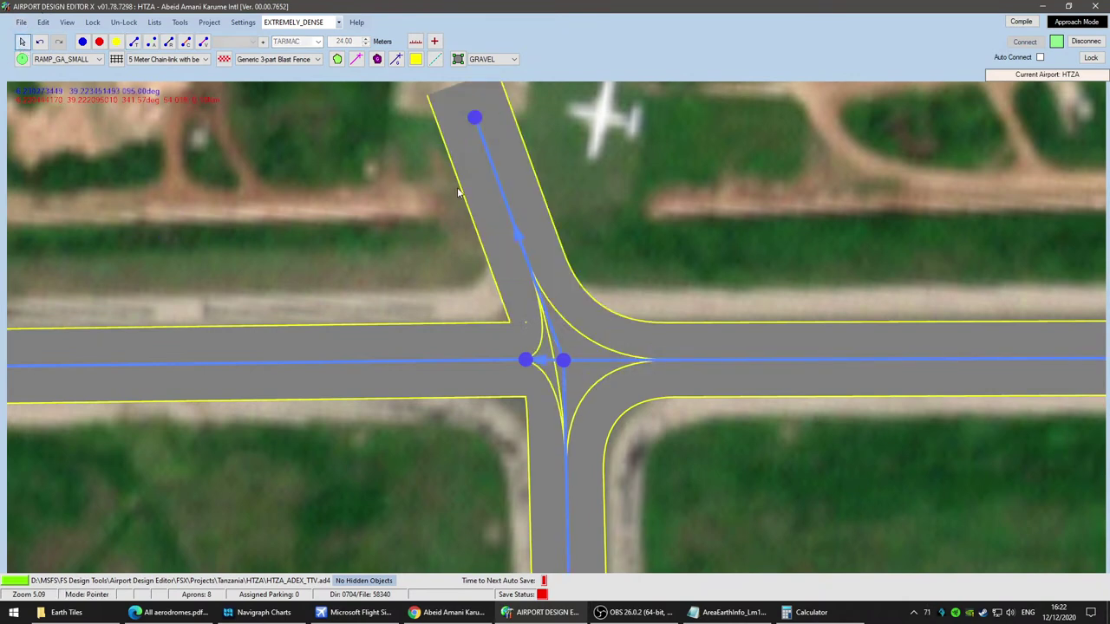
Step: Set the new taxi link's width to 8 metres in its Properties
double_click(526, 257)
type("6.00")
left_click(138, 400)
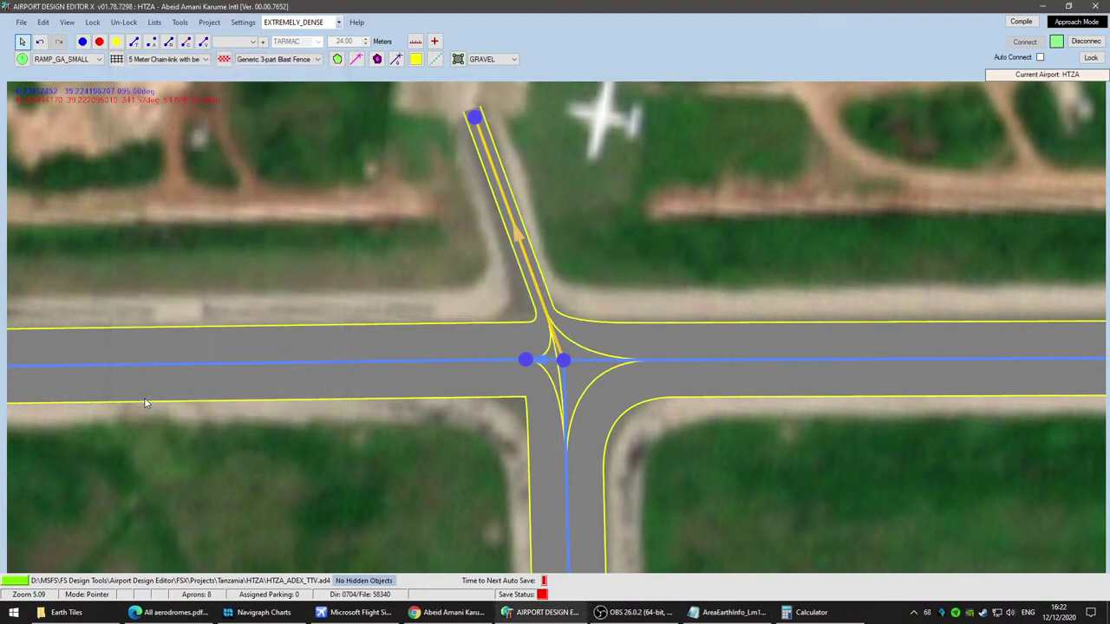
double_click(525, 260)
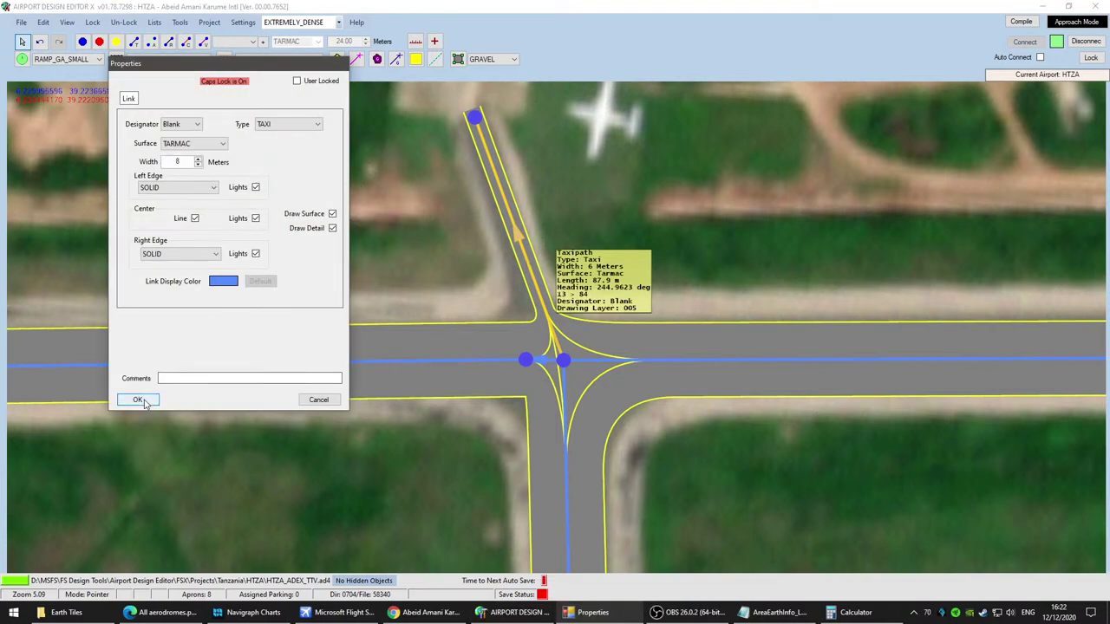
left_click(140, 399)
left_click_drag(400, 248, 350, 364)
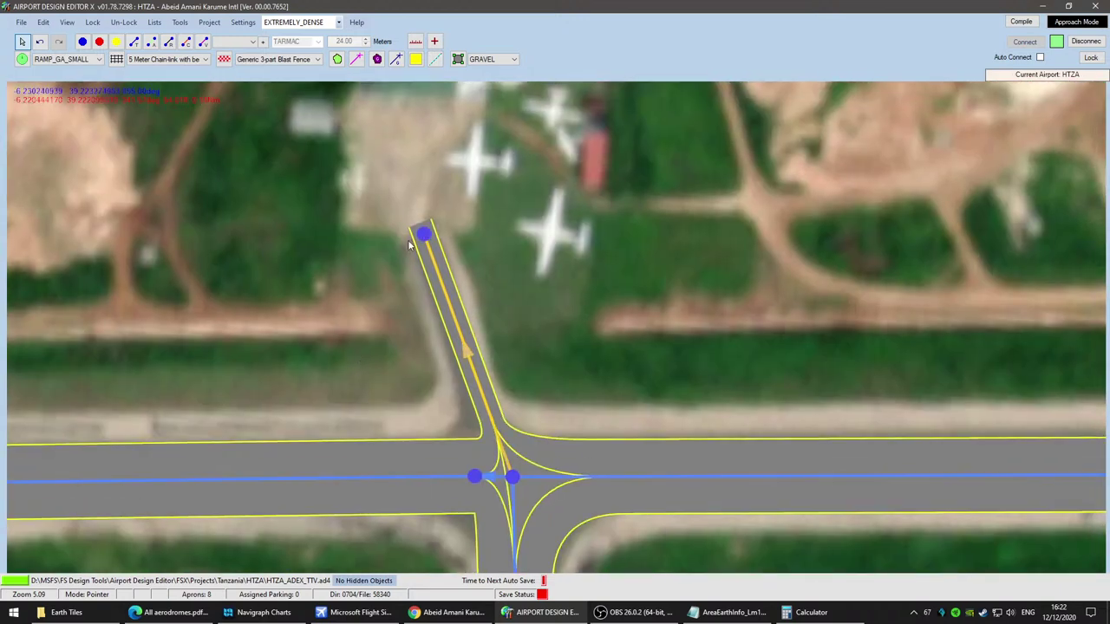
Step: Nudge the link's end node onto the apron and remove its left and right edge lines and centreline
mouse_move(427, 237)
left_mouse_down()
mouse_move(428, 260)
mouse_move(433, 251)
left_mouse_up()
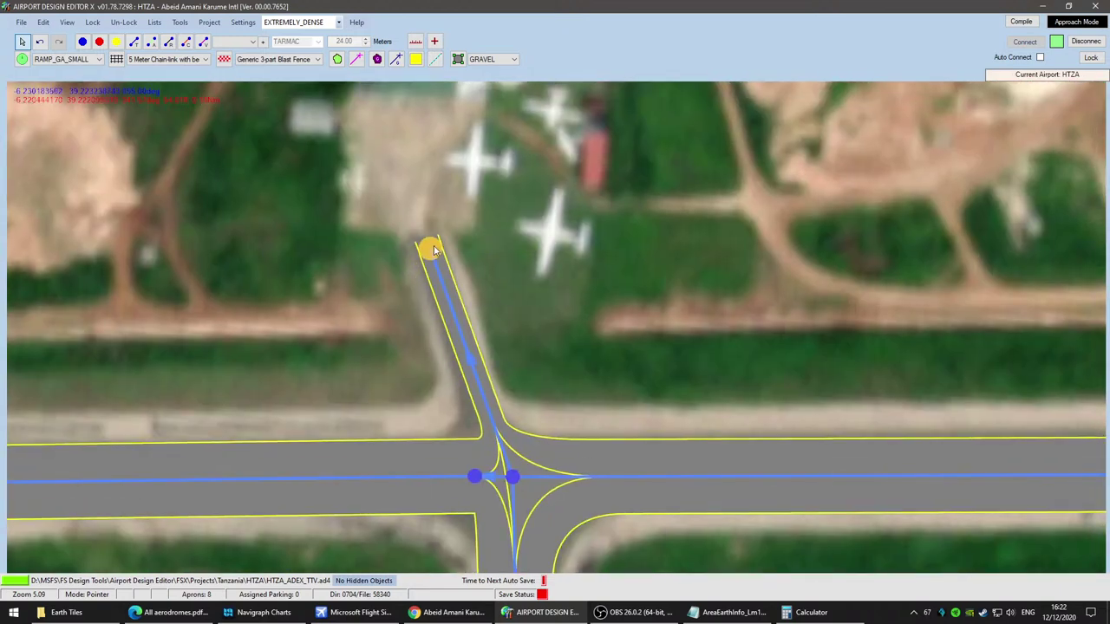
scroll(546, 280, "up", 3)
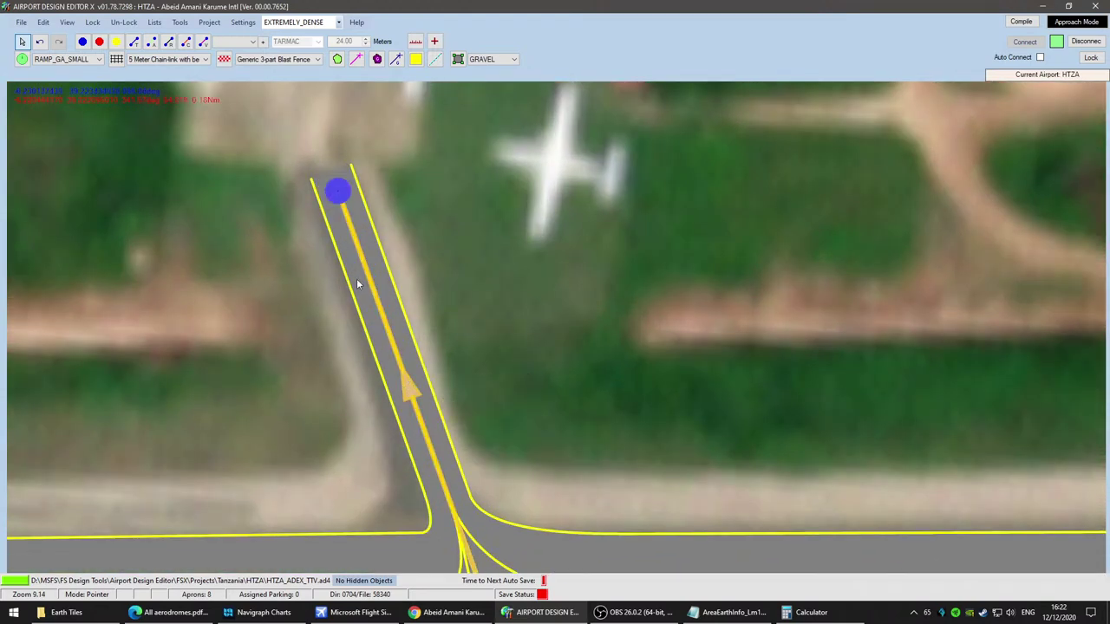
double_click(411, 397)
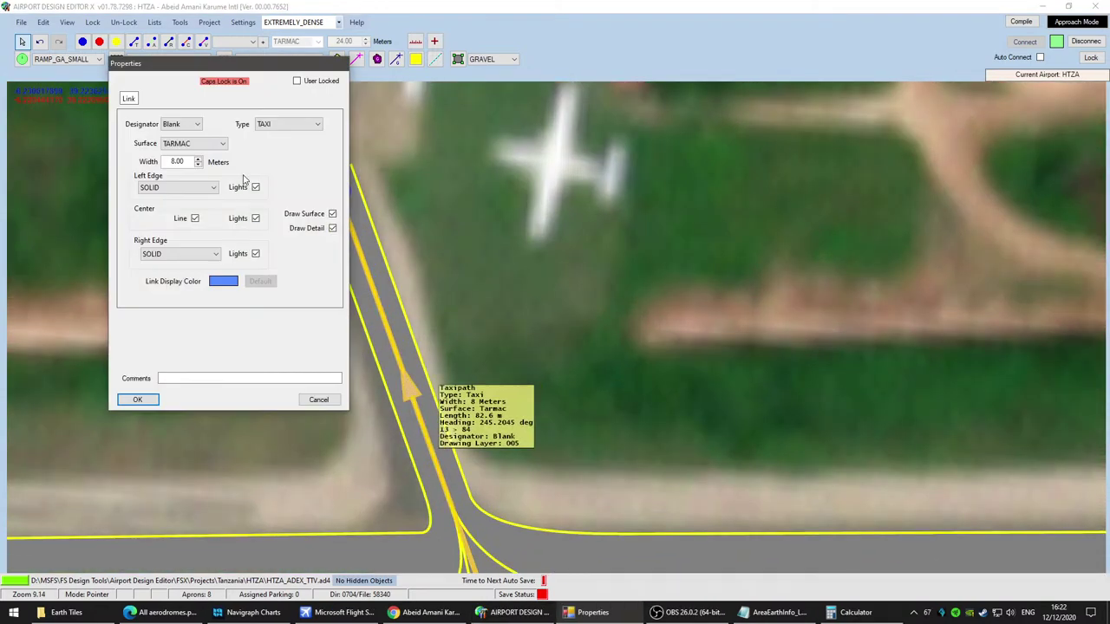
left_click(183, 127)
left_click(183, 126)
left_click(193, 189)
left_click(181, 200)
left_click(189, 254)
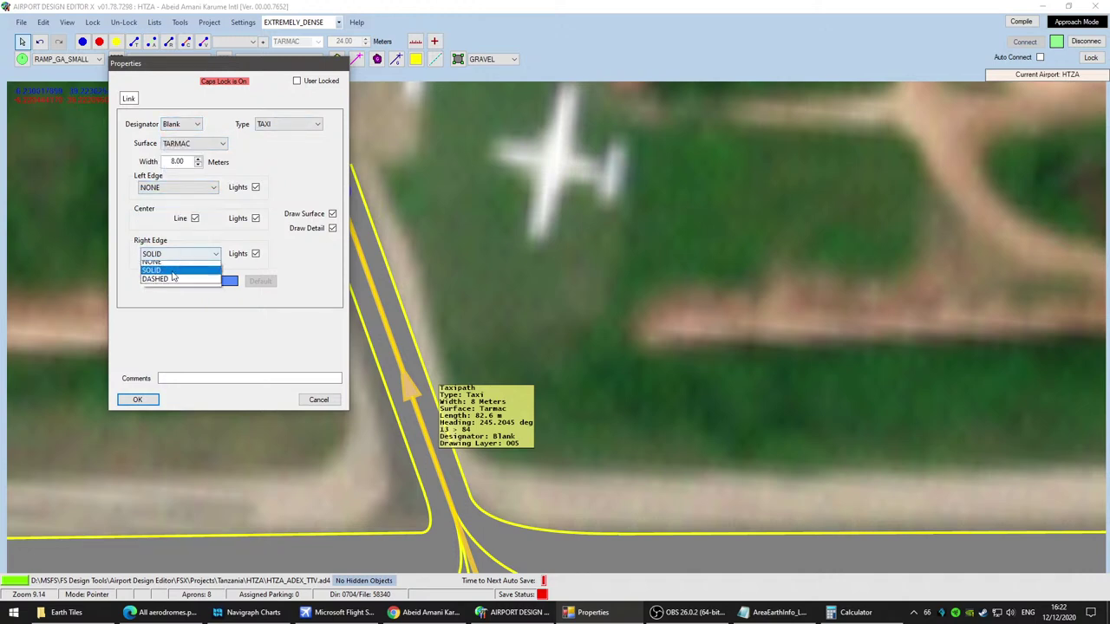
left_click(173, 264)
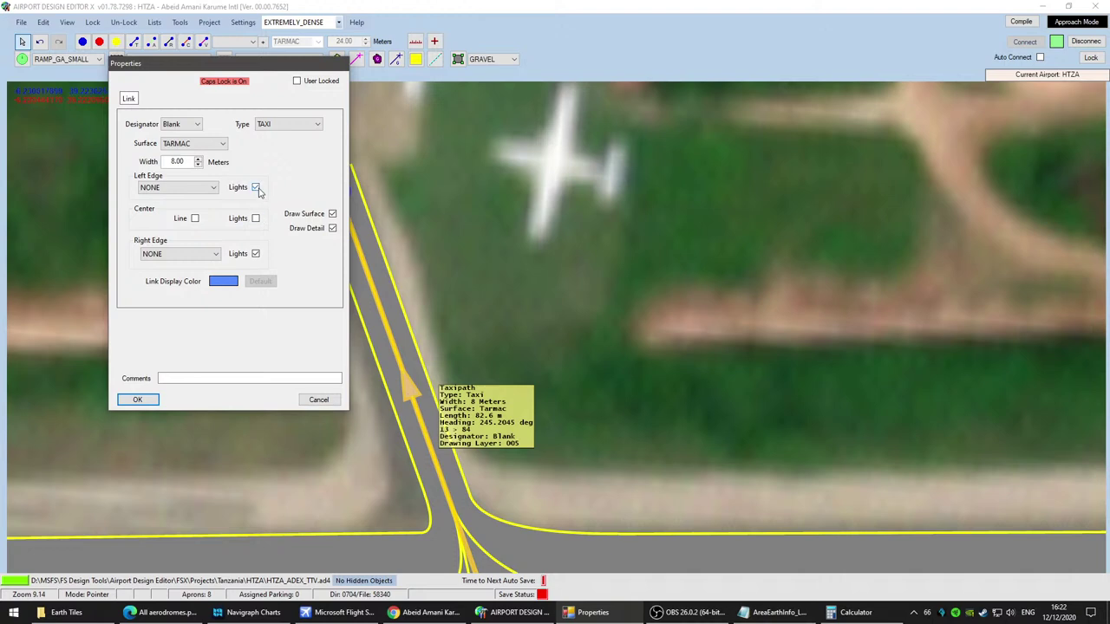
left_click(137, 399)
Step: Pan along the new link and select the Add Apron tool
scroll(286, 386, "down", 3)
left_click_drag(276, 377, 489, 388)
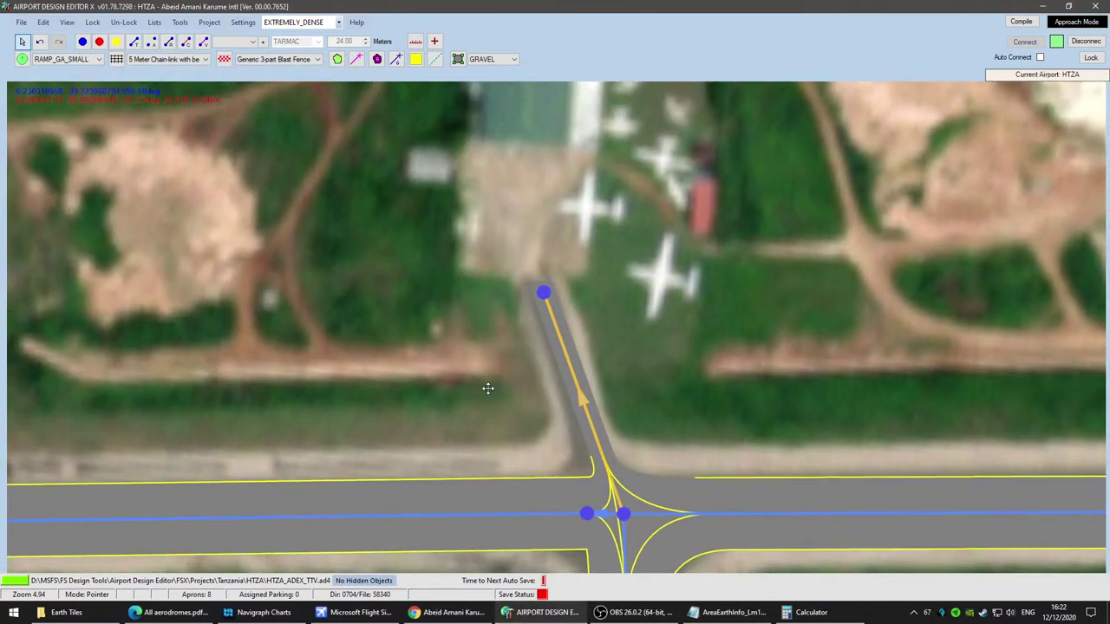
scroll(372, 429, "down", 3)
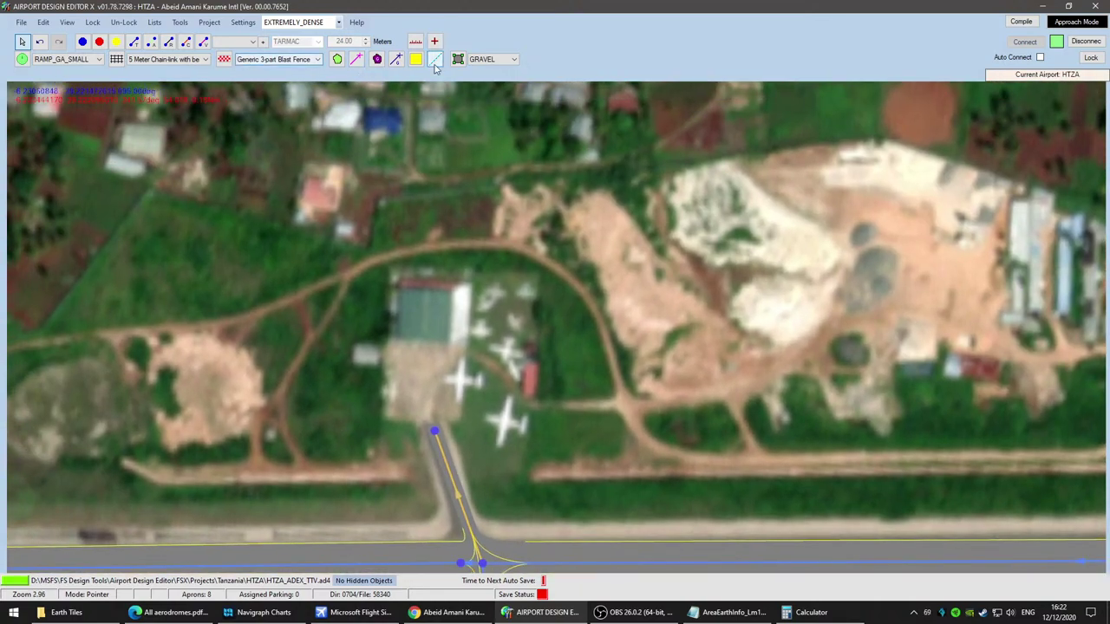
left_click(457, 59)
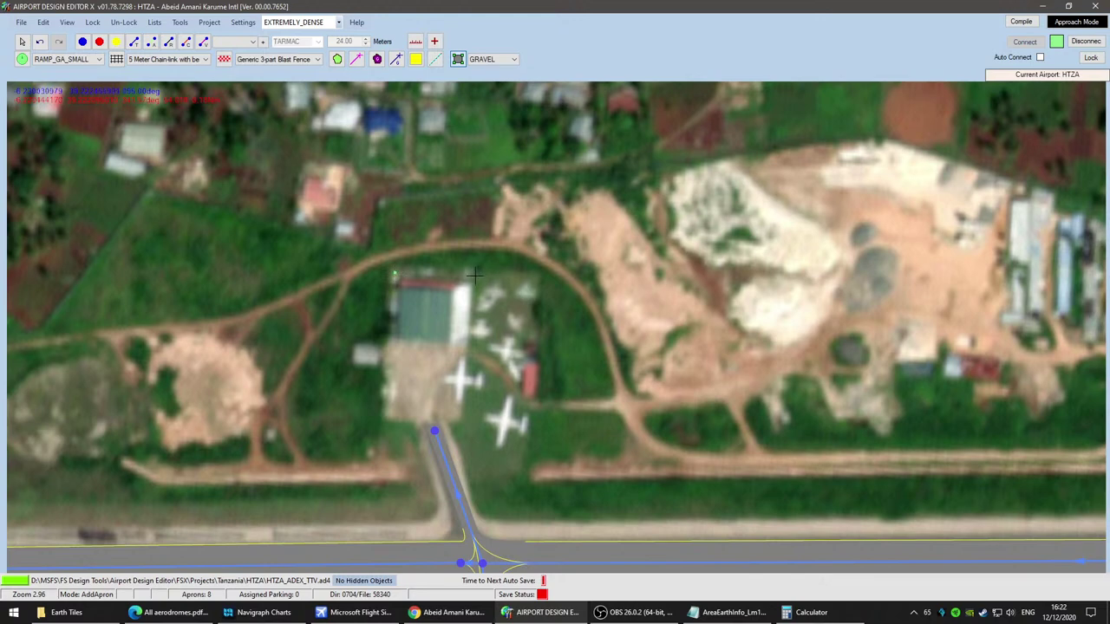
Step: Close the apron outline and dismiss its Properties dialog without changes
double_click(382, 420)
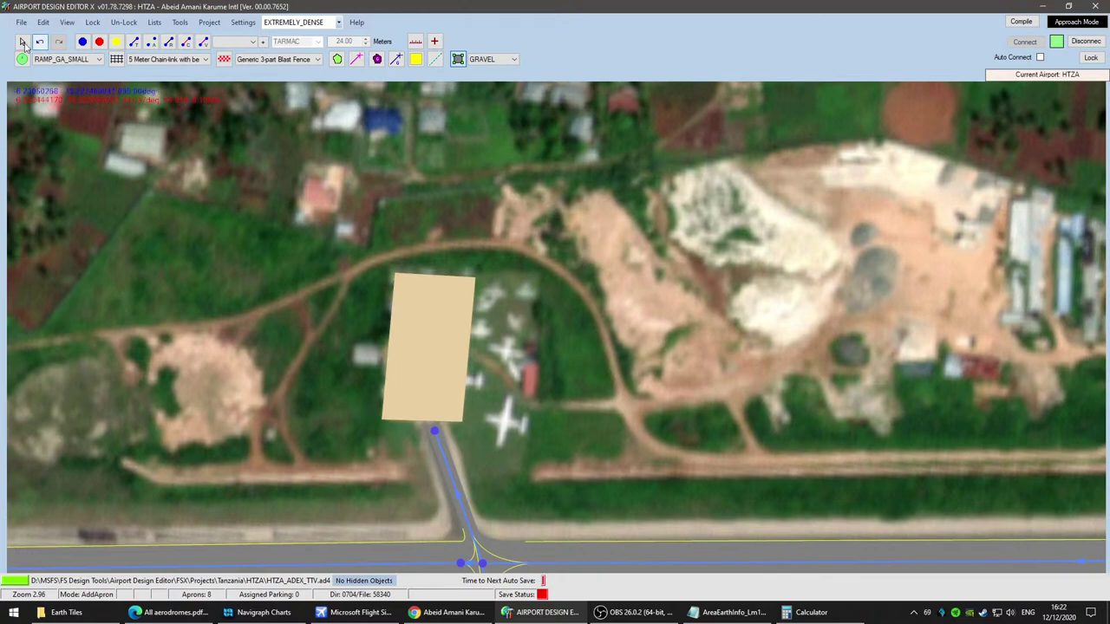
left_click(23, 43)
scroll(439, 373, "up", 5)
double_click(424, 333)
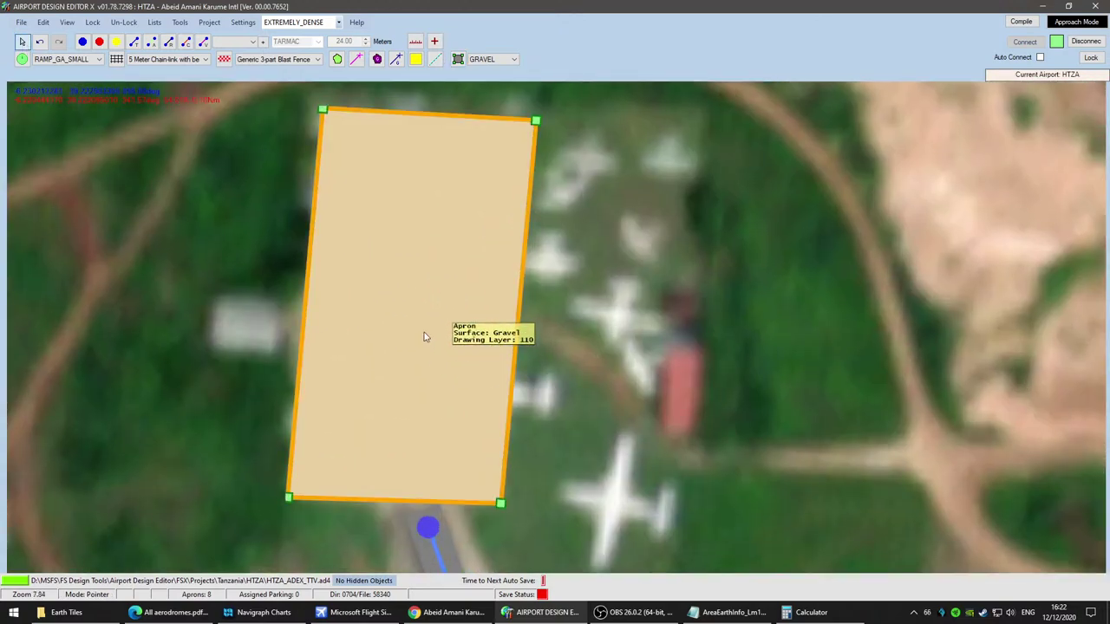
left_click(319, 400)
scroll(590, 411, "down", 2)
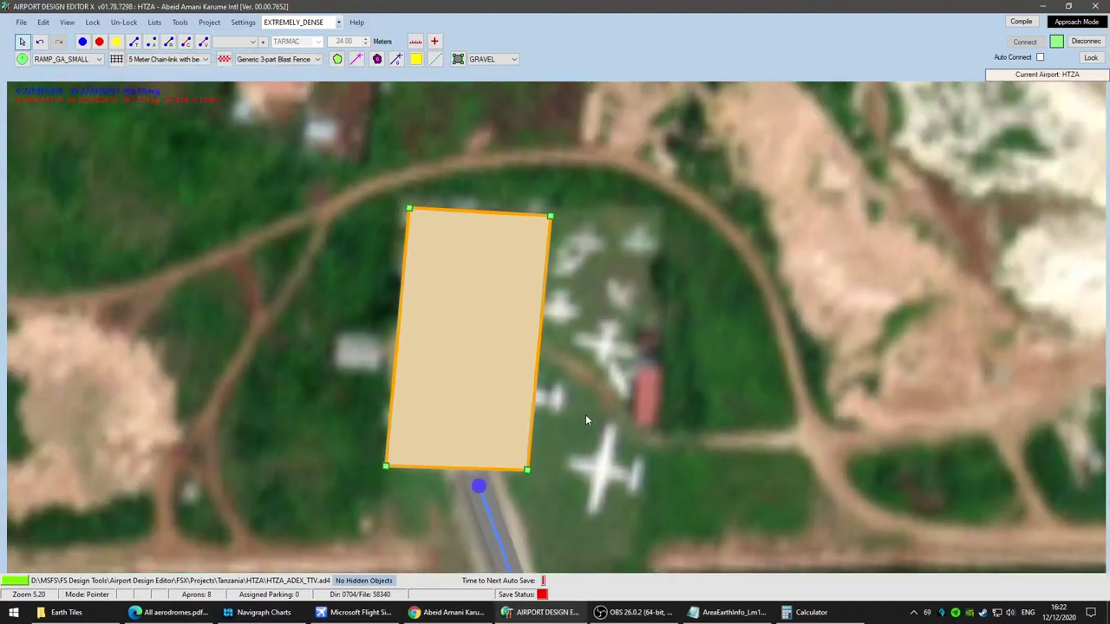
Step: Drag the apron's corner vertices to square up its rectangular shape
left_click_drag(625, 341, 625, 340)
left_click_drag(567, 398, 569, 402)
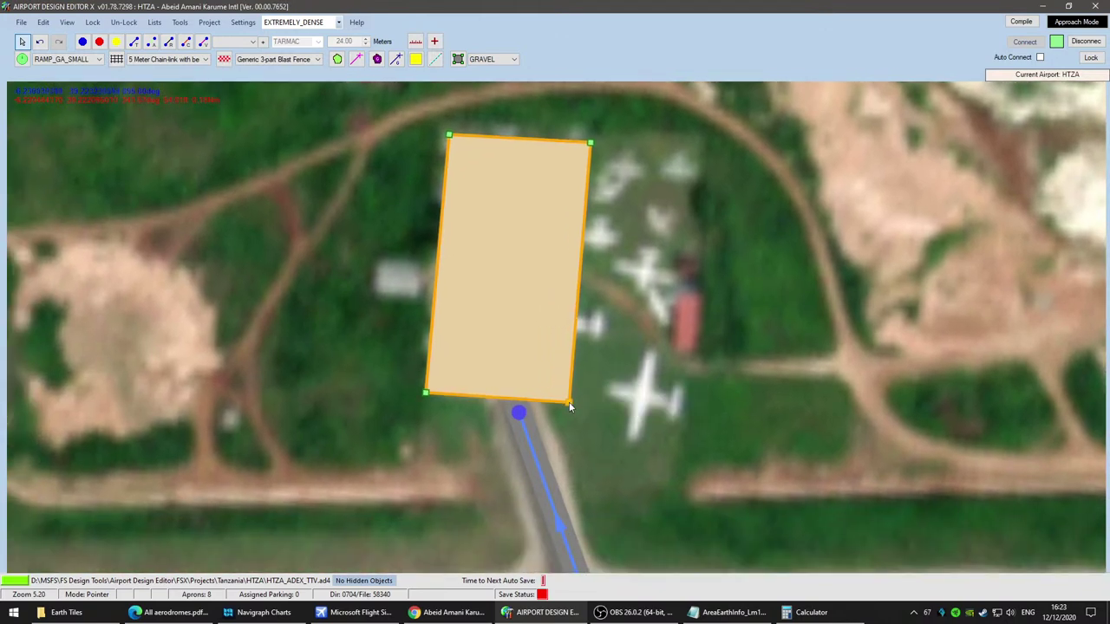
mouse_move(425, 394)
left_mouse_down()
mouse_move(438, 406)
mouse_move(425, 403)
left_mouse_up()
left_click_drag(510, 237, 501, 346)
left_click(462, 282)
left_click_drag(438, 244, 433, 241)
Step: Add the hangar14 library object, found by searching HANG, at the apron
left_click(500, 347)
right_click(499, 343)
mouse_move(611, 406)
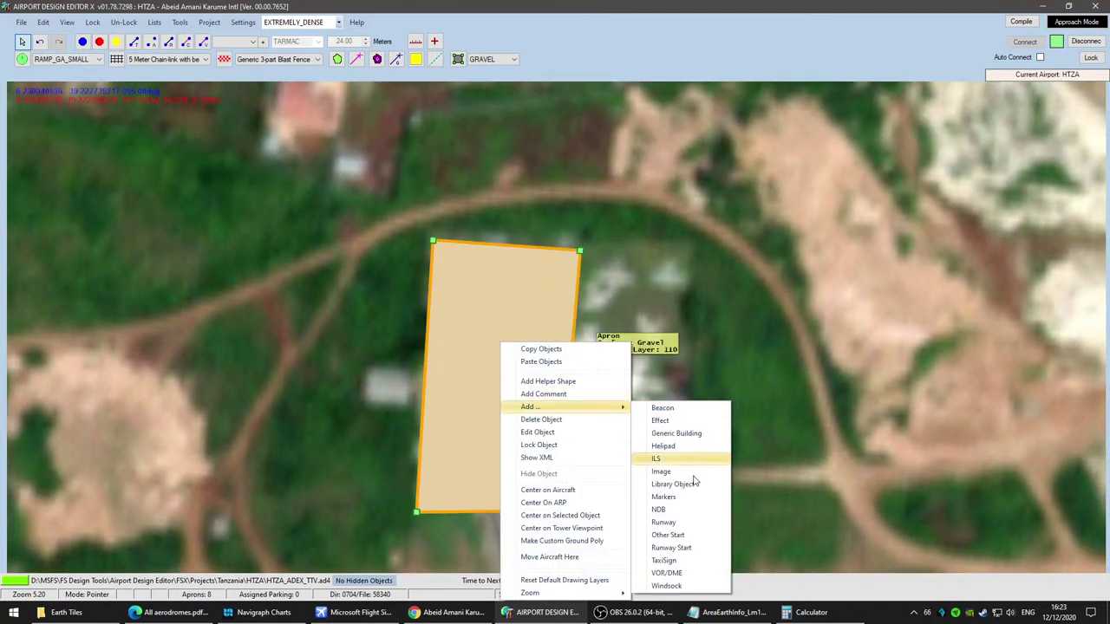
left_click(673, 484)
double_click(258, 149)
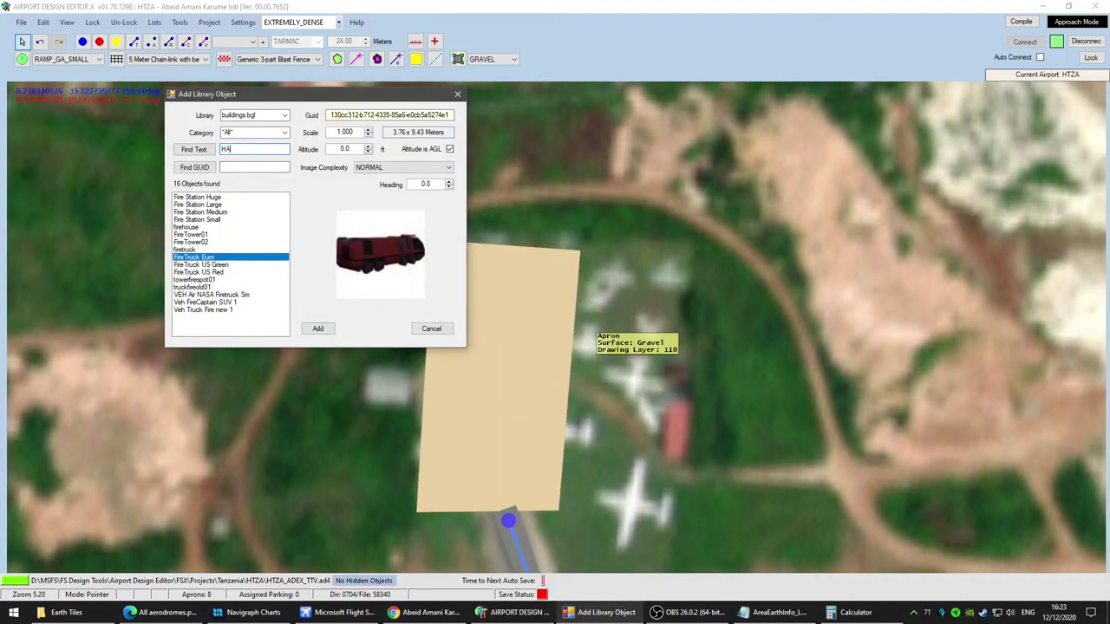
left_click(193, 149)
scroll(230, 309, "down", 7)
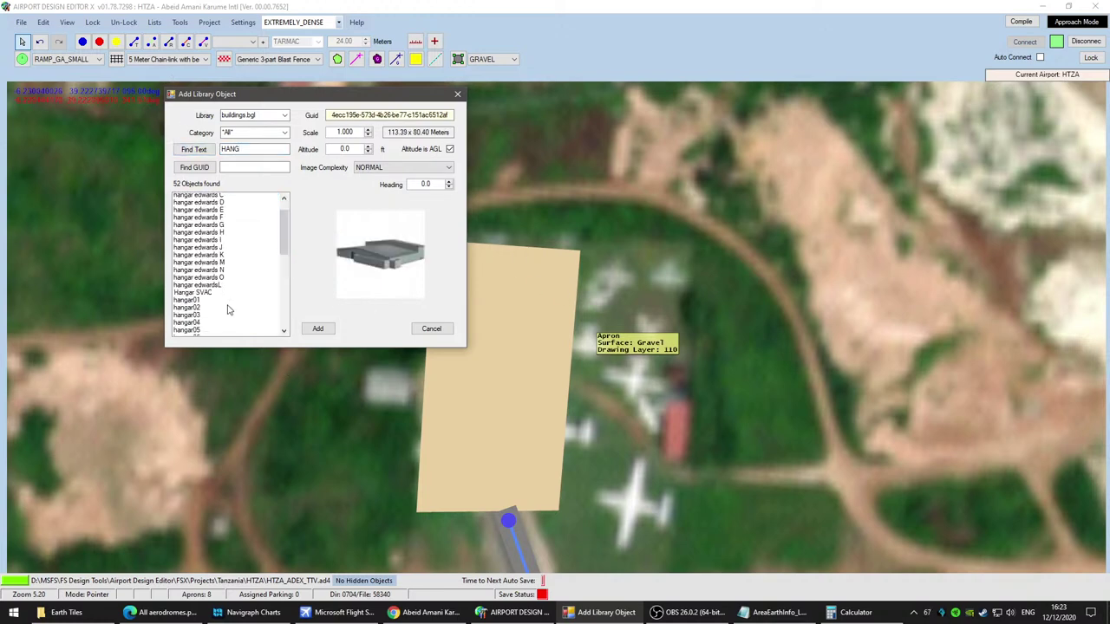
left_click(202, 264)
left_click(199, 258)
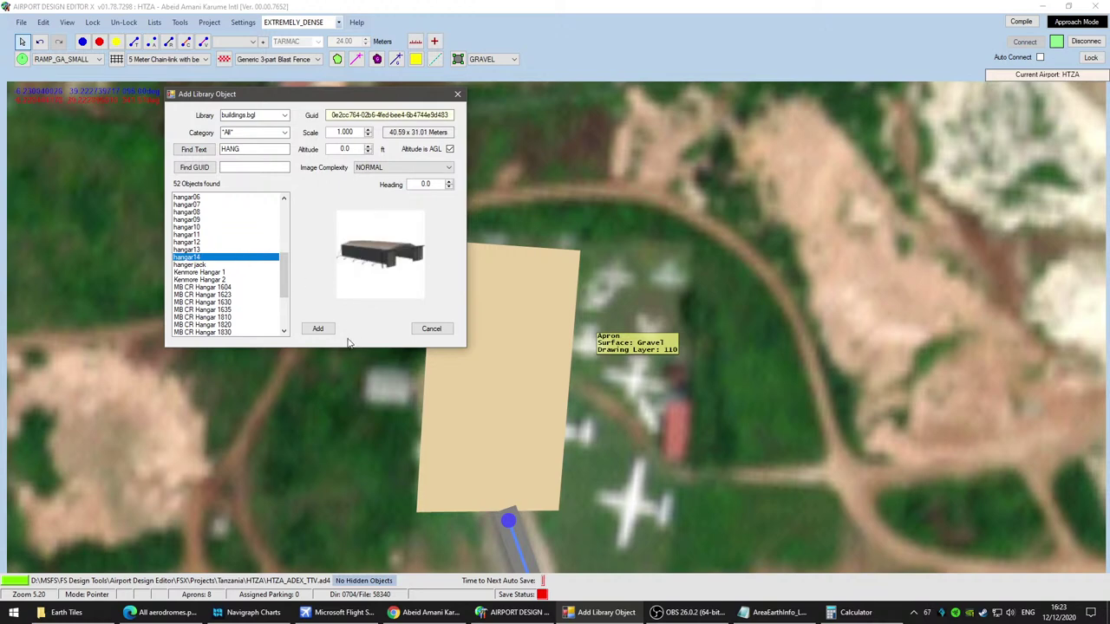
left_click(319, 328)
Step: Place hangar14 on the apron and rotate it to a heading of about 357.8°
left_click(501, 325)
left_click_drag(501, 325, 508, 330)
scroll(679, 348, "down", 2)
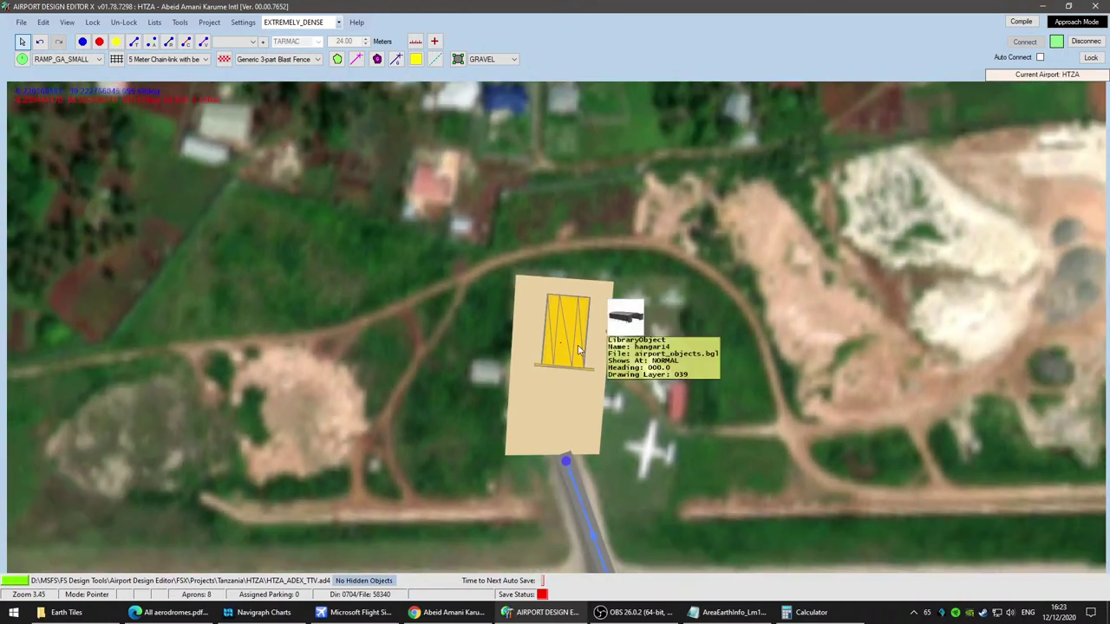
left_click_drag(608, 334, 628, 346)
Step: Pull the apron's top-left corner slightly up-left
left_click(524, 288)
left_click_drag(524, 288, 518, 281)
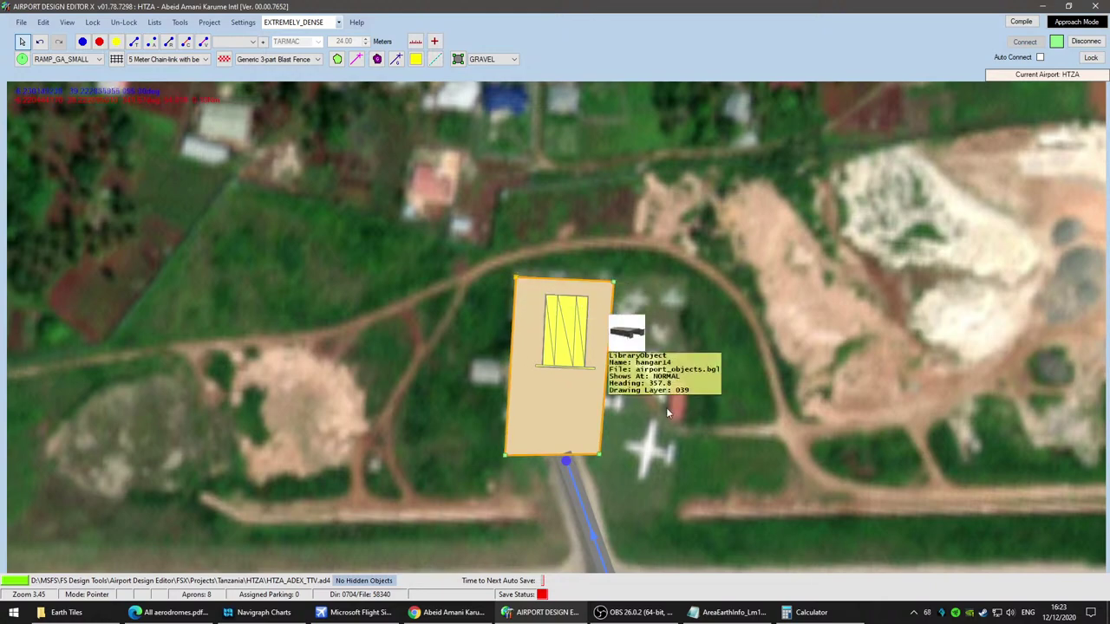
scroll(686, 426, "up", 5)
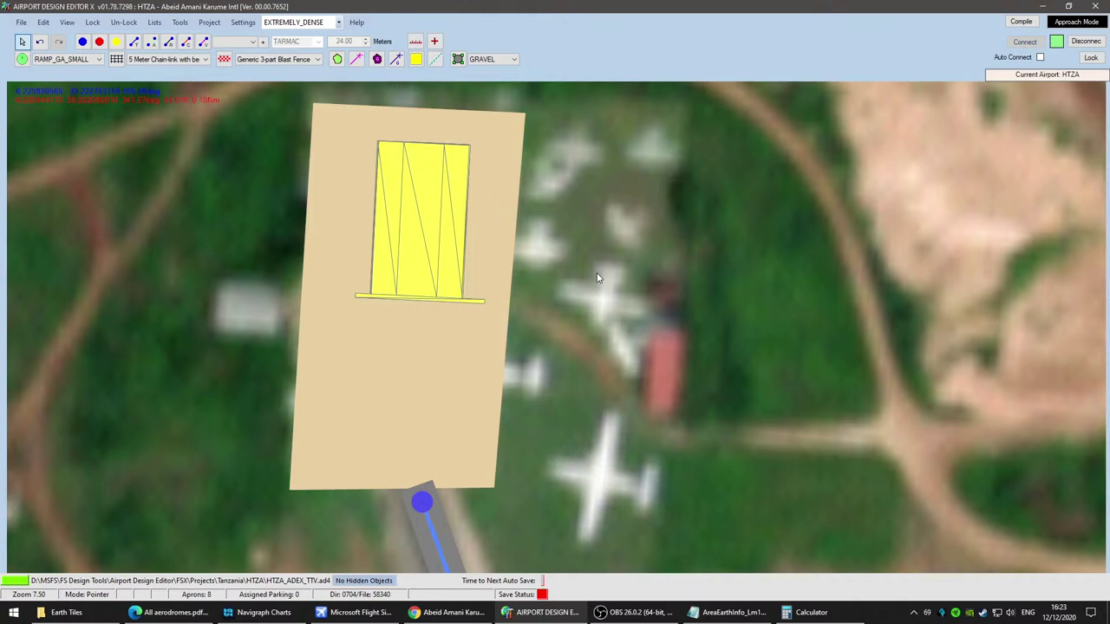
Step: Draw a polygon east of the apron as a Land Class tagged Cement
right_click(597, 278)
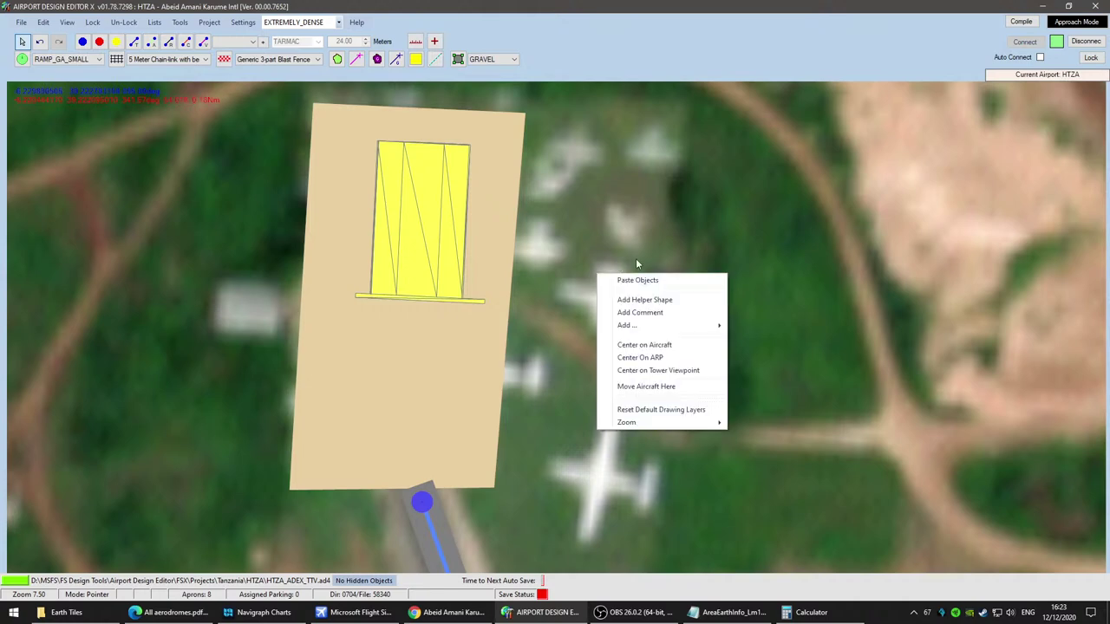
left_click(338, 59)
left_click(670, 338)
double_click(576, 365)
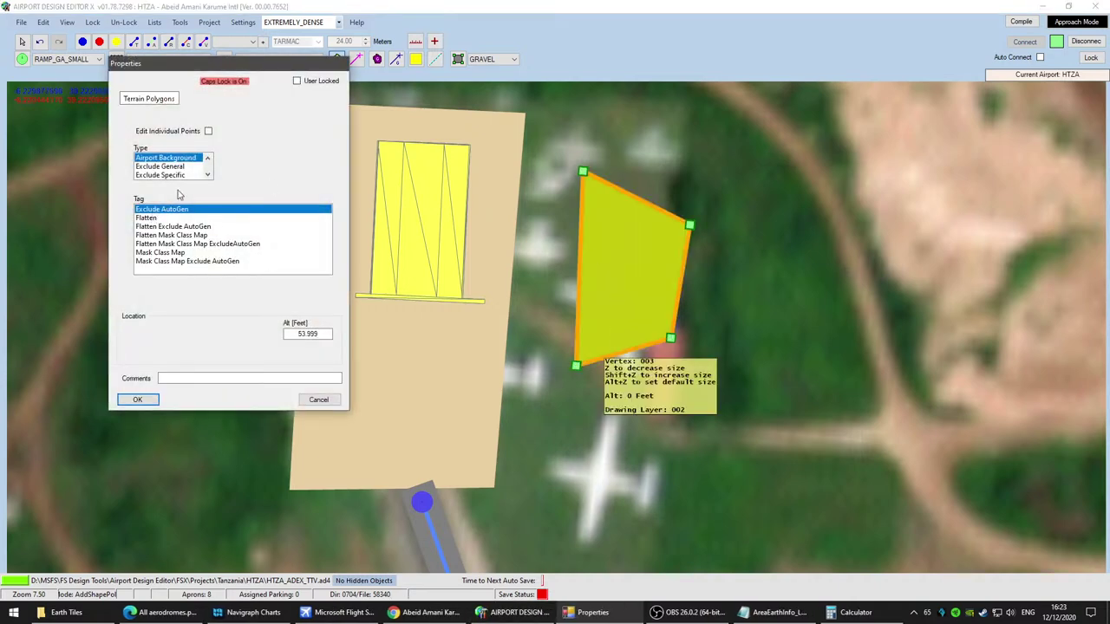
left_click(207, 175)
left_click(157, 175)
scroll(198, 258, "down", 3)
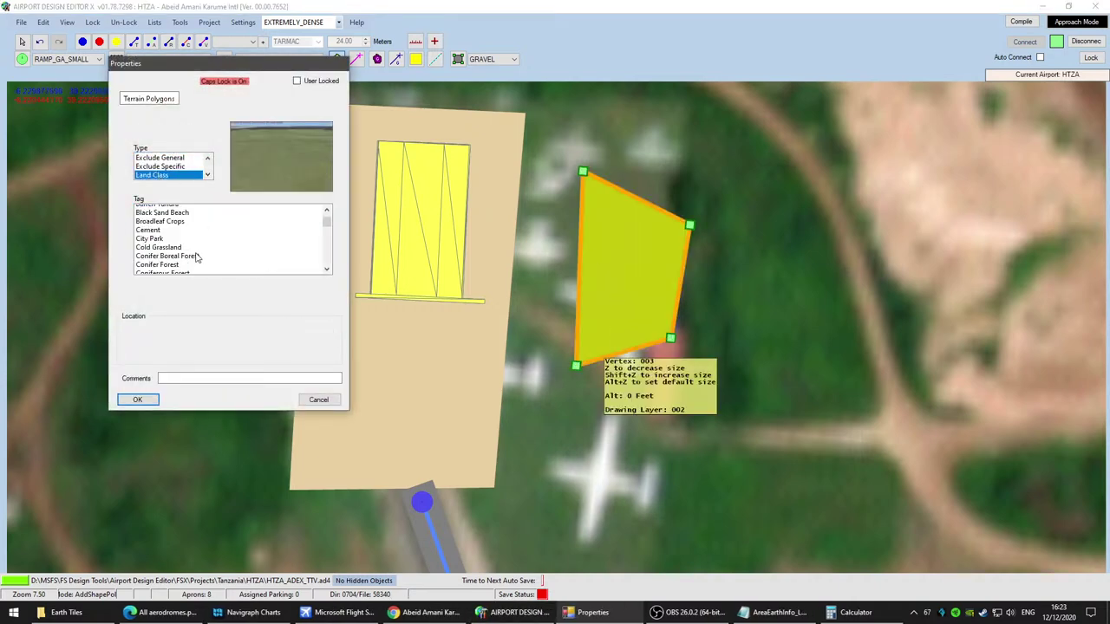
scroll(198, 258, "up", 3)
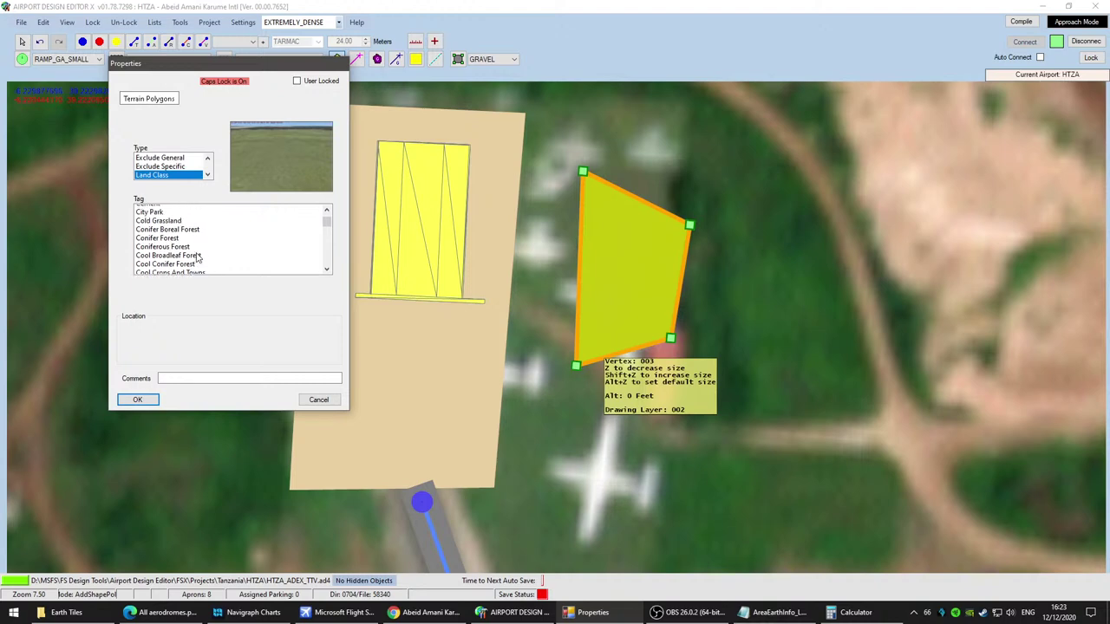
left_click(149, 218)
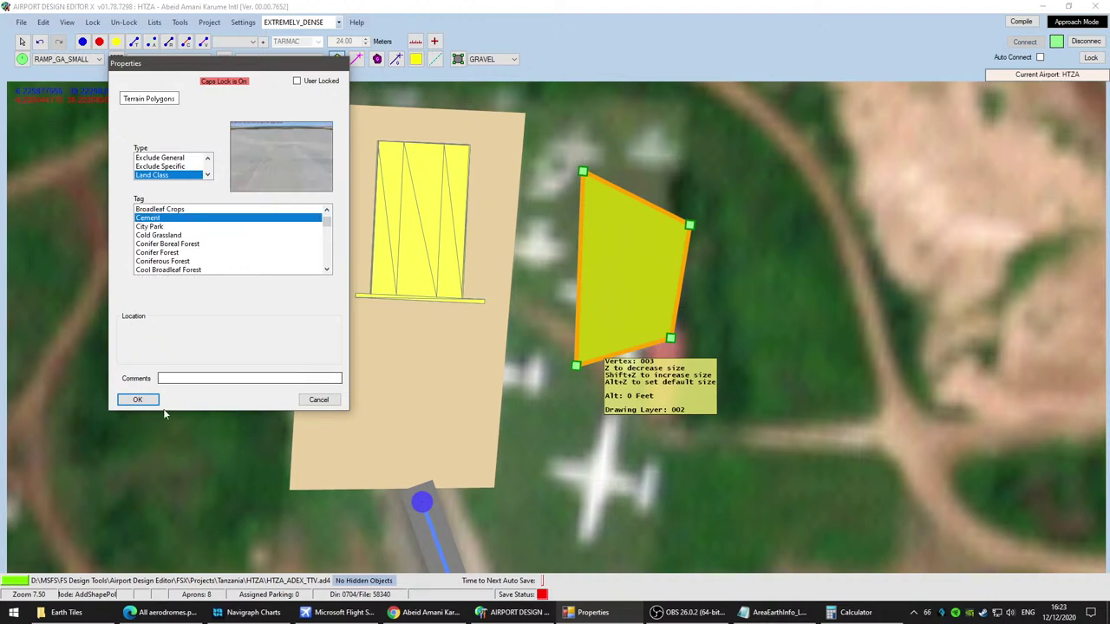
left_click(138, 399)
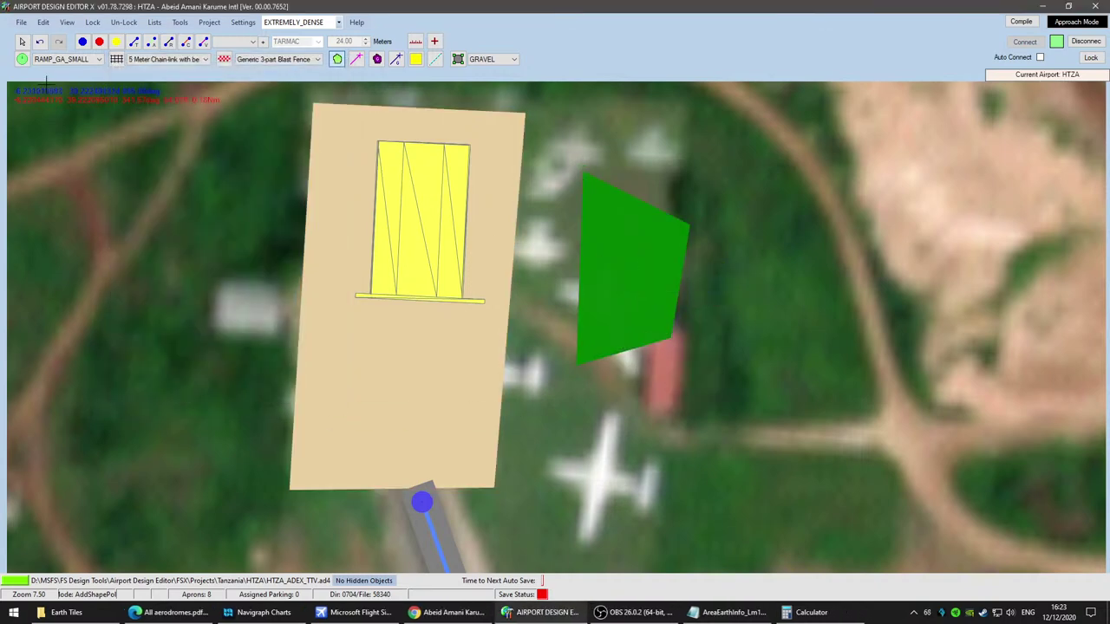
Step: Stretch the polygon's bottom corners down and pull its top-left vertex under the apron
left_click(623, 307)
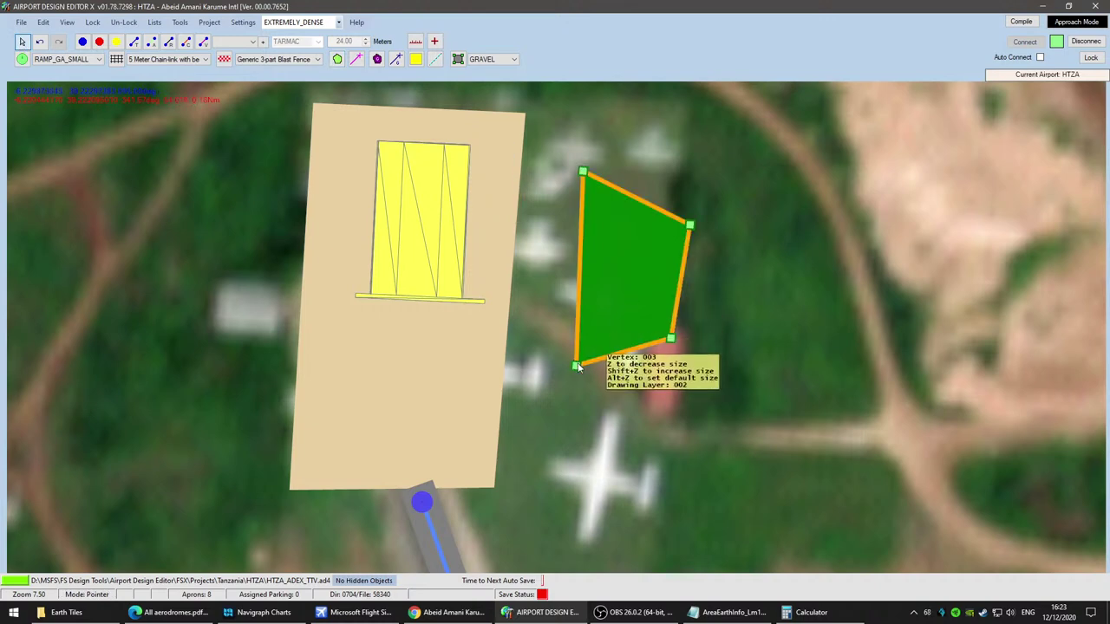
left_click_drag(577, 364, 469, 427)
left_click_drag(671, 342, 666, 429)
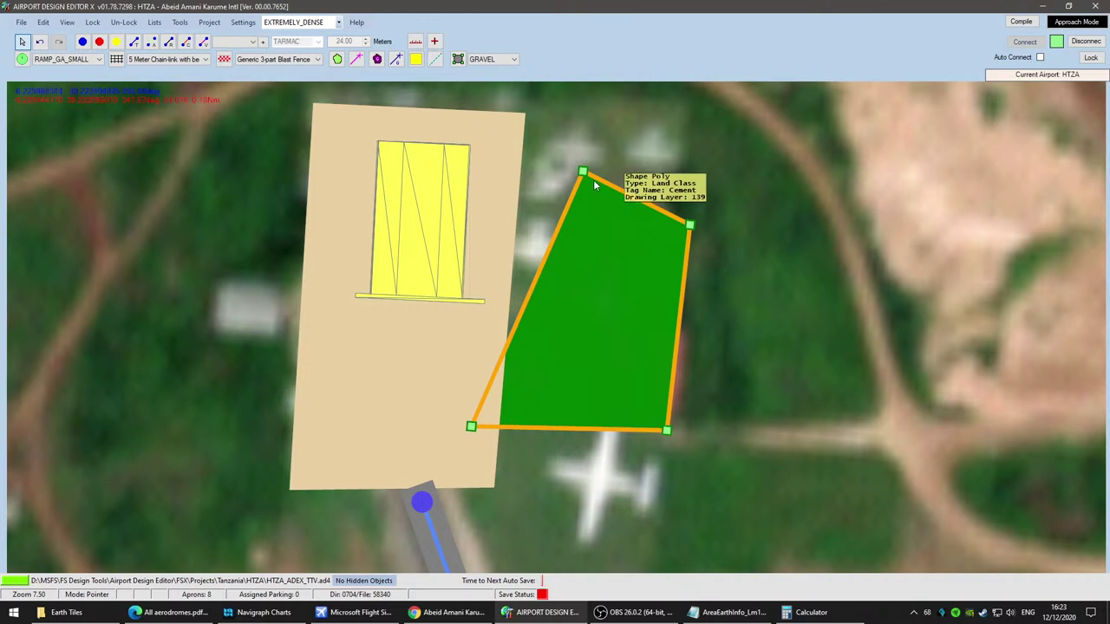
left_click_drag(583, 172, 497, 134)
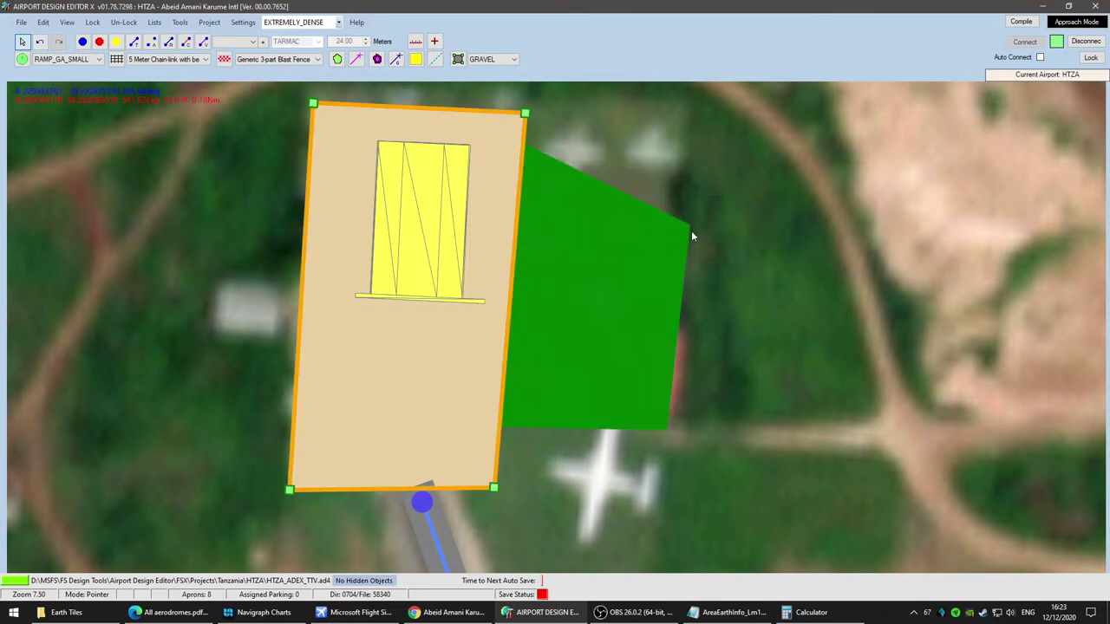
scroll(592, 251, "up", 2)
middle_click_drag(581, 273, 609, 400)
left_click(481, 323)
scroll(590, 401, "down", 2)
scroll(583, 456, "down", 1)
Step: Level the polygon's top edge and lower its bottom corners further
left_click_drag(506, 265, 500, 247)
left_click_drag(723, 353, 721, 249)
scroll(763, 418, "down", 3)
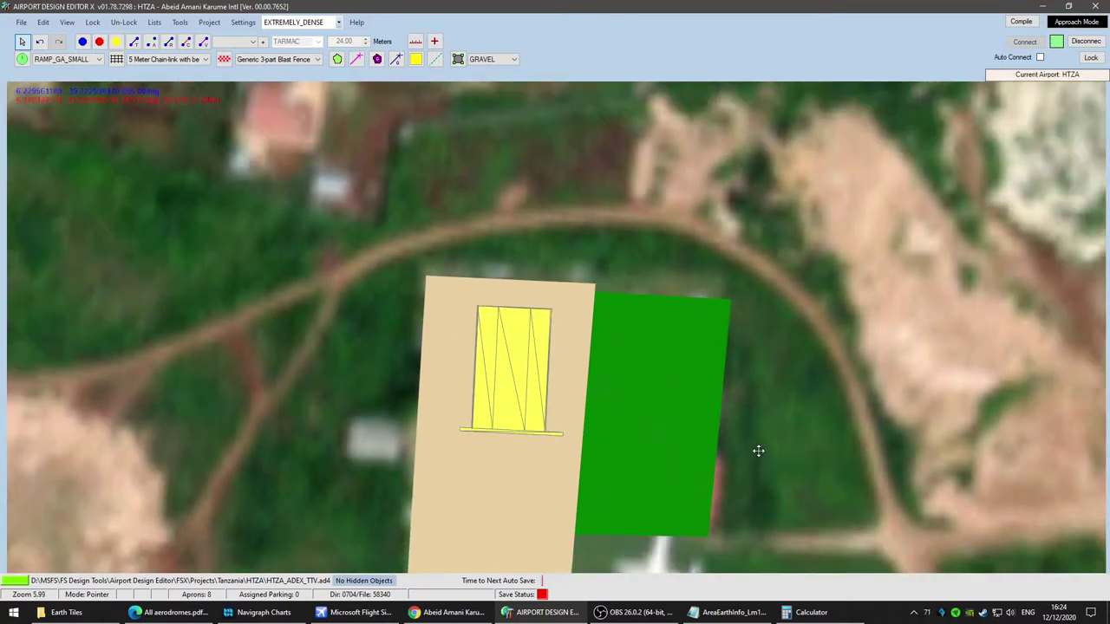
middle_click_drag(758, 482, 735, 306)
left_click(676, 318)
left_click_drag(687, 365, 679, 405)
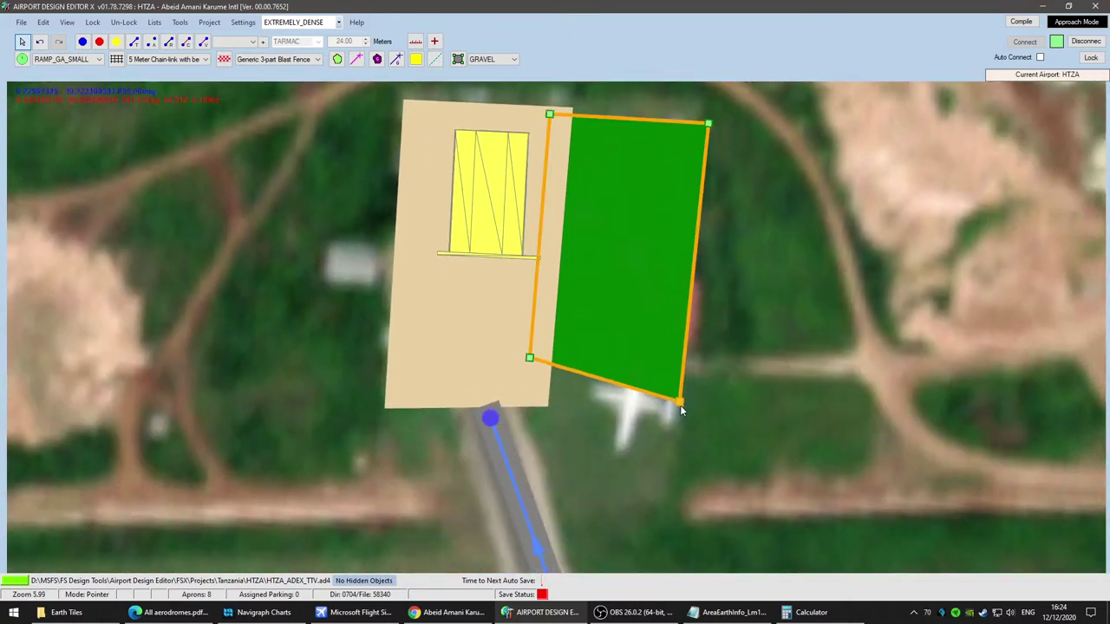
left_click_drag(529, 358, 540, 401)
scroll(672, 453, "down", 2)
left_click(674, 457)
Step: Align the polygon's top-left vertex with the apron's eastern edge
scroll(762, 458, "up", 2)
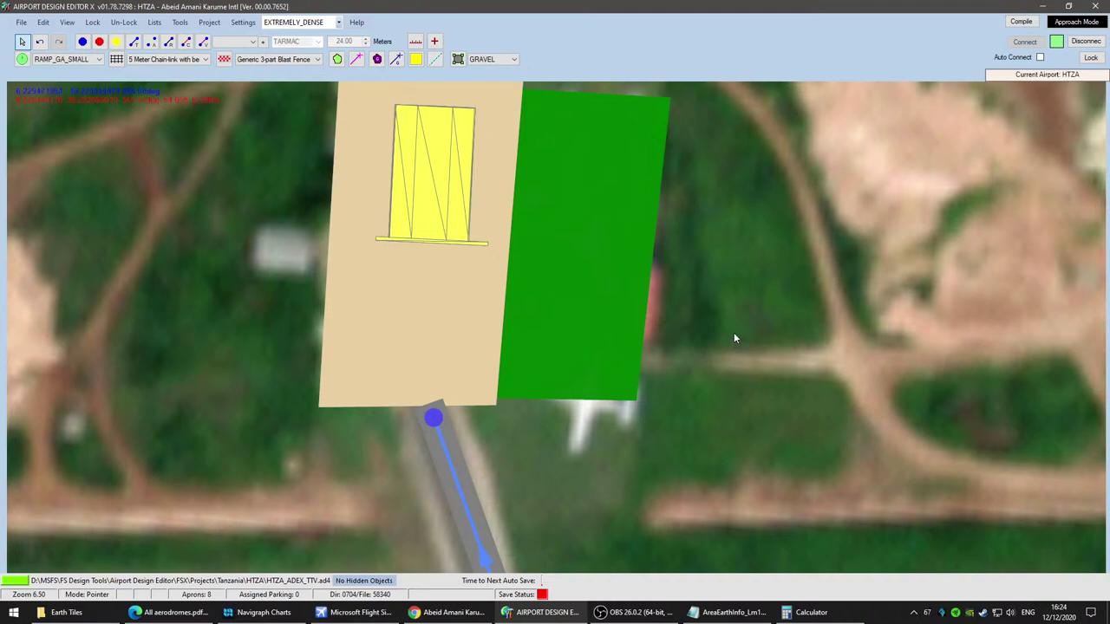
scroll(733, 336, "down", 1)
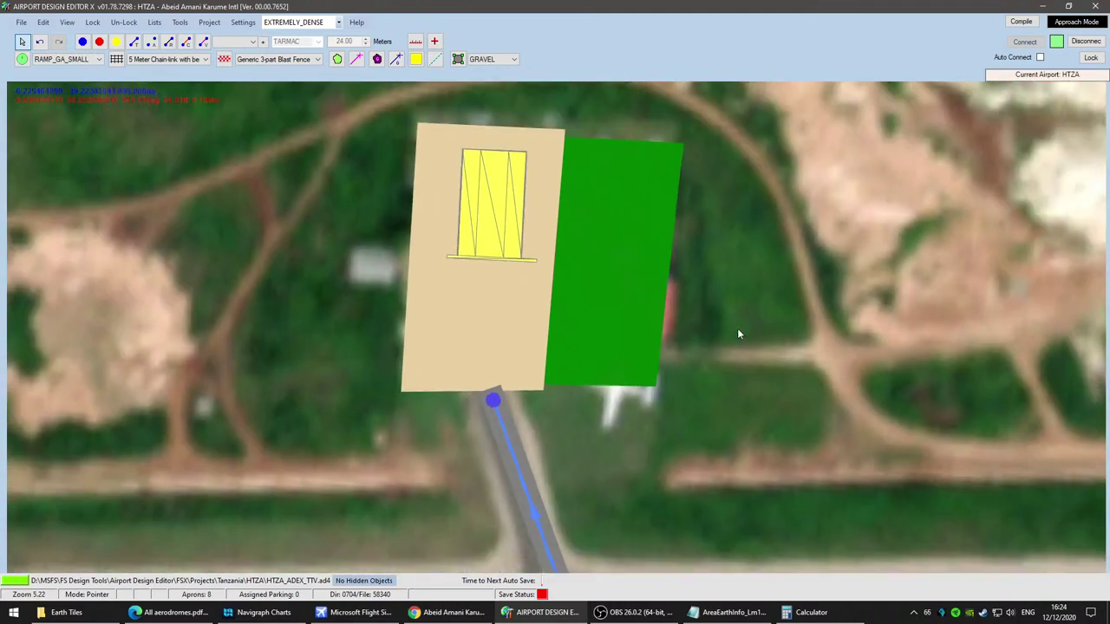
scroll(848, 328, "down", 2)
left_click_drag(762, 281, 729, 355)
left_click(671, 321)
scroll(676, 238, "up", 2)
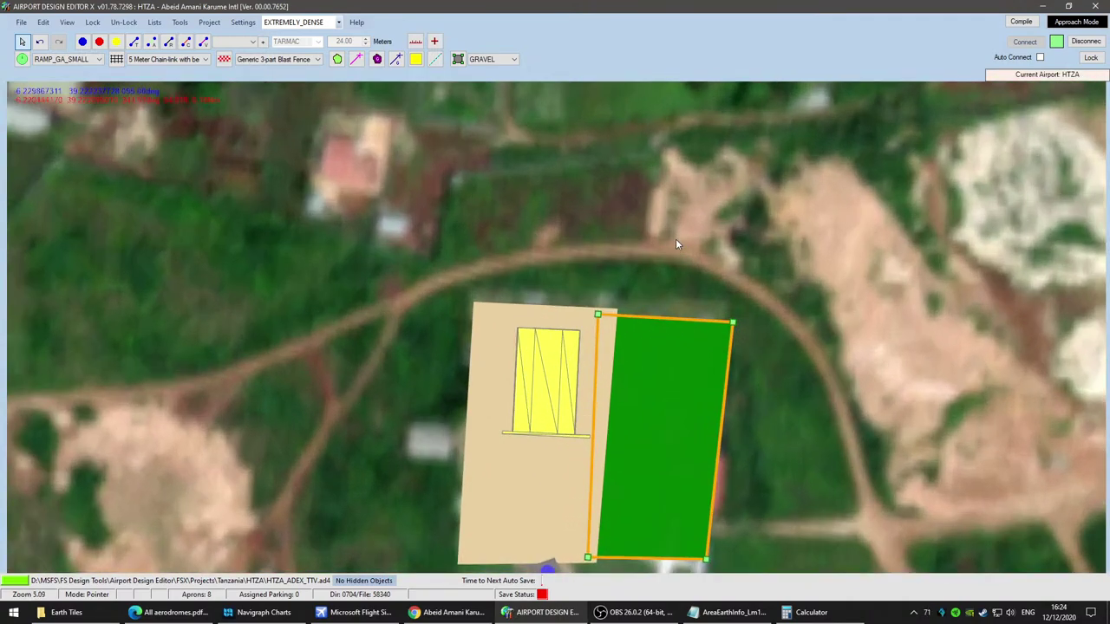
scroll(675, 239, "up", 2)
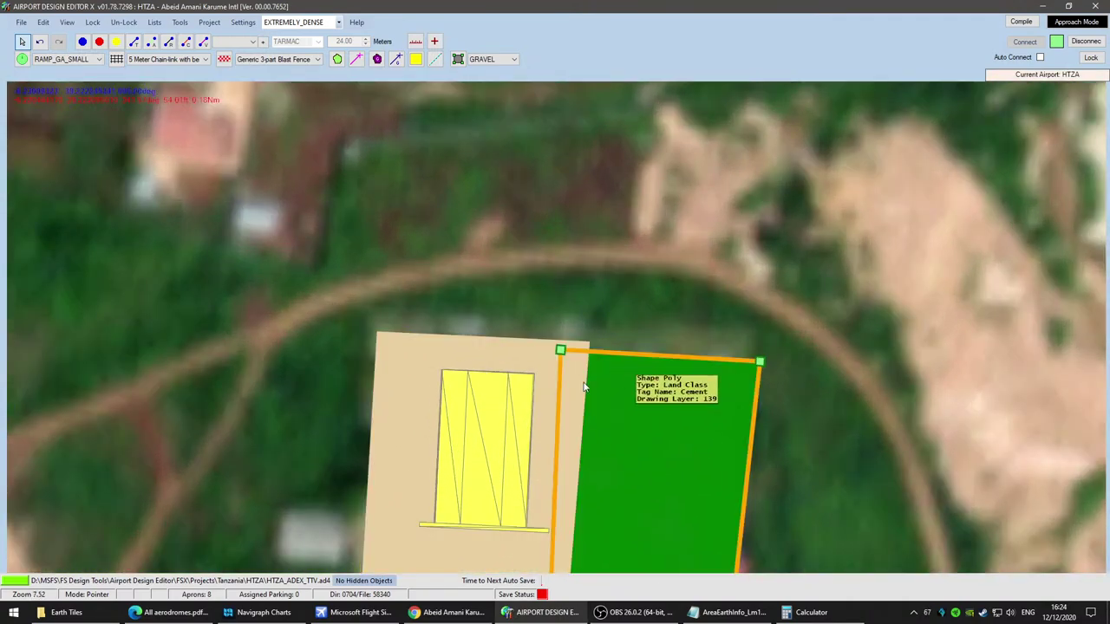
left_click_drag(564, 350, 583, 346)
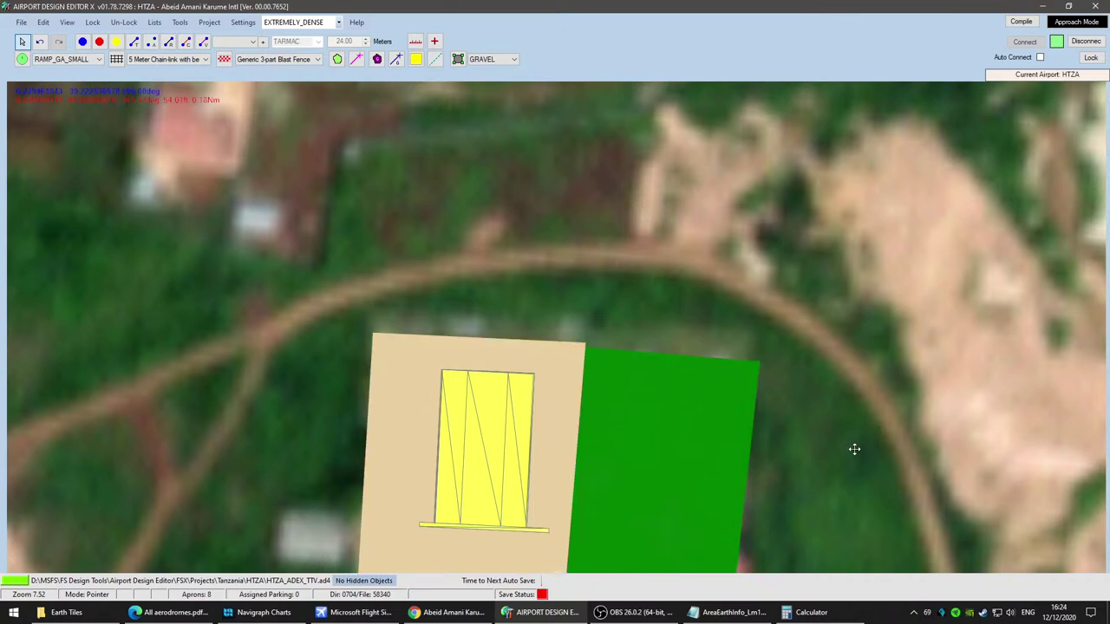
scroll(790, 273, "down", 3)
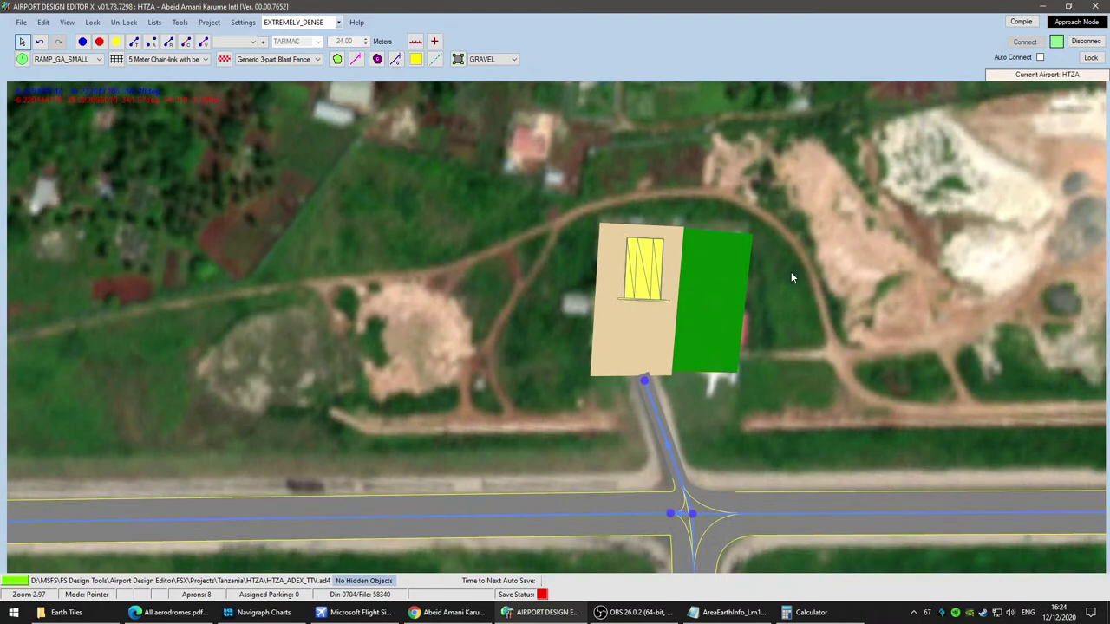
scroll(790, 277, "up", 3)
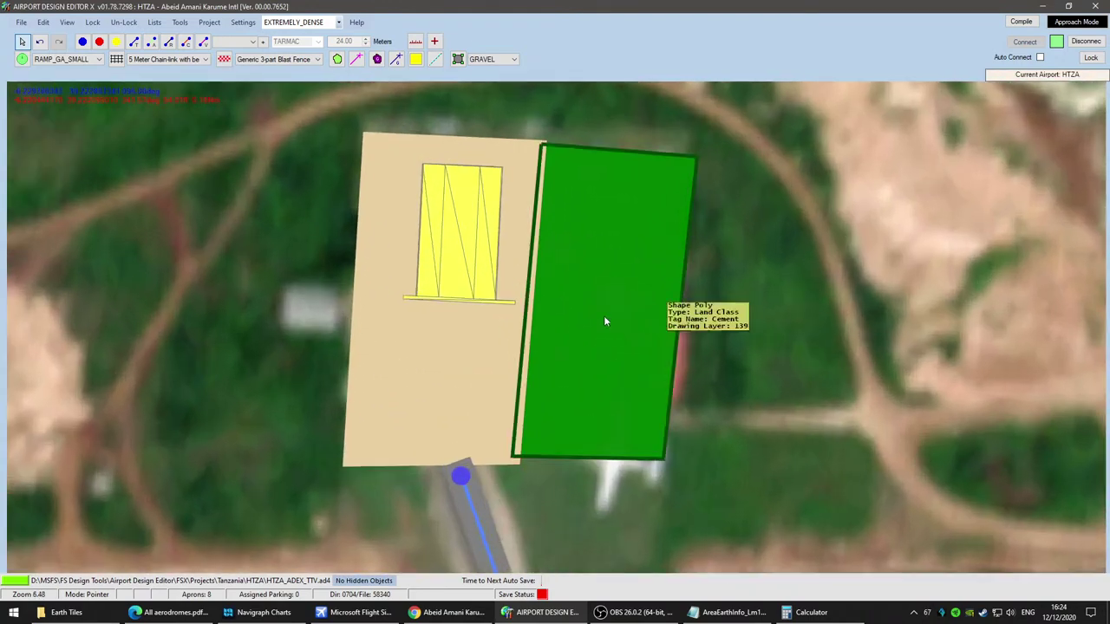
Step: Open Add Library Object, search HANG, and switch the library to vehicles_aircraft.bgl
right_click(633, 293)
mouse_move(648, 370)
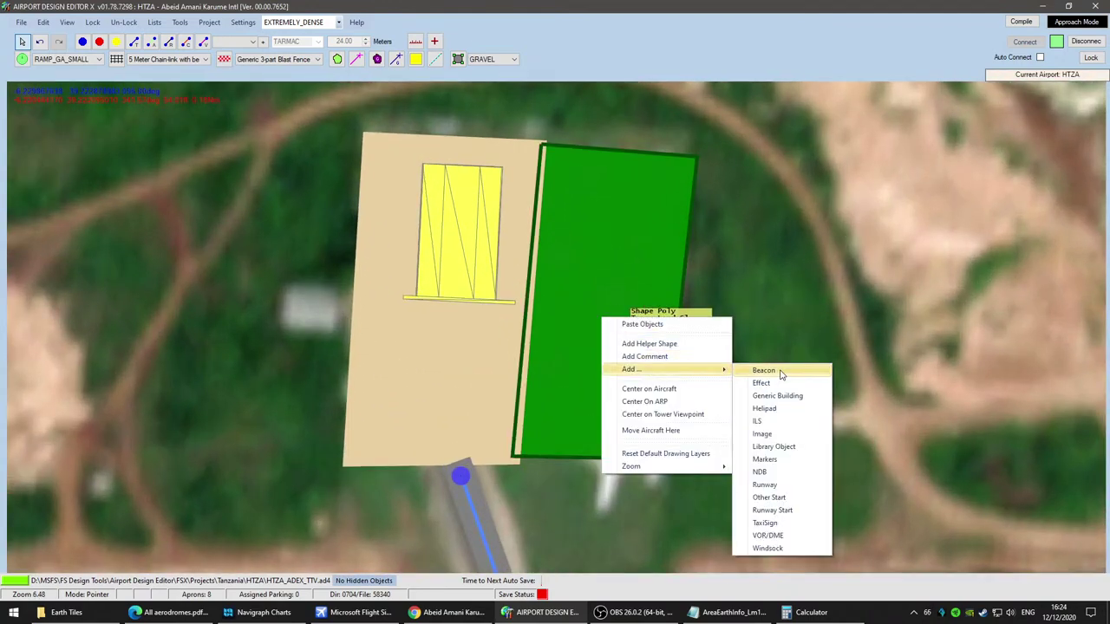
left_click(774, 447)
left_click(262, 149)
type("HANG")
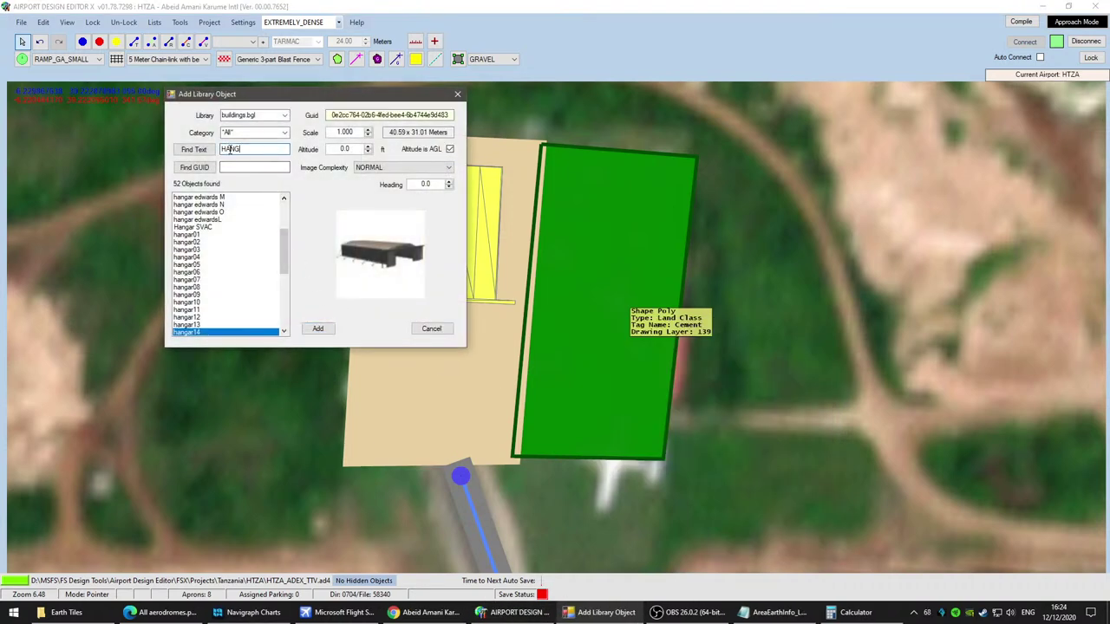
left_click(285, 115)
left_click(298, 229)
left_click(285, 115)
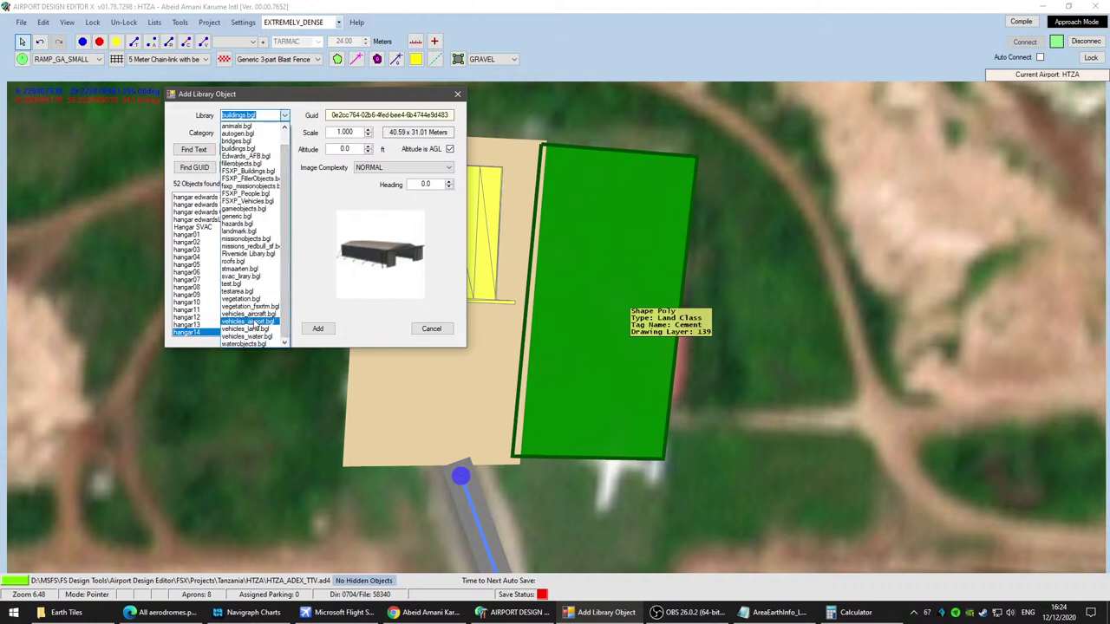
left_click(255, 315)
left_click_drag(293, 224, 293, 314)
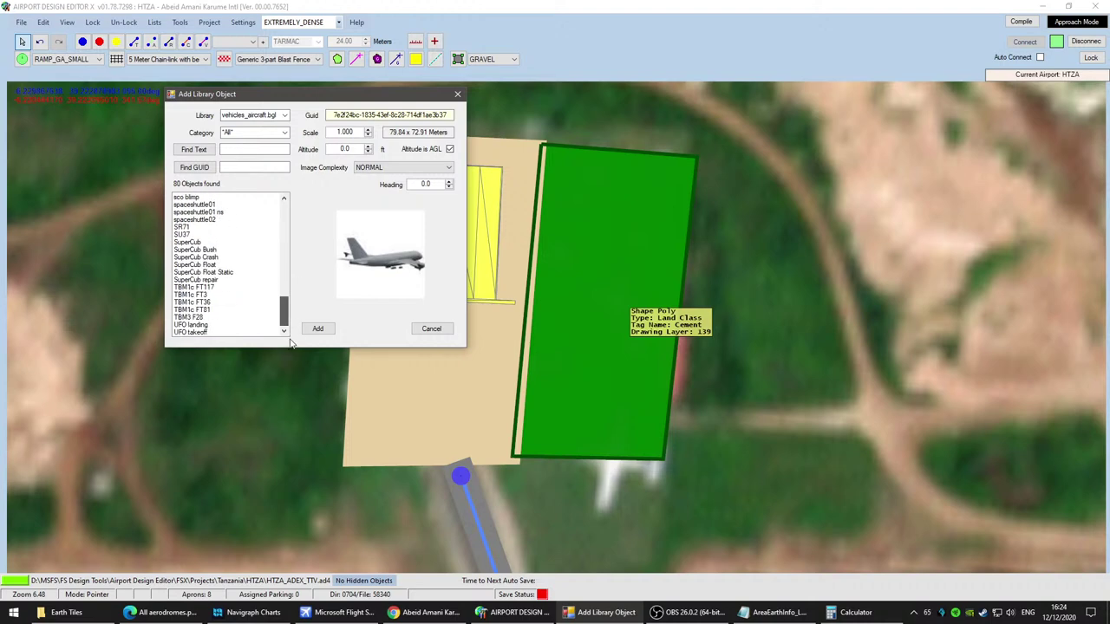
Step: Preview aircraft models such as HotAirBalloon 1, UFO, TBM, SuperCub and spaceshuttle02
scroll(224, 306, "up", 3)
scroll(224, 306, "up", 5)
scroll(225, 303, "up", 4)
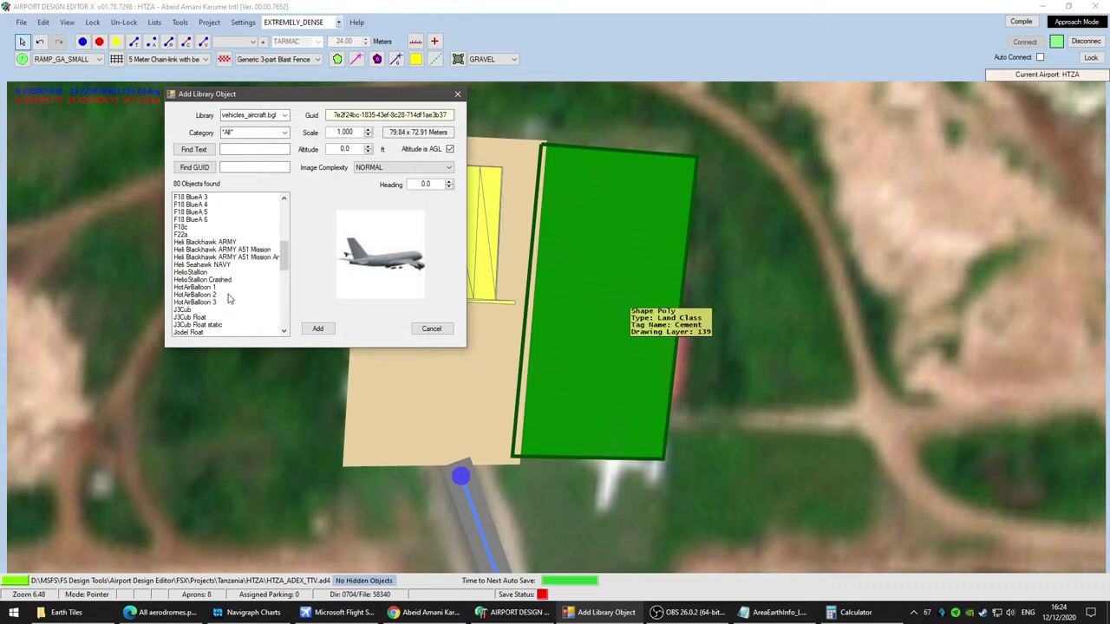
left_click(213, 287)
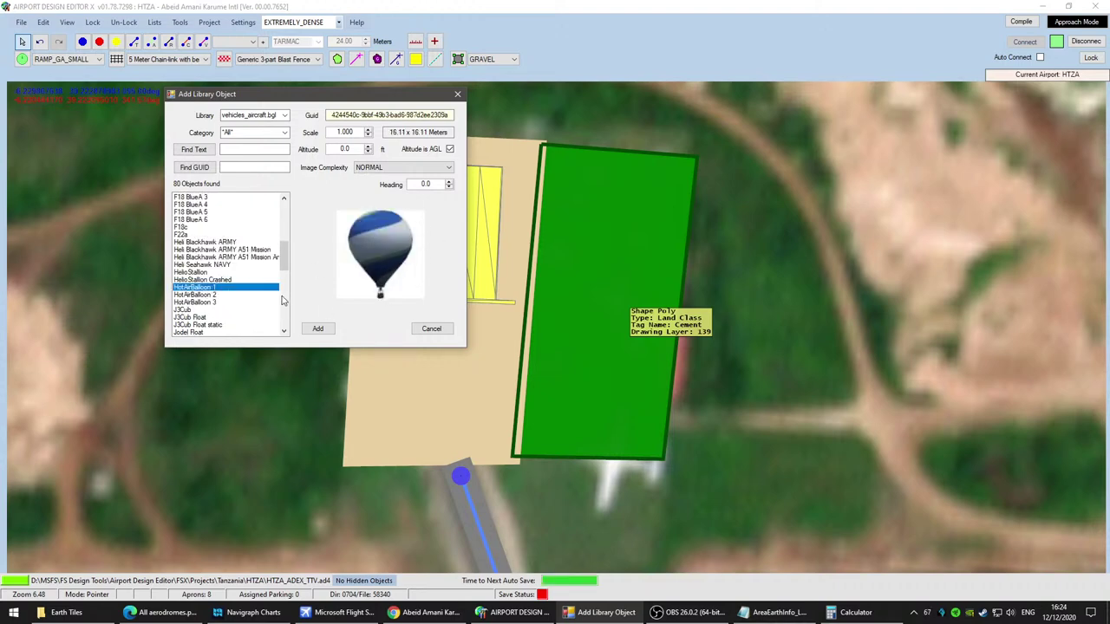
scroll(276, 305, "up", 1)
scroll(276, 305, "up", 4)
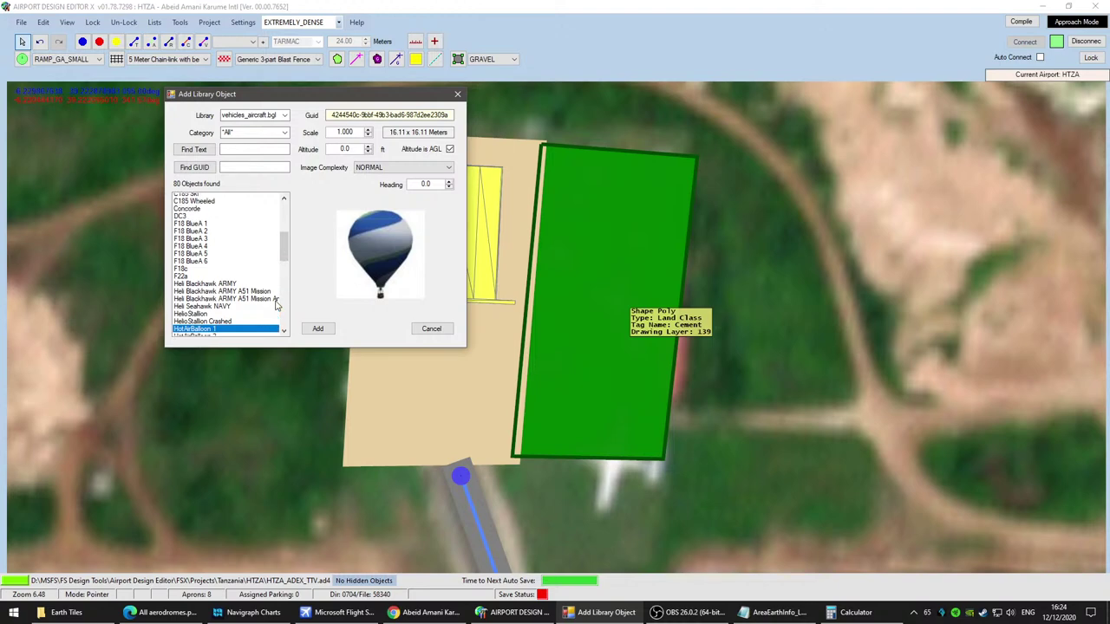
scroll(276, 305, "up", 2)
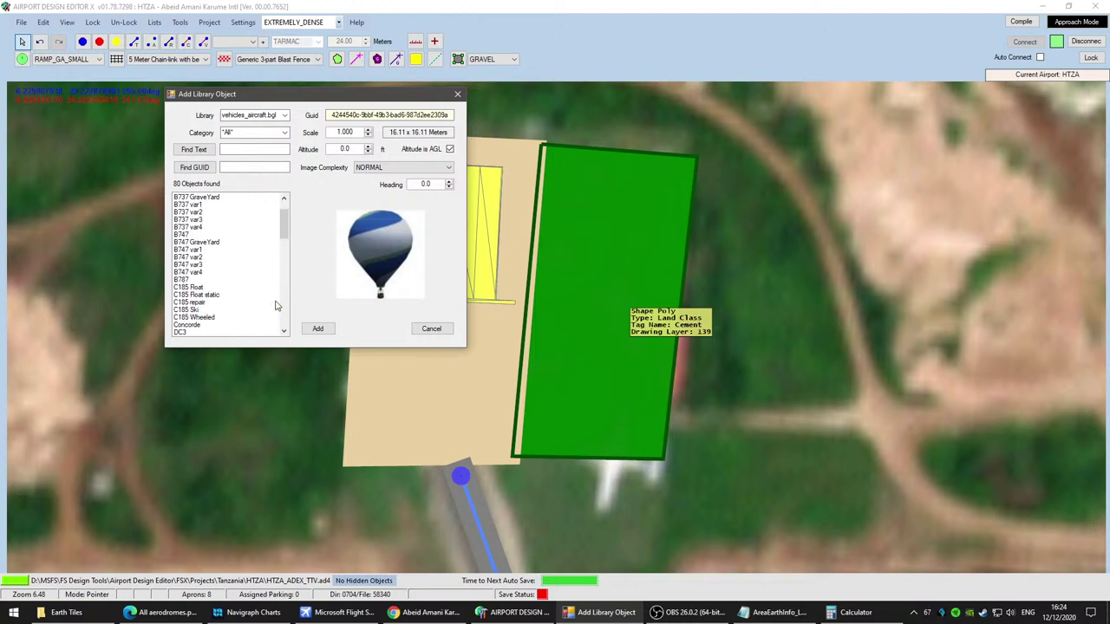
scroll(242, 302, "up", 2)
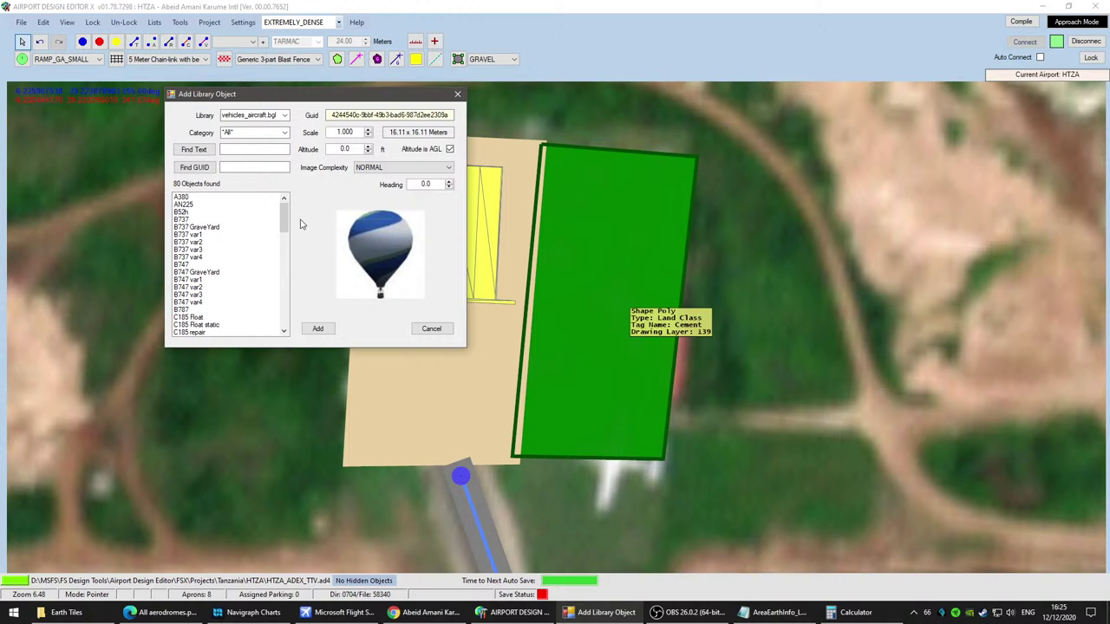
left_click_drag(285, 222, 294, 329)
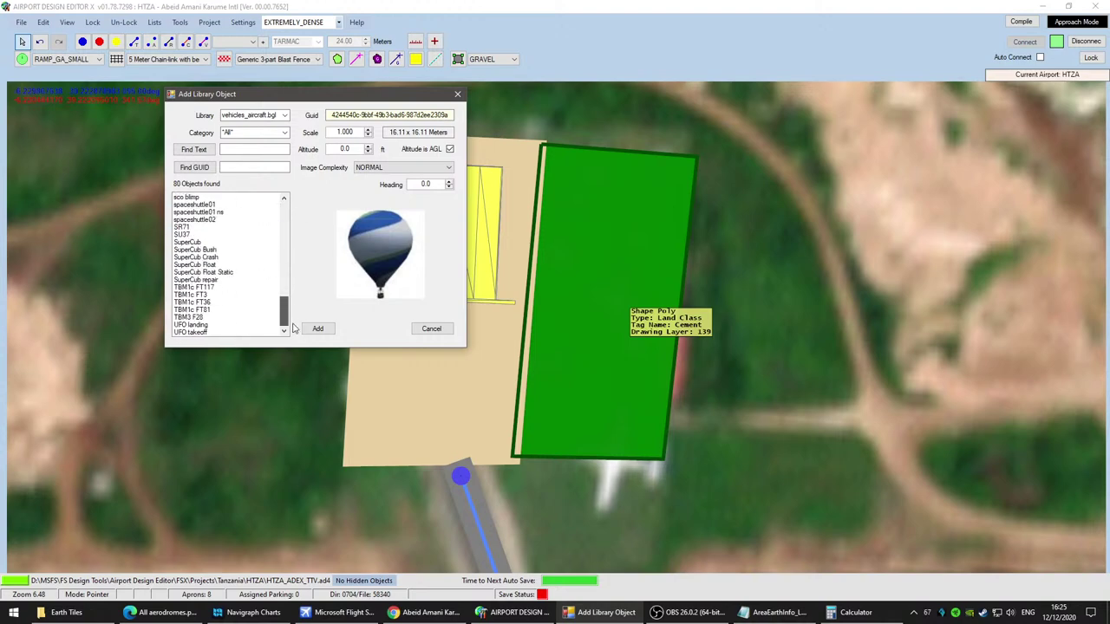
left_click(208, 326)
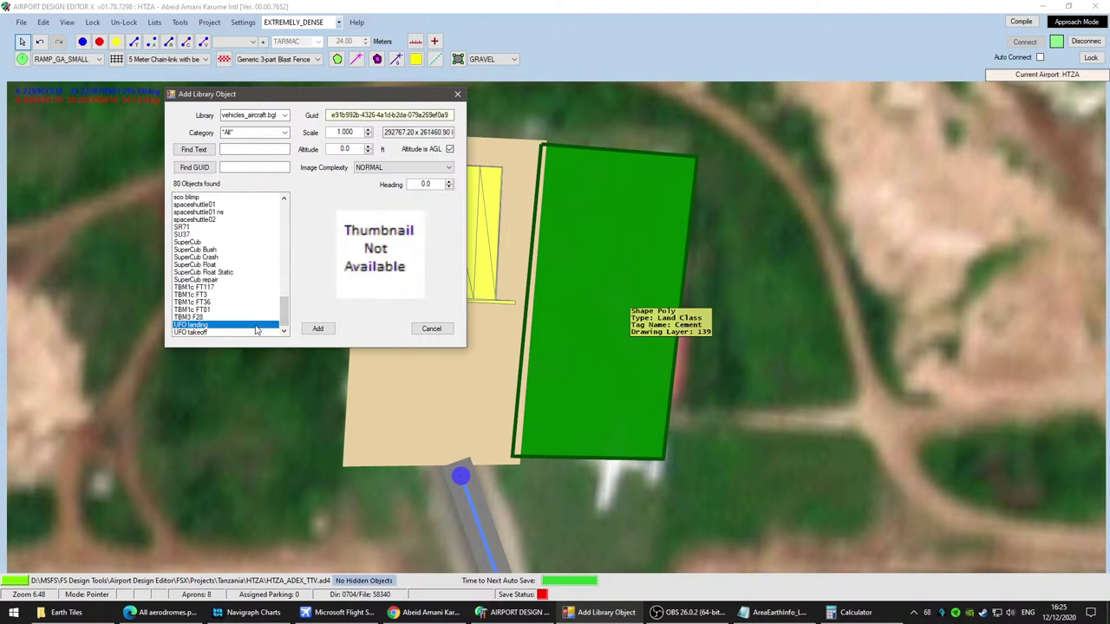
left_click(208, 332)
left_click(255, 318)
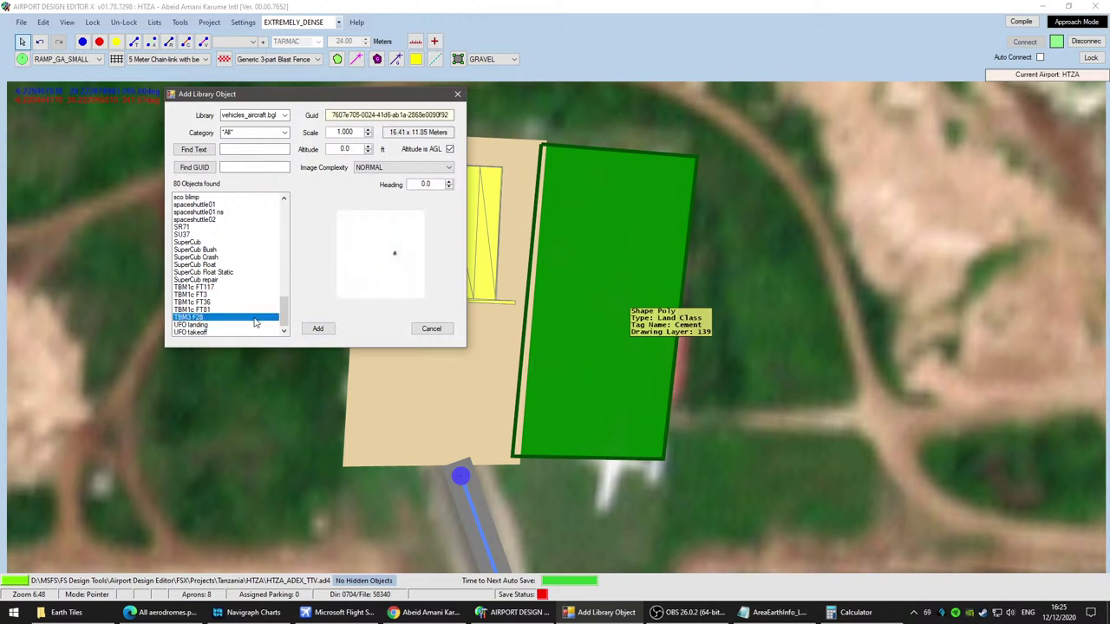
left_click(215, 310)
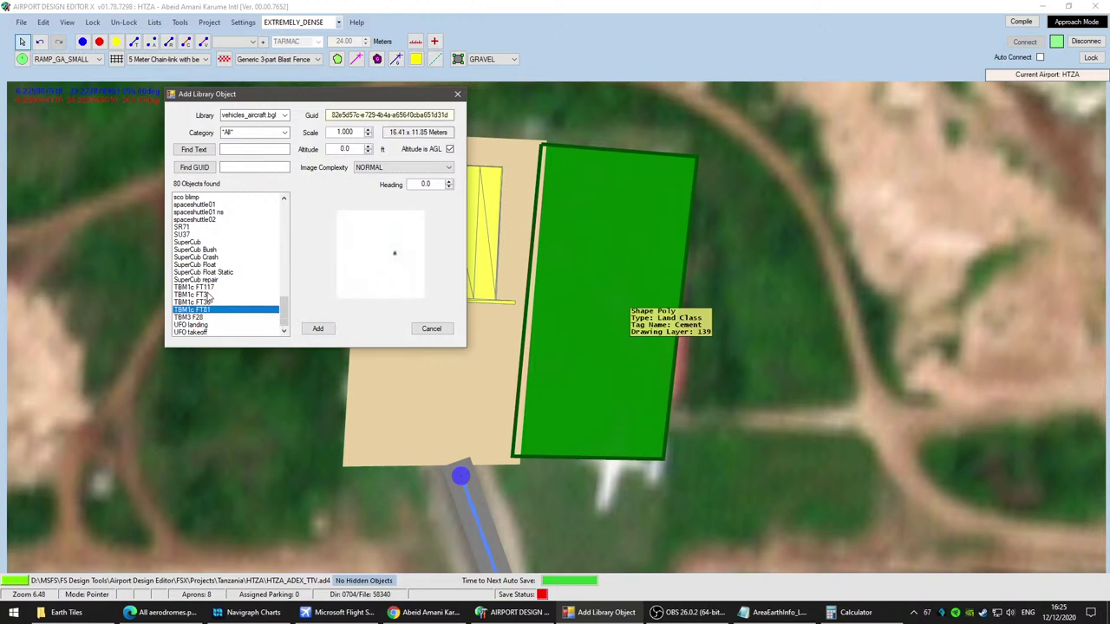
left_click(208, 295)
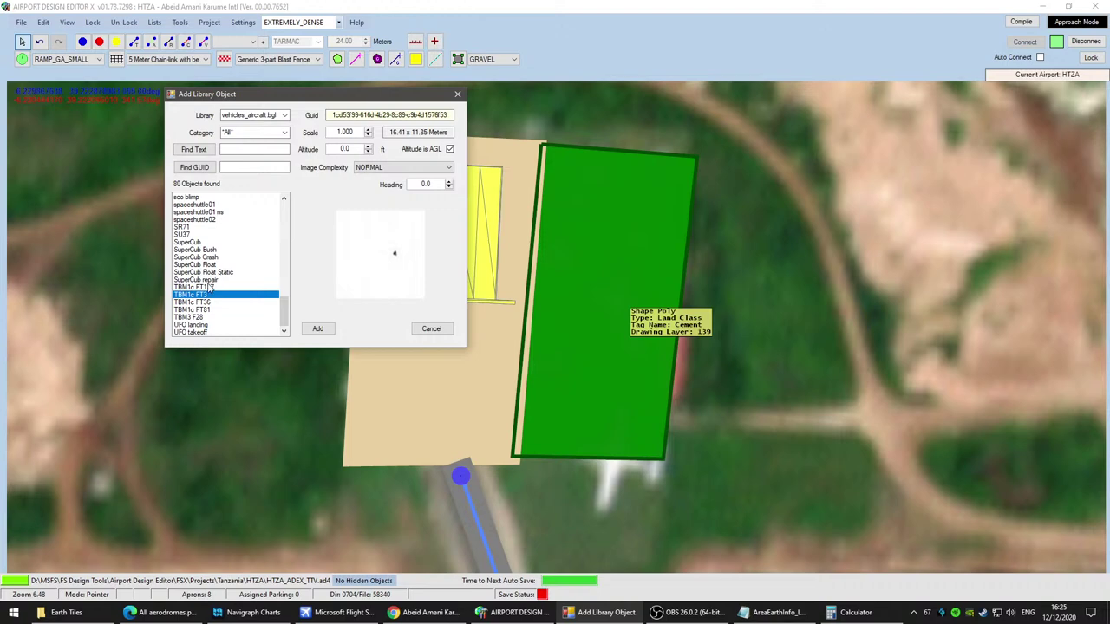
left_click(209, 279)
left_click(195, 219)
Step: Browse further up the list, previewing MD83 GraveYard02, LoopyLarry and Jodel Wheeled
scroll(242, 295, "up", 2)
scroll(242, 295, "up", 1)
scroll(242, 295, "up", 4)
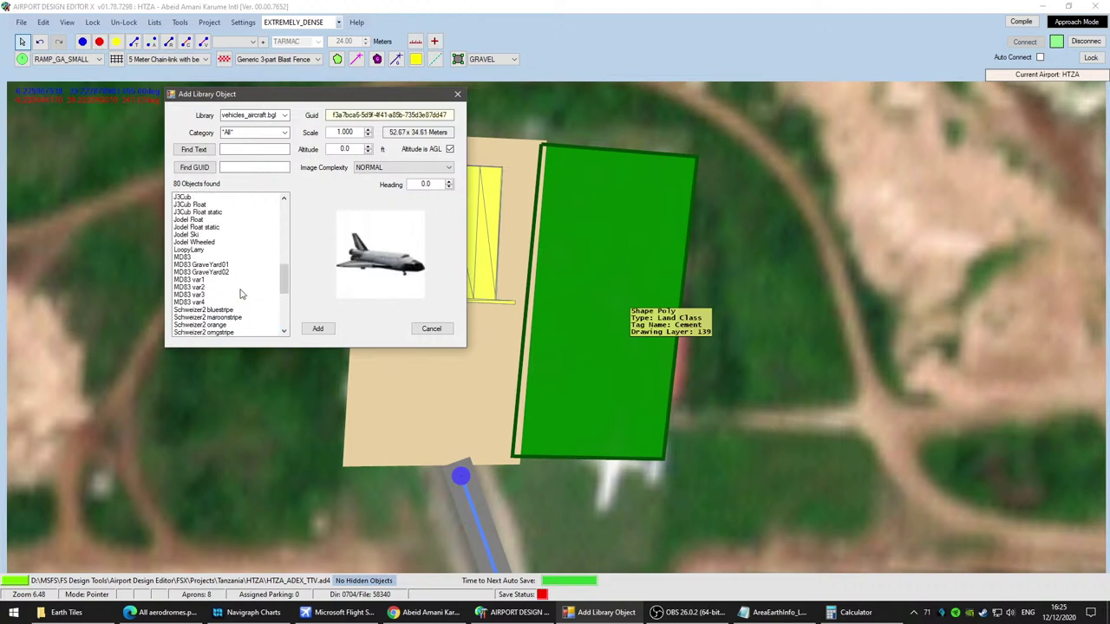
left_click(221, 274)
scroll(230, 303, "up", 2)
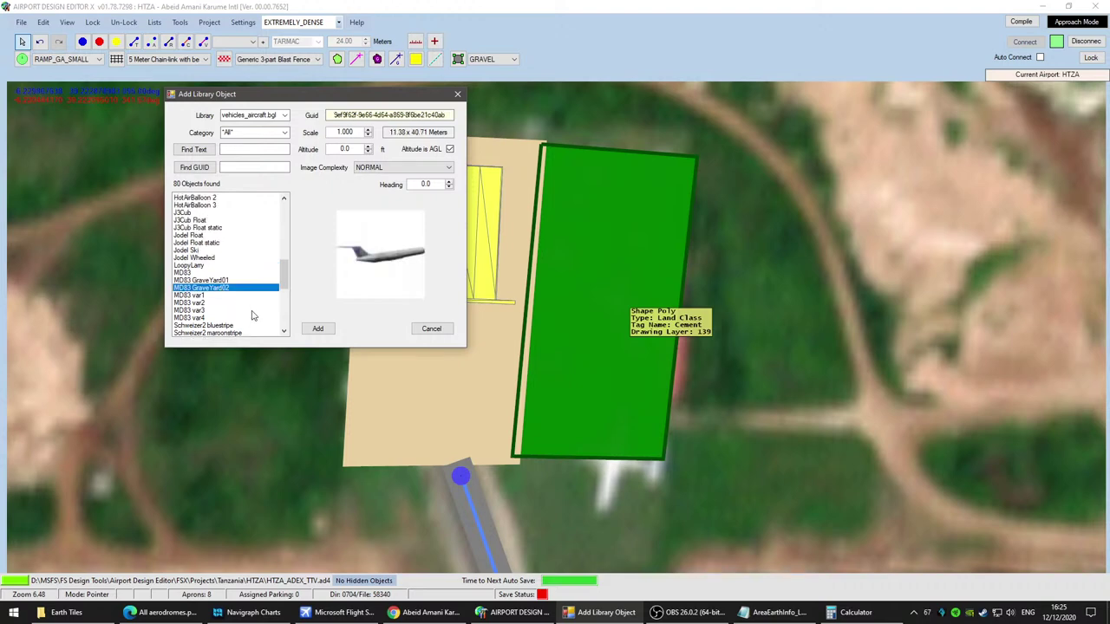
left_click(196, 273)
left_click(196, 264)
scroll(254, 306, "up", 1)
scroll(252, 306, "up", 3)
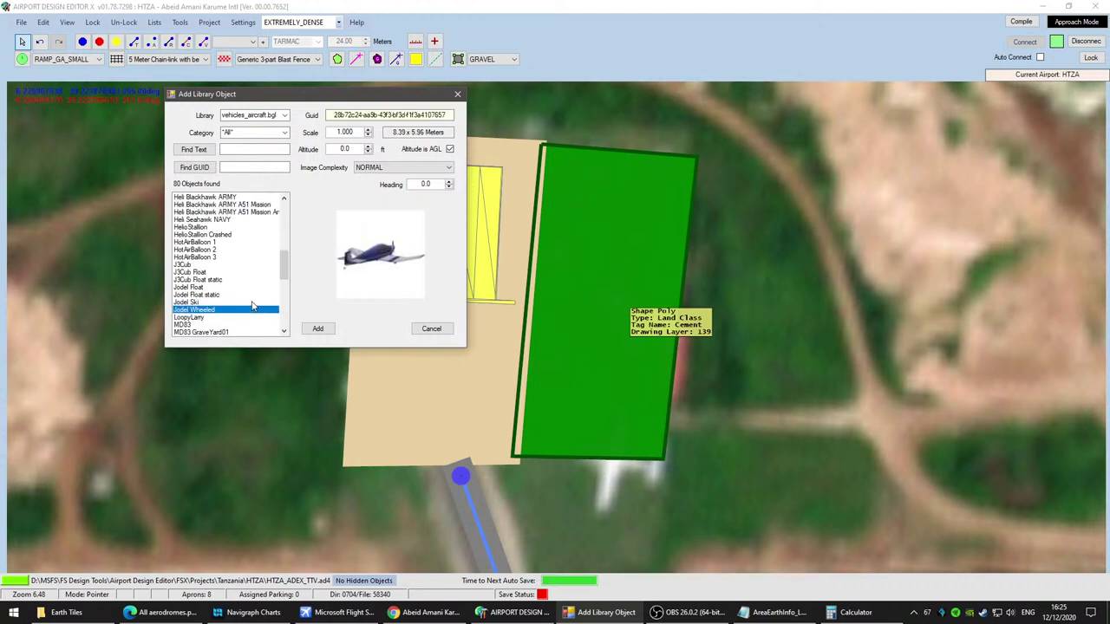
scroll(252, 306, "up", 5)
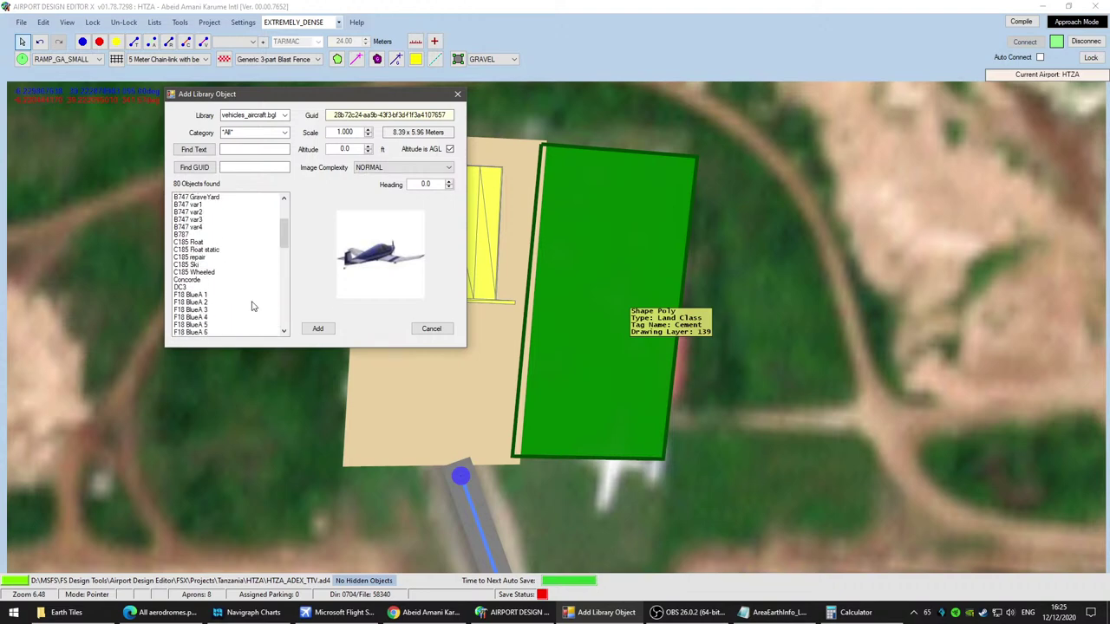
scroll(252, 306, "up", 3)
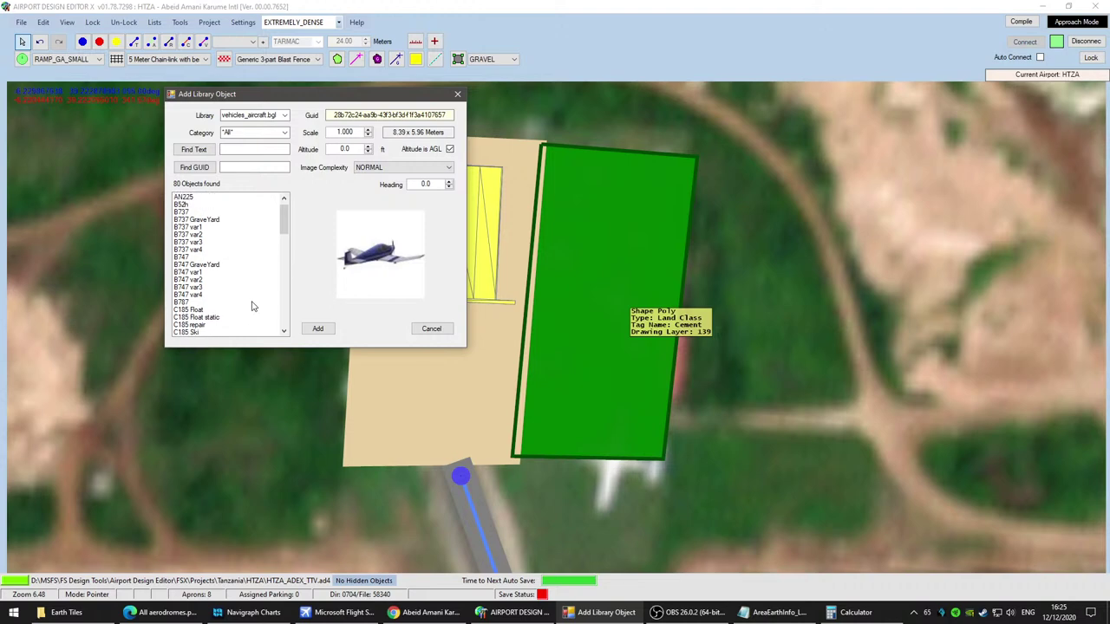
scroll(252, 306, "up", 1)
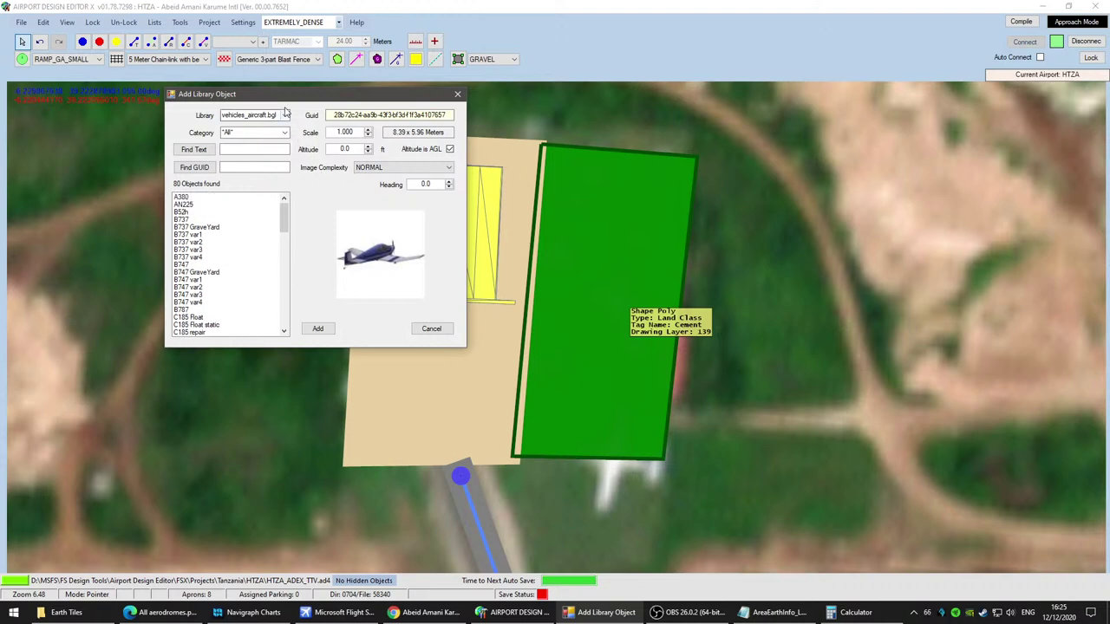
left_click(284, 115)
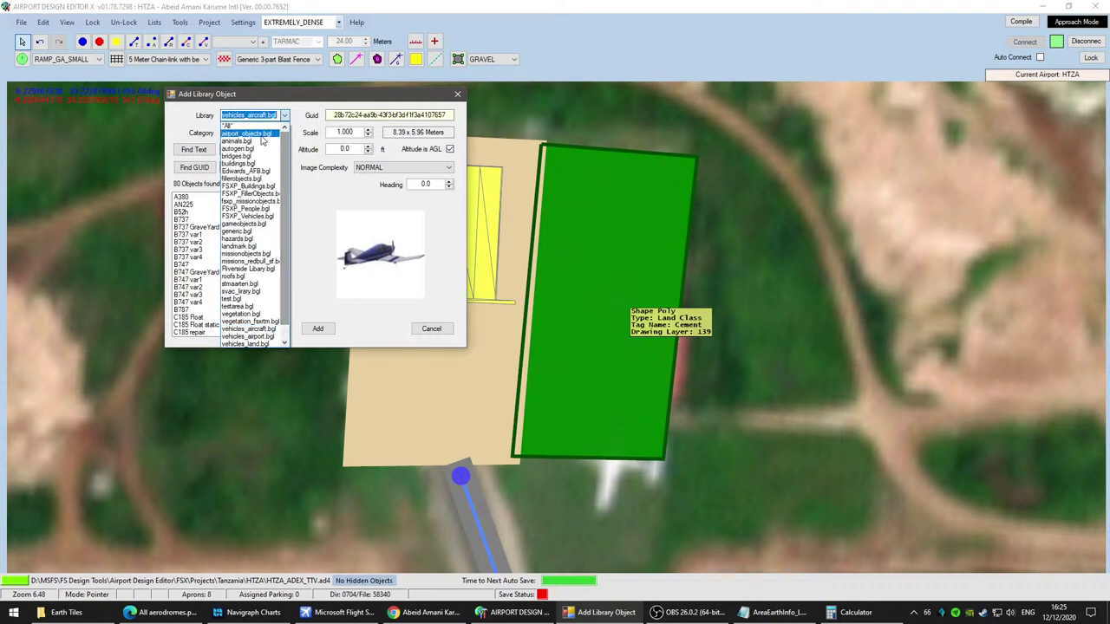
Step: Add the staticplanes01 object from the airport_objects.bgl library
left_click(251, 134)
left_click(225, 287)
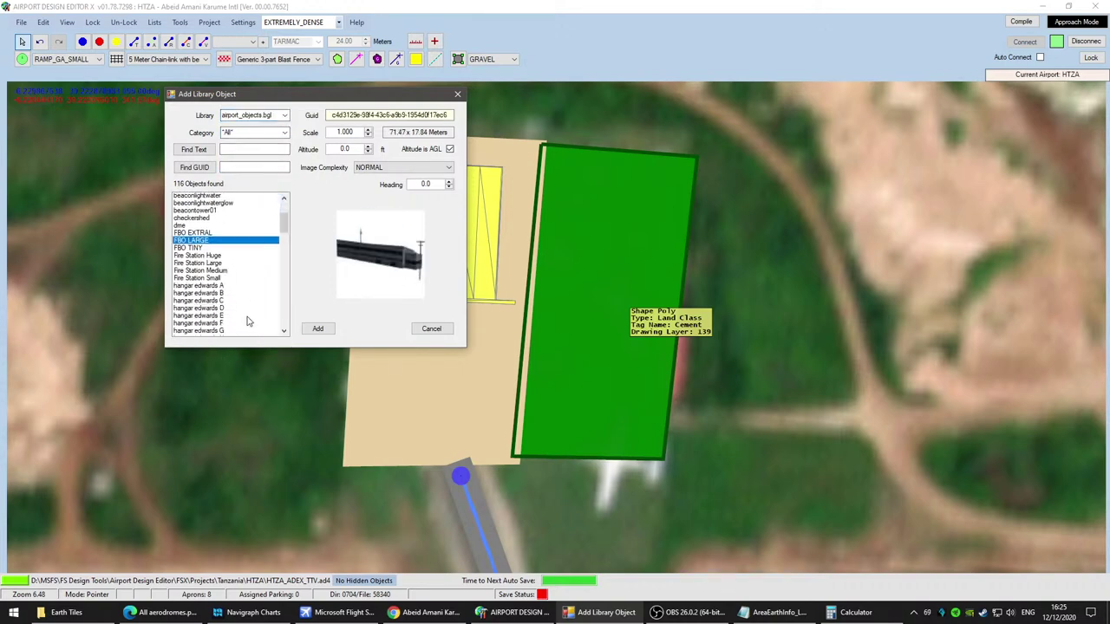
scroll(247, 320, "down", 7)
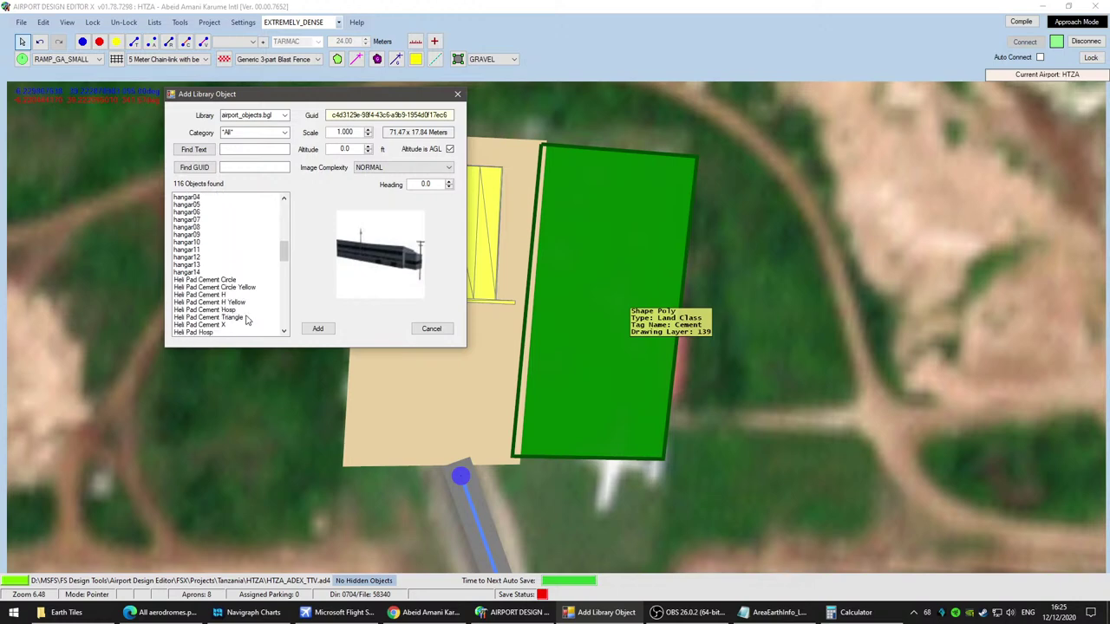
scroll(246, 318, "down", 6)
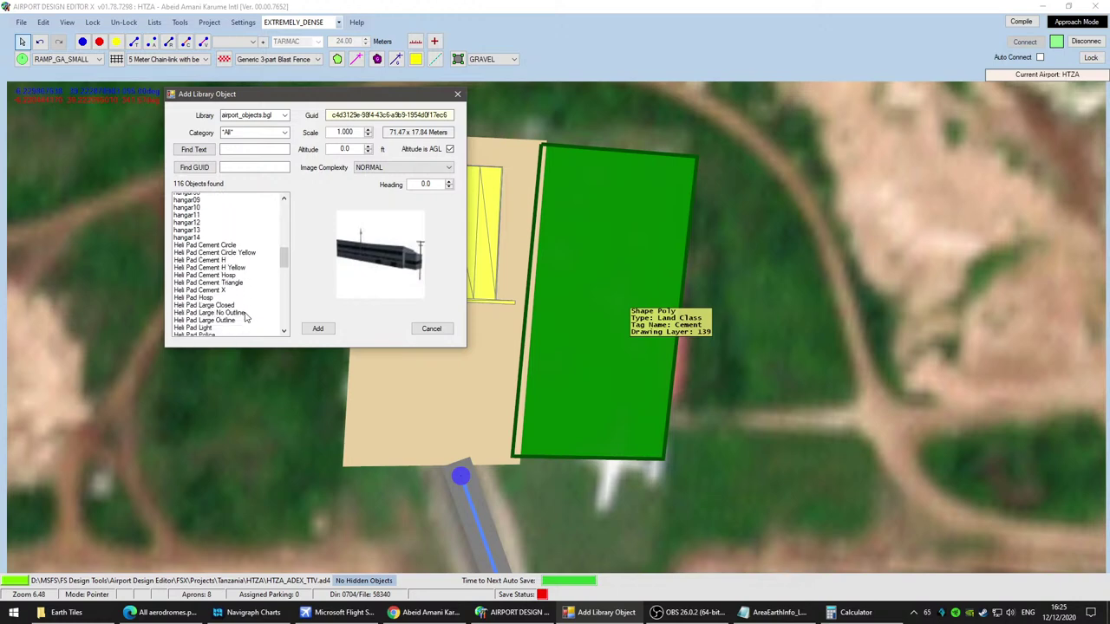
scroll(244, 317, "down", 4)
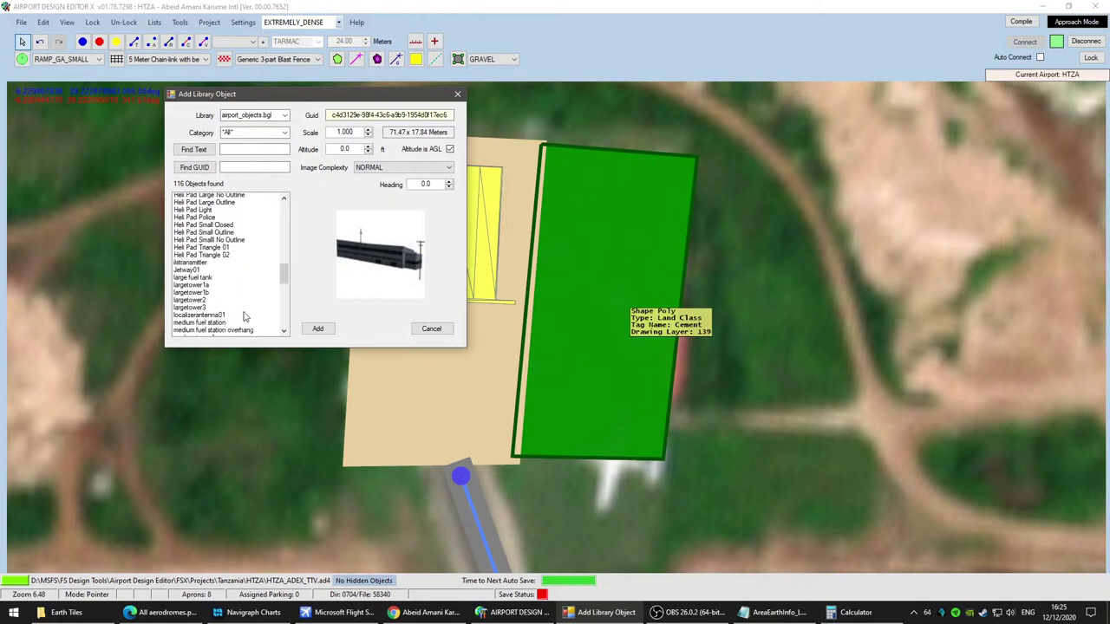
scroll(244, 317, "down", 5)
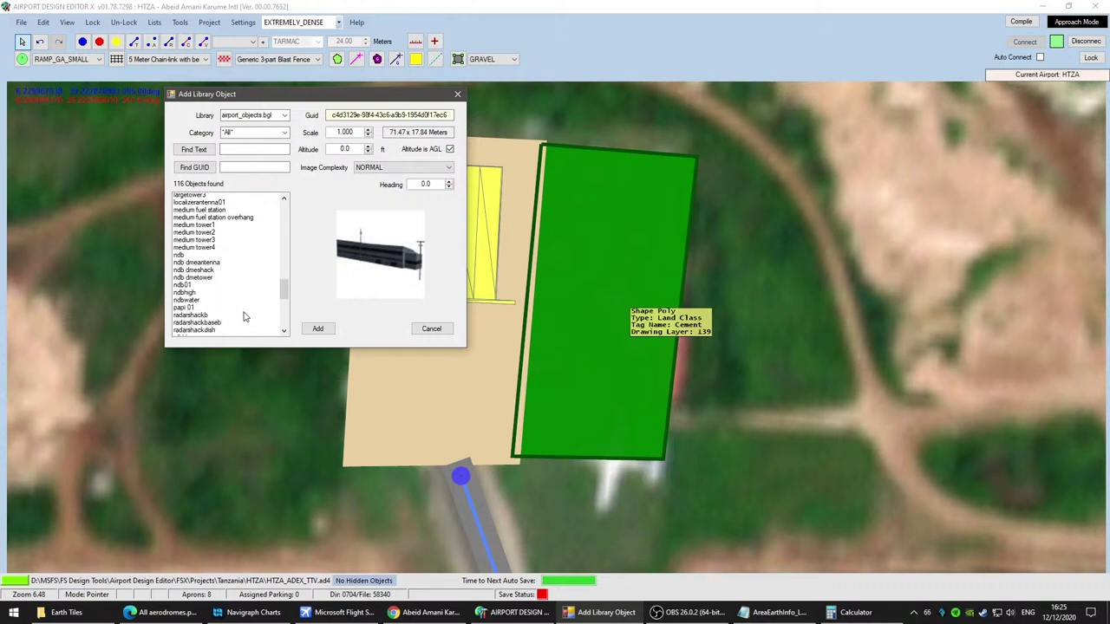
scroll(244, 317, "down", 5)
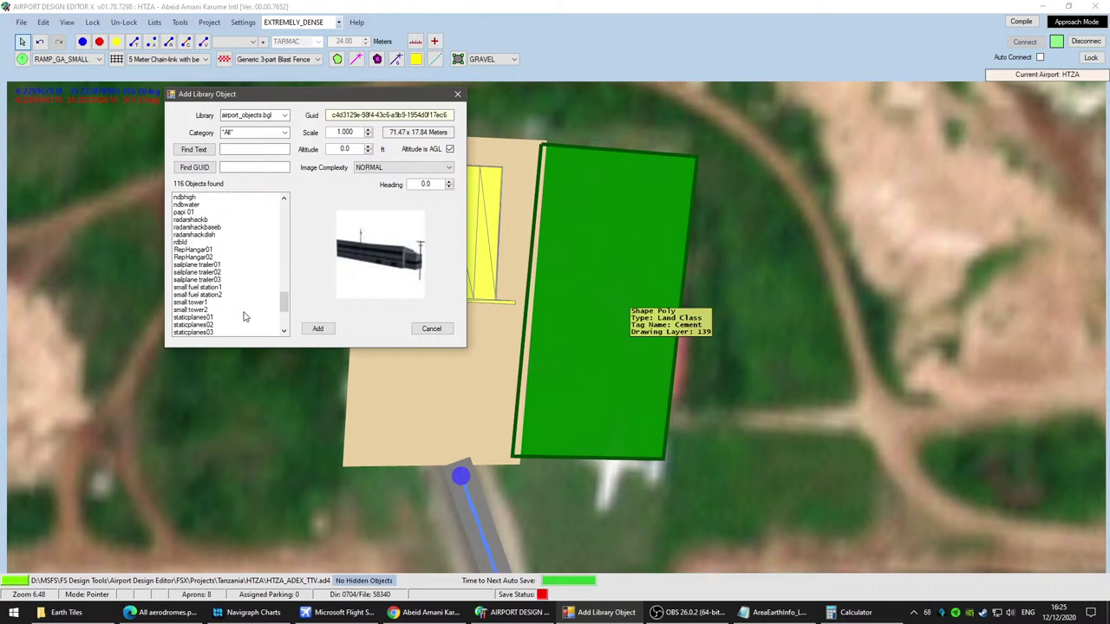
scroll(244, 317, "down", 1)
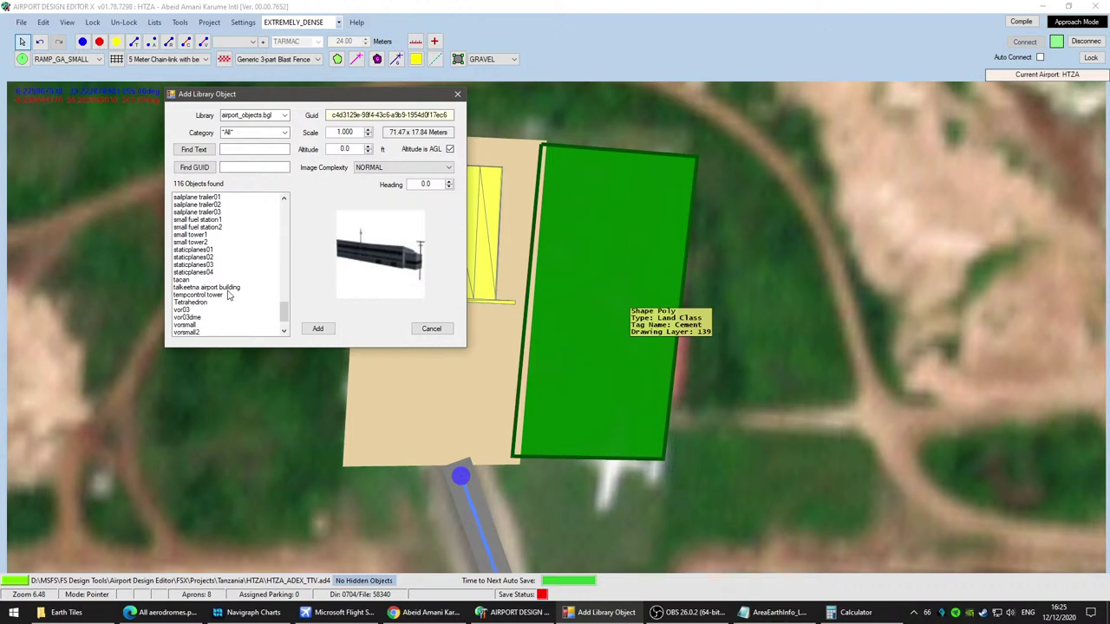
left_click(317, 328)
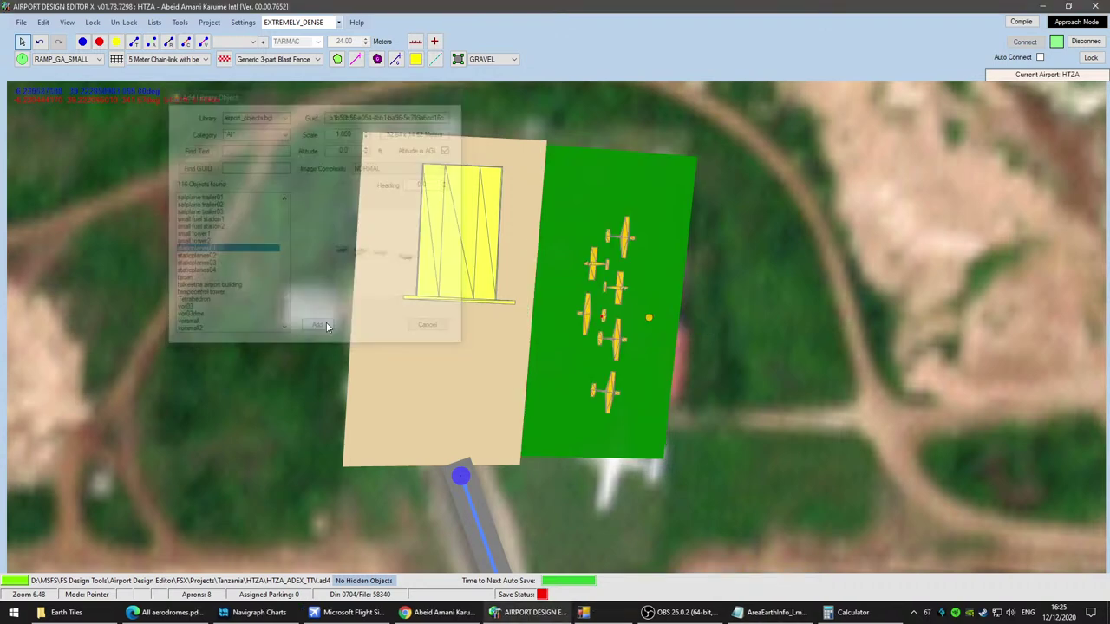
Step: Drag the static planes up and right onto the green Cement patch
left_click_drag(617, 346, 676, 258)
scroll(725, 389, "up", 3)
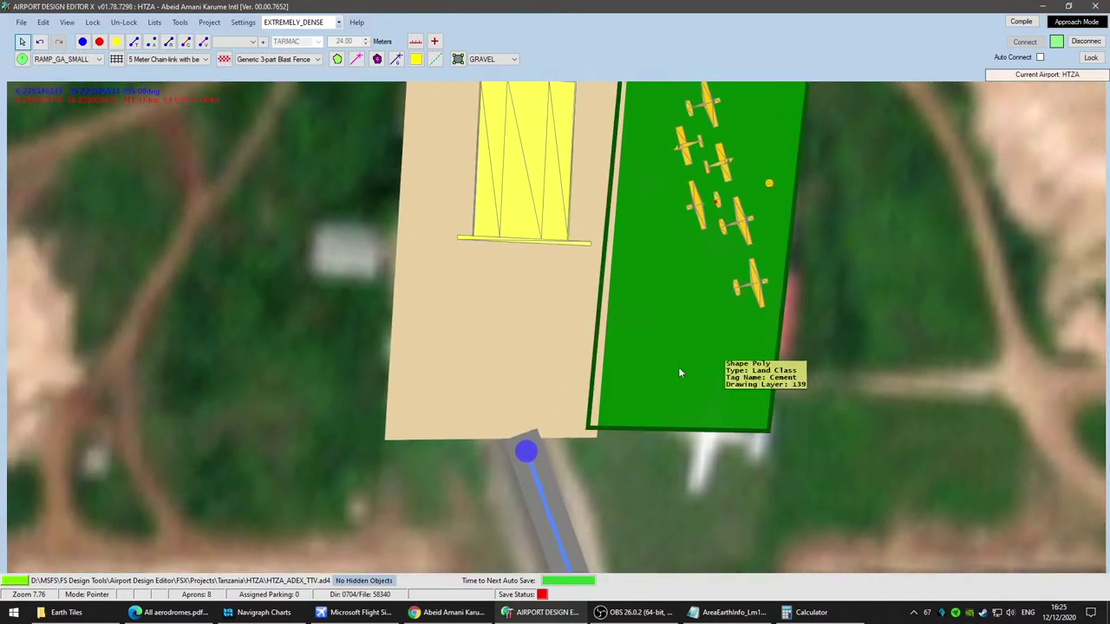
right_click(678, 367)
Step: Place a C185 repair aircraft from vehicles_aircraft.bgl on the grass patch
mouse_move(746, 330)
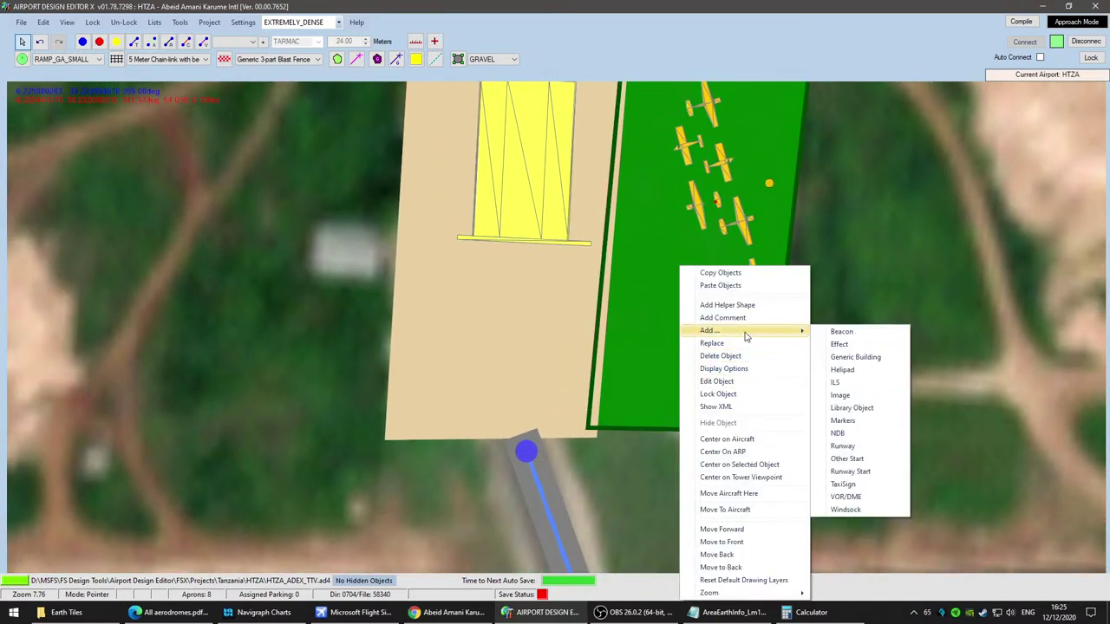
left_click(866, 410)
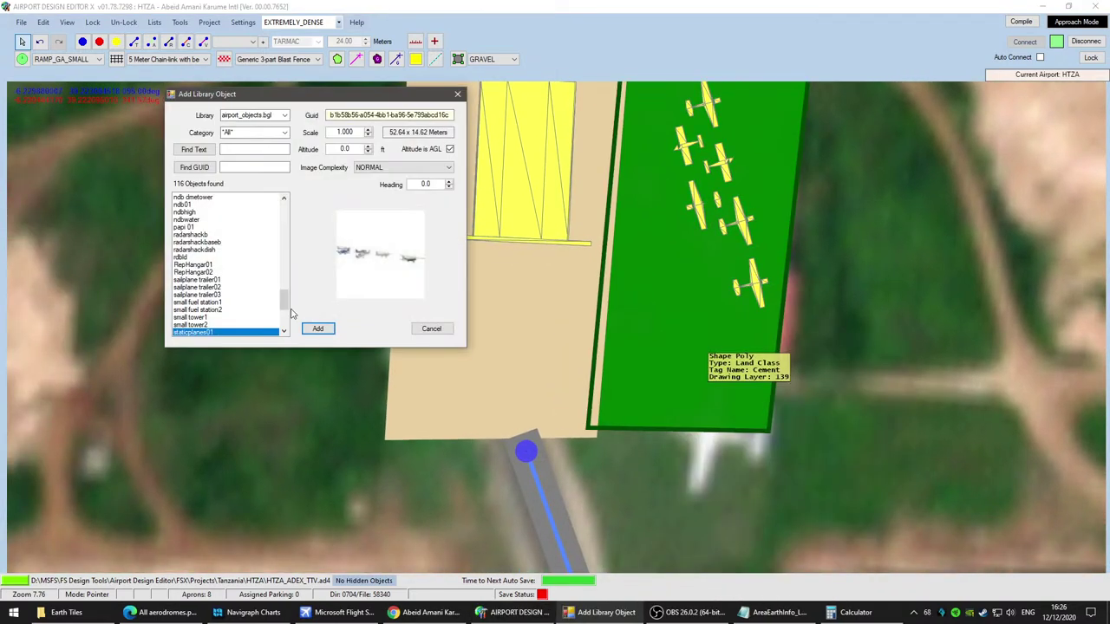
scroll(248, 292, "down", 5)
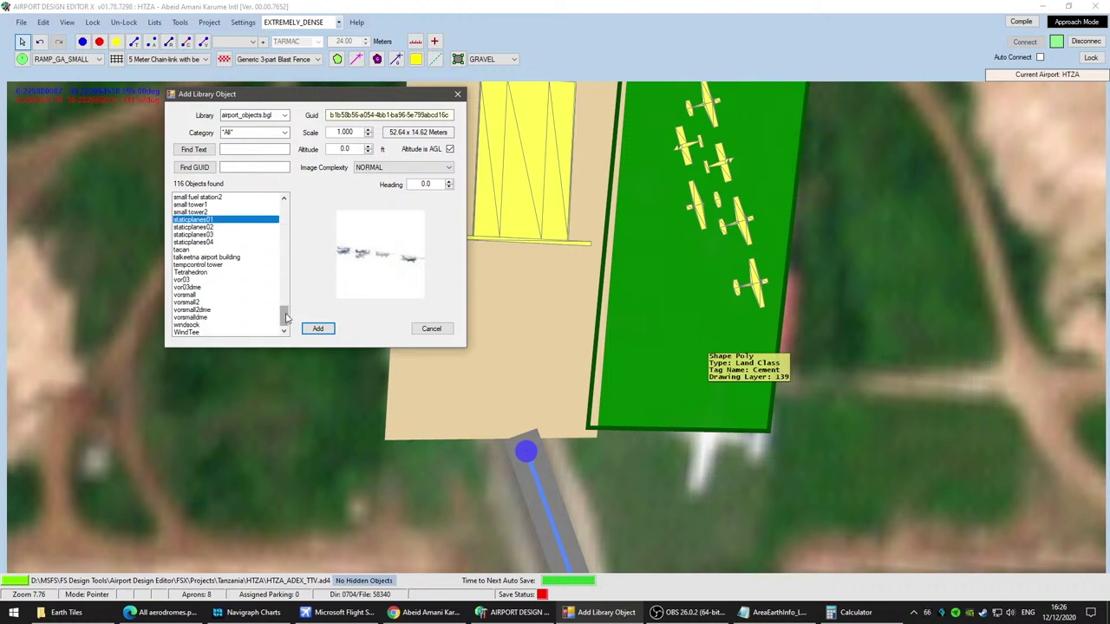
left_click(283, 115)
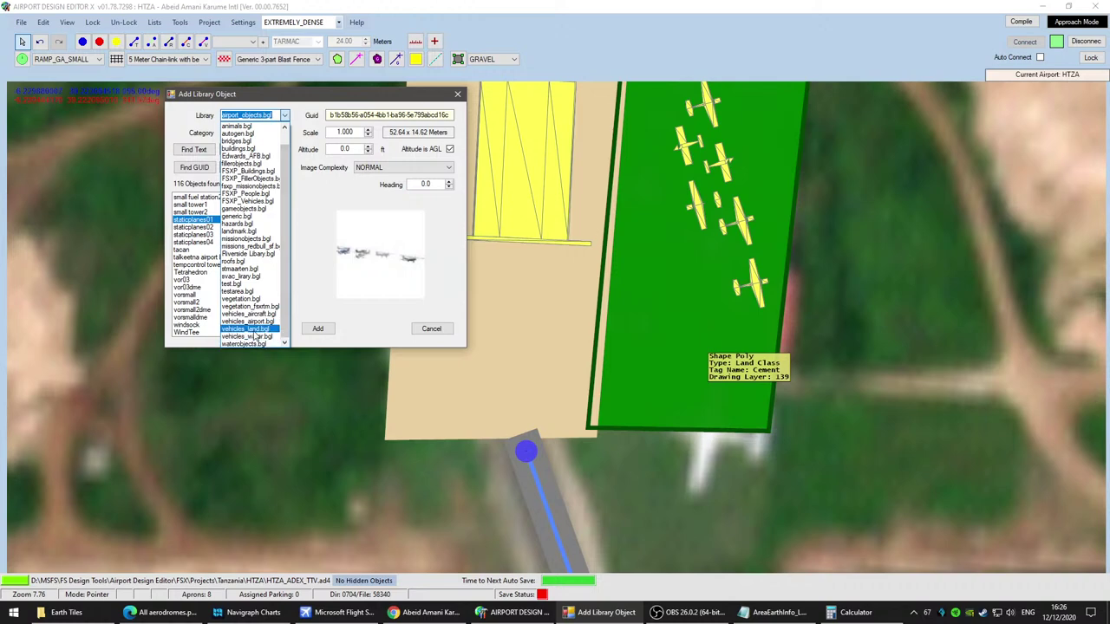
left_click(257, 316)
left_click(210, 296)
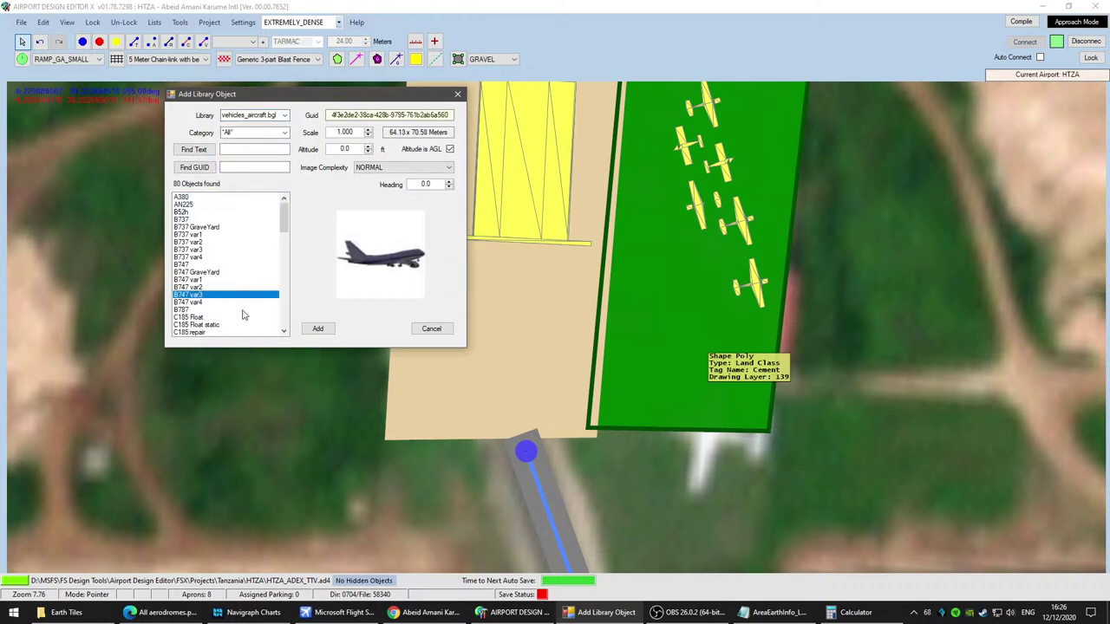
left_click(218, 273)
left_click(205, 228)
scroll(270, 295, "down", 4)
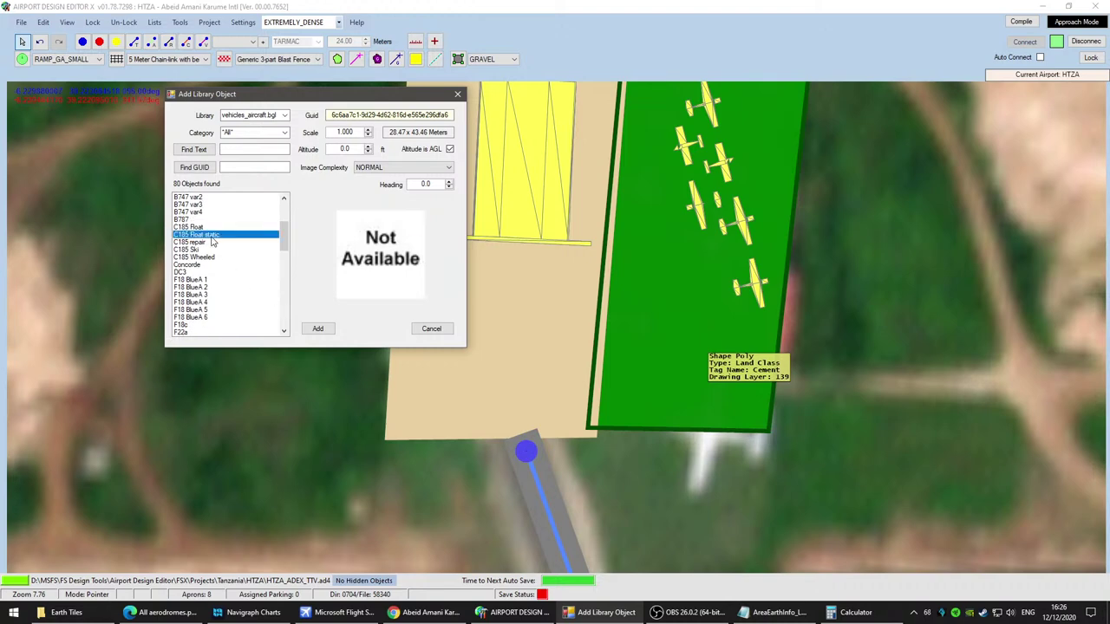
left_click(206, 251)
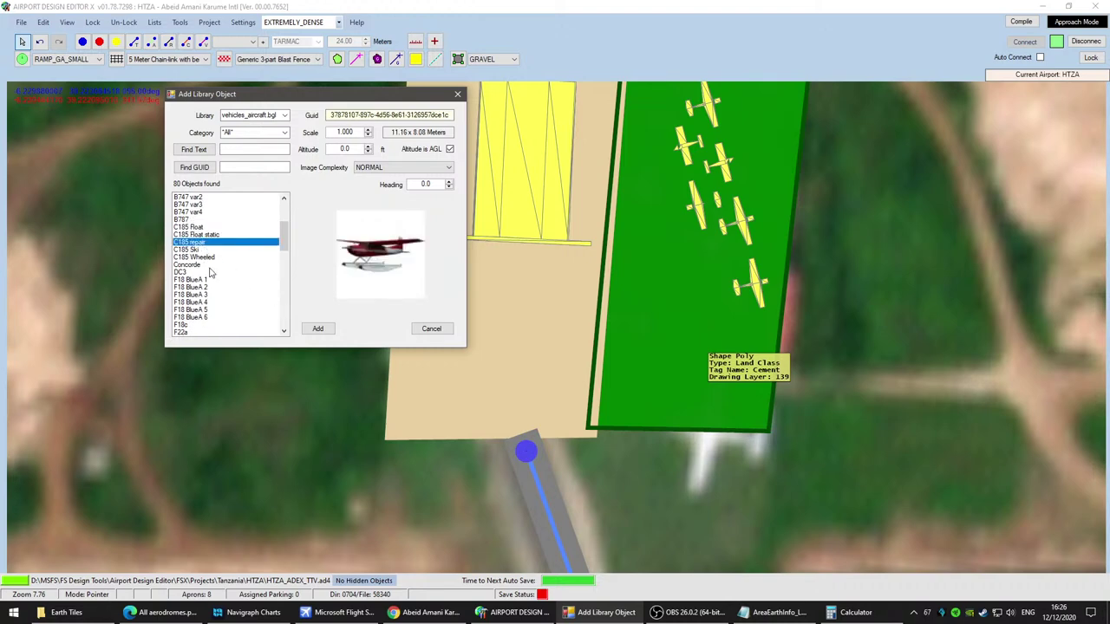
left_click(316, 328)
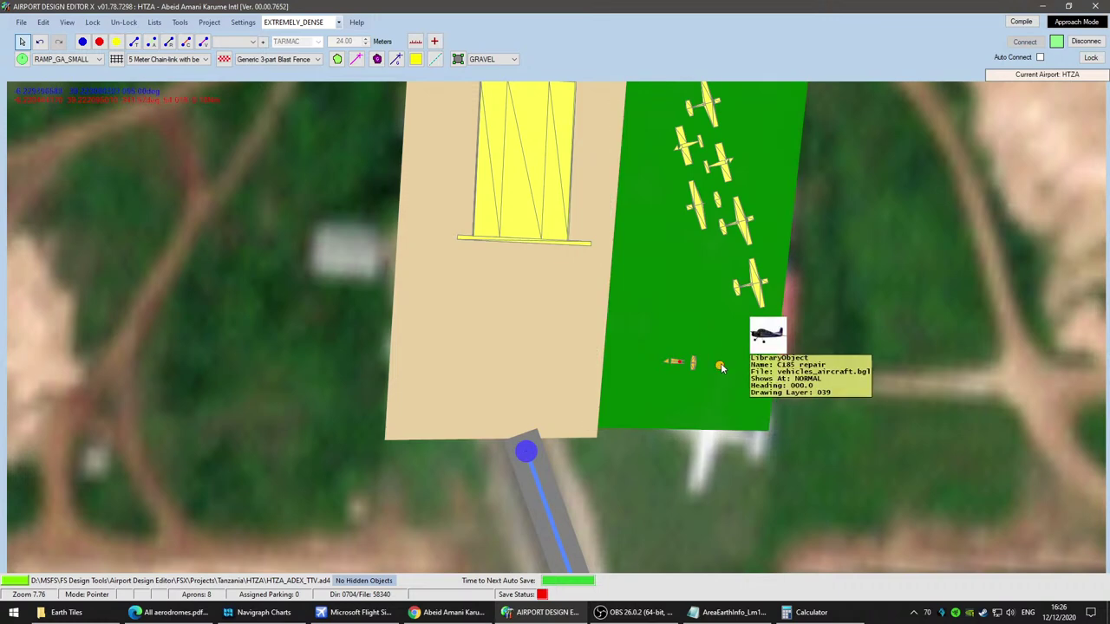
Step: Add a crashed HelioStallion aircraft to the grass land-class patch
left_click(643, 310)
right_click(644, 309)
mouse_move(685, 369)
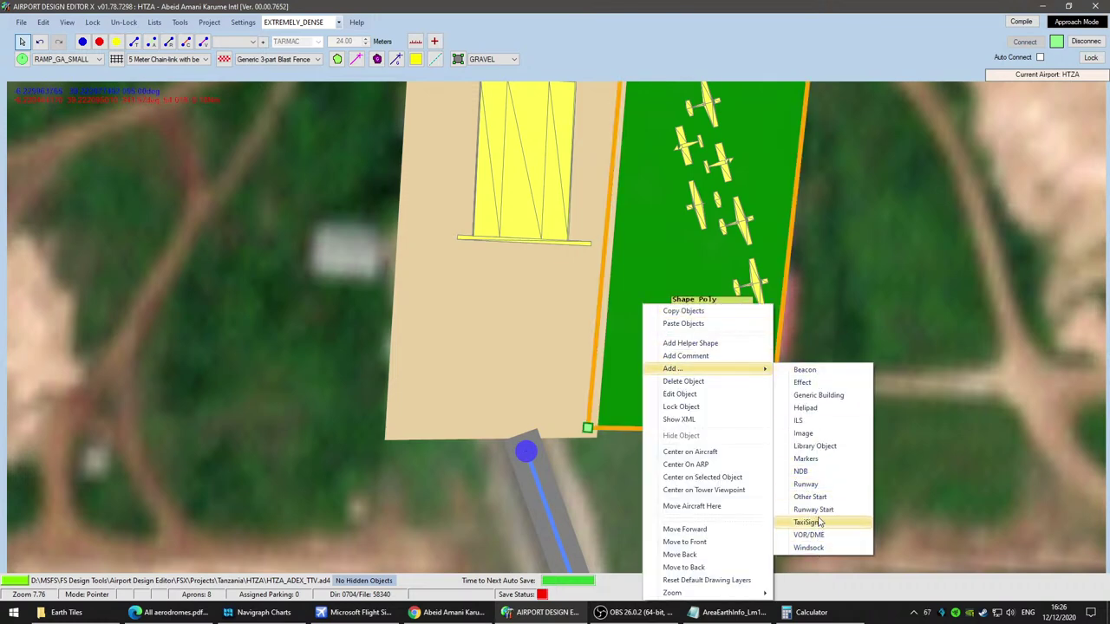
left_click(815, 446)
scroll(274, 309, "down", 4)
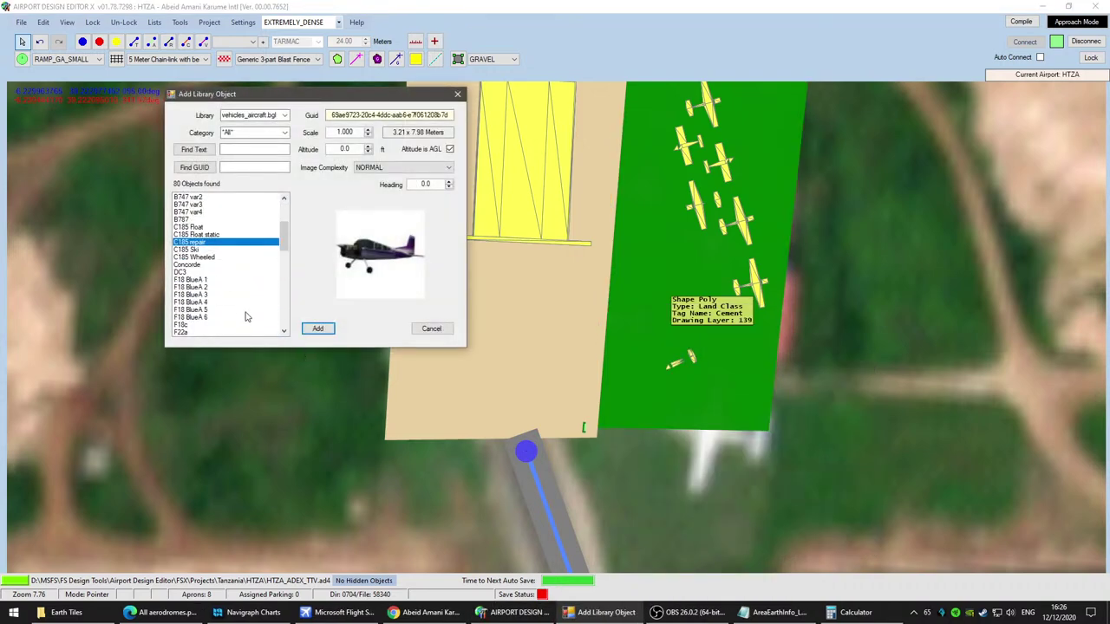
scroll(246, 317, "down", 4)
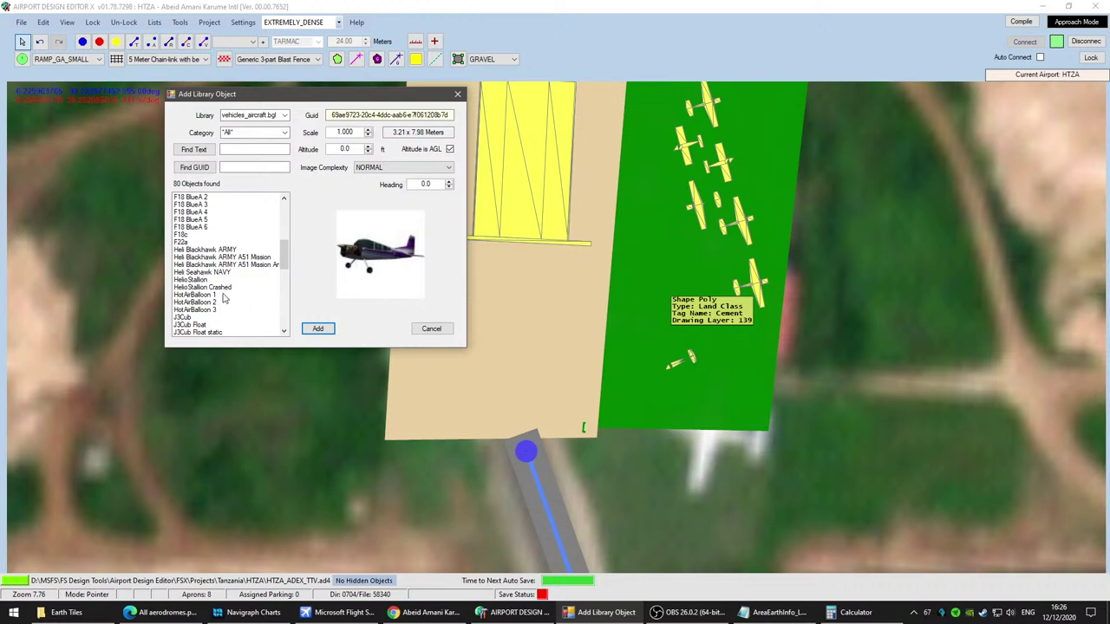
left_click(317, 329)
Step: Add a J3Cub aircraft to the gravel apron below the hangar
scroll(670, 415, "down", 2)
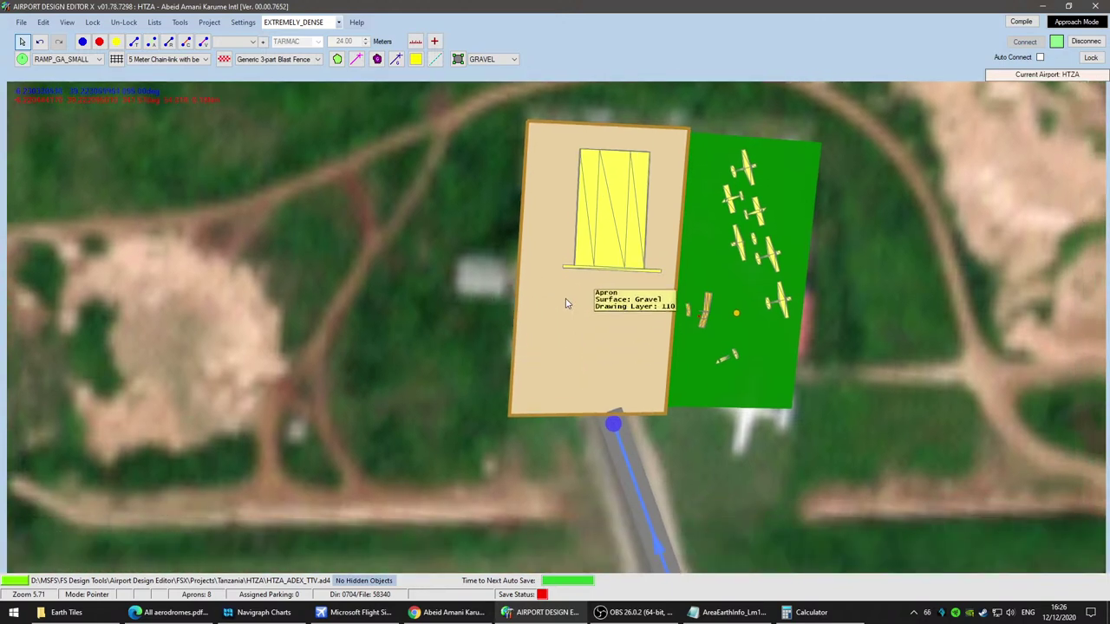
right_click(562, 342)
mouse_move(639, 330)
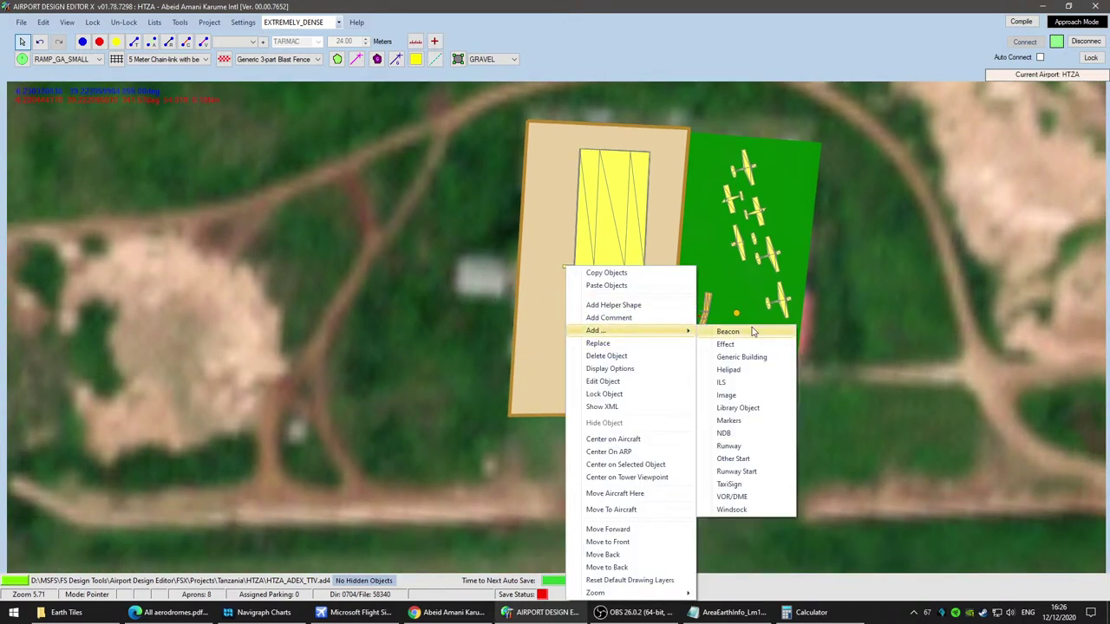
left_click(738, 407)
scroll(244, 298, "down", 5)
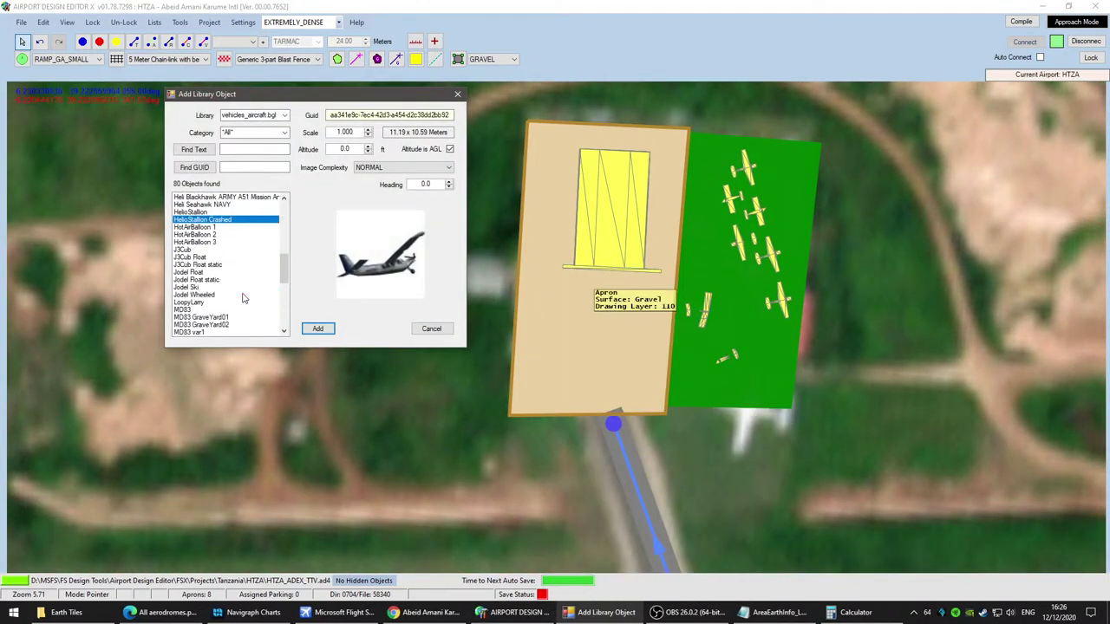
left_click(191, 250)
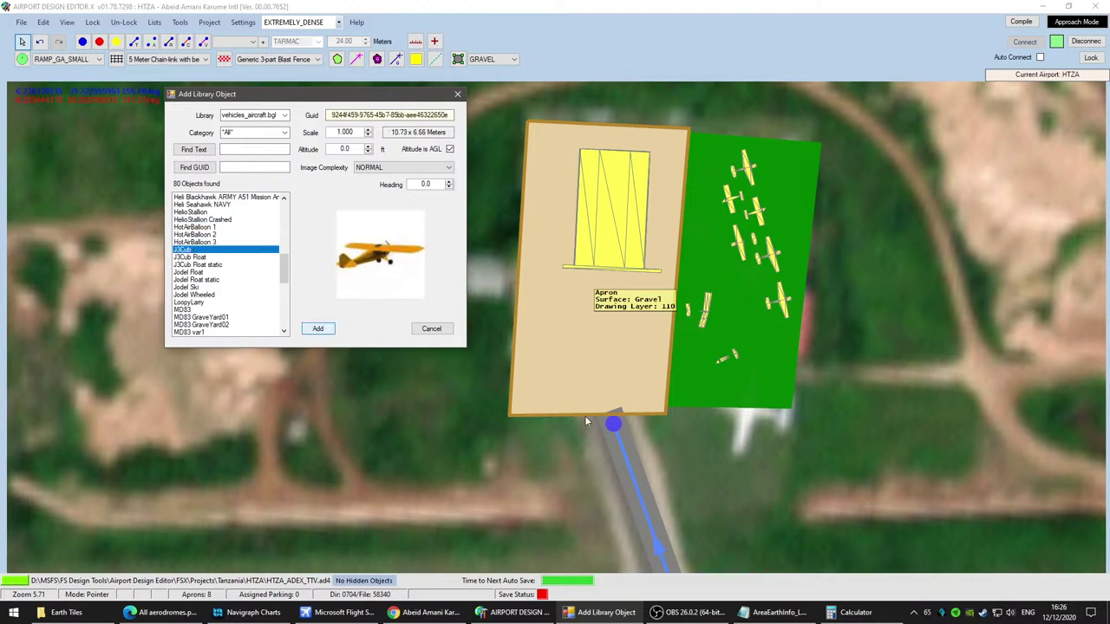
key("Return")
scroll(826, 459, "down", 2)
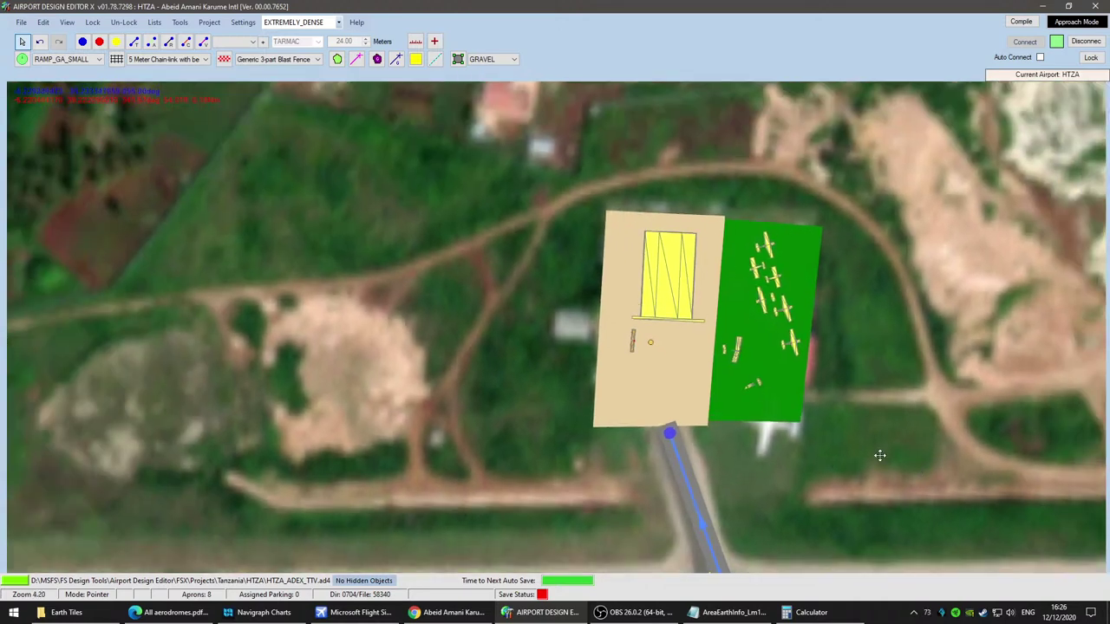
Step: Zoom out and pan so the whole airport layout is centred in view
left_click_drag(917, 468, 634, 303)
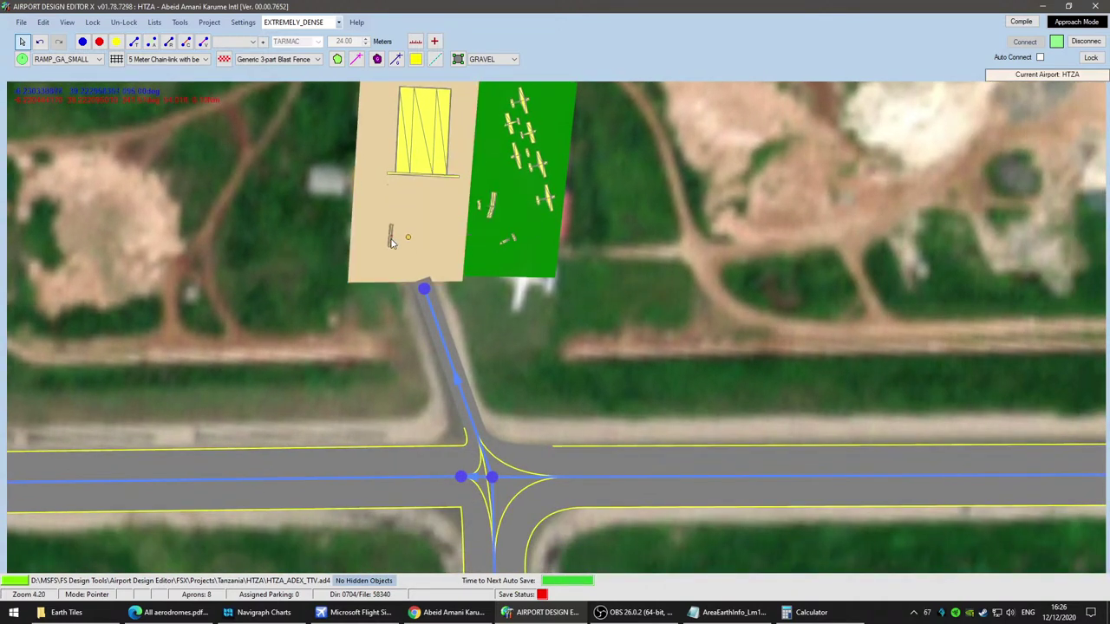
scroll(709, 386, "down", 1)
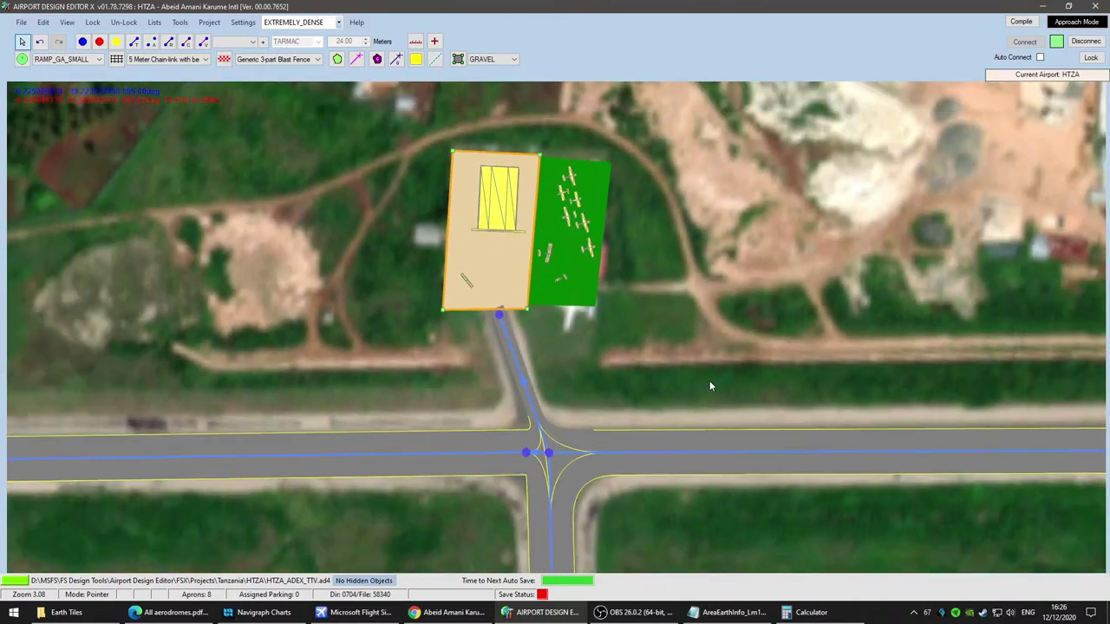
scroll(709, 382, "down", 2)
left_click_drag(740, 492, 119, 464)
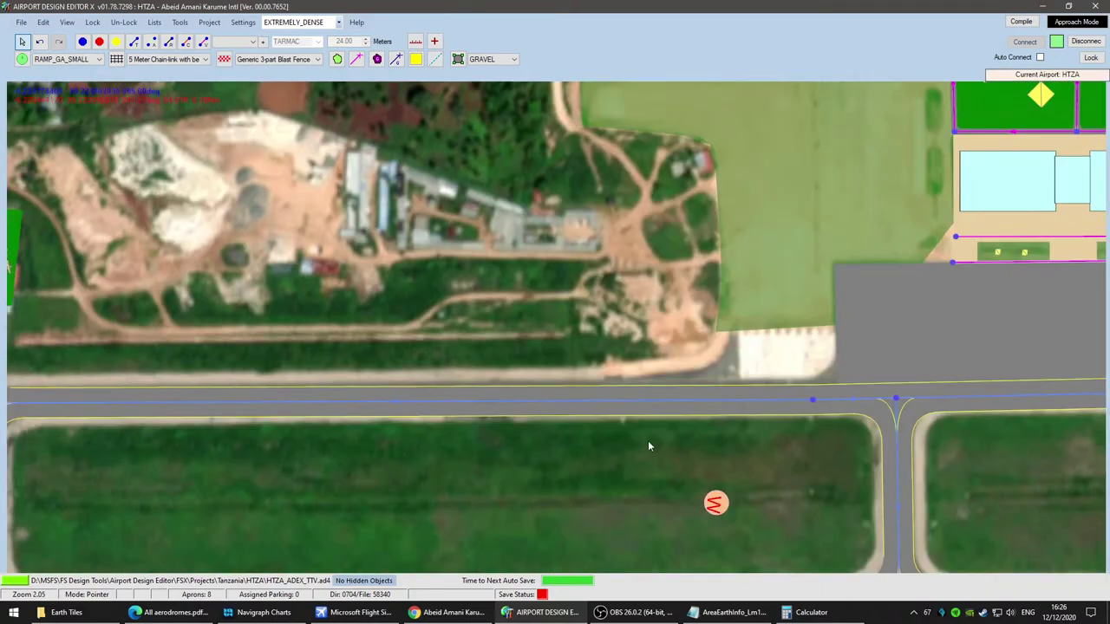
scroll(607, 381, "down", 2)
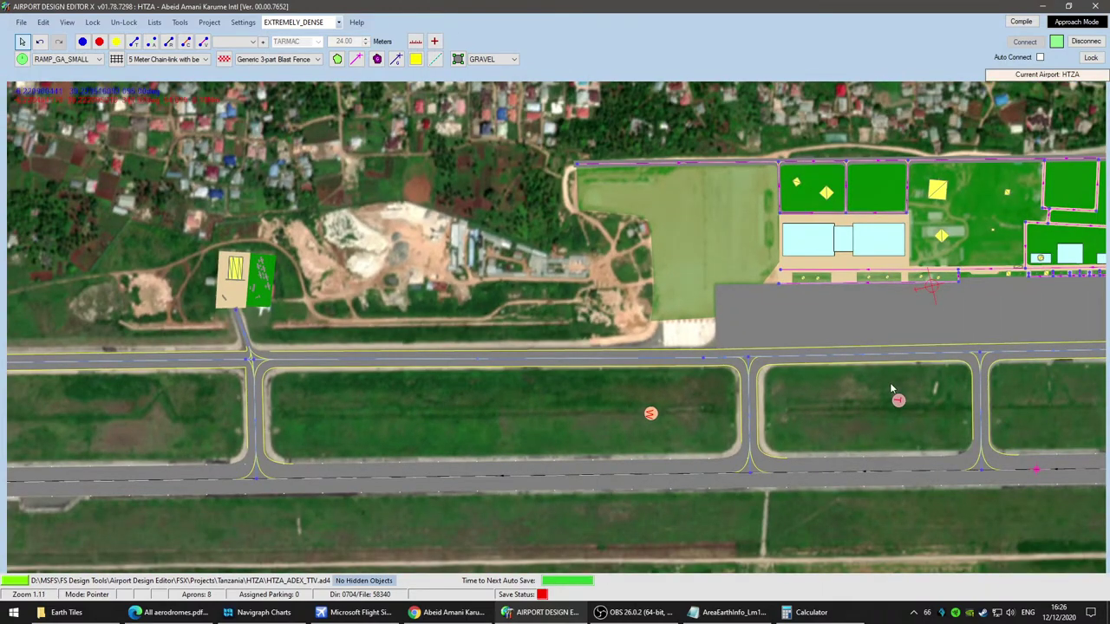
left_click_drag(890, 382, 606, 398)
left_click_drag(588, 292, 686, 318)
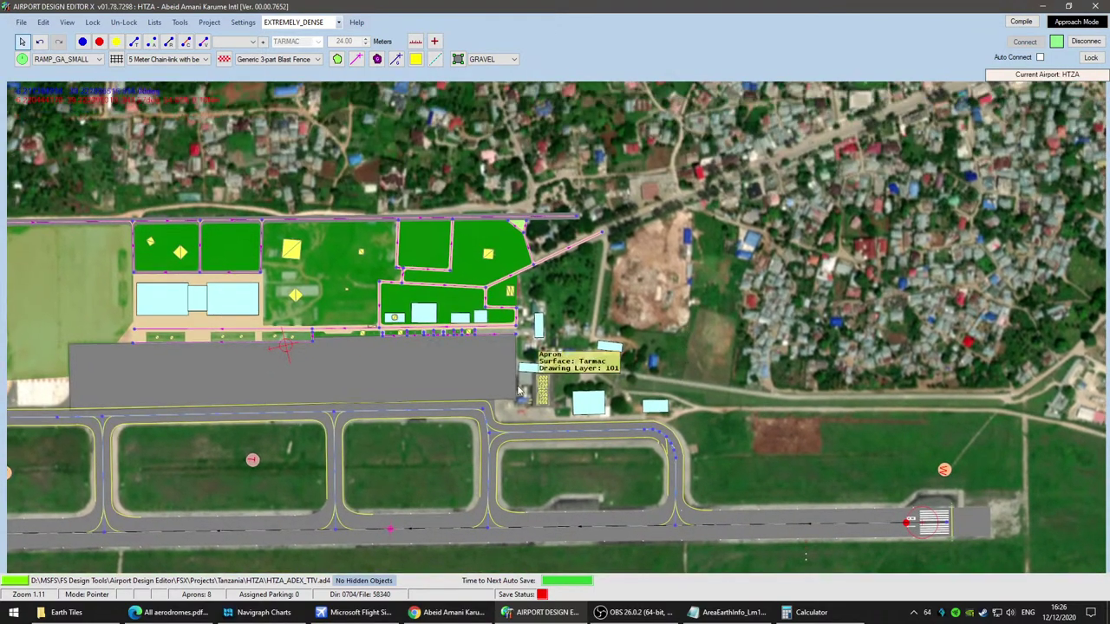
Step: Save the airport project and end the running Flight Simulator X flight
left_click(22, 22)
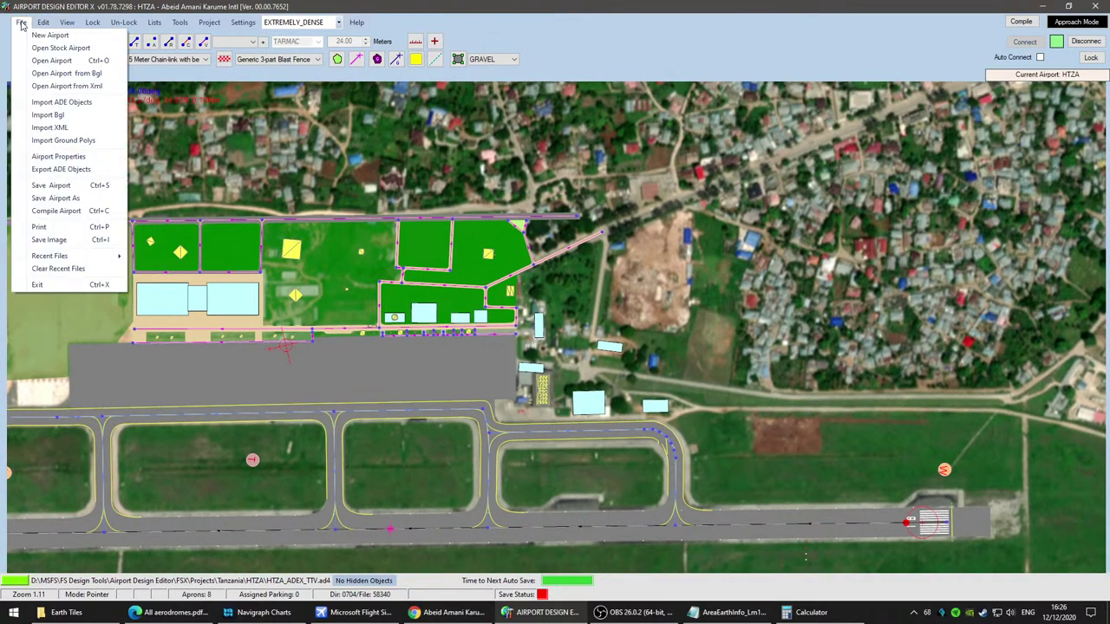
left_click(47, 186)
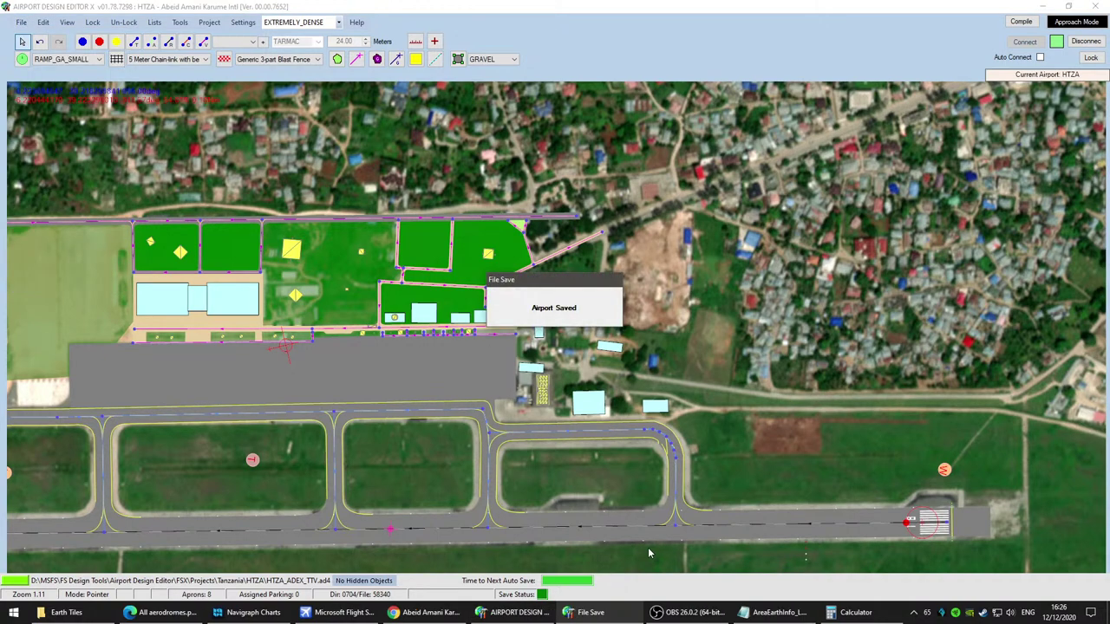
left_click(338, 613)
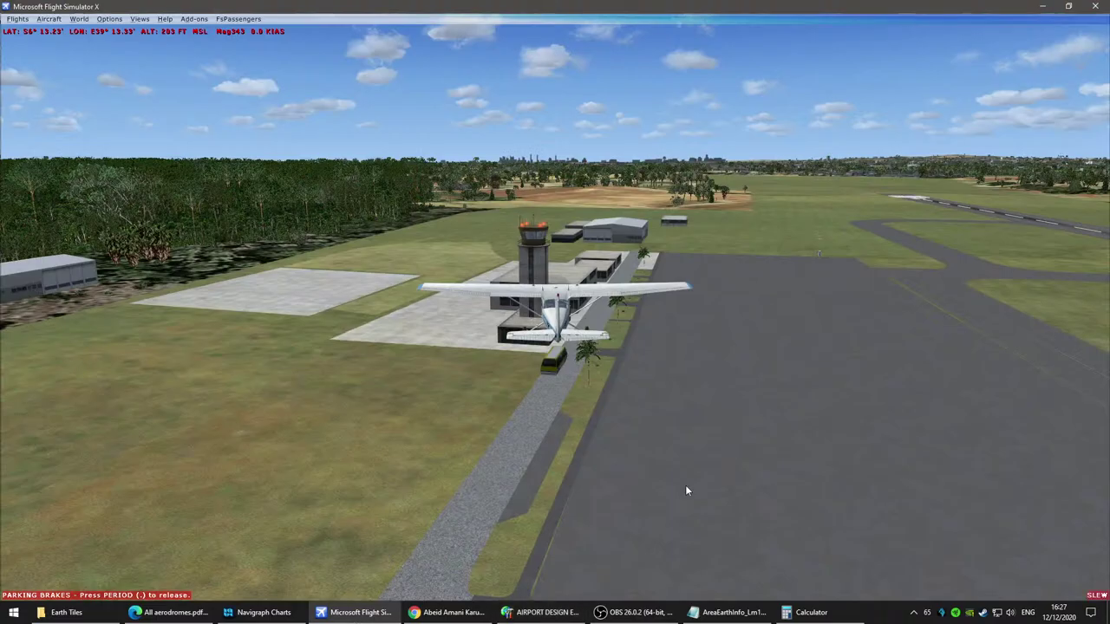
key("Escape")
left_click(561, 273)
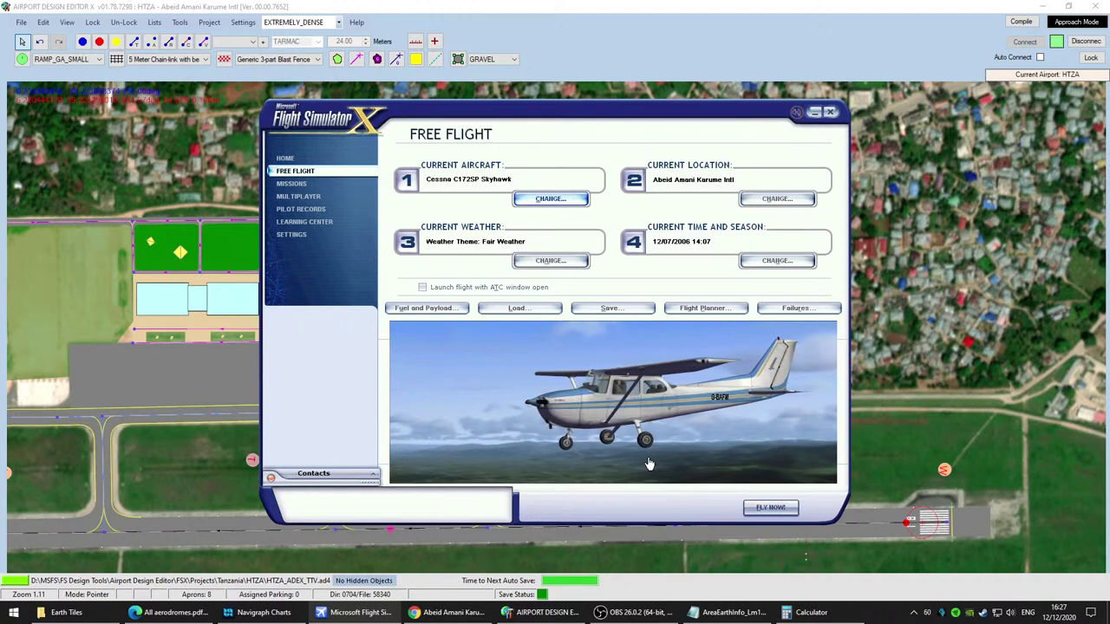
Step: Check the FSX scenery library, then compile the HTZA_ADEX_TTV airport scenery
left_click(327, 239)
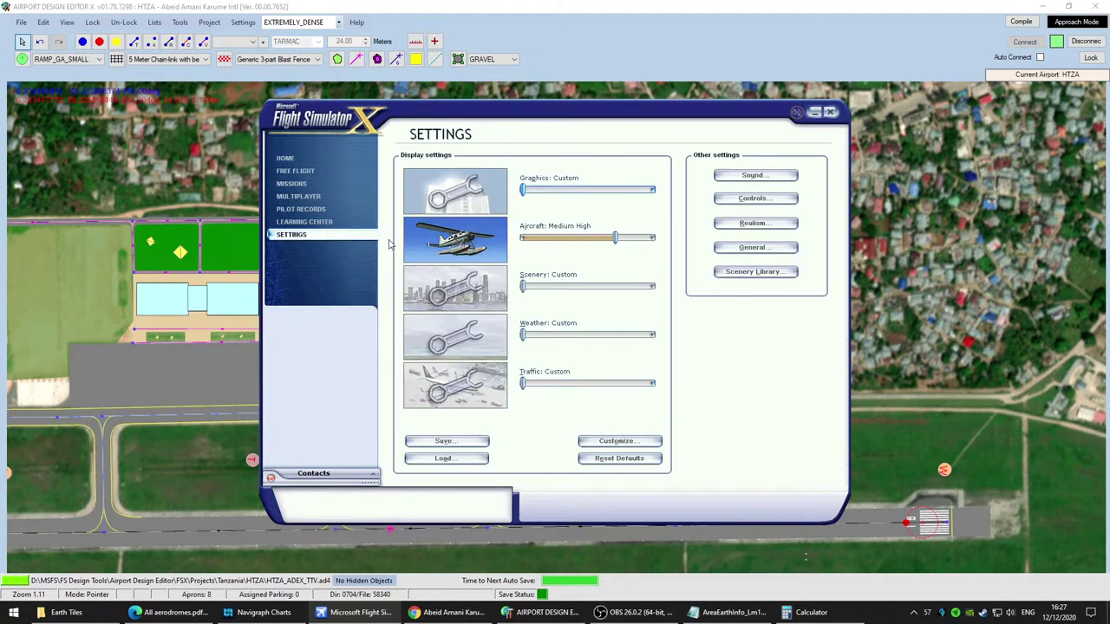
left_click(755, 277)
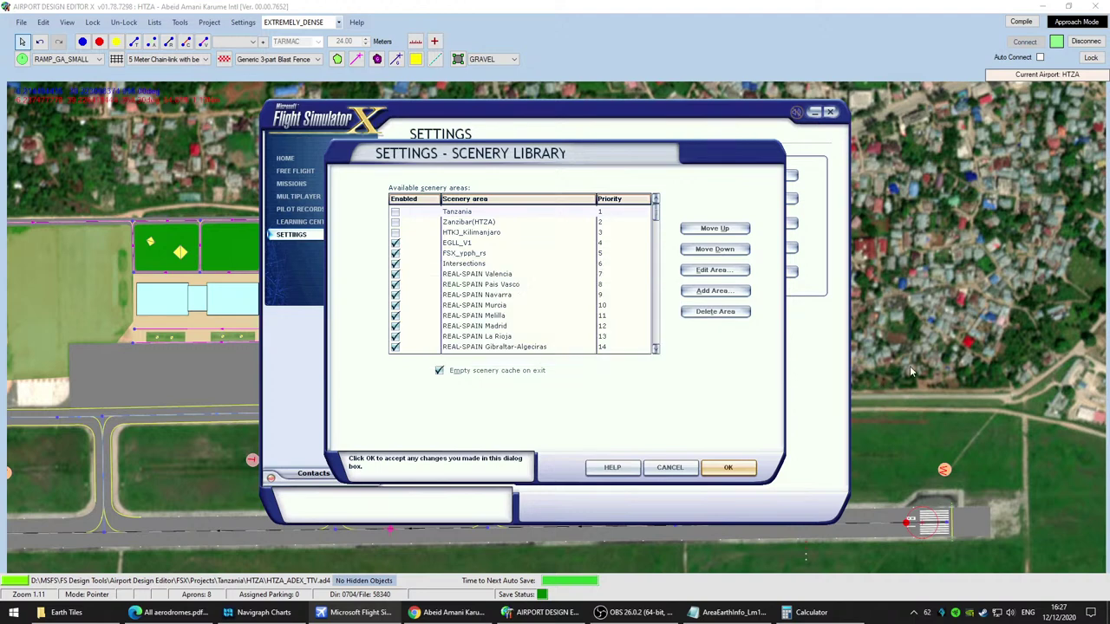
left_click(878, 15)
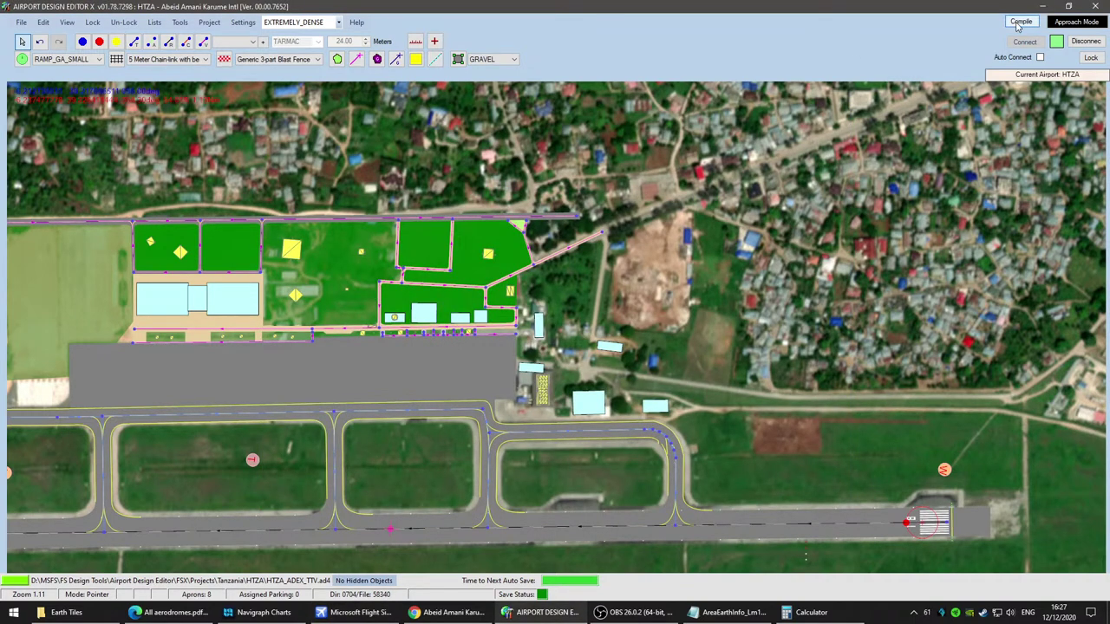
left_click(1019, 23)
left_click(186, 256)
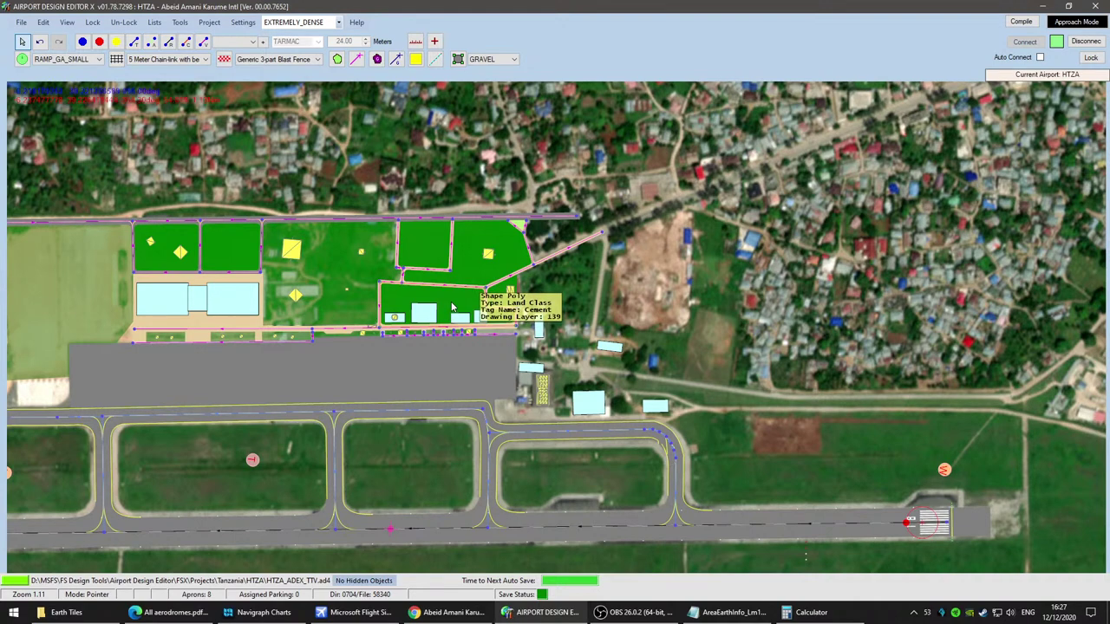
Step: Change the Tag of the polygon beside the apron buildings from Cement to Grass
scroll(451, 307, "up", 3)
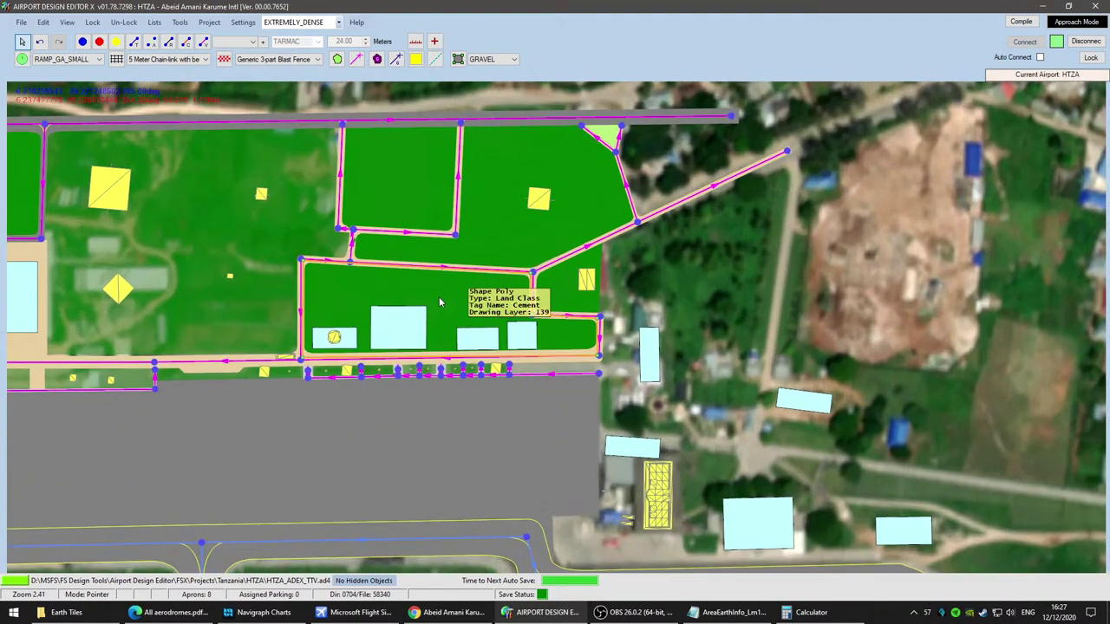
double_click(439, 297)
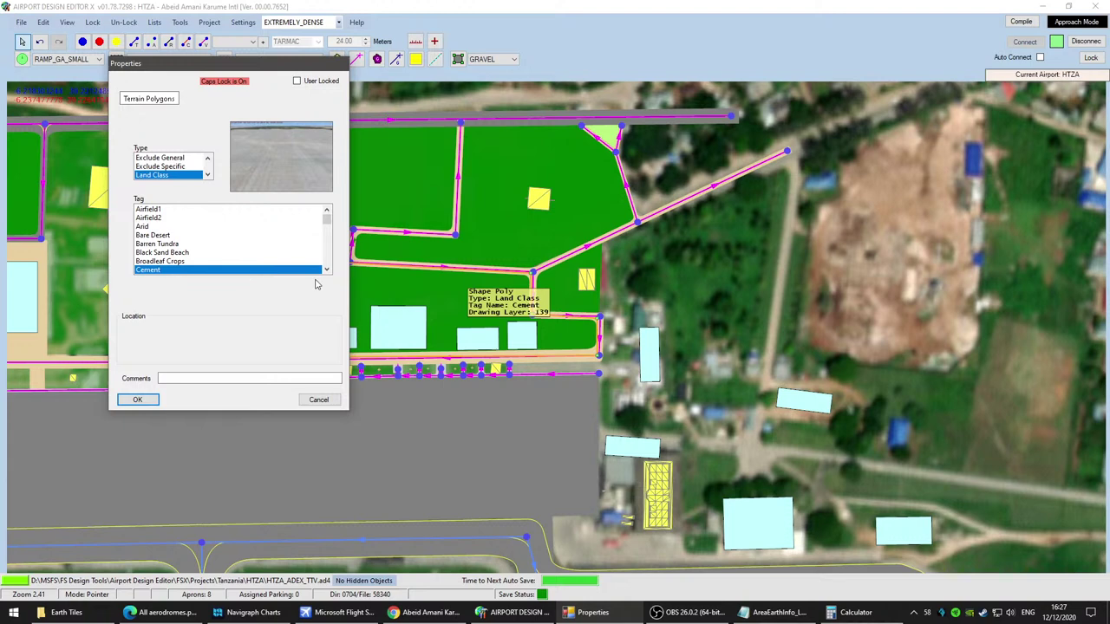
scroll(327, 269, "down", 4)
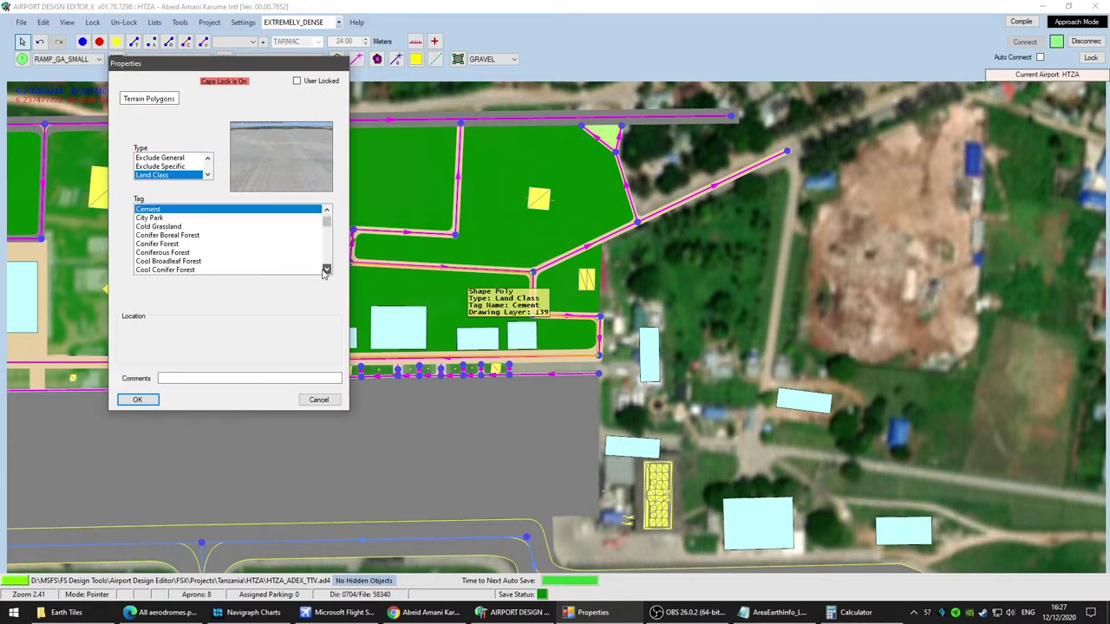
scroll(232, 233, "down", 10)
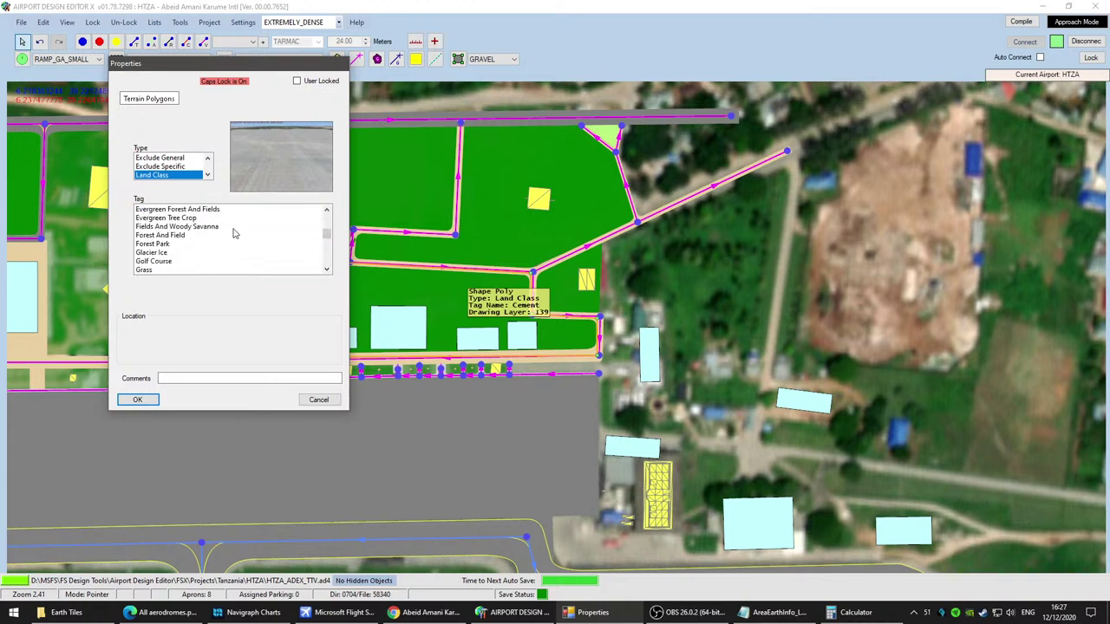
scroll(232, 233, "down", 1)
left_click(172, 219)
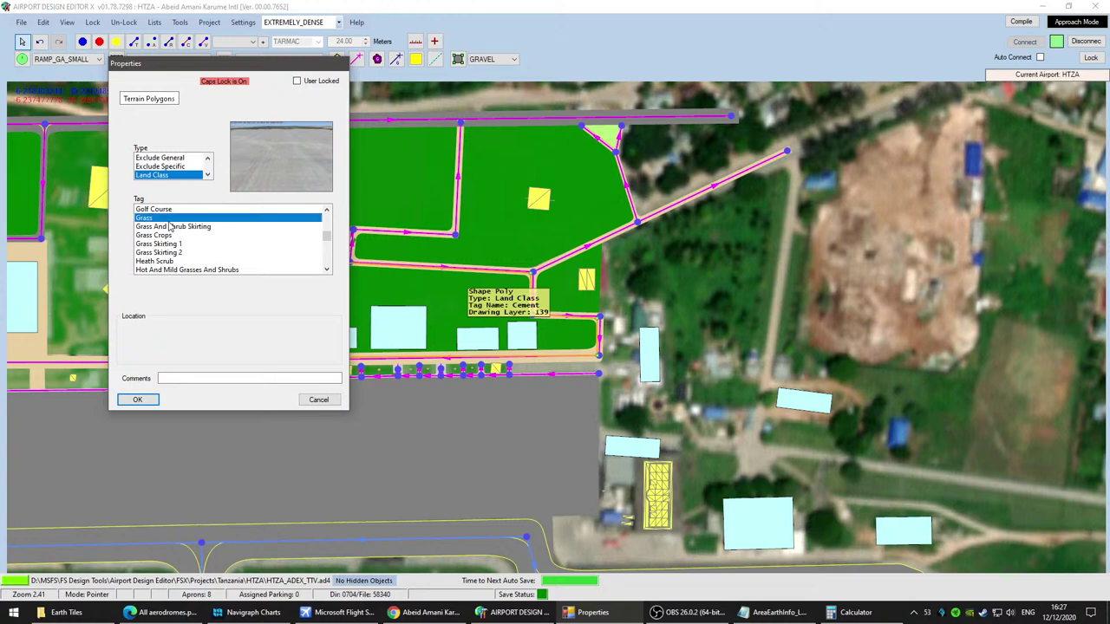
left_click(137, 399)
scroll(475, 286, "up", 3)
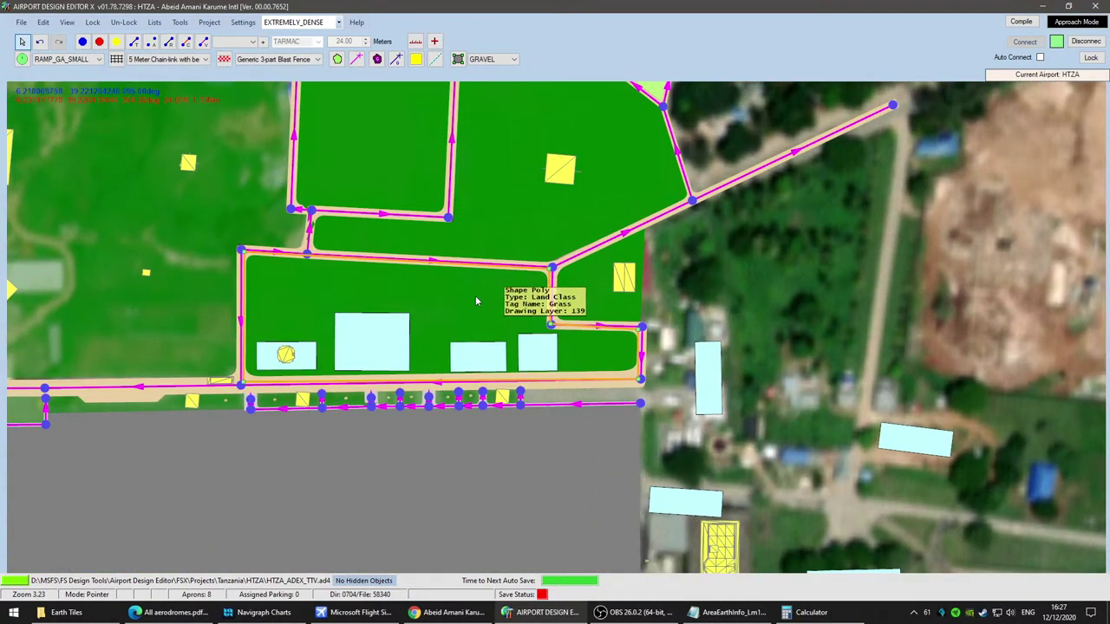
scroll(475, 299, "down", 1)
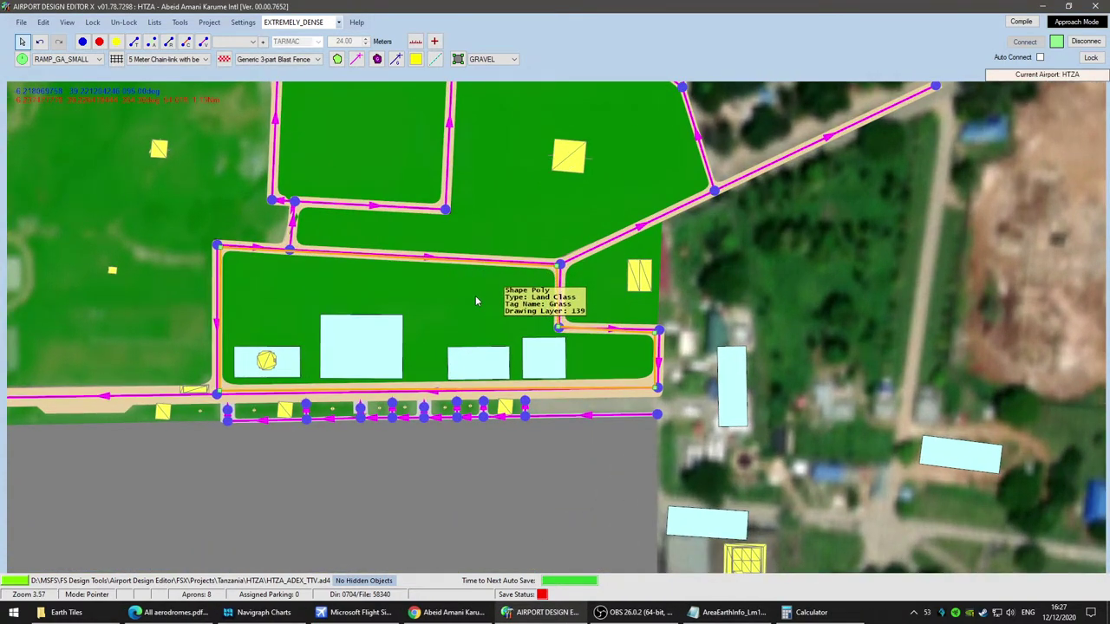
scroll(475, 299, "down", 1)
Step: Copy the tree object and paste it into the grass patch
right_click(137, 265)
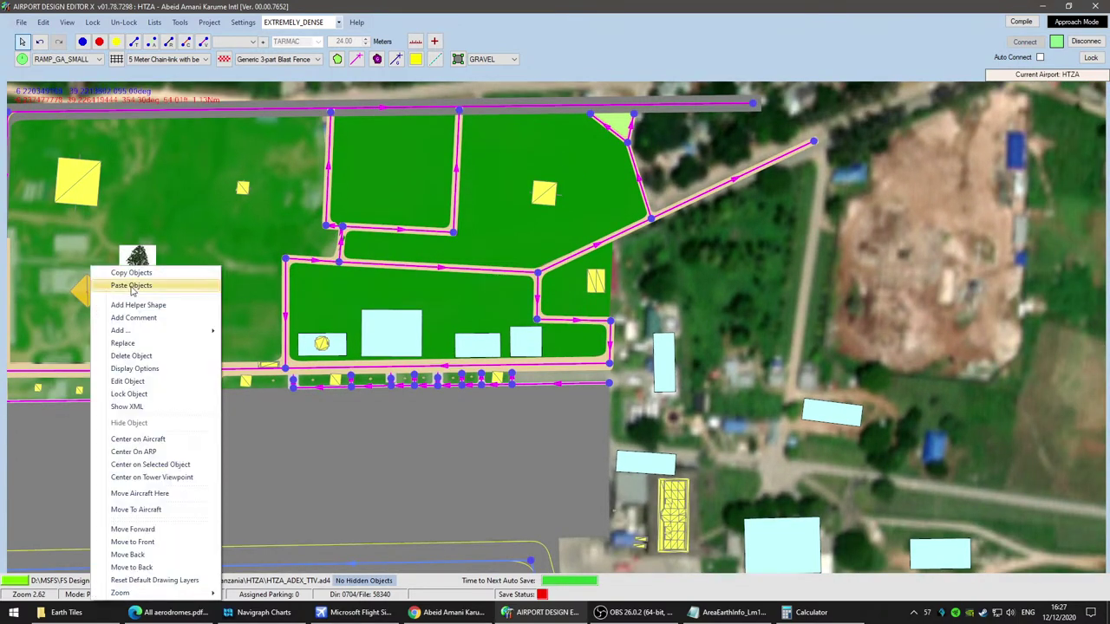
left_click(148, 273)
right_click(483, 300)
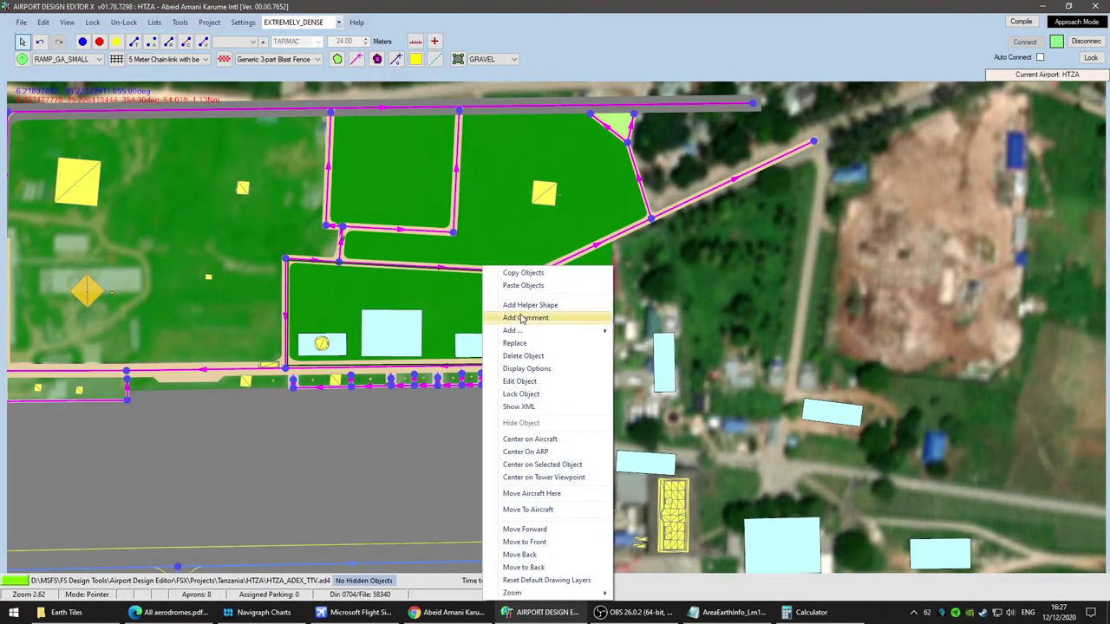
left_click(522, 287)
Step: Add a CaliforniaPalm set yng cluster from vegetation.bgl at the patch's left end
right_click(340, 286)
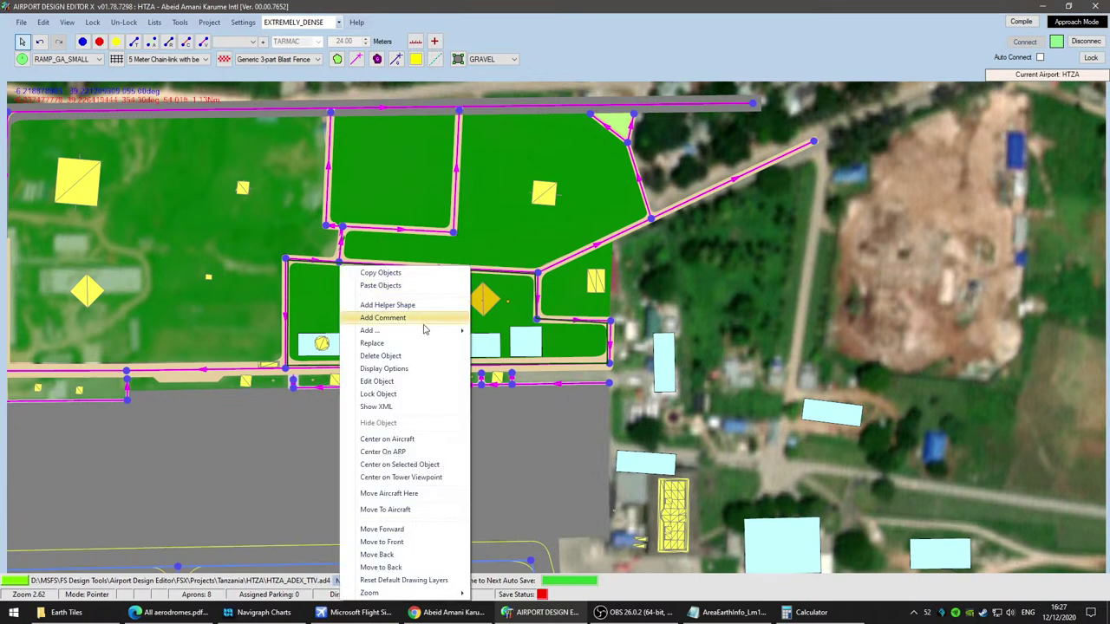
mouse_move(424, 335)
left_click(513, 407)
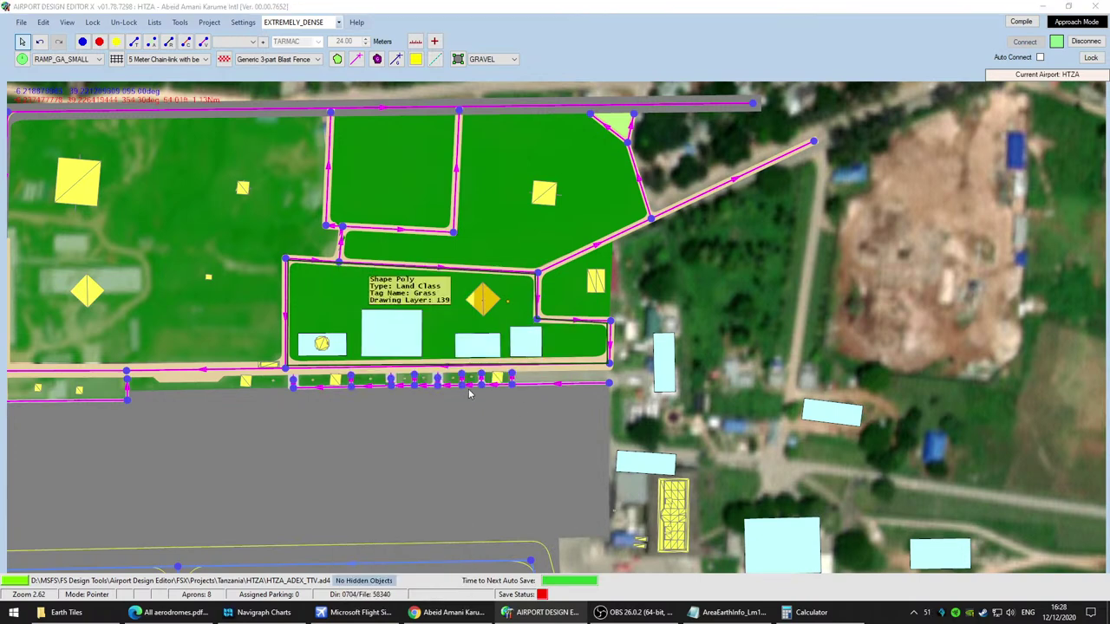
left_click(284, 116)
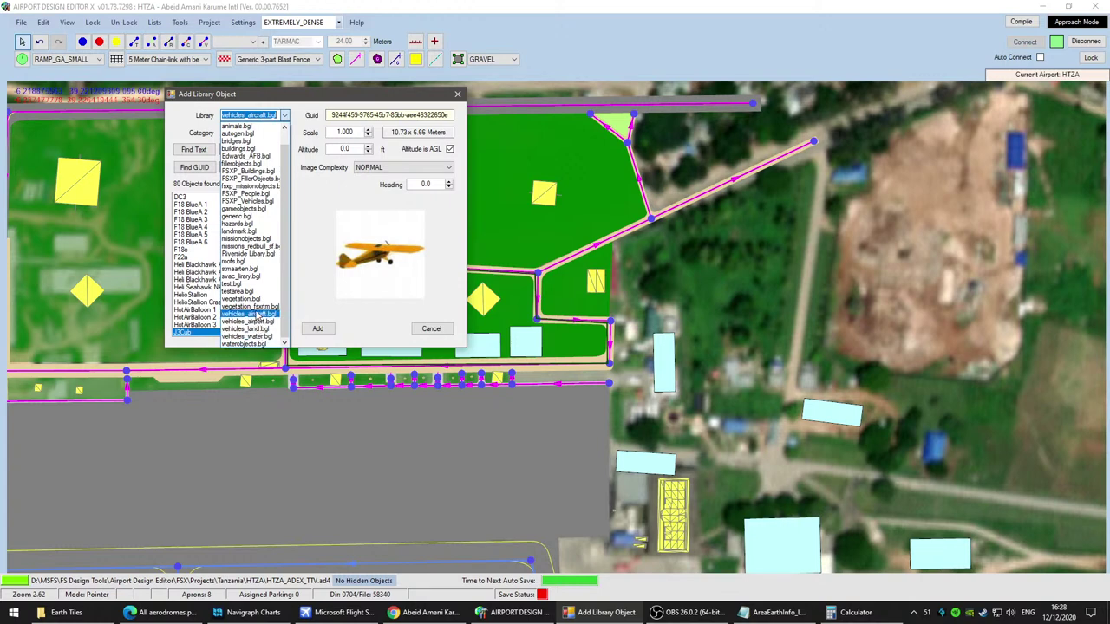
left_click(258, 299)
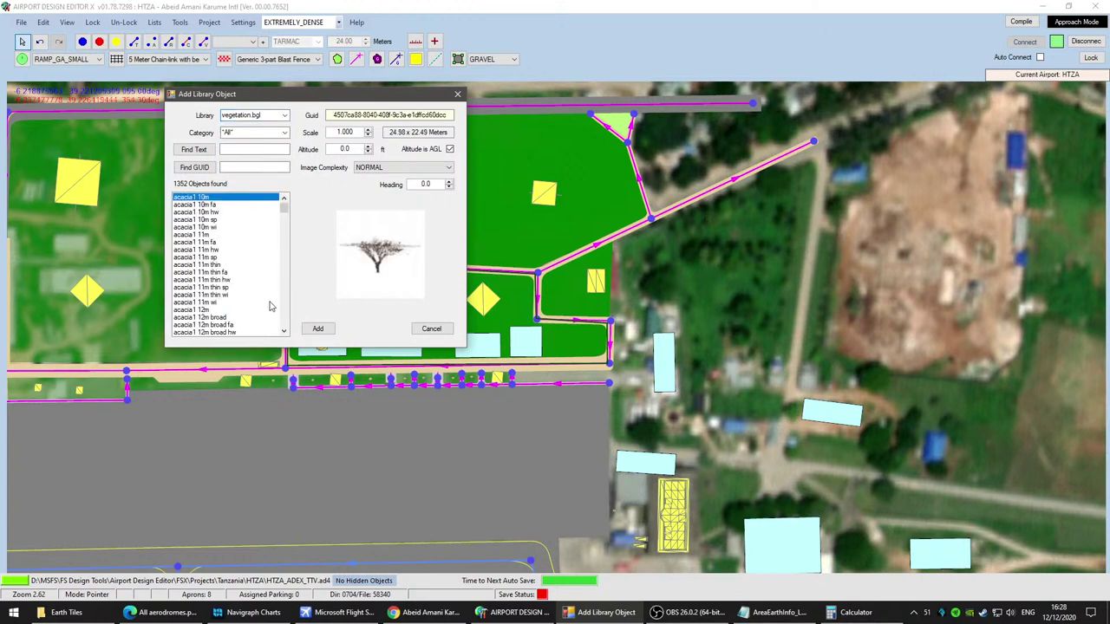
scroll(230, 267, "down", 10)
left_click(204, 264)
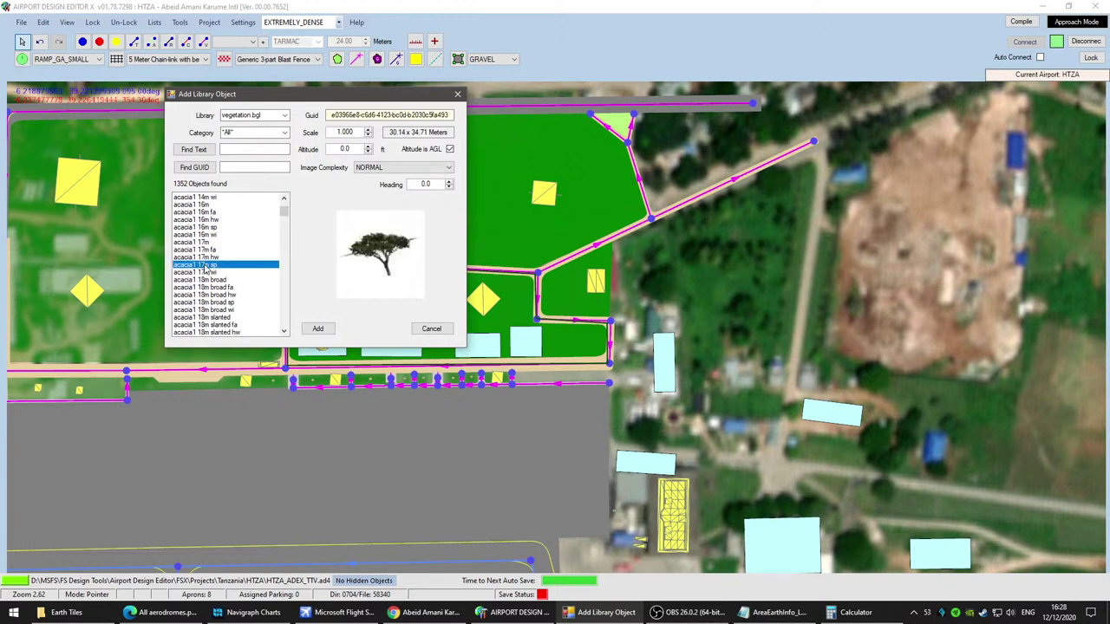
key("c")
scroll(224, 290, "down", 5)
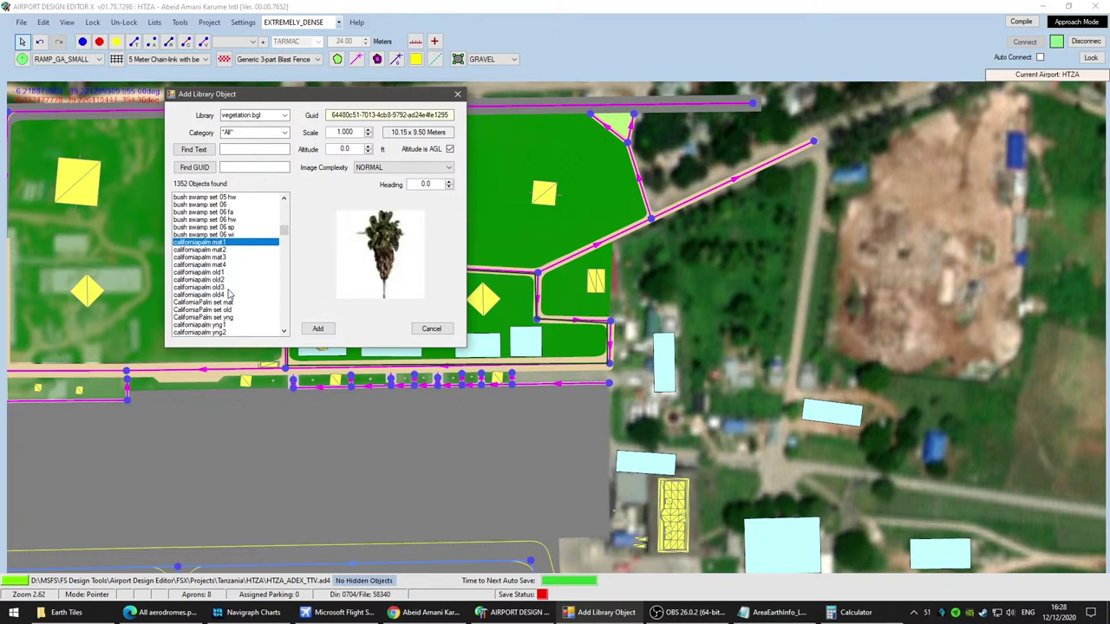
scroll(230, 296, "down", 1)
left_click(216, 280)
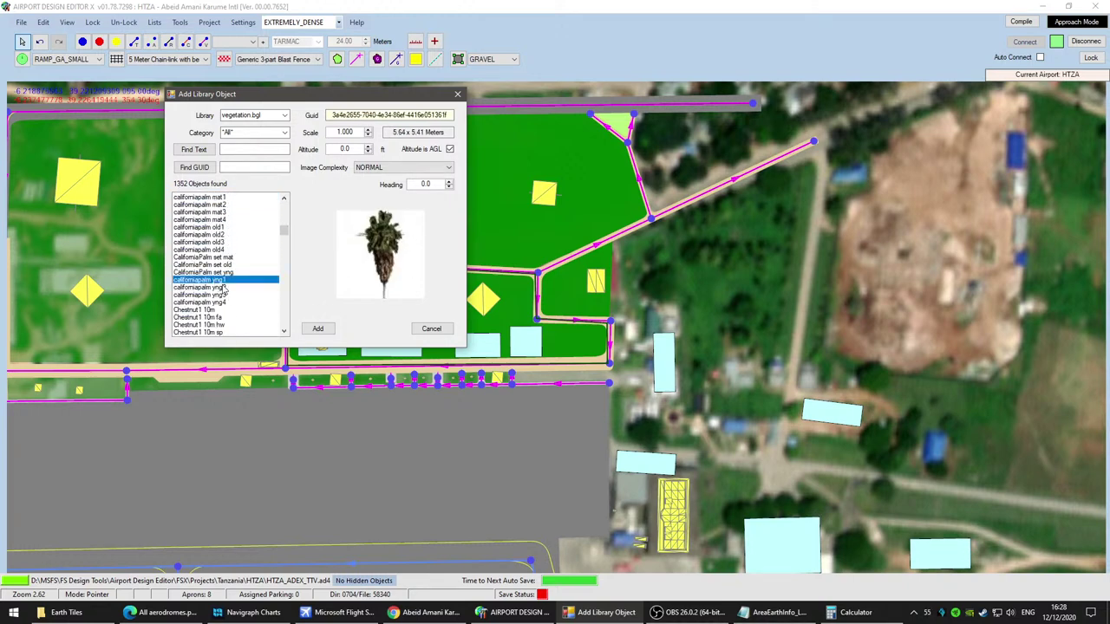
key("Up")
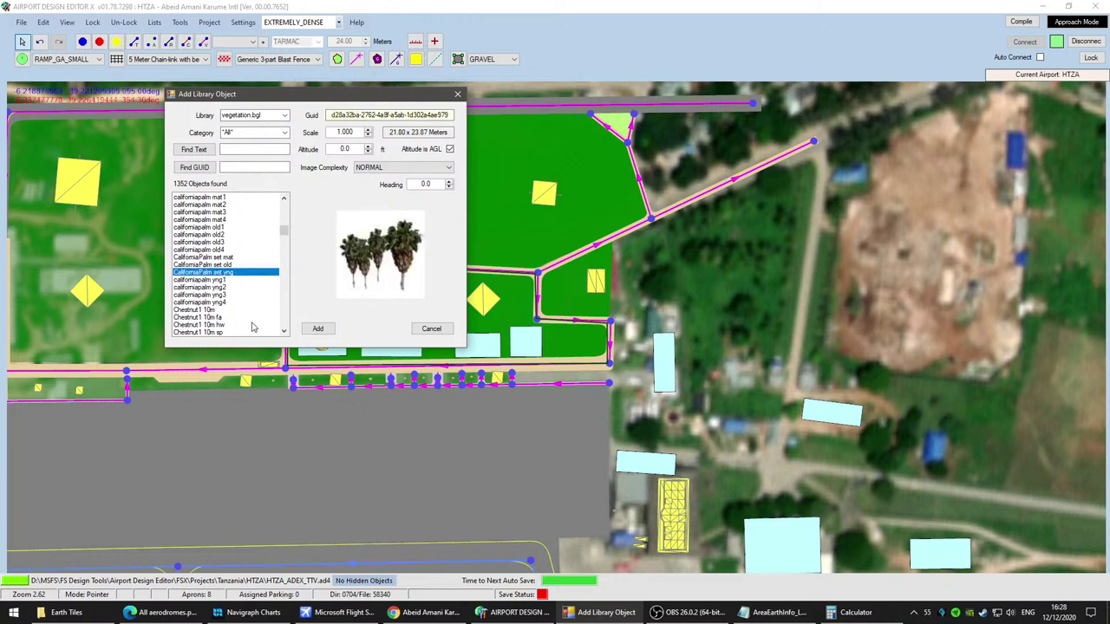
left_click(317, 329)
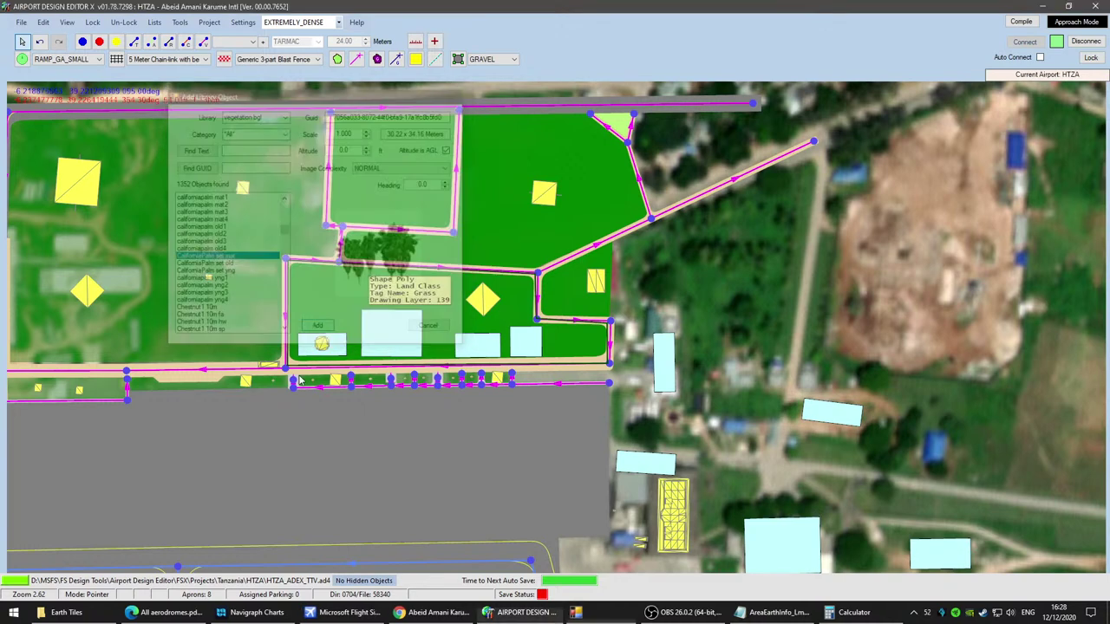
left_click_drag(342, 307, 326, 320)
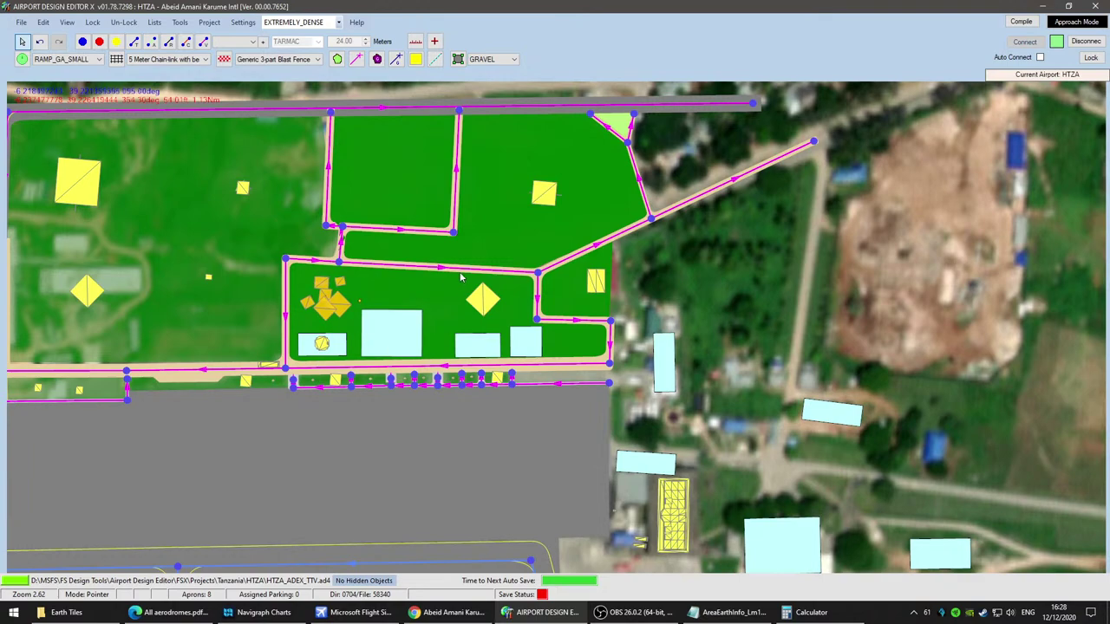
scroll(452, 286, "up", 3)
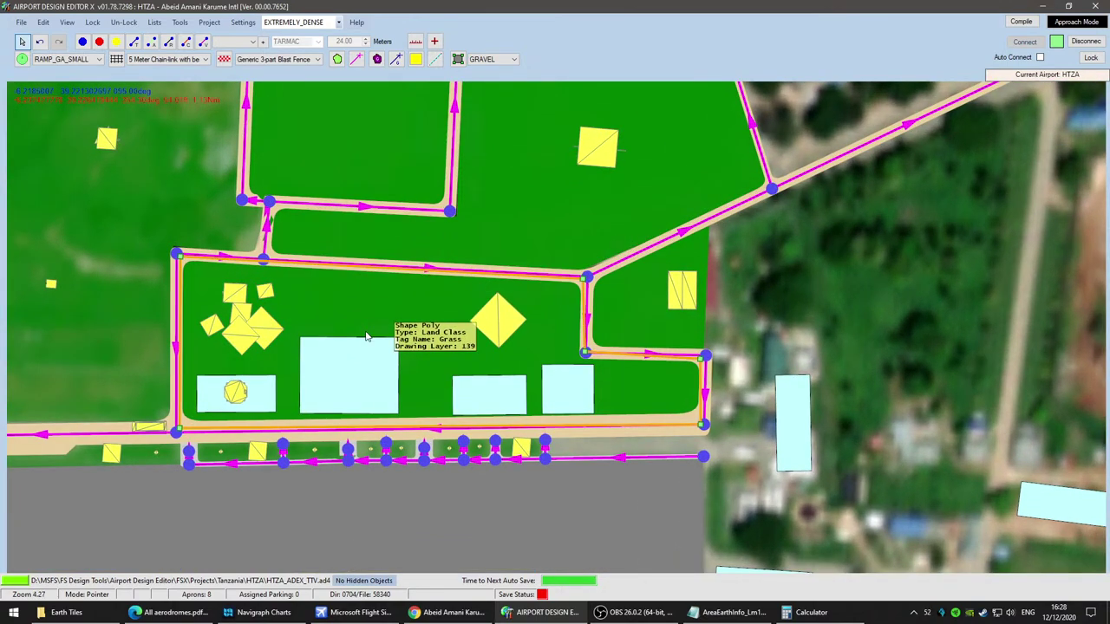
Step: Delete the flat-roof building and nudge the yellow diamond object slightly up-left
scroll(420, 312, "down", 4)
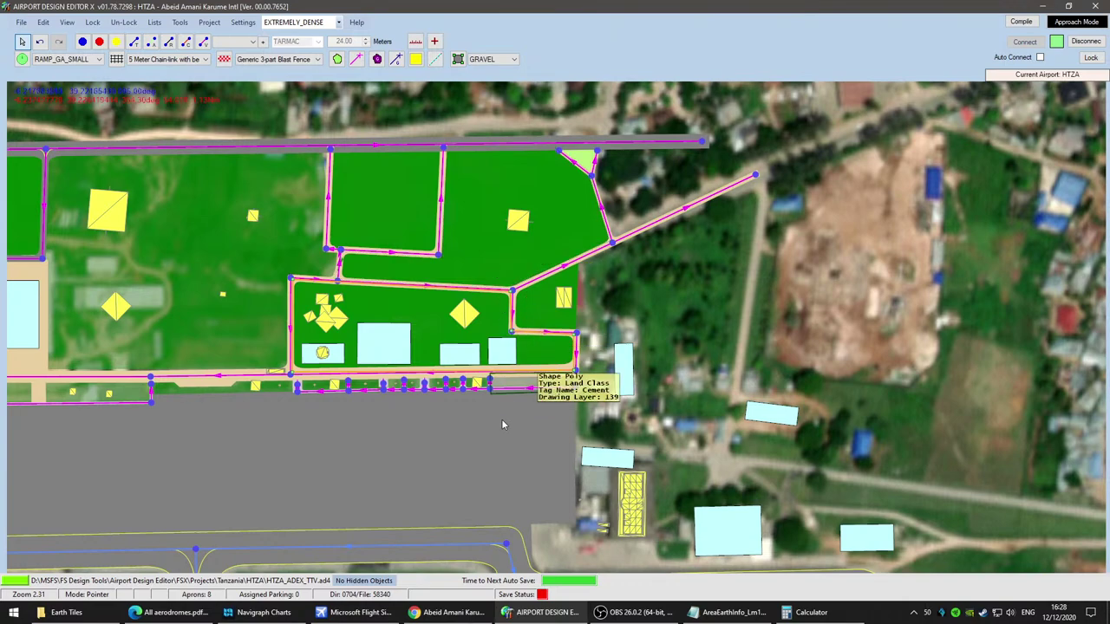
scroll(492, 418, "up", 3)
left_click(433, 316)
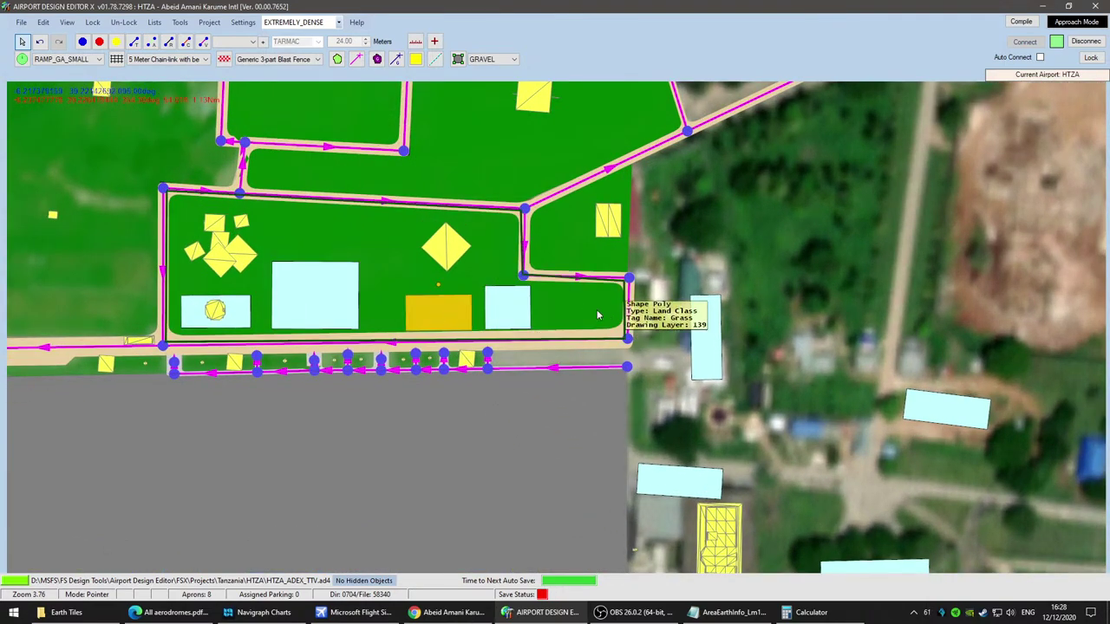
key("Delete")
left_click_drag(450, 249, 428, 240)
Step: Start adding a library object there from the buildings.bgl library
right_click(421, 286)
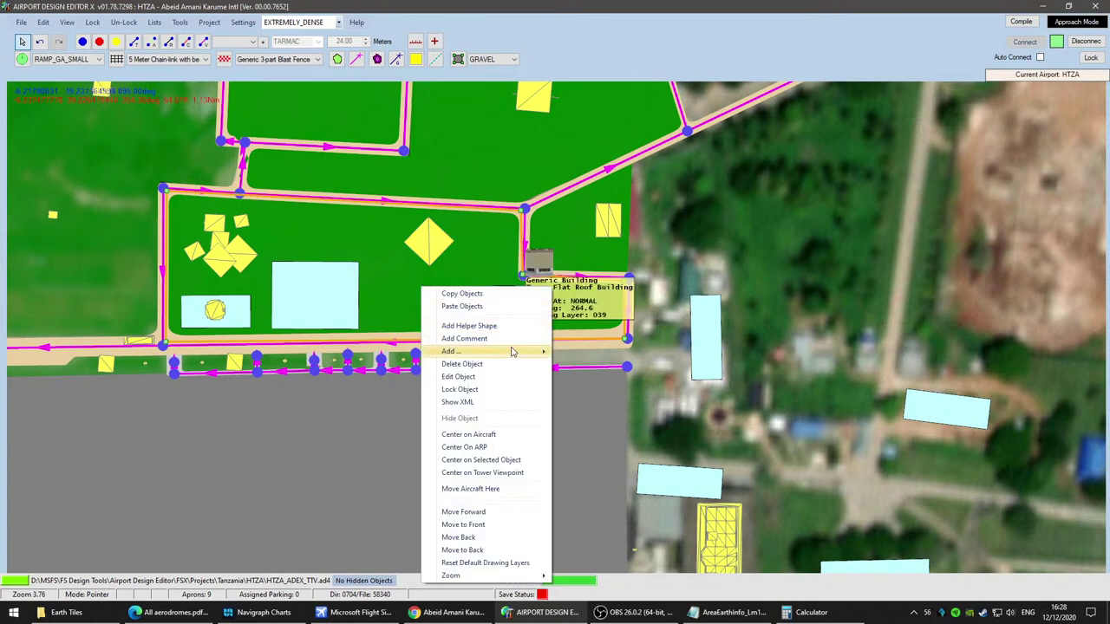
mouse_move(514, 351)
left_click(593, 429)
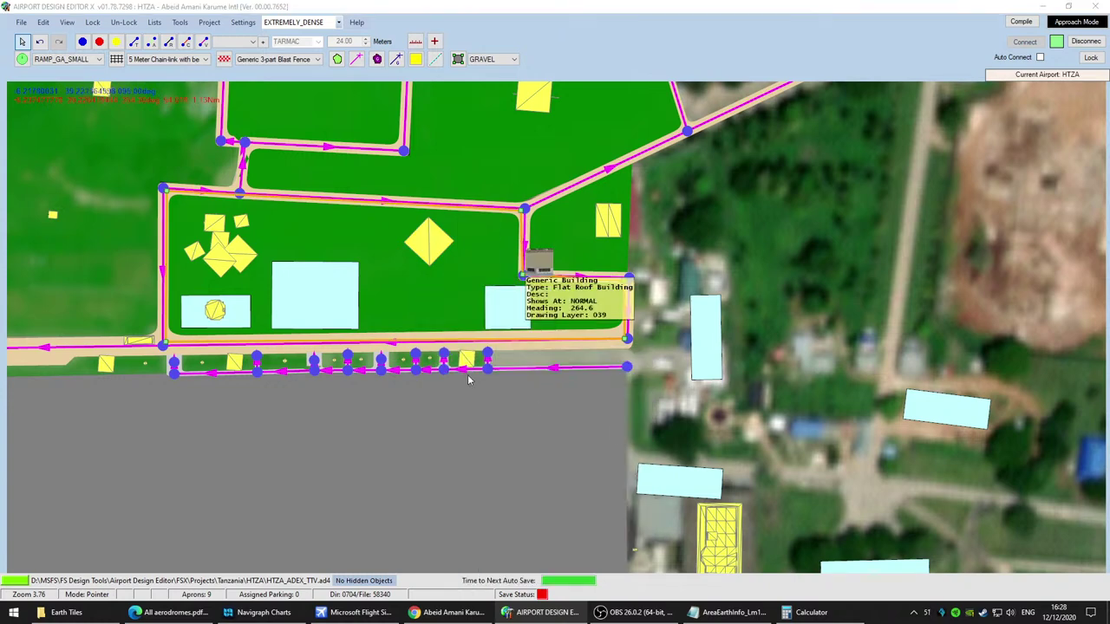
left_click(283, 117)
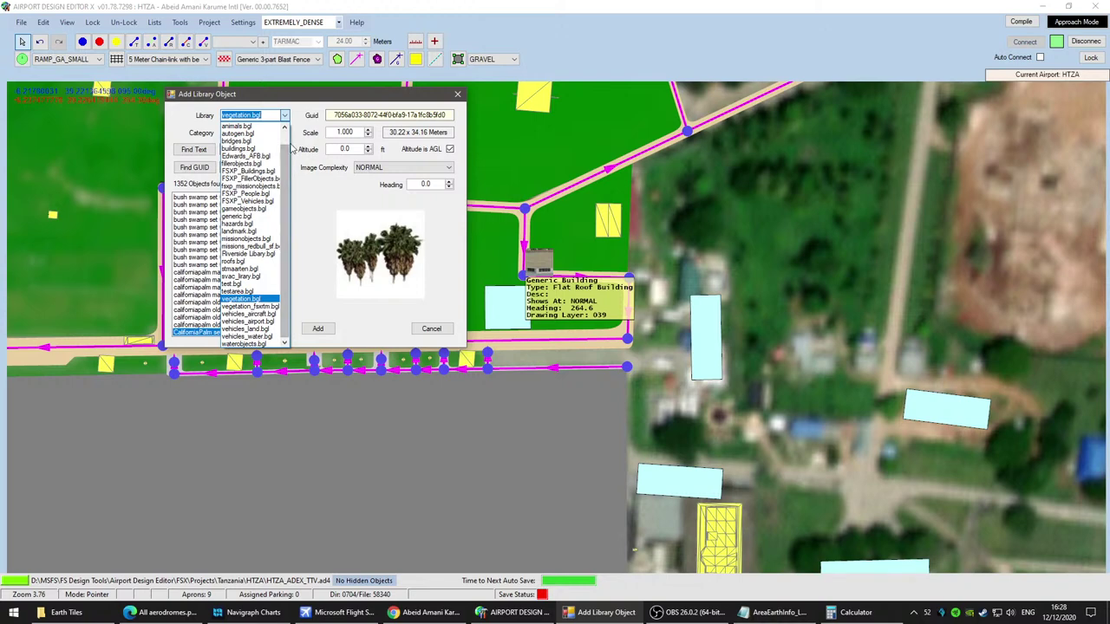
left_click(250, 149)
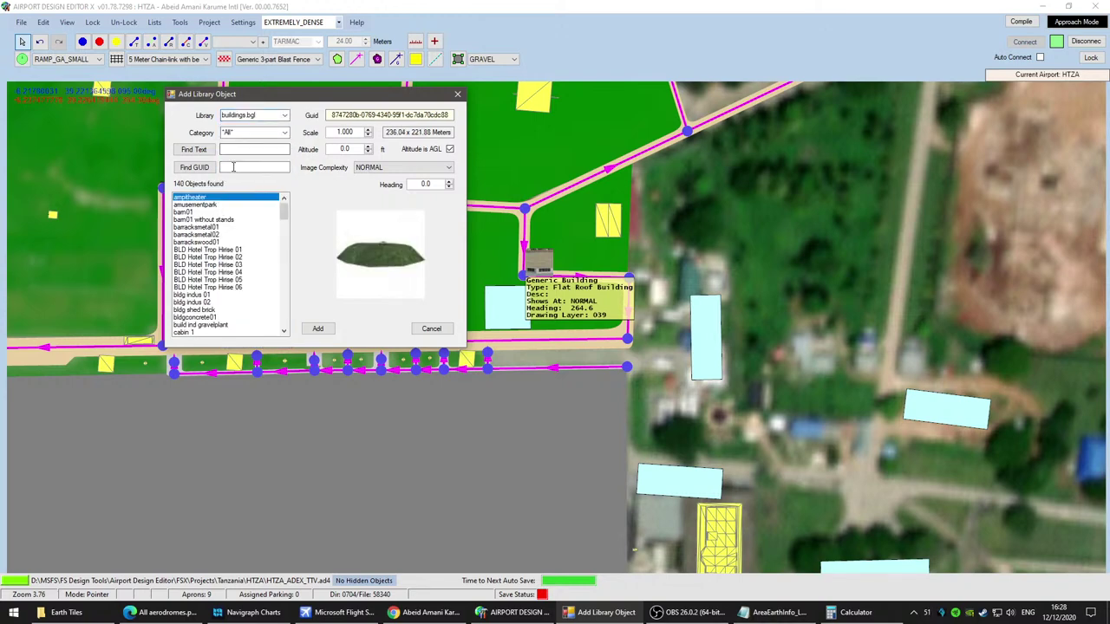